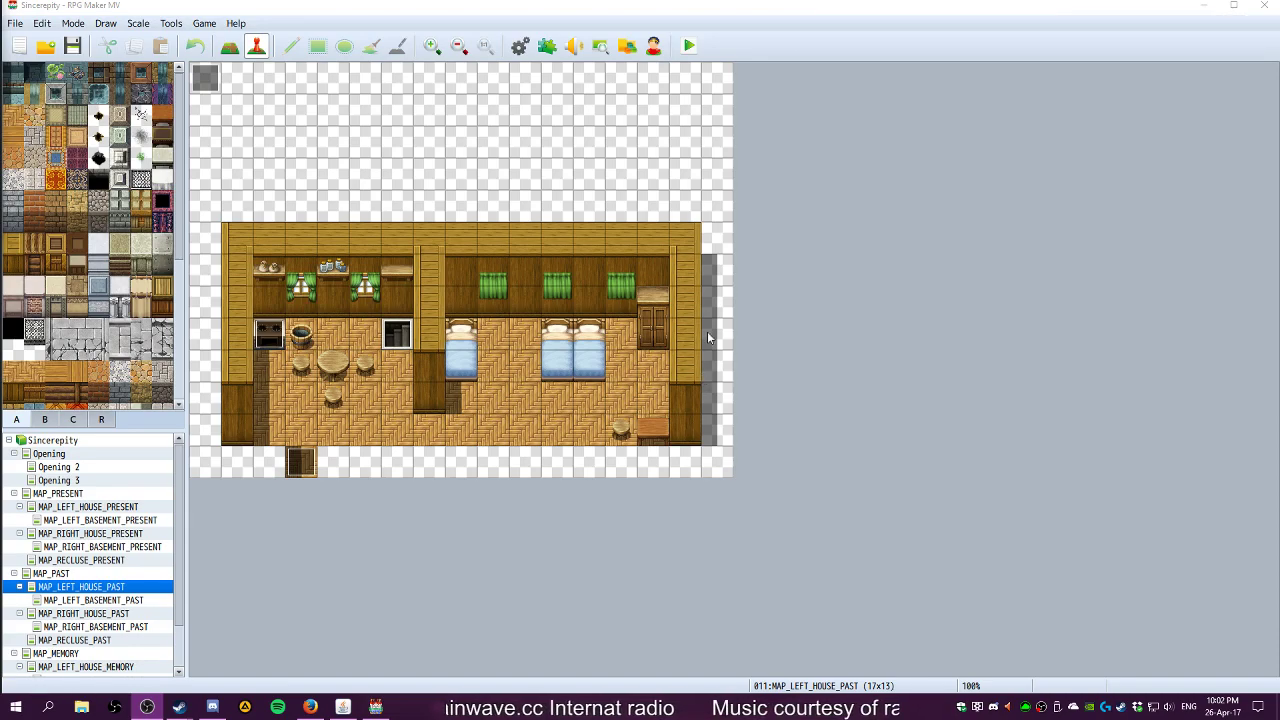
Open MAP_PRESENT and look over the area around the house, paths and river
click(70, 493)
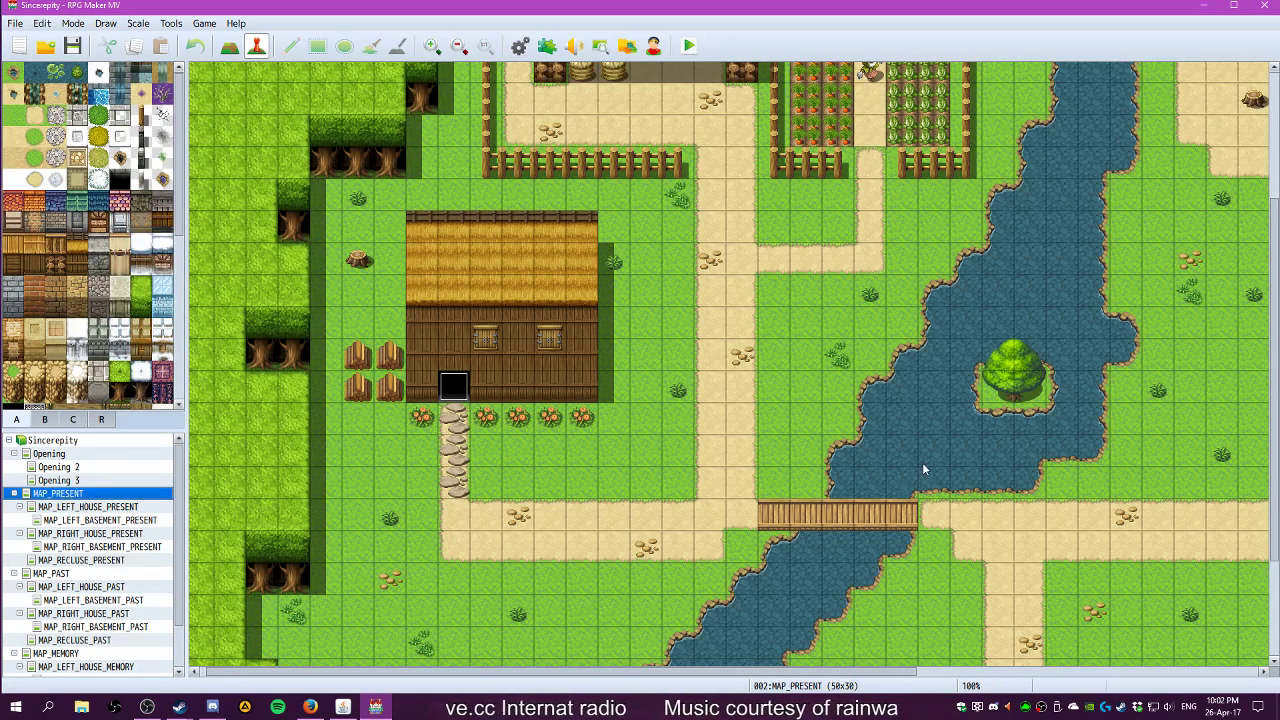
right_drag(846, 400, 748, 370)
click(689, 322)
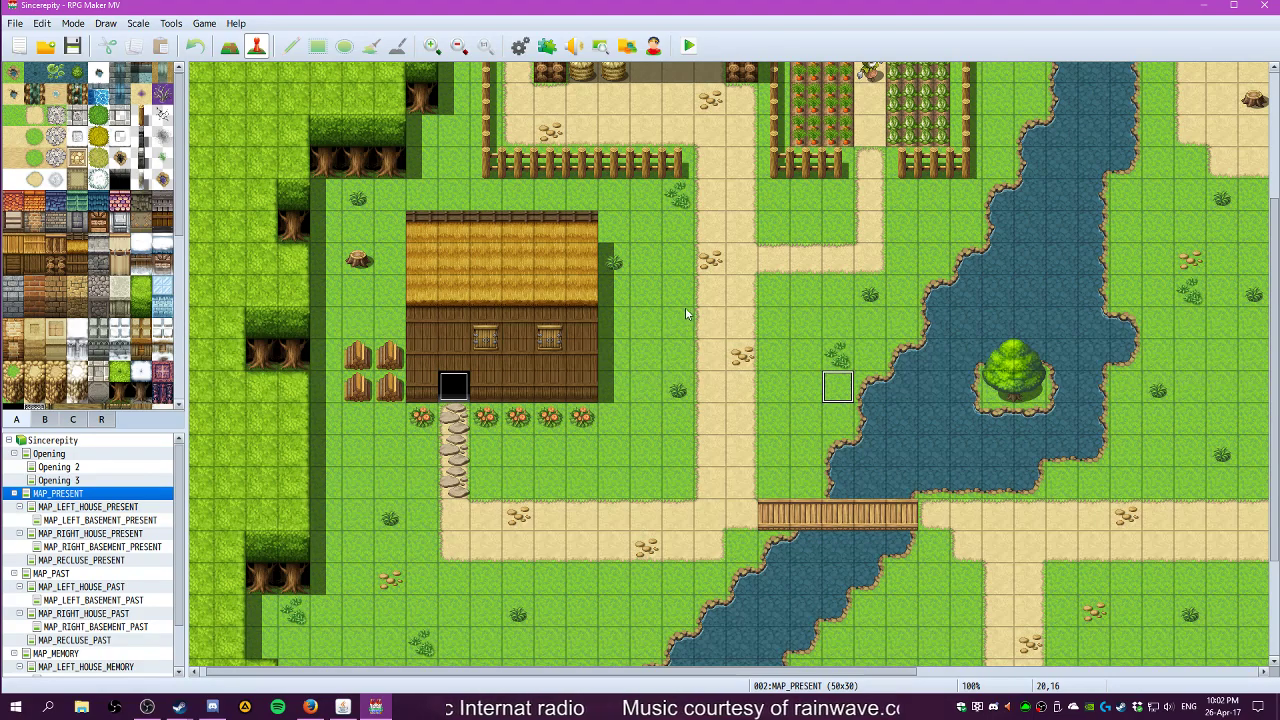
click(229, 46)
right_drag(765, 373, 748, 361)
click(893, 442)
key(ctrl+z)
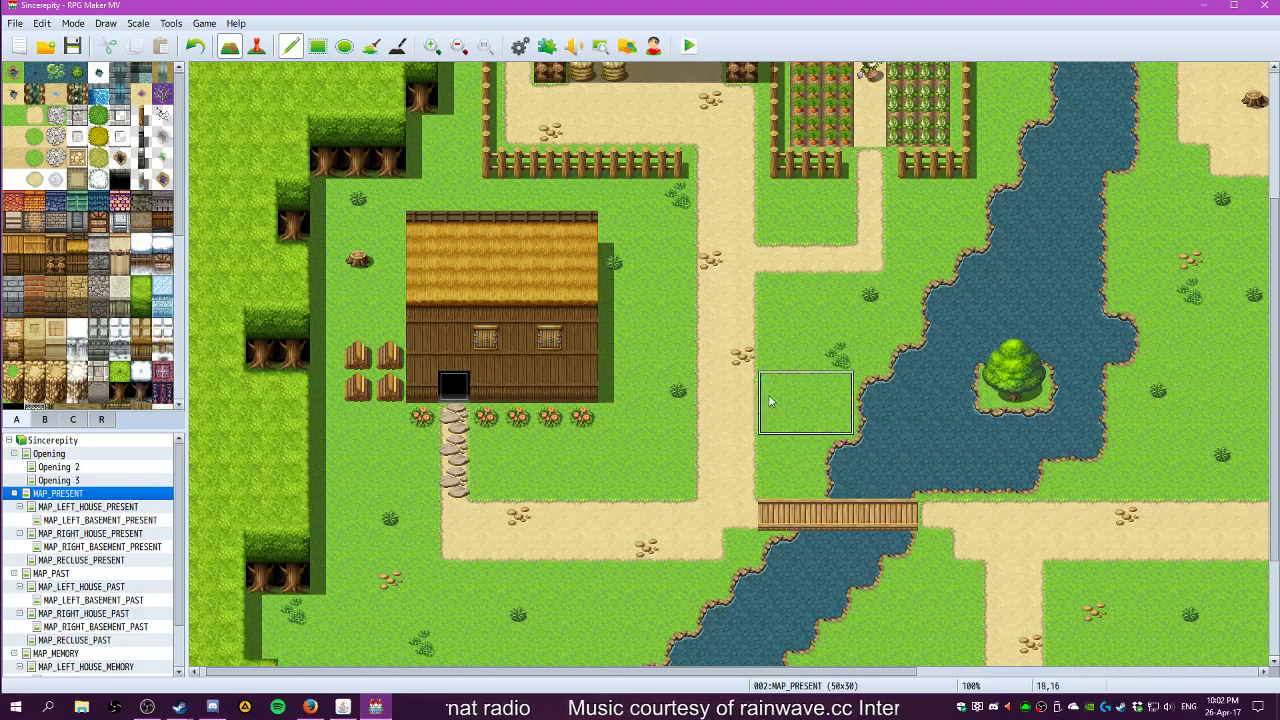
scroll(802, 382, down, 1)
scroll(802, 379, up, 2)
scroll(802, 379, down, 1)
middle_click(802, 379)
middle_drag(1029, 423, 738, 380)
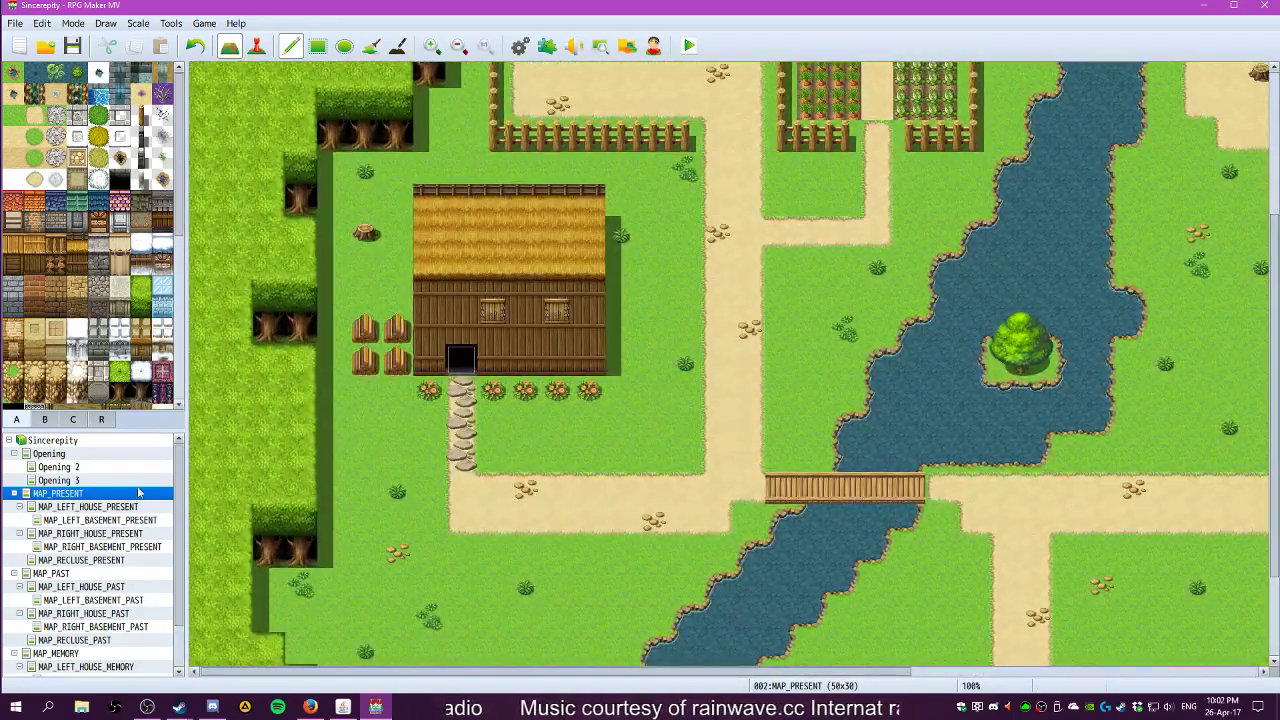
In MAP_LEFT_HOUSE_PRESENT, review both pages of the grey-haired character's event and the commands of the desk notes event
click(72, 508)
click(256, 46)
click(280, 373)
double_click(280, 373)
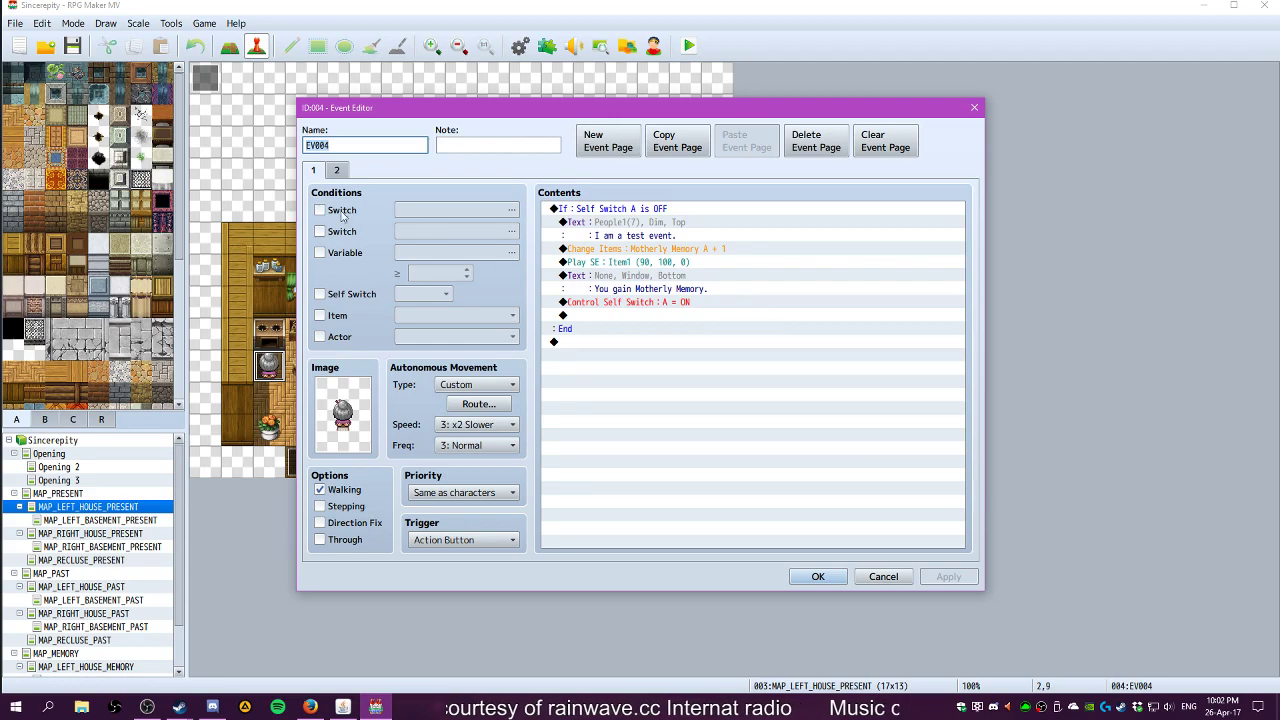
click(337, 171)
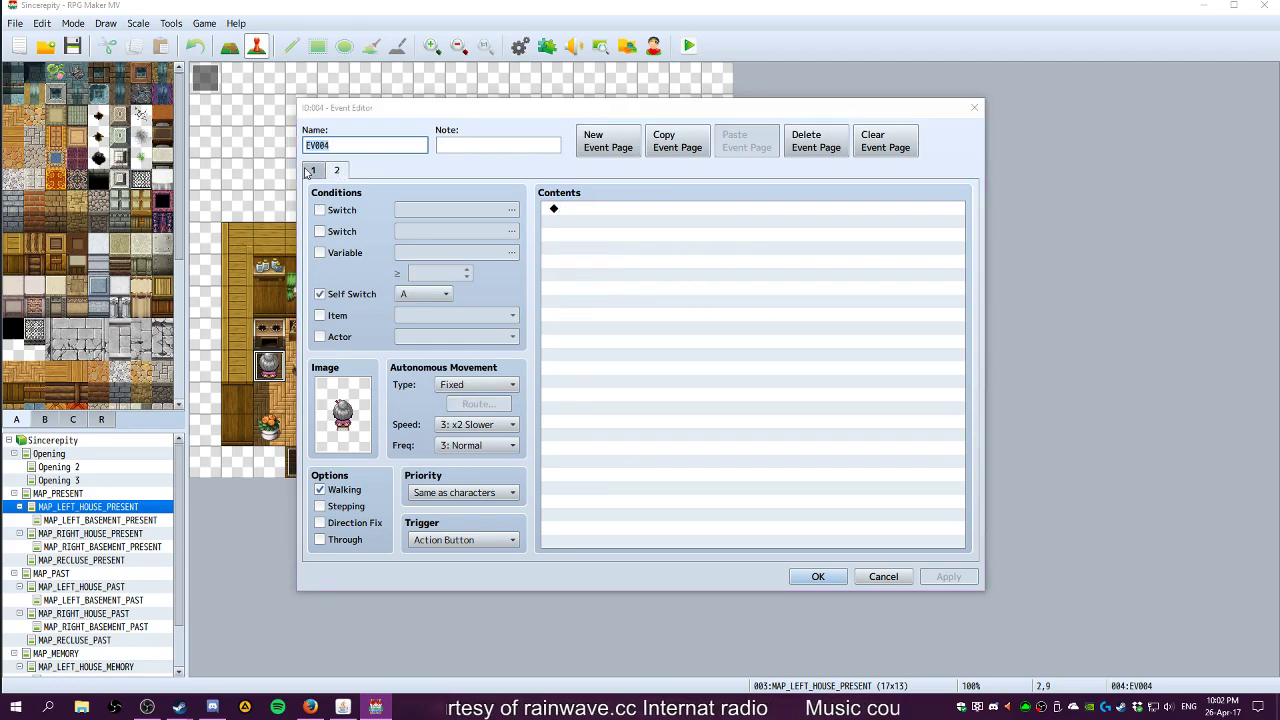
click(313, 170)
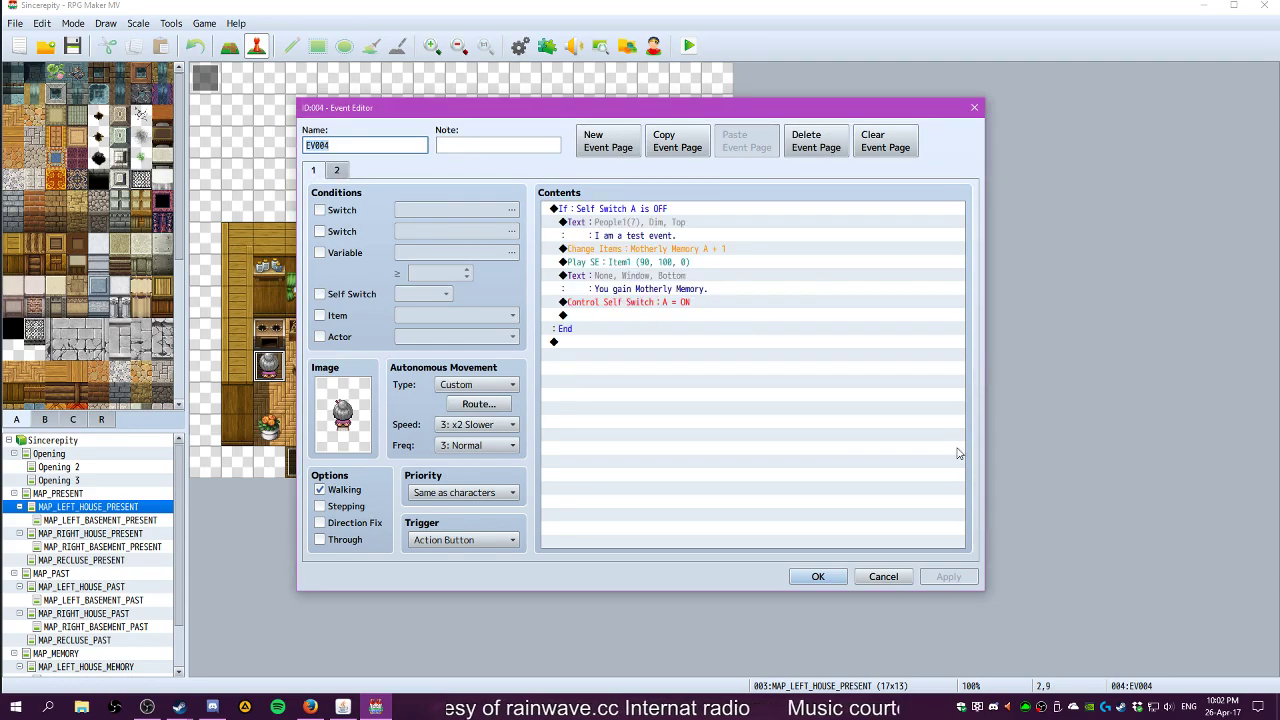
click(817, 577)
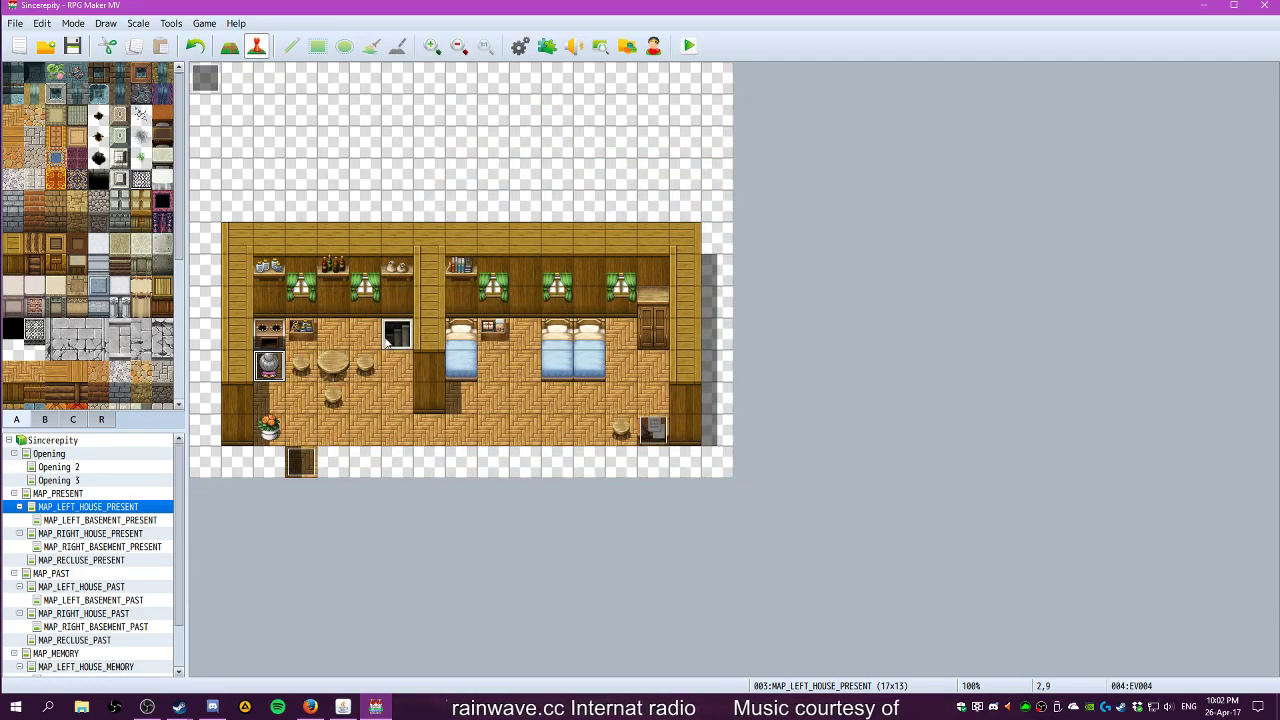
double_click(655, 430)
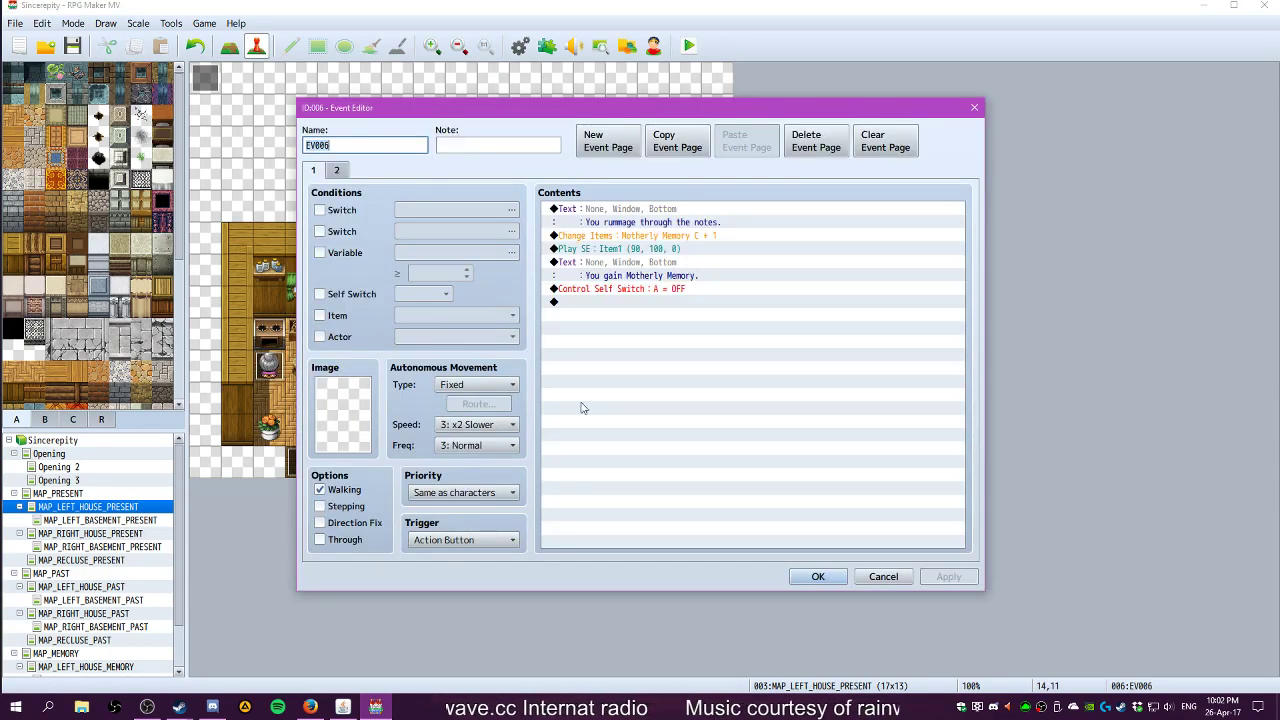
click(816, 576)
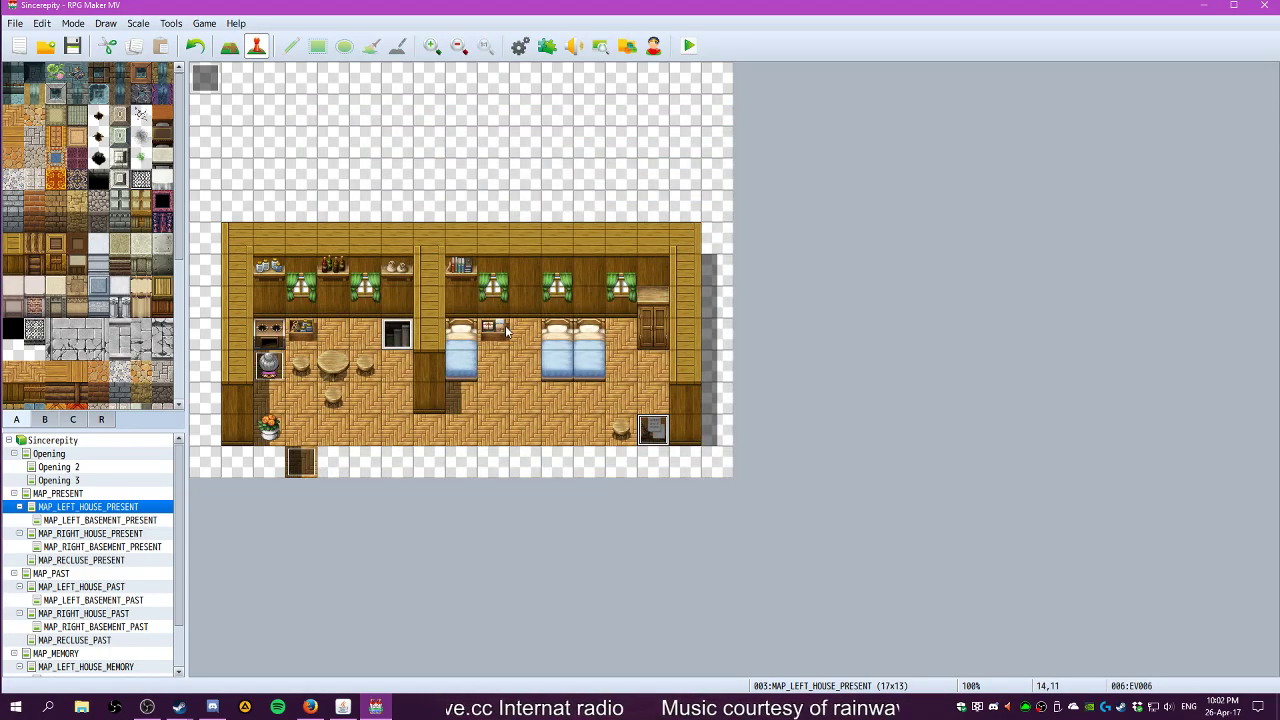
Open the stove event in MAP_LEFT_HOUSE_PAST and go through the commands on its first page
scroll(100, 545, down, 1)
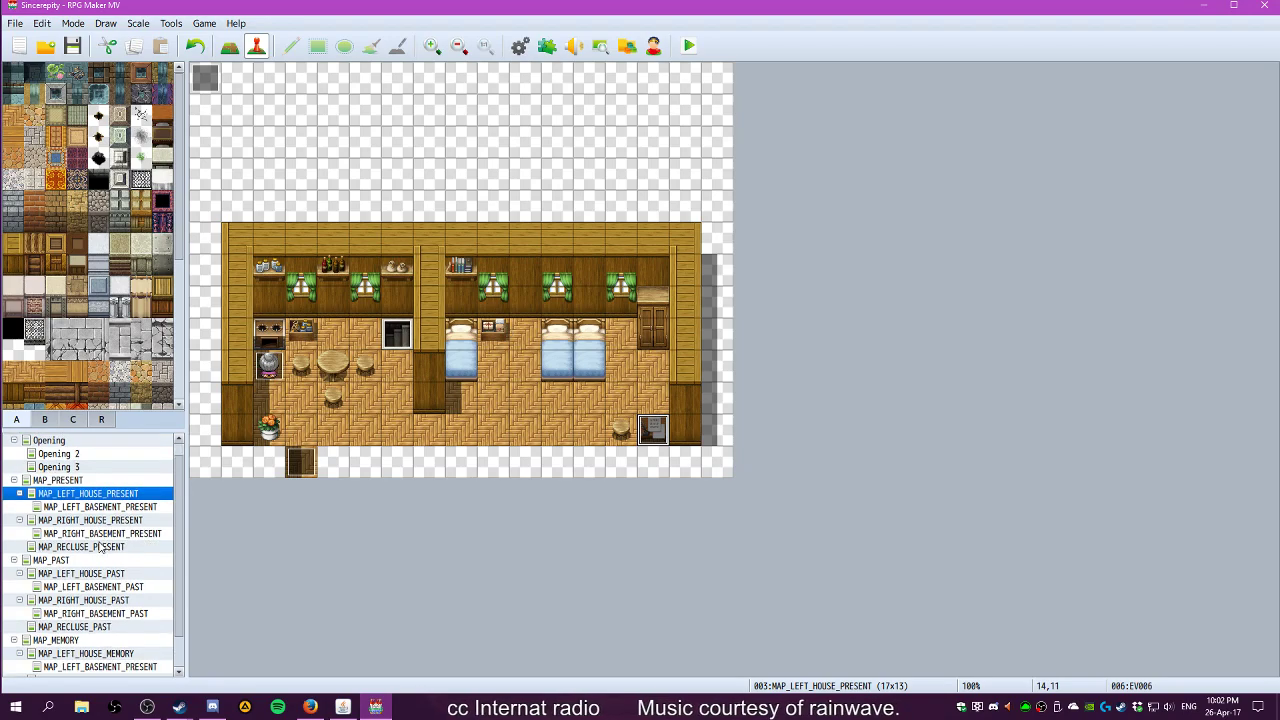
scroll(100, 545, down, 1)
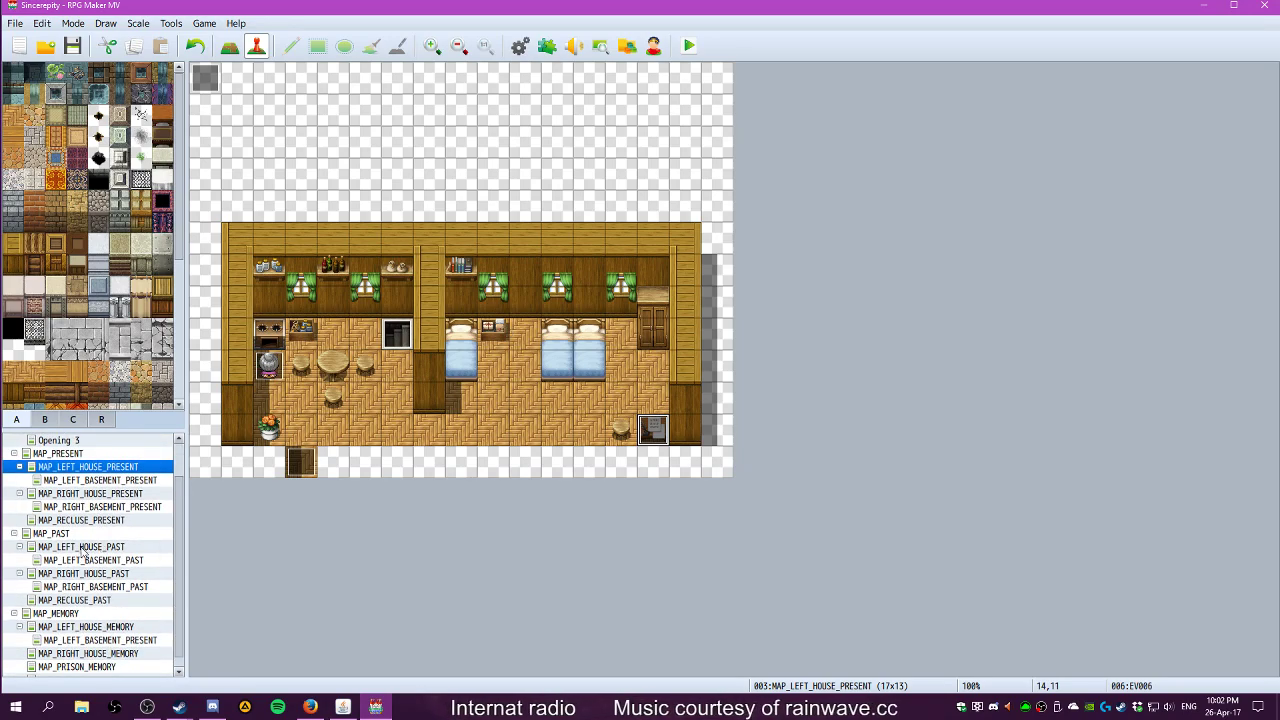
click(84, 548)
double_click(275, 342)
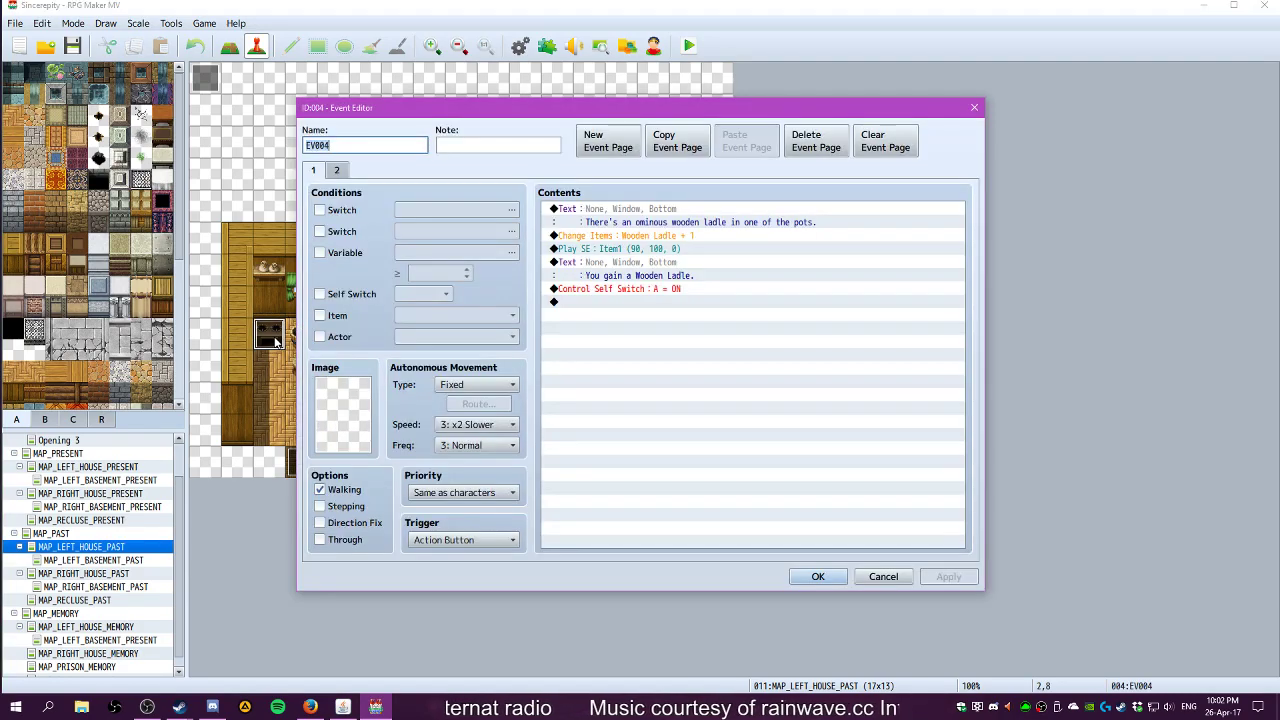
click(604, 278)
click(608, 289)
click(606, 250)
click(603, 221)
click(601, 209)
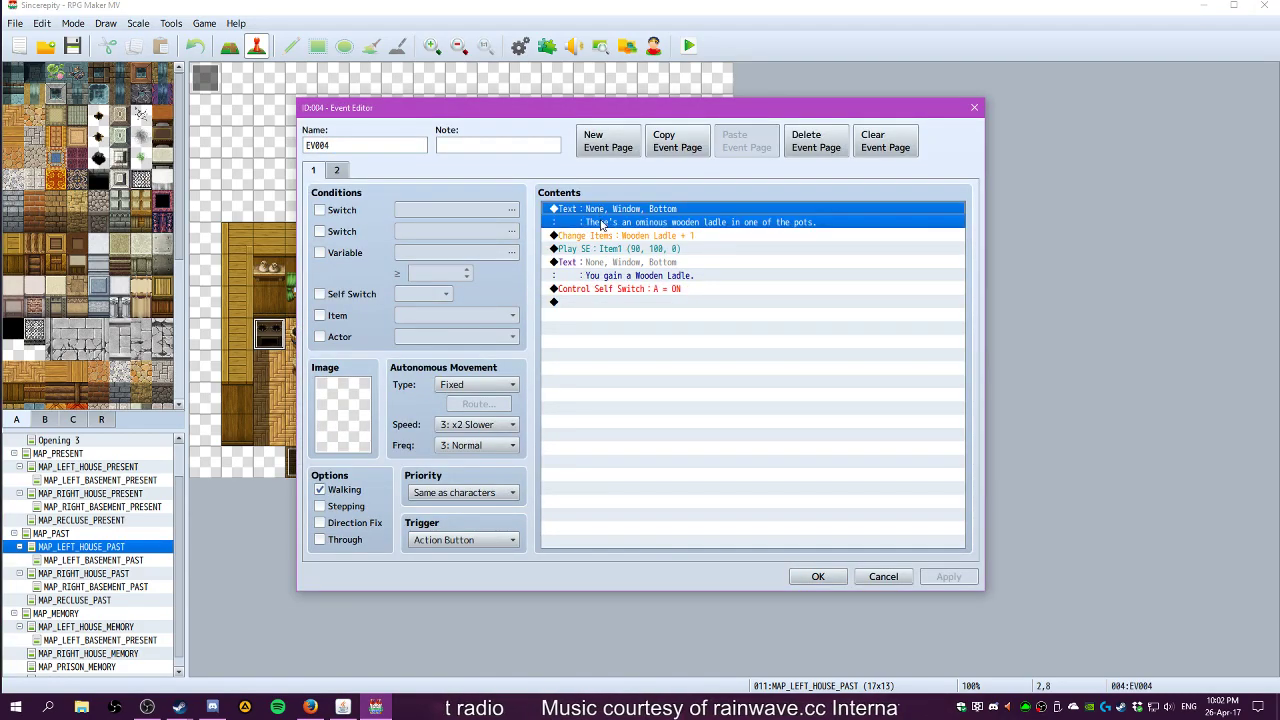
click(606, 250)
click(612, 290)
click(610, 266)
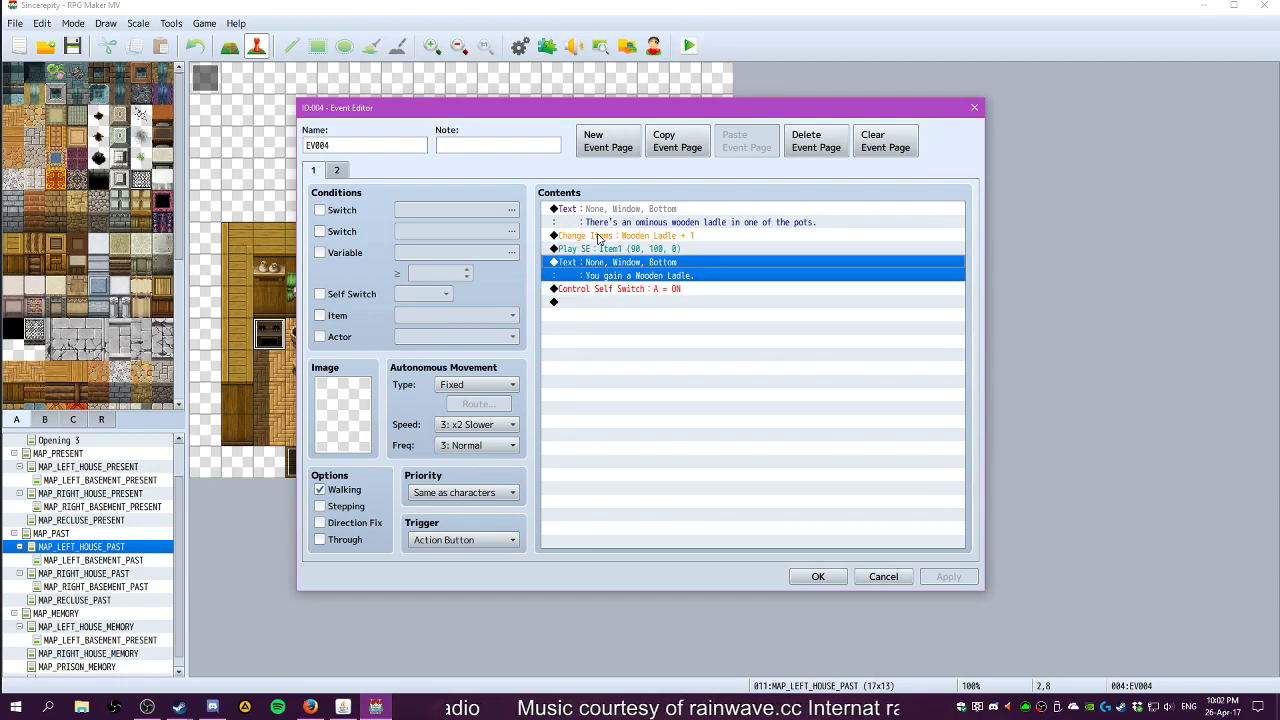
click(600, 237)
Check the stove event's second page and close the event editor
click(337, 171)
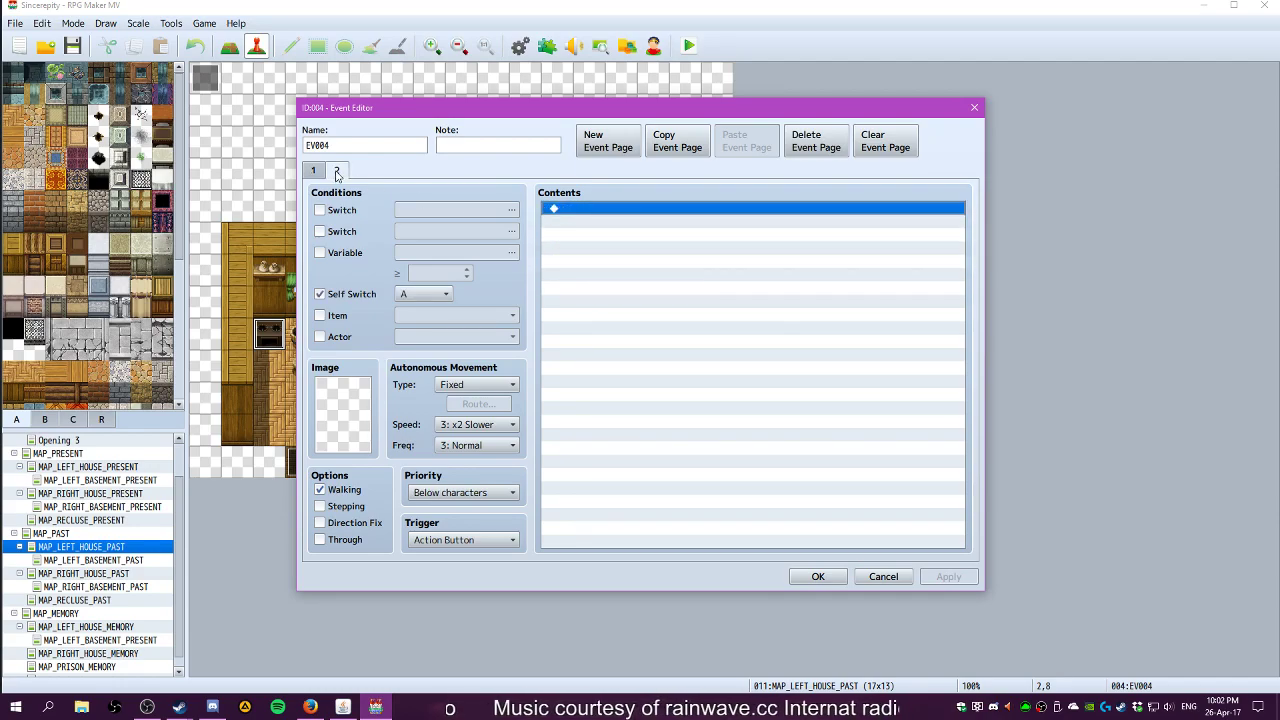
click(314, 171)
click(818, 577)
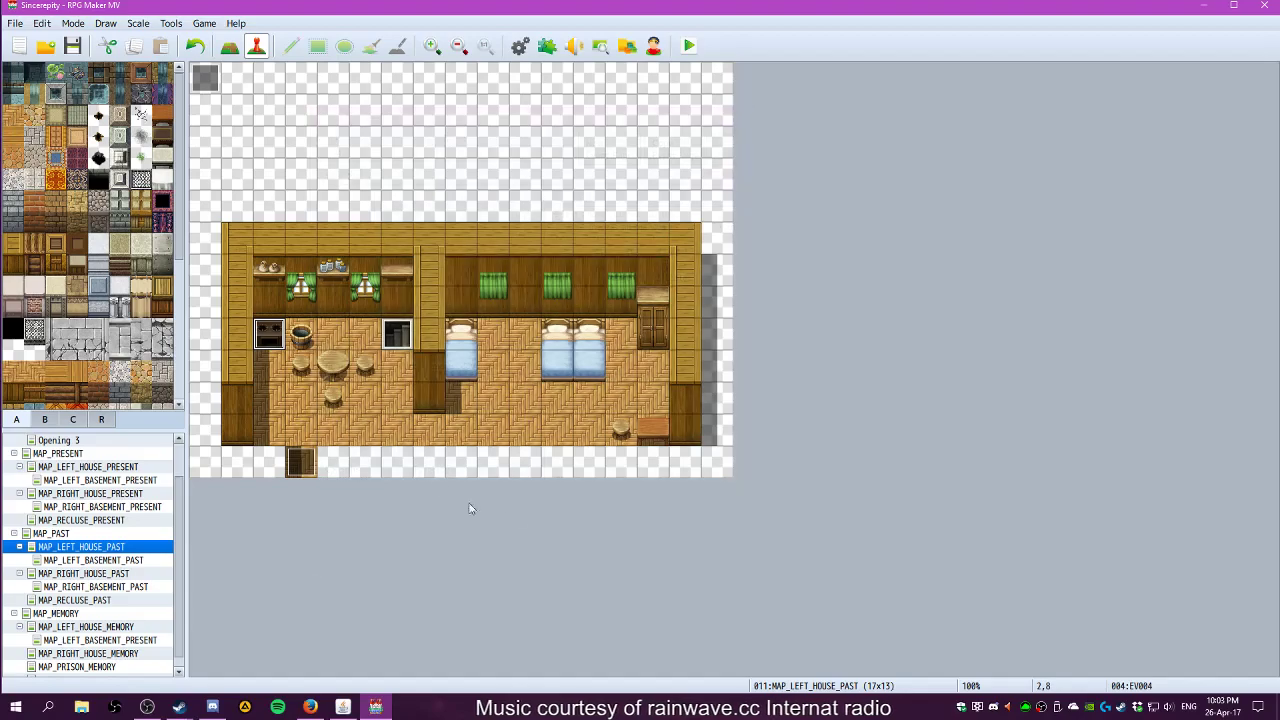
Set the player's starting position on tile 4,11 of MAP_LEFT_HOUSE_PAST, just below the dining table's lower stool
right_click(323, 432)
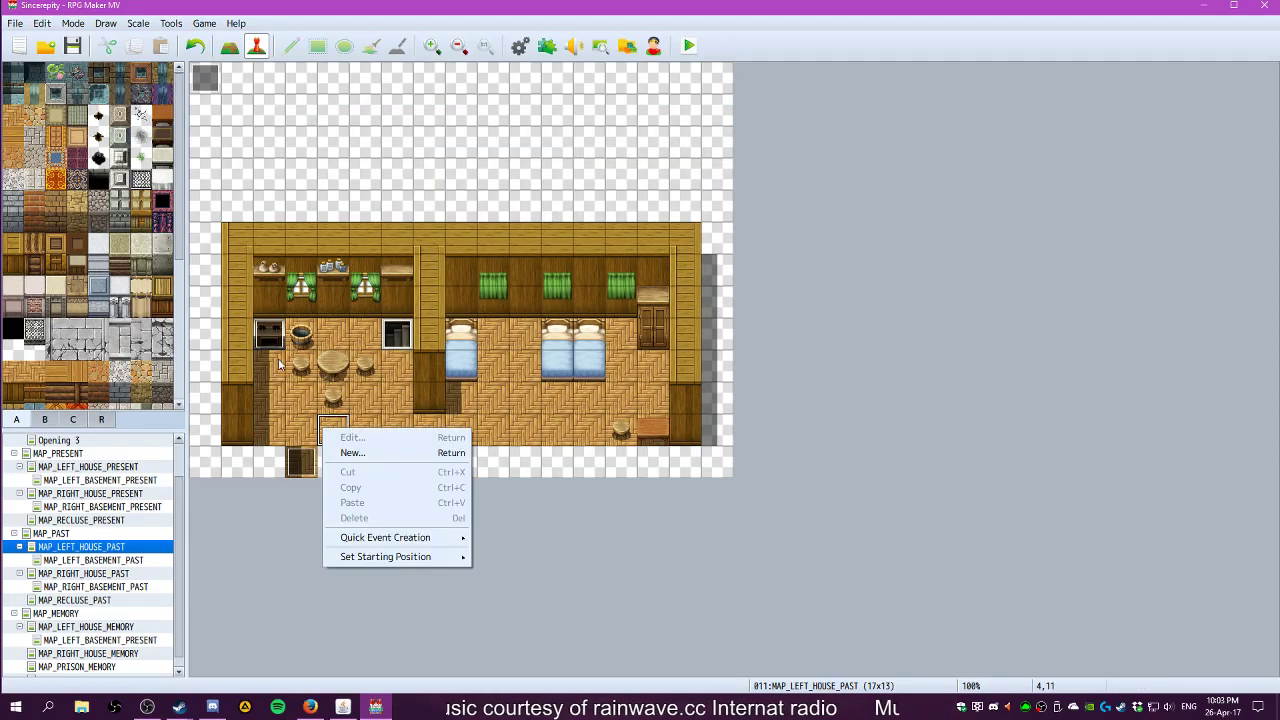
mouse_move(391, 554)
click(495, 558)
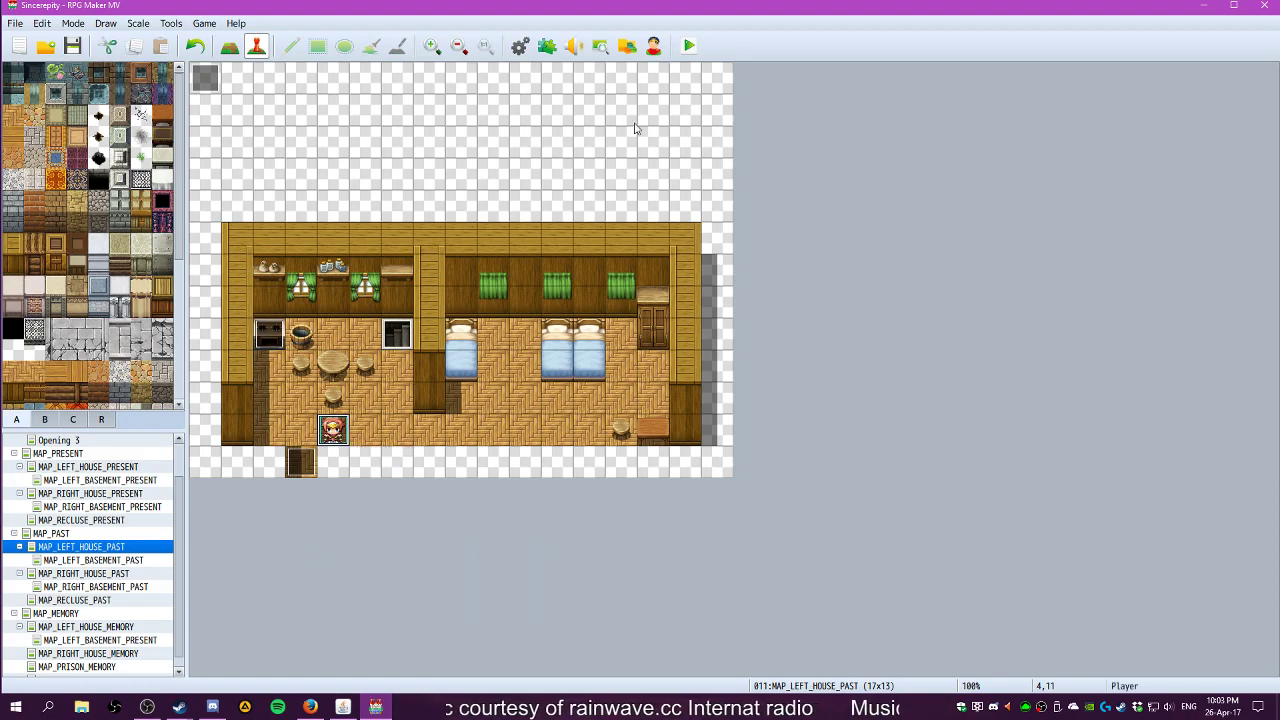
Start a playtest of the game, saving the changes
click(689, 46)
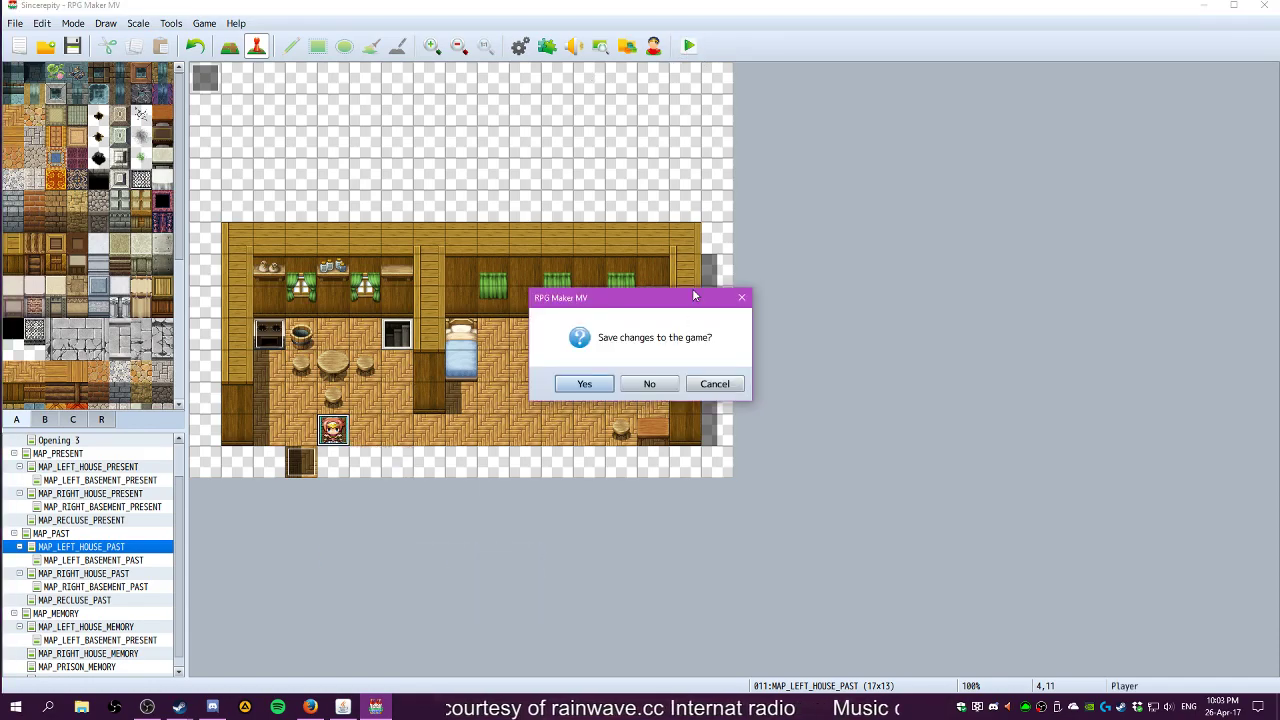
click(588, 383)
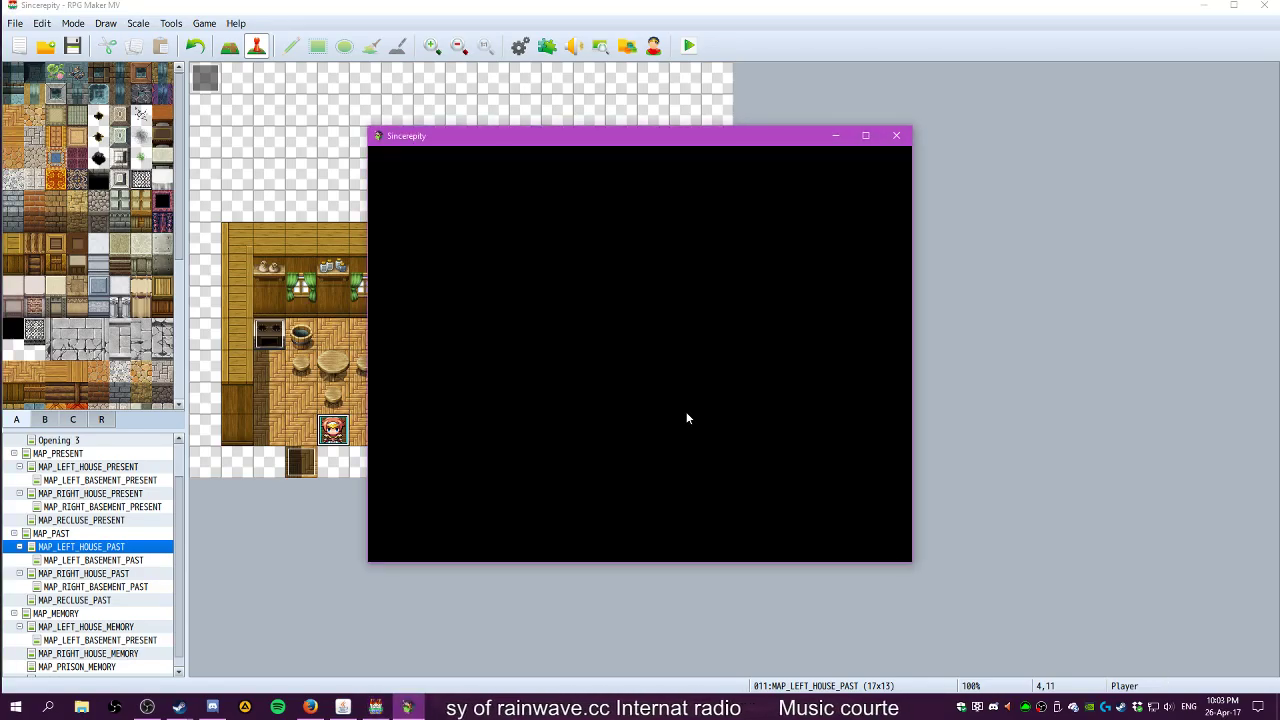
click(688, 419)
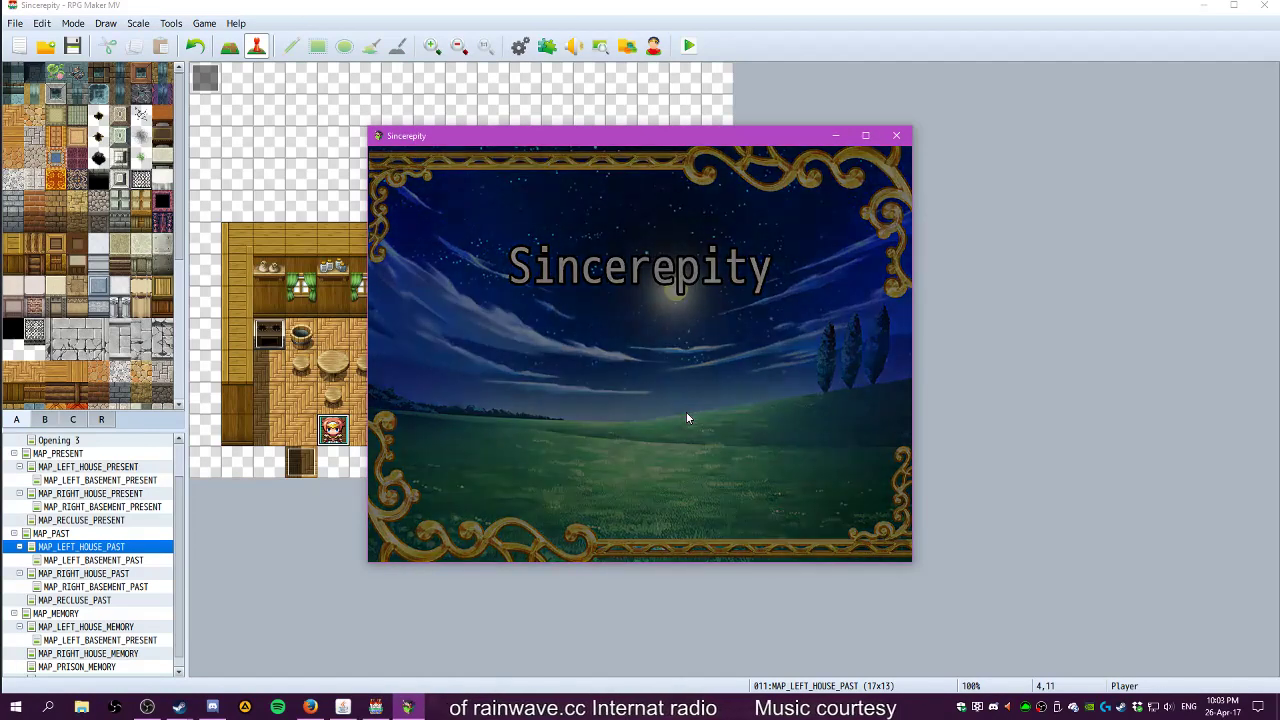
Set the Sincerepity game's volume to 0 in the system Volume Mixer and return to the editor
right_click(1177, 707)
click(1165, 614)
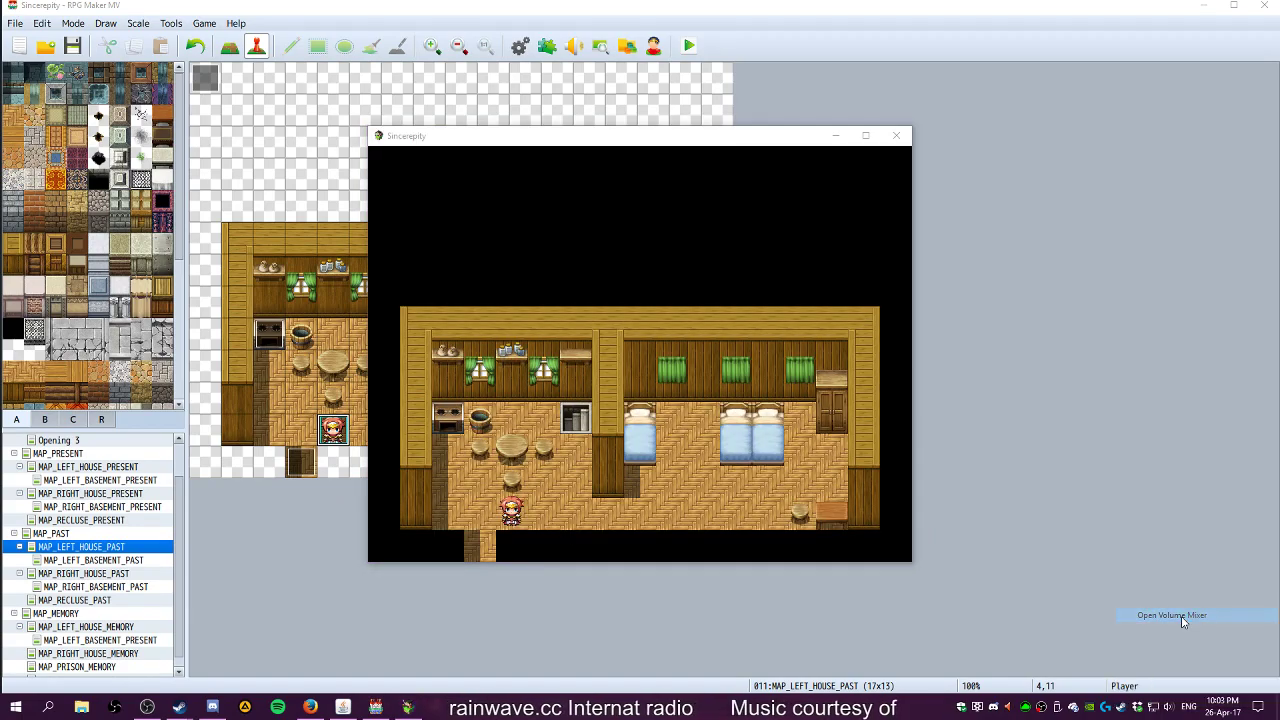
drag(1152, 612, 1153, 640)
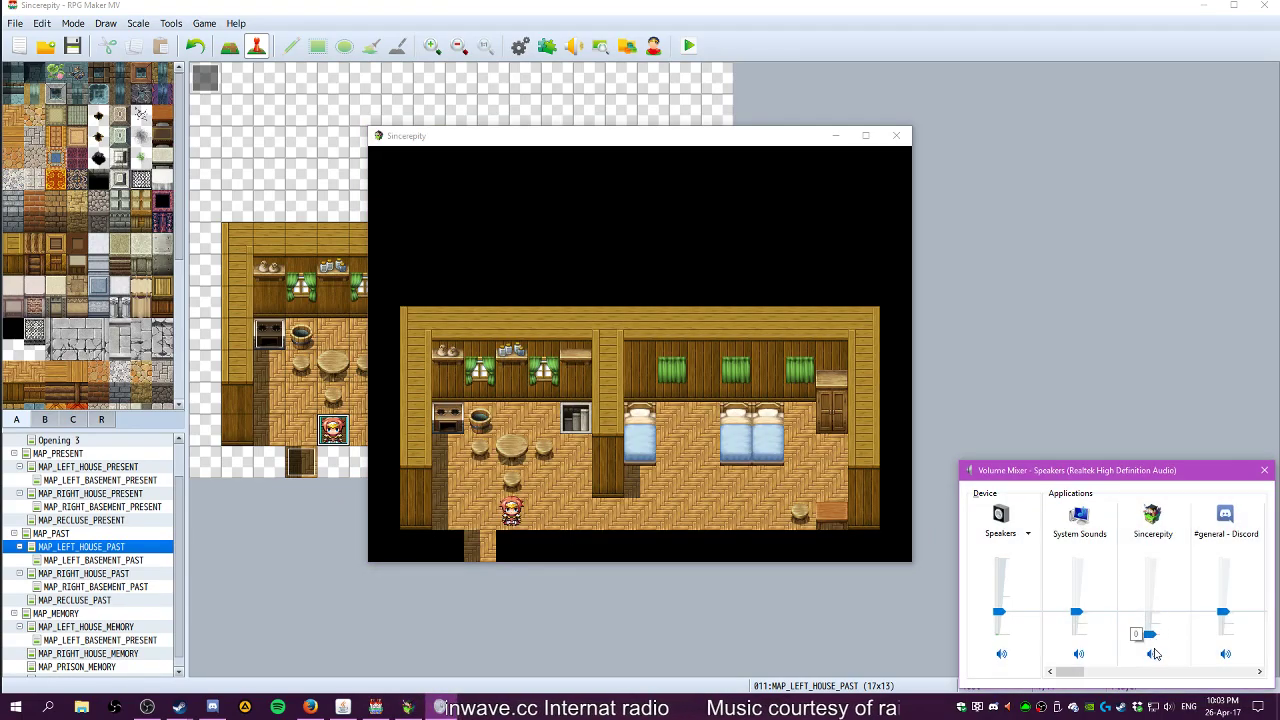
click(1088, 420)
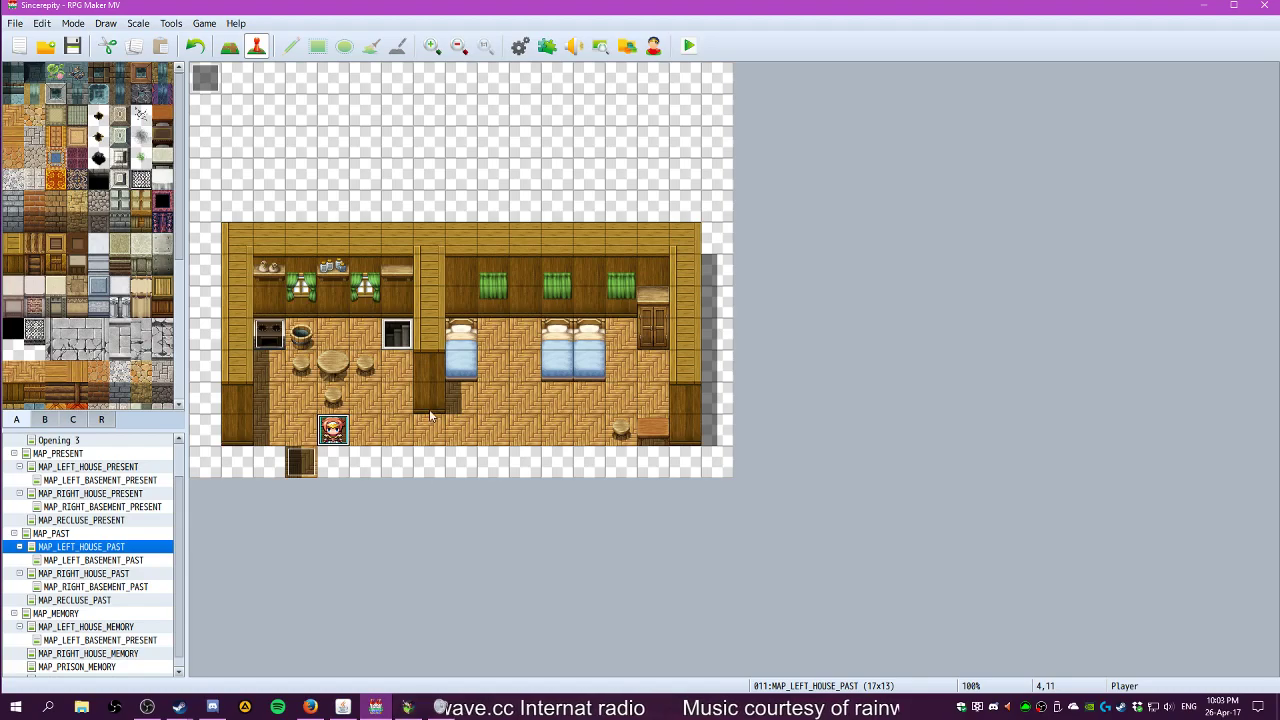
Switch to the playtest window, walk the player to the stove and trigger its event through all its messages
key(Up)
key(Up)
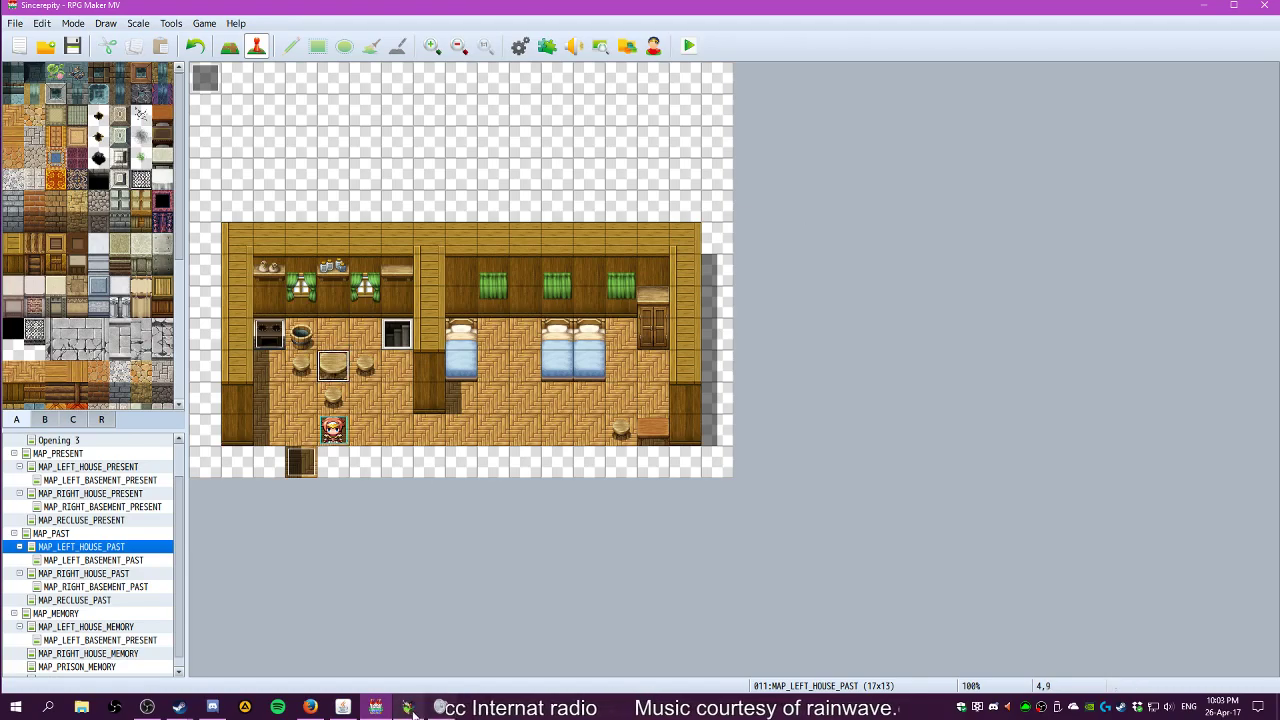
click(408, 707)
key(Left)
key(Left)
key(Up)
key(Up)
key(Return)
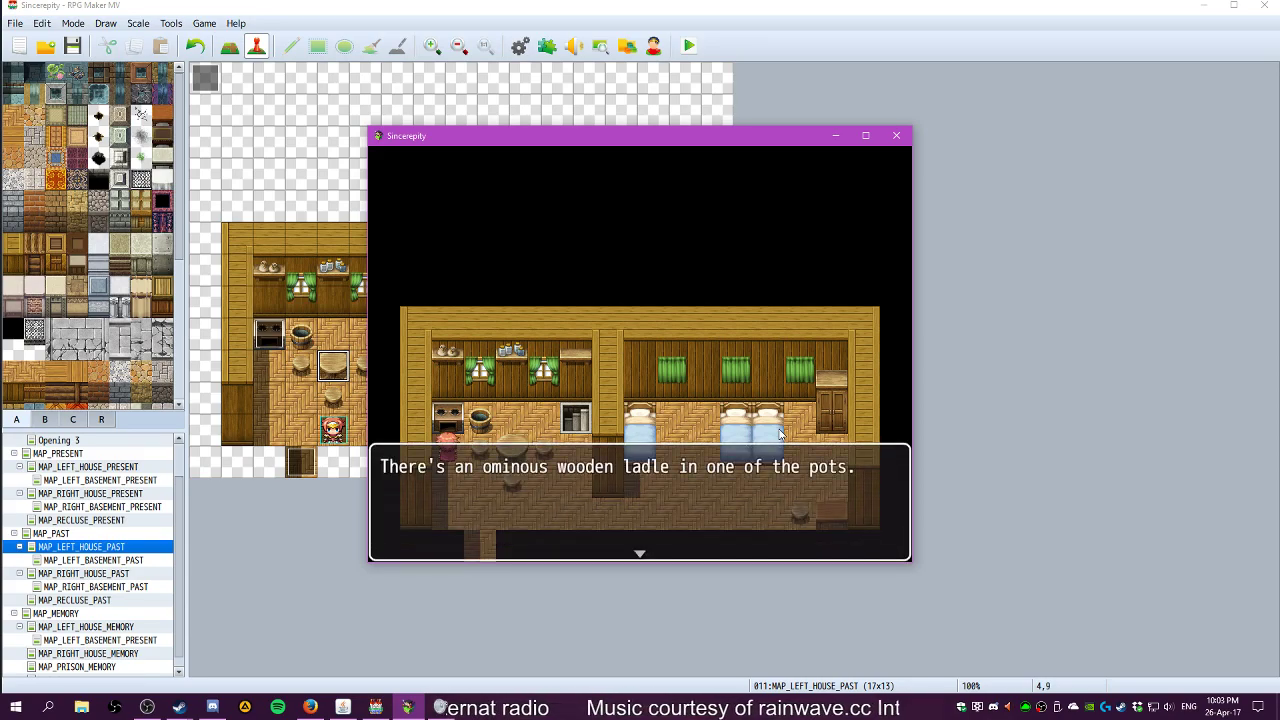
key(Return)
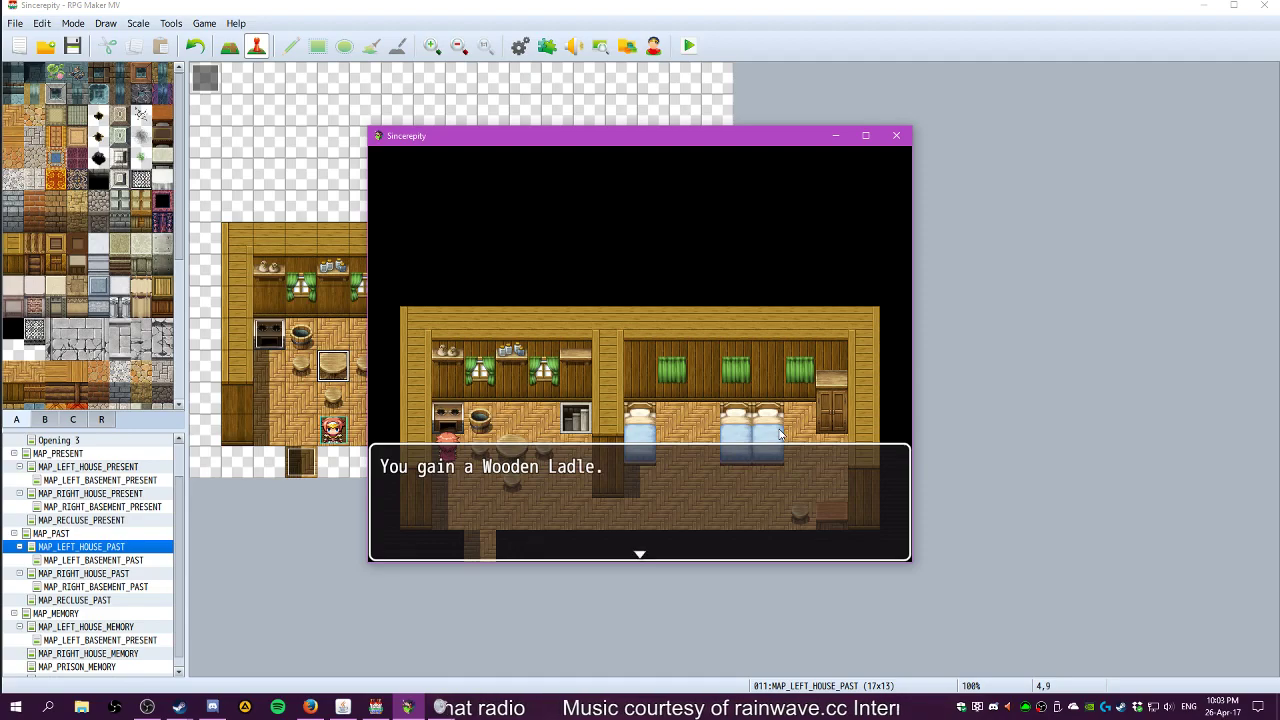
key(Return)
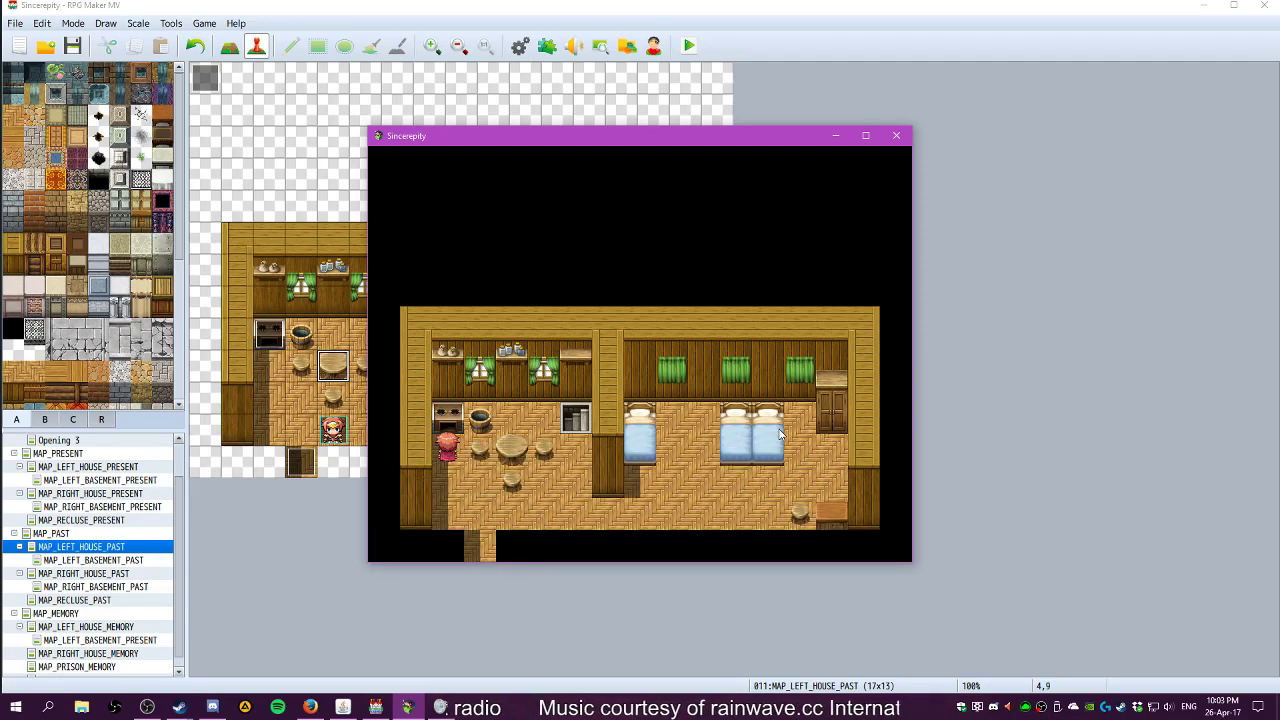
Raise the Sincerepity game's volume to 12 in the system Volume Mixer
right_click(1157, 707)
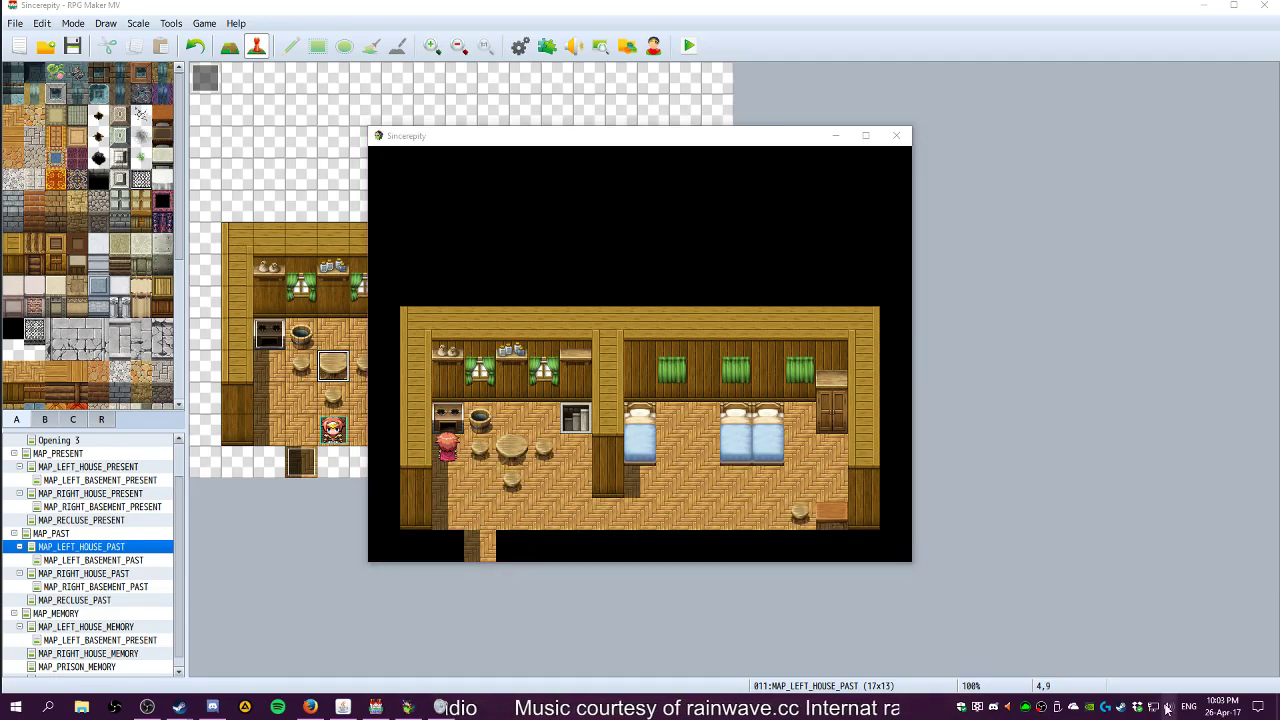
click(1171, 612)
drag(1150, 636, 1149, 626)
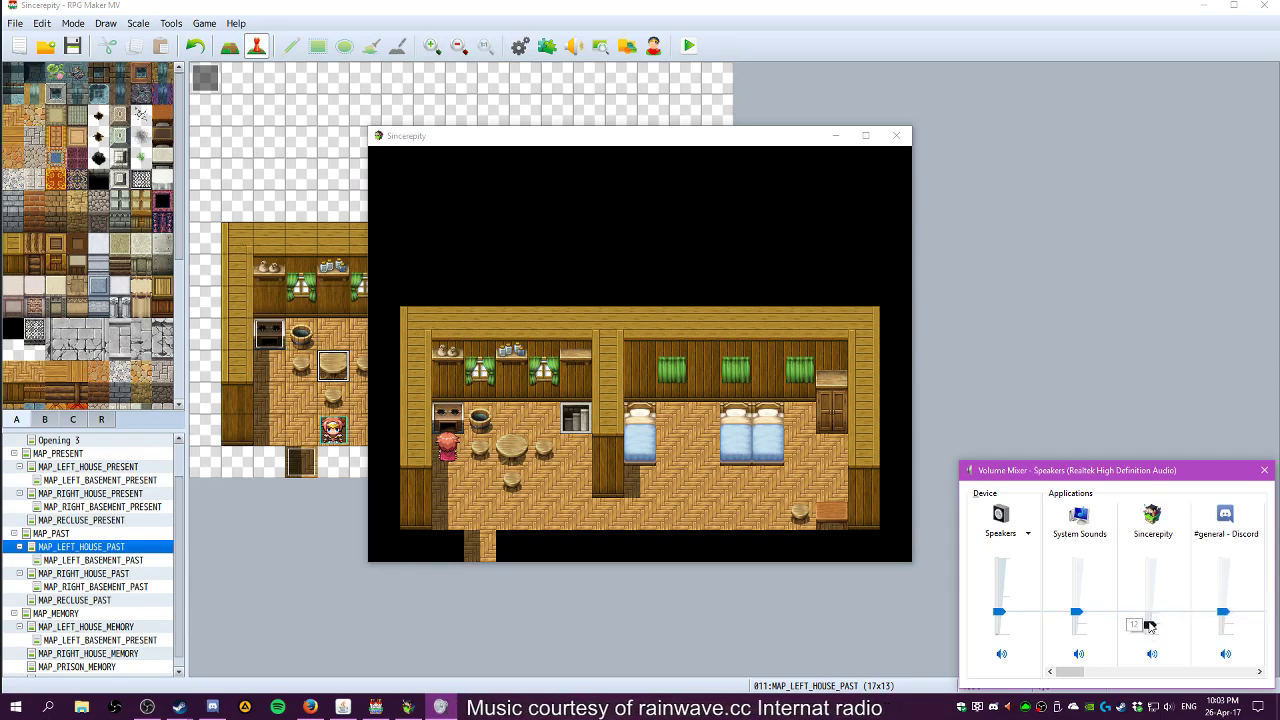
Lower the game's volume slightly in the mixer, testing the sound by opening and closing the in-game main menu
click(614, 138)
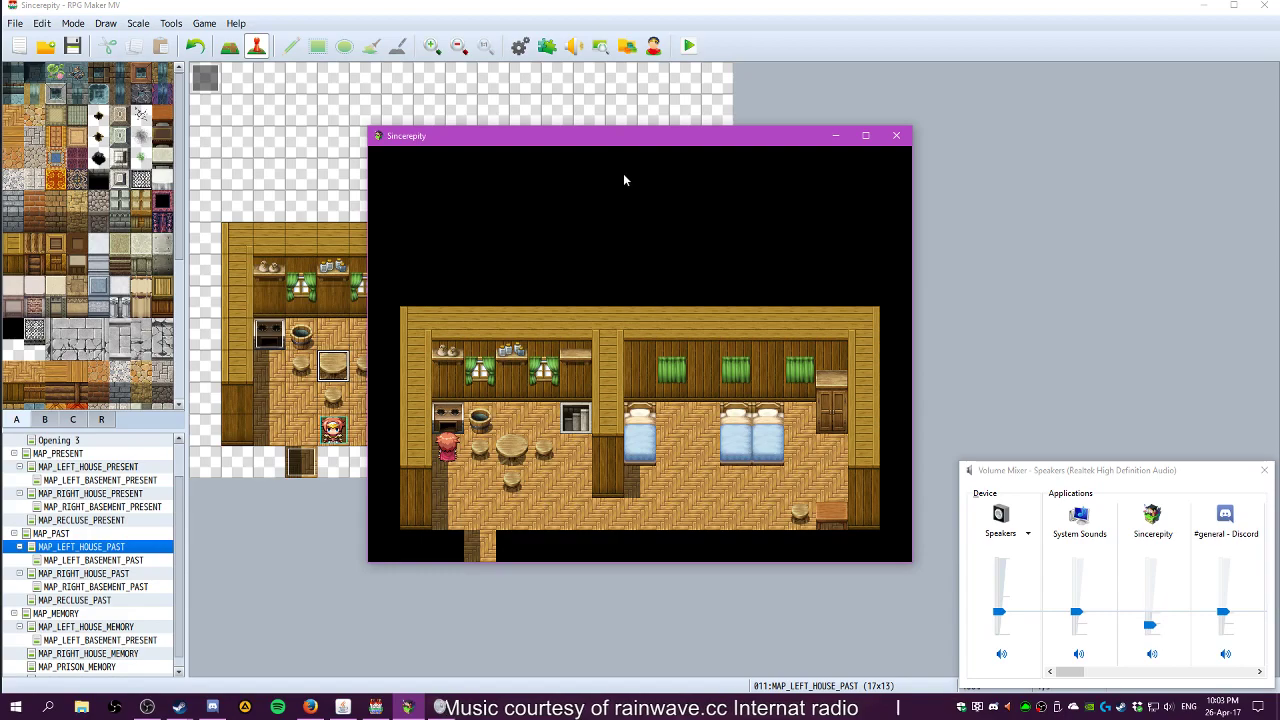
key(Escape)
click(1150, 626)
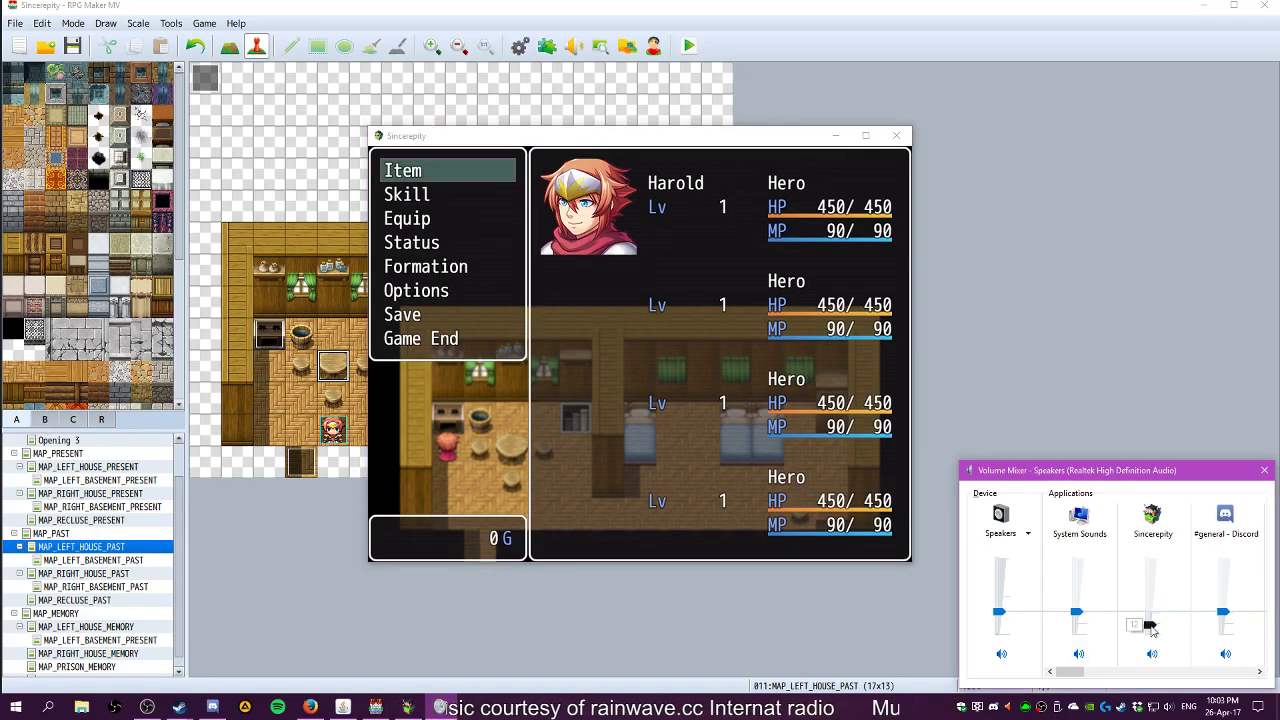
click(576, 142)
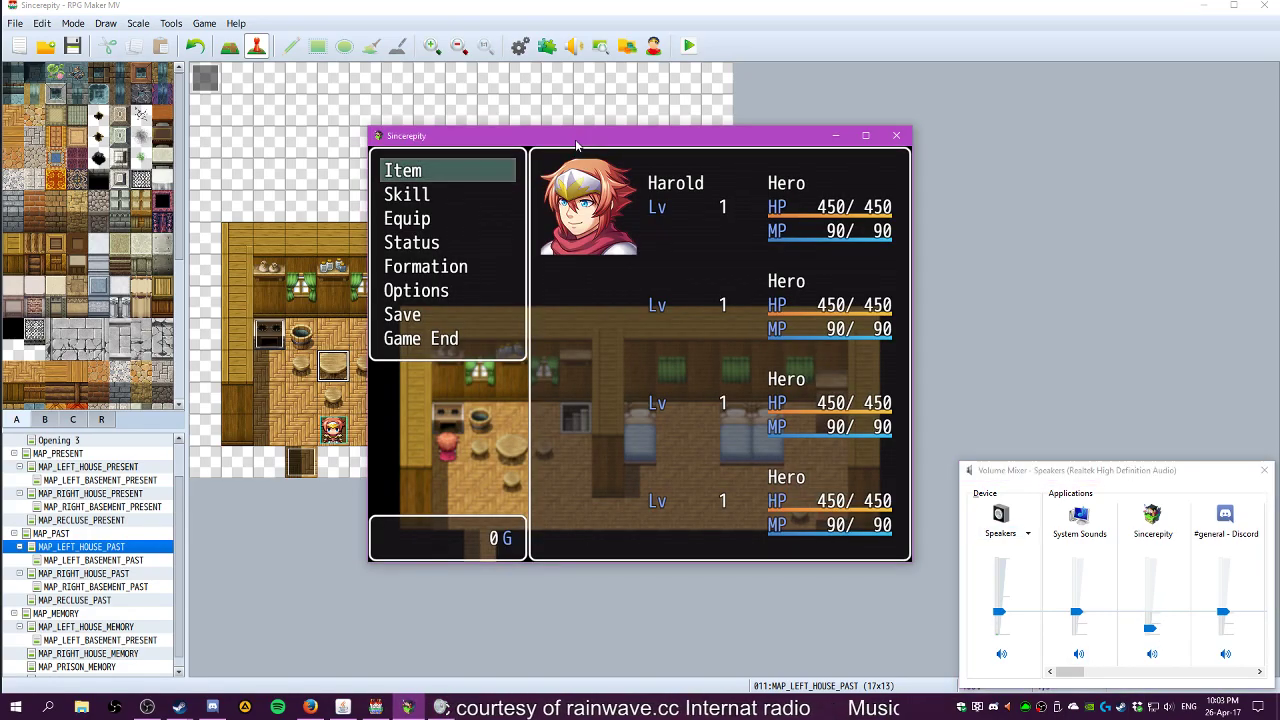
key(Escape)
key(Escape)
key(Escape)
key(Escape)
key(Escape)
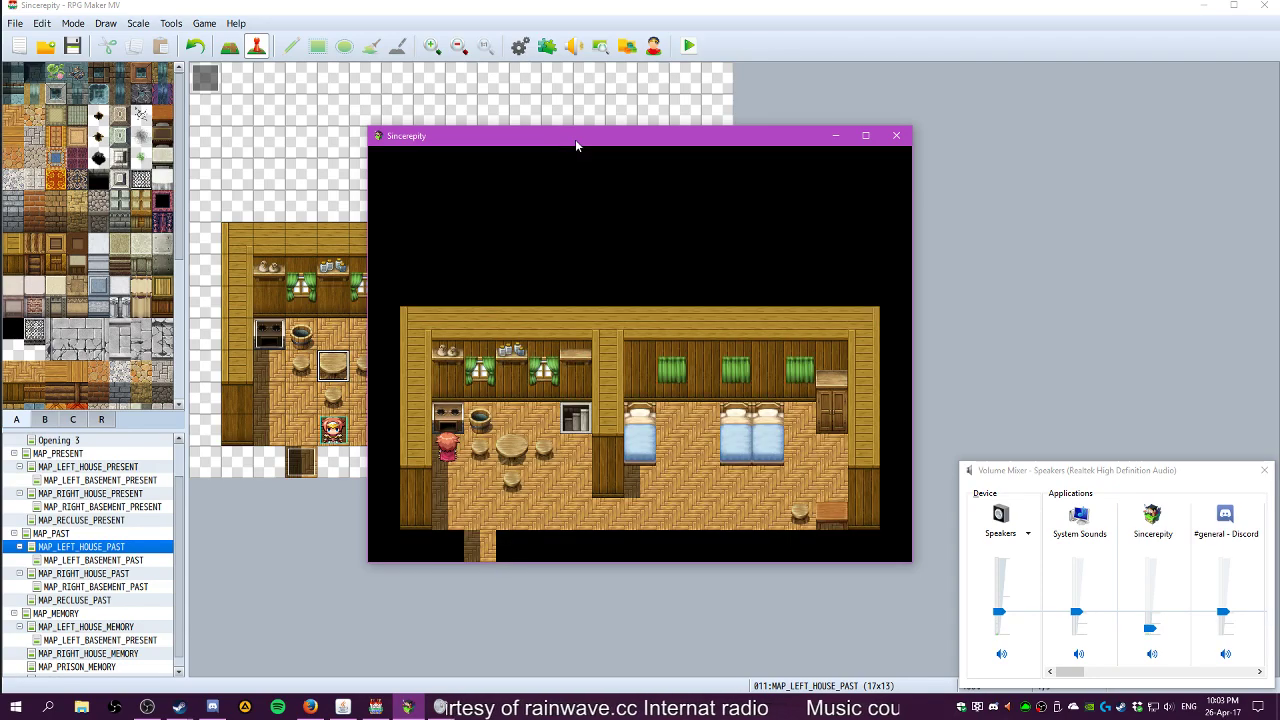
Restart the playtest, trigger the stove's event again through its messages, and end the playtest
click(895, 135)
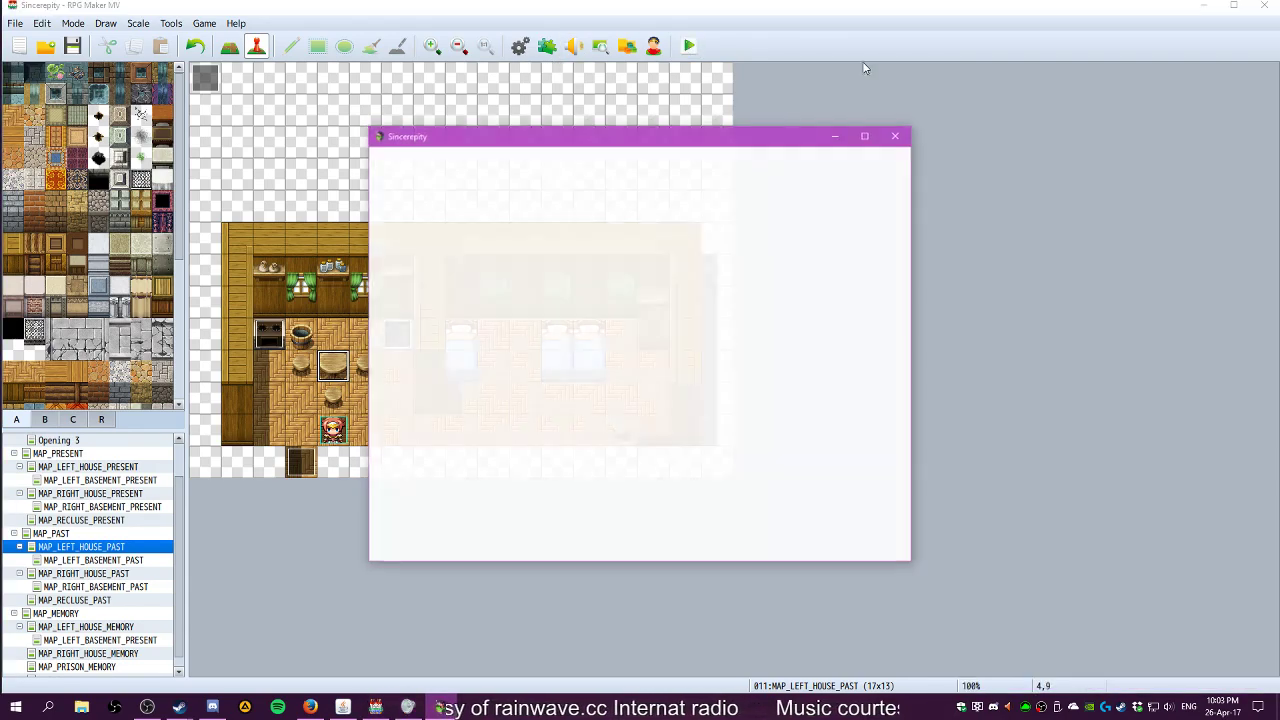
key(Return)
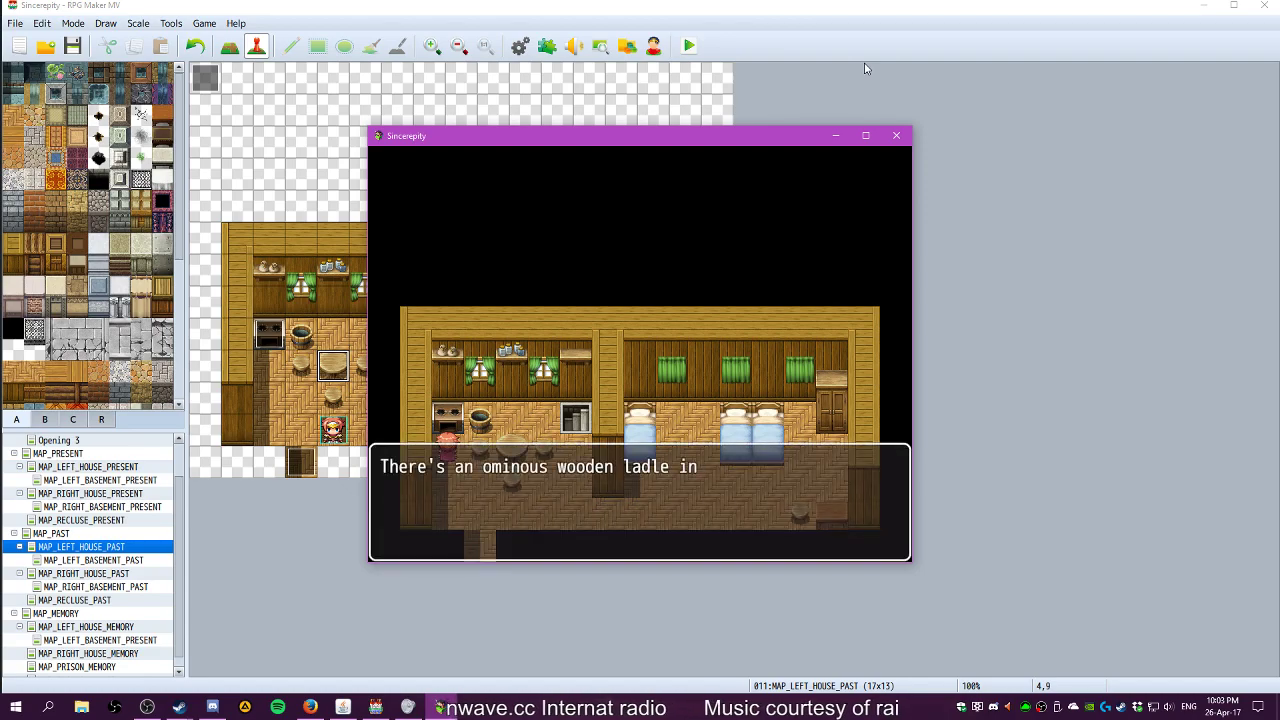
key(Return)
key(Return)
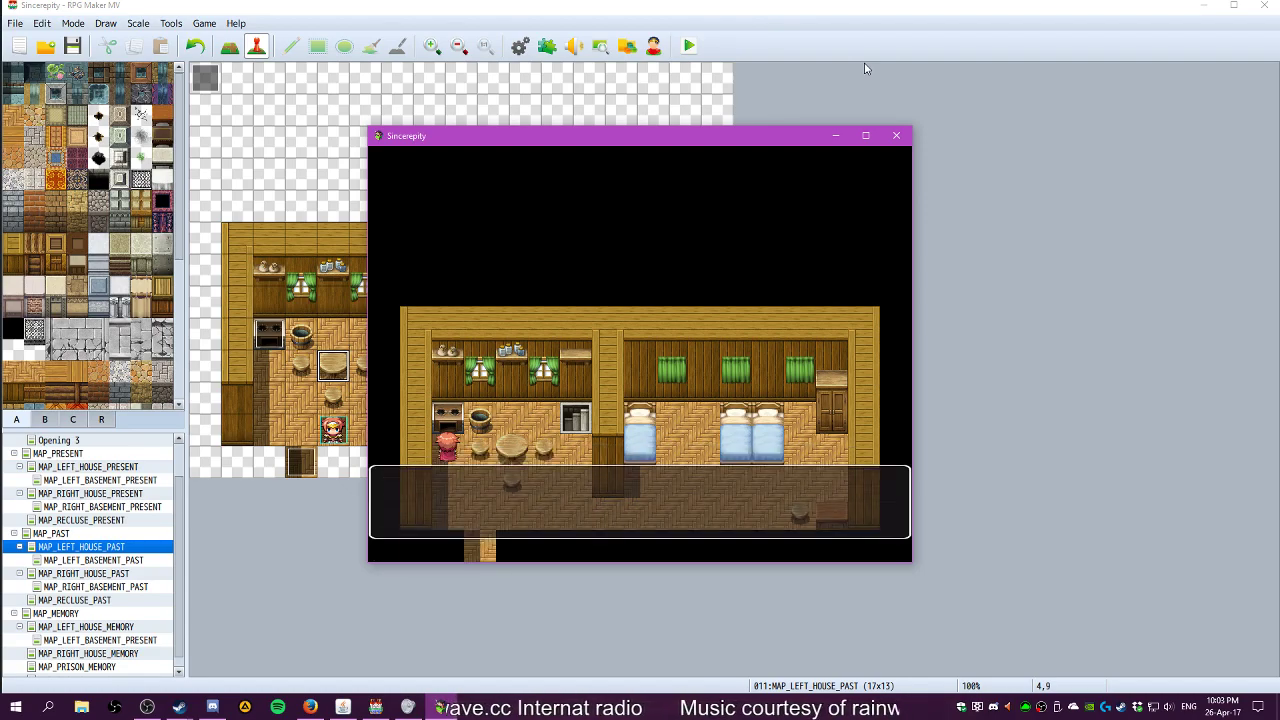
click(897, 136)
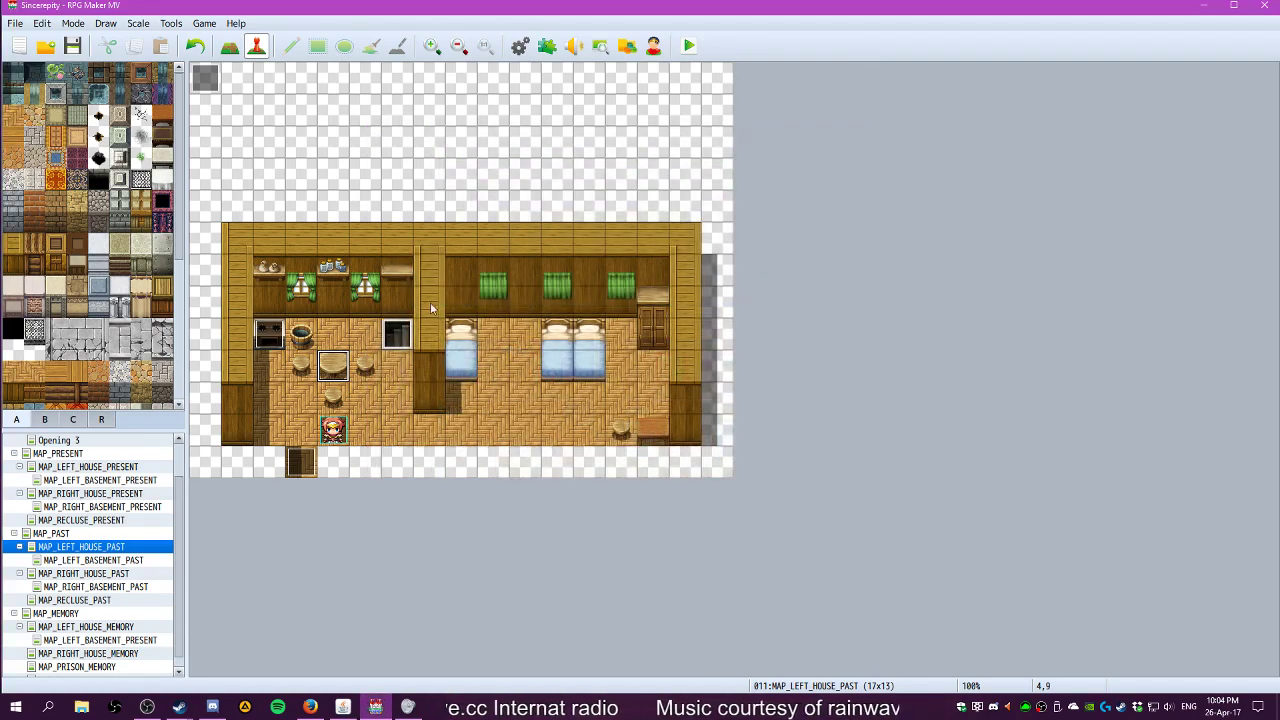
Review the commands of the stove event EV004 in MAP_LEFT_HOUSE_PAST and close its editor
double_click(268, 338)
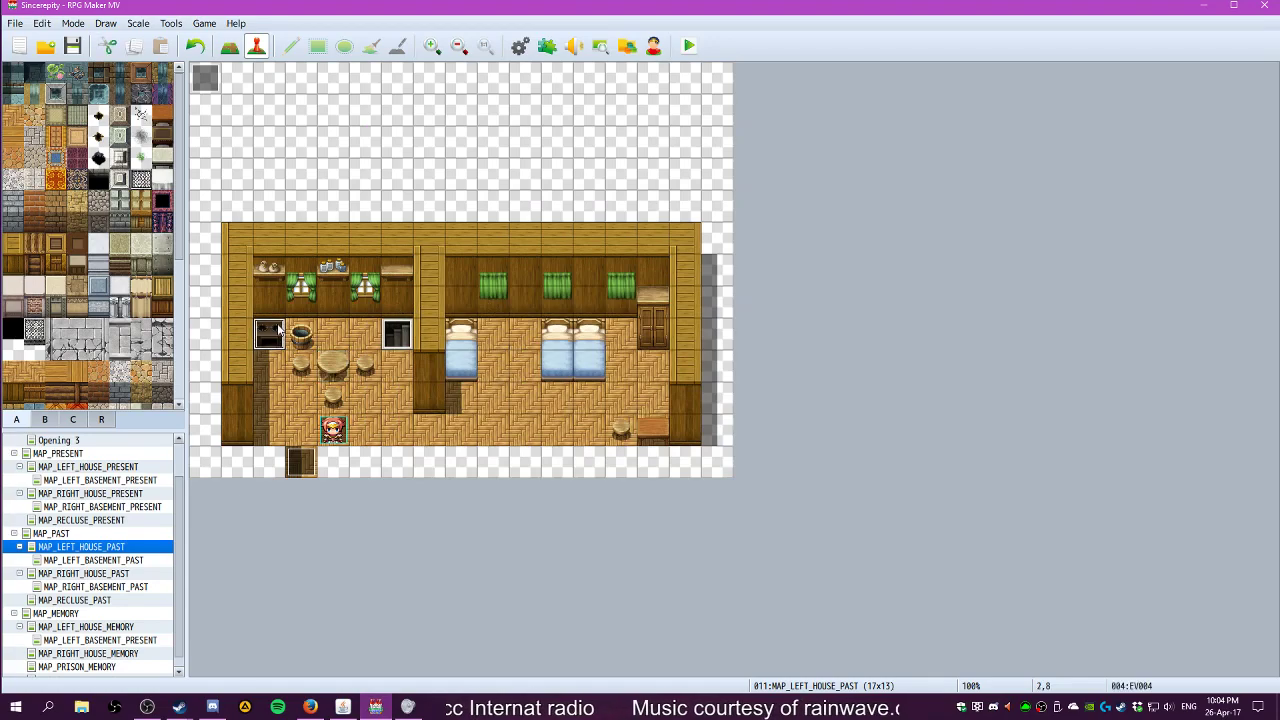
click(635, 280)
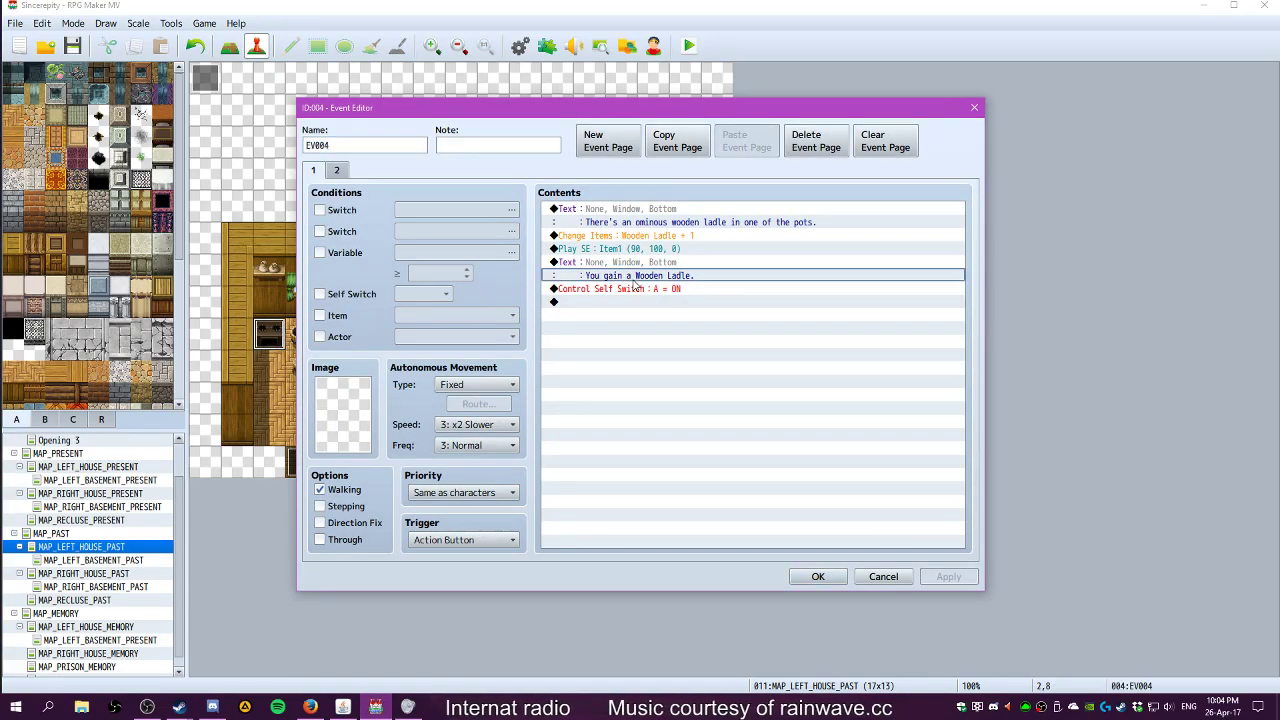
click(840, 579)
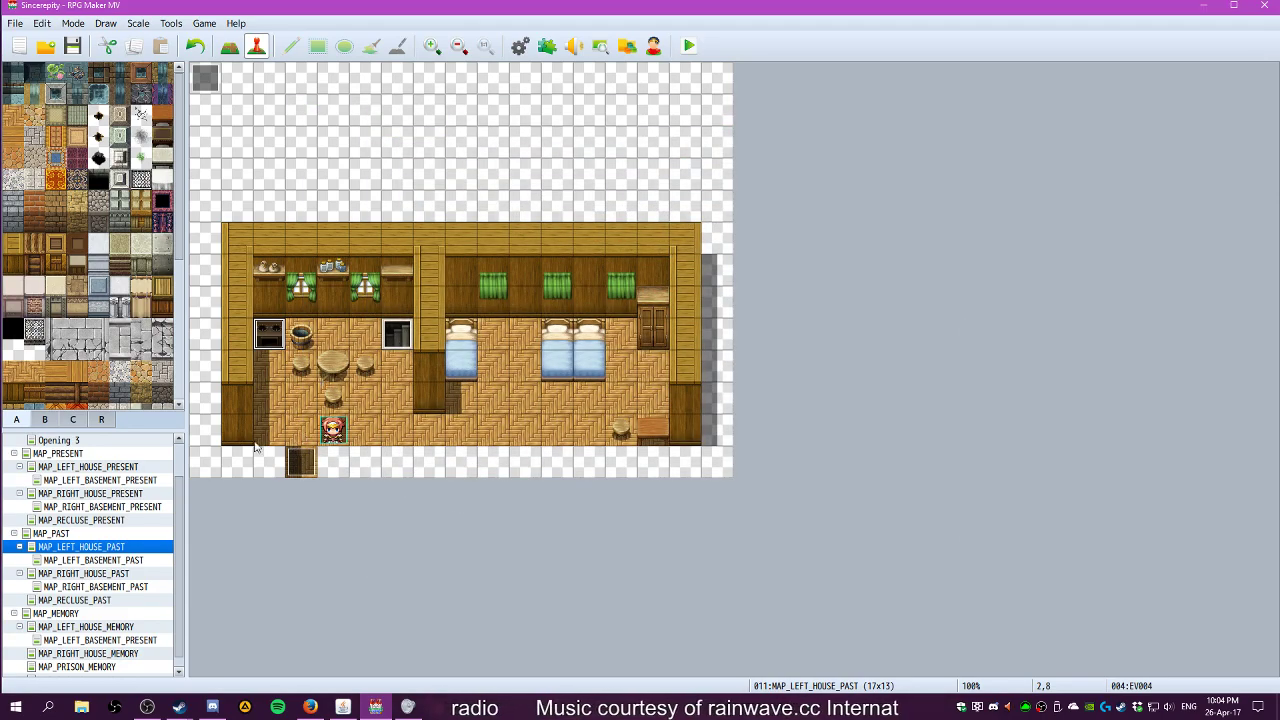
Look through the remaining past maps and the memory maps, ending on MAP_PRISON_MEMORY
click(108, 561)
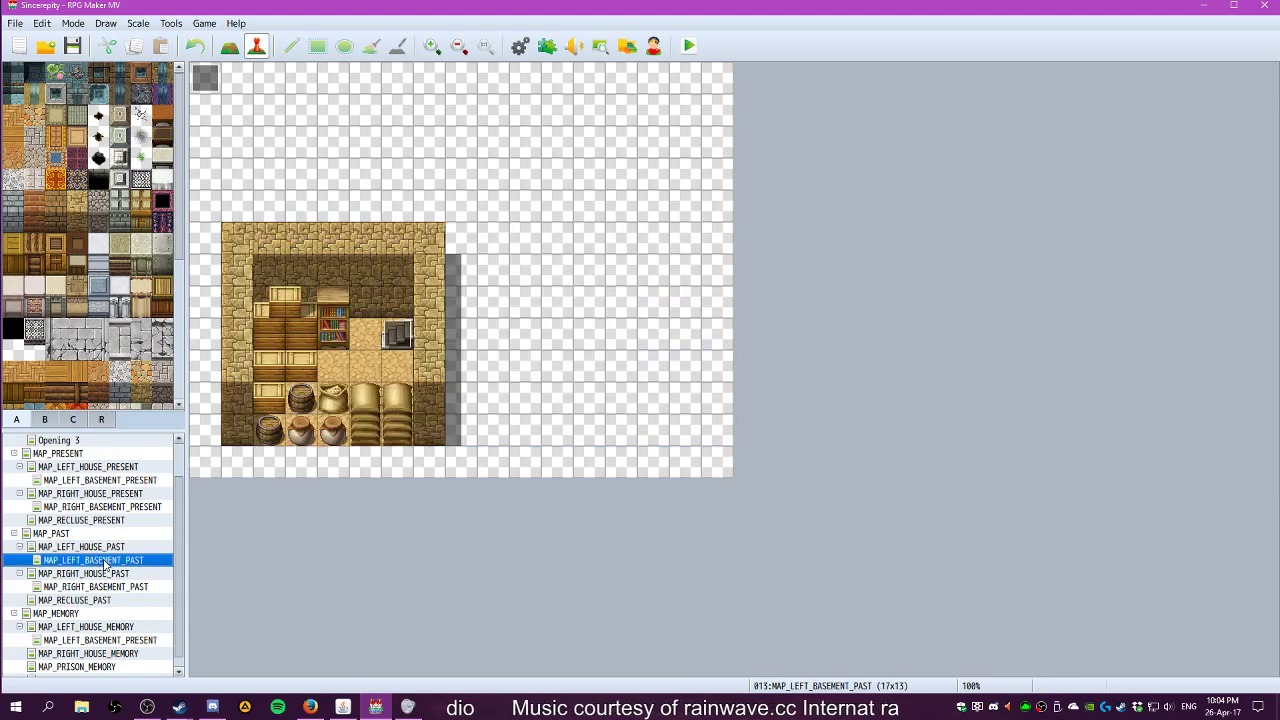
click(104, 573)
click(97, 587)
click(70, 614)
click(72, 627)
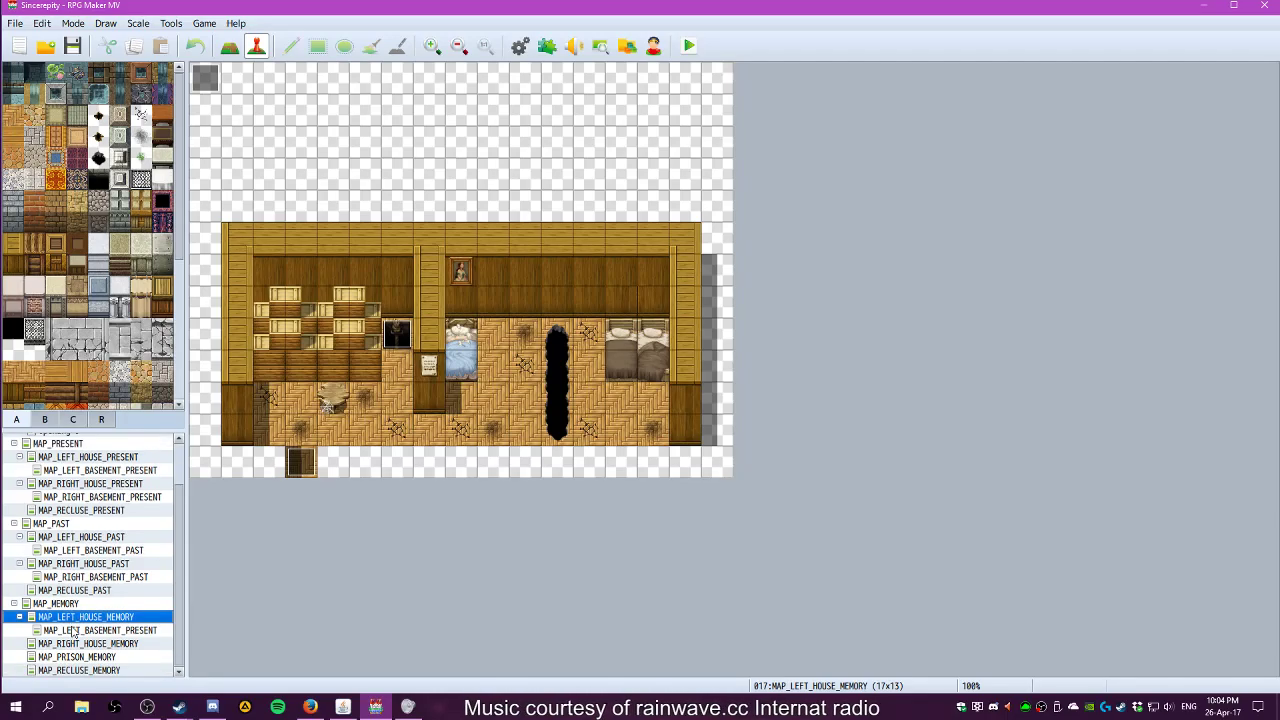
click(78, 632)
click(78, 644)
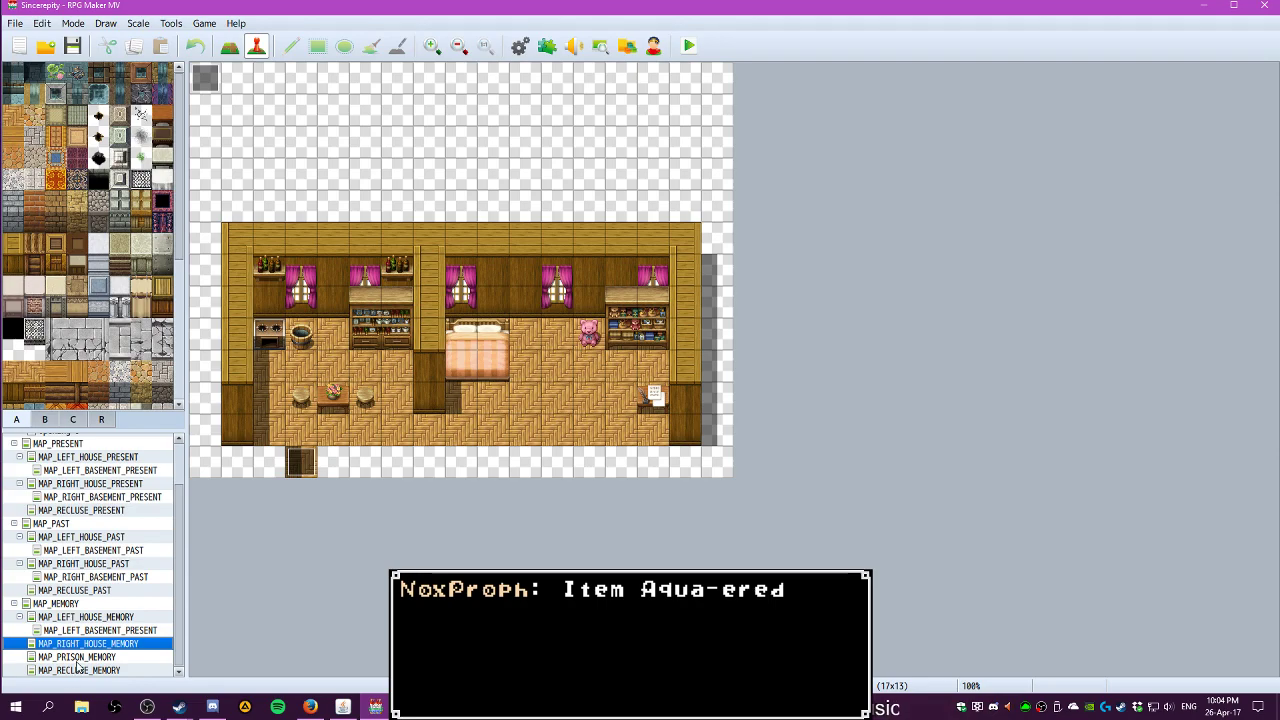
click(90, 658)
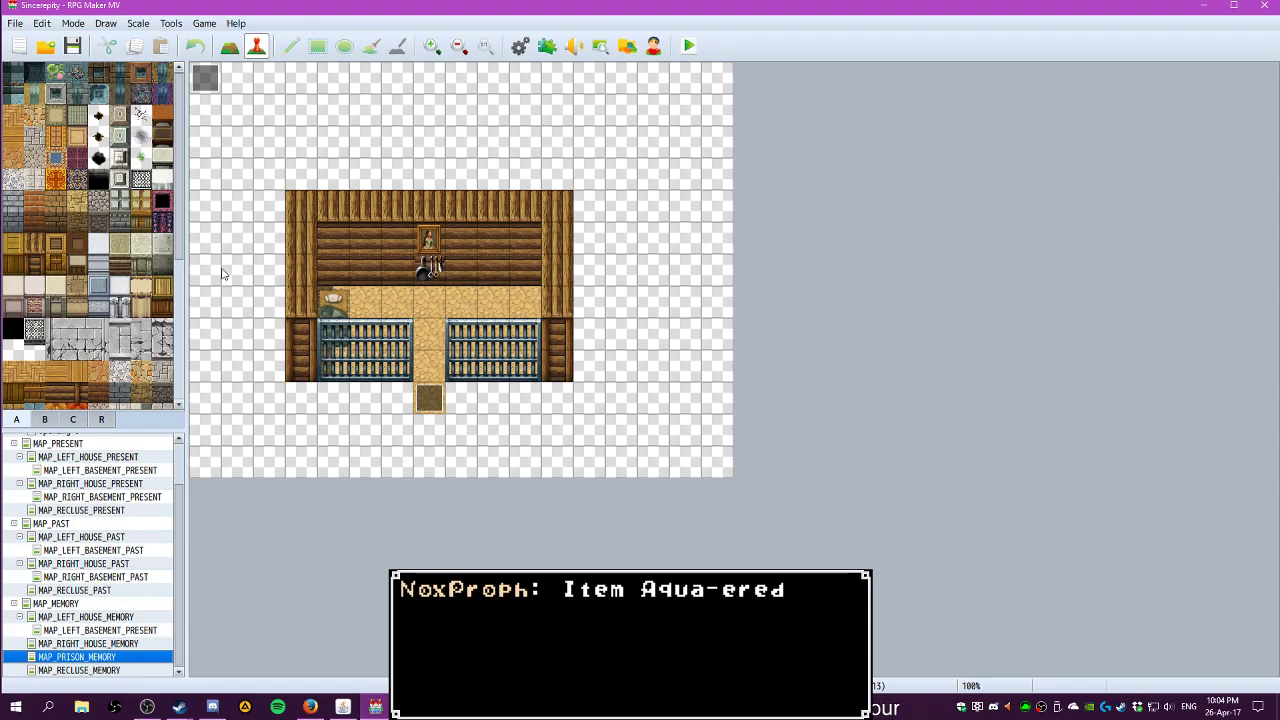
Create a new event on the cooking utensils hanging on the prison's back wall
click(432, 266)
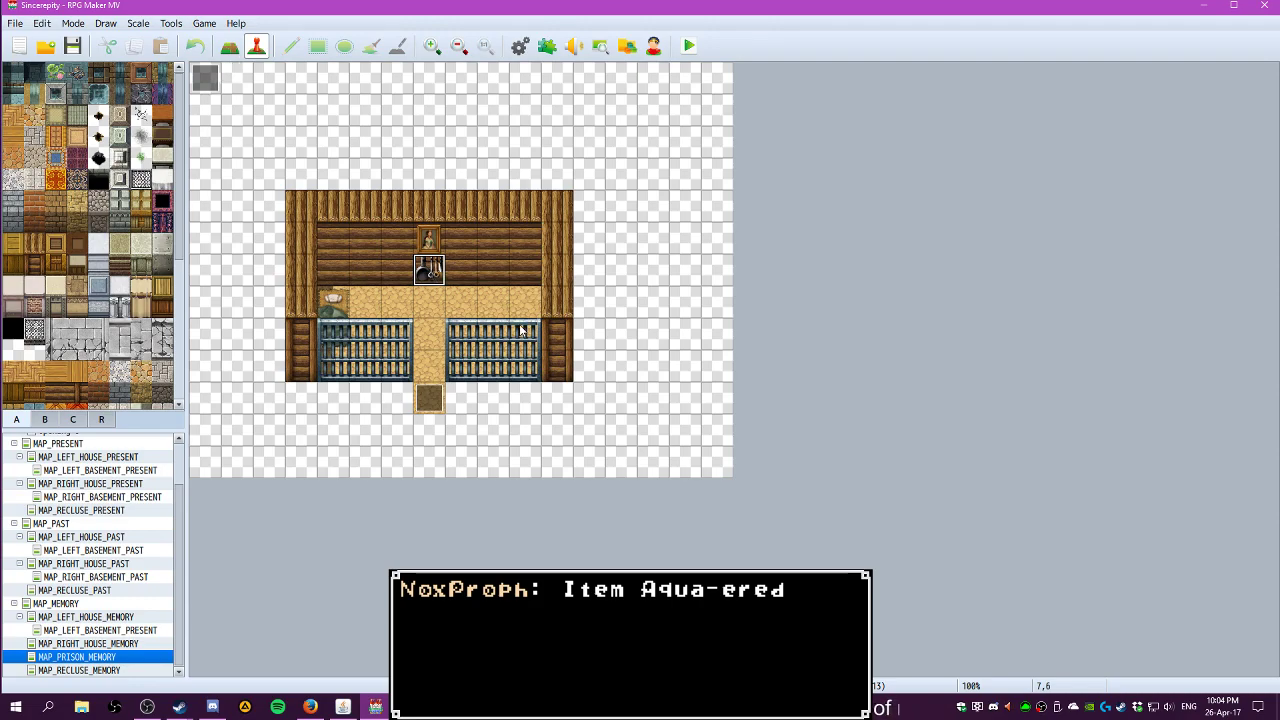
double_click(430, 268)
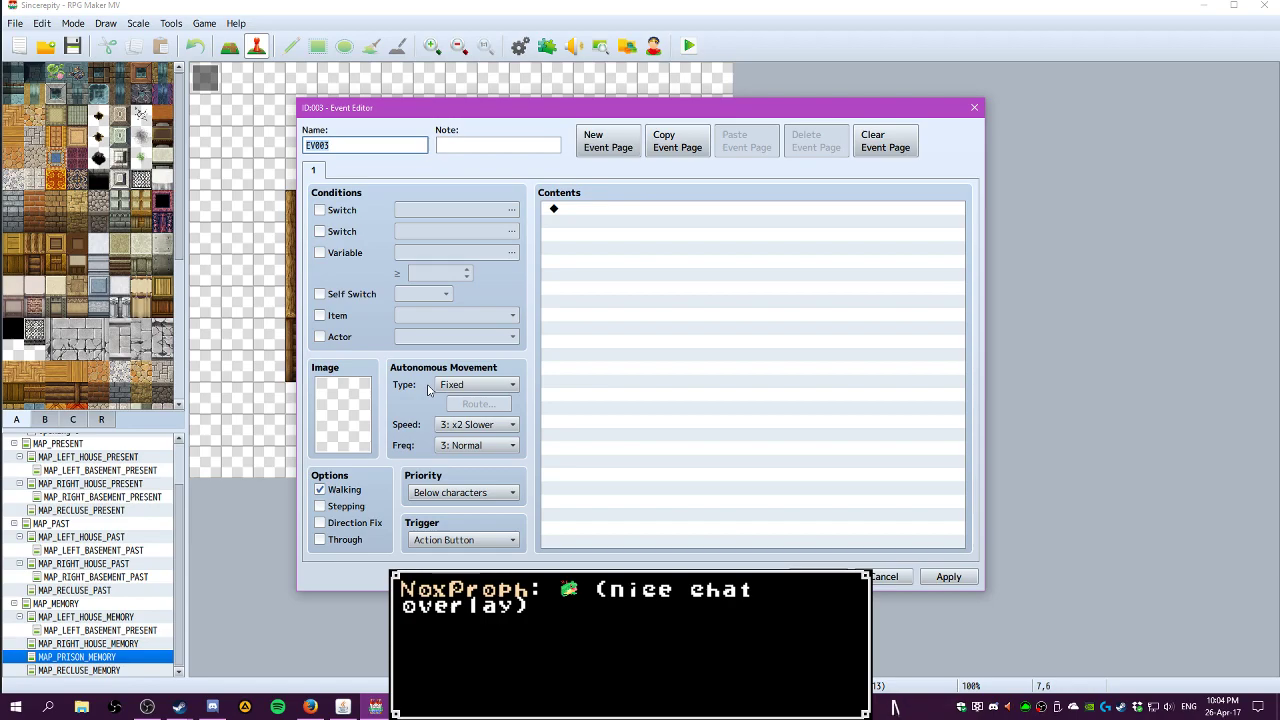
click(594, 211)
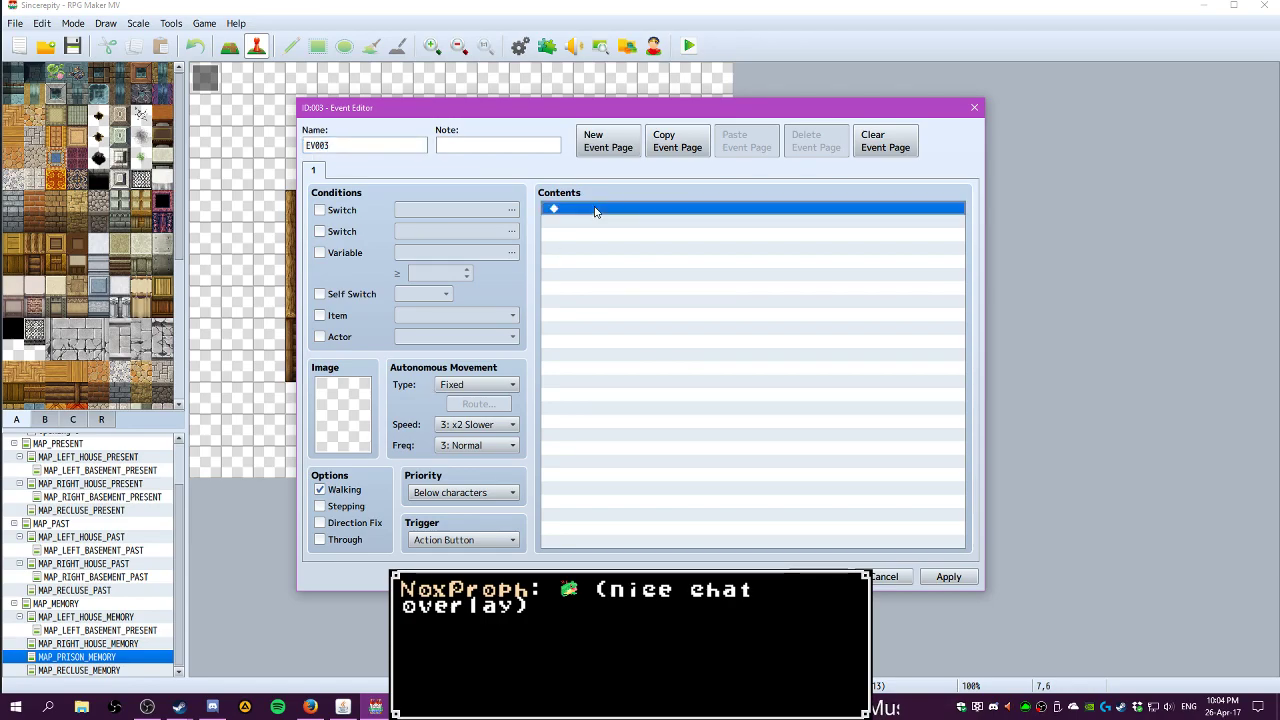
click(432, 541)
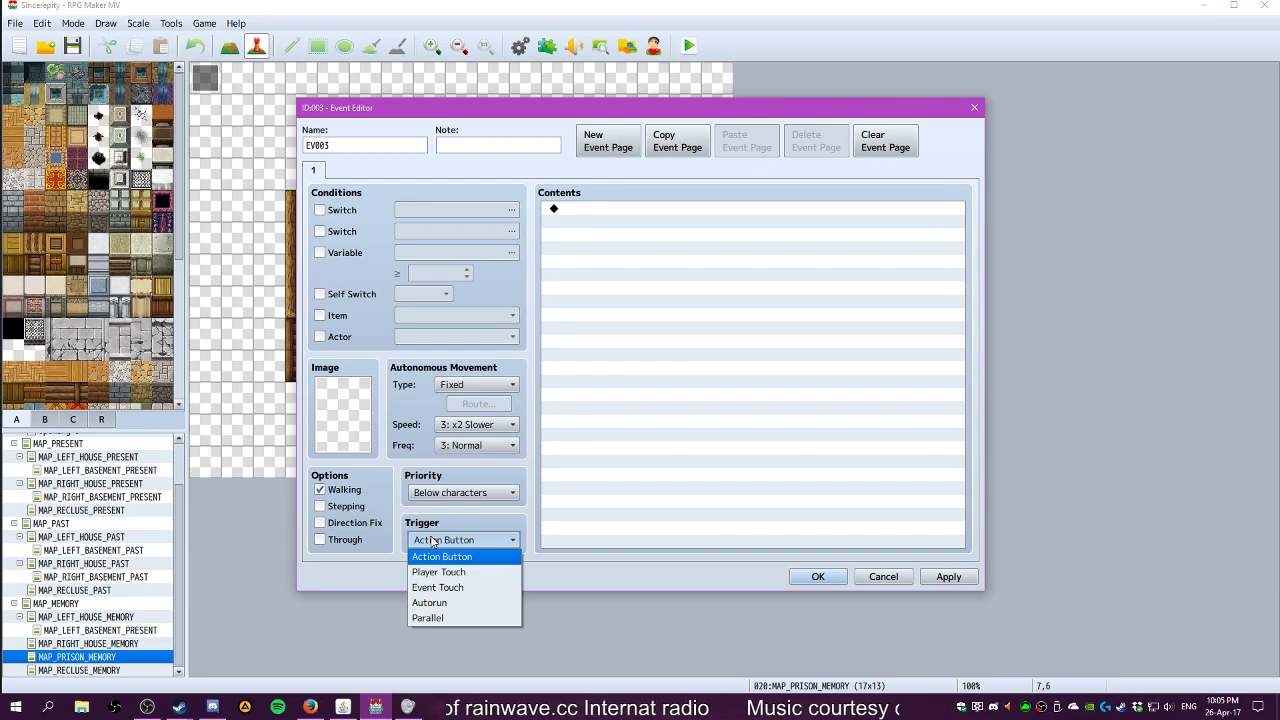
click(432, 541)
Add a Conditional Branch to the event that checks whether the party has the item 0025 Wooden Ladle, without an else branch
click(566, 211)
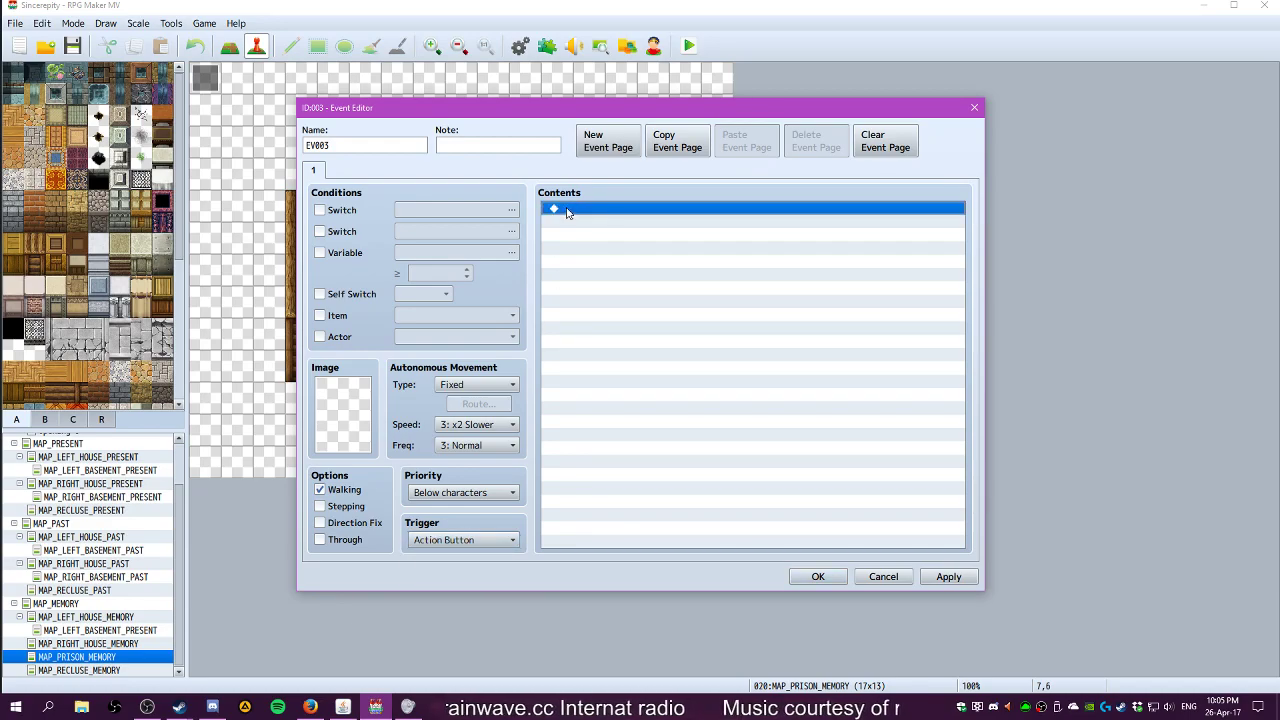
double_click(566, 211)
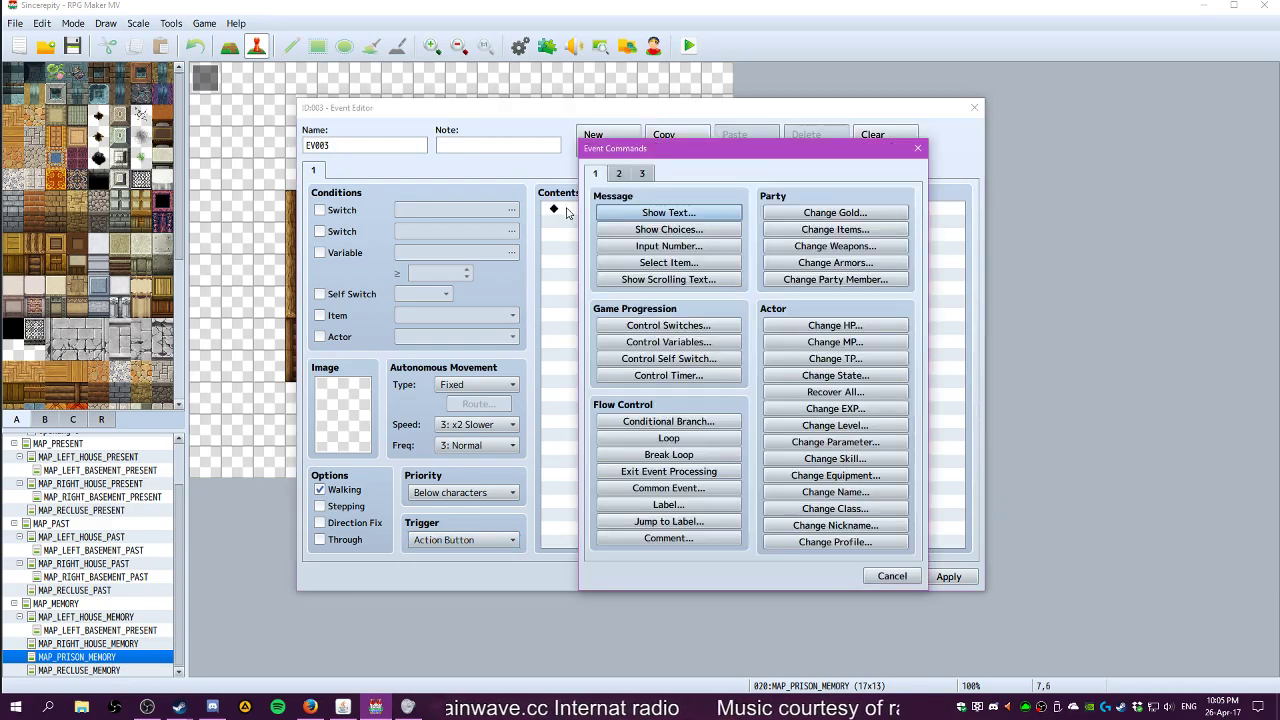
click(668, 421)
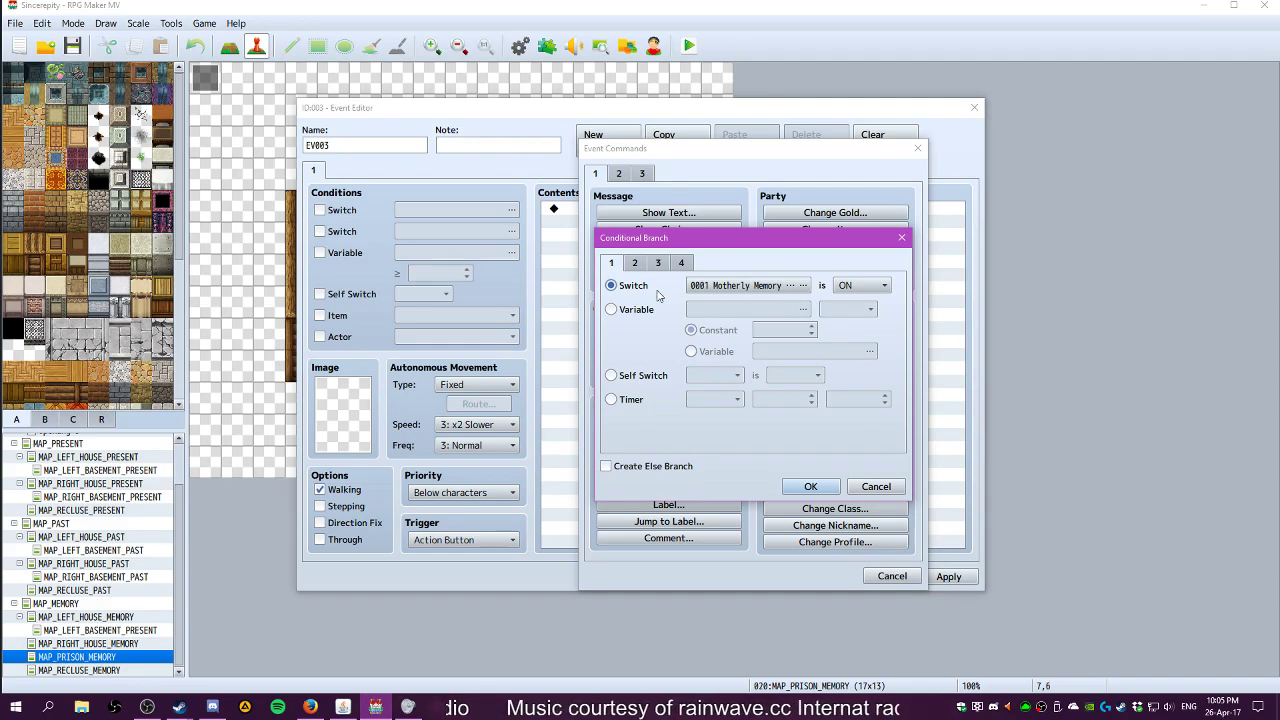
click(745, 286)
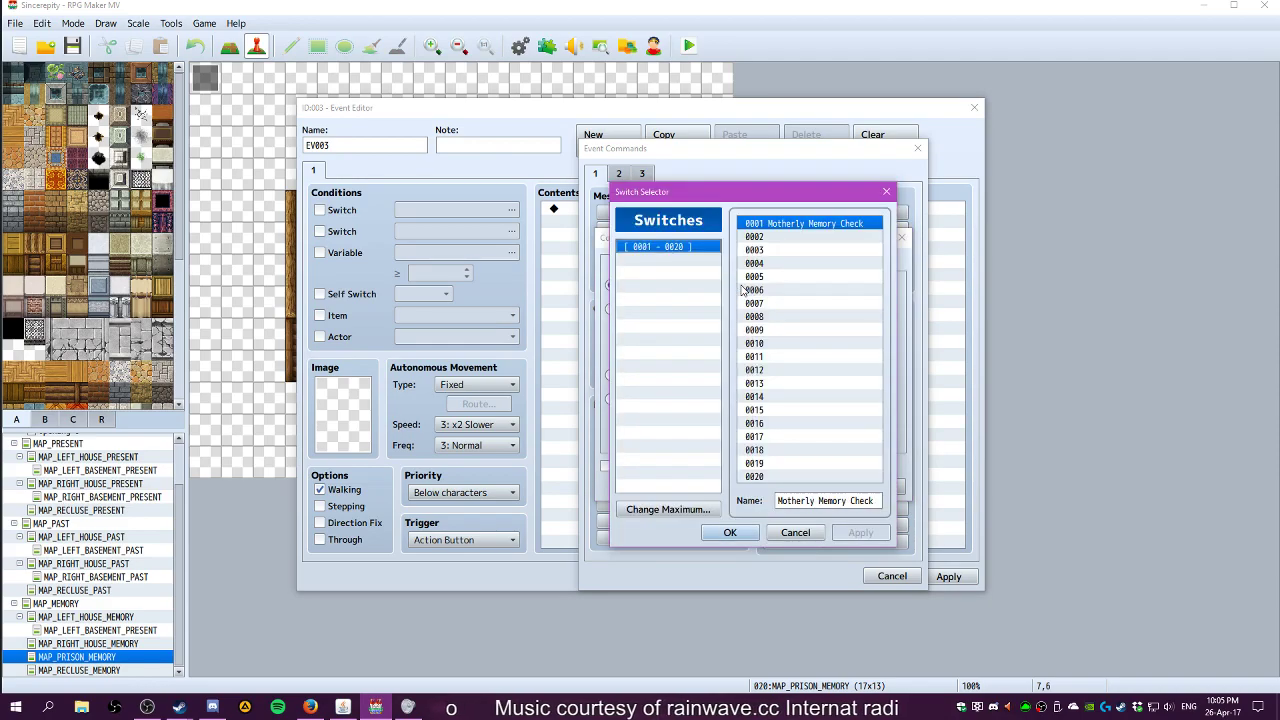
click(815, 528)
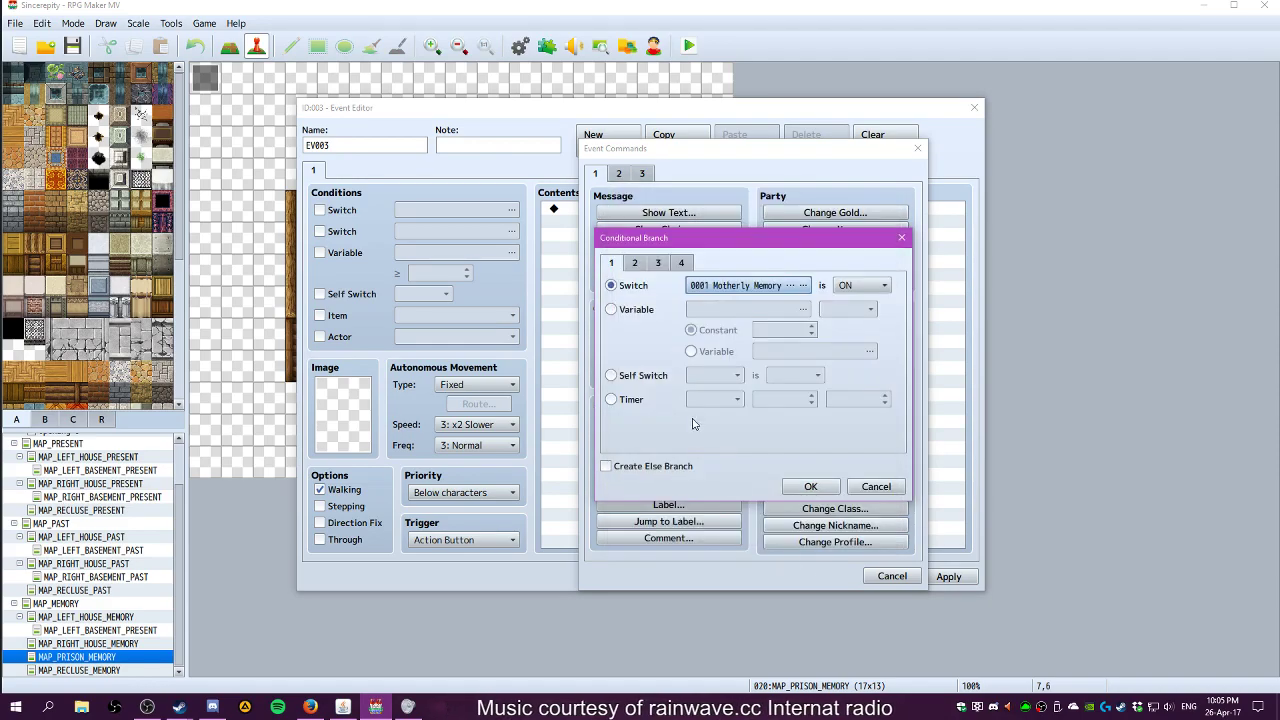
click(643, 264)
click(660, 264)
click(682, 264)
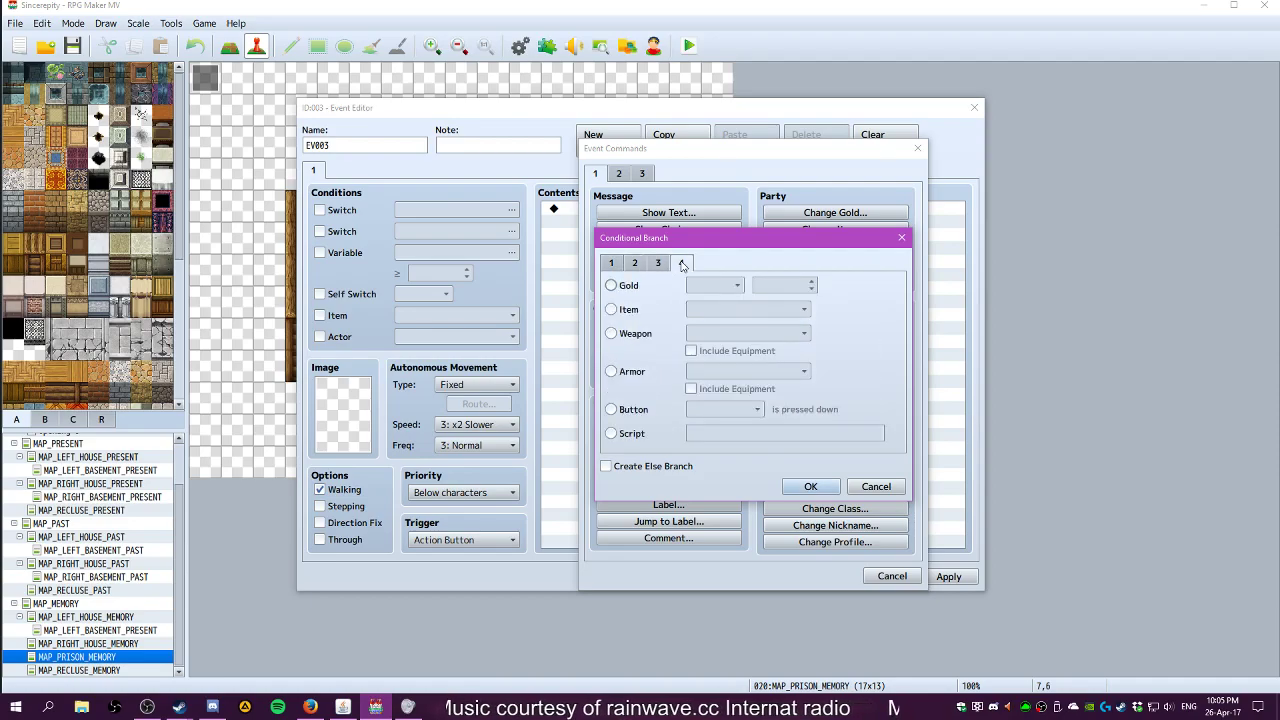
click(622, 310)
click(765, 312)
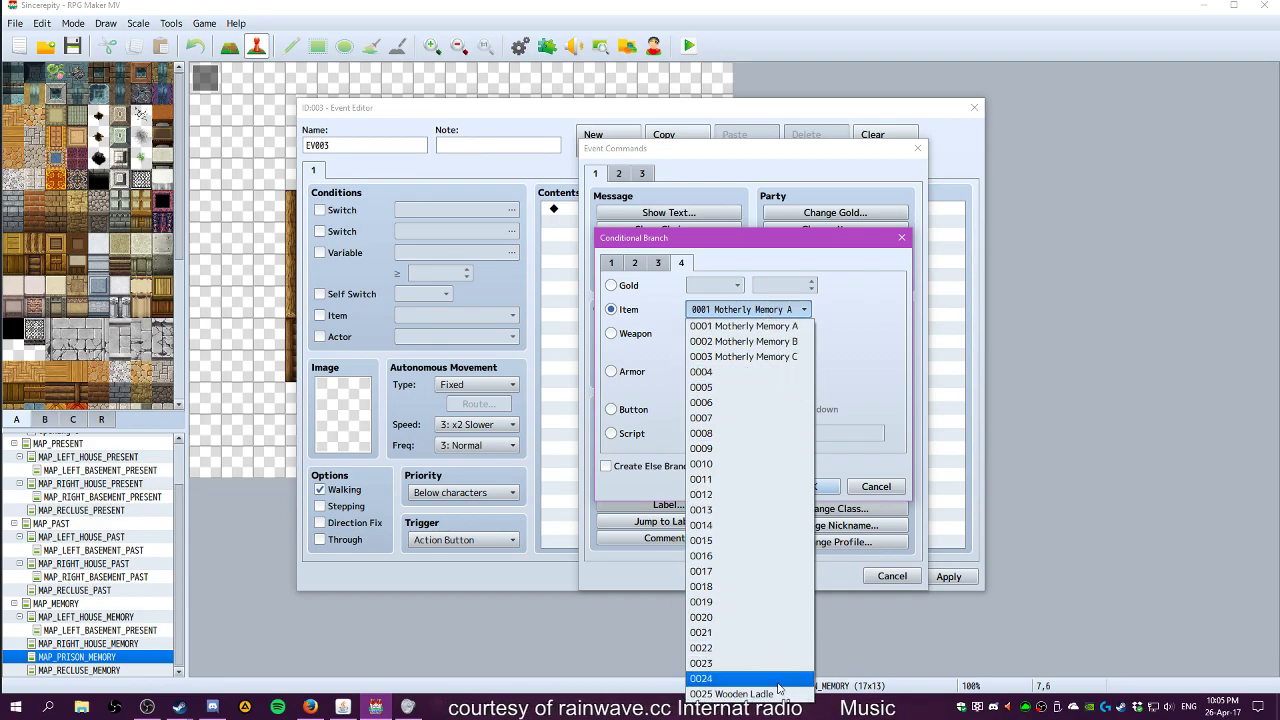
click(733, 692)
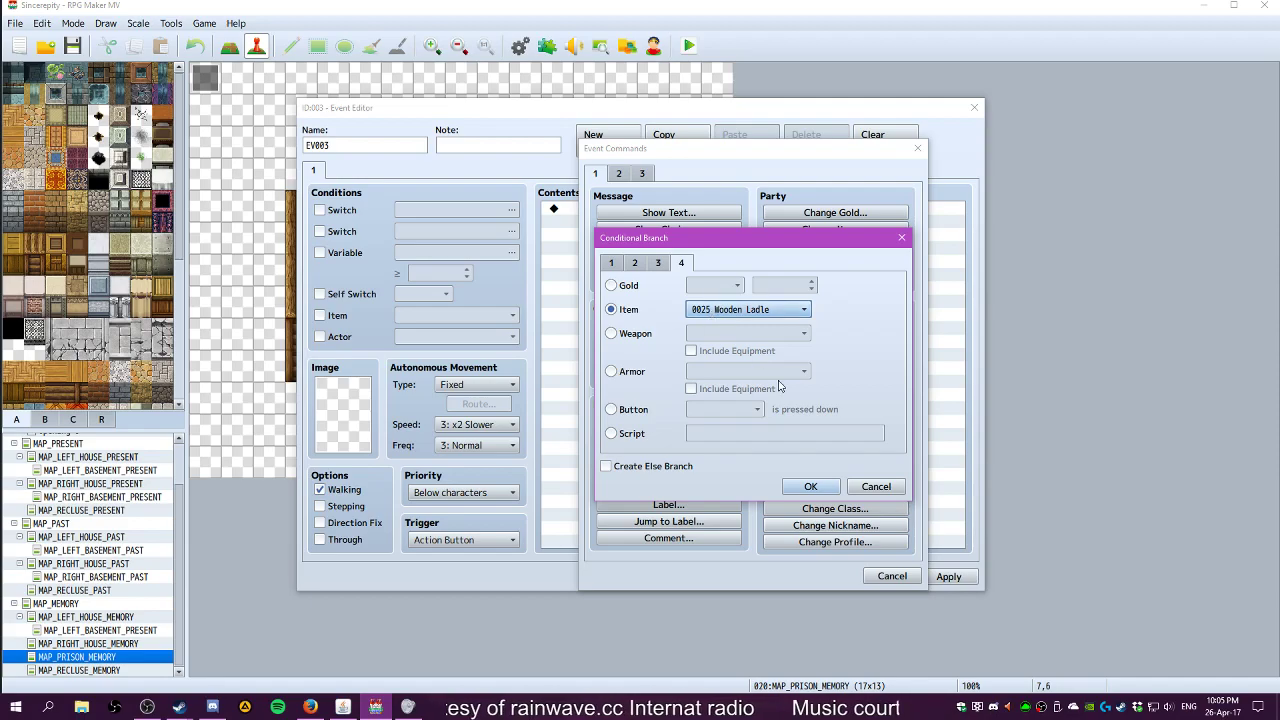
click(808, 487)
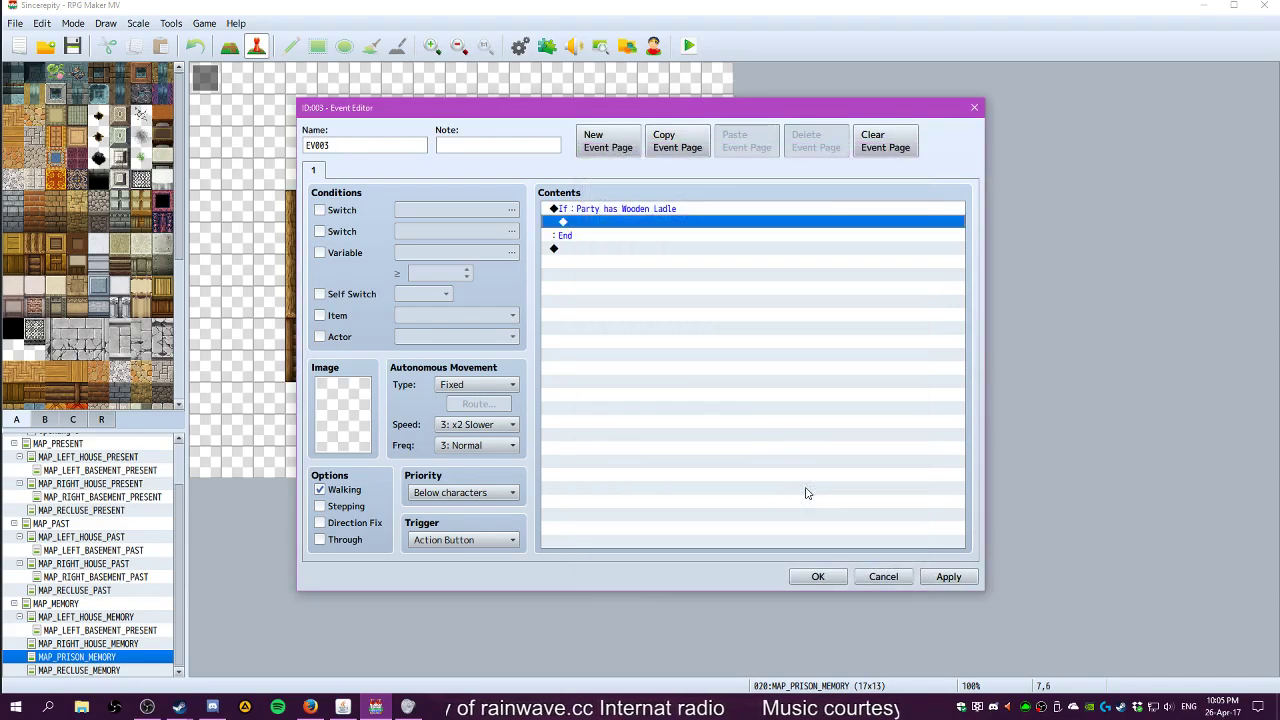
click(613, 210)
right_click(613, 210)
click(586, 224)
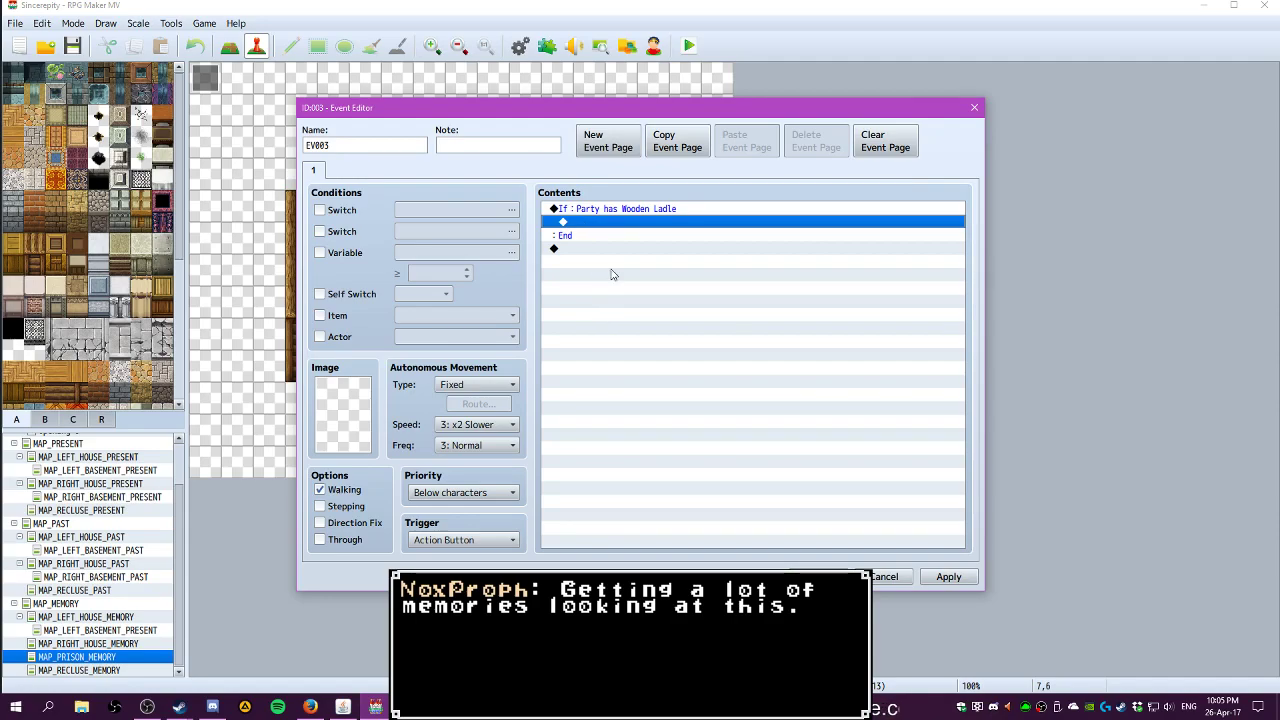
right_click(608, 223)
Begin a Show Text message inside the Wooden Ladle branch with the line "There's a bunch of pots and cooking utensils here"
double_click(578, 222)
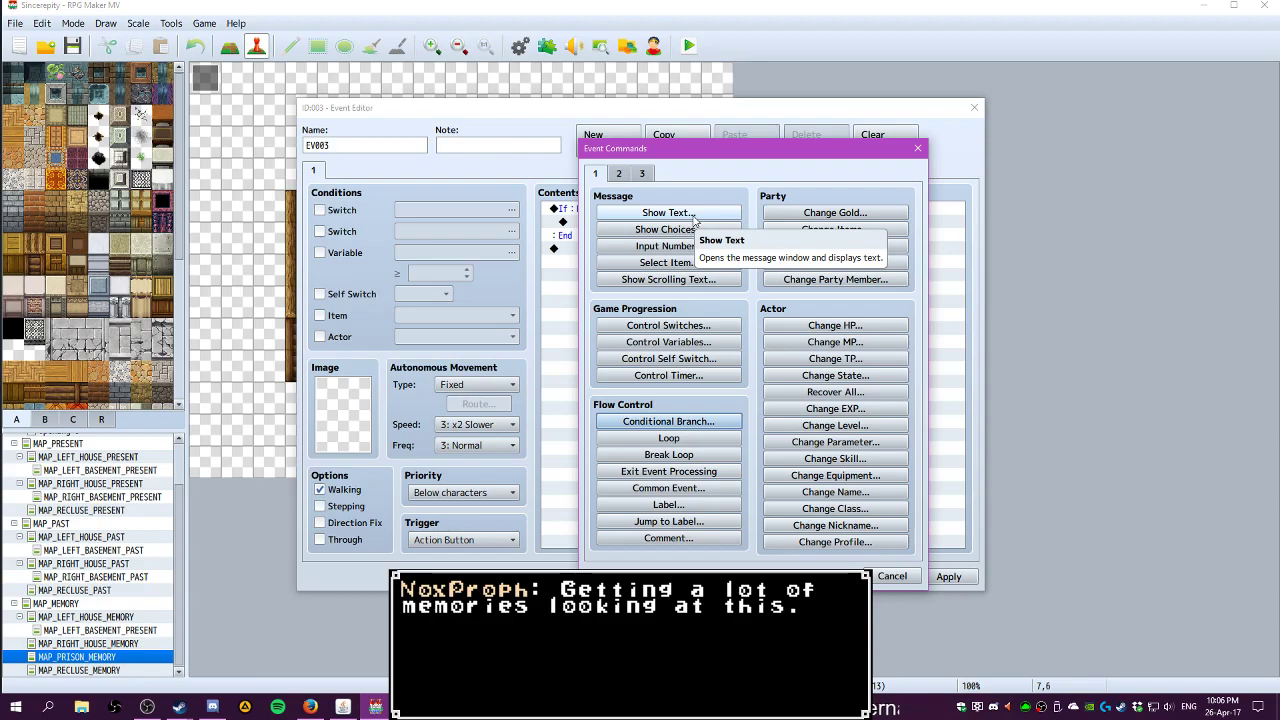
click(669, 229)
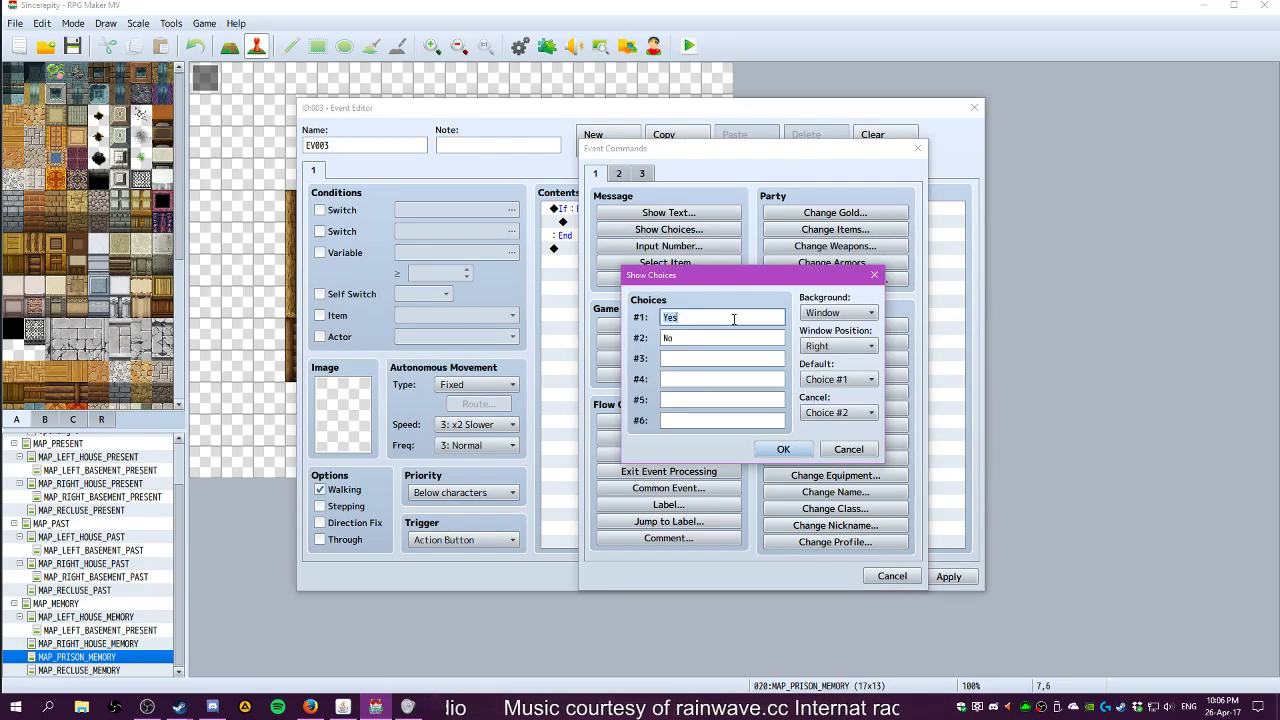
click(847, 450)
click(669, 213)
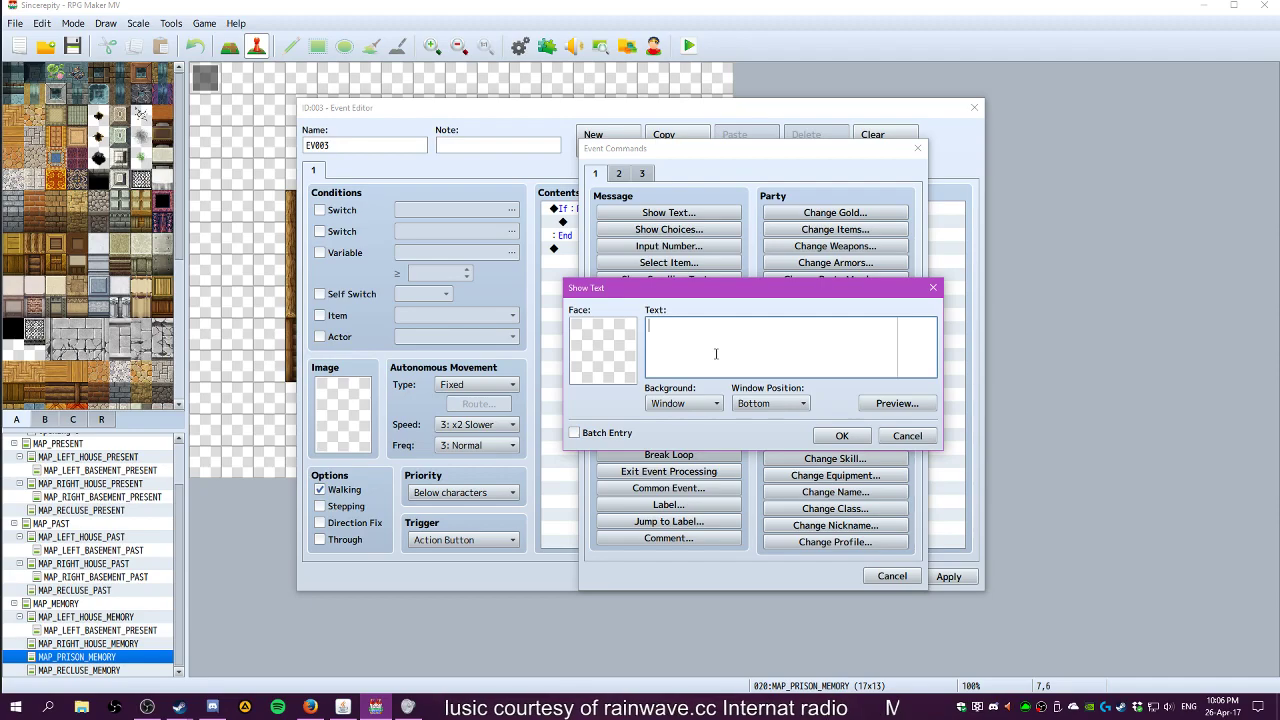
text(There)
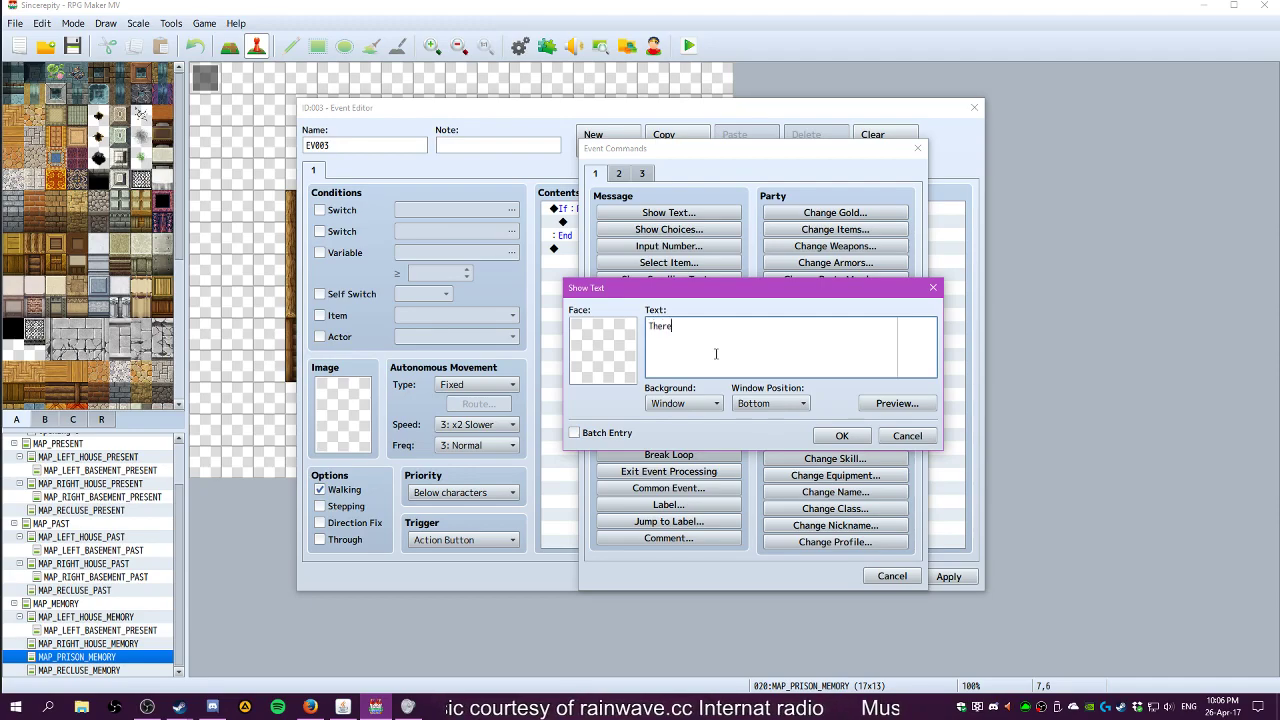
text('s)
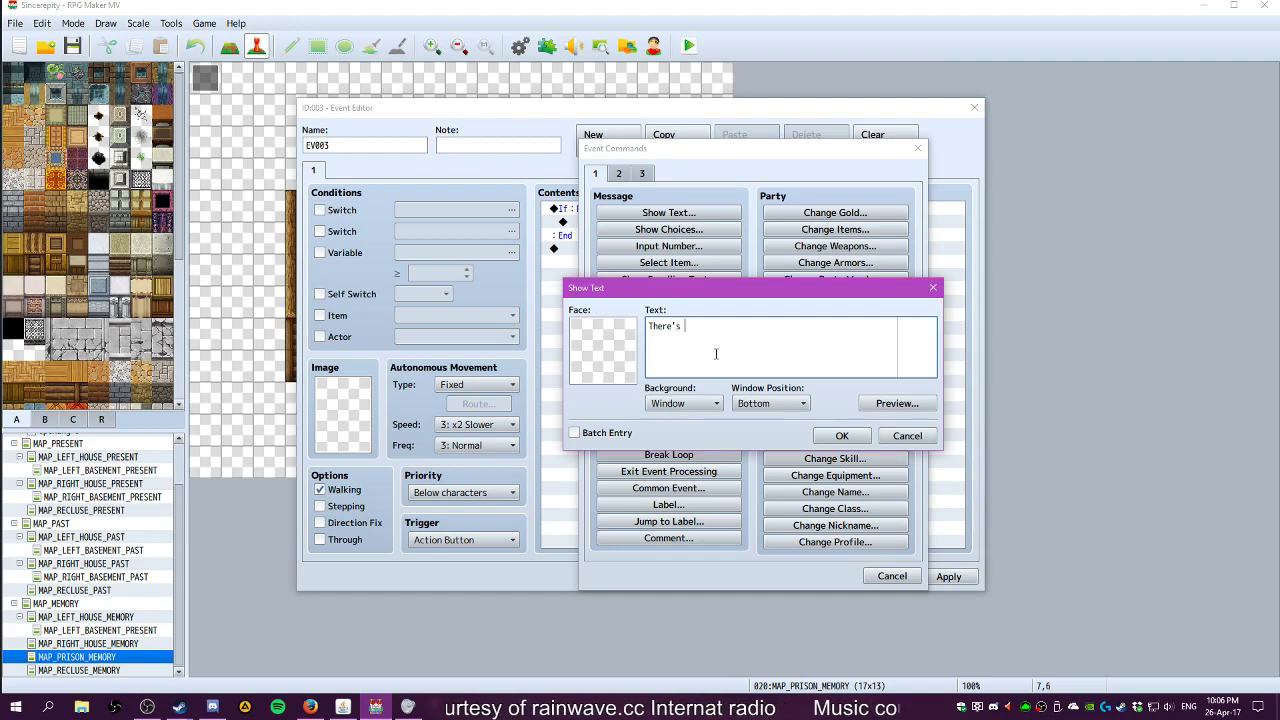
text( a bunch of coo)
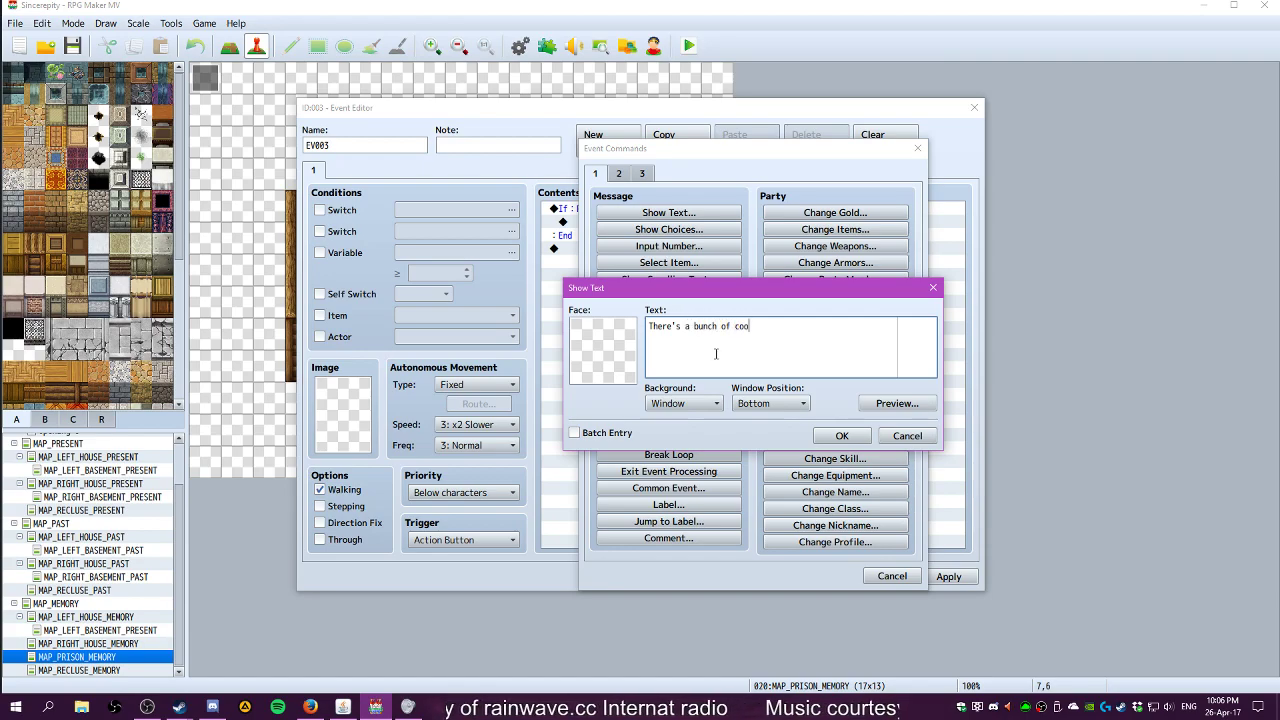
key(BackSpace)
key(BackSpace)
key(BackSpace)
text(pots and)
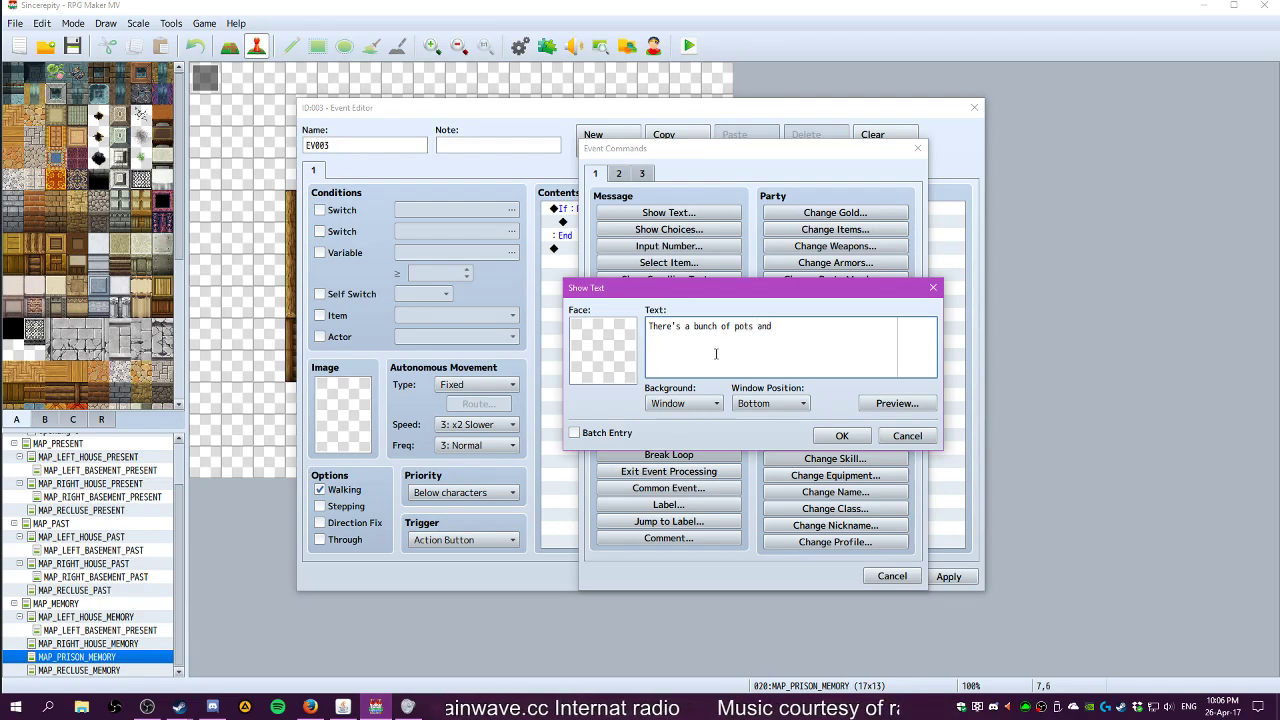
text( cooking u)
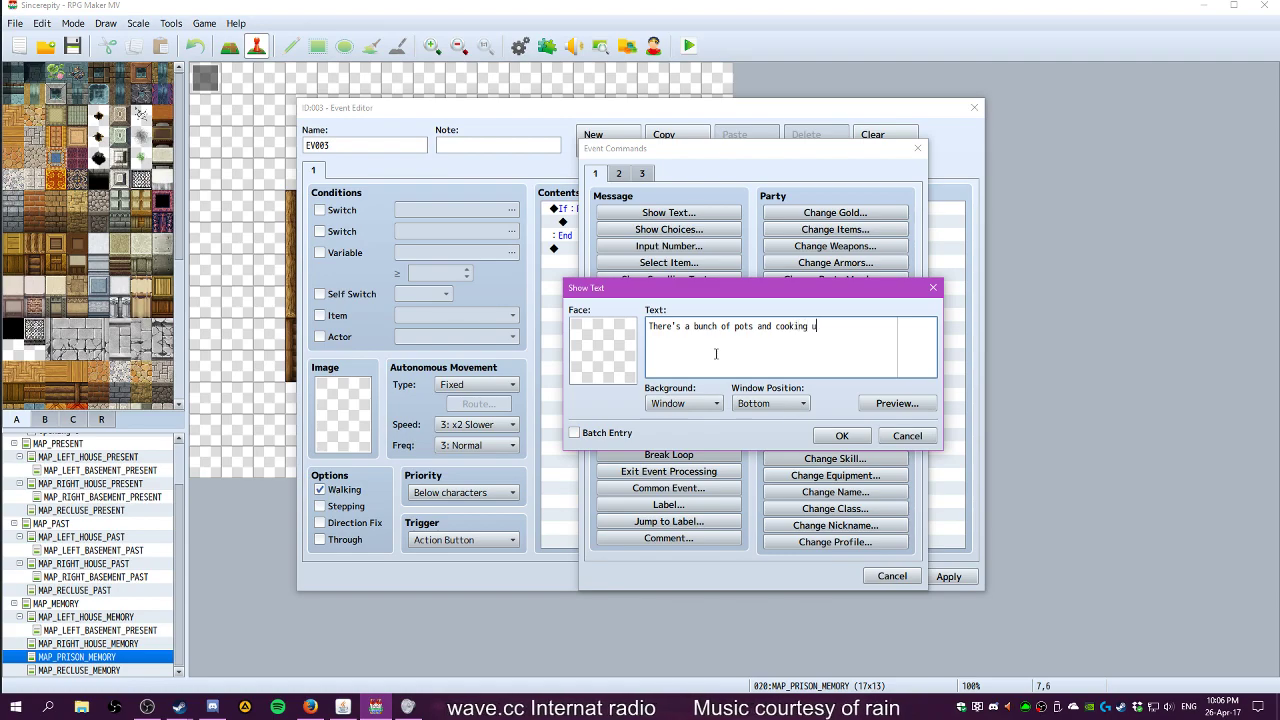
text(tensils here)
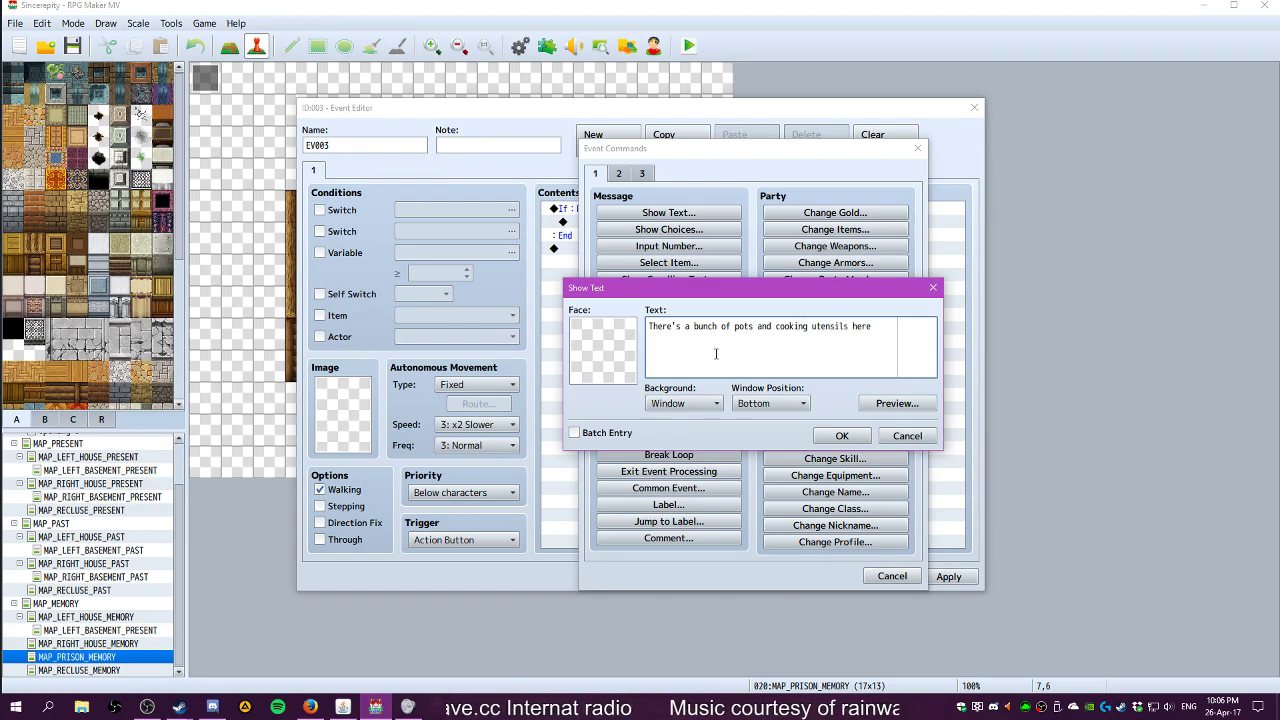
End the message's first sentence with a period and write the second line "They all seem pretty worn out and dented."
text(. They)
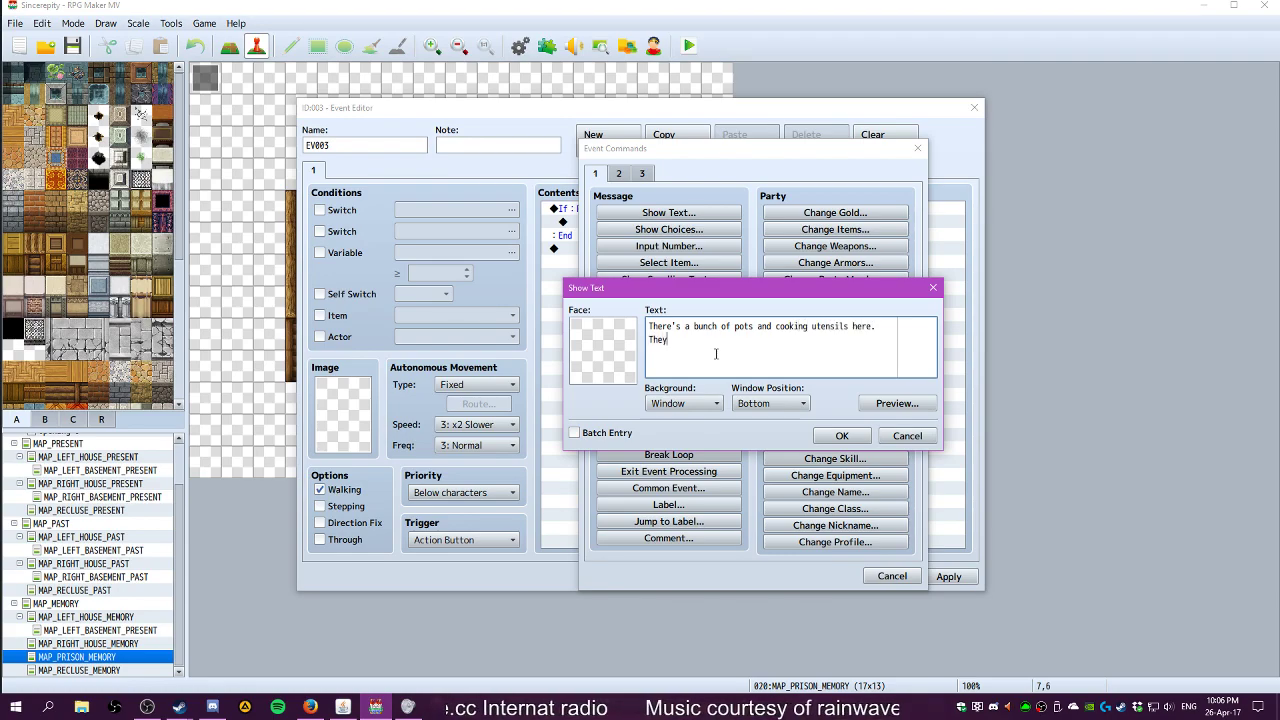
text( all seem pre)
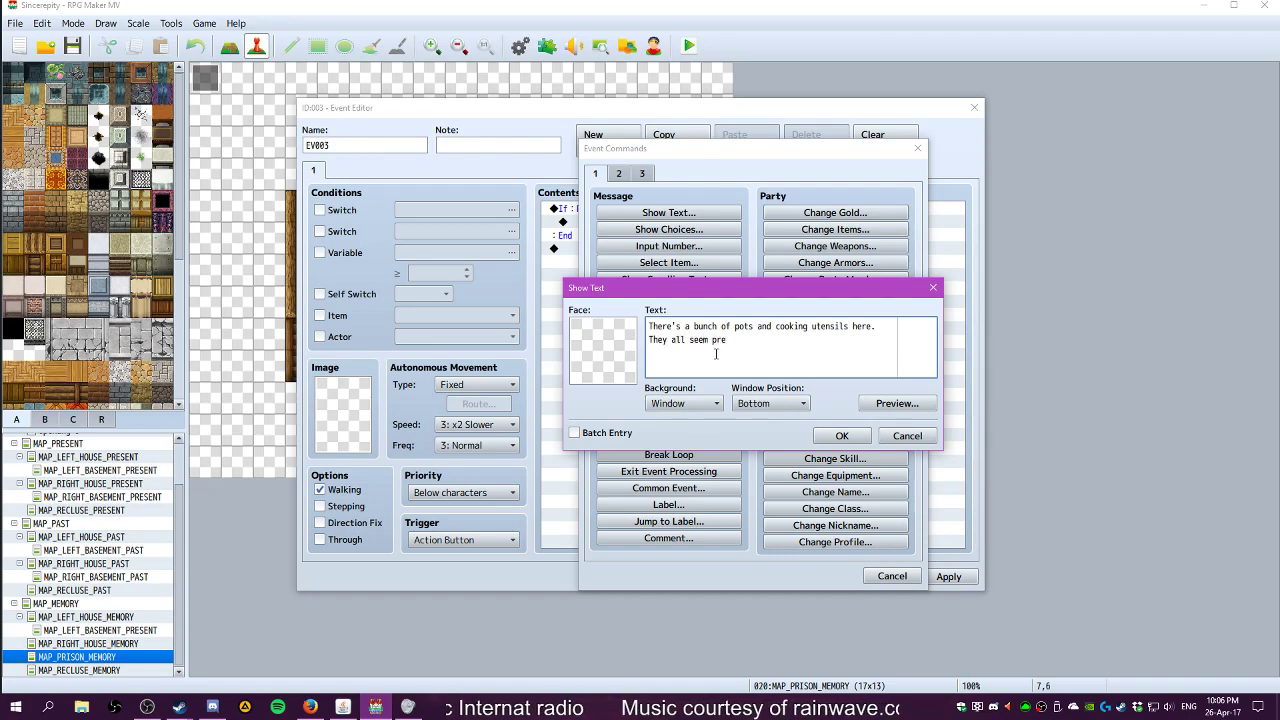
text(tty worn)
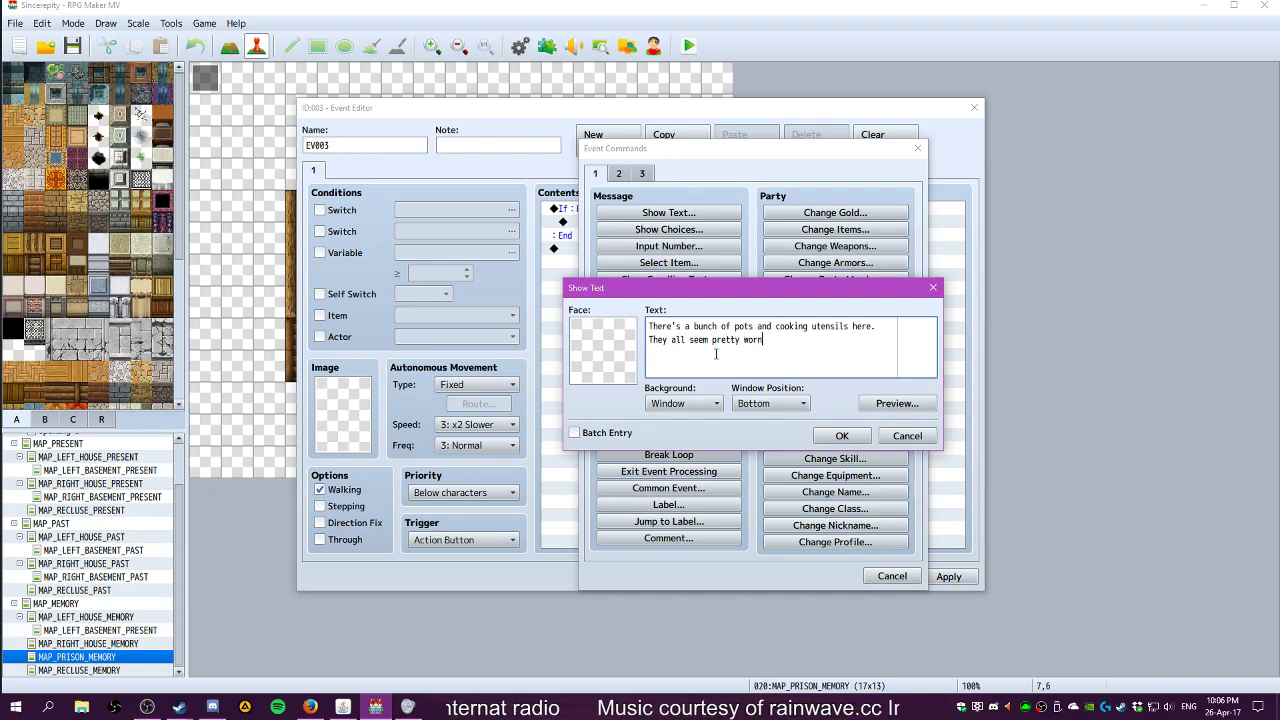
text( out)
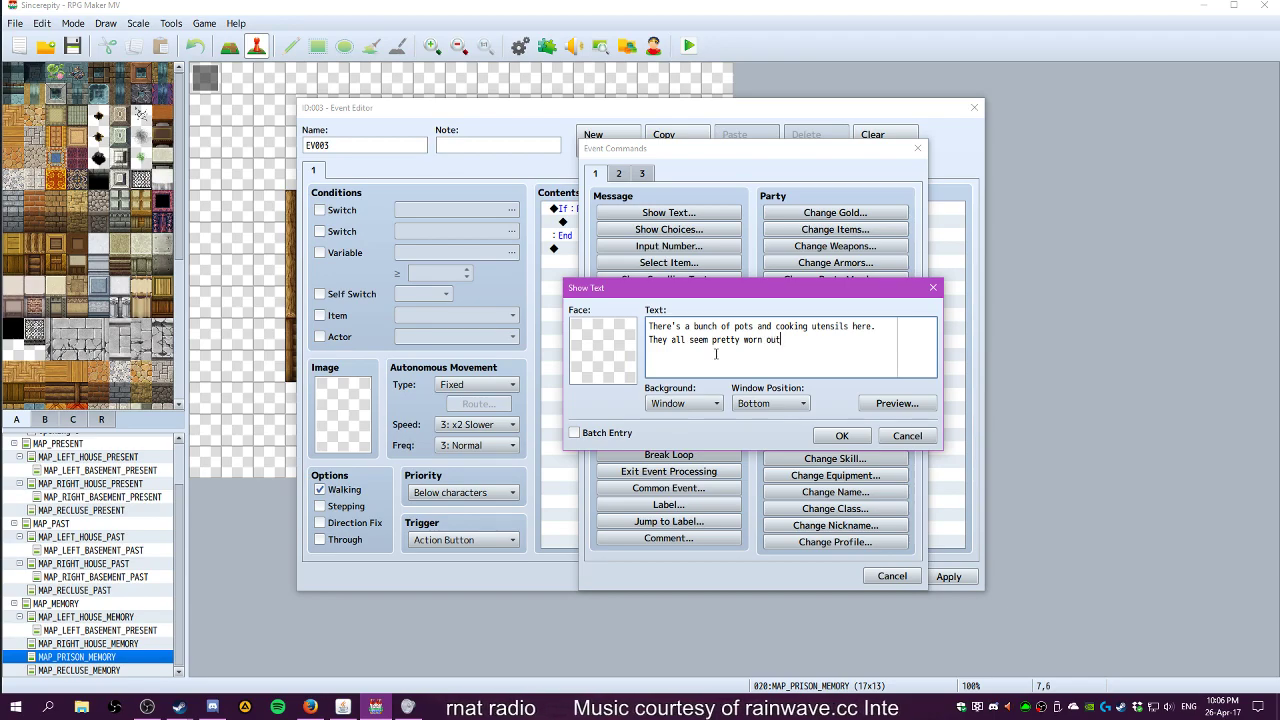
text( and dented.)
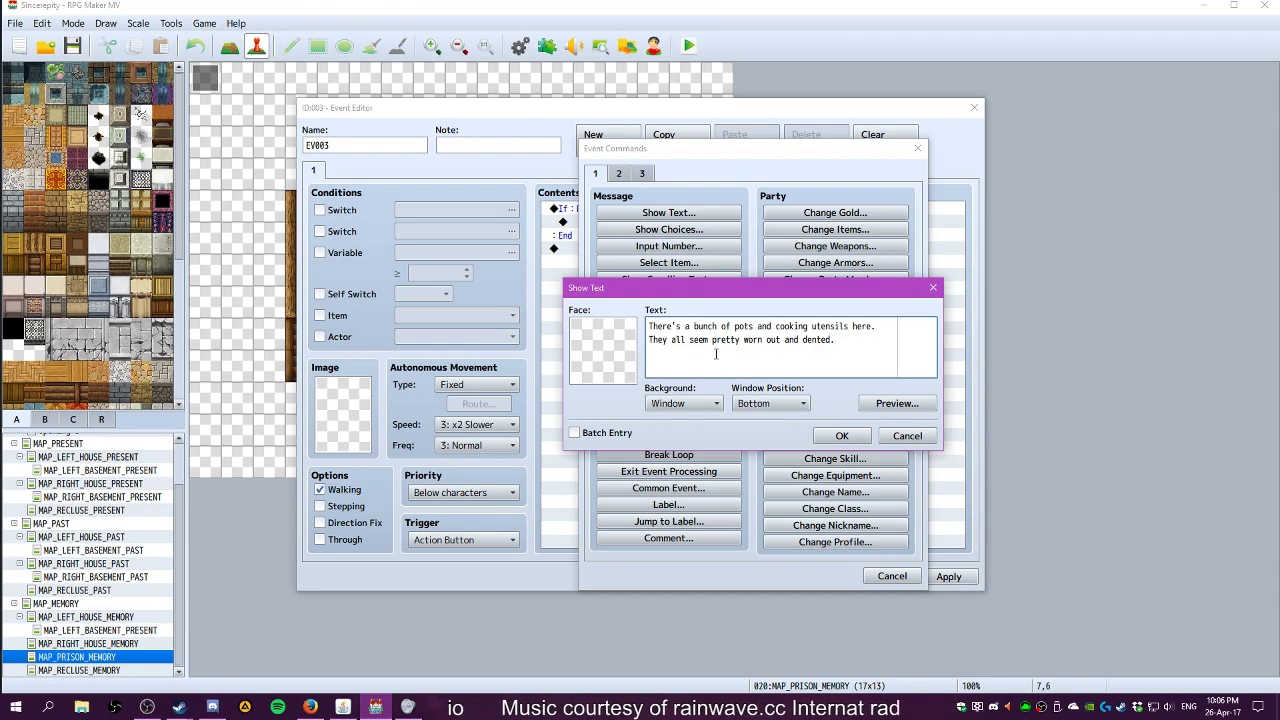
Append the quarter-second wait code \. to the message's first line and preview the message
click(883, 323)
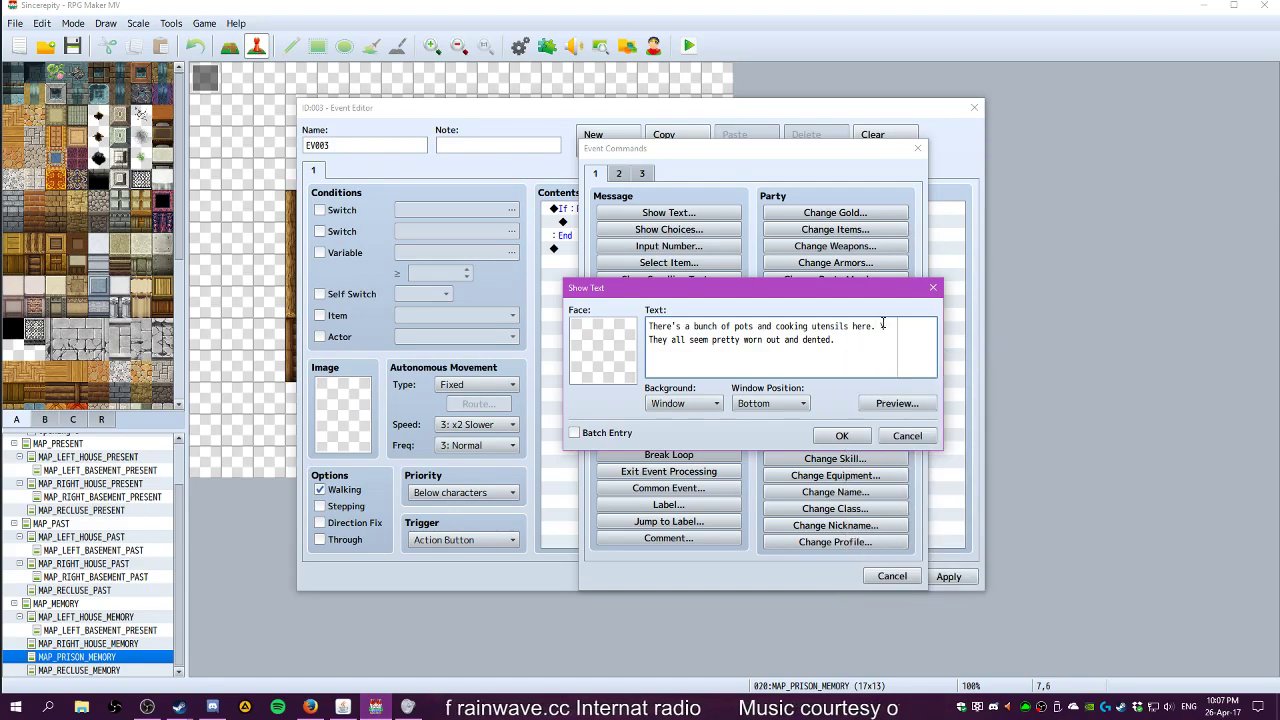
click(896, 403)
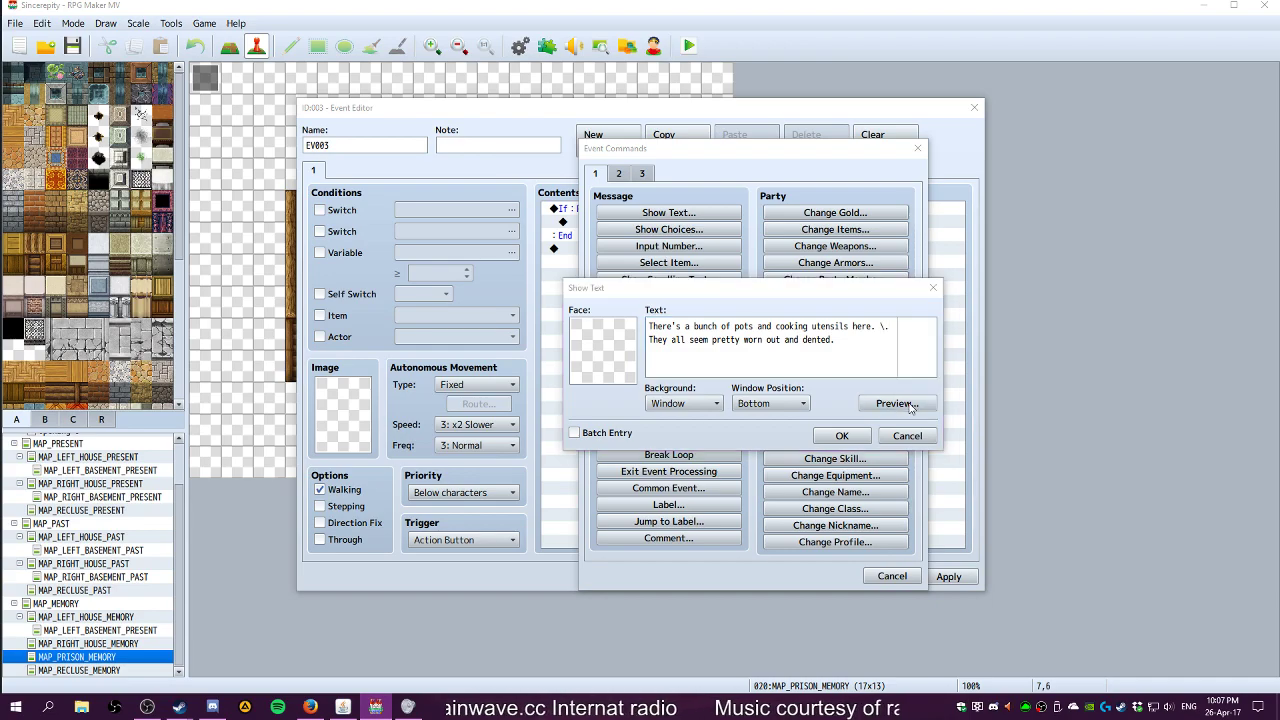
click(988, 430)
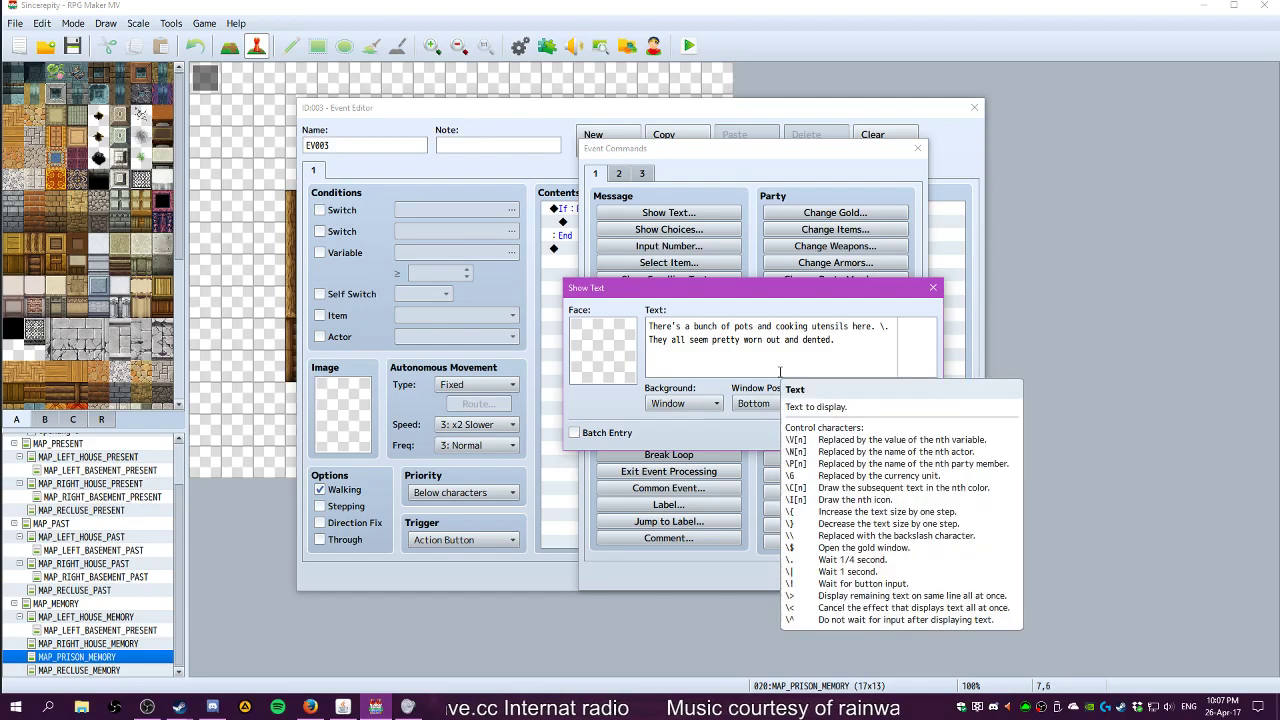
Change the wait code ending the message's first line to the one-second wait \| and confirm the message
drag(648, 326, 899, 328)
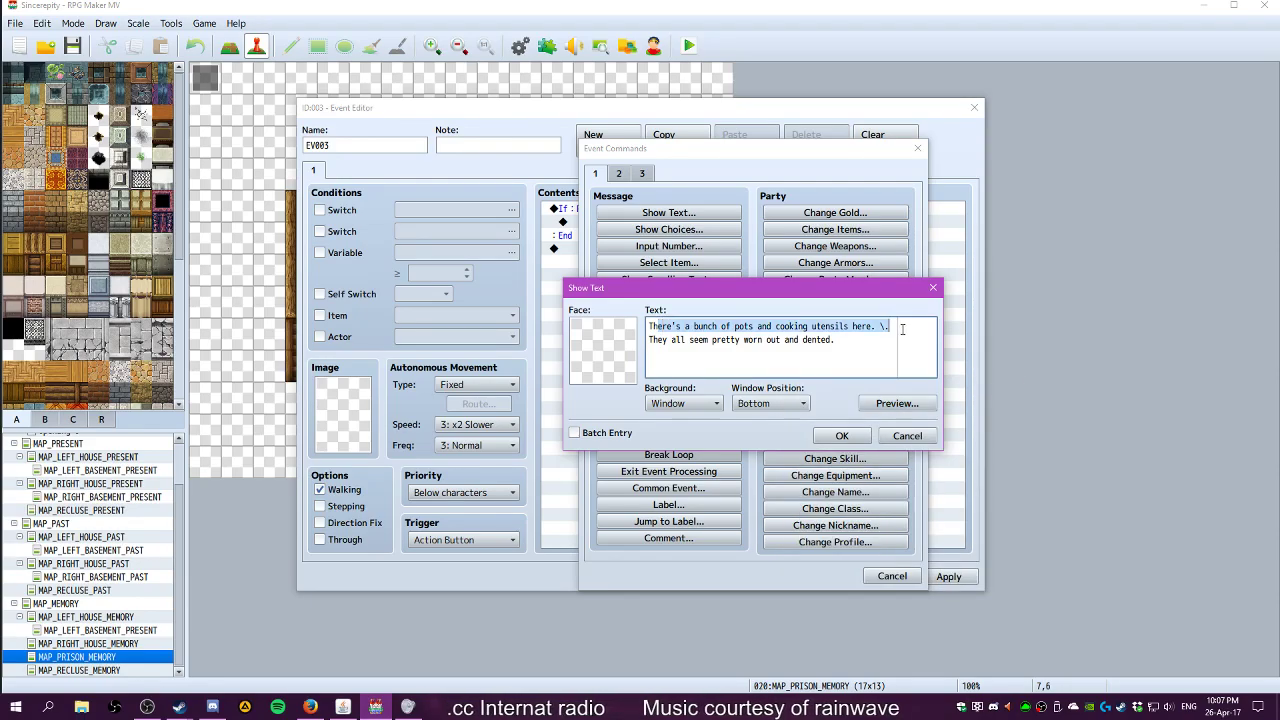
click(884, 326)
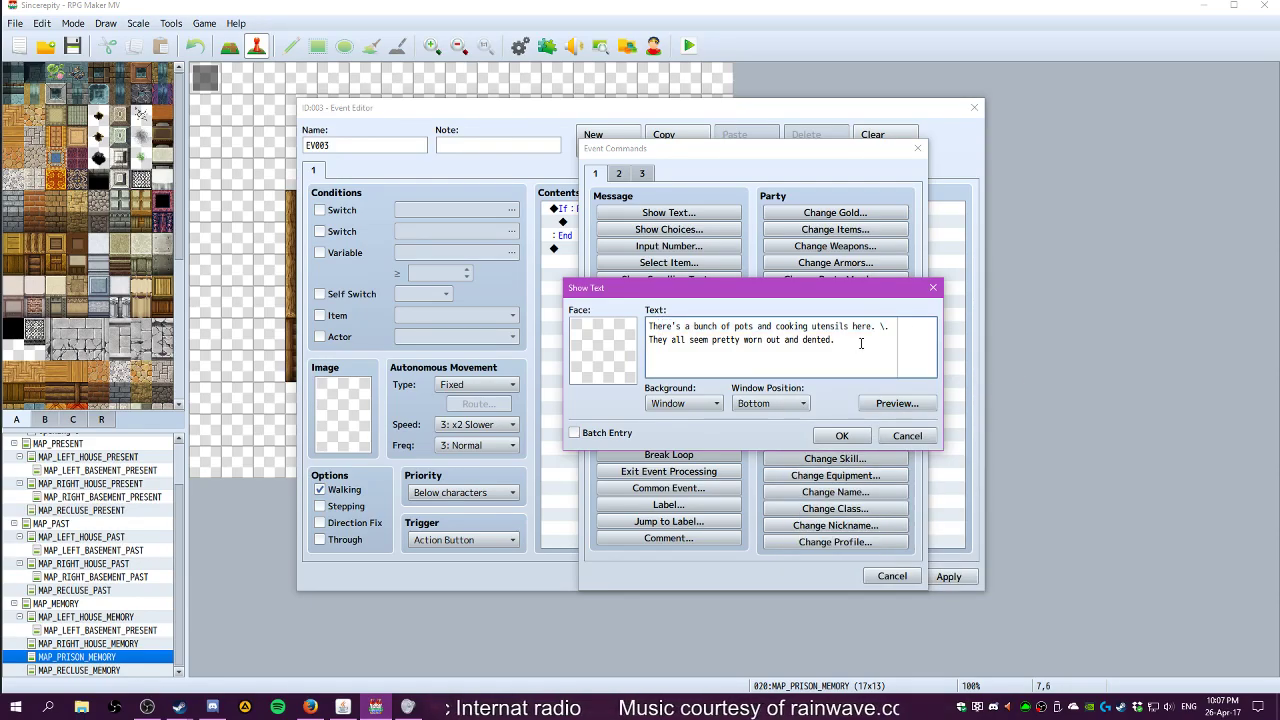
click(896, 326)
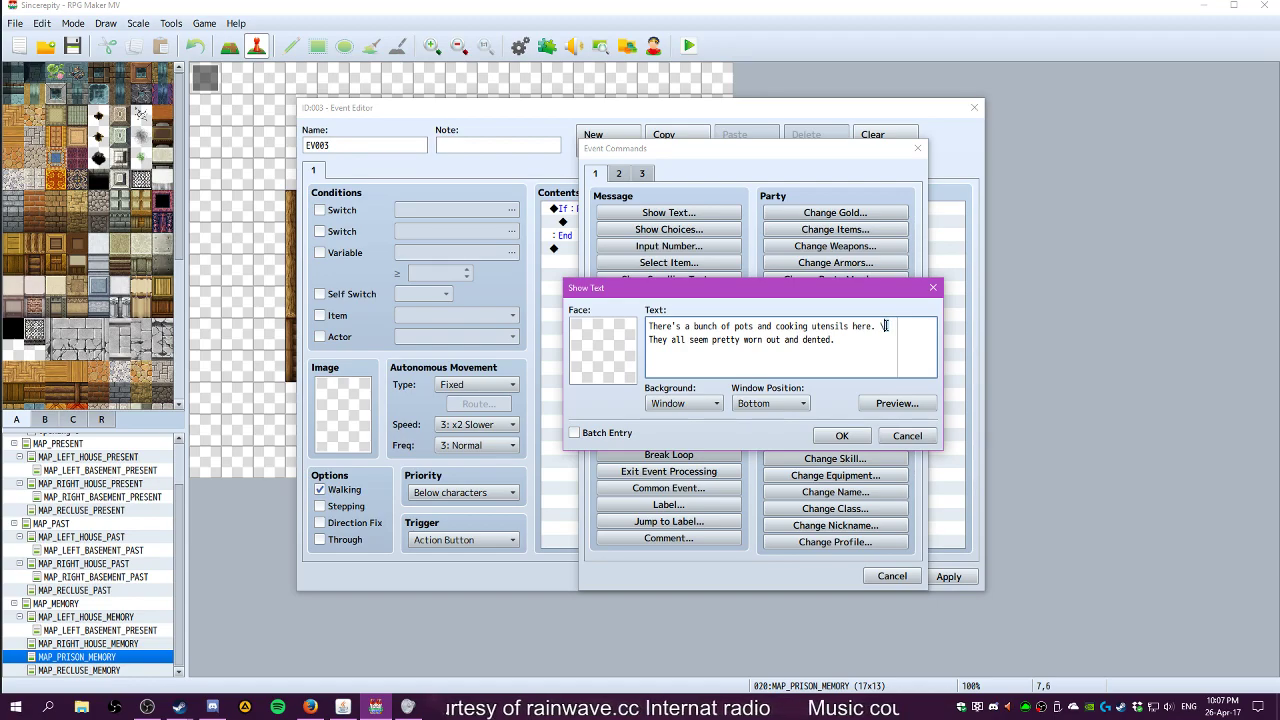
click(842, 435)
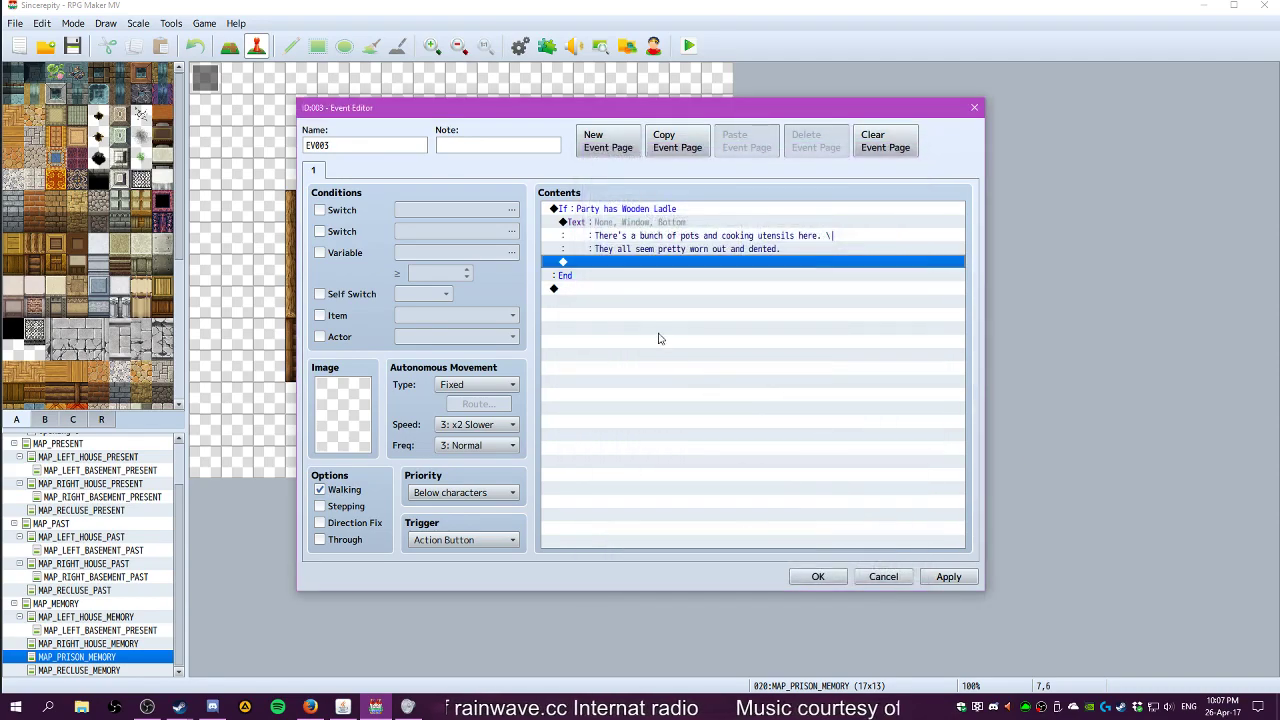
Add a second Show Text message in the ladle branch reading "Will you hang the wooden ladle on the wall?"
double_click(578, 262)
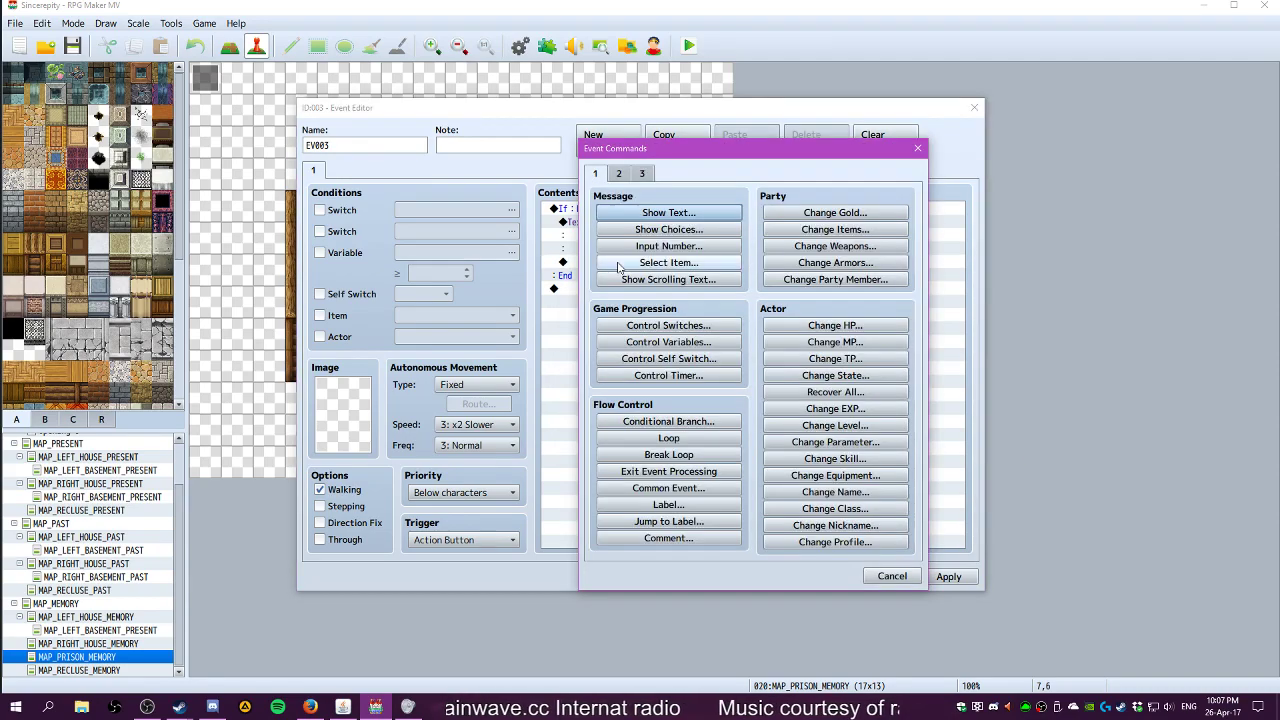
click(684, 213)
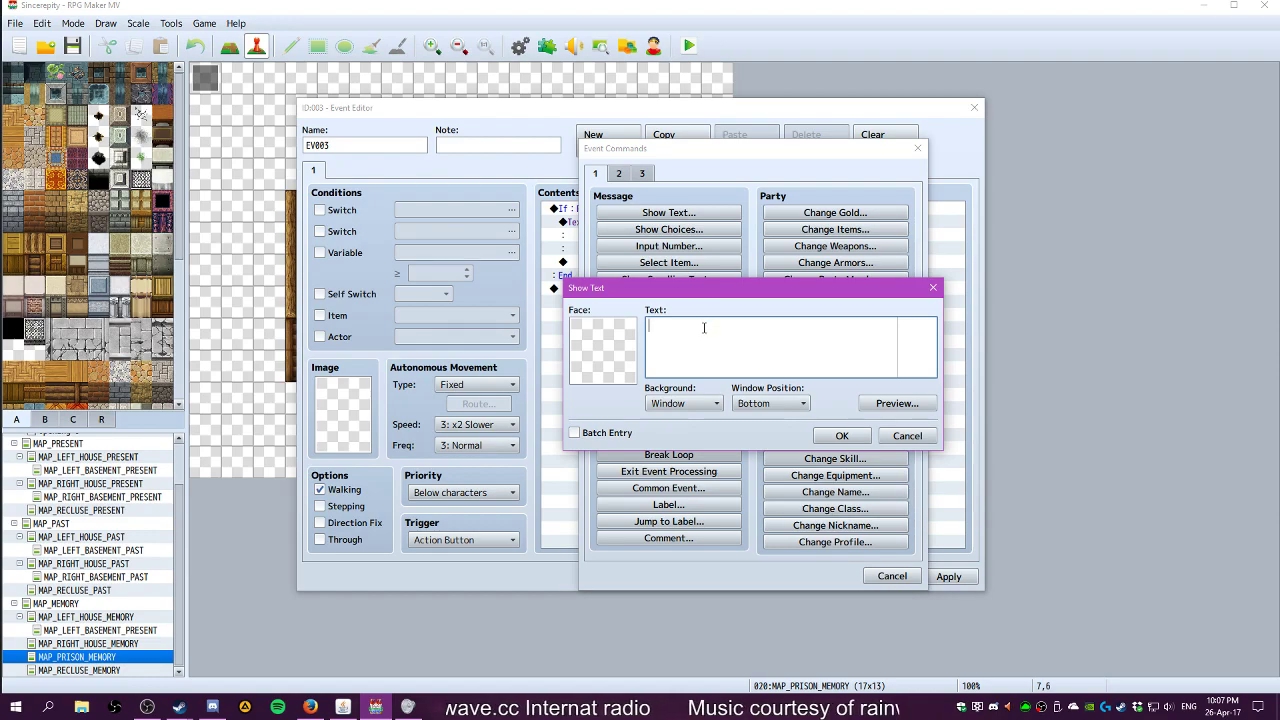
text(Will you hang the wooden ladle on the wall?)
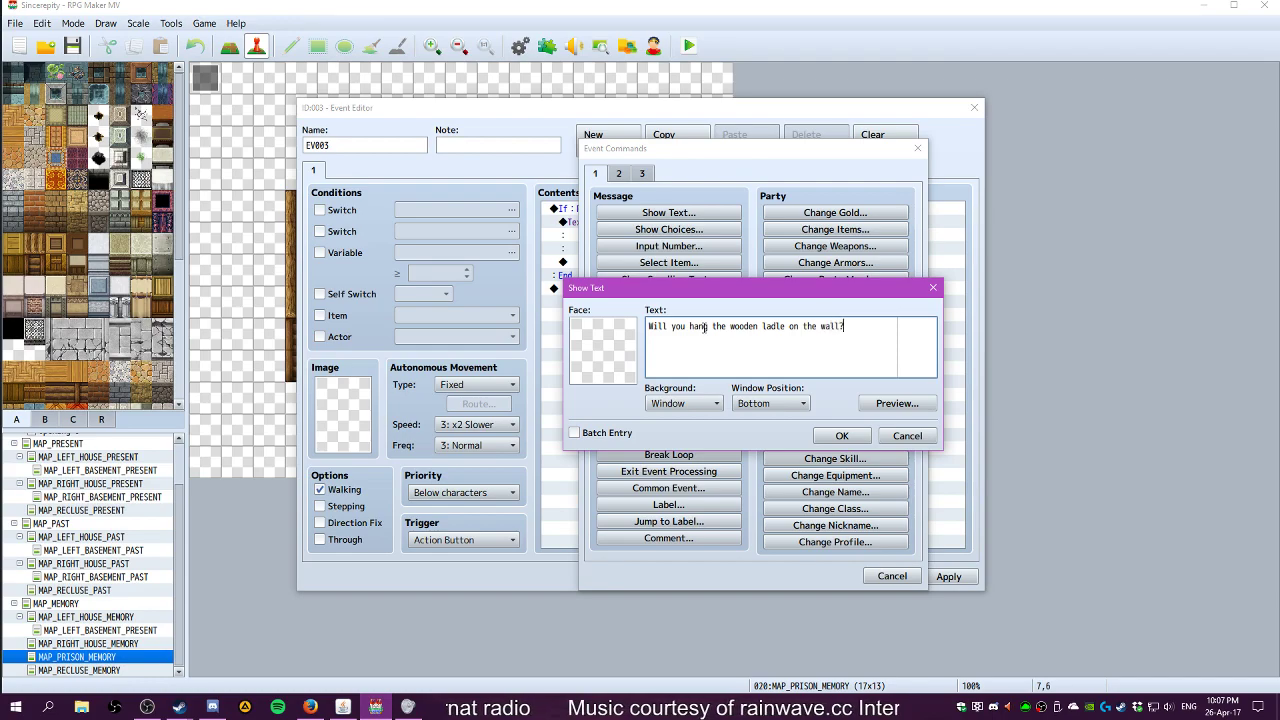
click(843, 437)
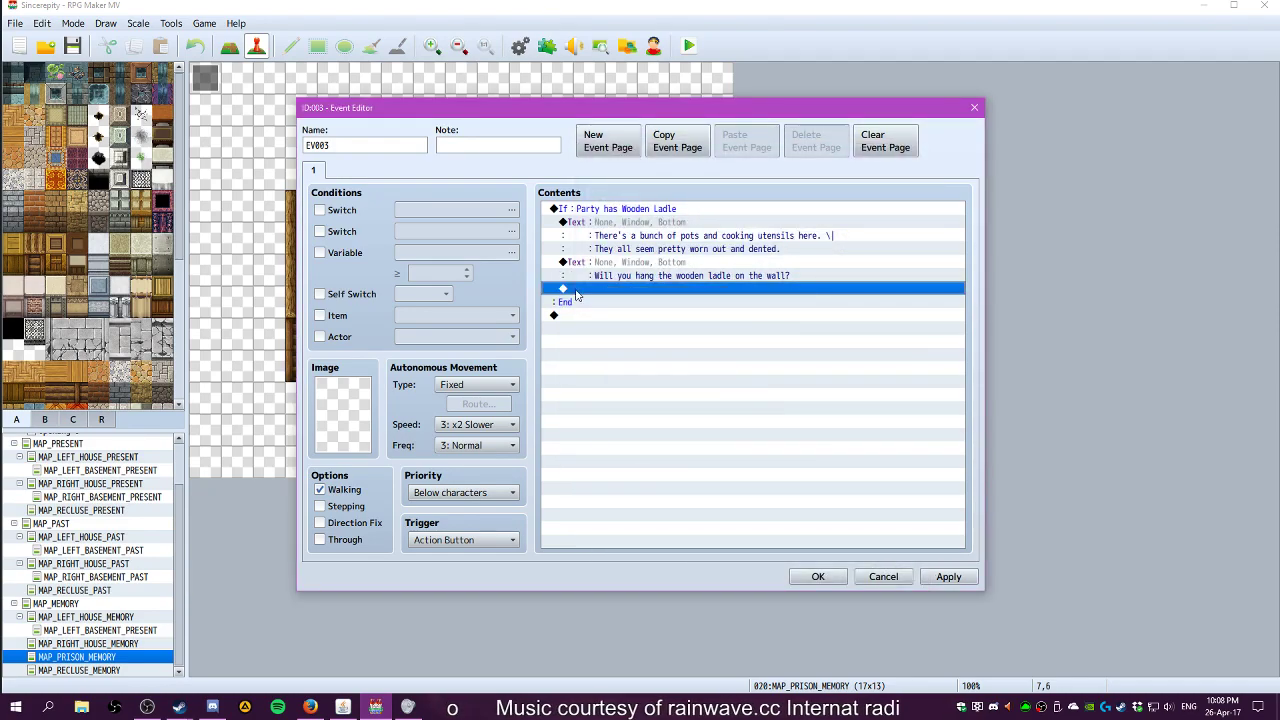
Add a Show Choices command with the options Yes and No below the wooden ladle question
double_click(605, 290)
click(683, 230)
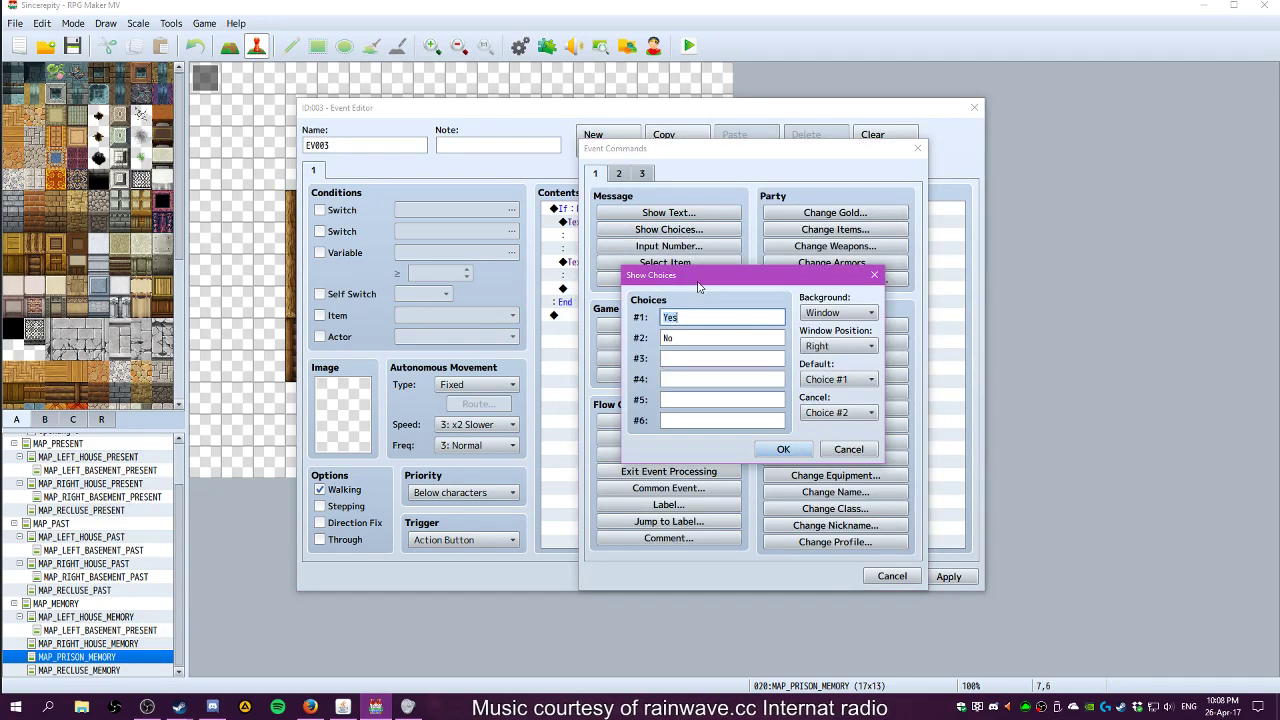
key(Tab)
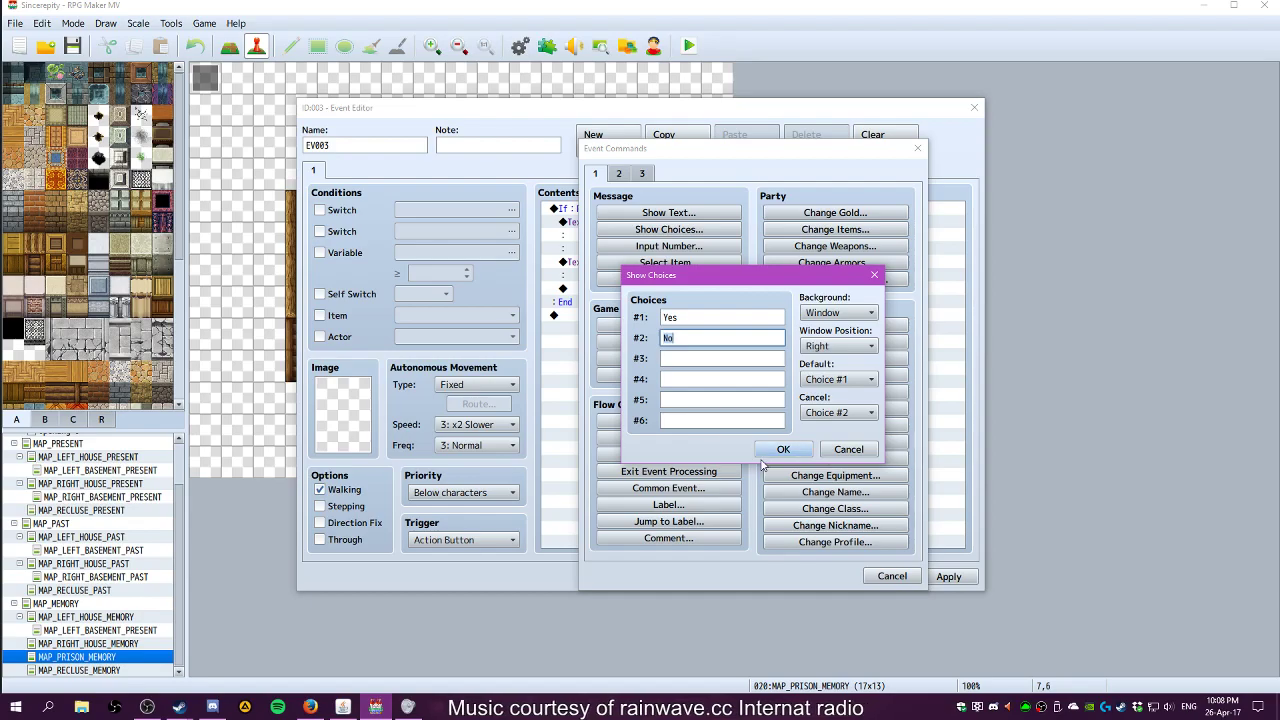
click(772, 455)
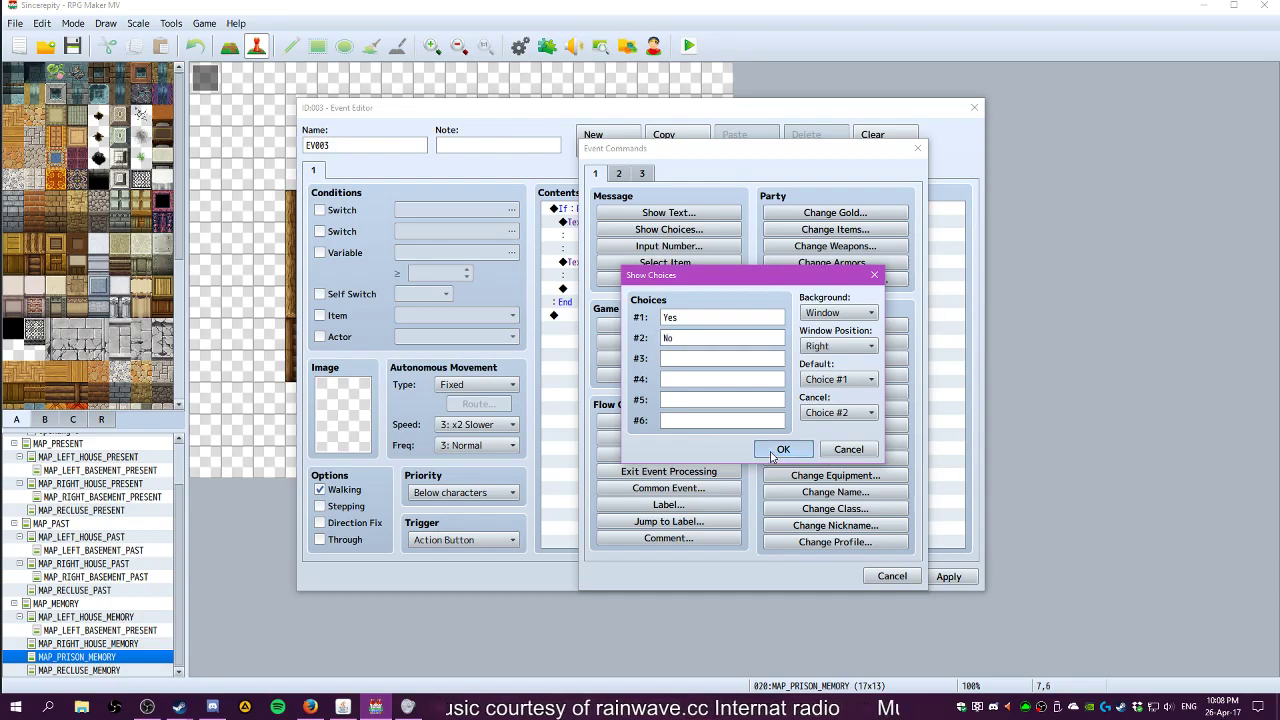
Add a Show Text message in the When Yes branch reading "You gained a Motherly Memory."
click(605, 331)
click(603, 343)
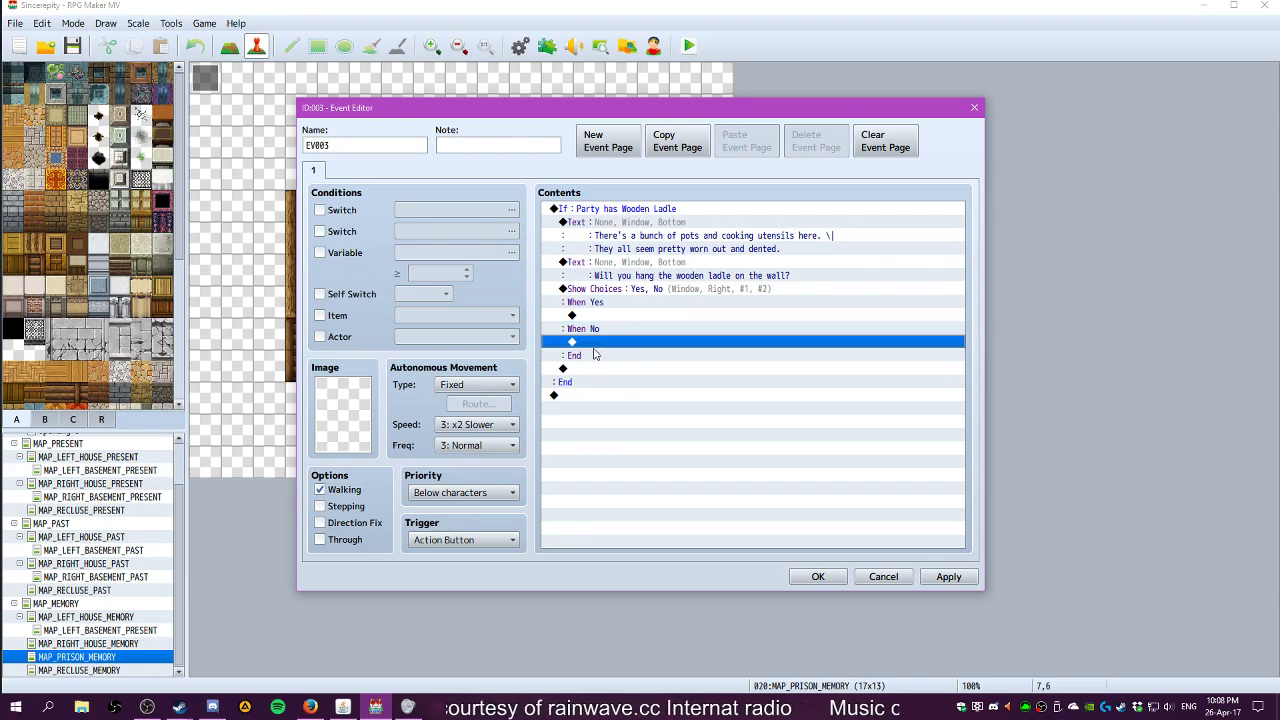
click(588, 369)
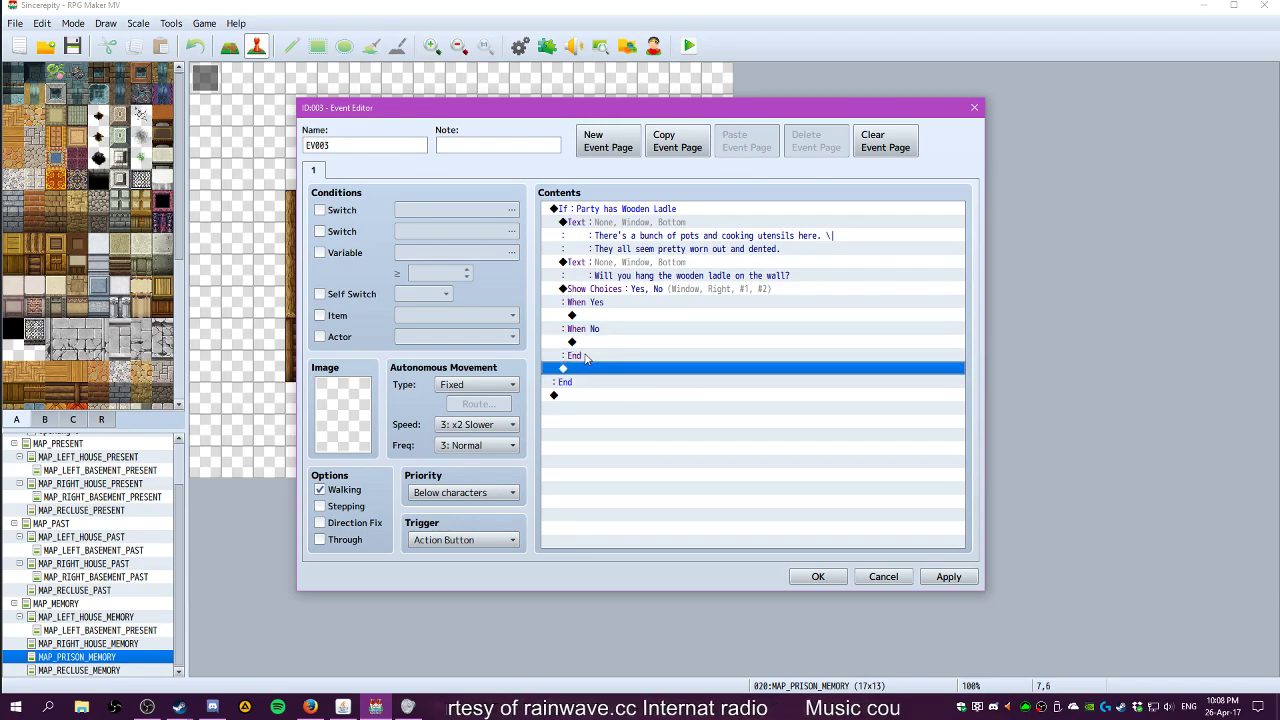
click(595, 316)
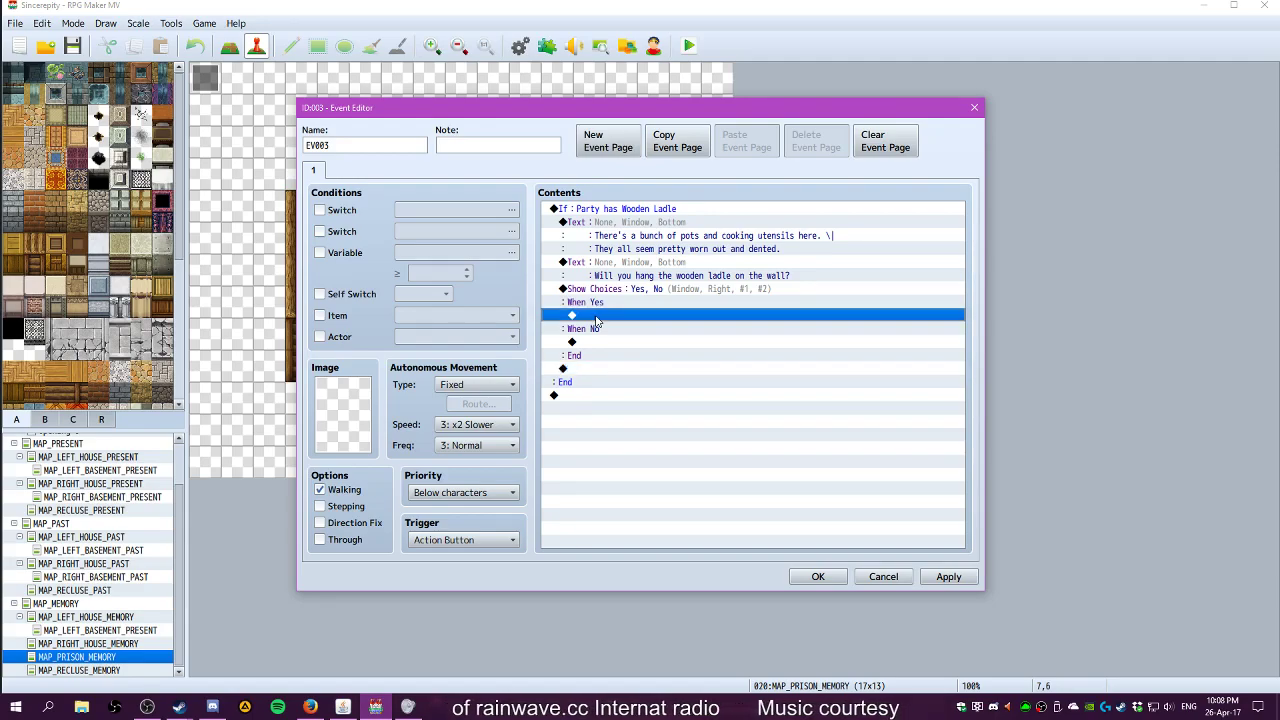
double_click(596, 316)
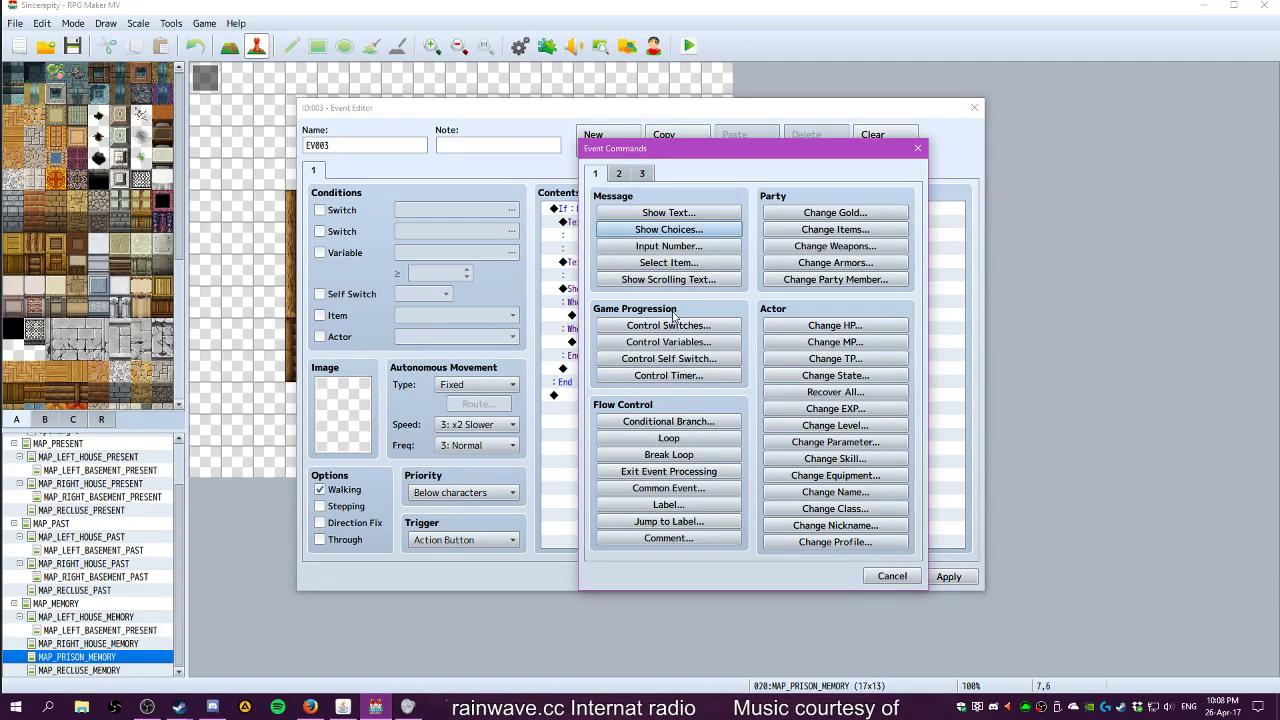
click(667, 213)
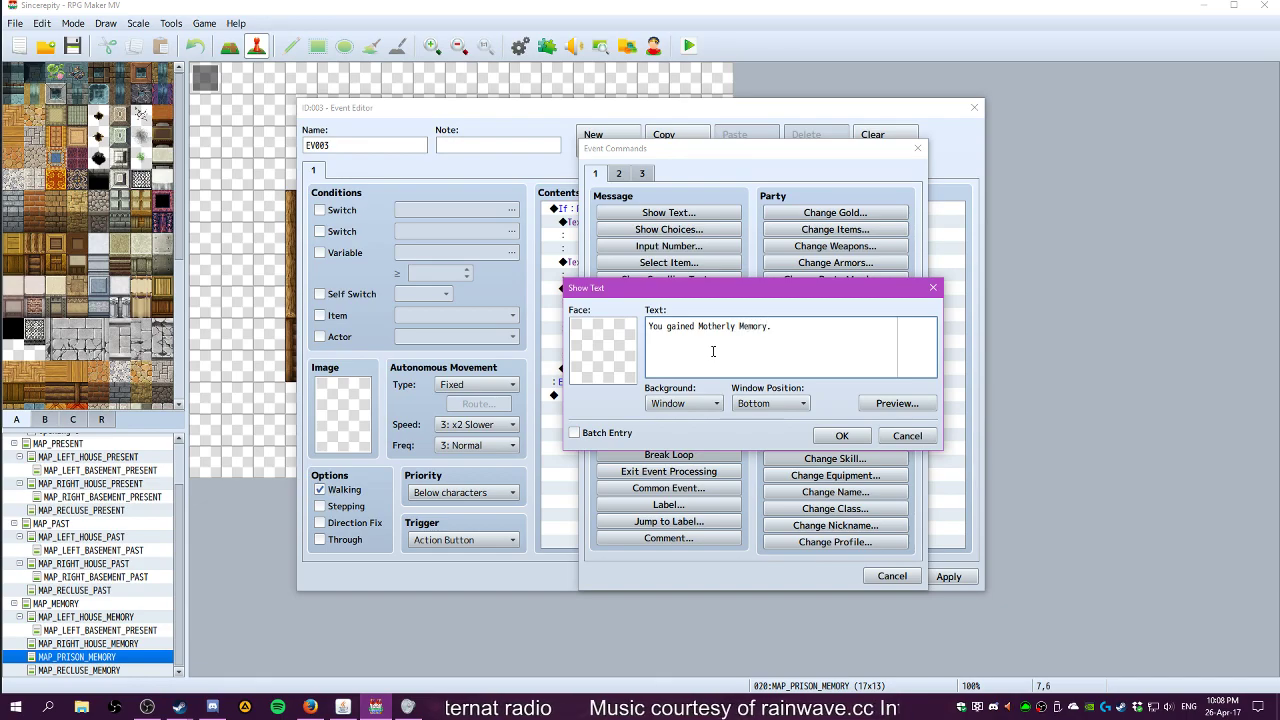
click(844, 437)
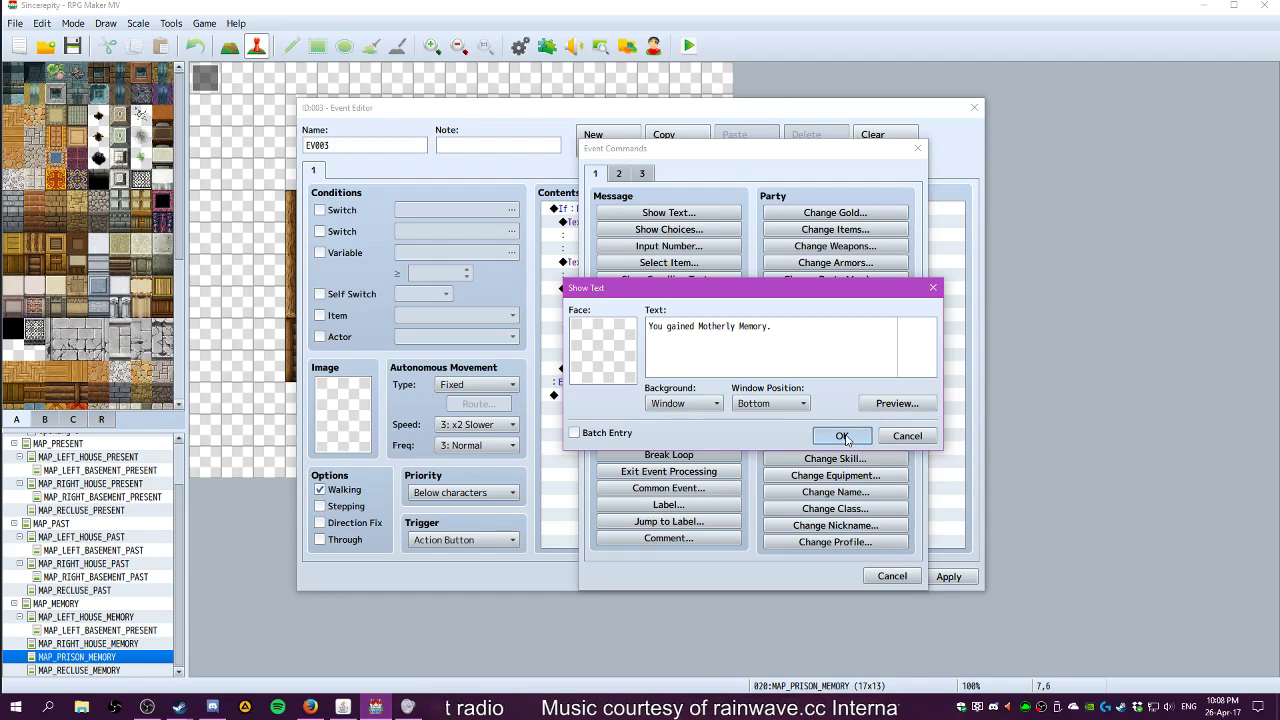
click(698, 327)
text(a)
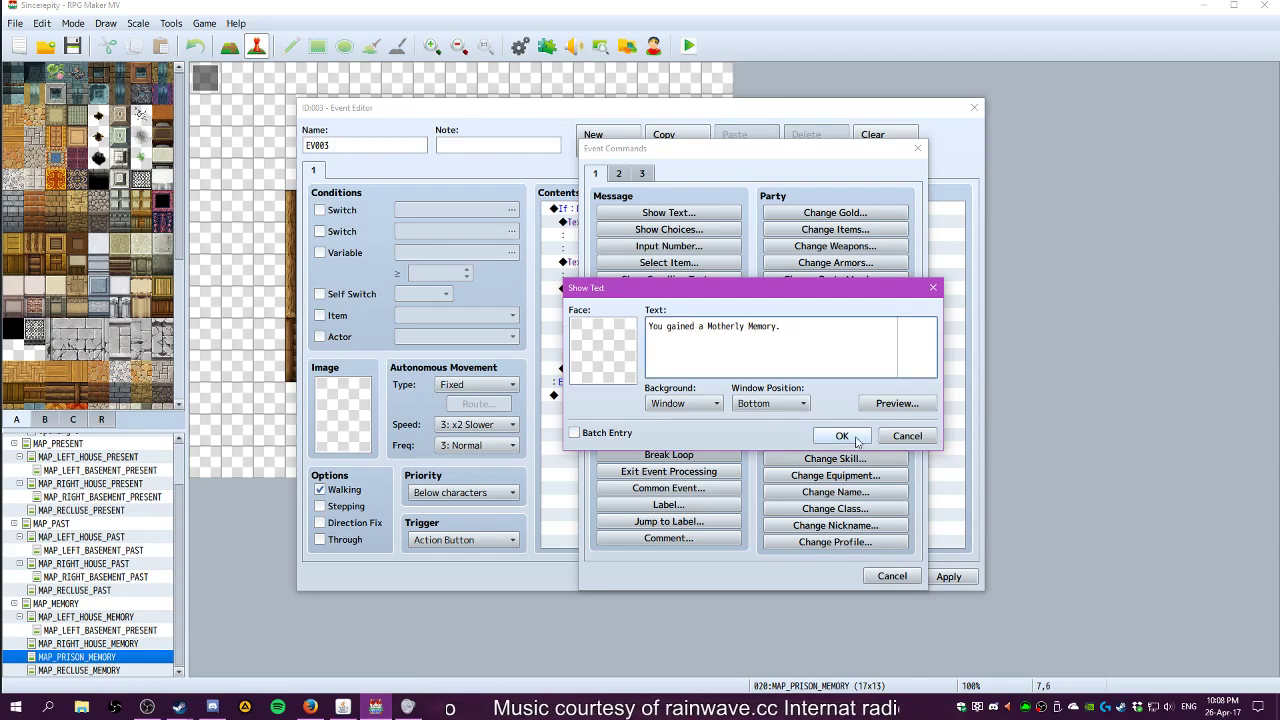
click(855, 440)
Add a Change Items command below the gained message that increases Motherly Memory B by 1
double_click(657, 347)
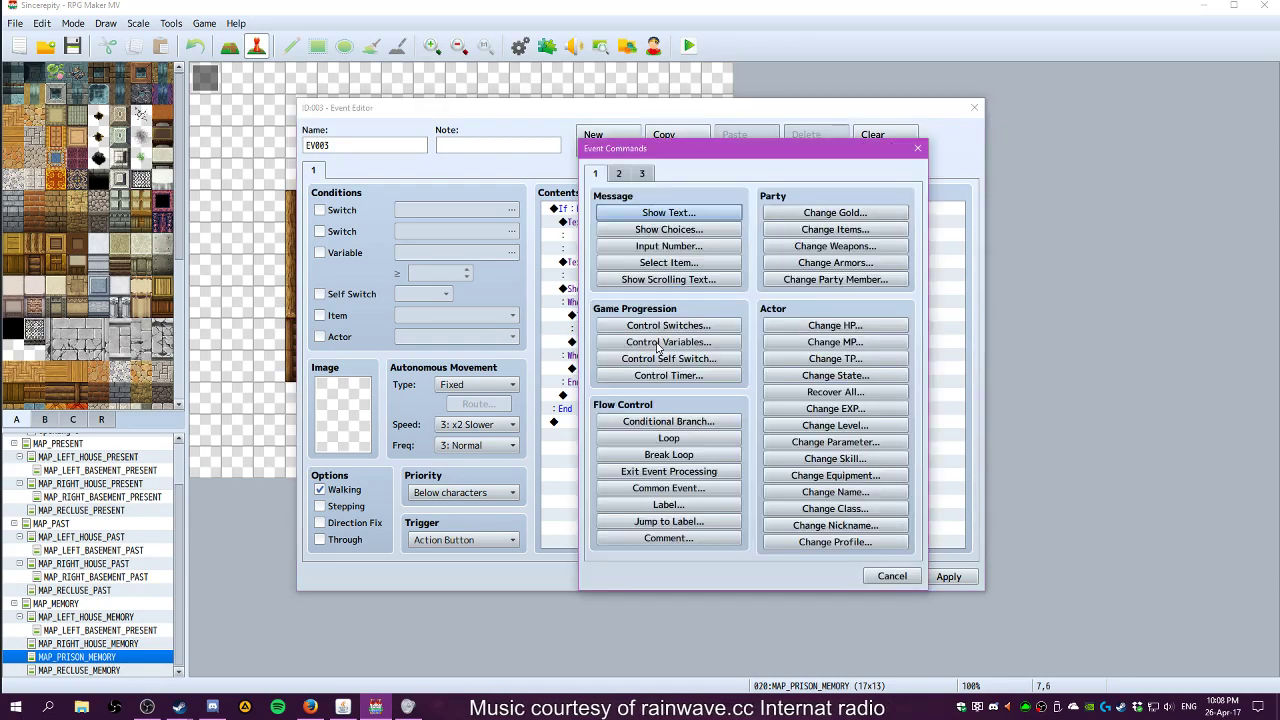
click(840, 231)
click(710, 314)
click(695, 343)
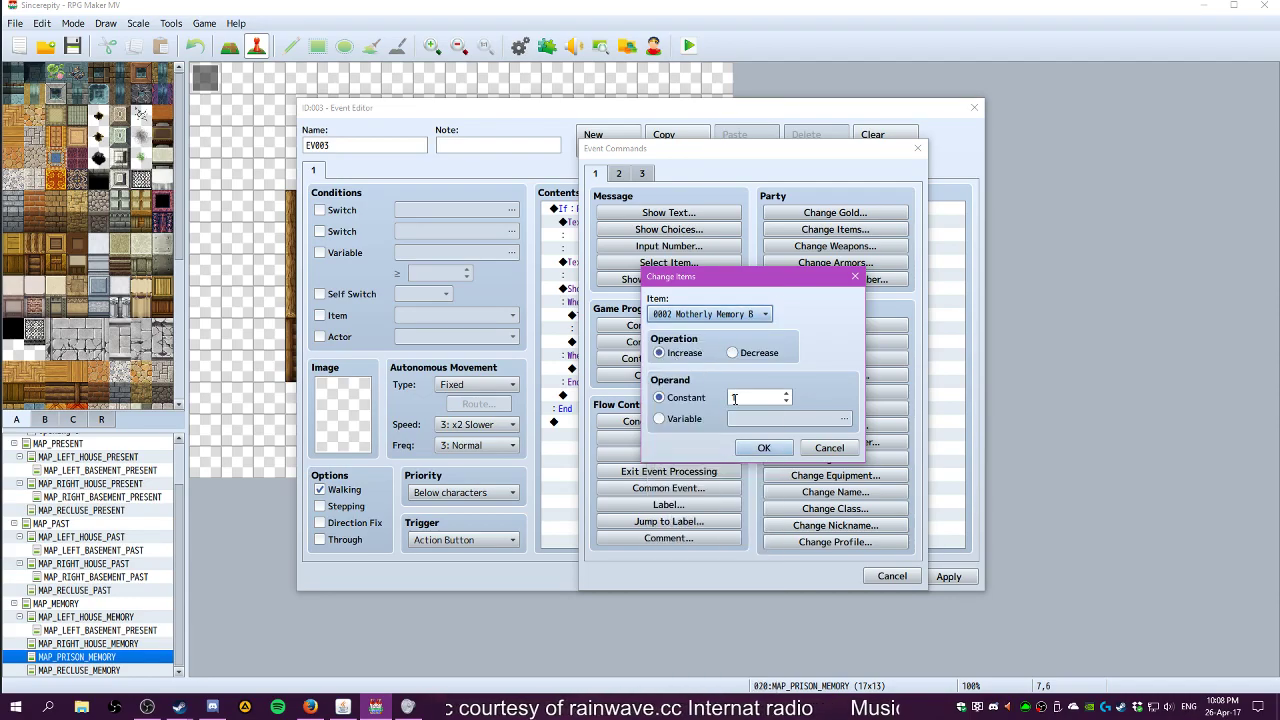
click(740, 445)
click(628, 333)
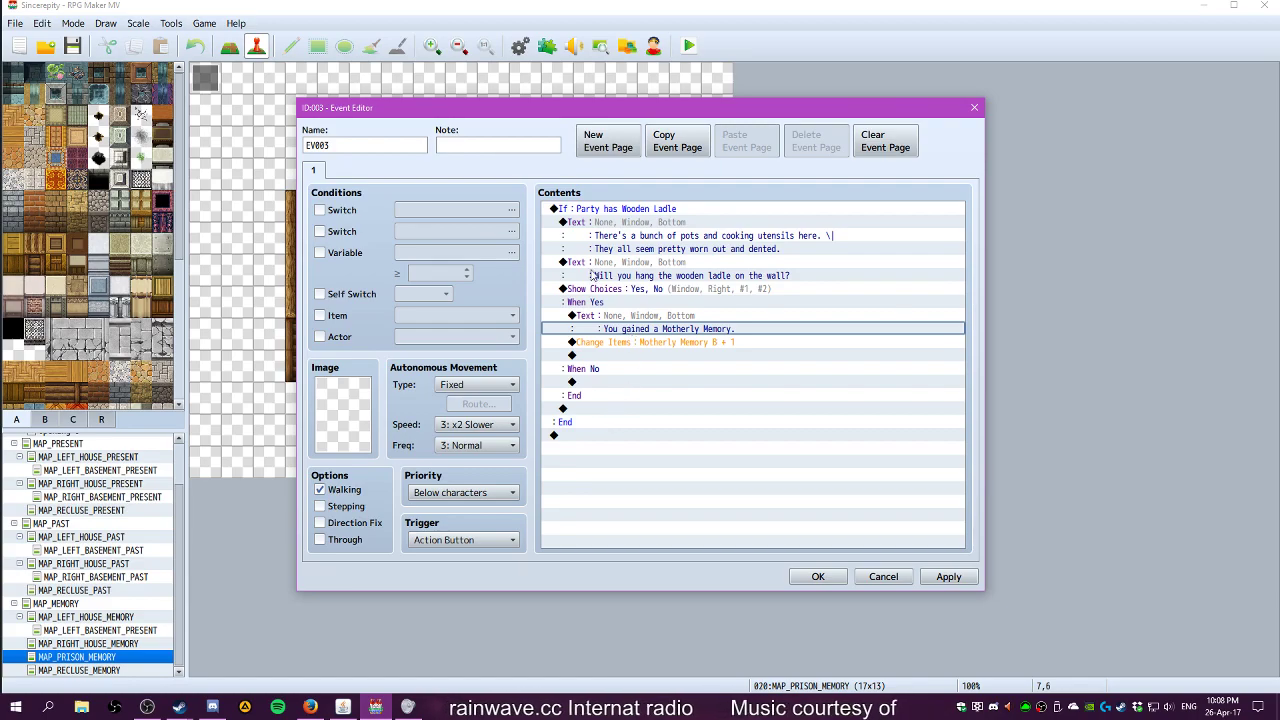
Add a Conditional Branch at the end of the event that checks for the item Wooden Ladle and includes an Else branch
click(605, 213)
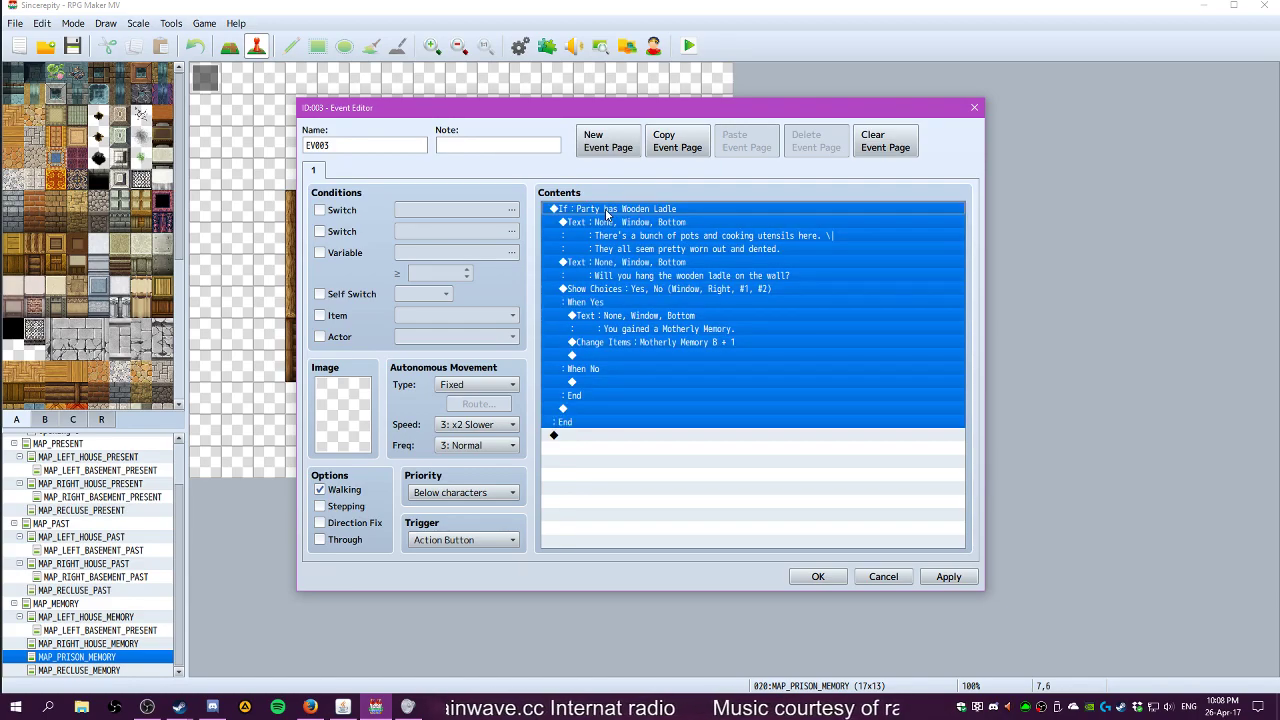
double_click(600, 437)
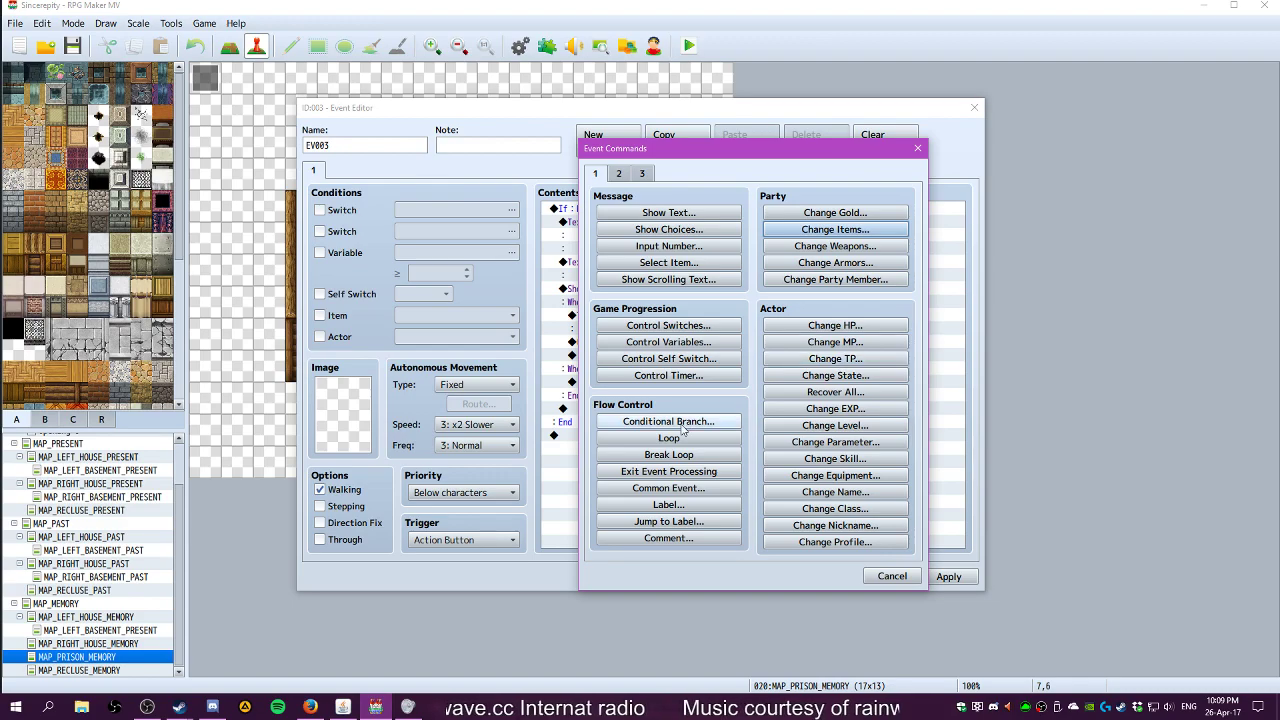
click(680, 422)
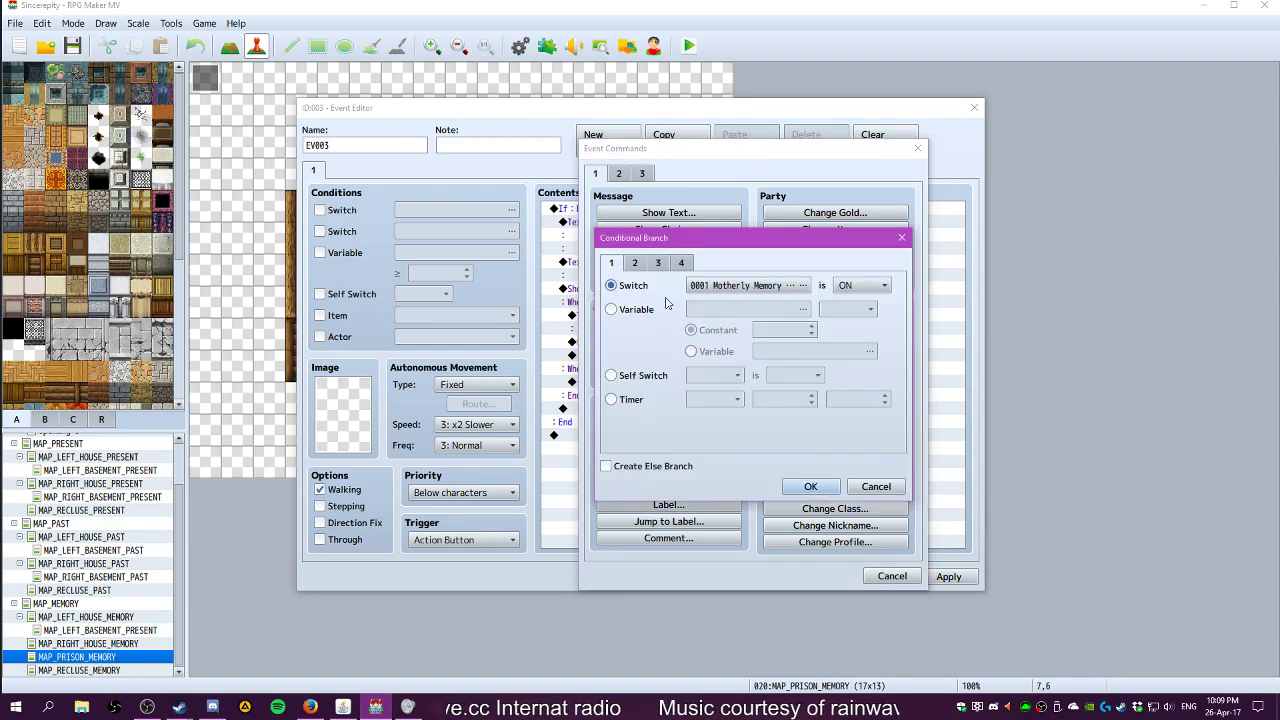
click(652, 265)
click(684, 266)
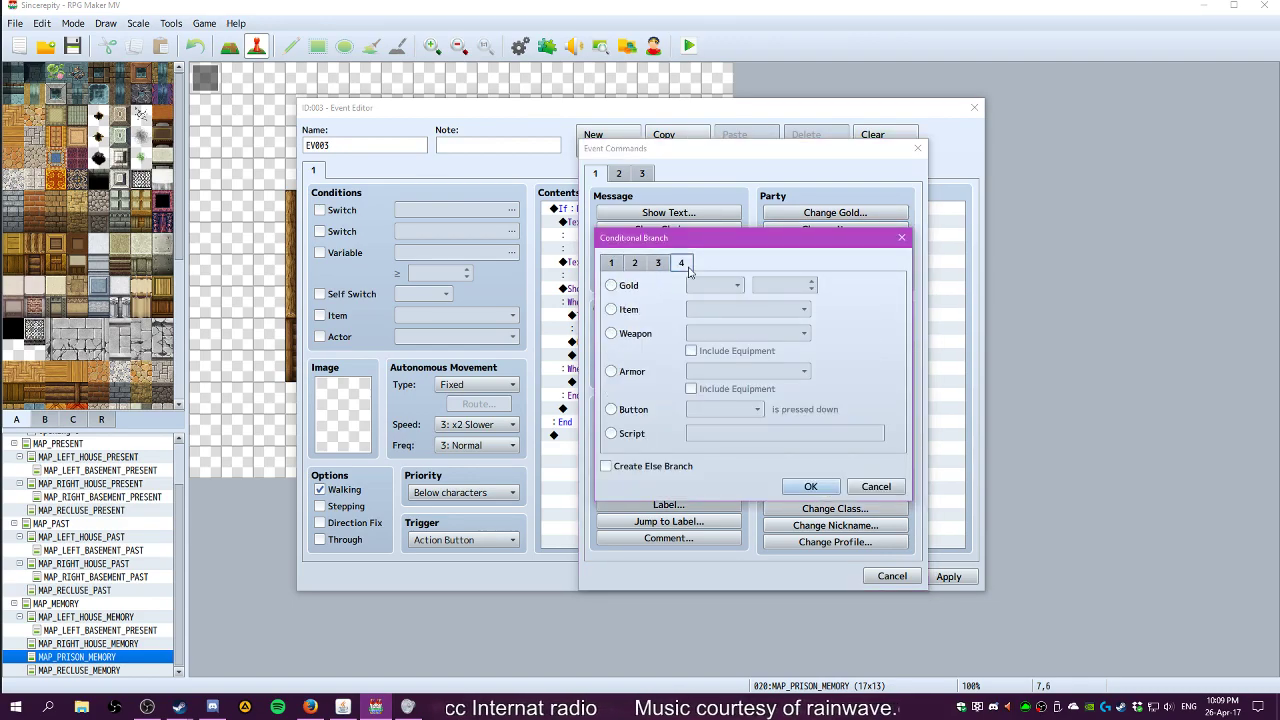
click(625, 309)
click(760, 312)
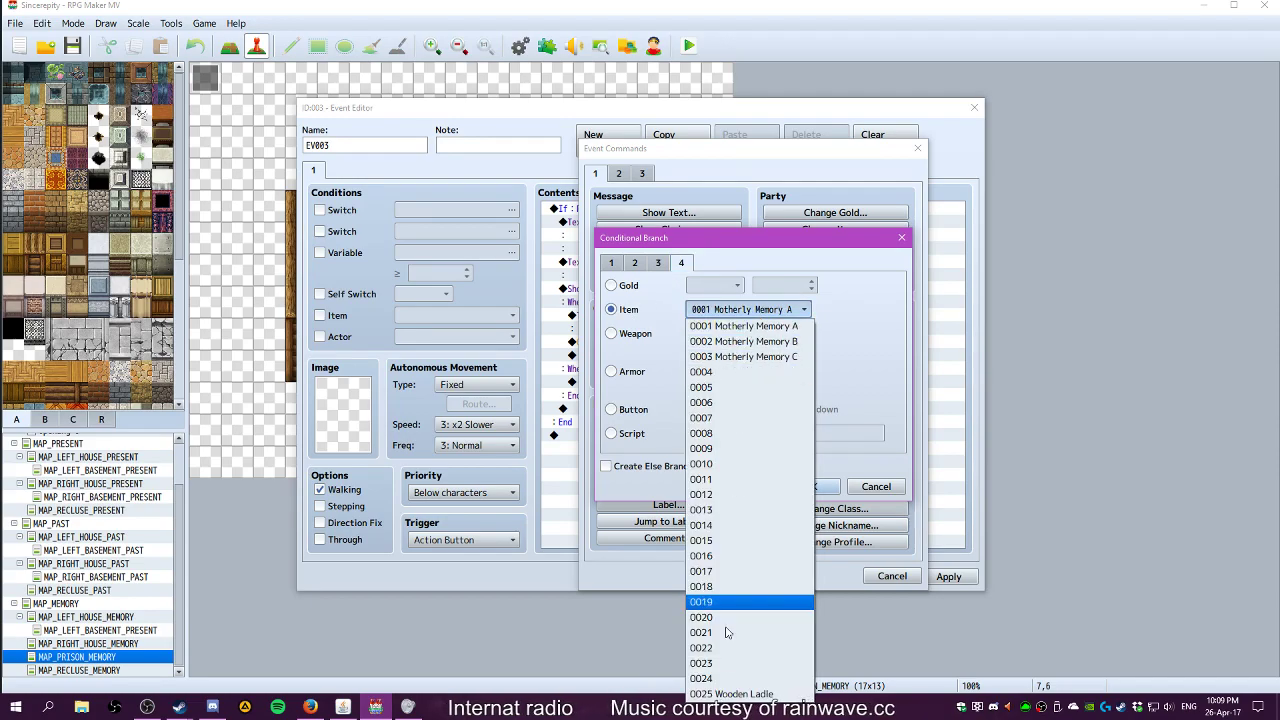
click(725, 695)
click(606, 466)
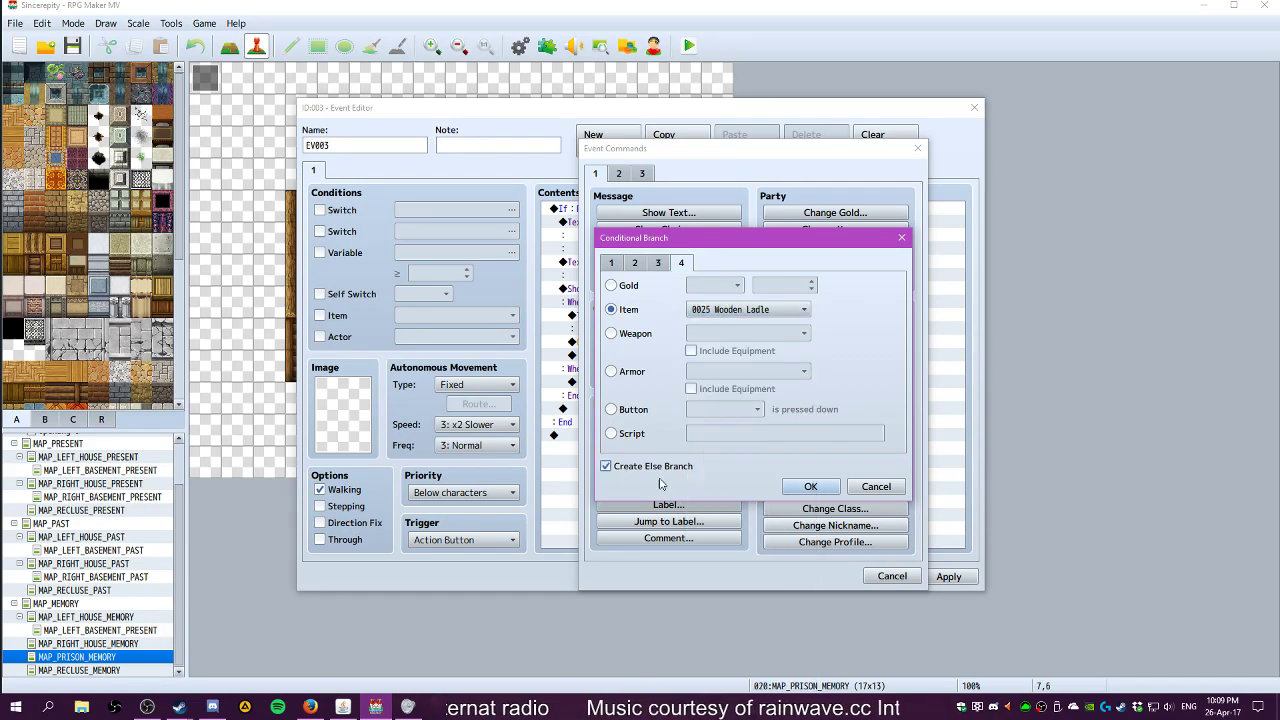
click(811, 487)
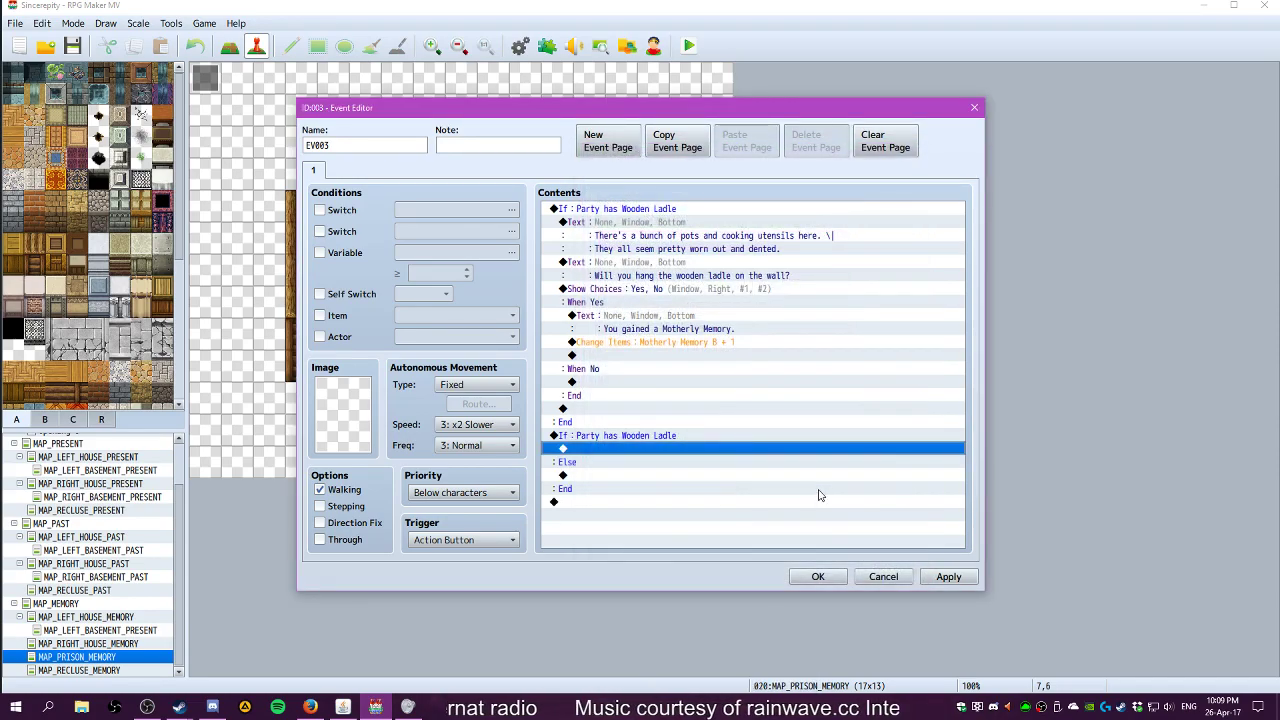
click(583, 461)
double_click(583, 461)
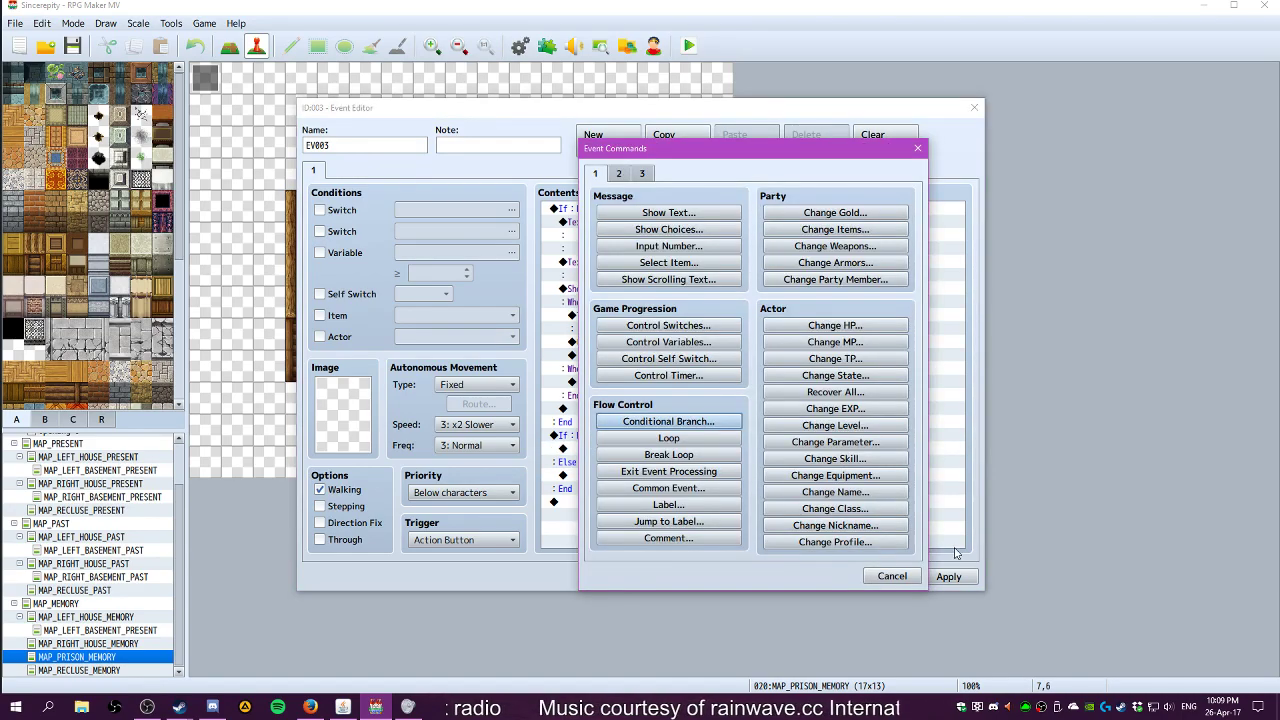
click(892, 577)
click(616, 440)
click(587, 450)
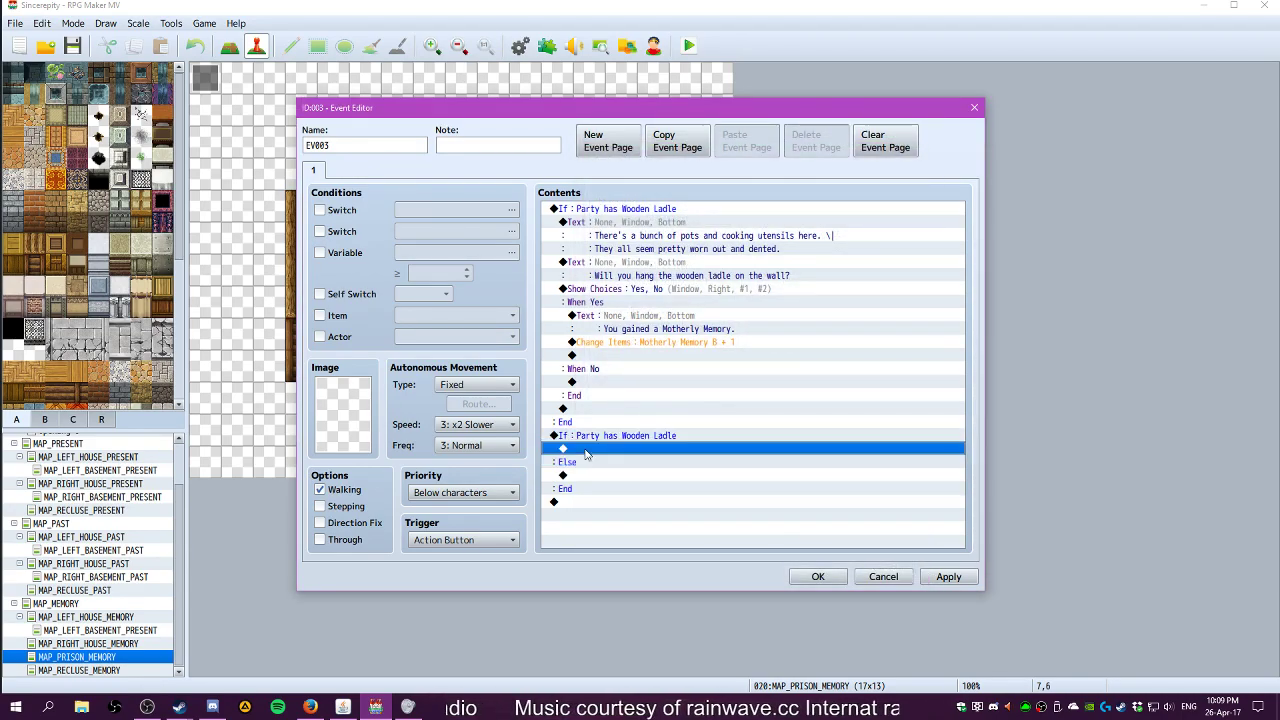
Copy the messages and the Yes/No choices block from the first Wooden Ladle branch into the new branch above its Else
click(603, 224)
click(595, 355)
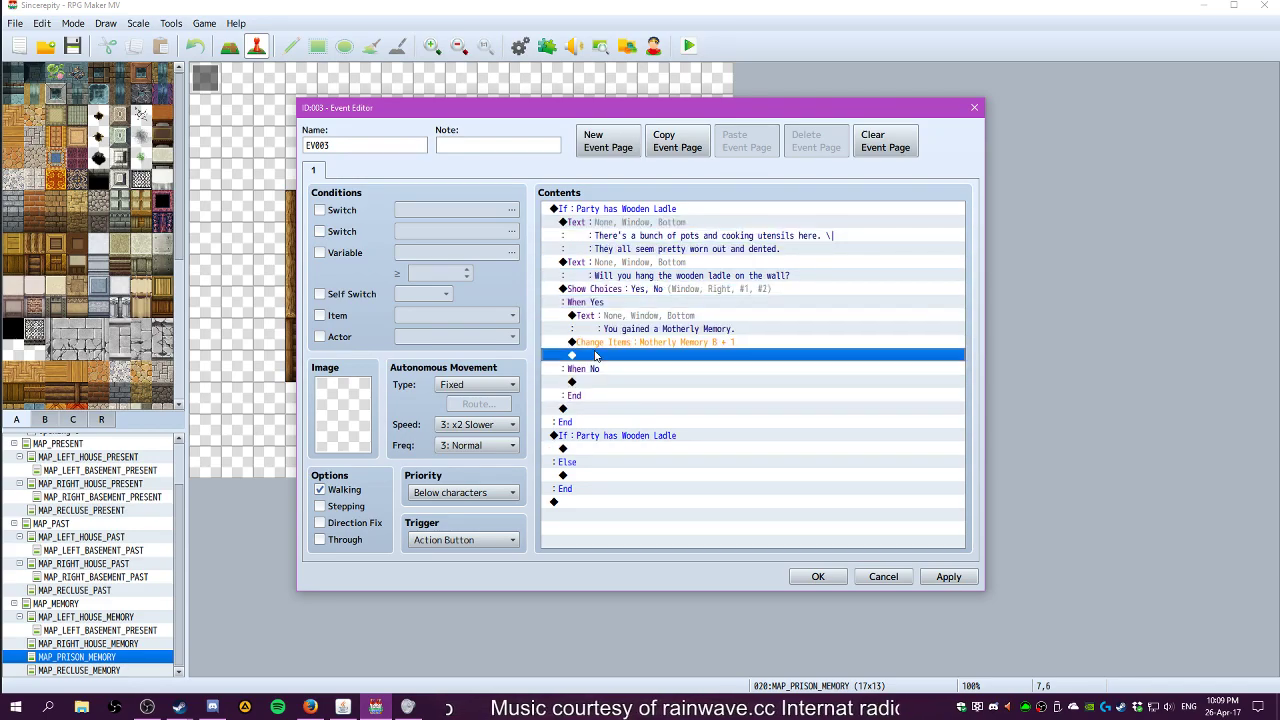
click(576, 224)
shift+click(575, 400)
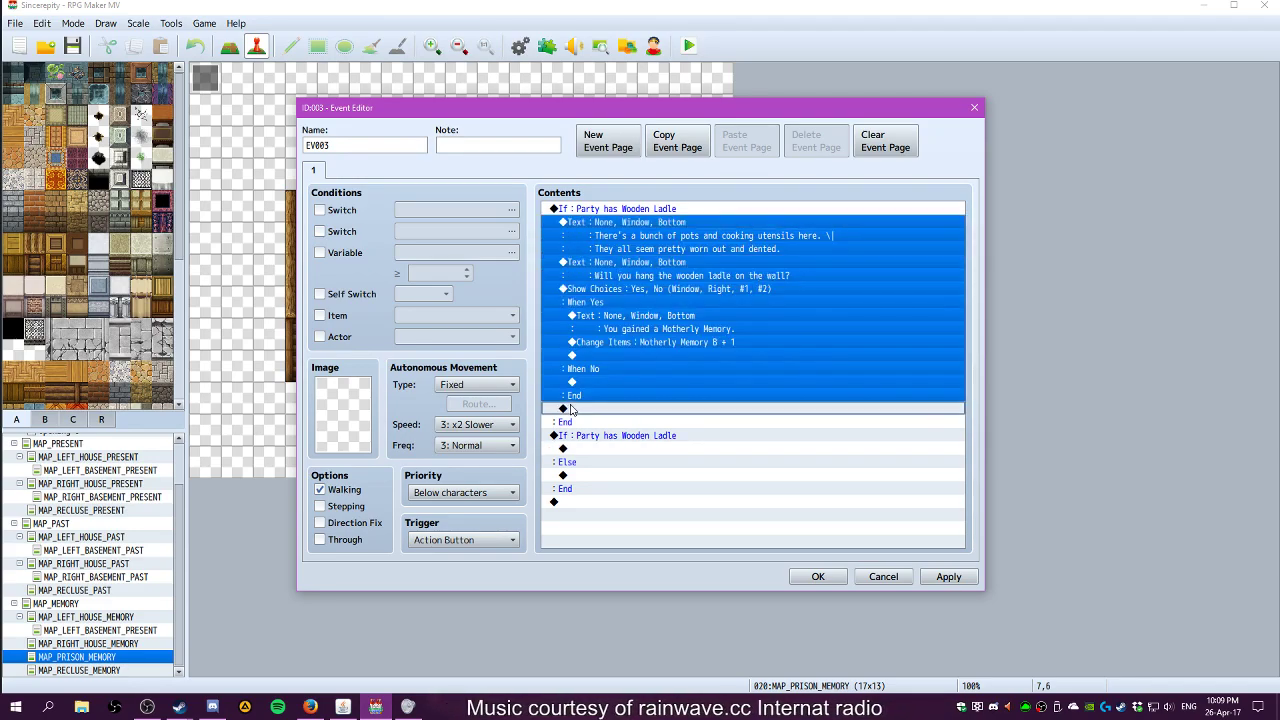
click(572, 448)
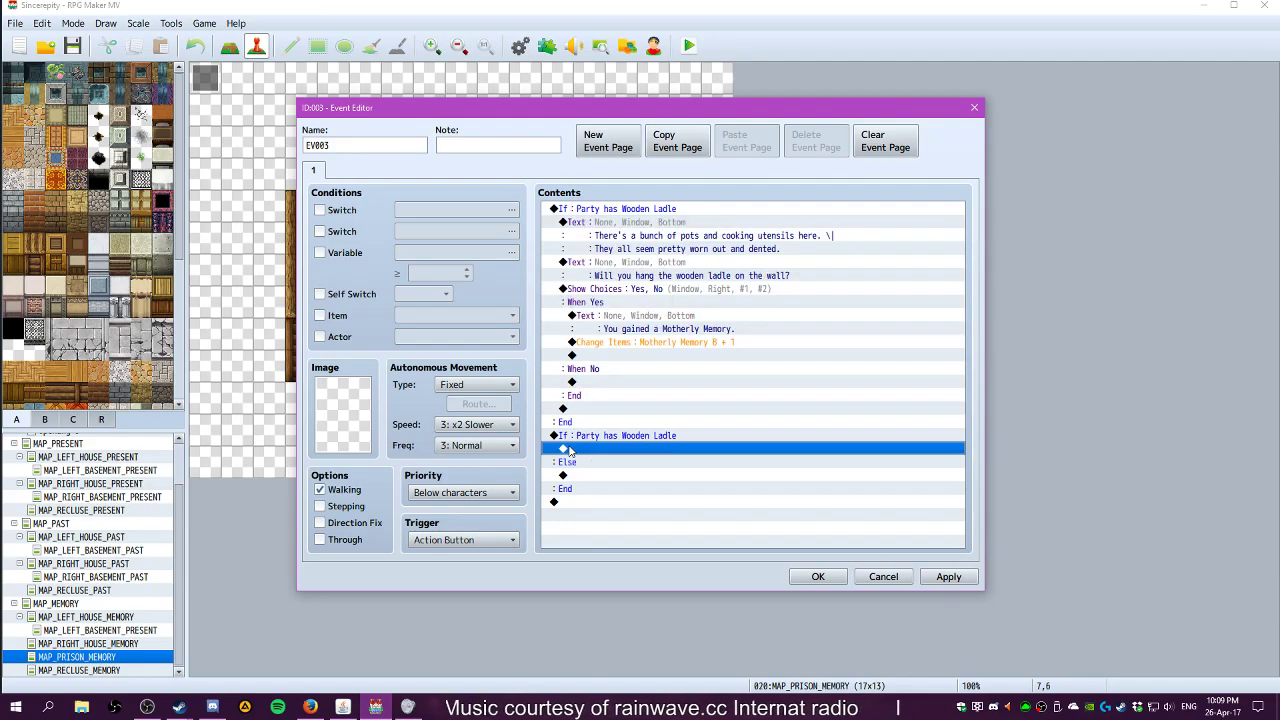
key(ctrl+v)
scroll(650, 438, down, 1)
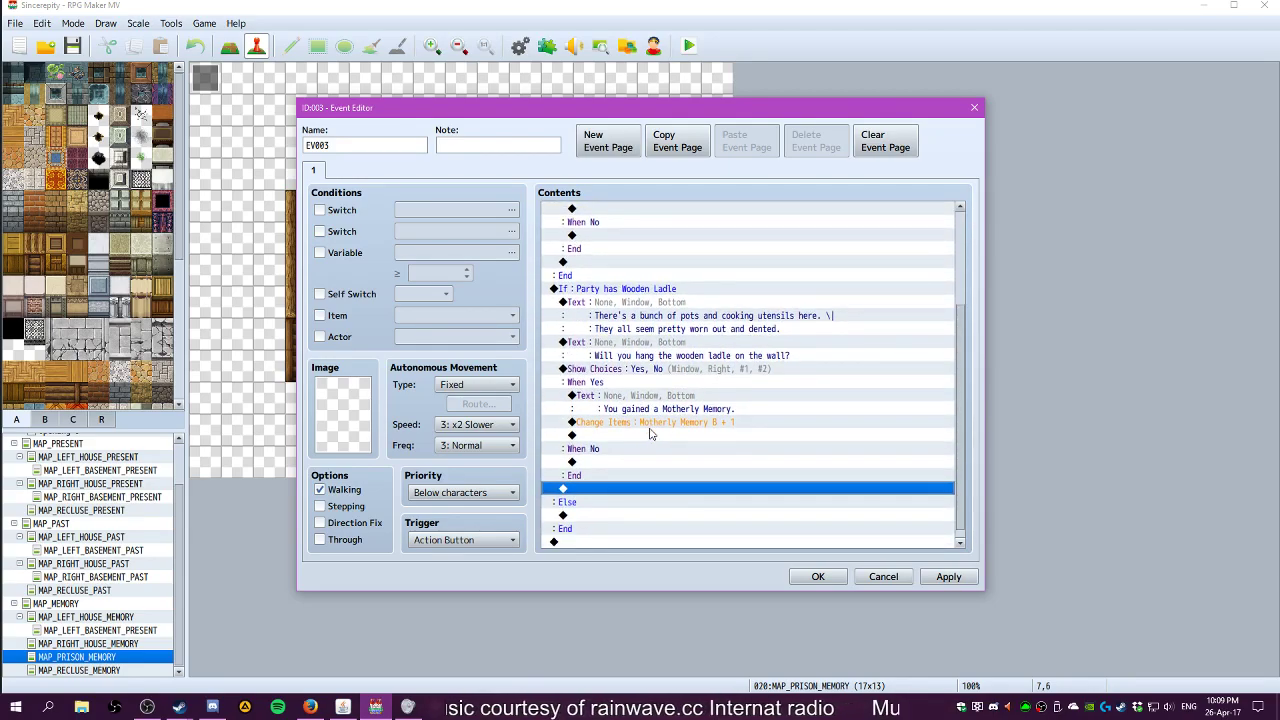
scroll(615, 390, up, 4)
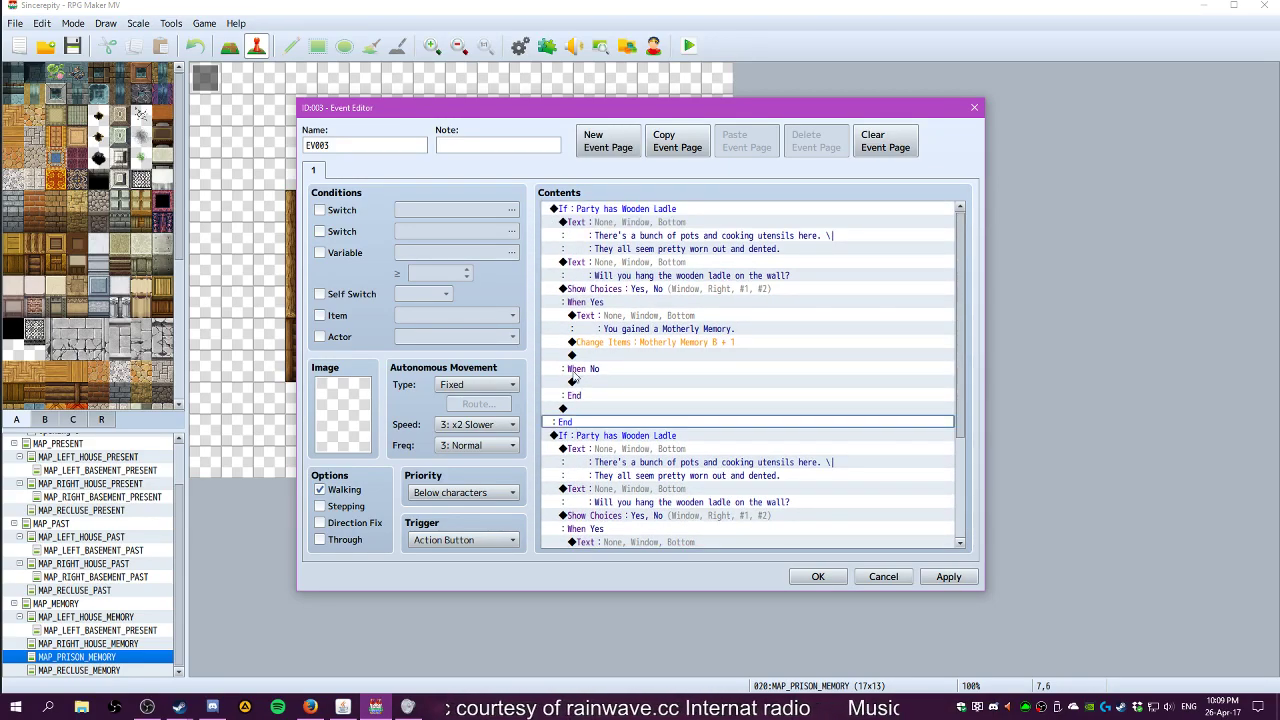
Delete the original Wooden Ladle conditional branch that has no Else
click(577, 212)
key(Delete)
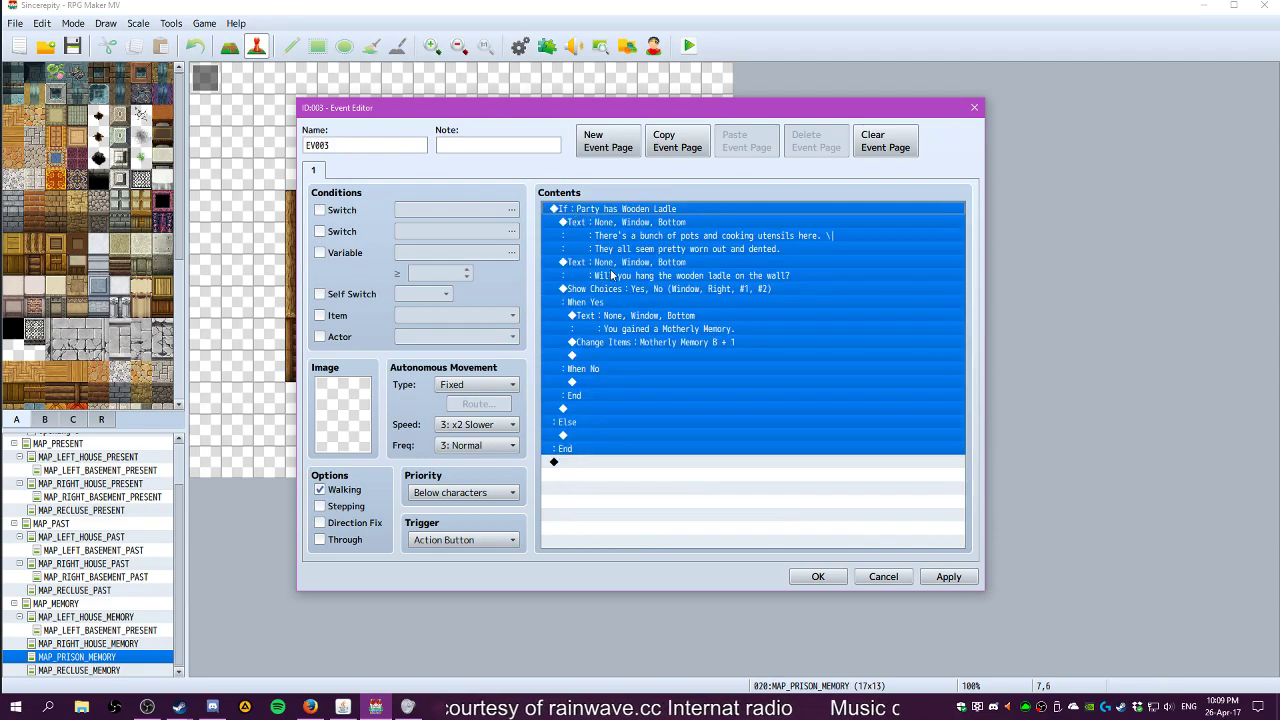
click(613, 398)
Copy the message about the worn pots and cooking utensils into the Else branch
double_click(603, 435)
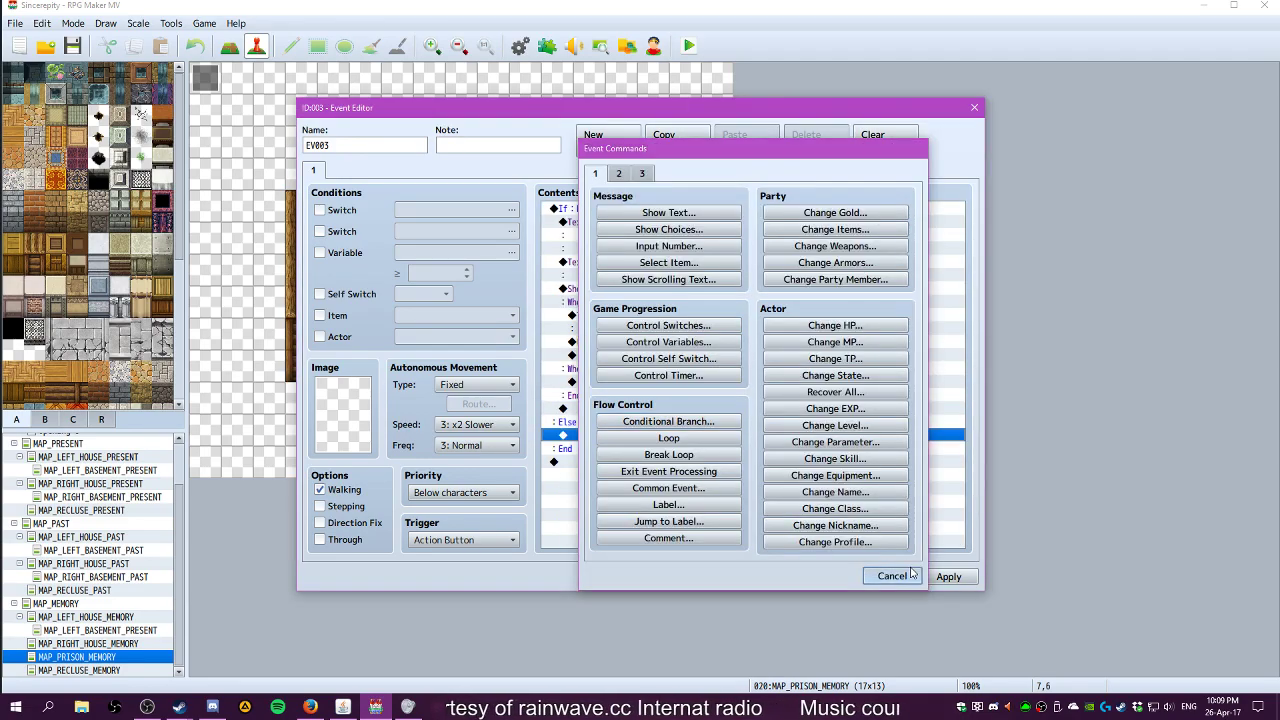
click(911, 574)
click(645, 222)
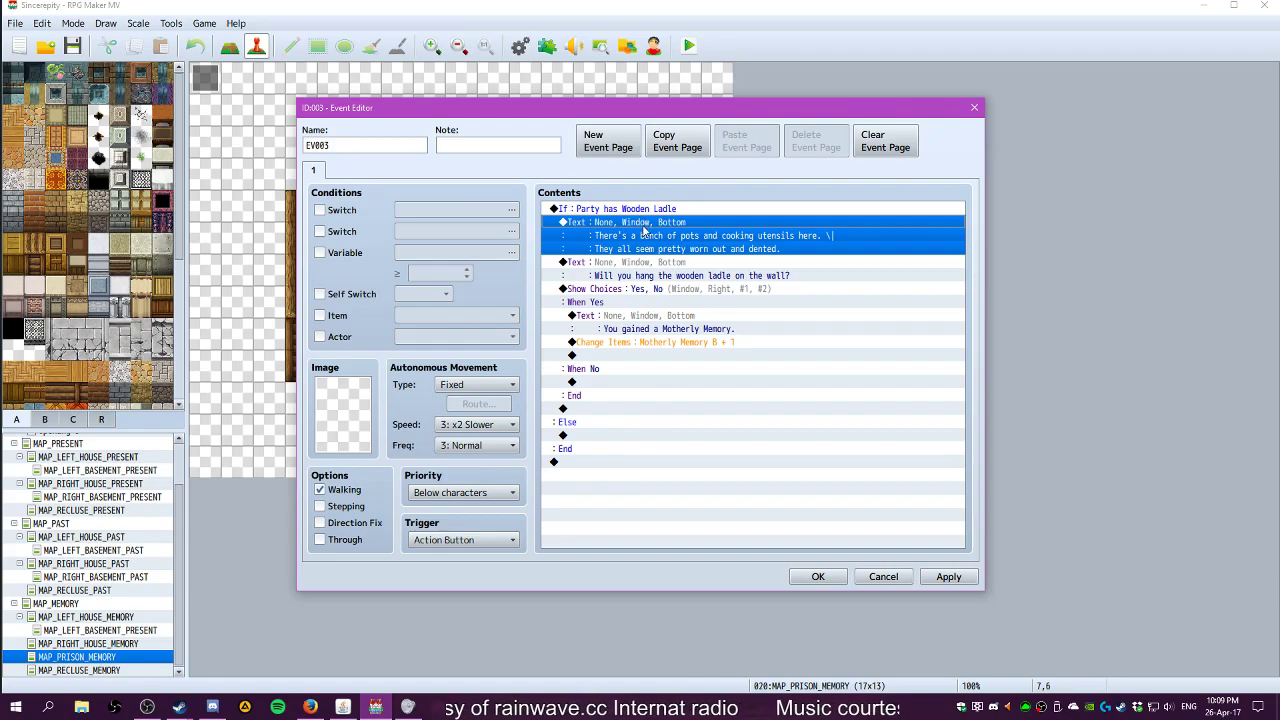
click(578, 436)
key(ctrl+v)
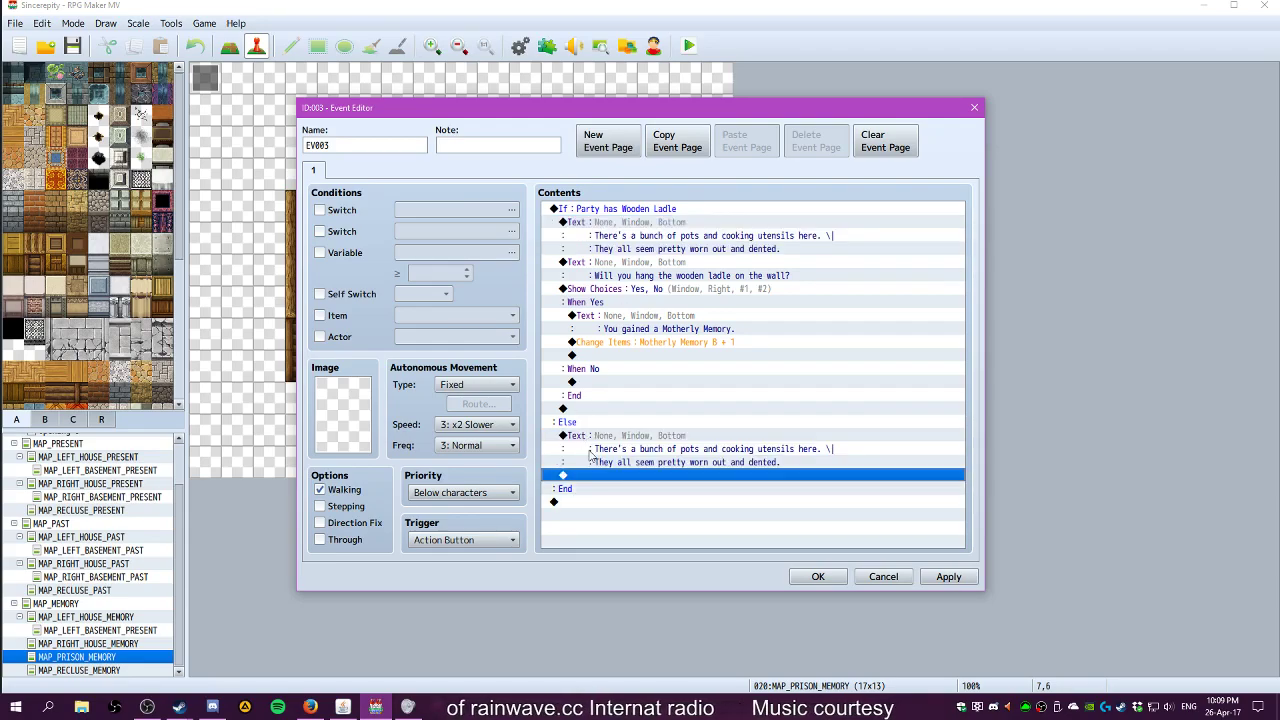
click(621, 504)
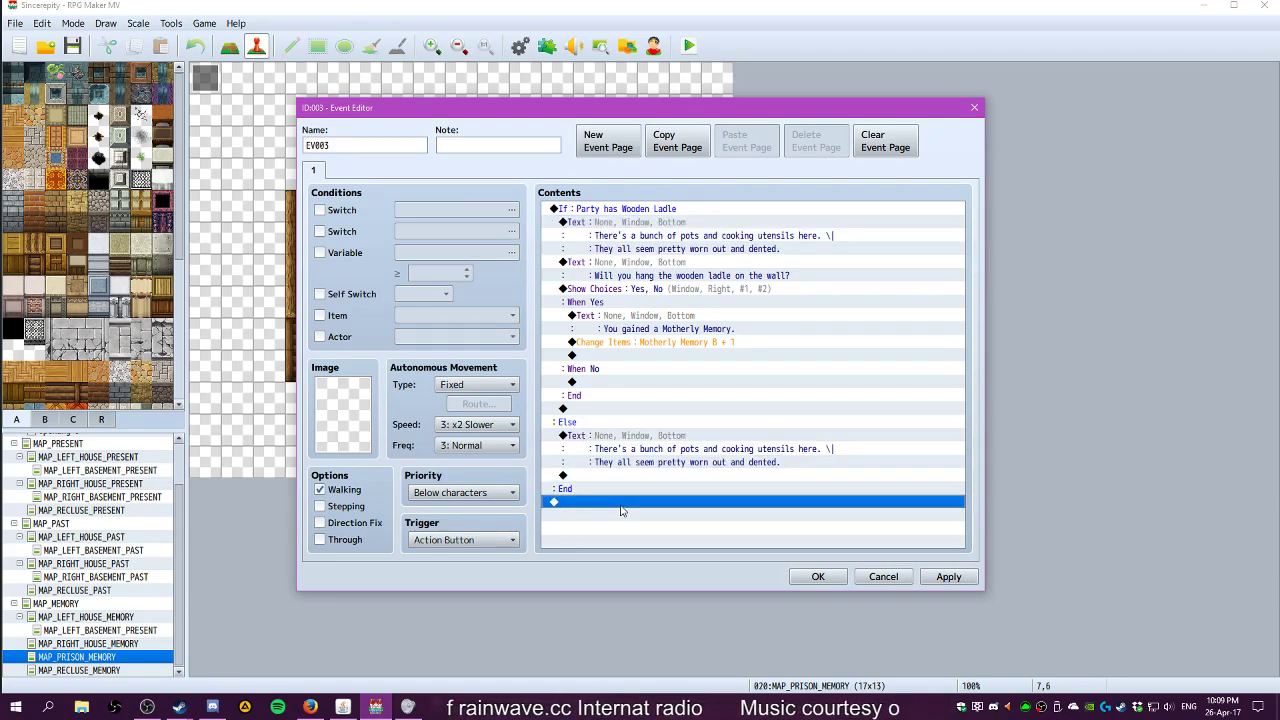
click(621, 241)
click(636, 320)
click(631, 302)
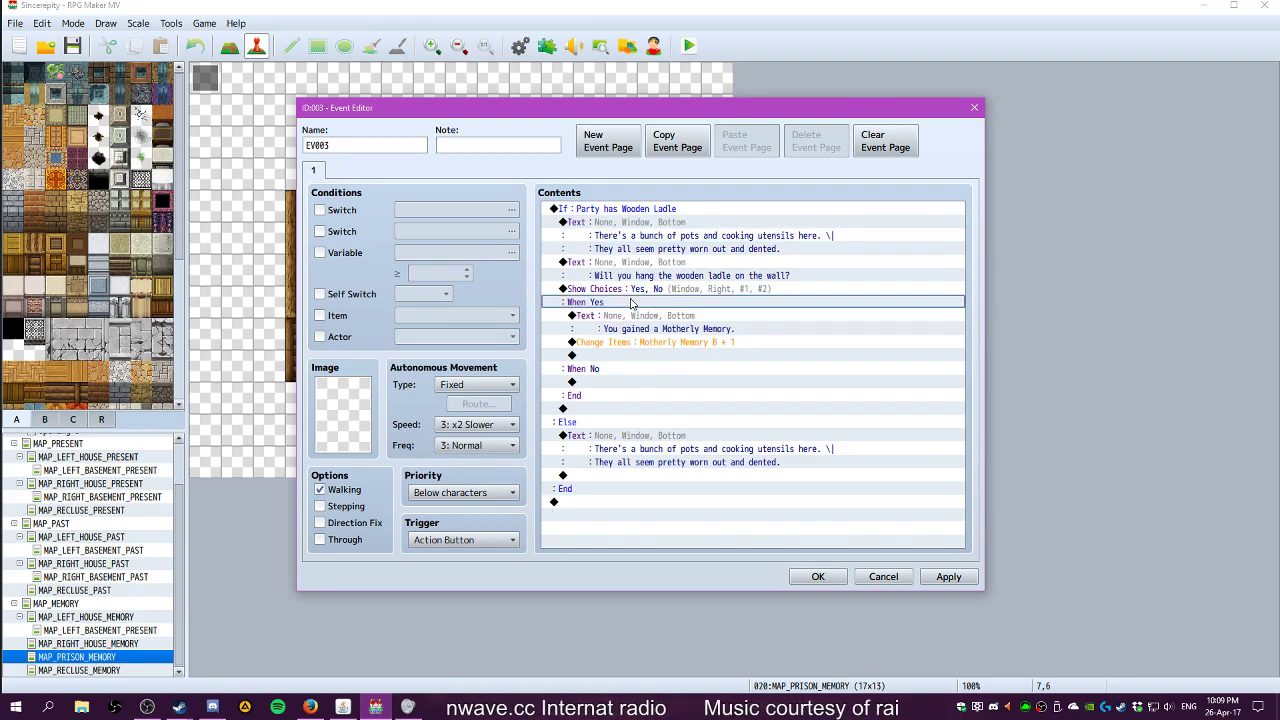
Add a Play SE command with the Item1 sound effect after the Motherly Memory item change in the Yes choice
double_click(588, 356)
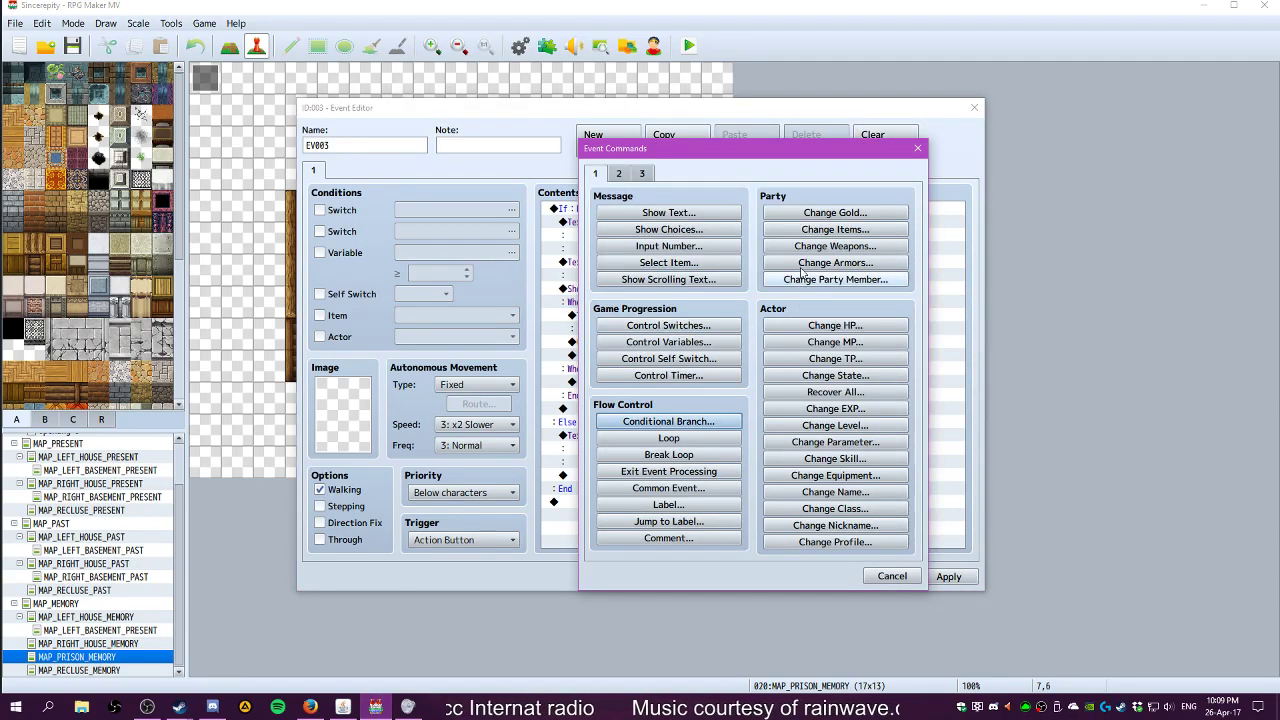
click(620, 175)
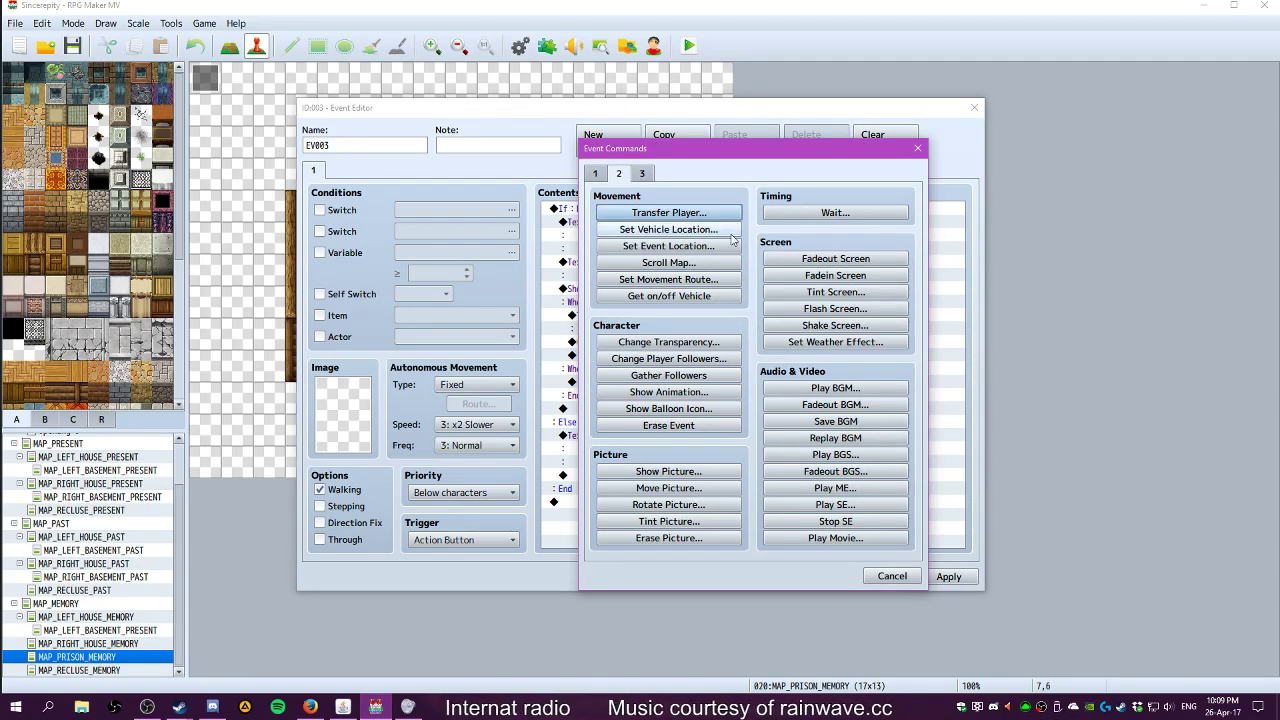
click(834, 505)
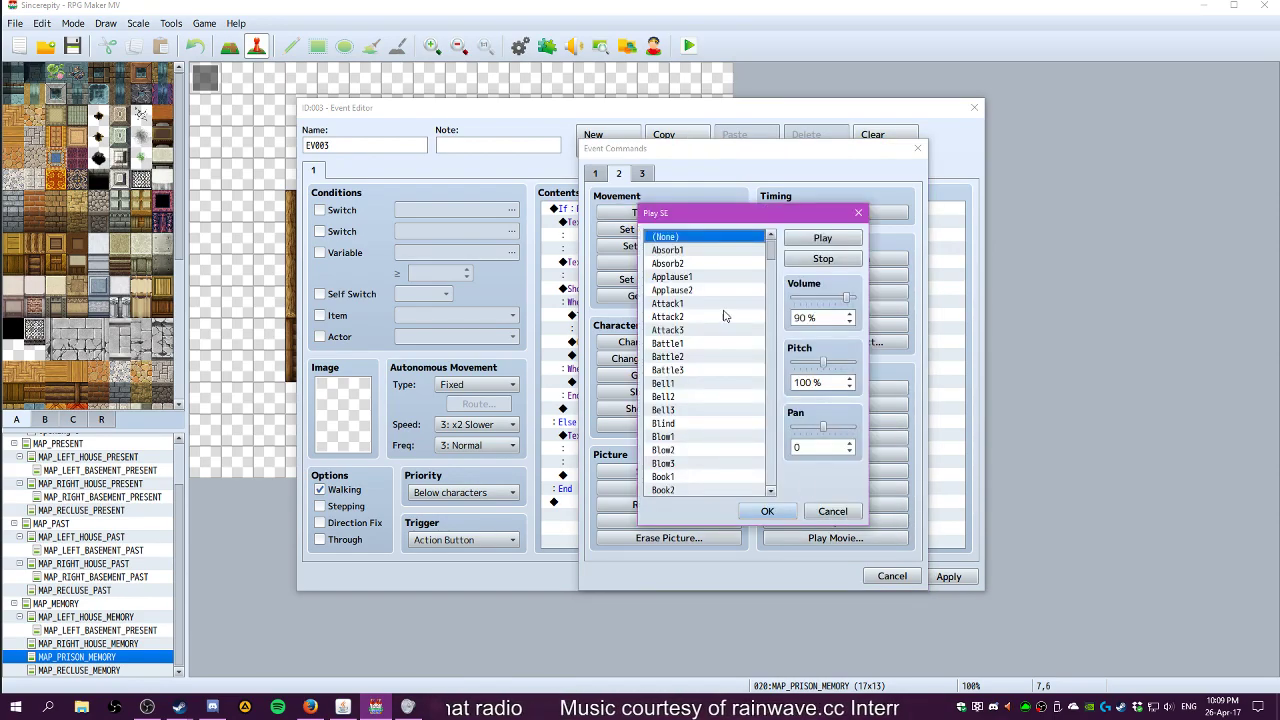
drag(772, 250, 776, 348)
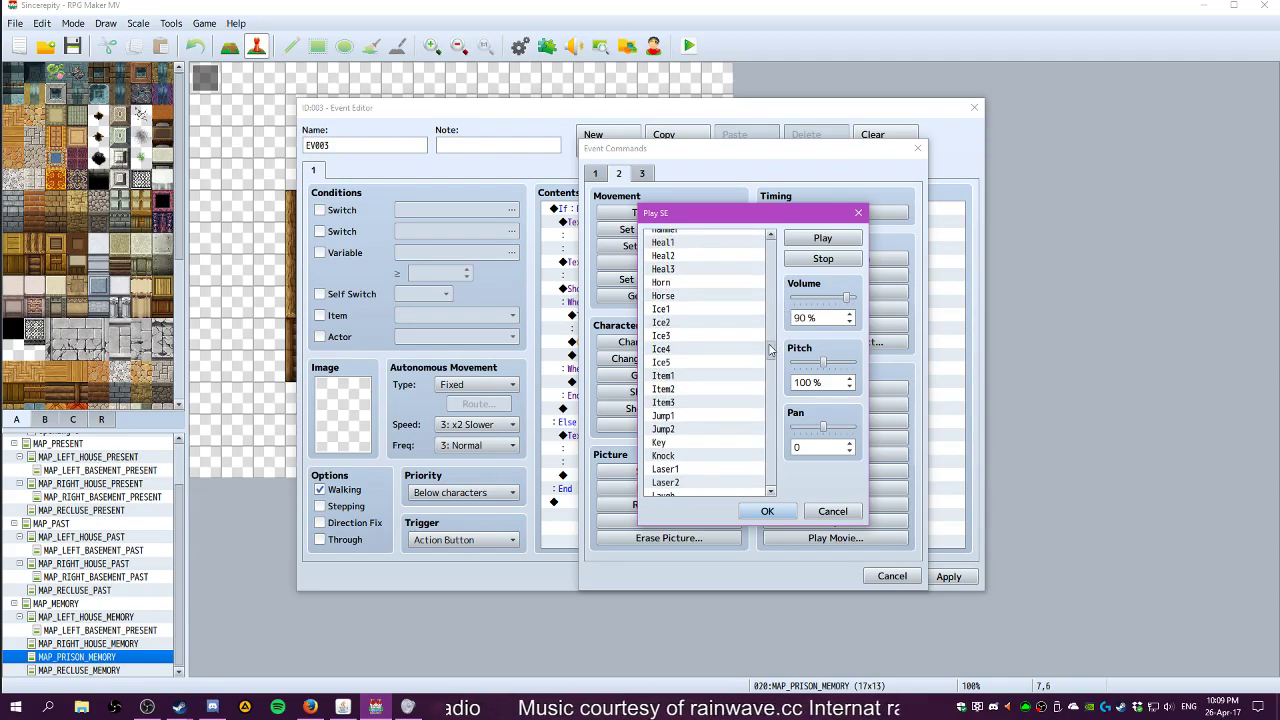
click(695, 378)
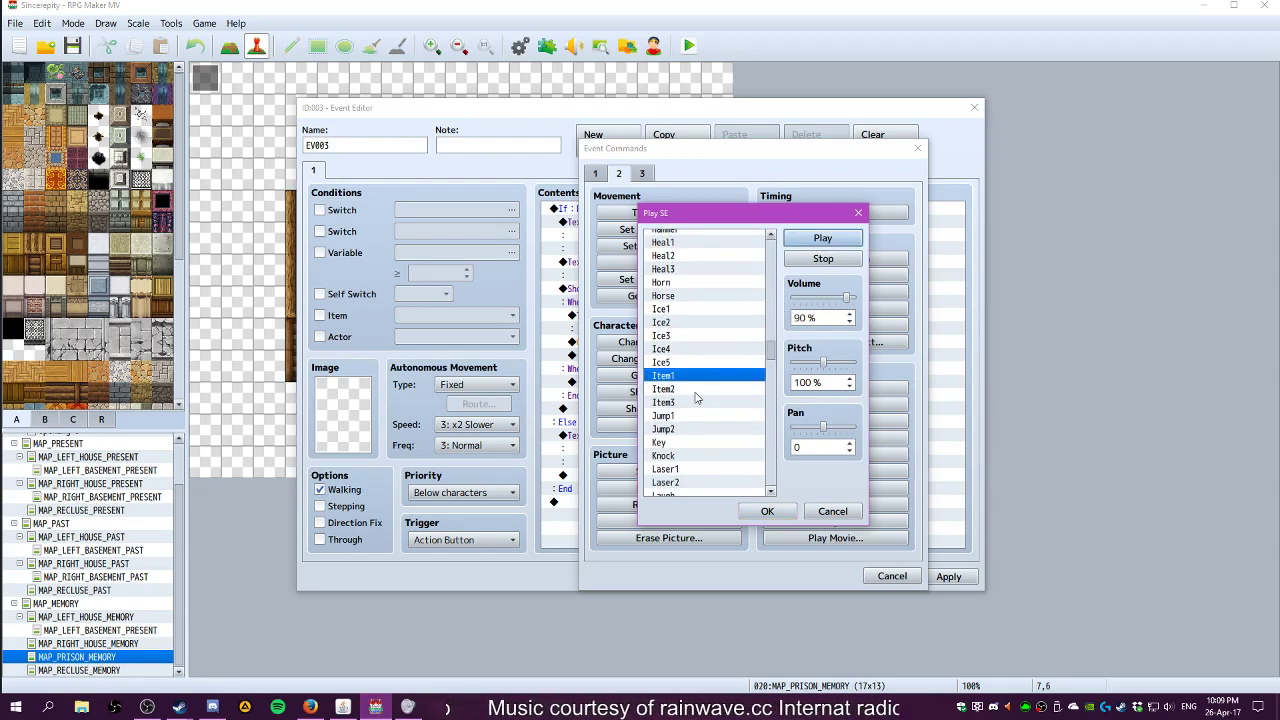
click(767, 511)
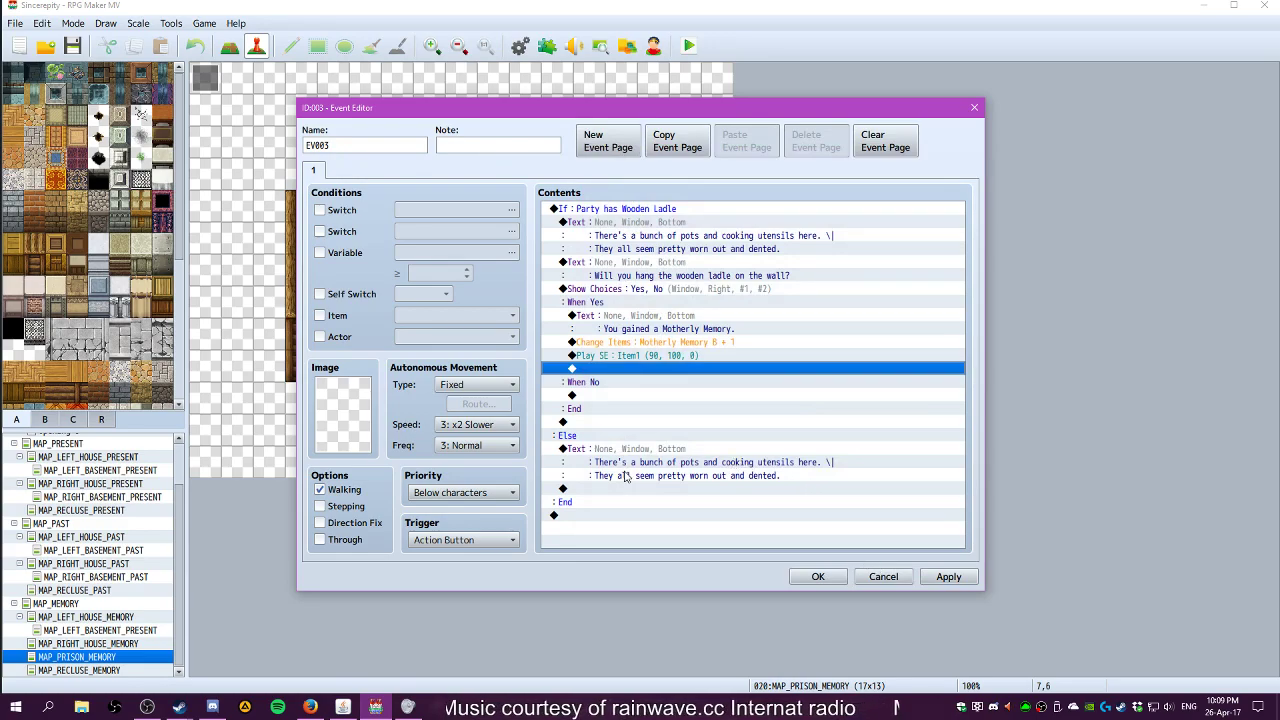
click(621, 397)
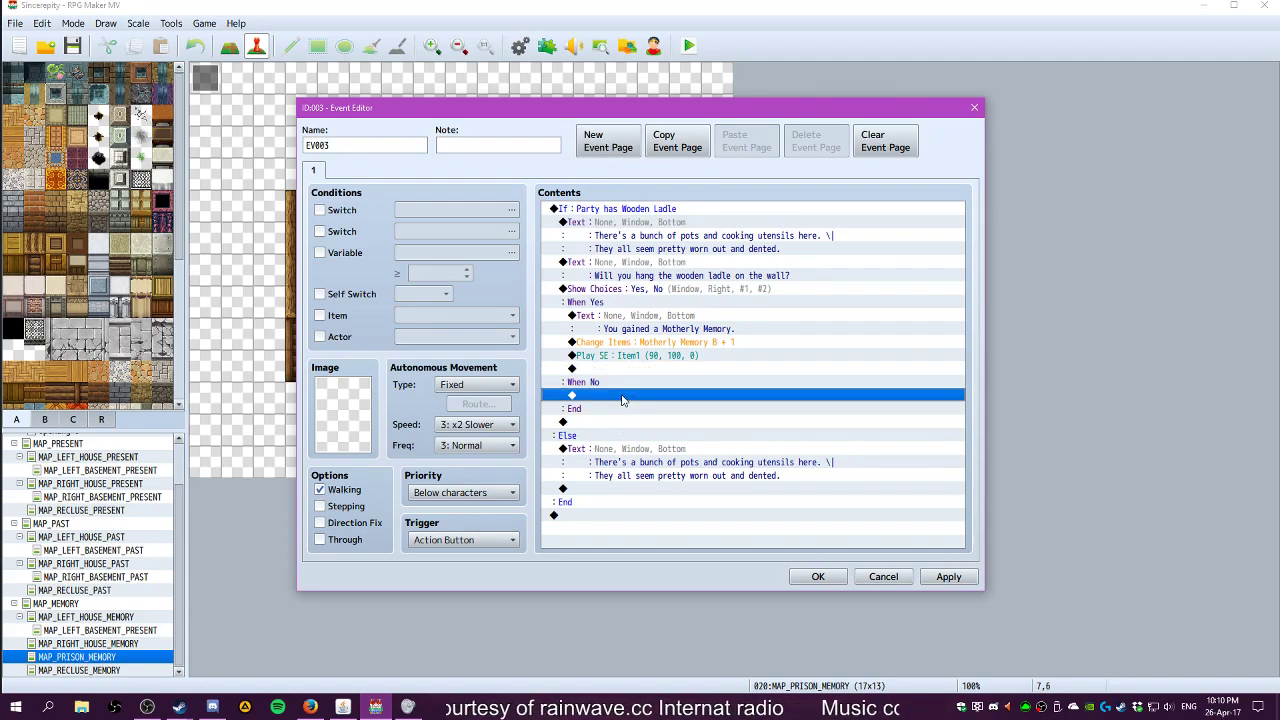
click(610, 425)
click(609, 435)
click(609, 385)
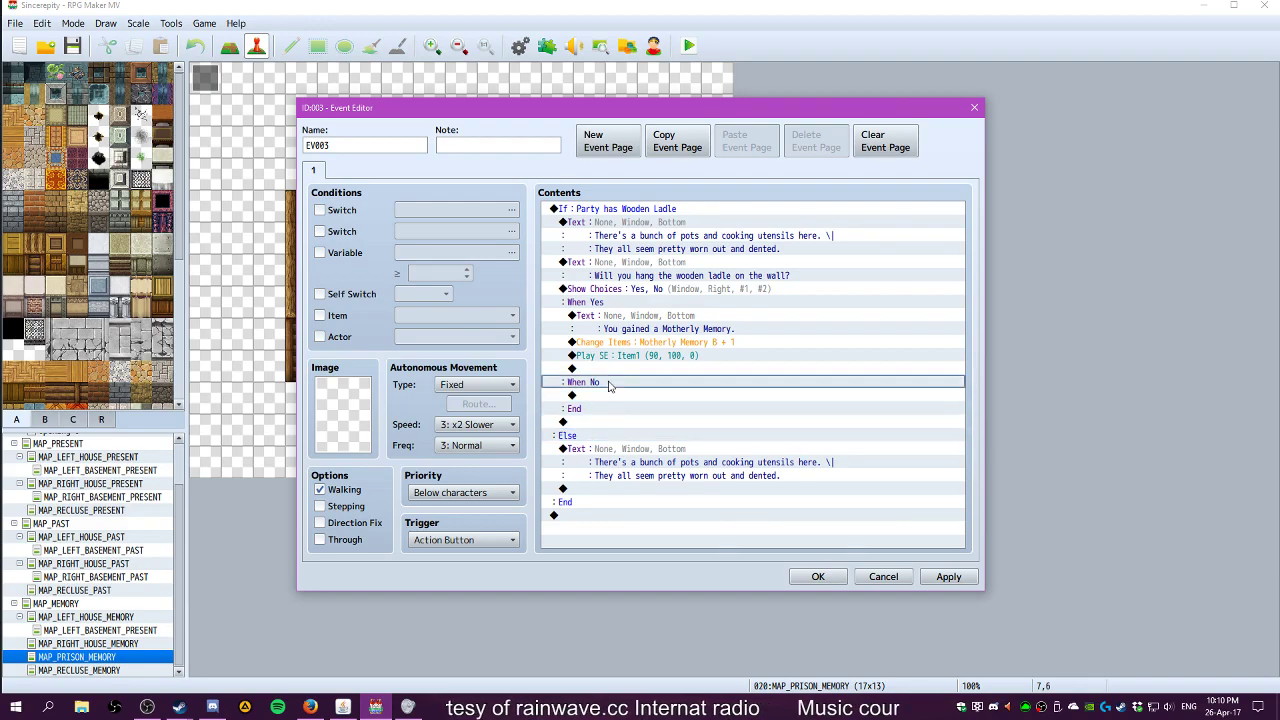
click(634, 332)
click(625, 343)
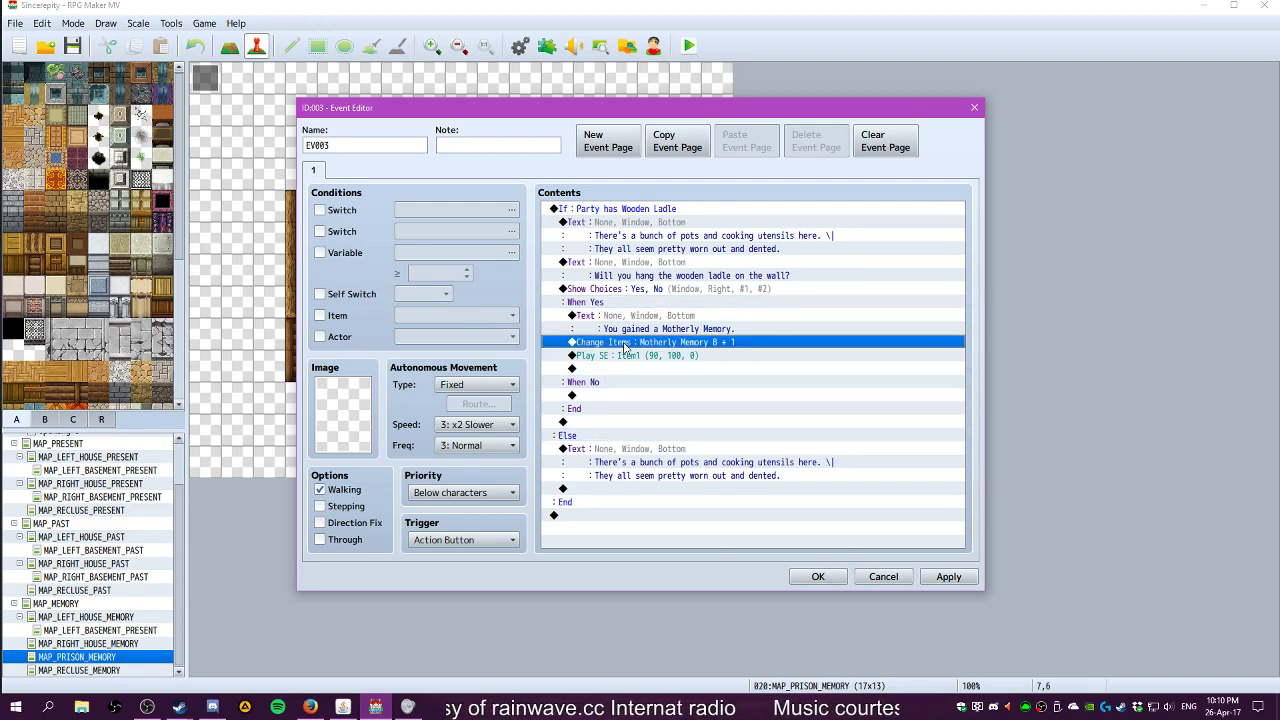
Add a Change Items command that decreases Wooden Ladle by 1 at the end of the Yes choice, and save the event
click(612, 369)
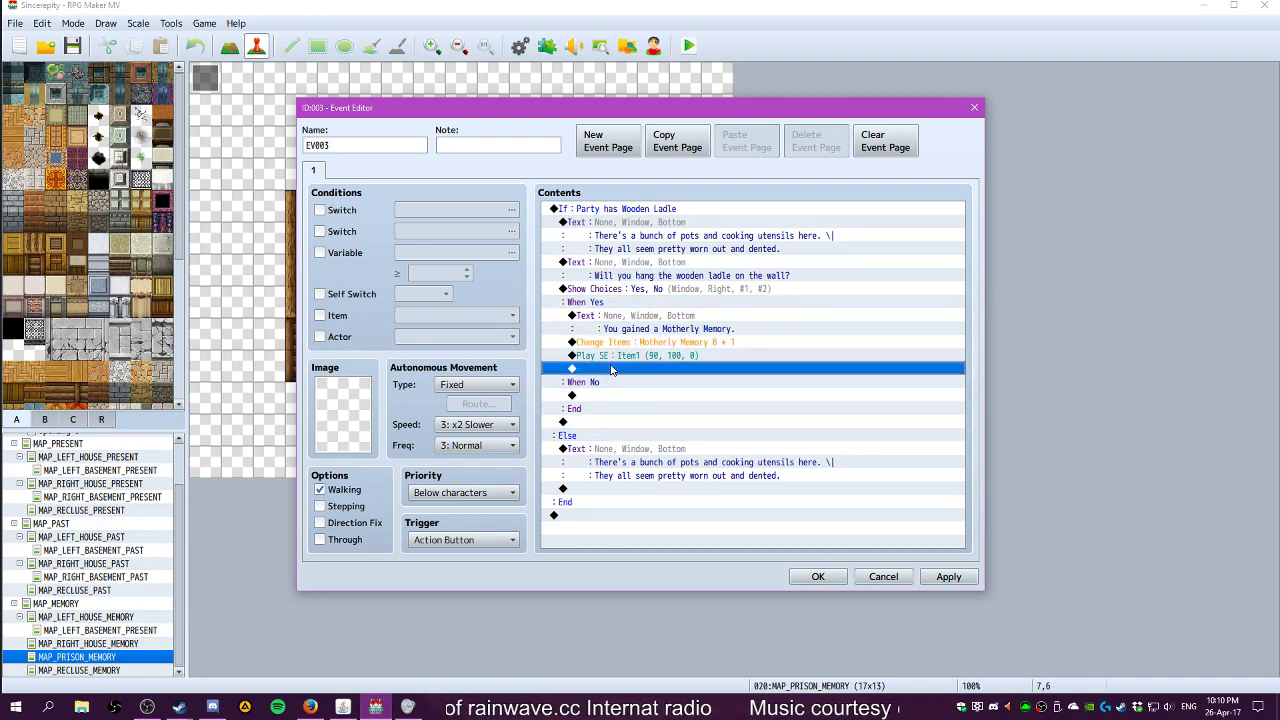
double_click(612, 369)
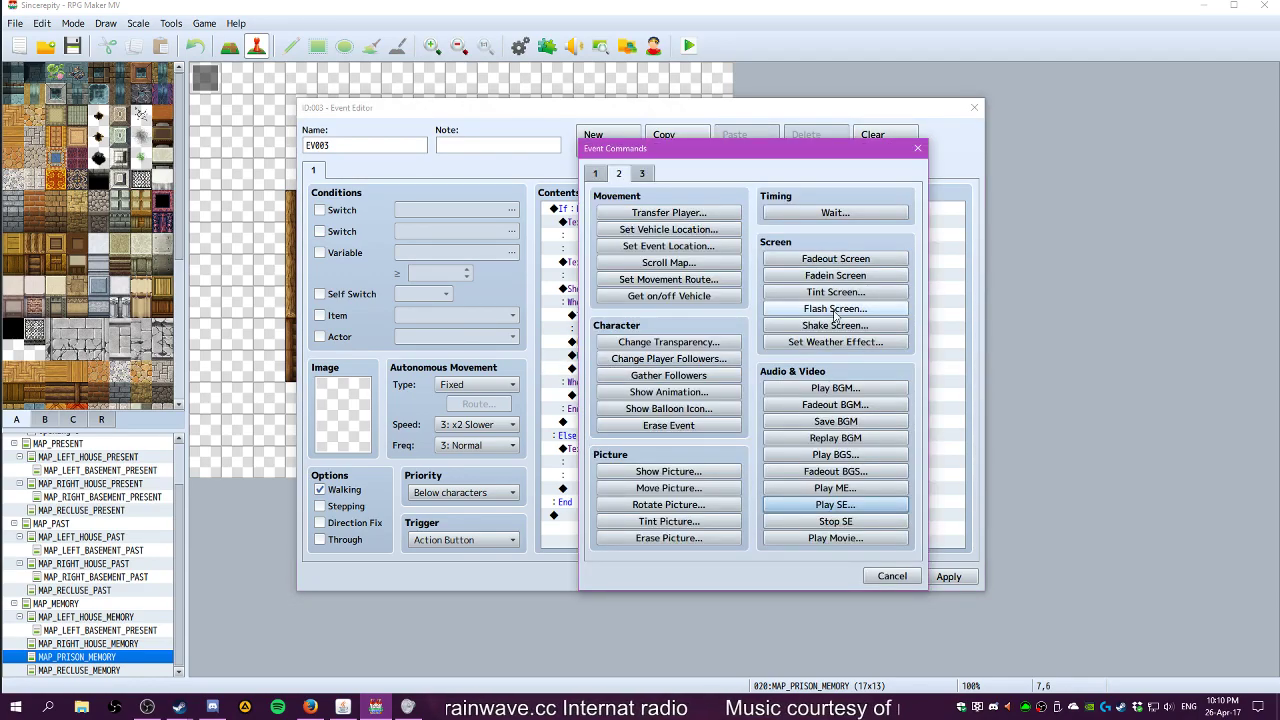
click(600, 174)
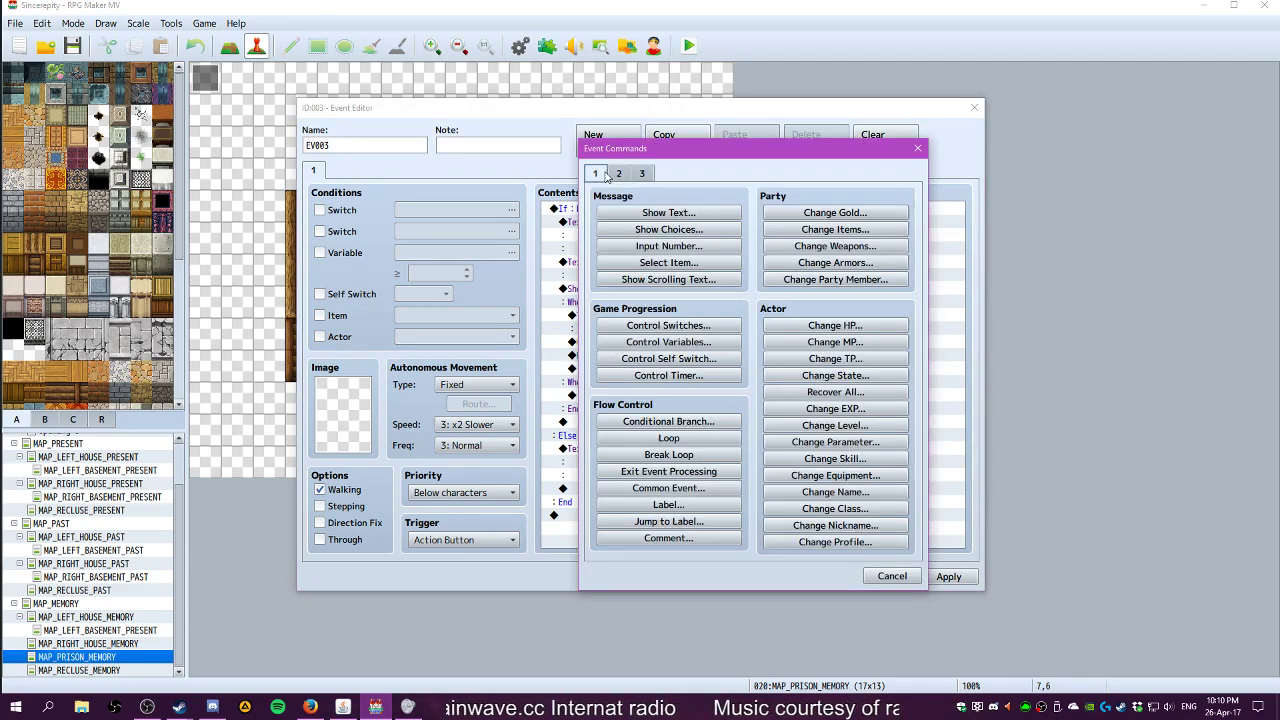
click(835, 229)
click(737, 314)
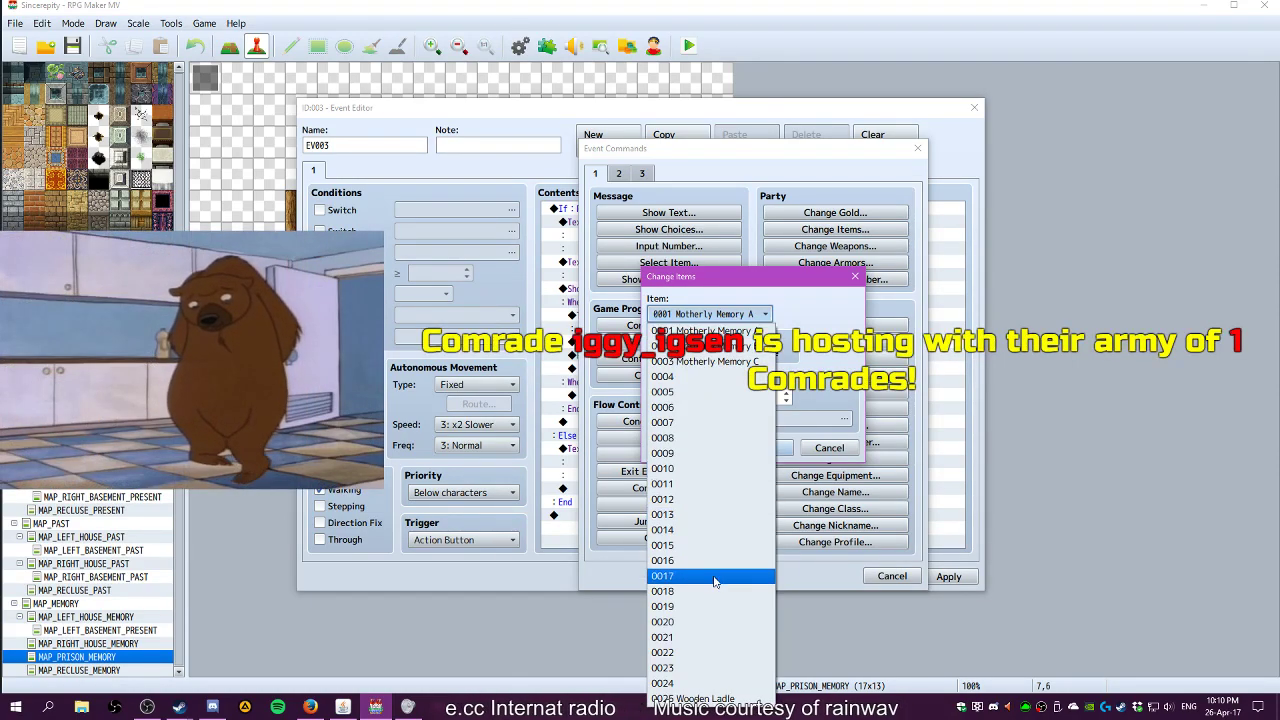
click(698, 699)
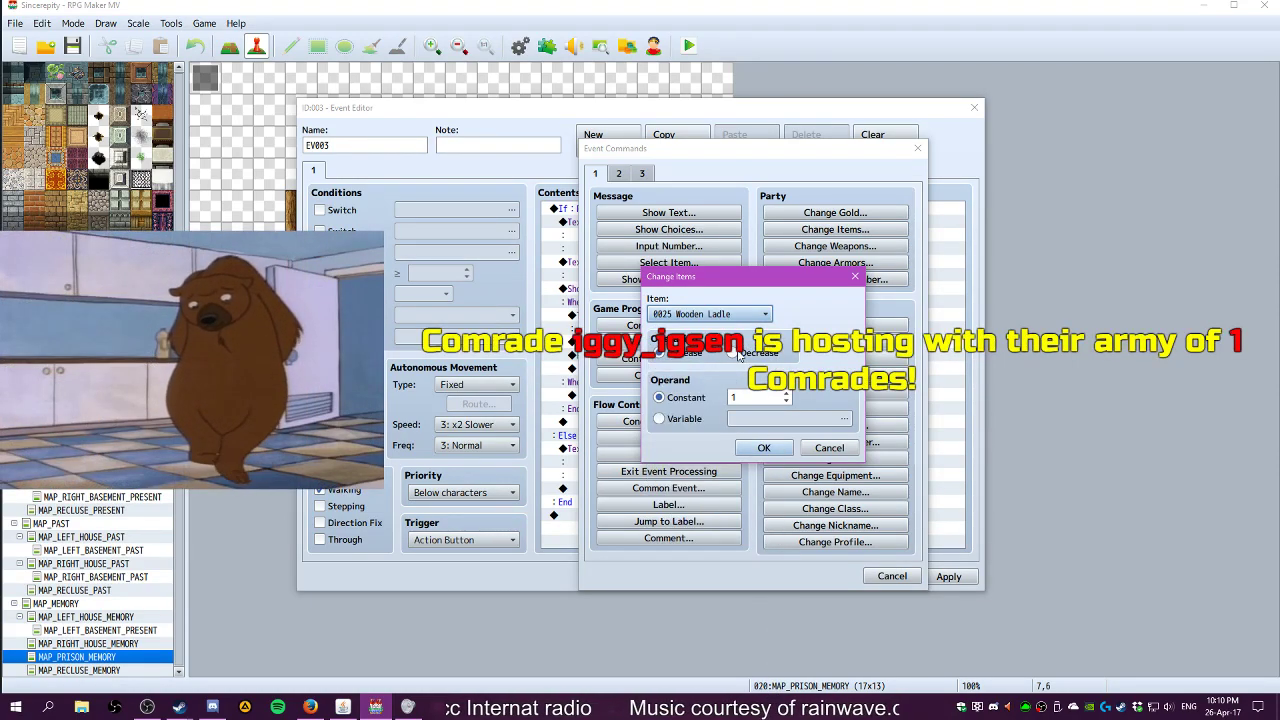
click(760, 448)
click(657, 324)
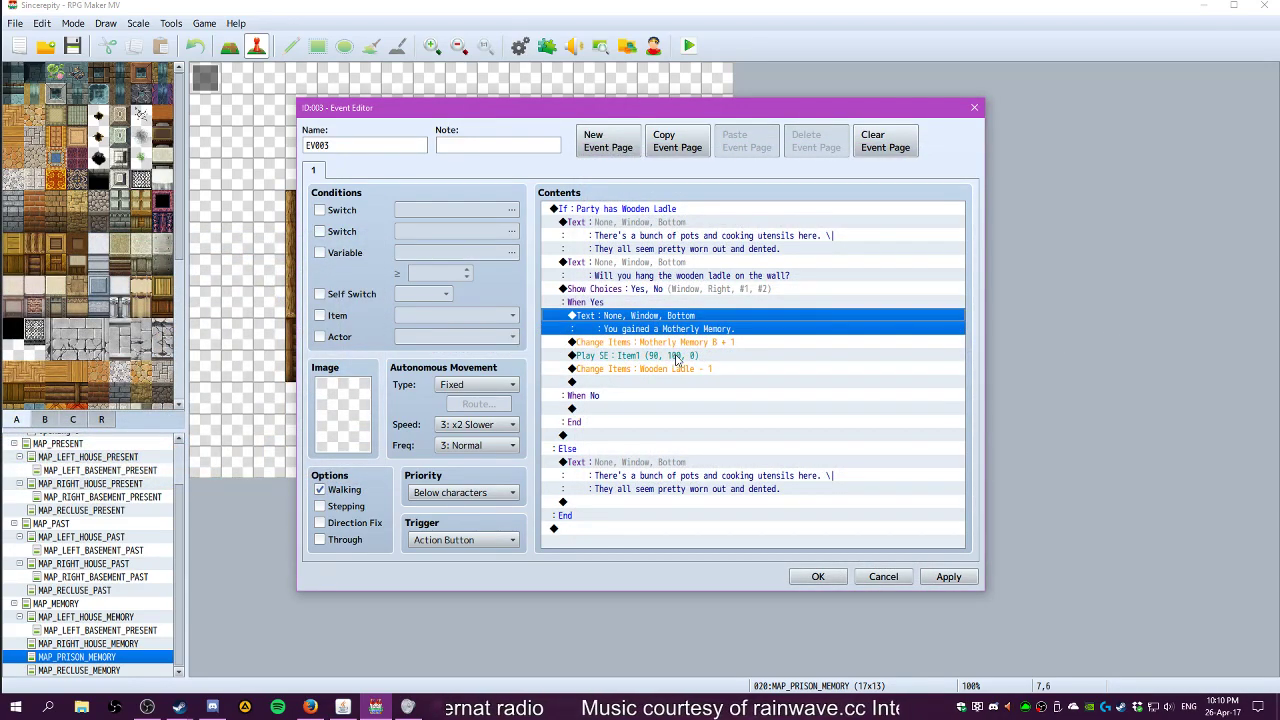
click(948, 577)
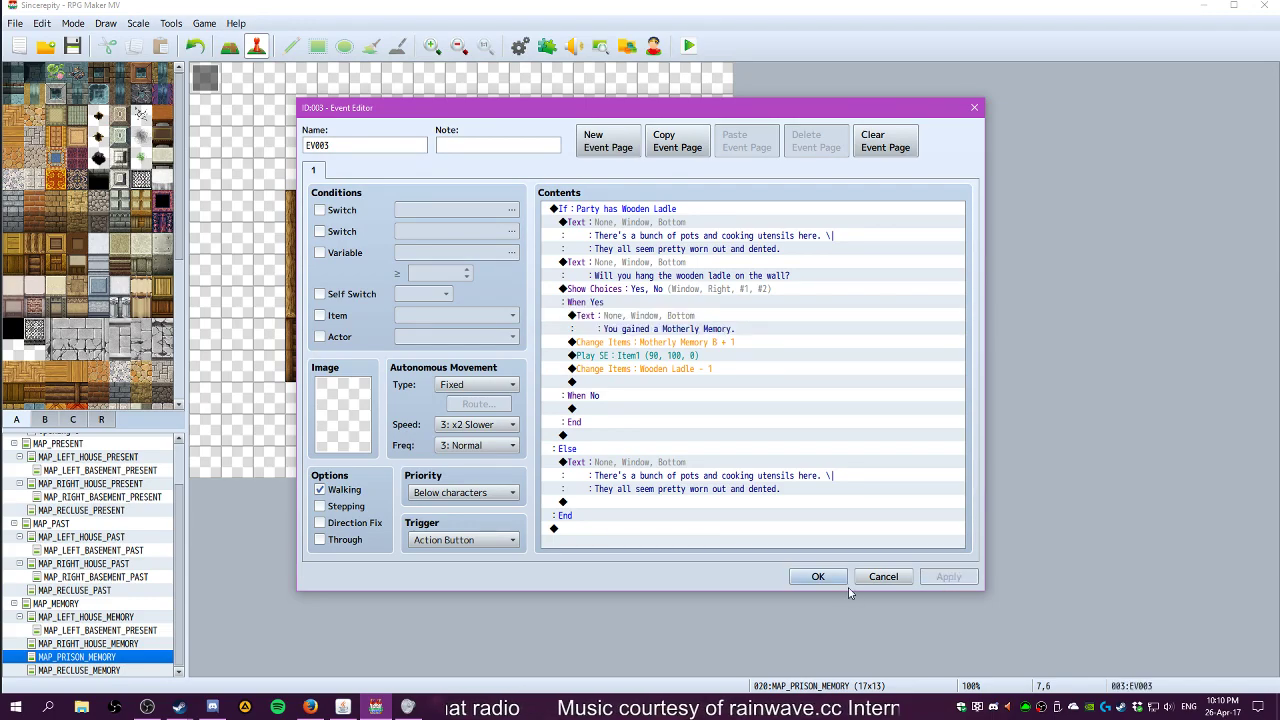
click(820, 577)
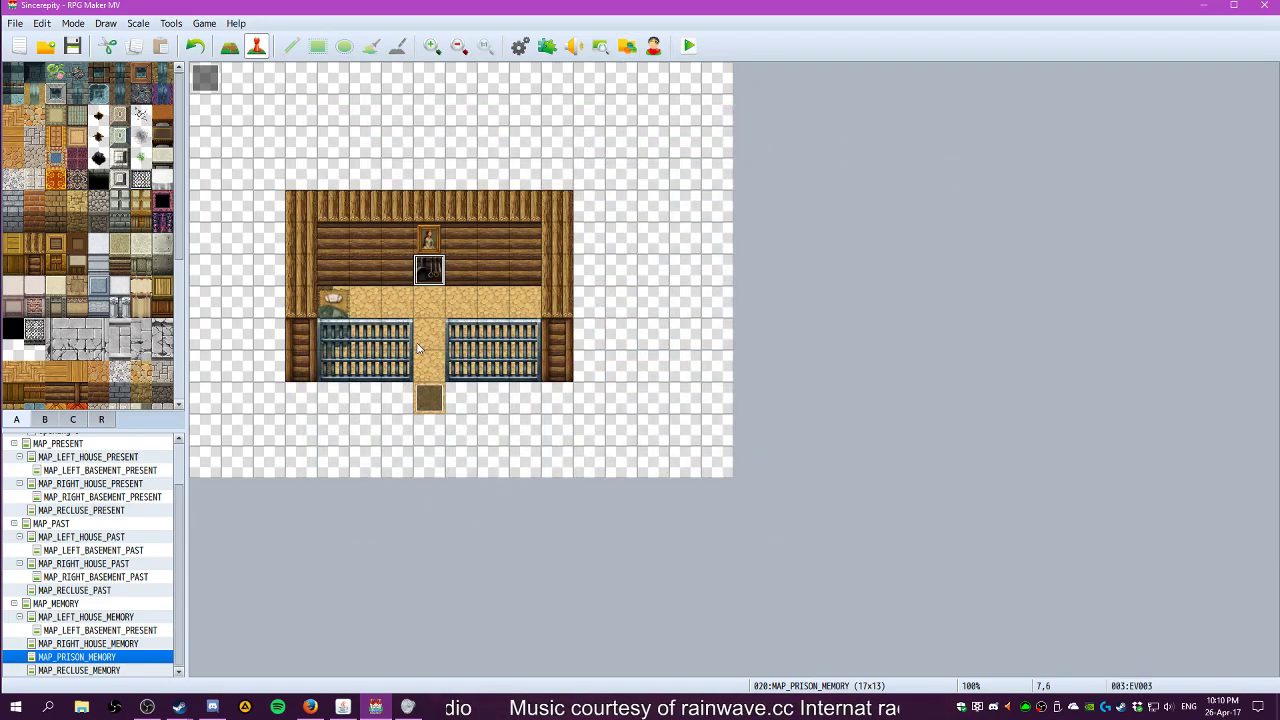
click(229, 46)
click(256, 46)
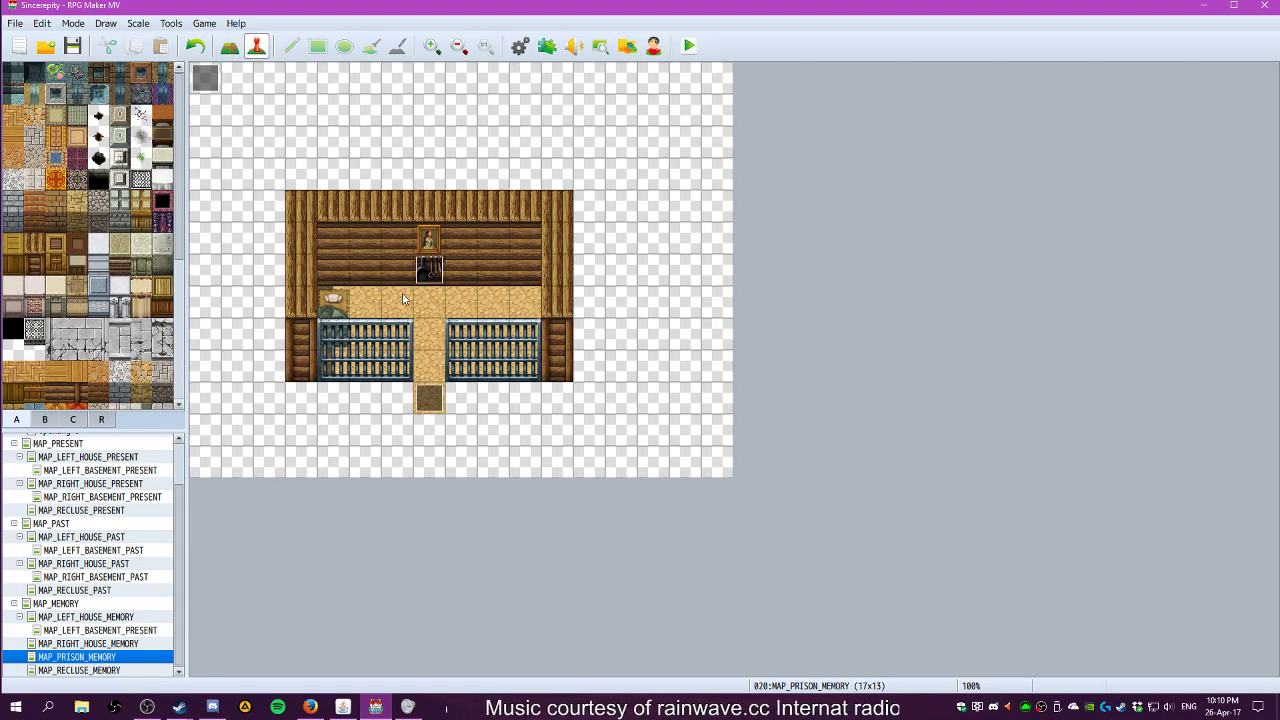
double_click(430, 366)
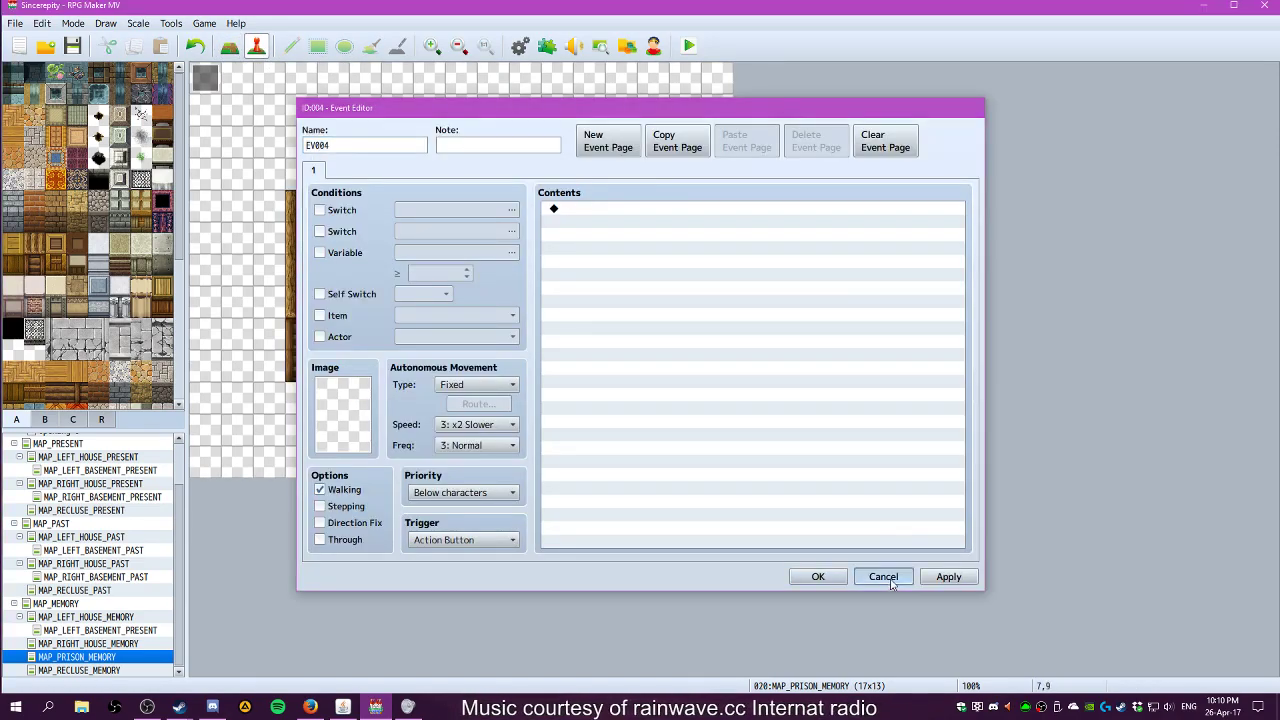
click(892, 580)
Set the player's starting position on the lower floor tile between the two cells and launch a playtest with the changes saved
right_click(433, 371)
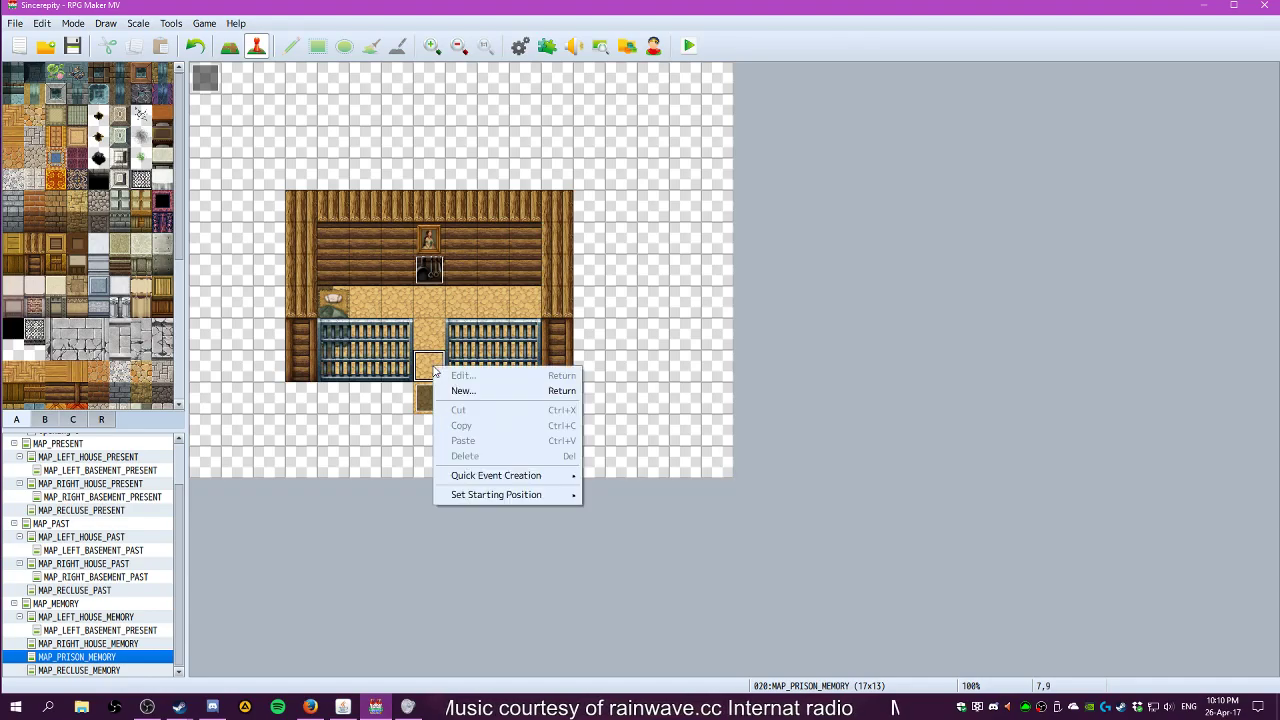
mouse_move(508, 494)
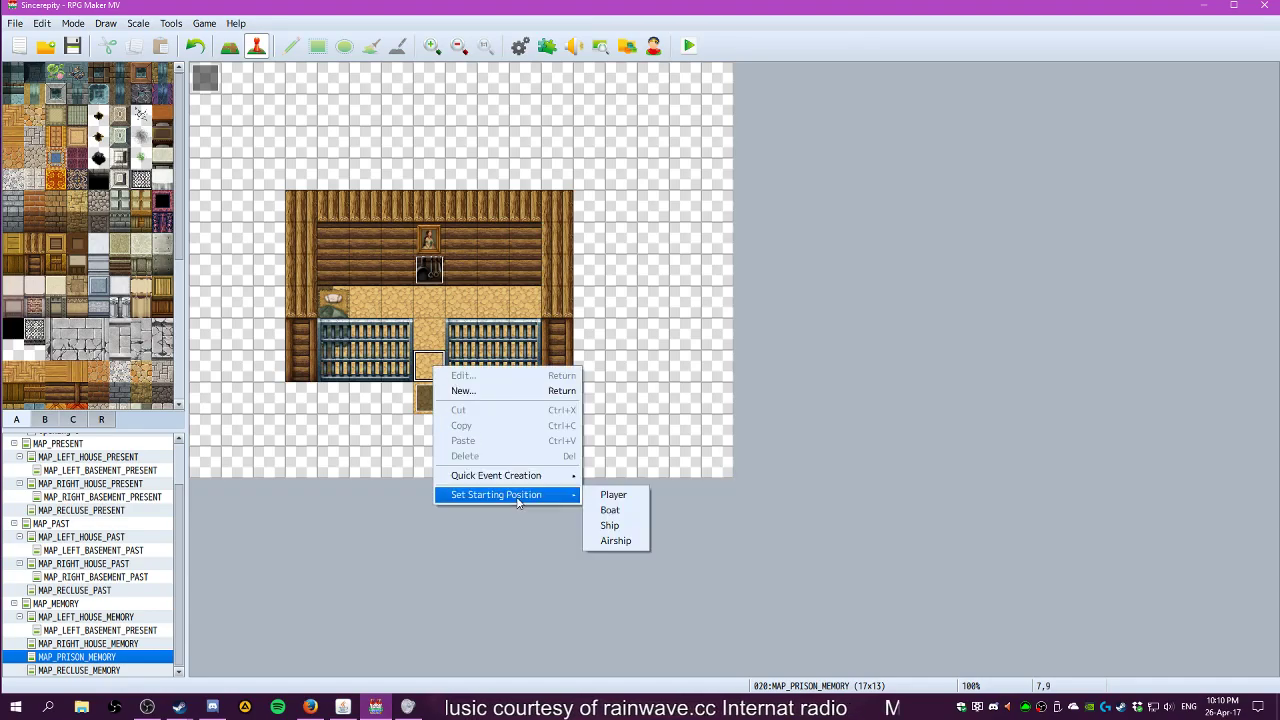
click(689, 46)
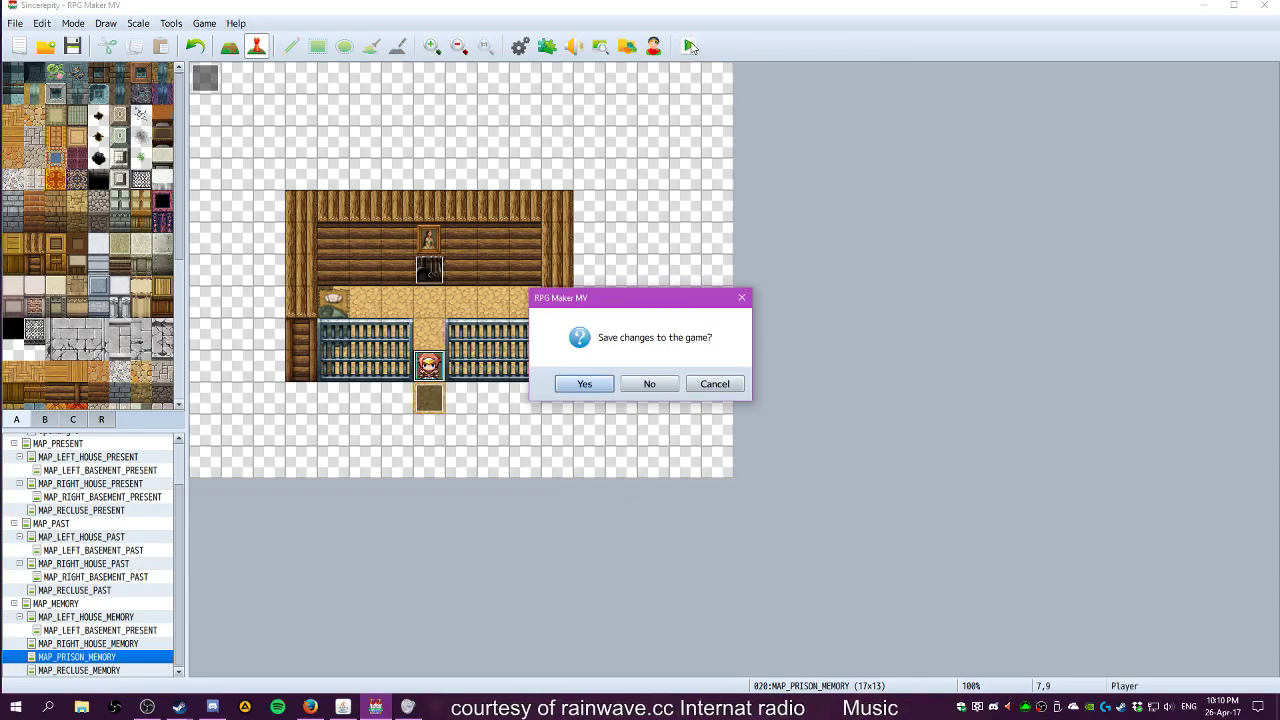
click(584, 383)
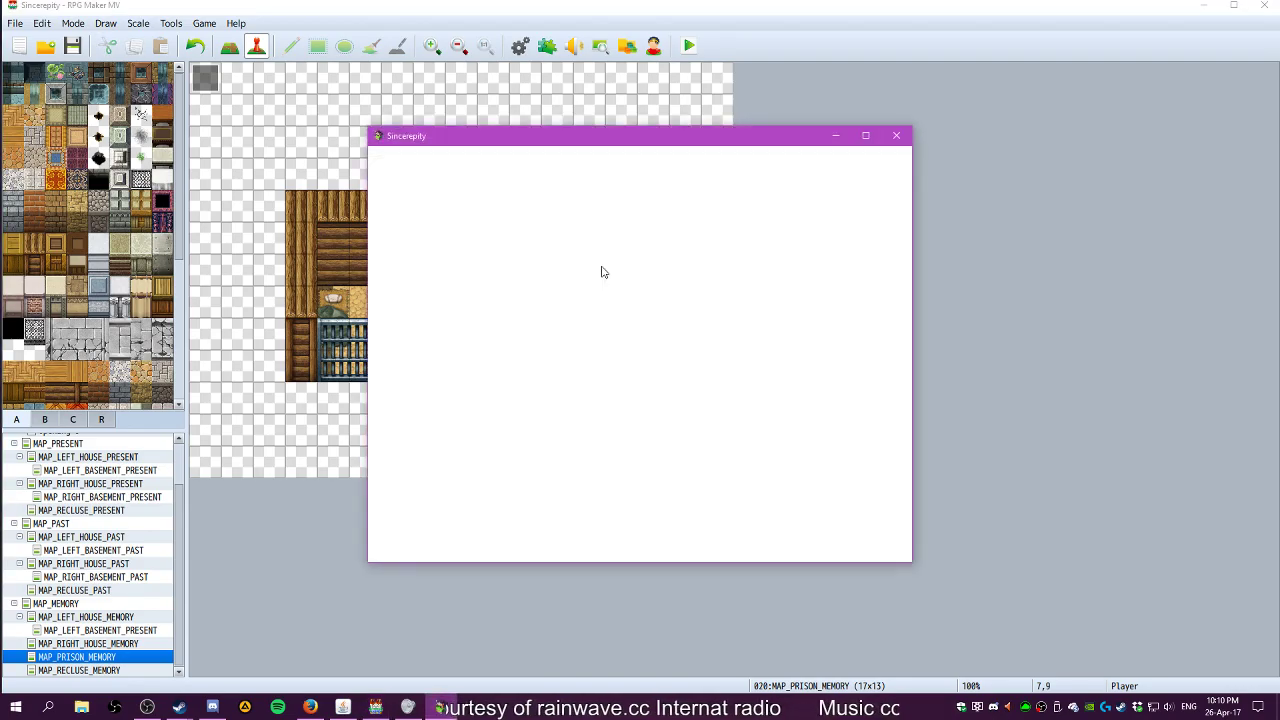
Start a new game, walk up to the cooking utensils to test their event, and close the playtest
key(Return)
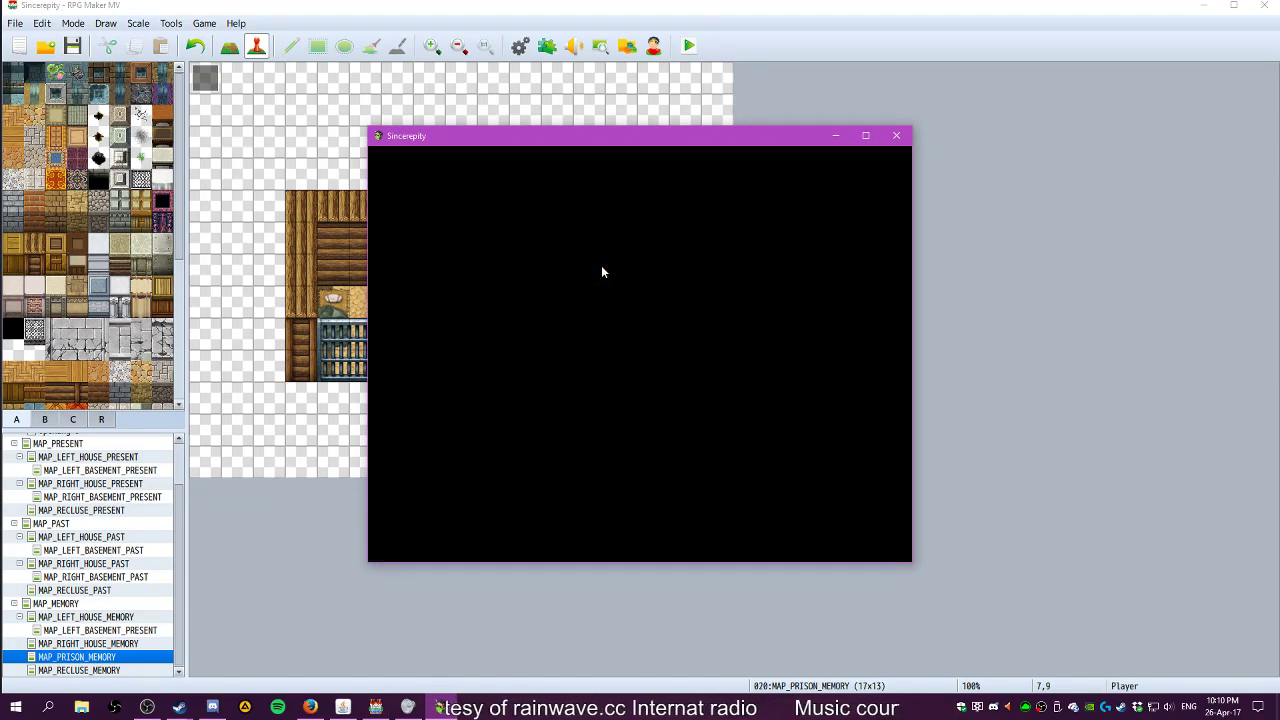
key(Up)
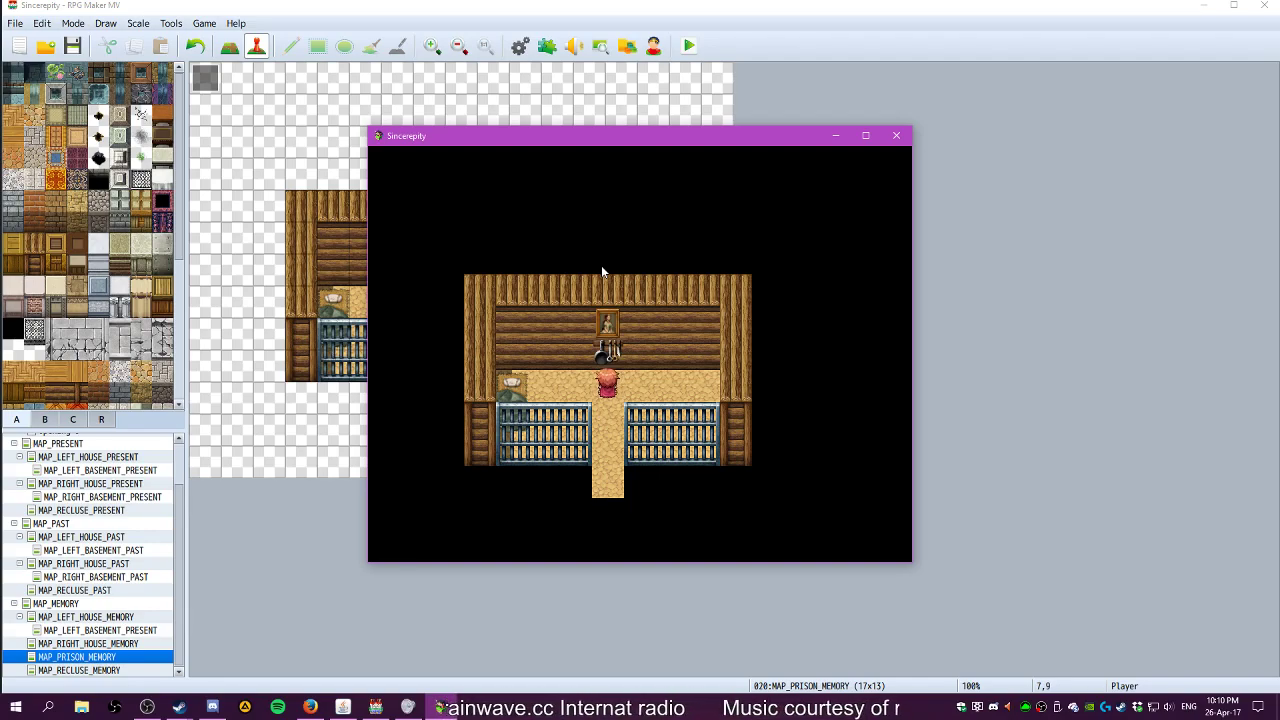
key(Escape)
key(Up)
click(896, 136)
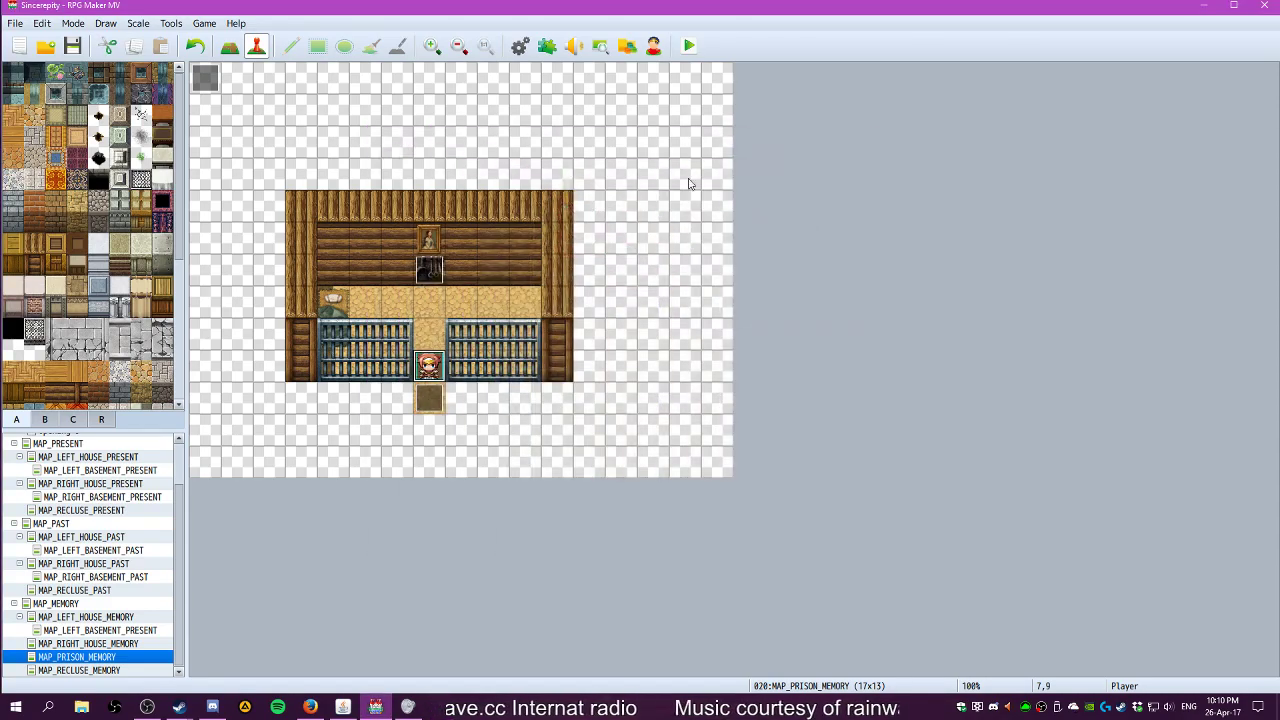
Set the cooking utensils event's priority to Same as characters and save the event
double_click(421, 273)
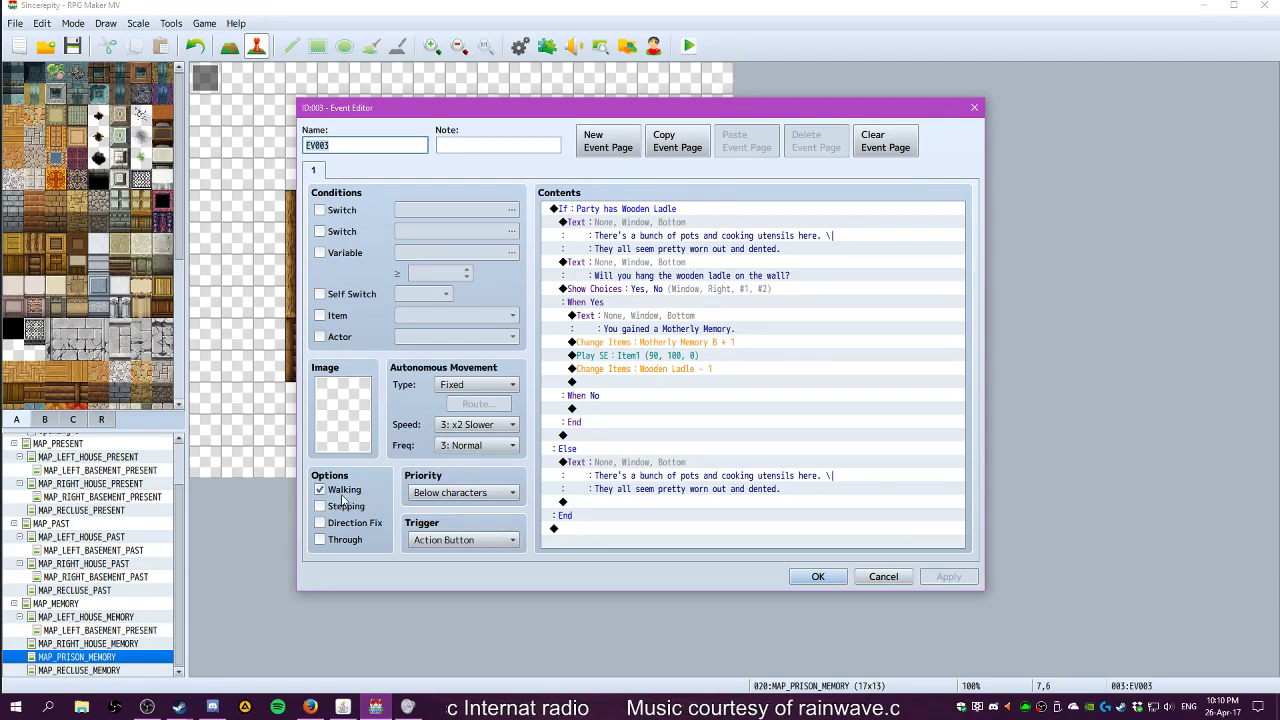
click(414, 500)
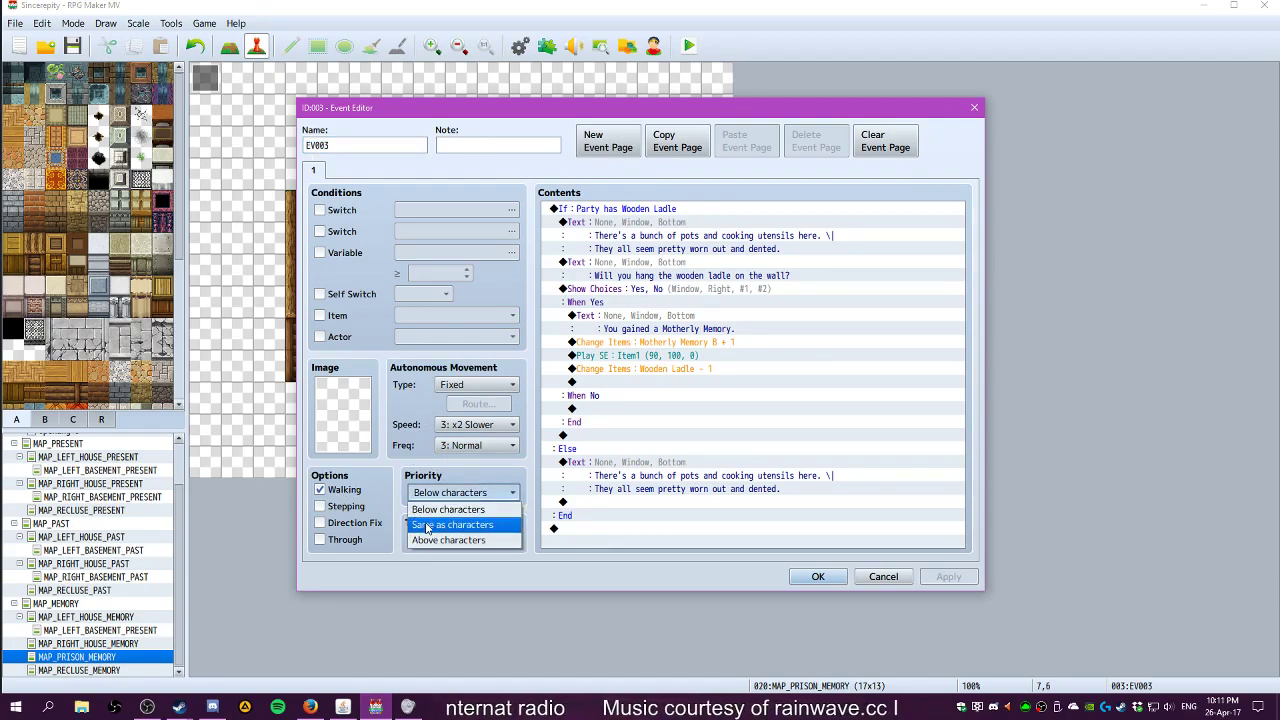
click(420, 526)
click(950, 578)
click(818, 577)
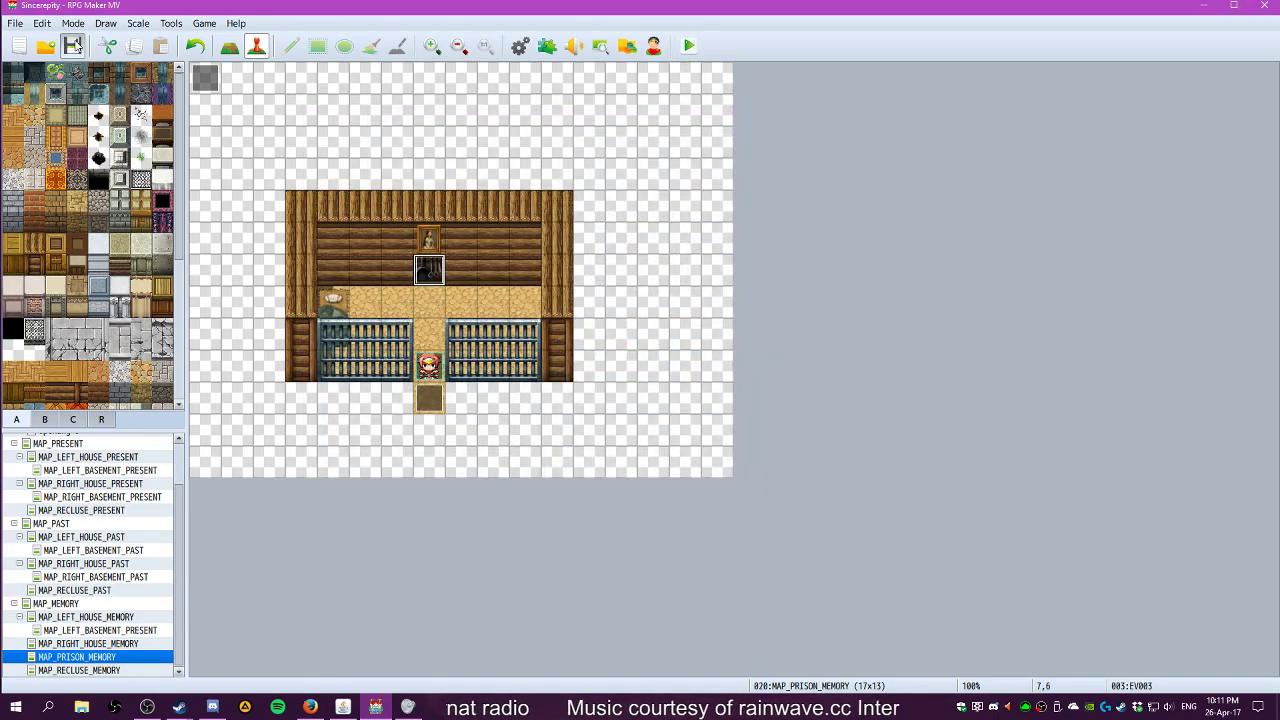
Playtest the game again from a new game and read the message of the cooking utensils event
click(689, 46)
key(Return)
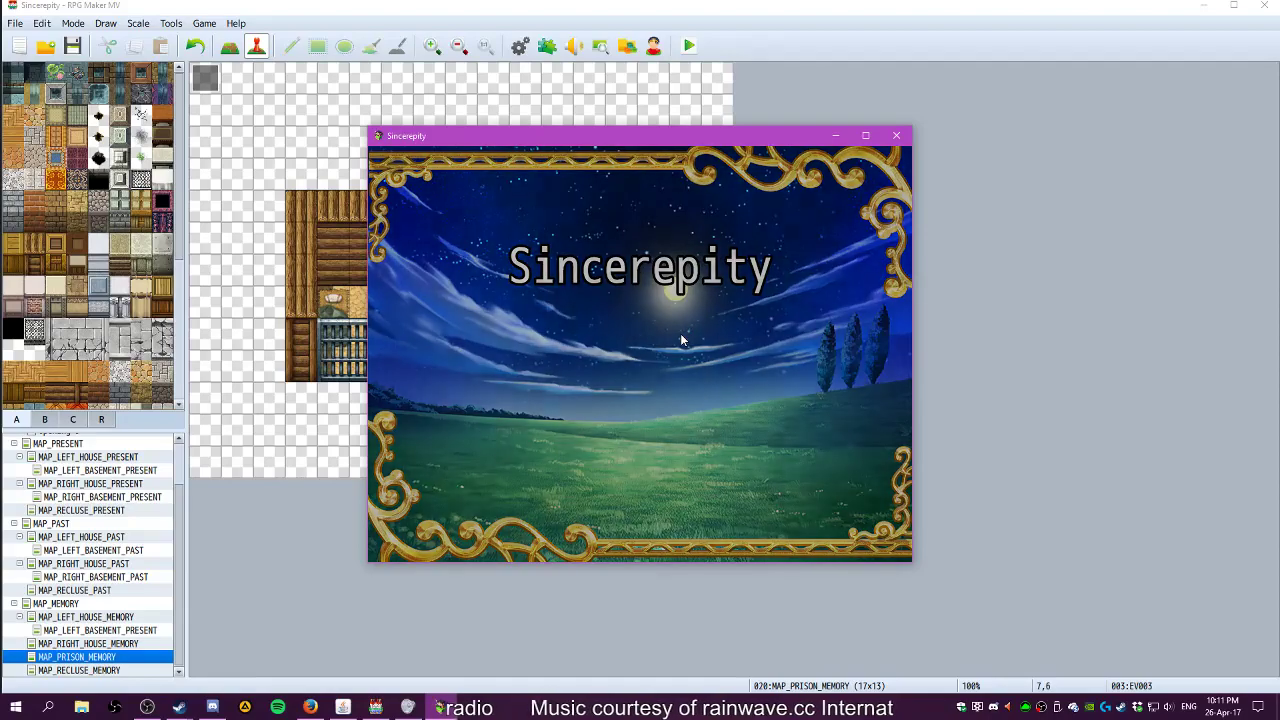
key(Up)
key(Up)
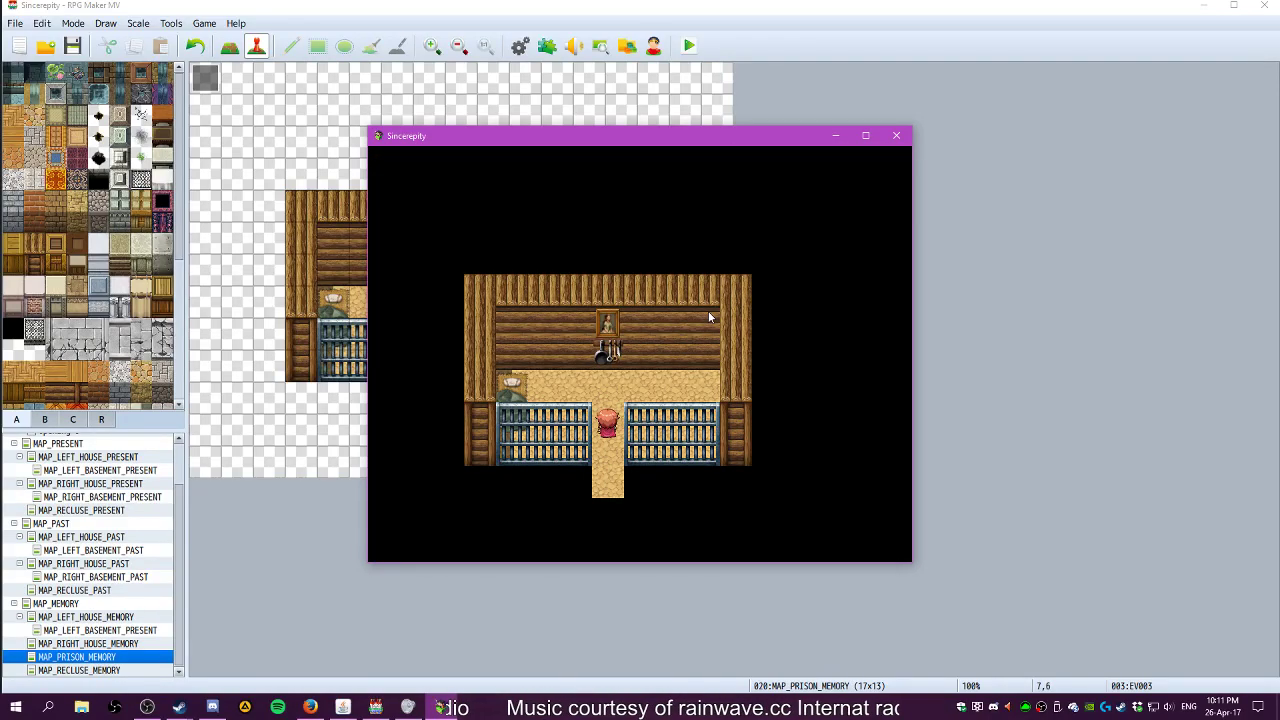
key(Return)
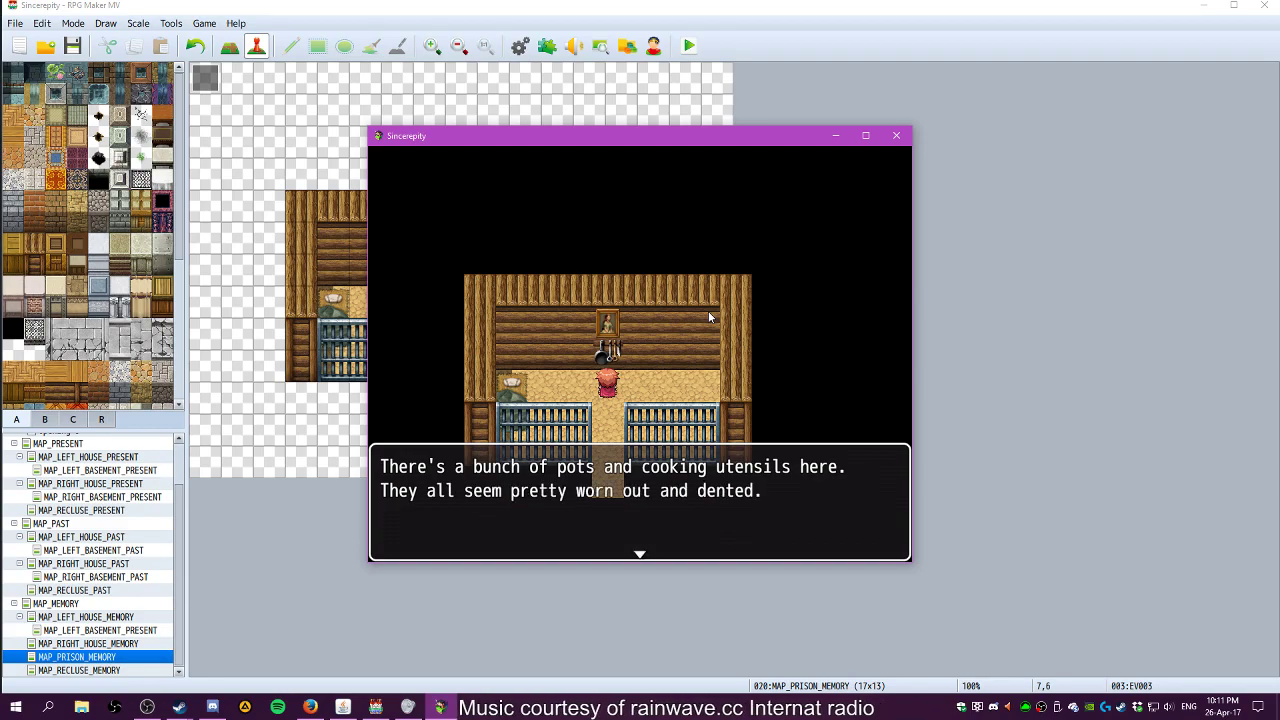
key(Return)
Walk out of the prison room to the outdoor map and check the party menu in the playtest
key(Down)
key(Down)
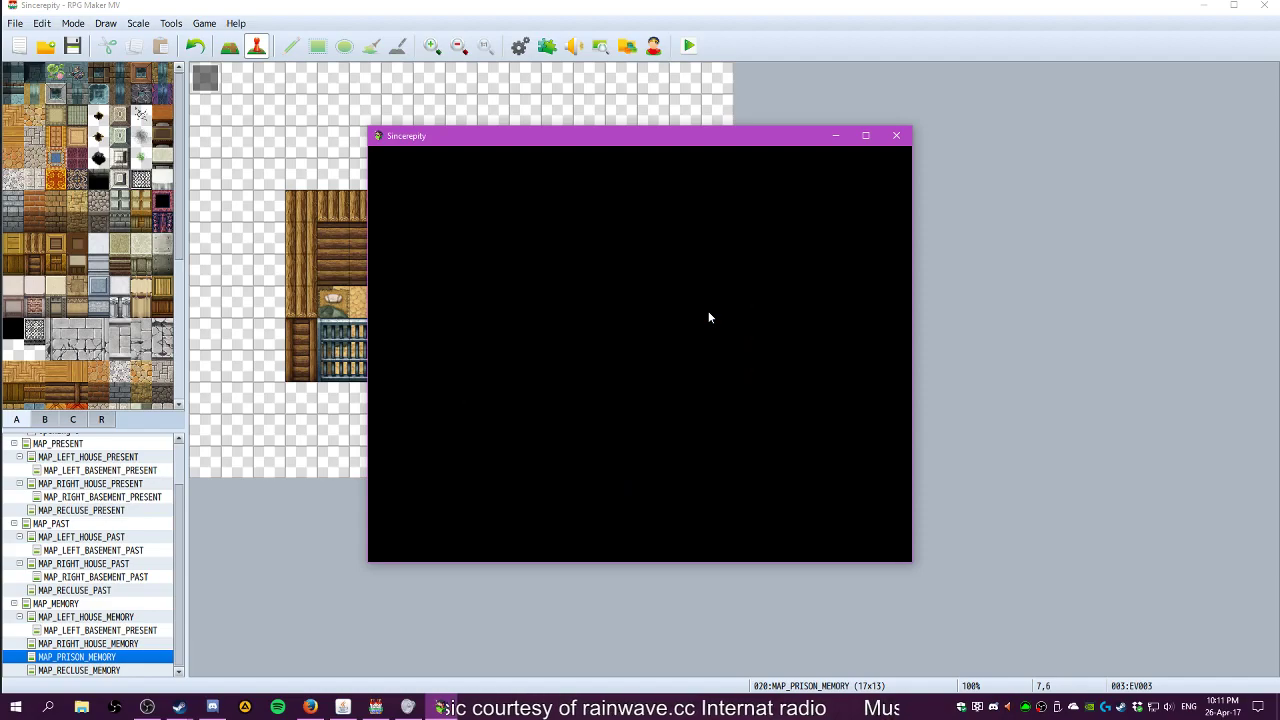
key(Escape)
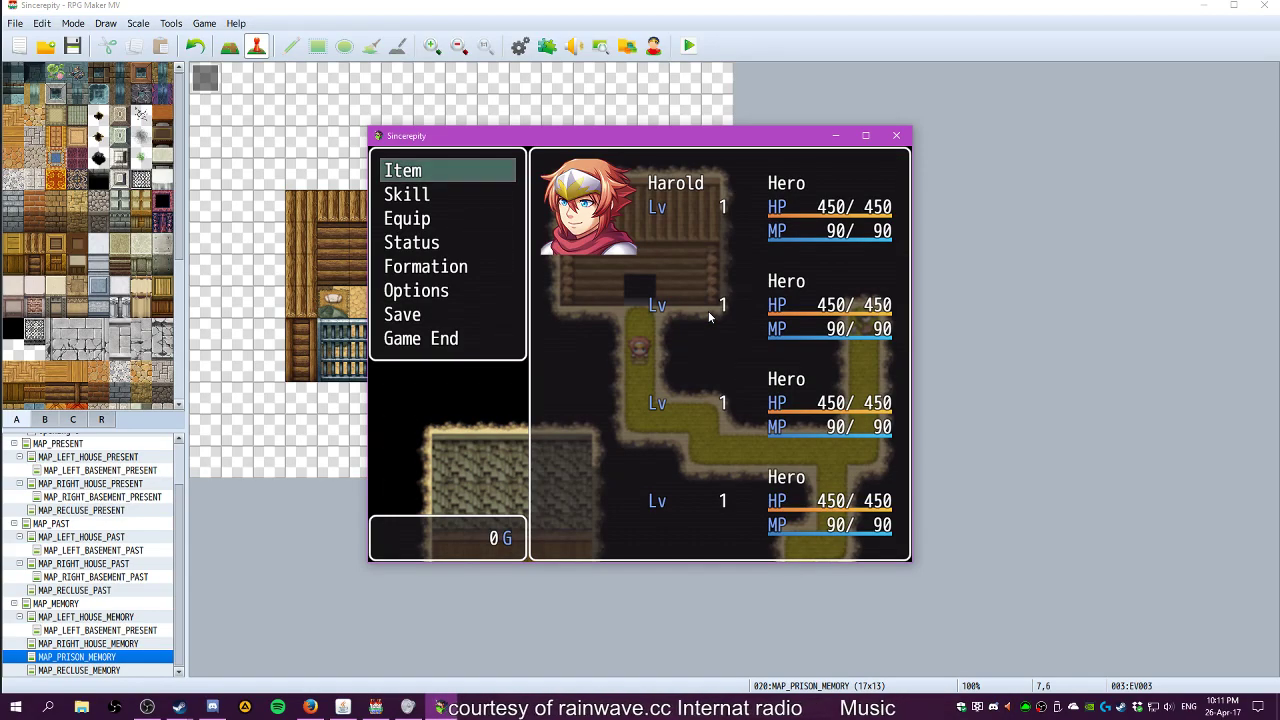
key(Escape)
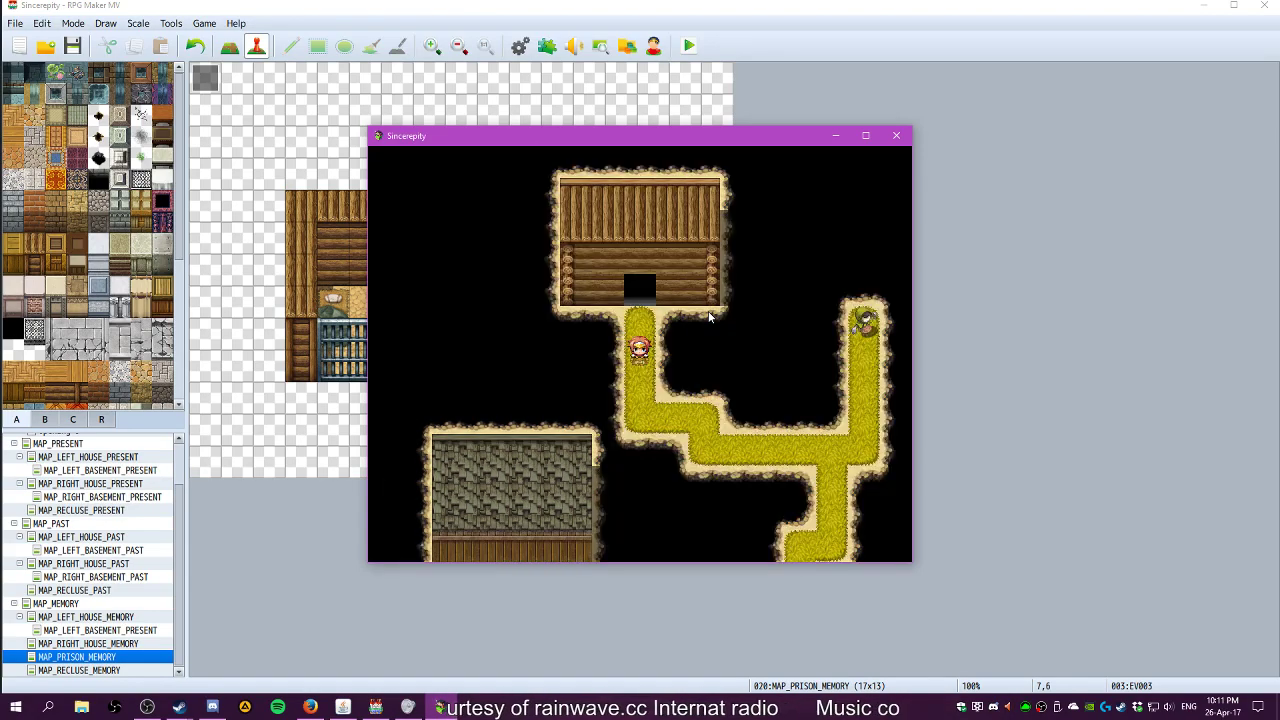
Walk down the path from the prison cabin and choose The Present at the What do you seek? prompt
key(Down)
key(Right)
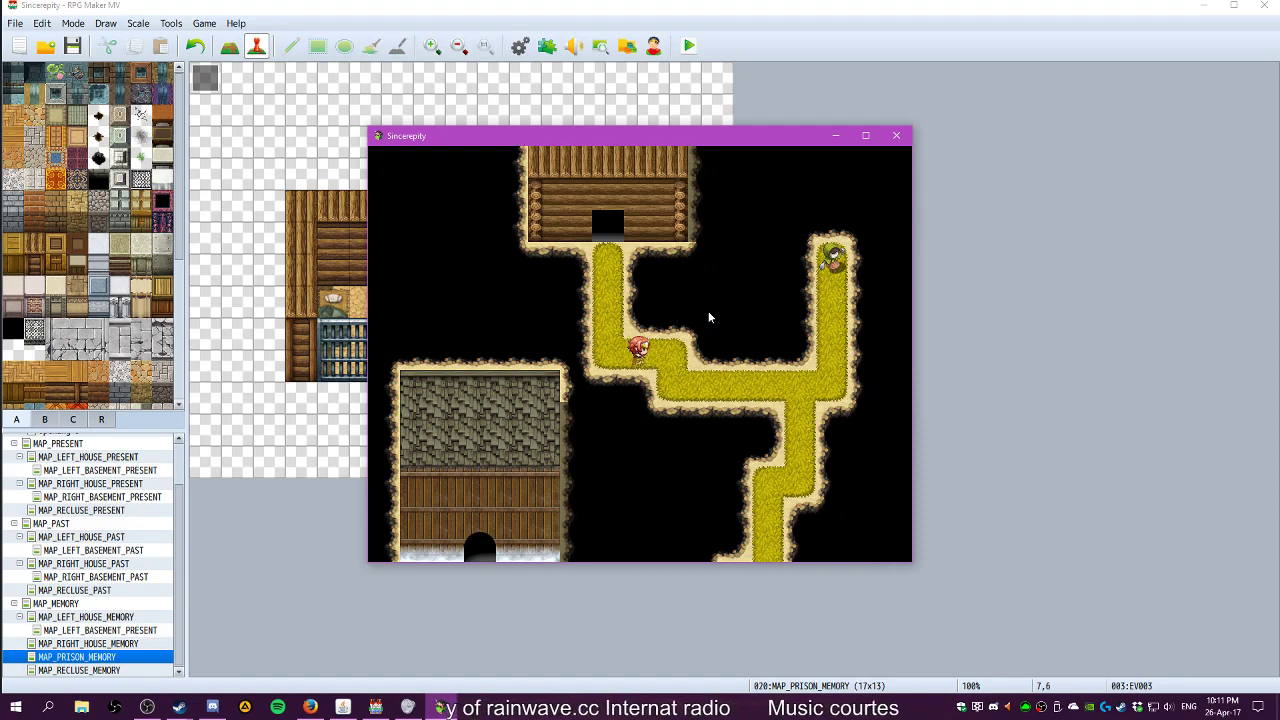
key(Return)
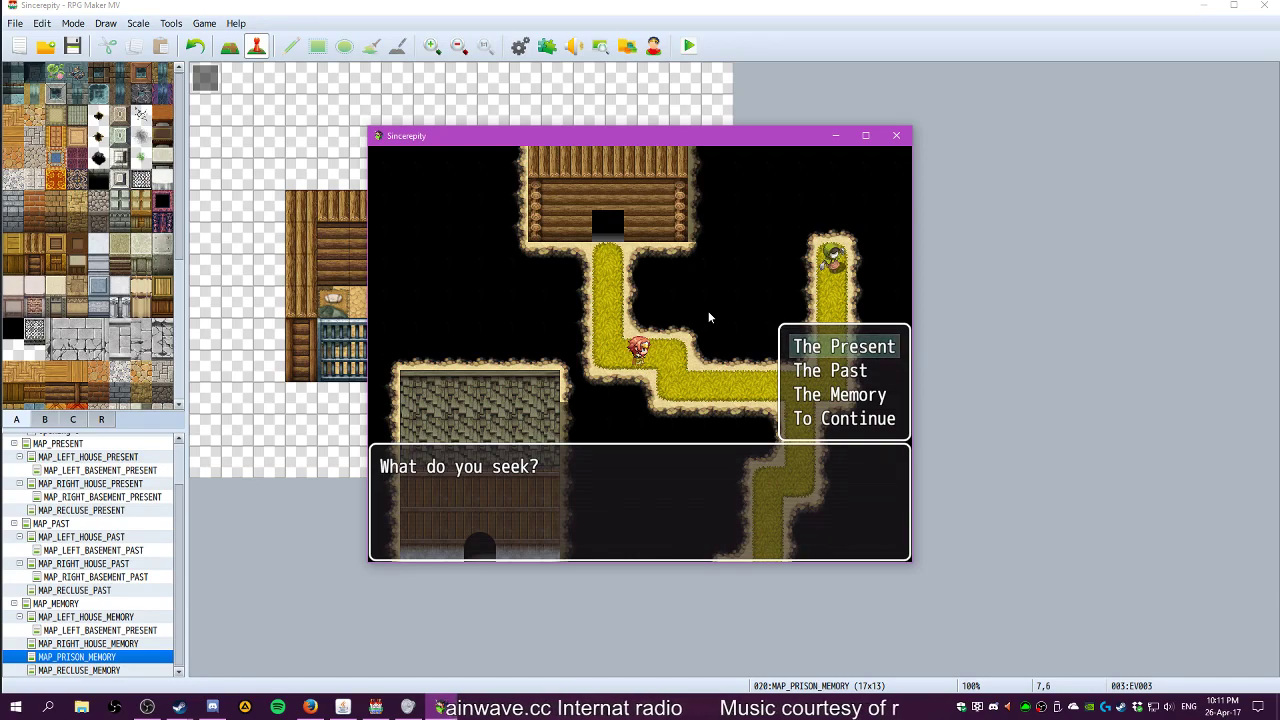
key(Return)
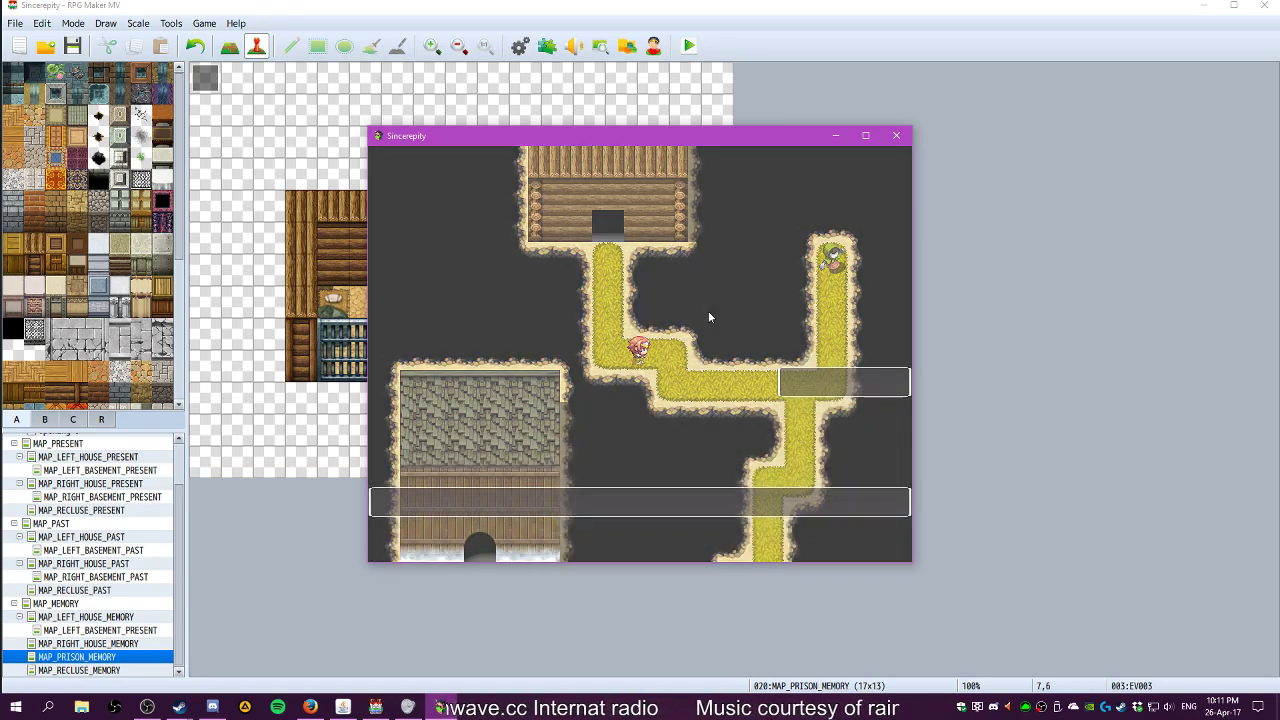
Cross the bridge westward on the snowy map, enter the wooden house and walk up to the stove
key(Left)
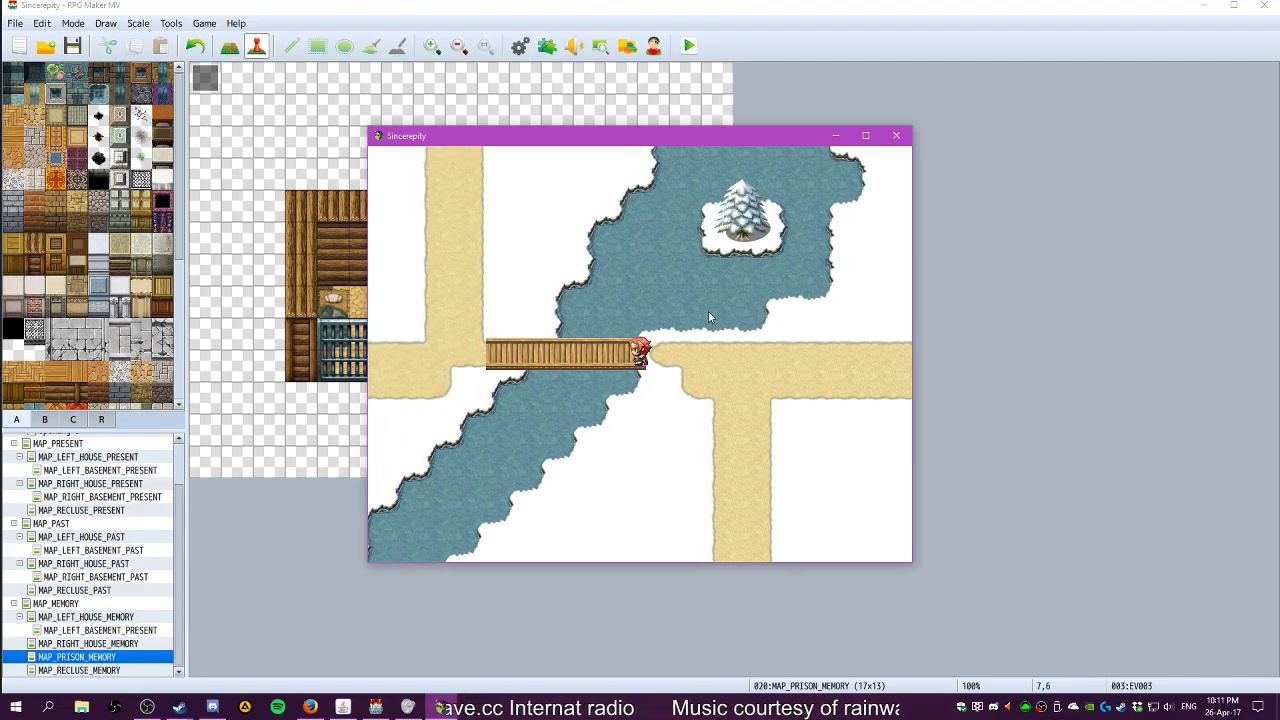
key(Left)
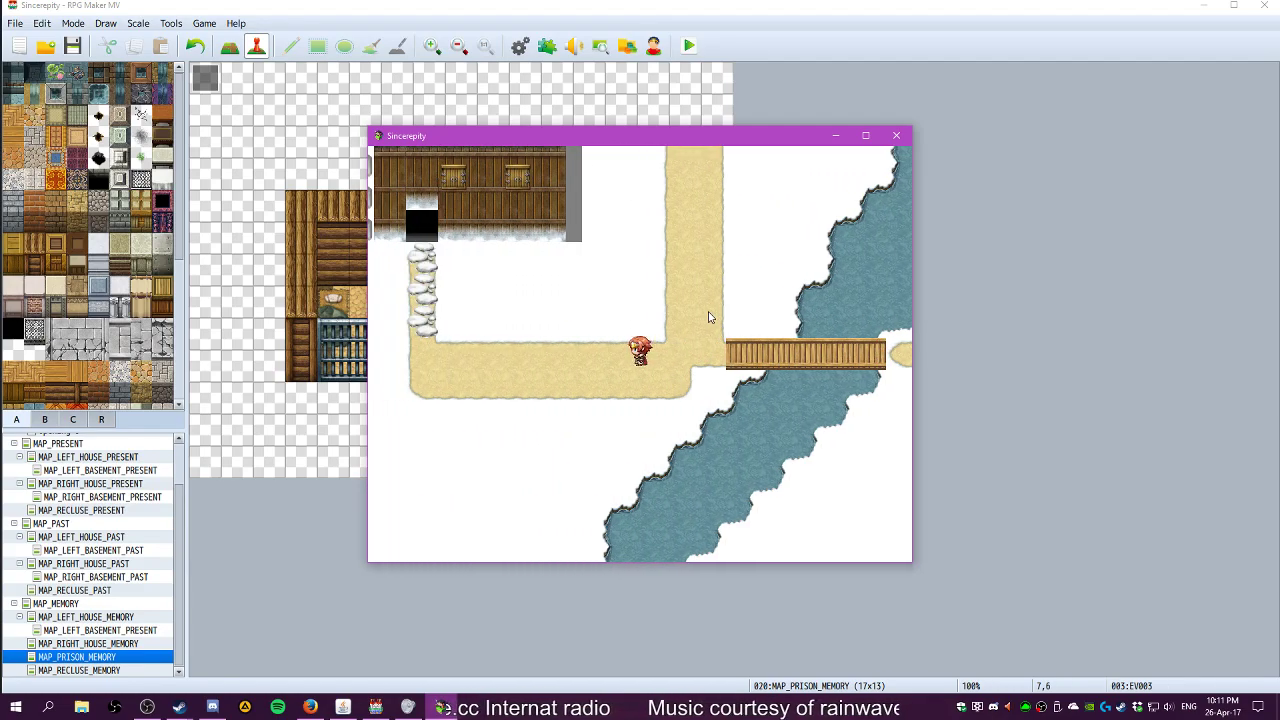
key(Up)
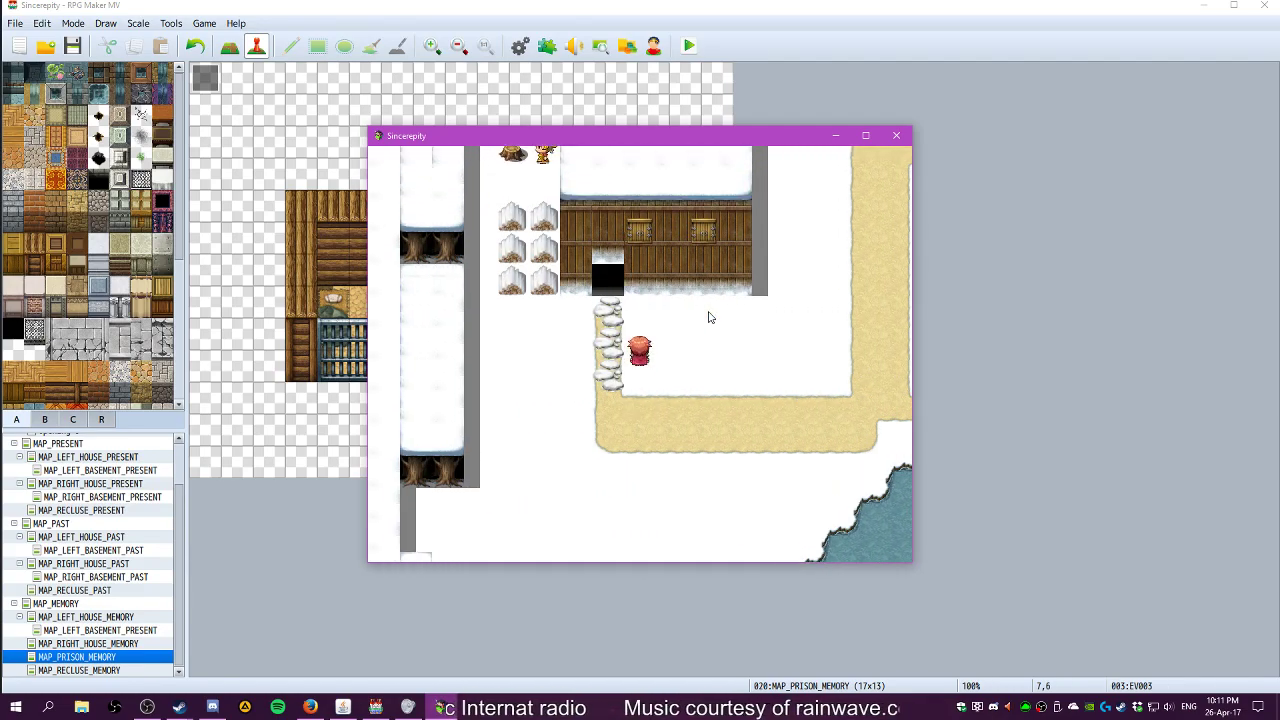
key(Up)
key(Left)
key(Up)
Pick up the Wooden Ladle from the pots in the house kitchen and check the party menu
key(Return)
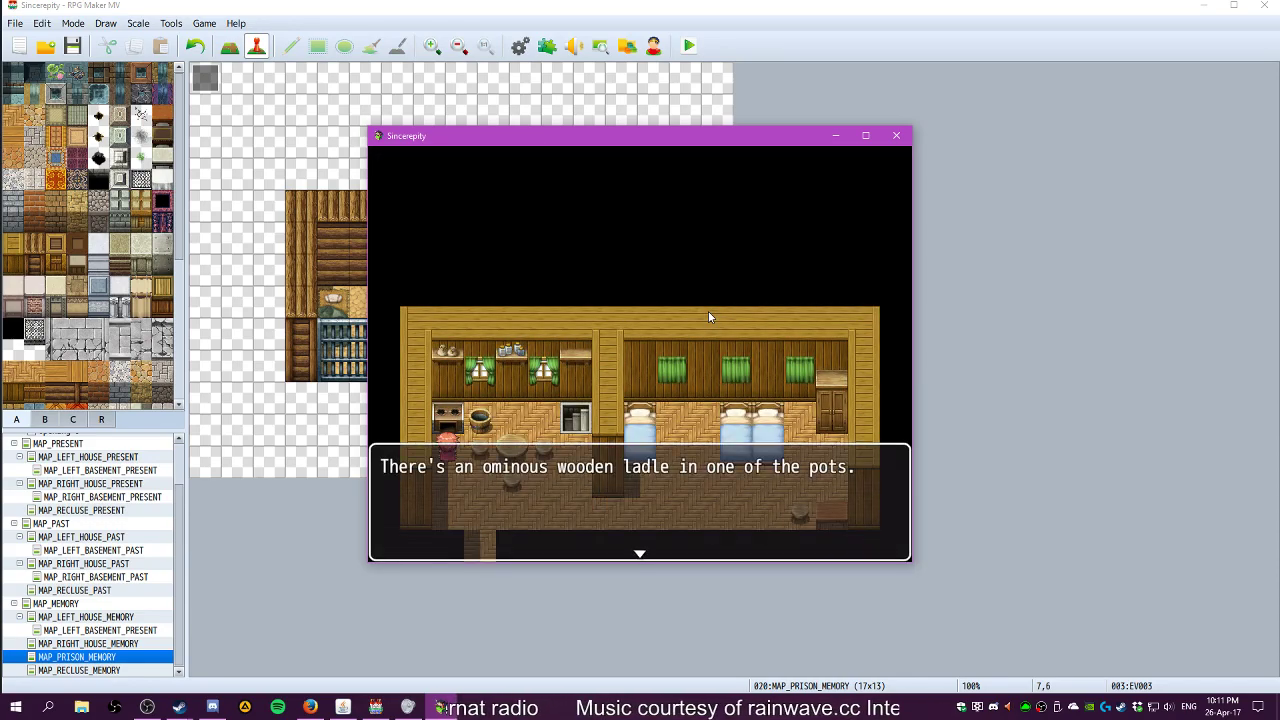
key(Return)
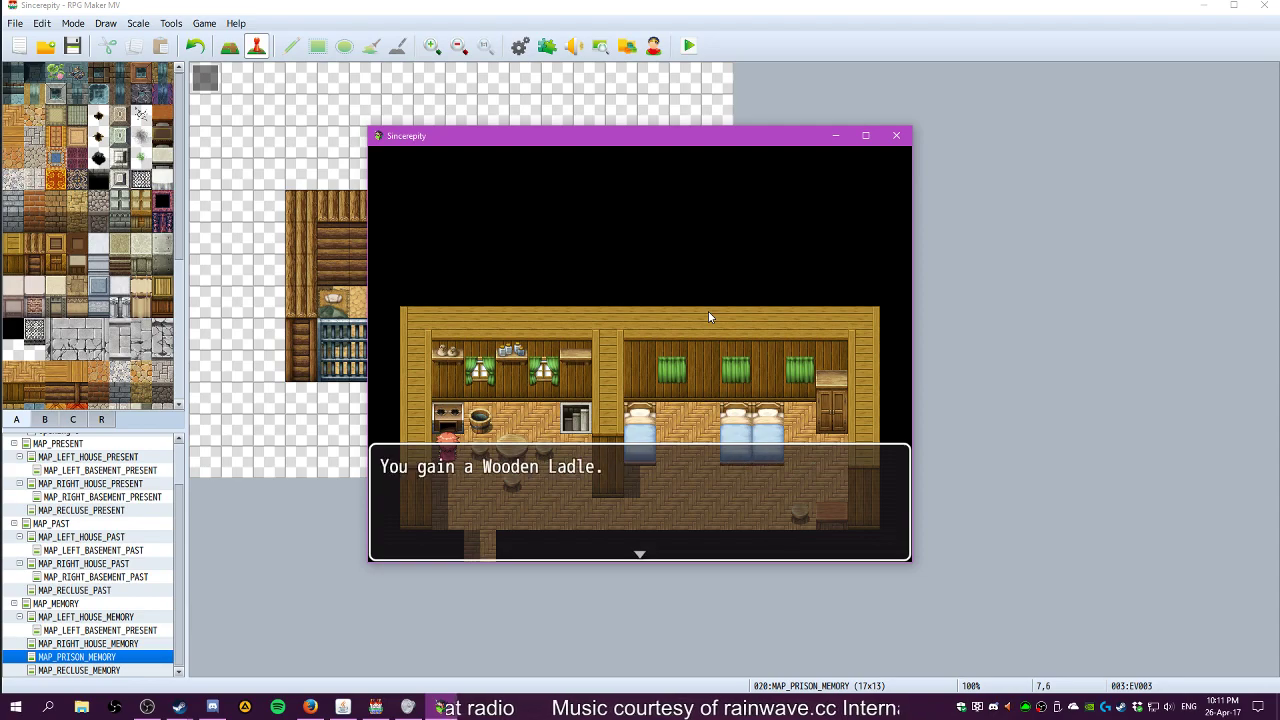
key(Return)
key(Escape)
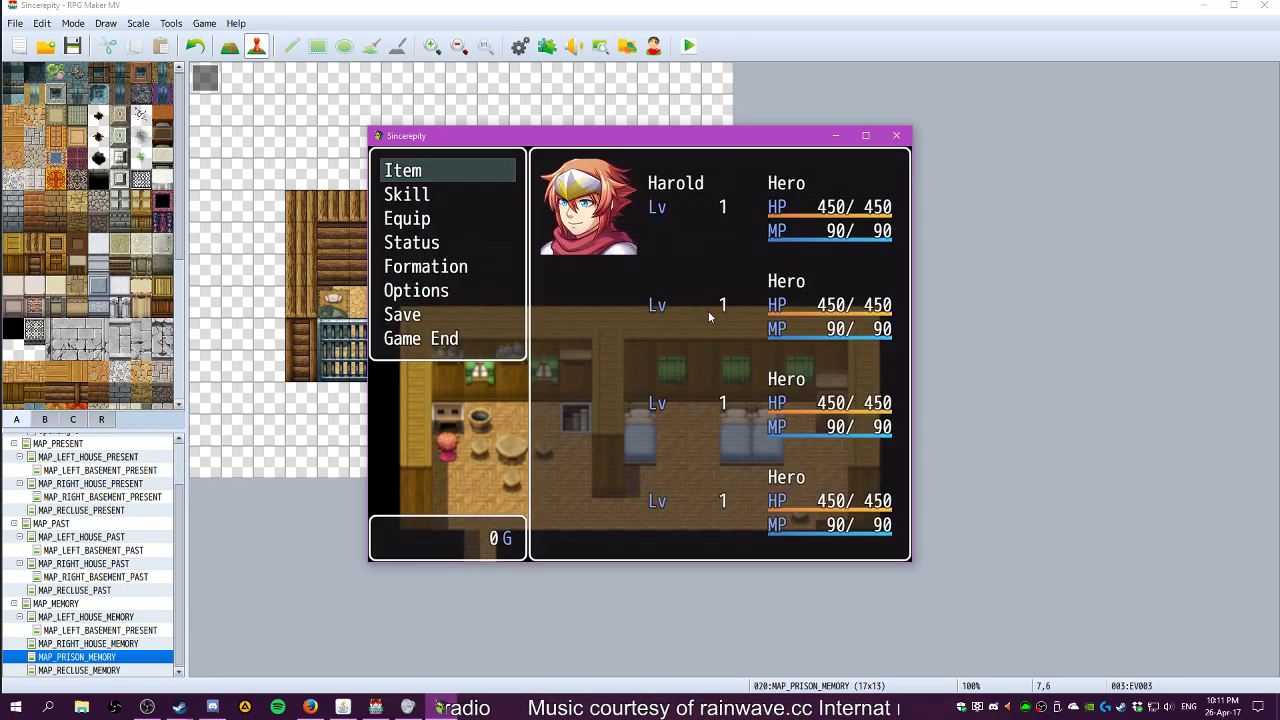
key(Escape)
Travel to The Memory by answering the What do you seek? prompt
key(Return)
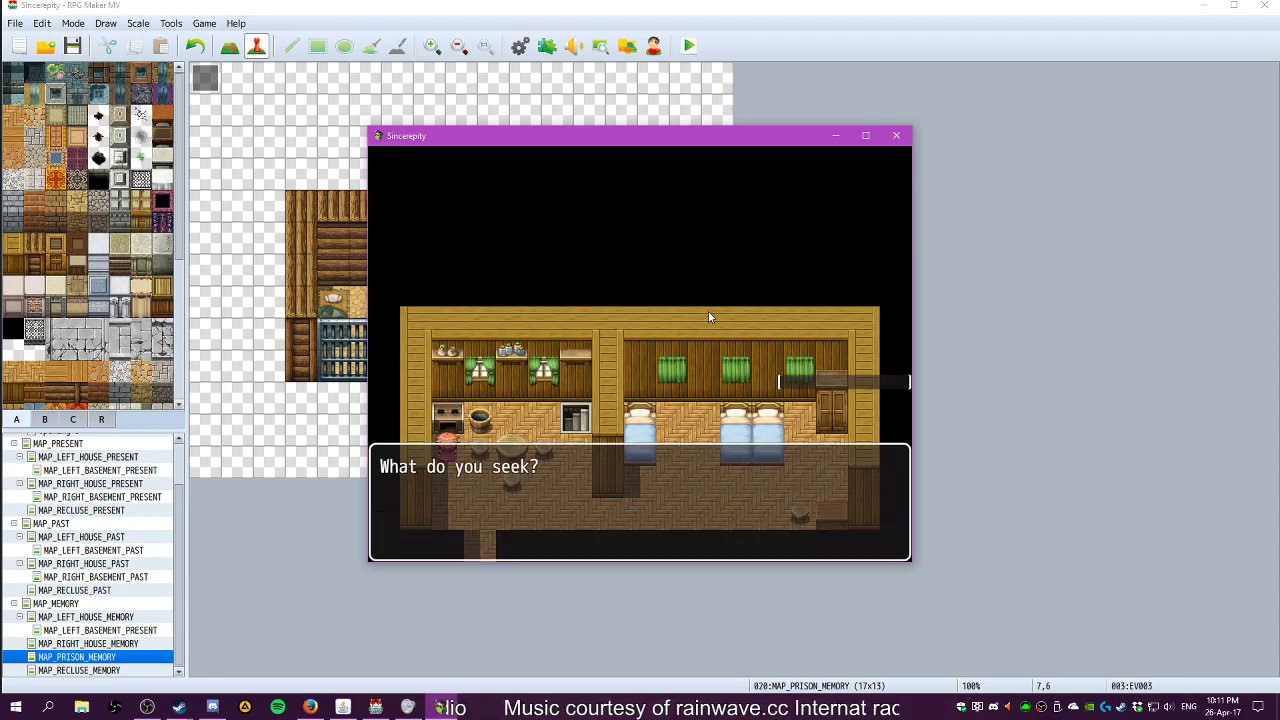
key(Down)
key(Down)
key(Return)
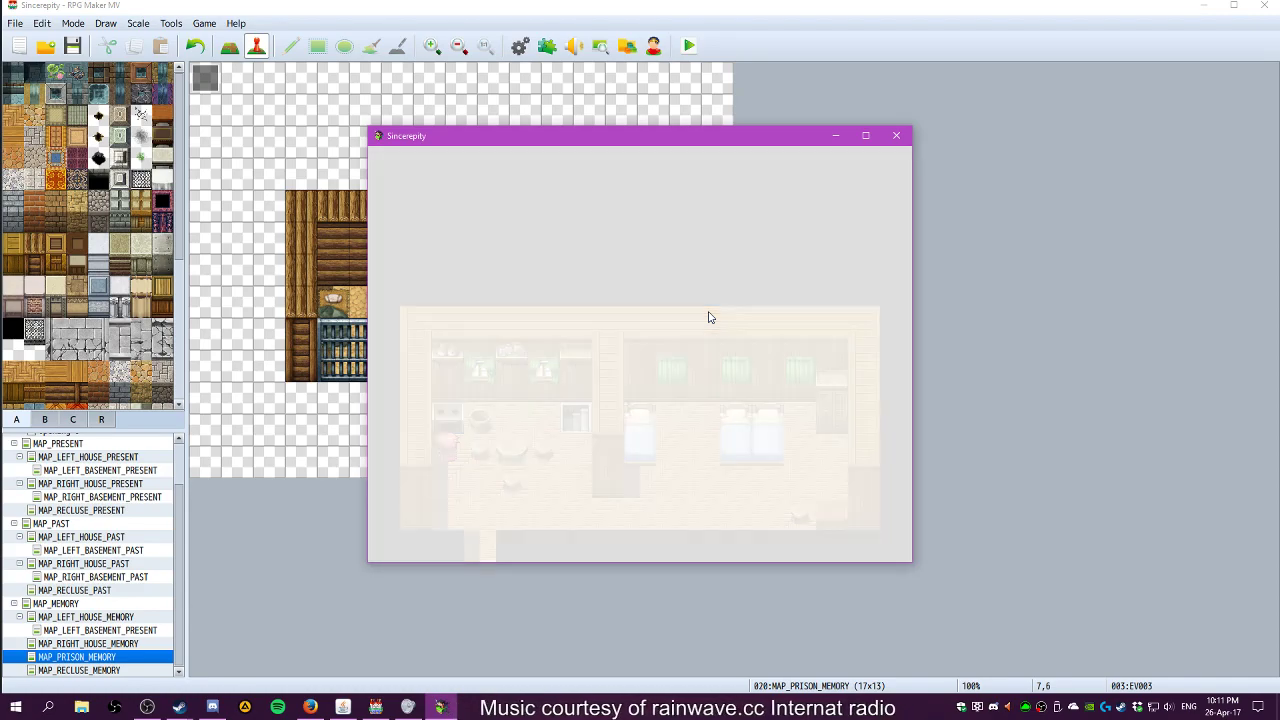
Walk along the grass paths of the memory map to the prison cabin and go inside up to the cooking utensils
key(Left)
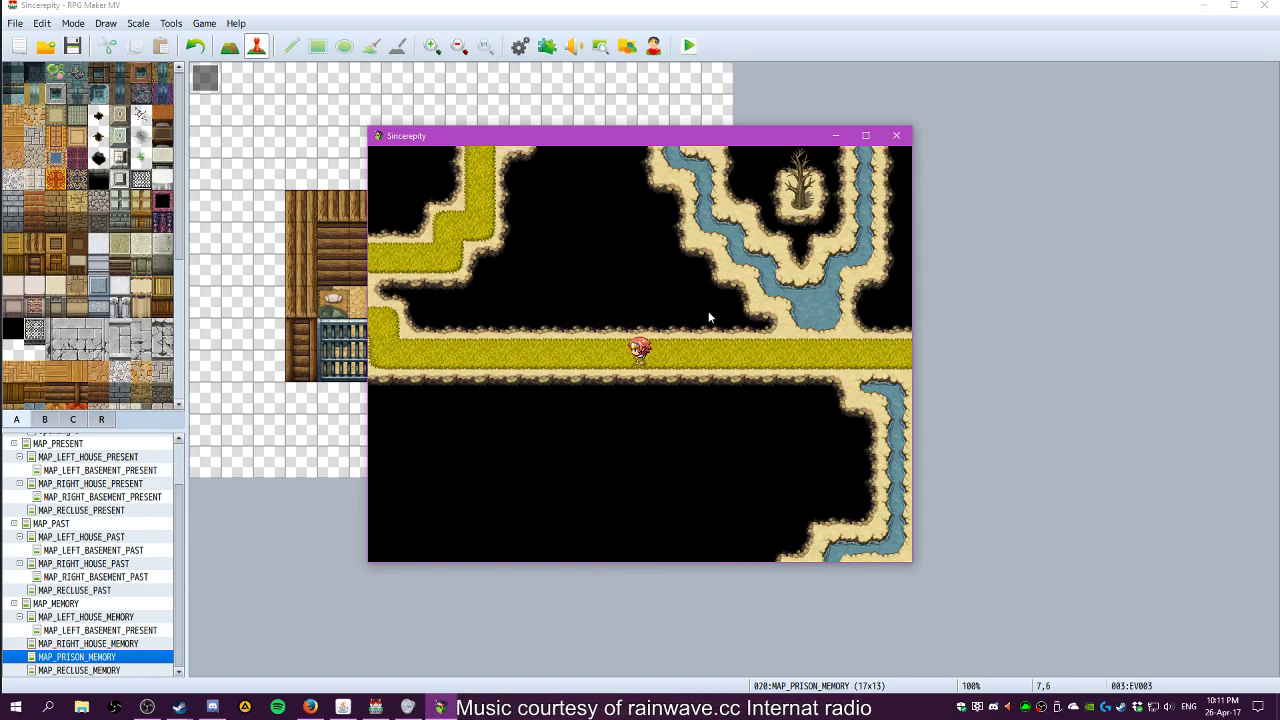
key(Up)
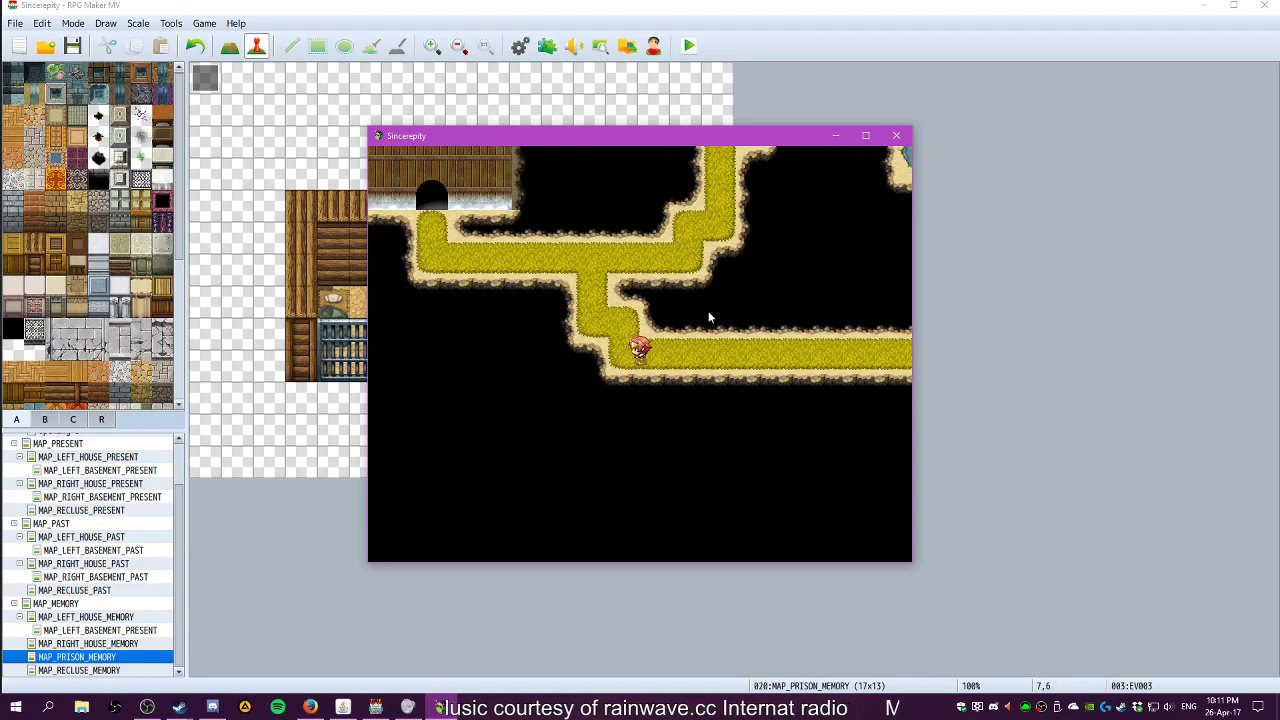
key(Right)
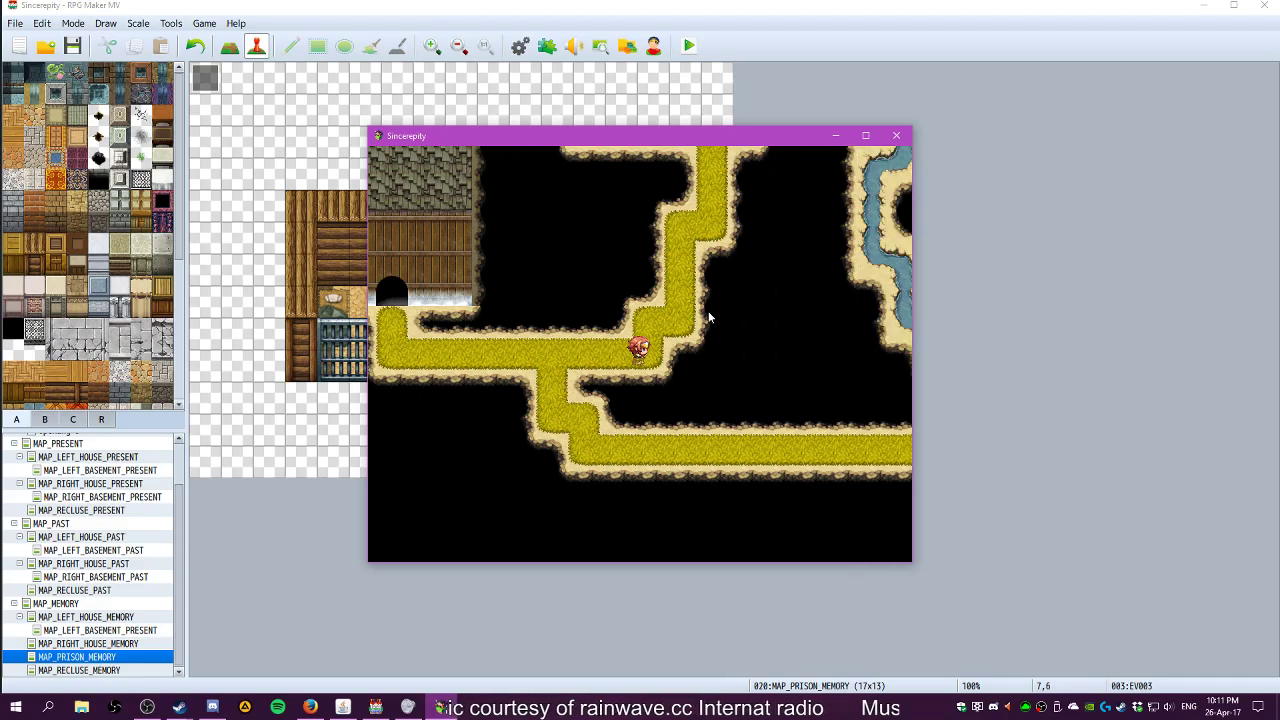
key(Up)
key(Right)
key(Up)
key(Up)
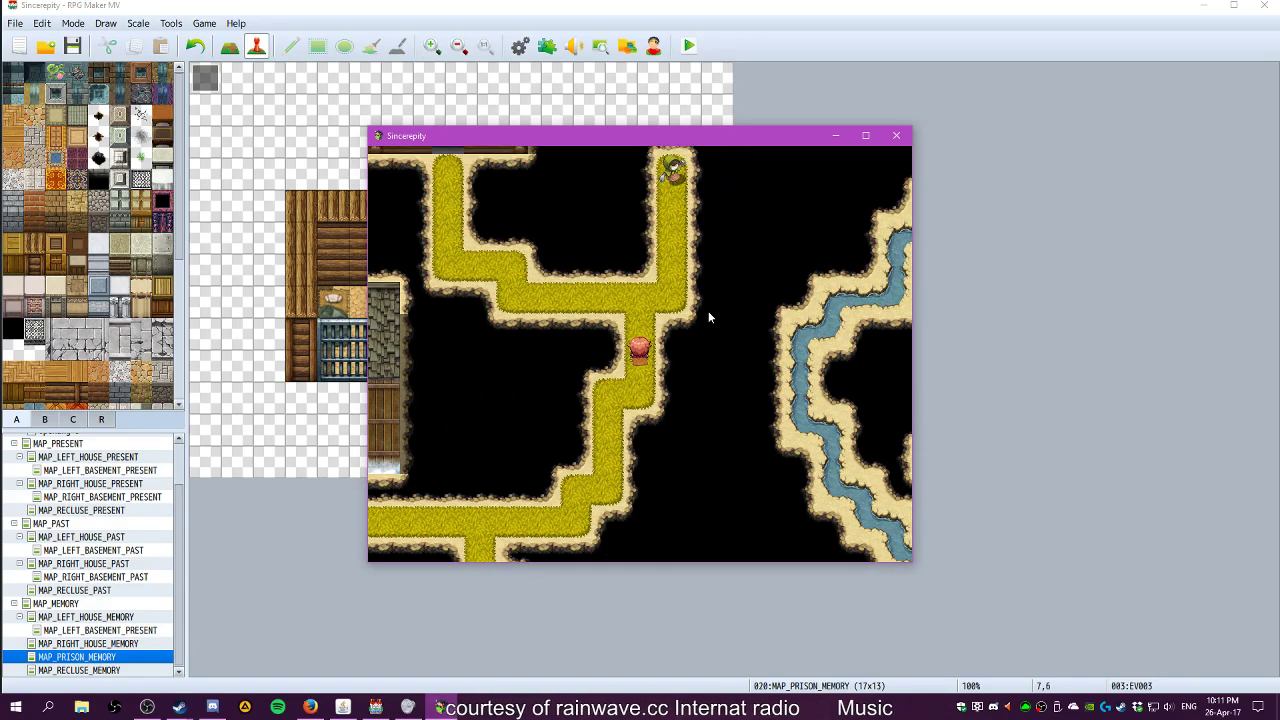
key(Left)
key(Up)
key(Left)
key(Up)
key(Up)
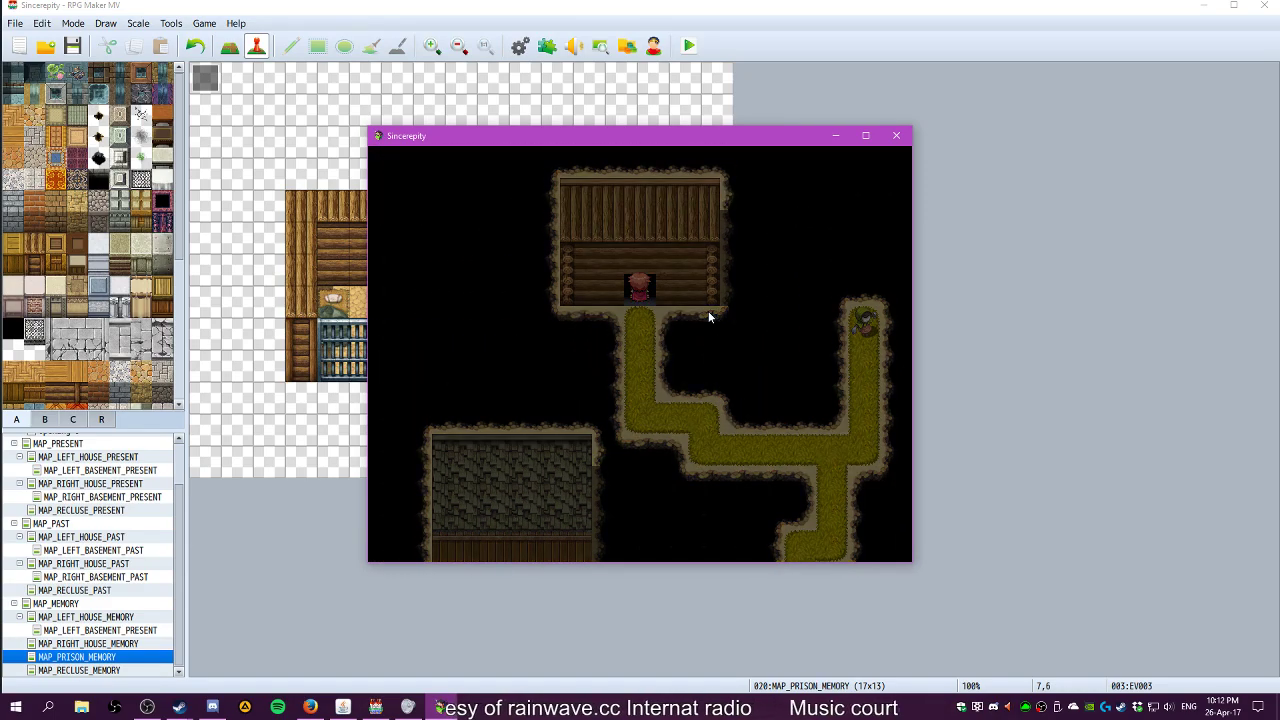
Read the cooking utensils event and answer No to hanging the wooden ladle on the wall
key(Return)
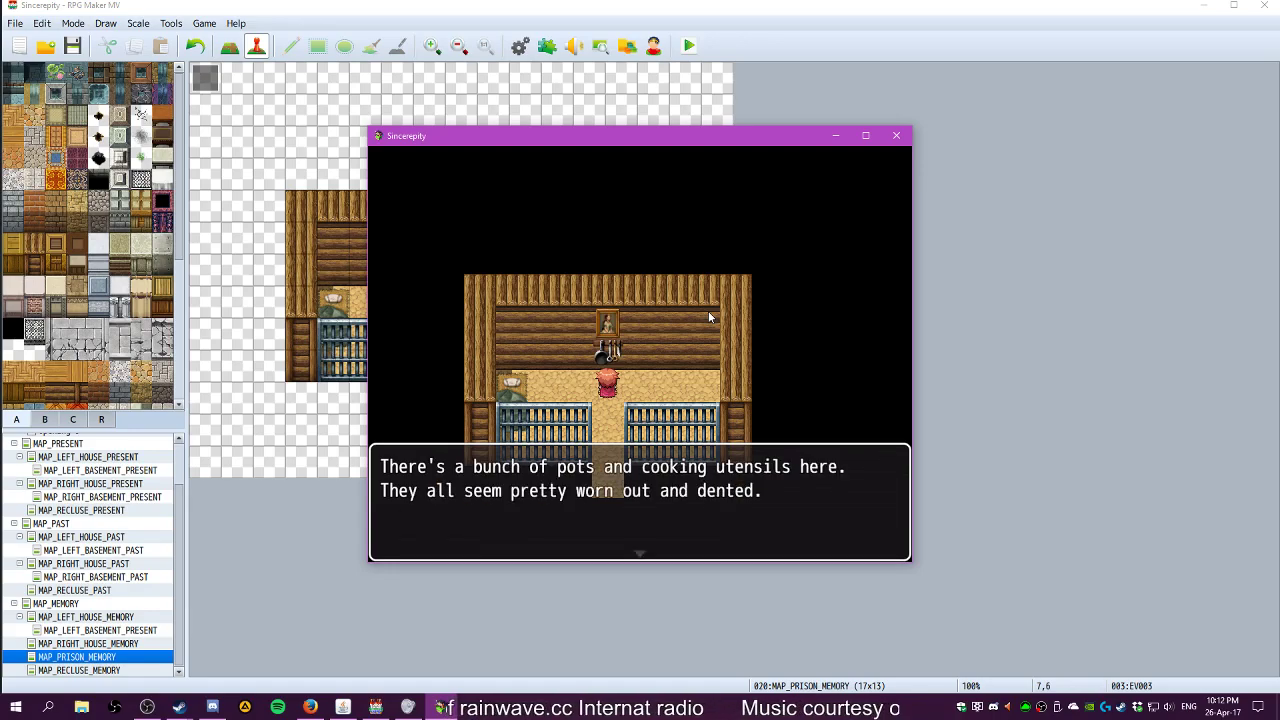
key(Return)
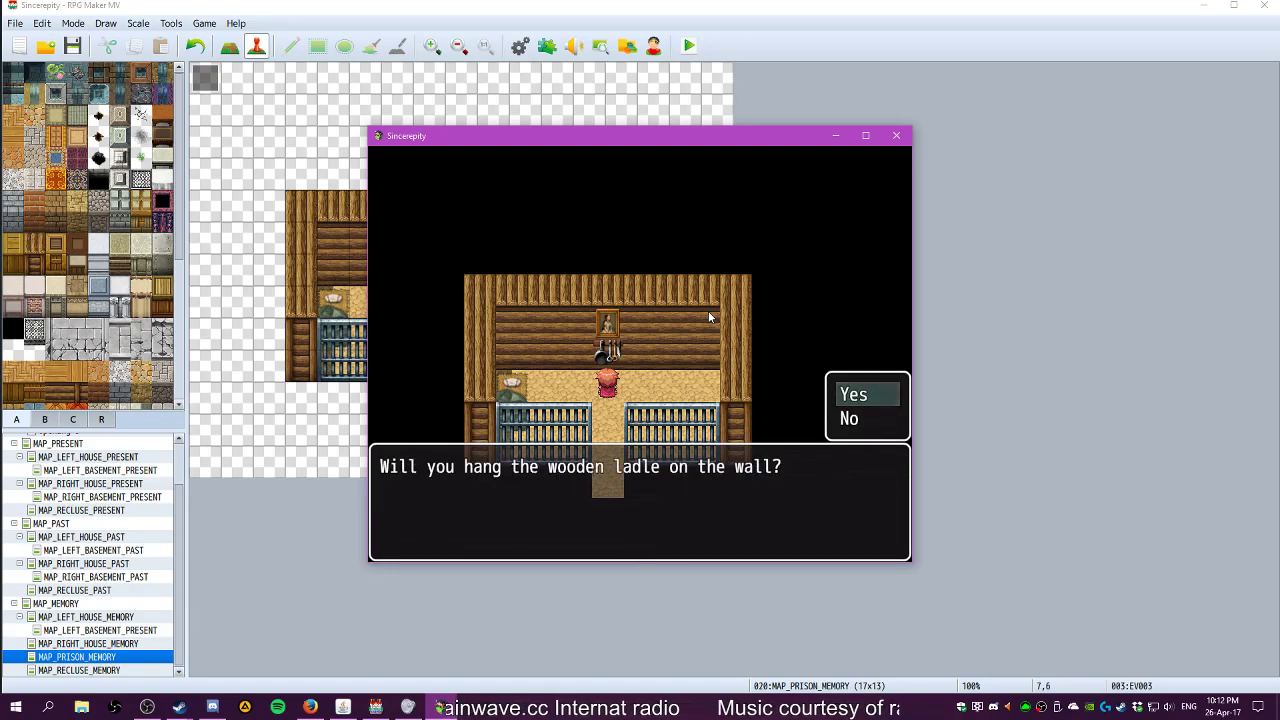
key(Down)
key(Return)
Trigger the cooking utensils event again and answer Yes to hanging the wooden ladle on the wall
key(Down)
key(Up)
key(Return)
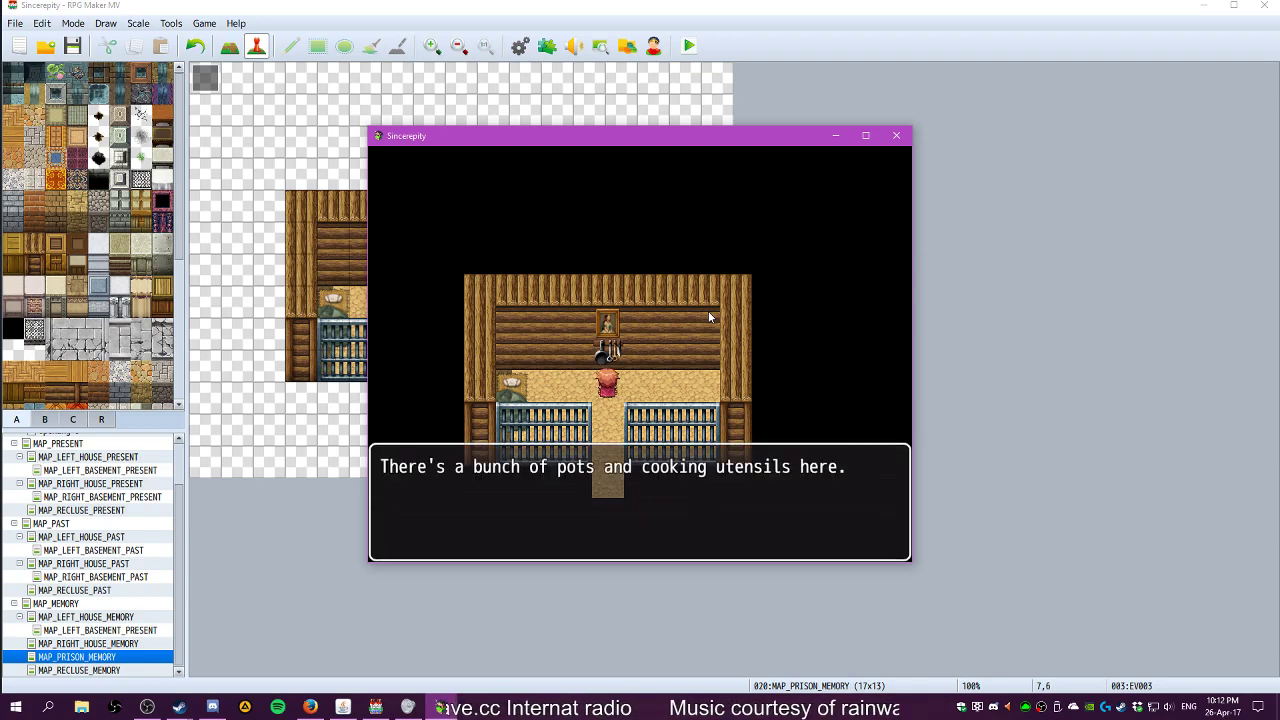
key(Return)
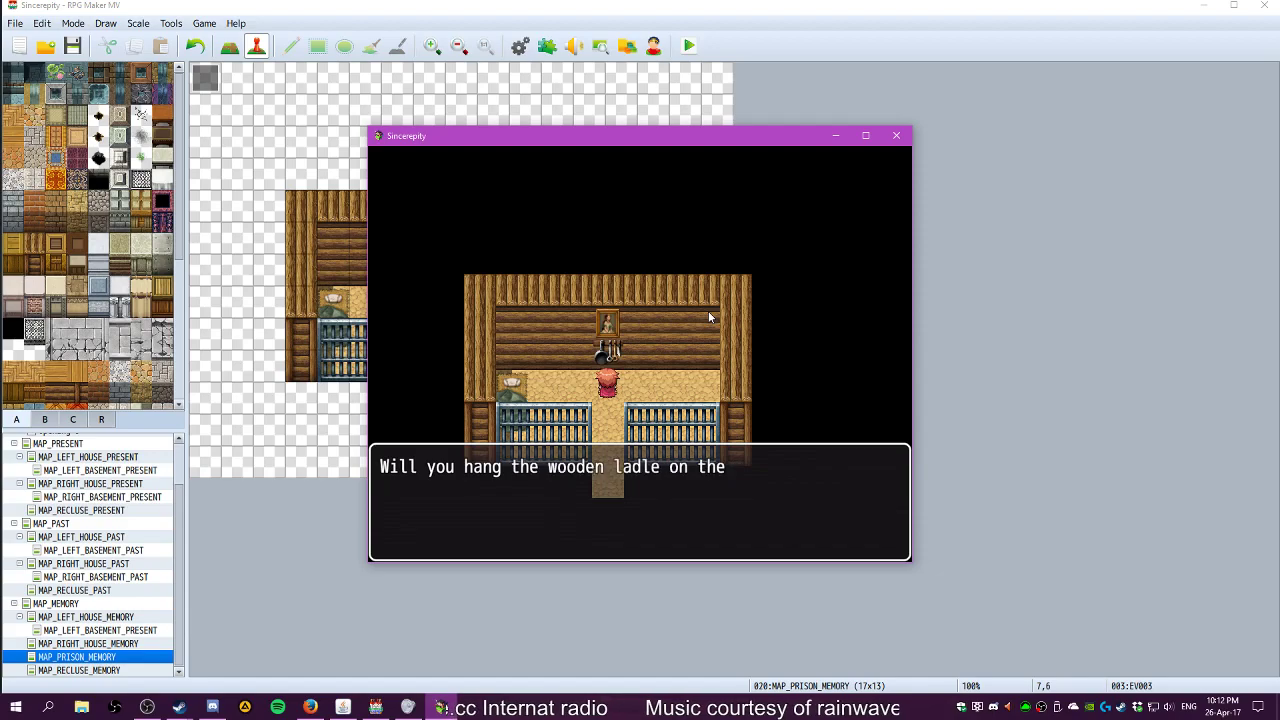
key(Return)
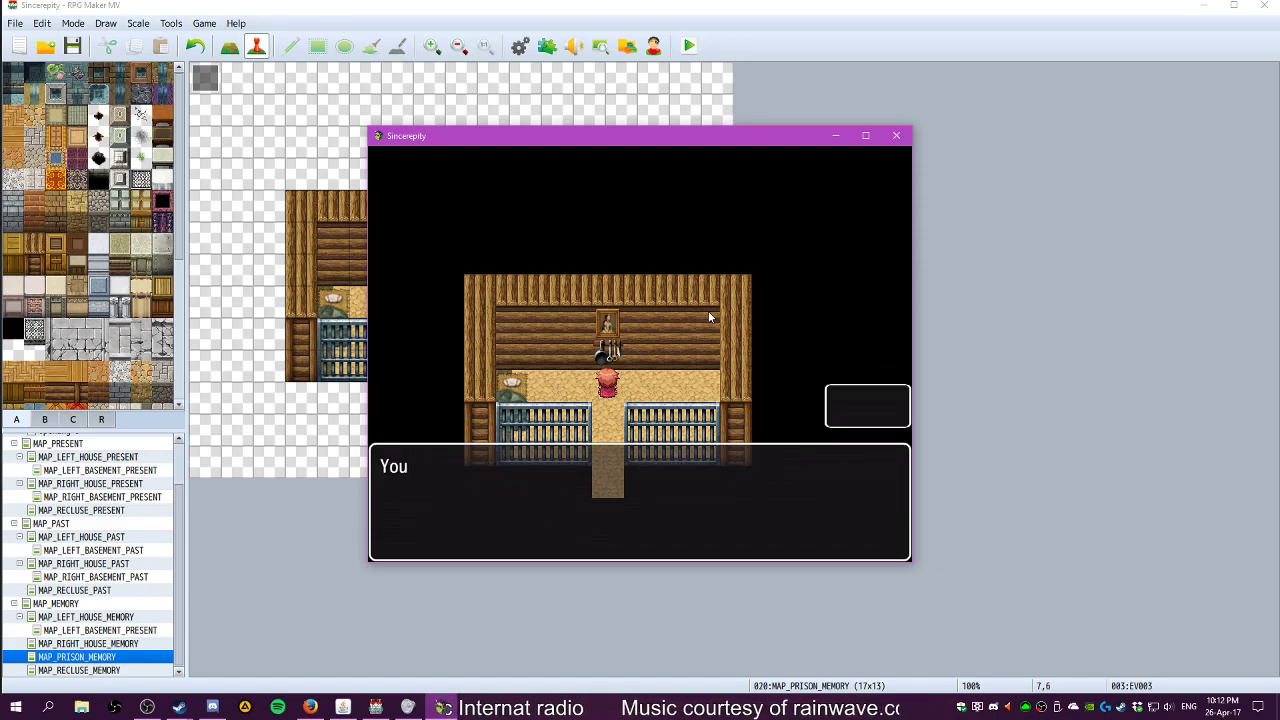
key(Return)
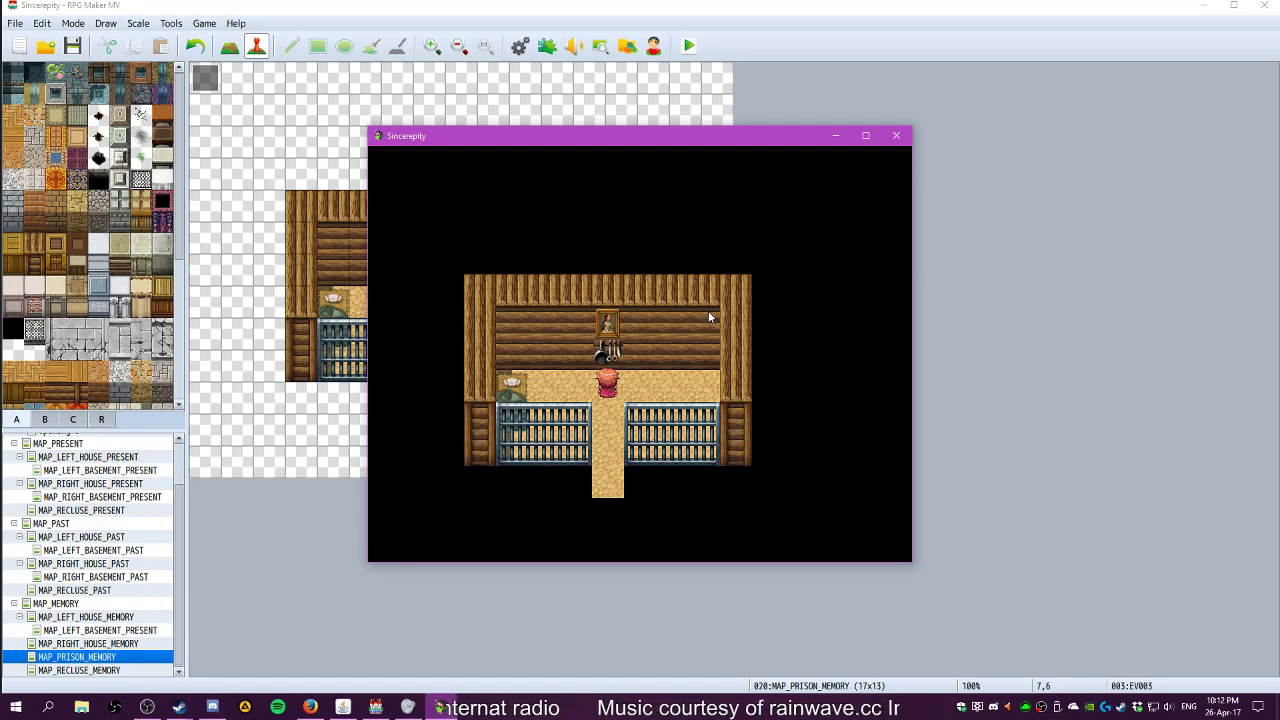
Open the party's inventory and check the Item and Key Item categories for the ladle and the Motherly Memory
key(Left)
key(Right)
key(Up)
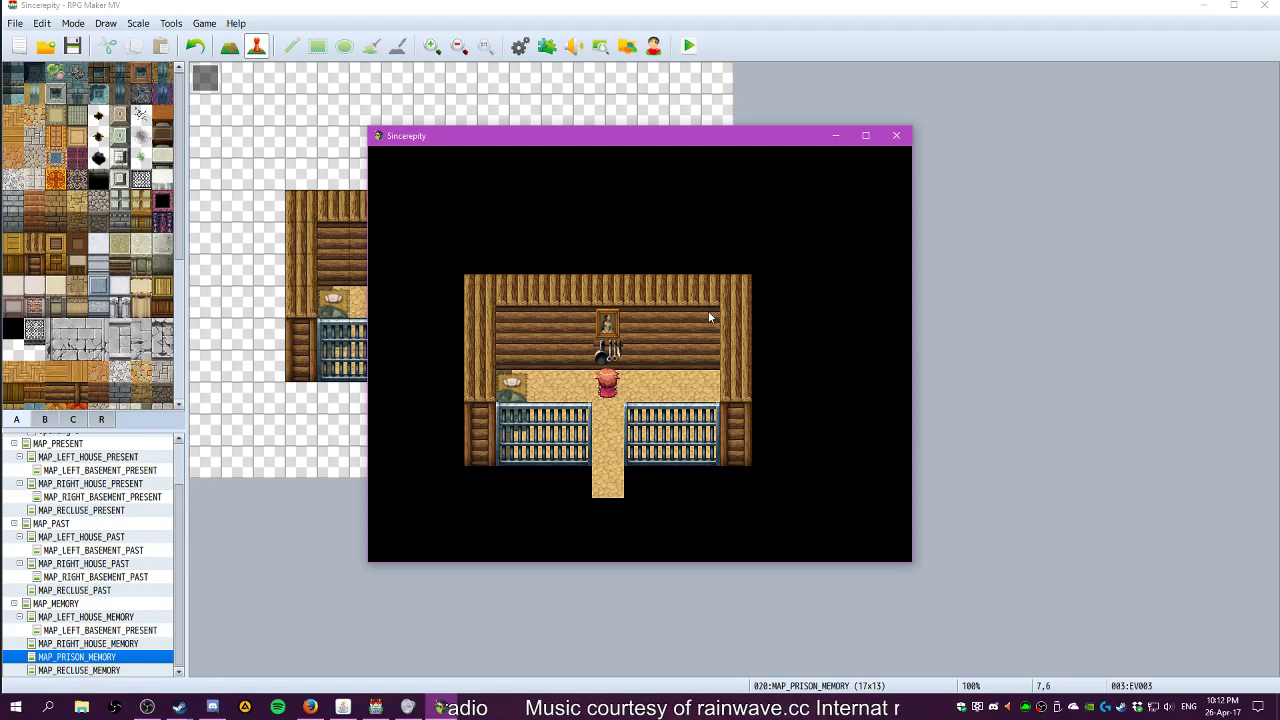
key(Escape)
key(Down)
key(Down)
key(Up)
key(Up)
key(Return)
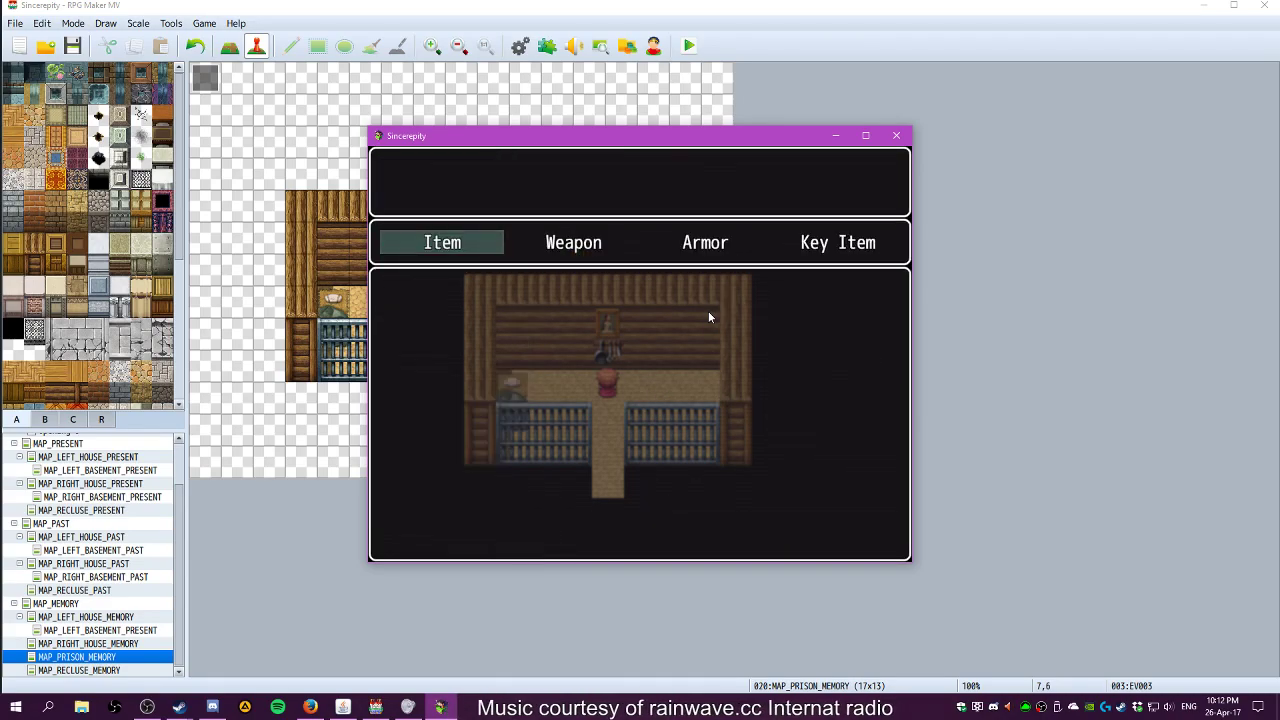
key(Return)
key(Escape)
key(Right)
key(Right)
key(Right)
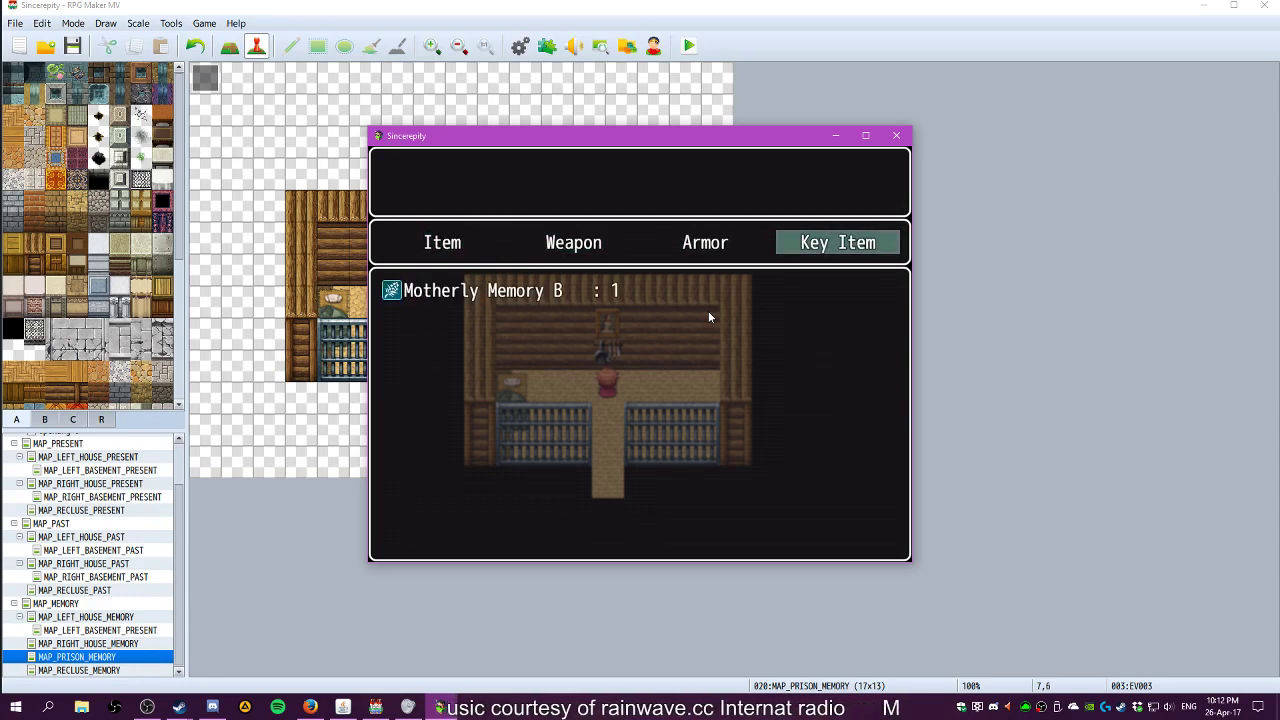
Look back through the inventory categories, leave the party menu and close the playtest
key(Return)
key(Escape)
key(Left)
key(Left)
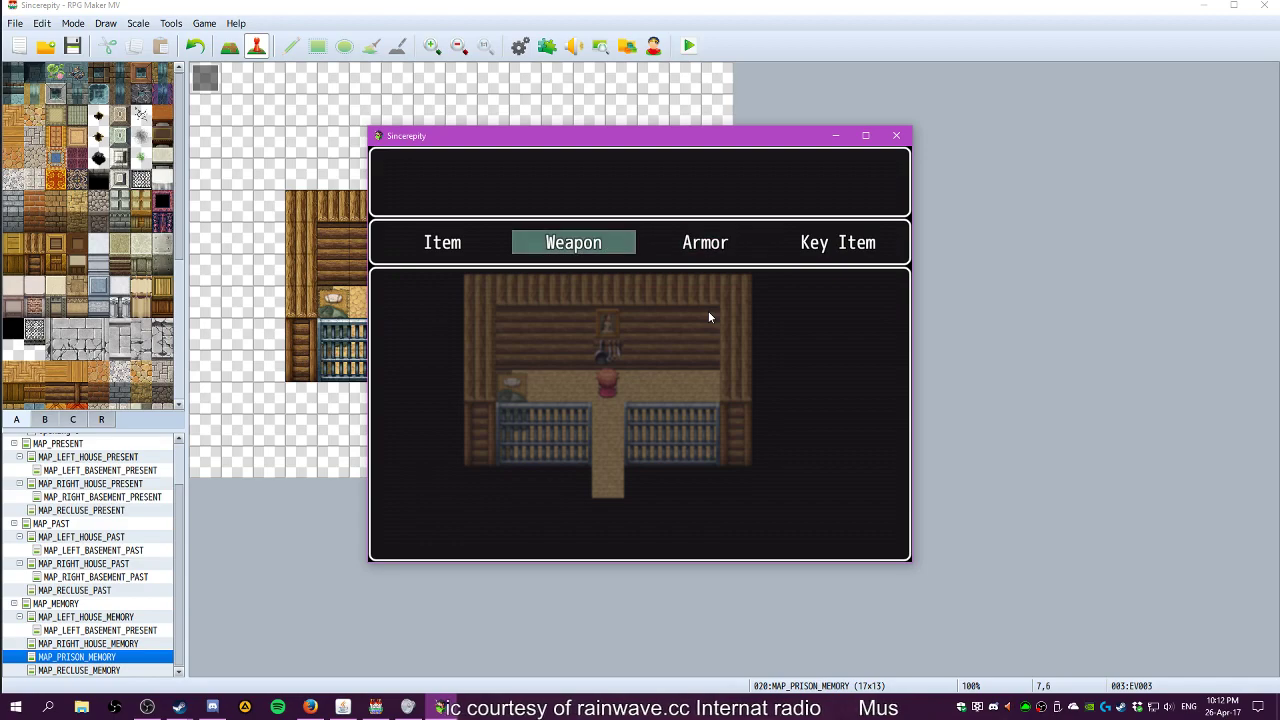
key(Left)
key(Escape)
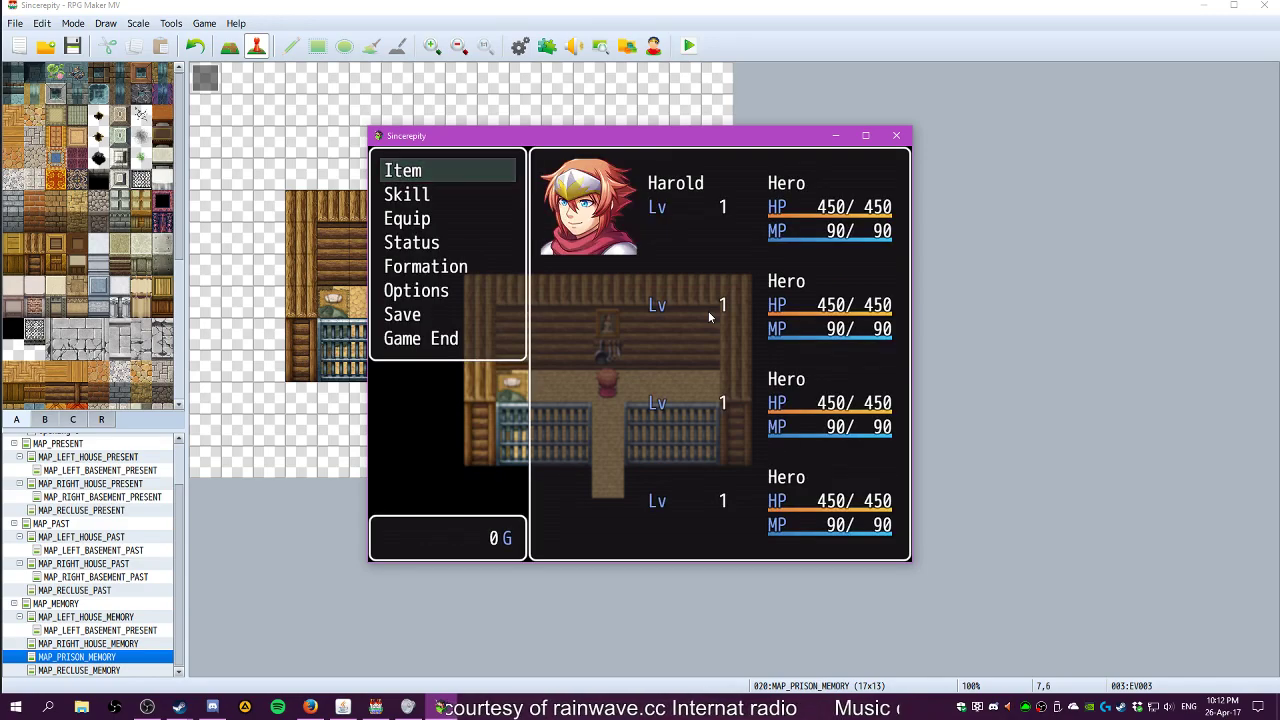
key(Escape)
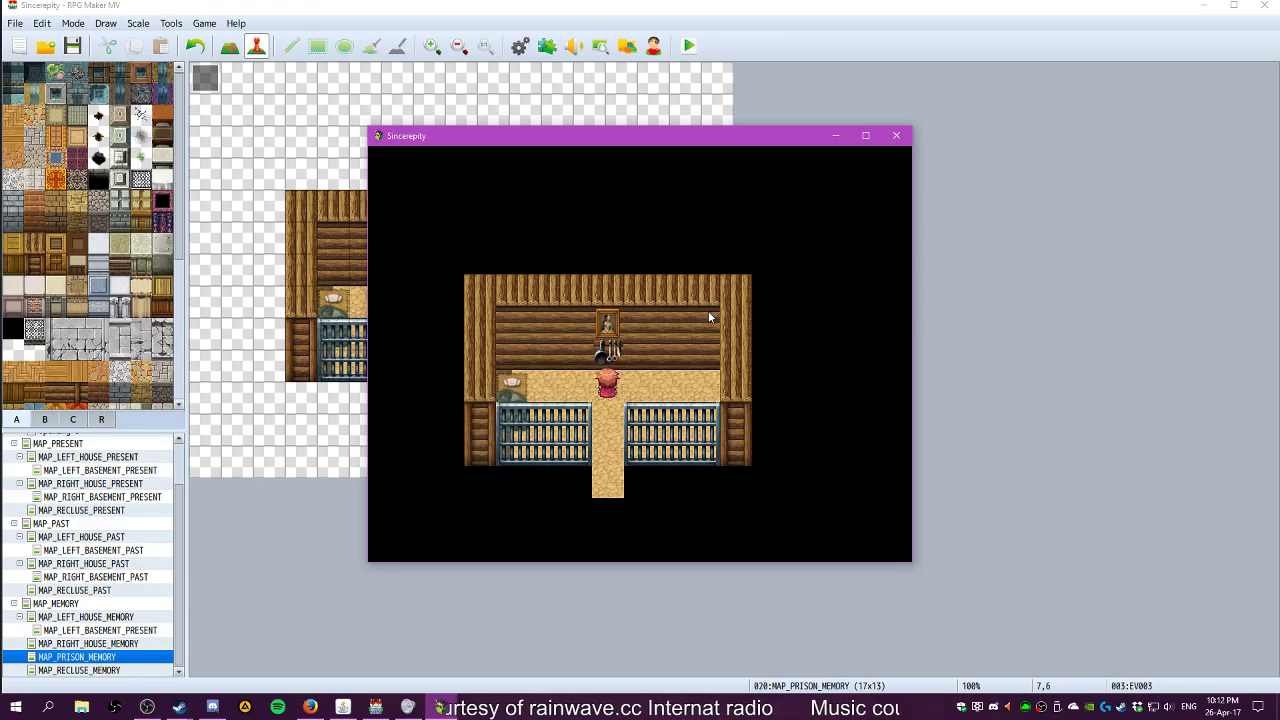
click(895, 136)
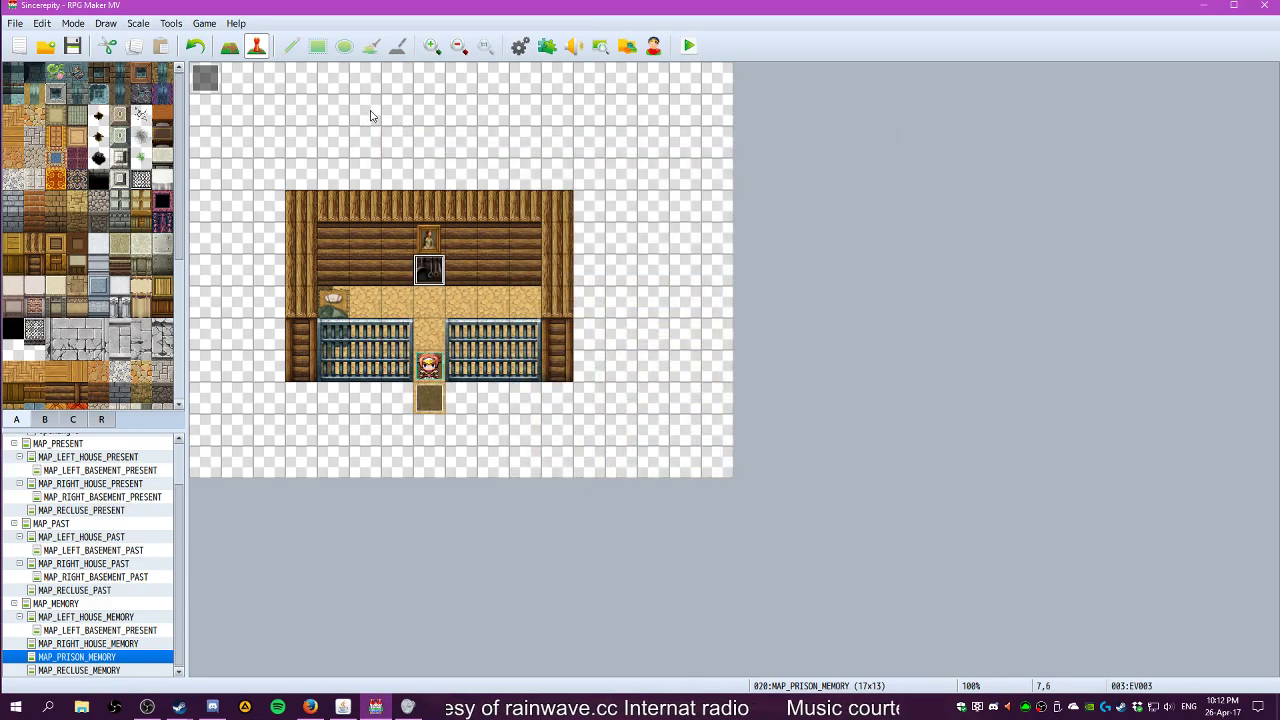
Open the cooking utensils event and review the commands in the Yes branch of its choice
double_click(428, 272)
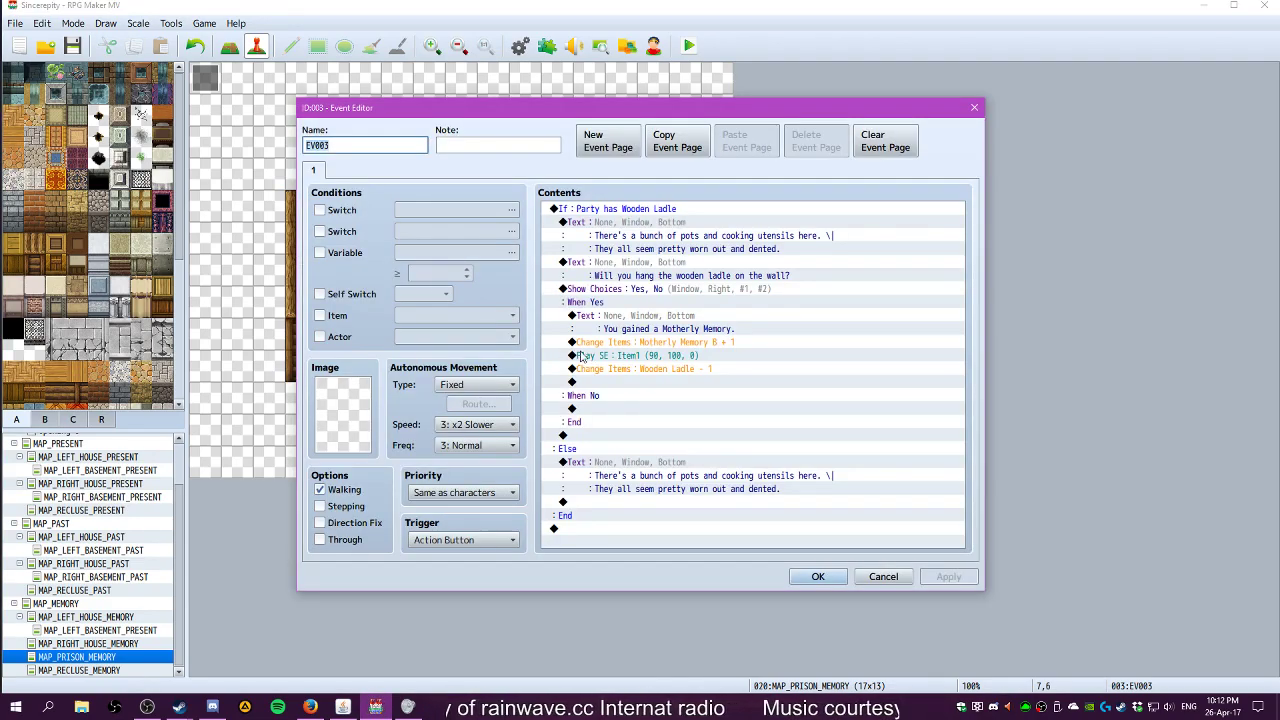
click(605, 357)
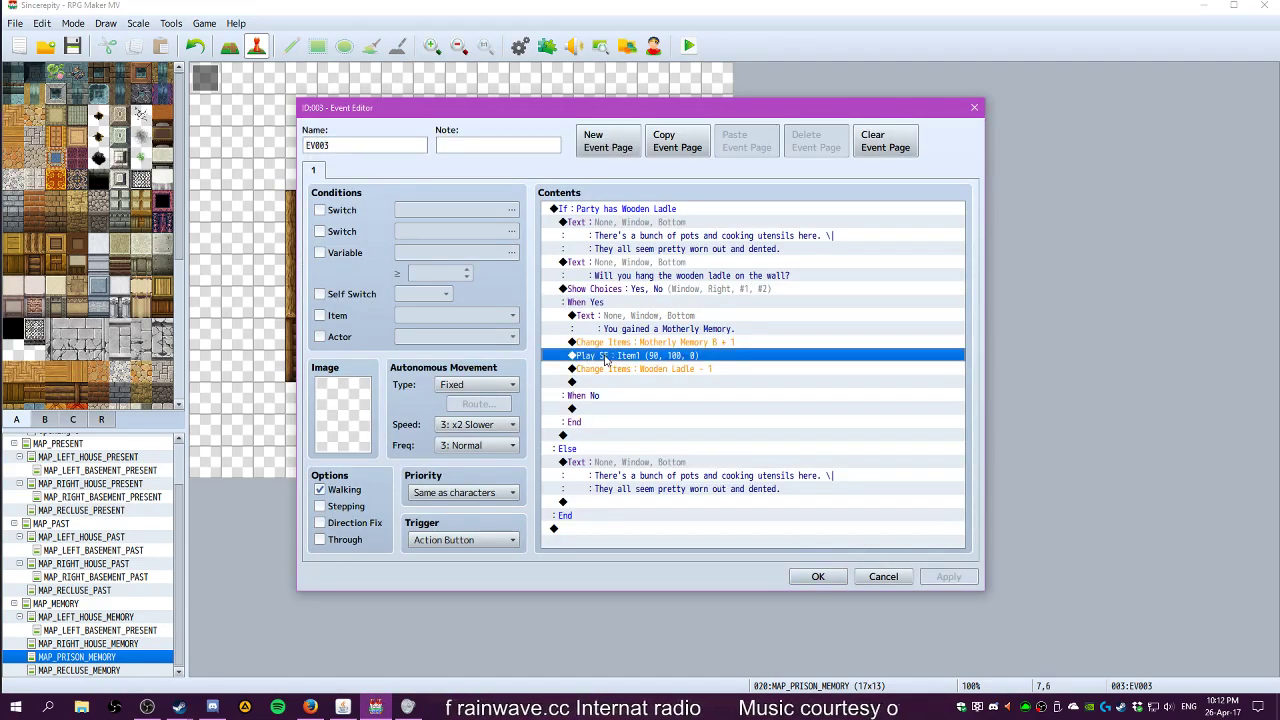
right_click(605, 357)
click(582, 356)
click(590, 318)
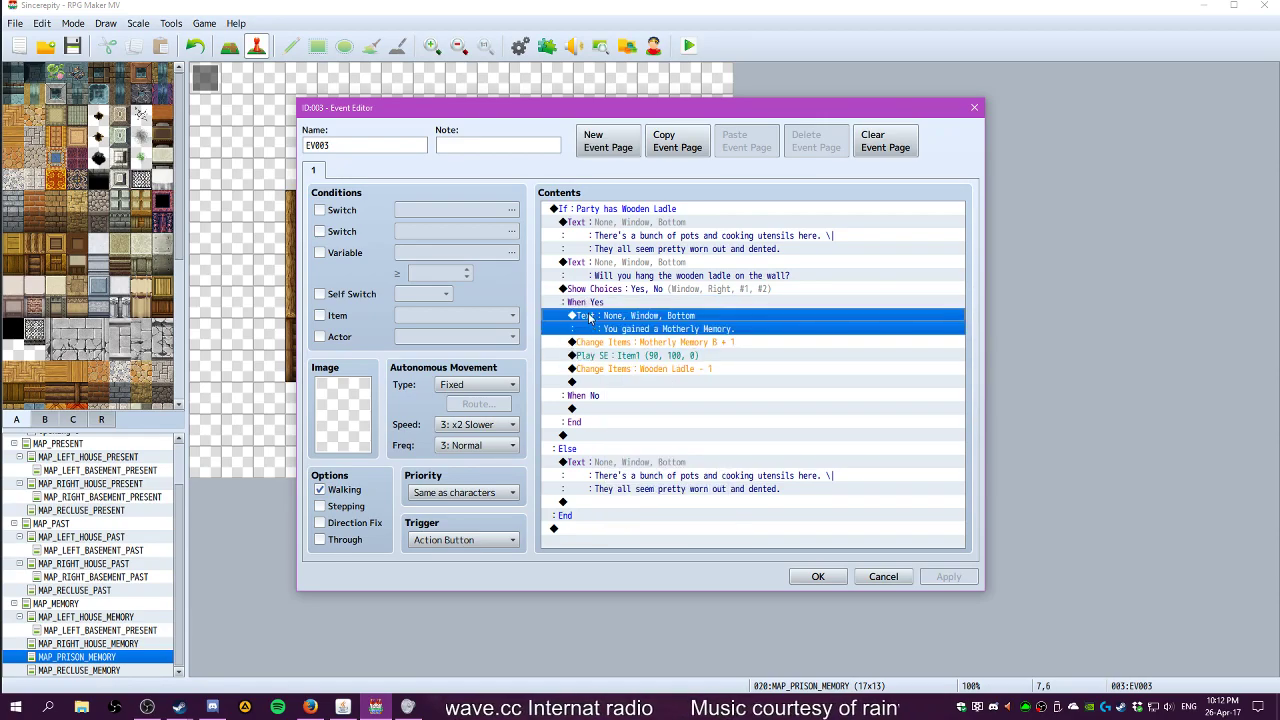
click(590, 342)
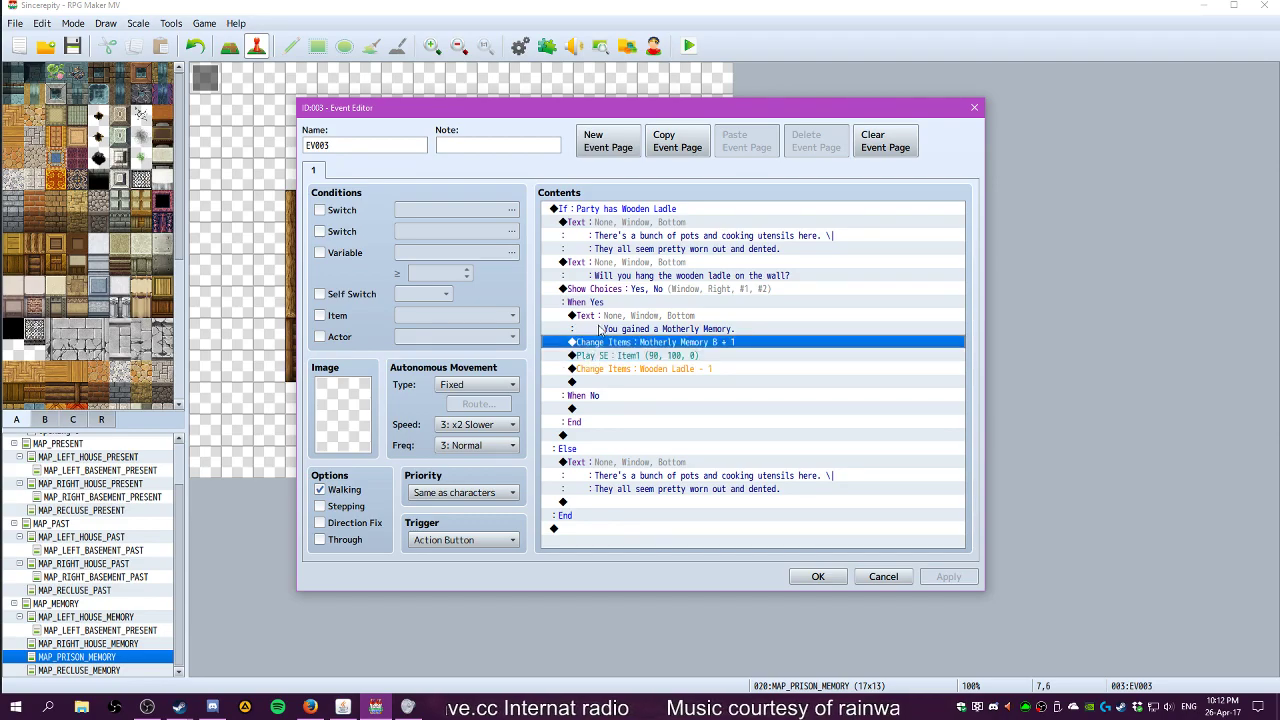
click(599, 330)
click(599, 358)
click(607, 318)
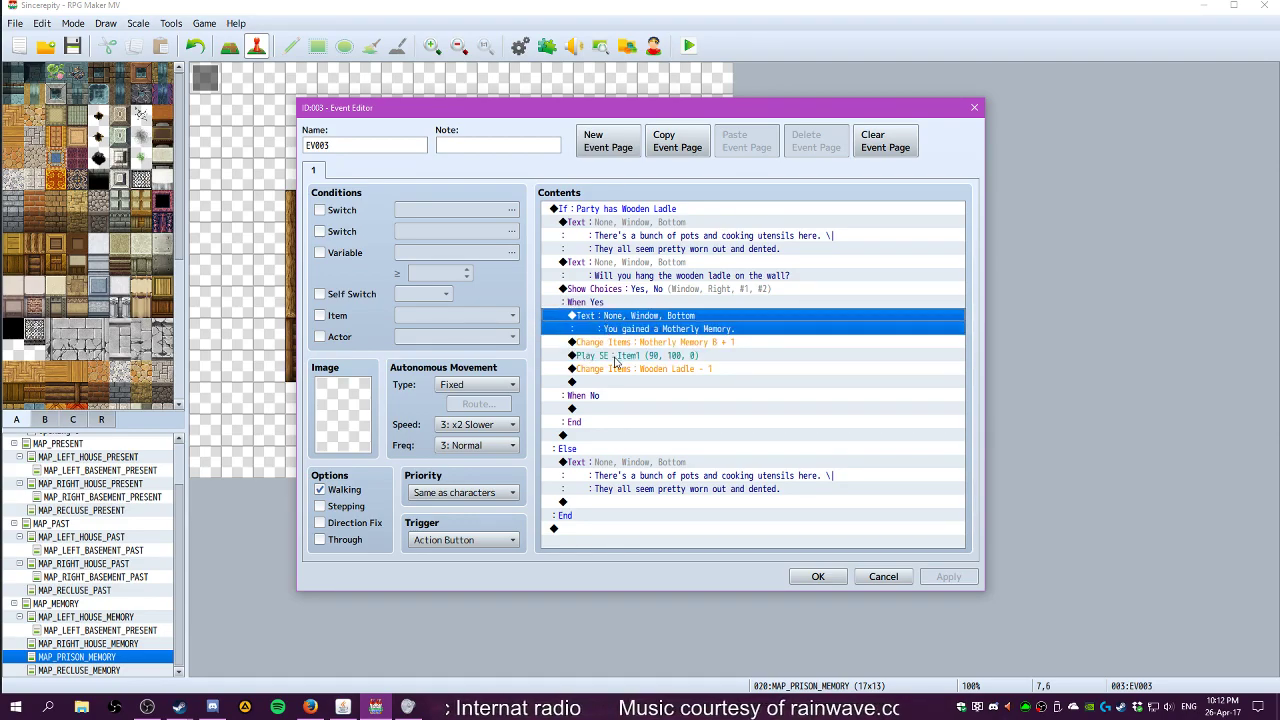
click(616, 356)
click(598, 305)
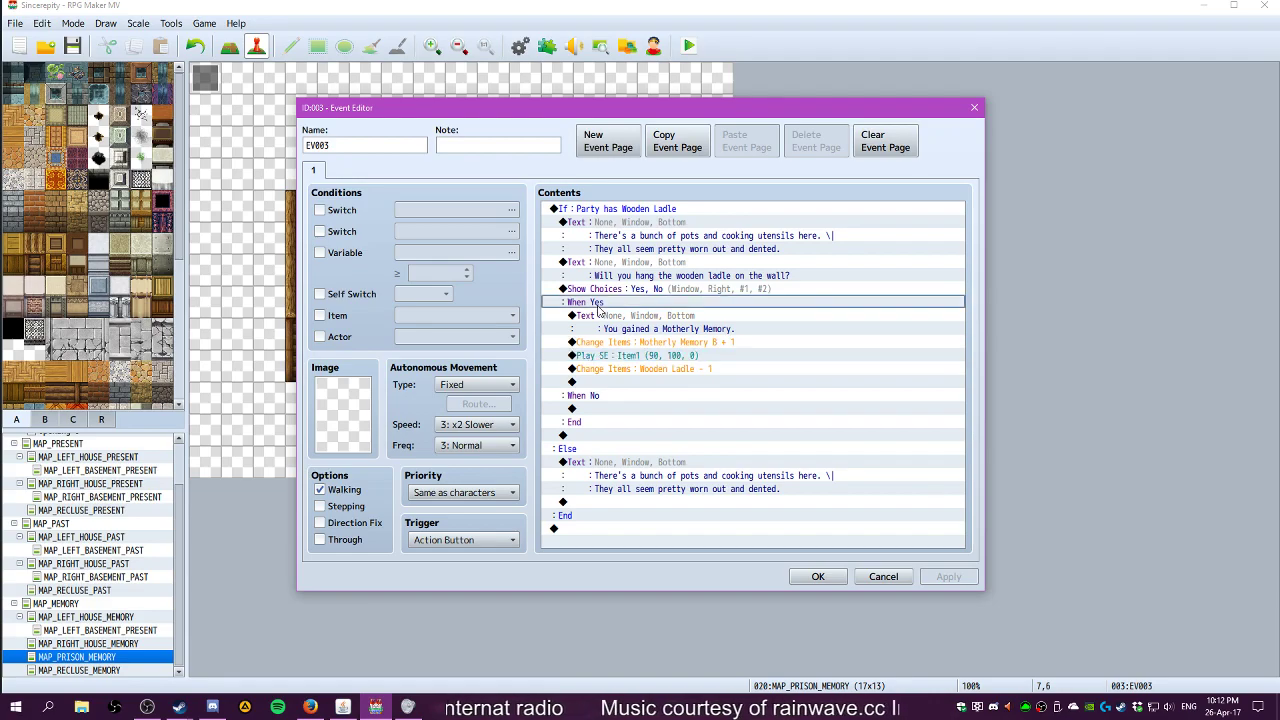
click(576, 317)
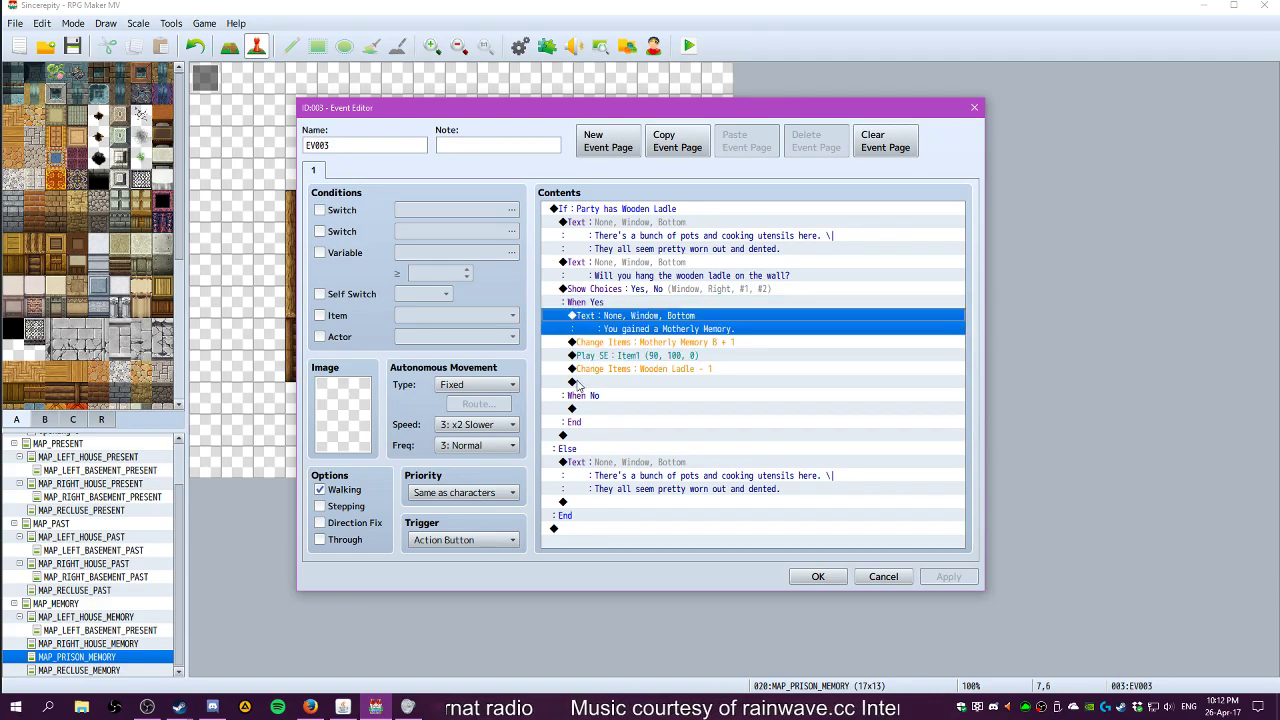
Move the Item1 sound effect ahead of the "You gained a Motherly Memory." text in the Yes branch, and save the event
right_click(590, 357)
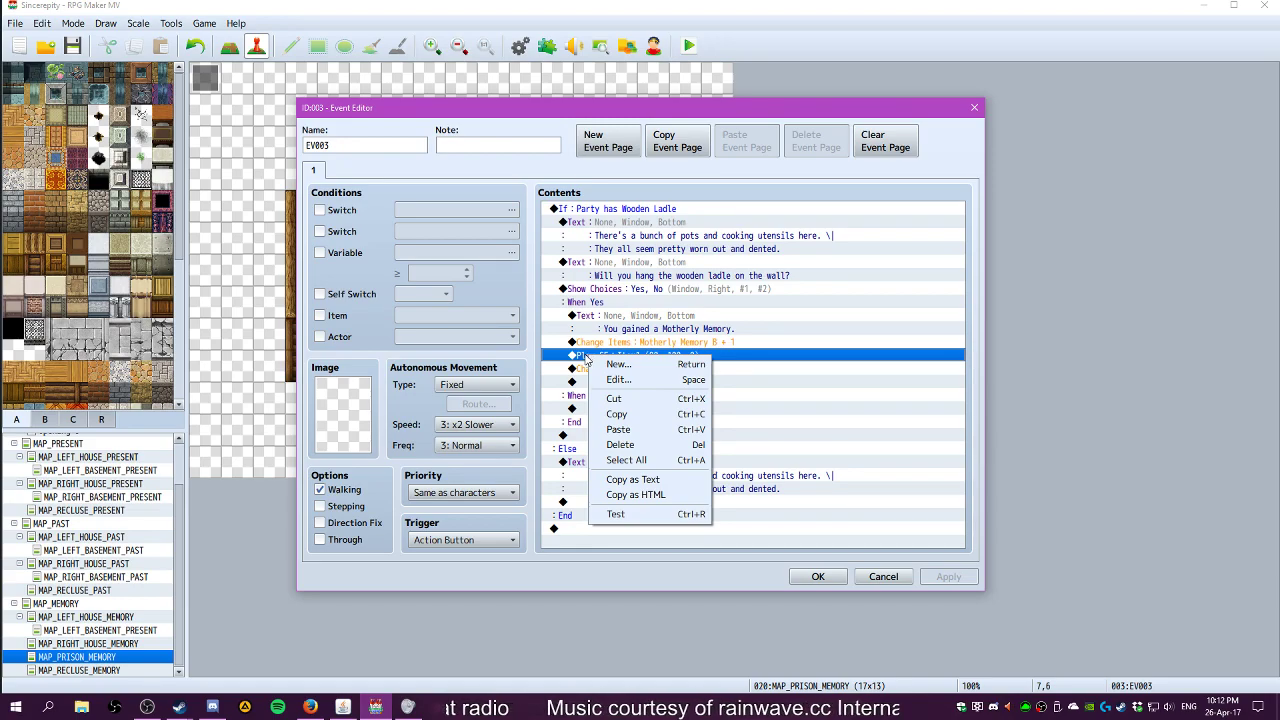
key(Escape)
click(580, 332)
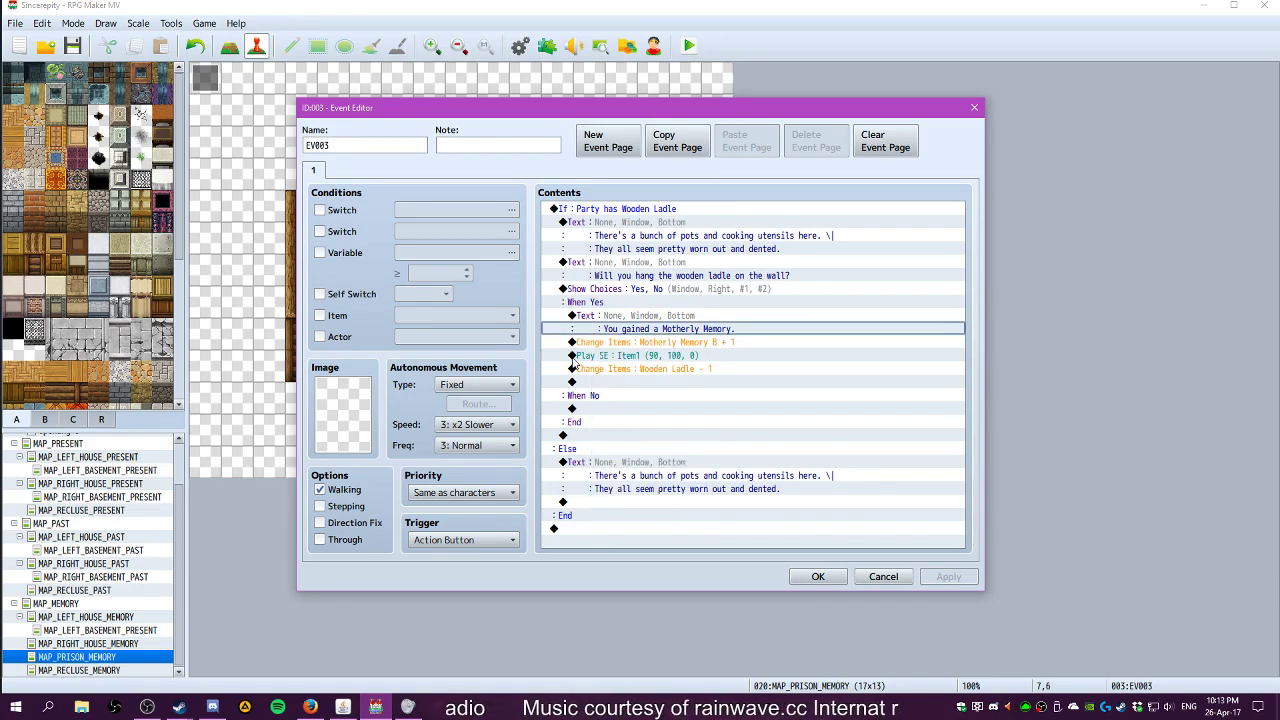
click(576, 355)
key(Delete)
click(603, 316)
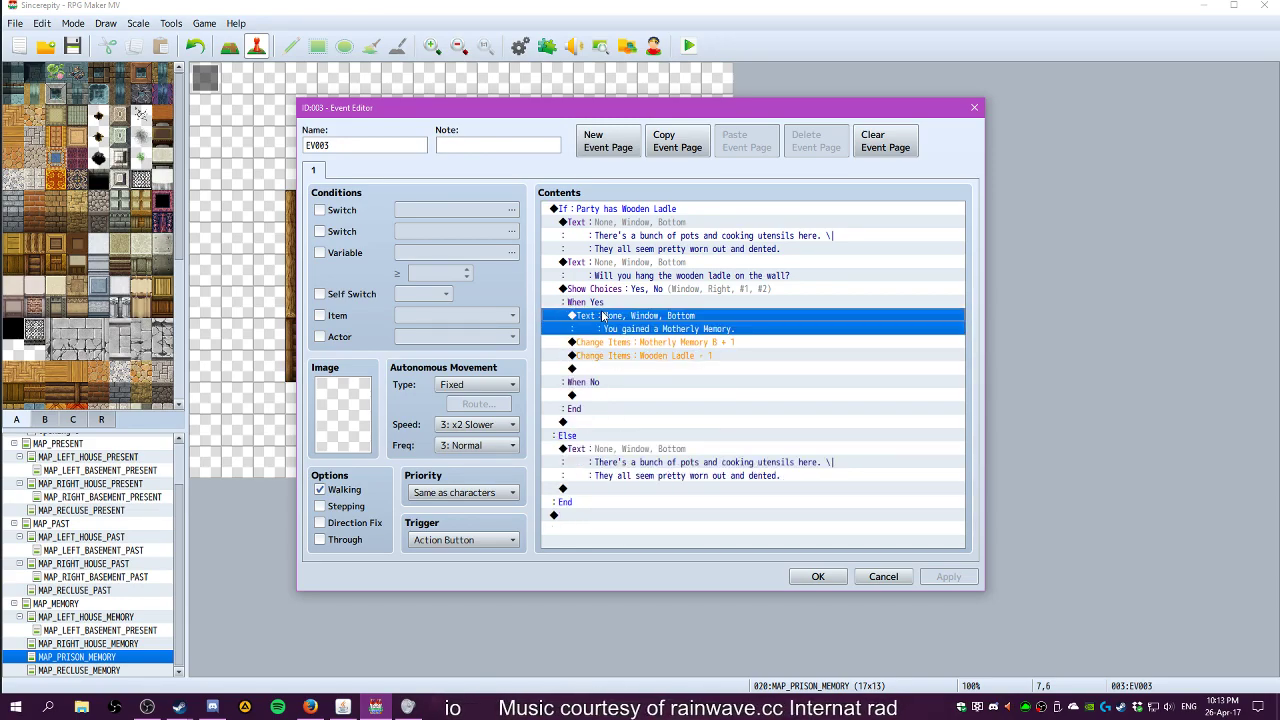
text(◆Play SE : Item1 (90, 100, 0))
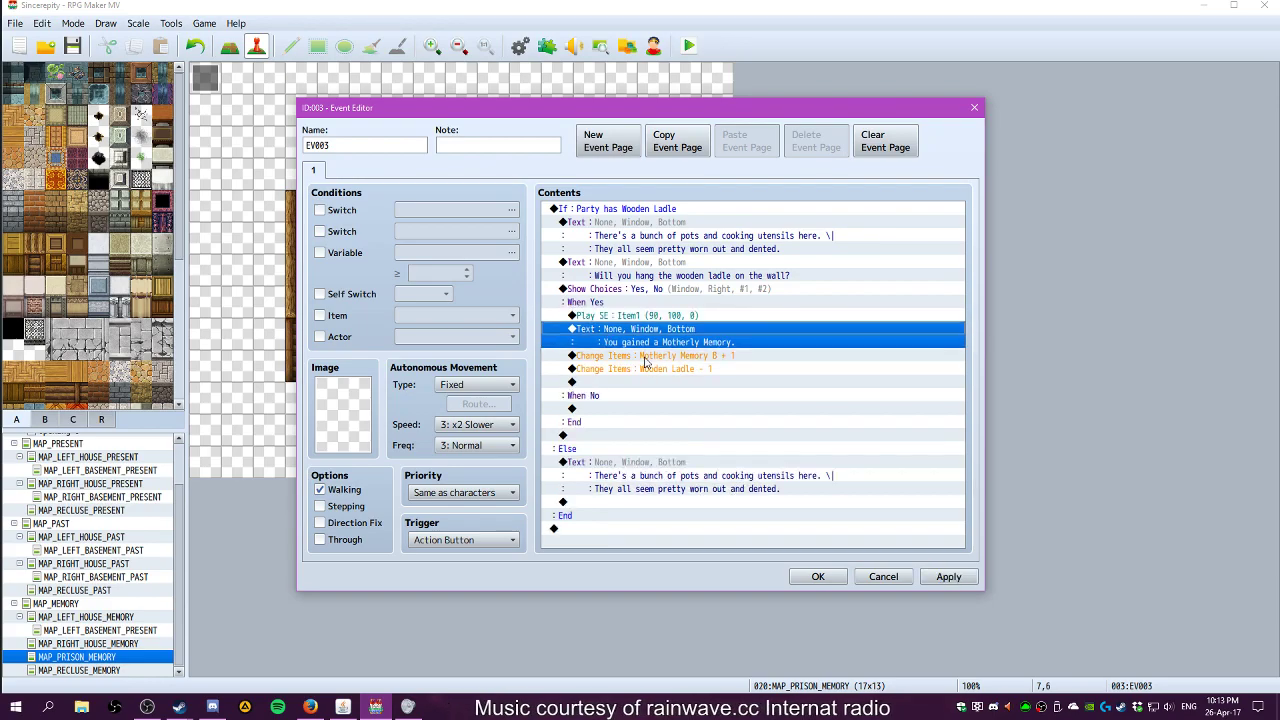
click(645, 356)
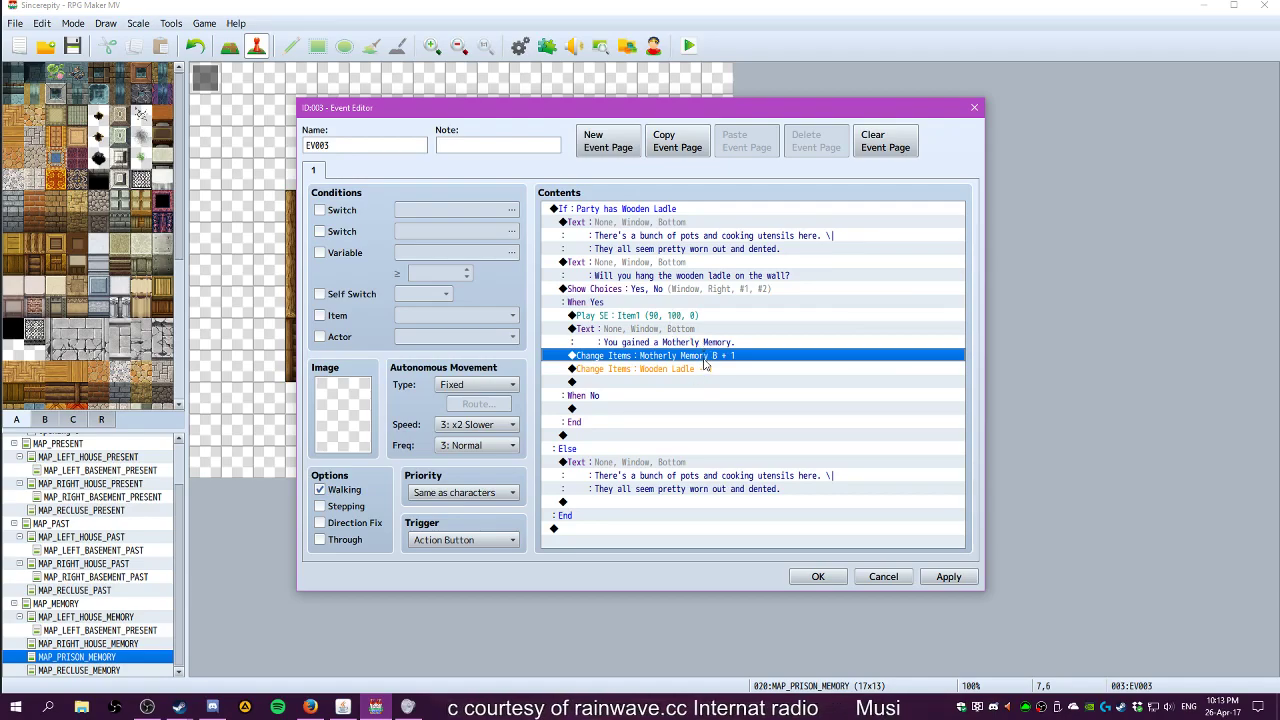
click(949, 577)
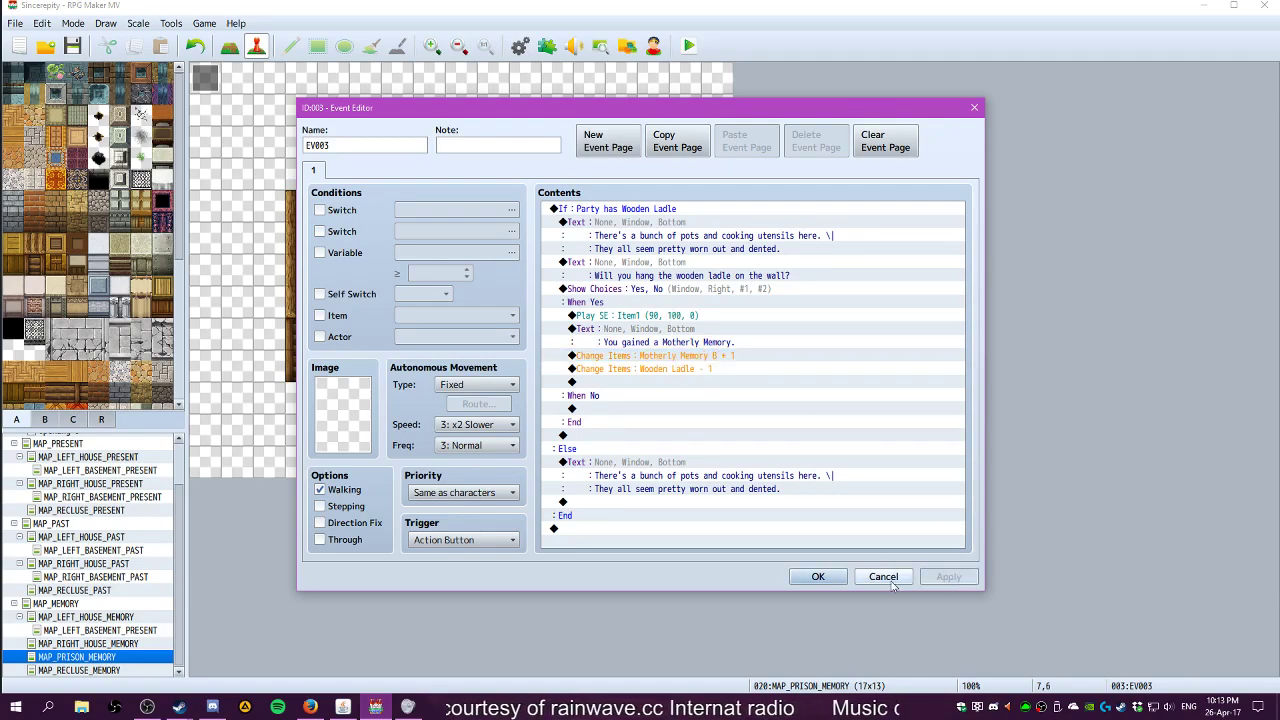
click(818, 577)
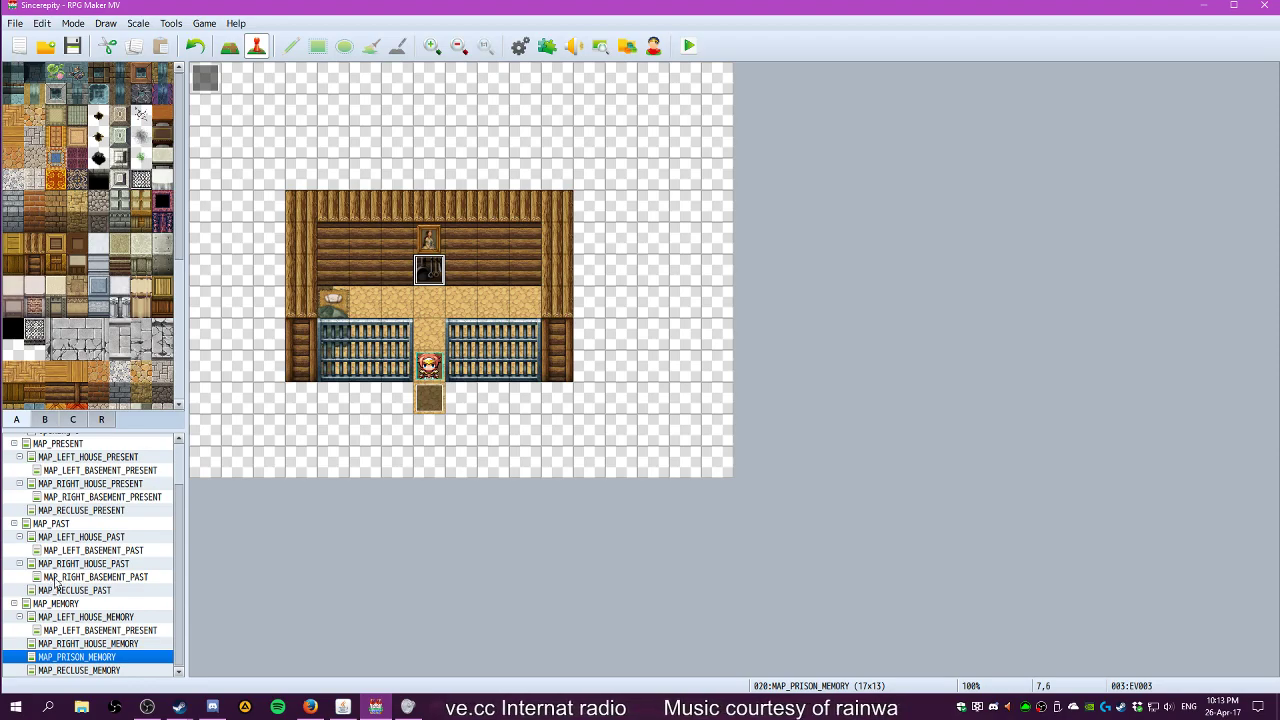
Open MAP_LEFT_HOUSE_PRESENT and check the commands of the cooking pot event below the stove
scroll(82, 550, up, 2)
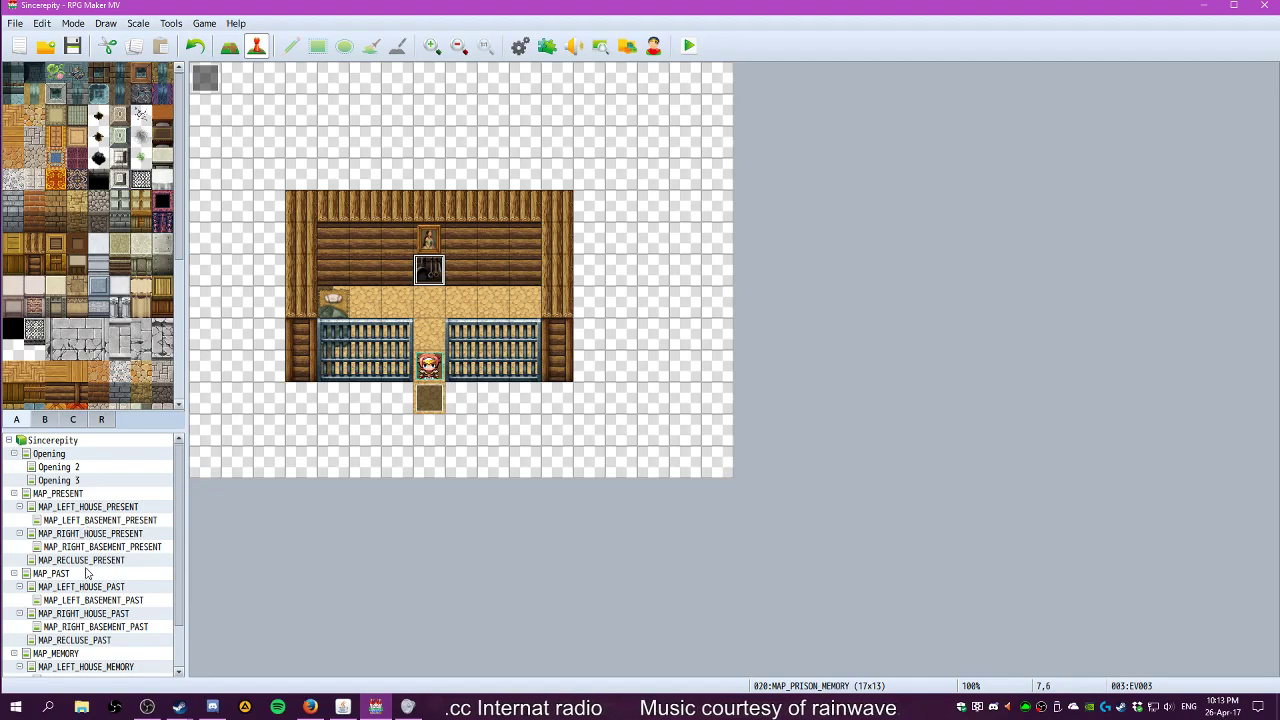
click(58, 494)
click(70, 507)
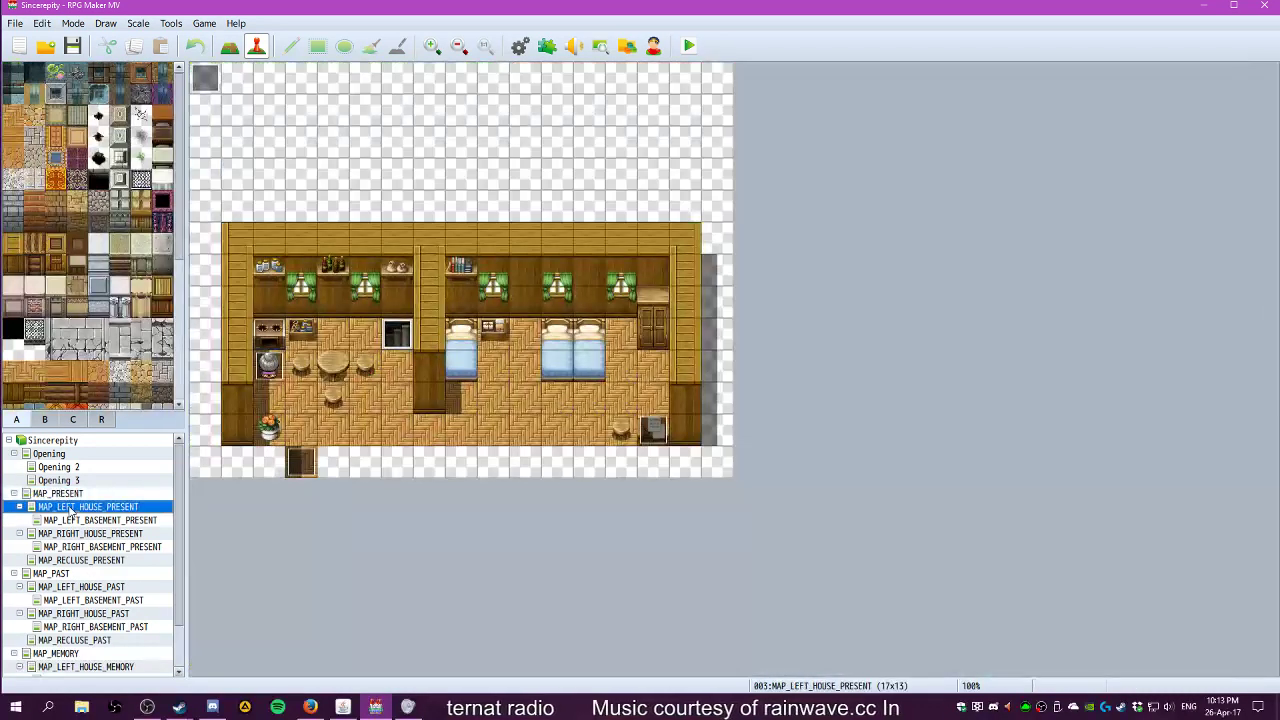
click(279, 366)
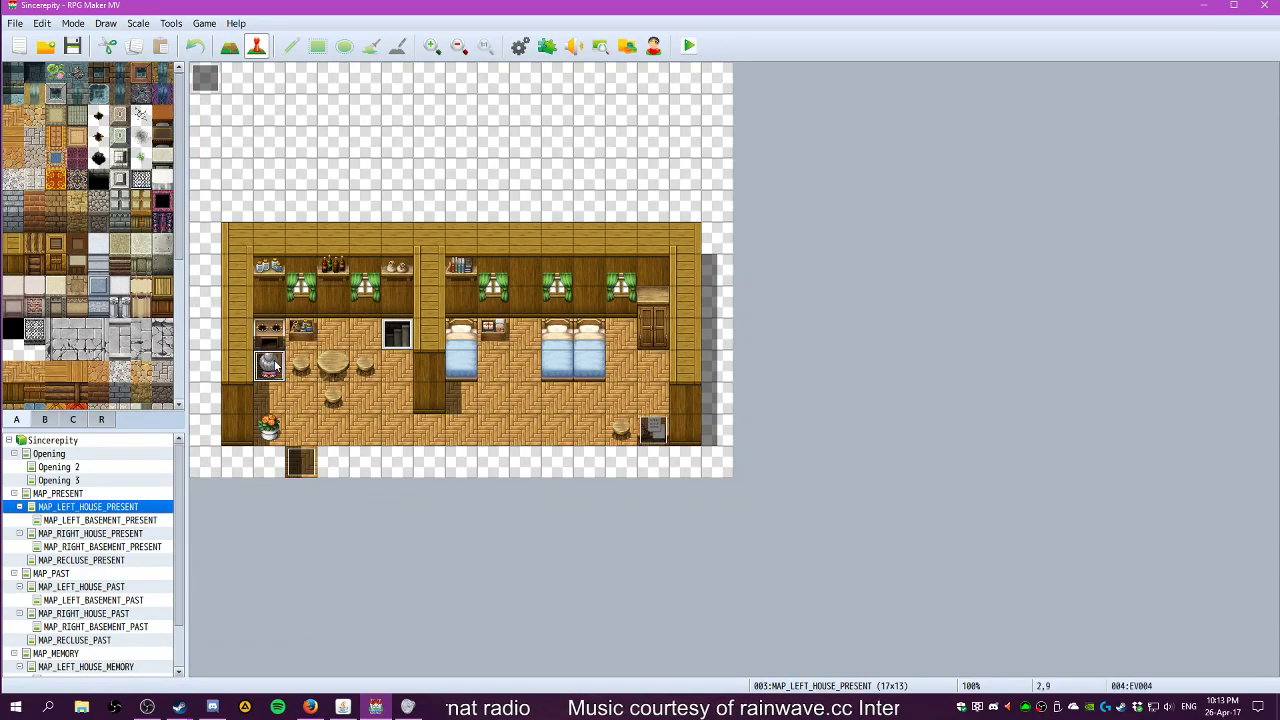
double_click(277, 366)
click(607, 239)
click(817, 576)
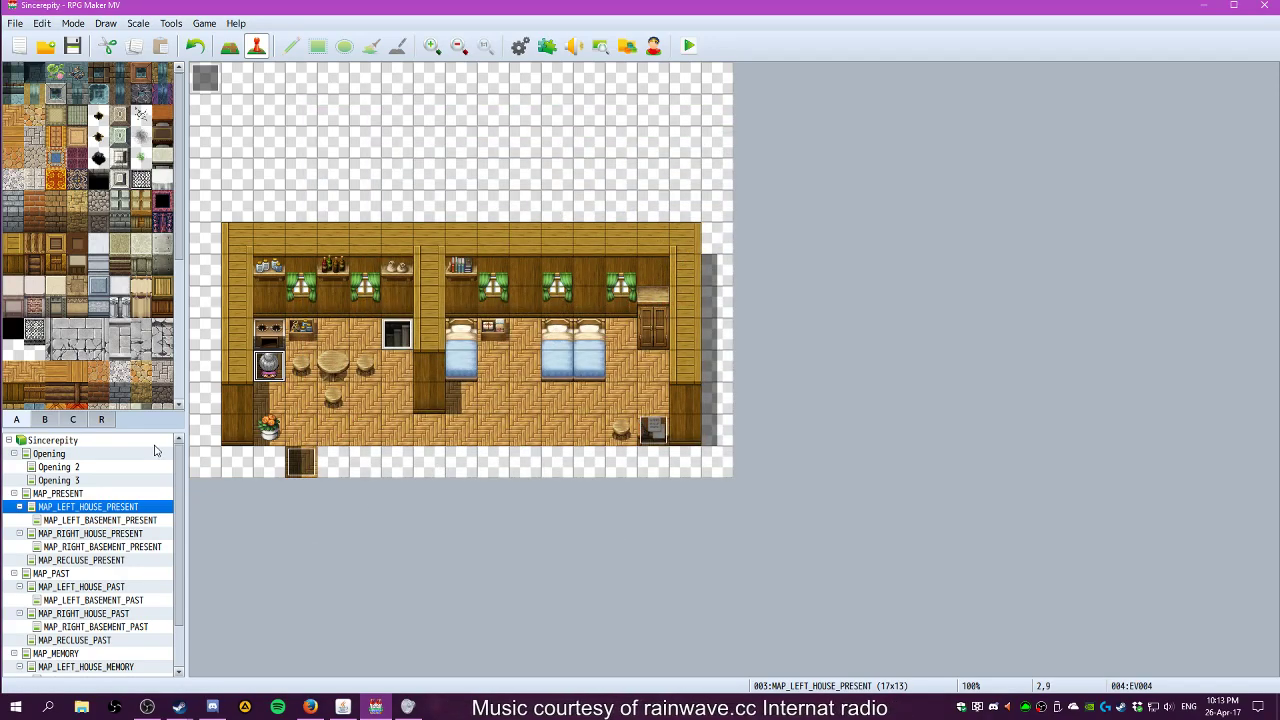
Look over the outdoor MAP_PRESENT from the house on its west side to the house on its east side
click(74, 496)
scroll(595, 357, up, 5)
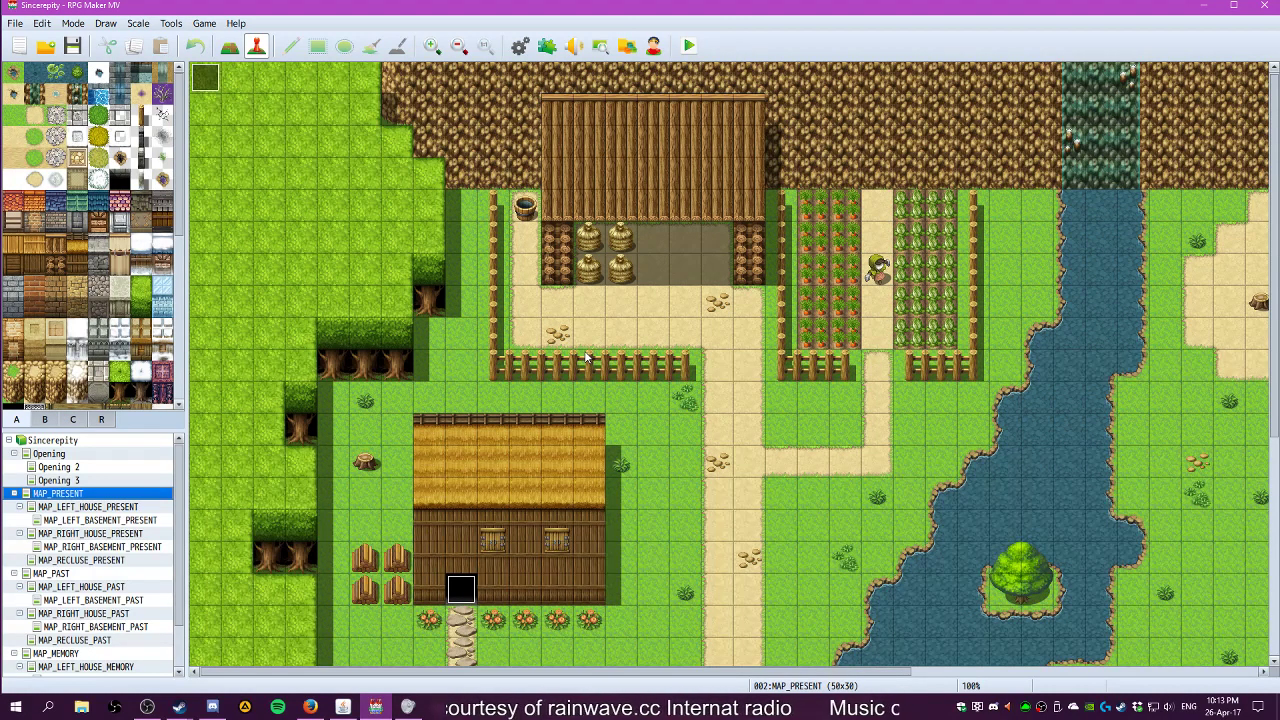
scroll(580, 354, down, 4)
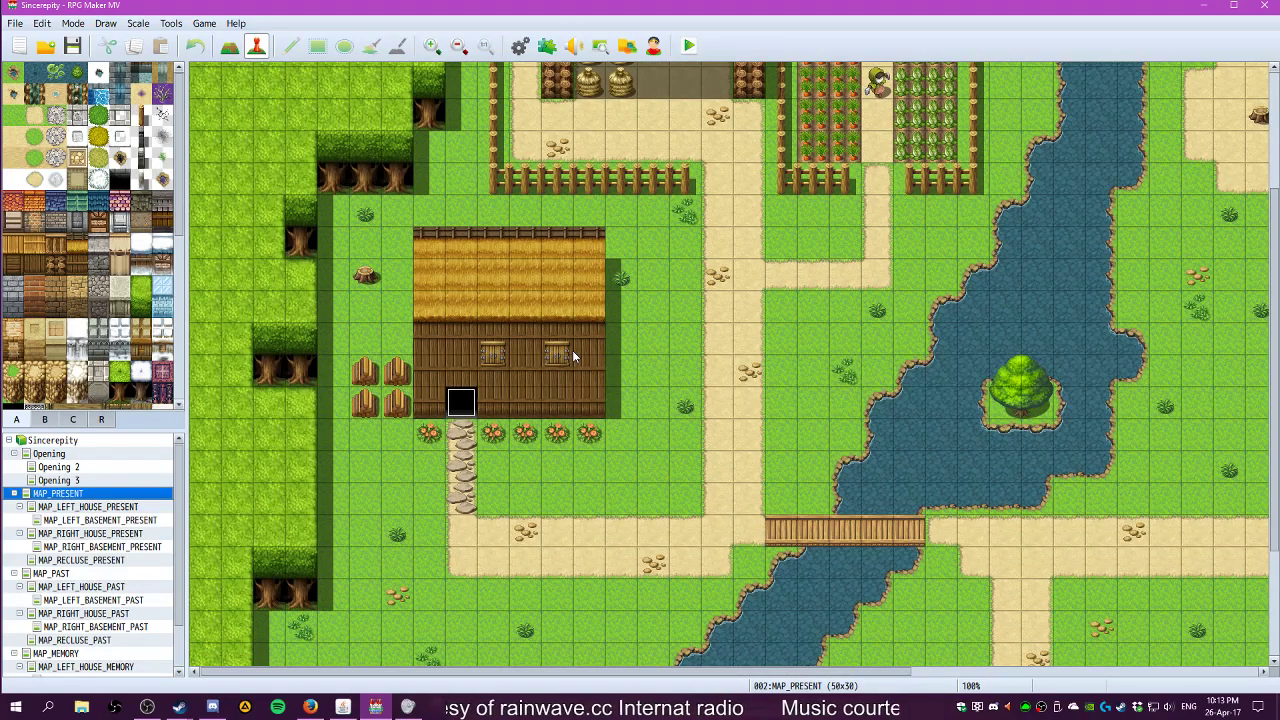
drag(718, 673, 1098, 657)
scroll(940, 475, up, 2)
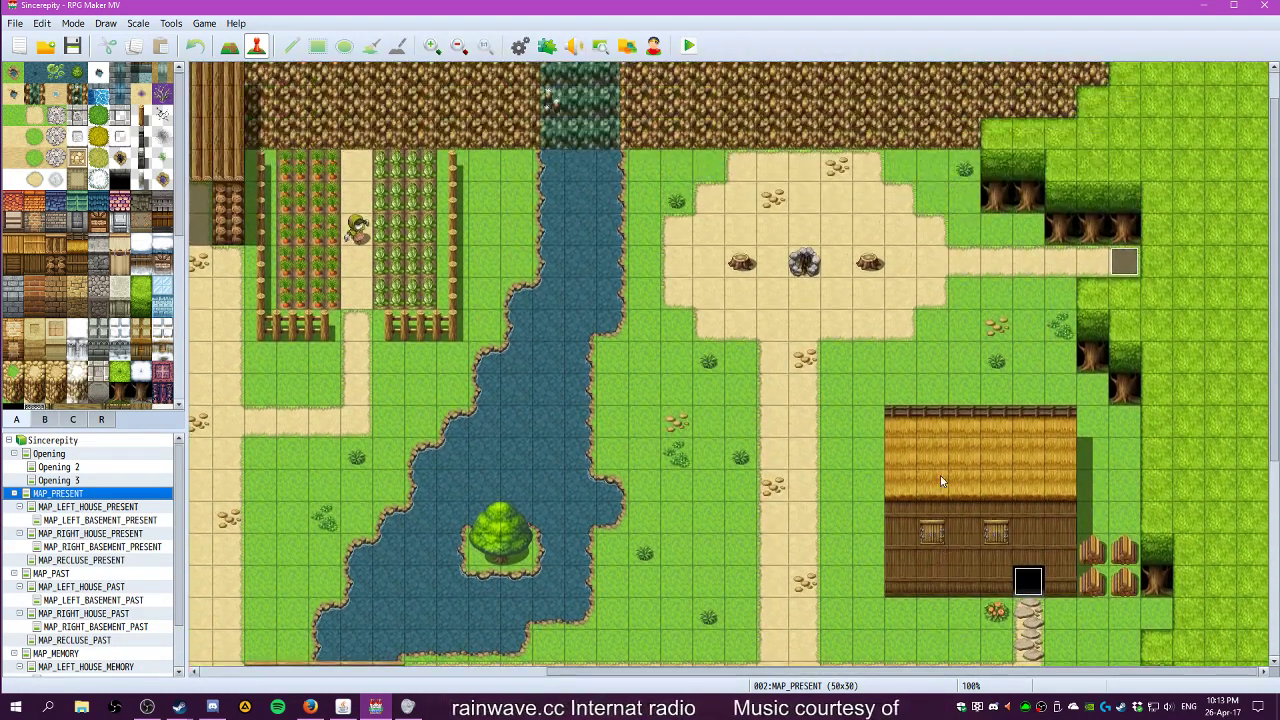
scroll(940, 475, down, 2)
drag(914, 673, 531, 658)
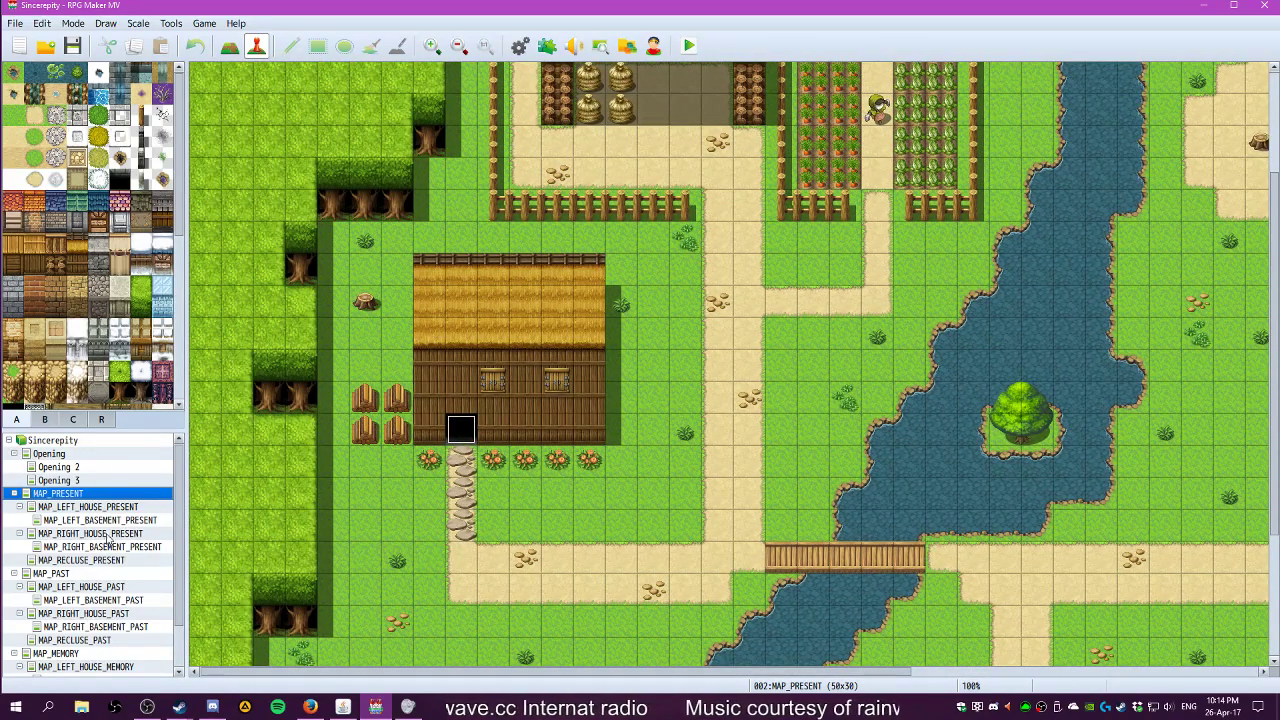
Examine MAP_PAST and its left house, left basement, right house, right basement and recluse maps
scroll(95, 570, down, 1)
click(47, 533)
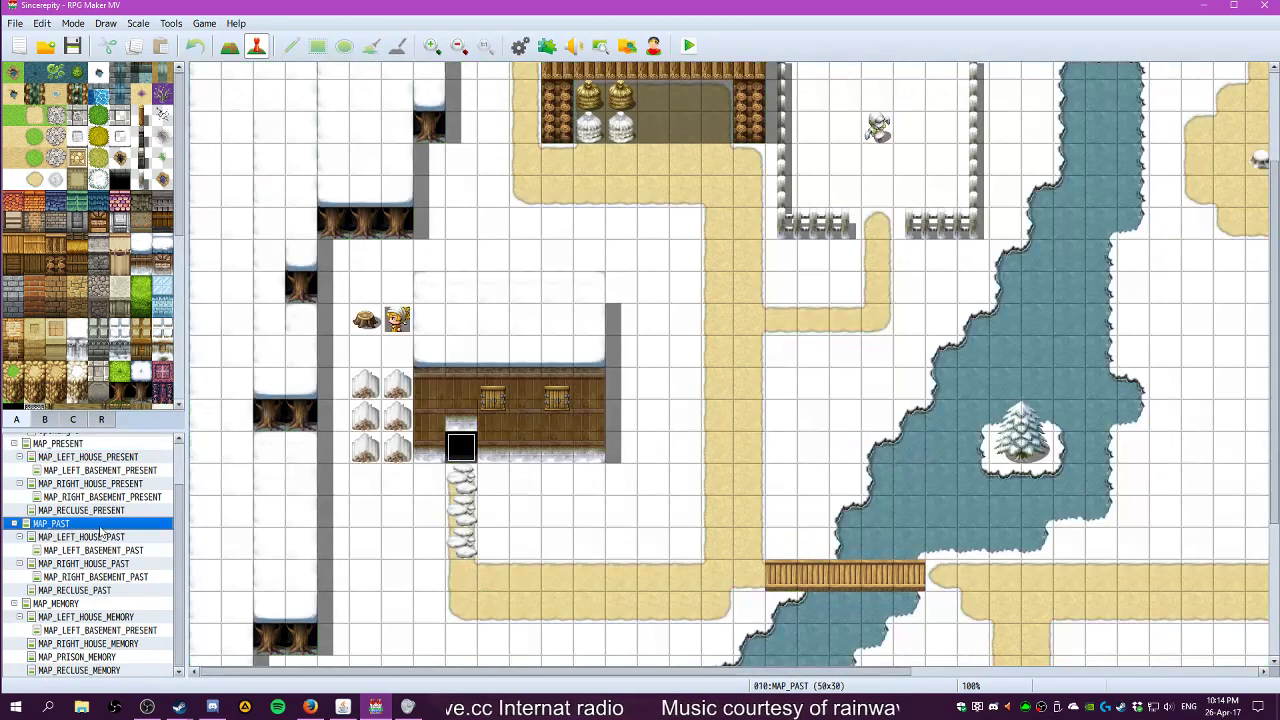
click(68, 538)
click(271, 336)
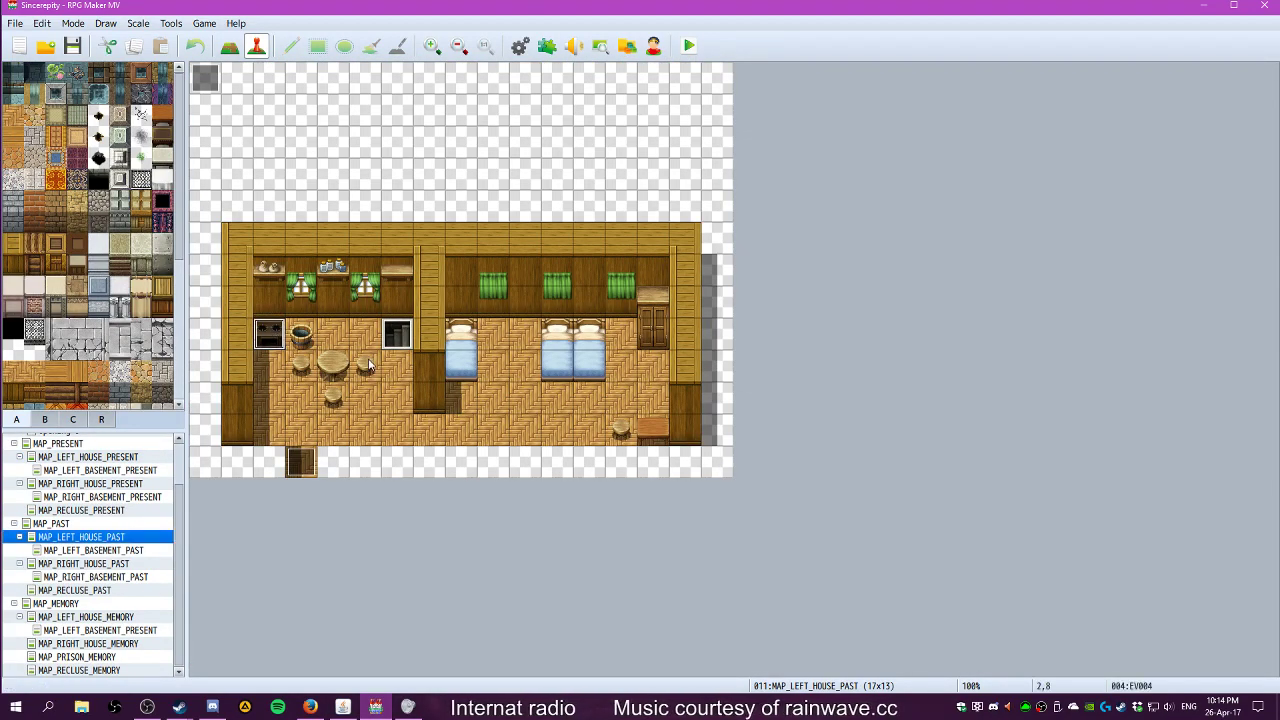
click(143, 551)
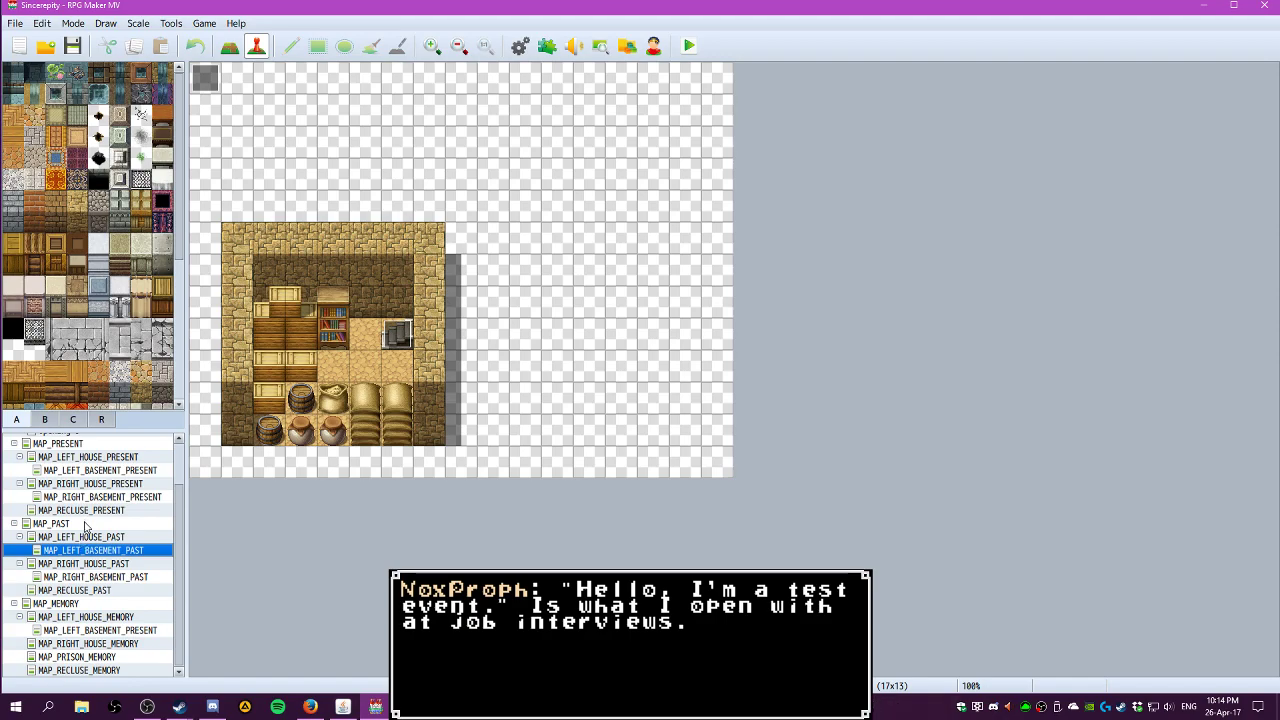
click(78, 563)
click(74, 577)
click(67, 591)
click(61, 566)
click(59, 577)
Look over MAP_MEMORY around its western houses and the dead tree encircled by water
click(56, 605)
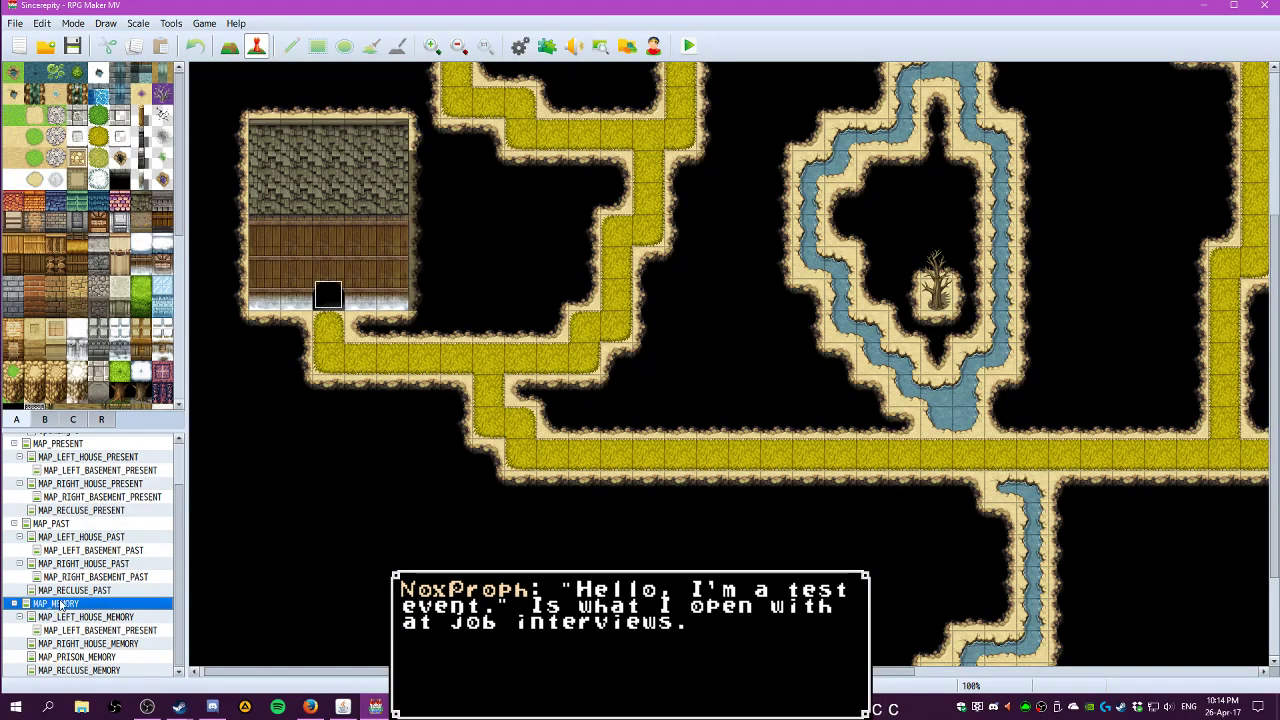
scroll(914, 641, right, 5)
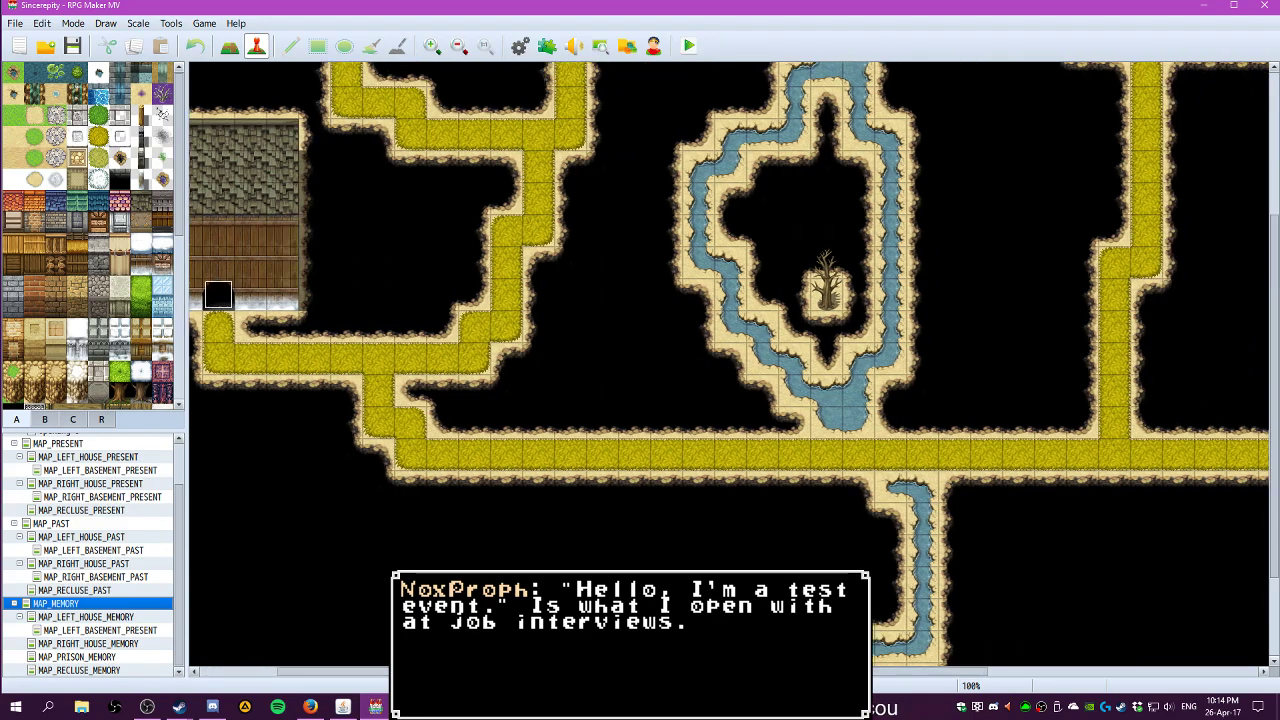
scroll(998, 645, left, 5)
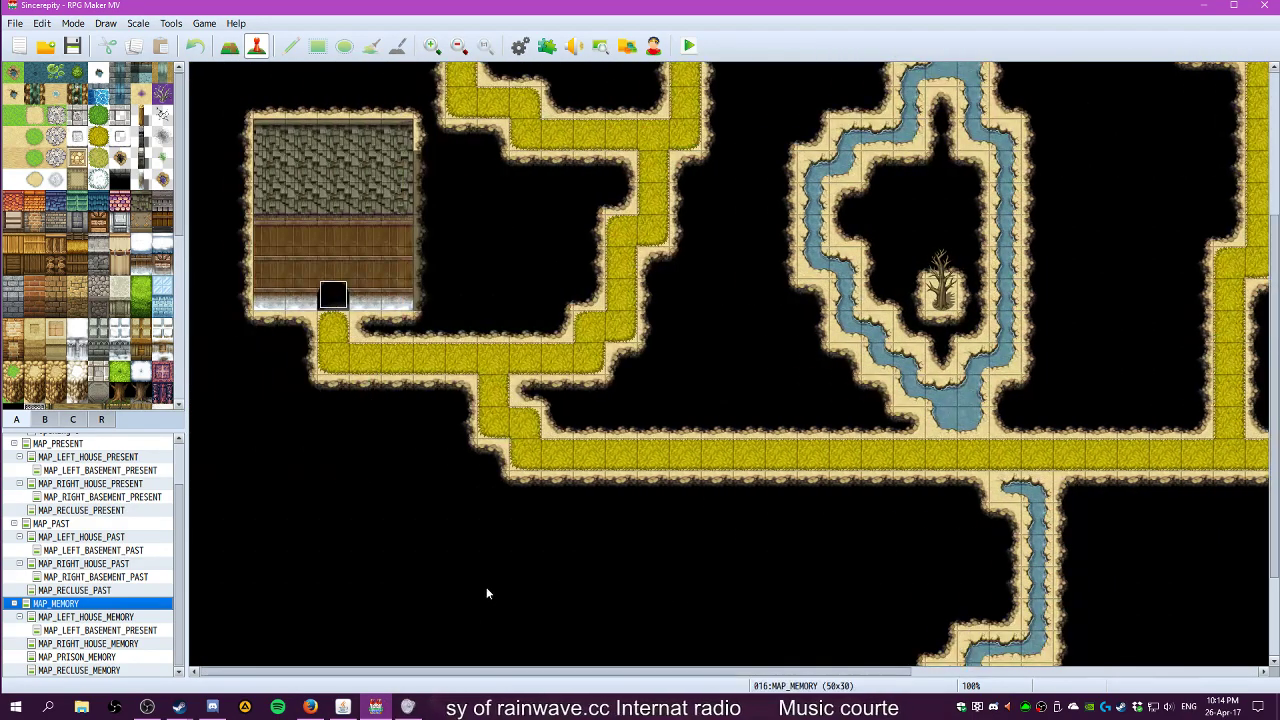
scroll(626, 450, up, 4)
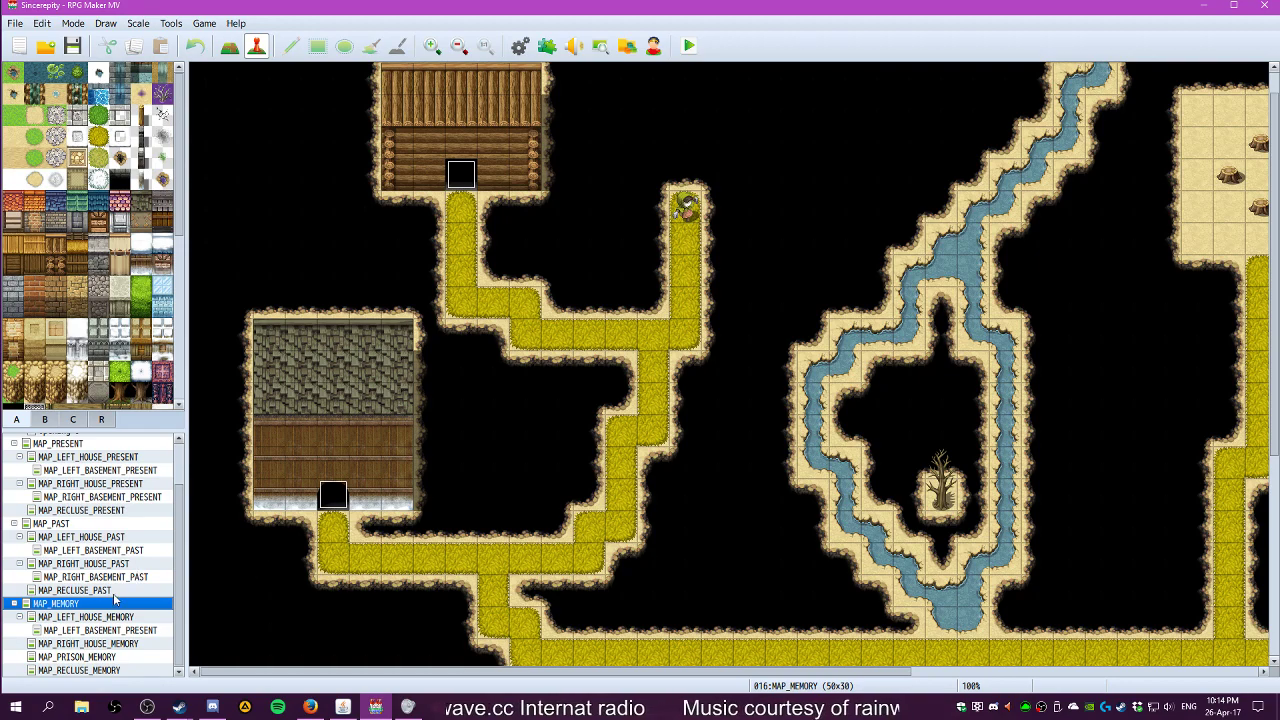
Revisit MAP_LEFT_HOUSE_PAST and look across the snowy MAP_PAST from one side to the other
click(78, 537)
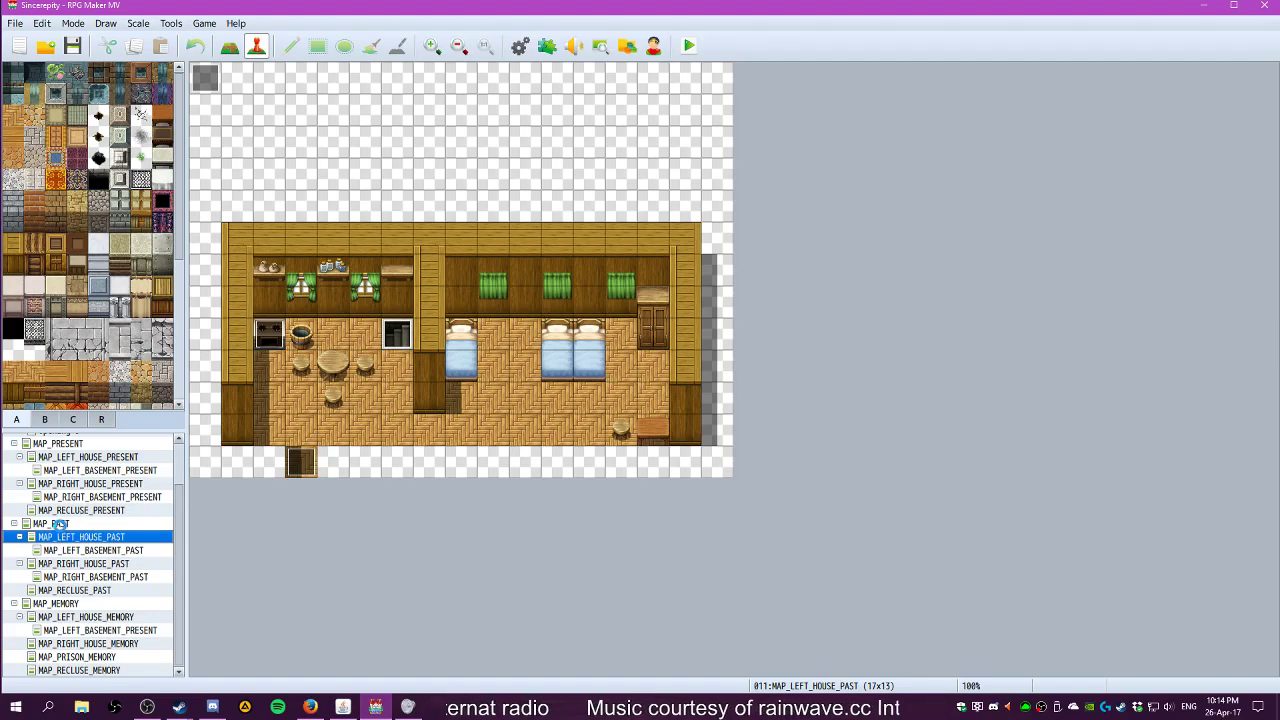
click(56, 524)
drag(531, 672, 940, 650)
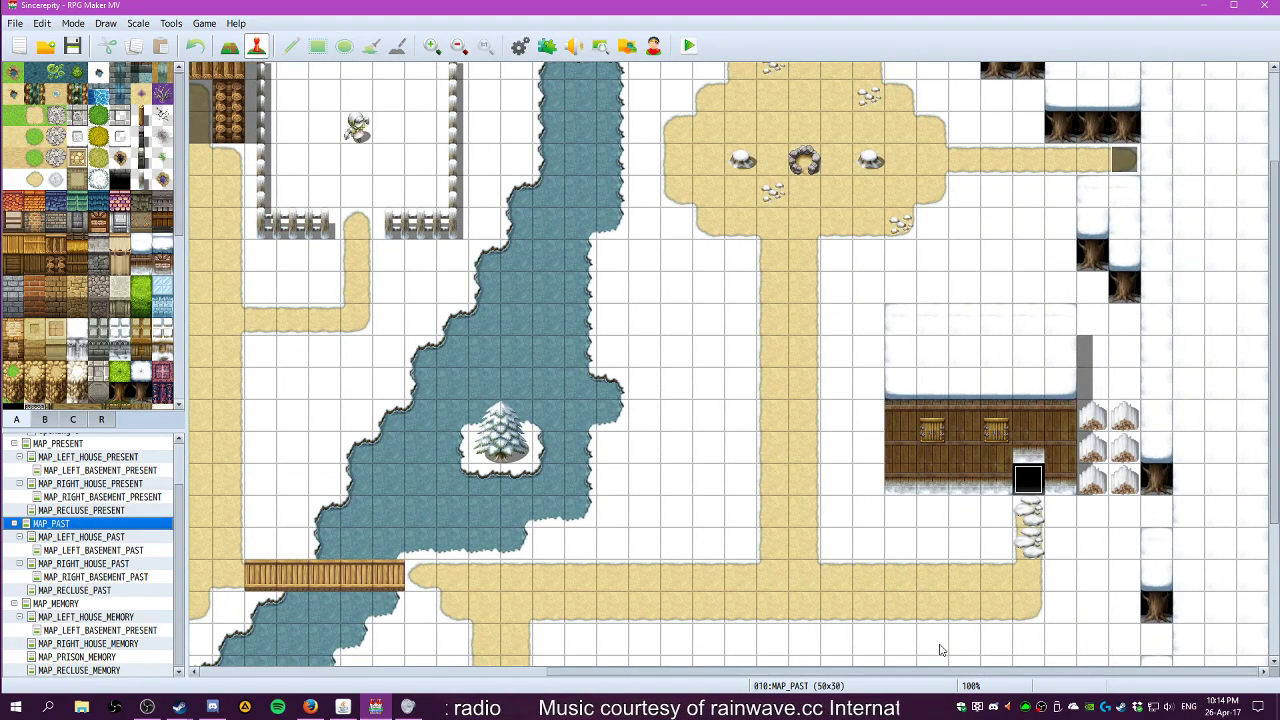
drag(904, 649, 190, 588)
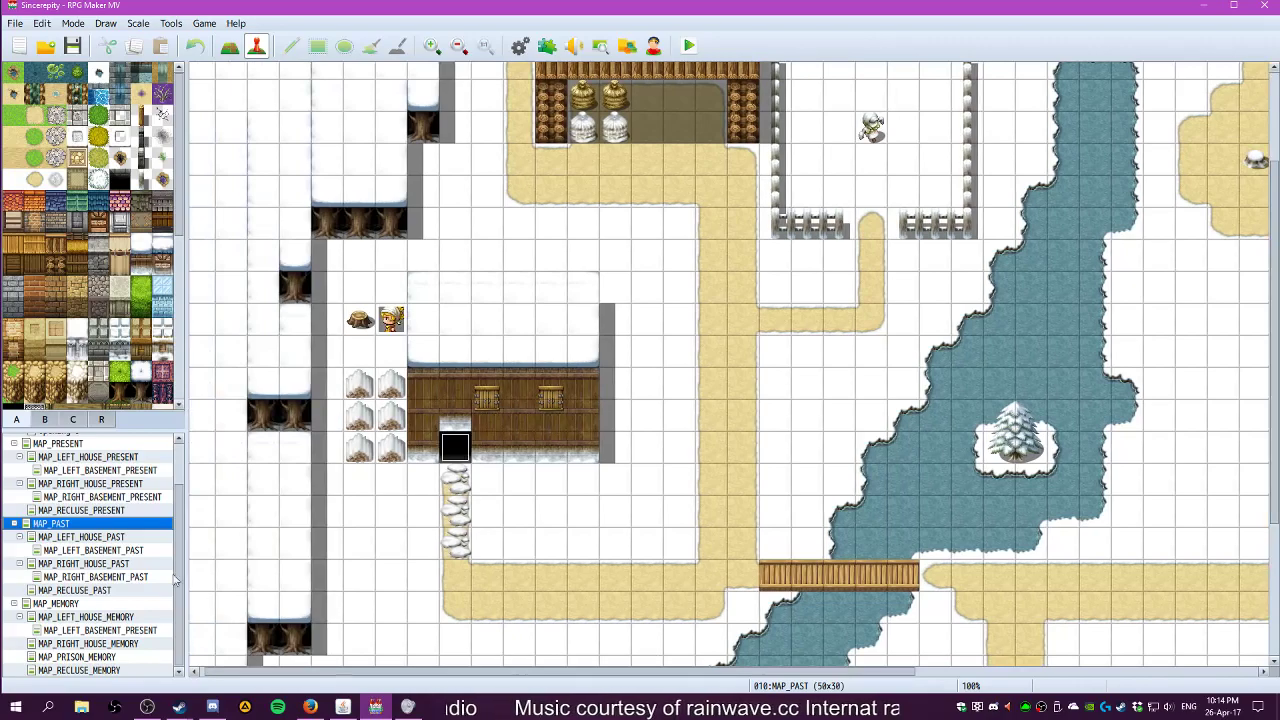
Go through MAP_MEMORY and its left house, left basement and right house maps, ending on MAP_PRISON_MEMORY
click(44, 605)
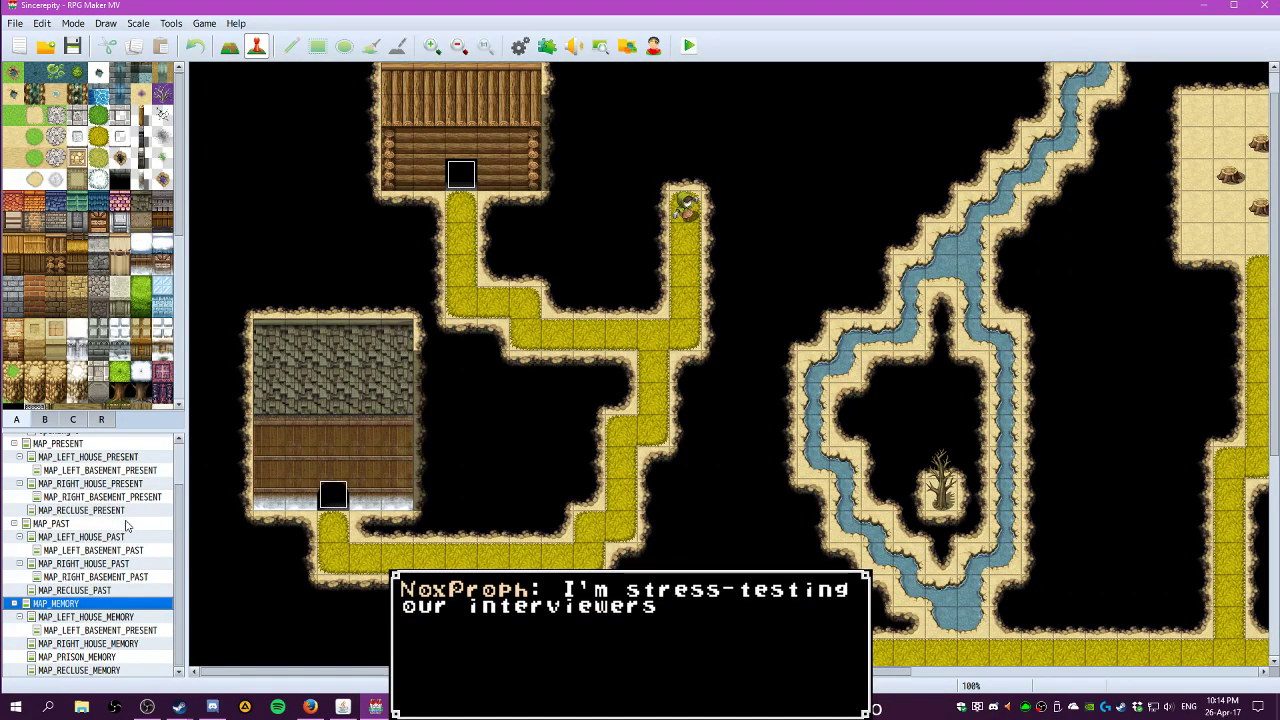
click(90, 618)
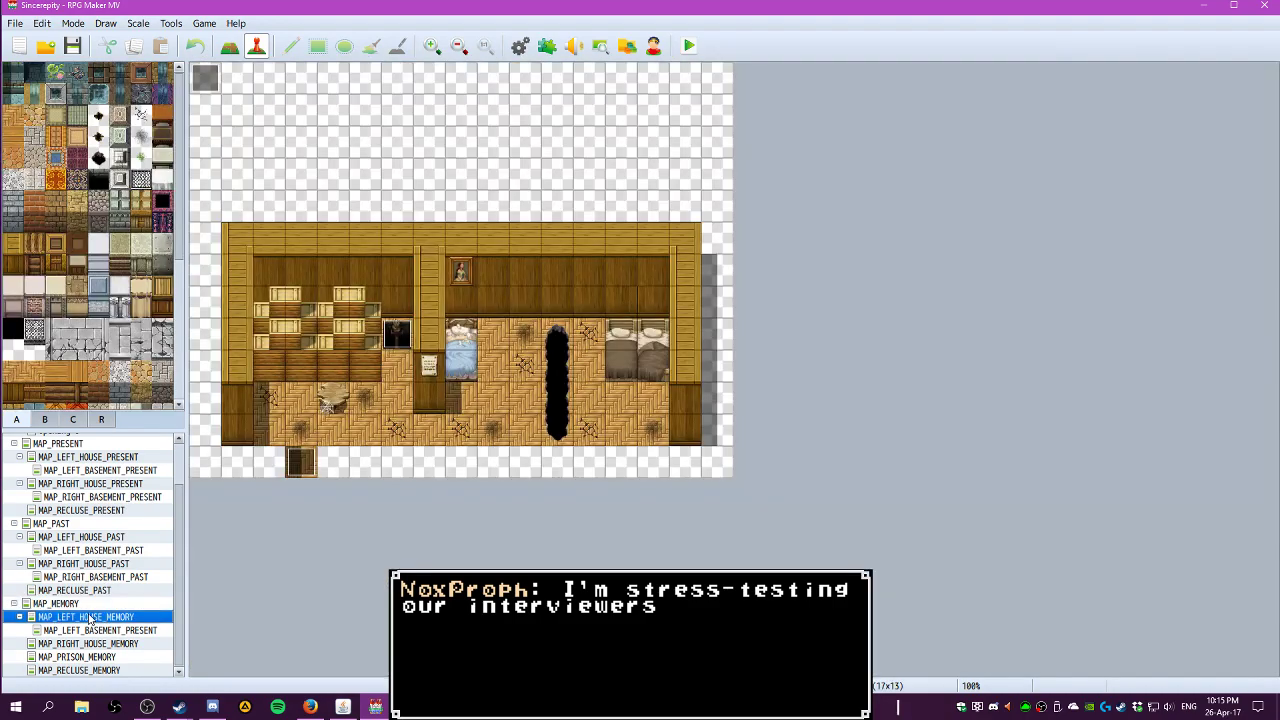
click(94, 630)
click(95, 644)
click(88, 658)
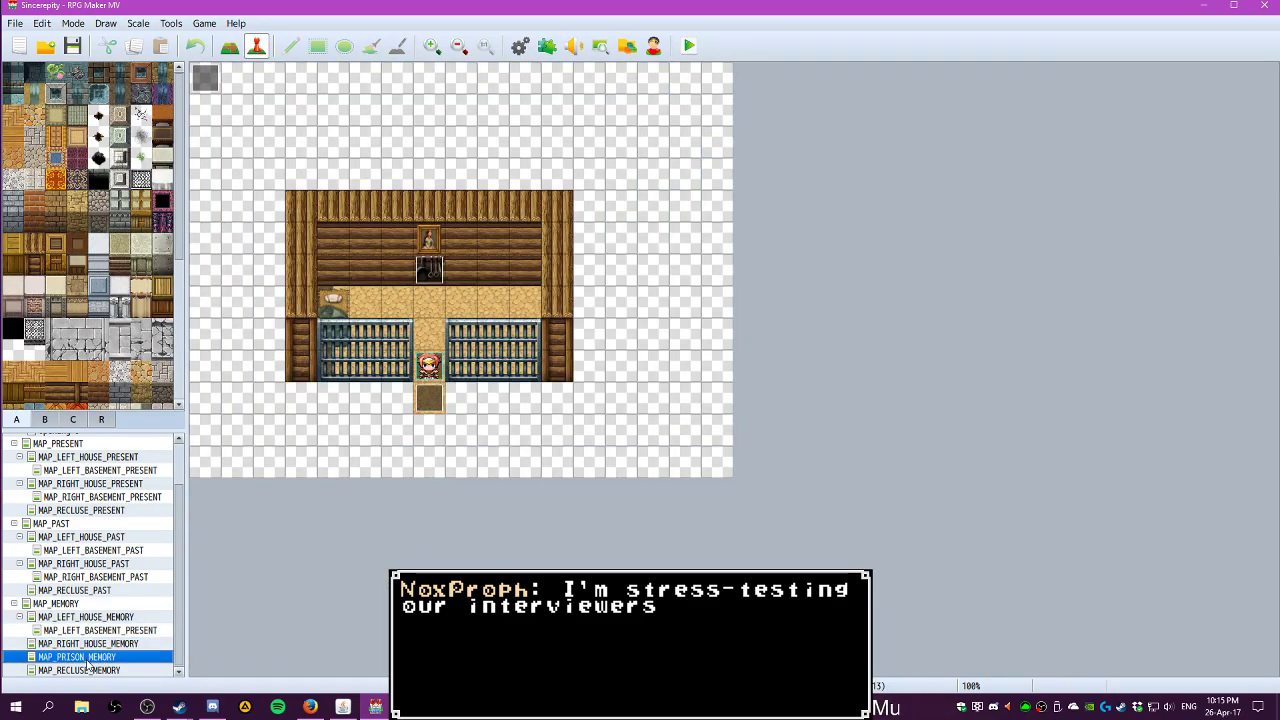
Change the memory item granted by the cooking utensils event's Yes choice to Motherly Memory C
double_click(425, 284)
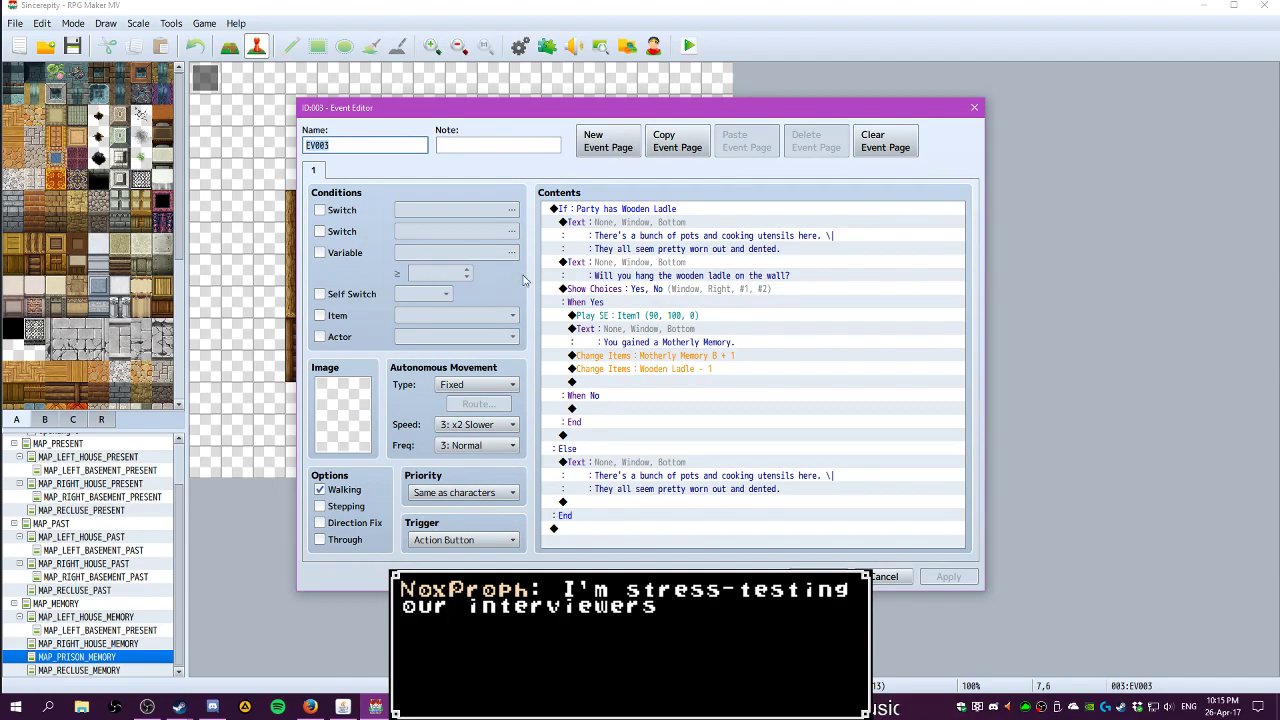
click(666, 358)
right_click(666, 358)
click(690, 381)
click(710, 314)
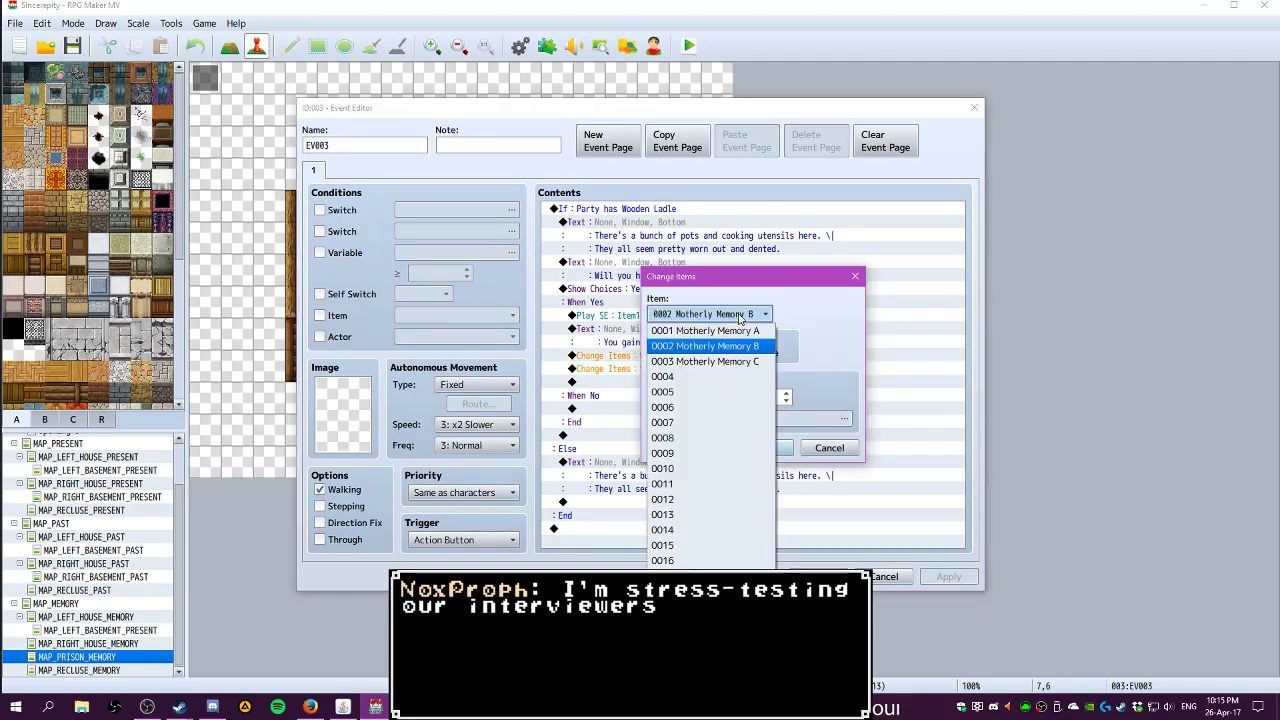
click(700, 358)
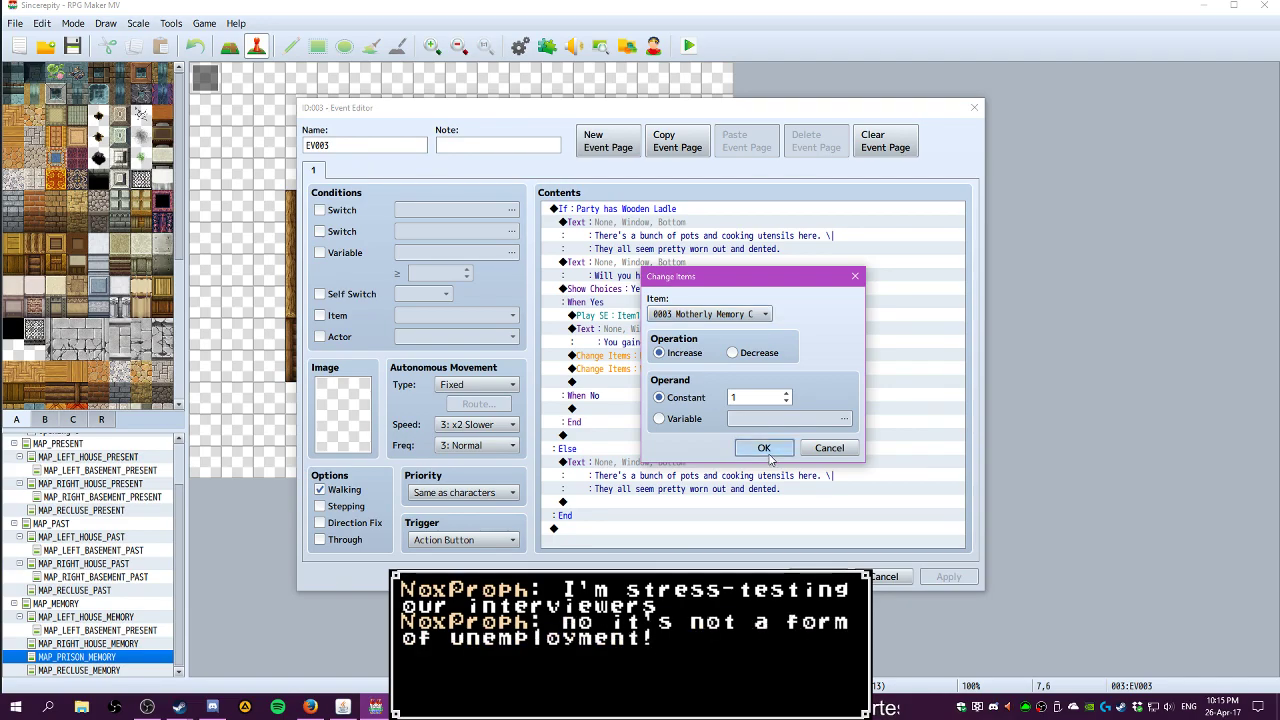
click(765, 448)
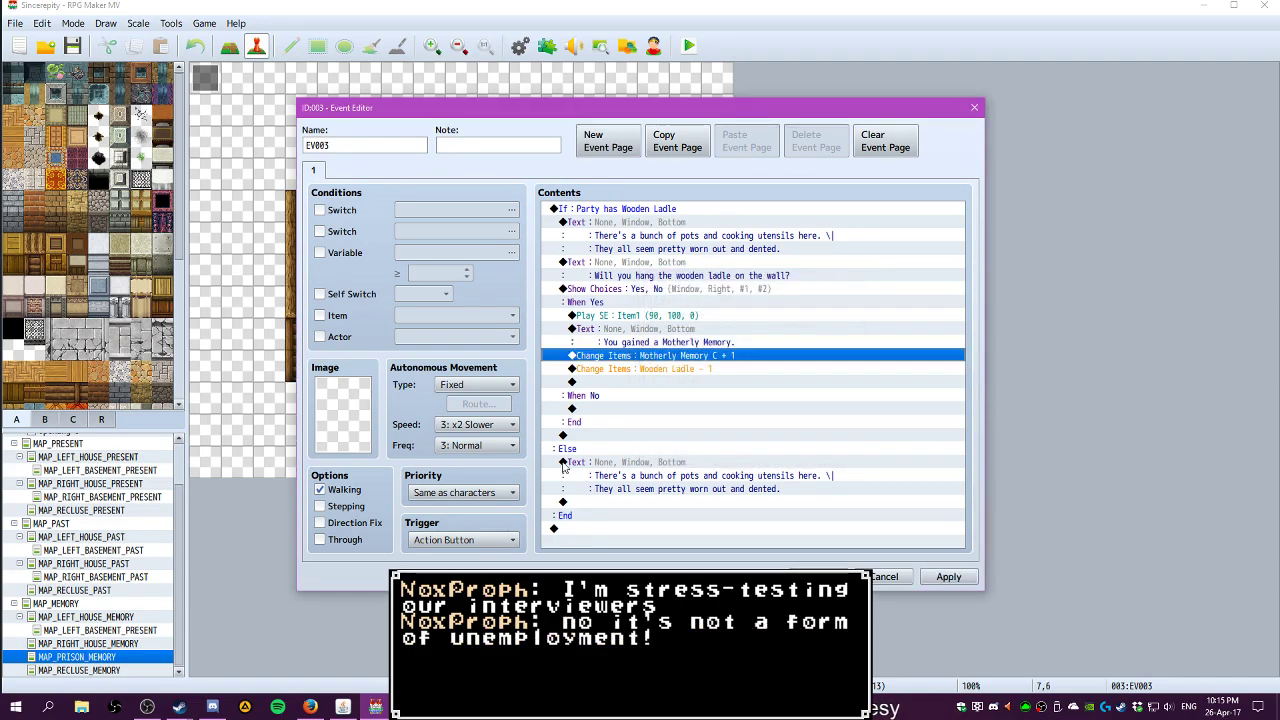
click(945, 577)
click(819, 577)
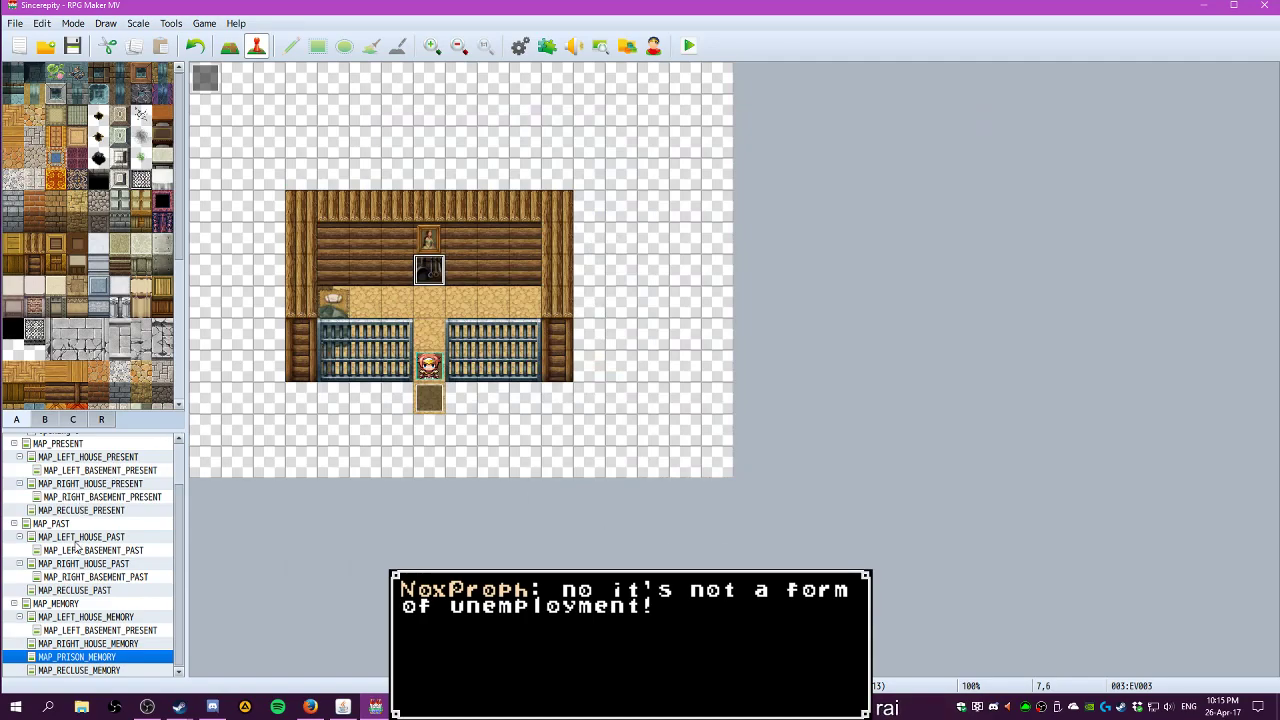
Survey MAP_PAST around the left house, the tree stump and villager beside it, and the river
scroll(80, 544, up, 3)
click(52, 573)
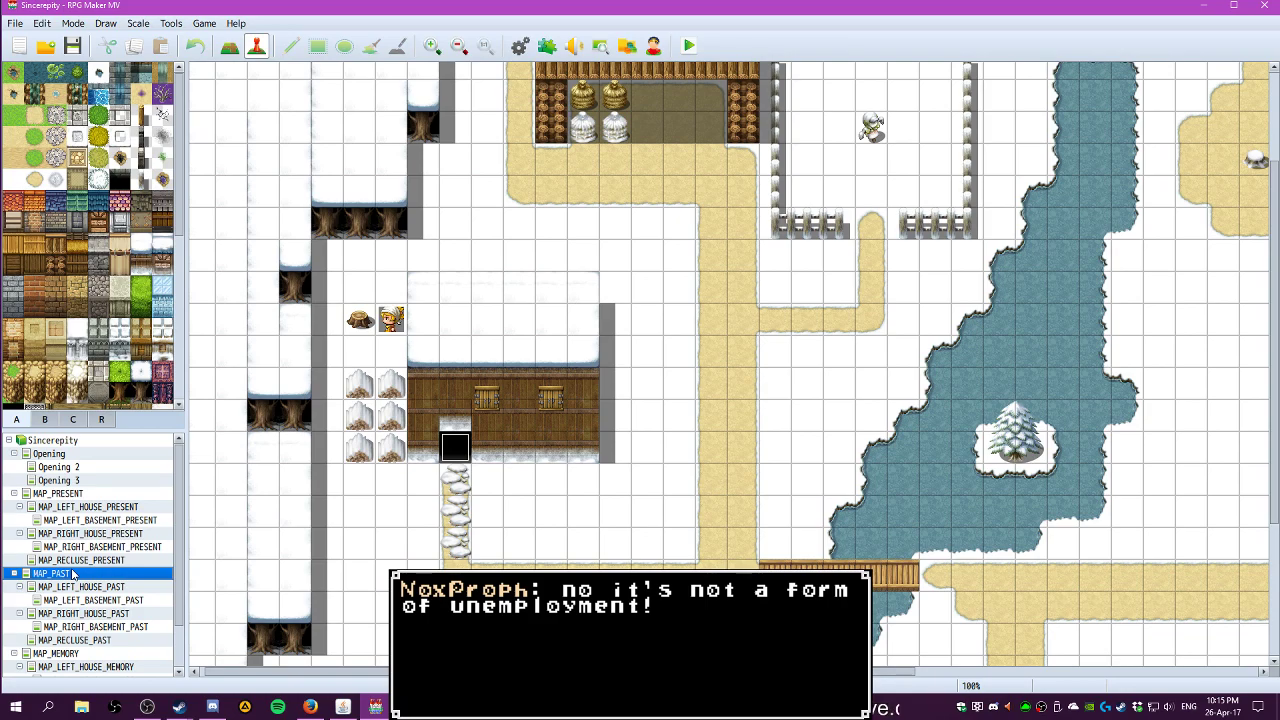
click(391, 321)
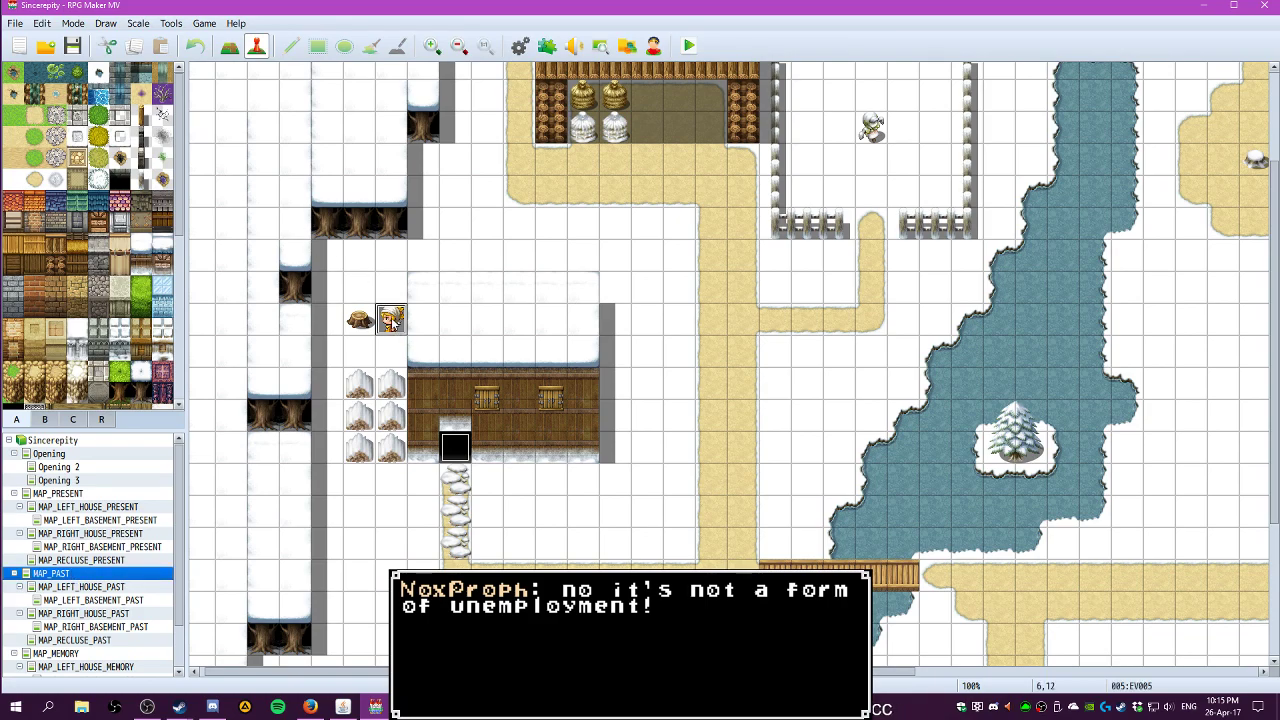
click(365, 320)
drag(674, 673, 693, 614)
scroll(680, 468, down, 2)
scroll(680, 468, down, 4)
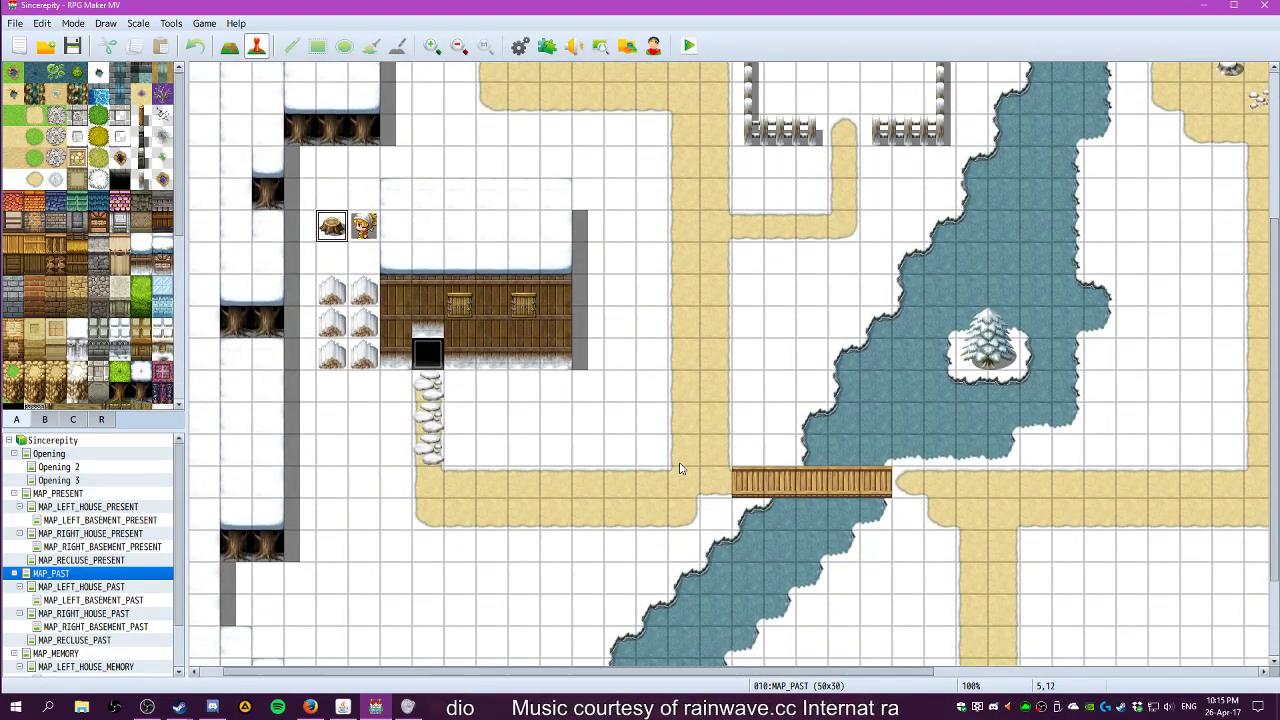
scroll(680, 468, up, 2)
scroll(680, 468, up, 5)
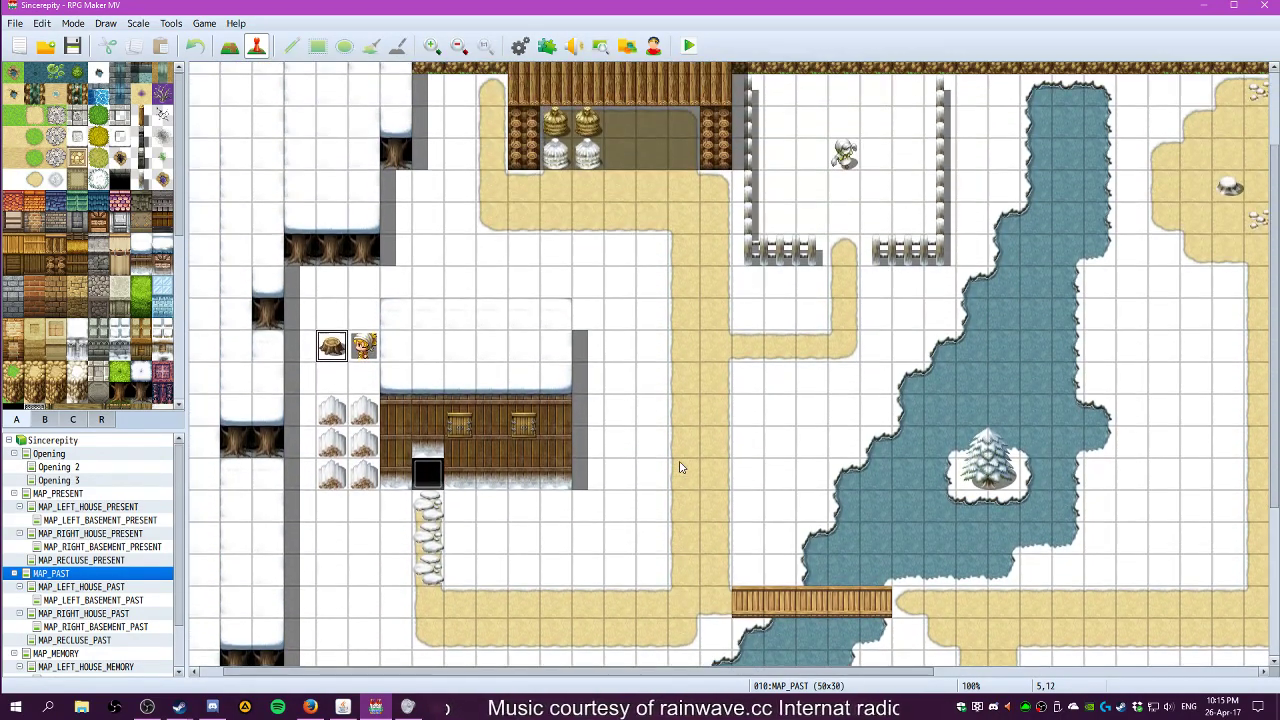
drag(585, 674, 685, 490)
scroll(685, 490, down, 3)
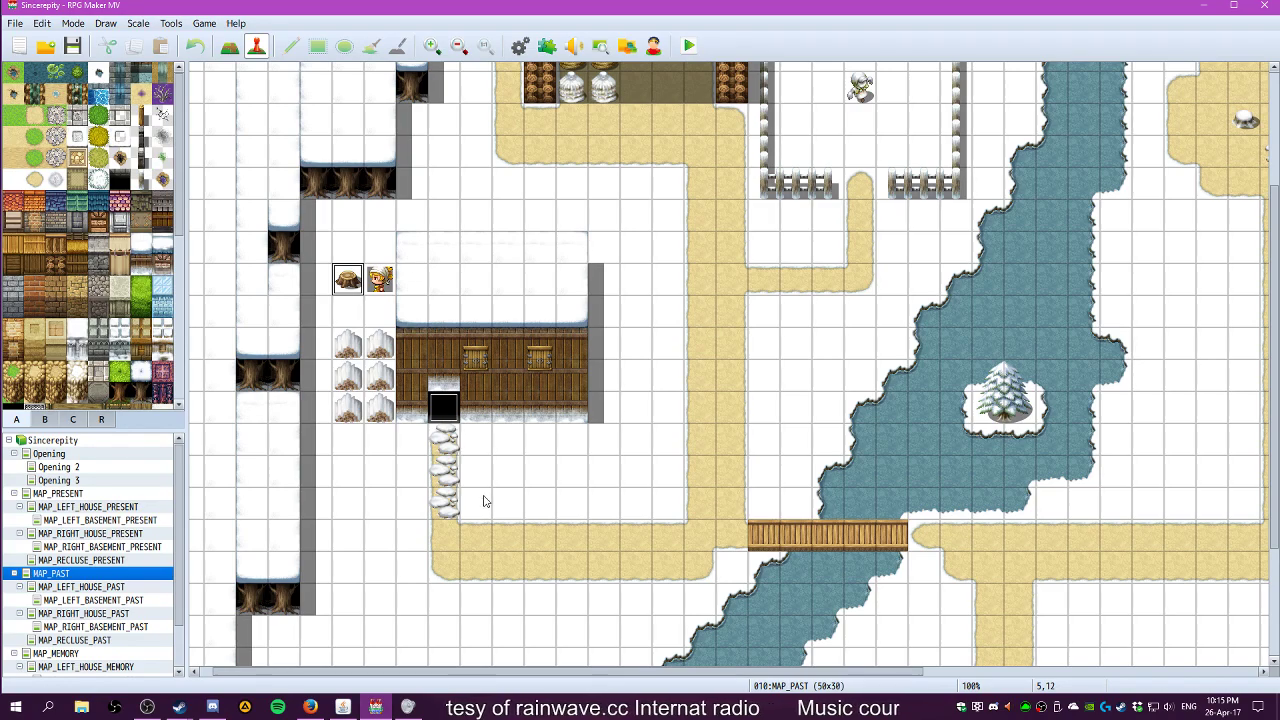
drag(523, 678, 490, 672)
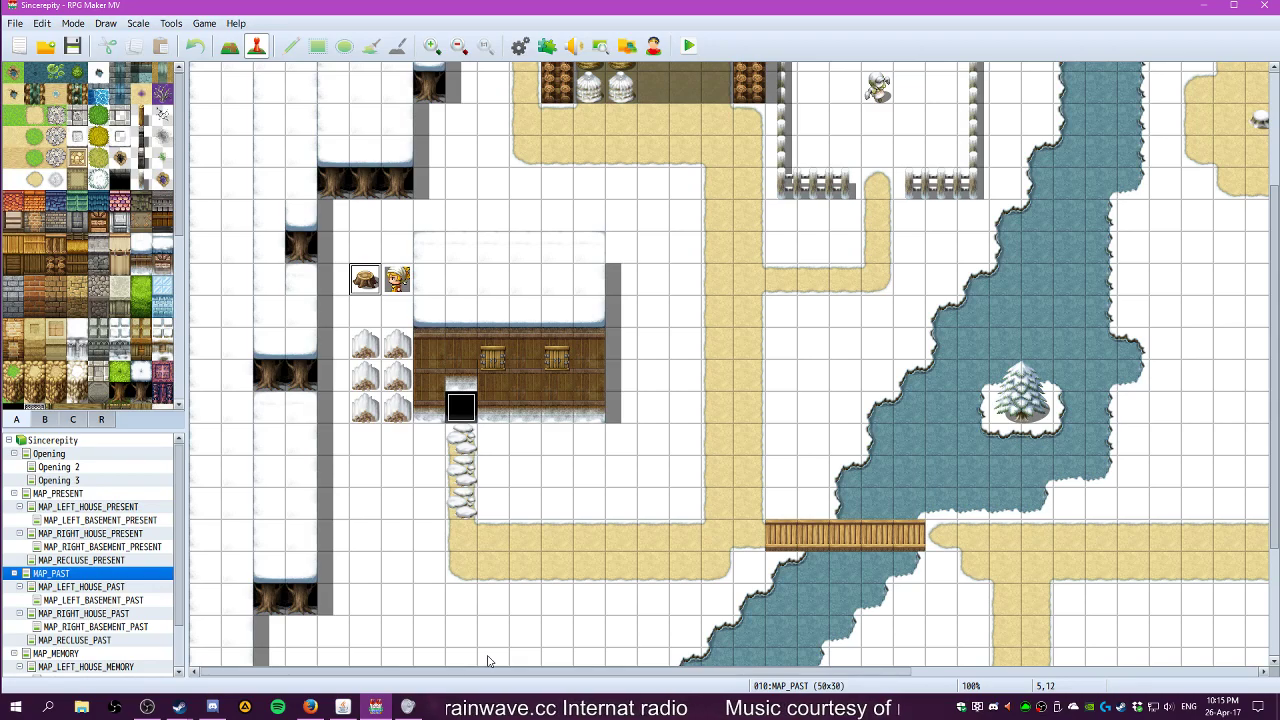
drag(488, 660, 434, 641)
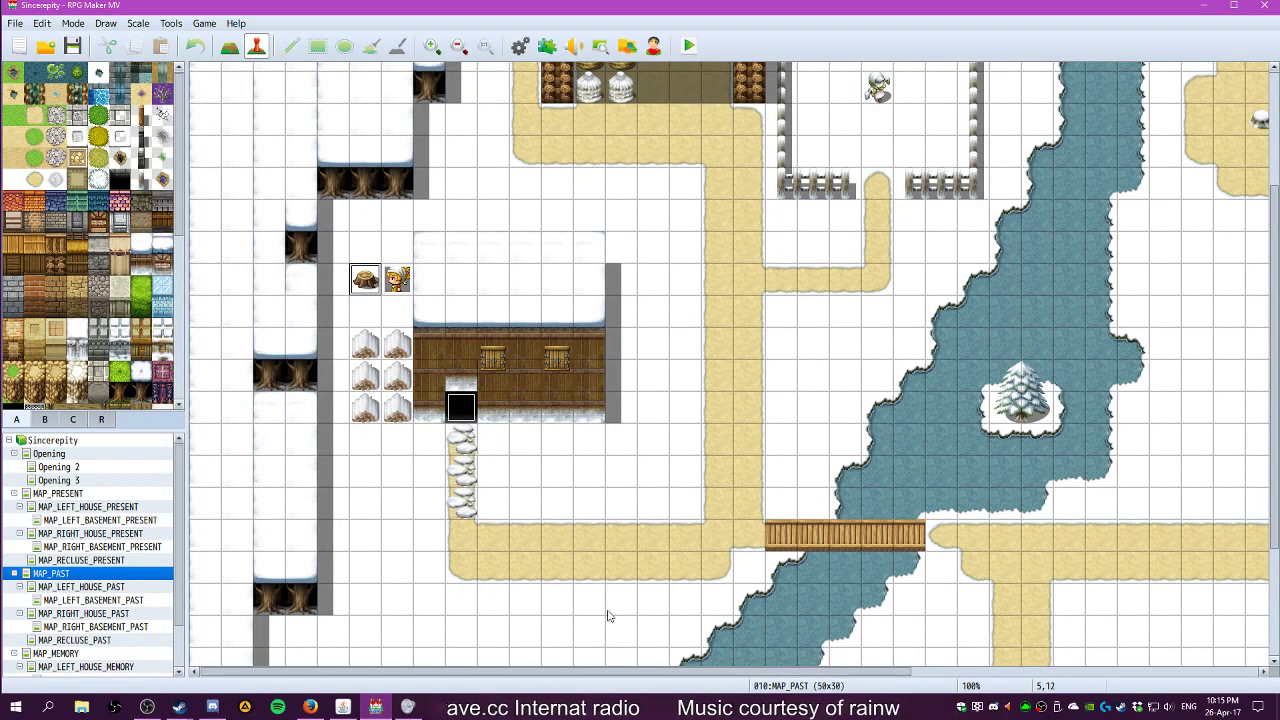
mouse_move(565, 668)
mouse_down()
mouse_move(845, 663)
mouse_move(567, 660)
mouse_up()
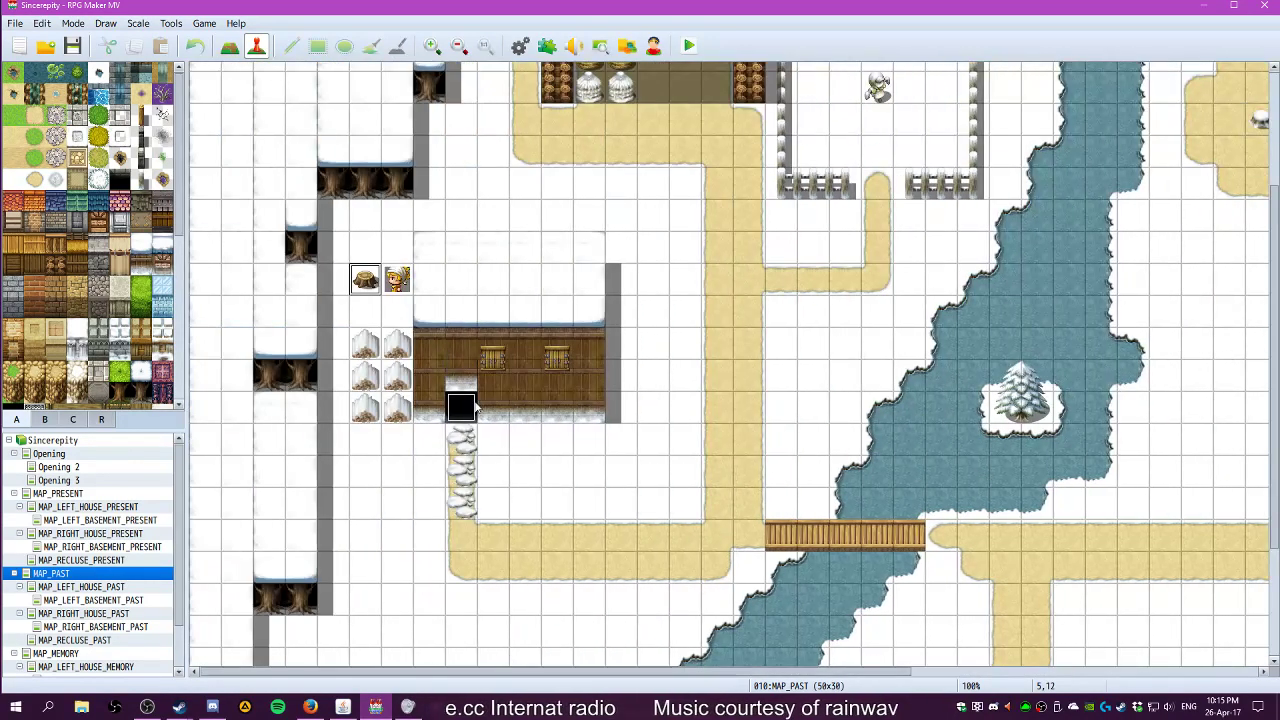
click(397, 280)
drag(715, 673, 985, 676)
scroll(904, 431, up, 3)
drag(888, 672, 566, 653)
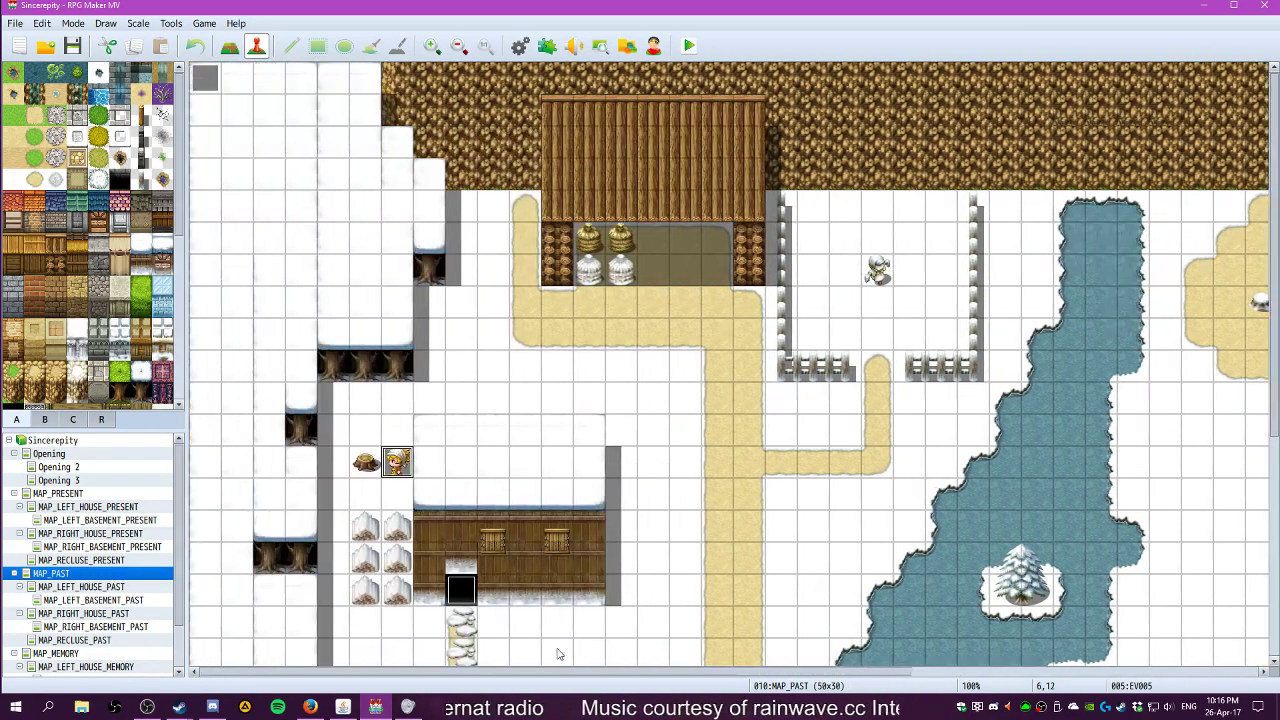
scroll(556, 610, down, 2)
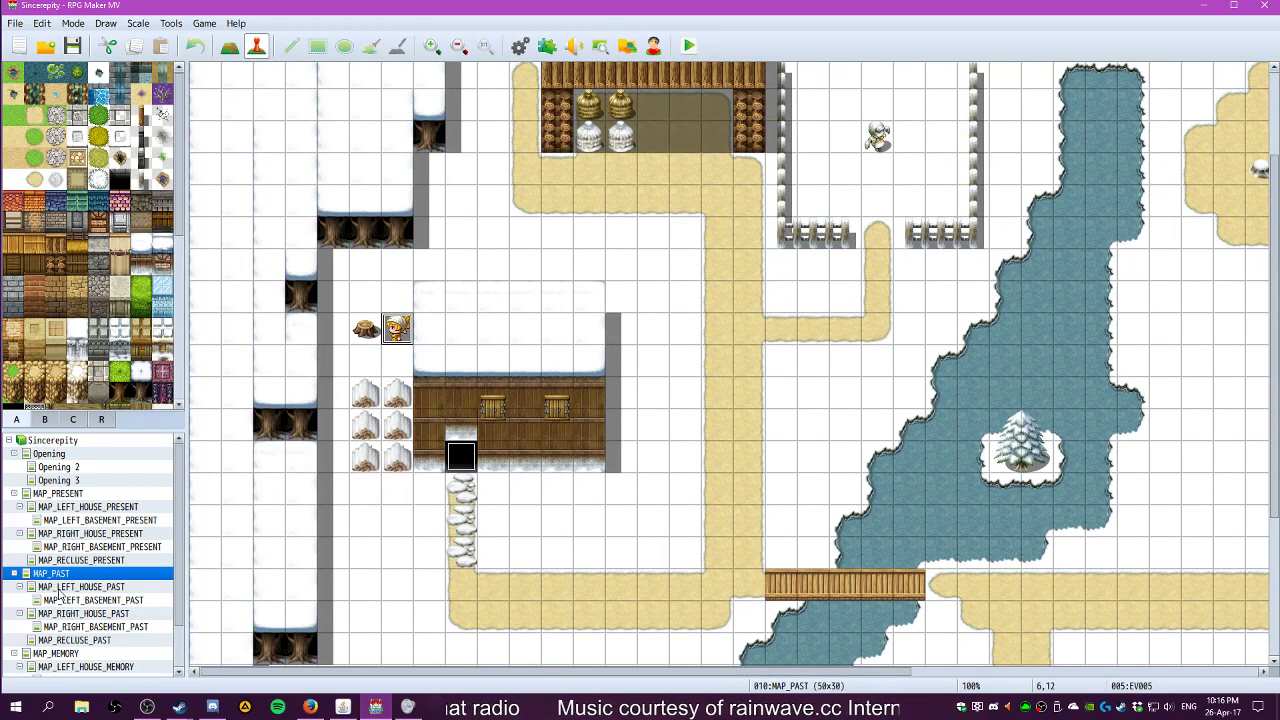
Read through the dialogue in the event of the villager standing beside the tree stump on MAP_PAST
double_click(397, 329)
click(675, 237)
click(665, 260)
click(657, 302)
click(654, 338)
click(651, 369)
click(650, 323)
click(646, 277)
click(643, 291)
click(646, 303)
click(649, 340)
click(648, 357)
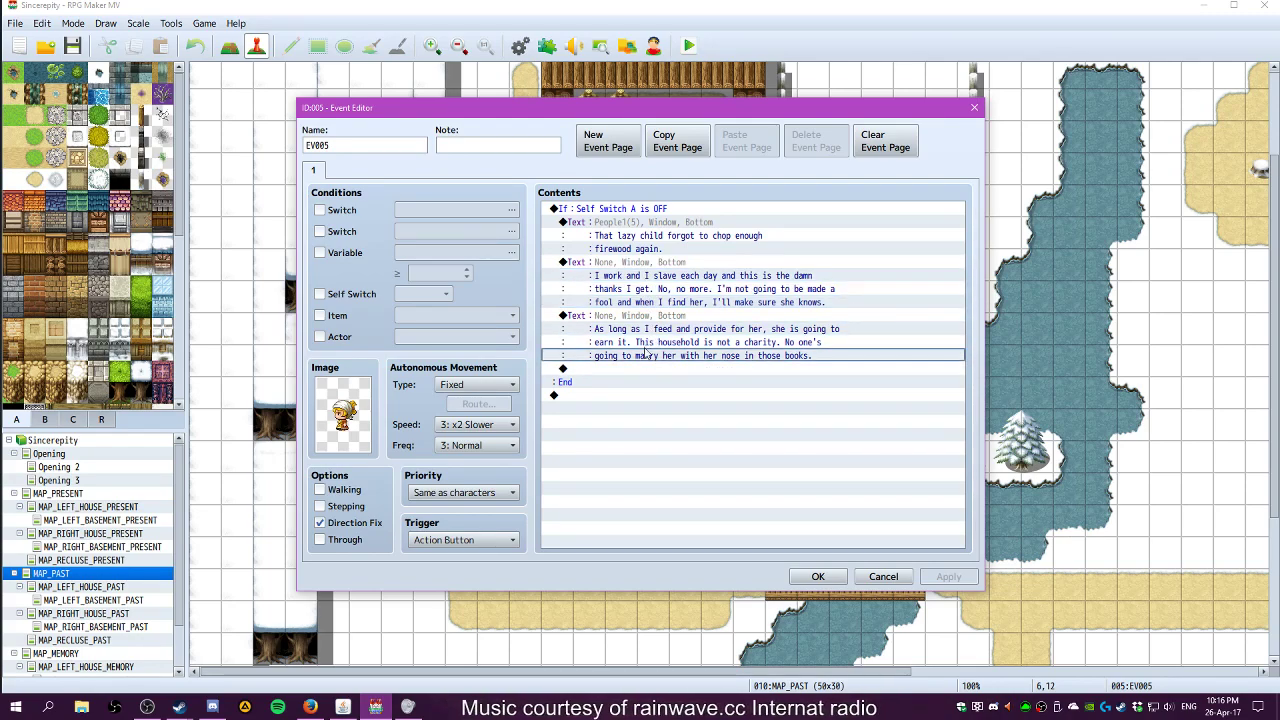
click(838, 572)
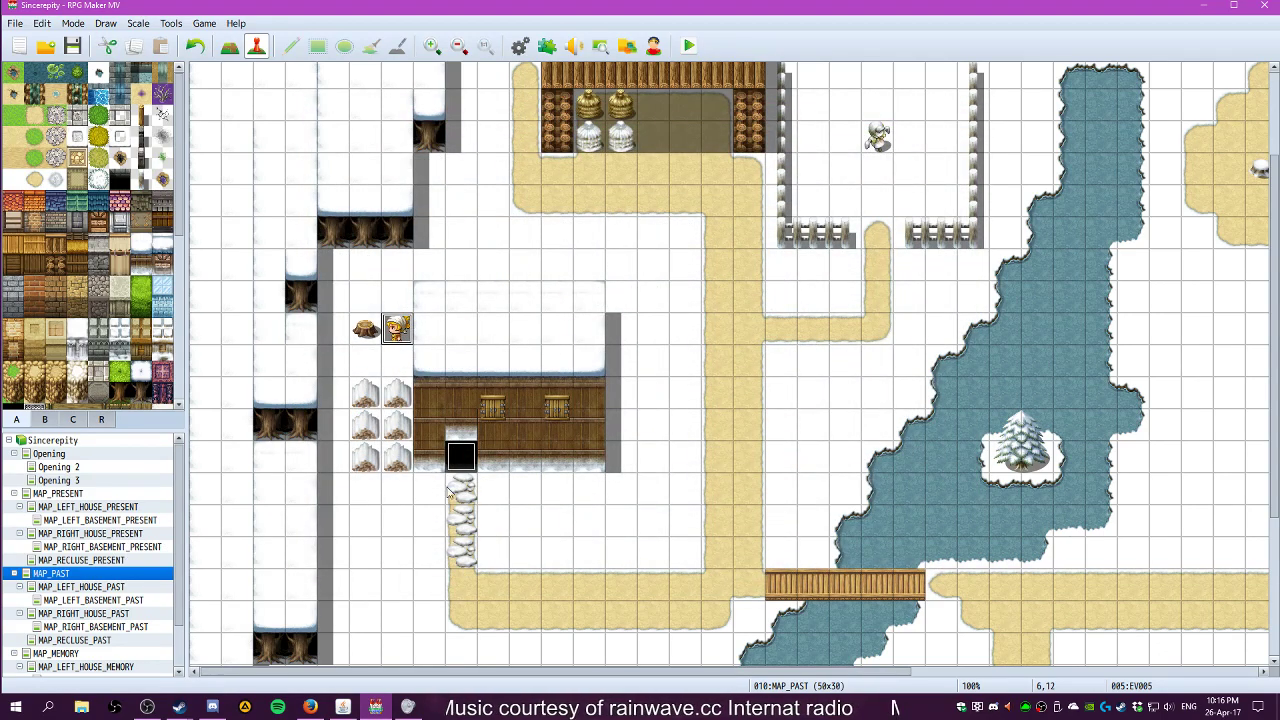
Look through the house and basement maps under MAP_PAST, checking the left house's stairway event and the right house's furniture
scroll(105, 562, down, 1)
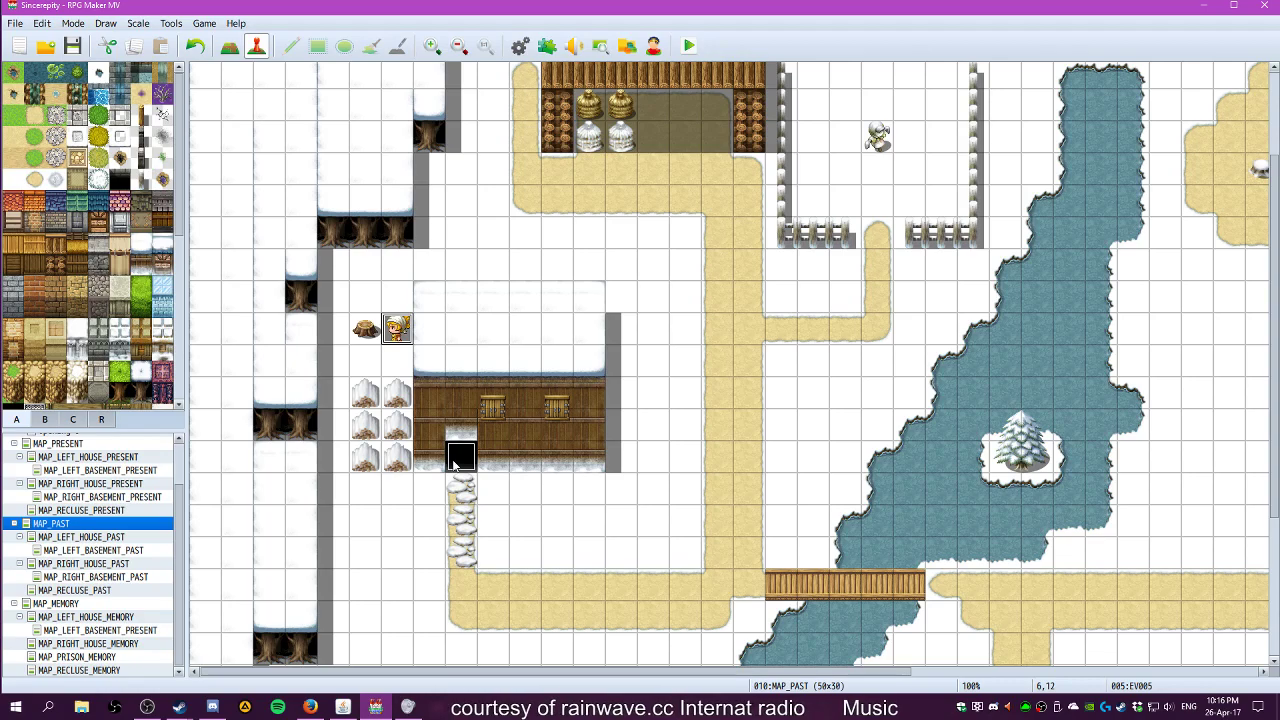
click(80, 537)
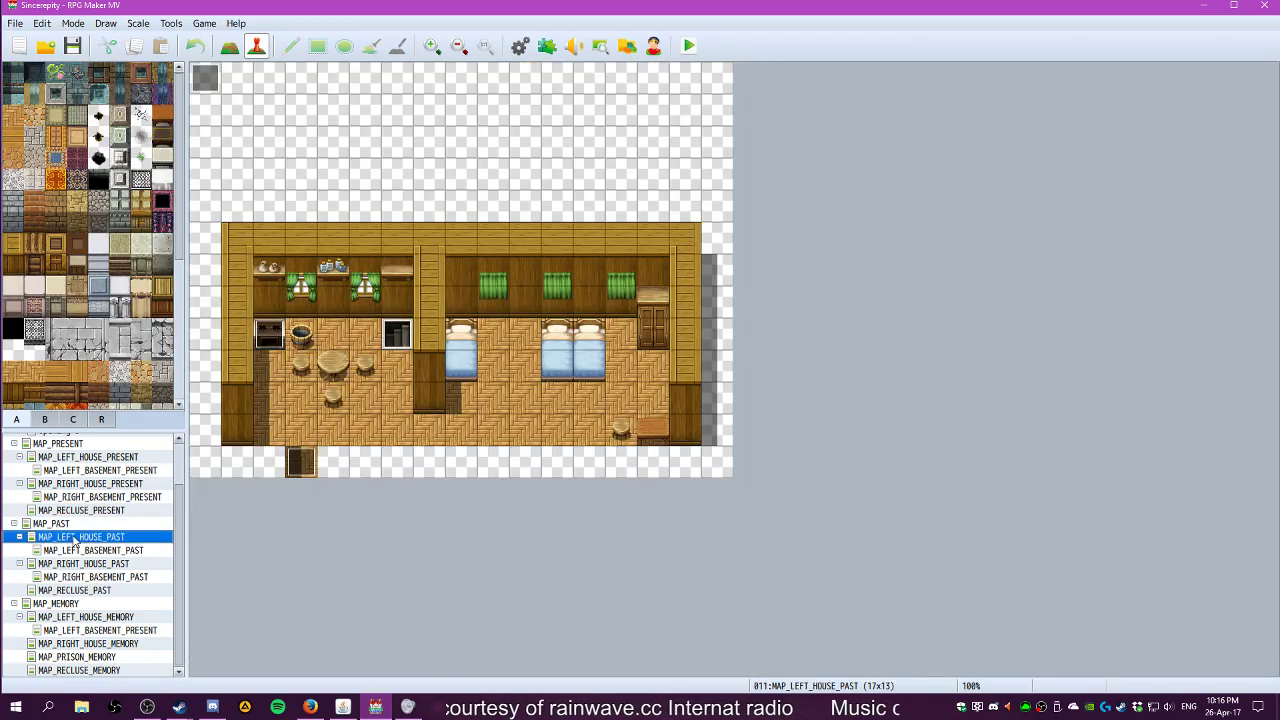
double_click(400, 344)
click(884, 578)
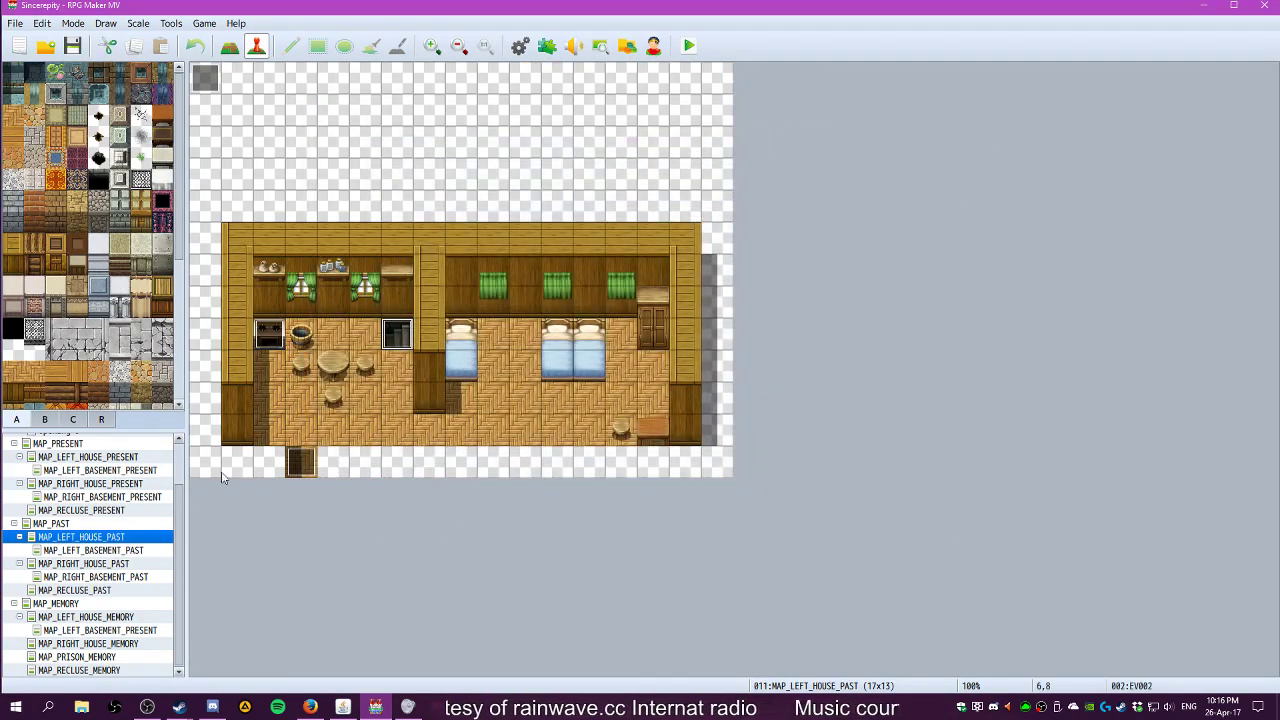
click(104, 551)
click(328, 330)
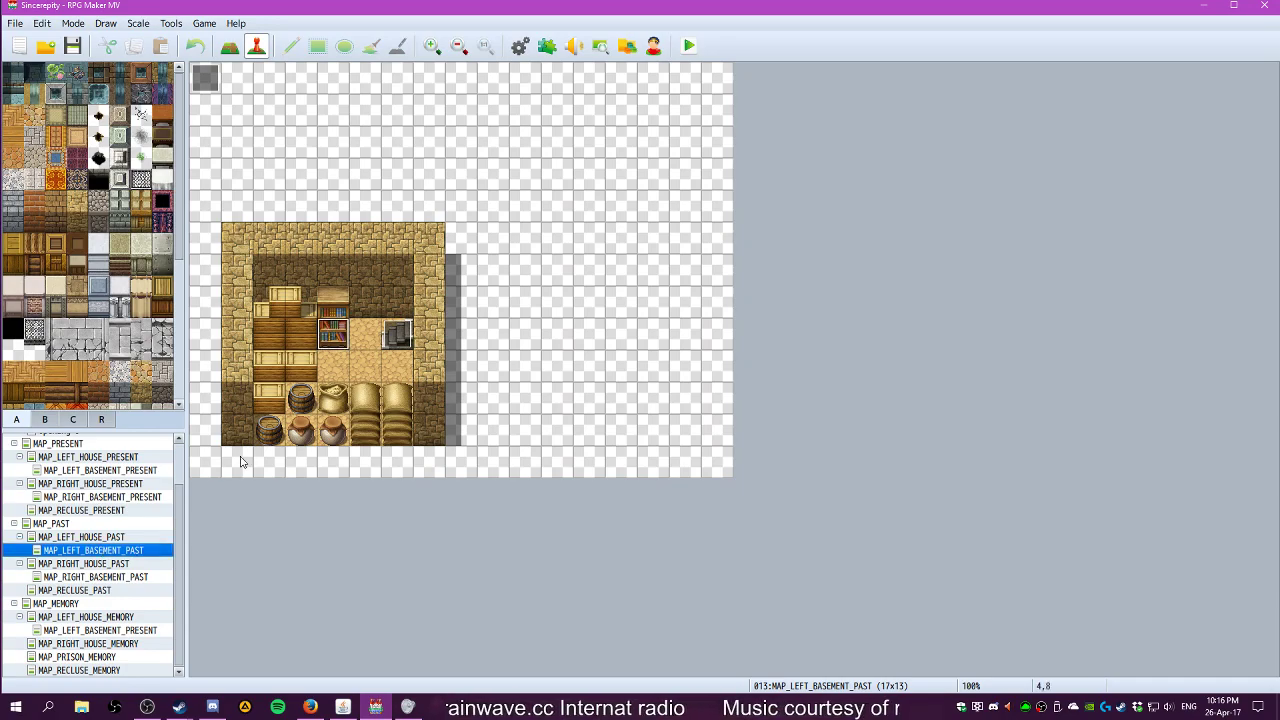
click(101, 566)
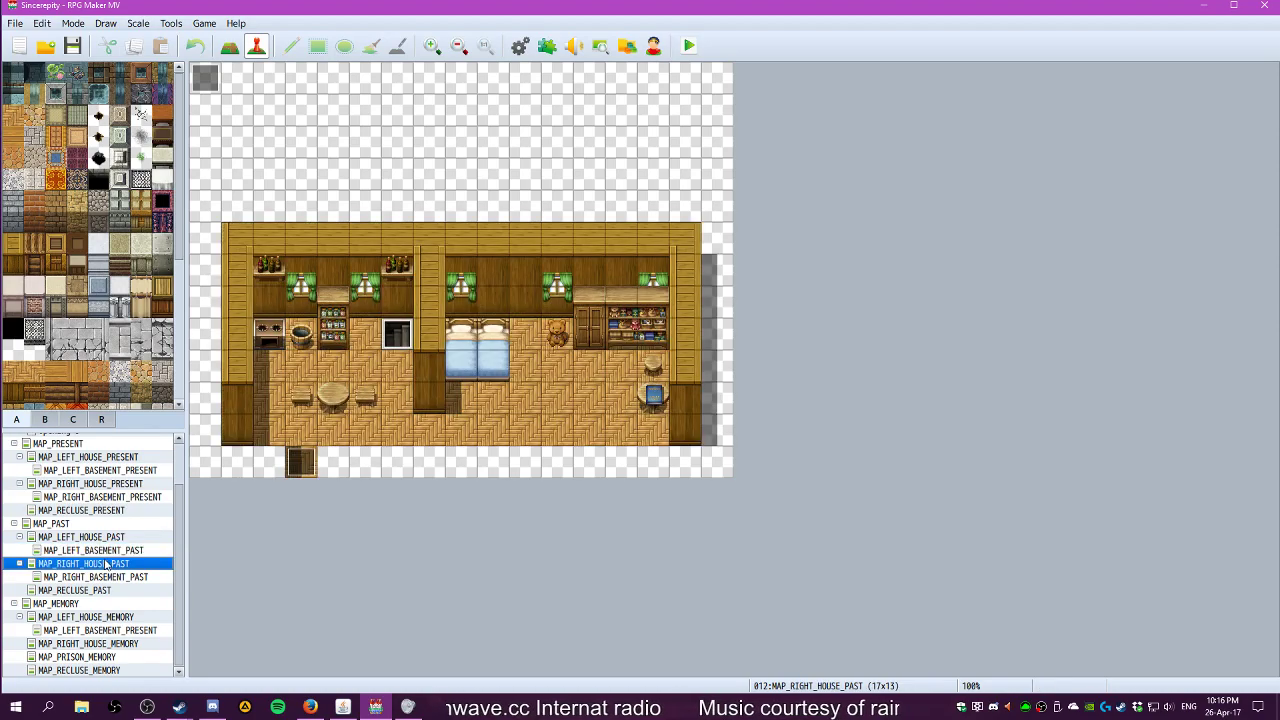
click(107, 580)
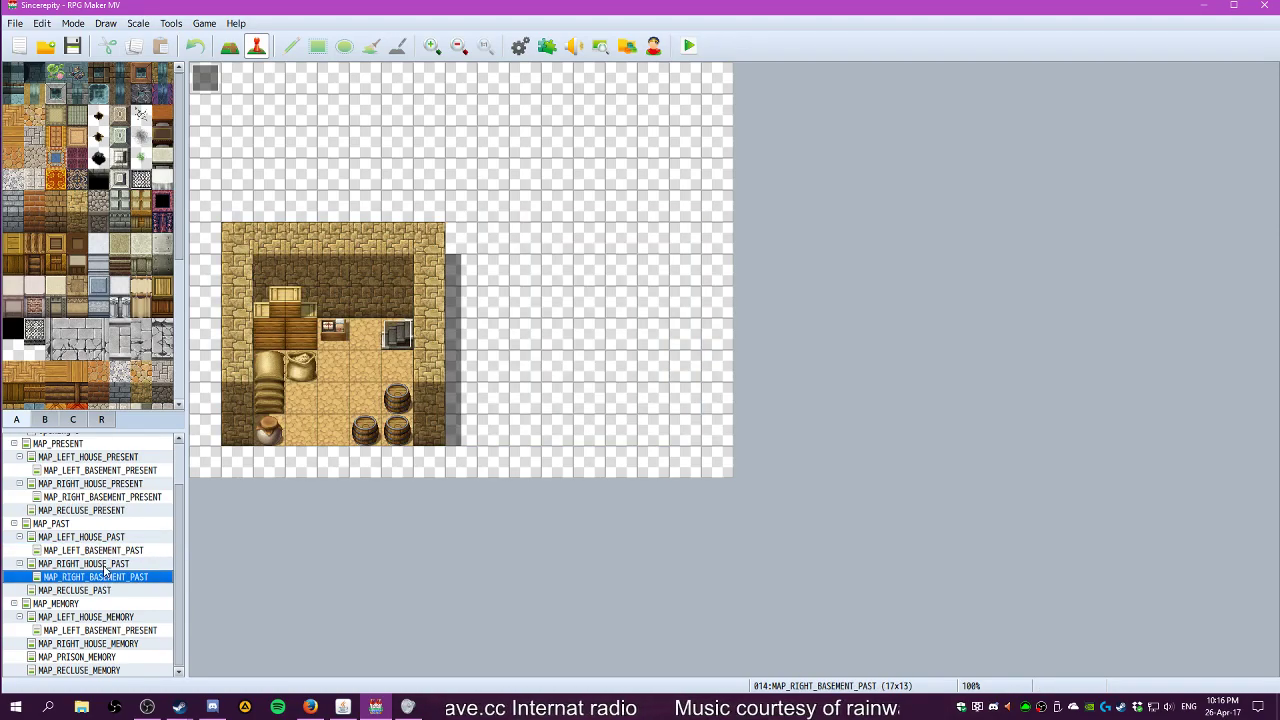
click(106, 564)
click(663, 396)
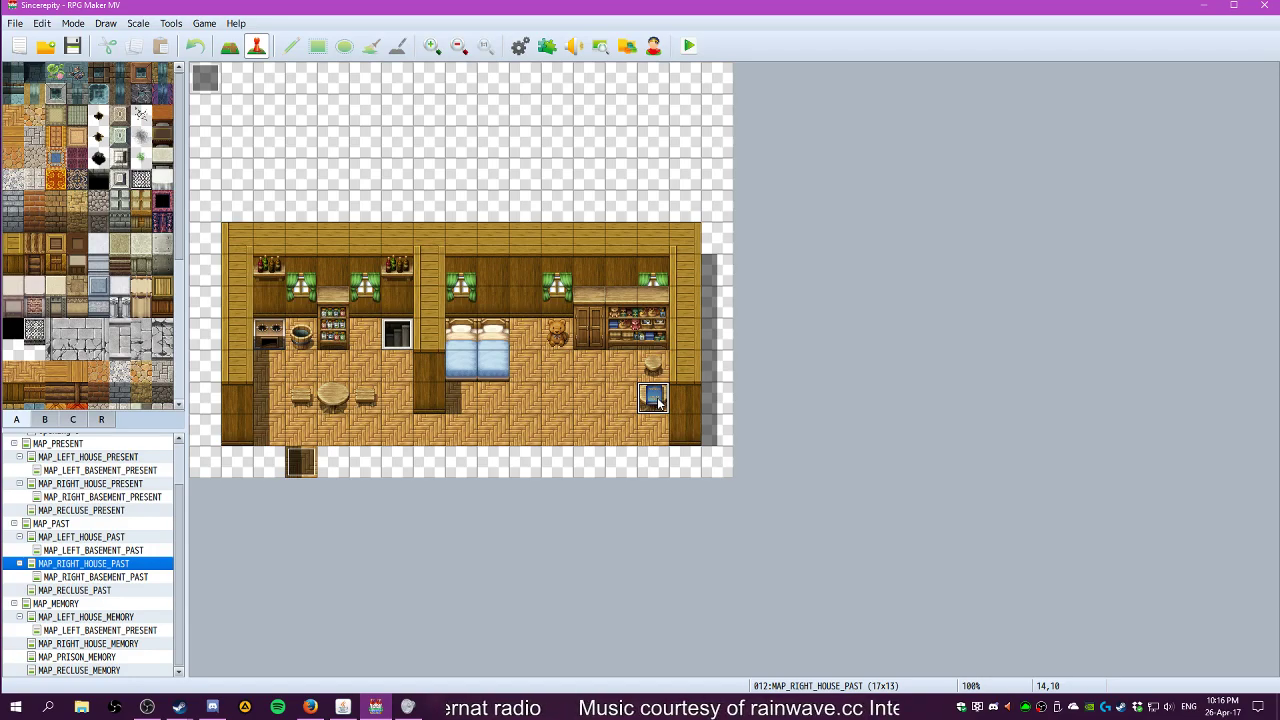
Compare MAP_LEFT_HOUSE_PAST with MAP_LEFT_BASEMENT_PAST, focusing on the basement bookshelf
click(100, 551)
click(100, 538)
click(100, 551)
click(100, 539)
click(95, 549)
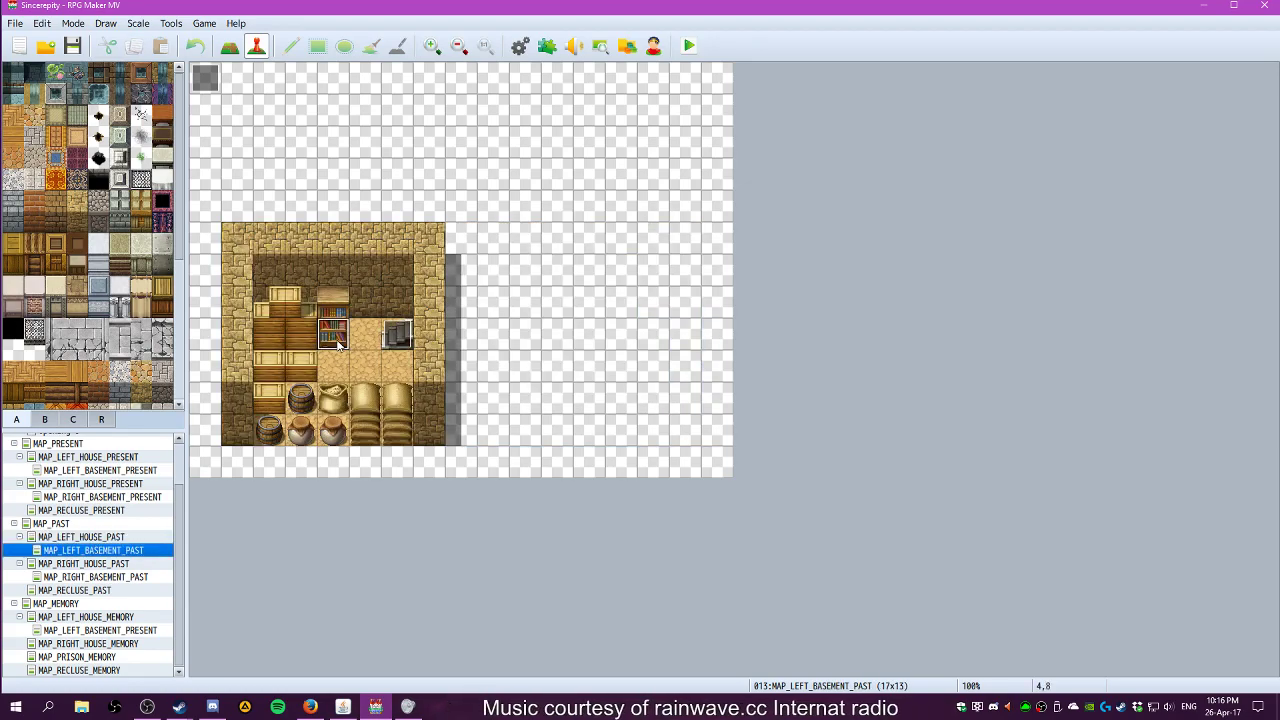
Start a new event on the bookshelf in MAP_LEFT_BASEMENT_PAST
click(121, 539)
click(118, 551)
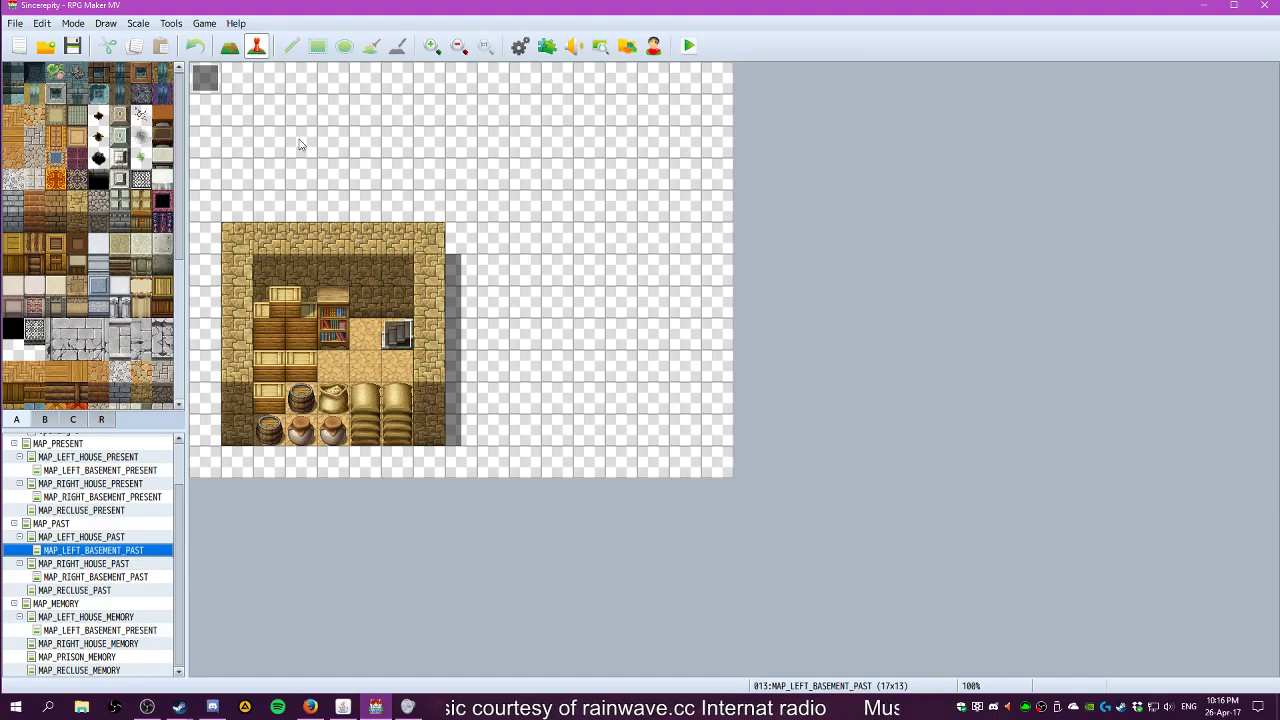
double_click(331, 338)
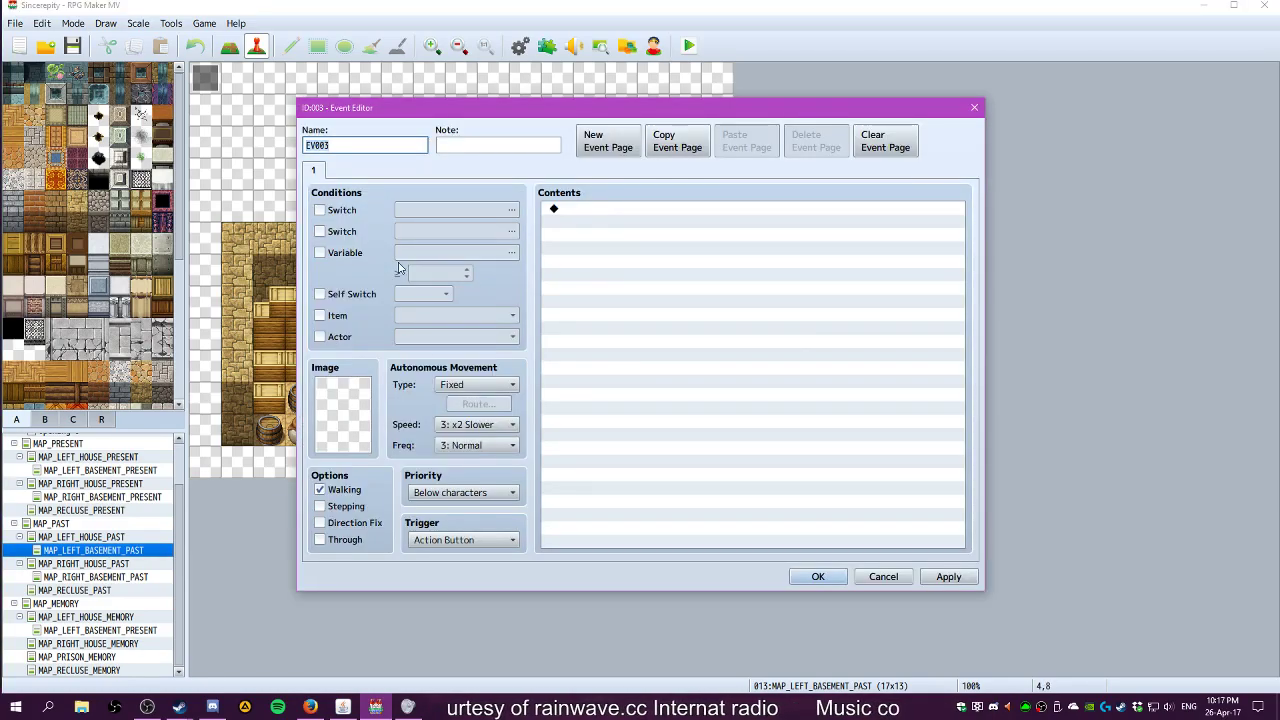
click(342, 210)
click(342, 210)
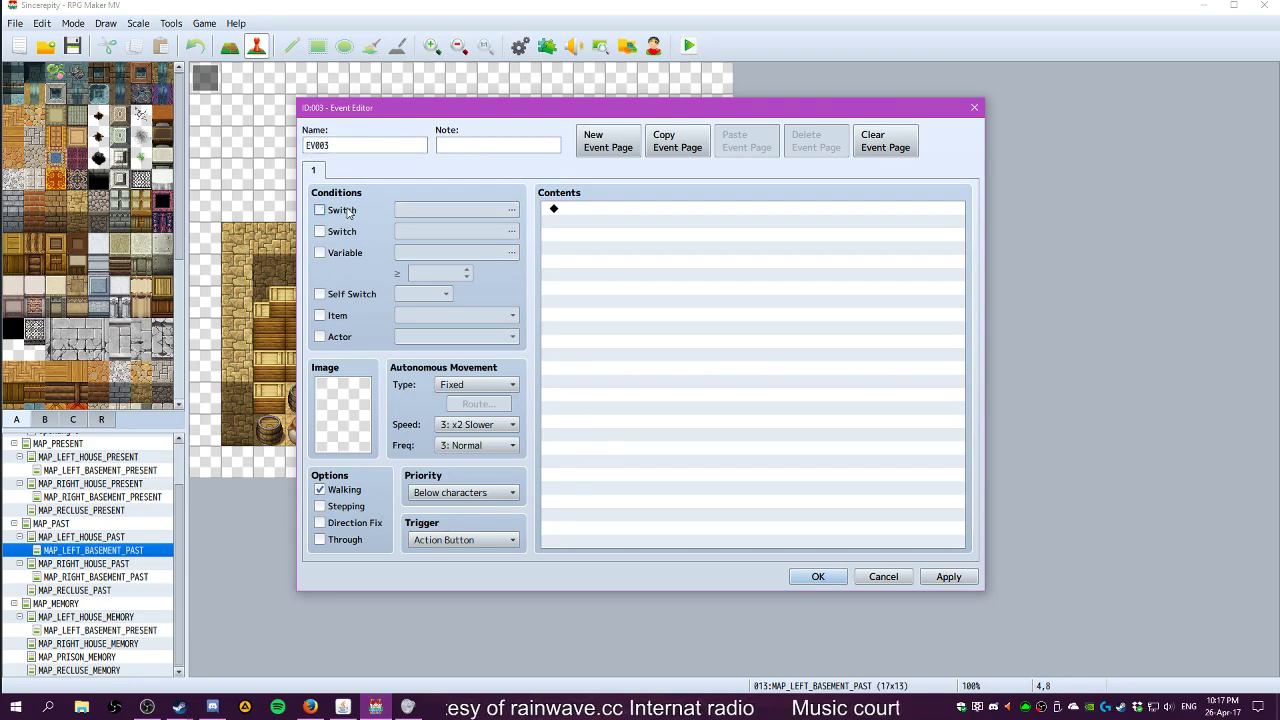
click(339, 297)
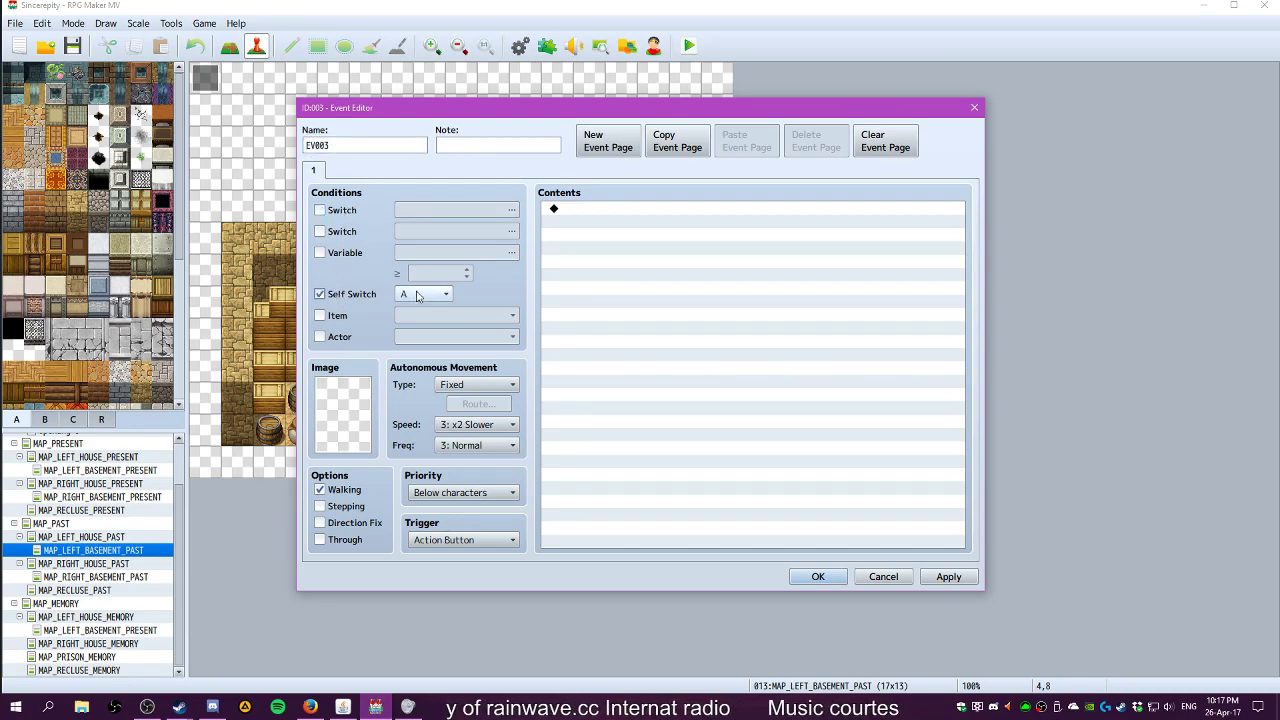
click(354, 295)
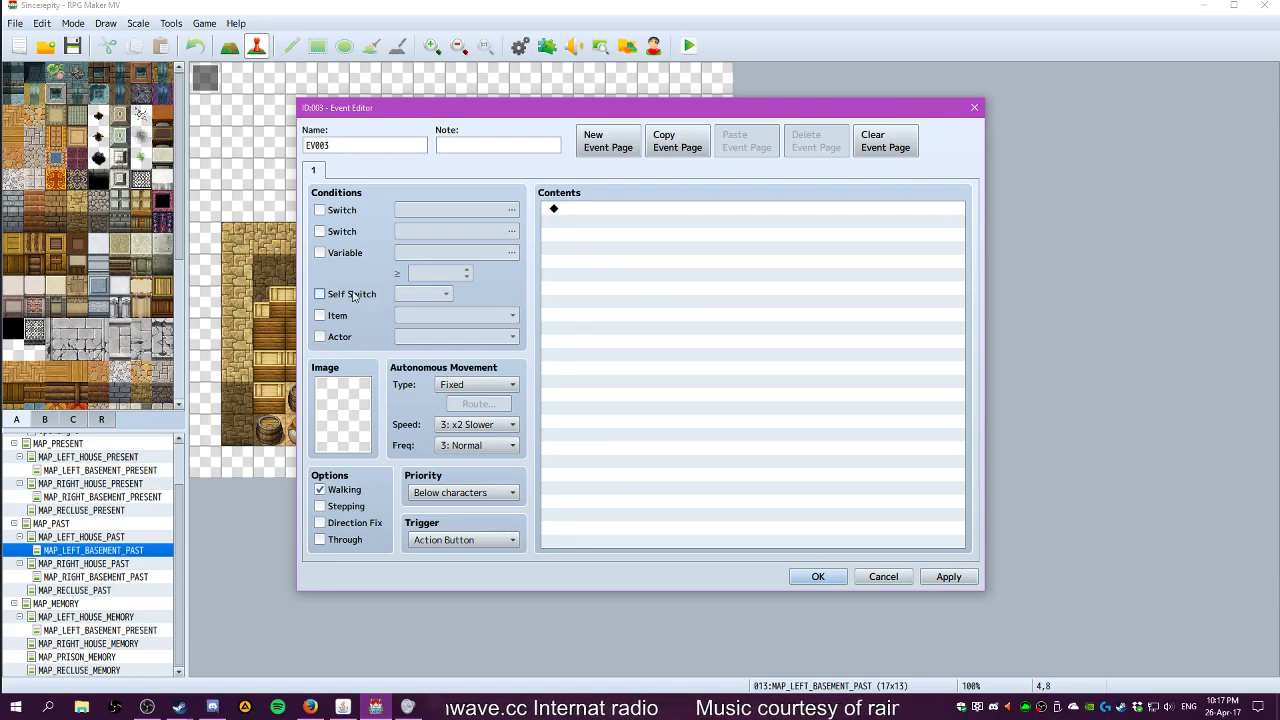
click(338, 316)
click(422, 316)
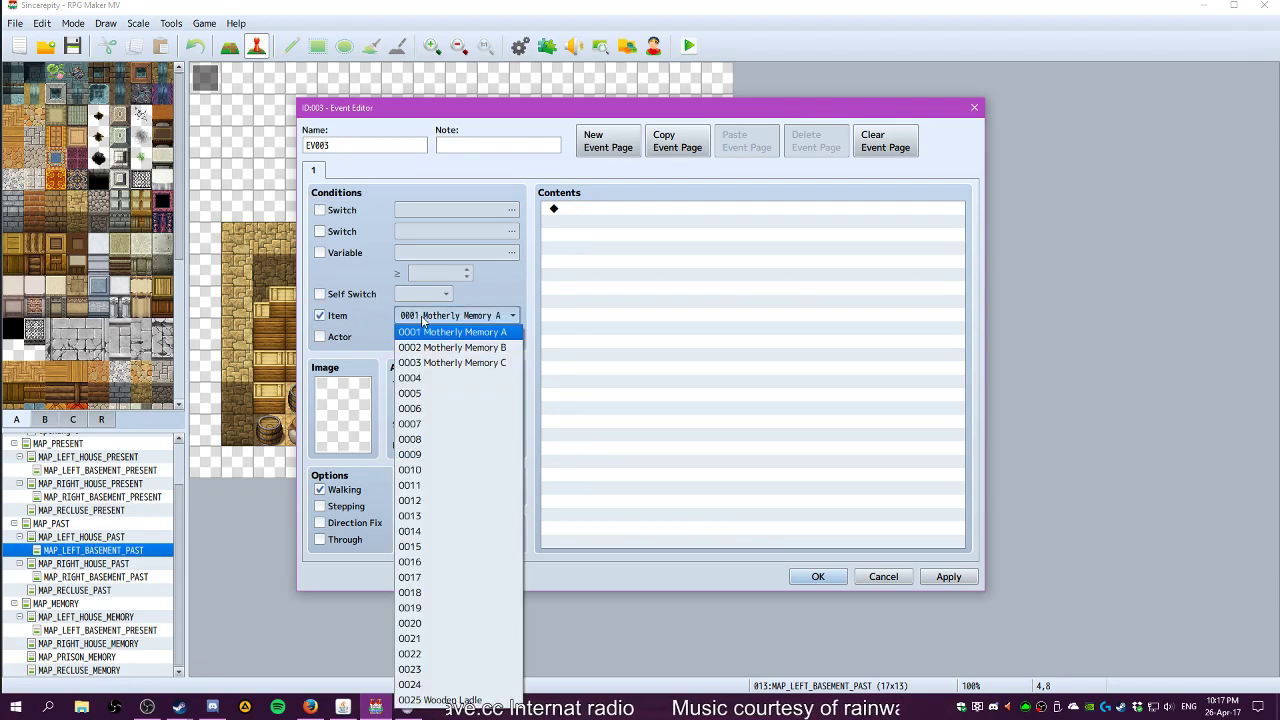
click(423, 317)
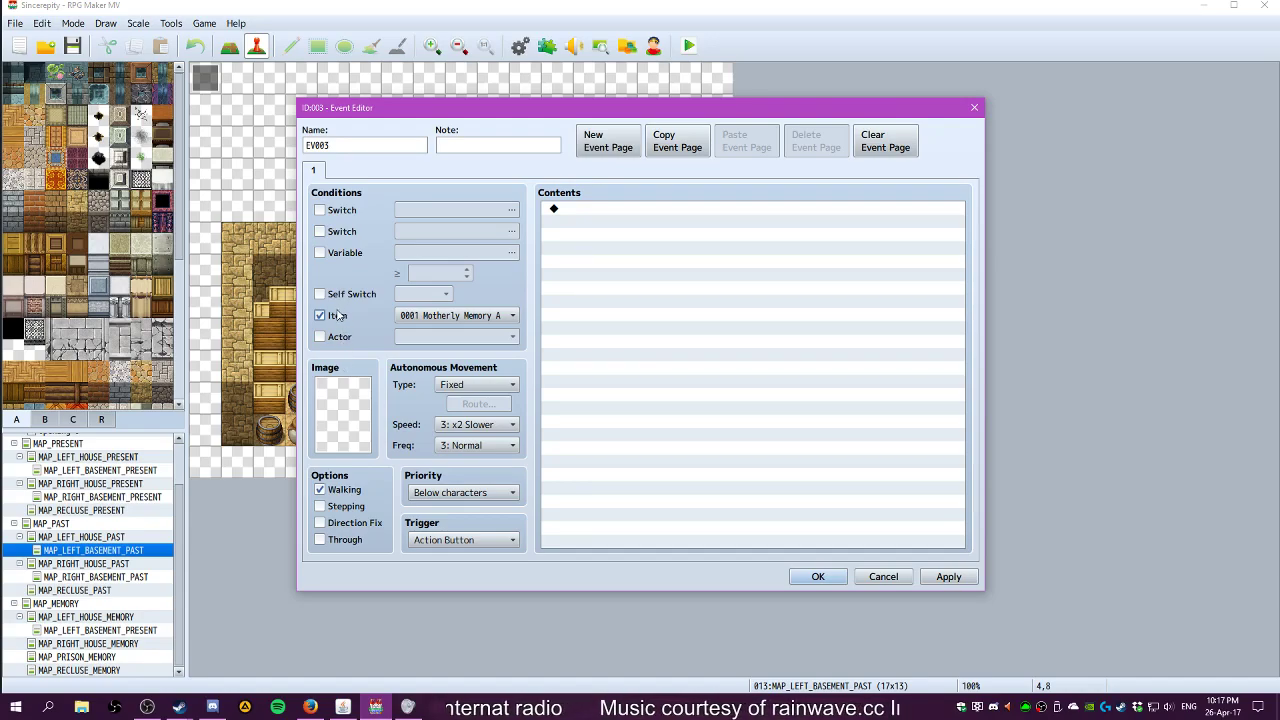
click(337, 315)
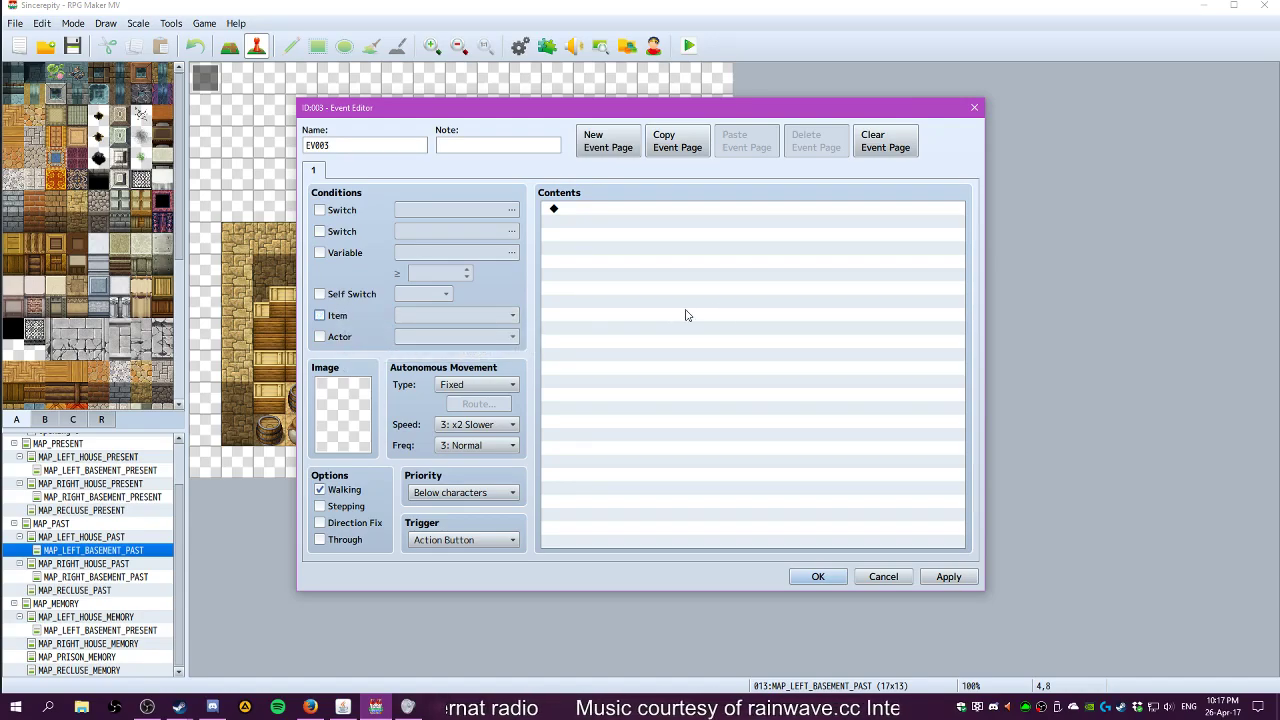
click(600, 209)
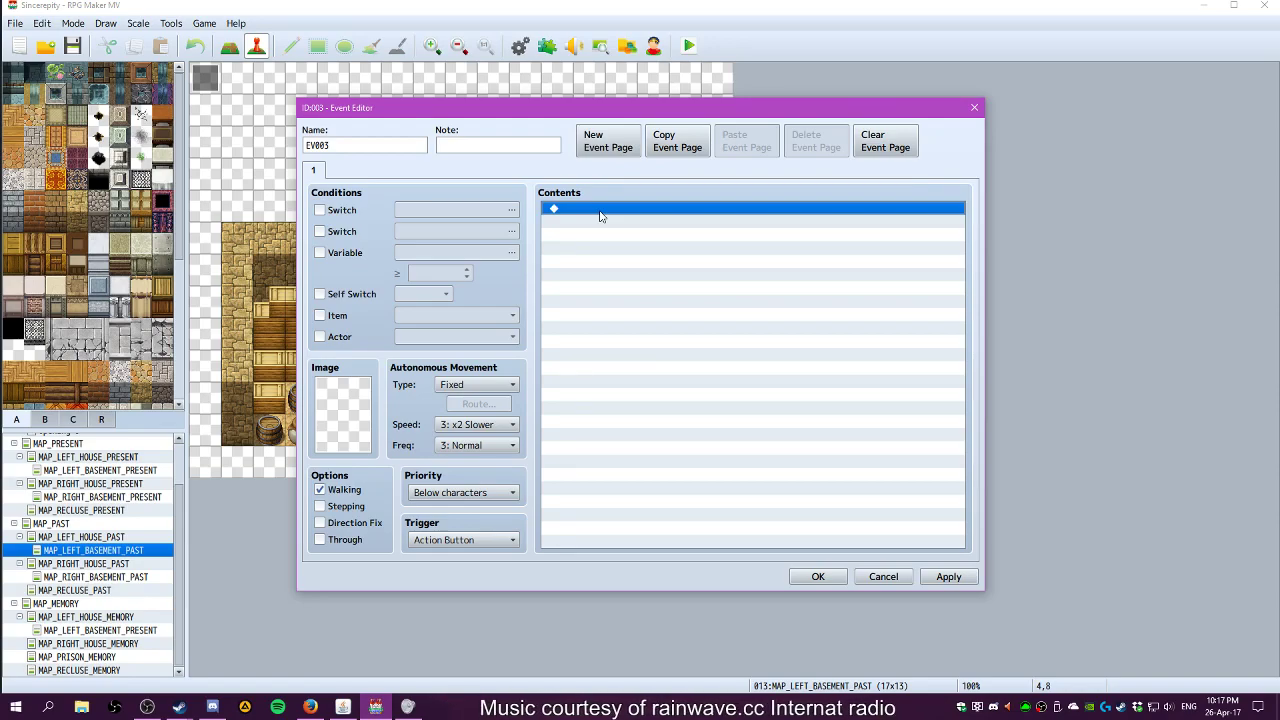
double_click(600, 212)
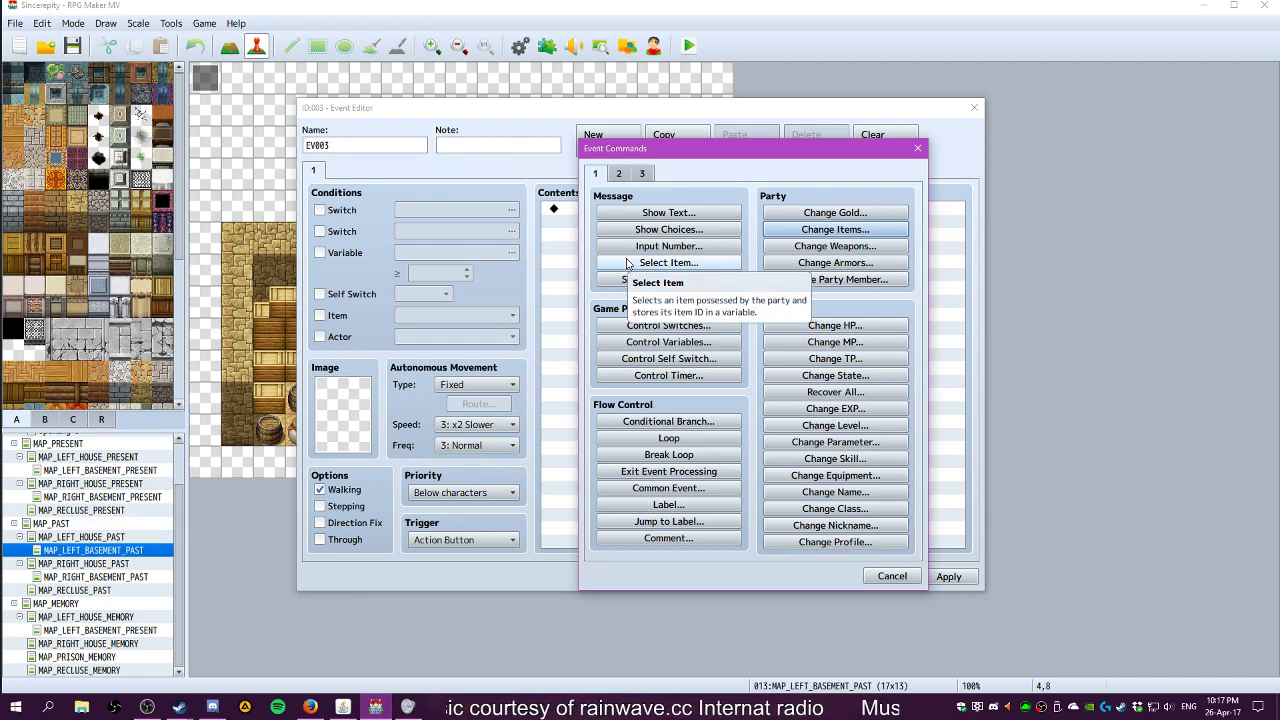
click(892, 576)
click(806, 576)
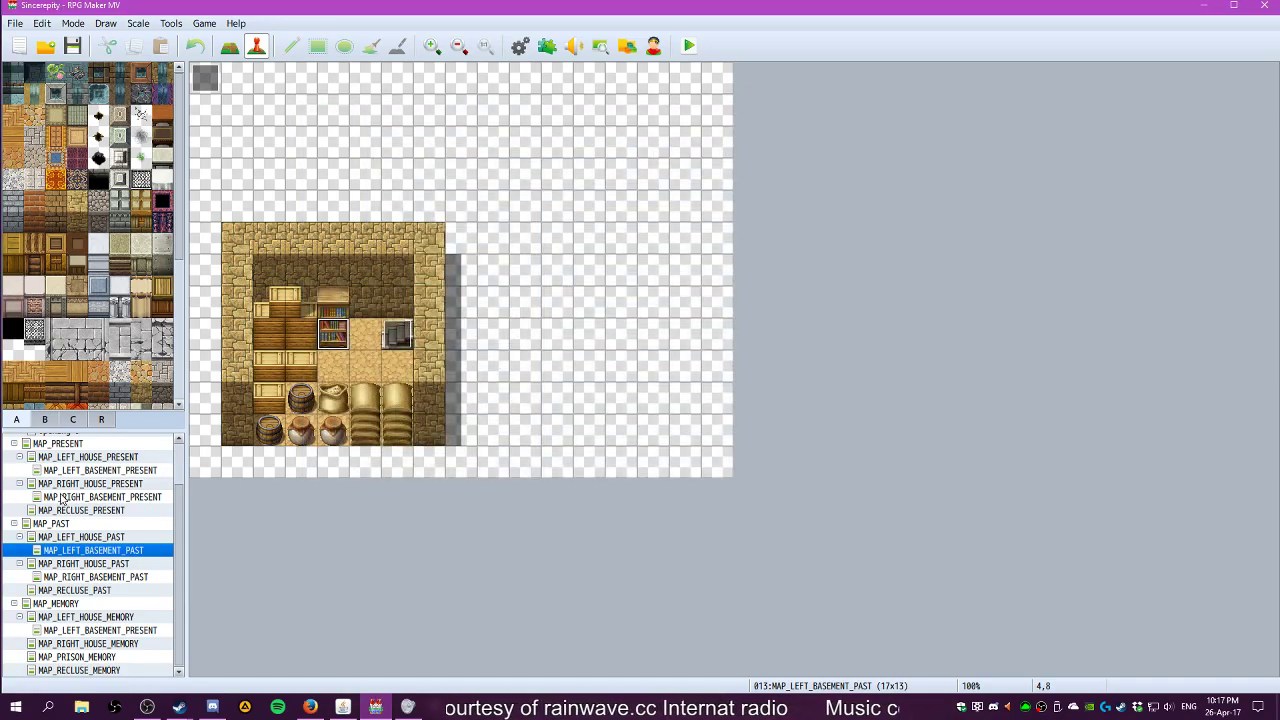
Look through the MAP_MEMORY submaps and examine how the pots-and-utensils event in MAP_PRISON_MEMORY branches on having the Wooden Ladle
click(86, 604)
click(85, 617)
click(85, 630)
click(85, 643)
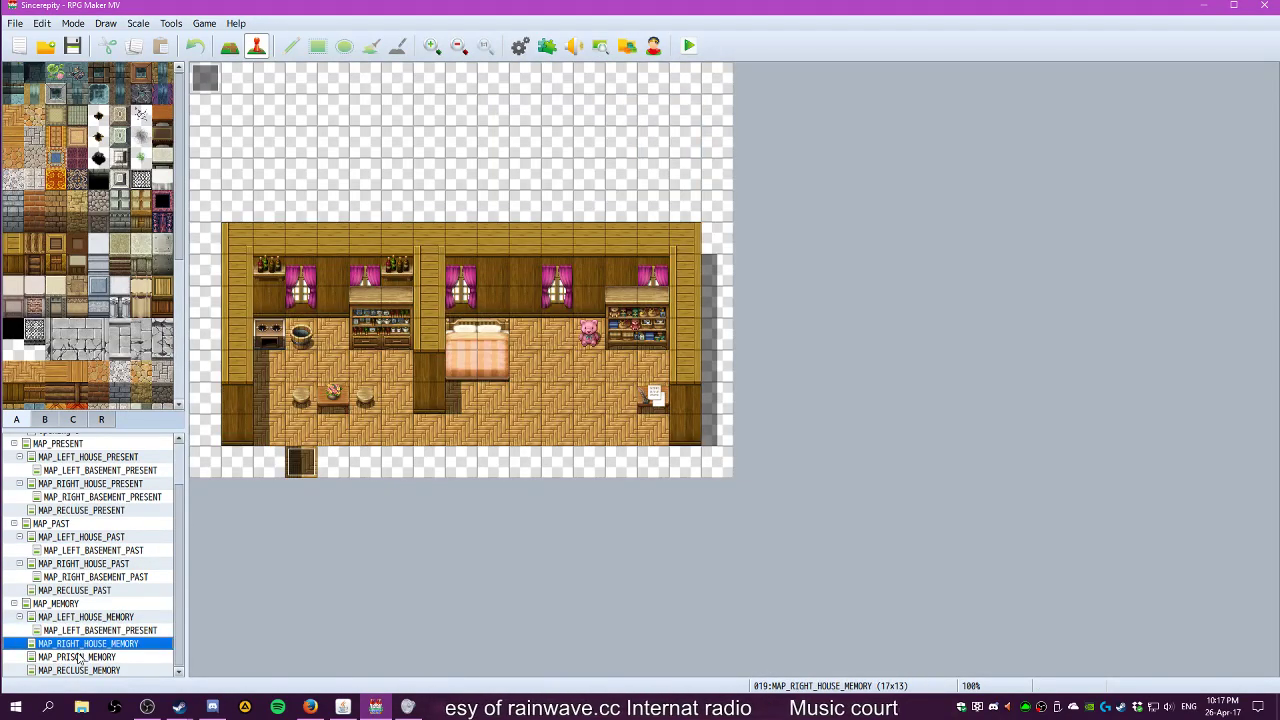
click(80, 657)
double_click(415, 269)
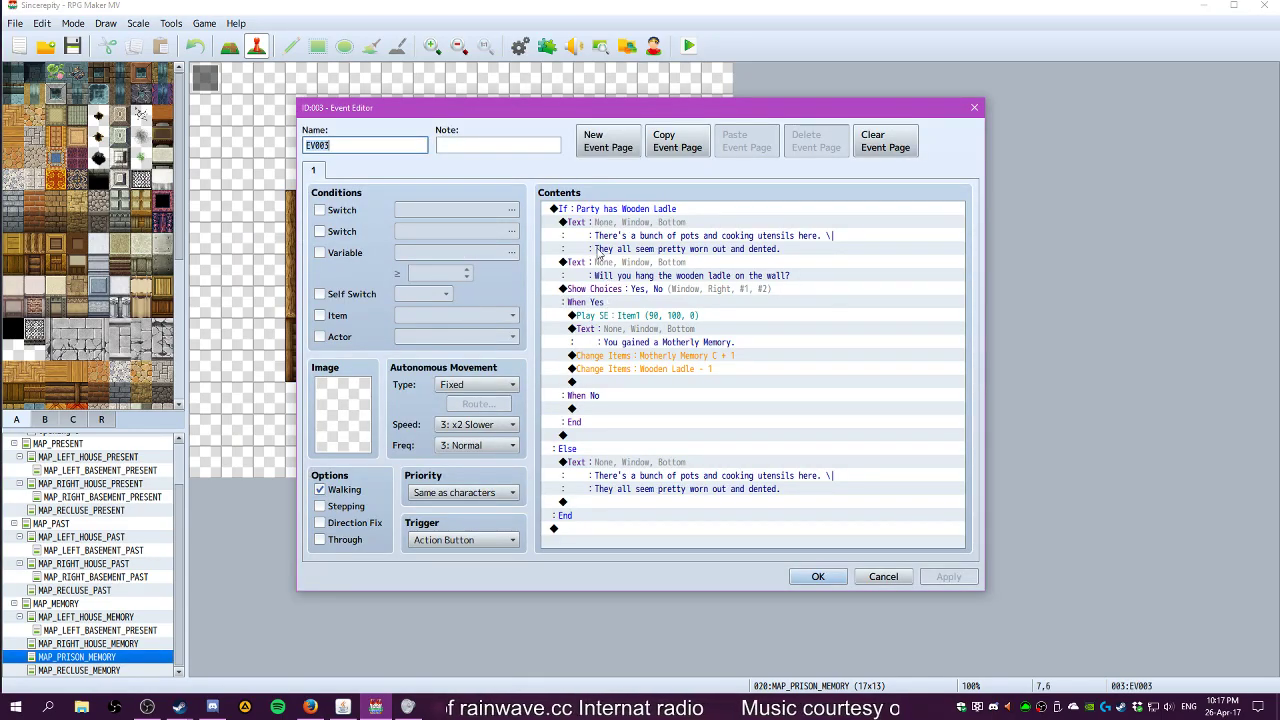
click(601, 292)
click(605, 277)
click(606, 248)
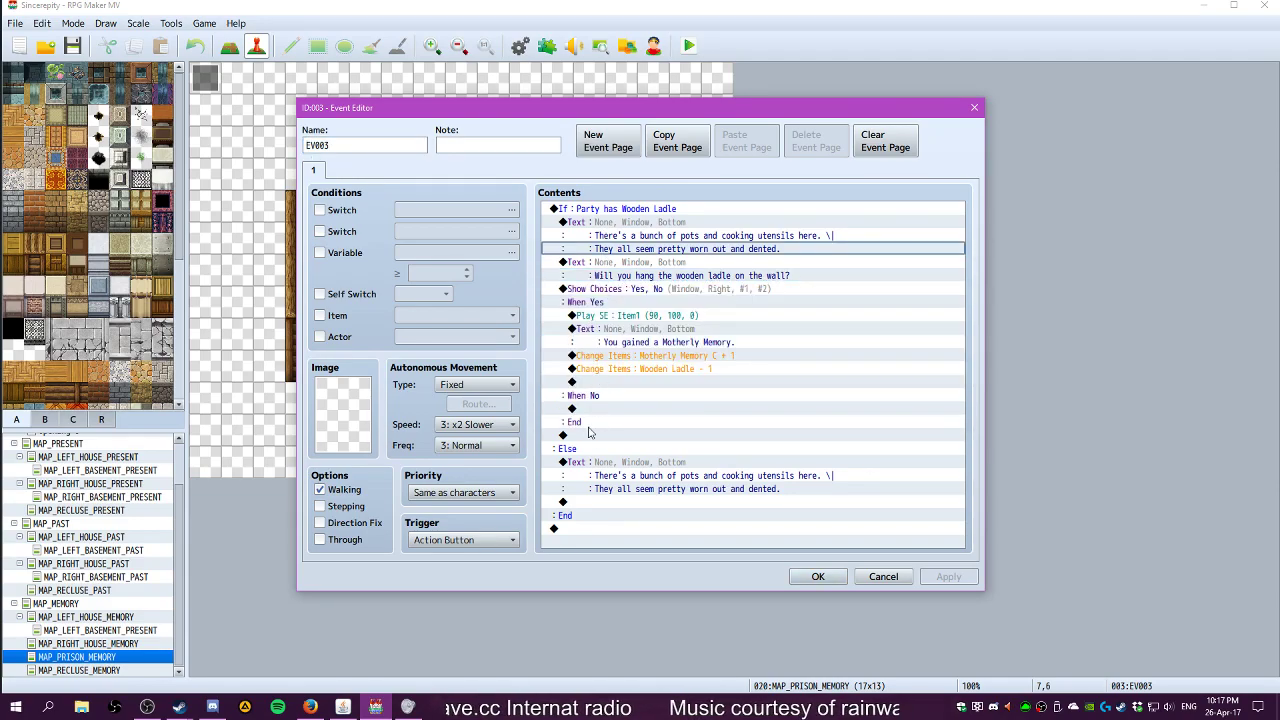
click(611, 211)
click(883, 576)
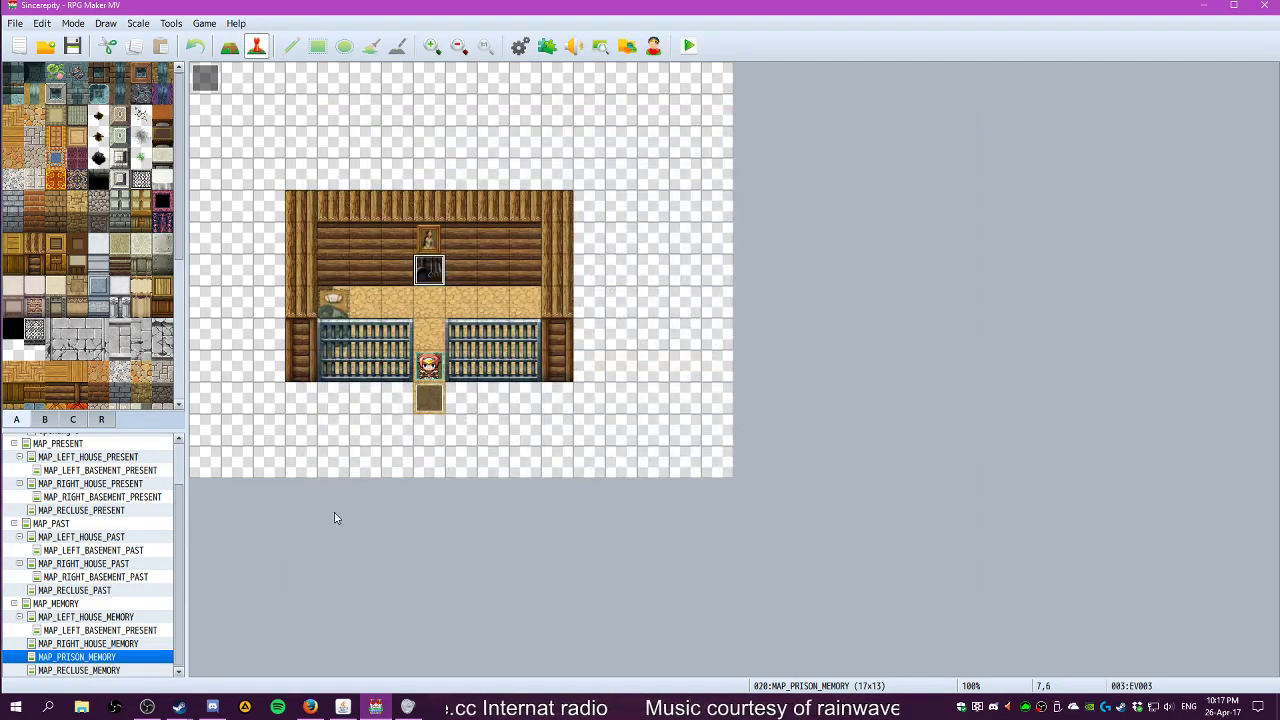
Return to MAP_LEFT_BASEMENT_PAST and create a new event on the bookshelf
click(80, 603)
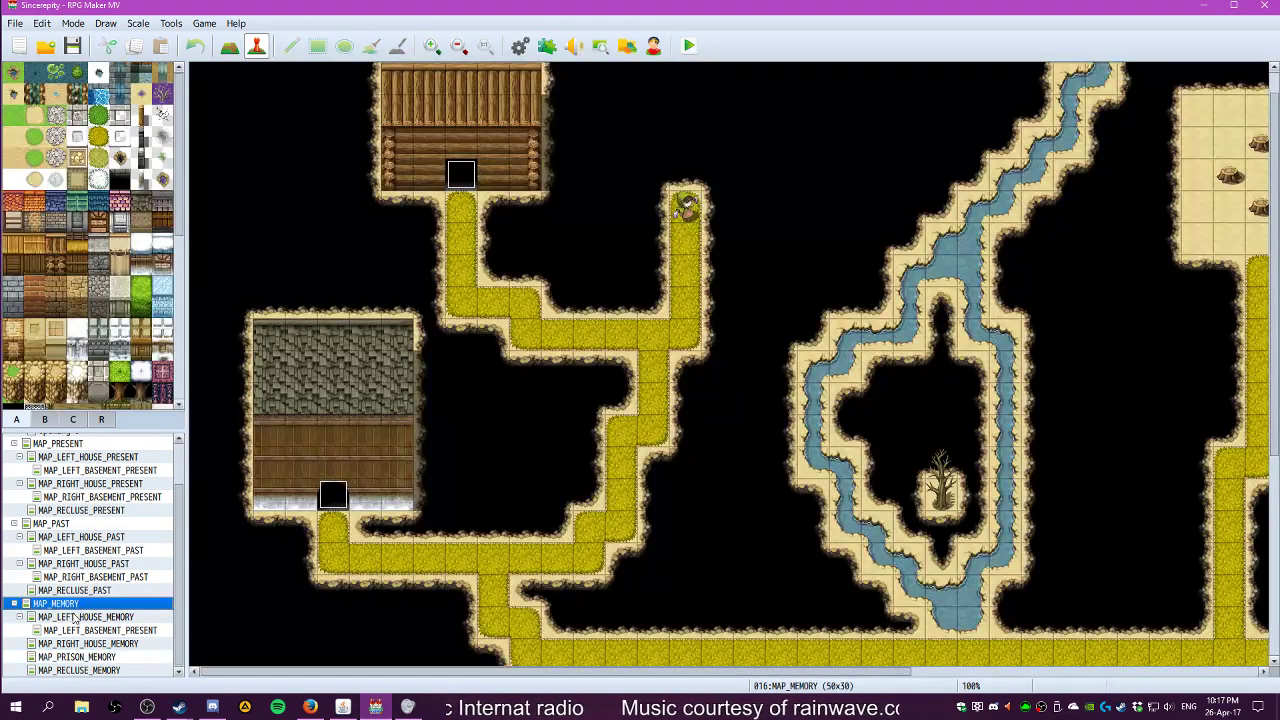
click(80, 617)
click(80, 577)
click(80, 550)
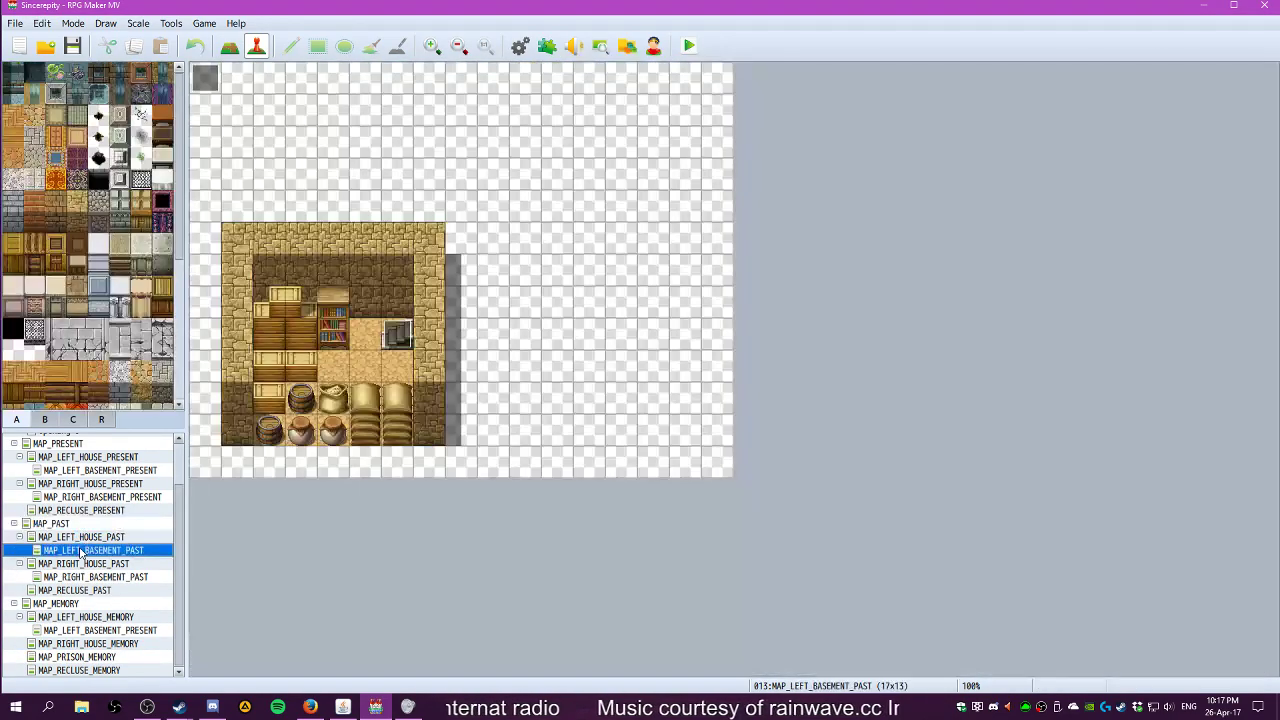
double_click(397, 335)
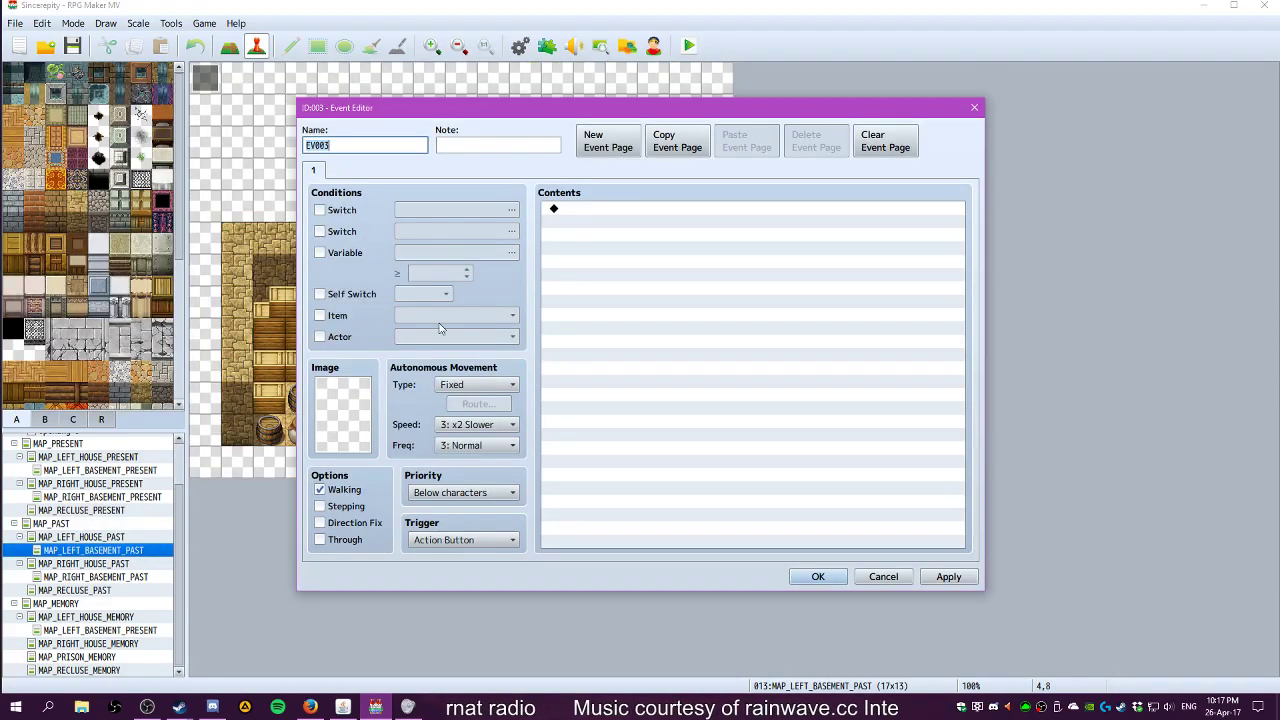
double_click(609, 214)
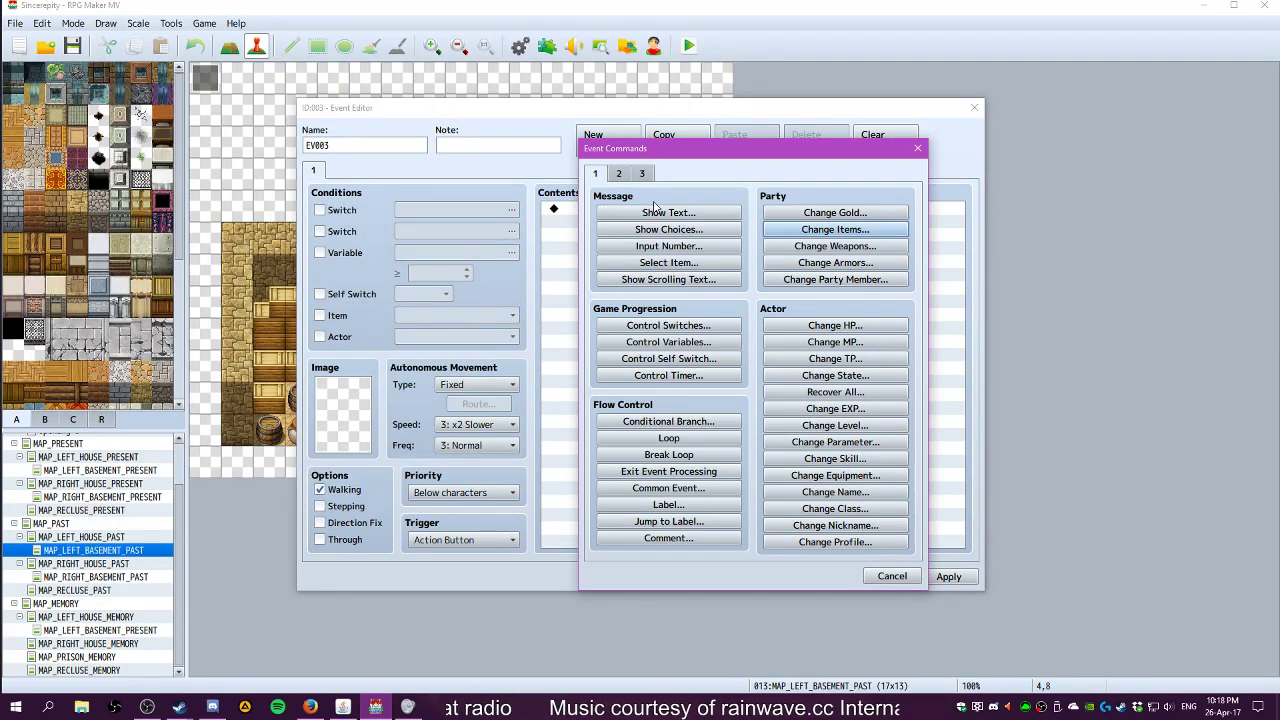
click(668, 421)
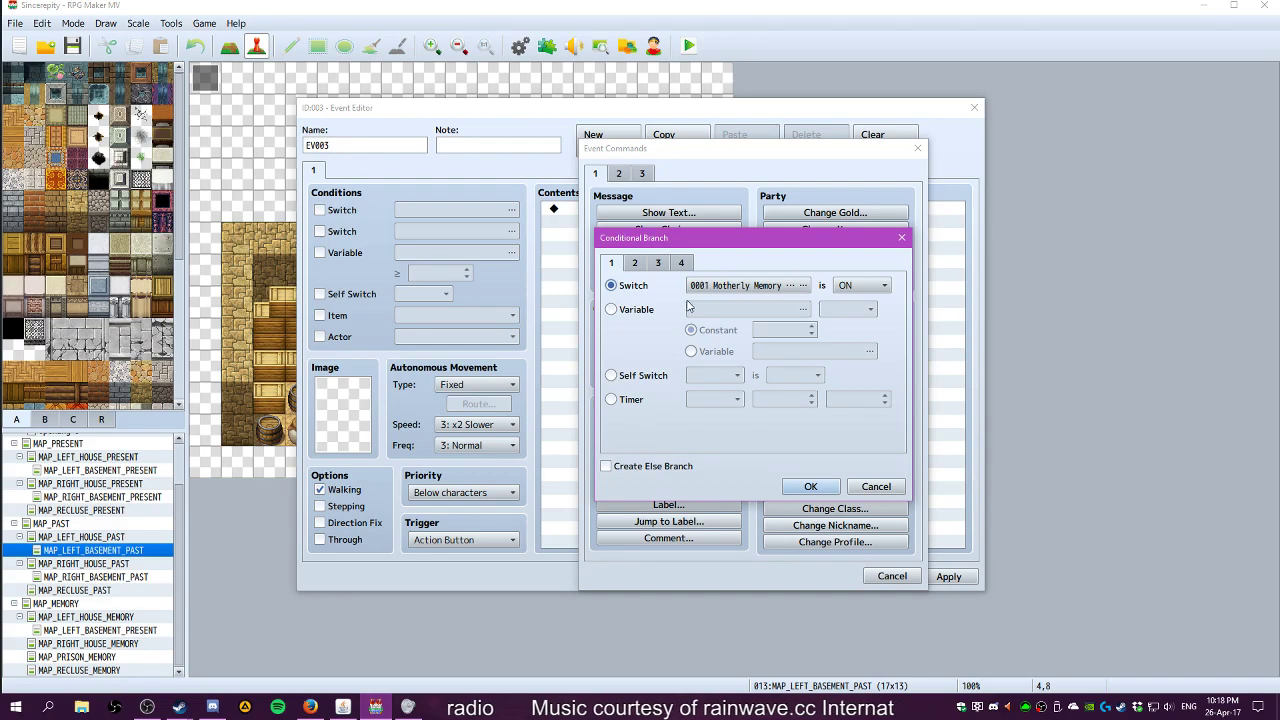
click(770, 287)
click(795, 532)
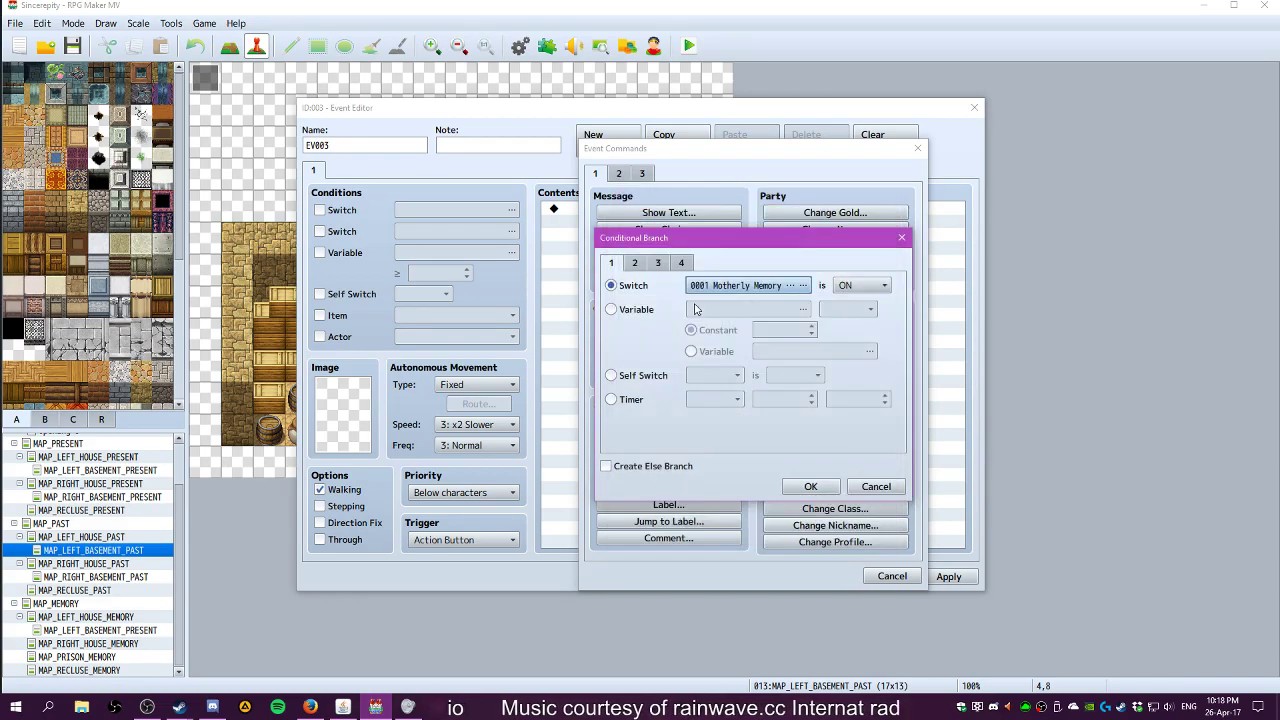
click(660, 266)
click(681, 265)
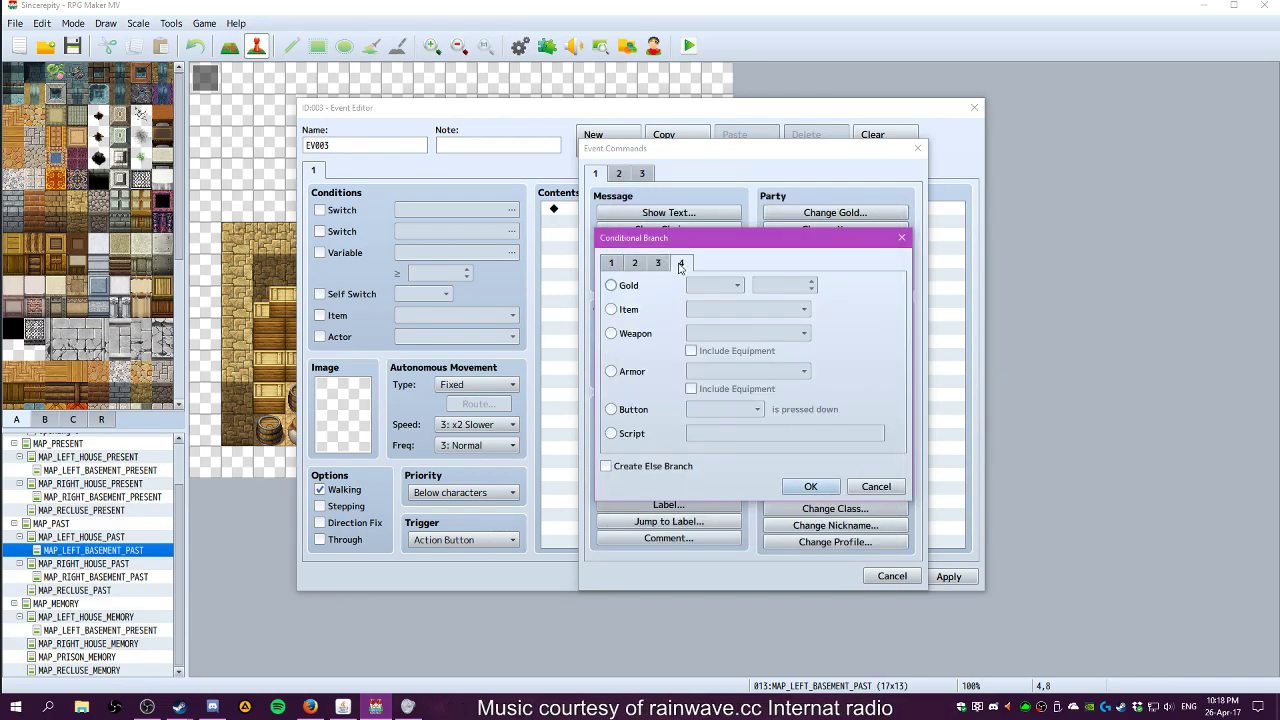
click(876, 486)
click(891, 577)
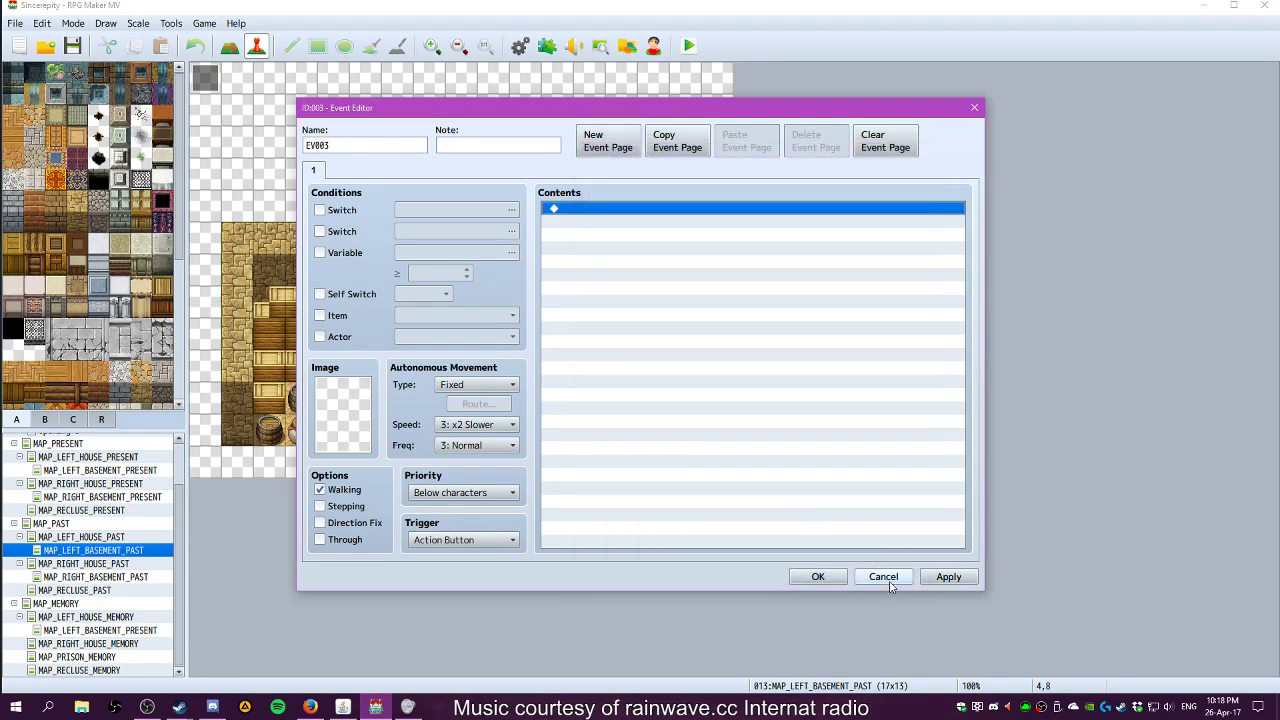
Save the blank bookshelf event and name database item 0024 "Study Book"
click(815, 576)
click(520, 46)
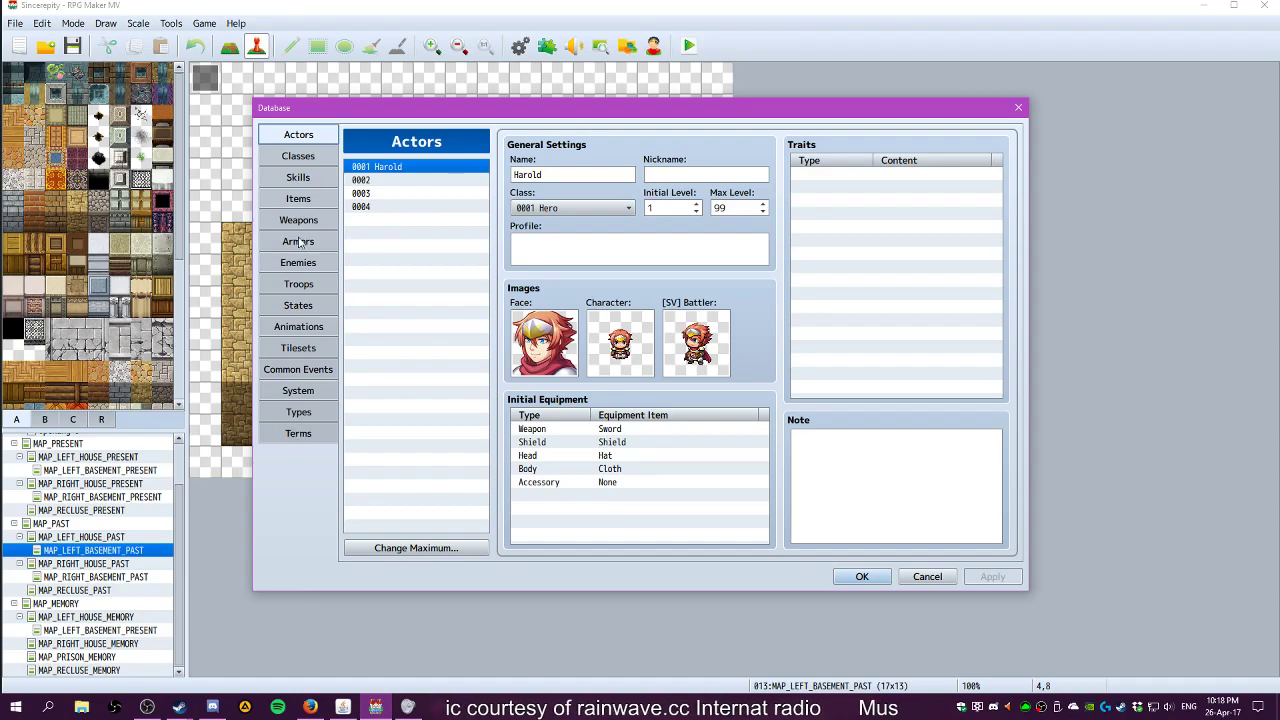
click(300, 205)
click(383, 487)
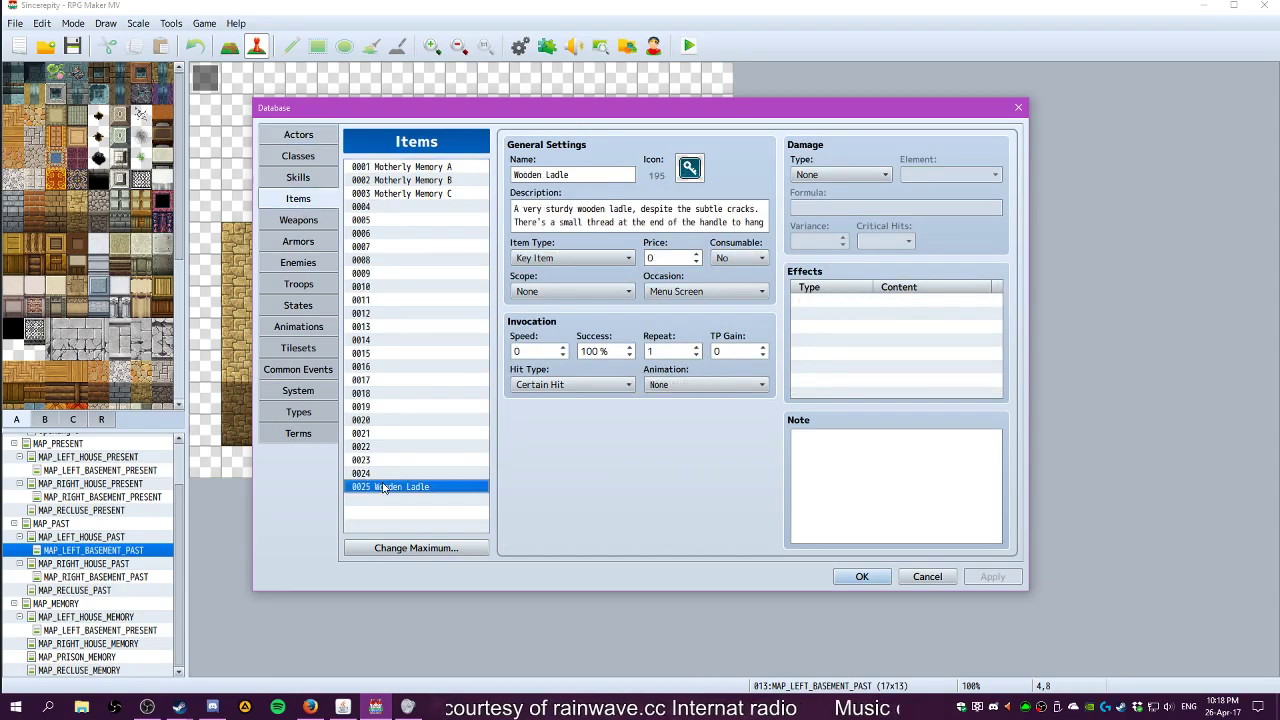
click(384, 474)
click(553, 176)
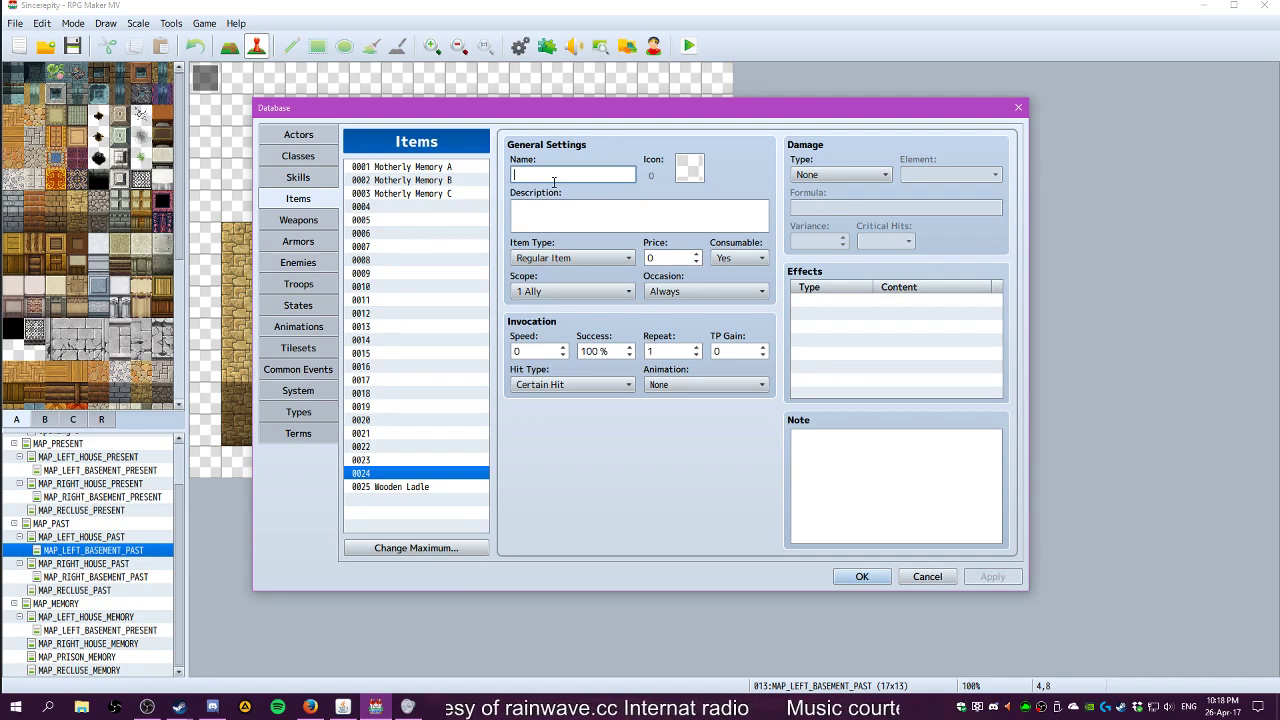
text(Study Book)
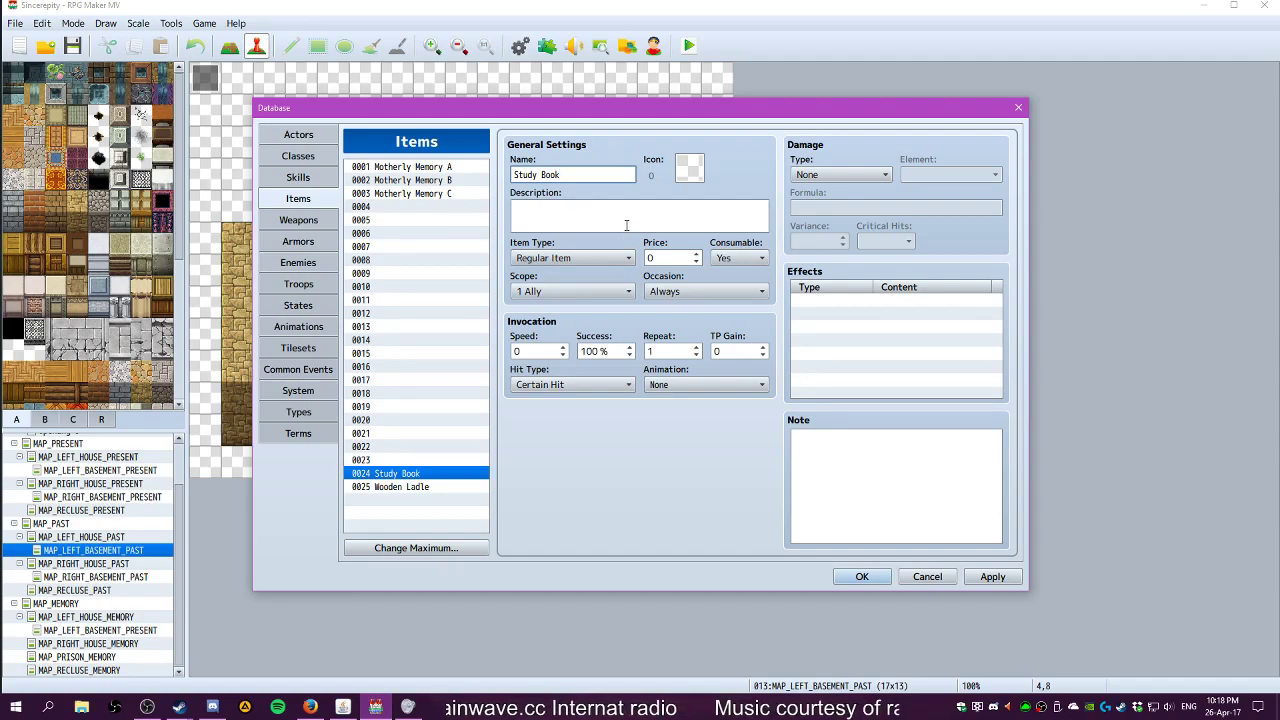
Make the Study Book a non-consumable Key Item with its occasion set to Menu Screen
click(735, 258)
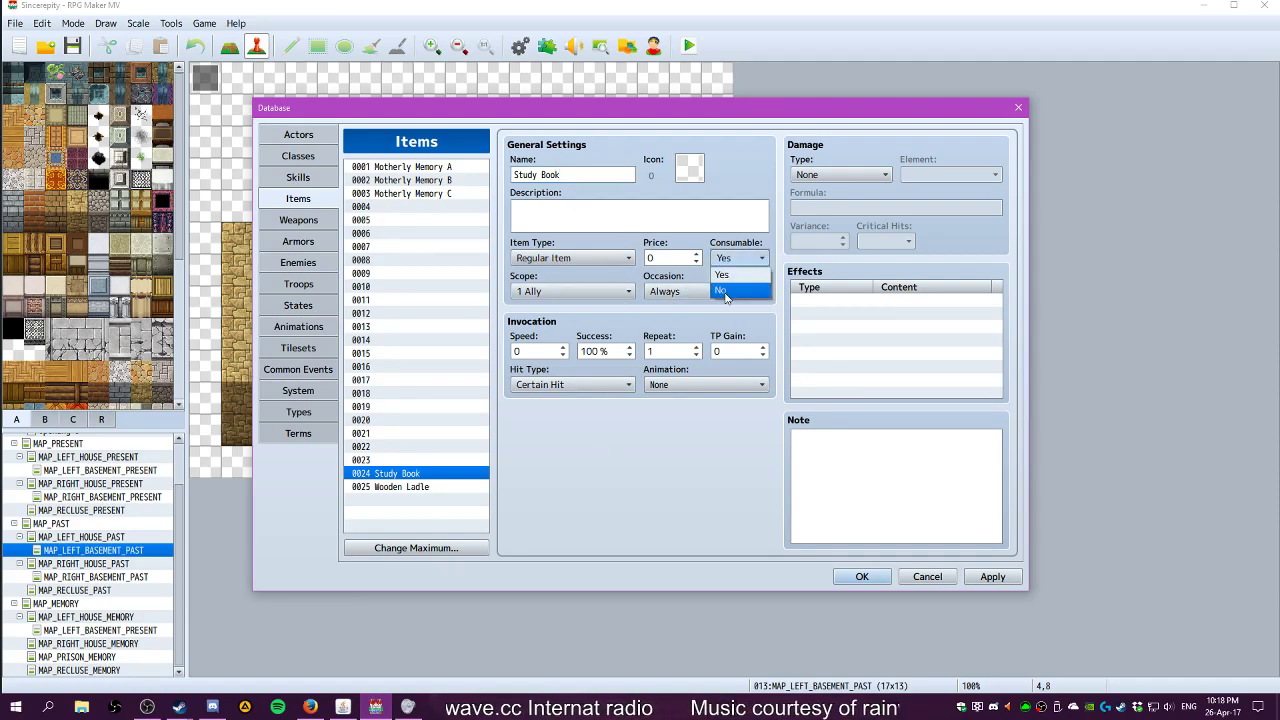
click(722, 290)
click(555, 260)
click(542, 293)
click(606, 295)
click(606, 295)
click(686, 293)
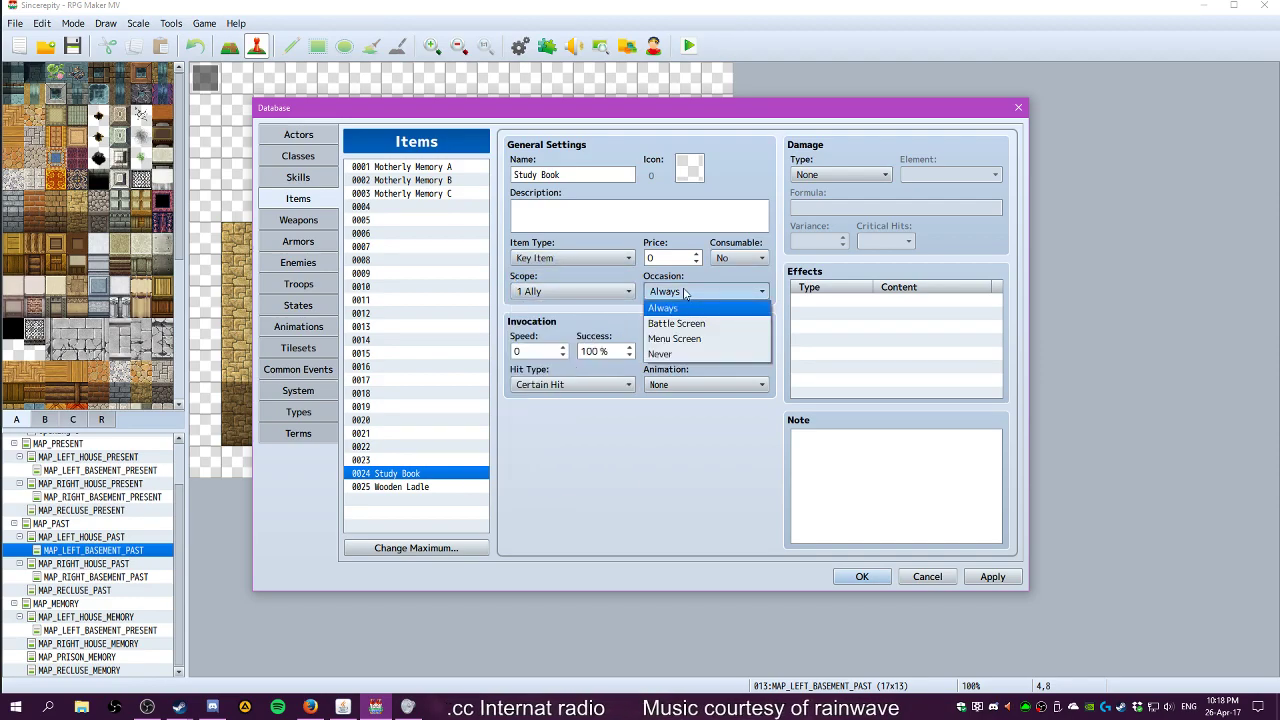
click(675, 338)
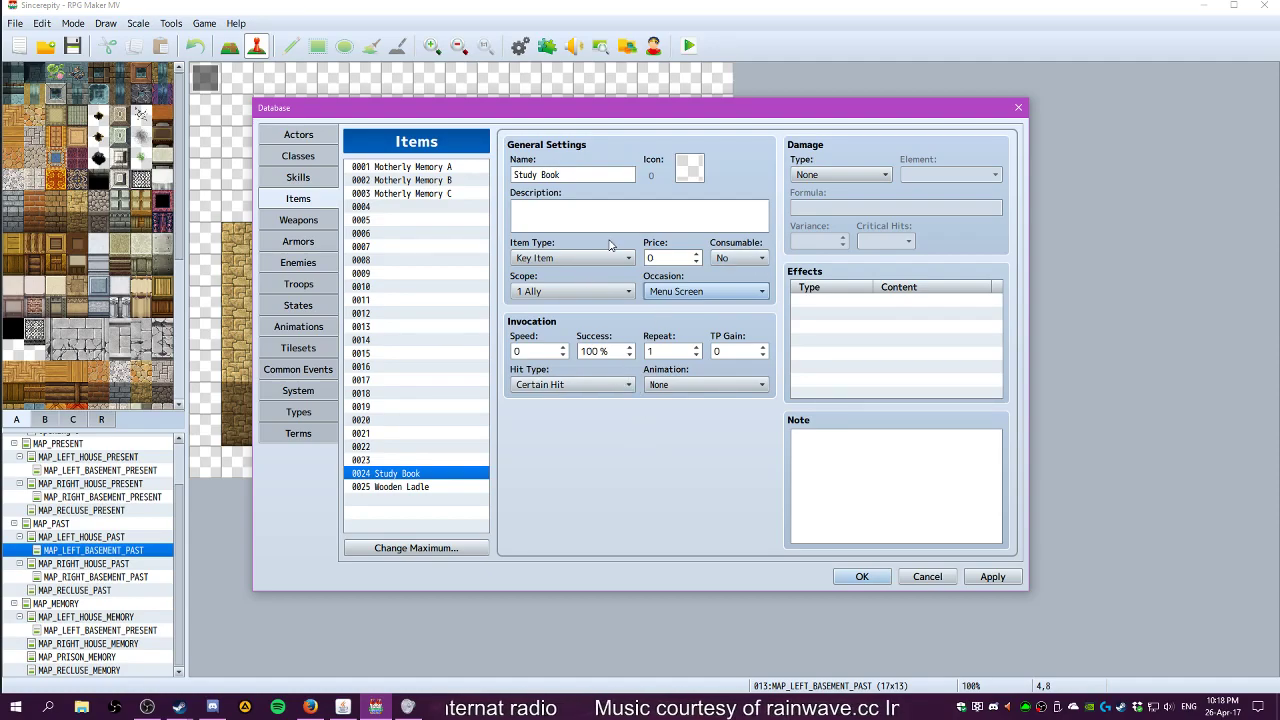
Assign the key icon, number 195, to the Study Book item
click(566, 216)
double_click(690, 168)
scroll(725, 372, down, 4)
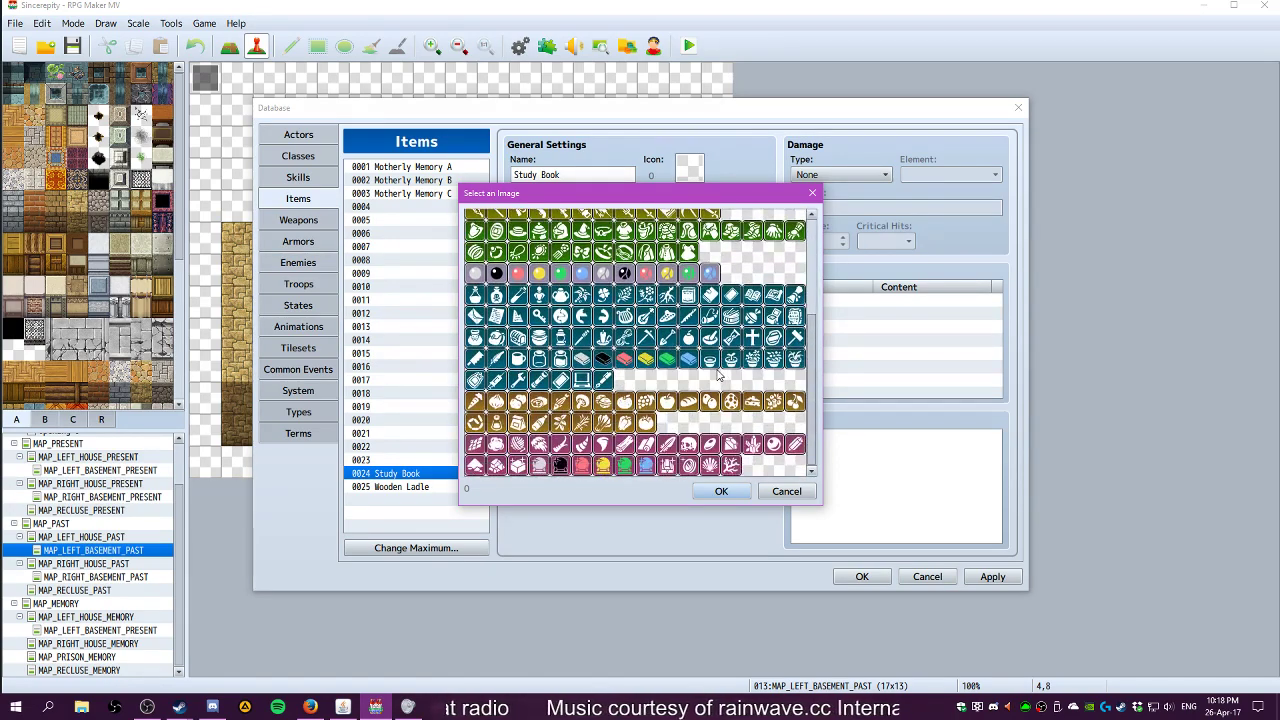
click(689, 295)
click(710, 296)
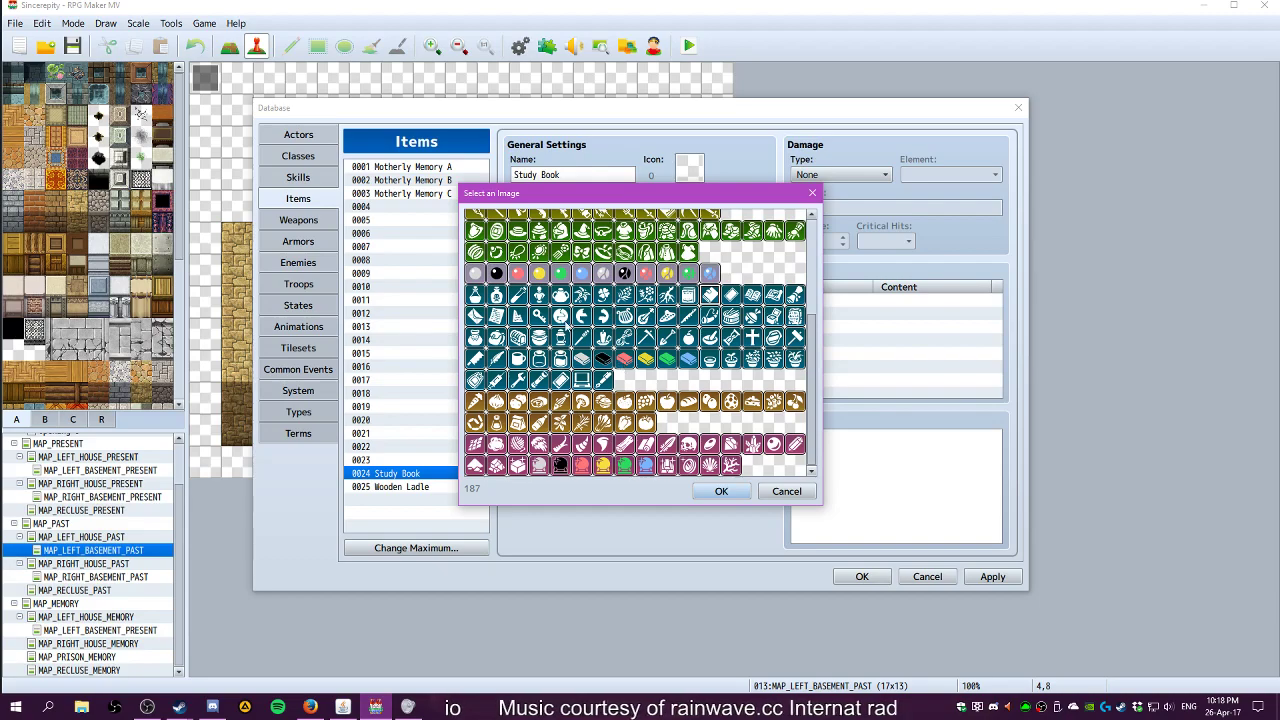
click(539, 317)
click(721, 491)
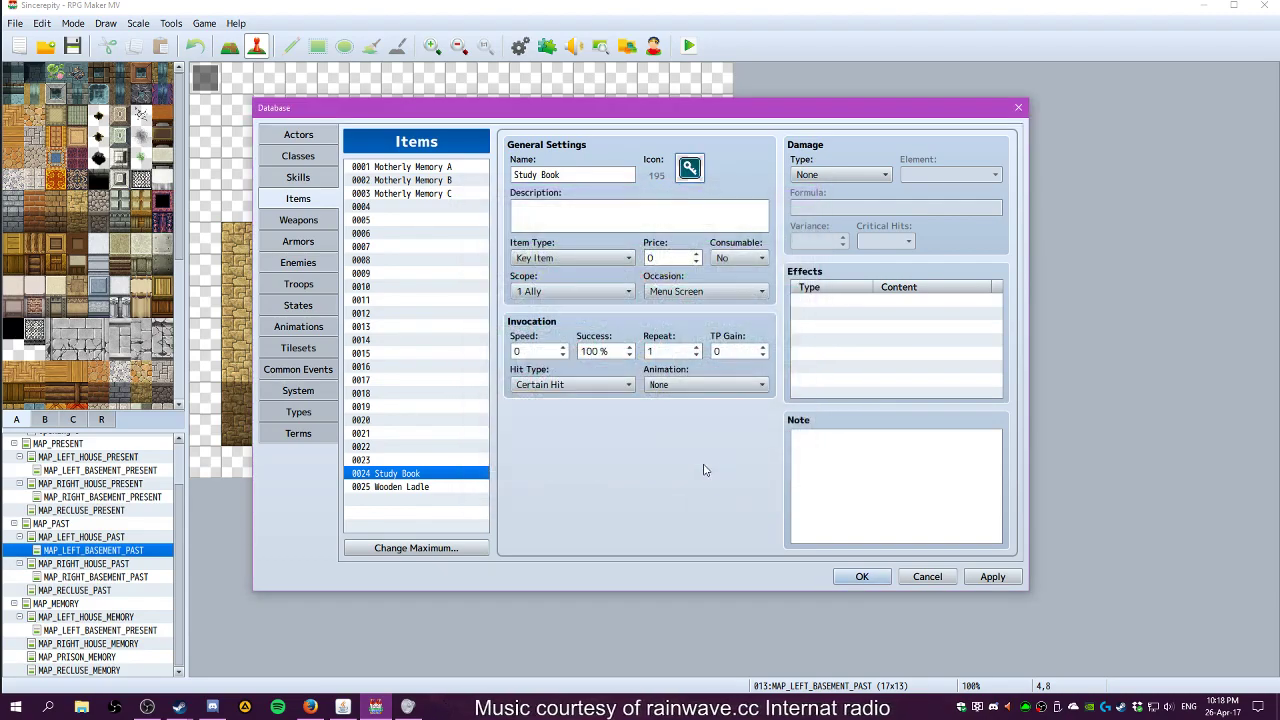
Using the Wooden Ladle entry as reference, describe the Study Book as "<PLACEHOLDER> This is a study book." and save the database changes
click(417, 486)
click(413, 472)
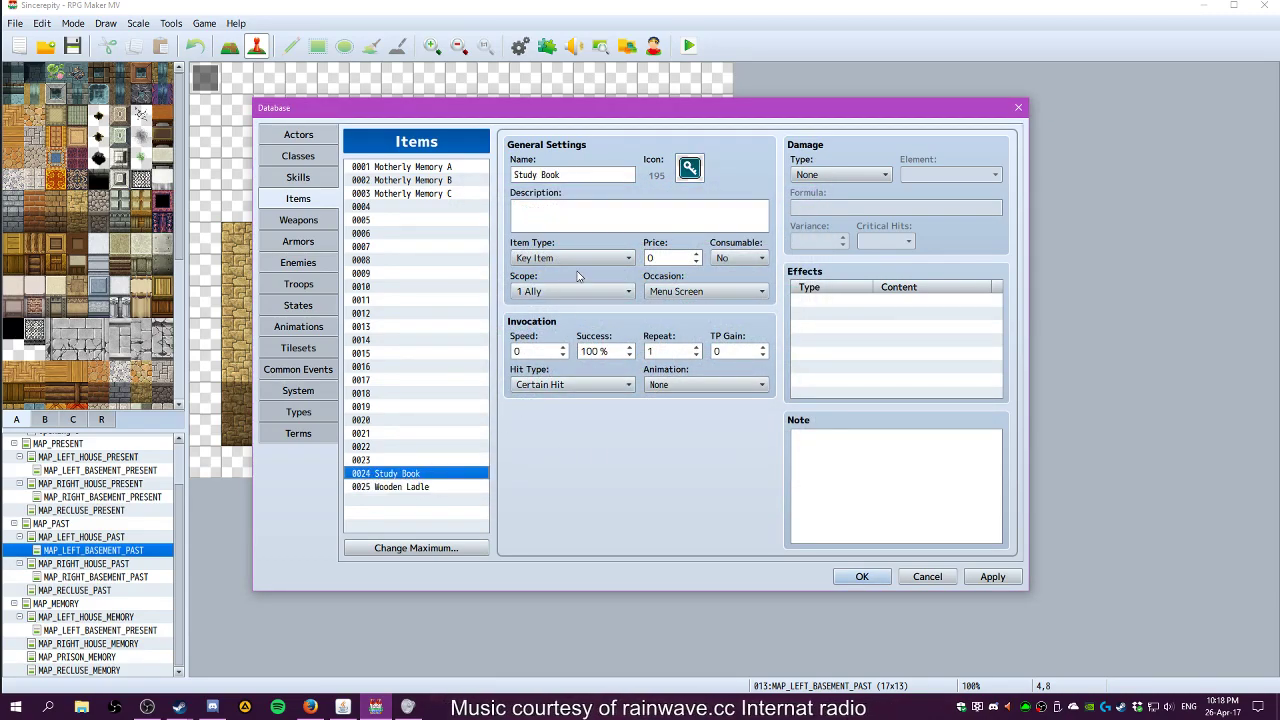
click(438, 487)
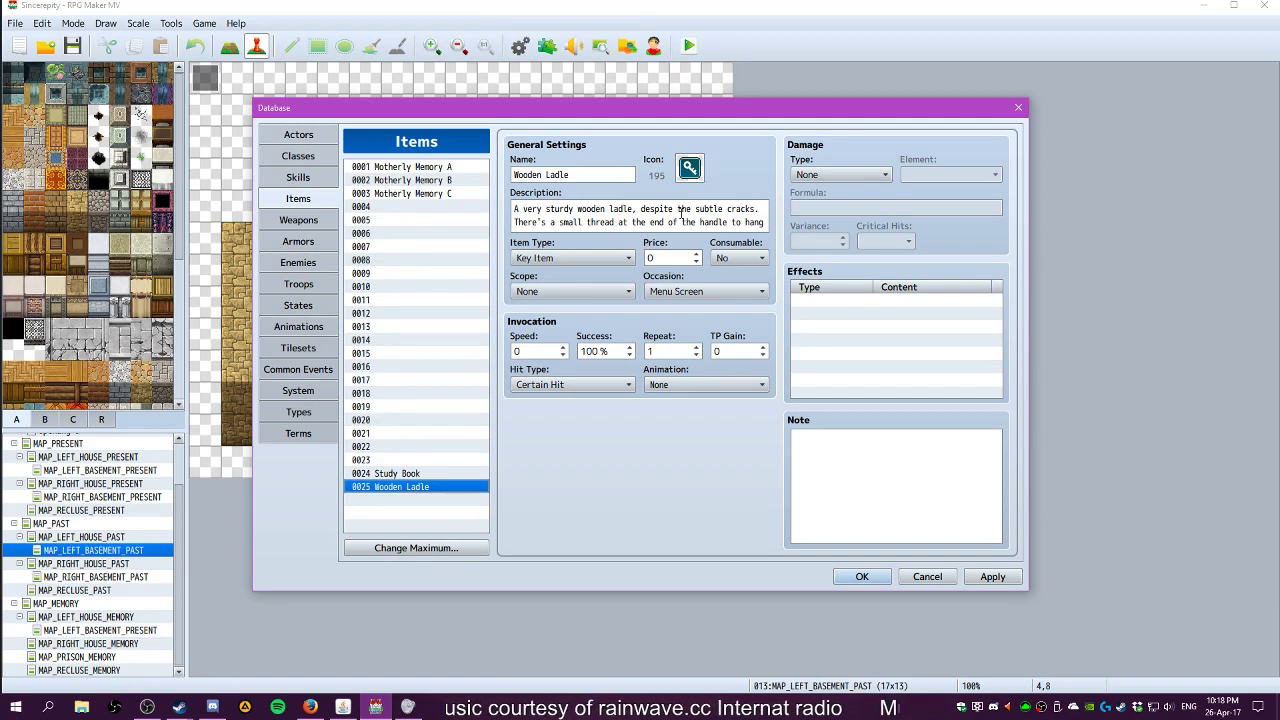
drag(595, 214, 668, 220)
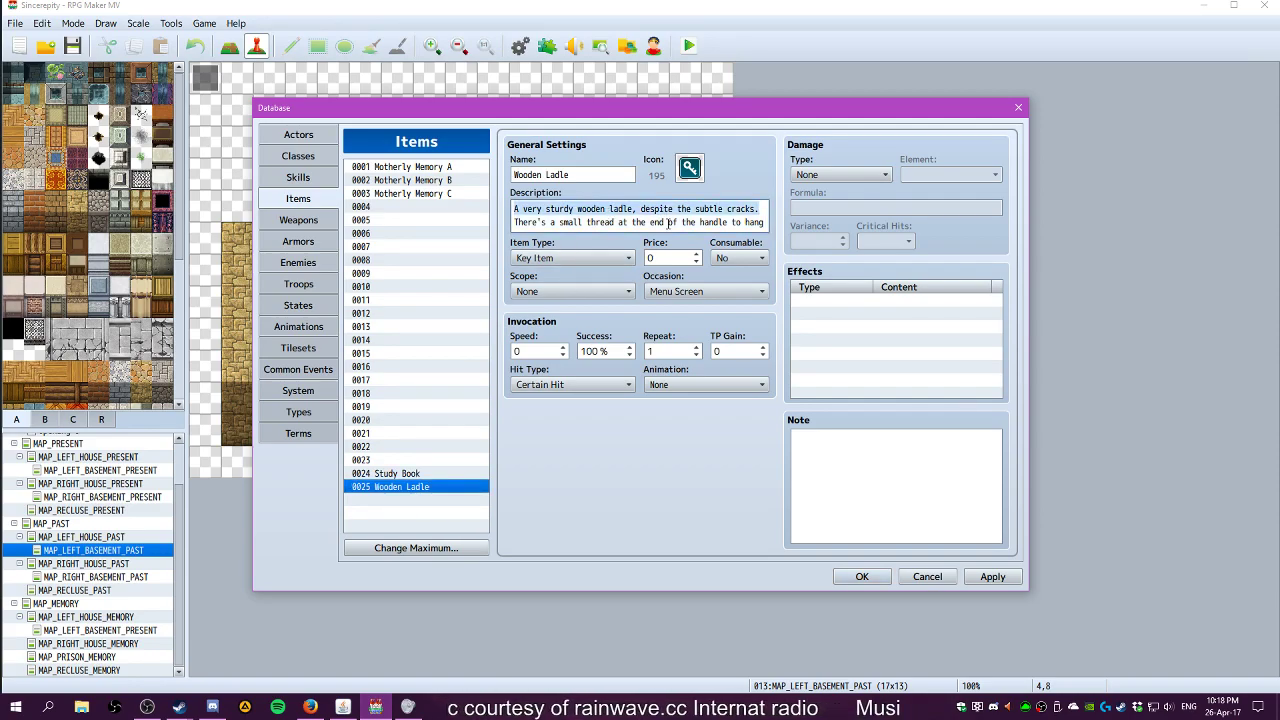
click(668, 222)
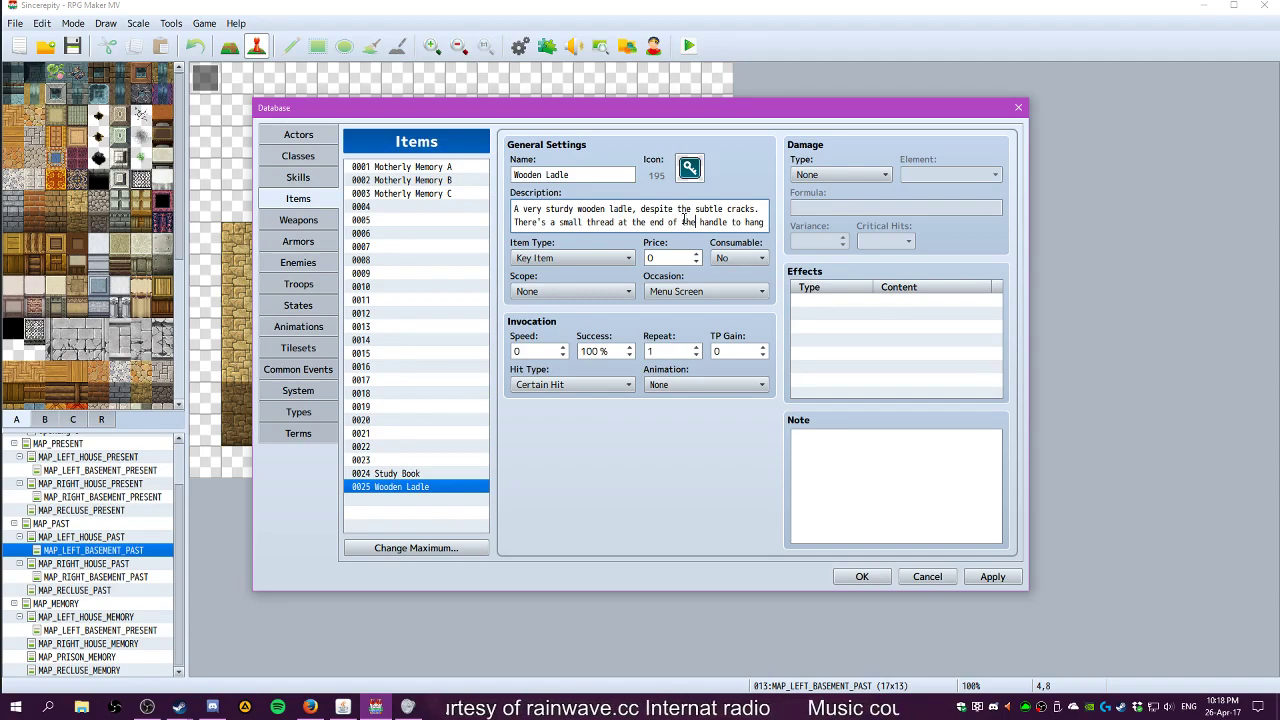
click(438, 474)
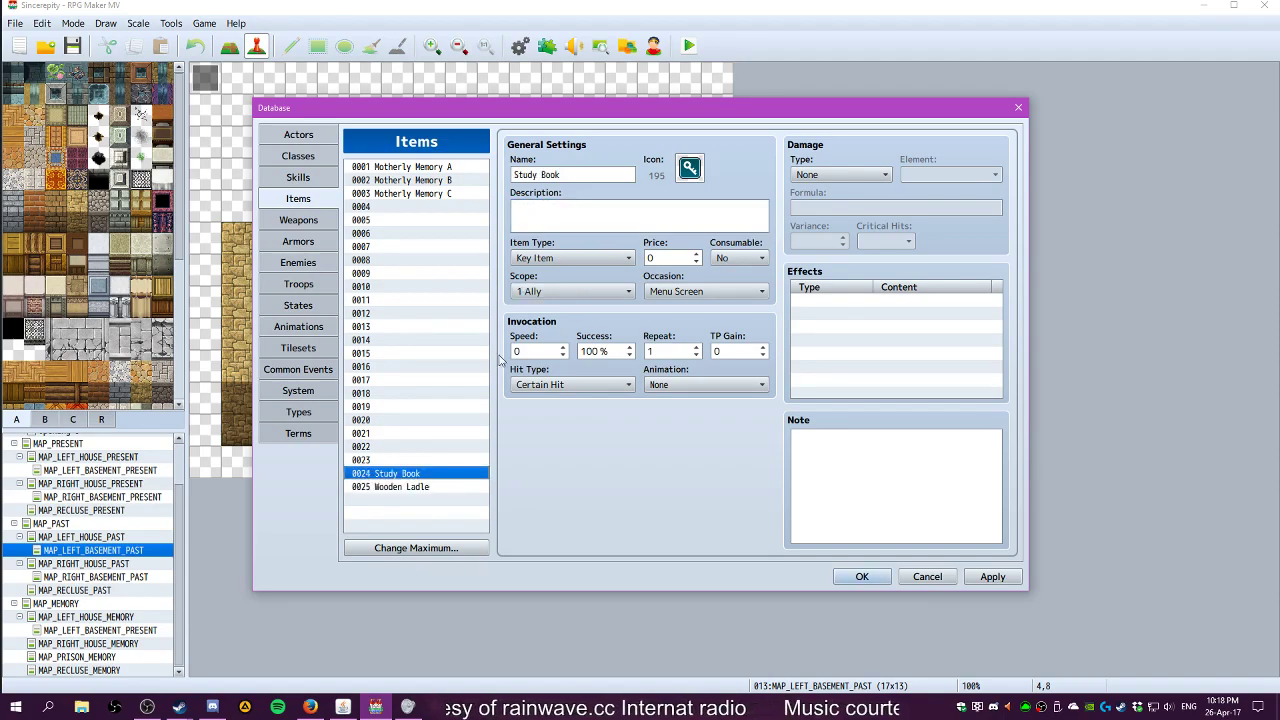
click(630, 213)
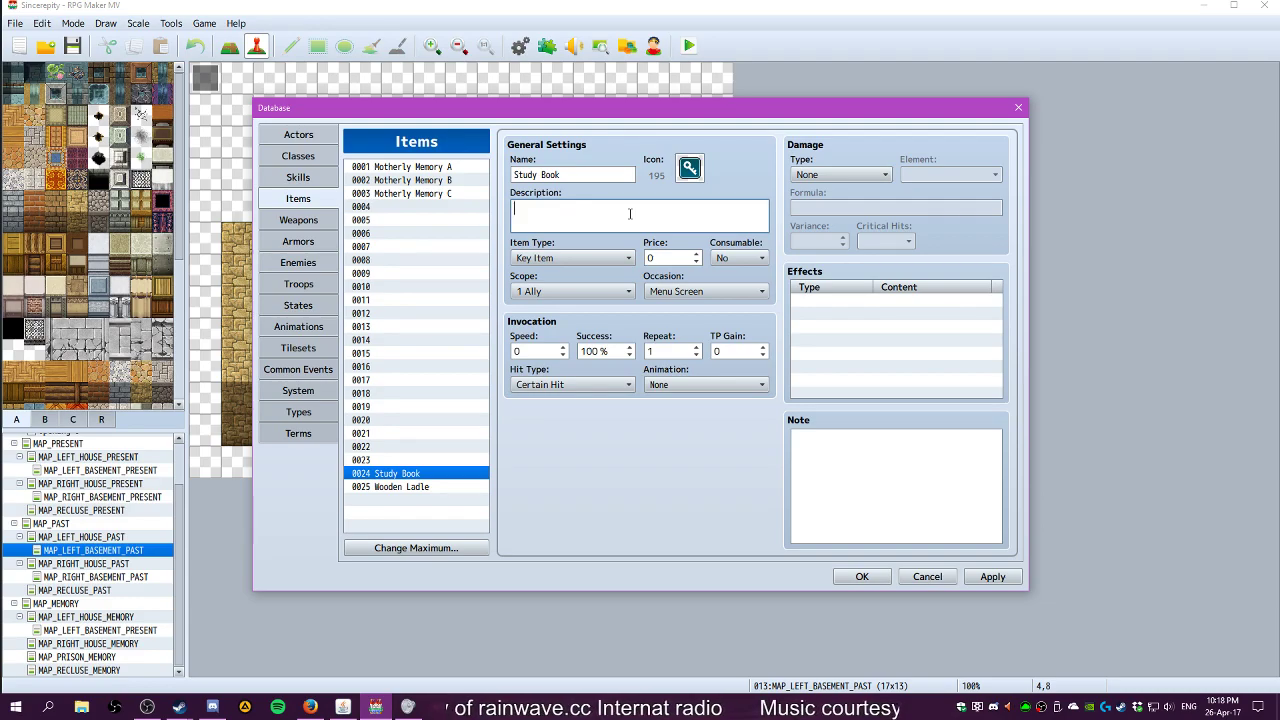
text(<PLACEHO)
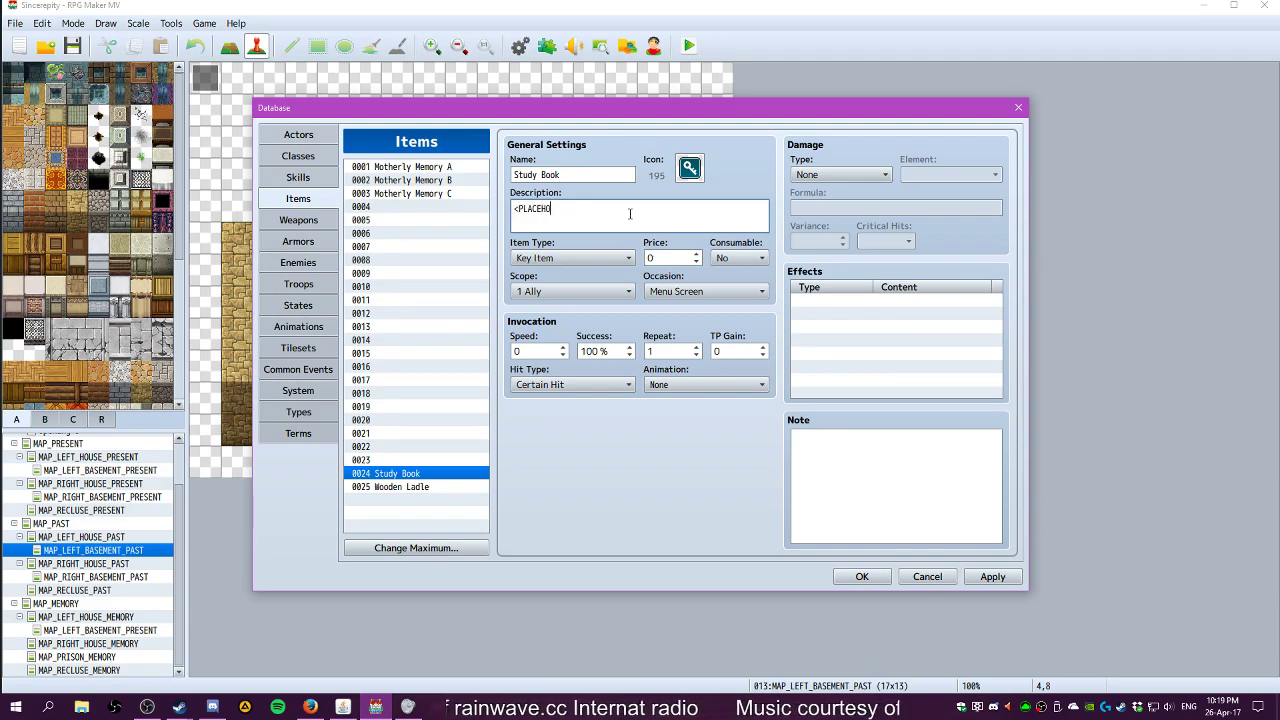
text(LDER> This )
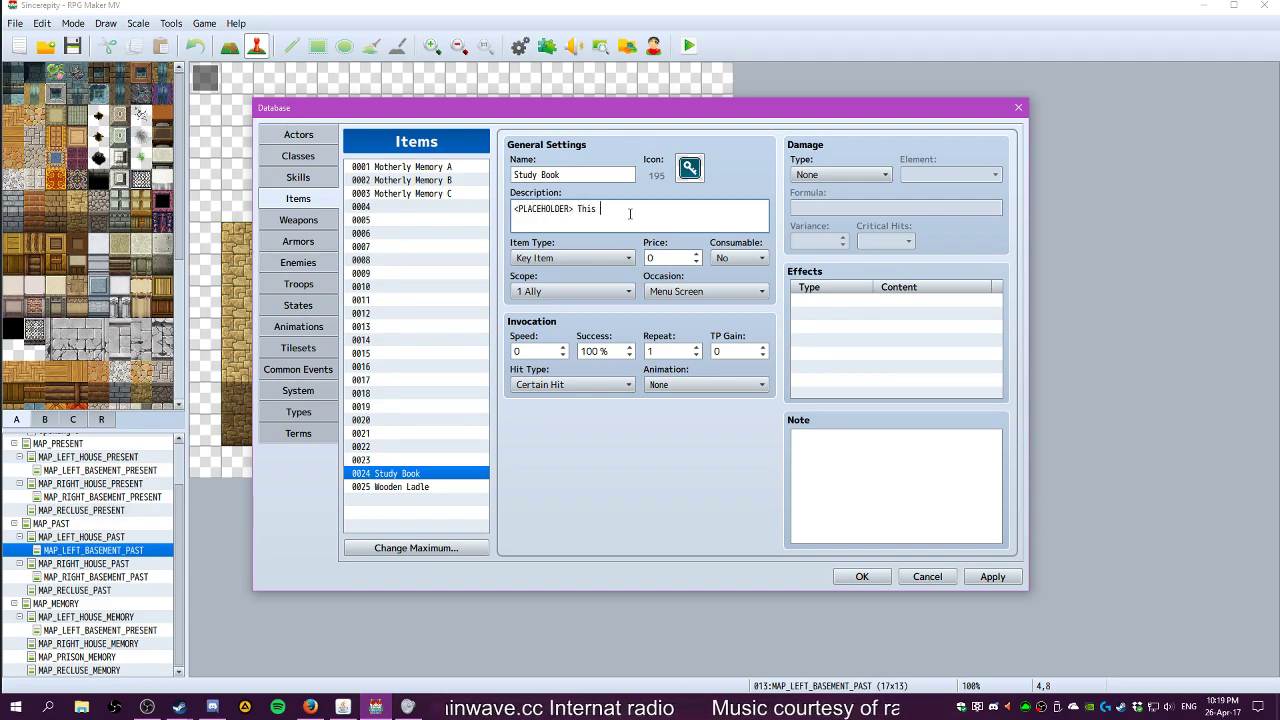
text(is a study book.)
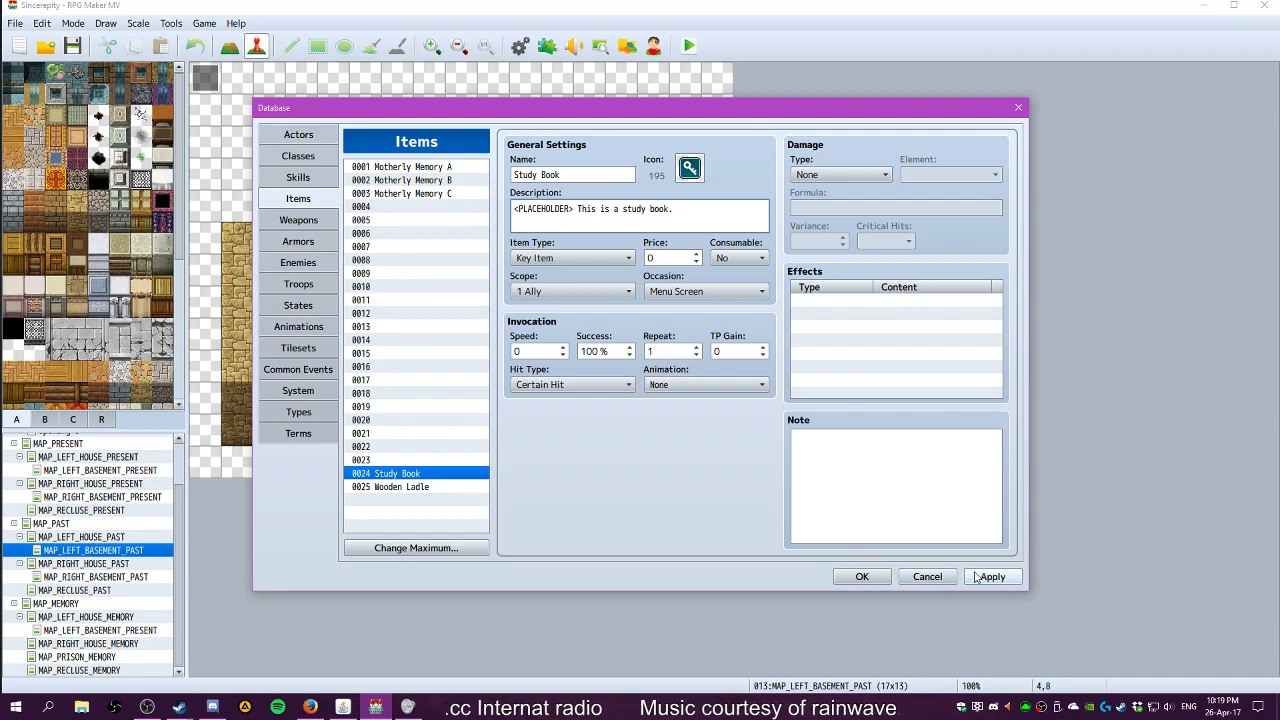
click(860, 576)
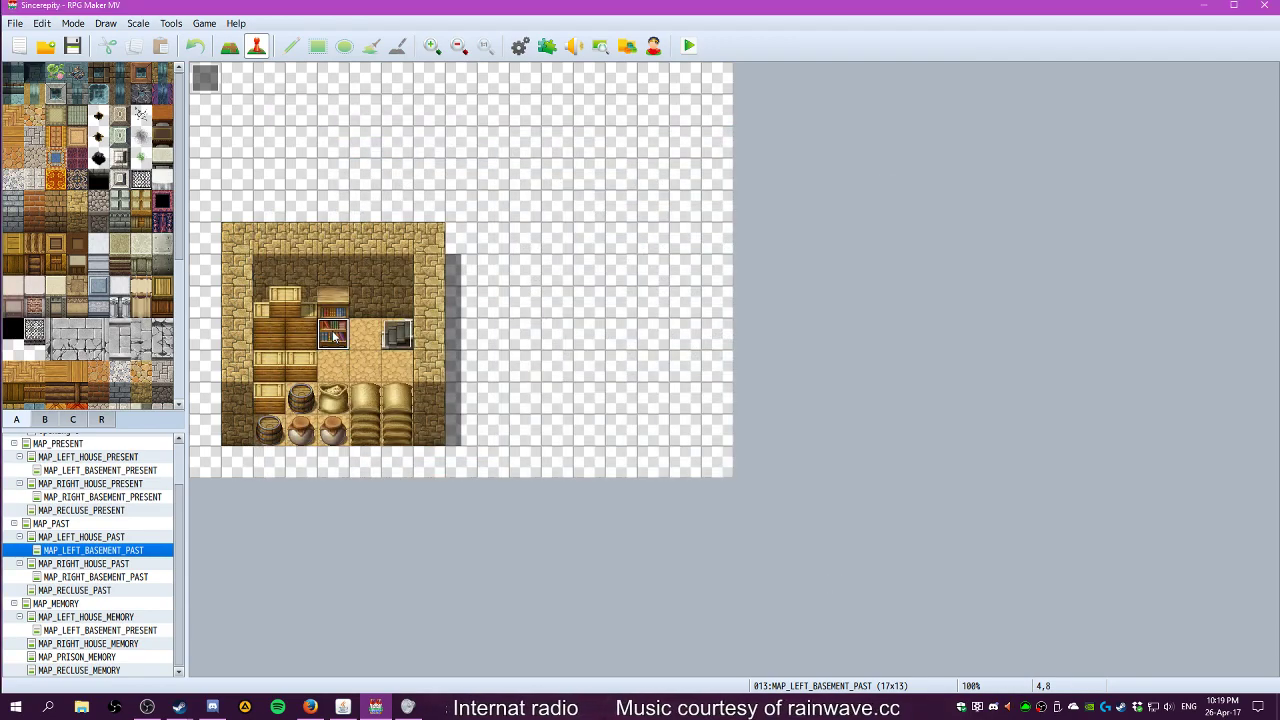
In the bookshelf event, add a Conditional Branch that checks for item 0024 Study Book and includes an Else branch
double_click(366, 316)
click(606, 210)
right_click(606, 210)
click(558, 212)
double_click(558, 212)
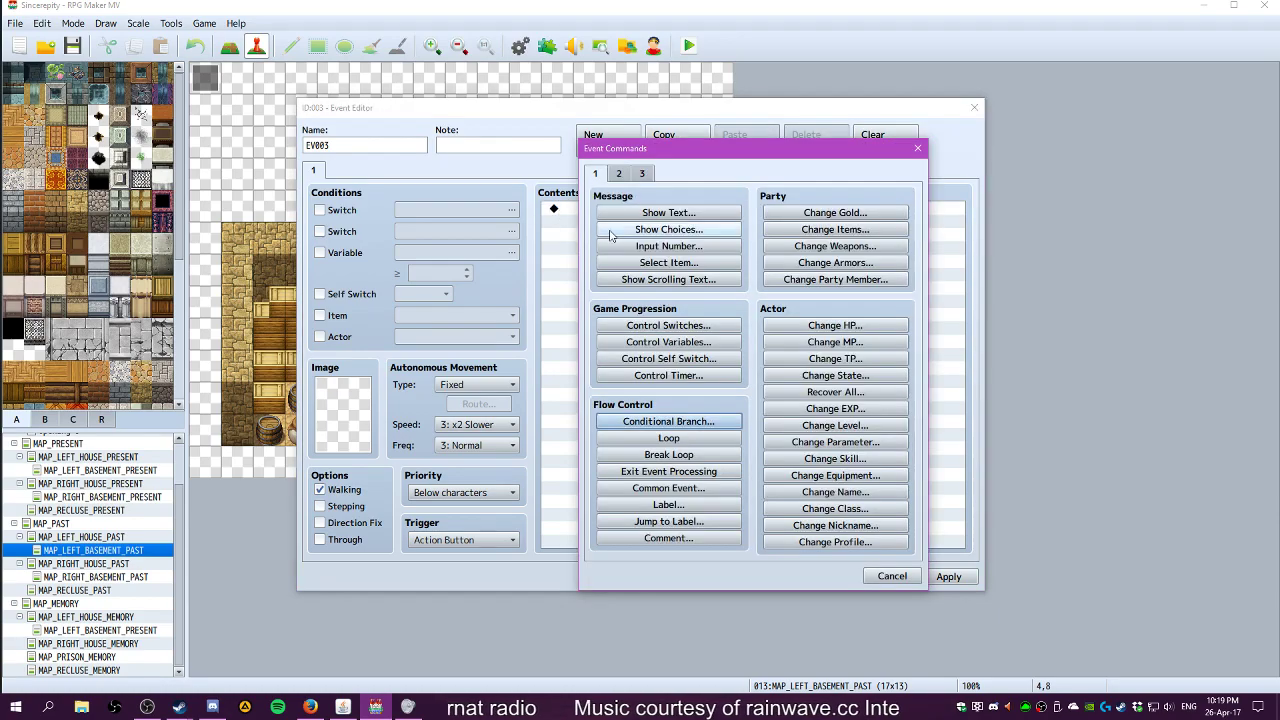
click(665, 420)
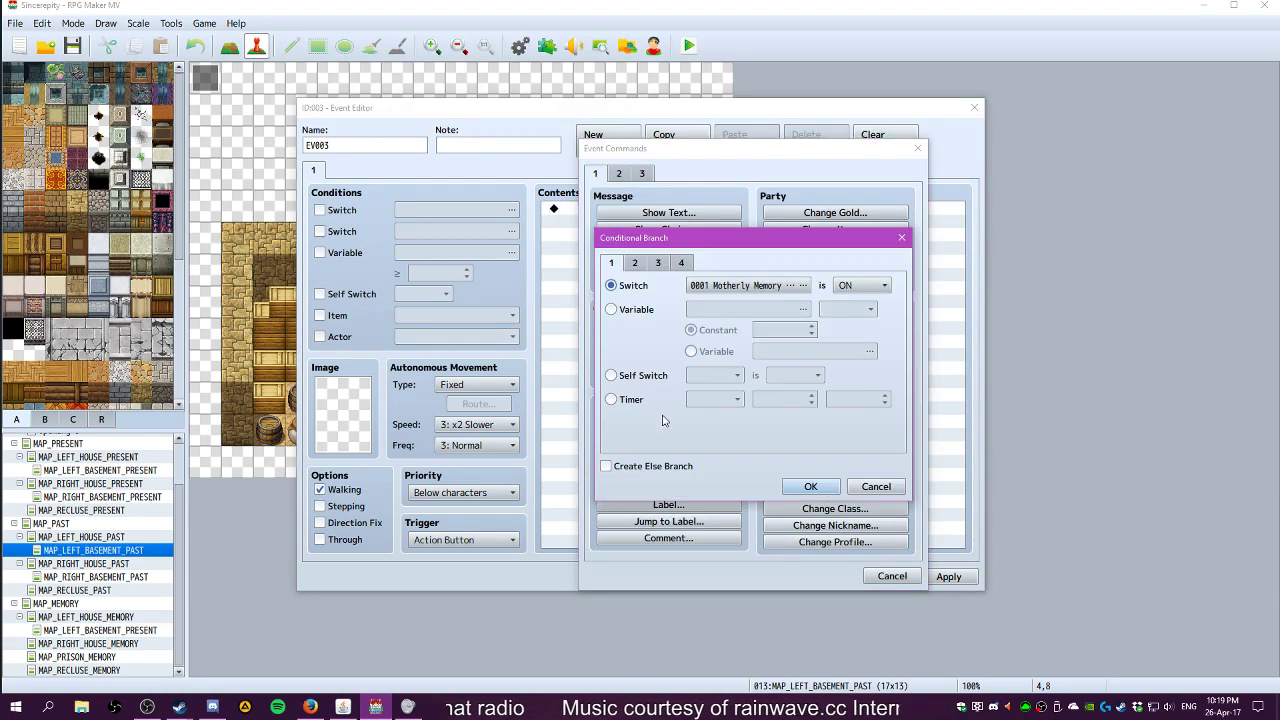
click(669, 264)
key(Left)
key(Left)
click(681, 263)
click(611, 309)
click(752, 310)
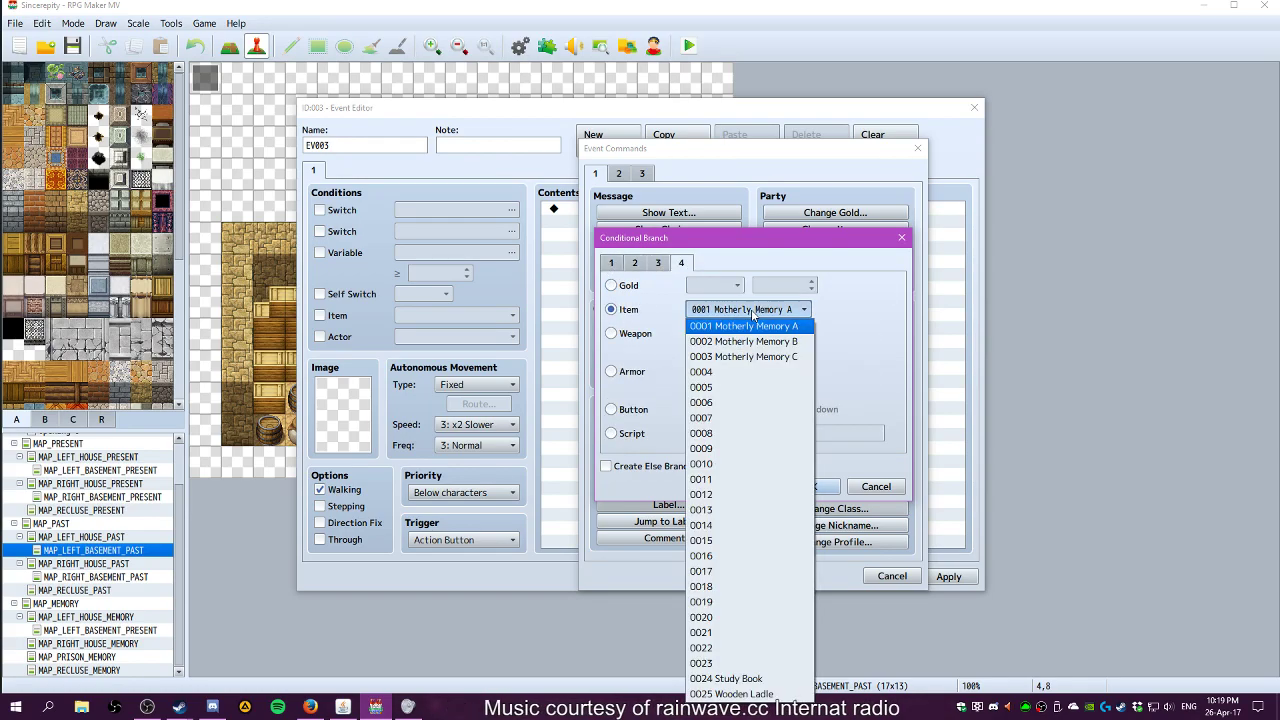
click(725, 678)
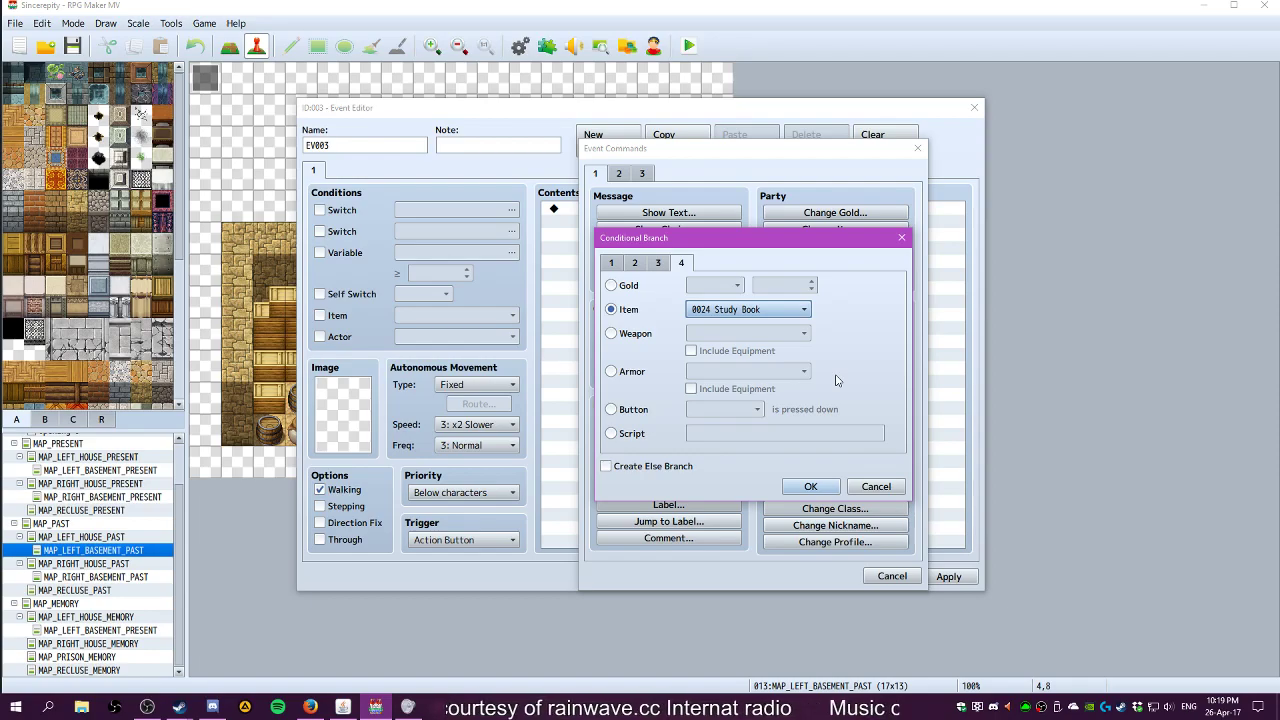
click(606, 466)
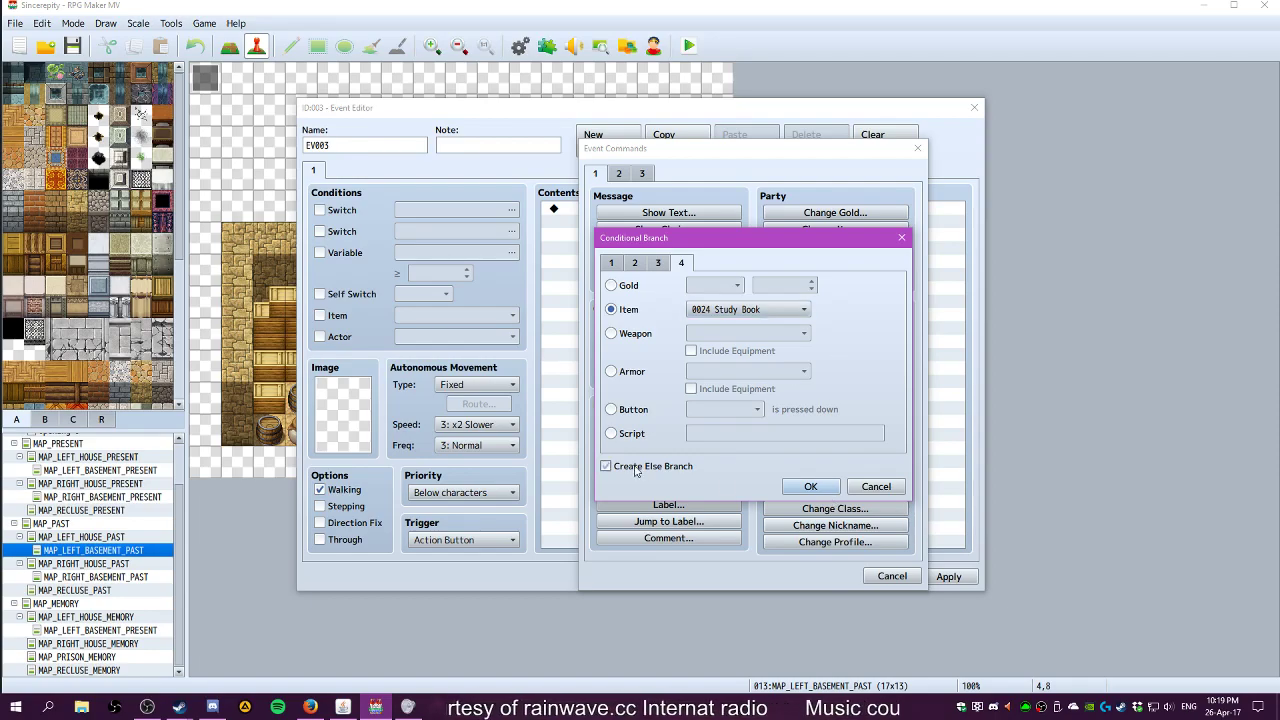
click(824, 487)
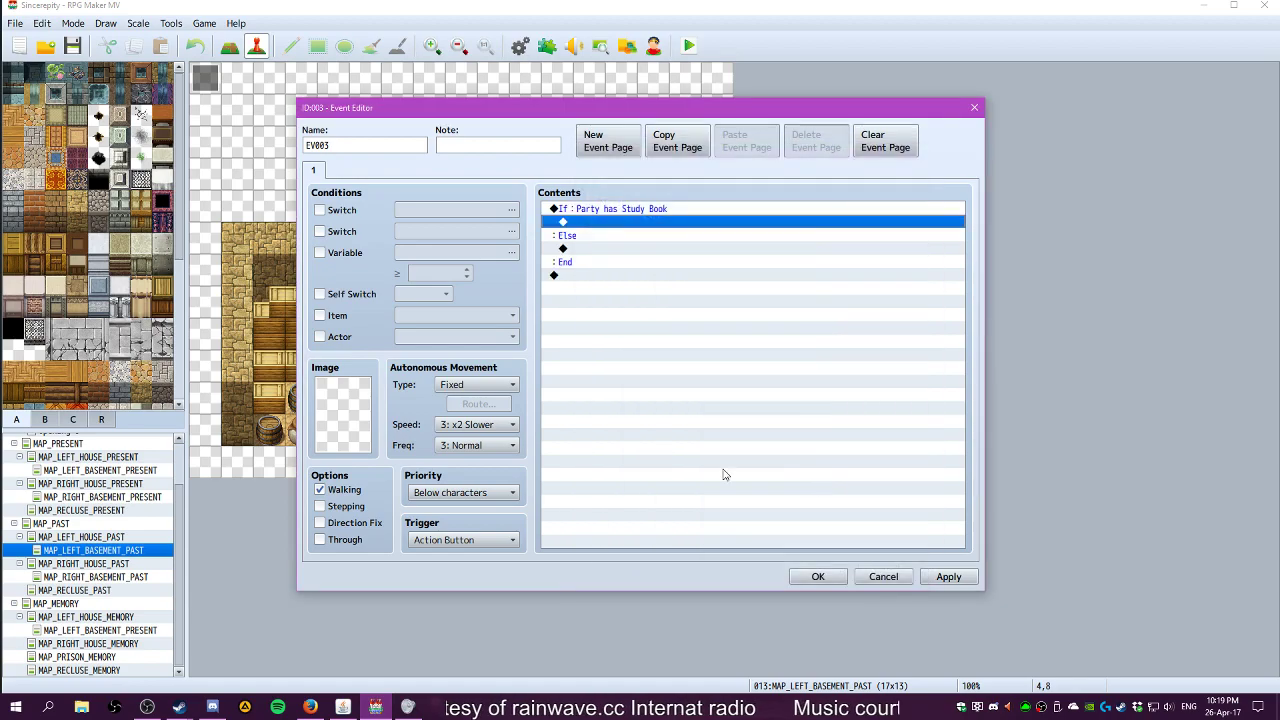
Start a Show Text message inside the Else branch of the Study Book condition
click(597, 250)
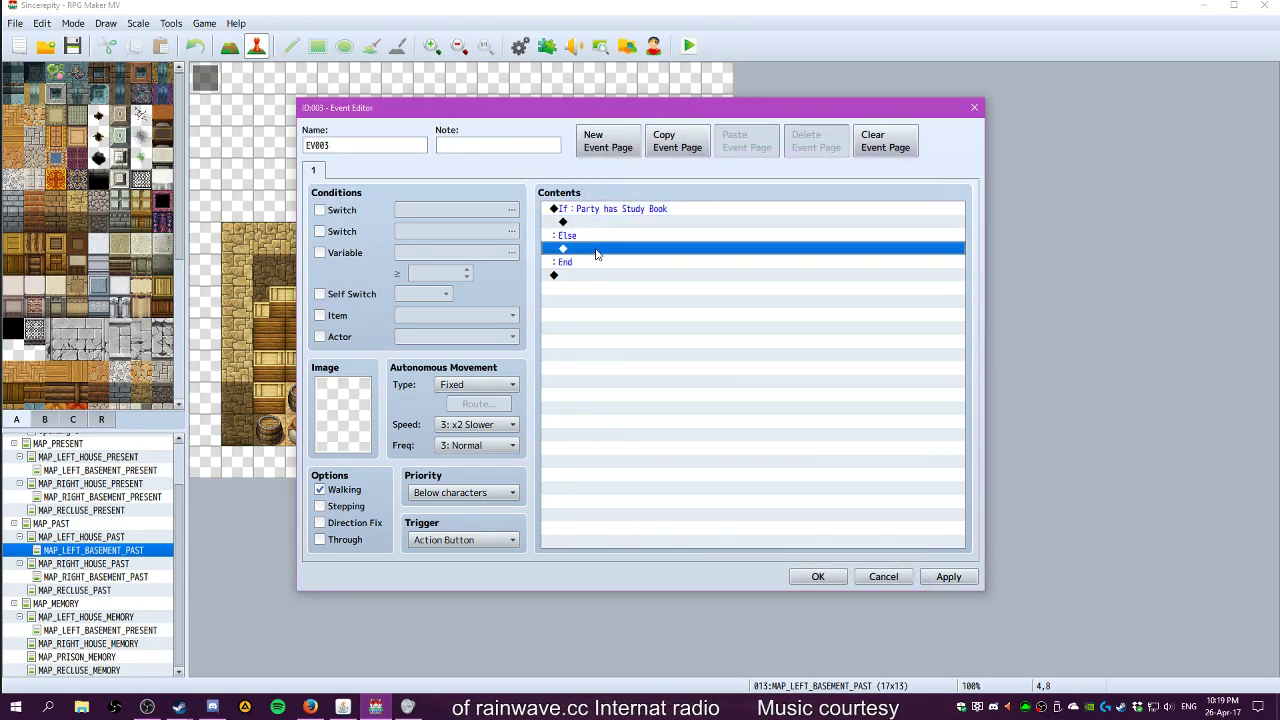
double_click(597, 250)
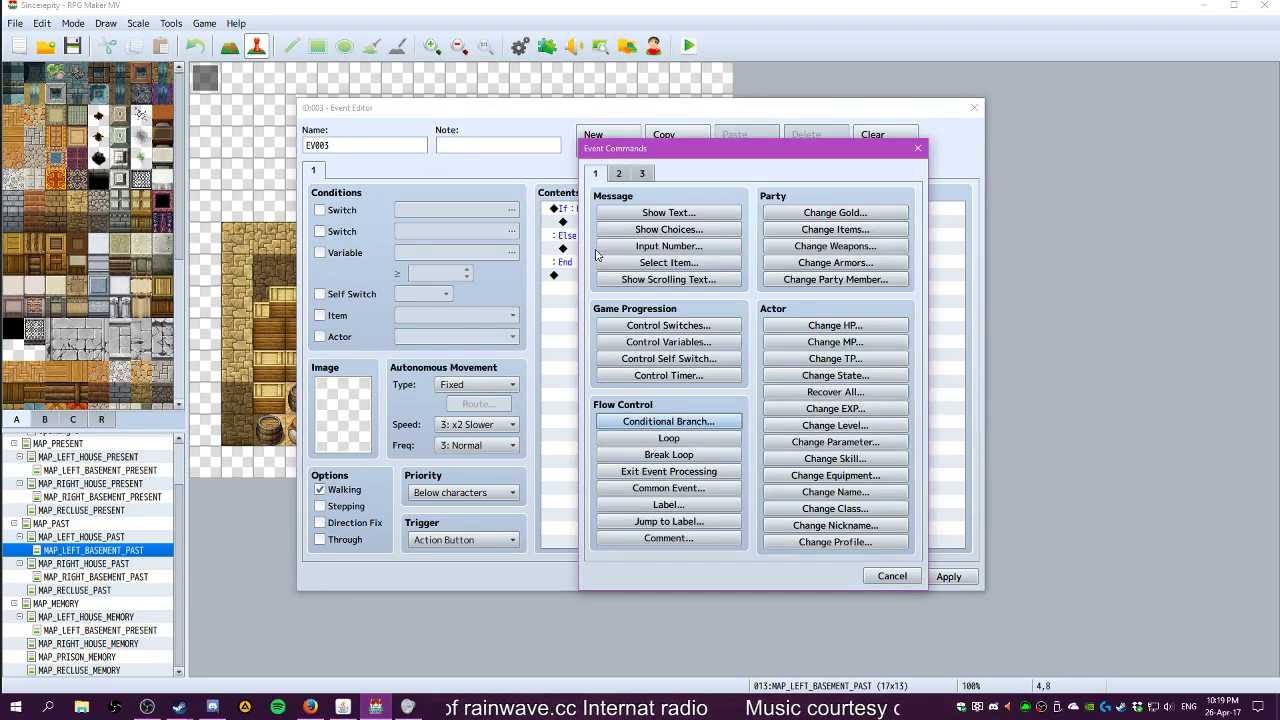
click(668, 213)
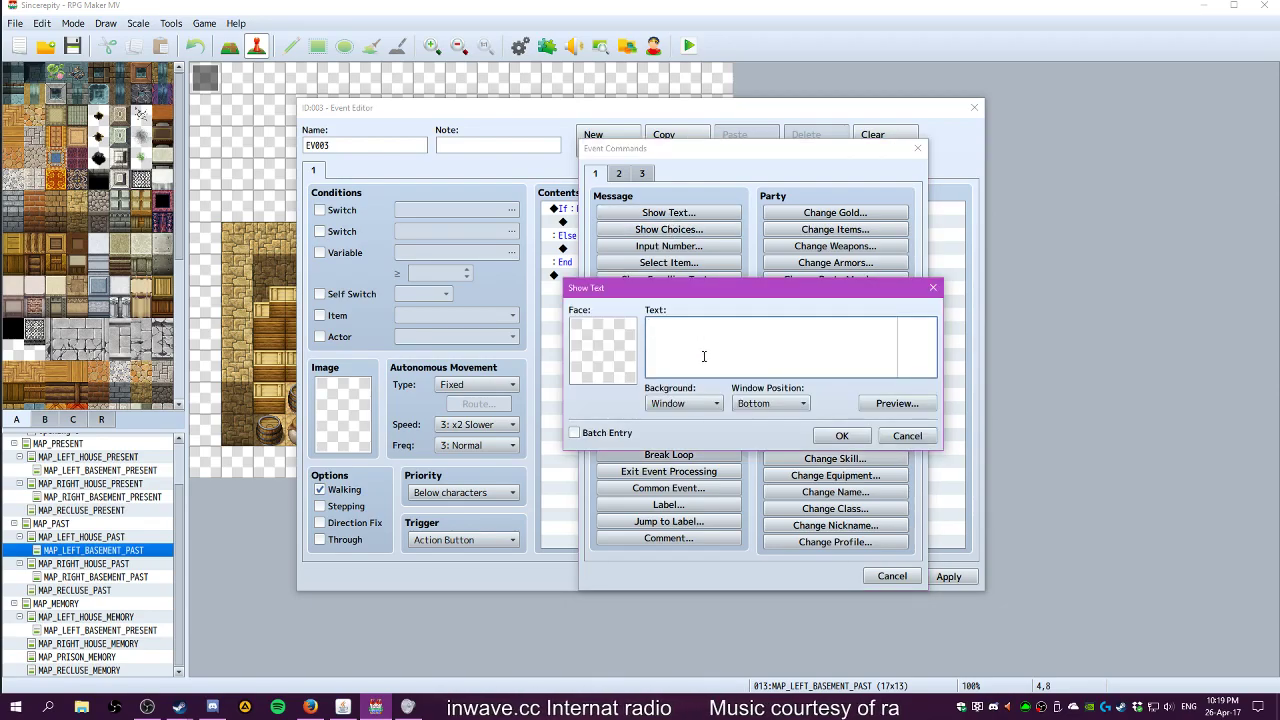
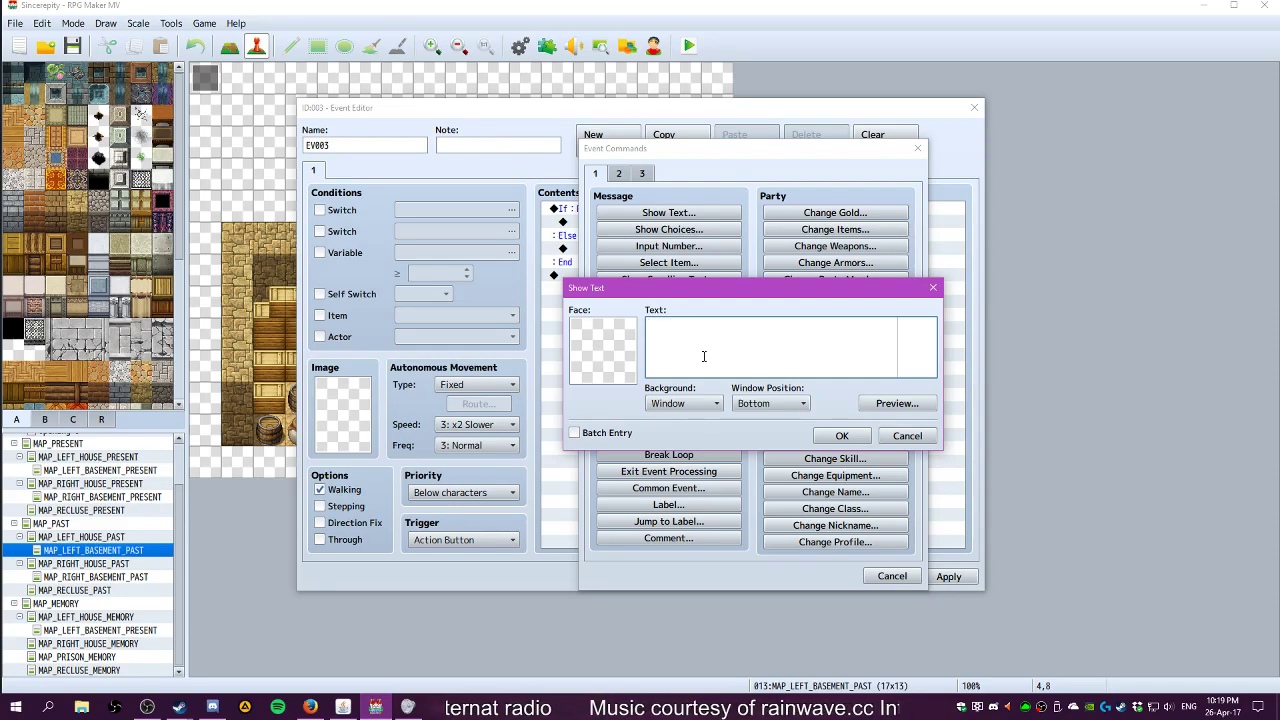
Draft the message as "There's plenty of books here, mostly study books."
text(There's plenty of book)
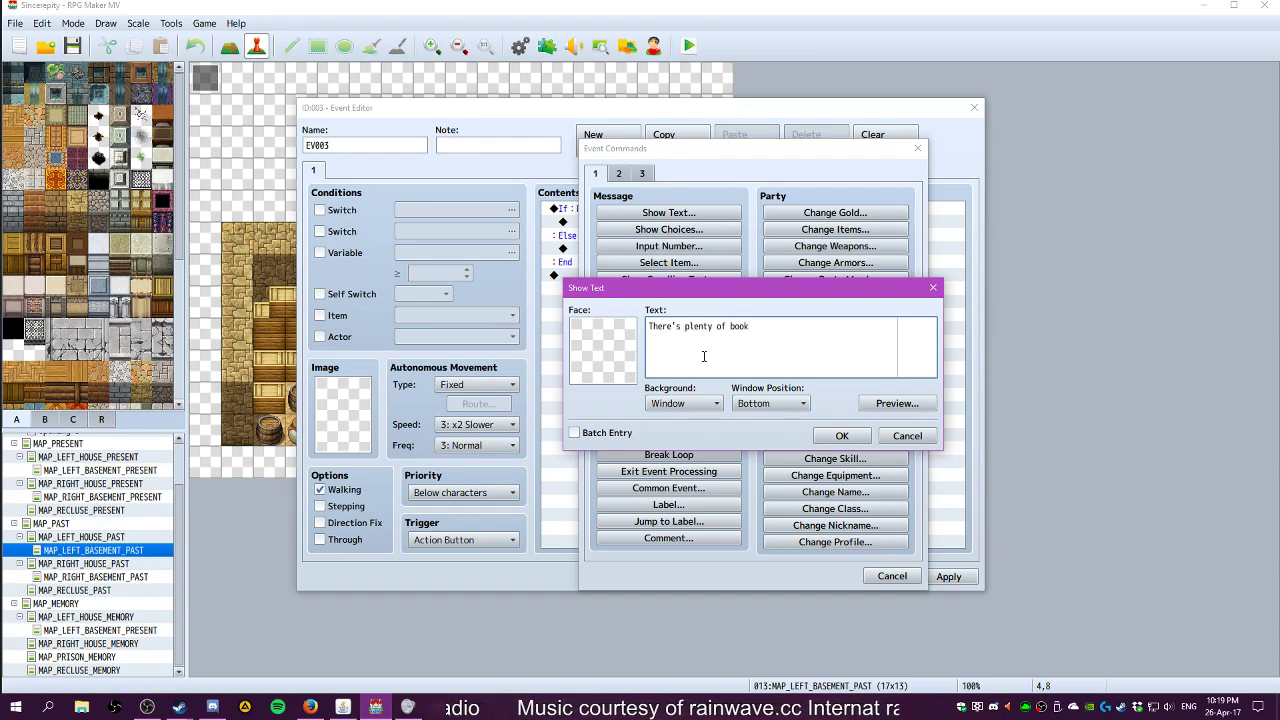
text(s here)
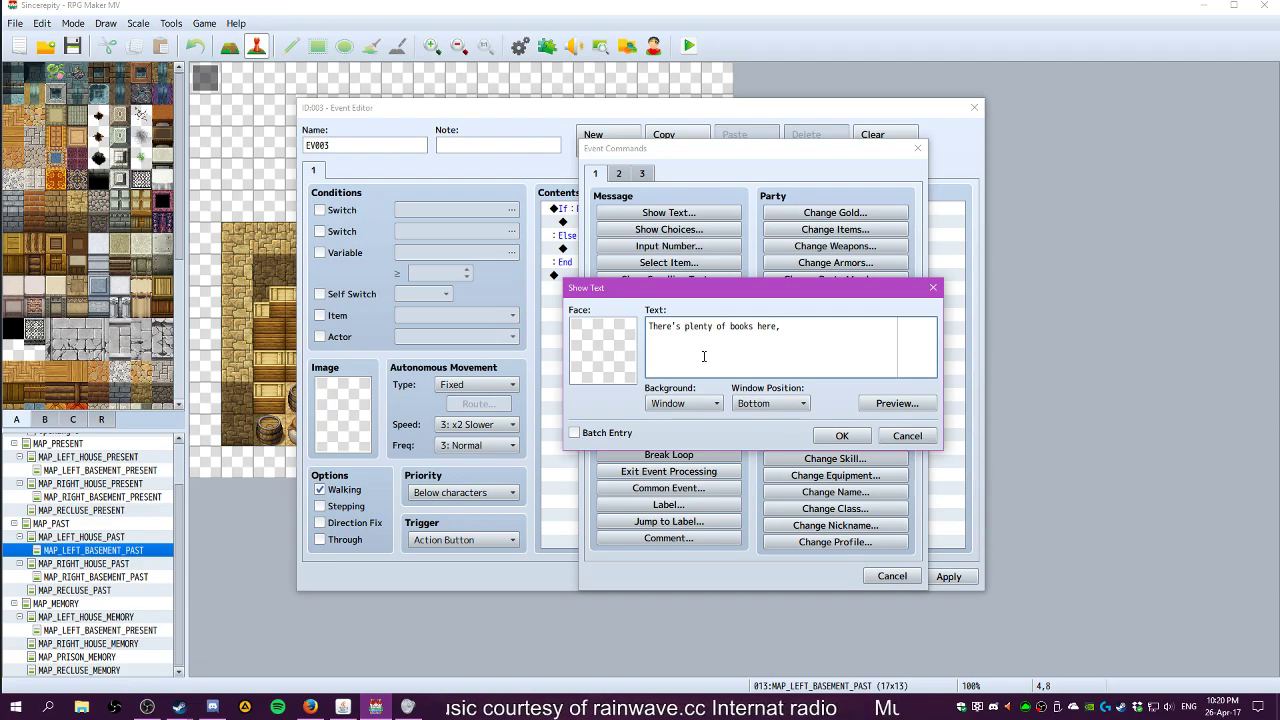
text(, mostly n)
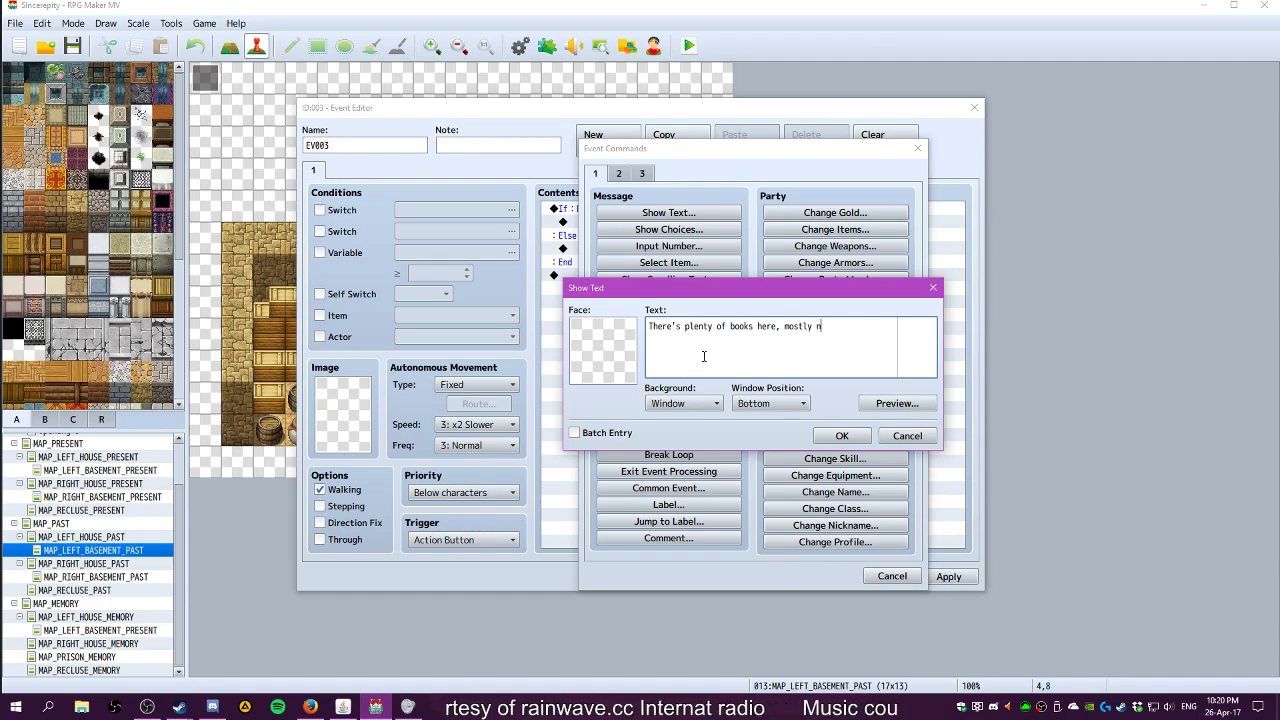
key(BackSpace)
text(educatio)
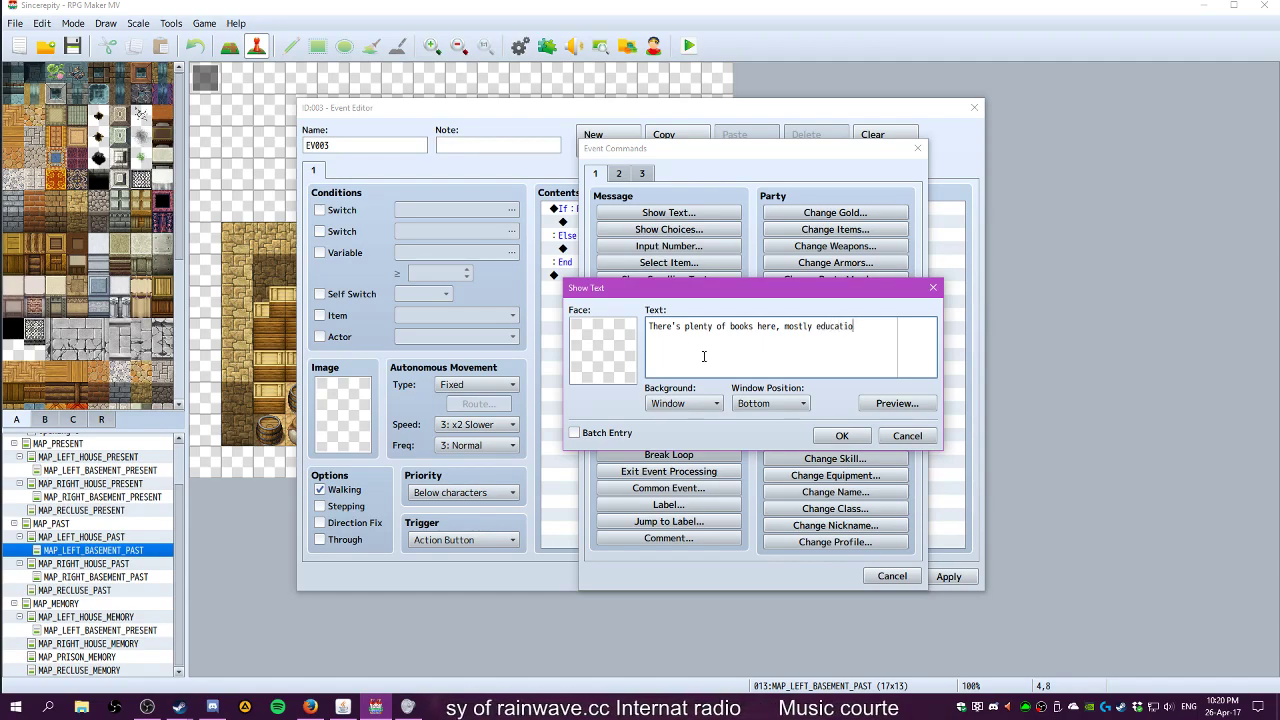
key(BackSpace)
key(BackSpace)
key(BackSpace)
key(BackSpace)
key(BackSpace)
key(BackSpace)
key(BackSpace)
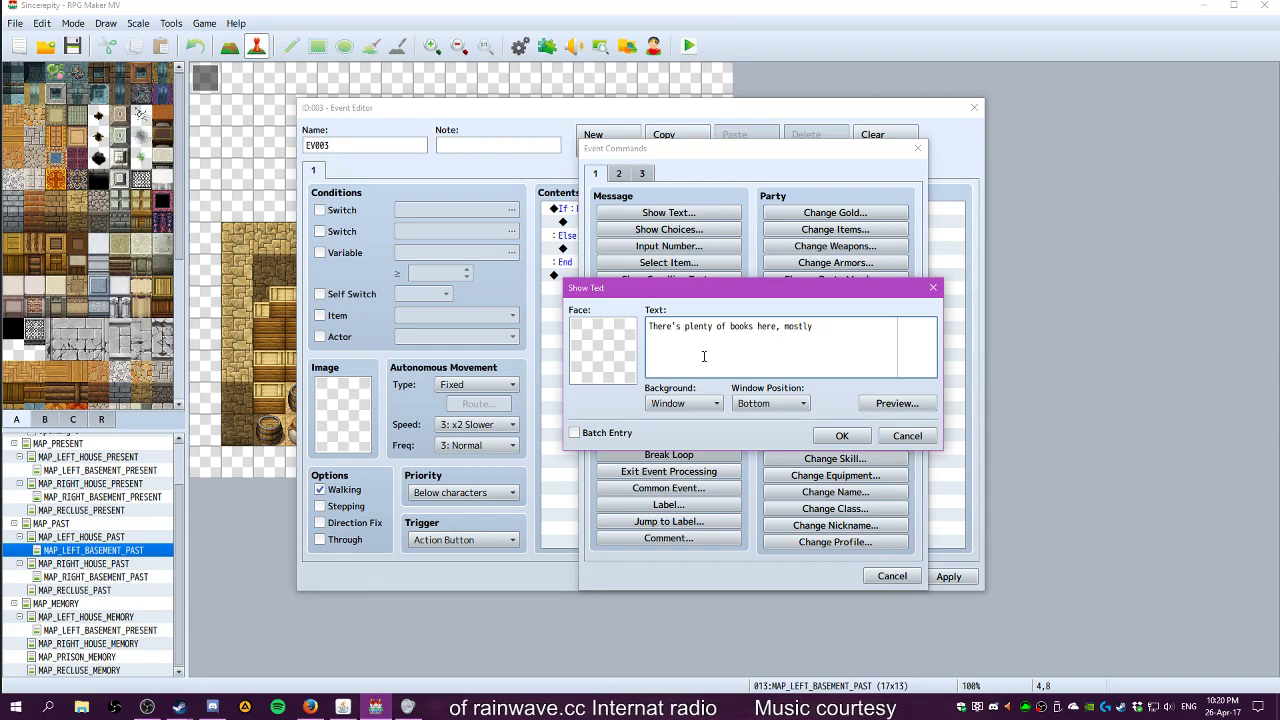
text(non)
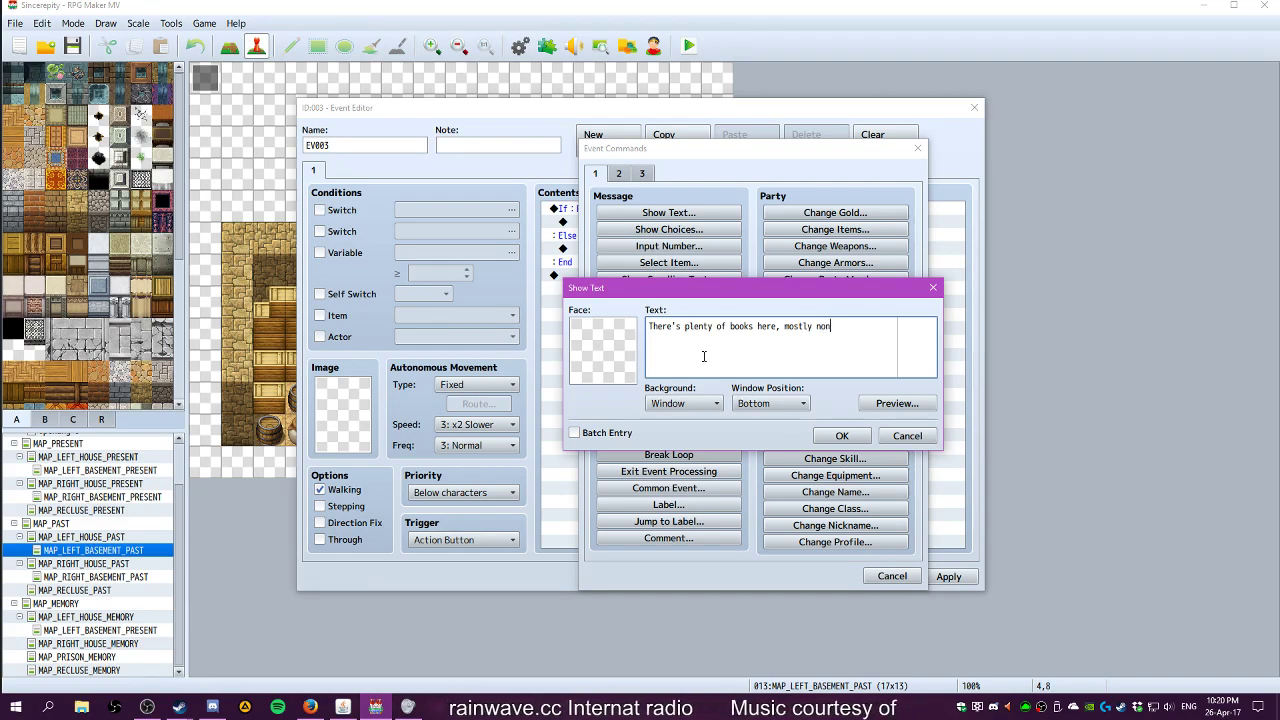
text(-fiction.)
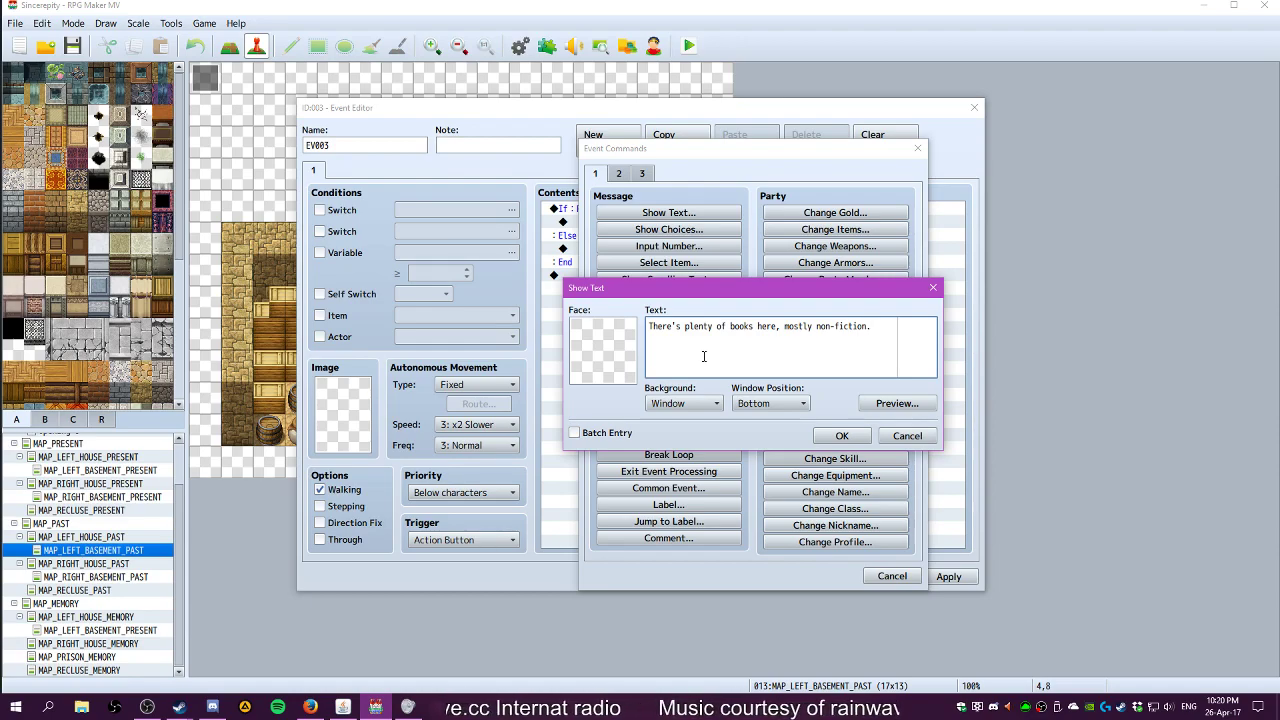
key(BackSpace)
key(BackSpace)
key(BackSpace)
key(BackSpace)
key(BackSpace)
key(BackSpace)
key(BackSpace)
key(BackSpace)
key(BackSpace)
text(study books)
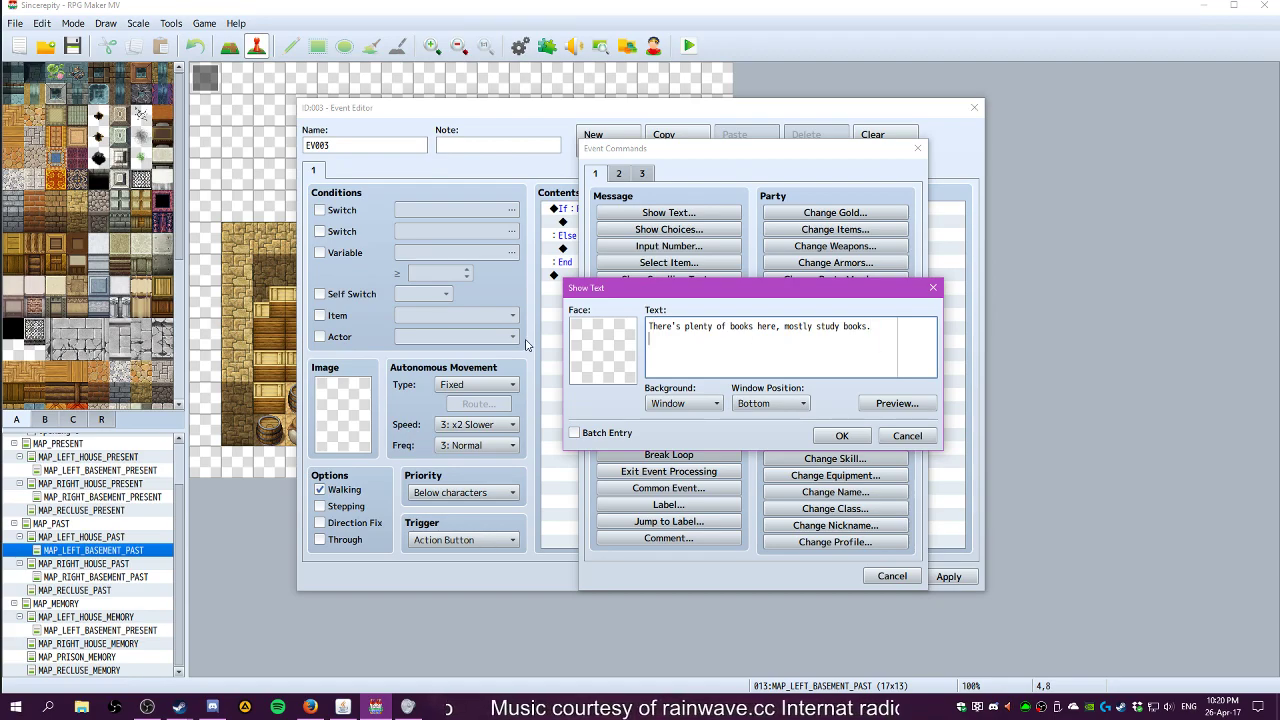
Rewrite the message as "There are plenty of study books here. A lot of them seem to have their pages glued together, or torn out at random."
key(ctrl+a)
text(Ther)
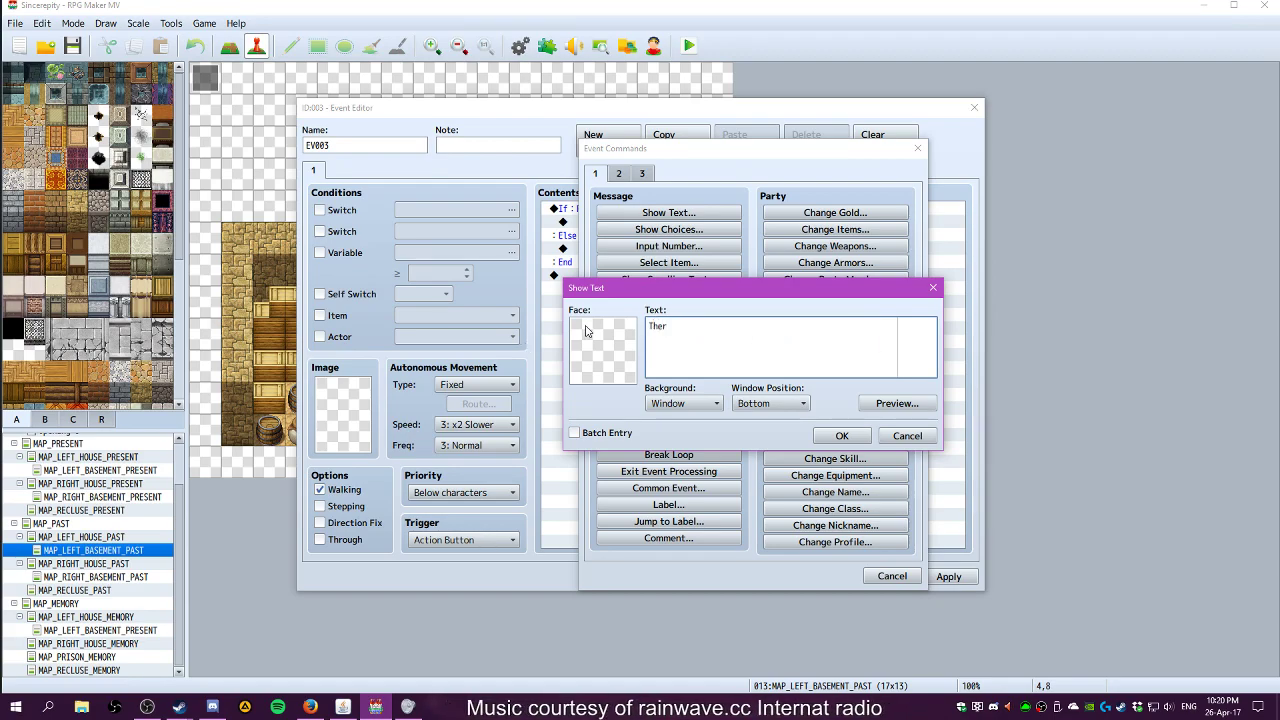
text(e'are plenty of study books here)
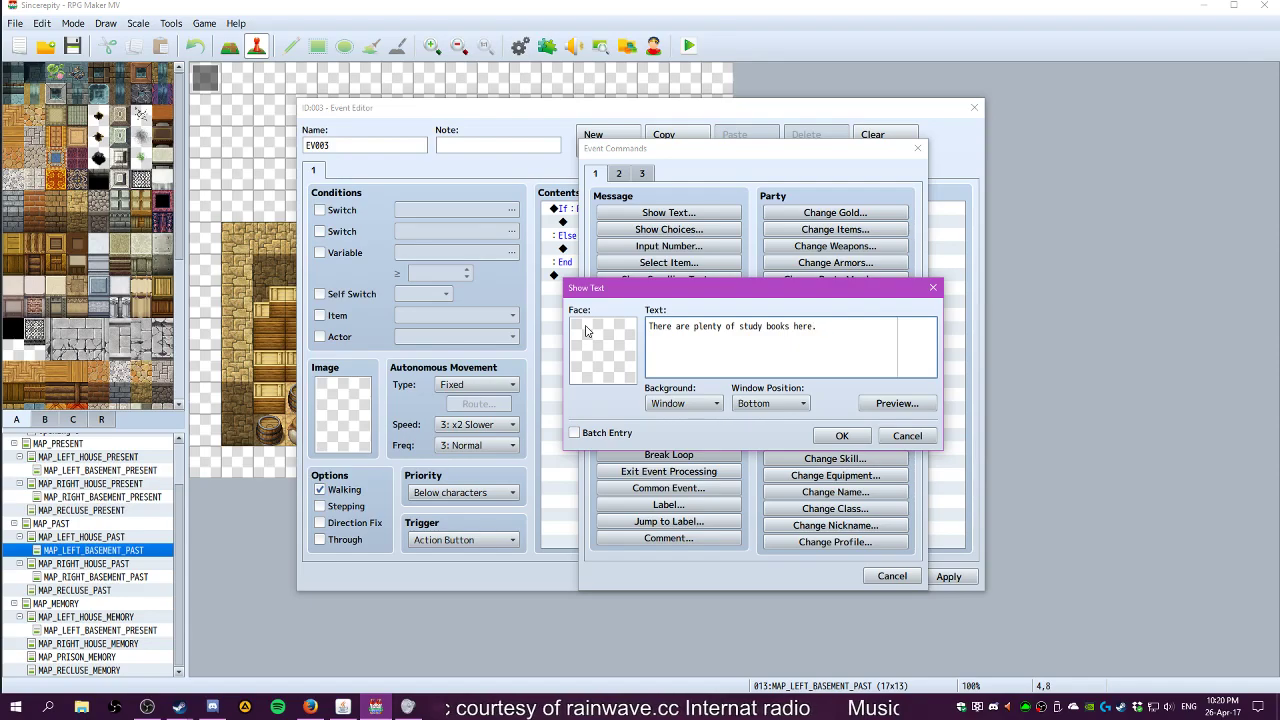
text(. A lot of them seem to have their )
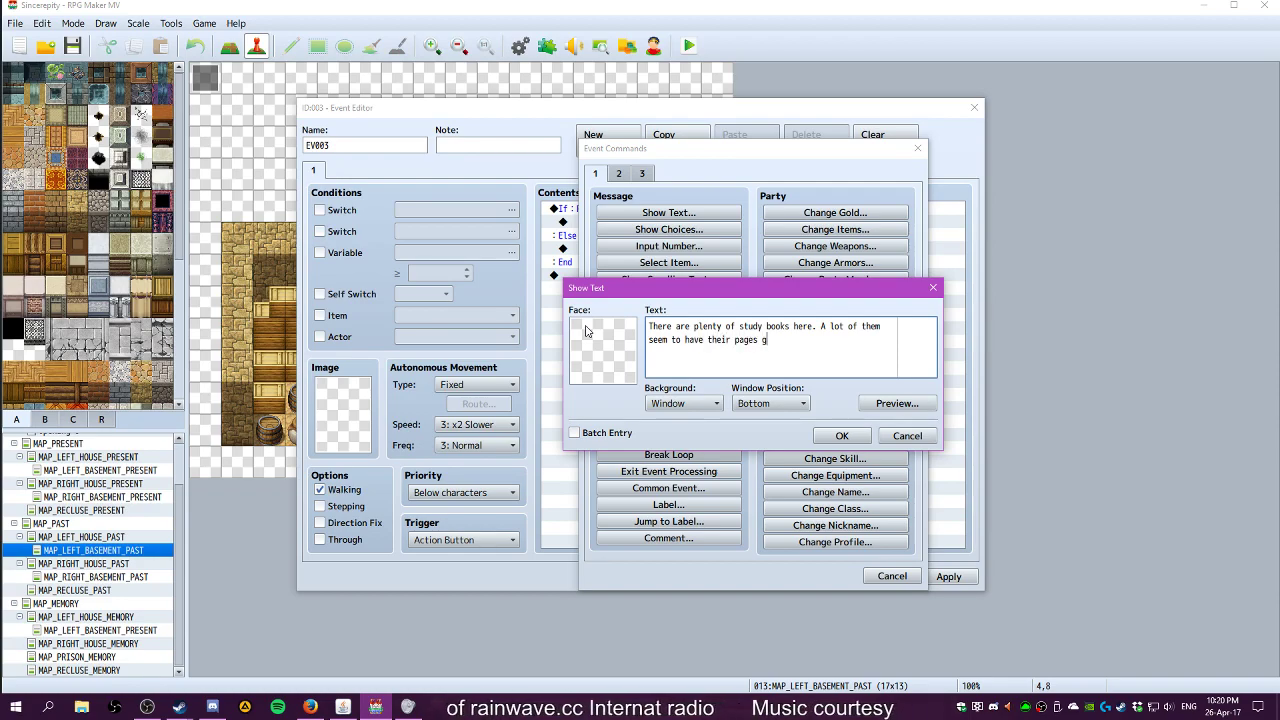
text(pages glued together)
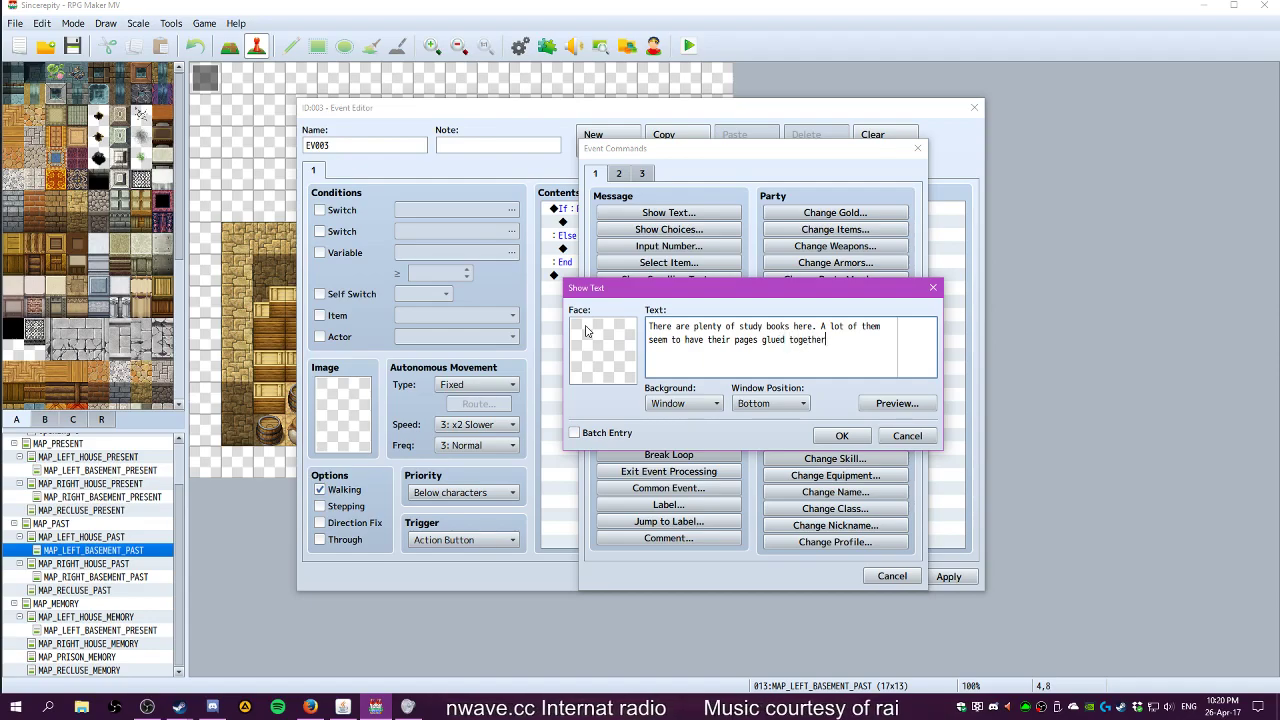
text(, or torn out.)
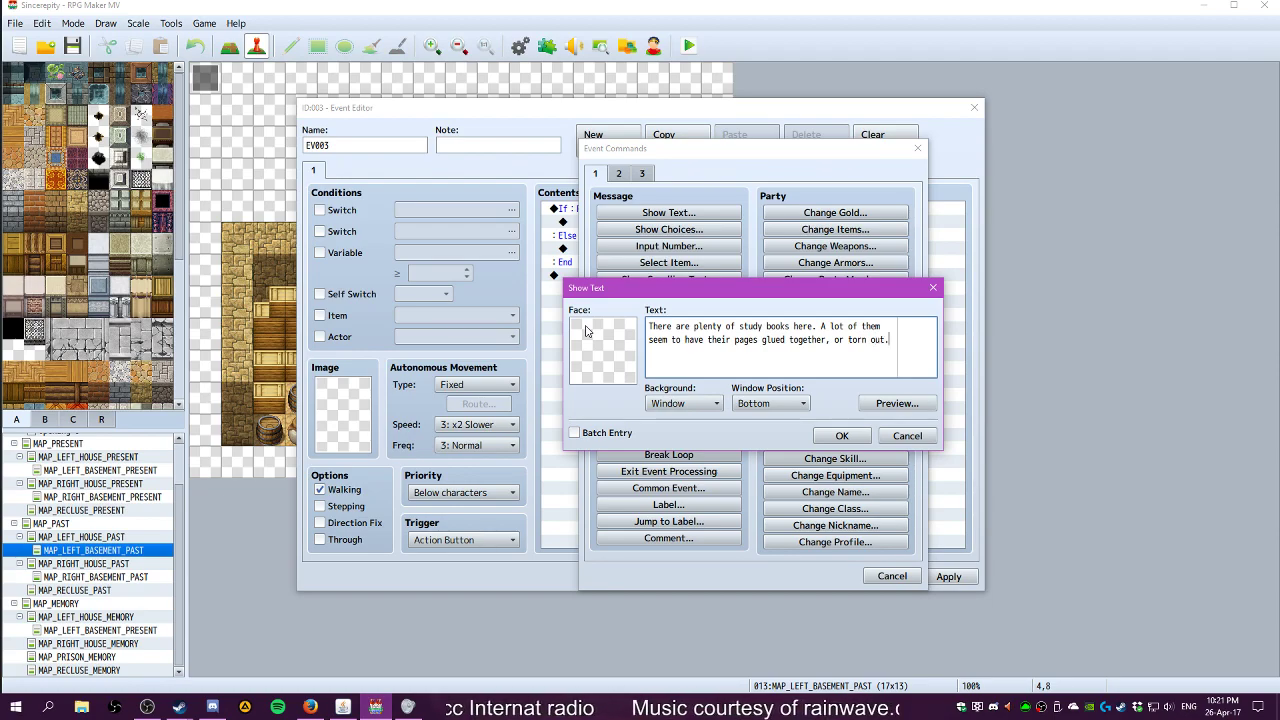
key(BackSpace)
text(at)
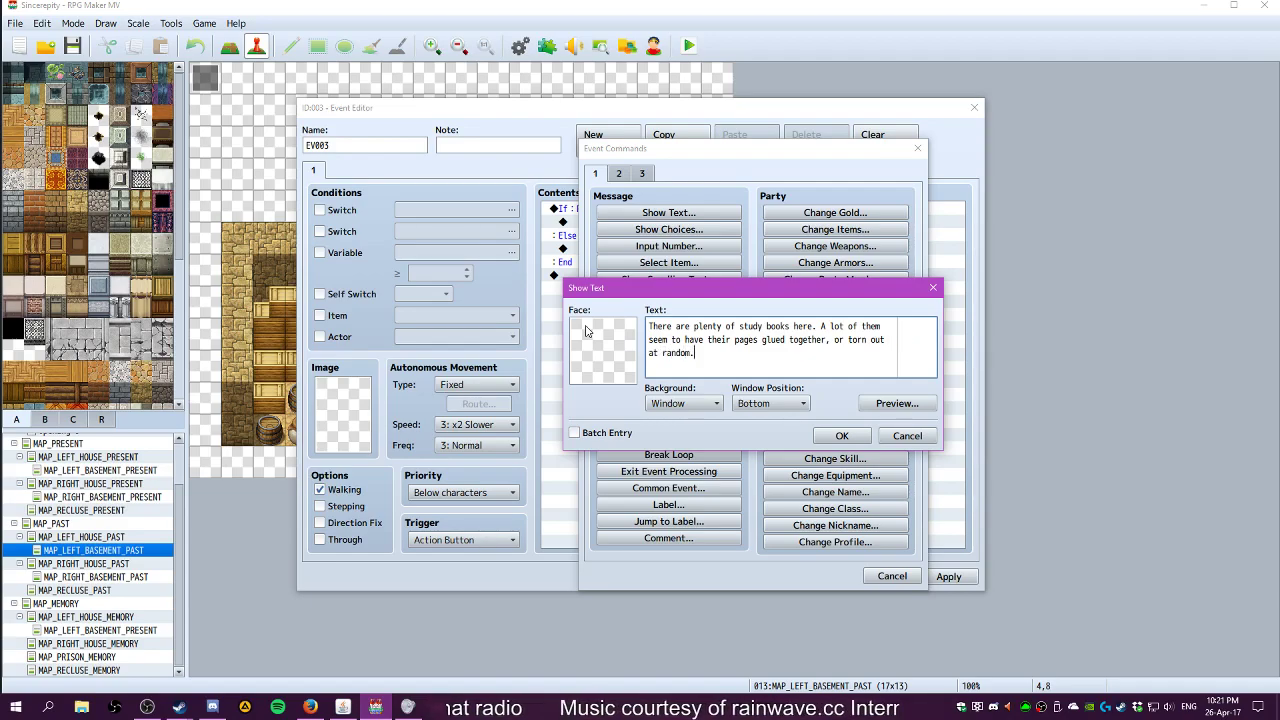
text(random.)
click(842, 436)
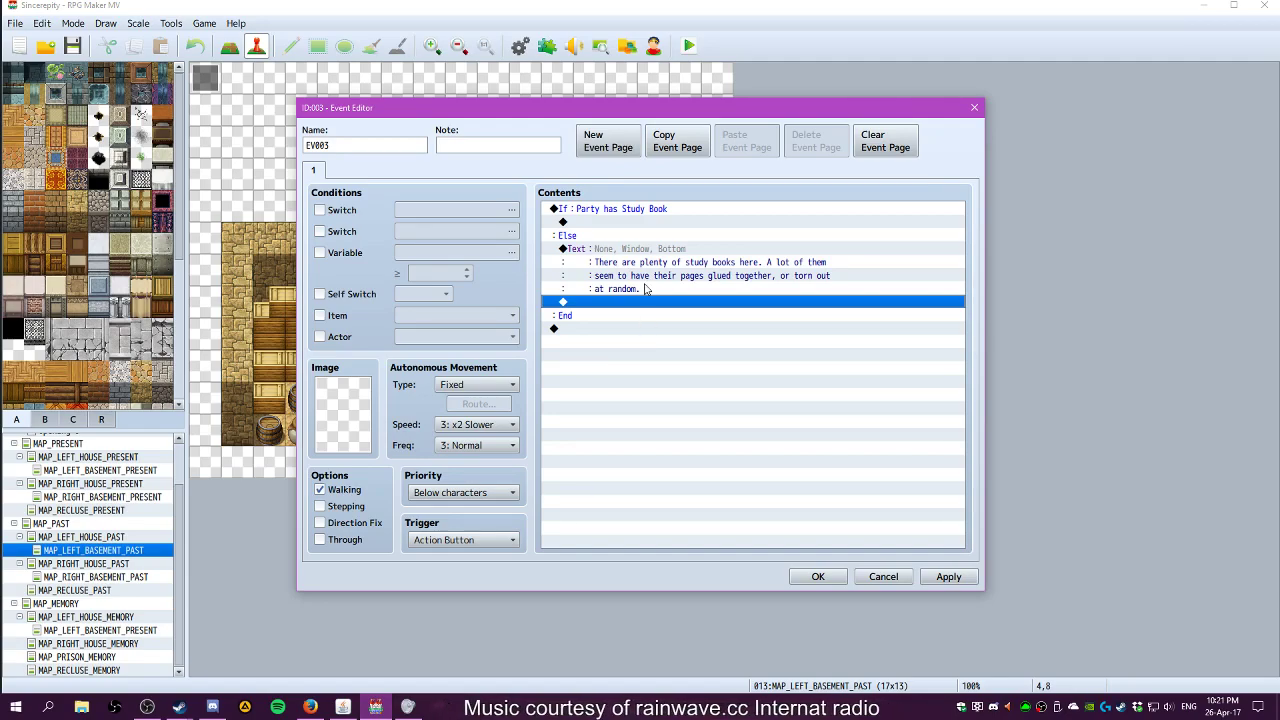
click(631, 222)
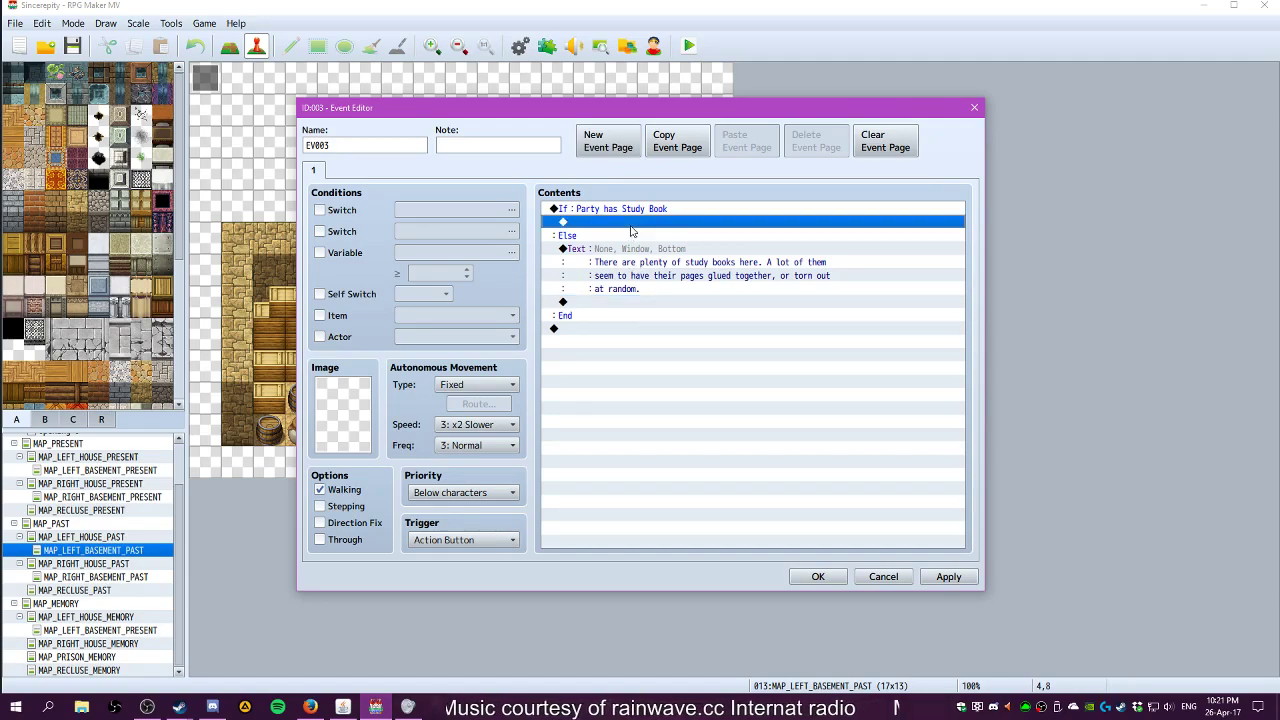
double_click(630, 226)
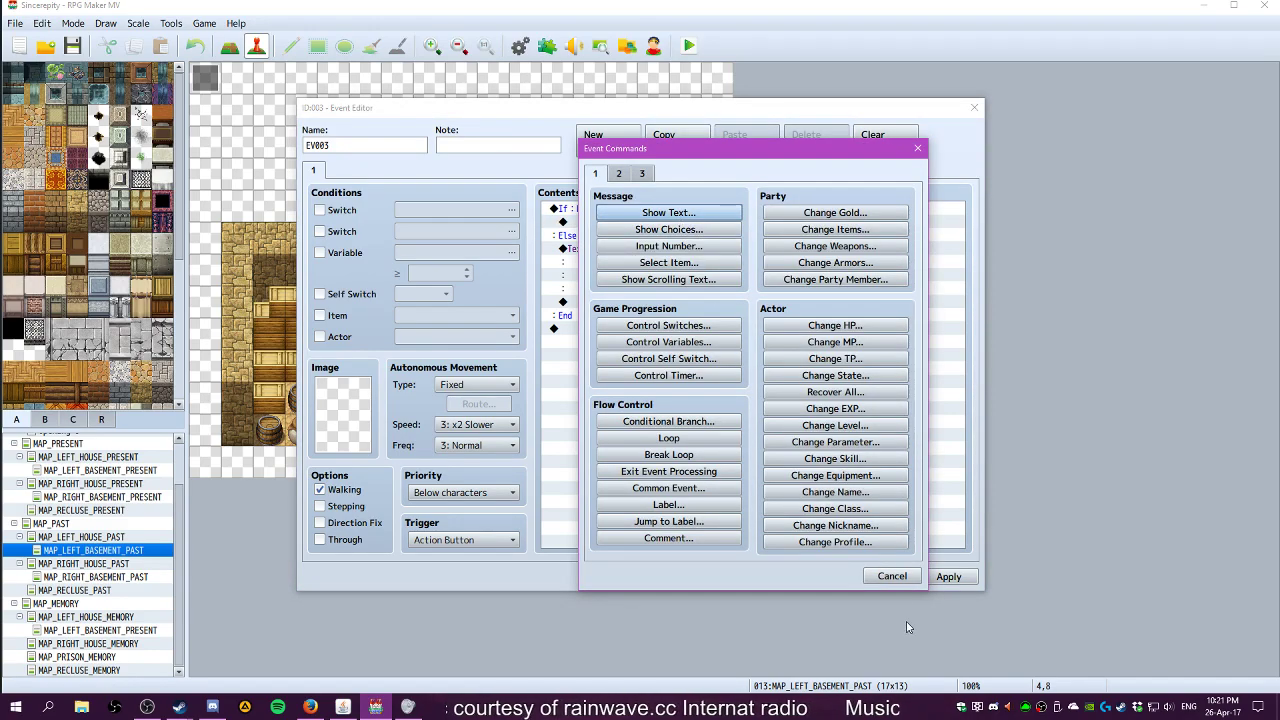
click(892, 576)
Copy the Else branch's bookshelf message into the branch where the party has the Study Book
click(583, 256)
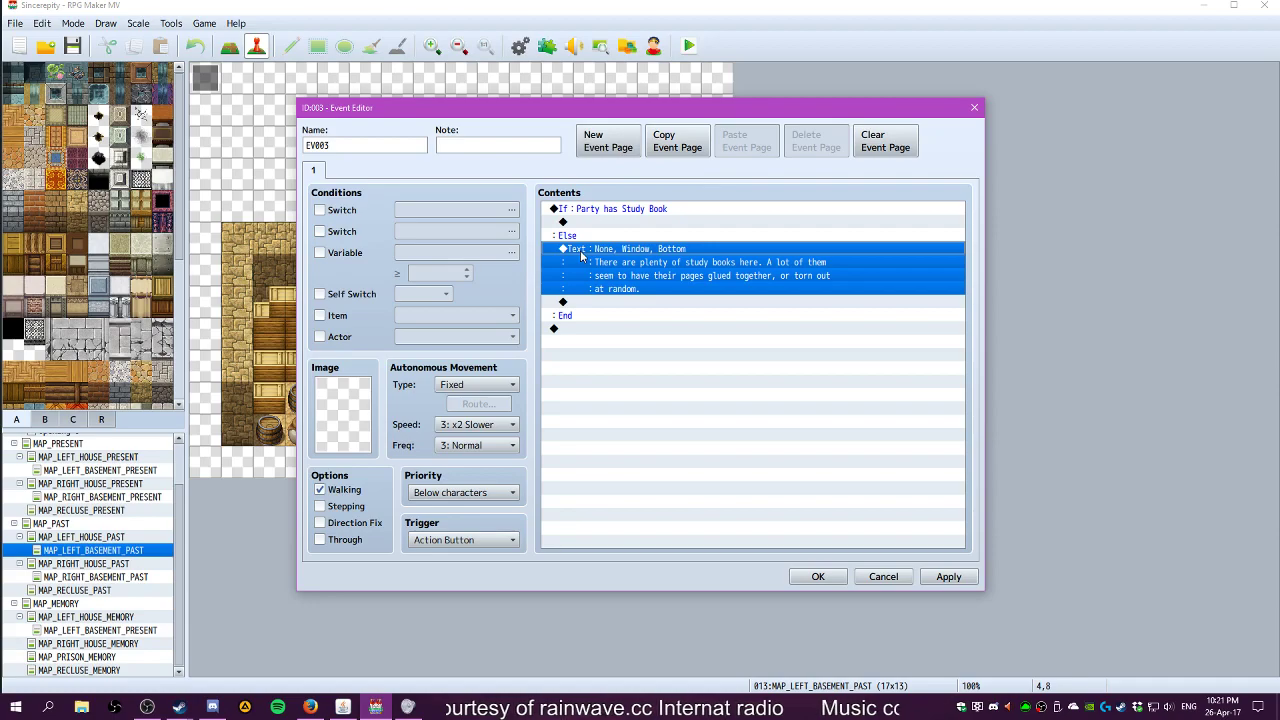
click(578, 224)
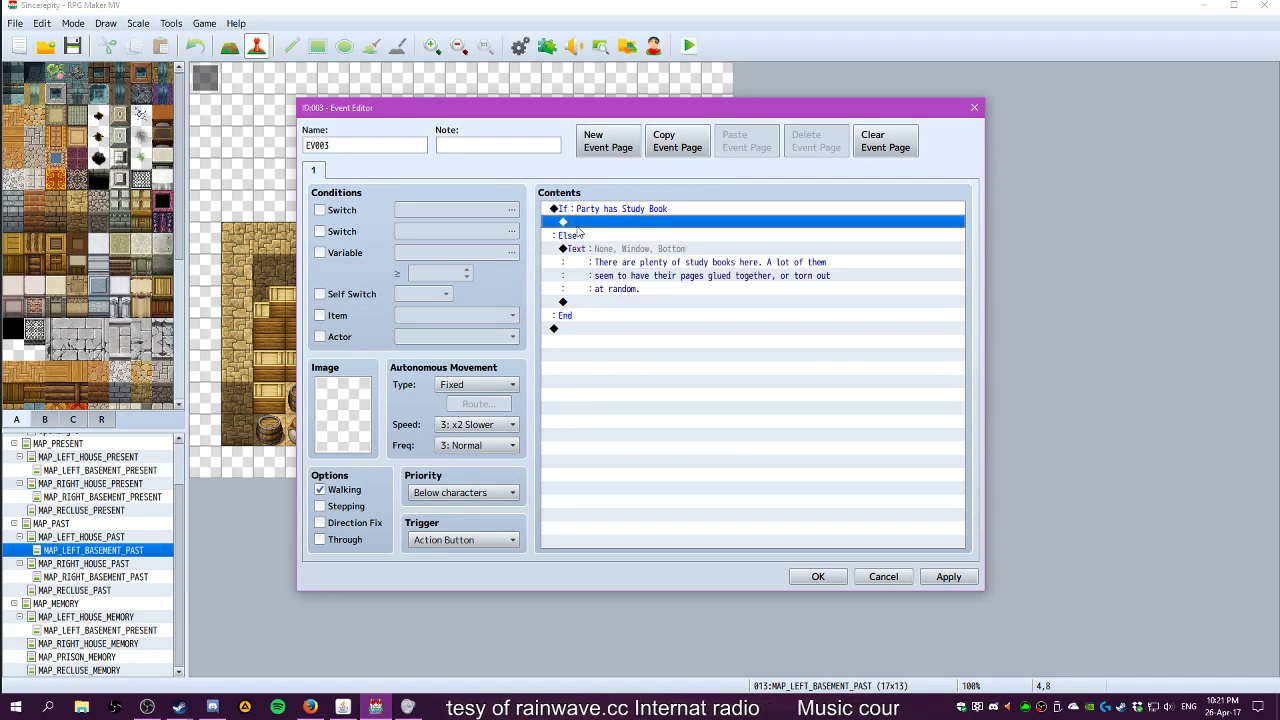
key(ctrl+v)
Below the copied message in the Study Book branch, add the text "Do you want to place the Study Book here?"
double_click(593, 275)
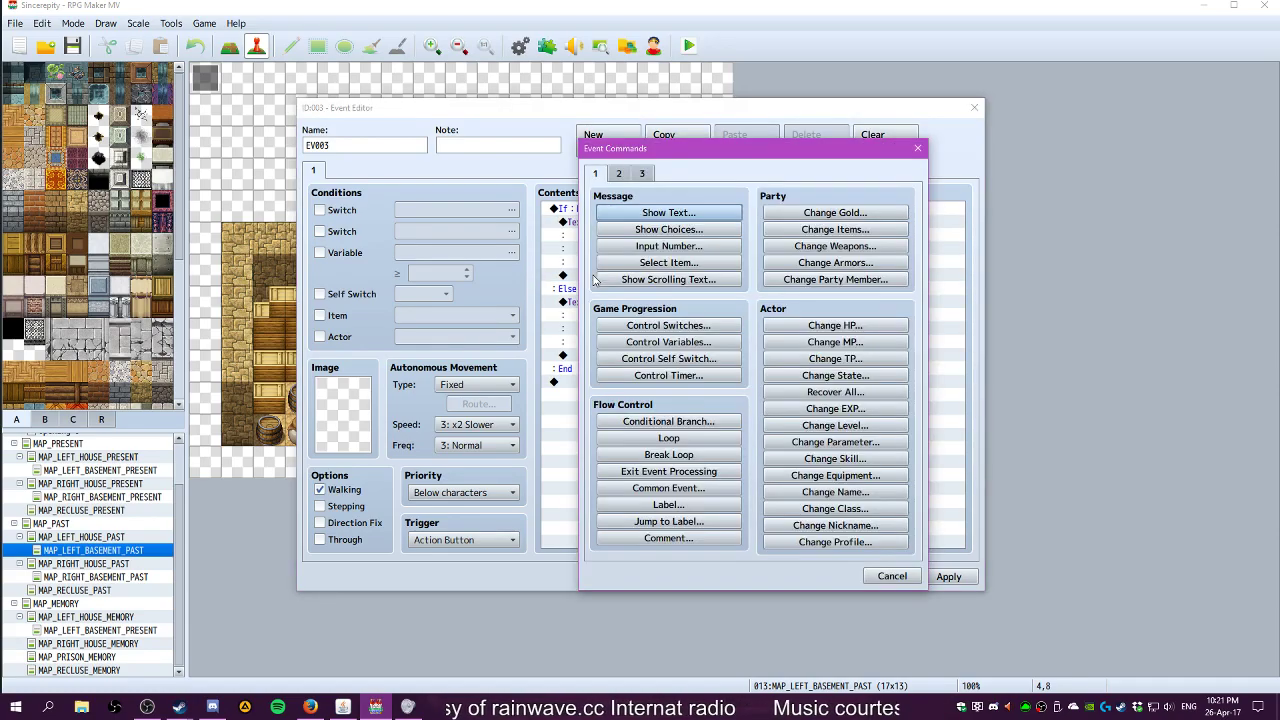
click(662, 215)
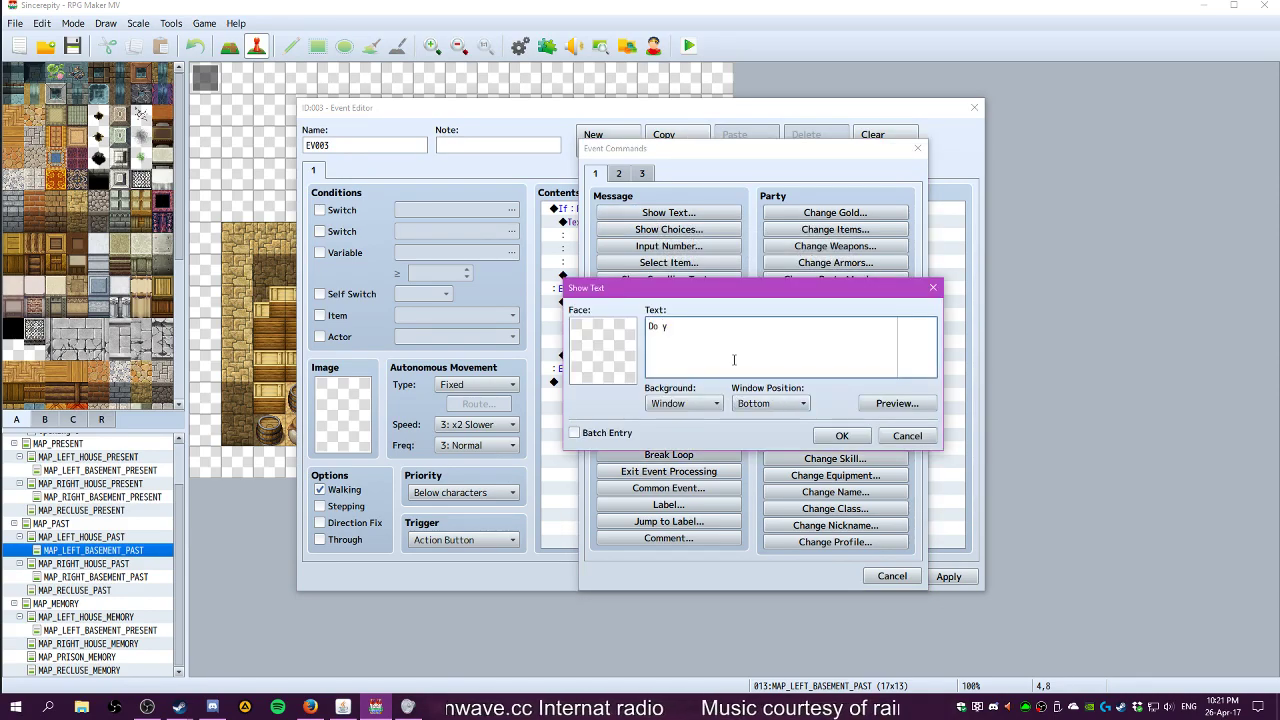
text(Do you want to p)
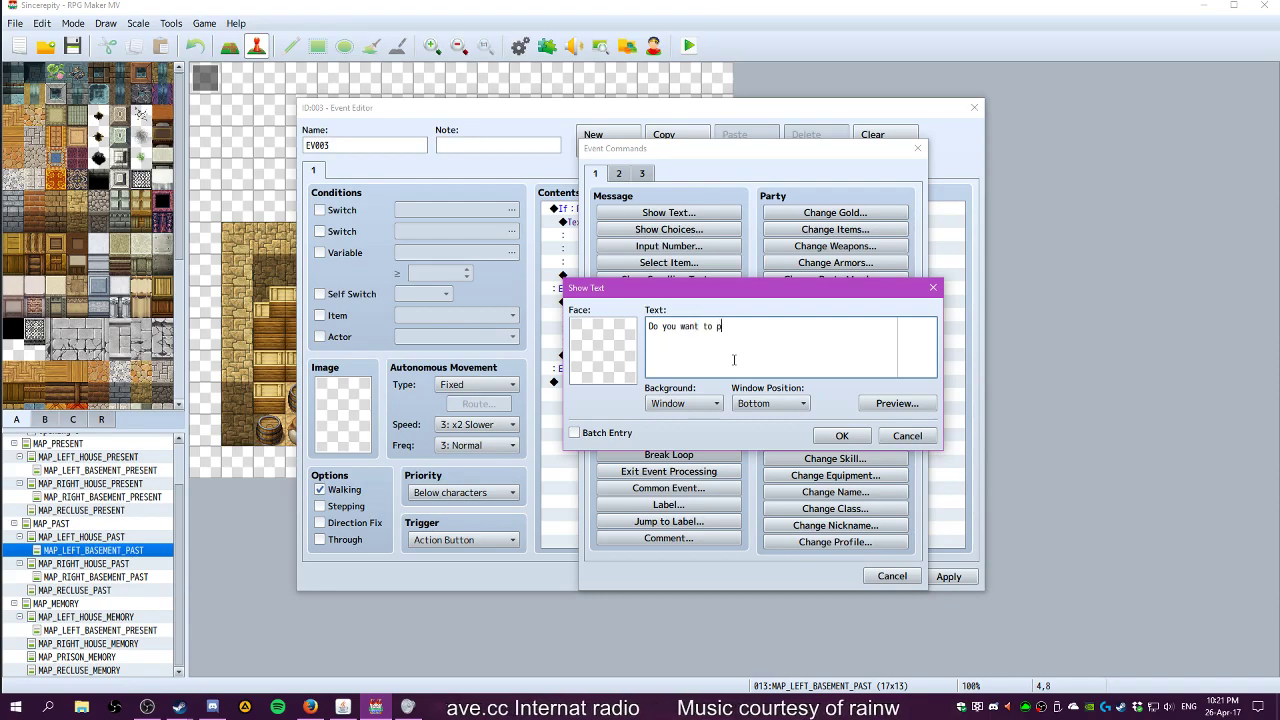
text(lace the Study Book here?)
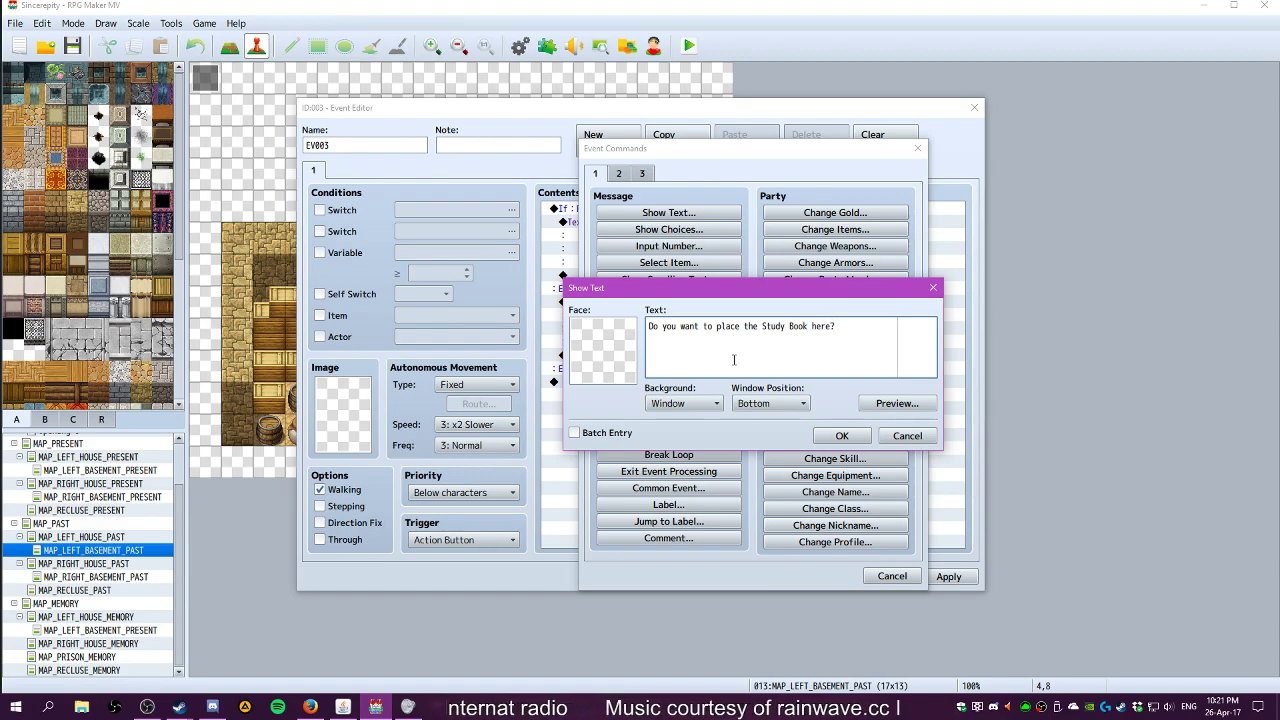
click(843, 436)
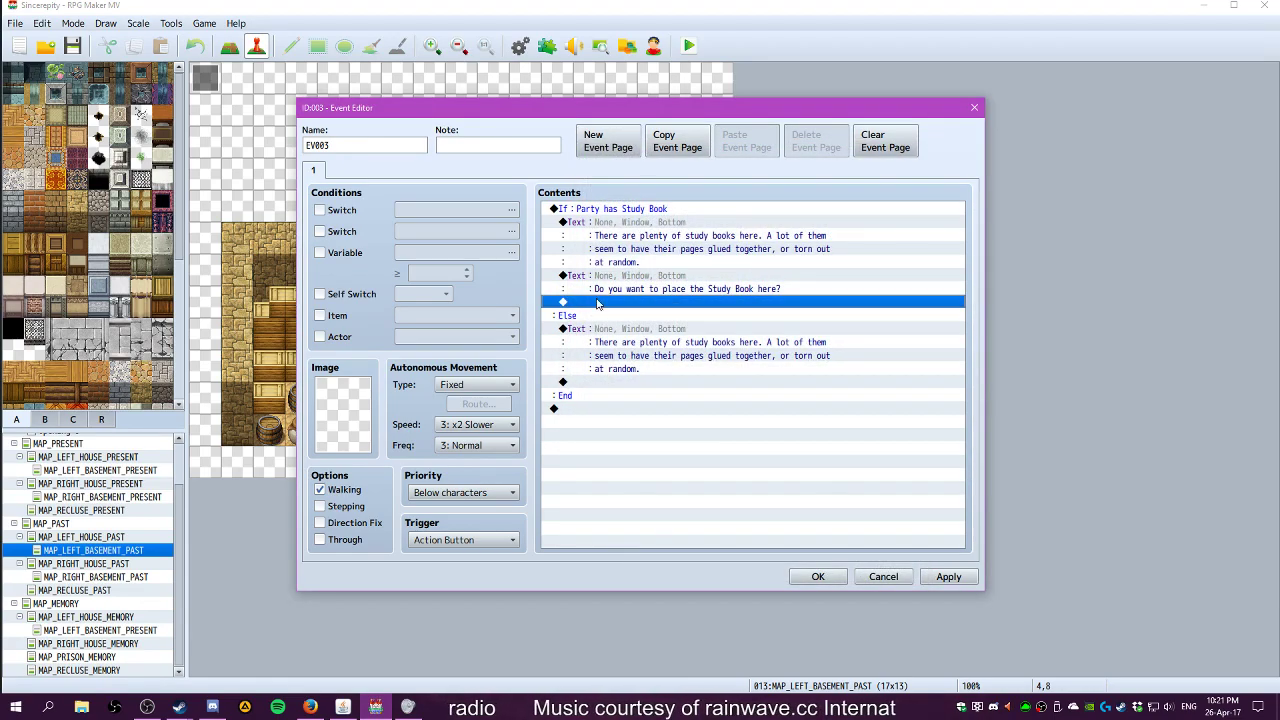
Below the placement question in the Study Book branch, add a Show Choices command with the options Yes and No
double_click(599, 302)
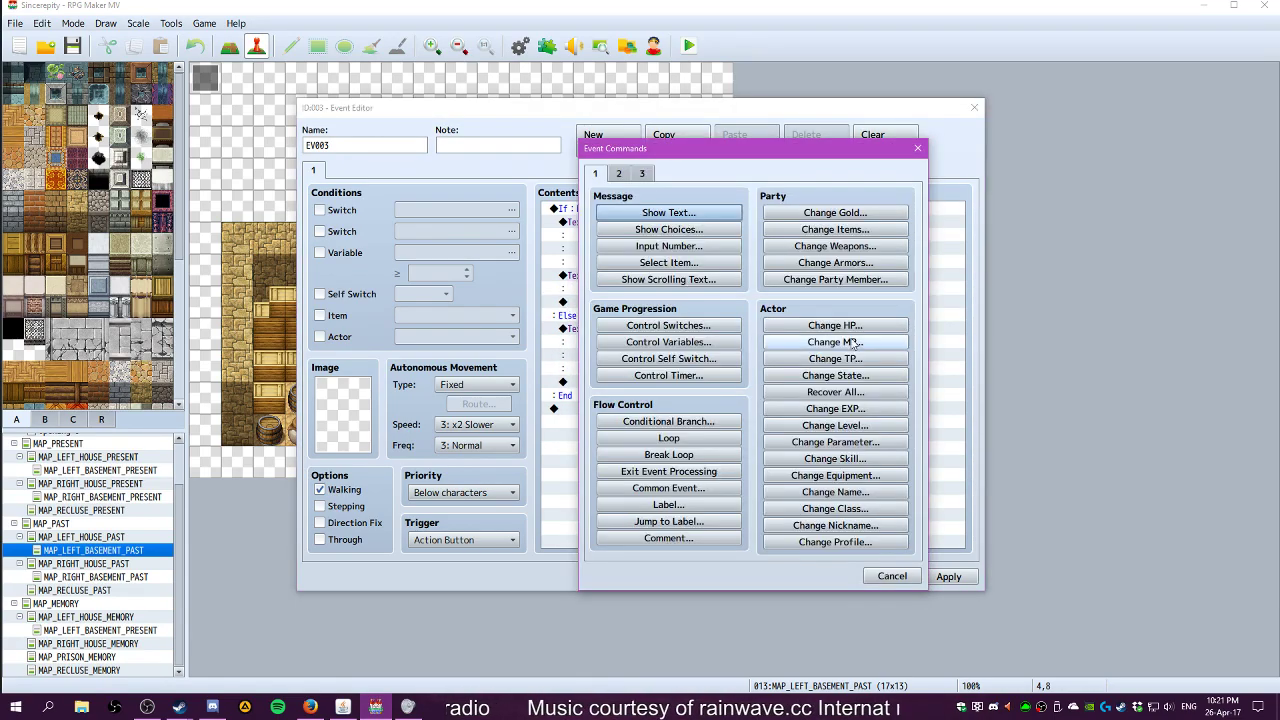
click(669, 230)
click(768, 447)
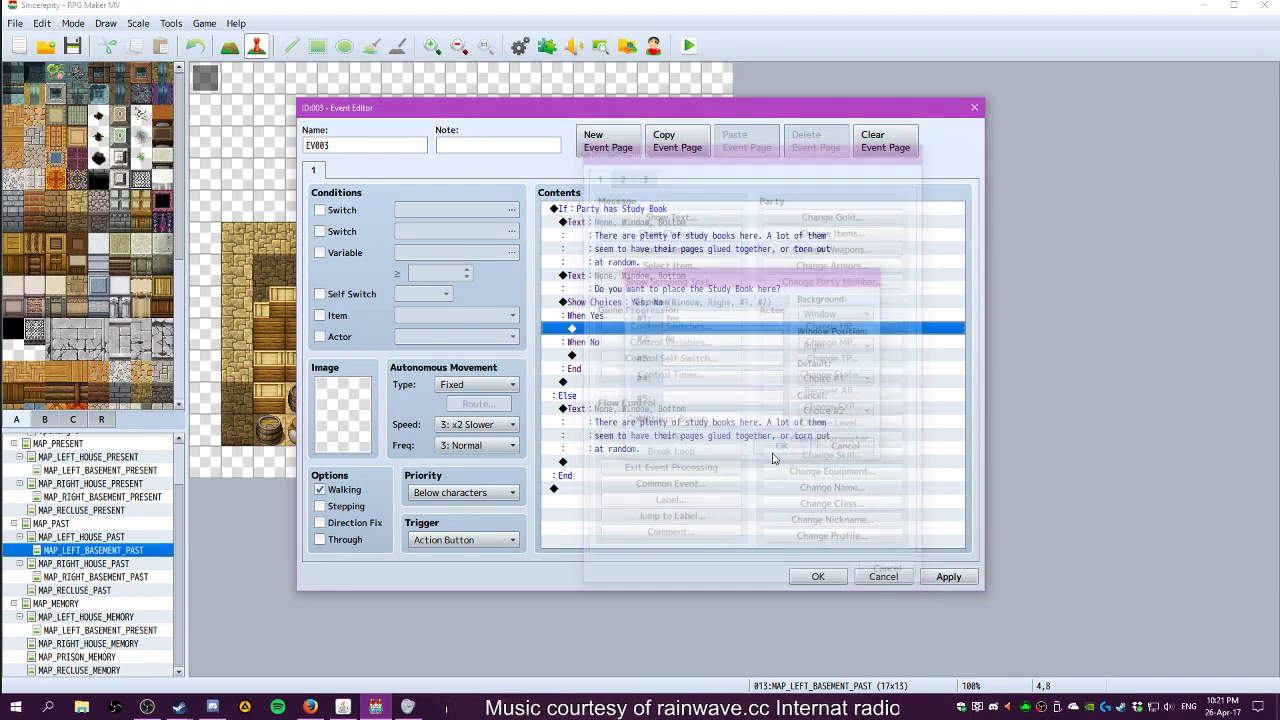
In the When Yes branch, add a Change Items command that decreases Study Book by 1
double_click(615, 331)
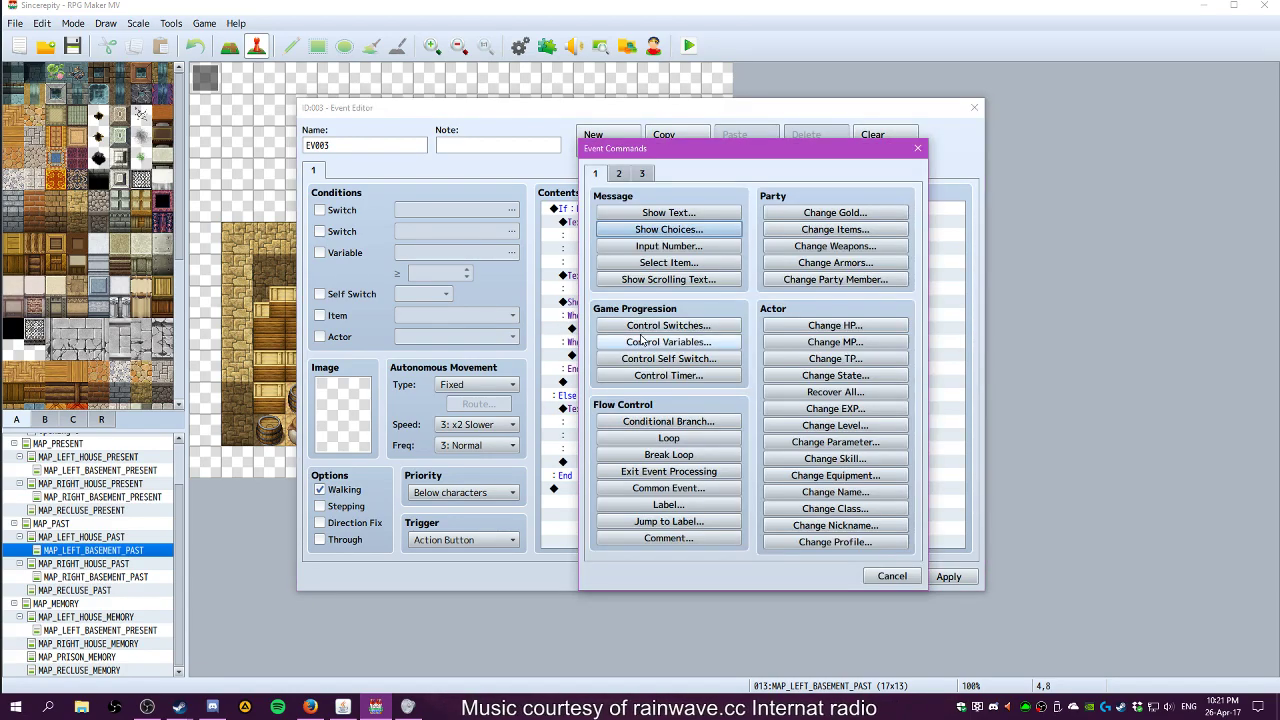
click(835, 229)
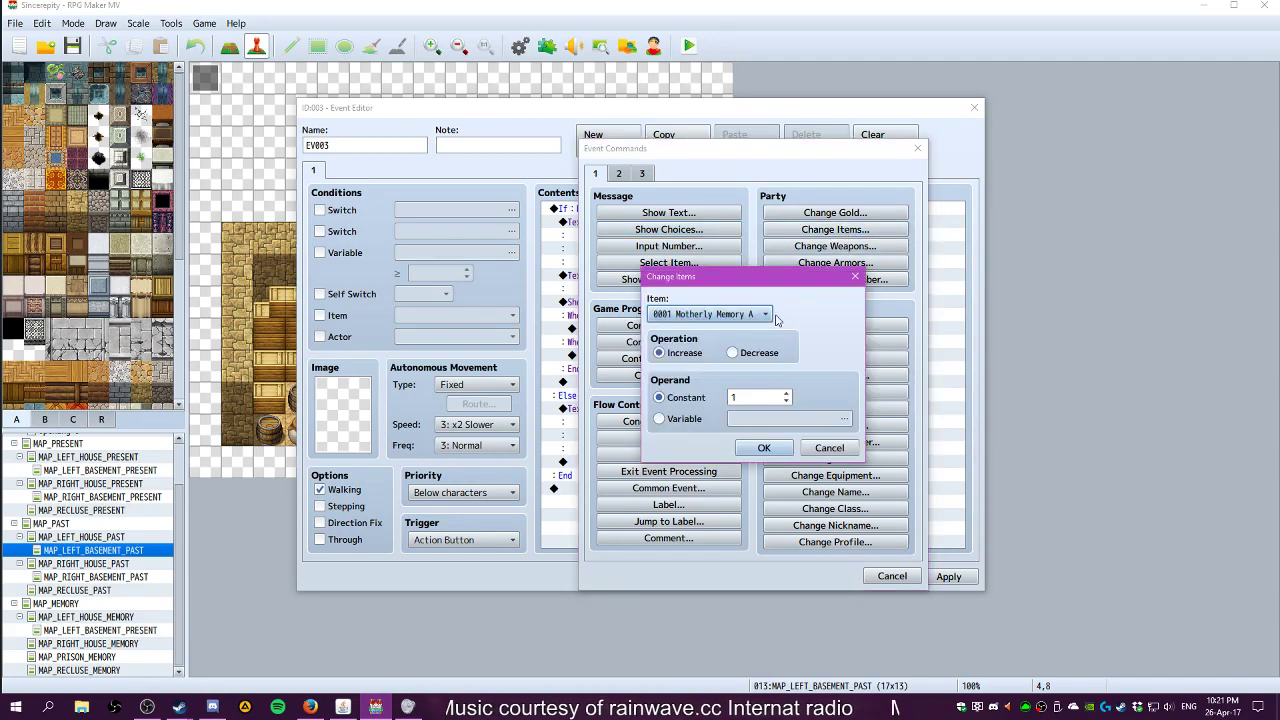
click(765, 314)
click(700, 676)
click(755, 353)
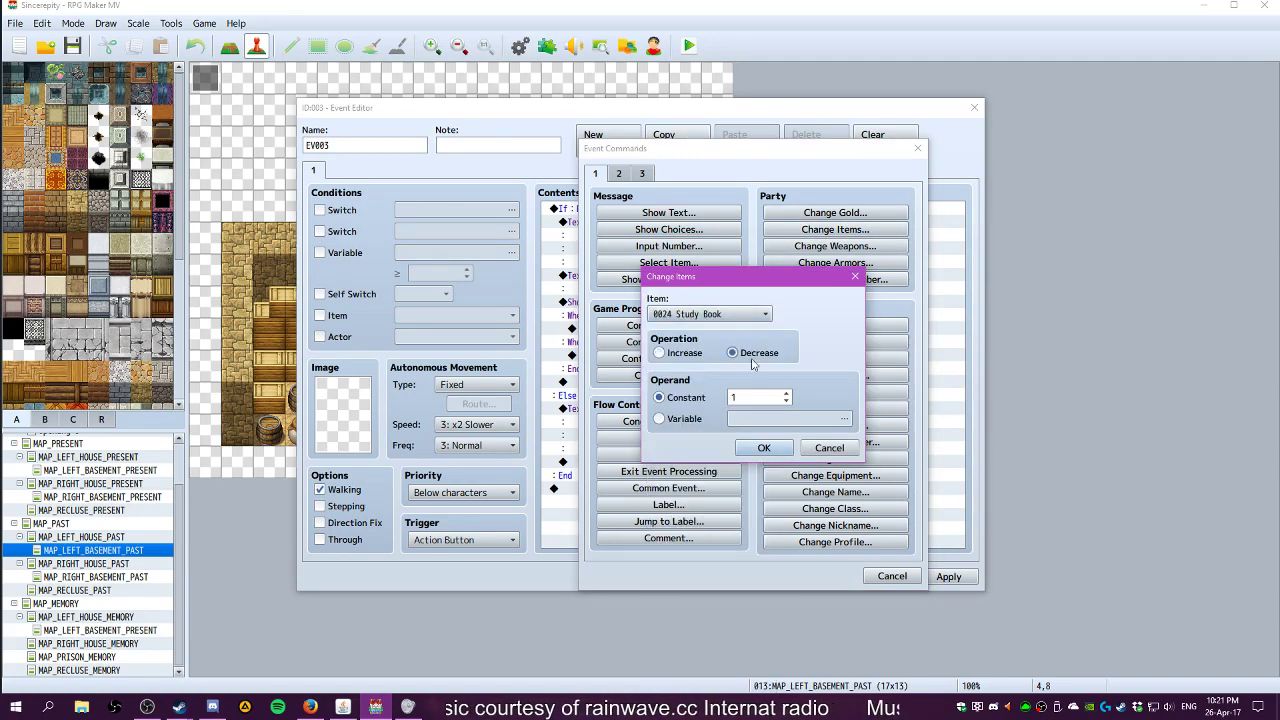
click(764, 448)
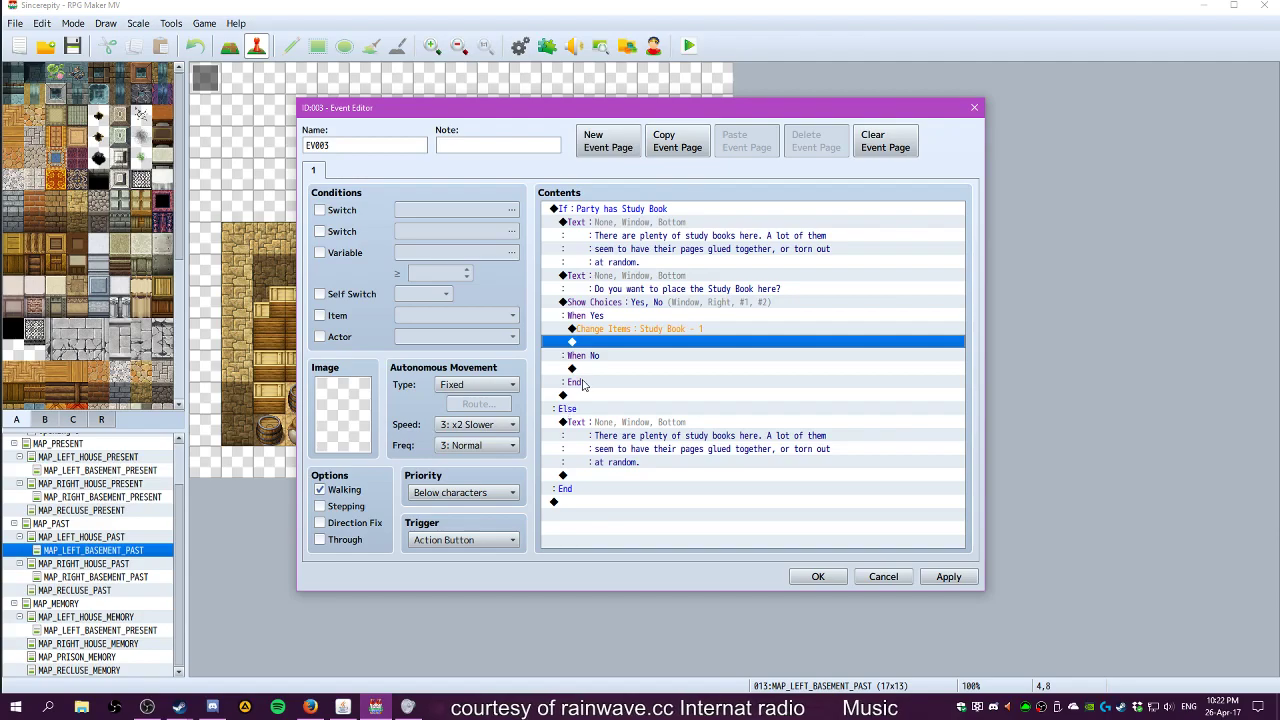
Below the Study Book removal, preview the sound effect Item1 and add it with Play SE at the default settings
double_click(617, 345)
click(643, 174)
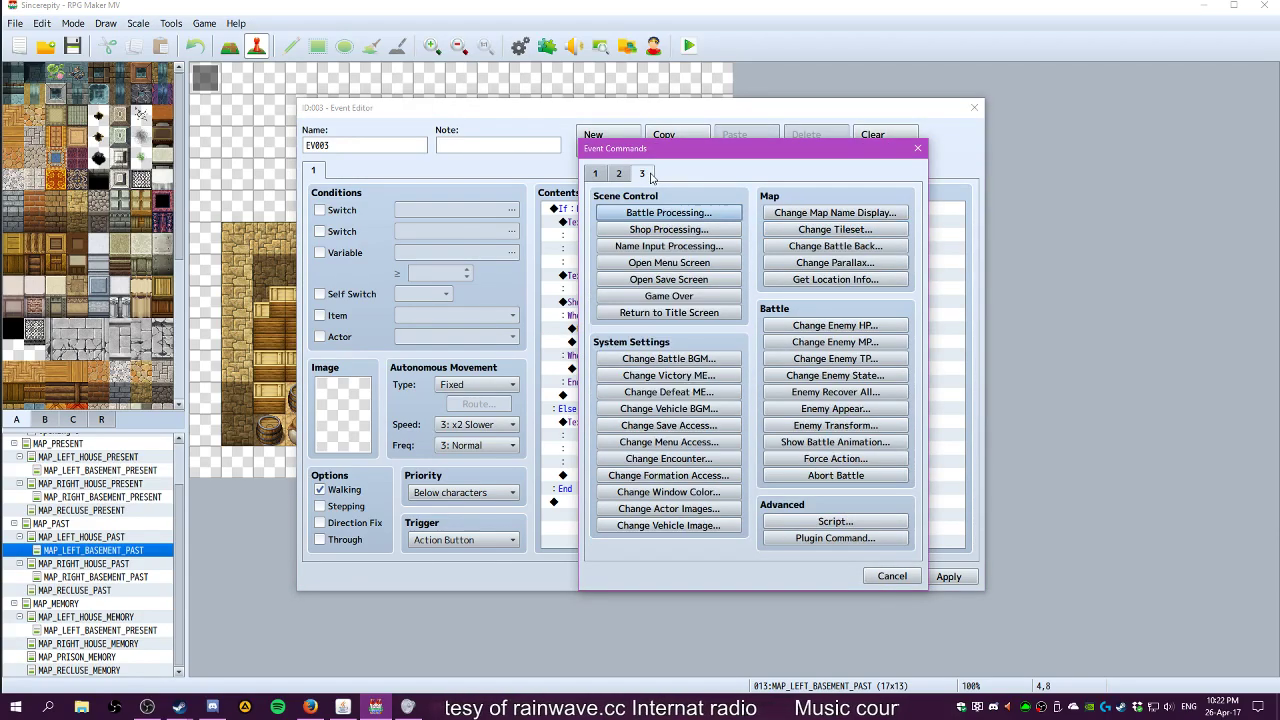
click(619, 174)
click(836, 510)
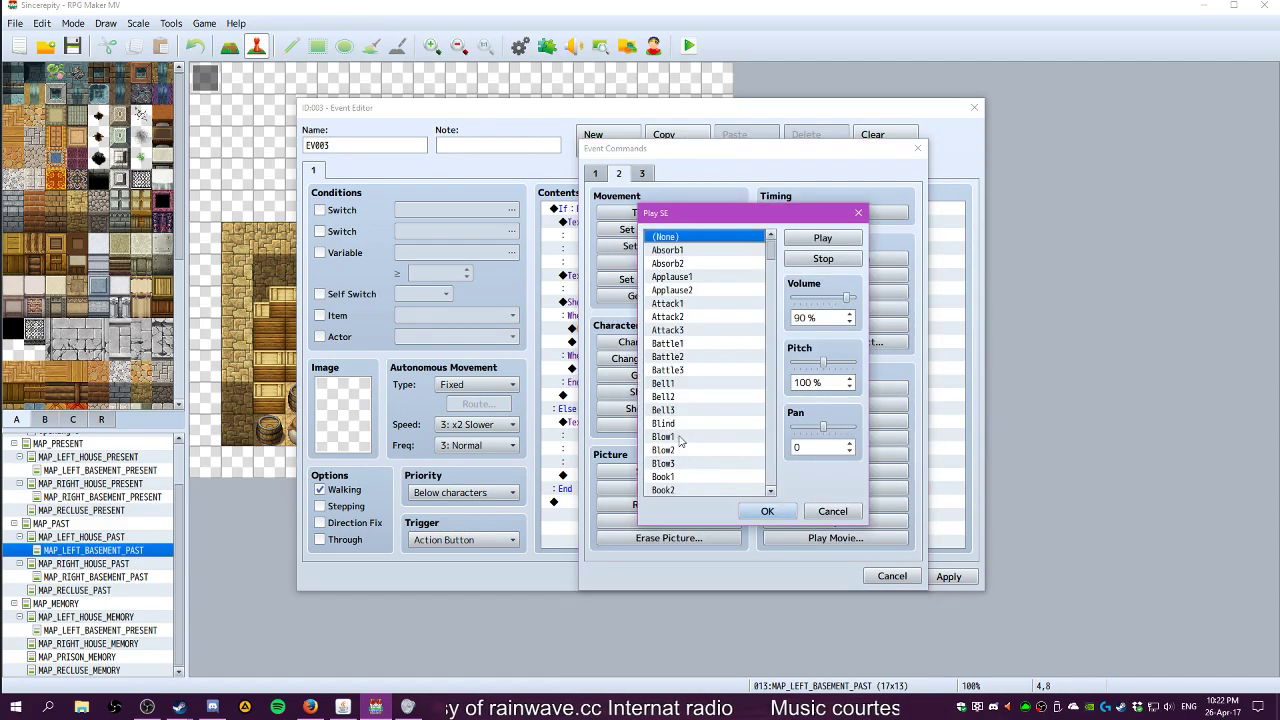
scroll(737, 277, down, 20)
drag(769, 311, 769, 351)
click(709, 391)
click(807, 239)
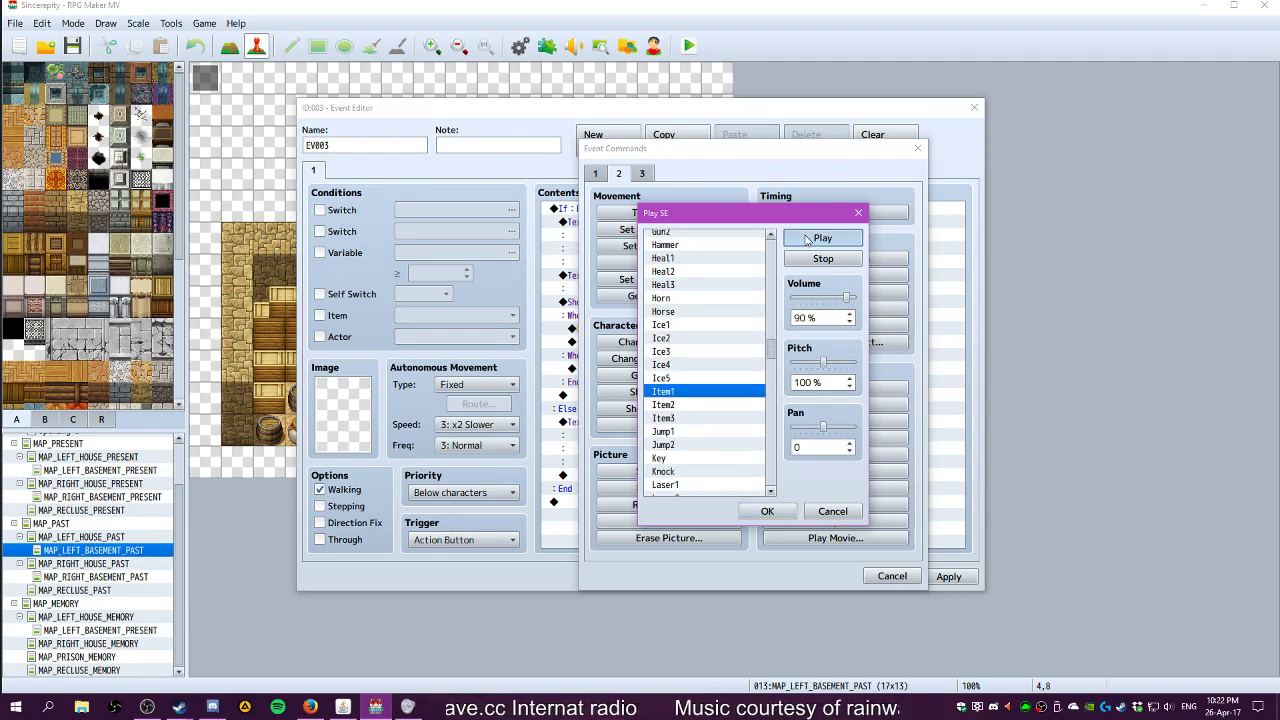
click(765, 510)
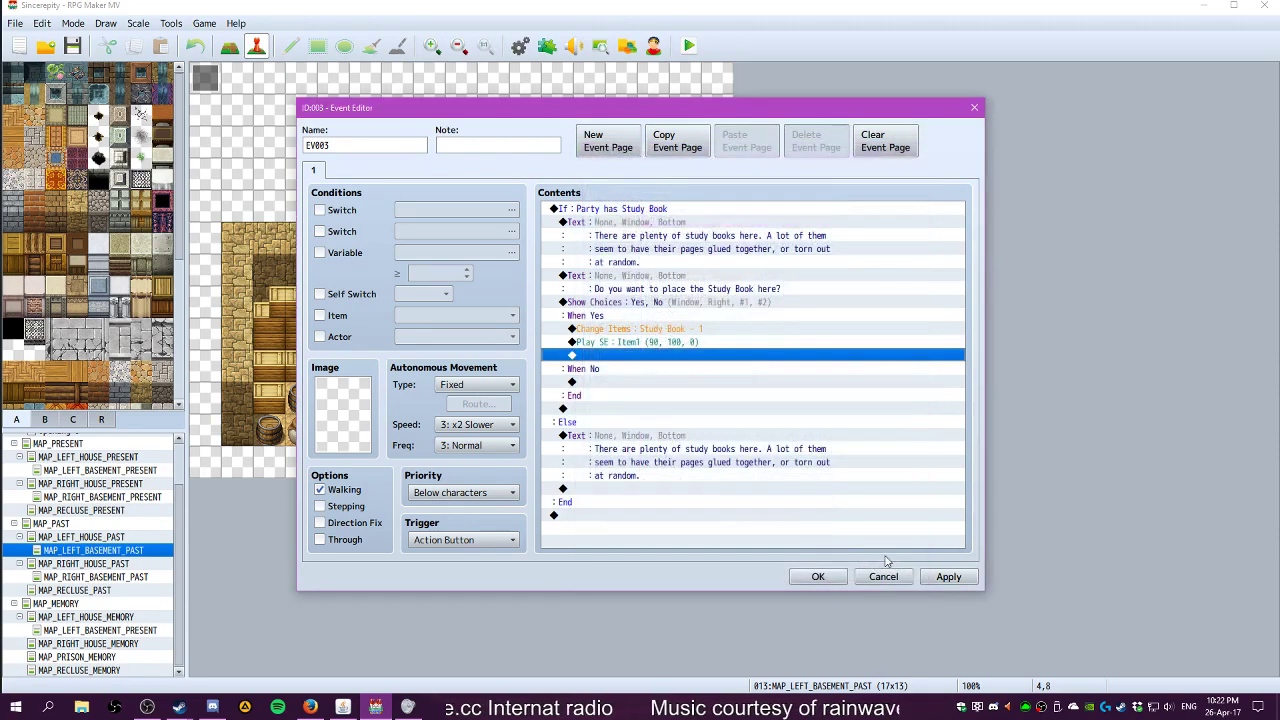
After the sound effect in the When Yes branch, add the text "You've gained a Motherly Memory."
double_click(614, 357)
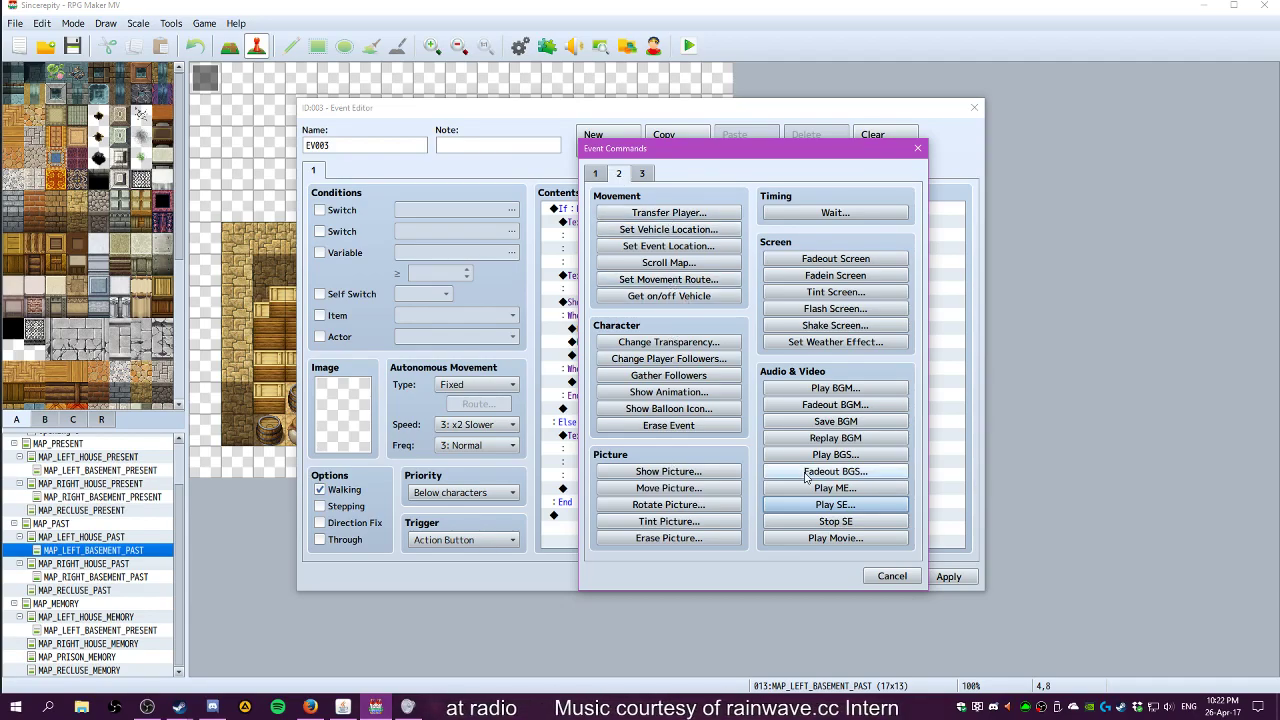
click(600, 178)
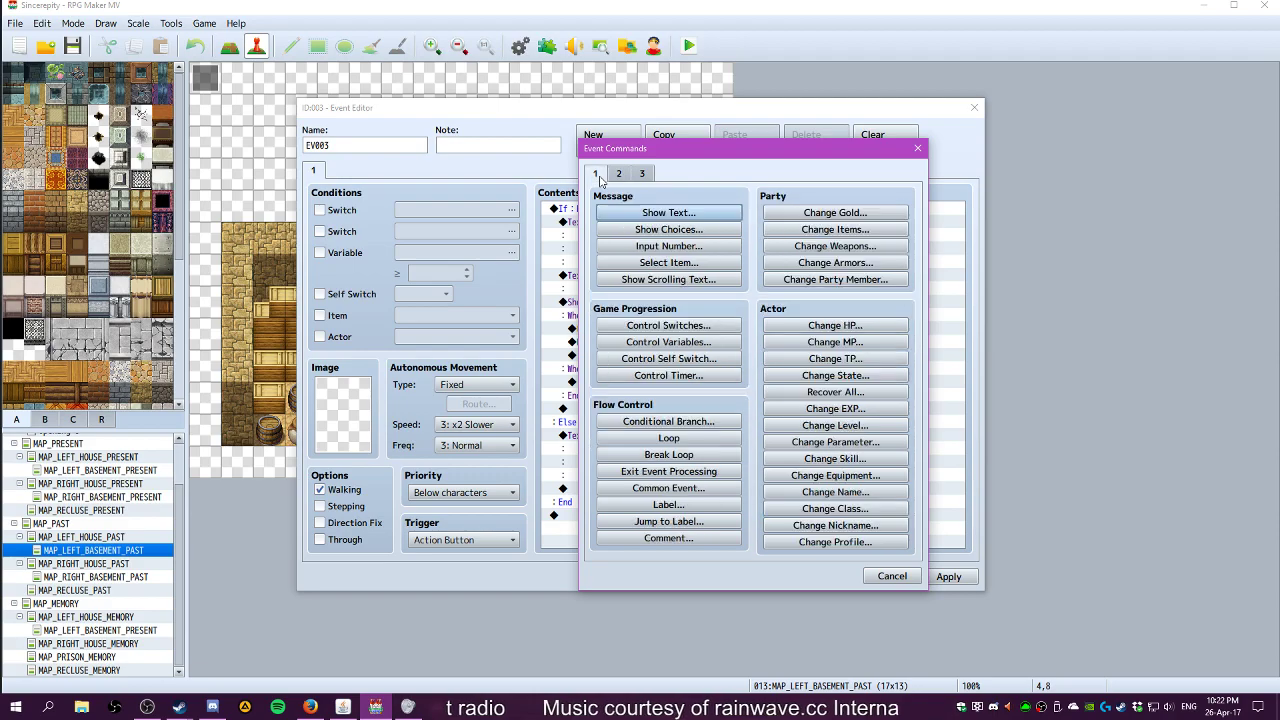
click(657, 230)
click(846, 450)
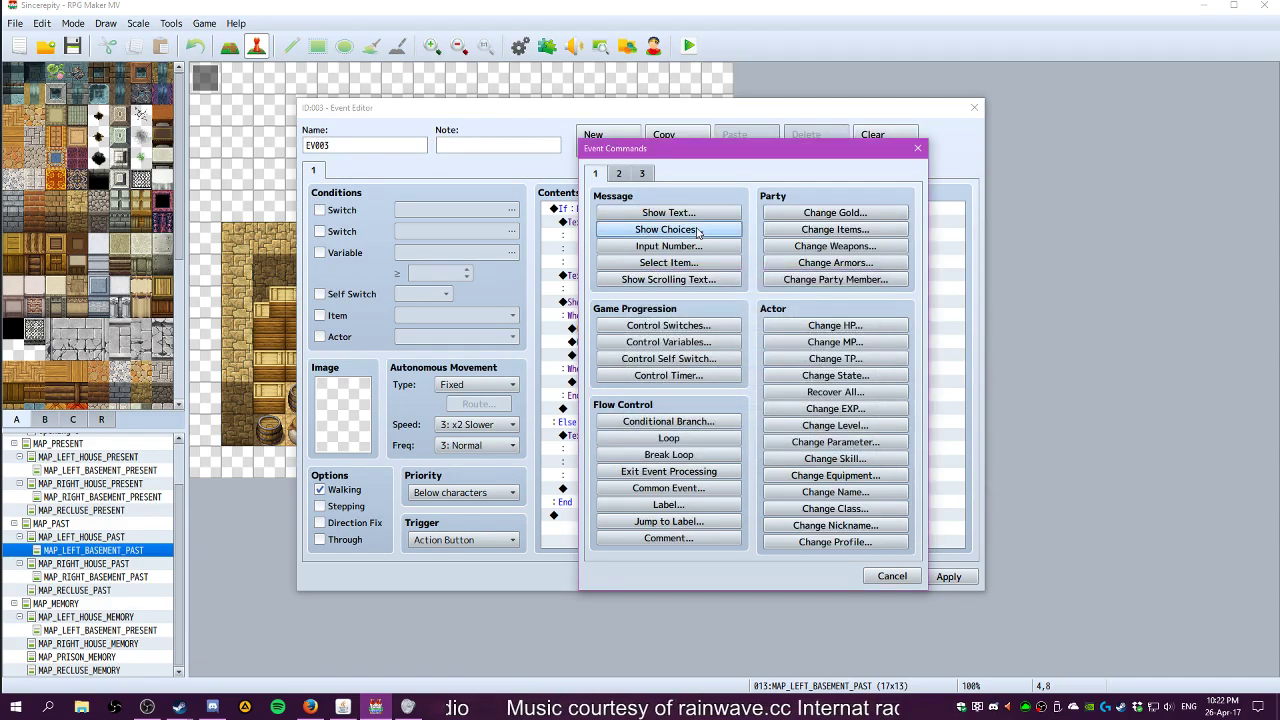
click(690, 216)
text(You've gained a Motherly Memory.)
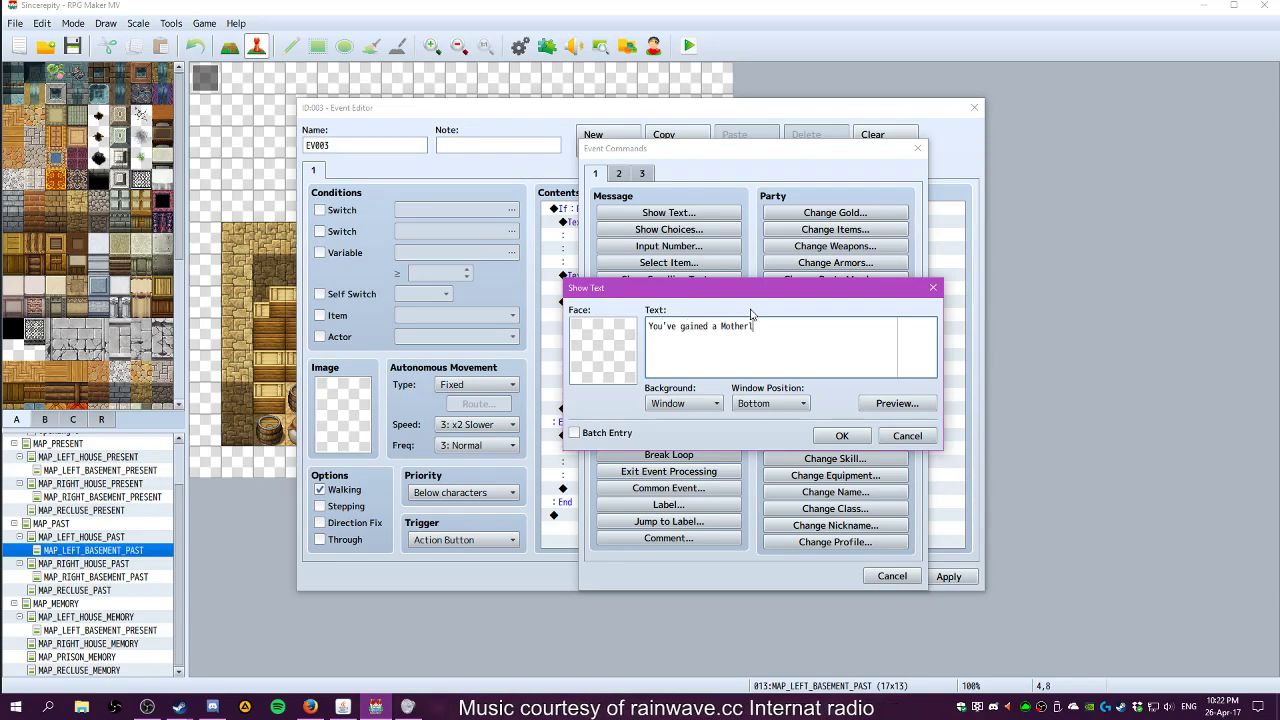
click(842, 436)
Below the Motherly Memory message, add a Change Items command that increases Motherly Memory B by 1
double_click(618, 384)
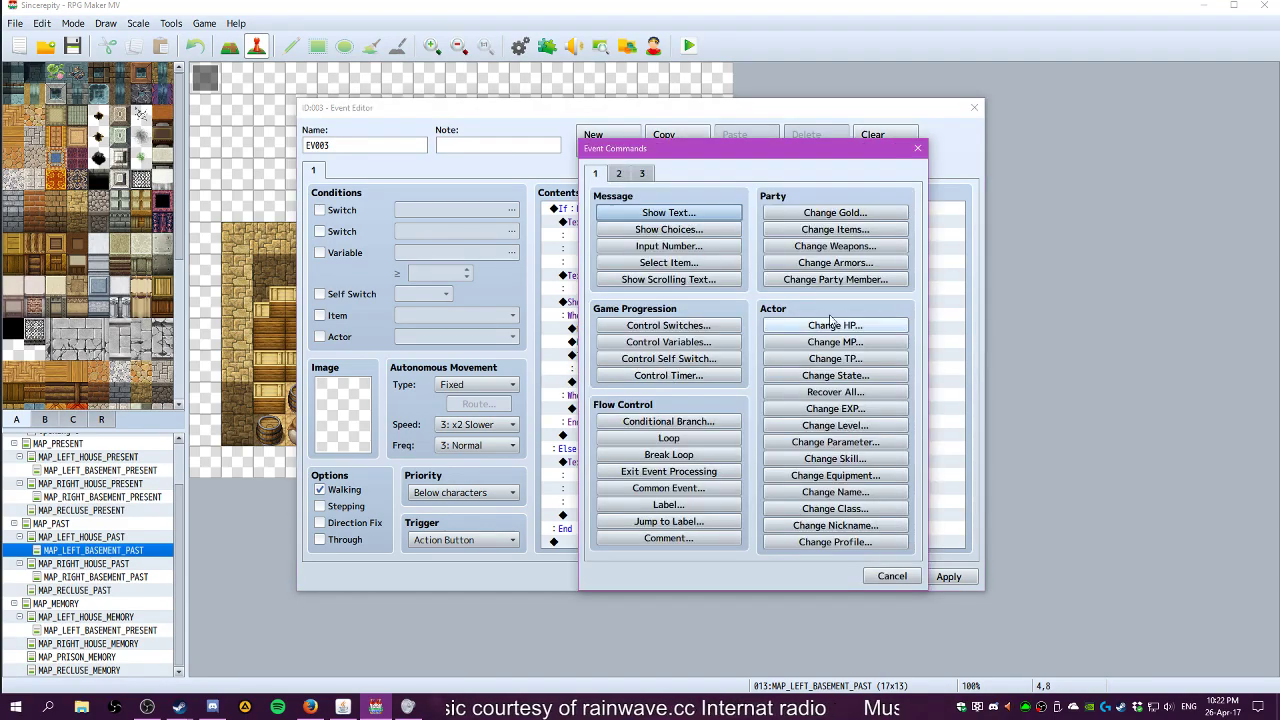
click(835, 229)
click(707, 314)
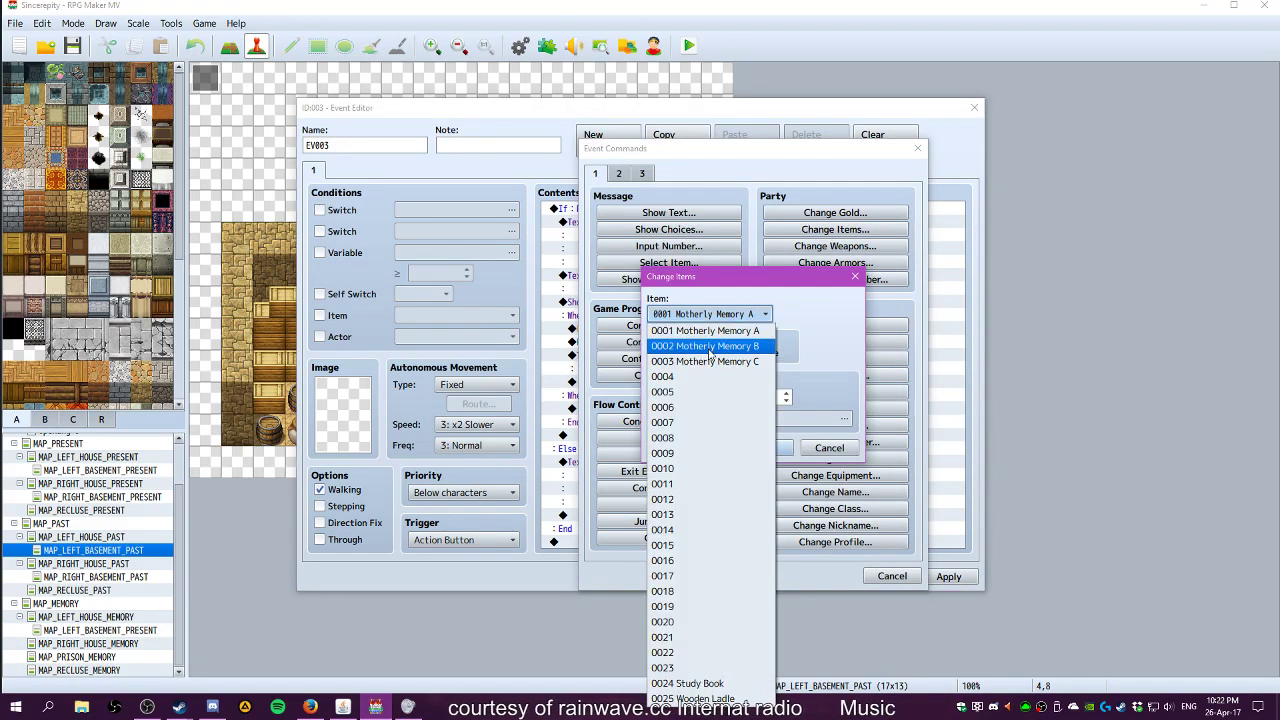
click(708, 350)
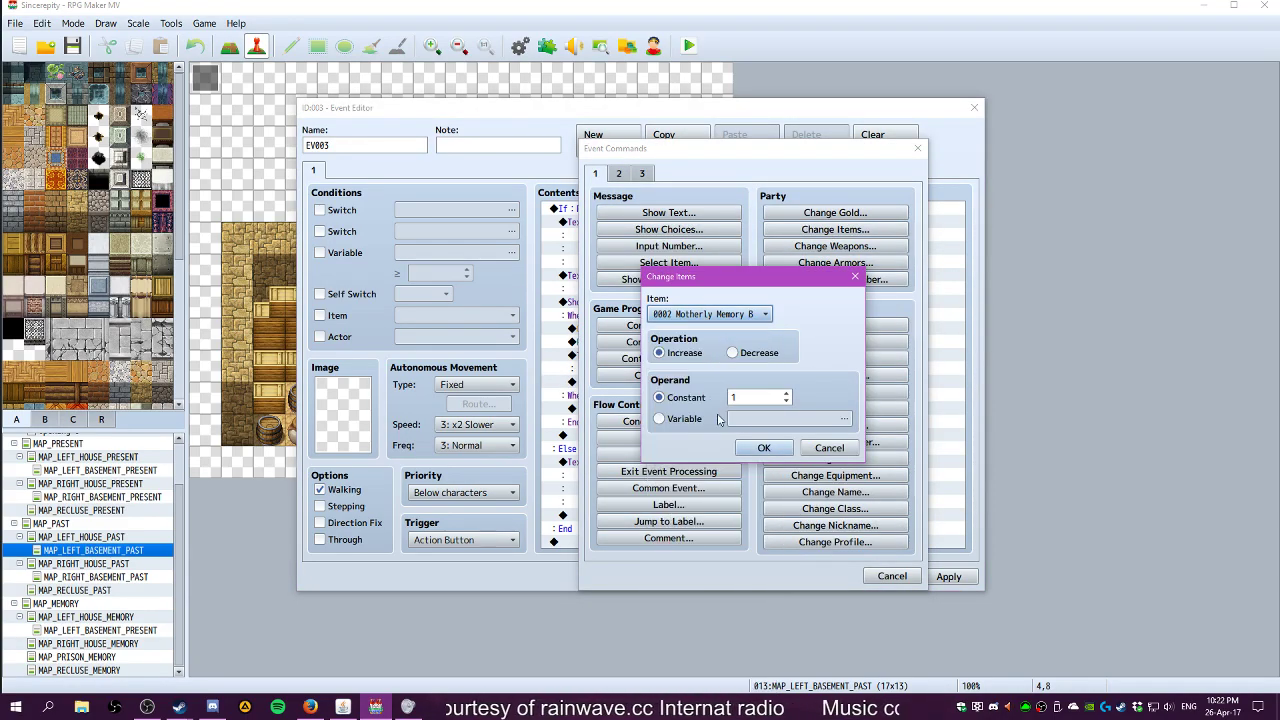
click(763, 447)
Review the finished Study Book branches, apply the bookshelf event's changes and close its editor
scroll(663, 373, down, 1)
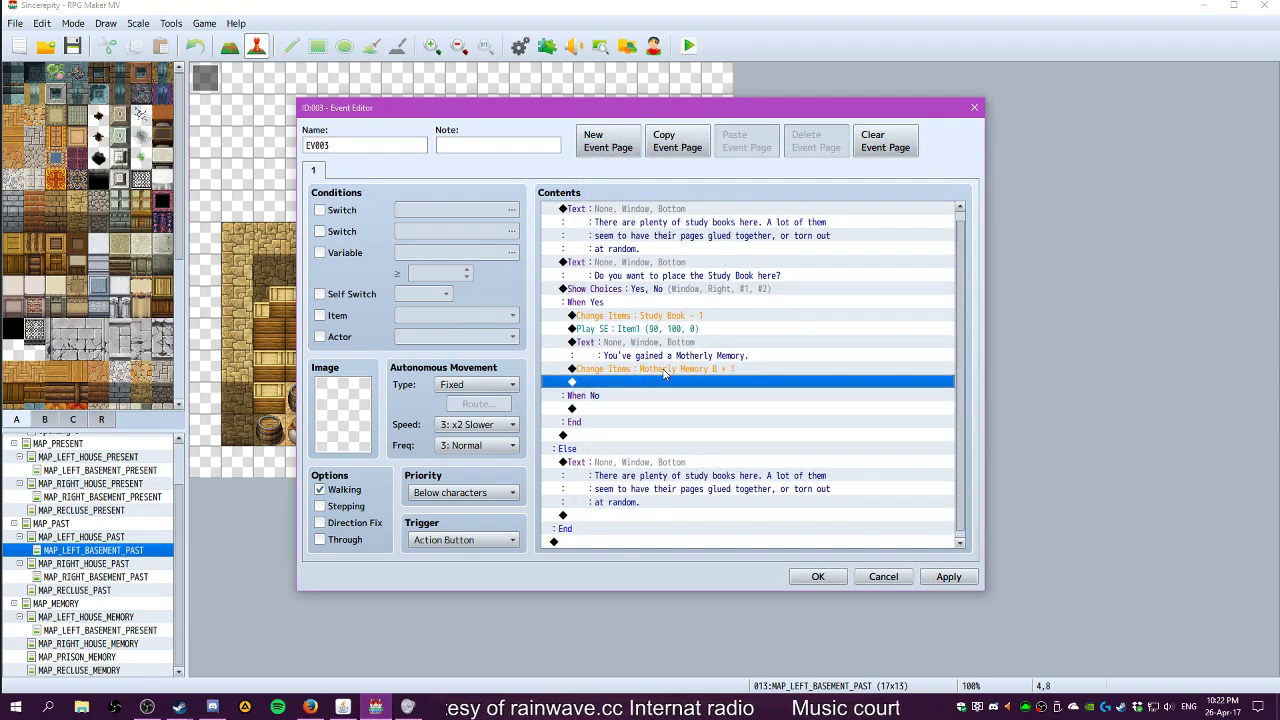
click(630, 408)
scroll(630, 407, up, 1)
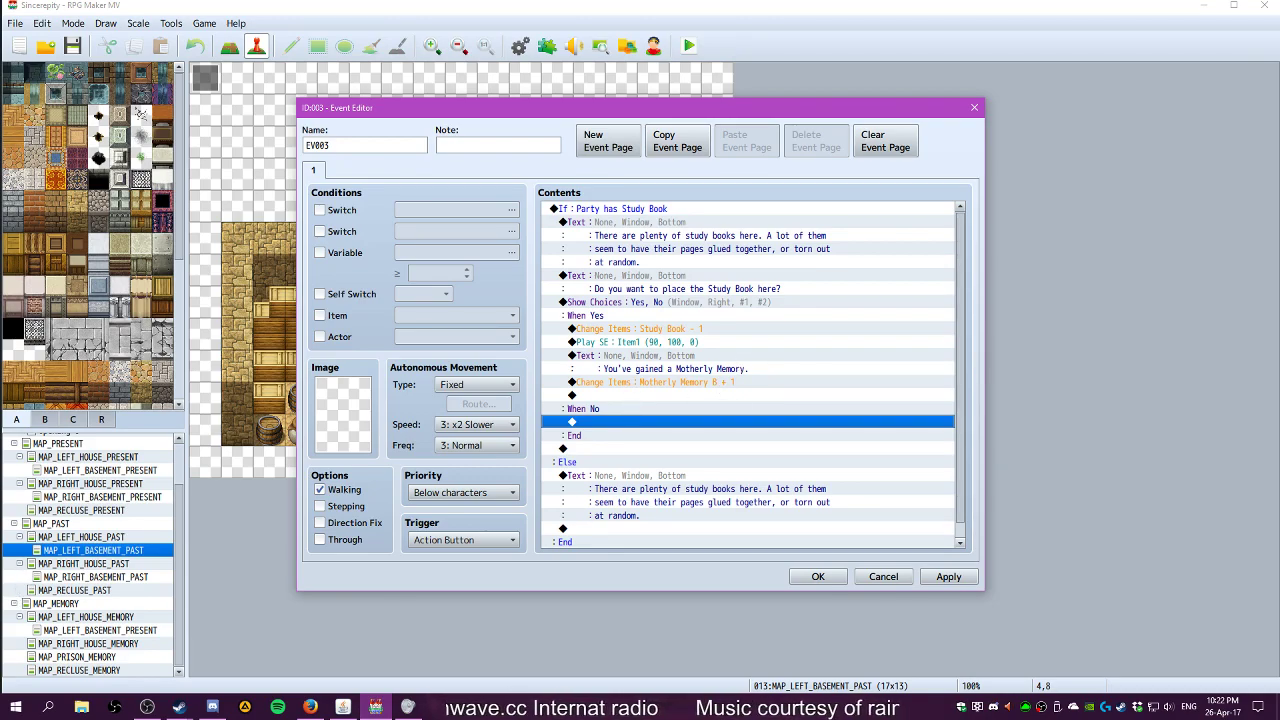
key(alt+Tab)
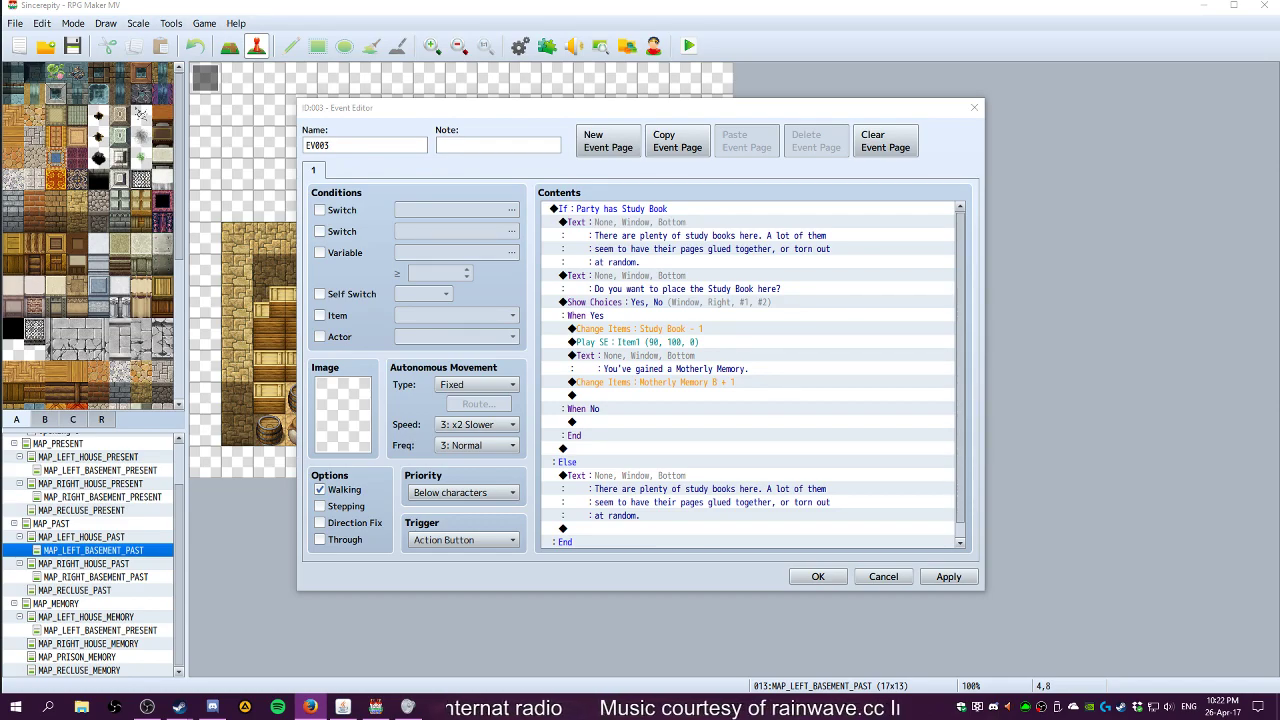
click(942, 582)
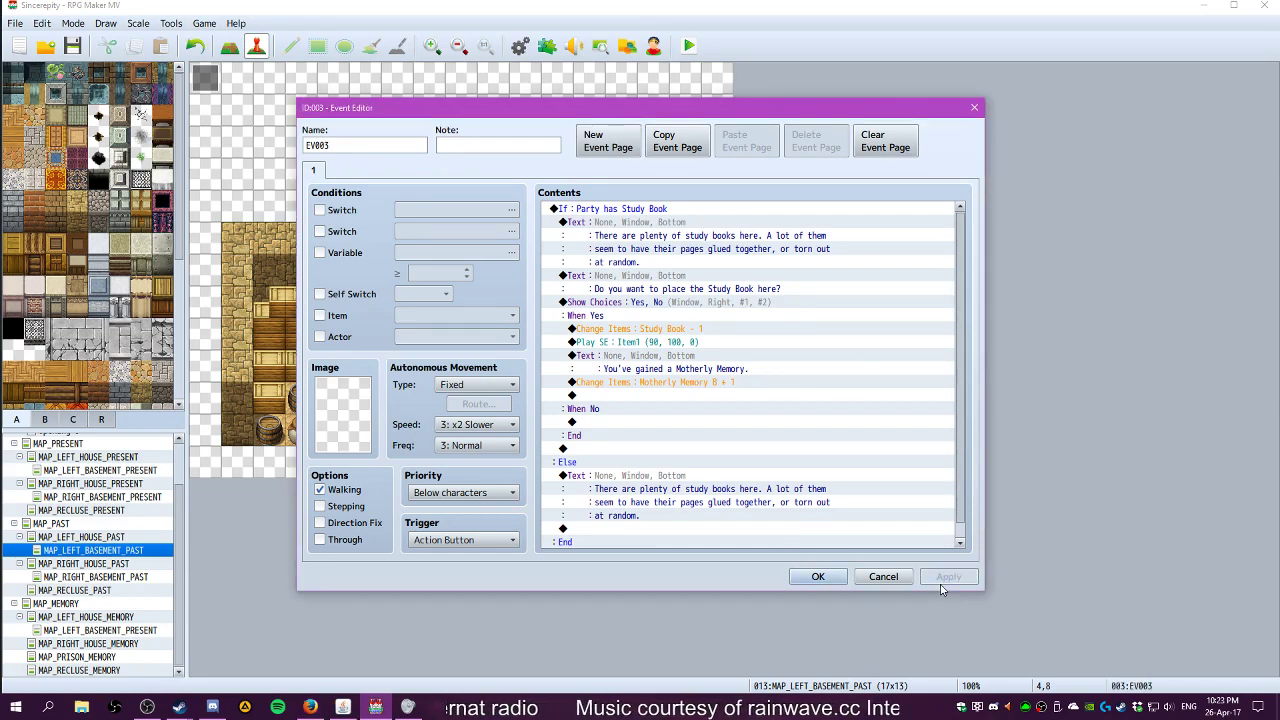
click(835, 578)
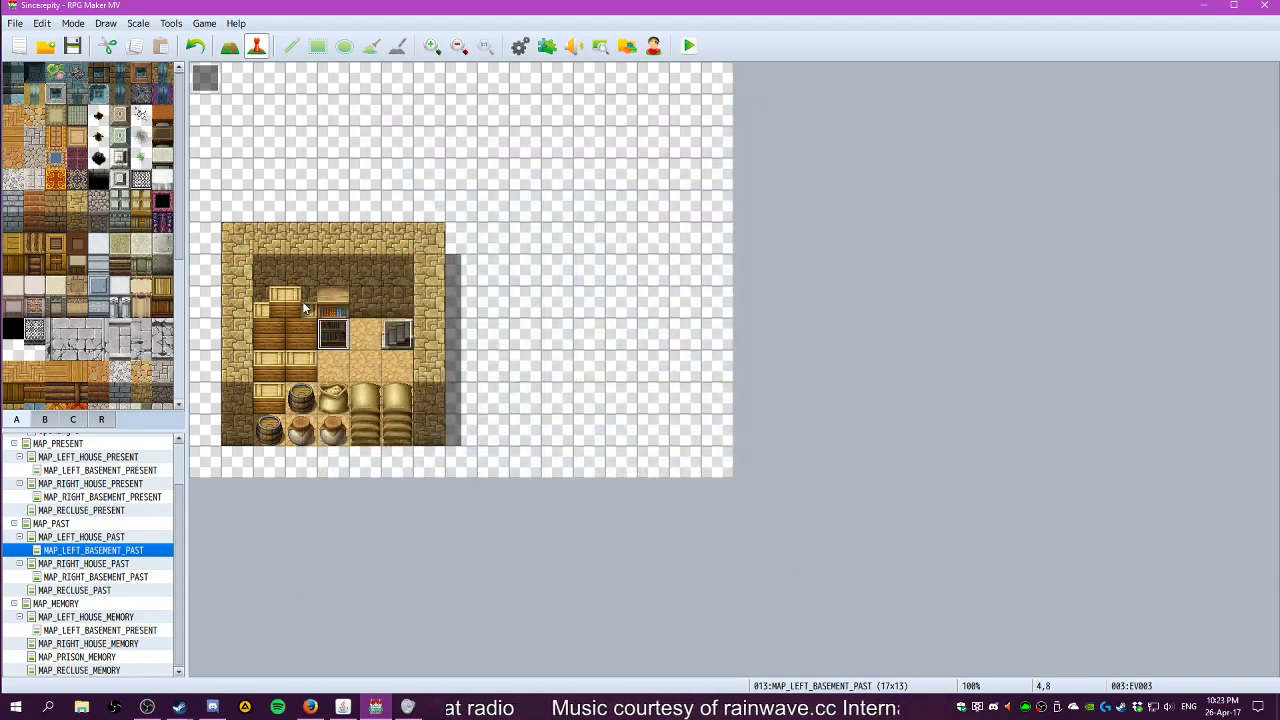
Set the bookshelf event's priority to Same as characters with the Action Button trigger, and save the event
click(334, 366)
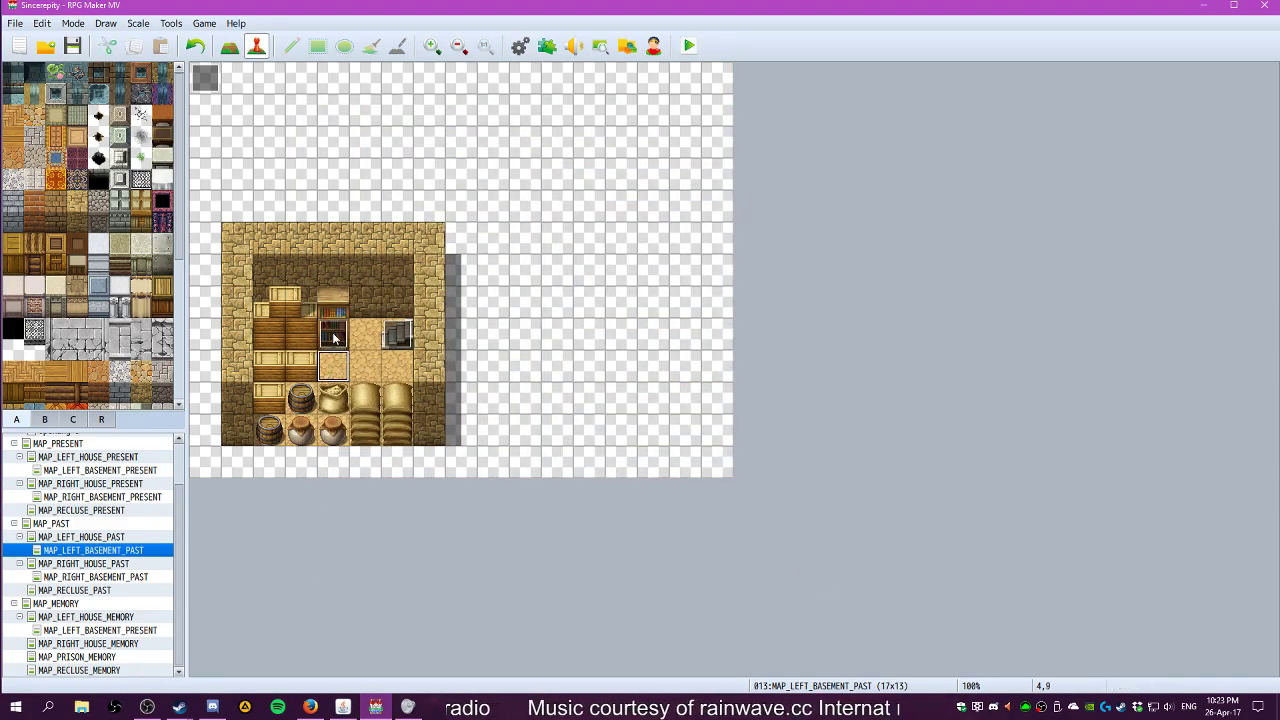
double_click(334, 338)
click(463, 540)
click(463, 554)
click(466, 497)
click(462, 524)
click(930, 579)
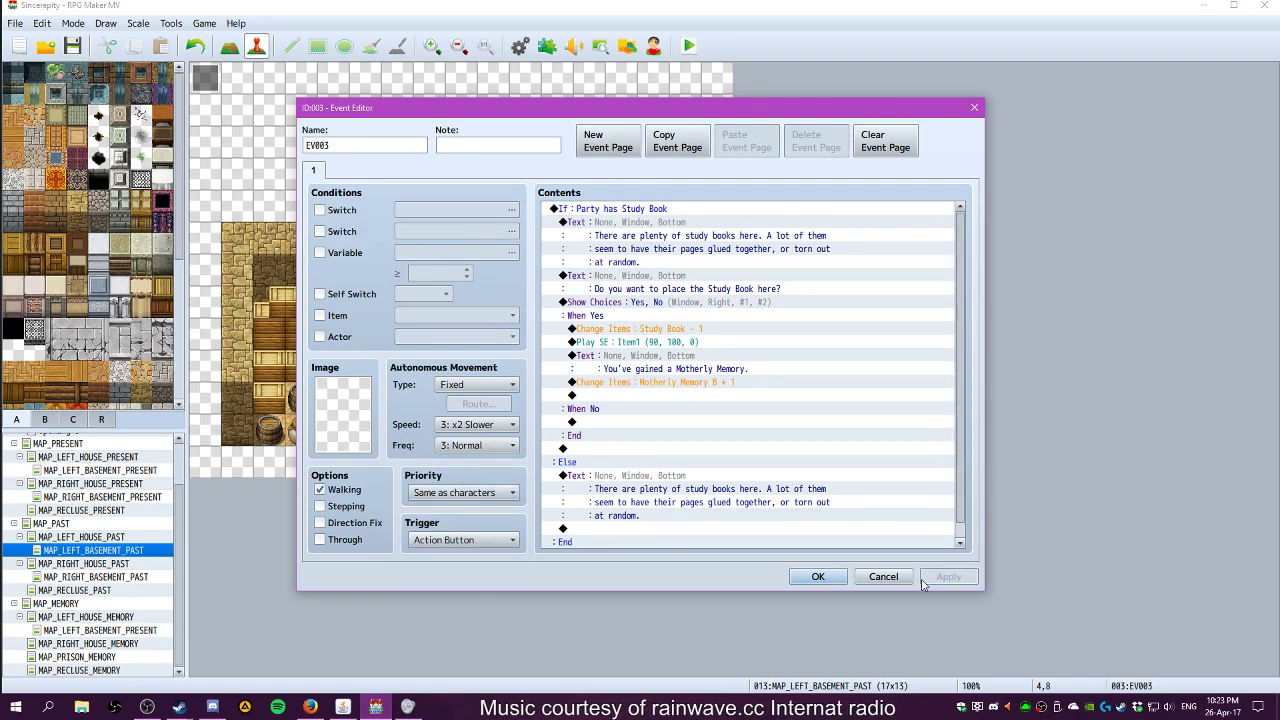
click(820, 578)
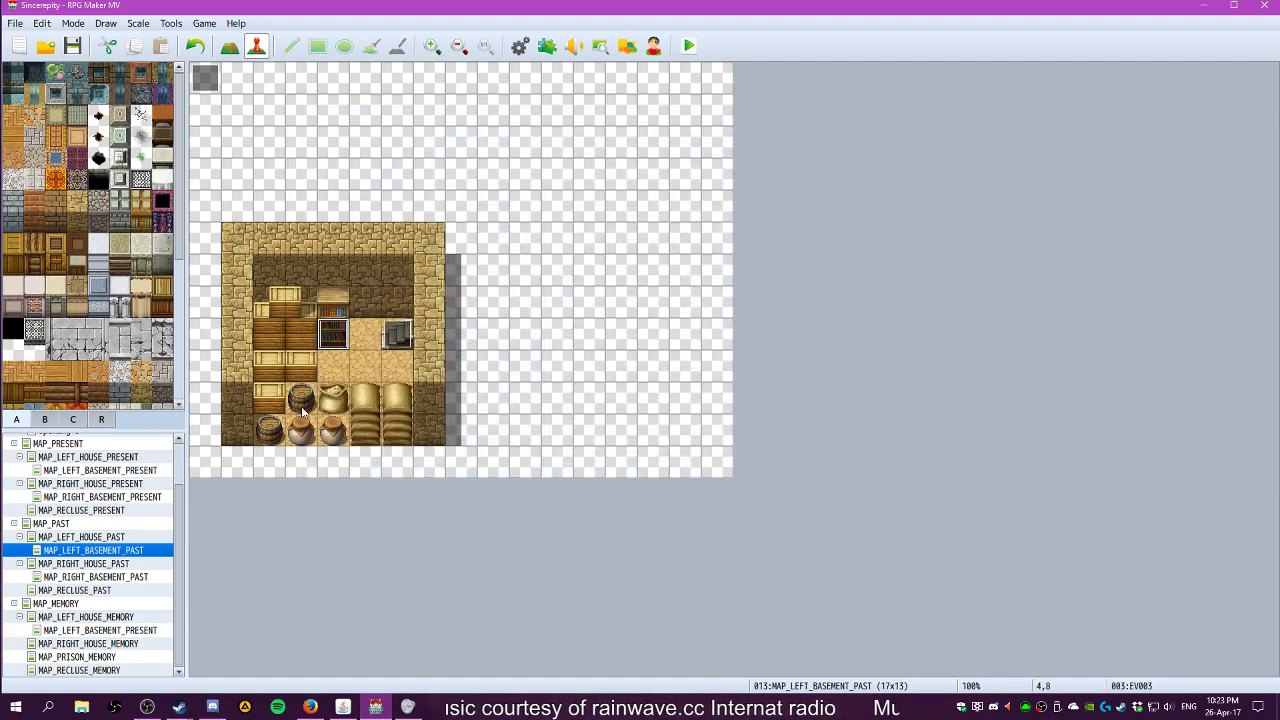
In MAP_RIGHT_HOUSE_PAST, erase the table tile with the blue item below the bedroom stool and put a plain Table A there
click(82, 564)
click(75, 578)
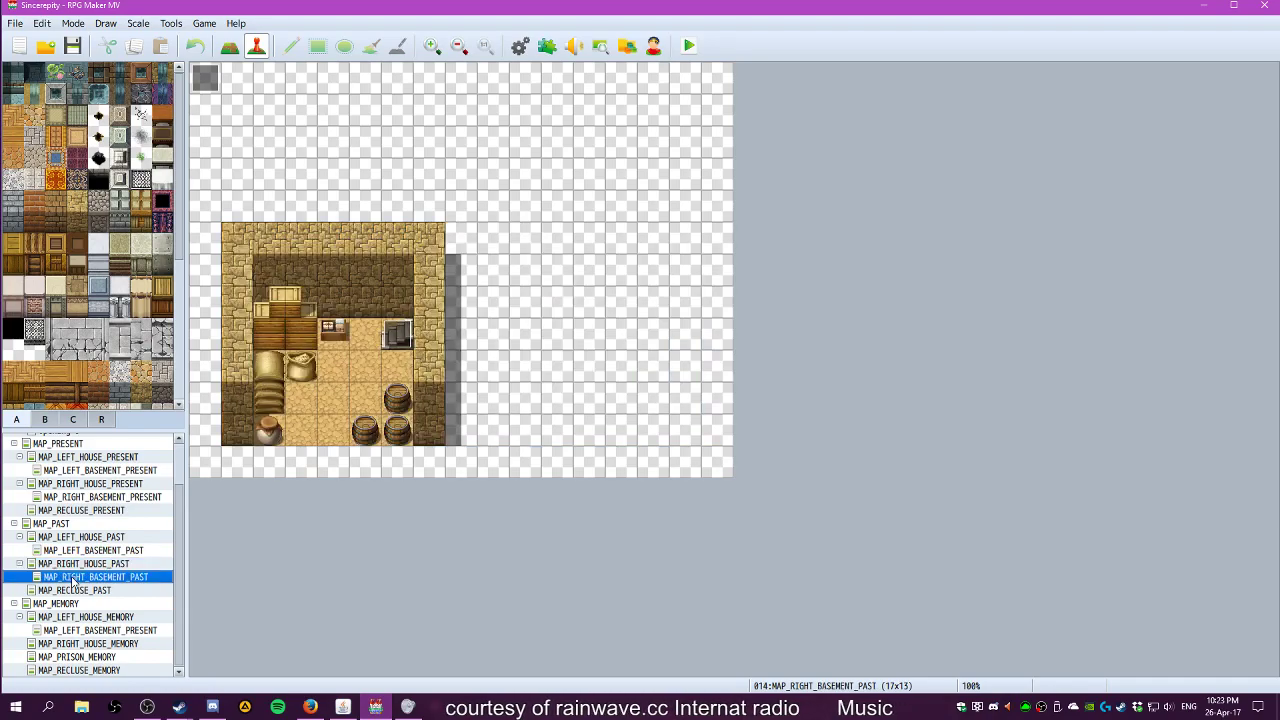
click(80, 564)
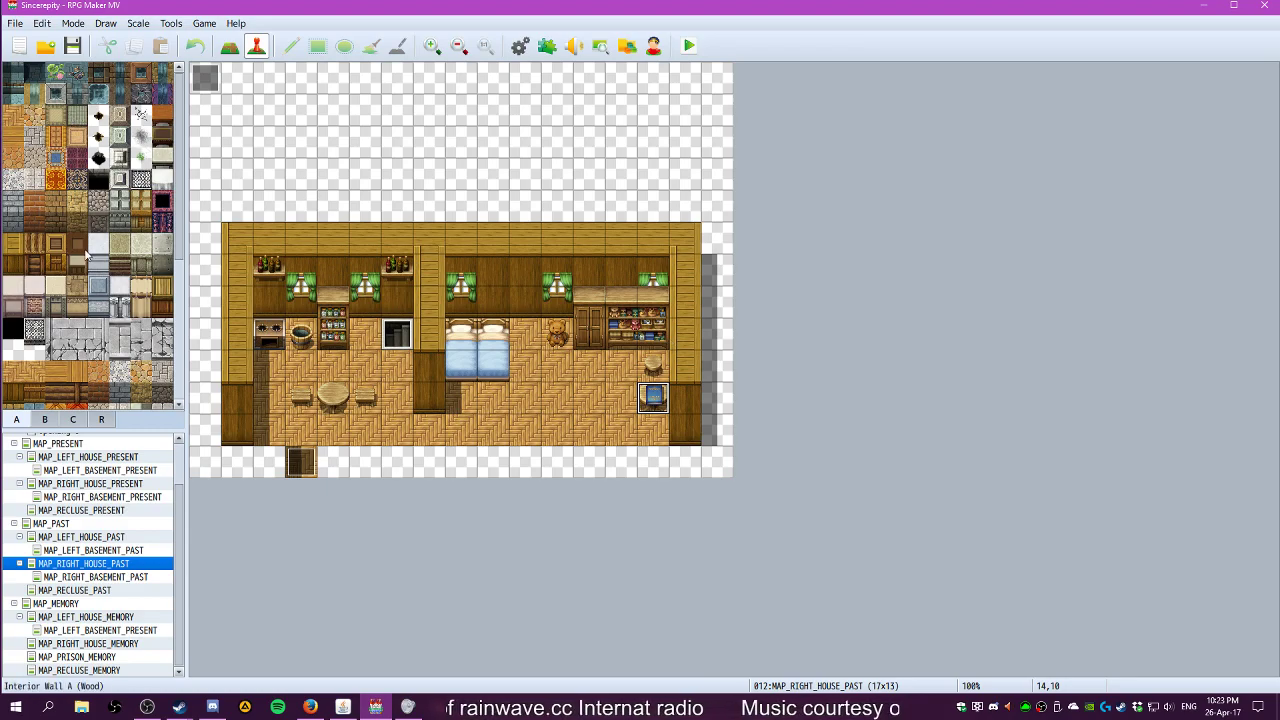
click(45, 421)
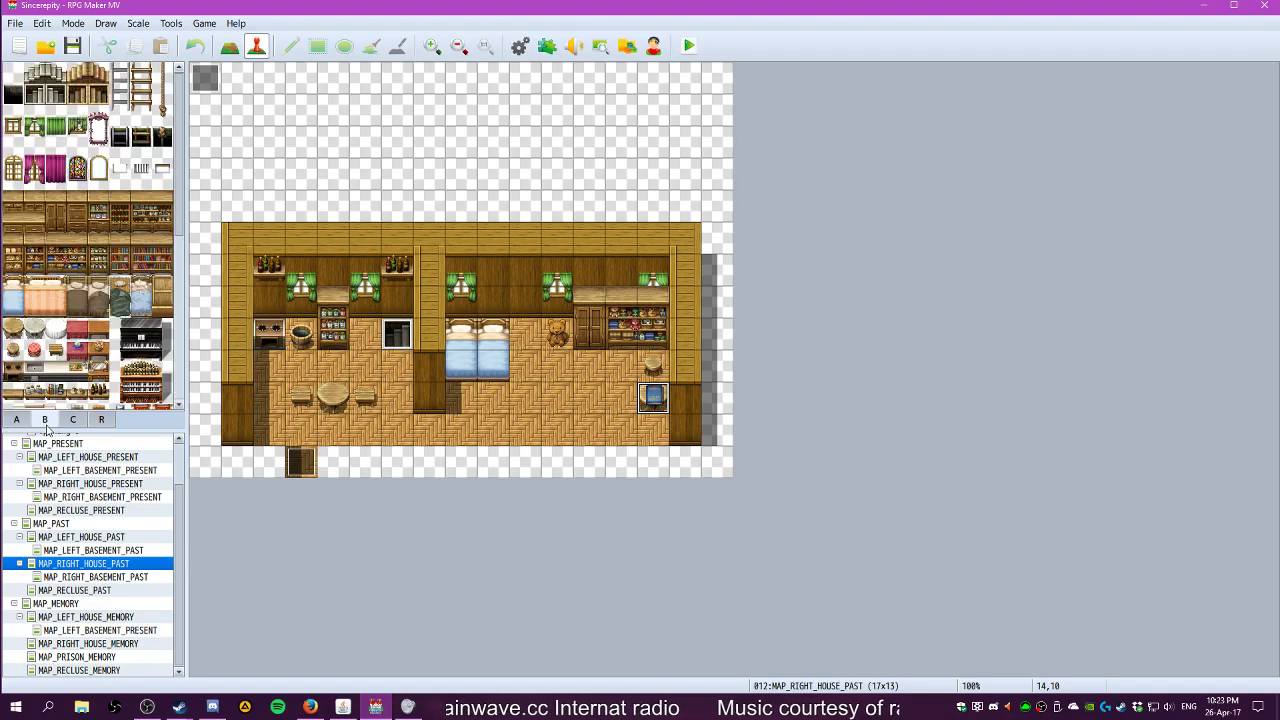
click(13, 74)
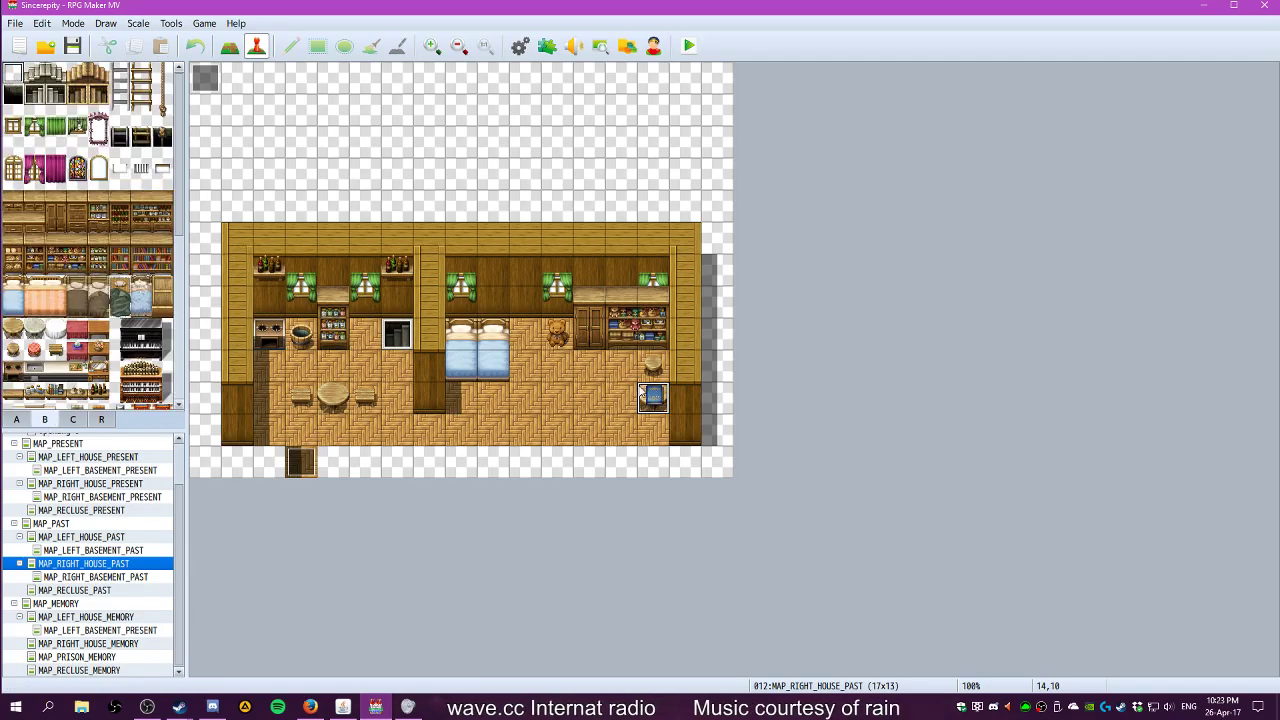
key(F5)
click(647, 396)
click(15, 328)
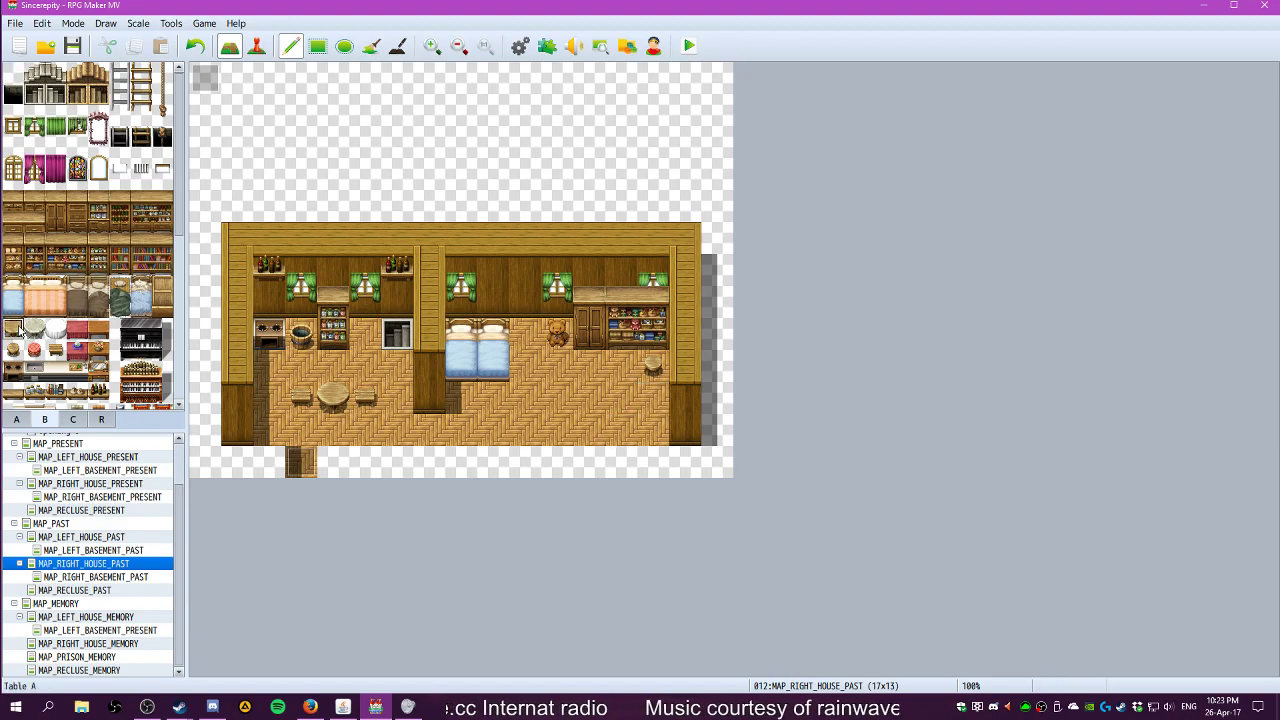
click(653, 397)
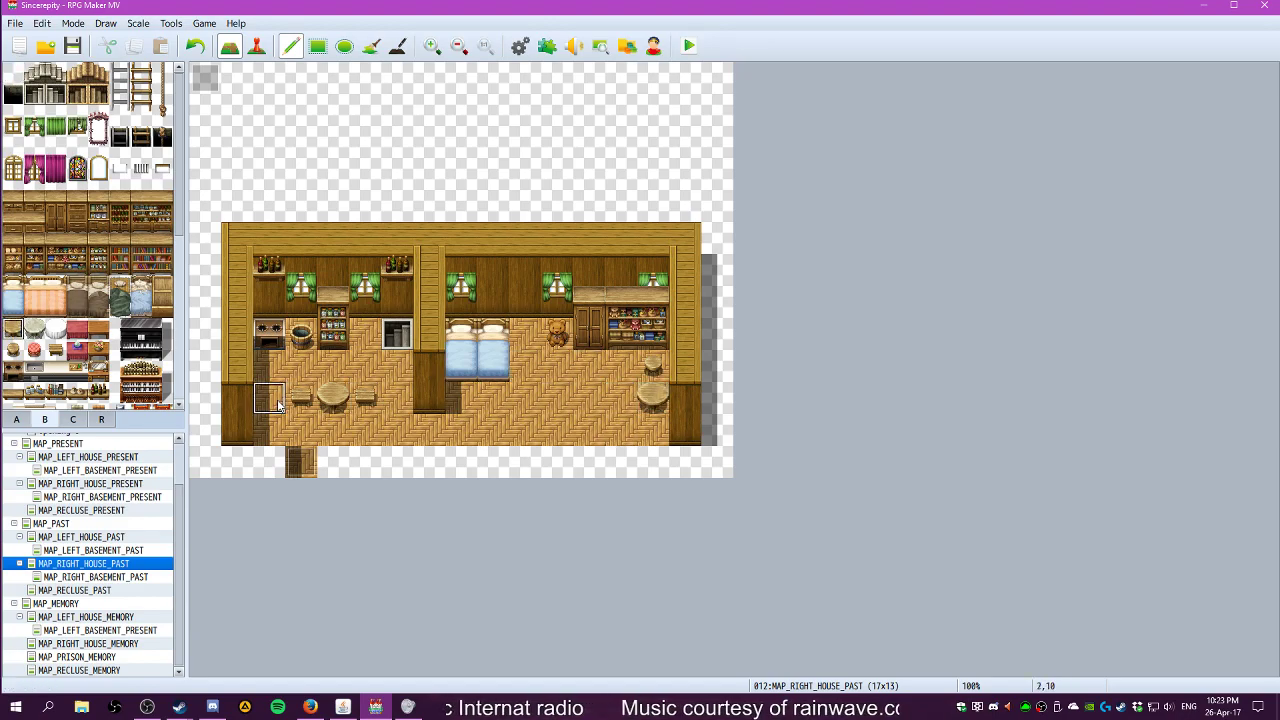
Start a new event on the table tile below the bedroom stool and check Tileset B and Tileset C for a book image
key(F6)
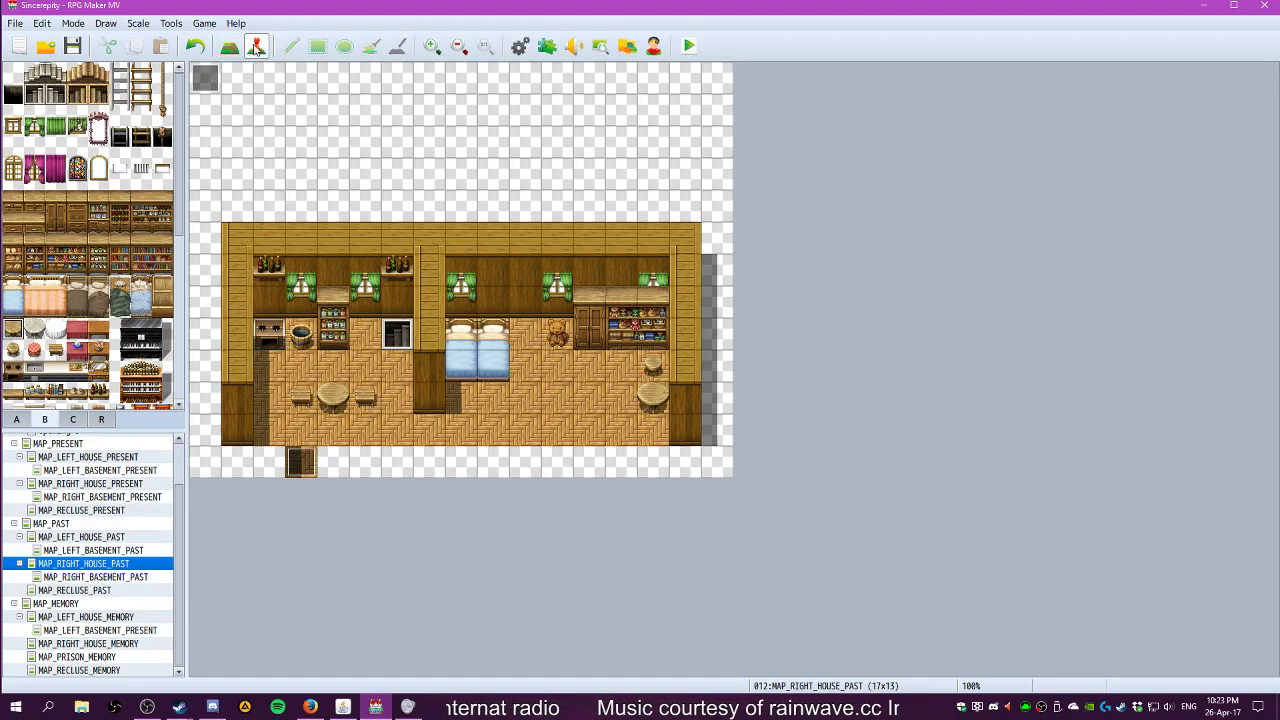
double_click(652, 397)
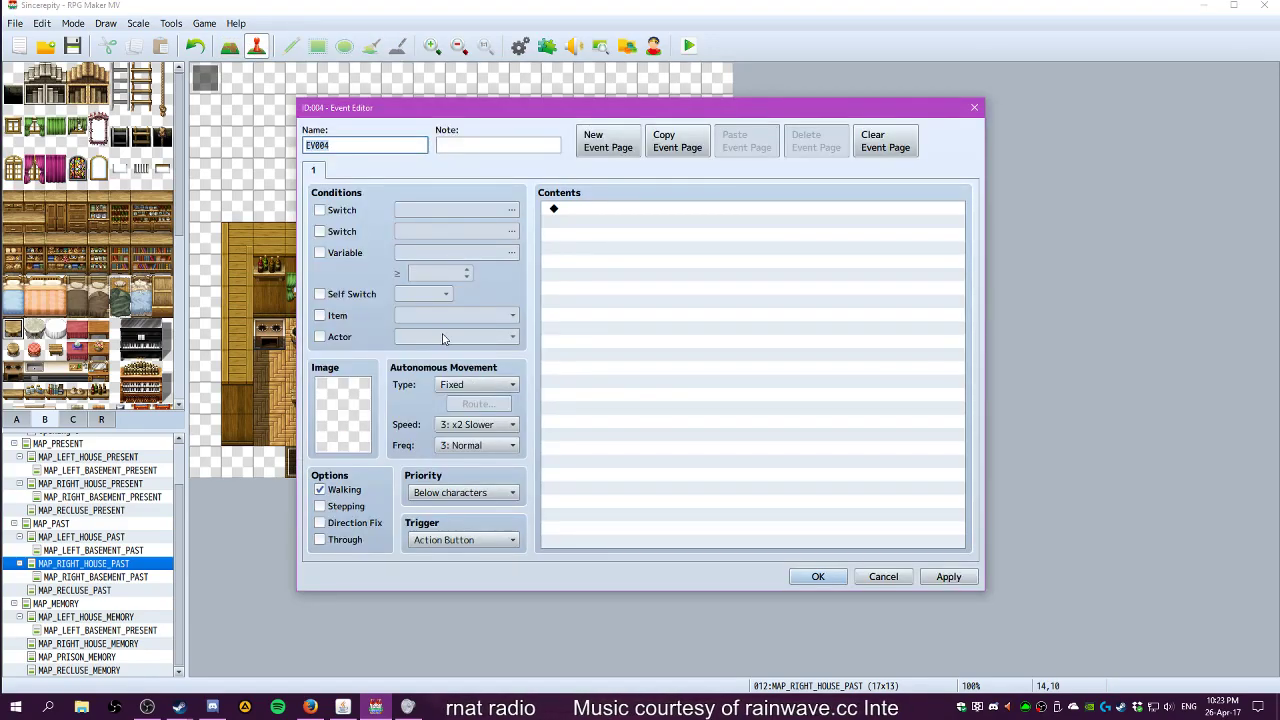
double_click(365, 425)
scroll(462, 350, down, 5)
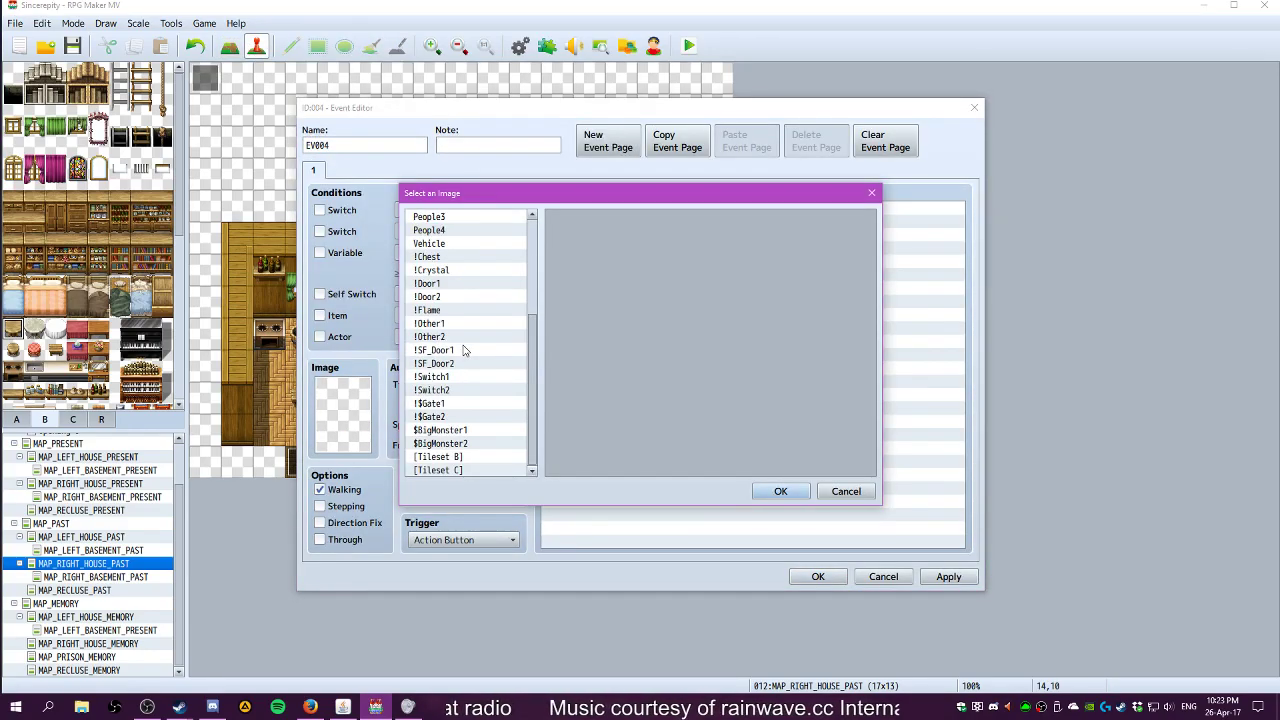
click(449, 469)
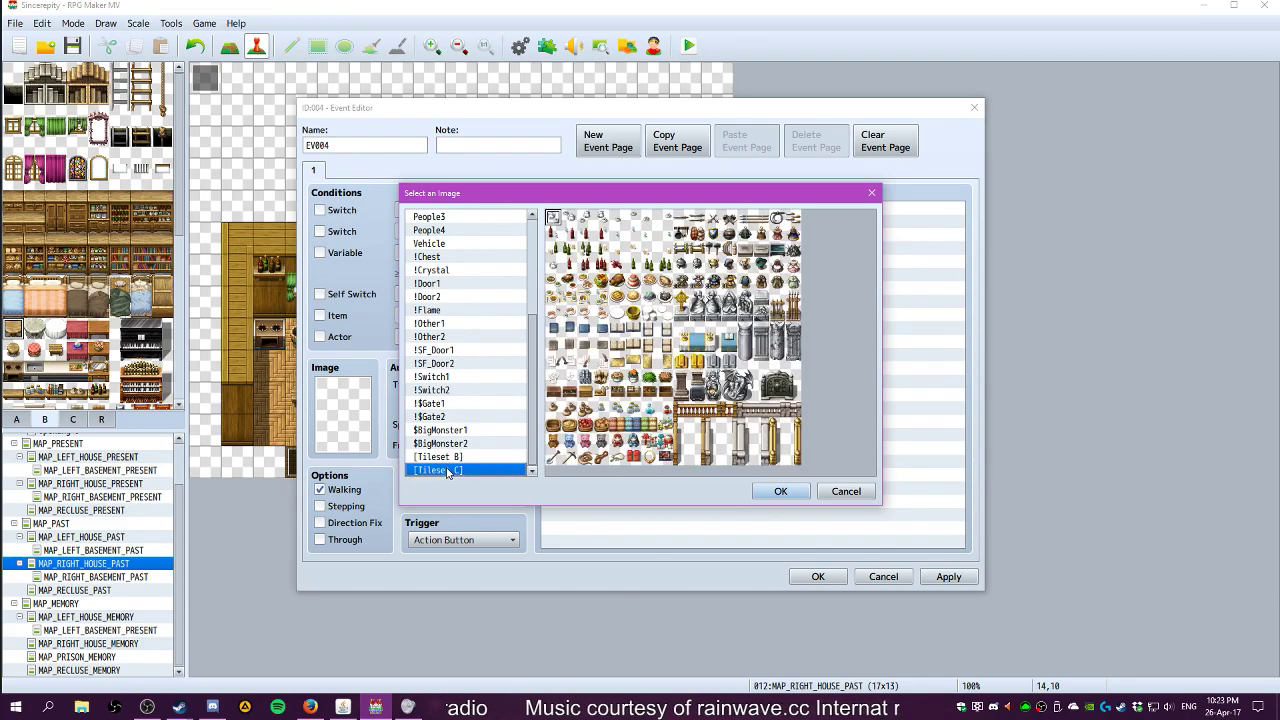
click(446, 457)
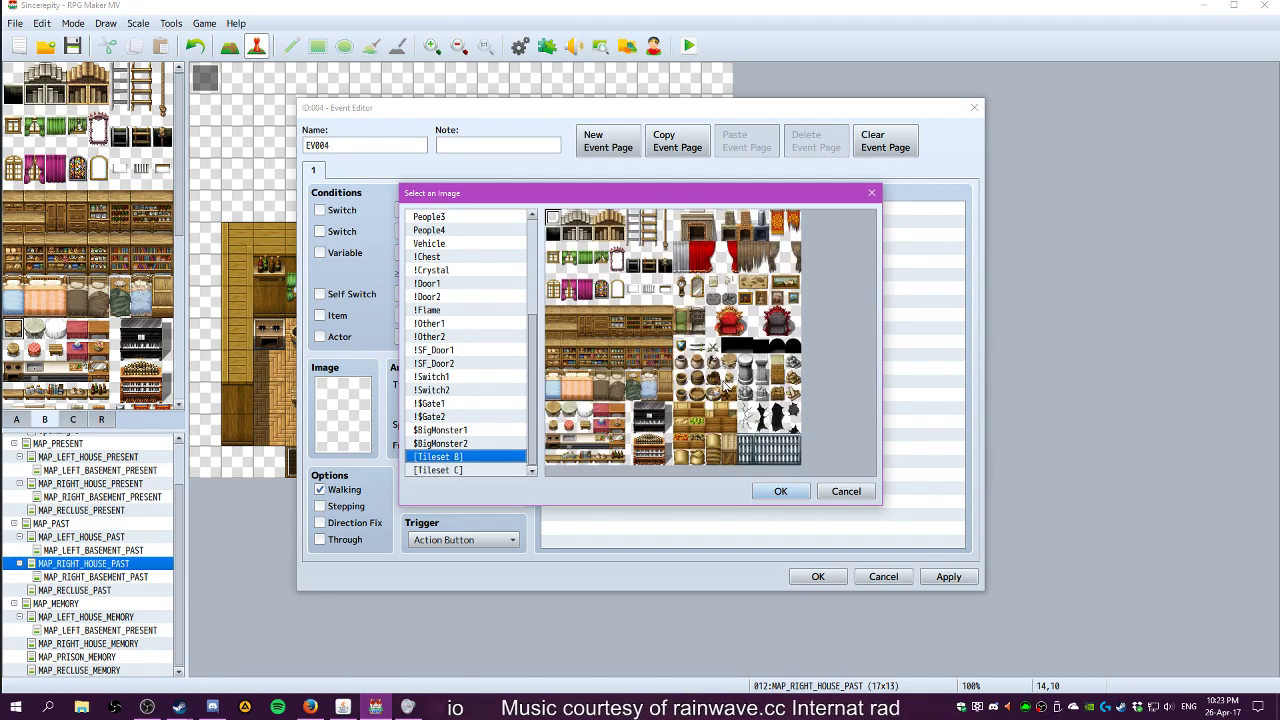
click(441, 471)
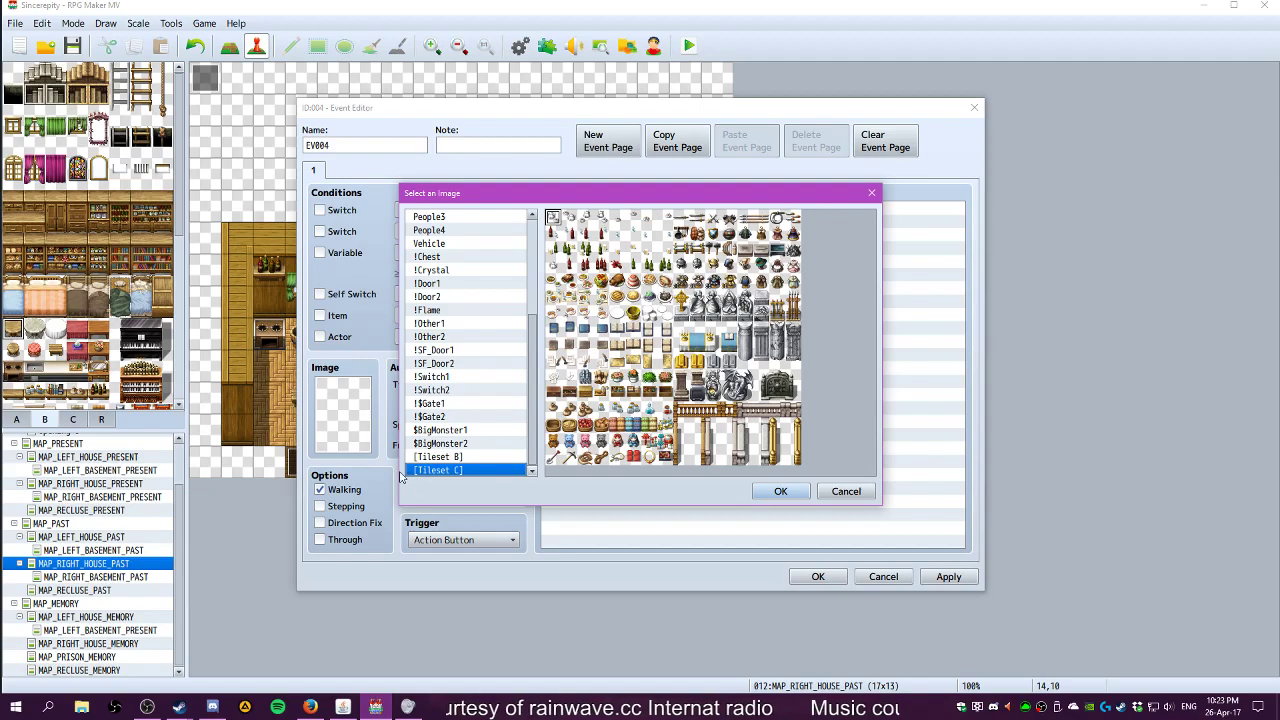
click(441, 458)
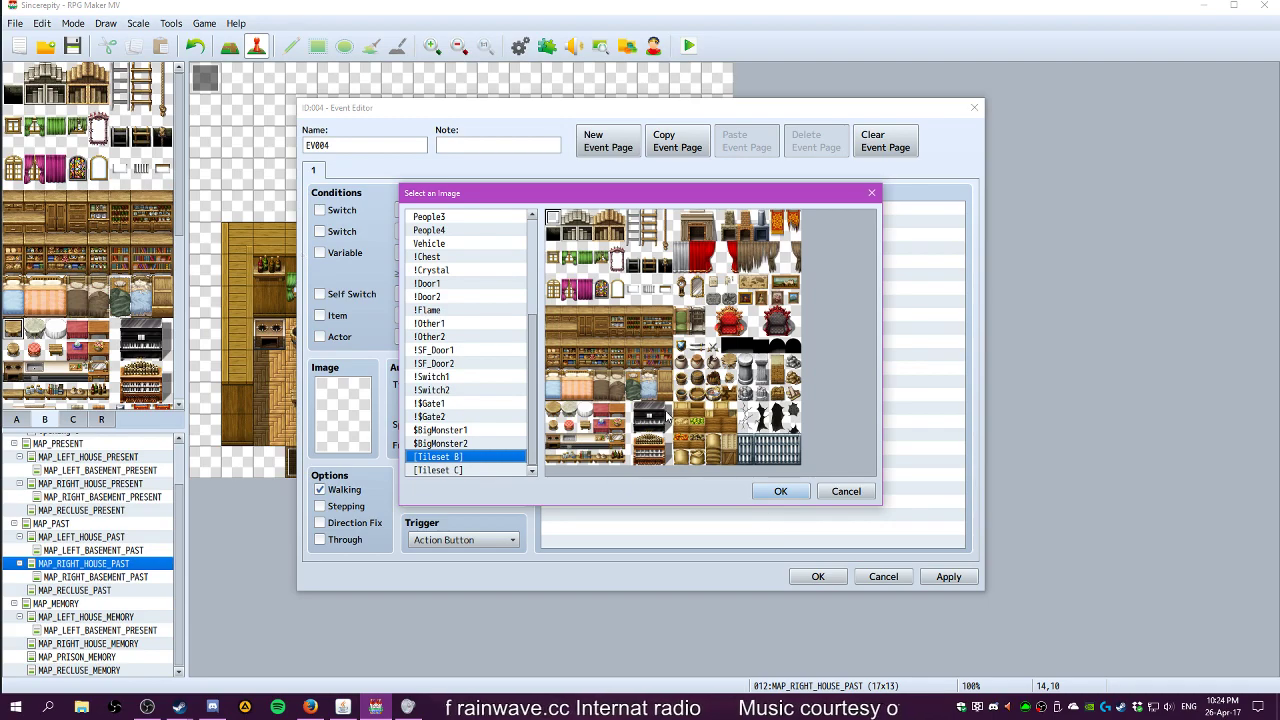
Look through the monster, gate, switch, door, flame, chest and people image sheets for a book graphic, and discard the new event
click(428, 443)
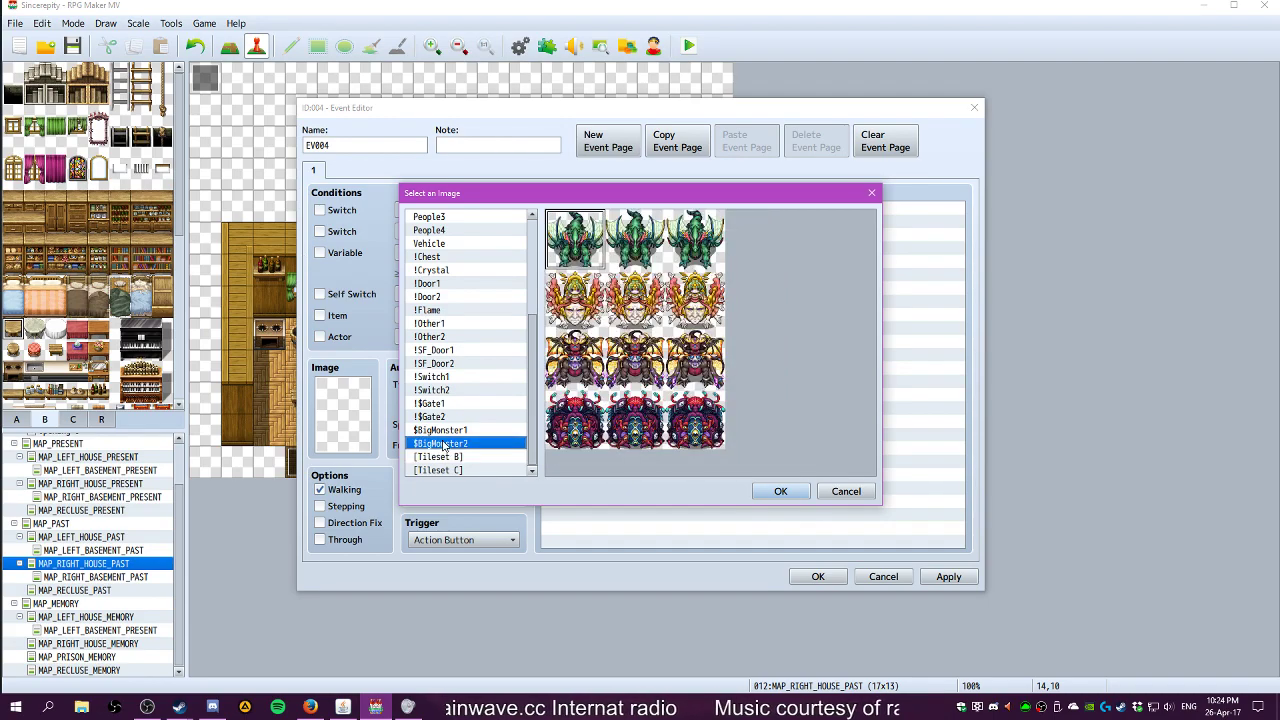
click(445, 430)
click(445, 418)
click(445, 404)
click(444, 391)
click(444, 380)
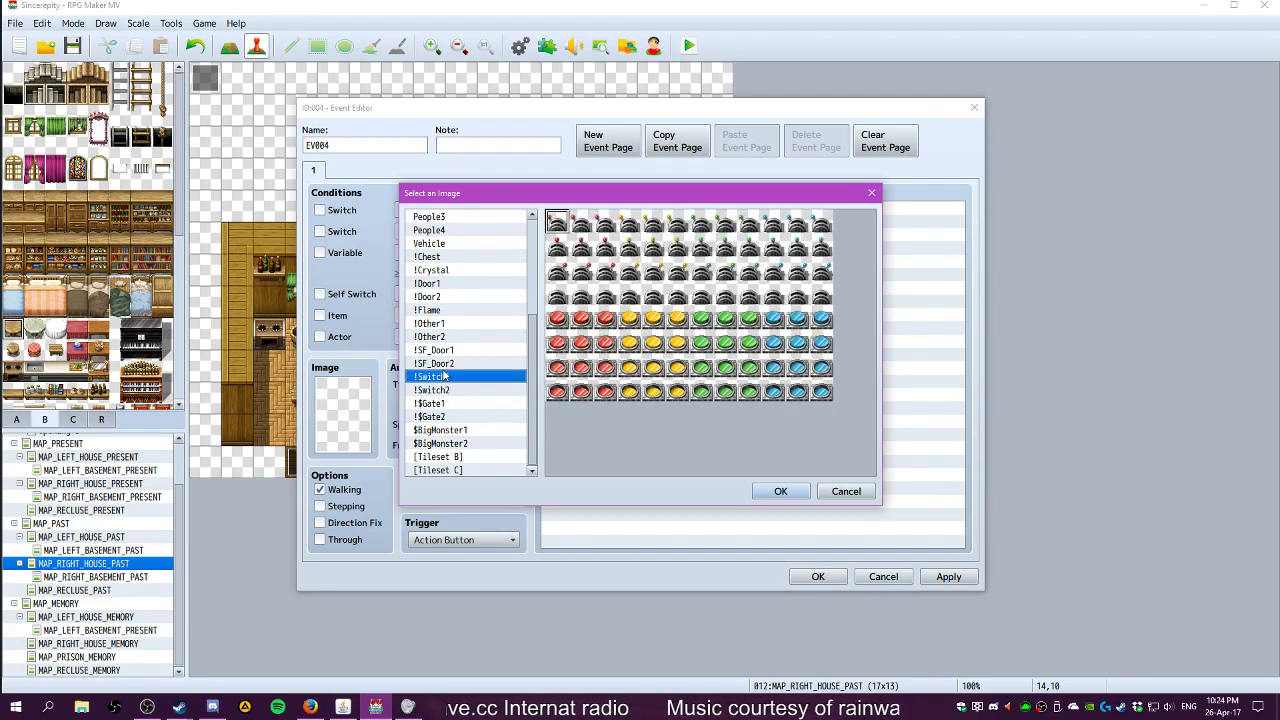
click(444, 363)
click(444, 351)
click(441, 338)
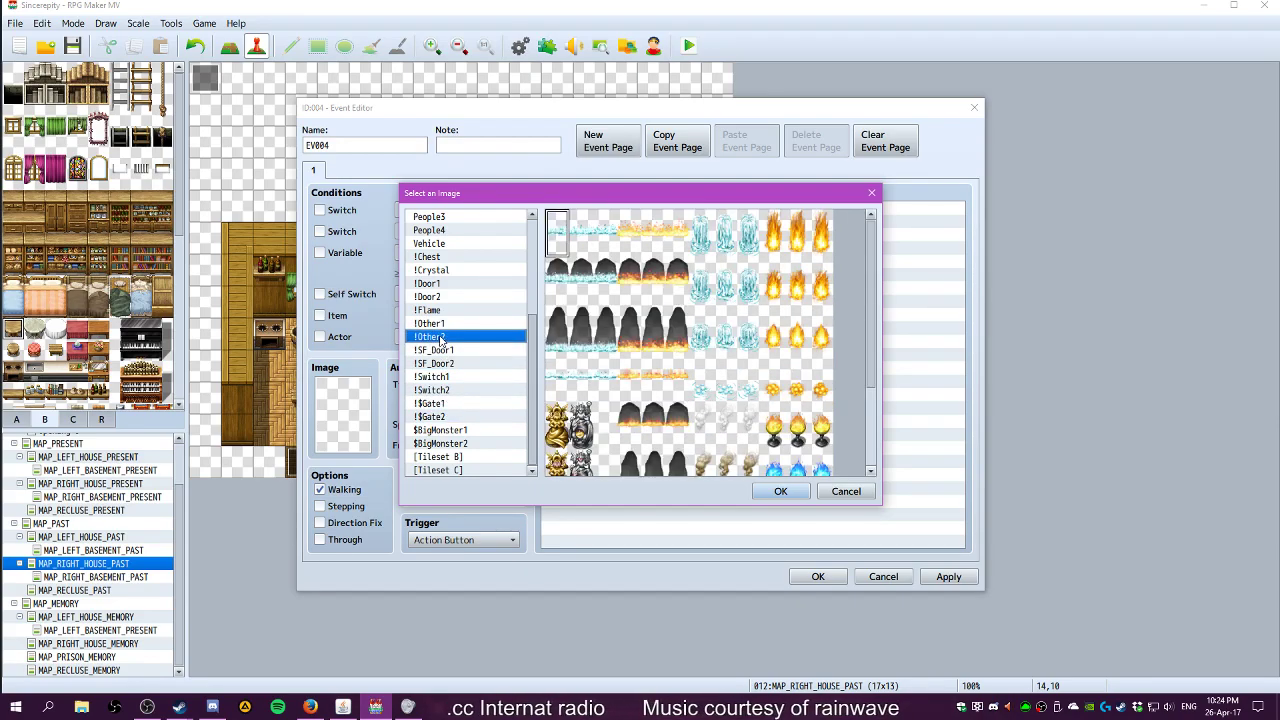
scroll(720, 360, down, 3)
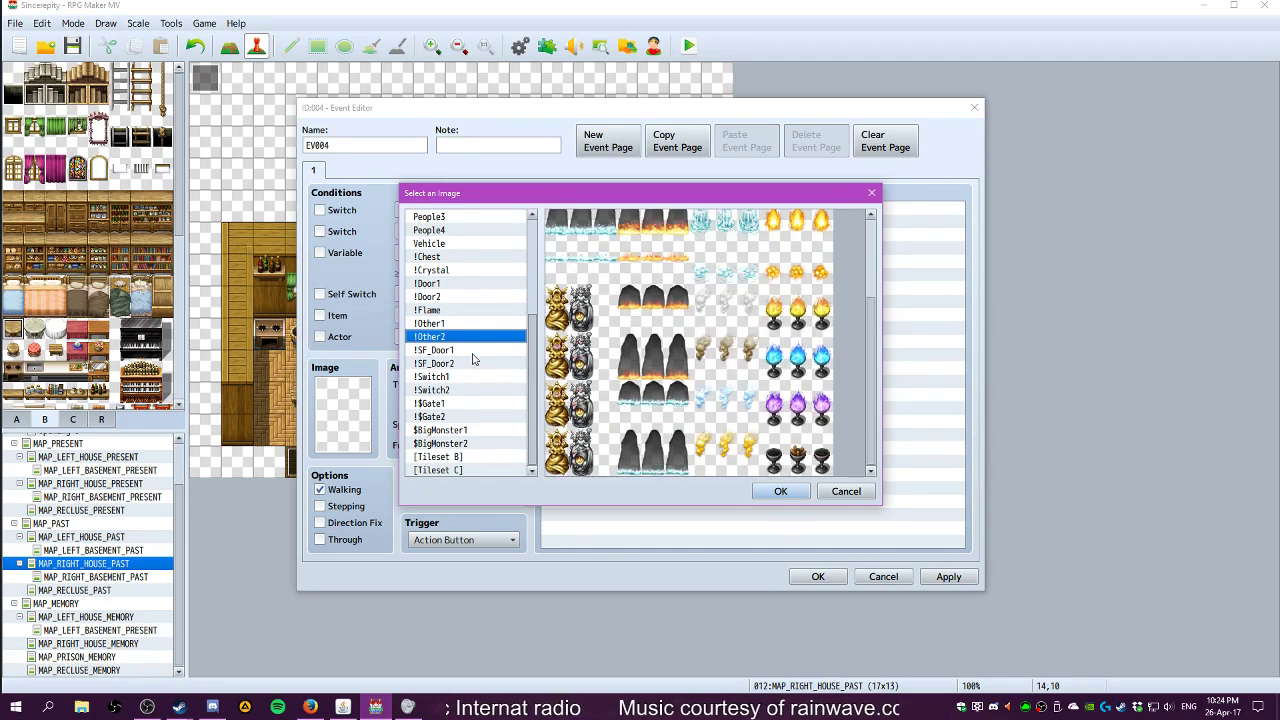
click(440, 324)
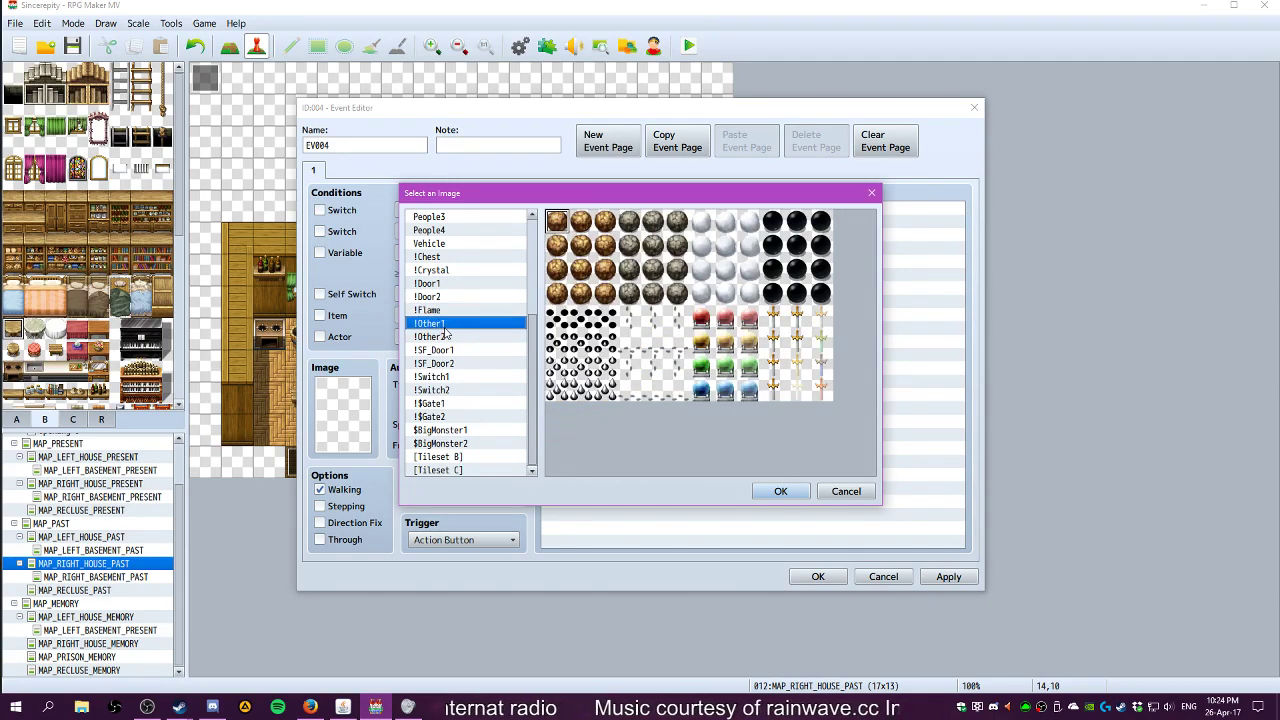
click(447, 336)
click(445, 311)
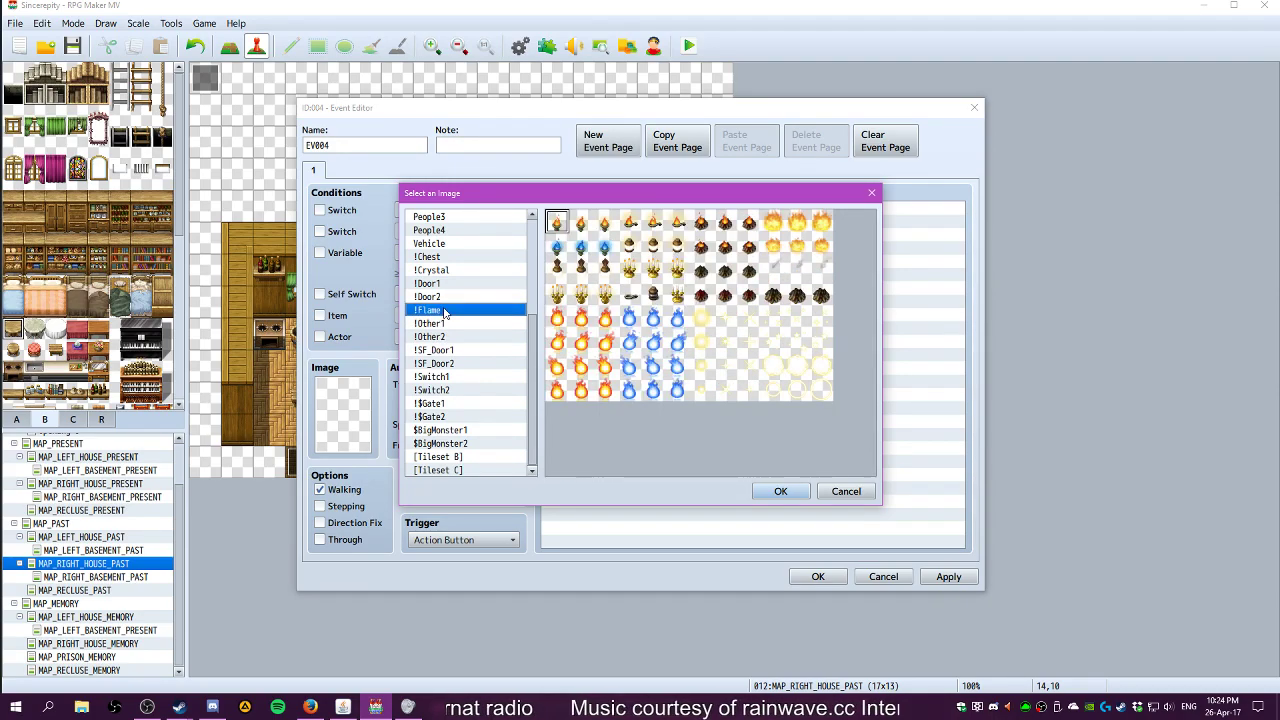
scroll(446, 313, up, 2)
scroll(450, 318, up, 1)
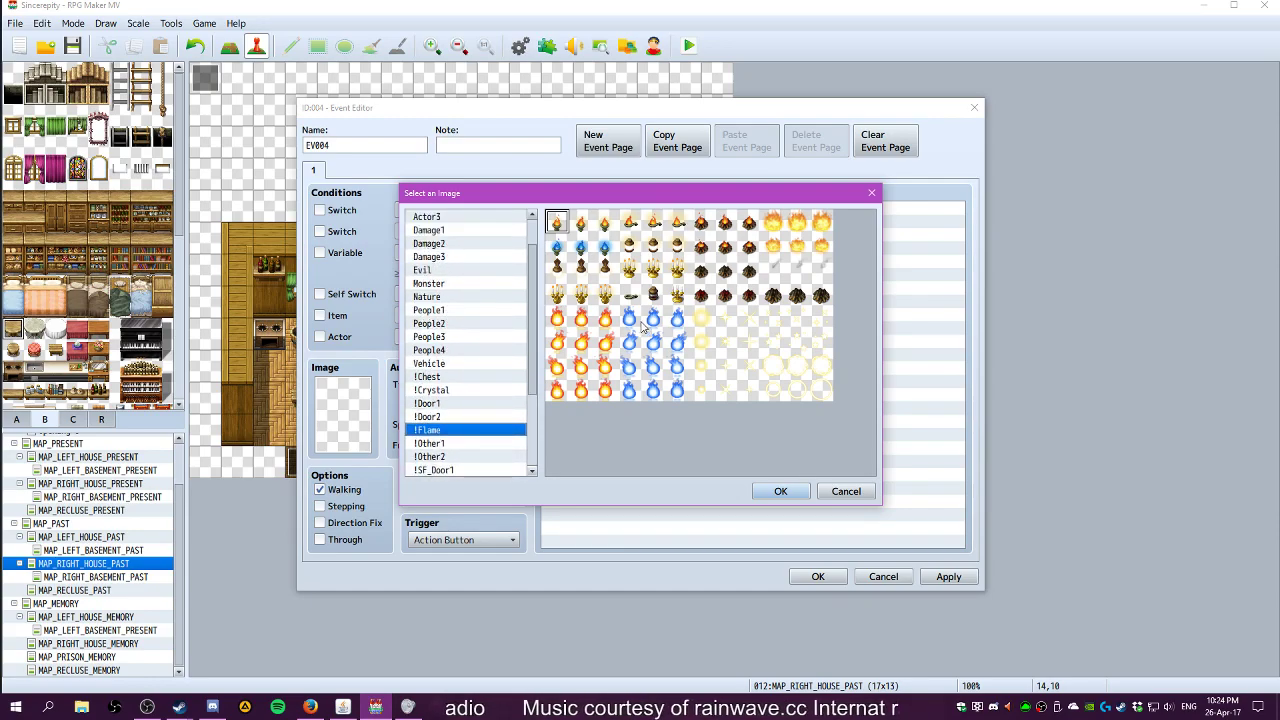
click(445, 416)
click(445, 391)
click(445, 378)
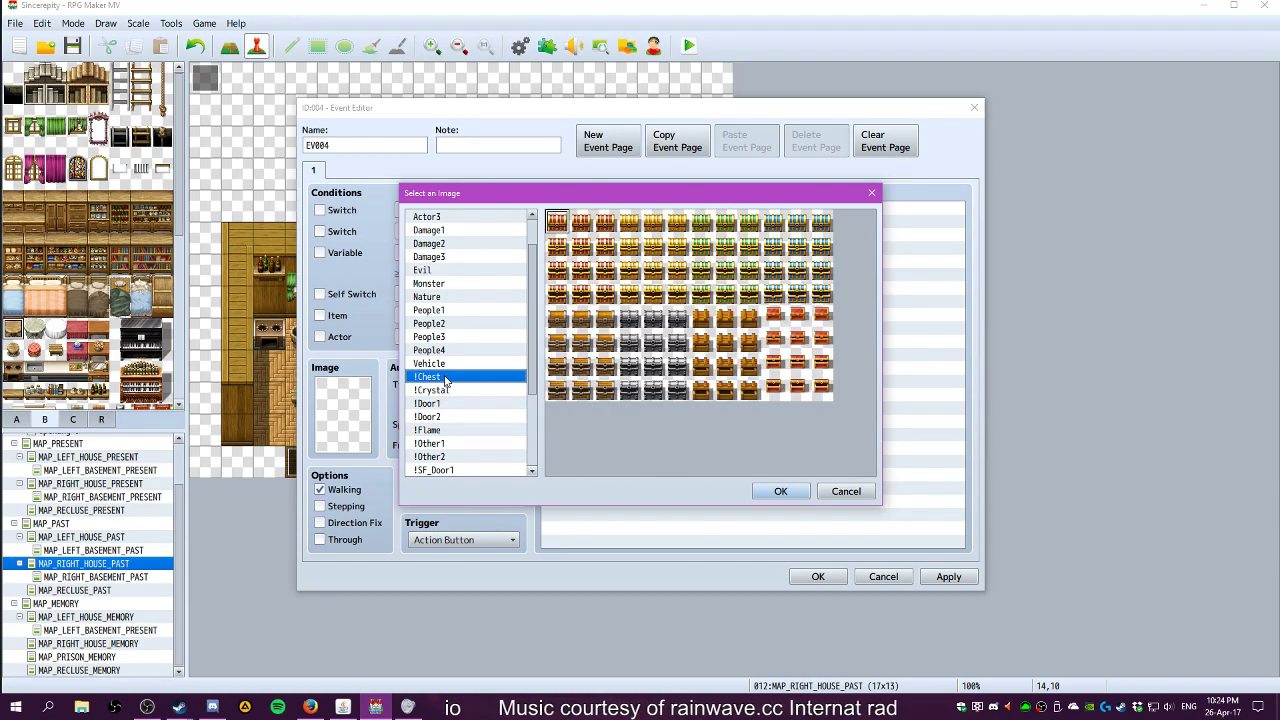
click(448, 363)
click(448, 350)
click(448, 337)
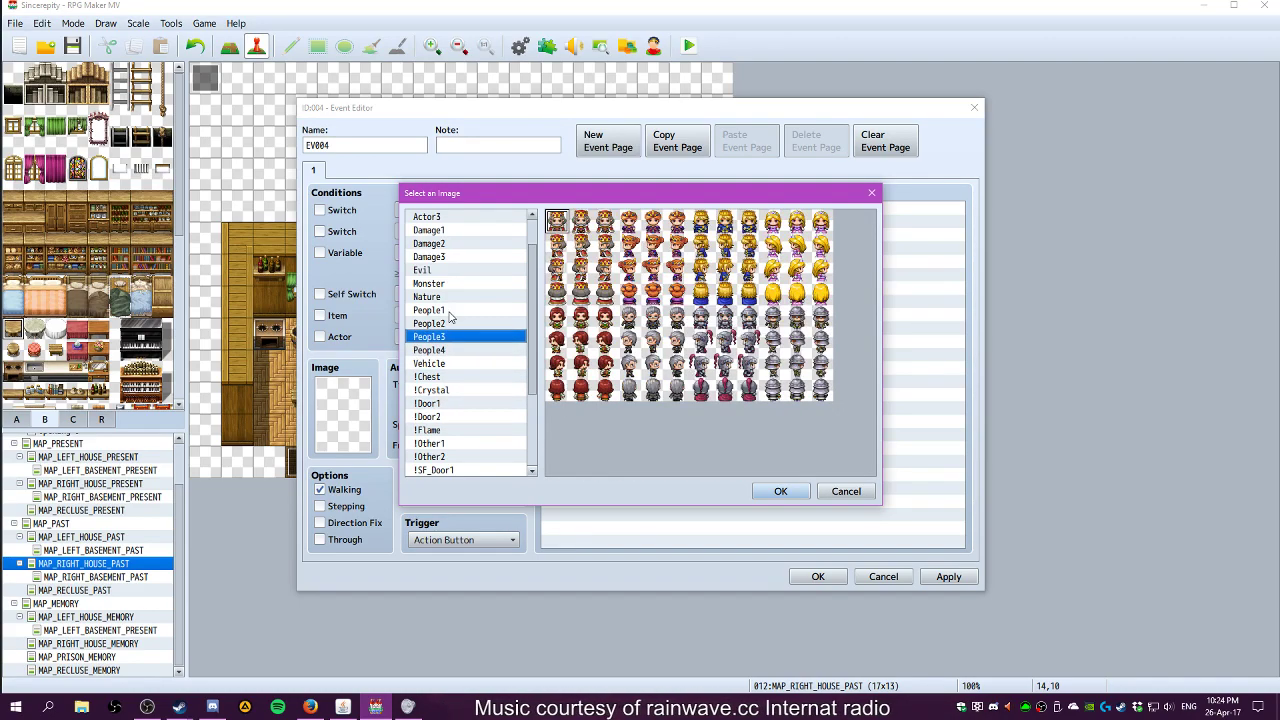
click(448, 311)
scroll(448, 317, up, 1)
scroll(448, 317, down, 5)
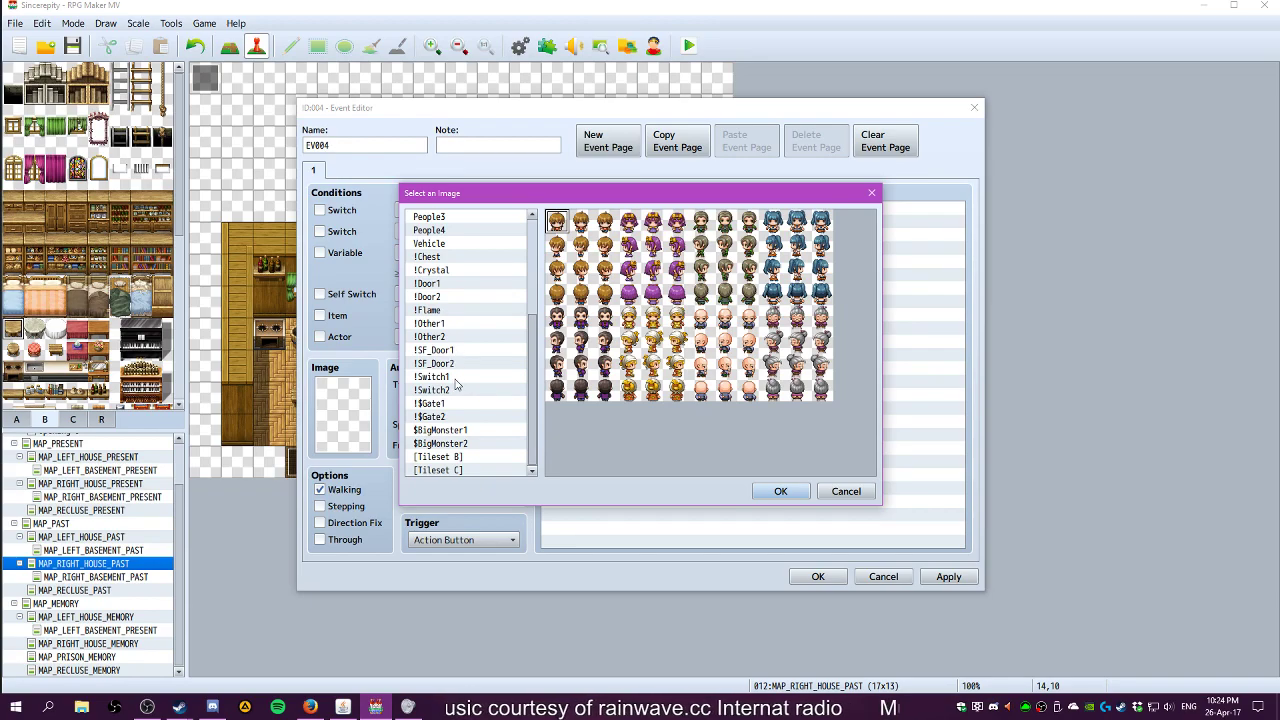
click(457, 469)
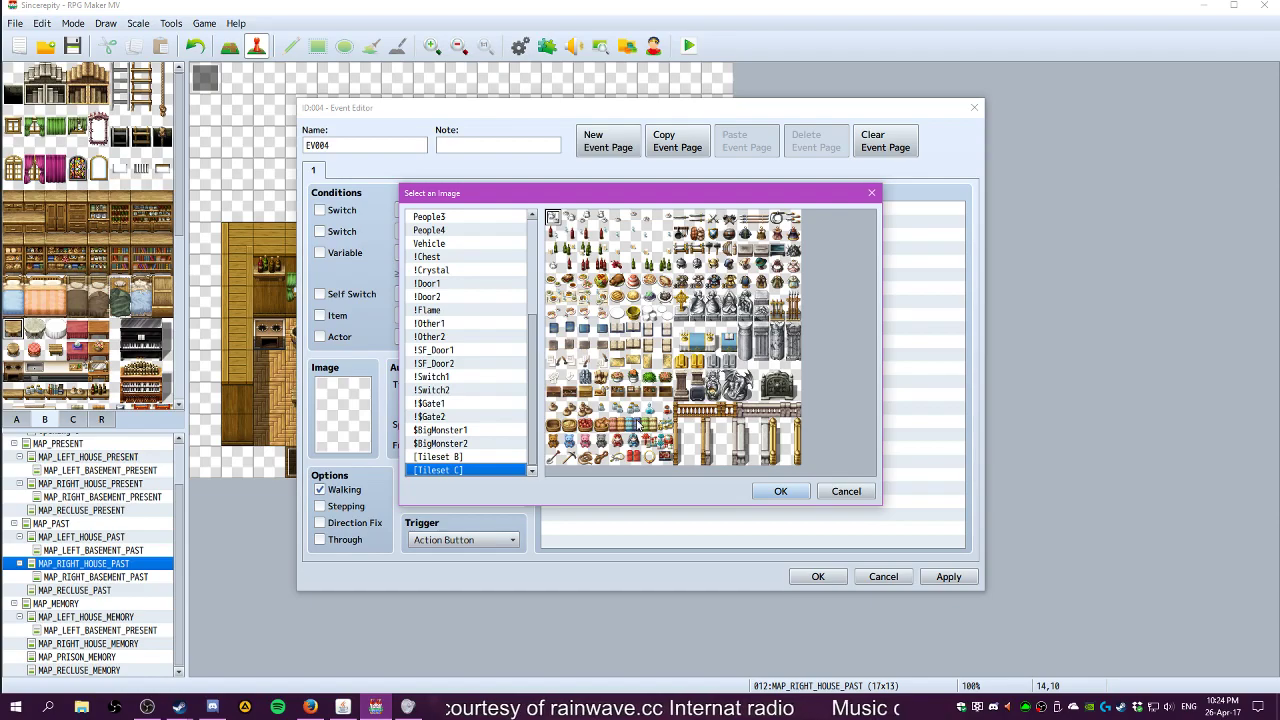
click(846, 491)
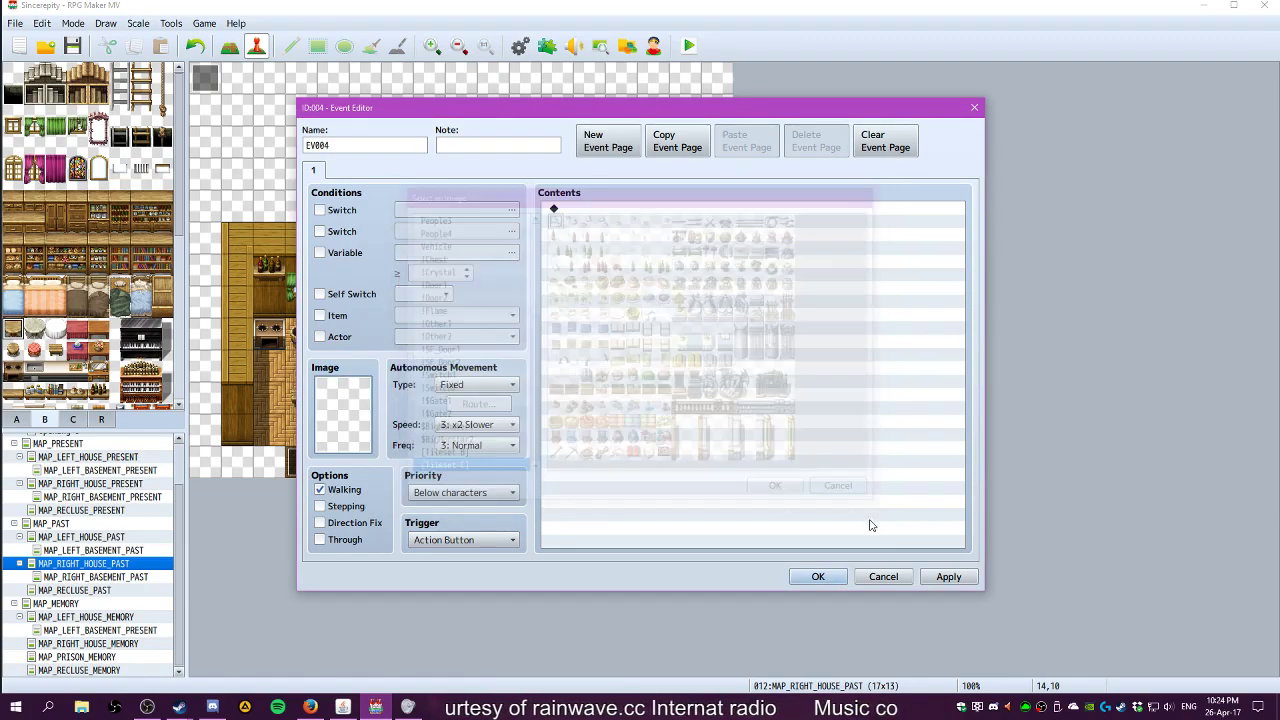
click(883, 576)
Create an event on the table below the bedroom stool with the closed blue book from Tileset C as its image
scroll(160, 291, down, 10)
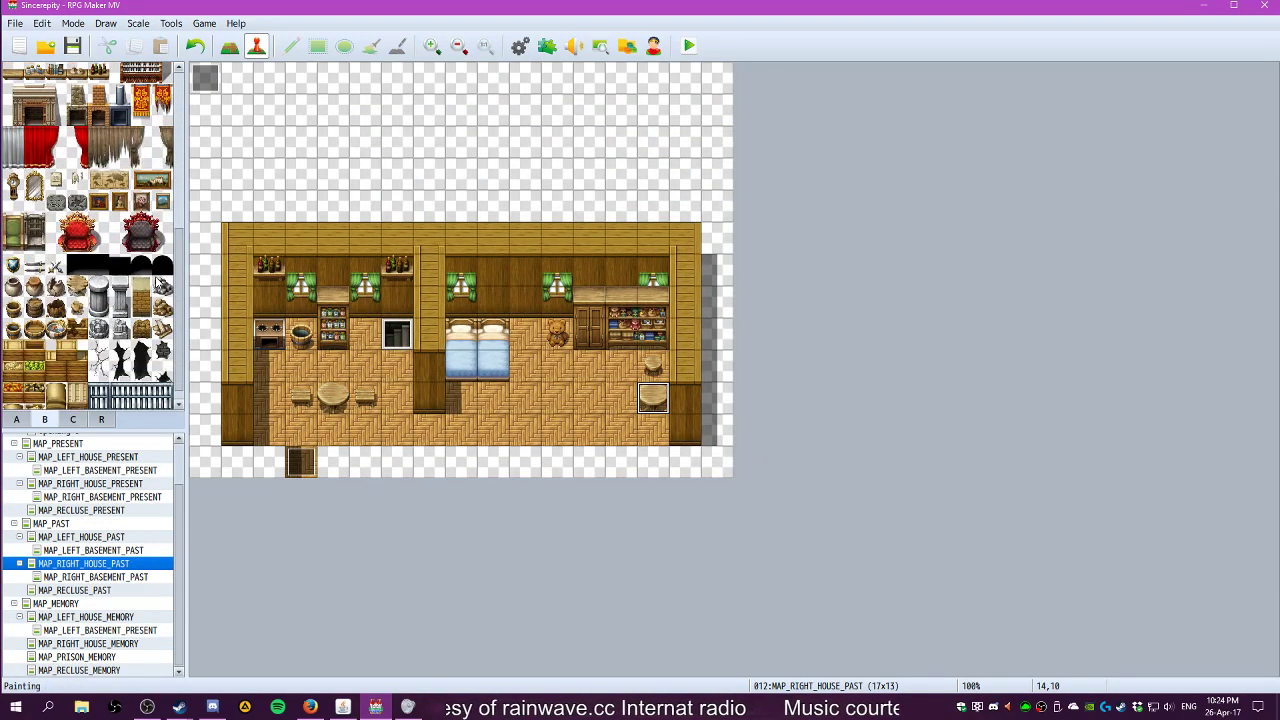
click(76, 423)
scroll(108, 350, down, 8)
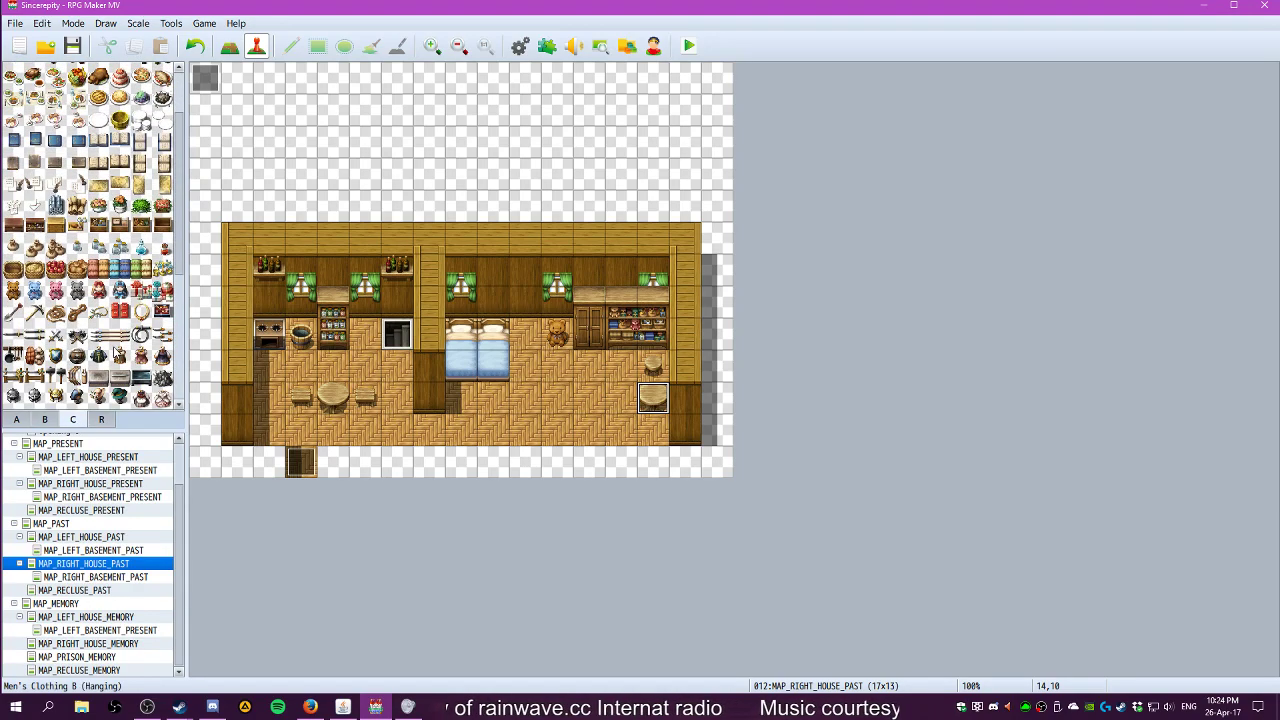
drag(181, 356, 185, 181)
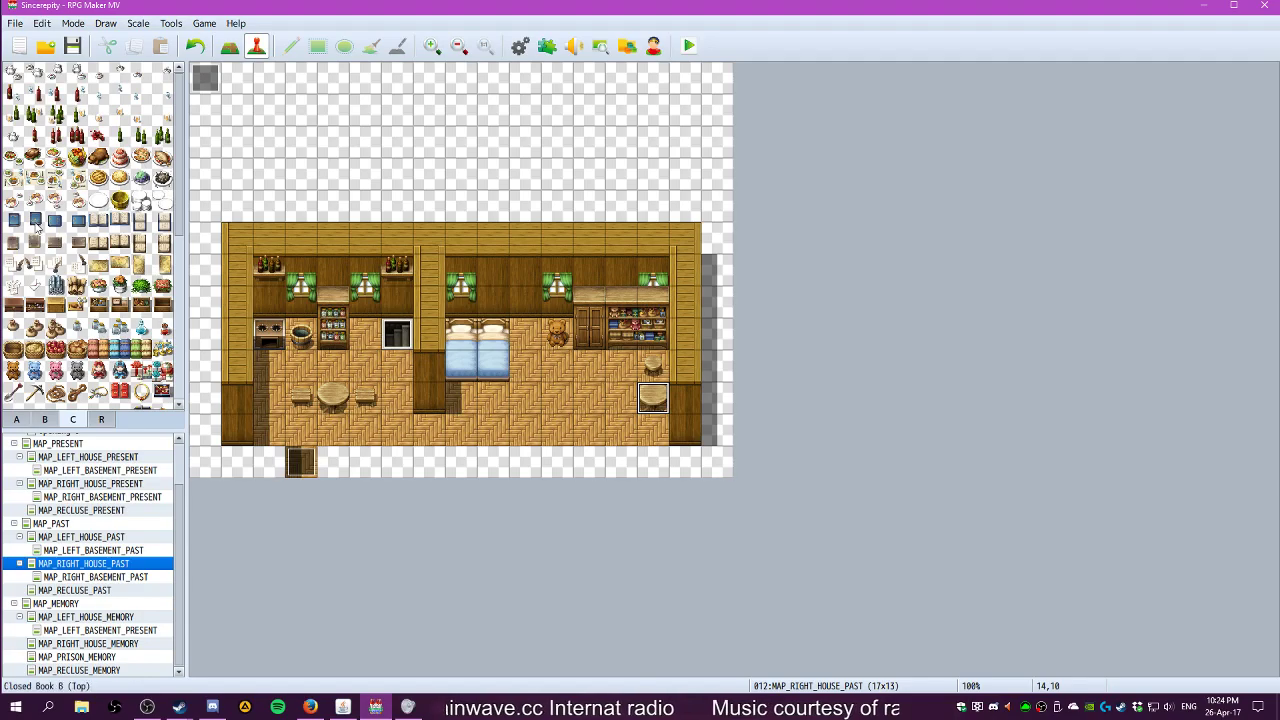
double_click(656, 403)
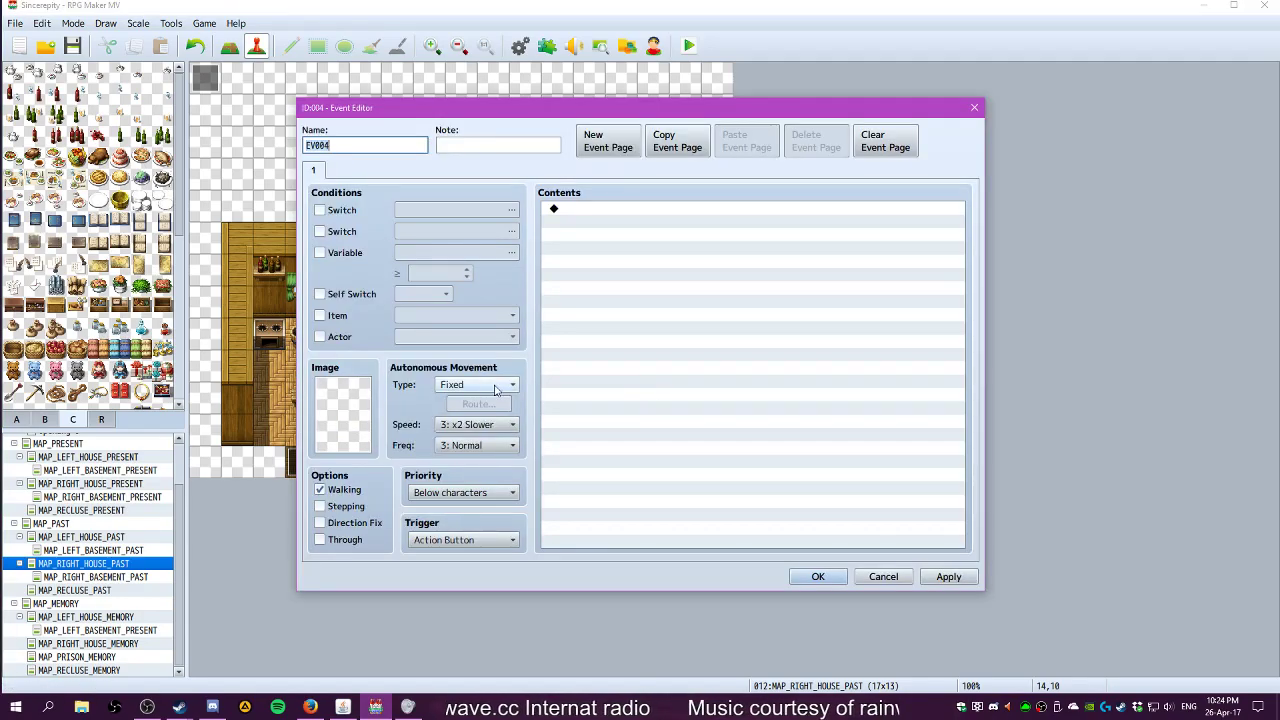
double_click(344, 422)
scroll(455, 467, down, 1)
scroll(455, 467, down, 3)
click(450, 457)
click(457, 470)
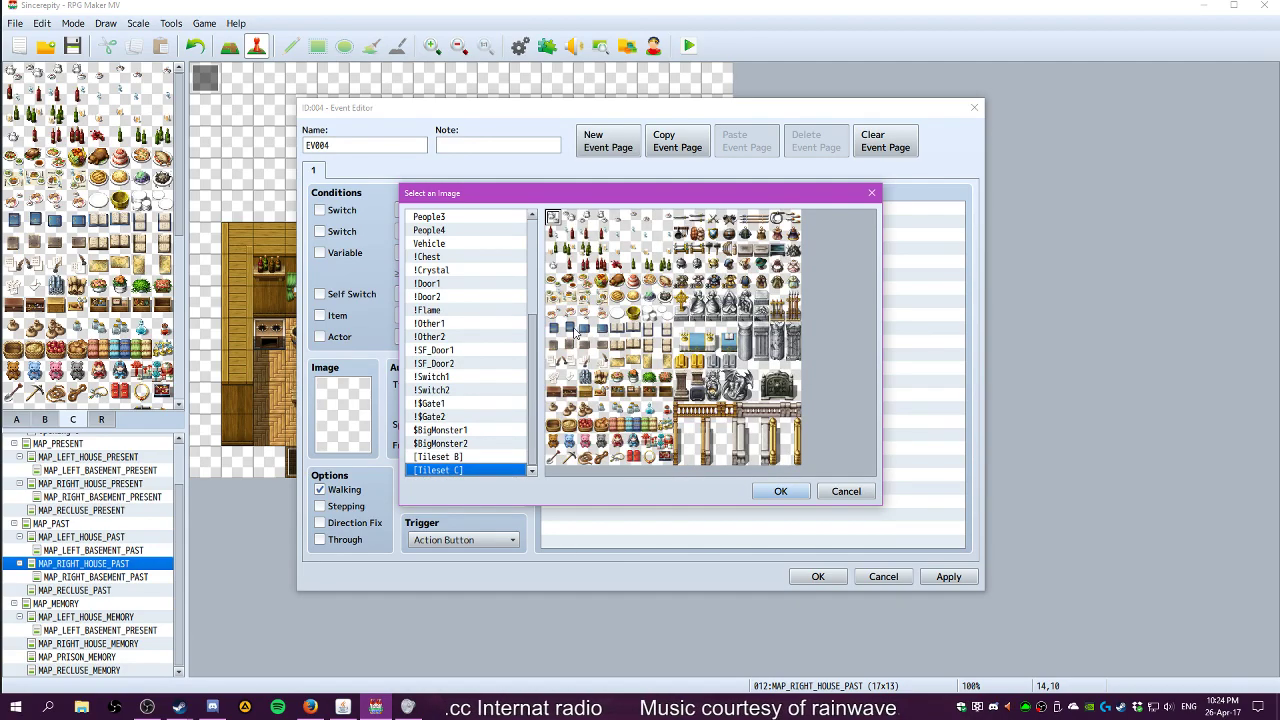
double_click(553, 333)
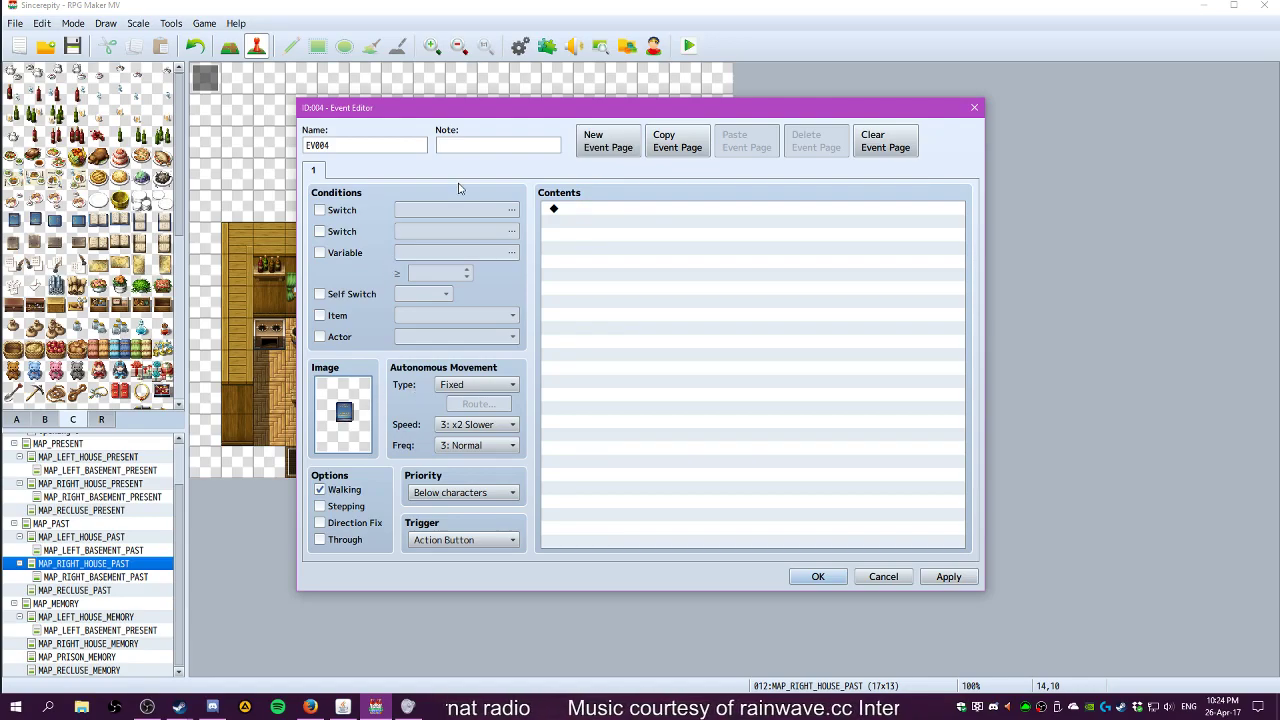
Add a second, imageless page to the book event with Self Switch A as its condition, and return to page 1
click(590, 142)
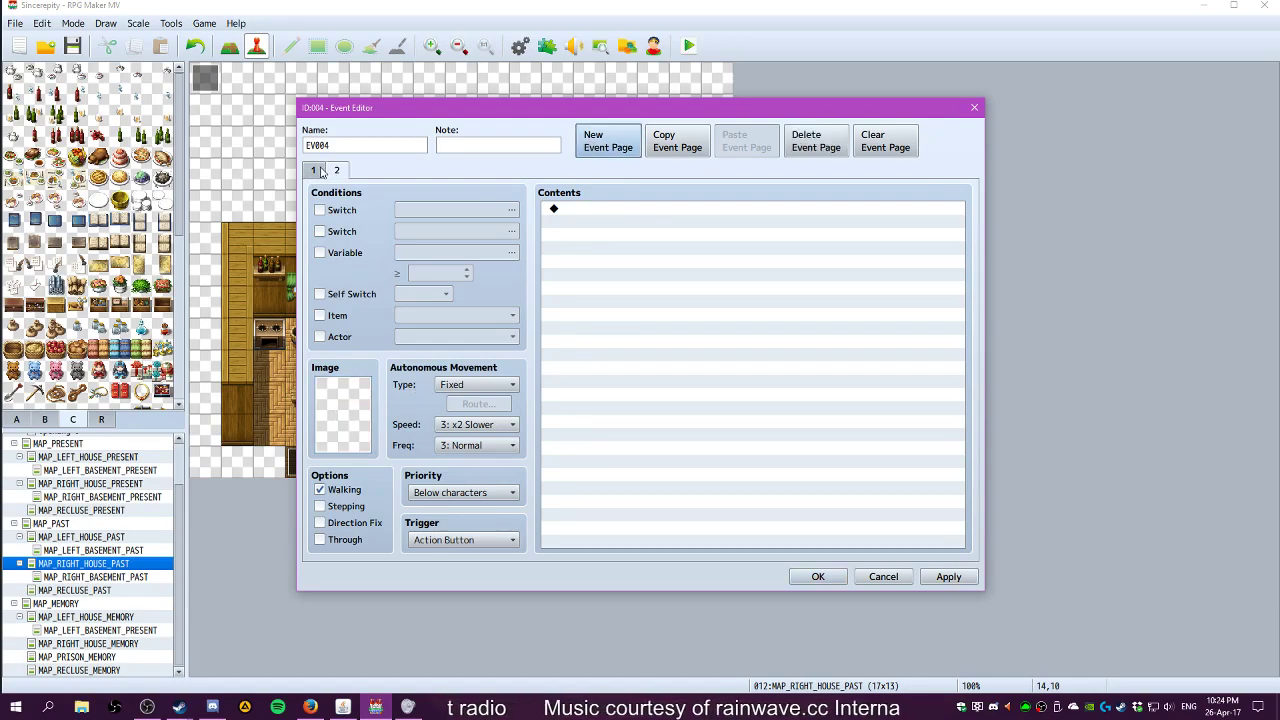
click(347, 293)
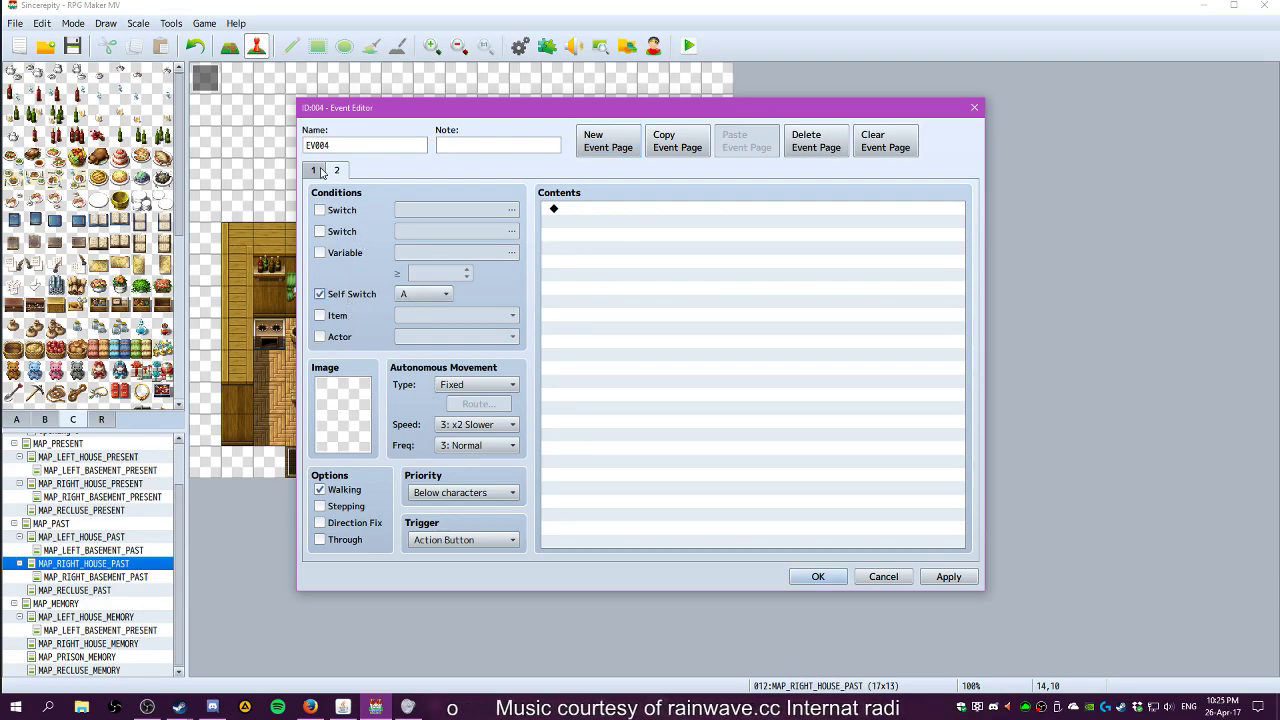
click(318, 171)
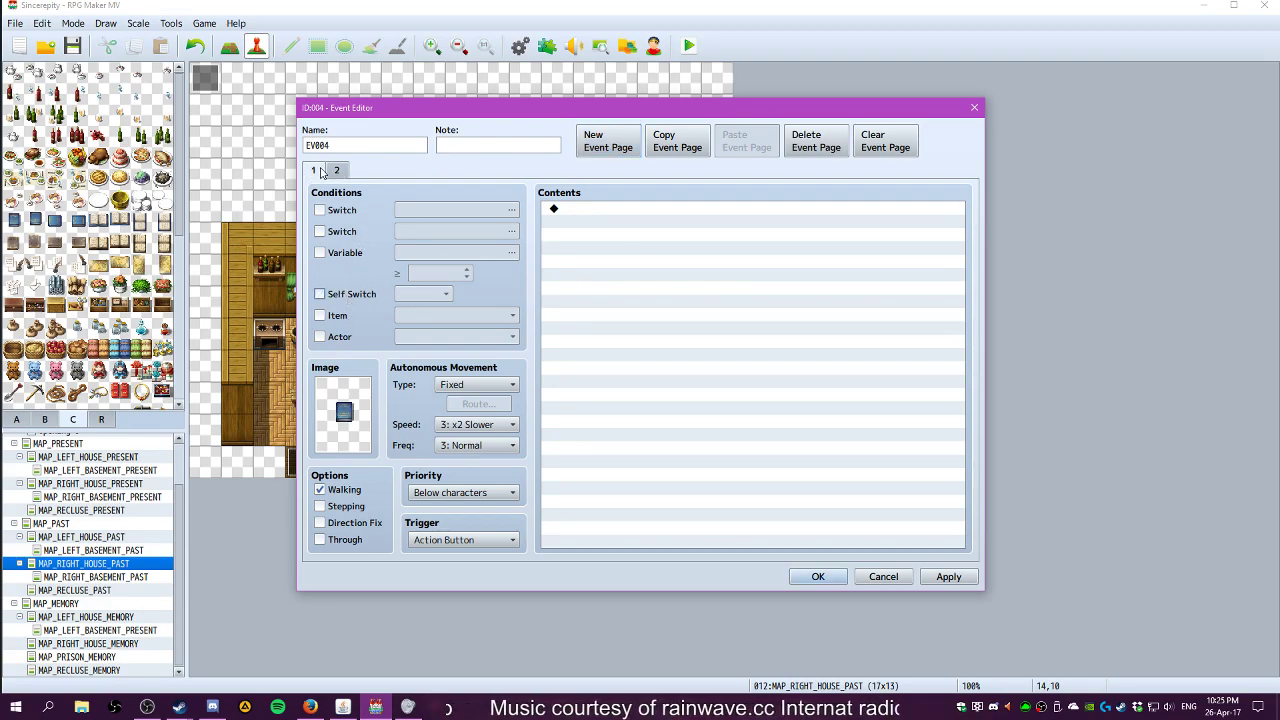
Set the first event page's priority to Same as characters and turn off its Walking option
click(595, 208)
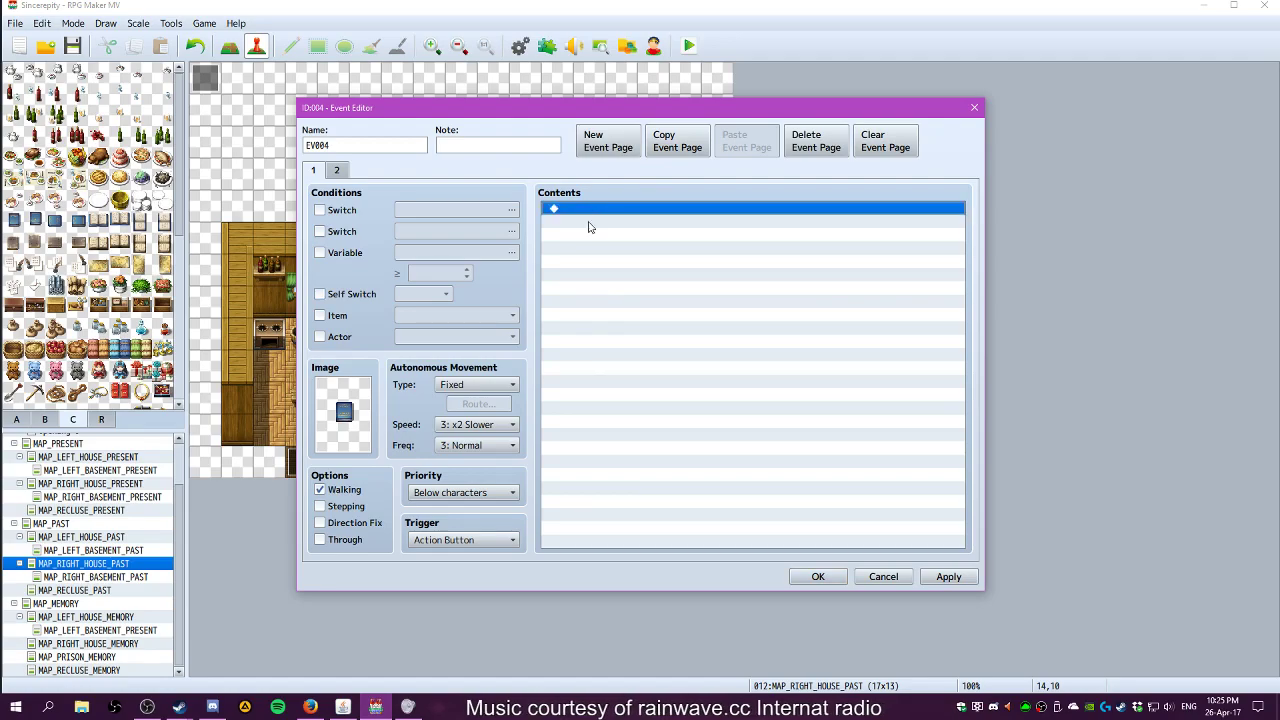
click(467, 493)
click(460, 508)
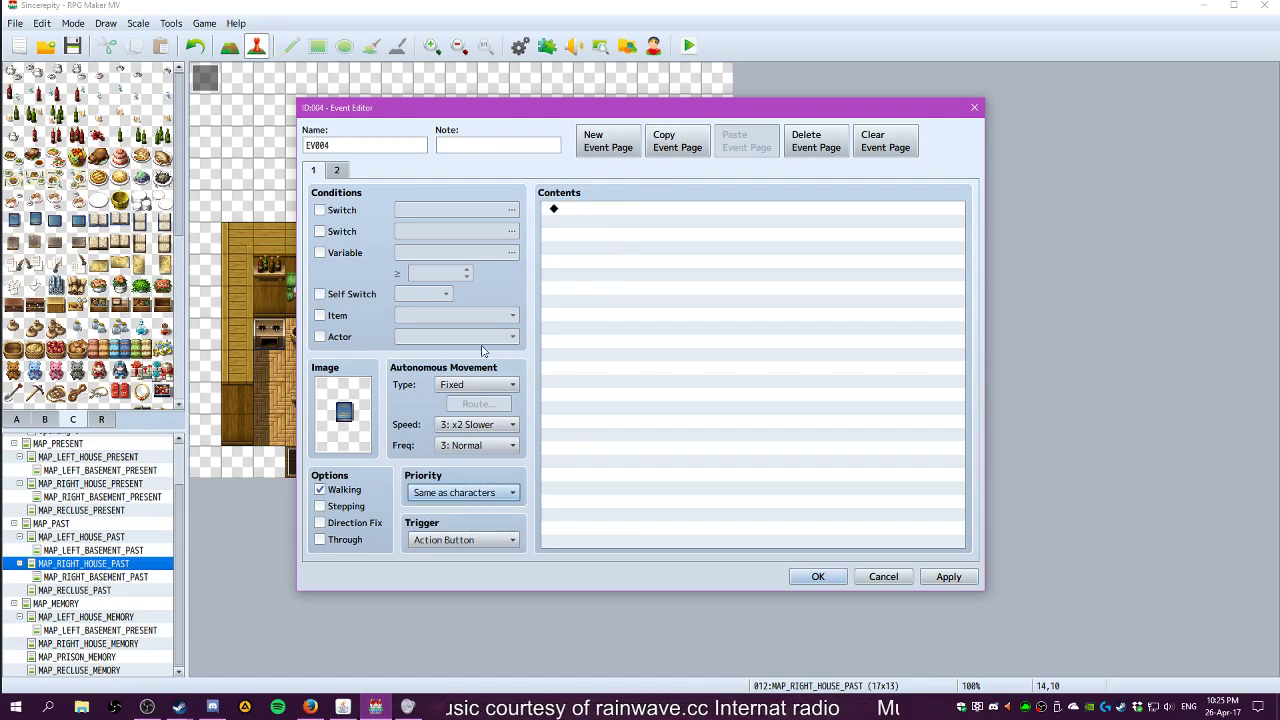
click(338, 492)
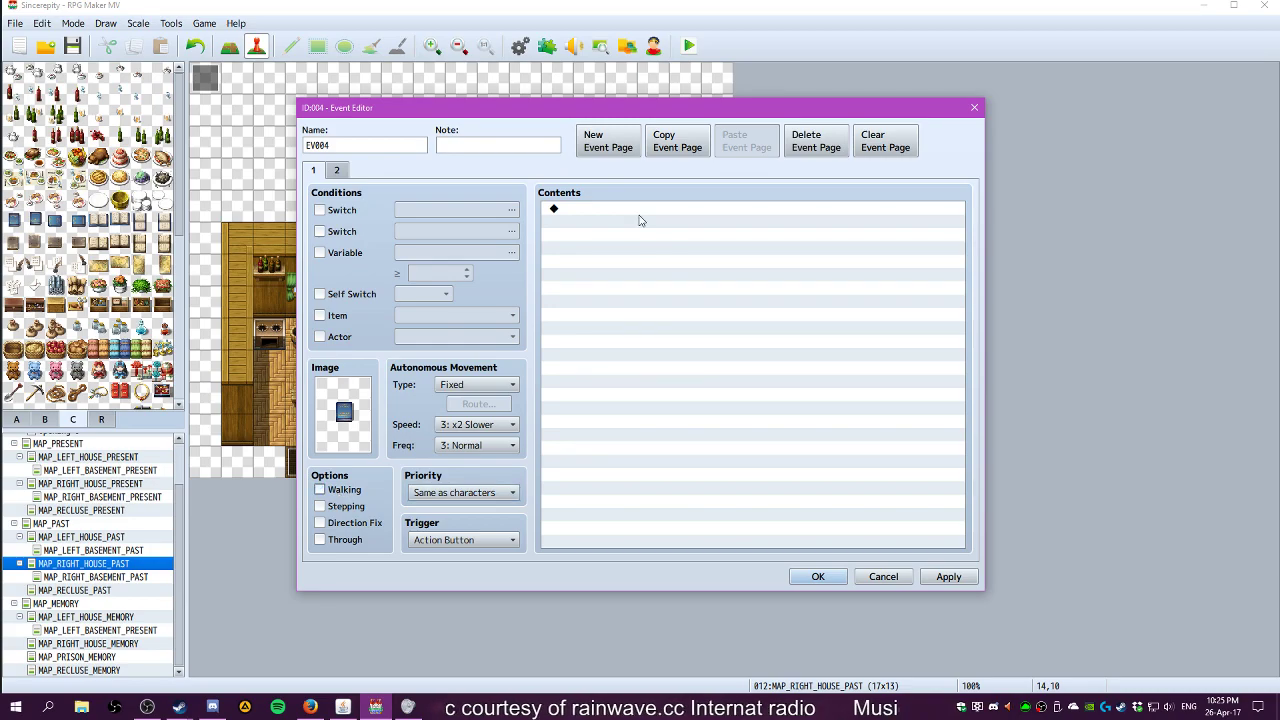
Add a Play SE command with the Item1 sound to the first page's contents
double_click(574, 209)
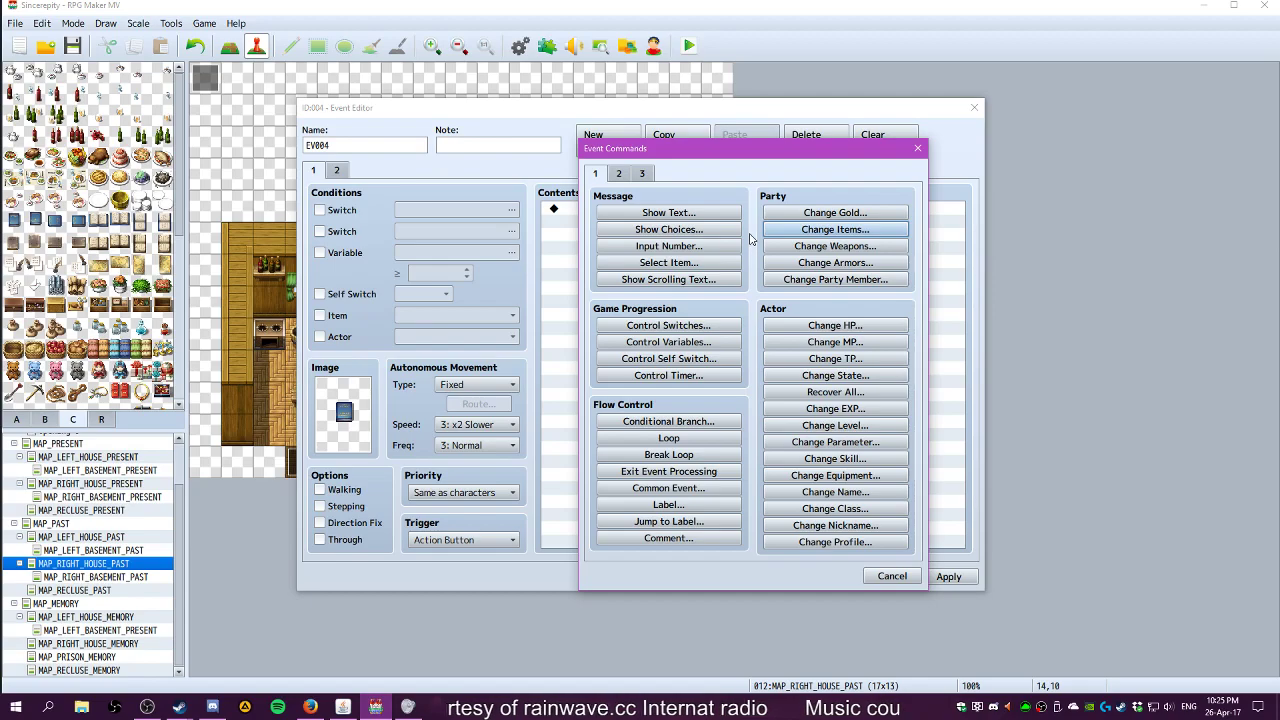
click(653, 214)
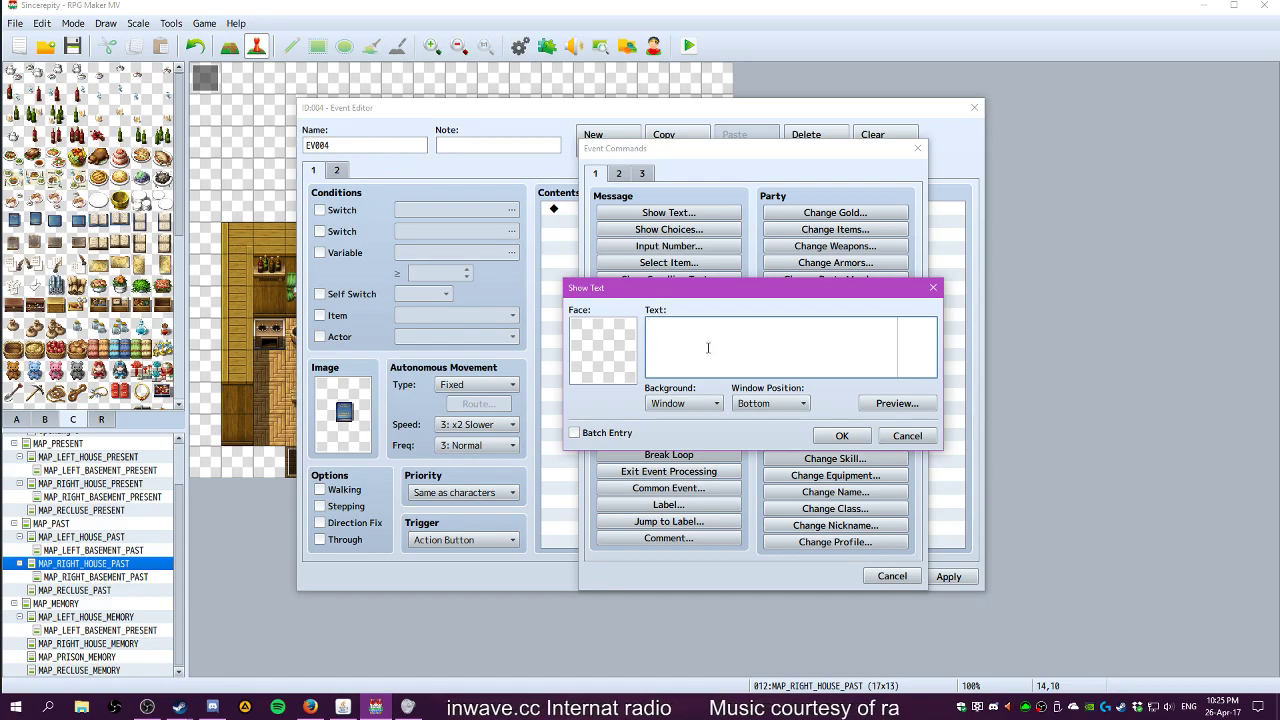
click(897, 436)
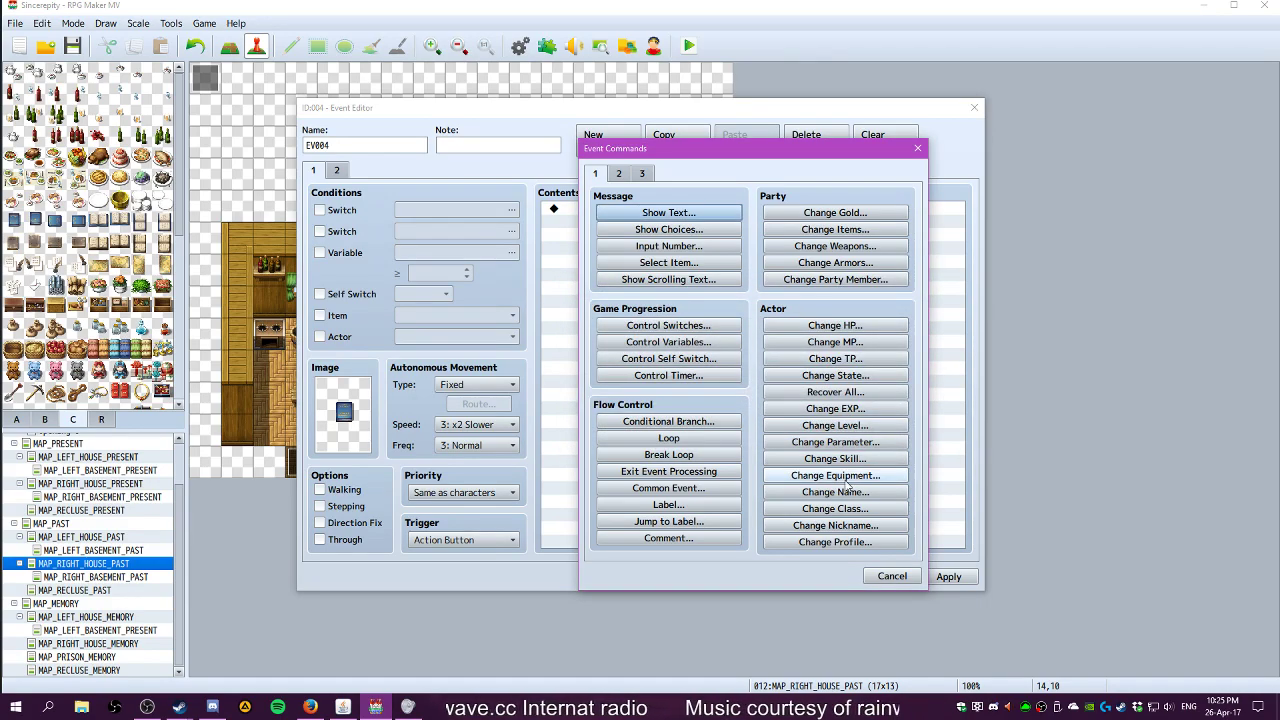
click(641, 175)
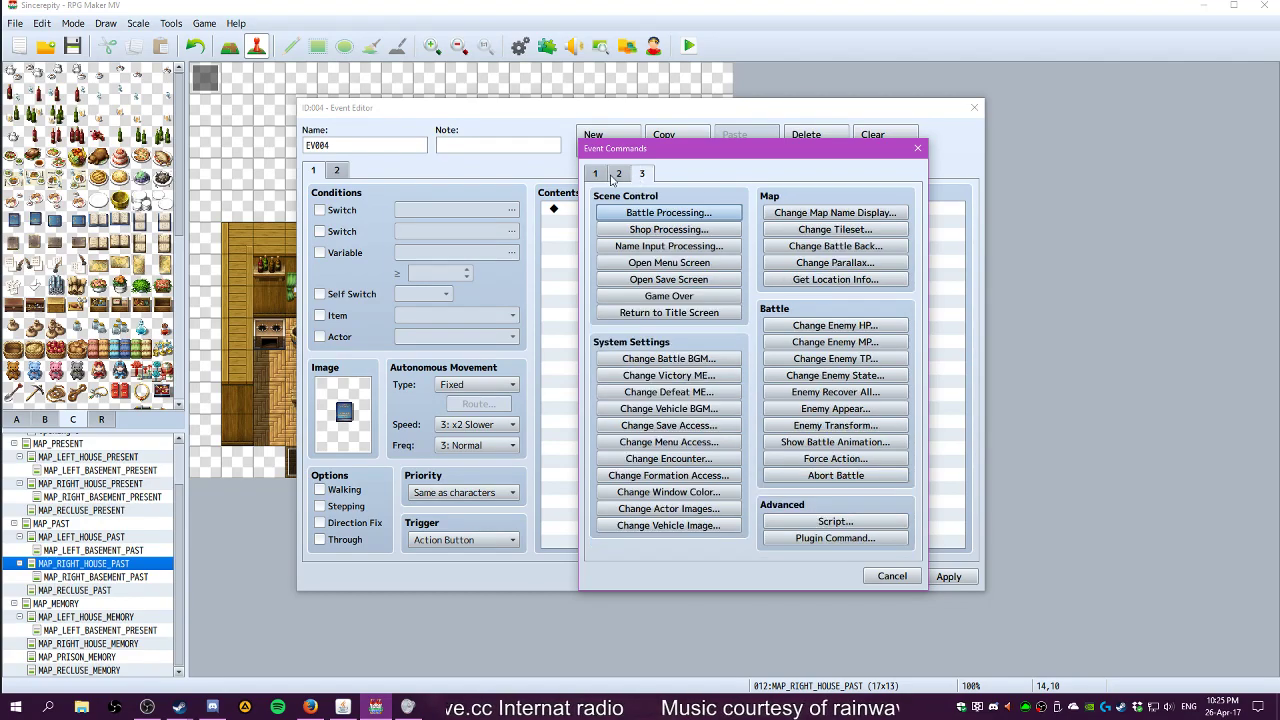
click(617, 175)
click(836, 507)
mouse_move(766, 250)
mouse_down()
mouse_move(762, 318)
mouse_move(742, 358)
mouse_up()
click(724, 354)
click(822, 243)
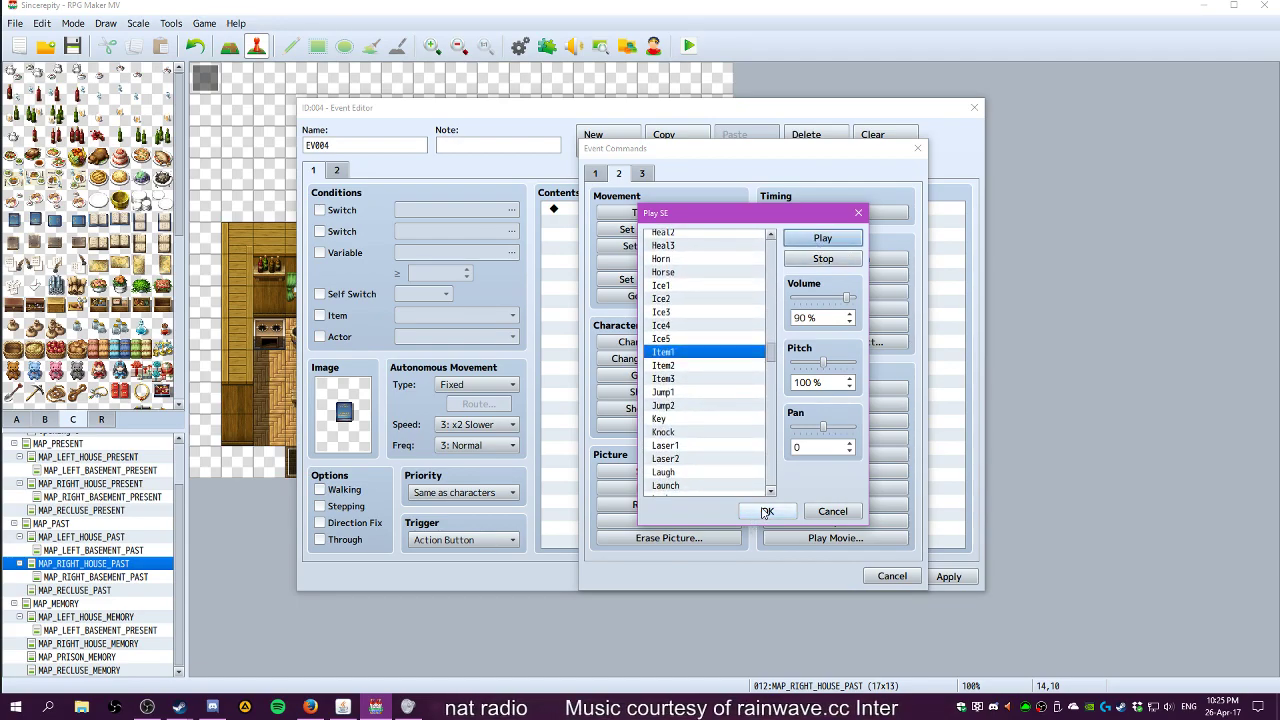
click(766, 511)
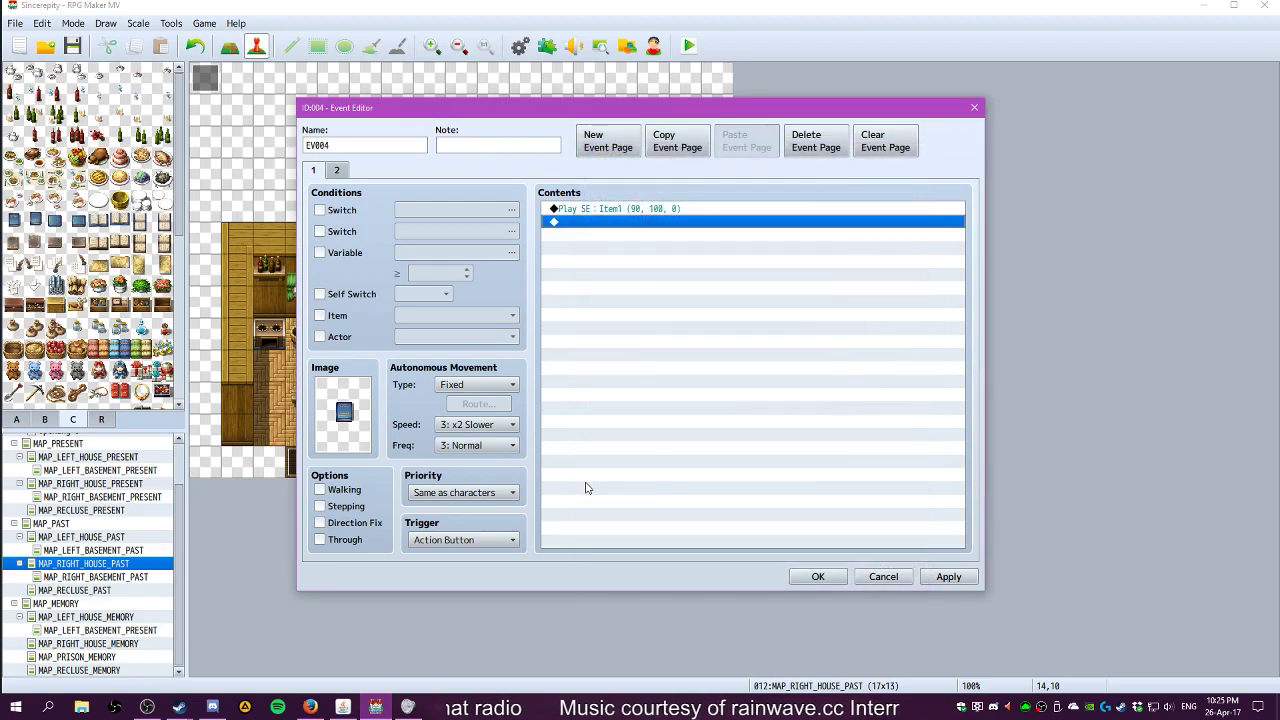
Add a Show Text command below the sound effect reading "You found a Study Book."
double_click(609, 222)
click(597, 174)
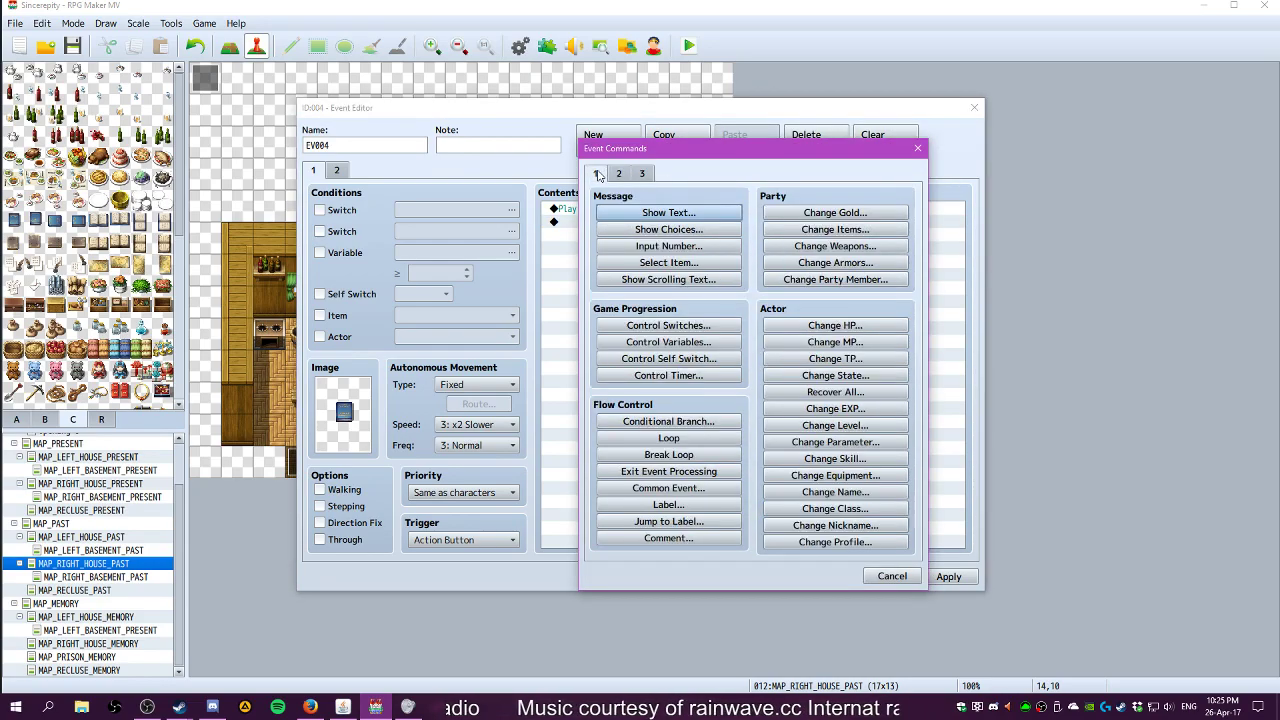
click(650, 212)
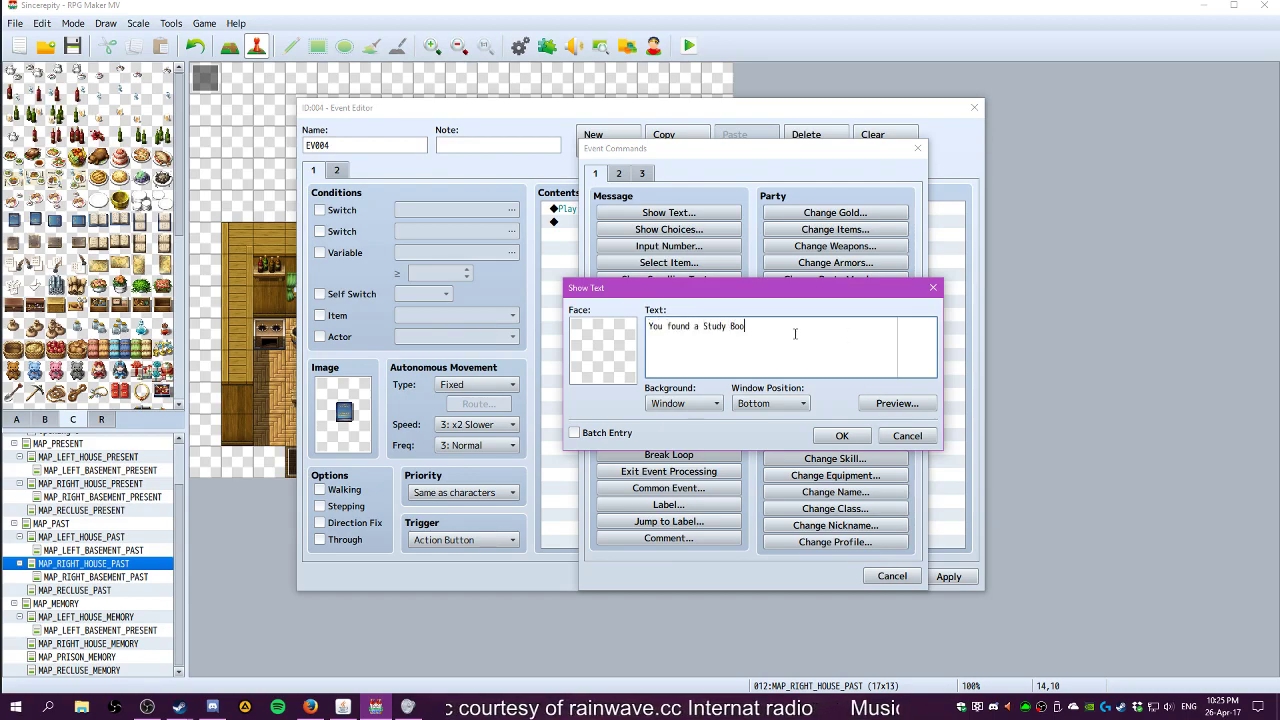
click(842, 436)
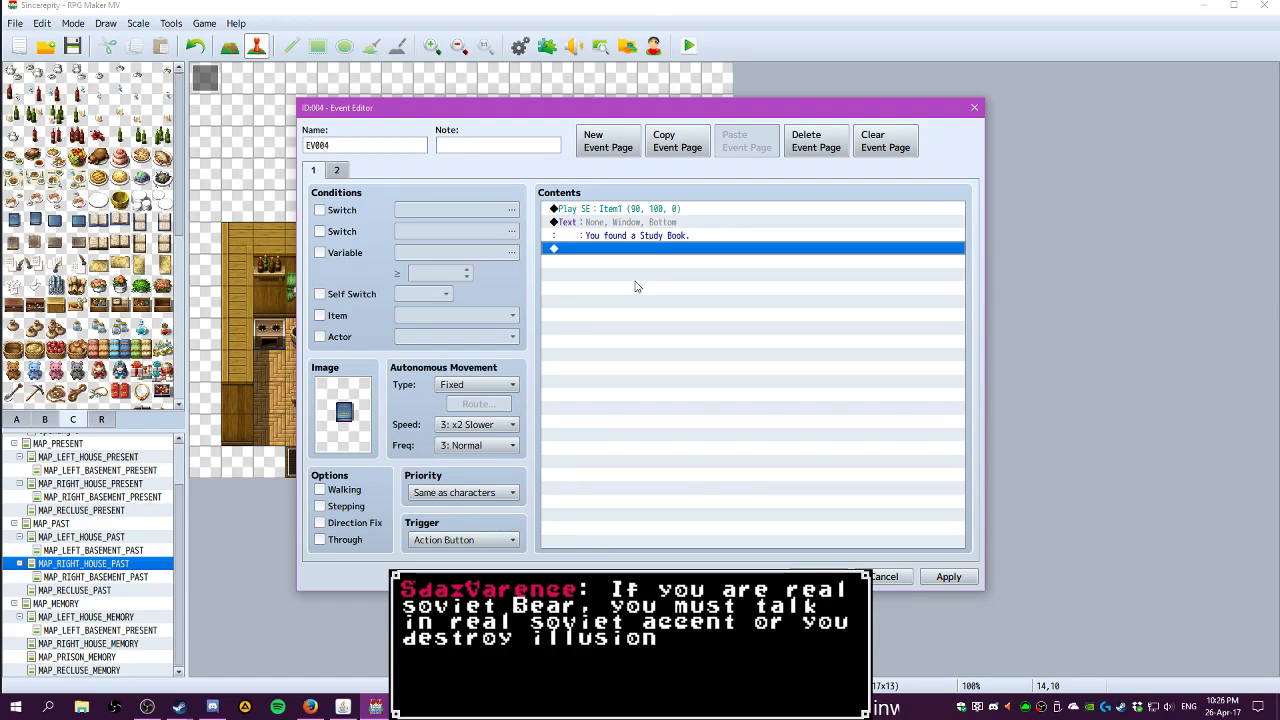
Add a Change Items command that increases Study Book by 1
double_click(585, 248)
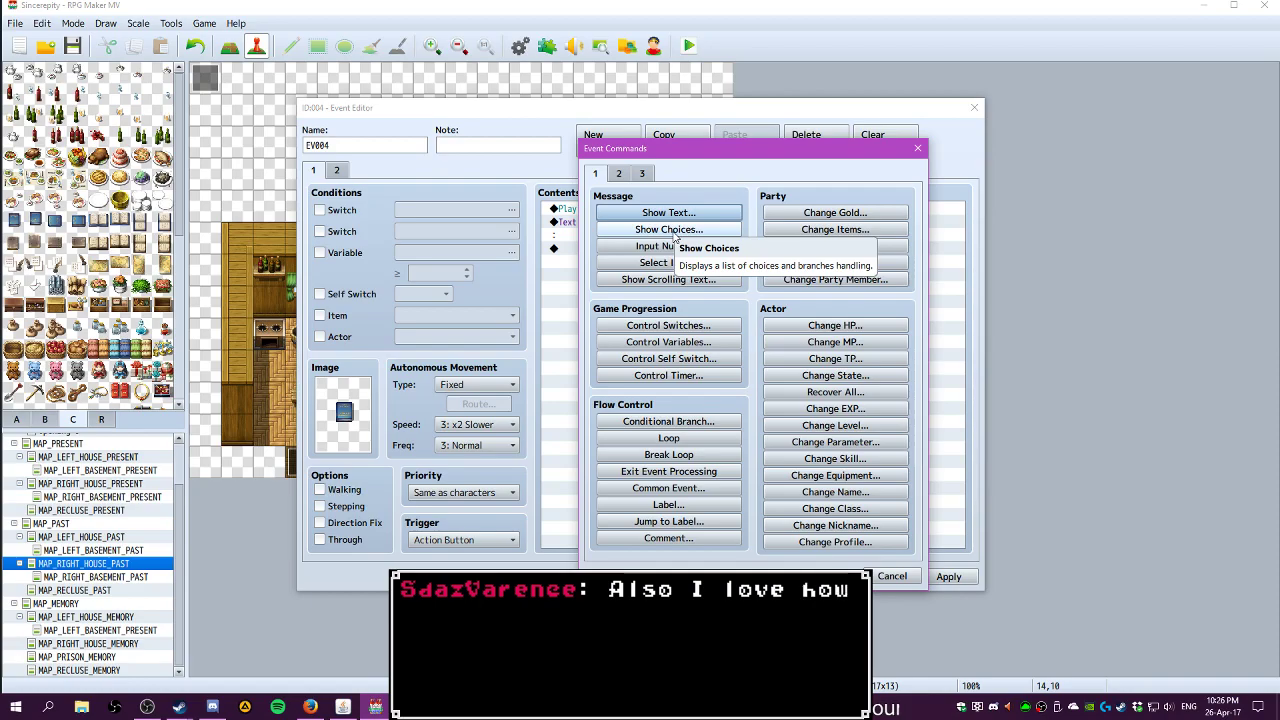
mouse_move(709, 158)
mouse_down()
mouse_move(904, 145)
mouse_move(715, 161)
mouse_move(763, 144)
mouse_move(726, 140)
mouse_up()
click(838, 213)
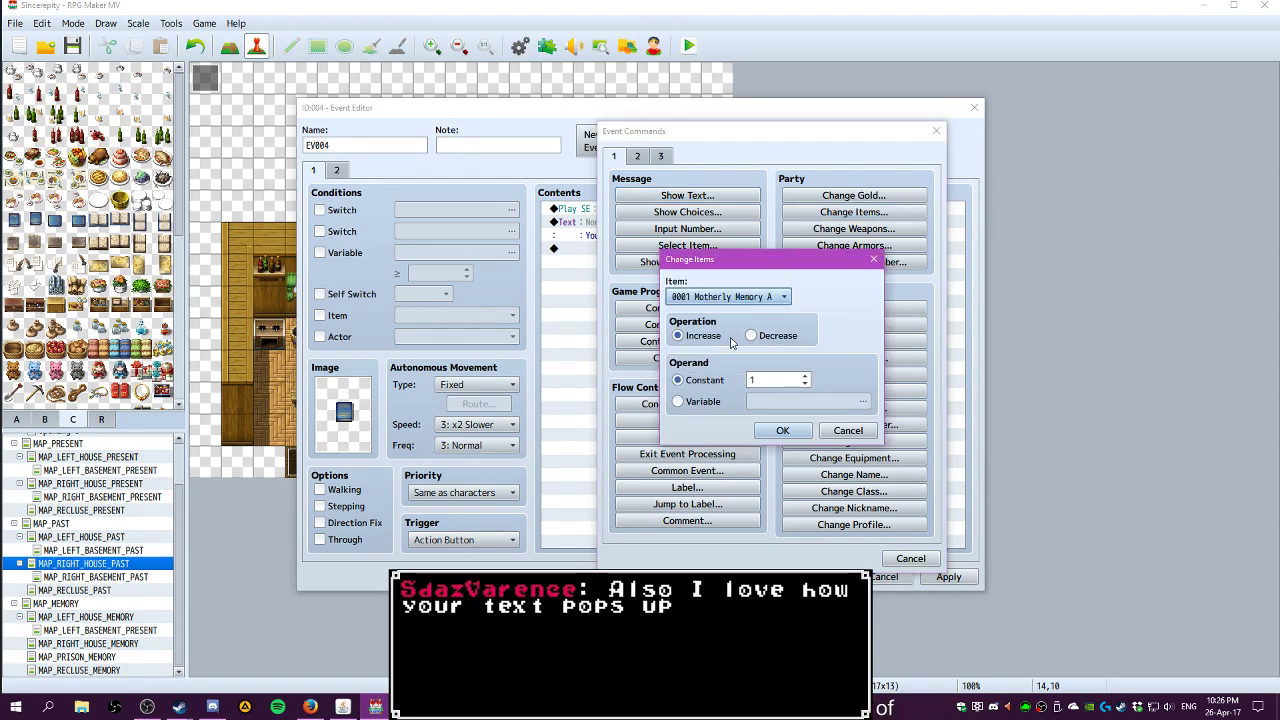
click(728, 296)
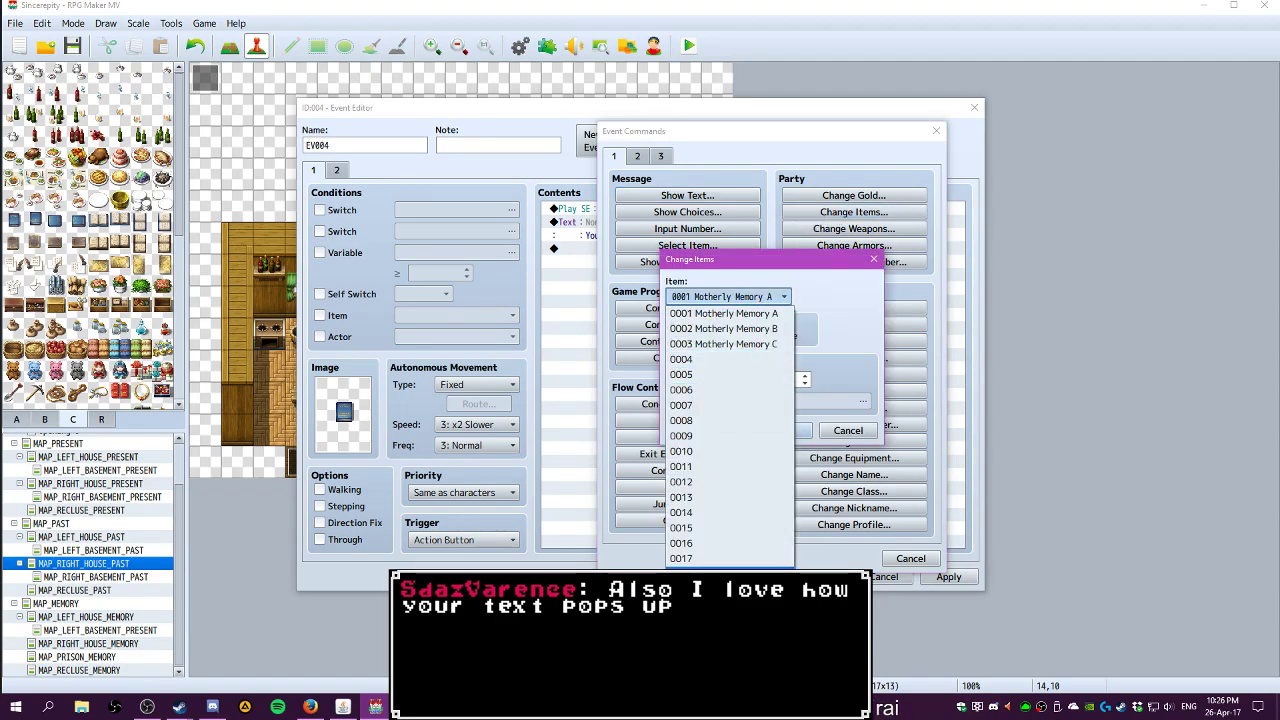
click(720, 568)
click(783, 430)
Add a Control Self Switch command setting A to ON, check the second page's condition, and accept the event
double_click(587, 262)
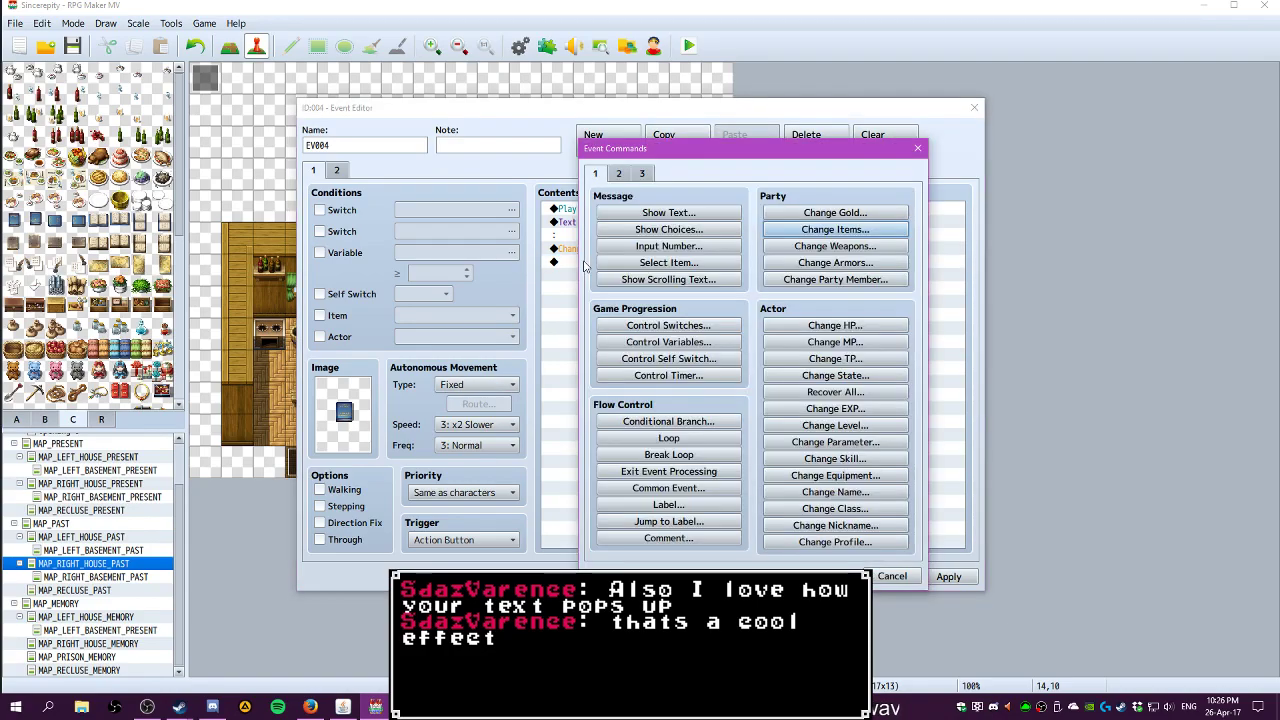
click(668, 358)
click(738, 412)
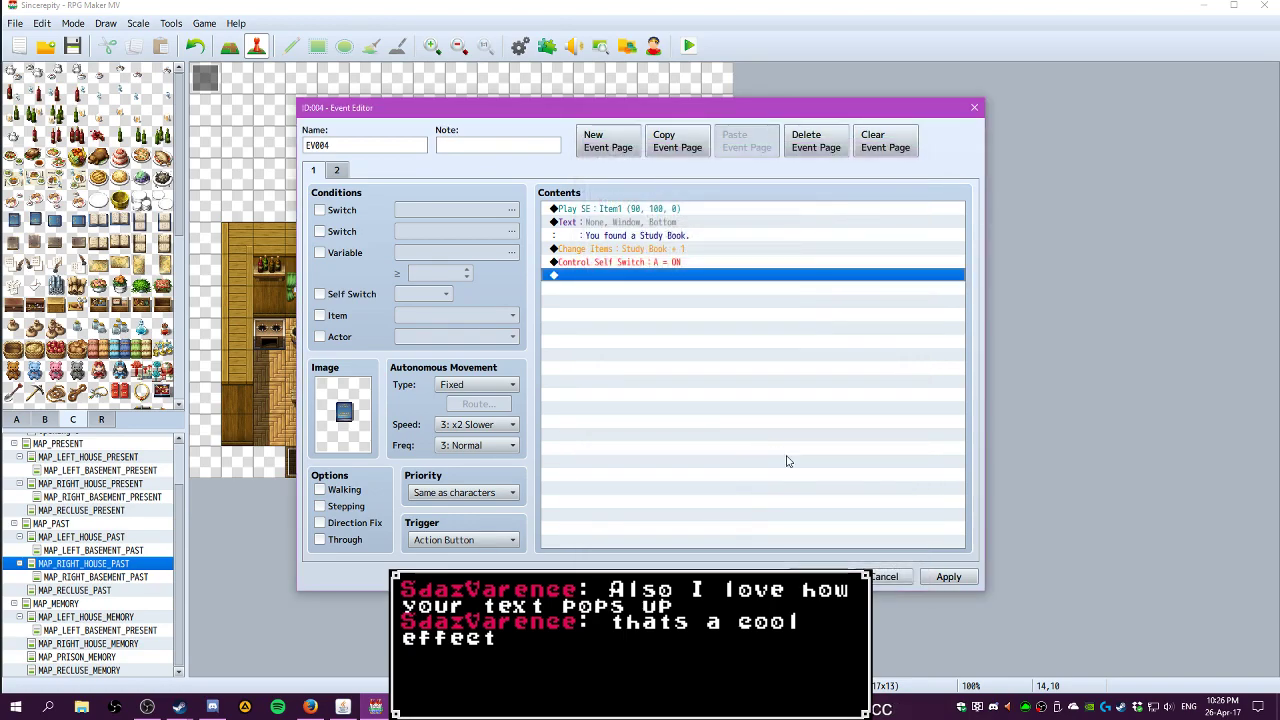
click(338, 172)
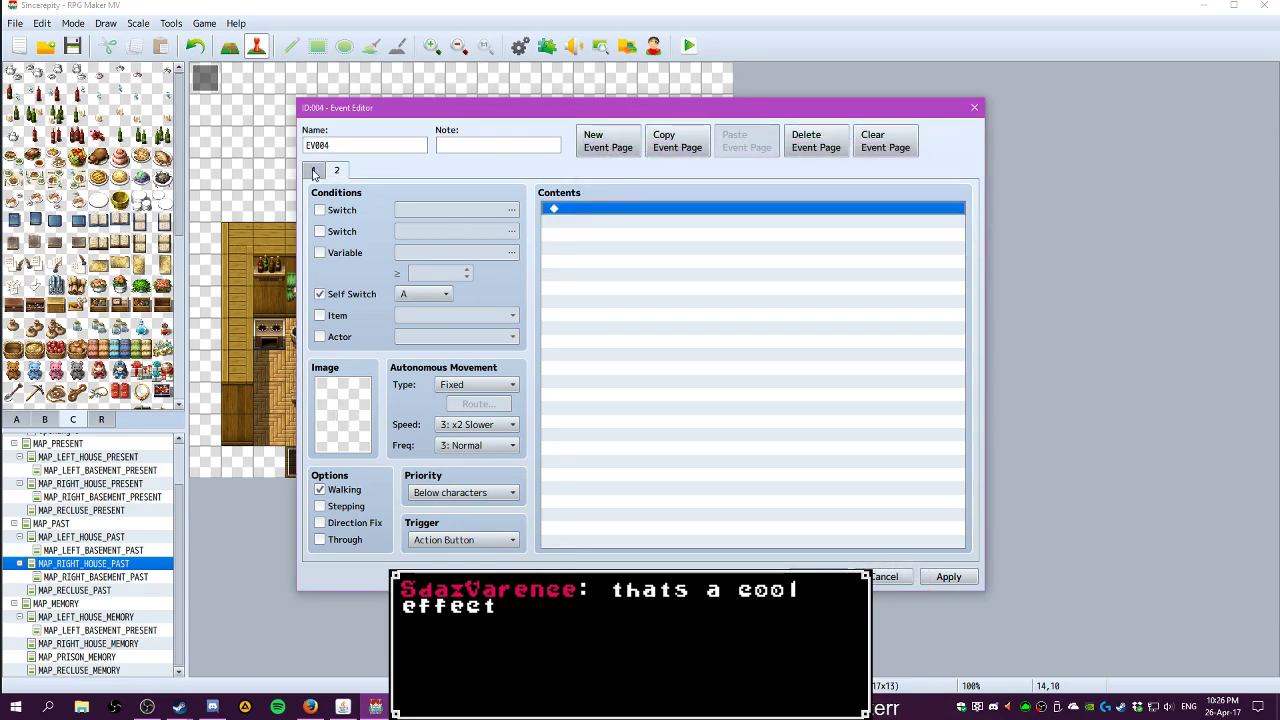
click(313, 170)
click(820, 577)
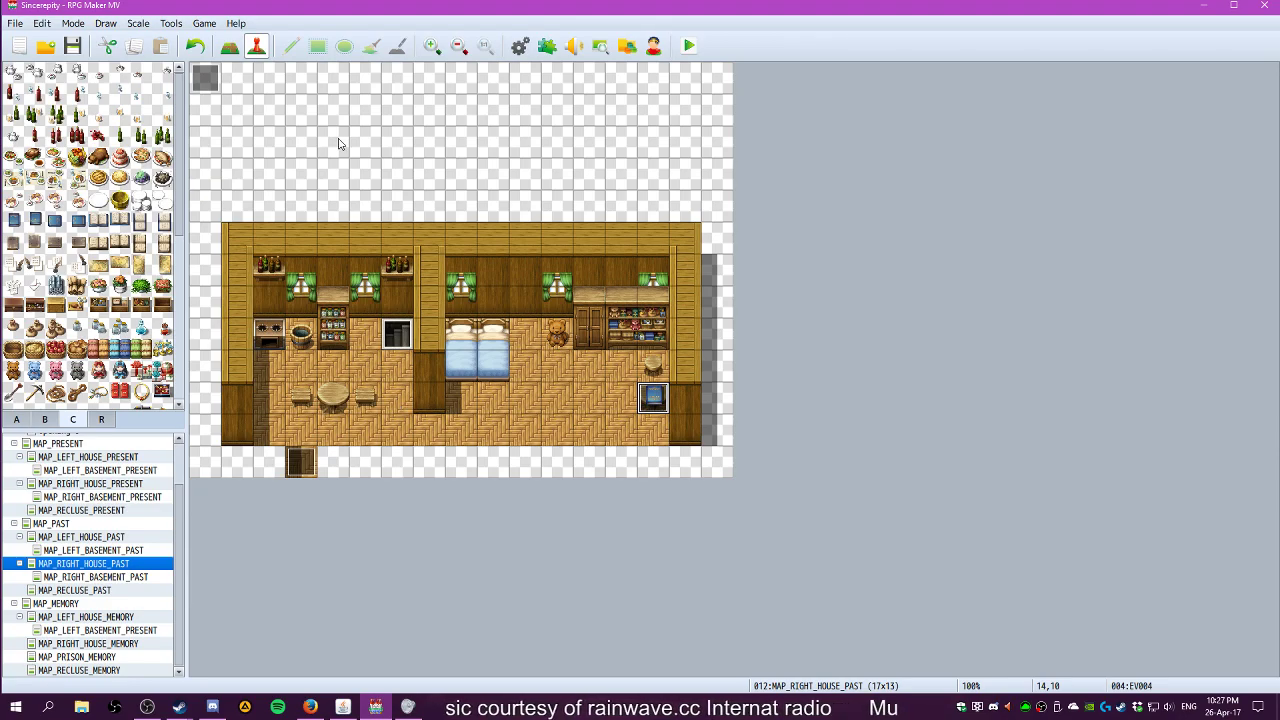
Set the player's starting position to tile 6,11 in MAP_RIGHT_HOUSE_PAST
double_click(372, 430)
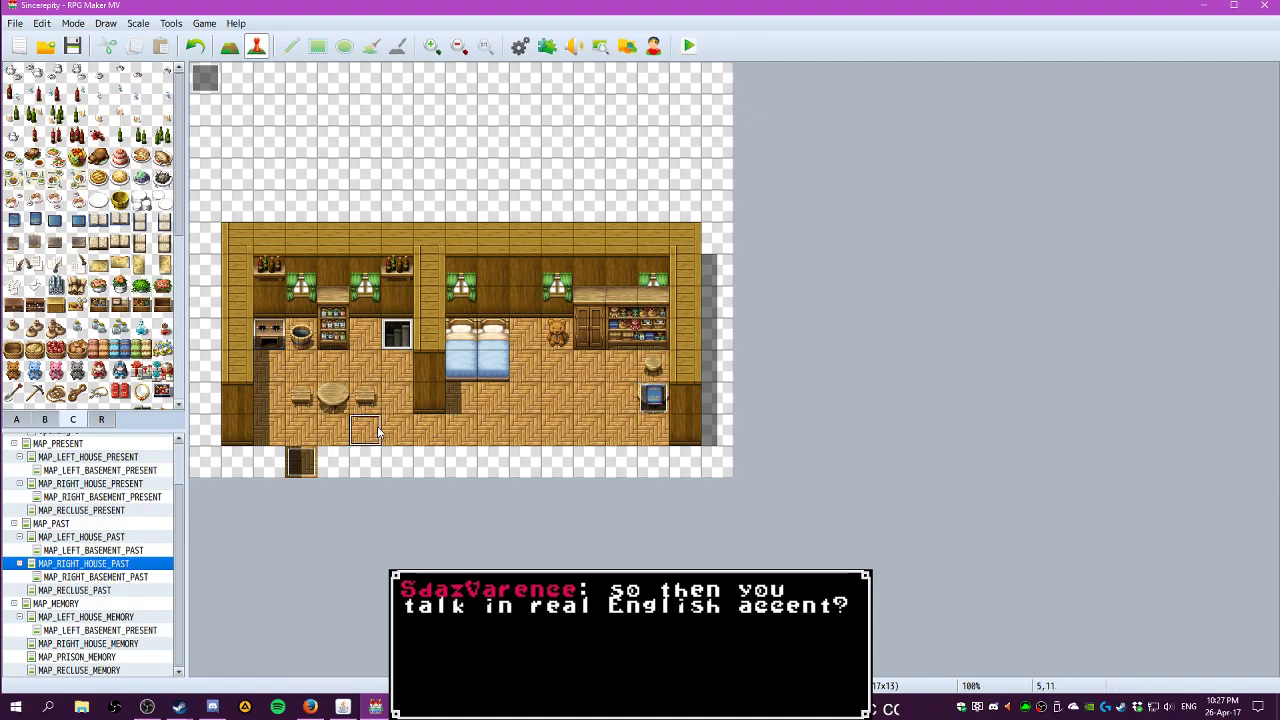
key(Escape)
right_click(395, 430)
mouse_move(440, 557)
click(590, 557)
Launch a playtest, saving the changes to the game, and start a new game from the title screen
click(697, 49)
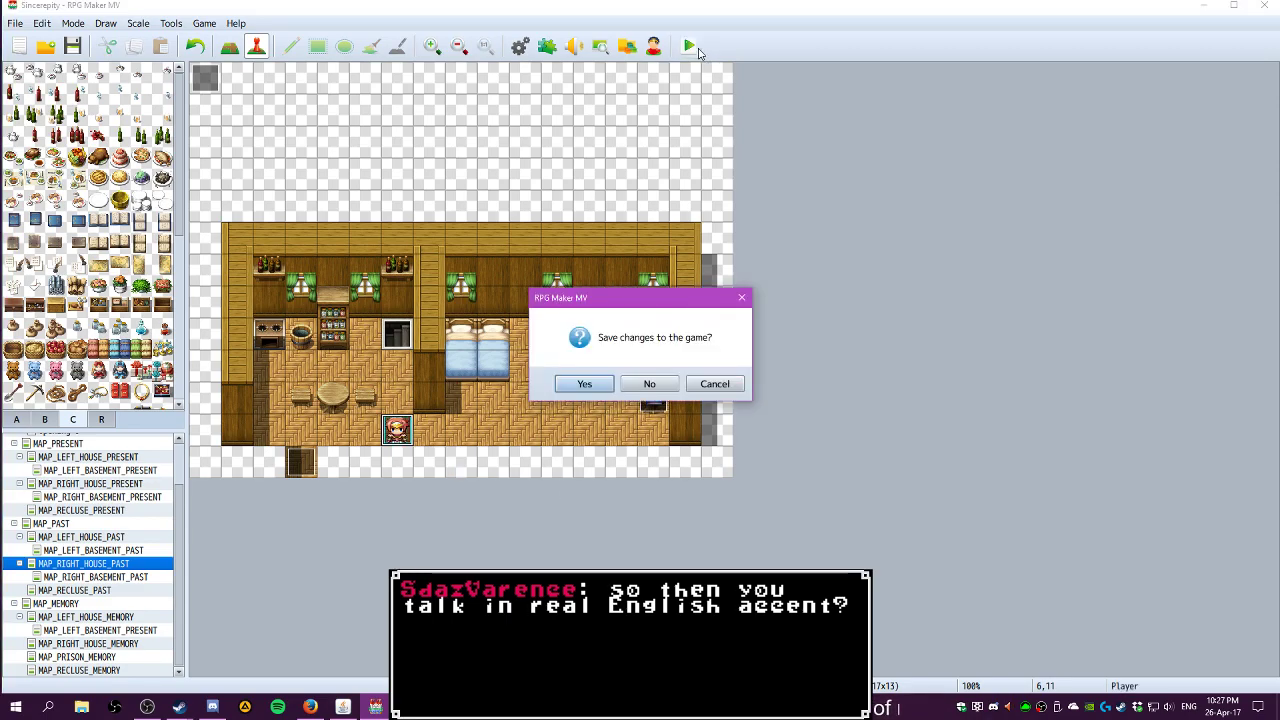
click(586, 383)
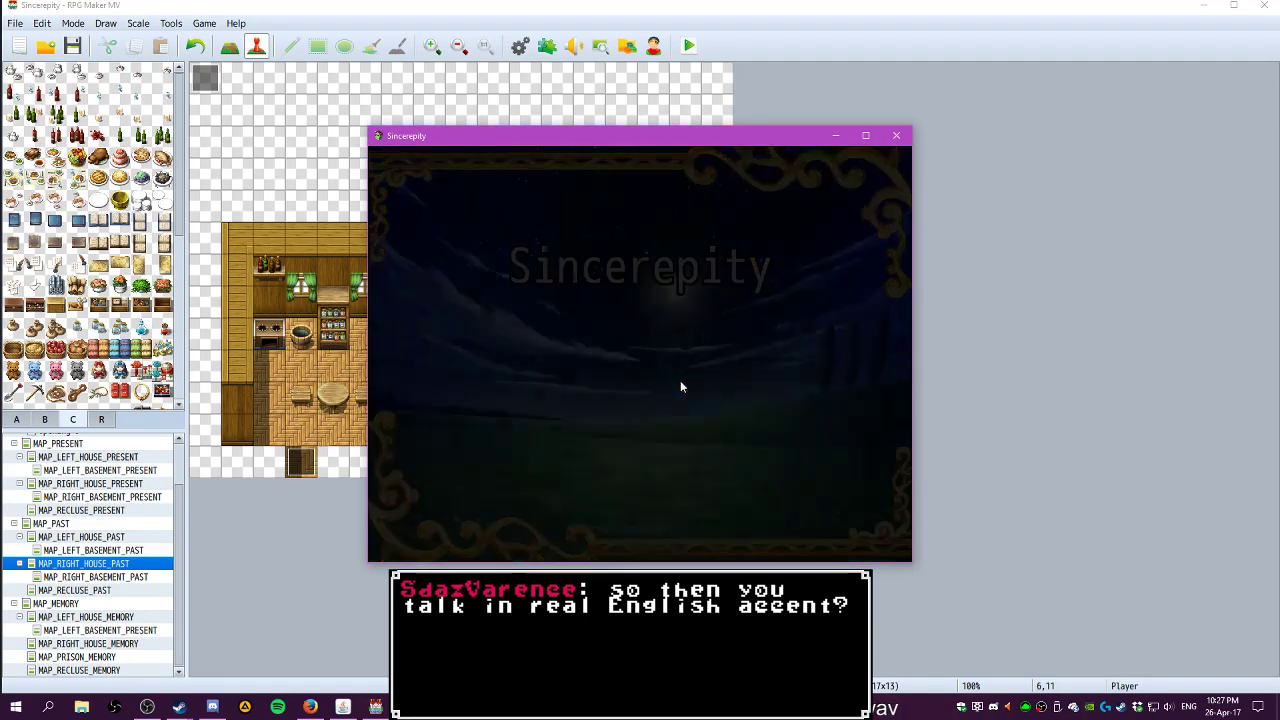
key(Return)
Walk the character to the book on the table, interact with it, dismiss the message, and test the spot again
key(Right)
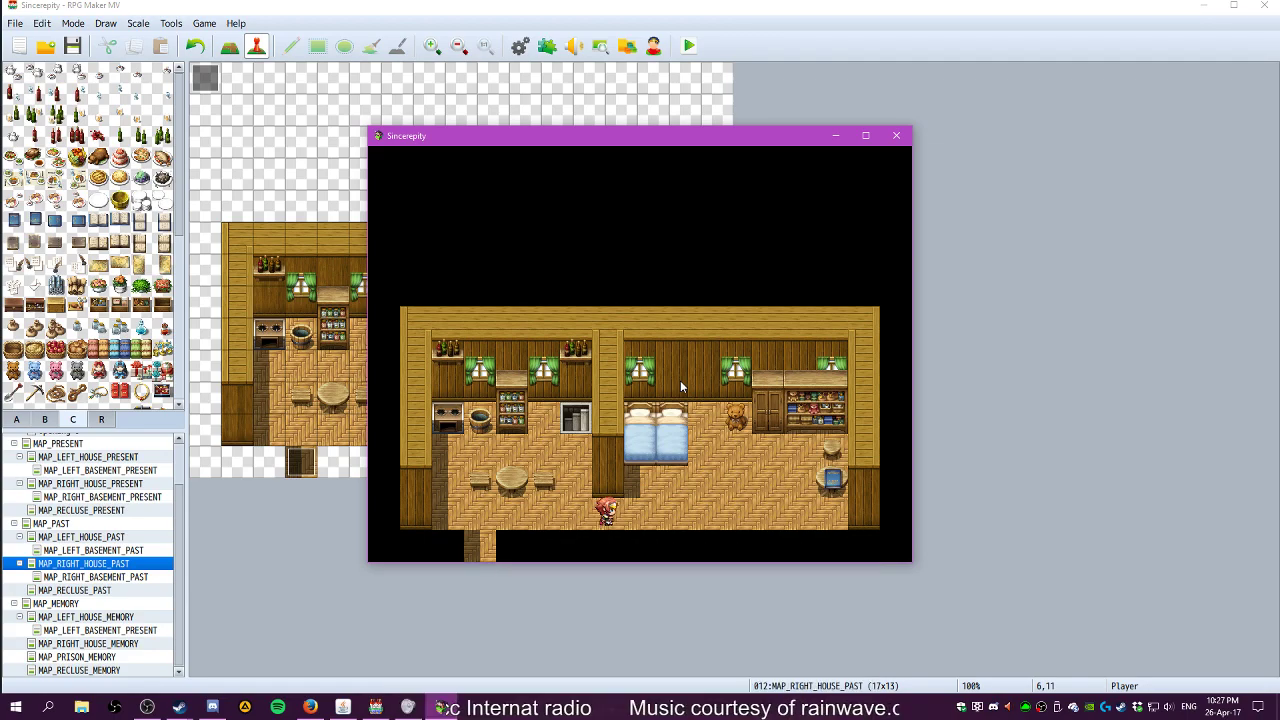
key(Up)
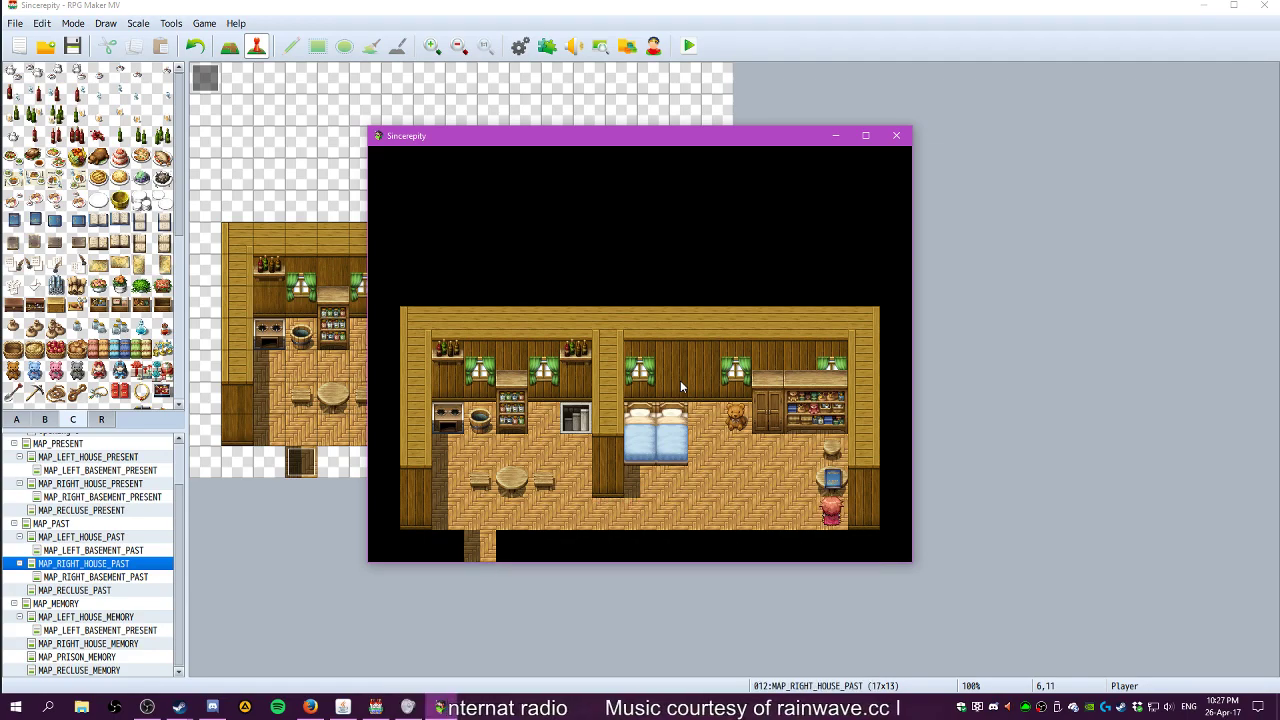
key(Return)
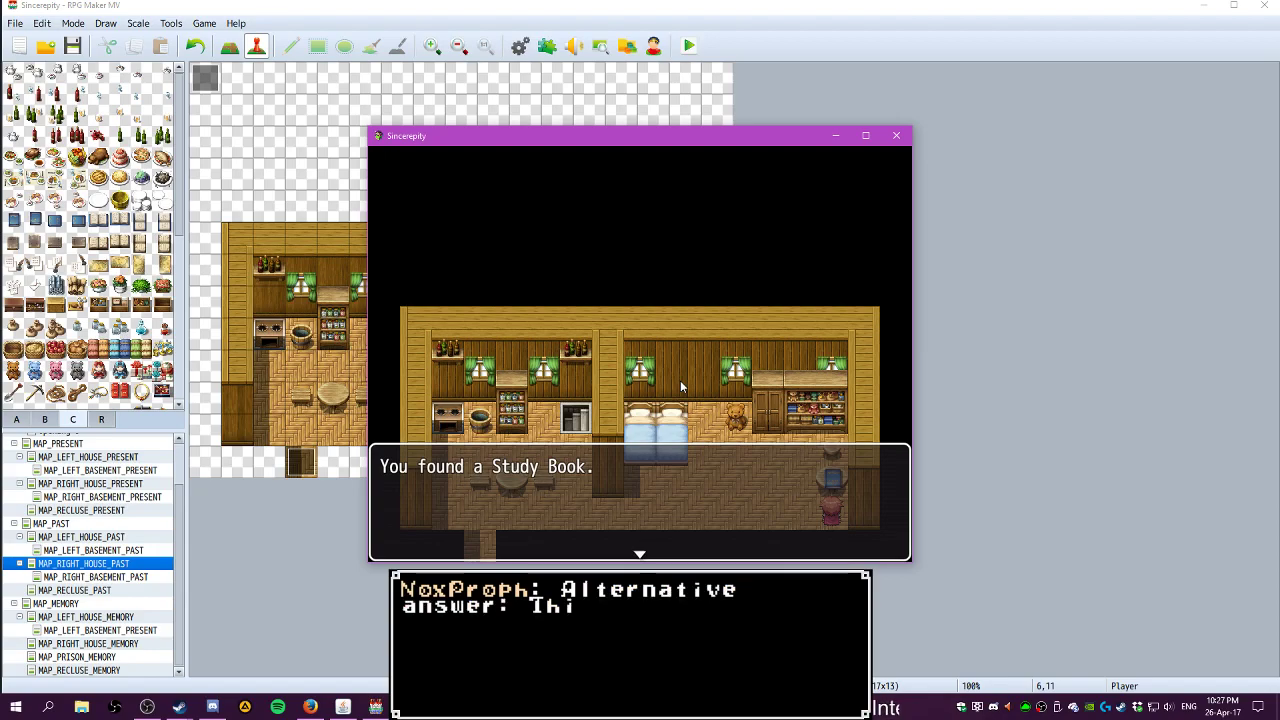
key(Return)
key(Left)
key(Right)
key(Up)
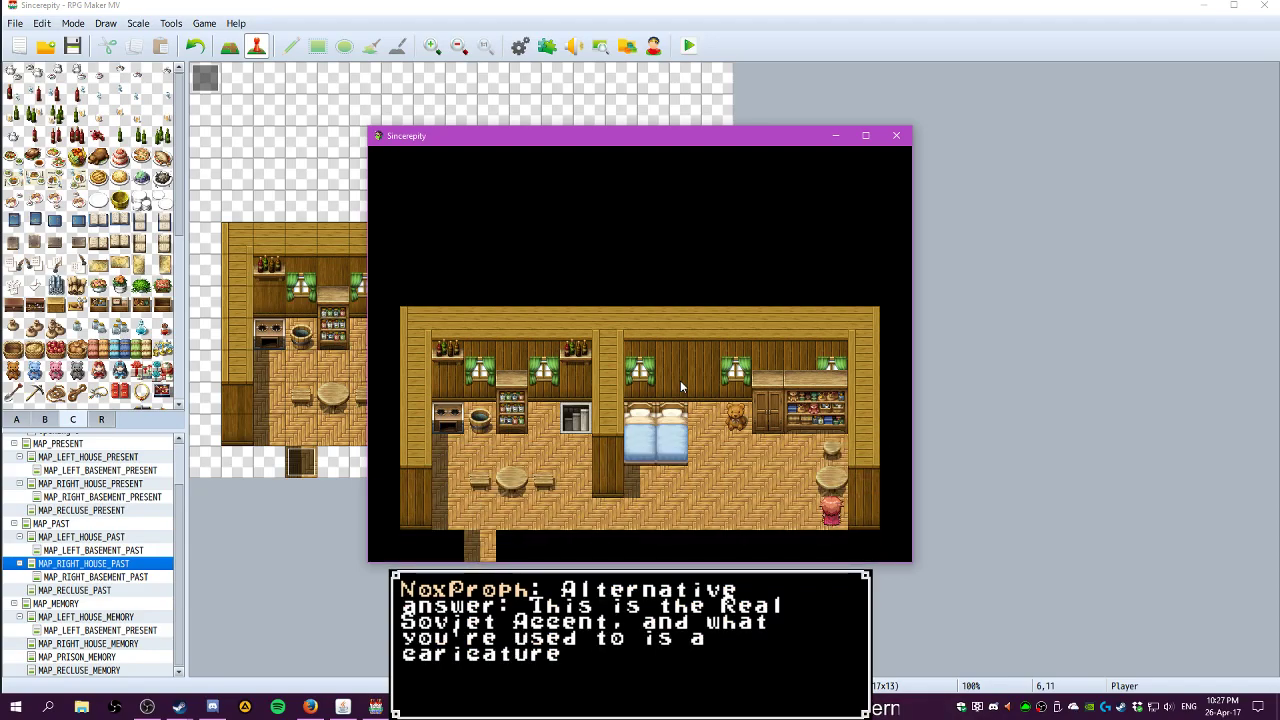
key(Left)
key(Left)
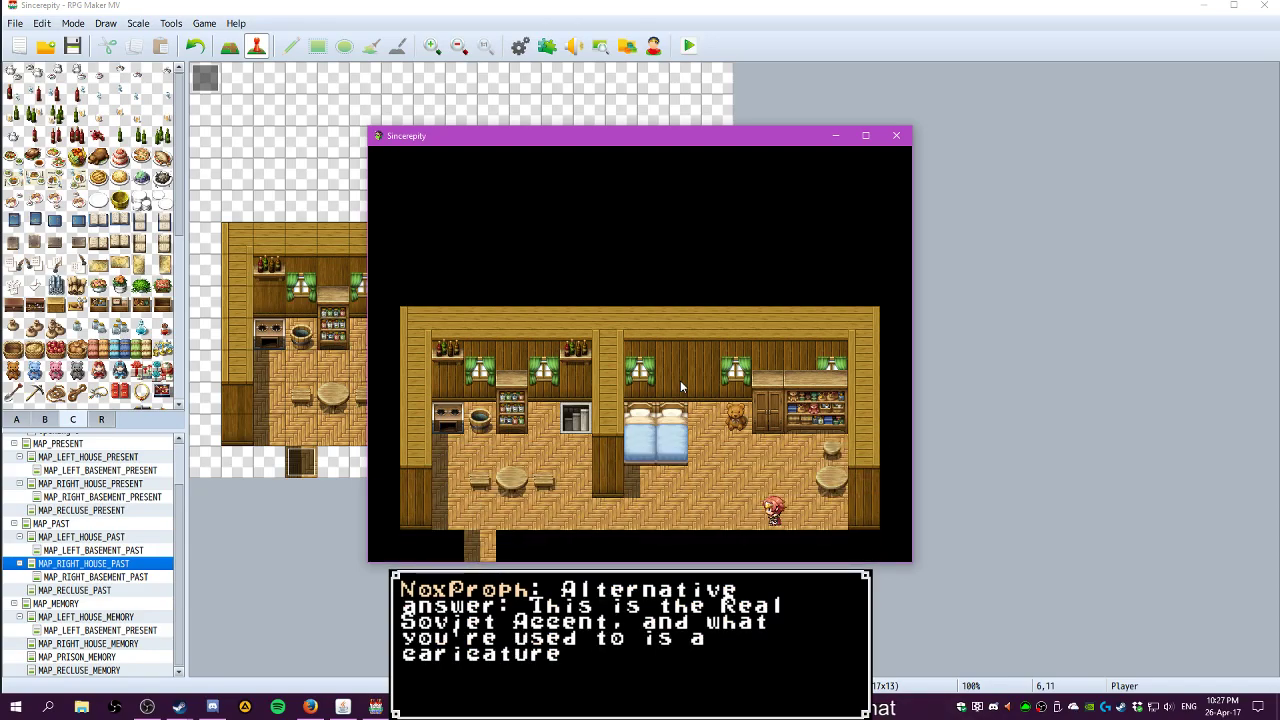
Check the in-game inventory's Key Item category for the Study Book and close the playtest
key(Escape)
key(Return)
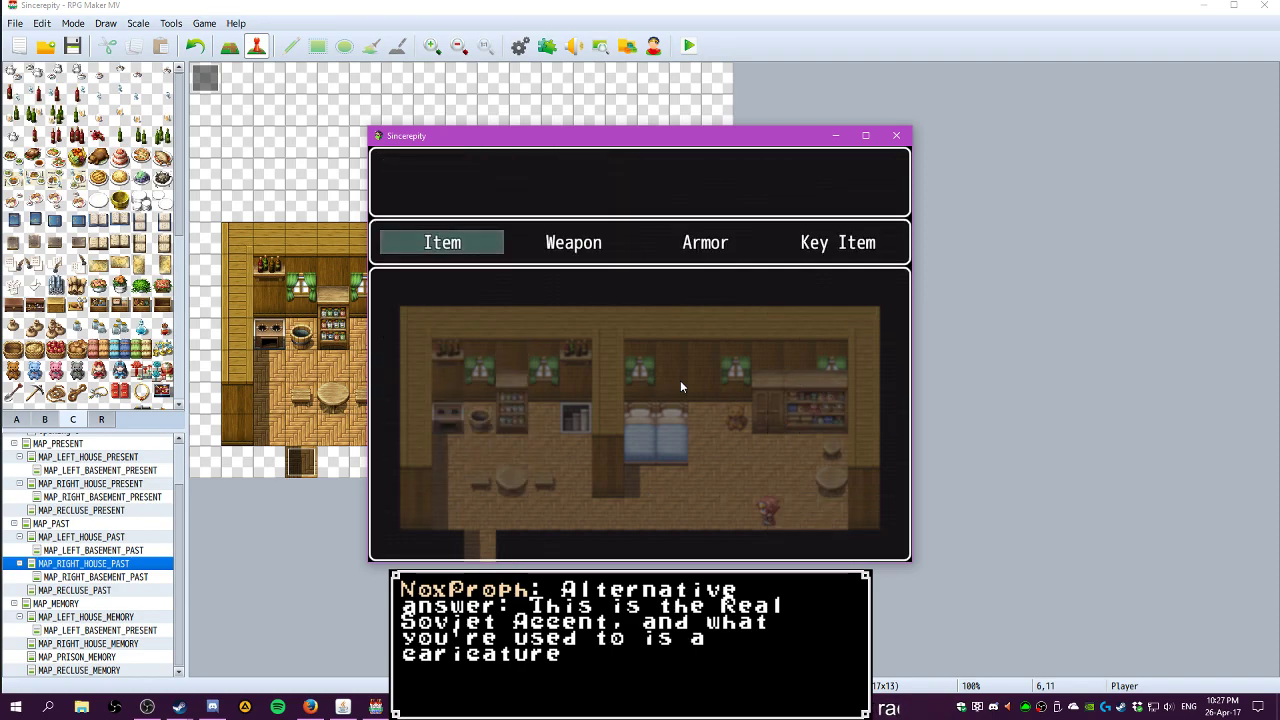
key(Return)
key(Escape)
key(Right)
key(Right)
key(Right)
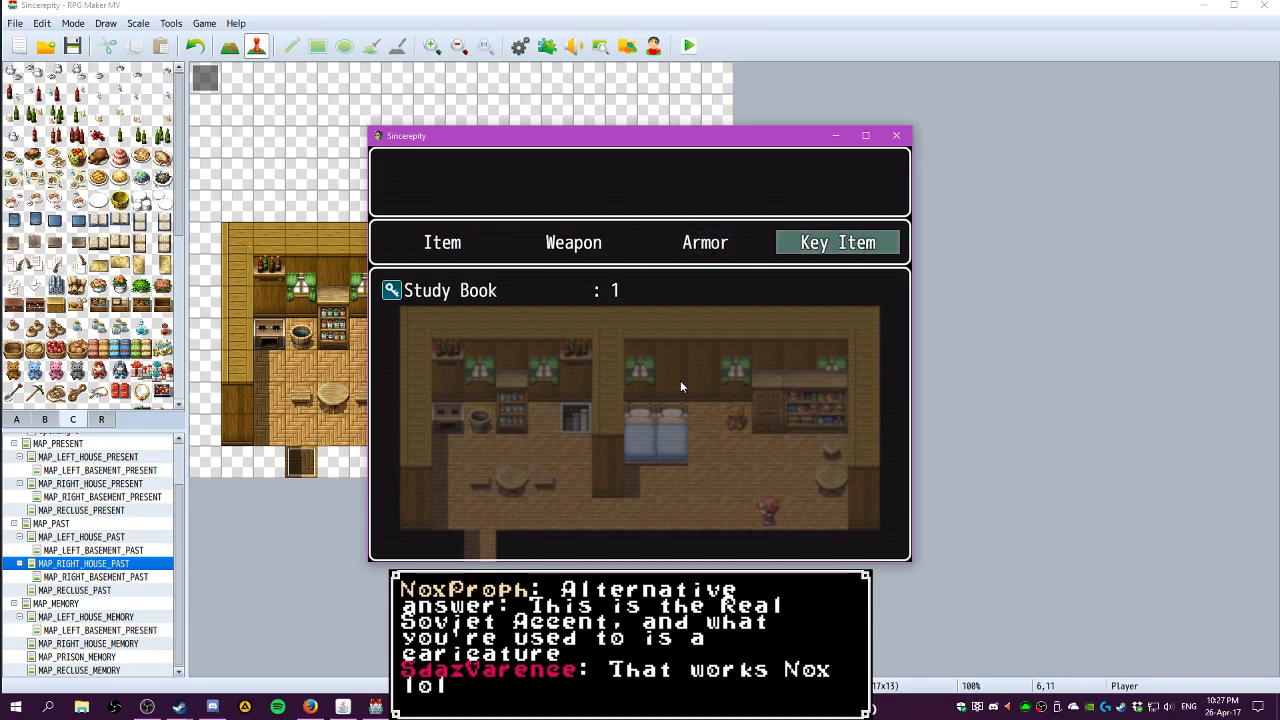
click(900, 135)
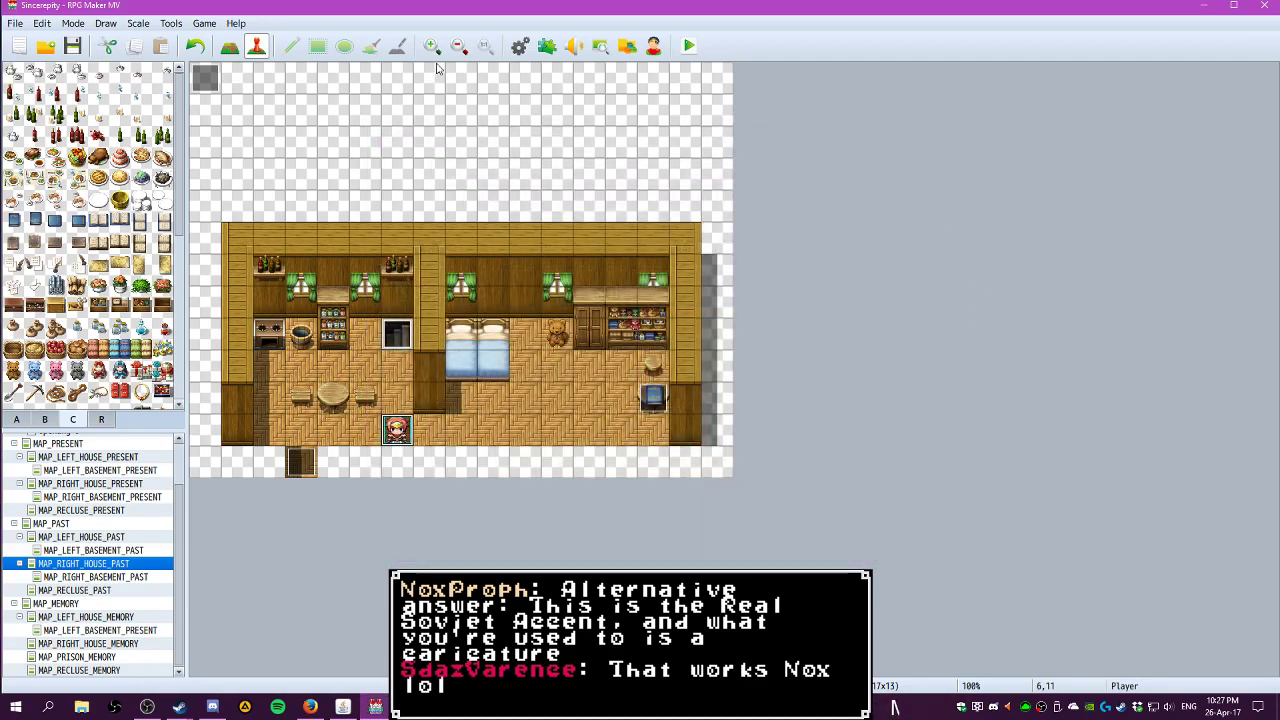
Open the database's System settings and set the OK sound's volume to 35%
click(520, 46)
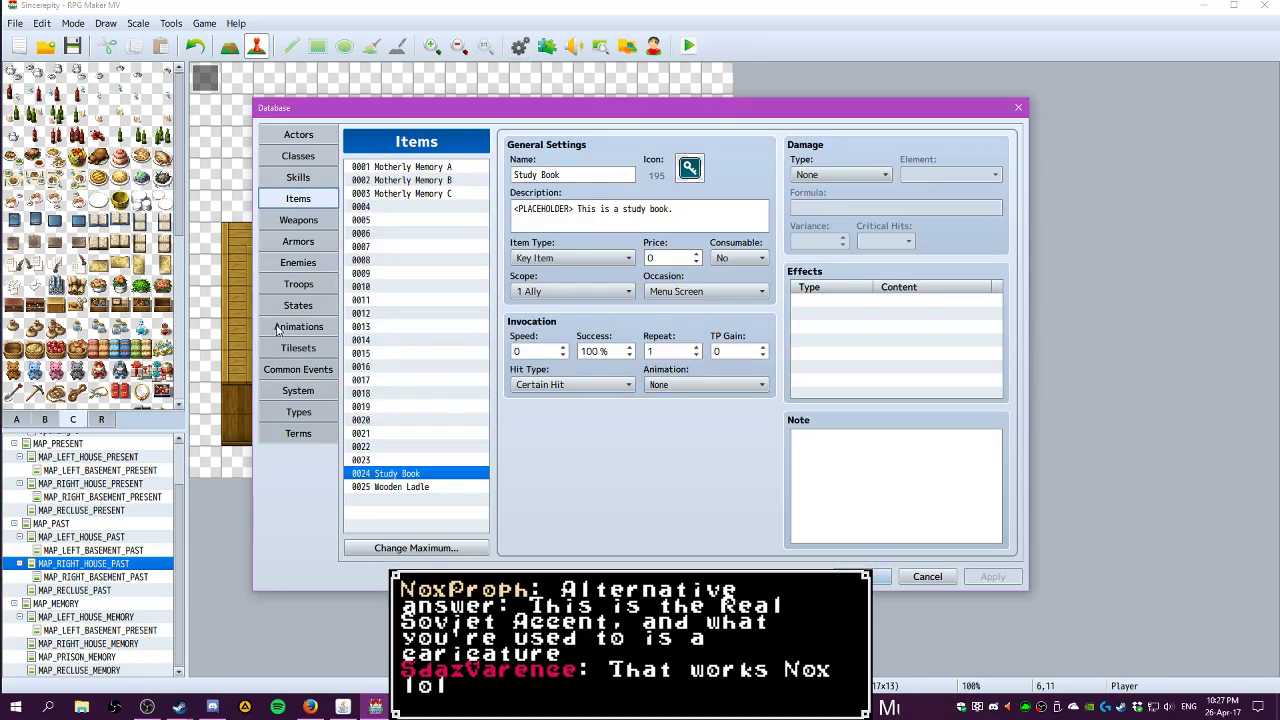
click(310, 369)
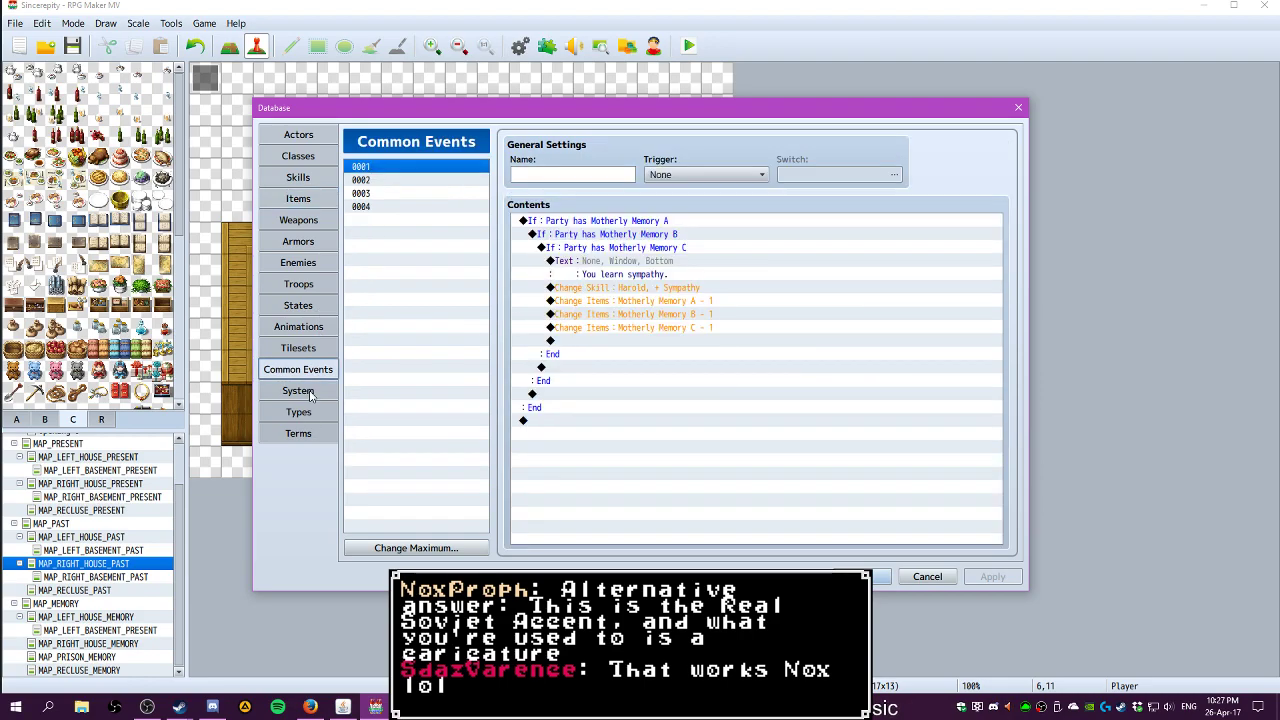
click(309, 390)
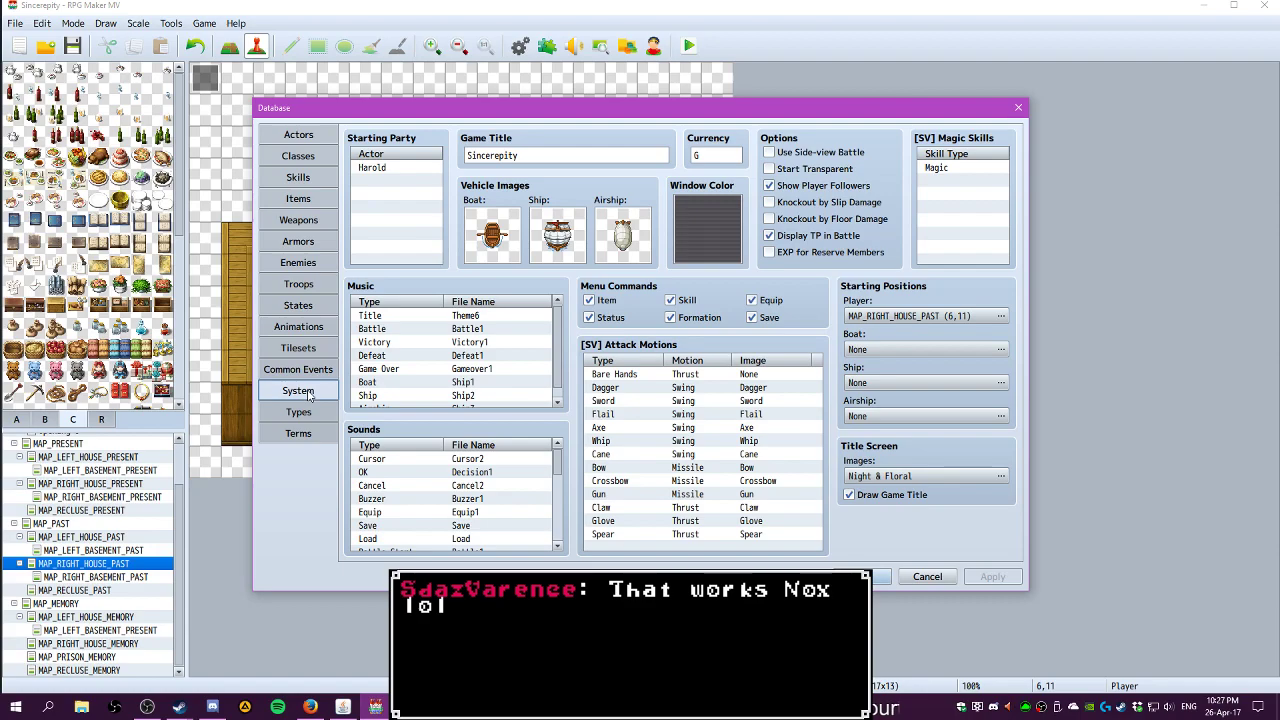
click(373, 459)
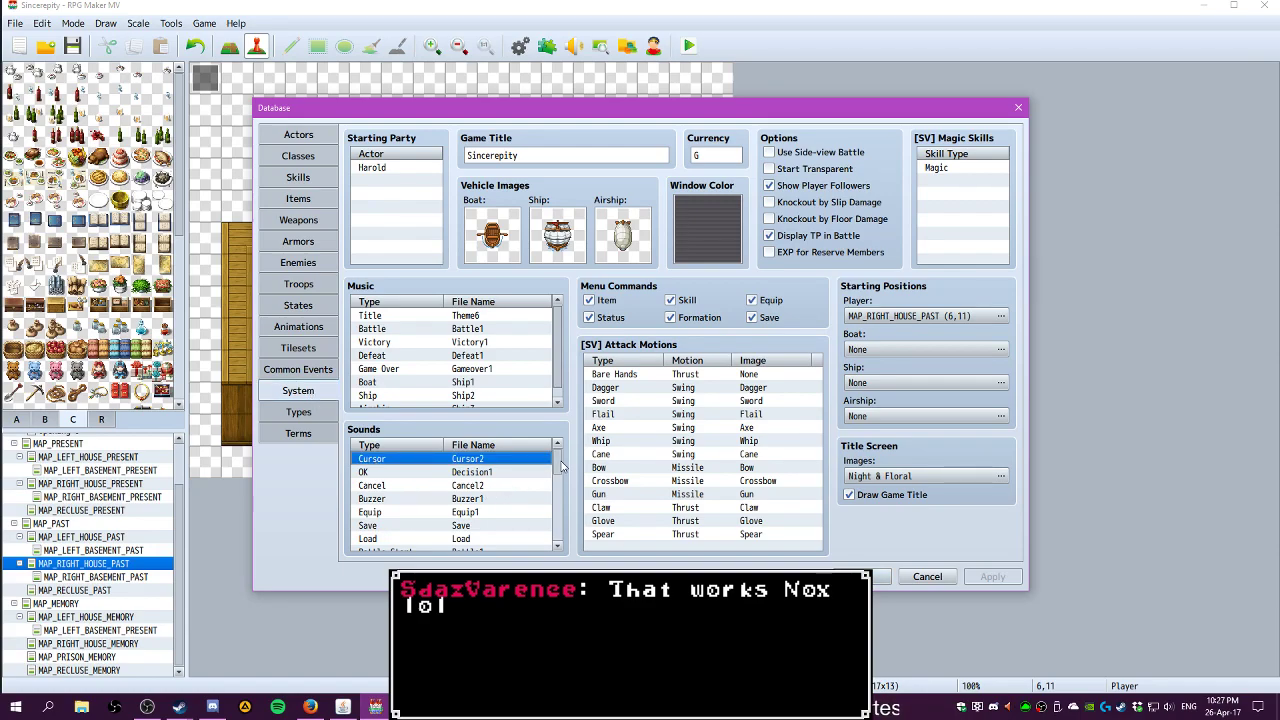
click(388, 474)
double_click(388, 474)
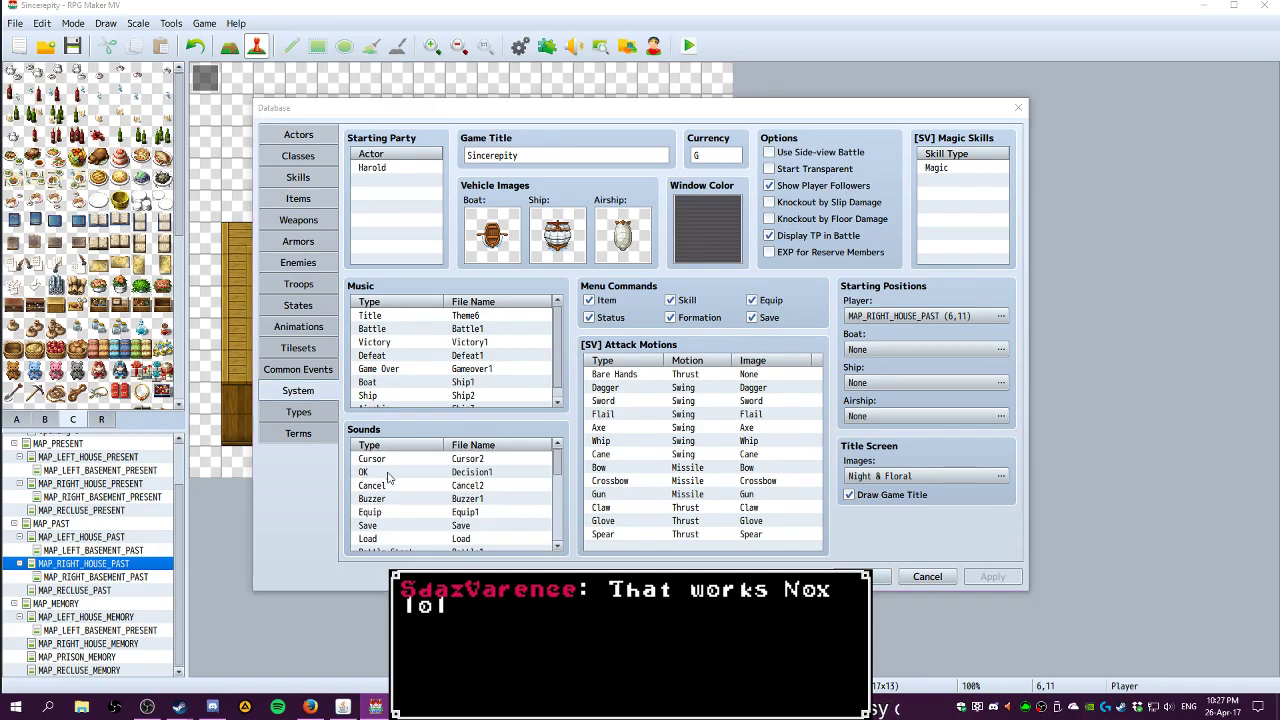
drag(551, 364, 519, 364)
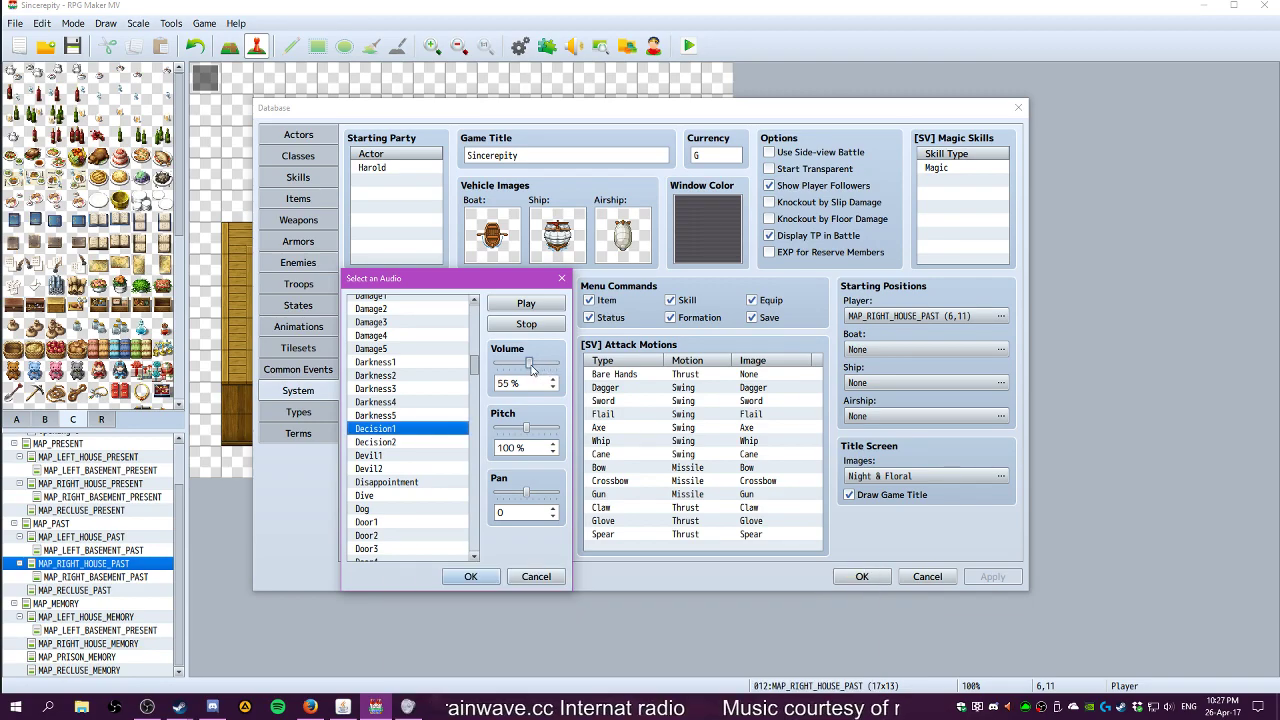
click(465, 577)
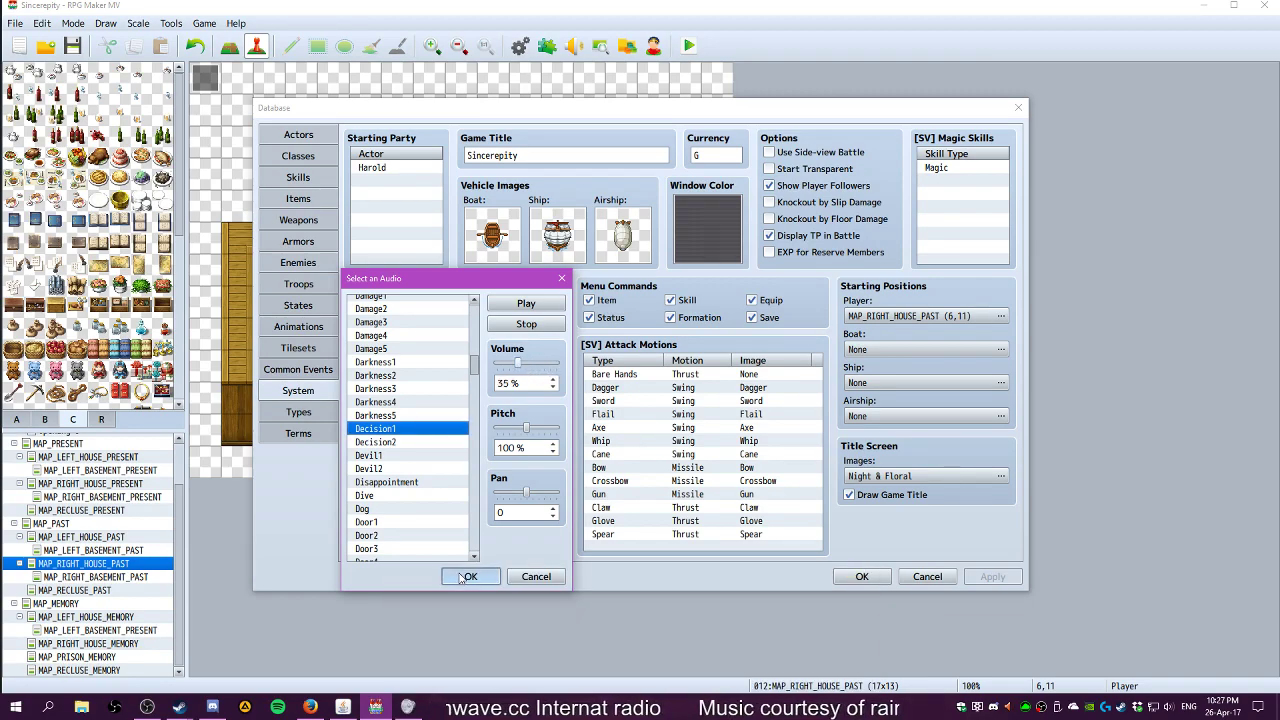
Lower the volume of the Cancel and Buzzer system sounds
double_click(390, 486)
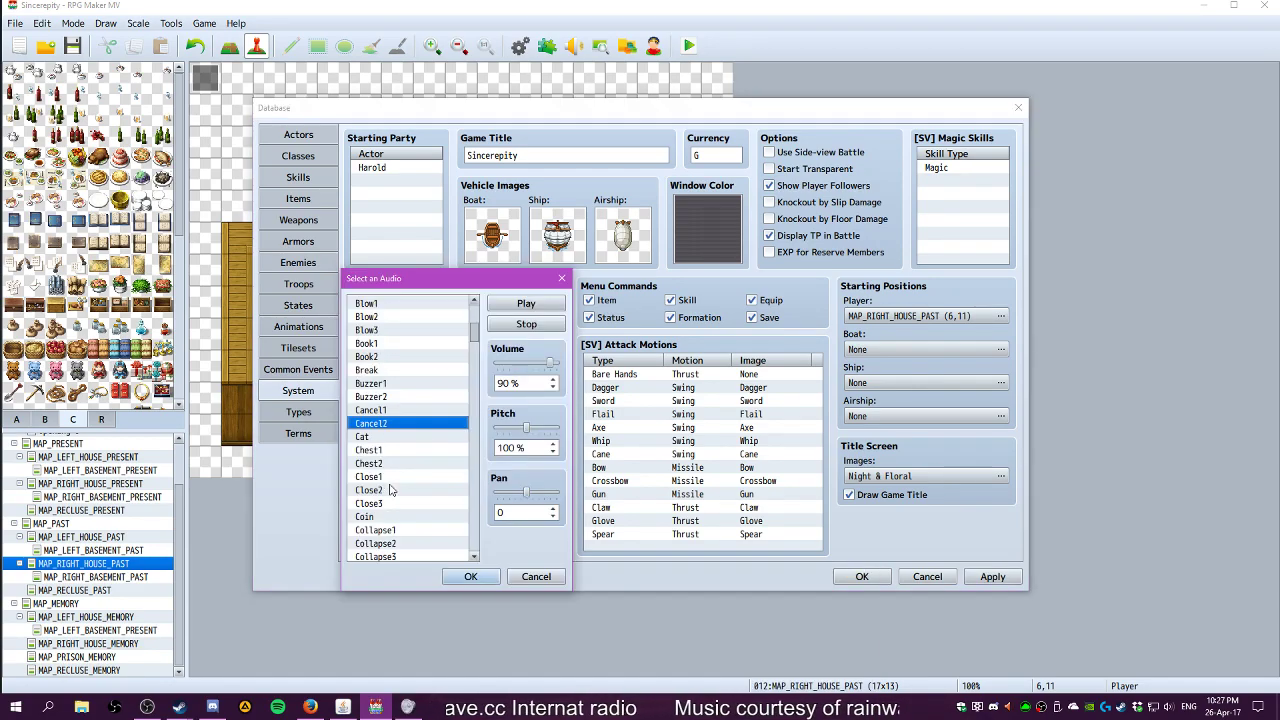
click(480, 574)
double_click(392, 499)
drag(551, 364, 514, 364)
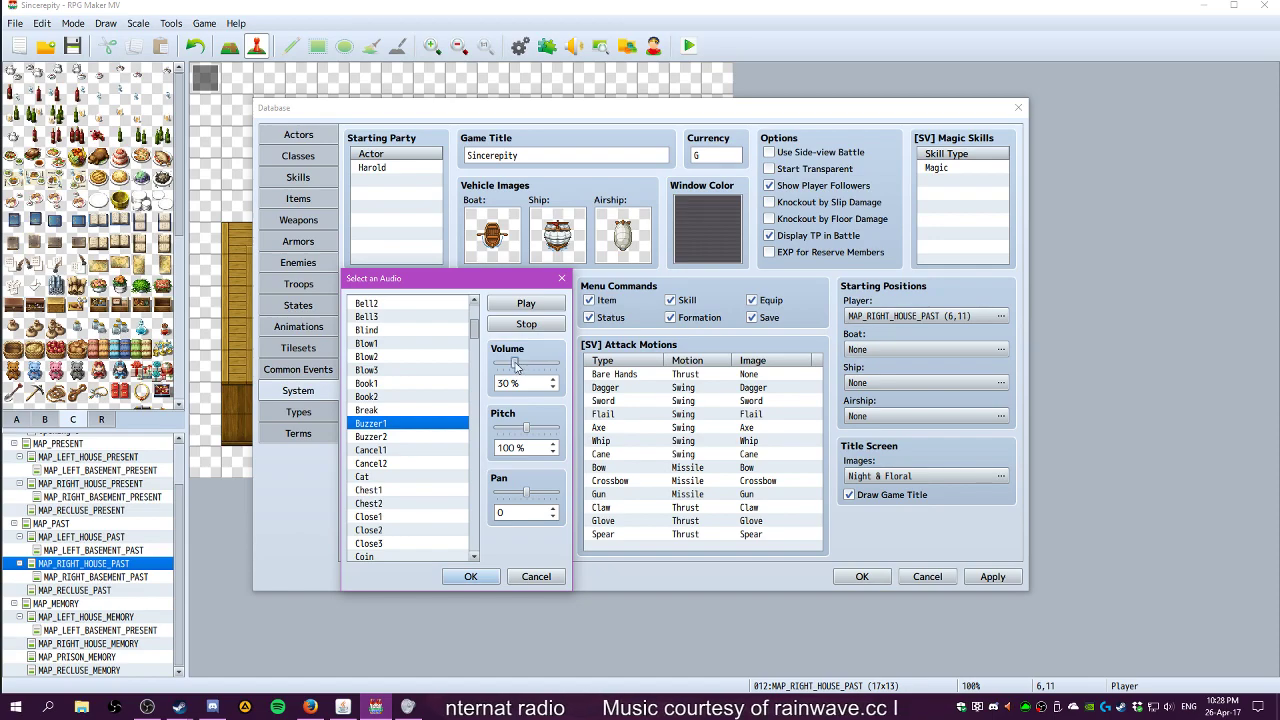
double_click(513, 382)
text(35)
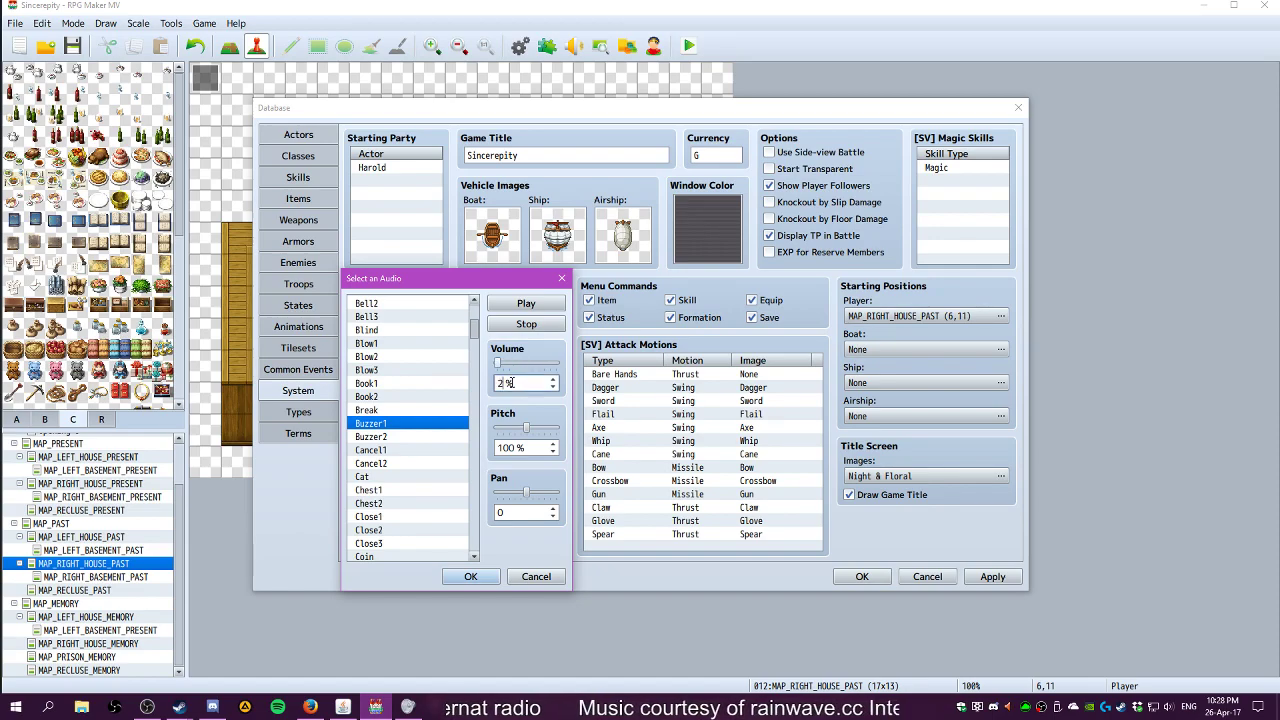
click(467, 577)
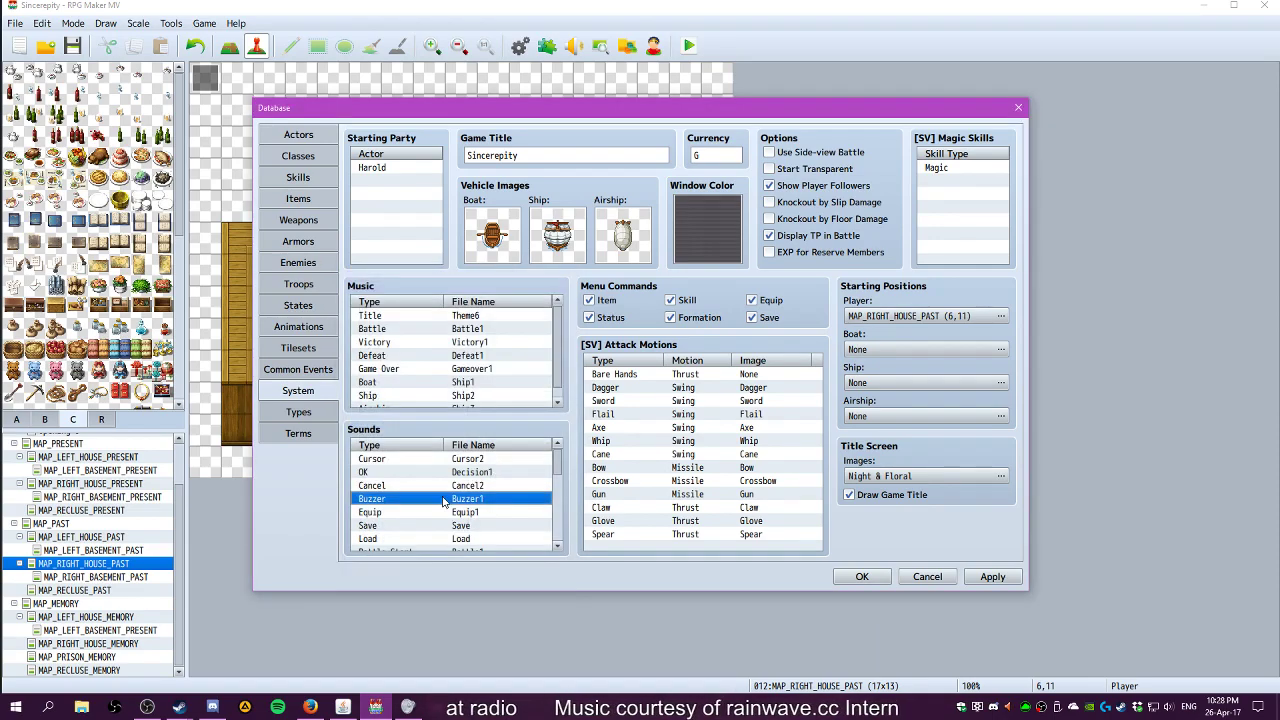
Lower the volume of the Cursor, Equip and Save system sounds, and set the Load sound's volume to 35%
double_click(420, 461)
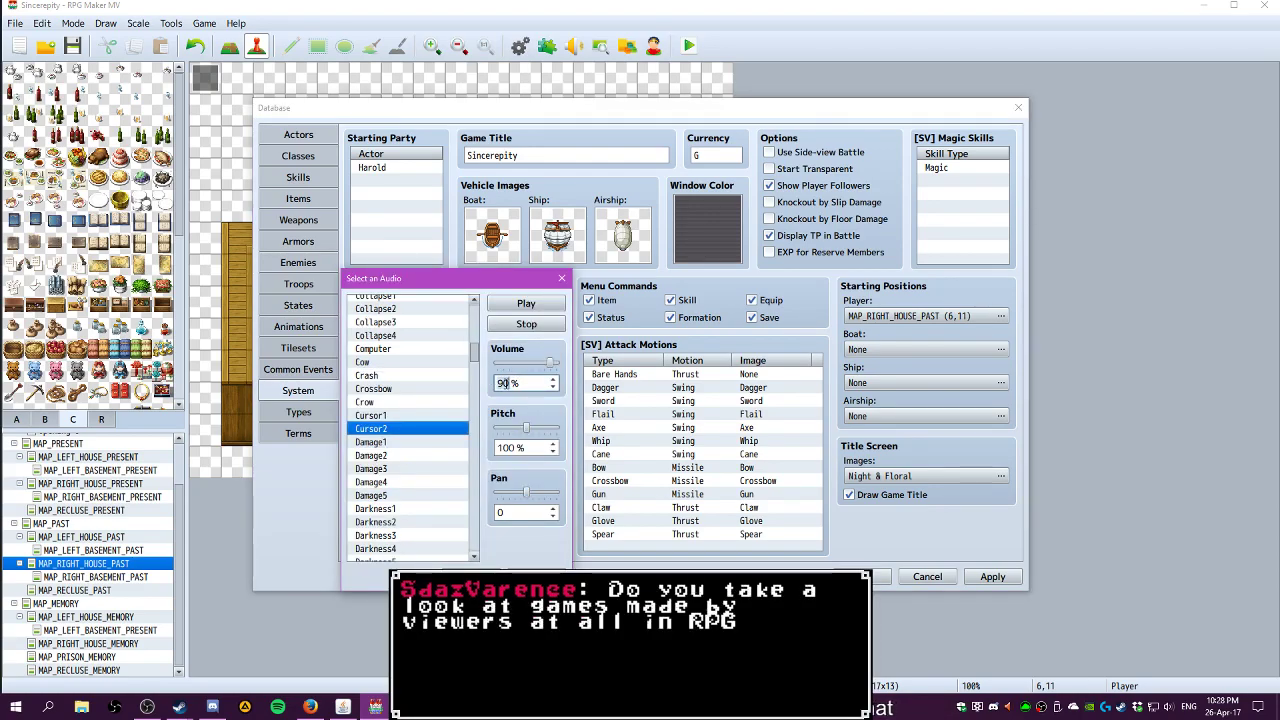
click(465, 572)
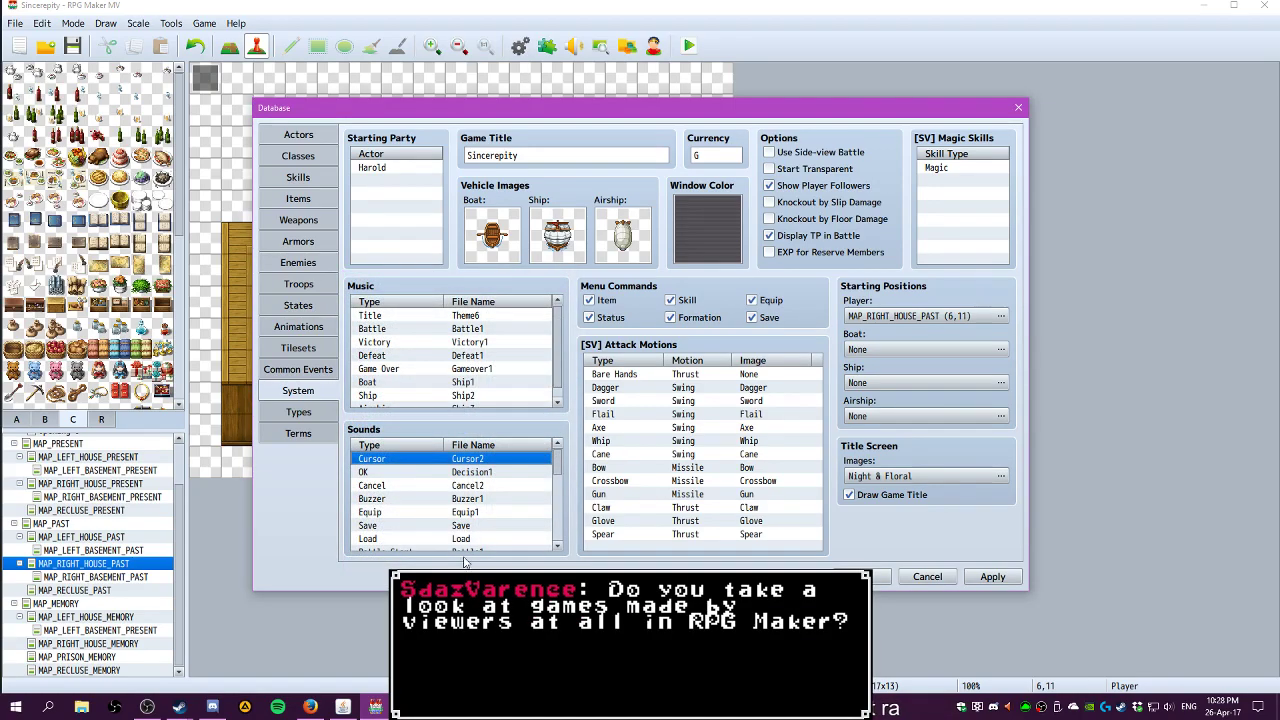
double_click(406, 502)
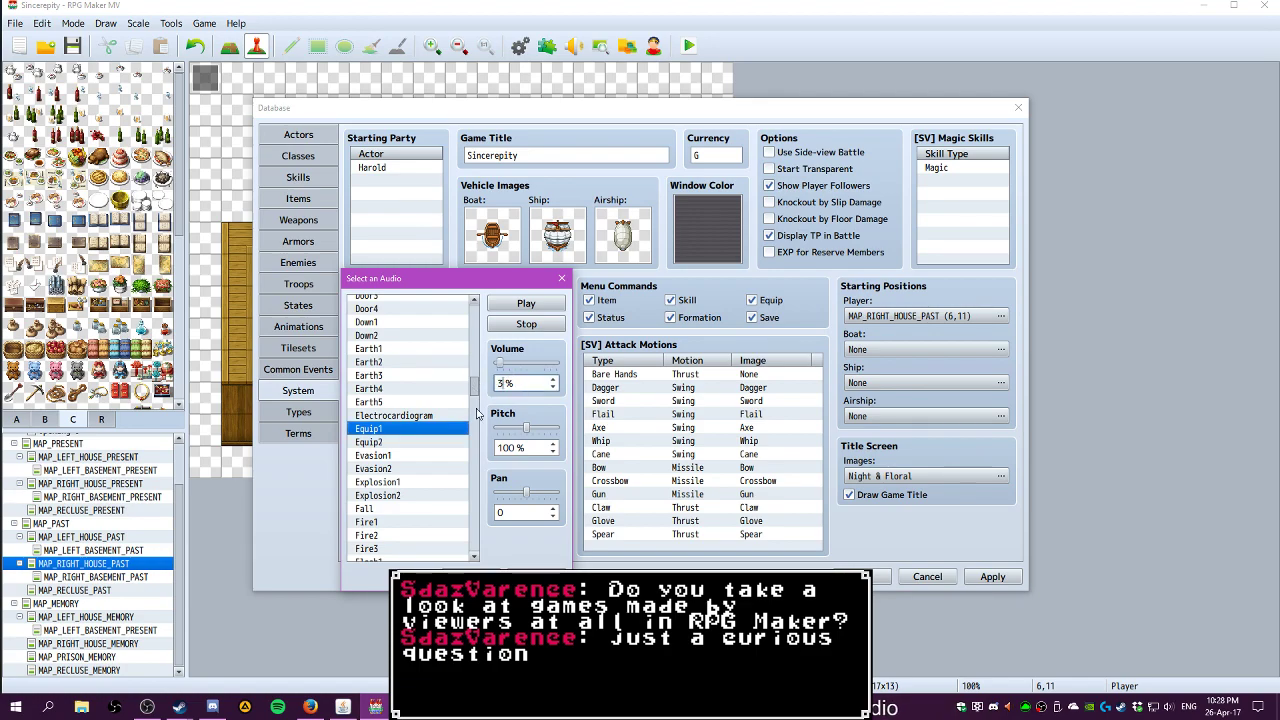
click(465, 572)
double_click(400, 516)
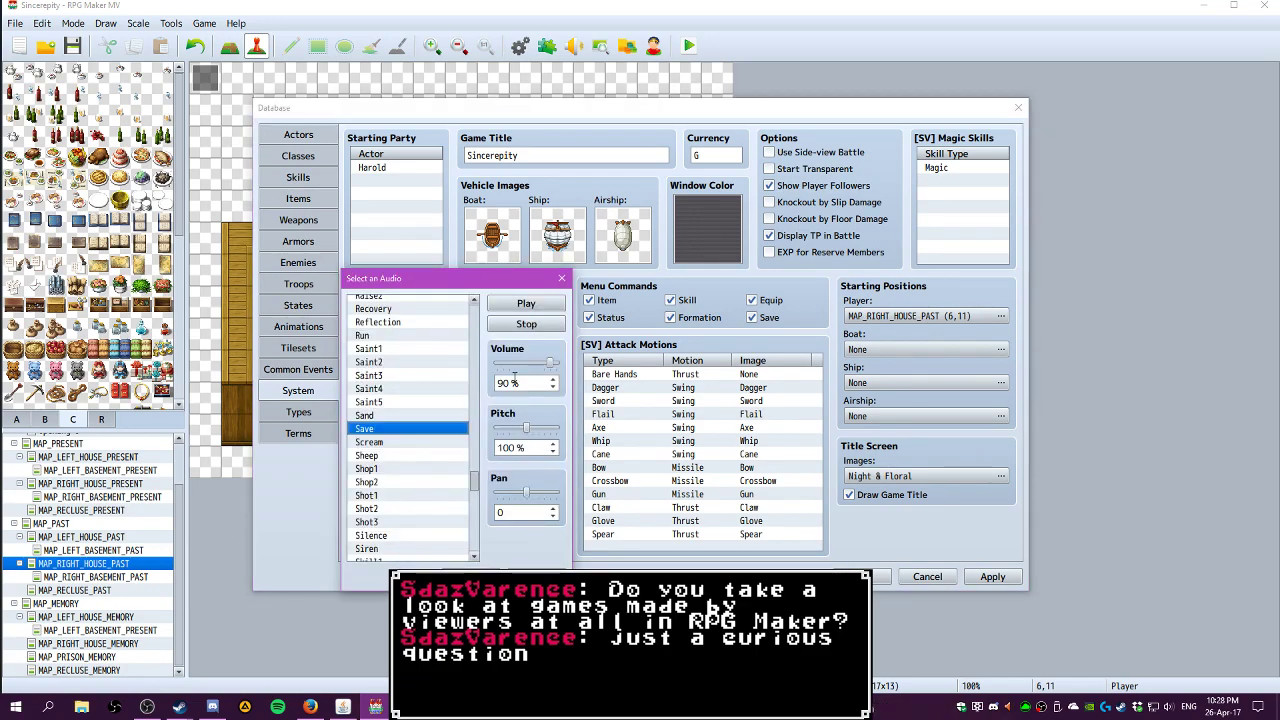
click(465, 572)
double_click(368, 525)
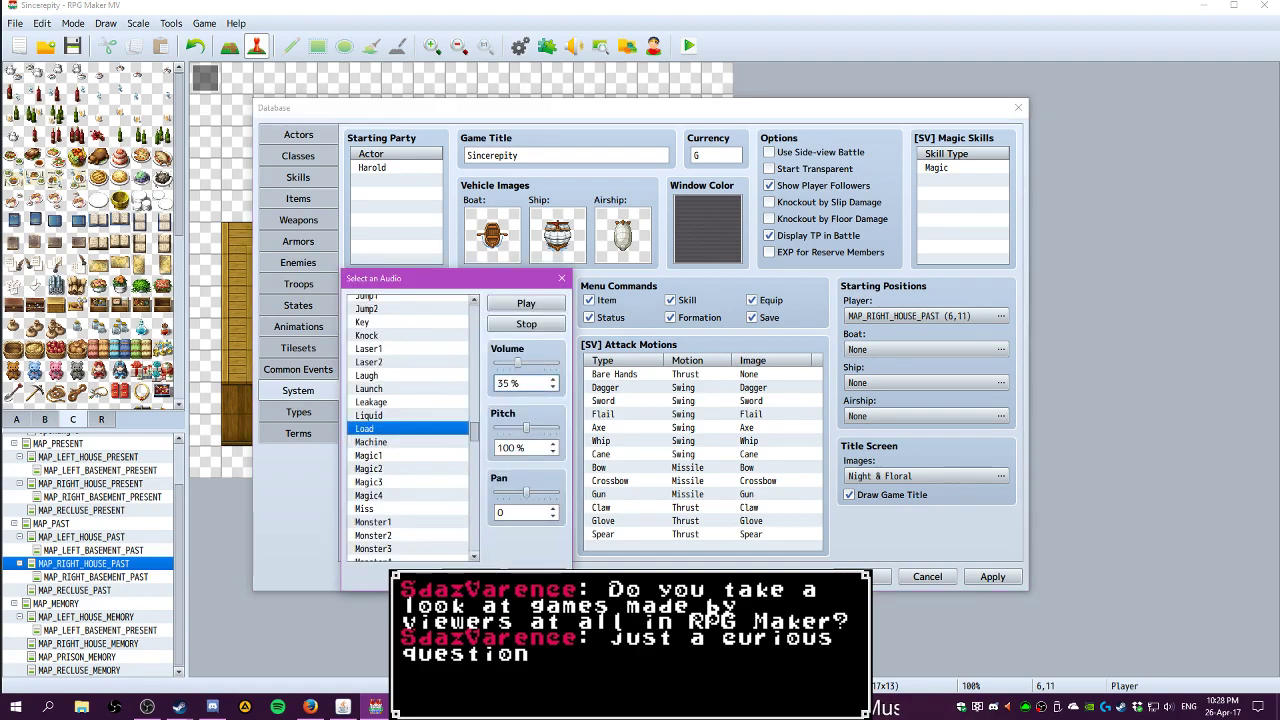
click(465, 572)
Check the remaining system sounds in the list, apply the sound changes and close the database
scroll(418, 490, down, 4)
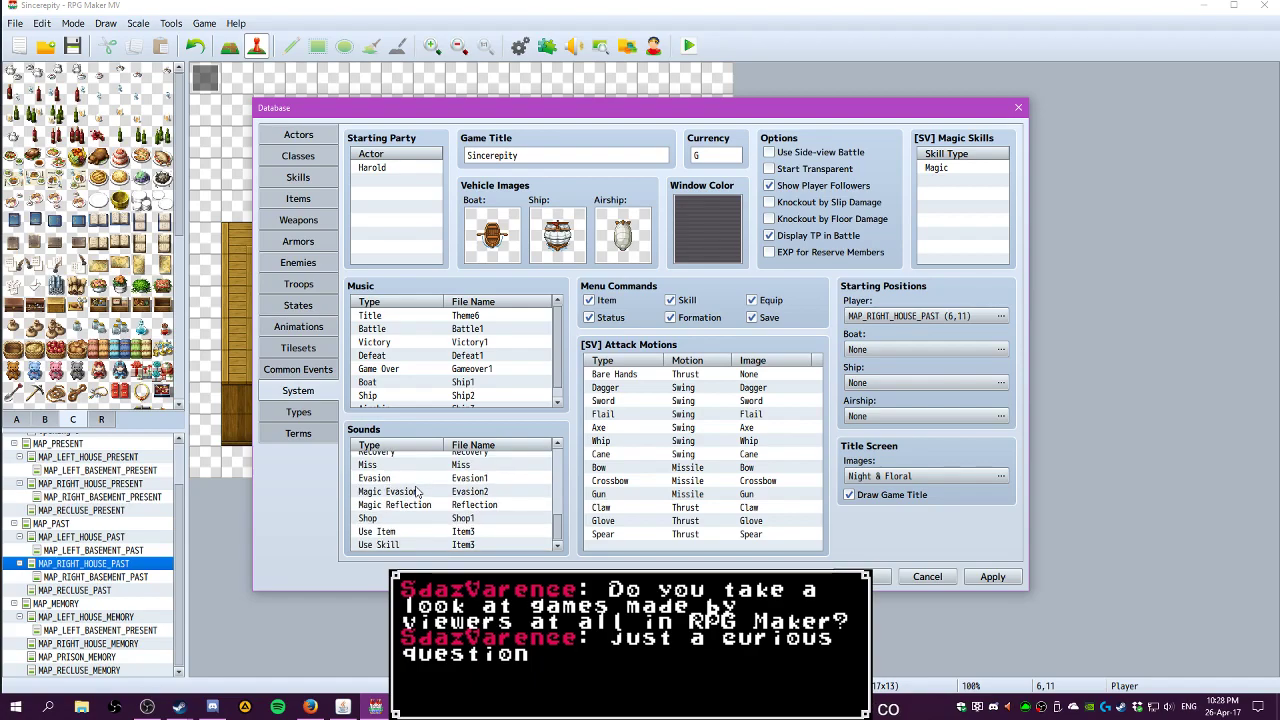
scroll(398, 535, up, 5)
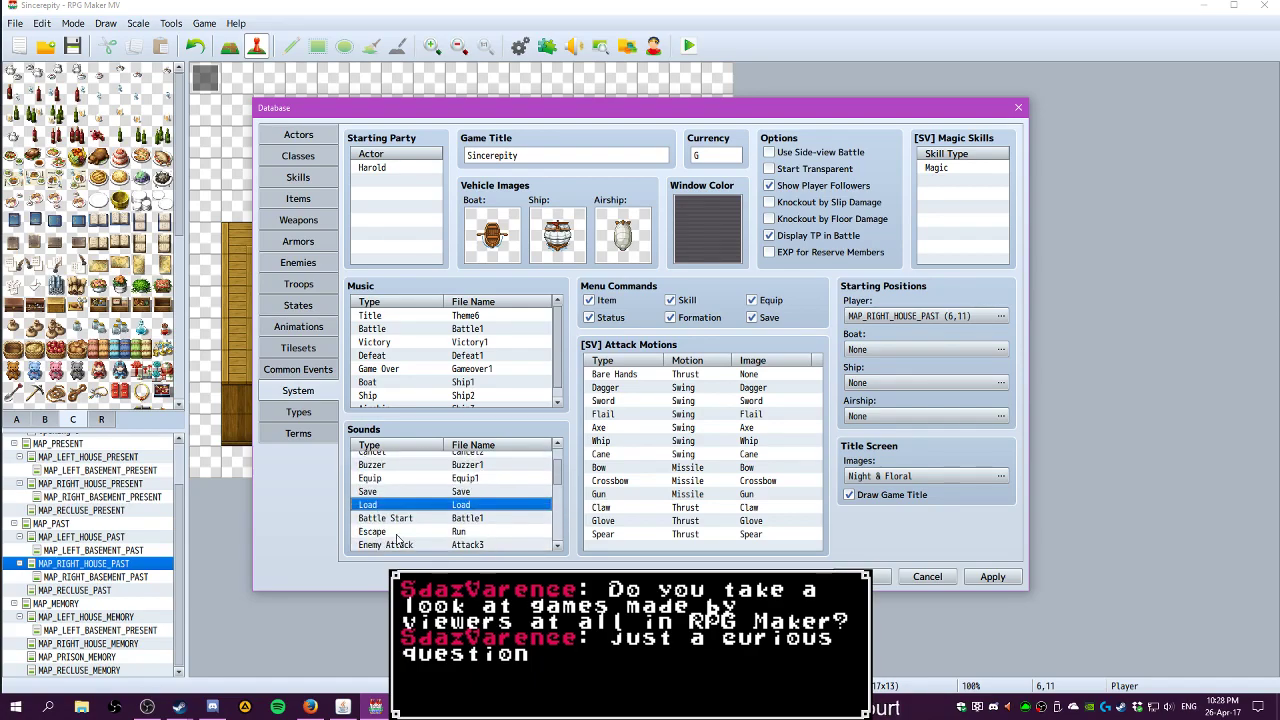
click(992, 576)
click(862, 576)
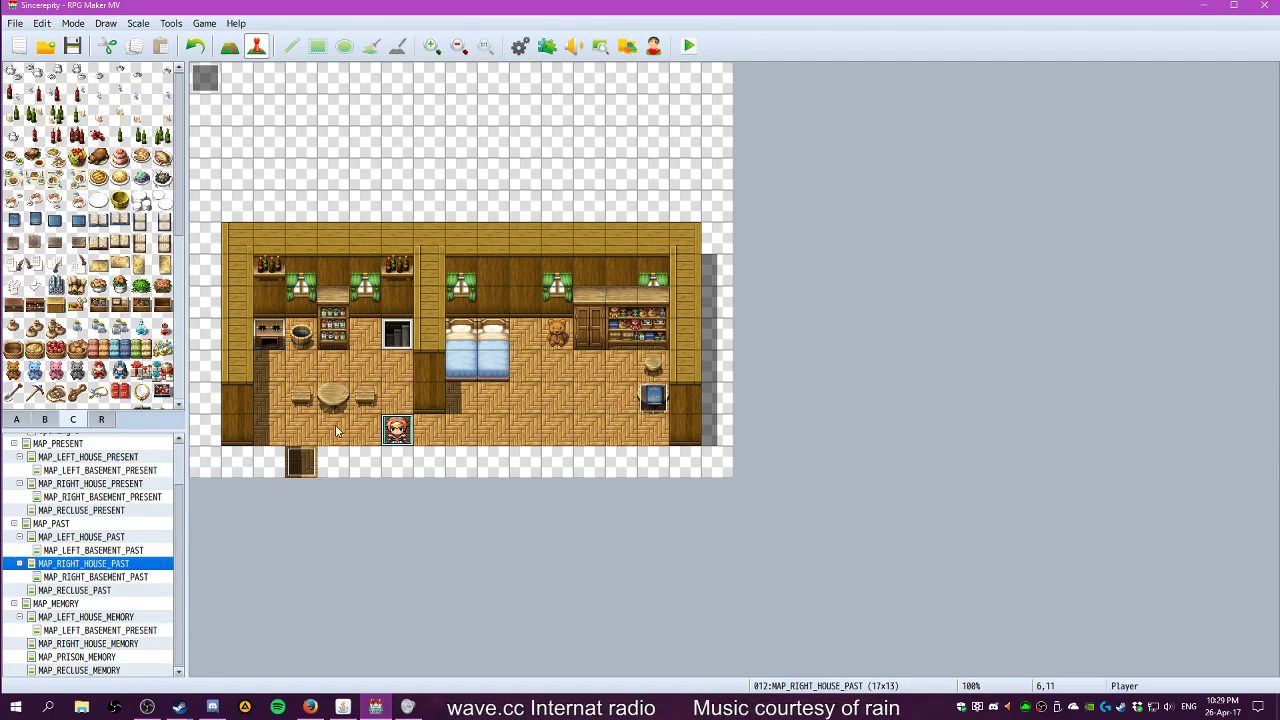
Look through the house and basement maps under MAP_PAST, returning to MAP_RIGHT_HOUSE_PAST
click(70, 578)
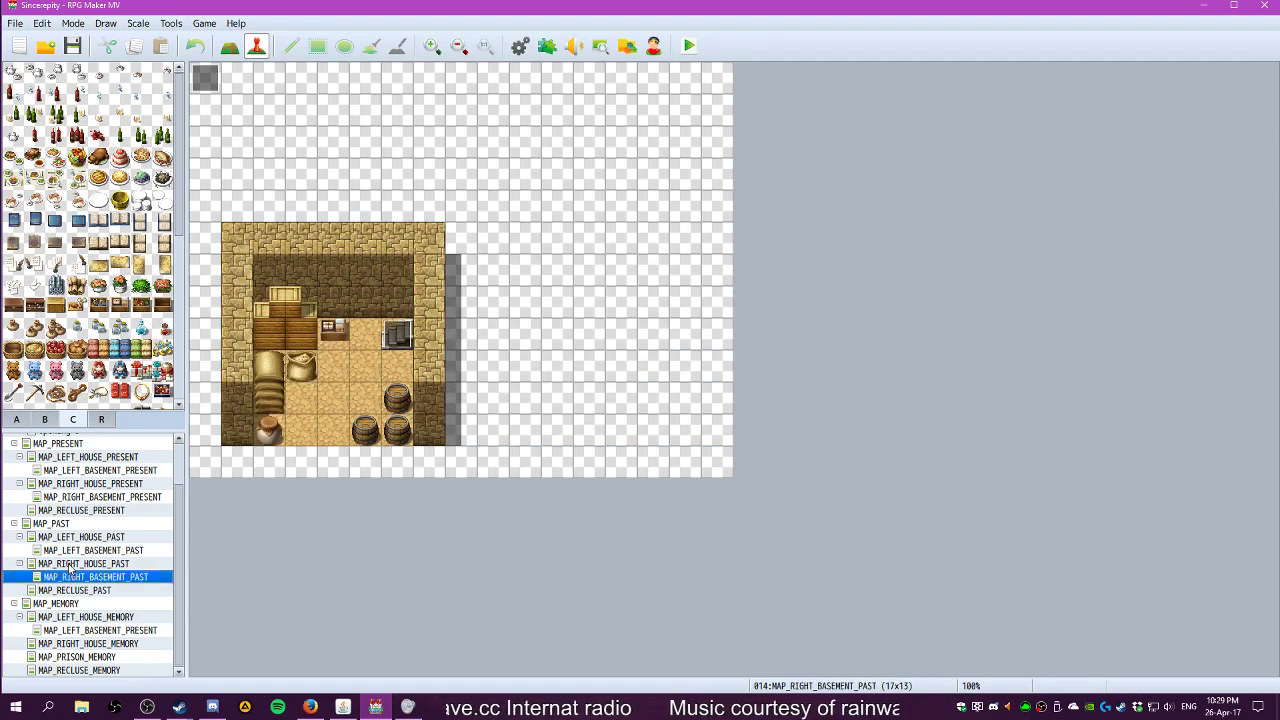
click(70, 563)
click(70, 550)
click(70, 537)
click(70, 563)
click(70, 578)
click(72, 566)
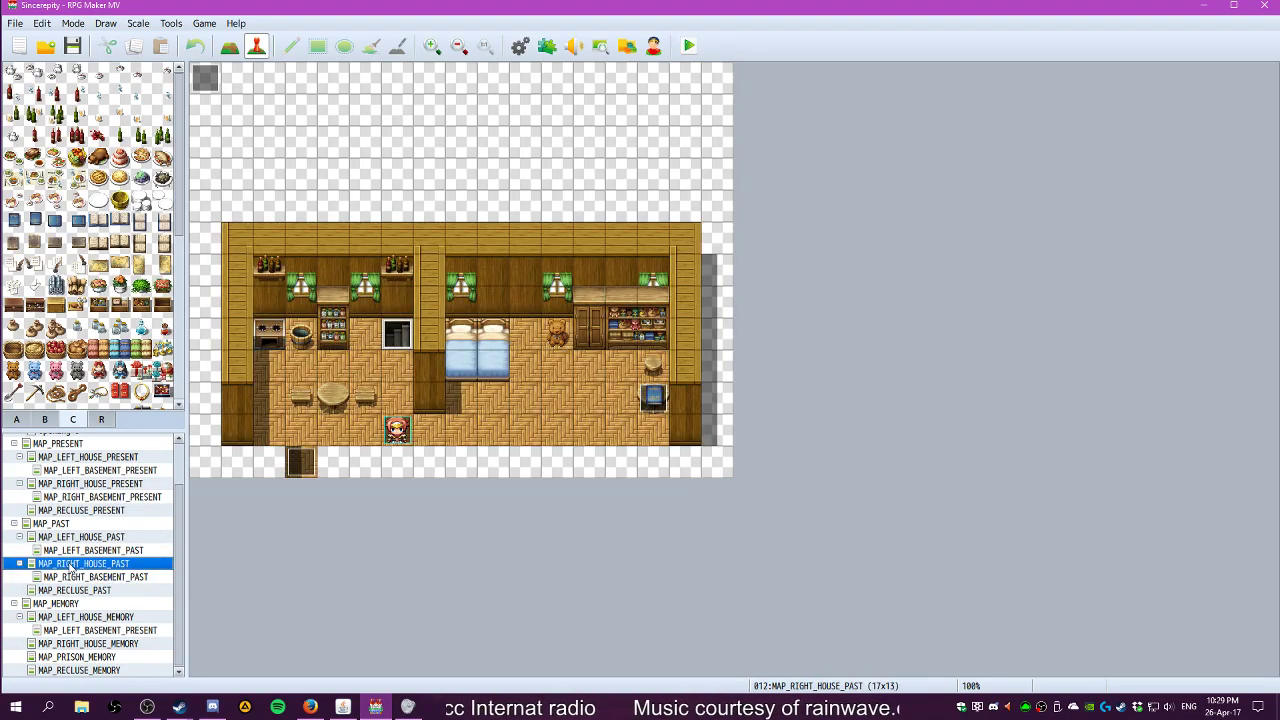
right_click(450, 248)
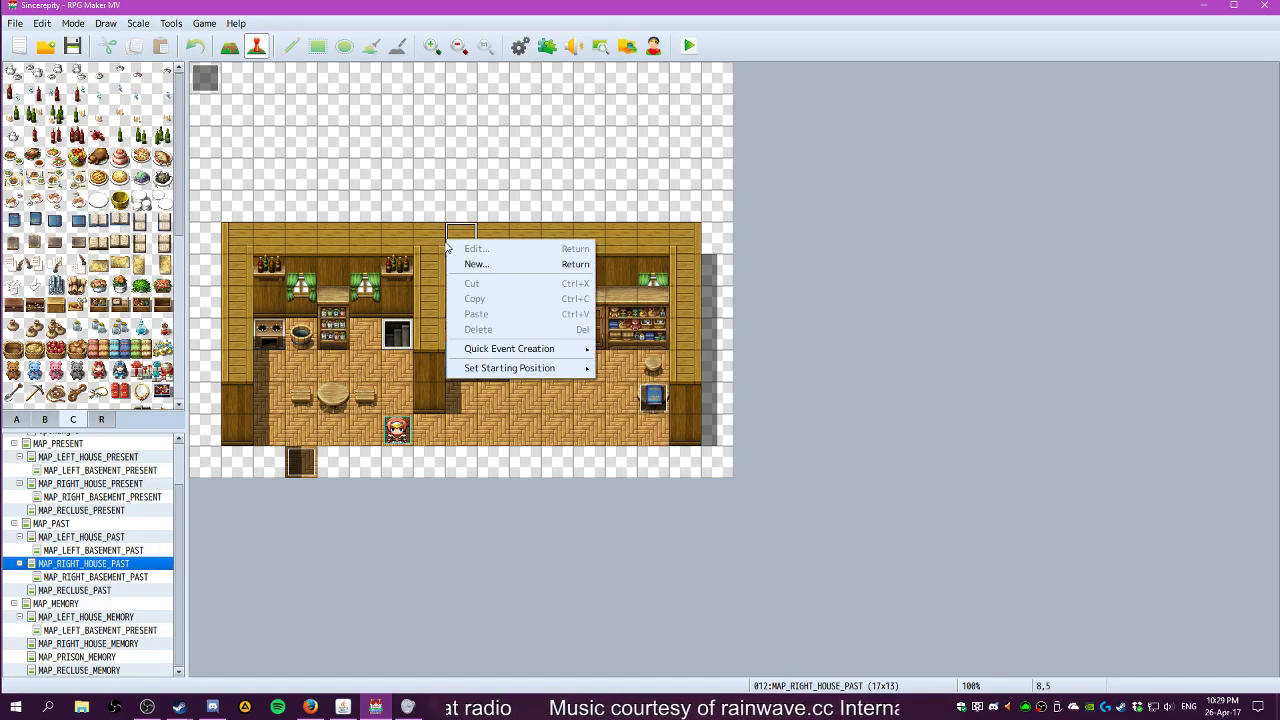
click(441, 194)
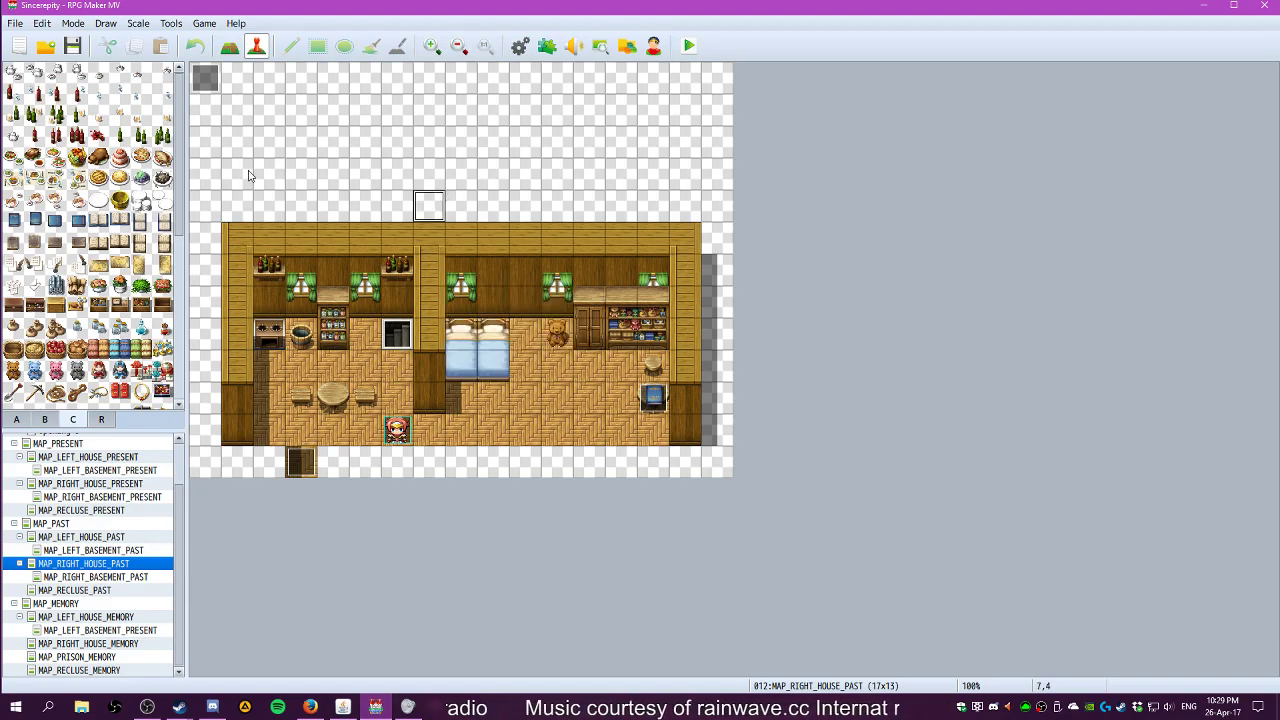
Reopen the database and look through its categories, ending on the Actors settings for Harold
click(520, 46)
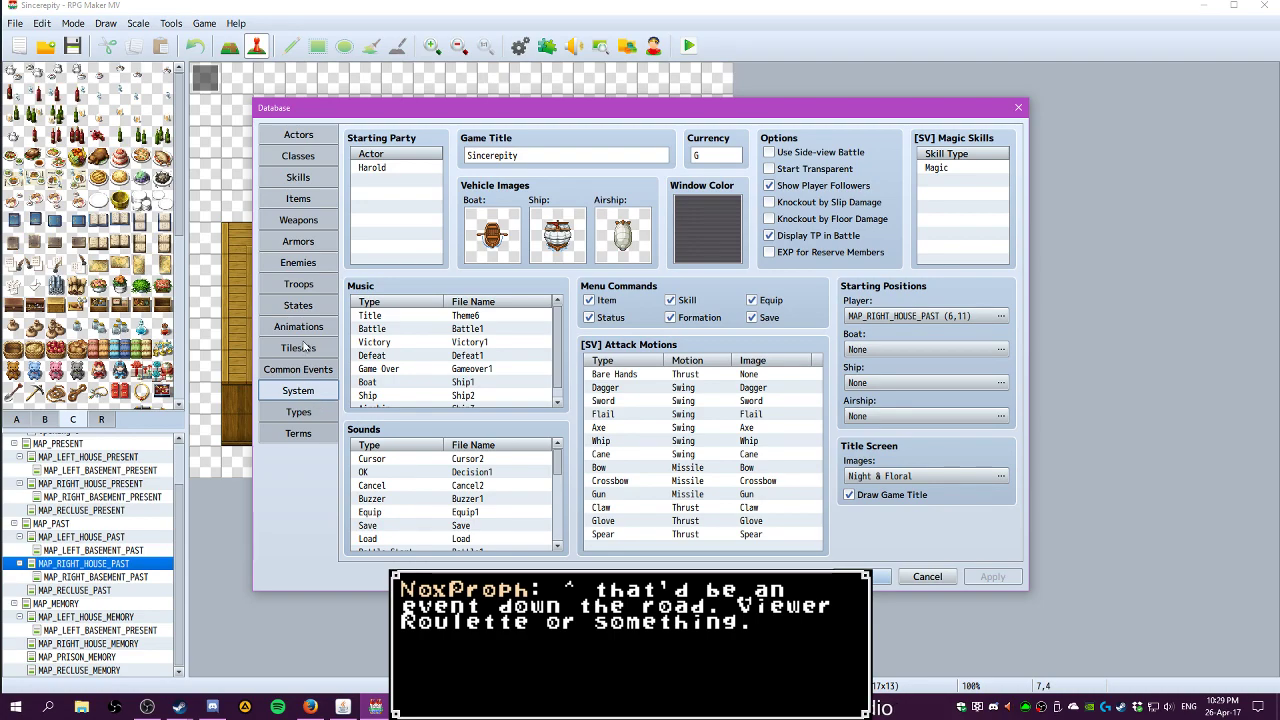
click(308, 326)
click(311, 305)
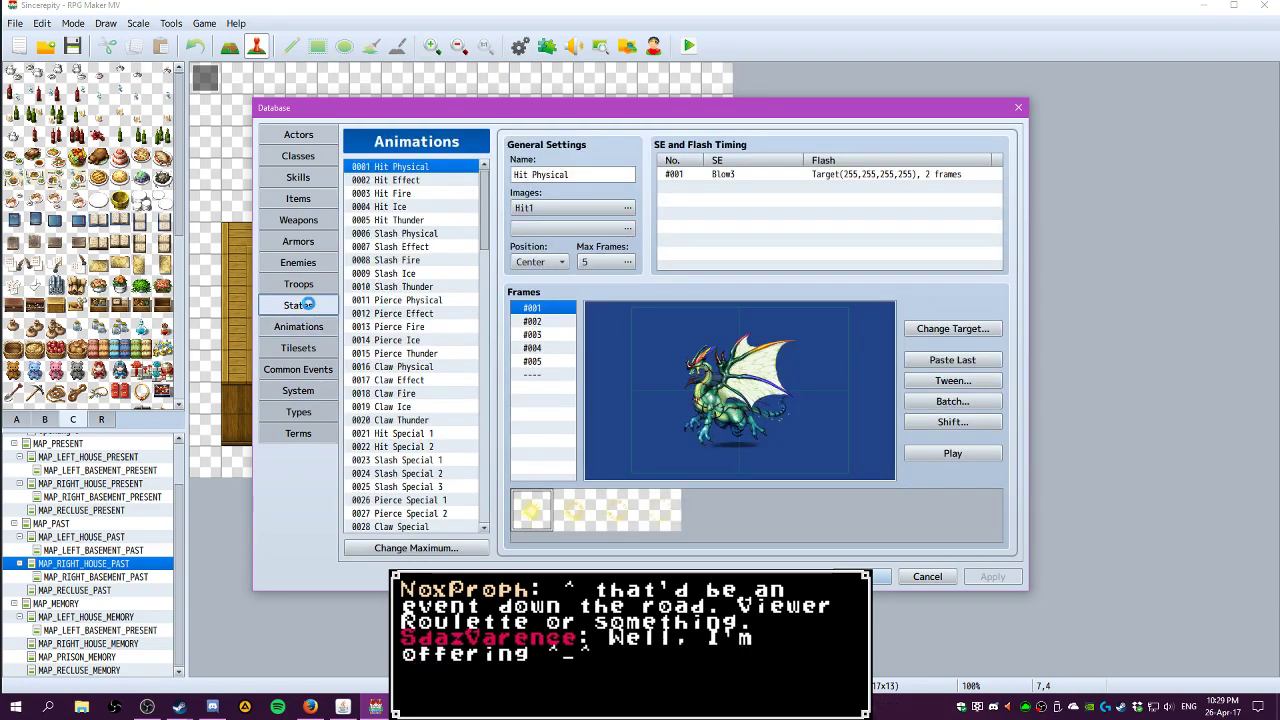
click(312, 287)
click(308, 259)
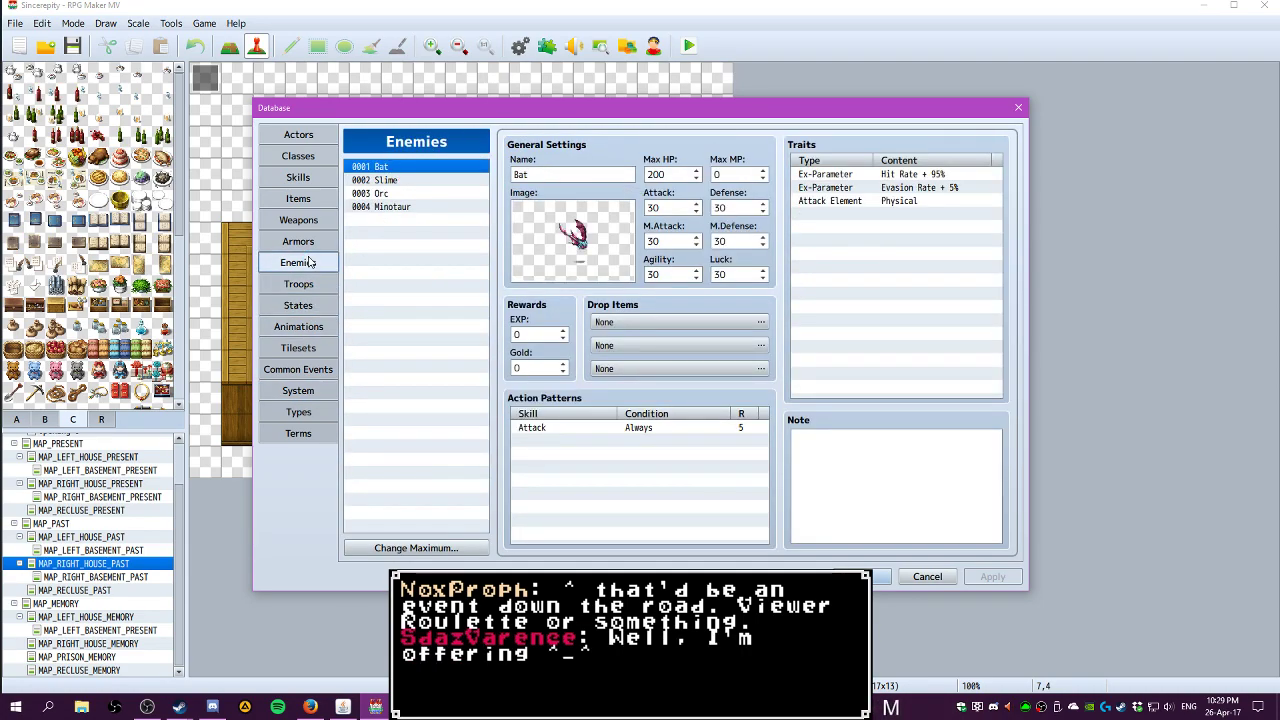
click(300, 242)
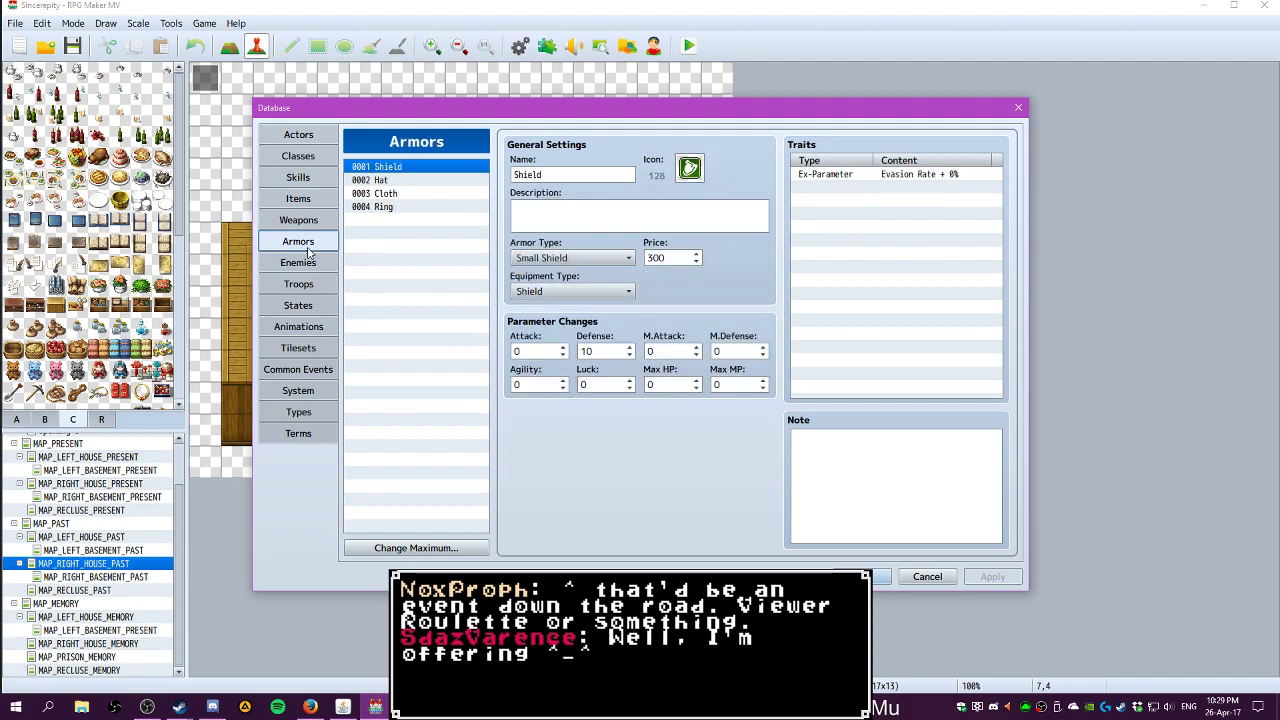
click(311, 156)
click(306, 138)
Set Harold's character image to the blue flame from the !Flame sheet
double_click(629, 348)
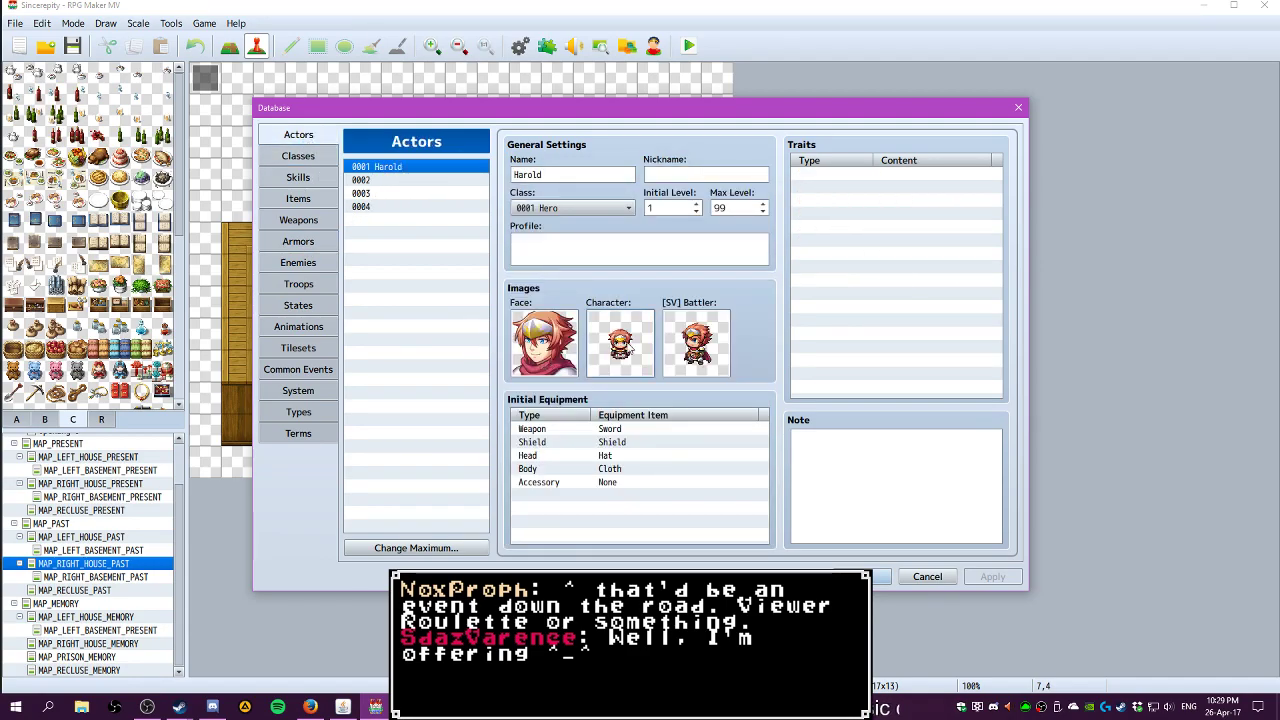
drag(536, 246, 531, 426)
click(446, 403)
click(443, 416)
click(444, 390)
click(443, 367)
scroll(842, 407, down, 3)
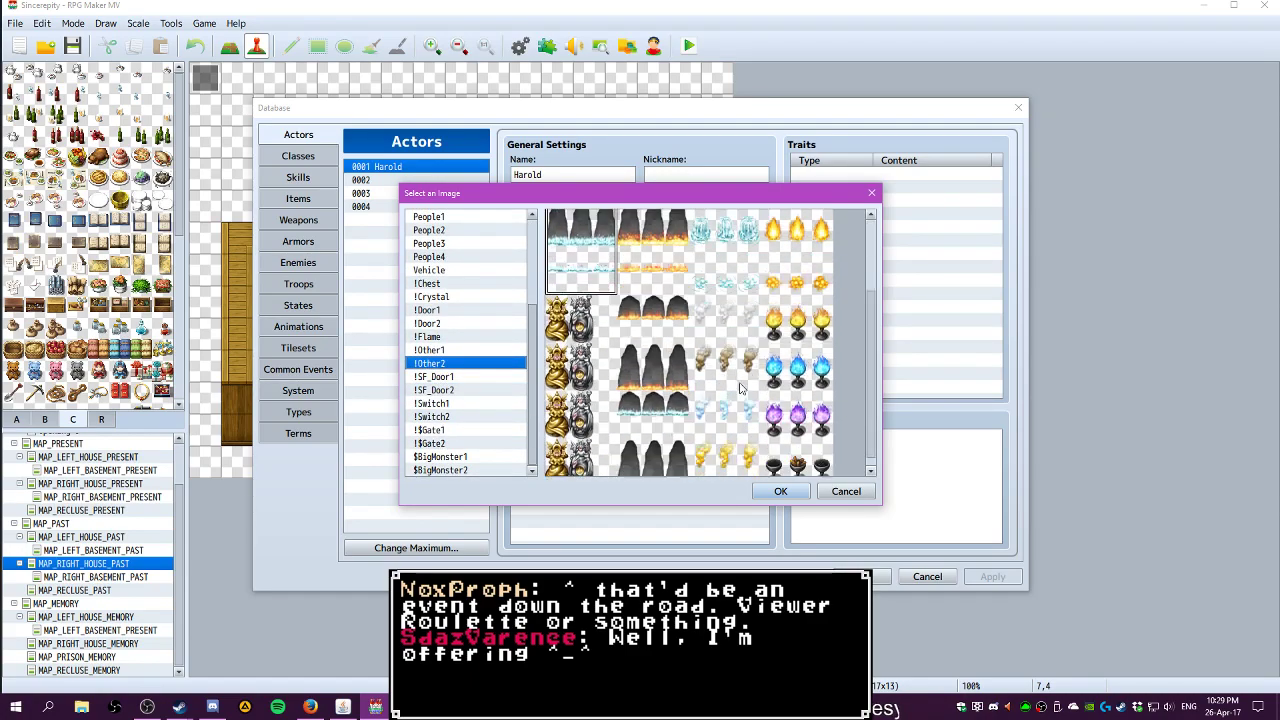
click(444, 337)
click(638, 345)
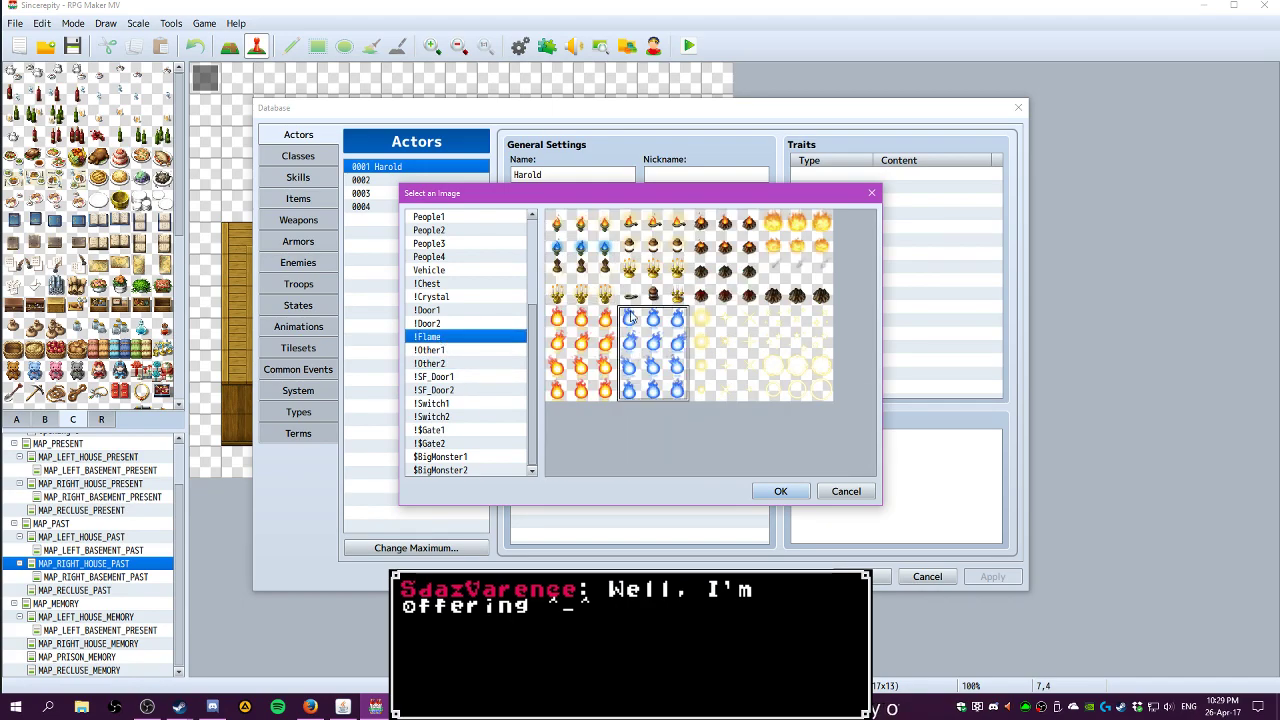
click(776, 491)
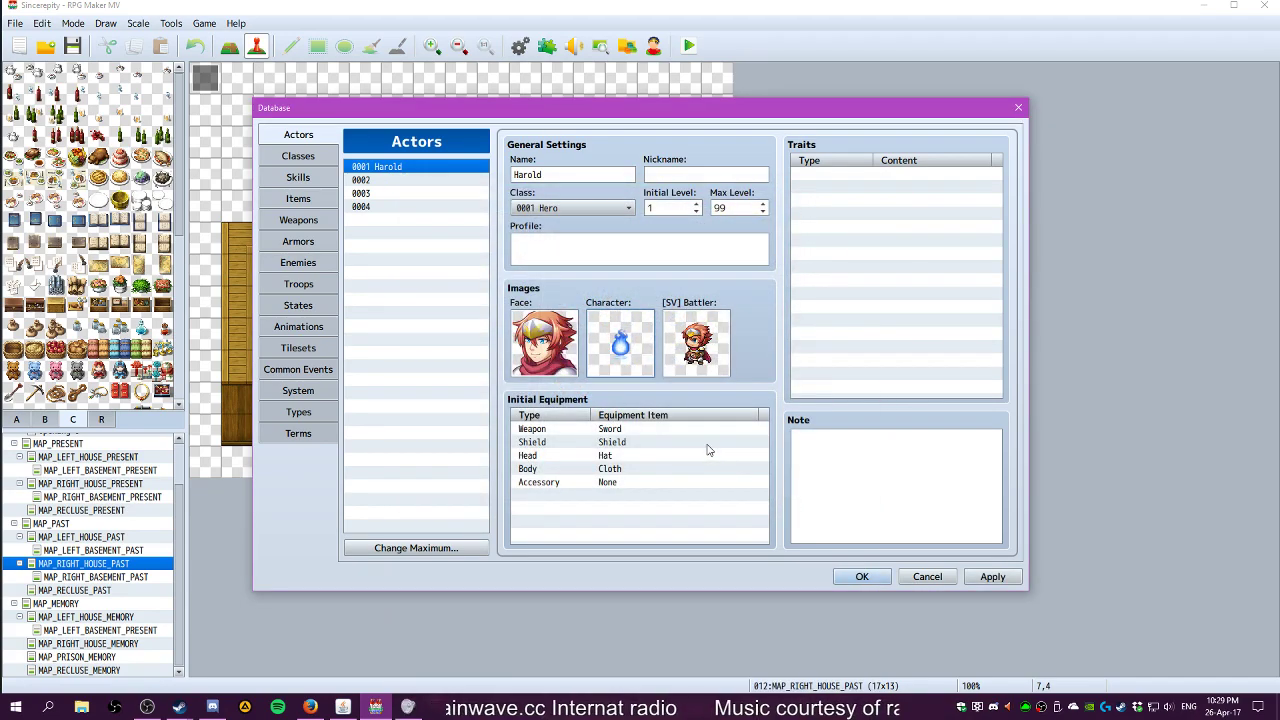
Open Harold's face image selection and look through the sheets from Actor2 to People4
double_click(558, 342)
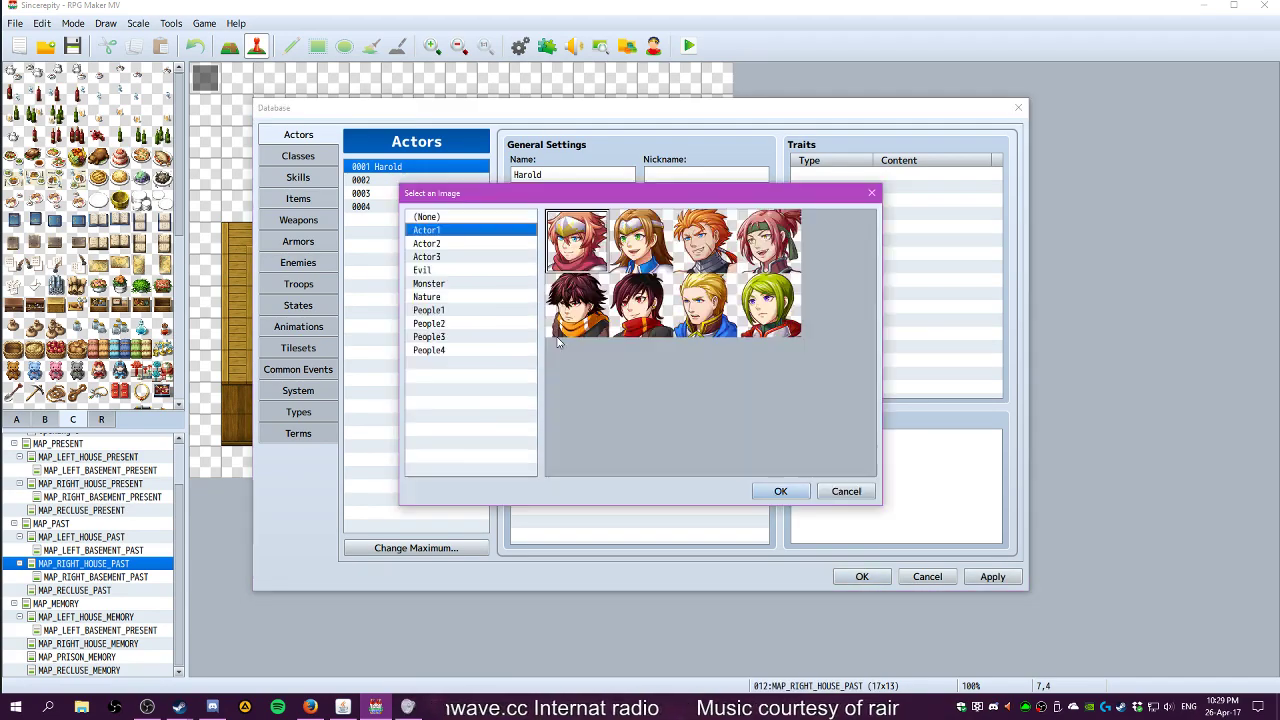
click(452, 247)
click(450, 259)
click(445, 271)
click(440, 284)
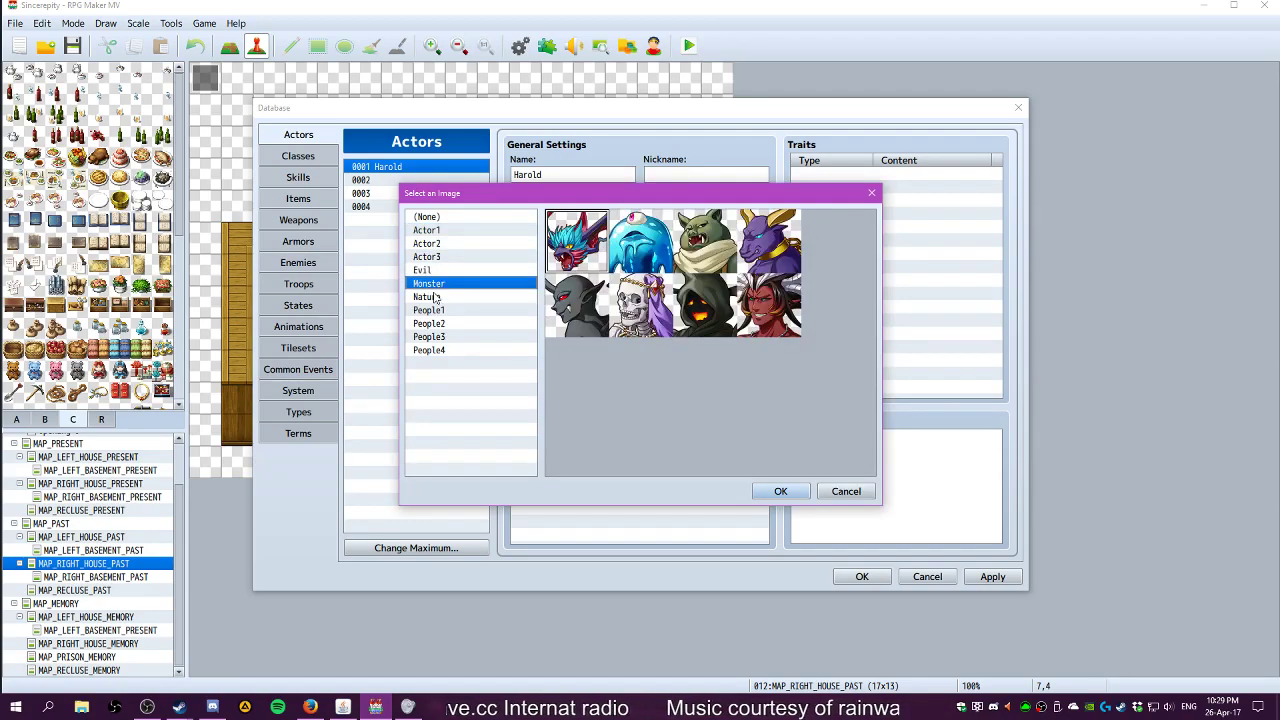
click(430, 297)
click(430, 310)
click(434, 324)
click(436, 337)
click(436, 350)
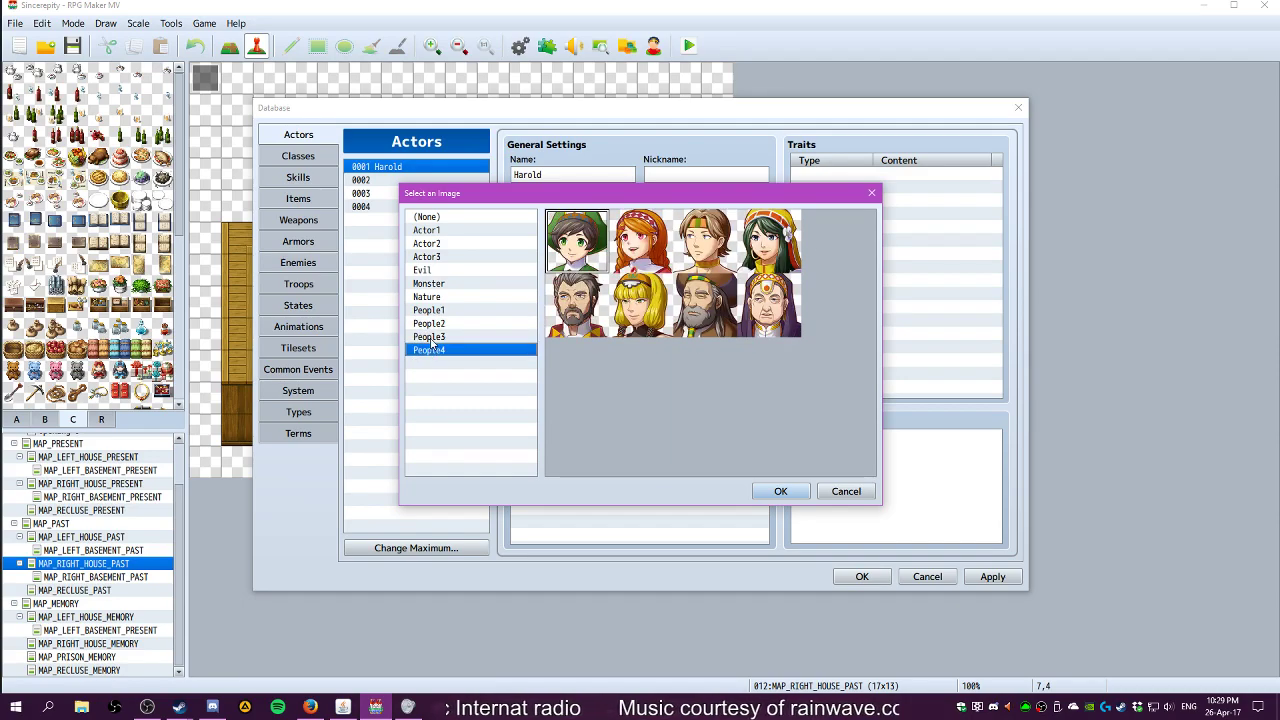
Set Harold's face image to the white rooster from the Nature sheet
click(434, 337)
click(434, 324)
click(436, 310)
click(440, 297)
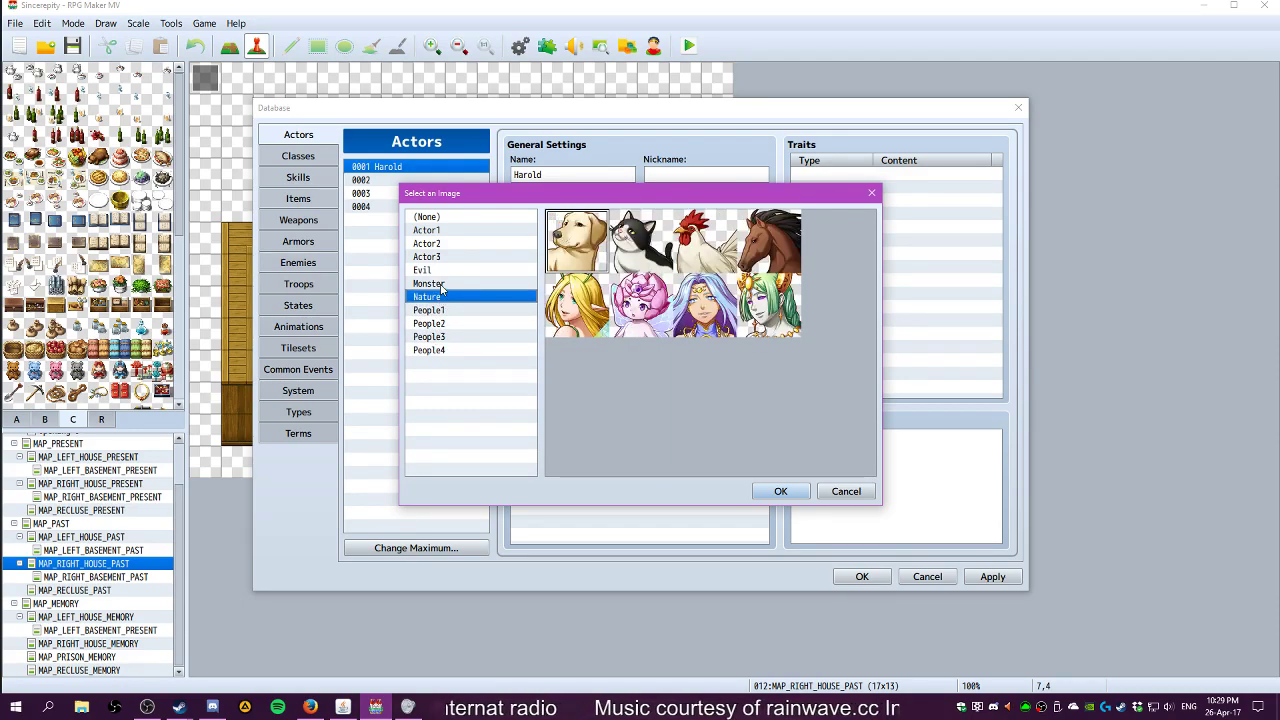
click(444, 283)
click(440, 297)
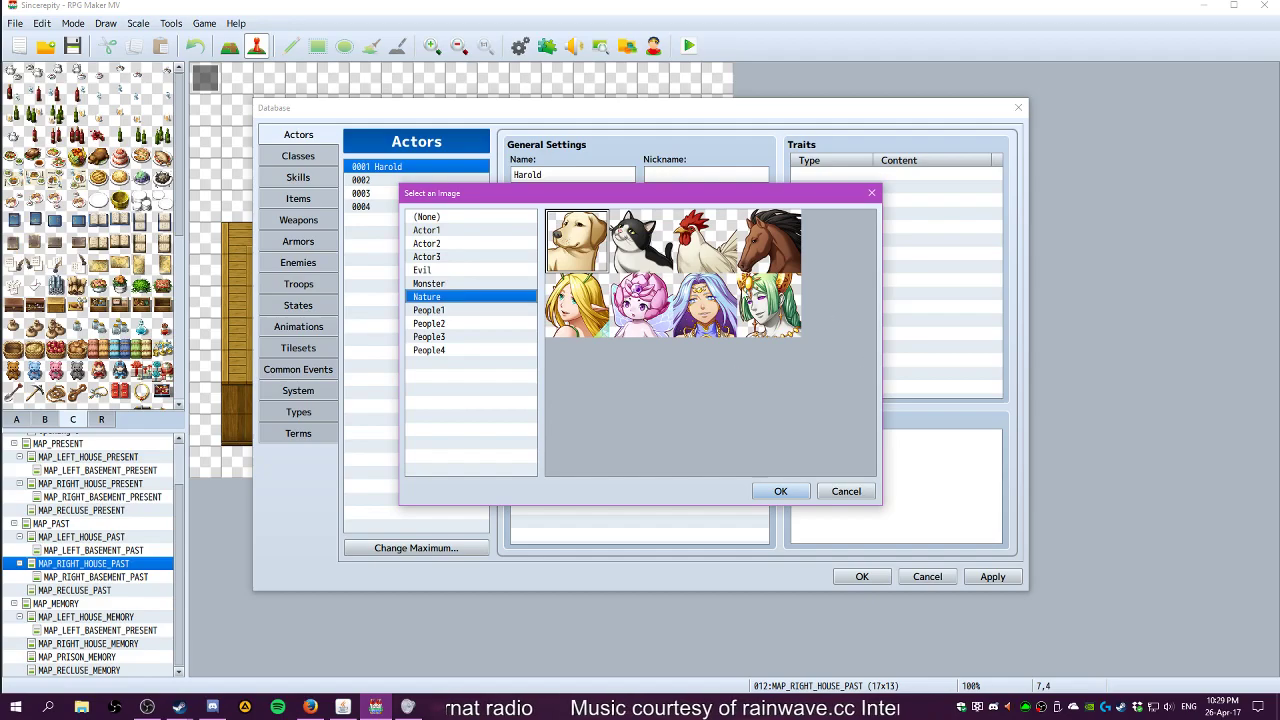
click(714, 248)
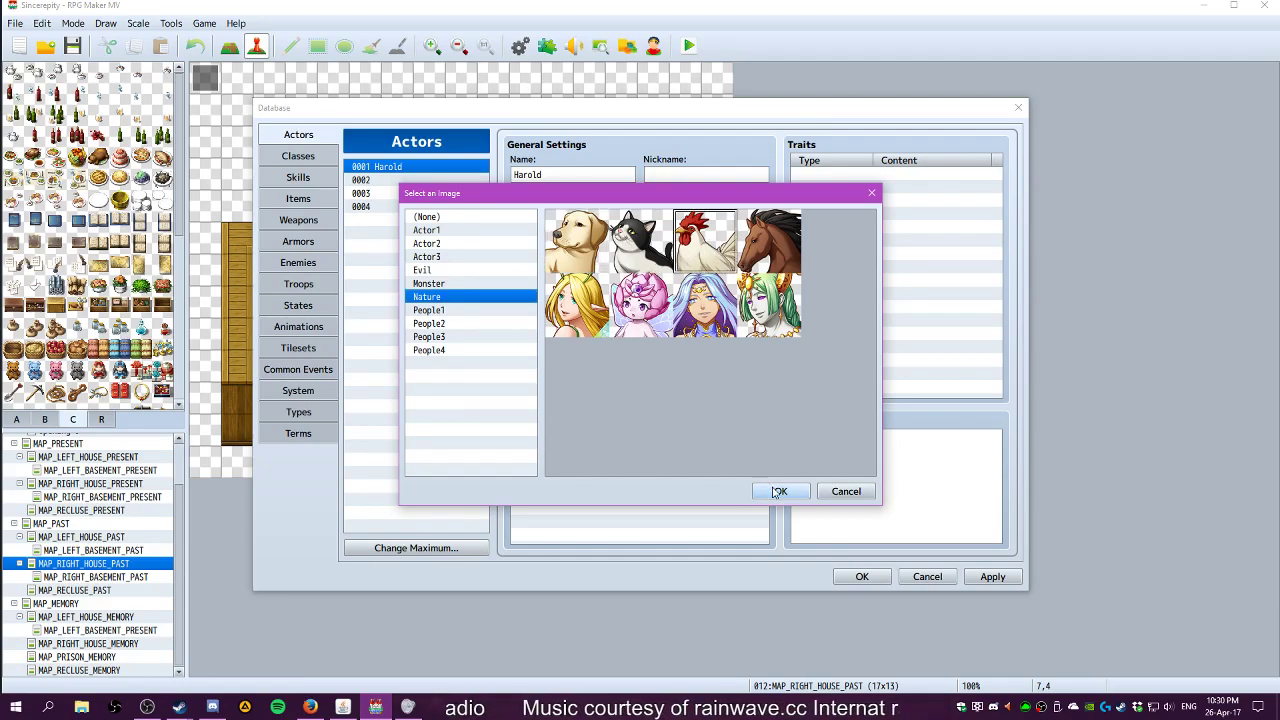
click(778, 491)
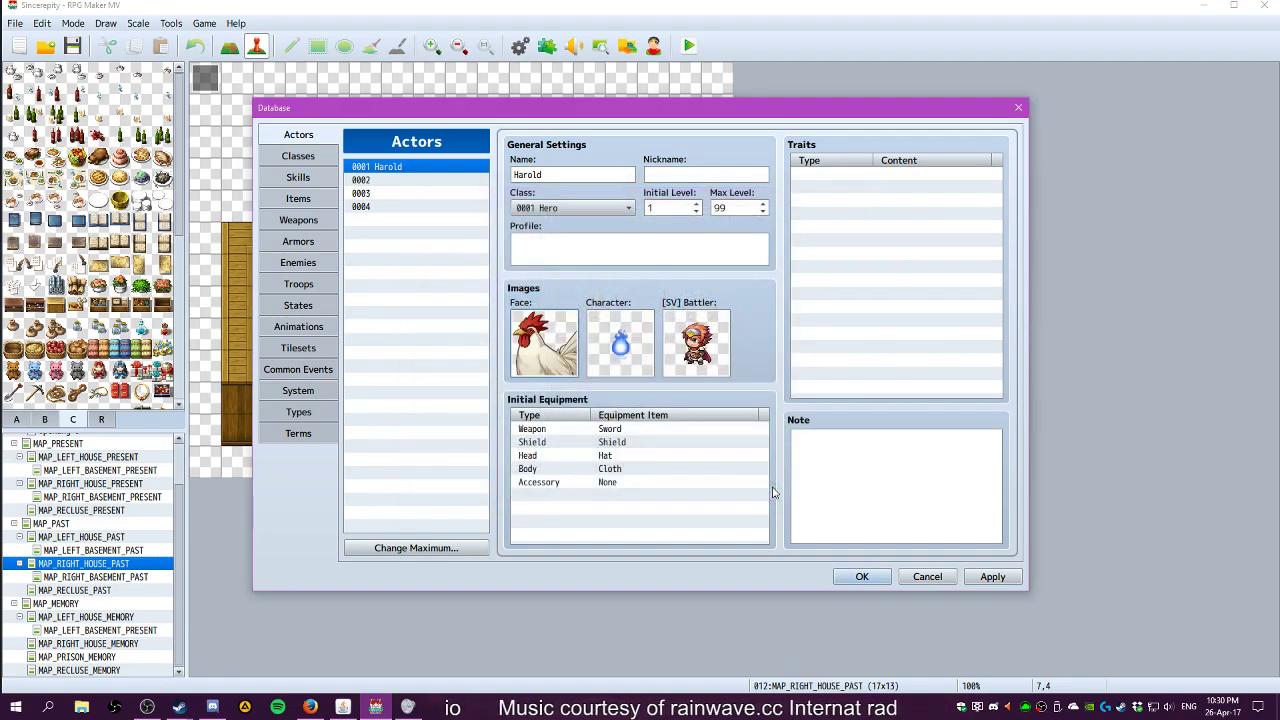
Look through the available [SV] Battler sheets for Harold and leave the selection without choosing one
double_click(704, 352)
drag(457, 247, 457, 289)
scroll(462, 336, down, 1)
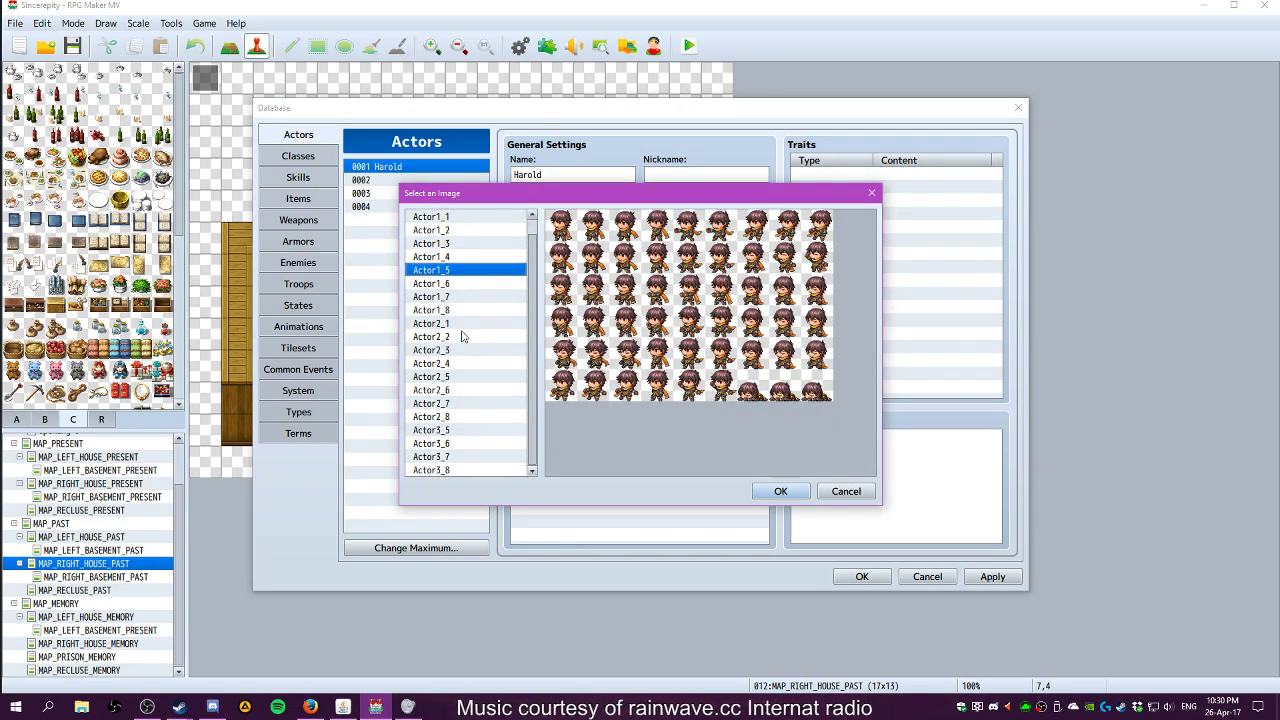
click(438, 471)
click(441, 443)
click(444, 390)
click(447, 338)
click(443, 299)
click(442, 260)
scroll(442, 260, up, 1)
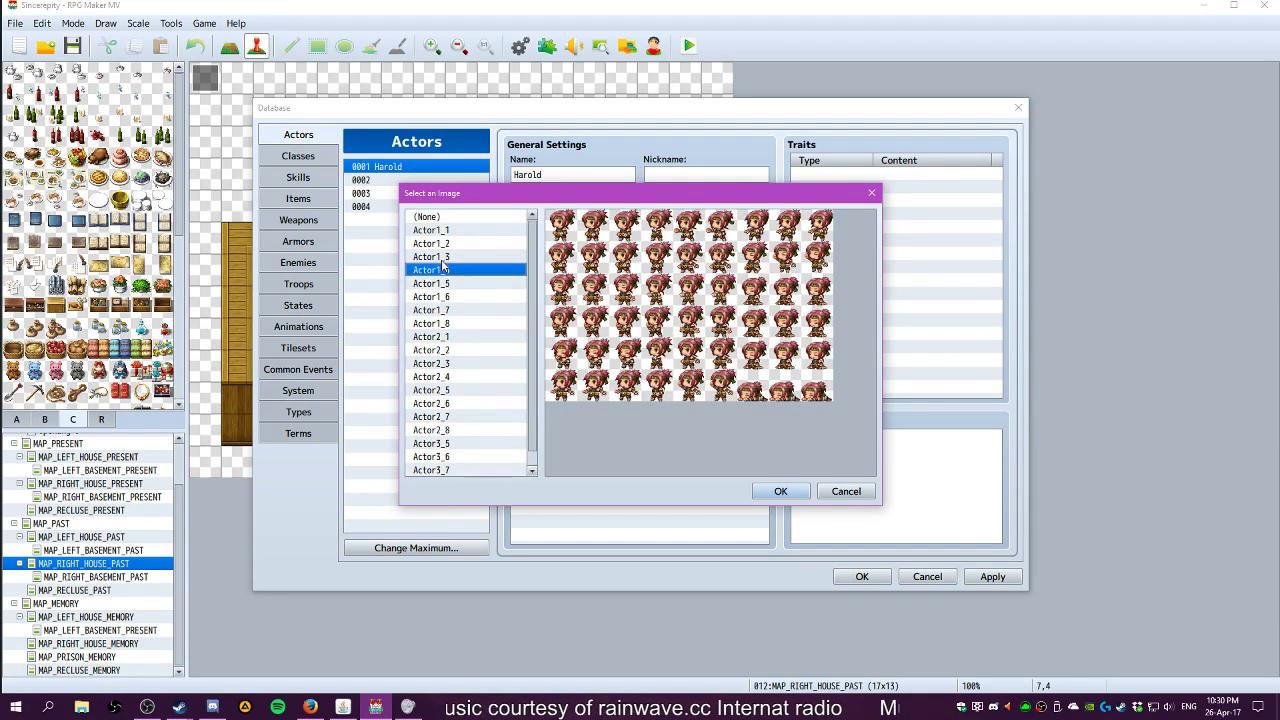
click(440, 222)
click(440, 231)
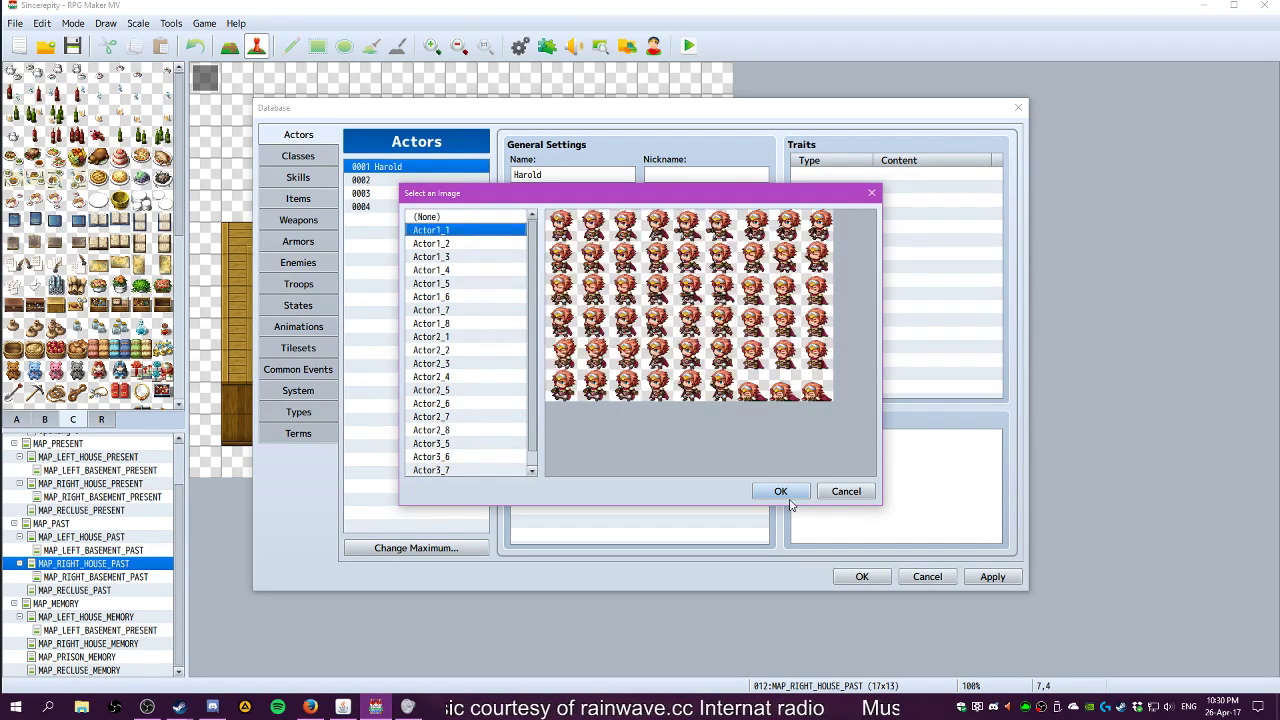
click(848, 490)
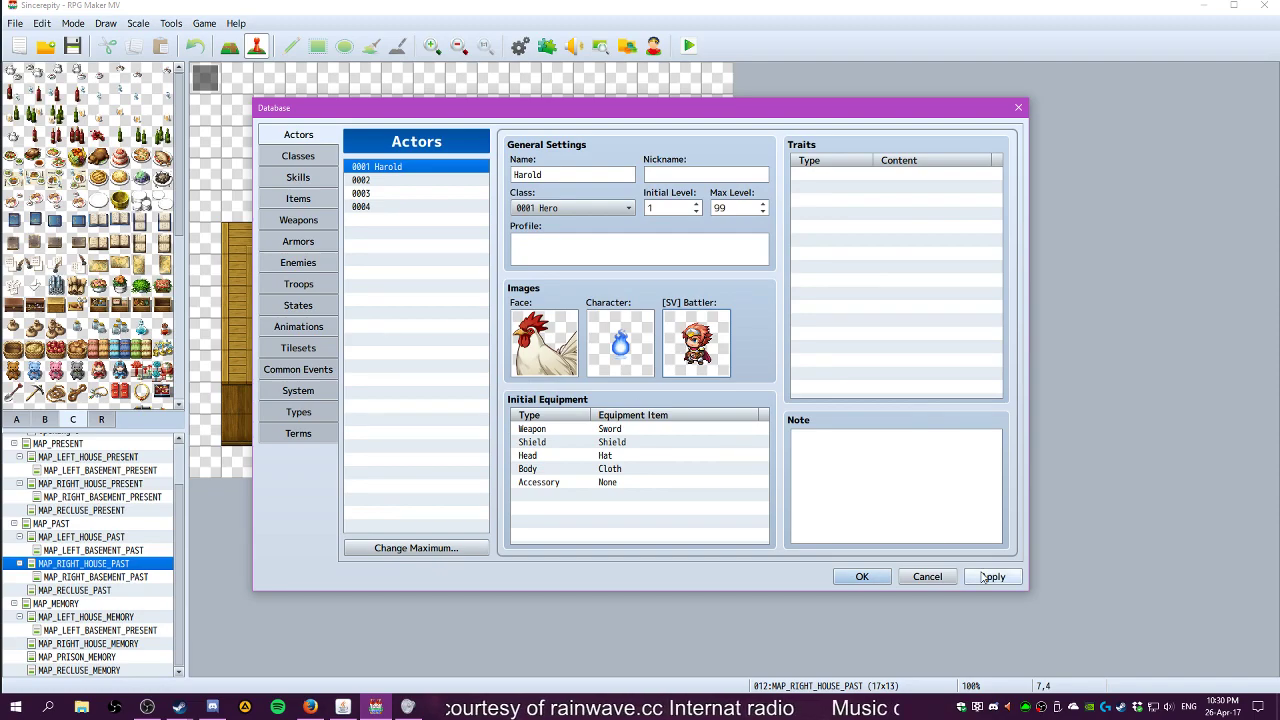
Accept the actor changes in the database and start a new game in a playtest
click(862, 576)
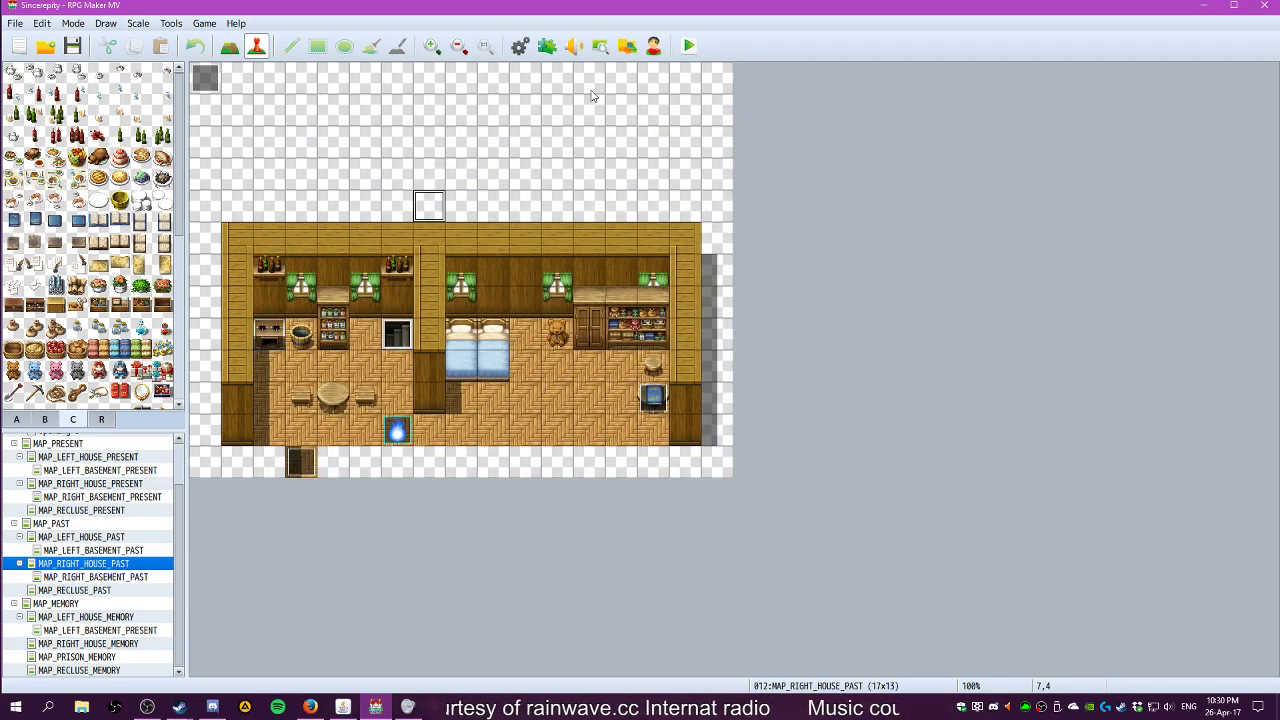
click(688, 45)
click(593, 382)
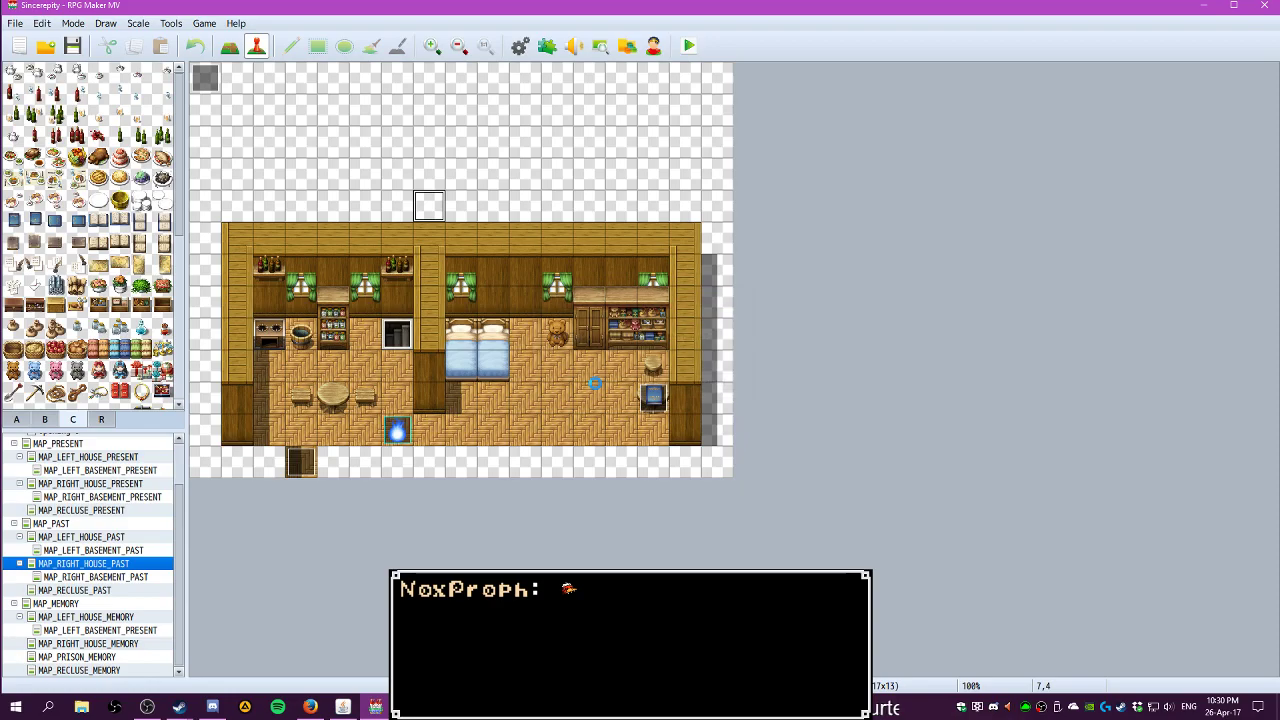
key(Return)
Walk the blue flame character around the house in the playtest and close the game window
key(Right)
key(Right)
key(Right)
key(Up)
key(Down)
key(Right)
key(Up)
key(Up)
key(Right)
key(Down)
key(Left)
key(Down)
key(Up)
key(Left)
key(Right)
key(Right)
key(Right)
key(Up)
key(Left)
key(Left)
key(Down)
key(Left)
key(Down)
key(Left)
key(Left)
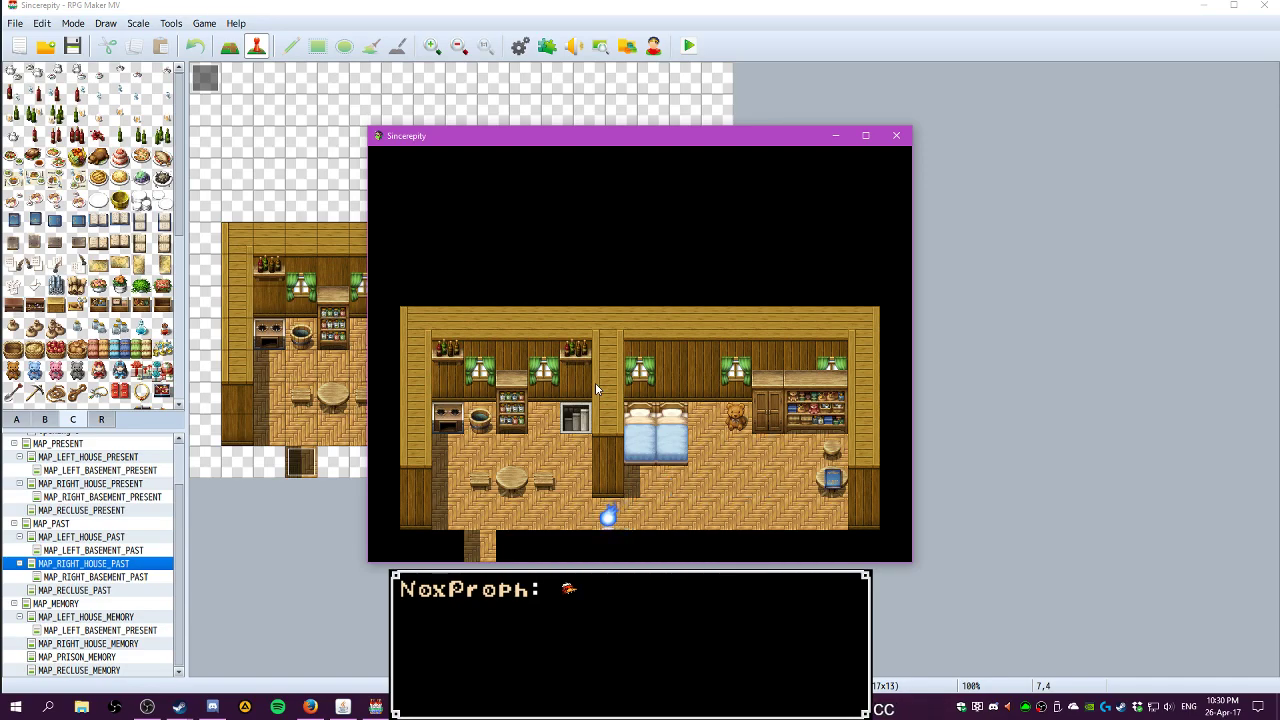
click(896, 135)
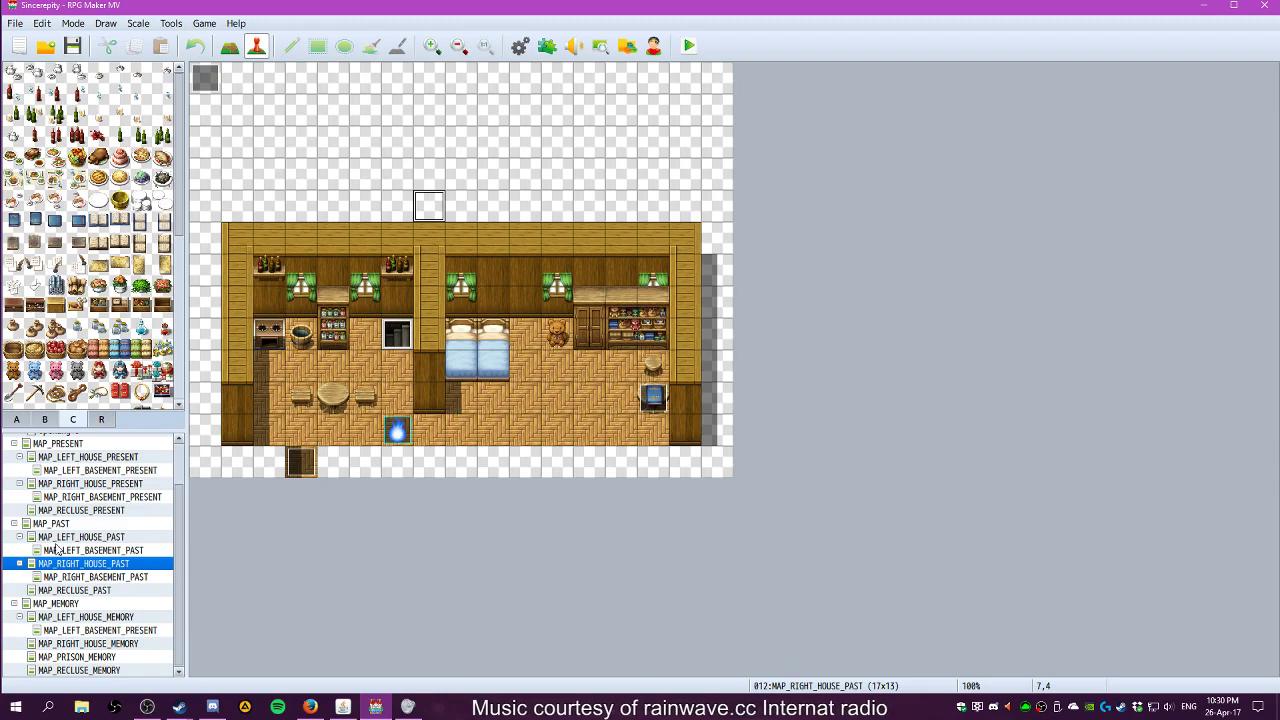
Look through the house, basement and recluse maps under MAP_PAST, ending on MAP_MEMORY
click(95, 577)
click(90, 590)
click(88, 563)
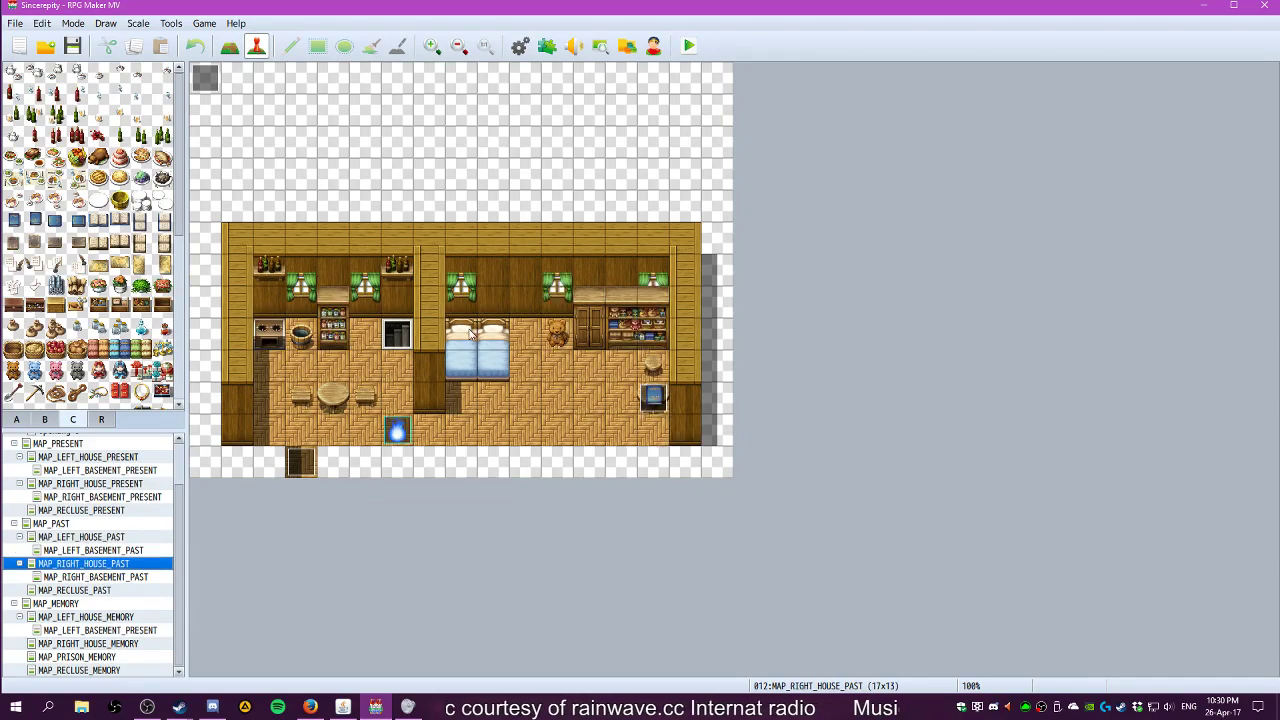
click(88, 577)
click(88, 564)
click(87, 540)
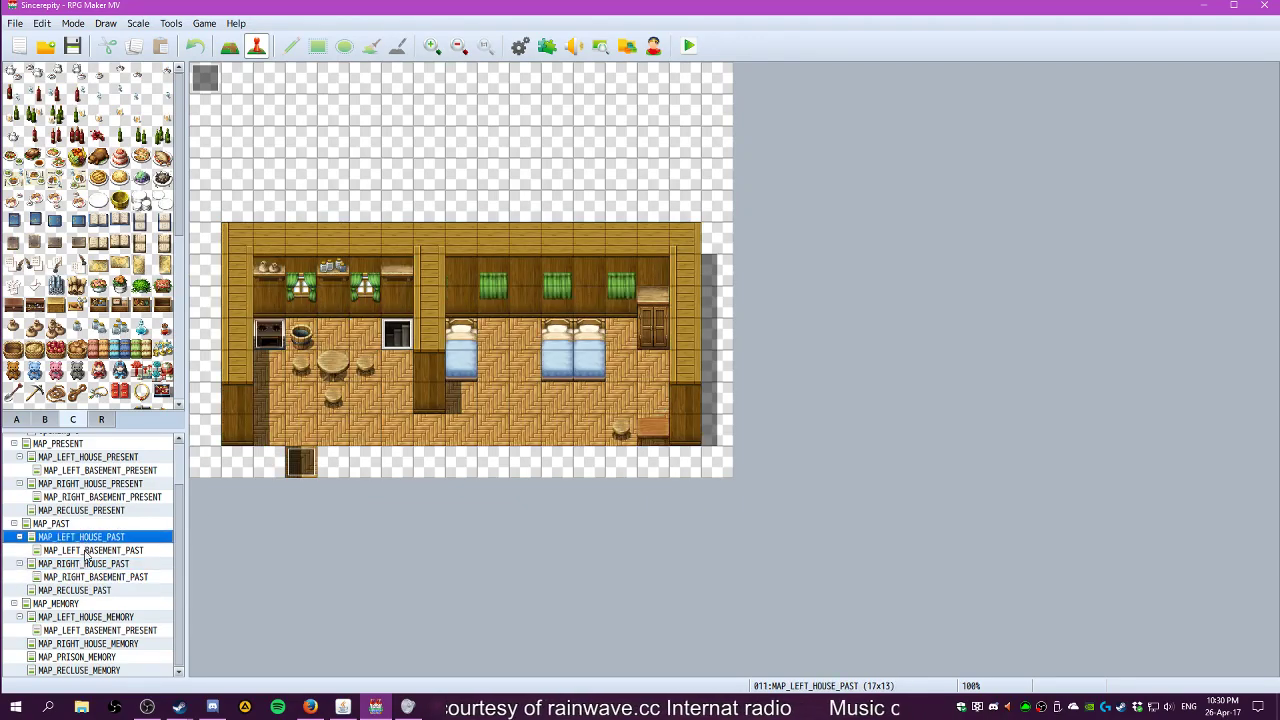
click(87, 551)
click(82, 591)
click(75, 604)
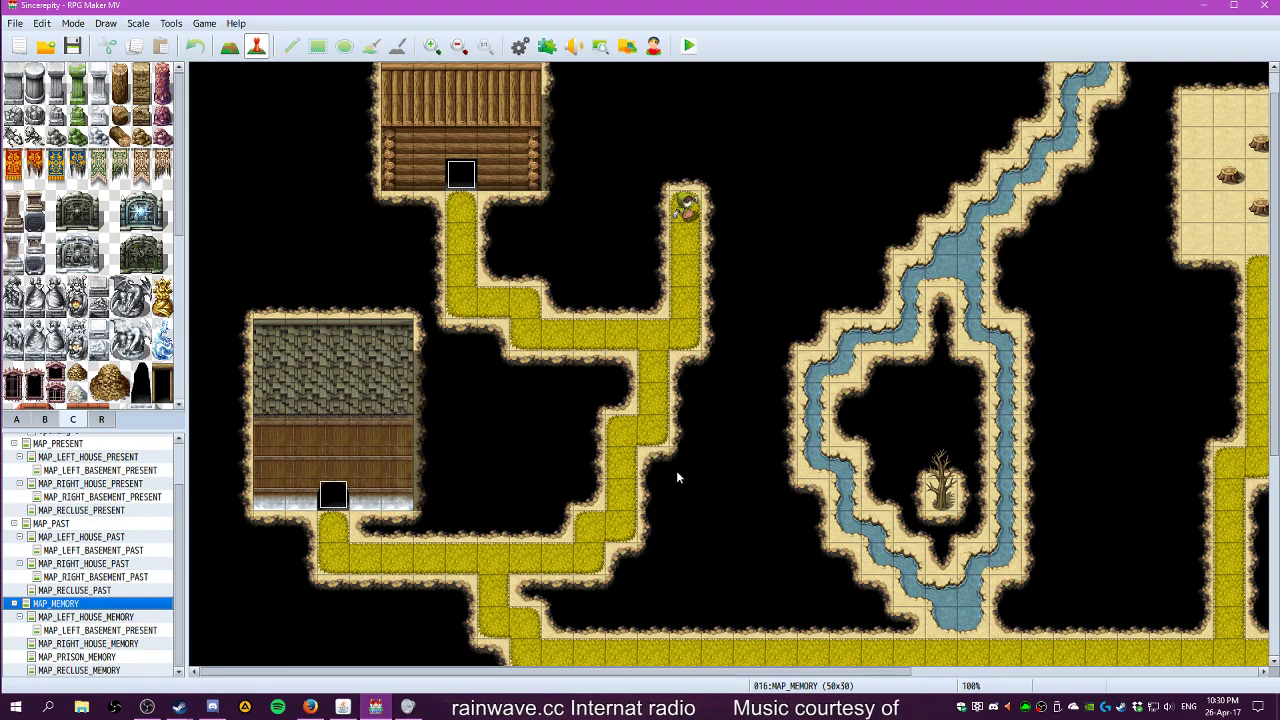
Examine the layout of MAP_MEMORY around its houses, paths and river
scroll(676, 470, up, 1)
scroll(678, 460, down, 5)
scroll(676, 465, down, 1)
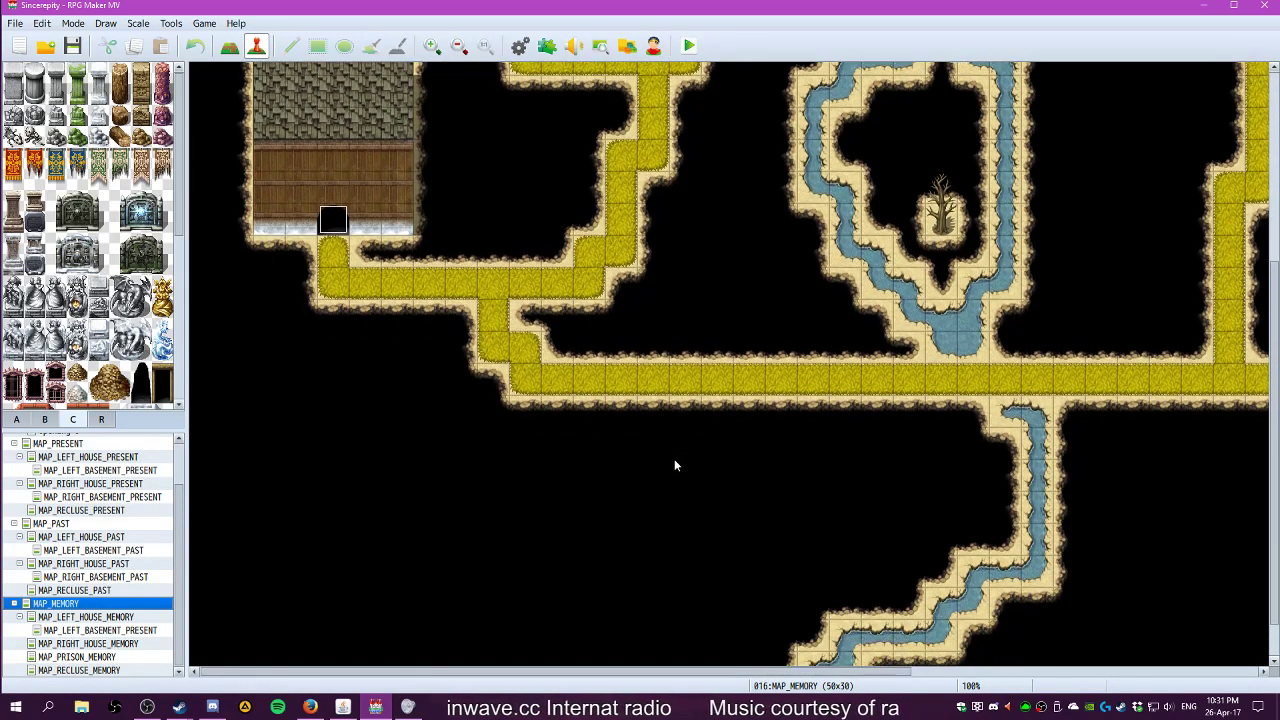
drag(561, 672, 437, 666)
scroll(420, 542, up, 5)
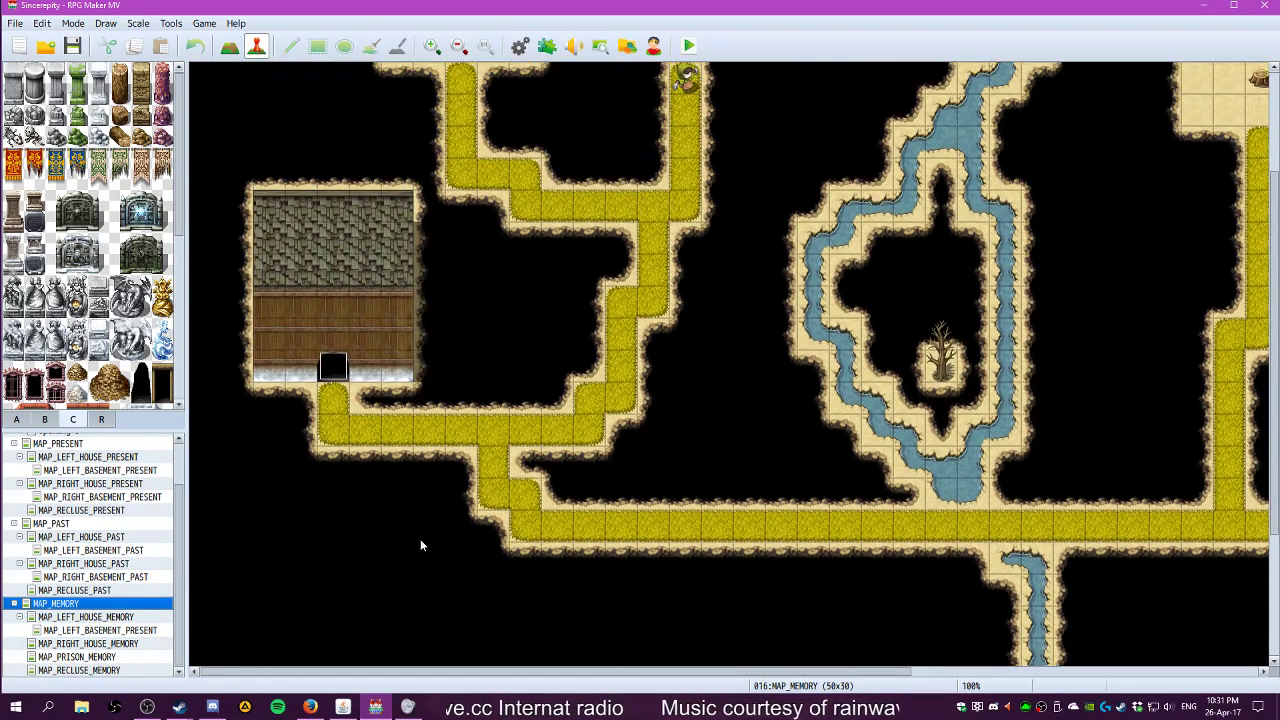
scroll(420, 545, up, 1)
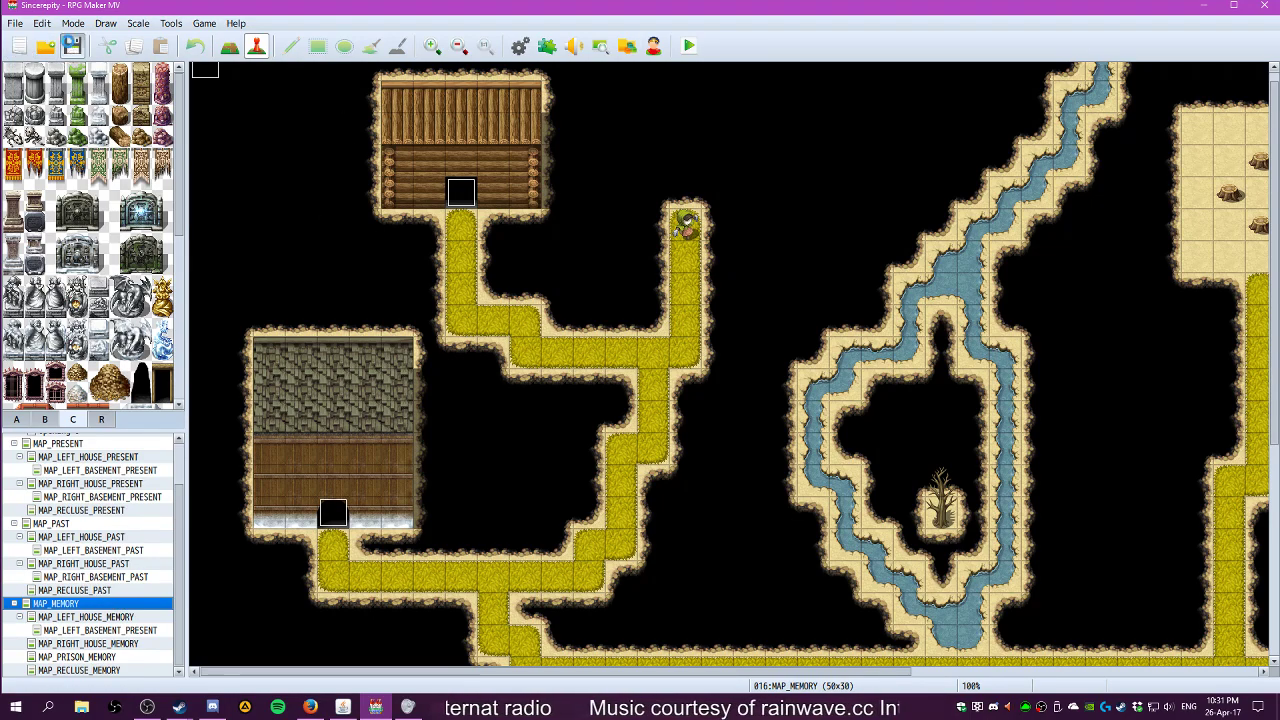
scroll(72, 503, up, 2)
Inspect the gray-haired character's event in MAP_LEFT_HOUSE_PRESENT and close its editor
click(58, 494)
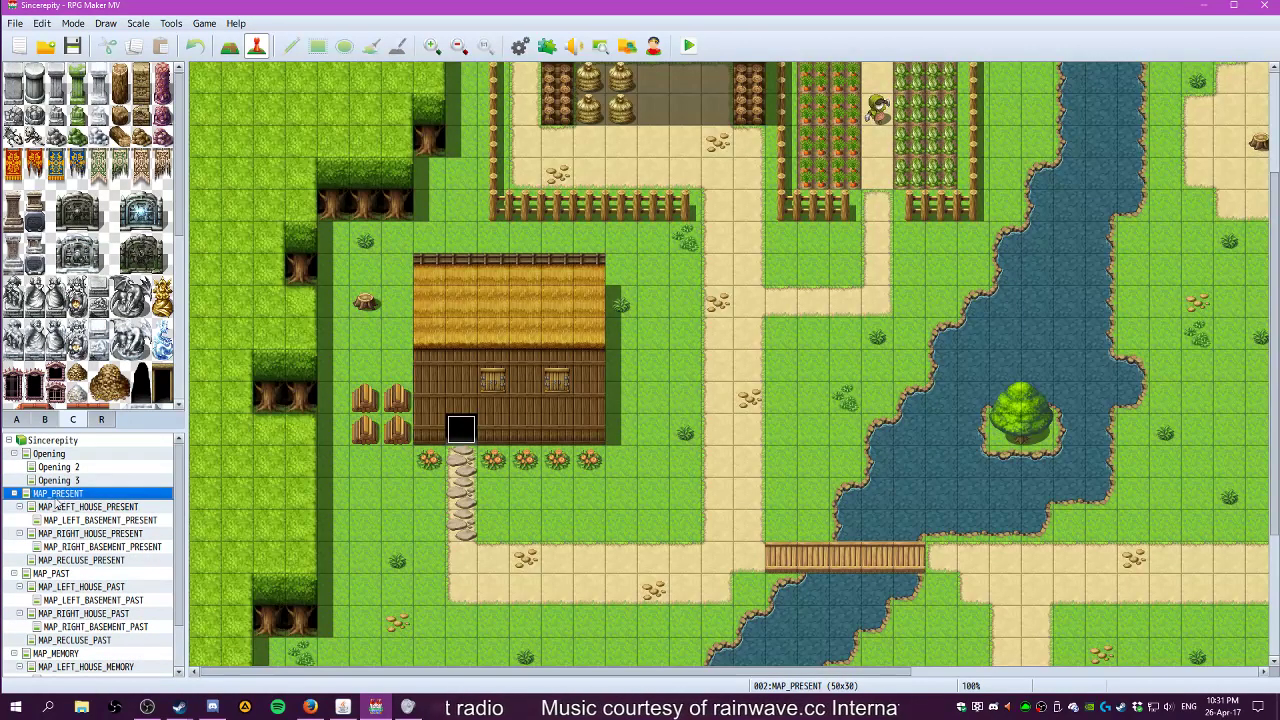
click(57, 507)
click(55, 521)
click(52, 508)
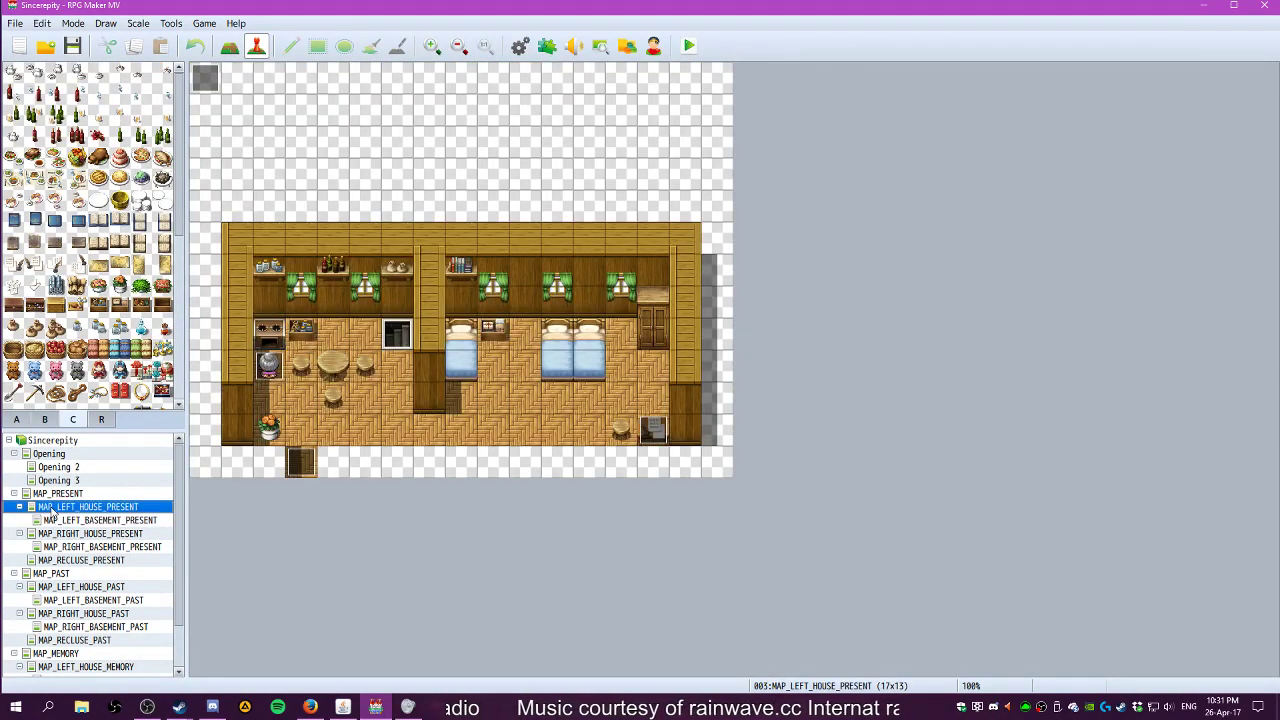
double_click(278, 369)
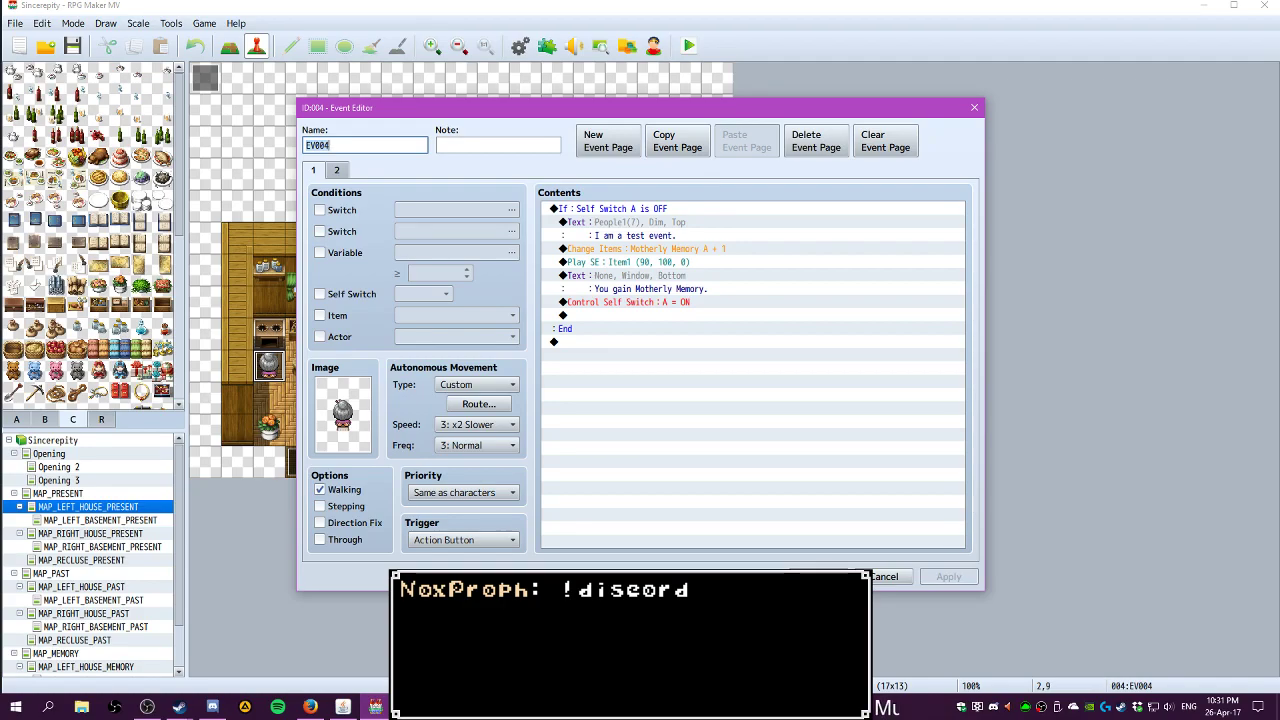
click(830, 576)
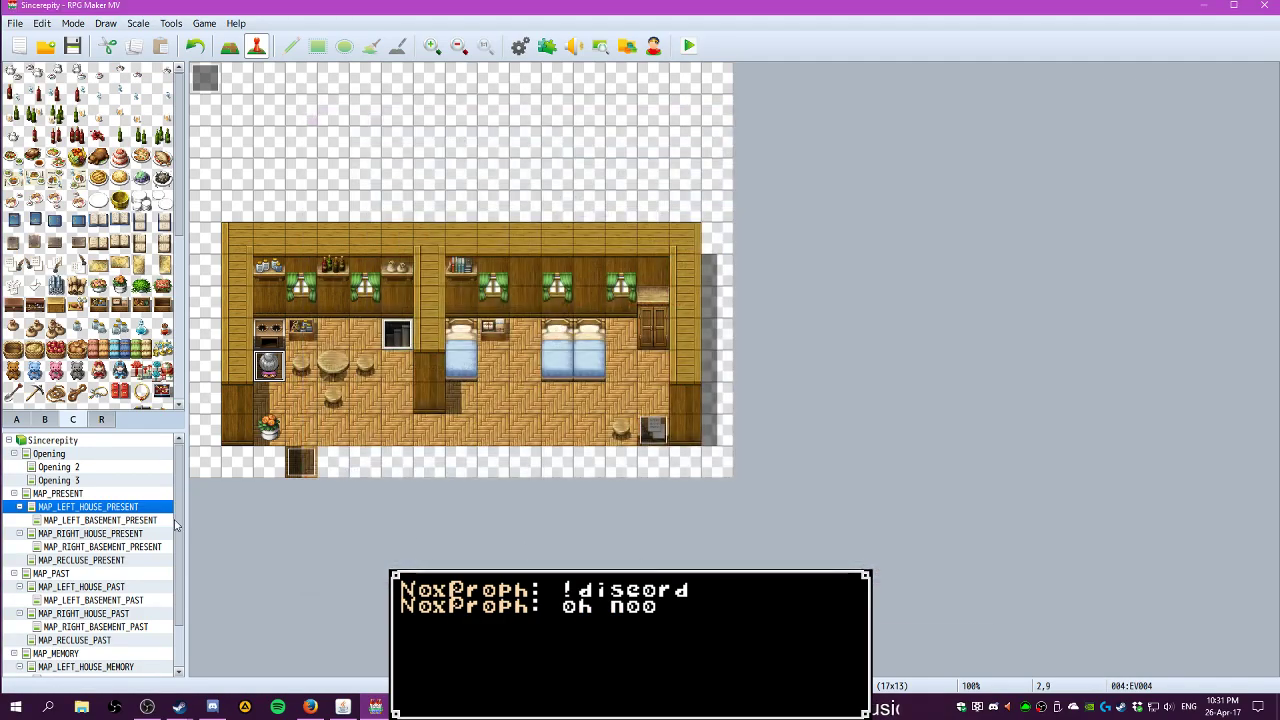
Look through the left basement, right house, right basement and recluse maps under MAP_PRESENT
click(130, 521)
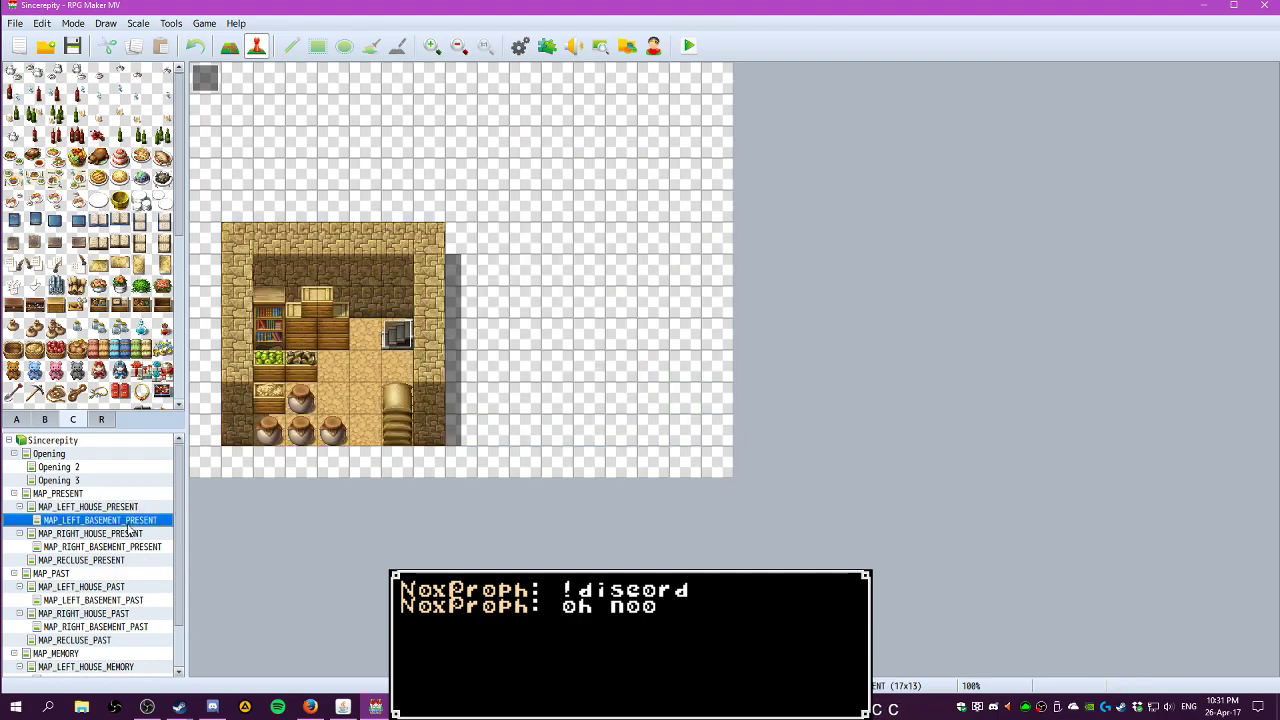
click(121, 534)
click(118, 547)
click(106, 561)
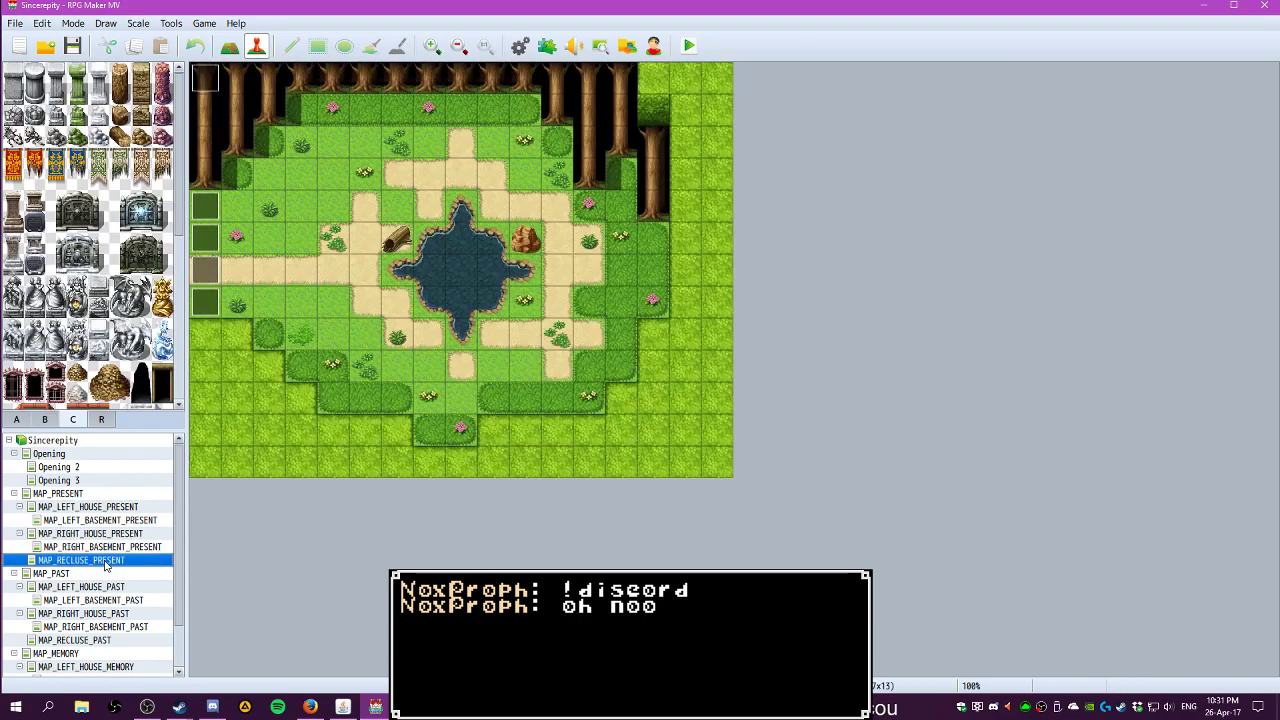
Open MAP_PAST and examine its snowy layout across both sides of the river
click(99, 573)
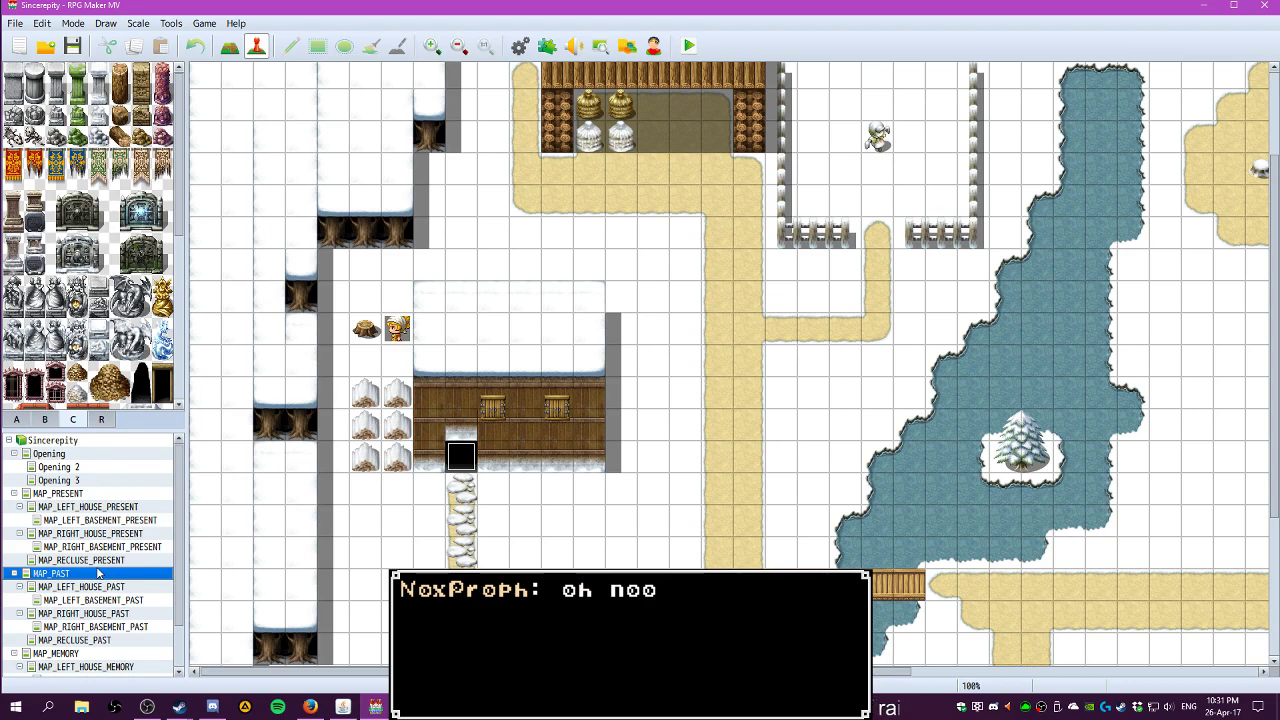
drag(602, 671, 955, 671)
scroll(923, 518, up, 2)
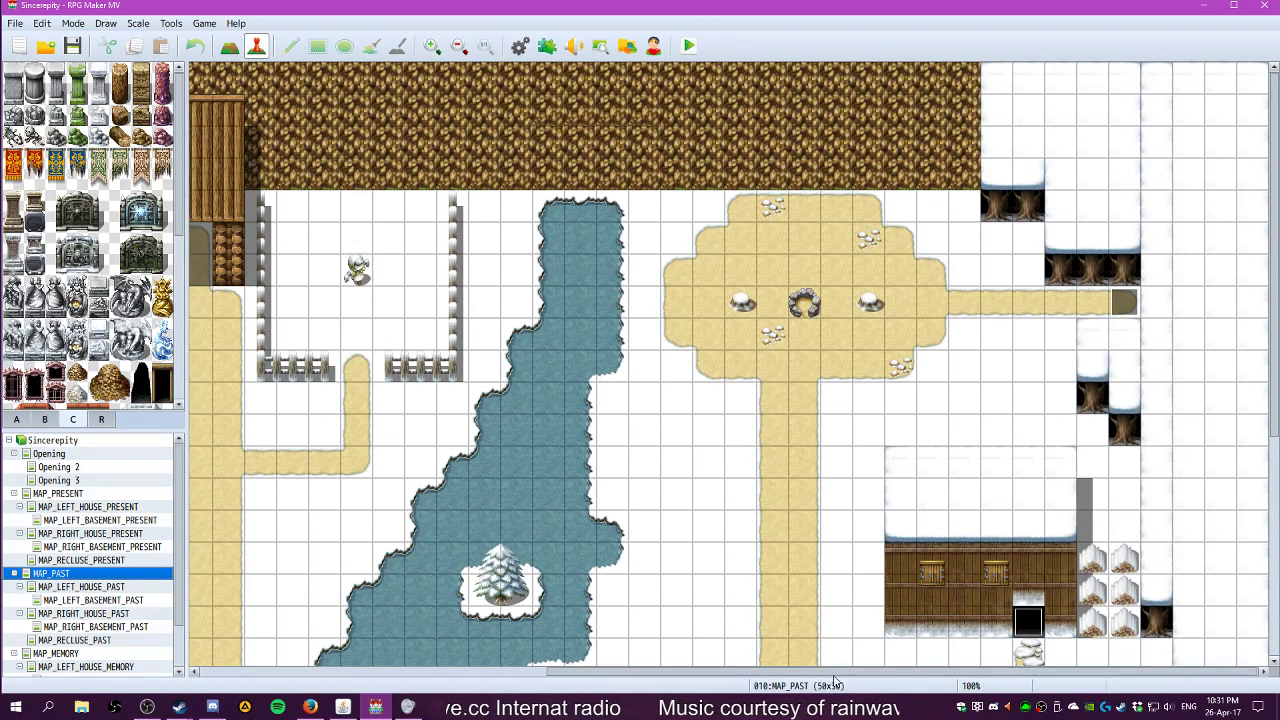
drag(833, 677, 477, 655)
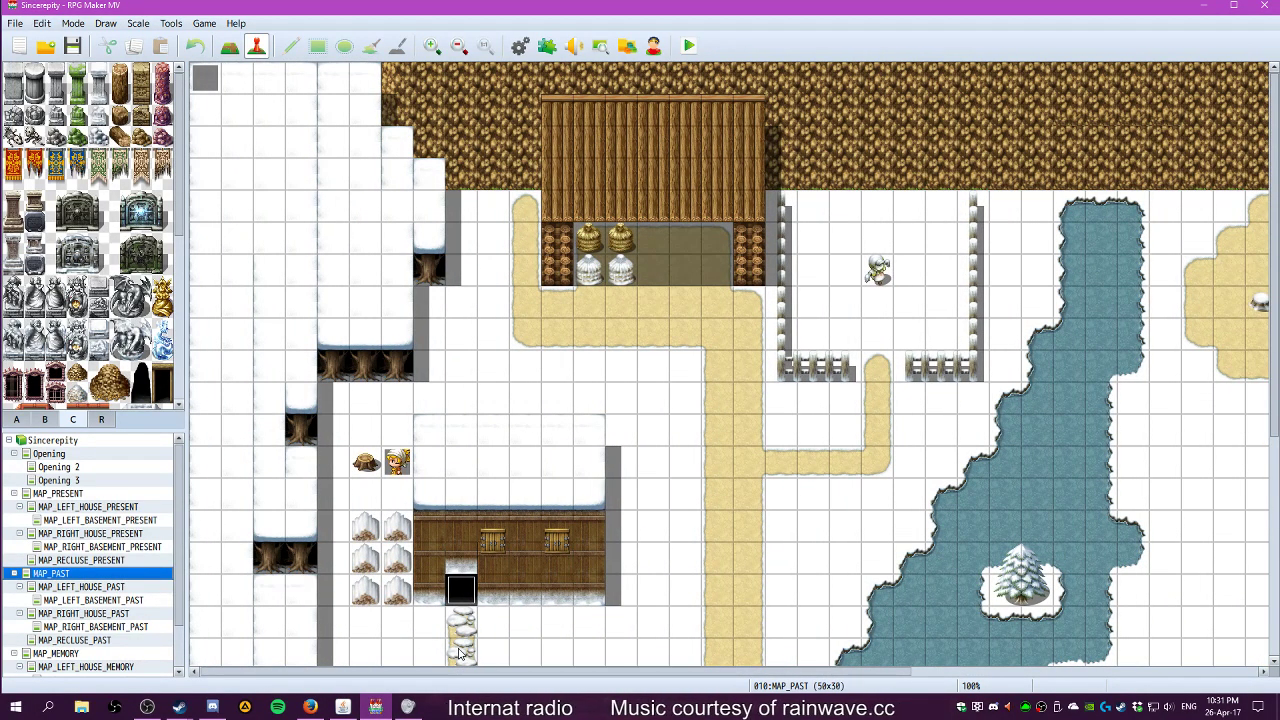
drag(460, 653, 1118, 655)
scroll(1100, 560, down, 3)
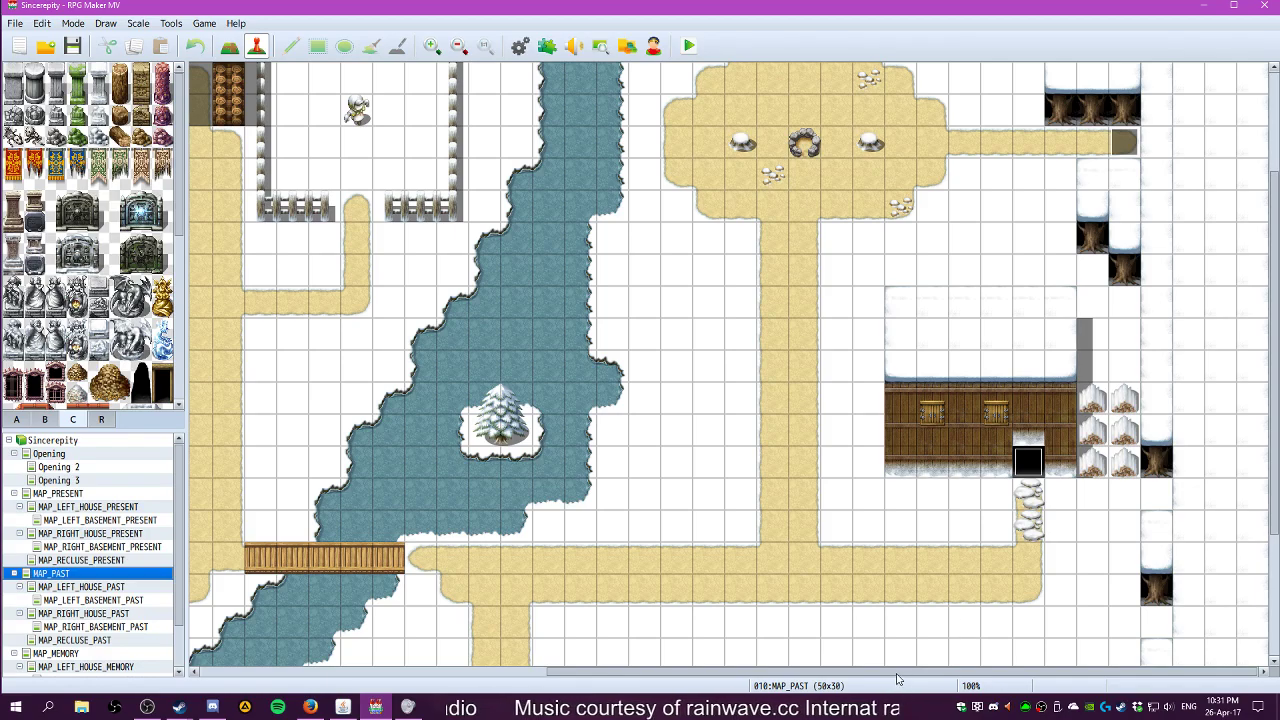
drag(897, 675, 481, 651)
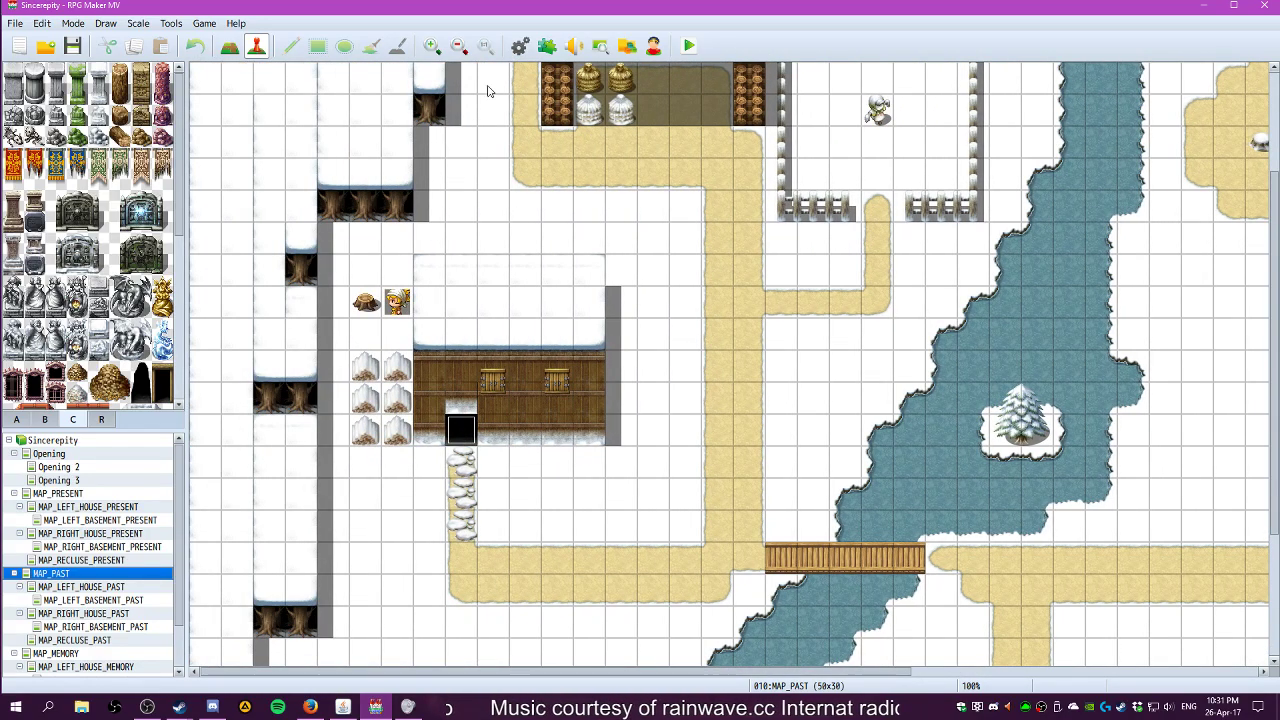
Reopen the database, check the Enemies category and view the first entry under Common Events
click(520, 46)
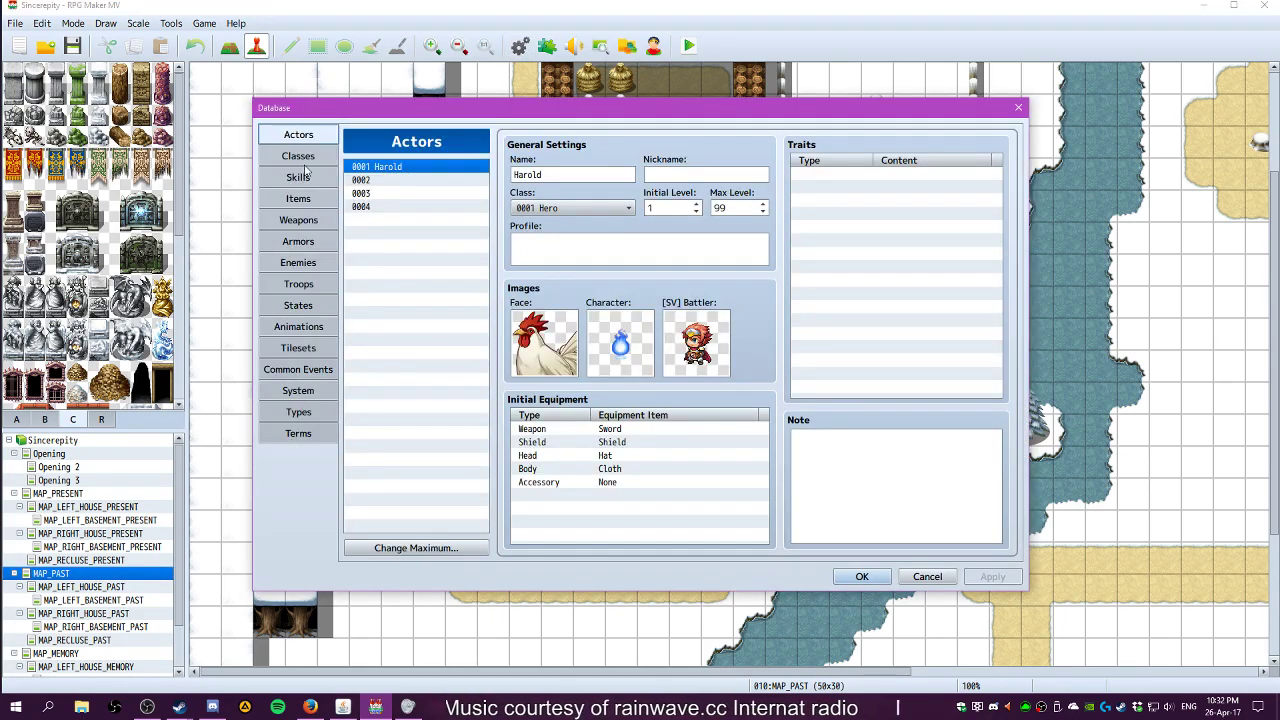
click(304, 266)
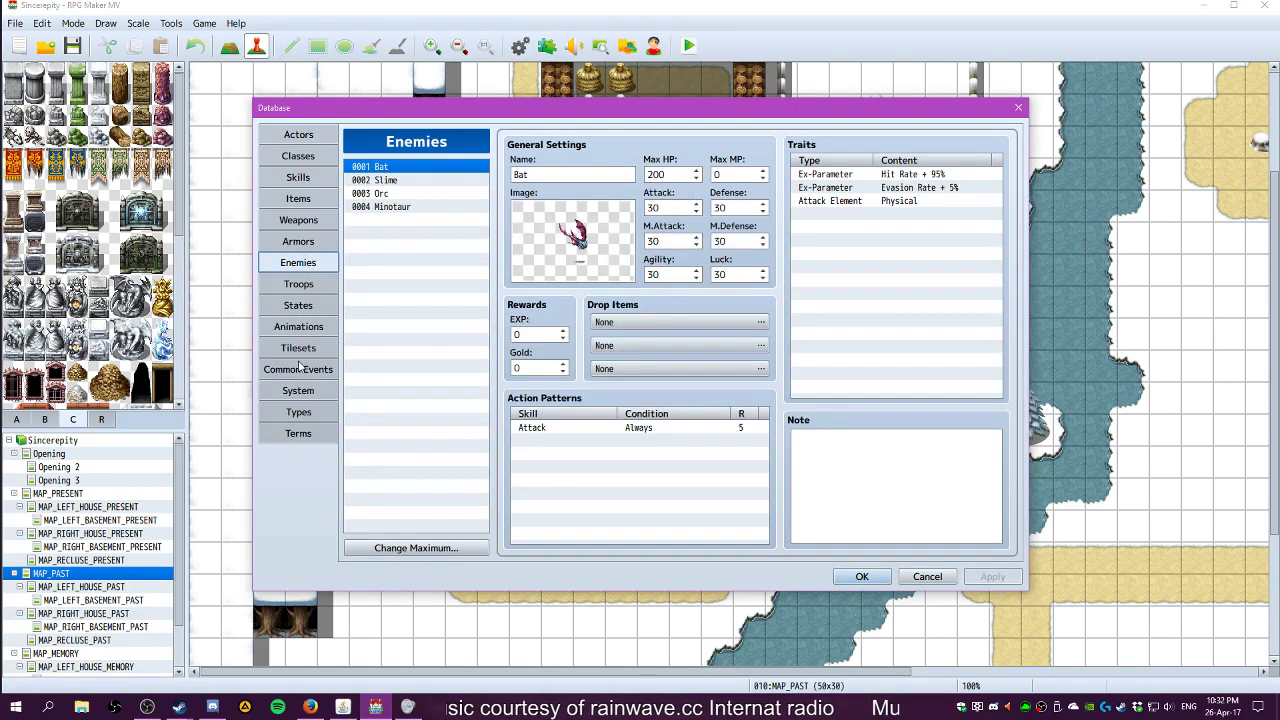
click(298, 369)
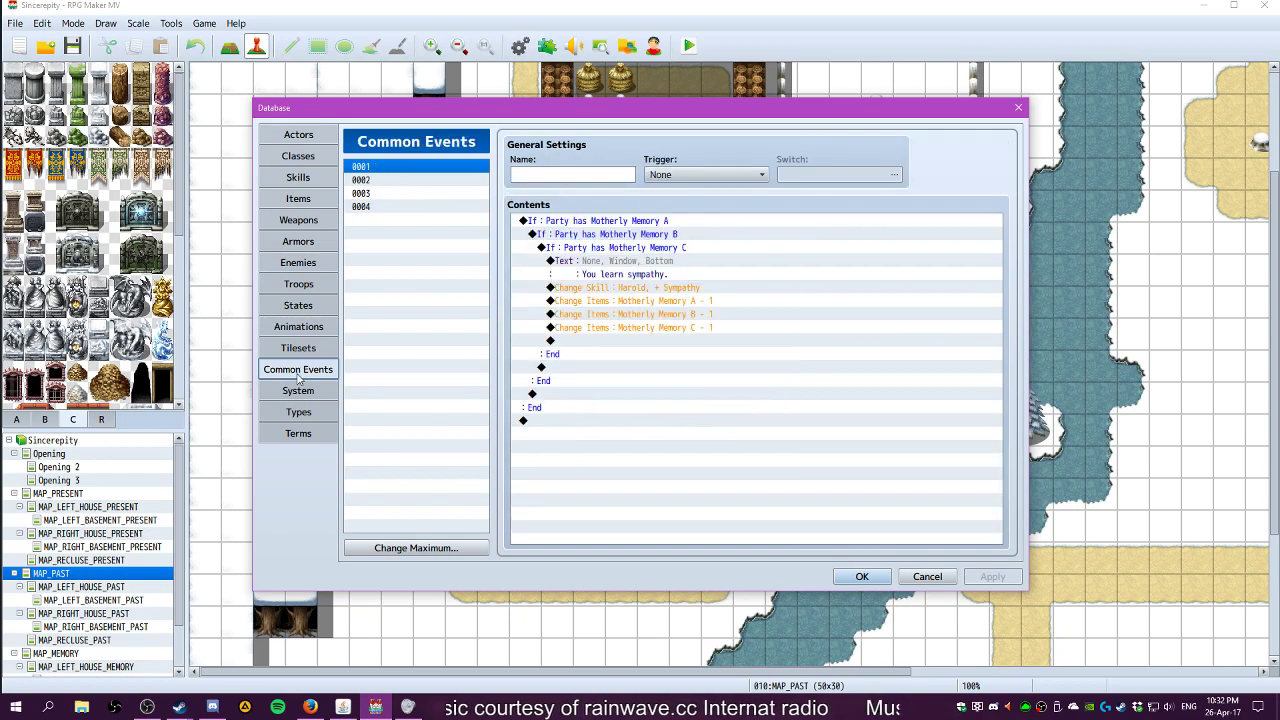
Examine the memory conditions, text, skill change and item removal commands in common event 0001
click(620, 289)
click(622, 314)
click(623, 328)
click(624, 301)
click(625, 288)
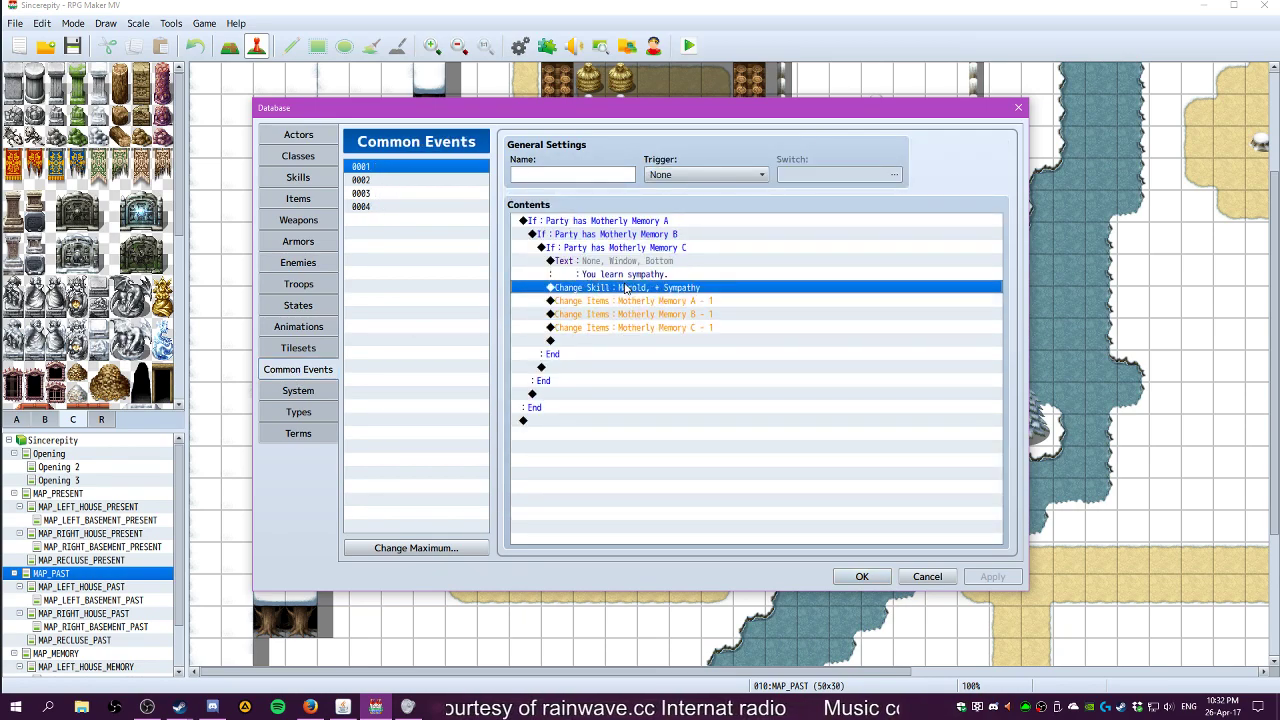
click(623, 274)
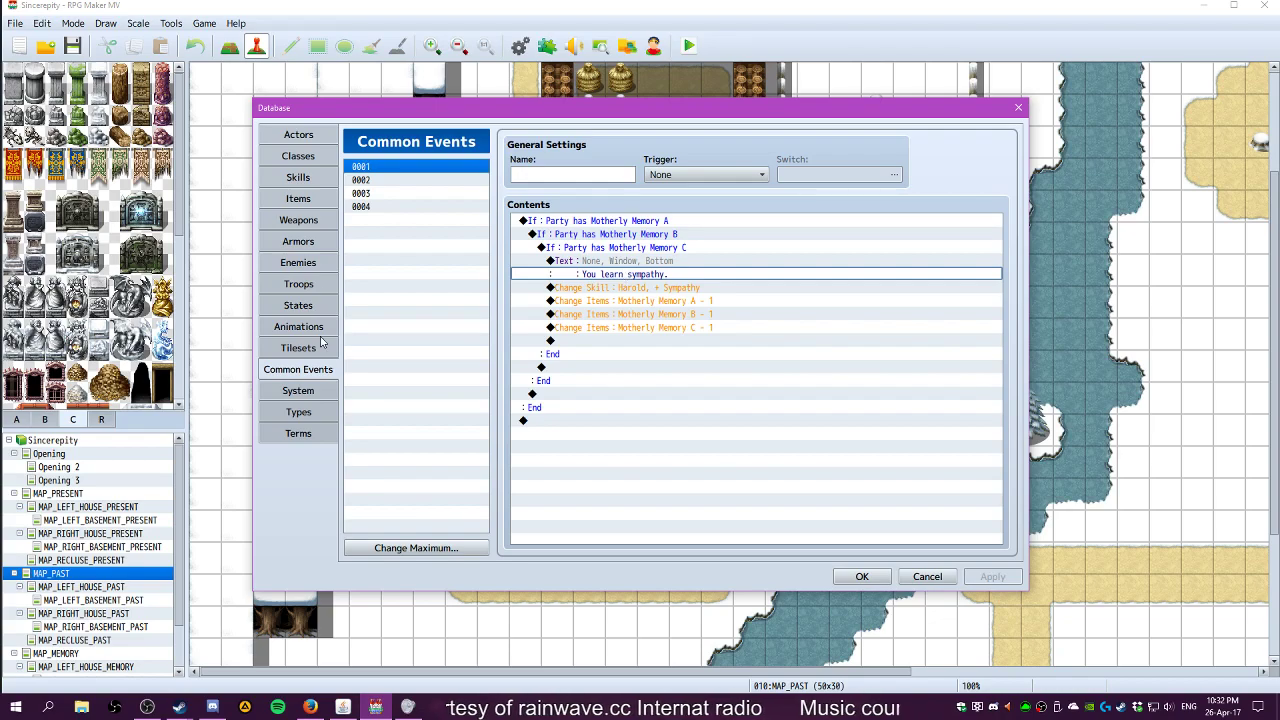
Review the database's Skills list containing Sympathy and close the database
click(303, 184)
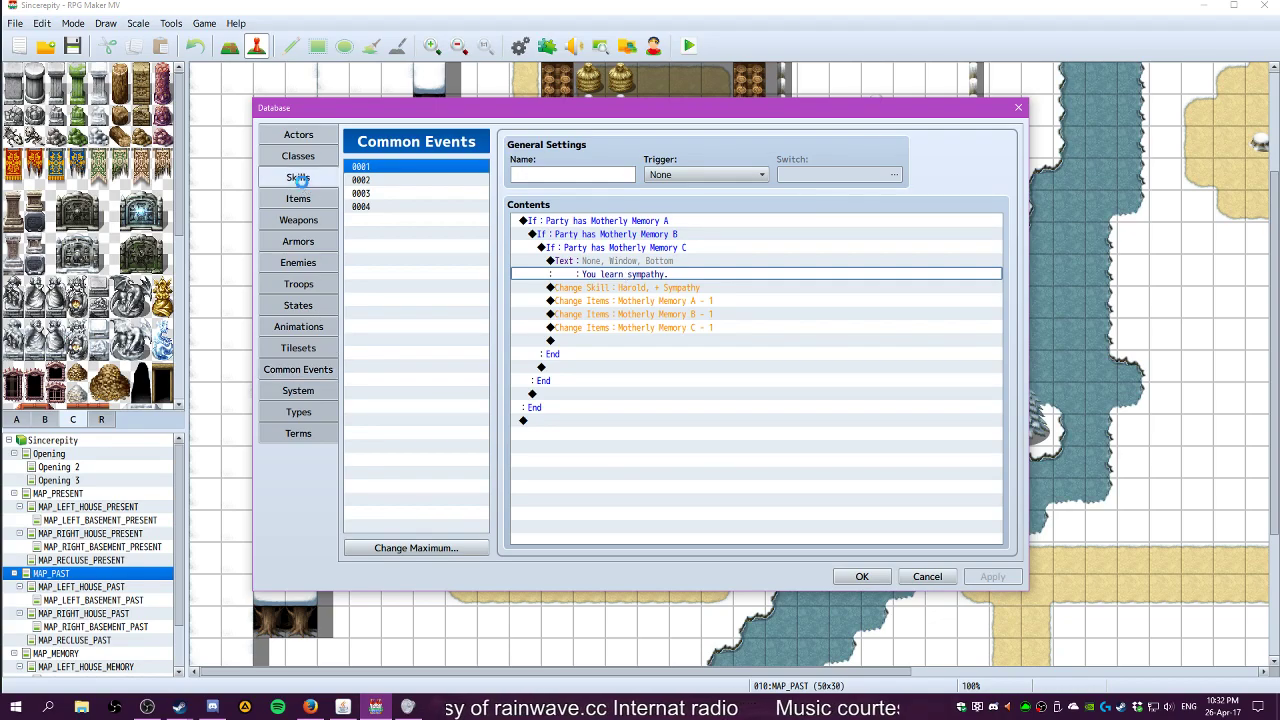
click(302, 200)
click(302, 181)
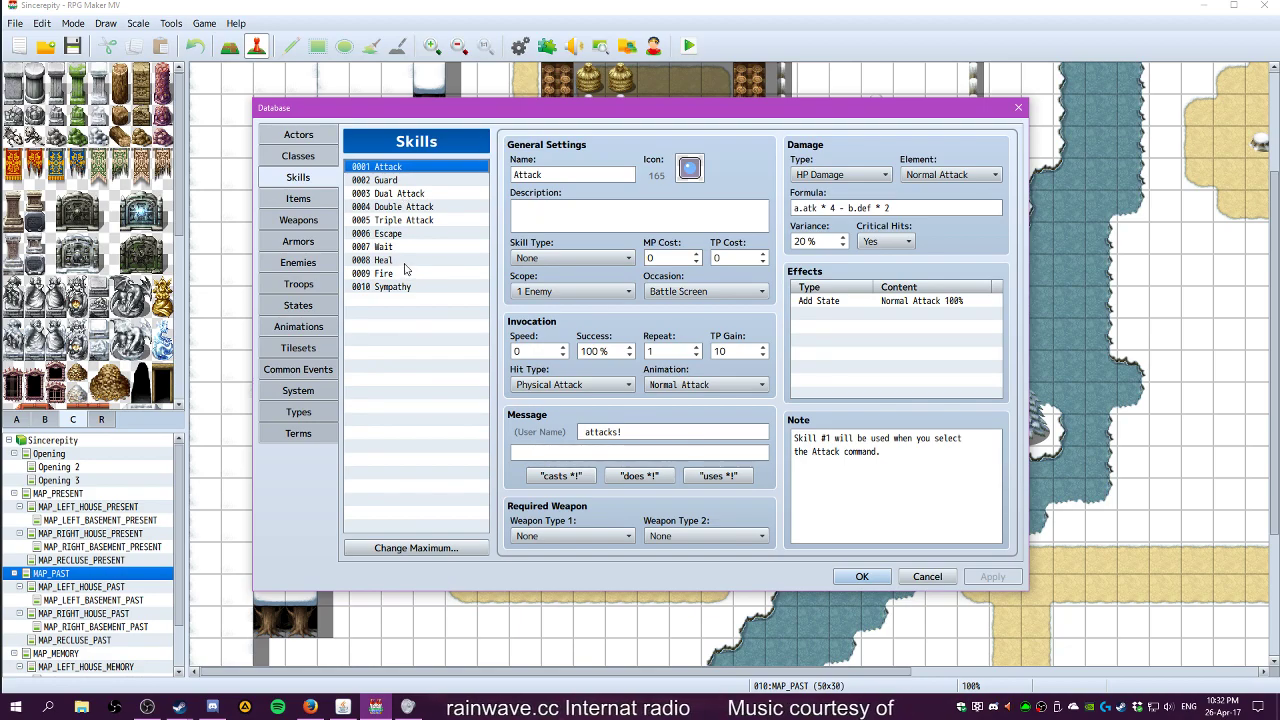
click(862, 576)
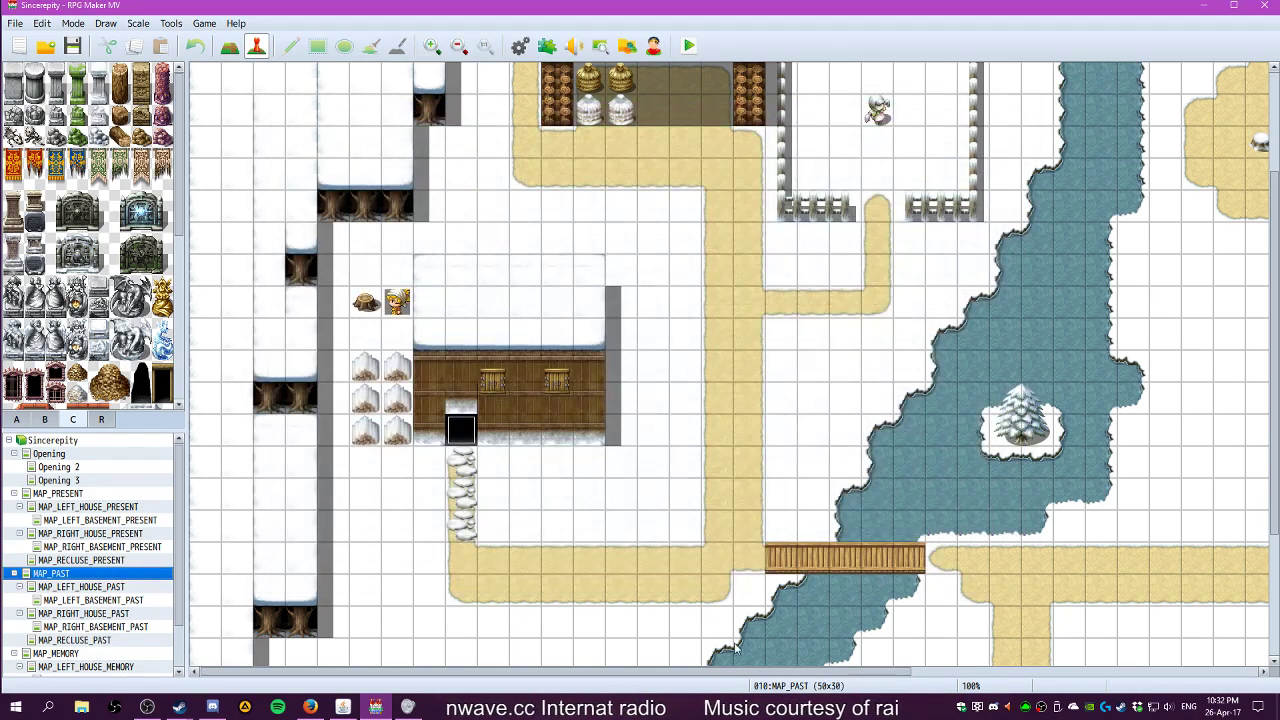
Examine MAP_PAST from the western house and its woodpile to the campfire clearing and eastern house
drag(712, 673, 1190, 650)
scroll(934, 334, up, 4)
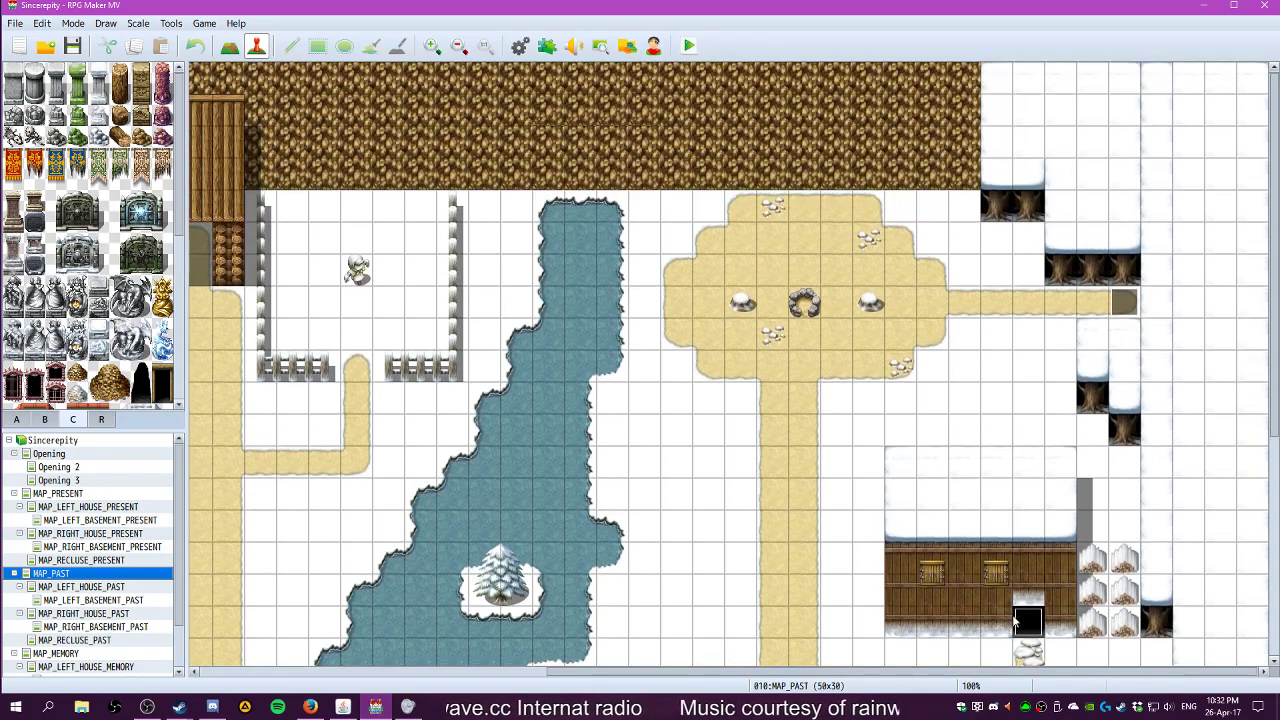
drag(1008, 673, 650, 673)
scroll(646, 417, down, 3)
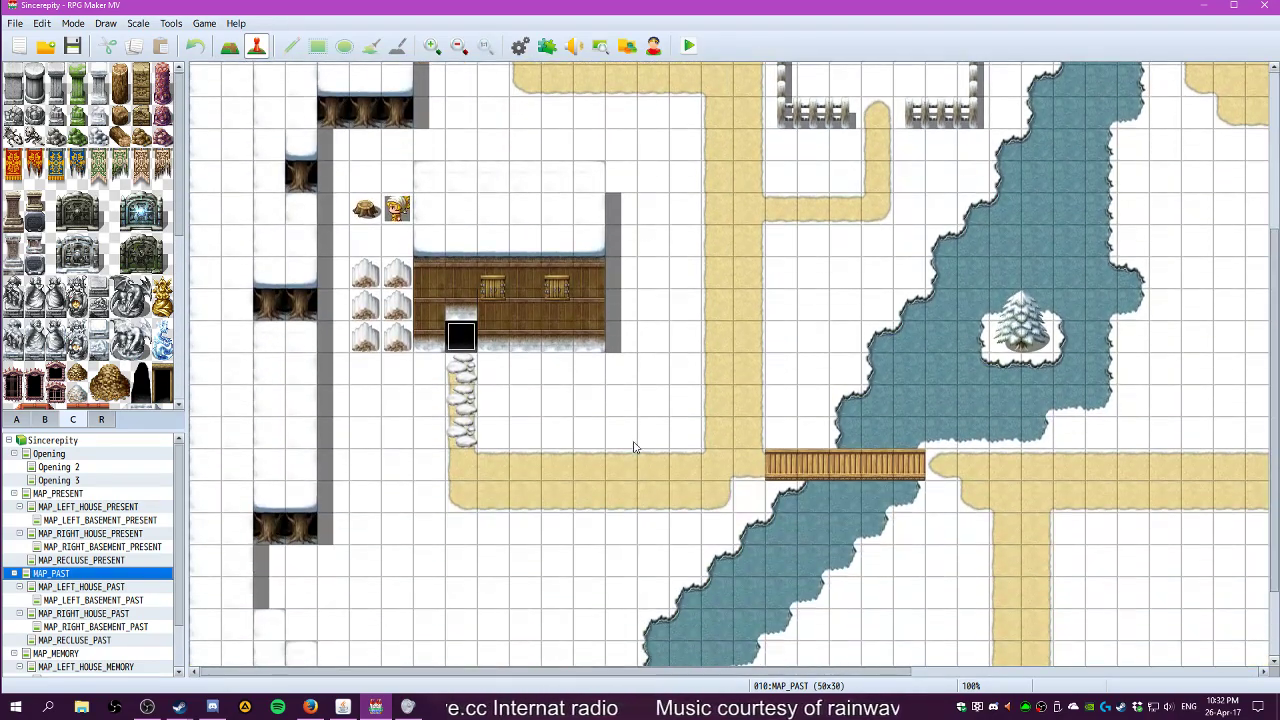
drag(768, 674, 970, 668)
scroll(1055, 430, up, 3)
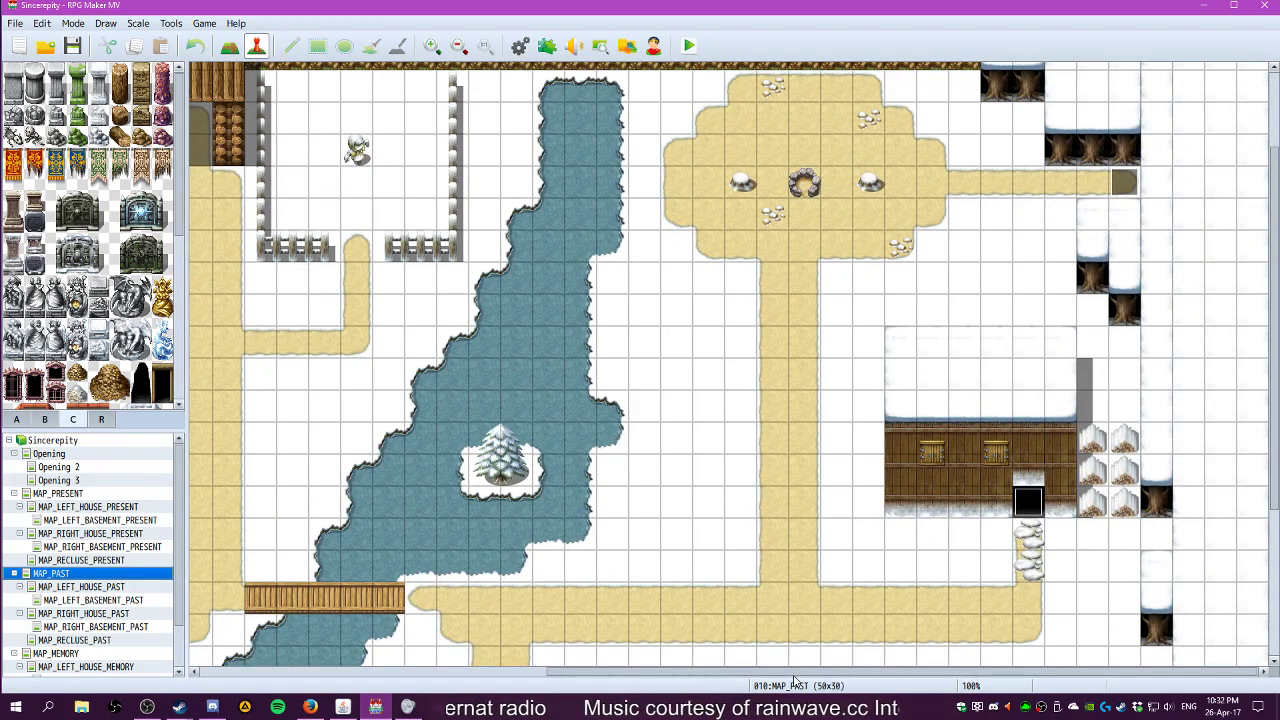
drag(787, 674, 476, 697)
scroll(972, 380, down, 3)
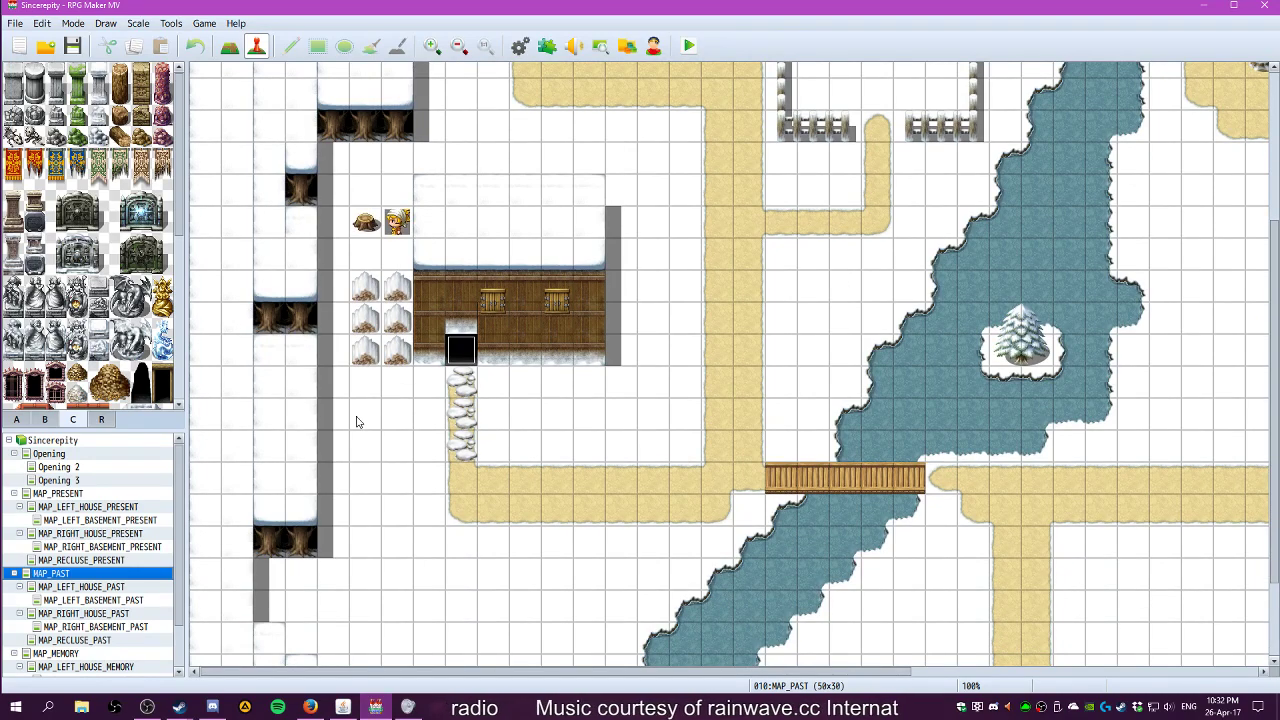
drag(723, 673, 648, 609)
scroll(457, 340, up, 5)
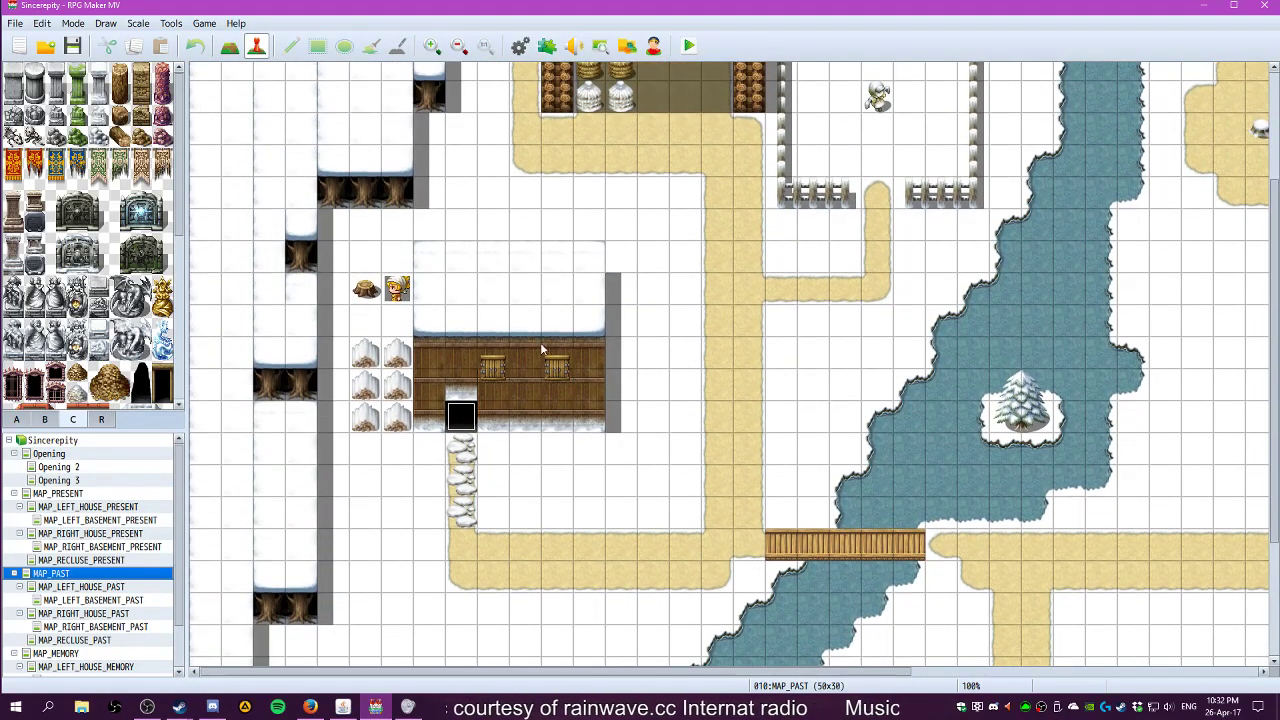
drag(838, 672, 1214, 651)
scroll(1027, 466, down, 3)
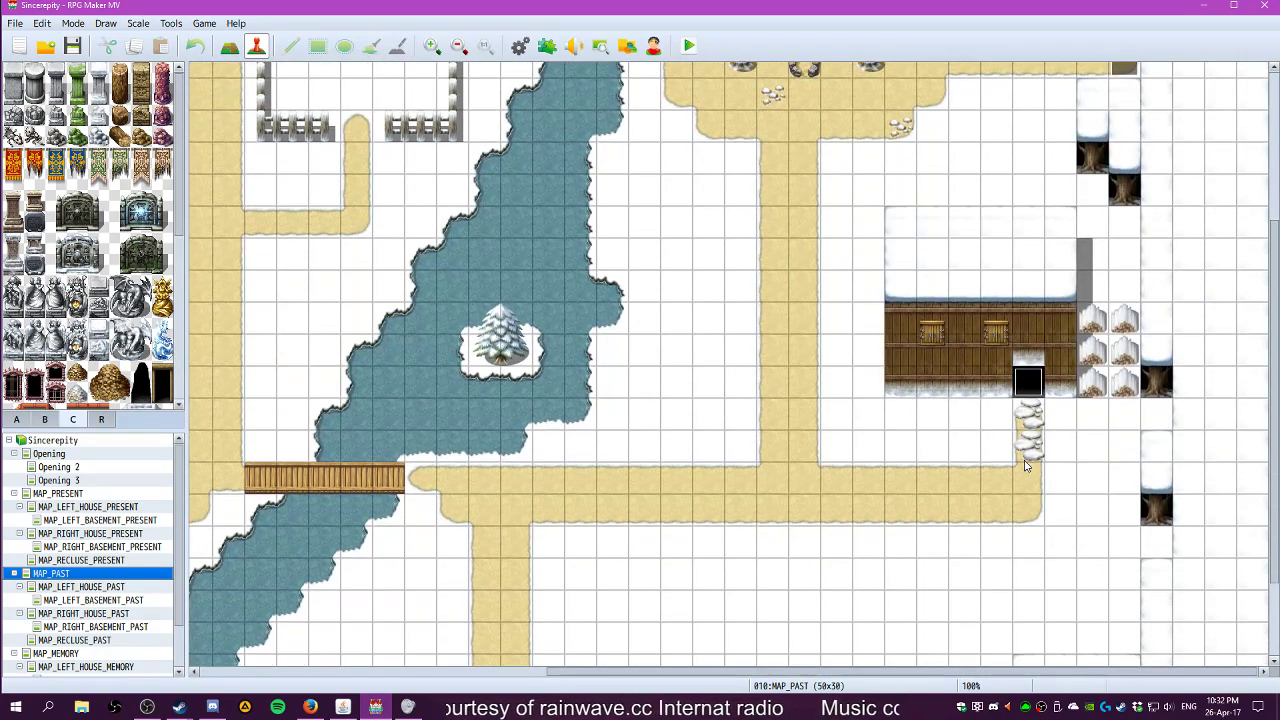
scroll(1025, 466, up, 3)
drag(1141, 672, 1022, 672)
scroll(808, 667, down, 2)
scroll(920, 491, up, 3)
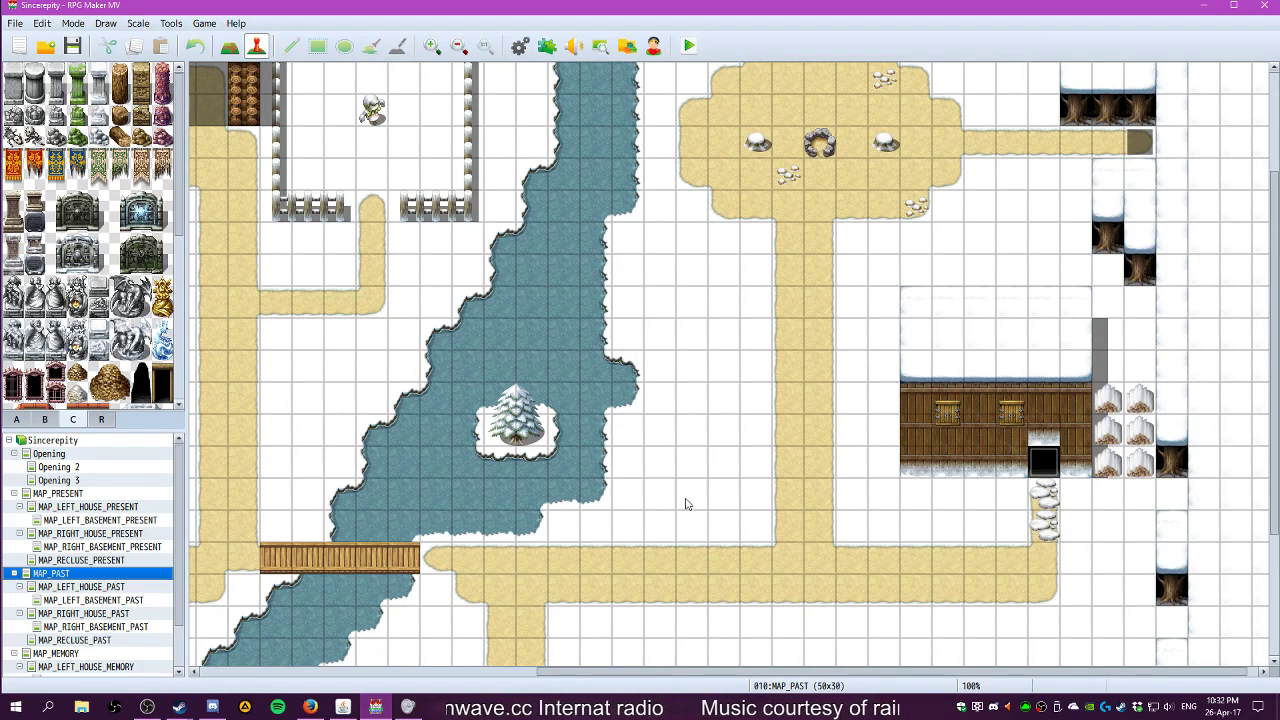
drag(766, 673, 415, 673)
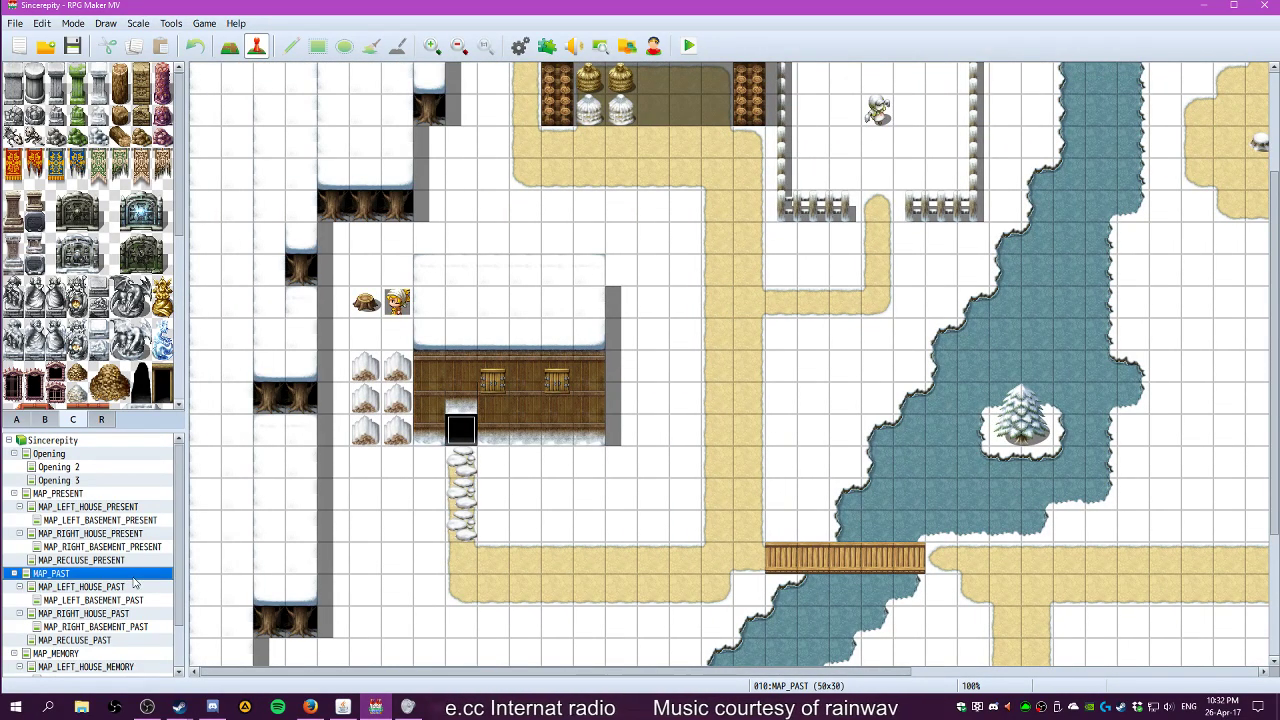
Set the player's starting position at 25,20 on MAP_PRESENT, on the path just east of the bridge, and save the project
click(58, 494)
scroll(1000, 528, down, 4)
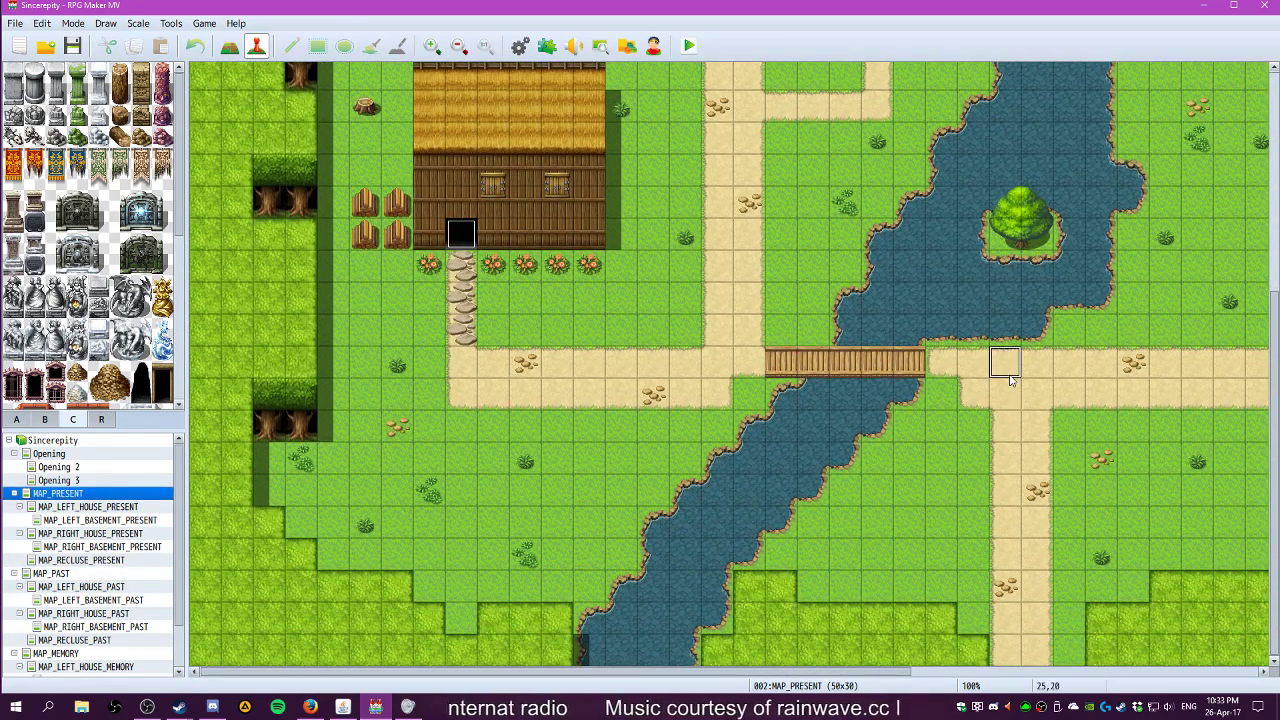
right_click(1008, 372)
mouse_move(1060, 508)
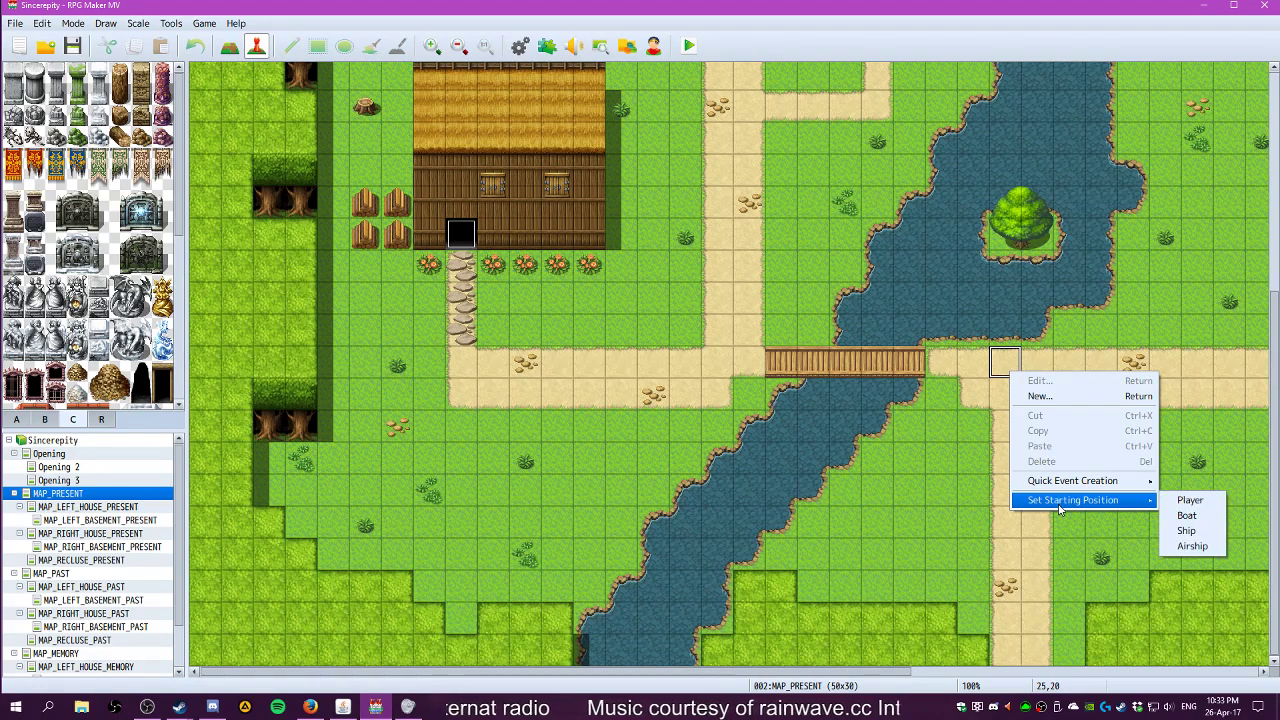
click(1190, 500)
click(73, 46)
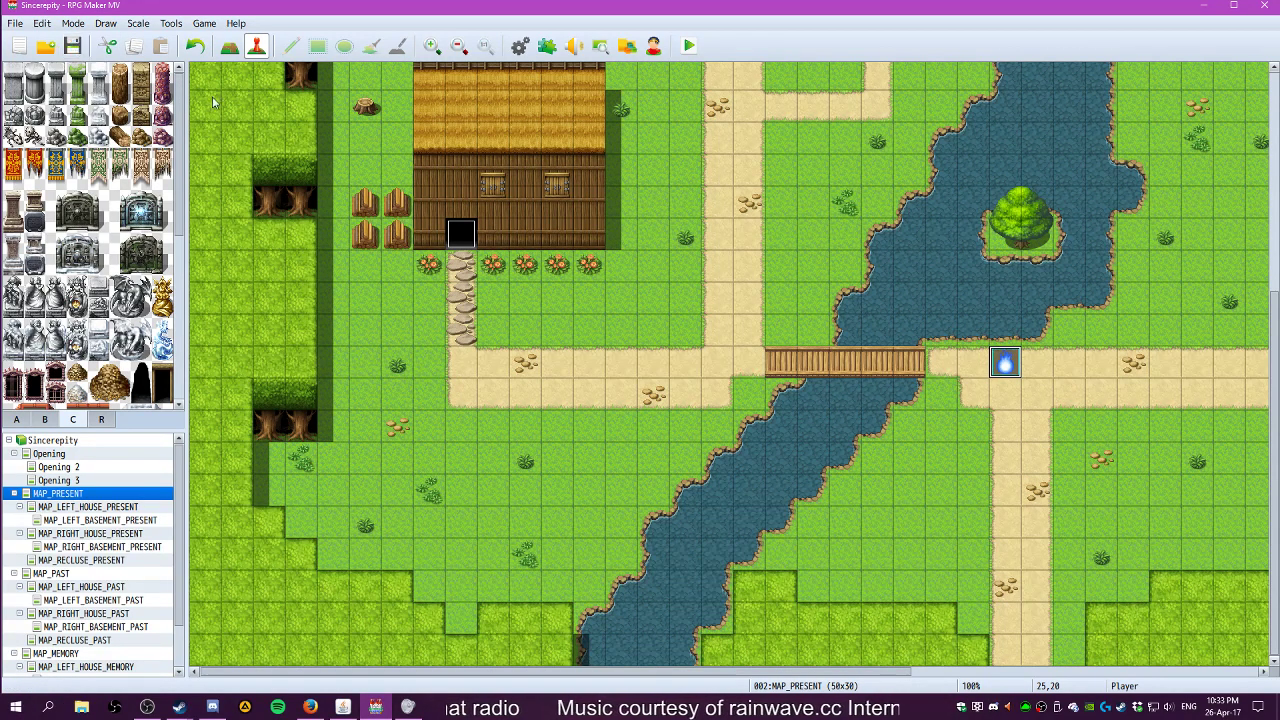
Launch a playtest, start a new game and walk west across the bridge to the left house
click(690, 46)
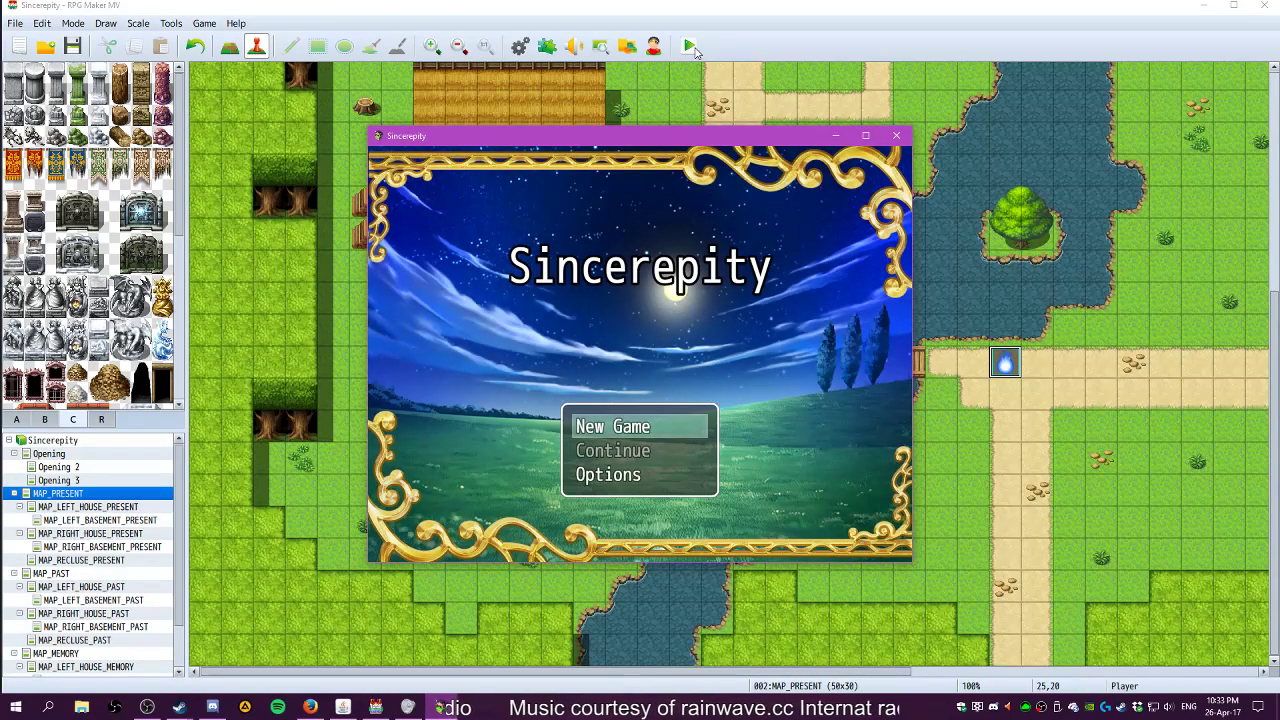
key(Return)
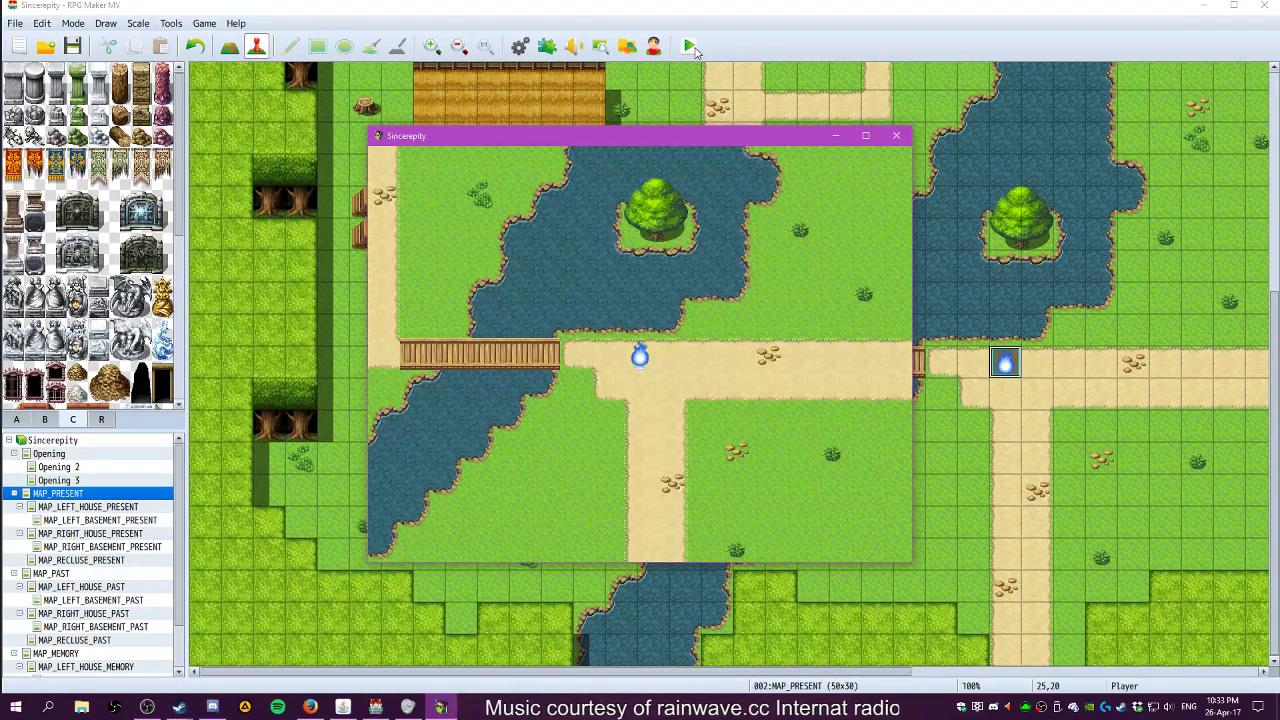
key(Left)
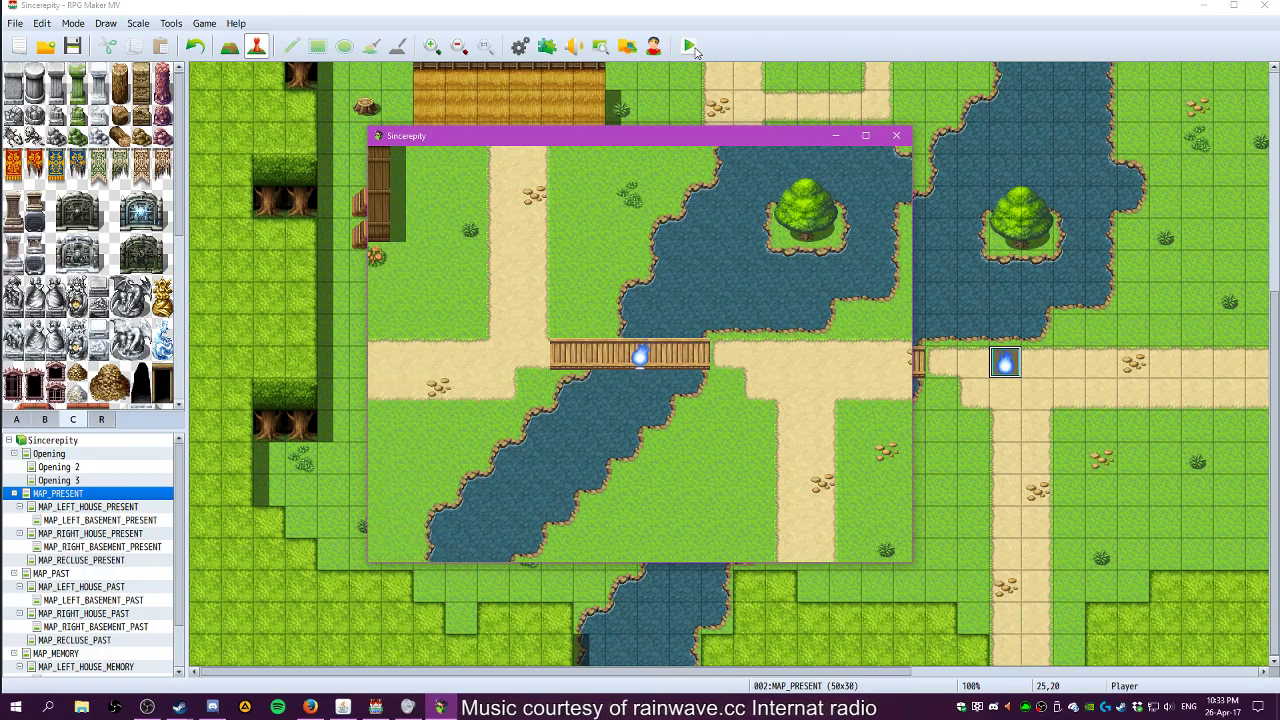
key(Left)
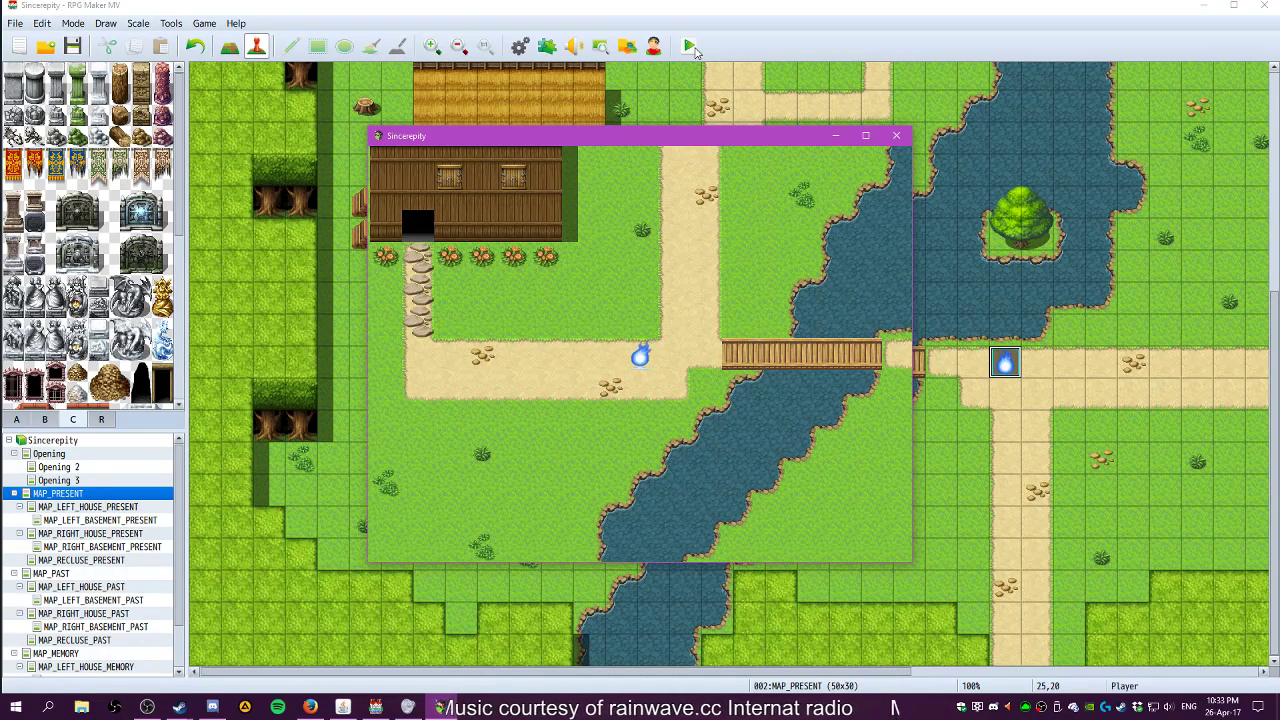
key(Left)
key(Up)
key(Left)
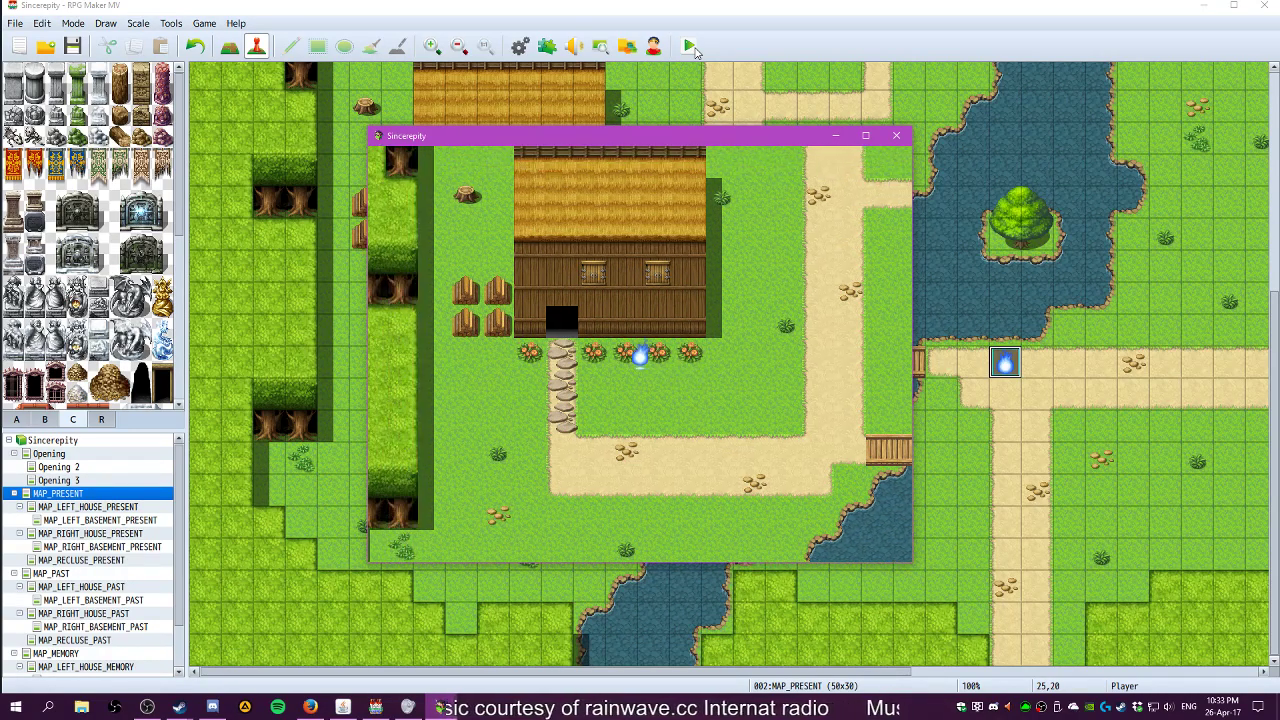
Enter the left house and play through the gray-haired woman's dialogue
key(Up)
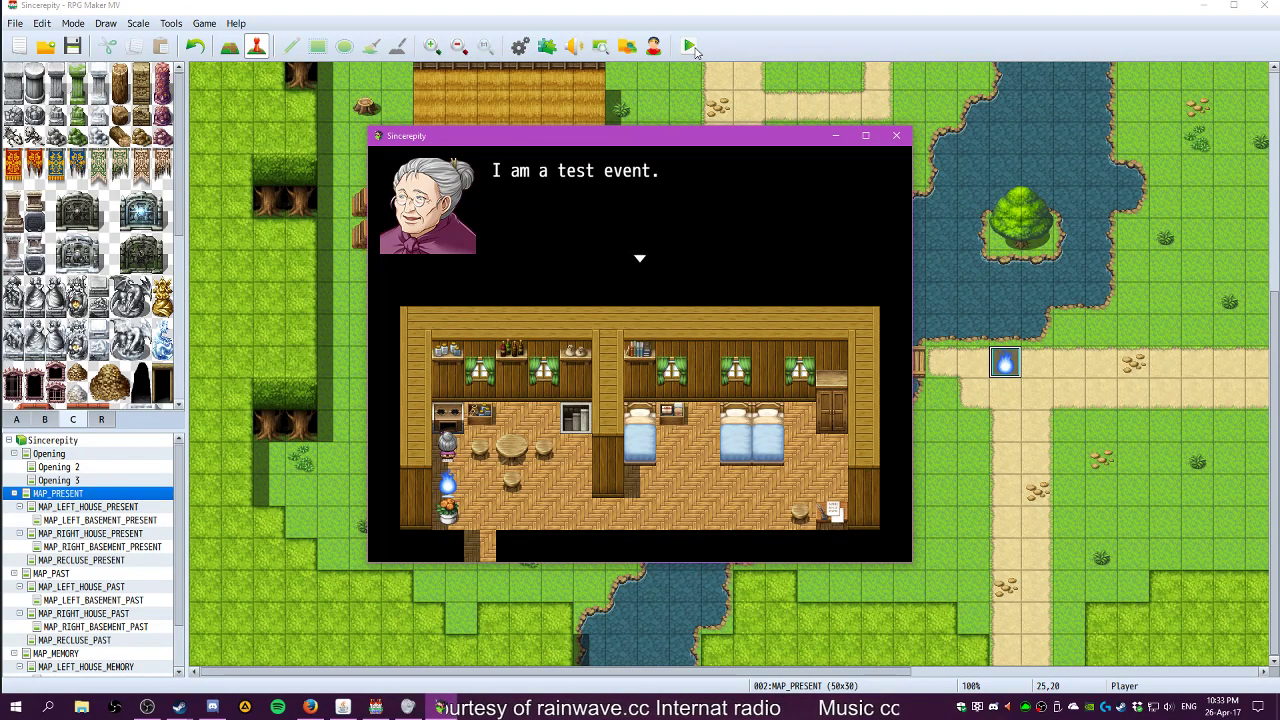
key(Return)
key(Return)
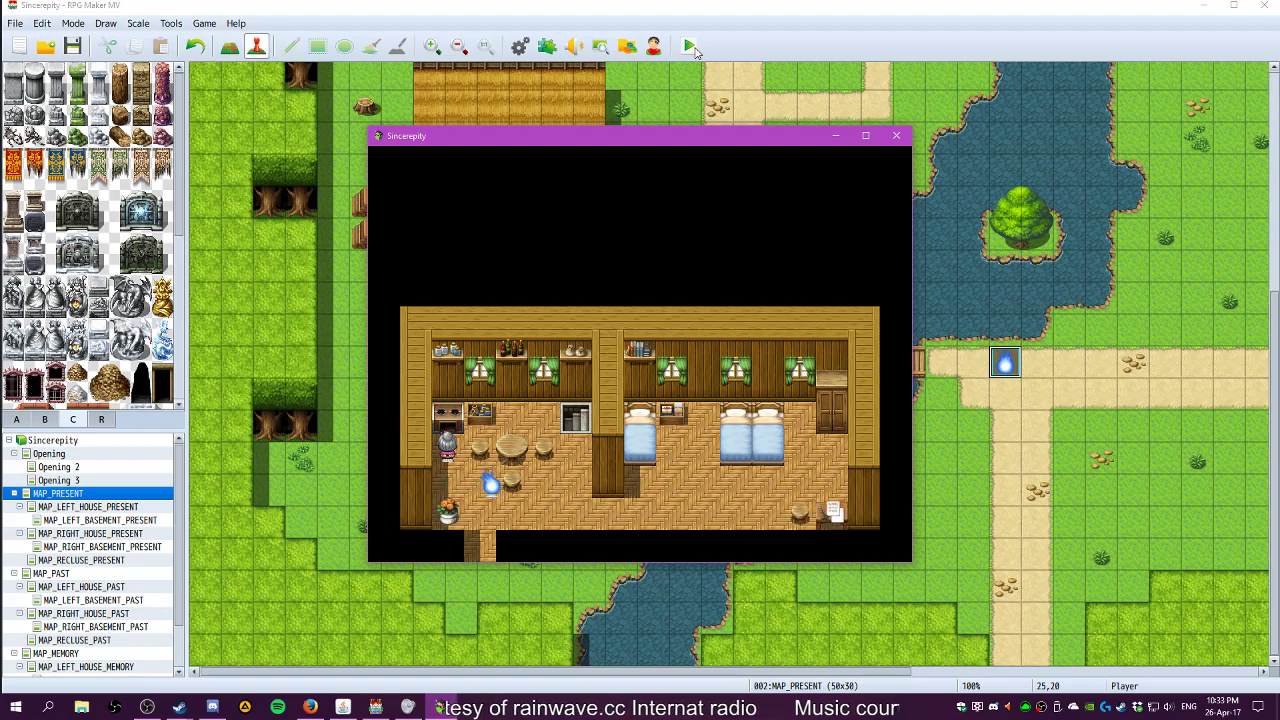
Check the party's Key Item inventory for the motherly memory and return to the game
key(Escape)
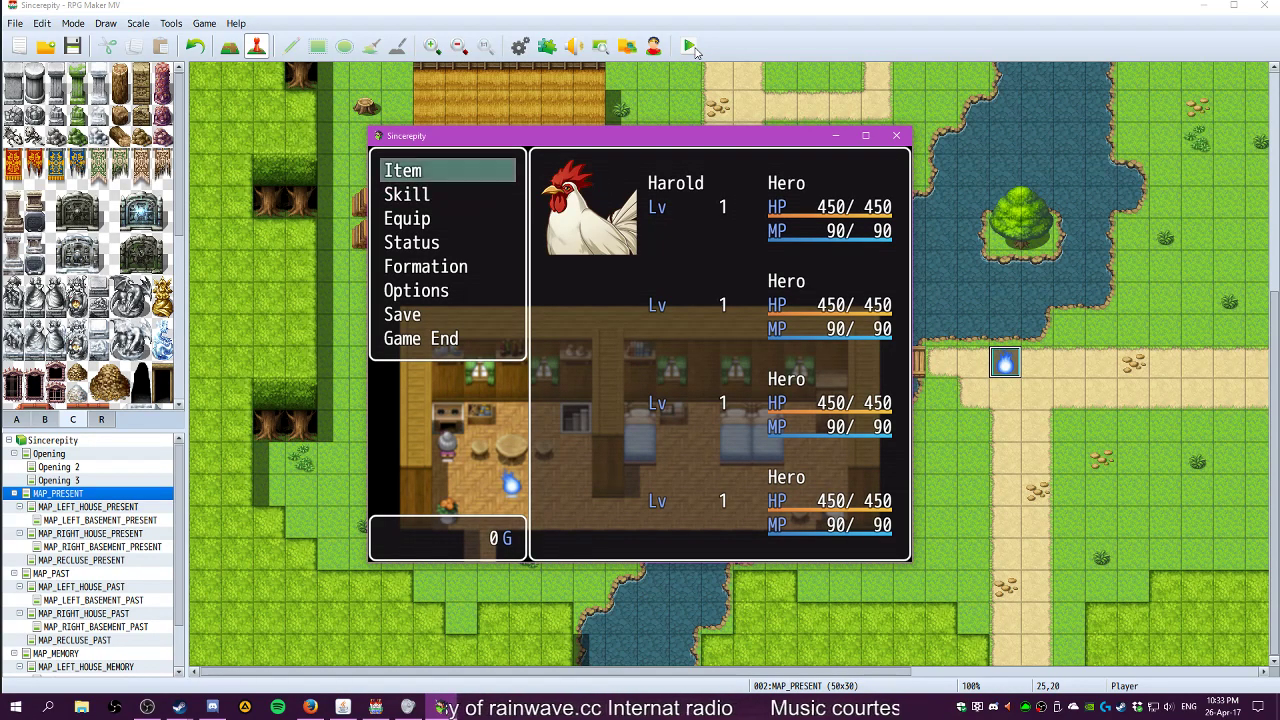
key(Return)
key(Return)
key(Escape)
key(Right)
key(Right)
key(Right)
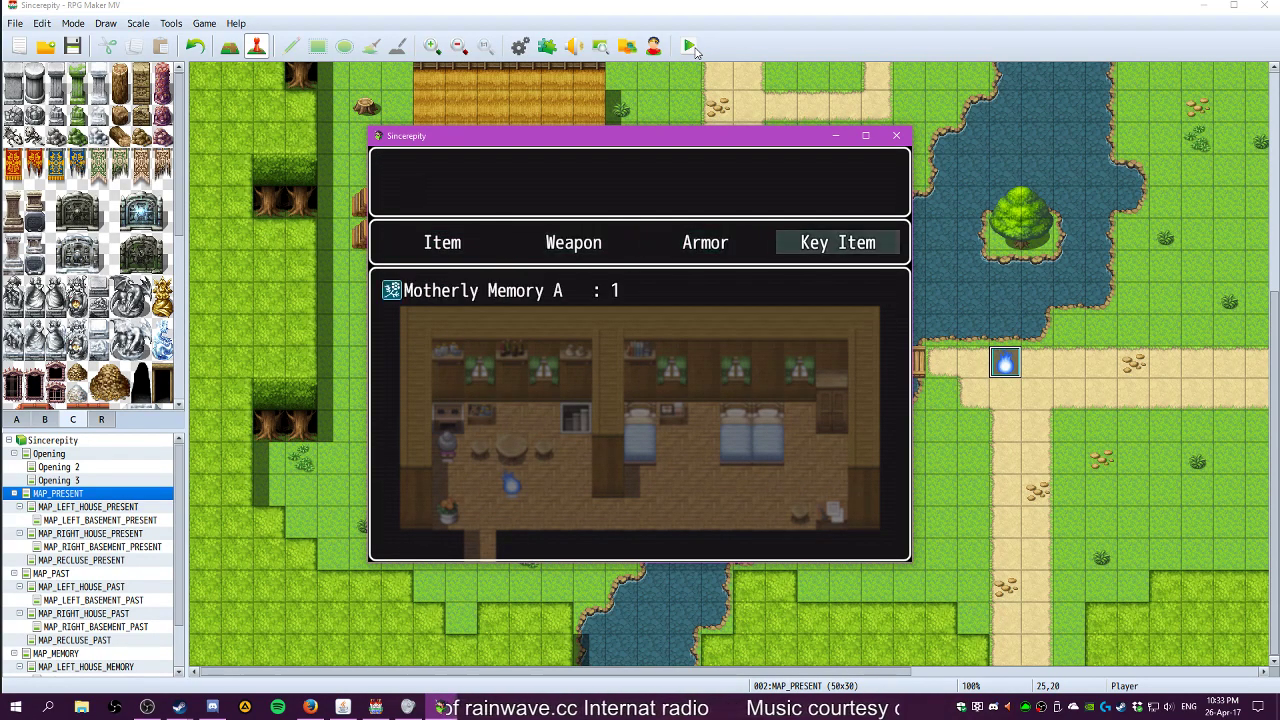
key(Return)
key(Escape)
key(Escape)
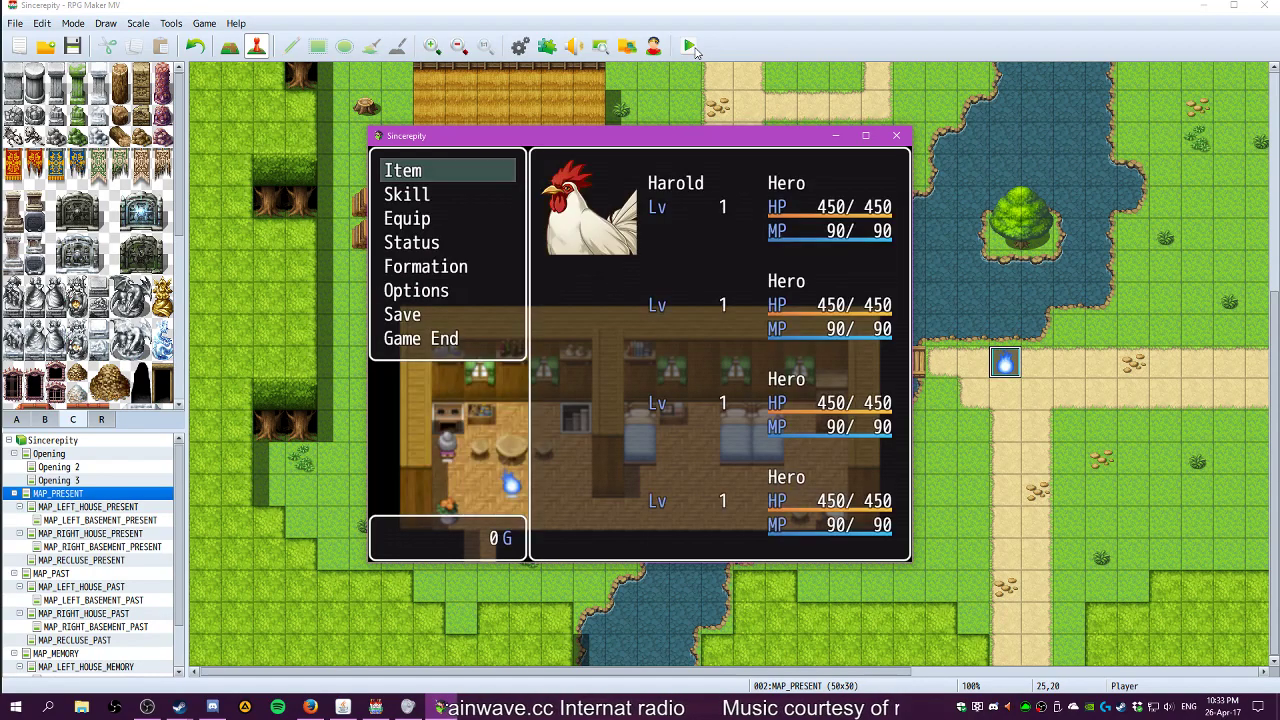
key(Escape)
Leave the house, walk onto the grass to its east and choose to travel to The Past
key(Down)
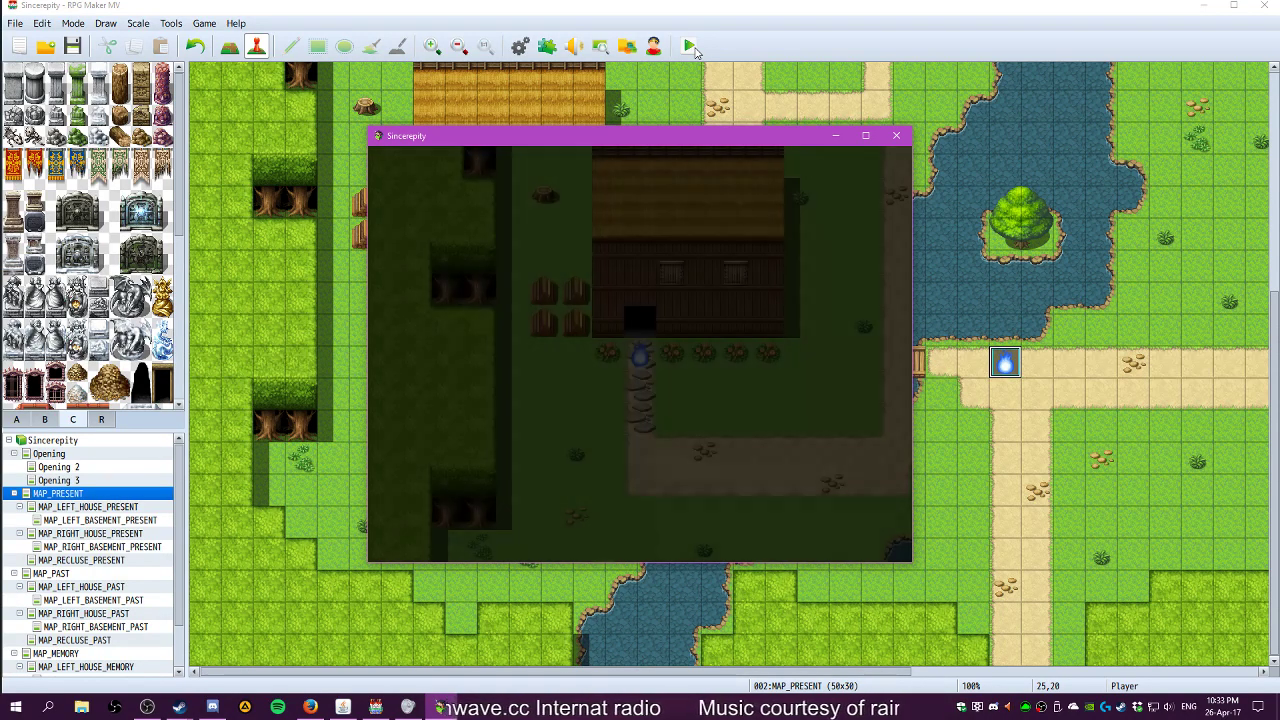
key(Right)
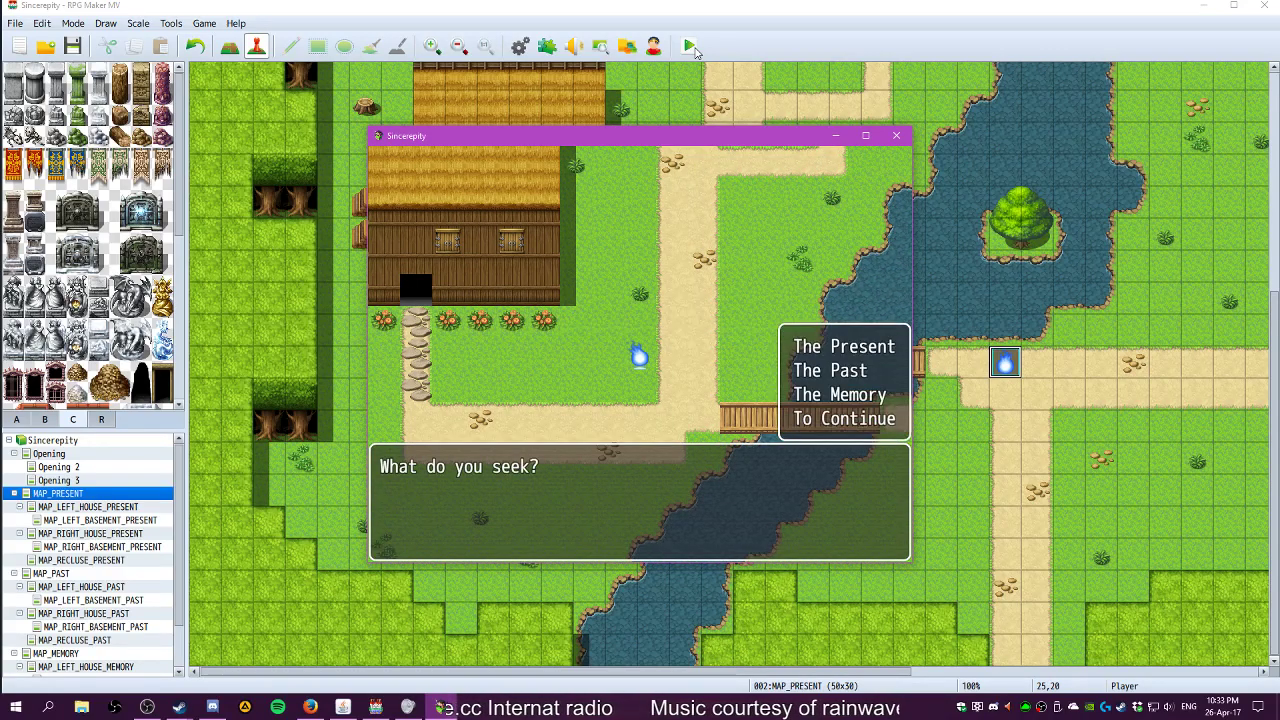
key(Down)
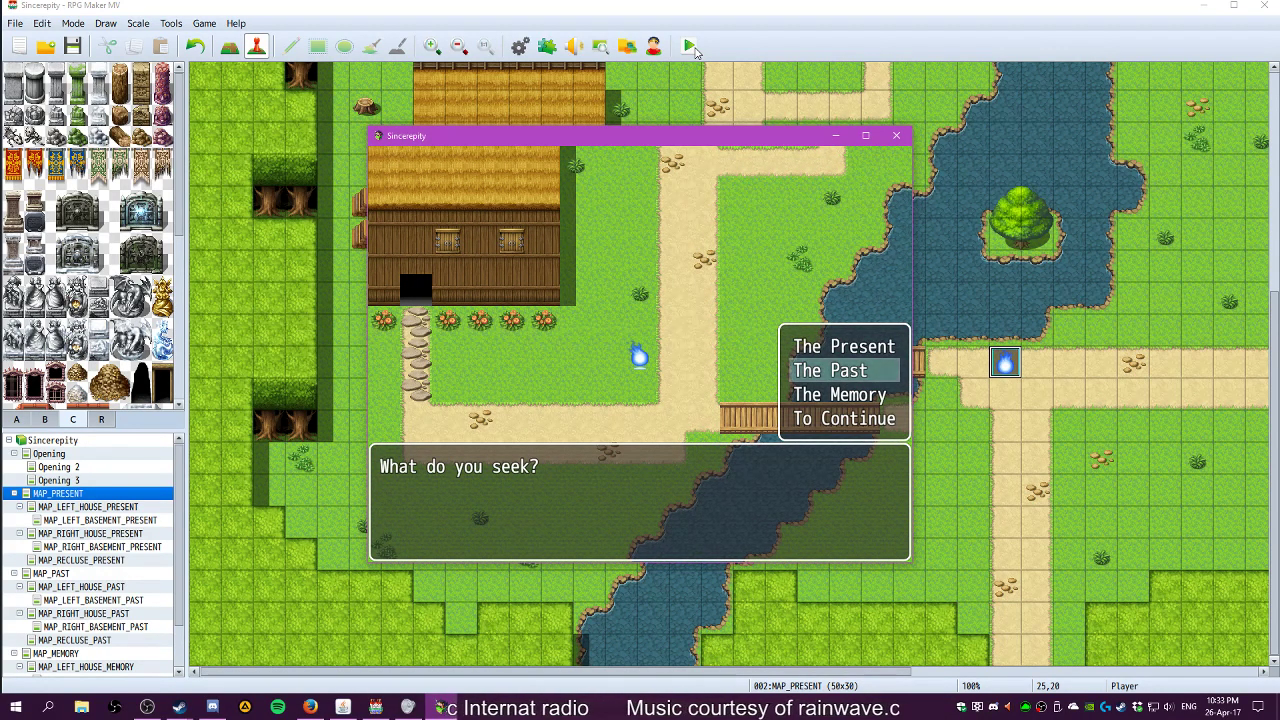
key(Return)
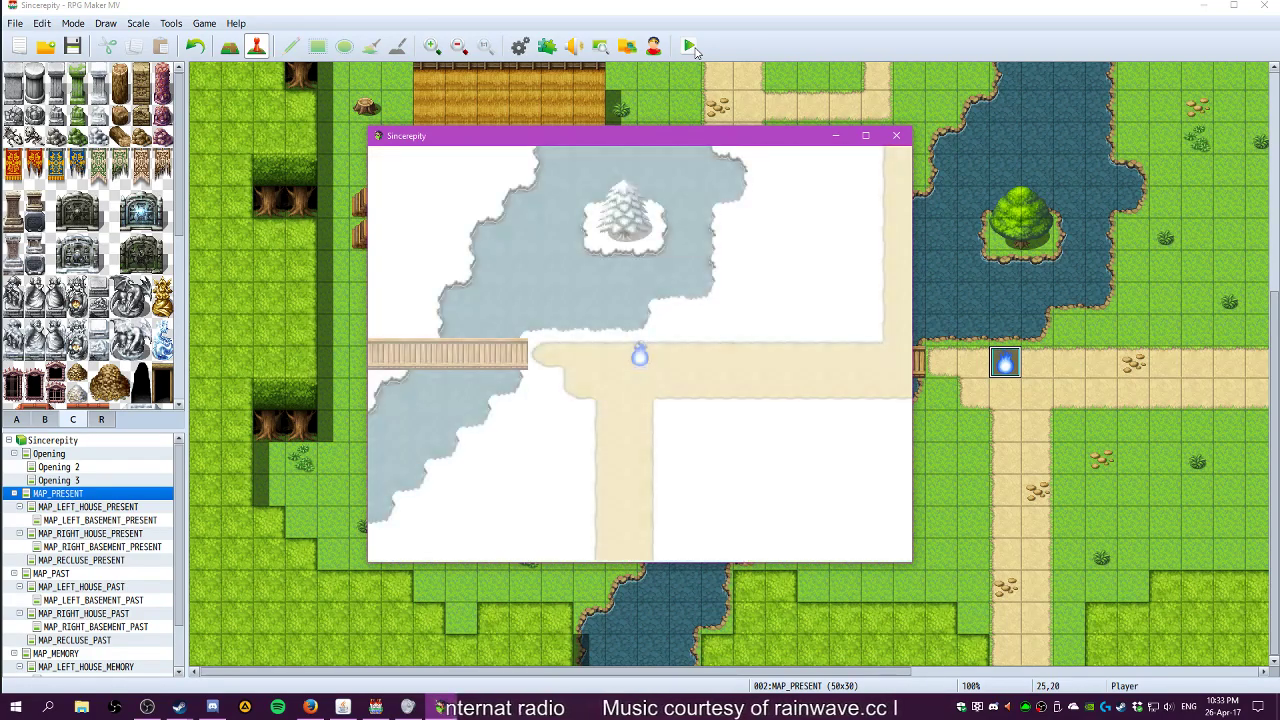
Walk west across the bridge in The Past to the blonde woman beside the left house and play through her firewood dialogue
key(Left)
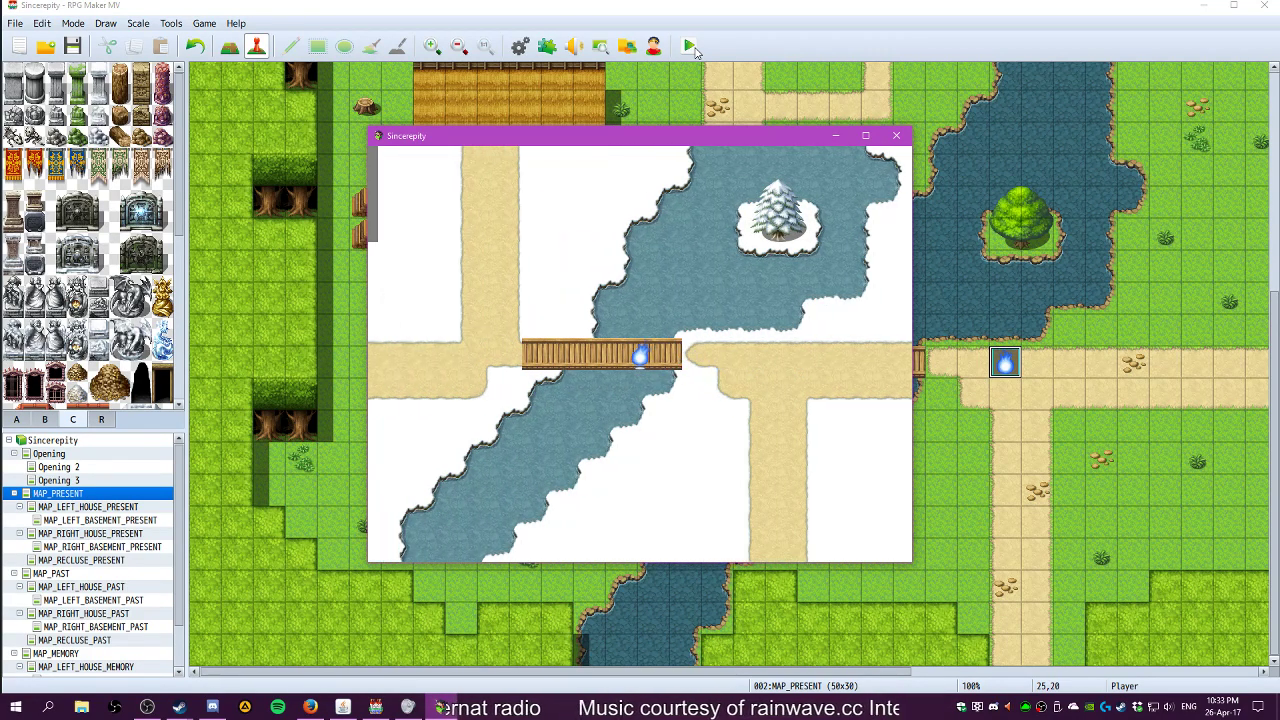
key(Up)
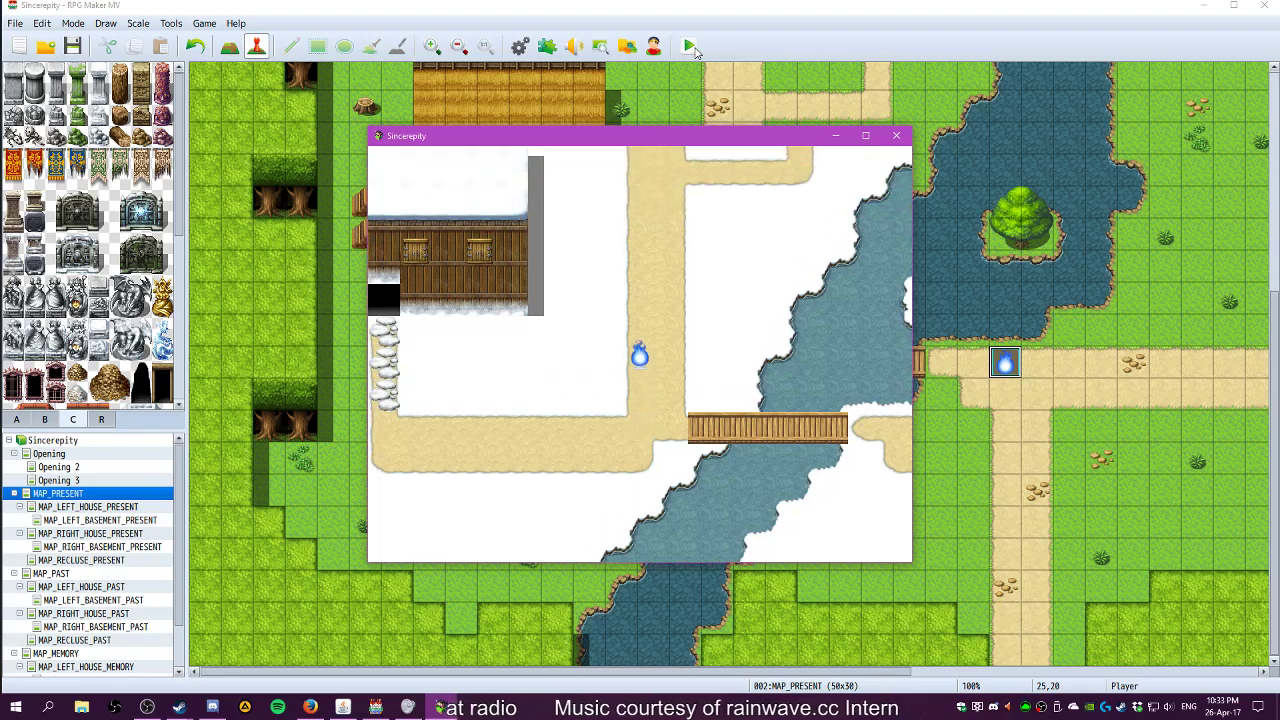
key(Left)
key(Left)
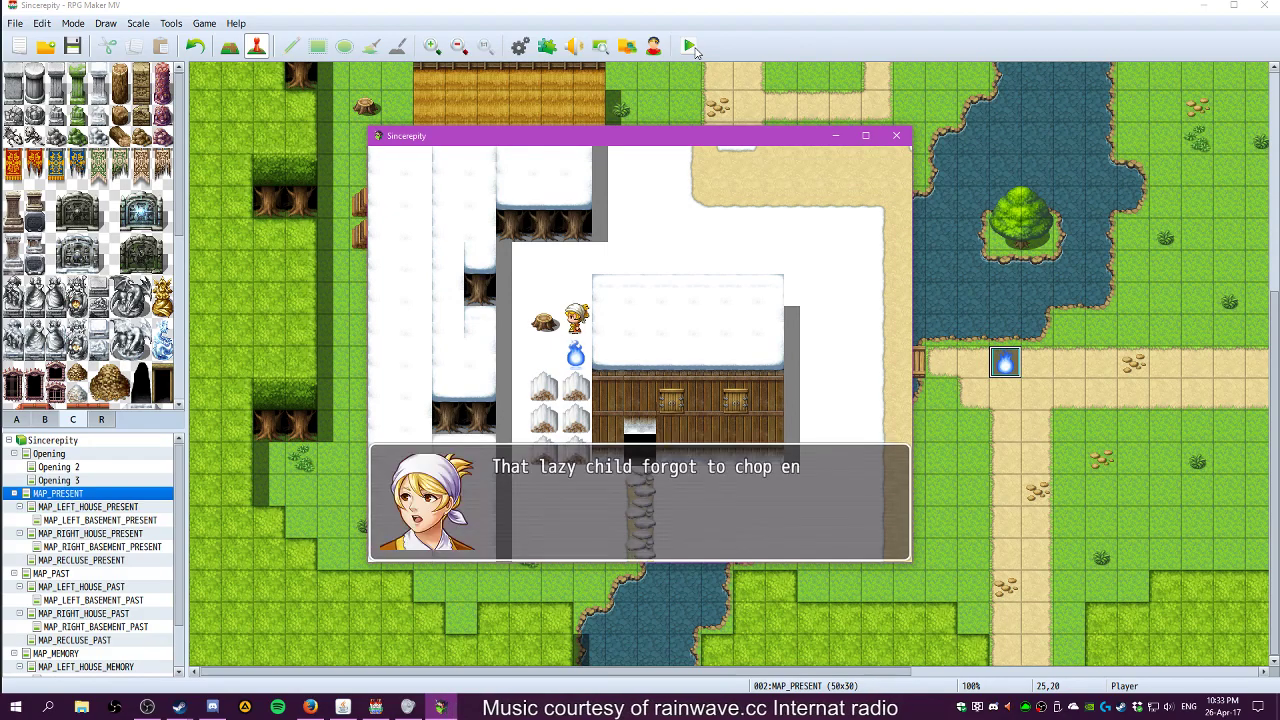
key(Return)
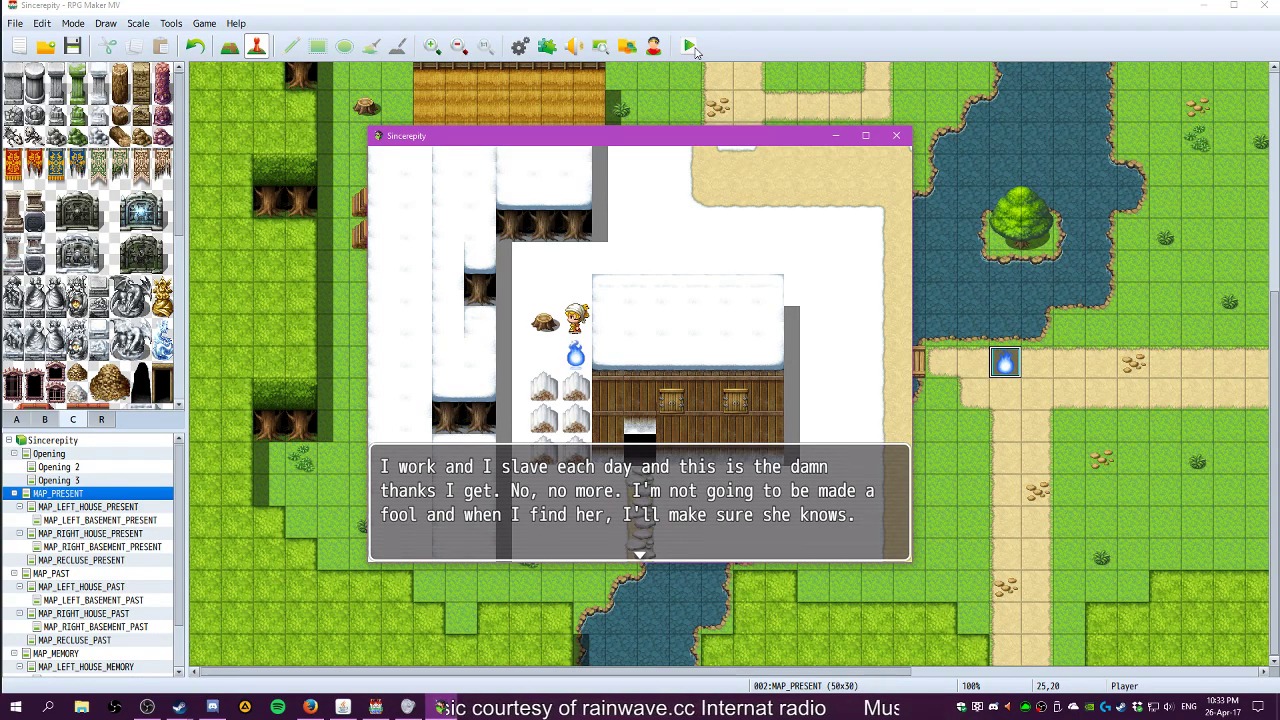
key(Return)
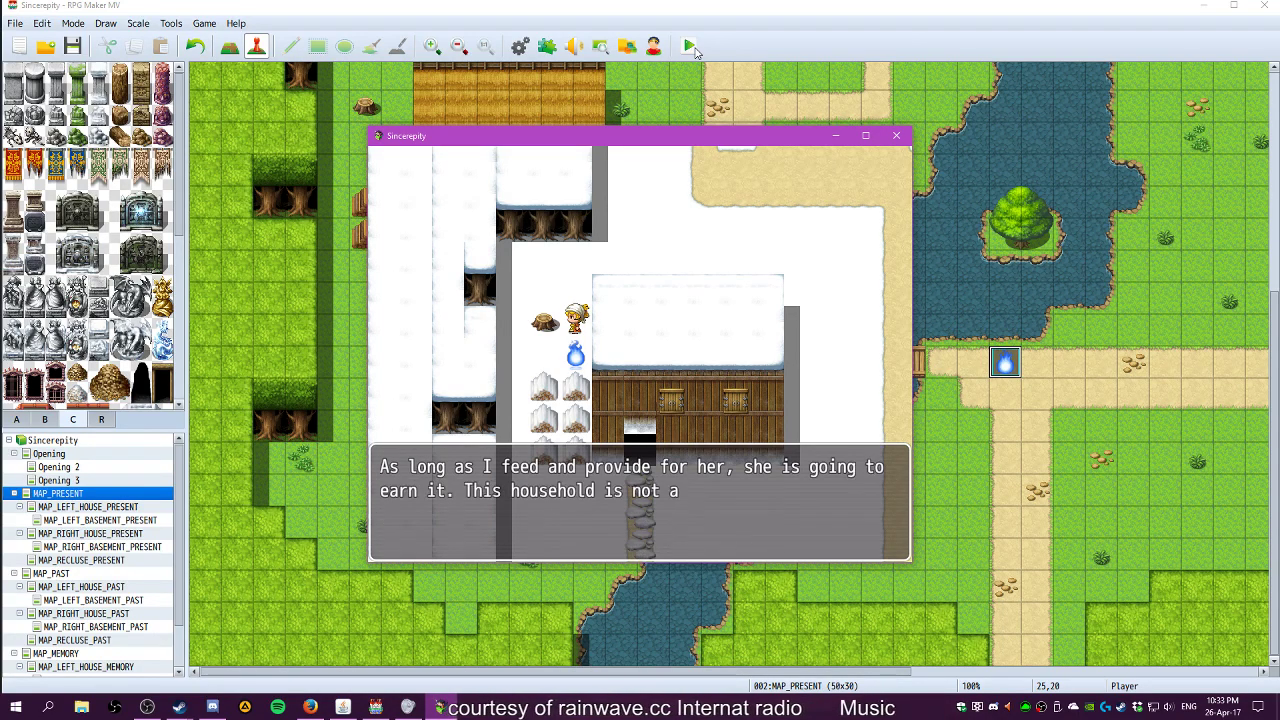
key(Return)
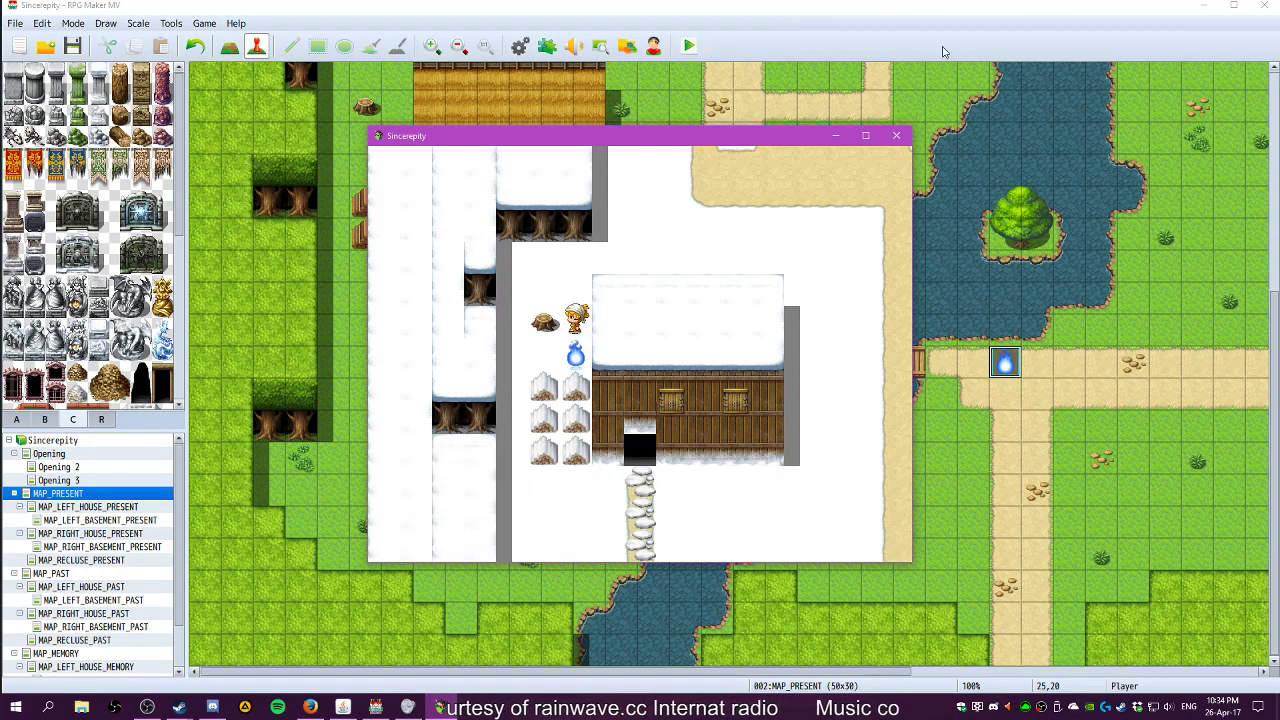
Close the playtest and open the event of the woman beside the left house on MAP_PAST
click(894, 136)
scroll(433, 288, up, 3)
scroll(431, 288, up, 2)
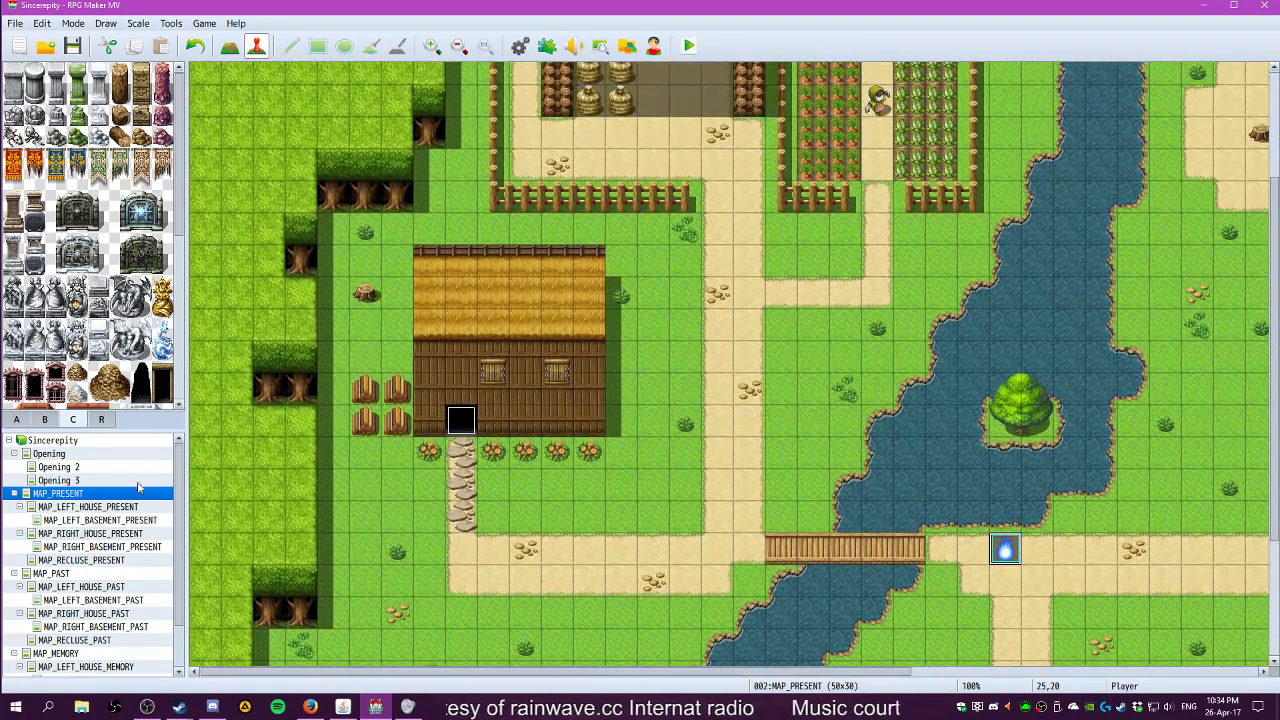
click(44, 578)
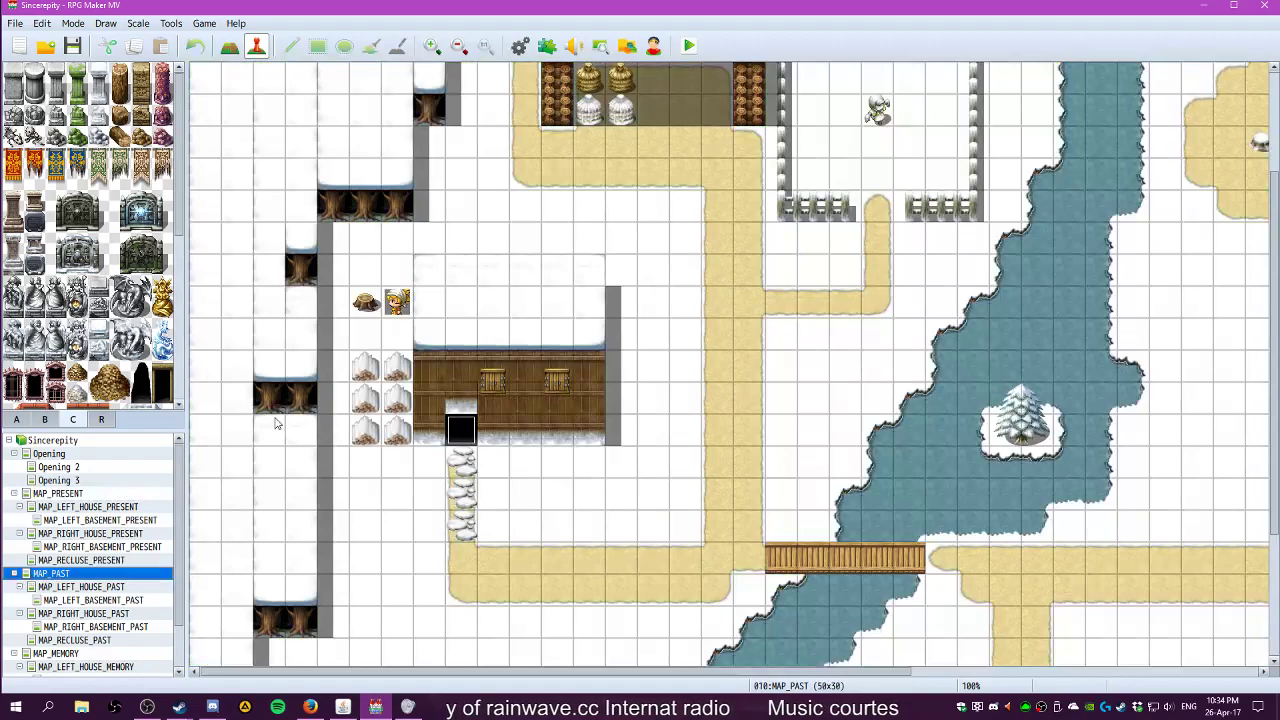
double_click(398, 302)
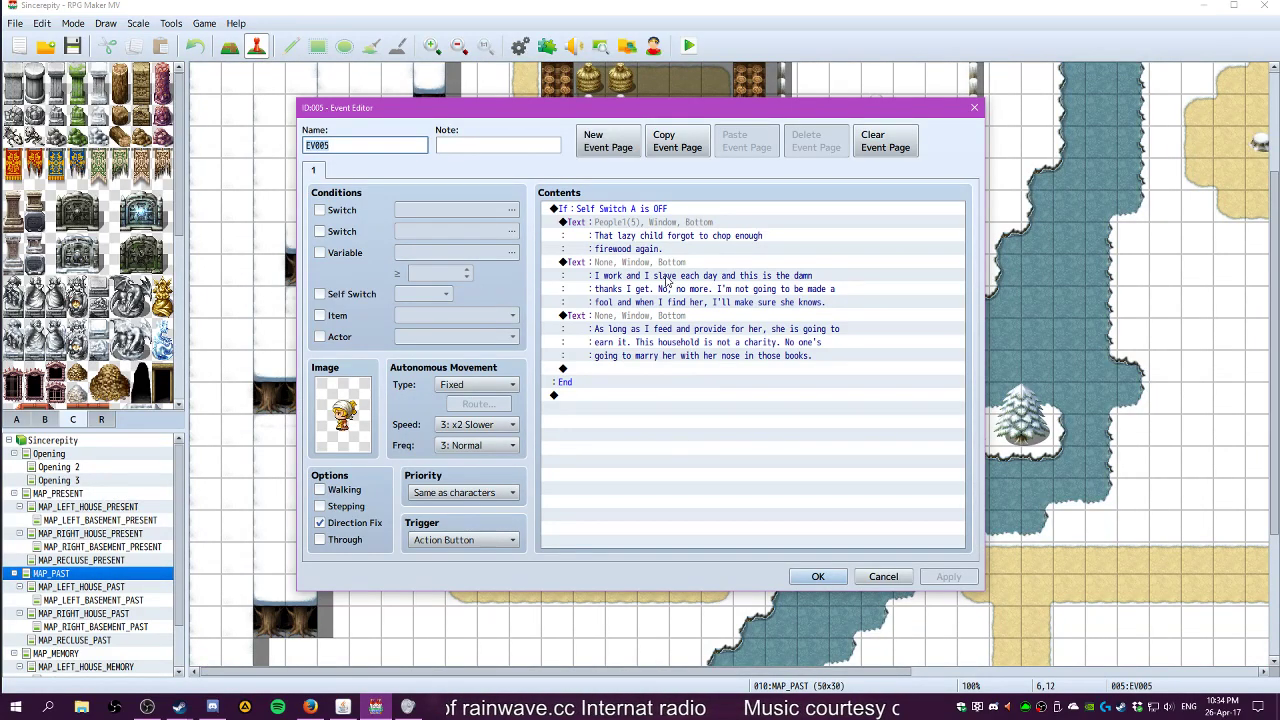
Assign the headscarf woman's face from People1 to the message beginning "I work and I slave each day"
double_click(621, 263)
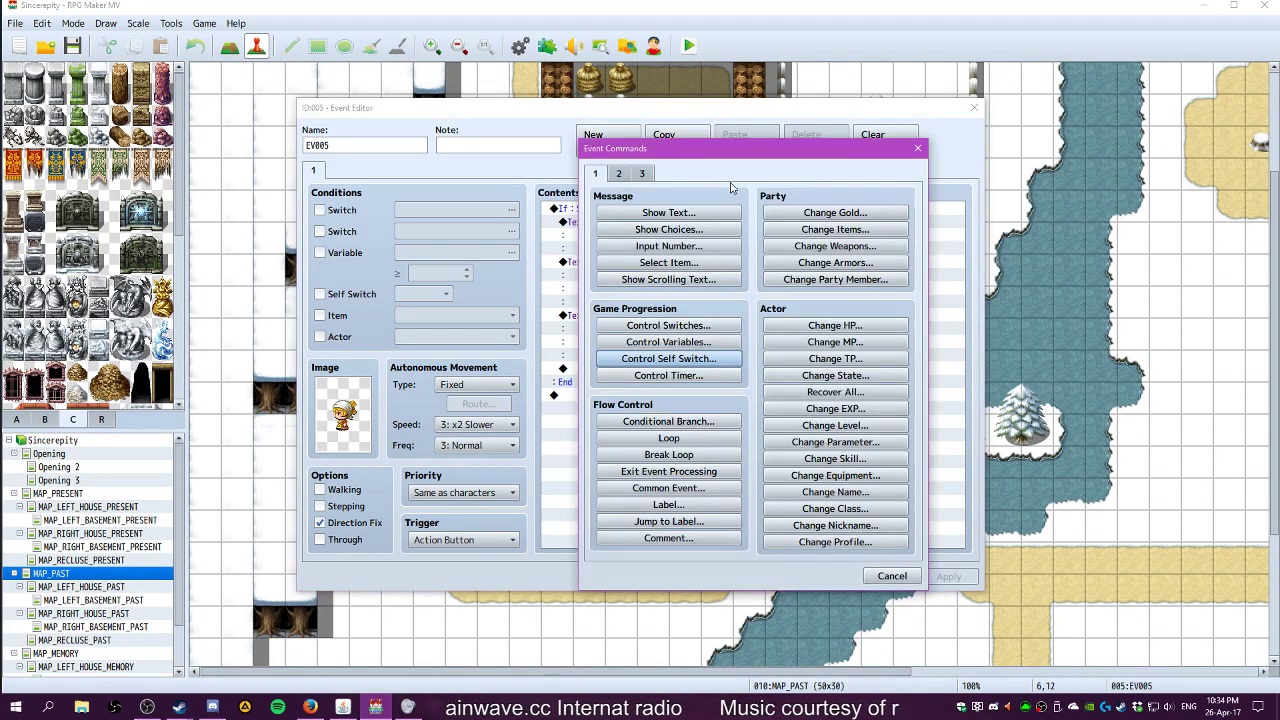
click(917, 148)
right_click(602, 264)
click(620, 282)
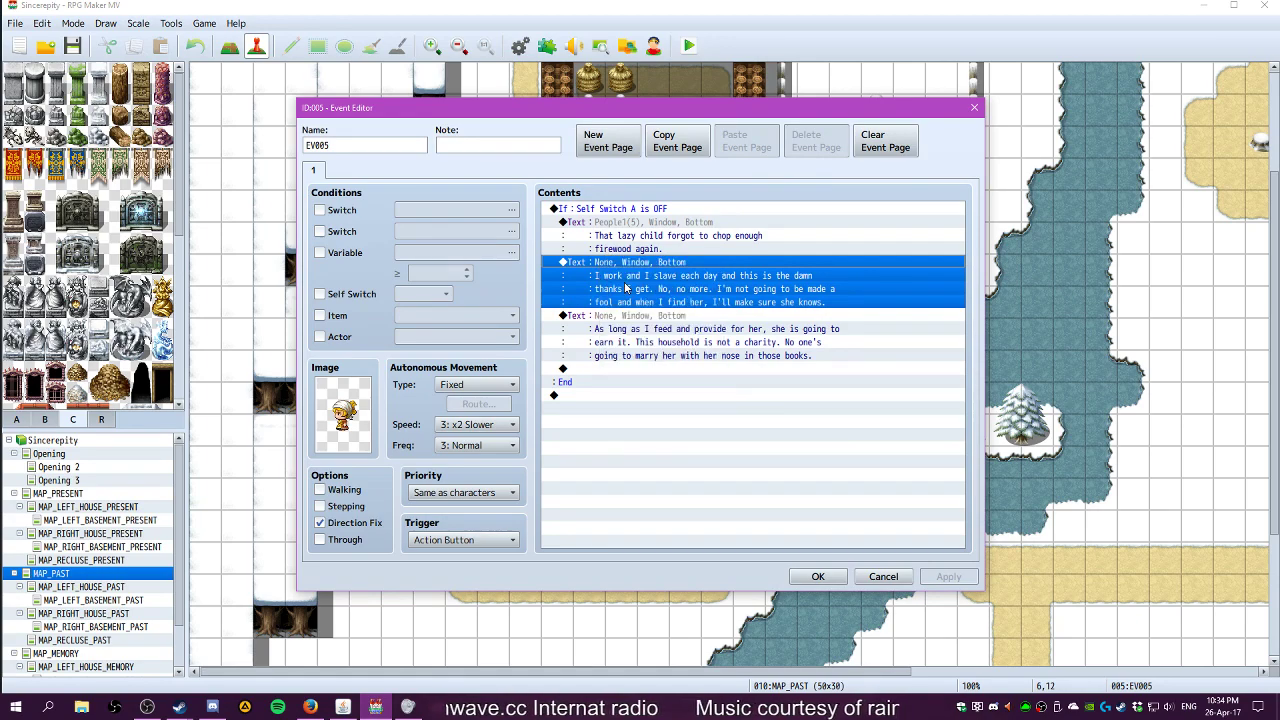
double_click(603, 350)
click(545, 250)
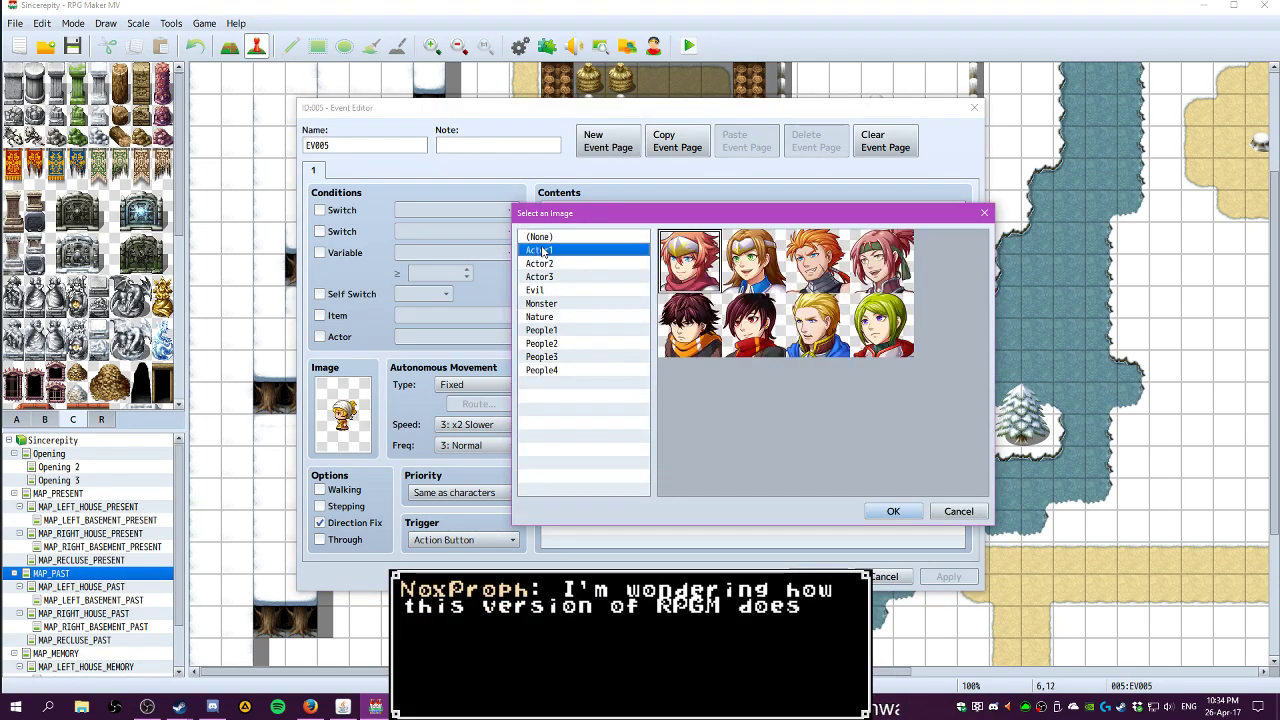
click(545, 263)
click(546, 276)
click(545, 263)
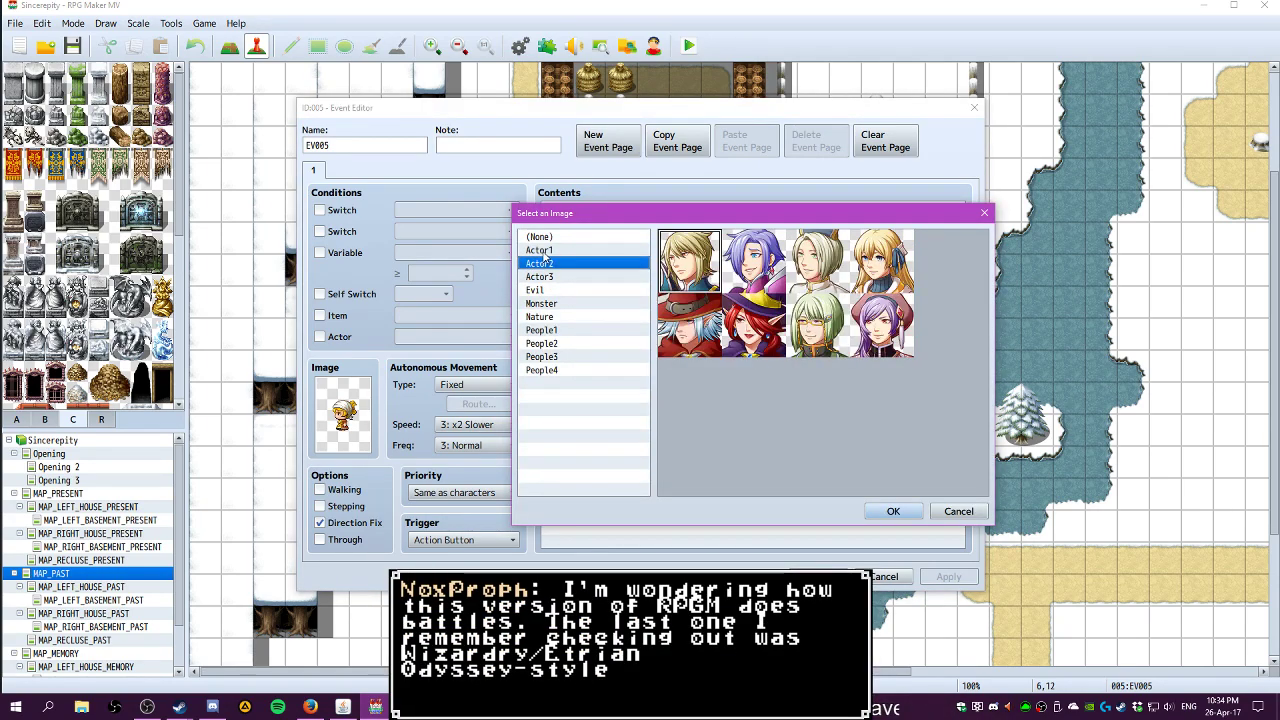
click(545, 250)
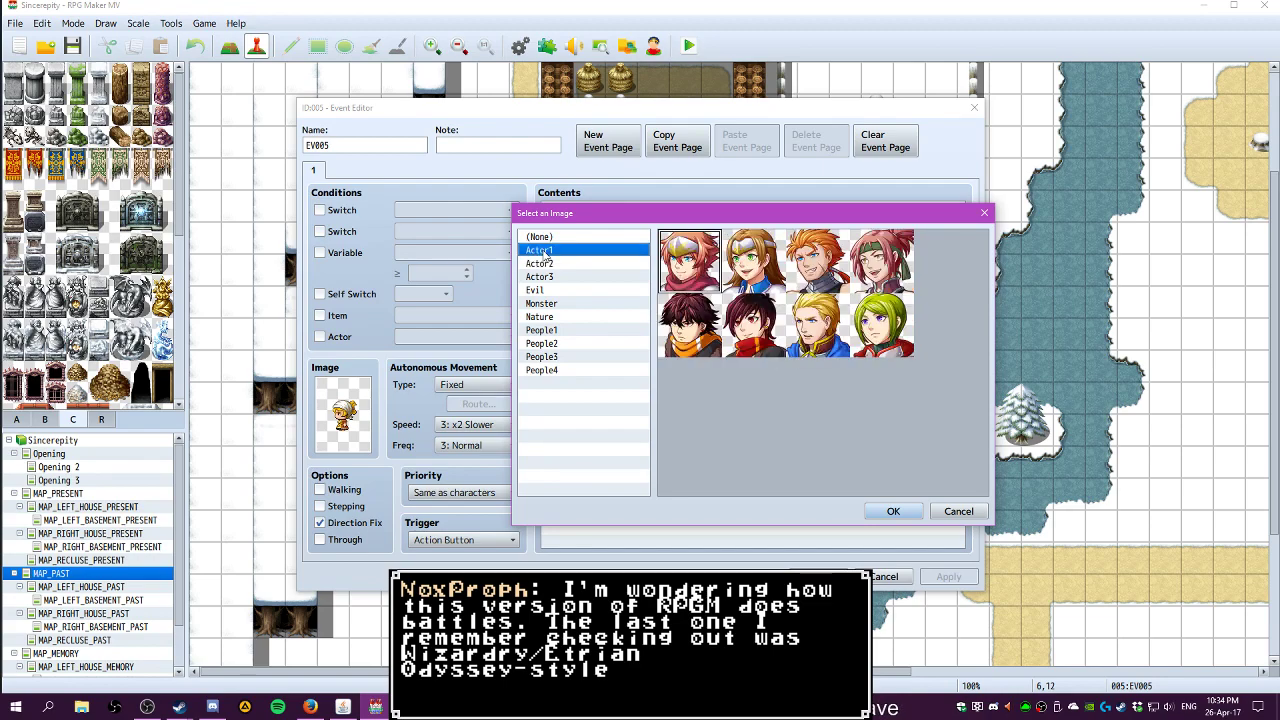
click(543, 330)
click(745, 335)
click(894, 513)
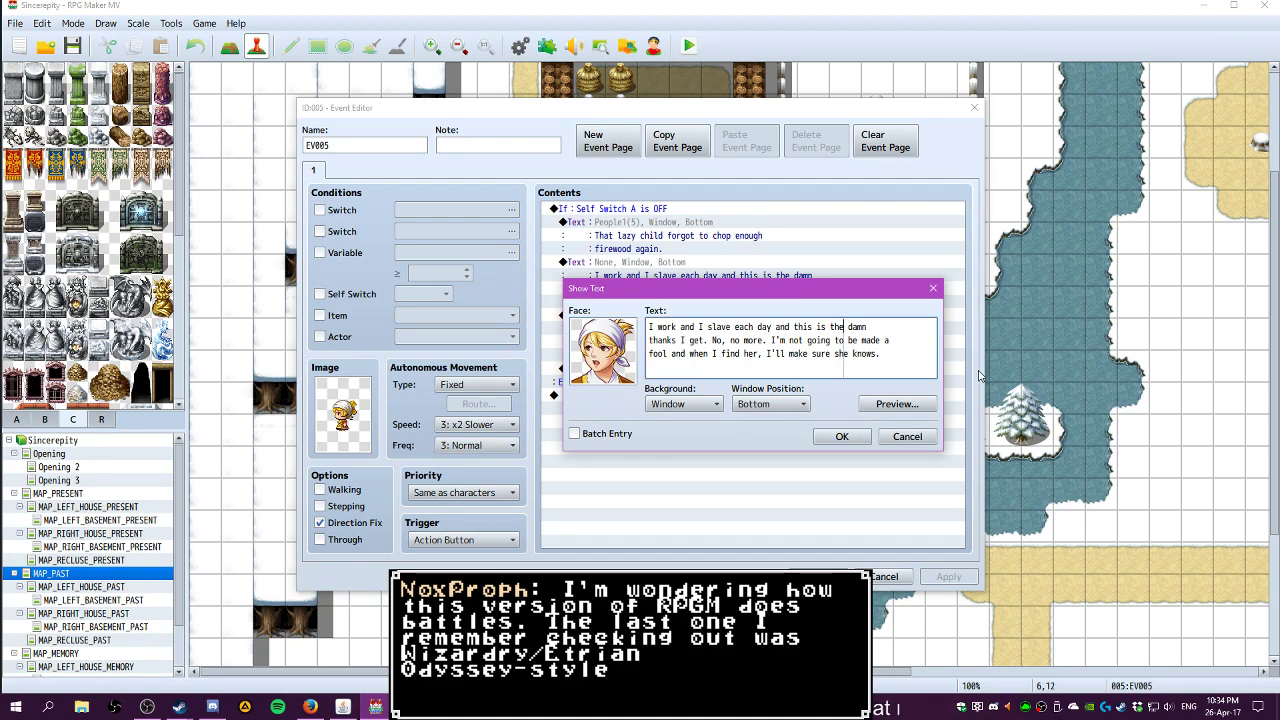
Rewrap the "I work and I slave" message into four lines breaking after "this is", "I'm" and "when I"
key(Return)
key(Delete)
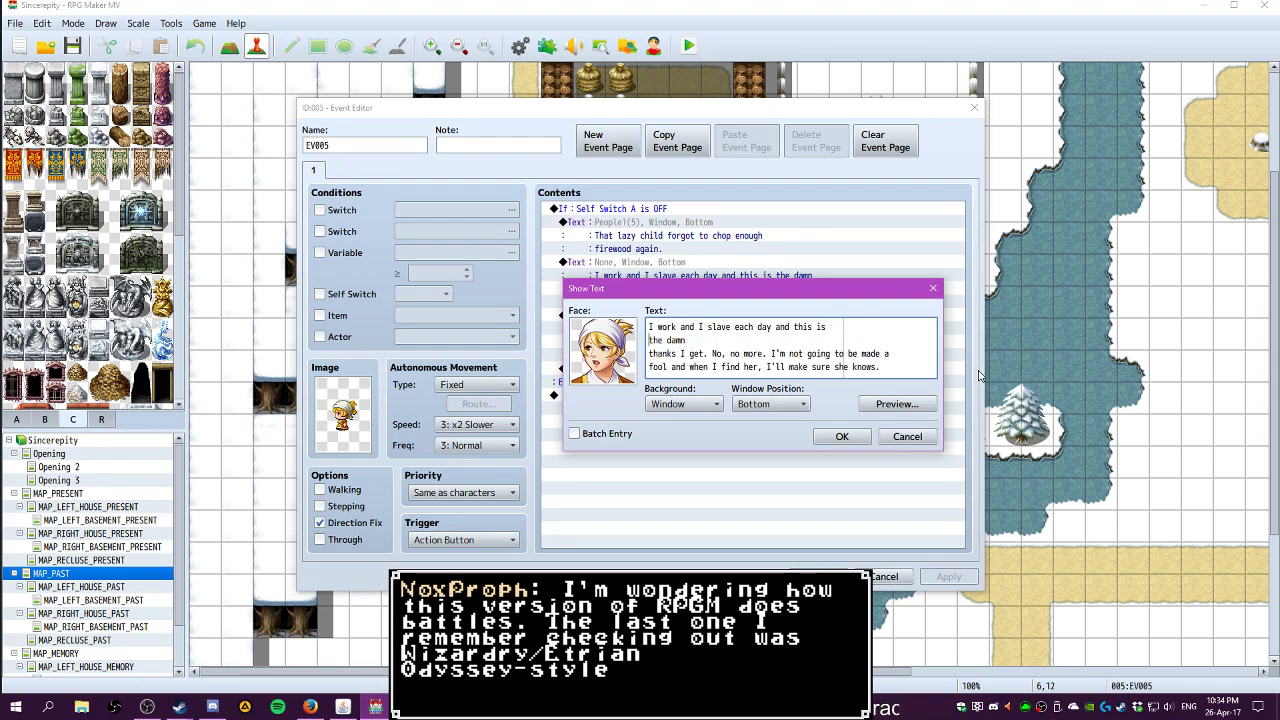
key(End)
key(Delete)
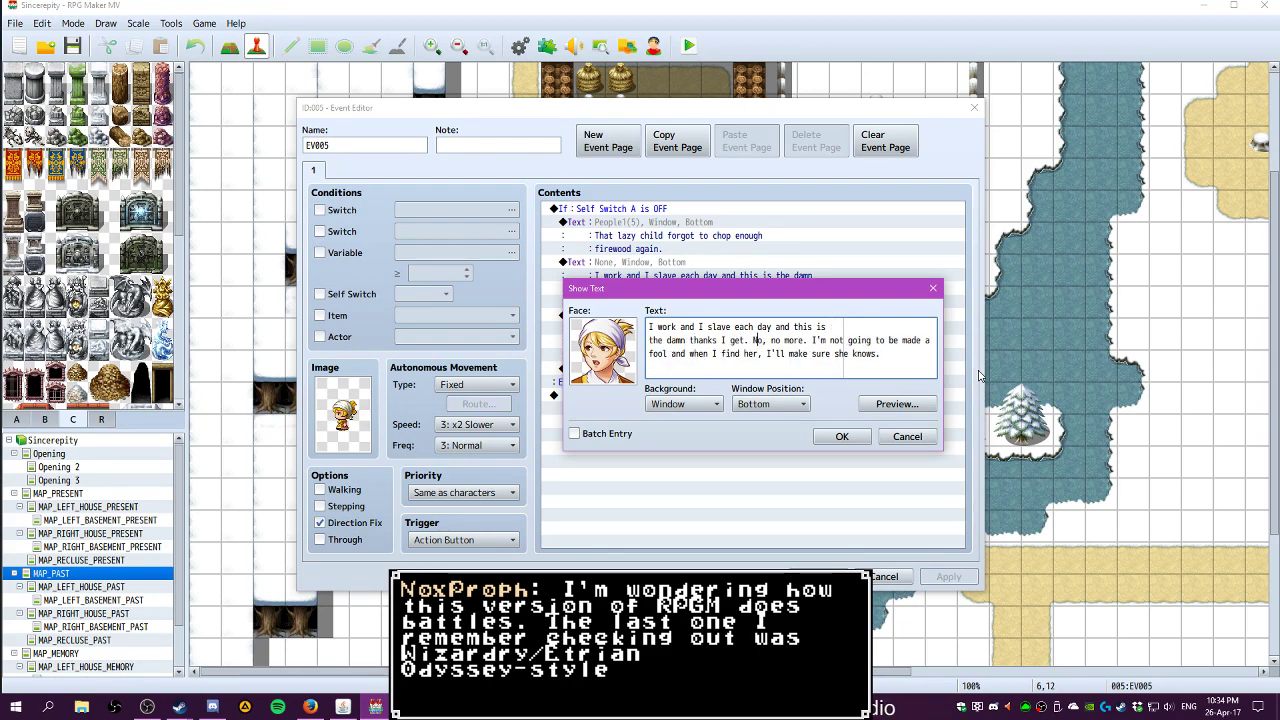
key(Return)
key(Delete)
key(End)
key(Delete)
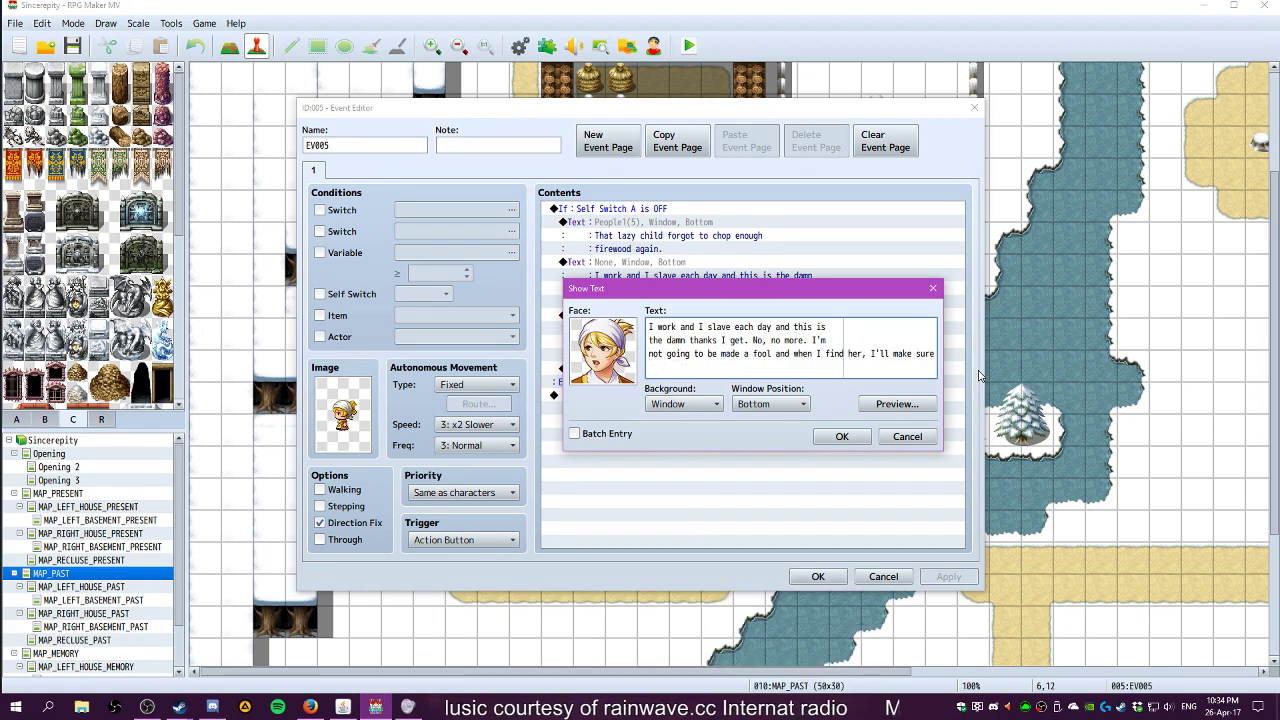
key(Right)
key(Right)
key(Right)
key(Return)
key(Delete)
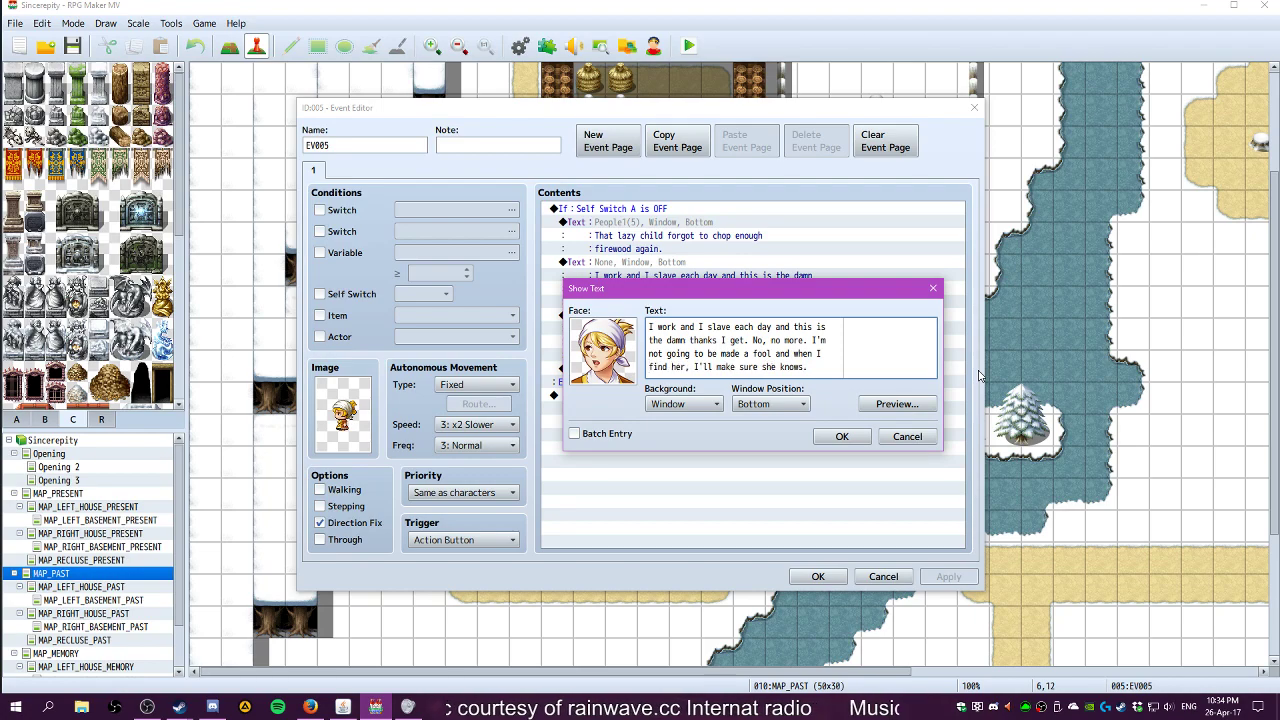
click(842, 437)
Assign the same People1 headscarf woman's face to the message beginning "As long as I feed and provide for her"
right_click(626, 331)
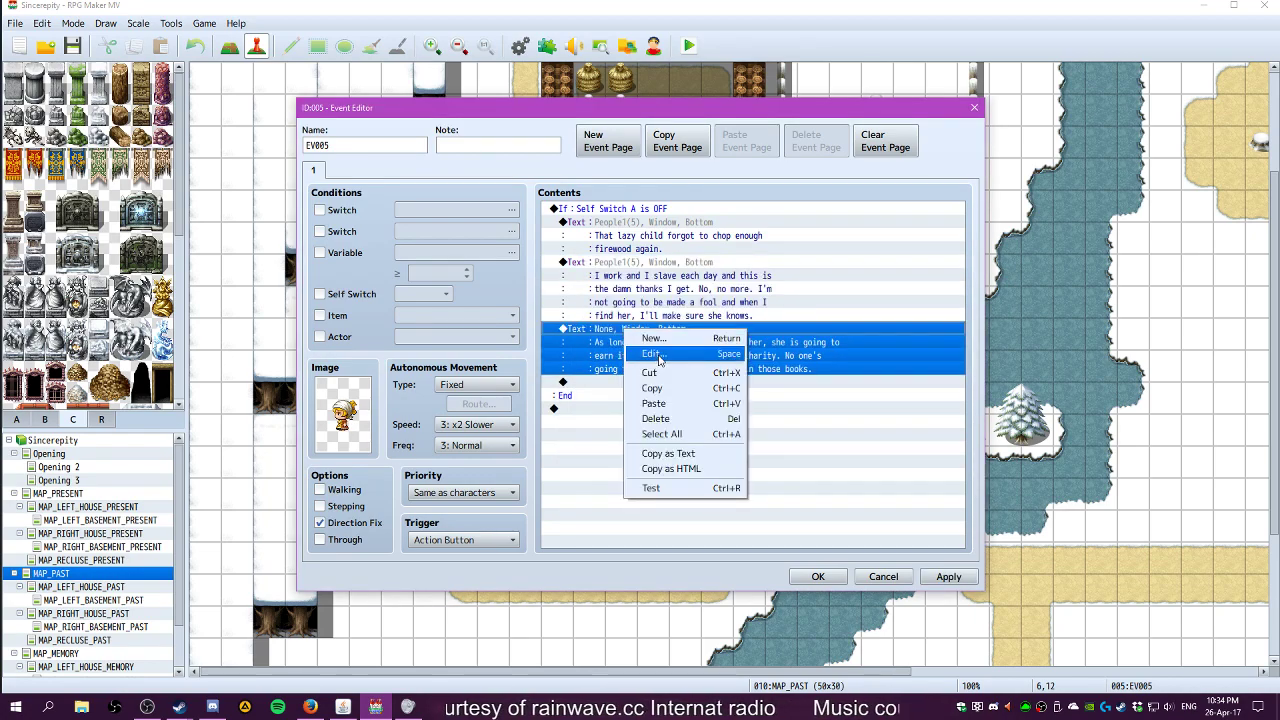
click(655, 355)
double_click(588, 346)
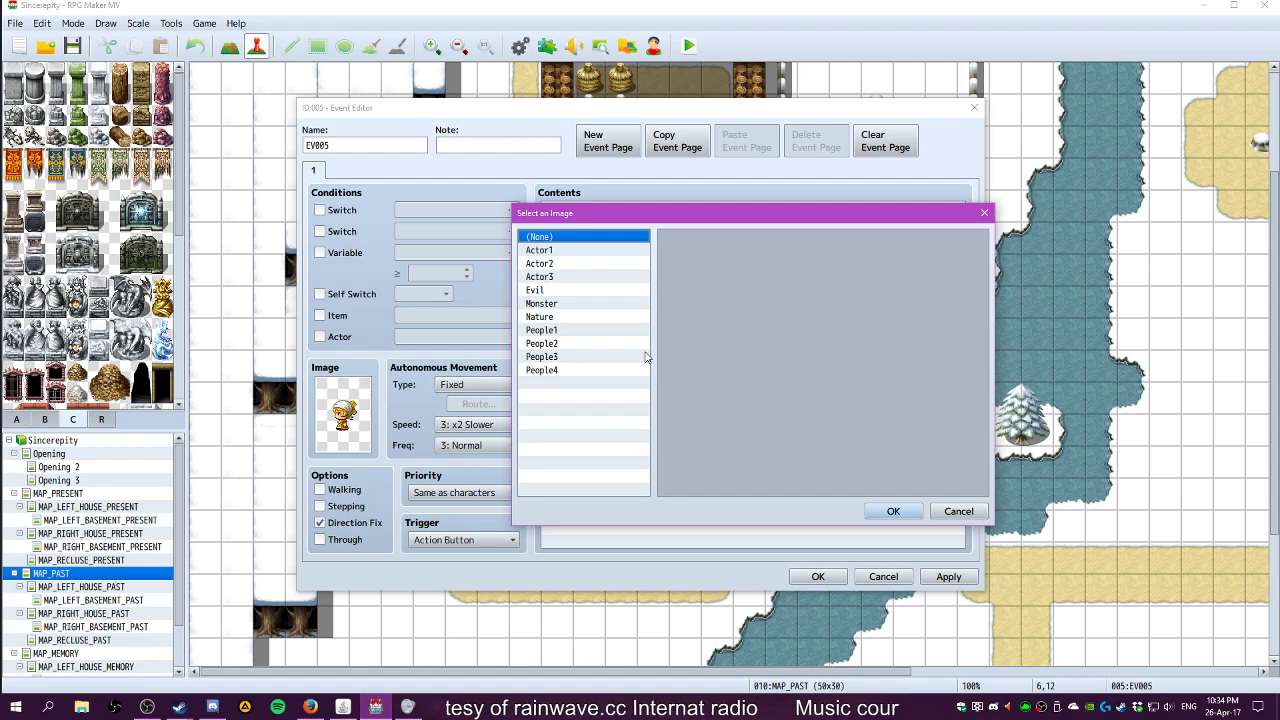
click(570, 331)
click(765, 322)
click(893, 511)
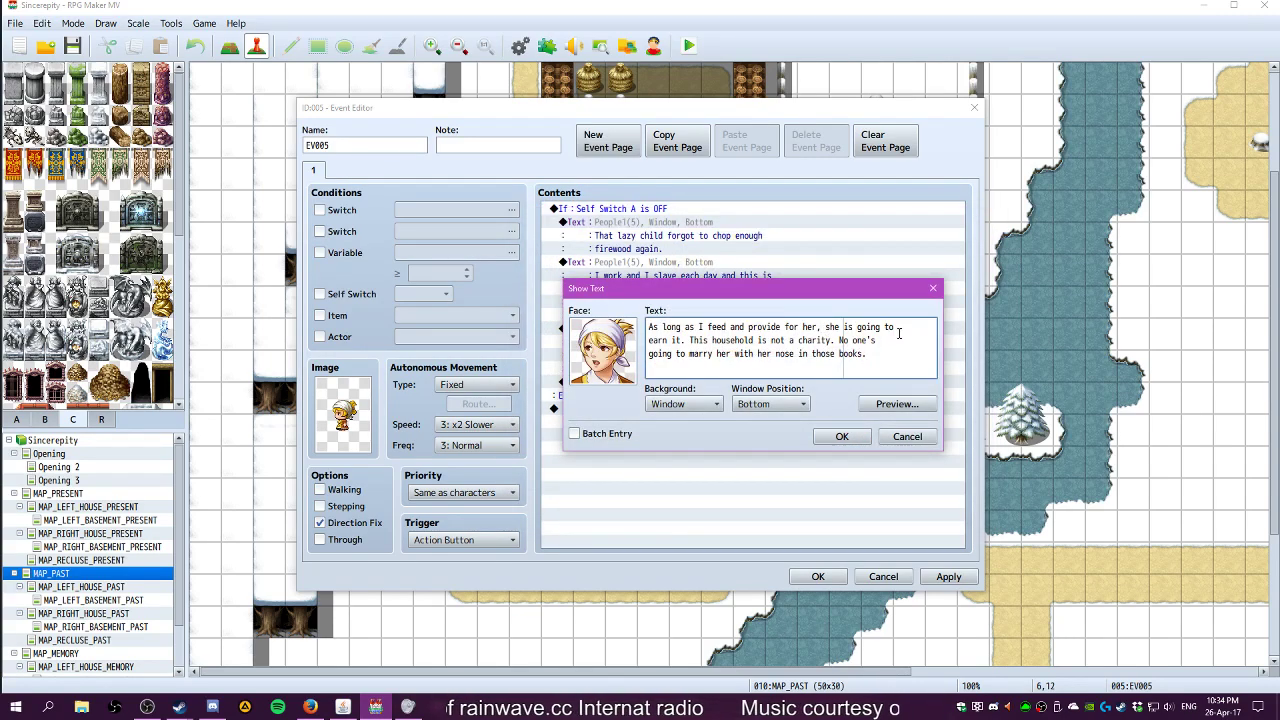
Rewrap the "As long as I feed" message into four lines breaking after "for her,", "household is" and "marry her"
key(Return)
key(Delete)
key(End)
key(Delete)
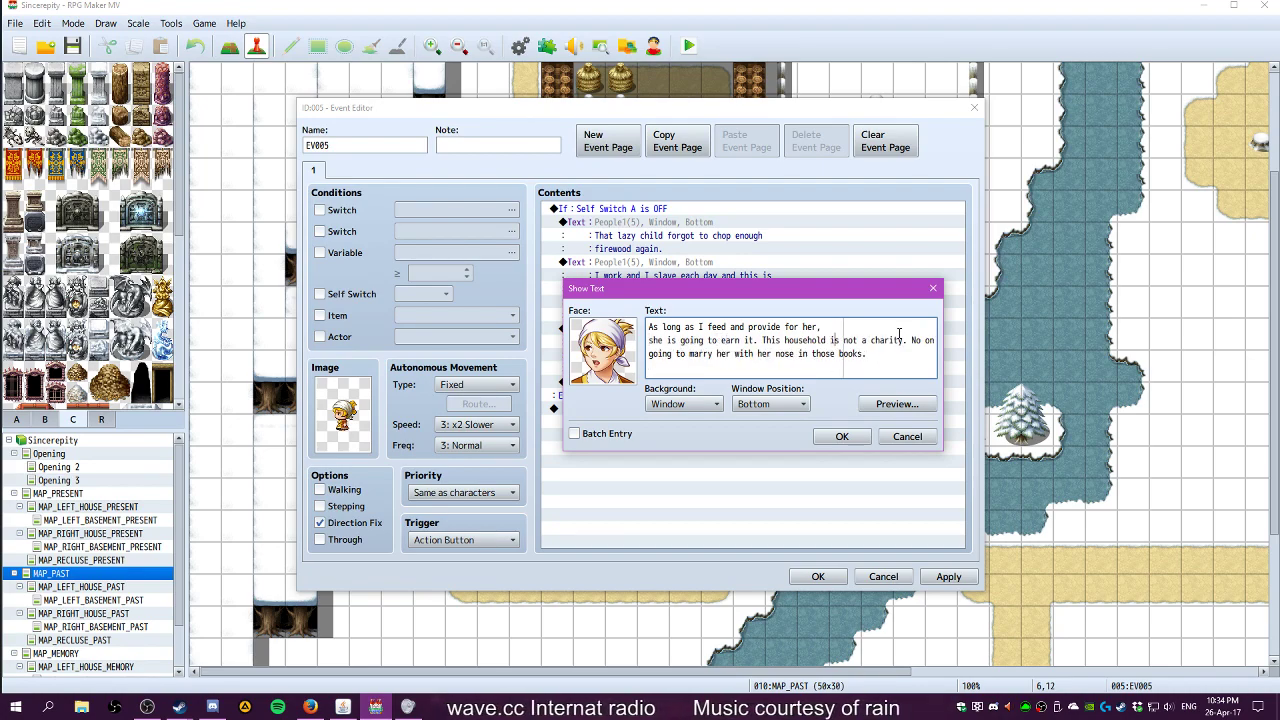
key(Delete)
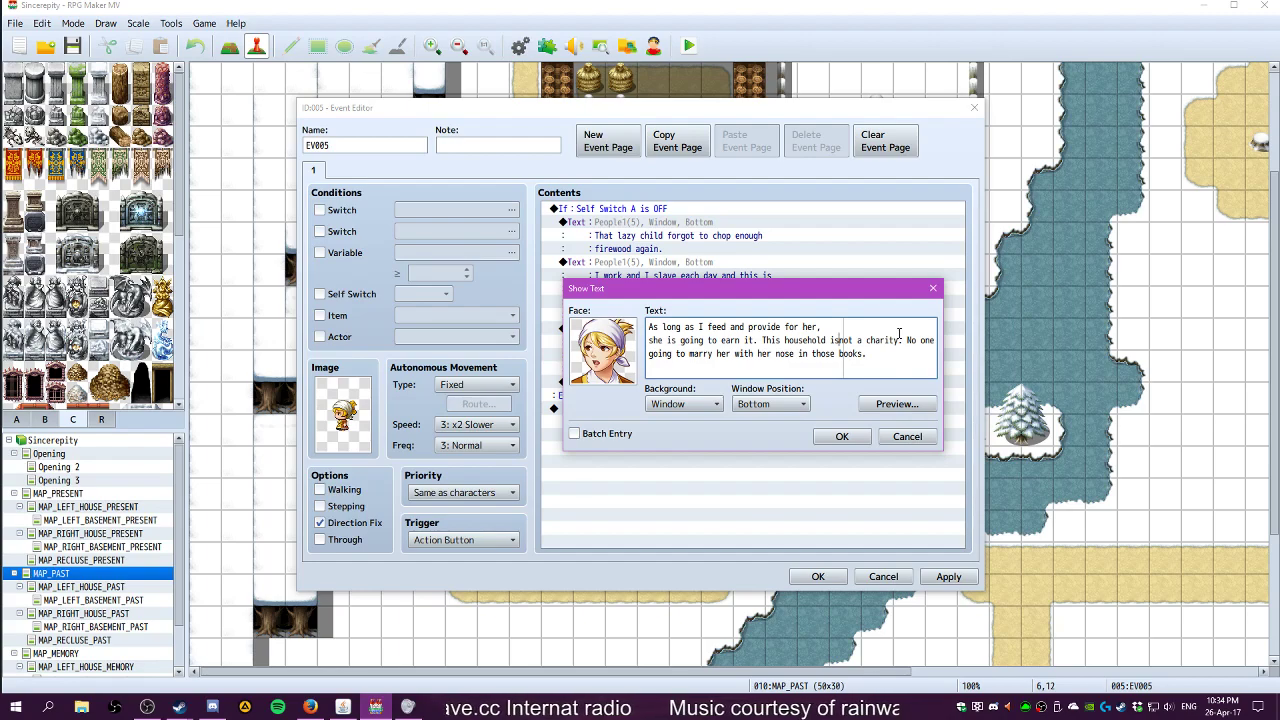
key(Return)
key(End)
key(Delete)
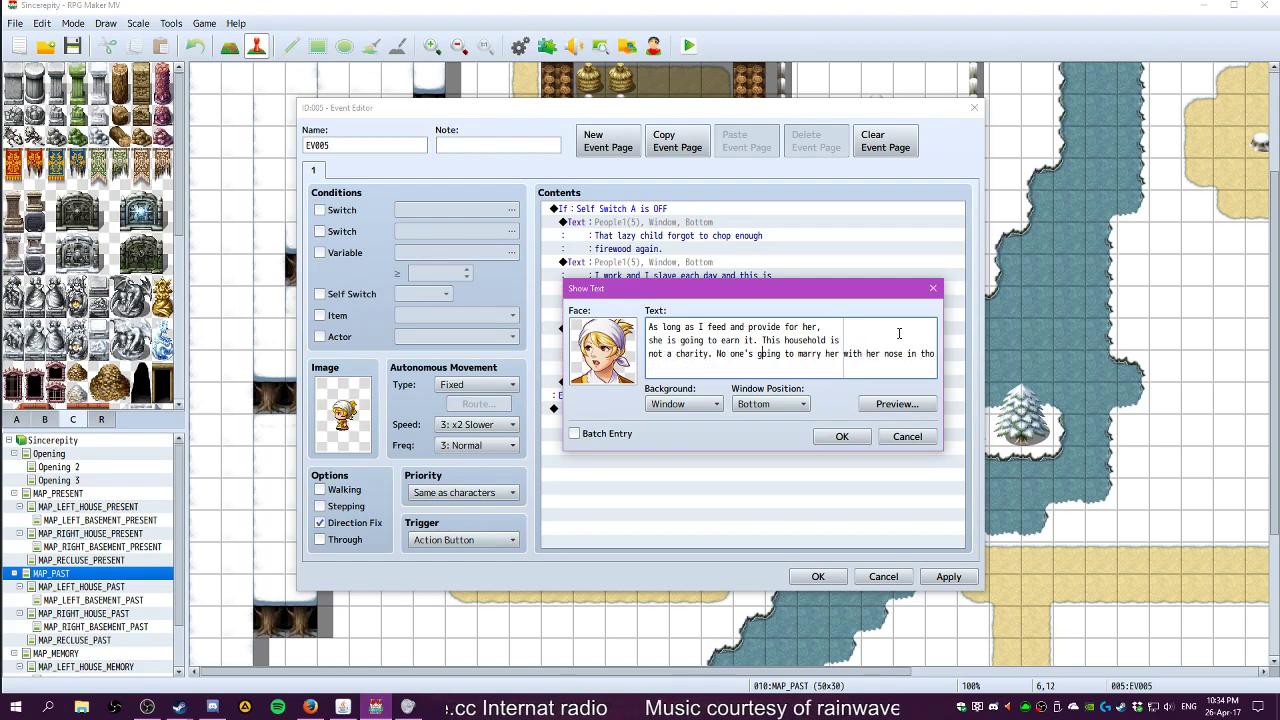
key(Delete)
key(Return)
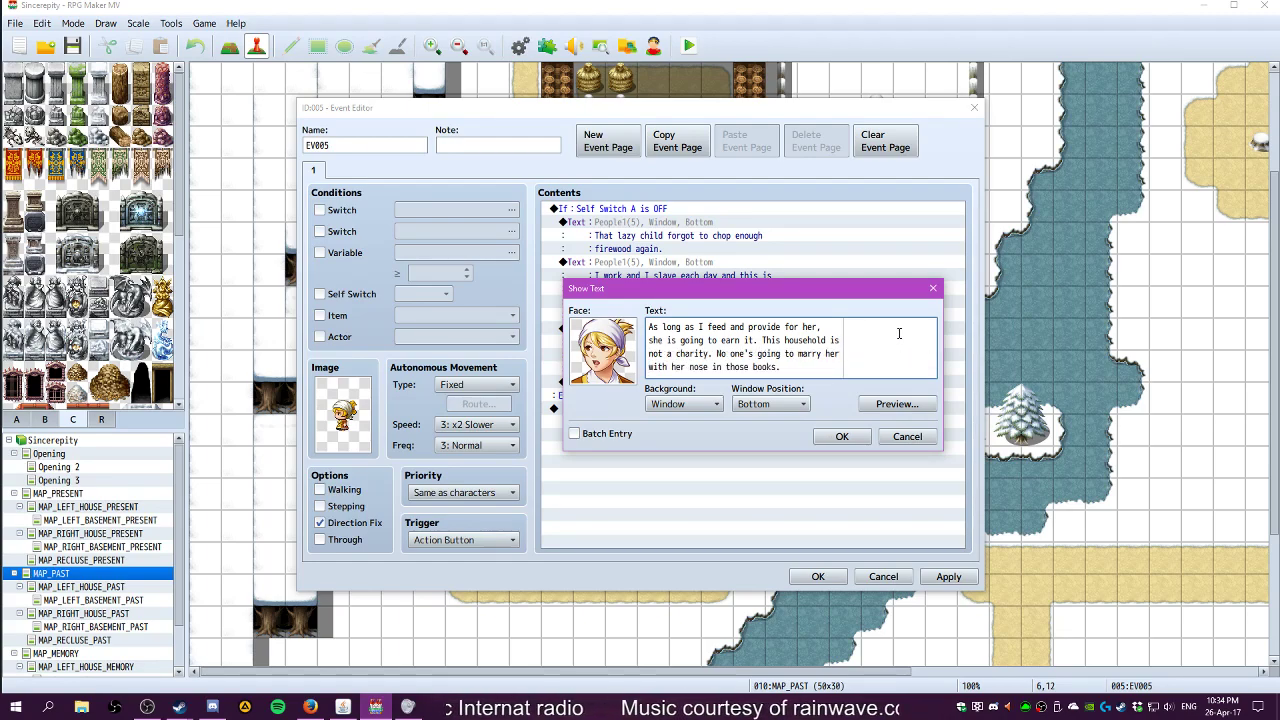
click(842, 436)
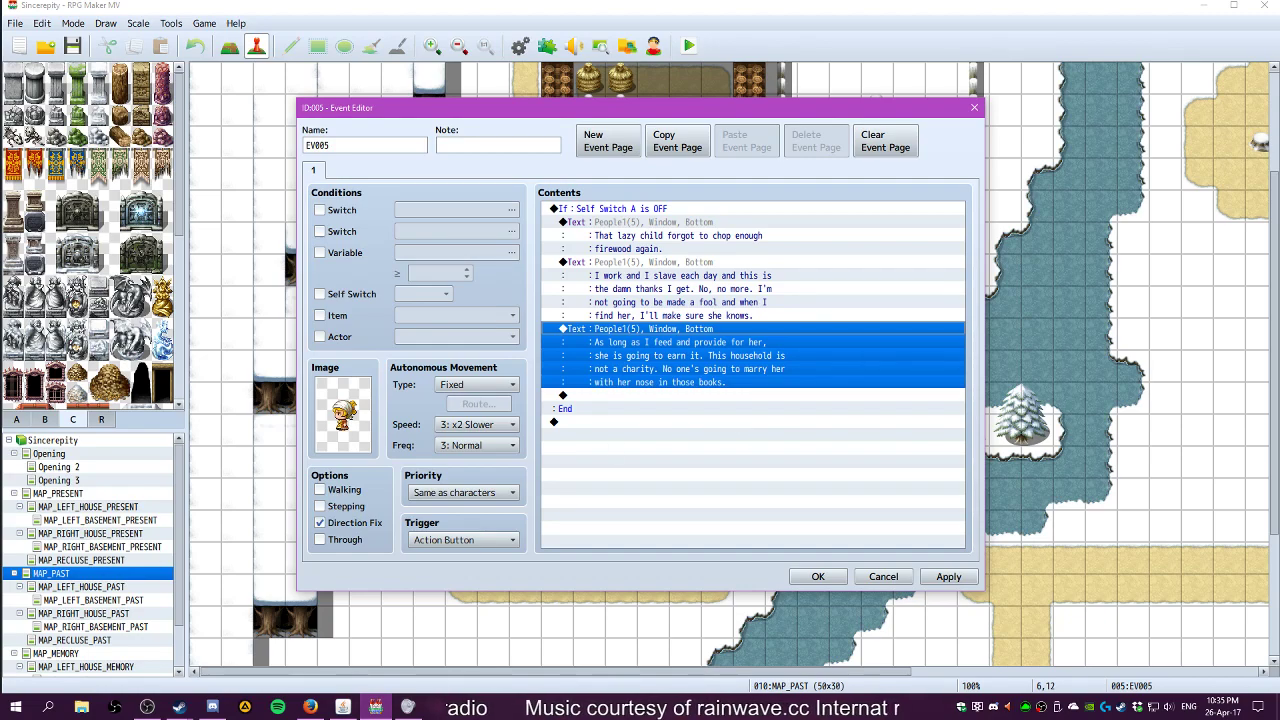
Accept the changes to the woman's event and return to the MAP_PAST map
key(alt+Tab)
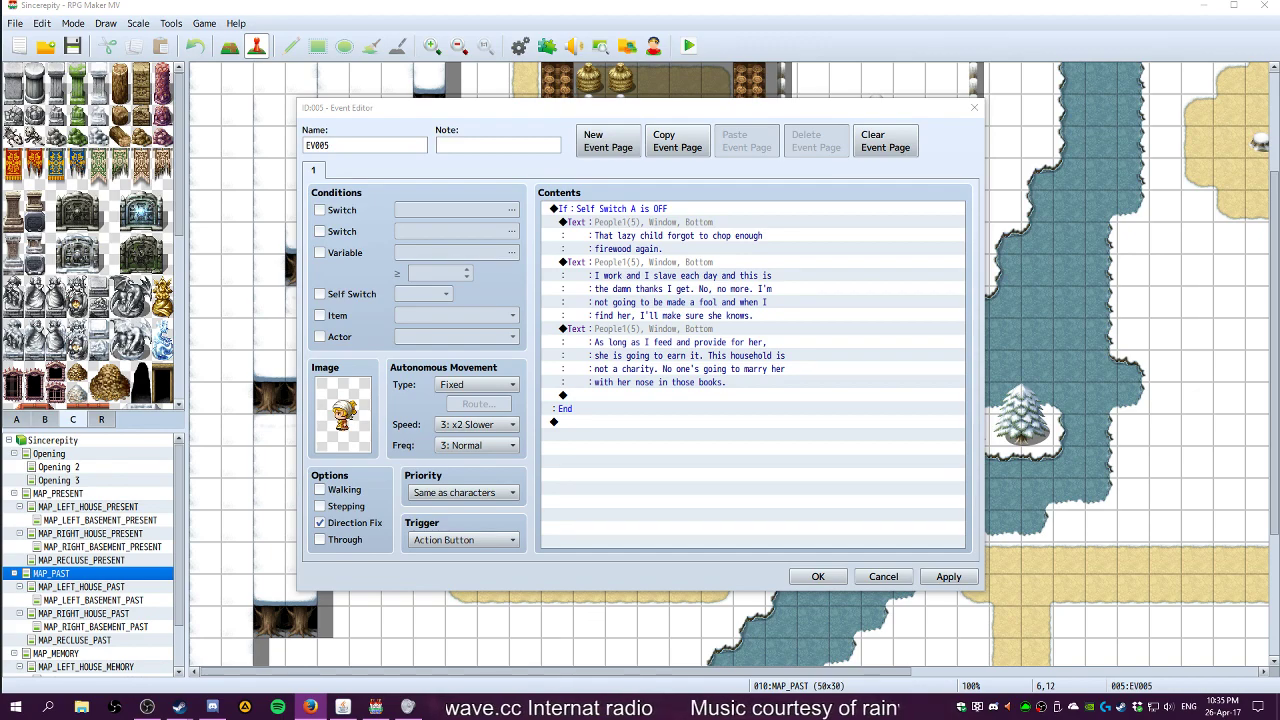
click(644, 398)
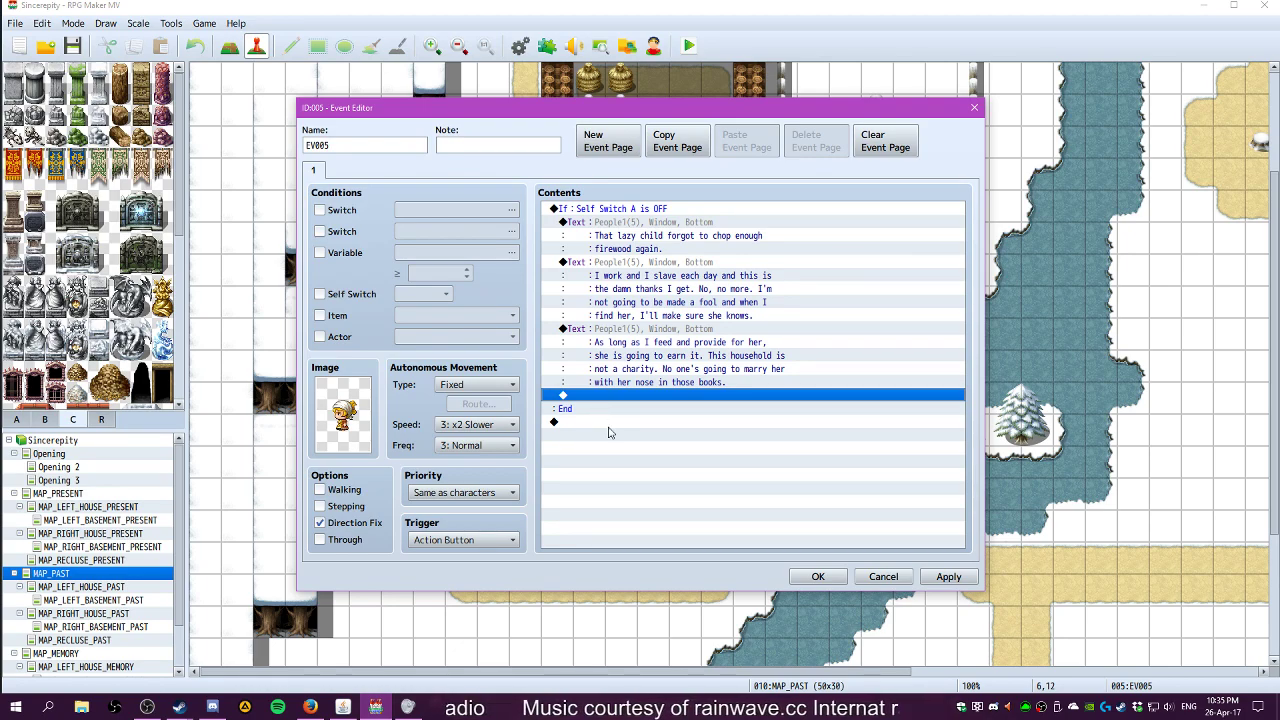
click(685, 379)
click(681, 396)
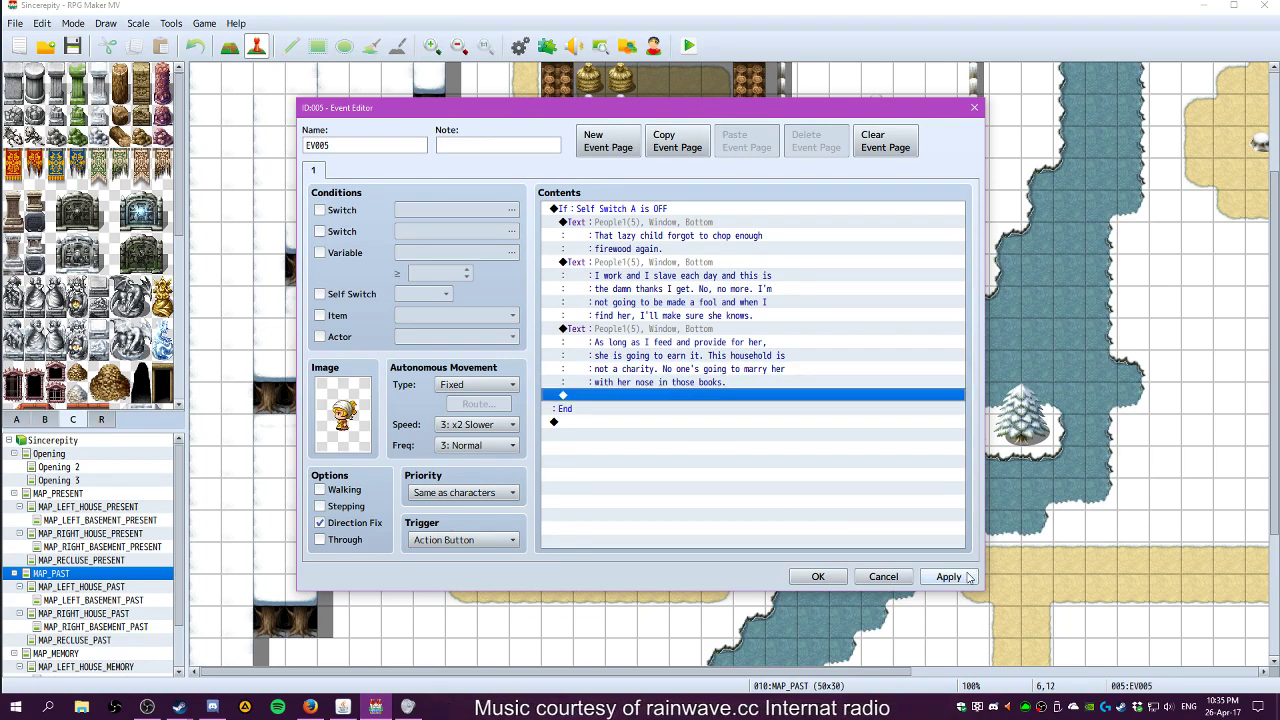
click(818, 577)
drag(629, 672, 536, 681)
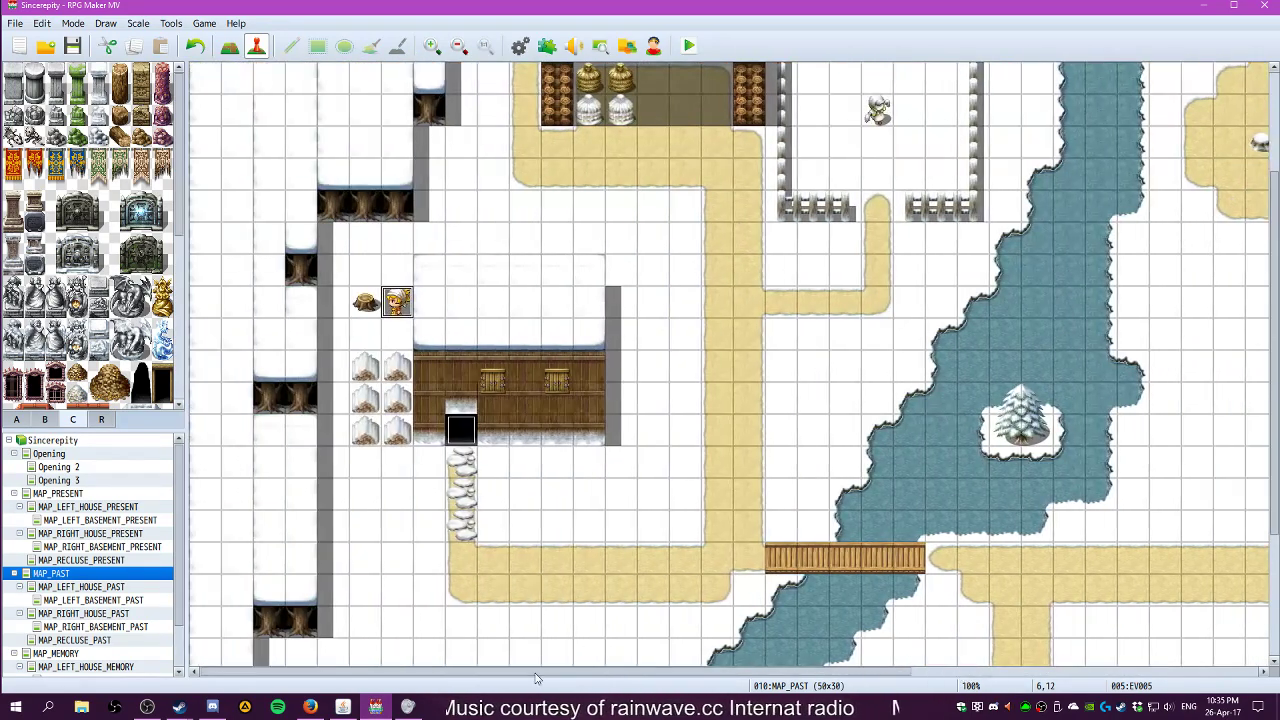
Replace the Motherly Memory A item's description with "She always wanted me to succeed, and only pushed me so hard"
click(520, 46)
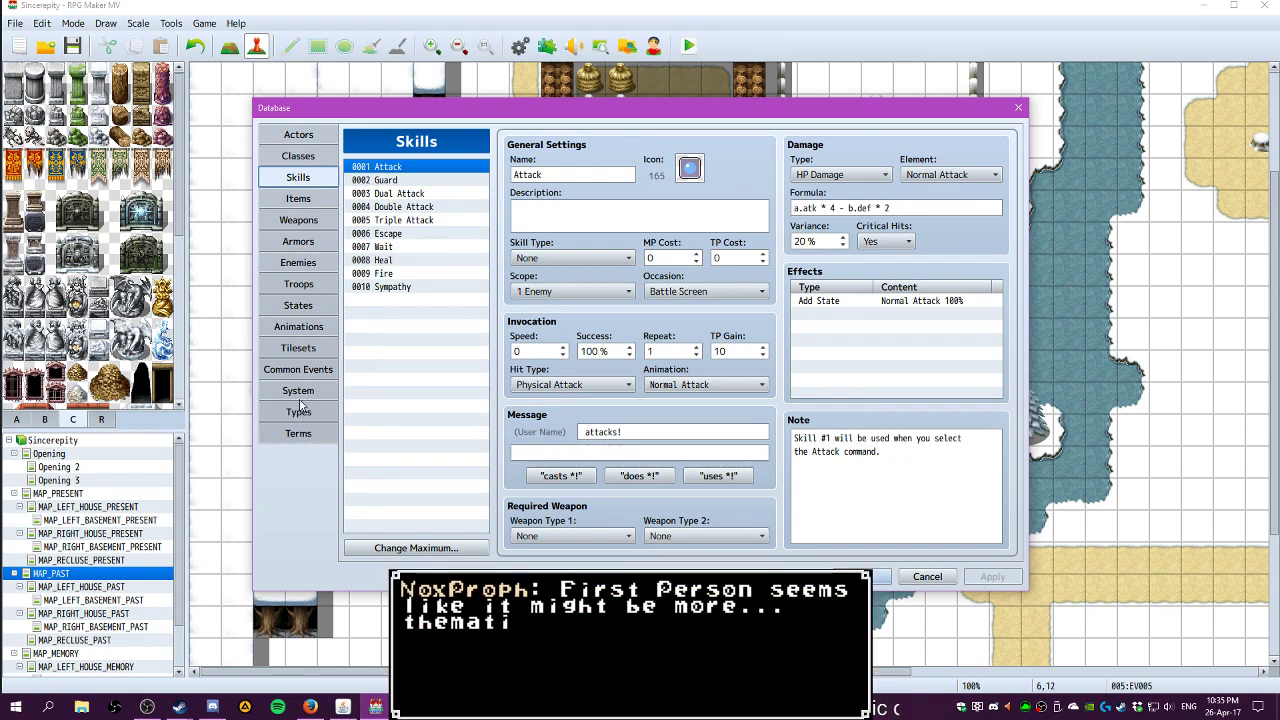
click(304, 201)
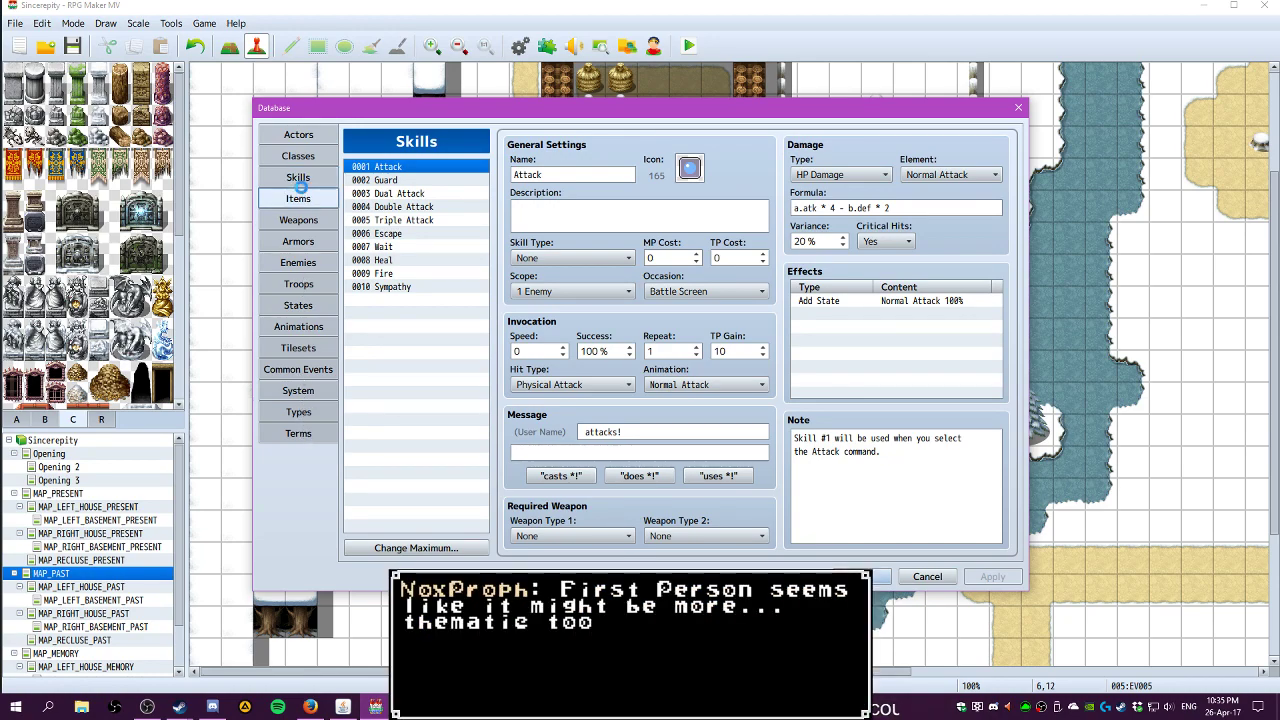
click(420, 168)
click(554, 205)
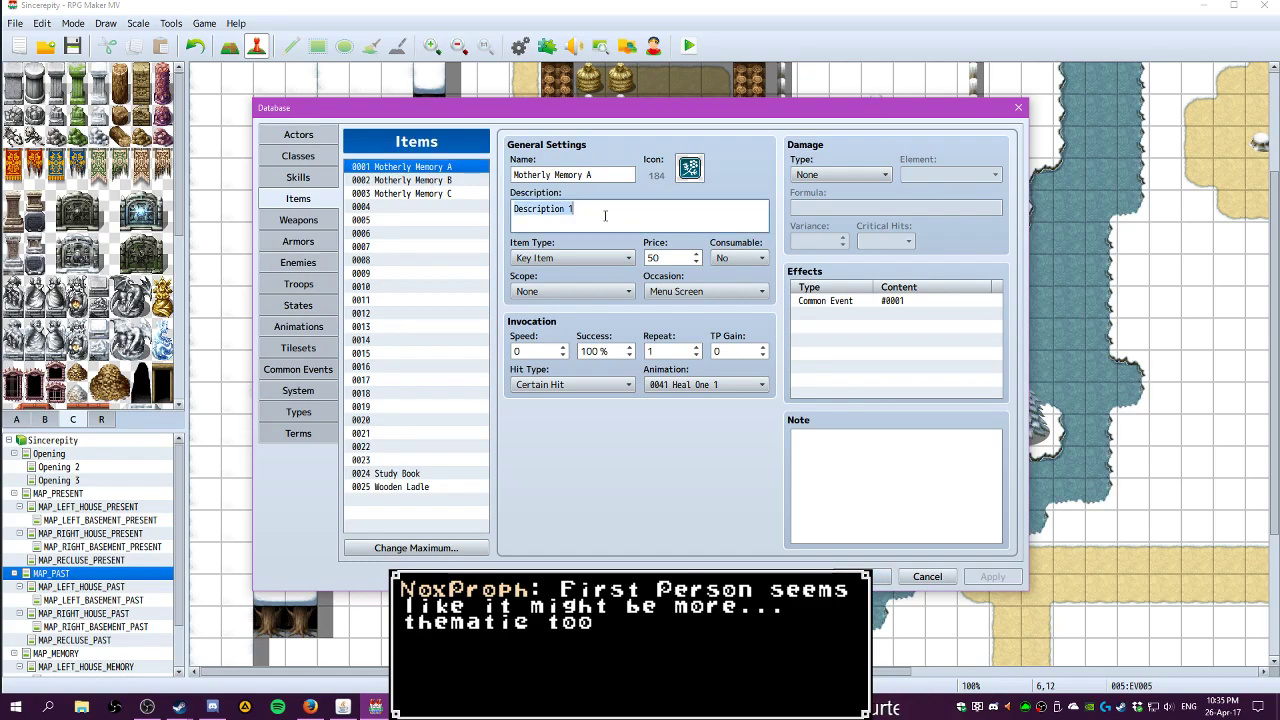
drag(574, 209, 516, 209)
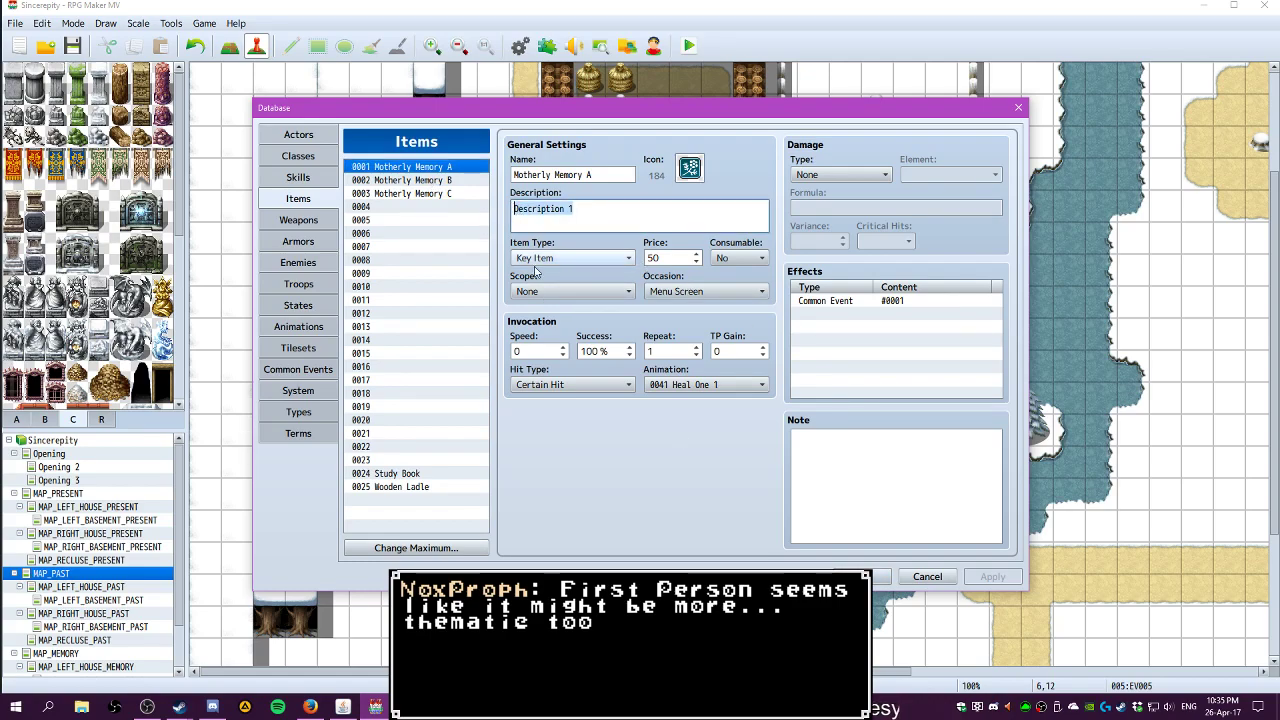
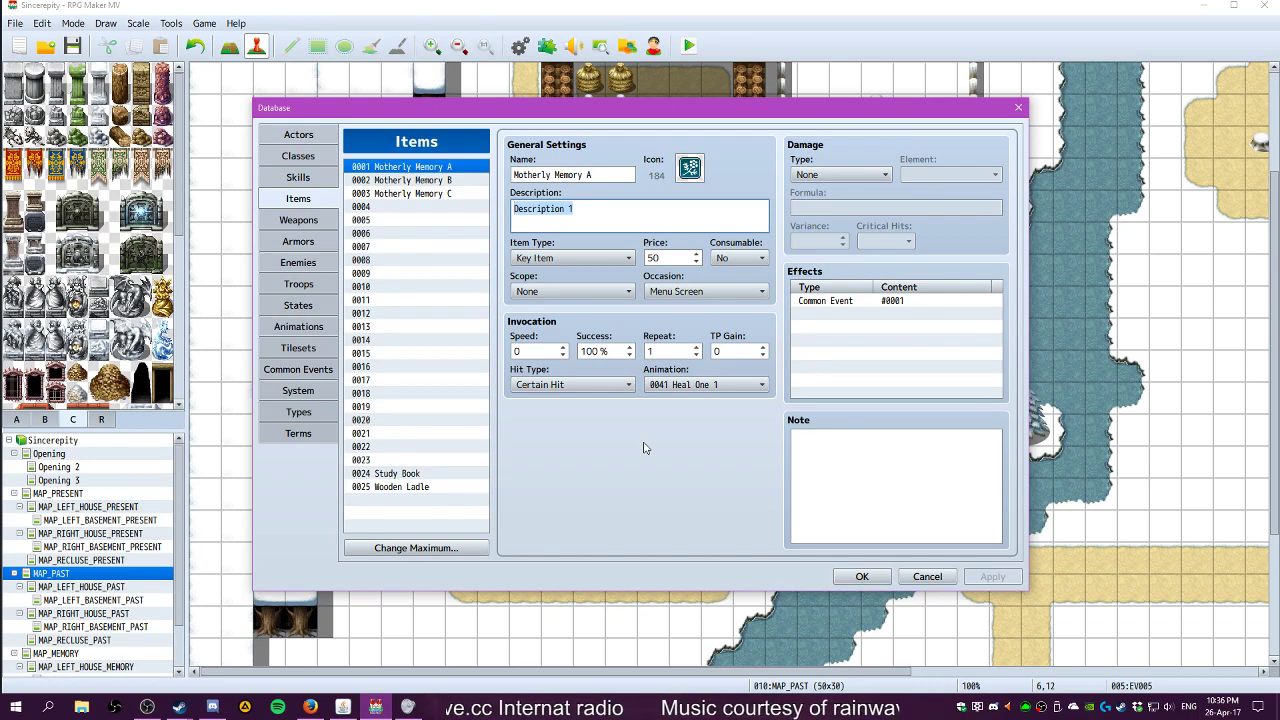
text(She always wanted me to succ)
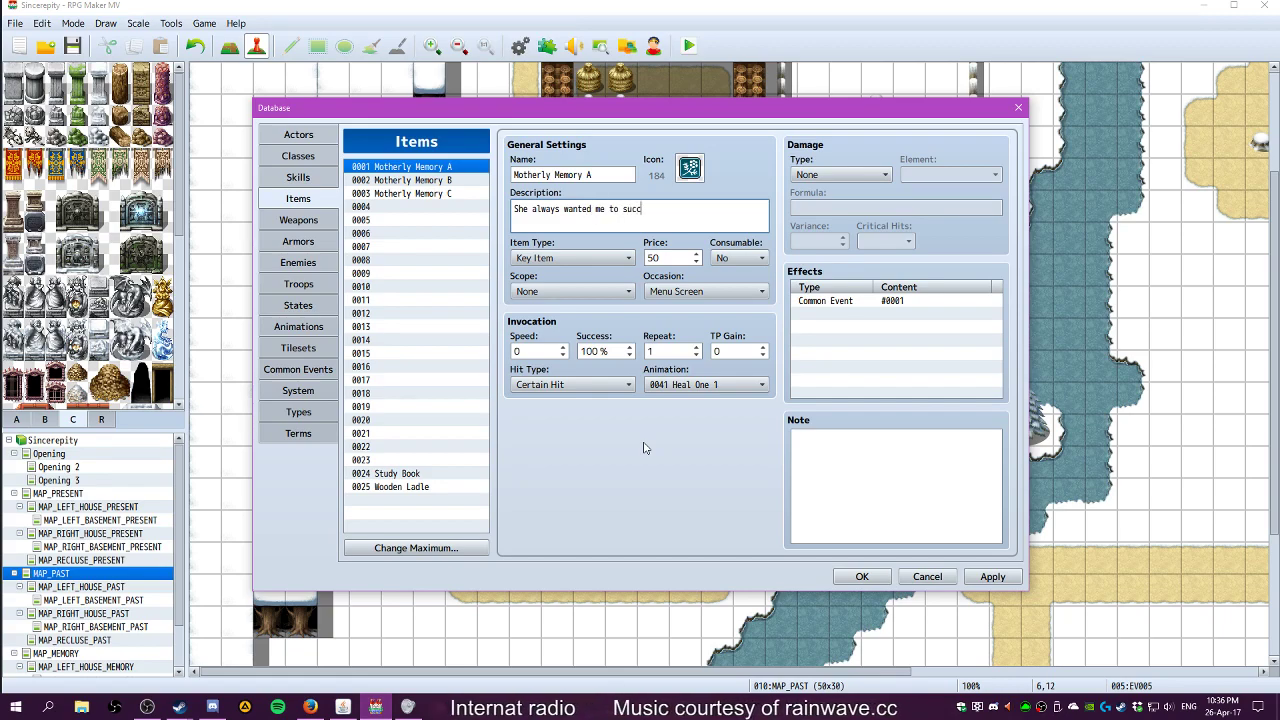
text(eed)
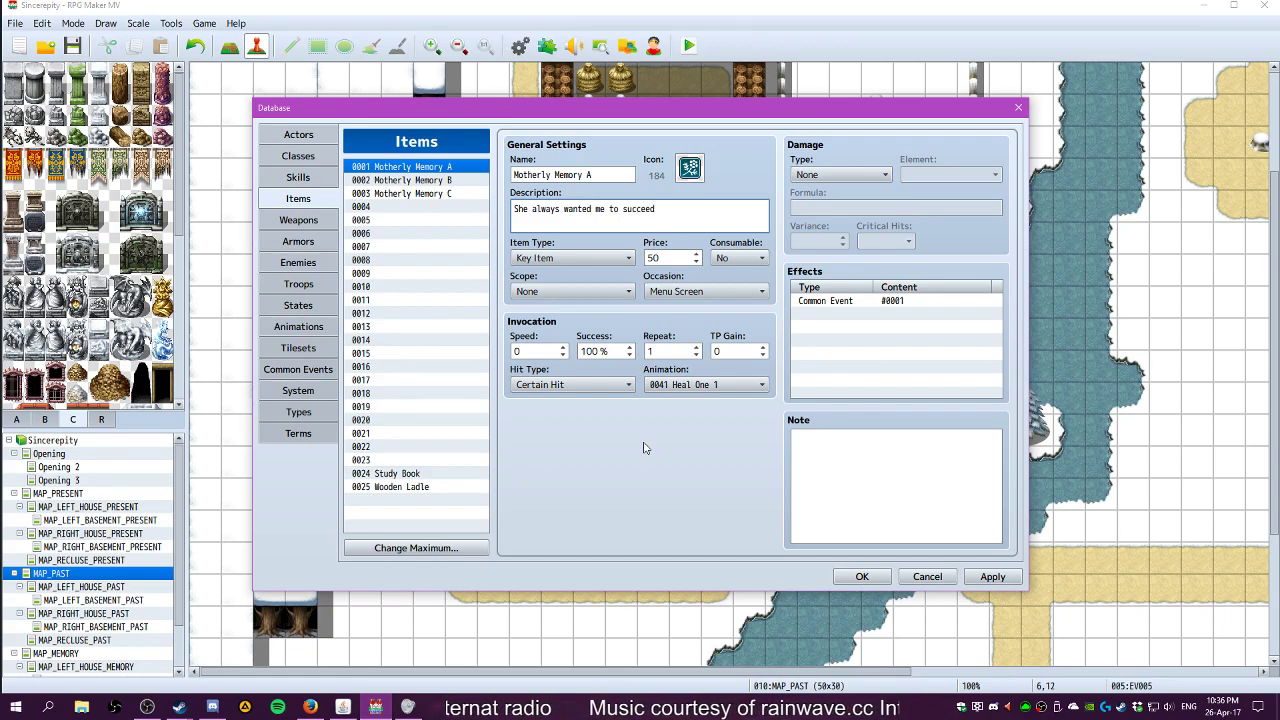
text(, a)
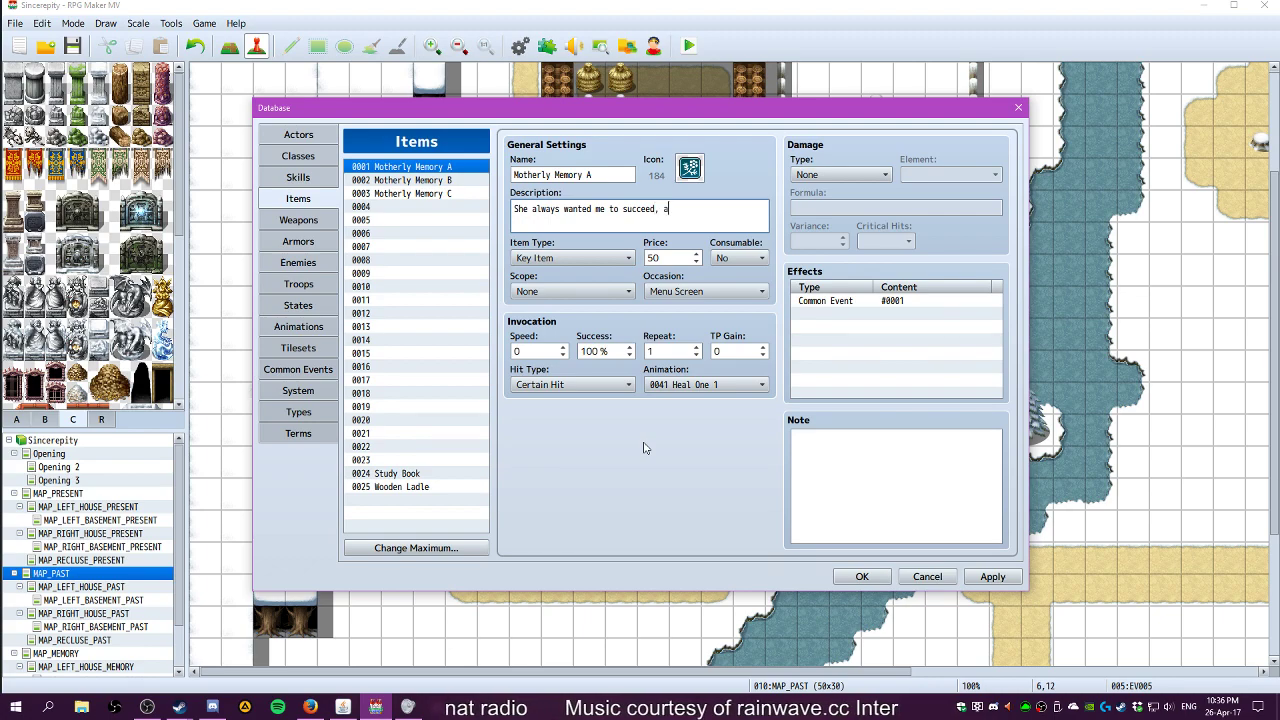
text(nd only pushed )
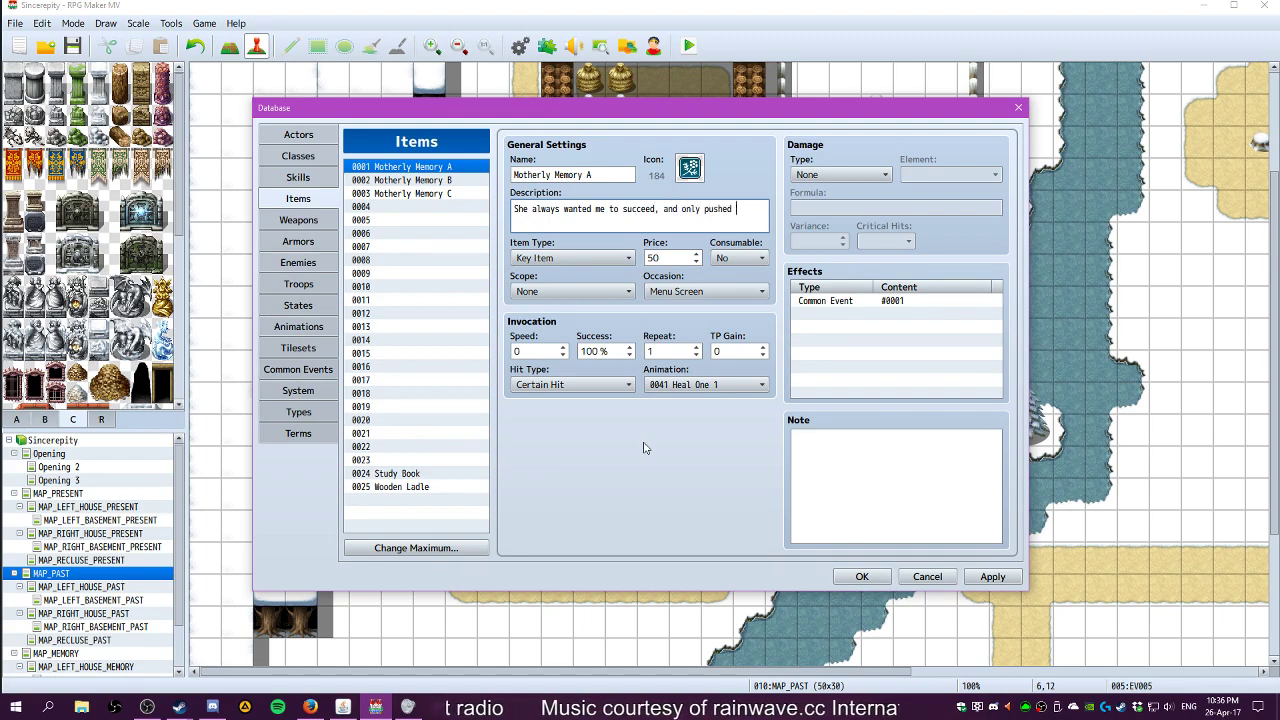
text(me so hard)
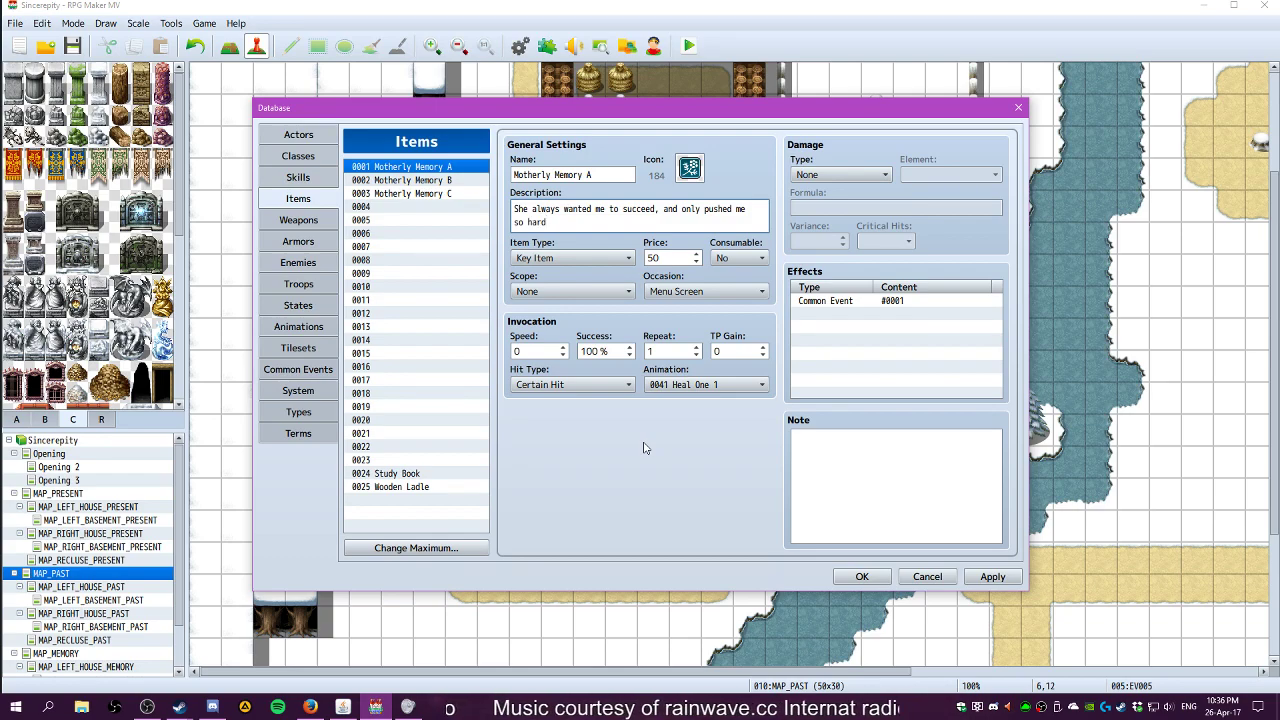
Complete Motherly Memory A's description with "because she wanted me to have a better life." and apply it
text(,)
key(BackSpace)
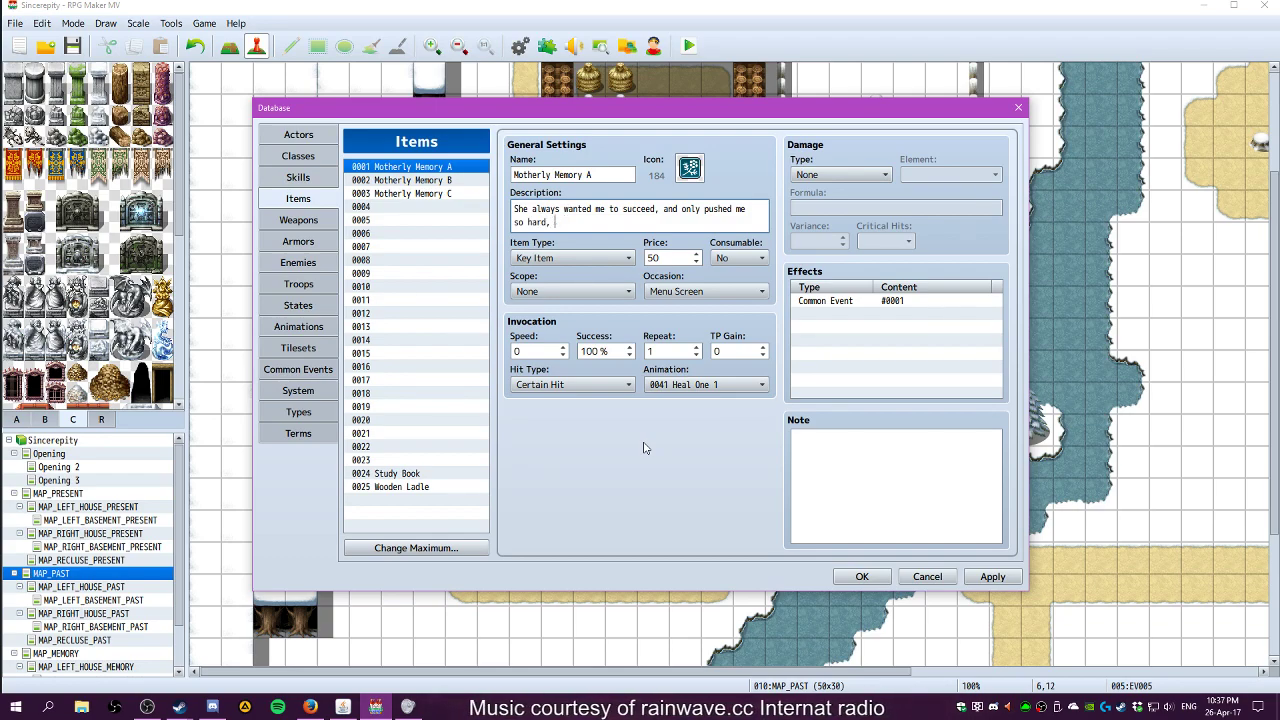
text(because sh)
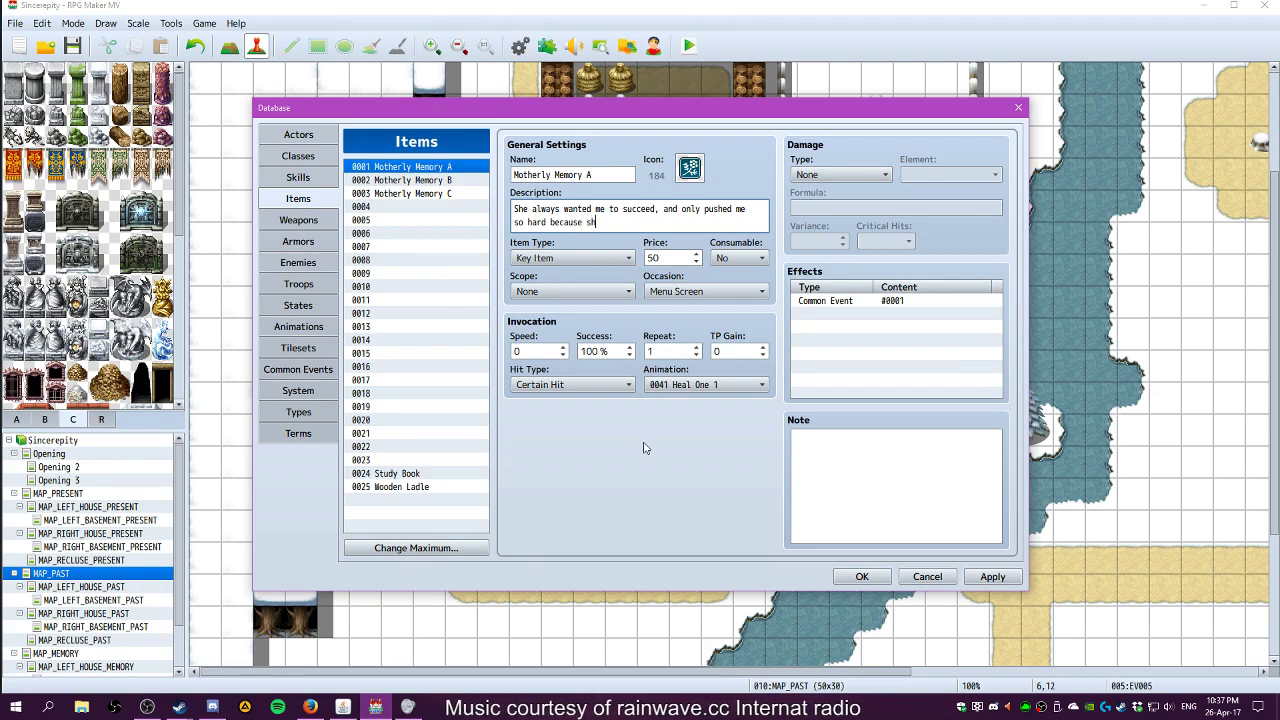
text(e wanted me to have)
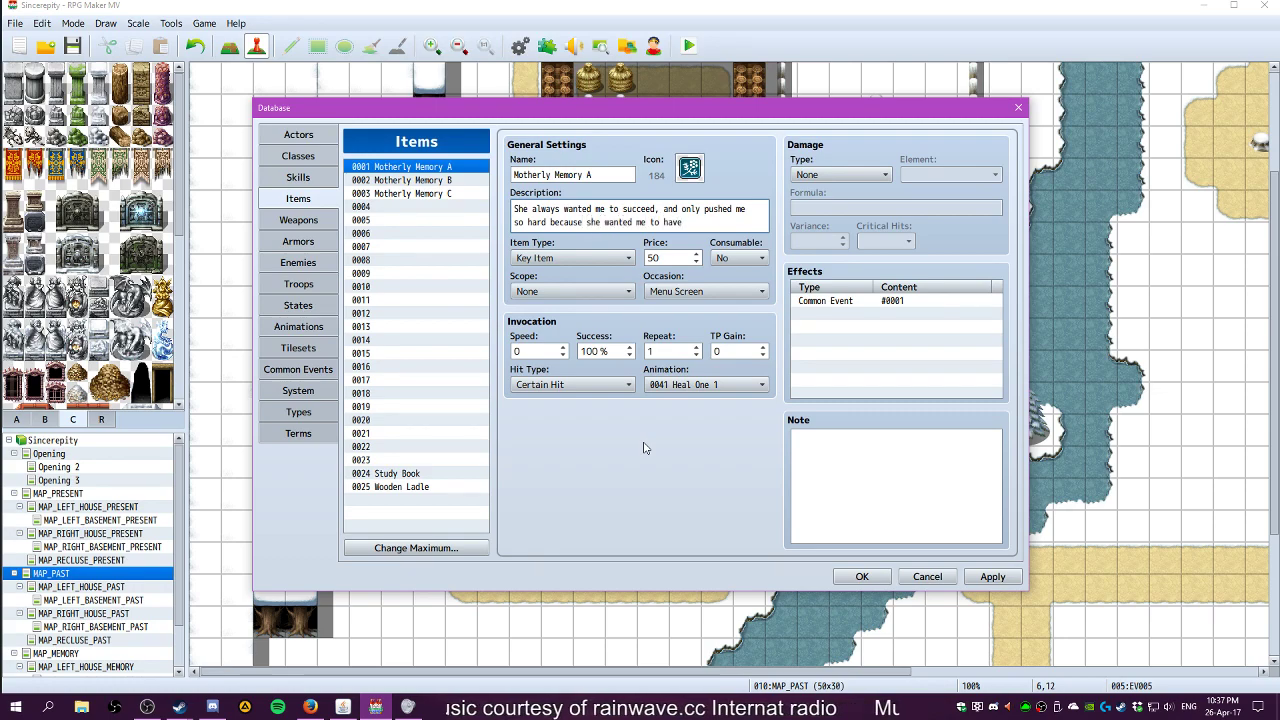
text( a better life.)
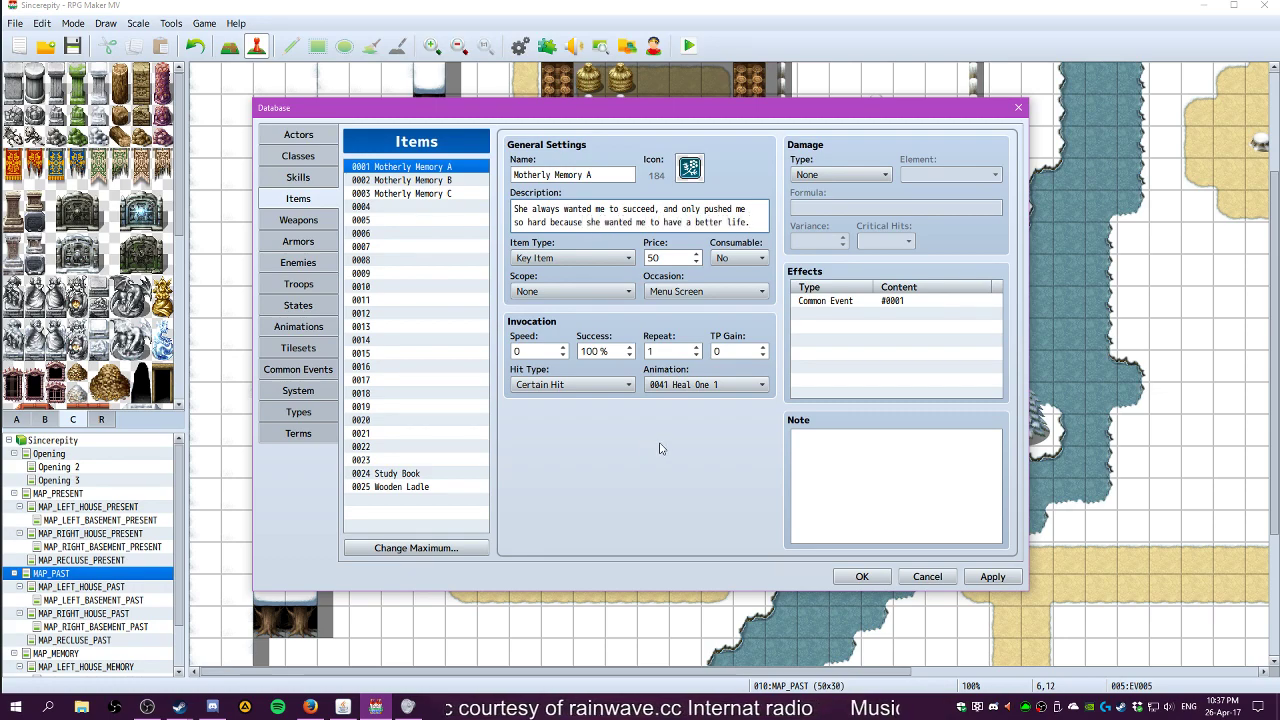
click(992, 577)
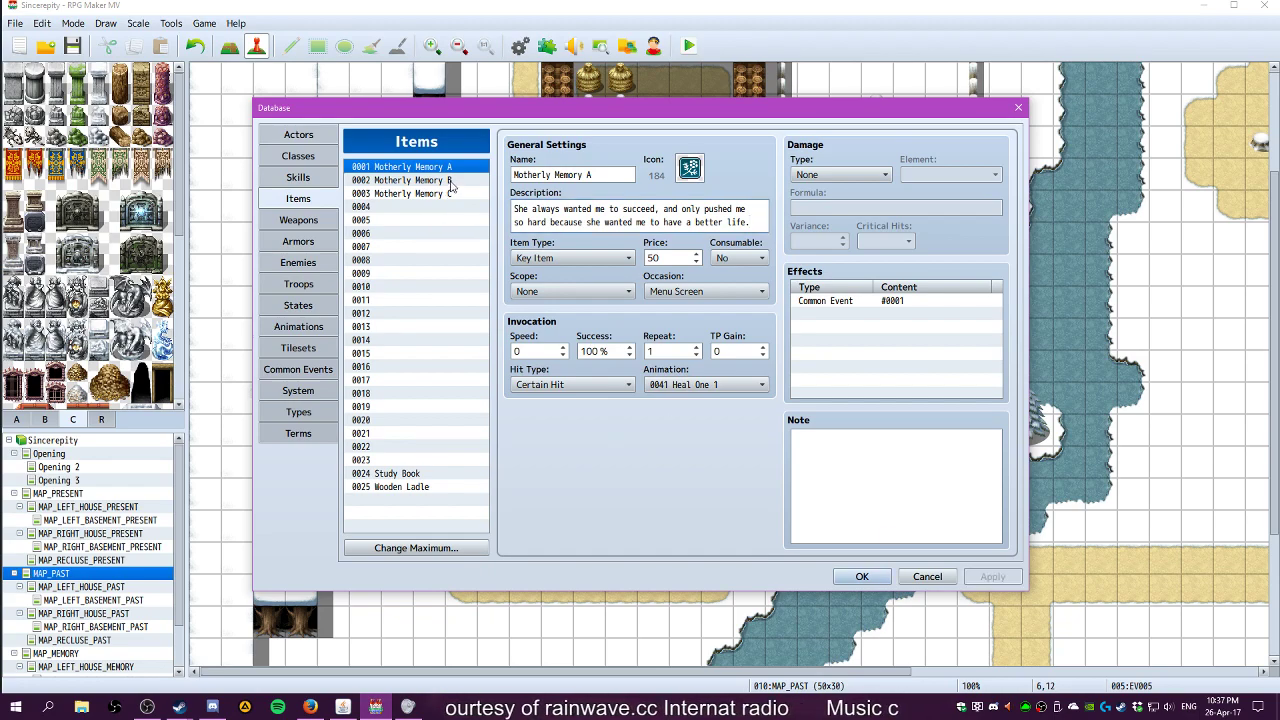
Describe Motherly Memory B as "But she never considered what success was for me. She never considered what I thought was best for me."
click(450, 180)
click(590, 203)
key(ctrl+a)
text(Bu)
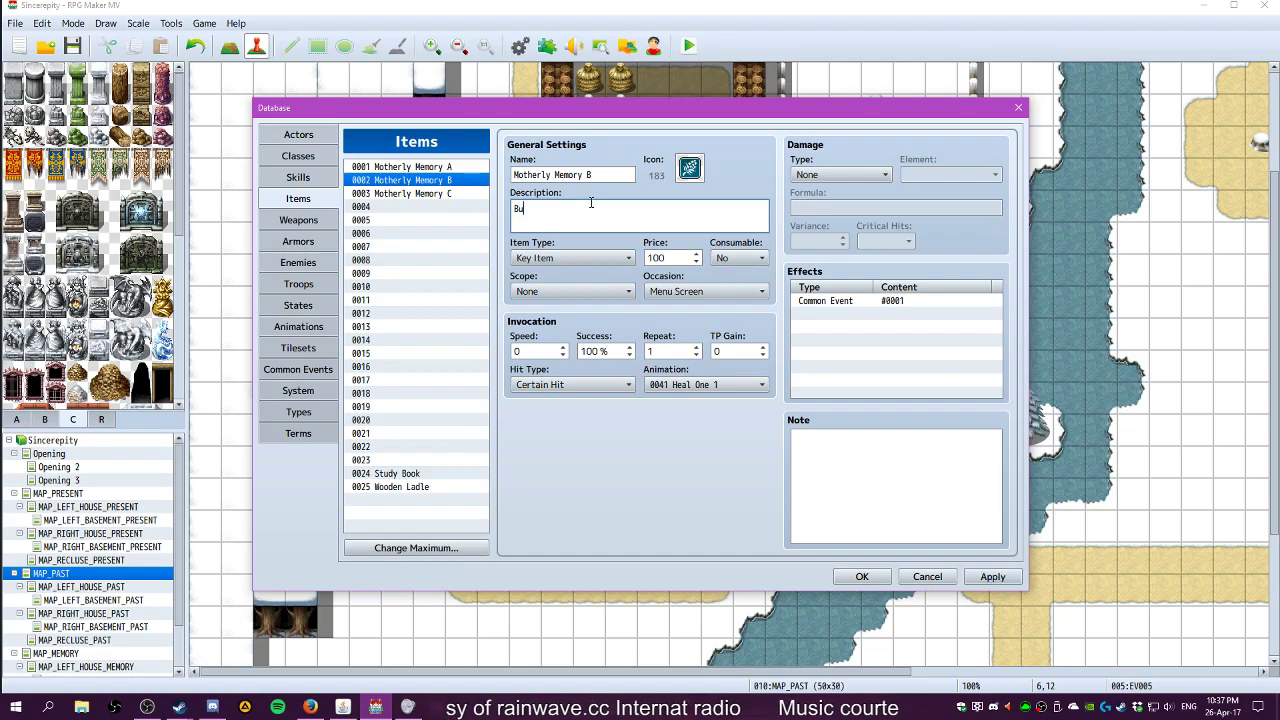
text(t she never considered what)
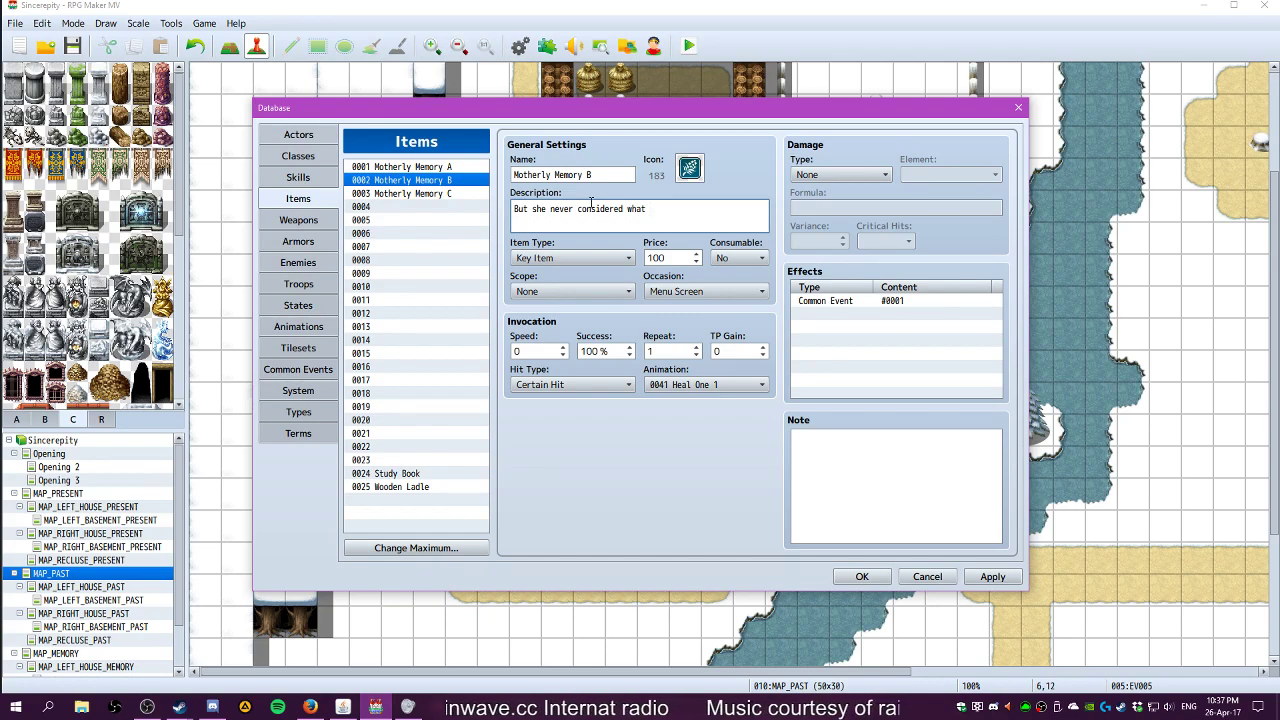
text(success was for me. She never considered what )
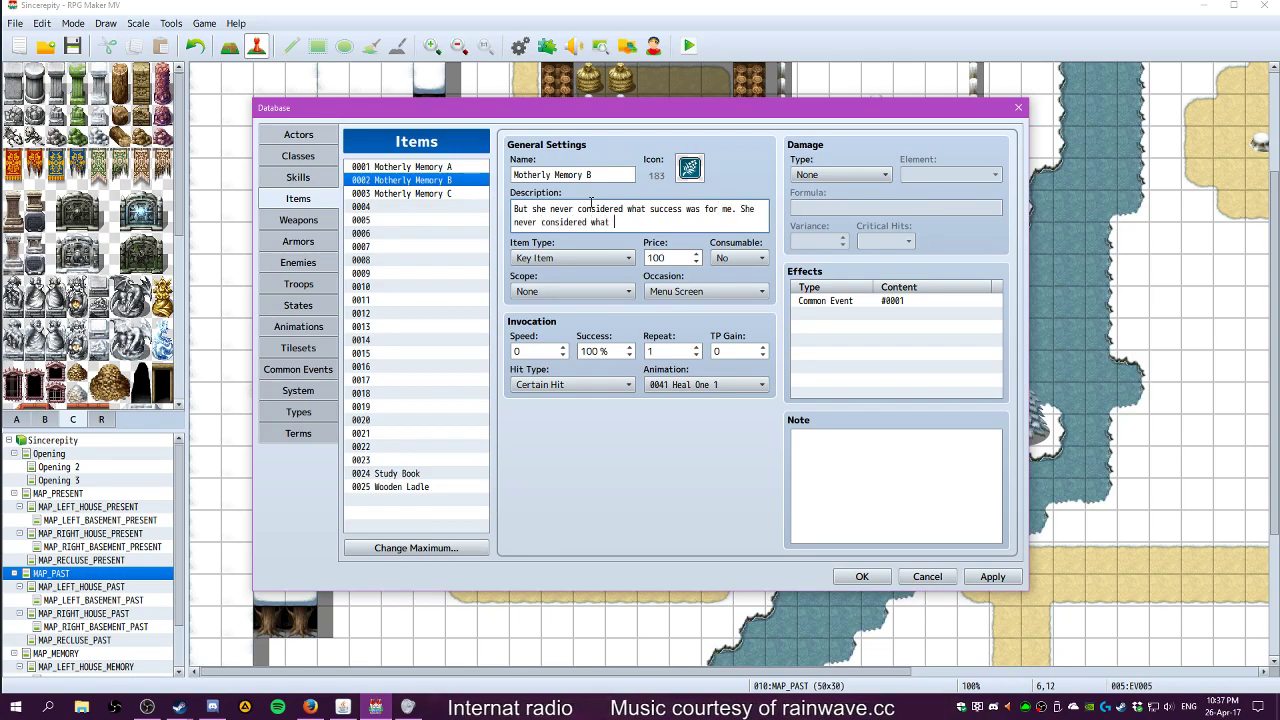
text(I thought was best for me.)
click(992, 576)
Replace Motherly Memory C's description with "I can only love her because of what she wanted for me"
click(413, 193)
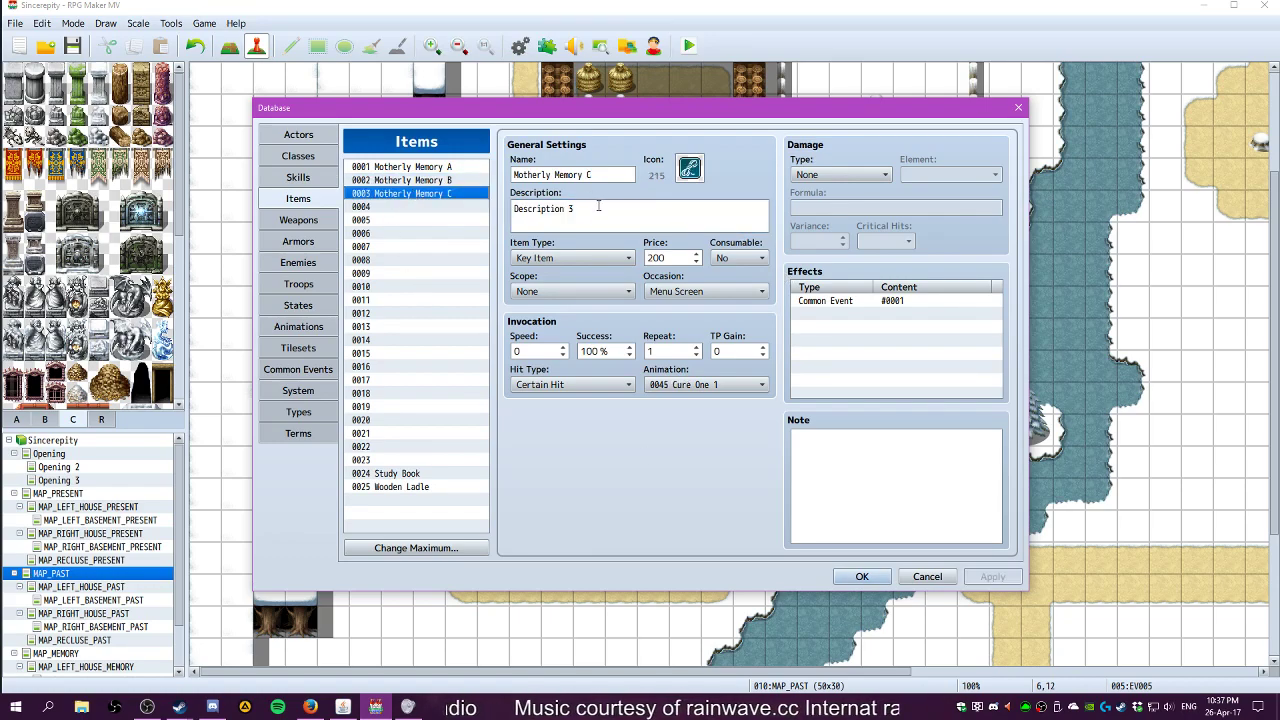
drag(575, 208, 505, 211)
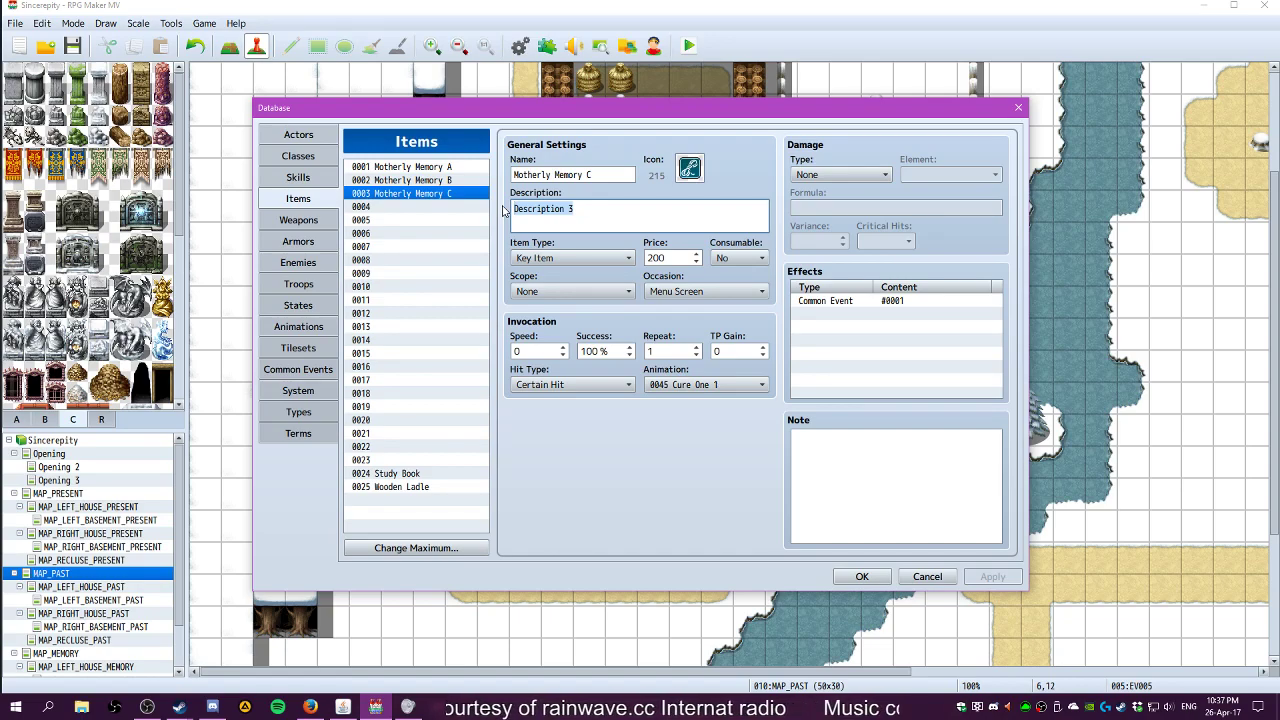
key(BackSpace)
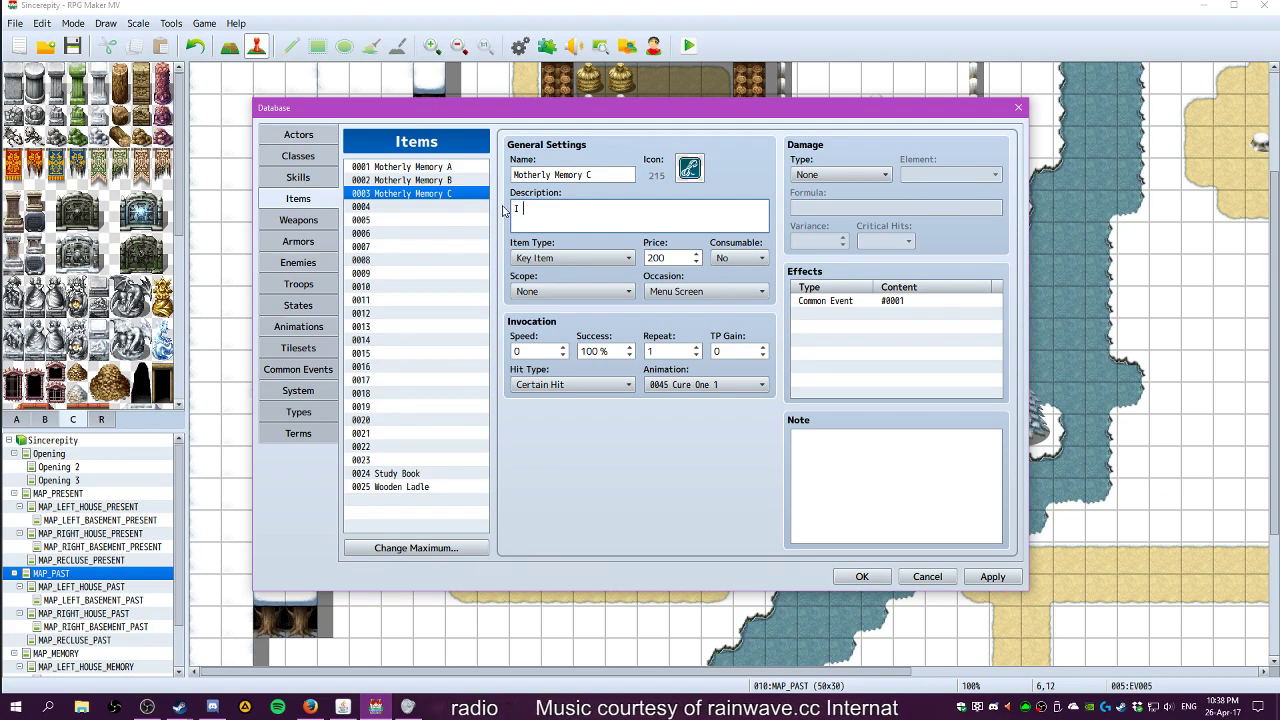
text(can only)
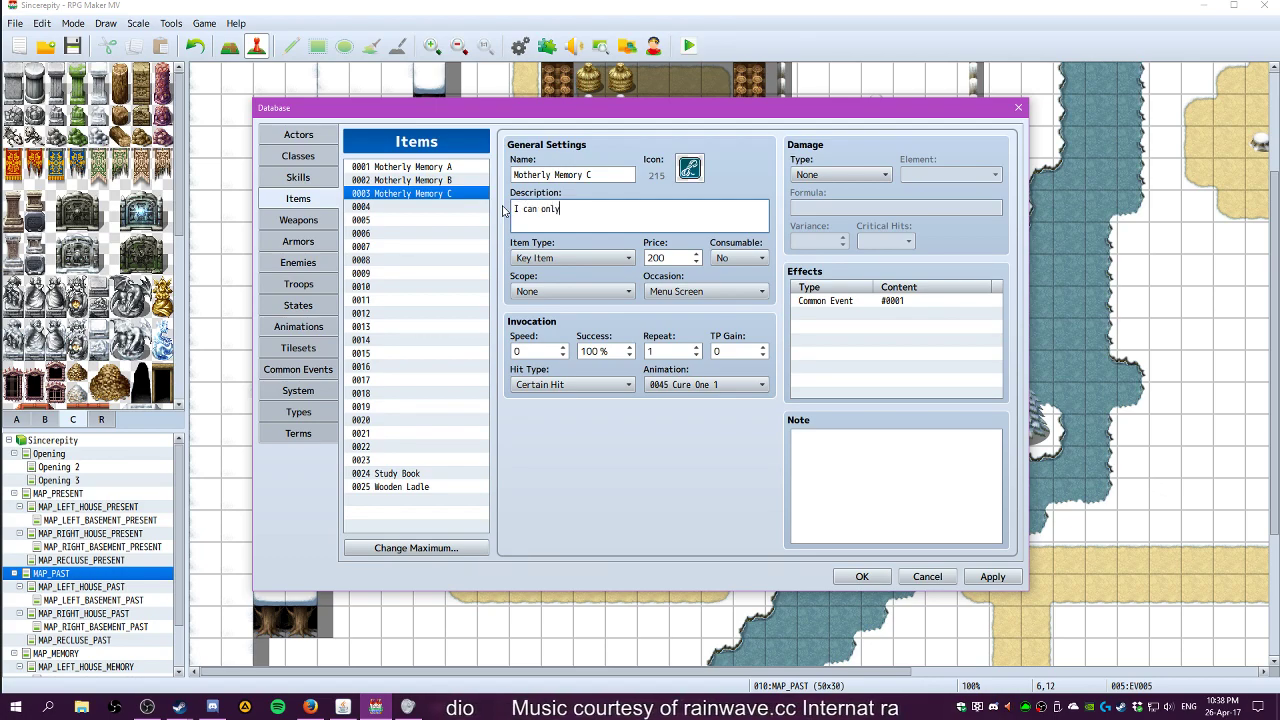
text( love her because of wh)
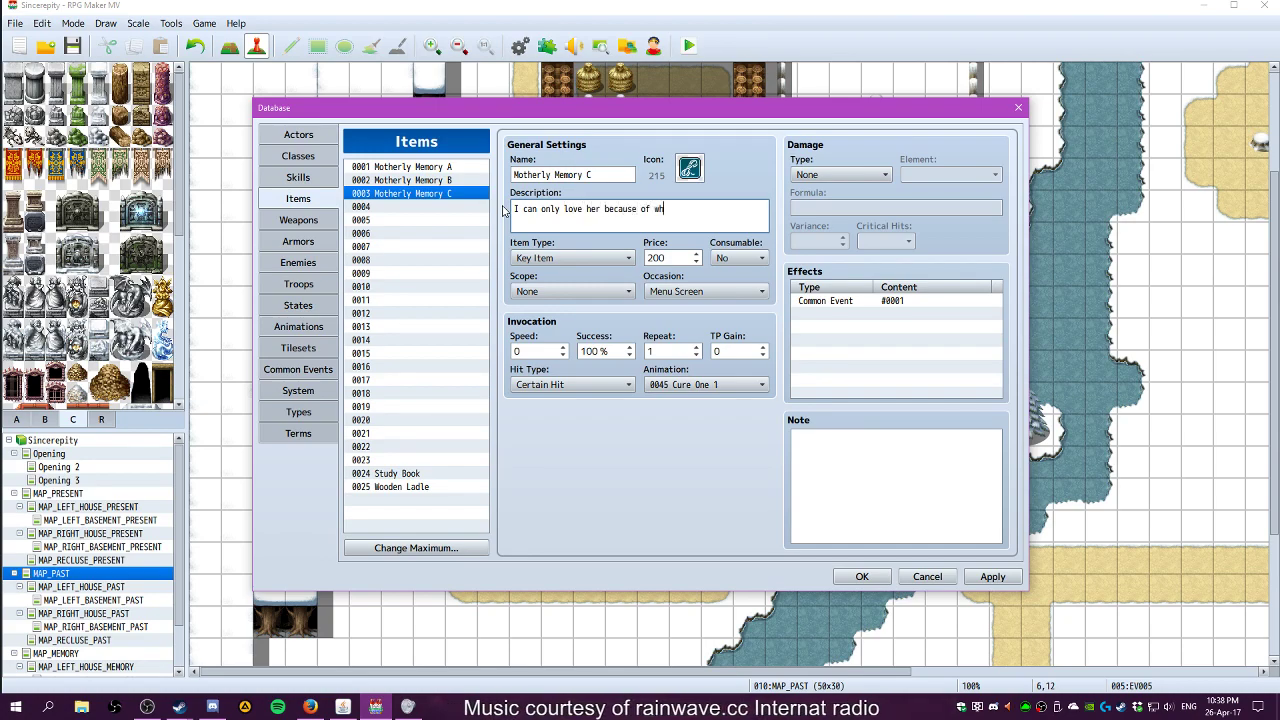
text(at she wanted for me)
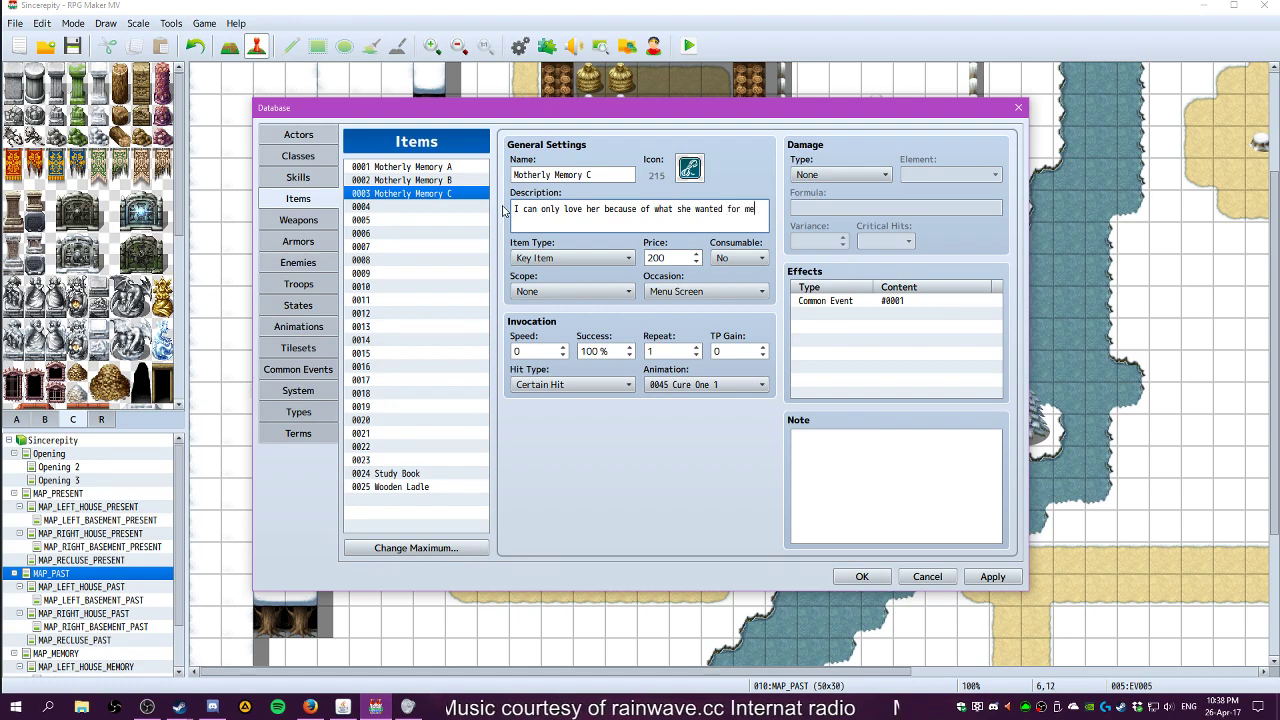
Add "I can only hate her because of what she did for me." to Motherly Memory C's description and accept the database changes
text(. I can only)
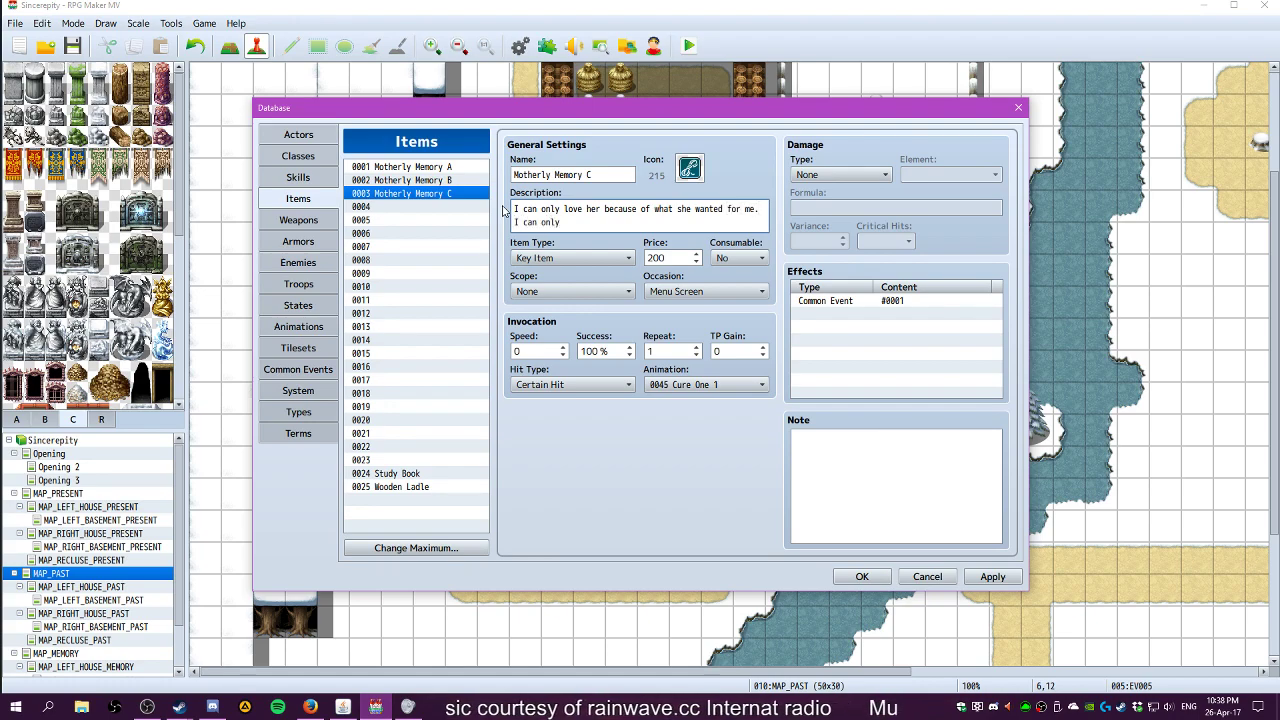
text( hate her beca)
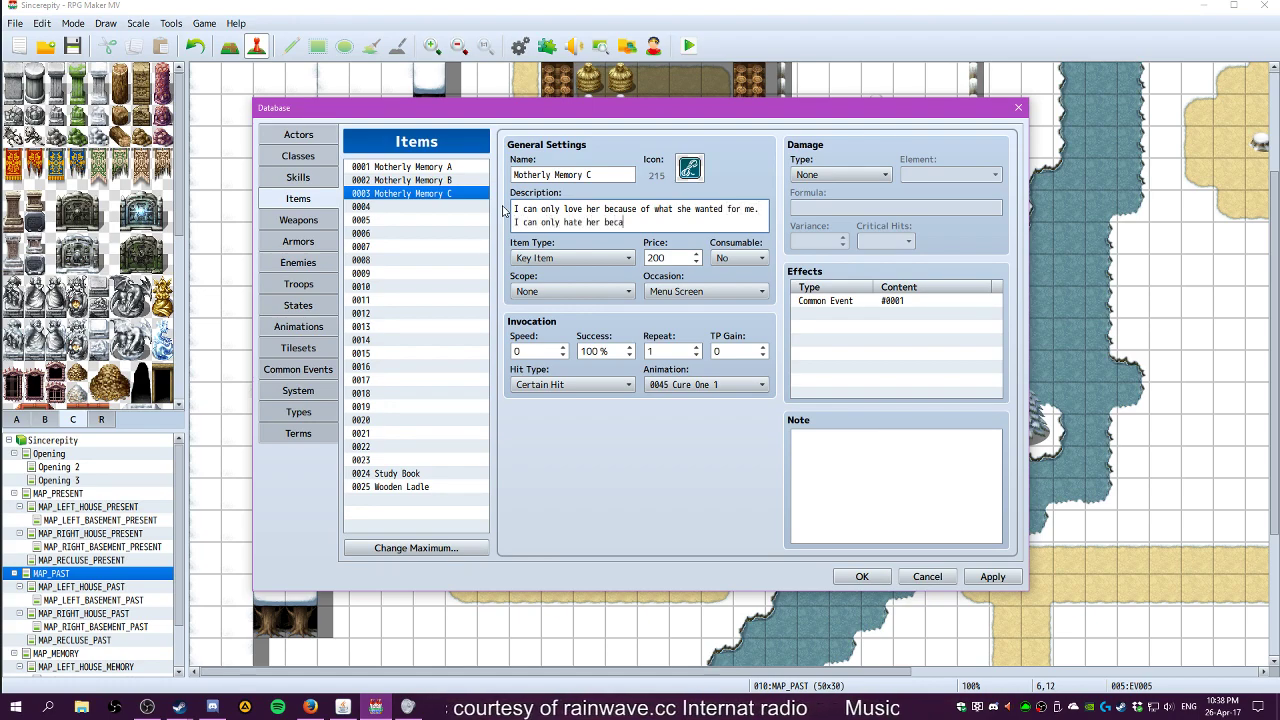
text(use of what she )
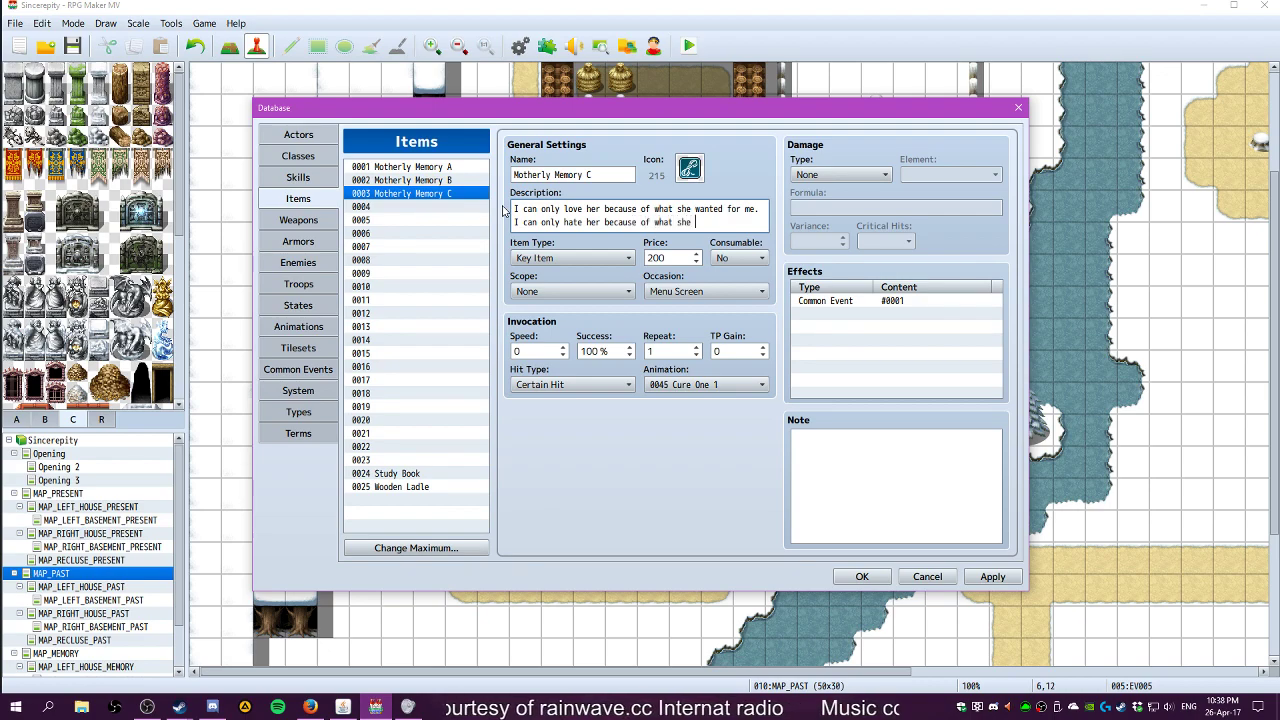
text(did for me.)
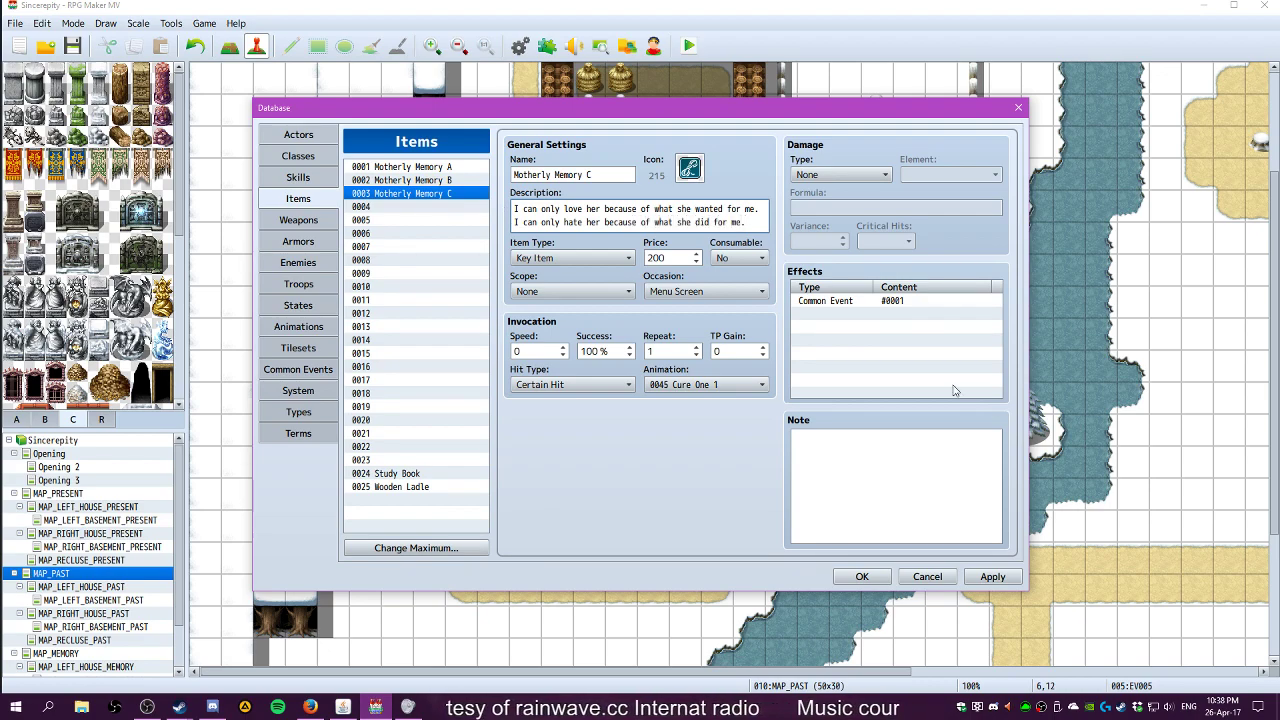
click(992, 576)
click(862, 577)
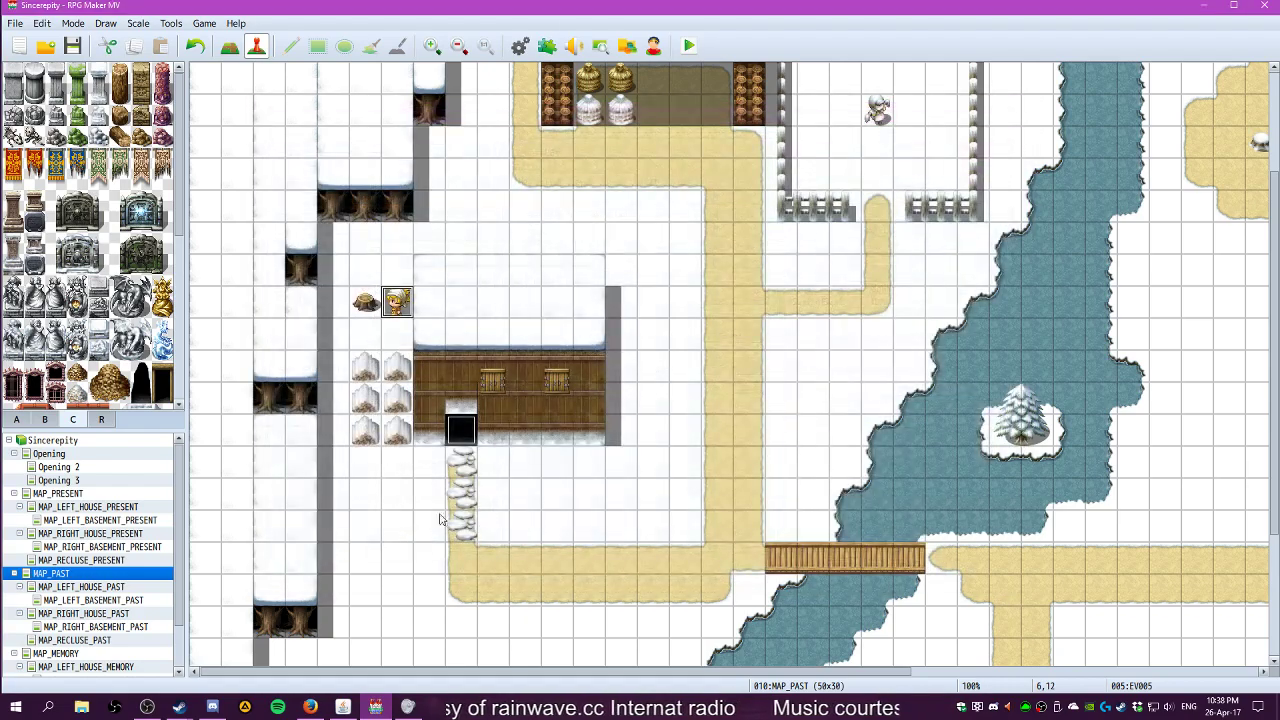
Open the database and select the Study Book item's placeholder description for editing
drag(587, 673, 966, 598)
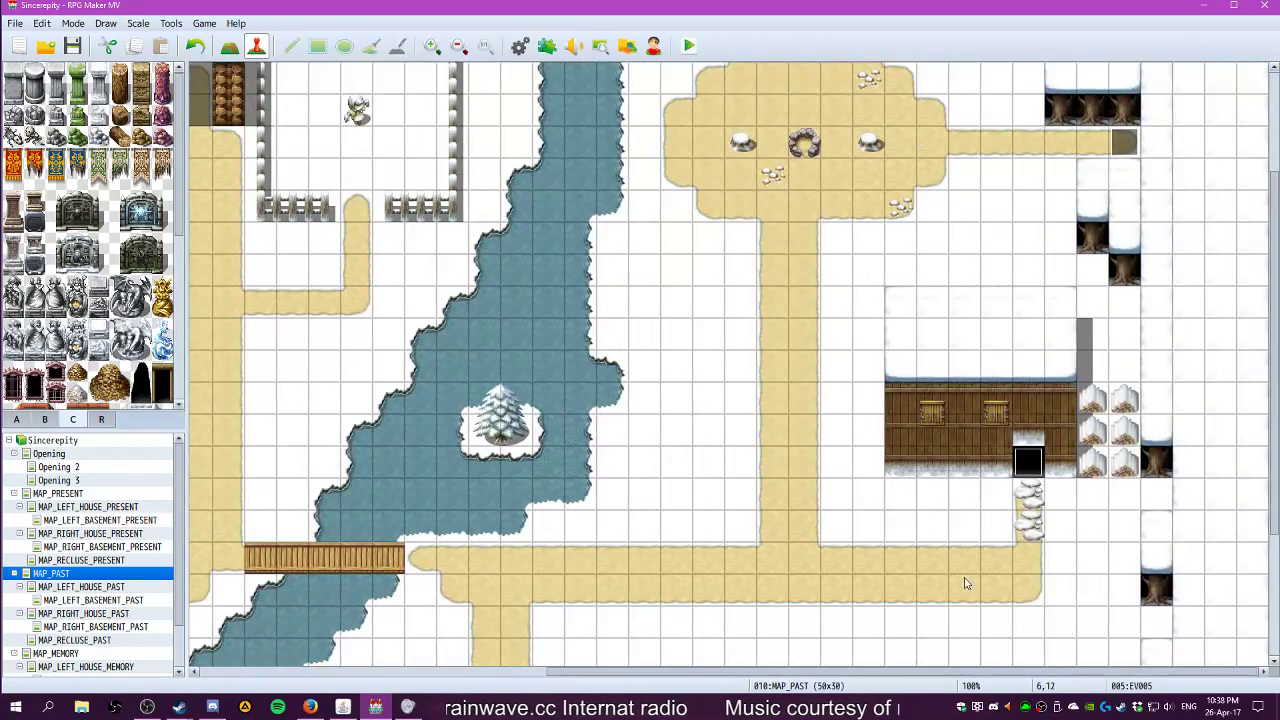
click(520, 46)
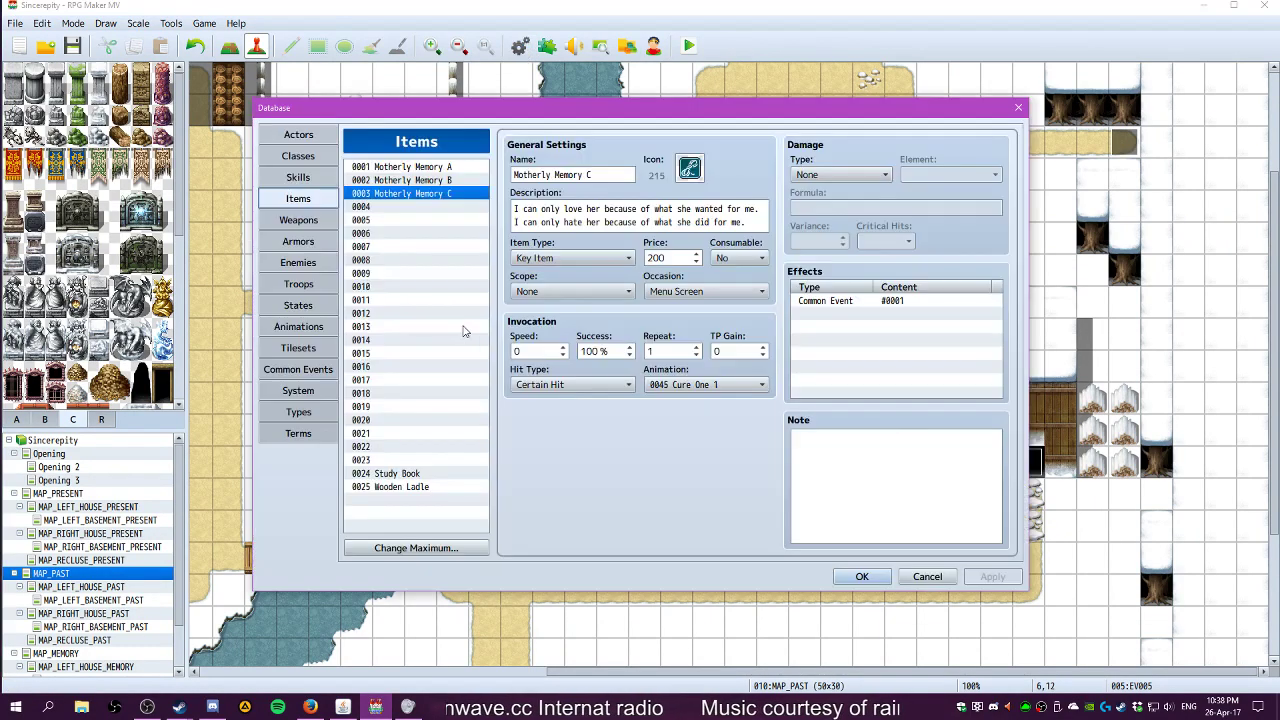
click(388, 473)
click(760, 213)
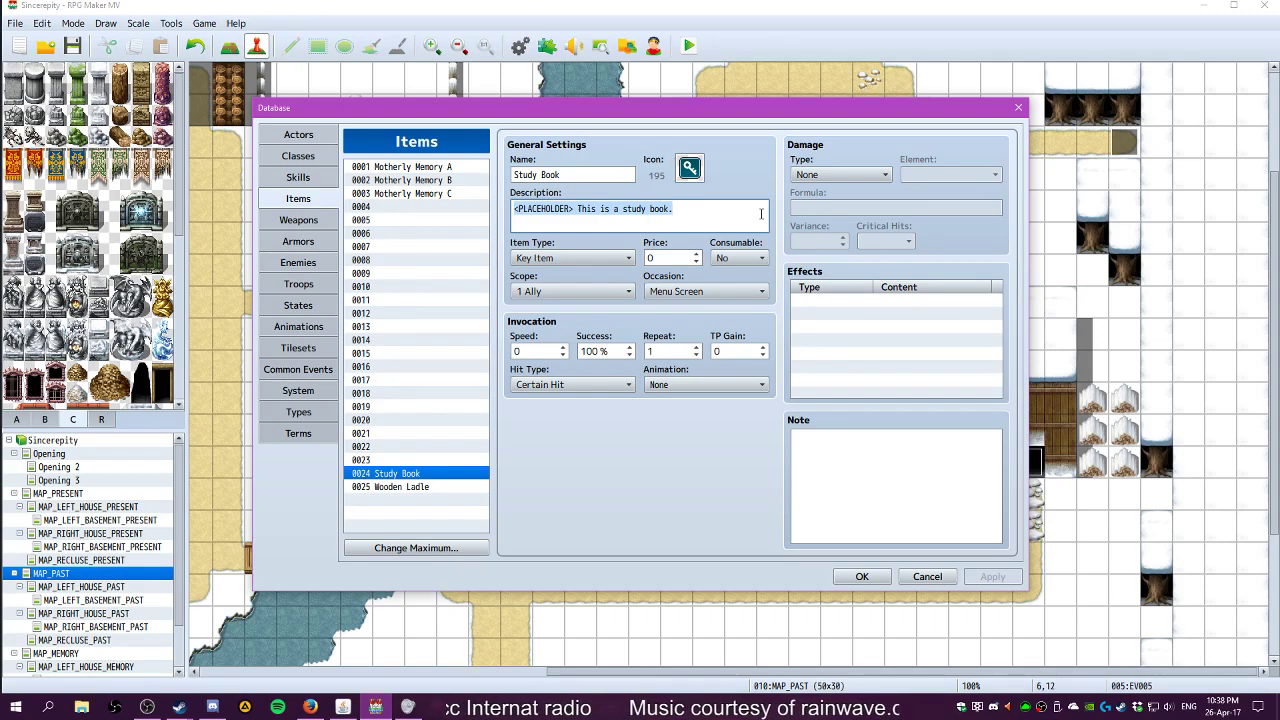
text(The )
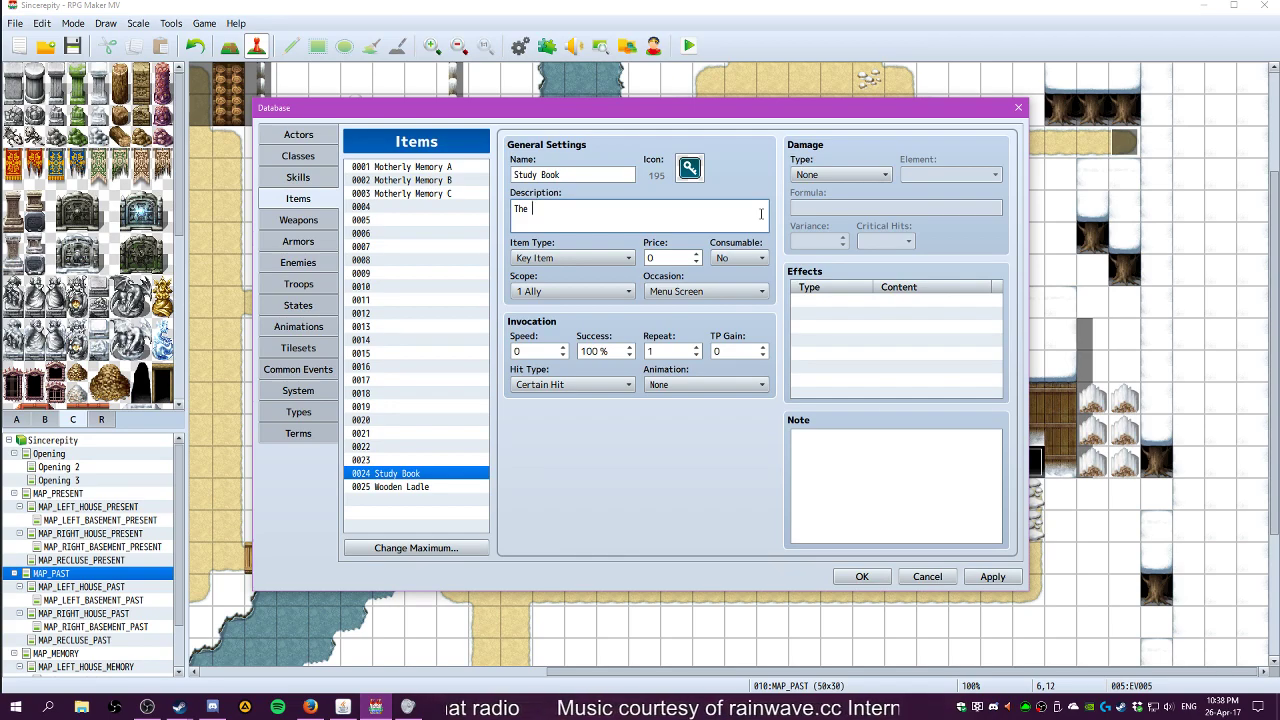
text(page)
key(BackSpace)
key(BackSpace)
key(BackSpace)
key(BackSpace)
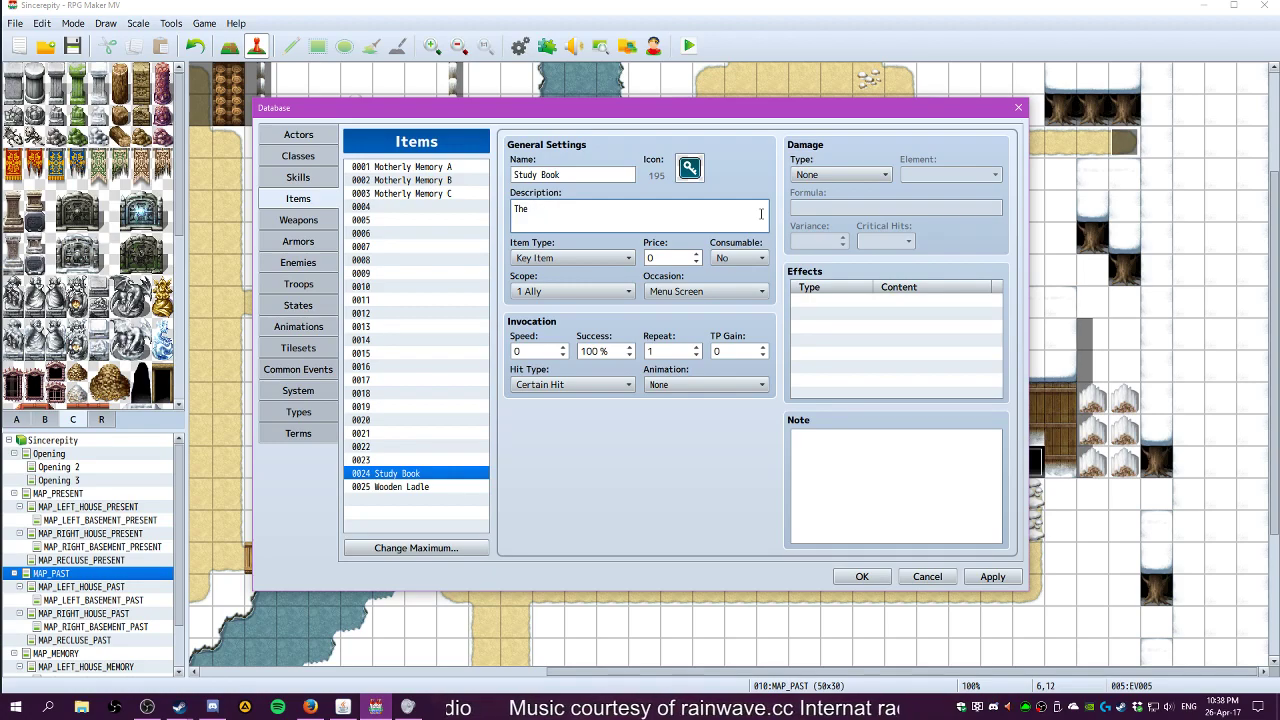
text(boo)
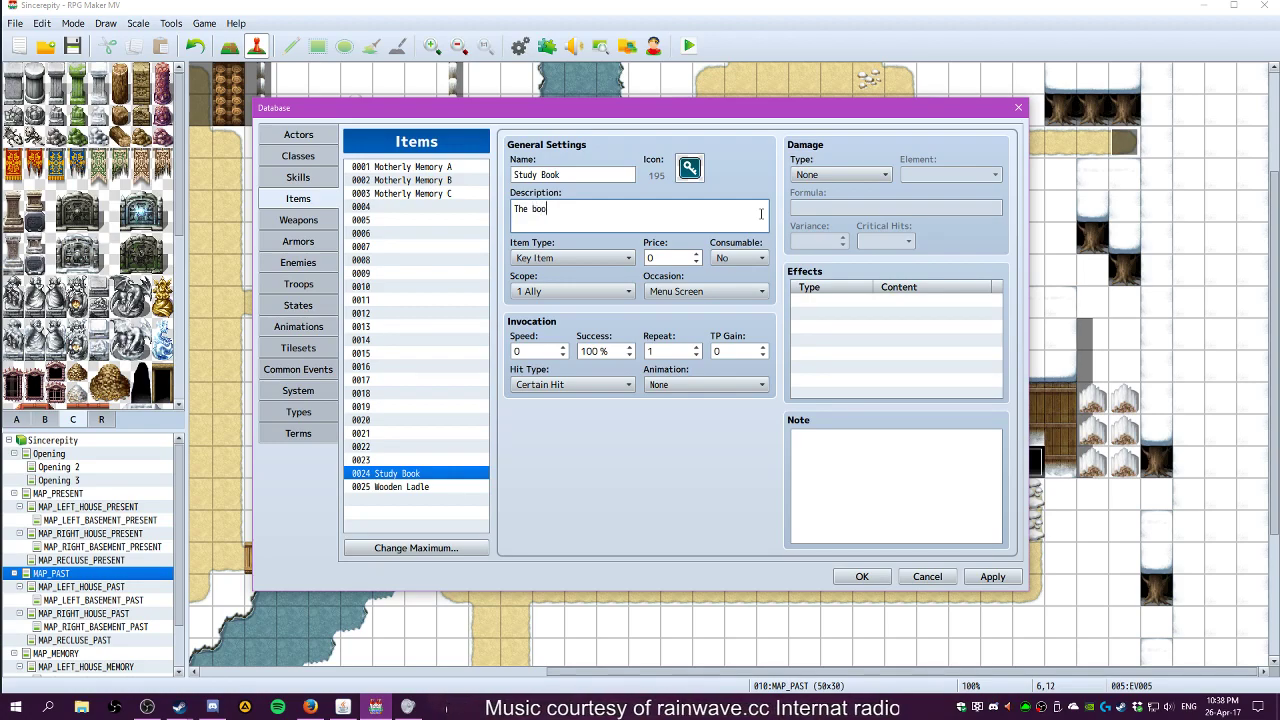
text(k se)
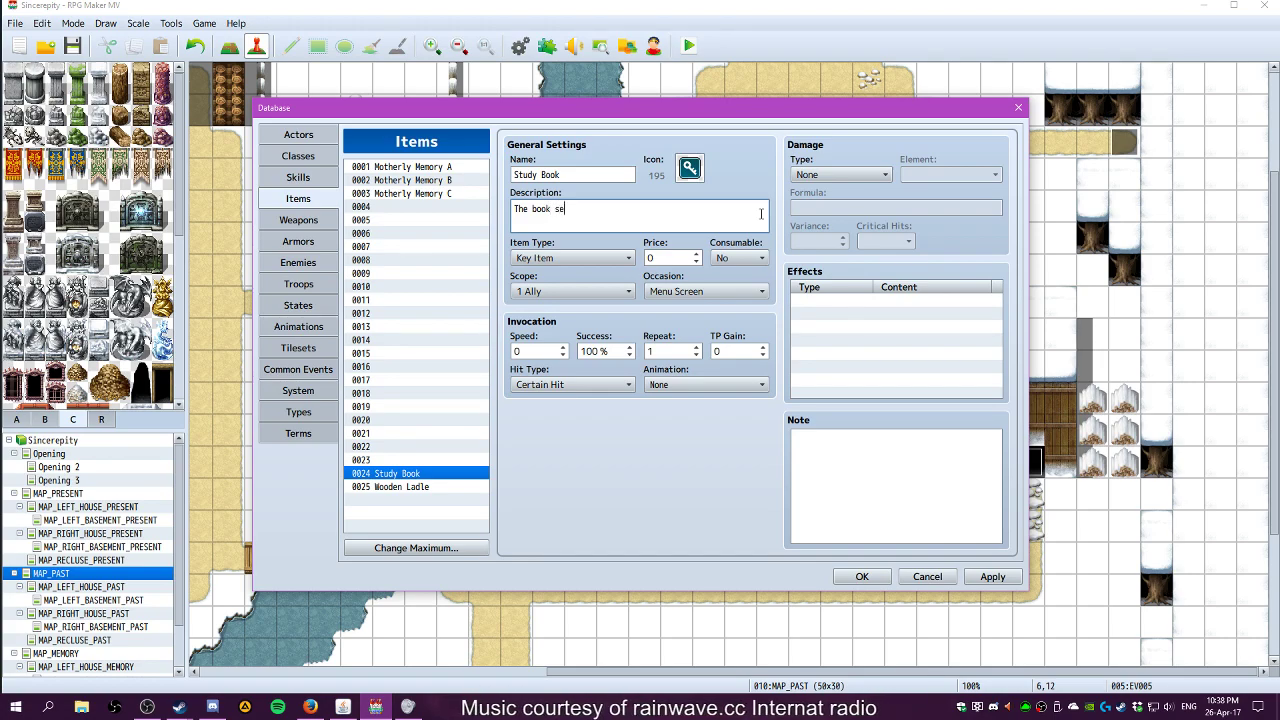
text(ems quite old, bu)
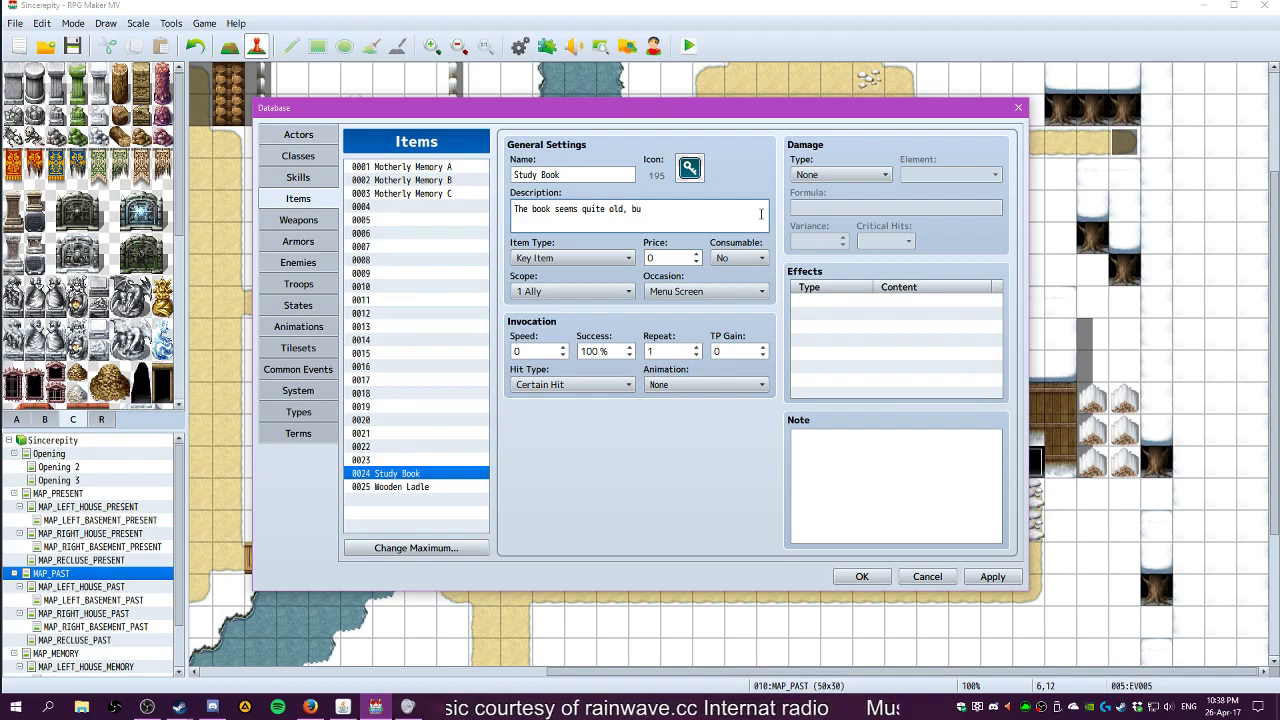
text(t well)
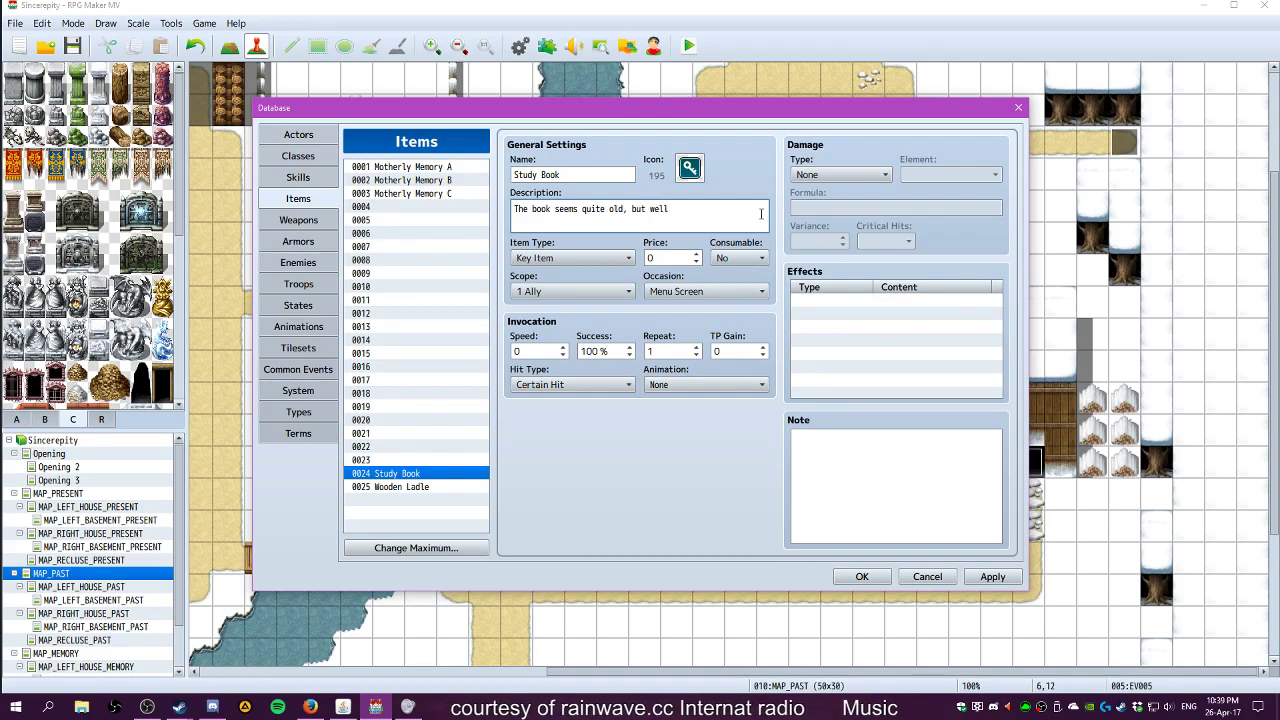
text(-maintend)
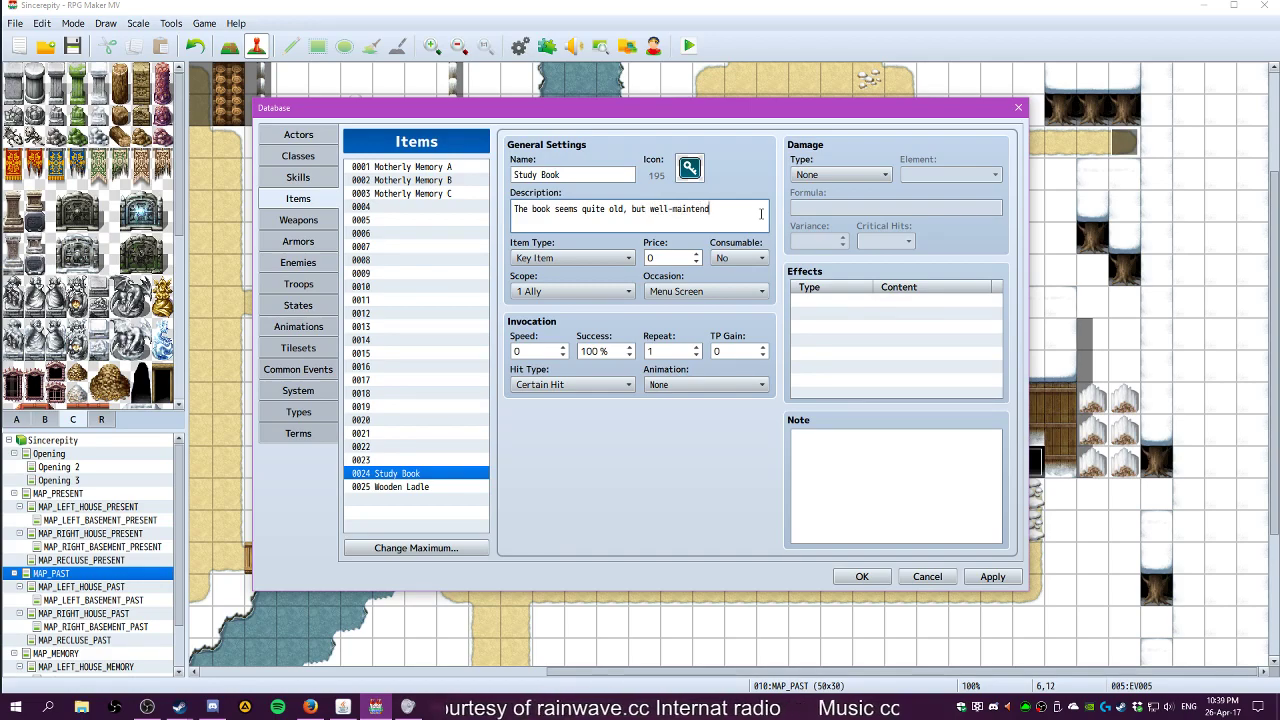
key(BackSpace)
key(BackSpace)
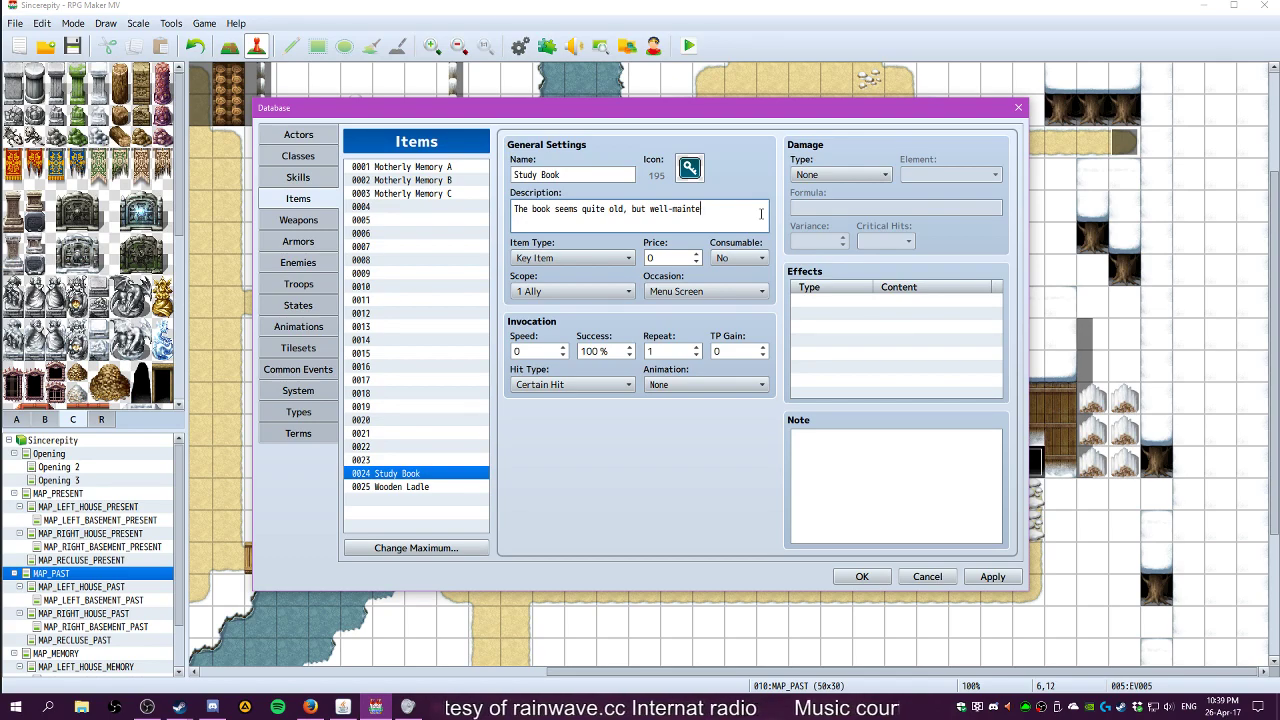
text(ained. )
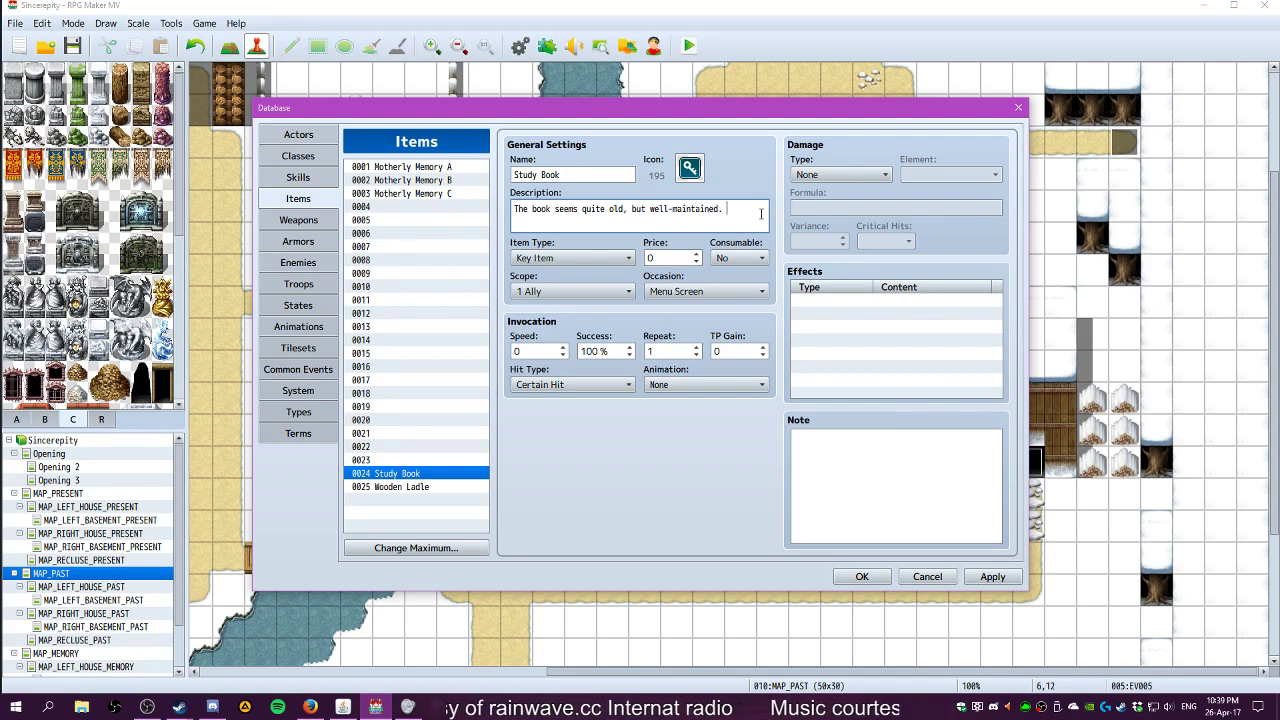
text(I)
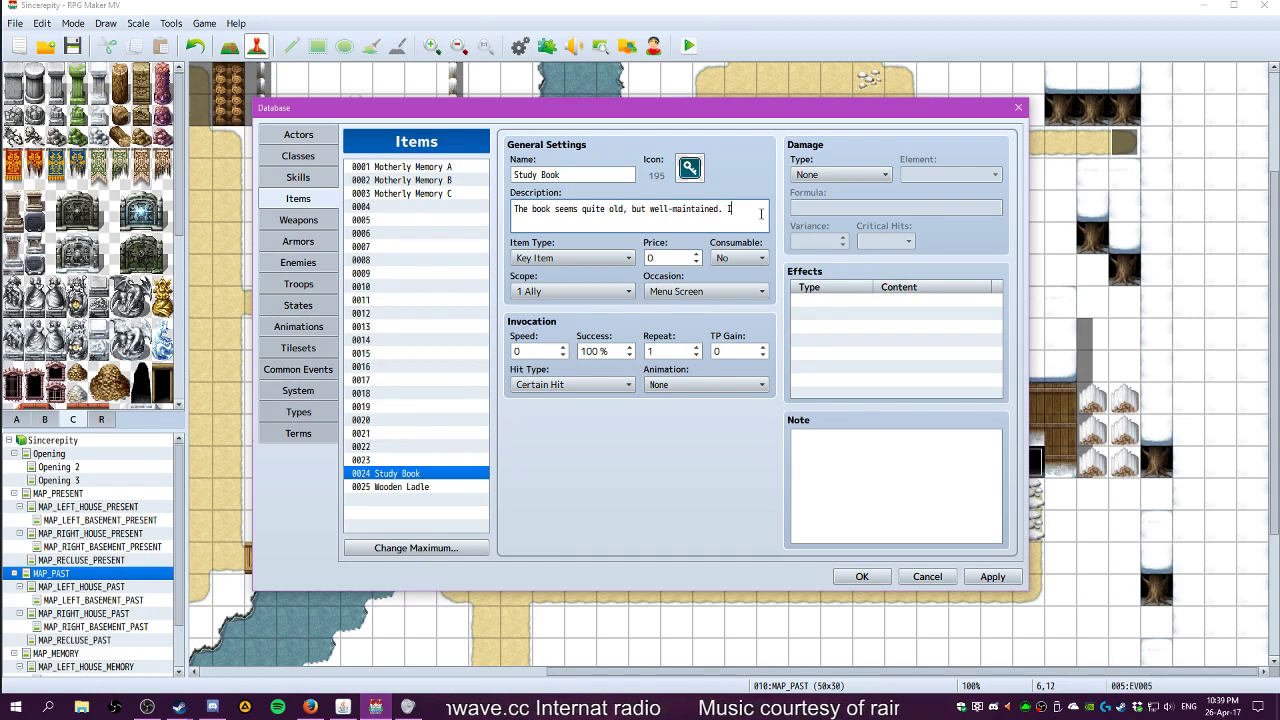
Replace the Study Book's description with "A biology book that's old, but well-preserved."
key(ctrl+a)
text(A b)
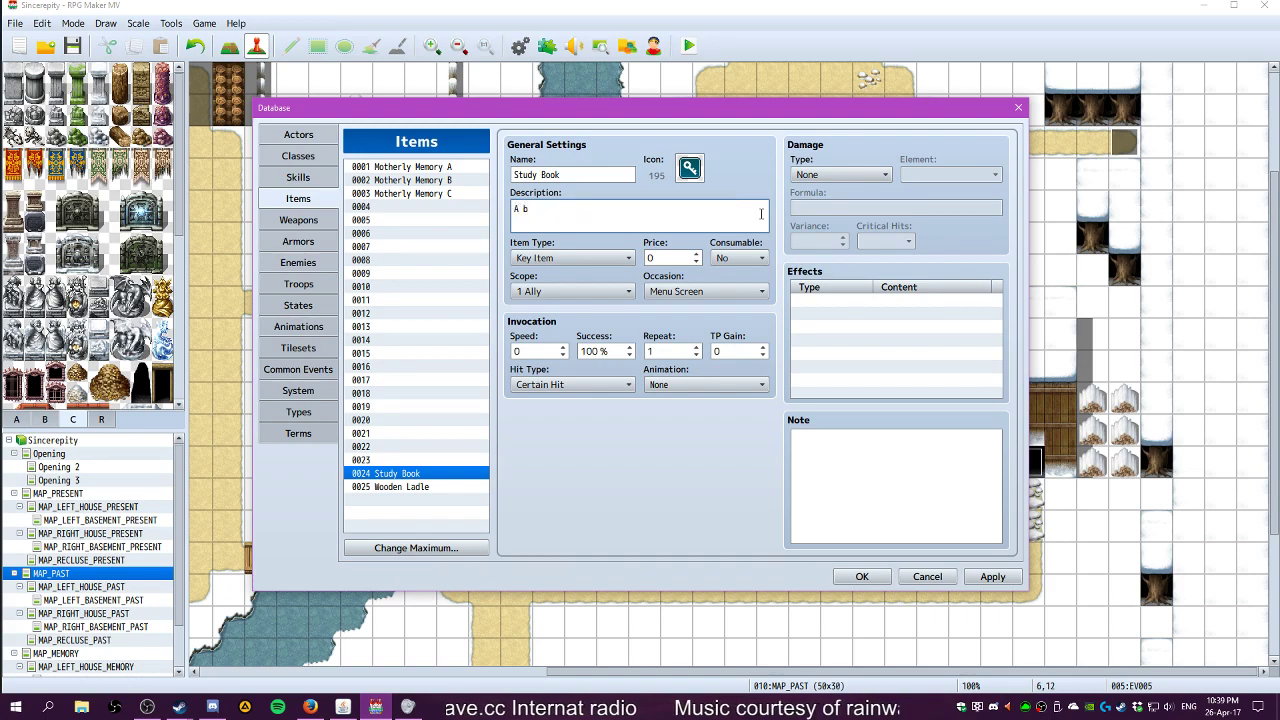
text(iology book)
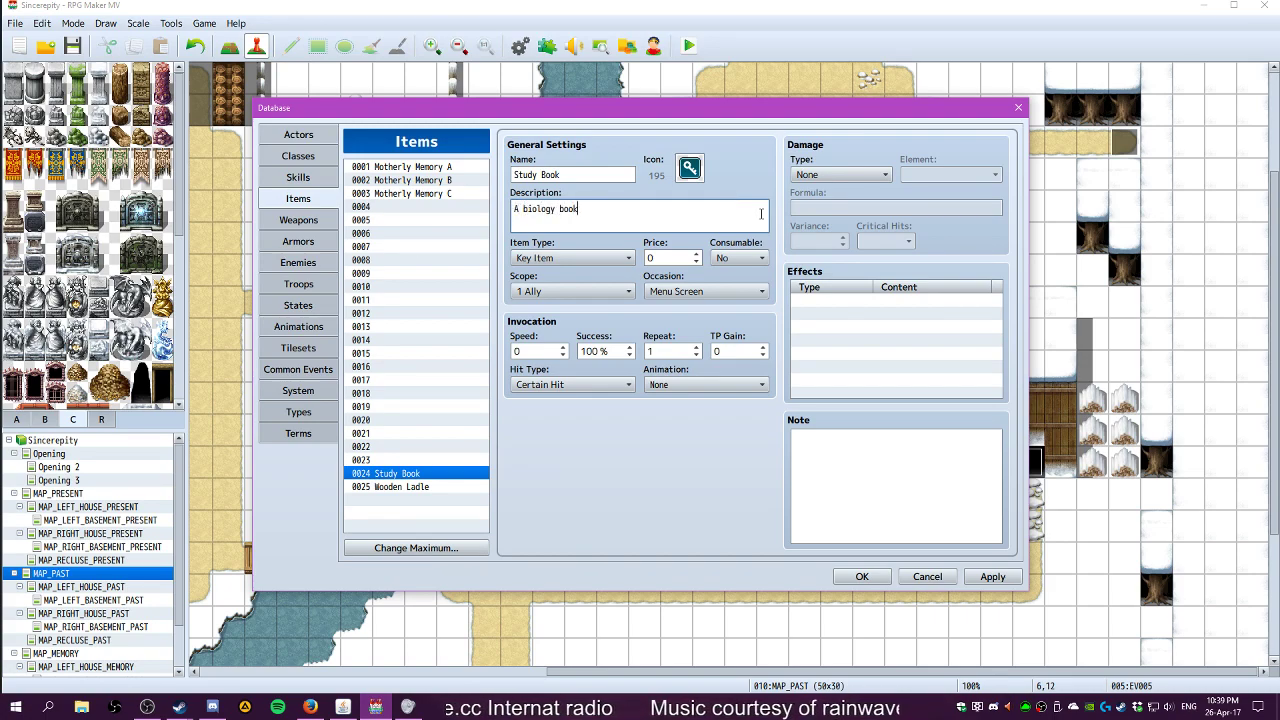
text( tha)
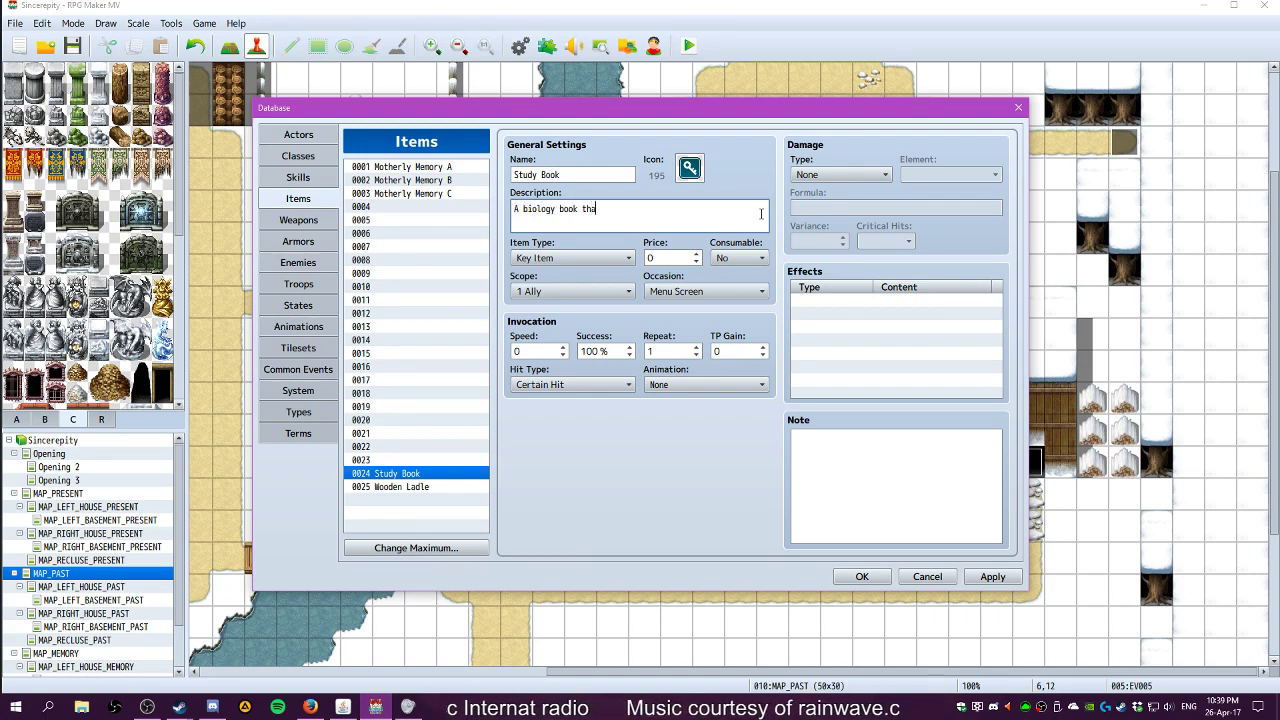
text(t's old, but w)
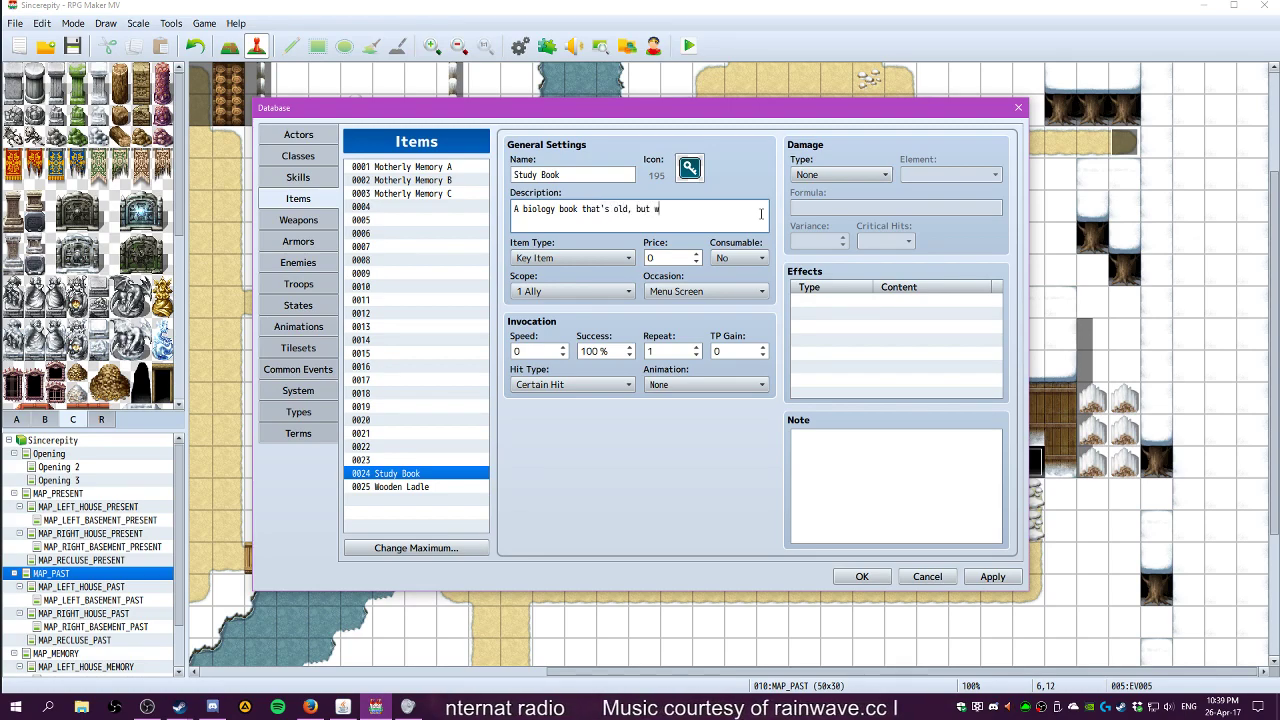
text(ell-main)
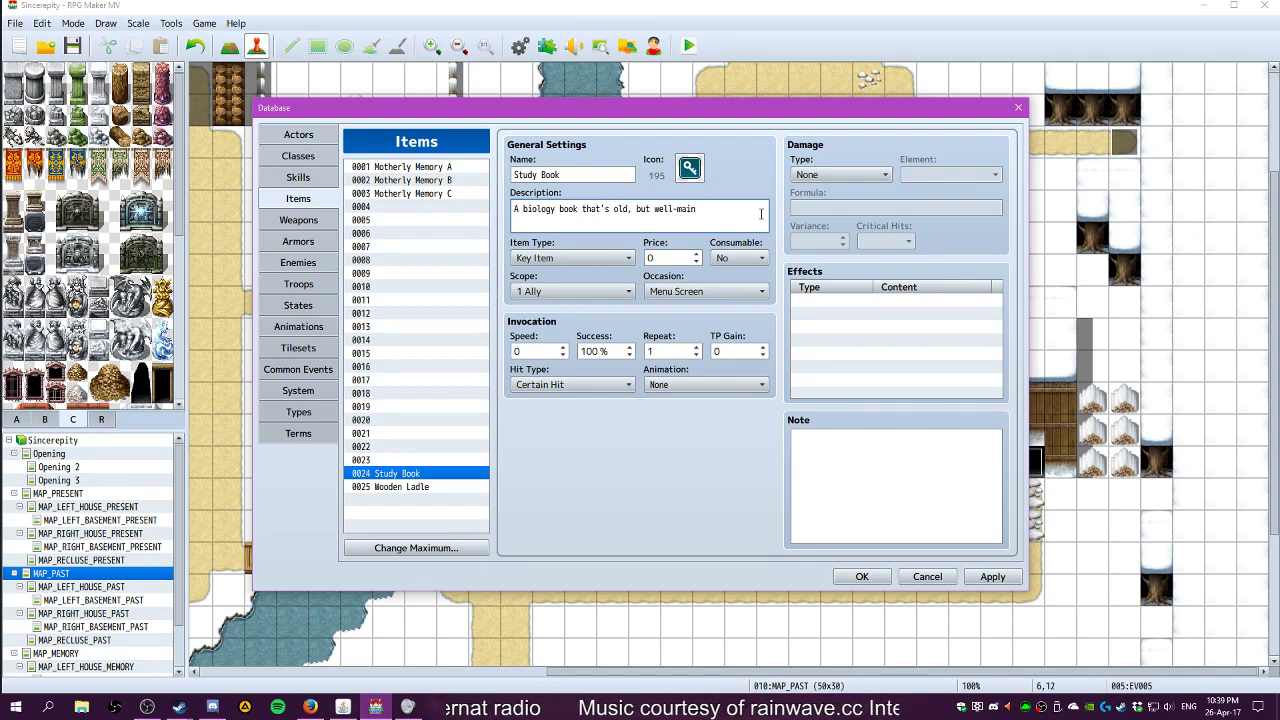
key(BackSpace)
key(BackSpace)
key(BackSpace)
key(BackSpace)
text(prese)
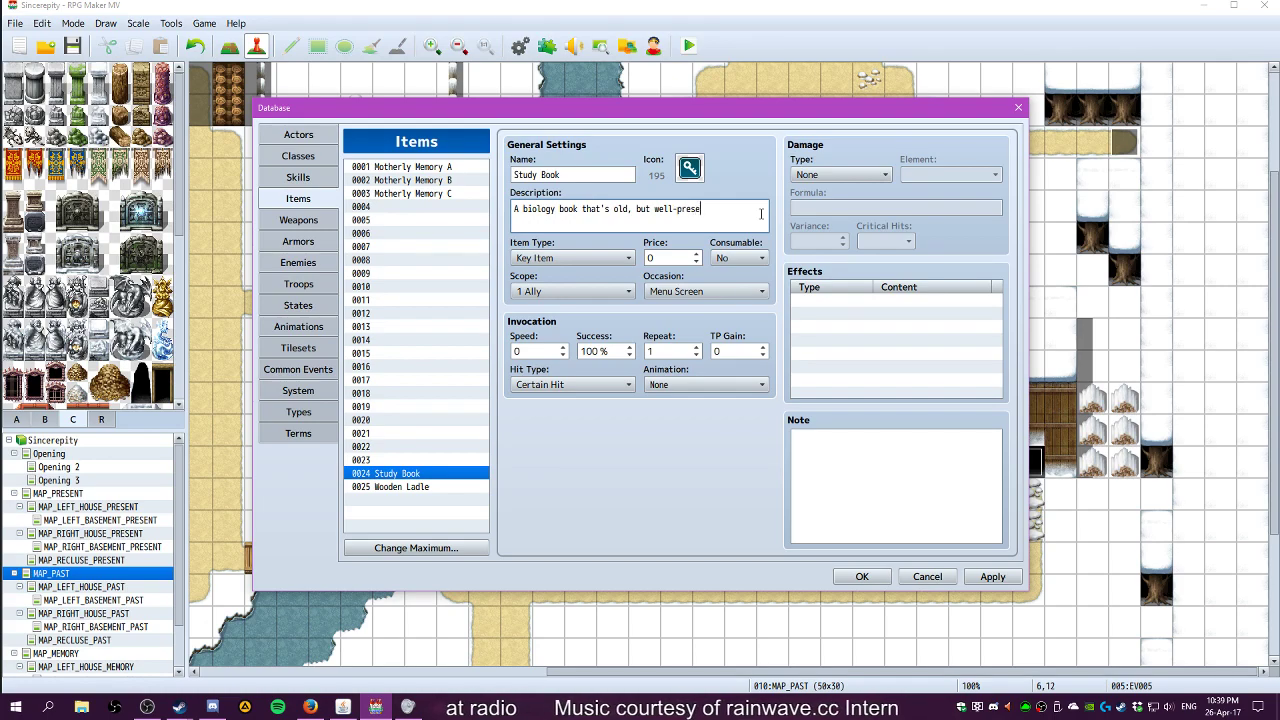
text(rved. )
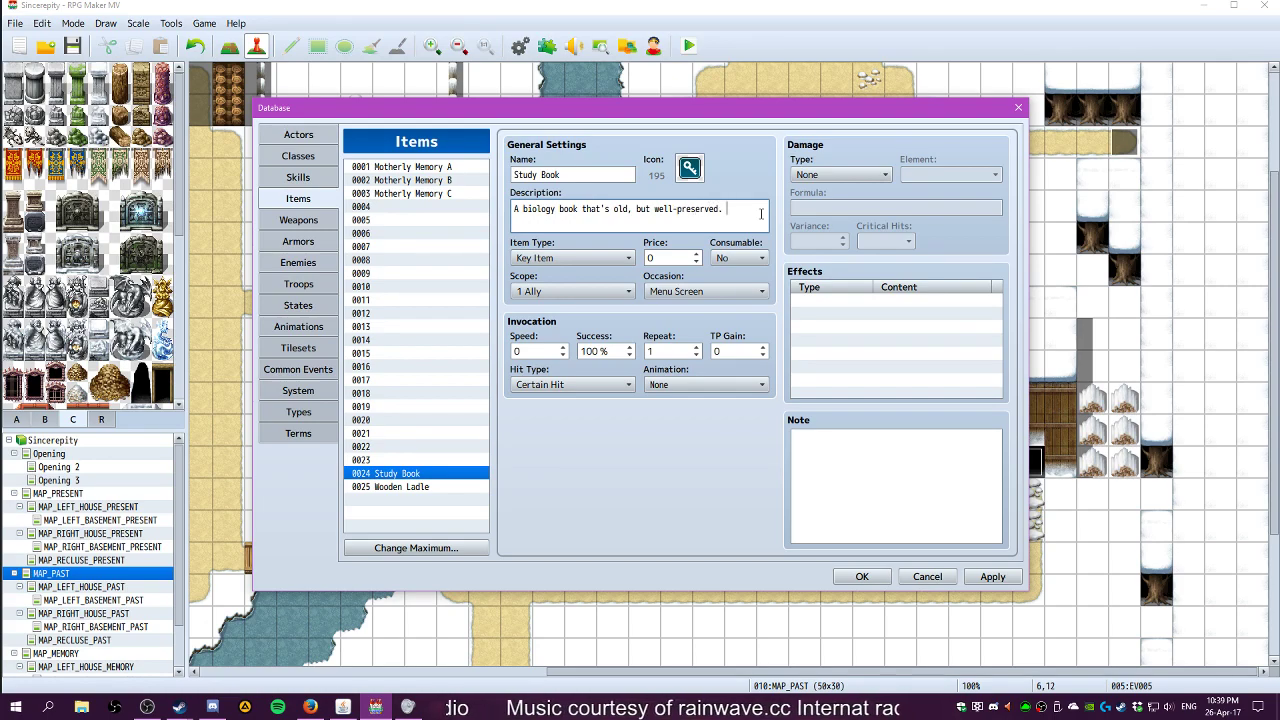
Add "It seems to be part of a larger collection of books." to the Study Book's description and accept the database changes
text(It seems to)
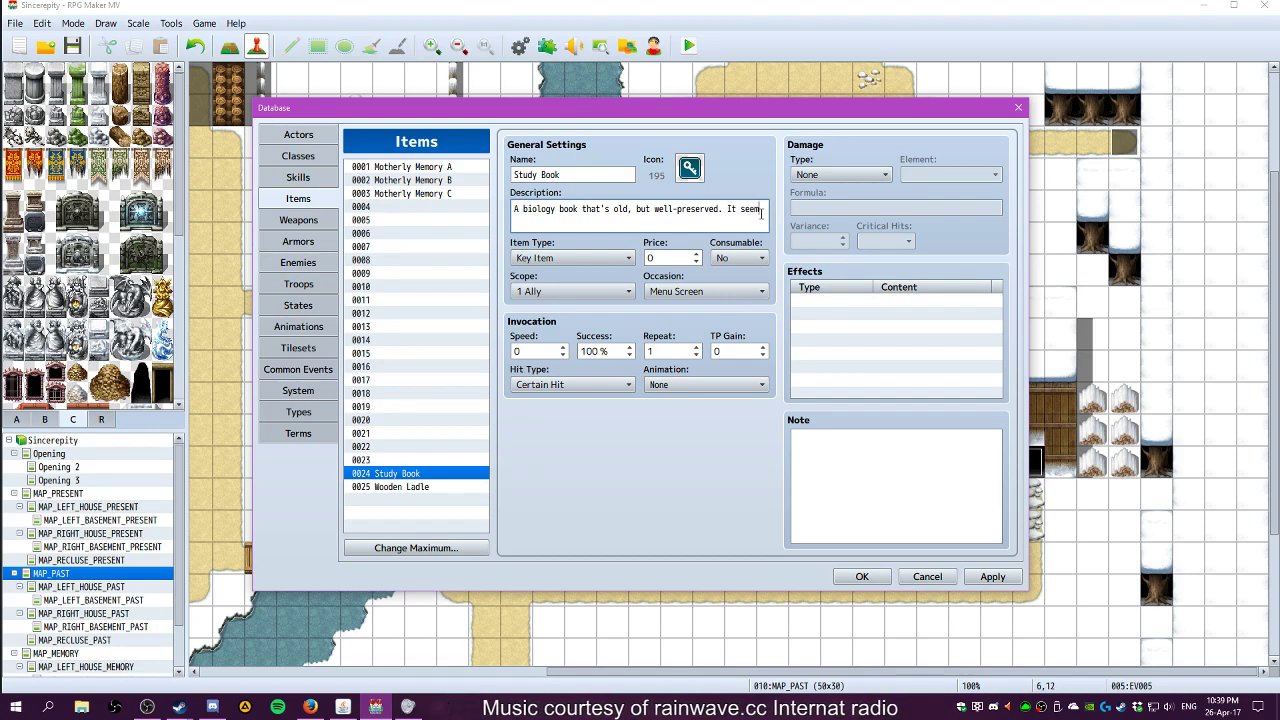
key(BackSpace)
key(BackSpace)
key(BackSpace)
key(BackSpace)
key(BackSpace)
key(BackSpace)
key(BackSpace)
text(seems to be)
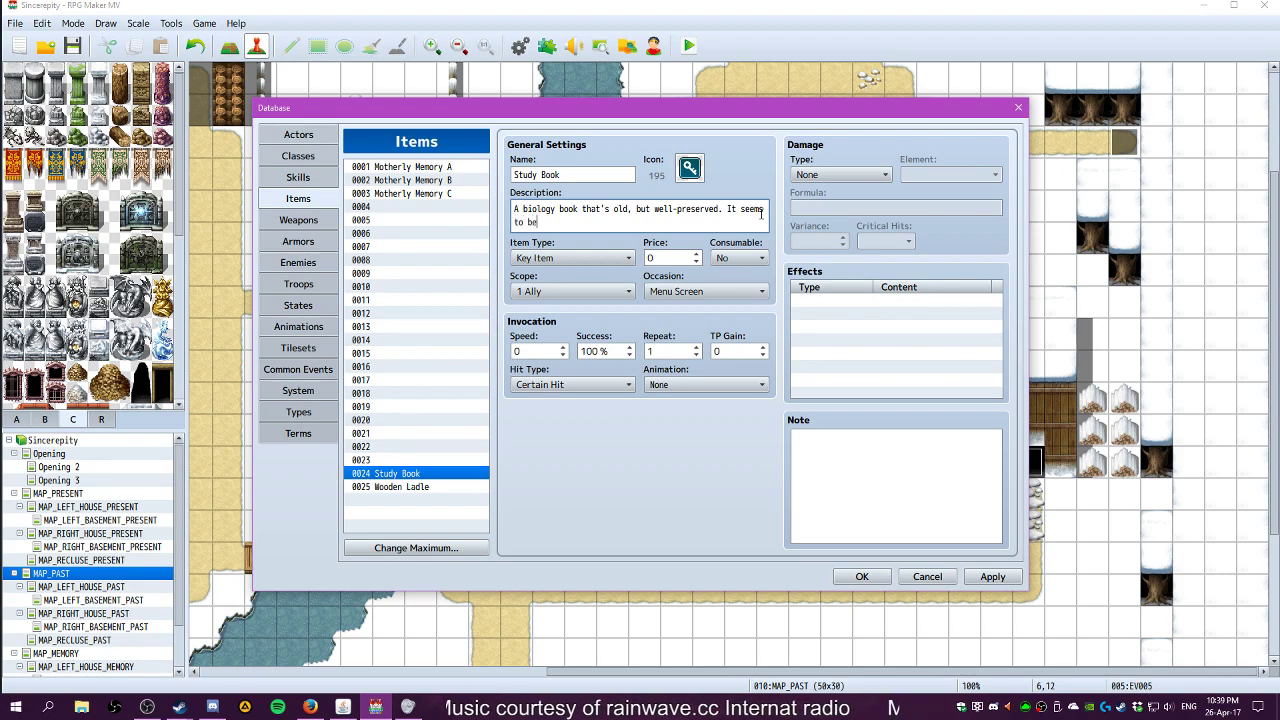
text( part of a)
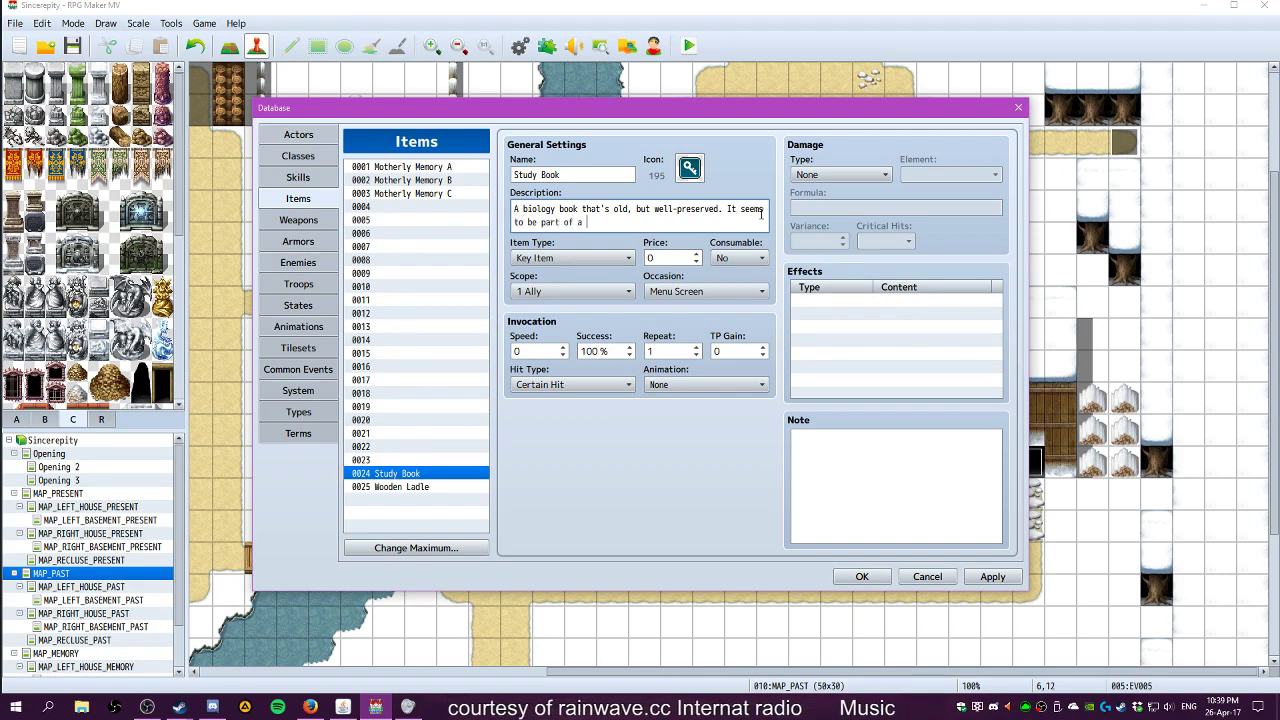
text( larger col)
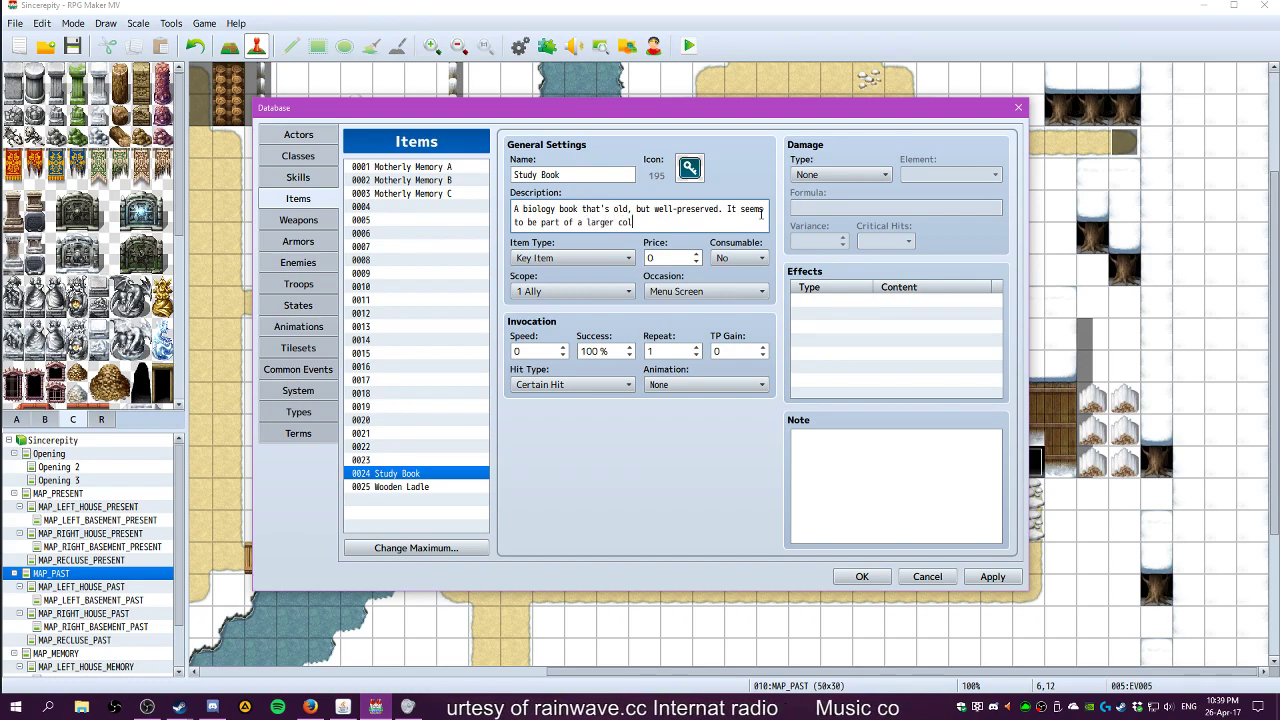
text(lection of books.)
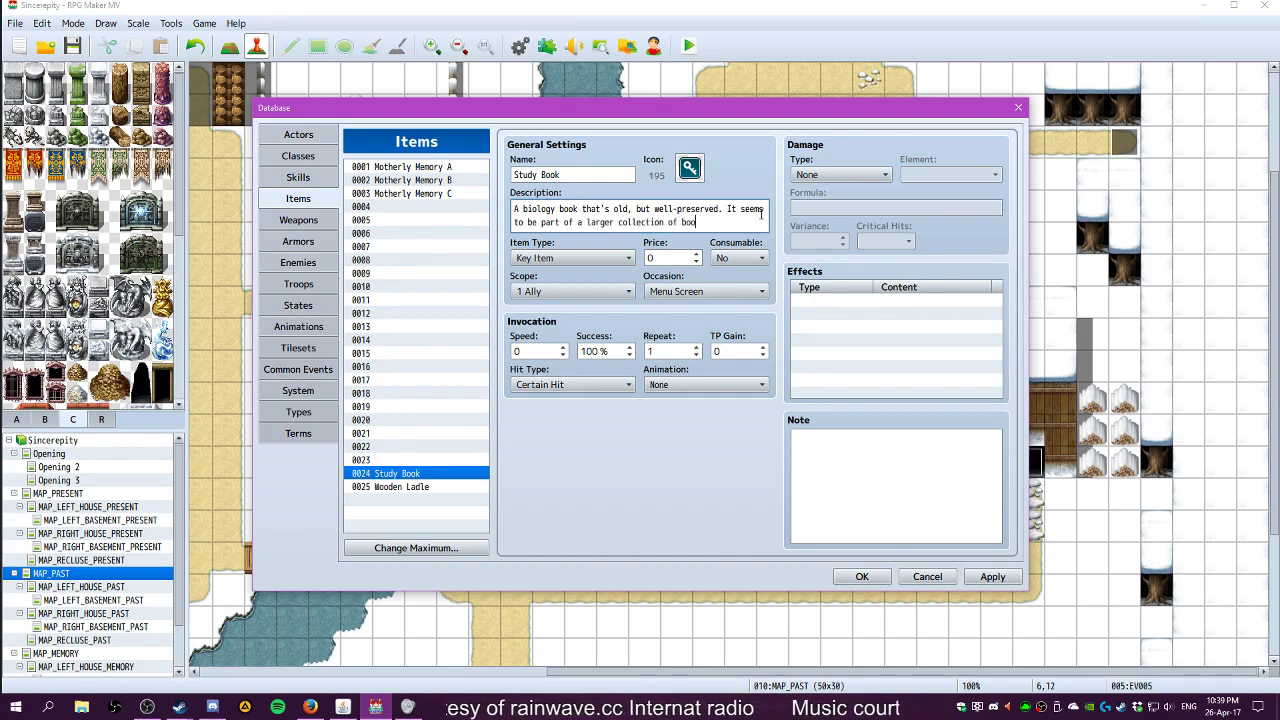
click(992, 576)
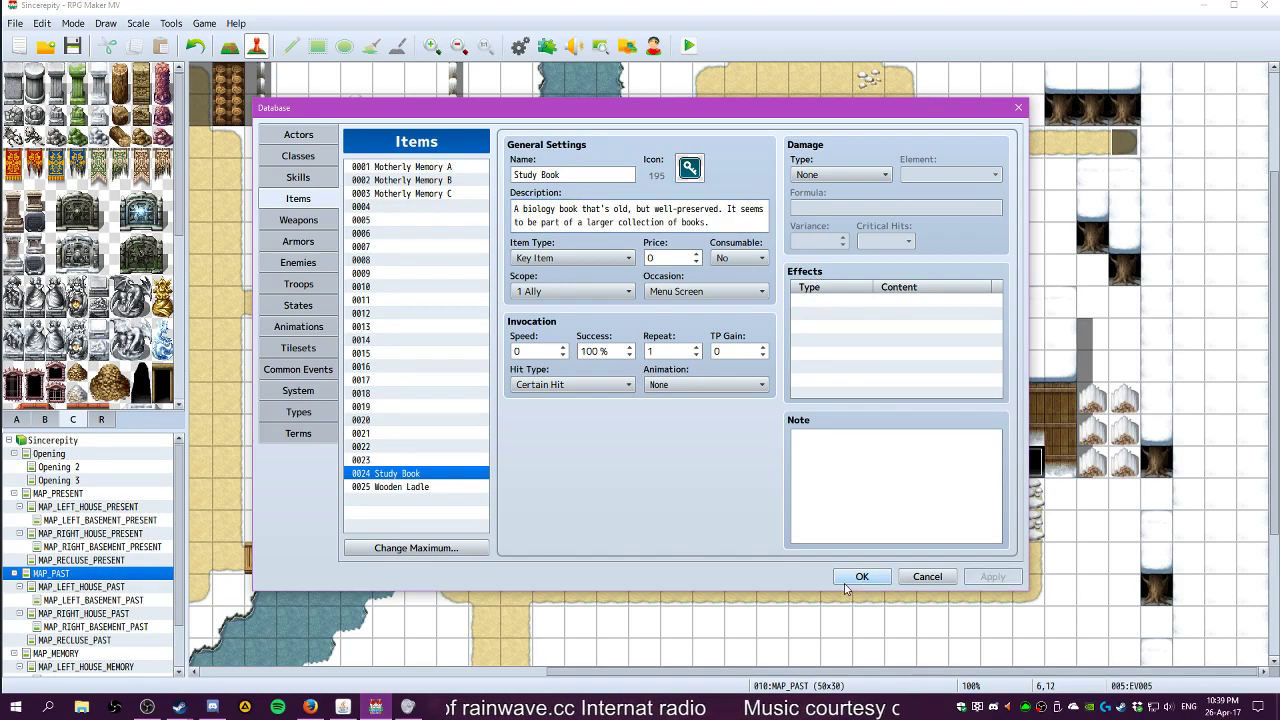
click(855, 580)
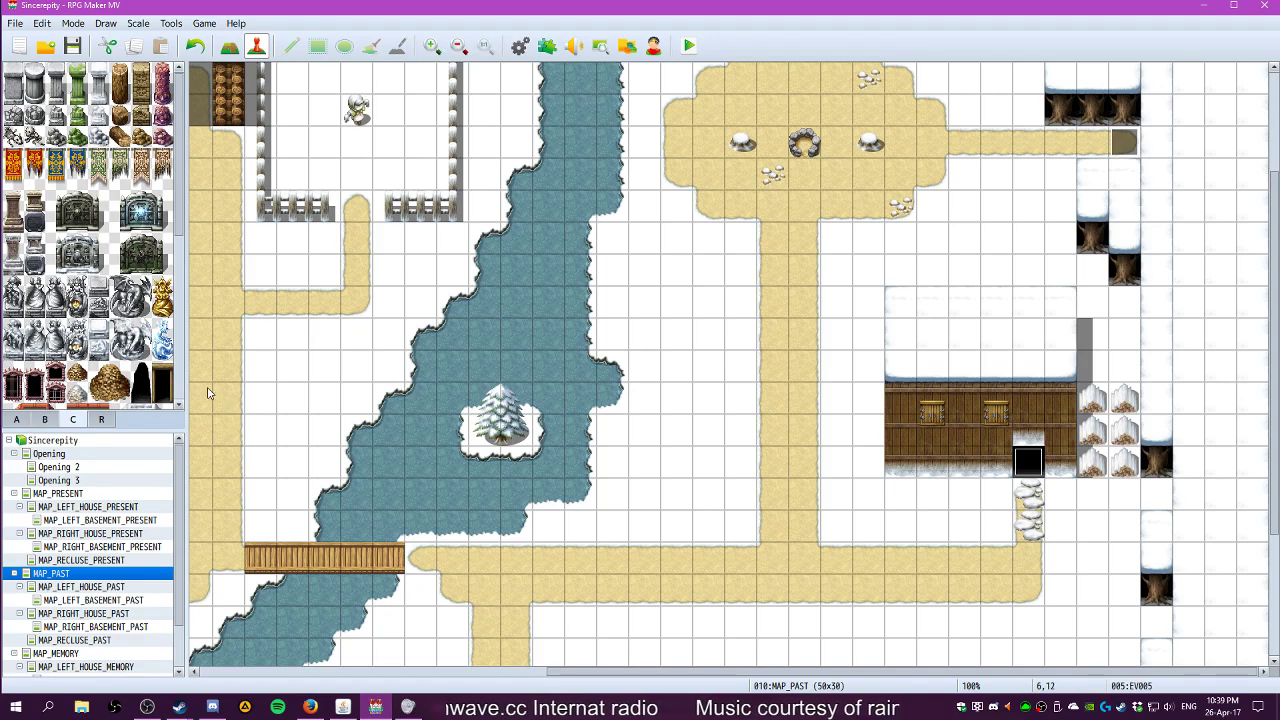
Playtest a new game, cross the bridge to the house on the west side and collect the Motherly Memory from the figure by the stove
click(688, 46)
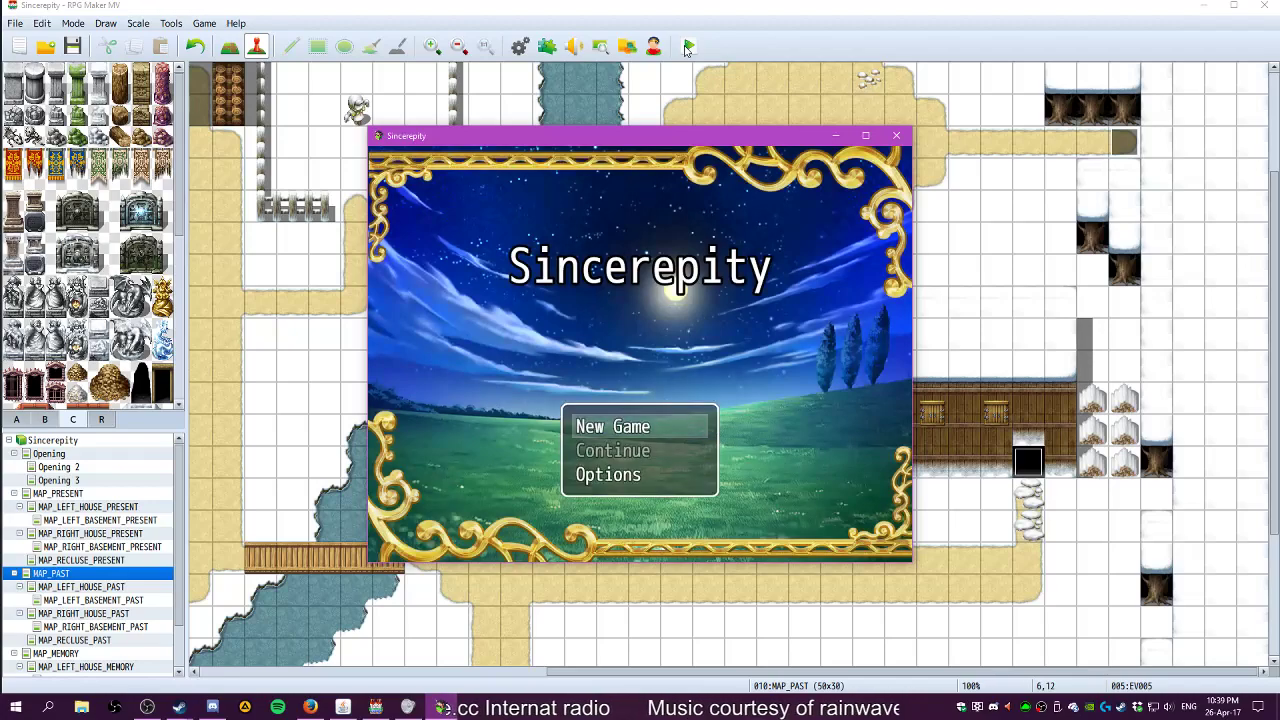
key(Return)
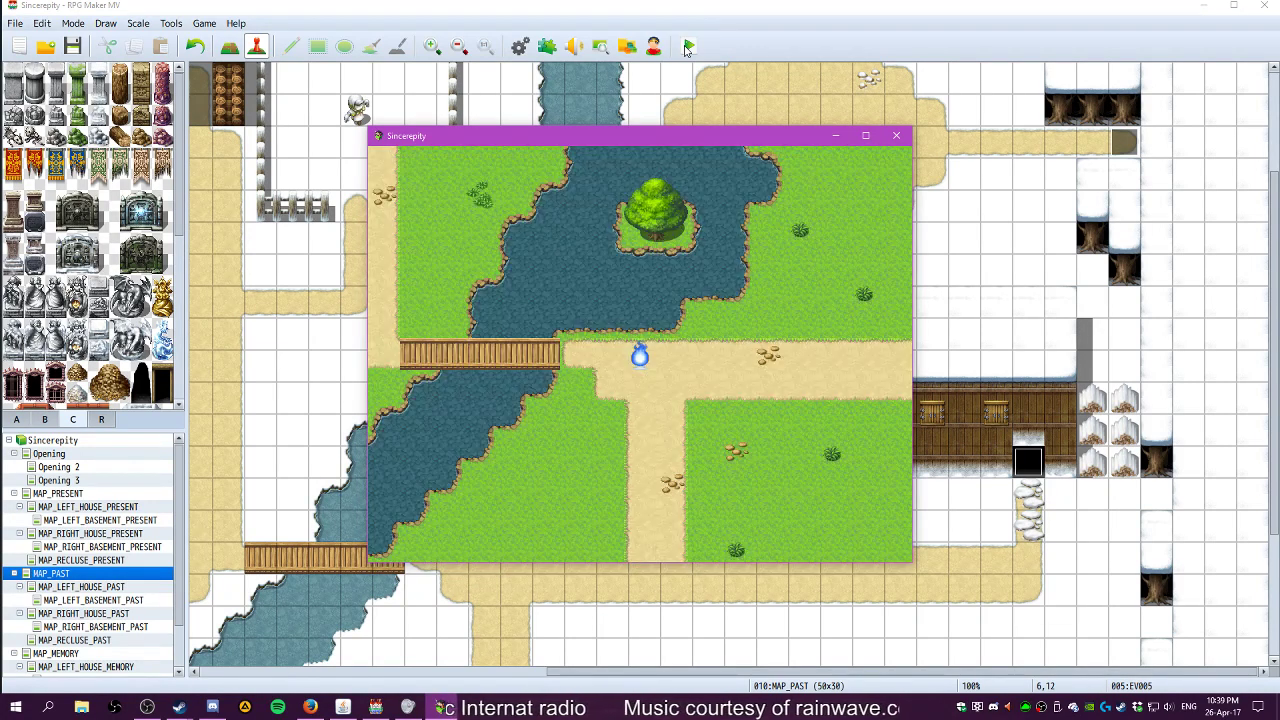
key(Left)
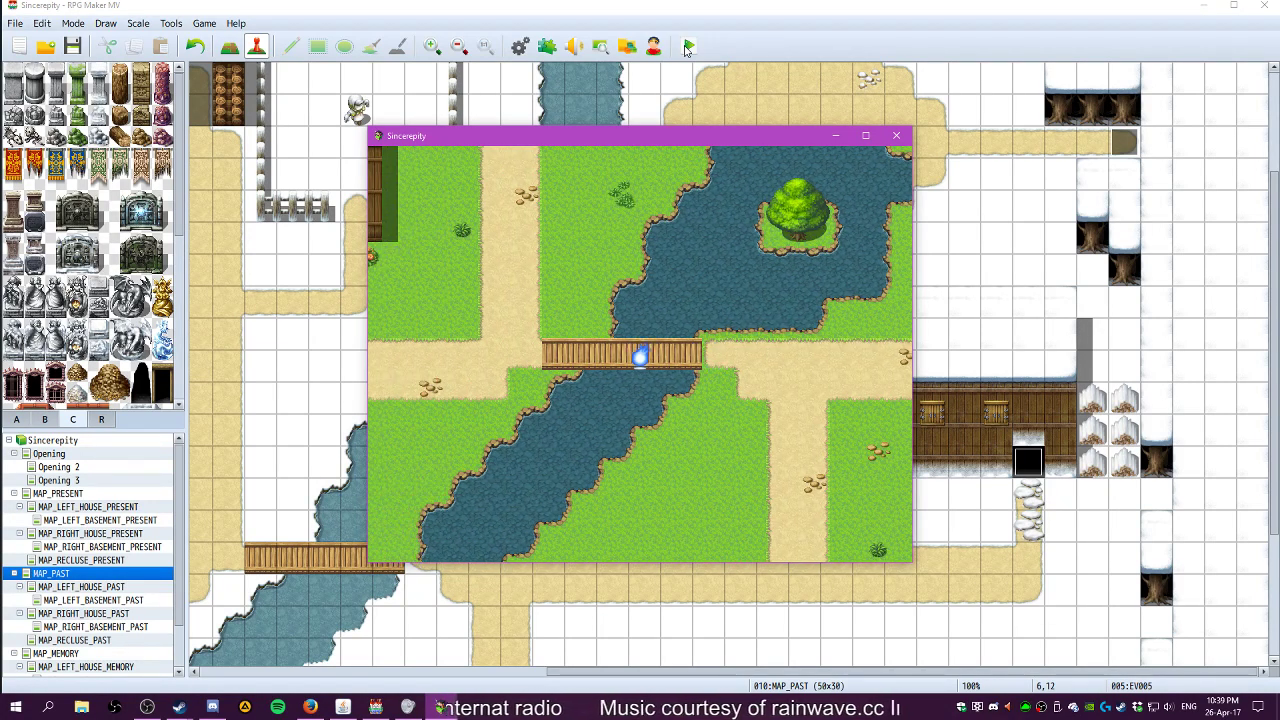
key(Left)
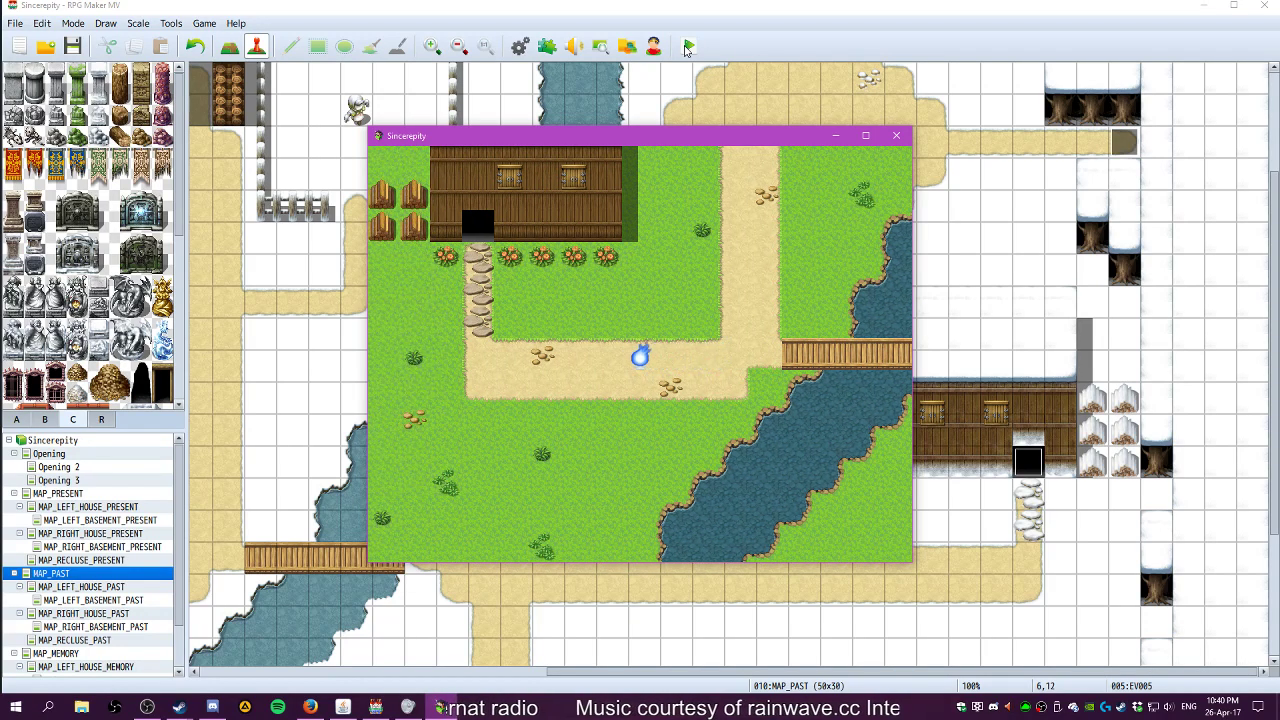
key(Up)
key(Left)
key(Left)
key(Up)
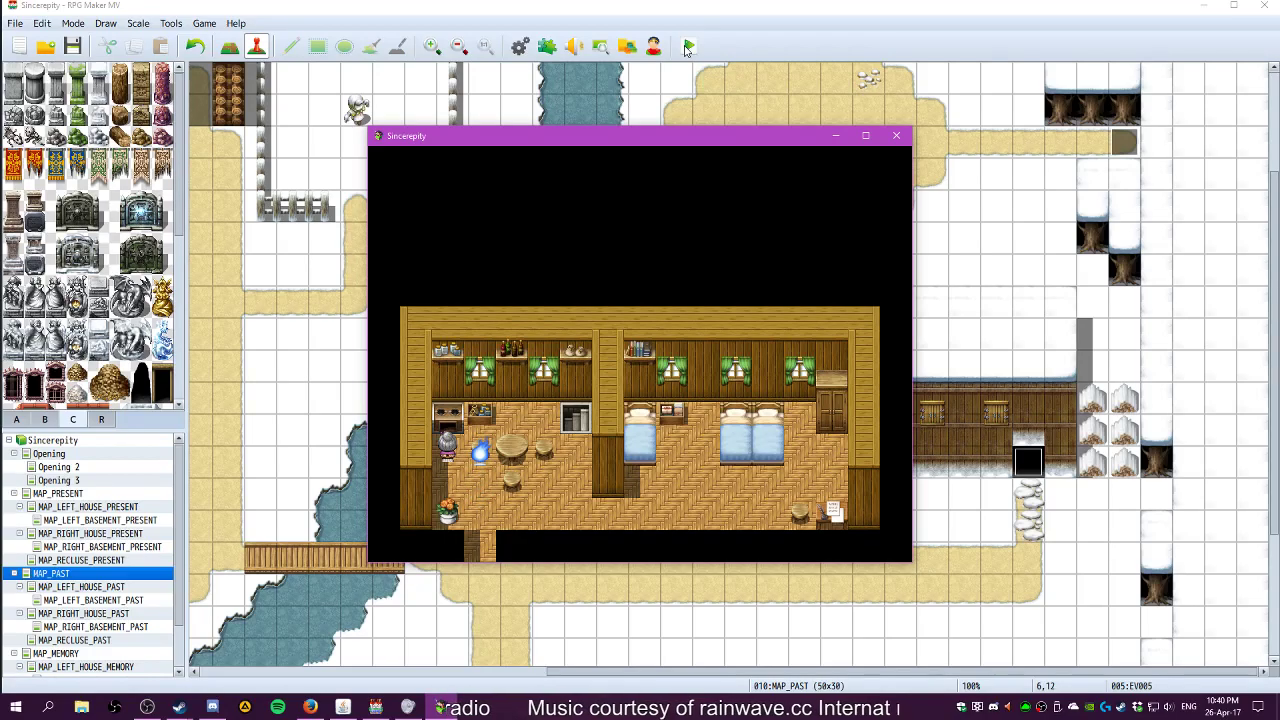
key(Return)
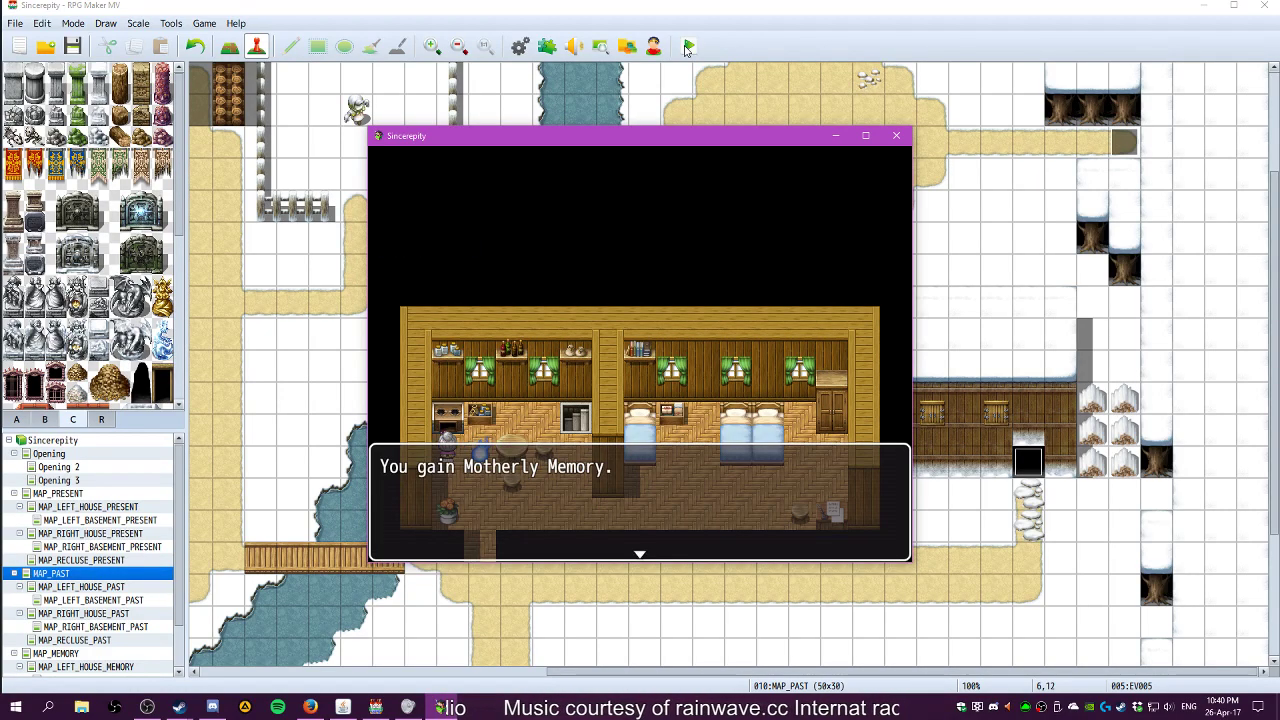
key(Return)
Check how Motherly Memory A's description displays among the key items in the in-game inventory
key(Escape)
key(Down)
key(Down)
key(Down)
key(Up)
key(Up)
key(Down)
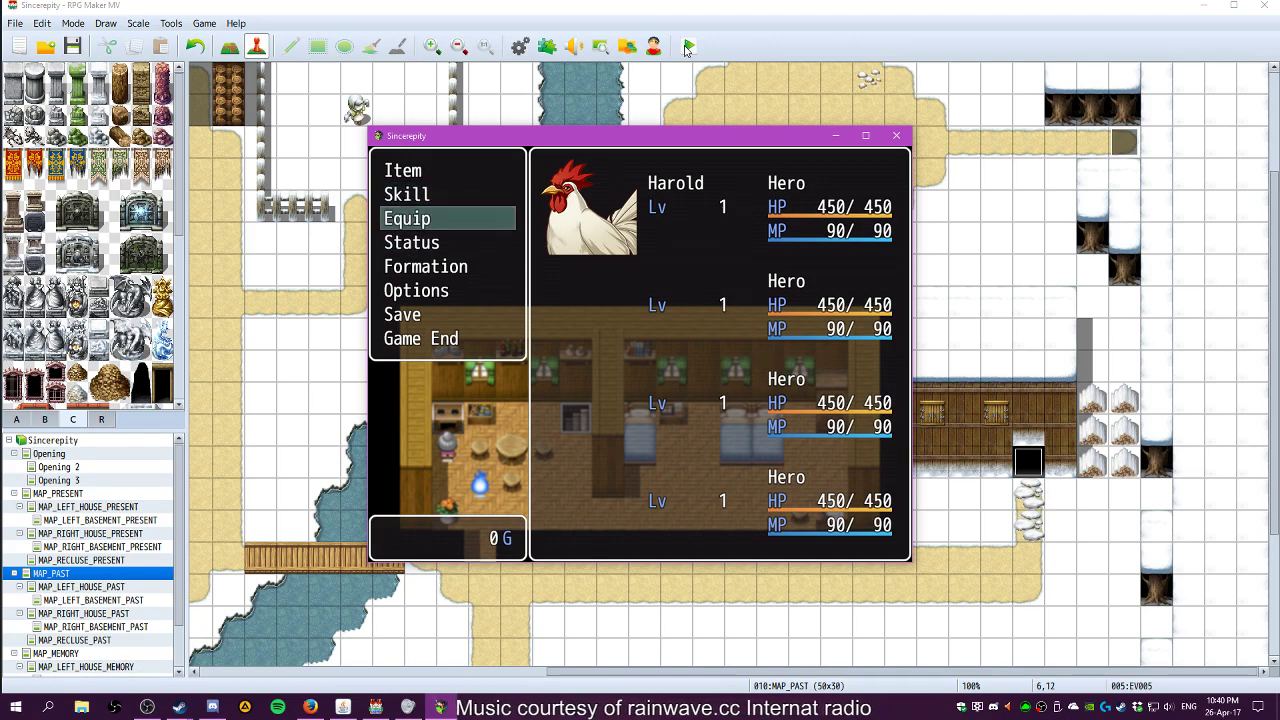
key(Up)
key(Up)
key(Return)
key(Right)
key(Right)
key(Right)
key(Return)
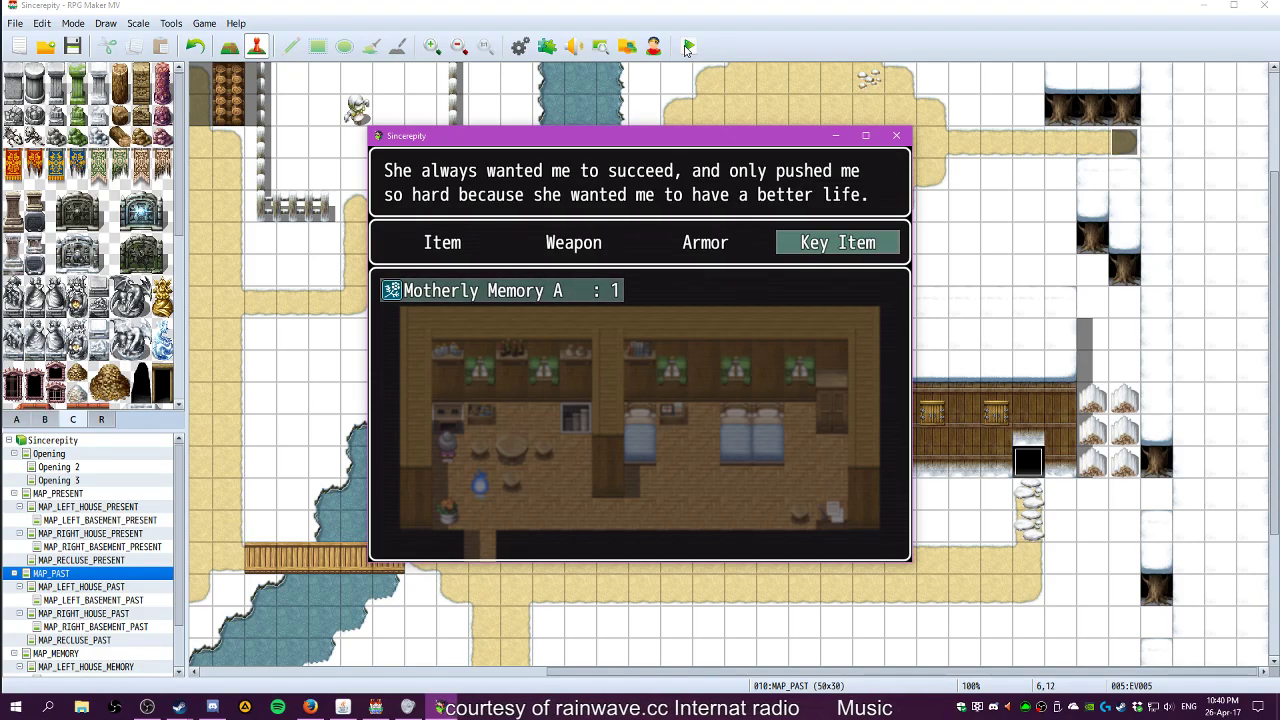
Look through the in-game item categories and the character's Magic skill screen, then return to the house
key(Return)
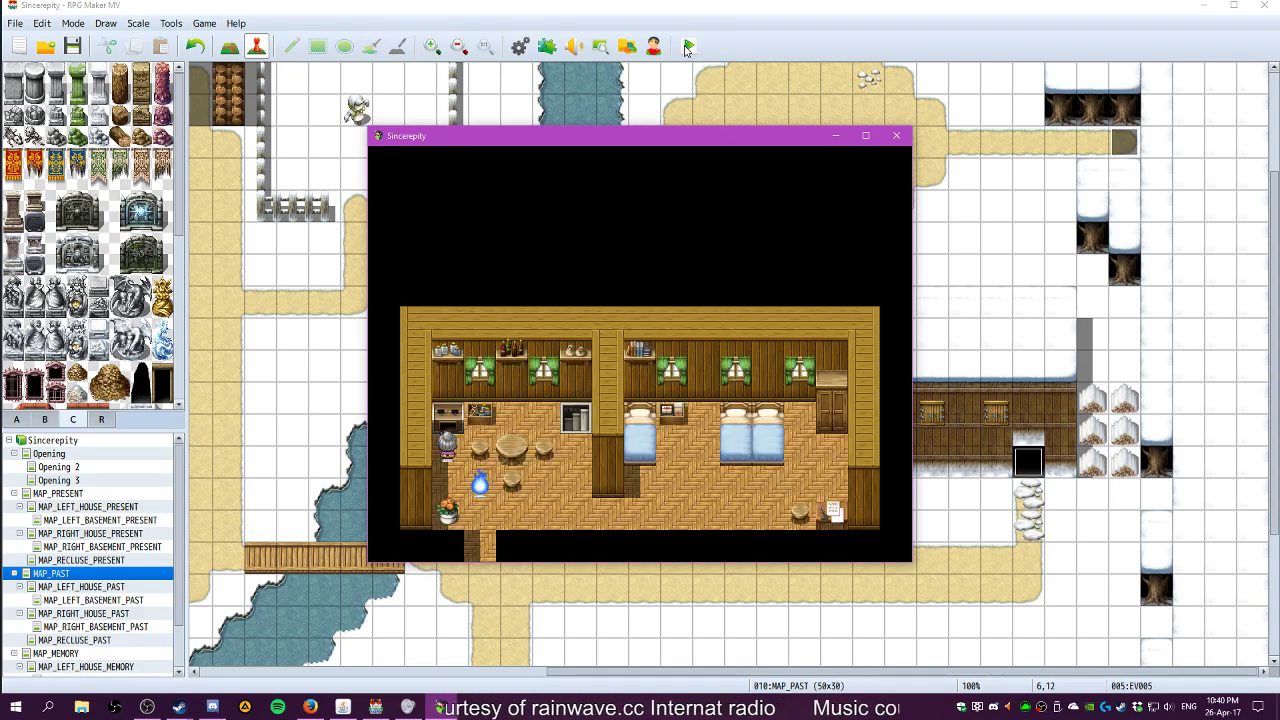
key(Escape)
key(Return)
key(Right)
key(Right)
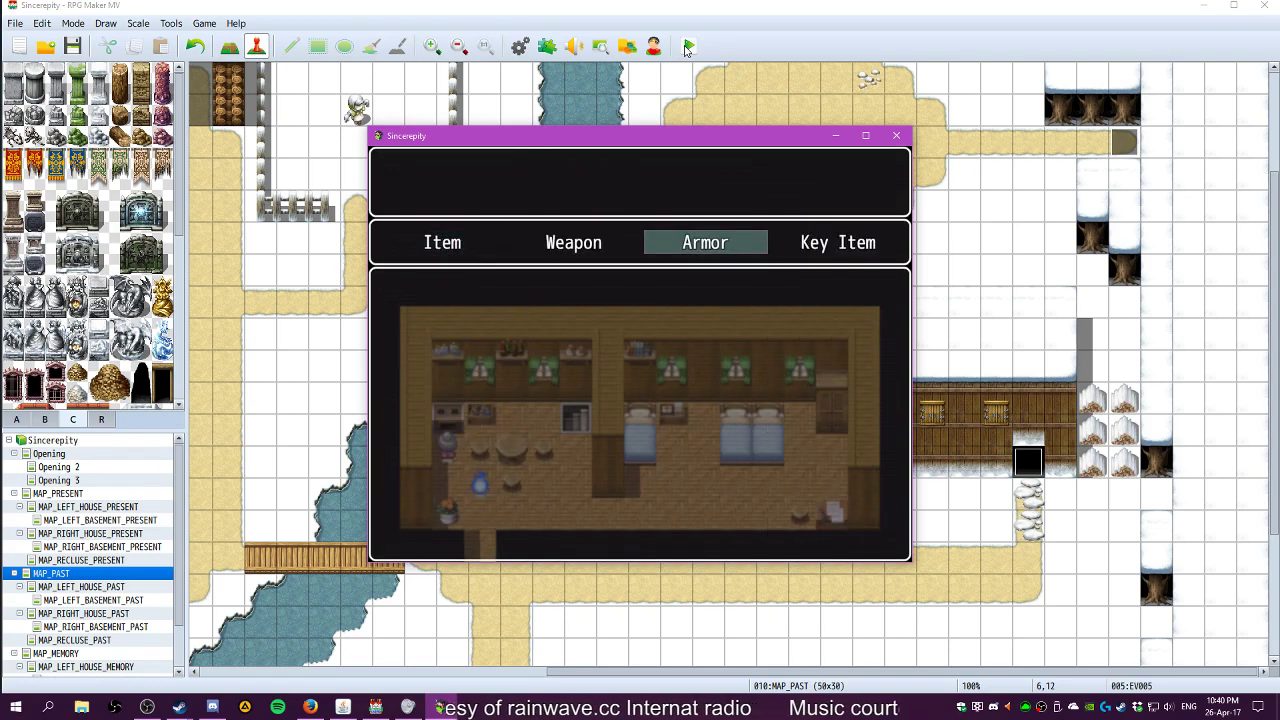
key(Right)
key(Return)
key(Escape)
key(Escape)
key(Down)
key(Return)
key(Return)
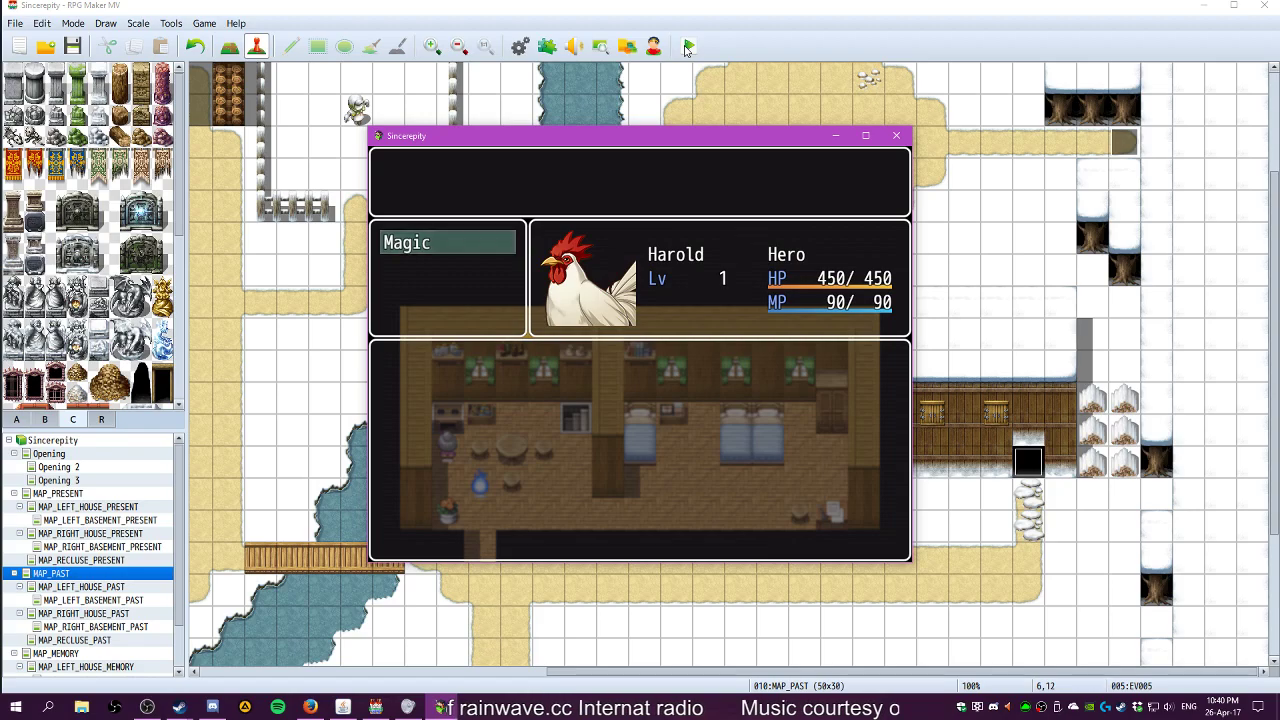
key(Escape)
key(Escape)
Leave the house, walk to the middle of the bridge and choose to seek The Past
key(Right)
key(Down)
key(Left)
key(Down)
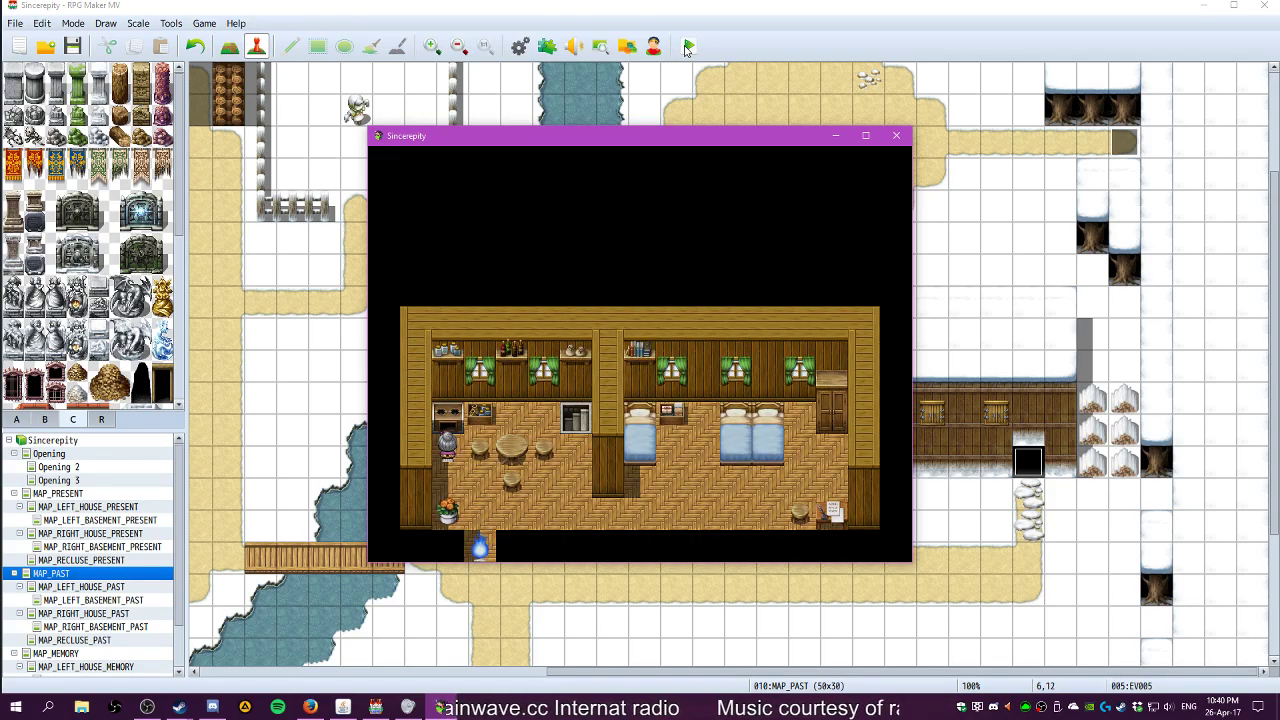
key(Down)
key(Right)
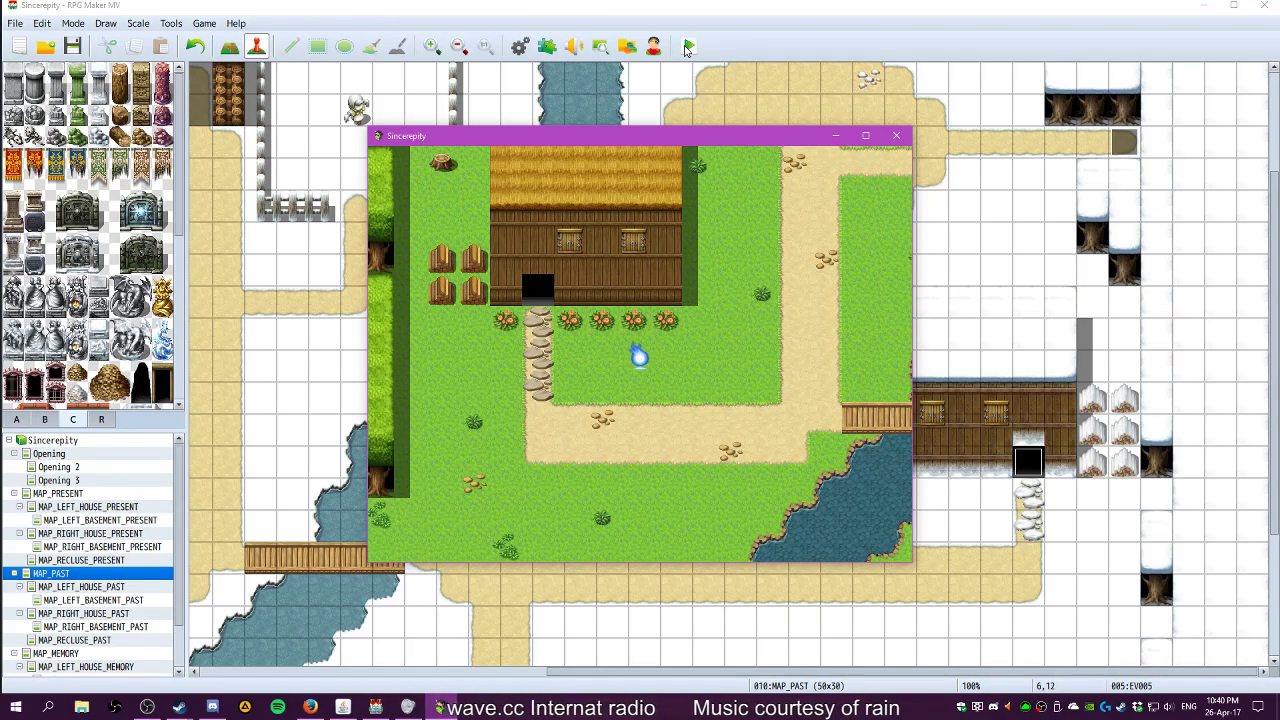
key(Right)
key(Down)
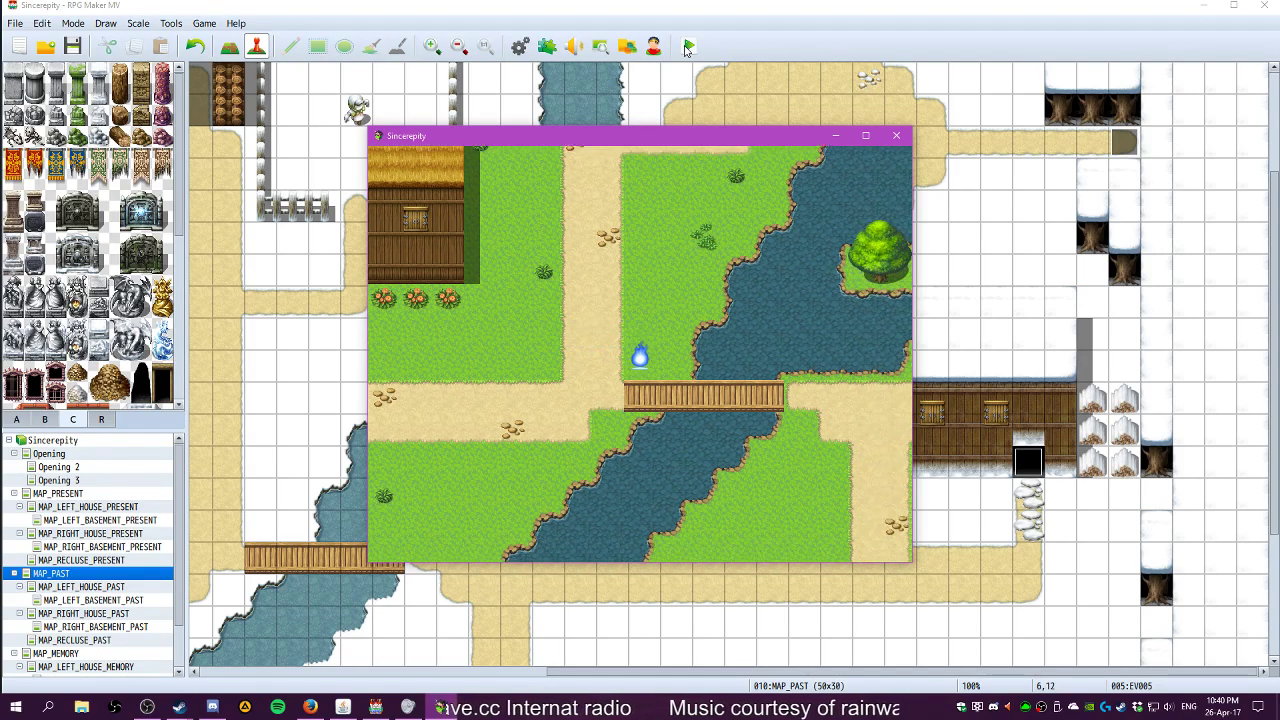
key(Down)
key(Right)
key(Right)
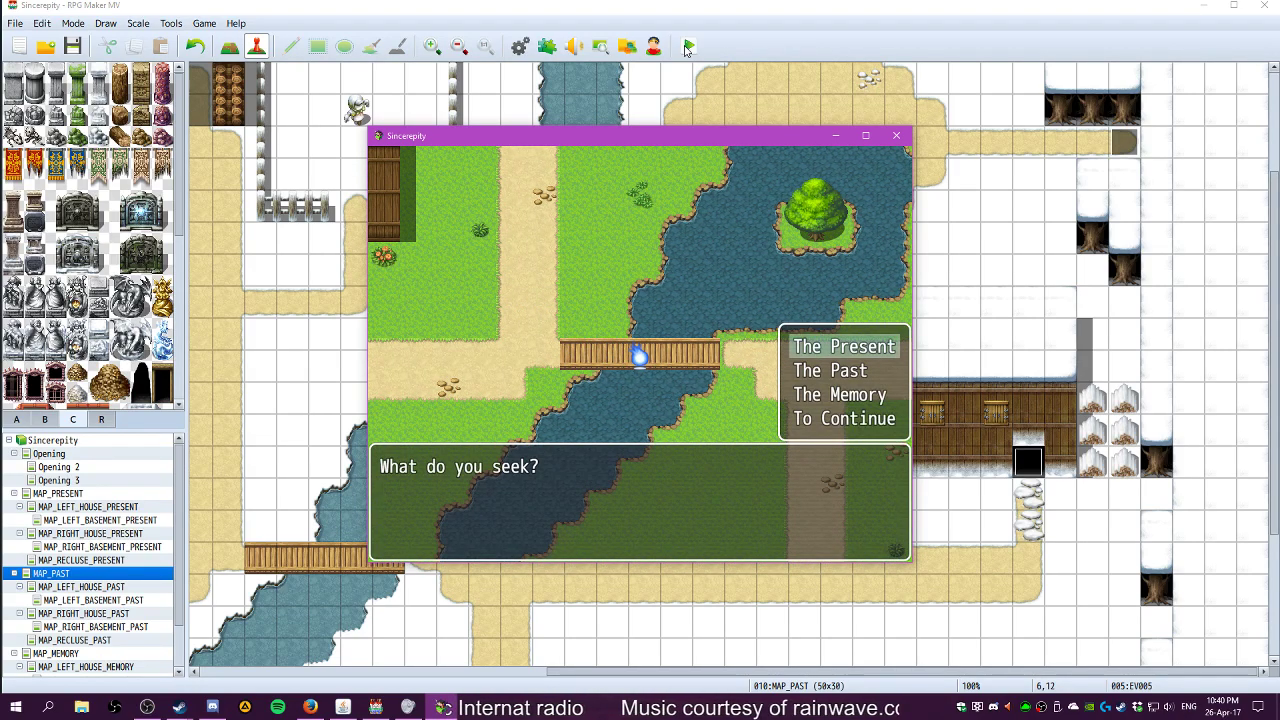
key(Down)
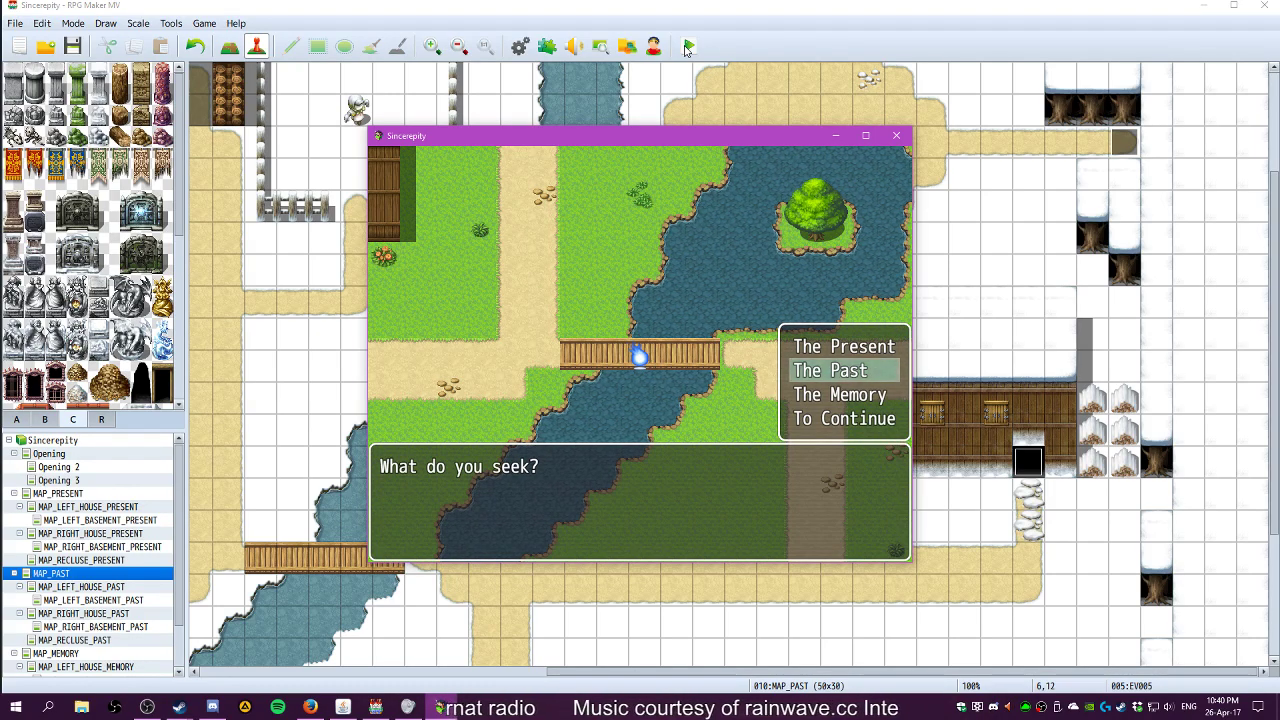
key(Return)
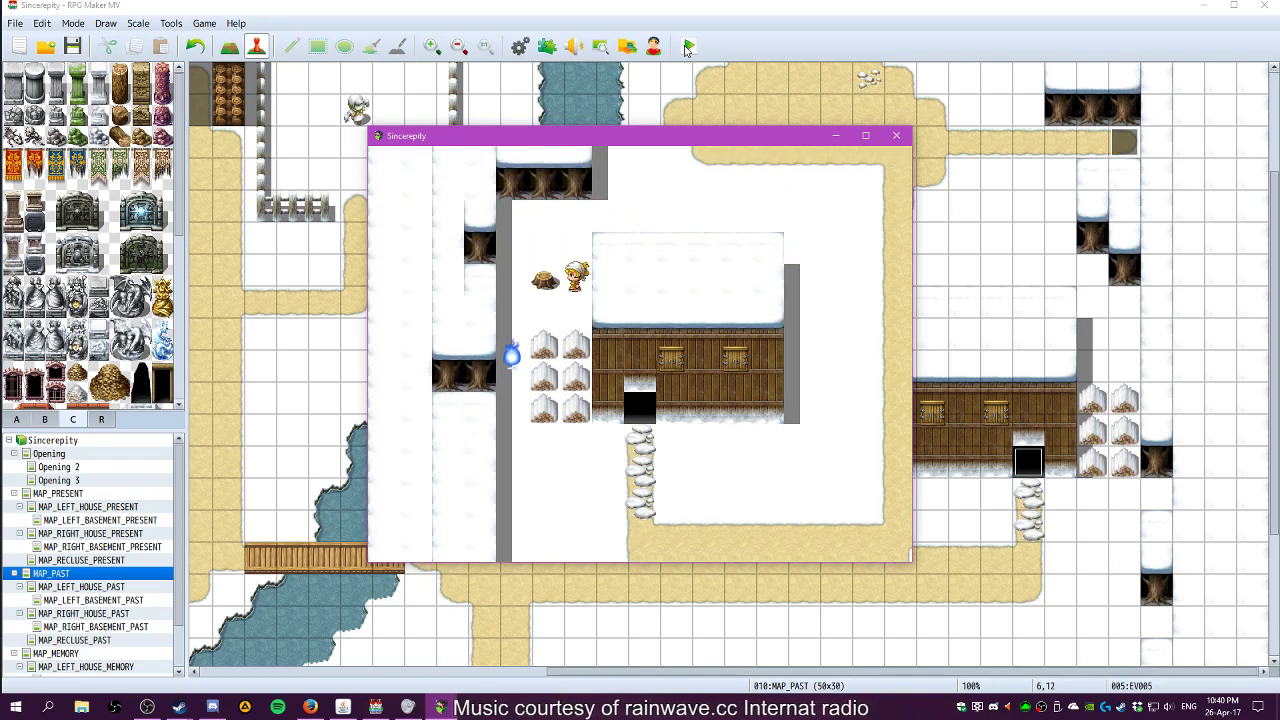
Talk to the woman beside the stump at the snowy west house and read through her dialogue
key(Return)
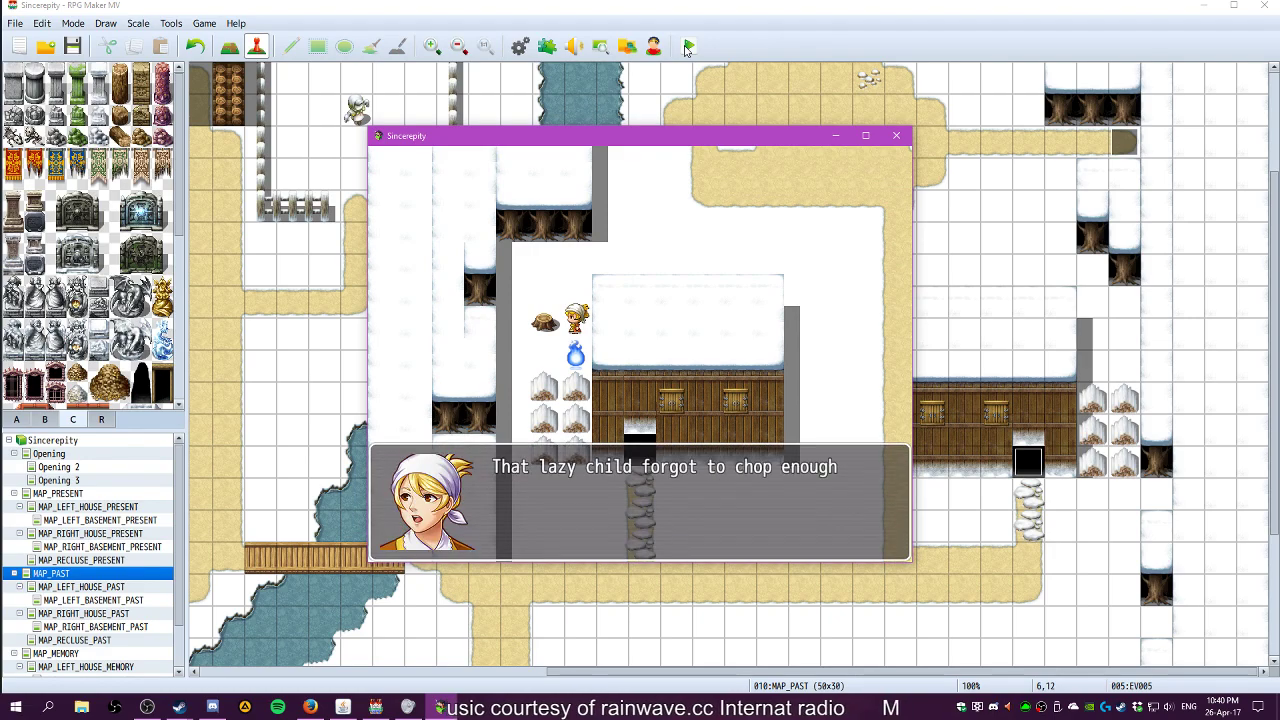
key(Return)
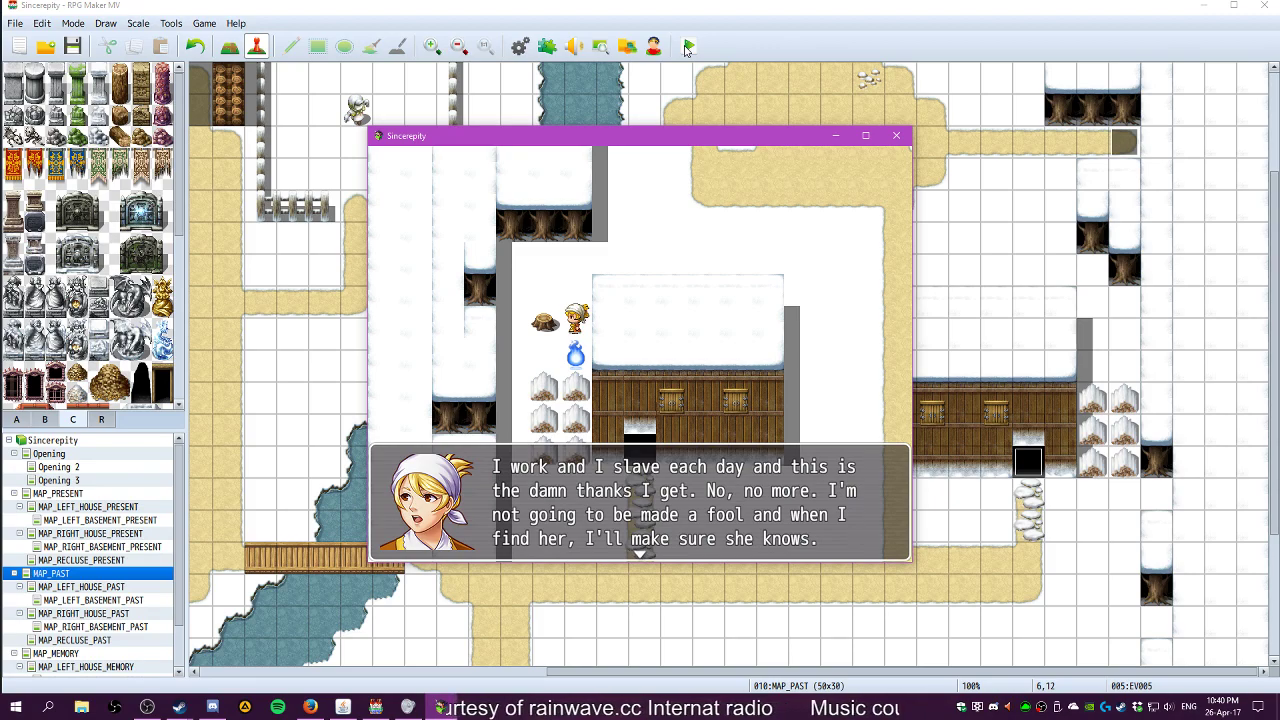
key(Return)
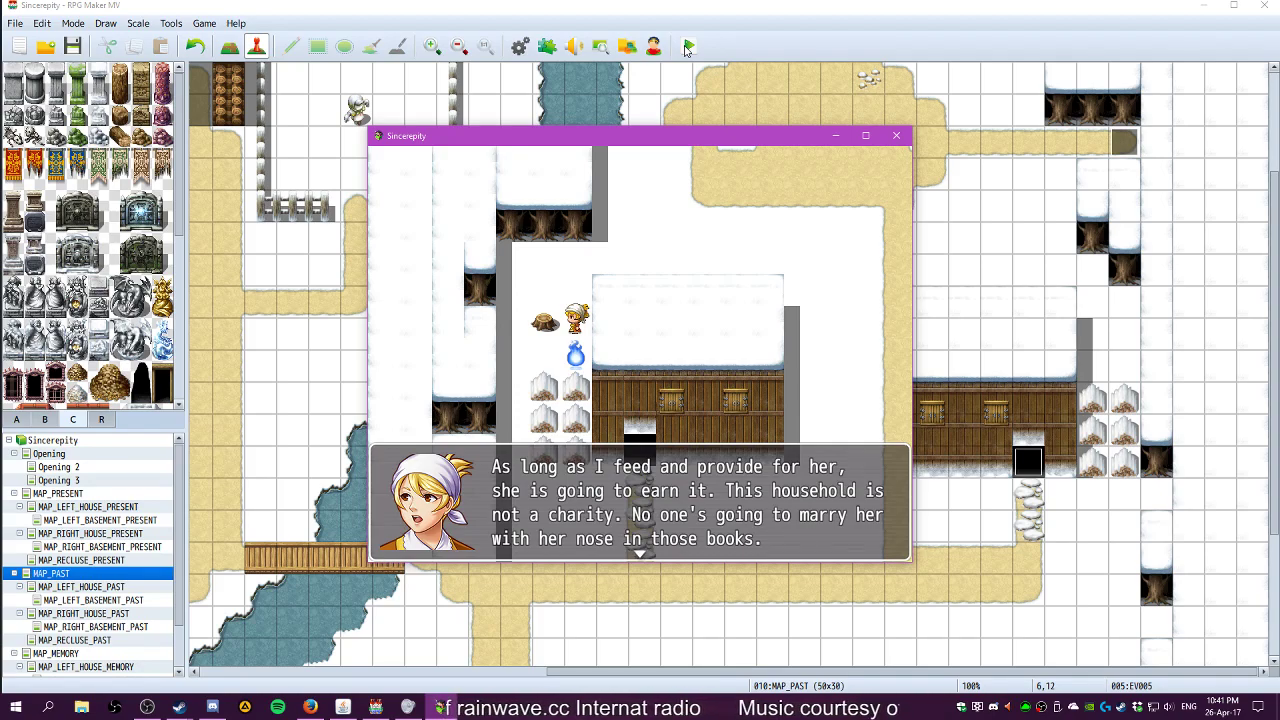
key(Return)
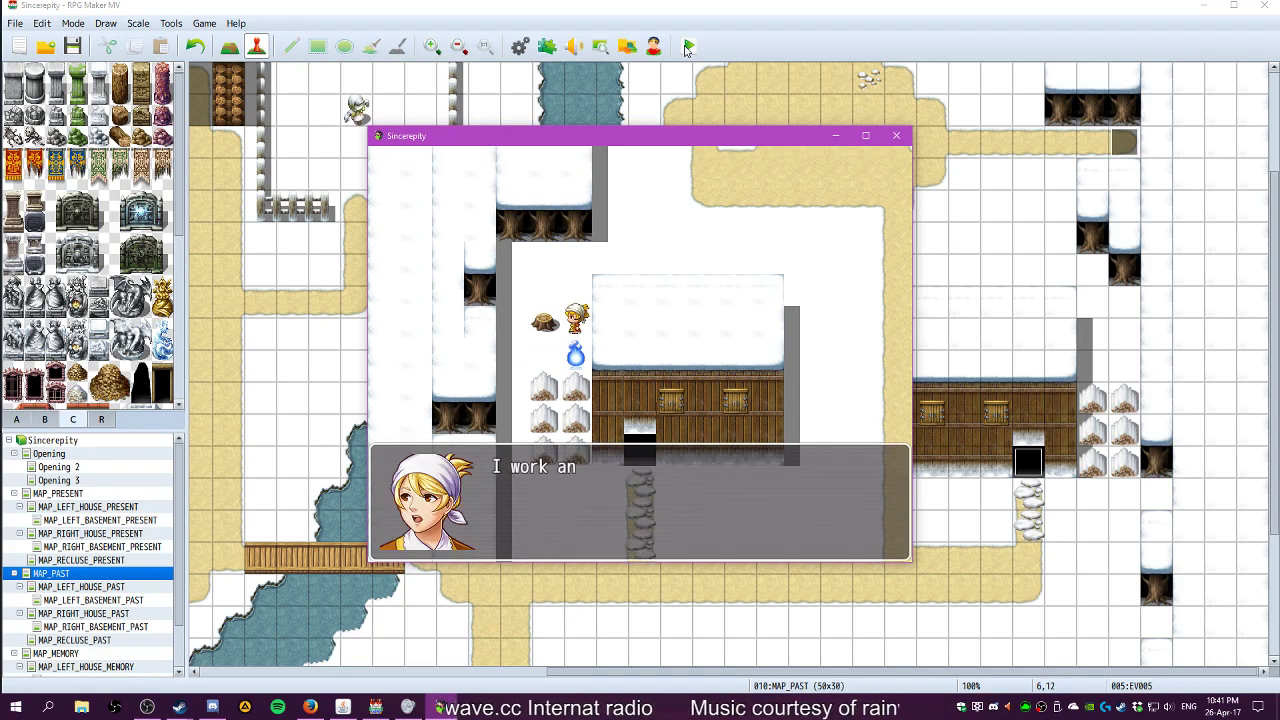
key(Return)
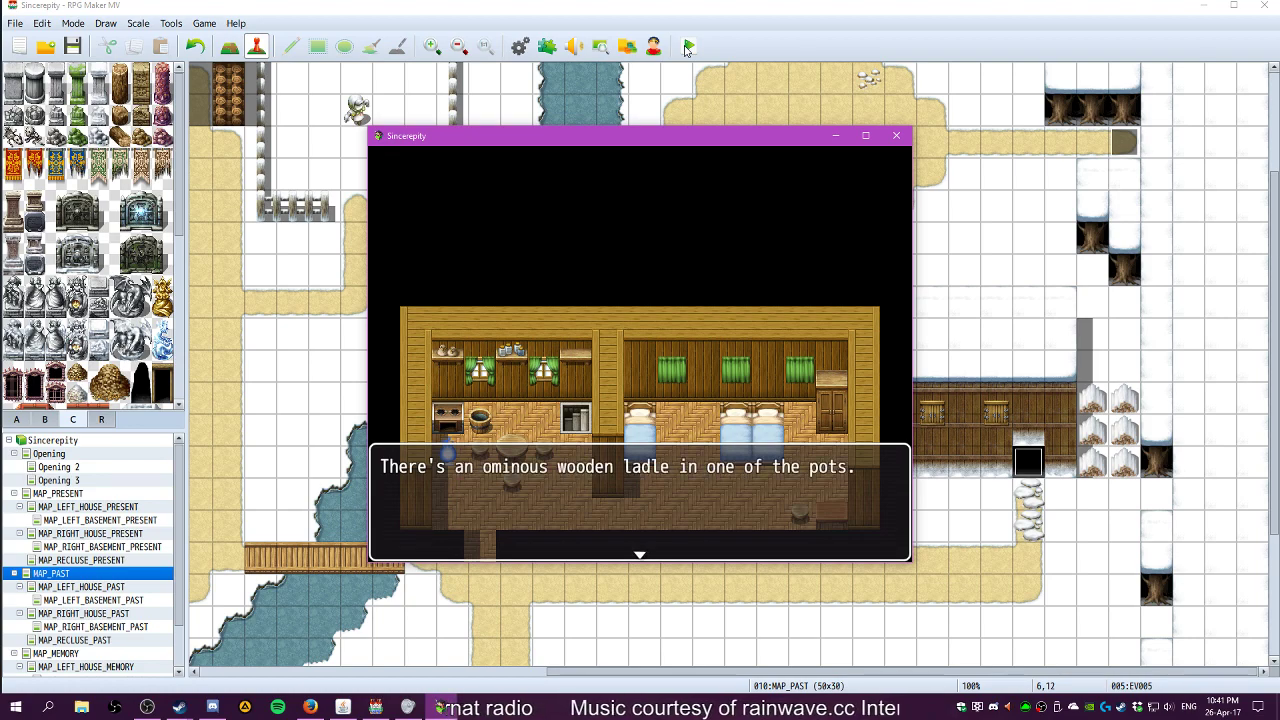
Collect the Wooden Ladle by the stove in the west house and examine the study books in its basement
key(Return)
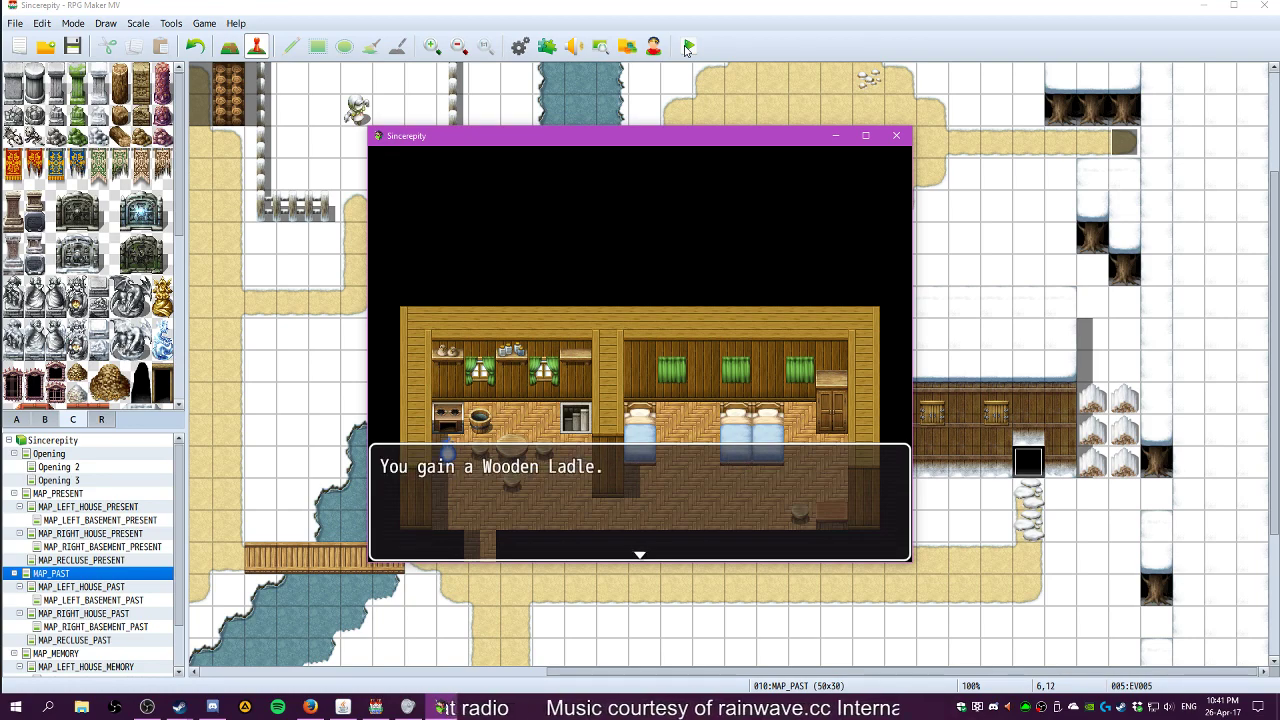
key(Return)
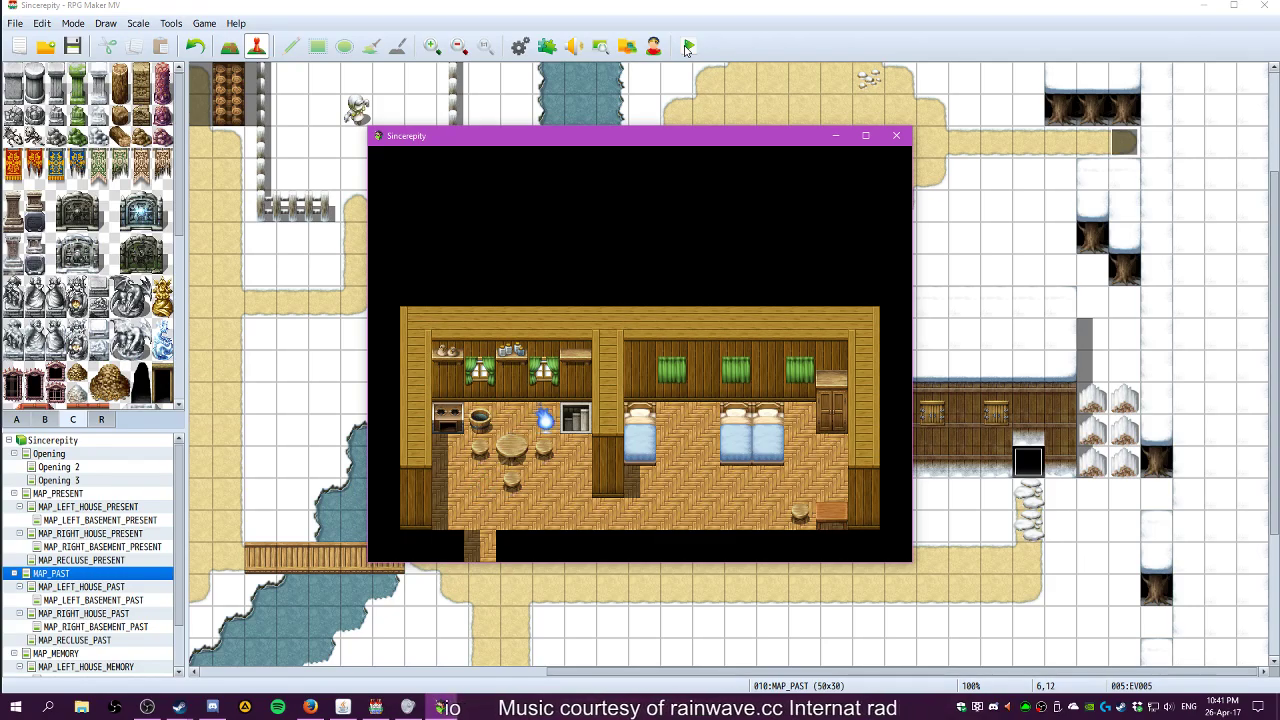
key(Right)
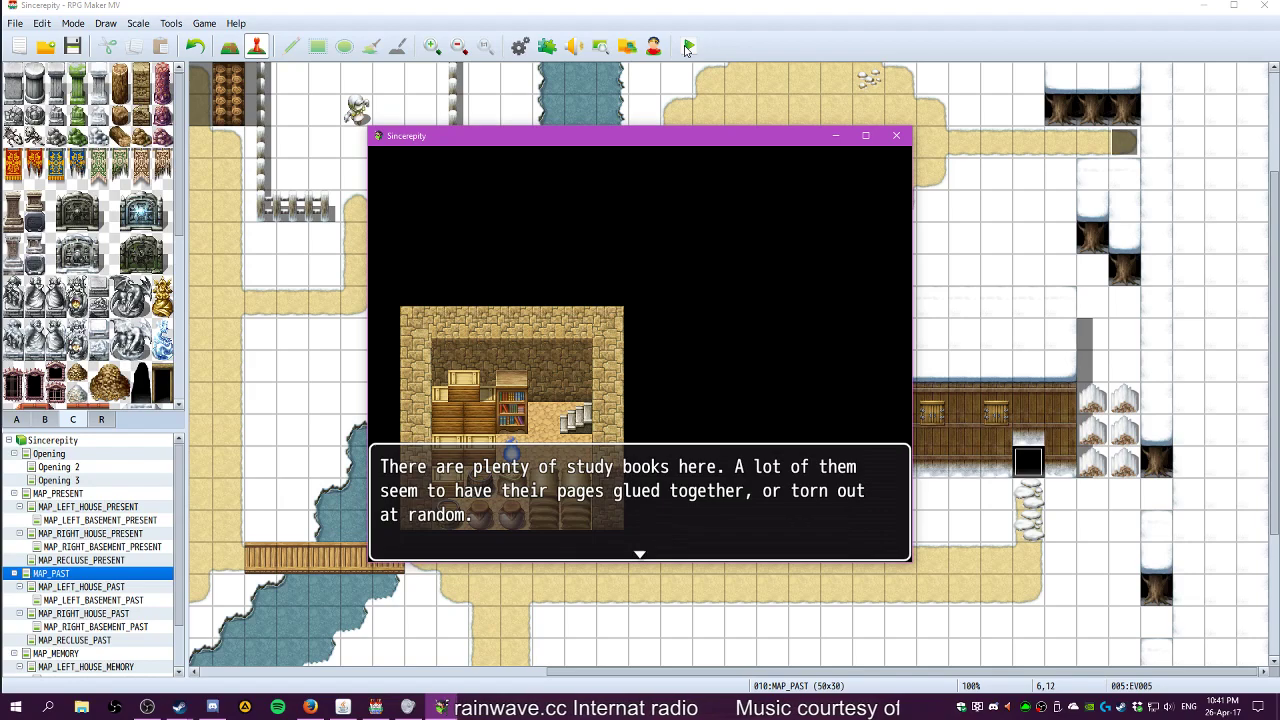
key(Return)
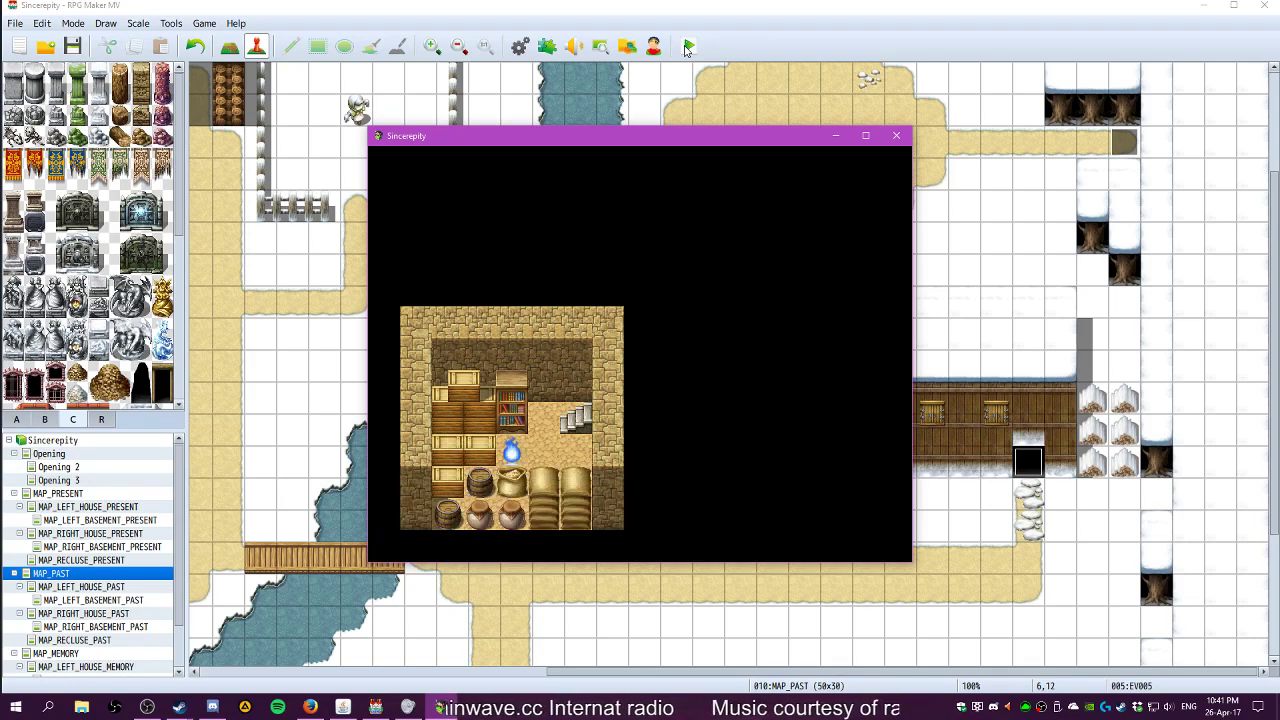
key(Return)
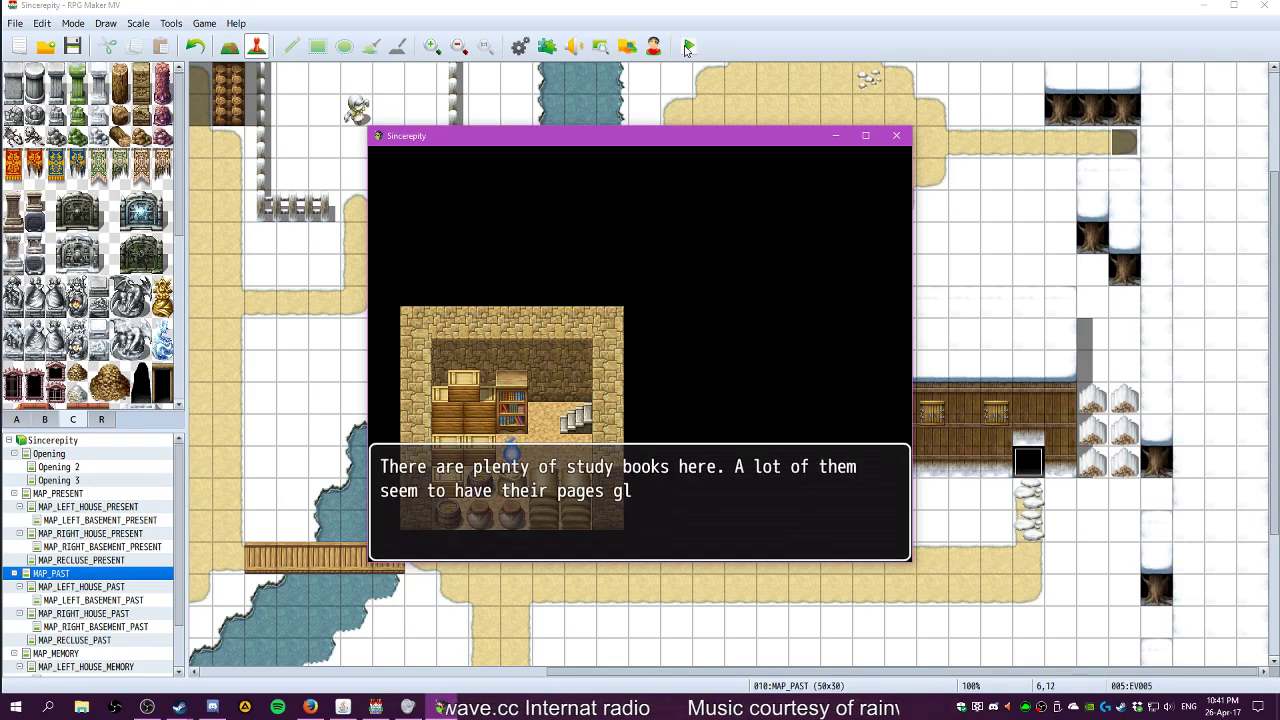
key(Return)
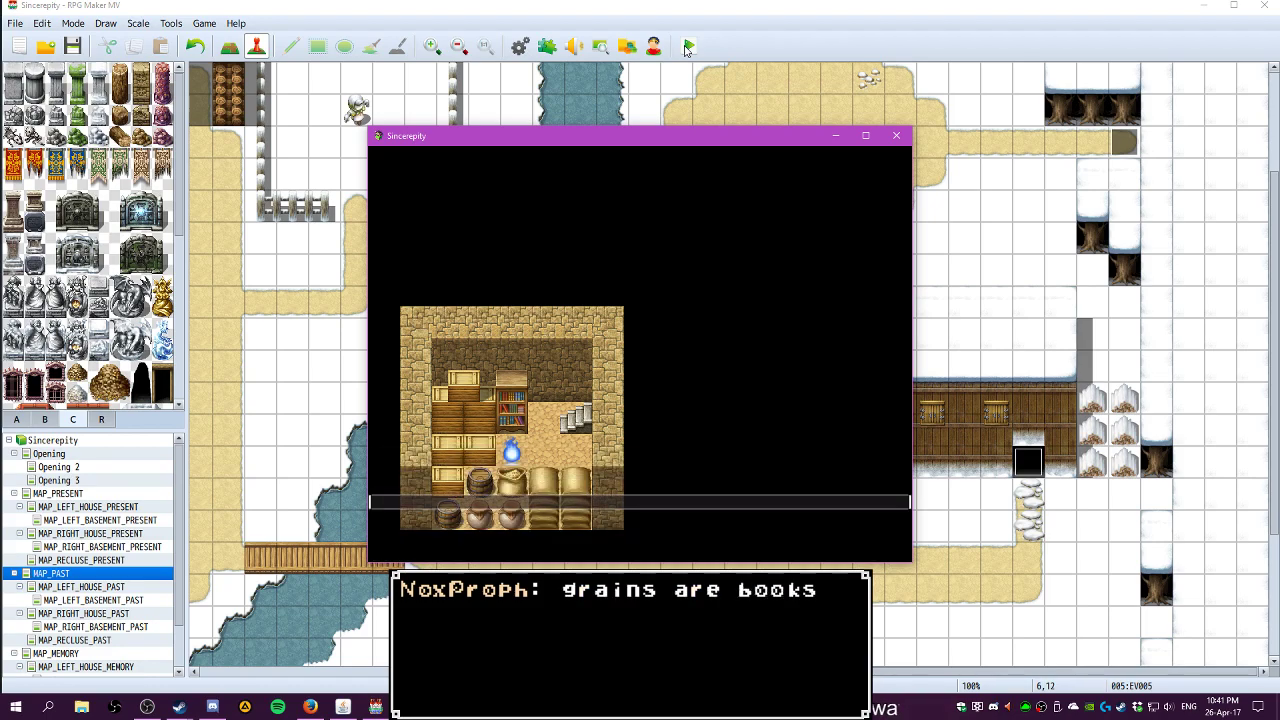
Leave the basement and west house and follow the path across the bridge to the east house
key(Right)
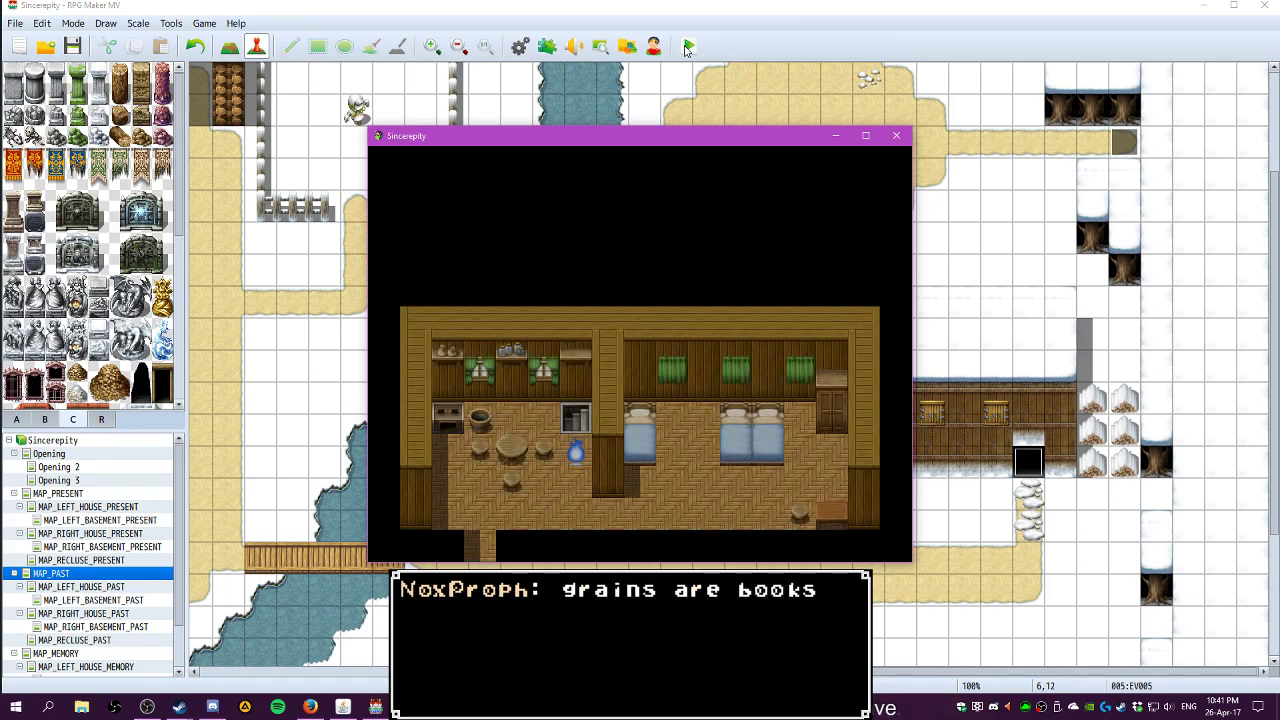
key(Down)
key(Down)
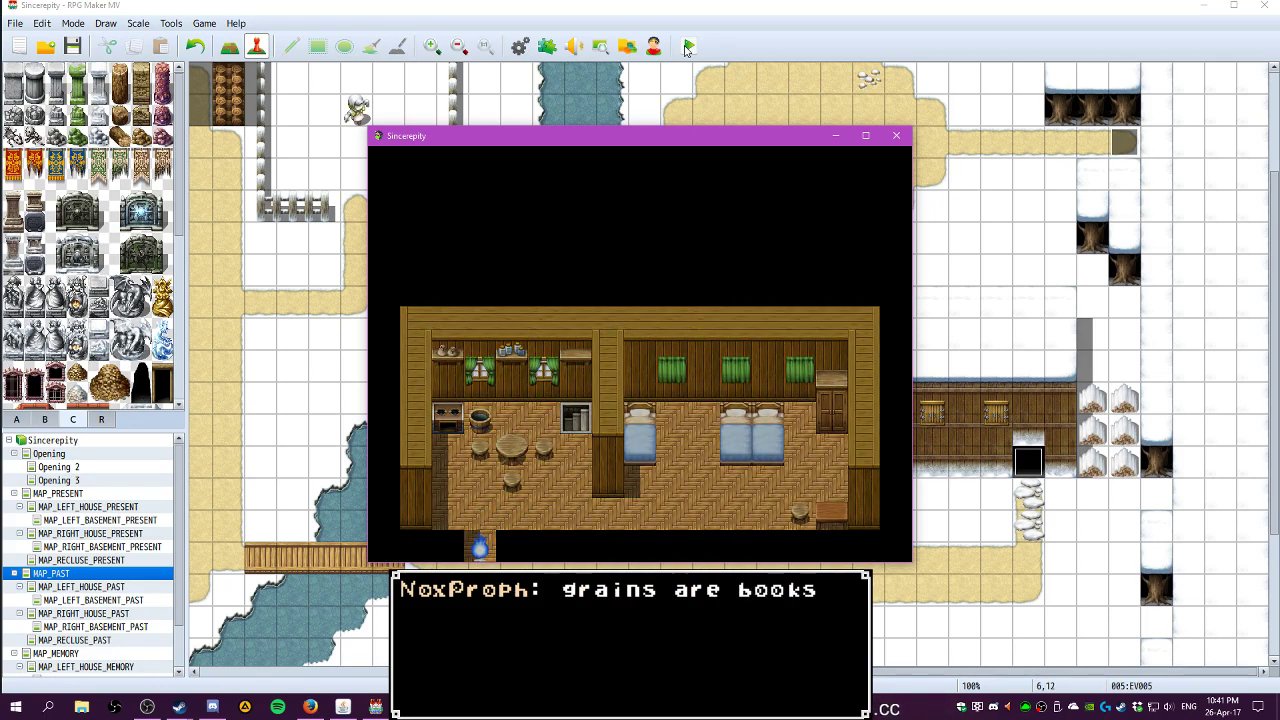
key(Right)
key(Right)
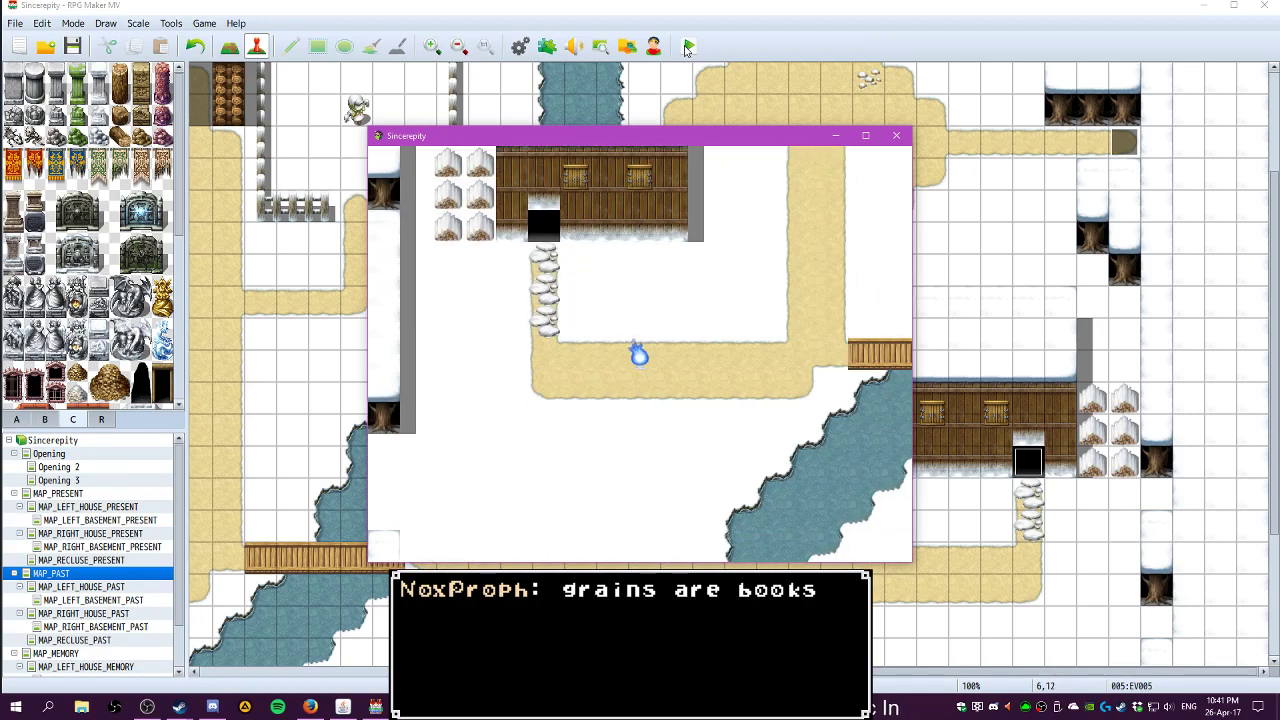
key(Right)
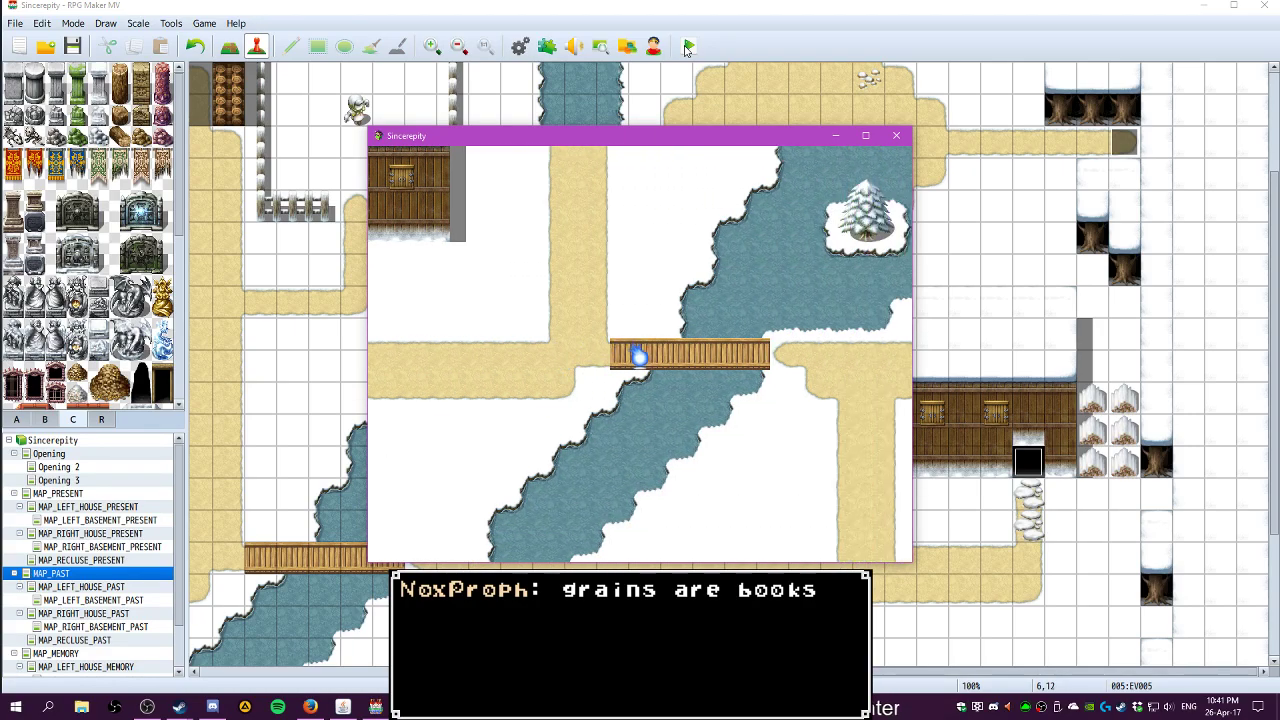
key(Right)
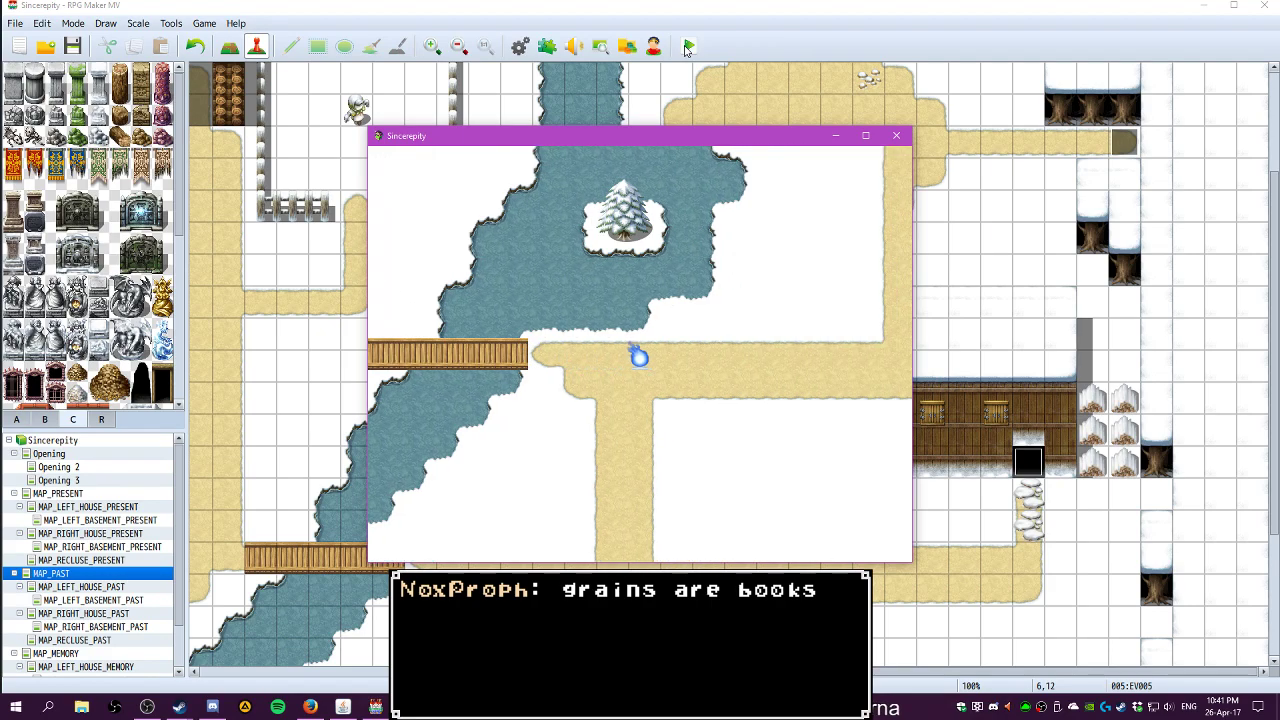
key(Right)
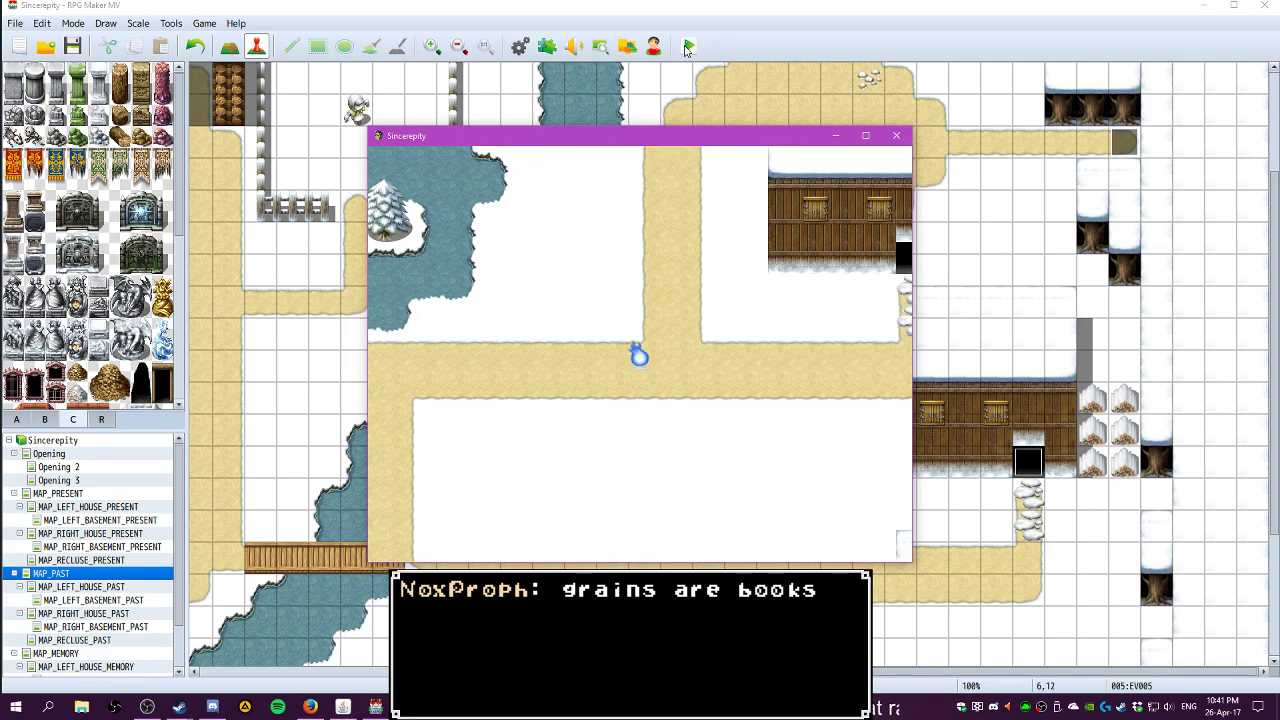
key(Right)
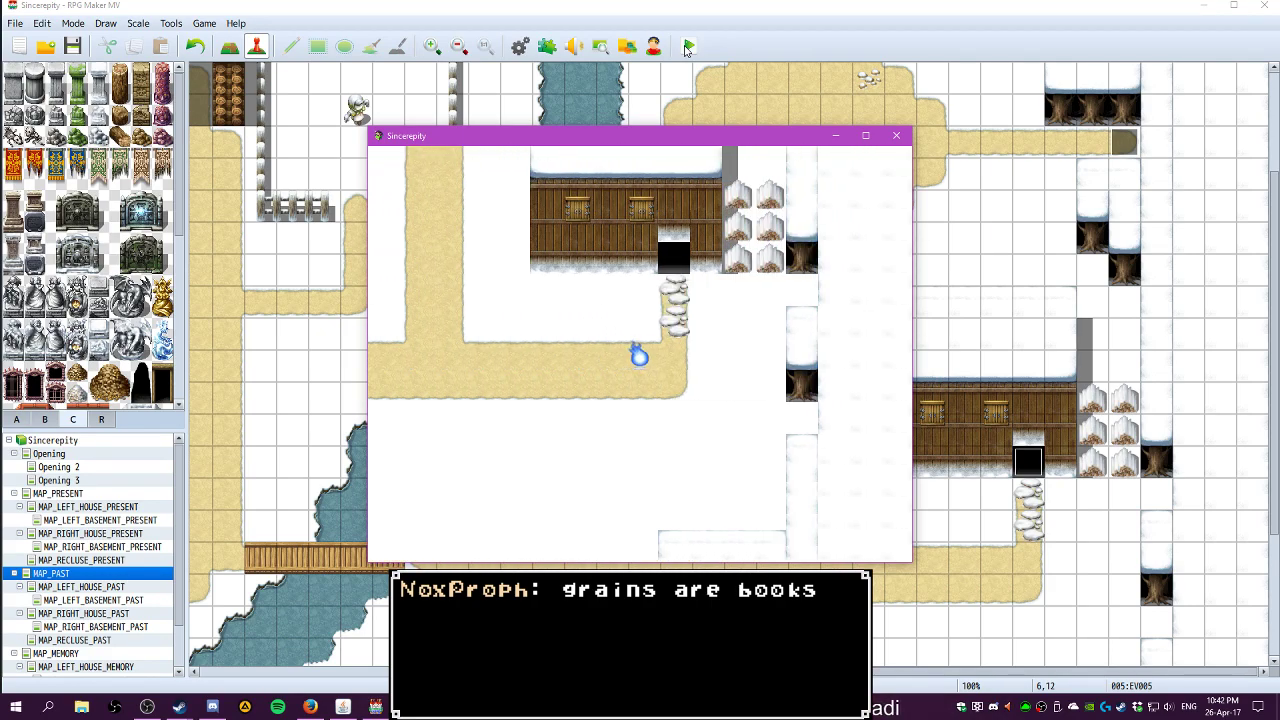
Enter the east house and collect the Study Book from the round table in the bedroom corner
key(Down)
key(Up)
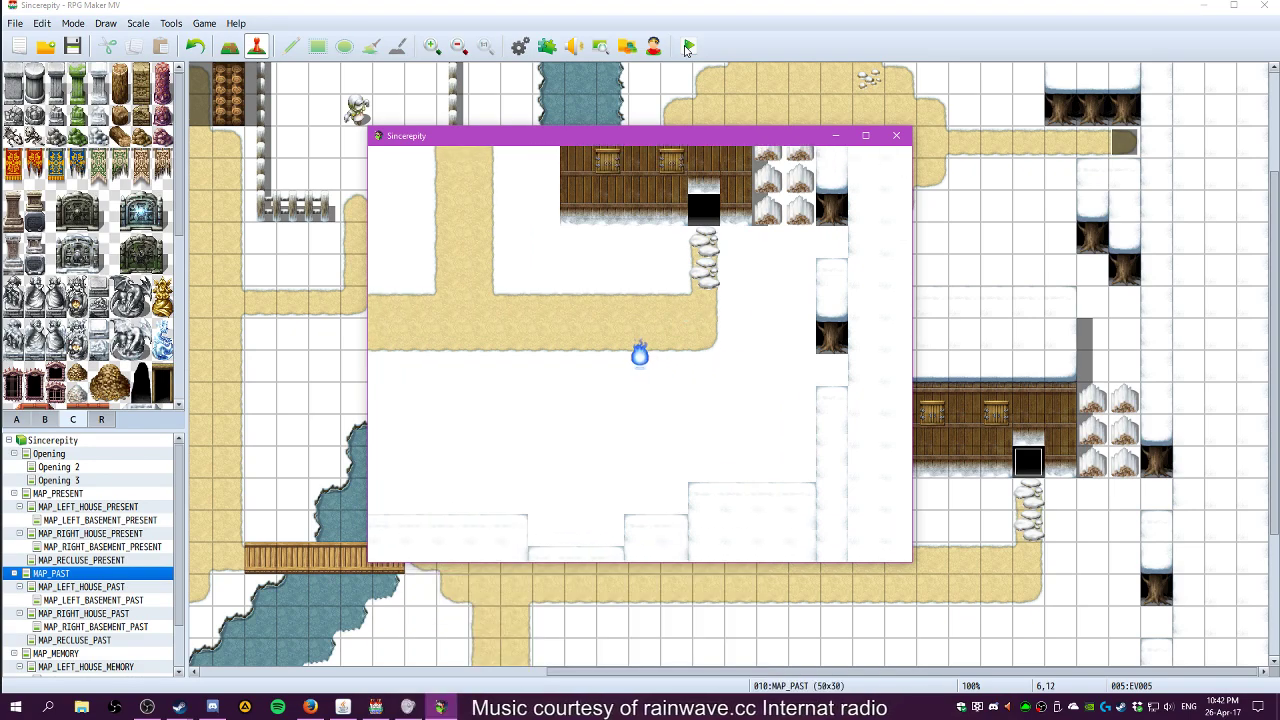
key(Right)
key(Left)
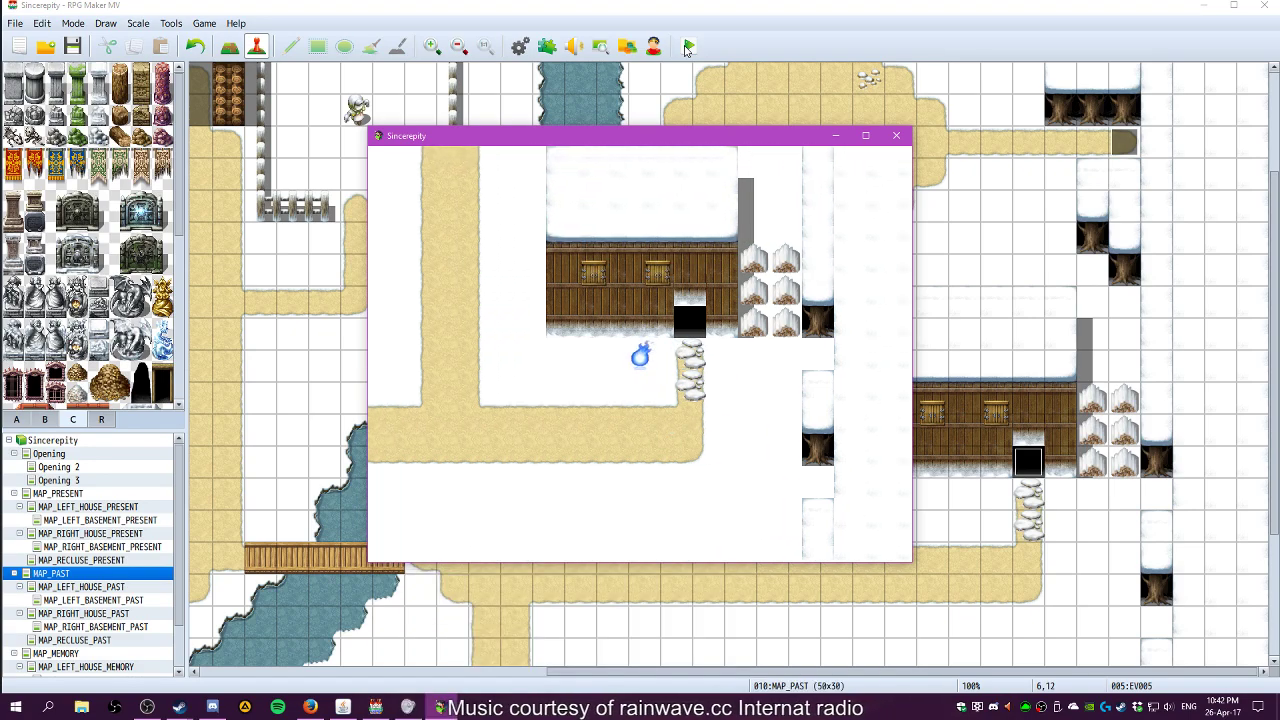
key(Right)
key(Up)
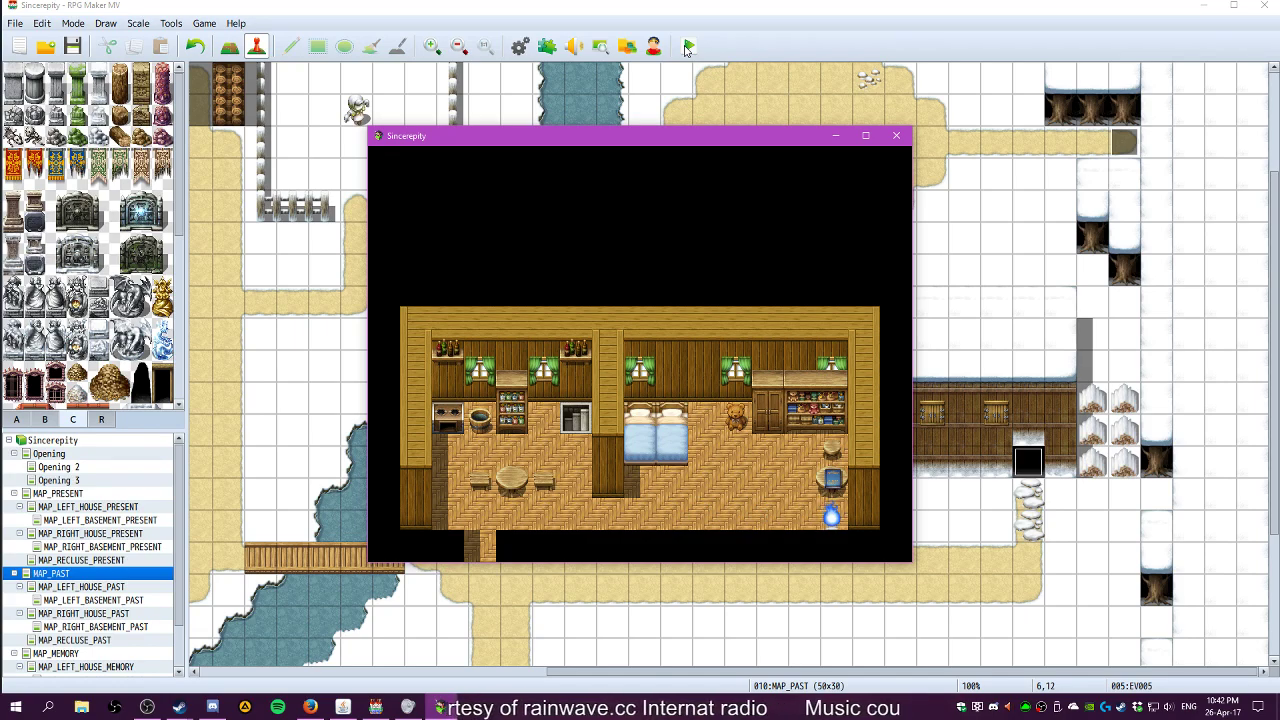
key(Return)
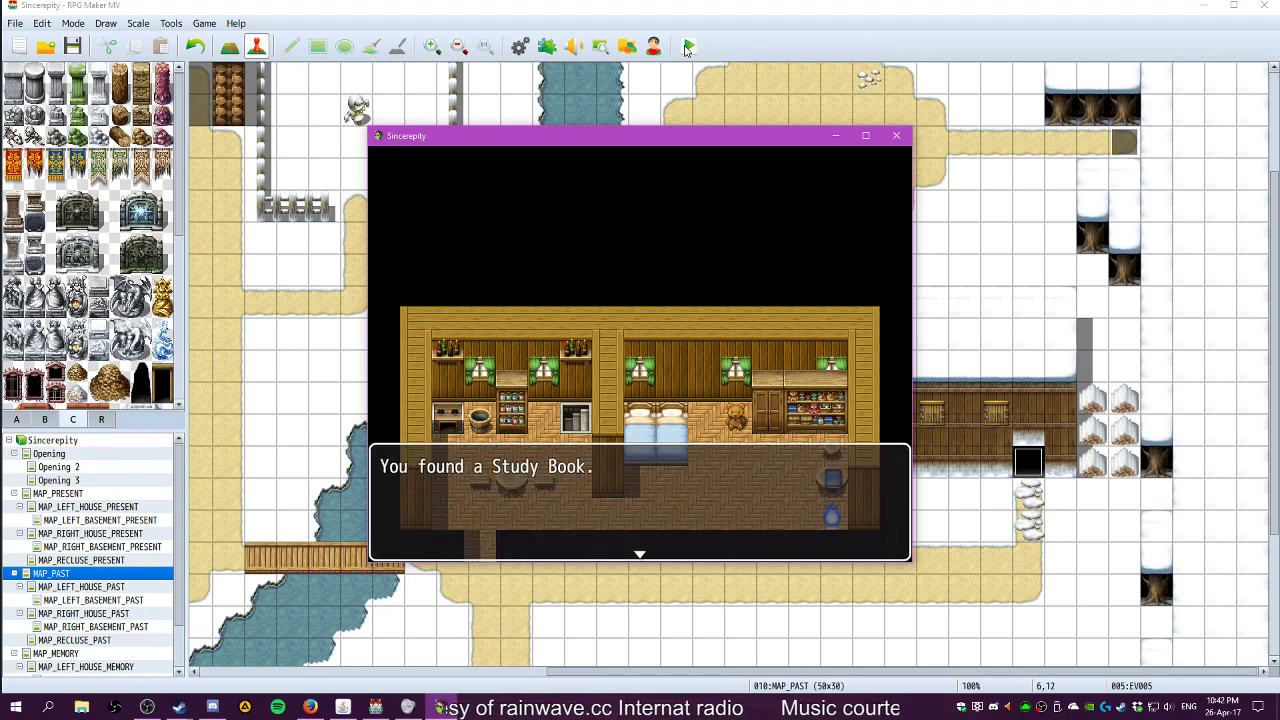
key(Return)
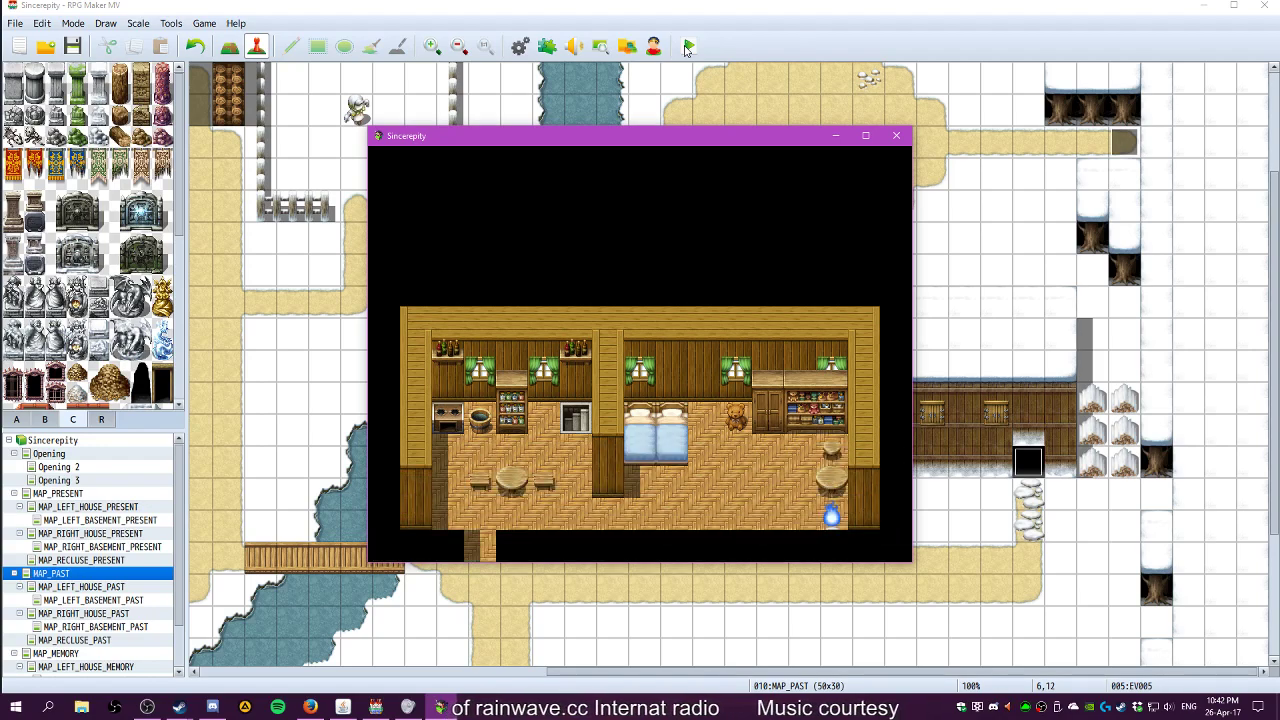
Check how the Study Book and Wooden Ladle descriptions display among the key items in the in-game inventory
key(Escape)
key(Down)
key(Up)
key(Return)
key(Right)
key(Right)
key(Right)
key(Return)
key(Escape)
key(Return)
key(Right)
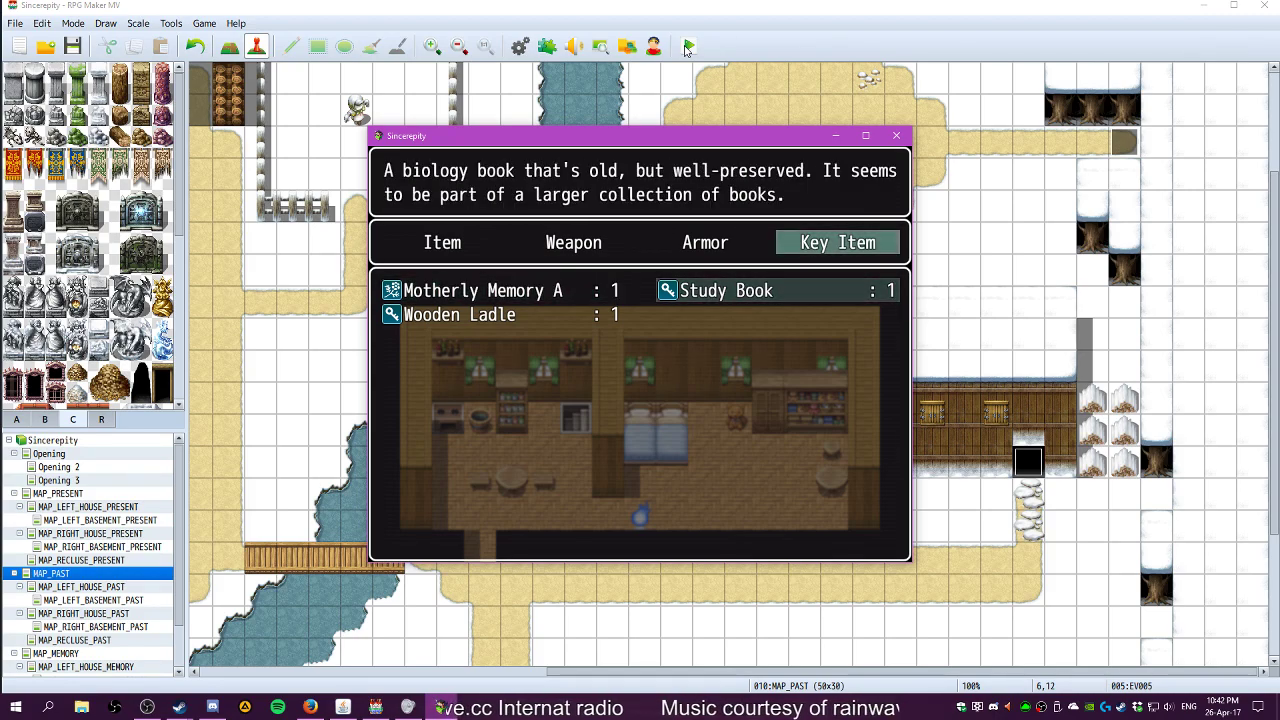
key(Right)
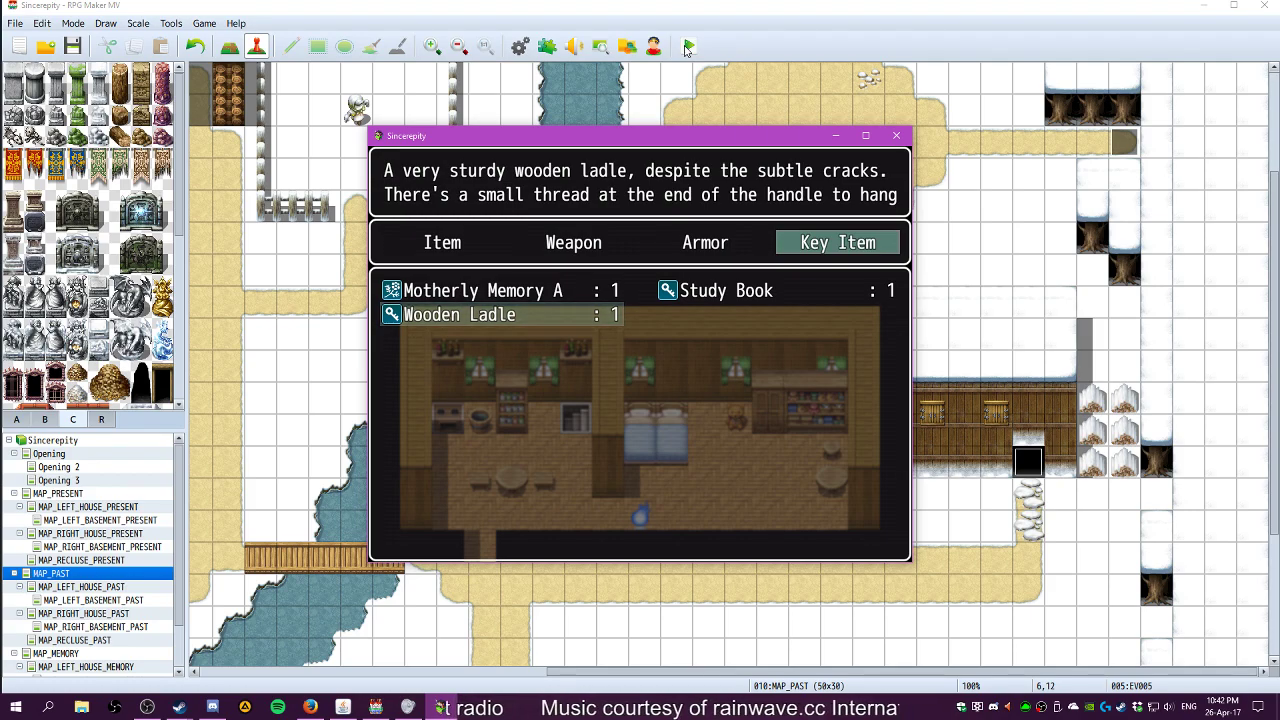
key(Up)
key(Right)
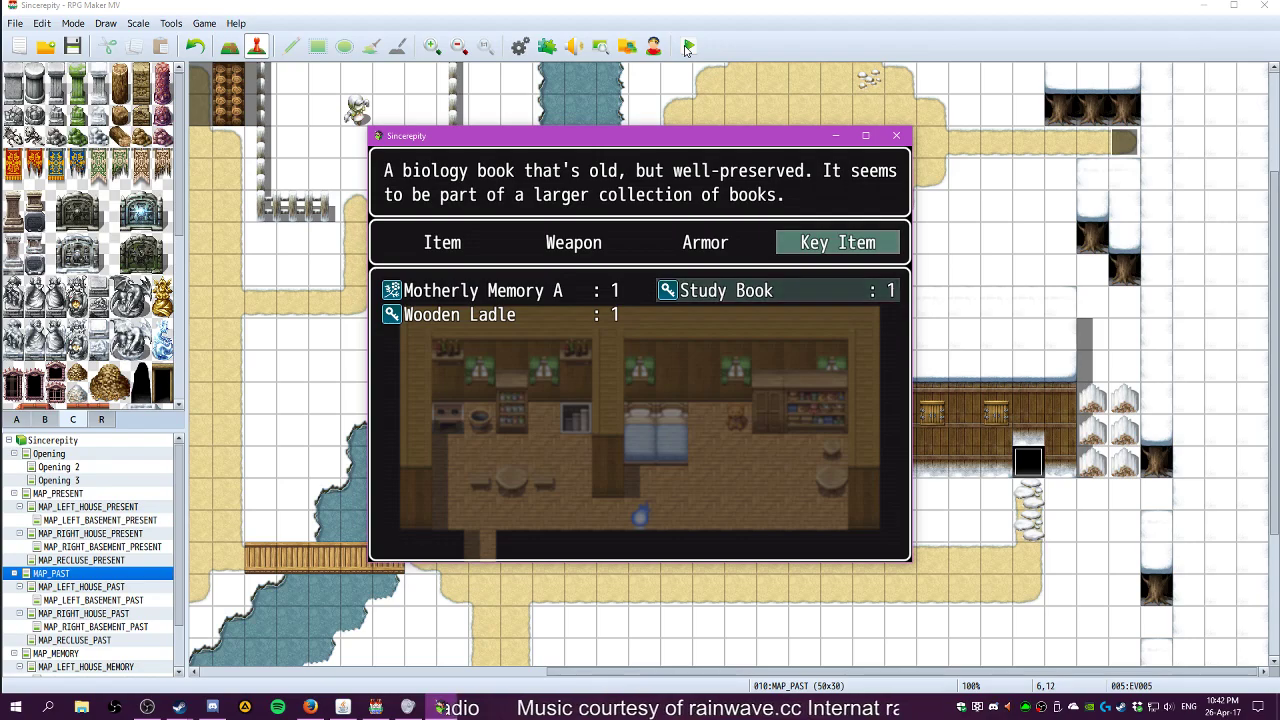
Finish looking over the collected key items and the item categories, and return to the east house
key(Return)
key(Escape)
key(Return)
key(Escape)
key(Right)
key(Up)
key(Right)
key(Escape)
key(Escape)
key(Escape)
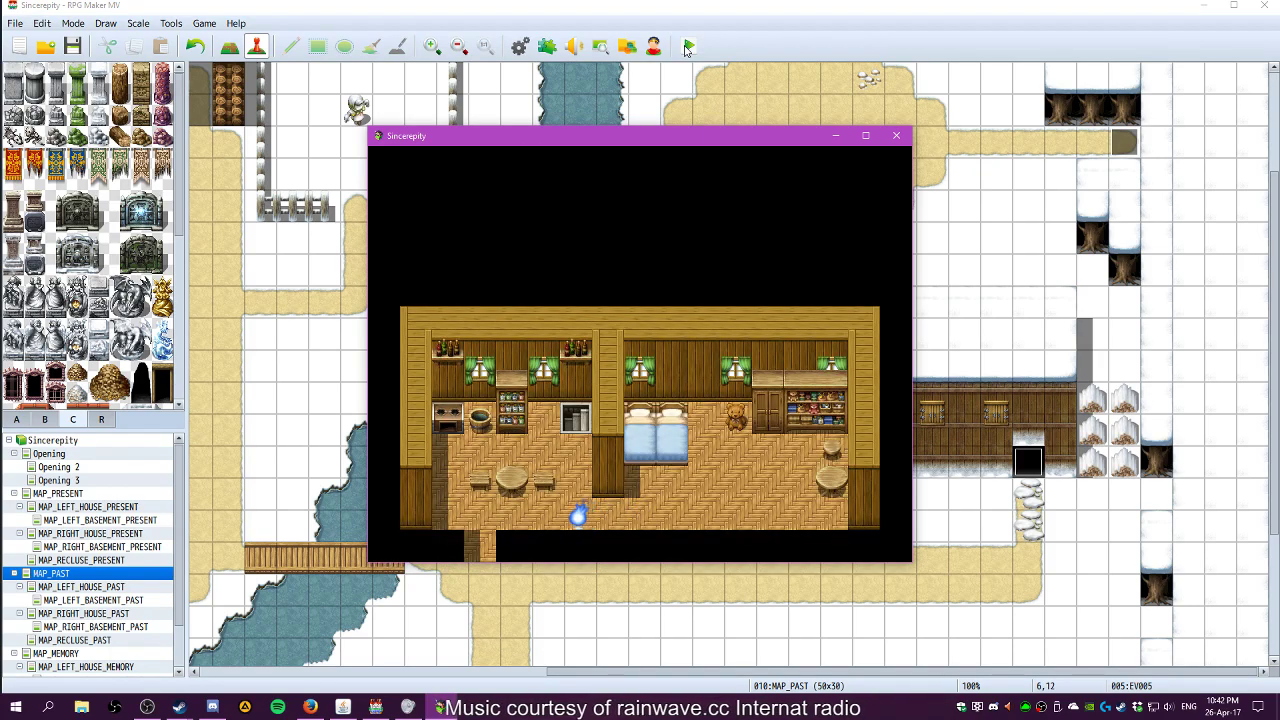
Leave the east house and head west toward the bridge, answering the "What do you seek?" choice with To Continue
key(Left)
key(Left)
key(Up)
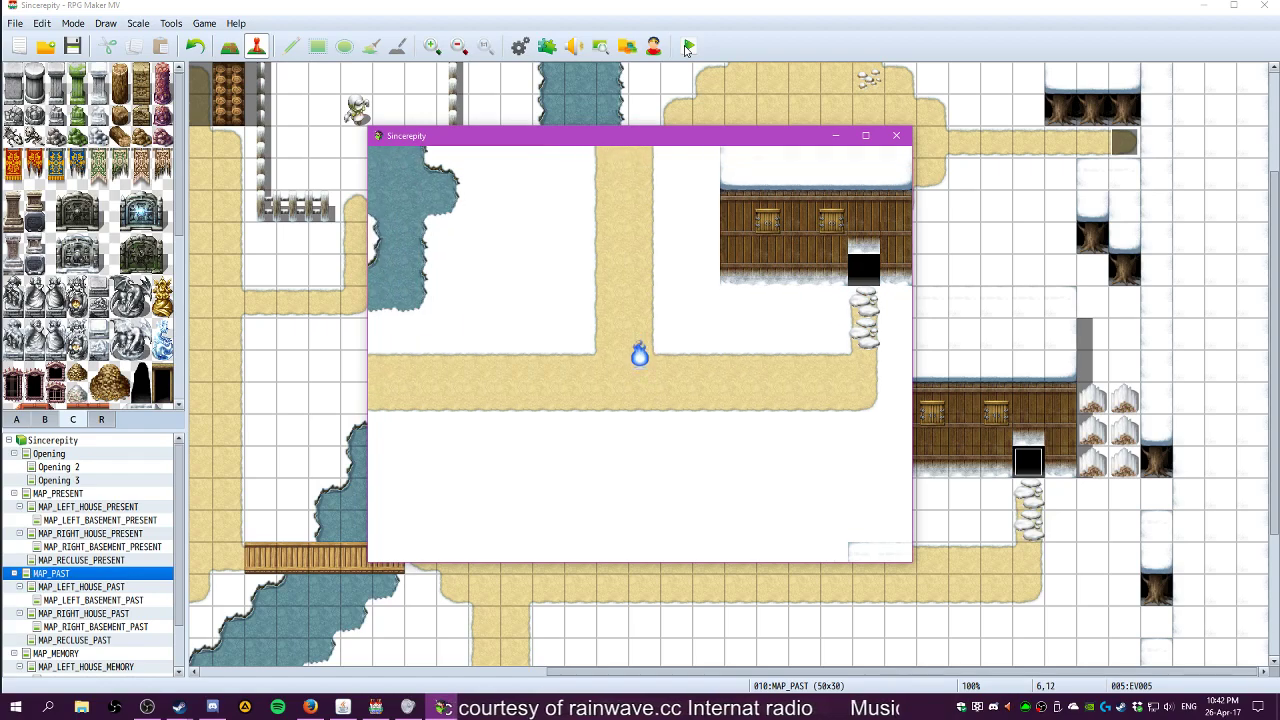
key(Left)
key(Down)
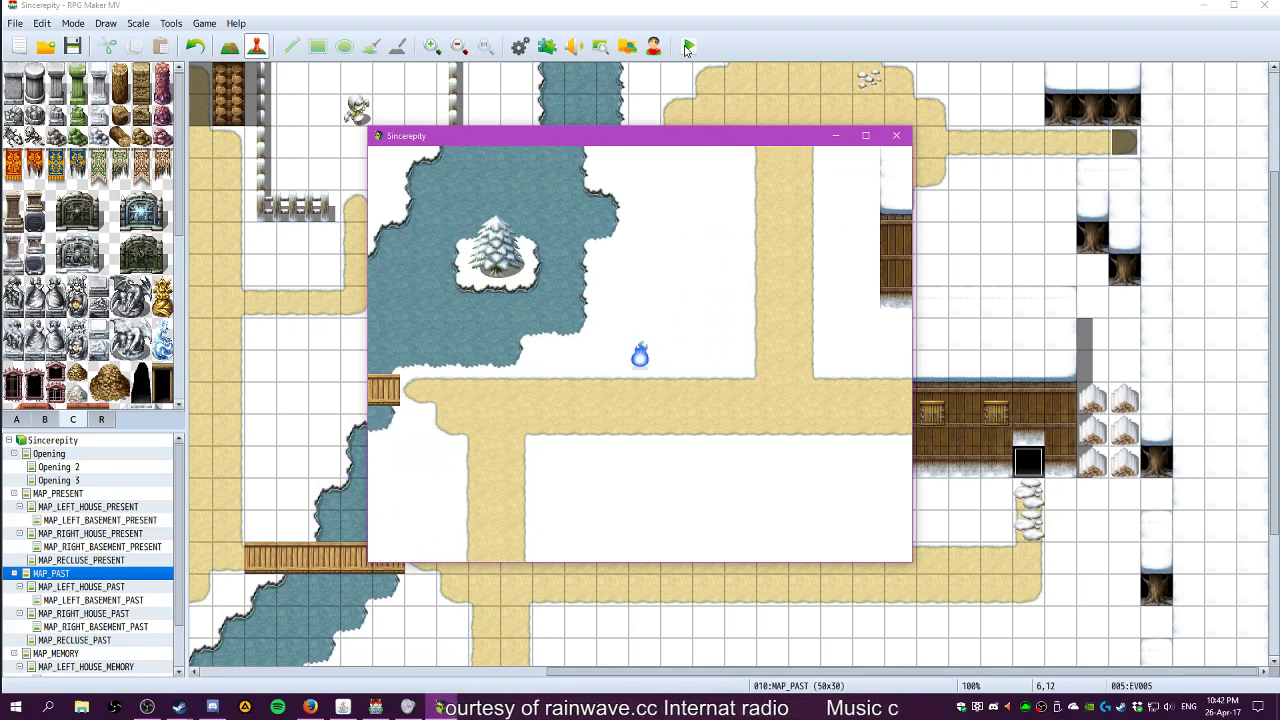
key(Left)
key(Return)
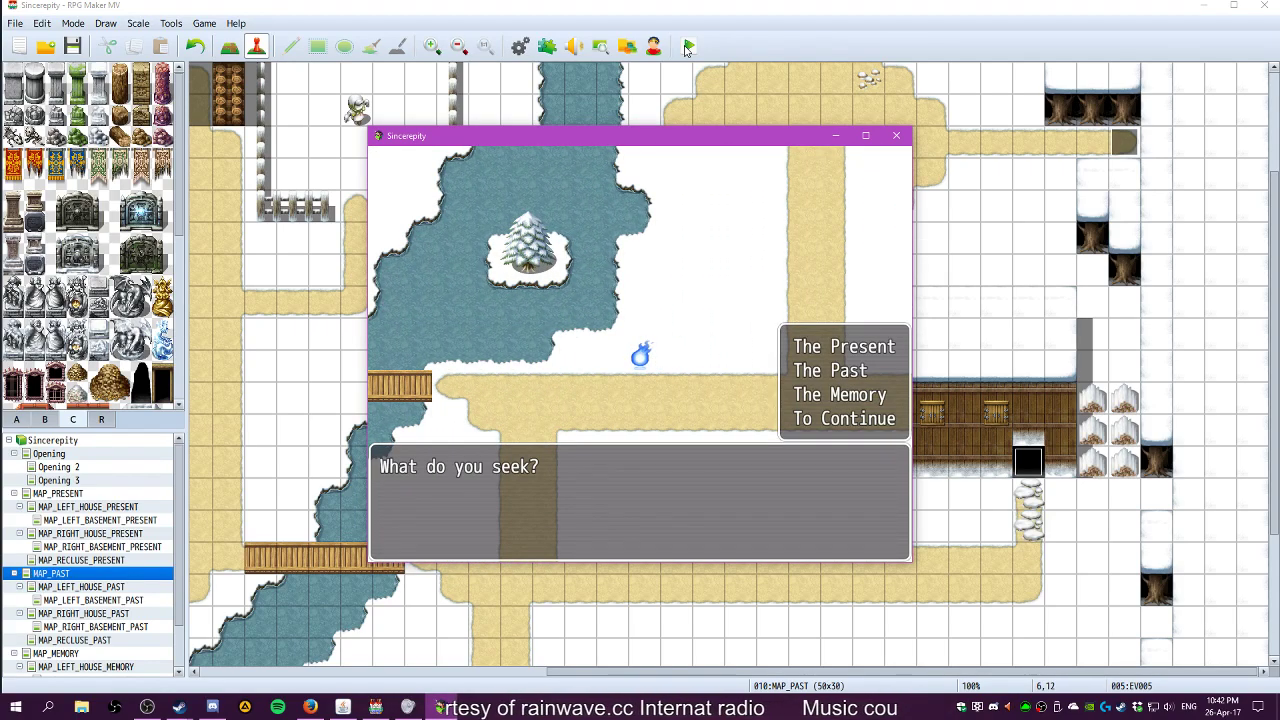
key(Up)
key(Return)
key(Left)
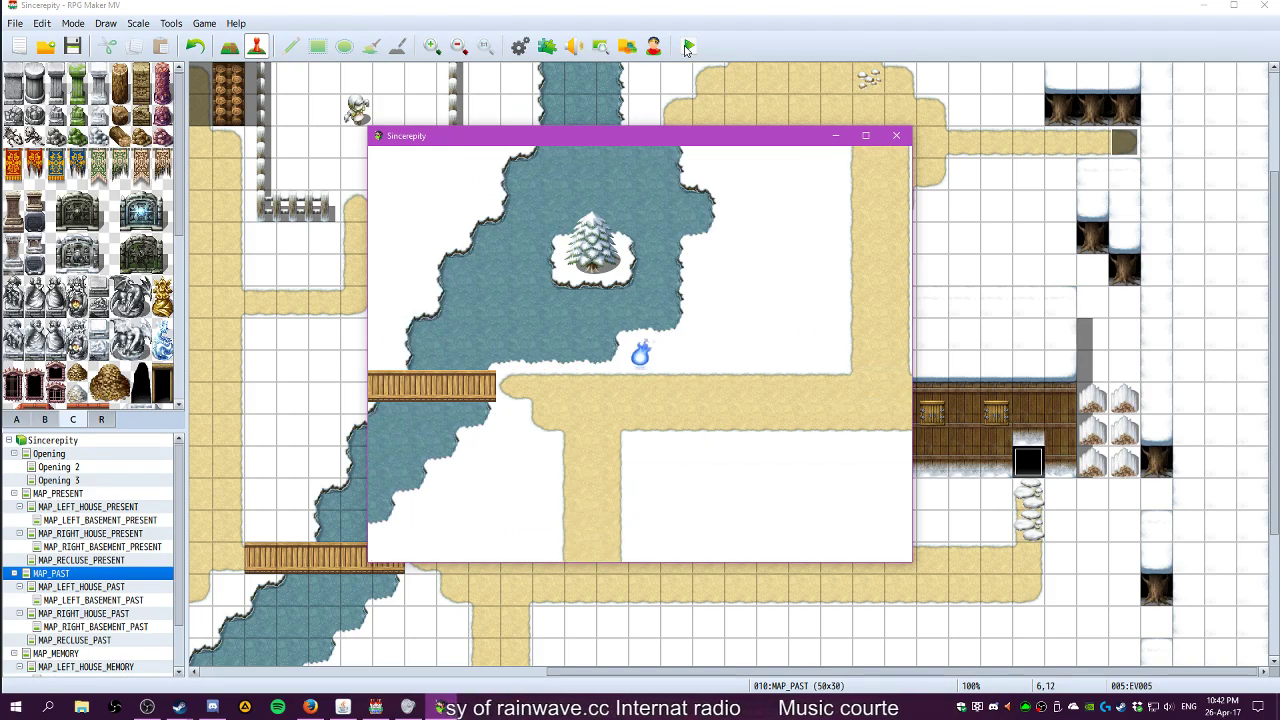
Cross the bridge, enter the west house and go down into its basement
key(Down)
key(Left)
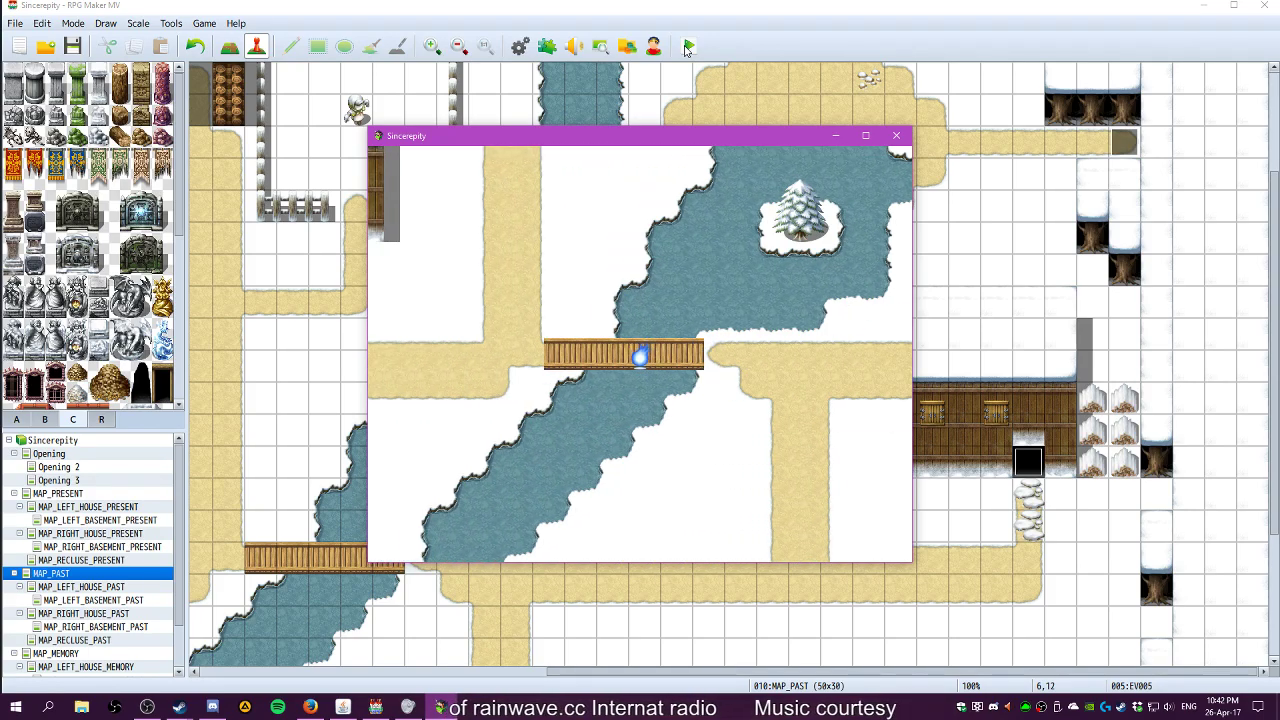
key(Left)
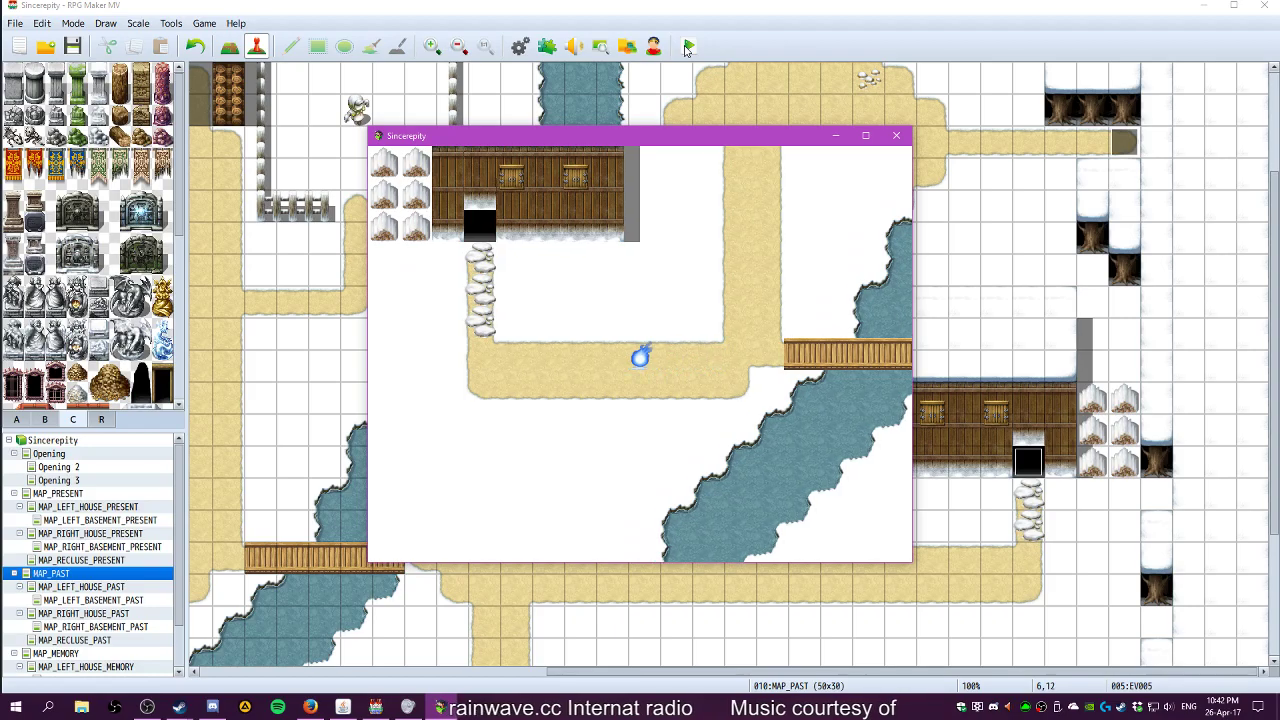
key(Left)
key(Up)
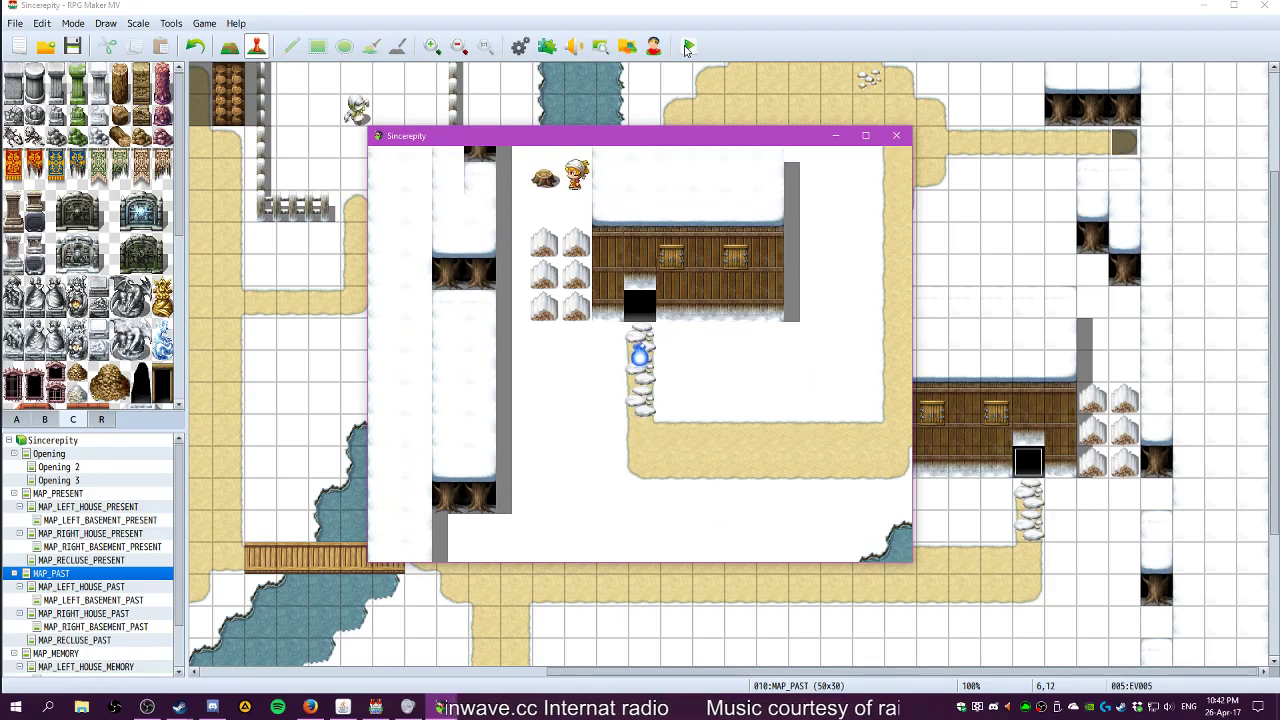
key(Up)
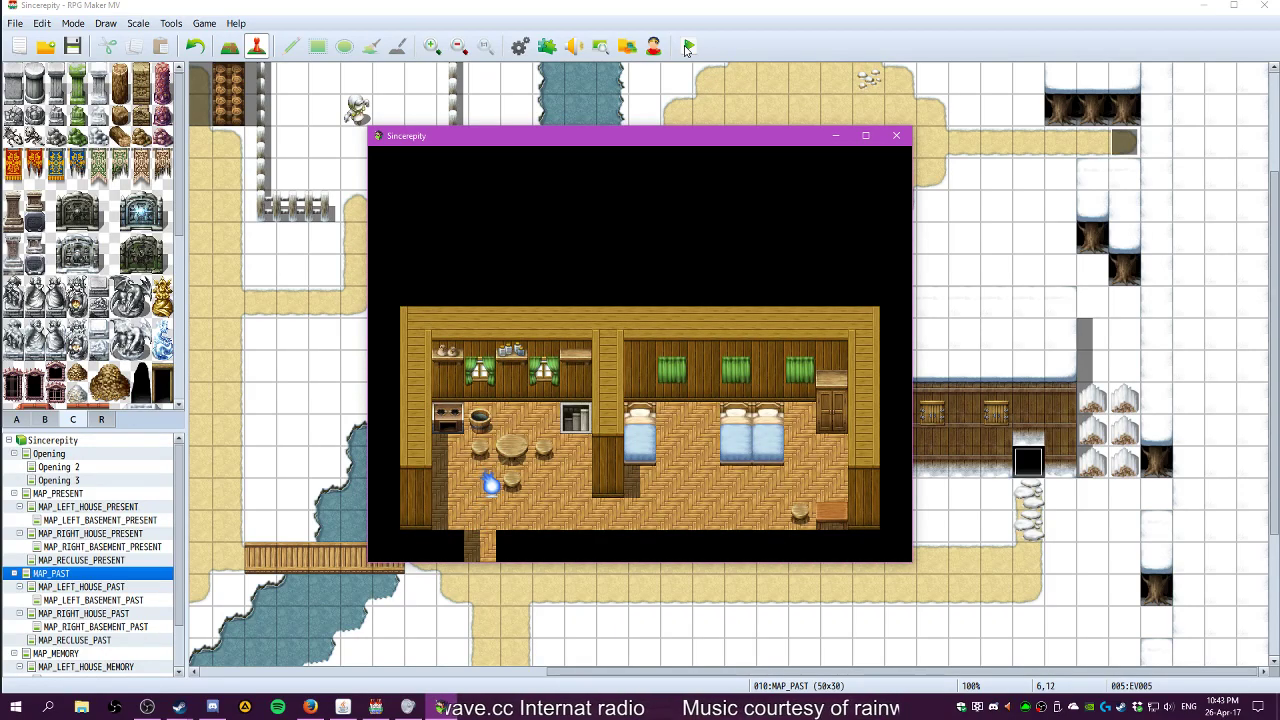
key(Up)
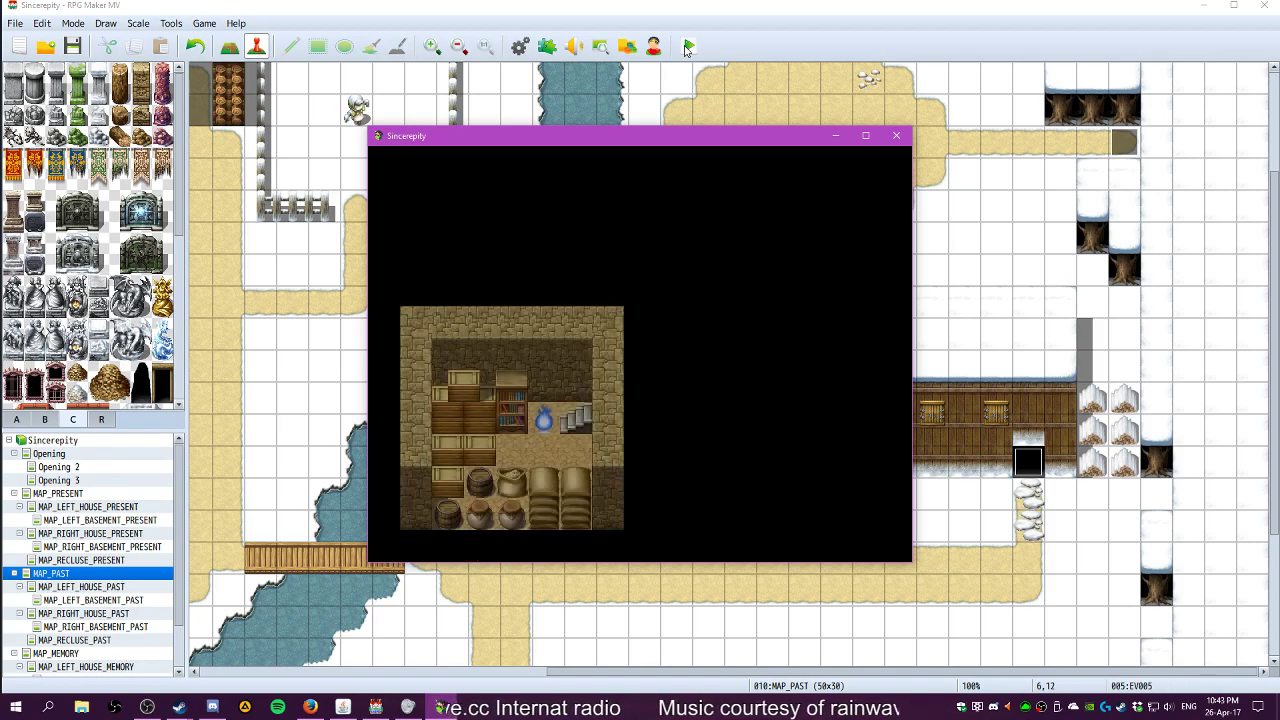
Examine the study books on the basement bookshelf and place the Study Book there
key(Return)
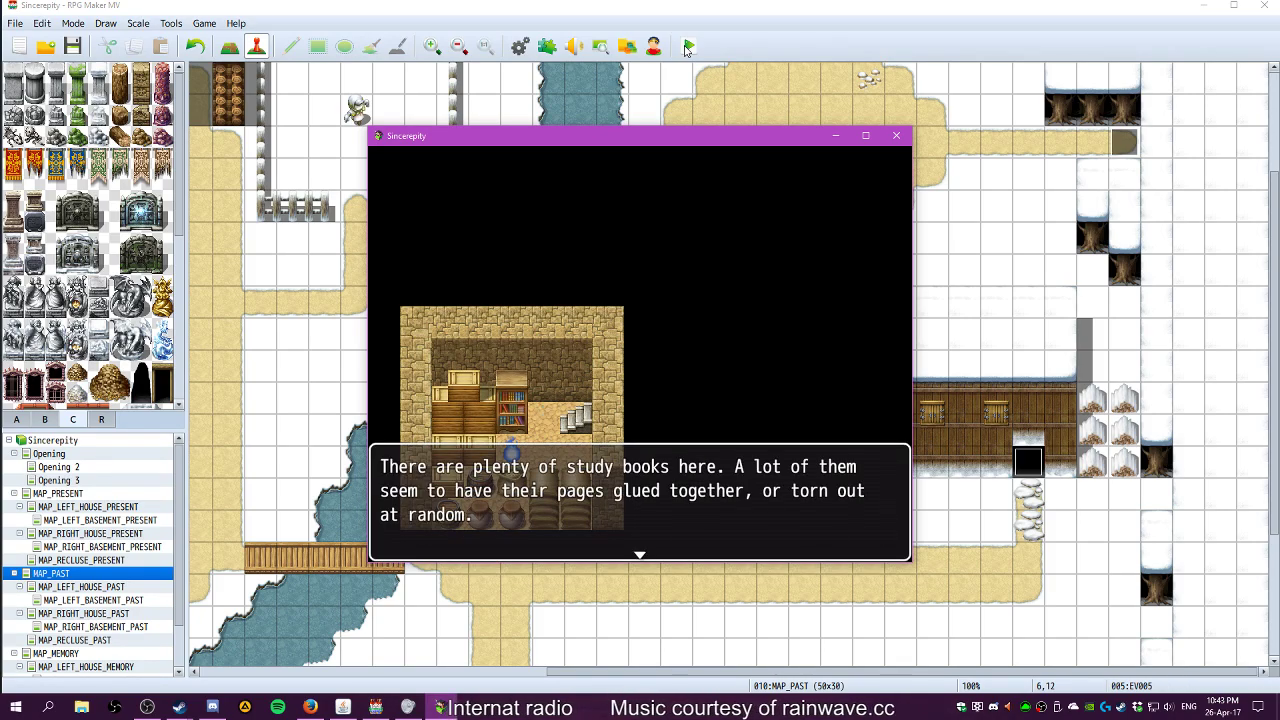
key(Return)
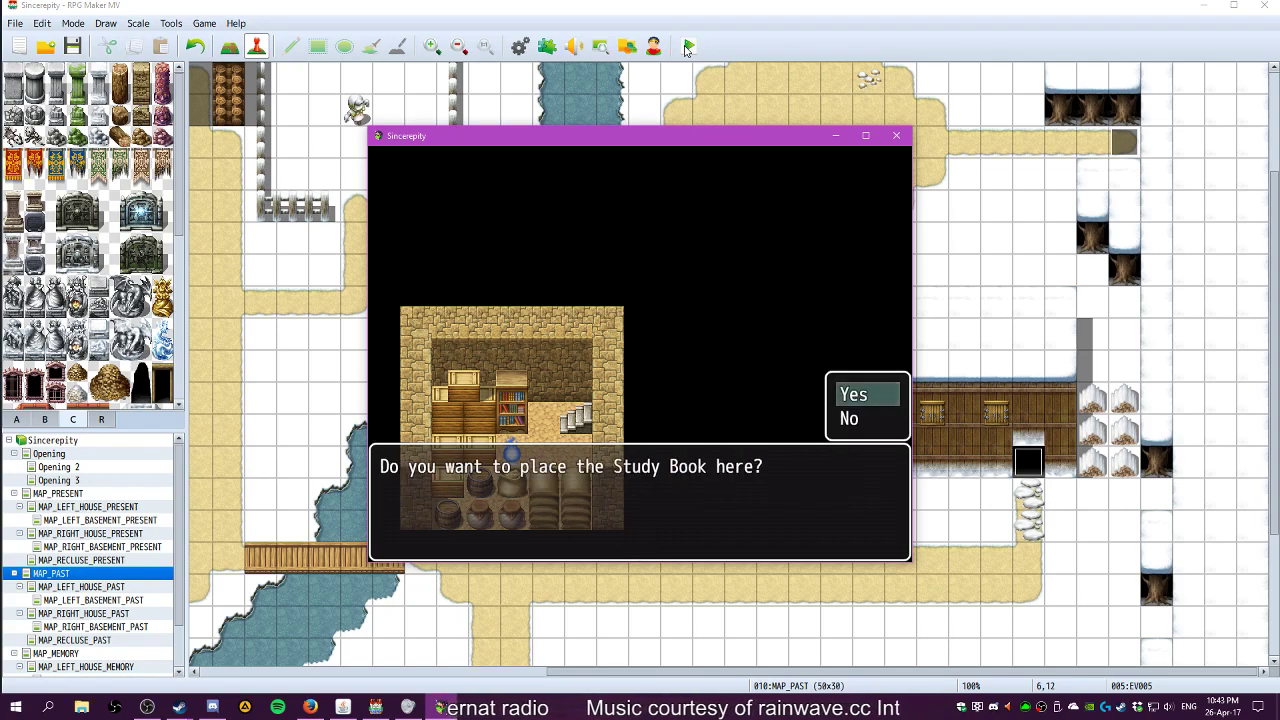
key(Return)
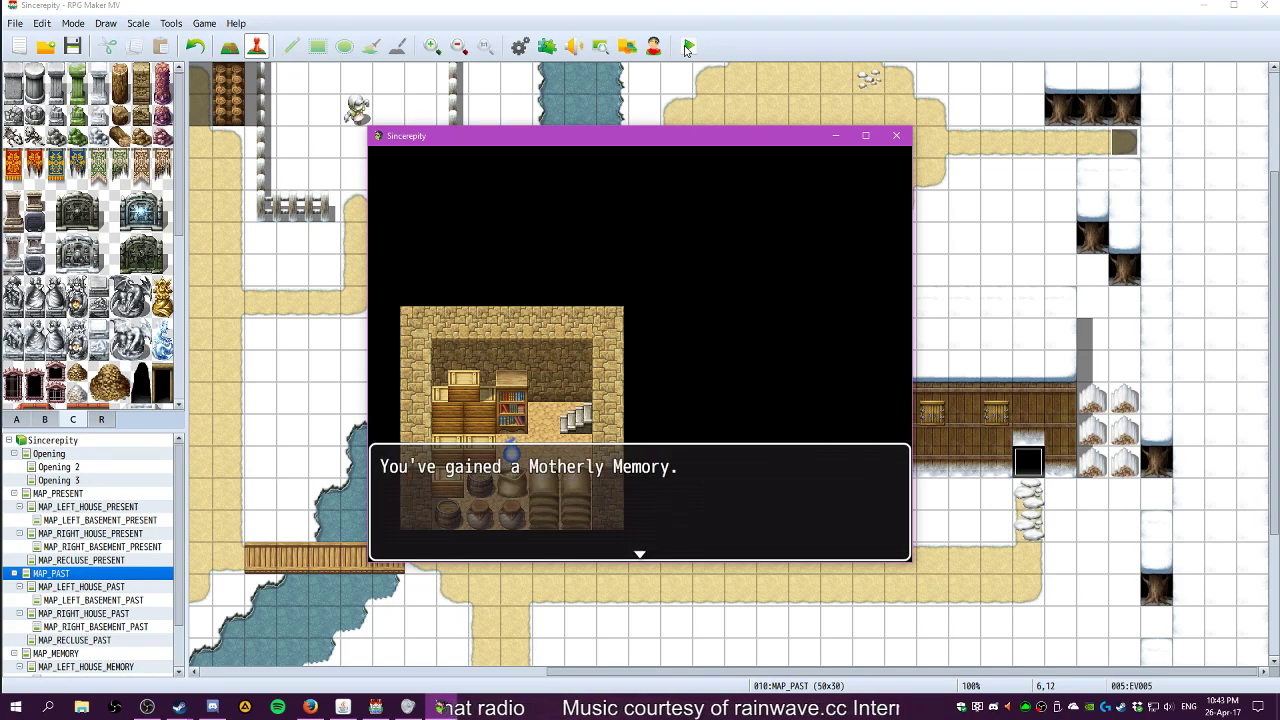
key(Return)
Check how the Motherly Memory B description displays among the key items in the in-game inventory
key(Escape)
key(Down)
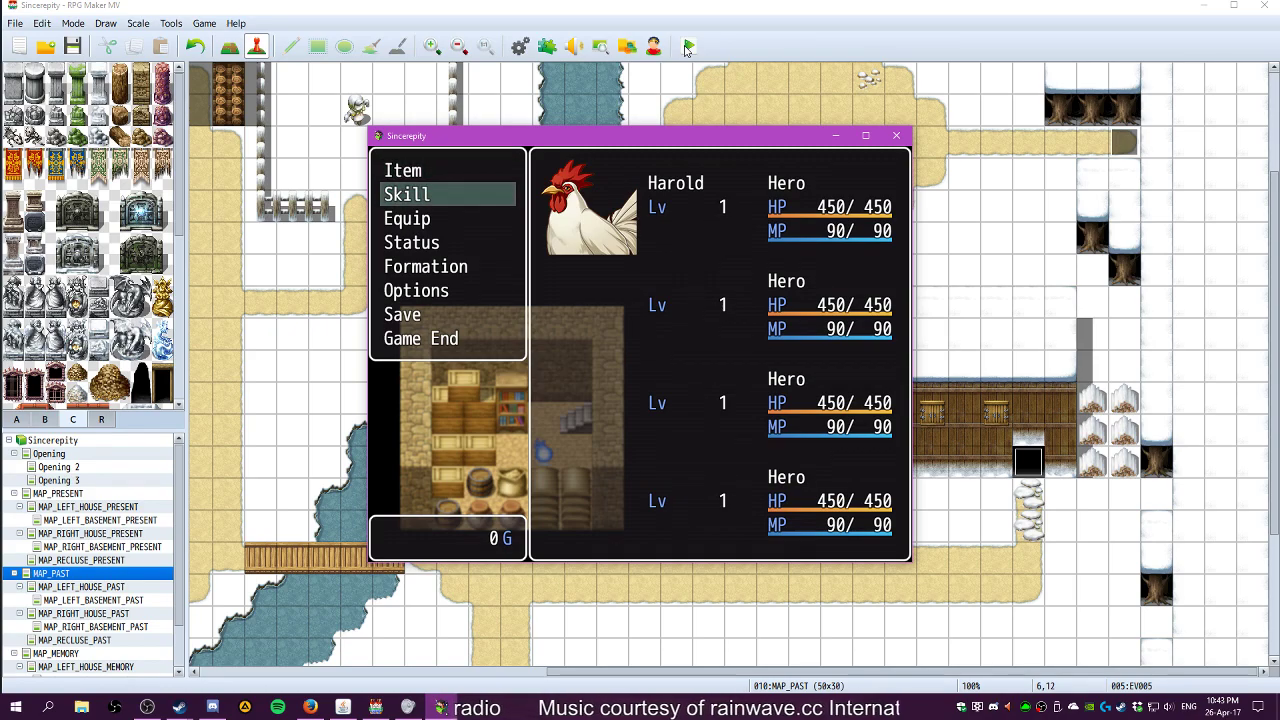
key(Up)
key(Return)
key(Right)
key(Right)
key(Right)
key(Return)
key(Down)
key(Up)
key(Right)
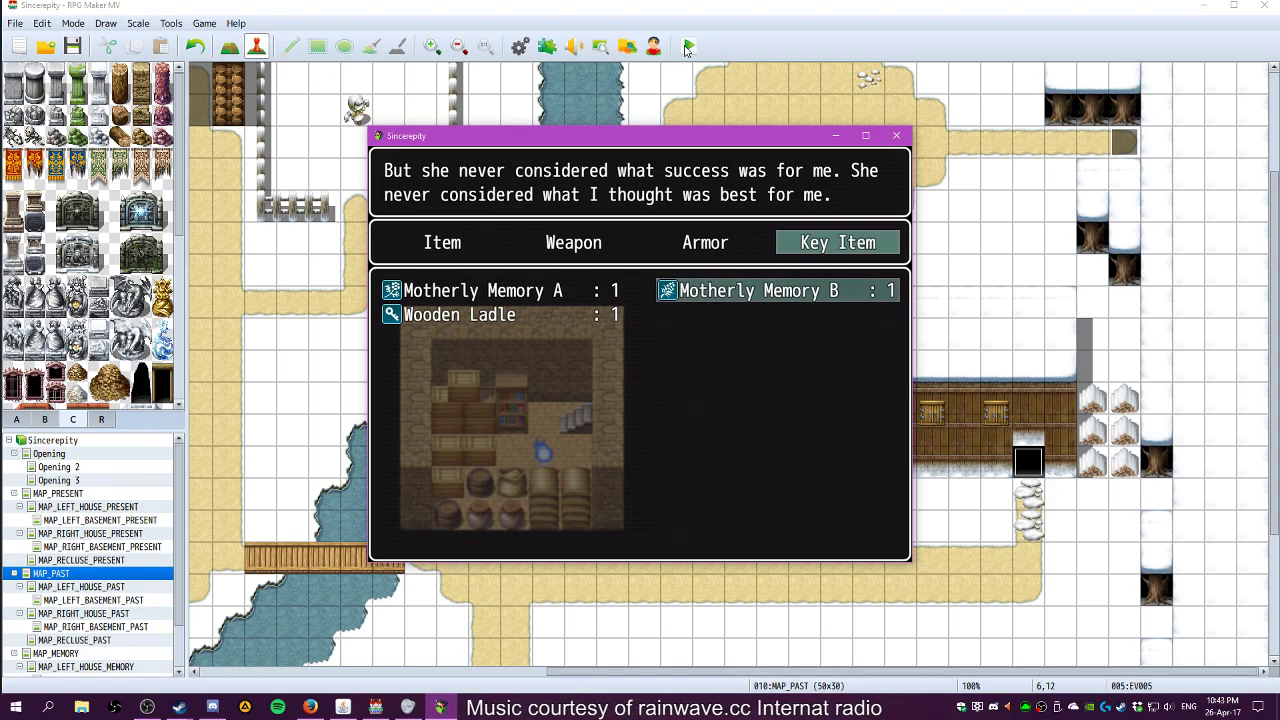
key(Left)
key(Escape)
key(Escape)
key(Escape)
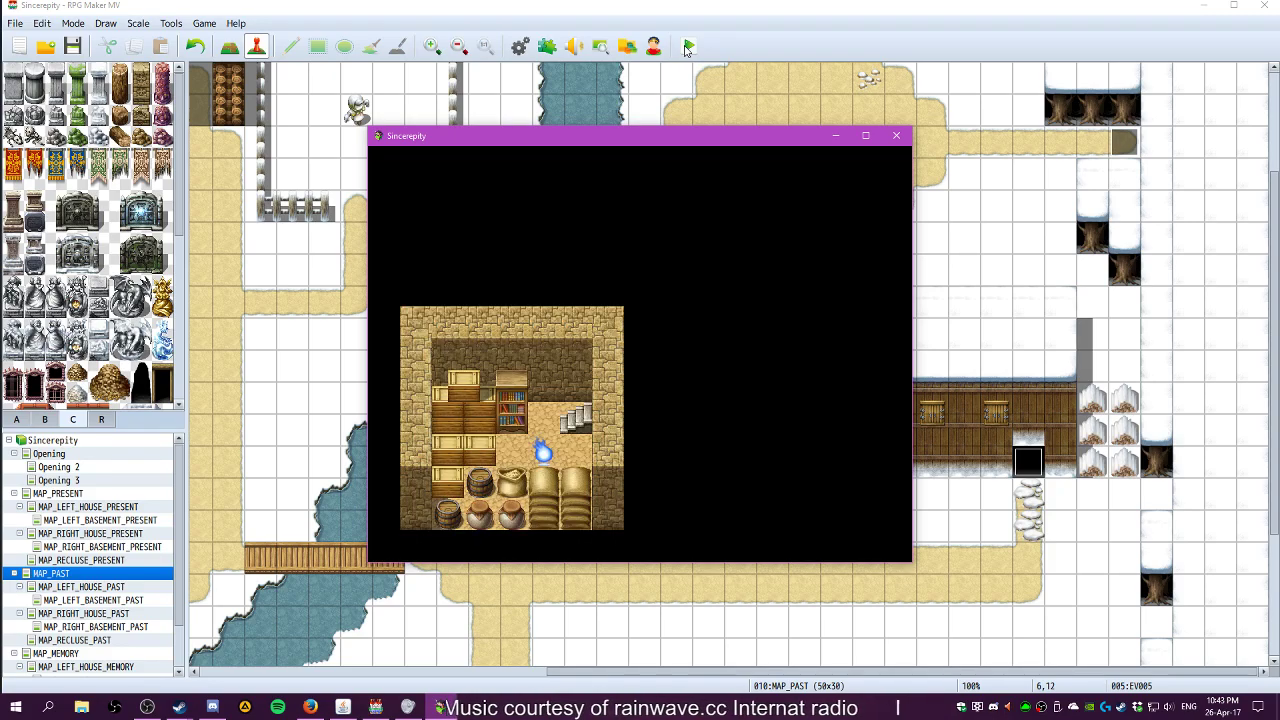
Look through the item categories and the first hero's skill screen in the in-game menu, and return to the basement
key(Escape)
key(Down)
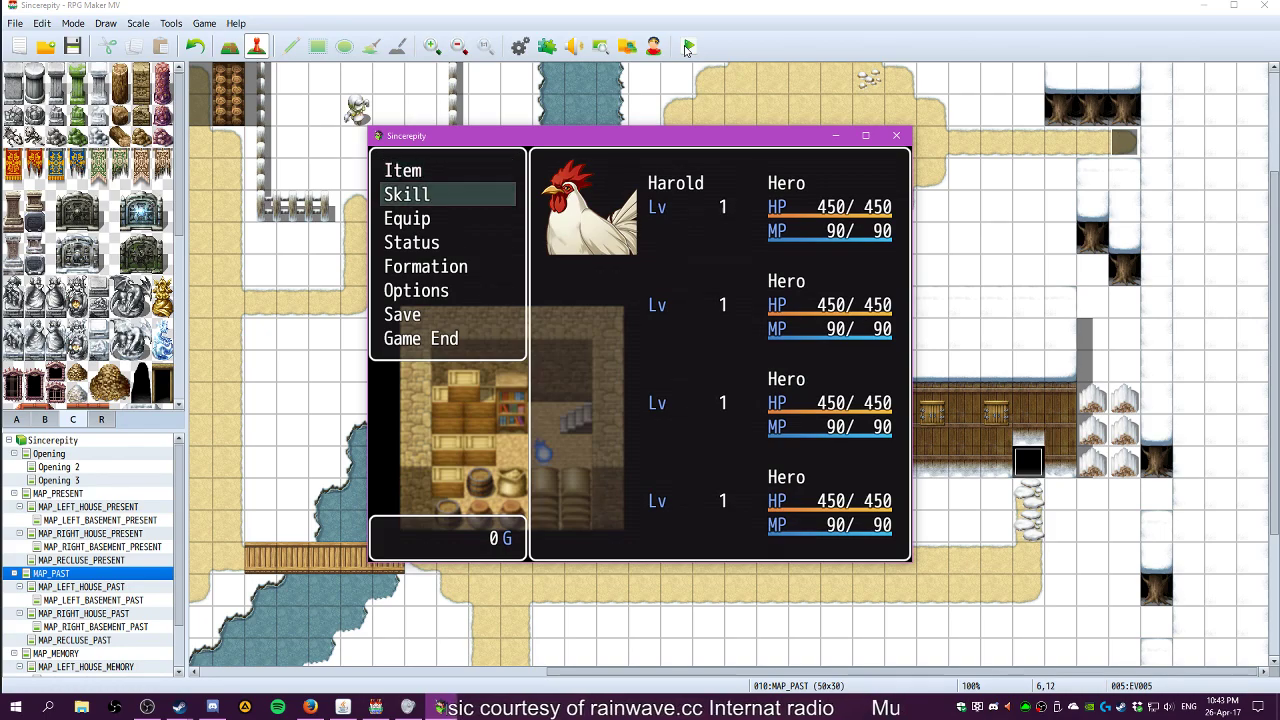
key(Up)
key(Return)
key(Right)
key(Right)
key(Right)
key(Escape)
key(Down)
key(Down)
key(Down)
key(Down)
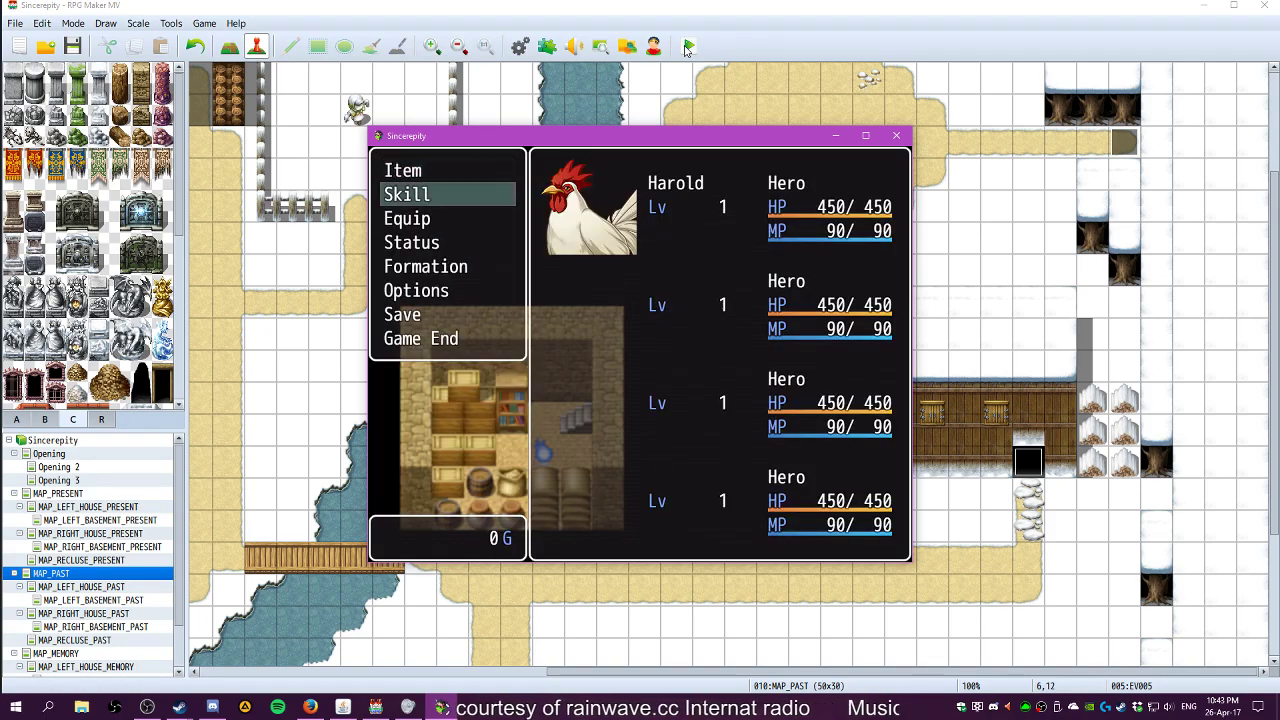
key(Up)
key(Up)
key(Up)
key(Return)
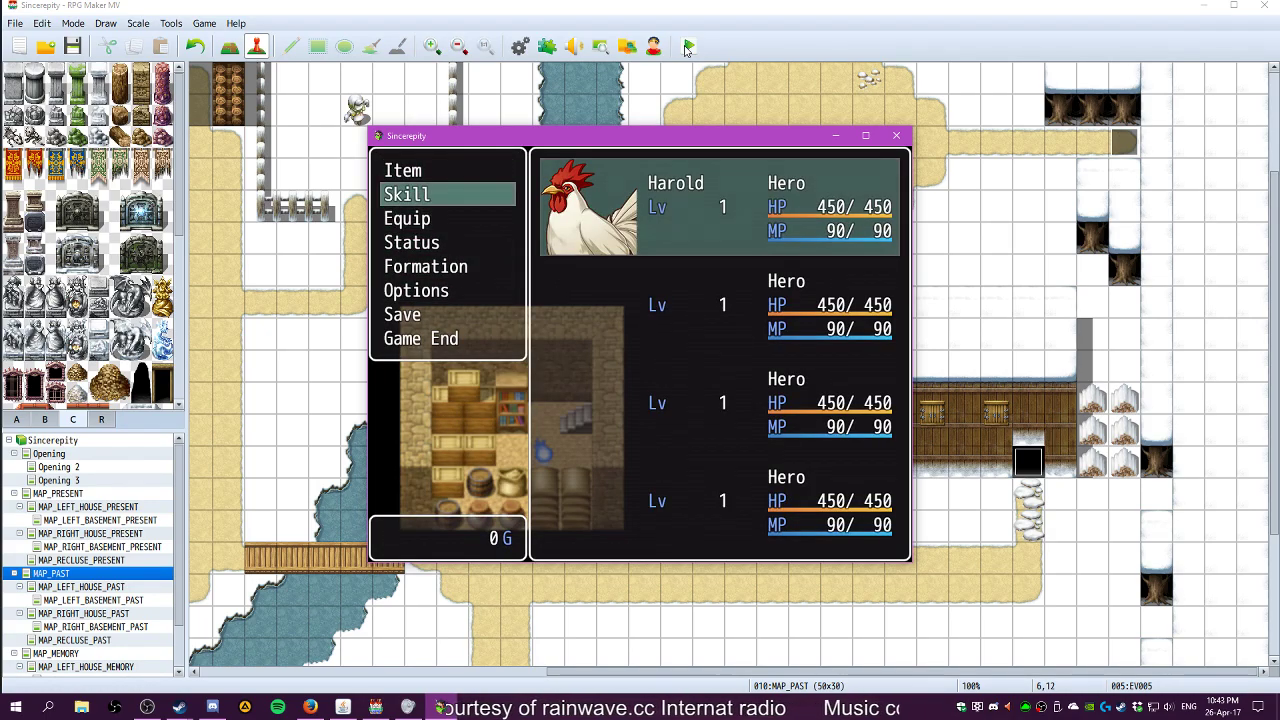
key(Return)
key(Escape)
key(Escape)
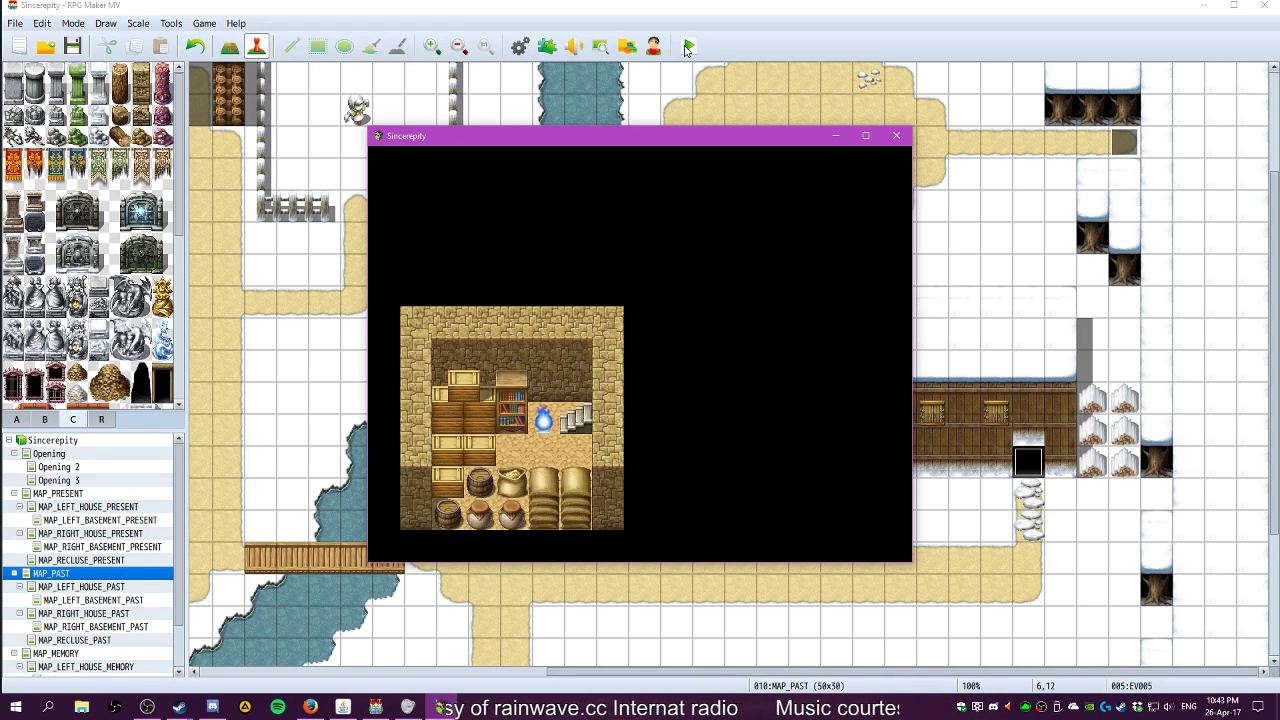
Travel from the basement to The Memory through the "What do you seek?" choice
key(Return)
key(Down)
key(Return)
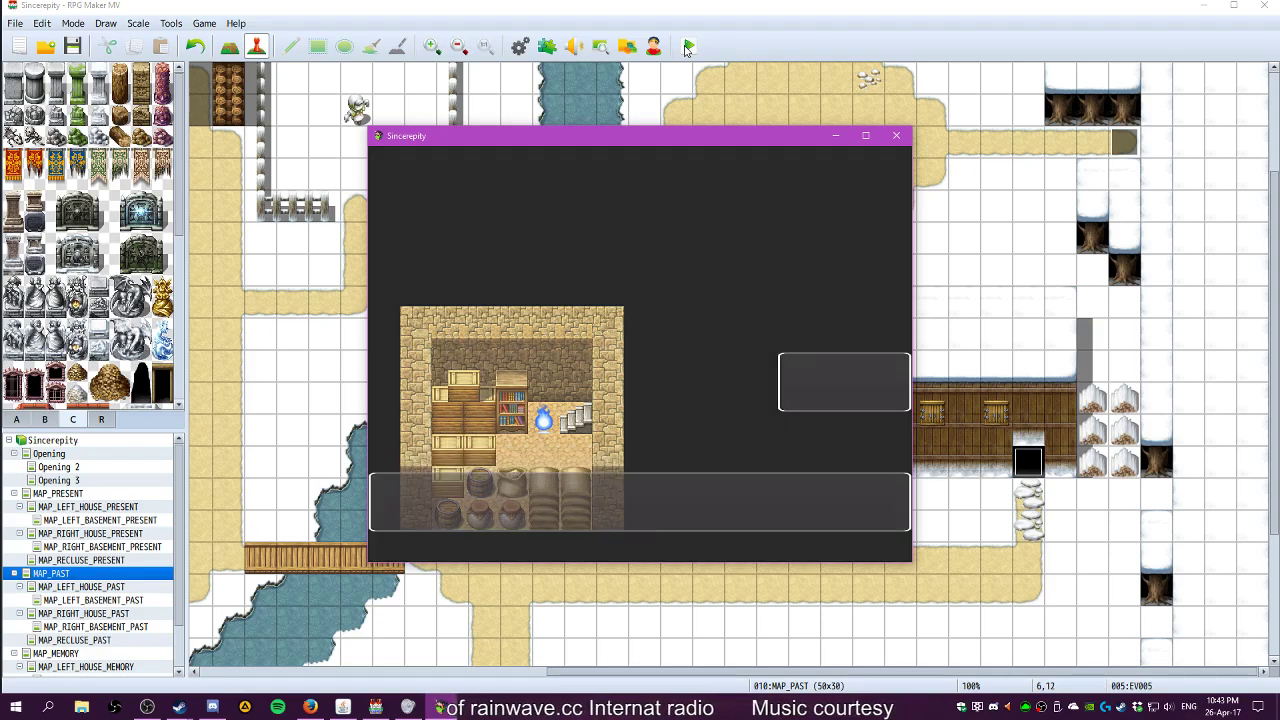
Follow the yellow path west and north through the memory map and enter the log cabin
key(Left)
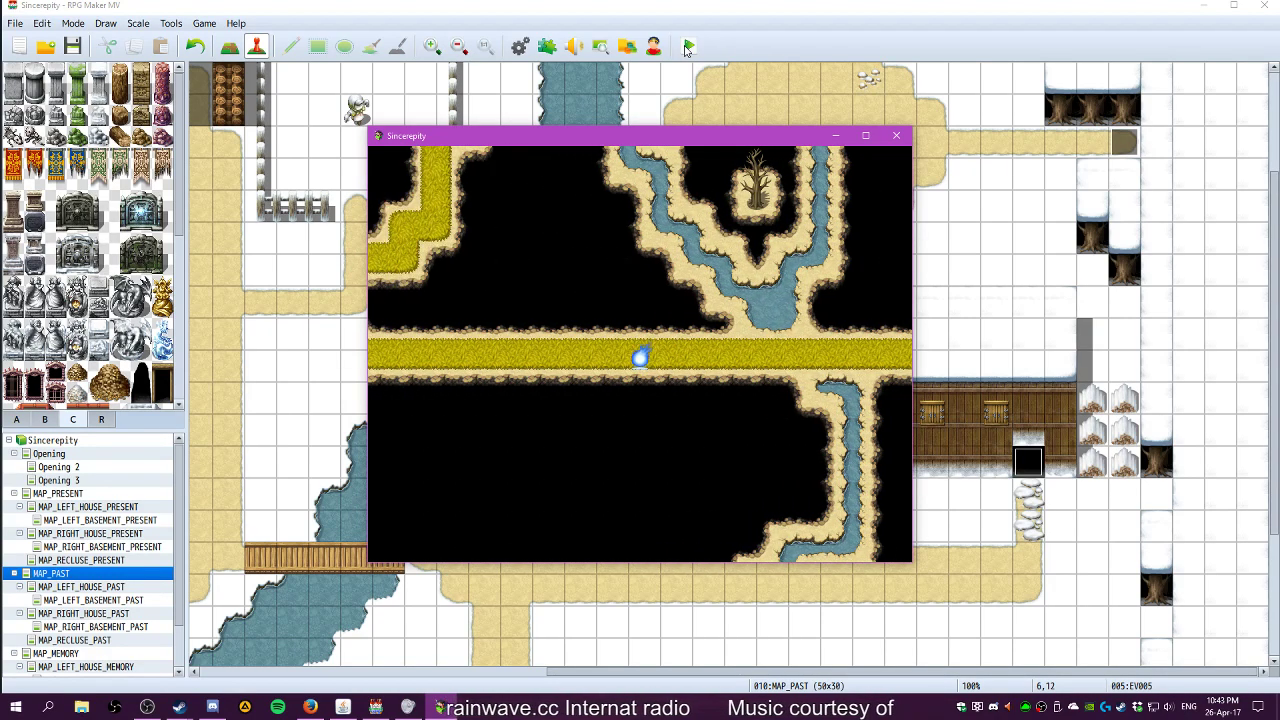
key(Left)
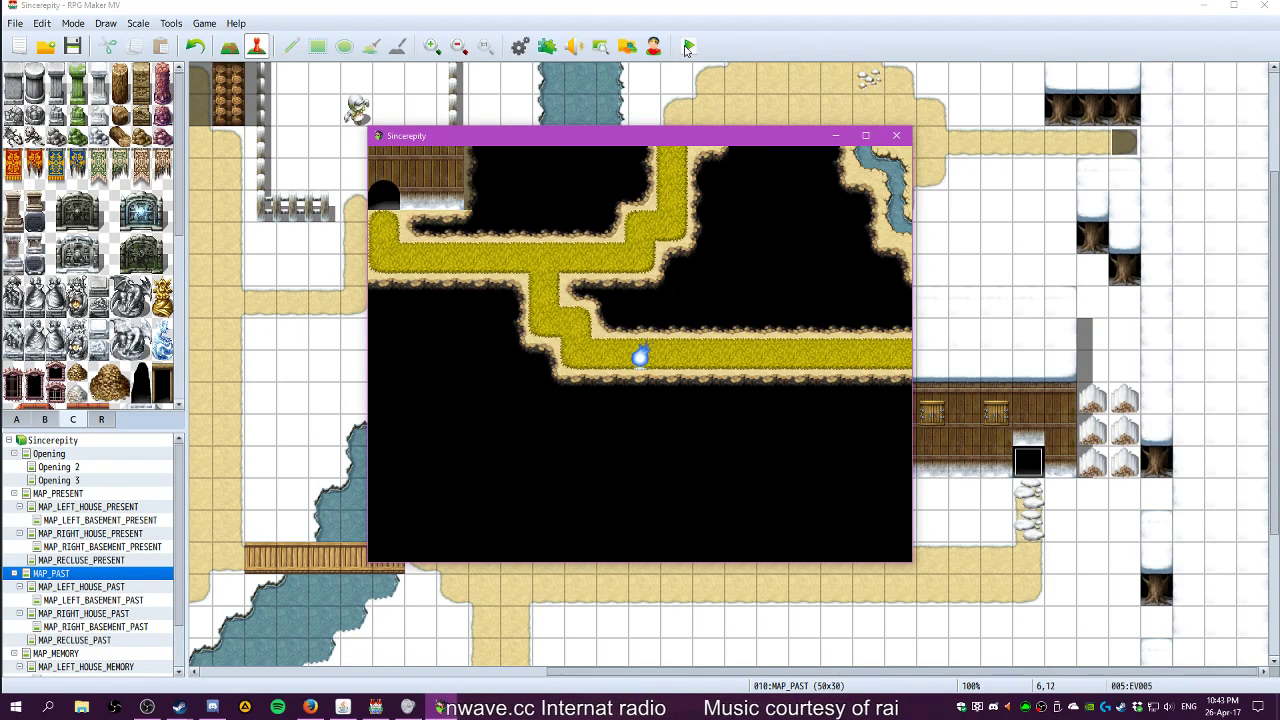
key(Left)
key(Up)
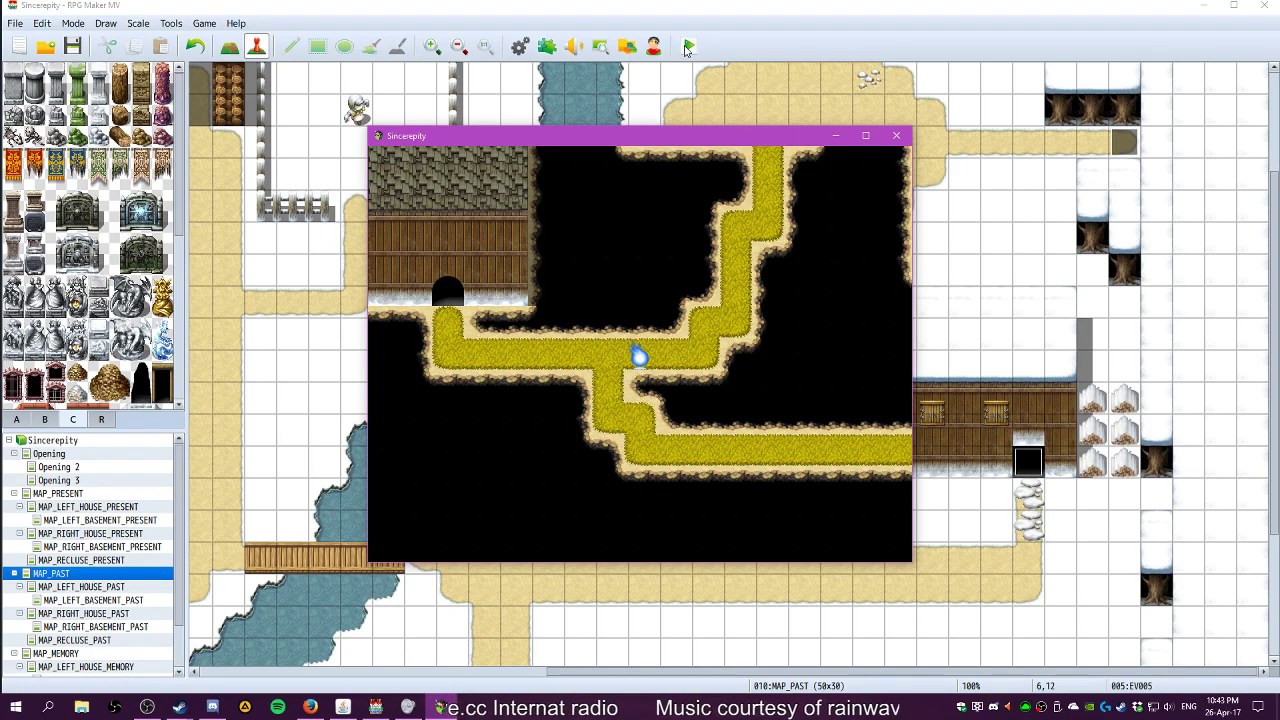
key(Right)
key(Up)
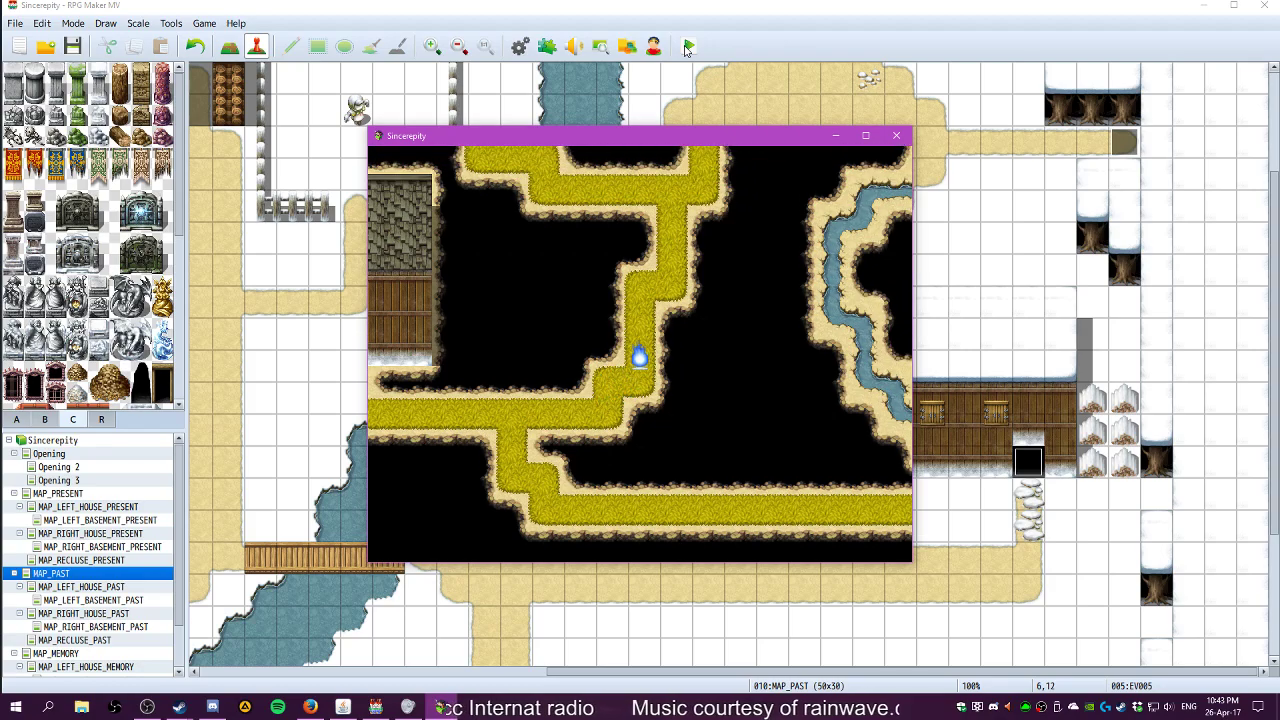
key(Up)
key(Left)
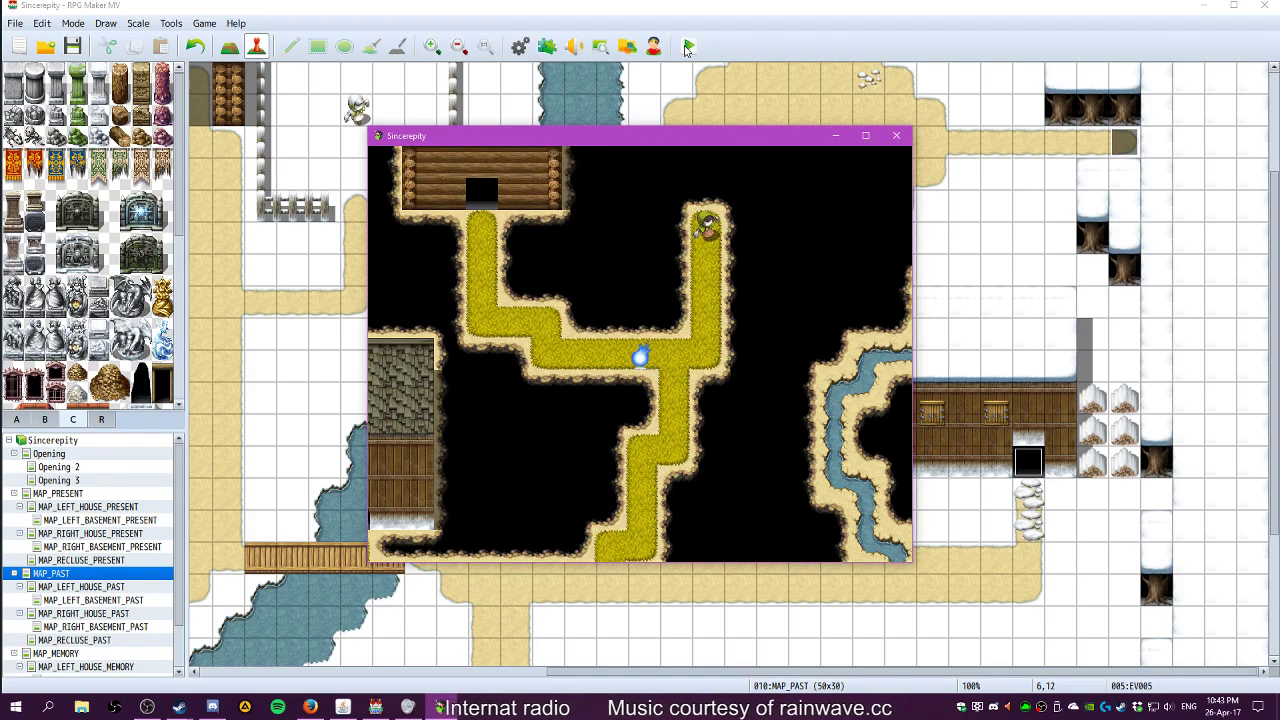
key(Up)
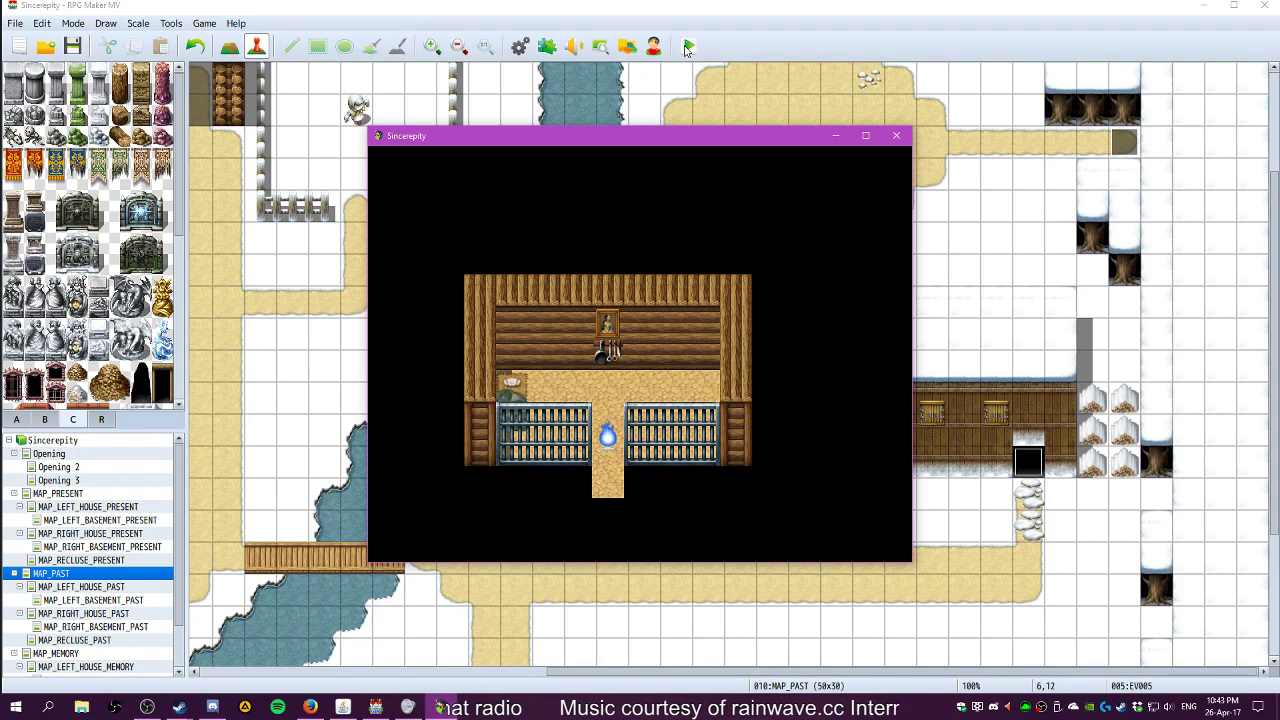
Examine the pots and cooking utensils in the cabin and hang the Wooden Ladle on the wall
key(Return)
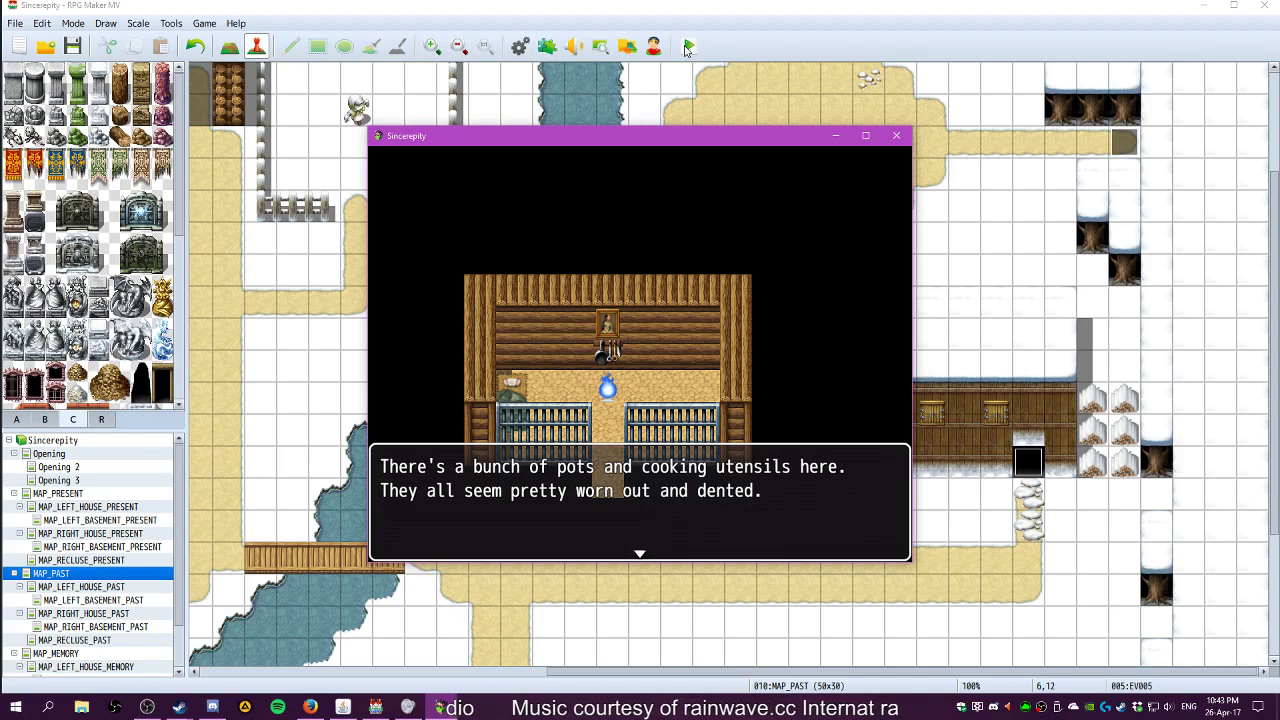
key(Return)
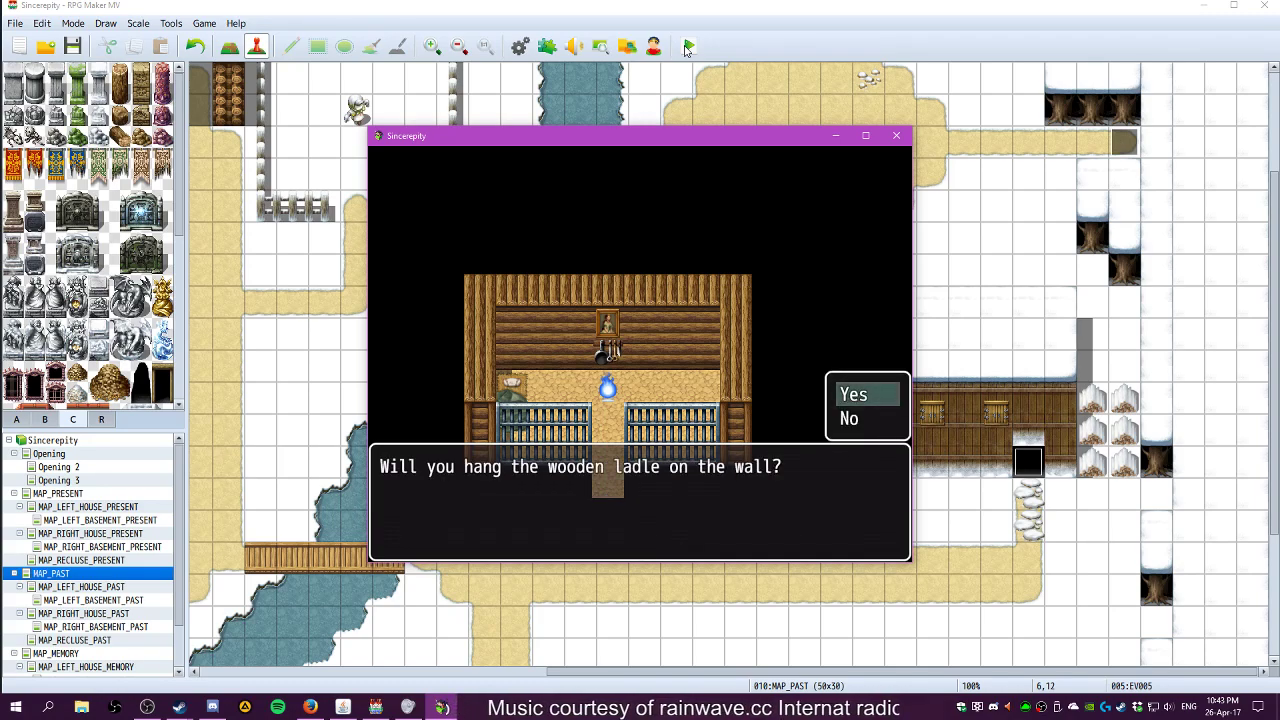
key(Return)
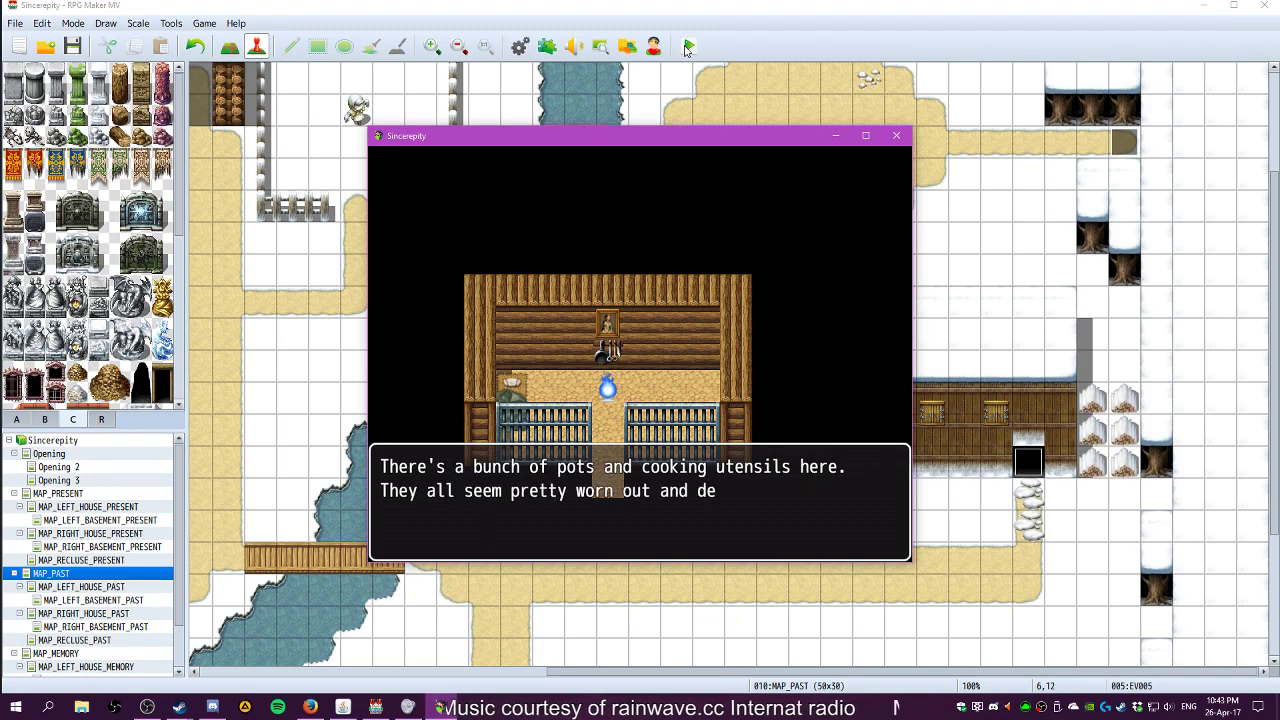
key(Return)
key(Return)
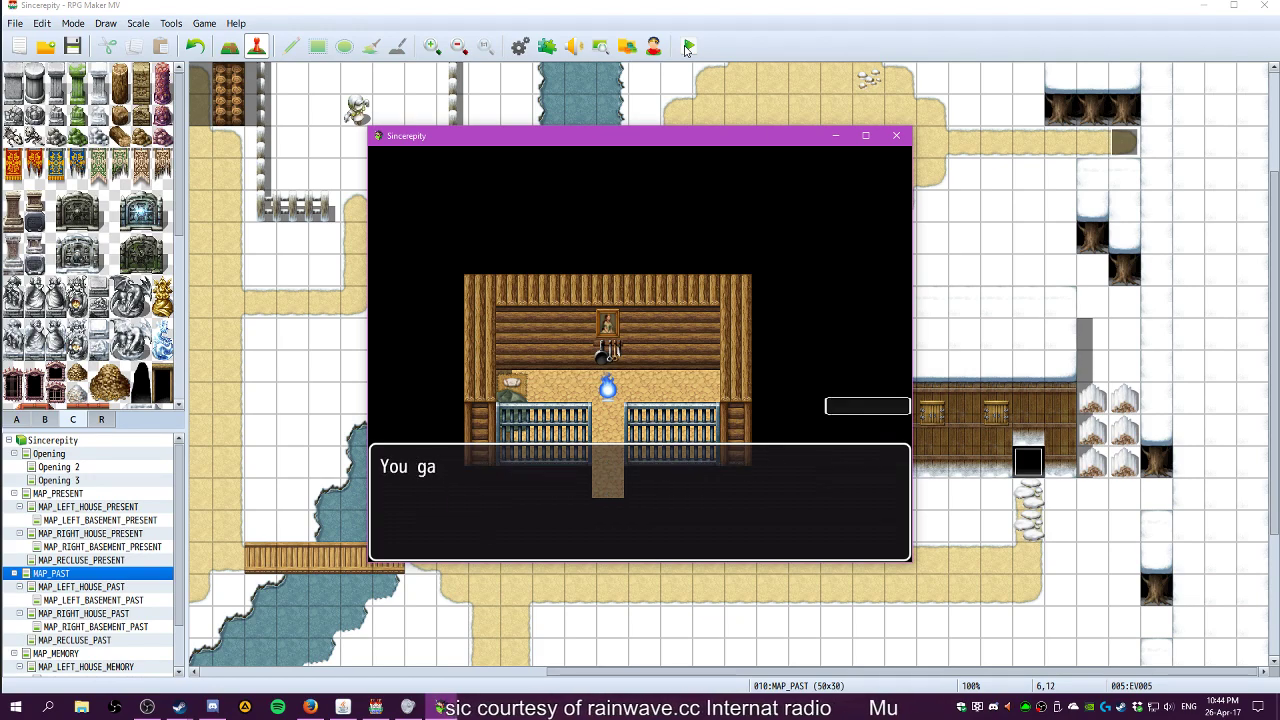
key(Return)
Review the Motherly Memory descriptions among the key items and use Motherly Memory A
key(Escape)
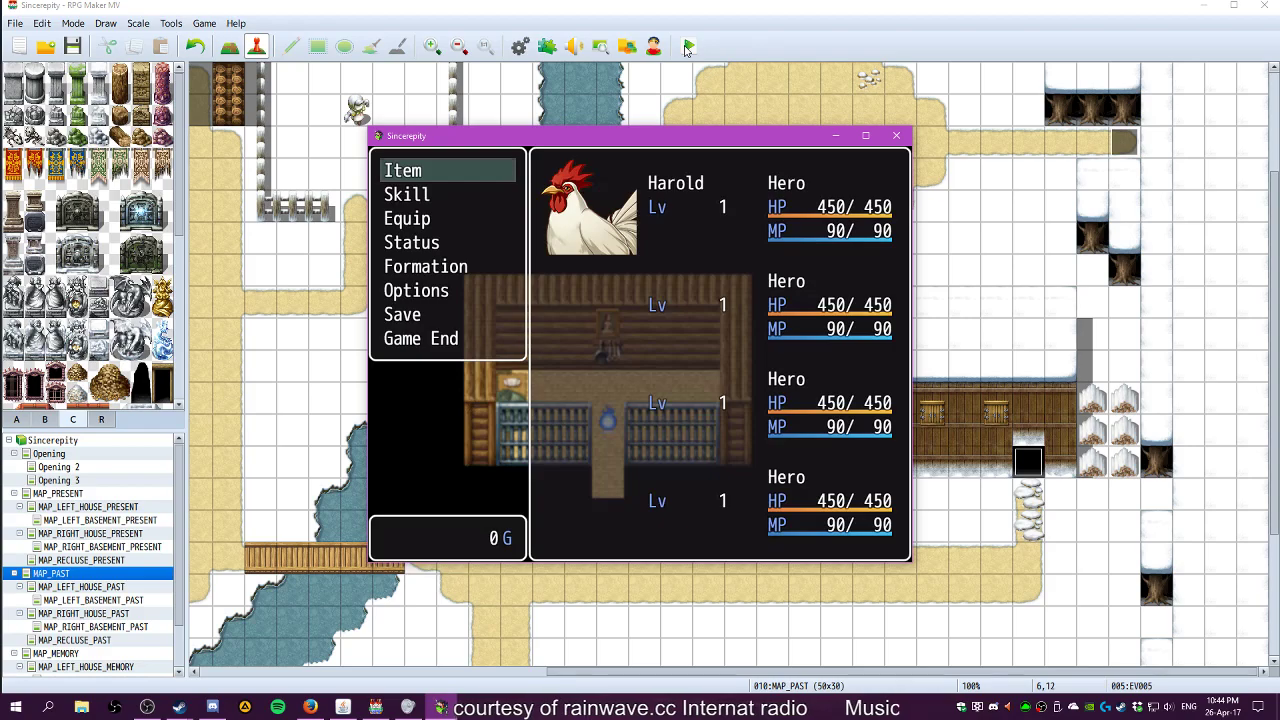
key(Return)
key(Right)
key(Right)
key(Right)
key(Return)
key(Left)
key(Down)
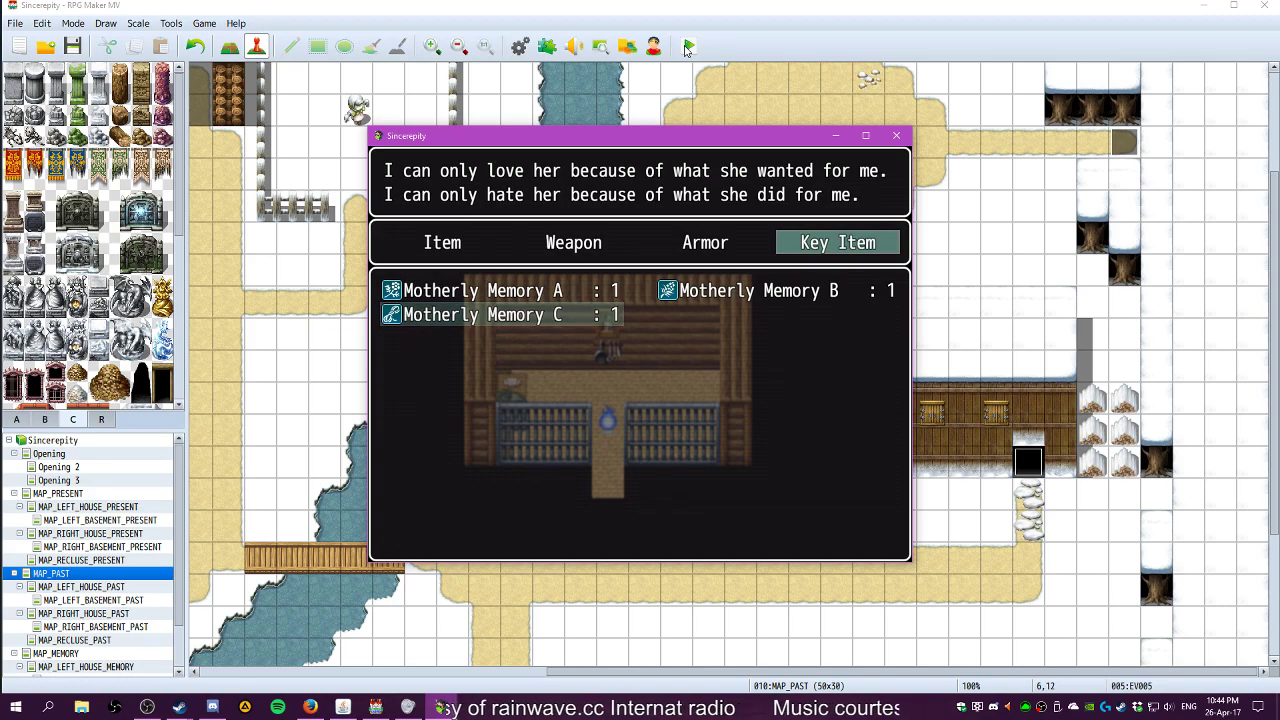
key(Up)
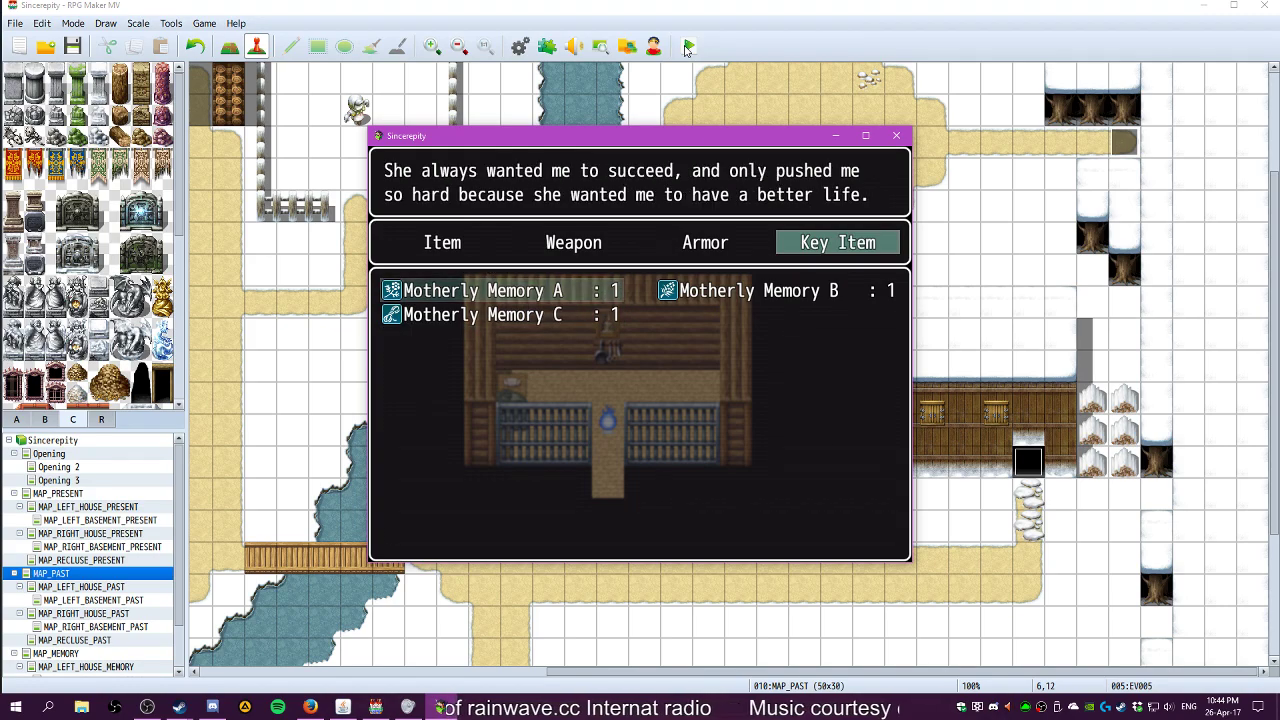
key(Return)
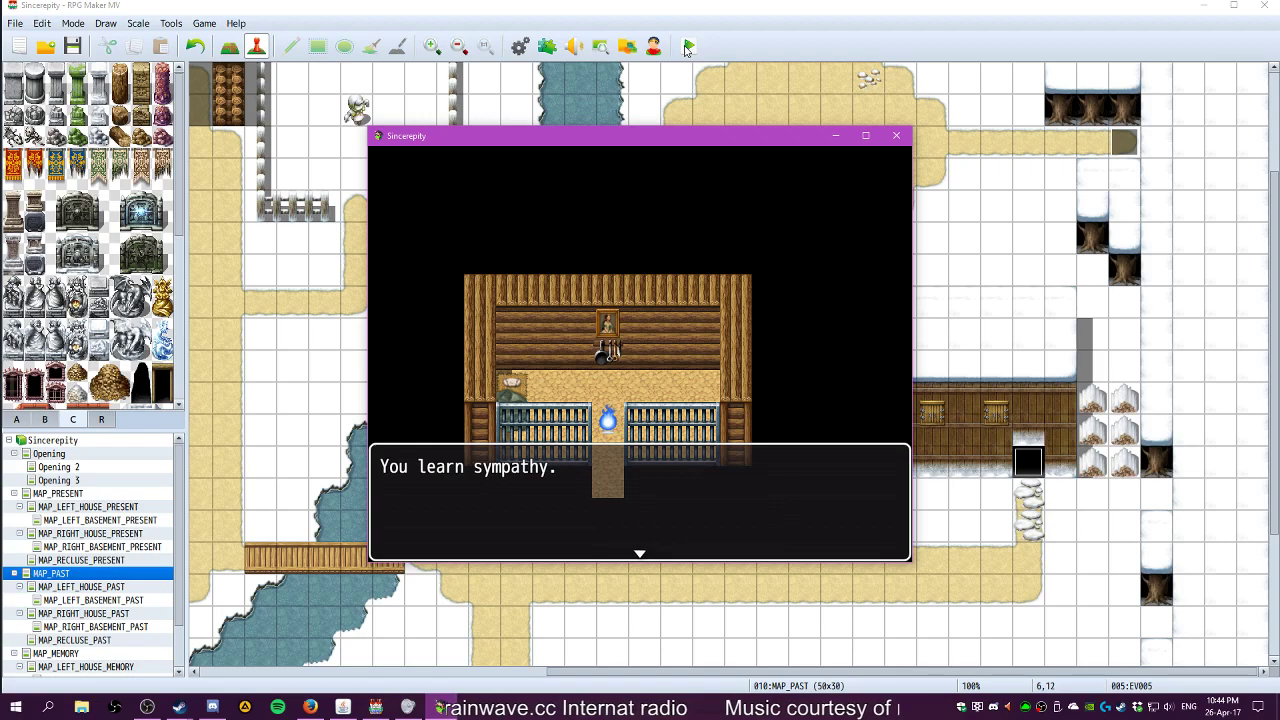
Dismiss the sympathy message and check the item categories in the game menu through to the key items
key(Return)
key(Escape)
key(Return)
key(Right)
key(Right)
key(Right)
key(Escape)
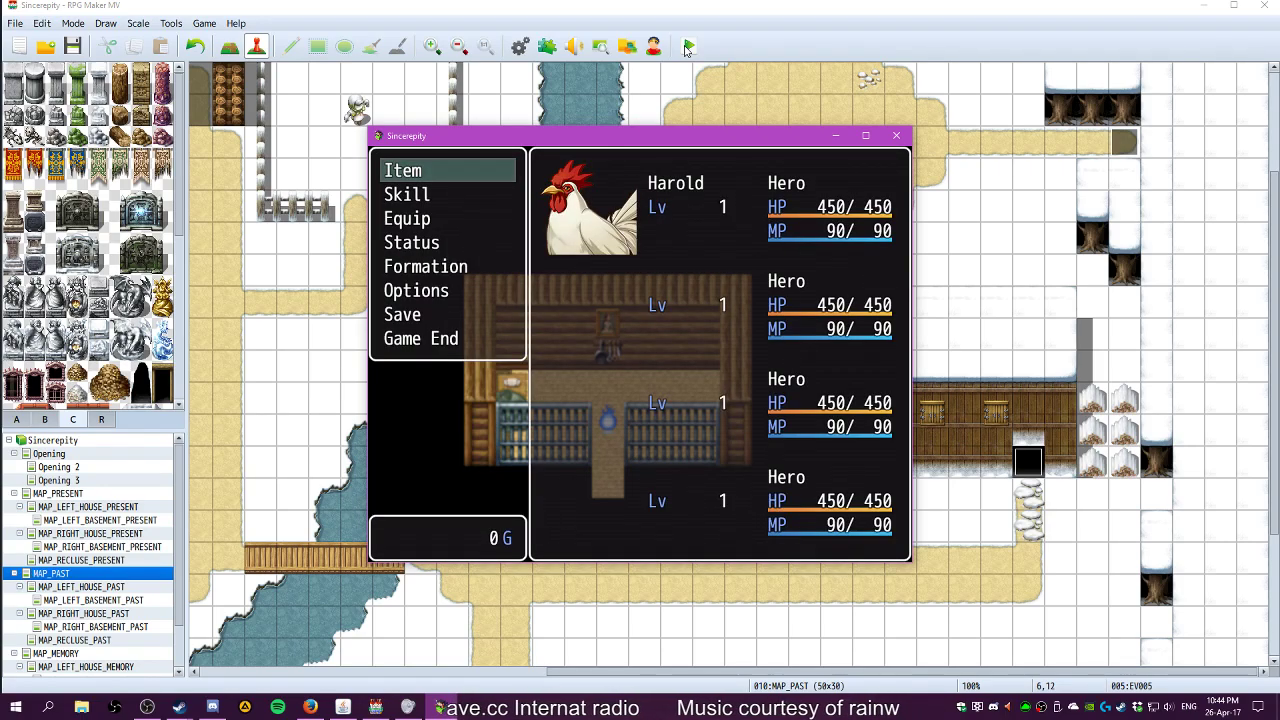
Check Harold's skills in the game menu and return to the cabin
key(Down)
key(Return)
key(Return)
key(Return)
key(Escape)
key(Escape)
key(Escape)
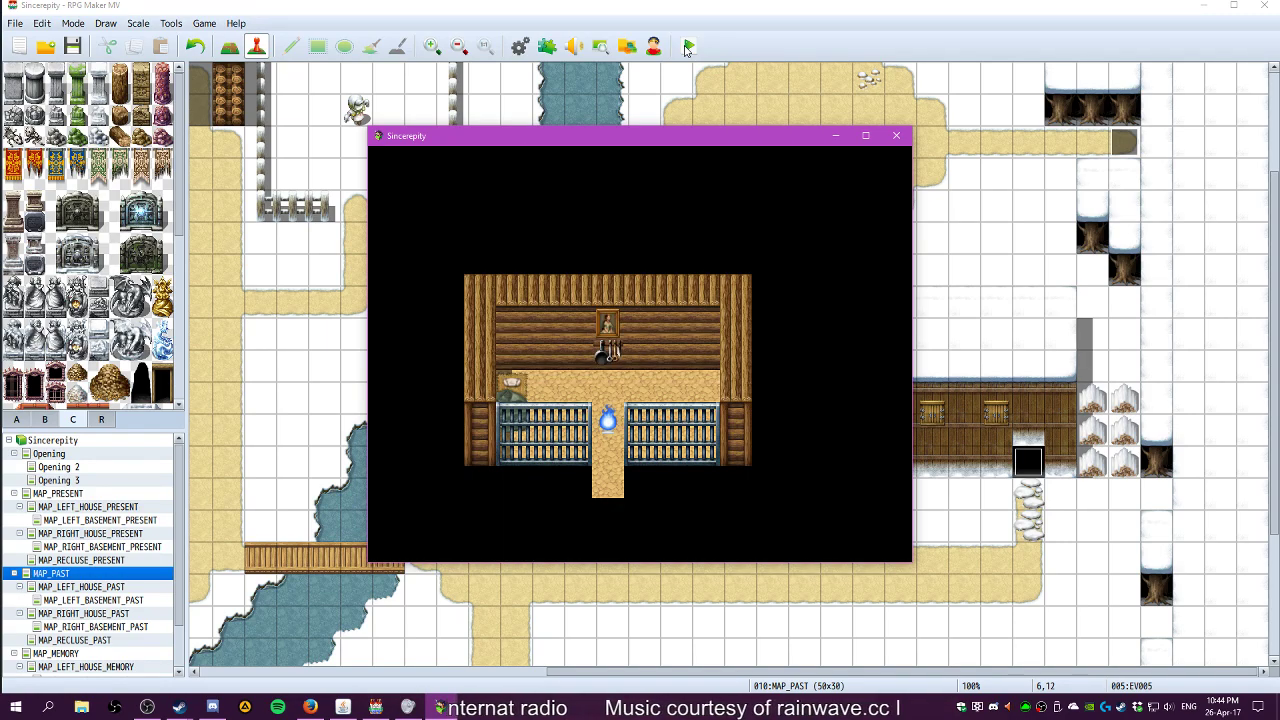
Close the playtest and look over the layout of MAP_PAST in the editor
click(894, 137)
drag(653, 675, 728, 566)
scroll(680, 449, up, 2)
scroll(655, 455, down, 4)
scroll(655, 455, up, 5)
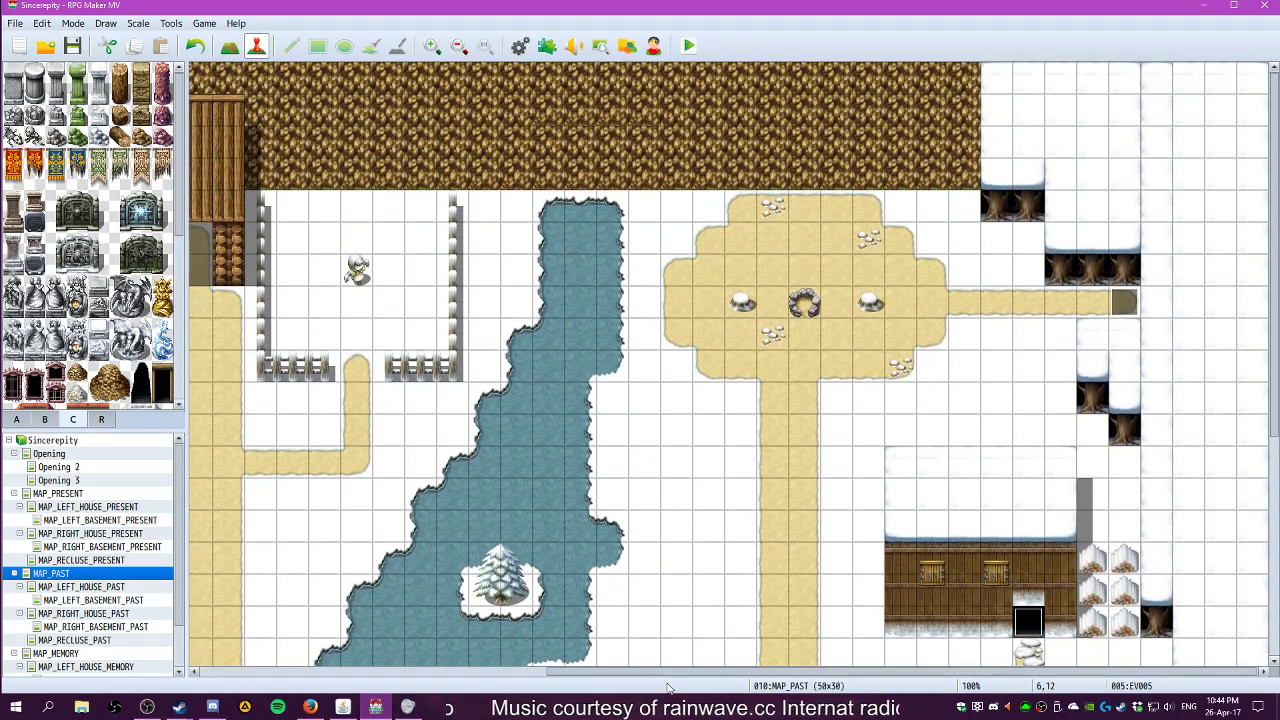
drag(667, 674, 398, 674)
scroll(812, 434, down, 2)
scroll(775, 424, up, 1)
scroll(770, 425, up, 1)
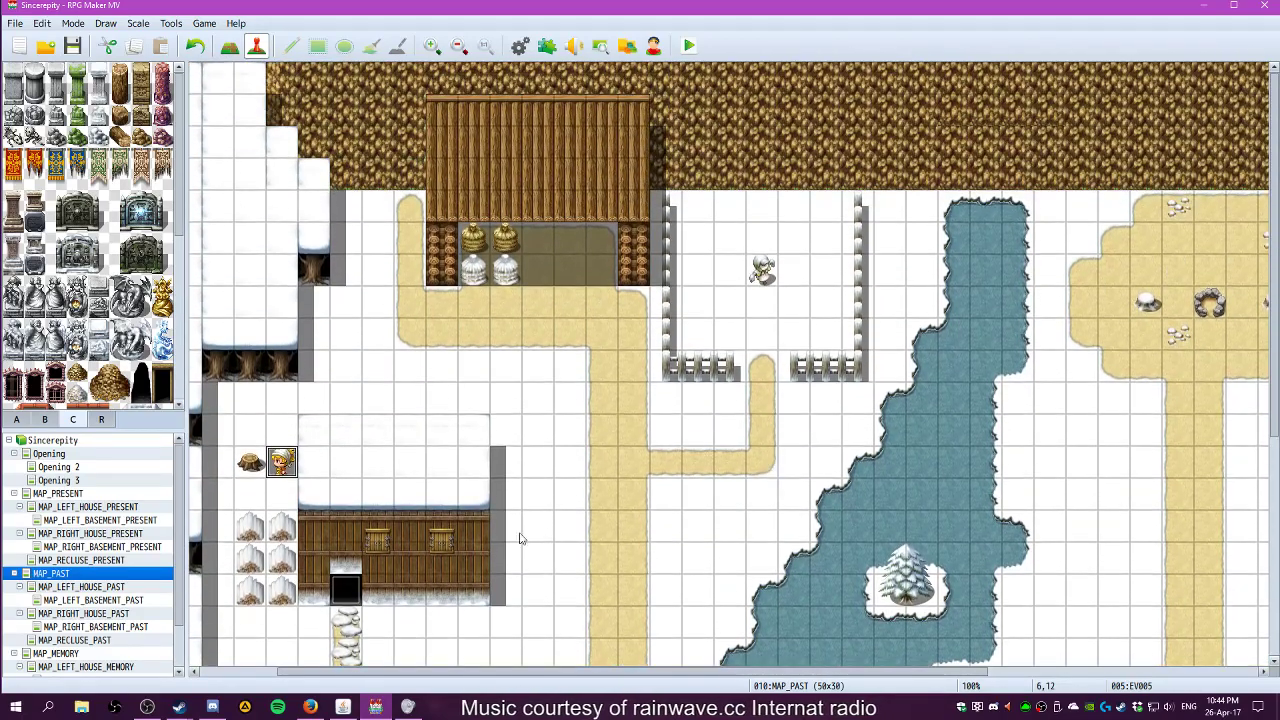
Compare MAP_PRESENT with MAP_PAST and their house and basement maps
click(54, 498)
drag(605, 675, 962, 658)
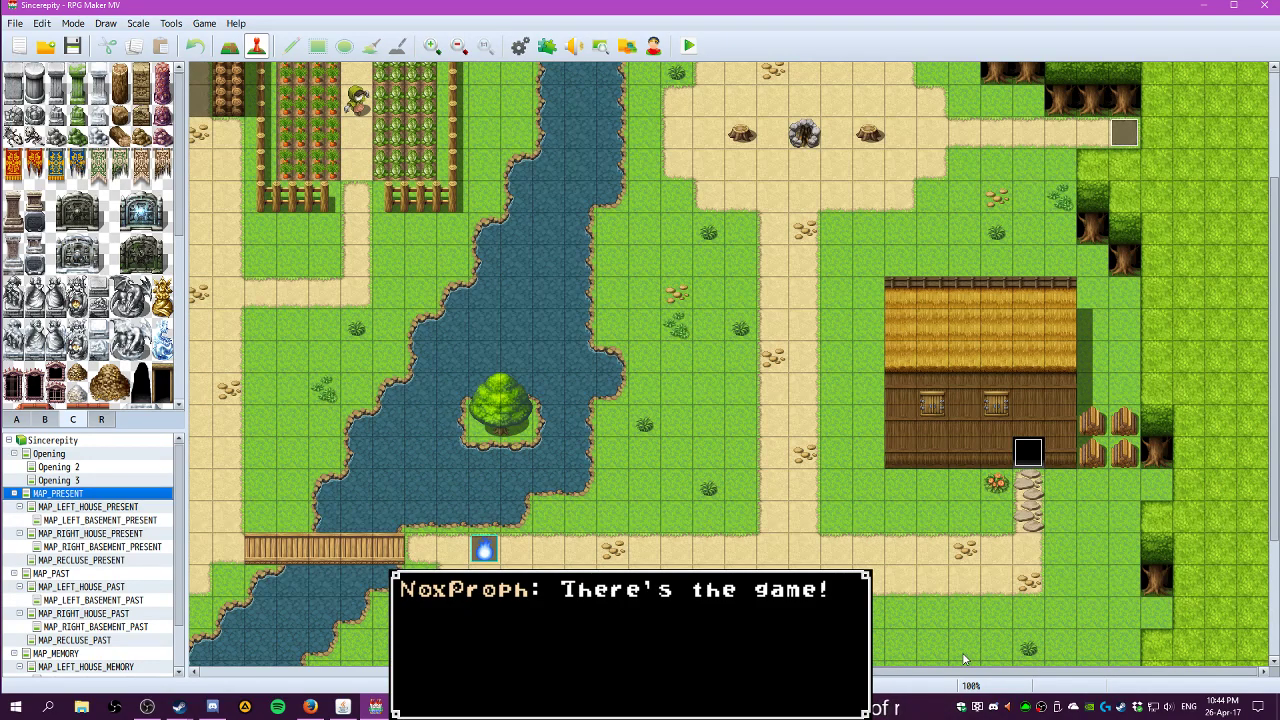
click(72, 573)
click(78, 587)
click(80, 613)
click(55, 573)
click(80, 533)
click(63, 493)
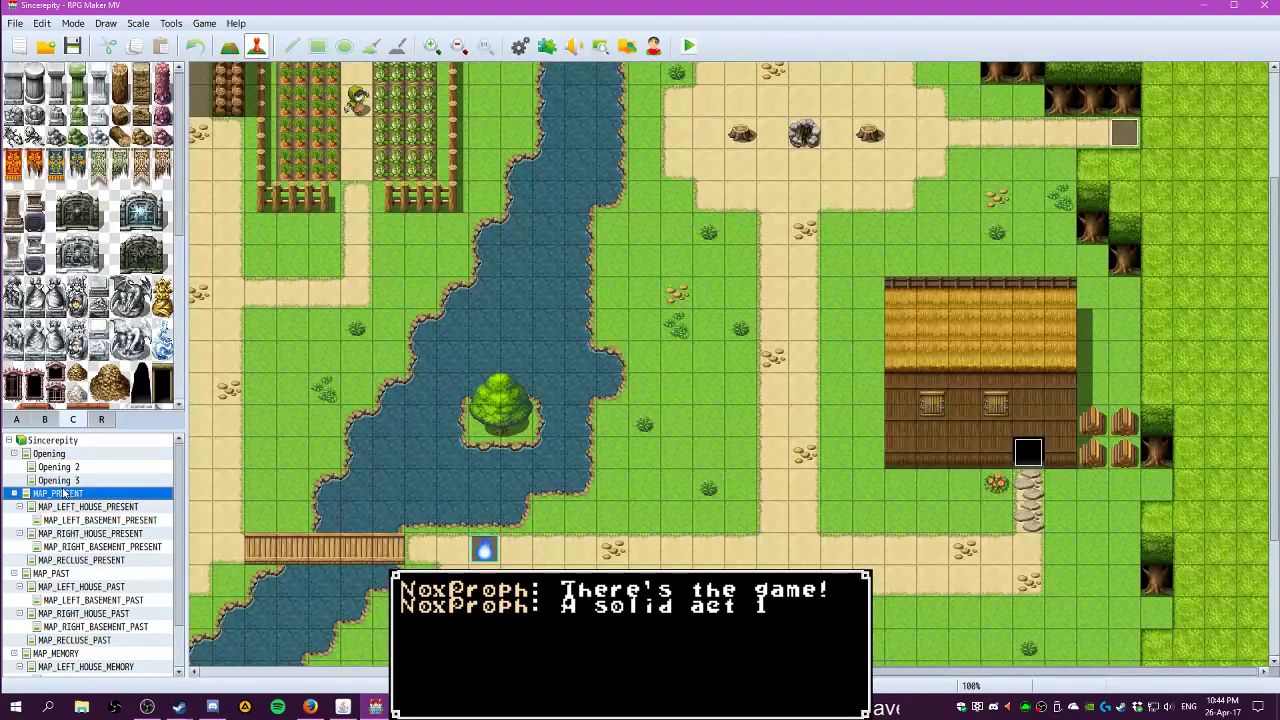
Examine MAP_PRESENT from the western house across the river to the eastern house
scroll(621, 532, left, 5)
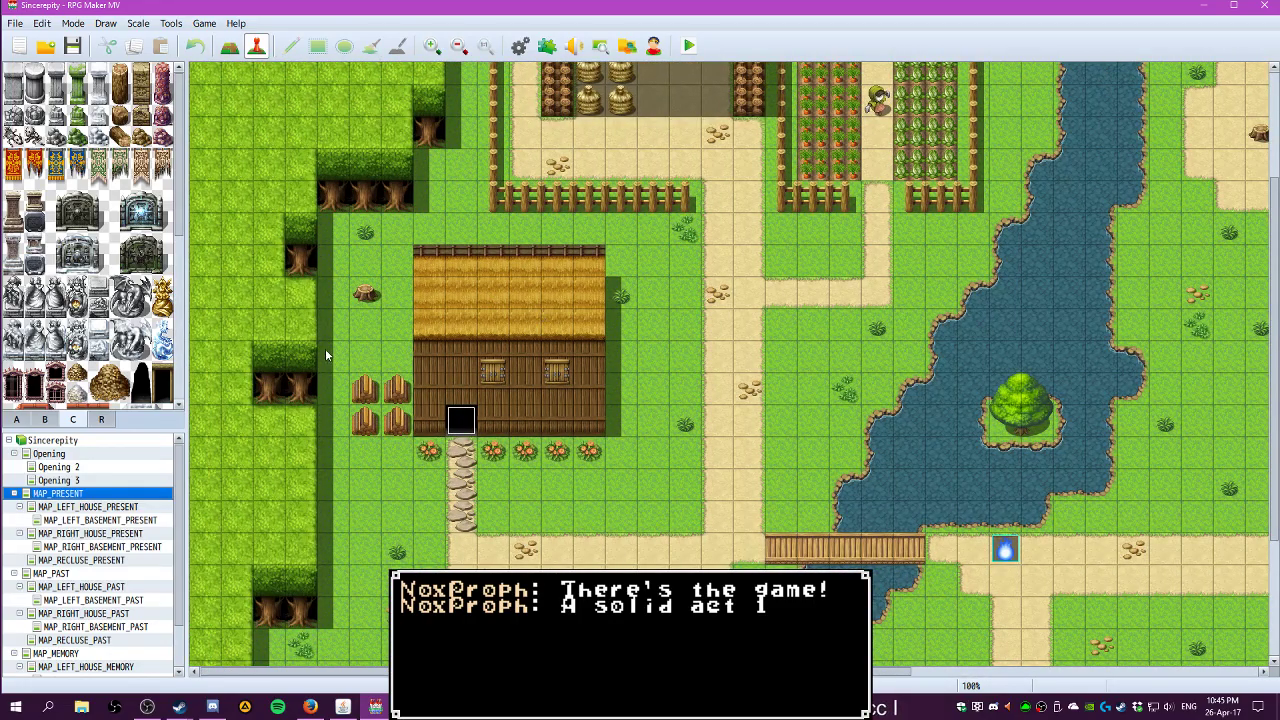
mouse_move(722, 672)
mouse_down()
mouse_move(1097, 665)
mouse_move(722, 658)
mouse_up()
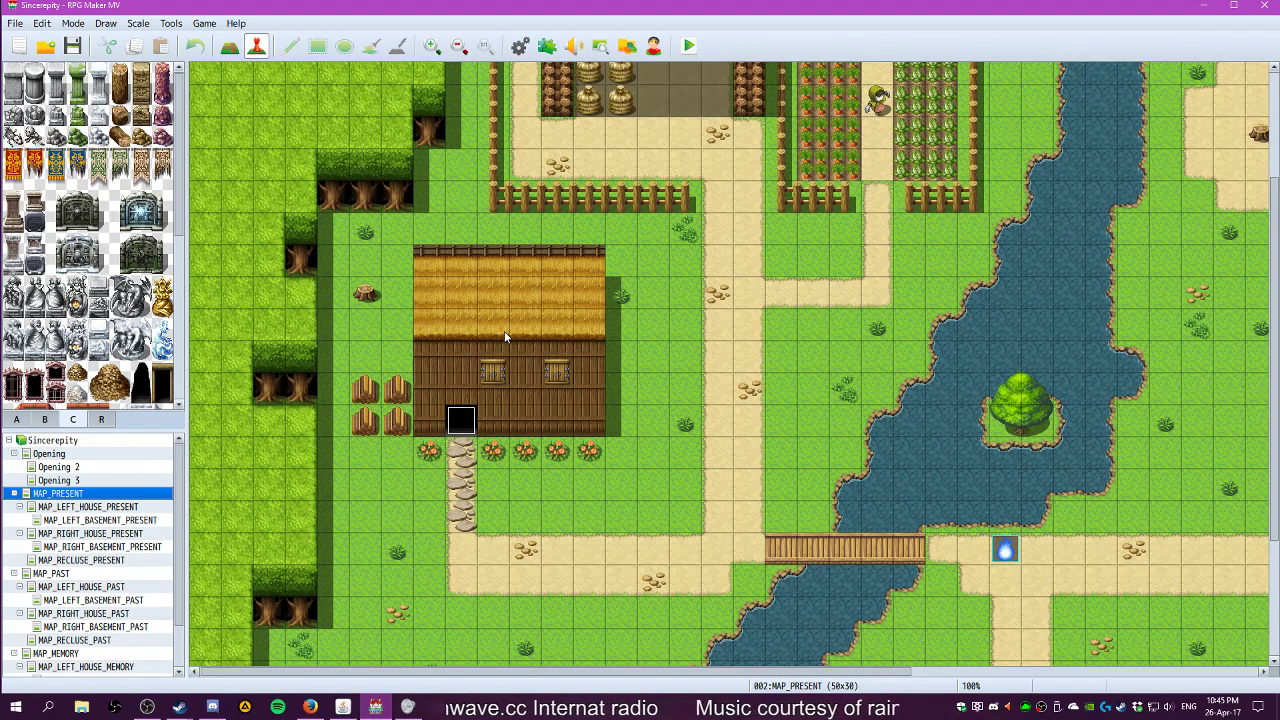
drag(612, 673, 655, 672)
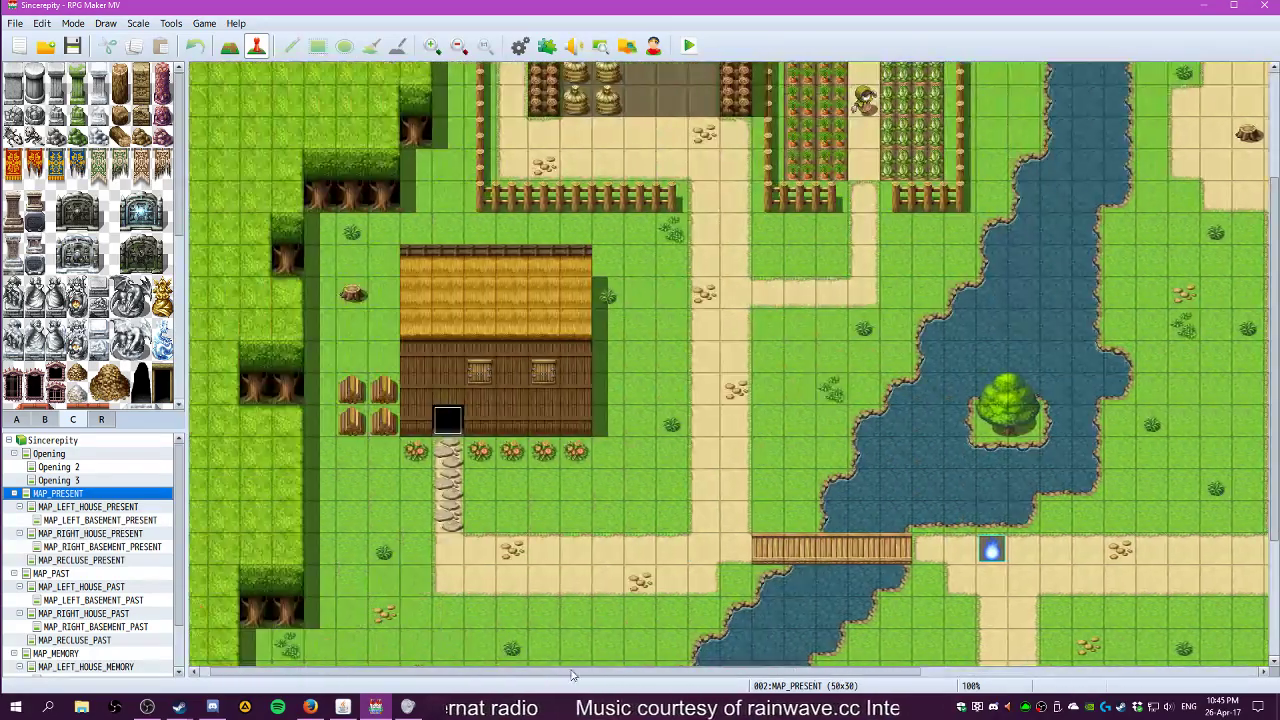
drag(540, 672, 686, 674)
drag(801, 674, 704, 678)
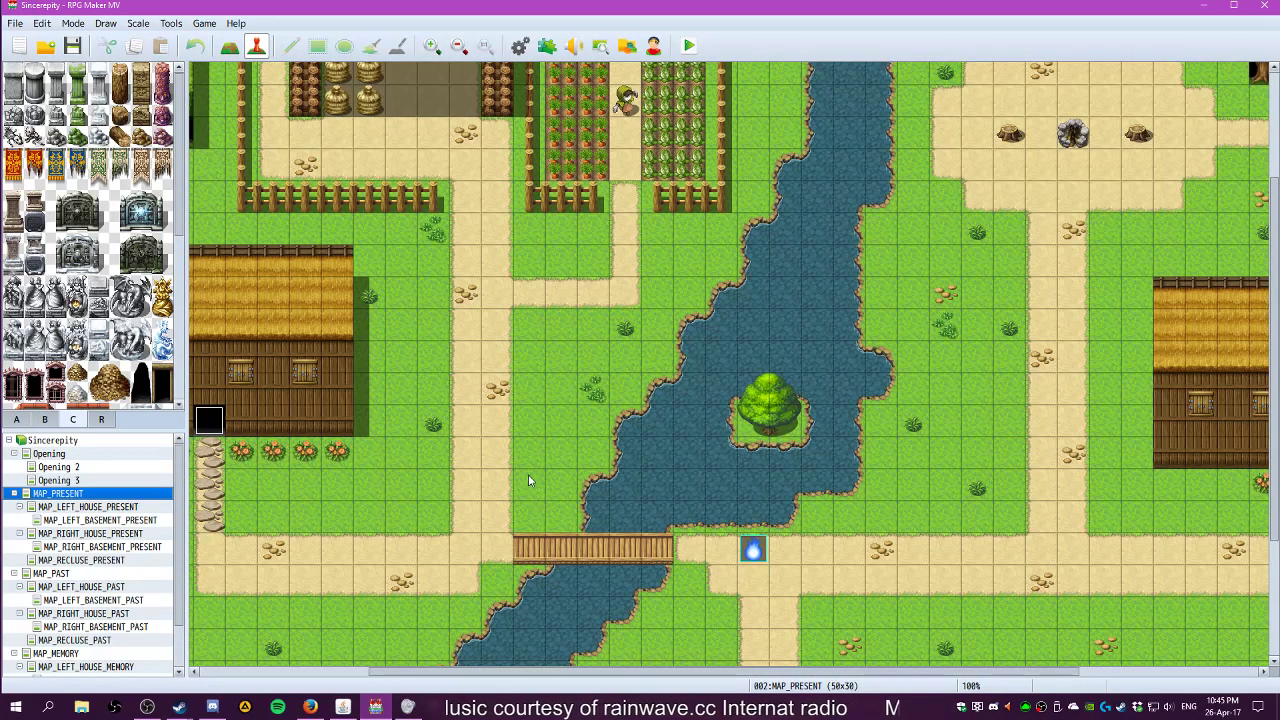
drag(792, 674, 657, 680)
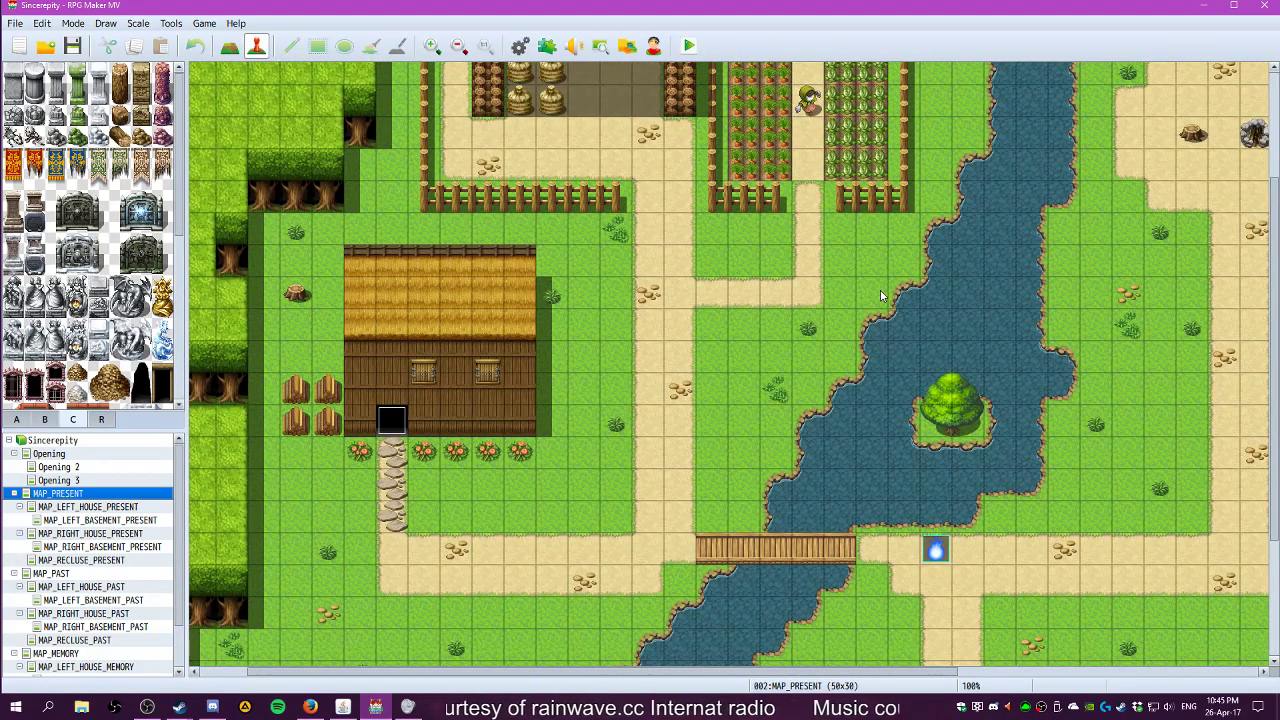
drag(629, 677, 914, 680)
mouse_move(757, 677)
mouse_down()
mouse_move(537, 677)
mouse_move(770, 677)
mouse_up()
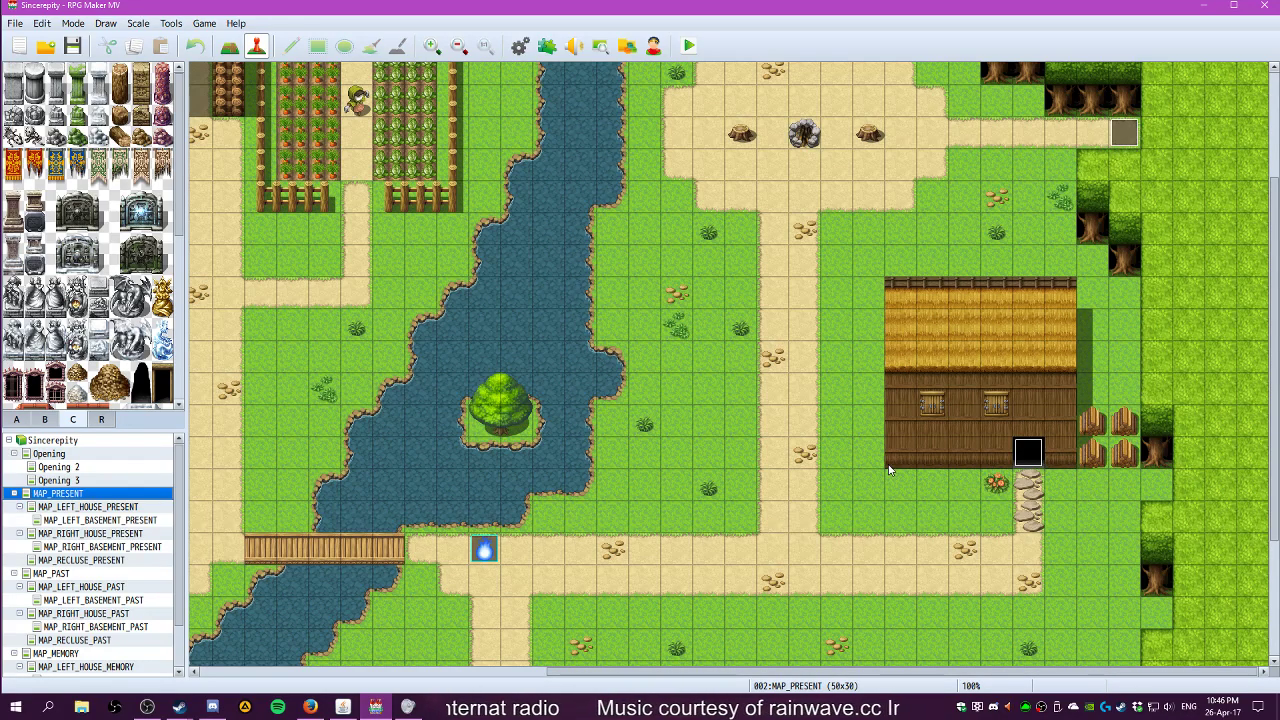
Look through the house and recluse maps of the present and the house maps of the past
click(89, 507)
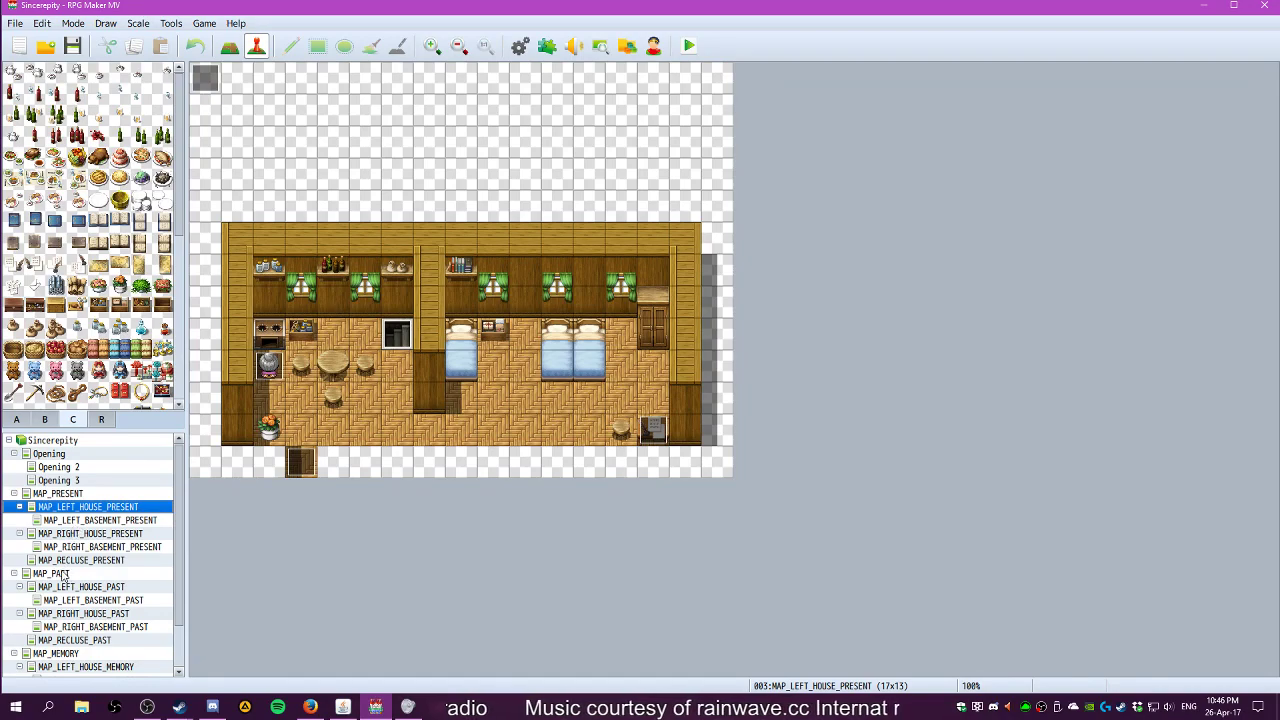
click(66, 534)
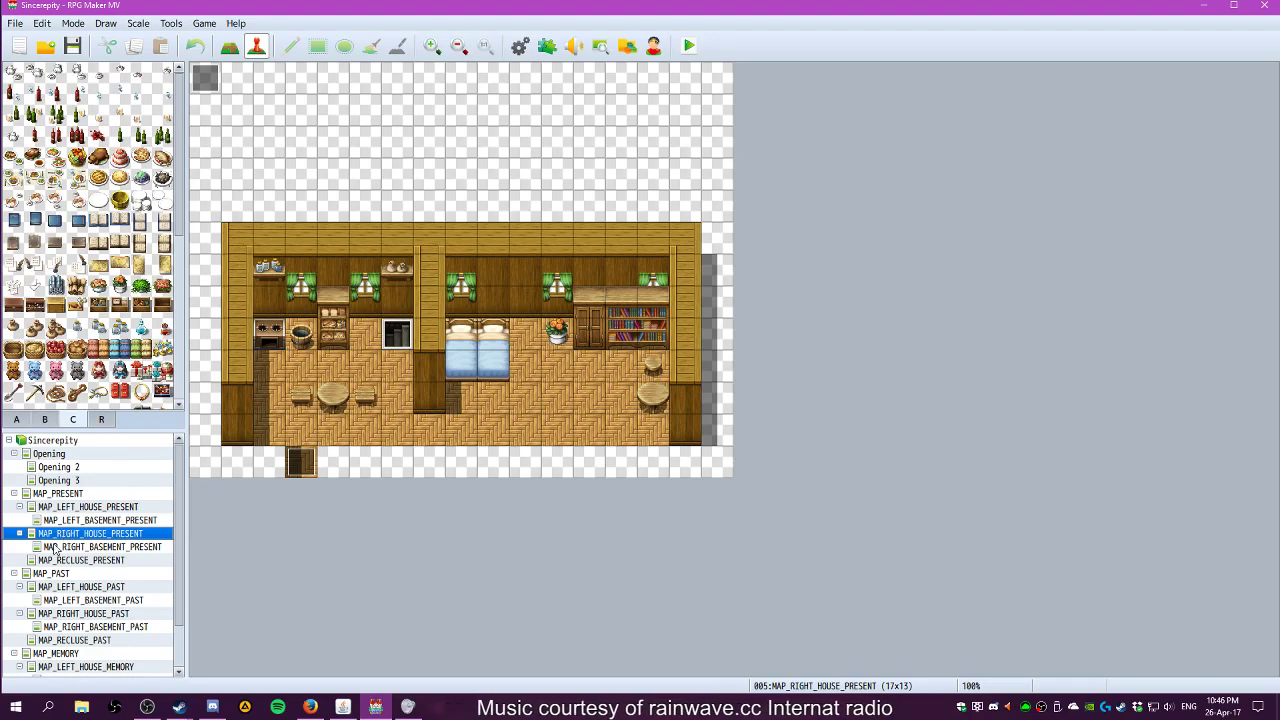
click(66, 561)
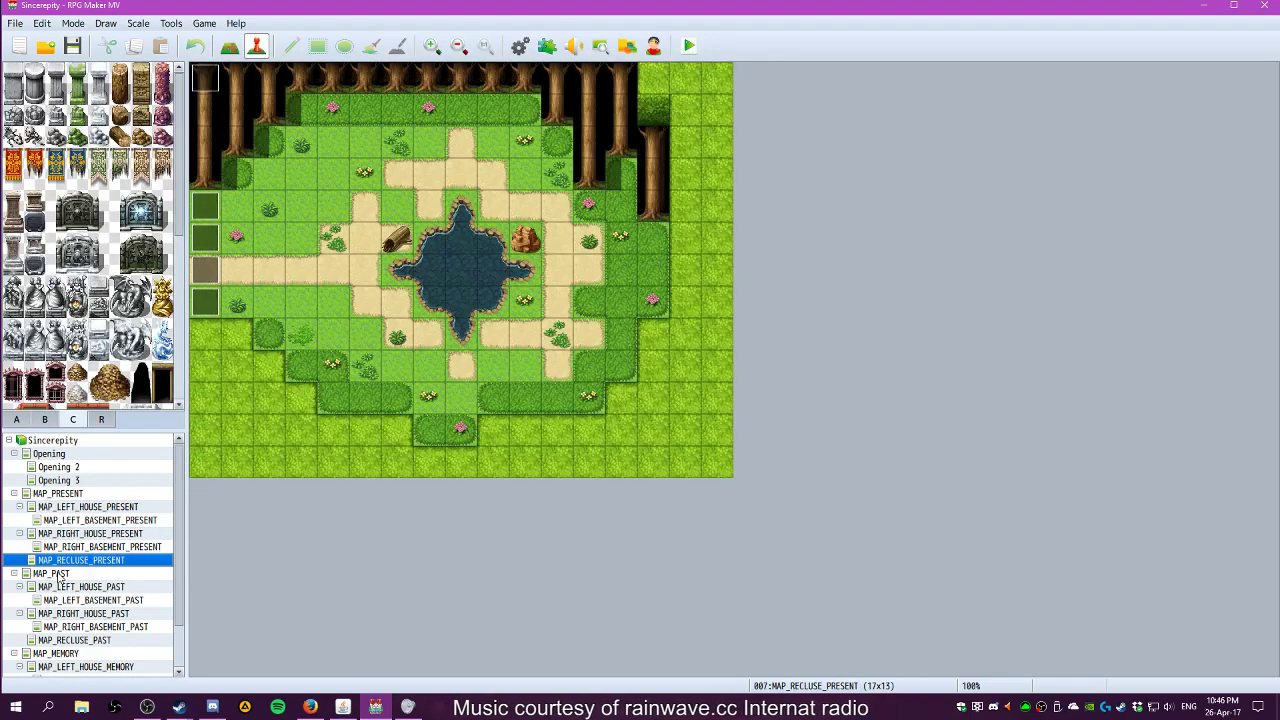
click(52, 574)
click(63, 588)
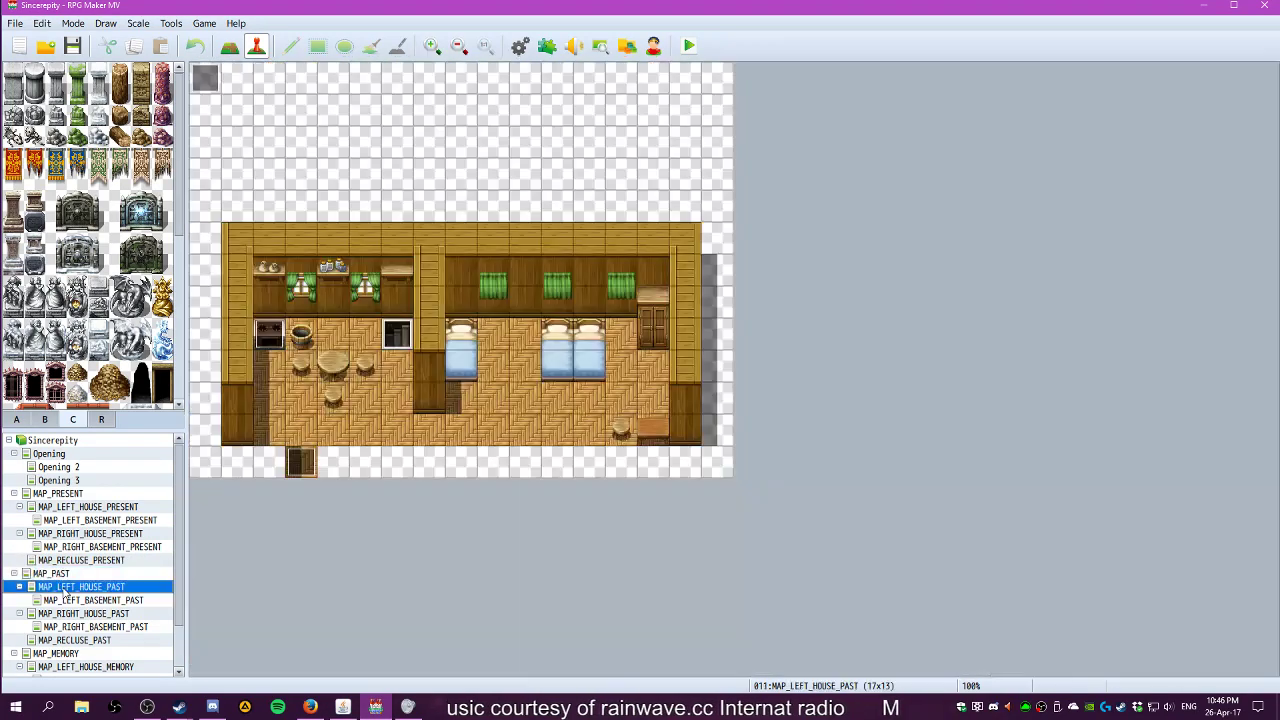
scroll(67, 594, down, 1)
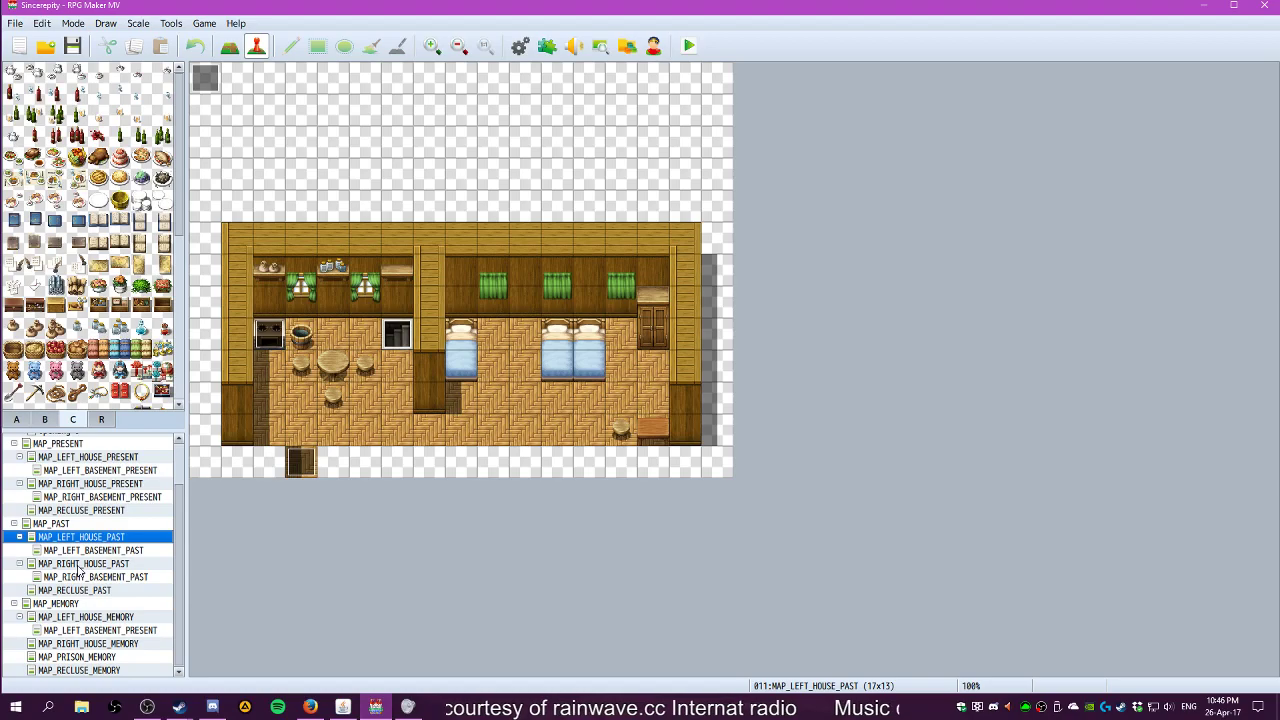
click(80, 564)
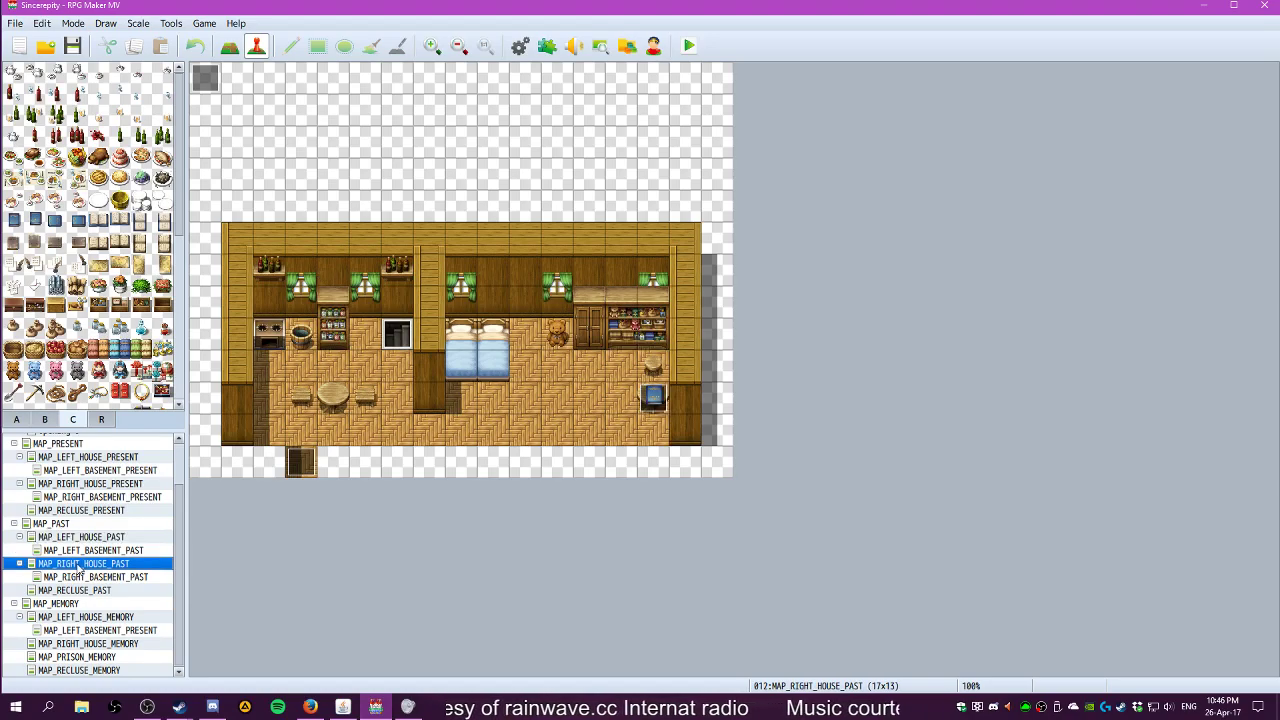
scroll(80, 568, up, 1)
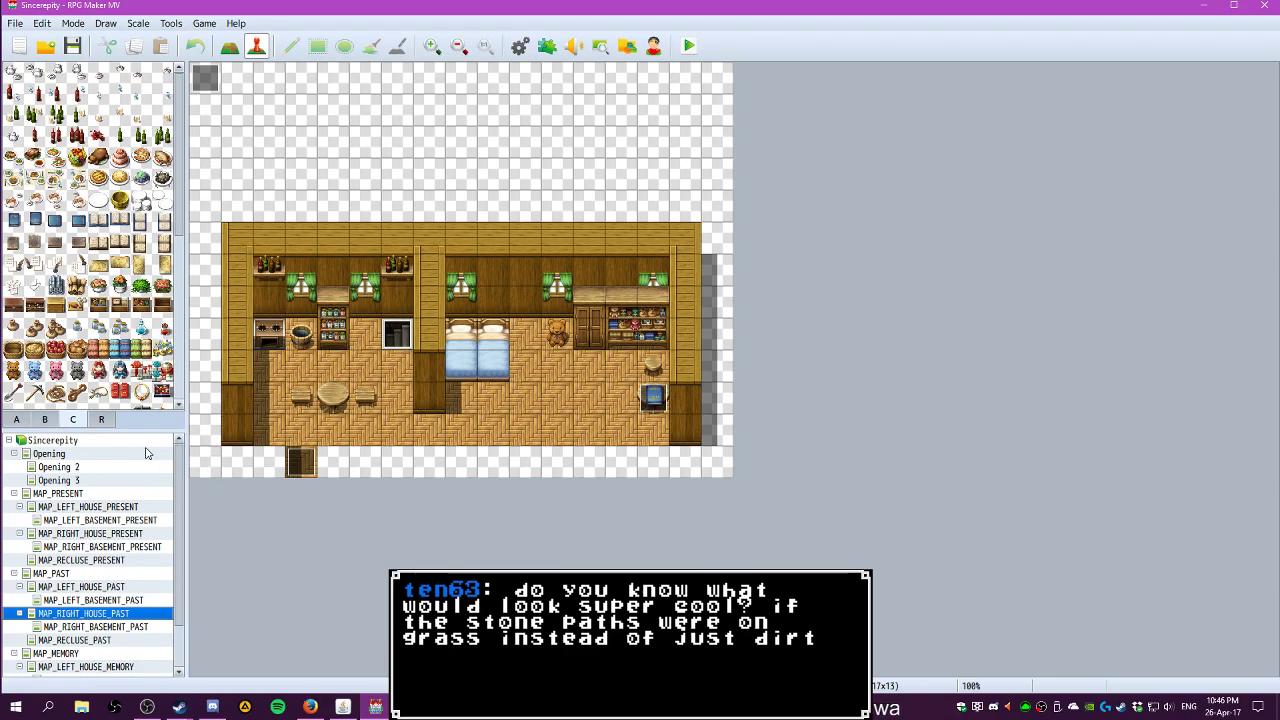
click(58, 421)
click(72, 419)
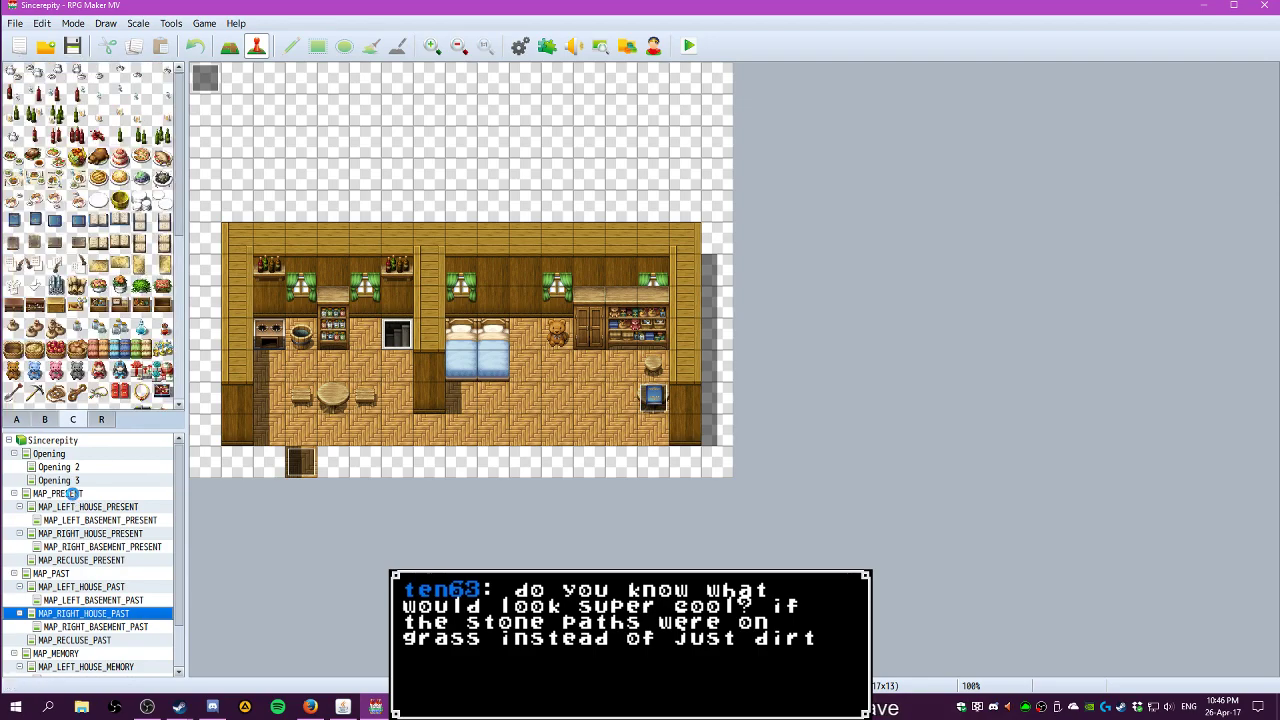
Paint Meadow ground over the two stone path tiles below the eastern house's door on MAP_PRESENT
click(74, 494)
scroll(734, 364, down, 2)
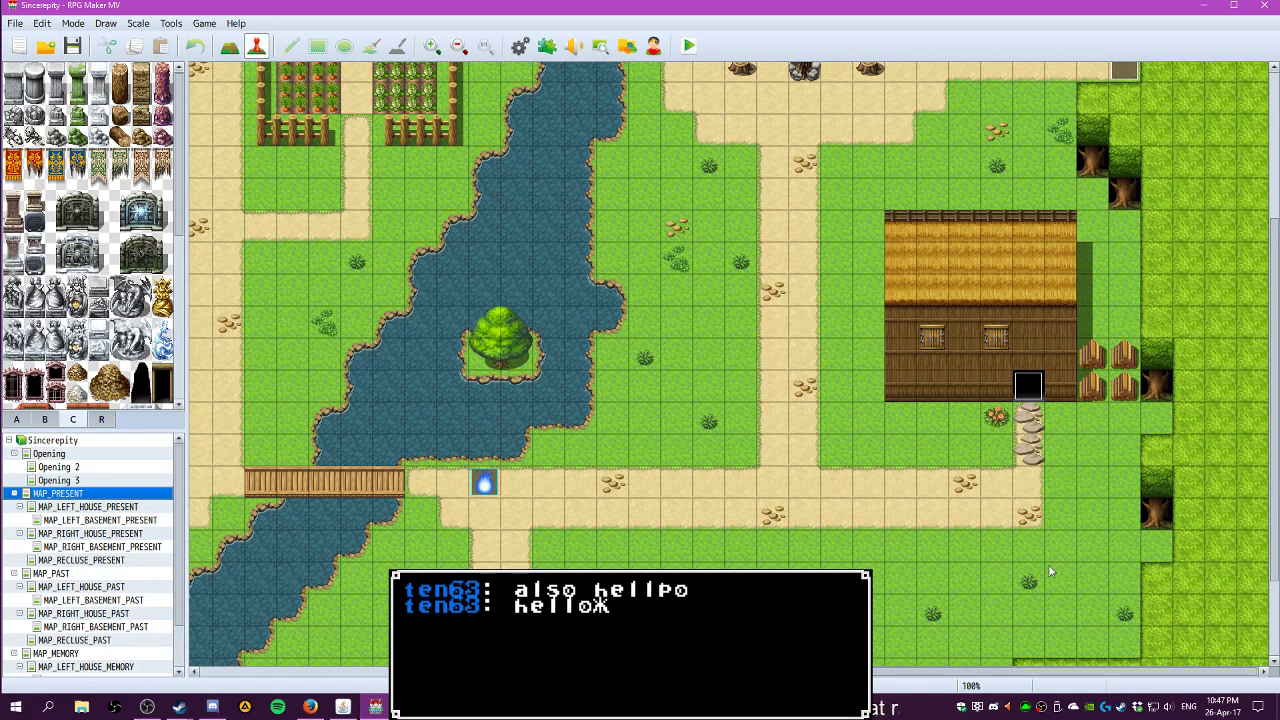
shift+scroll(1058, 553, left, 10)
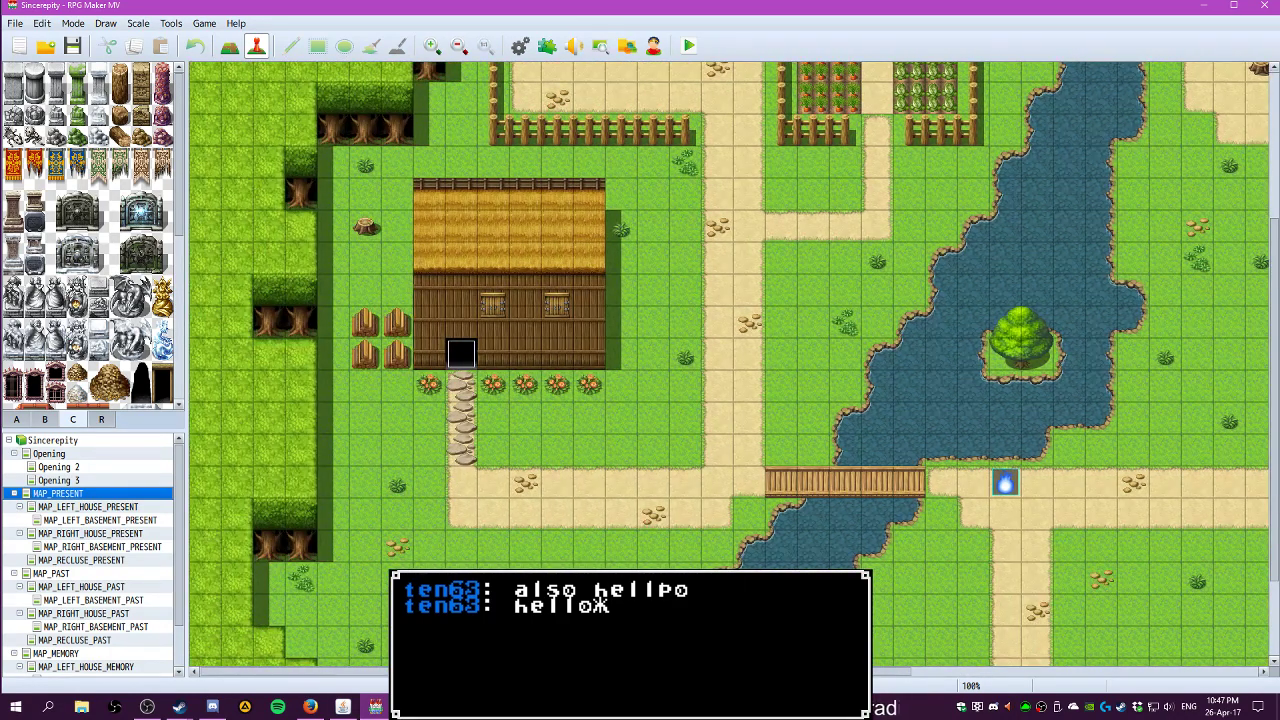
shift+scroll(1032, 660, right, 10)
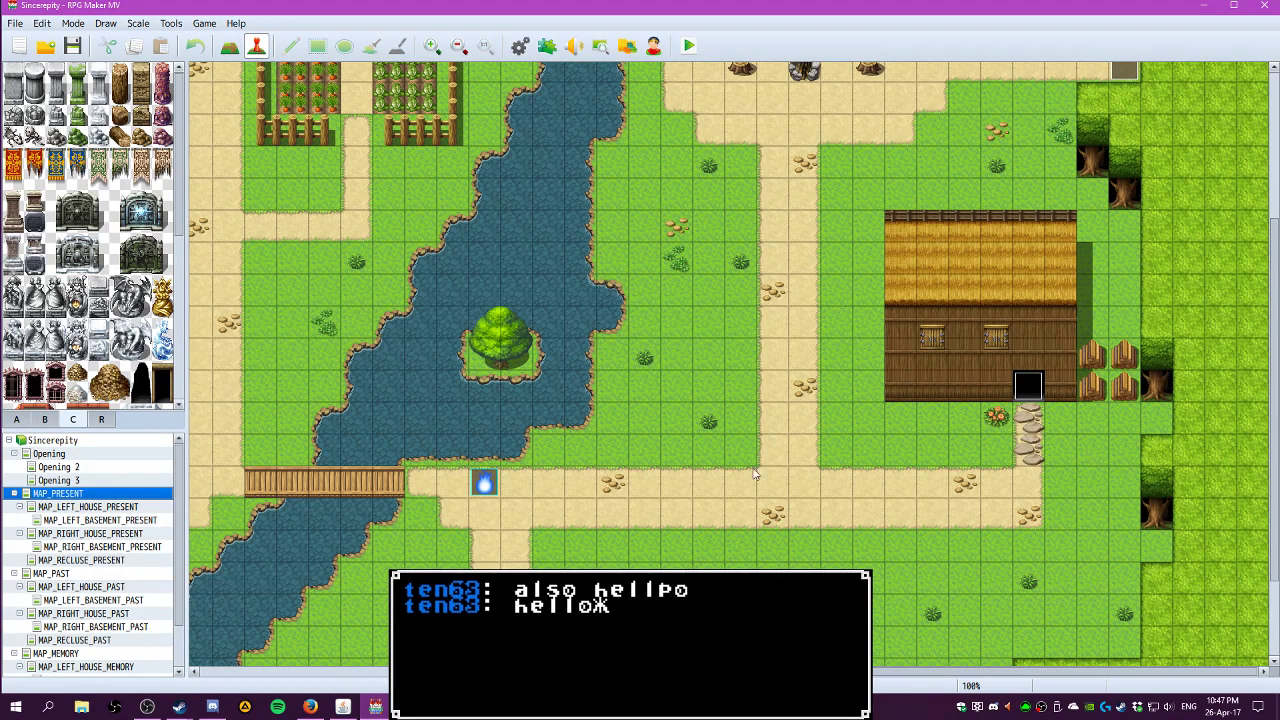
click(25, 418)
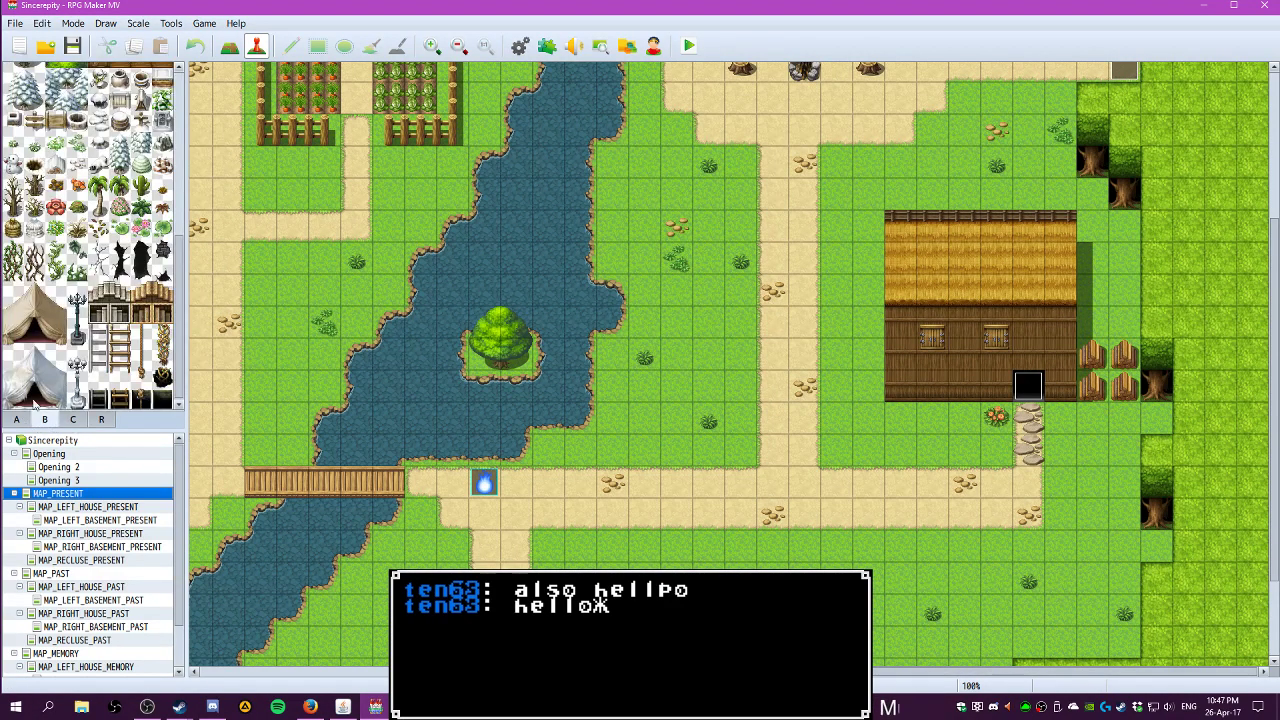
scroll(65, 350, up, 10)
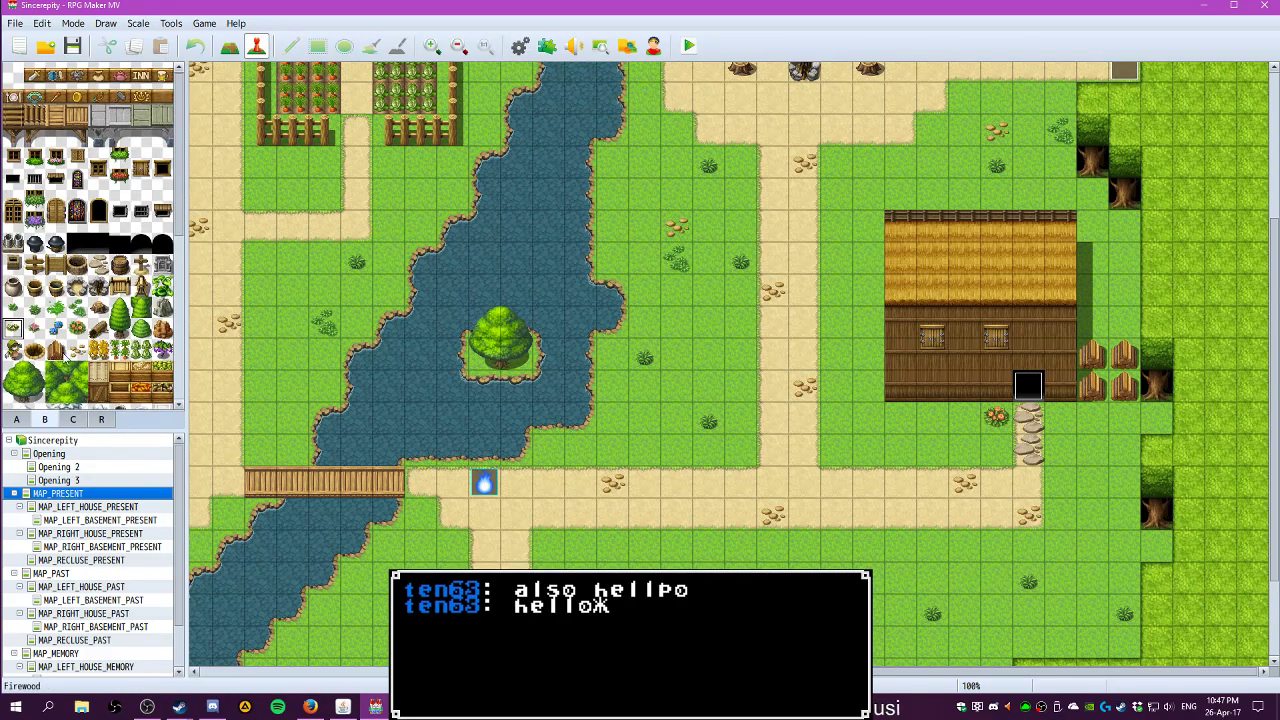
click(18, 420)
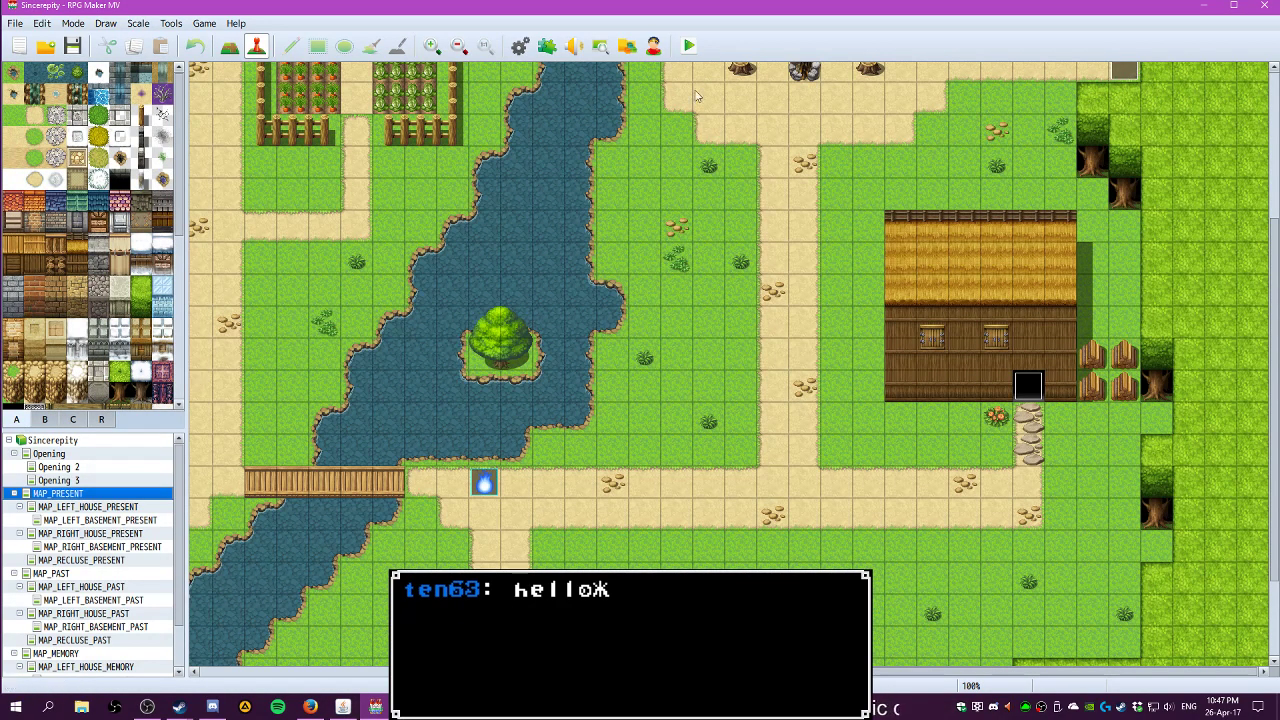
click(14, 115)
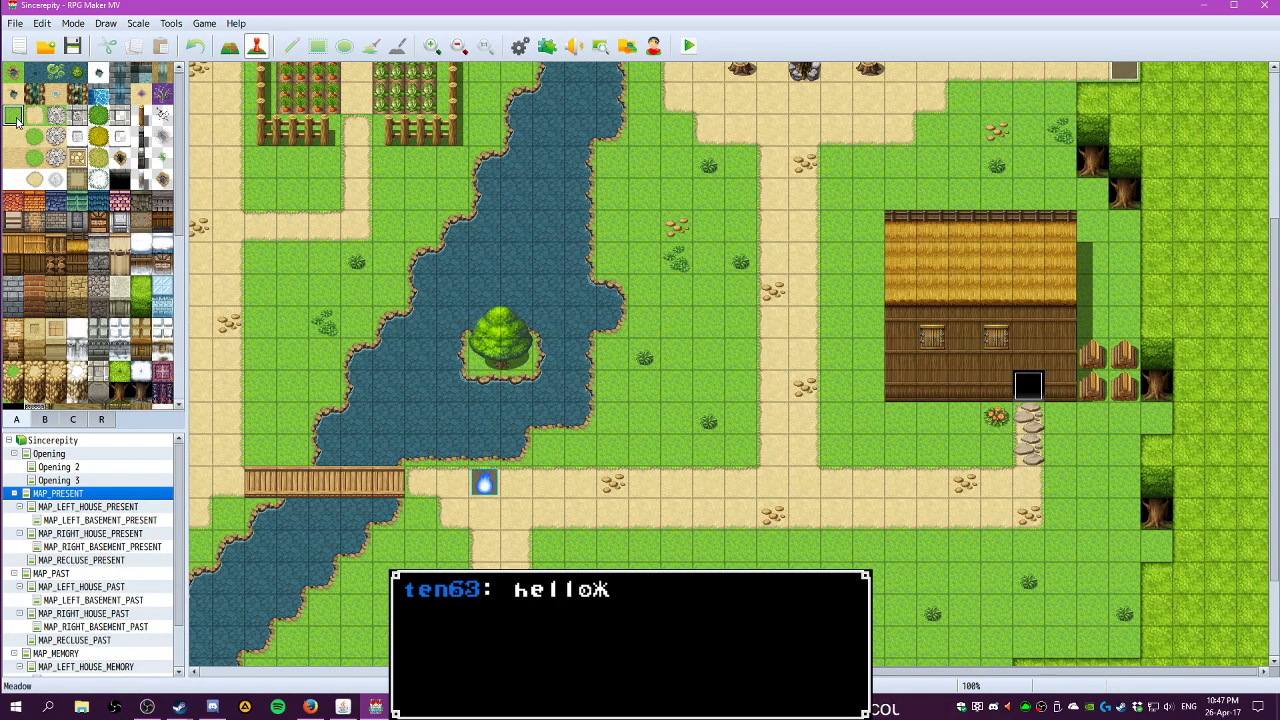
click(1036, 455)
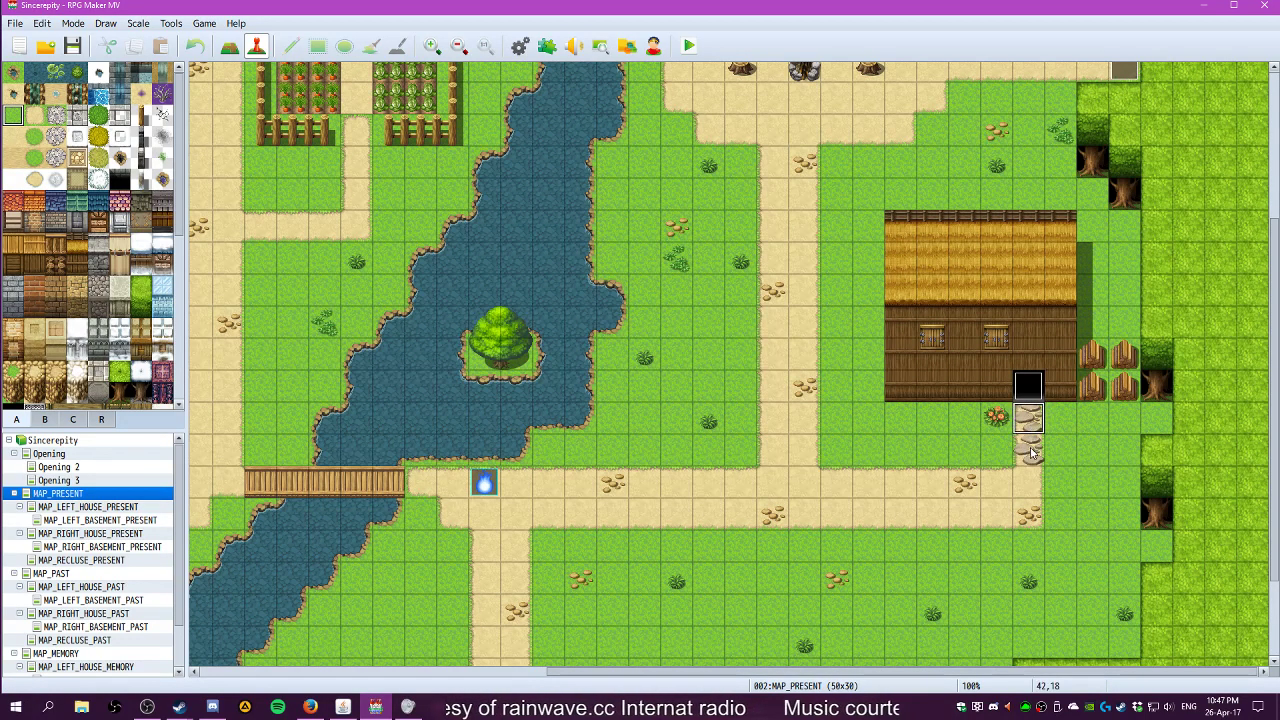
drag(1030, 418, 1030, 458)
Place two stone path tiles on the grass between the eastern house's door and the dirt road
scroll(147, 266, down, 2)
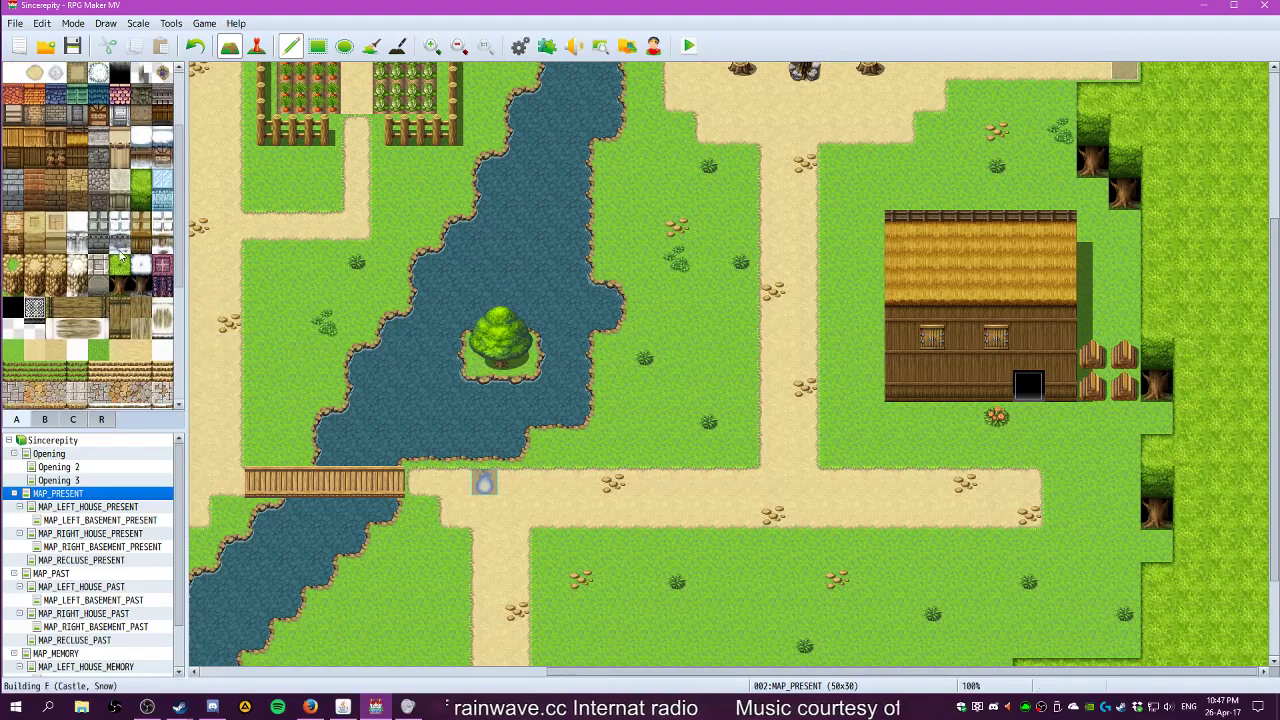
scroll(120, 270, down, 6)
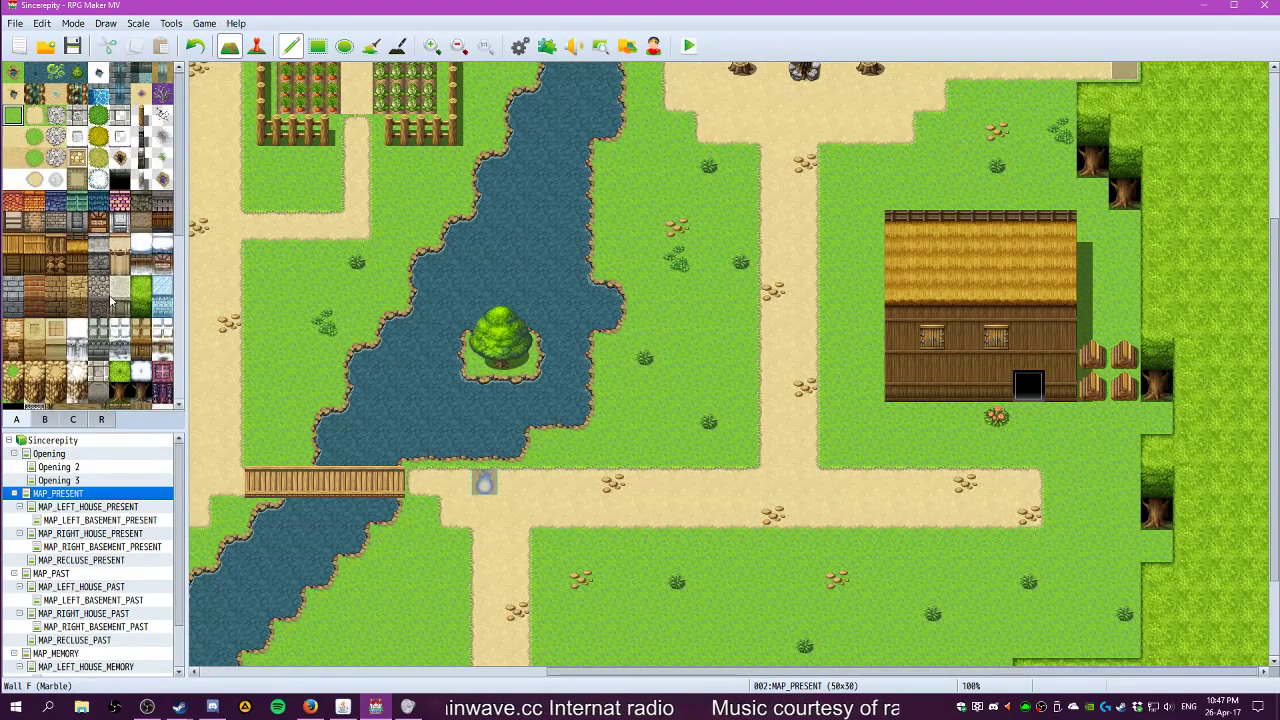
click(44, 419)
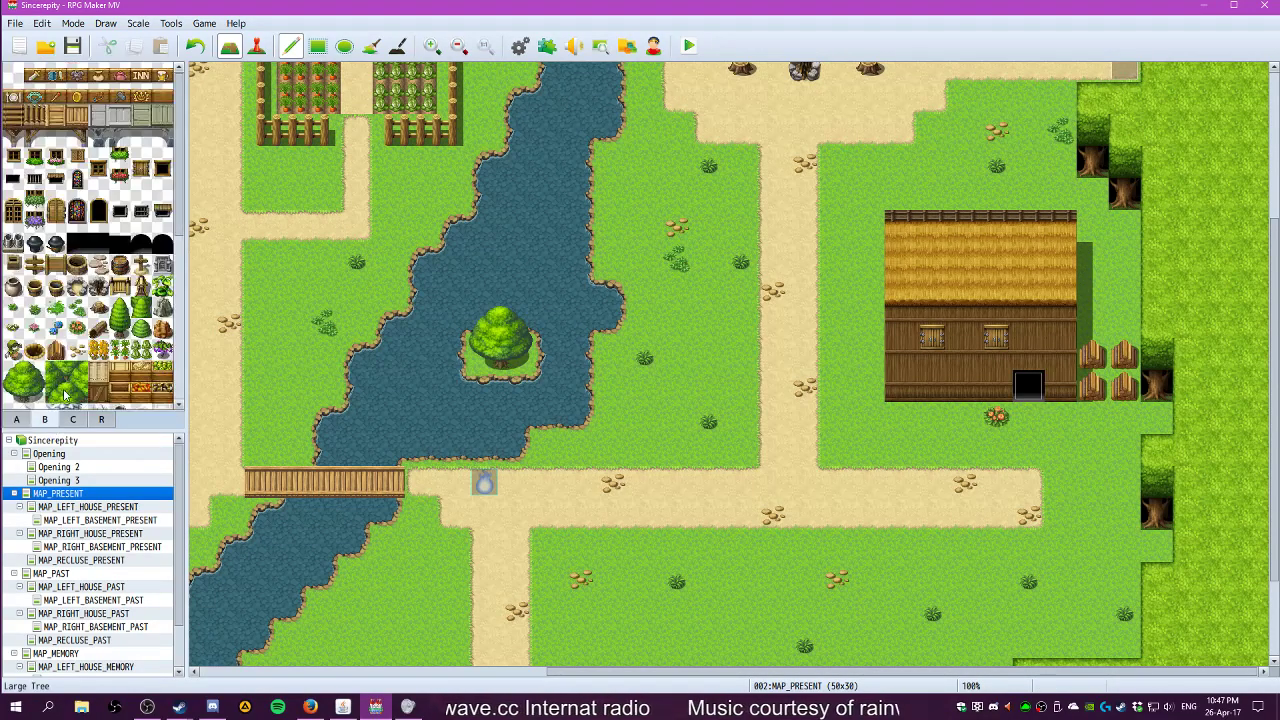
click(99, 264)
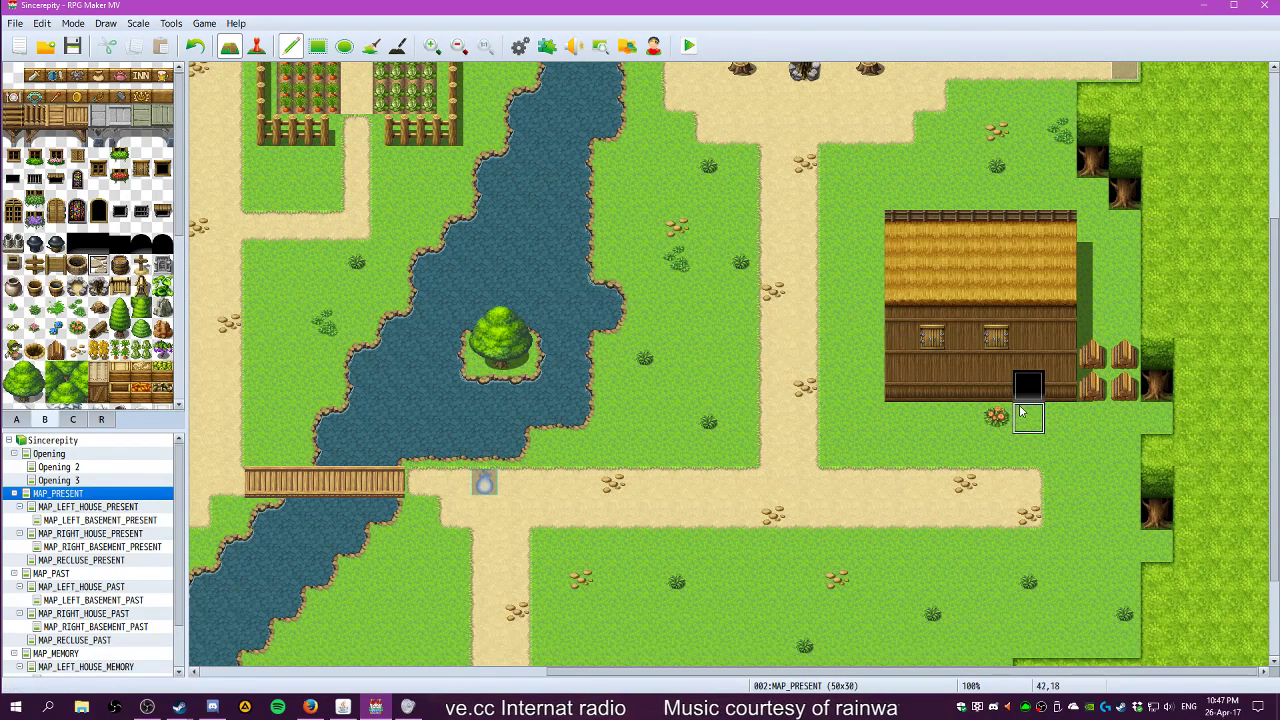
click(1023, 441)
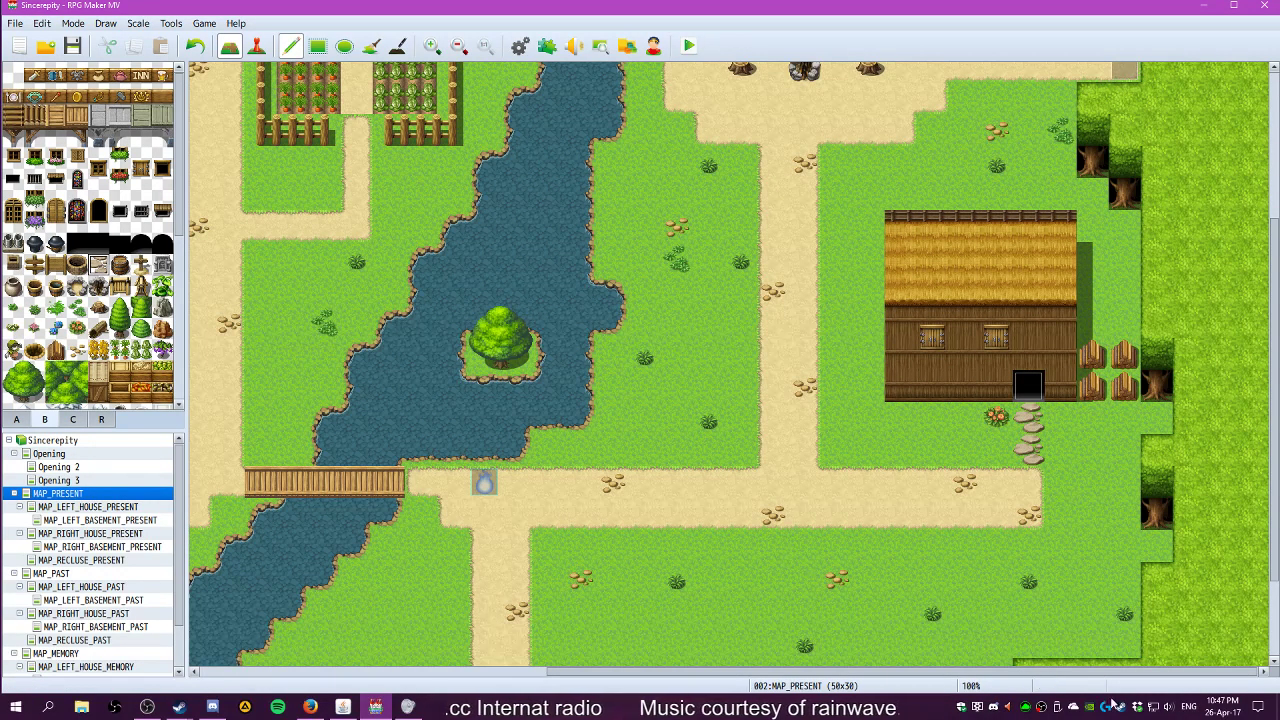
Paint Meadow ground over the three stone path tiles below the western house's door on MAP_PRESENT
drag(1109, 670, 571, 656)
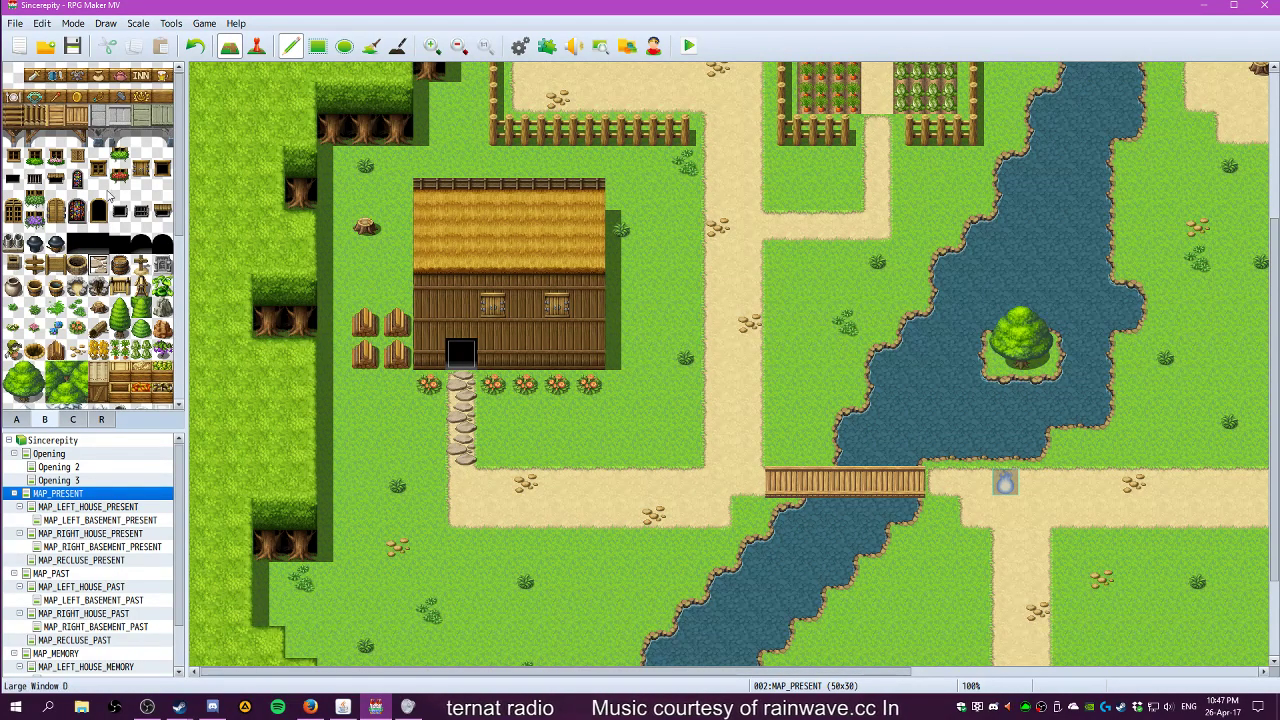
click(15, 78)
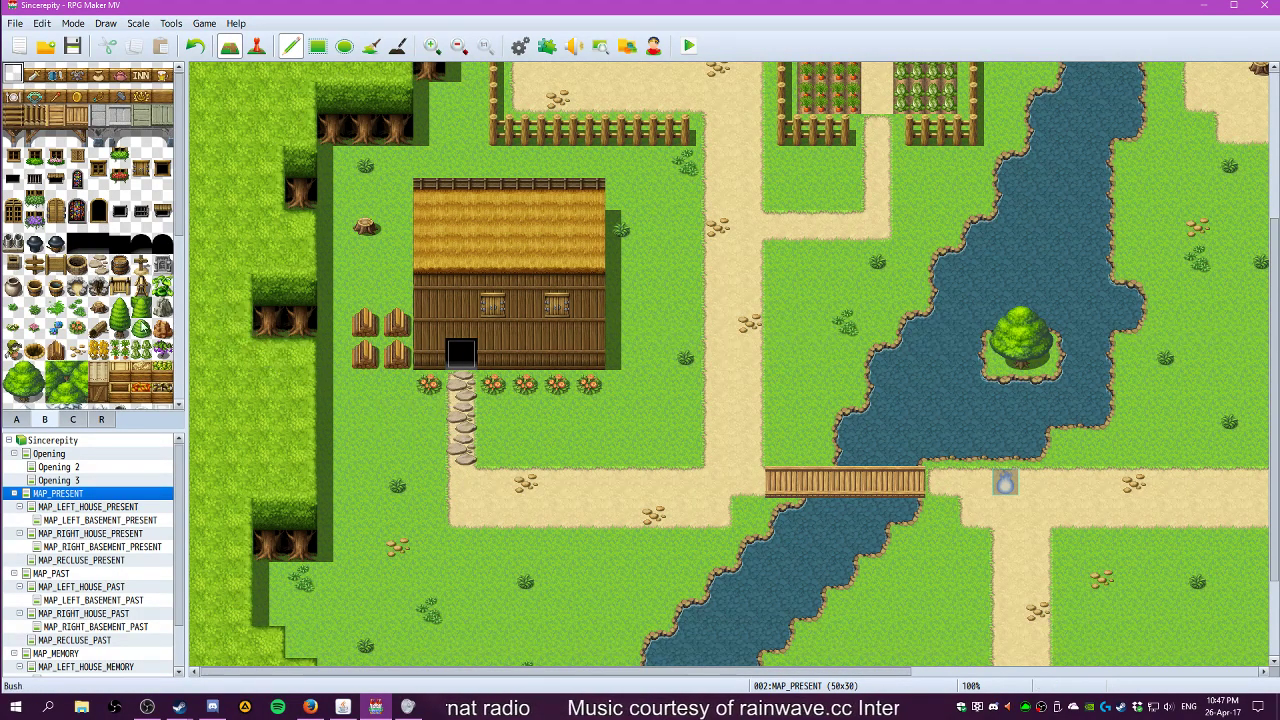
click(16, 421)
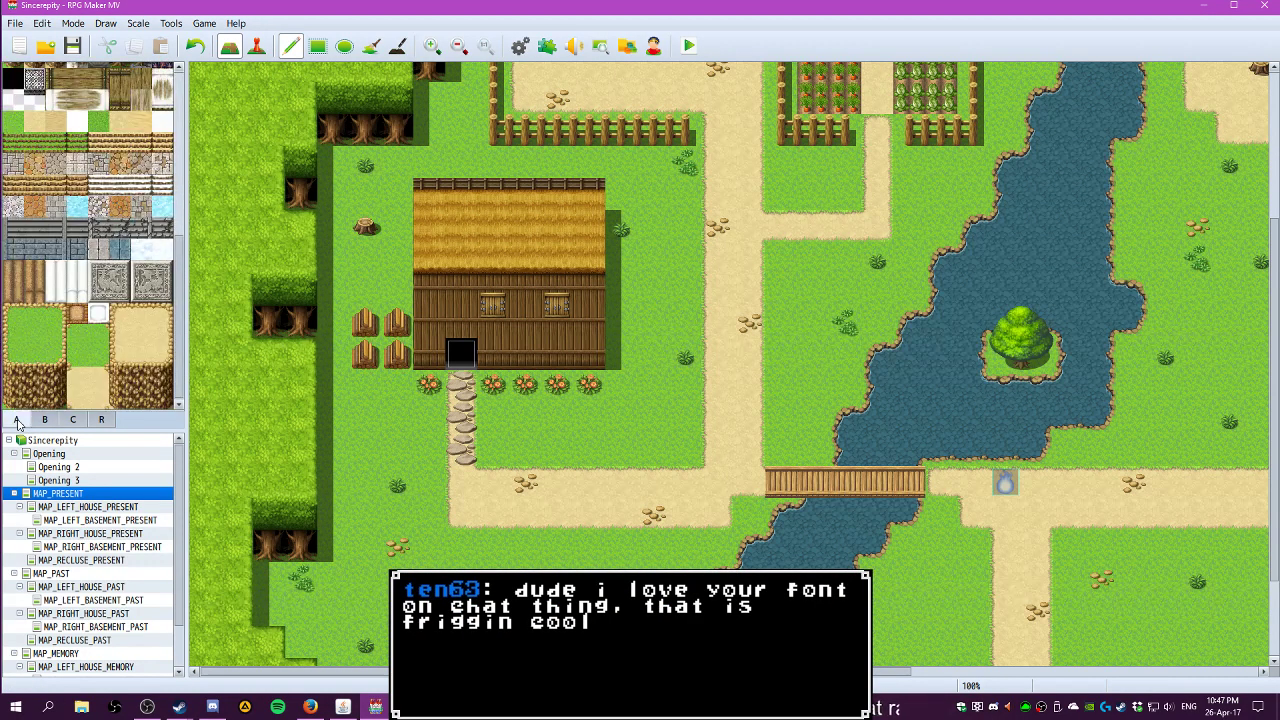
scroll(26, 183, down, 5)
scroll(26, 183, up, 4)
click(13, 115)
click(461, 388)
drag(458, 392, 460, 450)
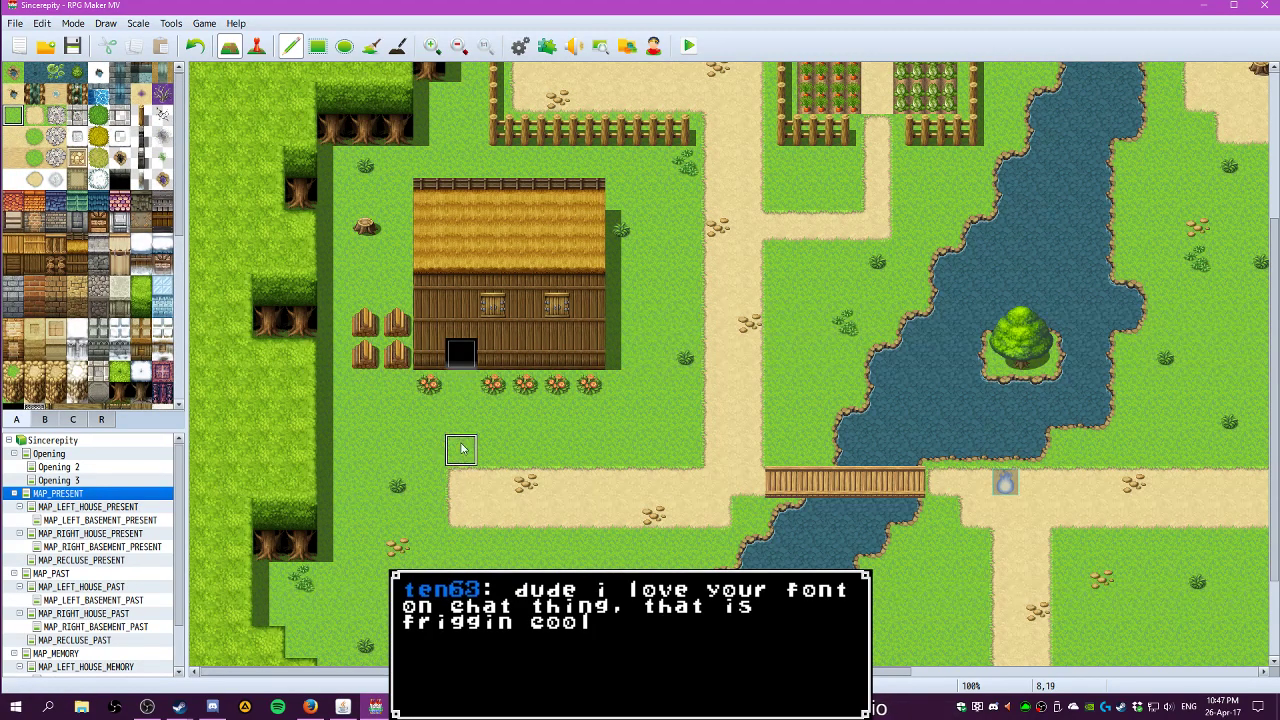
Place three stone path tiles on the grass between the western house's door and the dirt road
click(44, 421)
click(98, 263)
drag(461, 385, 461, 460)
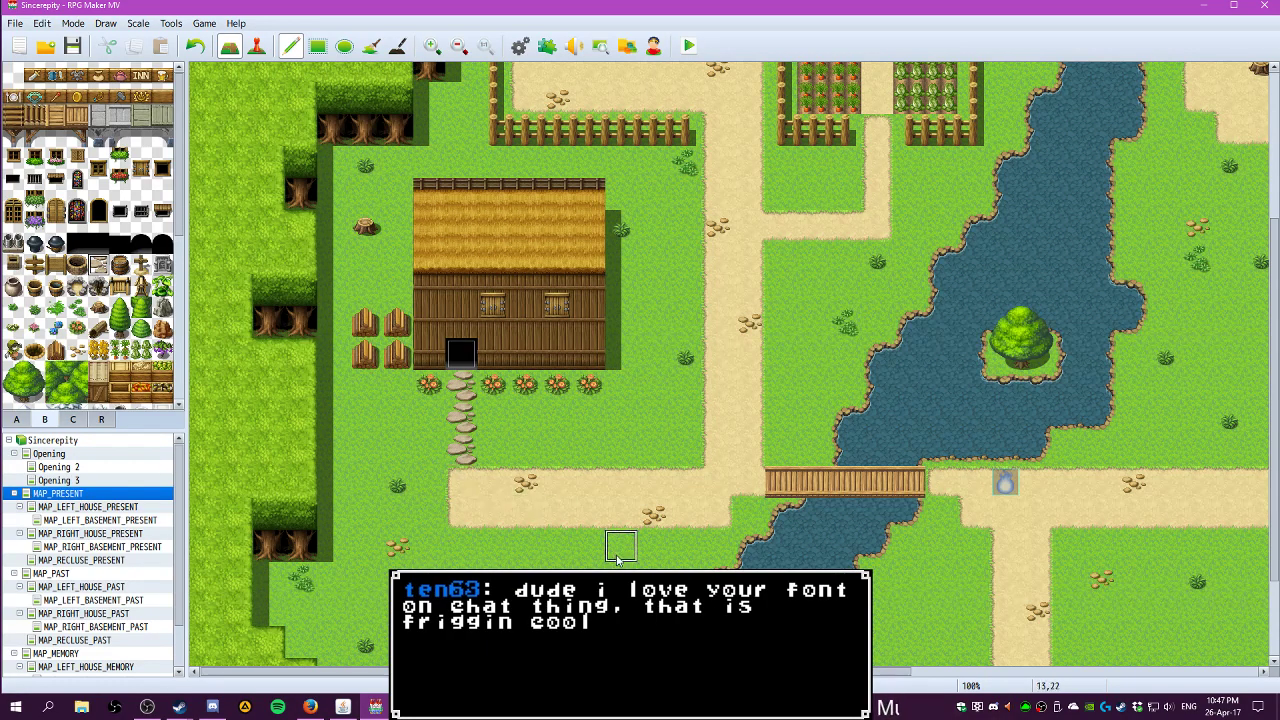
drag(607, 673, 580, 680)
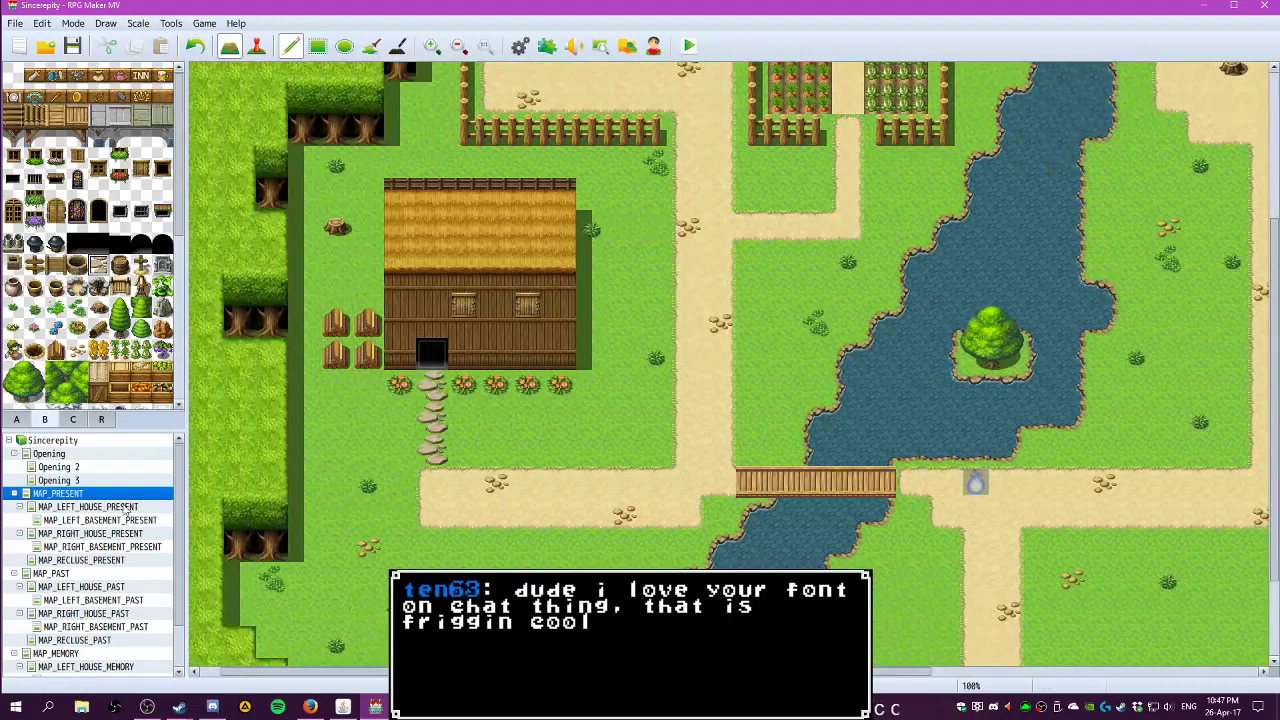
On MAP_PAST, remove the snowy stone path below the western house's door and paint snow over the dirt beneath it
click(48, 572)
scroll(655, 608, down, 2)
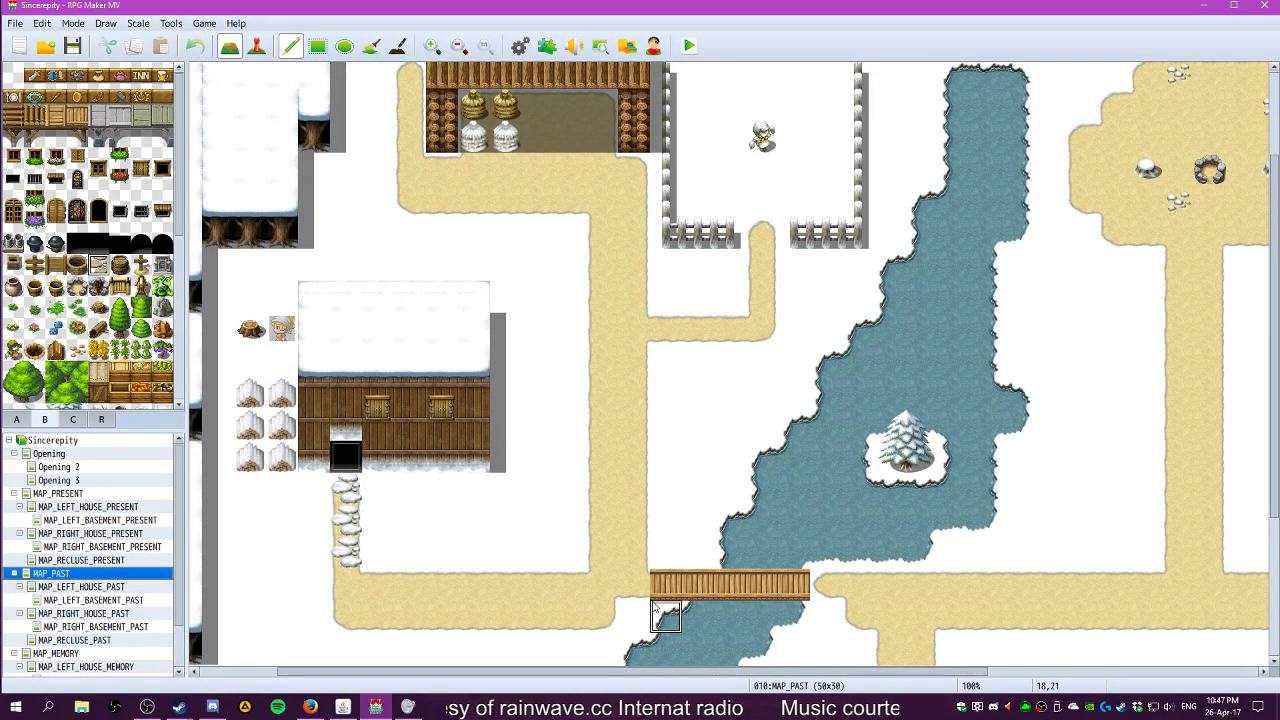
scroll(140, 250, down, 1)
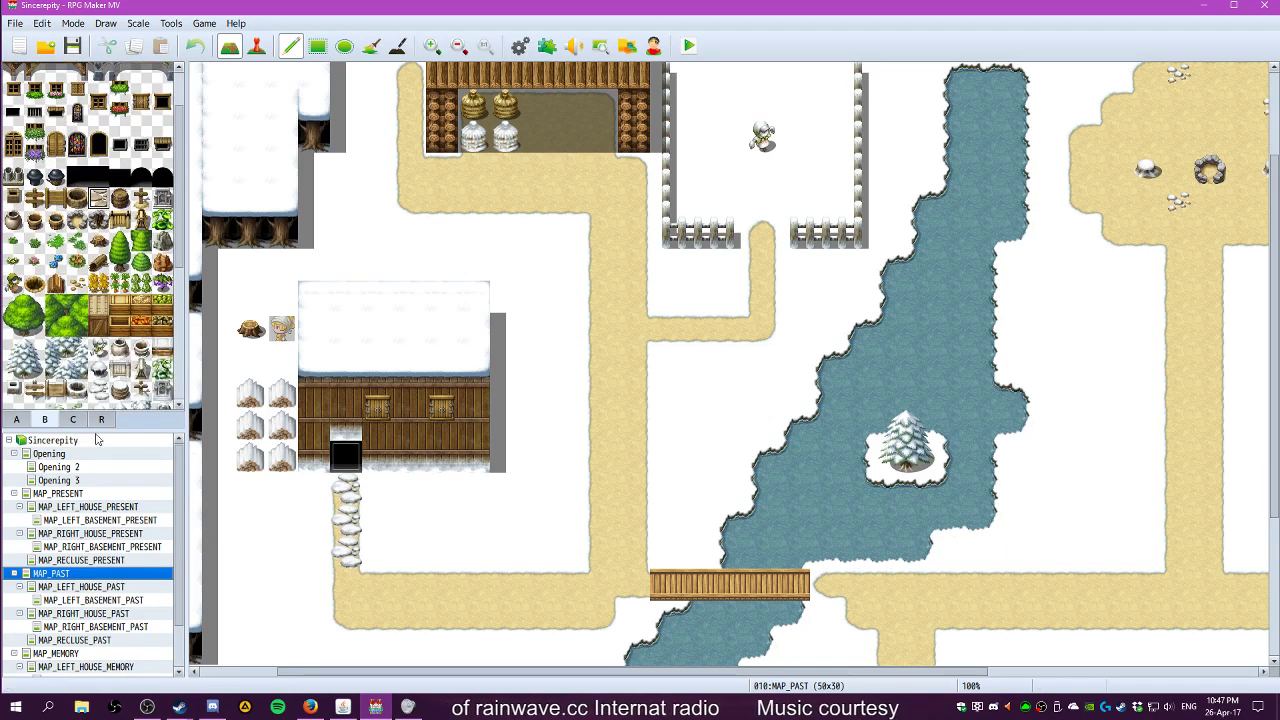
scroll(52, 290, down, 5)
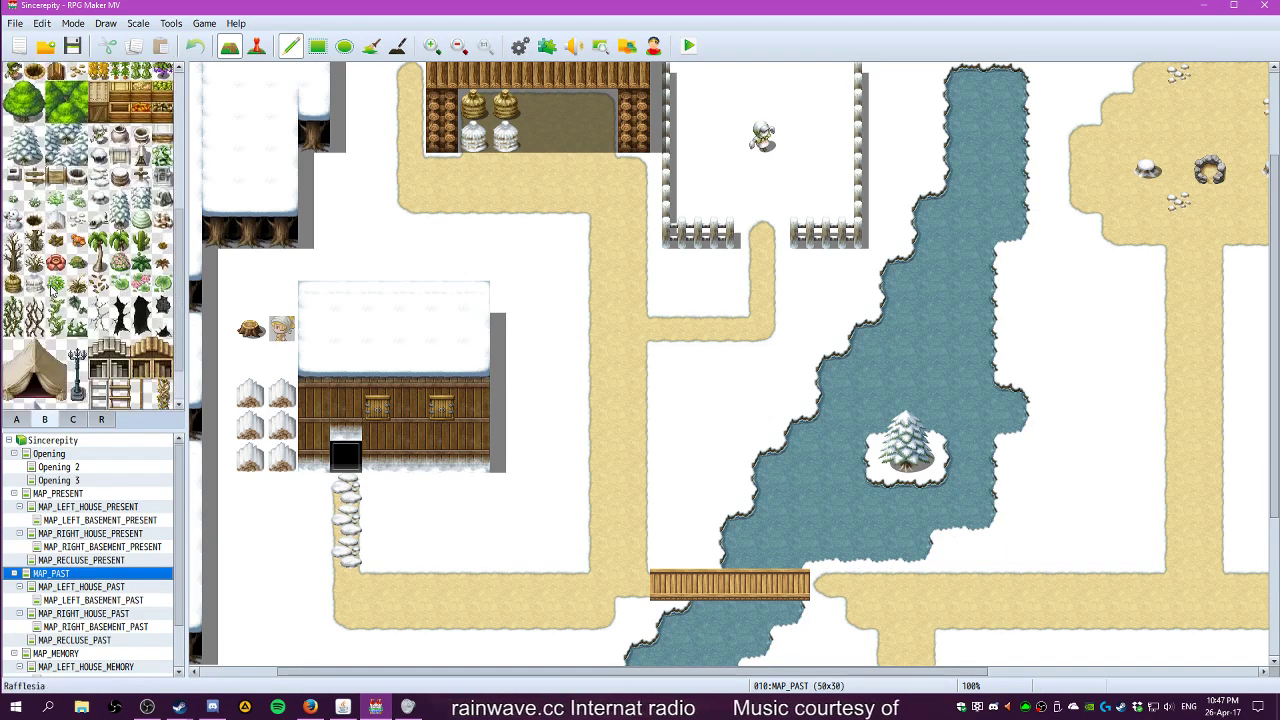
scroll(52, 290, up, 5)
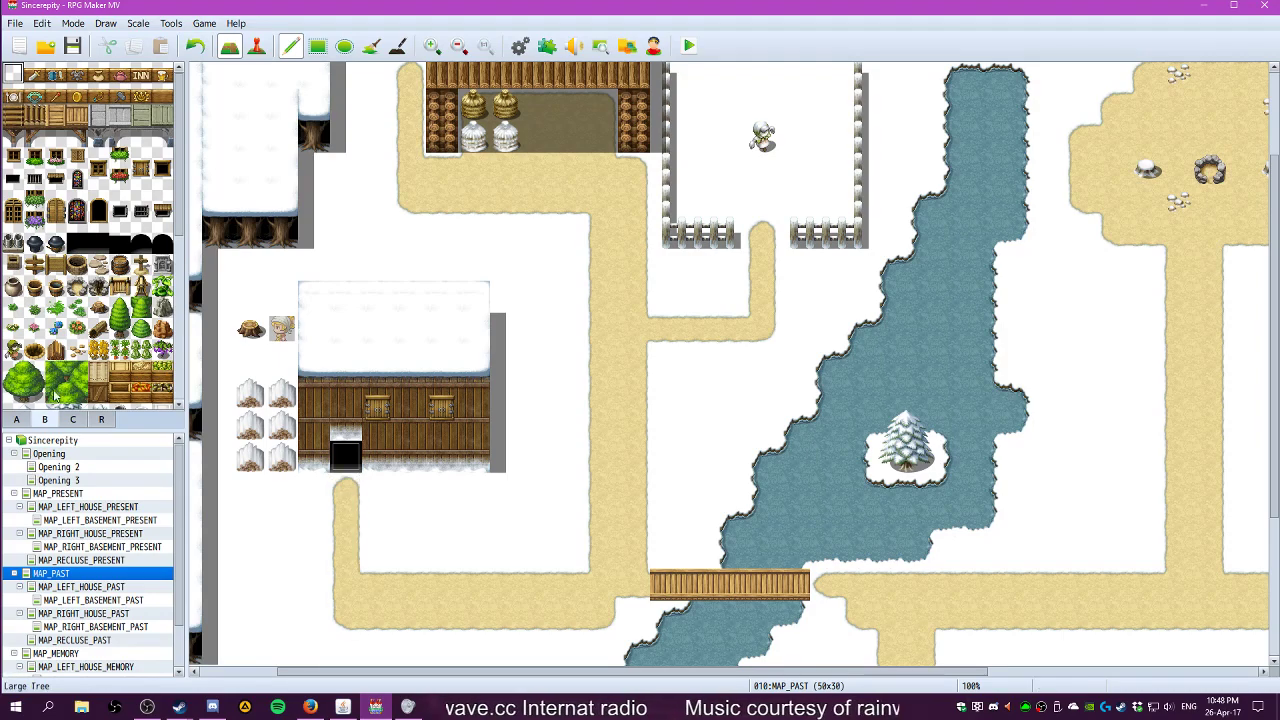
click(16, 416)
click(13, 179)
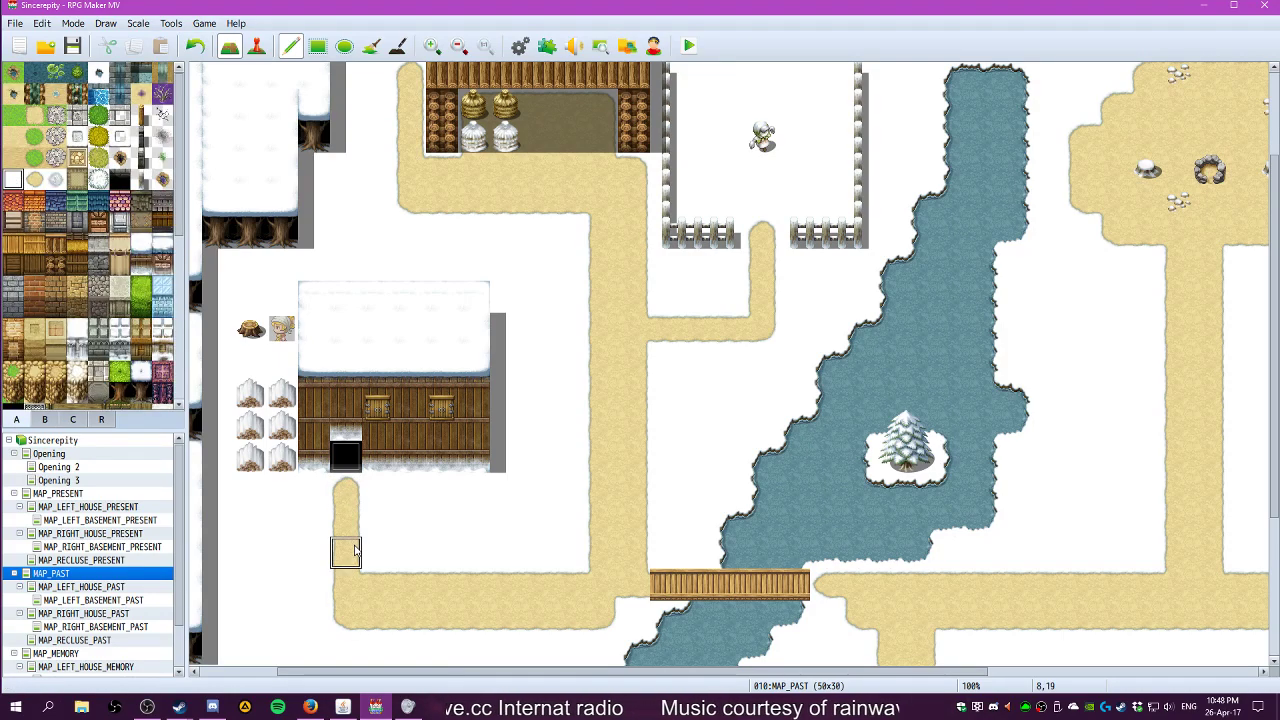
Place three snowy stone path tiles on the snow between the western house's door and the road
click(48, 420)
scroll(90, 337, down, 2)
click(100, 324)
click(348, 491)
click(350, 525)
click(350, 549)
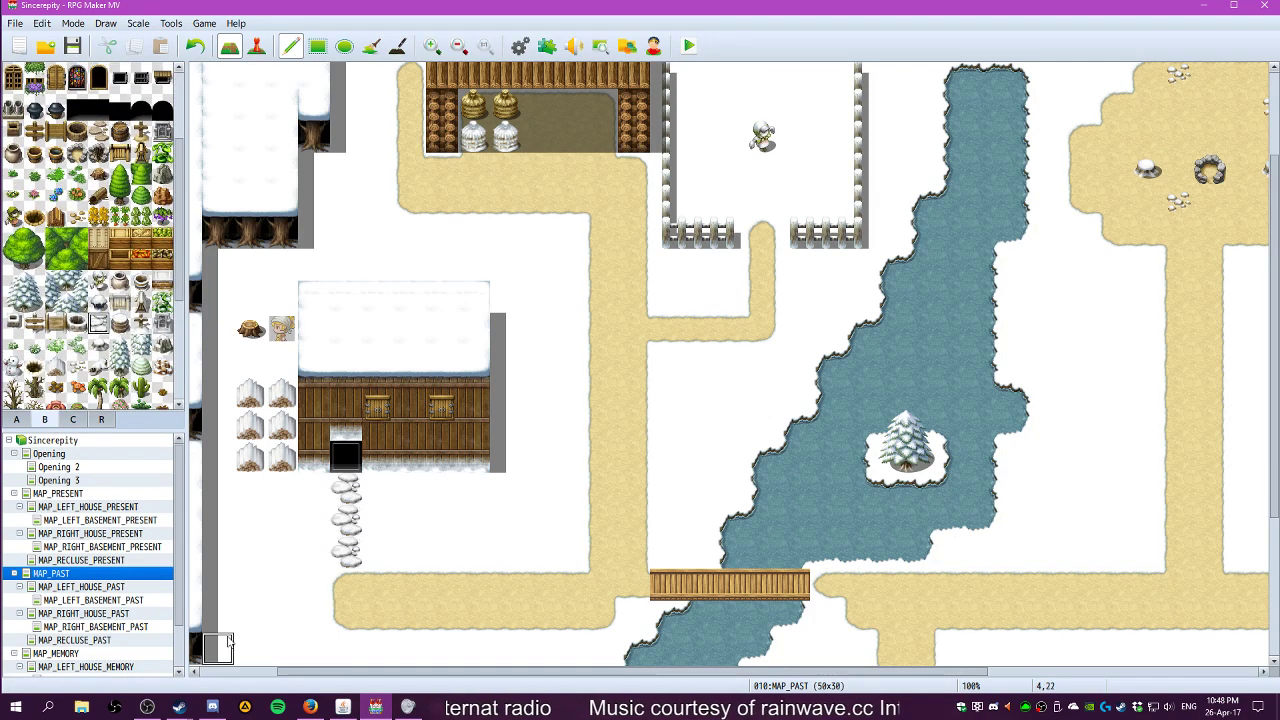
Paint snow ground over the two stone path tiles below the eastern house's door on MAP_PAST
scroll(228, 641, right, 5)
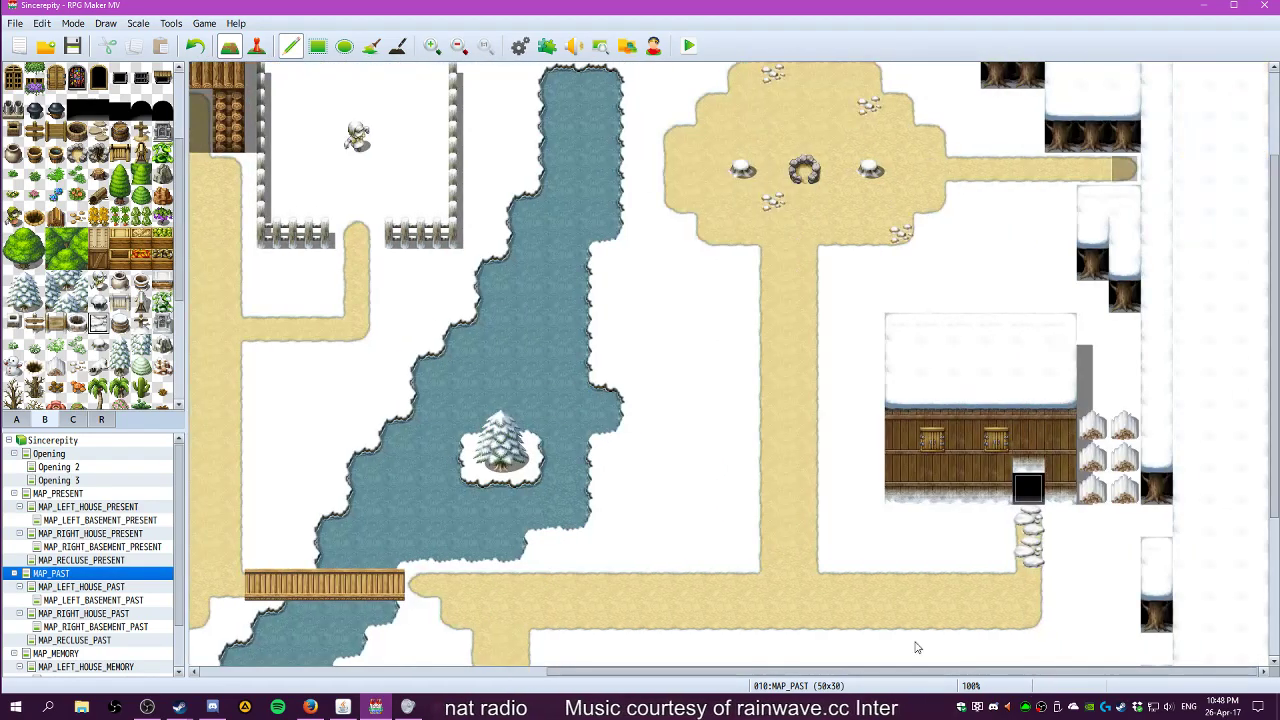
scroll(90, 235, up, 3)
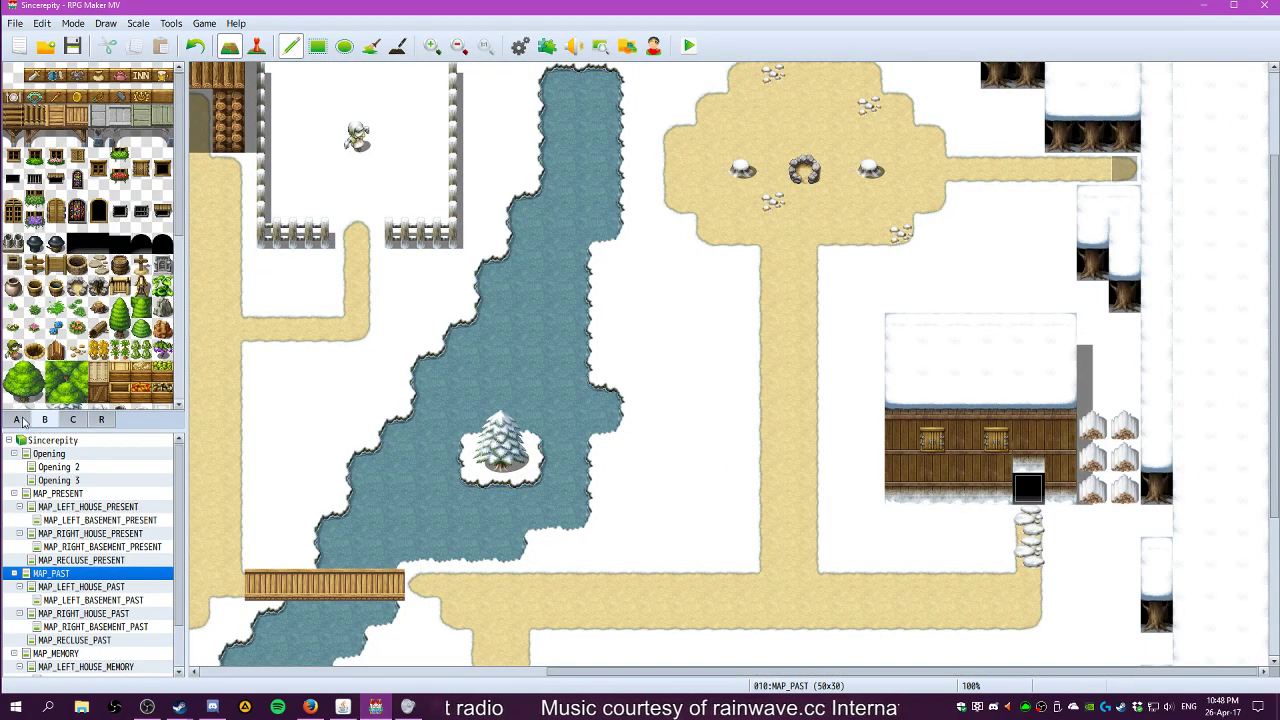
click(17, 420)
click(13, 180)
drag(1029, 521, 1036, 556)
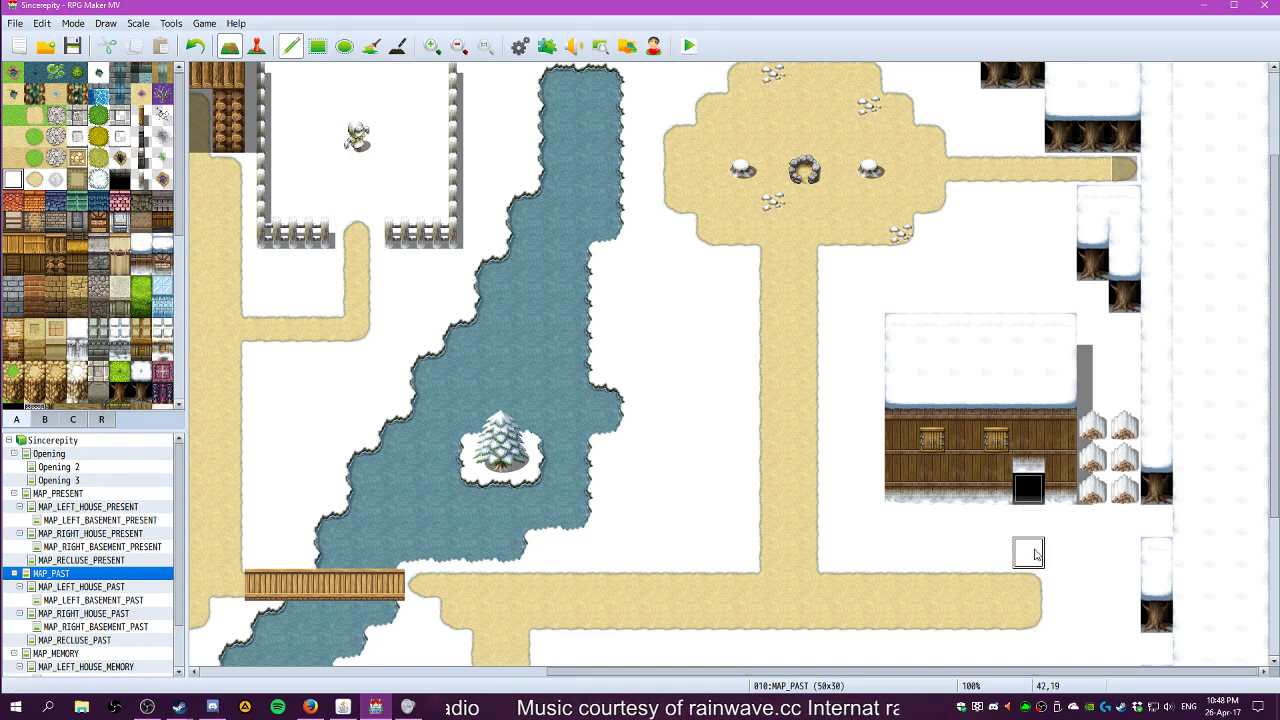
Place two snowy stone path tiles on the snow between the eastern house's door and the road
click(44, 420)
scroll(124, 333, down, 3)
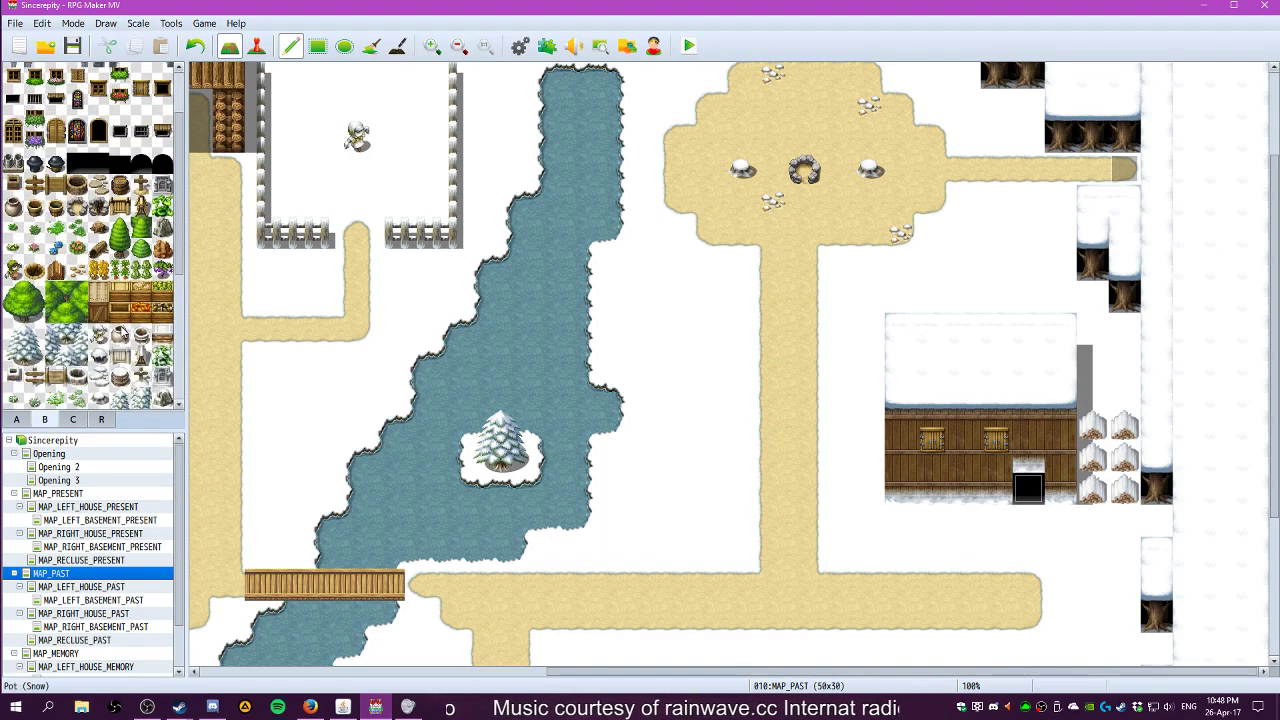
click(98, 376)
drag(1029, 521, 1029, 553)
Review MAP_PAST from the western house to the eastern house and view the MAP_RIGHT_HOUSE_PAST interior
scroll(958, 632, left, 4)
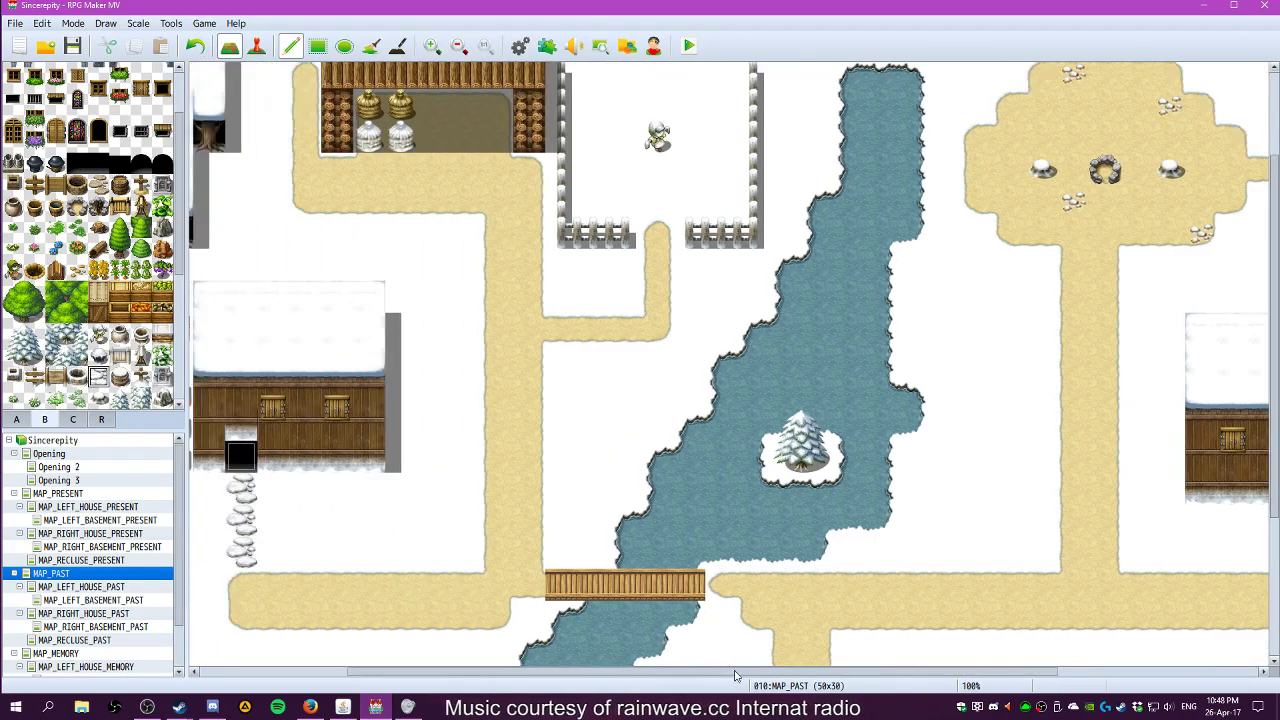
scroll(718, 460, up, 3)
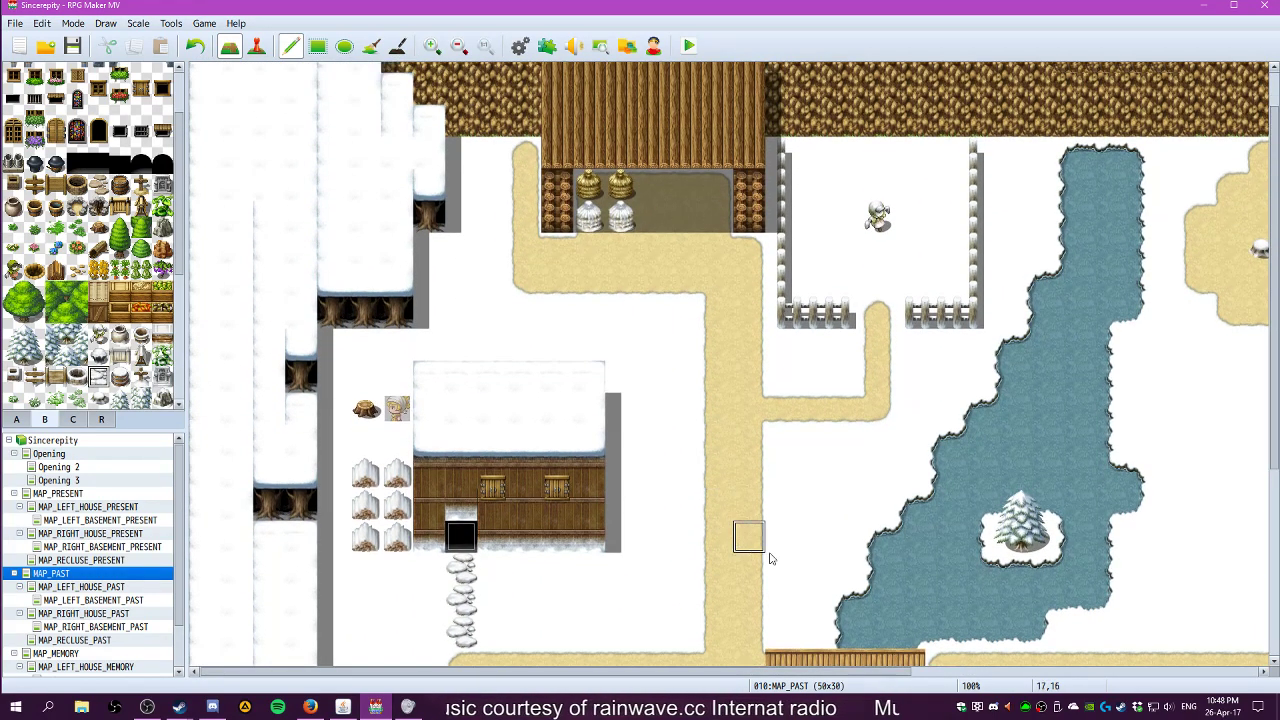
scroll(940, 672, left, 5)
scroll(940, 672, right, 2)
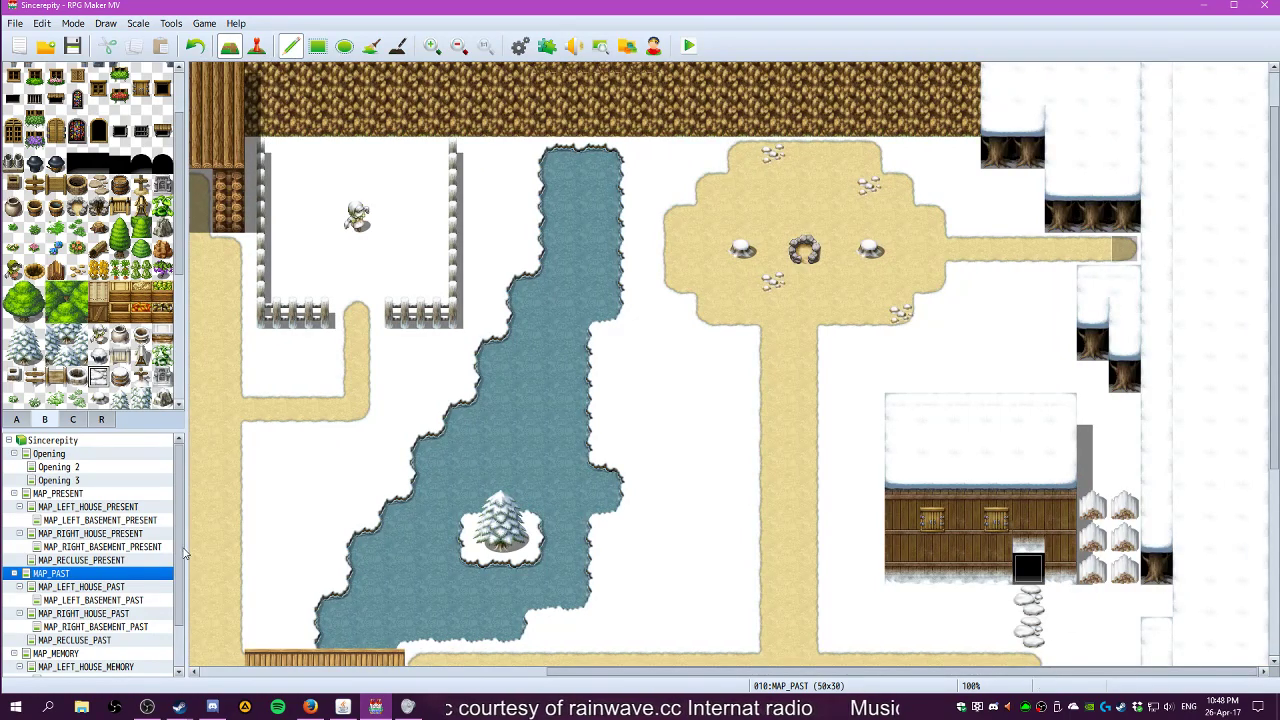
scroll(84, 578, down, 1)
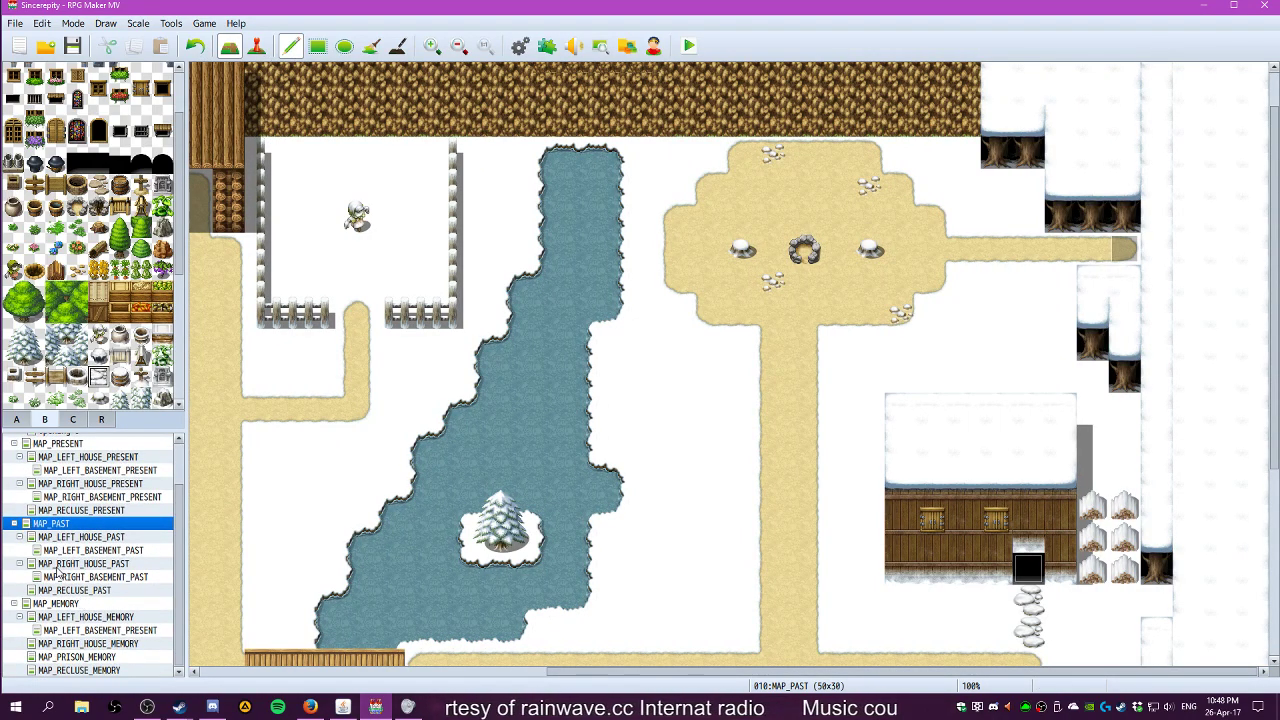
click(84, 563)
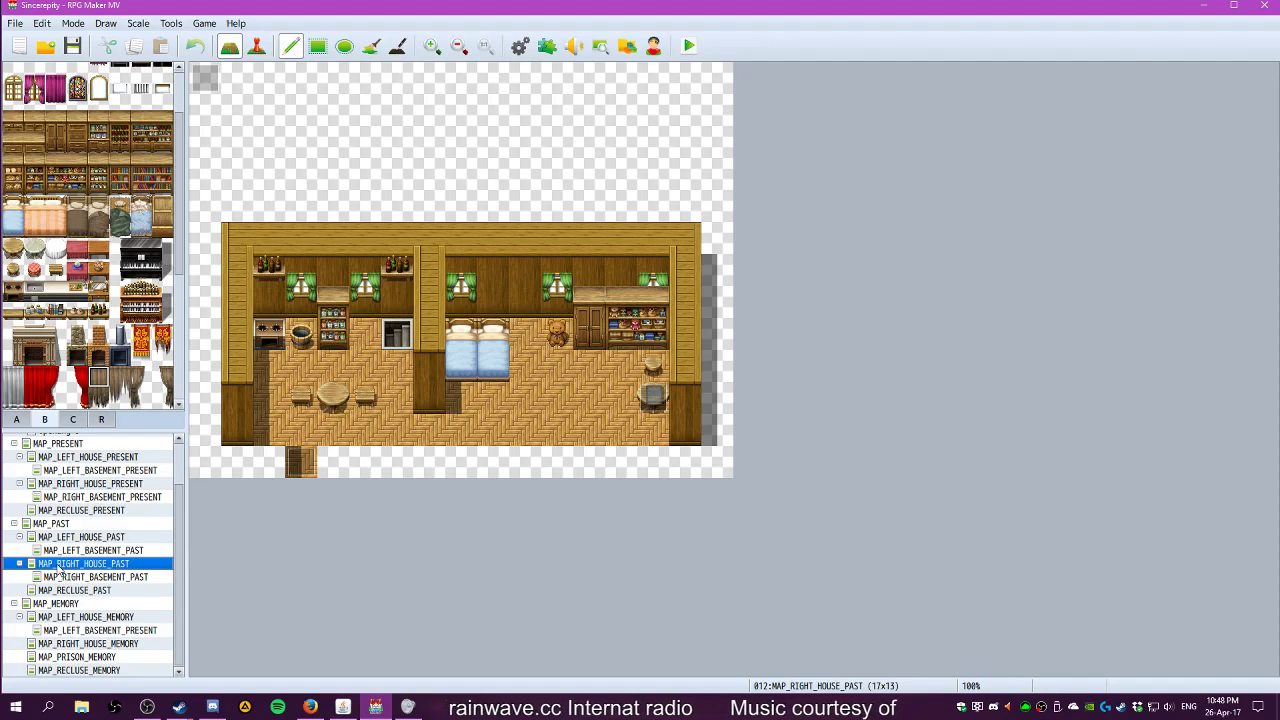
scroll(60, 568, up, 1)
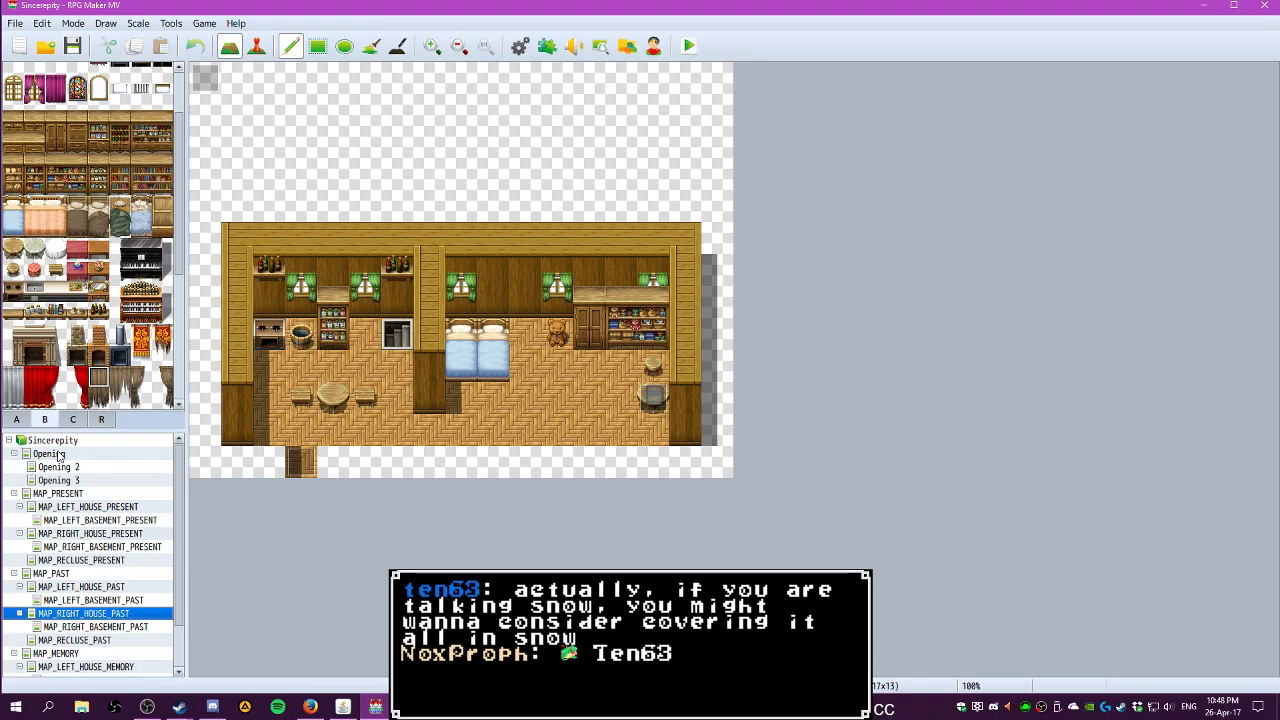
Examine the roads, river and snow cover on MAP_PAST and compare them with MAP_PRESENT
click(62, 574)
scroll(580, 520, down, 4)
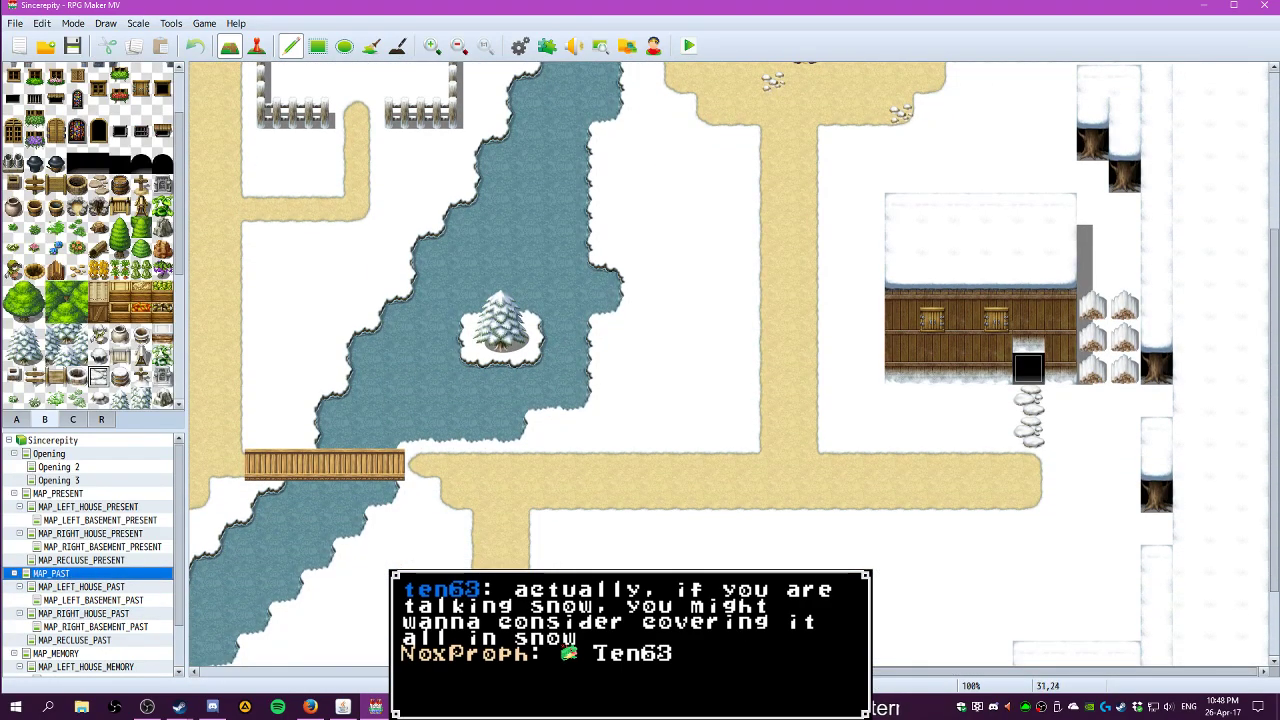
drag(740, 672, 690, 672)
scroll(634, 503, down, 2)
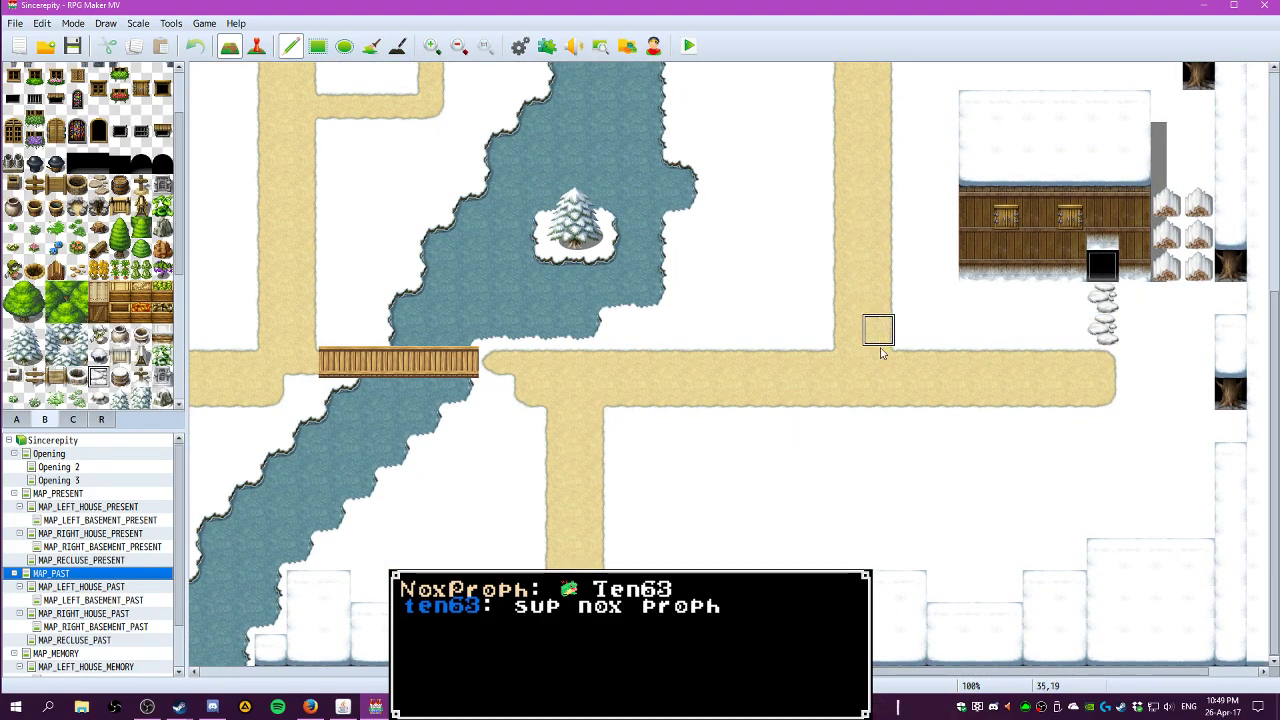
click(77, 493)
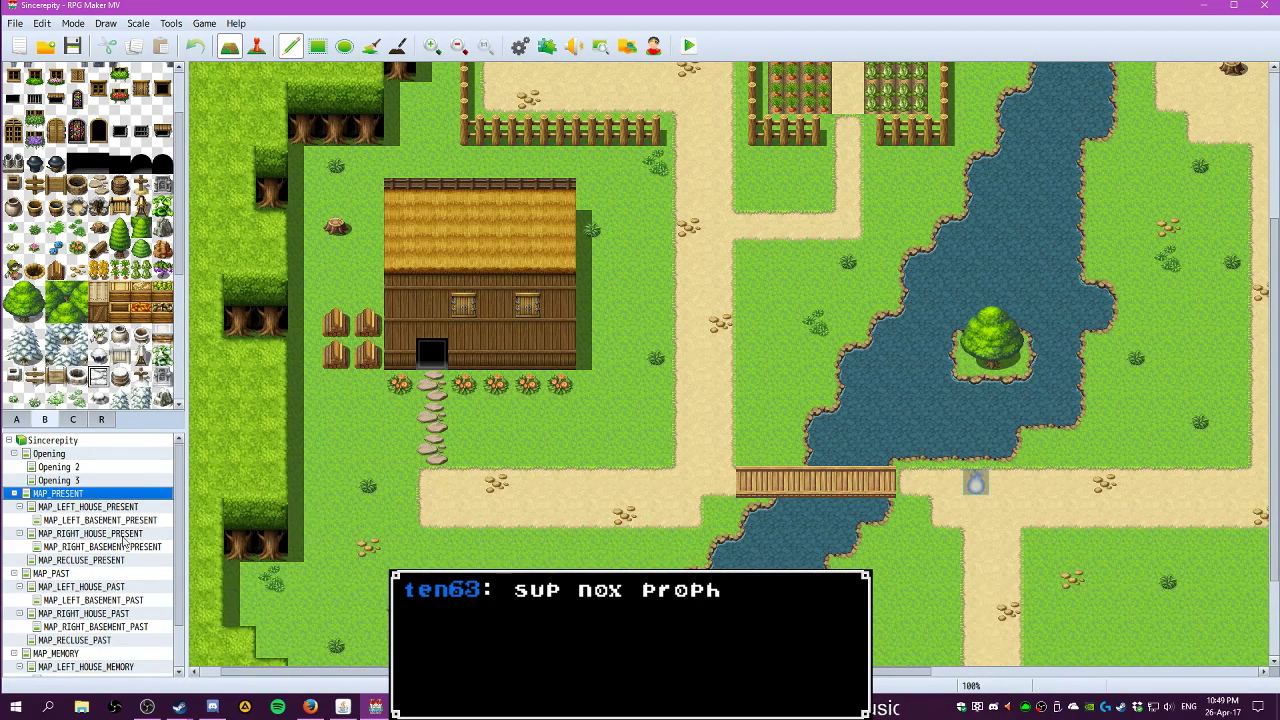
click(58, 574)
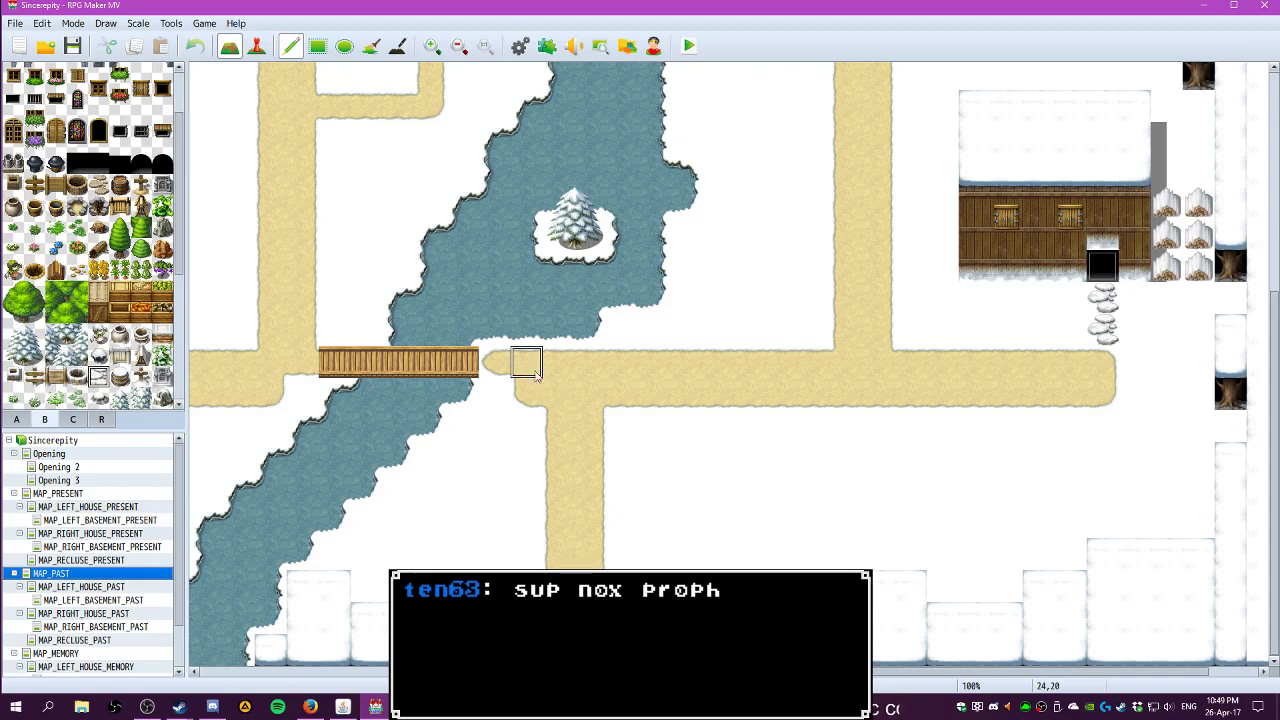
scroll(530, 380, up, 2)
scroll(540, 396, up, 8)
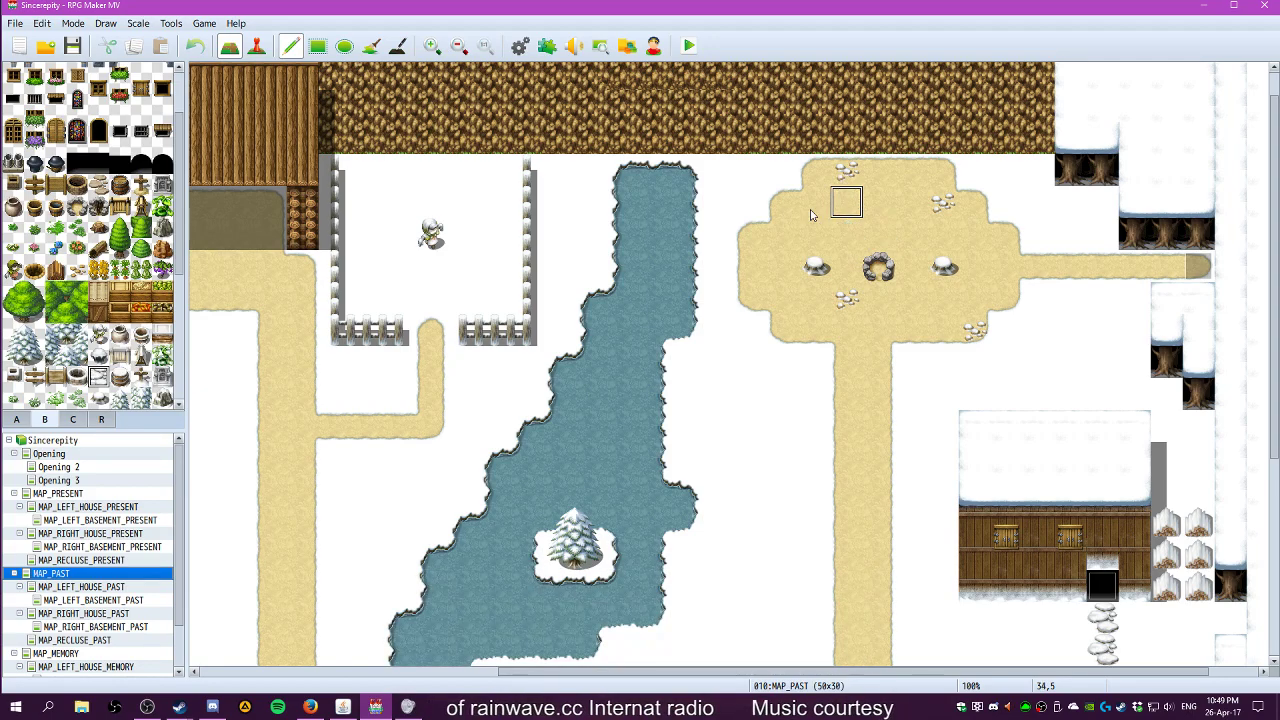
scroll(757, 418, down, 7)
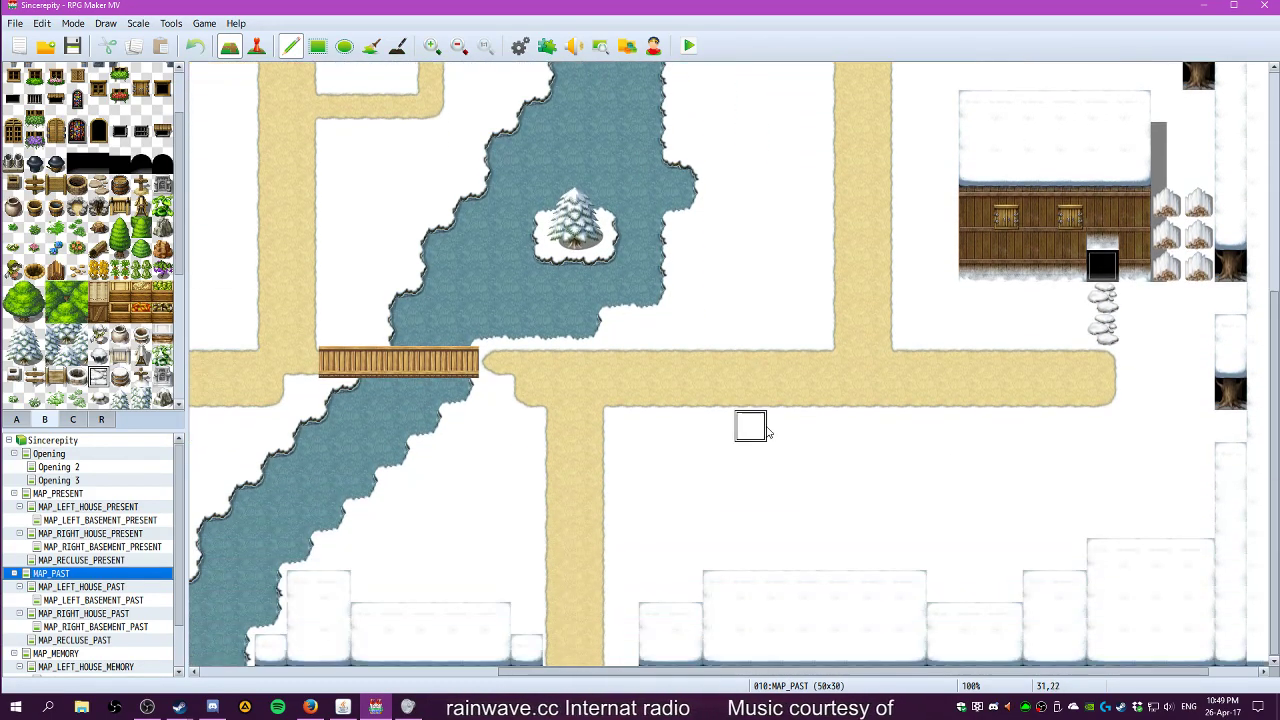
scroll(673, 438, up, 5)
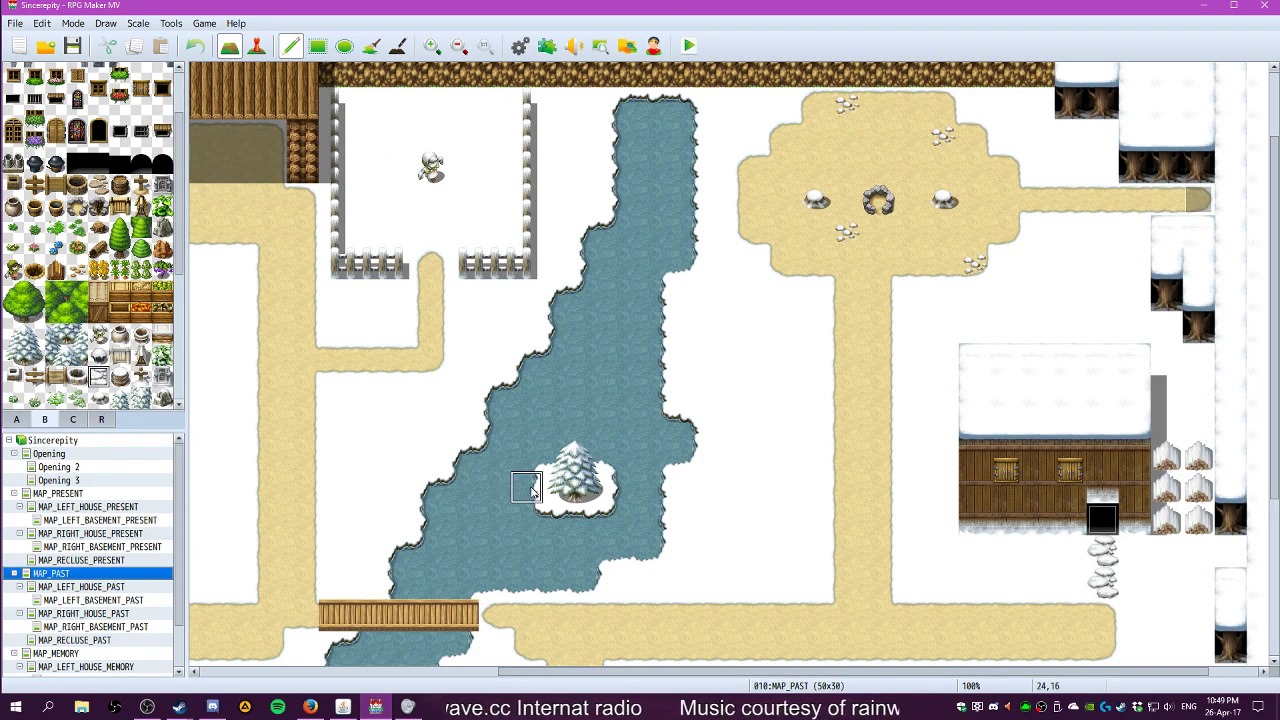
Look through MAP_RIGHT_HOUSE_PAST and its basement, and compare the house's furnishings with MAP_RIGHT_HOUSE_PRESENT
click(84, 613)
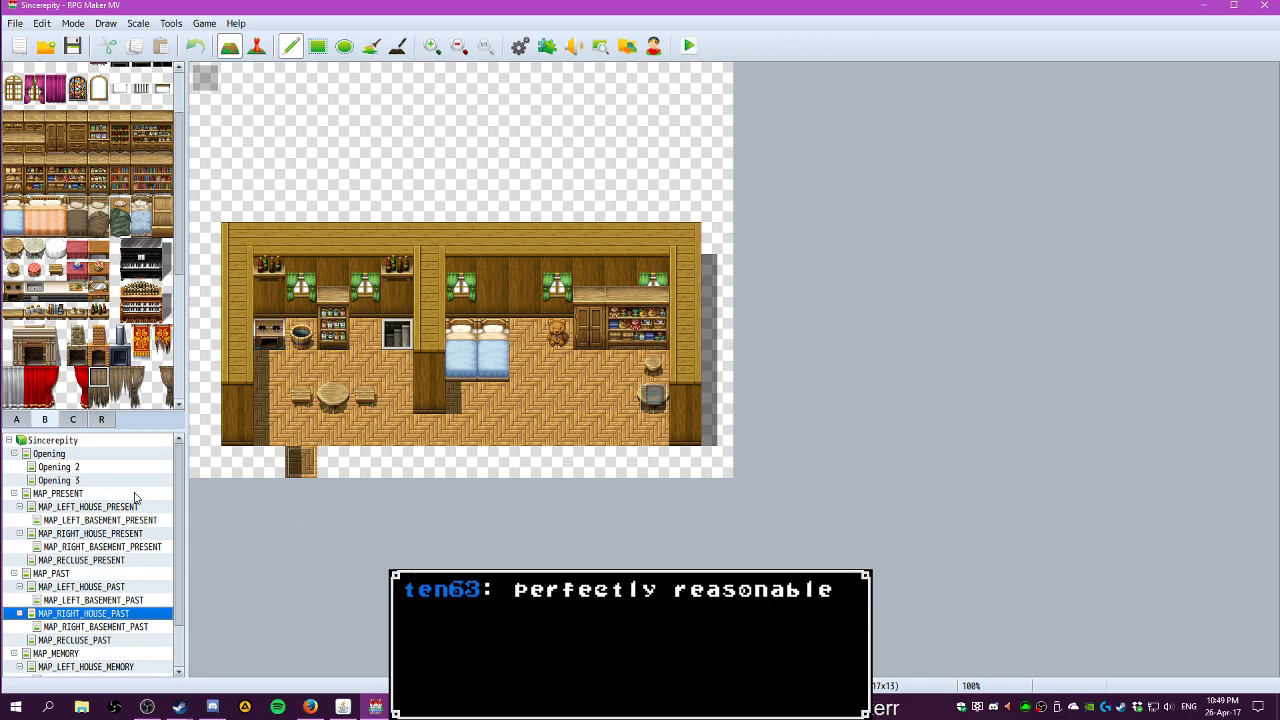
click(112, 627)
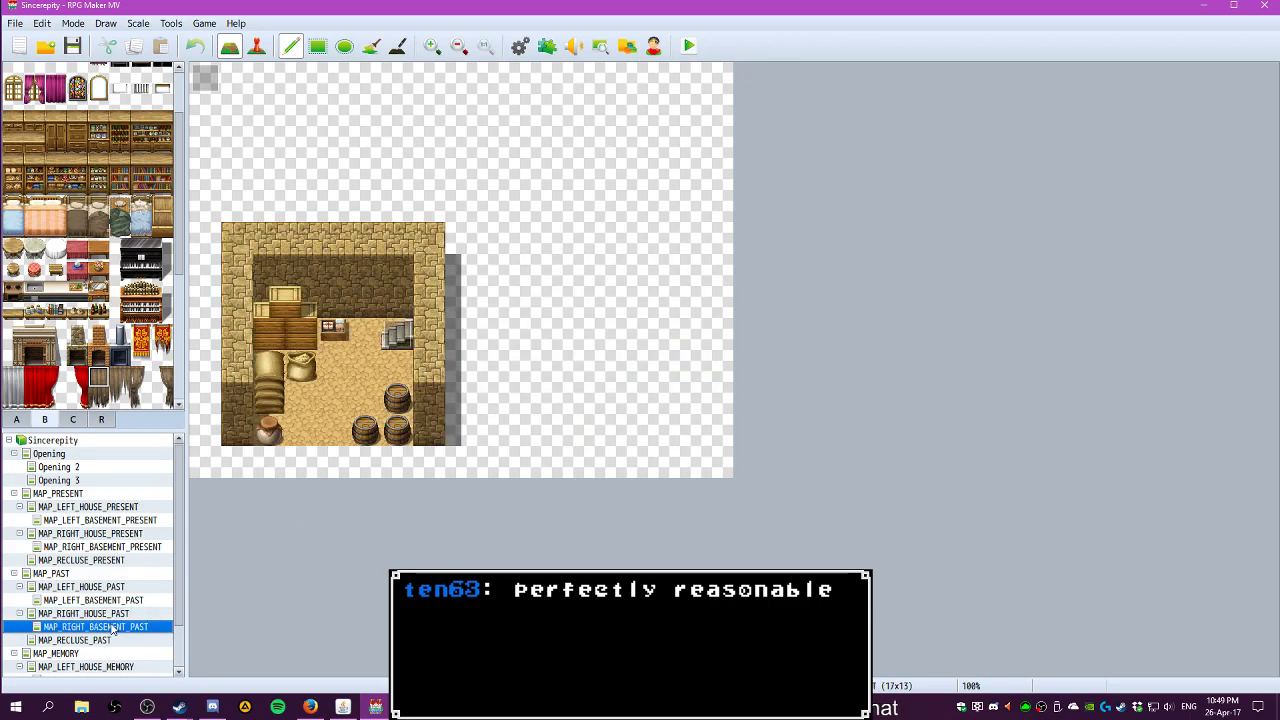
click(107, 614)
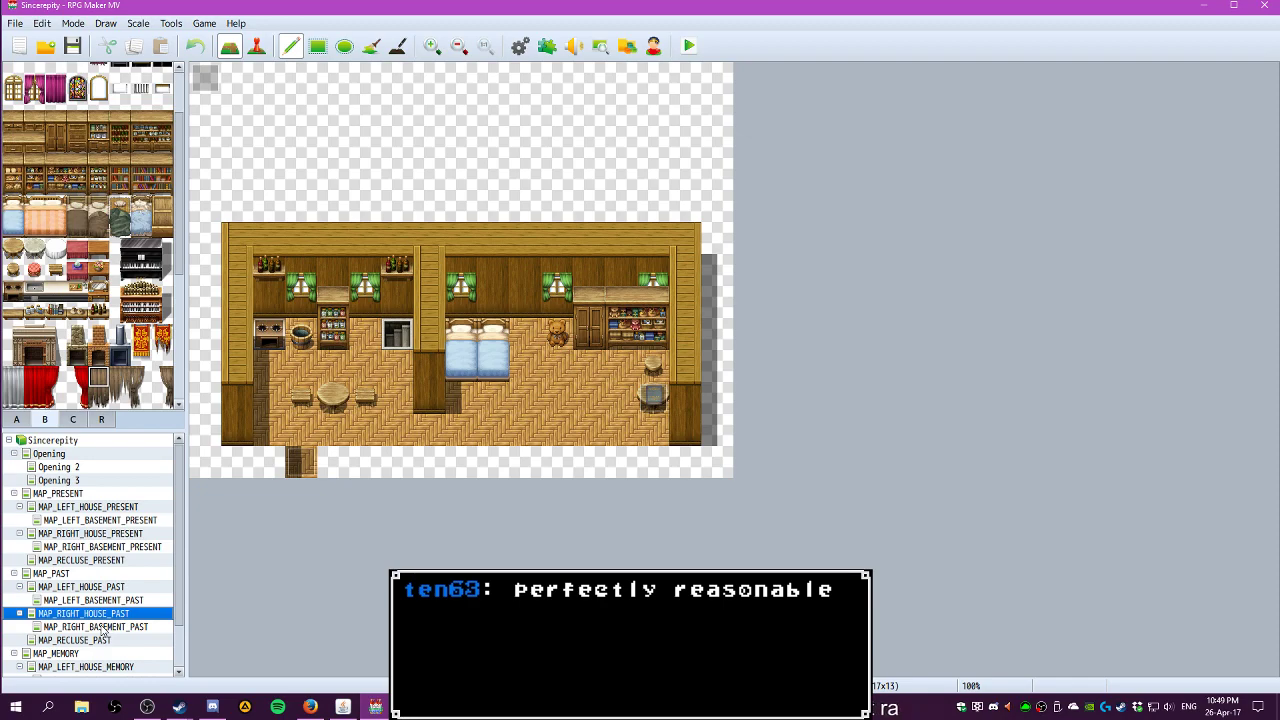
click(102, 627)
click(99, 616)
click(97, 627)
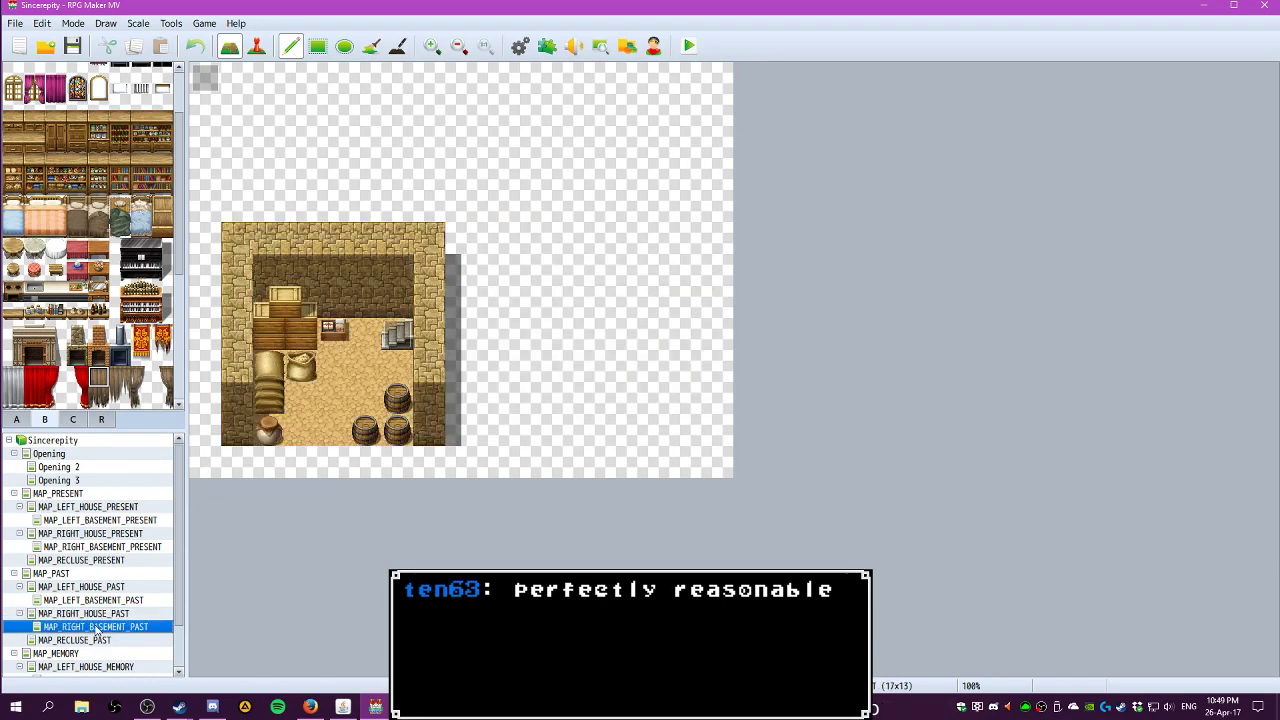
click(98, 614)
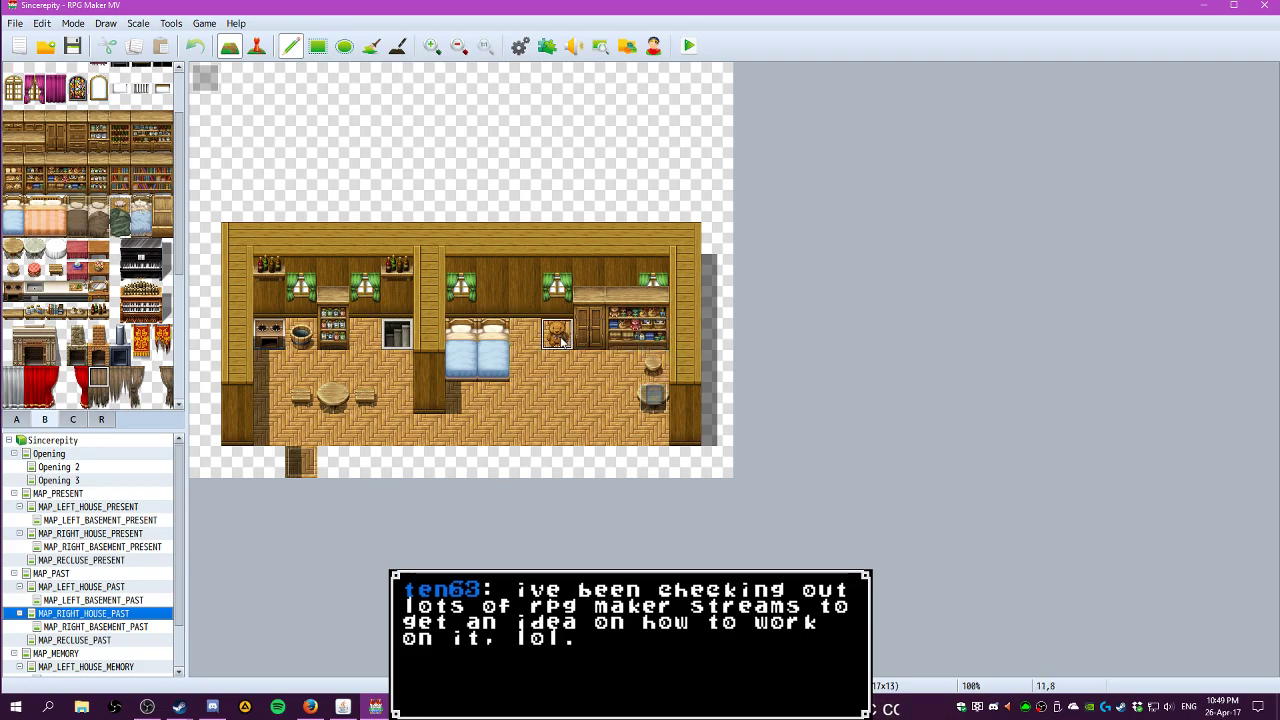
click(72, 536)
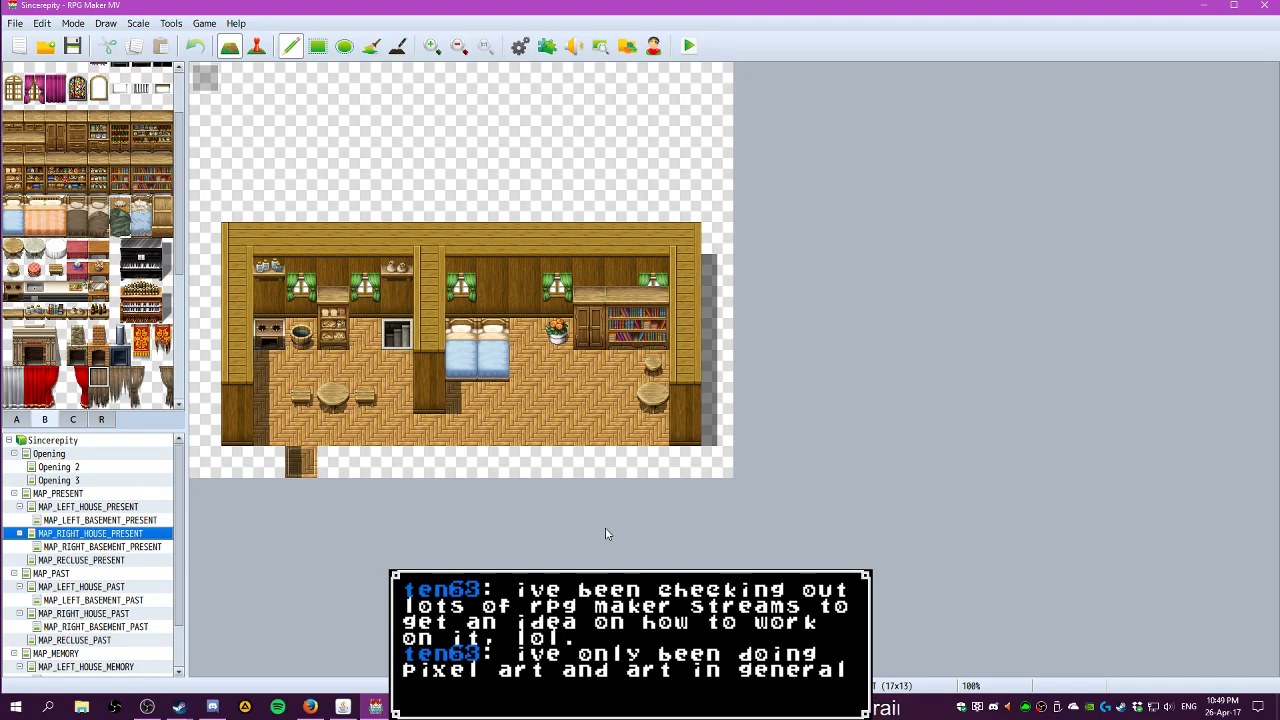
View MAP_RIGHT_BASEMENT_PRESENT and MAP_RIGHT_HOUSE_PRESENT, and examine MAP_MEMORY together with the MAP_RIGHT_HOUSE_MEMORY interior
click(94, 548)
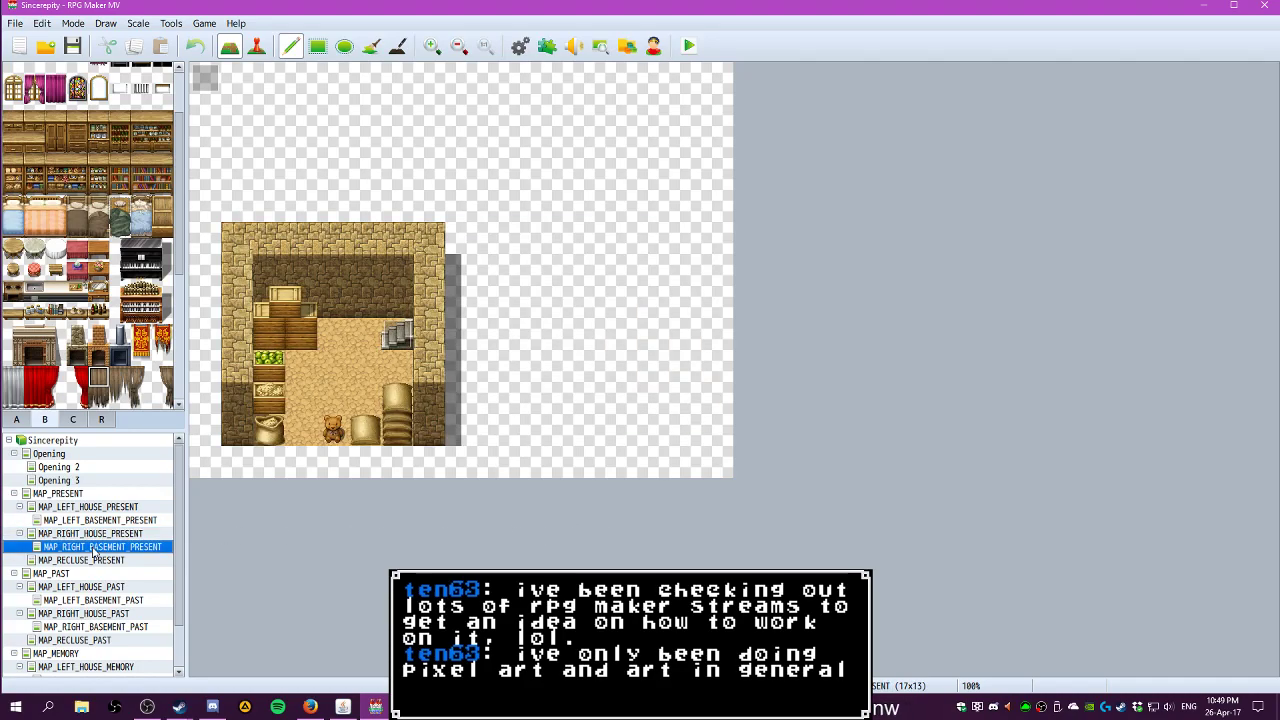
click(90, 534)
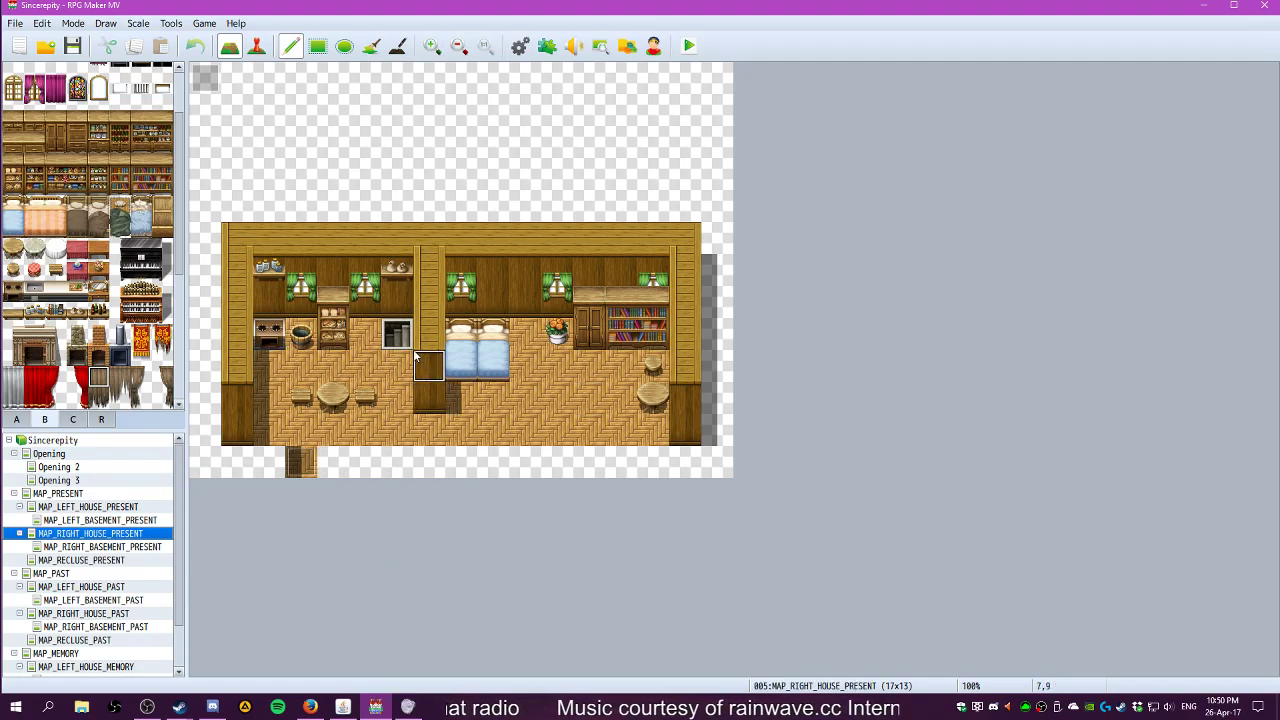
scroll(76, 535, down, 2)
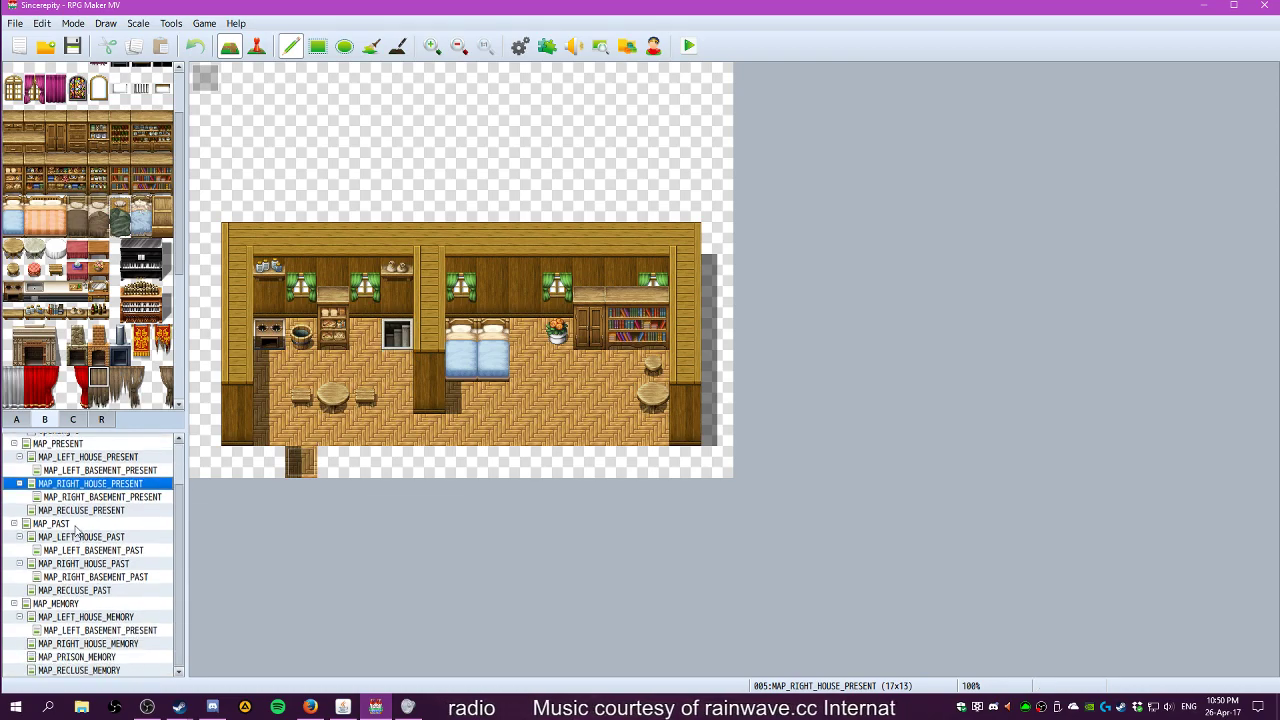
click(62, 605)
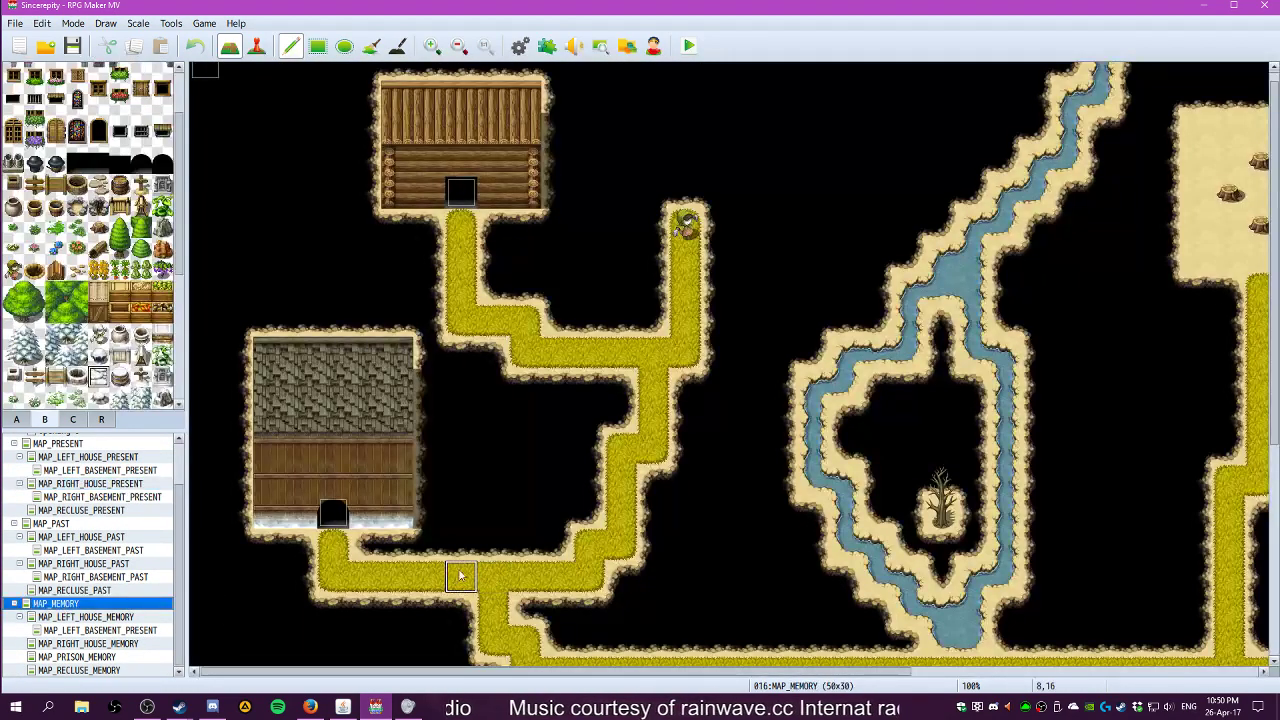
click(80, 644)
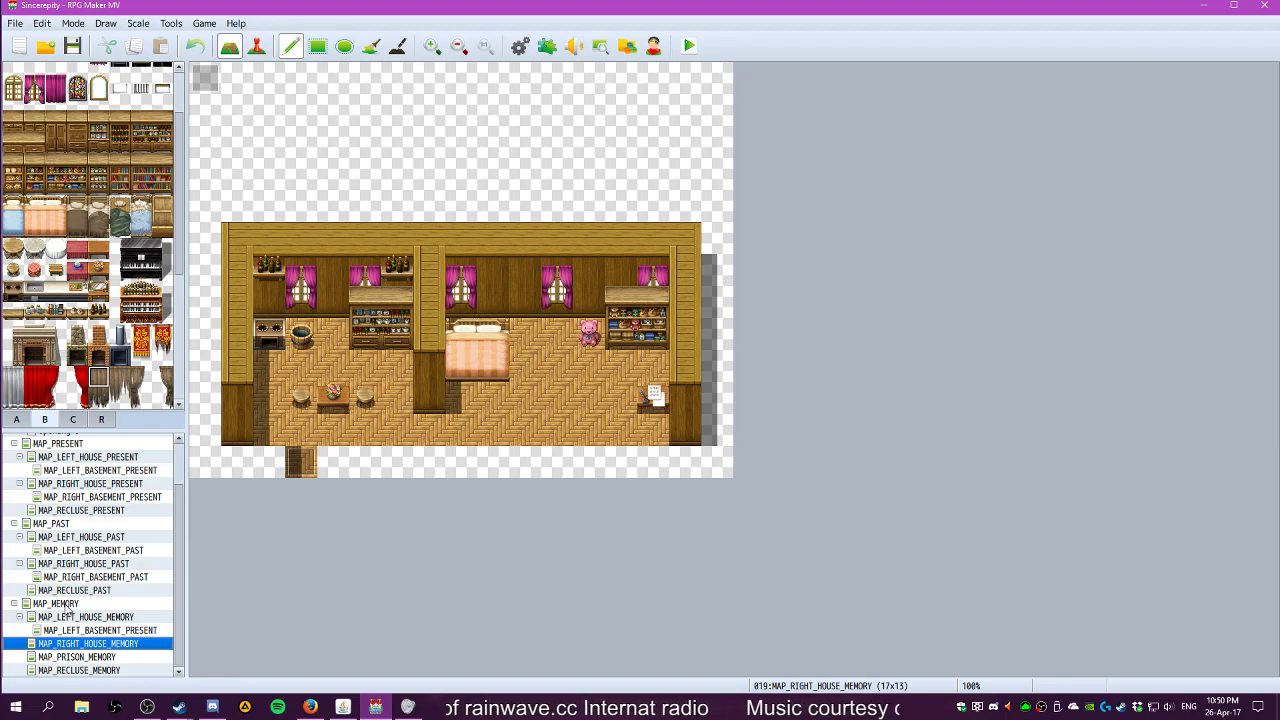
click(67, 605)
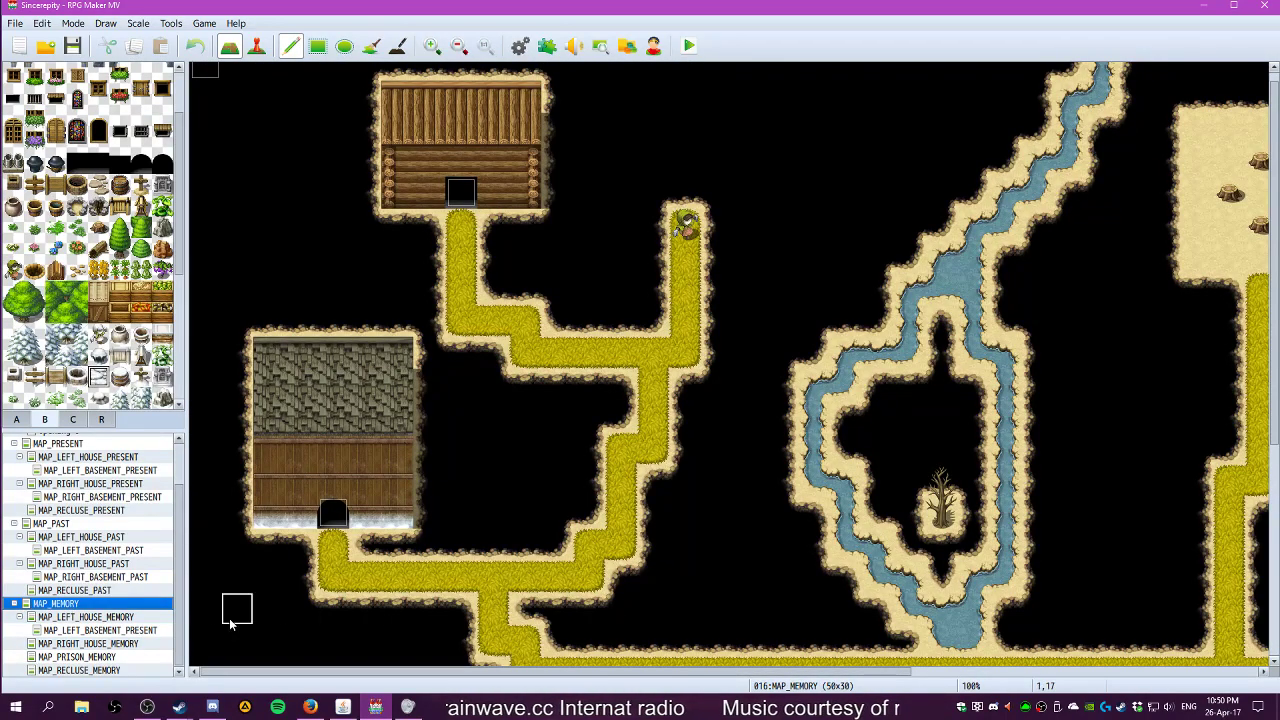
Look through MAP_LEFT_HOUSE_MEMORY with its basement and the left house's past maps, ending on MAP_PAST
click(85, 620)
click(82, 632)
click(77, 606)
click(76, 591)
click(70, 552)
click(69, 538)
click(66, 524)
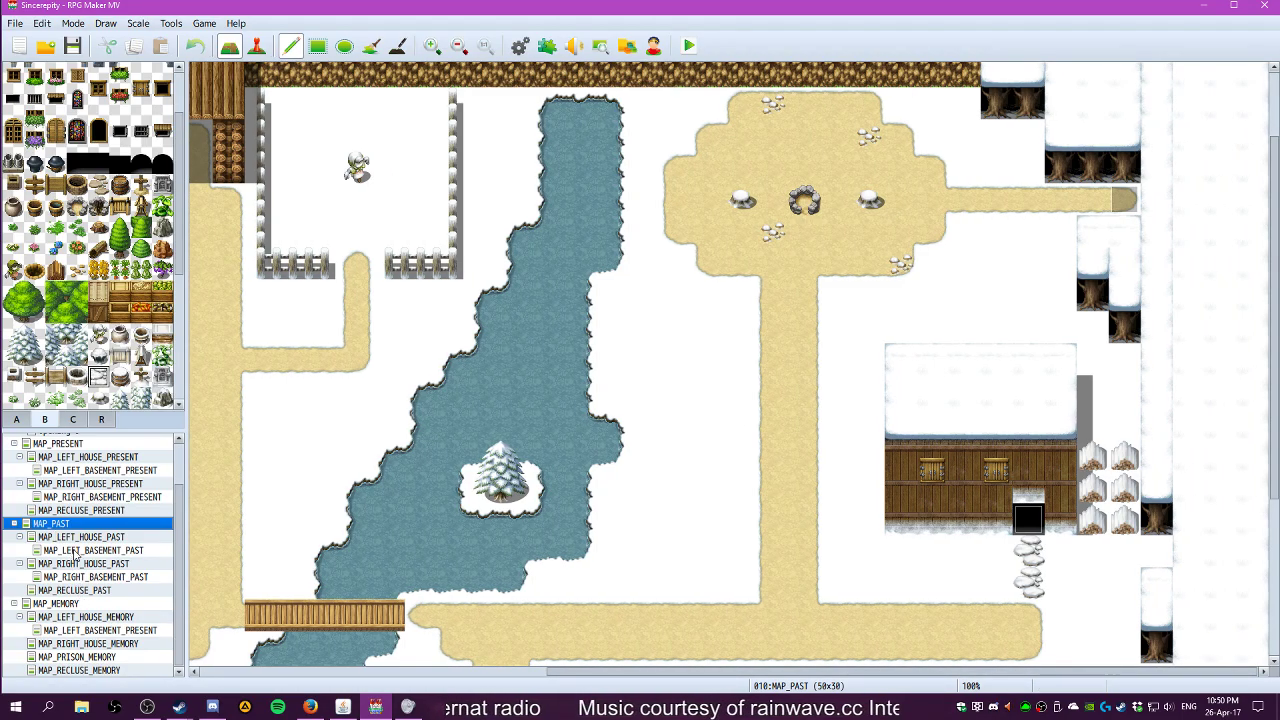
Compare the pond clearing on MAP_RECLUSE_PAST with MAP_RECLUSE_PRESENT and the full length of MAP_RECLUSE_MEMORY
click(65, 591)
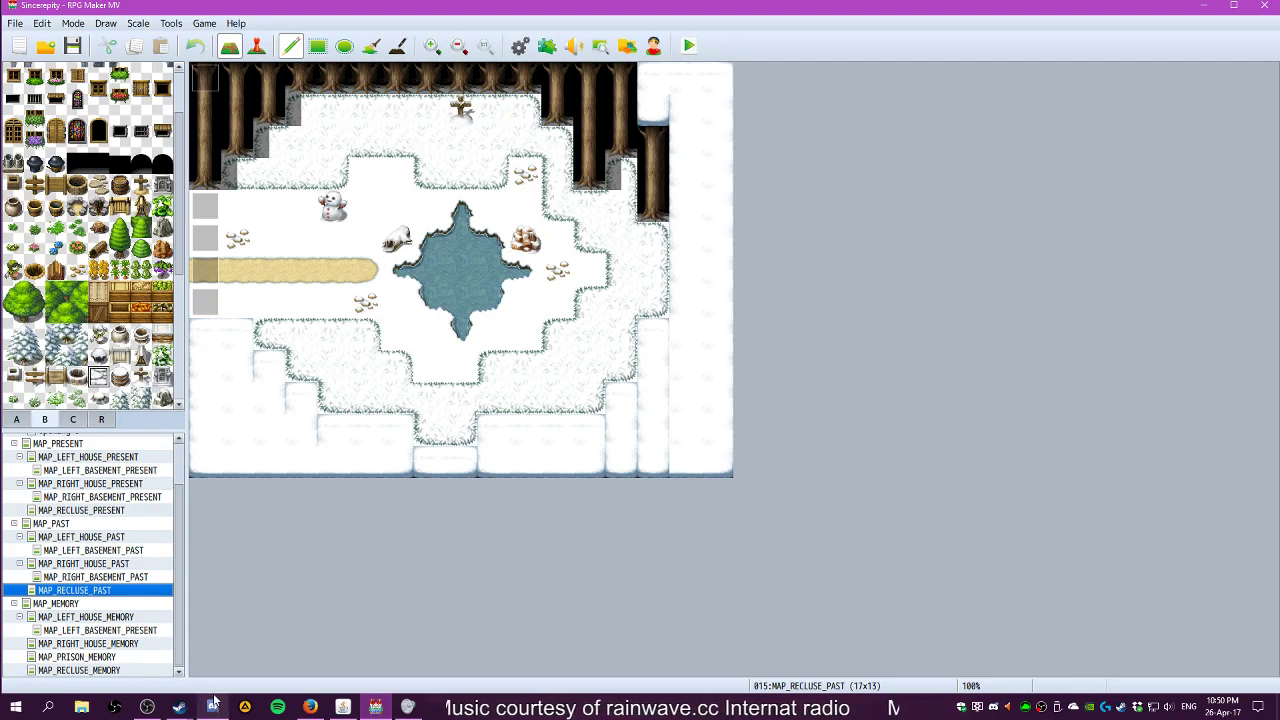
mouse_move(212, 707)
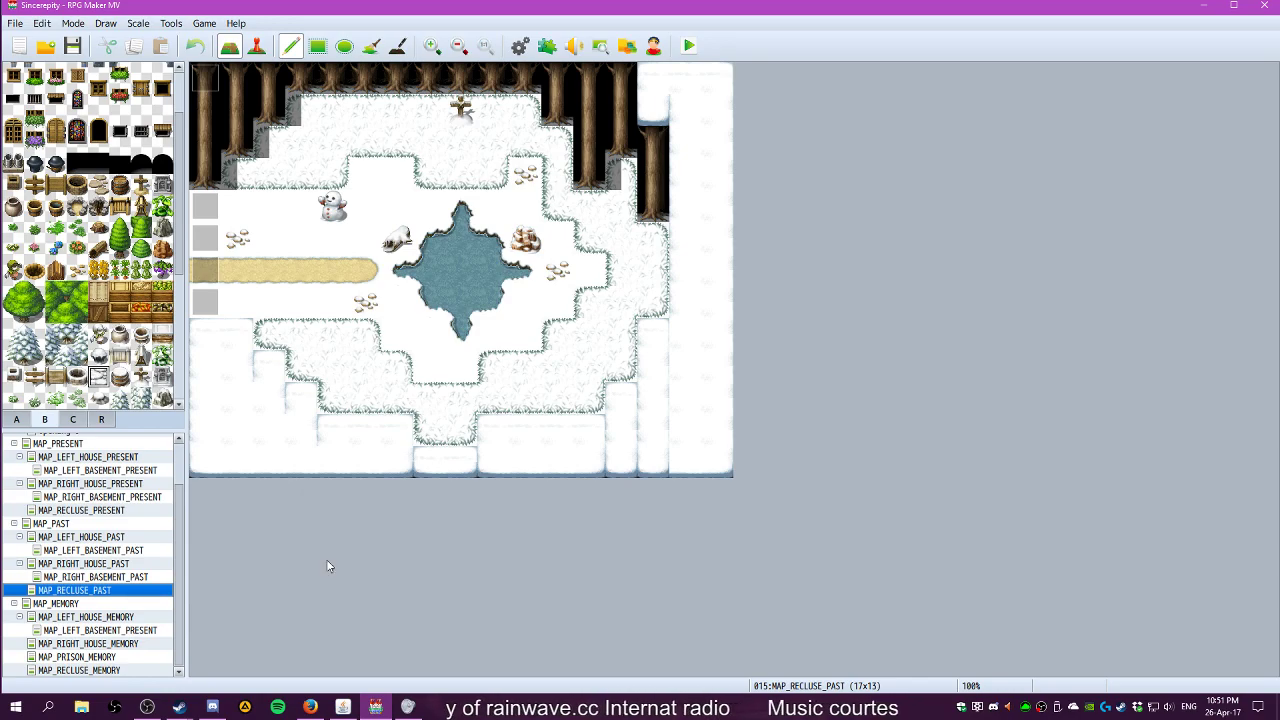
click(94, 510)
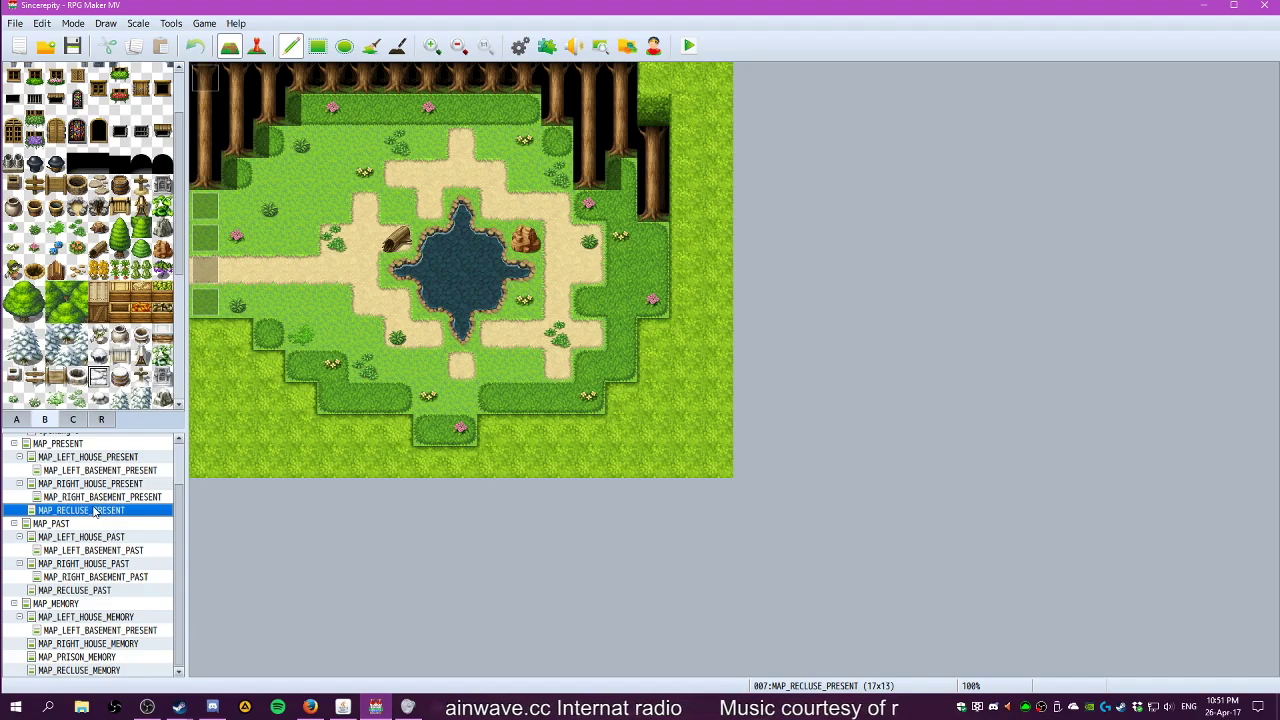
click(79, 670)
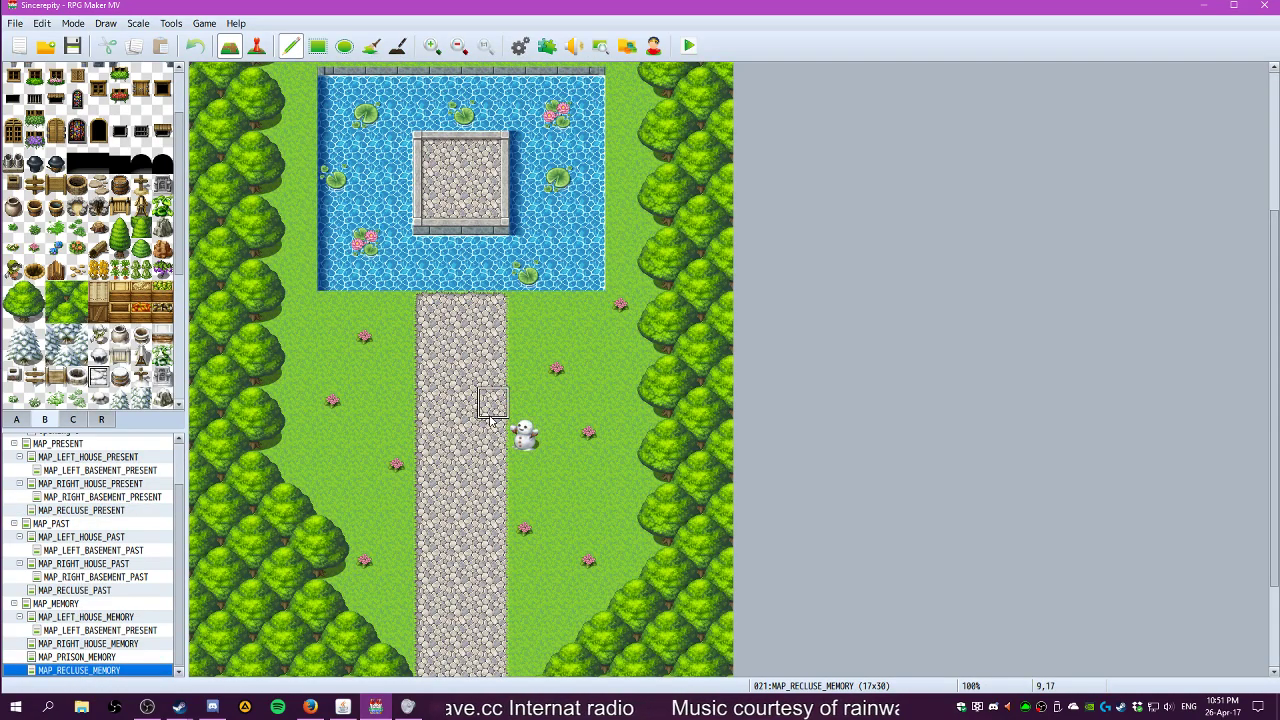
scroll(510, 260, up, 4)
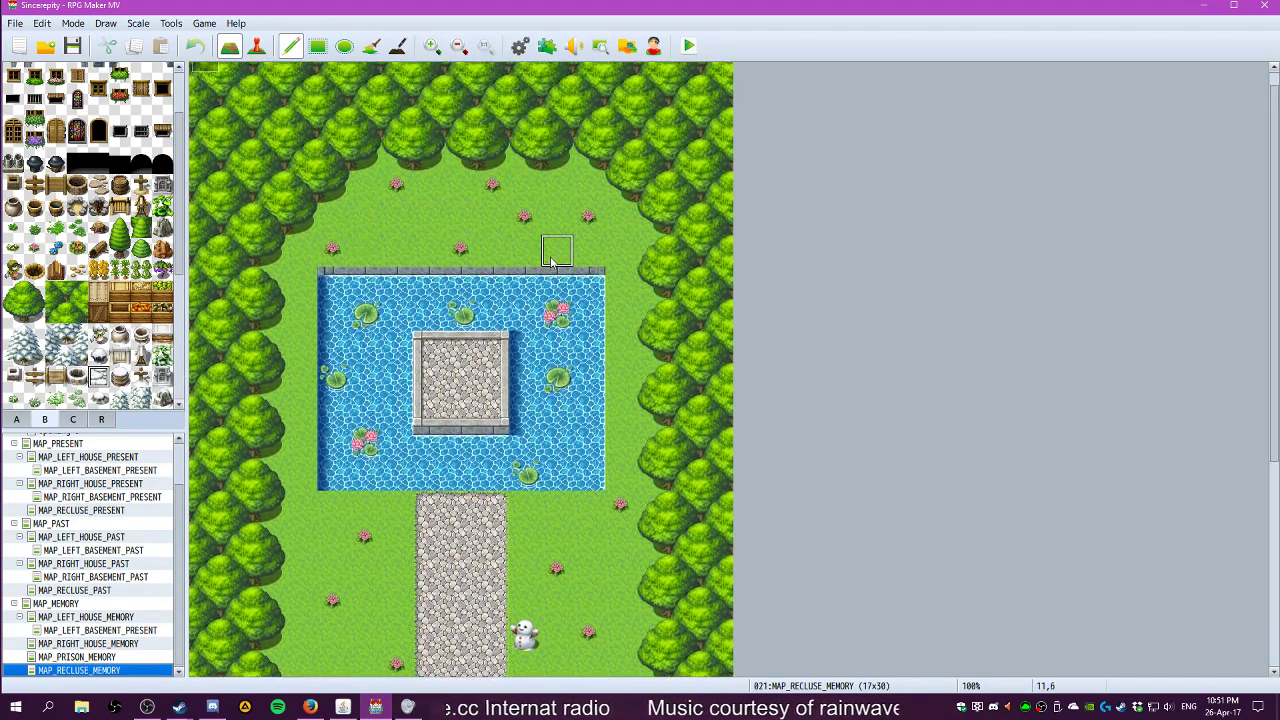
scroll(535, 170, down, 4)
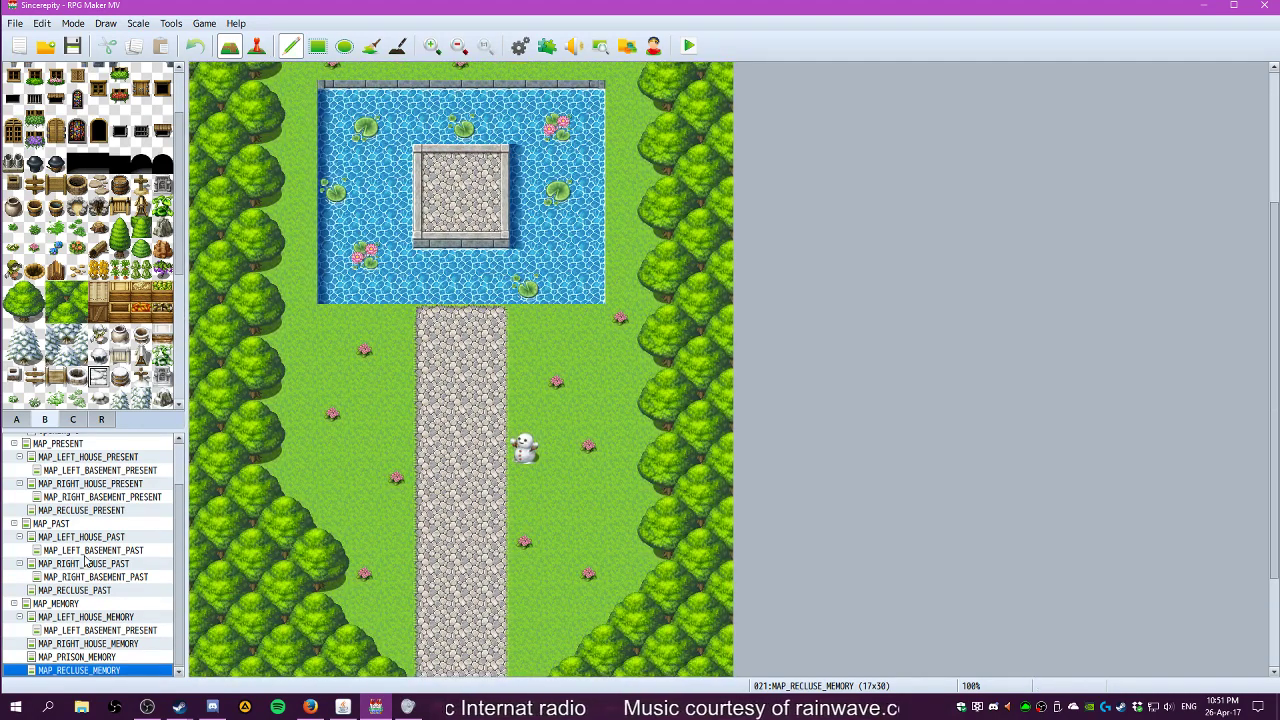
scroll(88, 563, up, 2)
scroll(88, 603, down, 2)
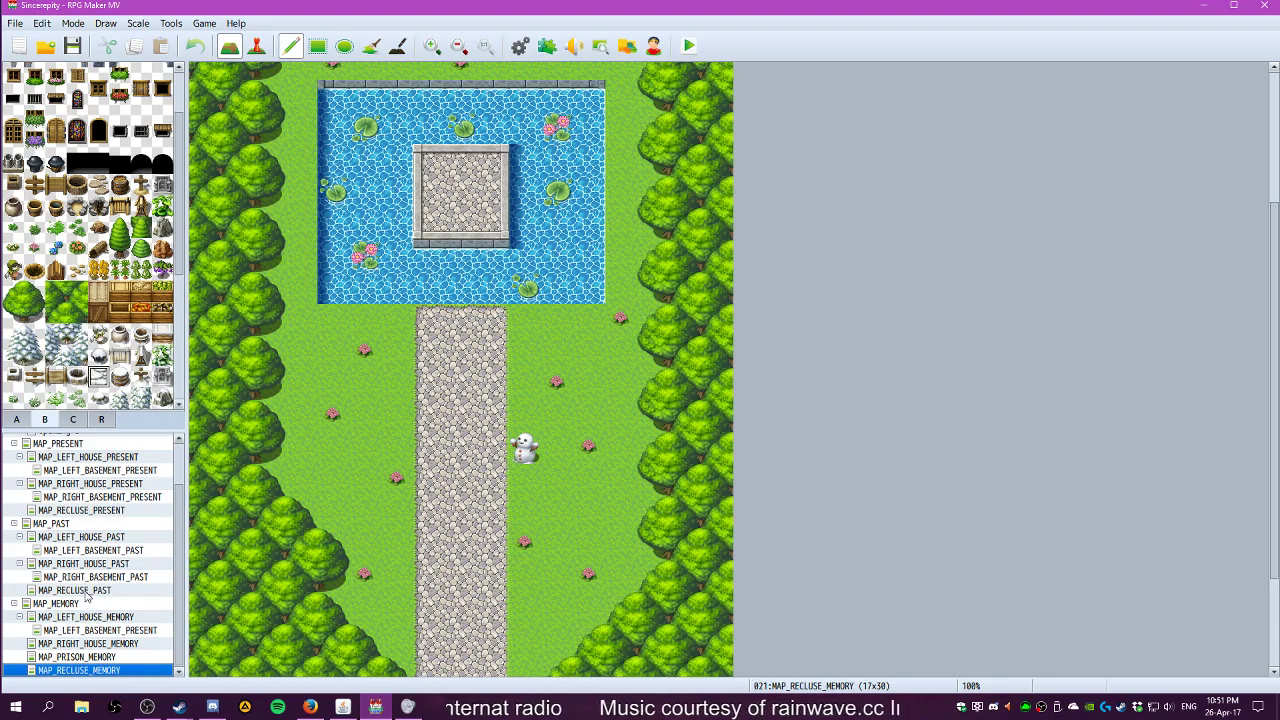
click(86, 591)
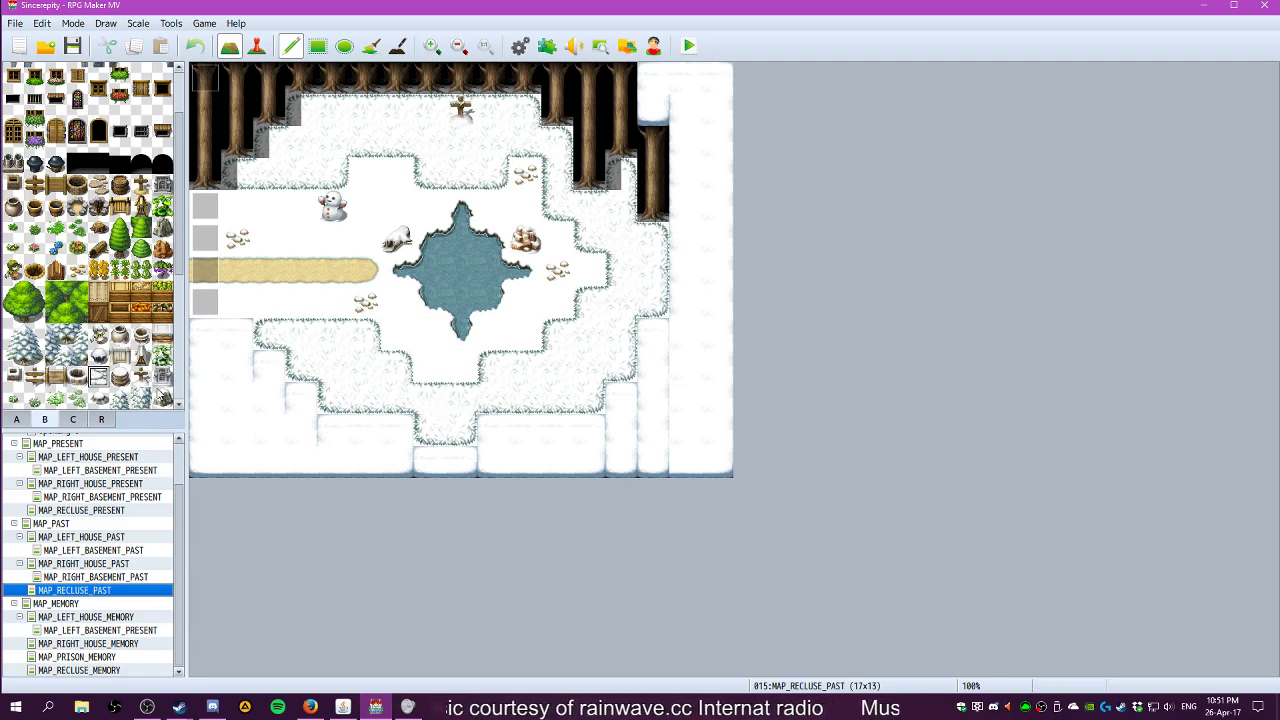
Compare the MAP_RIGHT_HOUSE_PAST interior with MAP_MEMORY's left house, its basement and MAP_RIGHT_HOUSE_MEMORY
scroll(113, 547, up, 2)
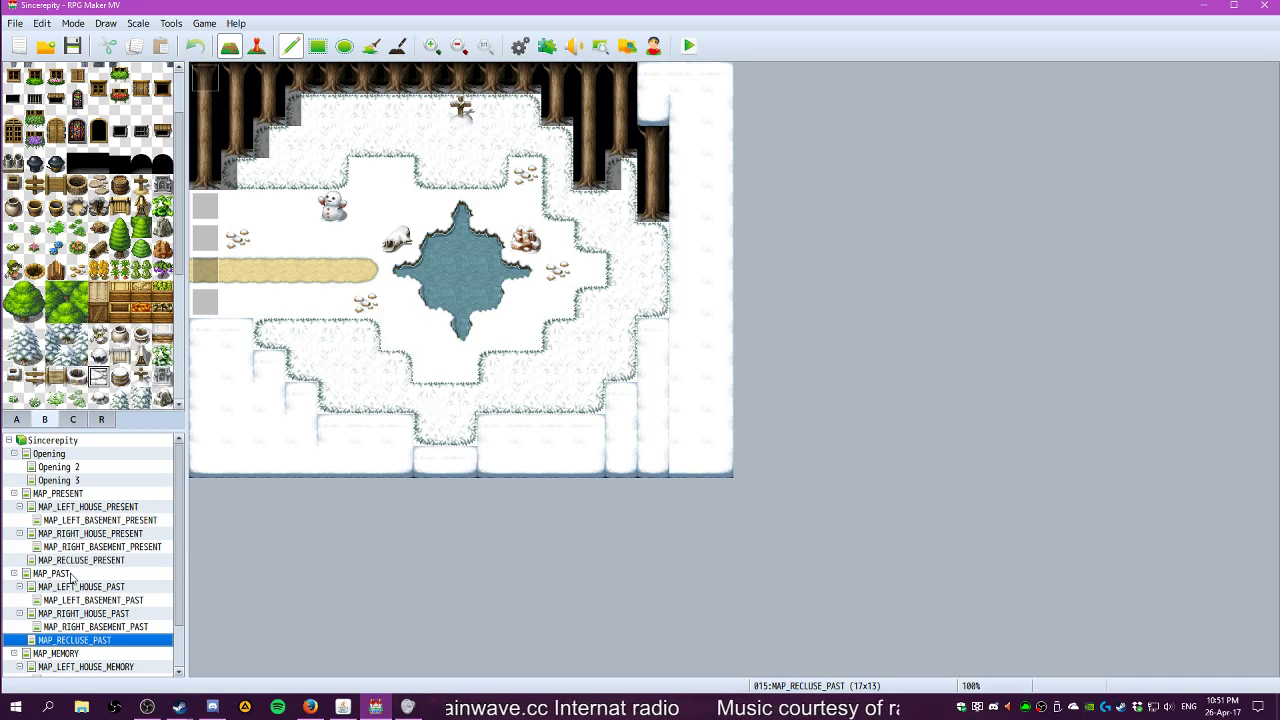
scroll(70, 573, down, 1)
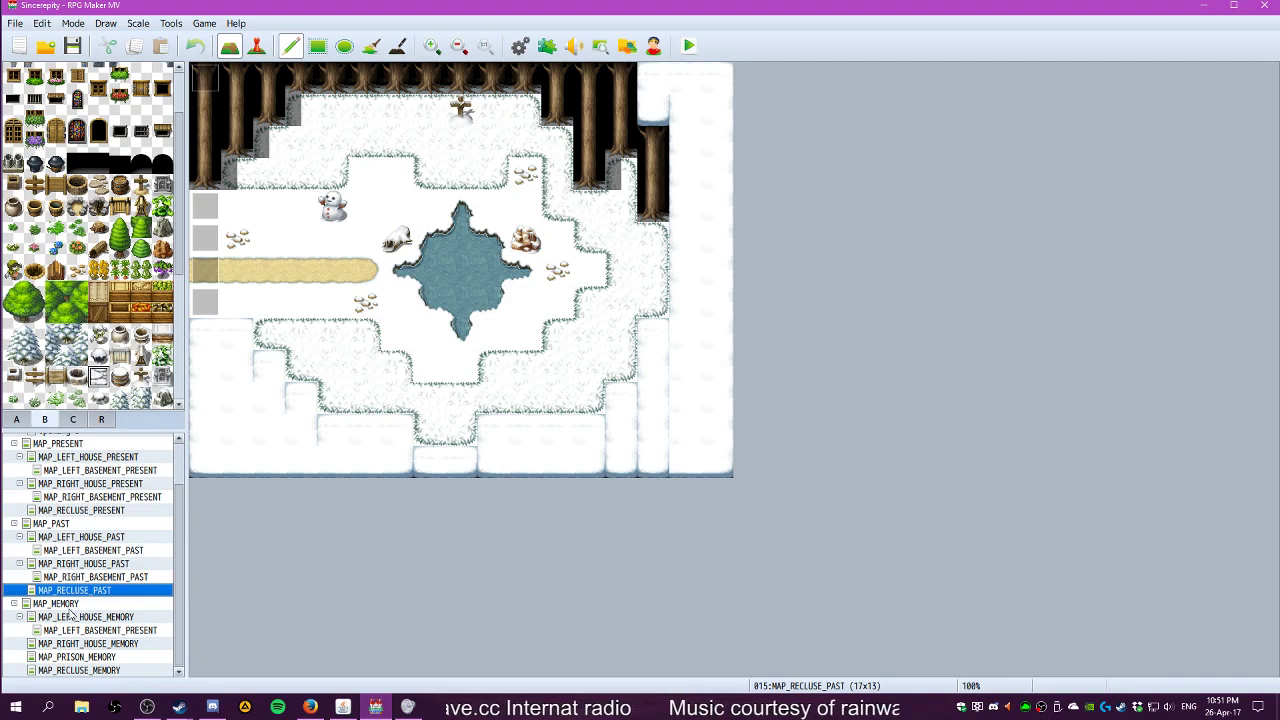
click(66, 607)
click(76, 565)
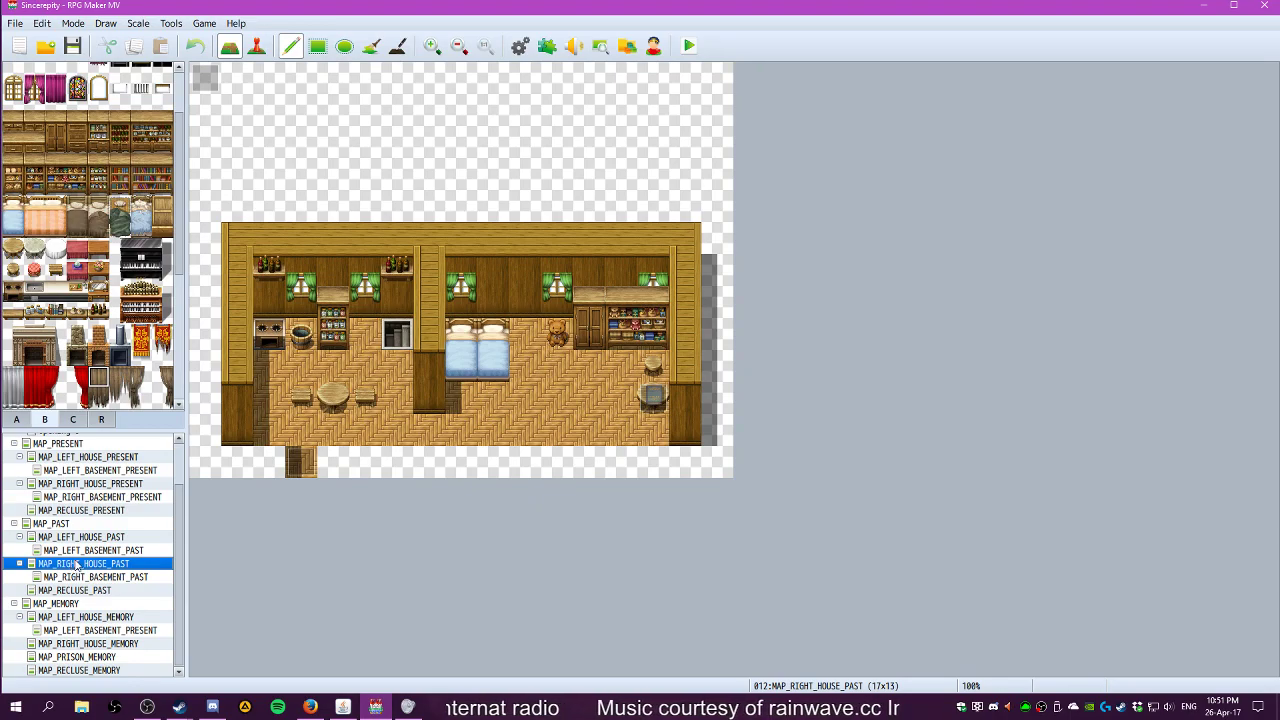
click(60, 604)
click(73, 617)
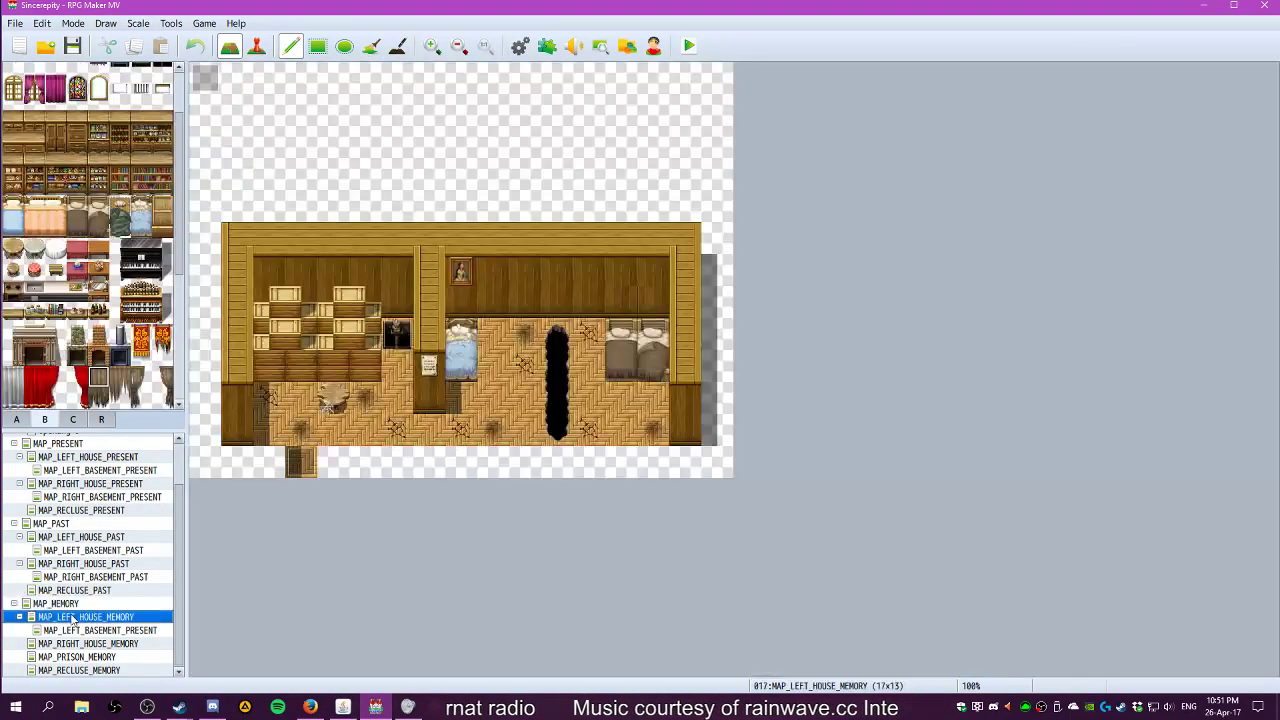
click(72, 630)
click(67, 644)
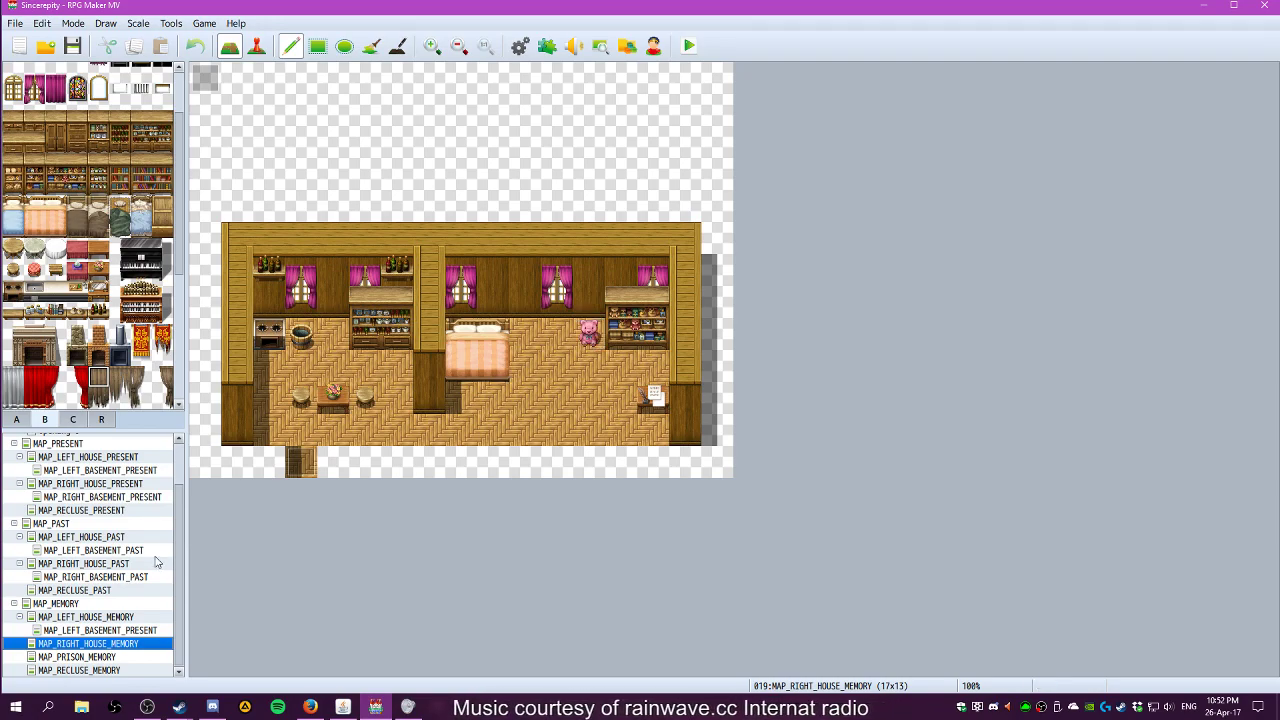
Examine the memory-era overworld, left house and left basement maps
click(90, 631)
click(85, 602)
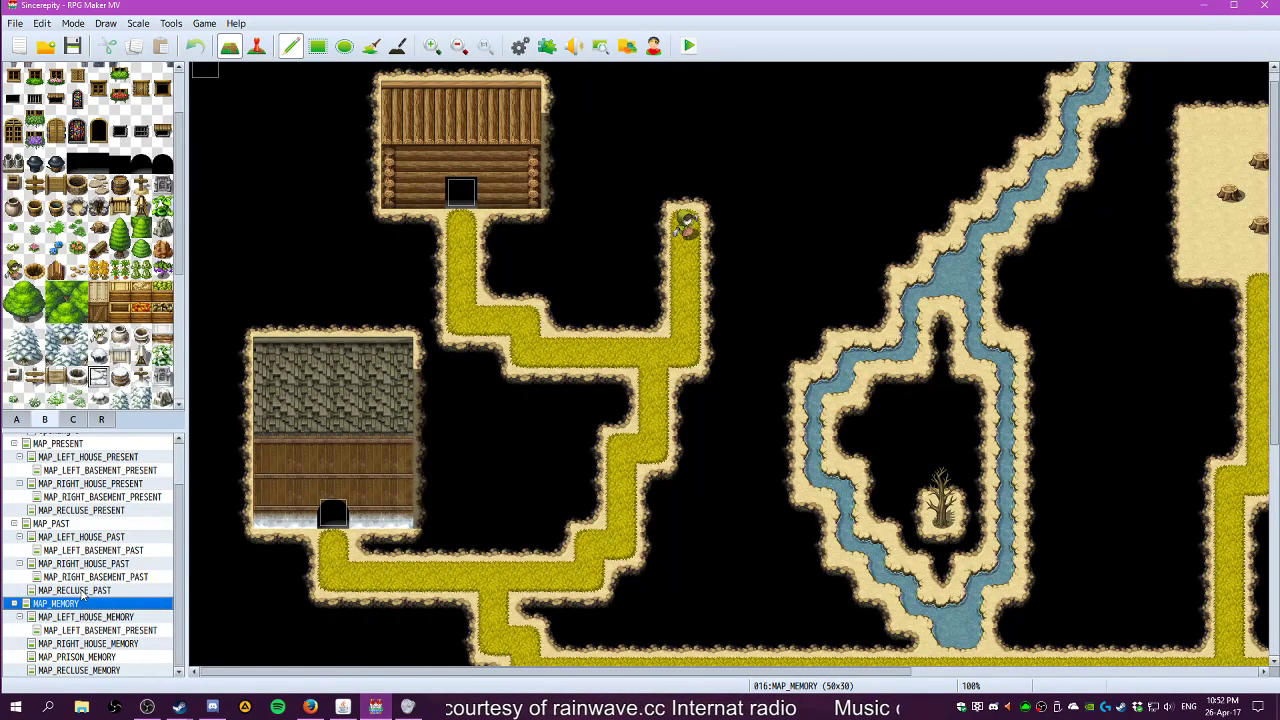
click(84, 591)
click(80, 620)
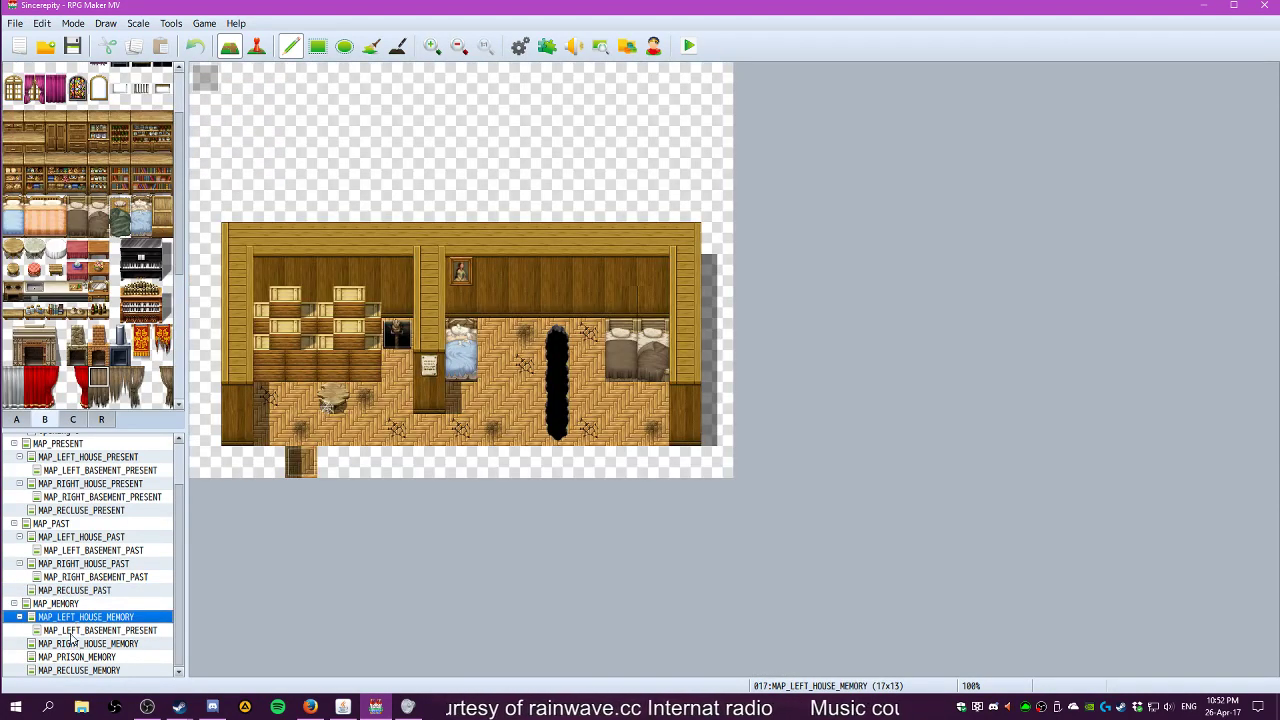
click(75, 631)
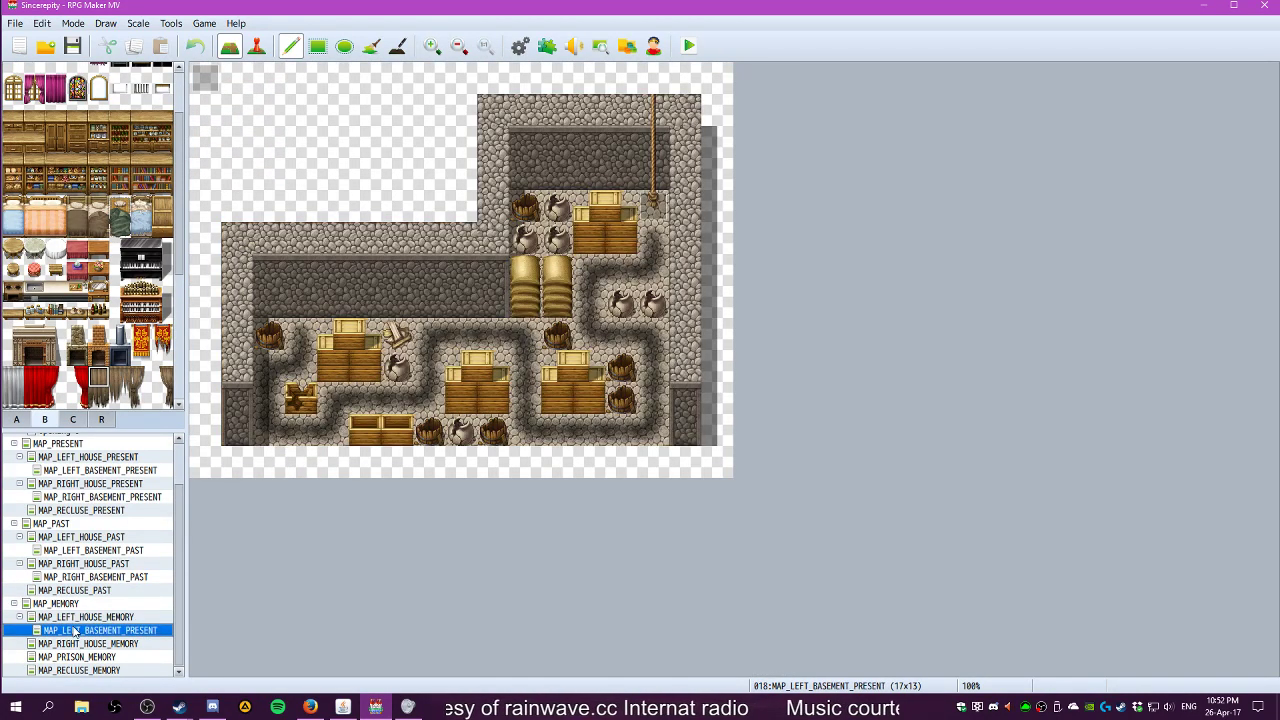
click(74, 617)
click(73, 631)
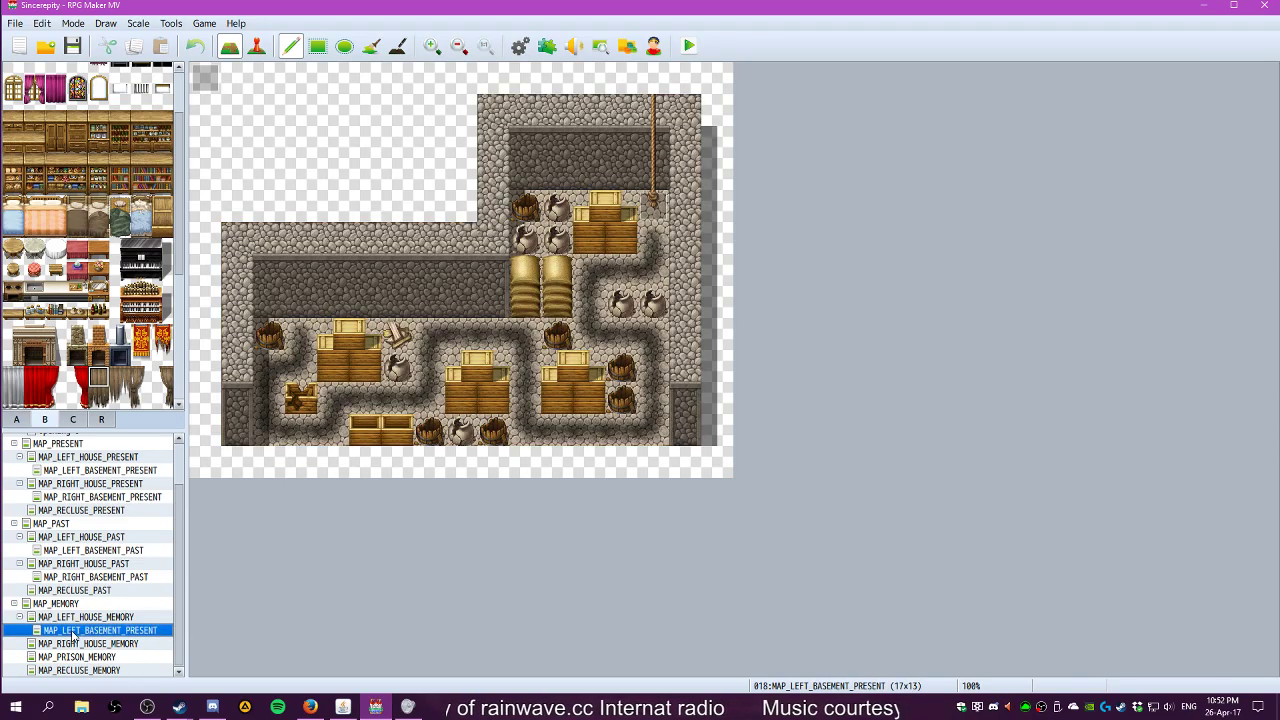
click(70, 617)
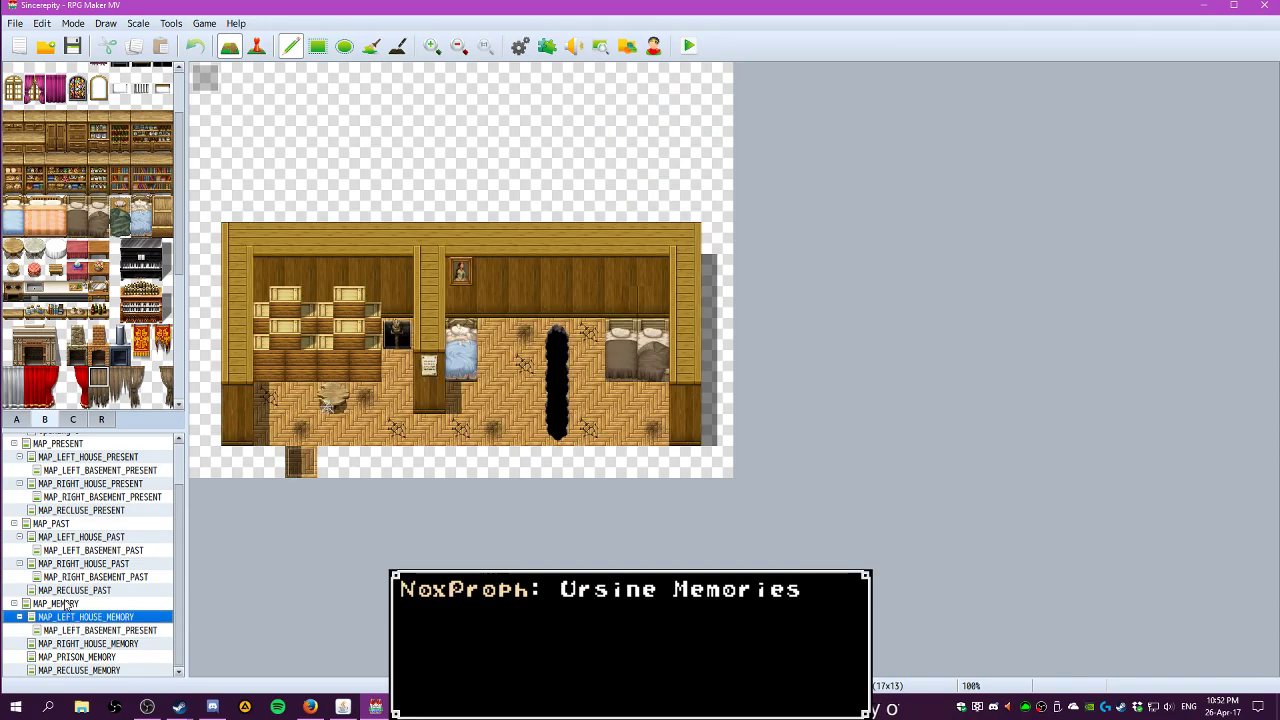
click(62, 603)
Examine the past-era overworld, house, basement and recluse maps, comparing them with the present-era recluse and right basement
click(62, 590)
click(67, 564)
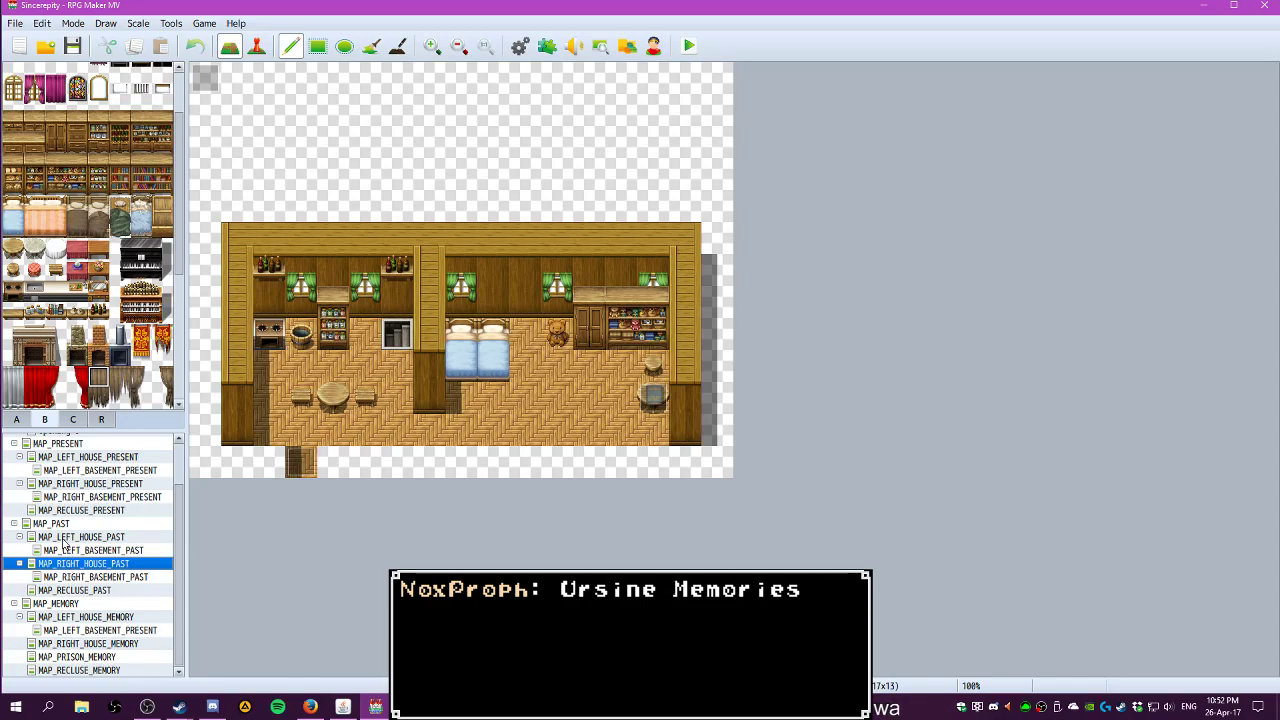
click(66, 550)
click(66, 537)
click(60, 523)
click(64, 511)
click(69, 497)
click(72, 523)
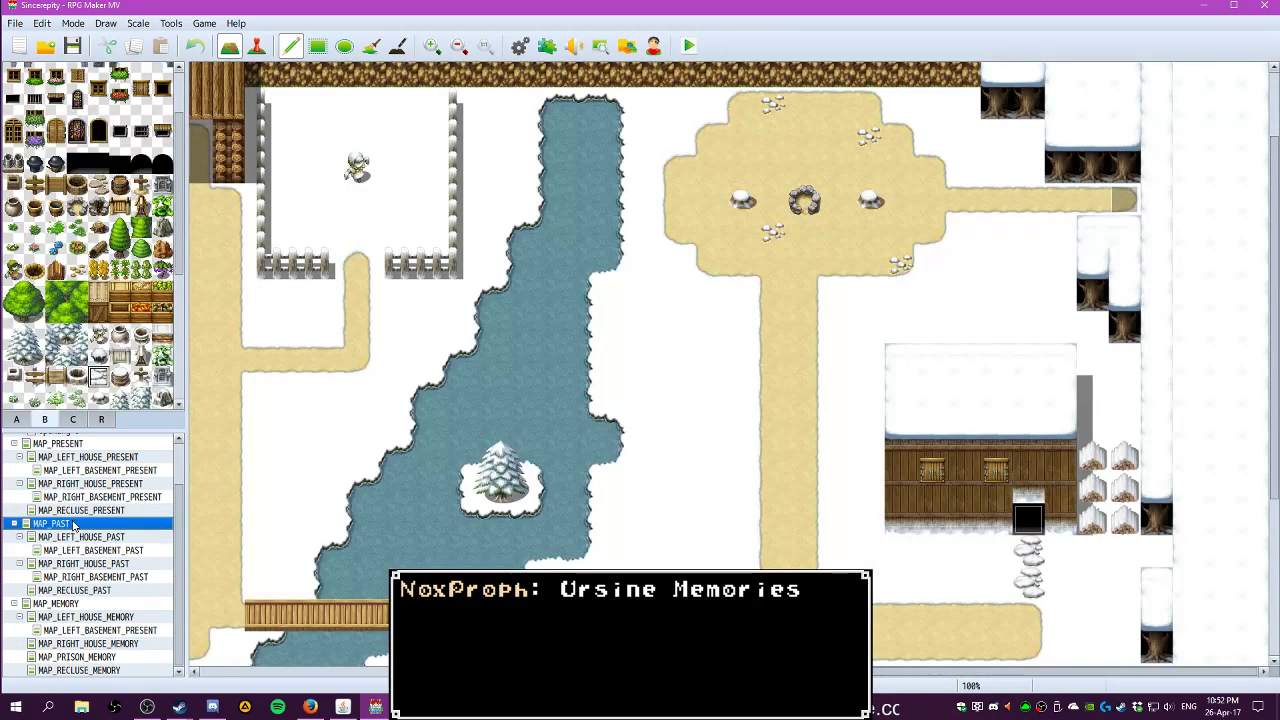
click(72, 537)
click(70, 550)
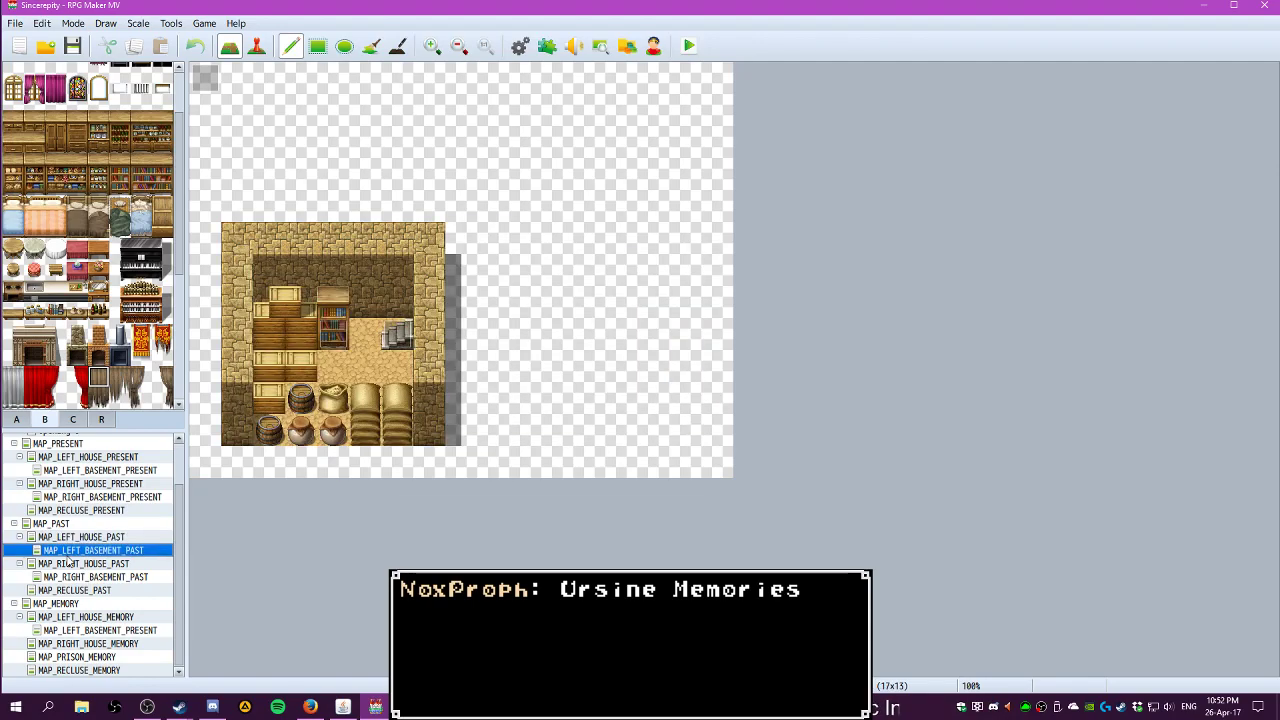
Compare the past-era basements and recluse map with their present-era versions and the memory overworld
click(68, 523)
click(70, 510)
click(76, 497)
click(75, 550)
click(76, 577)
click(70, 590)
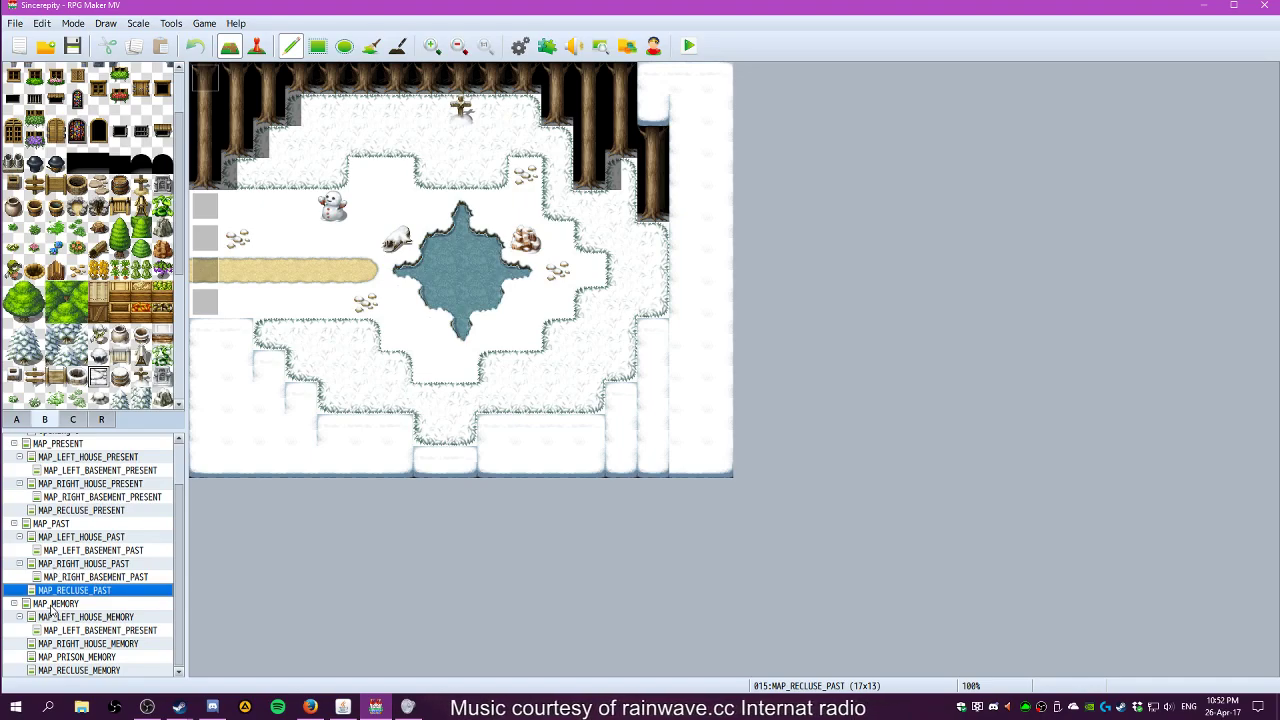
click(52, 604)
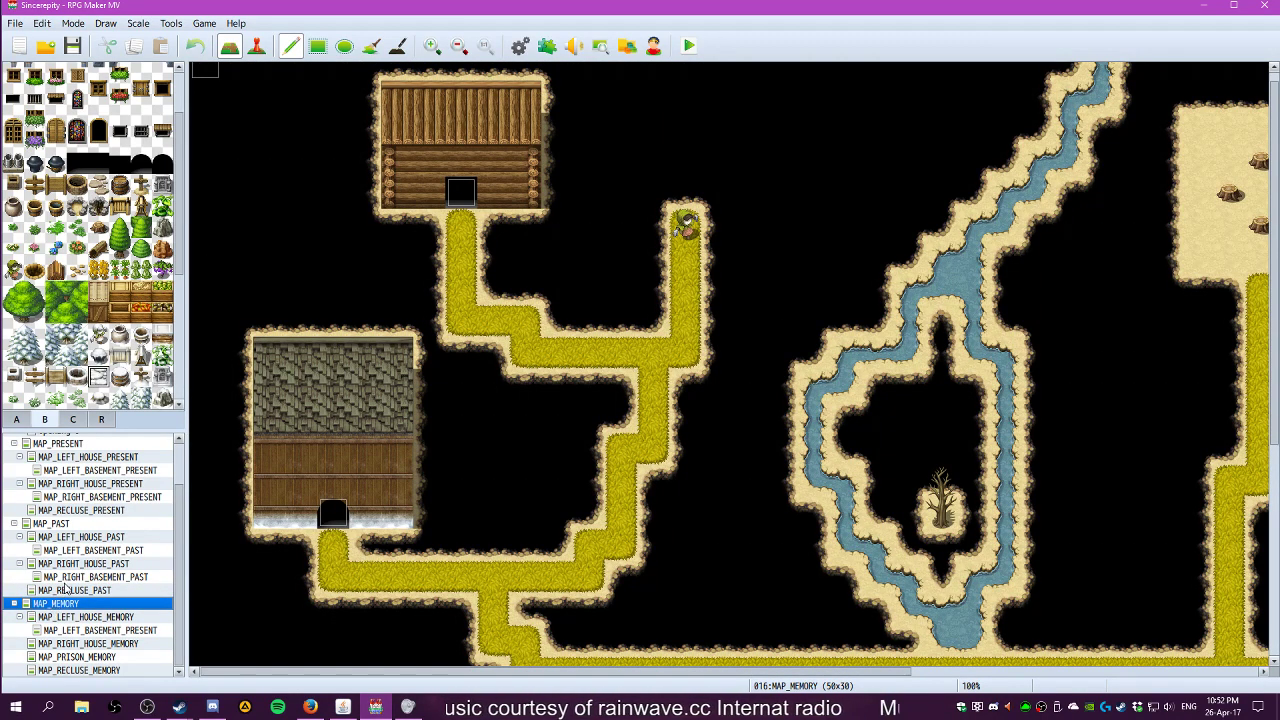
click(53, 524)
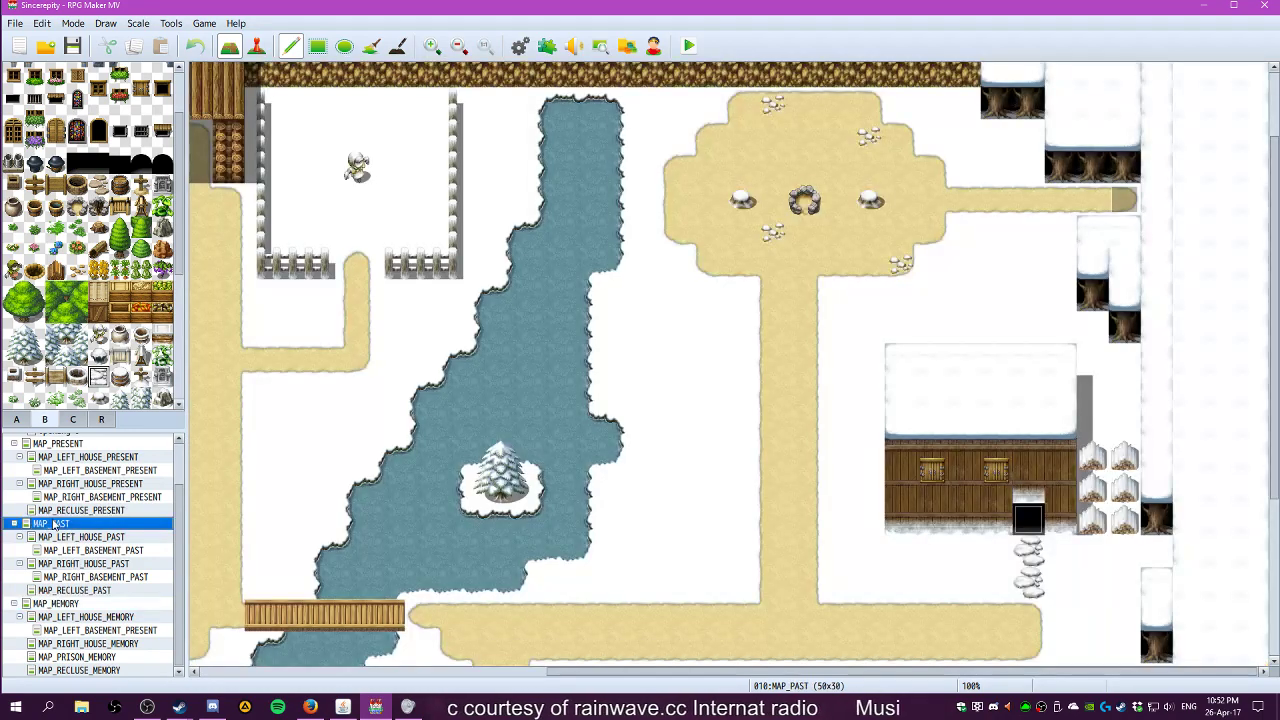
Review the present-era left and right houses, their basements and the recluse map
click(67, 484)
click(70, 470)
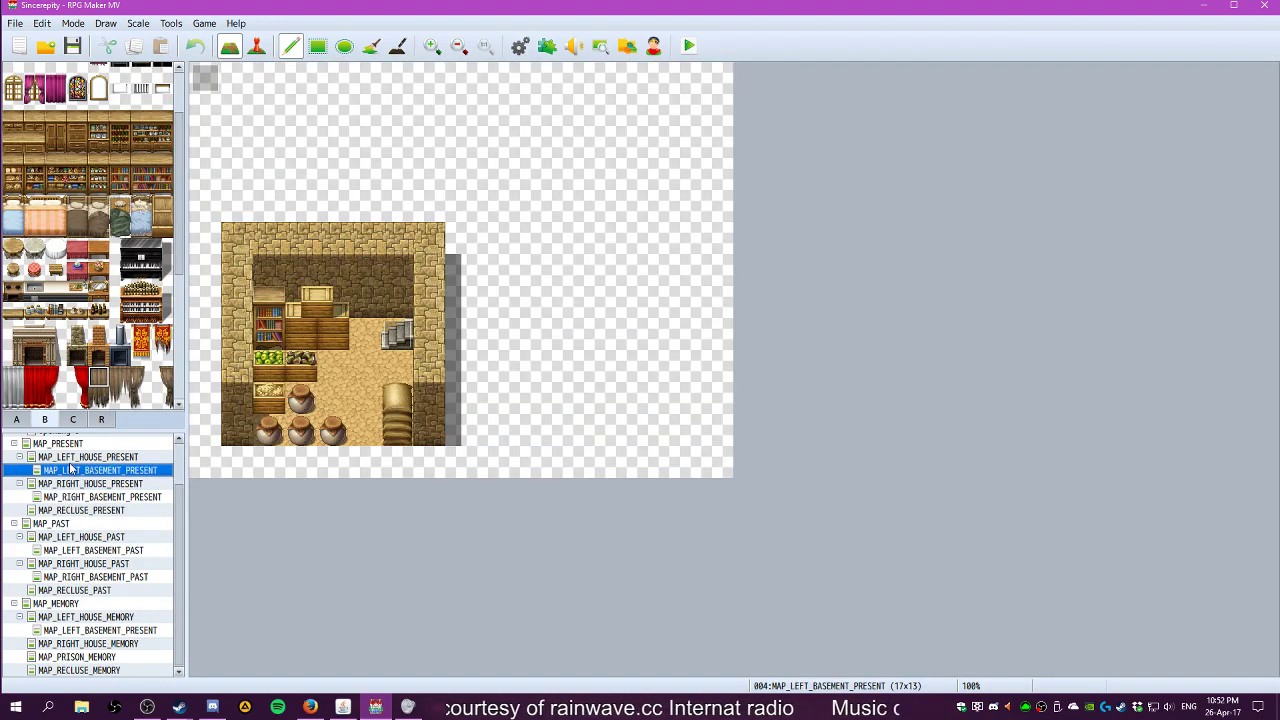
click(72, 459)
scroll(72, 463, up, 1)
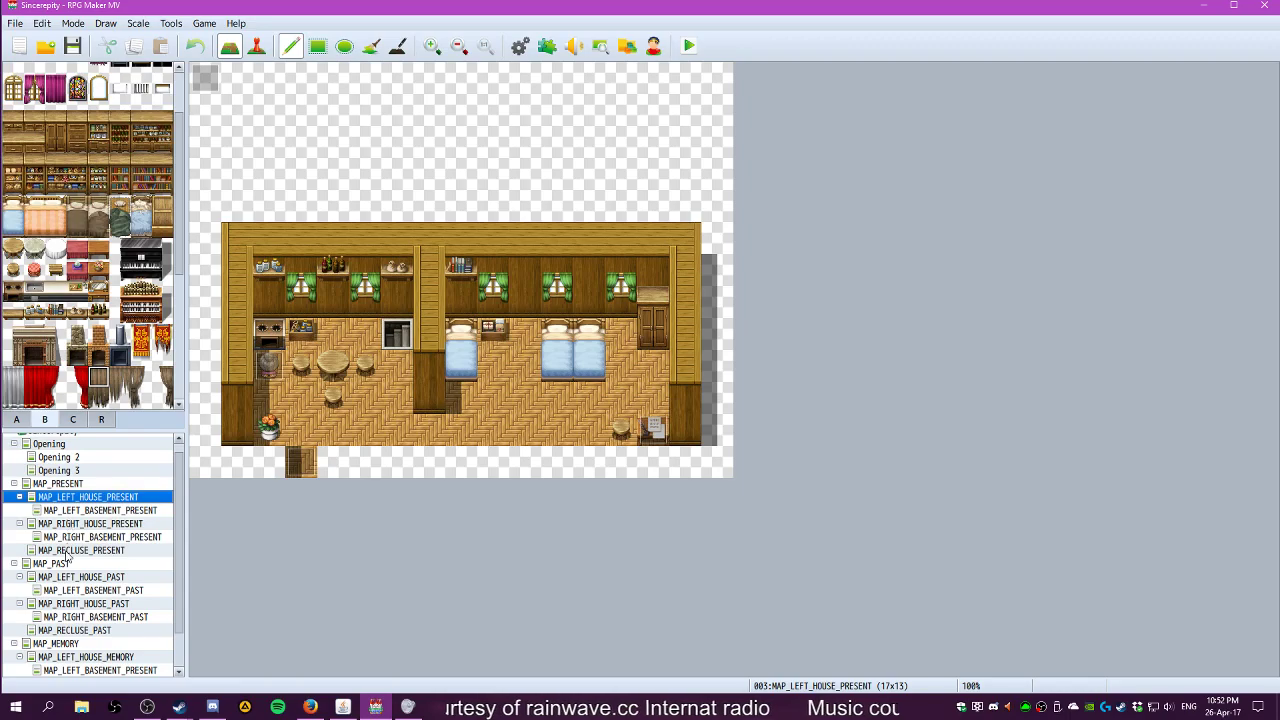
click(70, 524)
click(68, 550)
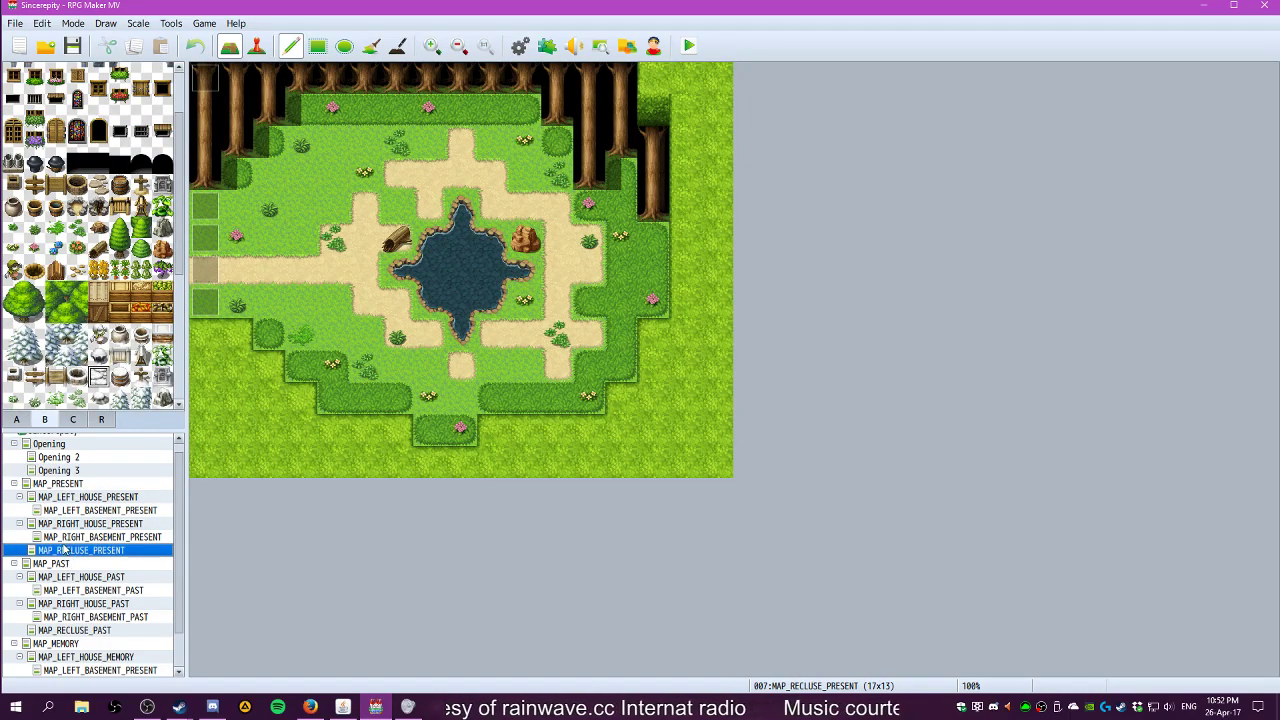
click(65, 539)
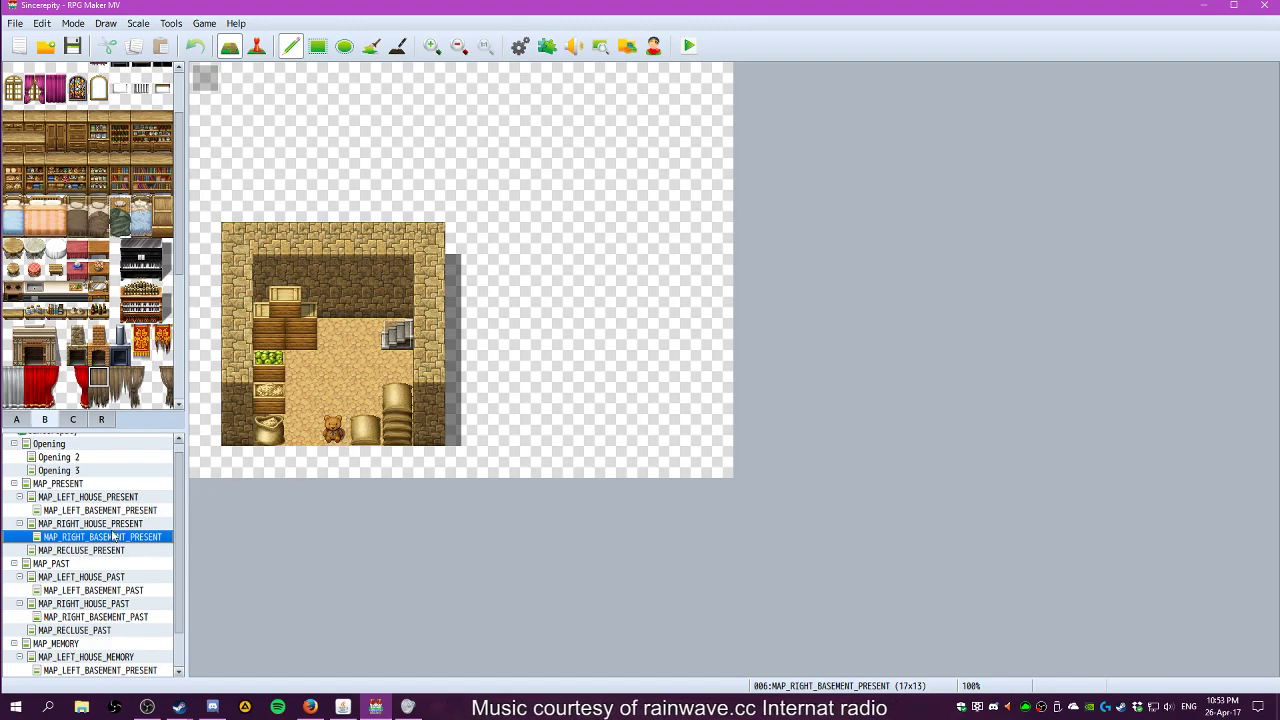
Step through the past-era overworld and both past-era houses, with a glance at MAP_MEMORY
click(55, 565)
click(57, 578)
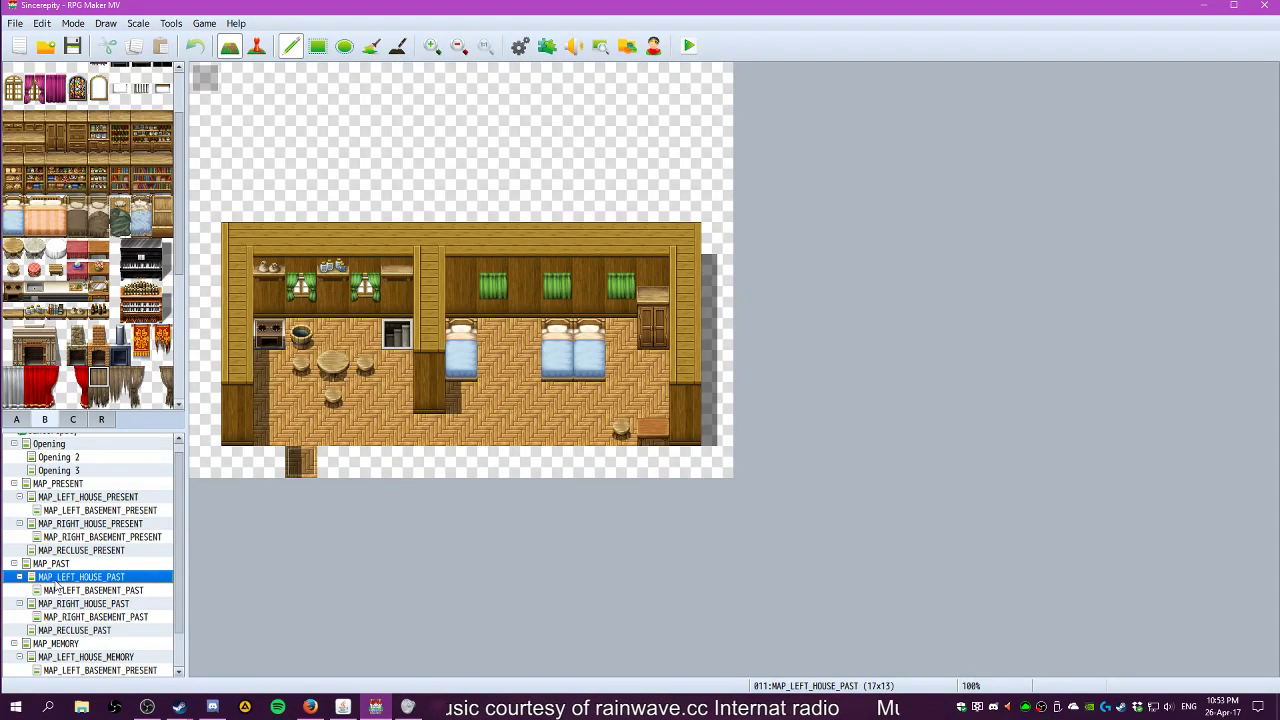
click(53, 645)
key(Up)
key(Up)
key(Up)
key(Up)
key(Up)
click(66, 604)
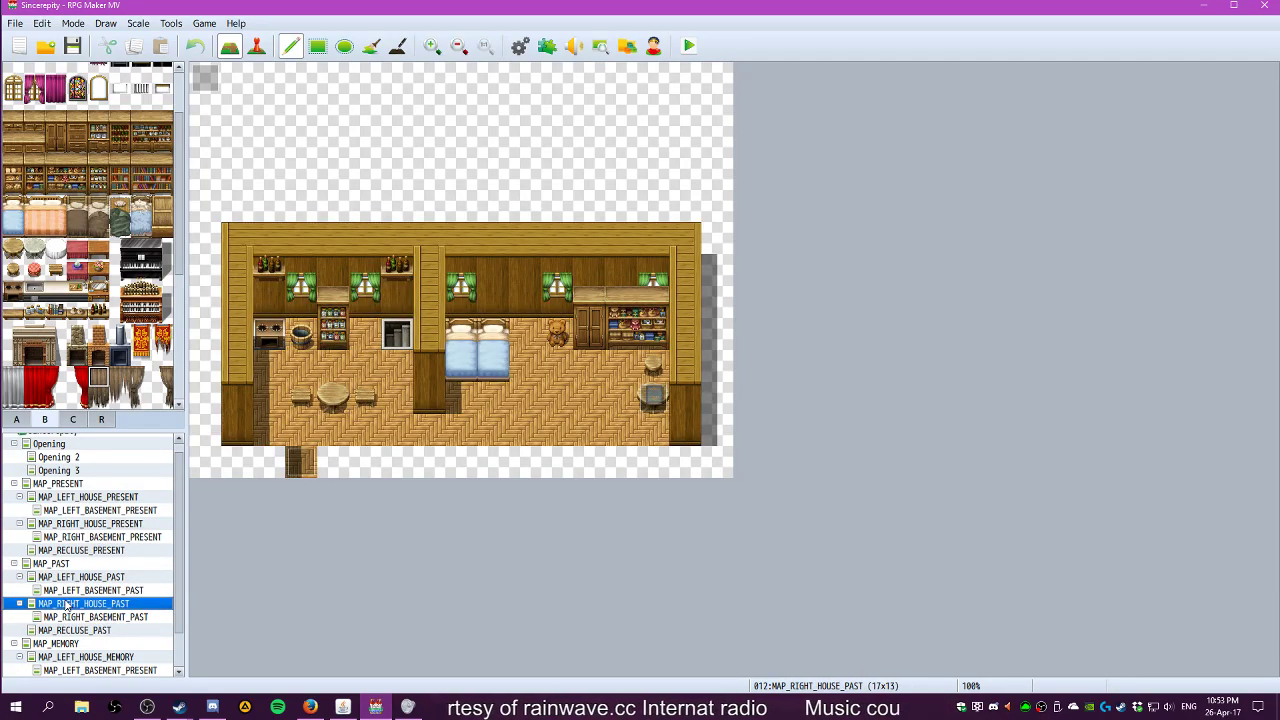
scroll(68, 610, down, 1)
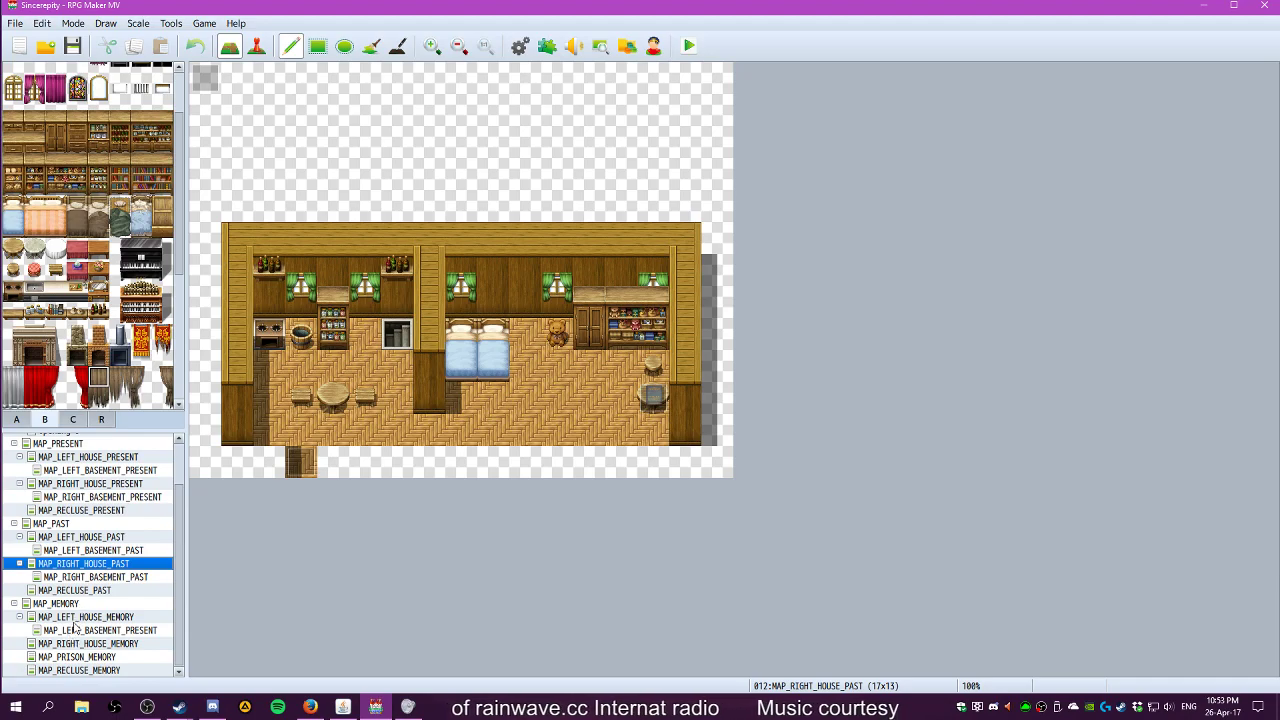
Open MAP_RIGHT_HOUSE_MEMORY, find the stuffed doll tiles in tileset C and select the brown teddy bear
click(72, 645)
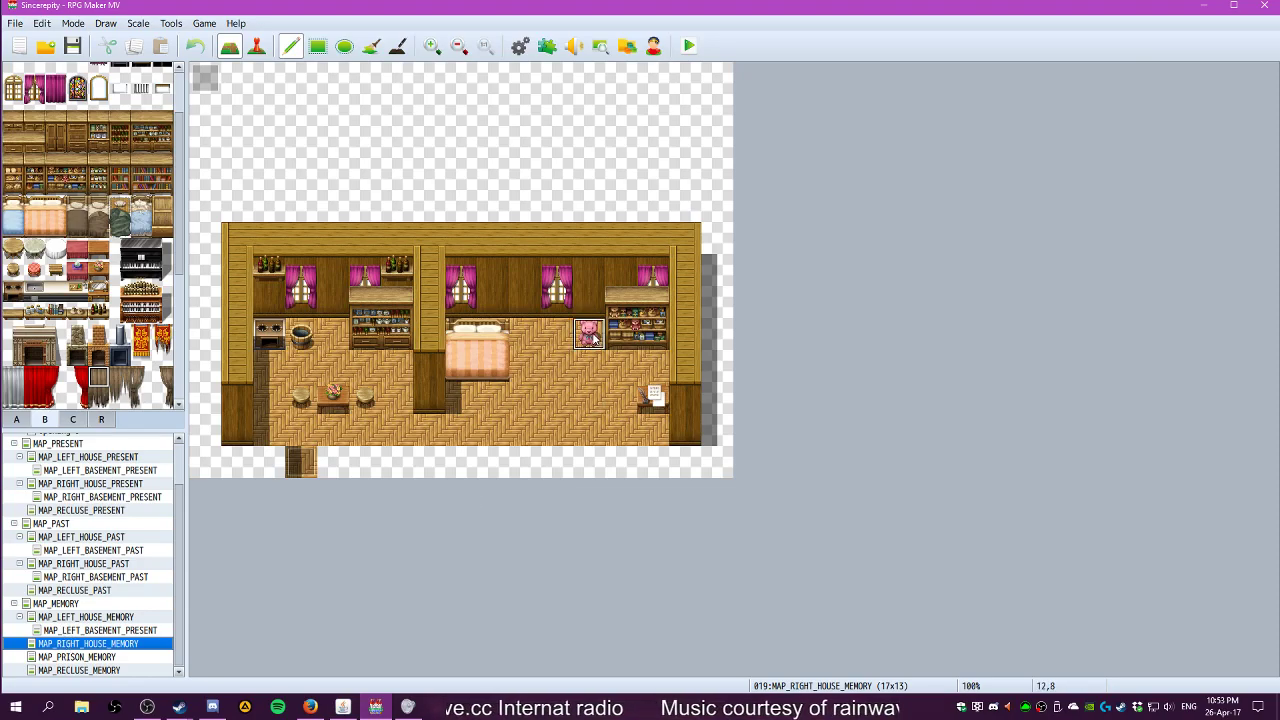
scroll(85, 405, down, 3)
click(73, 424)
click(97, 421)
click(84, 421)
scroll(87, 325, down, 3)
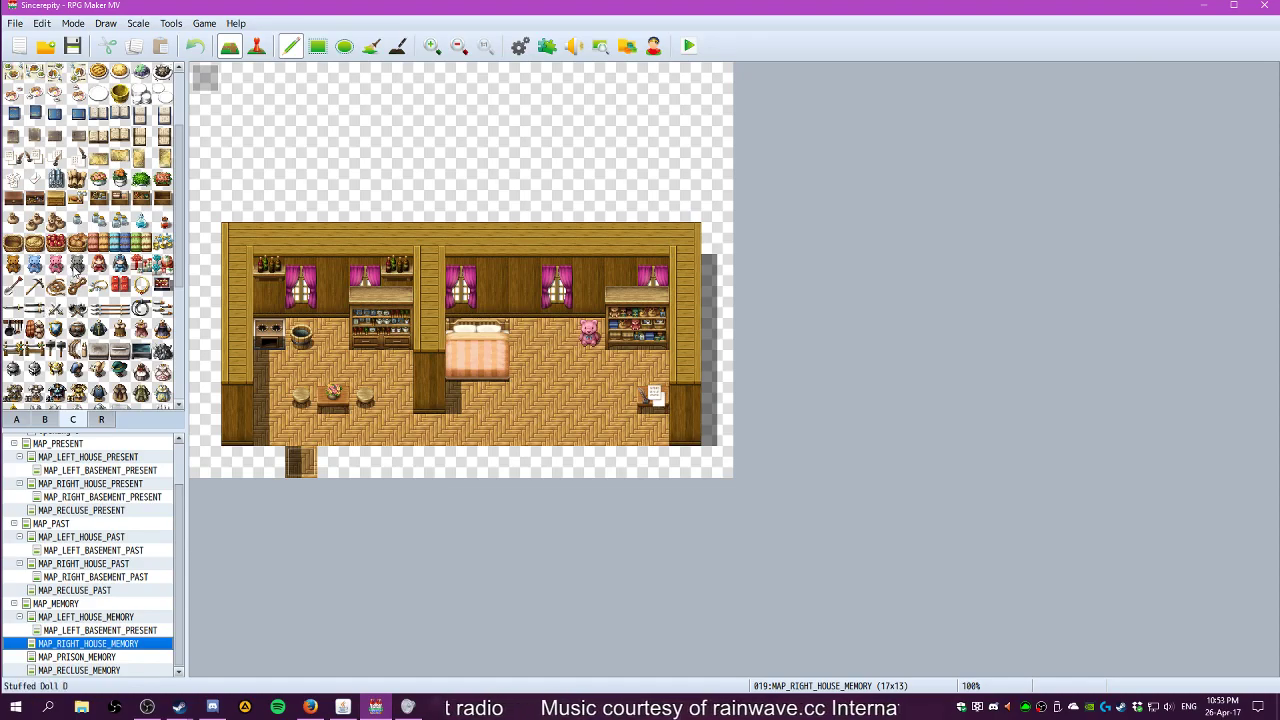
click(14, 265)
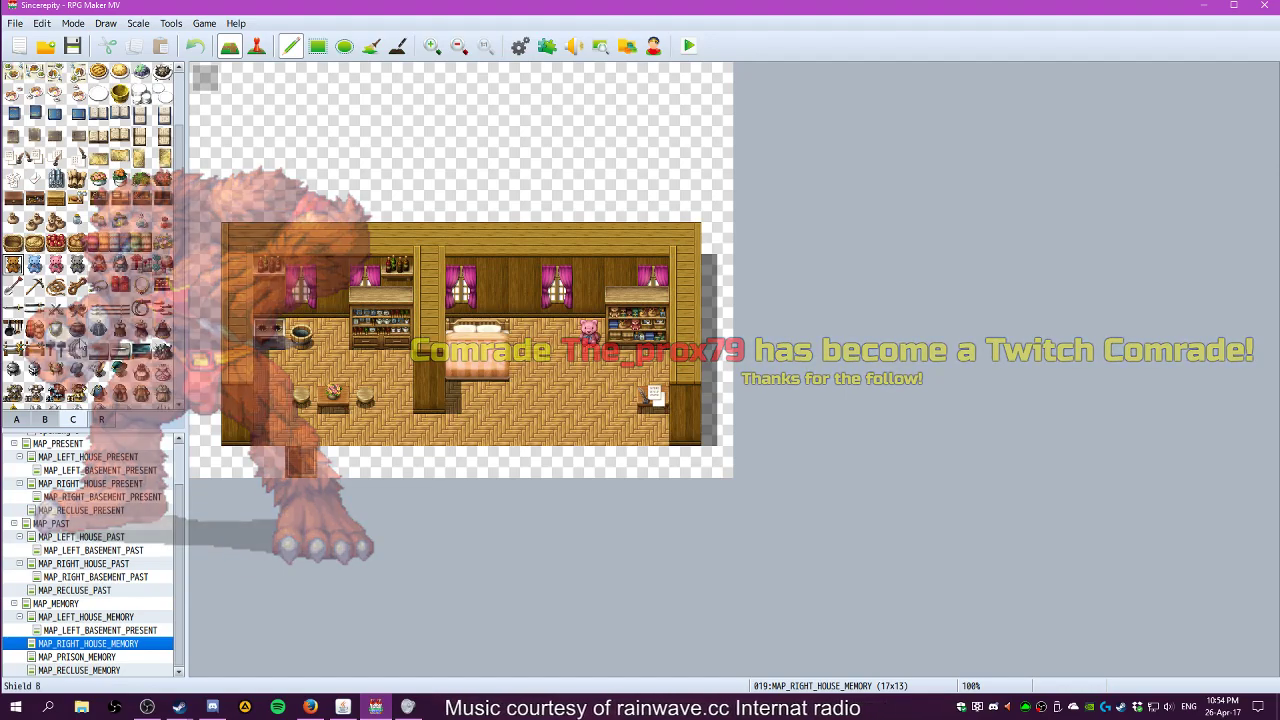
Go back through the left house maps and open MAP_RIGHT_BASEMENT_PRESENT for editing
click(70, 550)
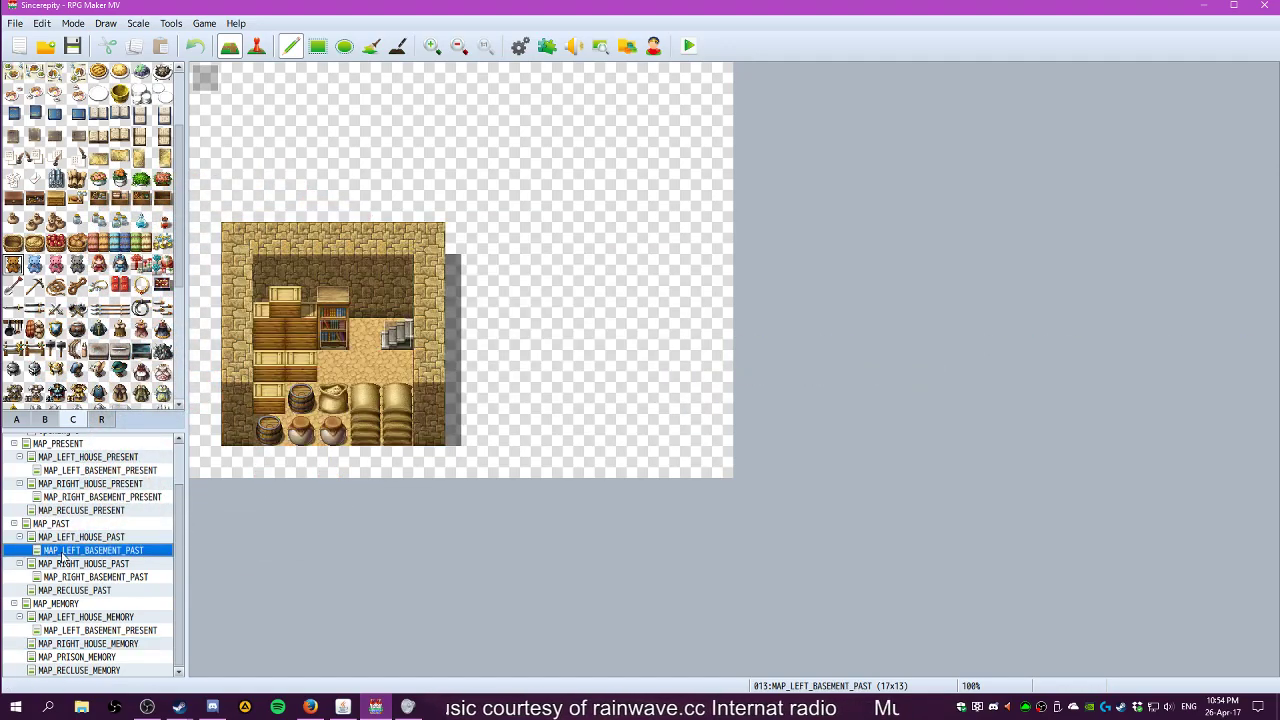
click(77, 537)
scroll(75, 570, up, 2)
click(80, 521)
click(82, 534)
click(84, 547)
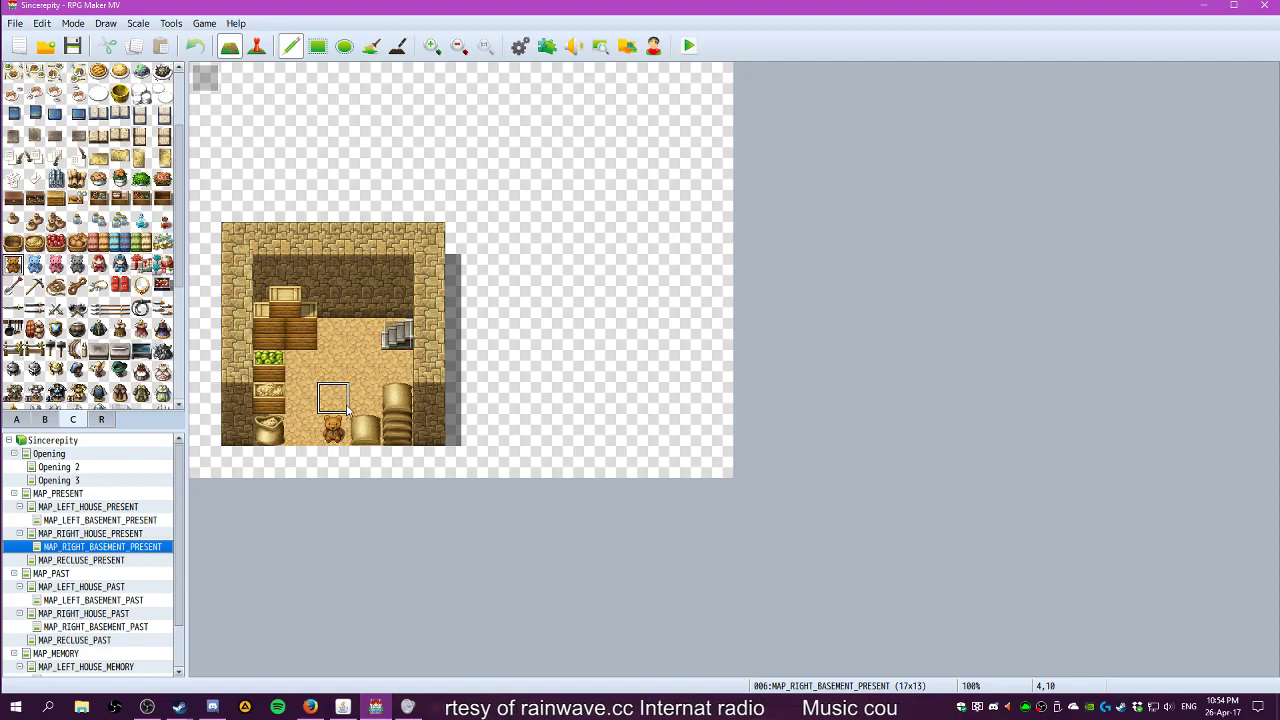
Check the teddy bear's tile and the floor above it for events, then return to map editing
click(257, 47)
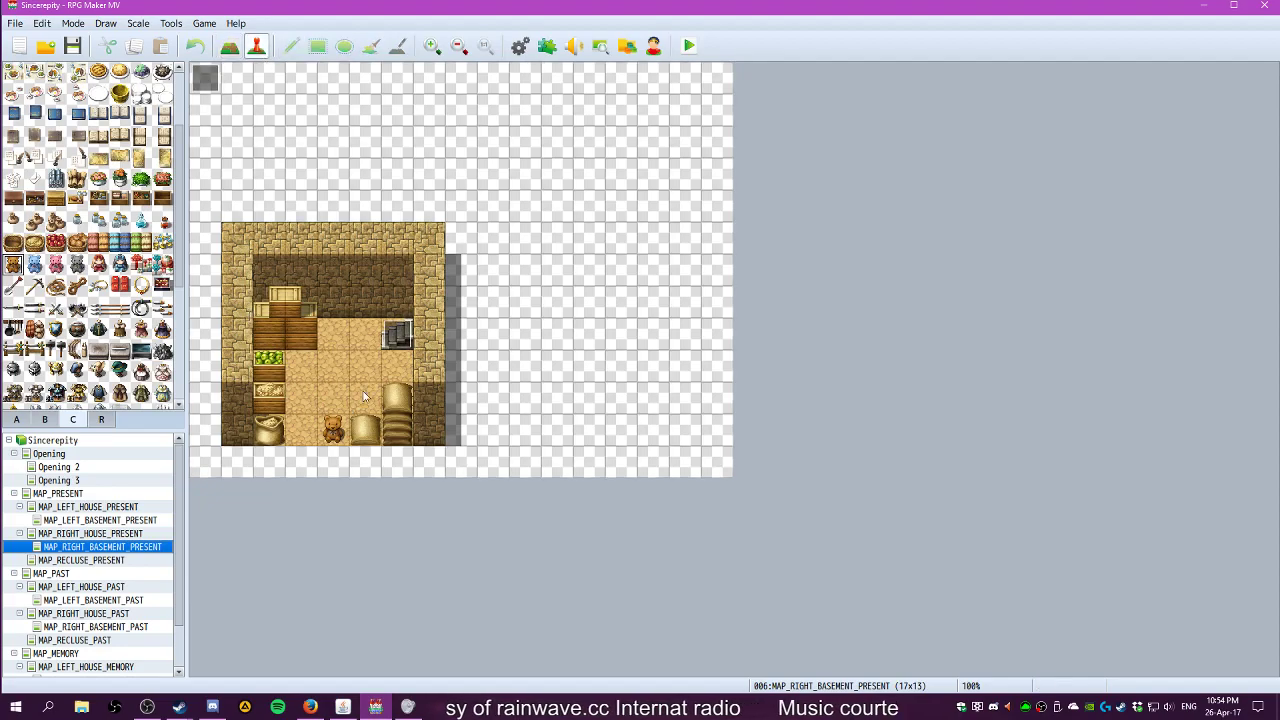
click(323, 400)
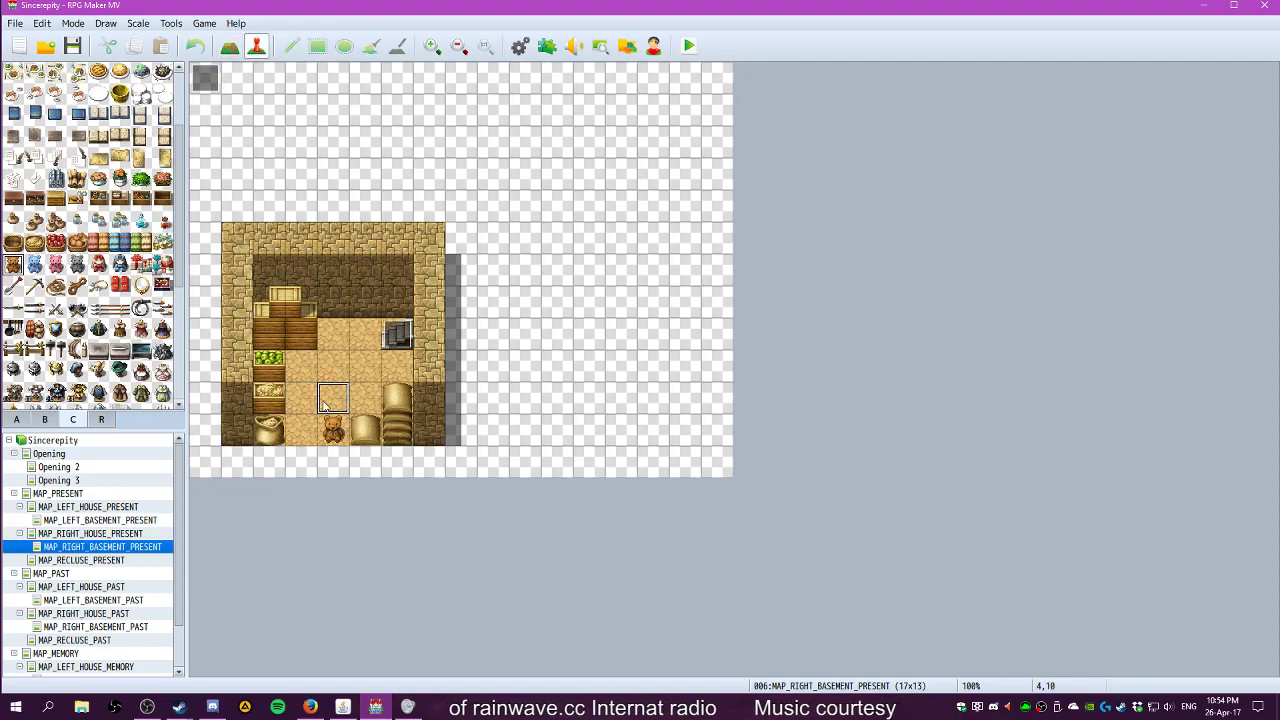
click(324, 426)
scroll(62, 260, up, 3)
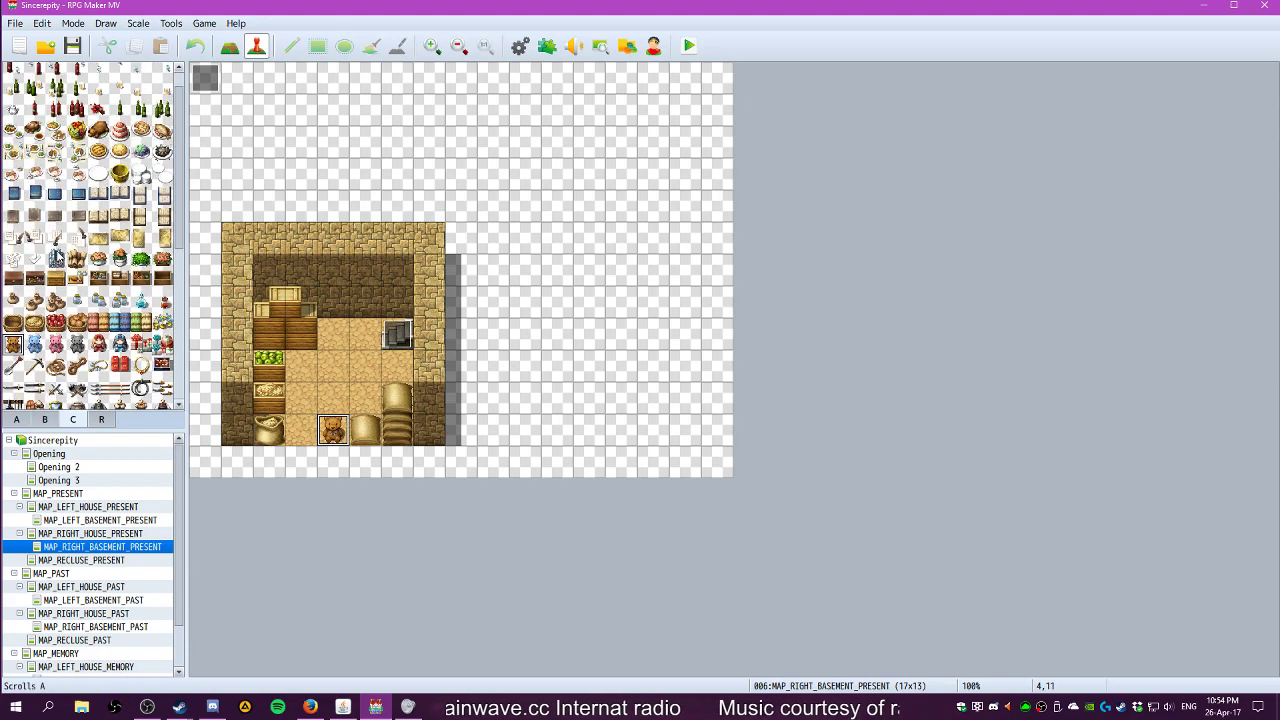
click(17, 420)
key(F5)
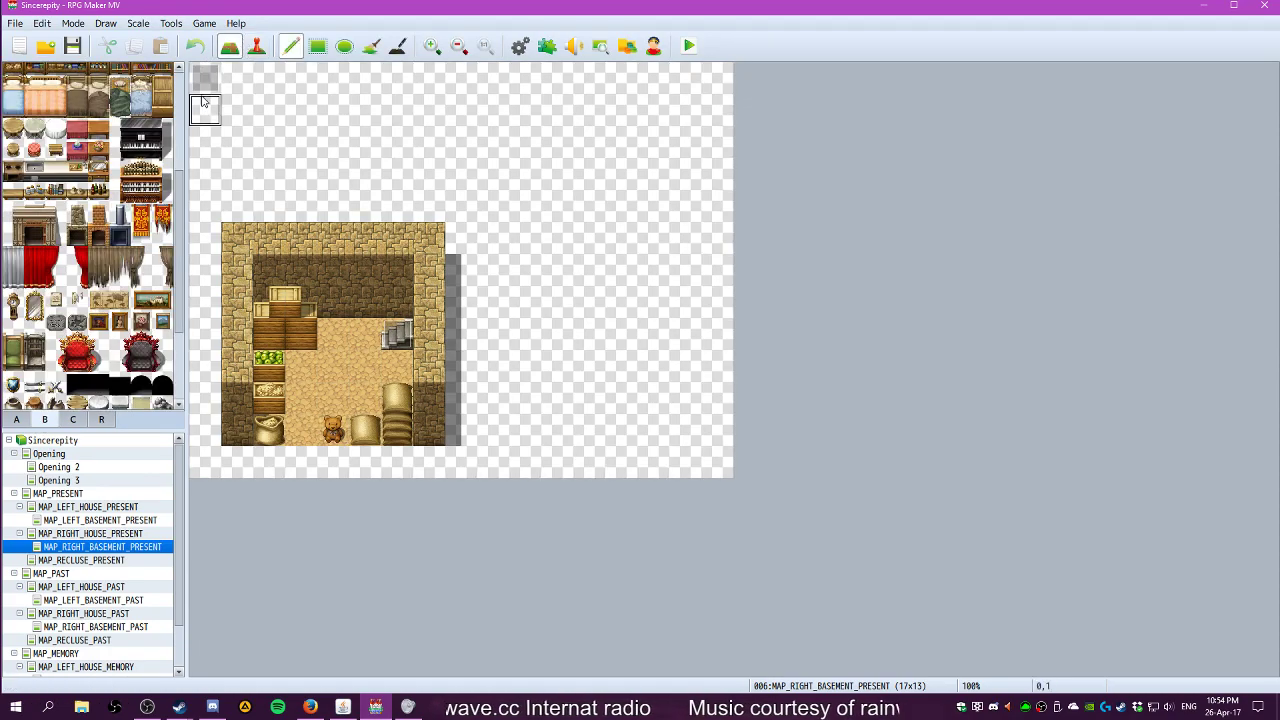
Erase the teddy bear from the basement floor with the empty tile from tileset B
click(17, 421)
click(45, 420)
scroll(63, 293, up, 3)
scroll(63, 293, up, 2)
click(12, 72)
click(332, 428)
Erase the crate at 2,10 and place a filled crate at 3,9, beside the crate of green produce
scroll(136, 347, down, 3)
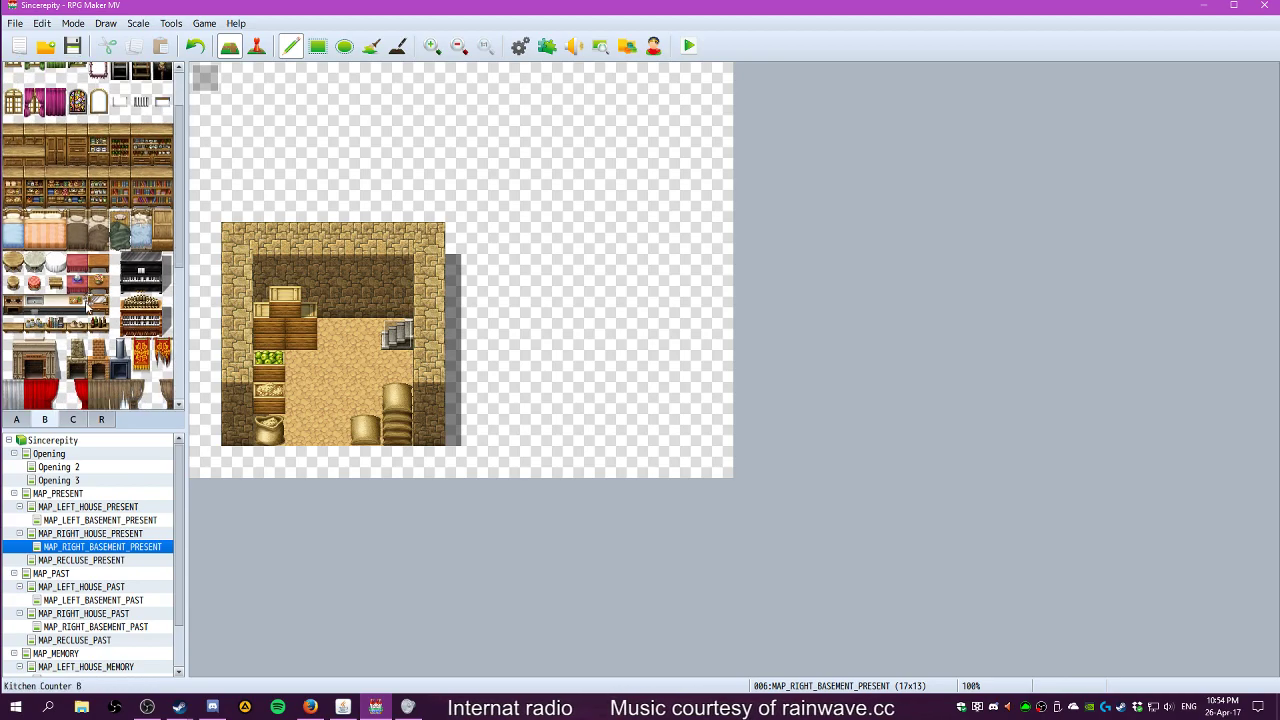
scroll(100, 330, down, 7)
scroll(105, 342, down, 5)
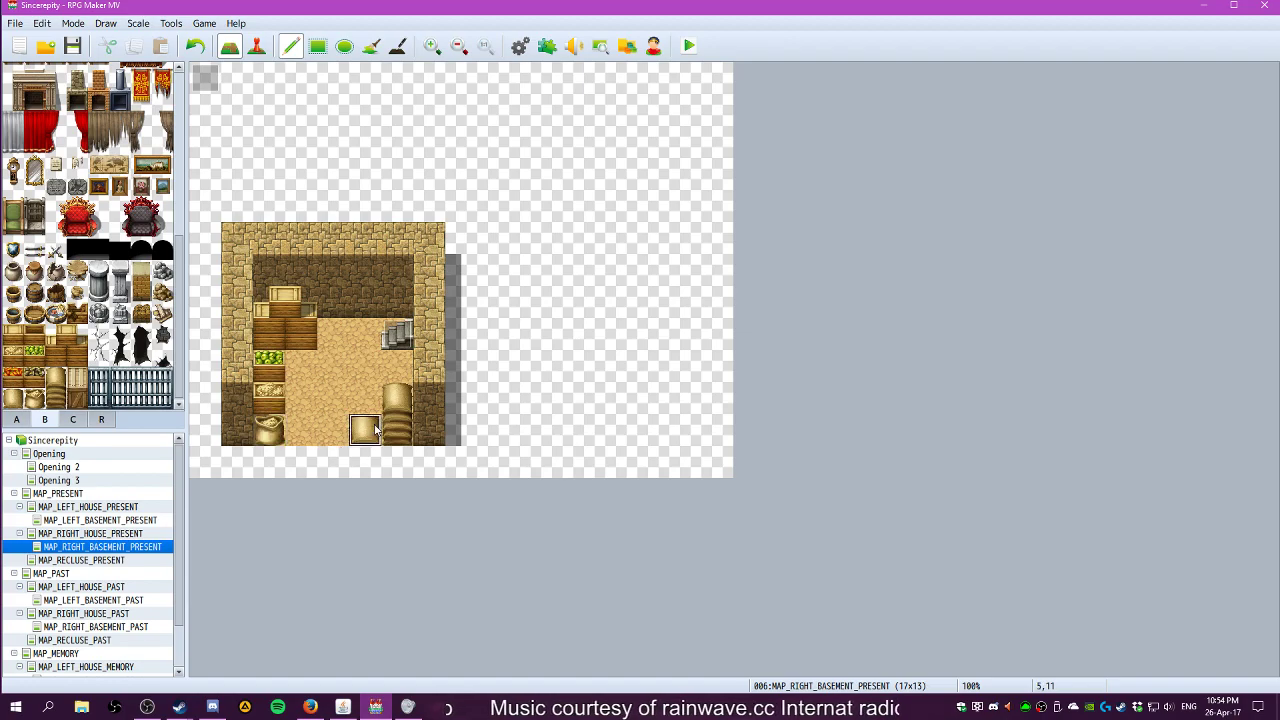
click(278, 411)
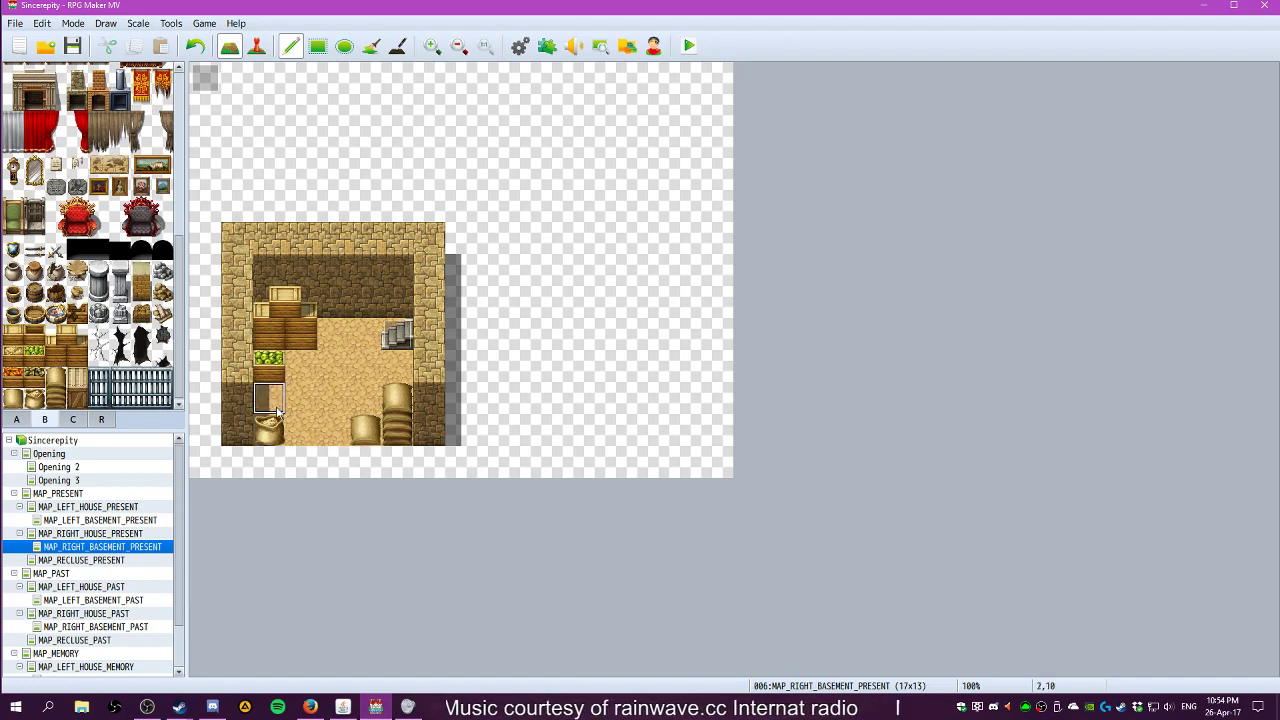
click(14, 362)
click(299, 367)
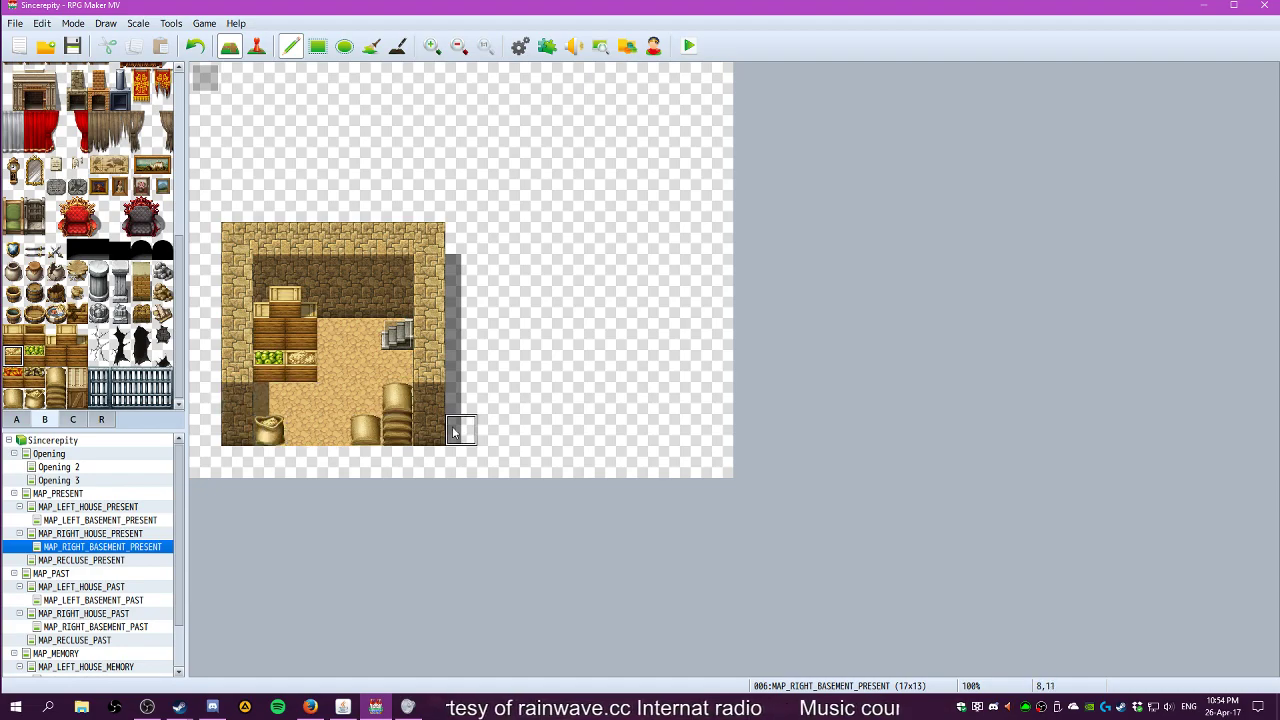
Place single closed sacks at 2,10 and along the basement's bottom row from 2,11 to 4,11
click(18, 400)
click(266, 400)
click(279, 434)
drag(279, 434, 334, 432)
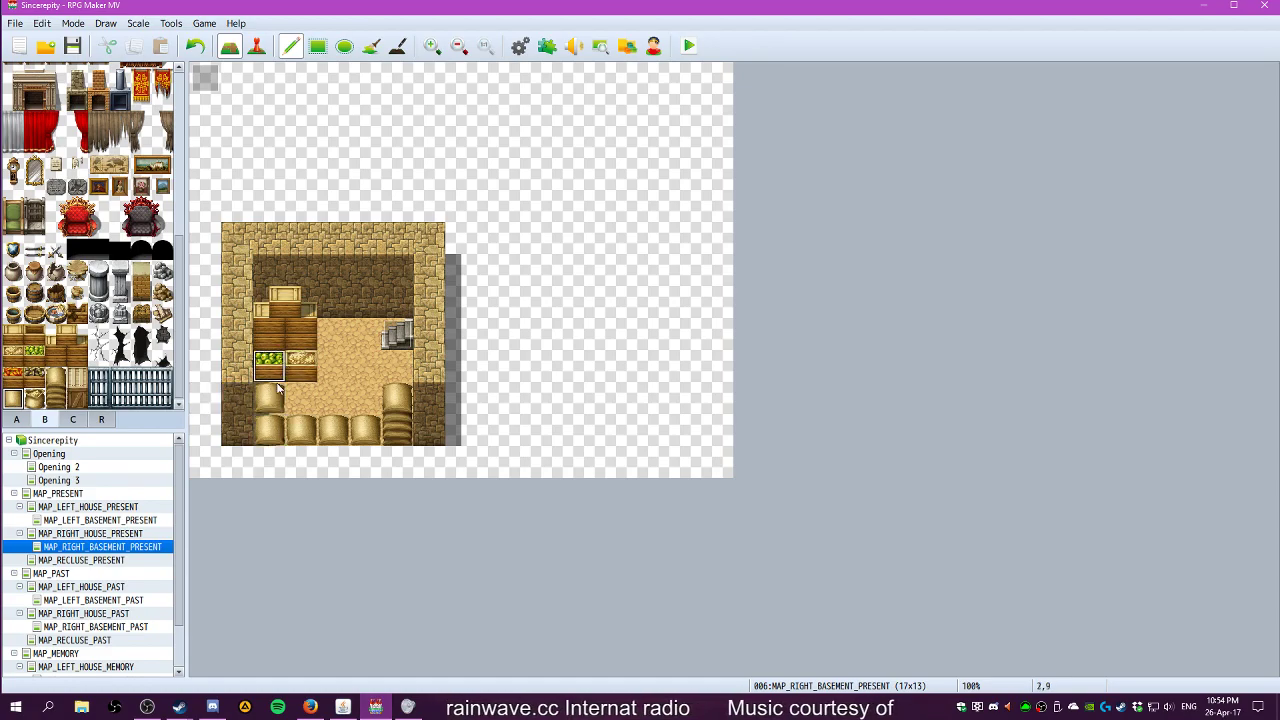
Put a tall sack stack at 2,10 to 2,11 and replace the stack at 6,10 to 6,11 with single closed sacks
click(55, 377)
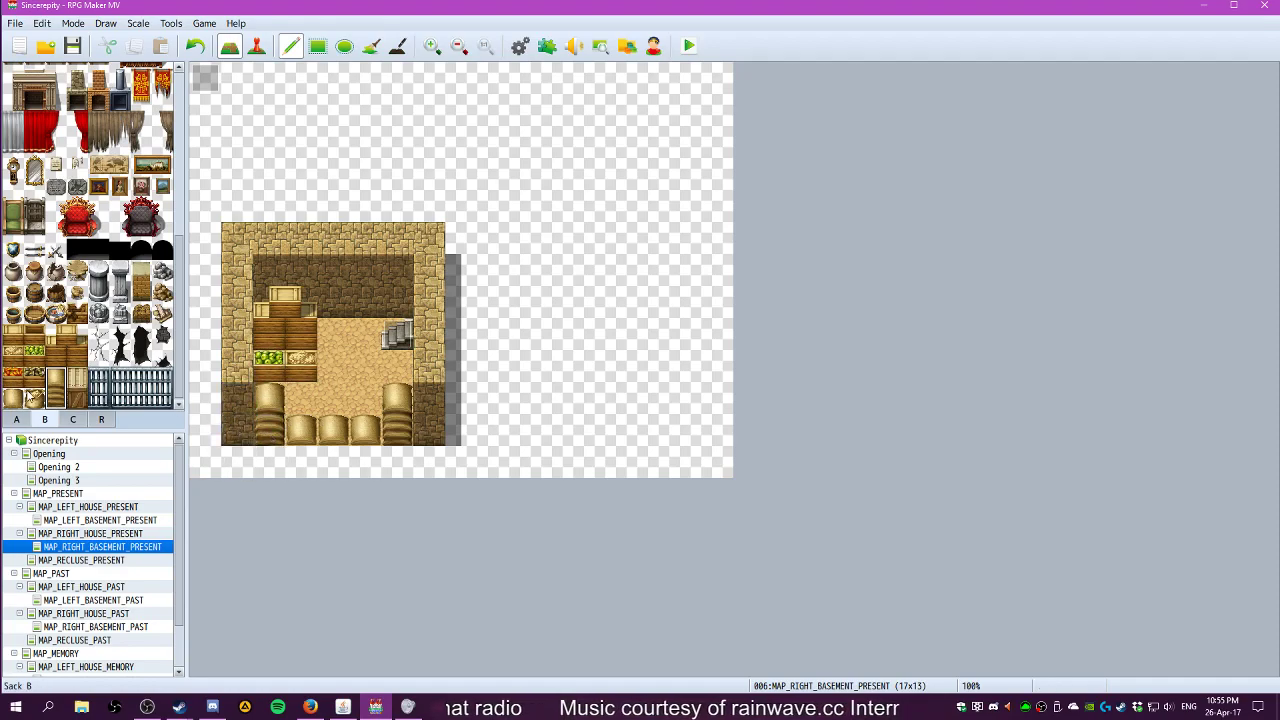
click(16, 401)
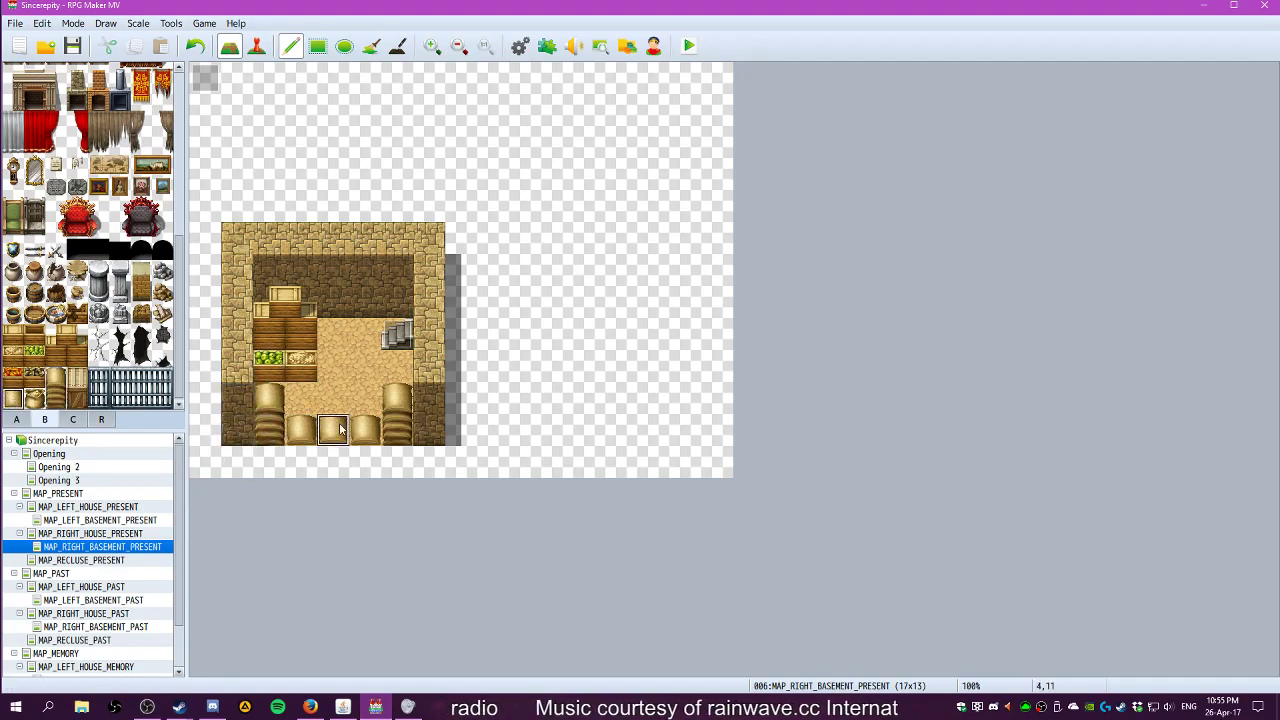
drag(390, 429, 395, 400)
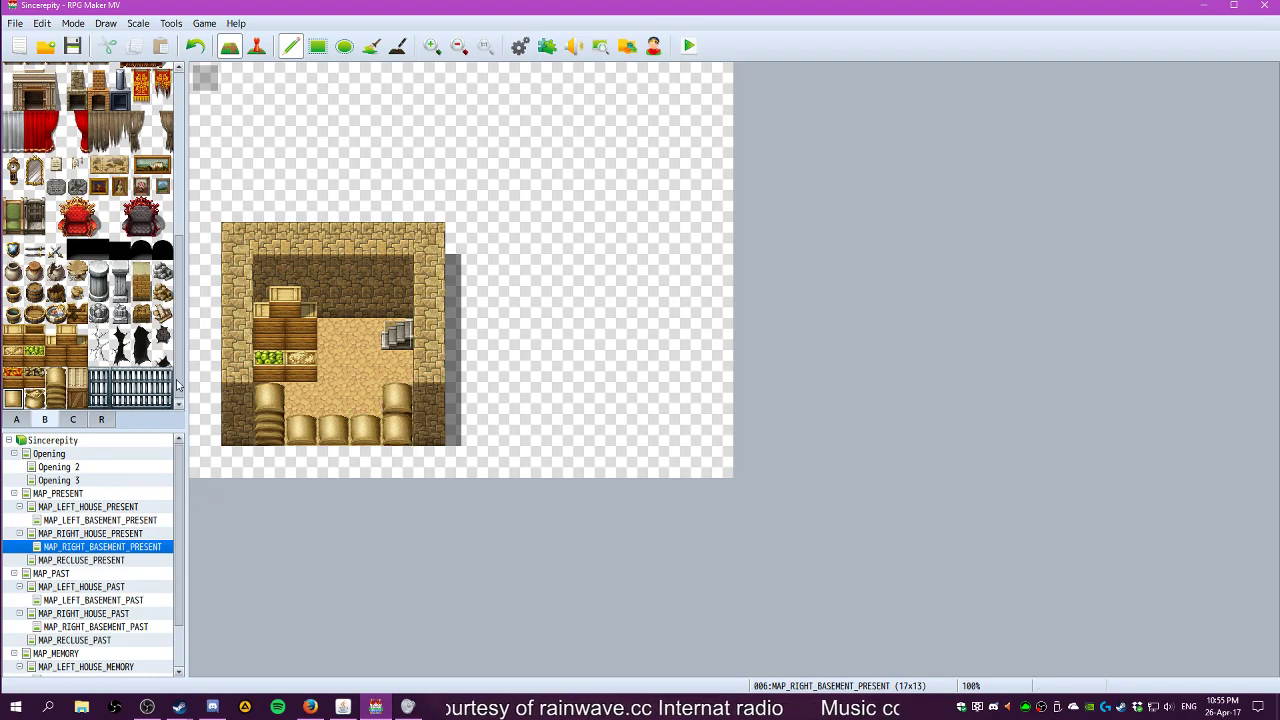
Erase the sacks at 6,10 and 6,11 and place single closed sacks back on both tiles
scroll(7, 172, up, 3)
scroll(7, 172, up, 3)
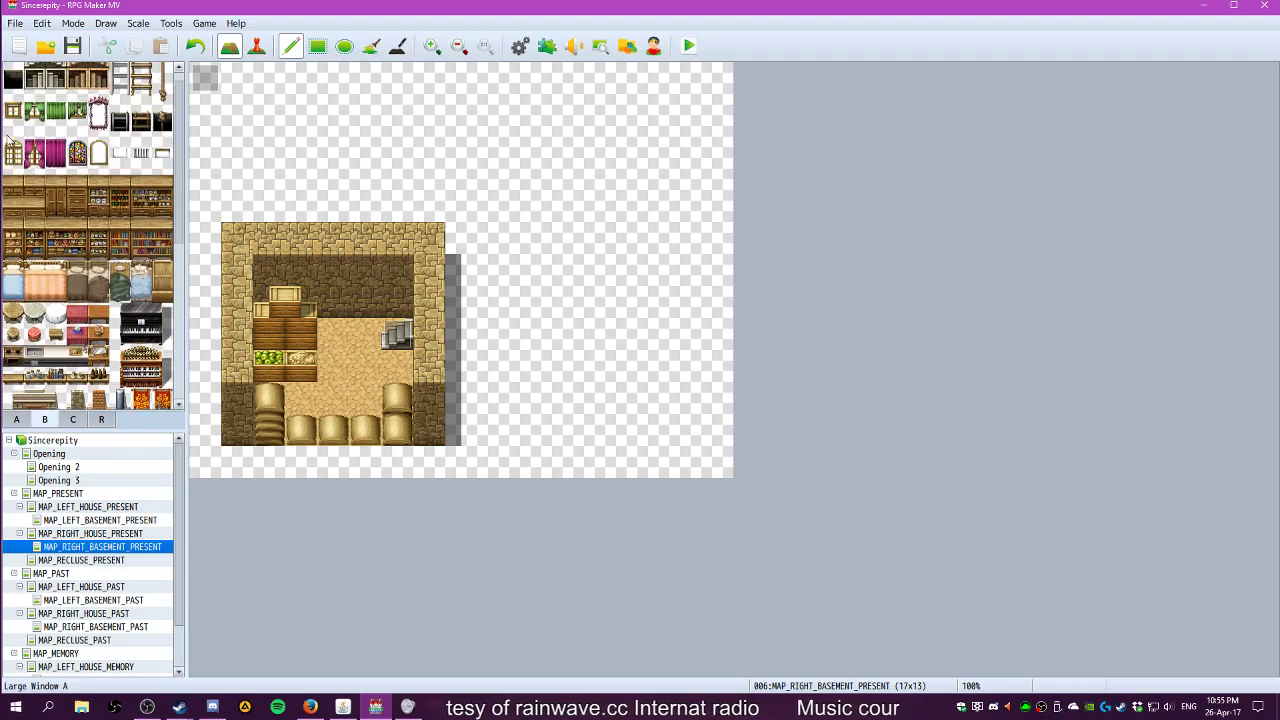
click(400, 405)
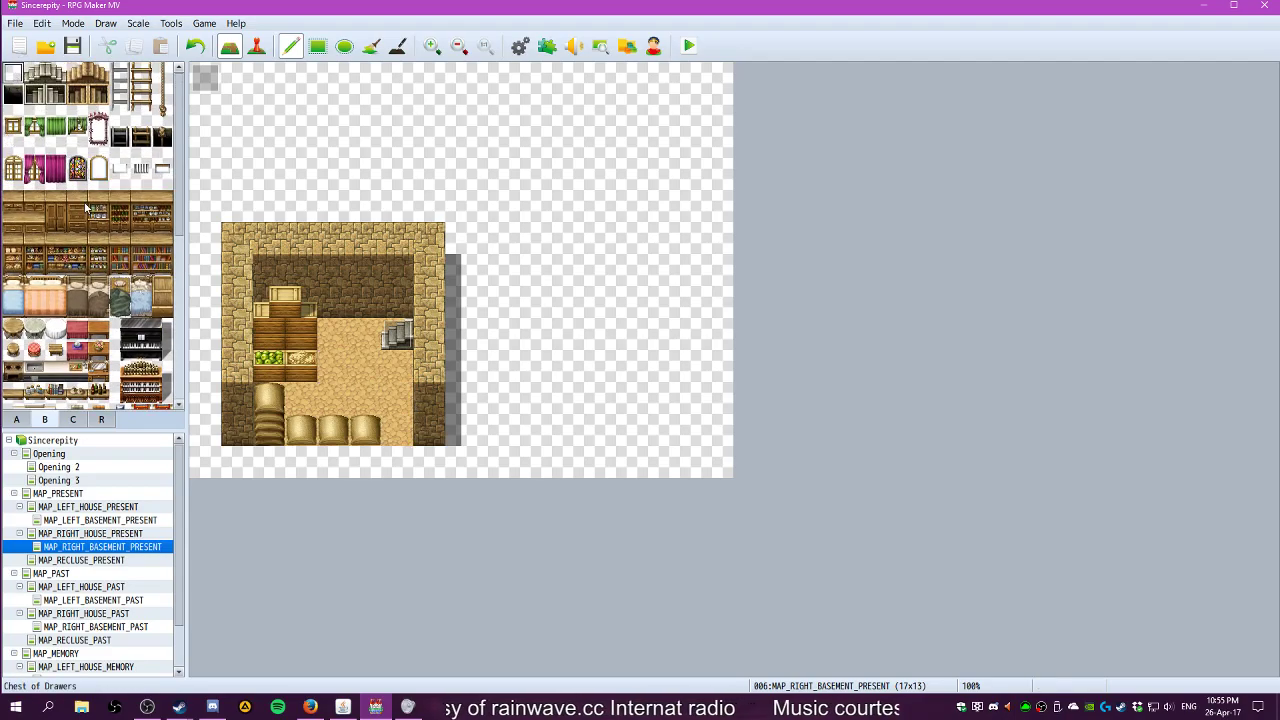
scroll(18, 367, down, 6)
click(14, 384)
click(14, 398)
click(397, 430)
click(397, 398)
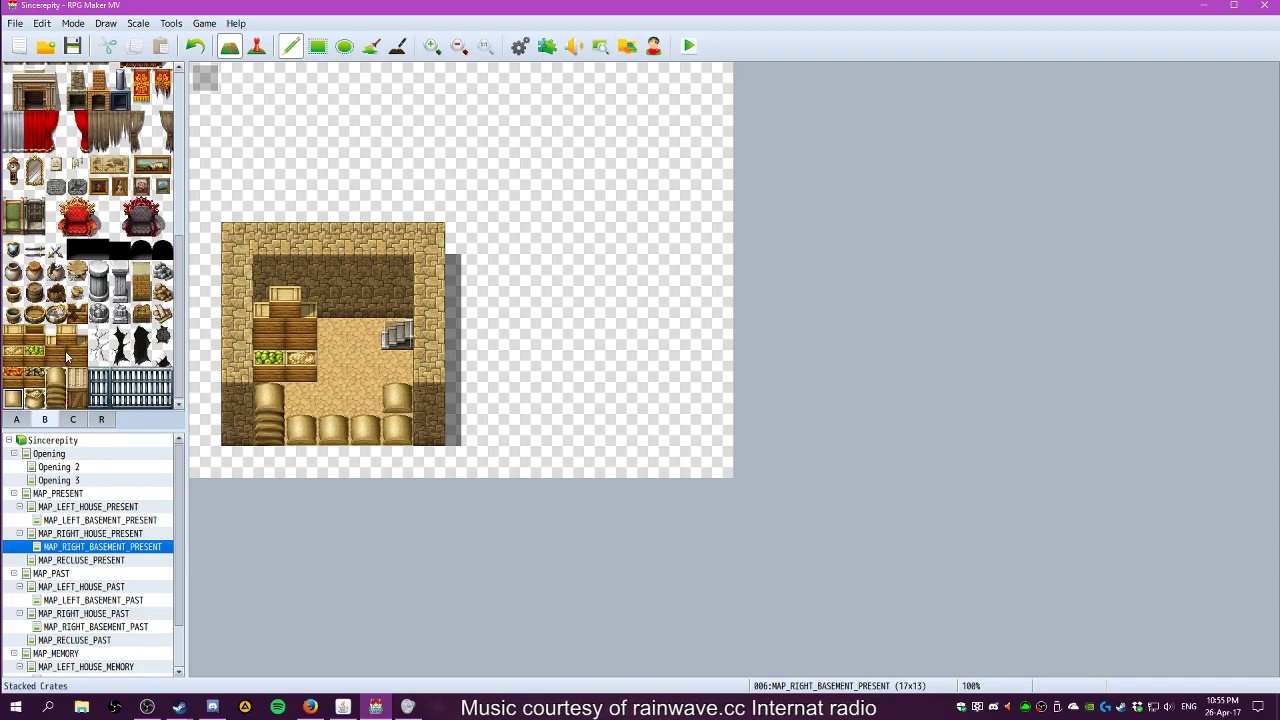
Erase the closed sacks along the basement's bottom row from 3,11 to 5,11 with the empty tile
scroll(86, 310, up, 5)
scroll(86, 310, up, 1)
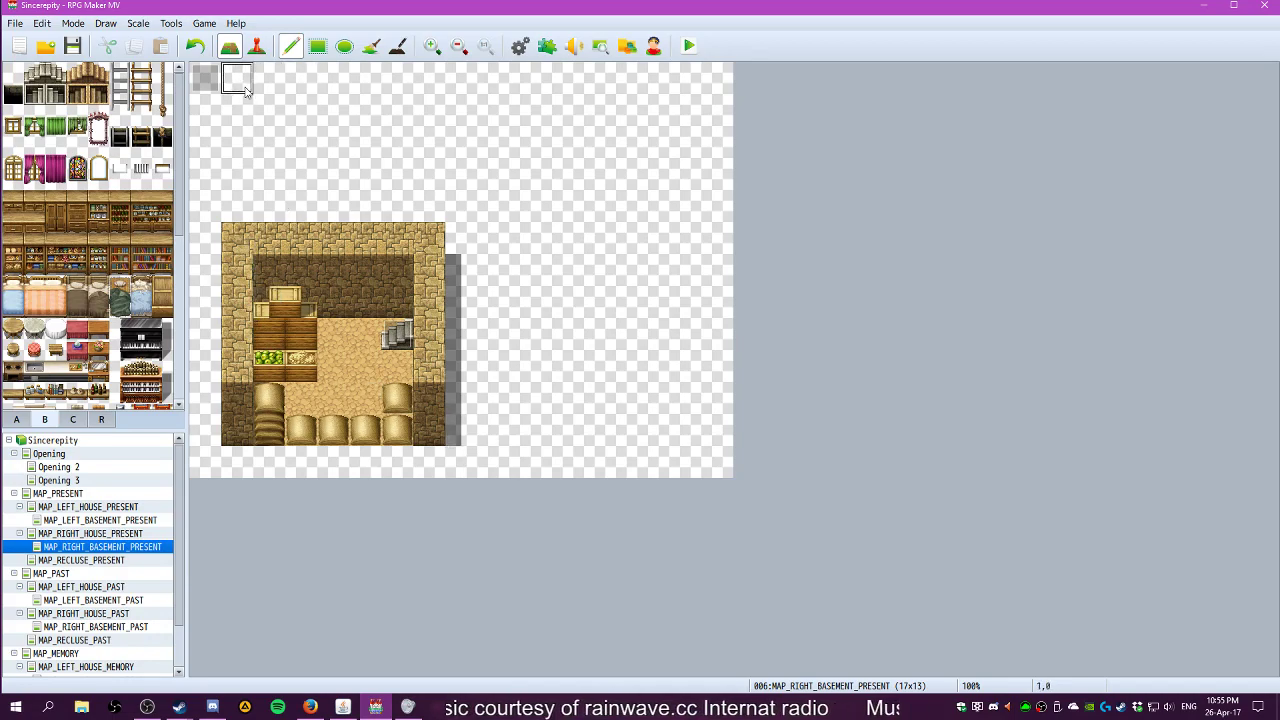
click(256, 46)
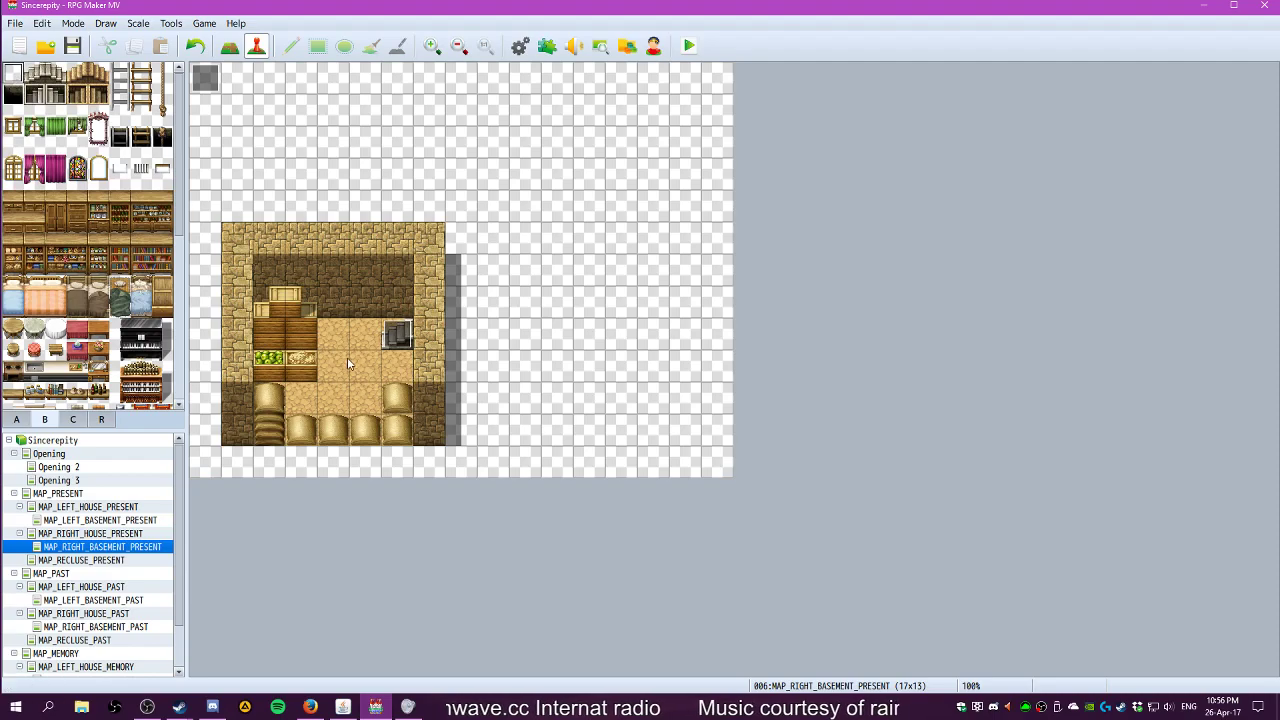
key(F5)
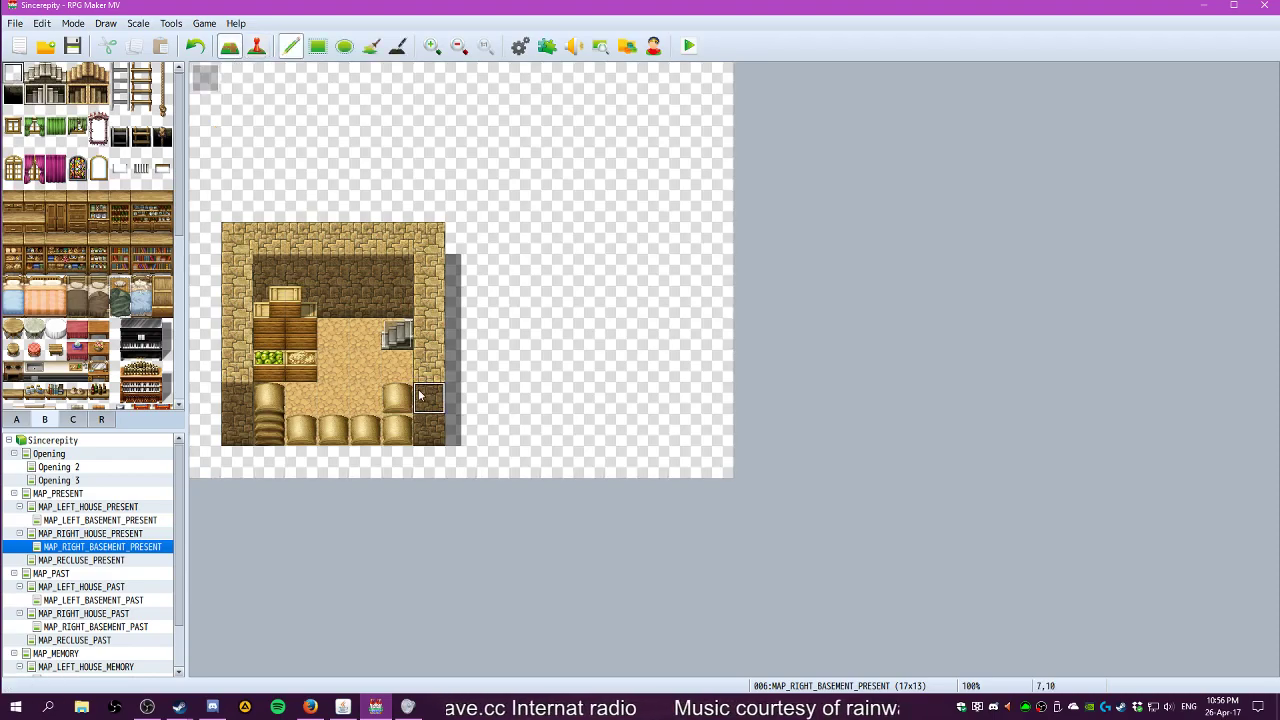
drag(365, 430, 300, 430)
Create an event at 3,11 and give it the closed sack image from tileset B
click(256, 46)
double_click(305, 441)
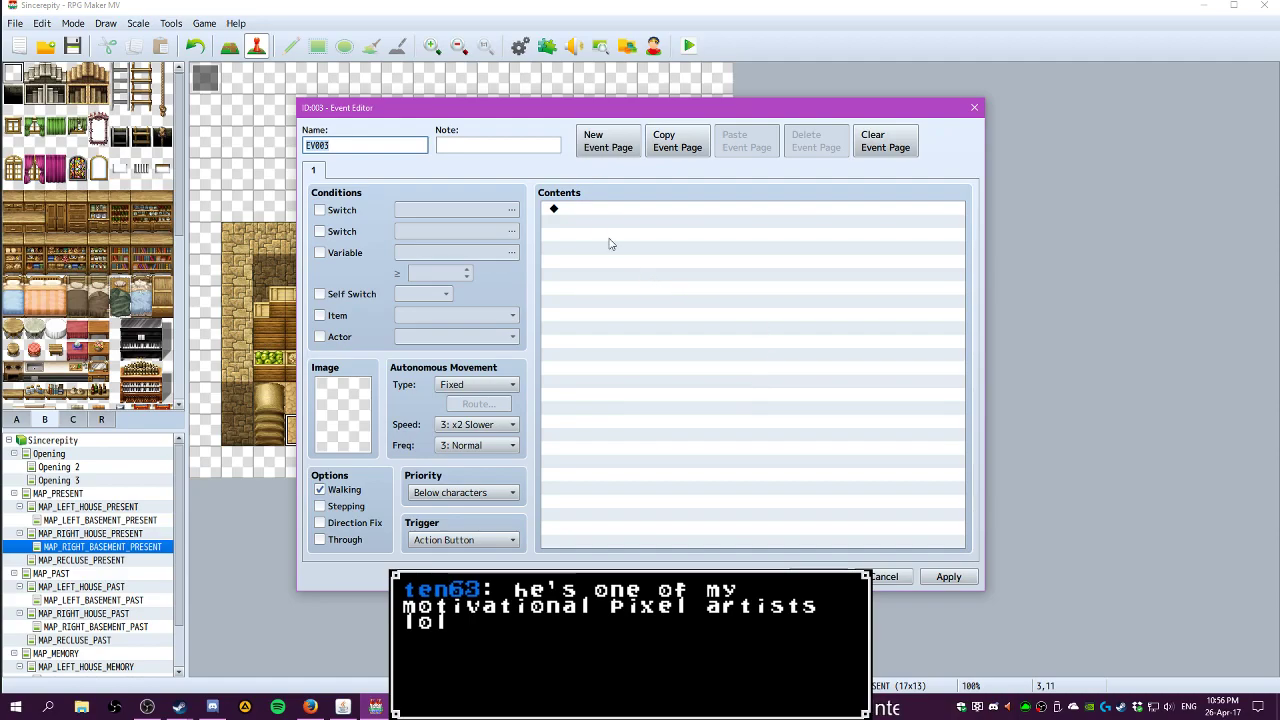
click(593, 211)
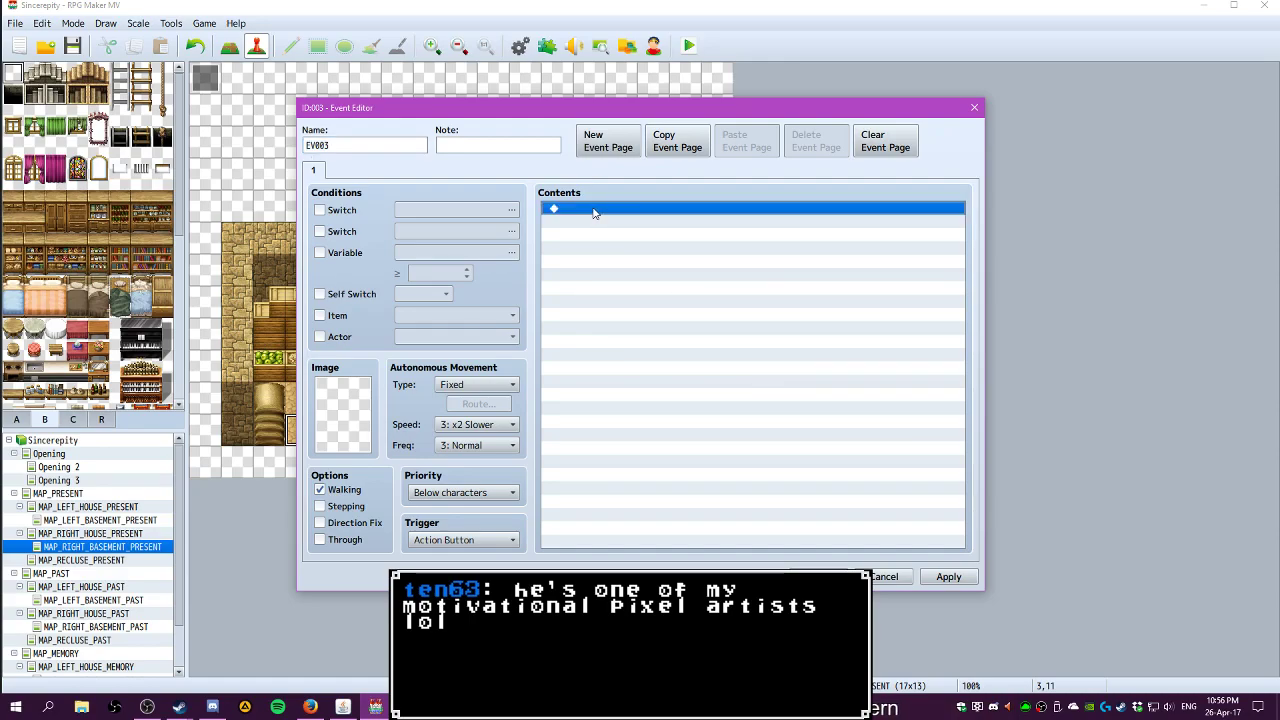
mouse_move(587, 117)
mouse_down()
mouse_move(914, 90)
mouse_move(502, 104)
mouse_move(579, 94)
mouse_up()
double_click(346, 358)
drag(533, 248, 530, 333)
click(463, 448)
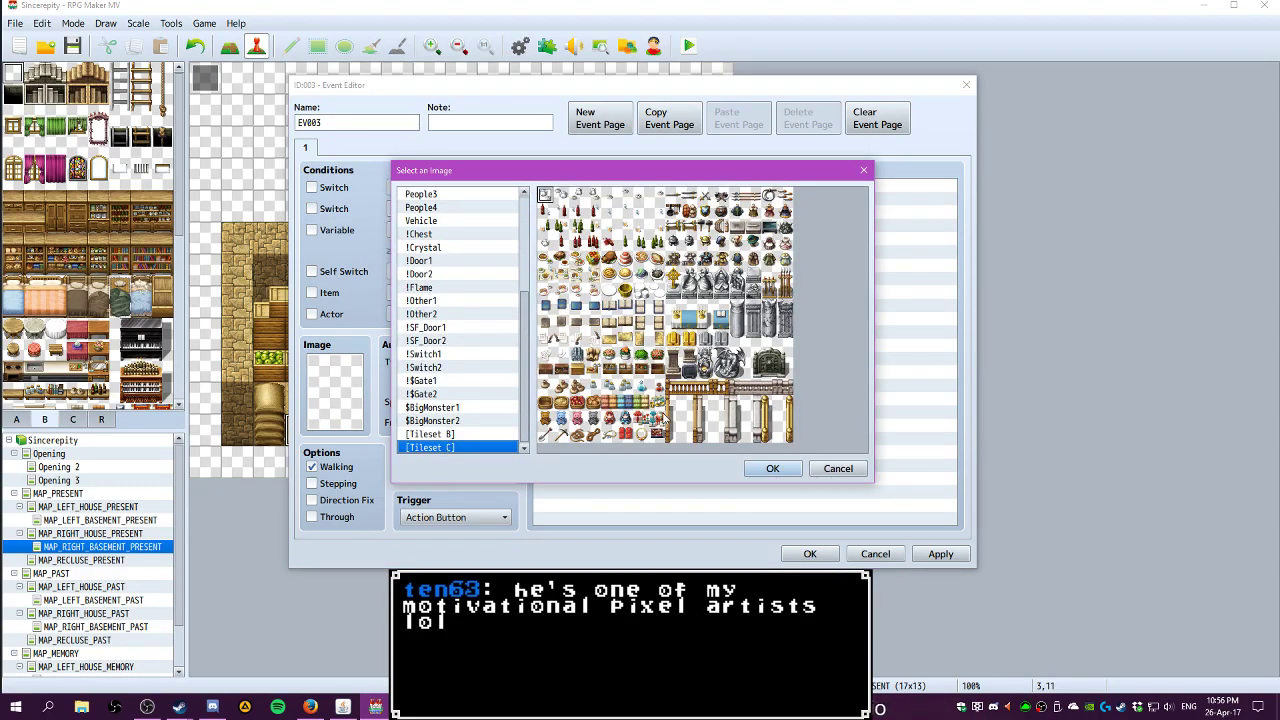
click(476, 434)
click(668, 435)
click(772, 468)
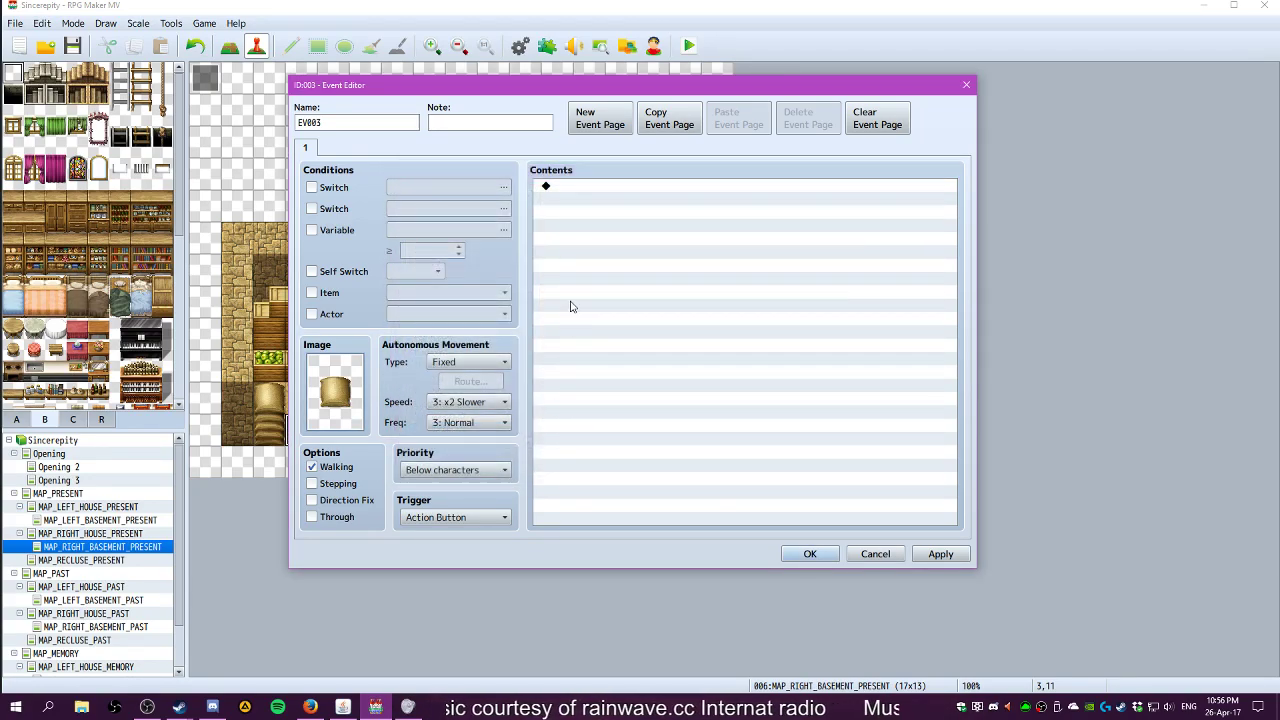
Set the sack event's priority to Same as characters and turn off its walking animation
drag(551, 89, 585, 93)
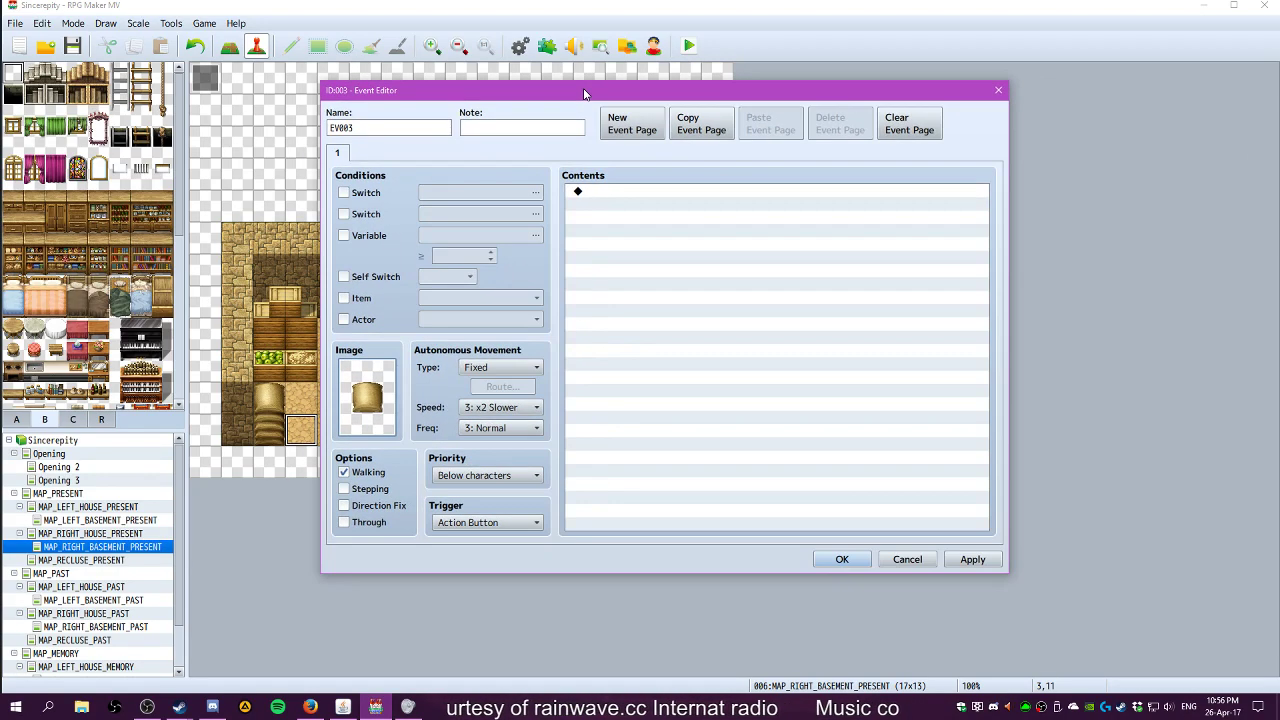
click(488, 475)
click(473, 508)
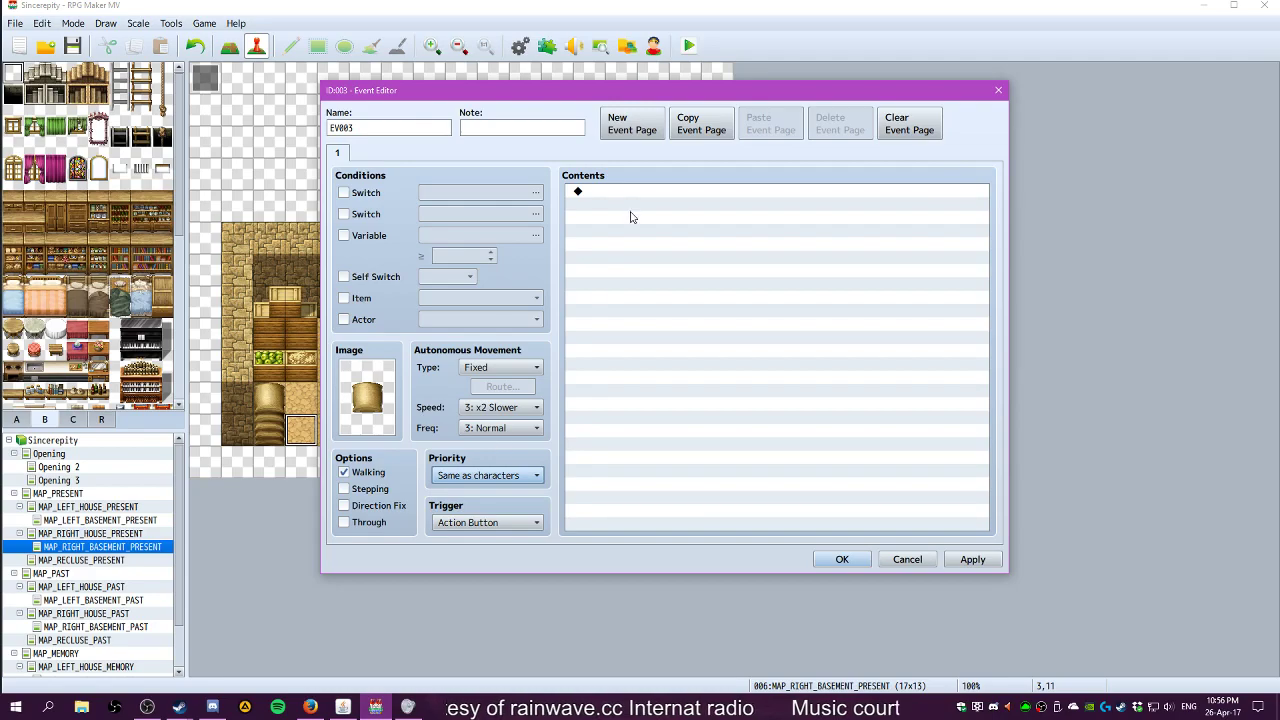
mouse_move(579, 100)
mouse_down()
mouse_move(649, 104)
mouse_move(621, 141)
mouse_move(567, 119)
mouse_up()
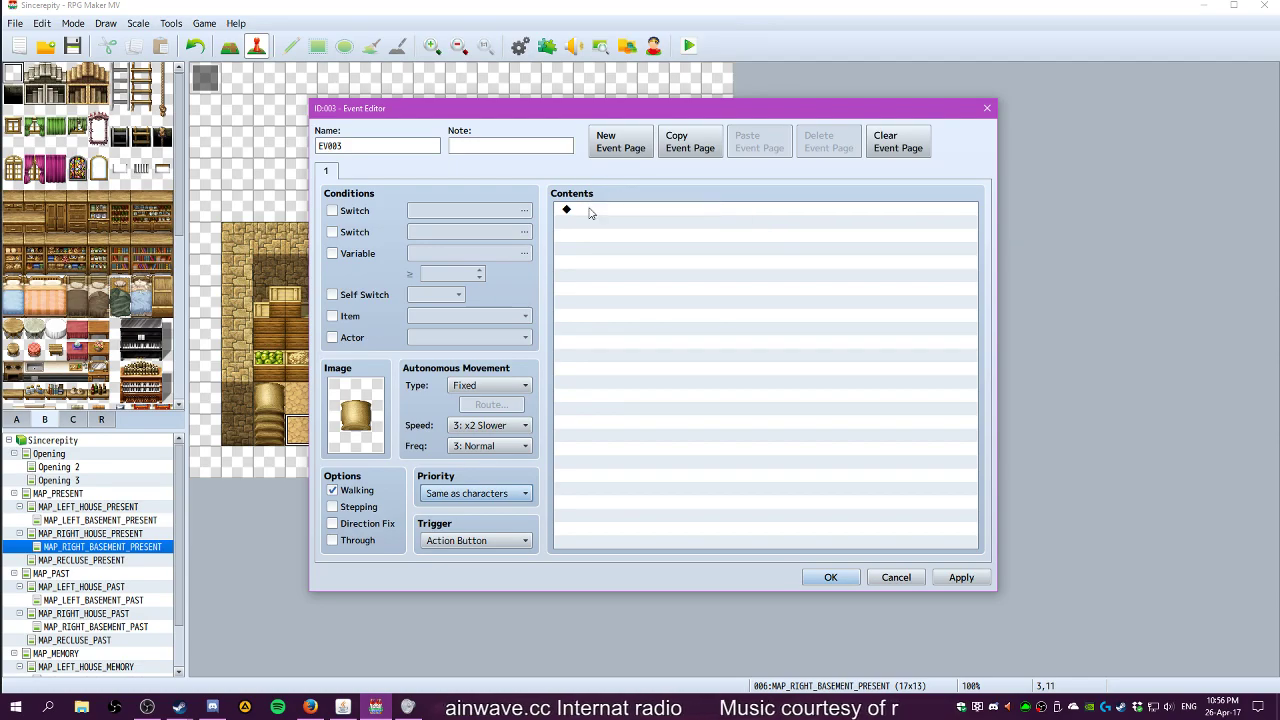
double_click(590, 212)
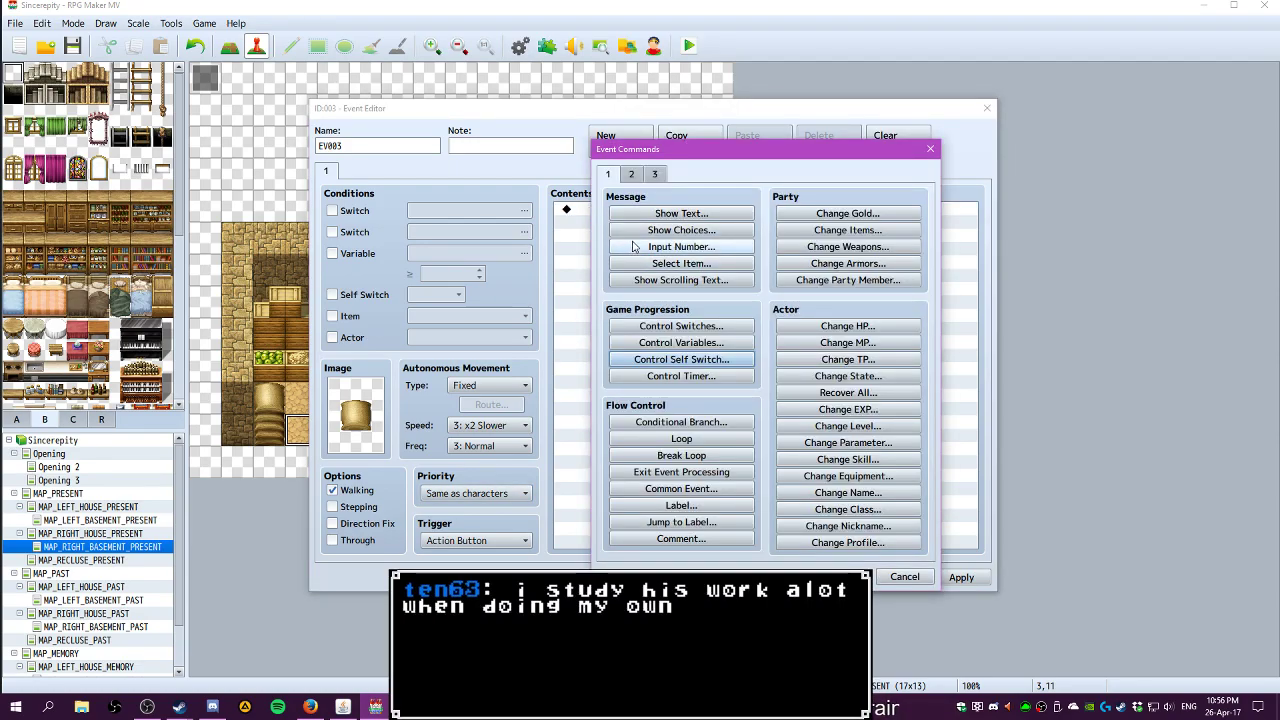
click(334, 490)
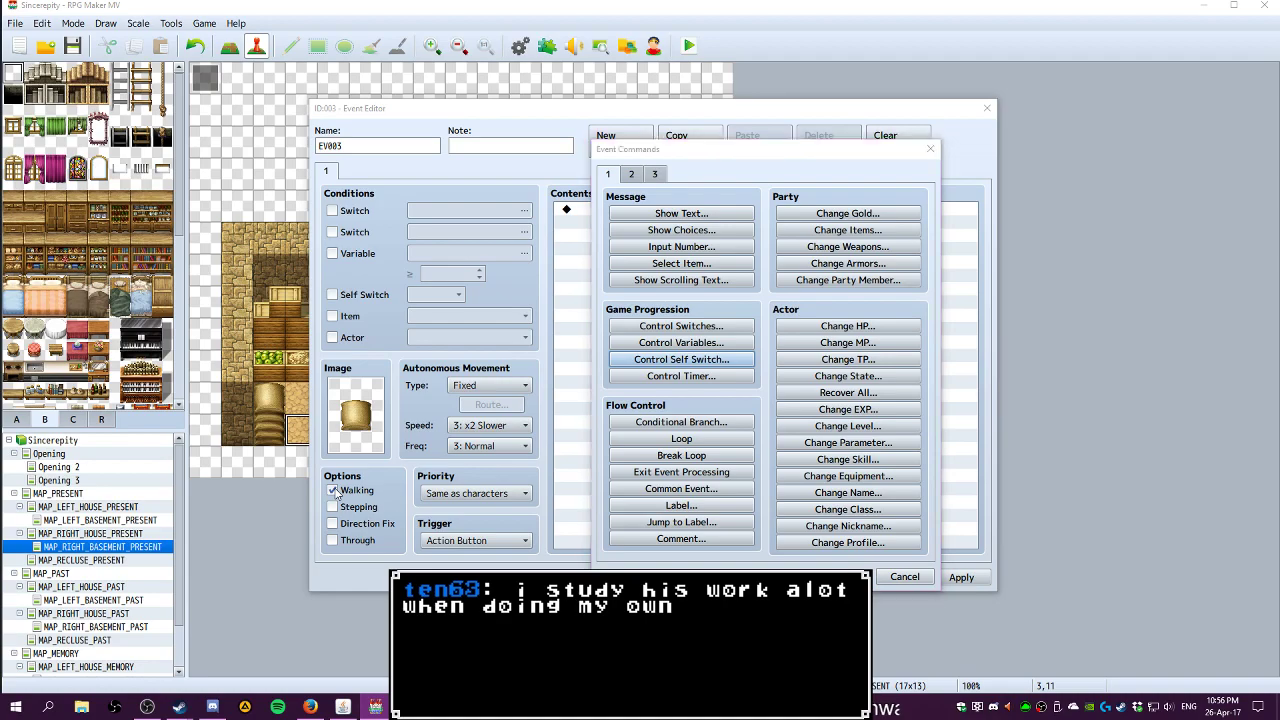
key(Escape)
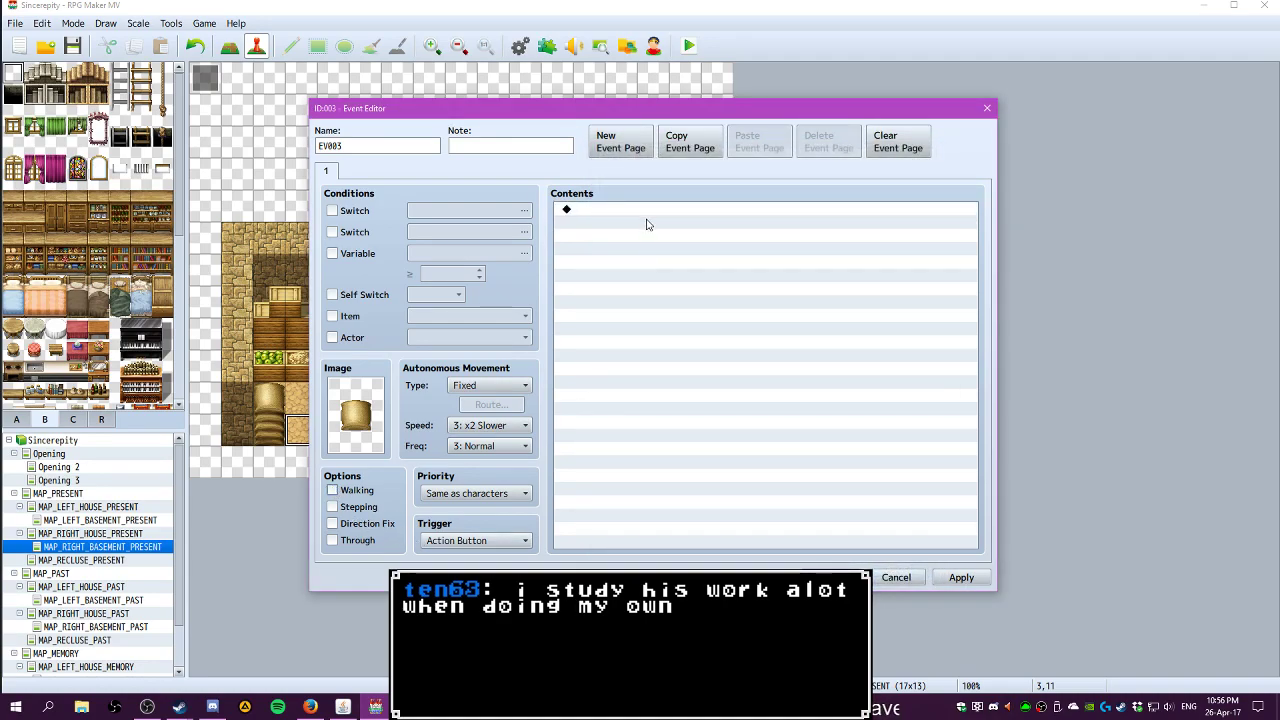
Add a Show Text command to the sack event with the first line "You open the dusty sack."
double_click(611, 212)
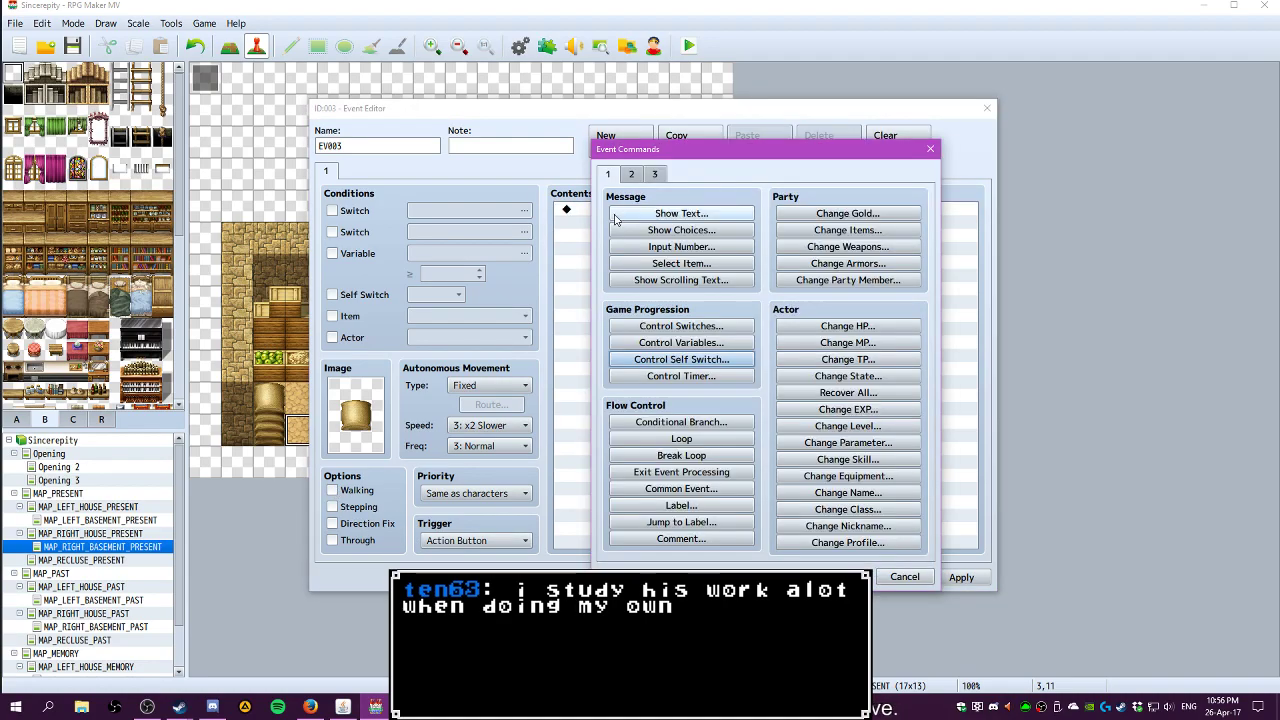
click(677, 213)
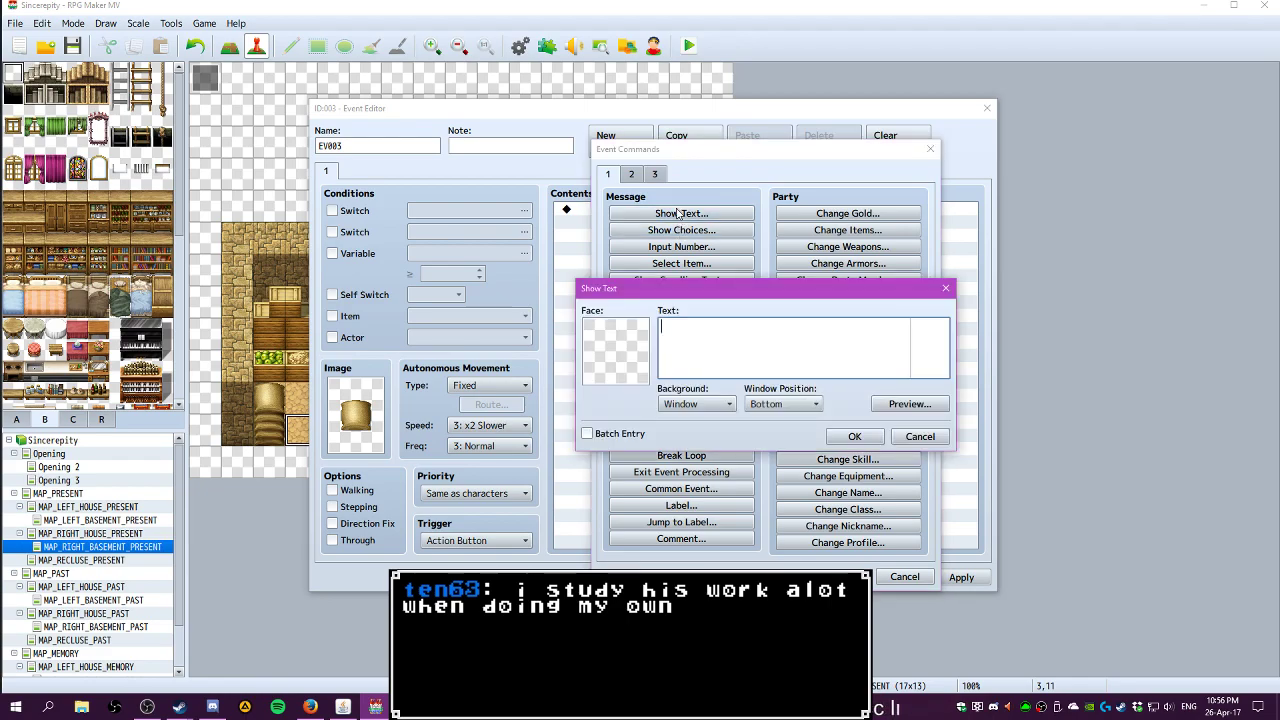
text(You op)
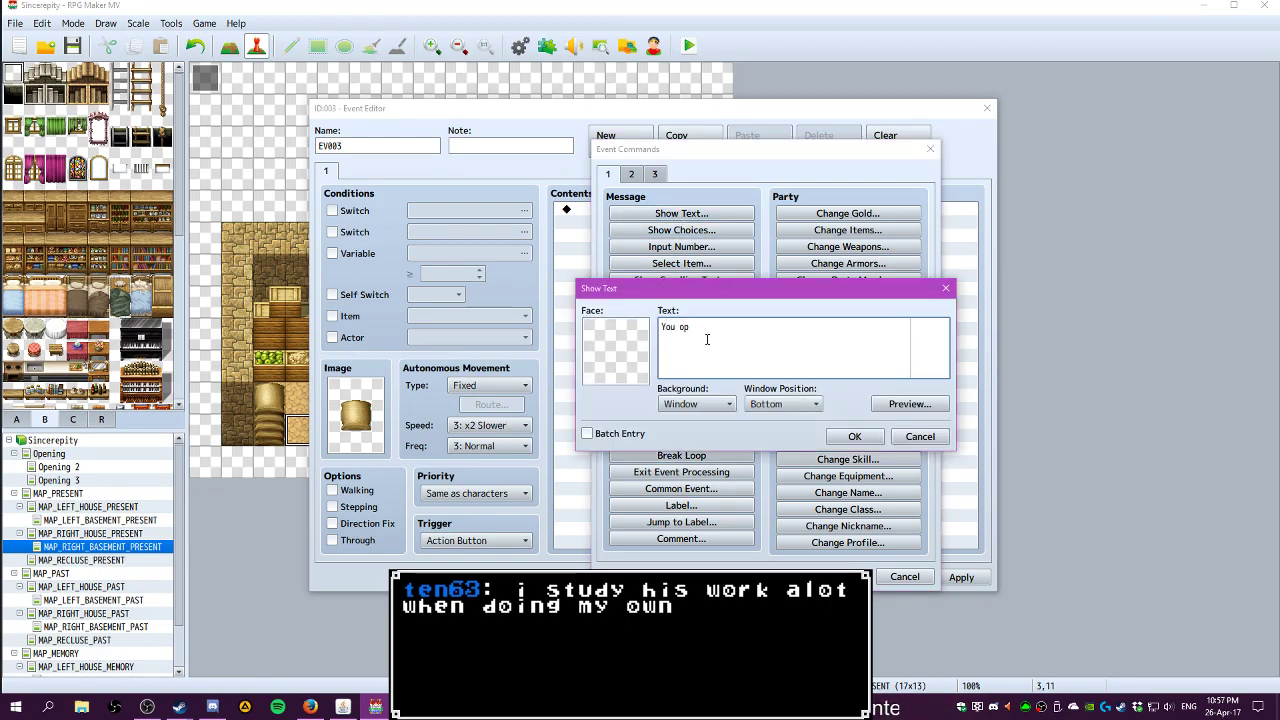
text(en the dusty sack.)
key(Return)
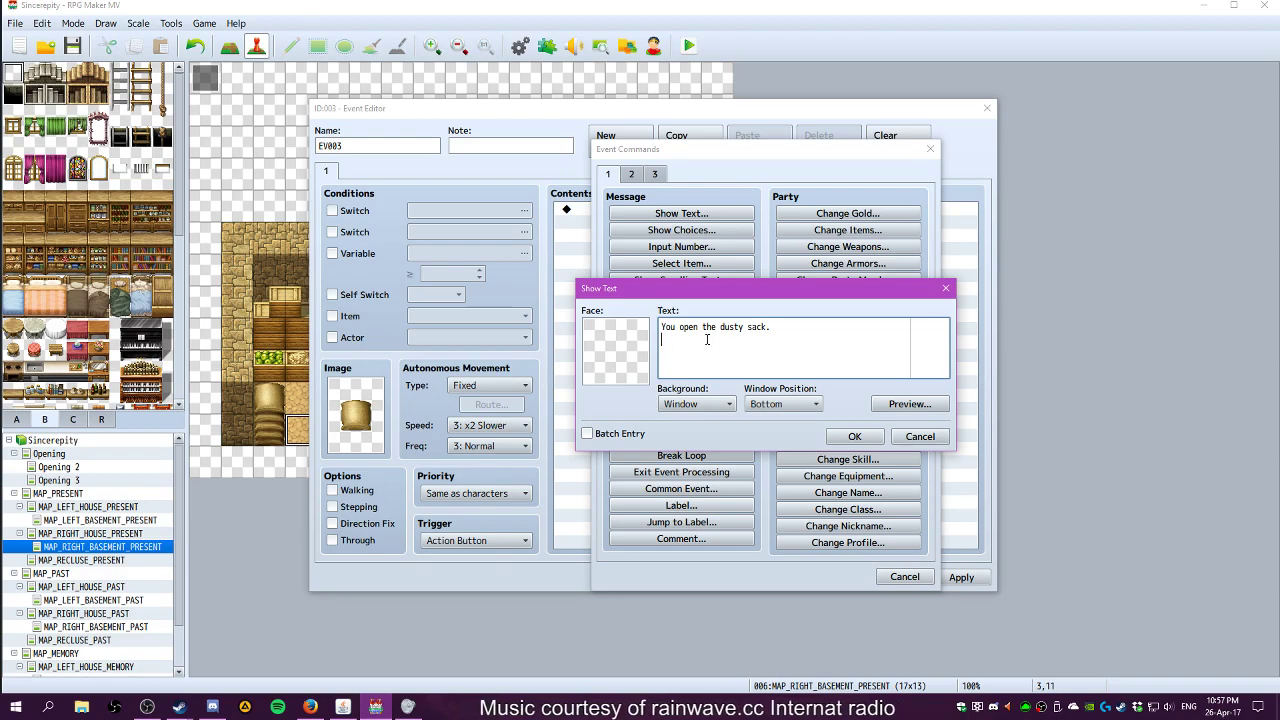
text(Inside are only grai)
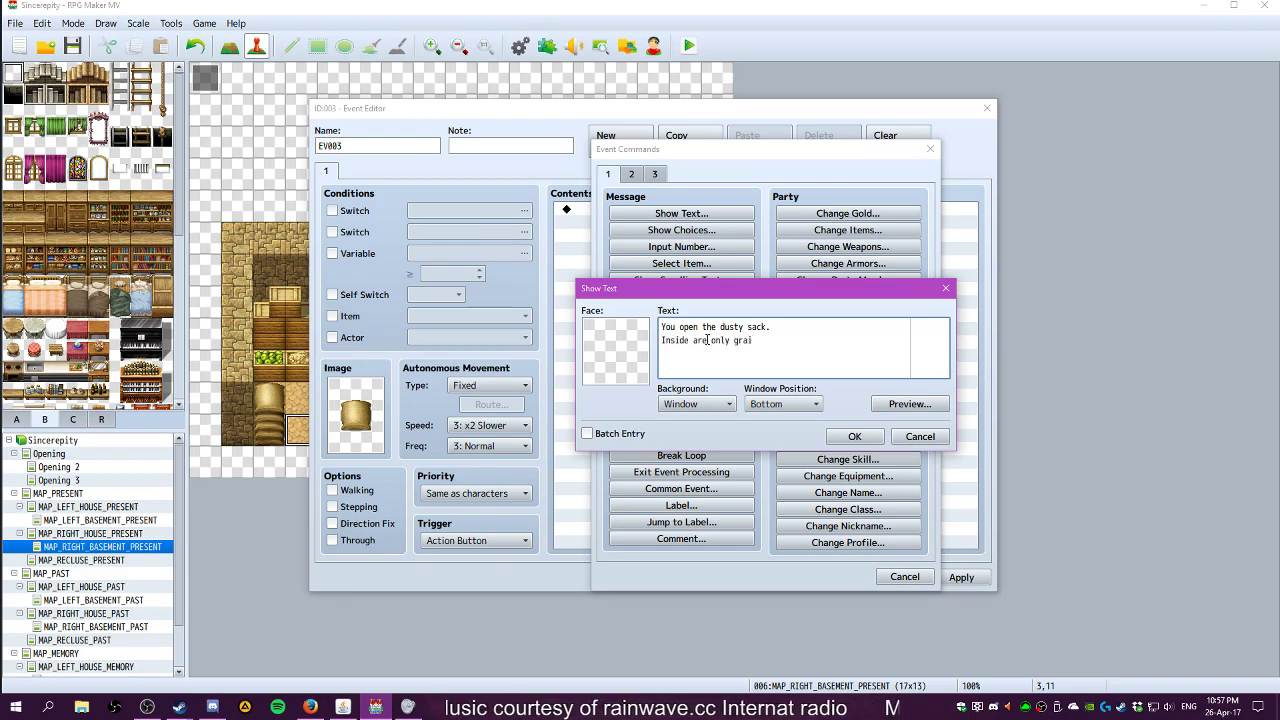
key(BackSpace)
key(BackSpace)
key(BackSpace)
key(BackSpace)
key(BackSpace)
key(BackSpace)
key(BackSpace)
key(BackSpace)
key(BackSpace)
key(BackSpace)
key(BackSpace)
key(BackSpace)
key(BackSpace)
key(BackSpace)
key(BackSpace)
key(BackSpace)
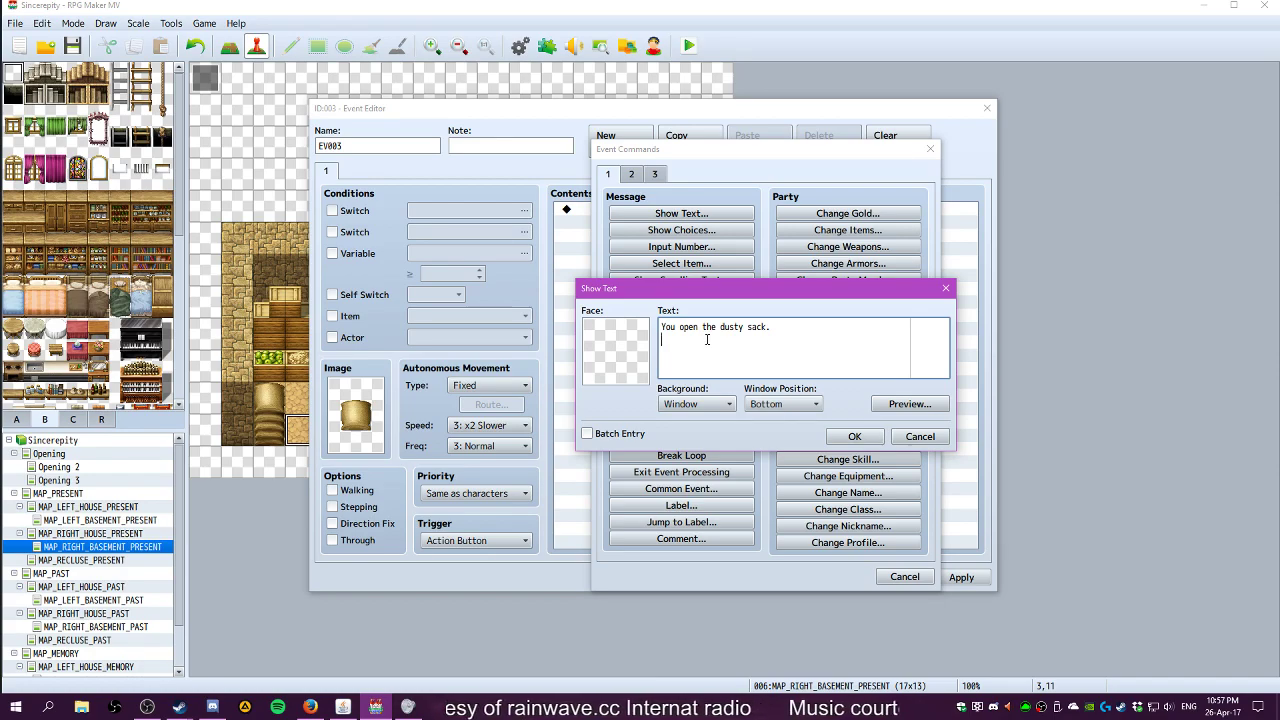
Complete the message with the second line "You find only grains." and put the wait code \| after the first line
text(Y)
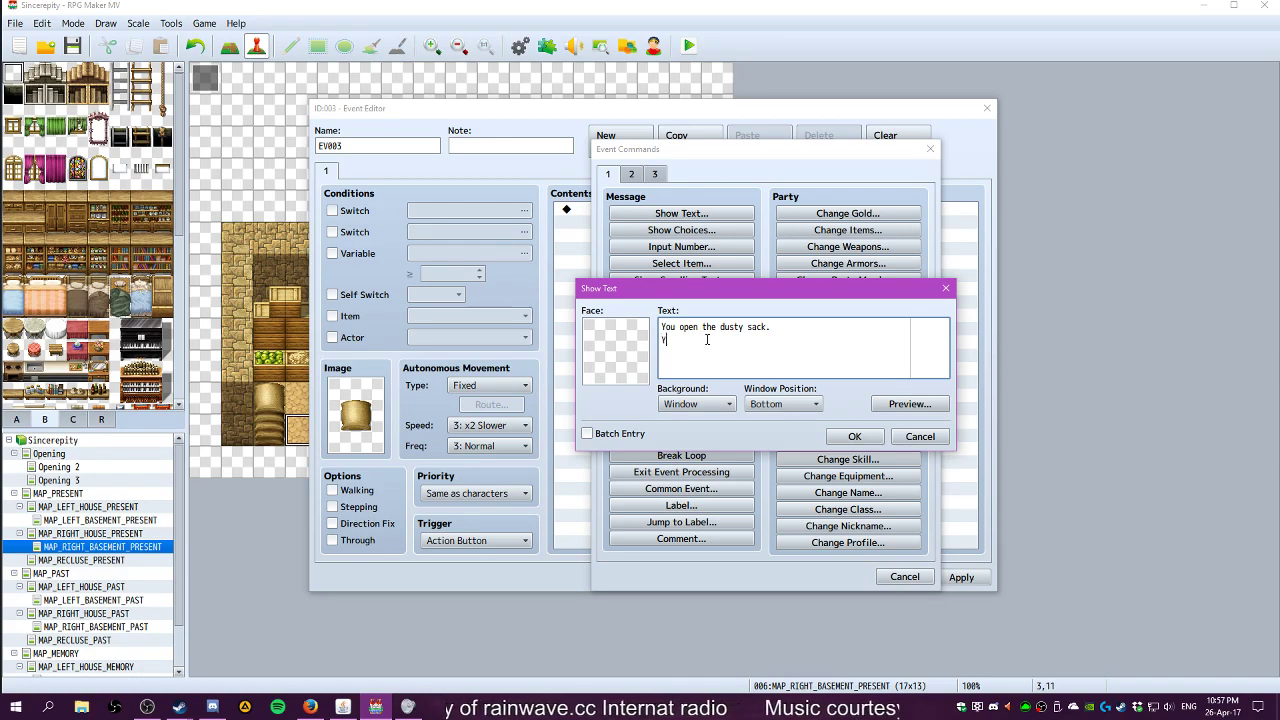
text(ou find only grains.)
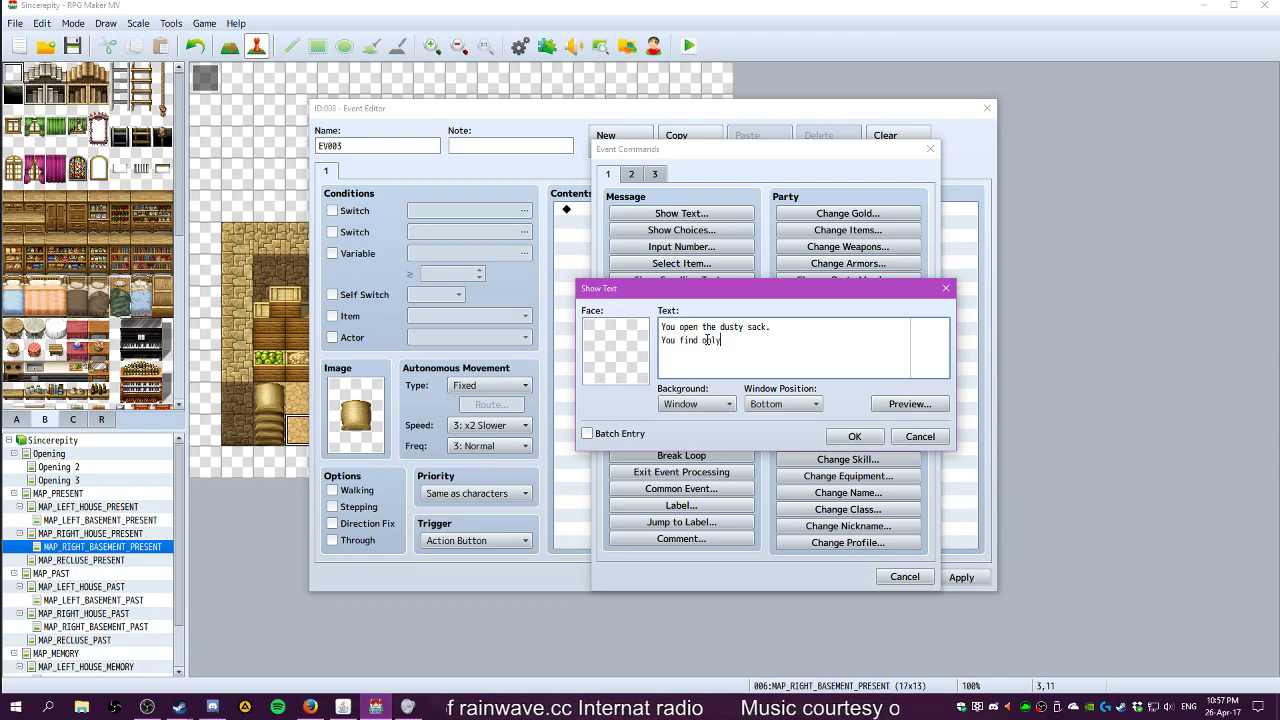
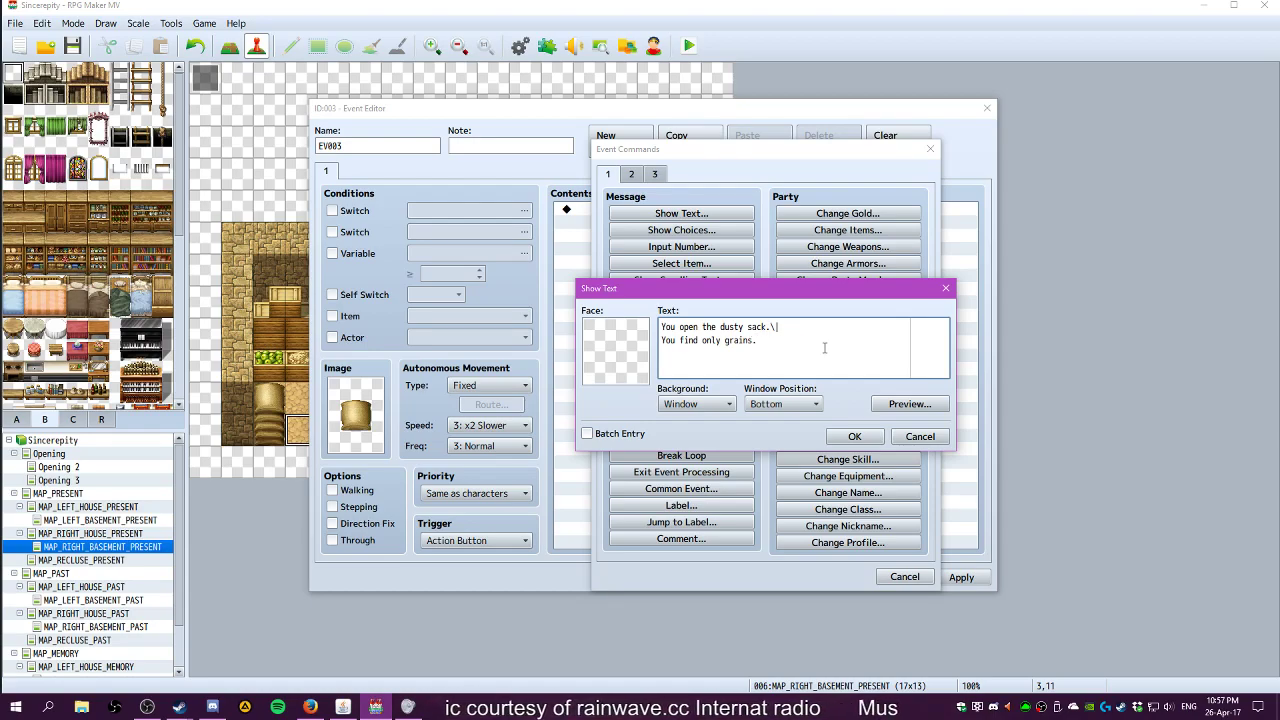
click(853, 436)
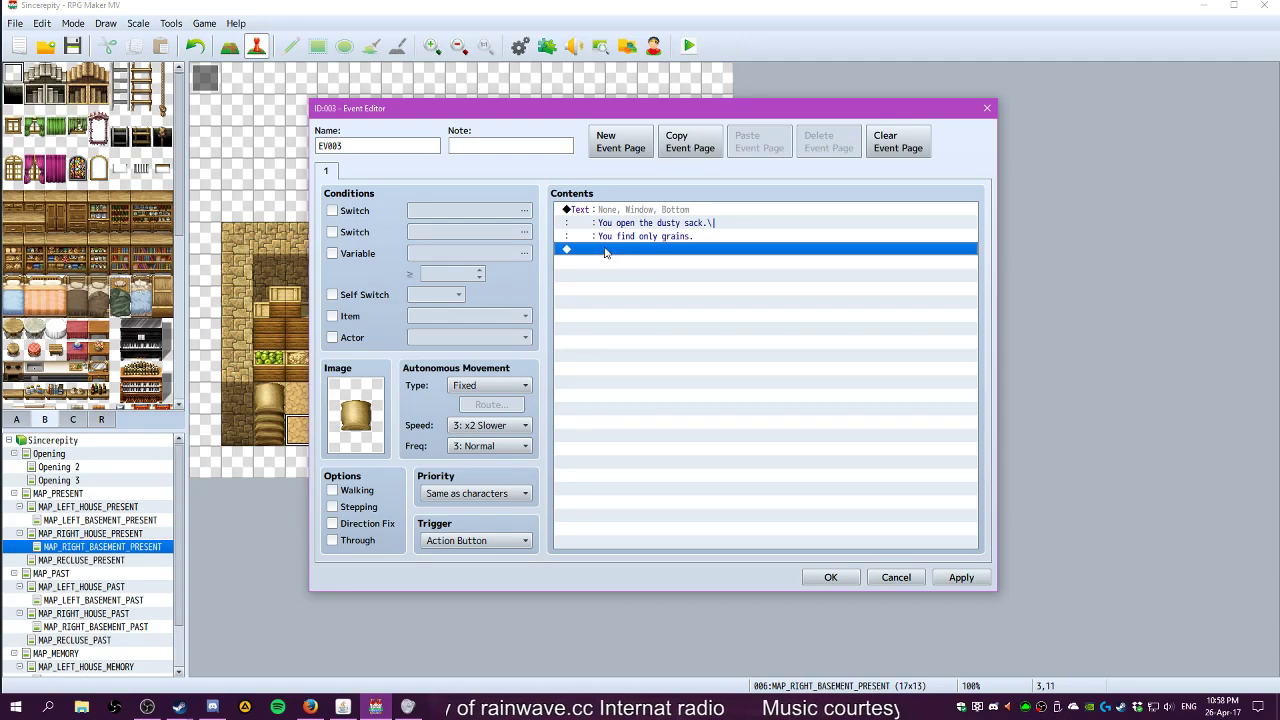
Add a Control Self Switch command after the message that sets self switch A to ON
double_click(588, 251)
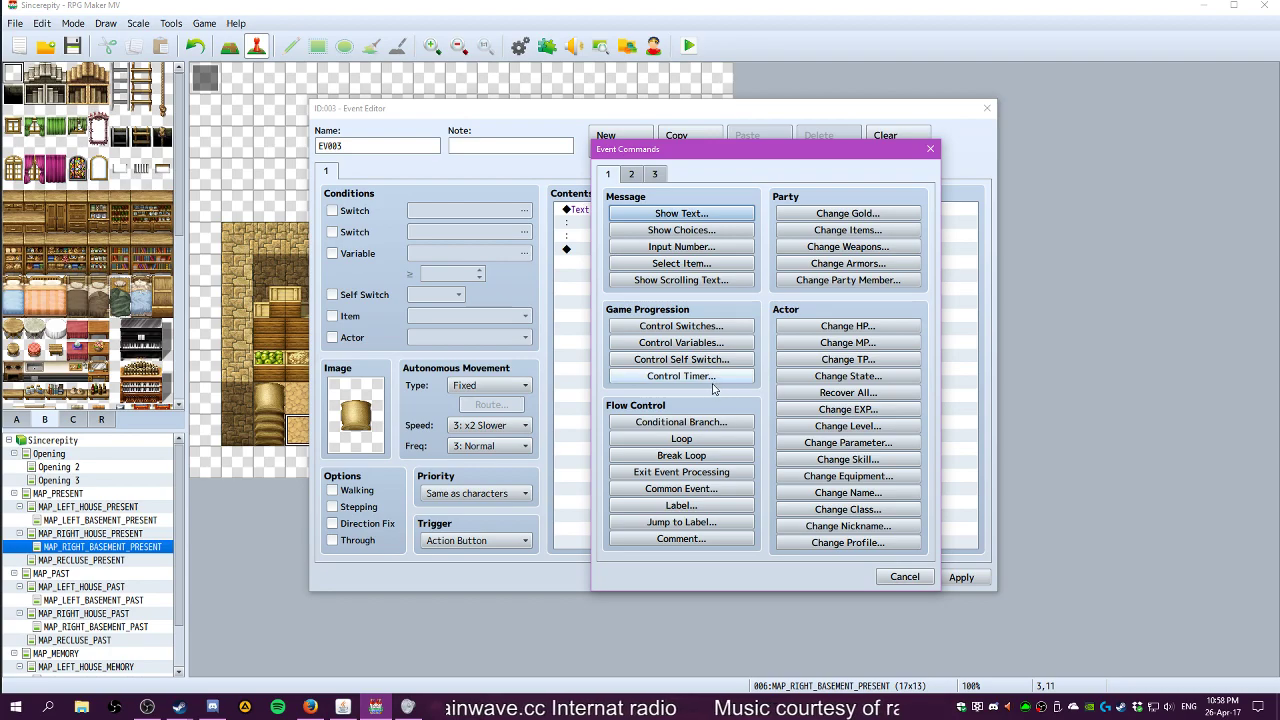
click(678, 364)
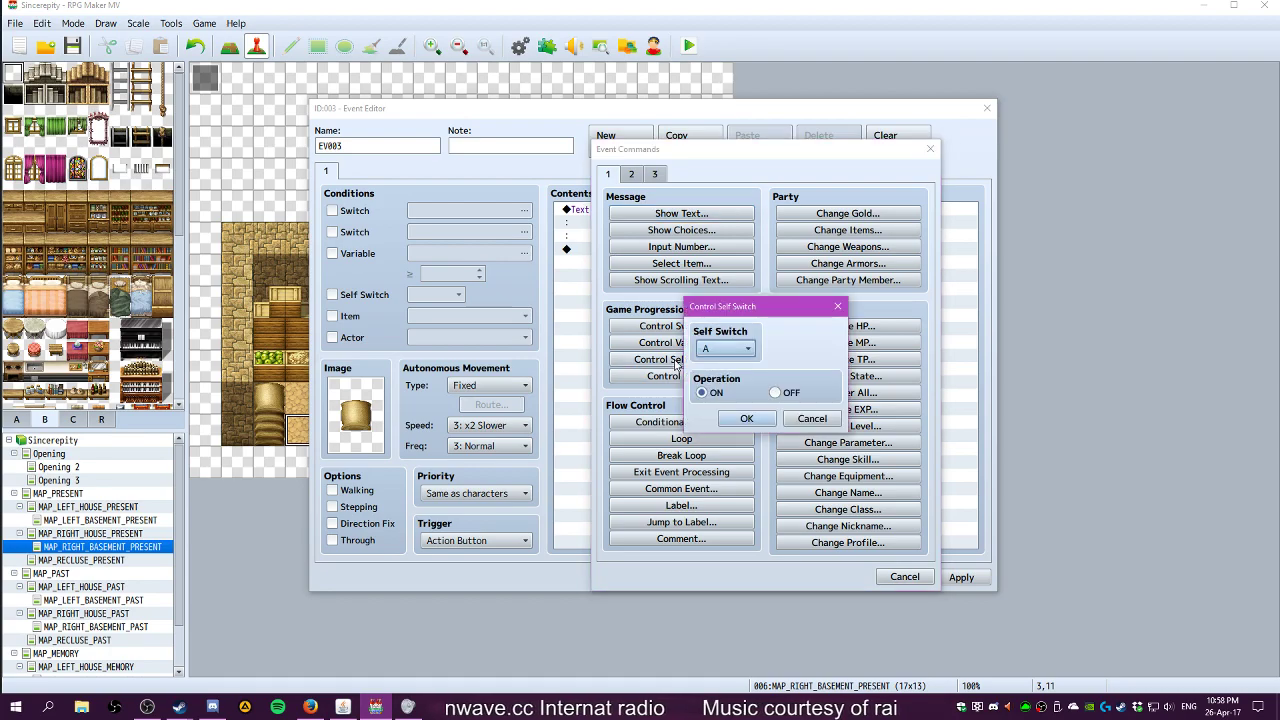
click(738, 418)
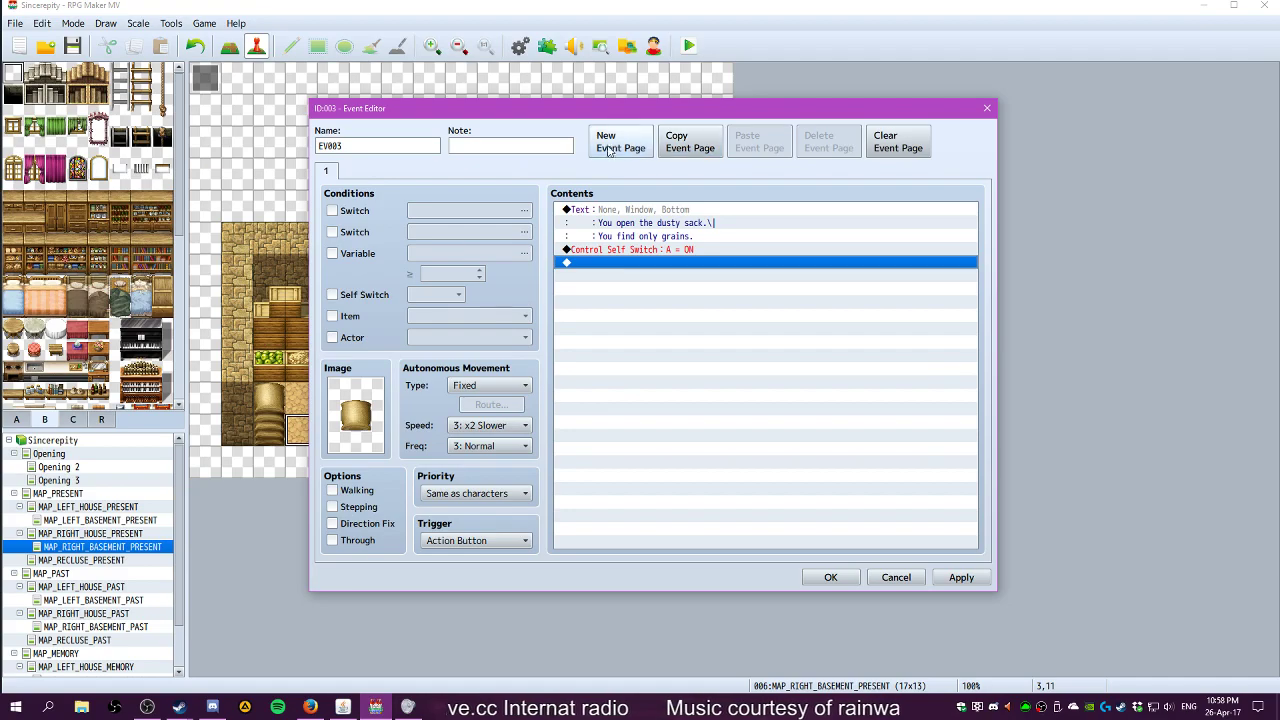
Add a second event page conditioned on self switch A, with the open sack image from tileset B
click(600, 155)
click(345, 296)
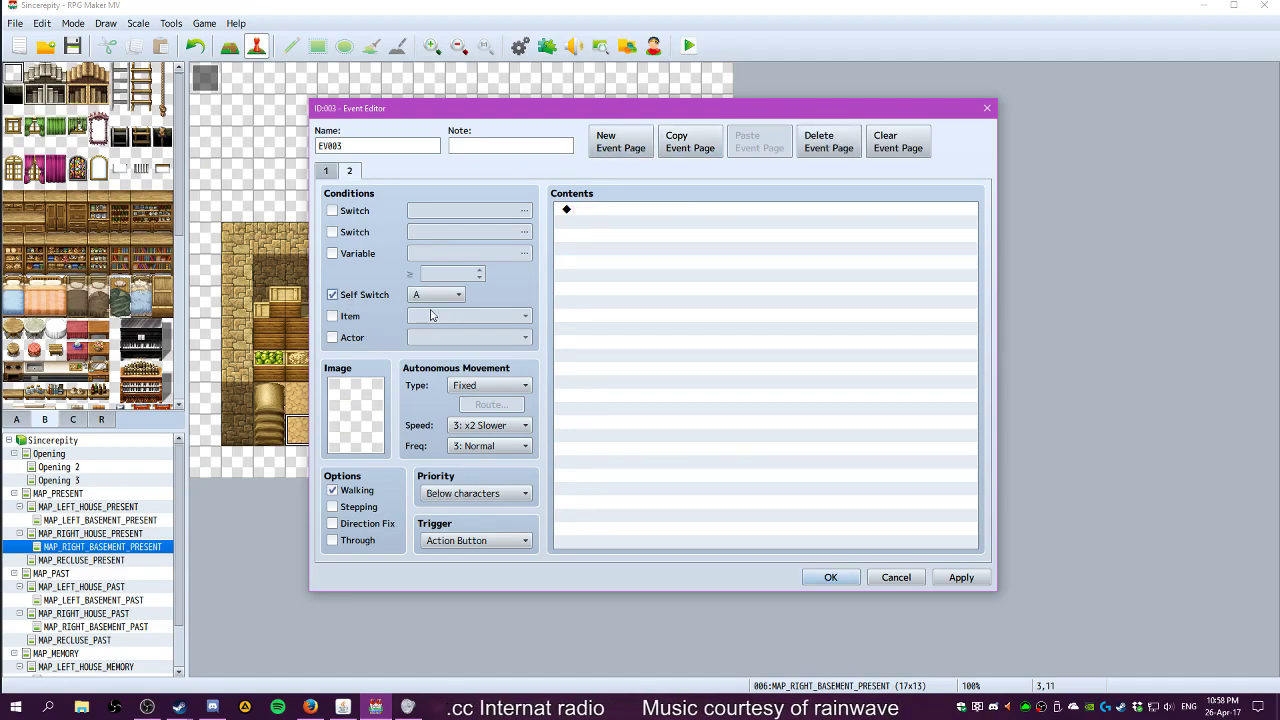
double_click(356, 412)
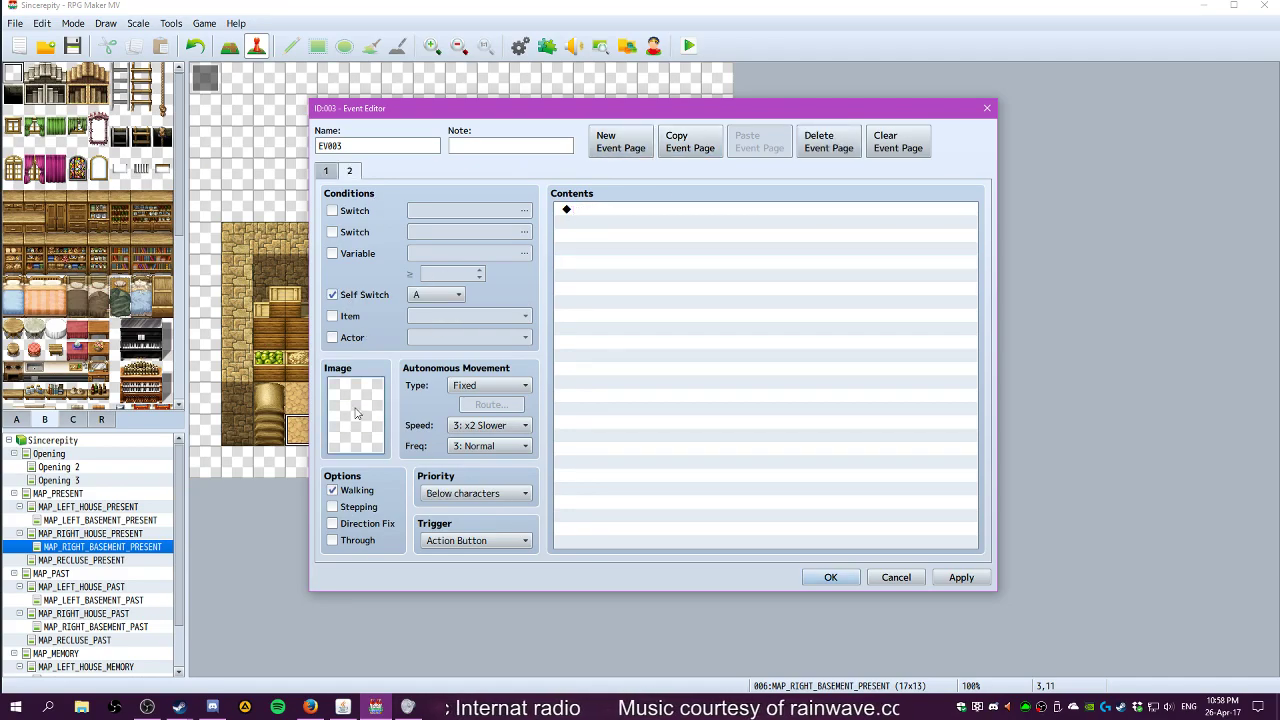
scroll(455, 355, down, 2)
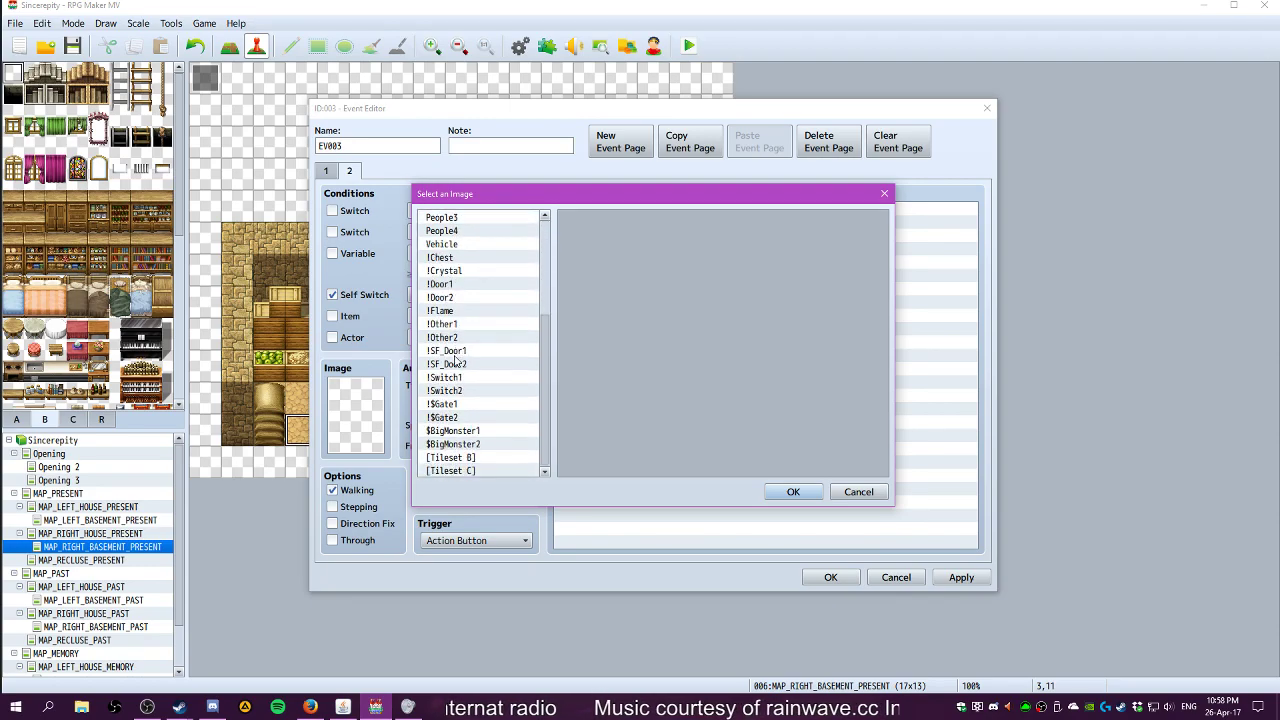
scroll(455, 362, down, 2)
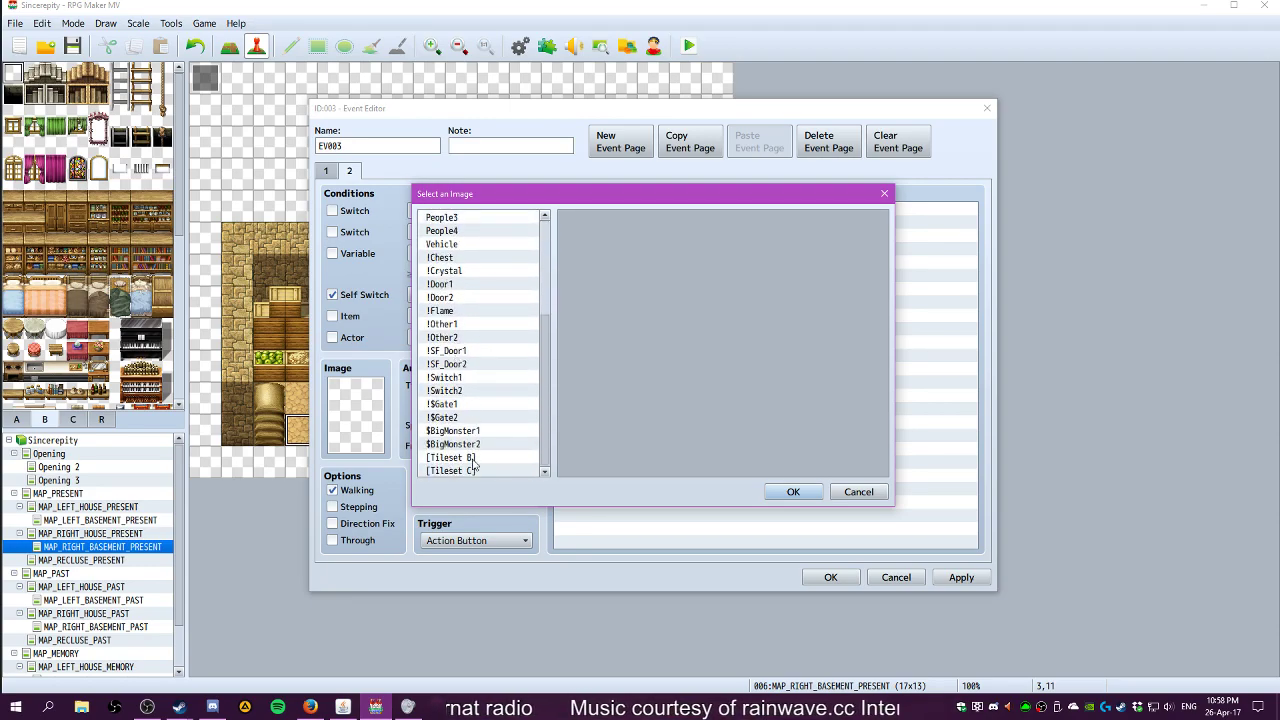
click(473, 459)
click(708, 458)
click(790, 492)
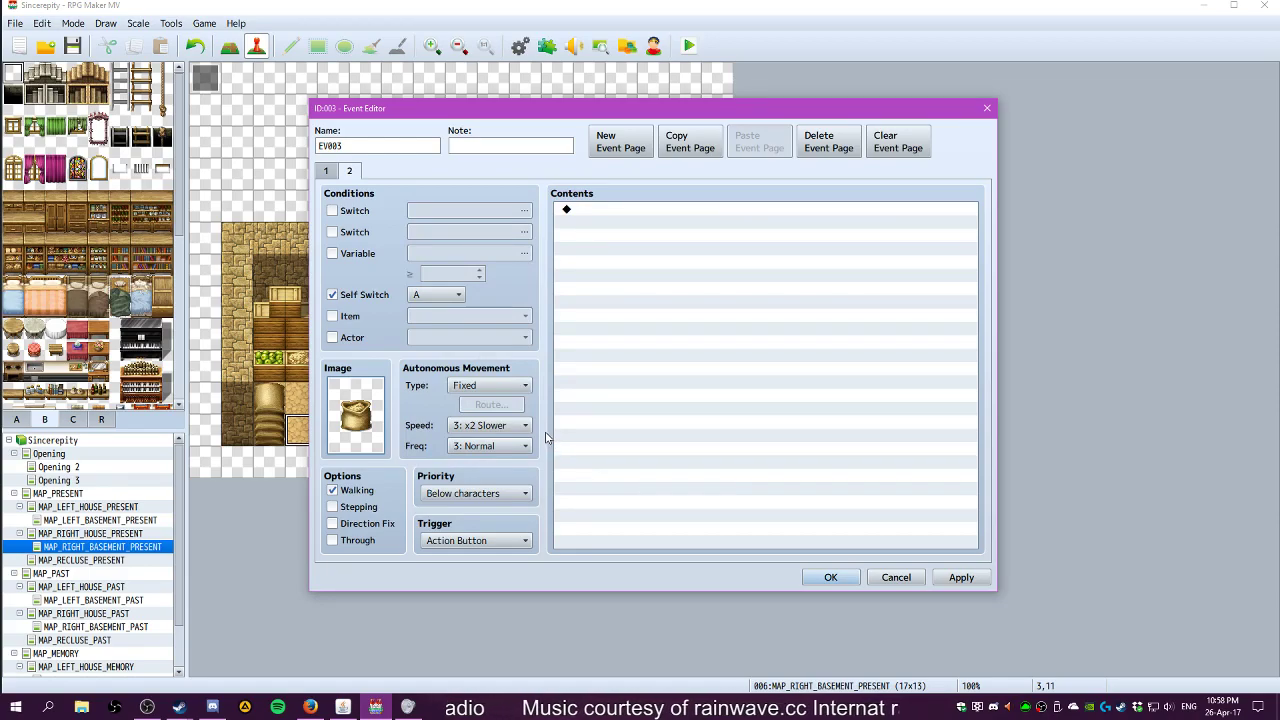
Add the message "Only grains..." to the sack event's second page and save the event
double_click(604, 214)
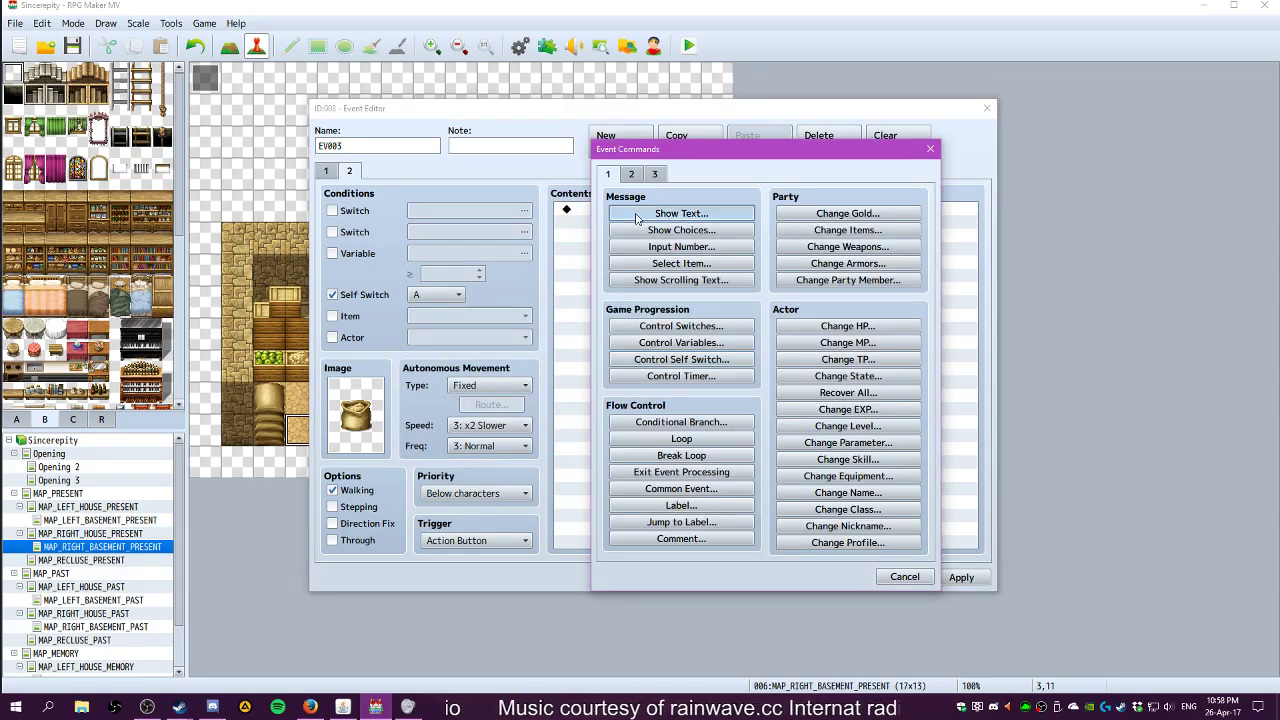
click(636, 214)
text(Only grains,)
click(840, 437)
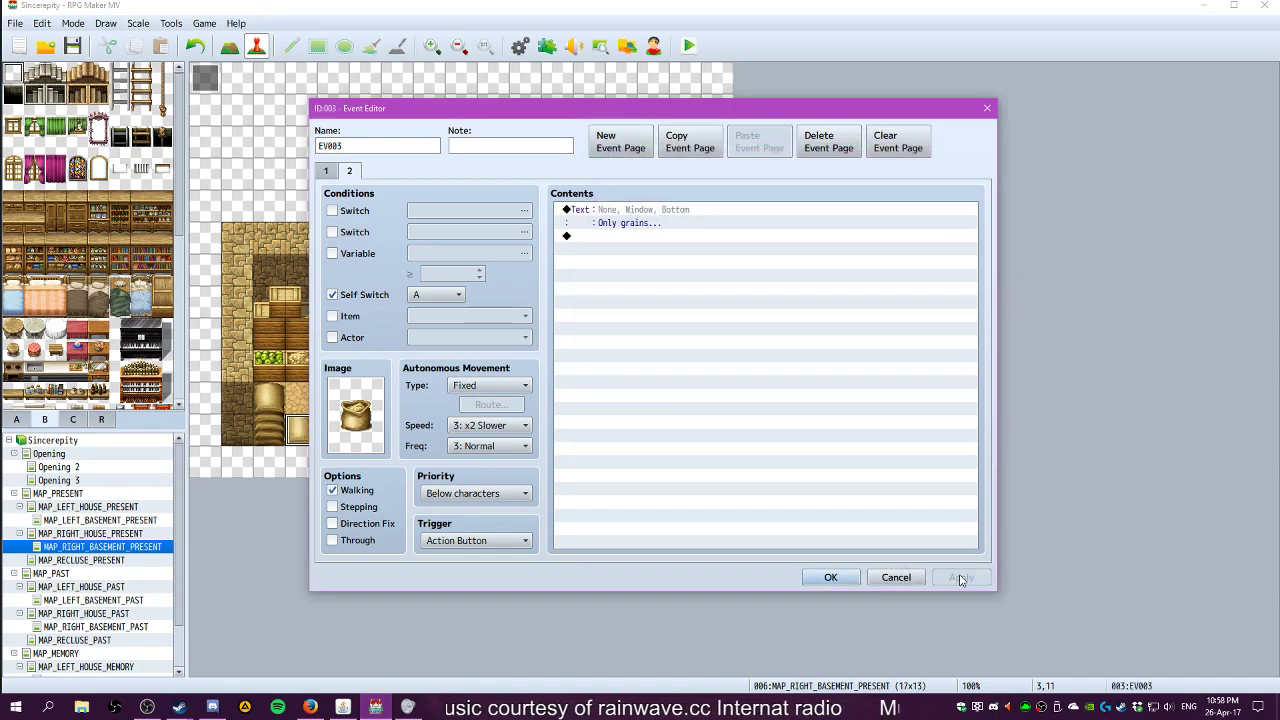
click(830, 578)
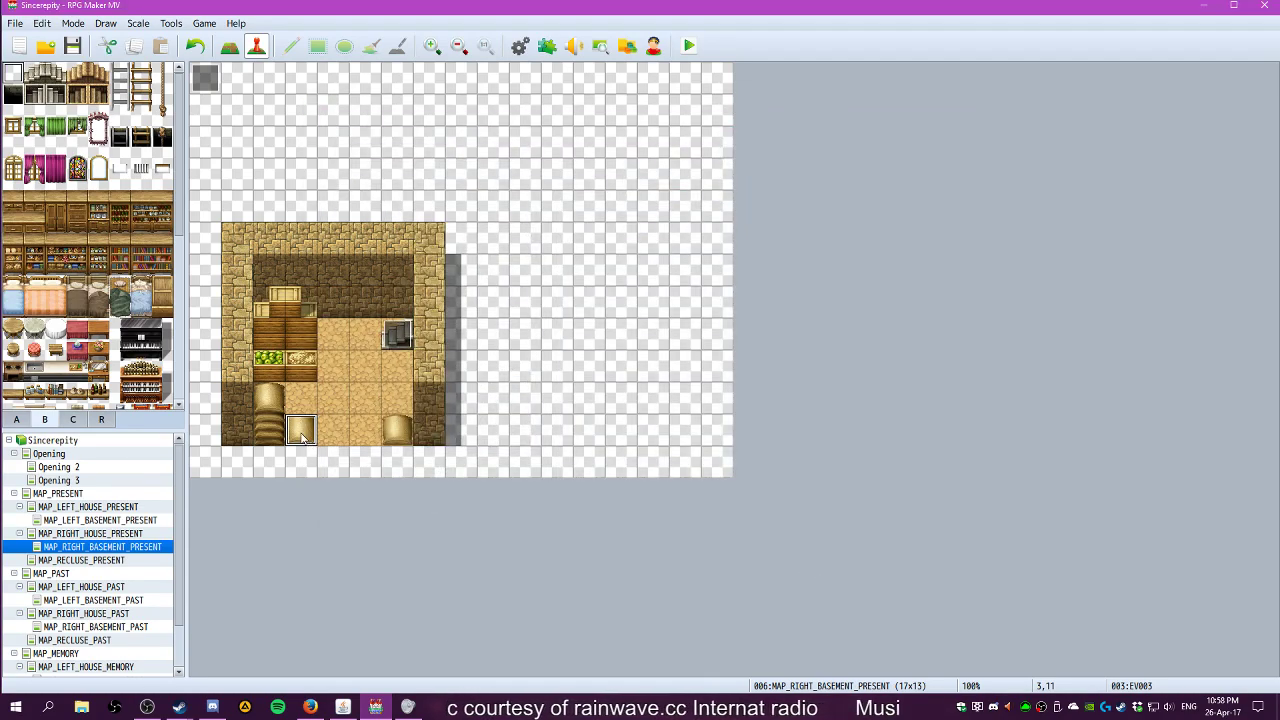
Copy the sack event and paste copies into the free bottom-row cells and above the sack in the room's lower-right corner
key(ctrl+c)
click(365, 430)
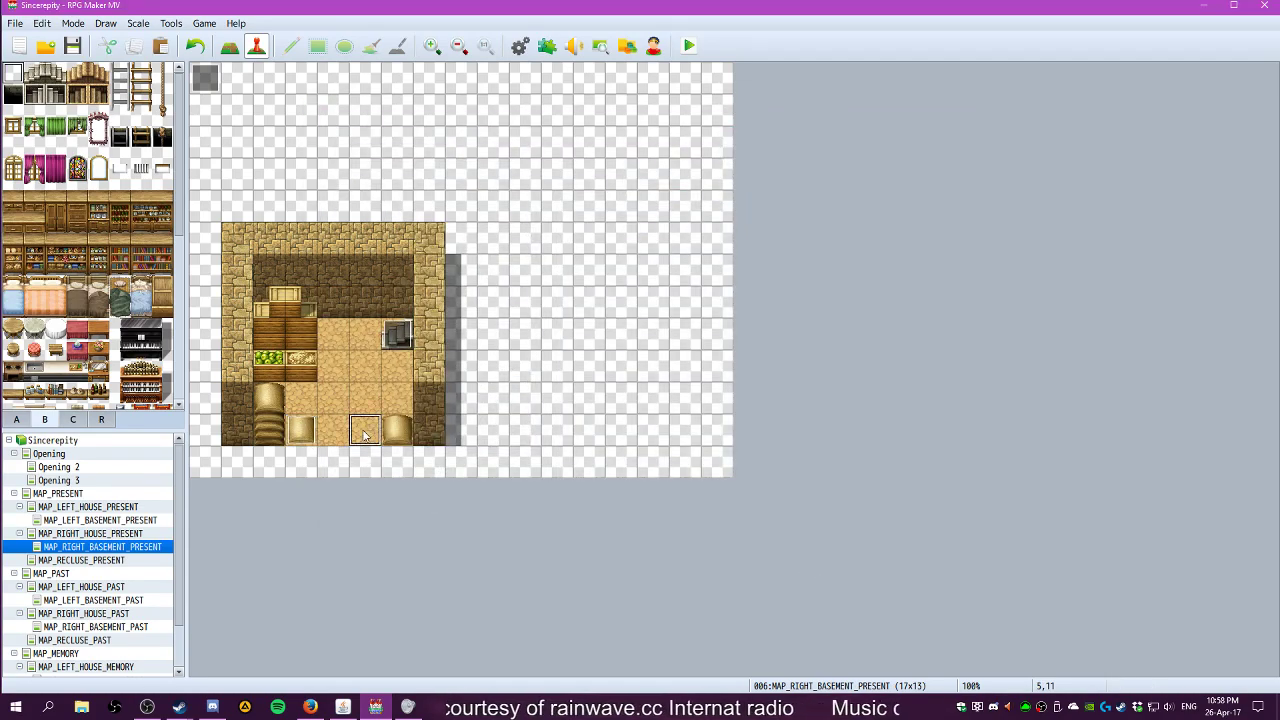
key(ctrl+v)
click(398, 402)
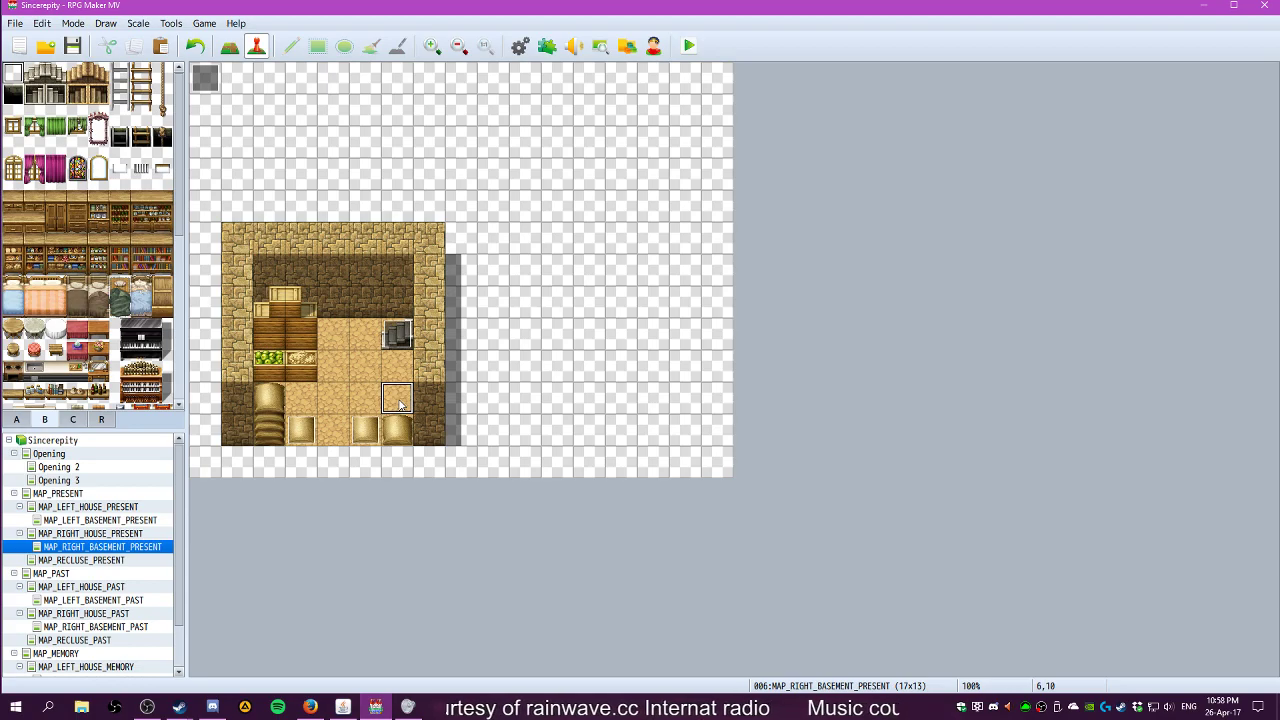
click(365, 428)
key(Delete)
click(337, 430)
key(ctrl+v)
click(398, 400)
key(ctrl+v)
click(365, 430)
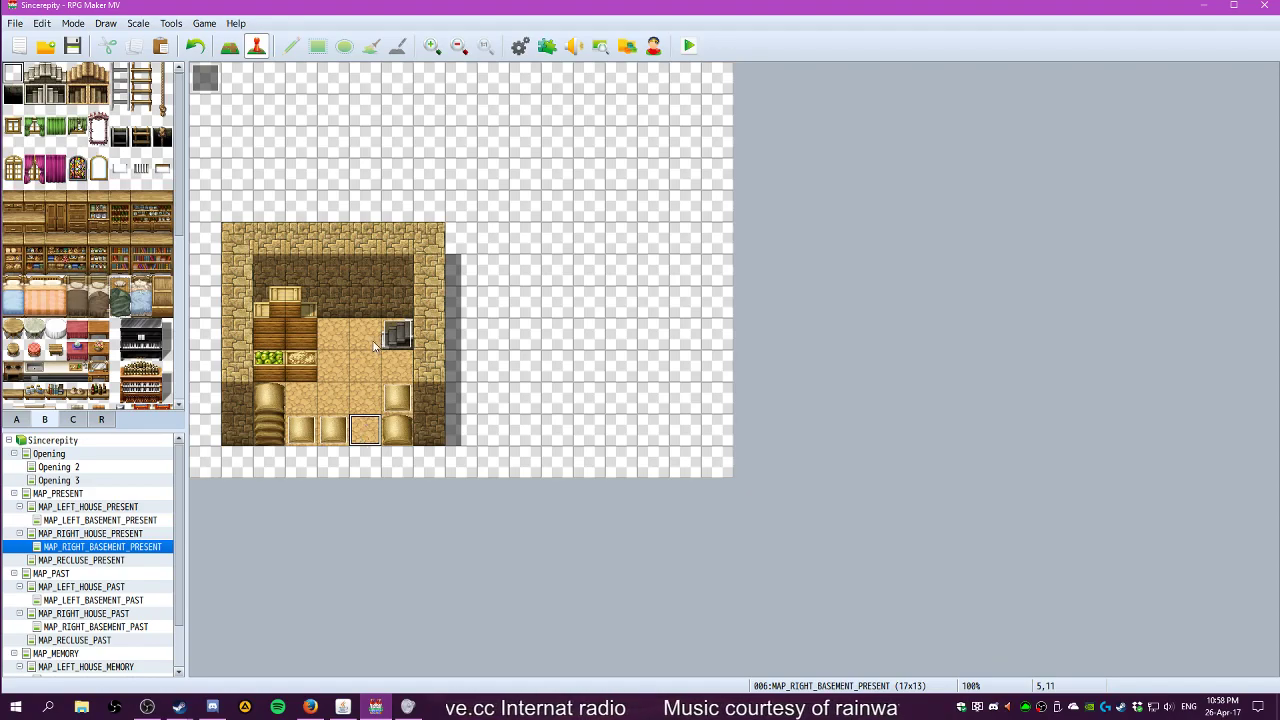
In the sack event at cell 5,11, change the message's first line to "You open the dusty sack...\|"
double_click(360, 432)
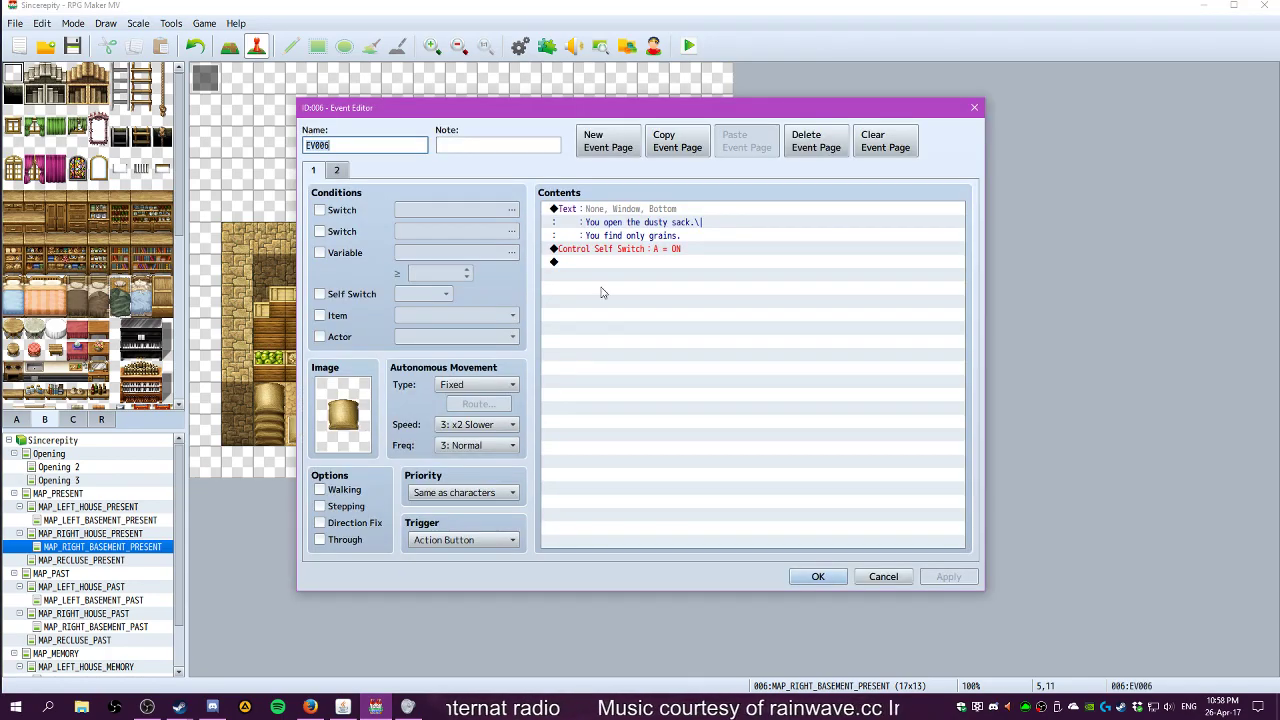
click(622, 224)
click(617, 210)
right_click(617, 210)
click(628, 216)
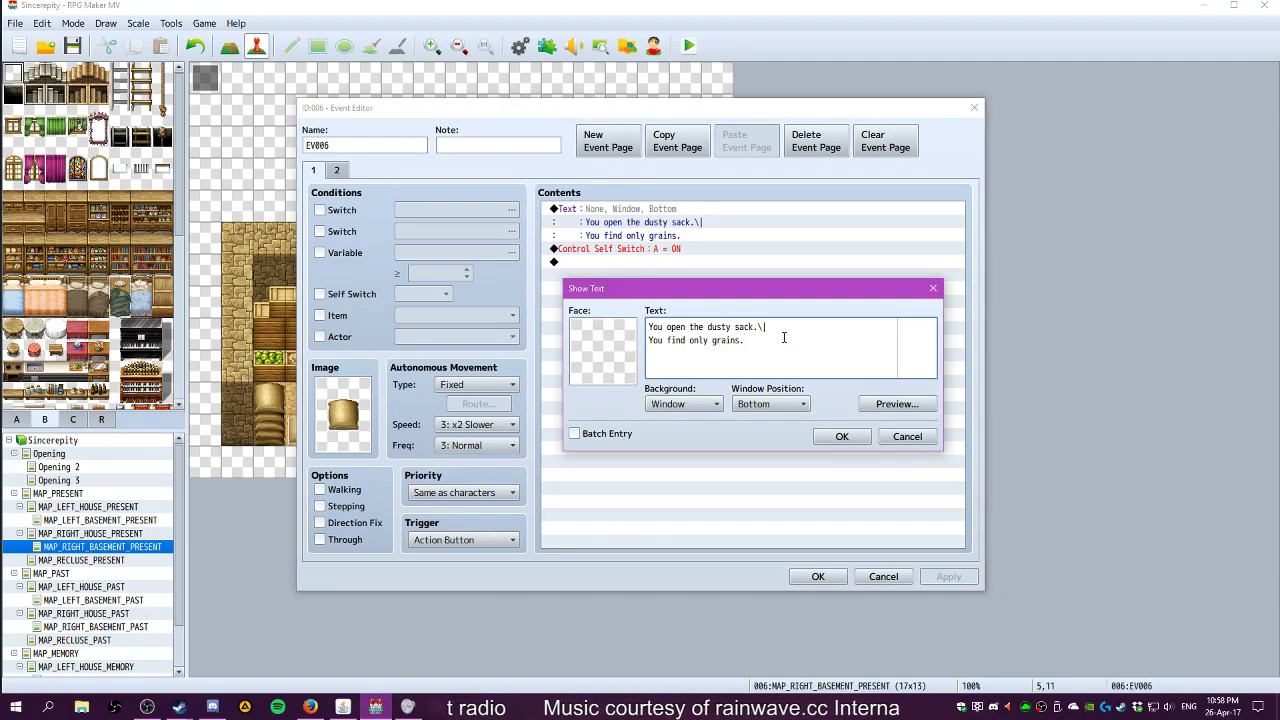
key(ctrl+a)
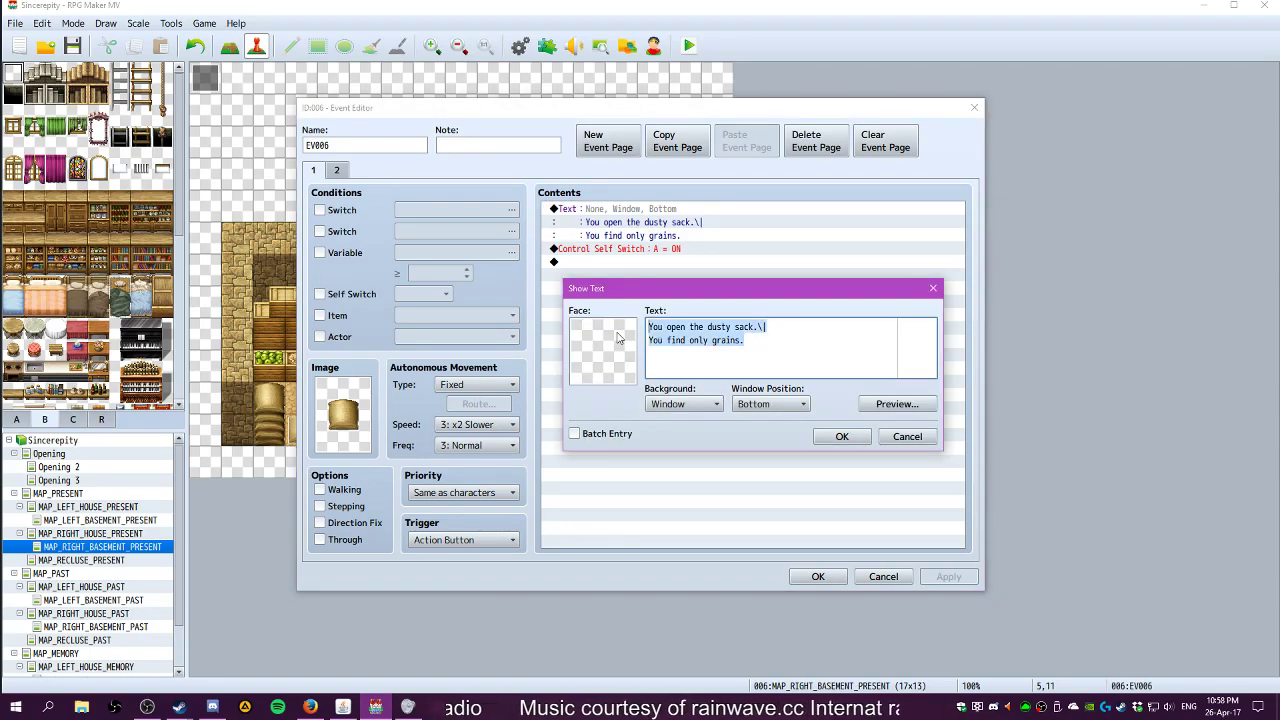
click(755, 327)
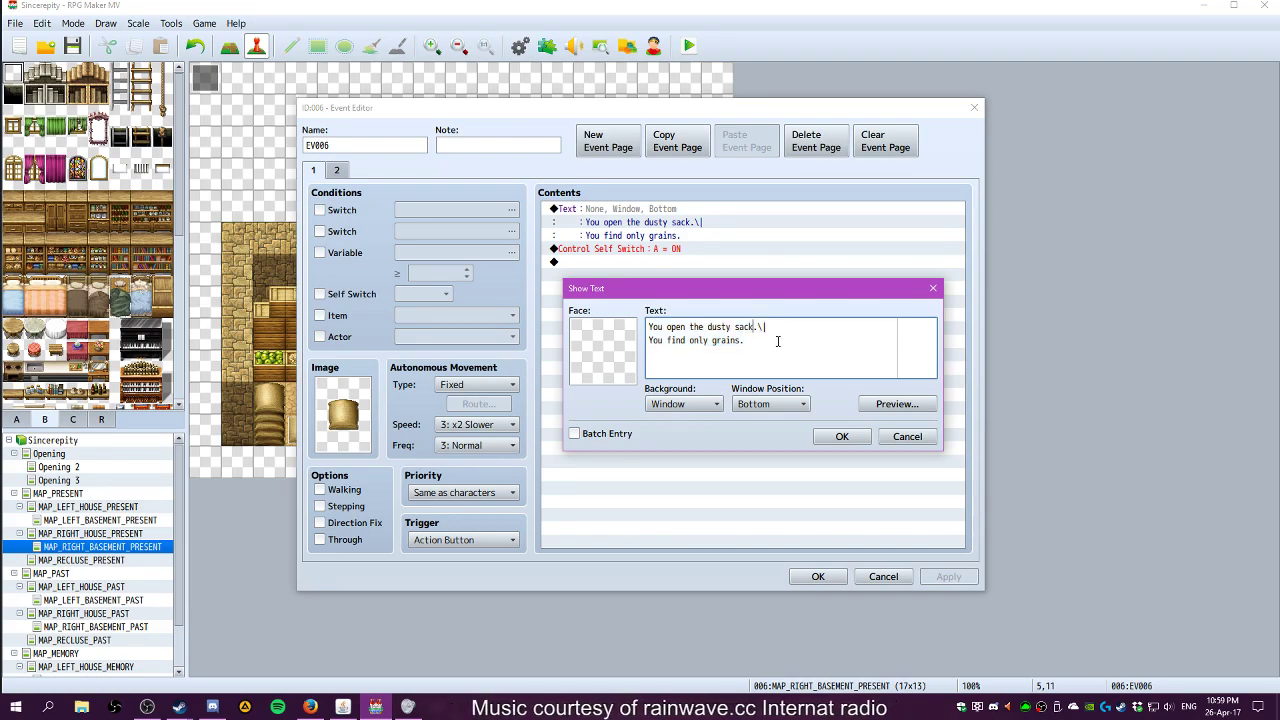
text(..)
Replace the message's second line with "You find a dusty bear." and accept the text
click(766, 348)
drag(765, 350, 643, 349)
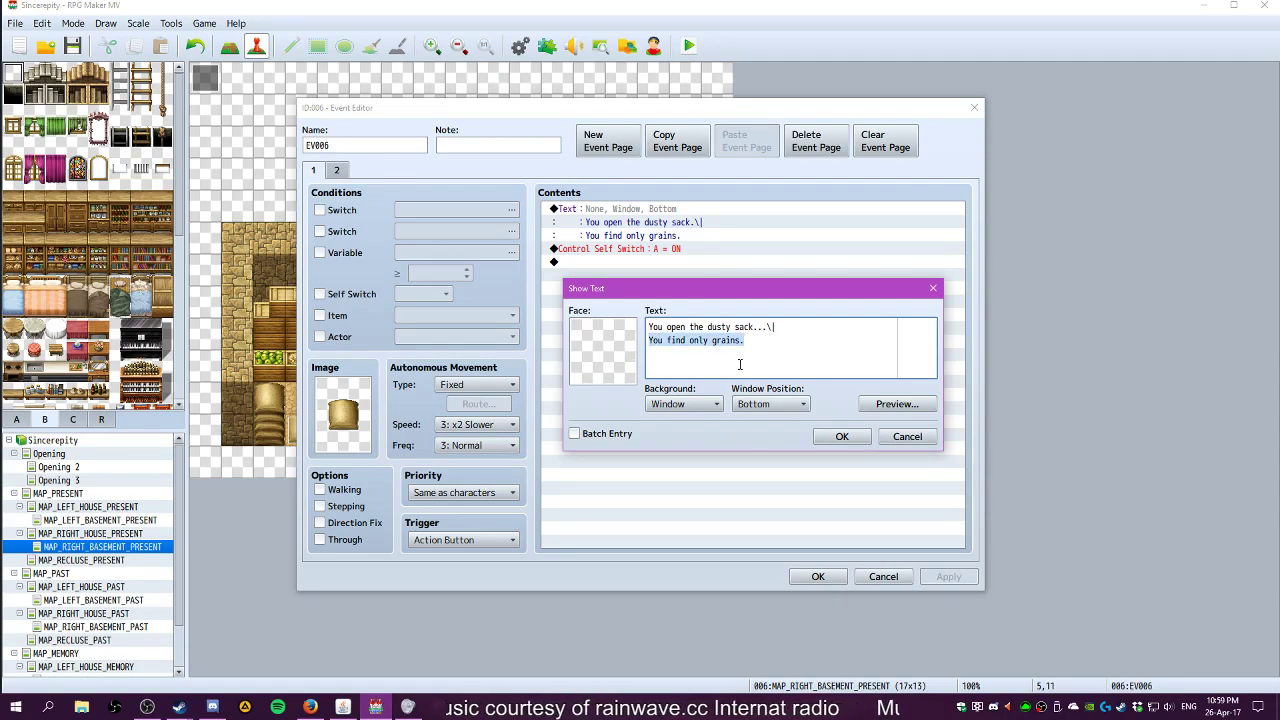
text(You fin)
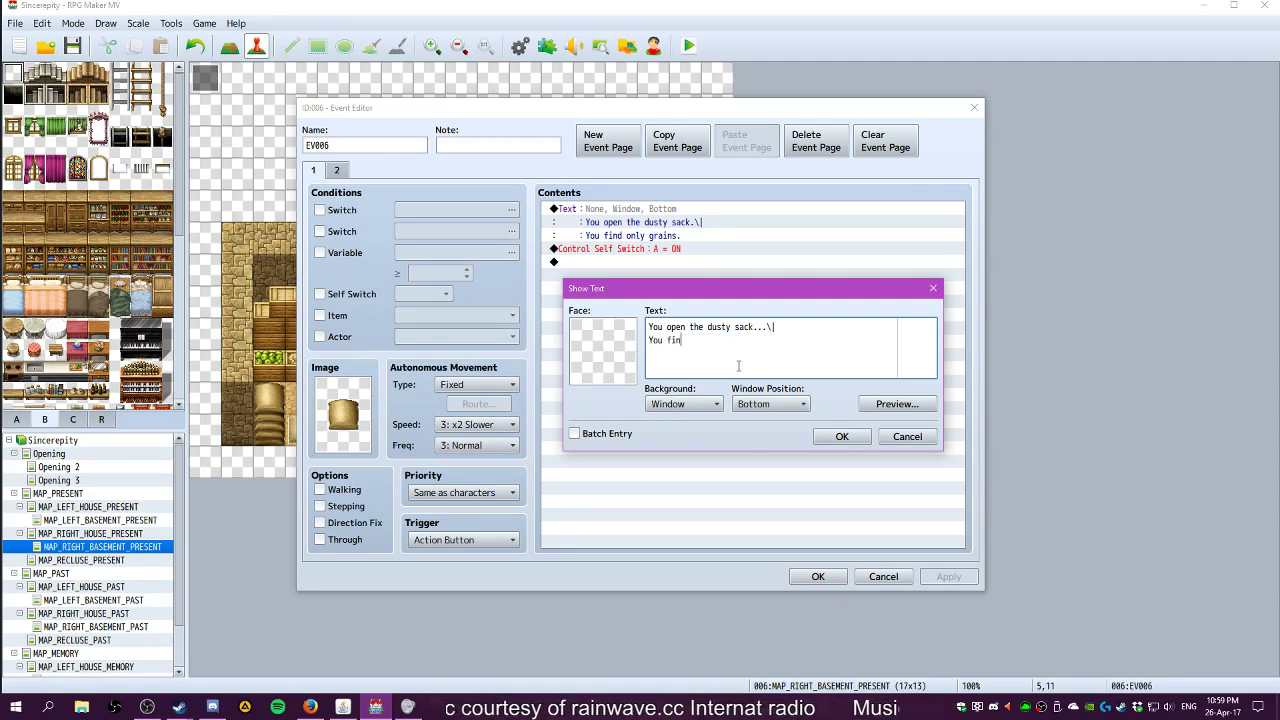
text(d a grain)
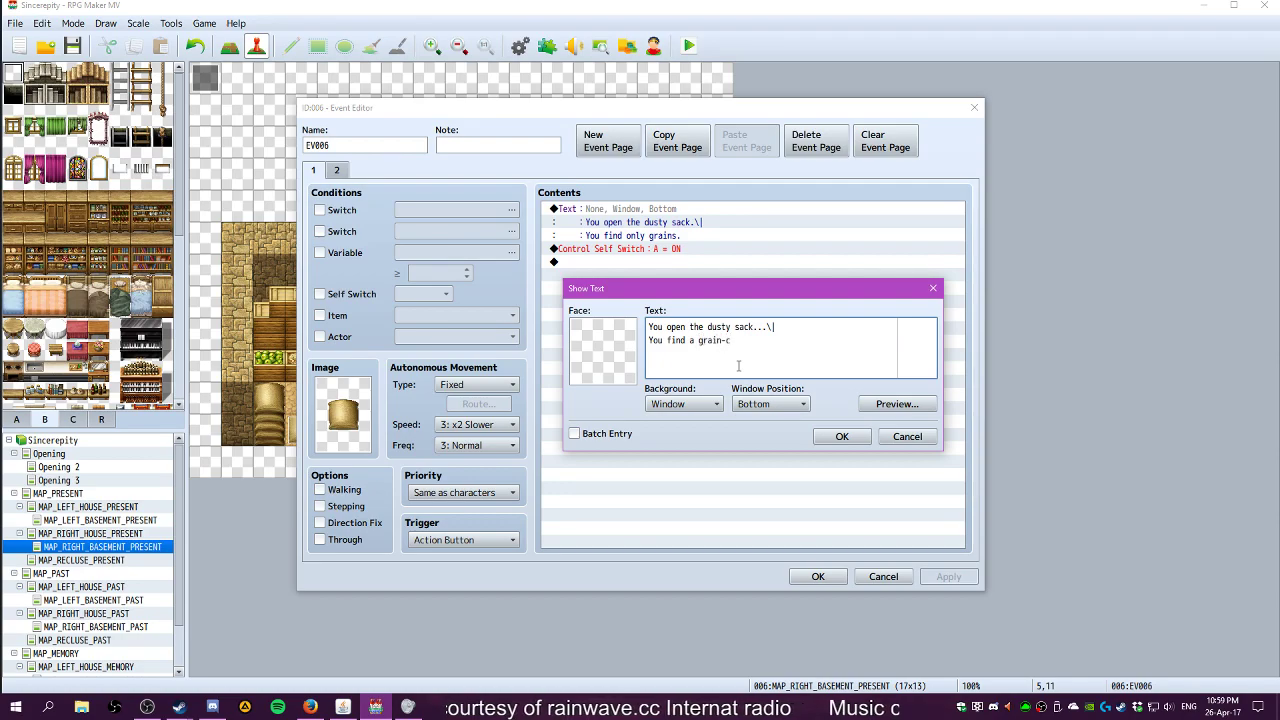
text(-c)
key(BackSpace)
key(BackSpace)
key(BackSpace)
key(BackSpace)
key(BackSpace)
key(BackSpace)
key(BackSpace)
text(dusty b)
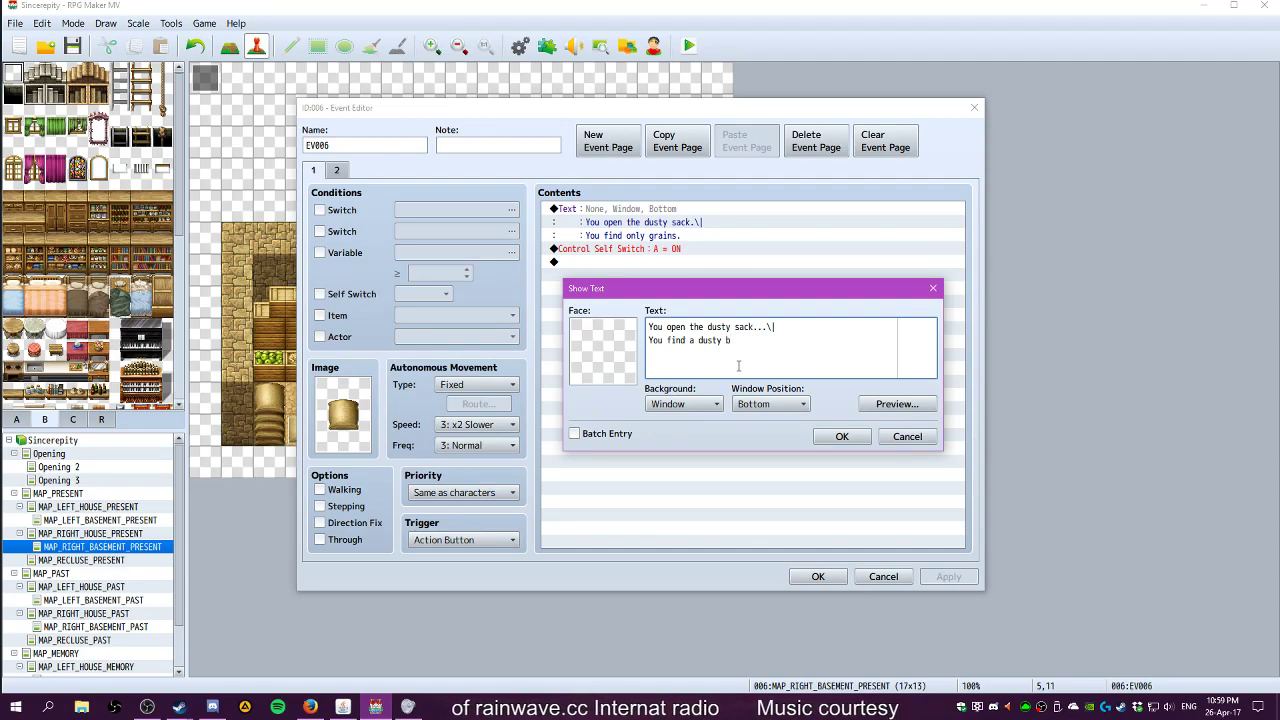
text(ear.)
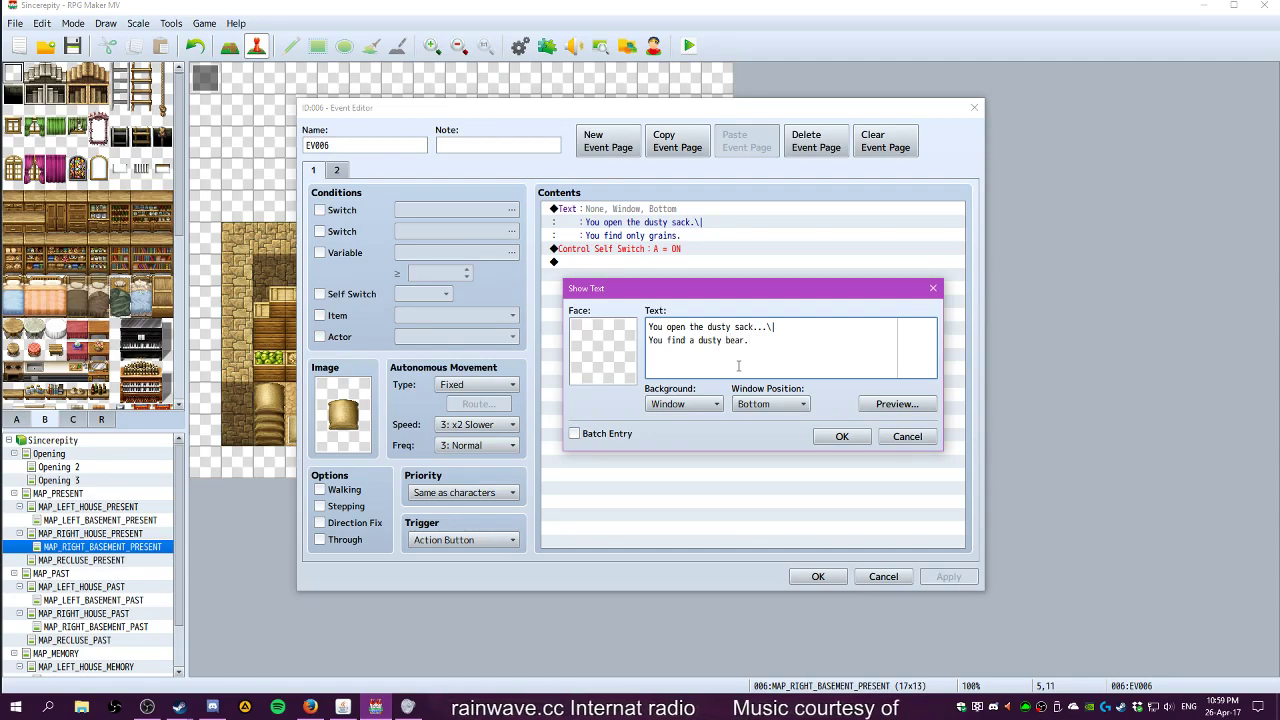
click(842, 437)
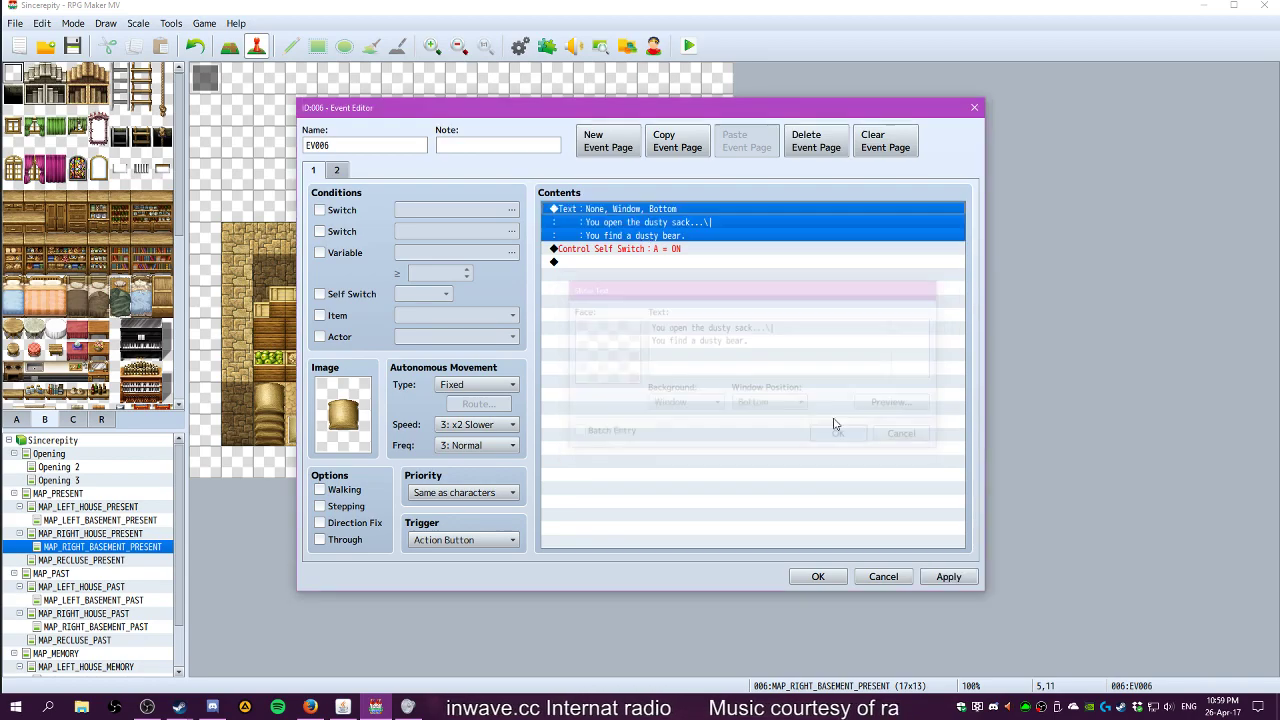
Replace the Control Self Switch command after the message with a Play SE command using the Item1 sound
click(568, 250)
key(Delete)
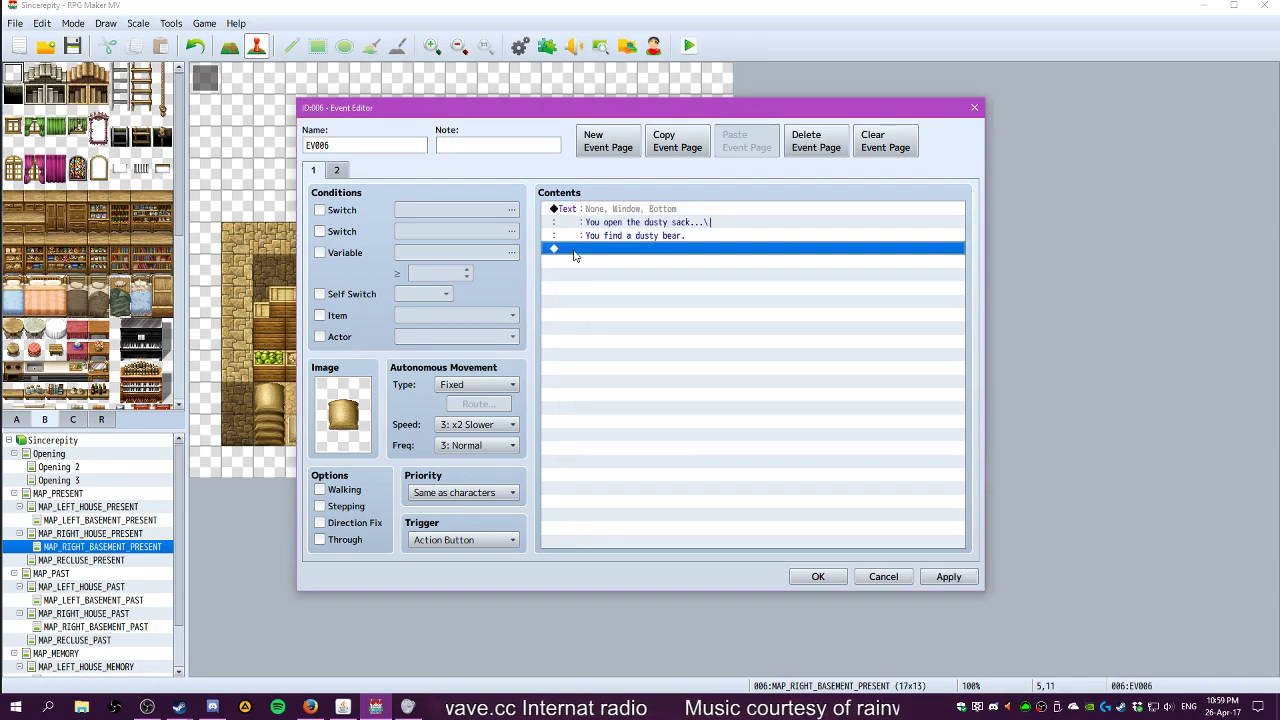
right_click(574, 255)
click(598, 262)
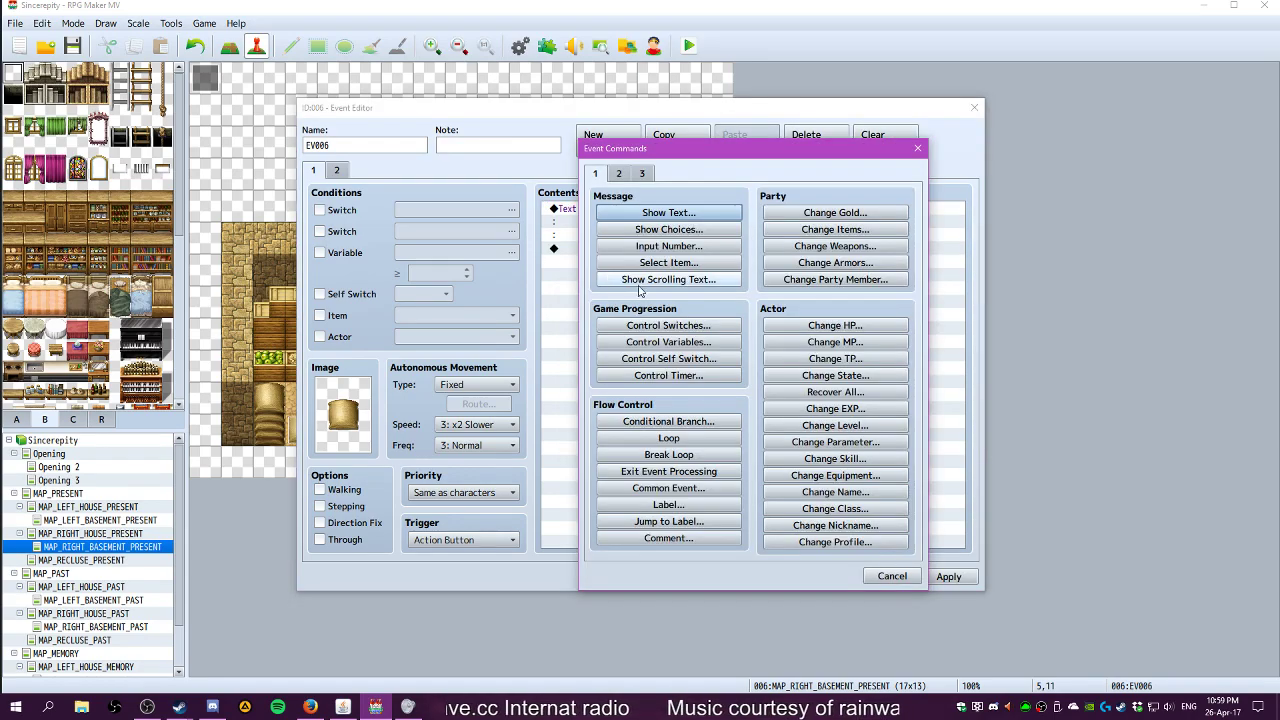
click(668, 214)
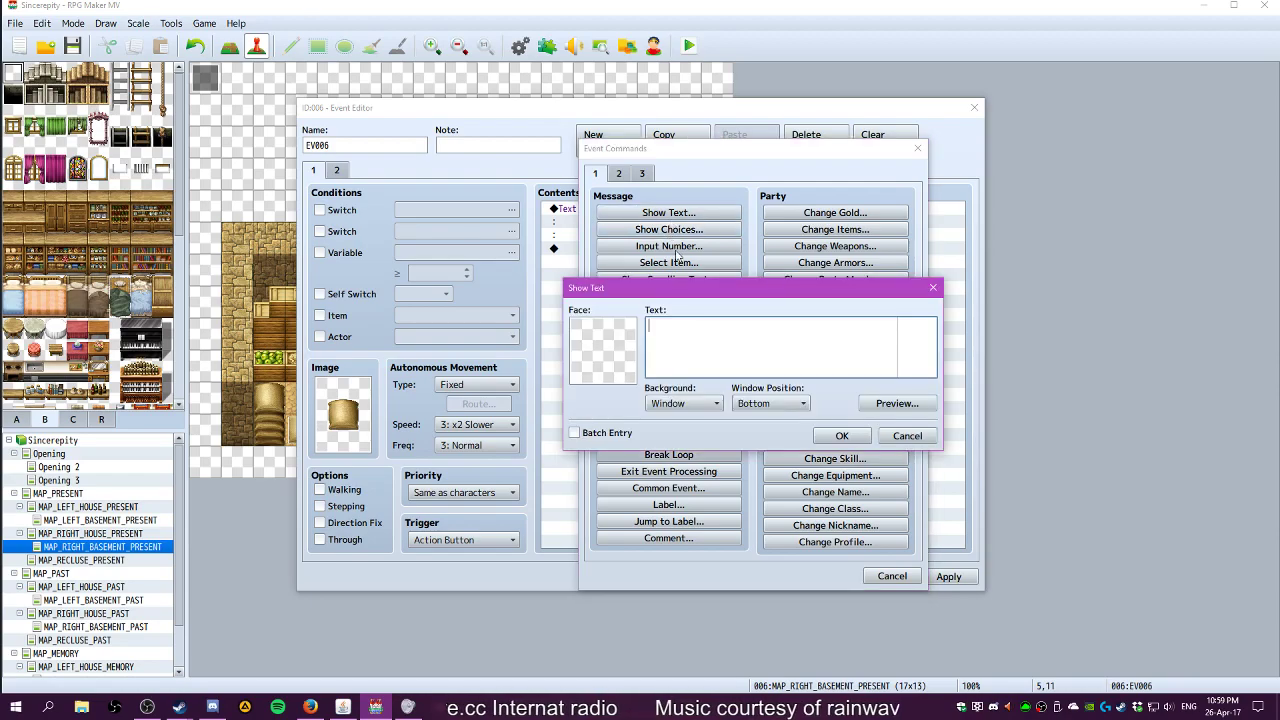
click(882, 440)
click(618, 174)
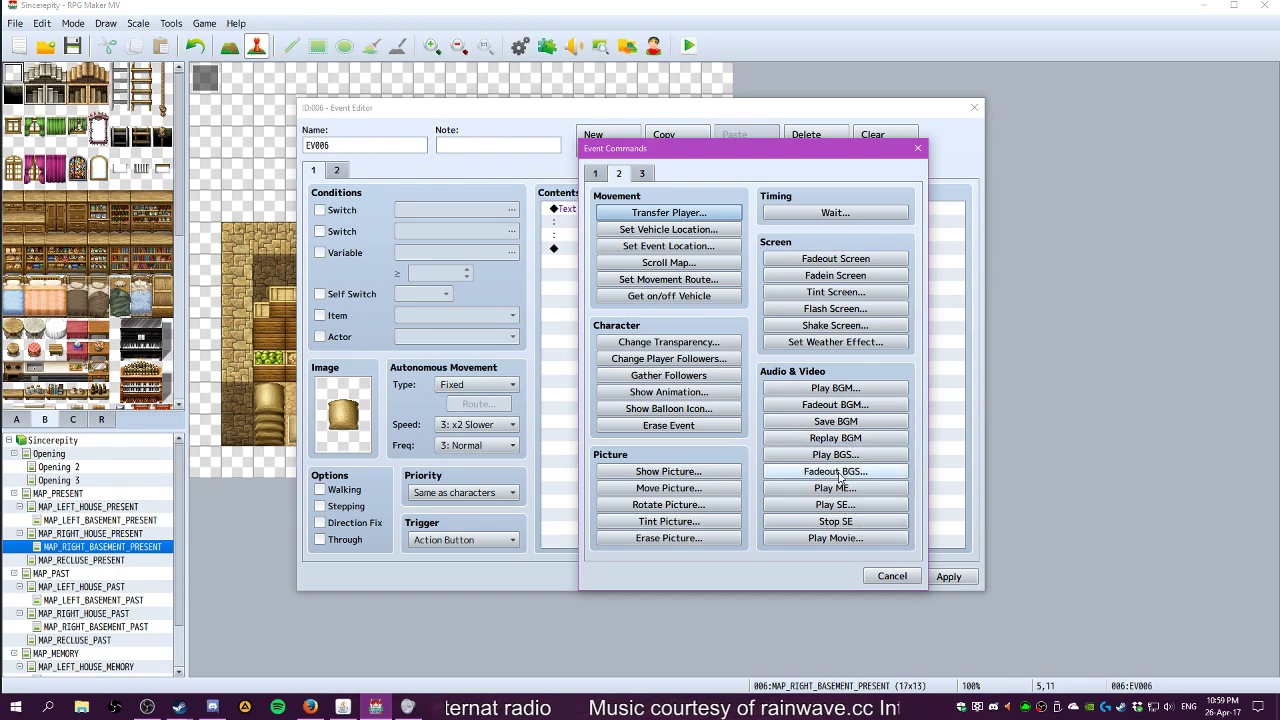
click(845, 505)
scroll(710, 385, down, 15)
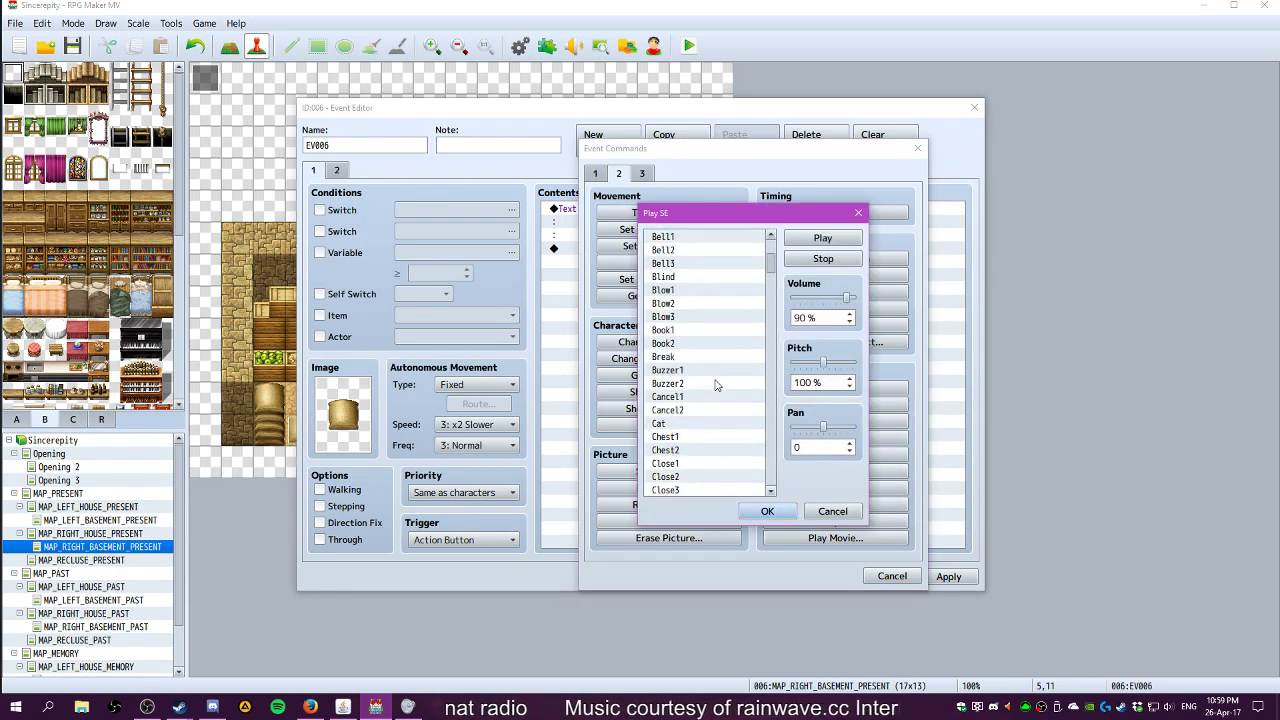
scroll(705, 390, down, 14)
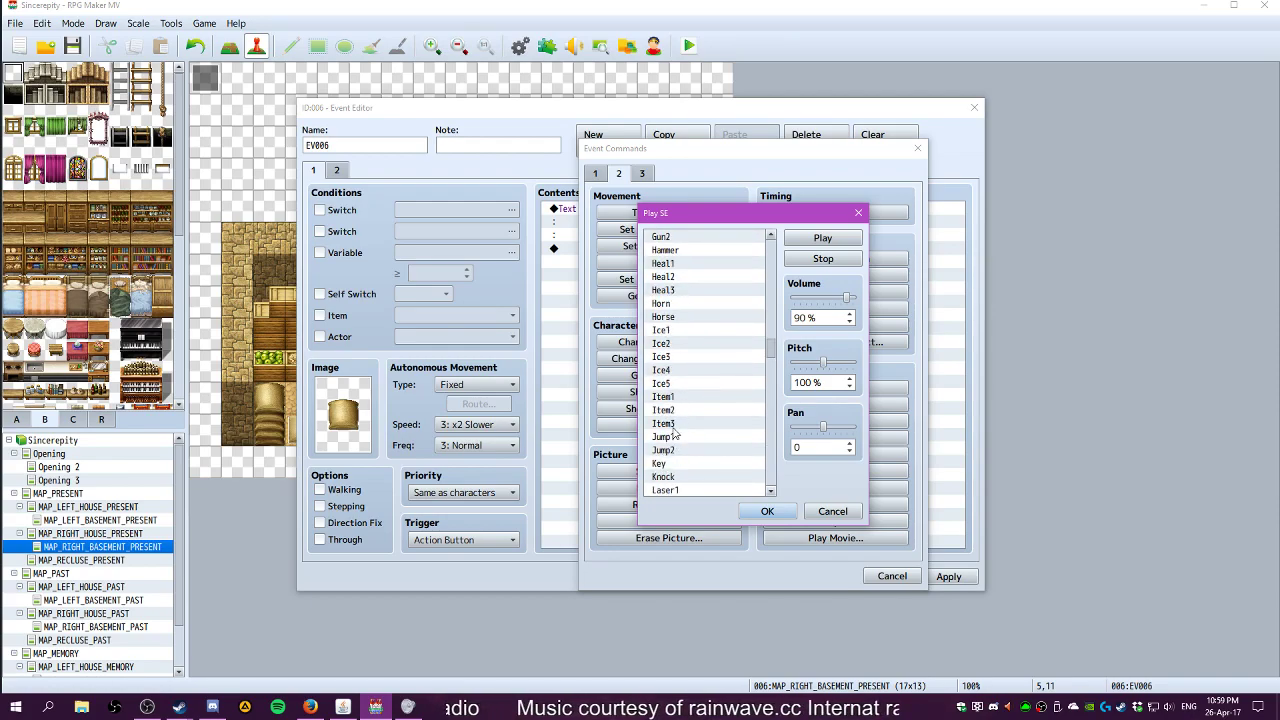
click(677, 398)
click(822, 238)
click(767, 511)
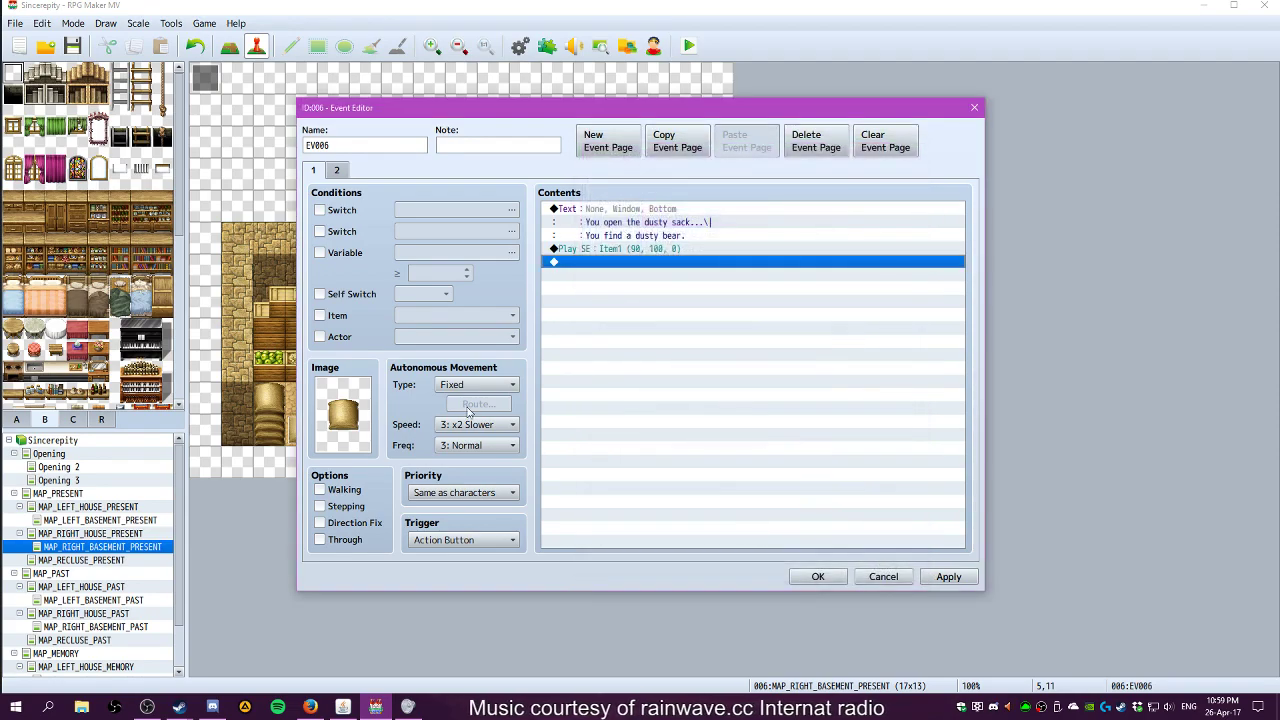
Add a Show Text command after the sound effect with the text "You've obtained a dusty bear ribbon."
double_click(633, 264)
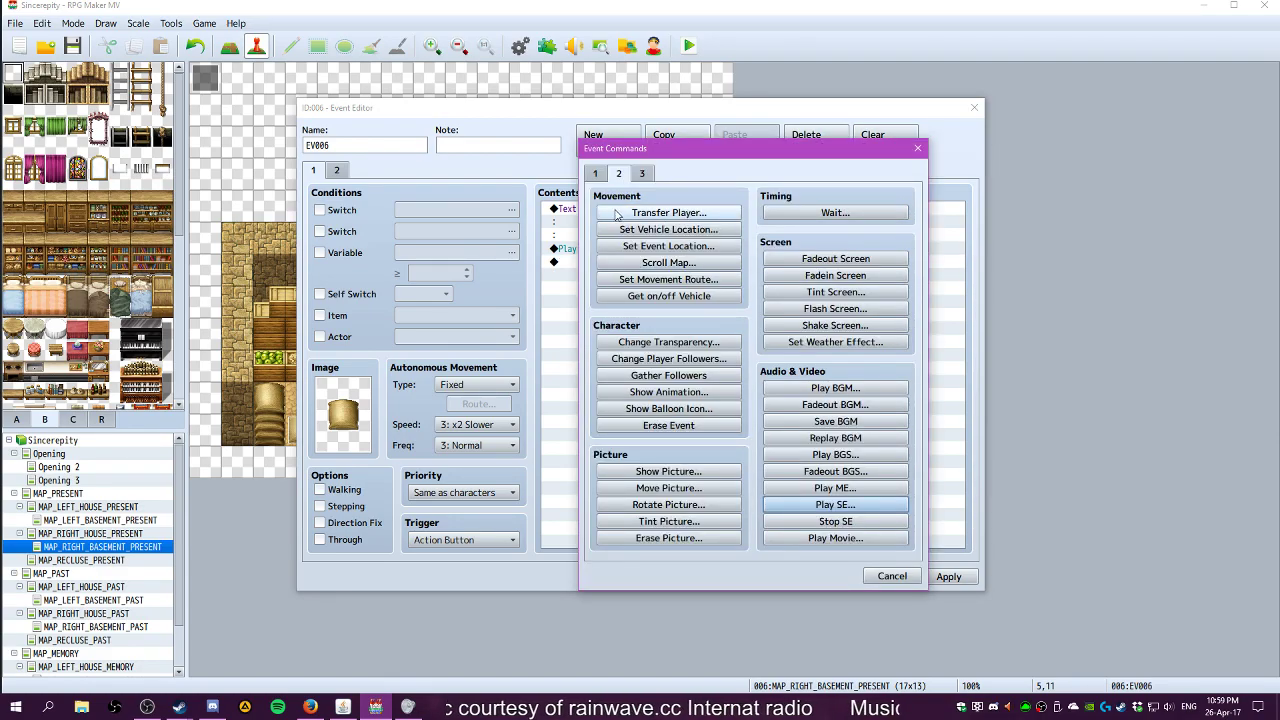
click(596, 174)
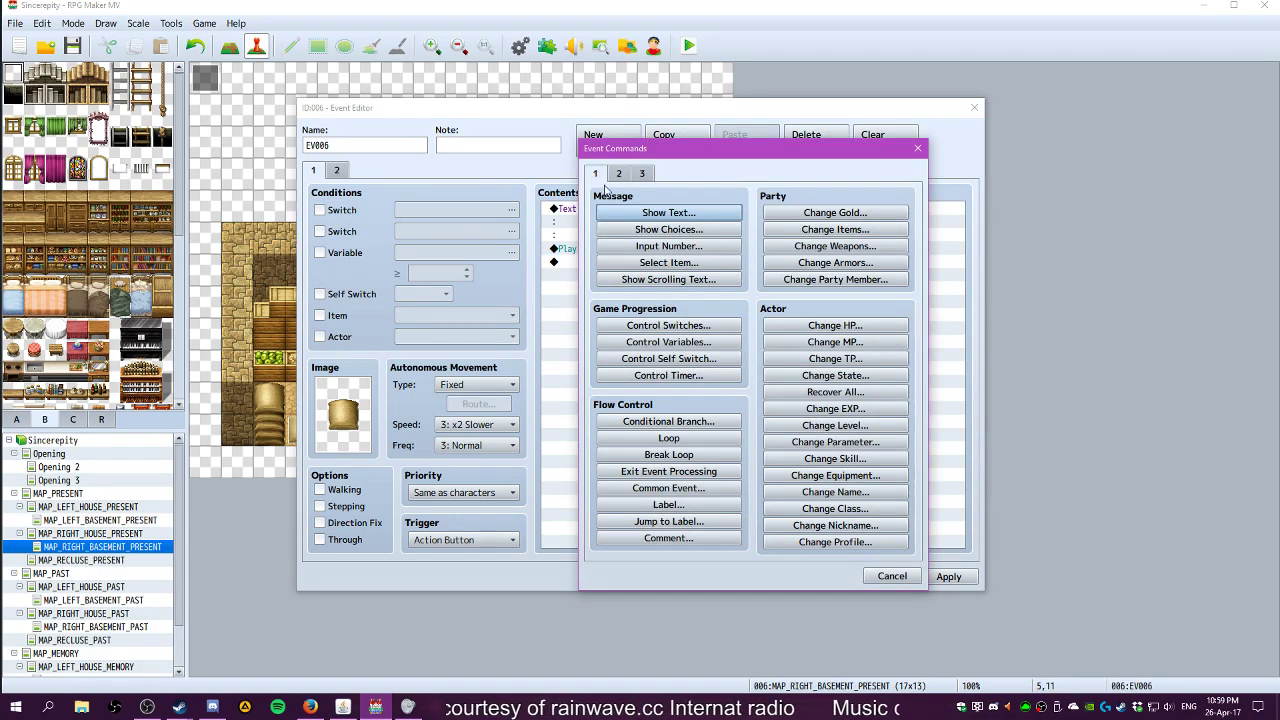
click(668, 213)
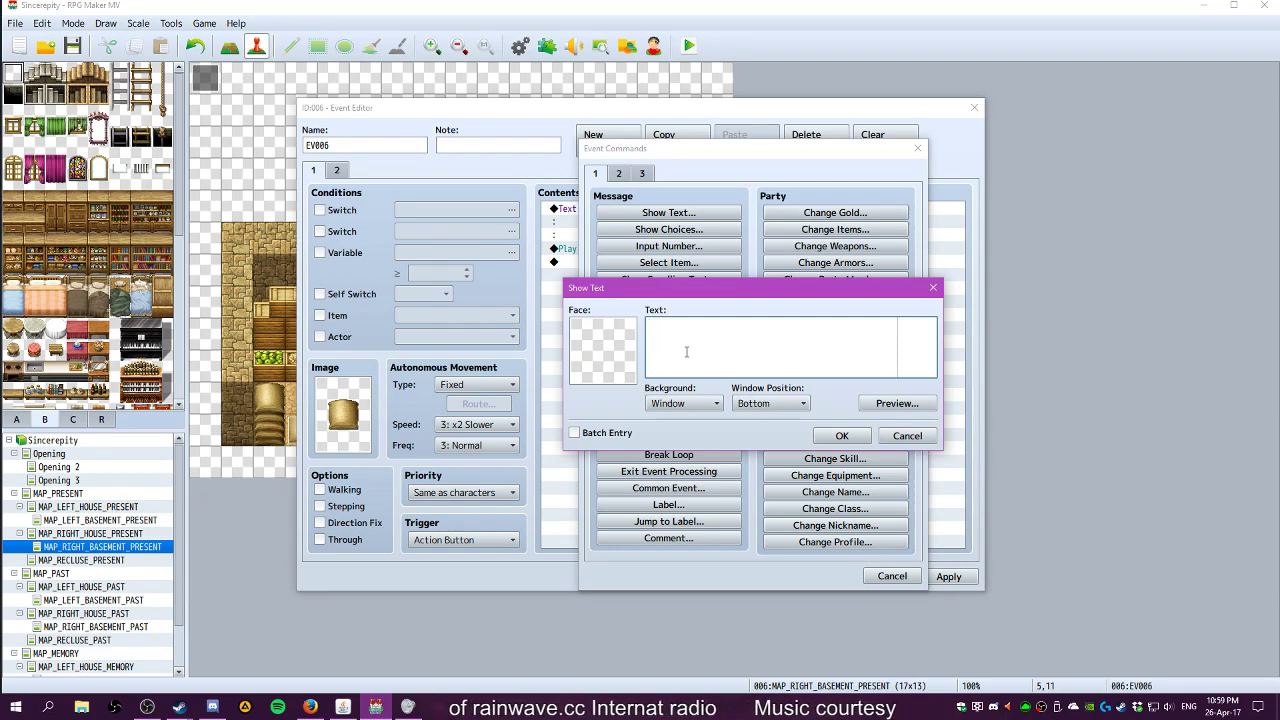
text(You've)
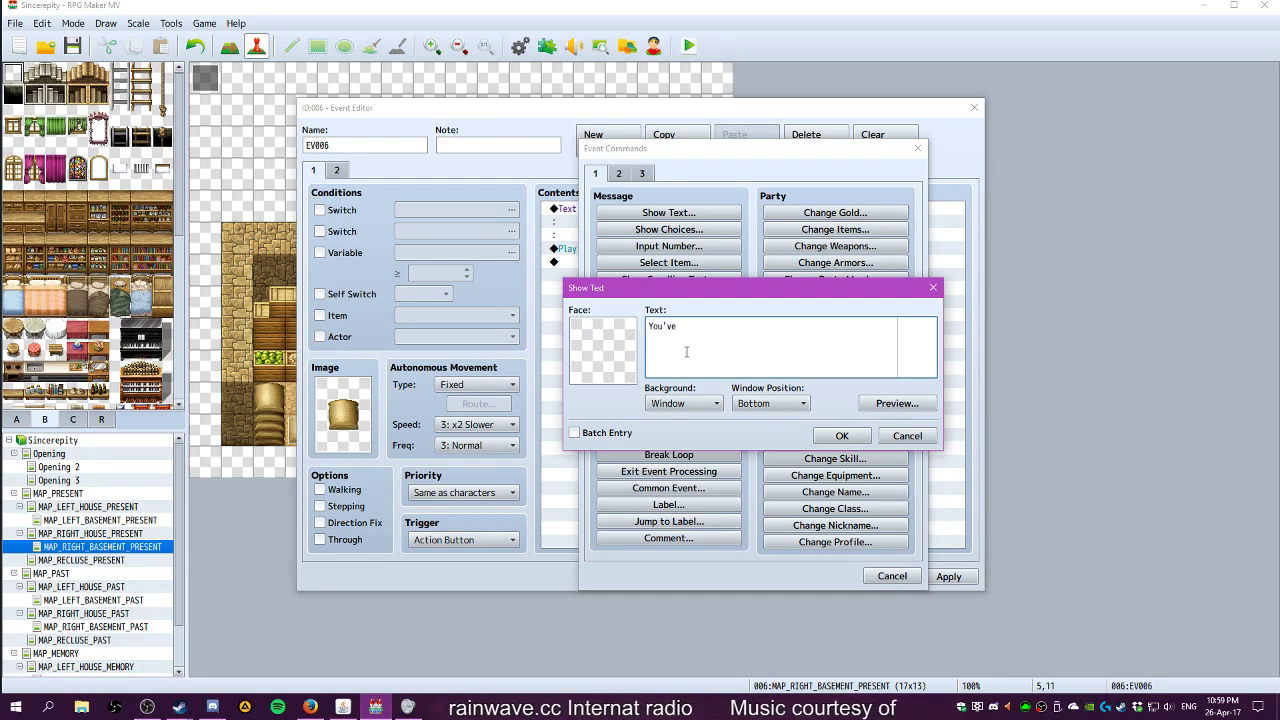
text( obtained a dus)
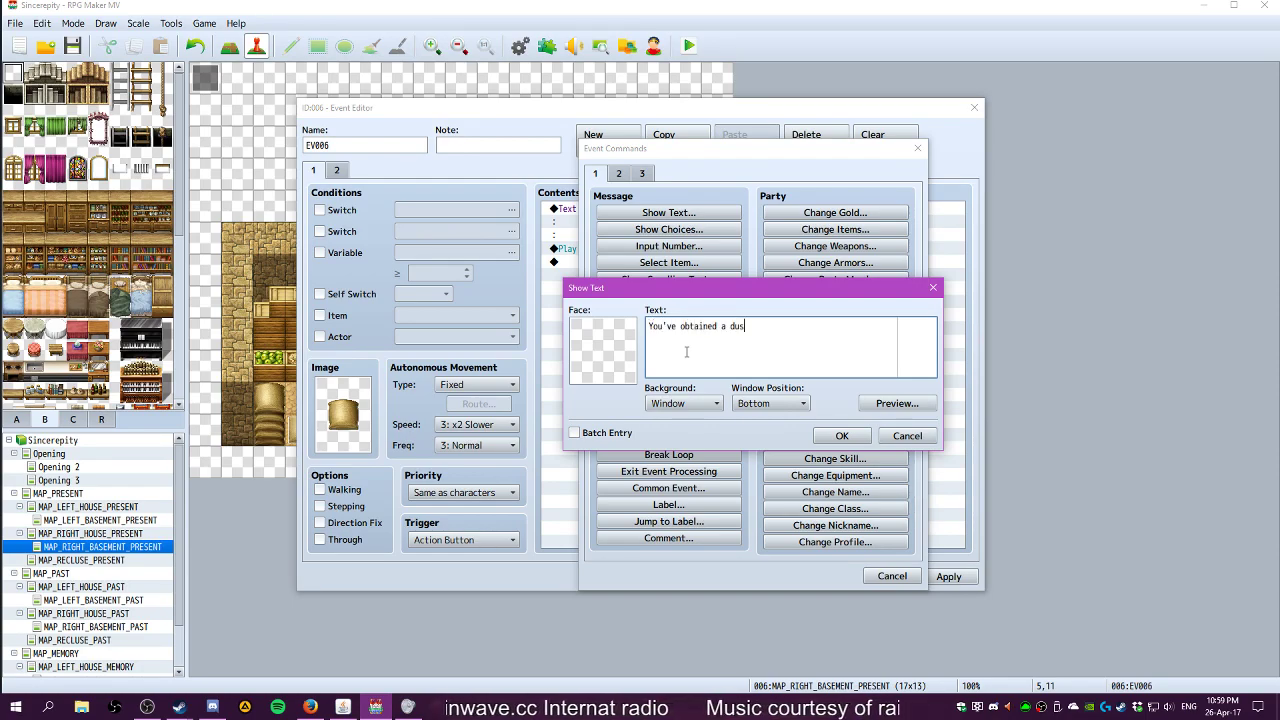
text(ty bear ribbon.)
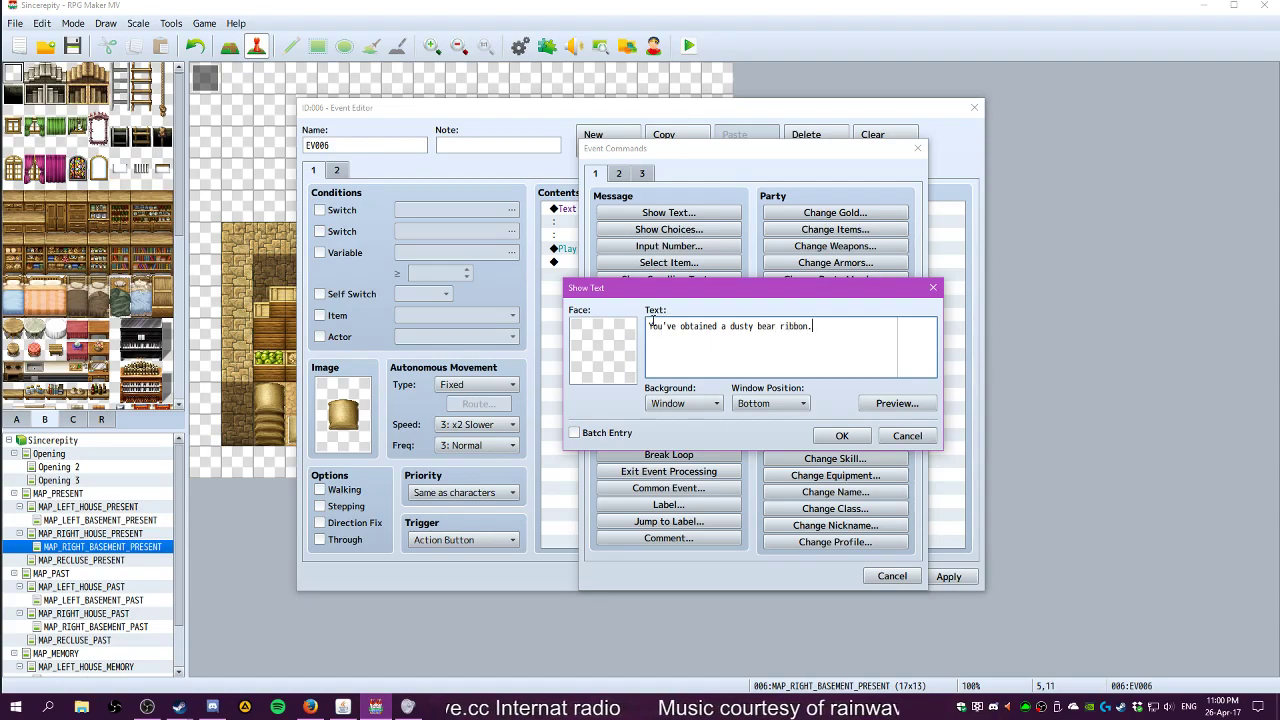
Capitalize the item name in the message as "Dusty Bear Ribbon" and accept the text
drag(732, 328, 735, 326)
right_click(736, 327)
click(752, 325)
key(Right)
text(D)
click(757, 327)
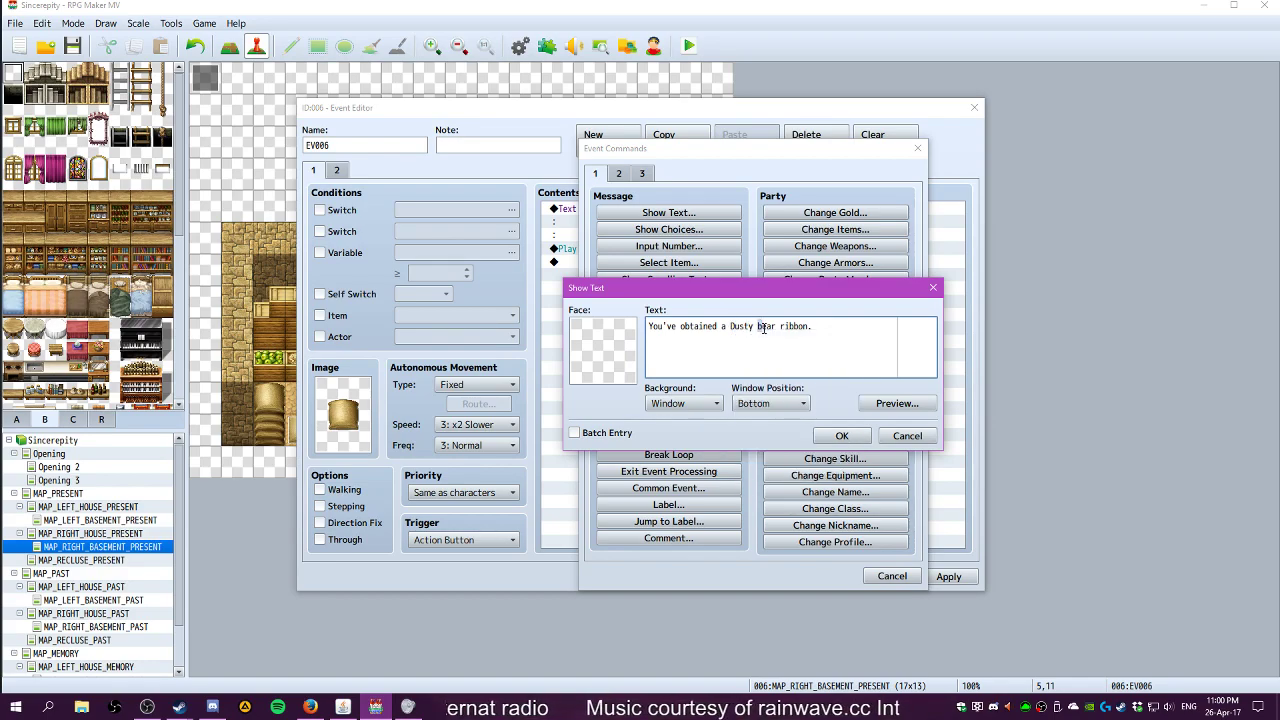
drag(764, 327, 786, 327)
text(Bear R)
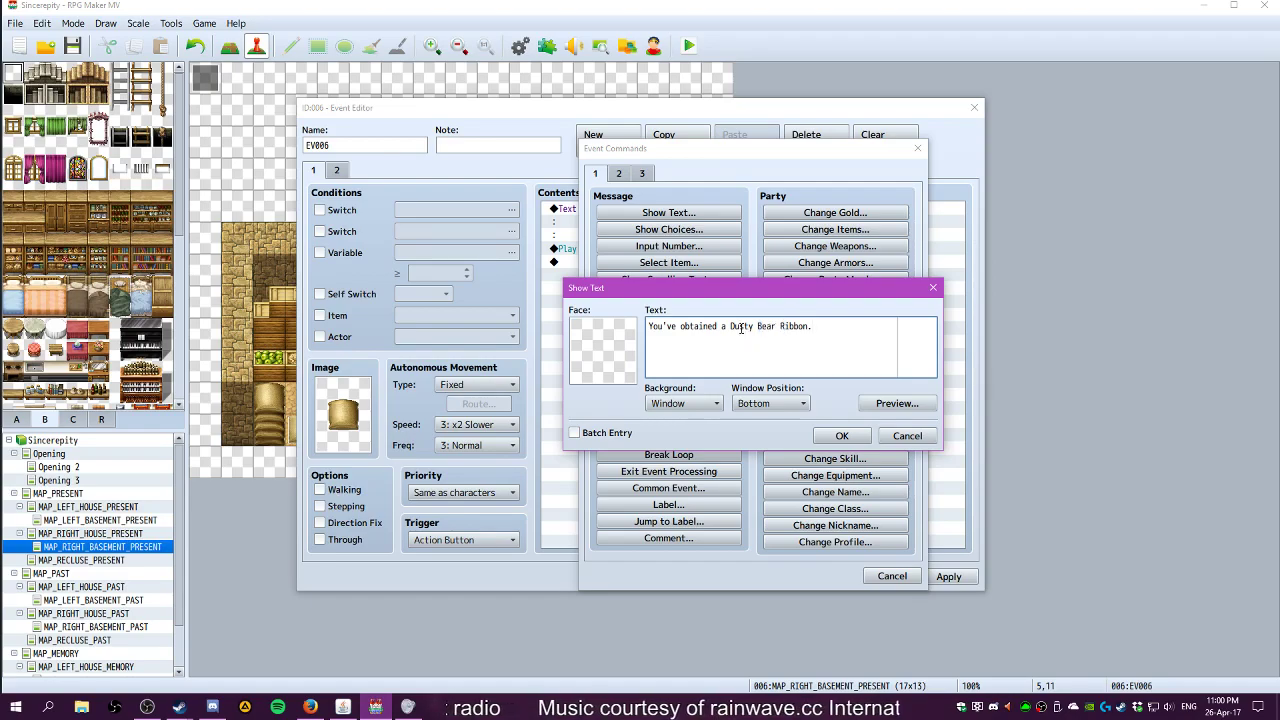
click(722, 326)
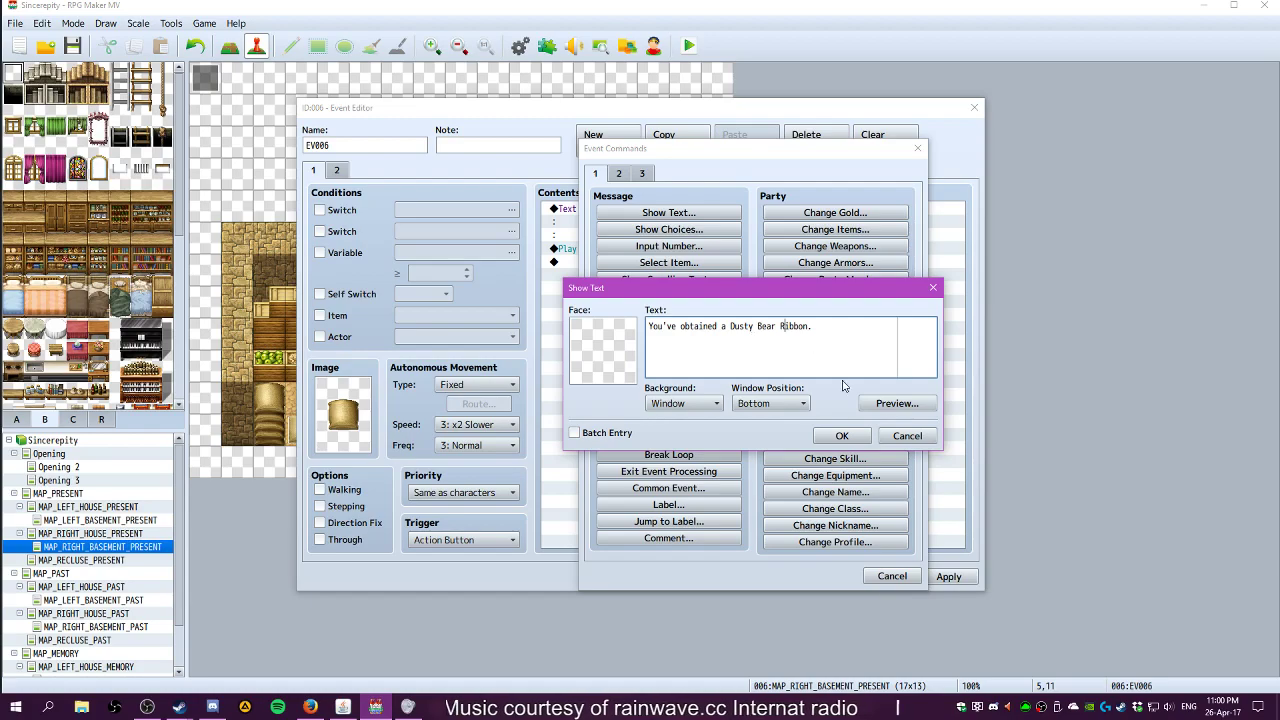
click(841, 437)
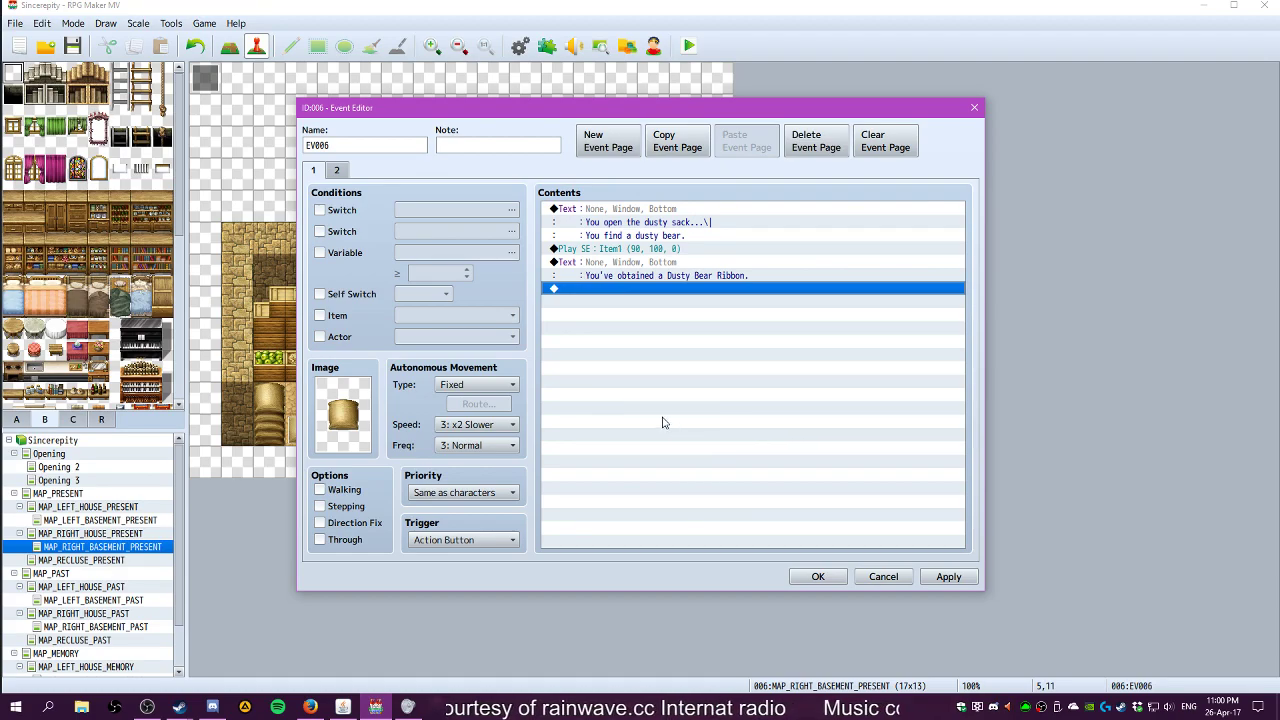
double_click(603, 293)
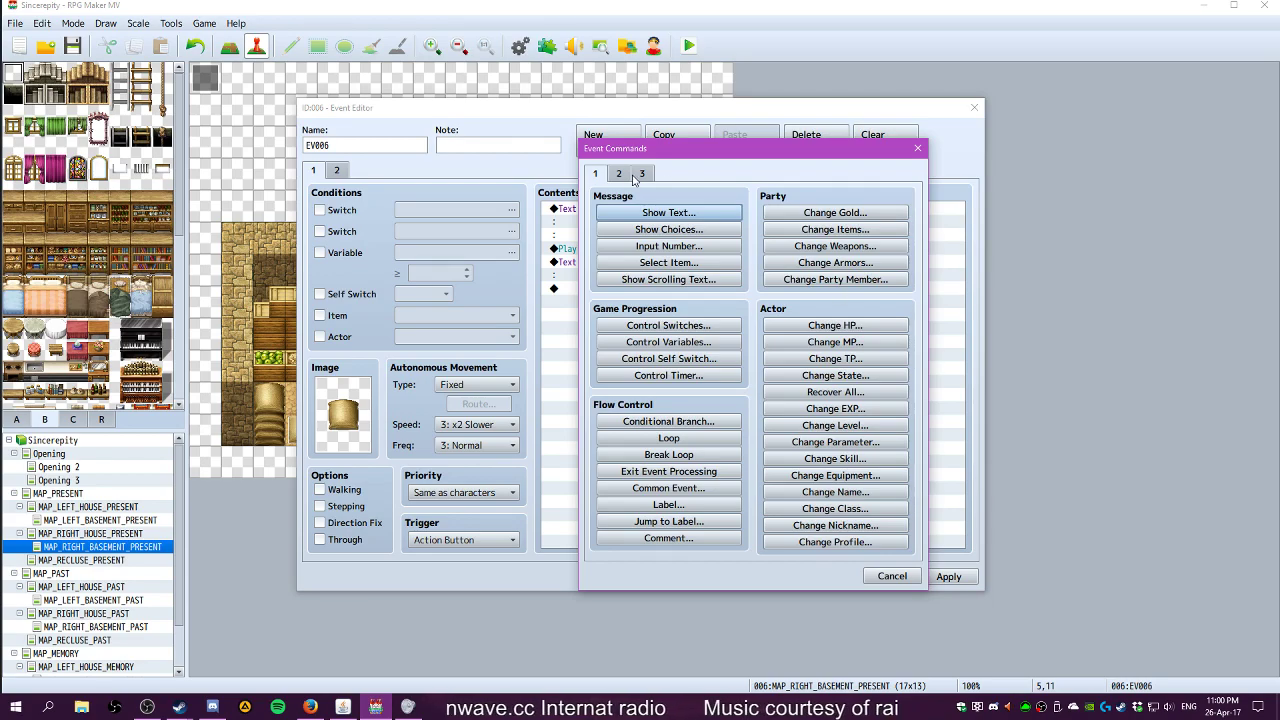
click(828, 247)
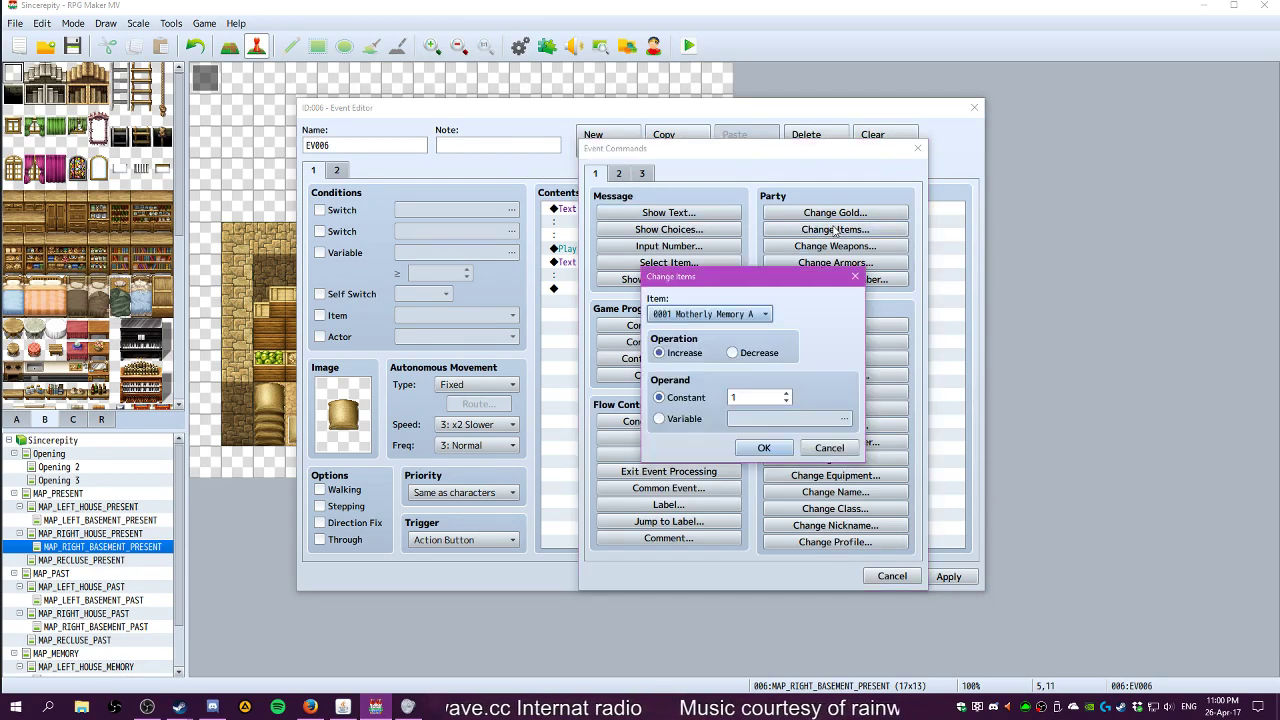
click(826, 449)
click(892, 577)
Apply the changes to the dusty sack event and close its editor
click(946, 577)
click(817, 578)
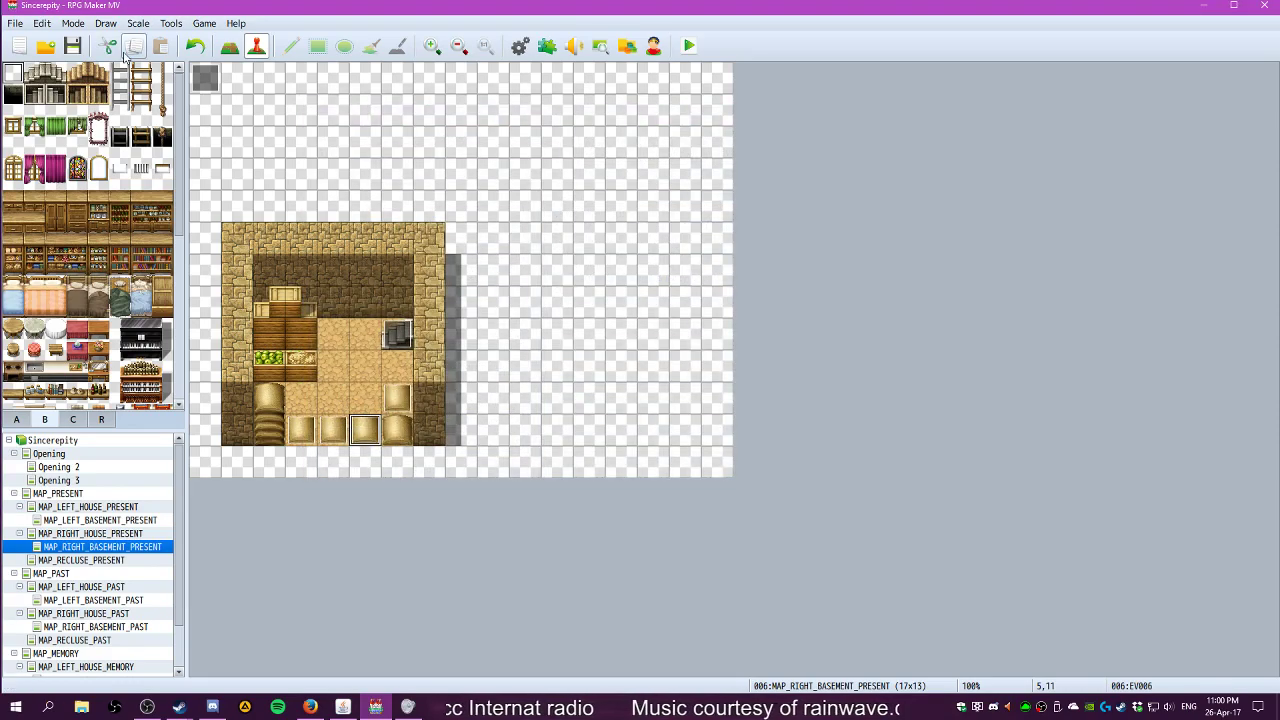
Name the empty item 0023 in the database's item list "Dusty Bear Ribbon"
click(518, 47)
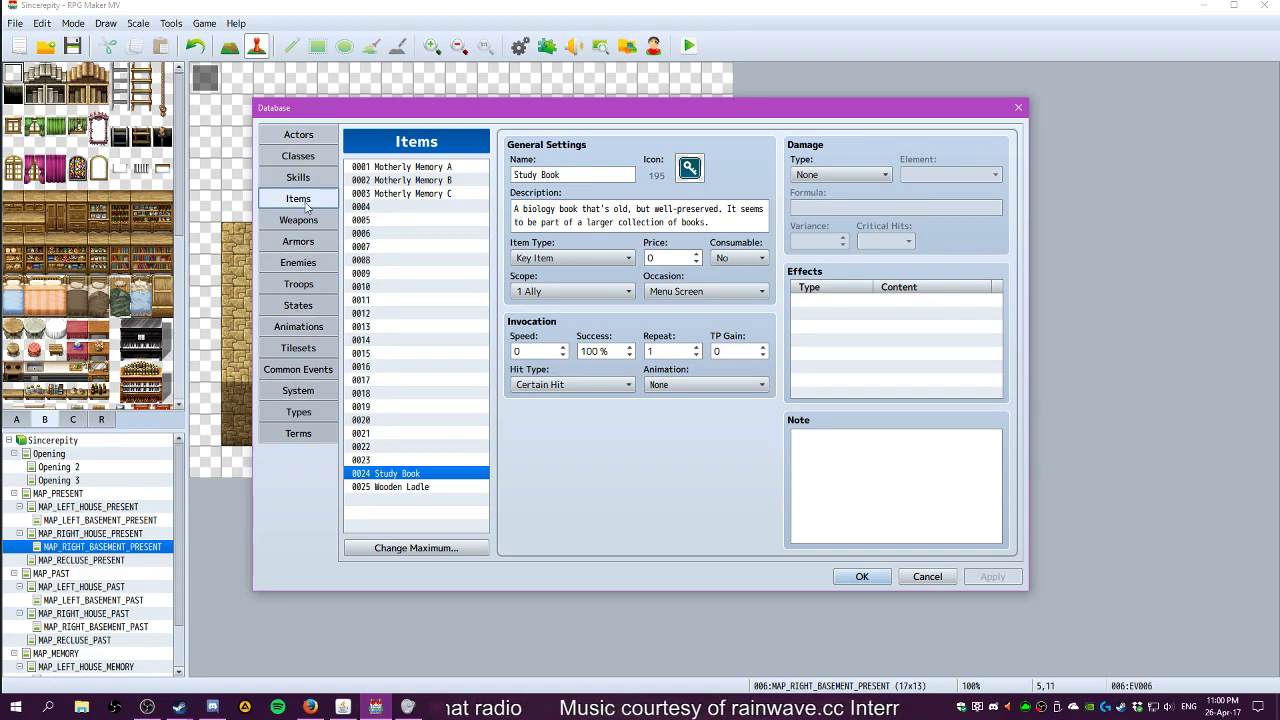
click(397, 462)
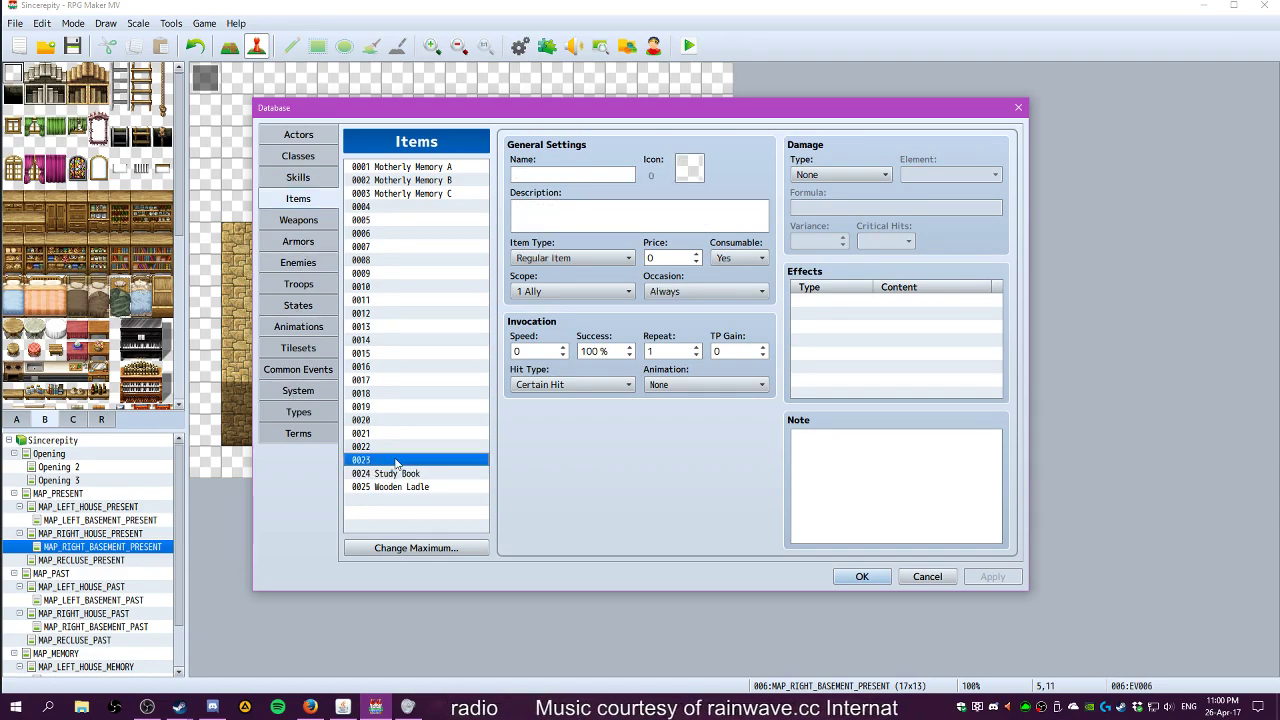
click(554, 178)
text(Be)
text(Dus)
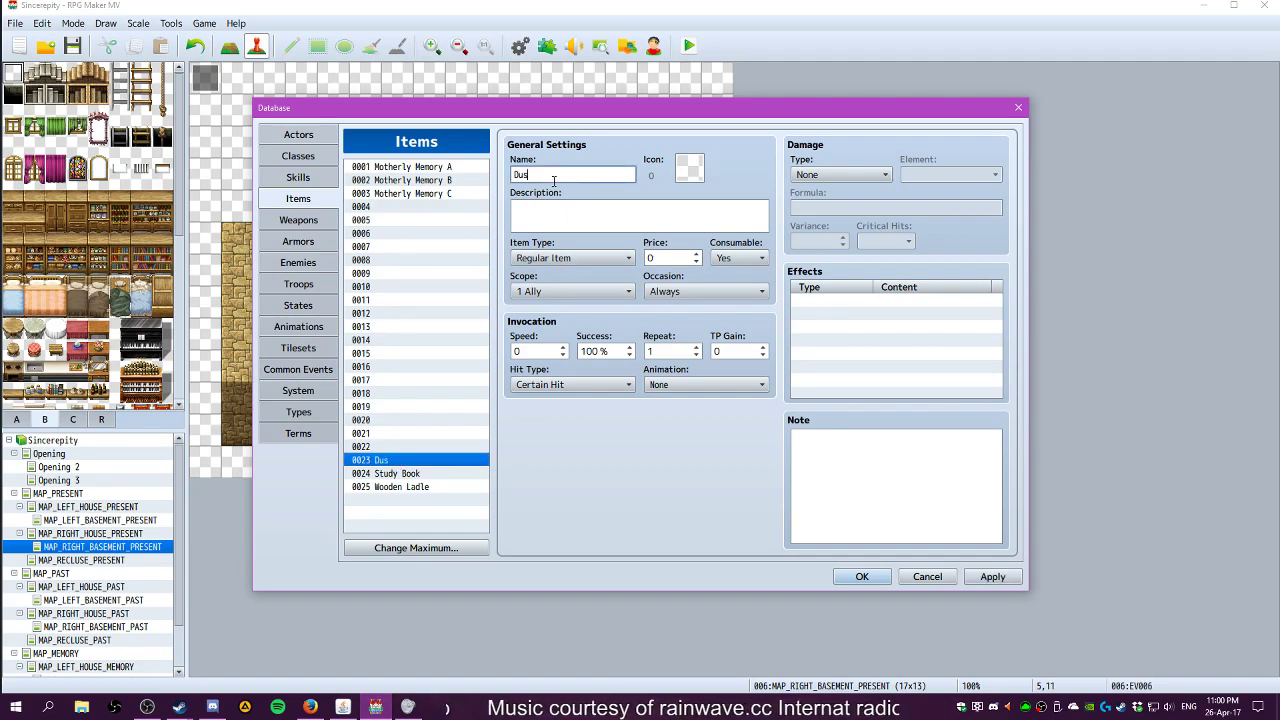
text(ty Bear Ribbo)
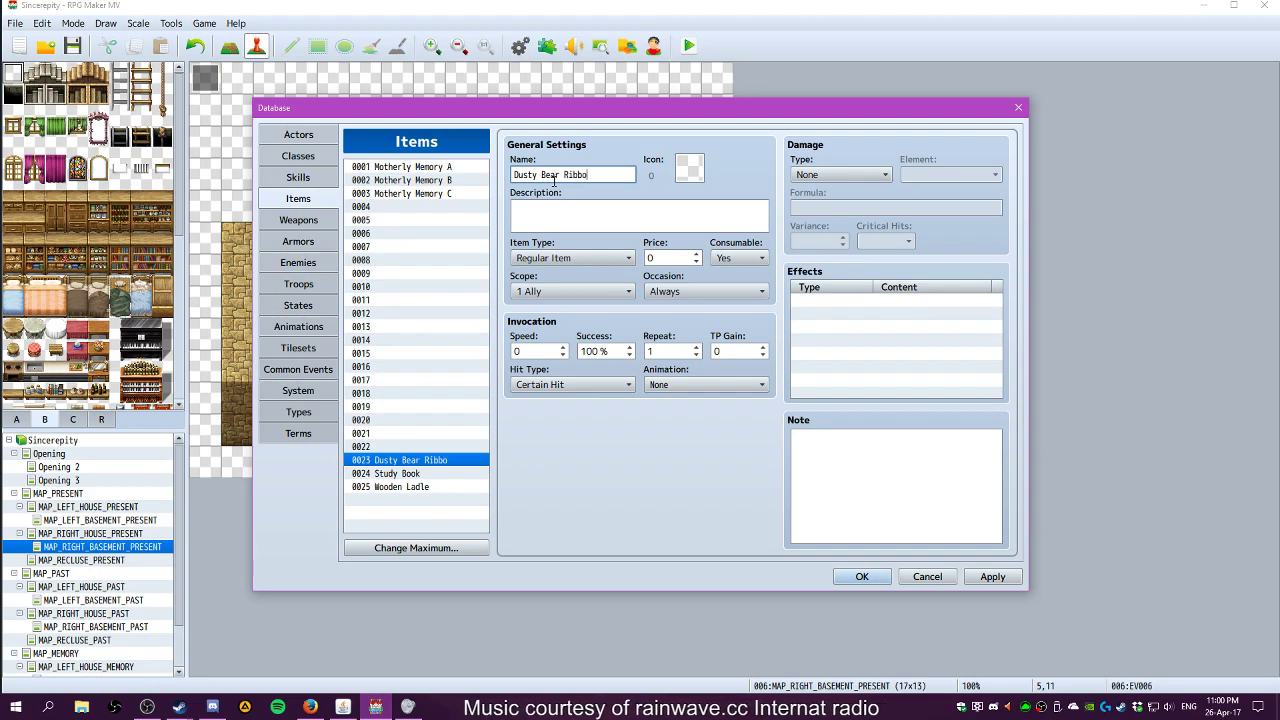
text(n)
Give the ribbon item the description "A small cloth ribbon that brought charm to an otherwise dangerous animal."
click(565, 206)
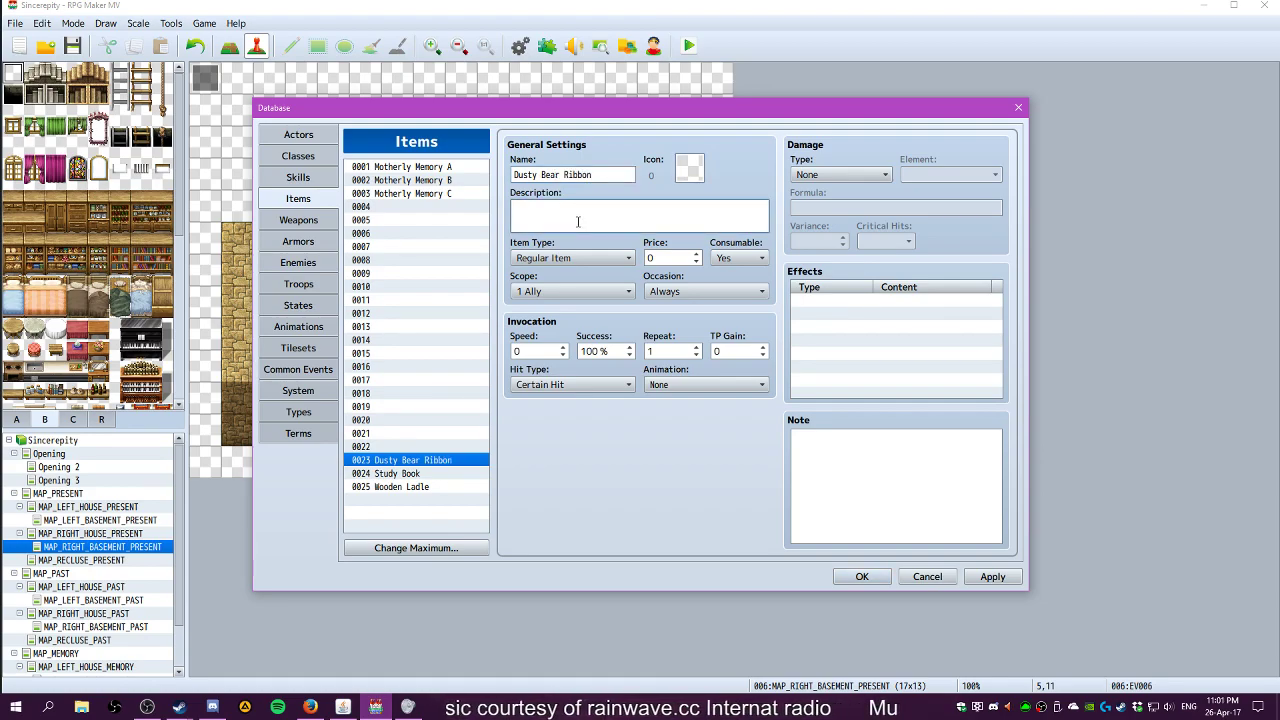
text(A small cloth r)
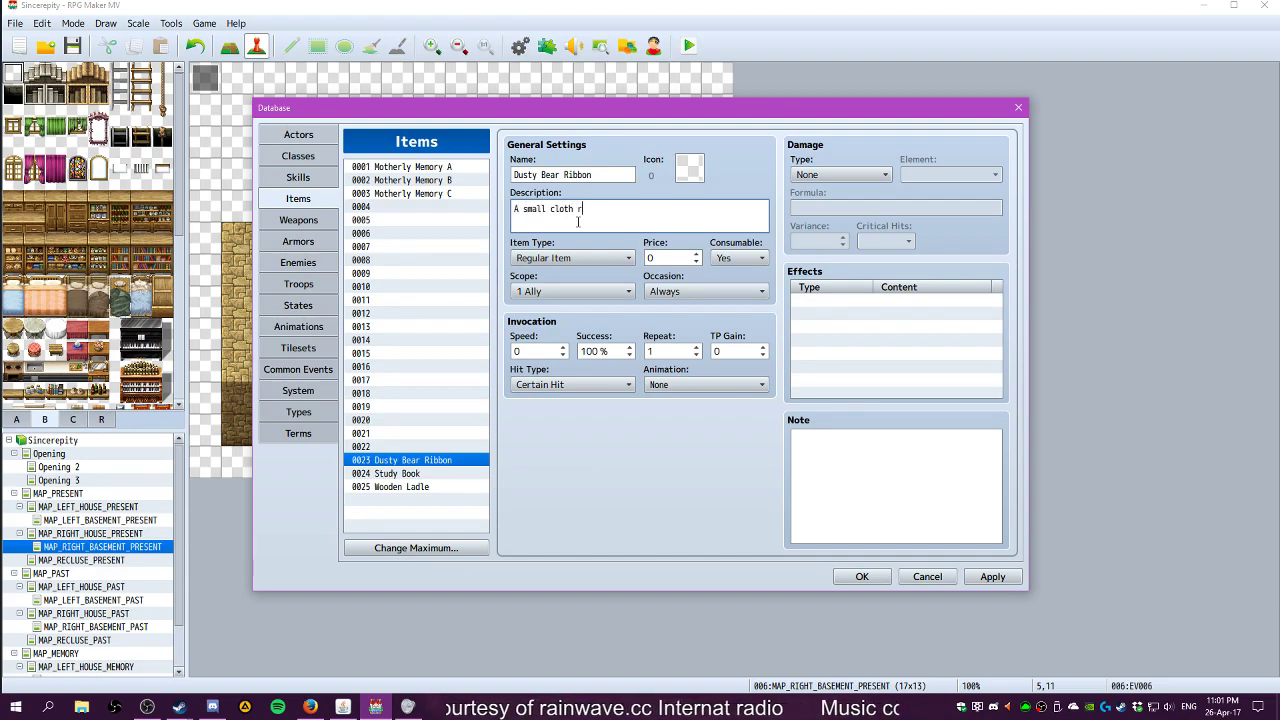
text(ibbon that brough)
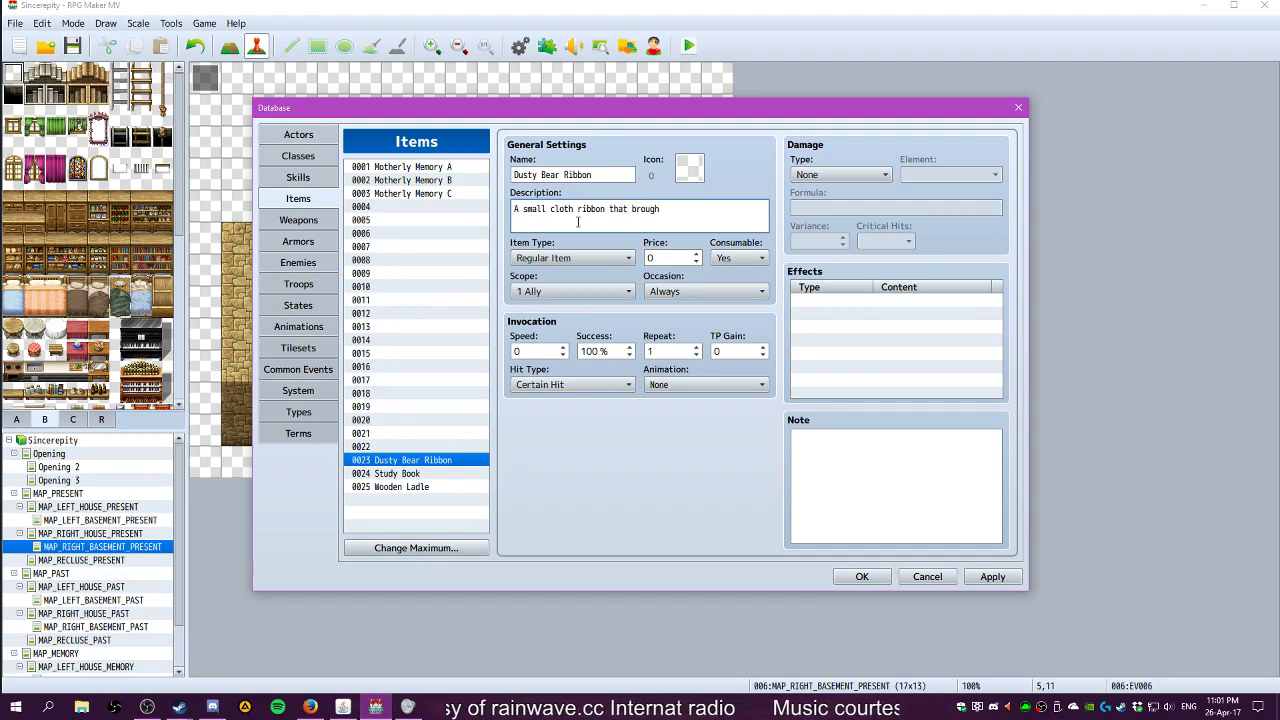
text(t class to an other)
key(BackSpace)
key(BackSpace)
key(BackSpace)
key(BackSpace)
key(BackSpace)
key(BackSpace)
key(BackSpace)
key(BackSpace)
key(BackSpace)
key(BackSpace)
key(BackSpace)
key(BackSpace)
key(BackSpace)
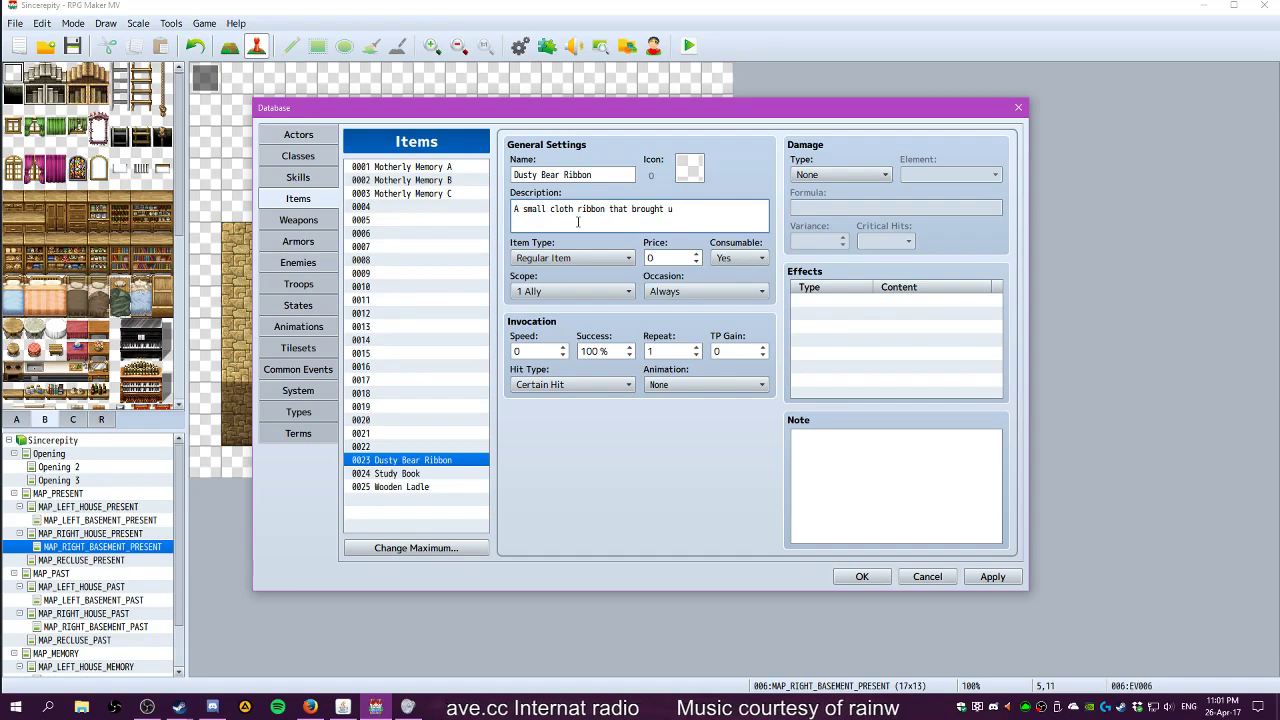
text(an otherw)
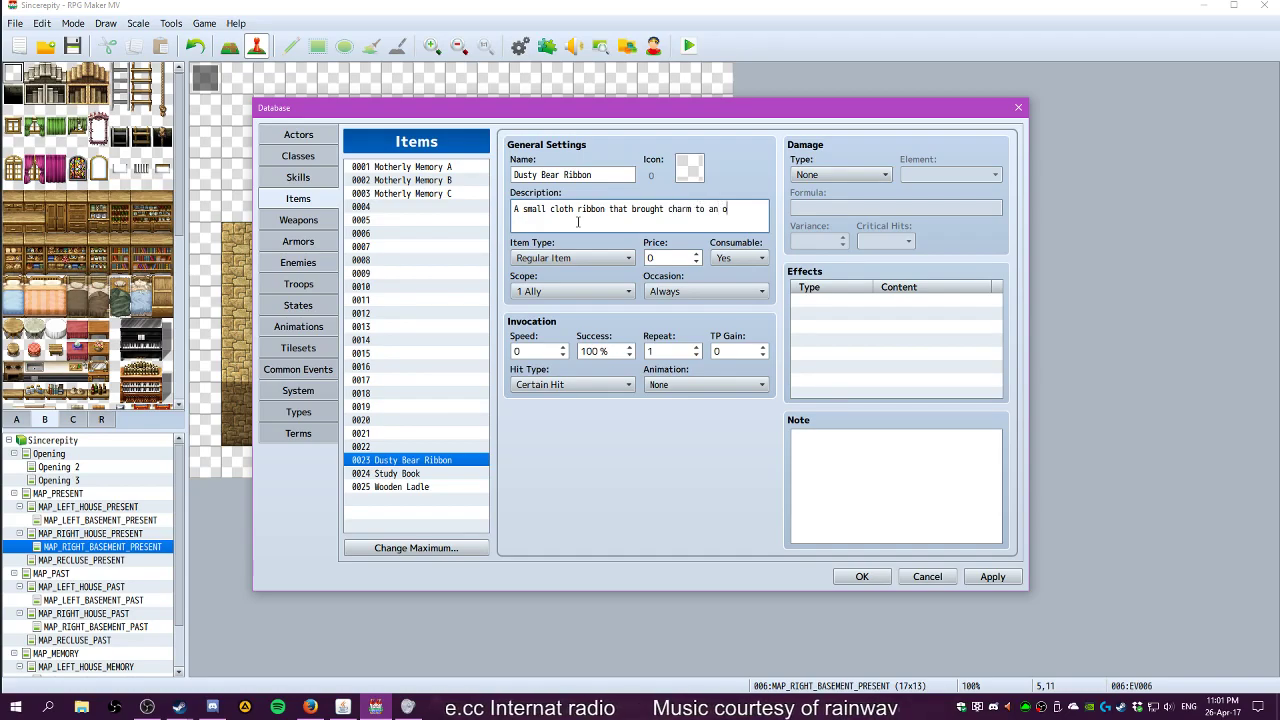
key(BackSpace)
key(BackSpace)
key(BackSpace)
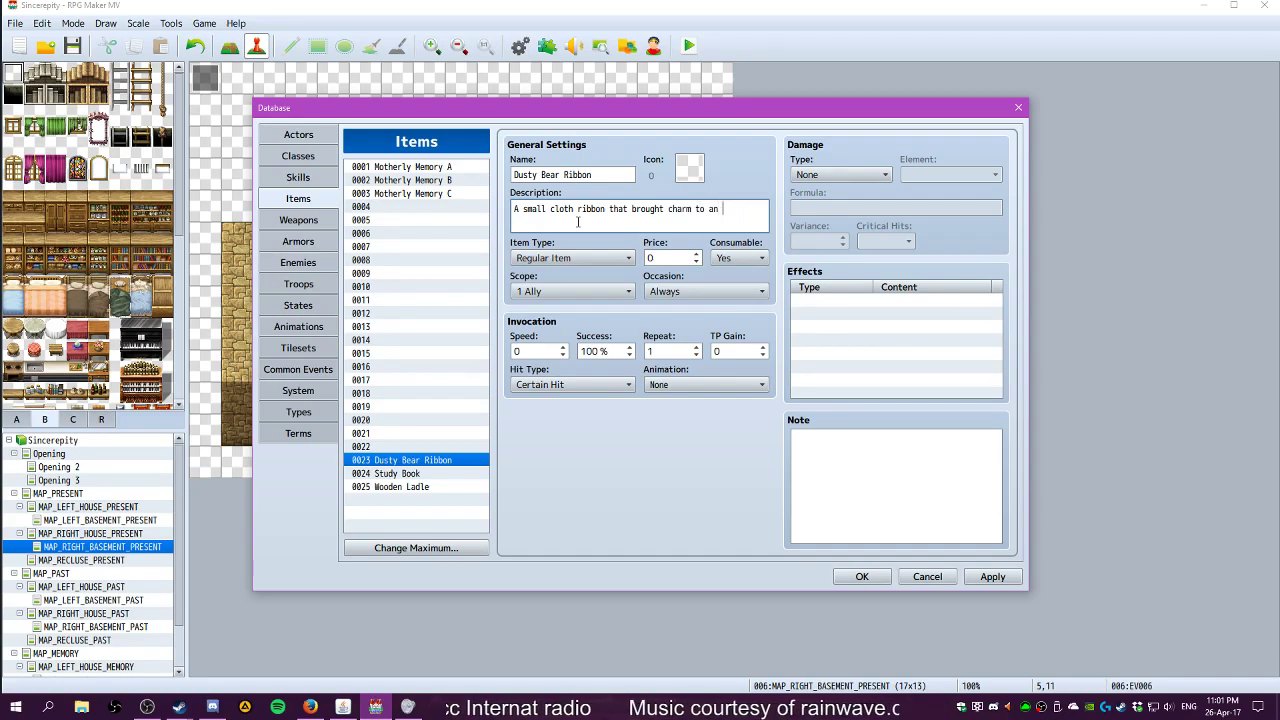
text(otherwise)
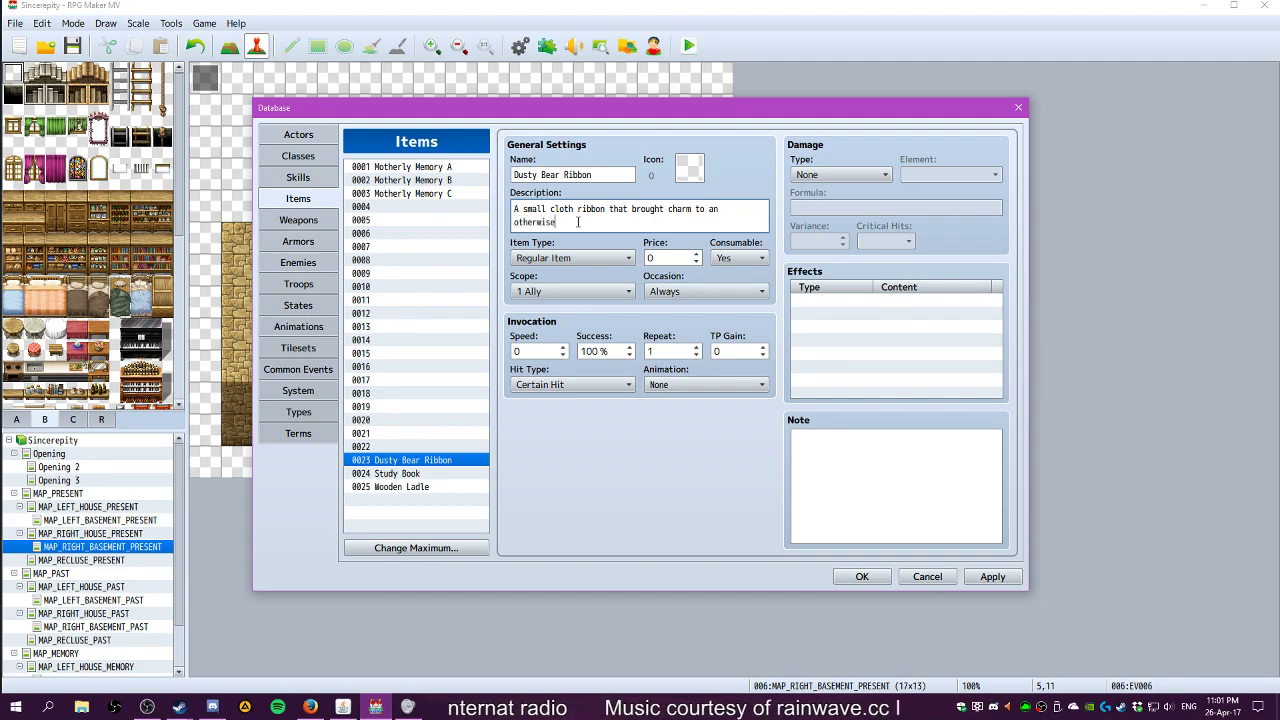
text( dangerous animal.)
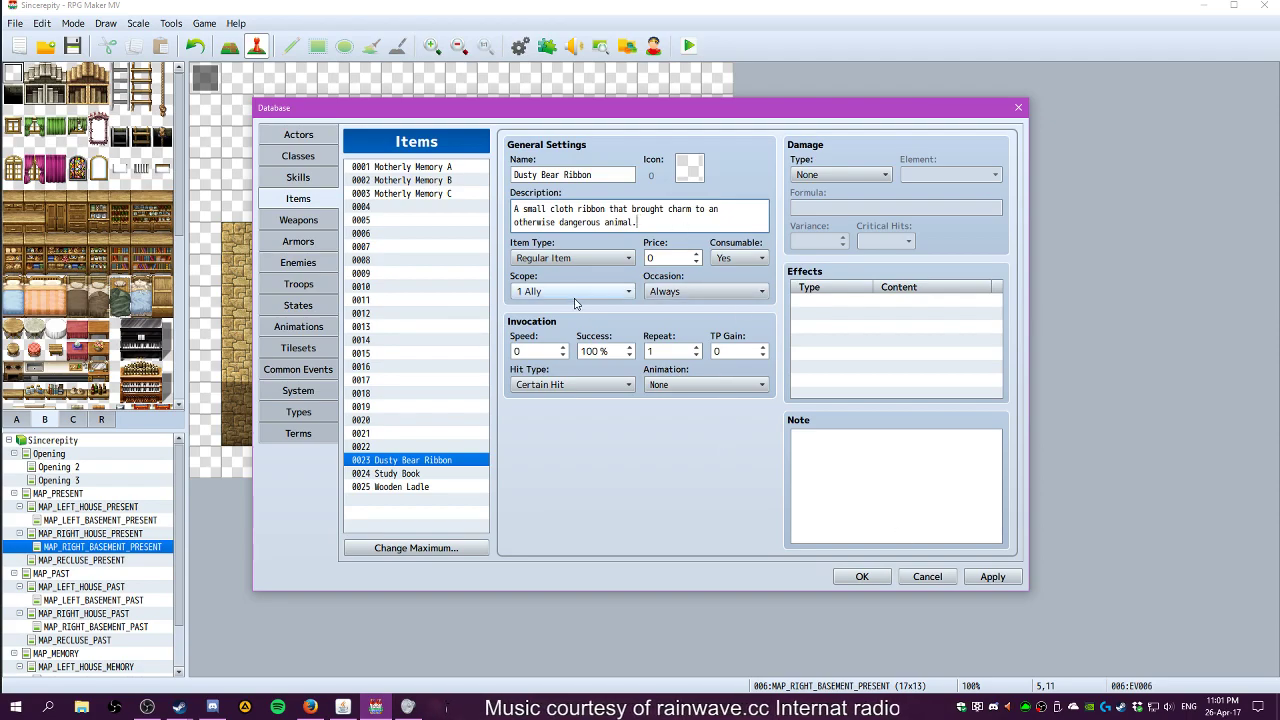
Set the Dusty Bear Ribbon's occasion to Never and its item type to Key Item
click(705, 384)
click(700, 341)
click(697, 291)
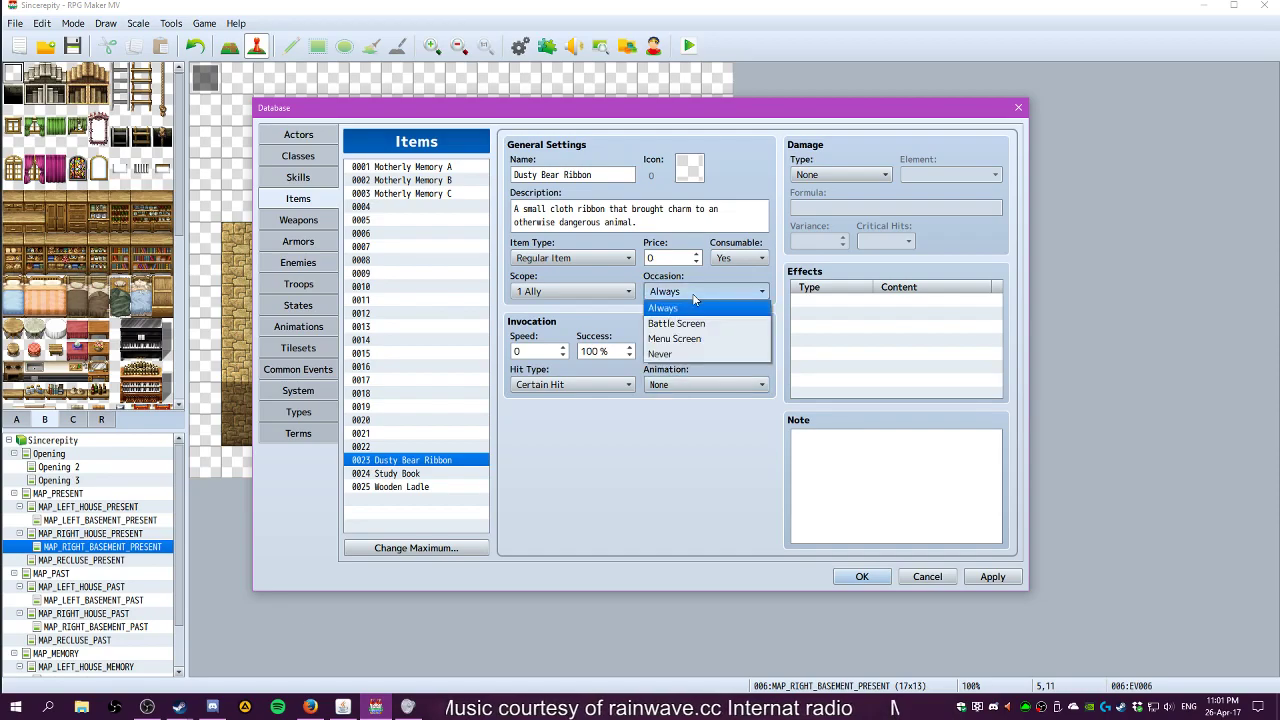
click(675, 354)
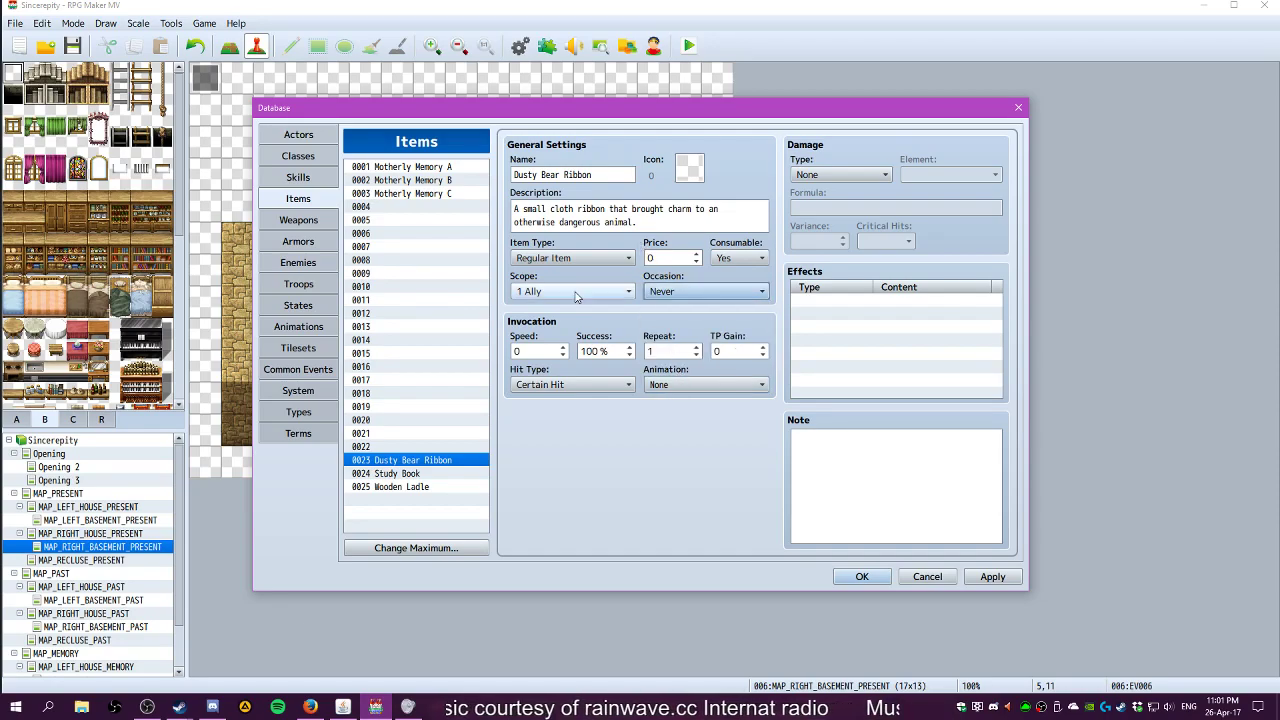
click(572, 258)
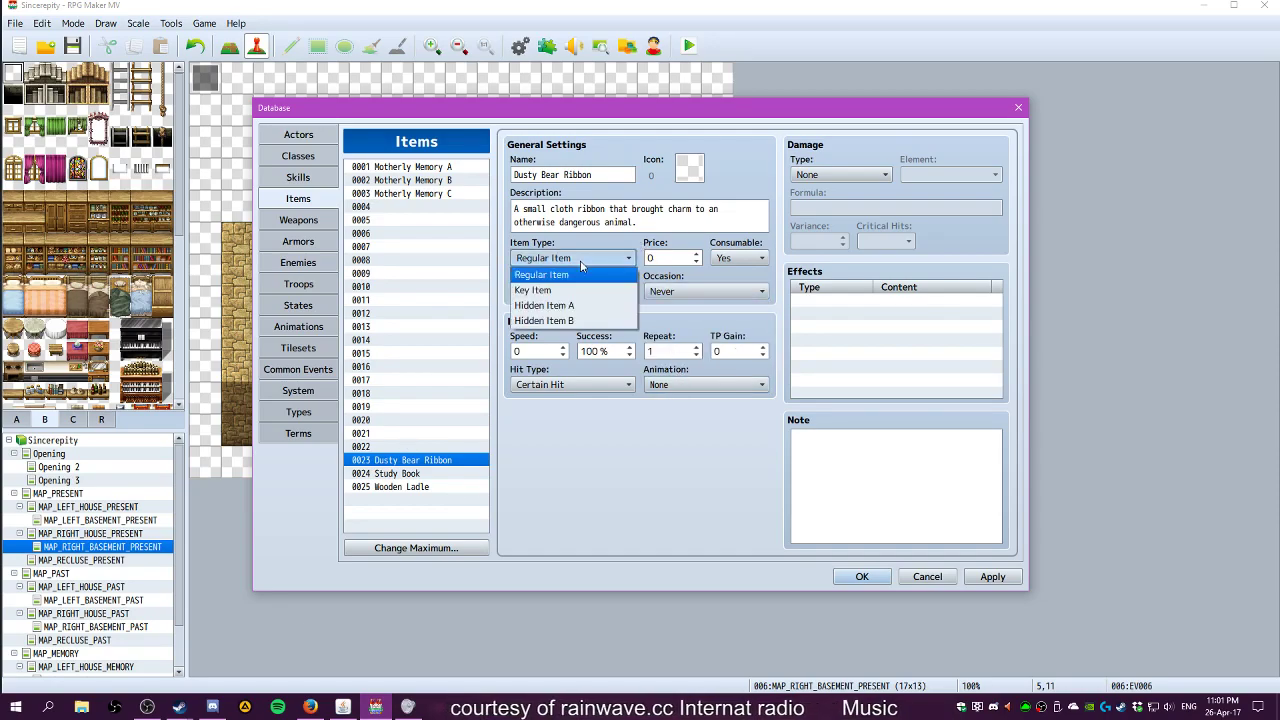
click(553, 290)
Assign the key icon (195) to the Dusty Bear Ribbon, set Consumable to No, and apply the changes
click(689, 168)
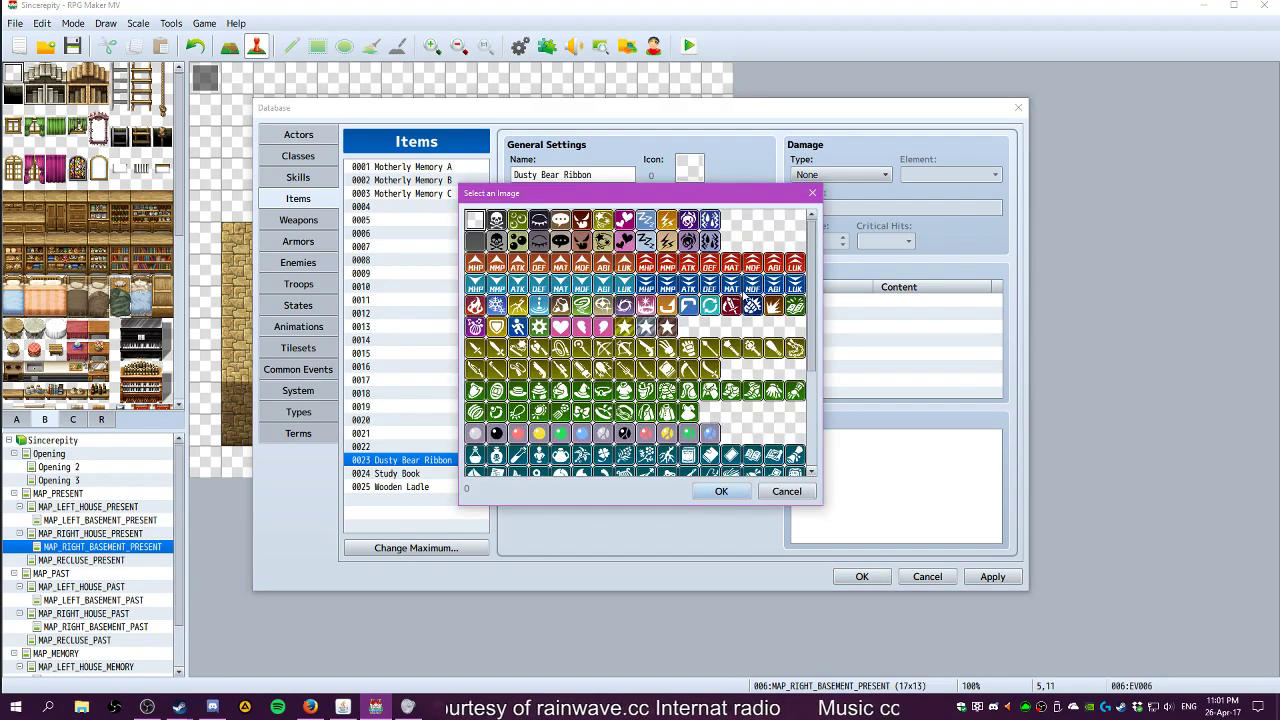
scroll(588, 415, down, 3)
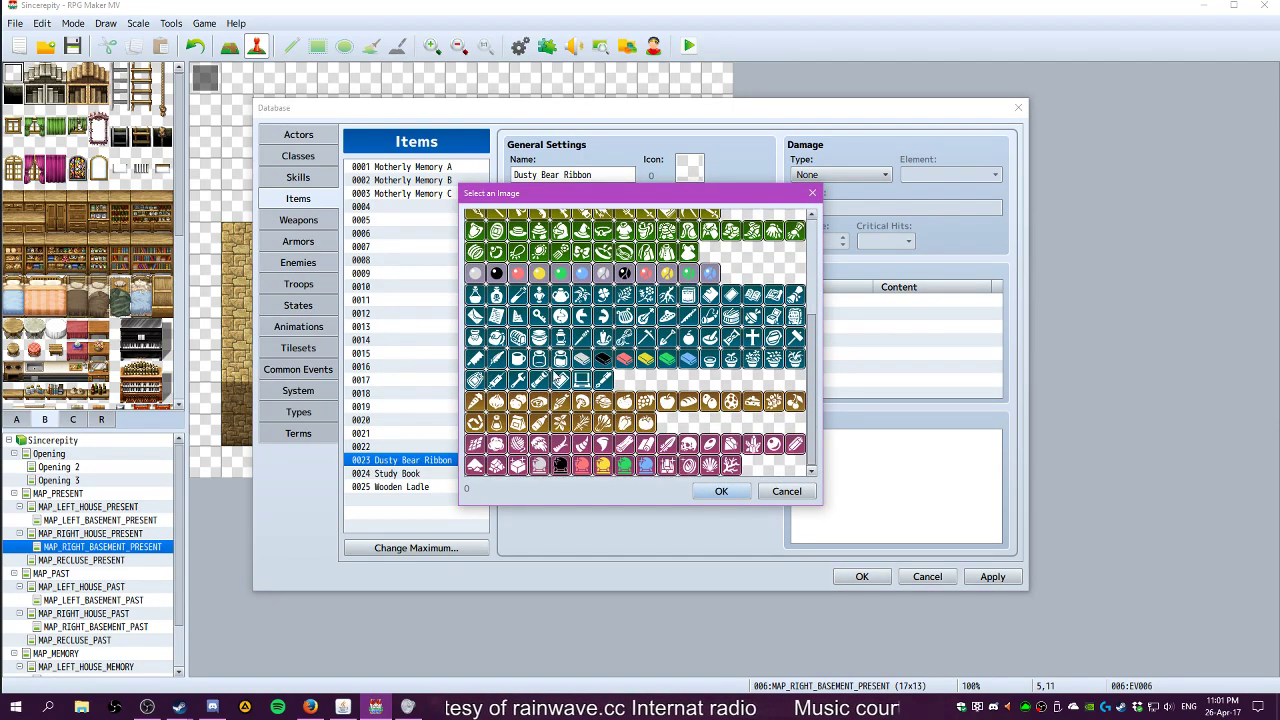
click(540, 316)
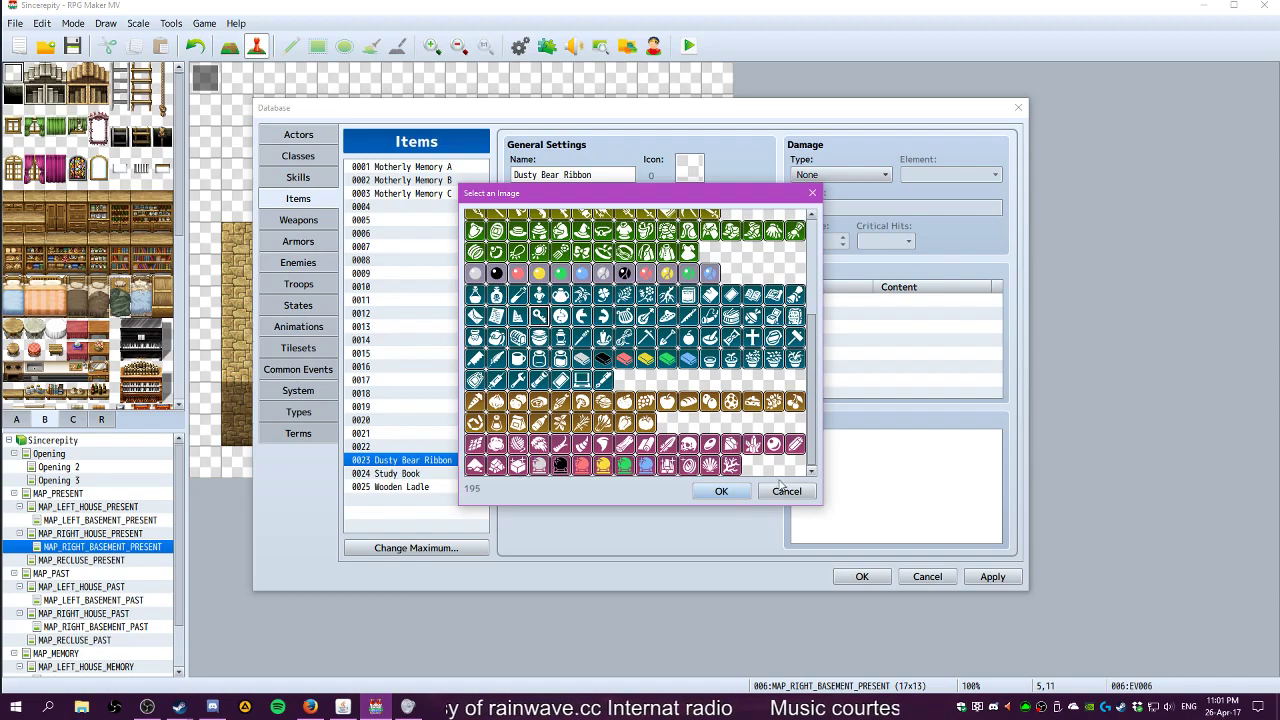
click(721, 491)
click(742, 258)
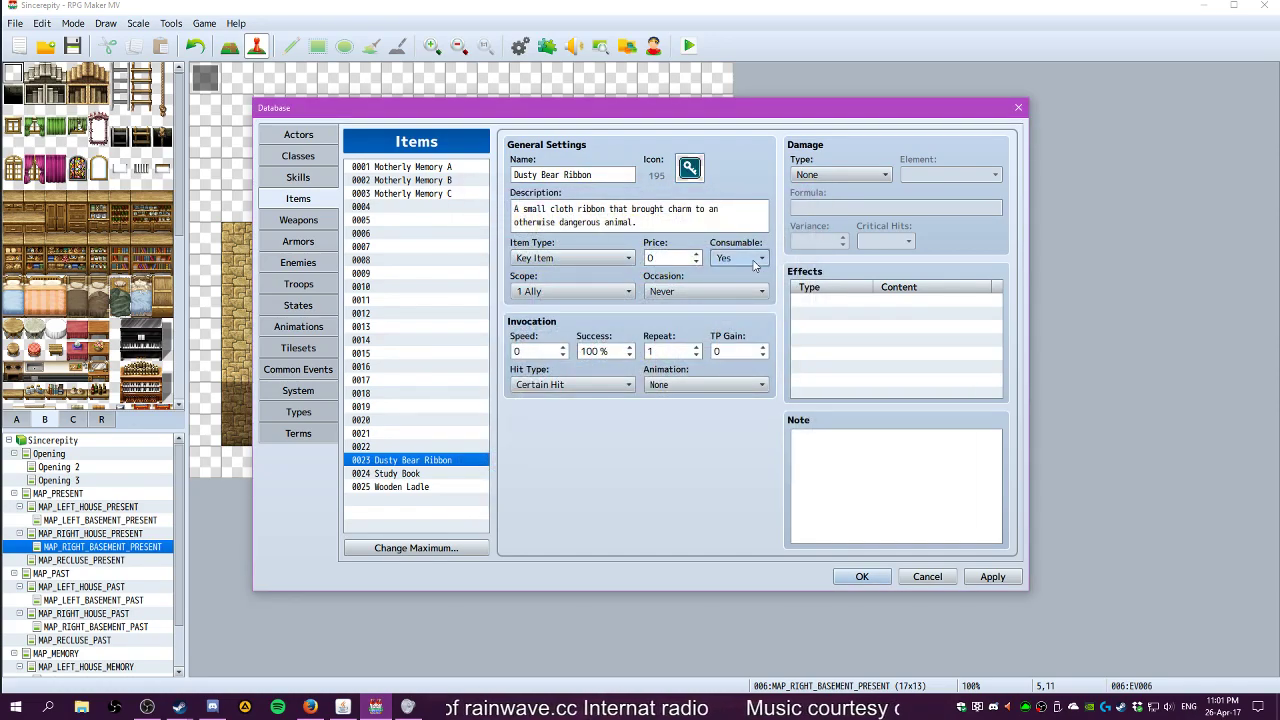
click(721, 290)
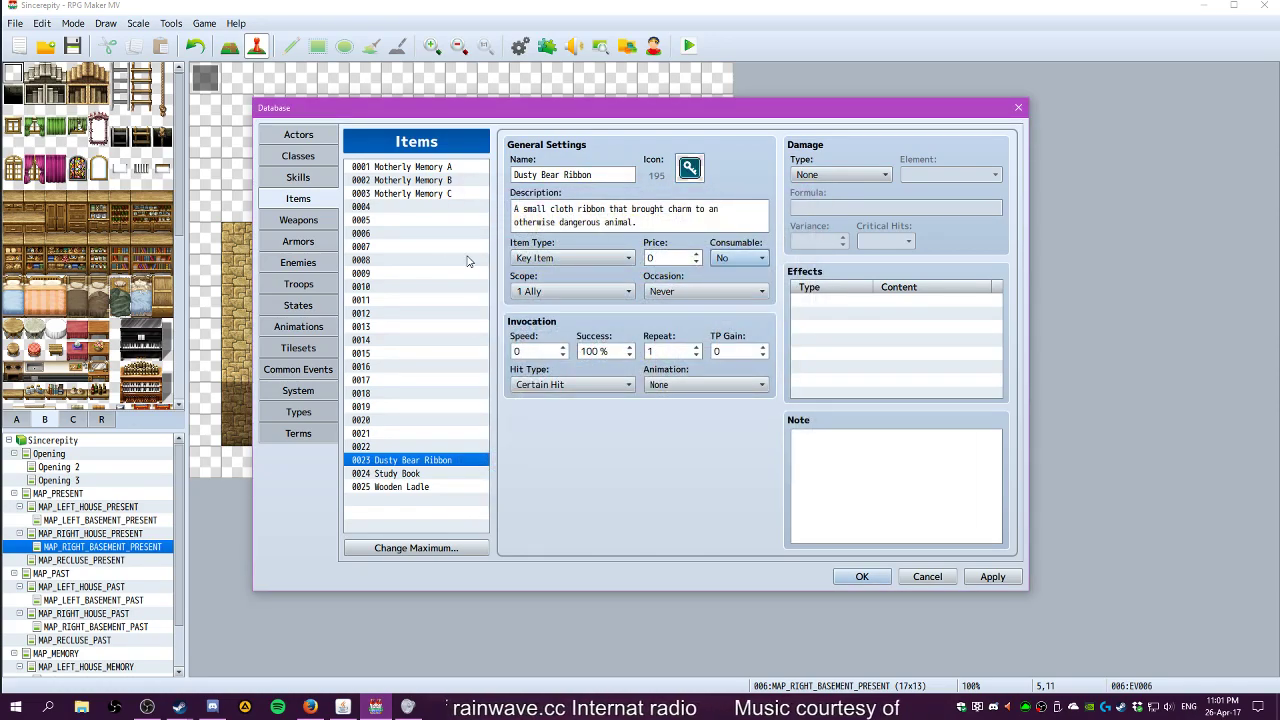
triple_click(651, 224)
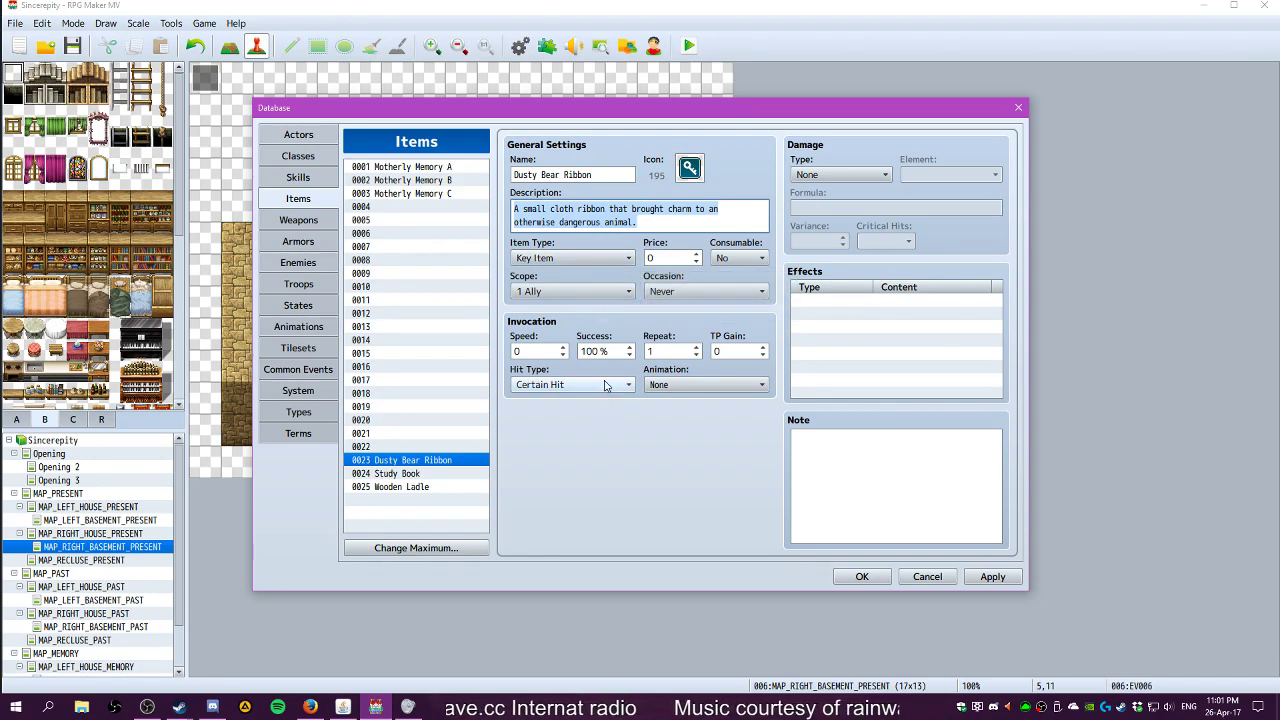
click(992, 576)
Set the occasion of the Study Book and Wooden Ladle items to Never, applying each change
click(398, 474)
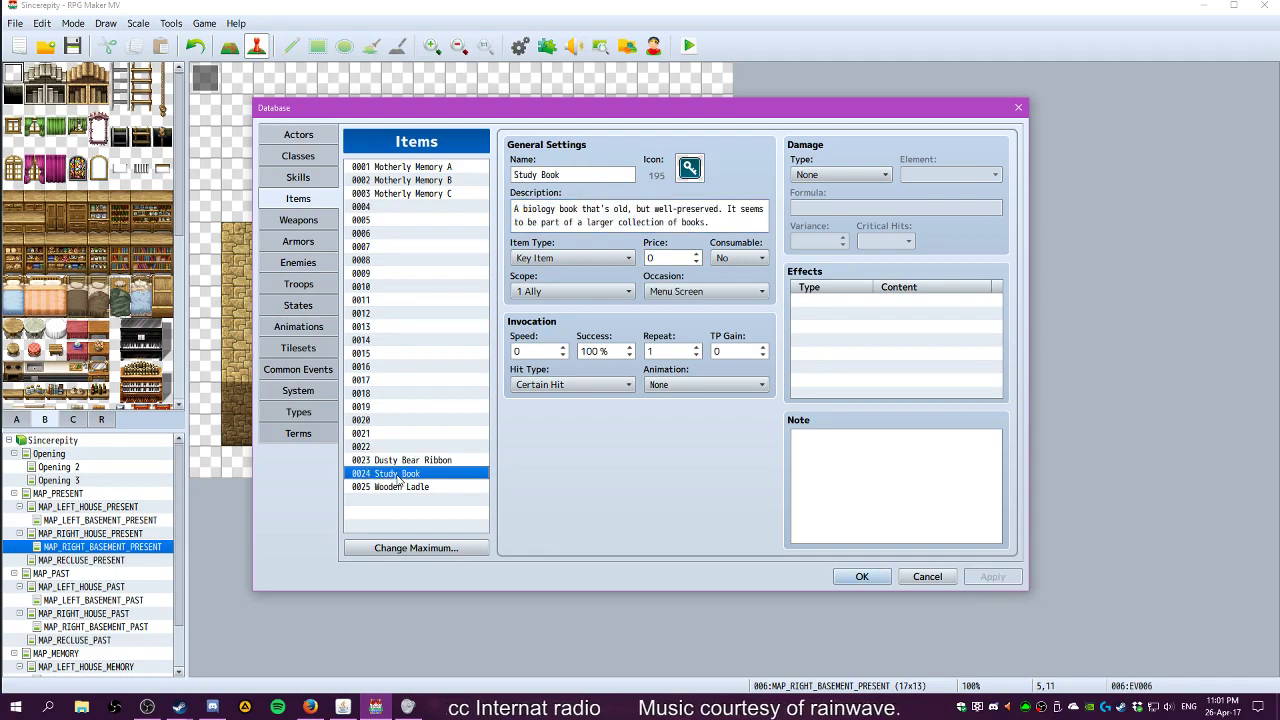
click(712, 291)
click(672, 356)
click(992, 576)
click(398, 487)
click(712, 291)
click(672, 356)
click(980, 579)
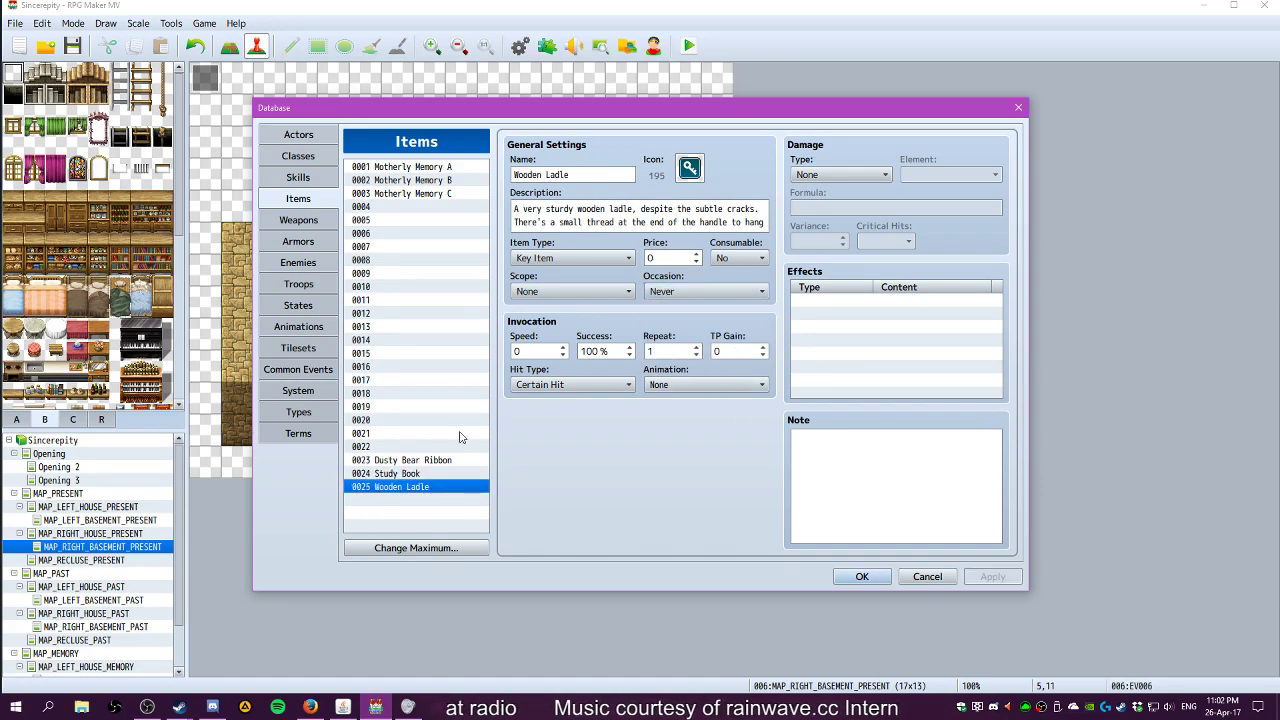
Compare the settings of the Motherly Memory items with those of the Dusty Bear Ribbon, Study Book and Wooden Ladle
click(422, 194)
click(428, 167)
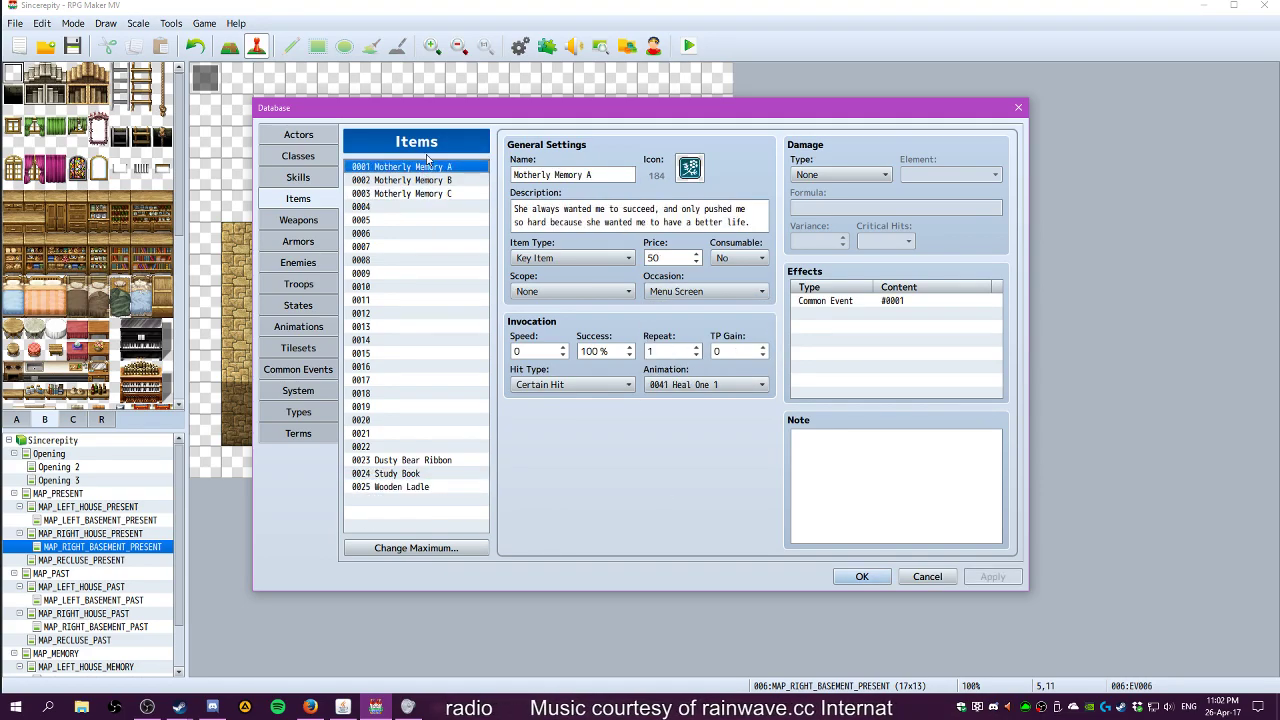
click(428, 180)
click(426, 206)
click(426, 193)
click(428, 180)
click(430, 194)
click(429, 181)
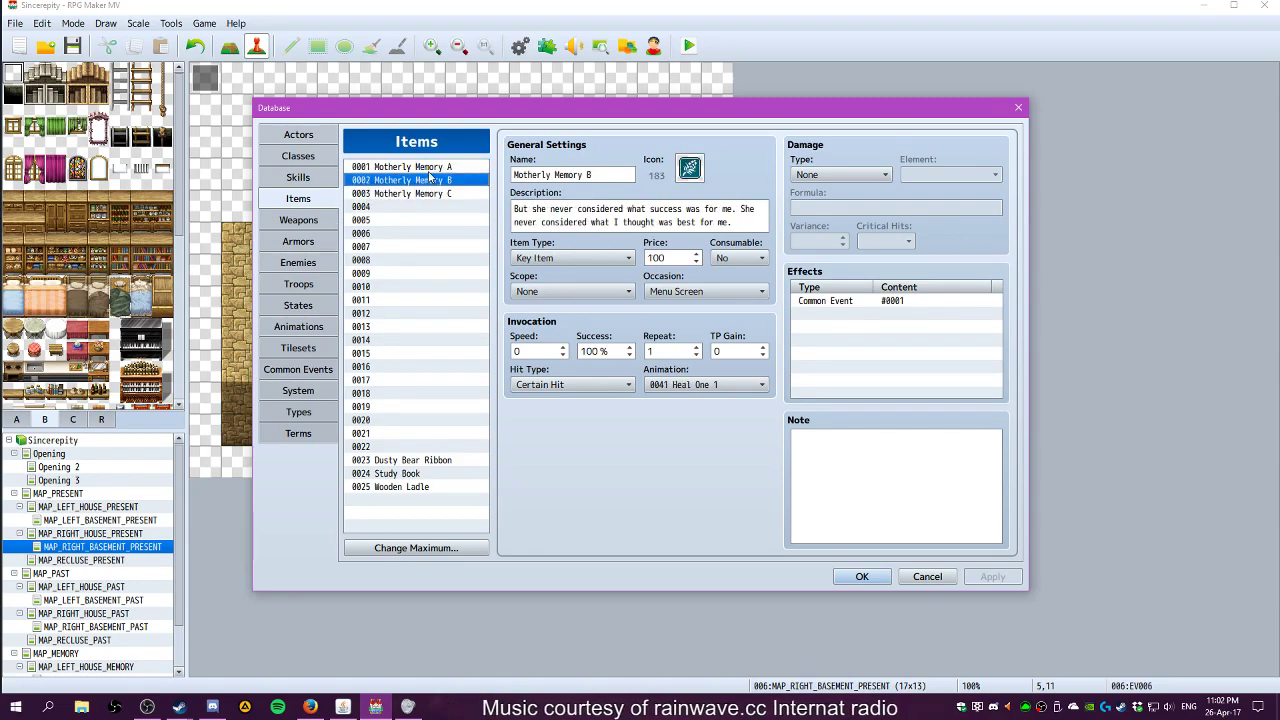
click(428, 168)
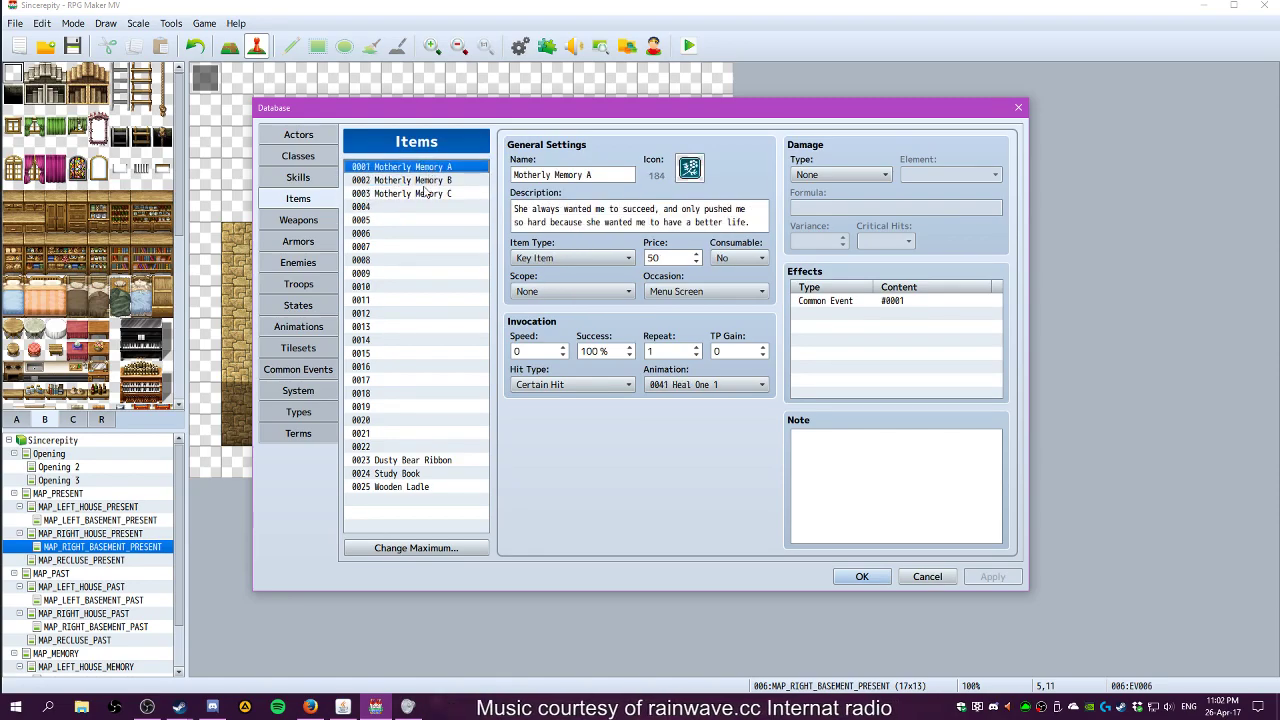
click(386, 463)
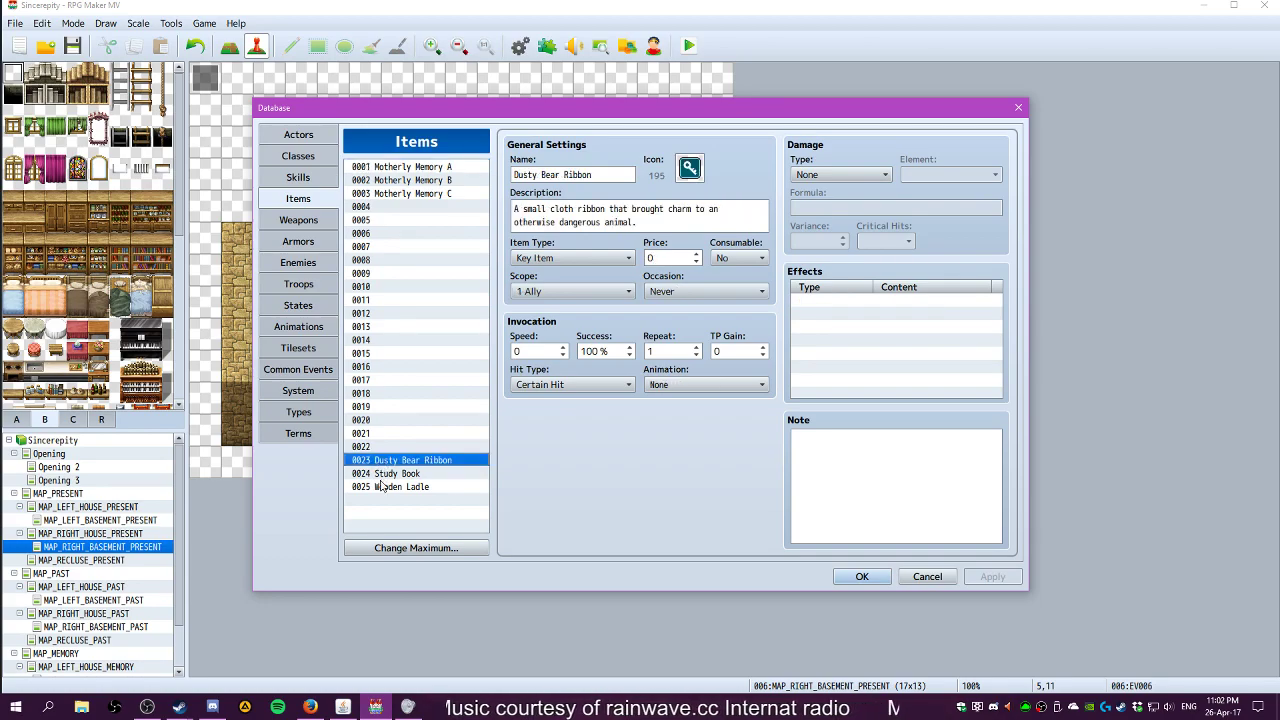
click(383, 475)
click(384, 487)
Set the scope of the Study Book and Dusty Bear Ribbon items to None and accept the database changes
click(386, 473)
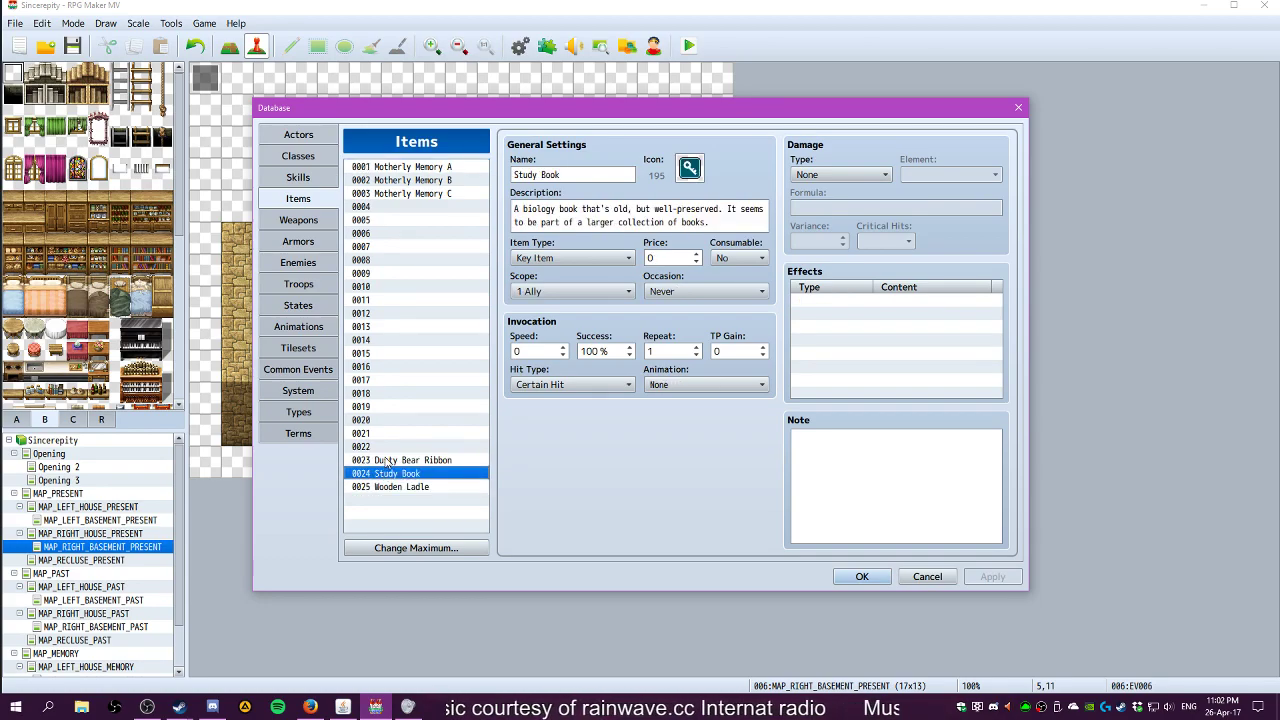
click(565, 291)
click(540, 304)
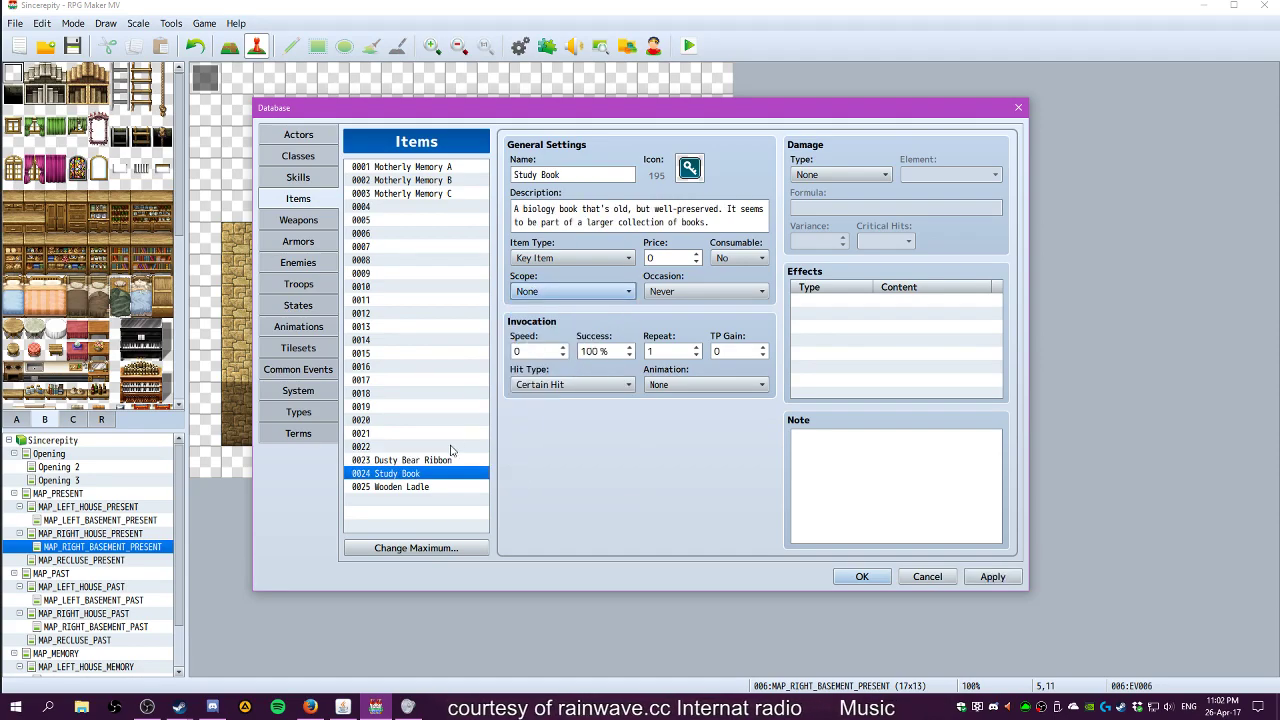
click(447, 460)
click(565, 291)
click(532, 304)
click(1015, 576)
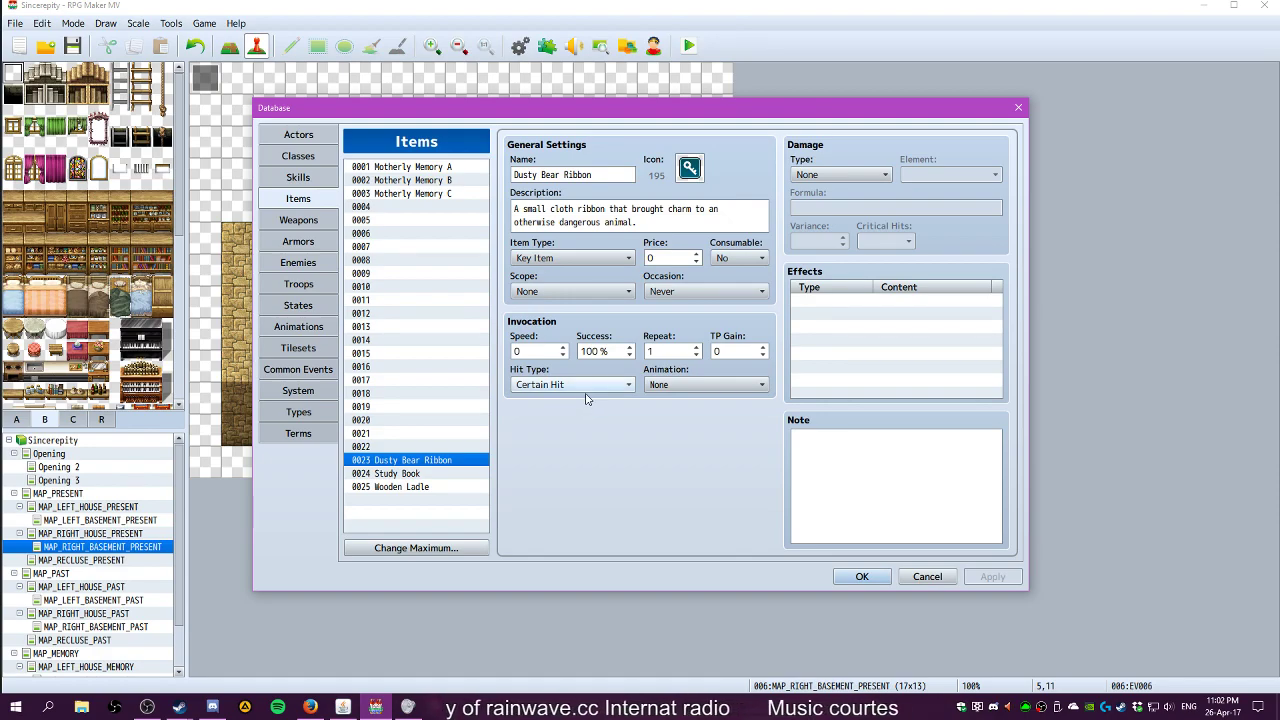
click(862, 576)
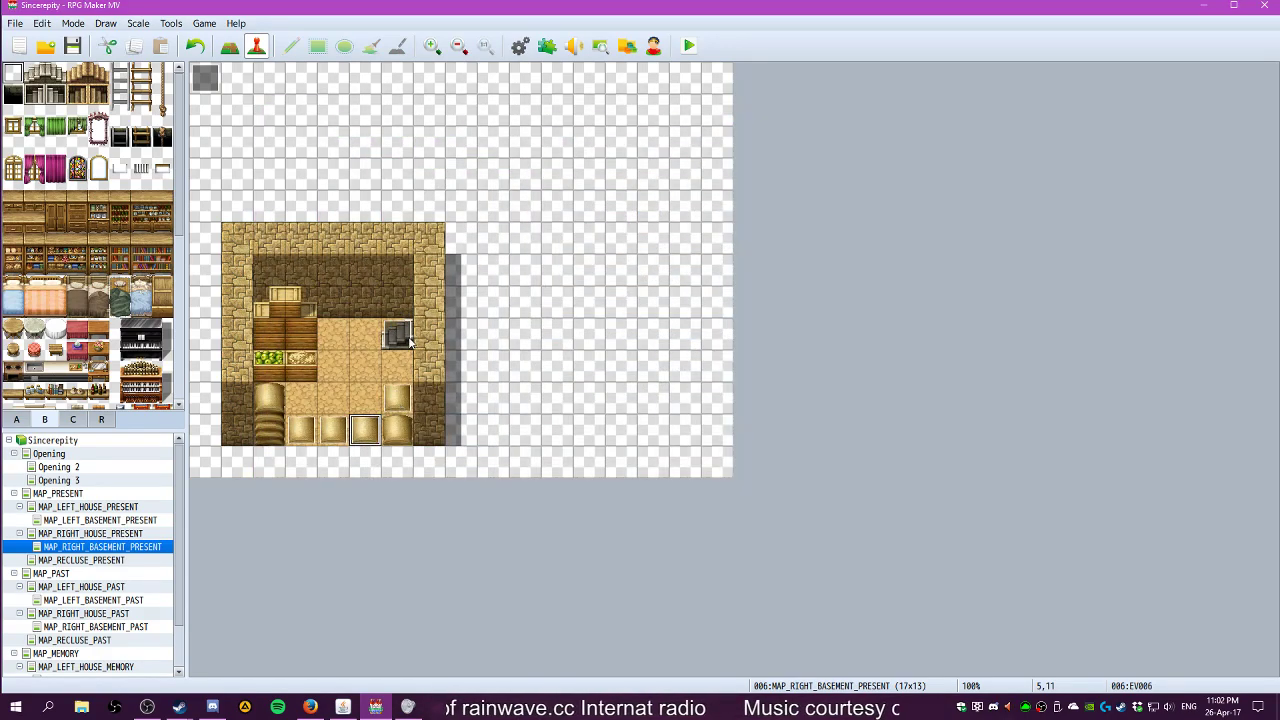
Add a Change Items command giving one Dusty Bear Ribbon to the end of the dusty sack event EV006's first page
double_click(360, 432)
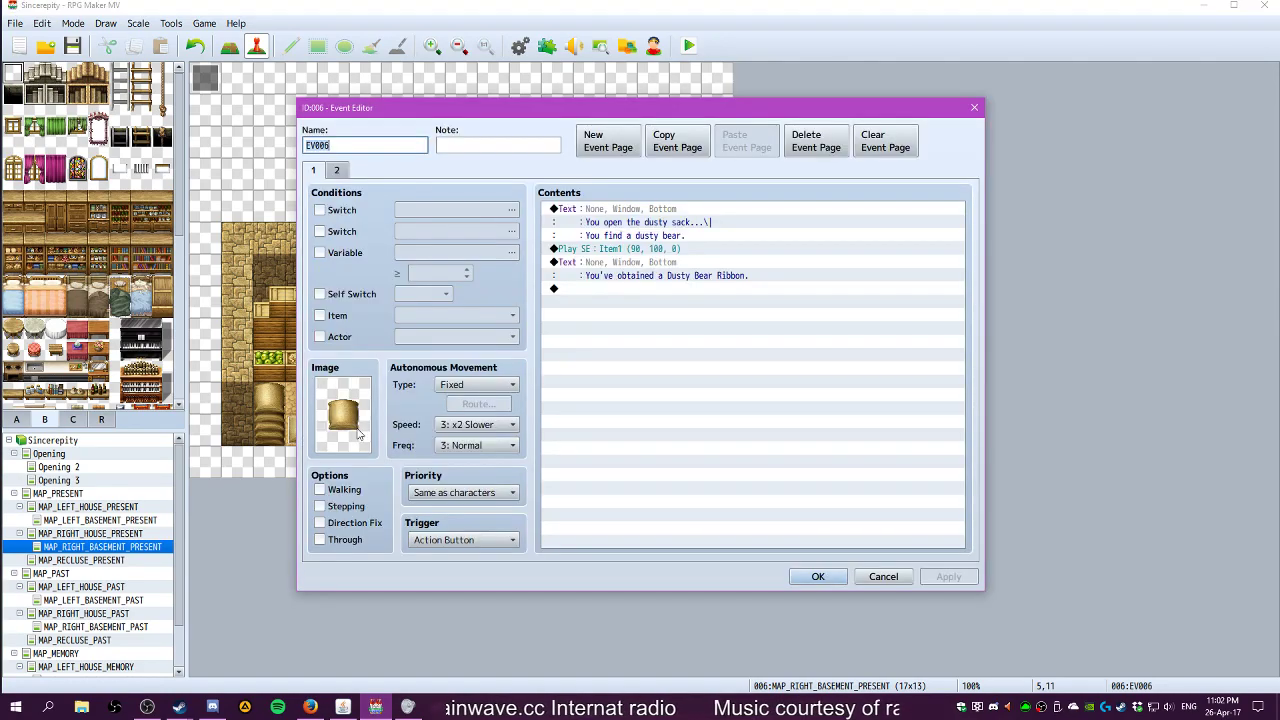
double_click(621, 289)
click(835, 229)
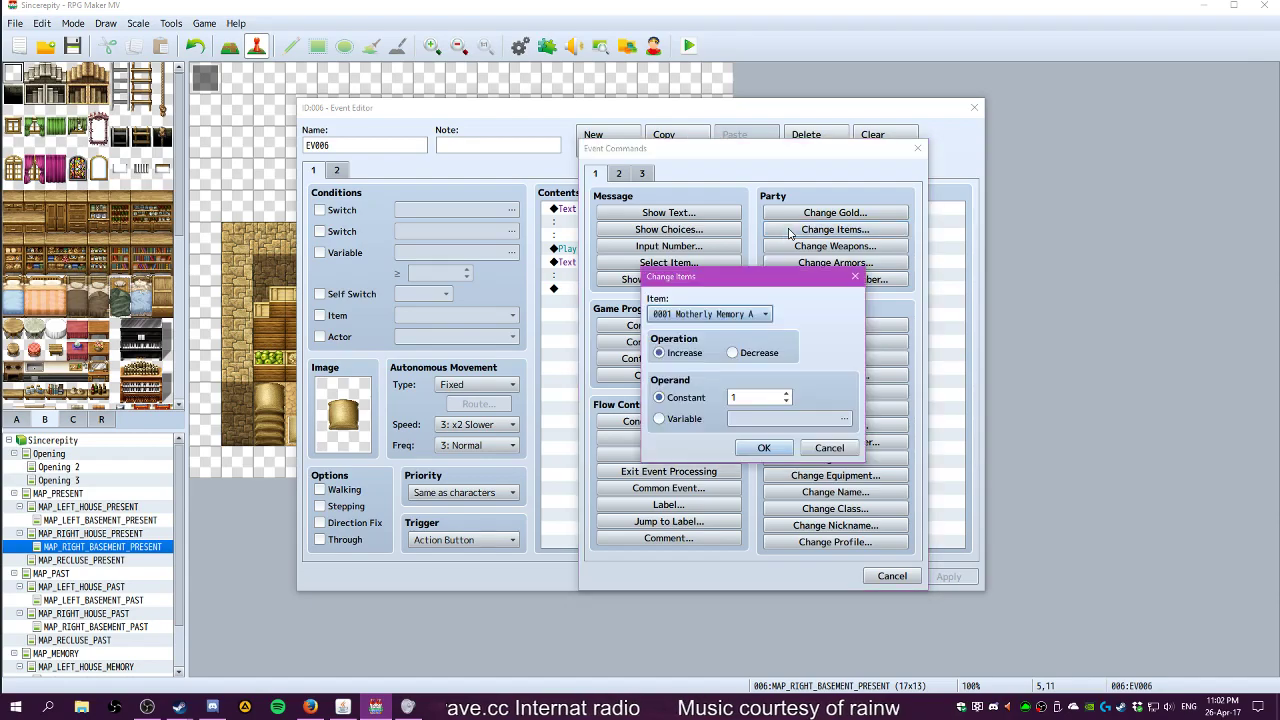
click(724, 316)
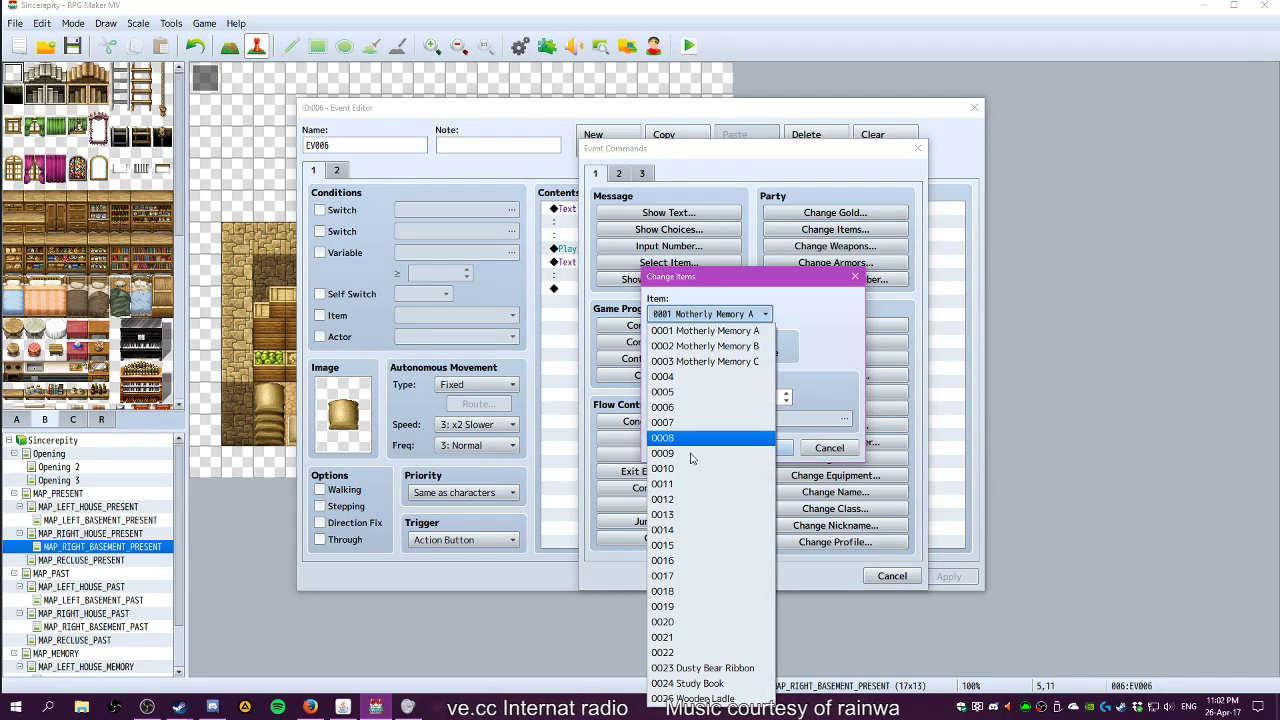
click(722, 670)
click(762, 448)
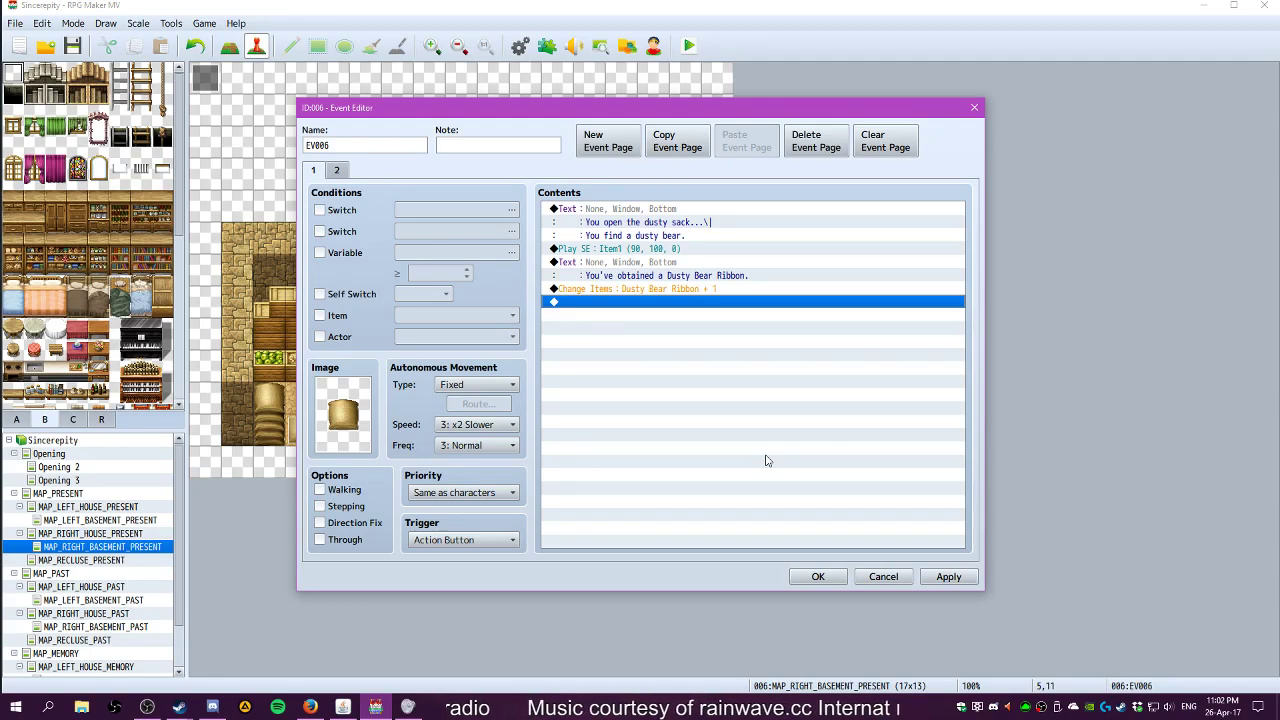
Add a command turning Self Switch A ON after the ribbon item command
double_click(605, 302)
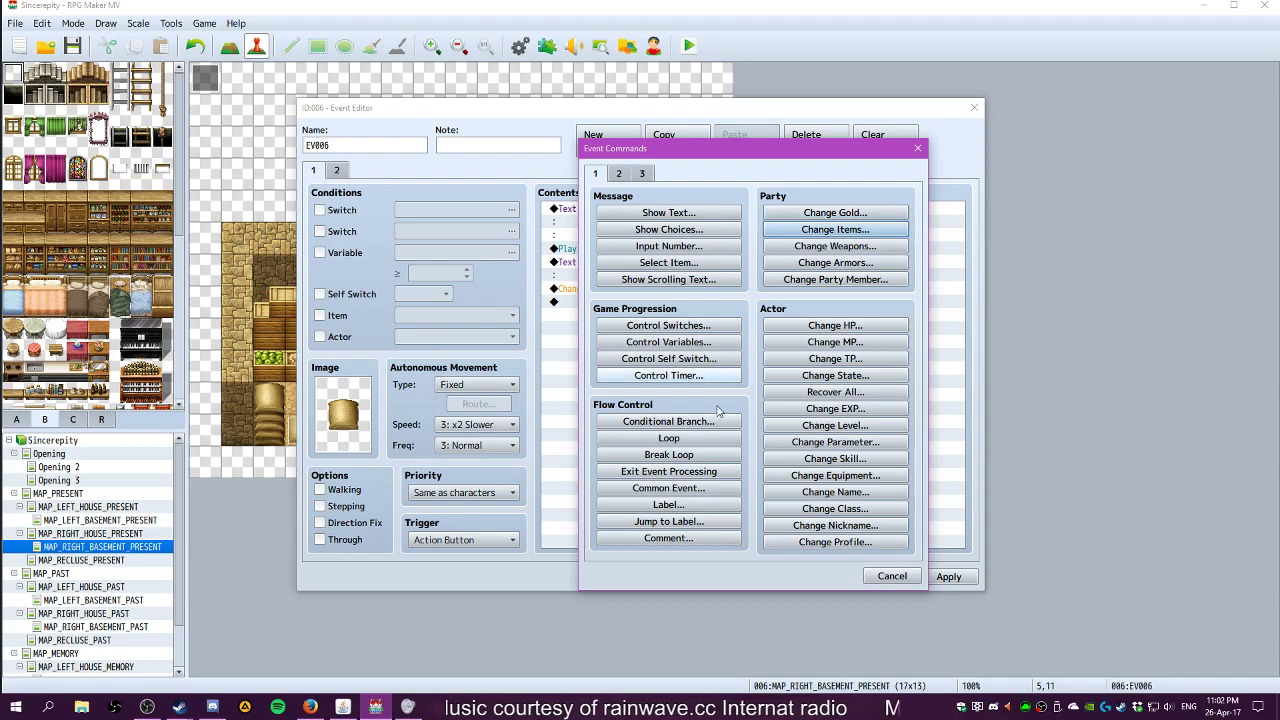
click(669, 358)
click(716, 420)
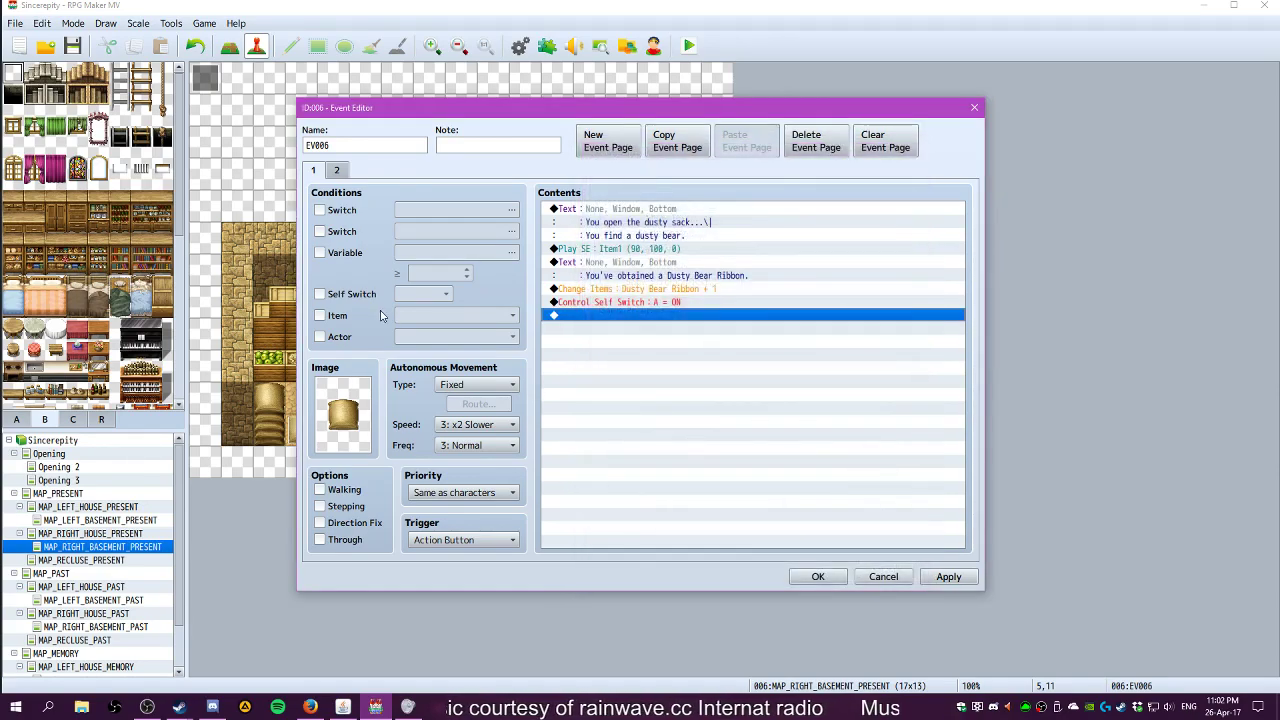
Set the image of the sack event's second page to the grey bear from Tileset C
click(336, 171)
click(617, 237)
click(626, 212)
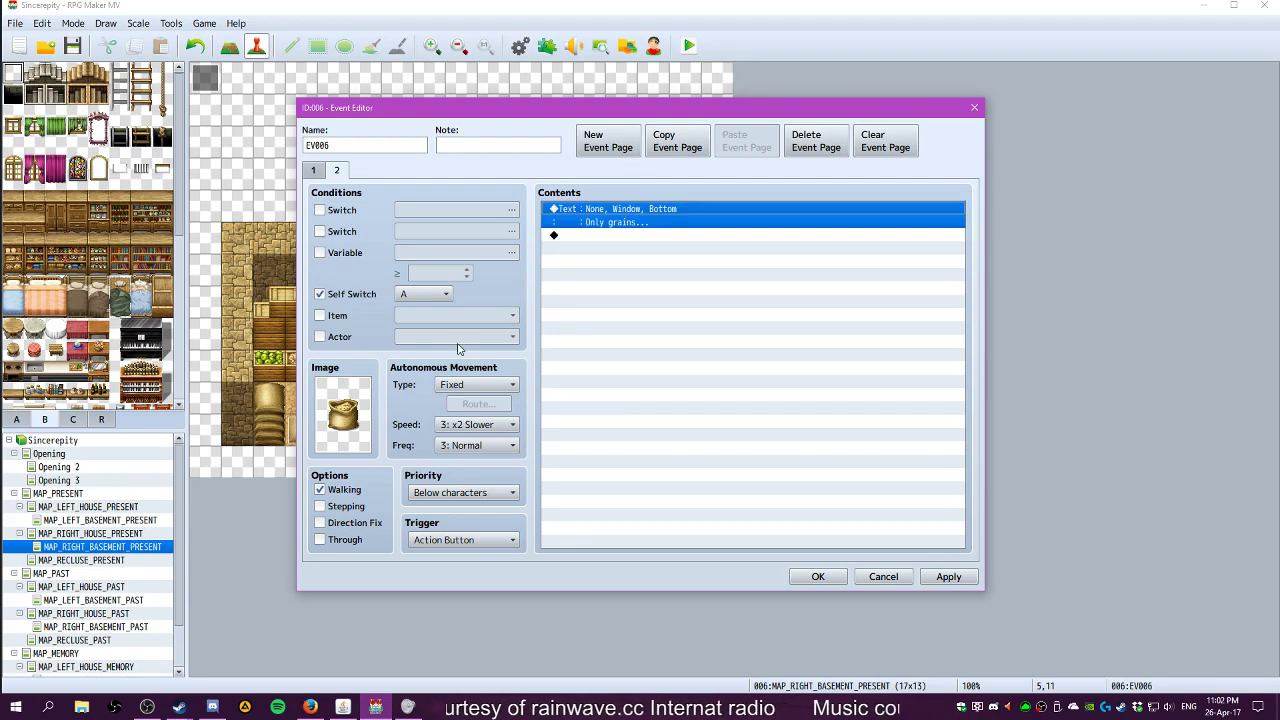
click(343, 418)
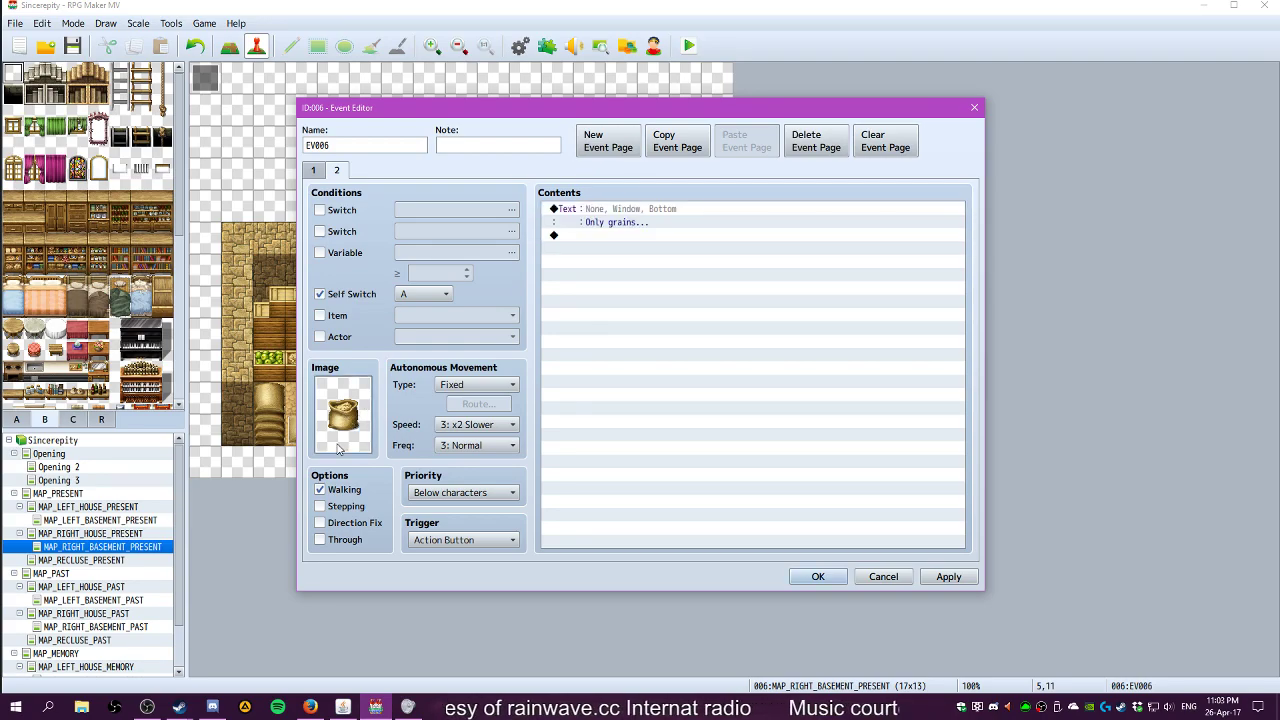
double_click(350, 424)
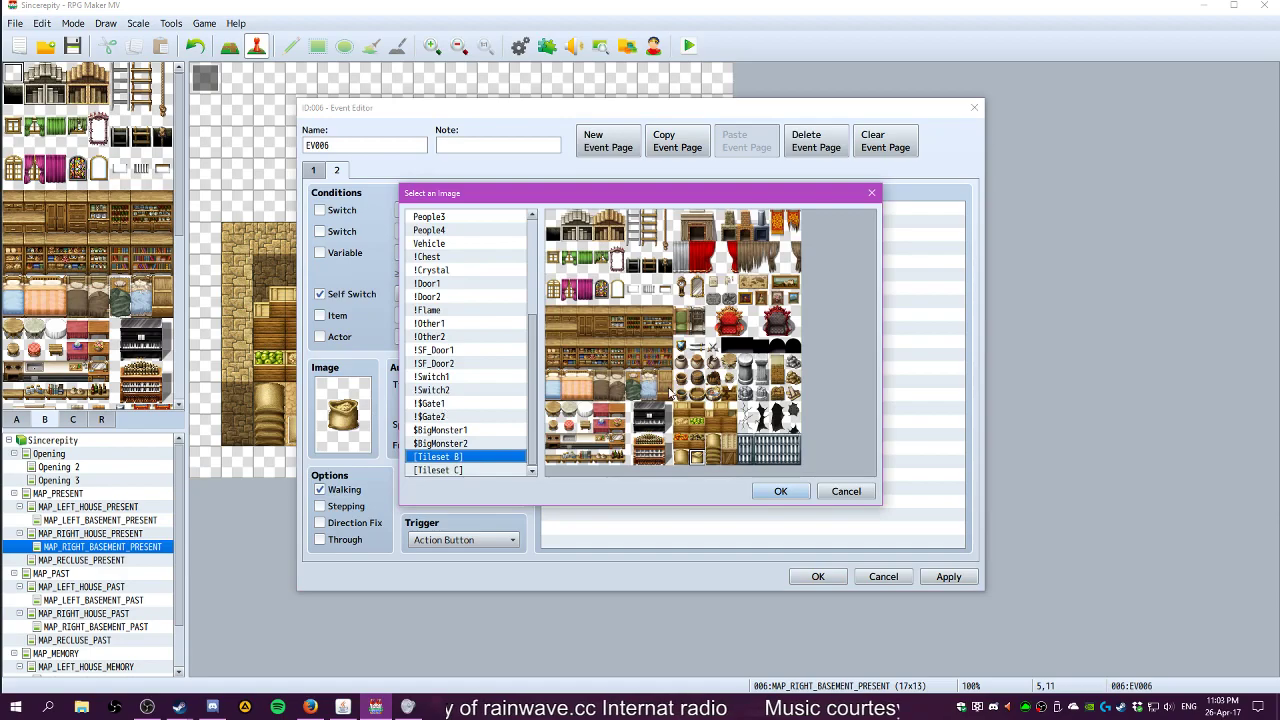
click(455, 470)
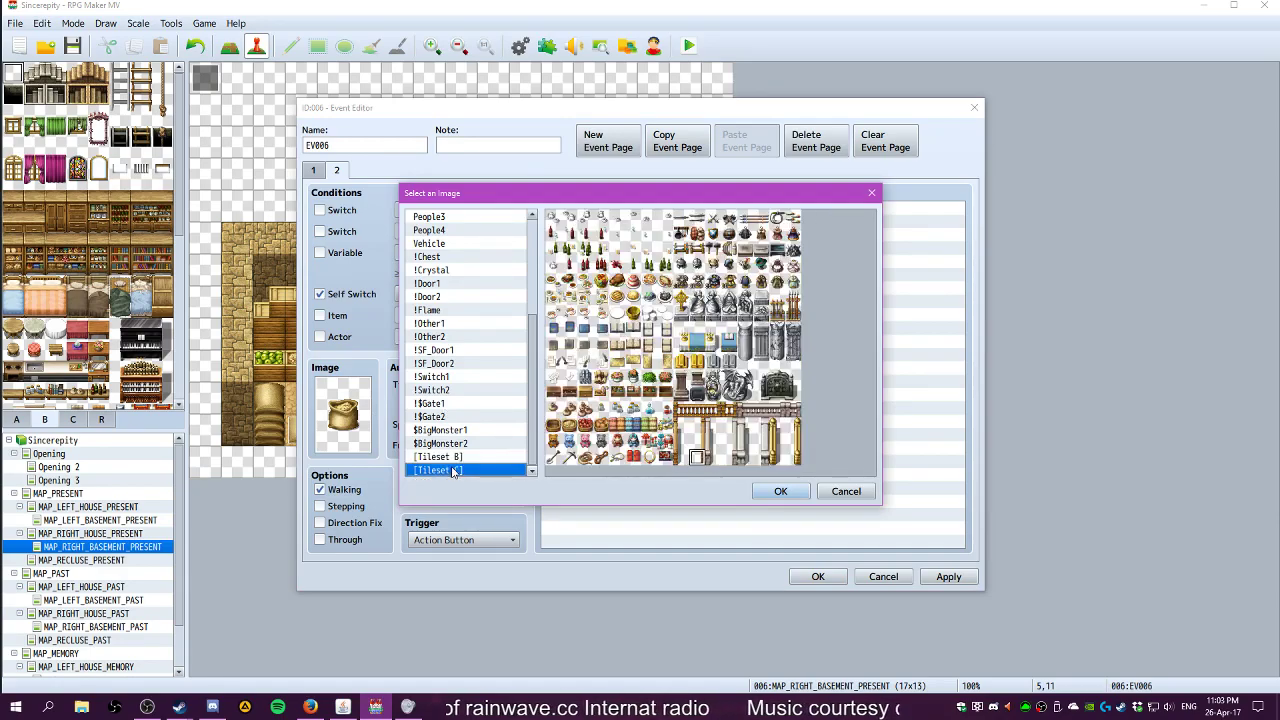
click(600, 441)
click(781, 491)
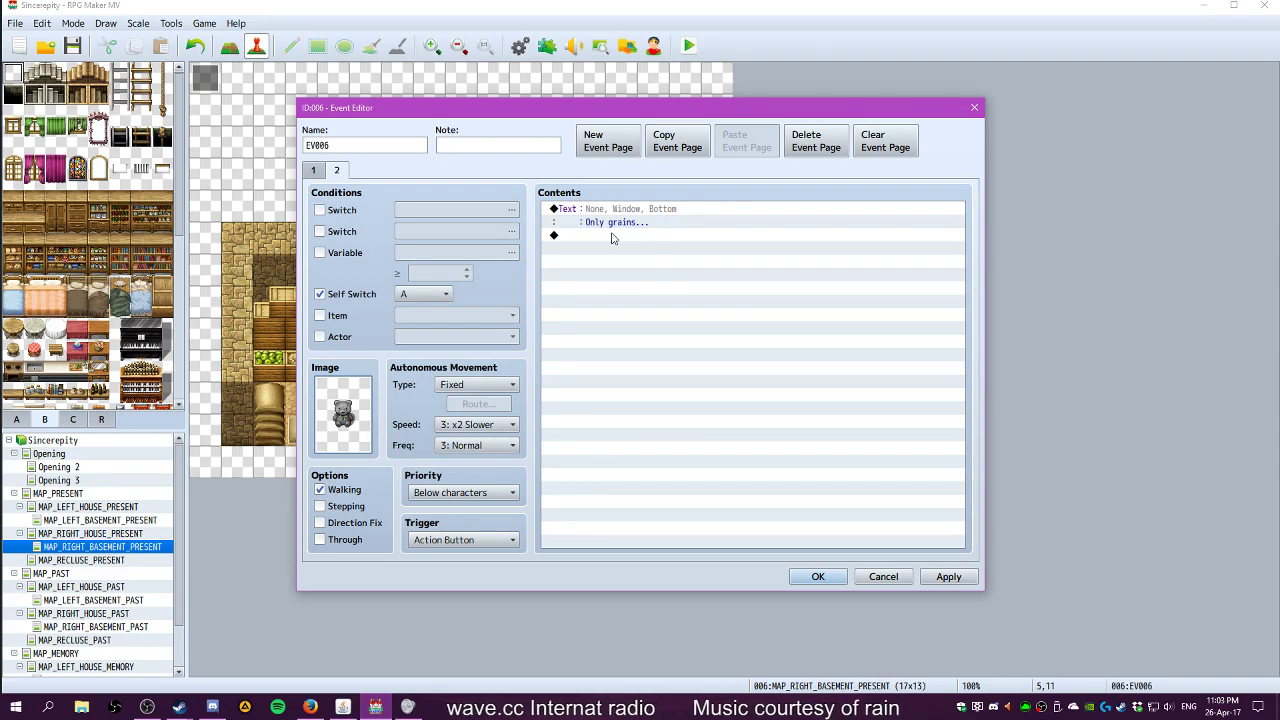
Set the second page's priority to Same as characters
click(450, 492)
click(555, 467)
click(460, 492)
click(452, 524)
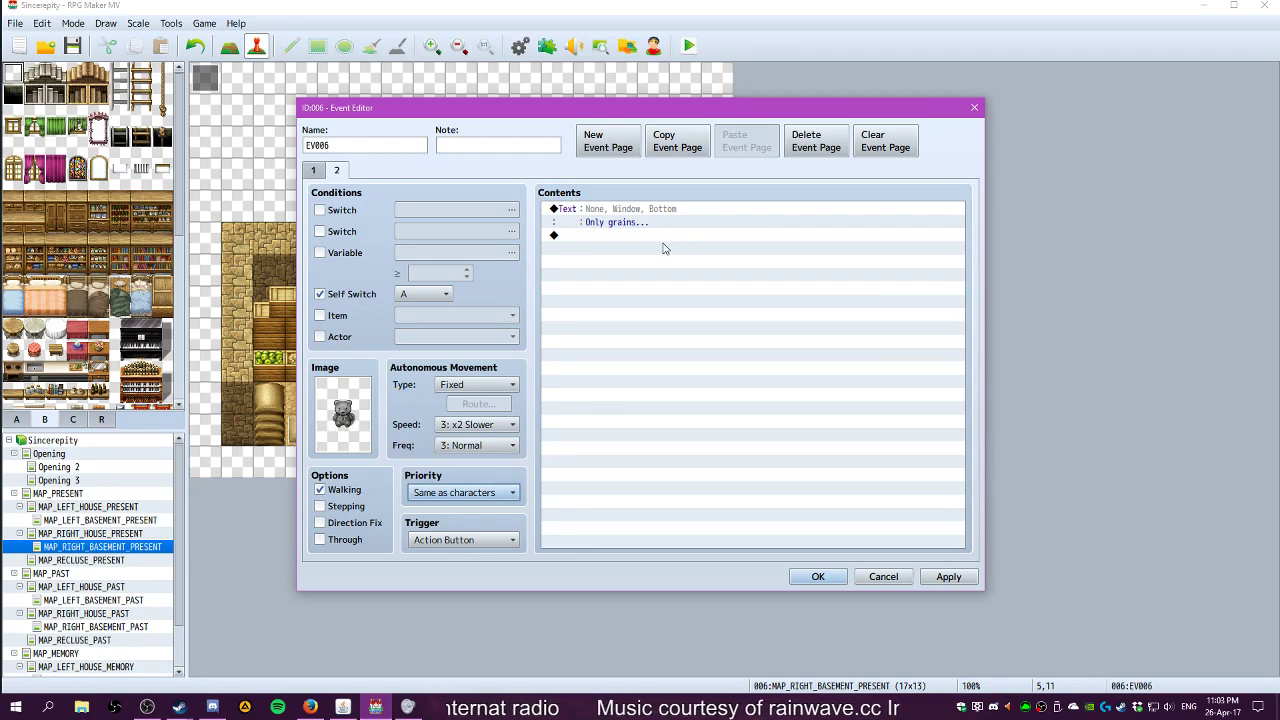
click(651, 212)
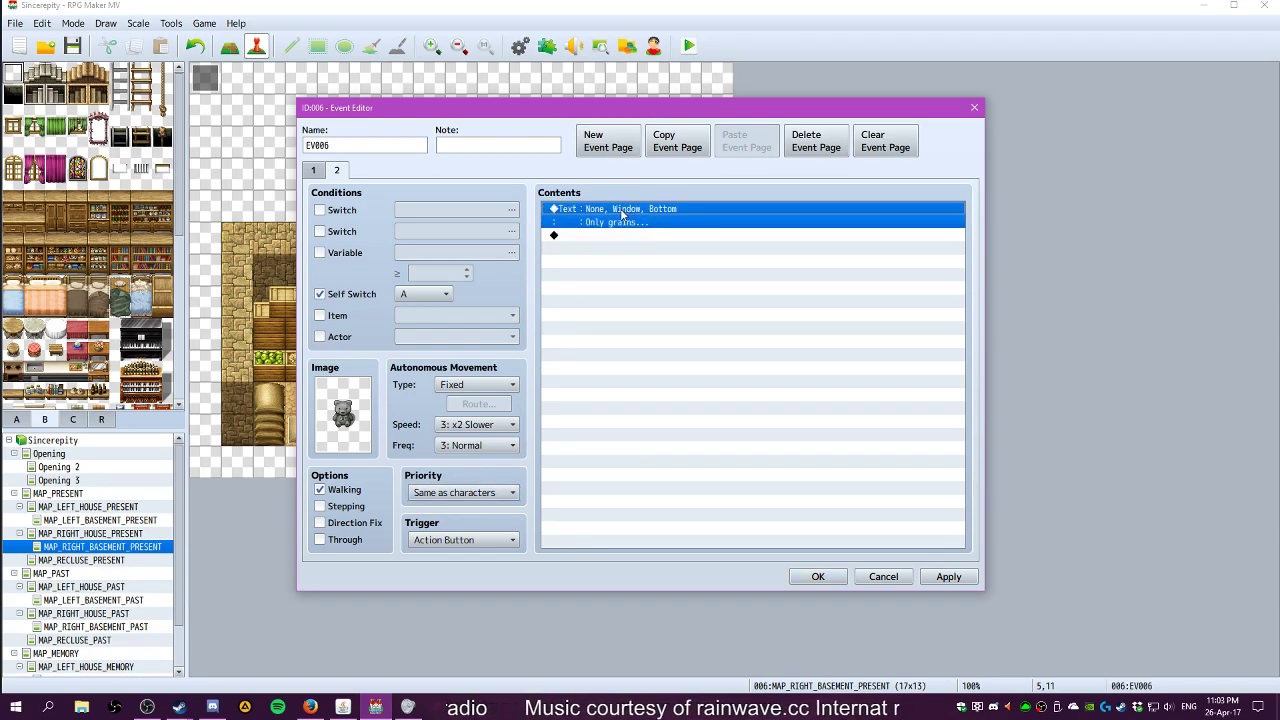
double_click(621, 213)
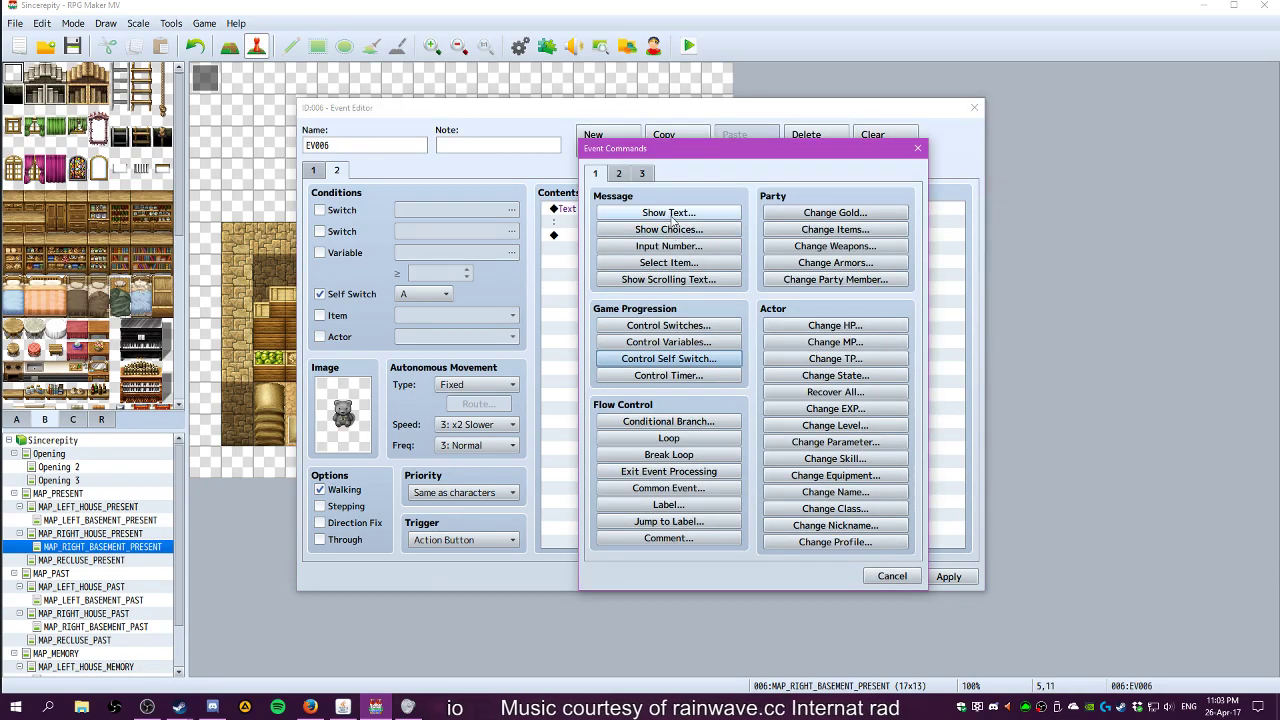
click(892, 576)
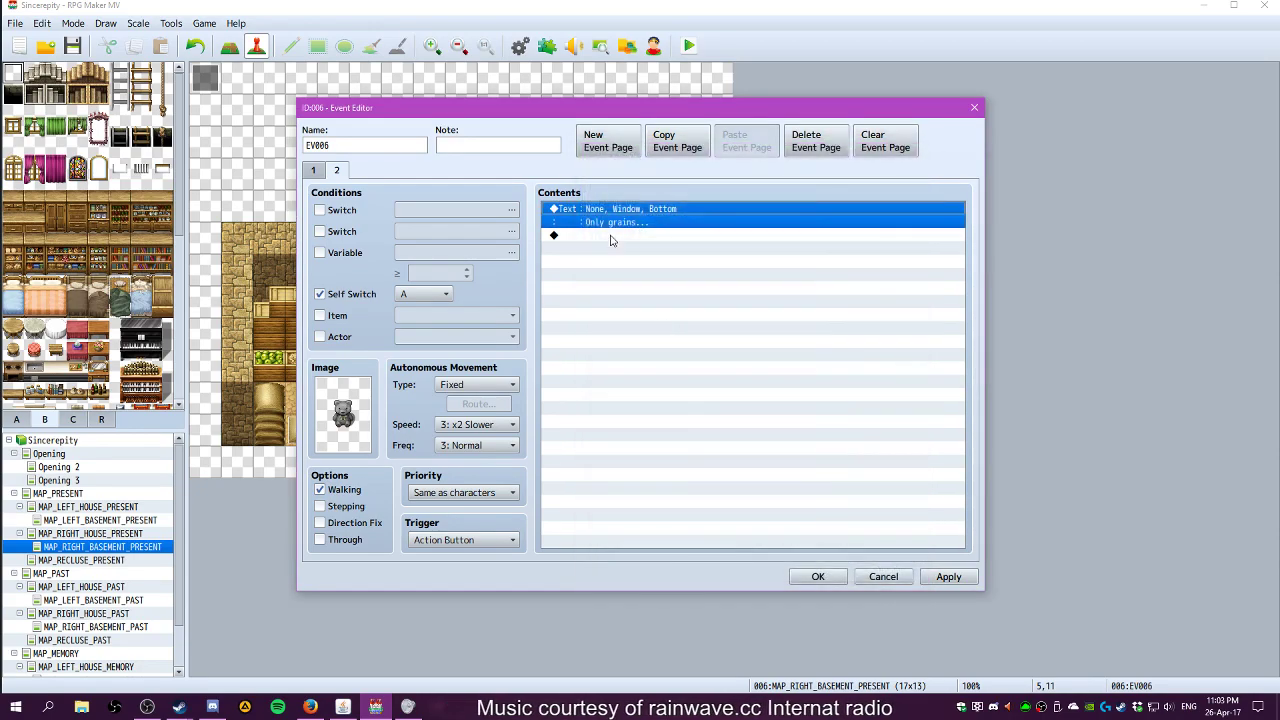
Open the second page's "Only grains..." message for editing and select its whole text
right_click(598, 211)
click(605, 231)
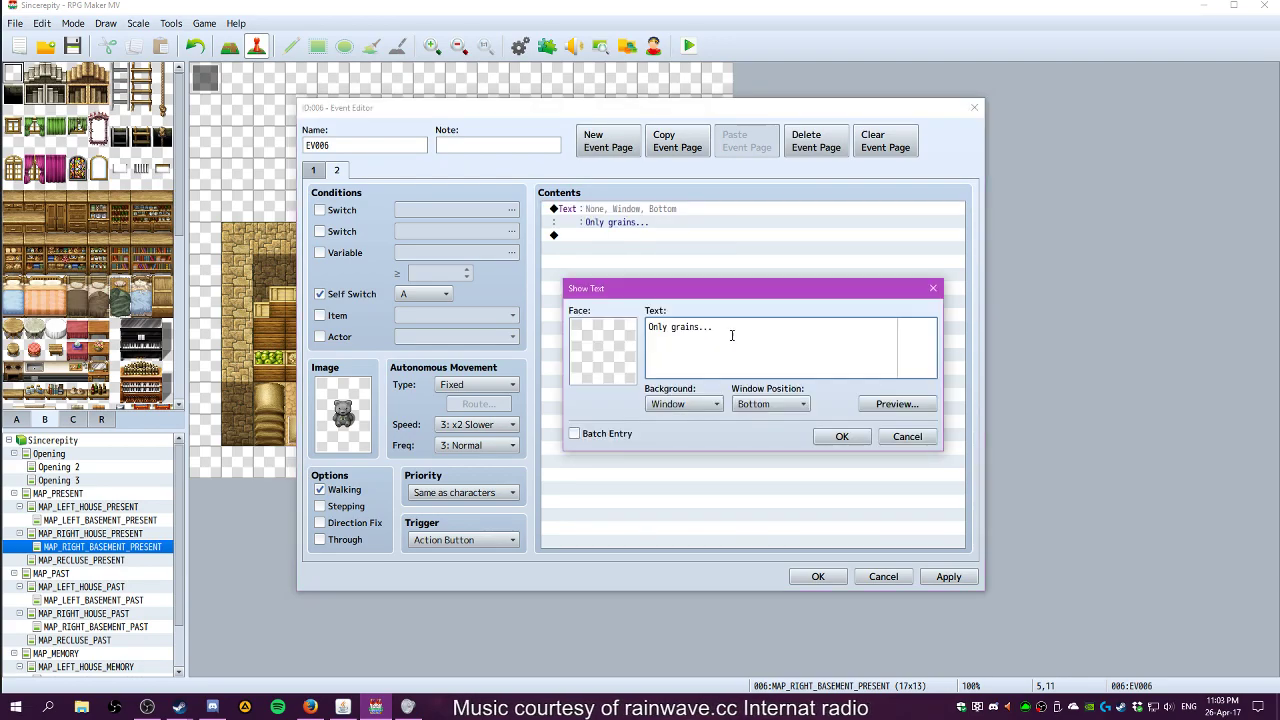
drag(728, 333, 610, 330)
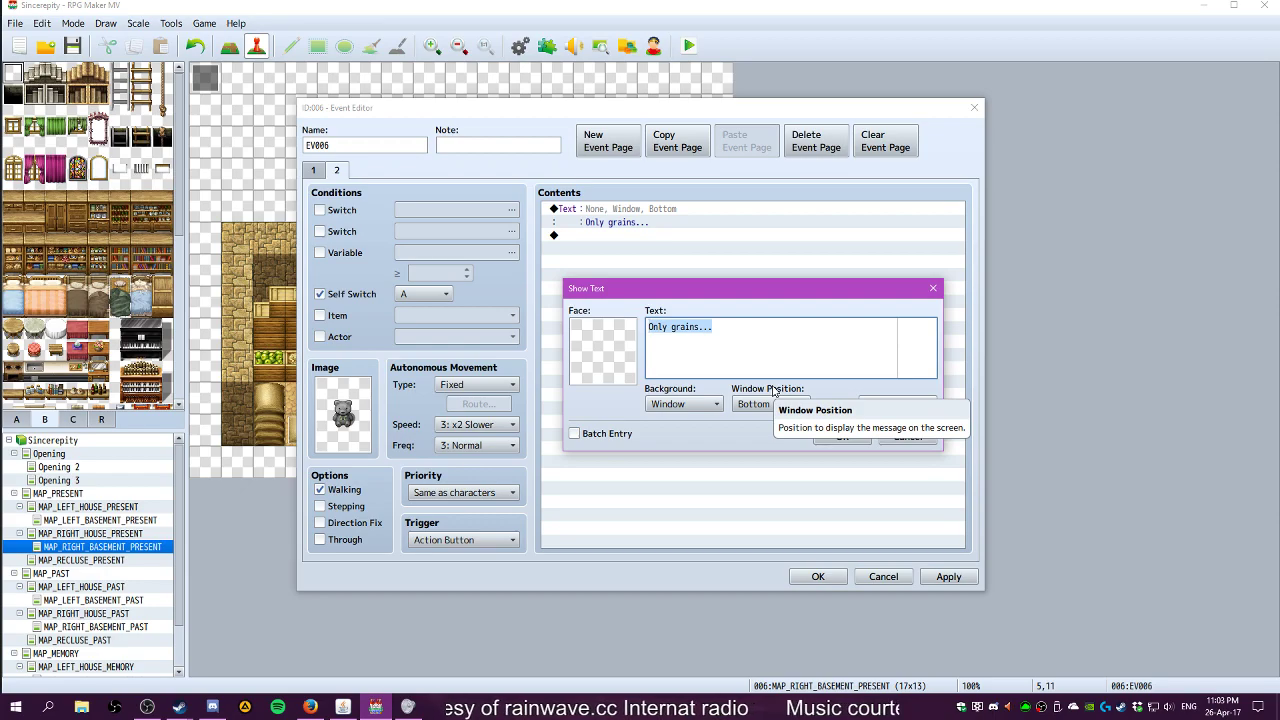
Try the message wording "The rest of the bear is mostly covered in dust and eaten", and clear the draft
text(The)
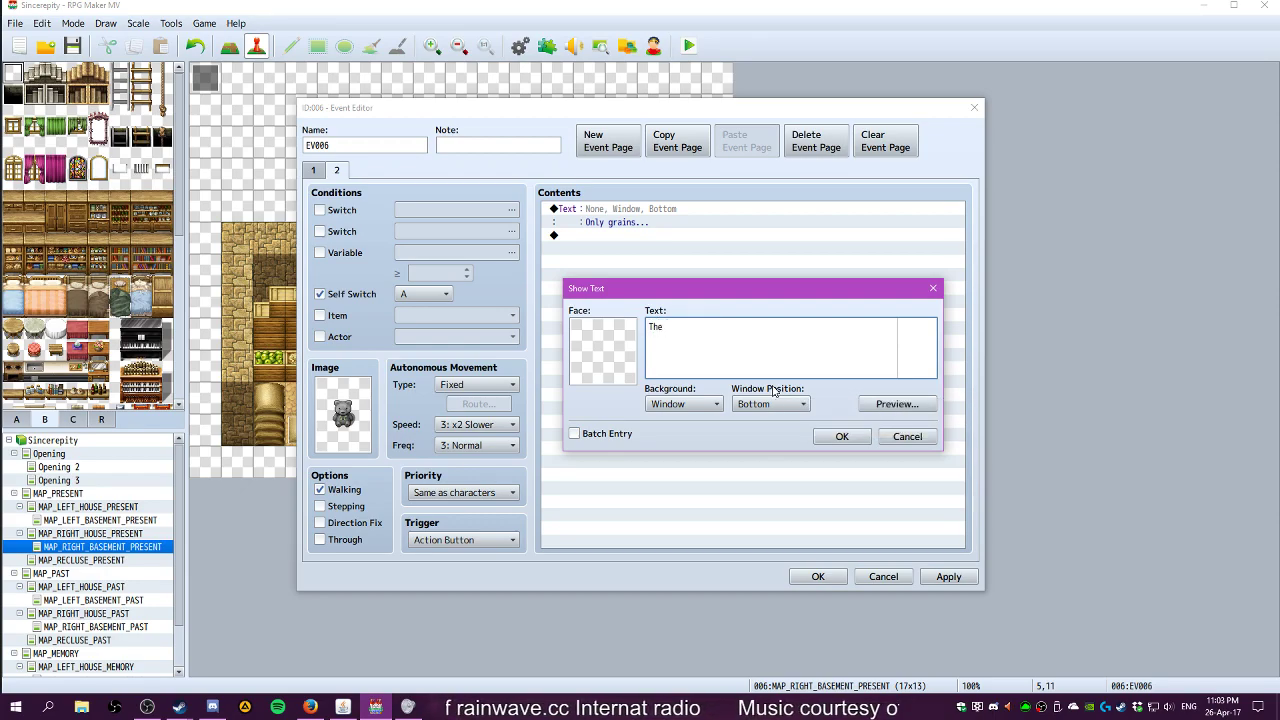
text( rest of the bear is)
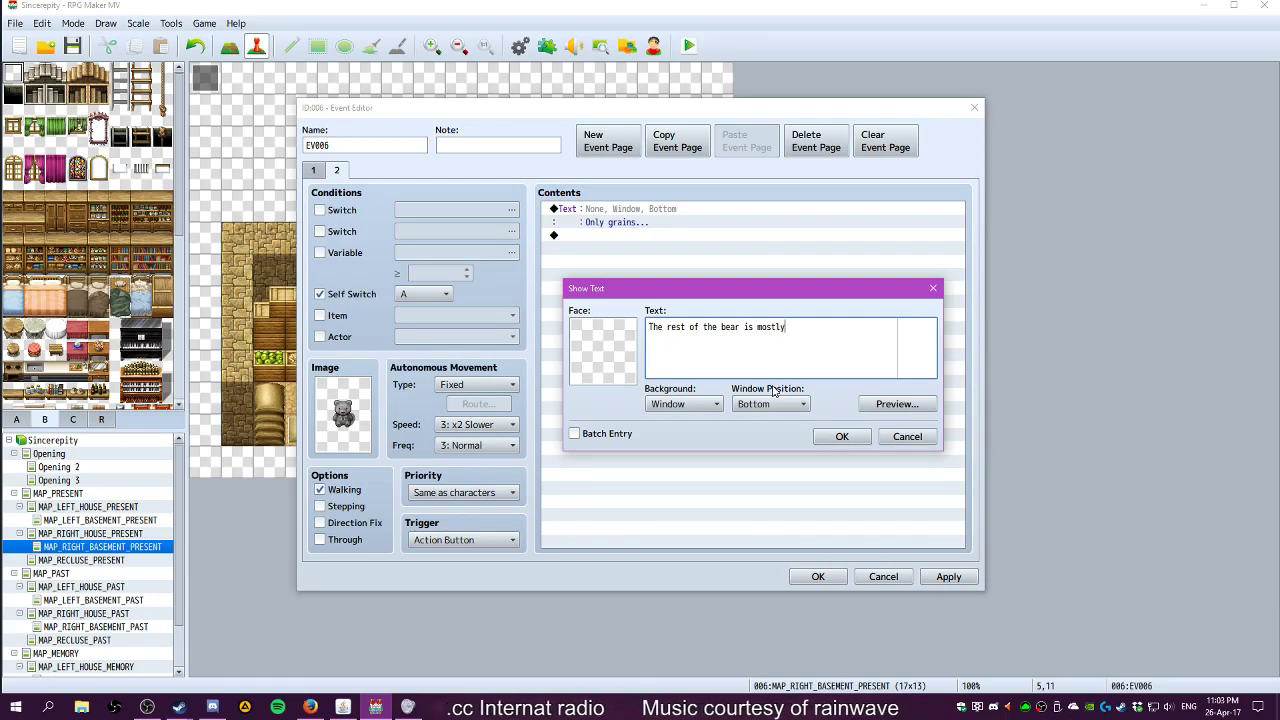
text(mostly eaten)
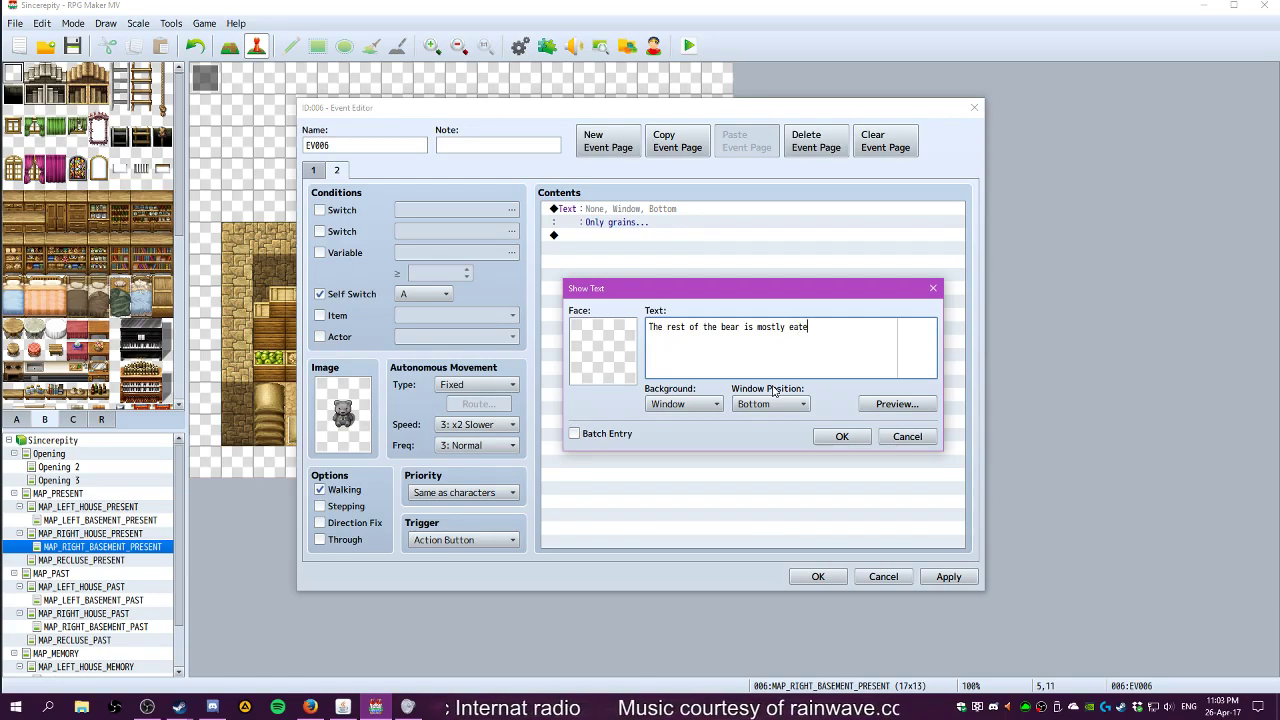
key(BackSpace)
key(BackSpace)
text(covered in d)
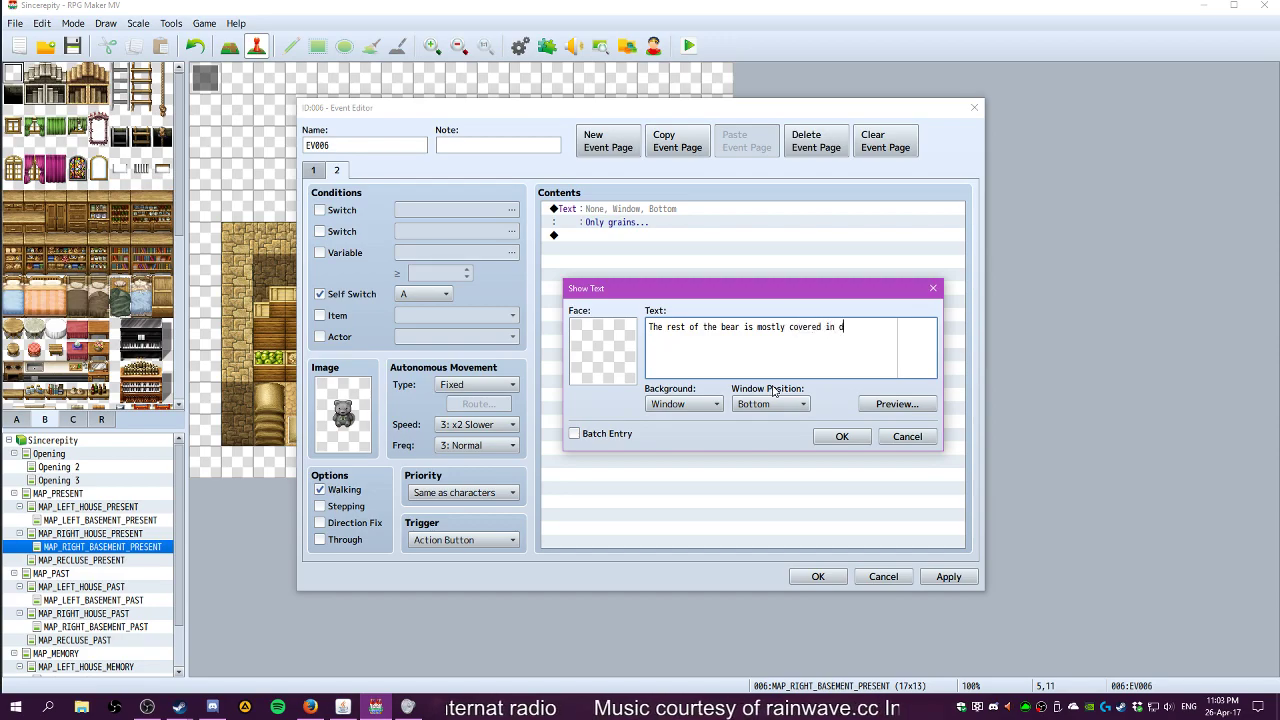
text(ust and)
text(ten)
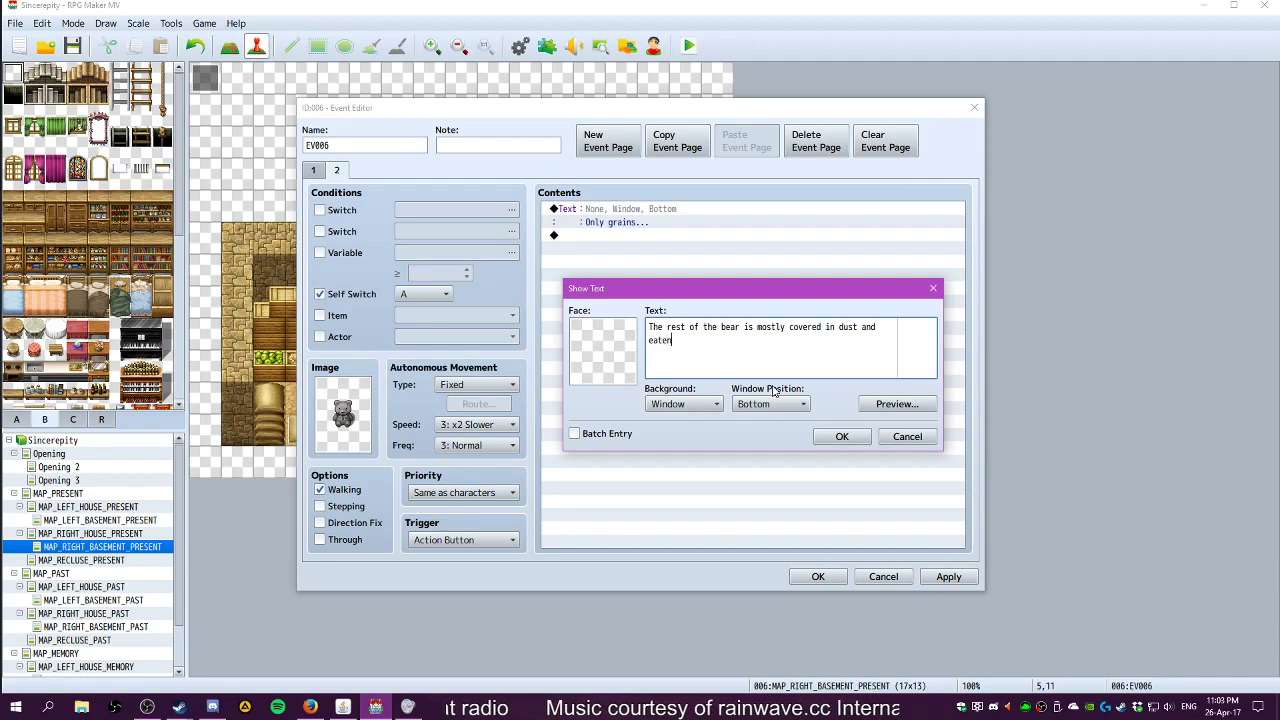
key(BackSpace)
key(BackSpace)
key(BackSpace)
key(BackSpace)
key(BackSpace)
key(BackSpace)
key(BackSpace)
key(BackSpace)
key(BackSpace)
key(BackSpace)
key(BackSpace)
key(BackSpace)
key(BackSpace)
key(BackSpace)
key(BackSpace)
key(BackSpace)
key(BackSpace)
key(BackSpace)
key(BackSpace)
key(BackSpace)
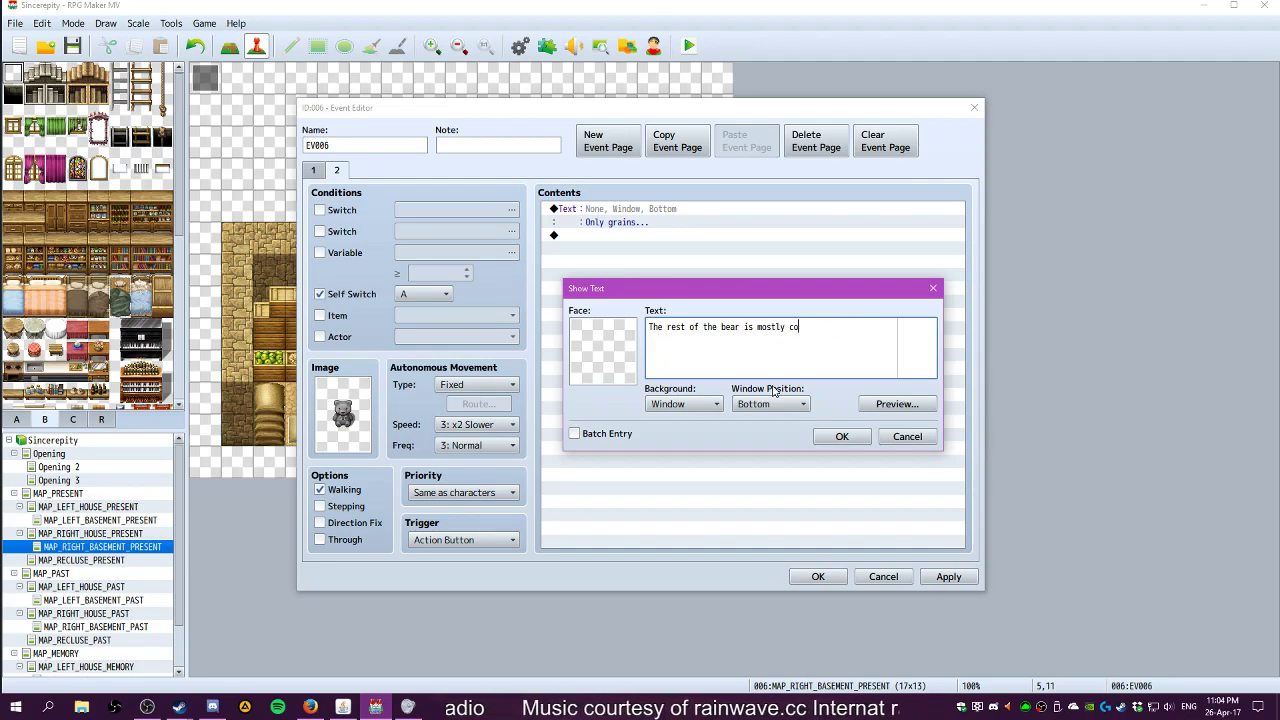
key(BackSpace)
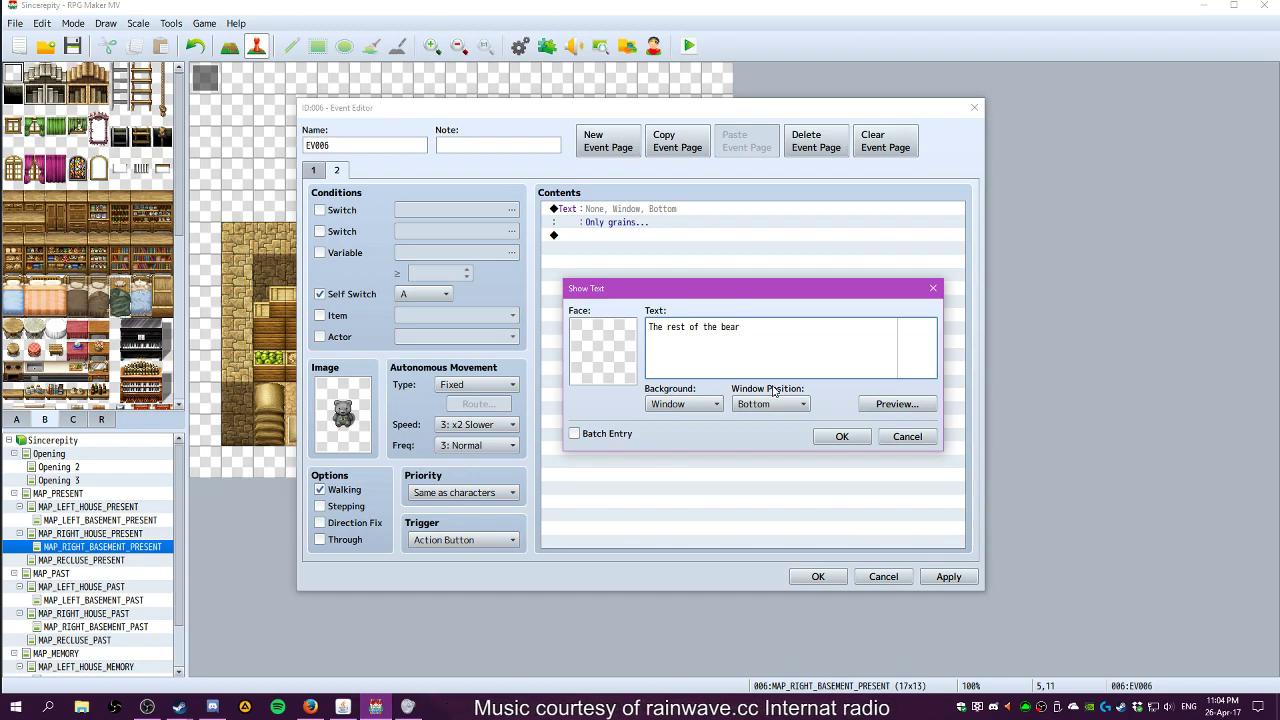
key(ctrl+a)
text(The be)
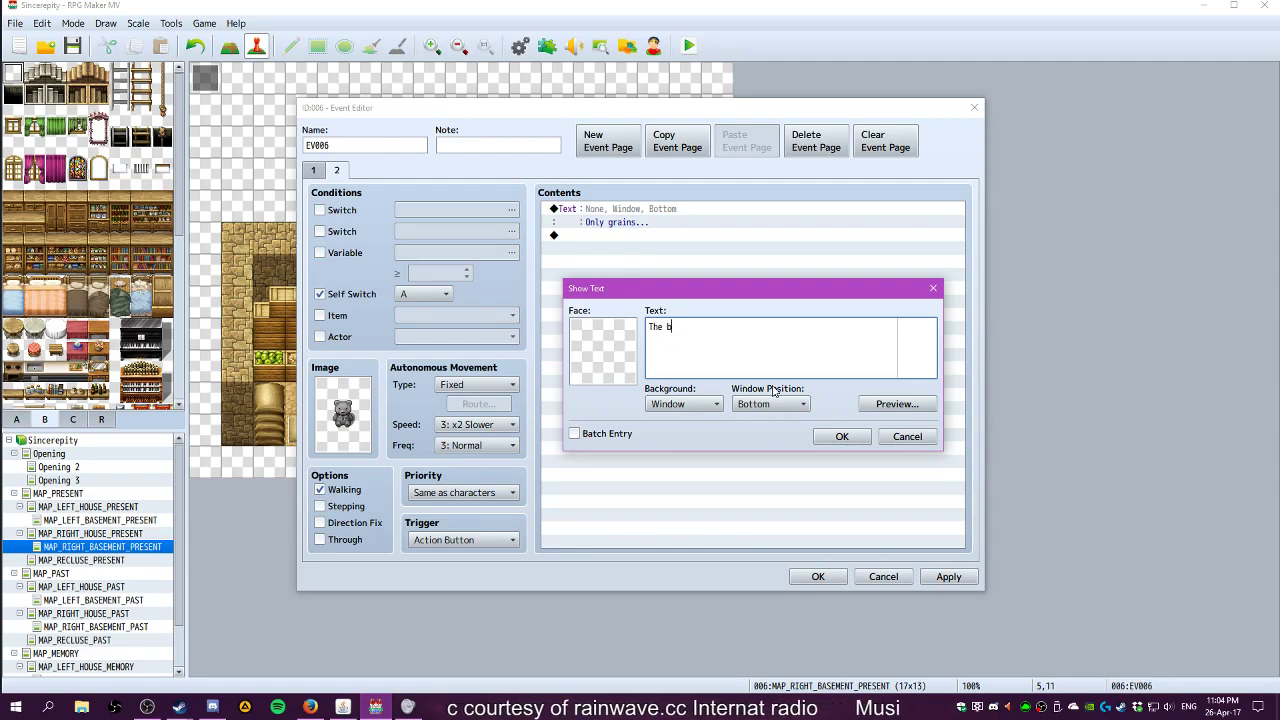
key(BackSpace)
key(BackSpace)
key(BackSpace)
key(BackSpace)
key(BackSpace)
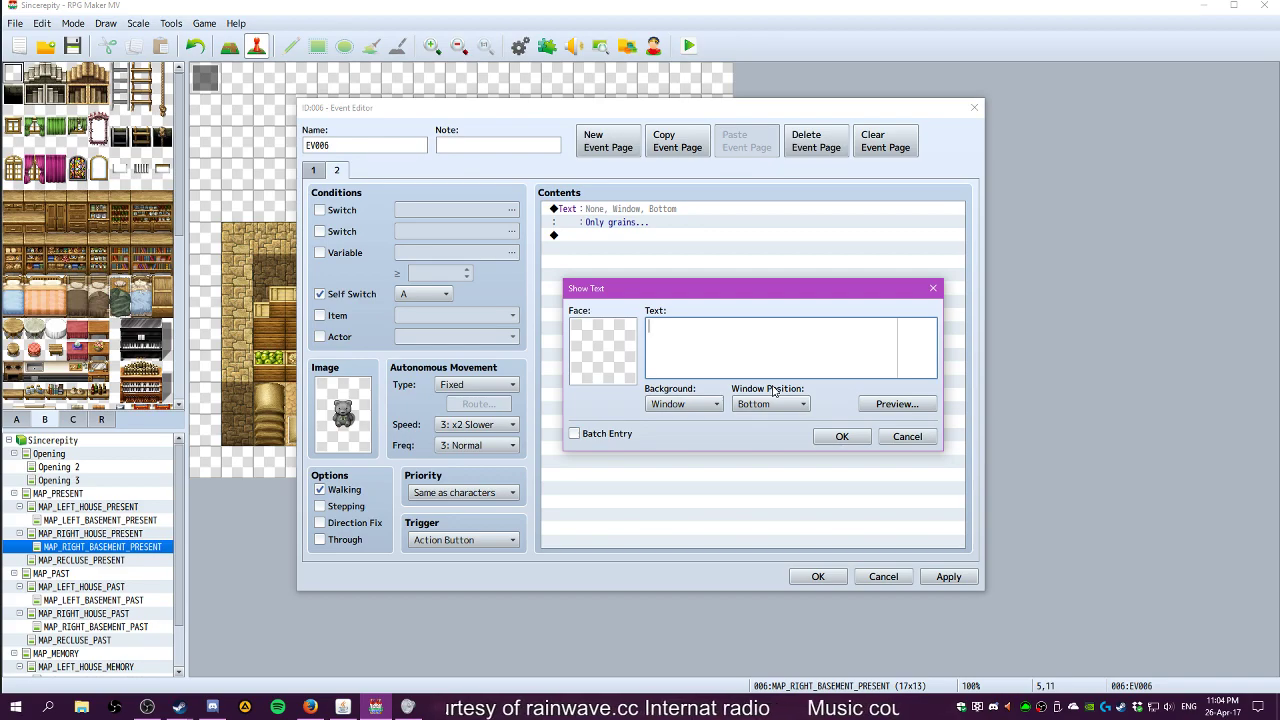
Write "Moths and mice have made short work of this bear." as the message's first line
text(Moths ha)
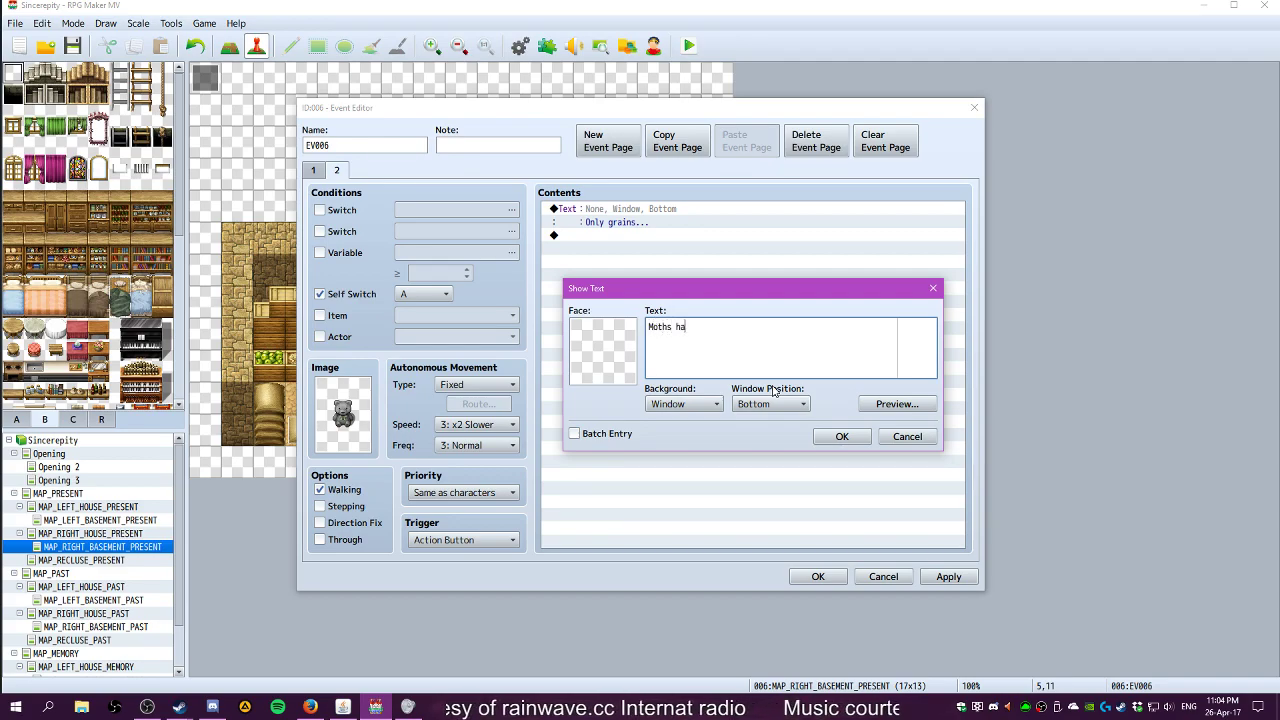
text(ve made a)
key(BackSpace)
key(BackSpace)
key(BackSpace)
key(BackSpace)
key(BackSpace)
key(BackSpace)
key(BackSpace)
key(BackSpace)
key(BackSpace)
key(BackSpace)
key(BackSpace)
text(and mi)
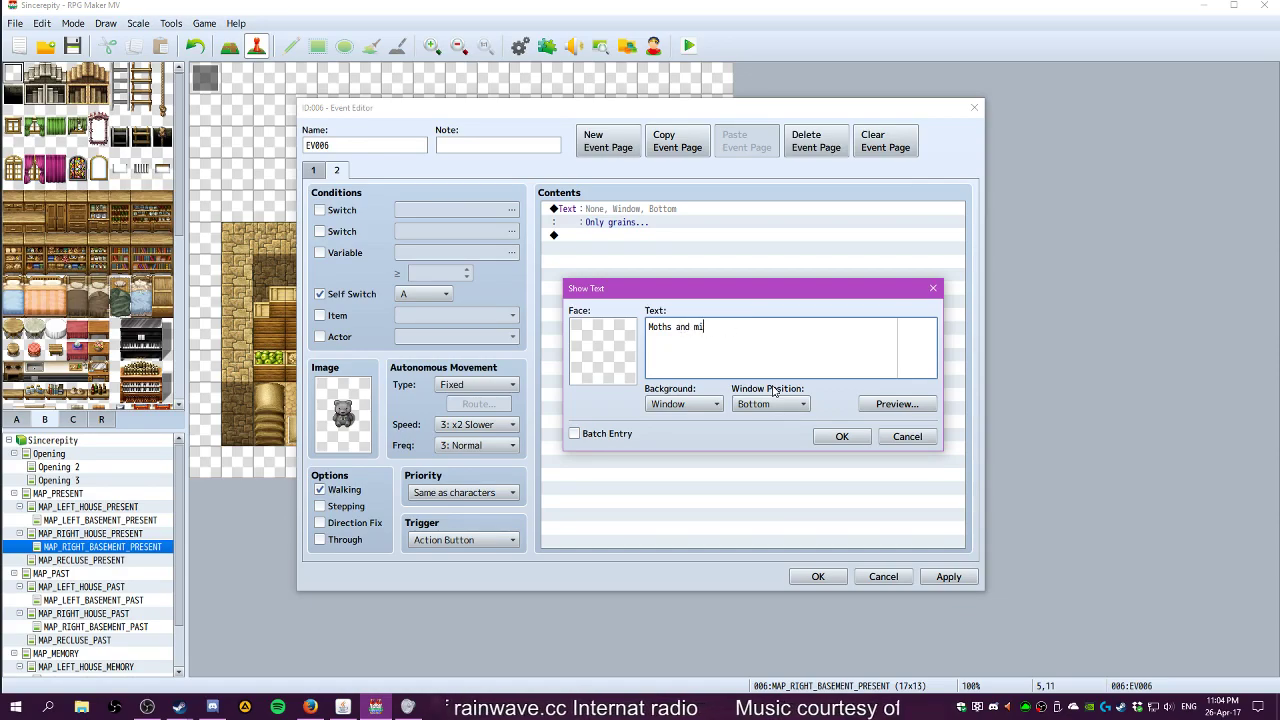
text(ce have made short wor)
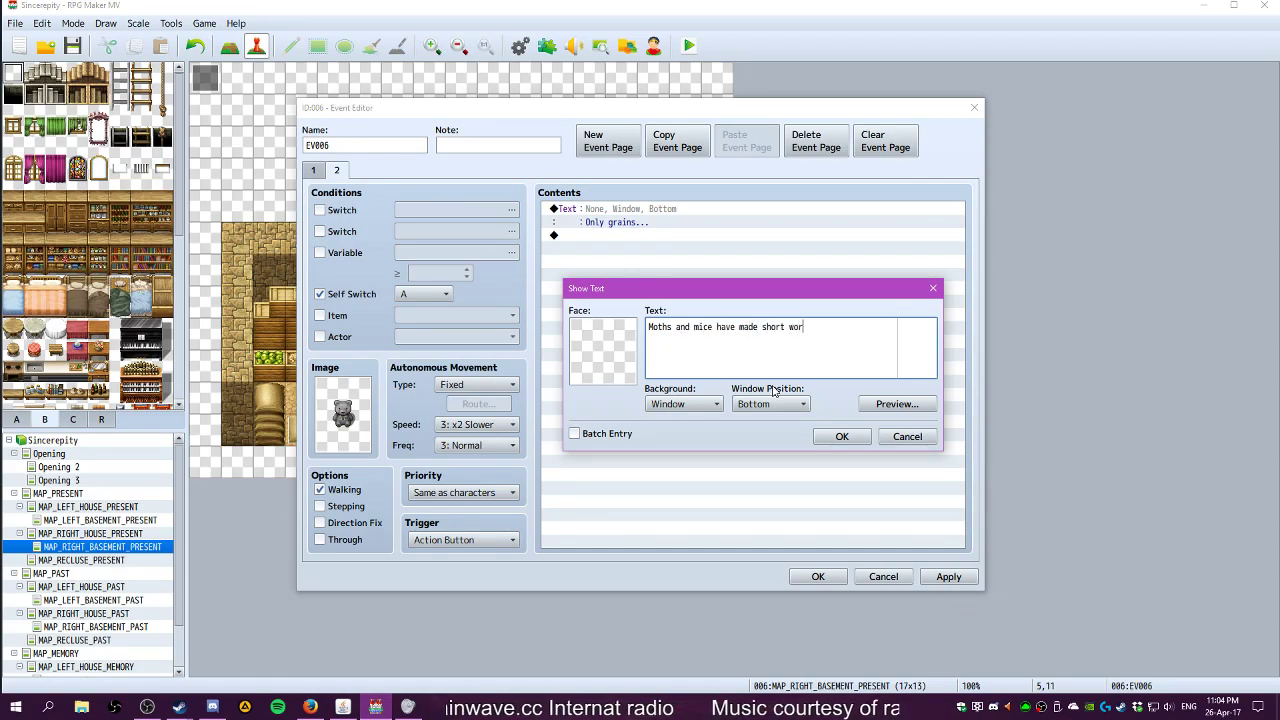
text(k of this bear)
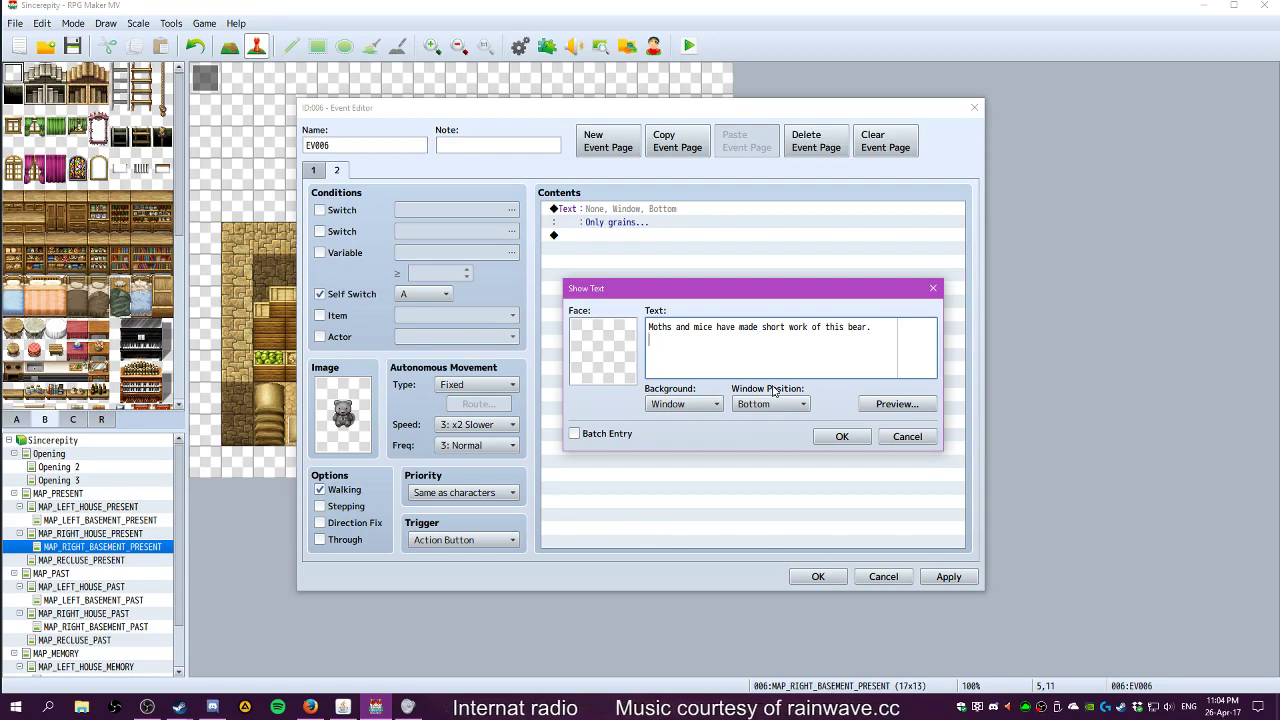
text(.)
key(Return)
Add "It doesn't seem like it's seen the sun in a long time." as the message's second line
text(It doesn't seem like it's been)
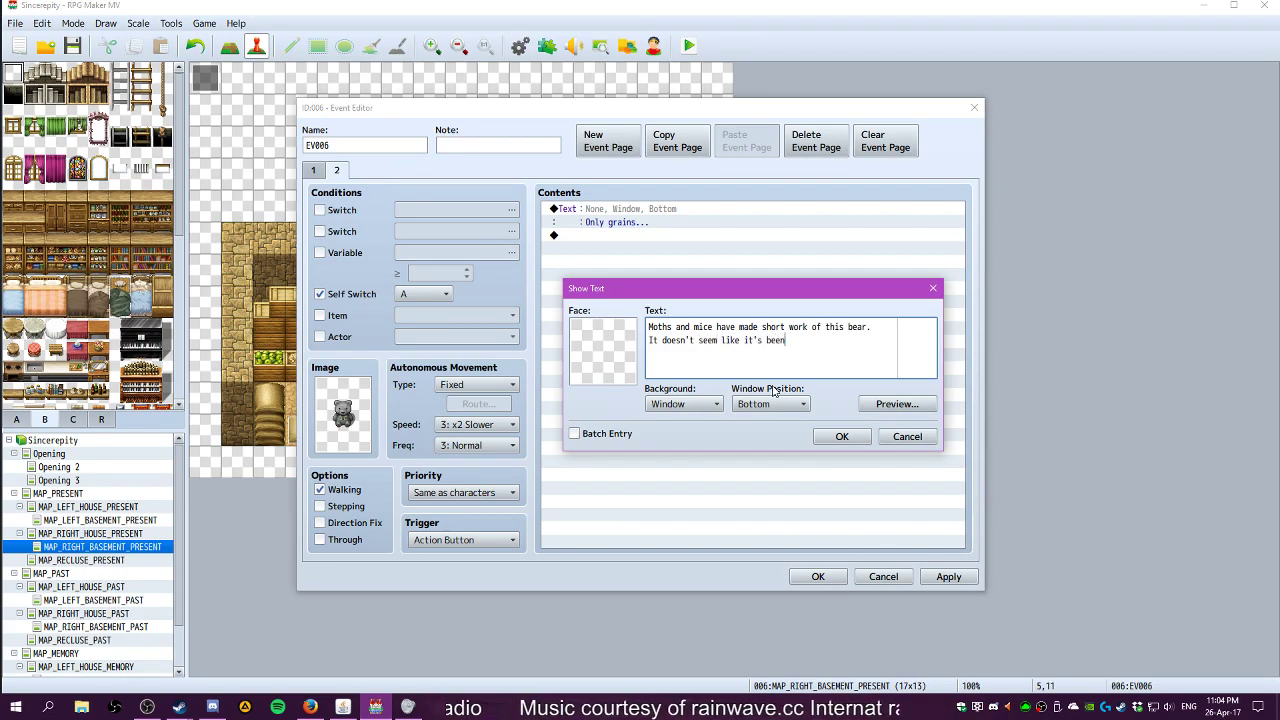
key(BackSpace)
key(BackSpace)
key(BackSpace)
key(BackSpace)
text(seen)
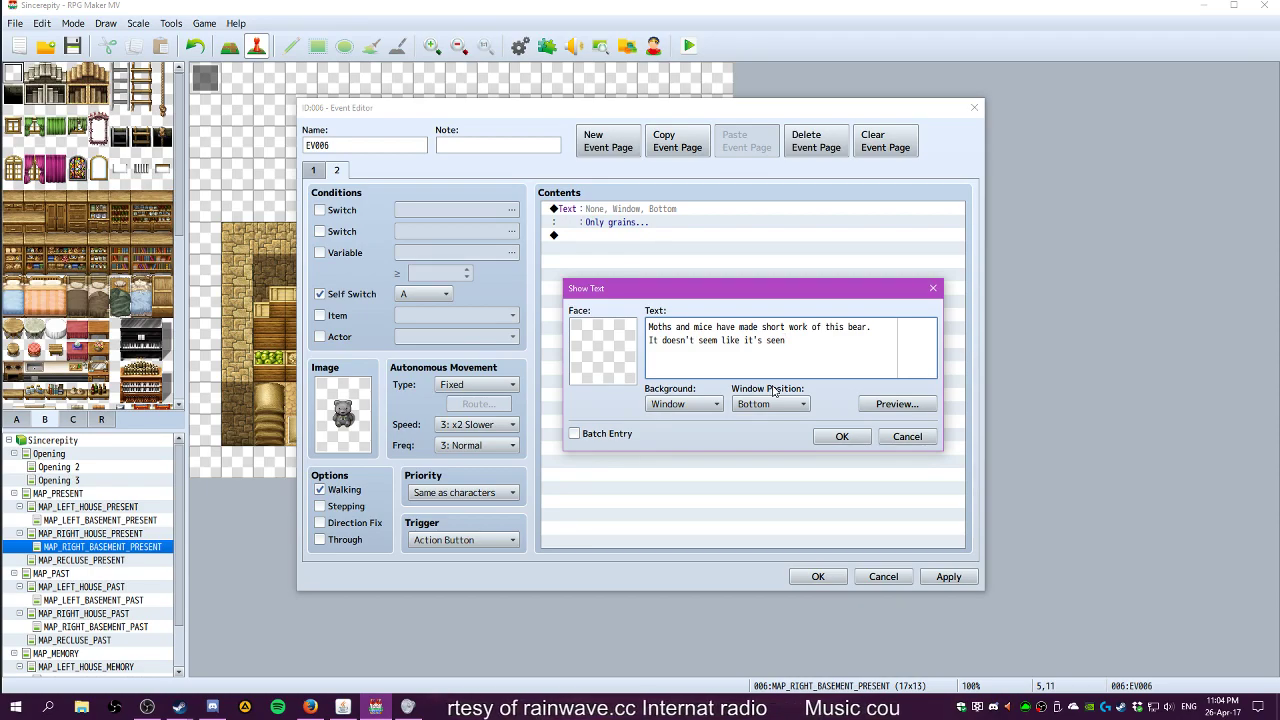
text(the sun )
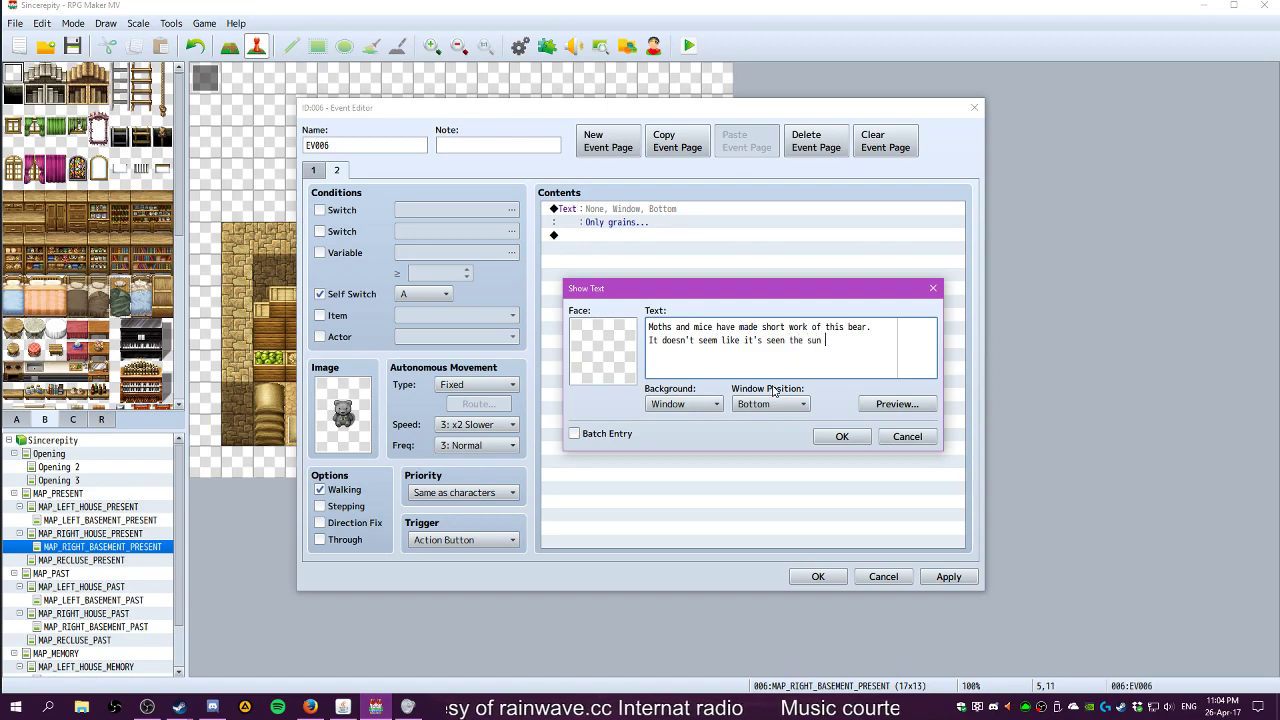
text(in a lon)
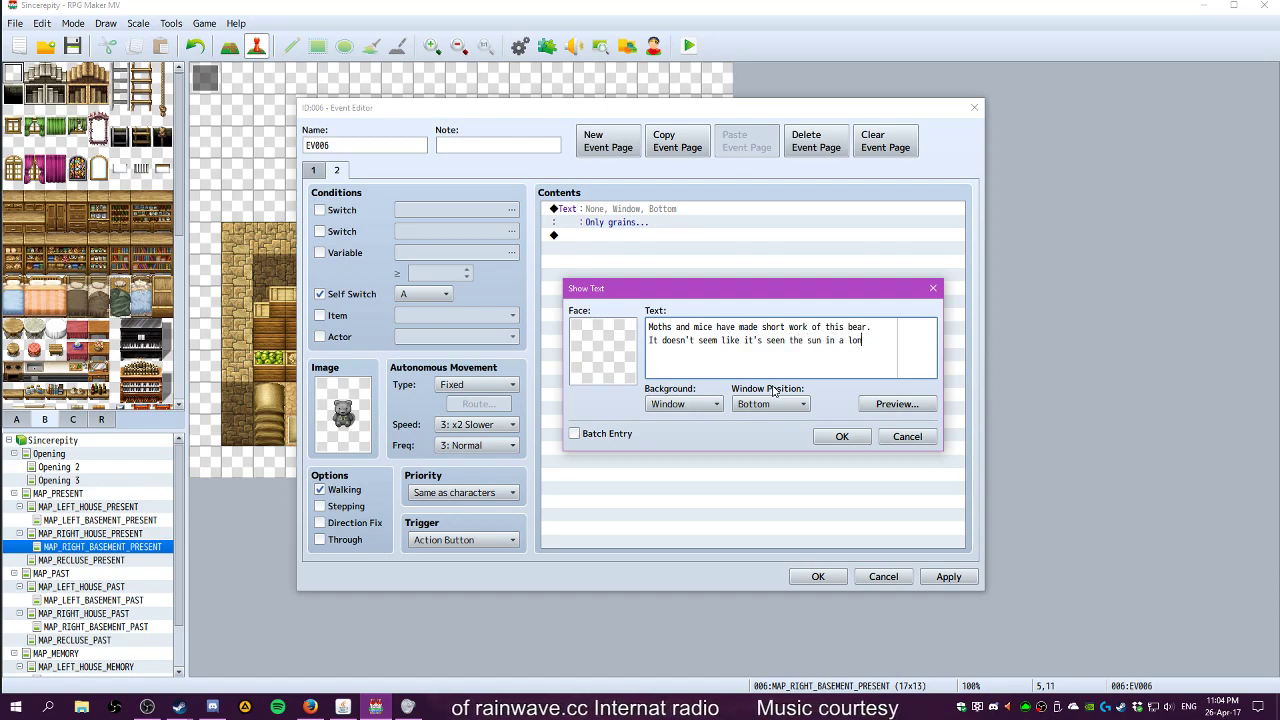
text(g time.)
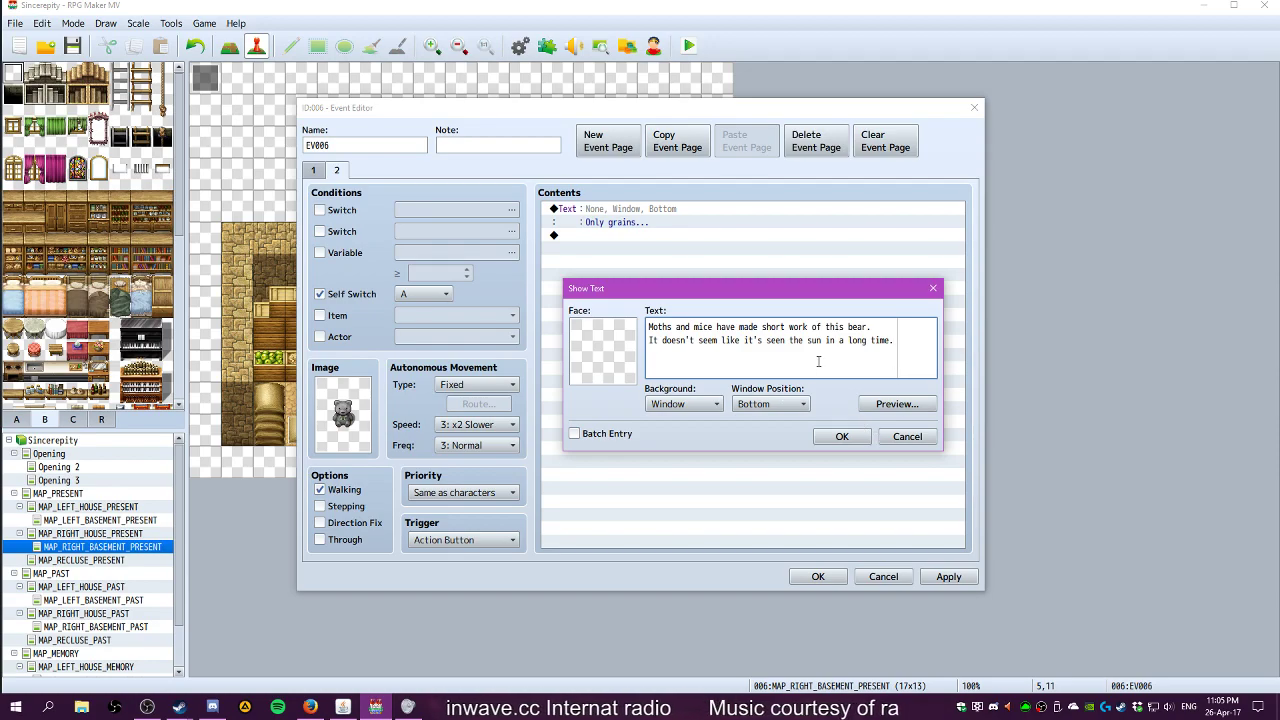
Accept the two-line bear message and apply the changes to the bear sack event
click(830, 437)
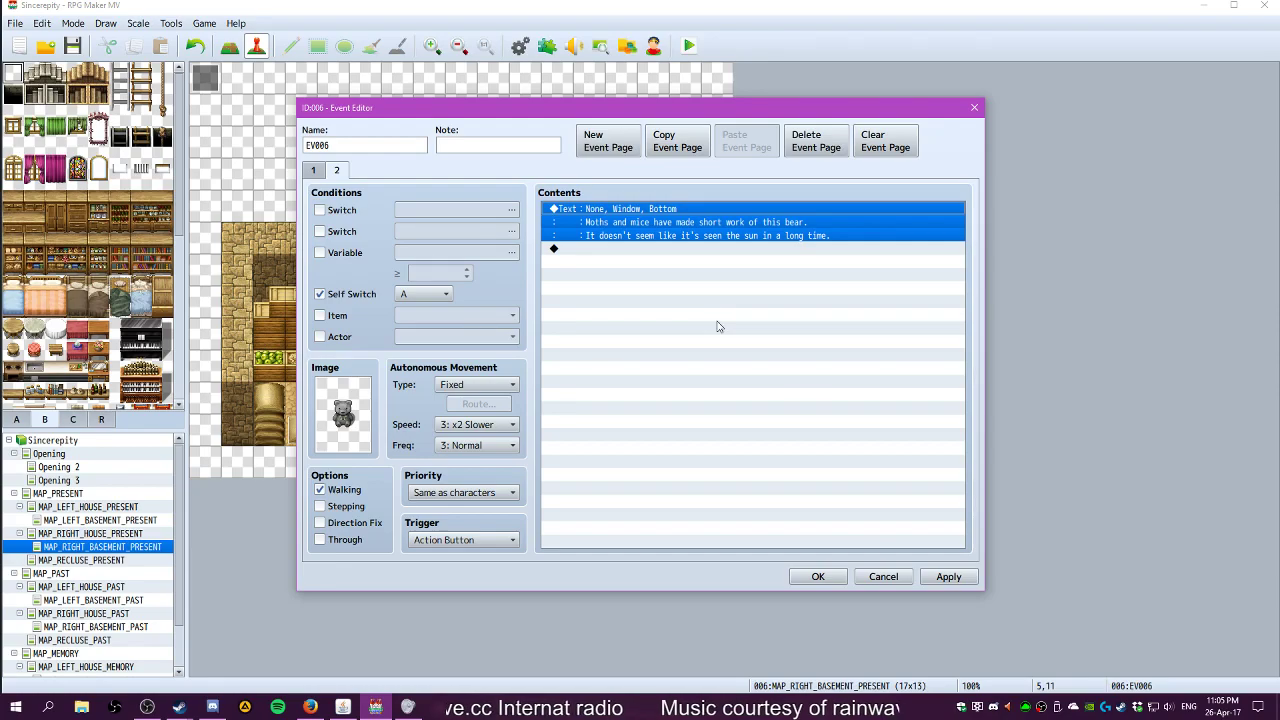
click(947, 577)
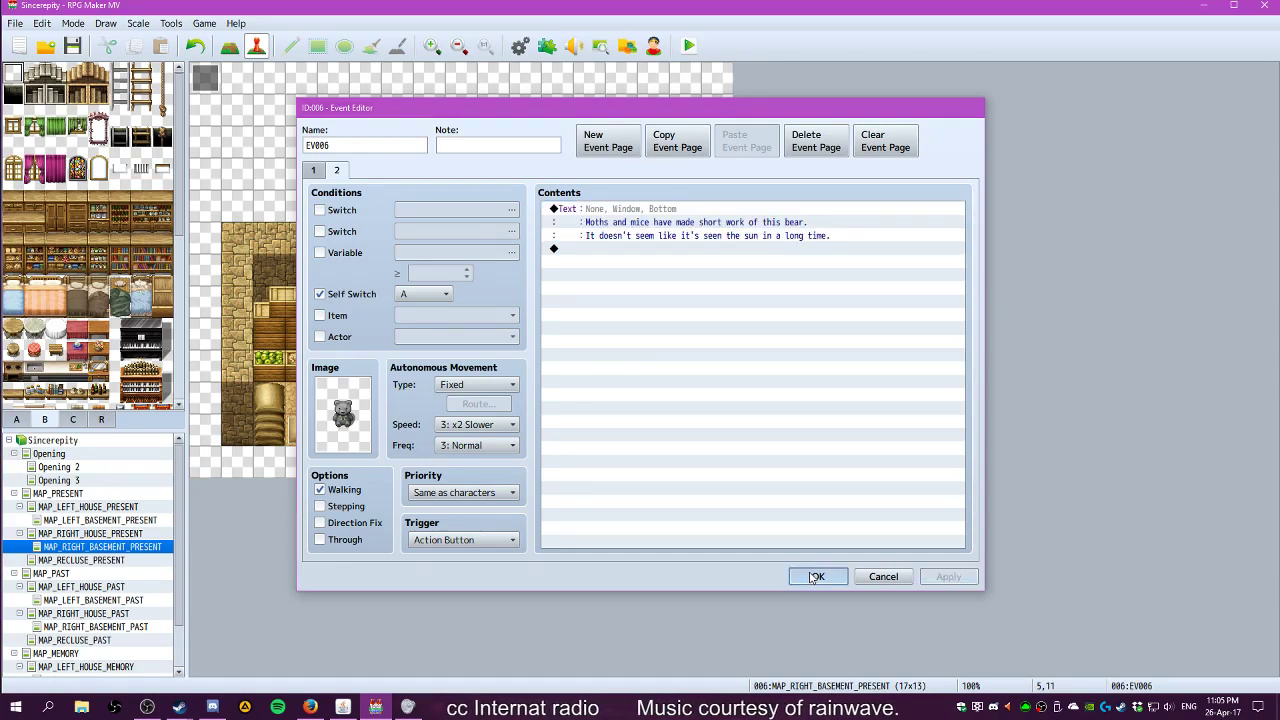
click(816, 577)
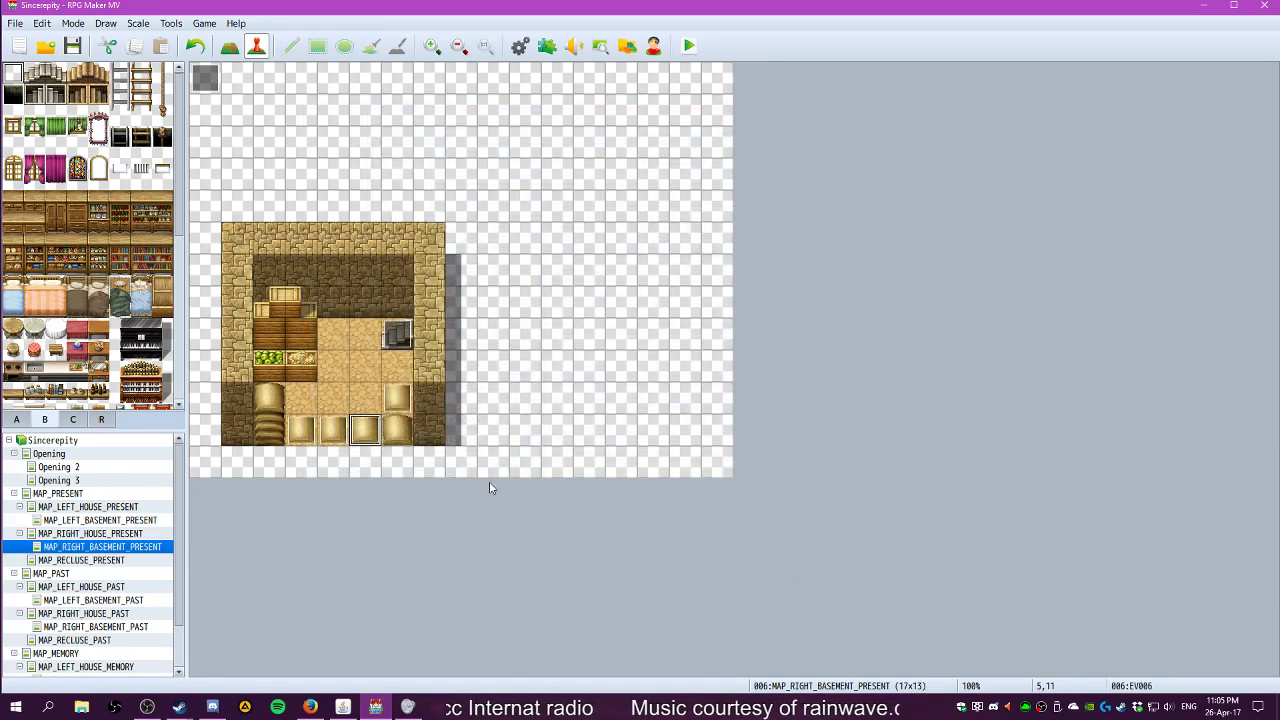
Set the player's starting position on the right basement's floor tile at 4,8
right_click(340, 346)
mouse_move(390, 476)
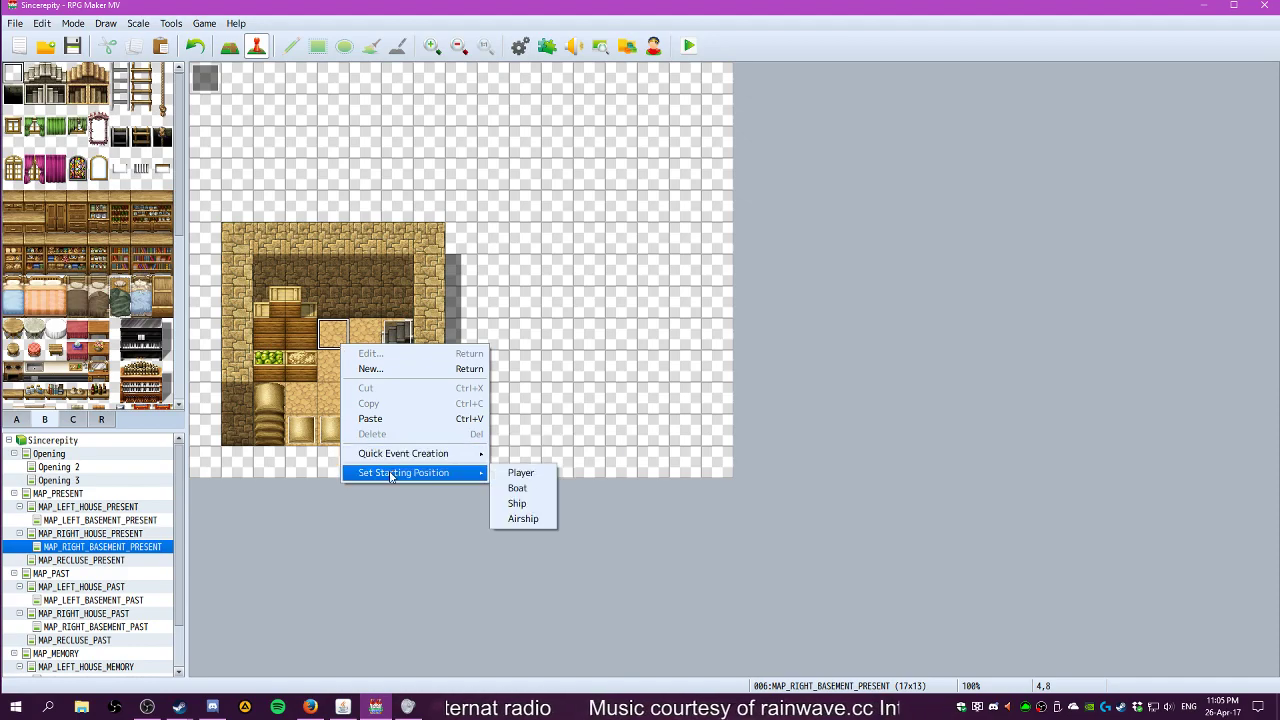
click(512, 474)
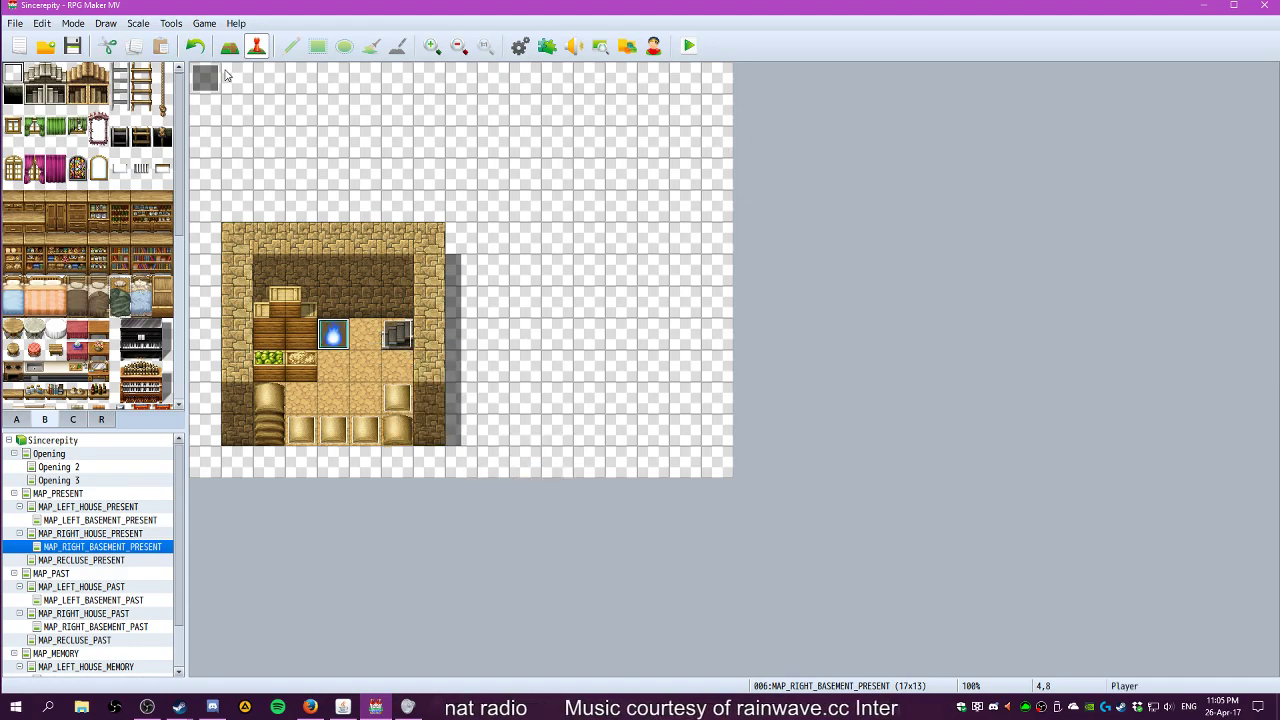
Playtest a new game and open the dusty sack just below the stairs
click(689, 47)
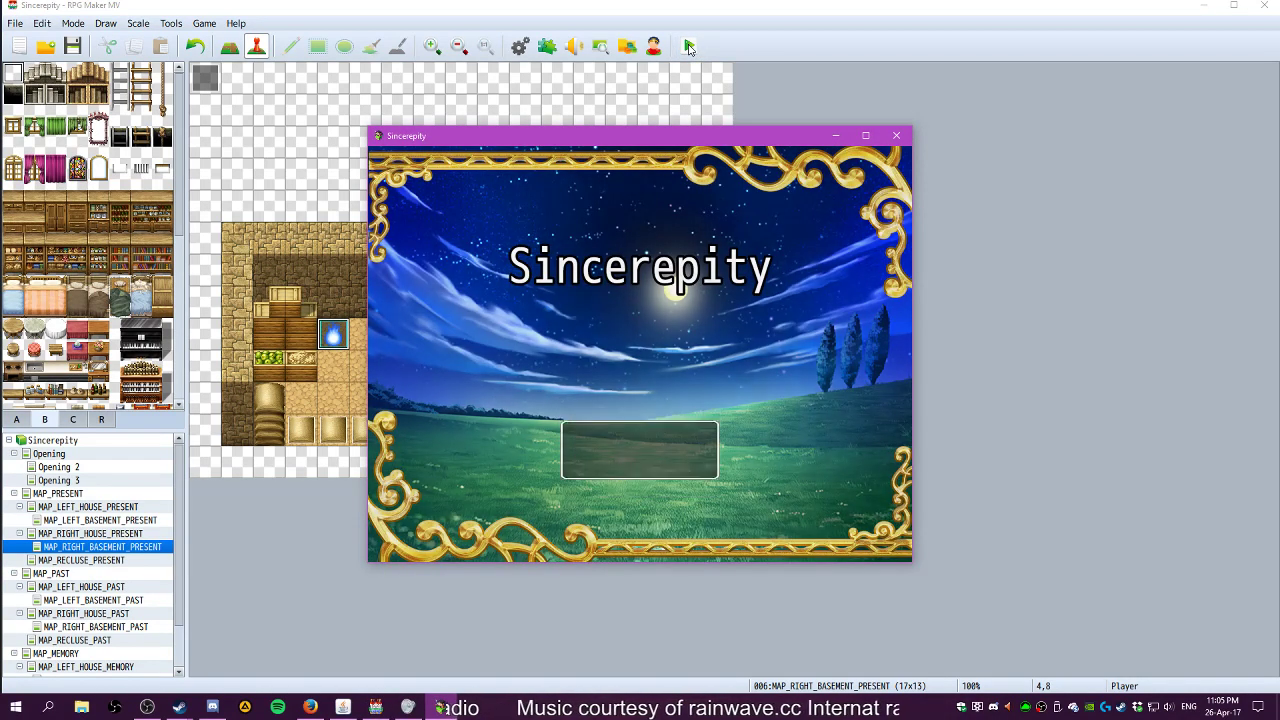
key(Return)
key(Down)
key(Right)
key(Return)
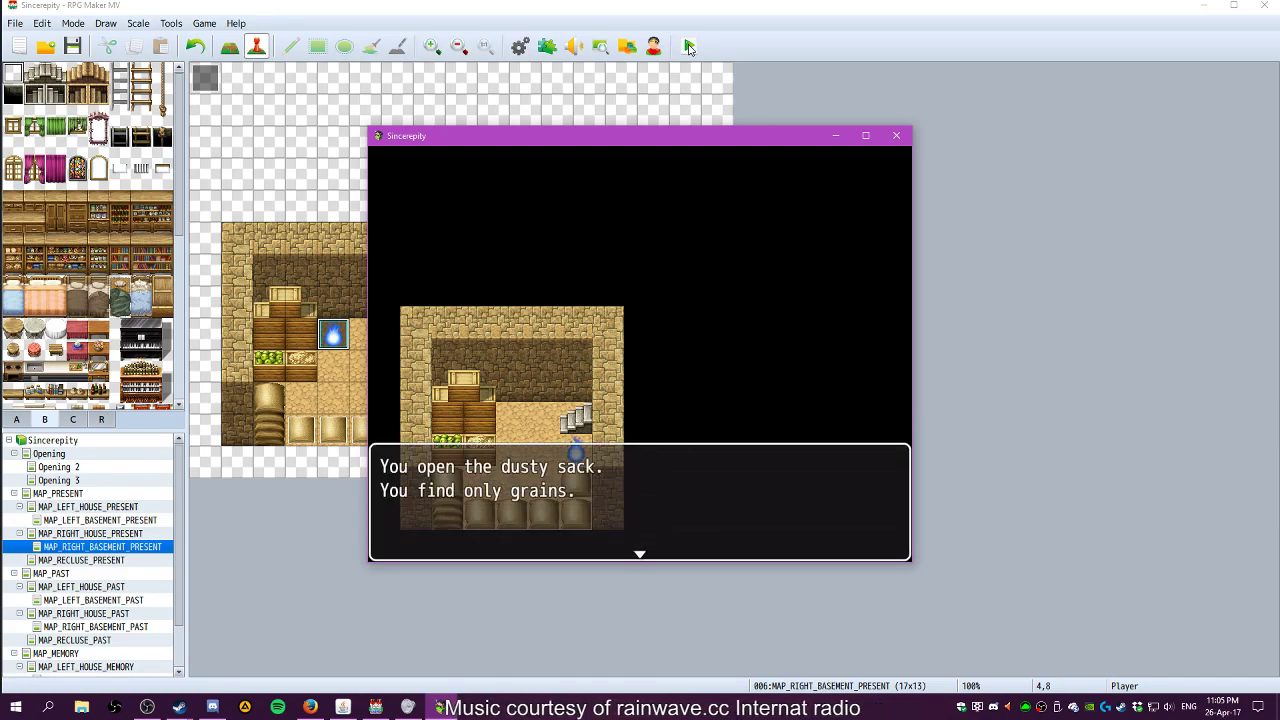
key(Return)
Open the first two single sacks in the basement's bottom row and read their messages
key(Left)
key(Left)
key(Down)
key(Left)
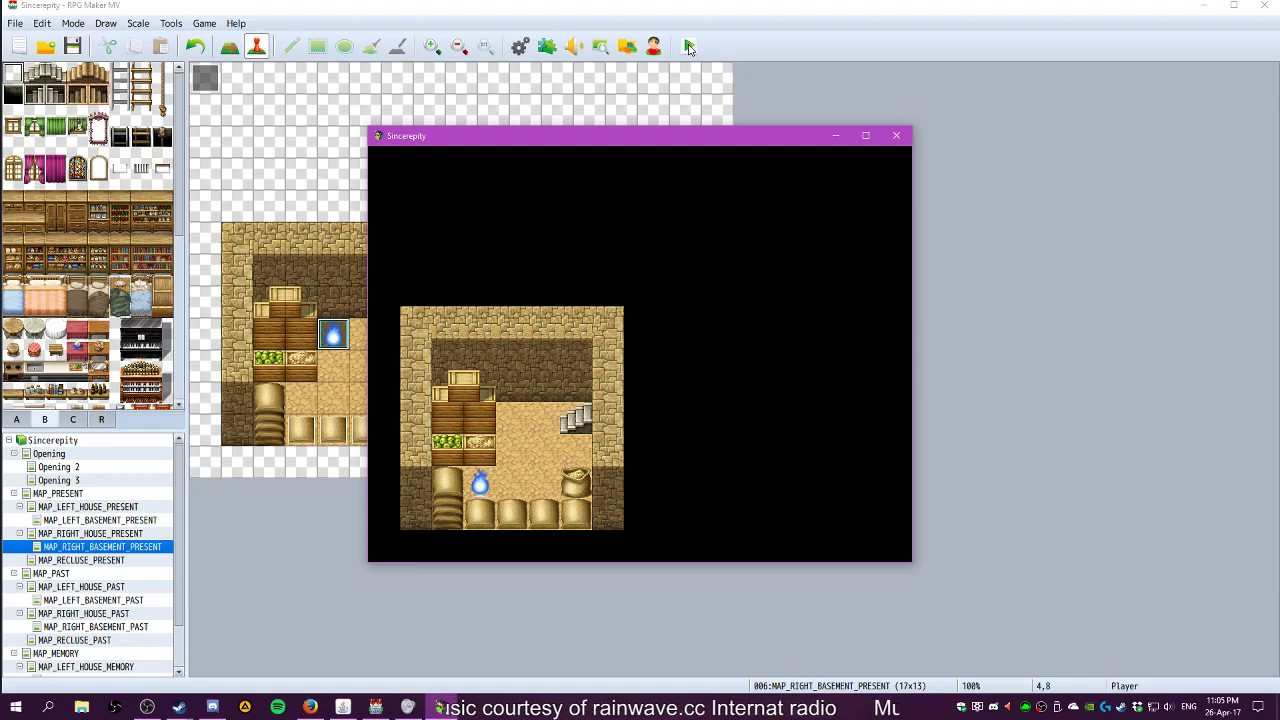
key(Return)
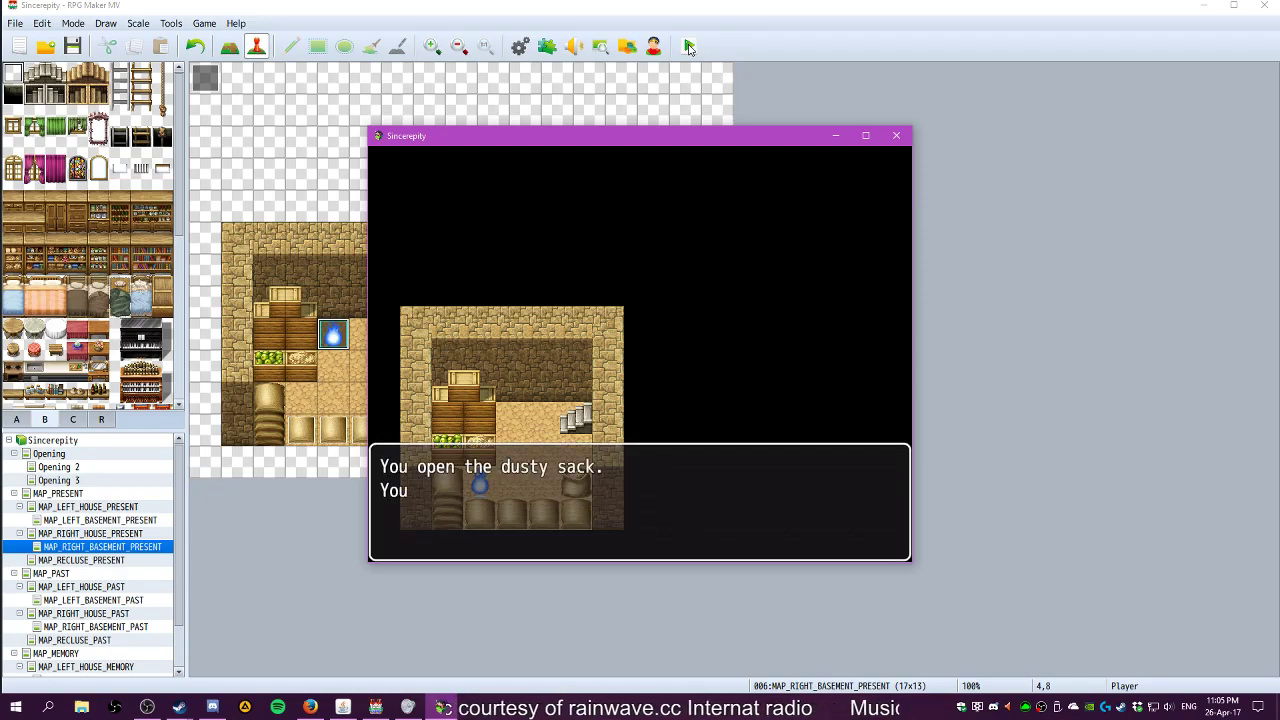
key(Return)
key(Right)
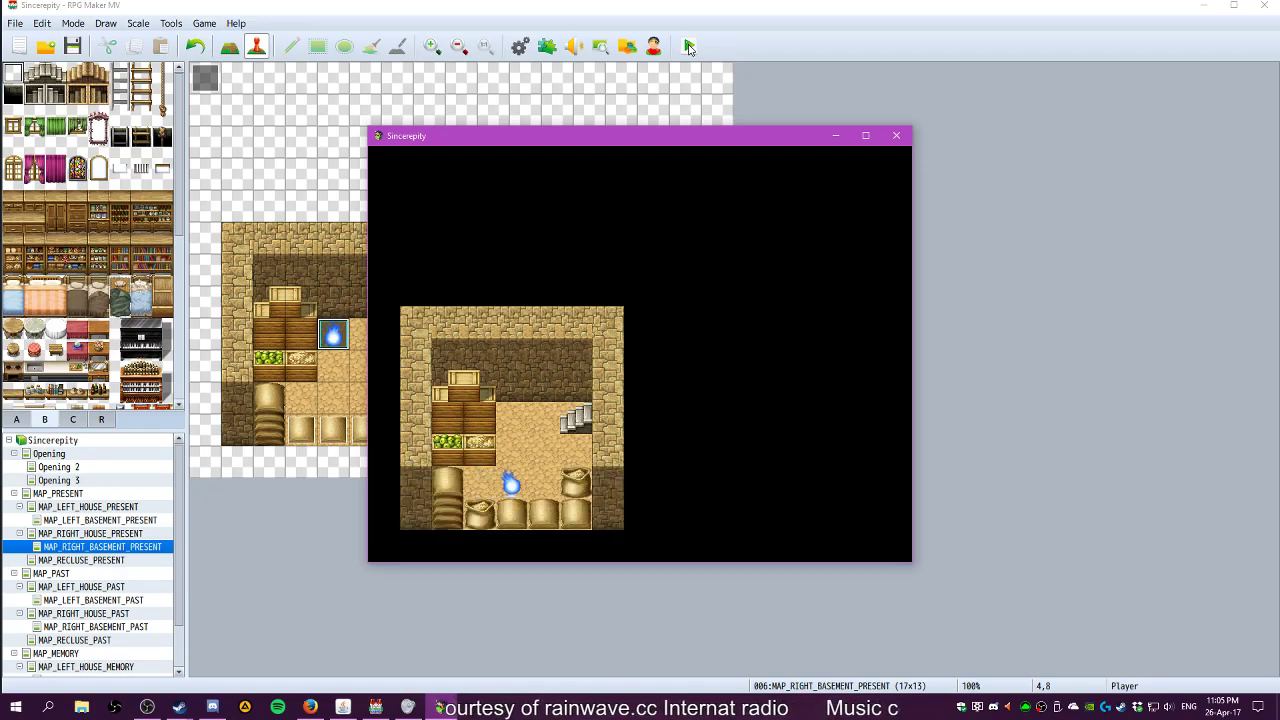
key(Down)
key(Return)
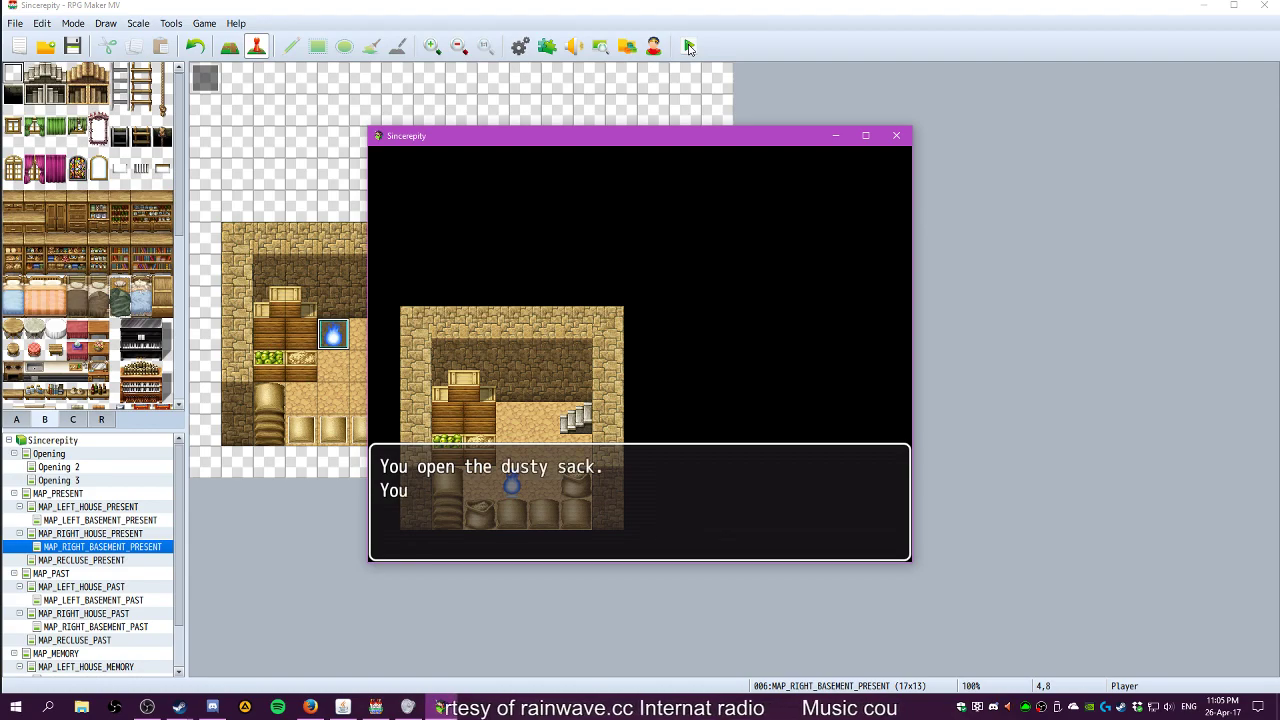
key(Return)
Open the third sack in the bottom row, inspect the worn bear, and end the playtest
key(Right)
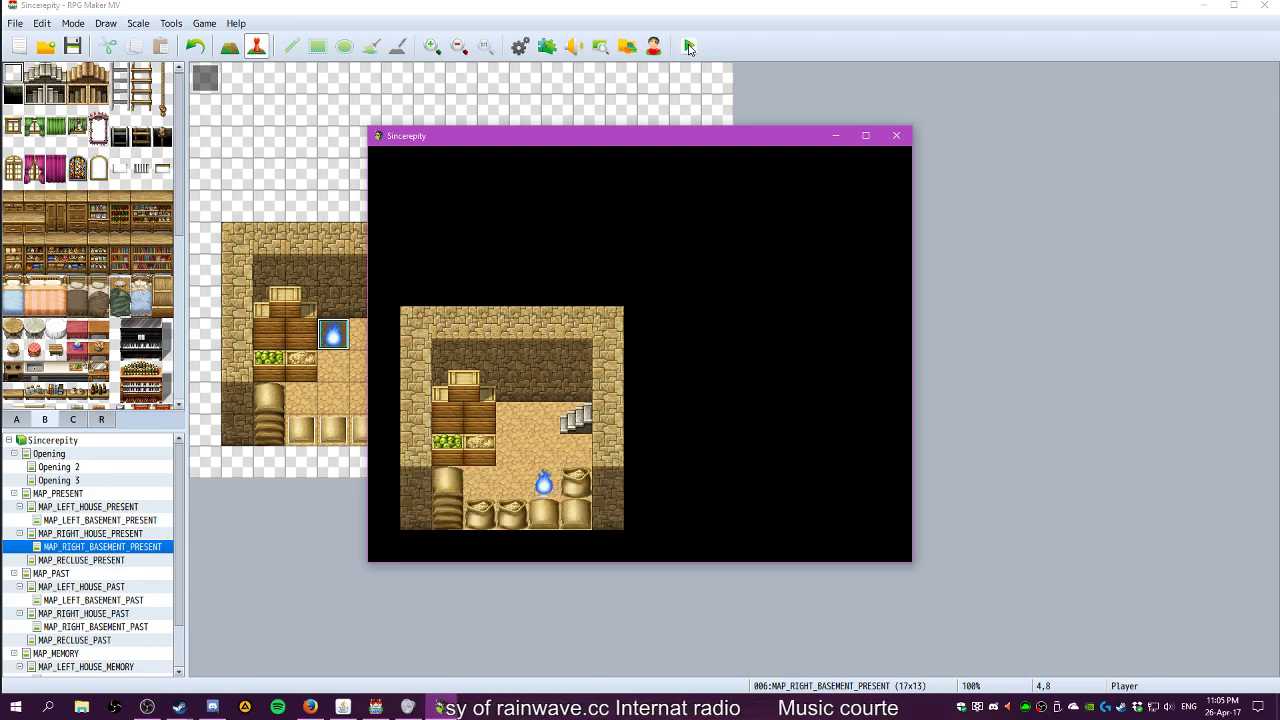
key(Return)
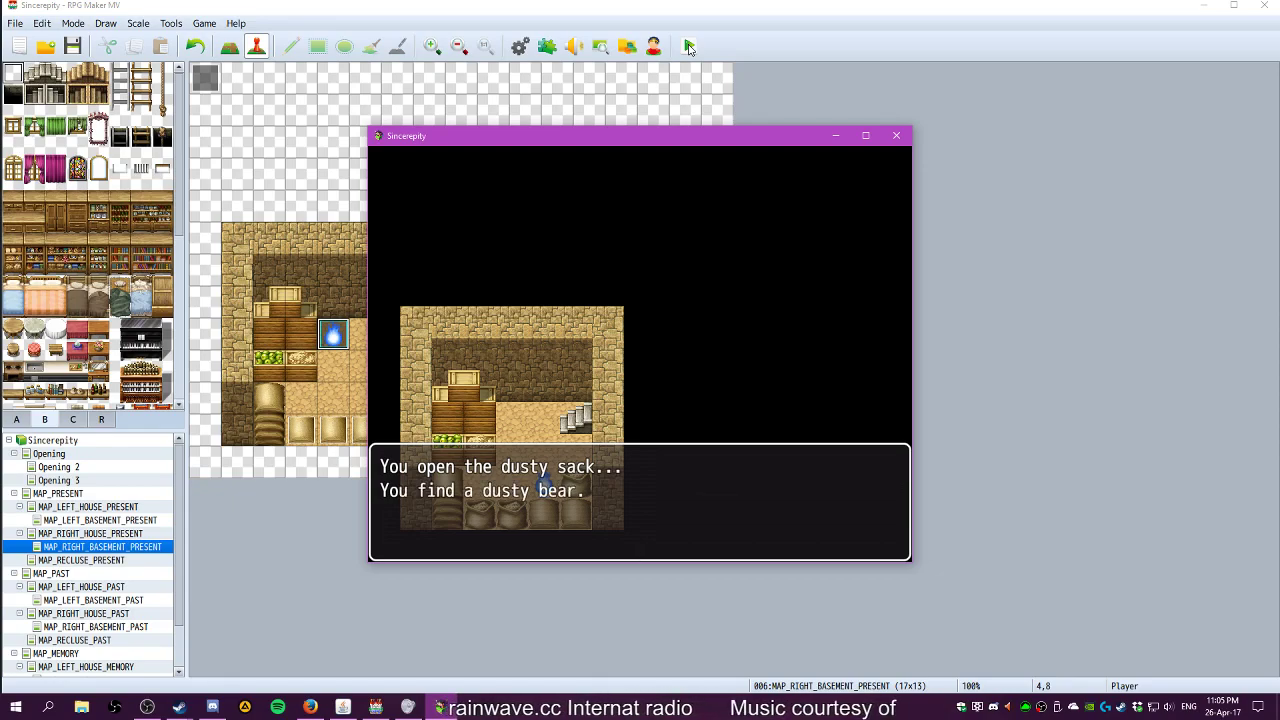
key(Return)
key(Return)
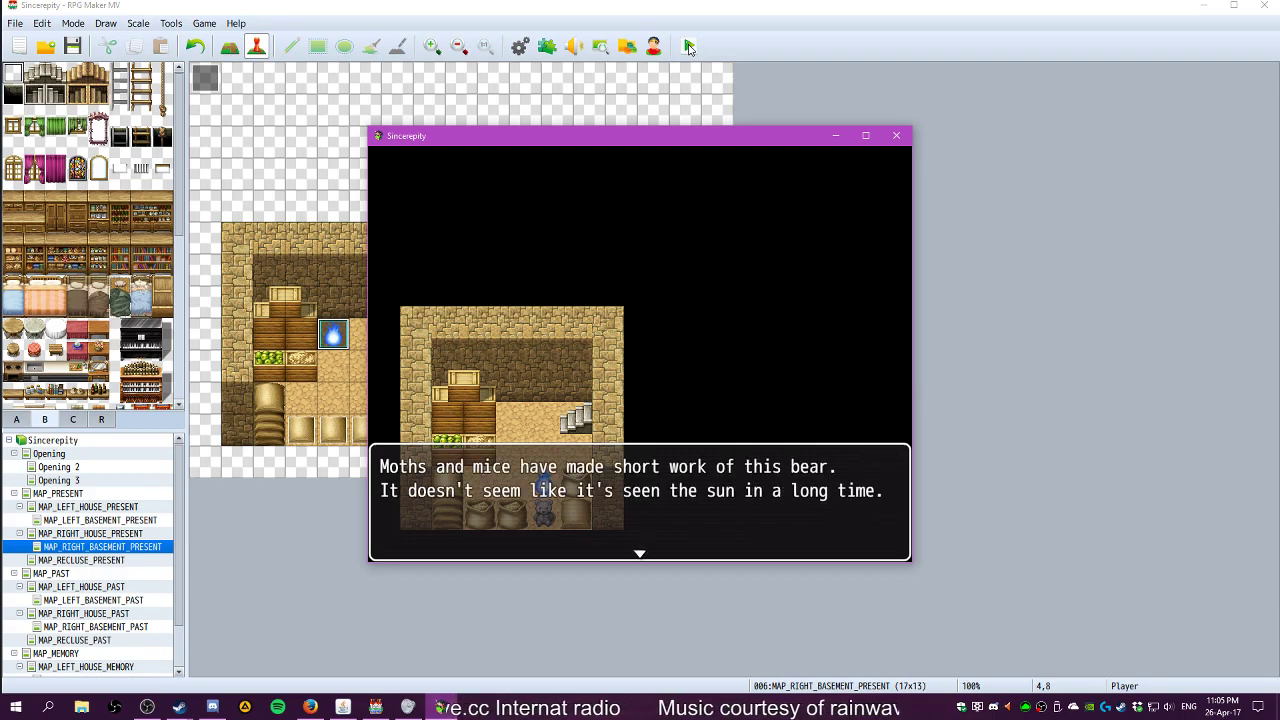
key(Return)
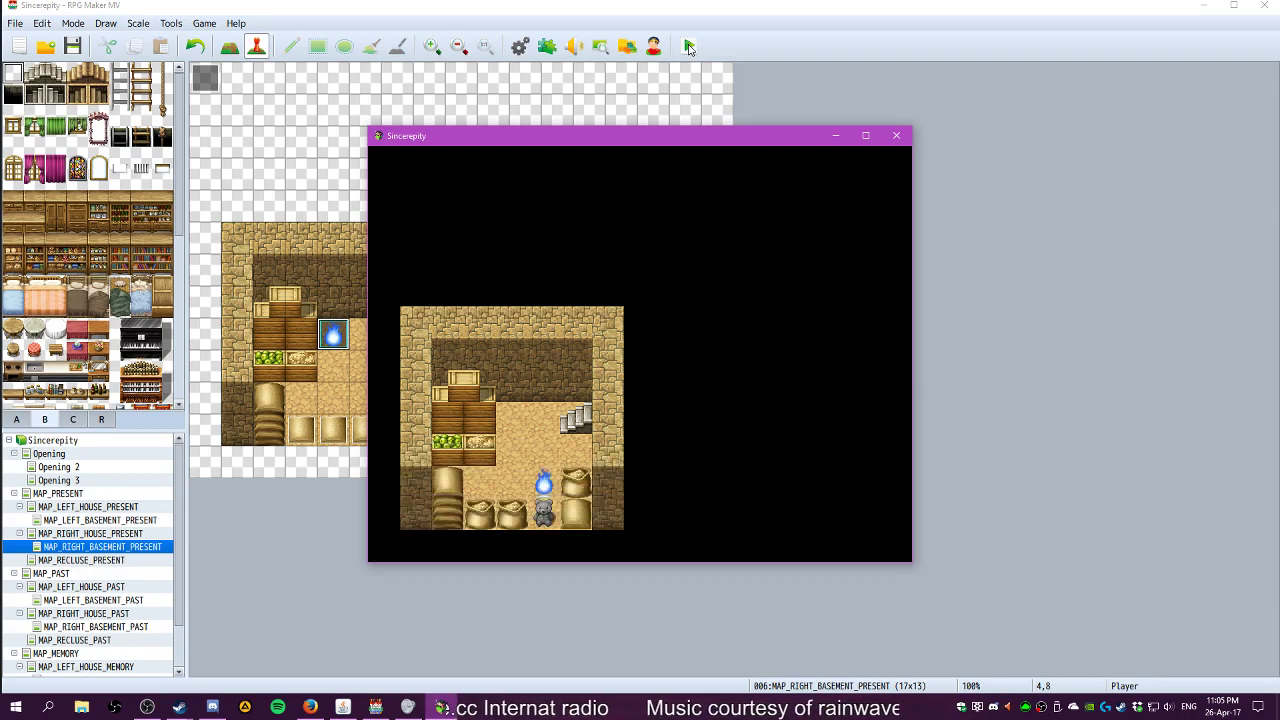
click(895, 145)
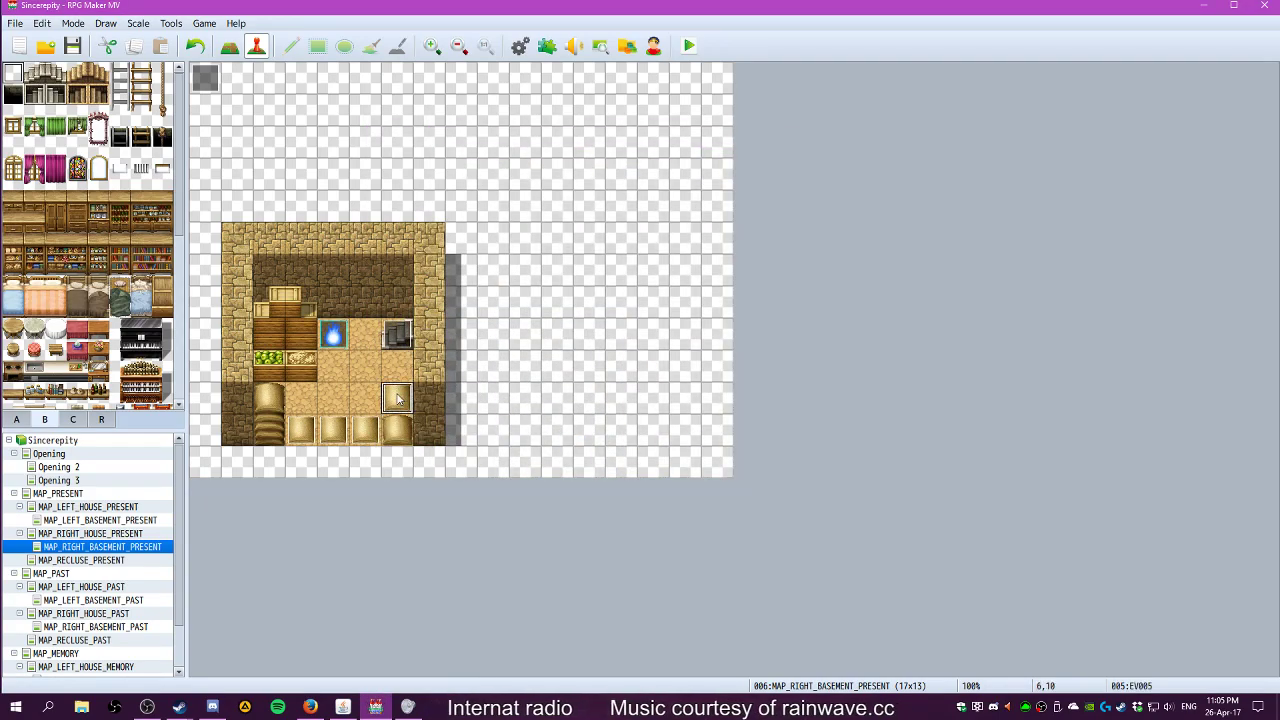
Edit the message of the sack below the stairs so its first line reads "You open the dusty sack...\|"
double_click(432, 398)
click(690, 221)
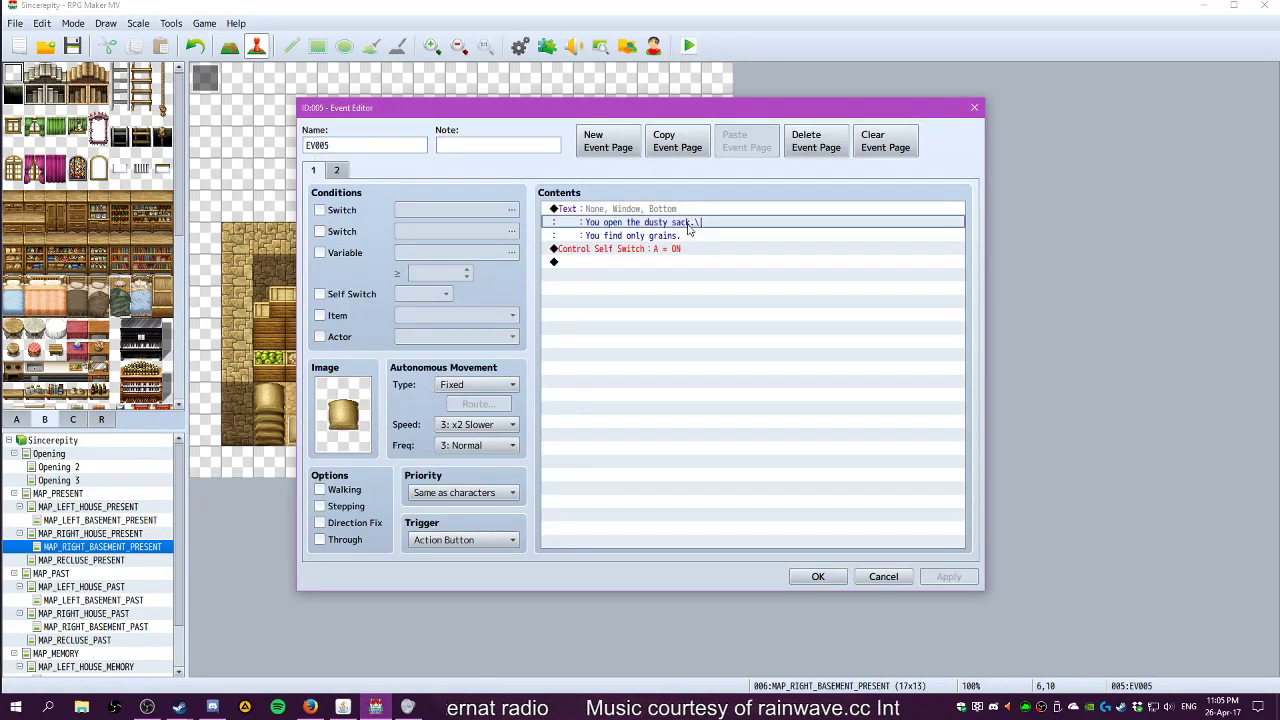
right_click(691, 223)
click(619, 211)
right_click(619, 211)
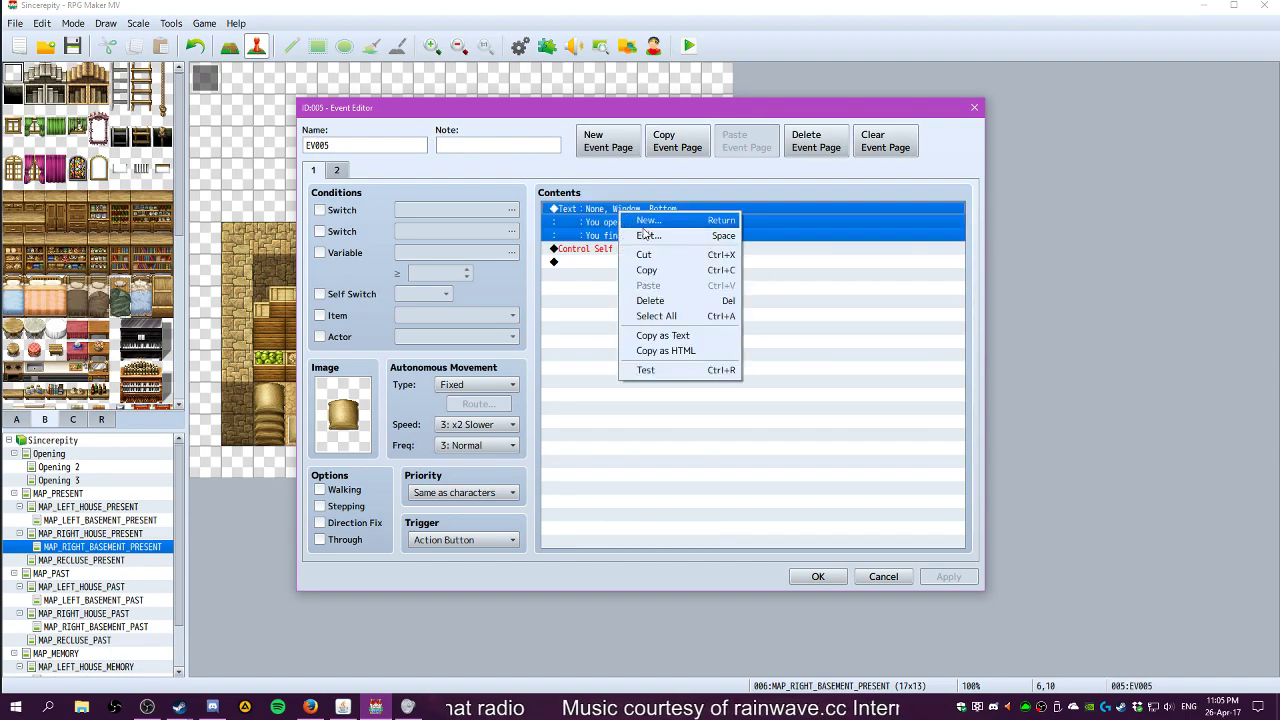
click(649, 236)
text(...\|)
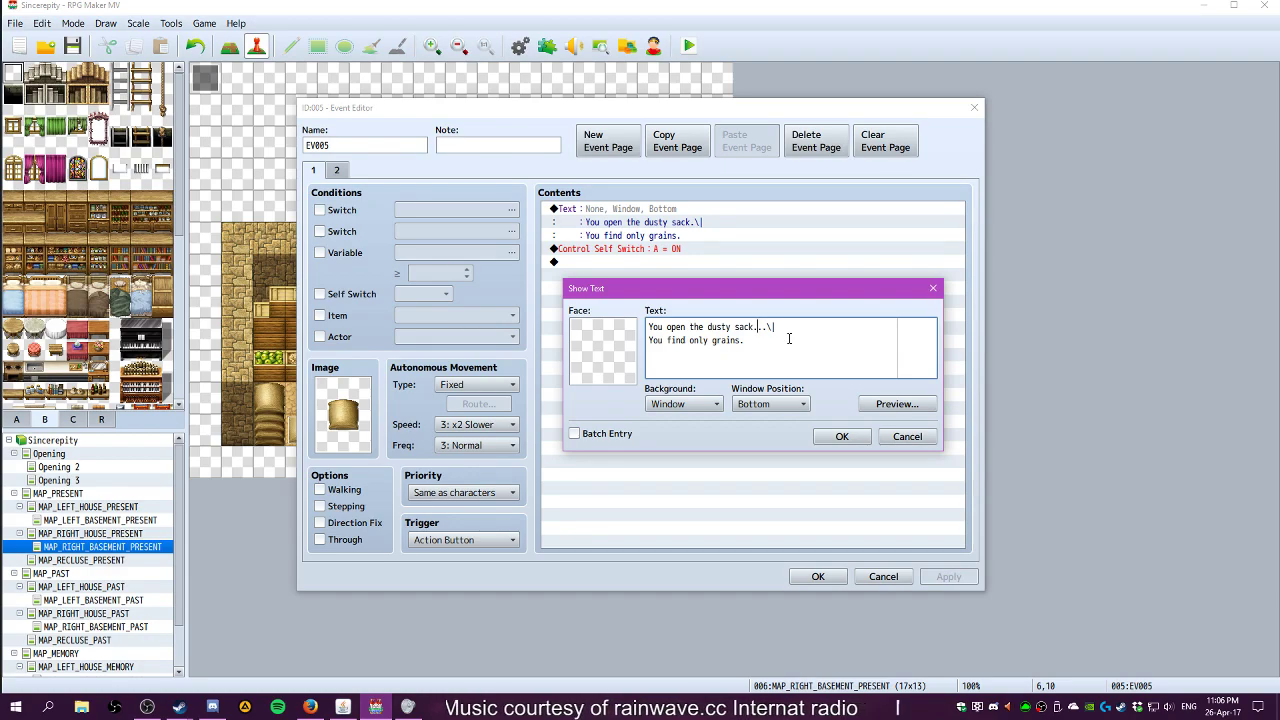
Check the message text's plugin help for available text codes
right_click(718, 327)
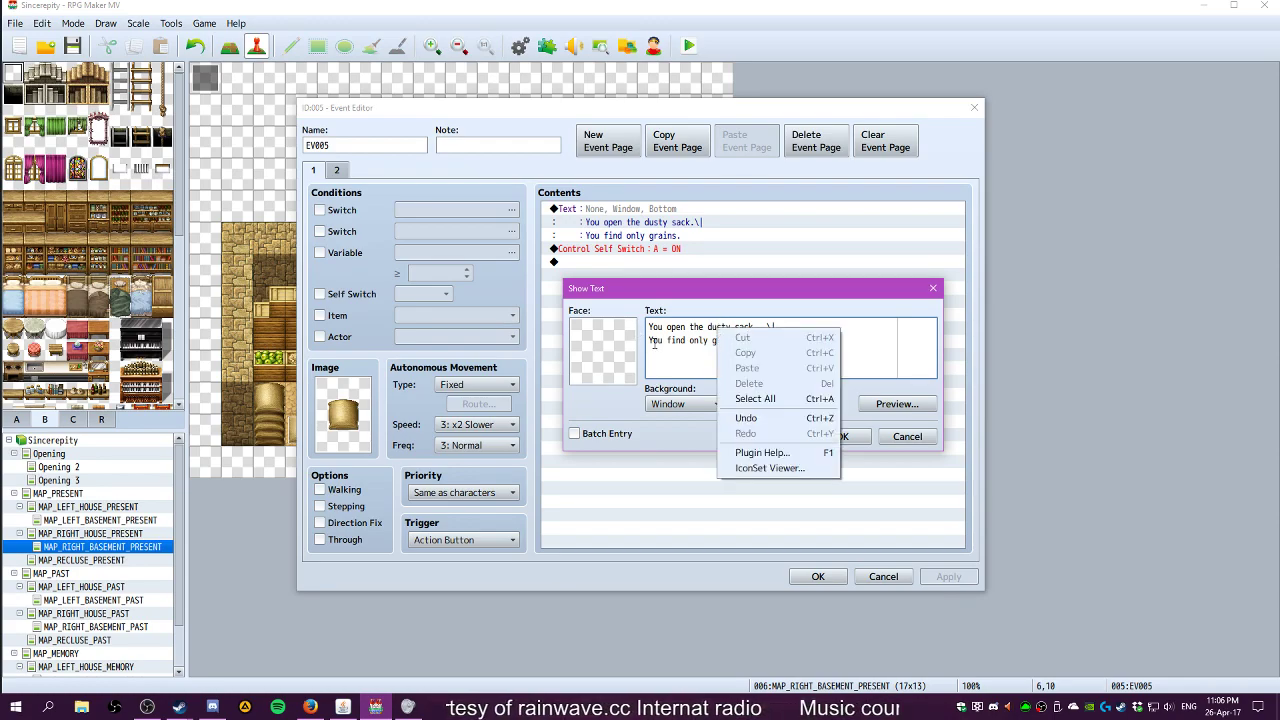
click(762, 453)
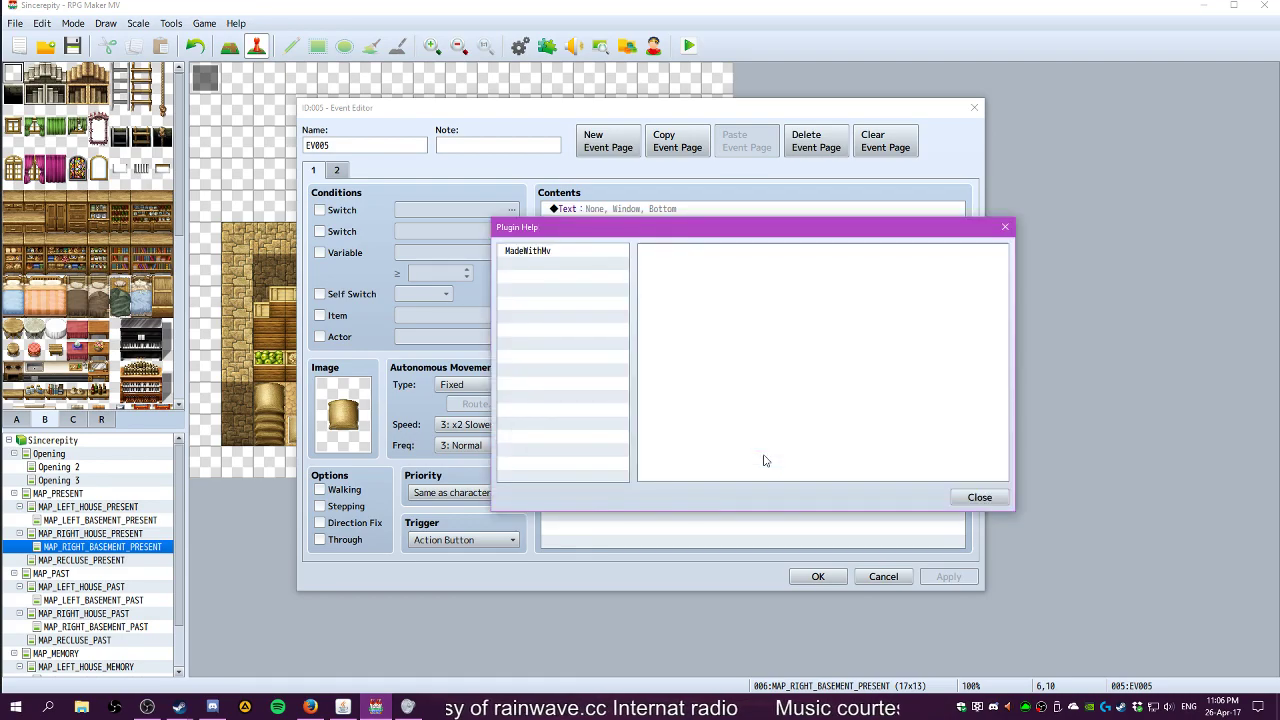
click(979, 497)
right_click(781, 346)
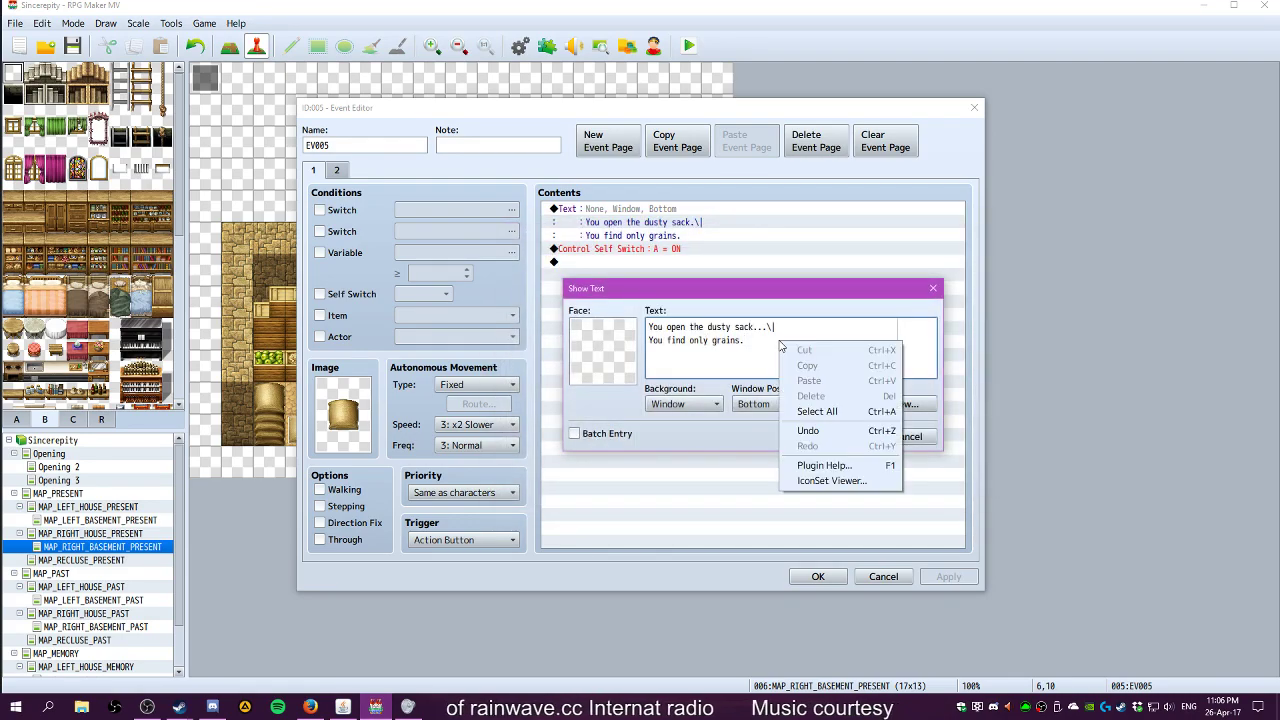
Add pause codes so the first line reads "You open the dusty sack.\..\..\|", copy the coded dots, and apply the event changes
click(757, 340)
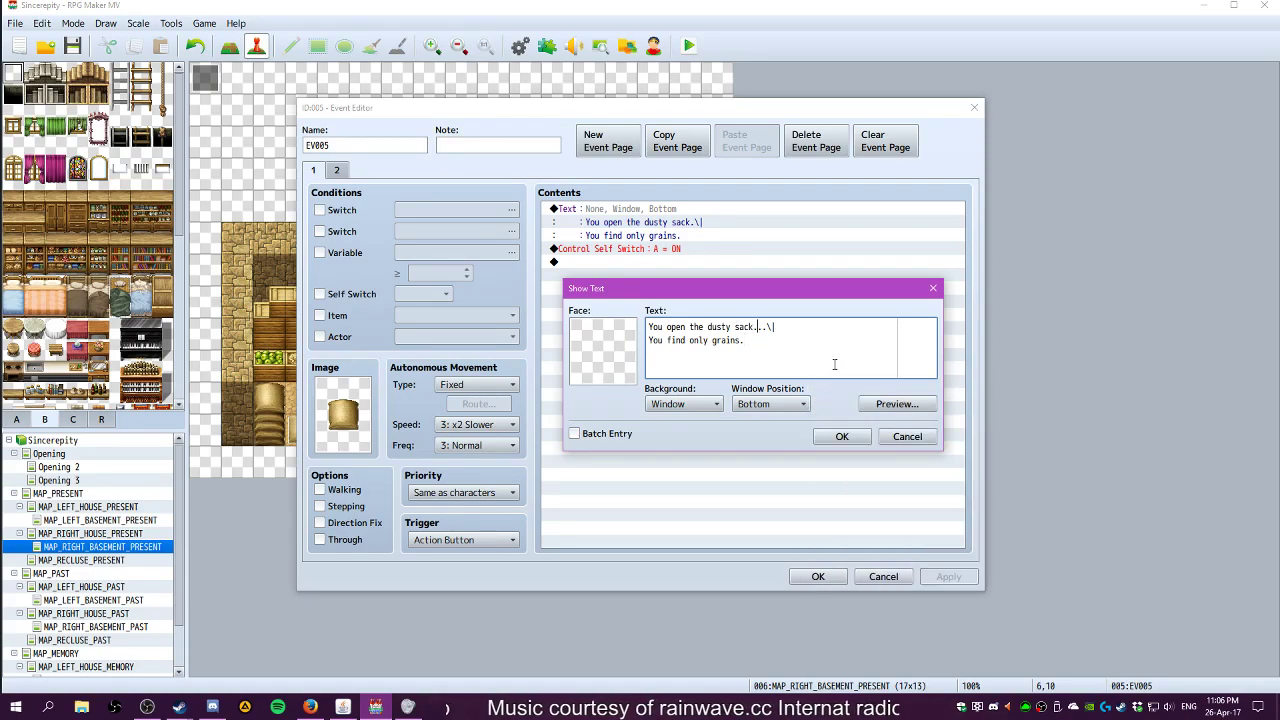
text(\.)
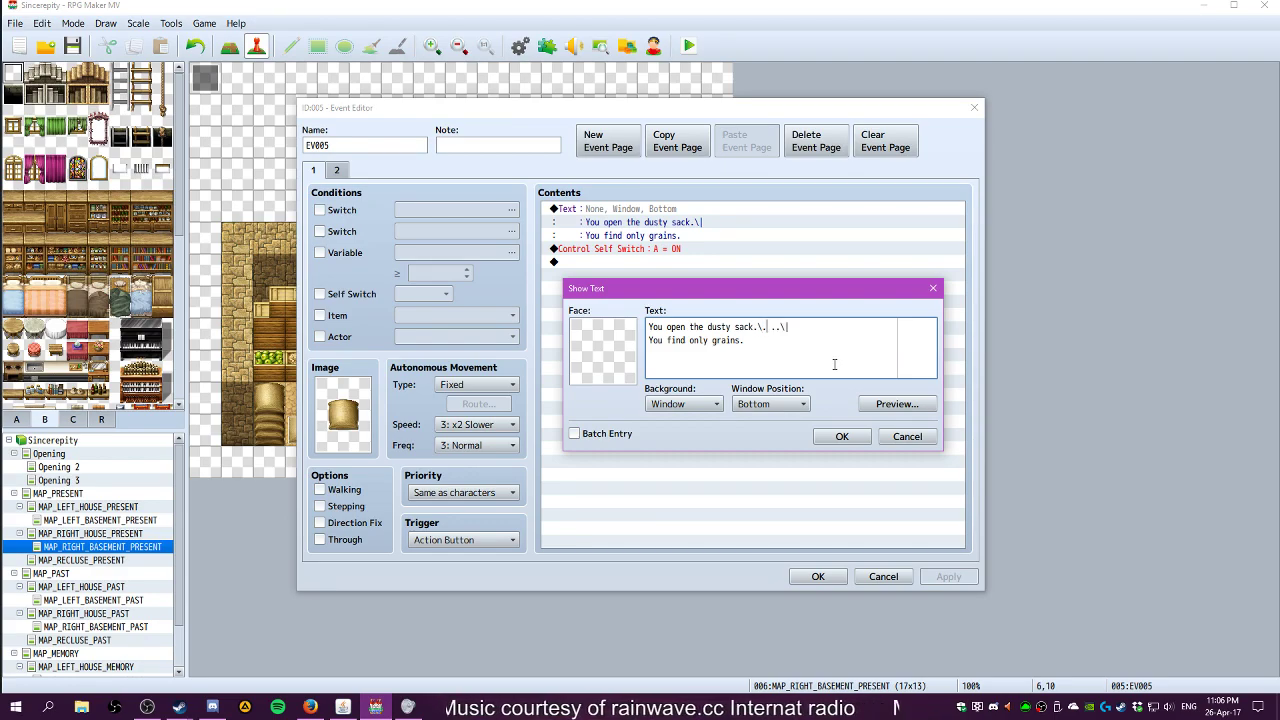
key(BackSpace)
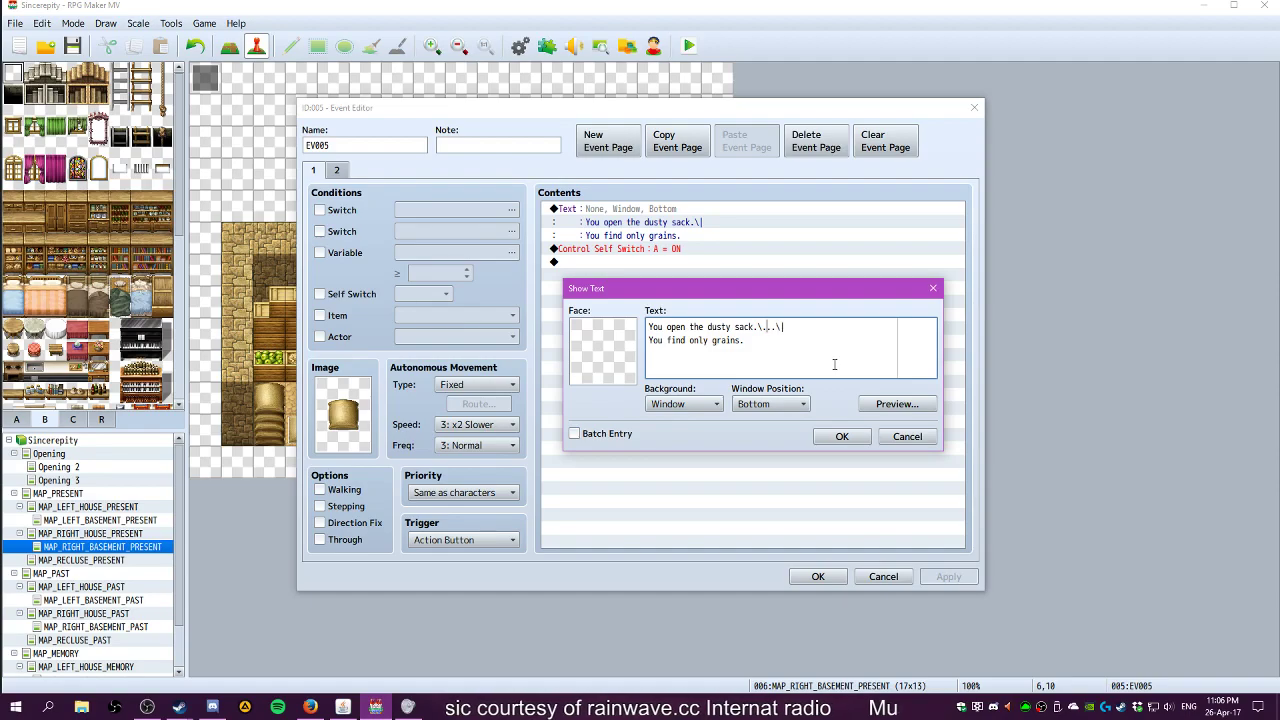
text(\)
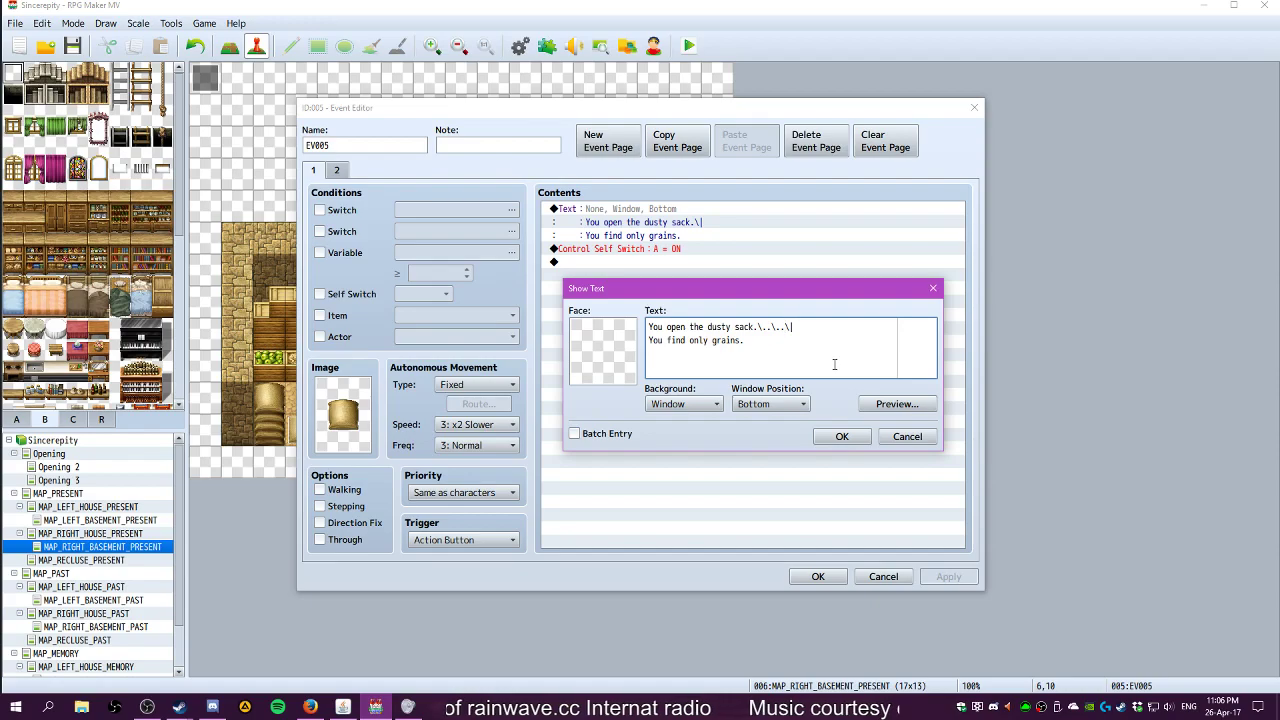
drag(800, 336, 753, 332)
key(ctrl+c)
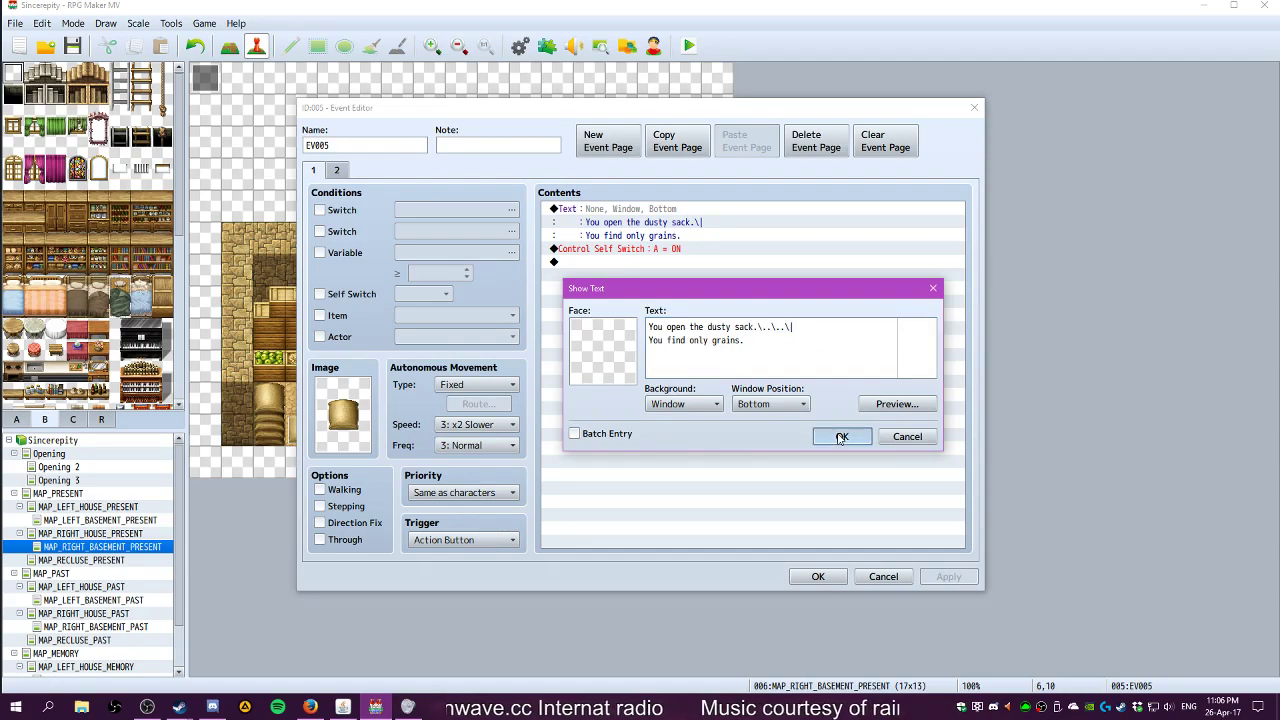
click(841, 437)
click(945, 577)
click(882, 577)
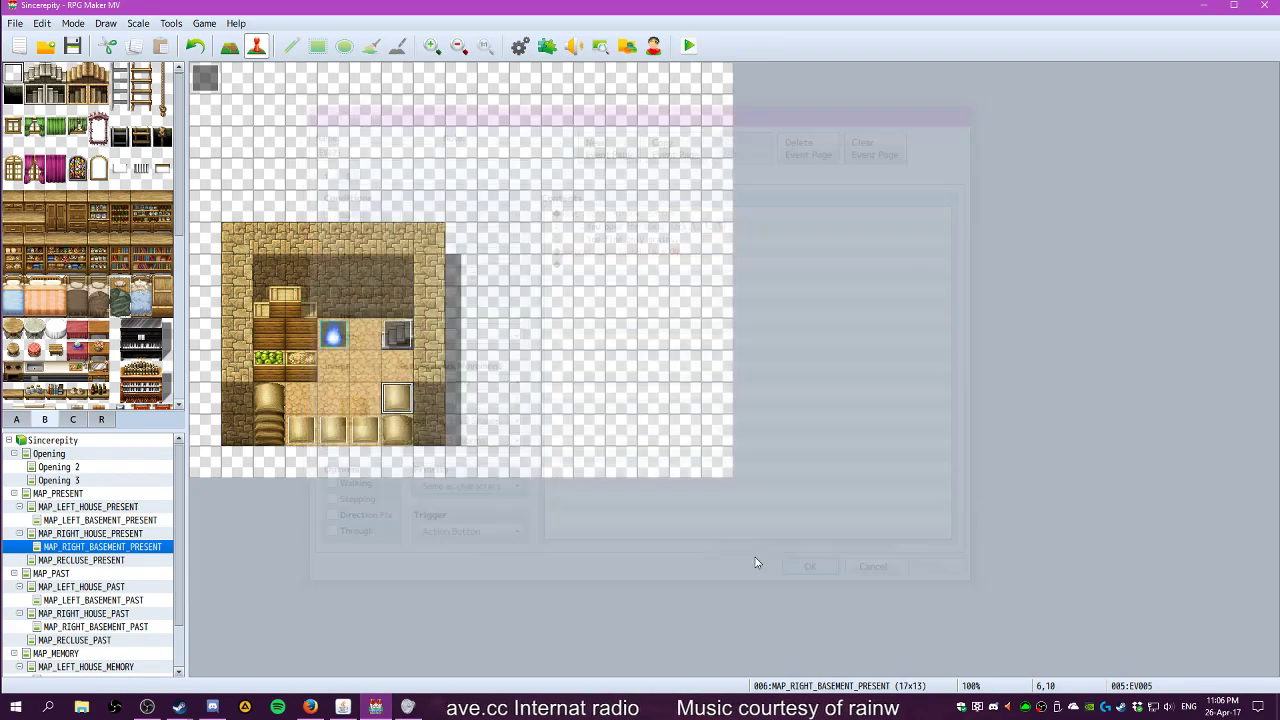
Playtest a new game, open the sack below the stairs to check the message's pauses, and end the playtest
click(690, 45)
click(584, 384)
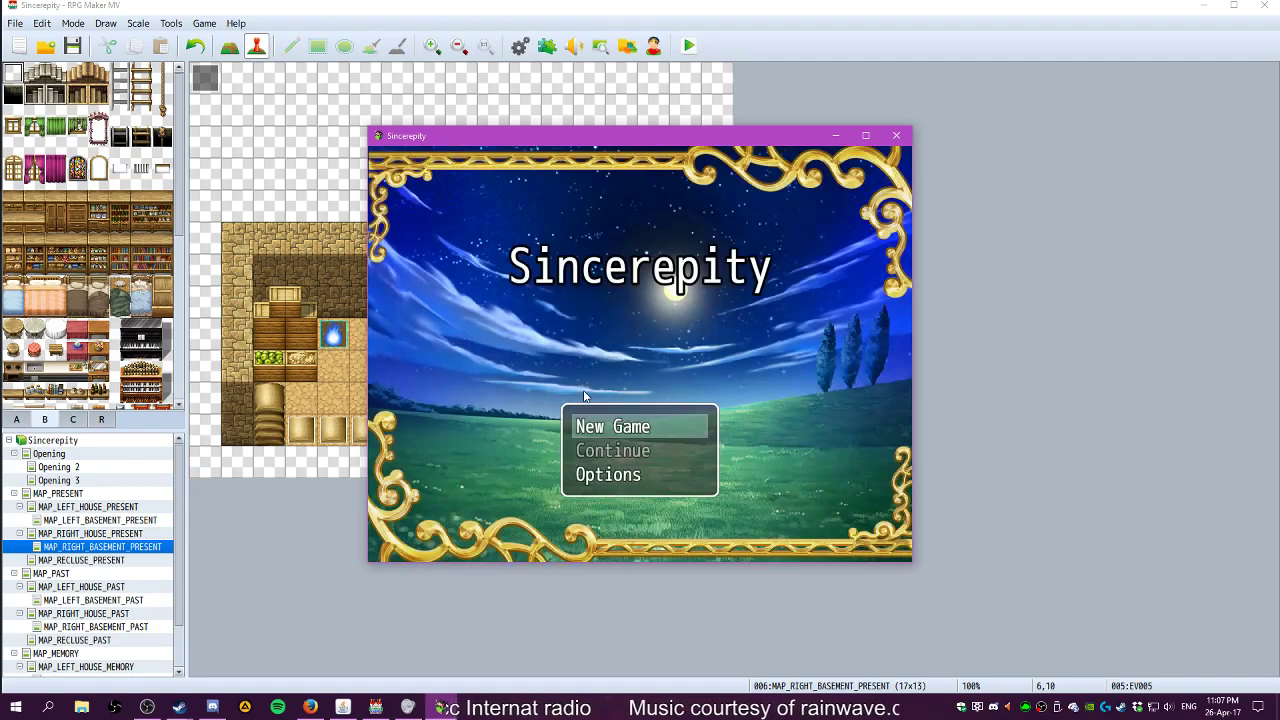
key(Return)
key(Down)
key(Down)
key(Right)
key(Return)
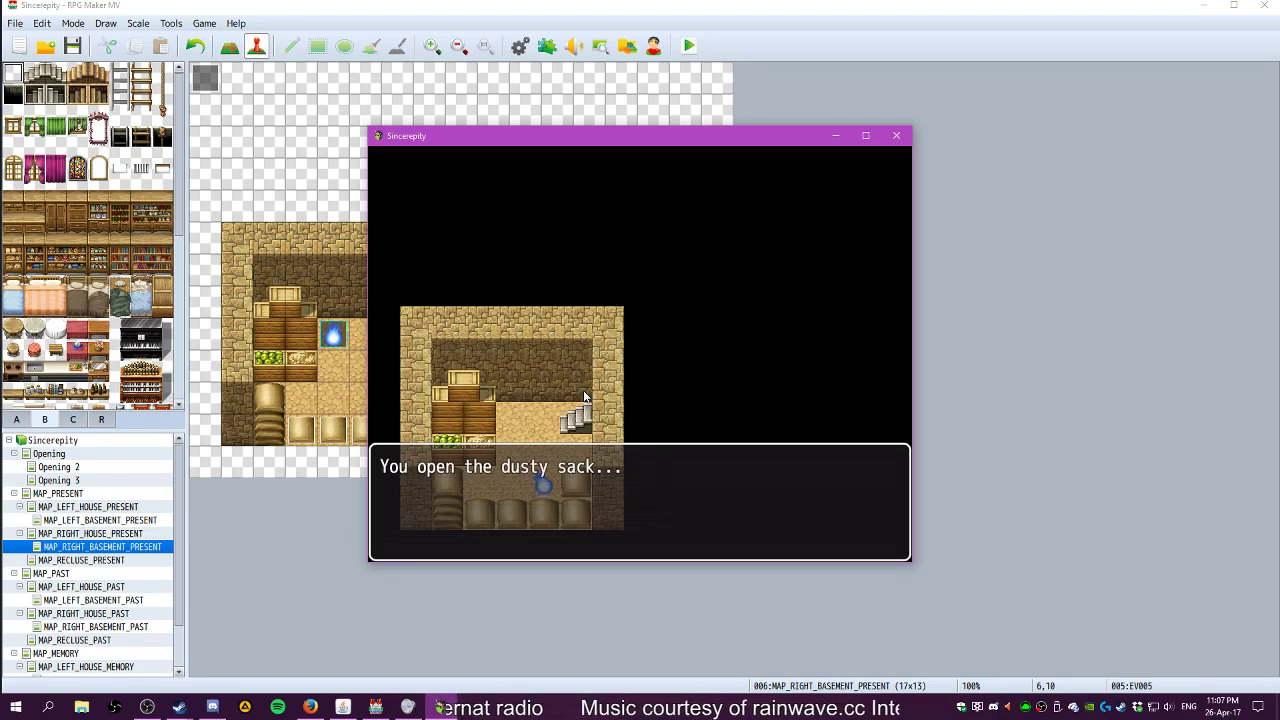
key(Return)
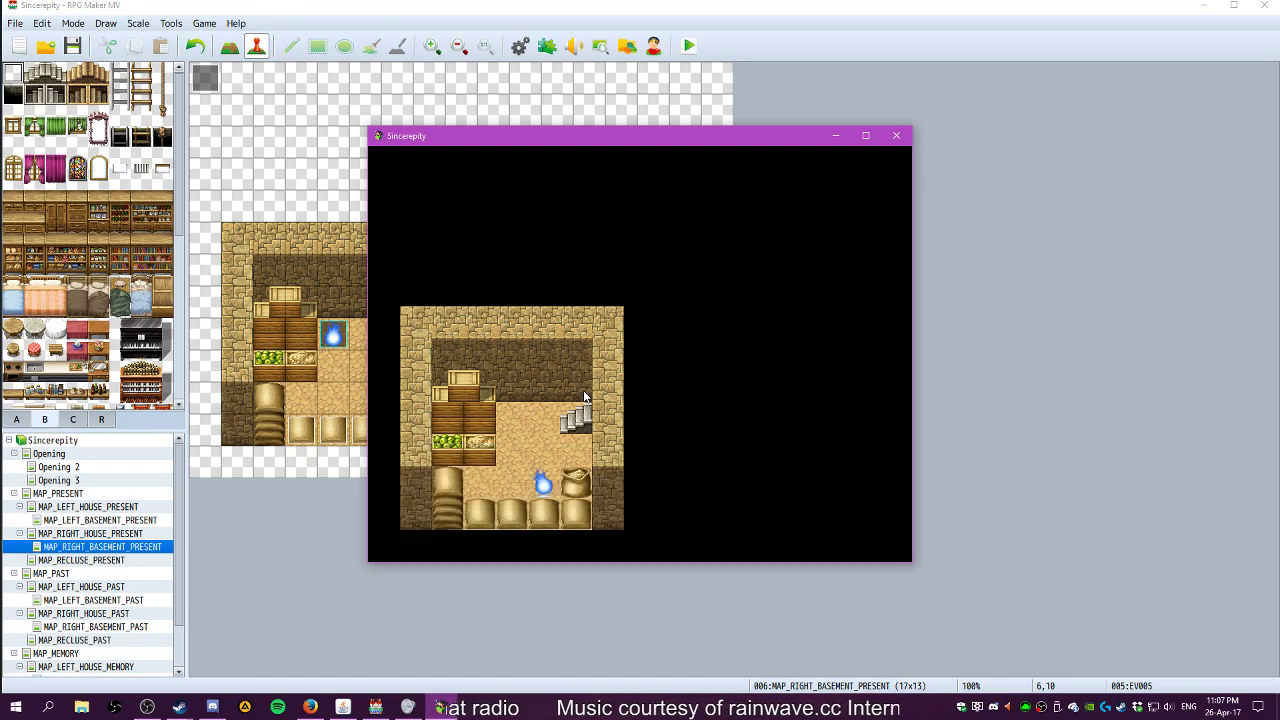
click(899, 123)
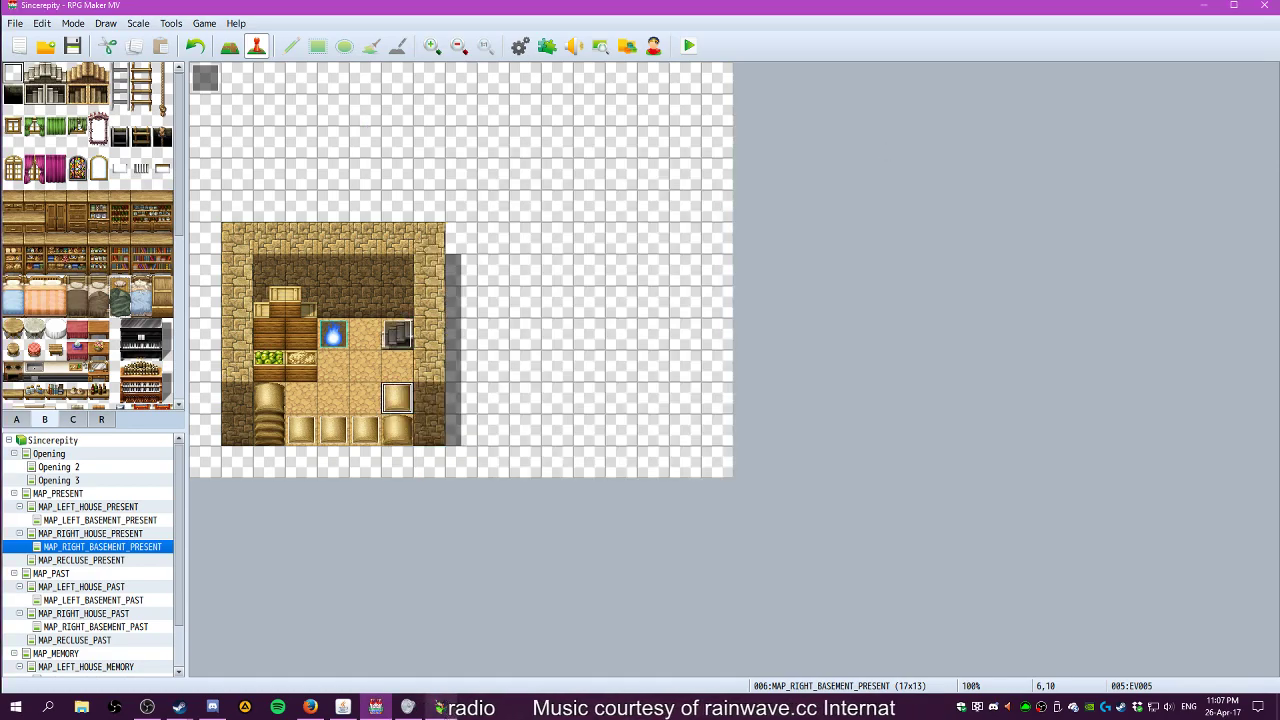
click(440, 707)
click(896, 135)
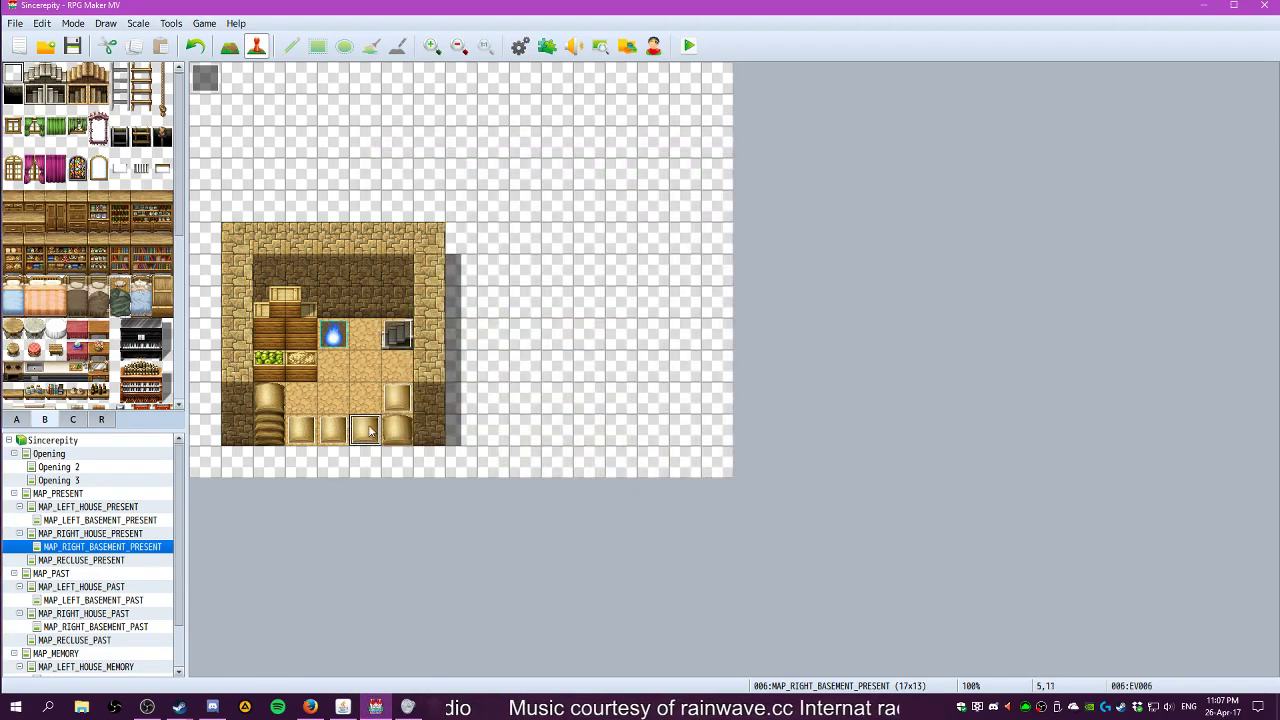
Change the dusty bear sack's message so its first line reads "You open the dusty sack.\..\..\|" and save the event
double_click(372, 431)
click(652, 216)
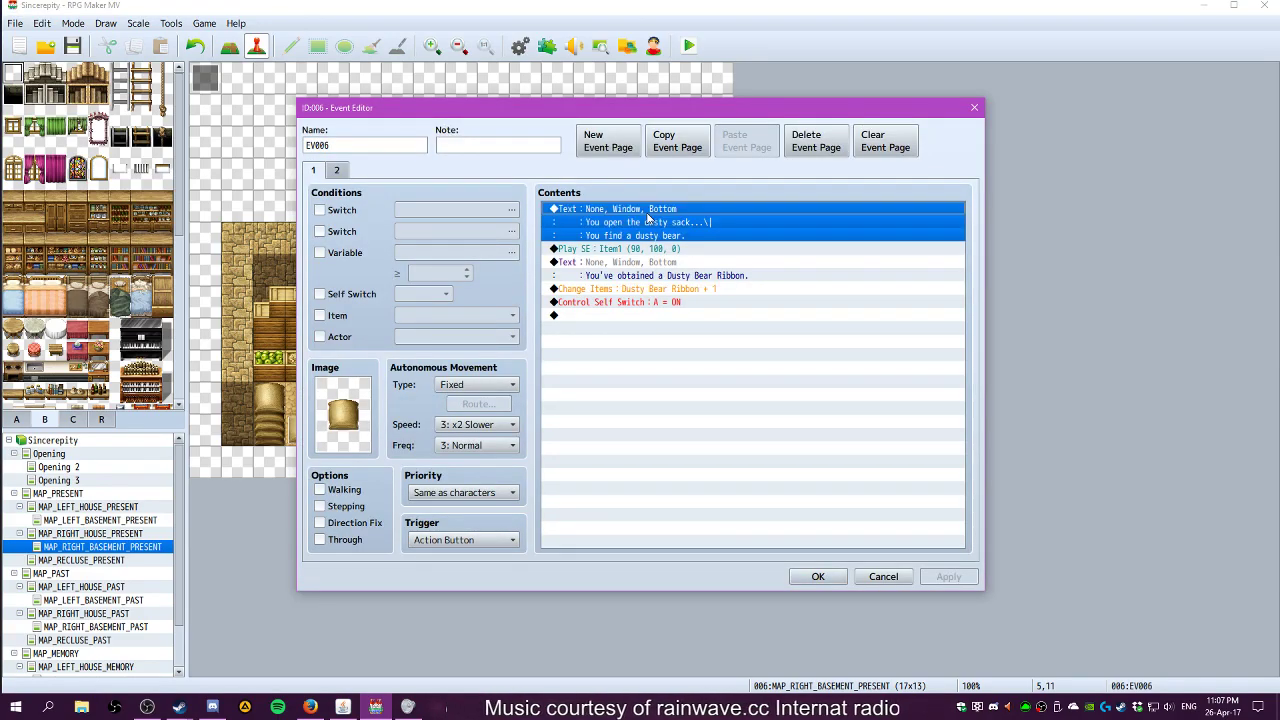
right_click(649, 214)
click(670, 239)
drag(776, 327, 757, 330)
text(.\..\..\|)
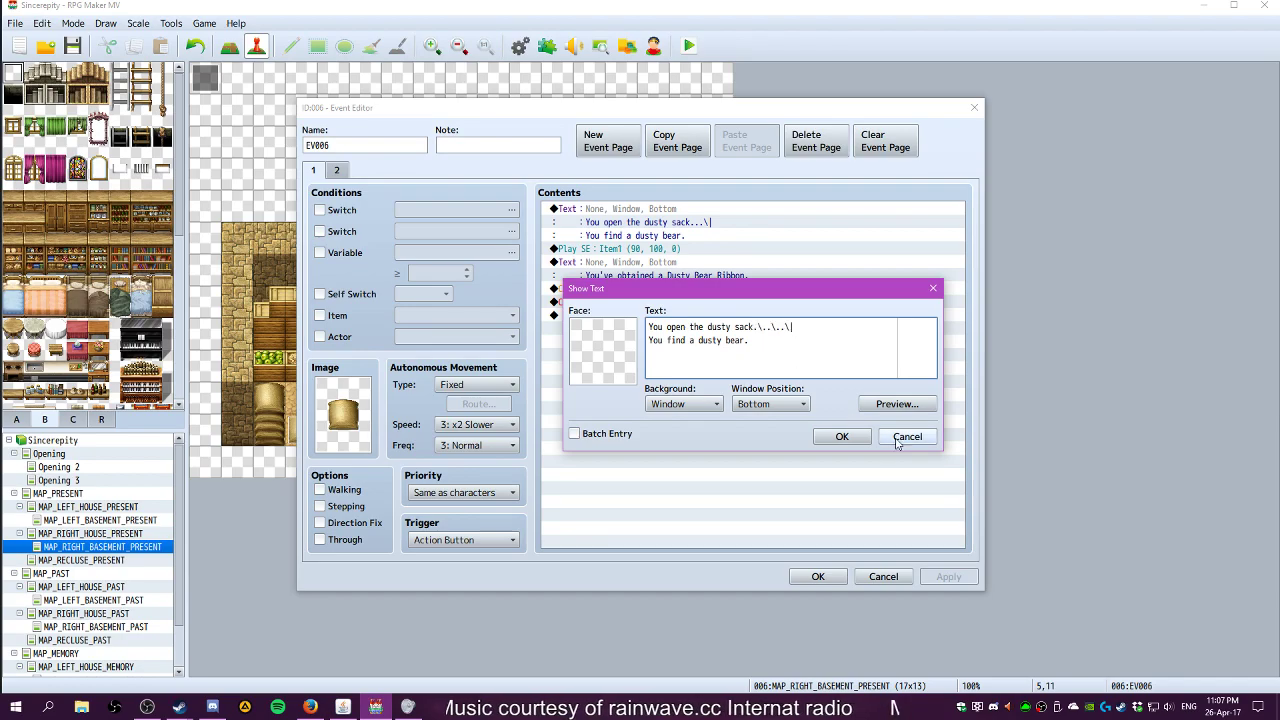
click(842, 436)
click(945, 578)
click(818, 576)
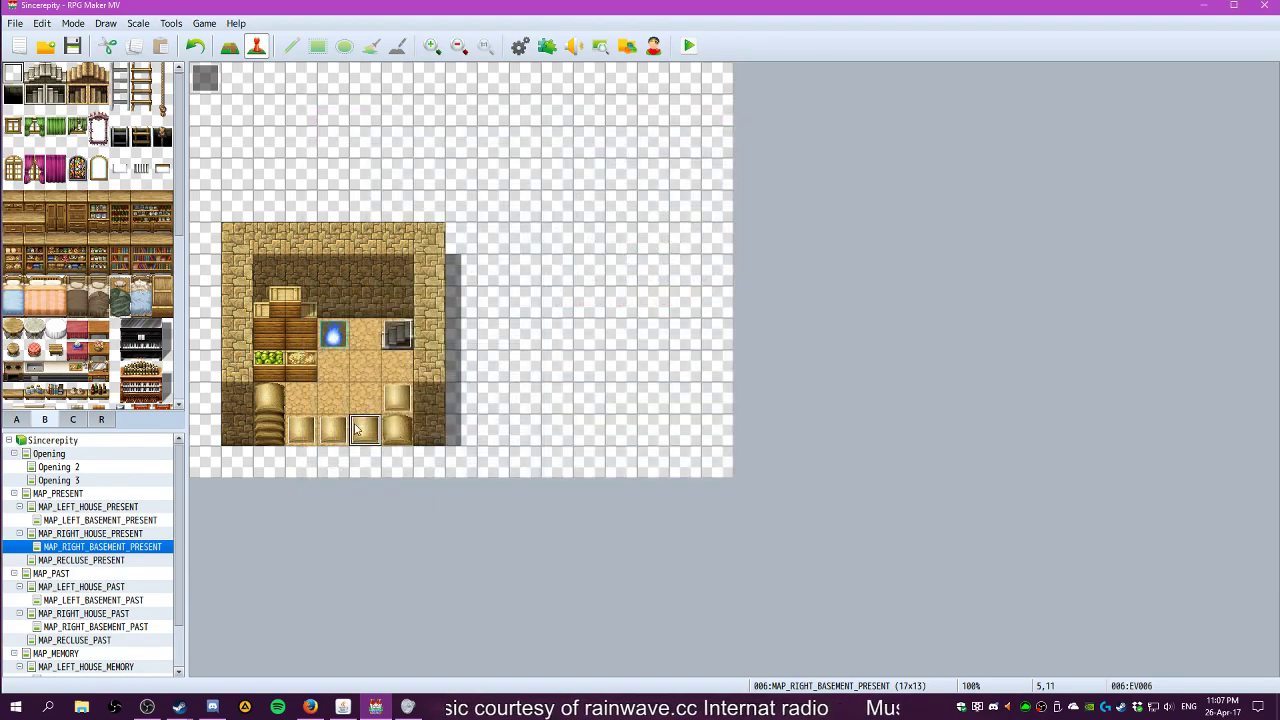
Add the same pauses to the sack immediately left of the dusty bear sack, making its line "You open the dusty sack.\..\..\|"
right_click(340, 425)
click(362, 432)
click(685, 222)
double_click(659, 232)
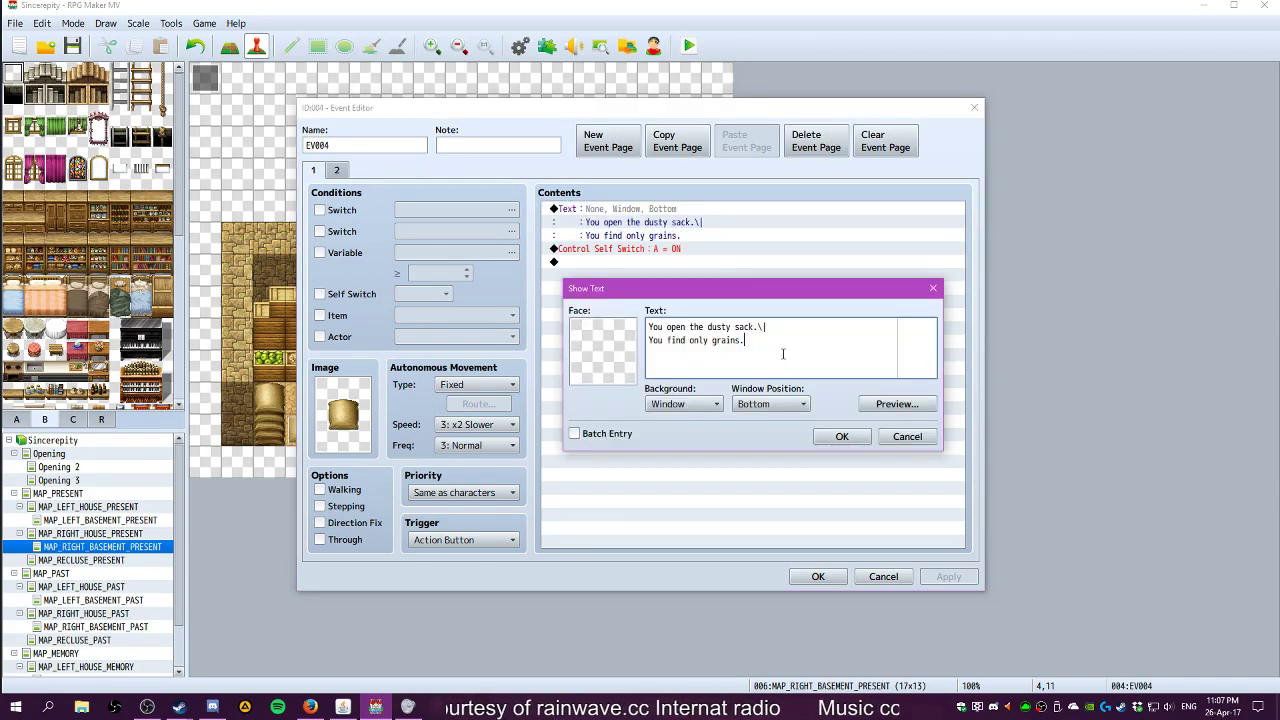
key(Left)
key(Left)
text(\.\.\.)
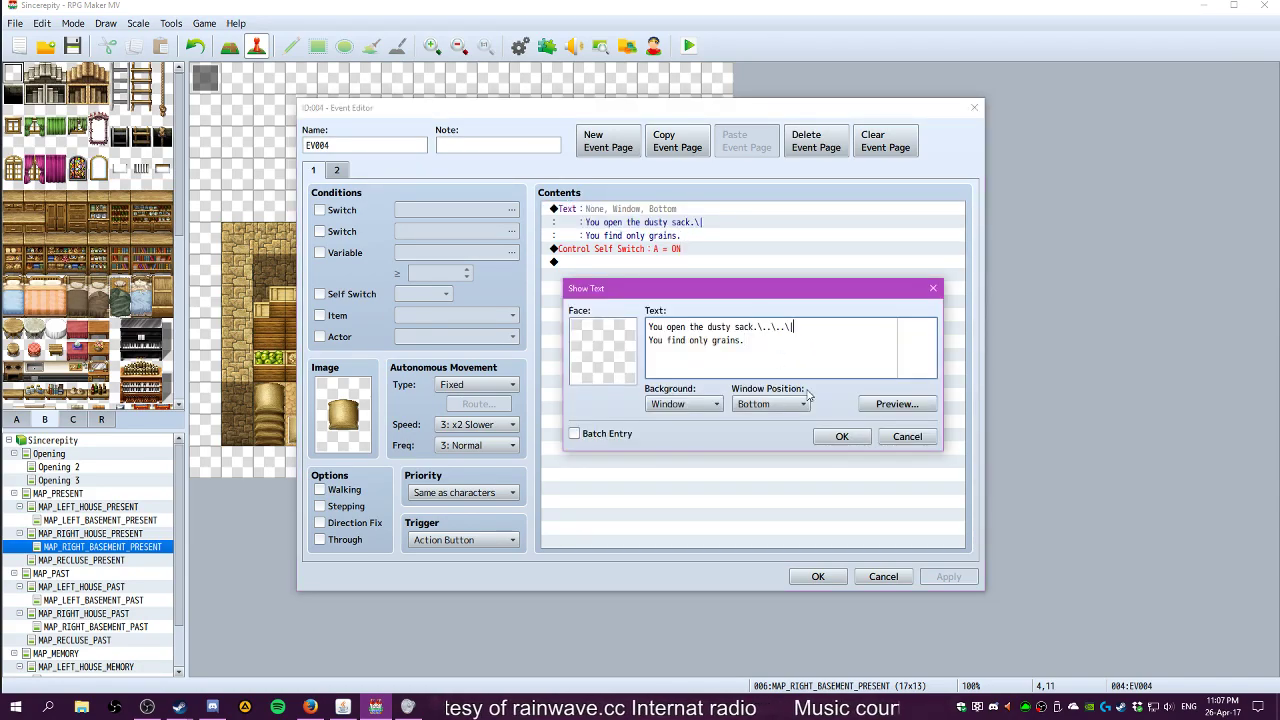
click(842, 436)
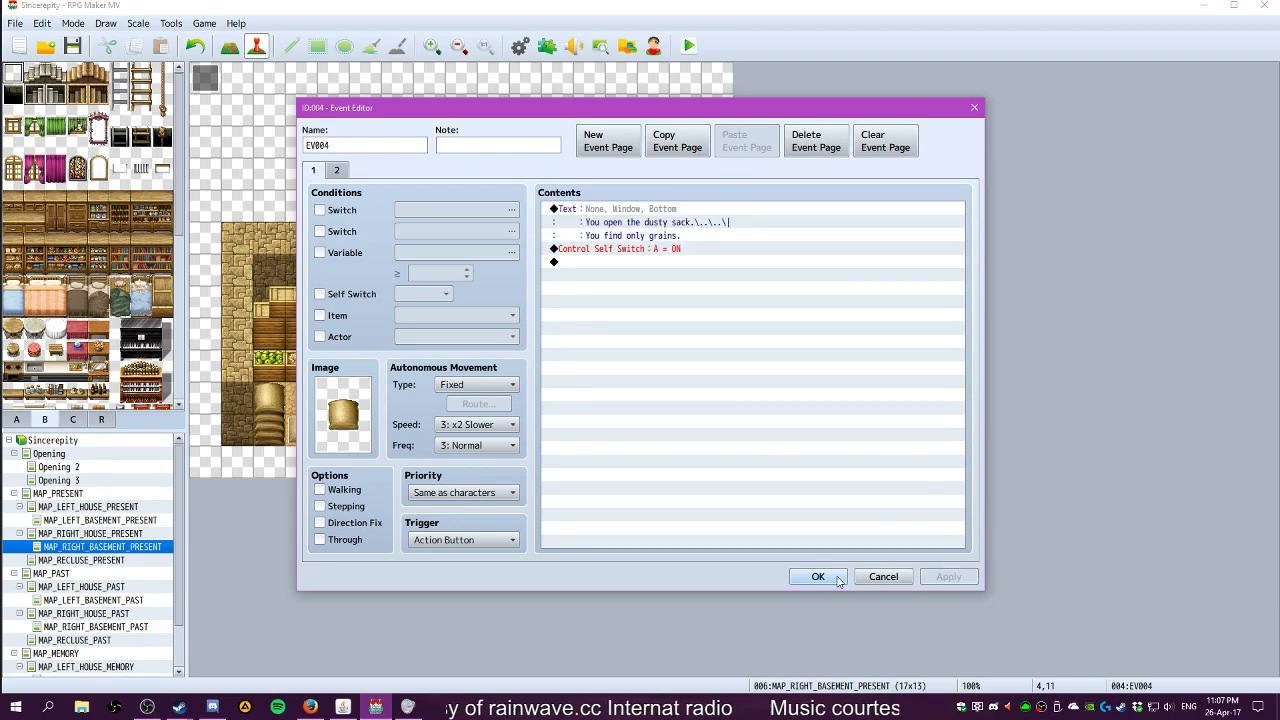
click(818, 576)
Paste the coded dots into the leftmost interactive sack's message so it reads "You open the dusty sack.\..\..\|", and save the event
click(301, 430)
right_click(301, 430)
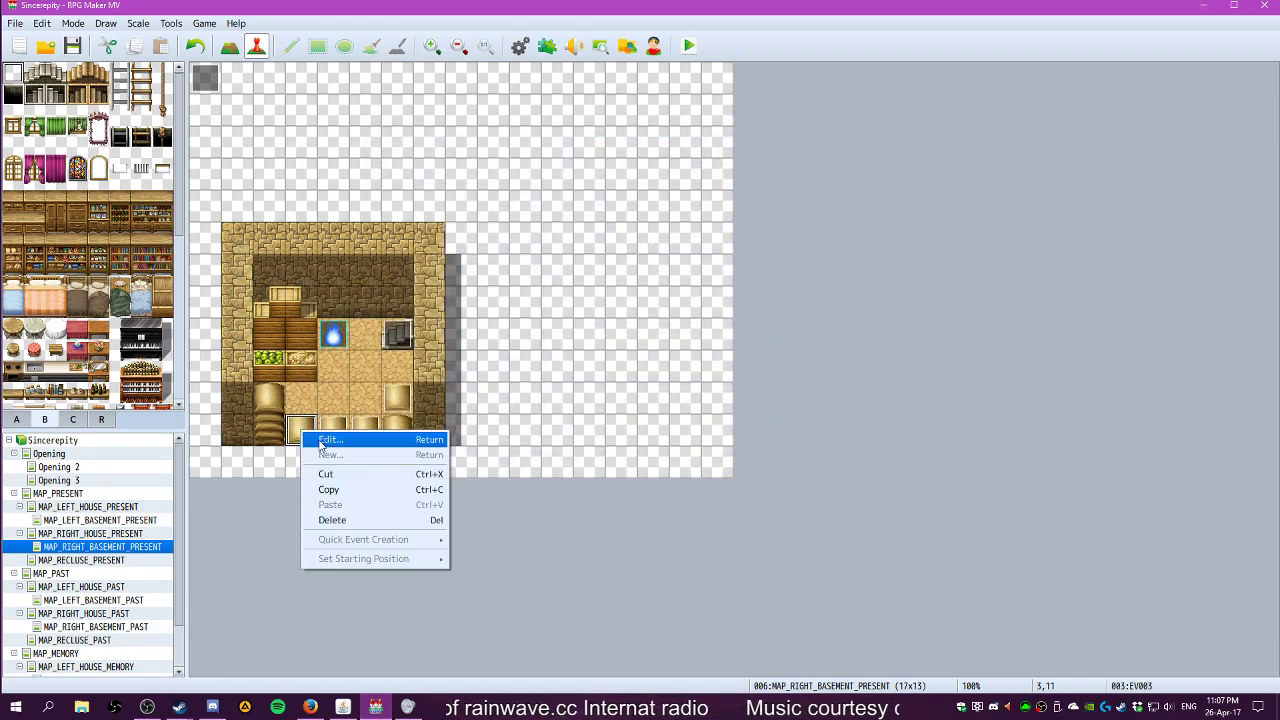
click(325, 438)
right_click(705, 221)
right_click(665, 211)
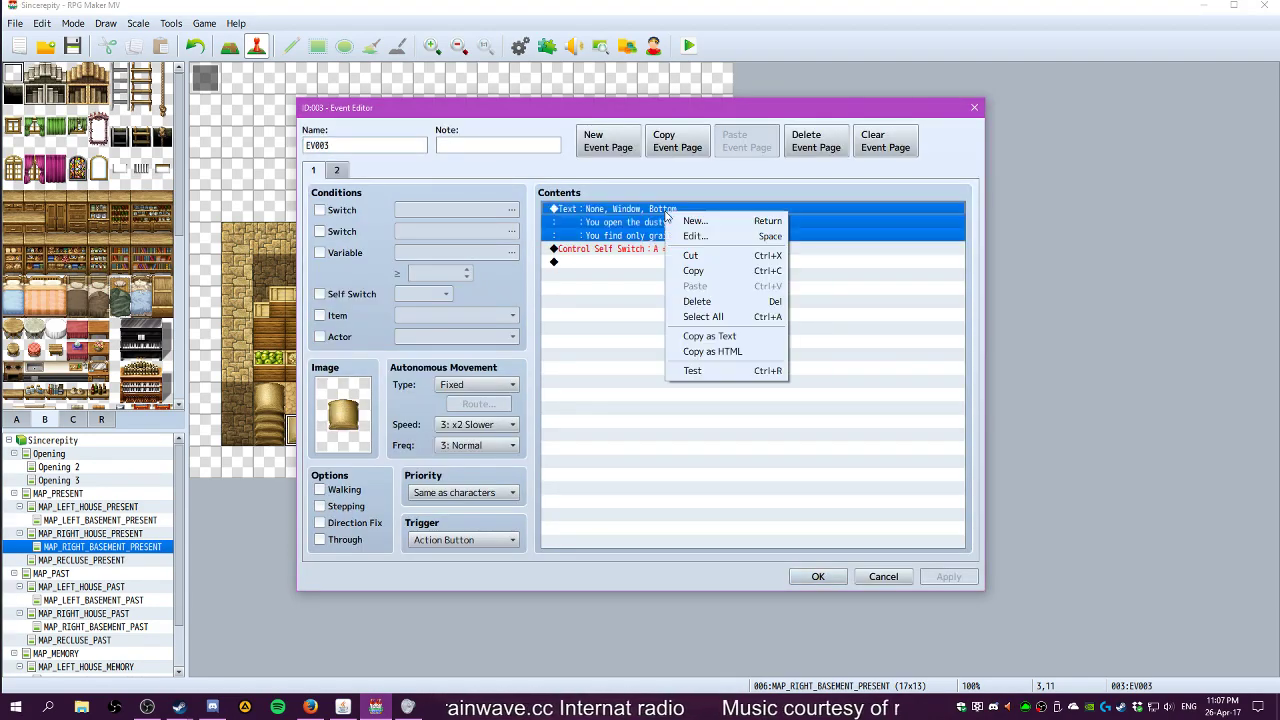
click(680, 239)
drag(766, 328, 754, 329)
key(ctrl+v)
click(842, 436)
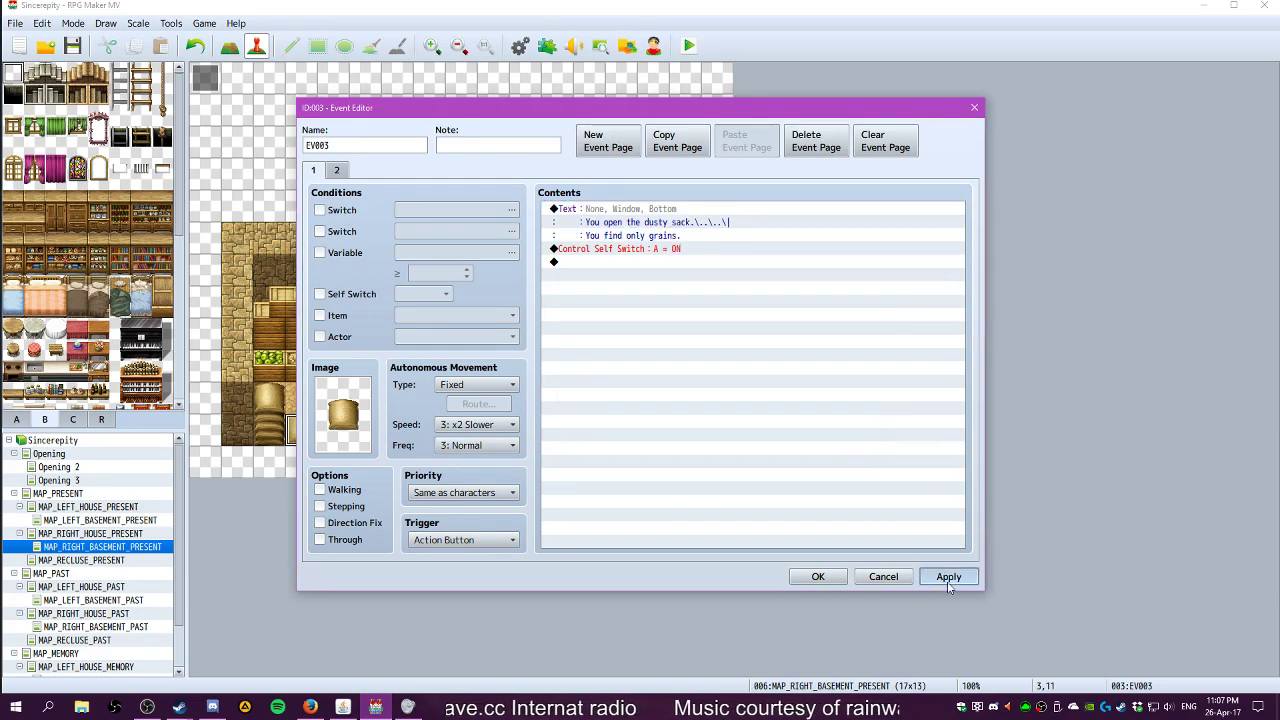
click(819, 577)
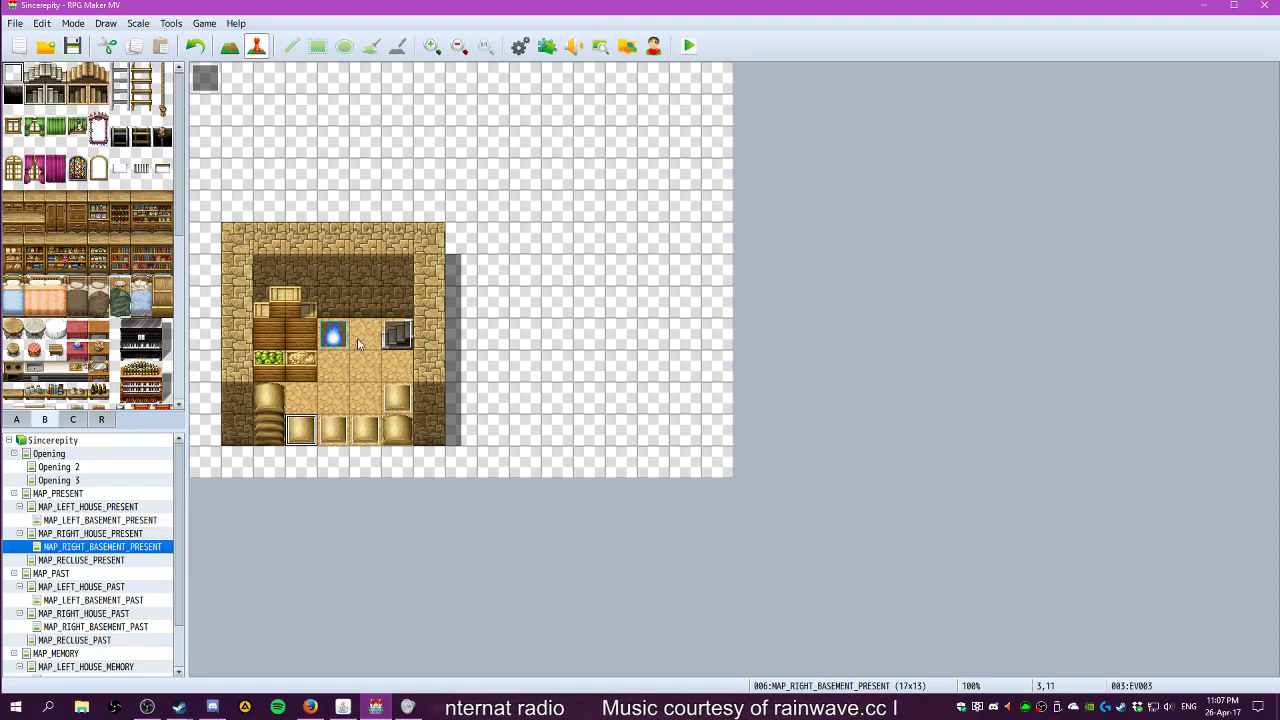
Look over the memory overworld, the past-era left house and basement, and the present-era house and basement maps
scroll(55, 565, down, 2)
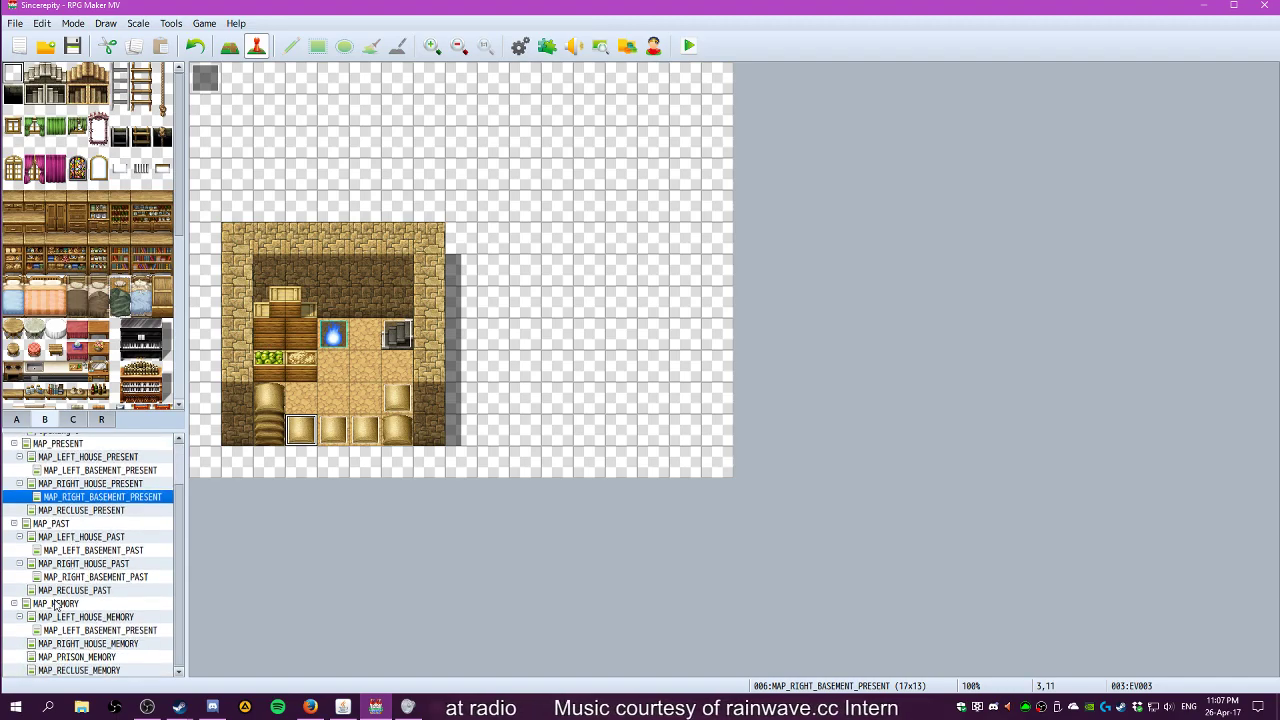
click(55, 604)
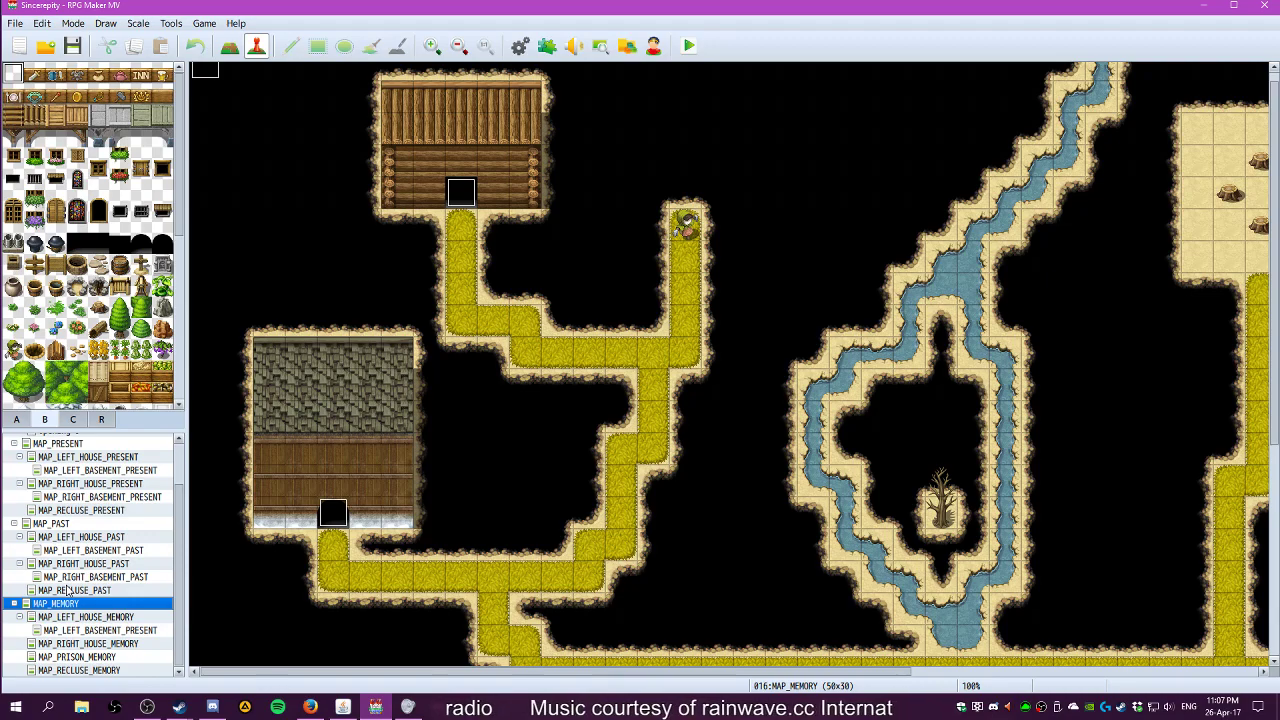
click(55, 528)
click(56, 537)
click(57, 551)
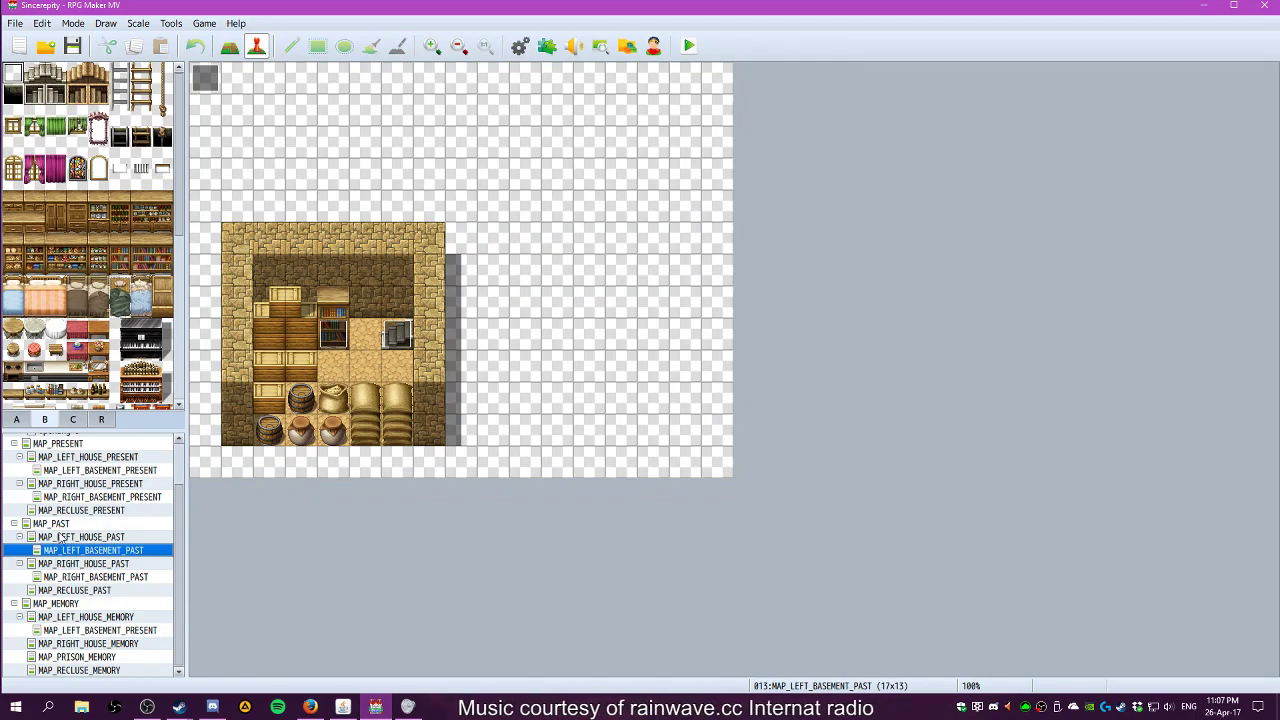
scroll(60, 536, up, 1)
click(70, 470)
click(68, 484)
click(70, 510)
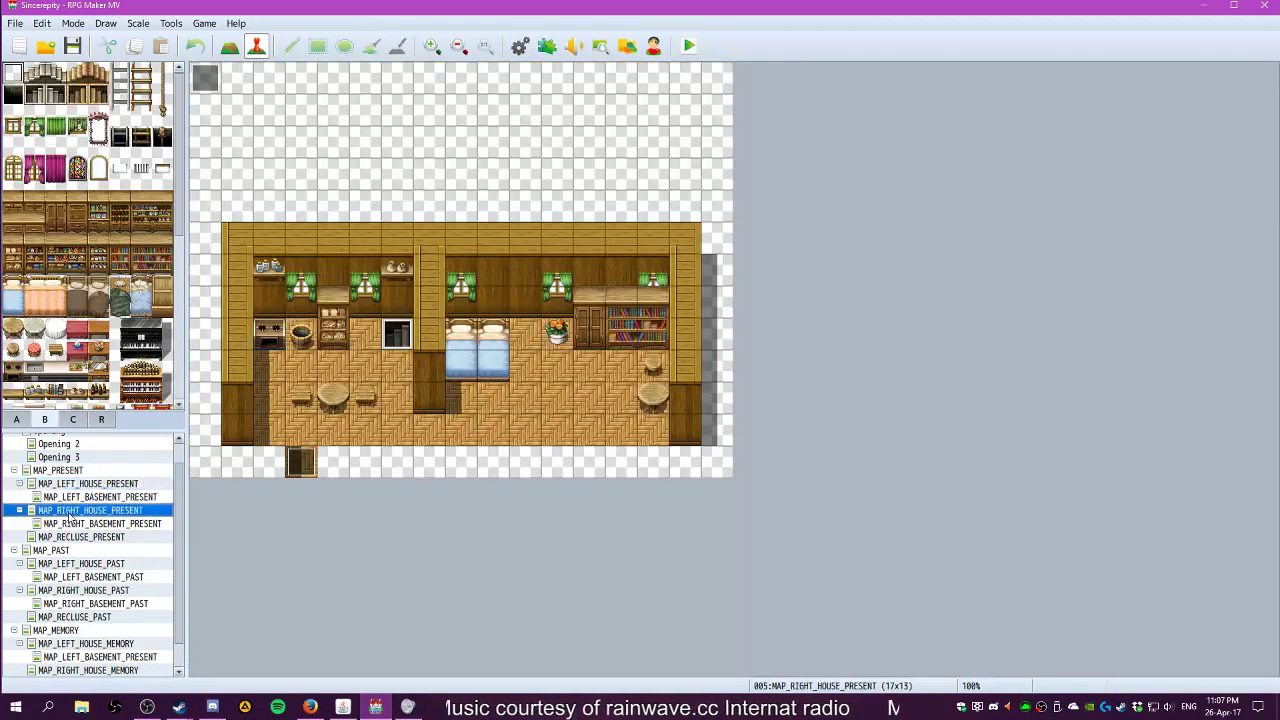
click(72, 523)
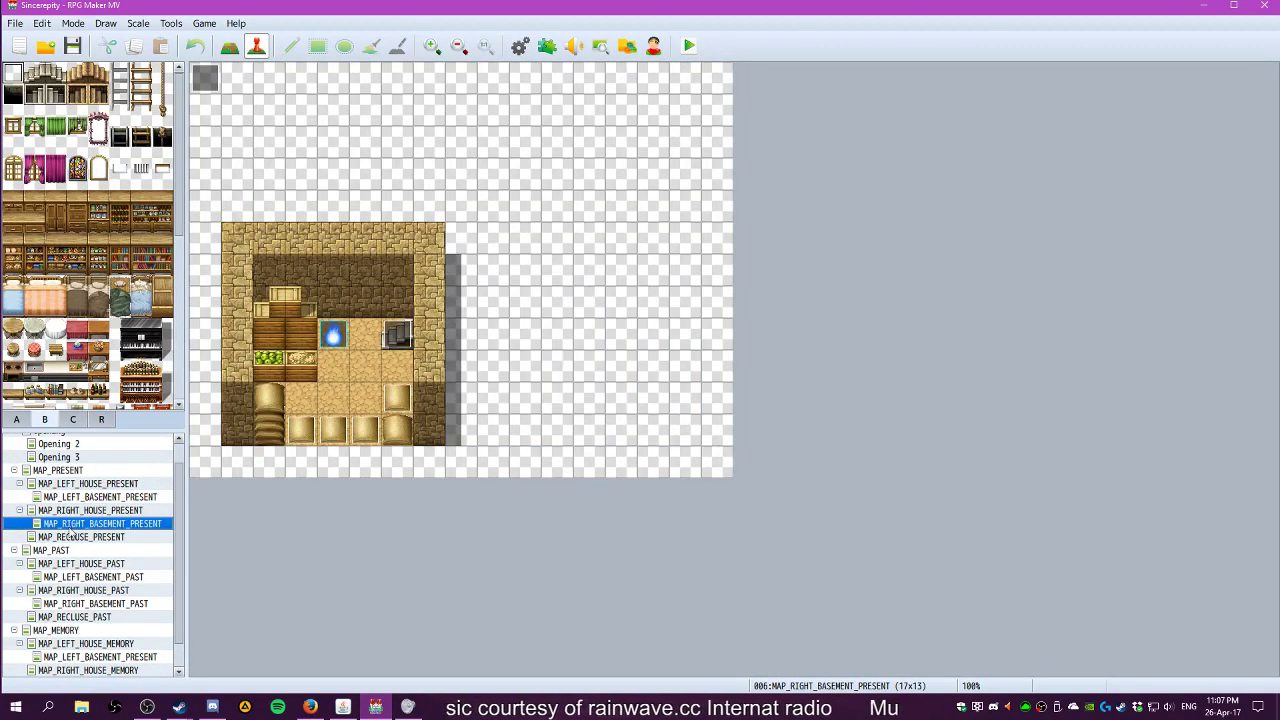
Examine the layout of MAP_RIGHT_HOUSE_PAST and its basement
click(72, 590)
click(70, 604)
click(72, 590)
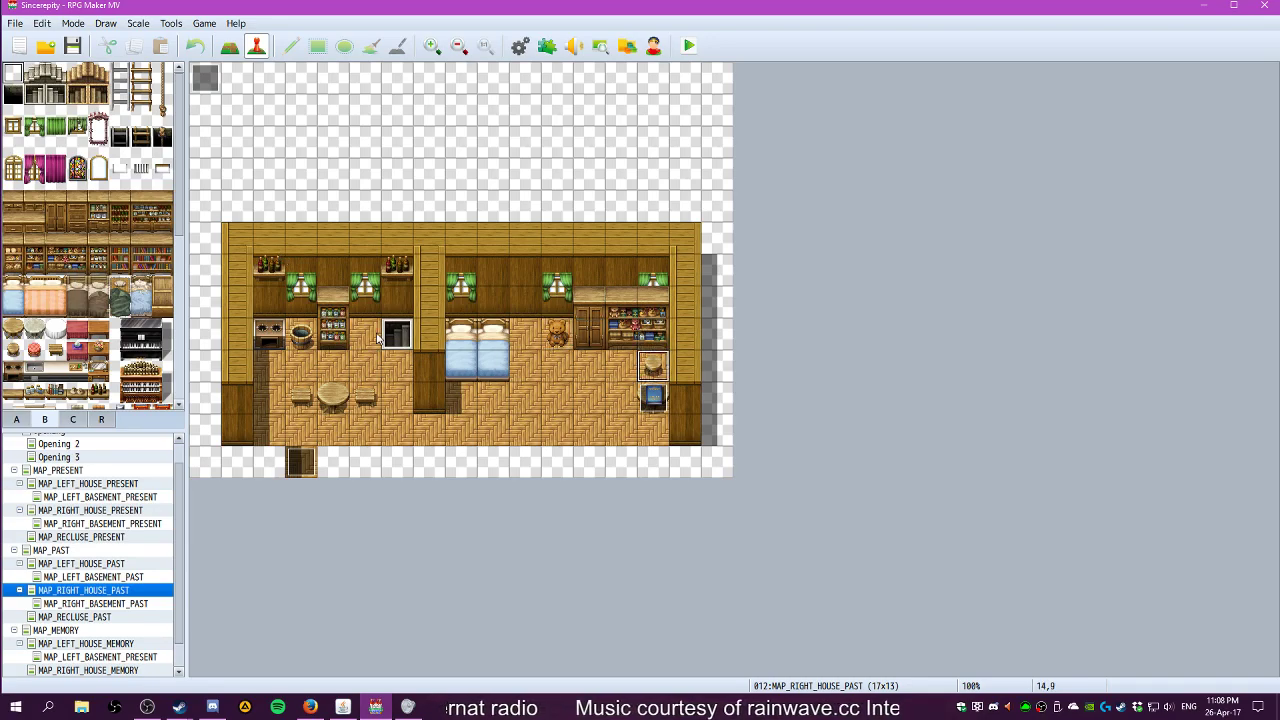
click(115, 619)
click(113, 605)
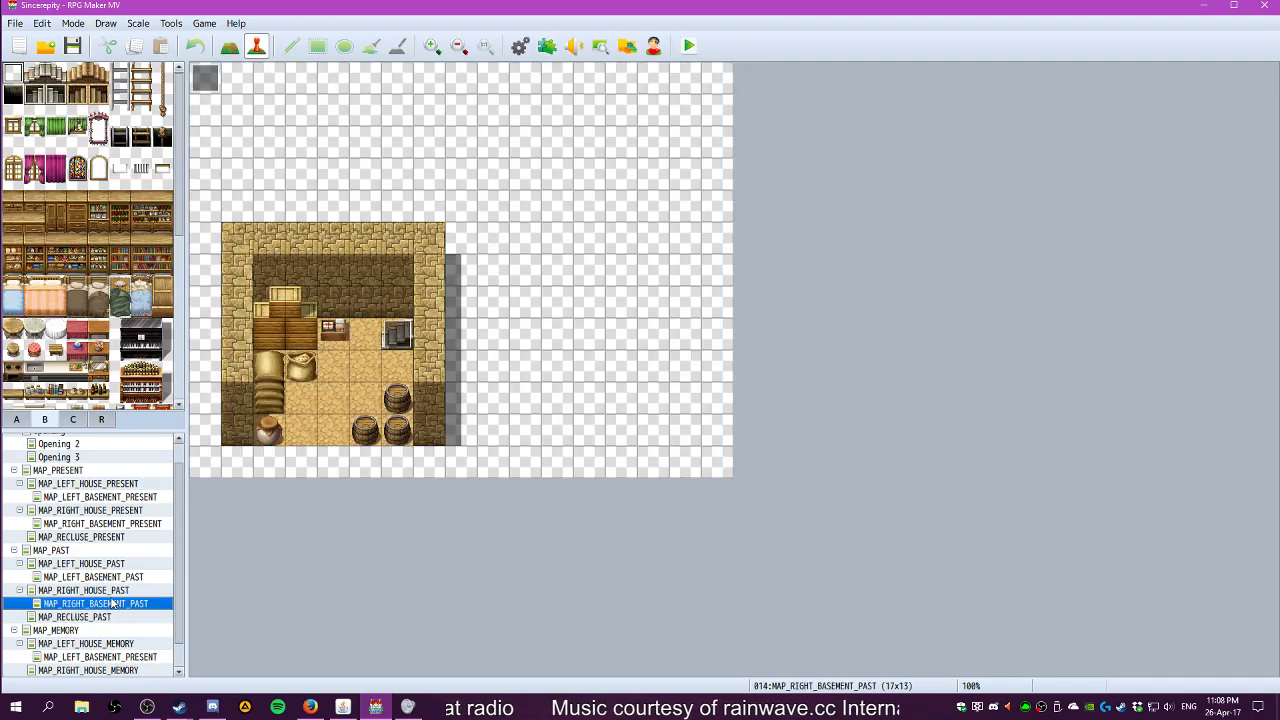
click(113, 591)
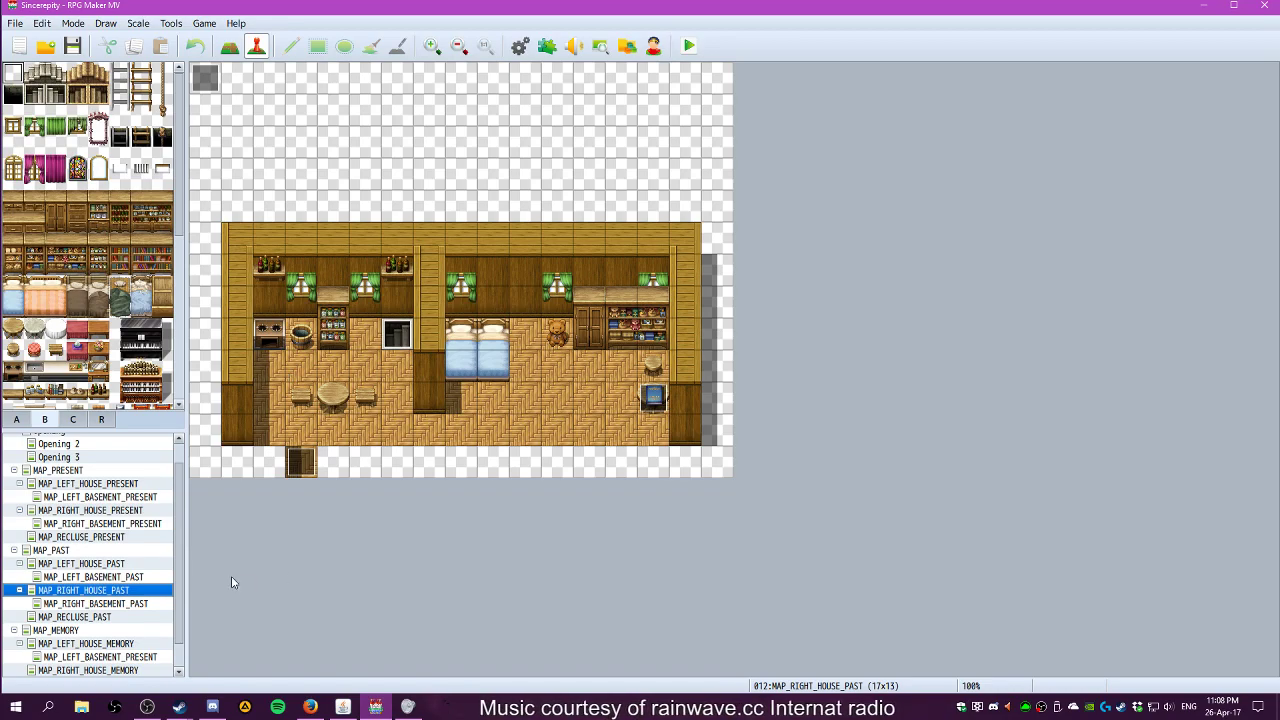
Compare the other present and past house, basement and outdoor maps, and return to MAP_LEFT_HOUSE_PAST
click(115, 578)
click(110, 563)
click(106, 550)
click(108, 537)
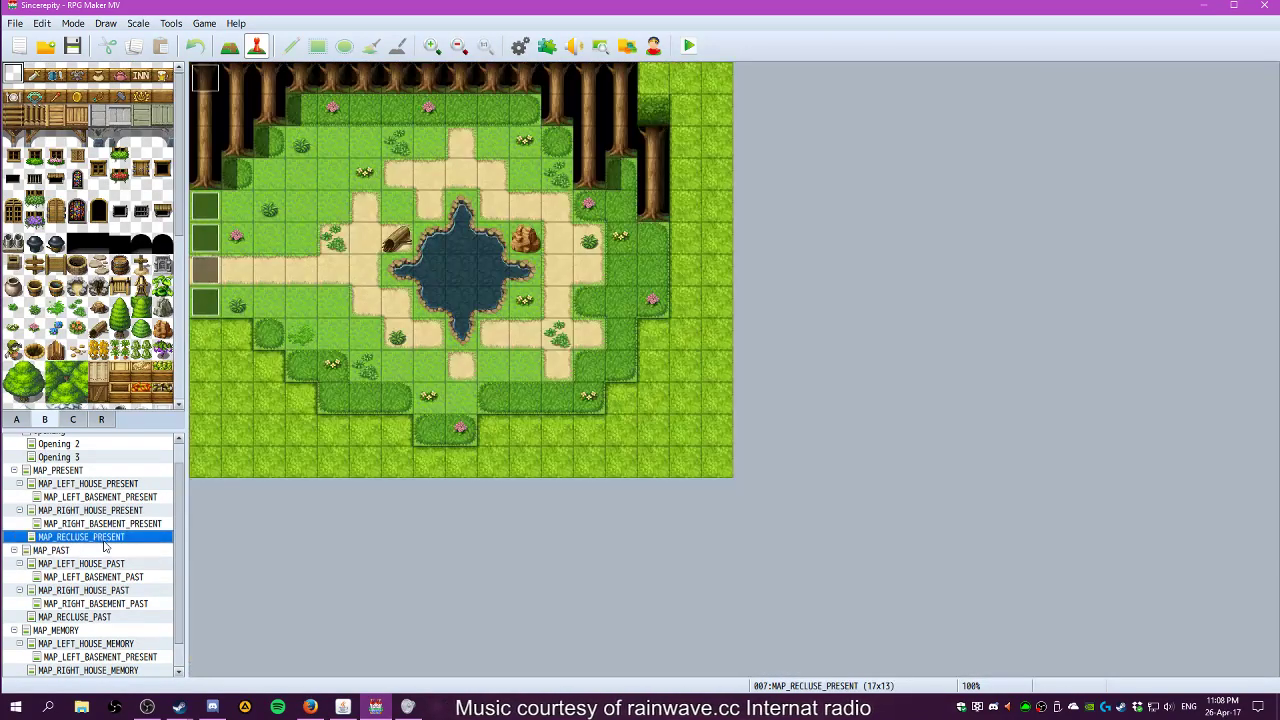
click(109, 524)
click(112, 511)
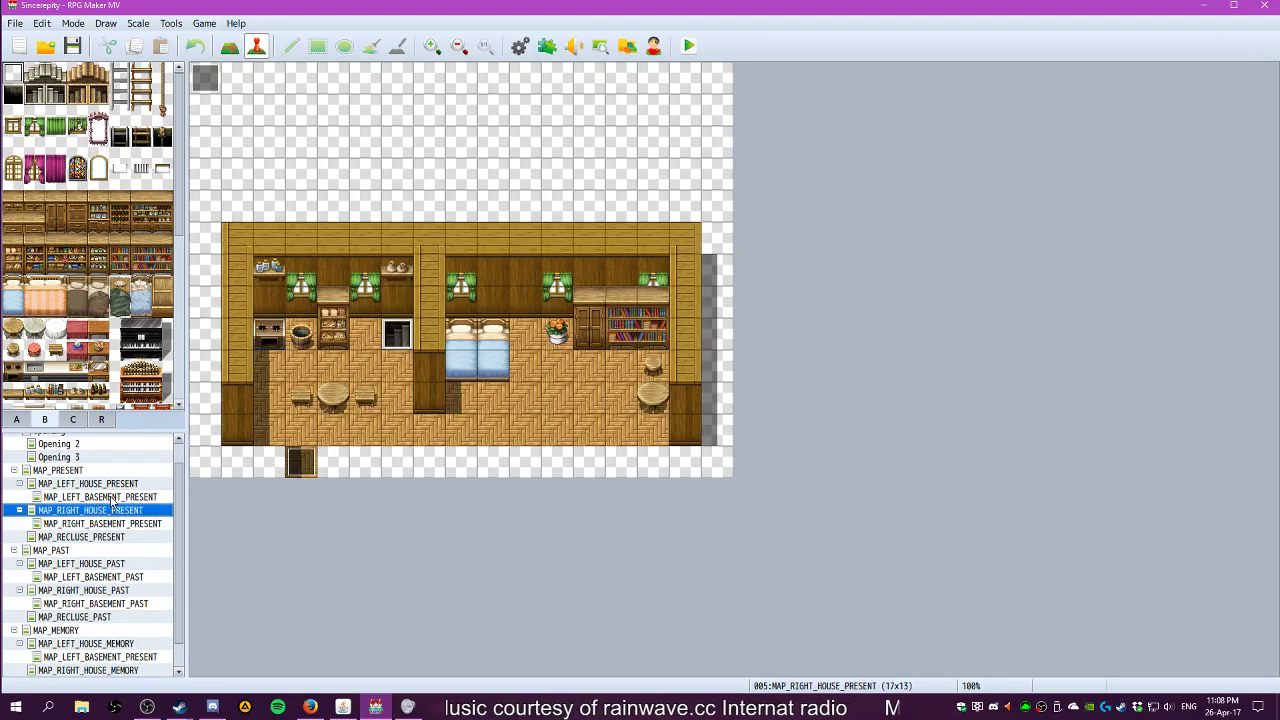
click(107, 497)
click(82, 551)
click(78, 564)
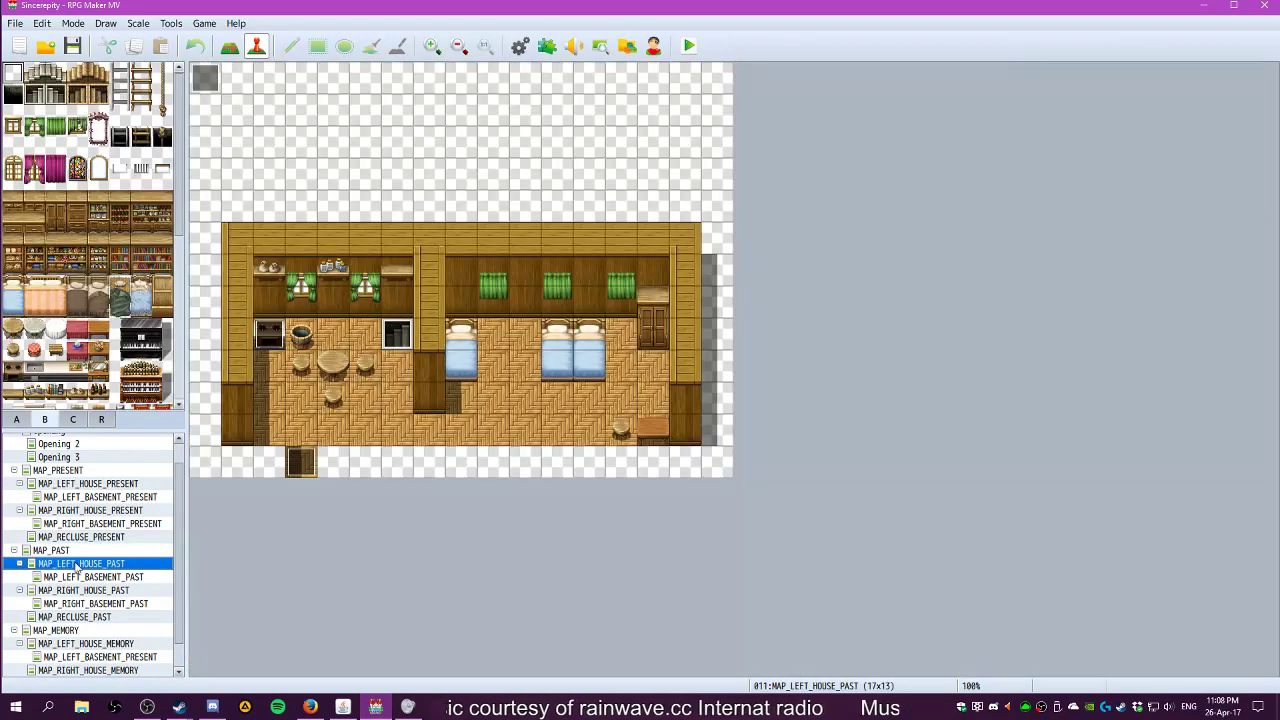
click(74, 578)
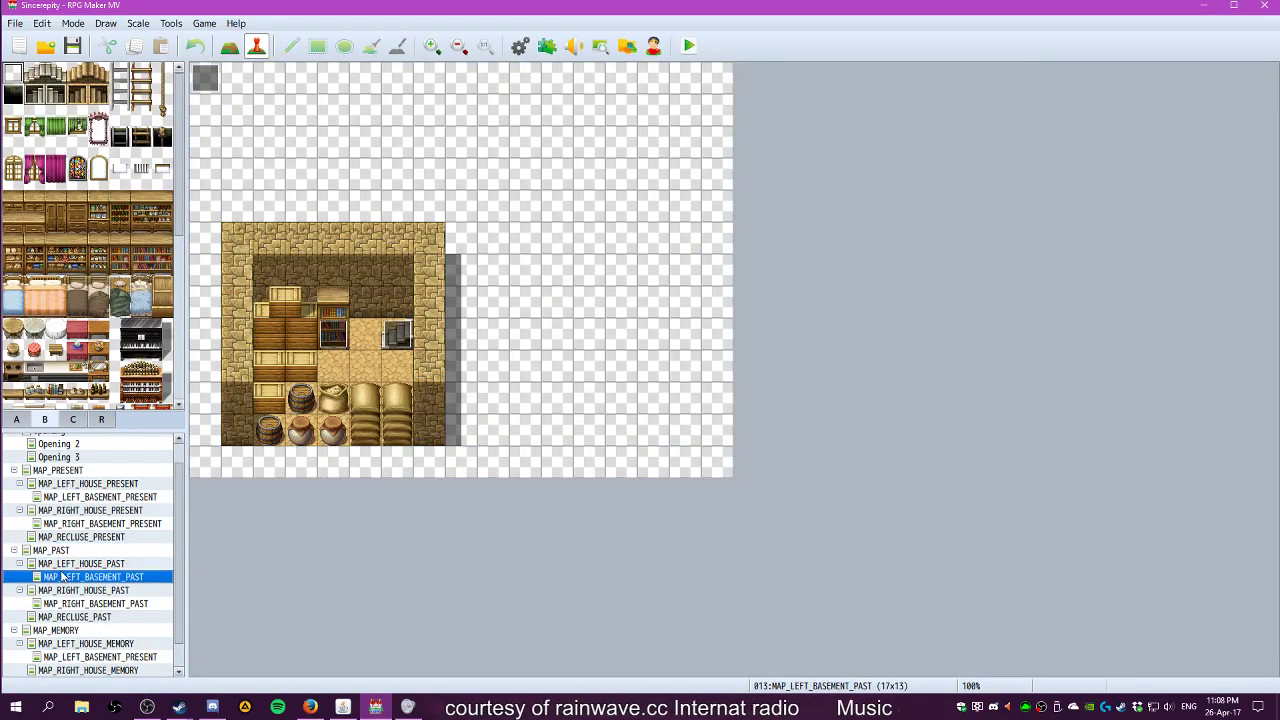
click(62, 565)
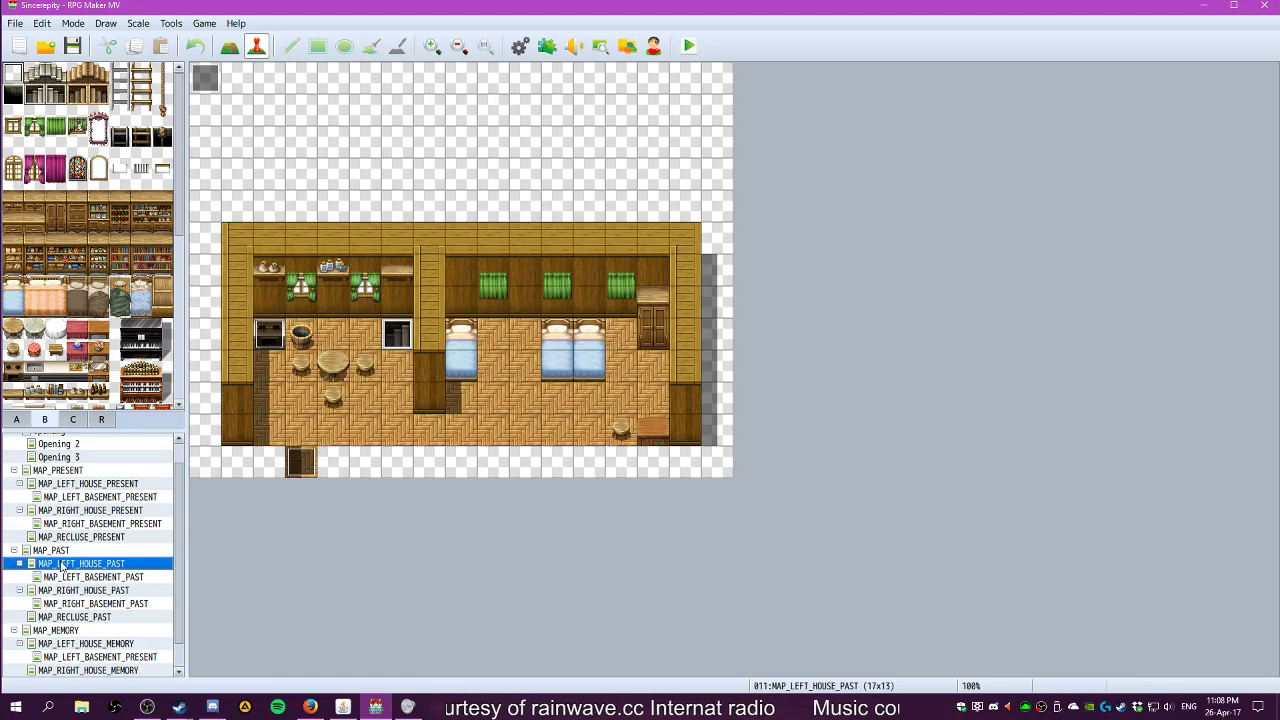
Find the small wooden box tiles in tileset C, pick an open filled one, and switch to map drawing
scroll(86, 268, down, 10)
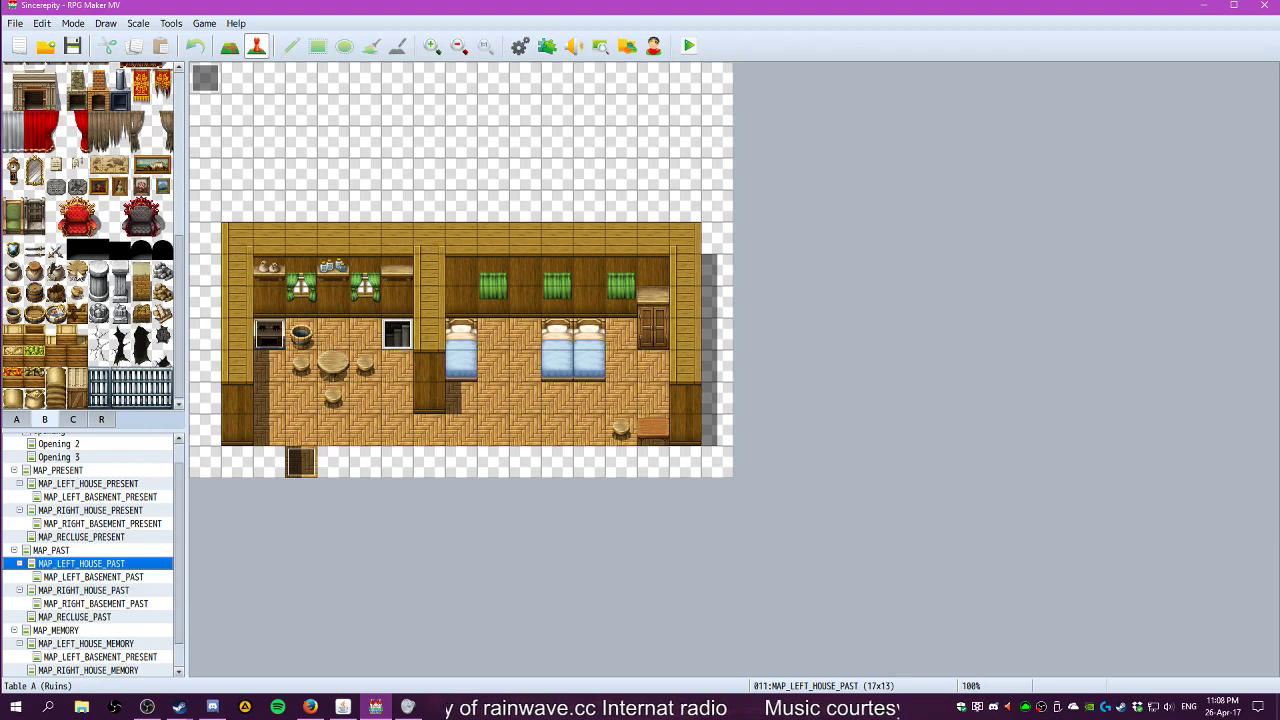
scroll(78, 272, up, 10)
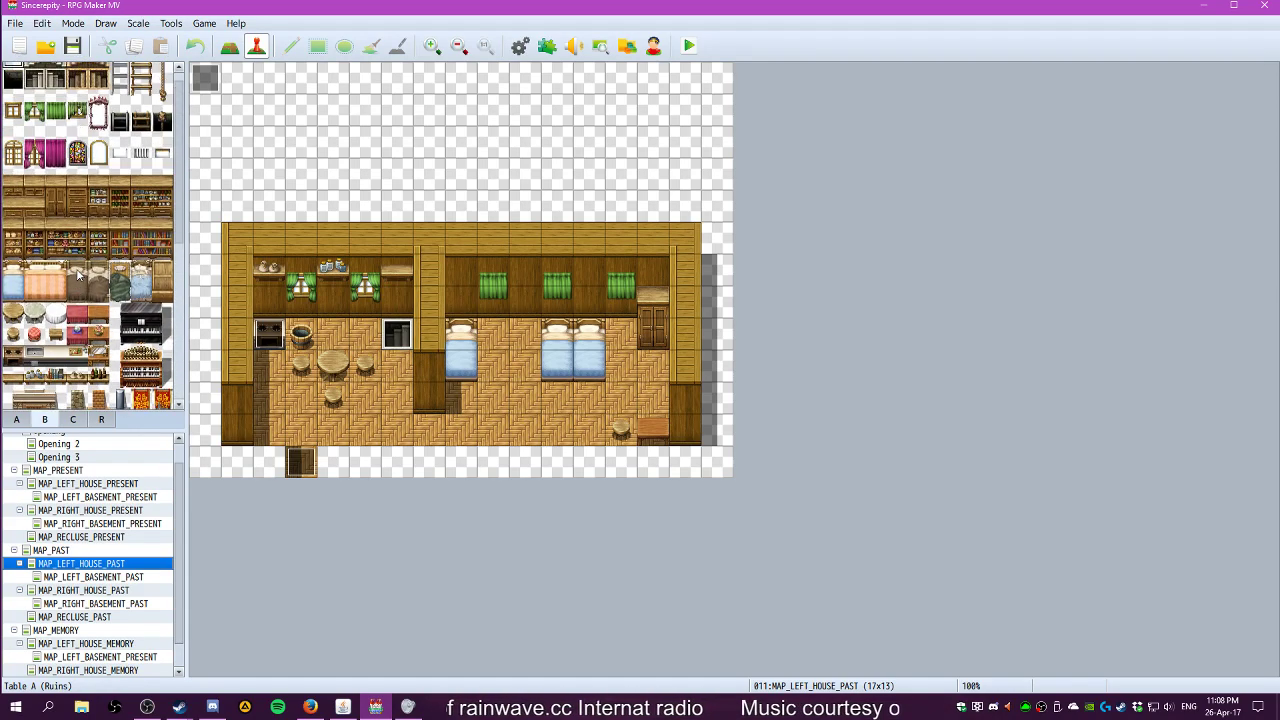
scroll(78, 272, up, 2)
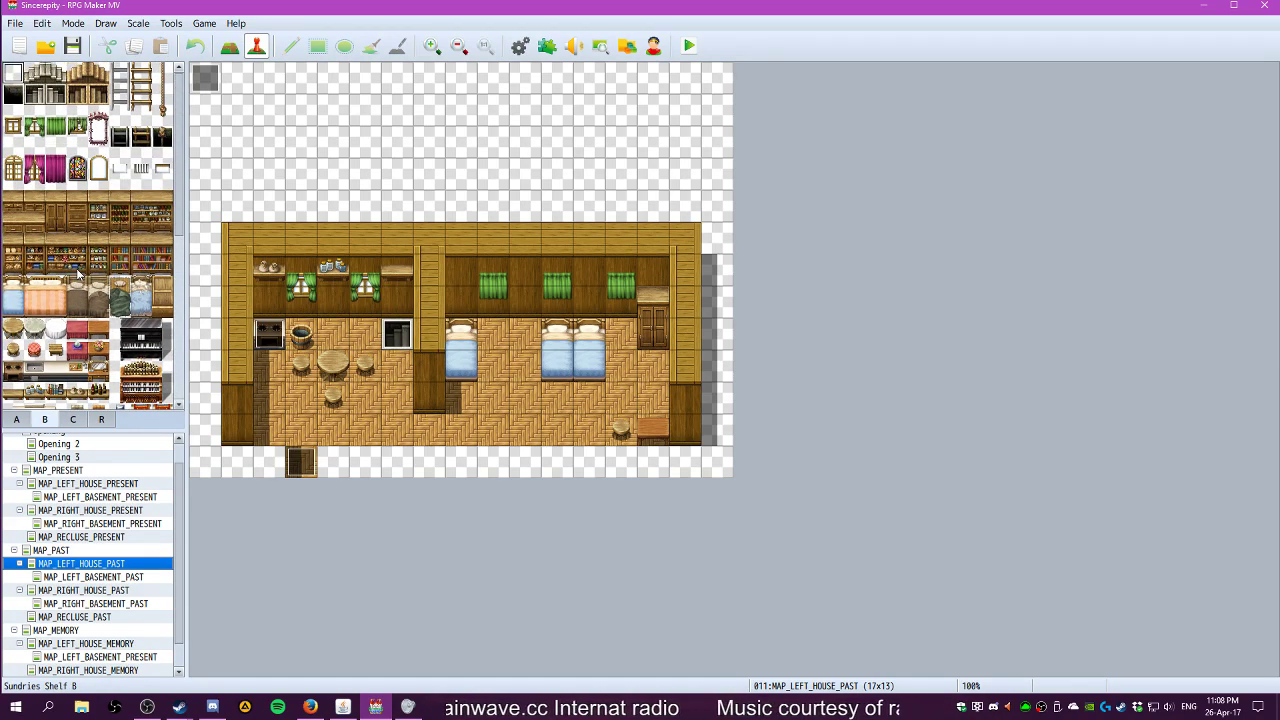
scroll(78, 272, down, 8)
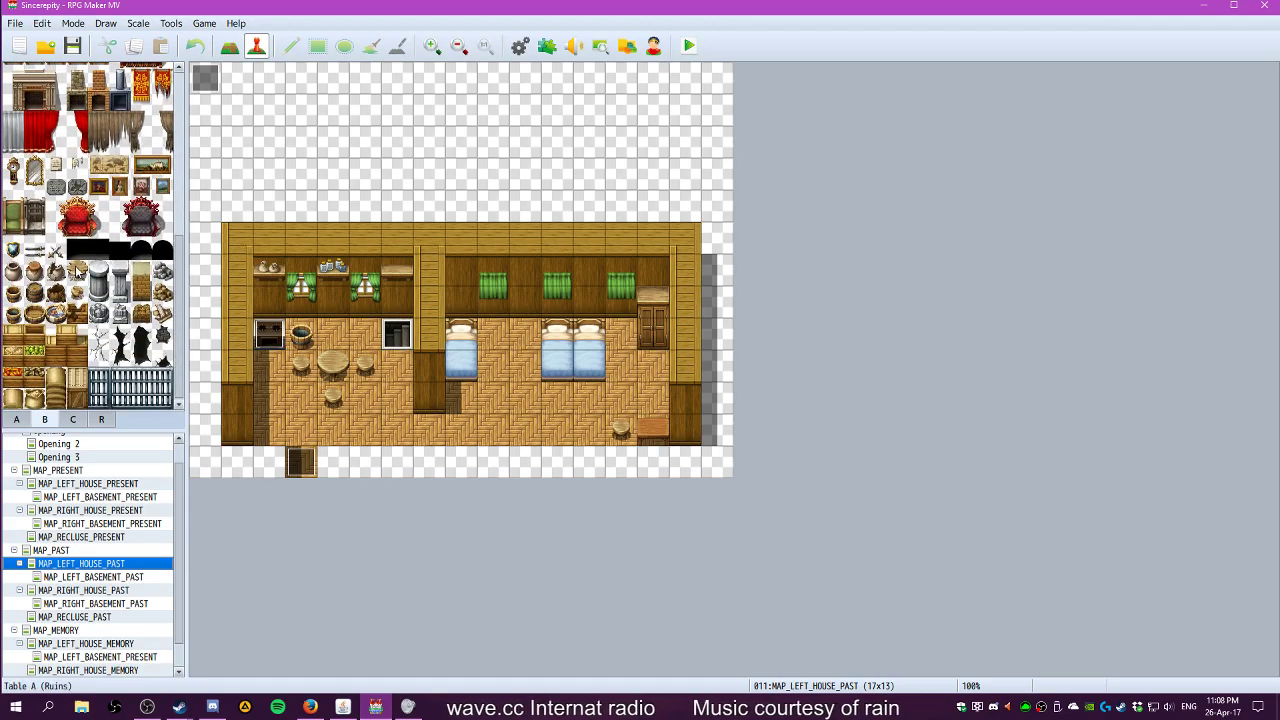
click(72, 419)
scroll(90, 345, down, 2)
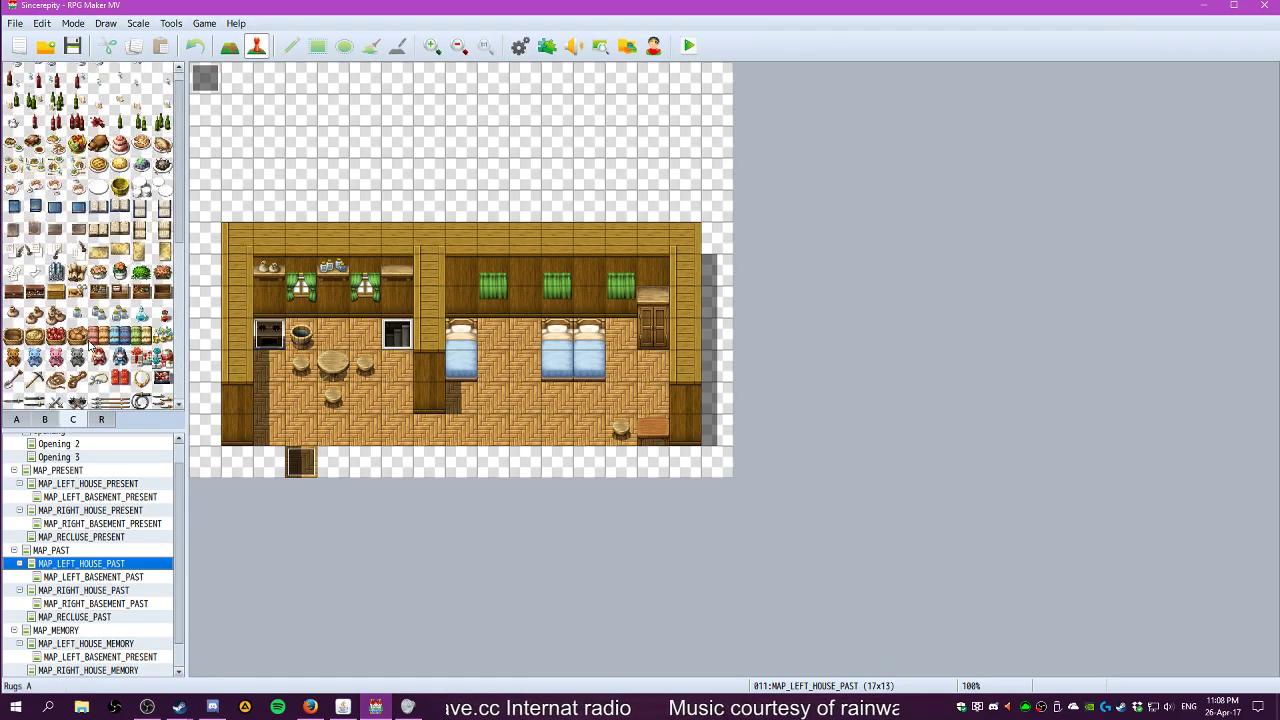
scroll(90, 345, down, 2)
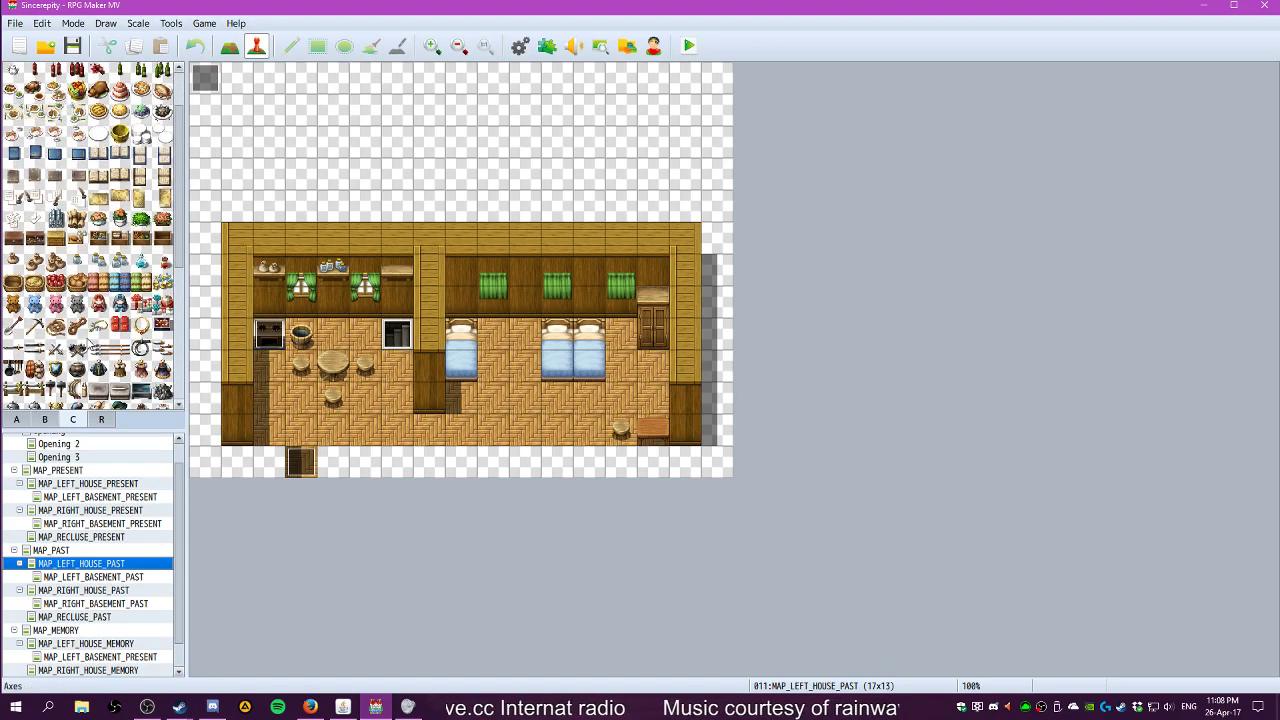
click(95, 243)
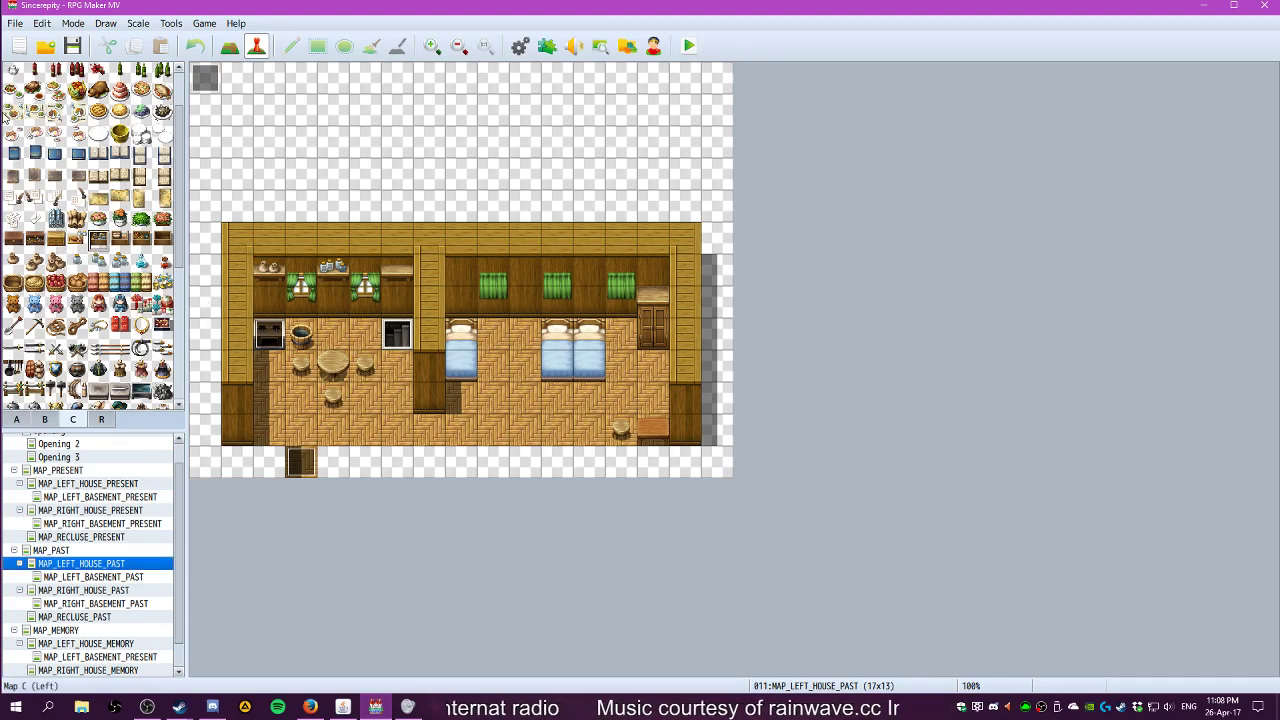
click(229, 46)
Try out two different filled box tiles on the floor just left of the double bed
click(525, 333)
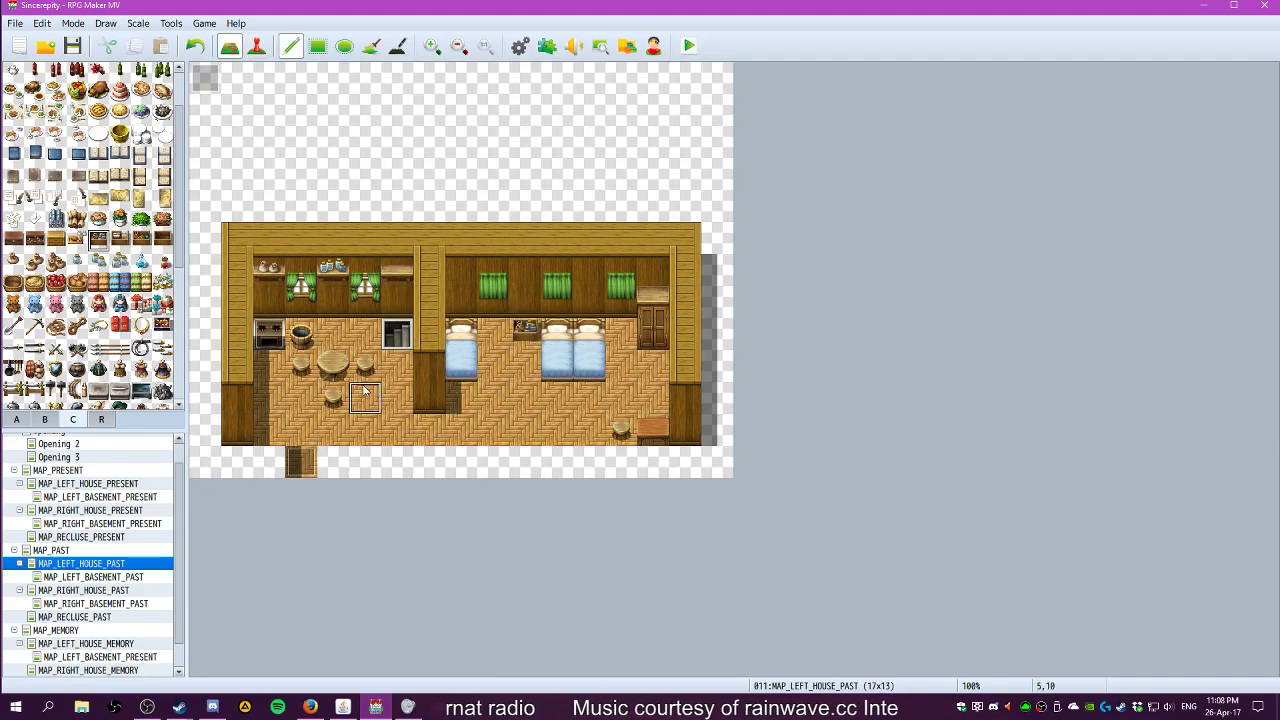
key(ctrl+z)
click(120, 239)
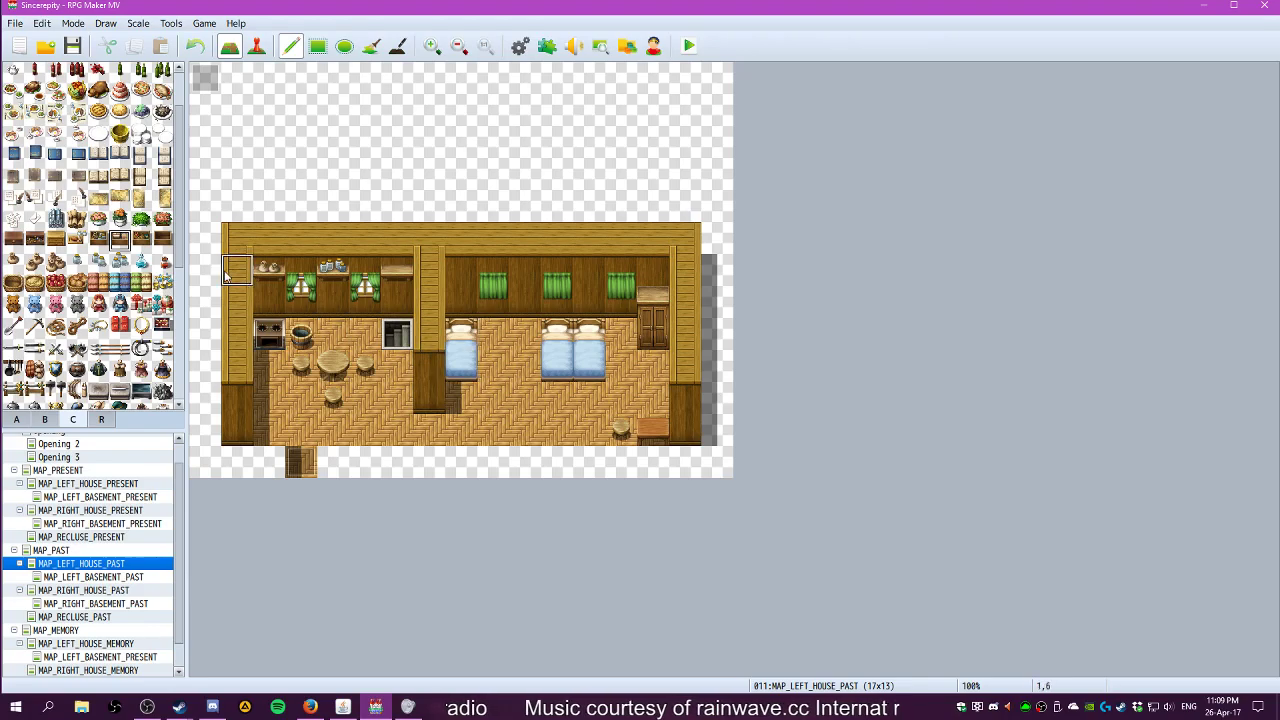
click(141, 239)
click(525, 333)
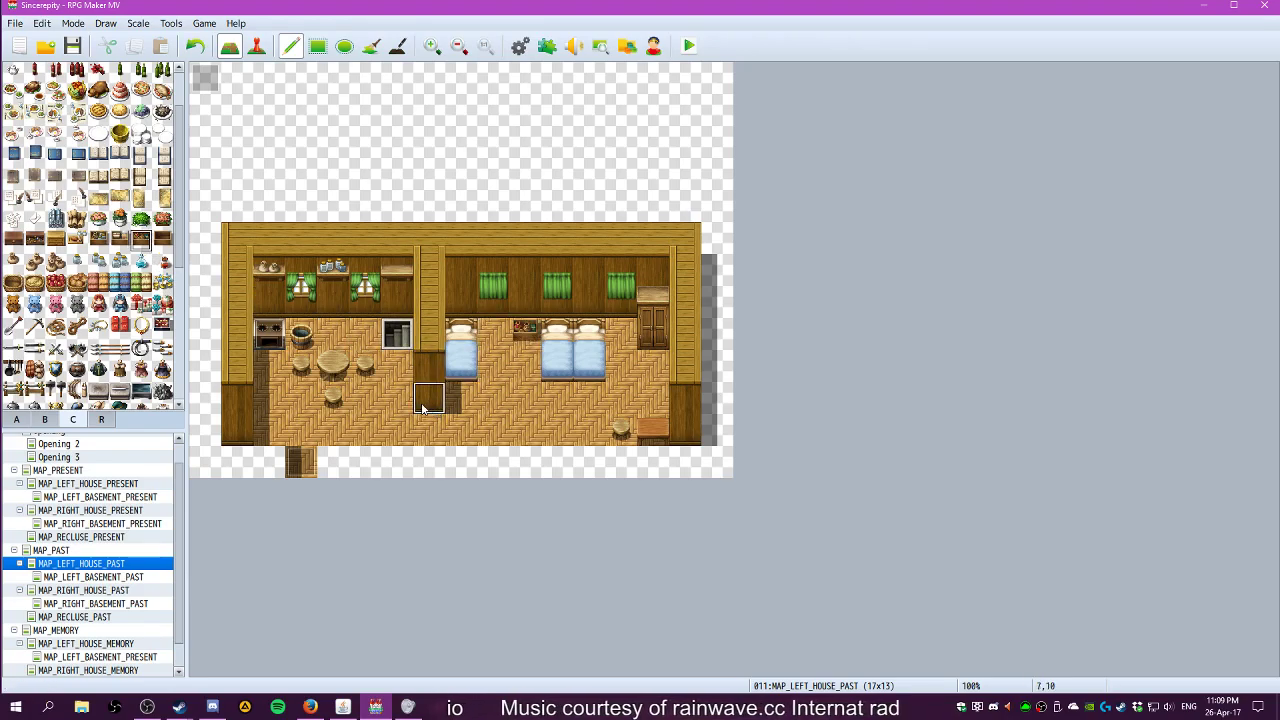
Place the plain wooden box tile from tileset C just left of the double bed in MAP_LEFT_HOUSE_PAST
click(77, 239)
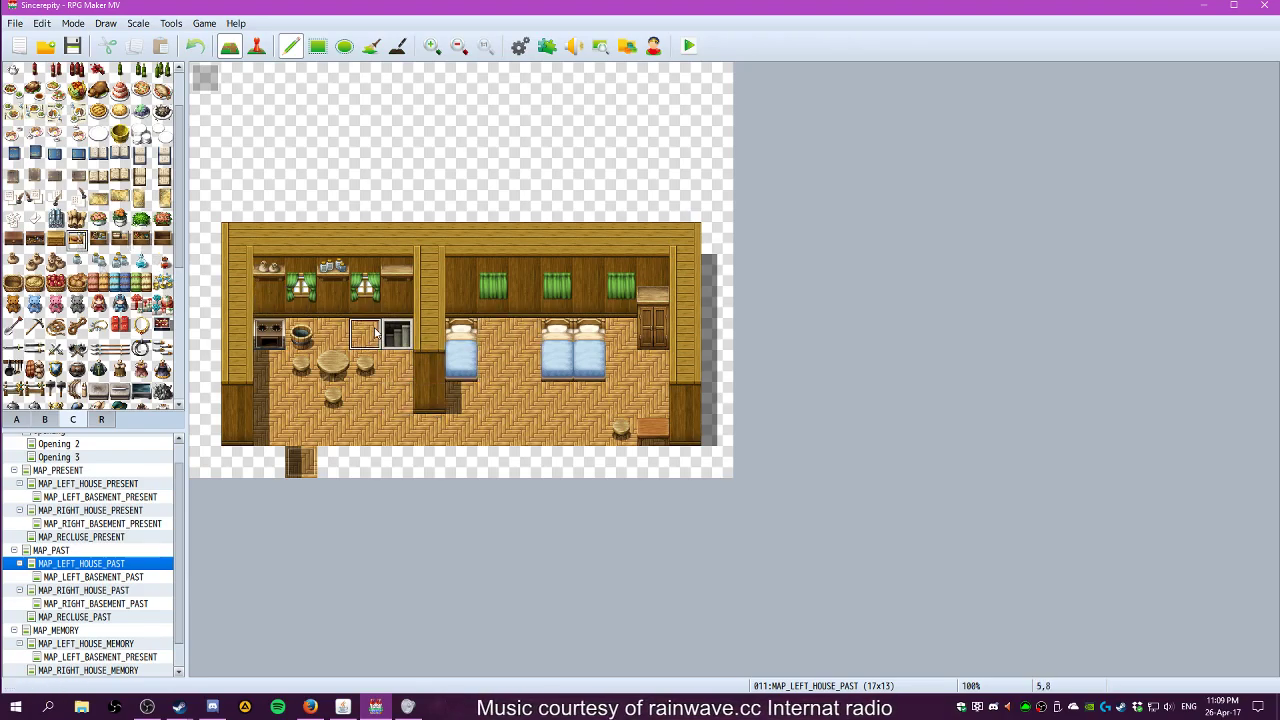
click(55, 239)
click(514, 346)
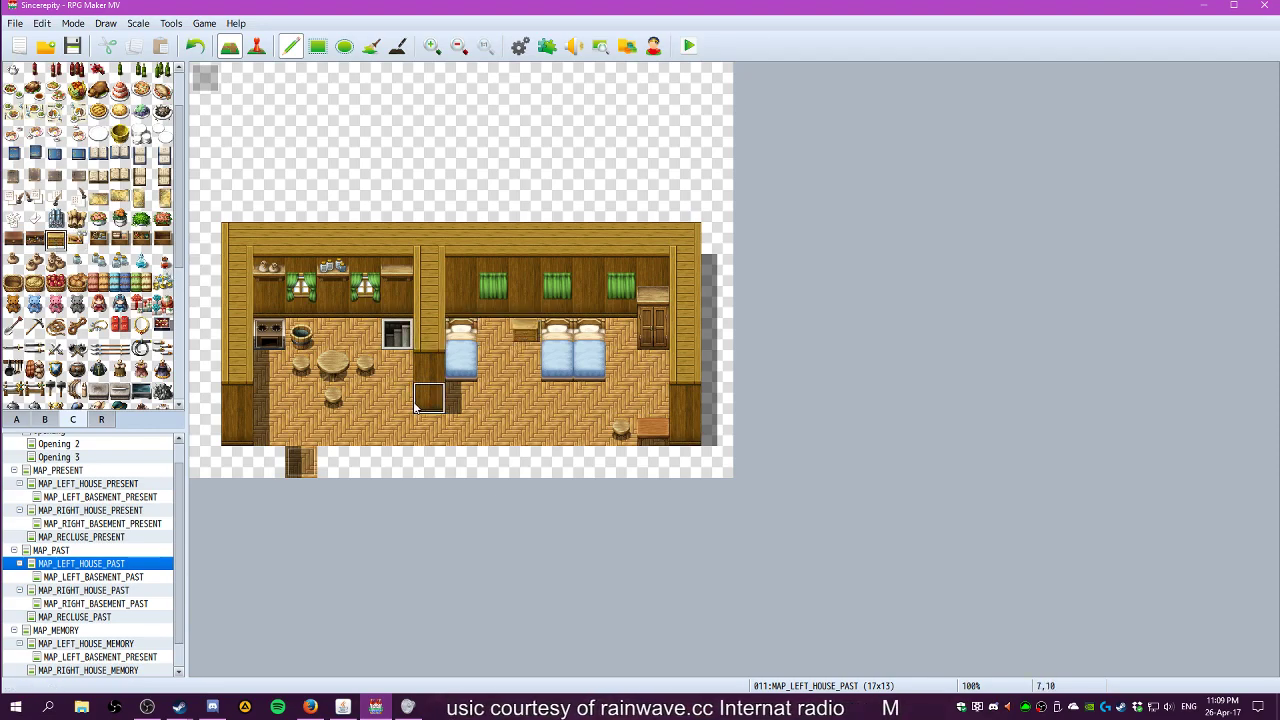
Undo the plain box beside the double bed, try the open filled box tile just right of the single bed, and undo that too
key(ctrl+z)
click(34, 239)
click(497, 336)
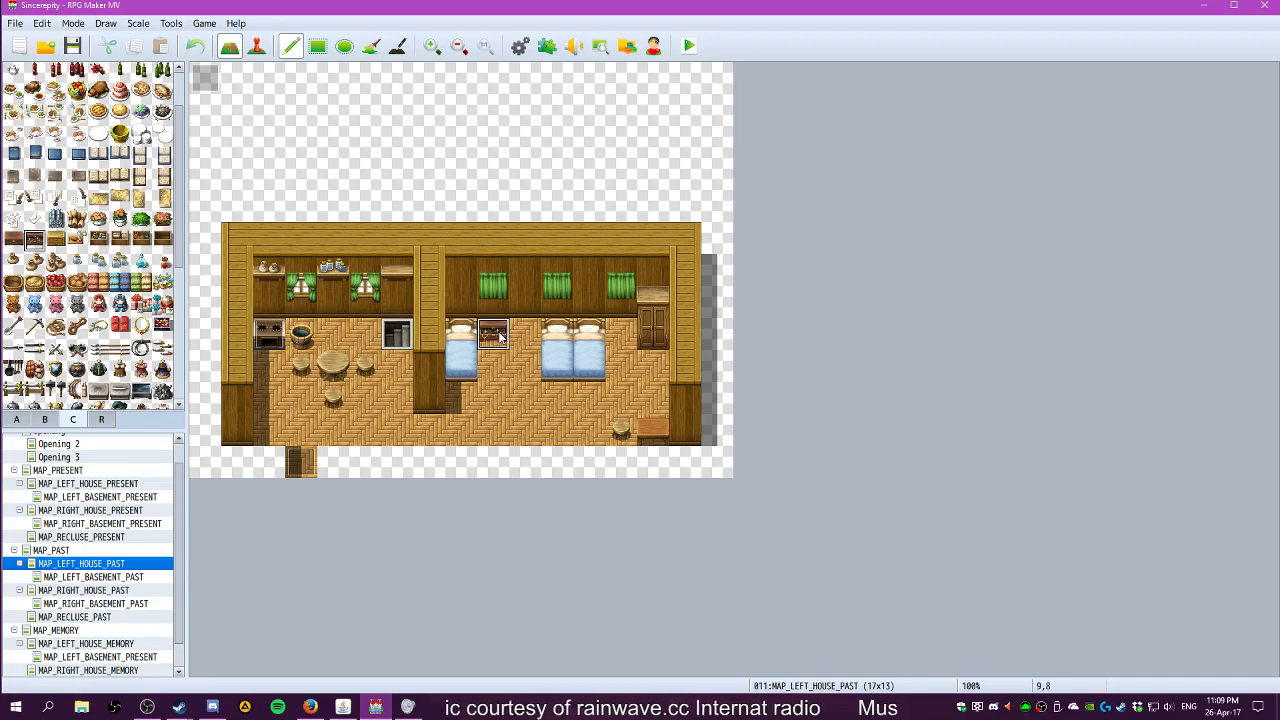
key(ctrl+z)
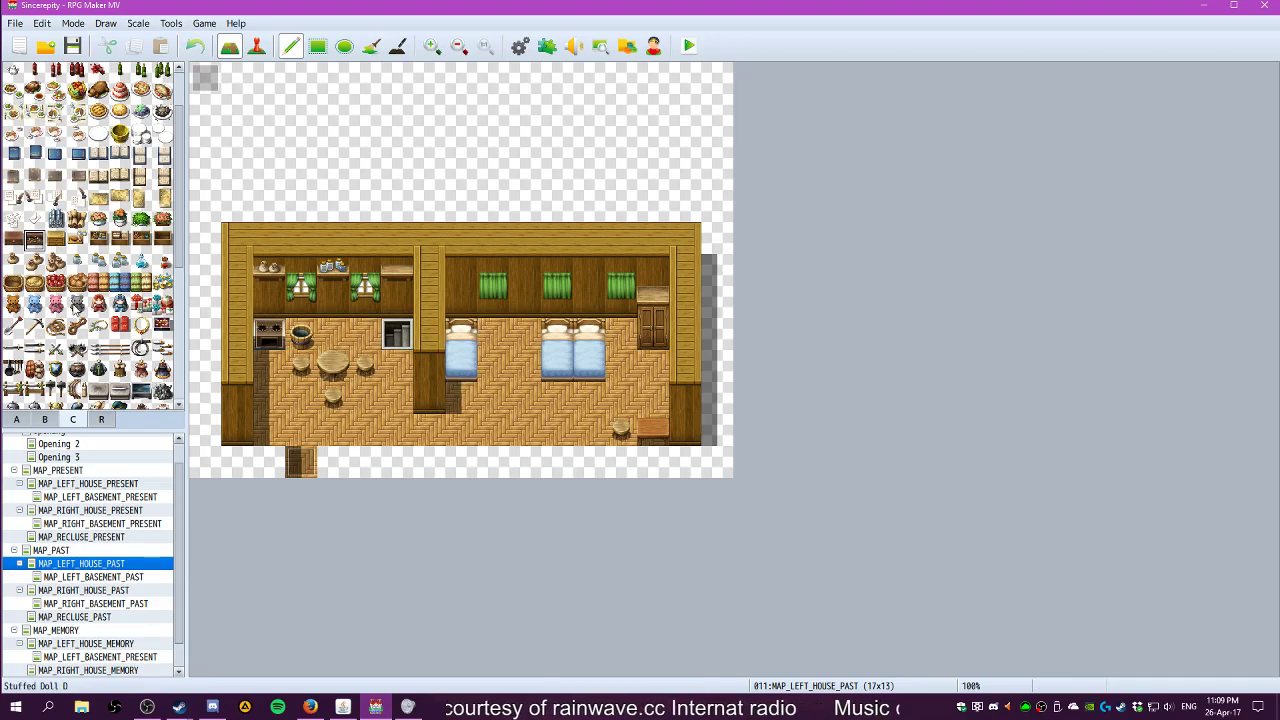
scroll(140, 272, down, 2)
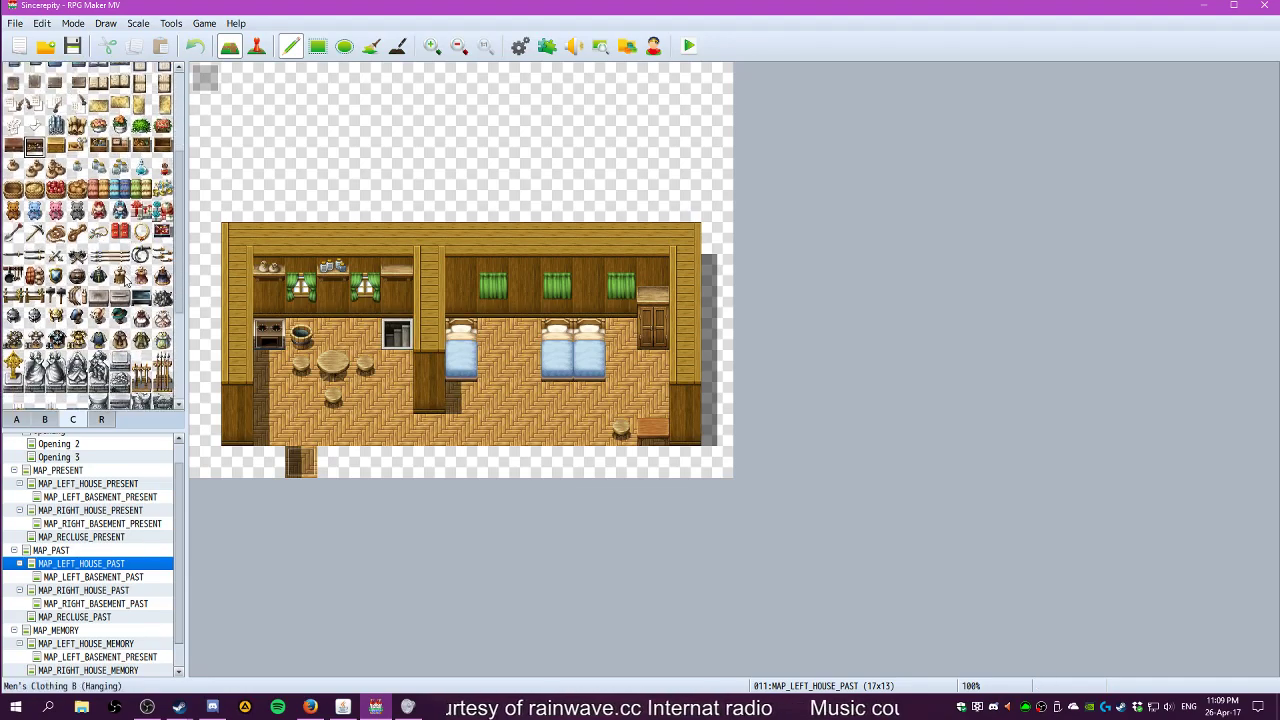
scroll(128, 282, up, 1)
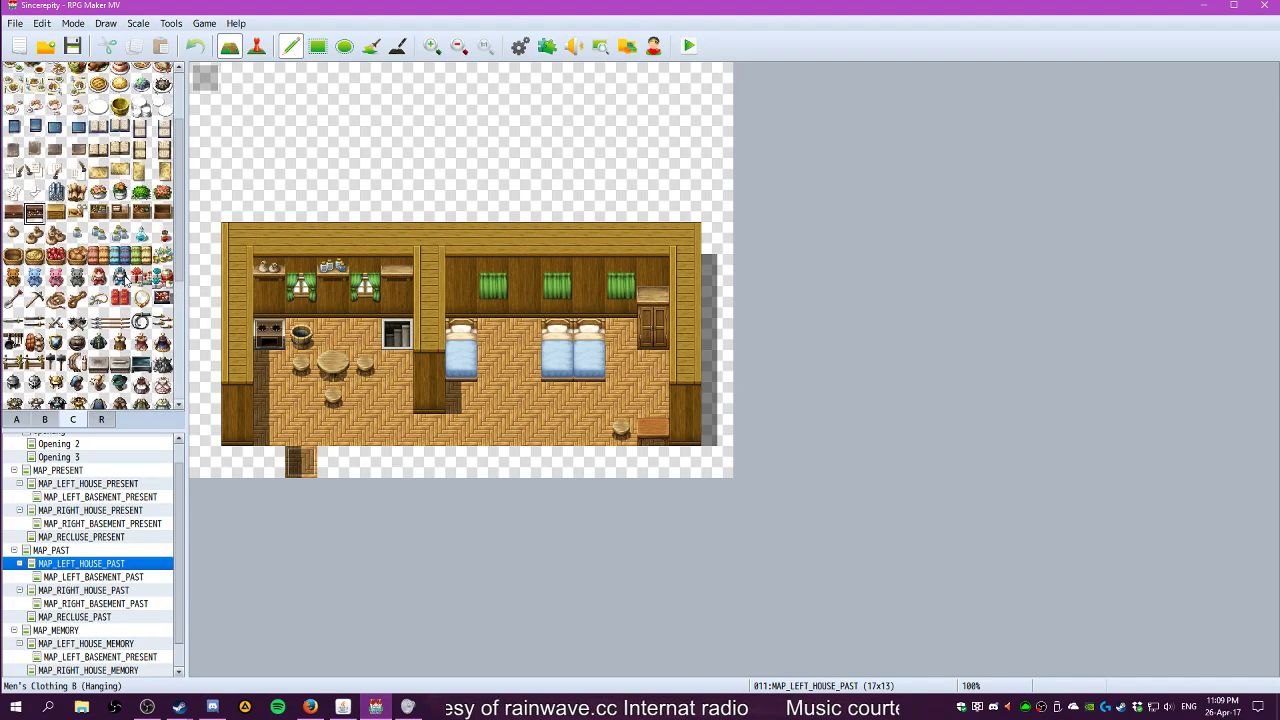
scroll(128, 282, up, 2)
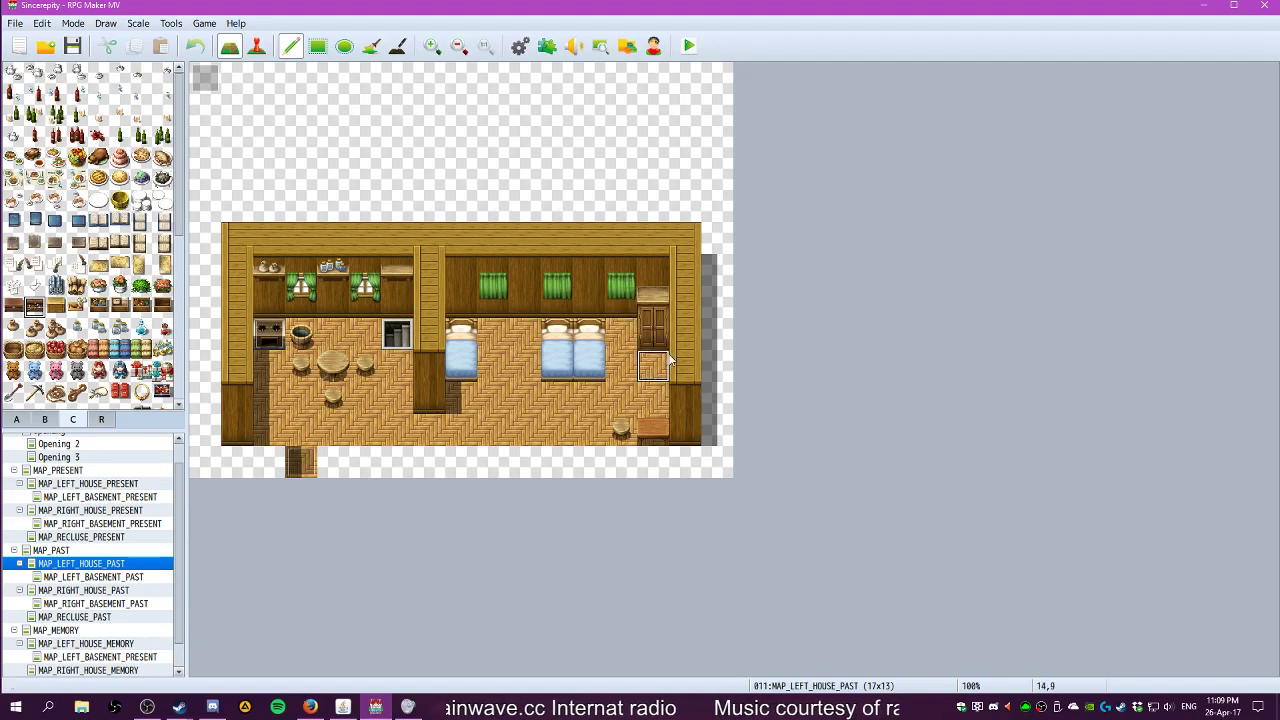
Create a new event on the wardrobe in MAP_LEFT_HOUSE_PAST with its priority set to Same as characters
click(256, 47)
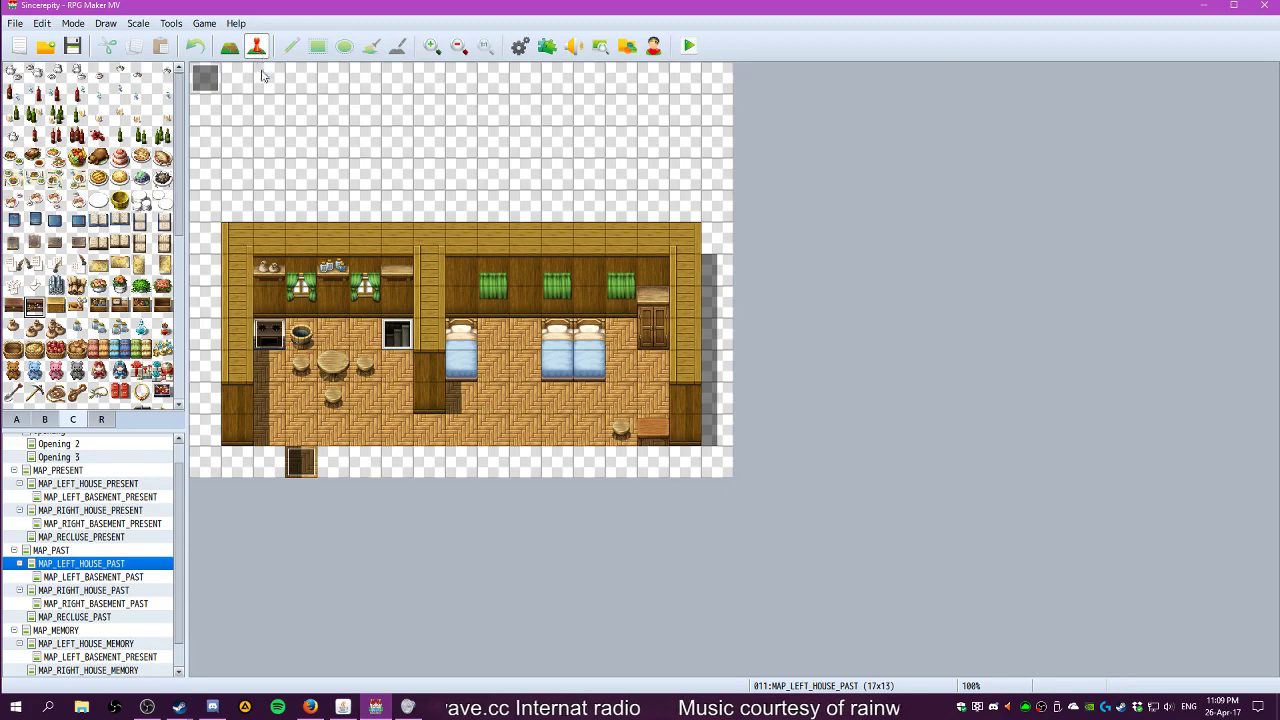
double_click(657, 346)
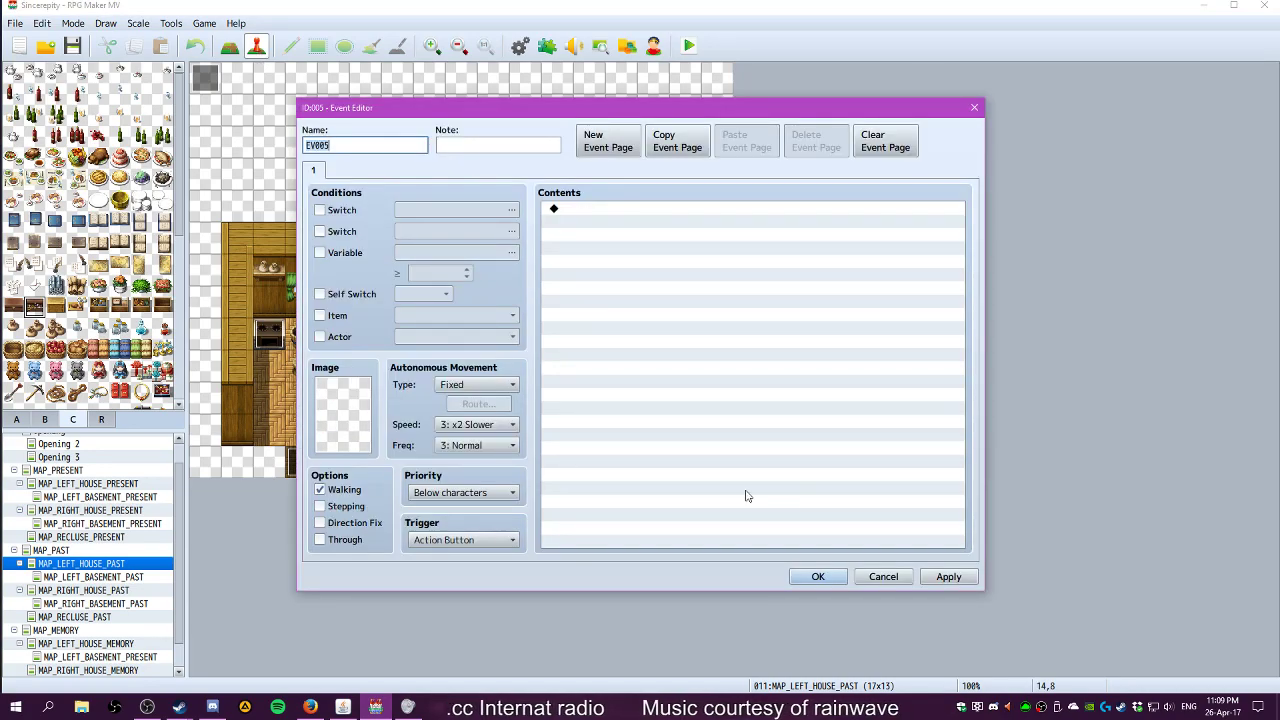
click(468, 492)
click(451, 526)
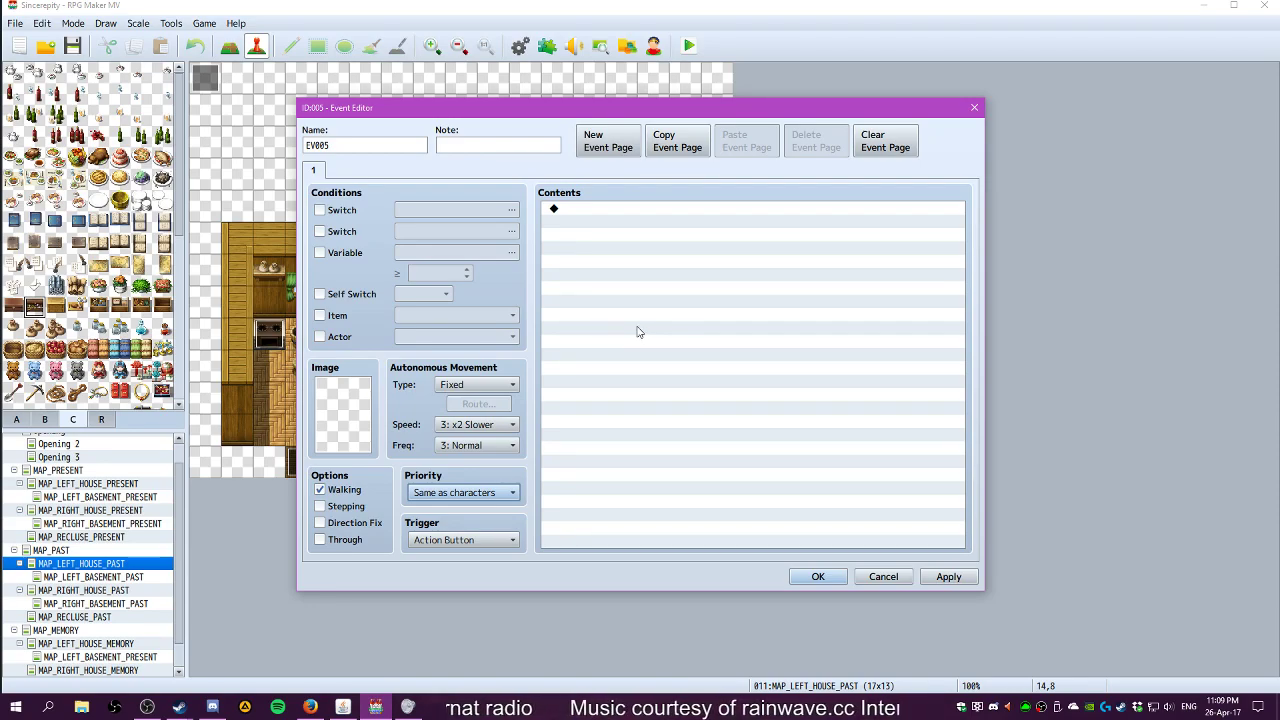
Add a Show Text command to the wardrobe event and draft the message "Various coats and clothes hang"
click(615, 212)
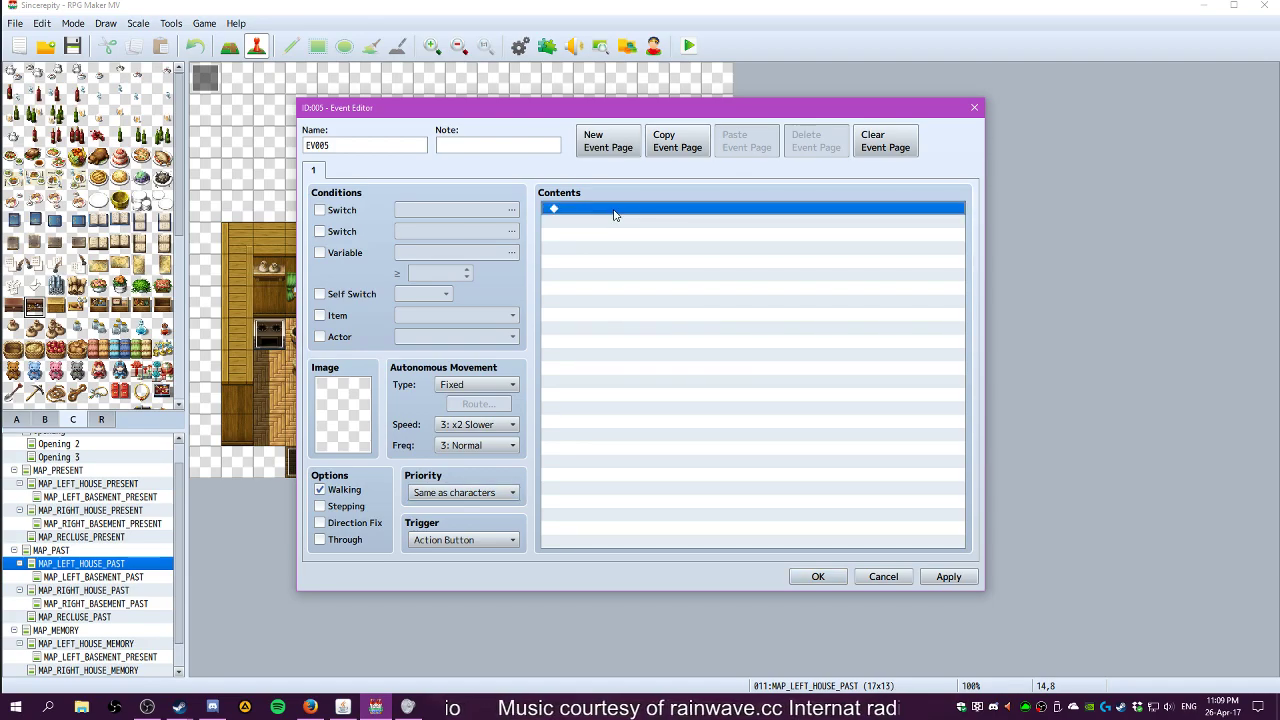
double_click(615, 212)
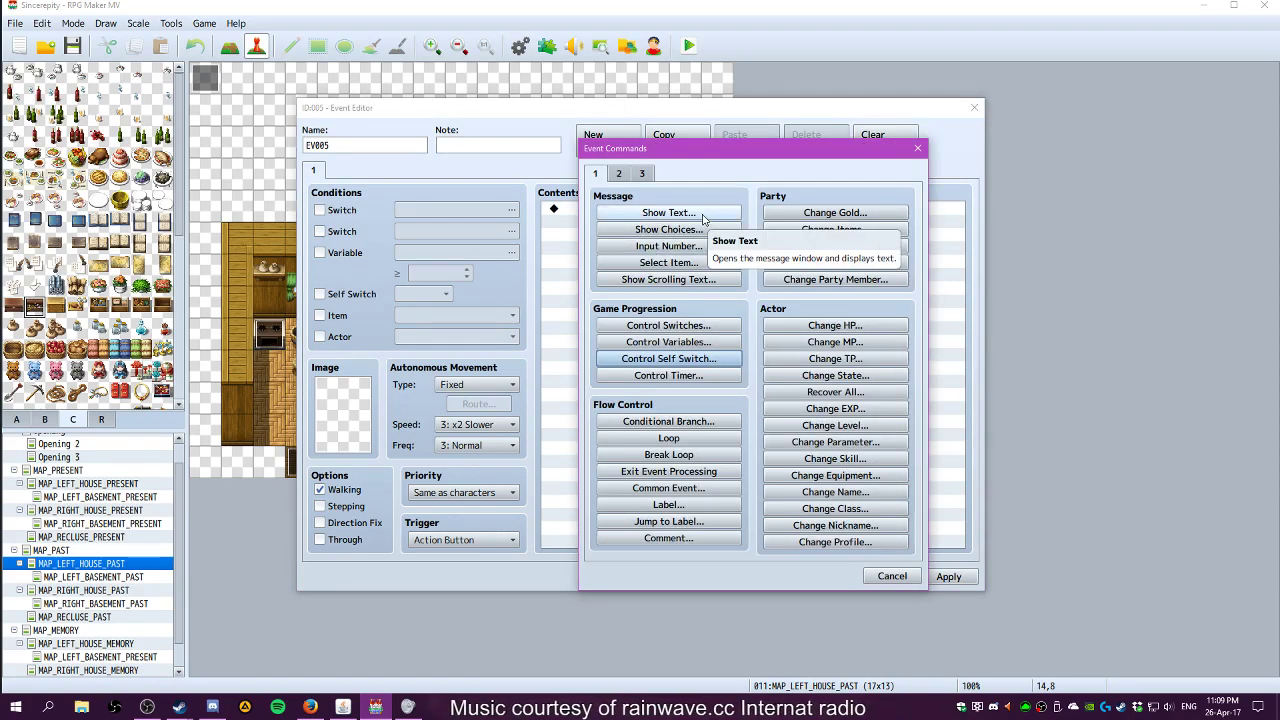
click(668, 213)
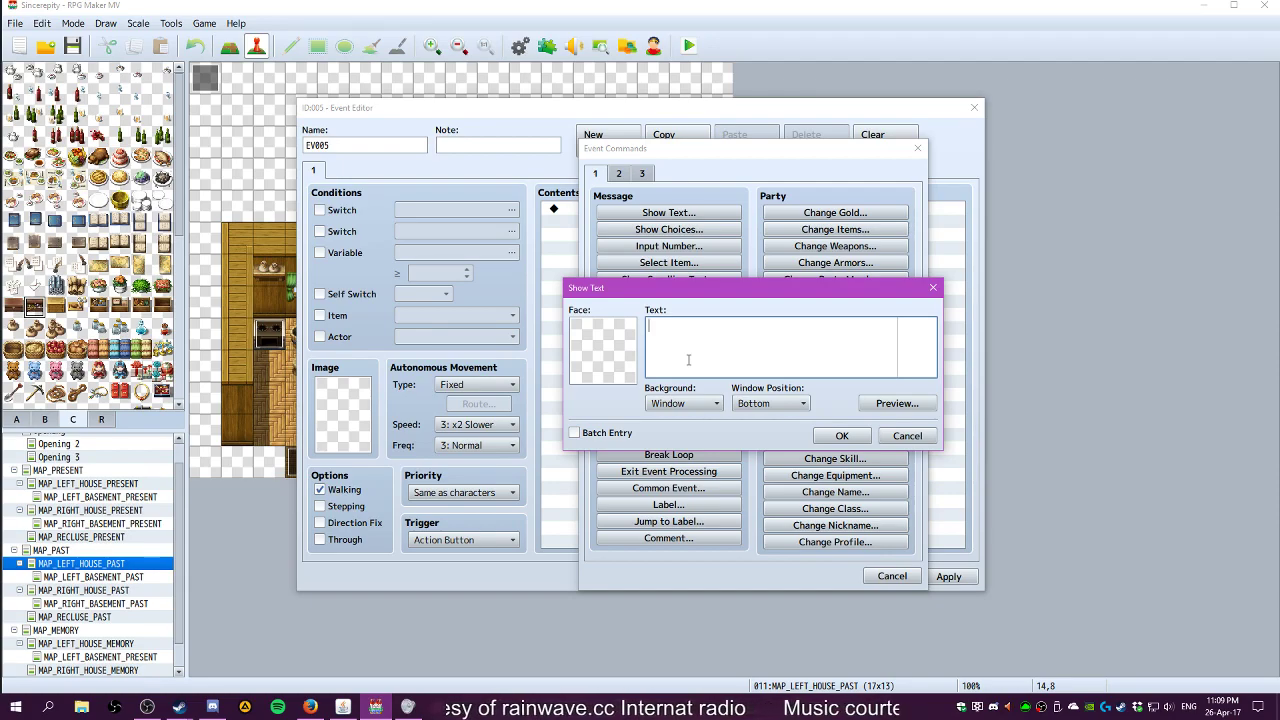
text(arious )
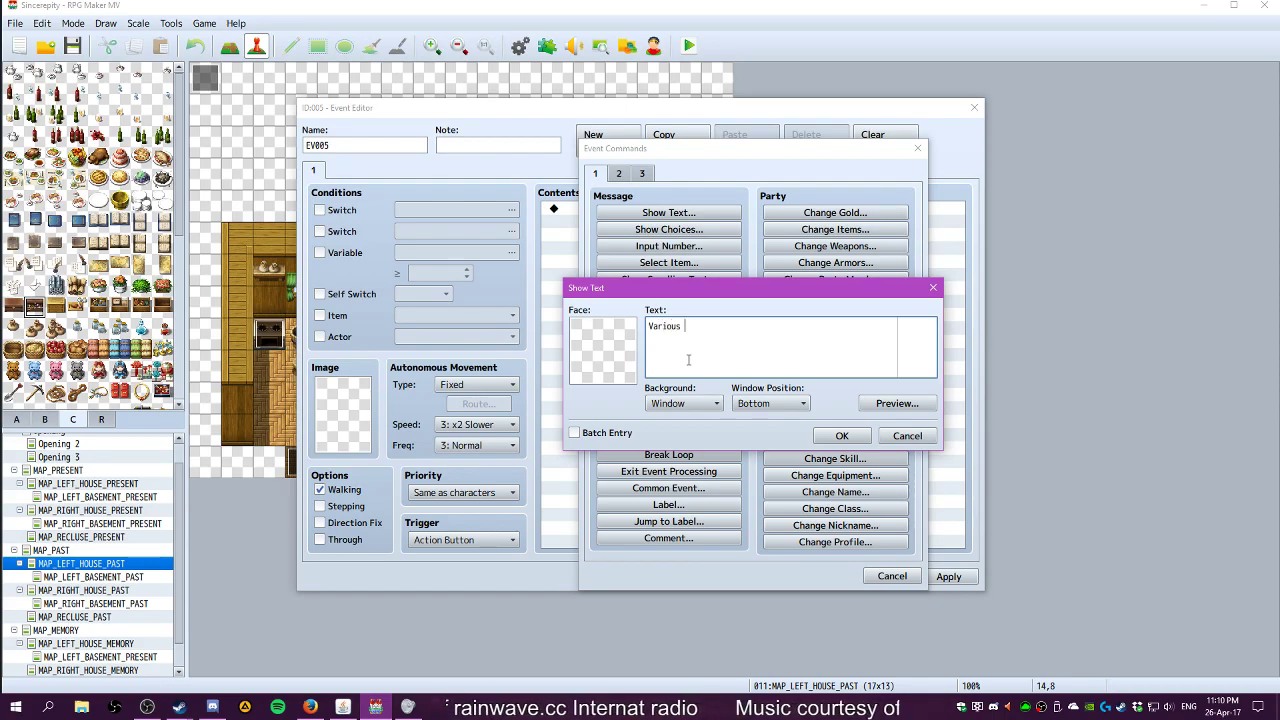
text(coats and clothes hang)
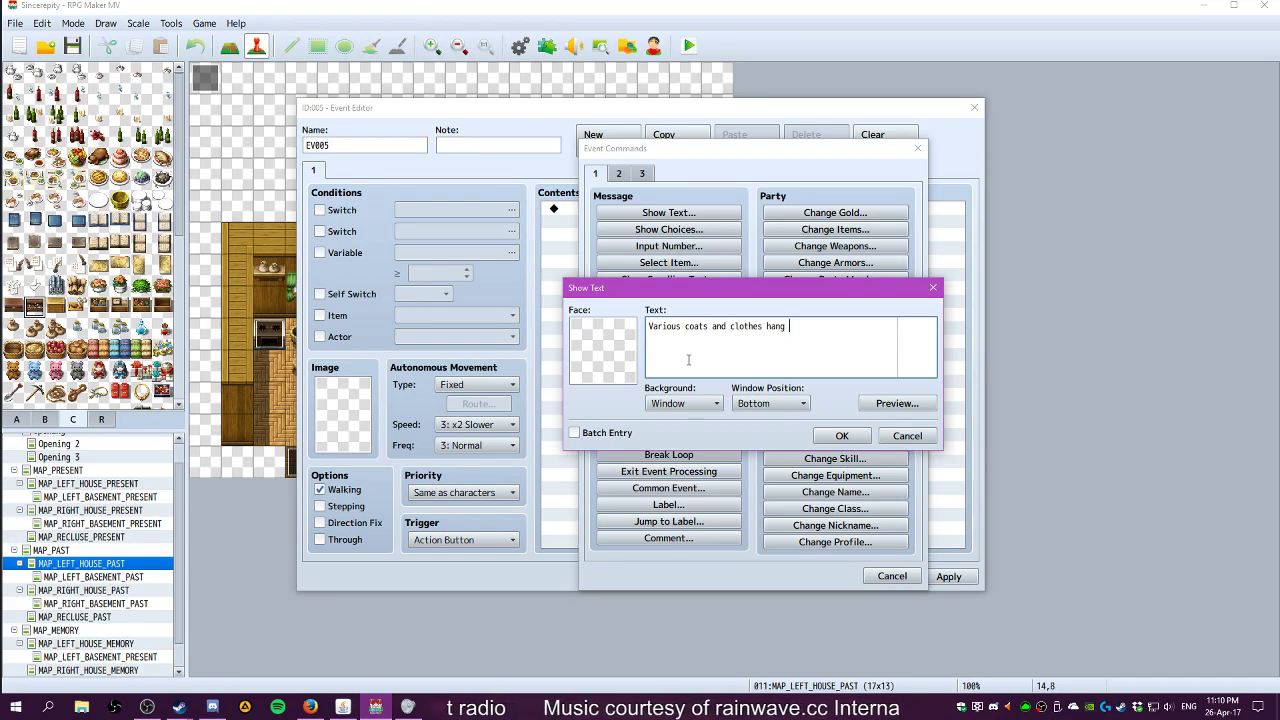
Replace the draft message with "The wardrobe contains a small selection of clothes and coats.", breaking the line after "clothes"
key(ctrl+a)
text(The wardrobe contains v)
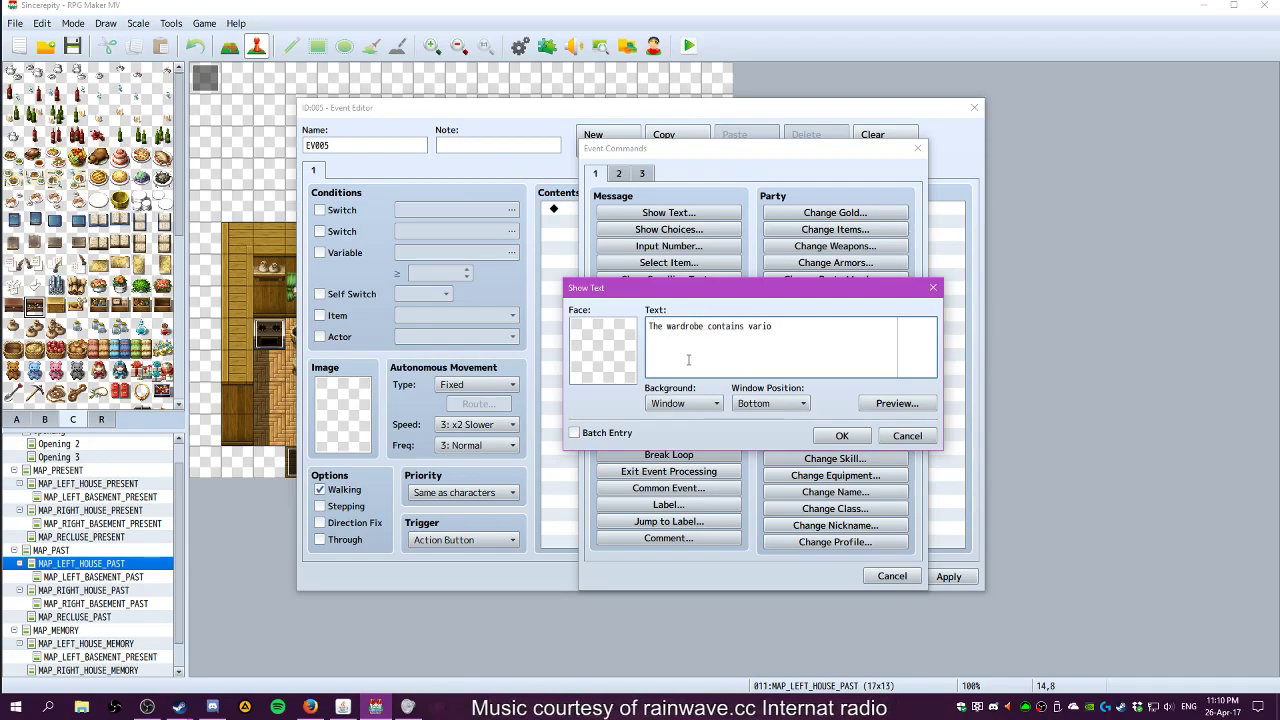
key(BackSpace)
key(BackSpace)
key(BackSpace)
text(a small selec)
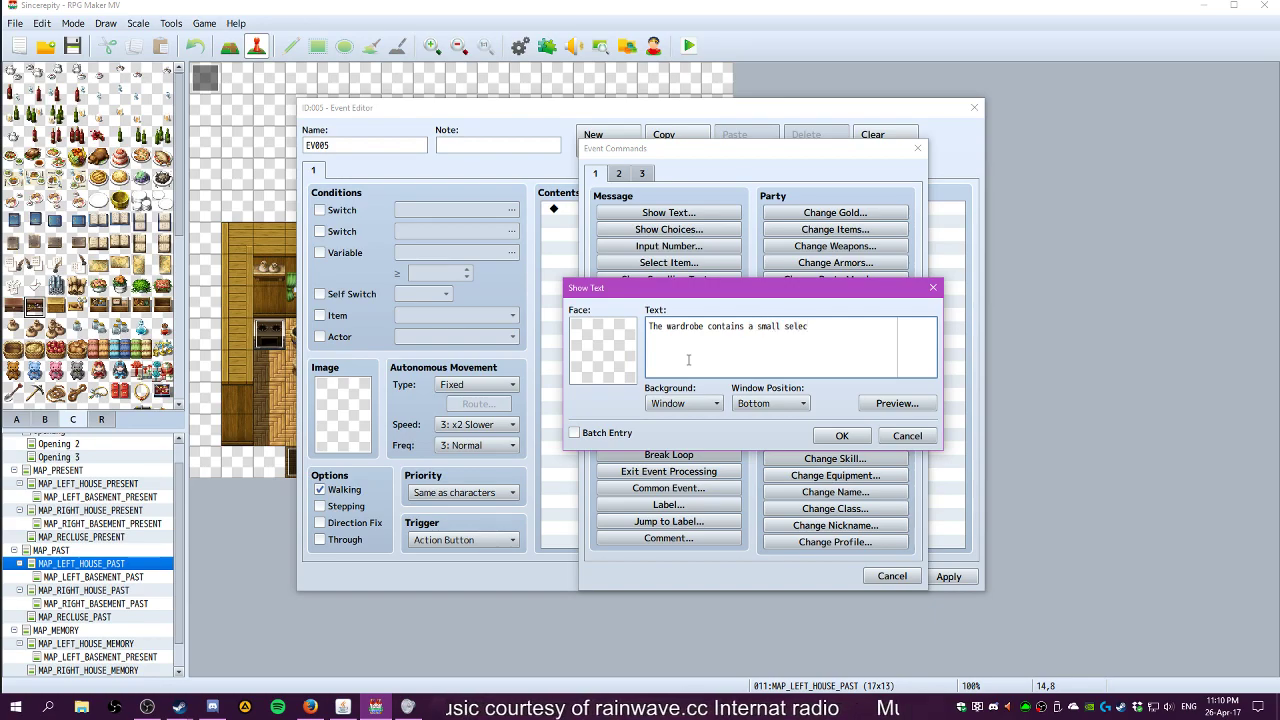
text(tion of clothes)
key(Return)
text(and coats.)
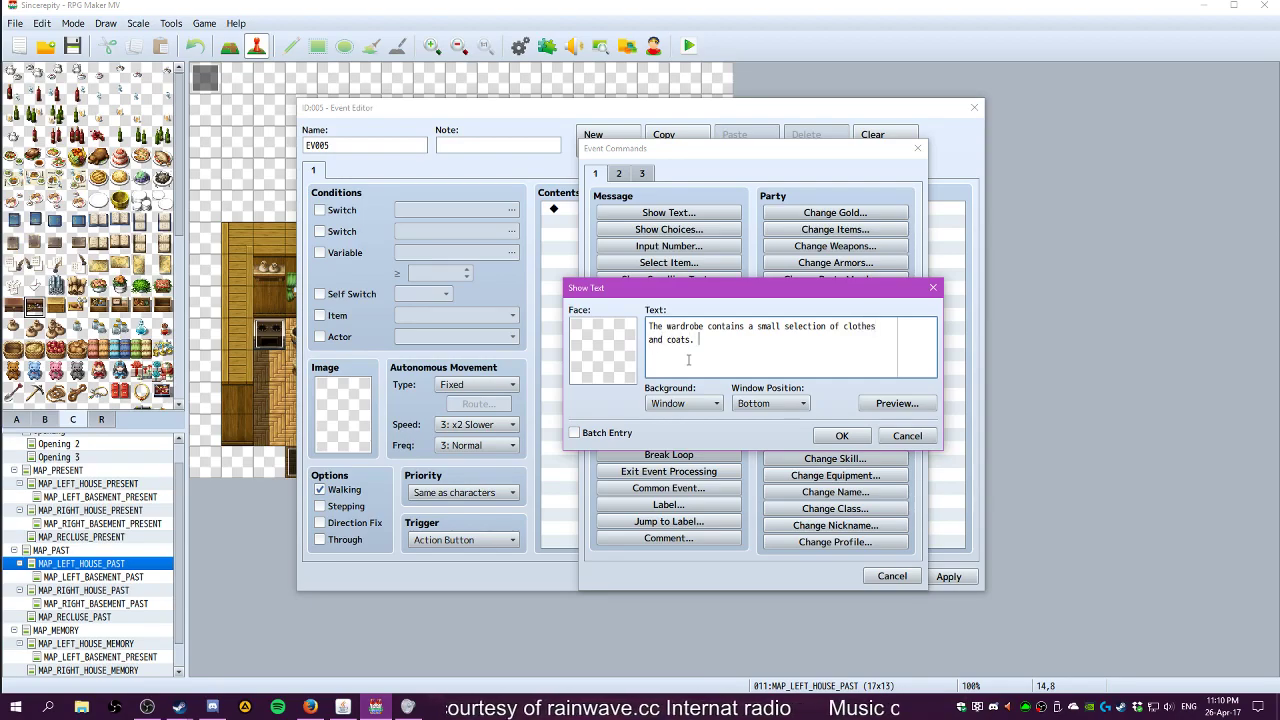
Extend the wardrobe message with "Do you wish to search the wardrobe?" and add it to the event contents
text( Do you wis)
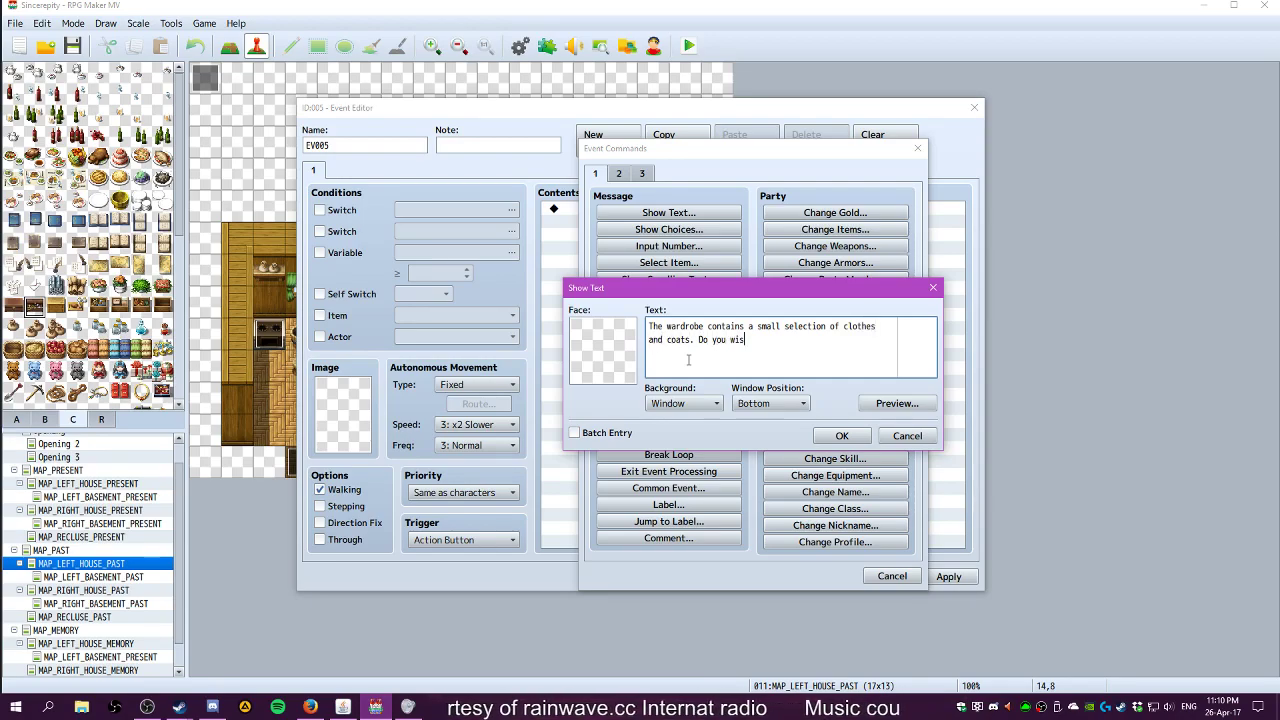
text(h to search thwe)
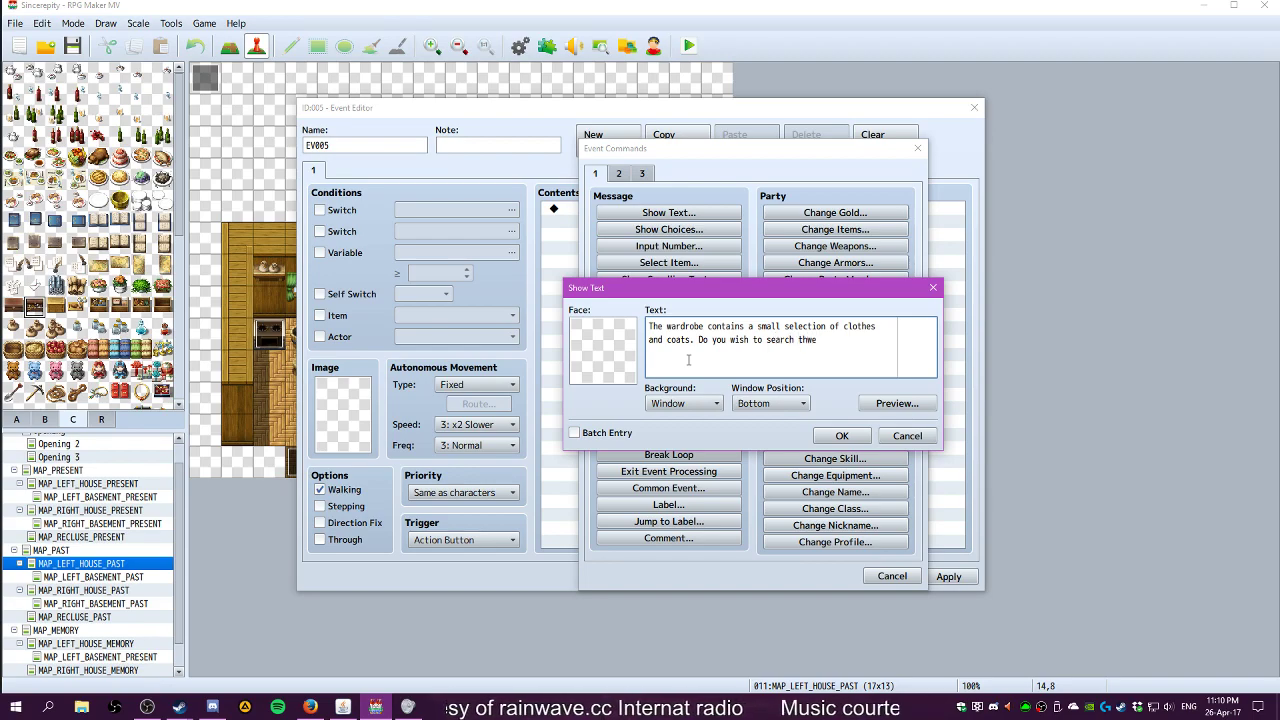
key(BackSpace)
key(BackSpace)
text(e wardrobe?)
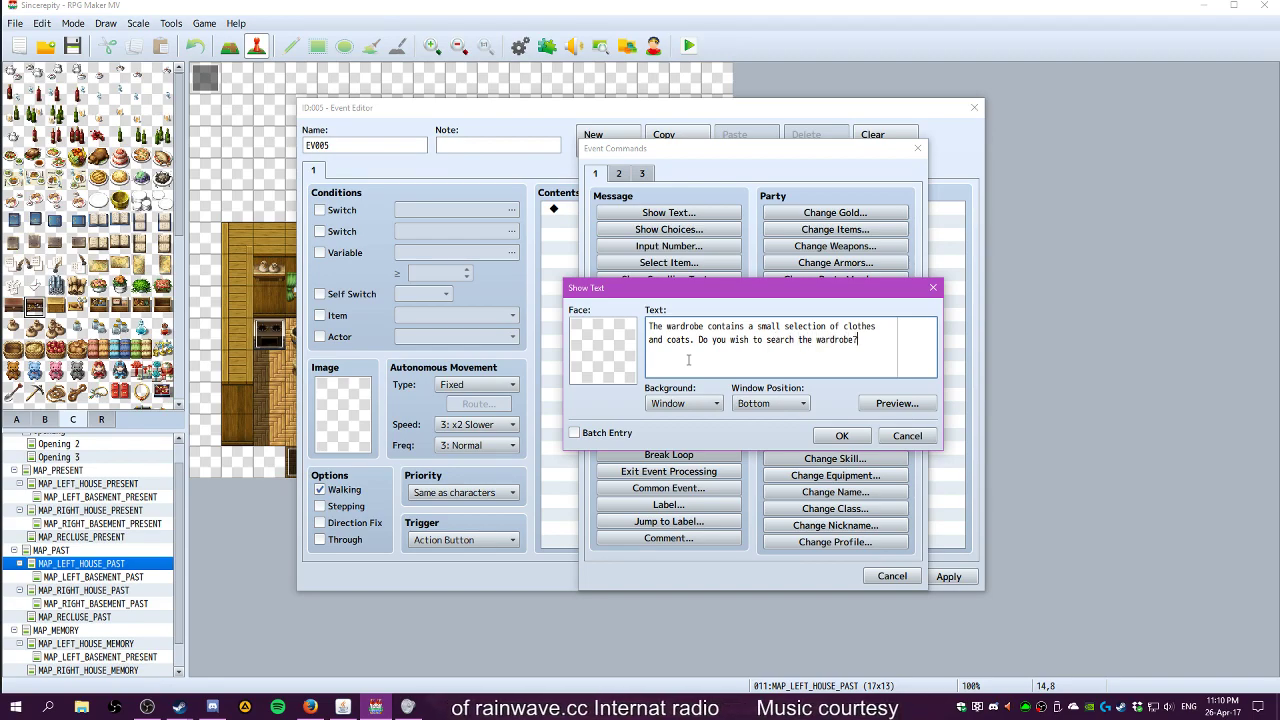
click(838, 436)
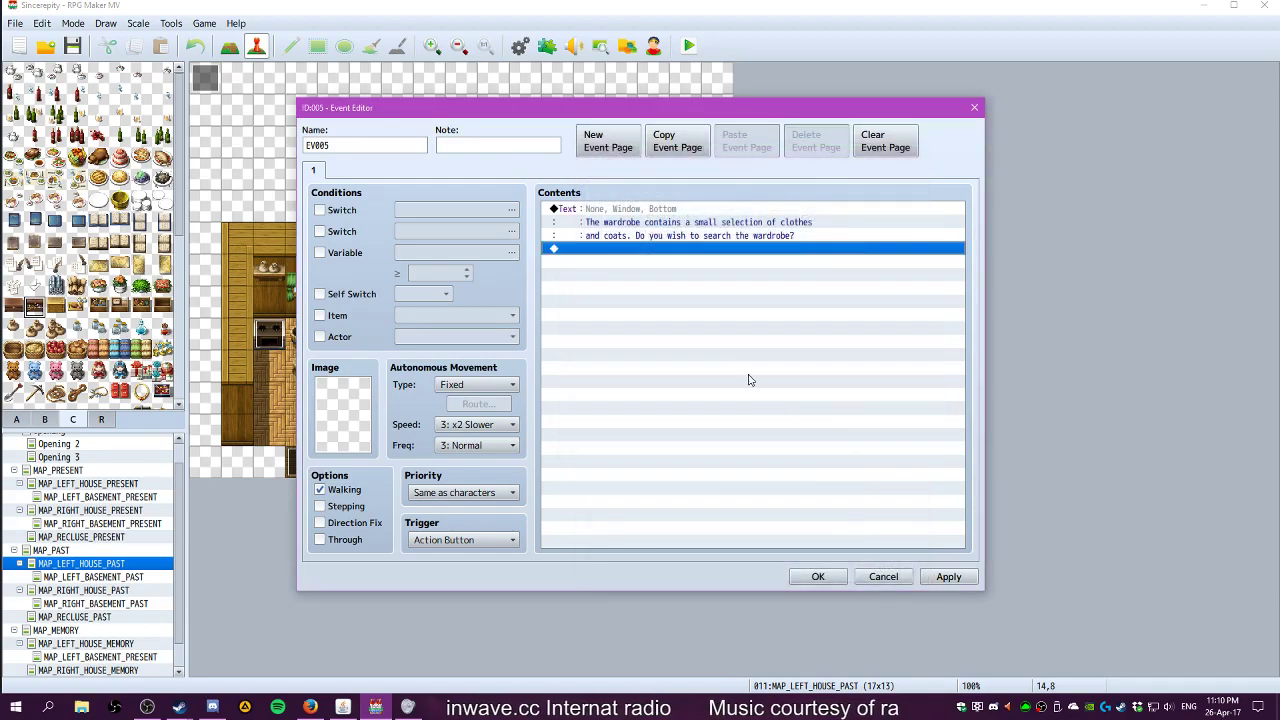
Delete the wardrobe message from the event contents
double_click(604, 252)
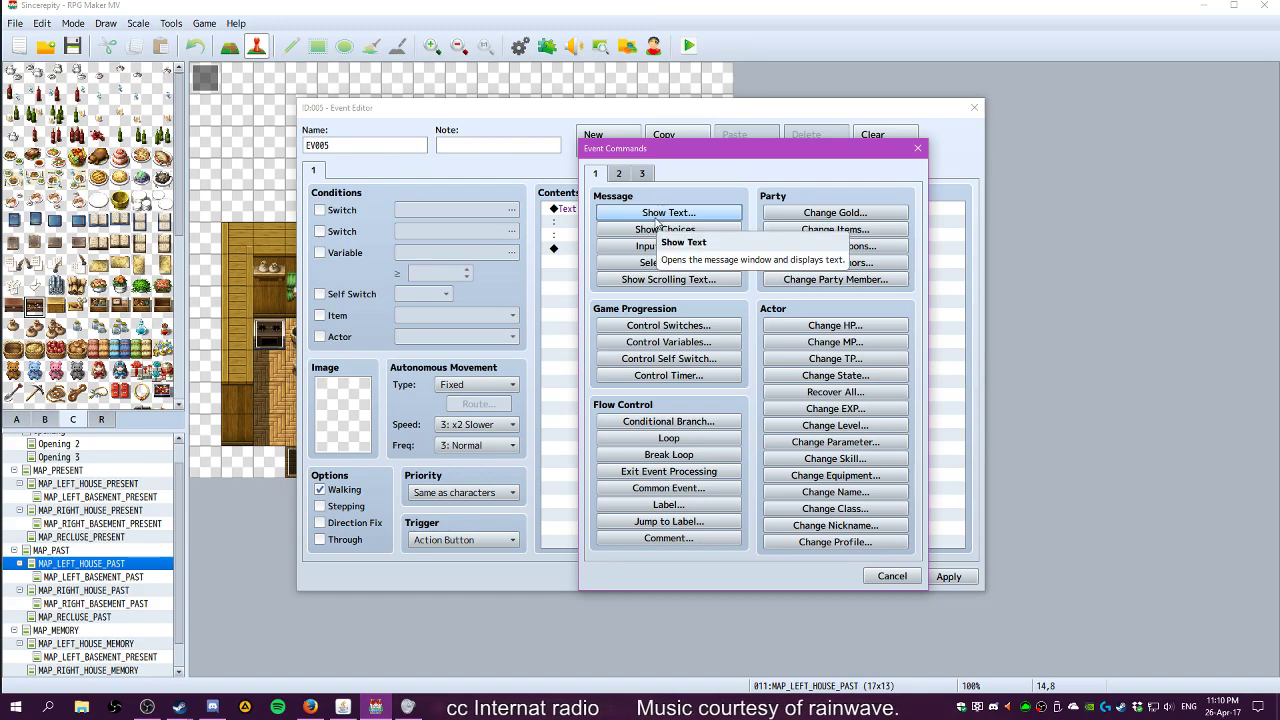
key(Escape)
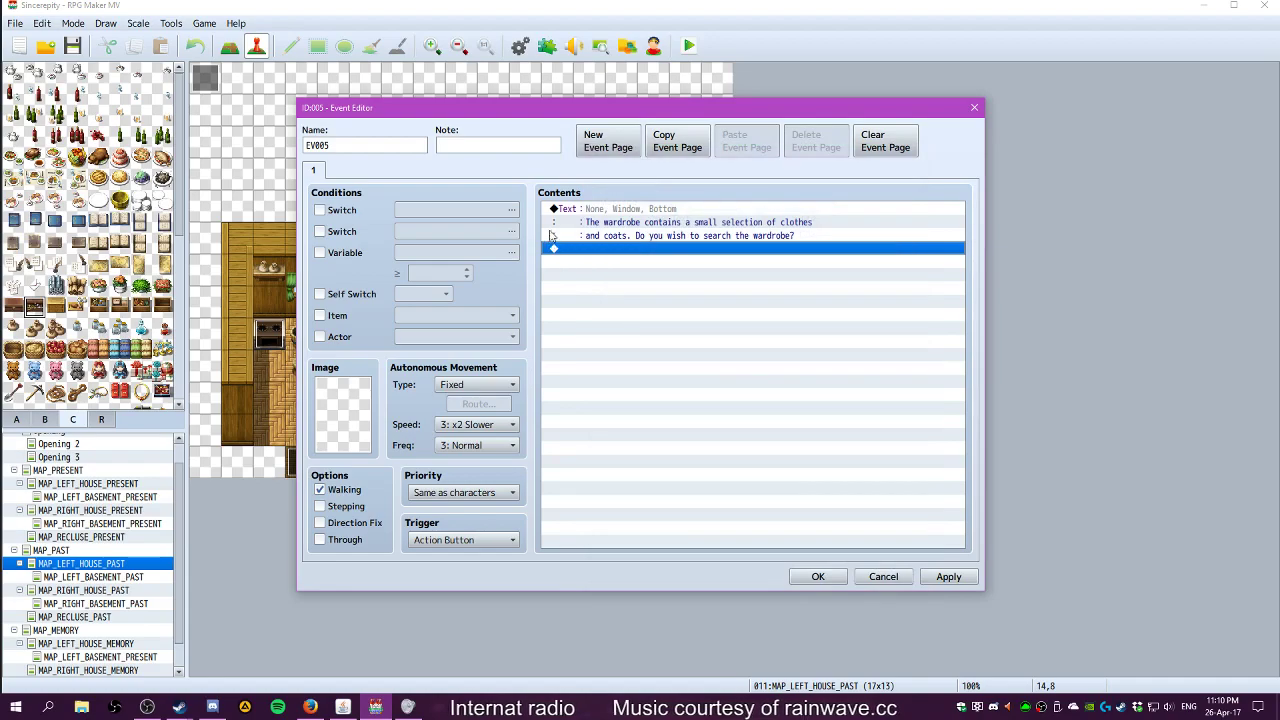
click(578, 210)
key(Delete)
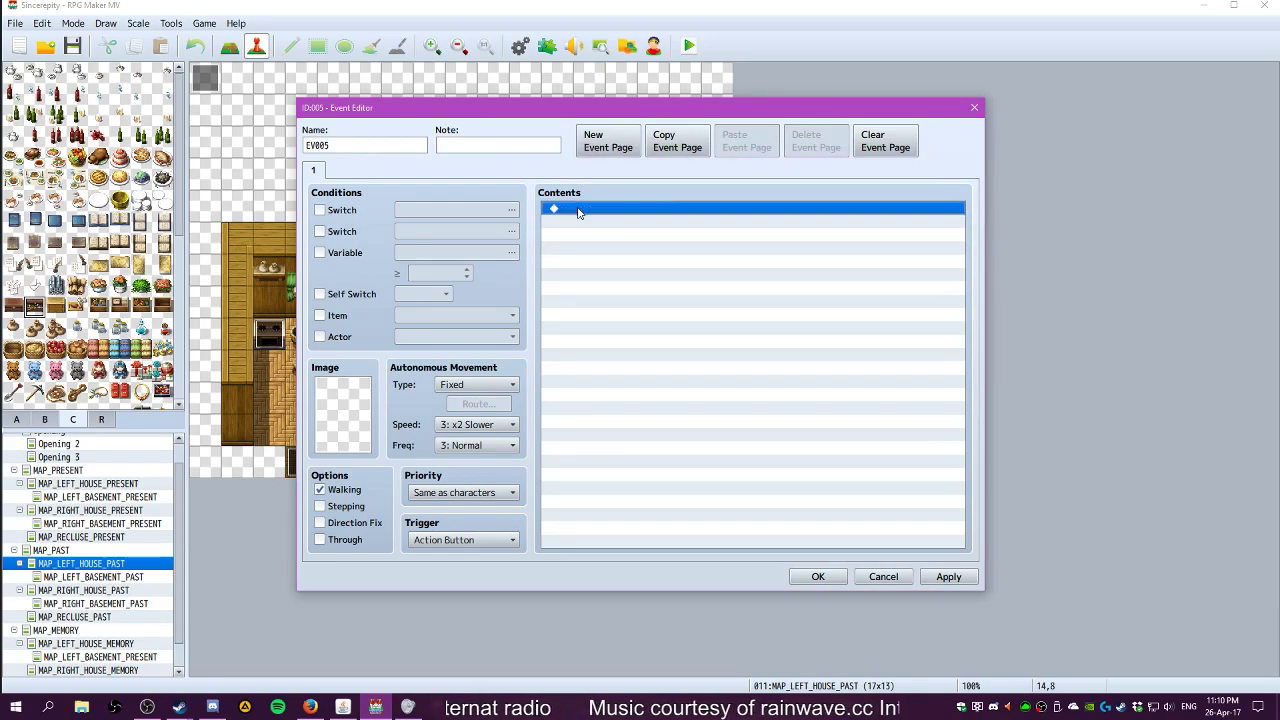
Start a Conditional Branch in the wardrobe event, cancel it, and discard the new event
right_click(578, 210)
click(600, 217)
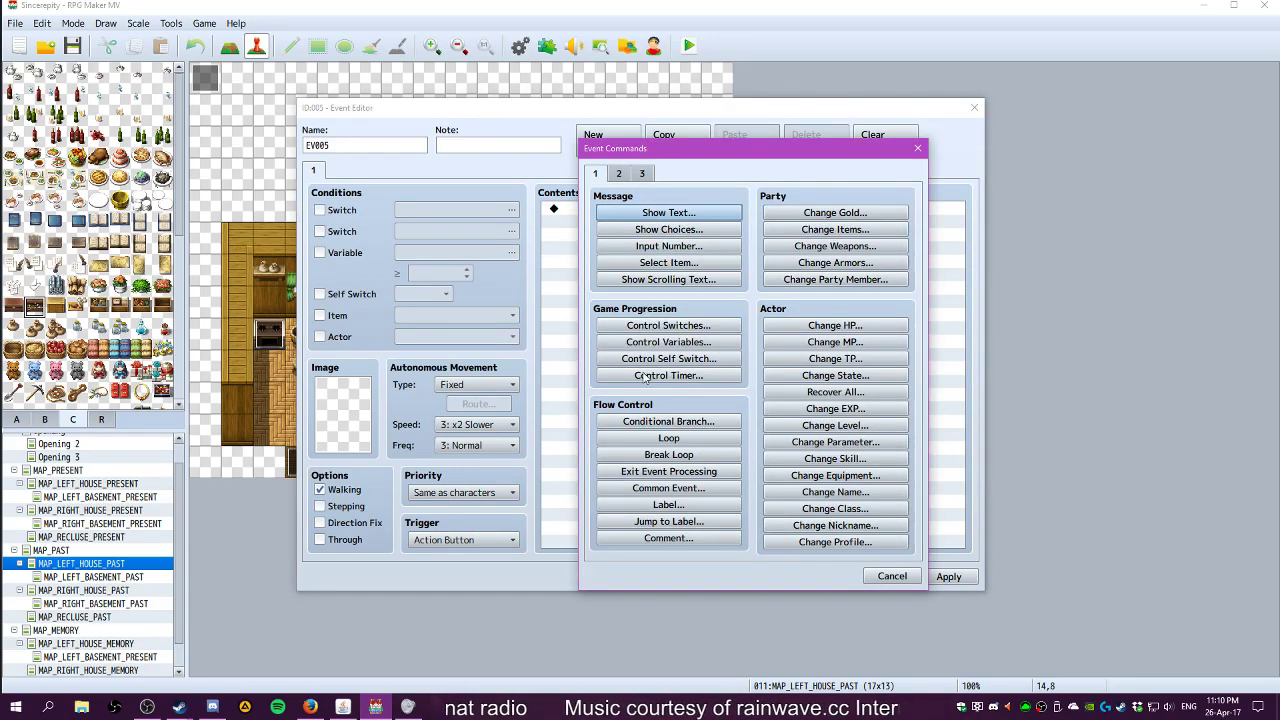
click(670, 421)
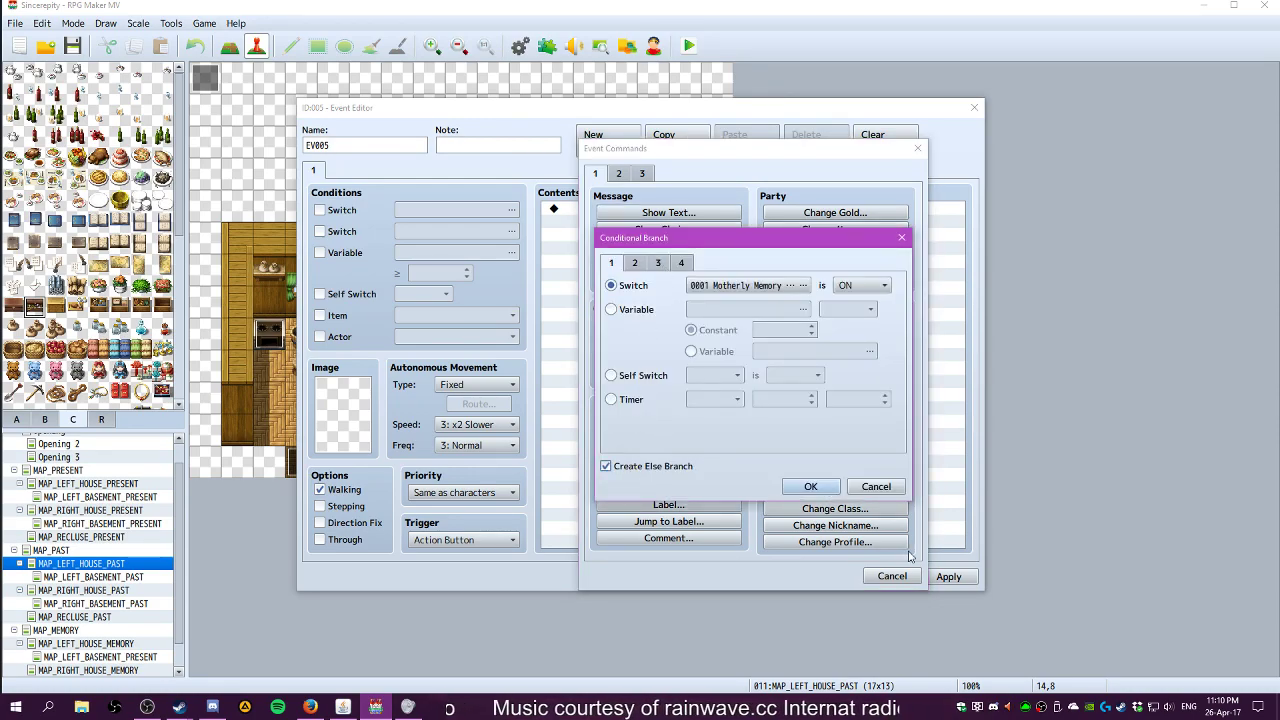
click(872, 487)
click(886, 576)
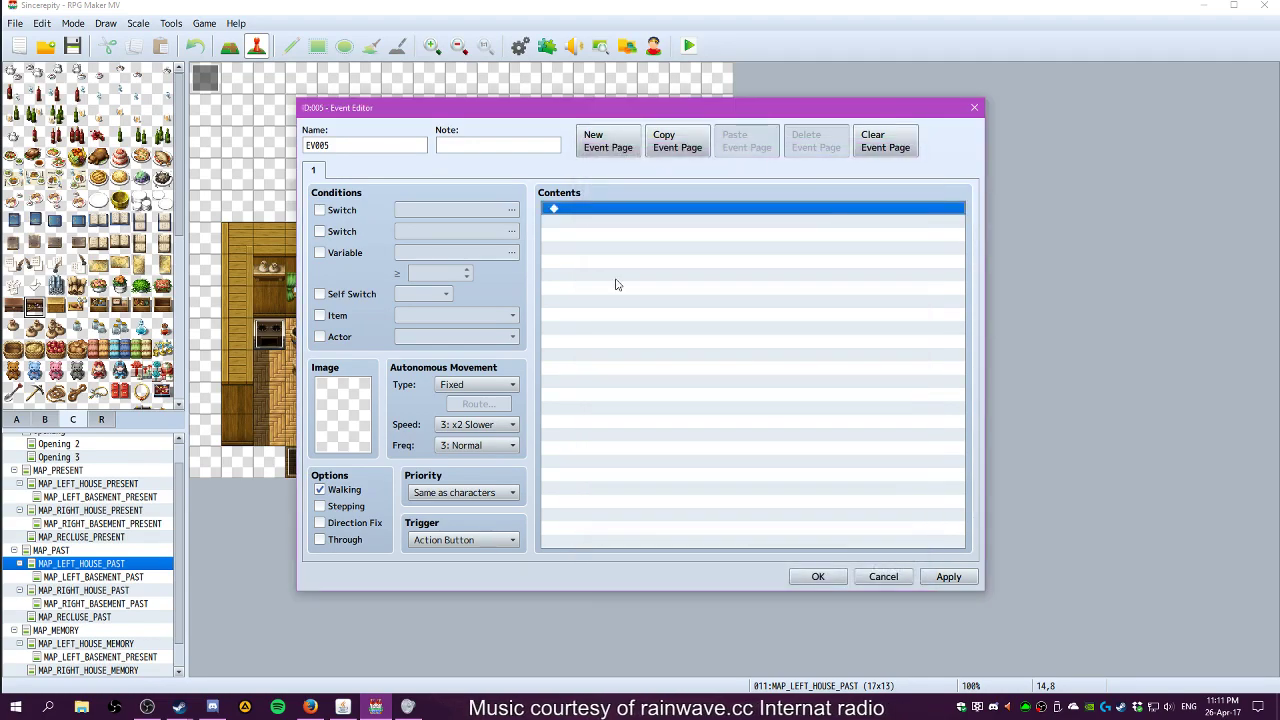
click(883, 576)
click(634, 385)
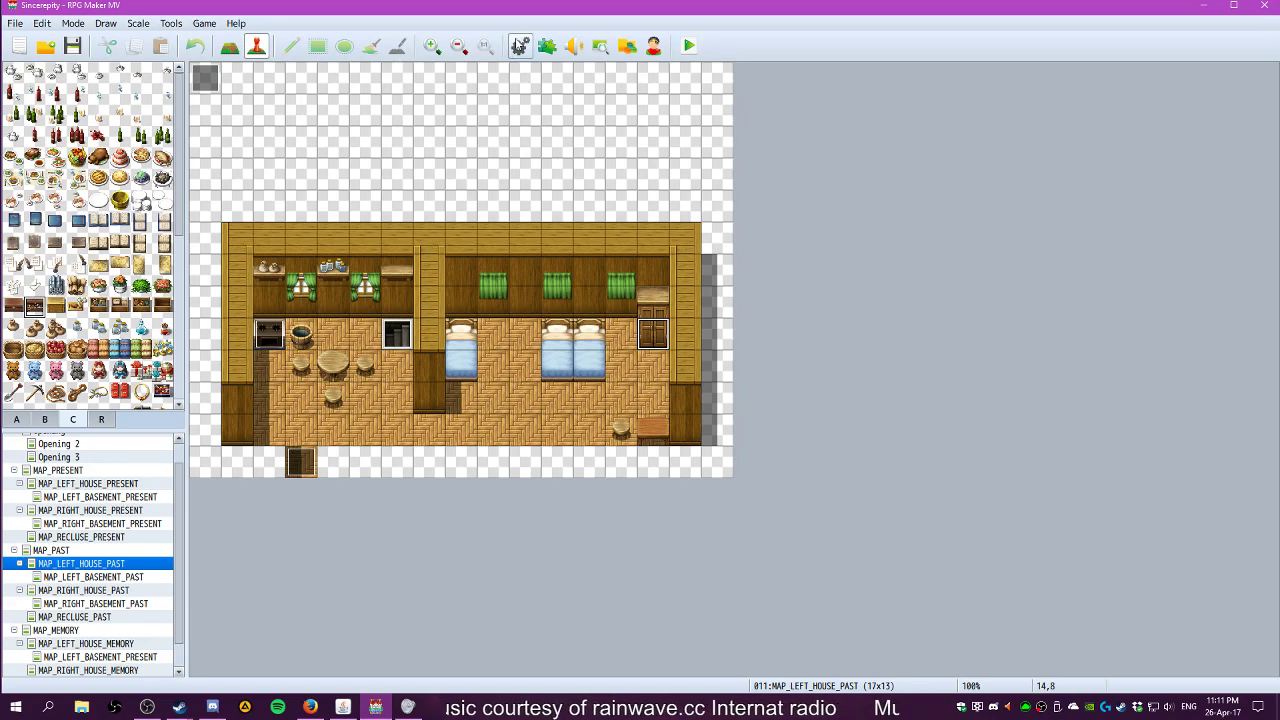
Name the empty item 0022 in the database "Spare Buttons"
click(520, 46)
click(415, 447)
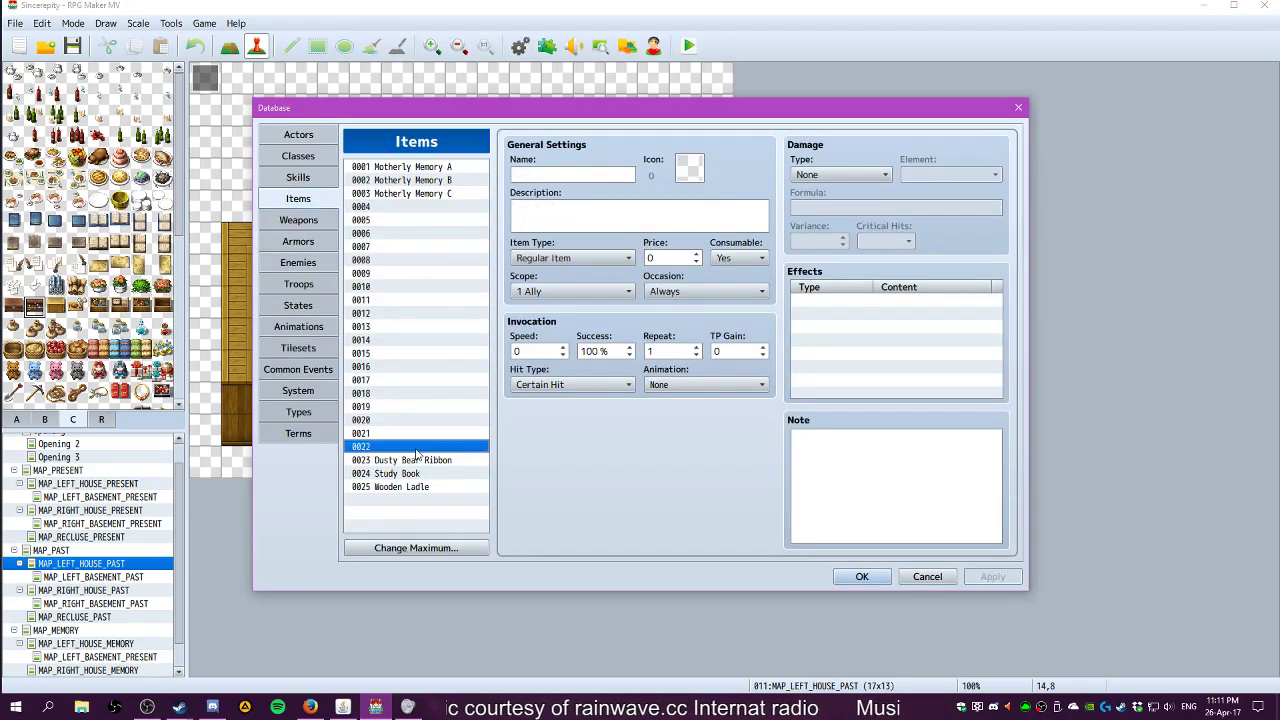
click(602, 176)
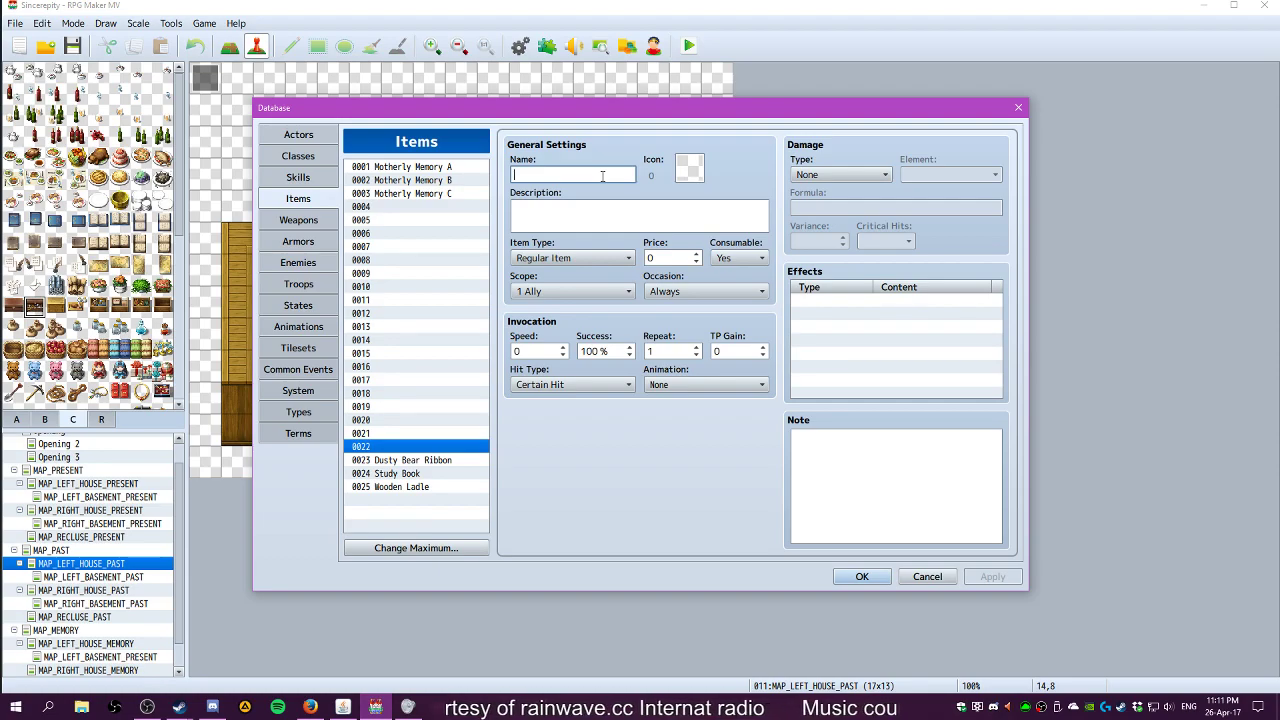
text(Spare Buttons)
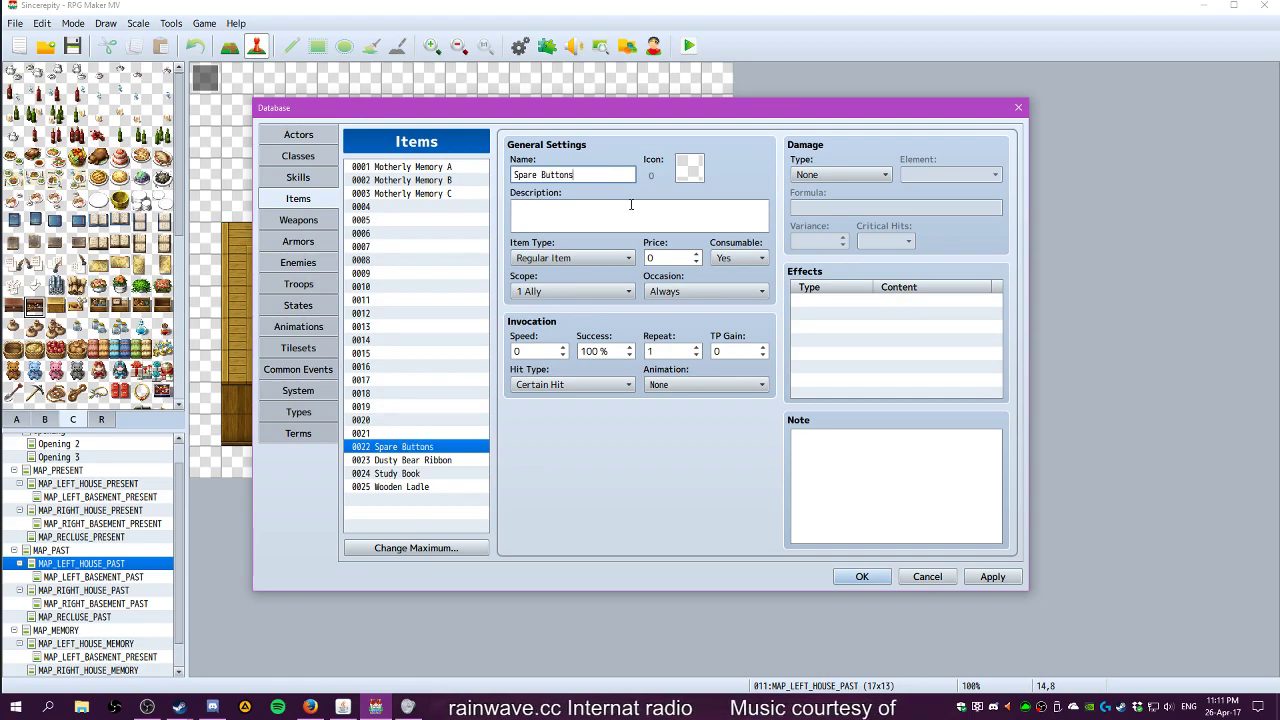
Assign icon 195 to the Spare Buttons item
click(631, 206)
double_click(689, 168)
scroll(636, 428, down, 5)
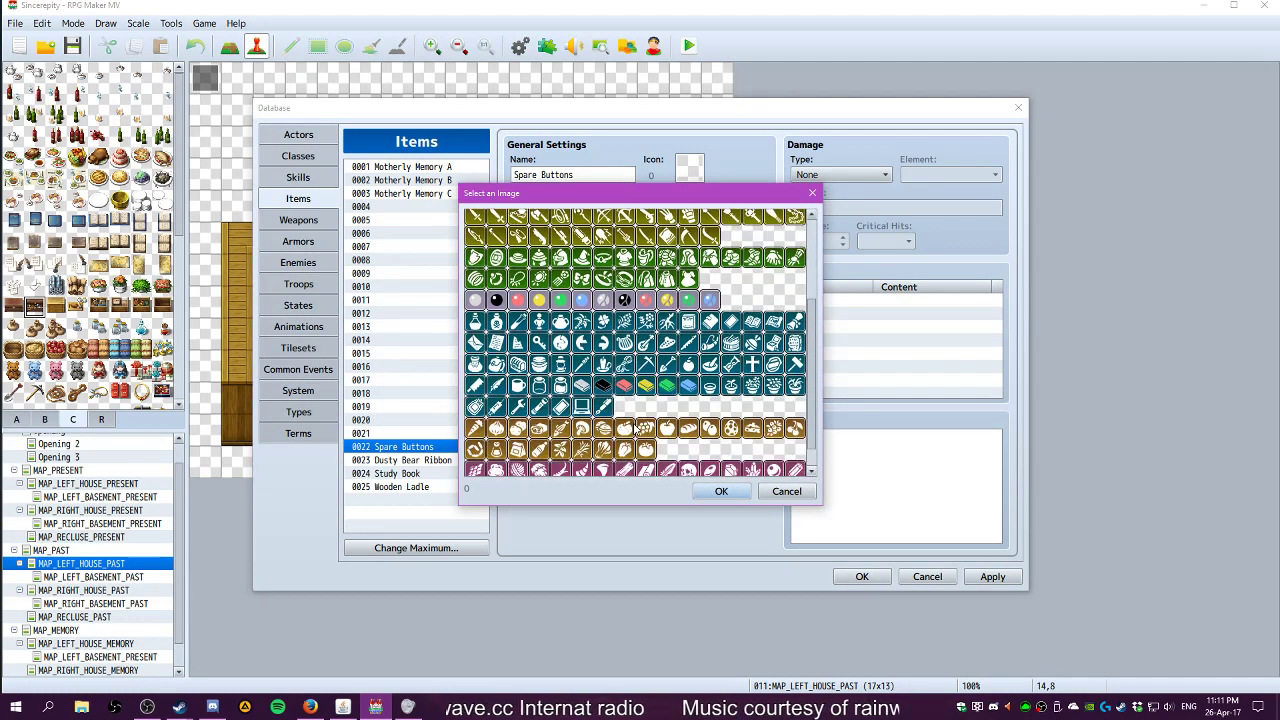
scroll(636, 428, down, 1)
click(539, 316)
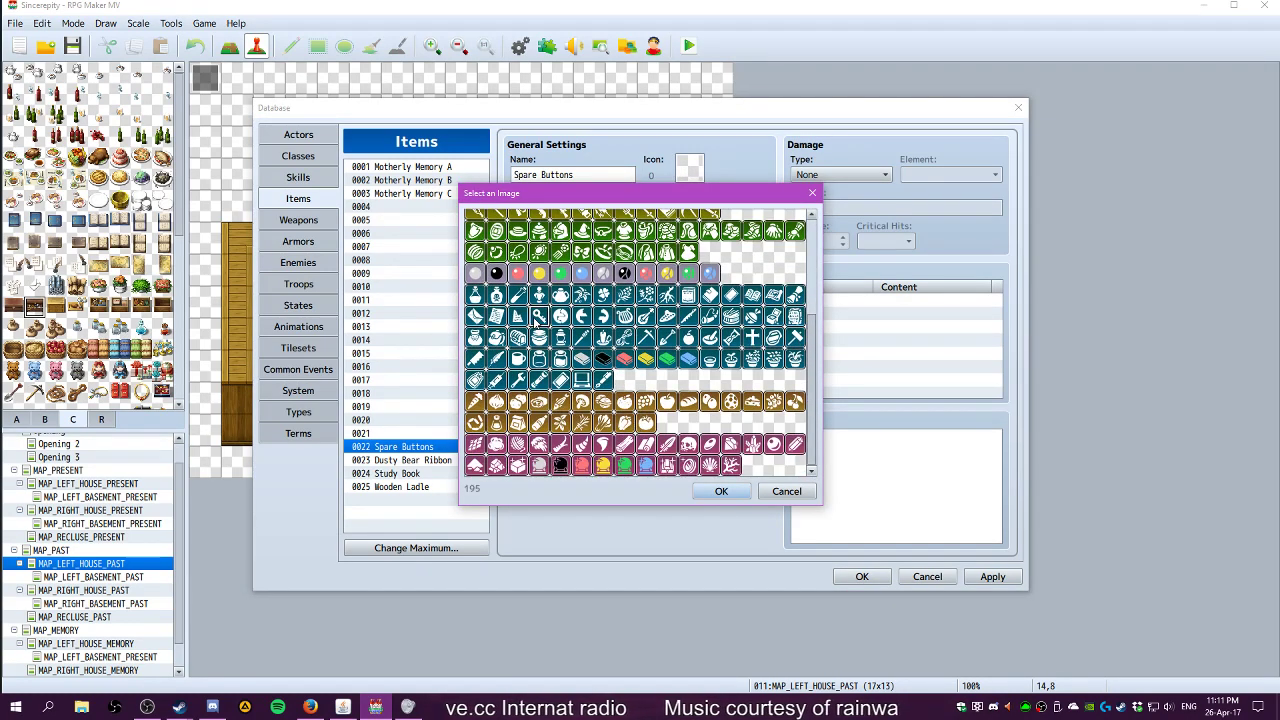
click(716, 496)
Check the Dusty Bear Ribbon item and give Spare Buttons the description "Two small black buttons."
click(414, 461)
click(415, 447)
click(545, 222)
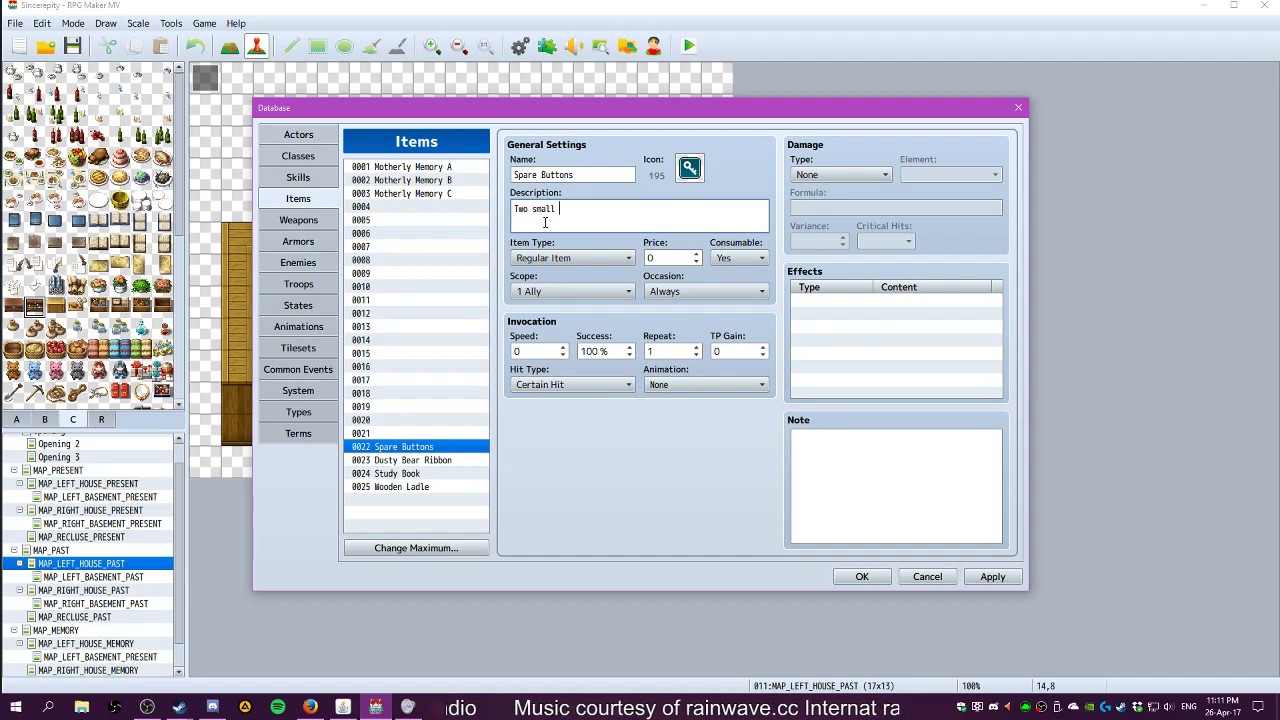
text(blac)
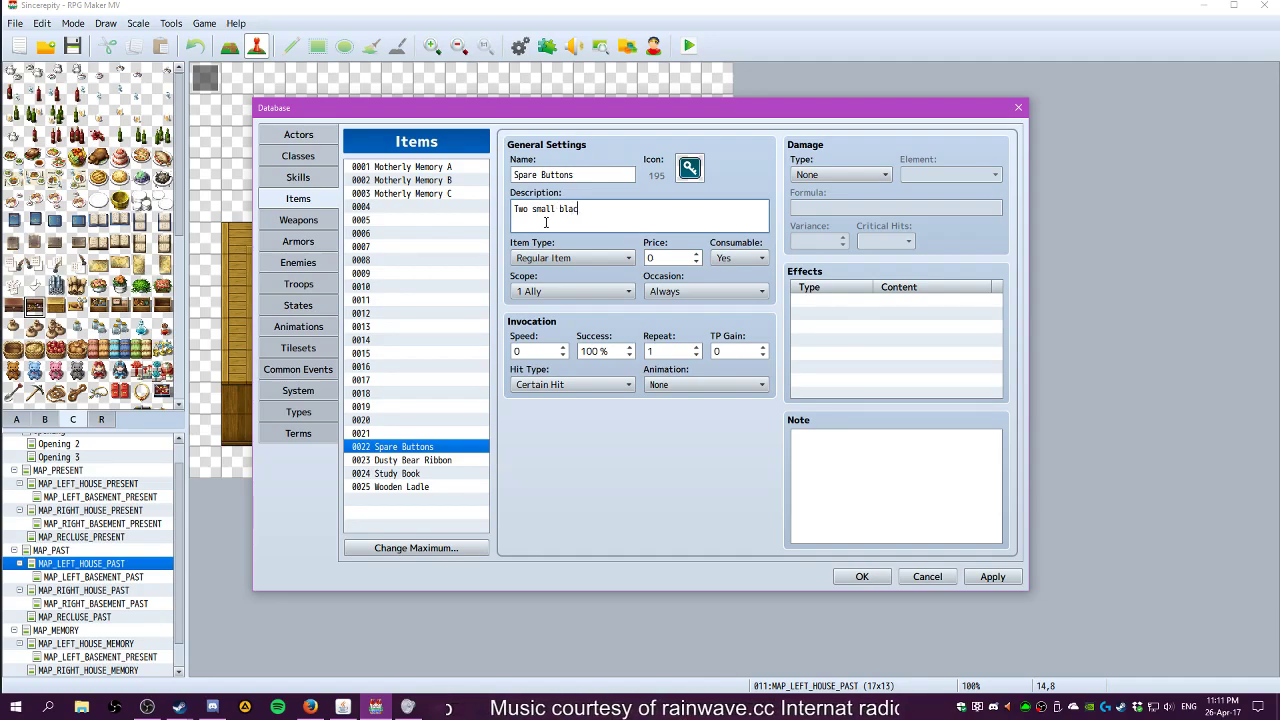
text(k button)
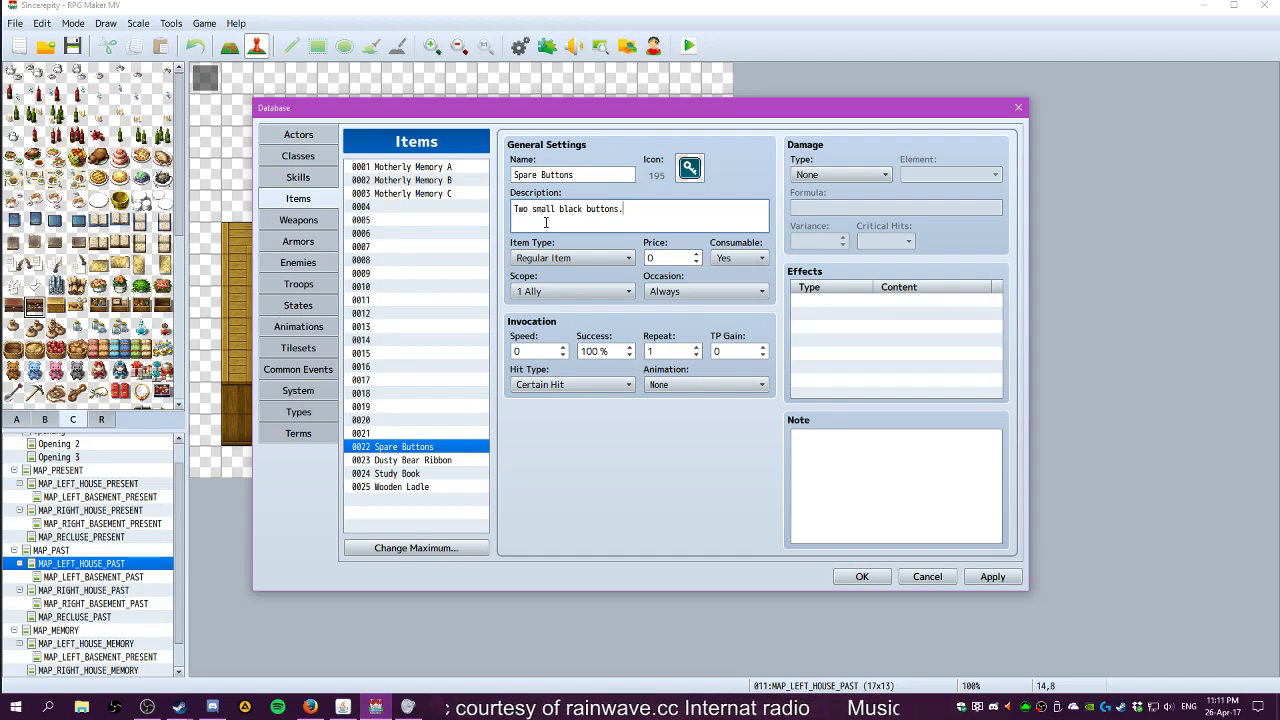
Extend the Spare Buttons description to "Two small black buttons and some black string holding them together."
text(s and some black)
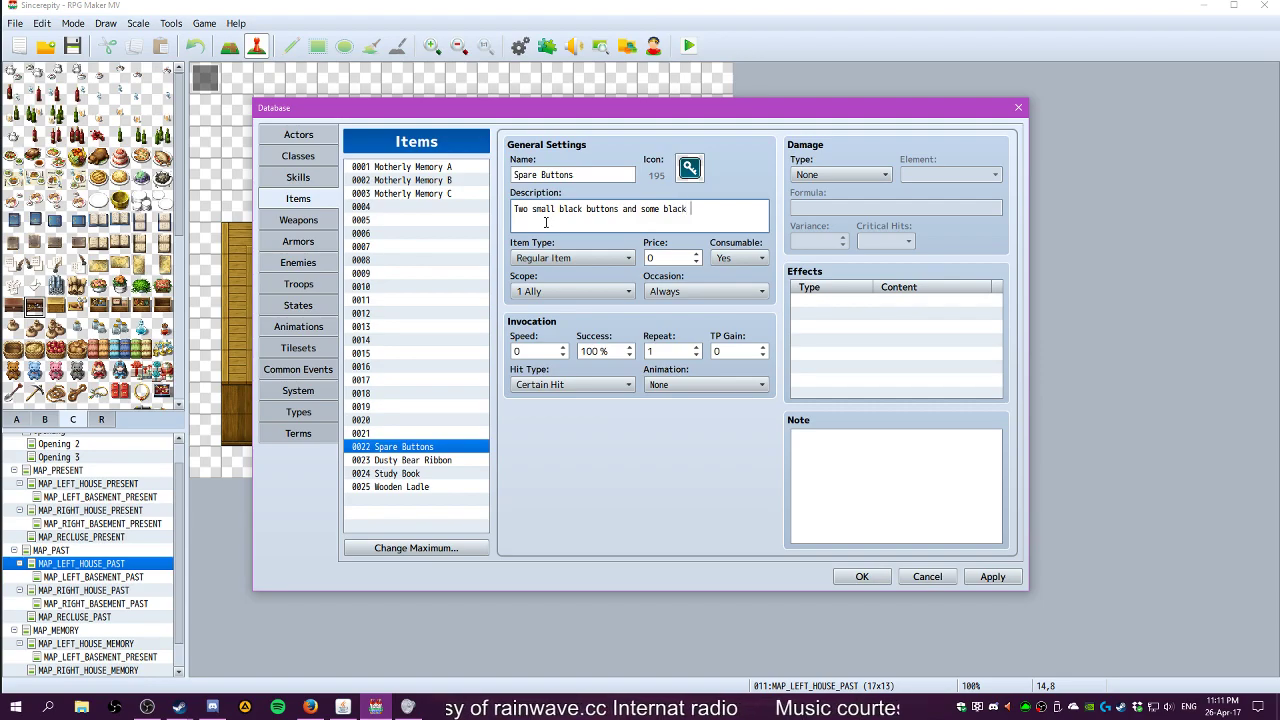
text(ing)
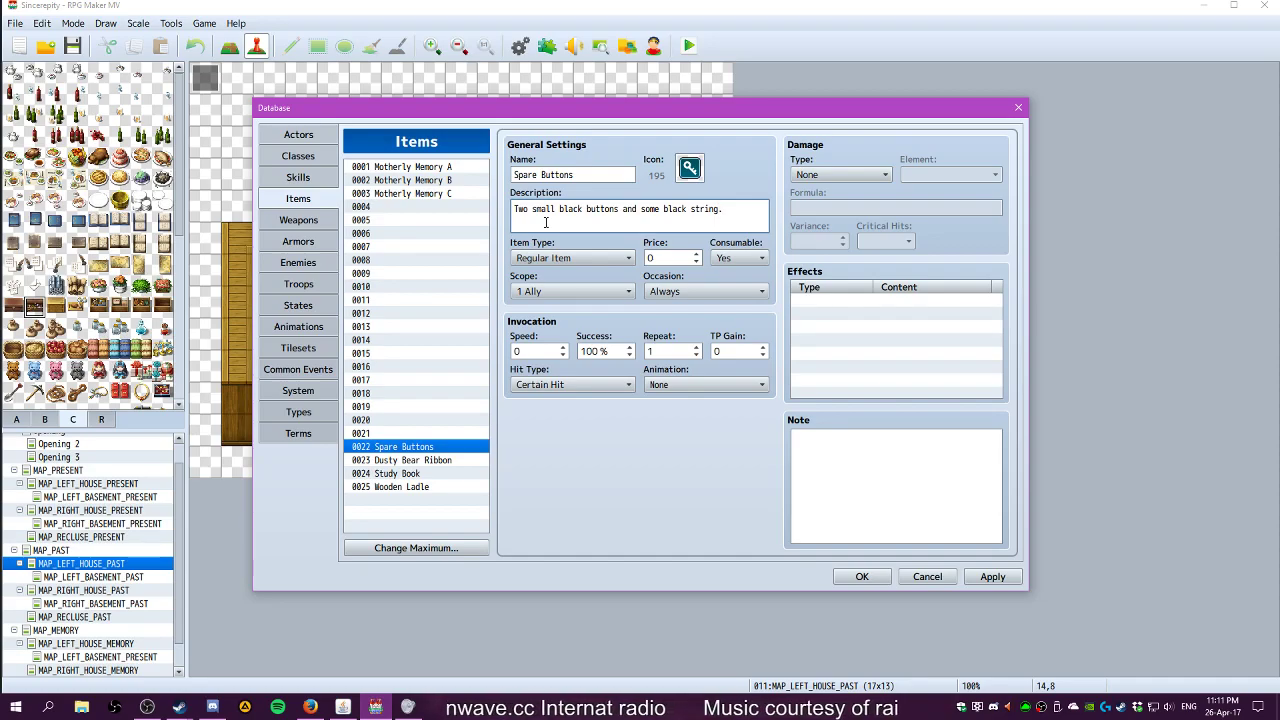
text(holding them t)
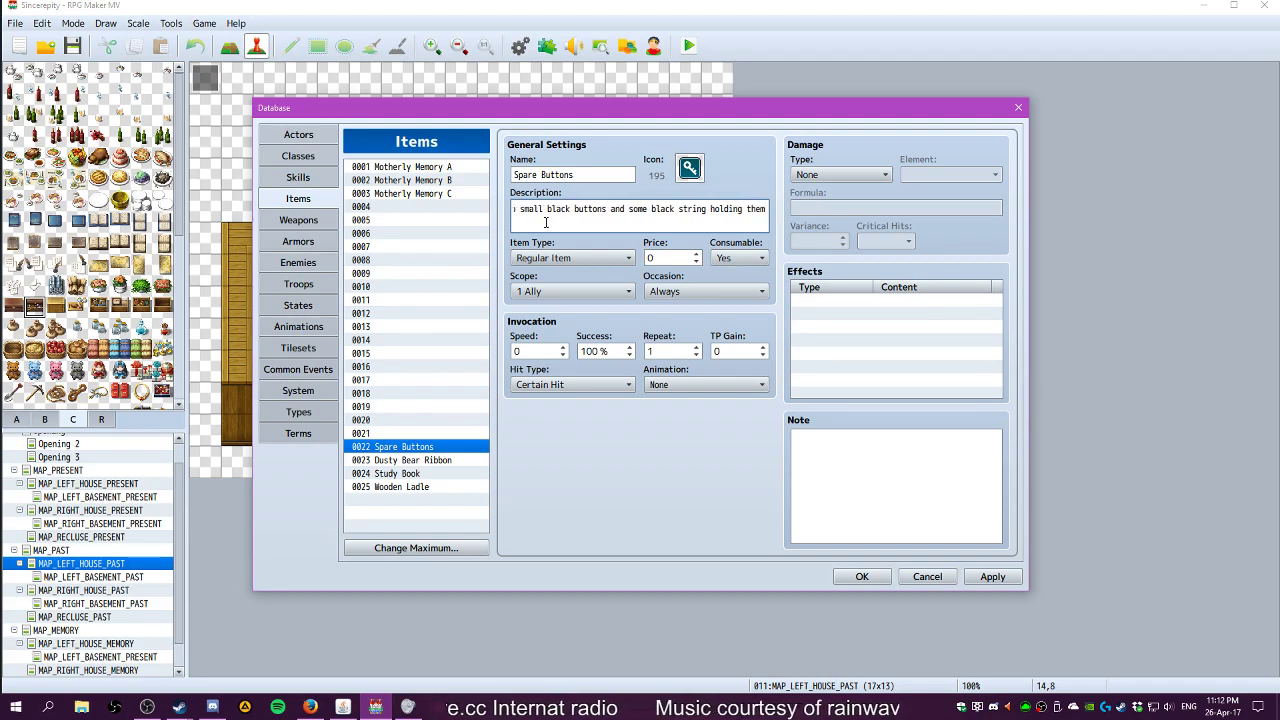
key(BackSpace)
key(BackSpace)
key(BackSpace)
key(BackSpace)
key(BackSpace)
key(BackSpace)
key(BackSpace)
key(BackSpace)
key(BackSpace)
key(BackSpace)
key(BackSpace)
key(BackSpace)
key(BackSpace)
key(BackSpace)
key(BackSpace)
key(BackSpace)
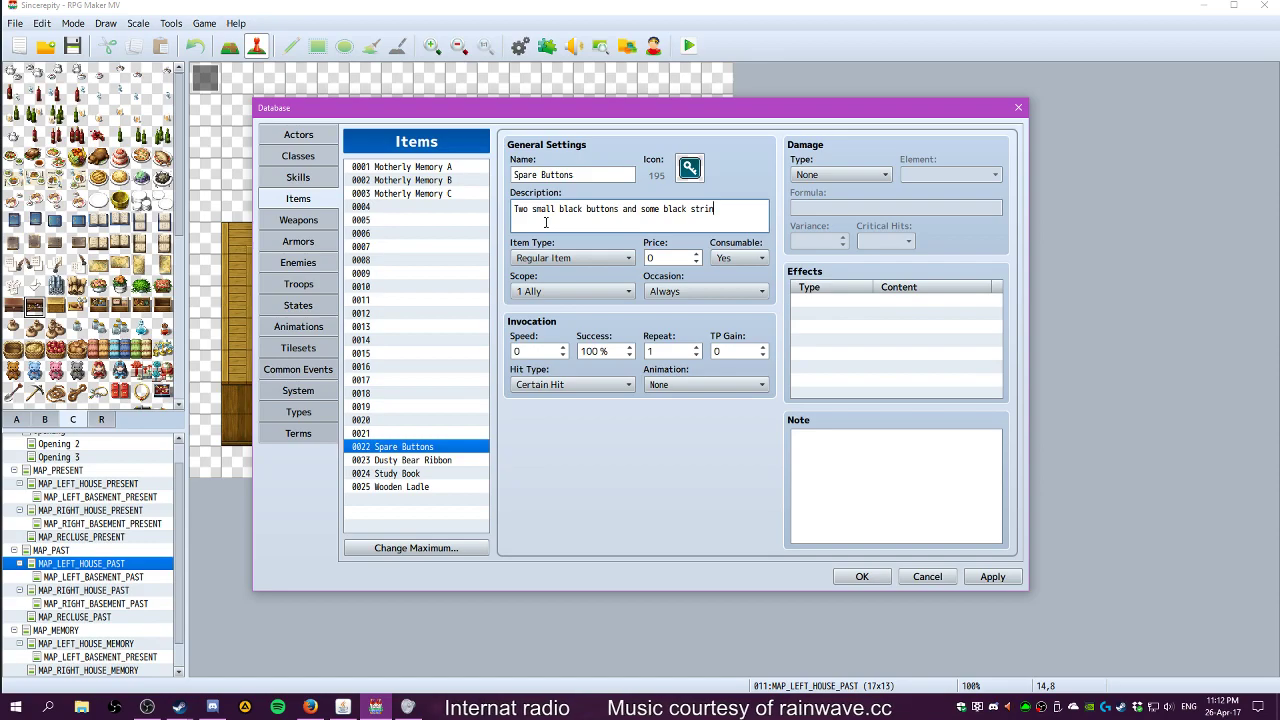
text(g holding them together)
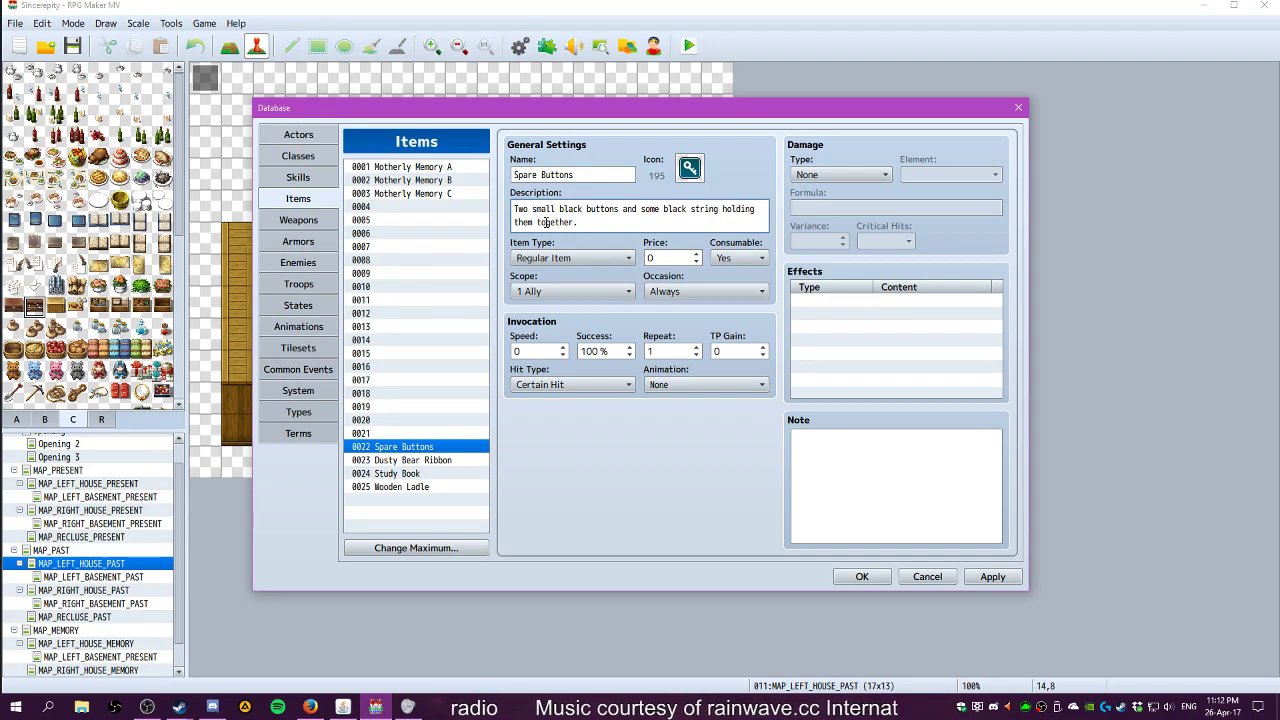
Add the sentence "You feel as if they're staring at you." to the end of the Spare Buttons description
text(. You feel them staring at you.)
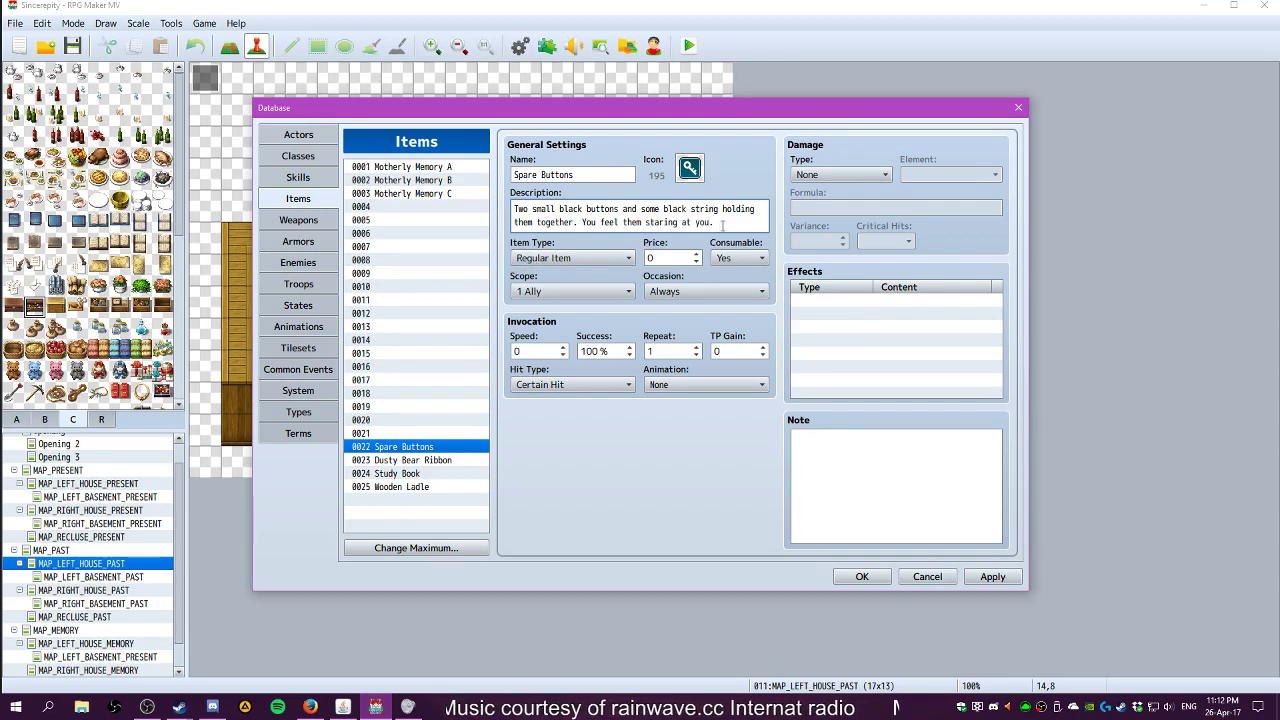
shift+click(622, 224)
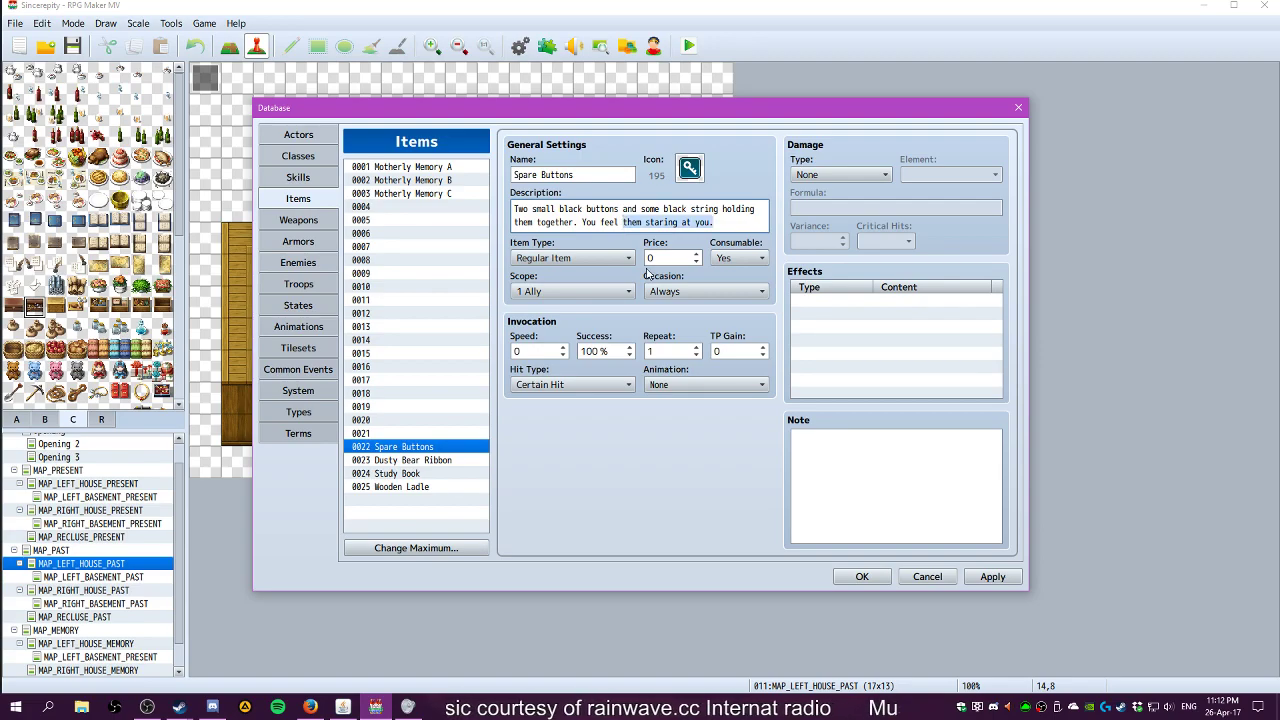
text(as if th)
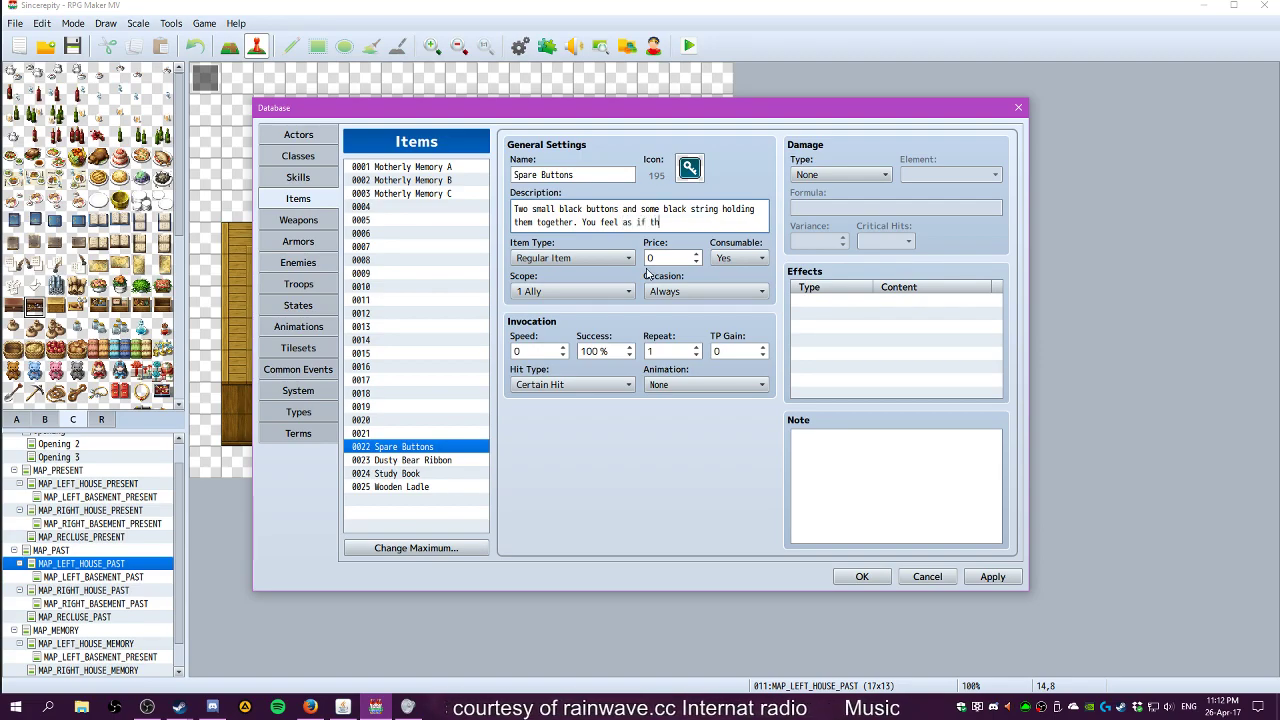
text(ey're staring at you.)
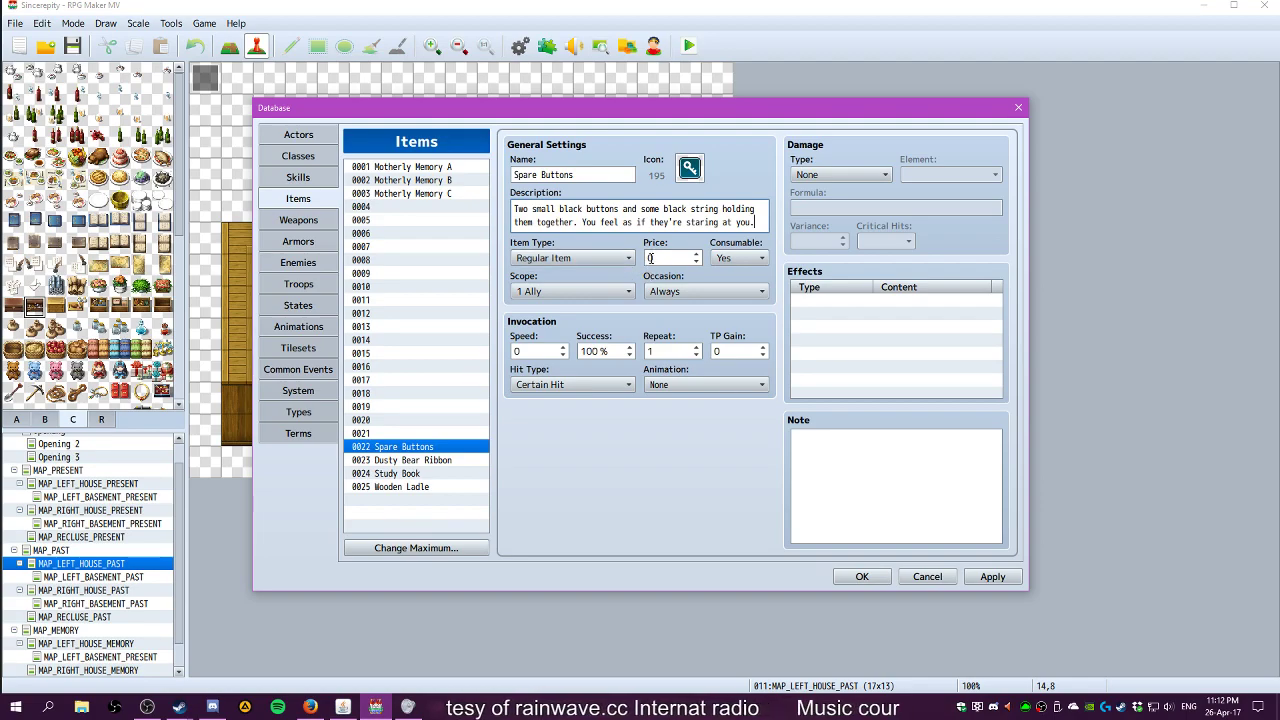
Make Spare Buttons a non-consumable Key Item with occasion Never and scope None, and save the database changes
click(606, 262)
click(533, 290)
click(738, 258)
click(725, 289)
click(685, 291)
click(678, 352)
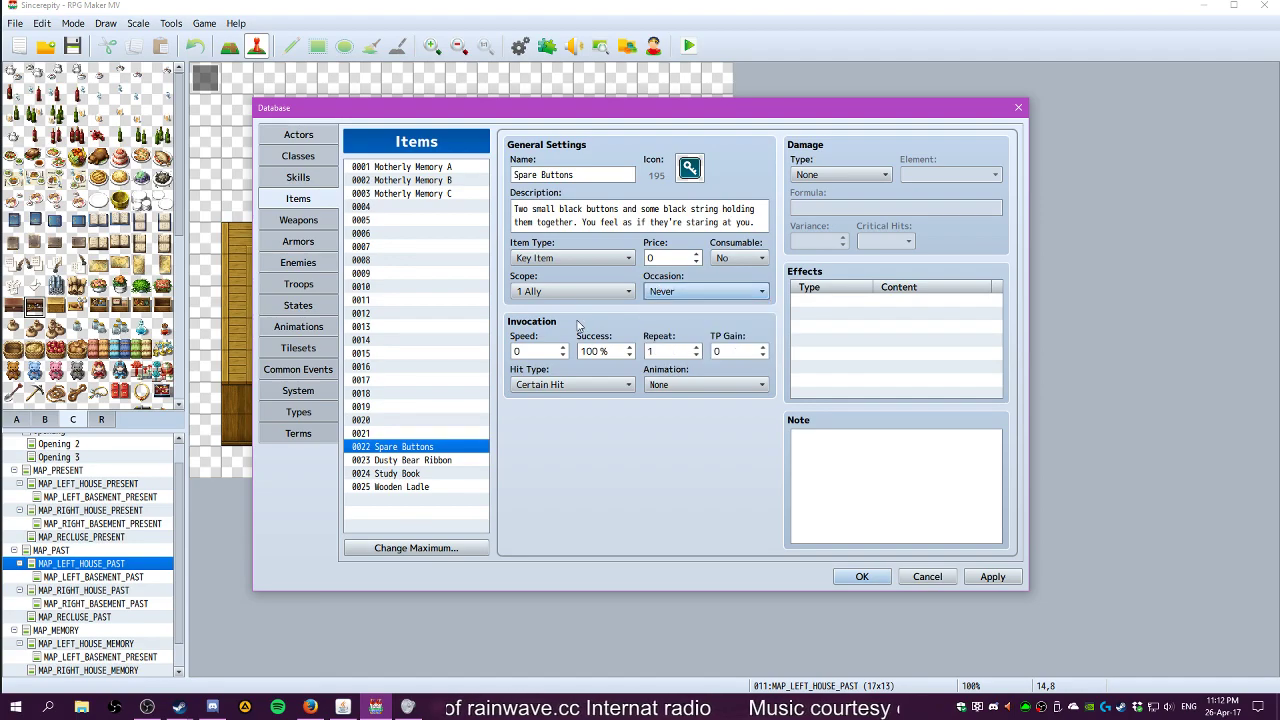
click(565, 294)
click(562, 308)
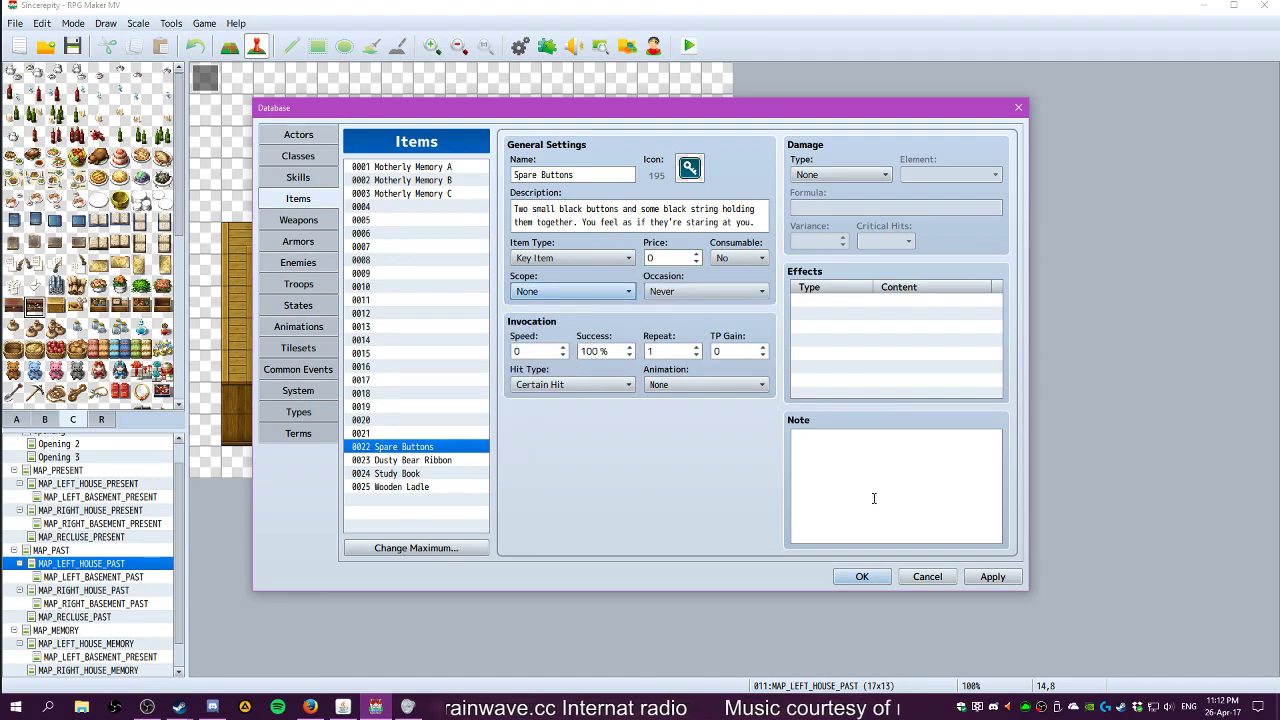
click(992, 577)
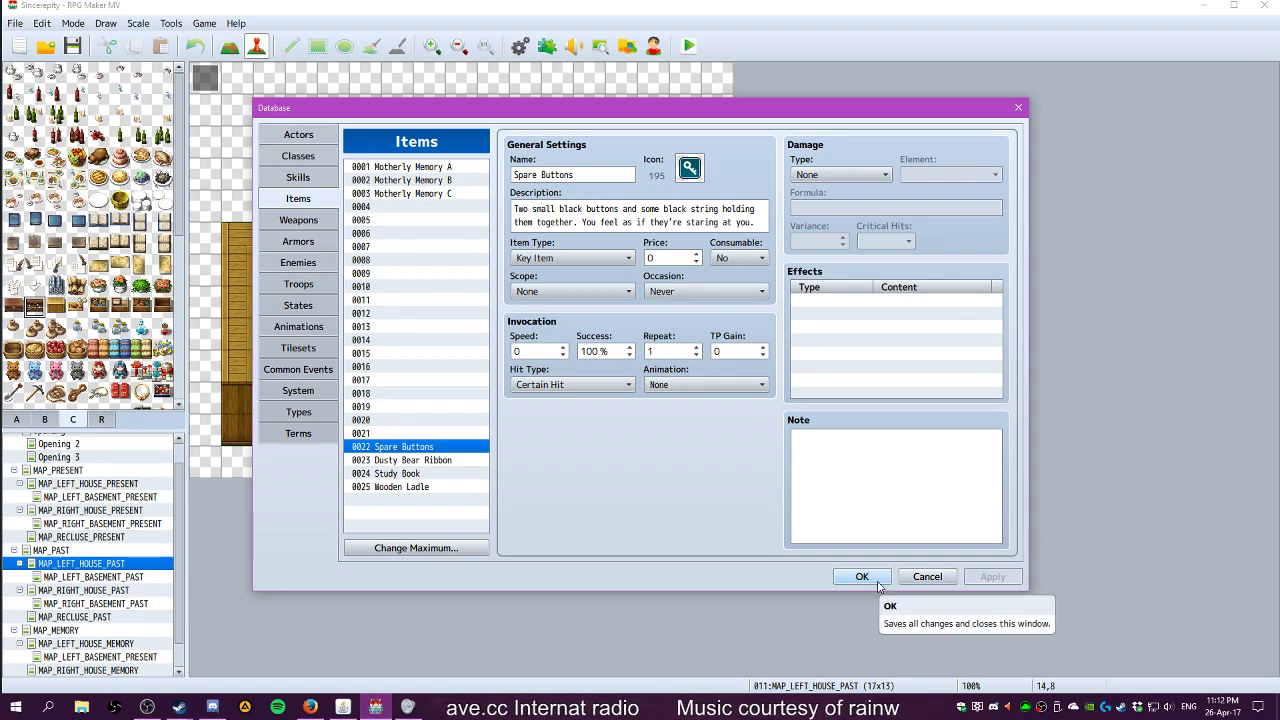
click(862, 577)
Create a new wardrobe event with a Conditional Branch checking for the Spare Buttons item, including an Else branch
double_click(640, 346)
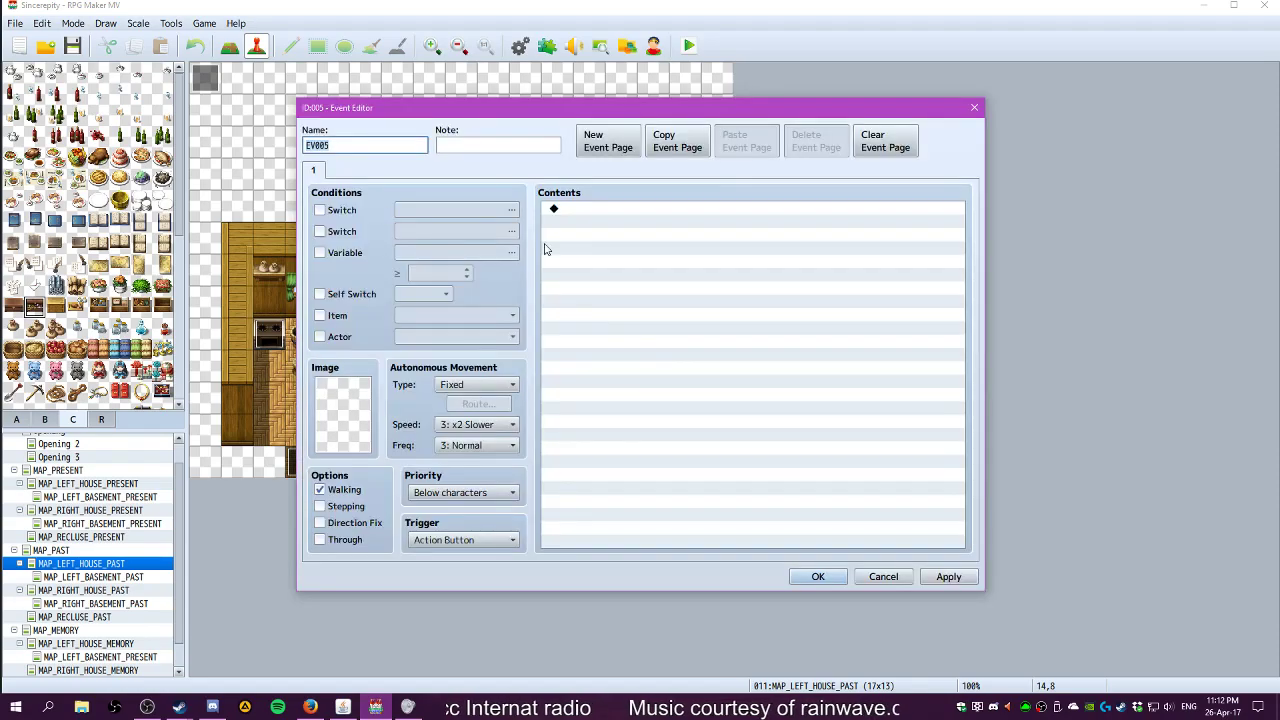
right_click(578, 215)
click(608, 214)
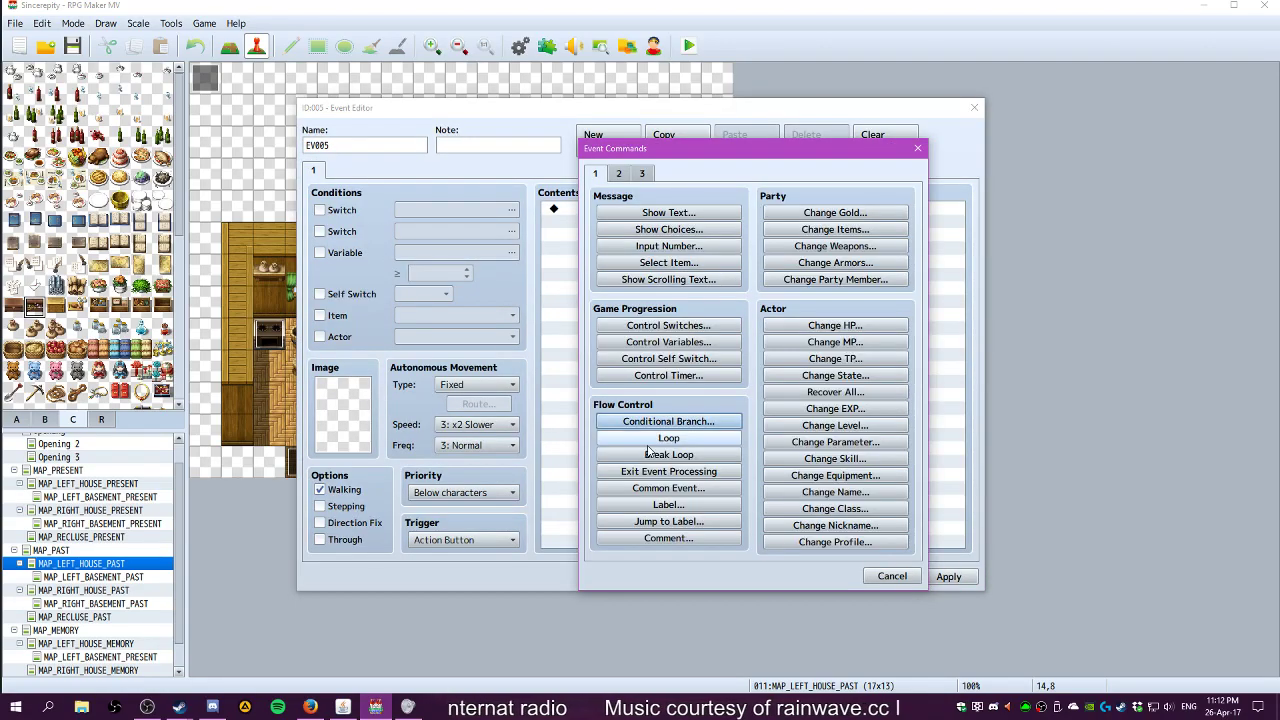
click(668, 421)
click(740, 287)
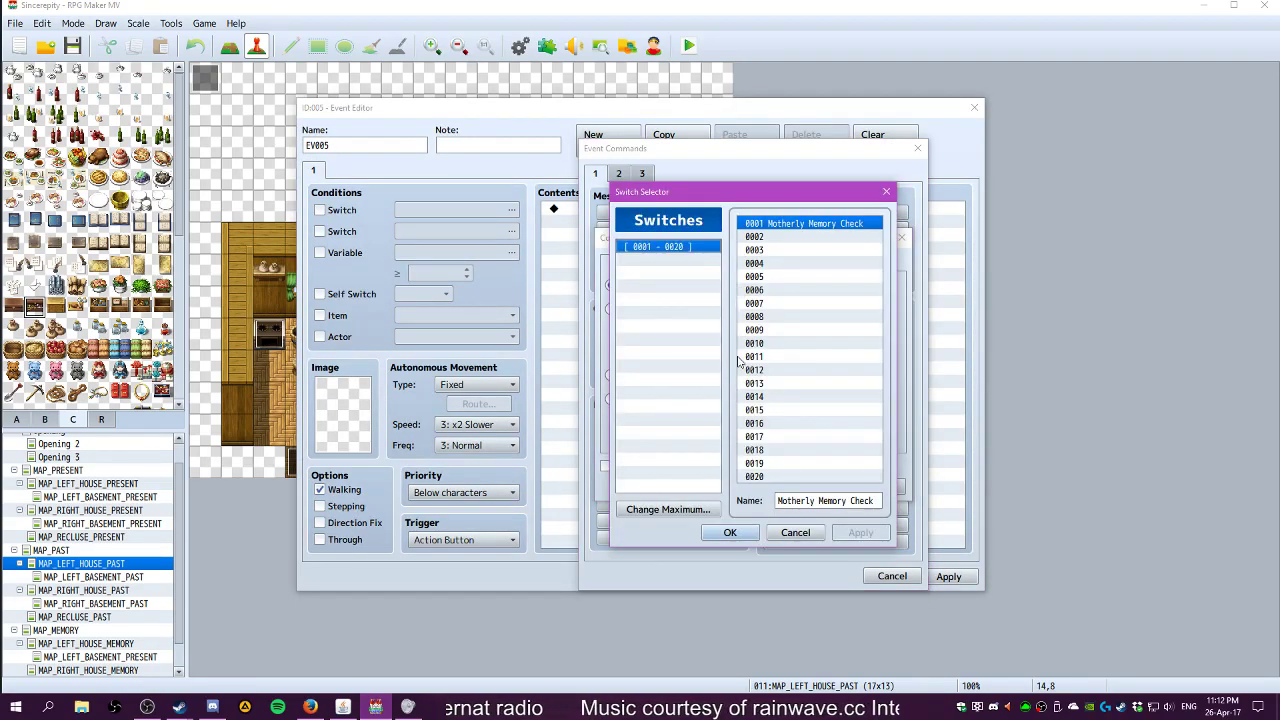
click(802, 530)
click(658, 262)
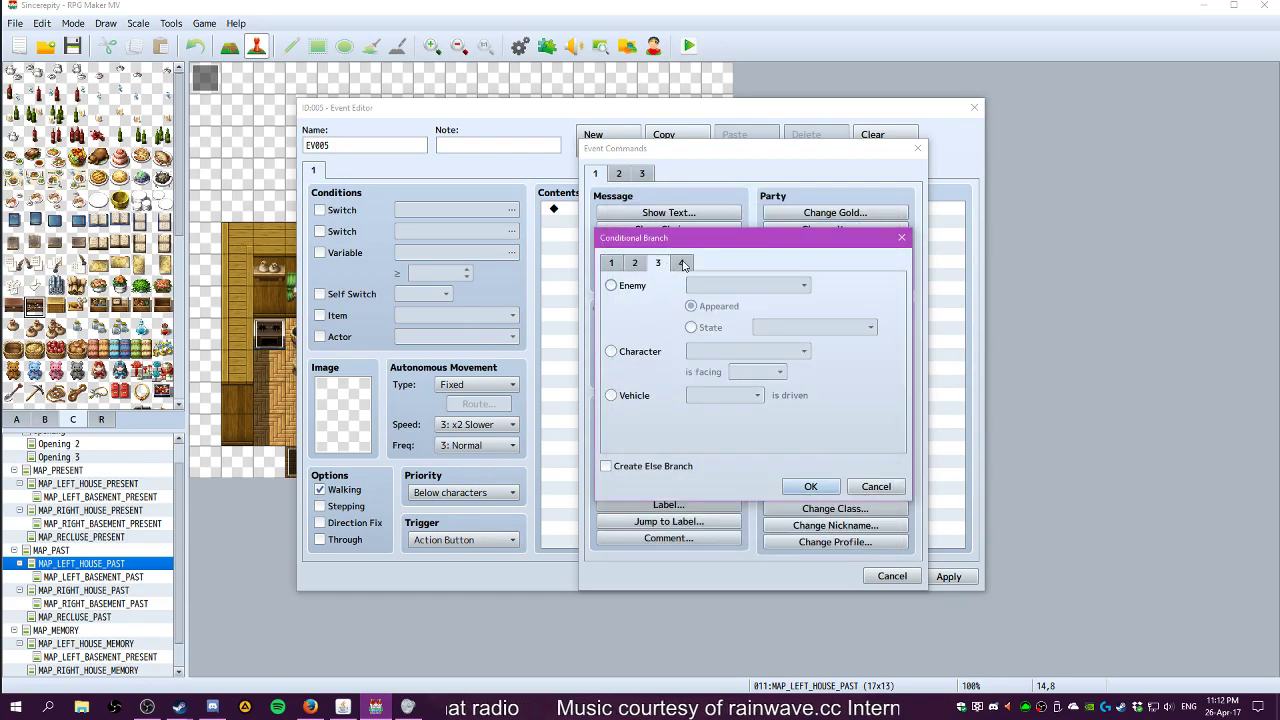
click(681, 263)
click(625, 412)
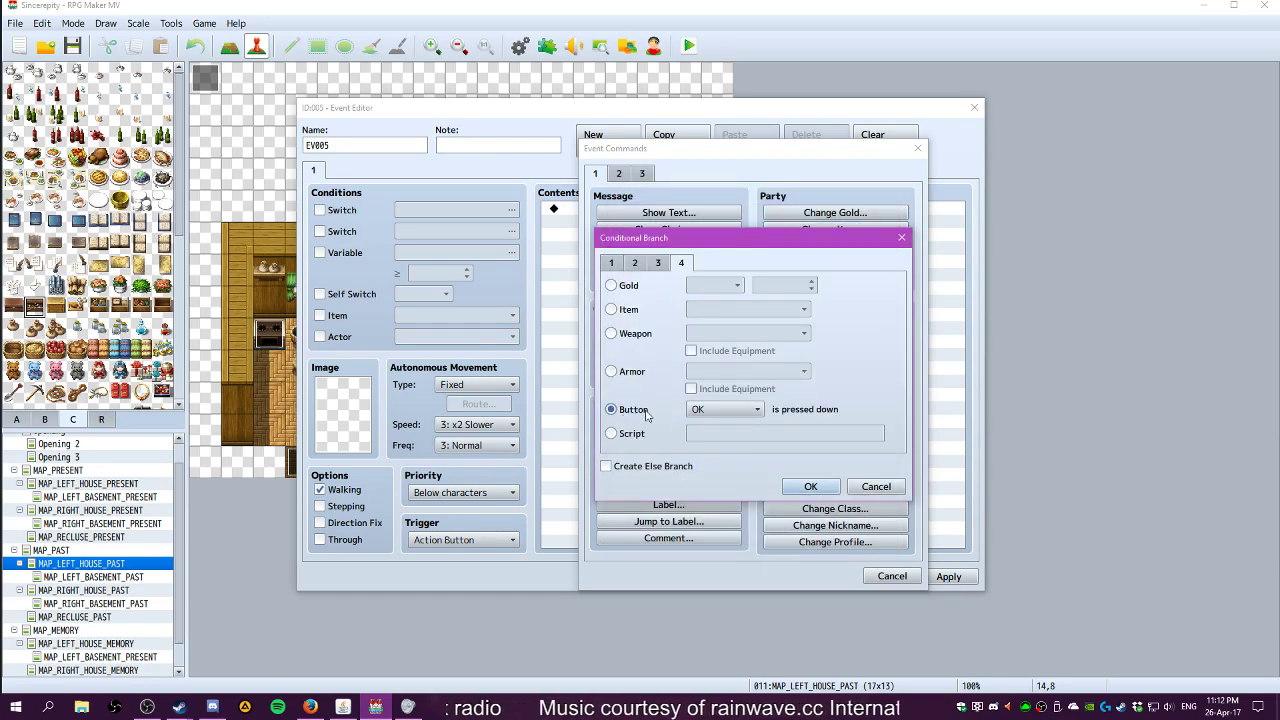
click(622, 309)
click(759, 312)
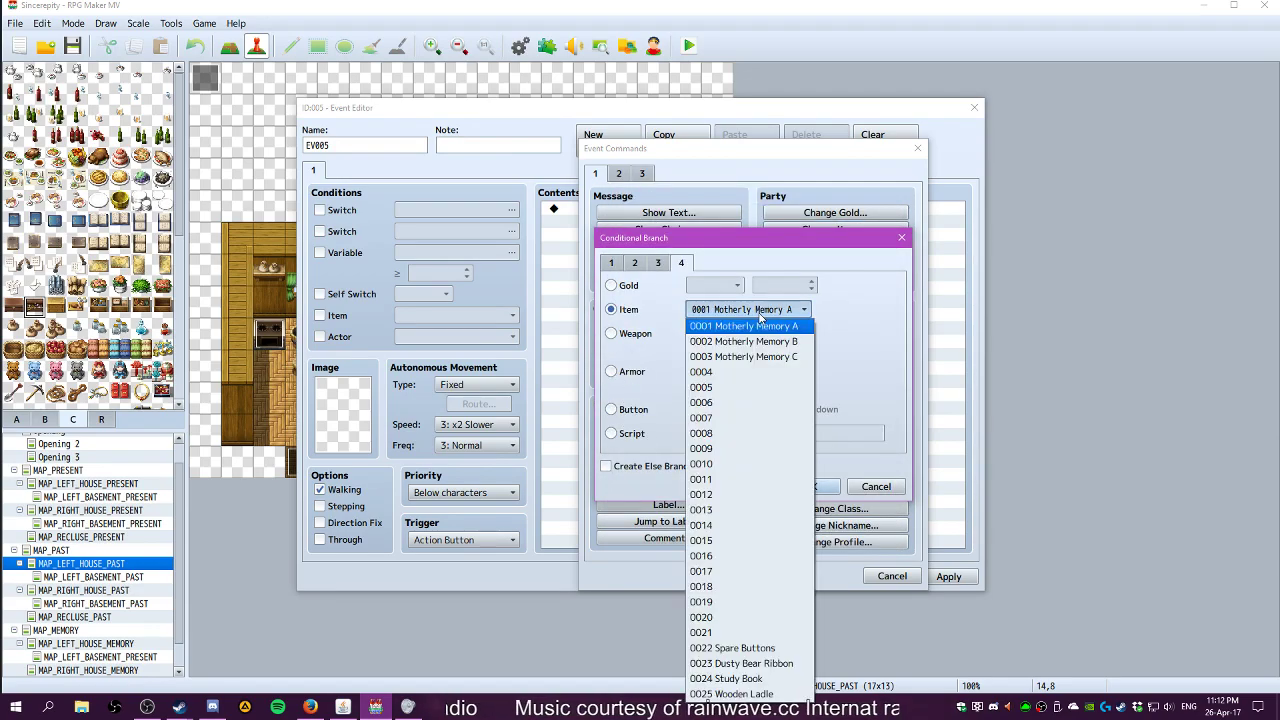
click(740, 648)
click(658, 468)
click(809, 487)
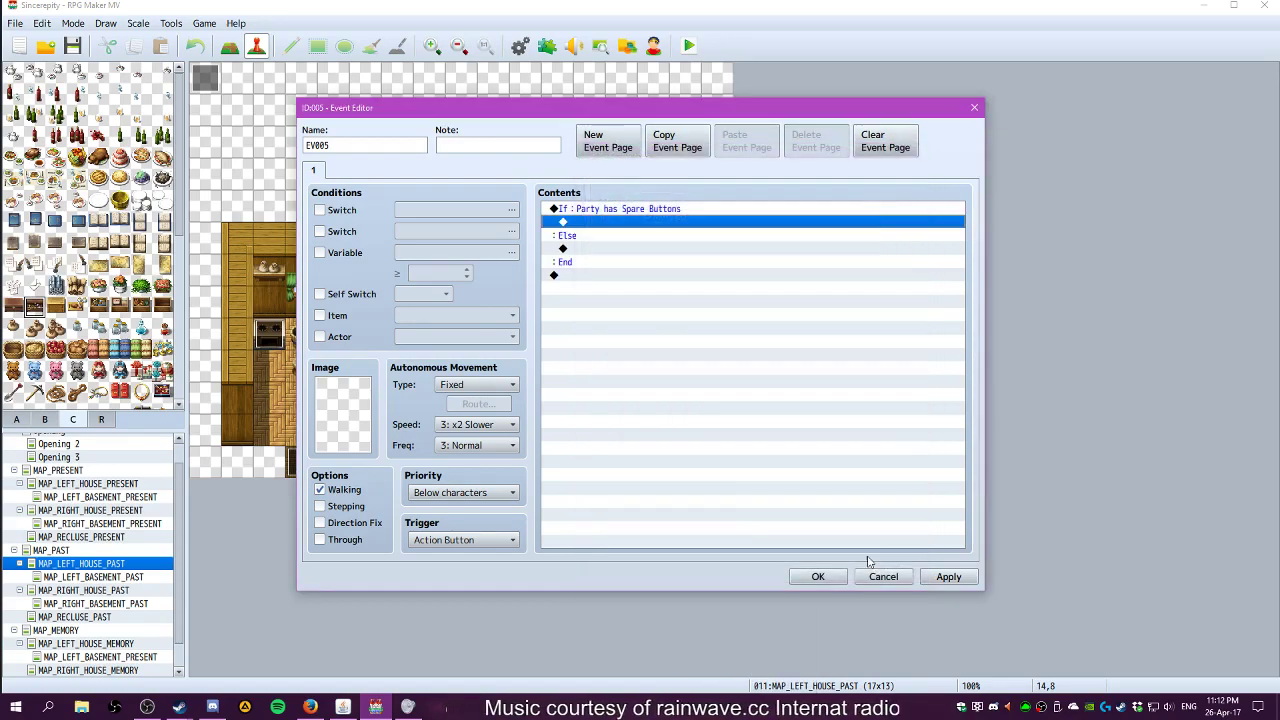
Insert the message "The wardrobe contains a small selection of clothes and coats. Do you wish to search the wardrobe?" in the If branch
double_click(590, 224)
click(644, 214)
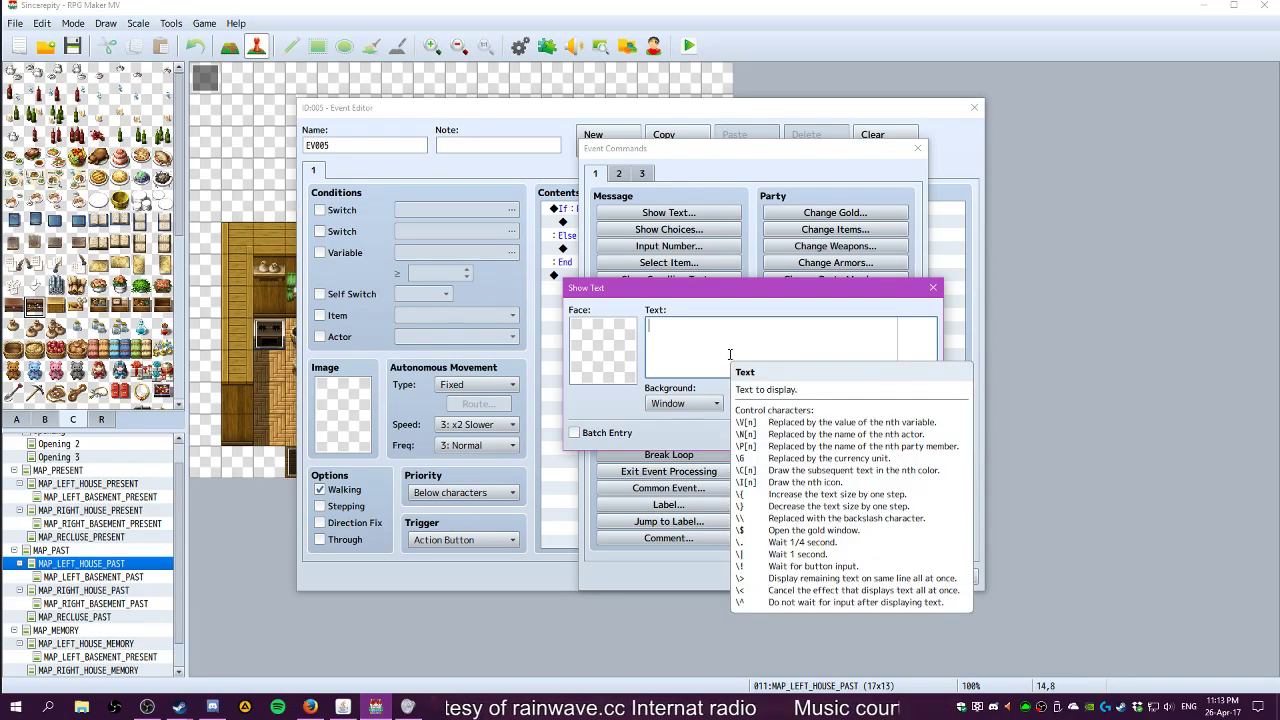
click(907, 438)
click(892, 575)
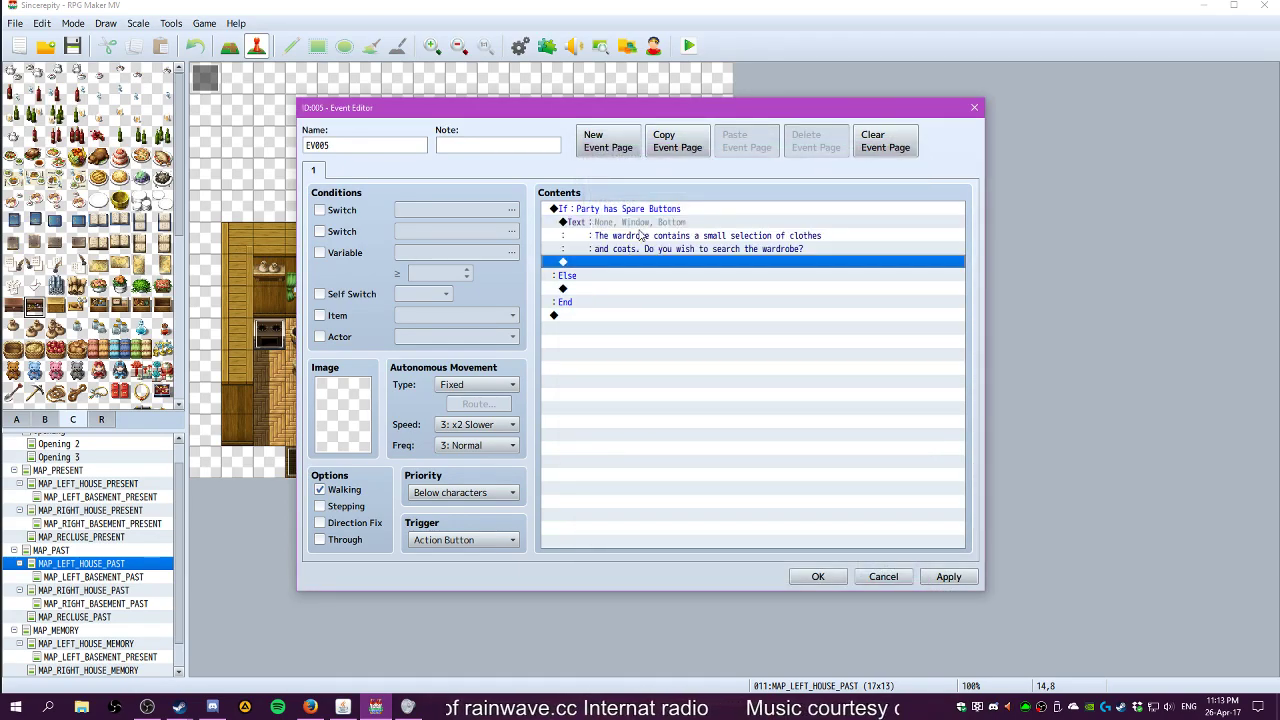
Remove the question "Do you wish to search the wardrobe?" from the If branch message
right_click(632, 229)
click(660, 251)
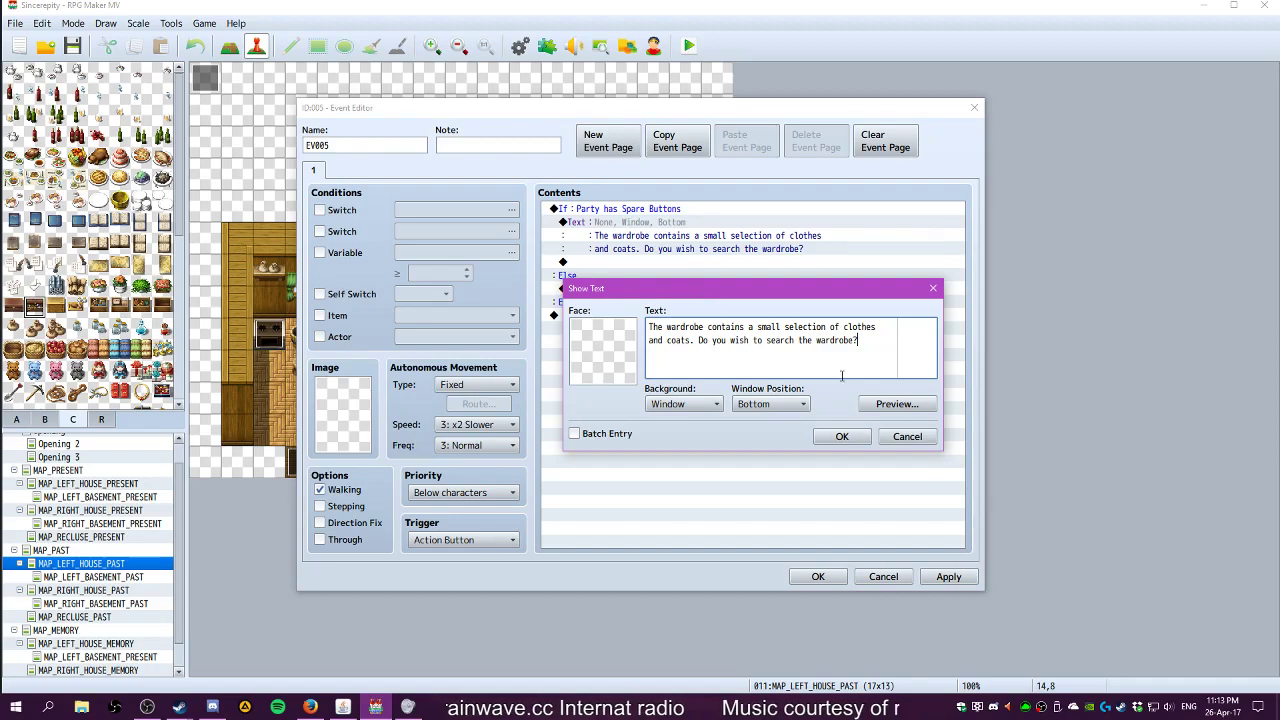
drag(699, 345, 715, 352)
key(Delete)
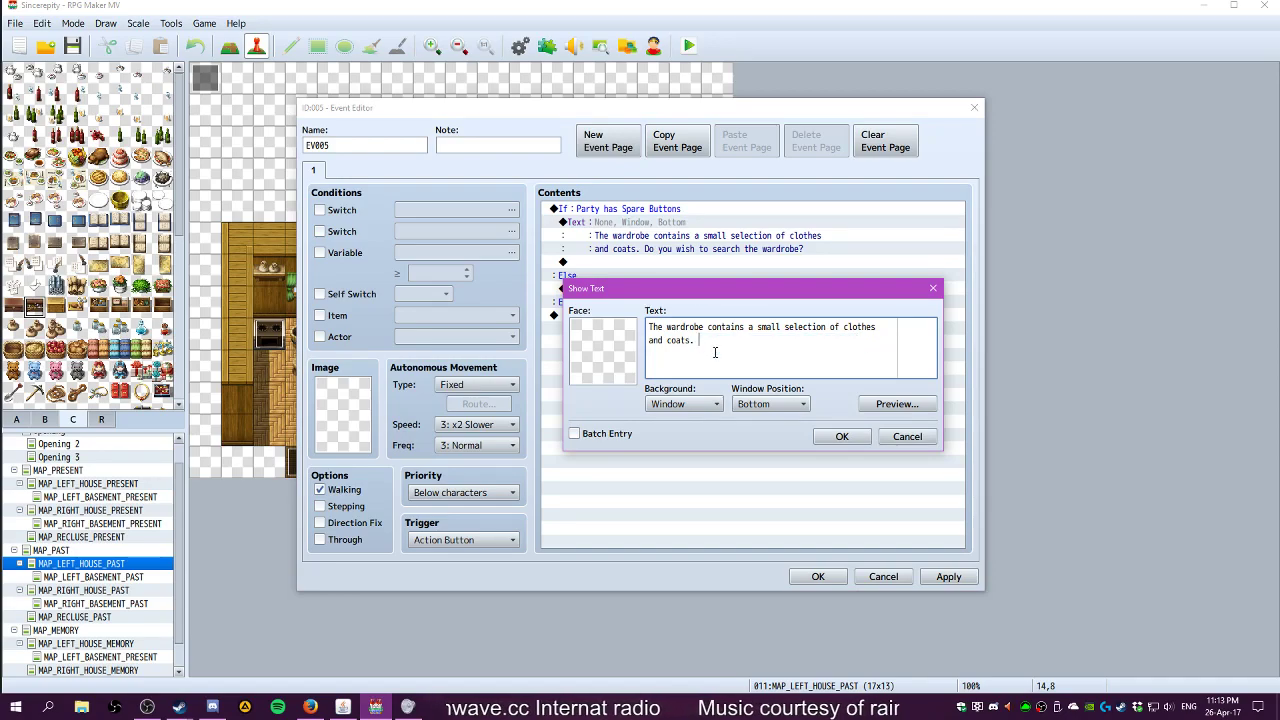
click(842, 436)
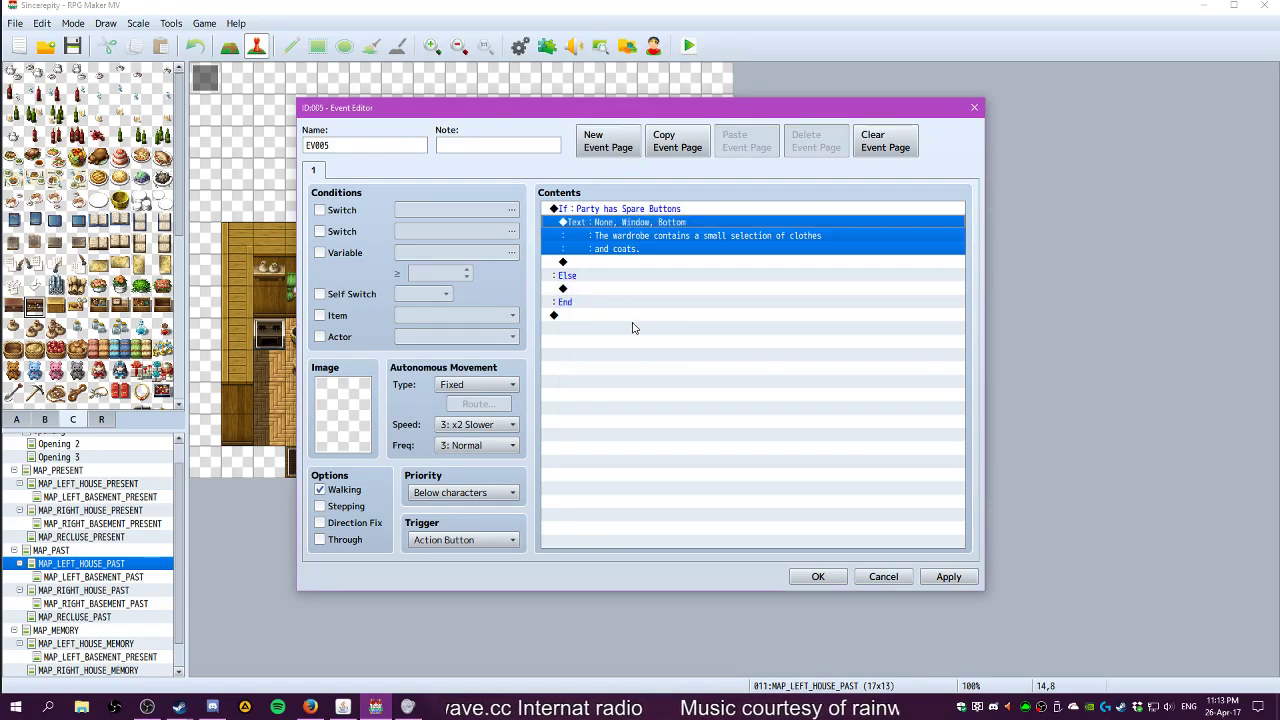
Paste the original wardrobe message, including the search question, into the Else branch
click(604, 276)
click(578, 288)
right_click(578, 288)
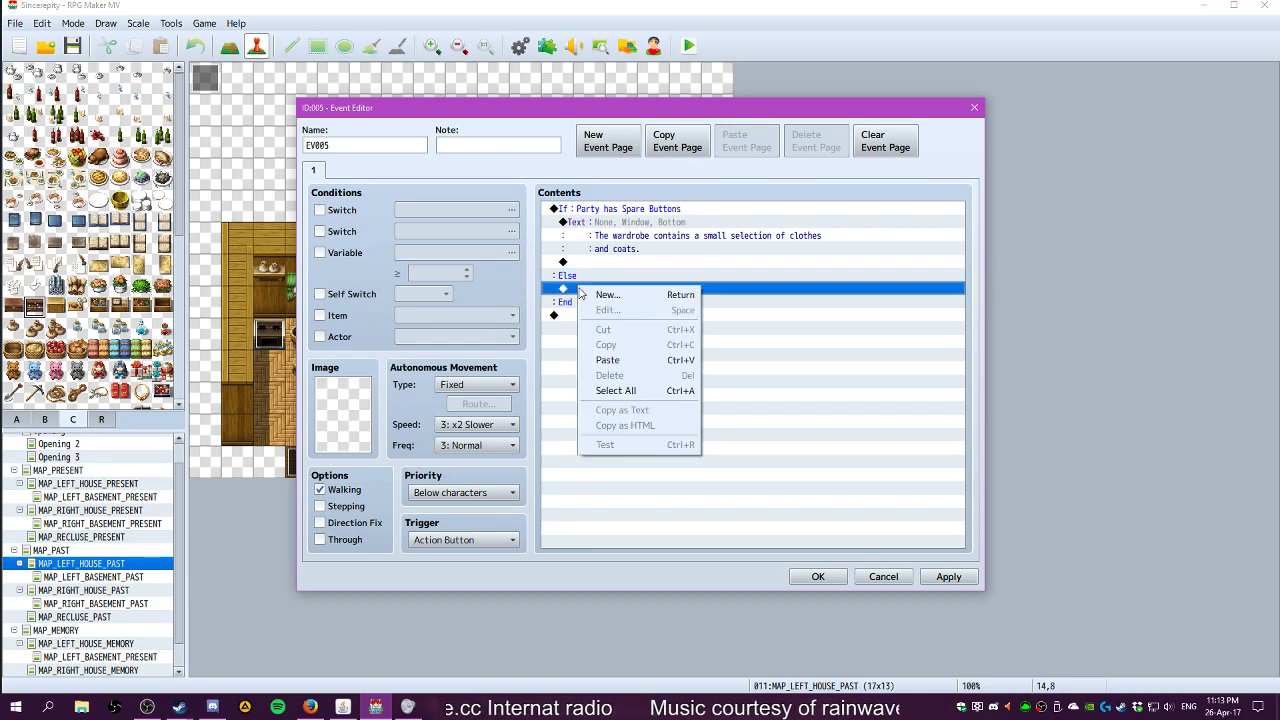
click(566, 290)
key(ctrl+v)
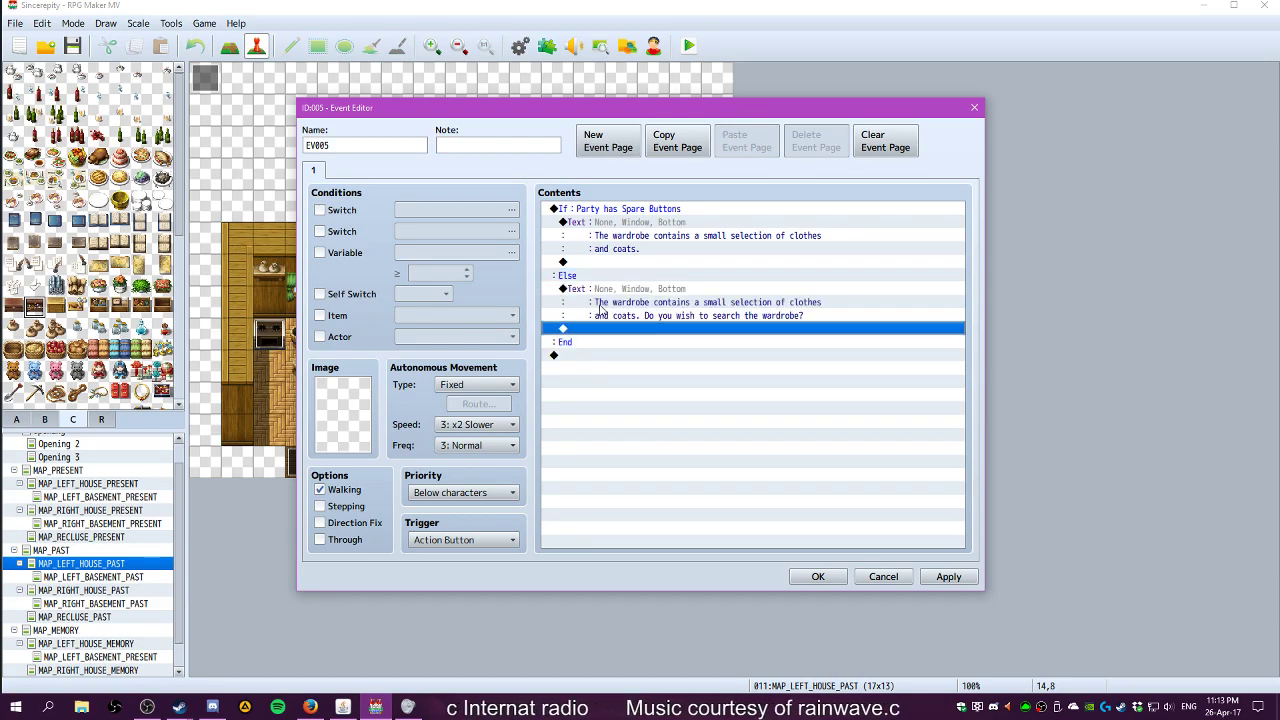
Add a Yes/No Show Choices command after the wardrobe message in the Else branch
double_click(580, 333)
click(668, 229)
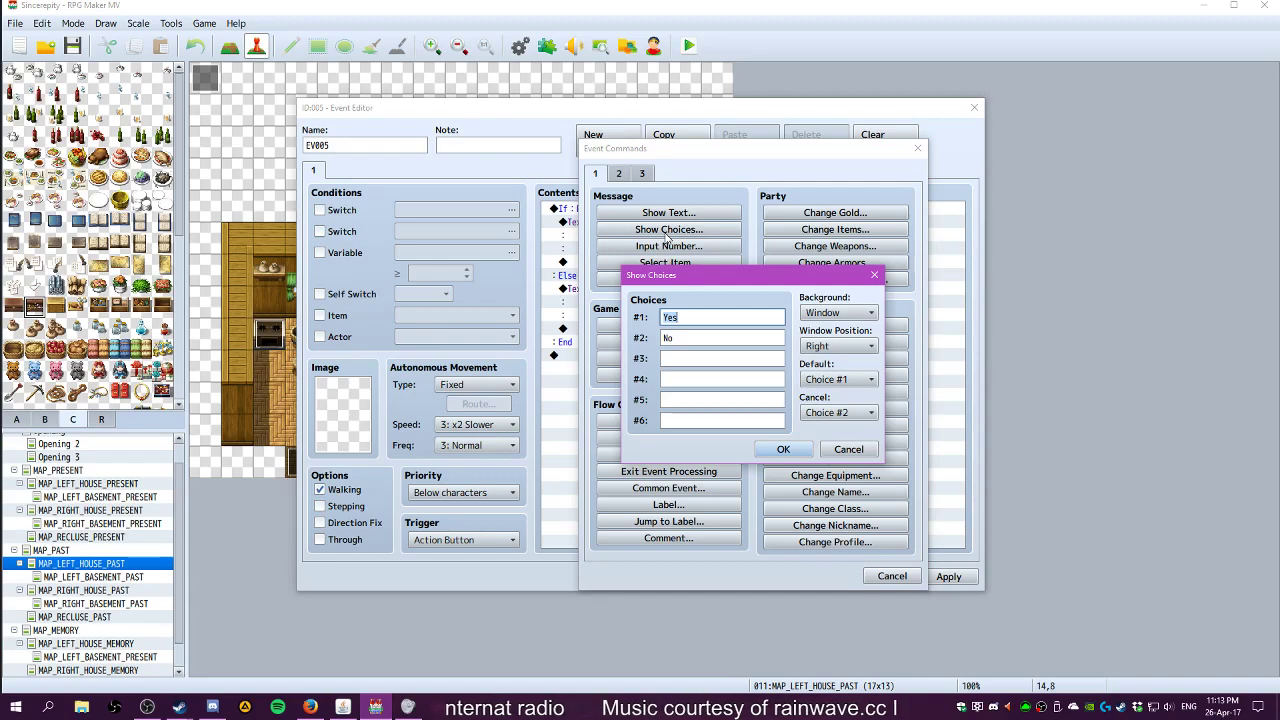
click(783, 449)
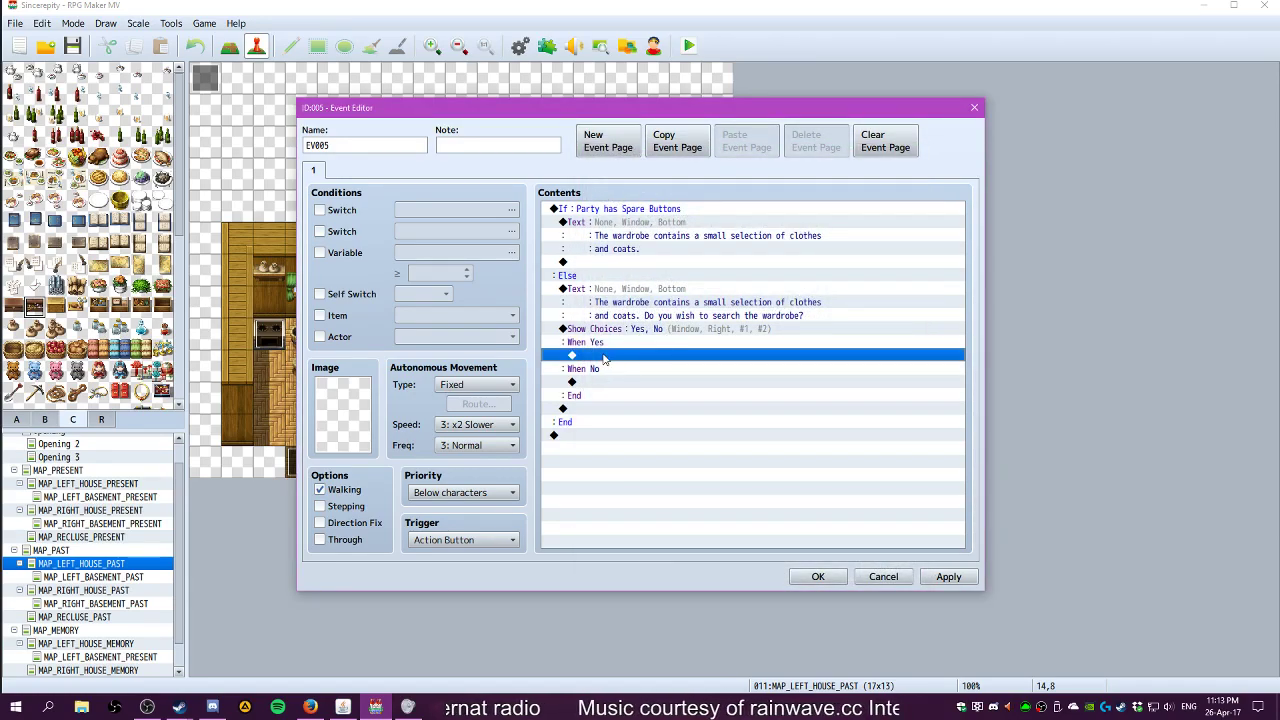
double_click(606, 357)
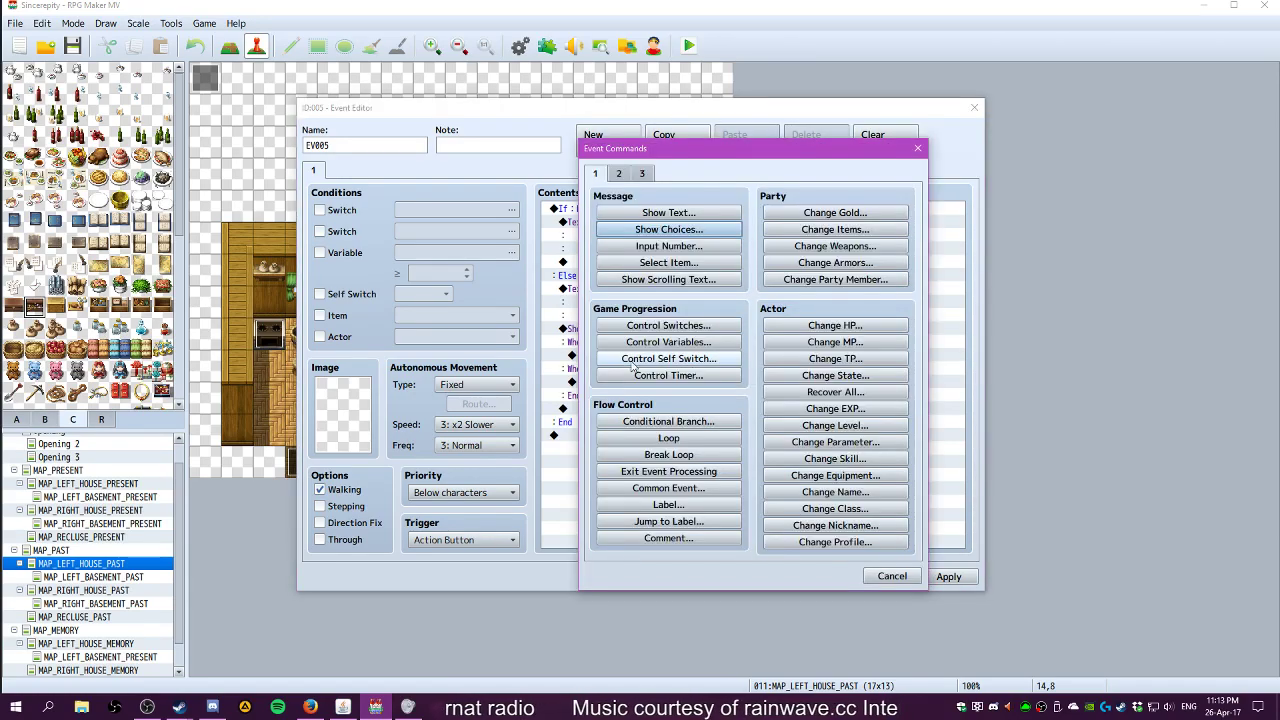
click(830, 229)
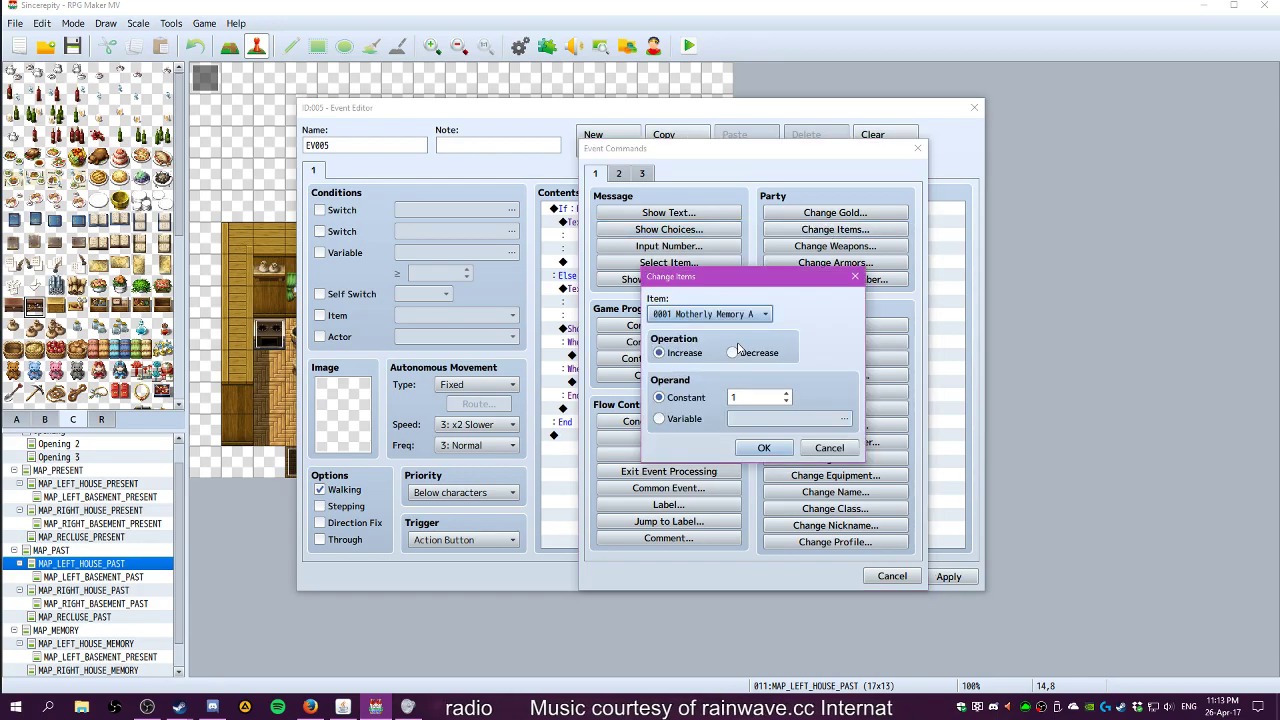
click(725, 314)
click(710, 651)
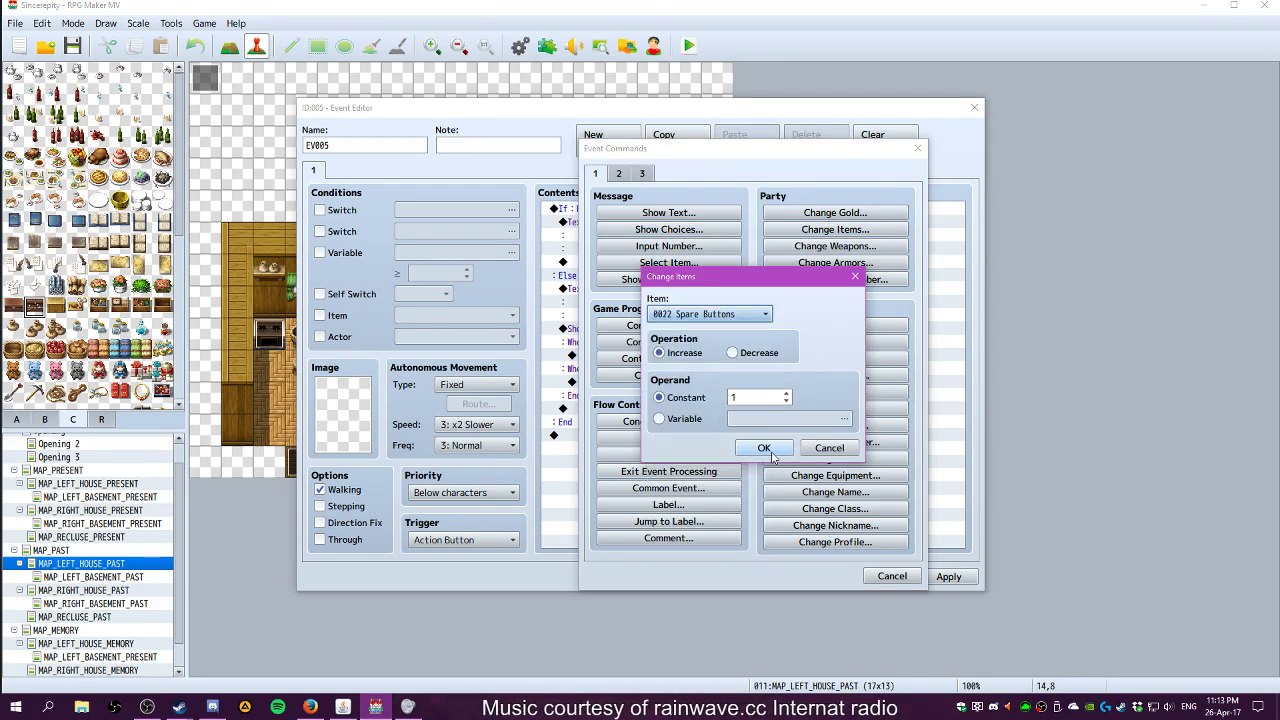
click(829, 448)
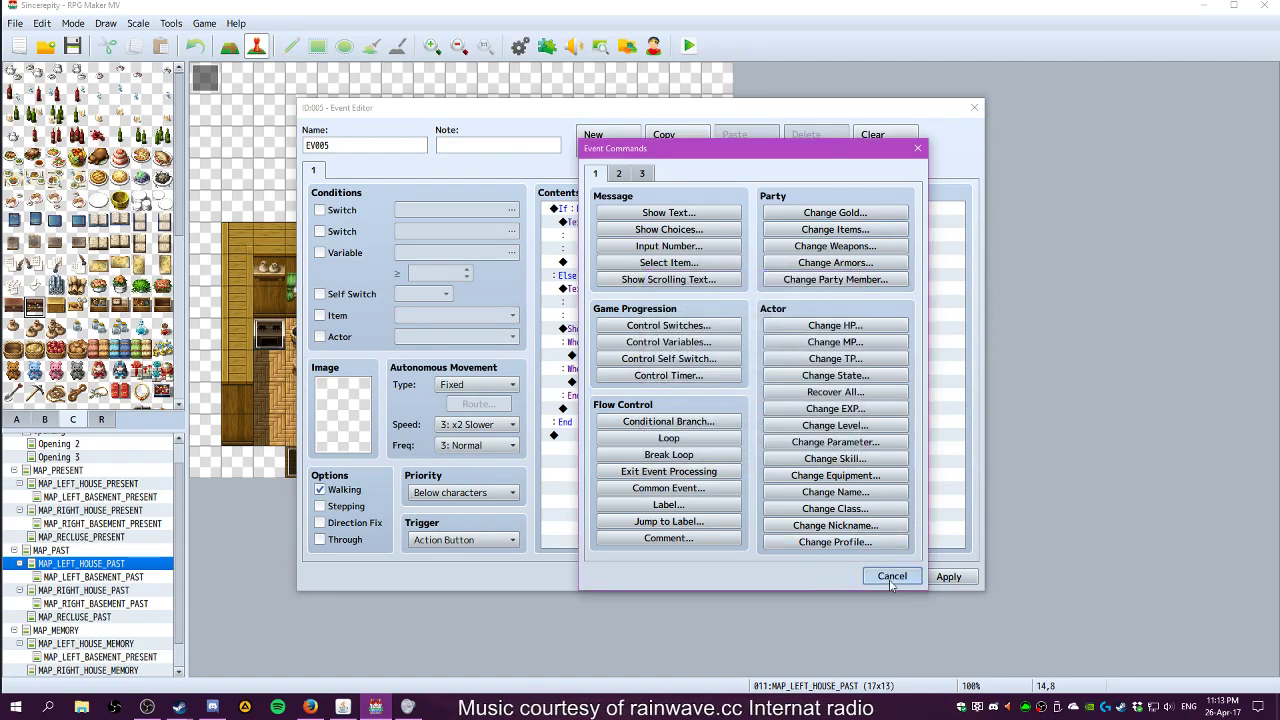
click(892, 576)
Add a Play SE command with the Item1 sound to the Yes branch, previewing the sound first
double_click(634, 356)
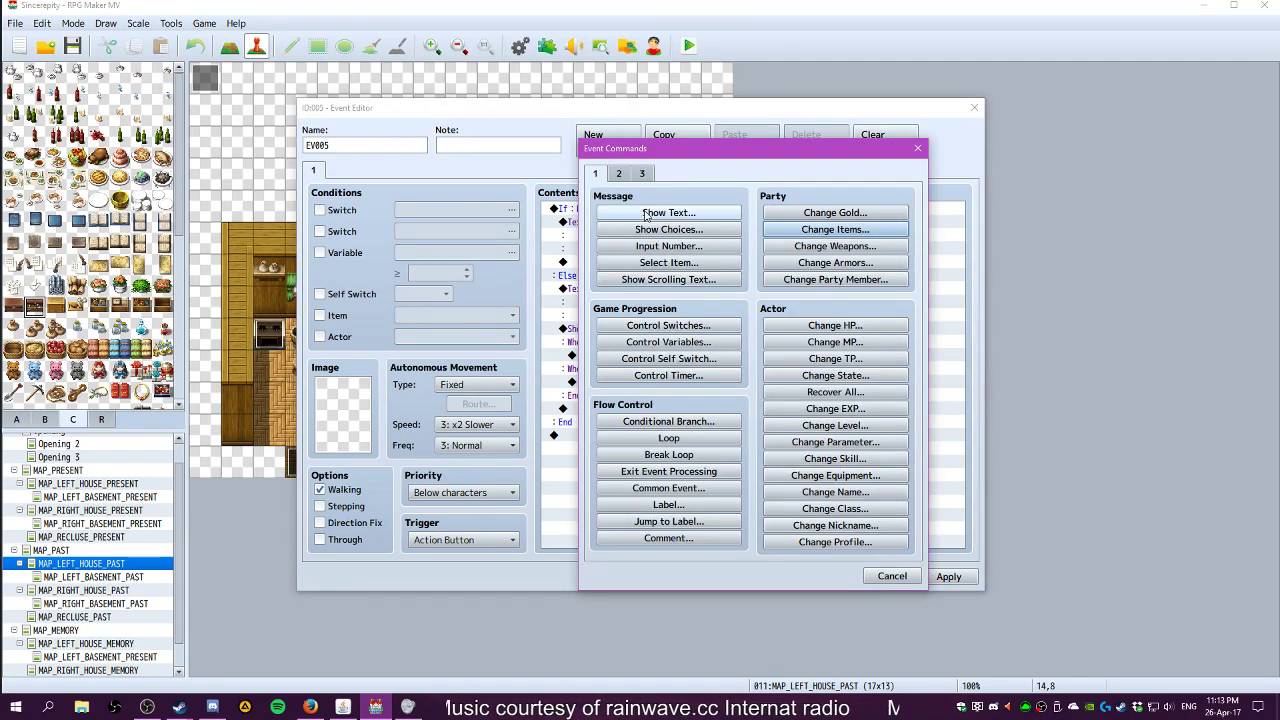
click(645, 176)
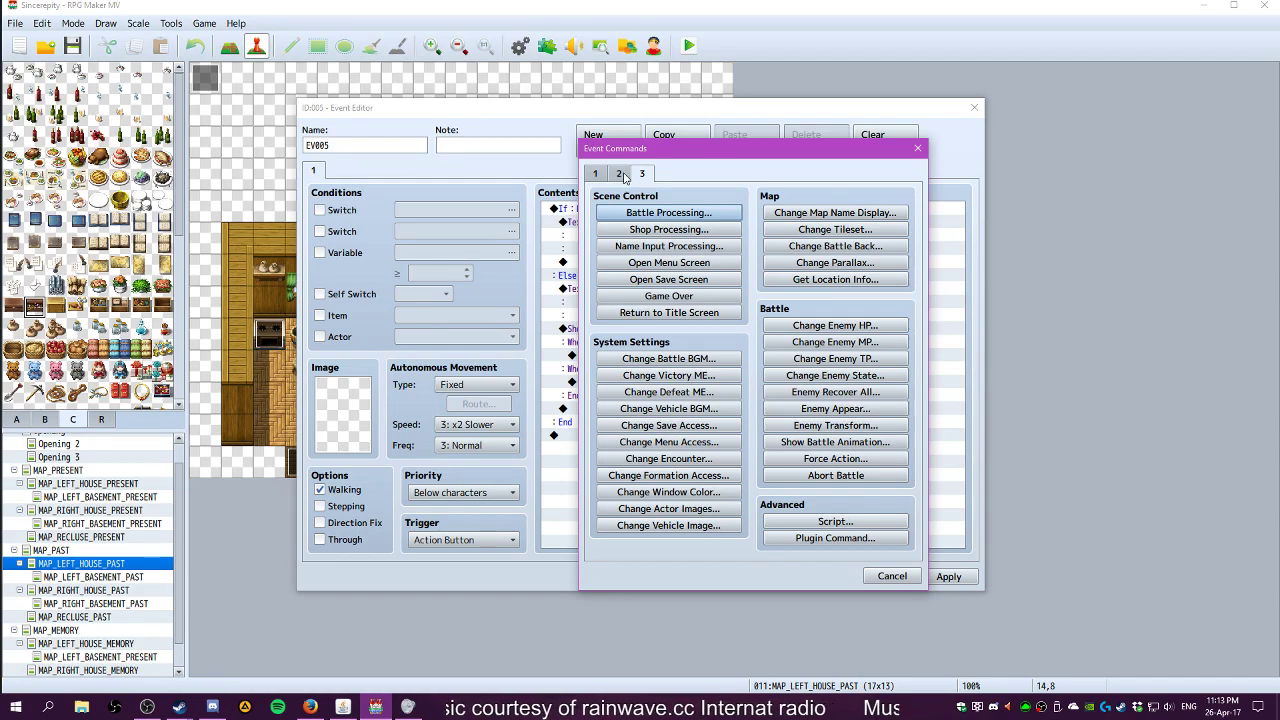
click(619, 175)
click(835, 505)
scroll(698, 385, down, 12)
scroll(698, 385, down, 10)
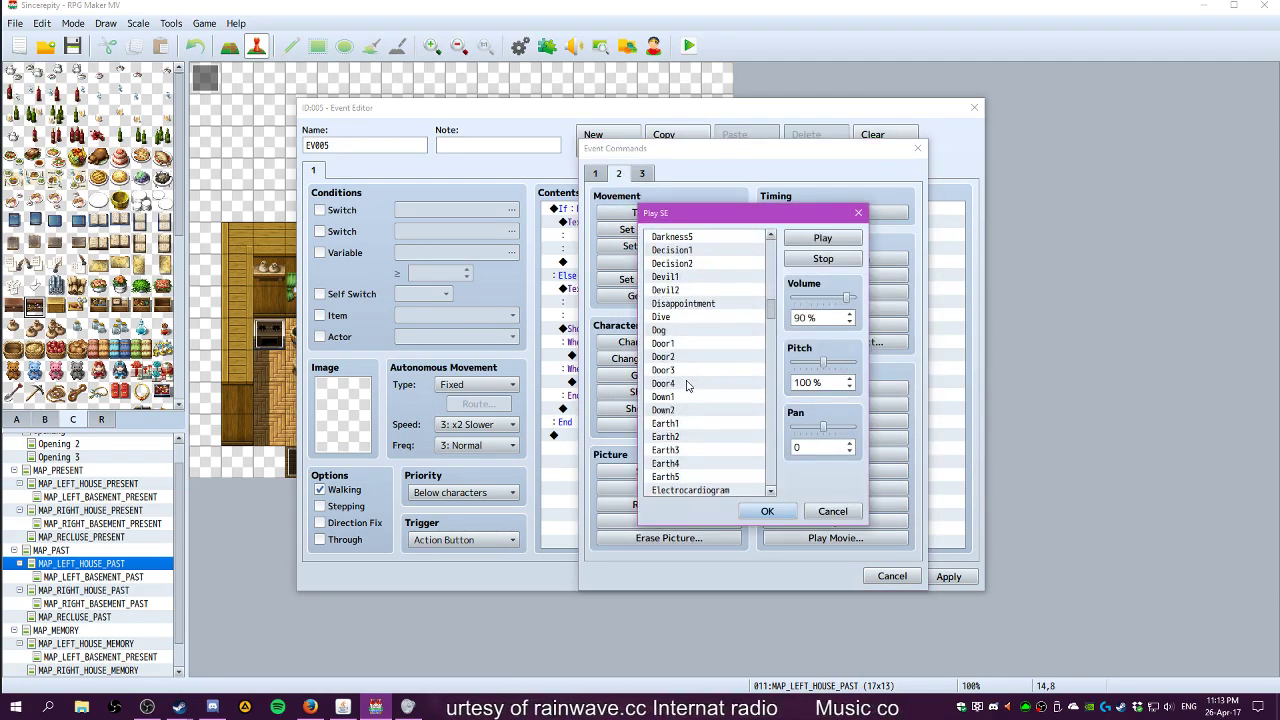
scroll(686, 391, down, 5)
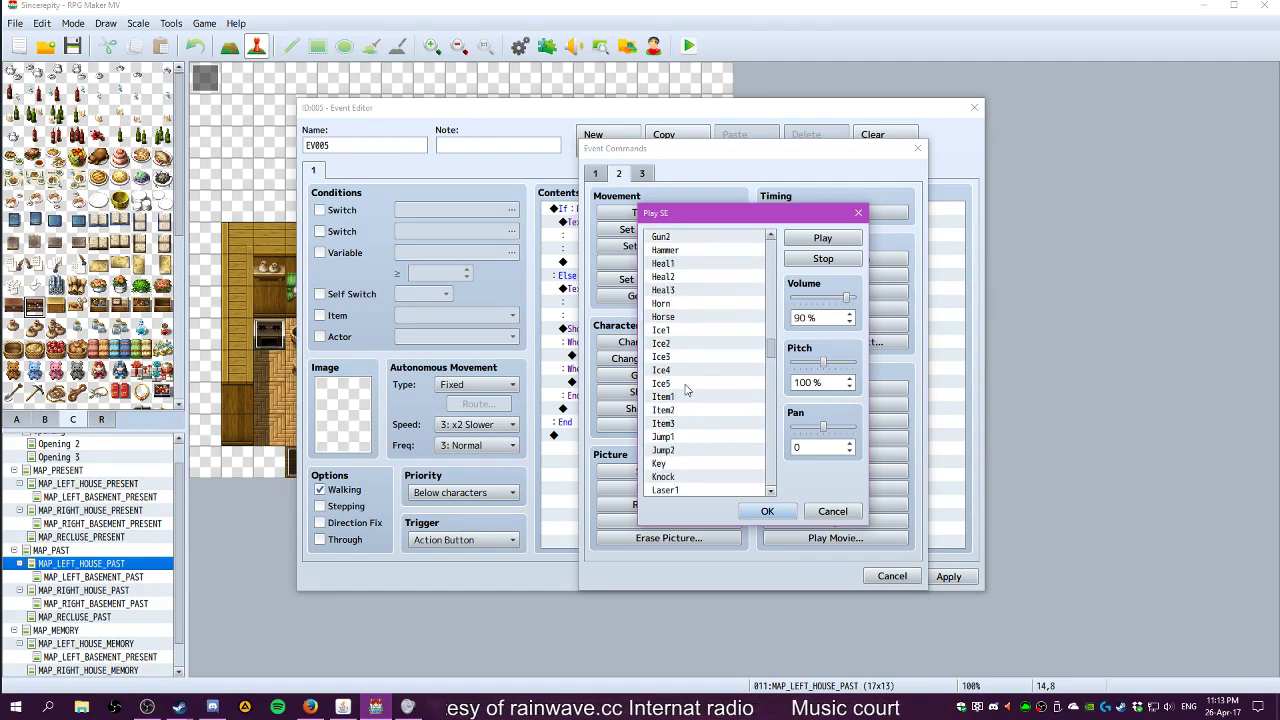
click(686, 397)
click(822, 238)
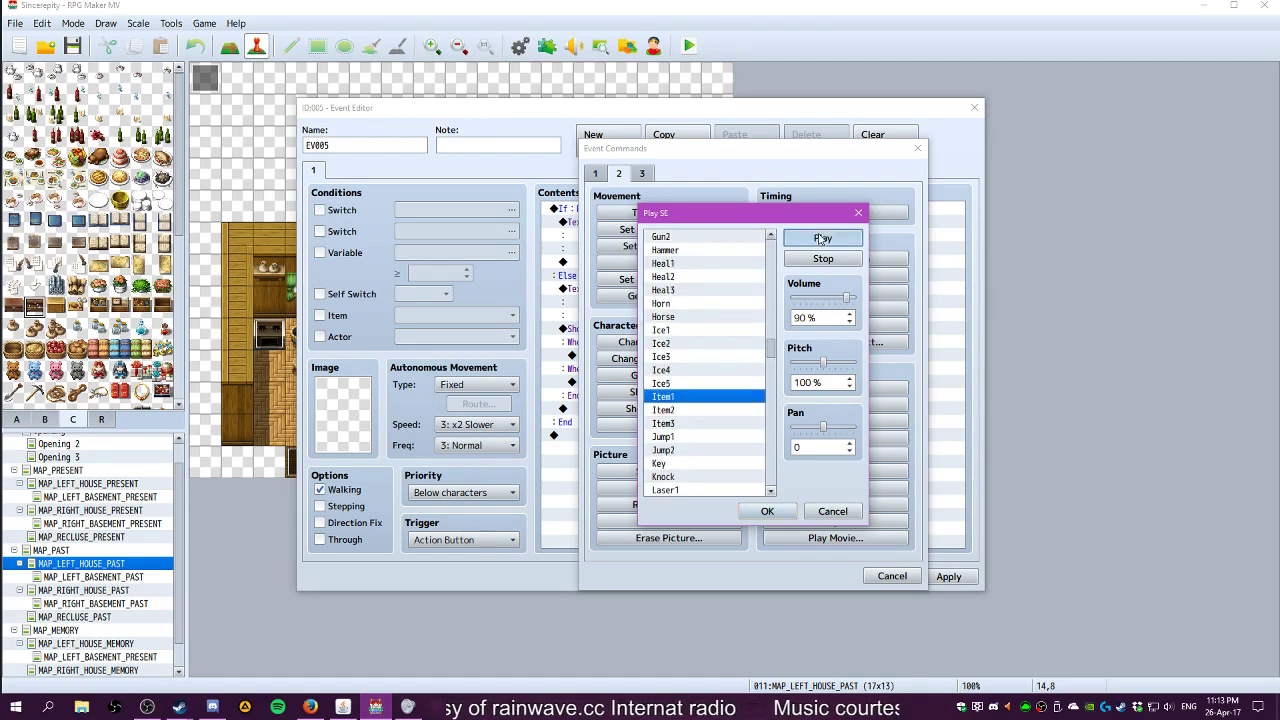
click(767, 511)
Add a Change Items command to the Yes branch that increases Spare Buttons by a constant 1
double_click(600, 370)
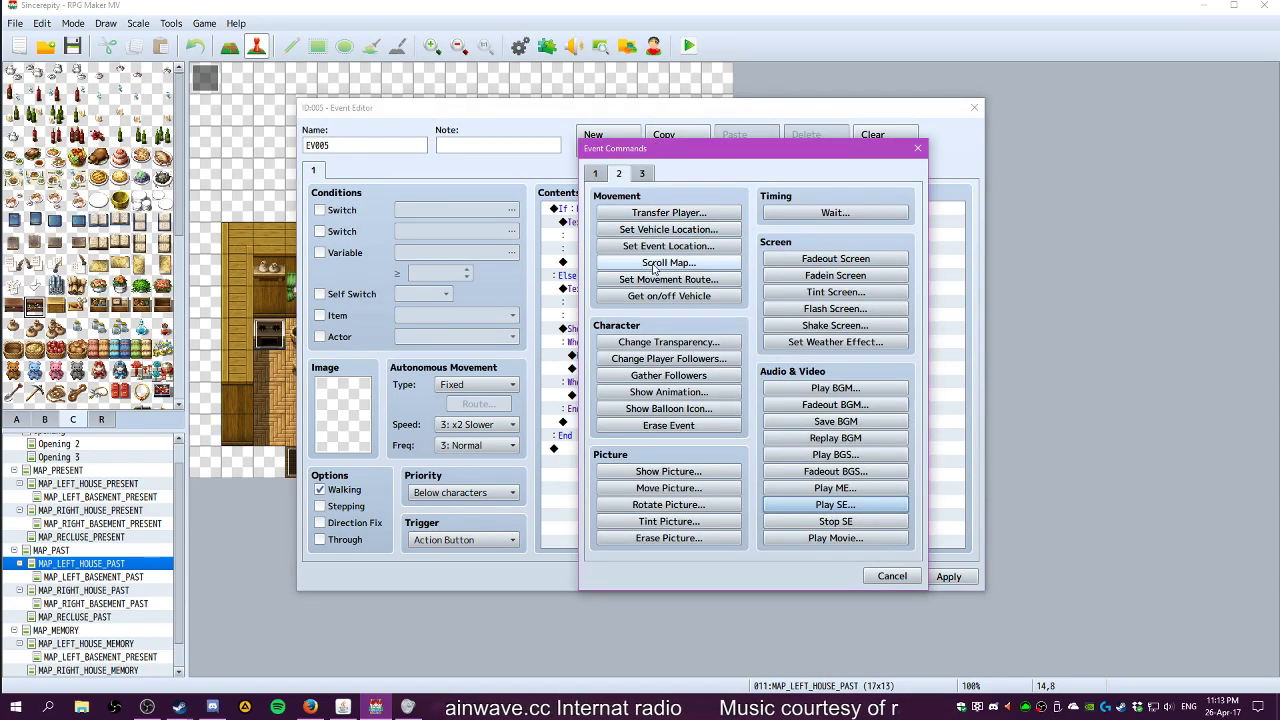
click(601, 174)
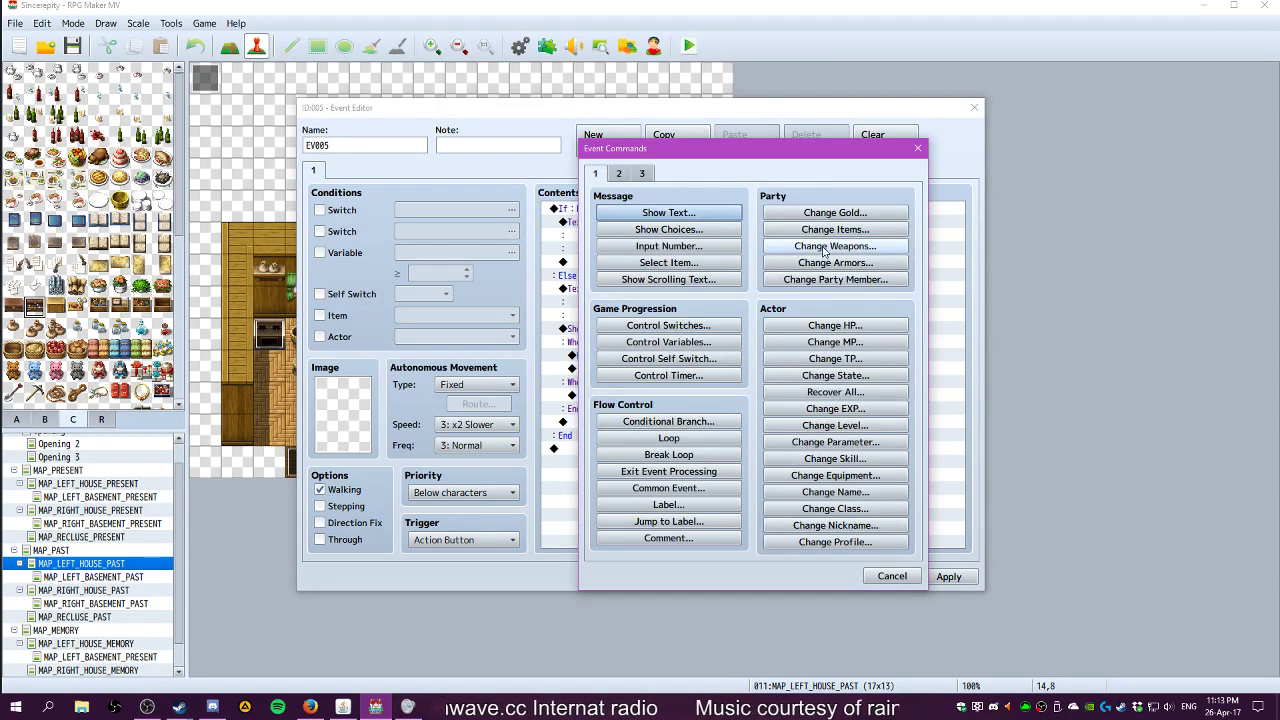
click(833, 229)
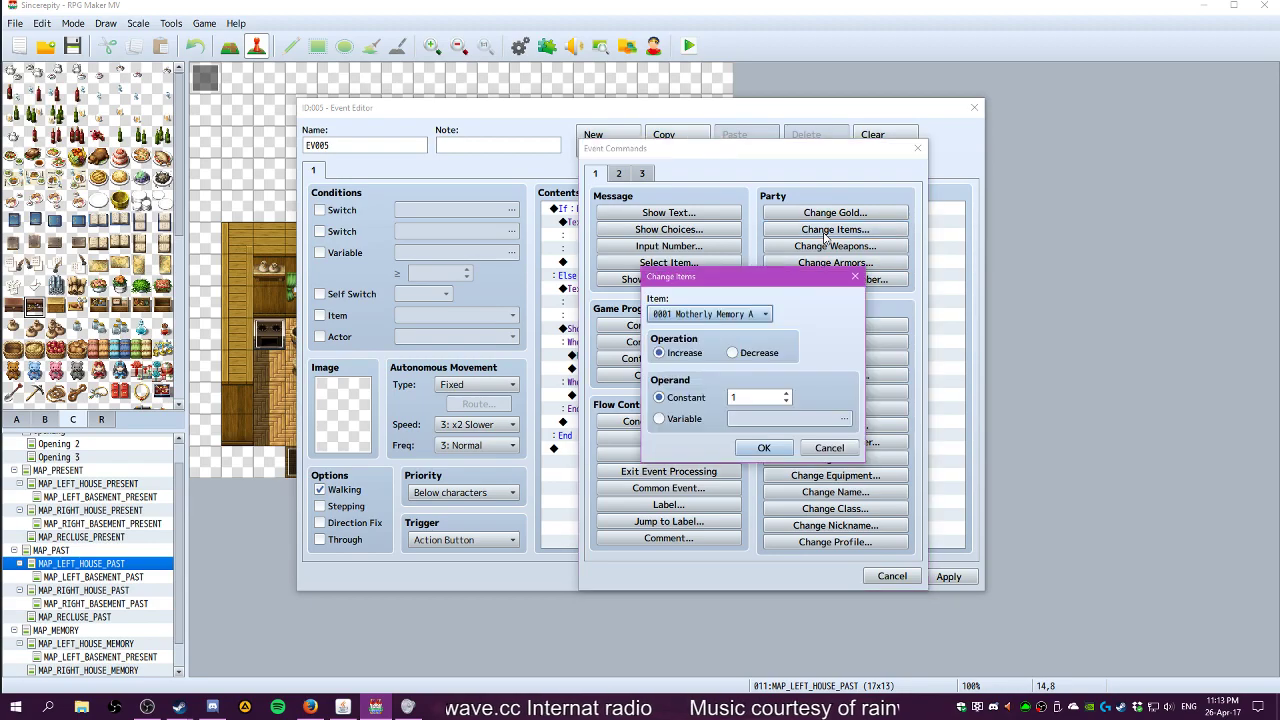
click(710, 314)
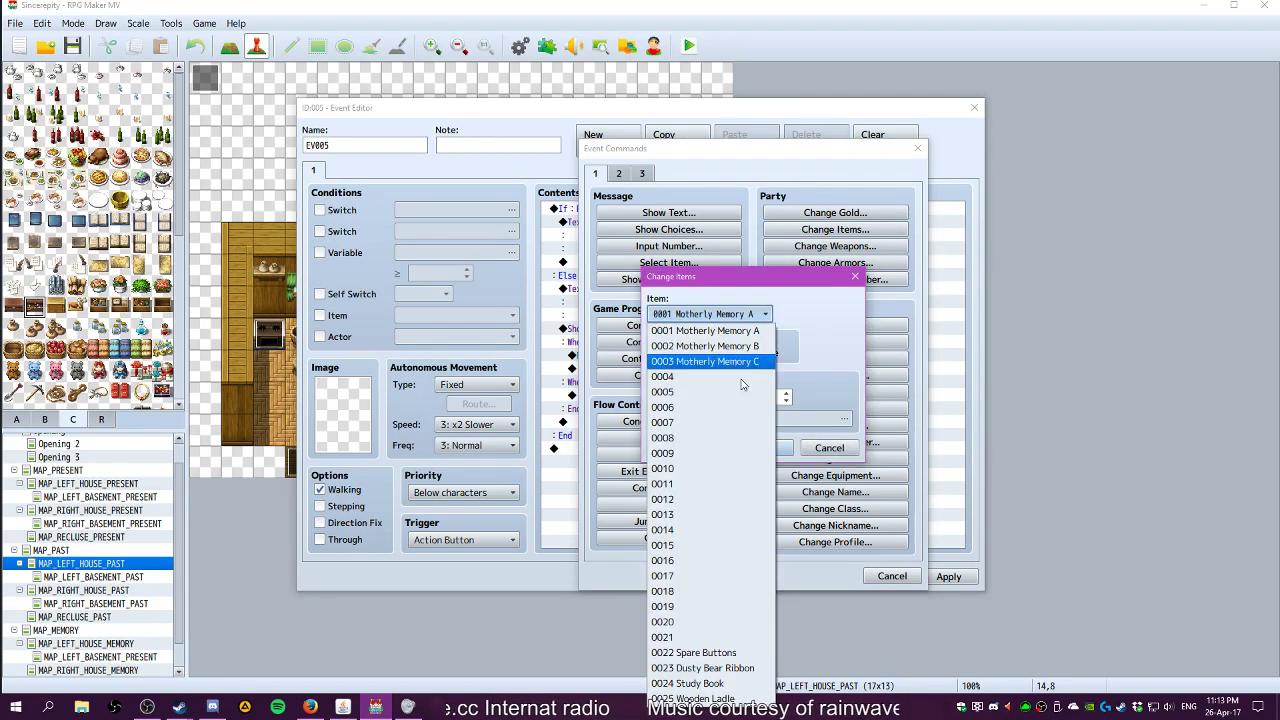
click(737, 653)
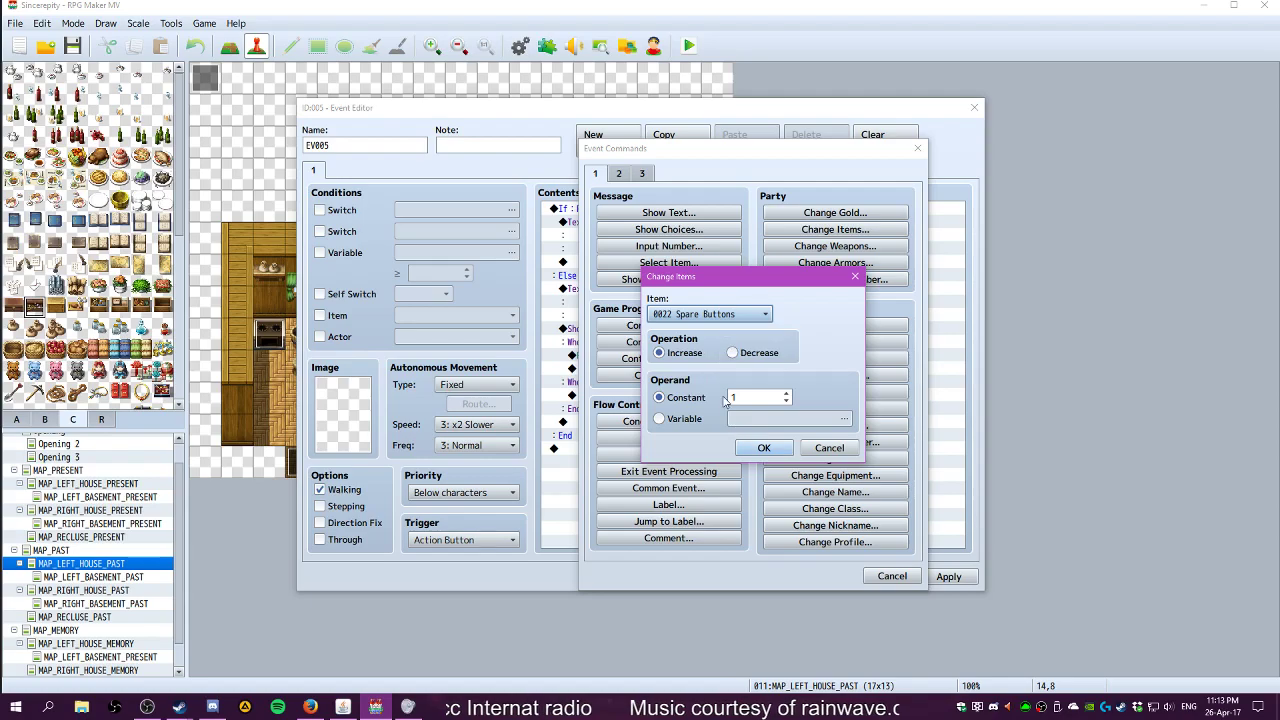
click(766, 449)
Add the message "You've obtained two Spare Buttons." after the item change in the Yes branch
double_click(586, 383)
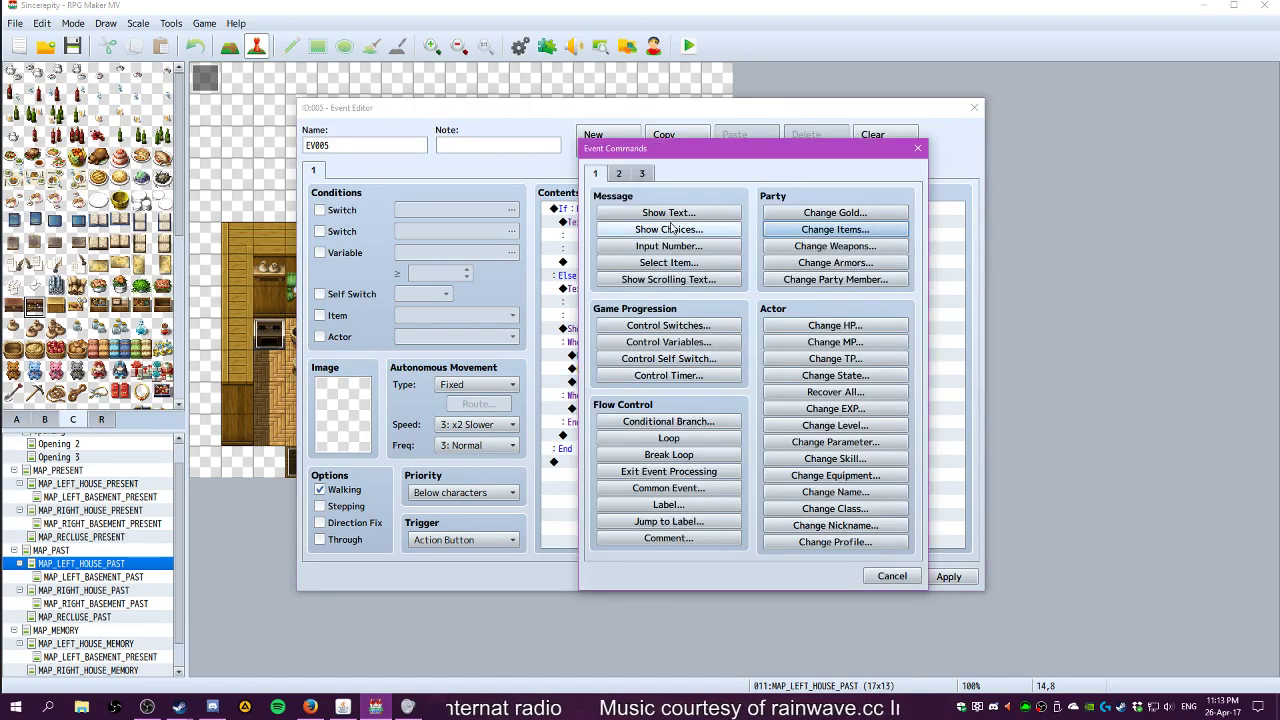
click(668, 212)
text(You)
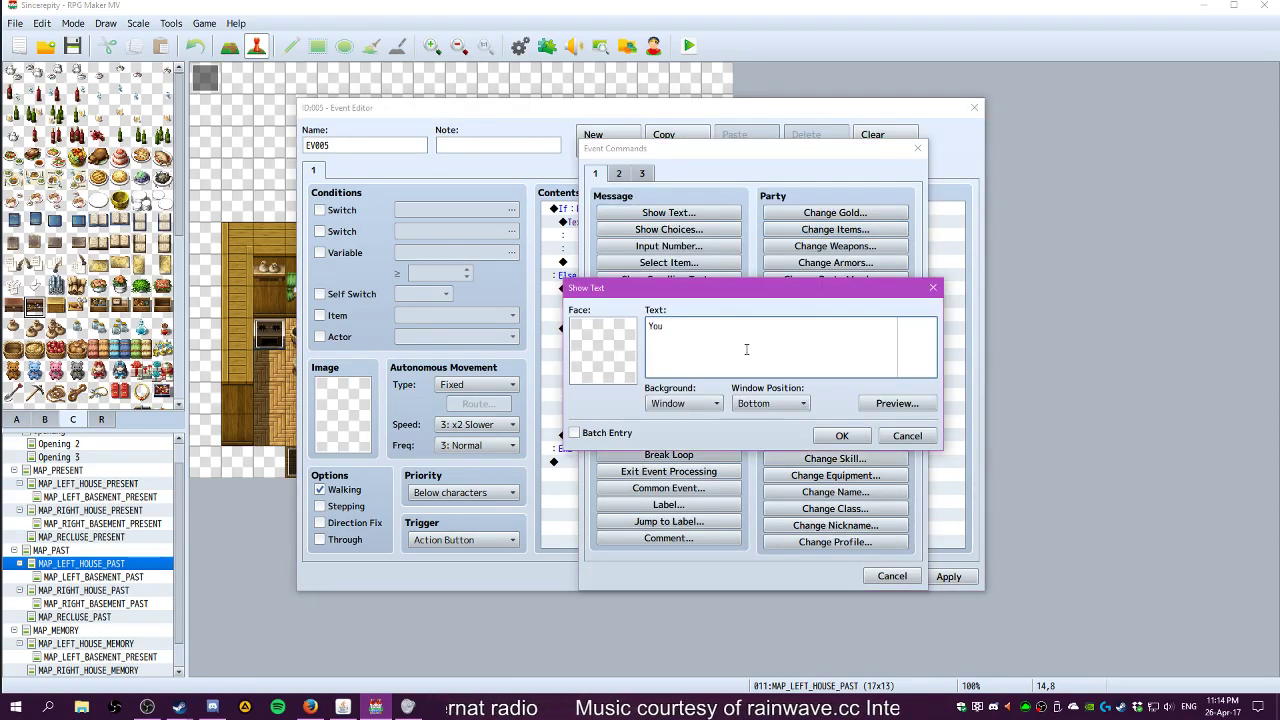
text('ve obtained )
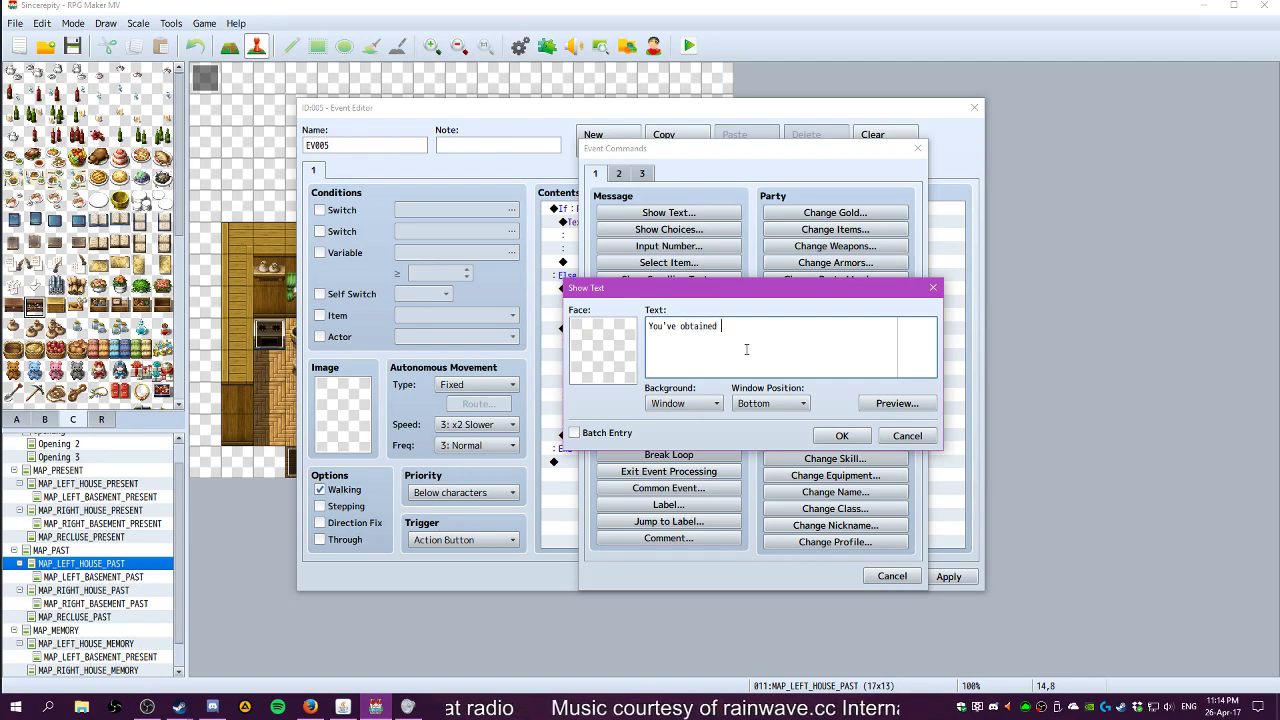
text(two spare)
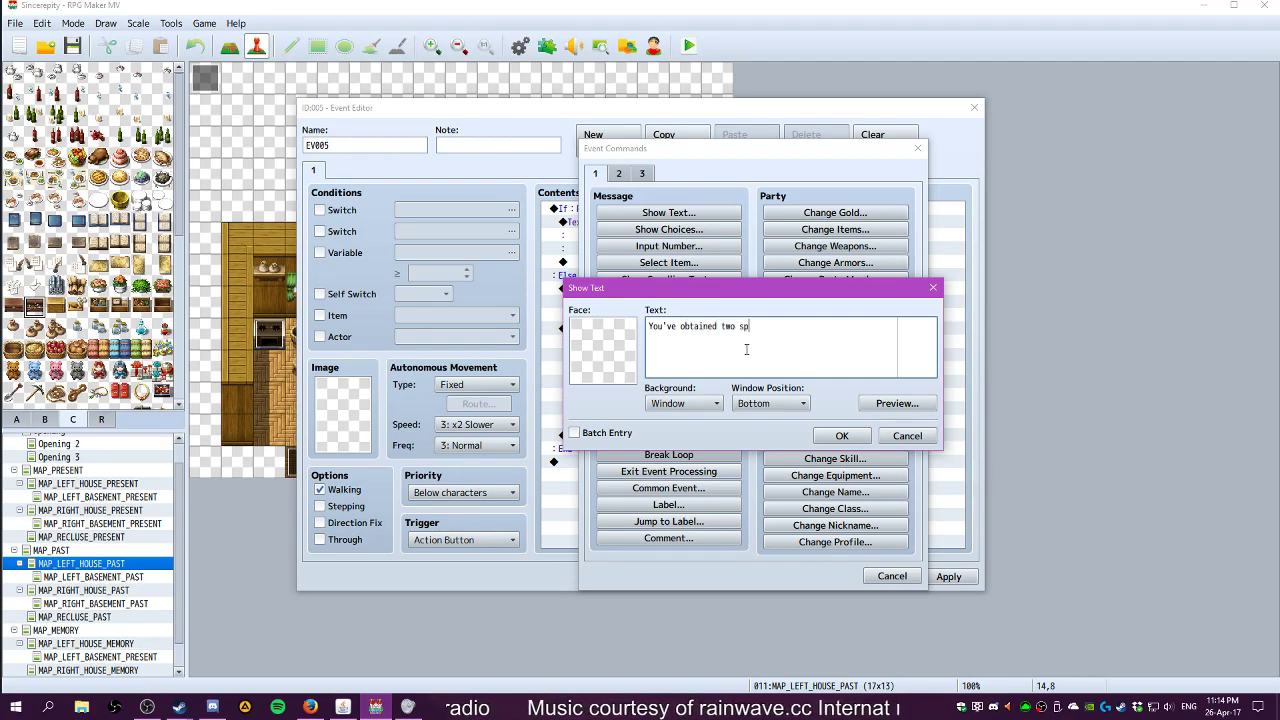
key(BackSpace)
key(BackSpace)
key(BackSpace)
key(BackSpace)
text(Spare buttons.)
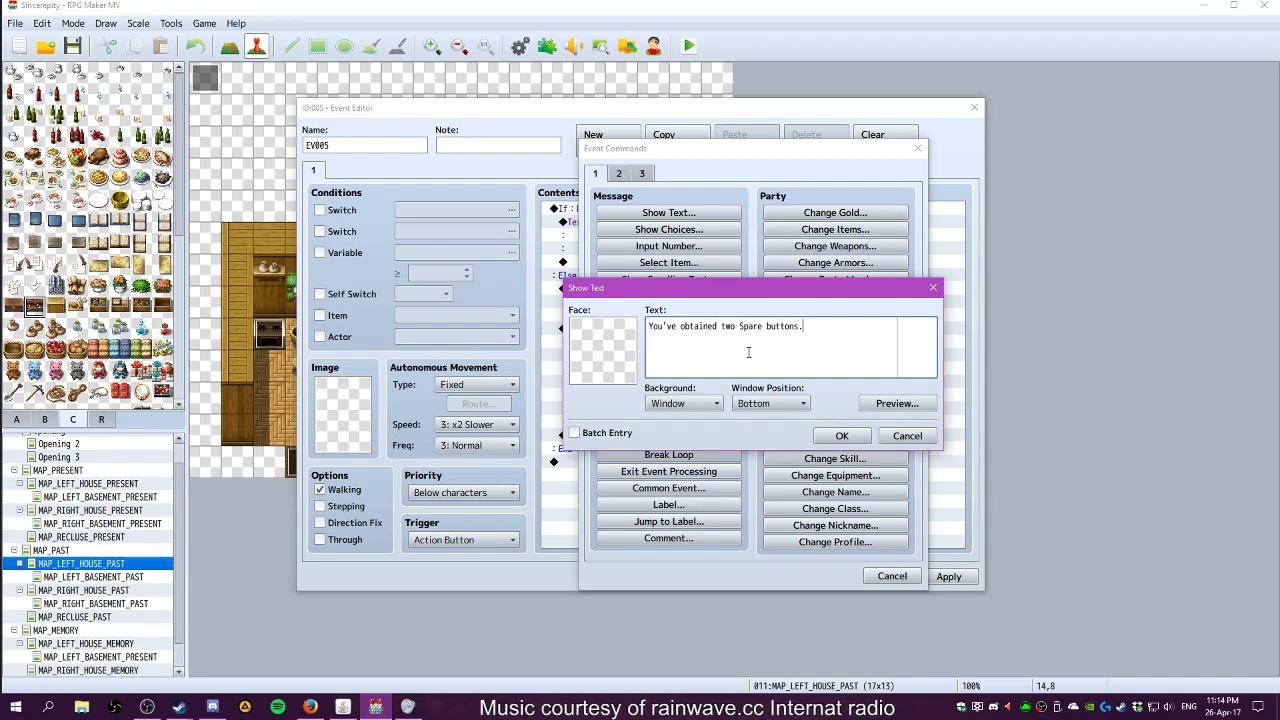
drag(773, 326, 768, 327)
text(B)
click(828, 434)
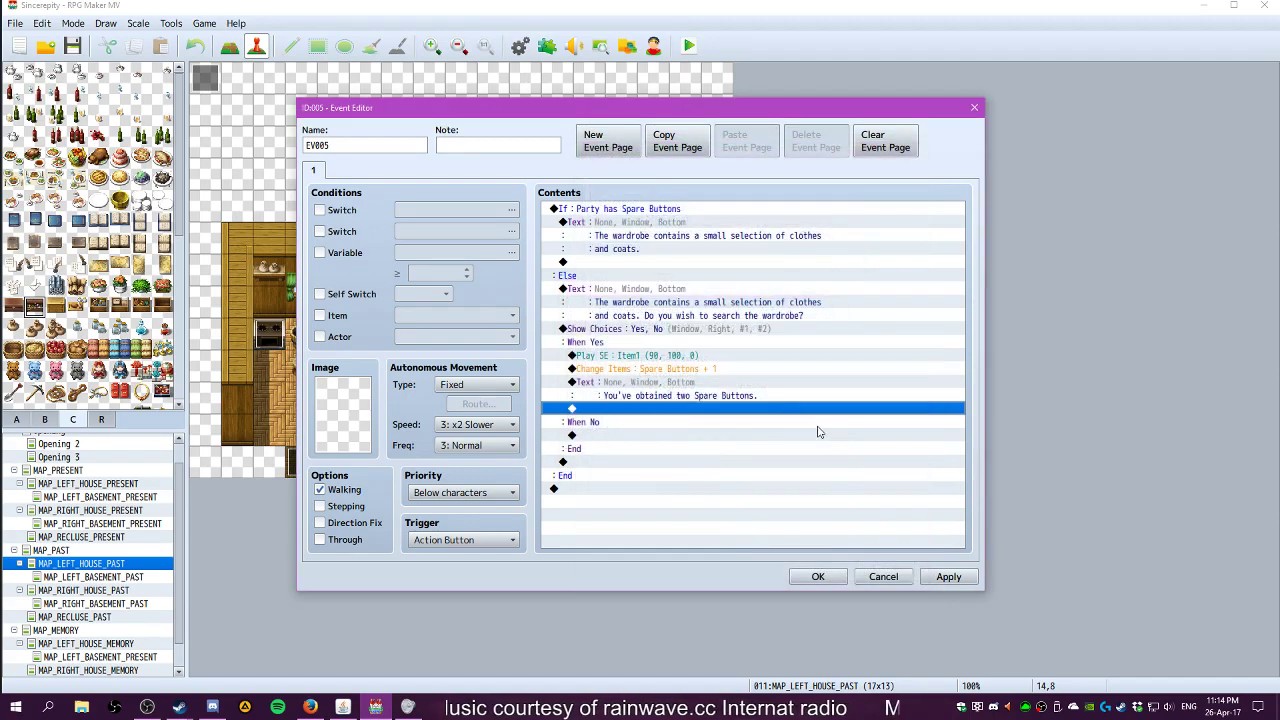
Review the wardrobe event's If, Else, Yes and No branches and the commands inside them
click(613, 372)
click(591, 427)
double_click(591, 436)
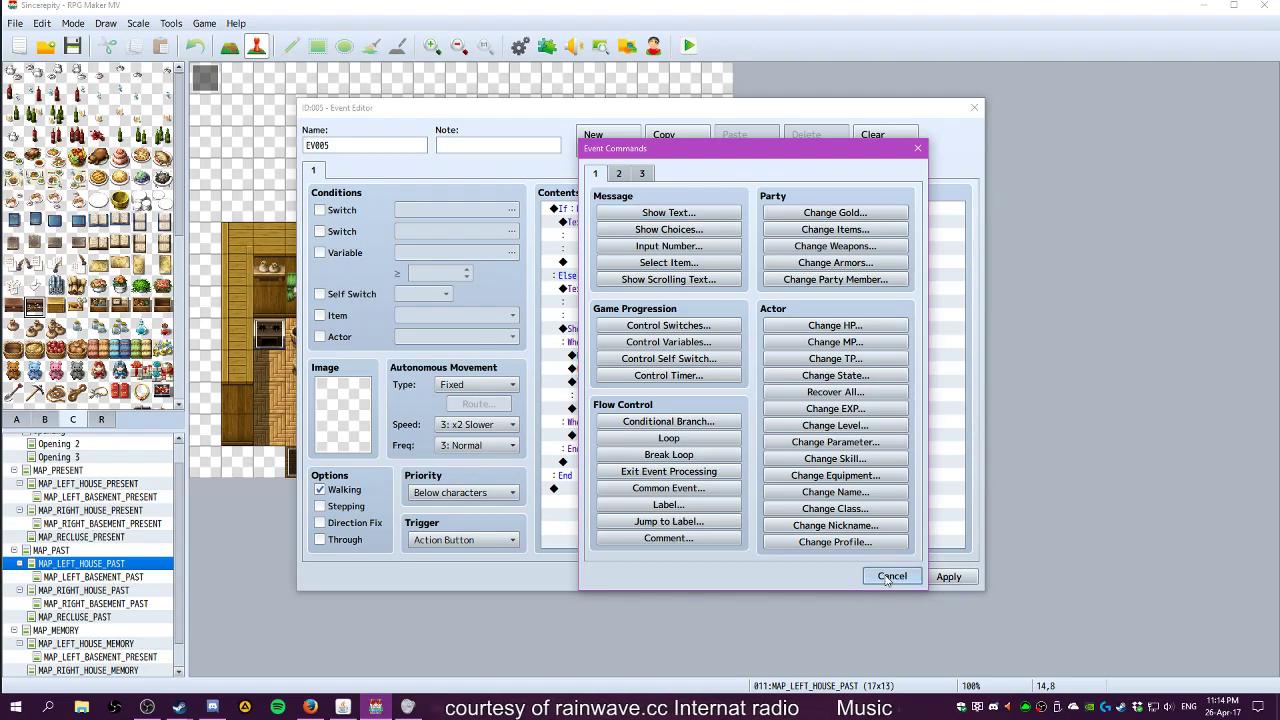
click(890, 576)
click(629, 356)
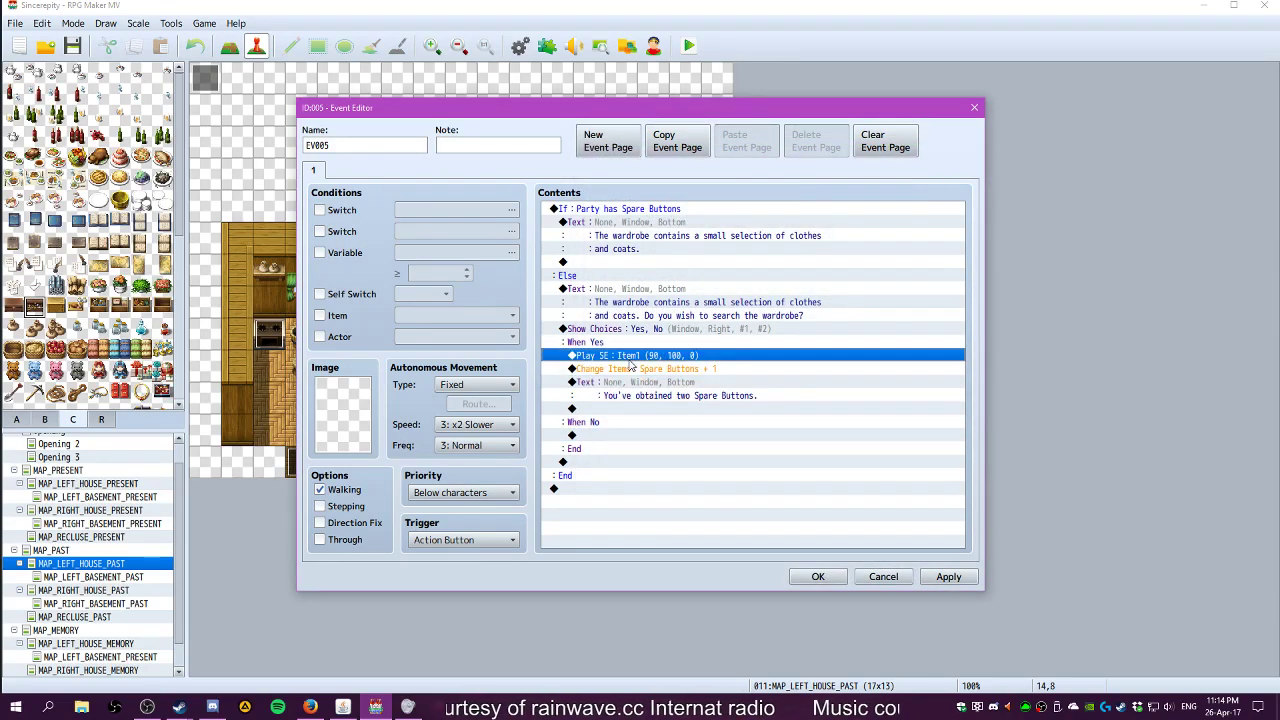
click(631, 370)
click(630, 410)
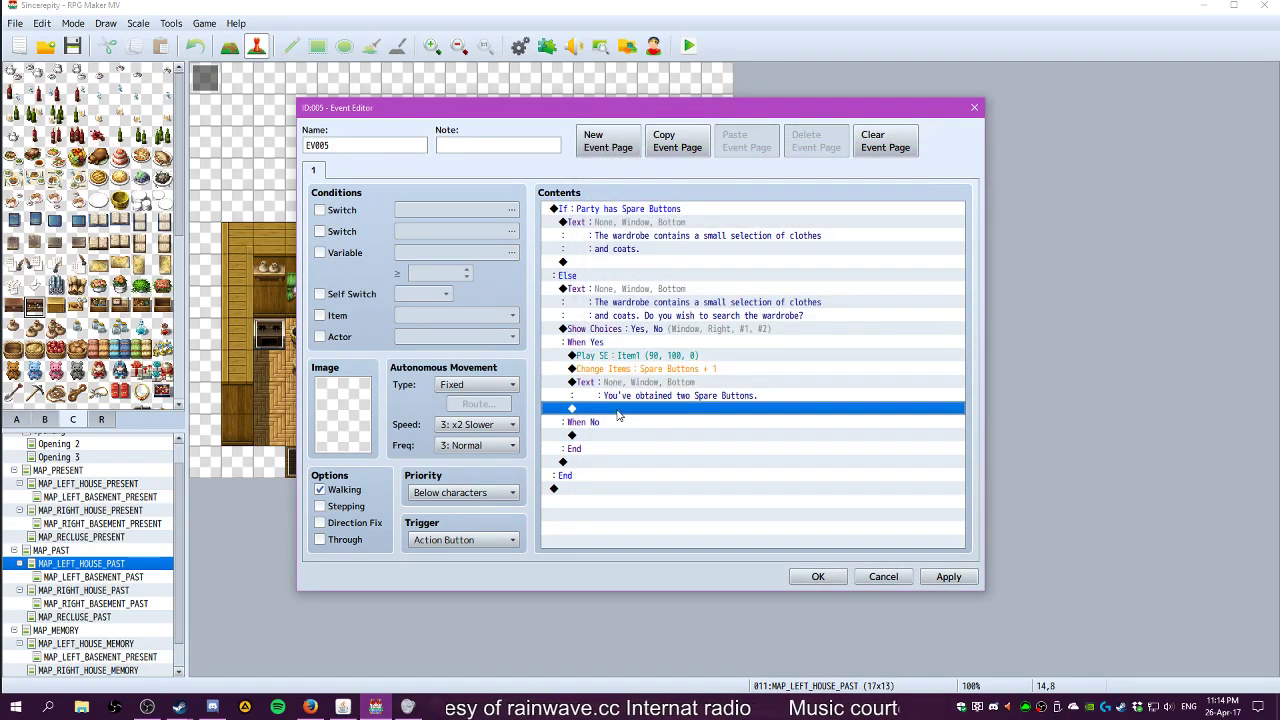
click(633, 210)
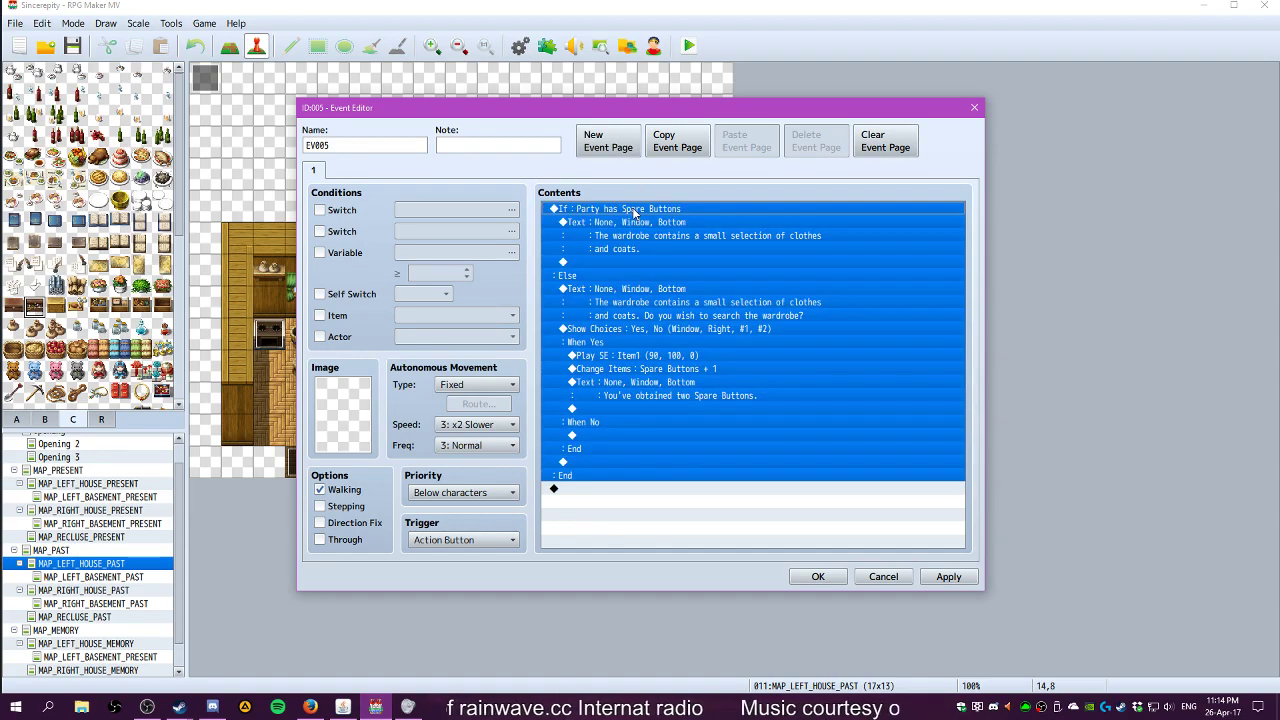
click(608, 236)
click(609, 223)
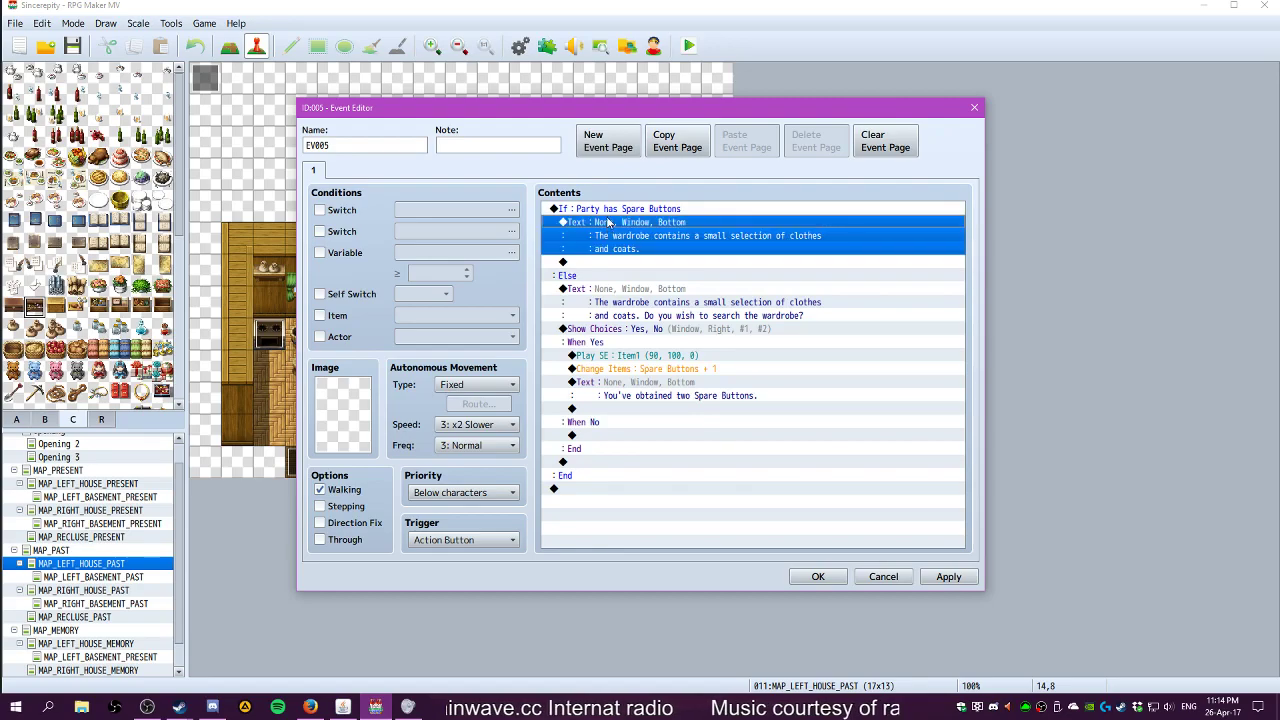
click(648, 211)
Set the wardrobe event's priority to Same as characters, disable its Walking option, and save the event
click(439, 492)
click(452, 524)
click(321, 490)
click(948, 577)
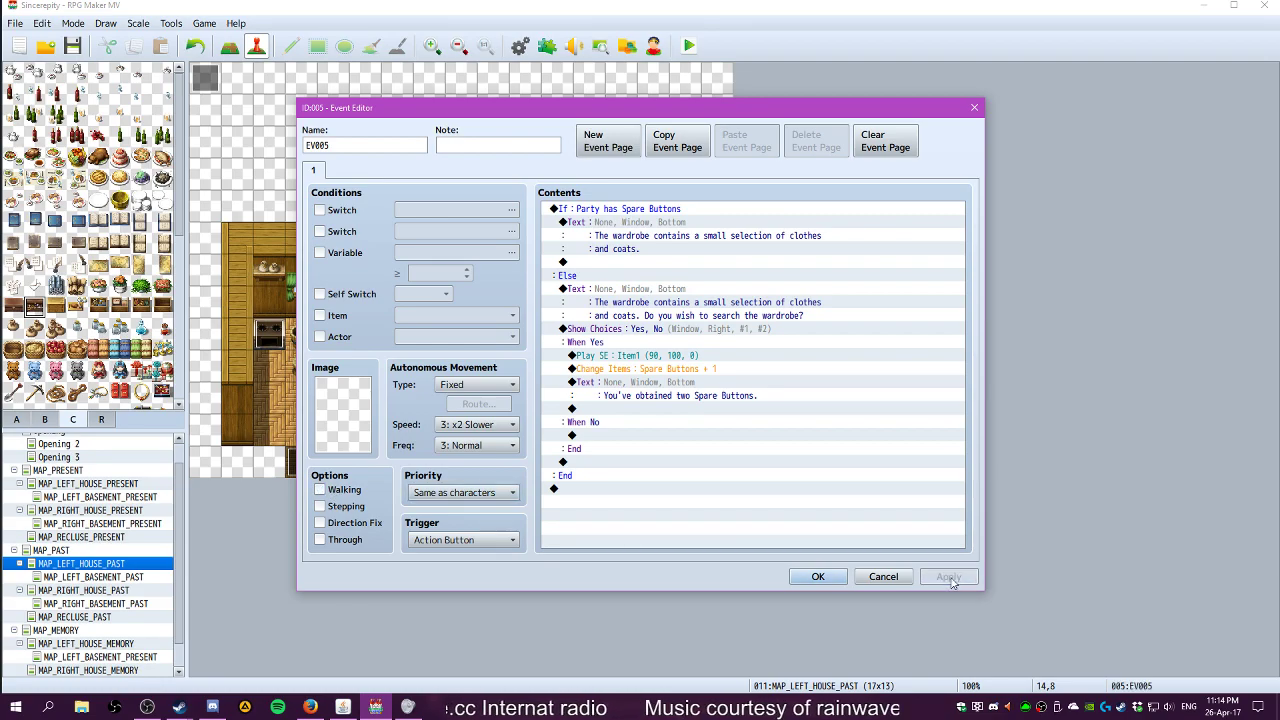
click(818, 577)
Set the player's starting position at tile 9,10 in MAP_LEFT_HOUSE_PAST, below the beds
right_click(500, 408)
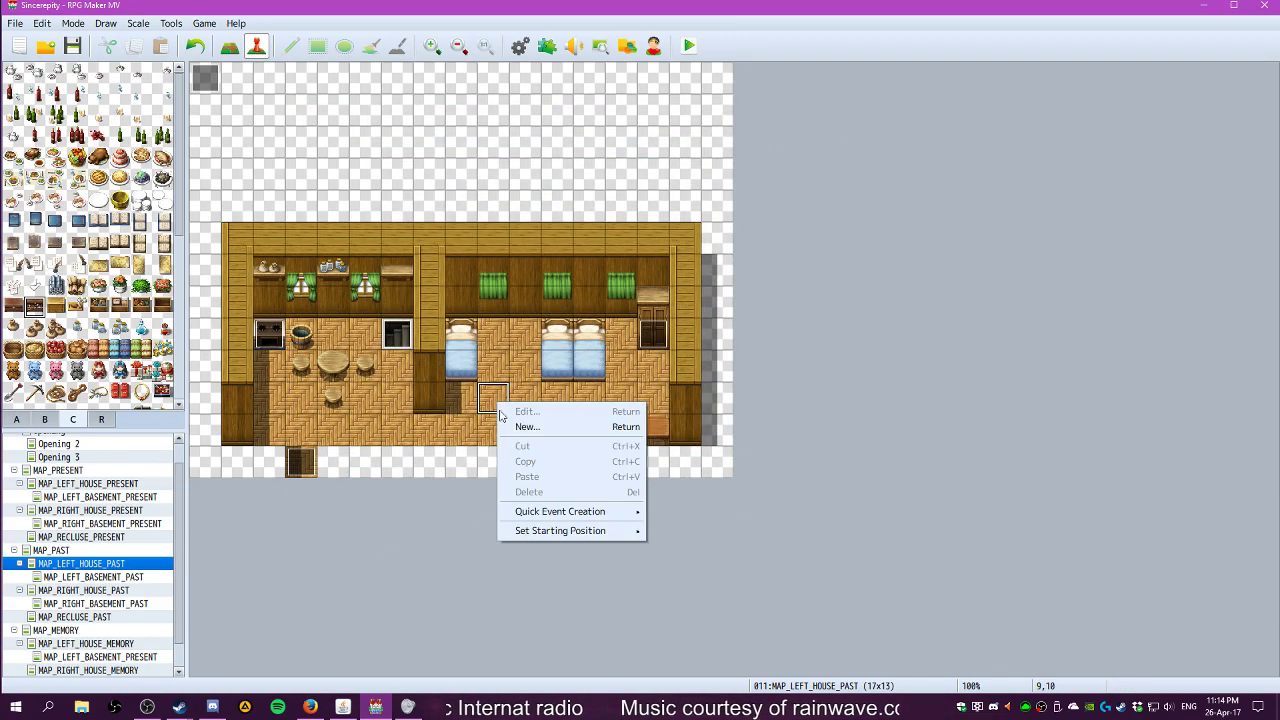
mouse_move(560, 530)
click(686, 533)
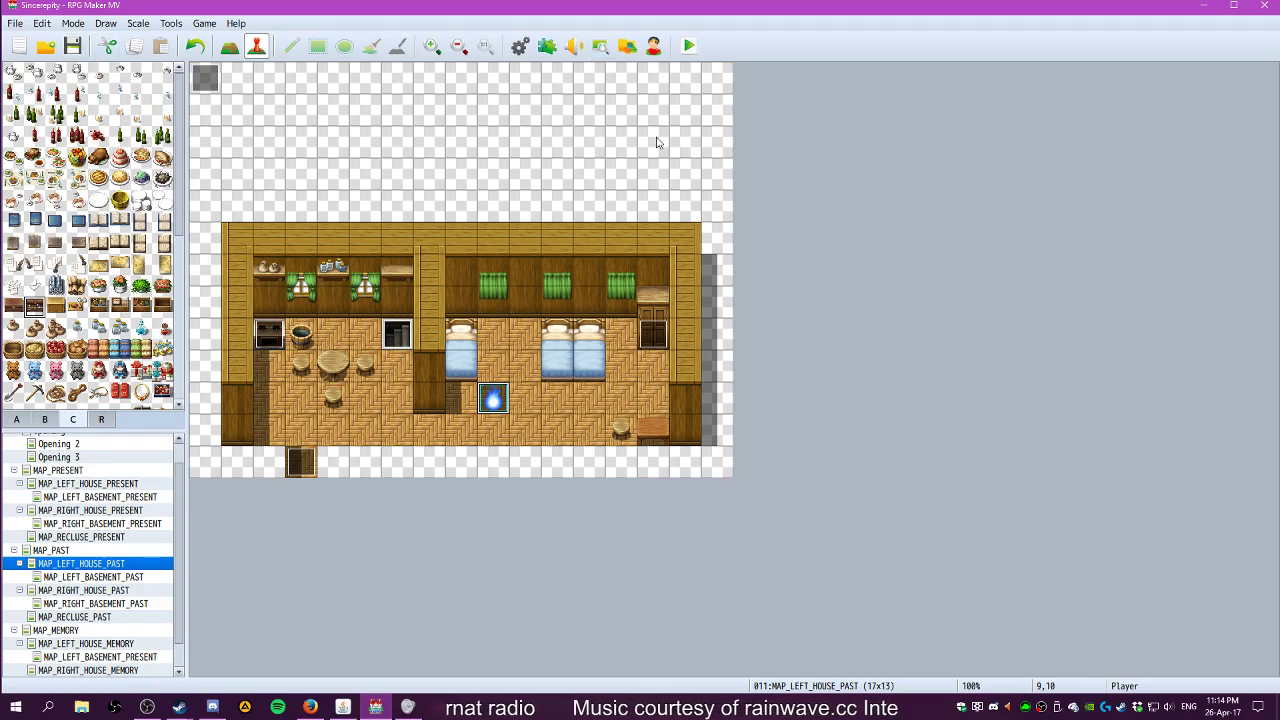
Playtest the wardrobe by searching it with Yes and inspecting it a second time, and close the game
click(688, 48)
key(Return)
key(Right)
key(Right)
key(Right)
key(Up)
key(Return)
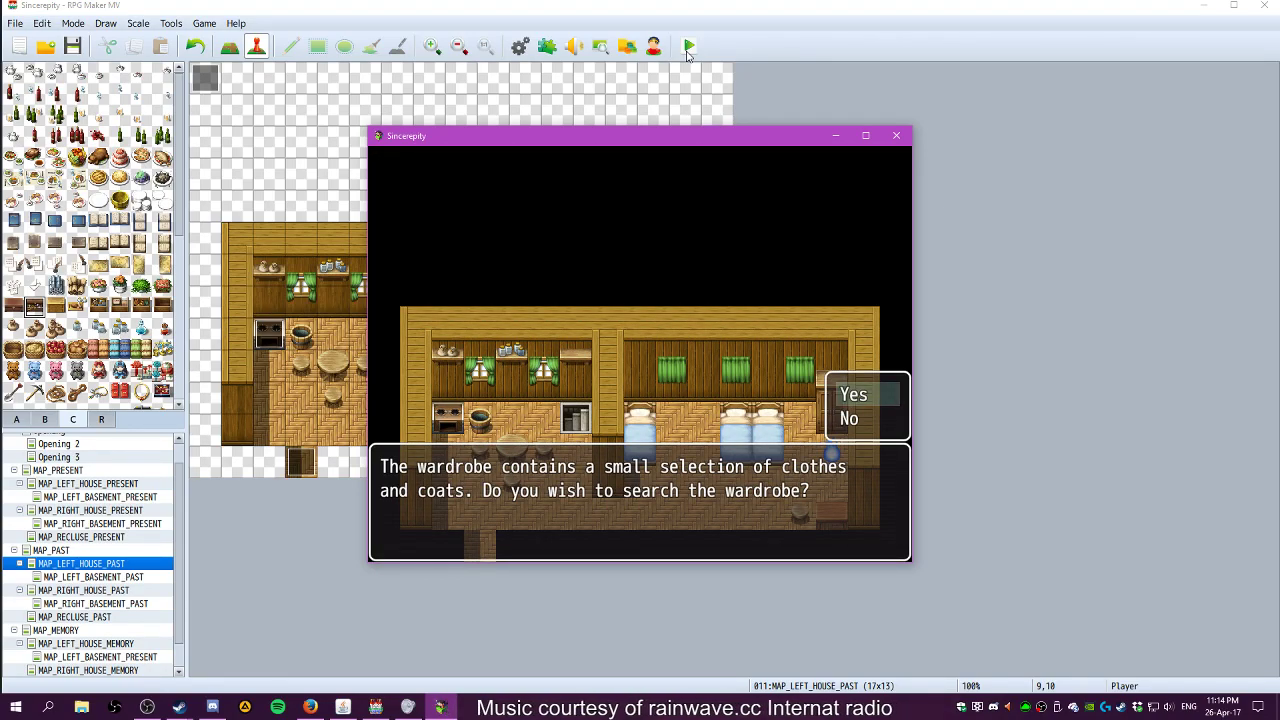
key(Return)
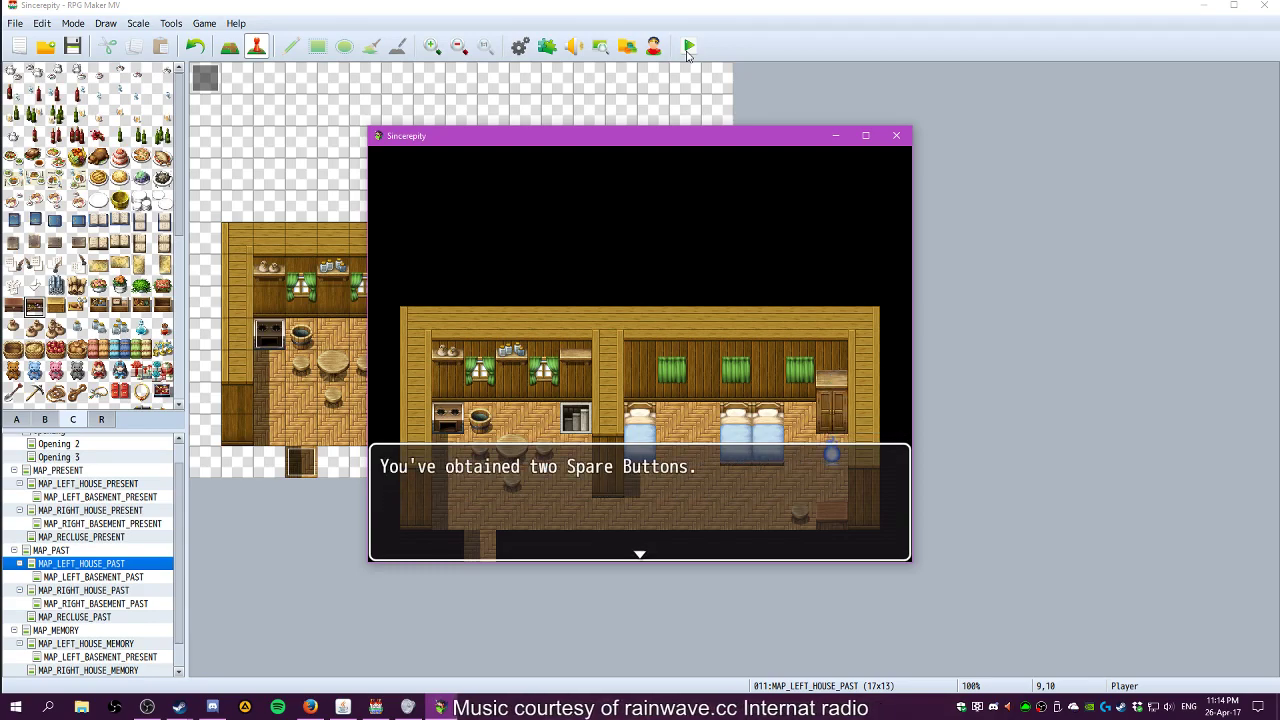
key(Return)
key(Return)
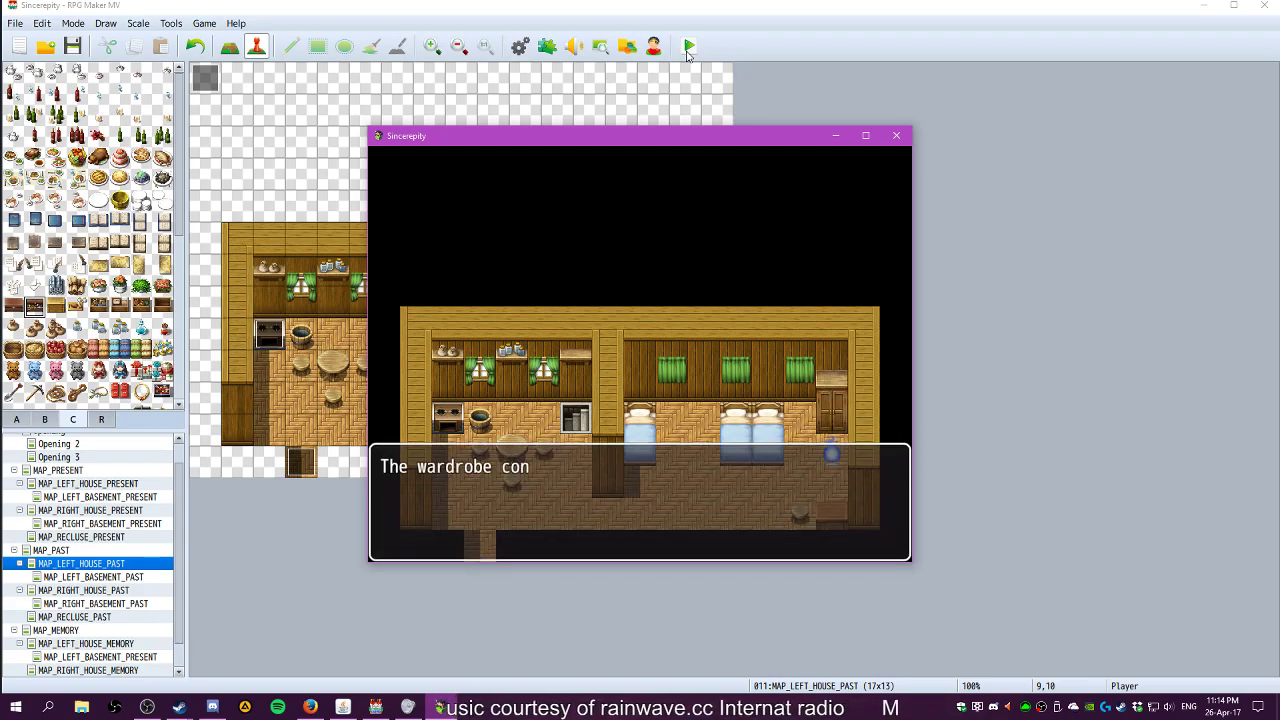
key(Return)
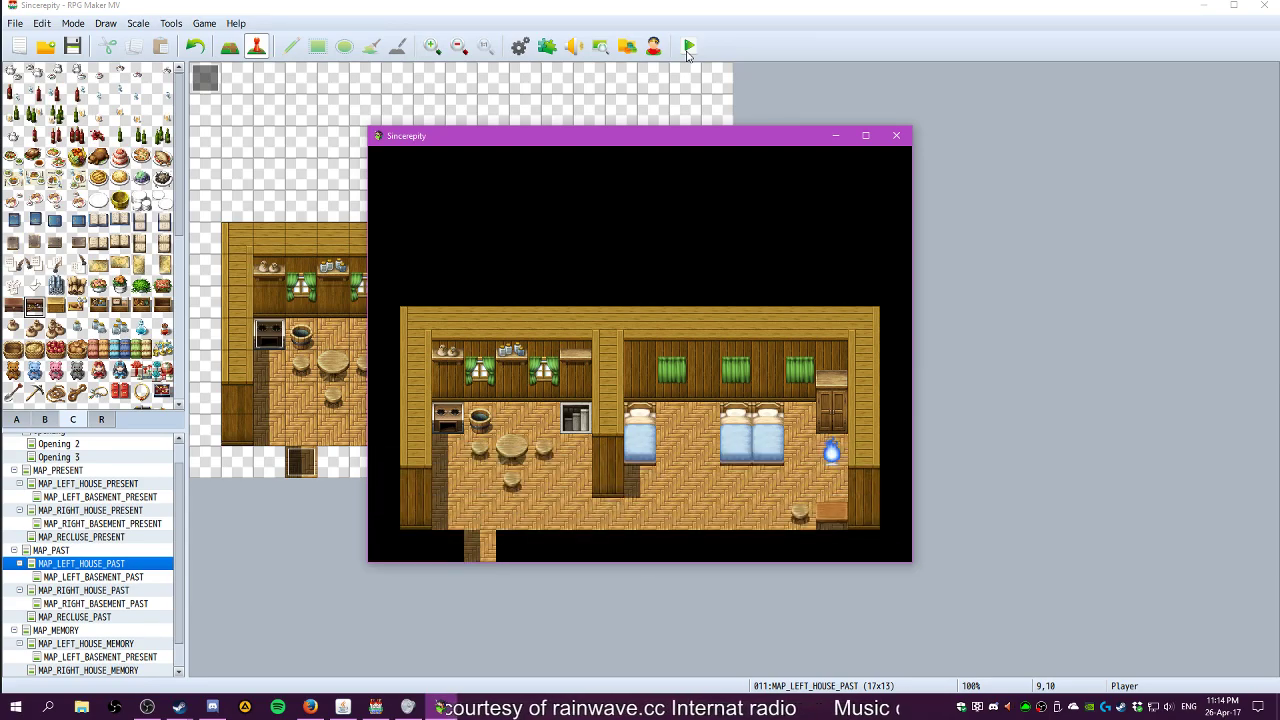
click(896, 137)
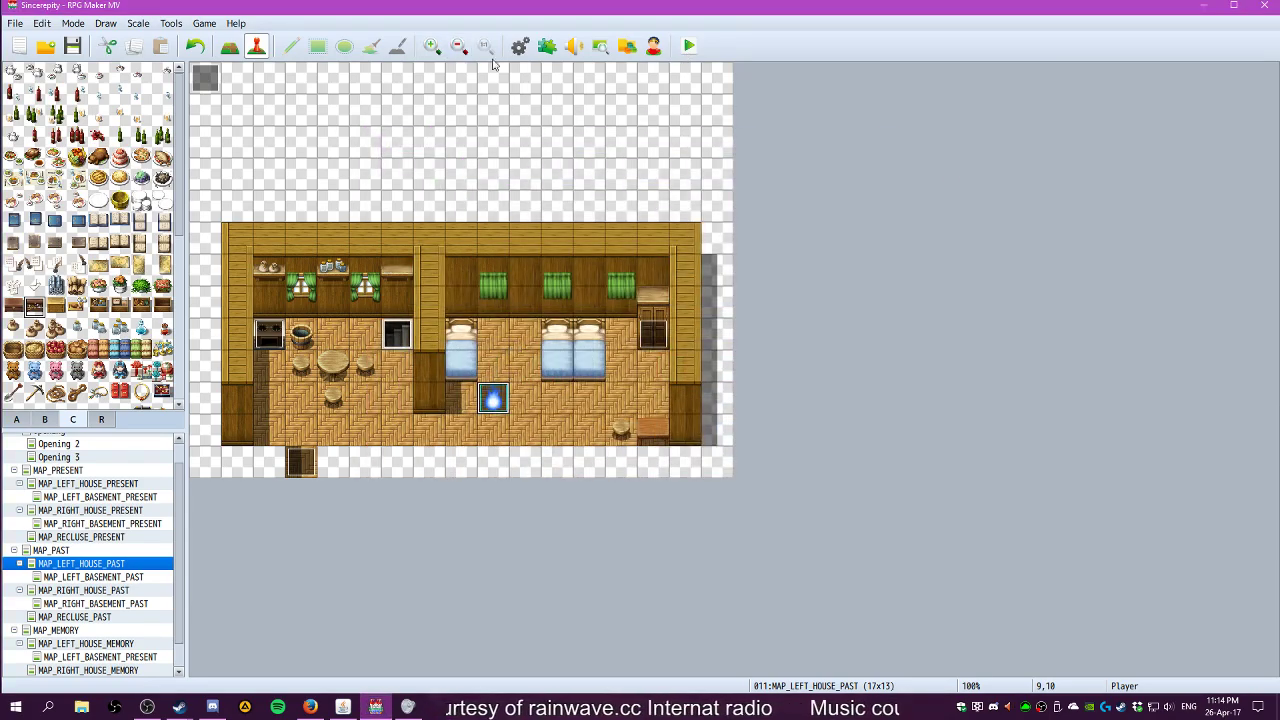
Reopen the wardrobe event and delete the Item1 Play SE command from the Yes branch
click(520, 46)
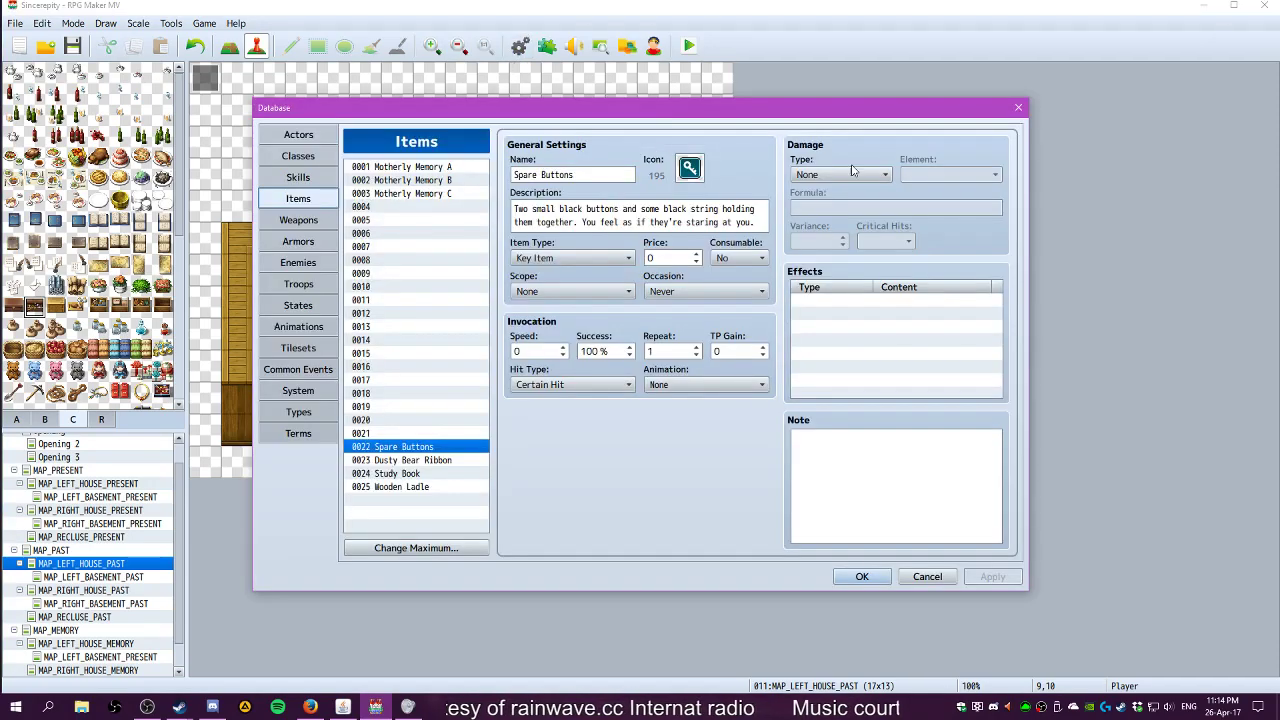
click(1018, 107)
double_click(647, 344)
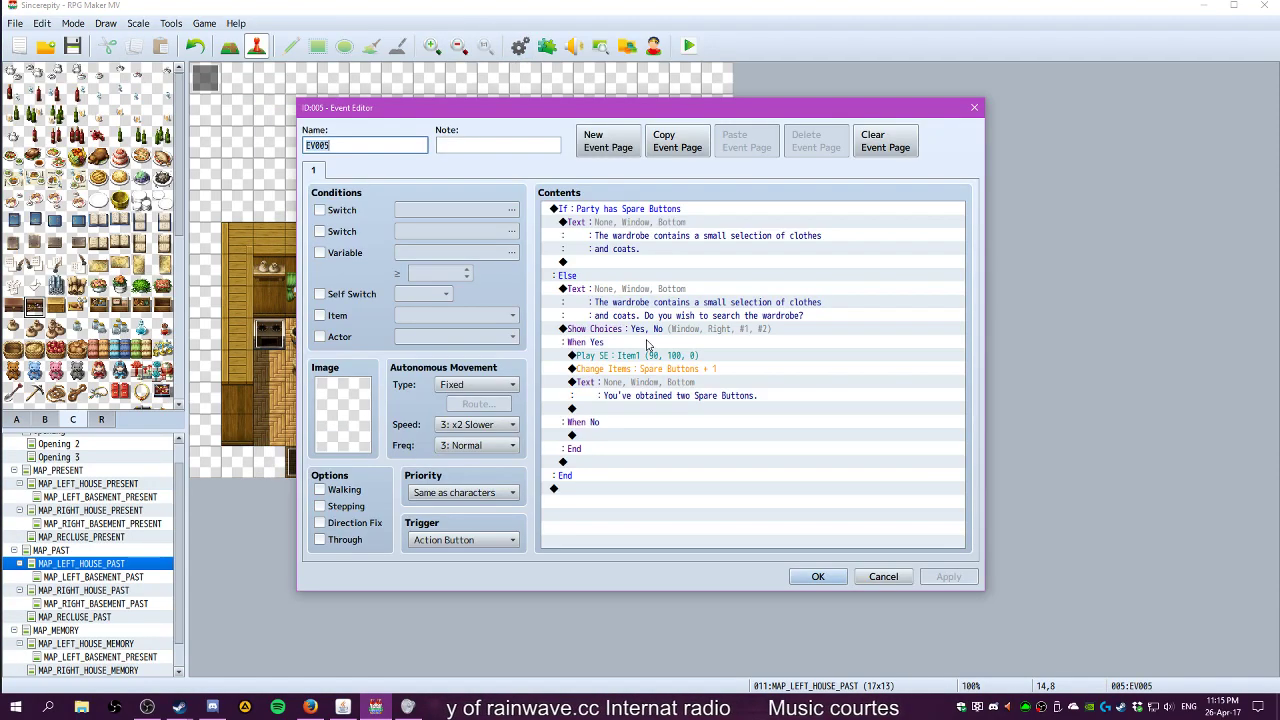
click(611, 411)
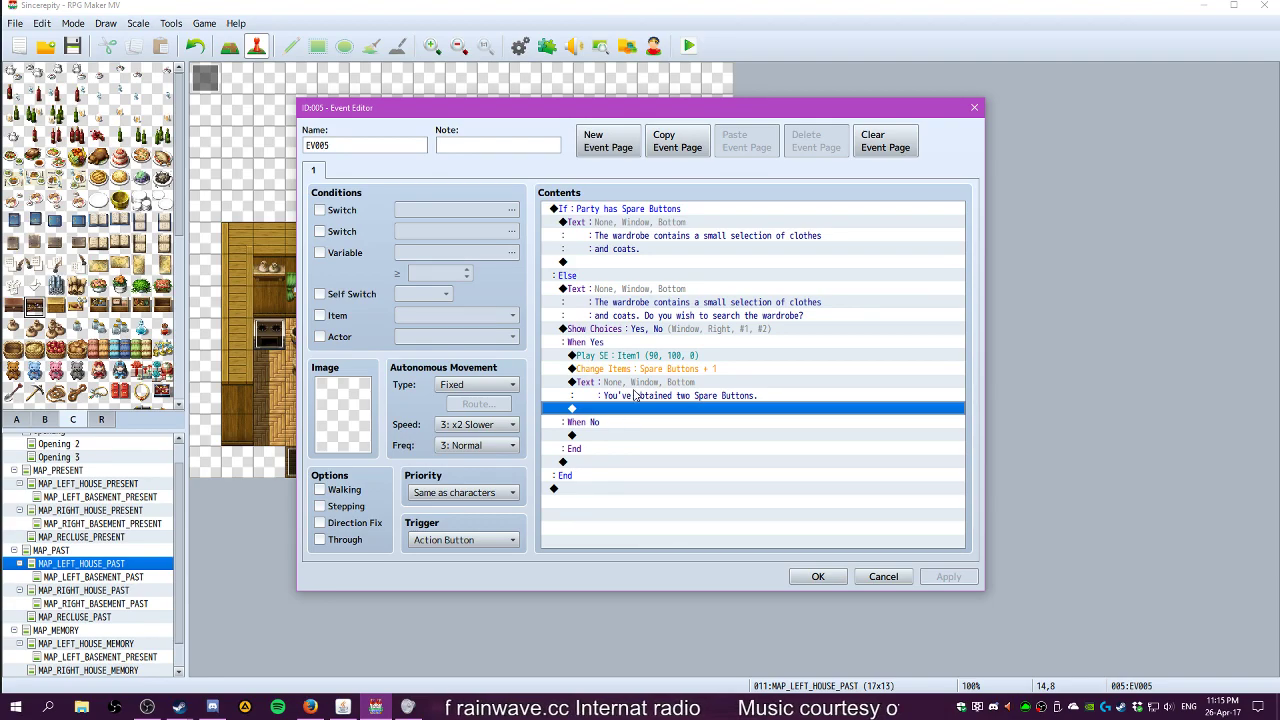
click(633, 396)
click(622, 370)
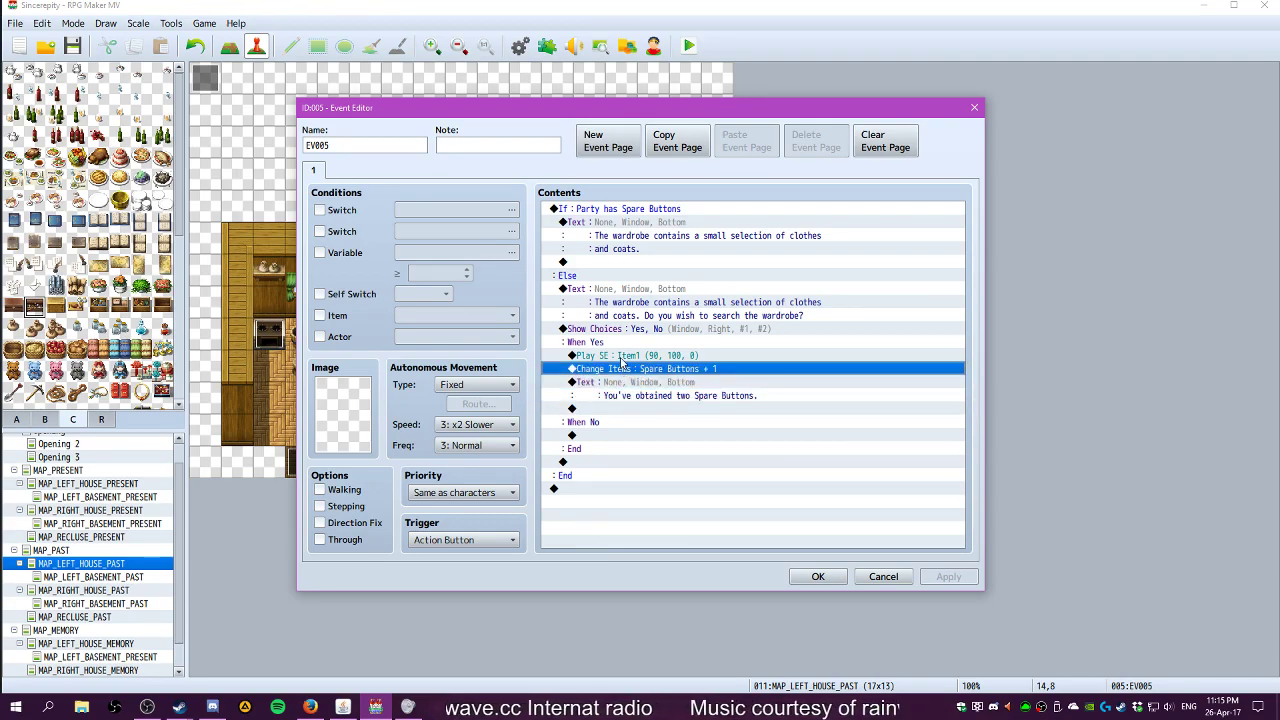
click(622, 356)
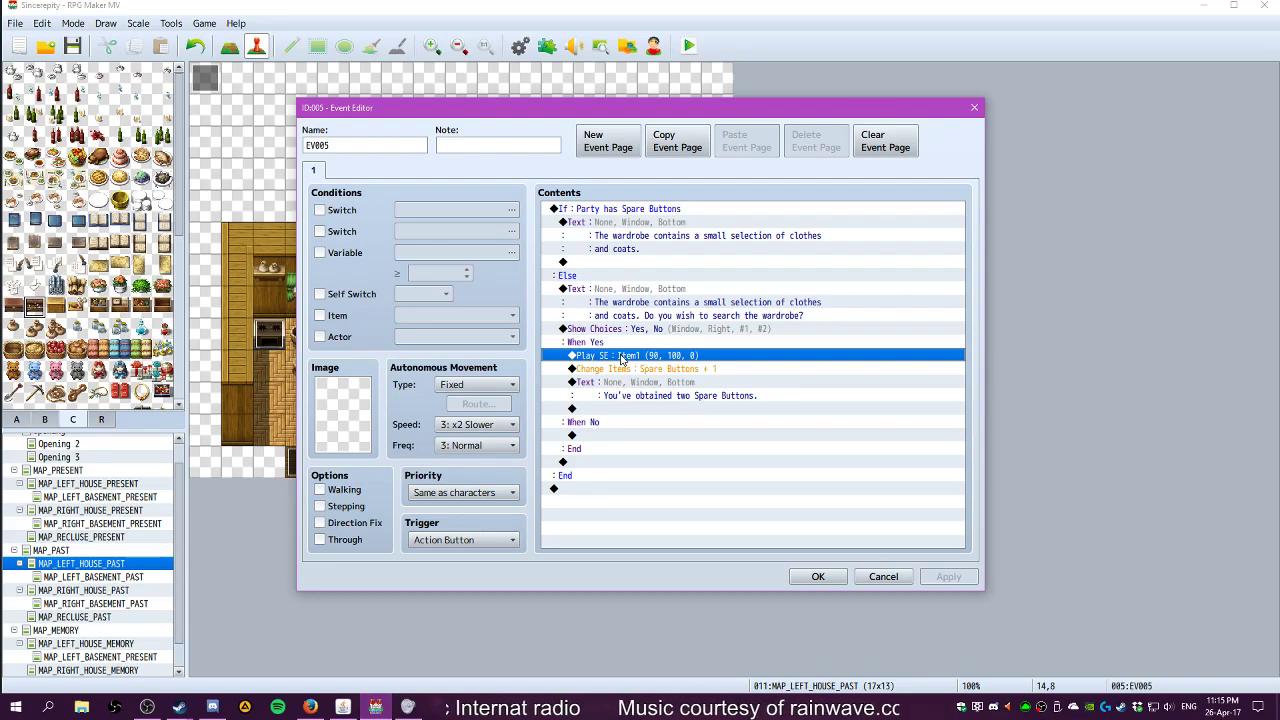
key(Delete)
click(614, 396)
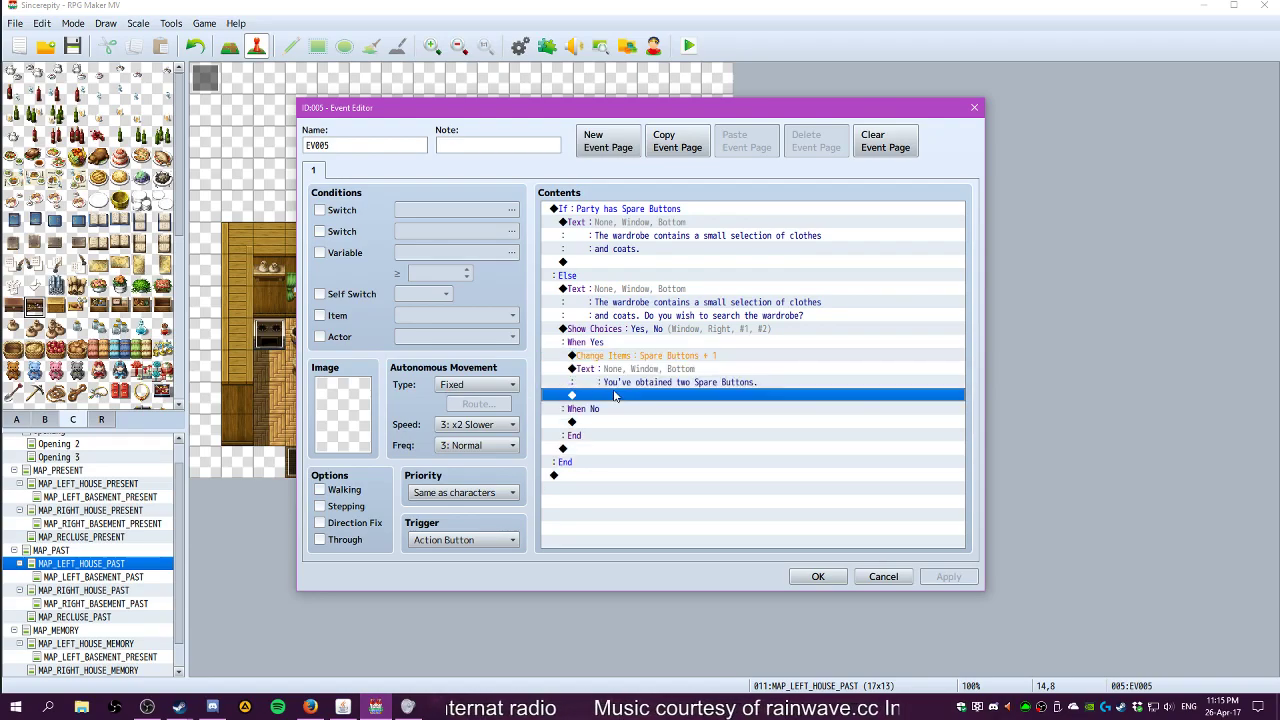
Paste the Play SE command below the Spare Buttons message in the wardrobe event's Yes branch and save the event
key(ctrl+v)
click(948, 577)
click(817, 576)
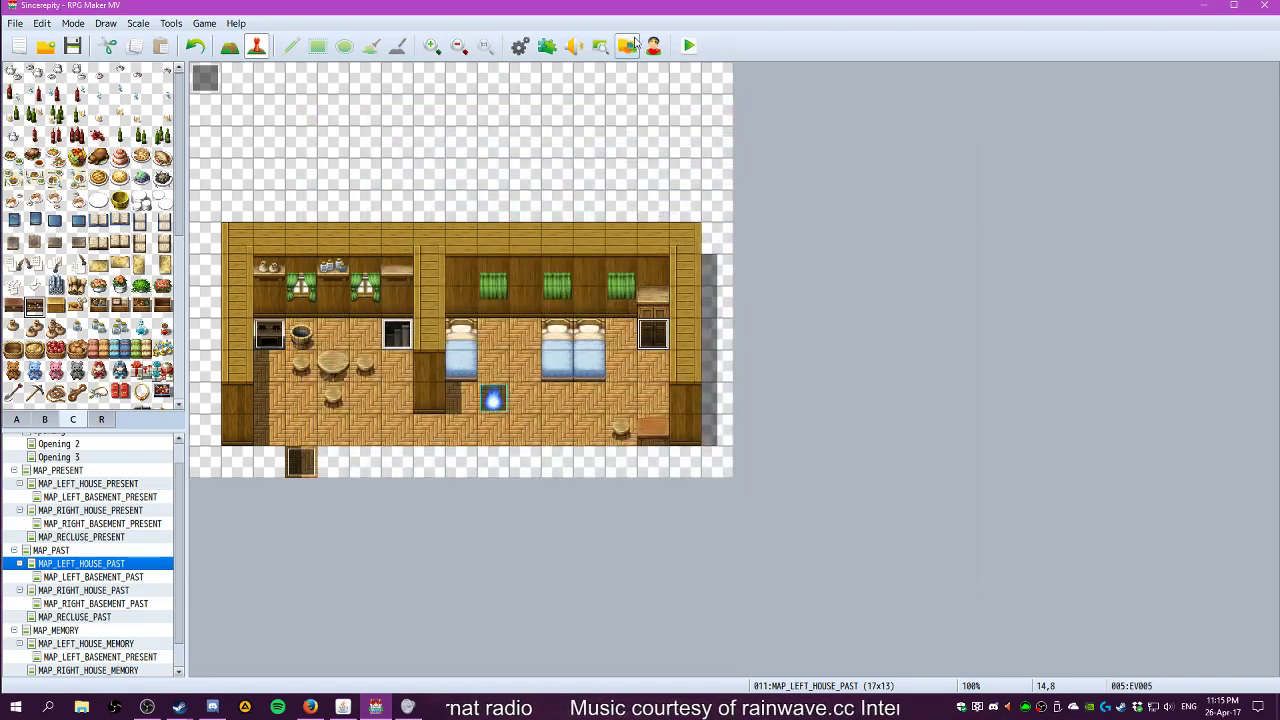
Save the project and playtest the wardrobe by searching it with Yes, walk away from it, and close the game
click(688, 46)
click(584, 384)
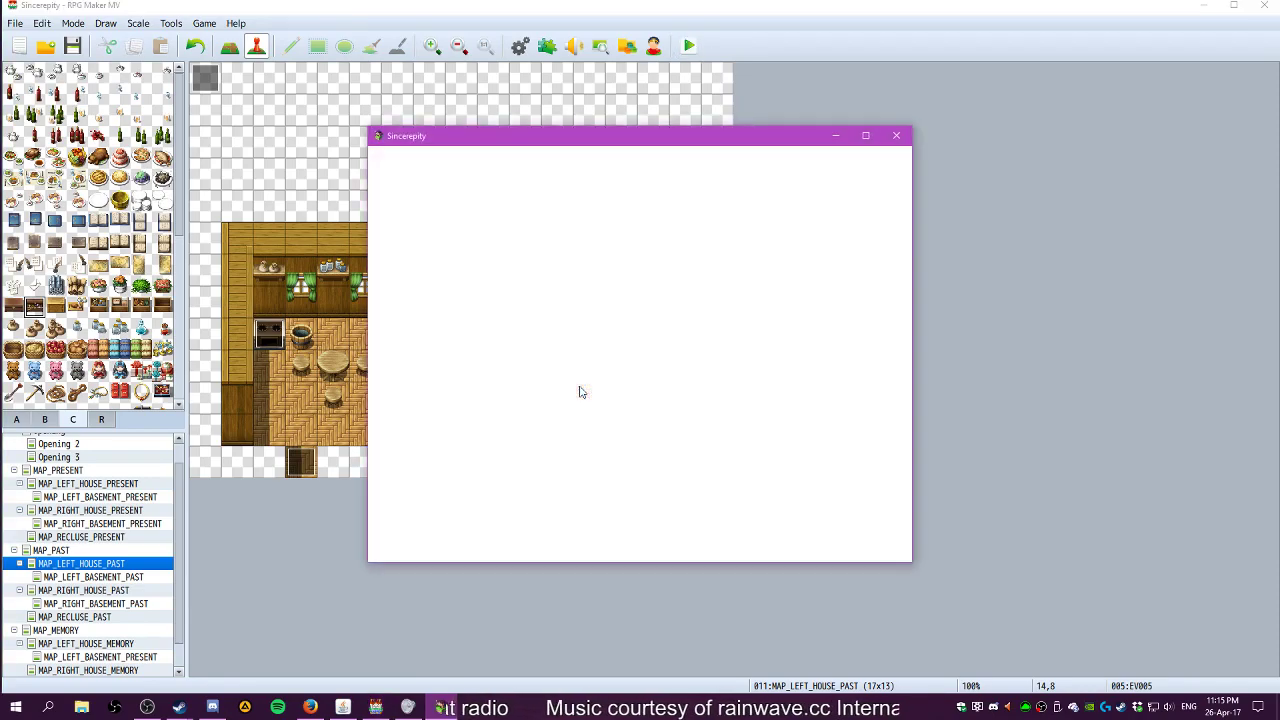
key(Right)
key(Up)
key(Return)
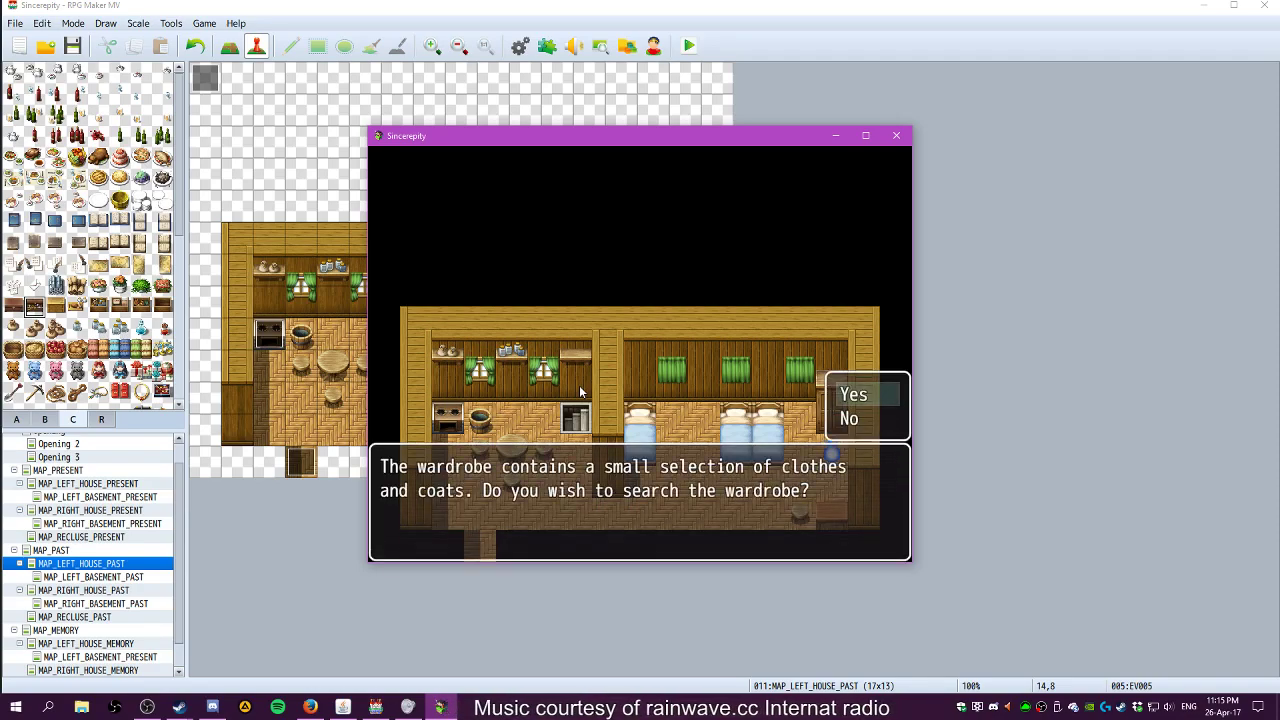
key(Return)
key(Return)
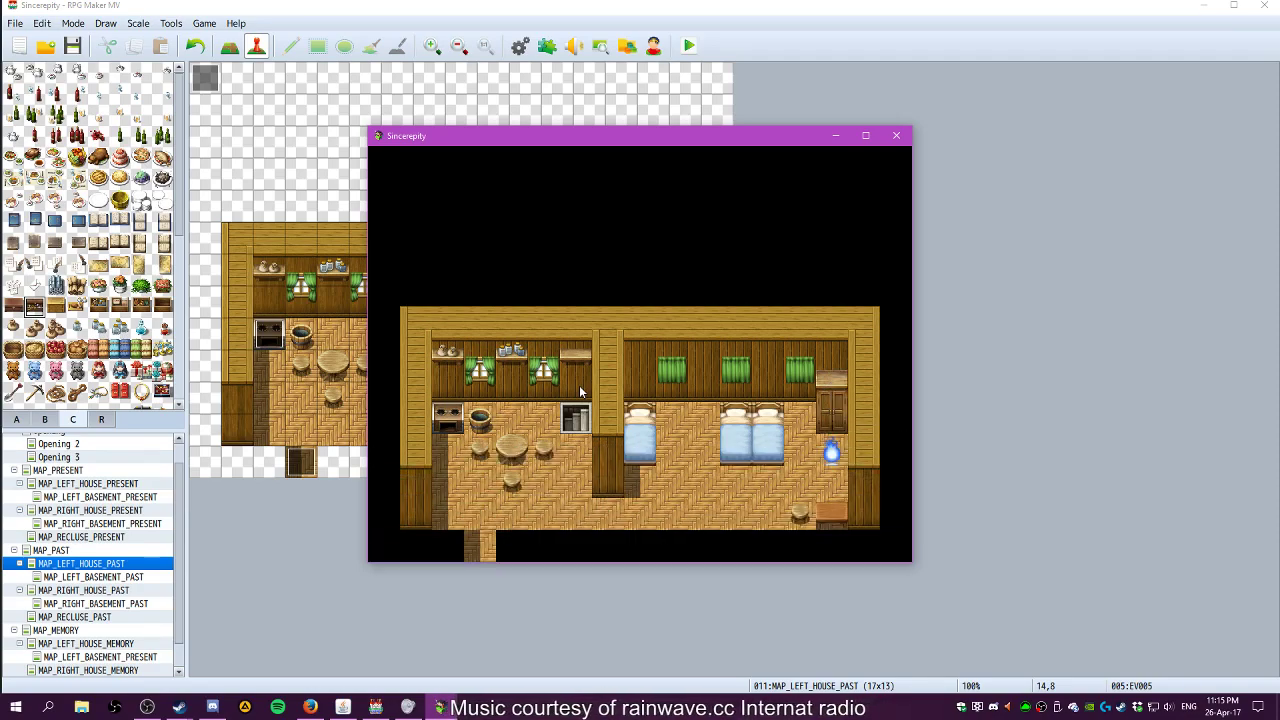
key(Left)
key(Down)
key(Left)
key(Left)
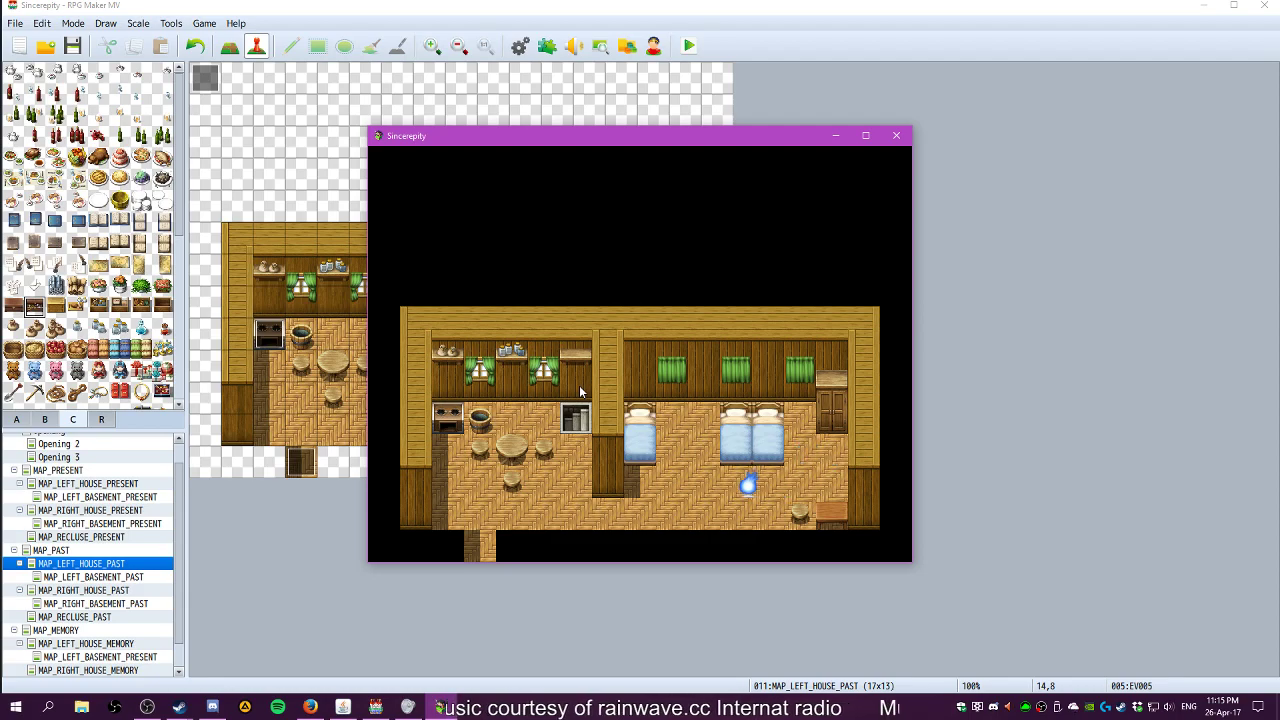
key(Down)
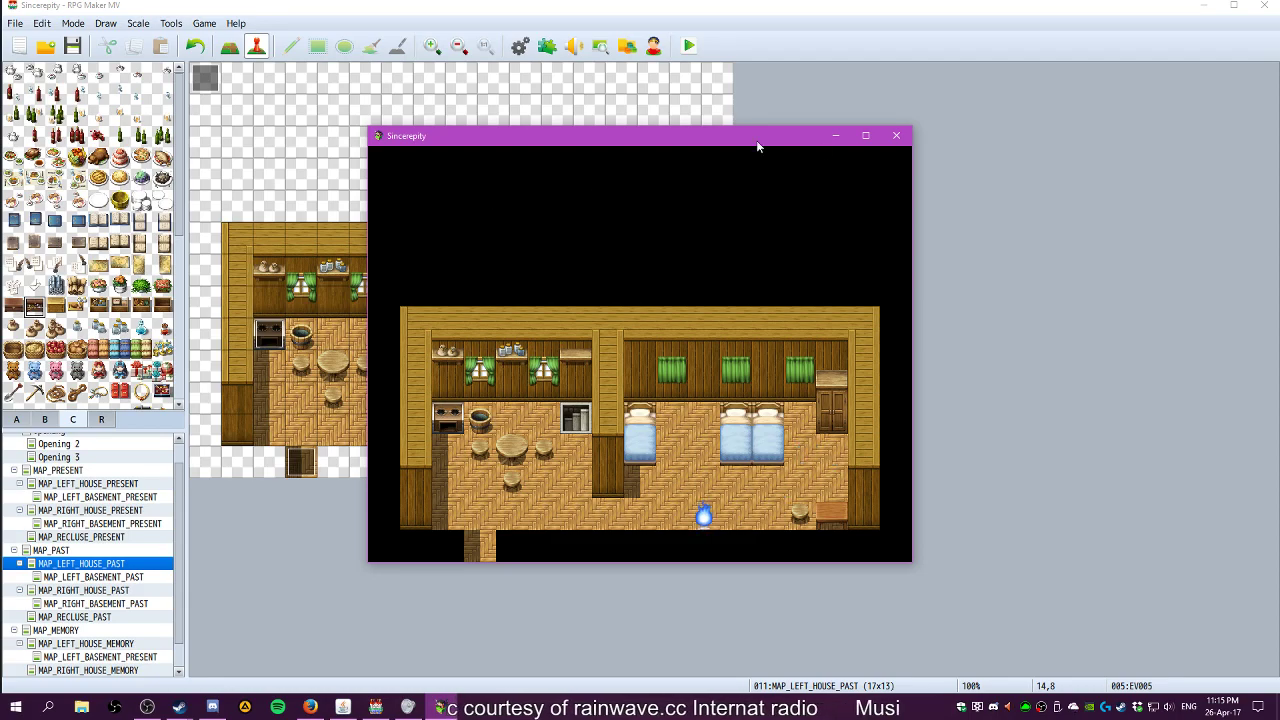
click(895, 137)
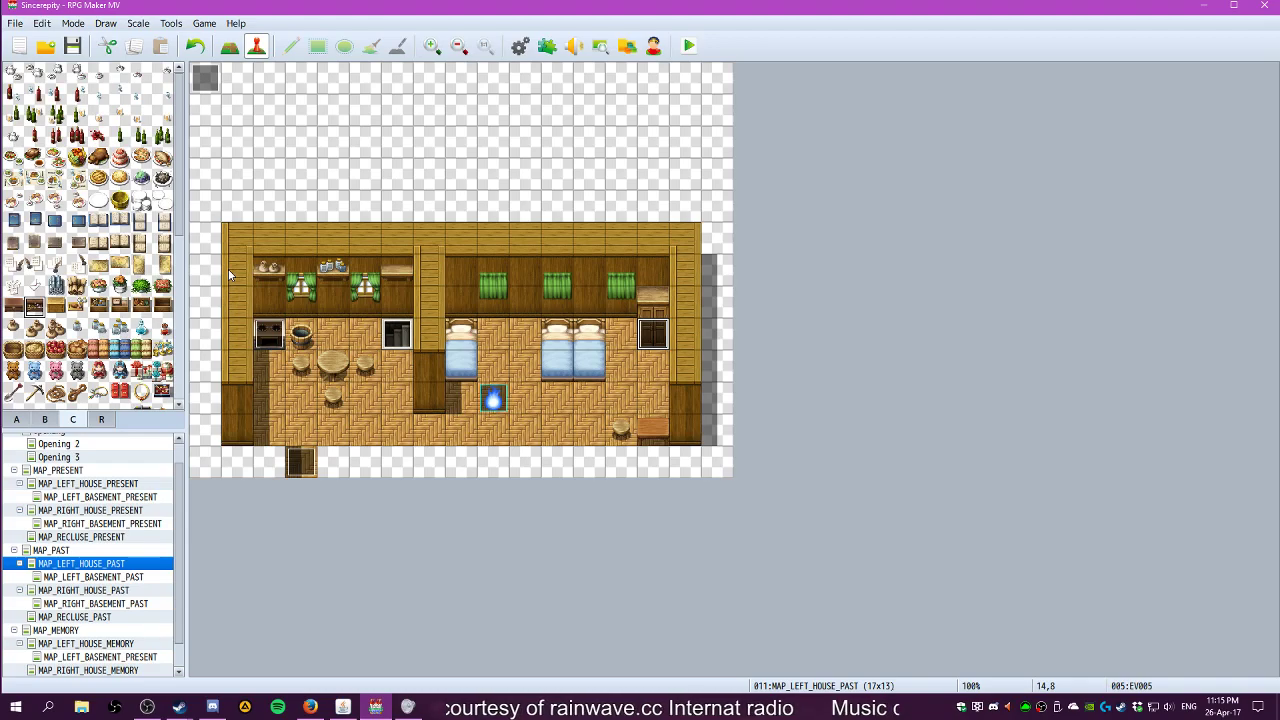
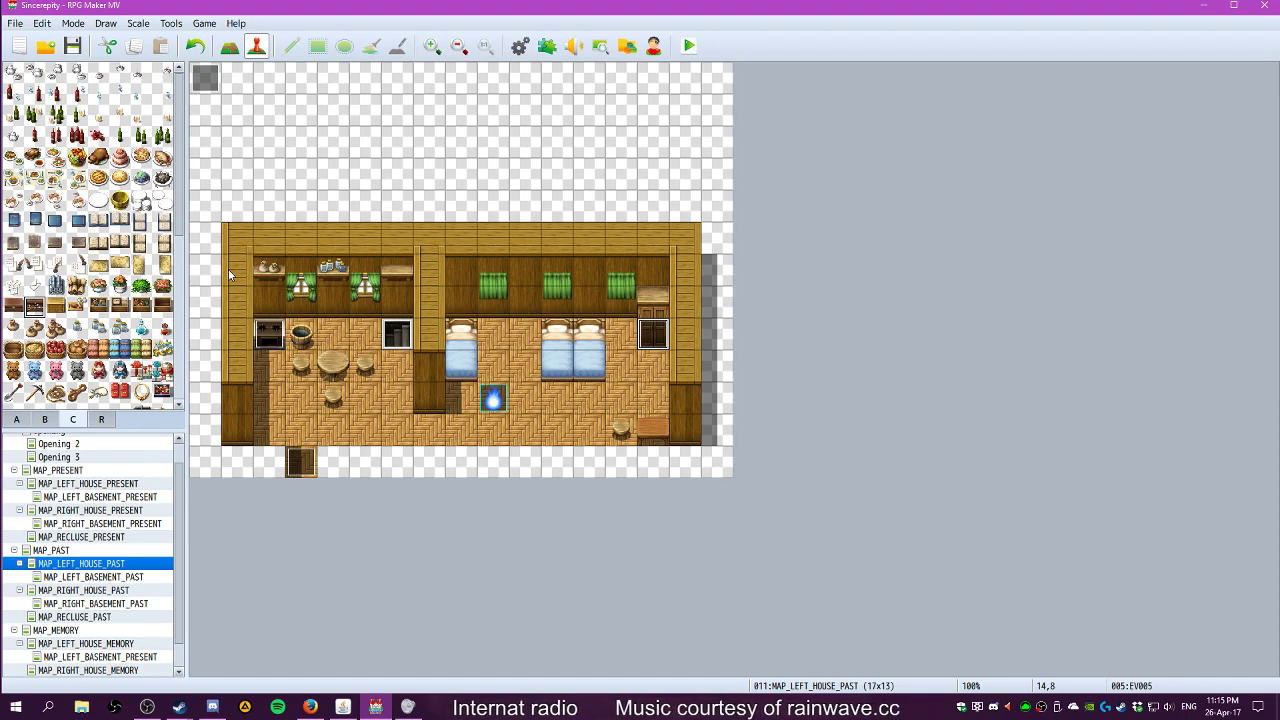
Create a new event on the teddy bear in MAP_RIGHT_HOUSE_PAST and start a Show Text command in it
scroll(80, 572, down, 1)
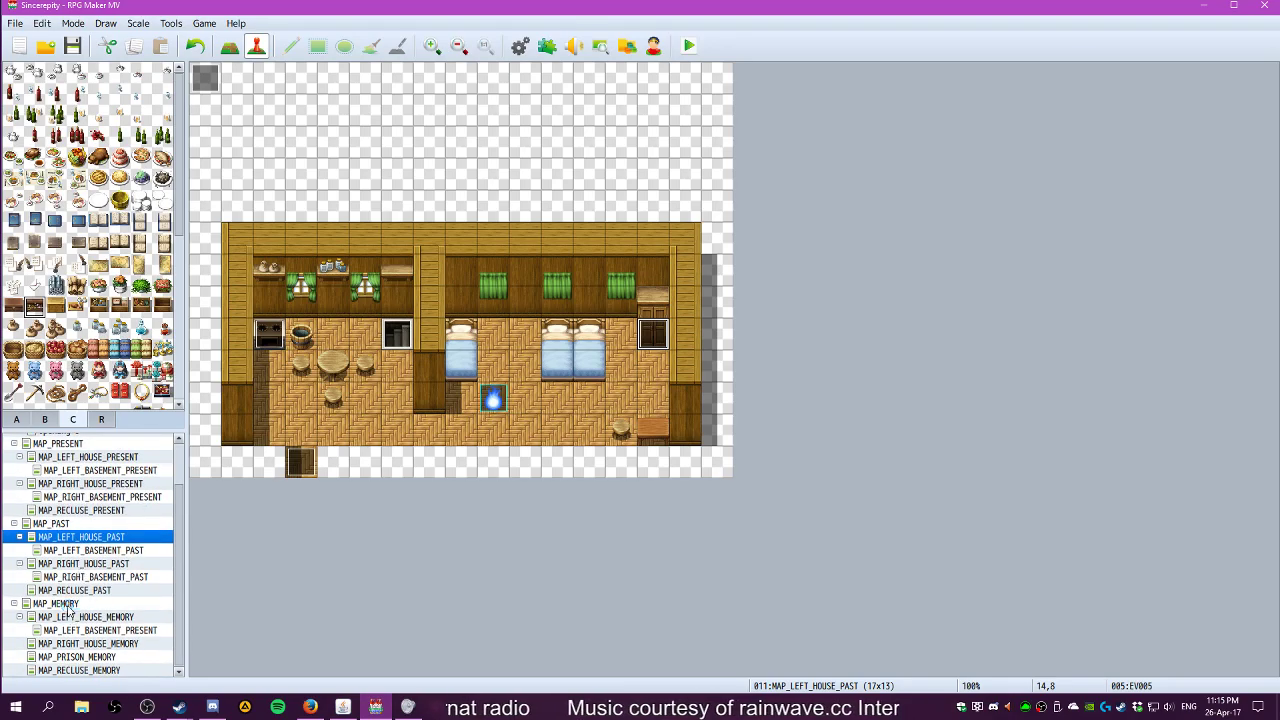
click(58, 603)
click(68, 617)
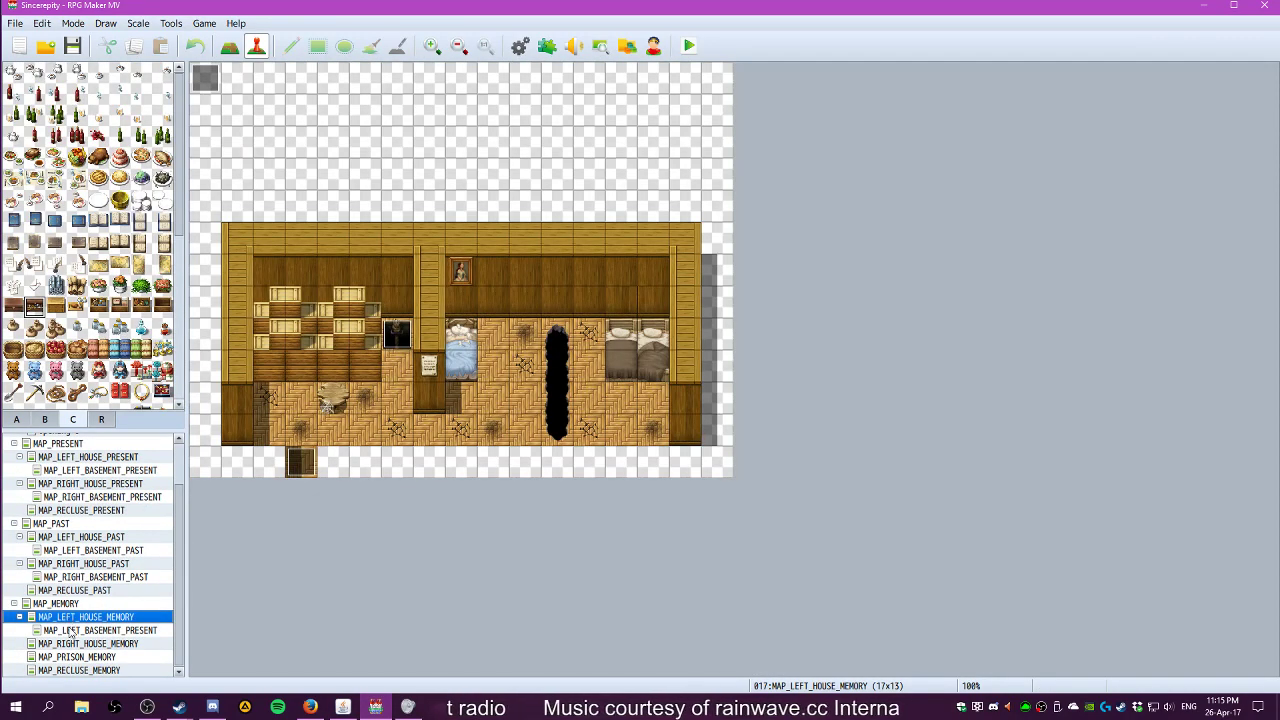
click(71, 630)
click(73, 644)
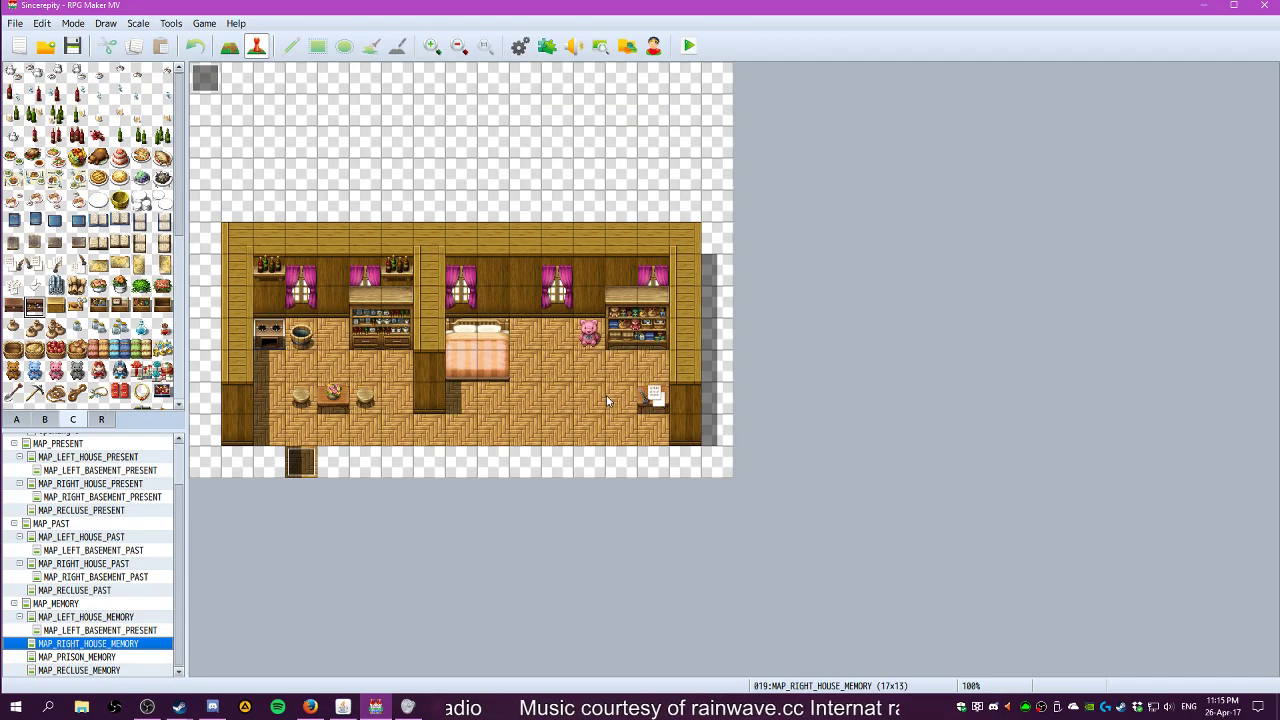
click(96, 564)
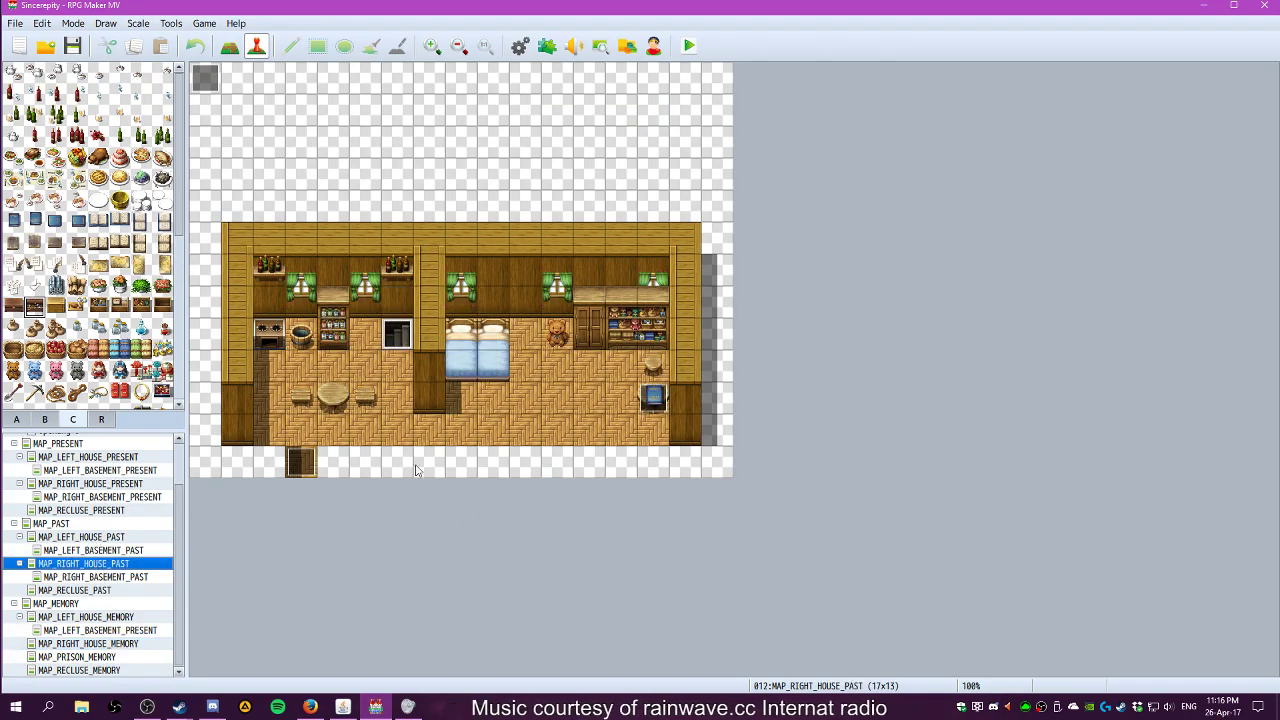
double_click(550, 334)
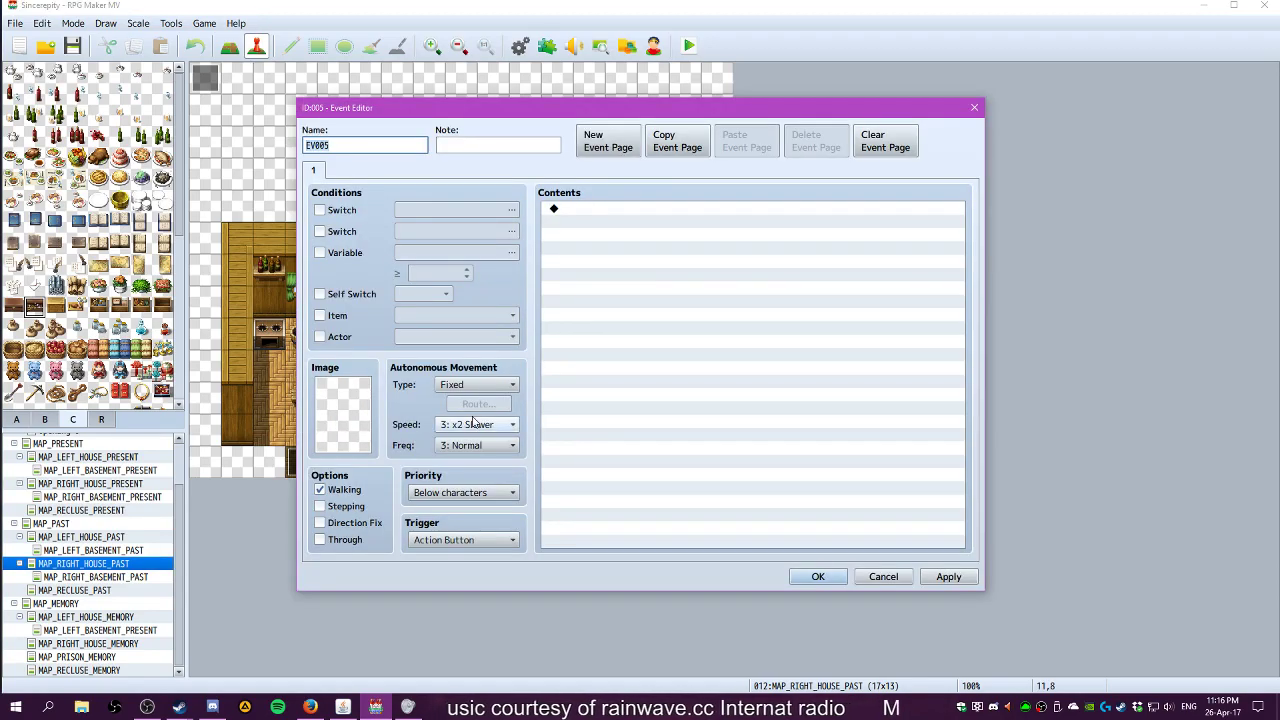
double_click(597, 210)
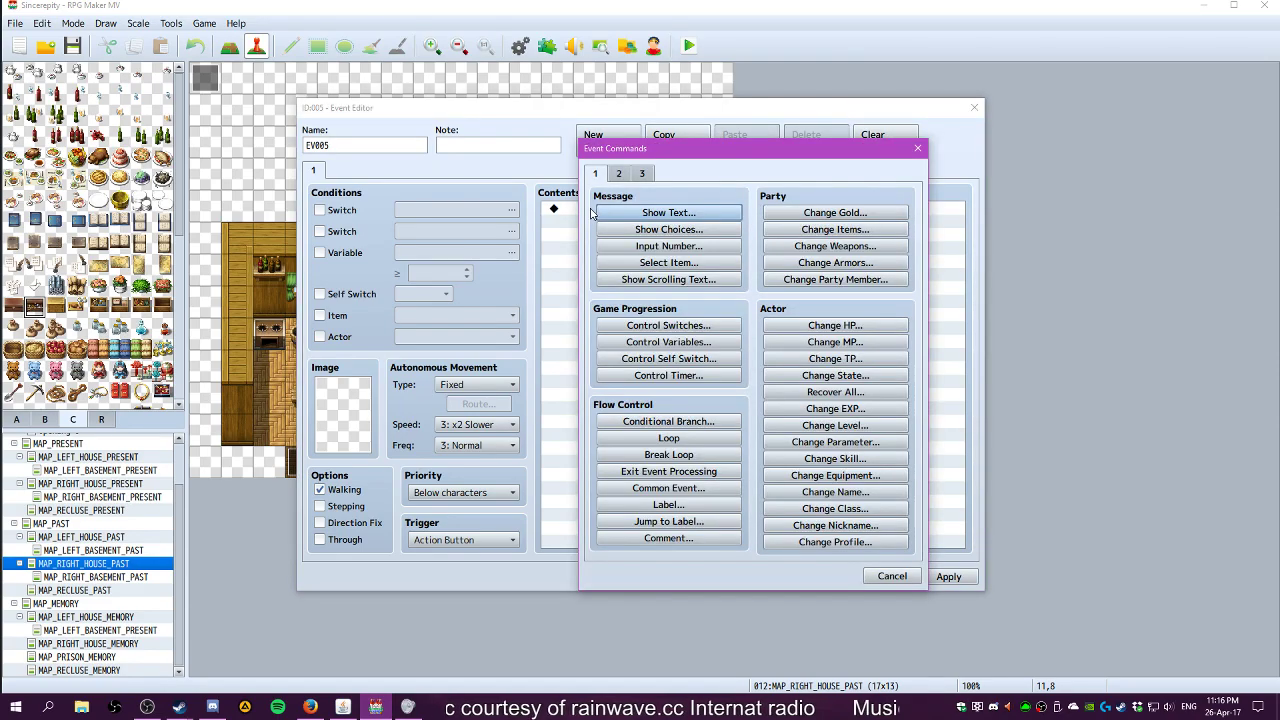
click(706, 215)
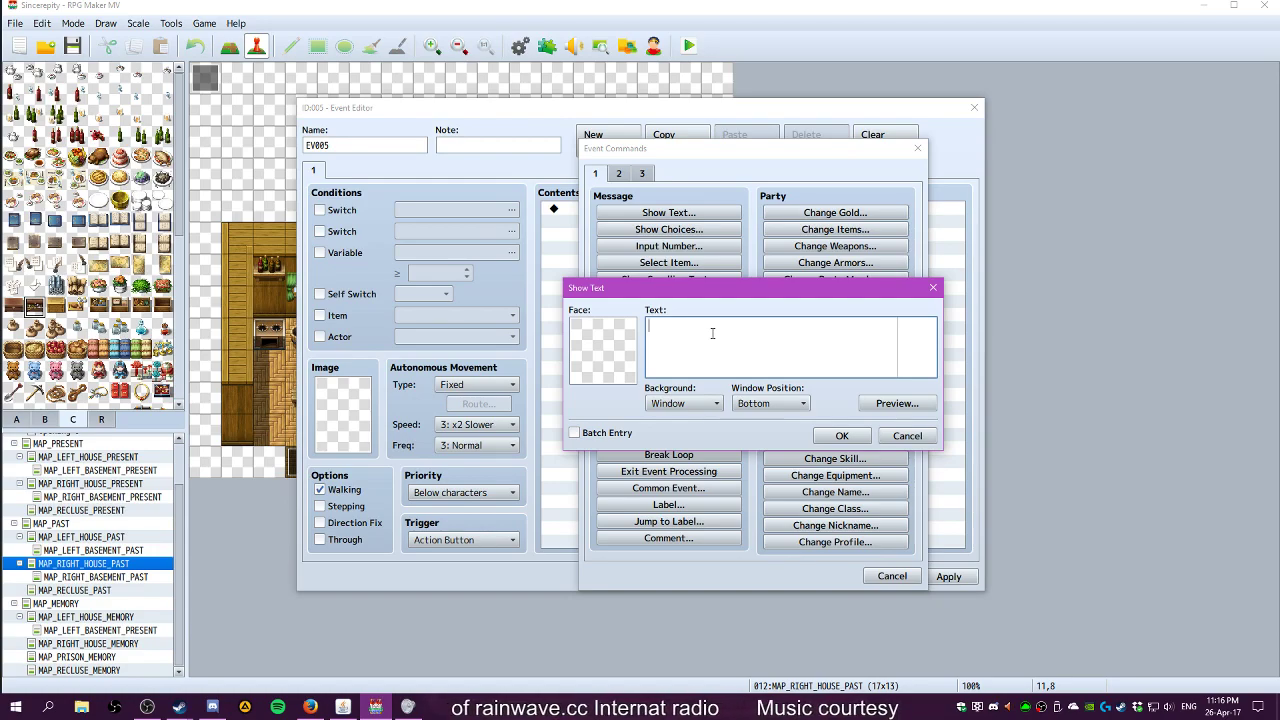
Draft the bear's message as "The charming bear stares at you. It would be a shame to disturb it."
text(A charming be)
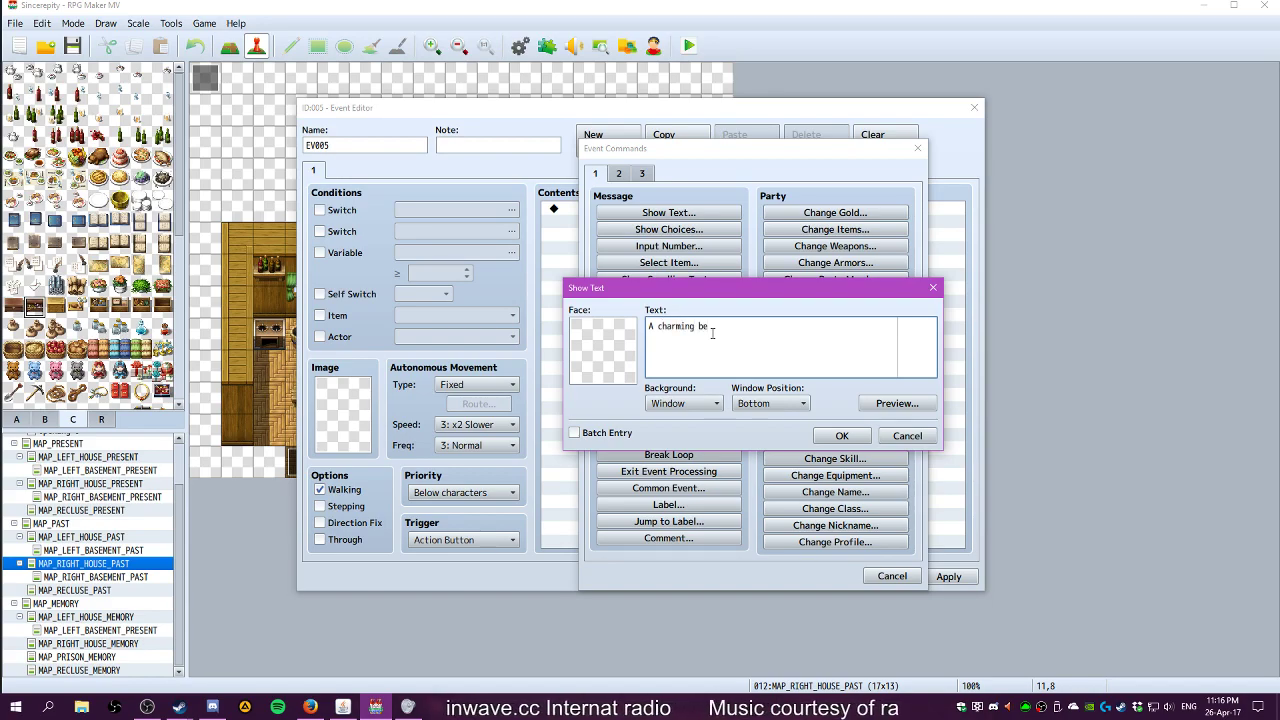
key(BackSpace)
key(BackSpace)
key(BackSpace)
key(BackSpace)
key(BackSpace)
key(BackSpace)
key(BackSpace)
key(BackSpace)
key(BackSpace)
key(BackSpace)
key(BackSpace)
key(BackSpace)
text(The cha)
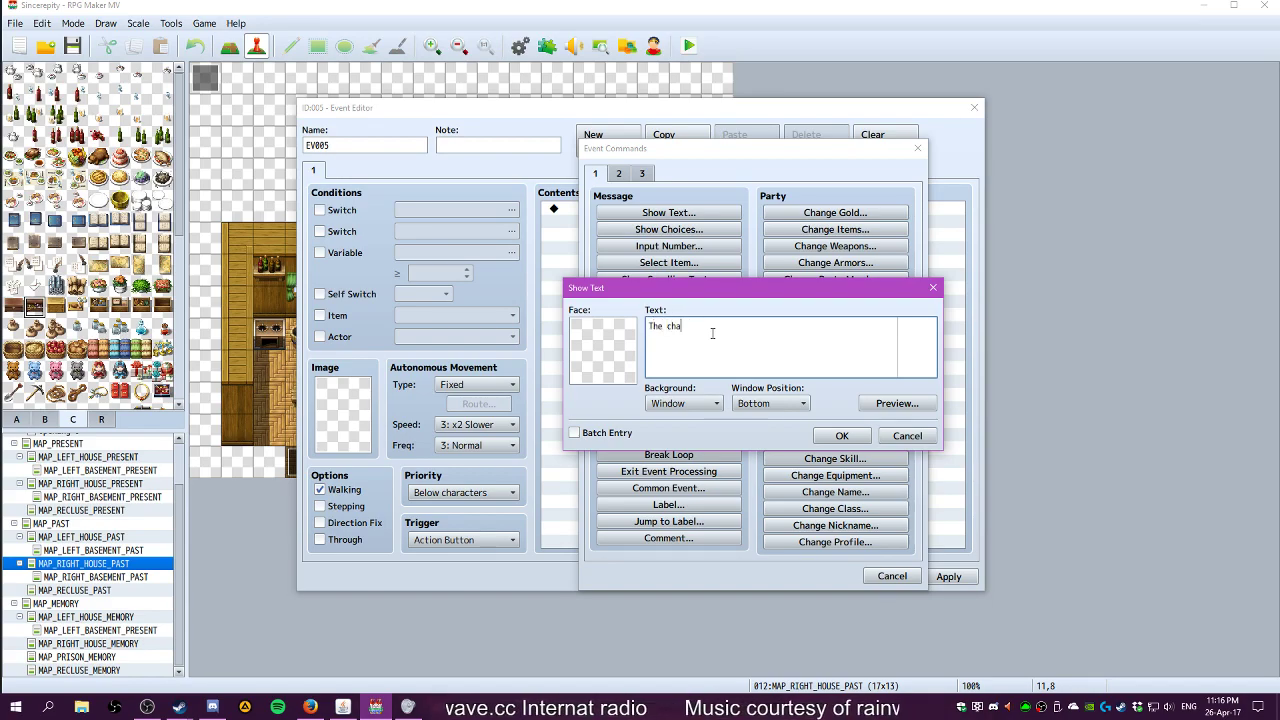
text(rming be)
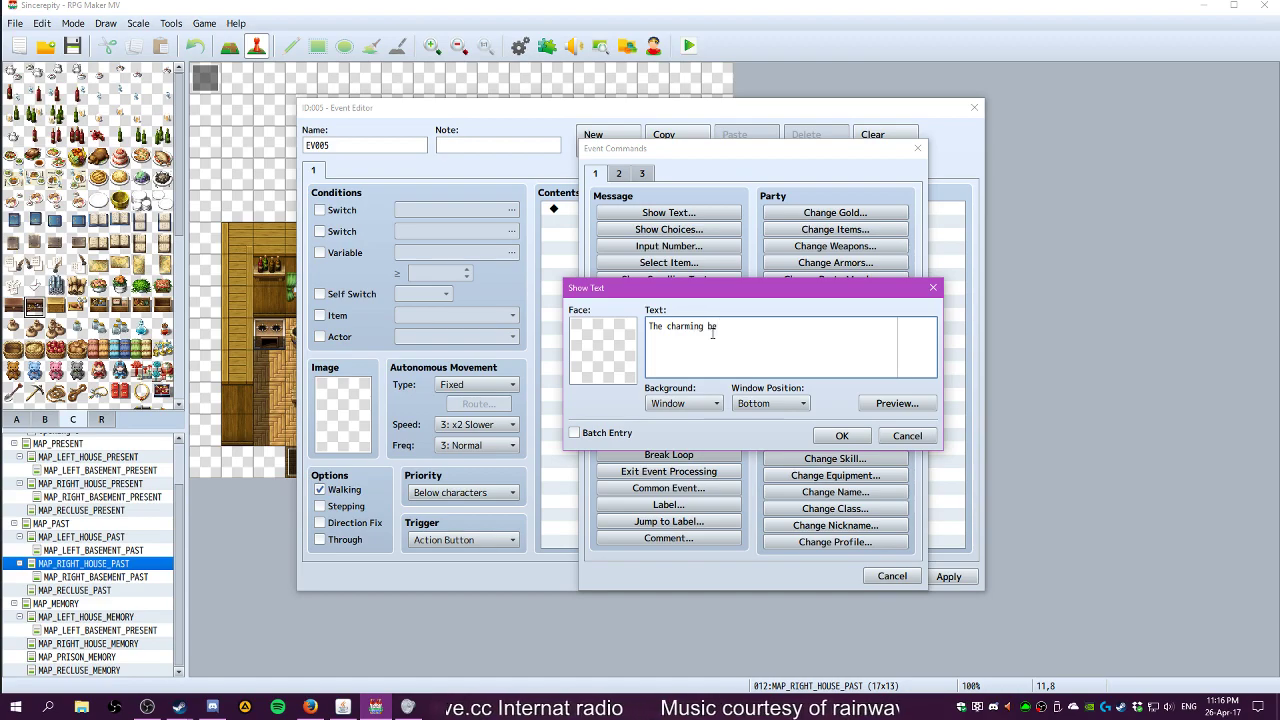
text(ar stare)
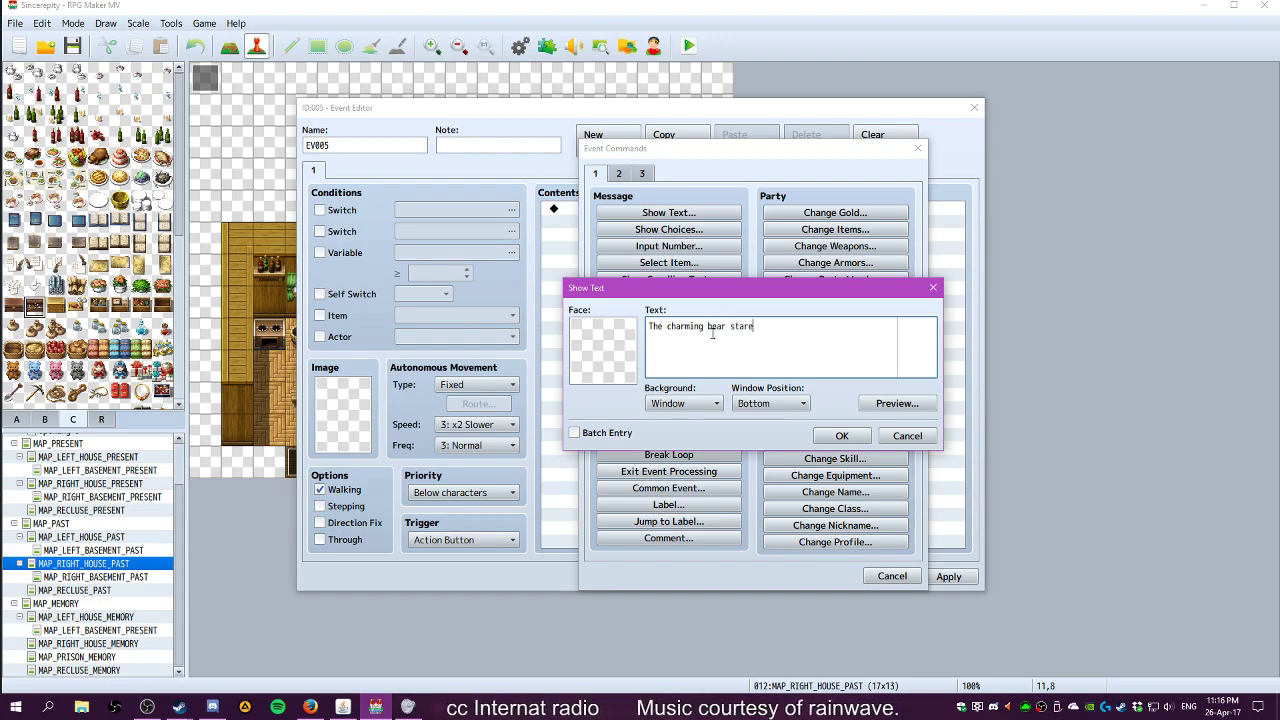
text(s at you. )
text(It would )
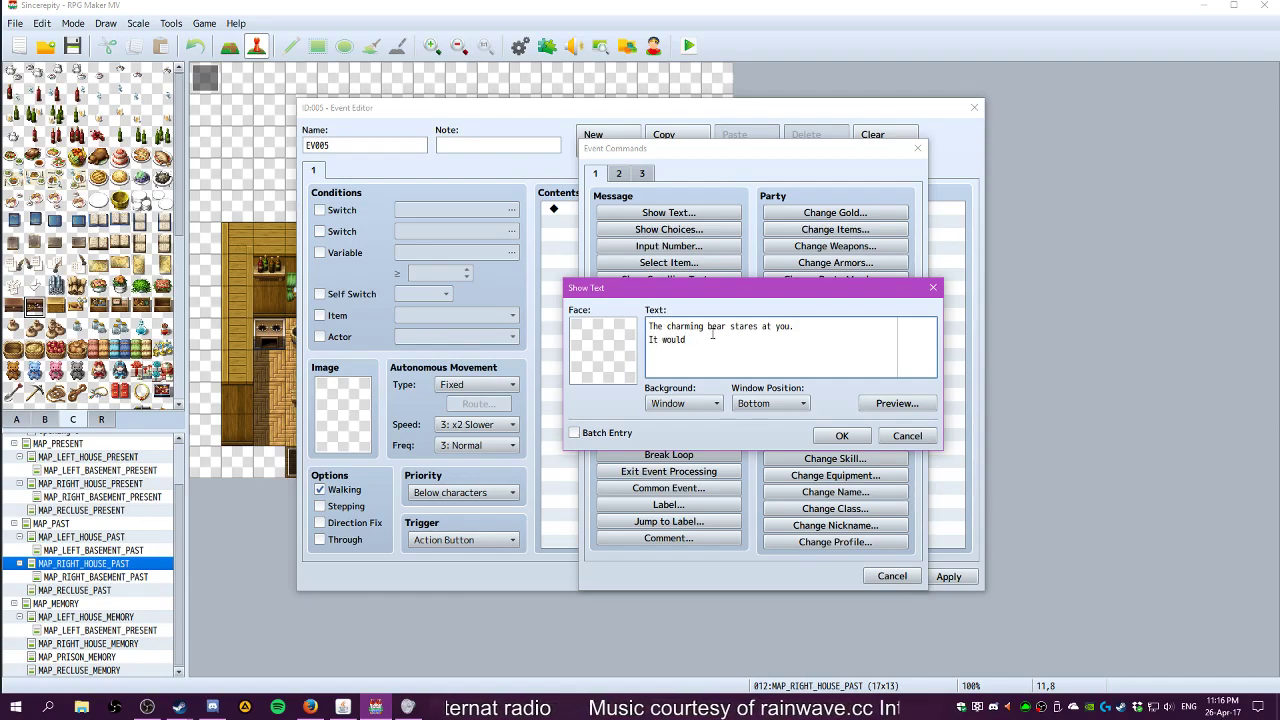
text(be a shame )
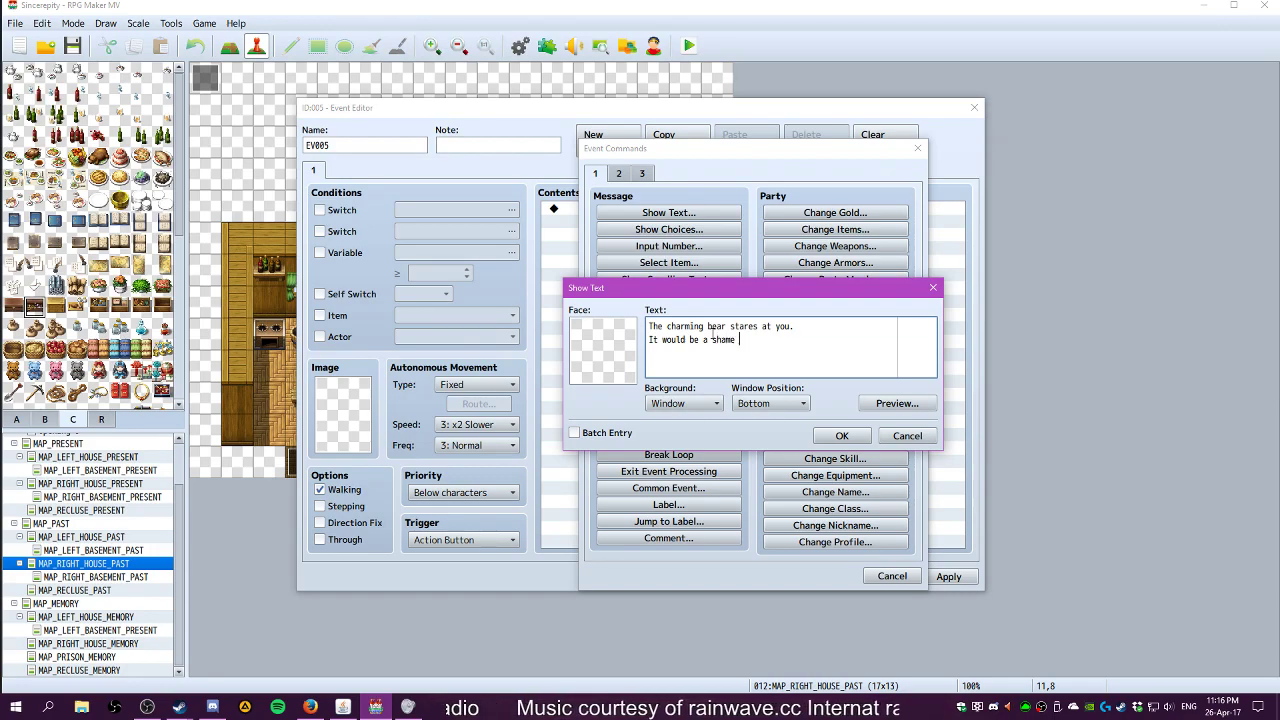
text(to disturb it.)
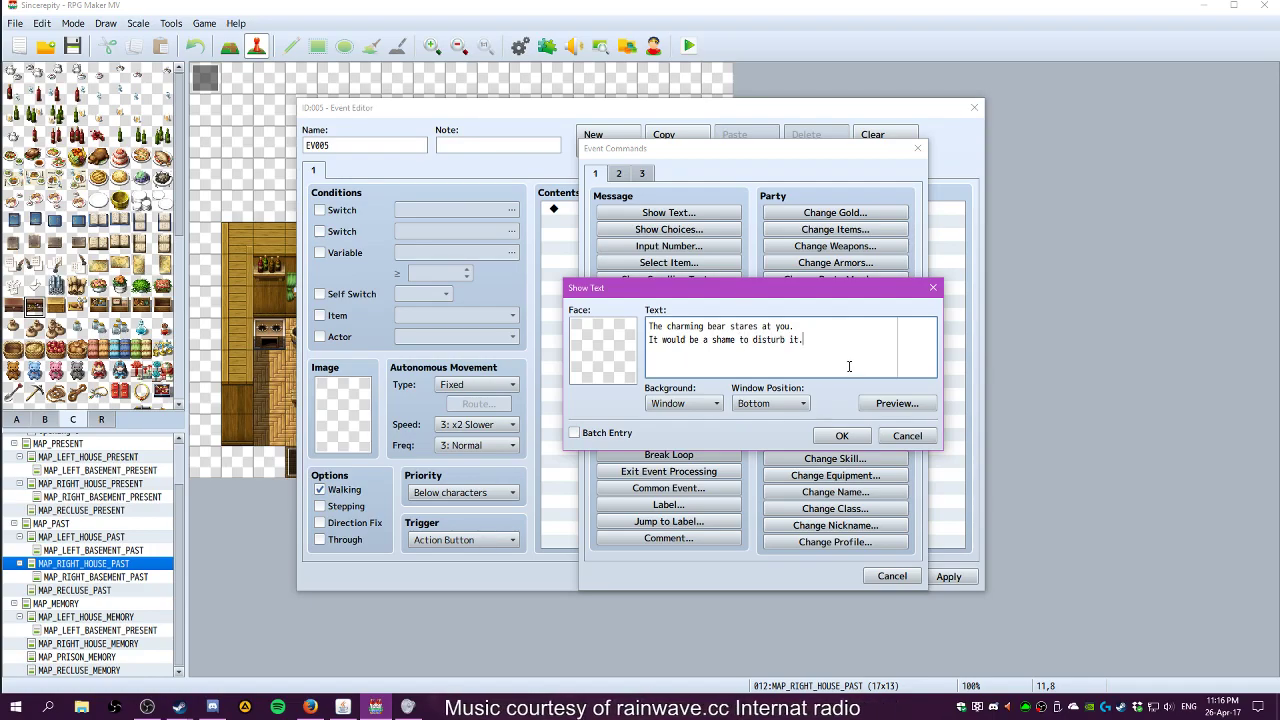
drag(818, 340, 755, 343)
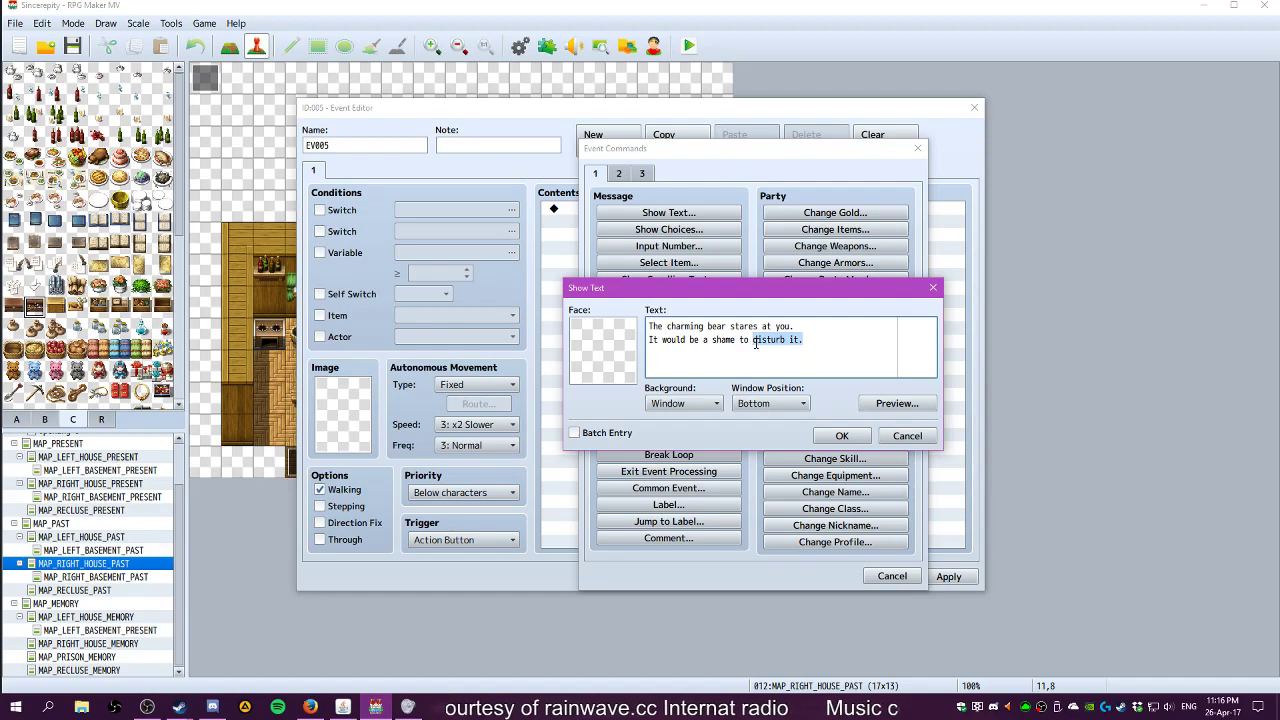
drag(756, 343, 612, 343)
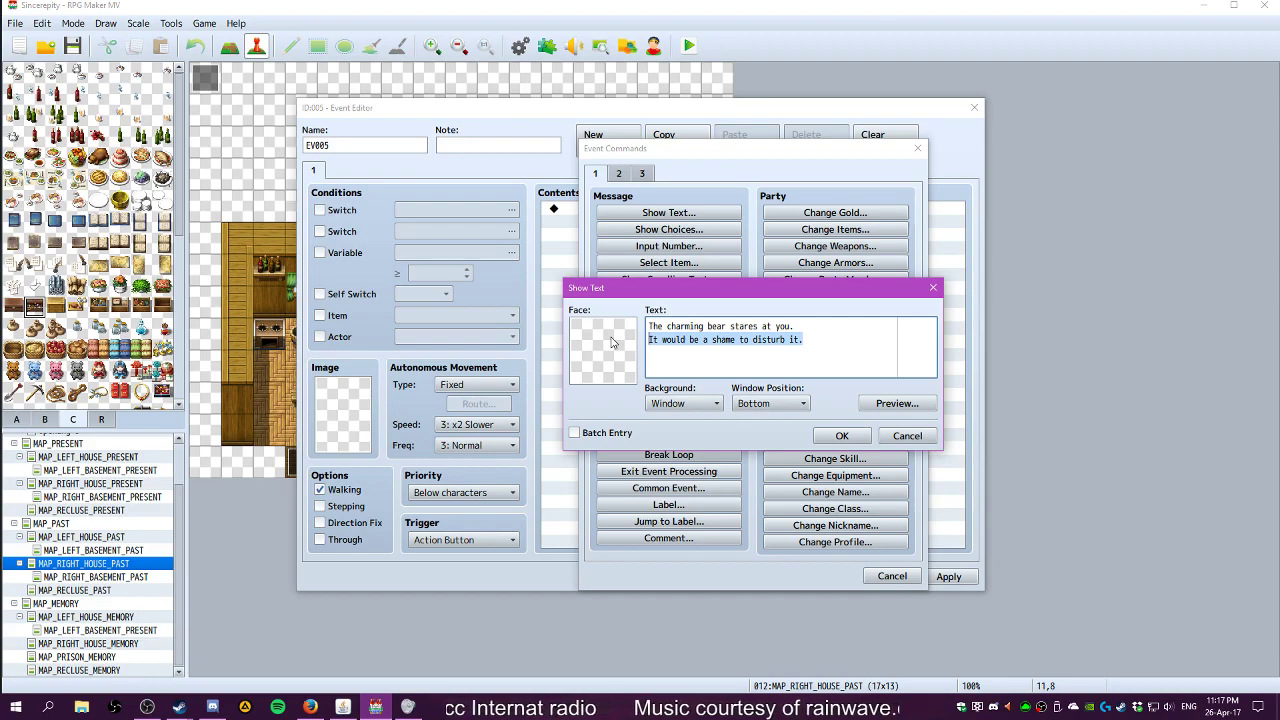
drag(612, 343, 613, 330)
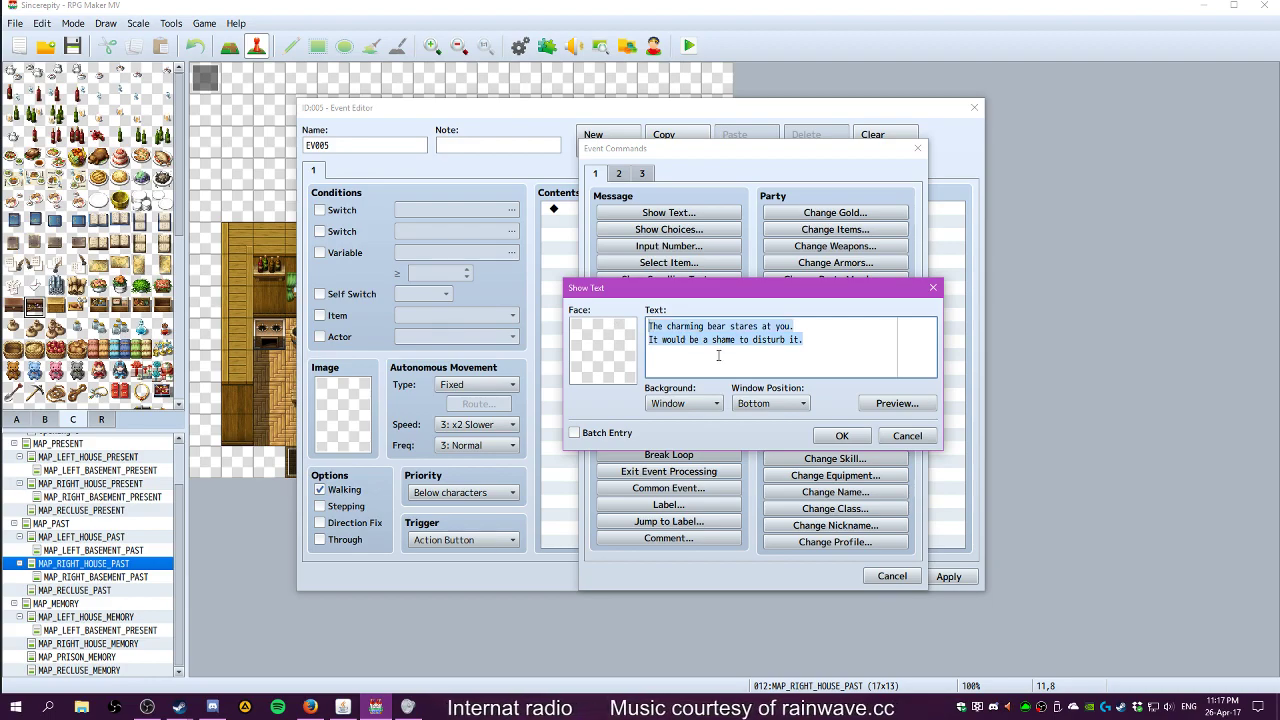
text(The charfming bear)
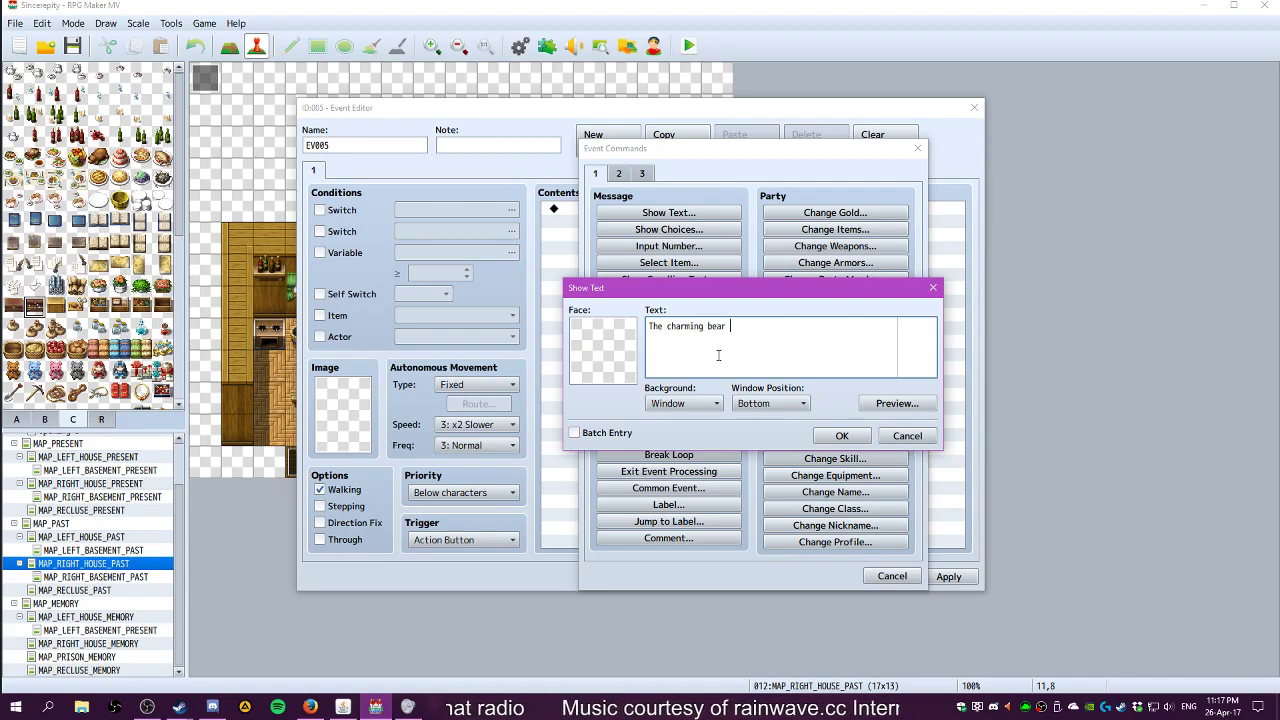
text( brings)
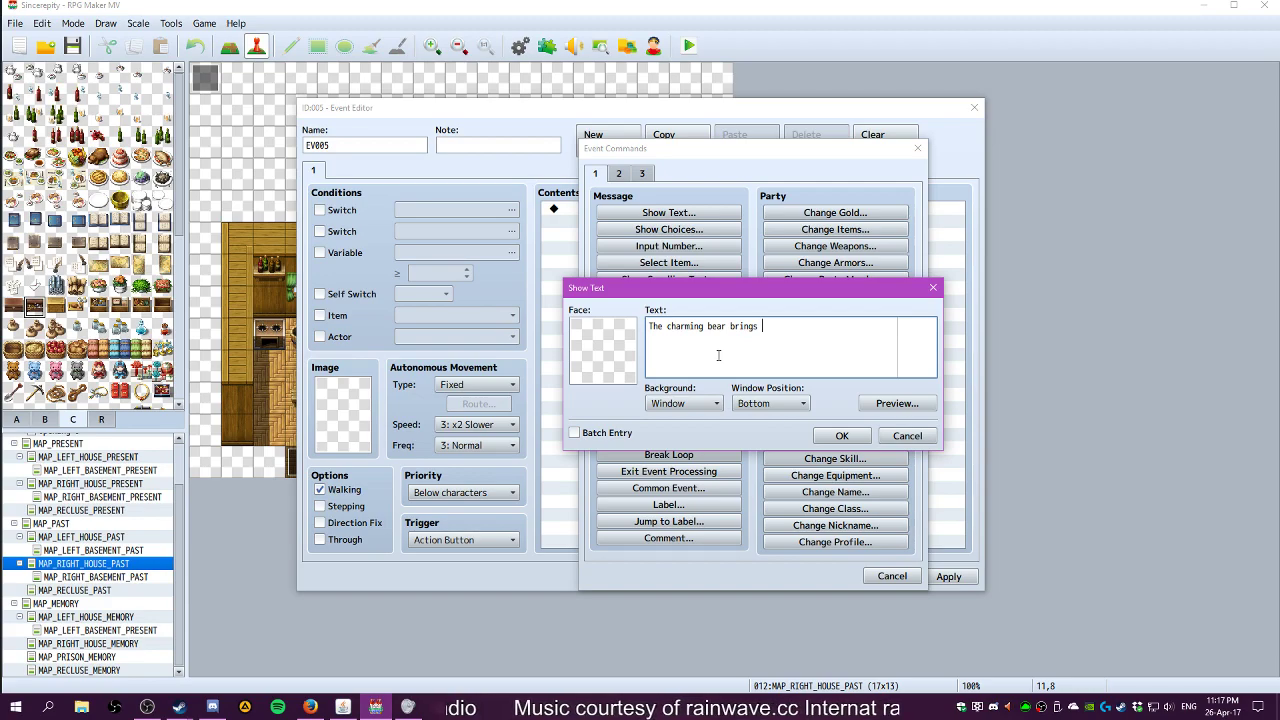
Set the bear's message to "The bear gives the room a certain charm. It would be a shame to ruin that." and save the event
key(ctrl+a)
text(The bear)
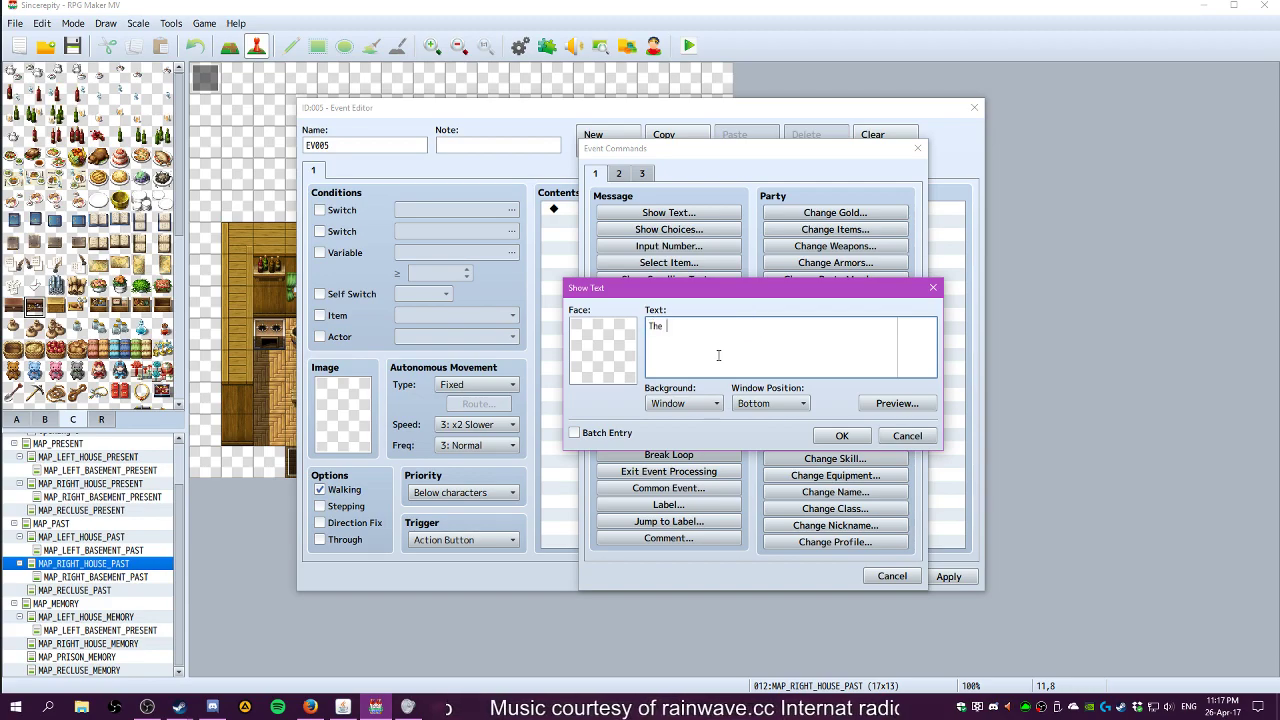
text(gives the room a certain charm. It would be a)
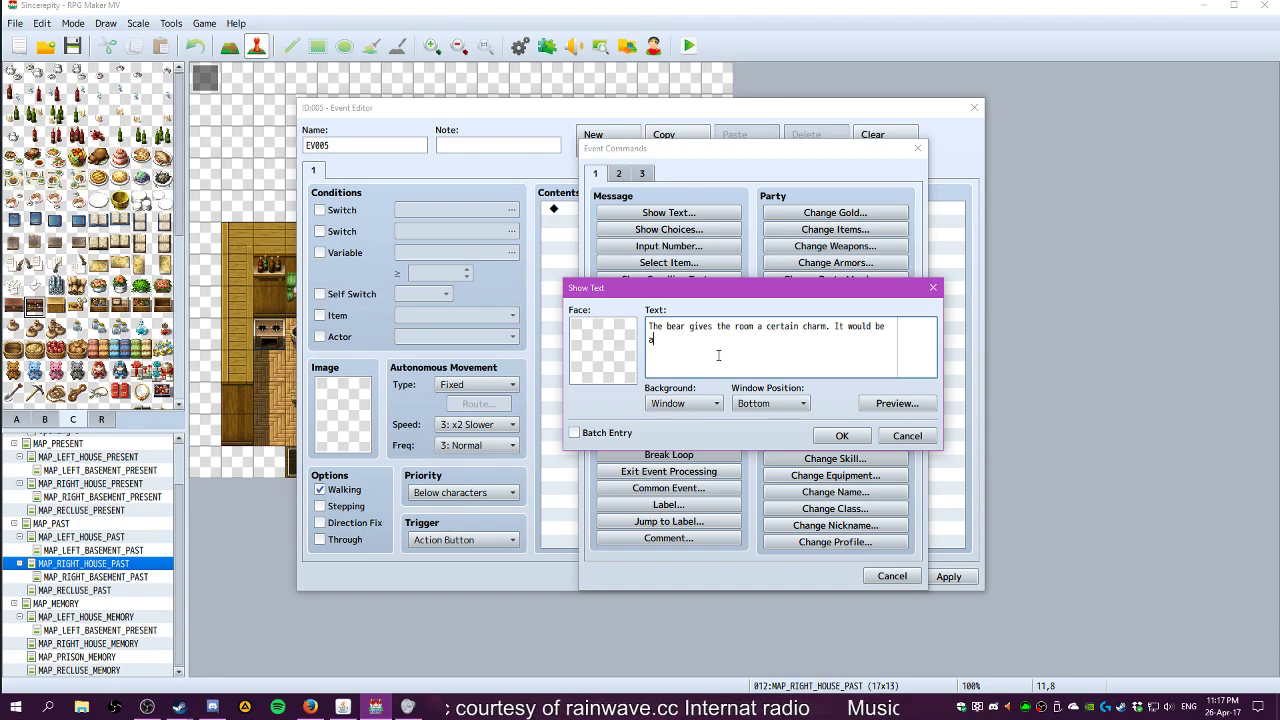
text( shame to ruin)
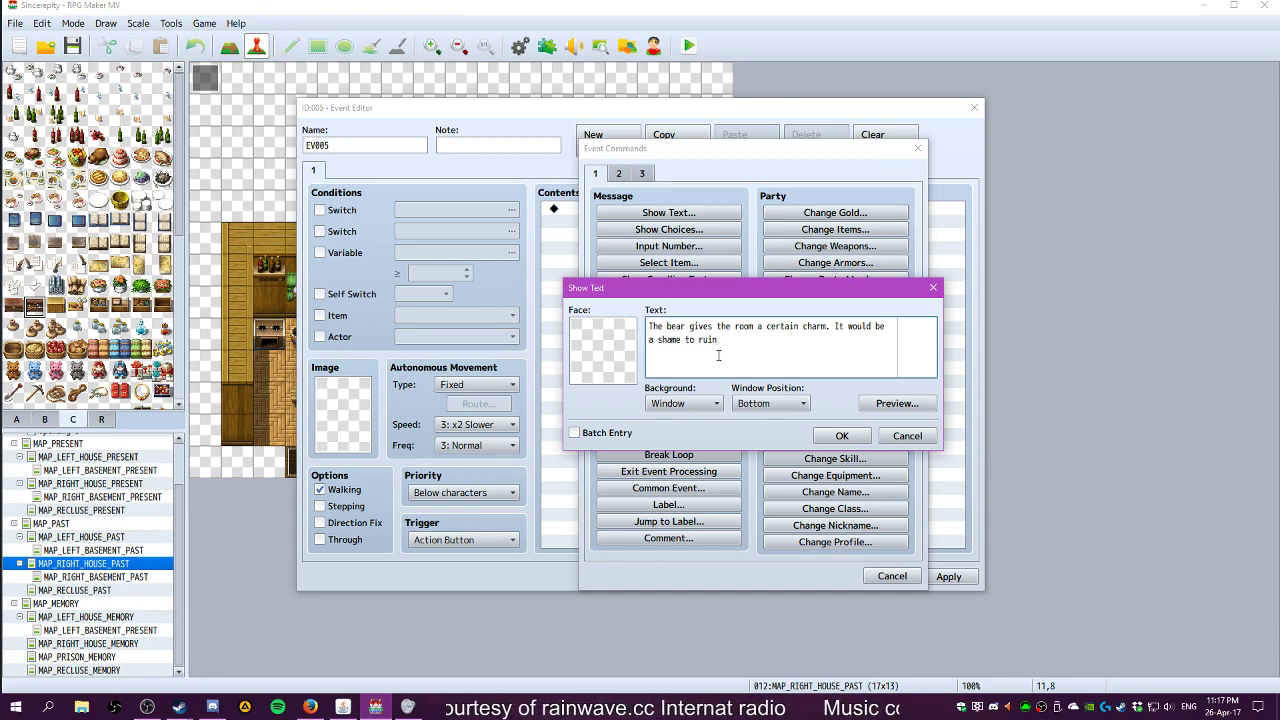
text( that.)
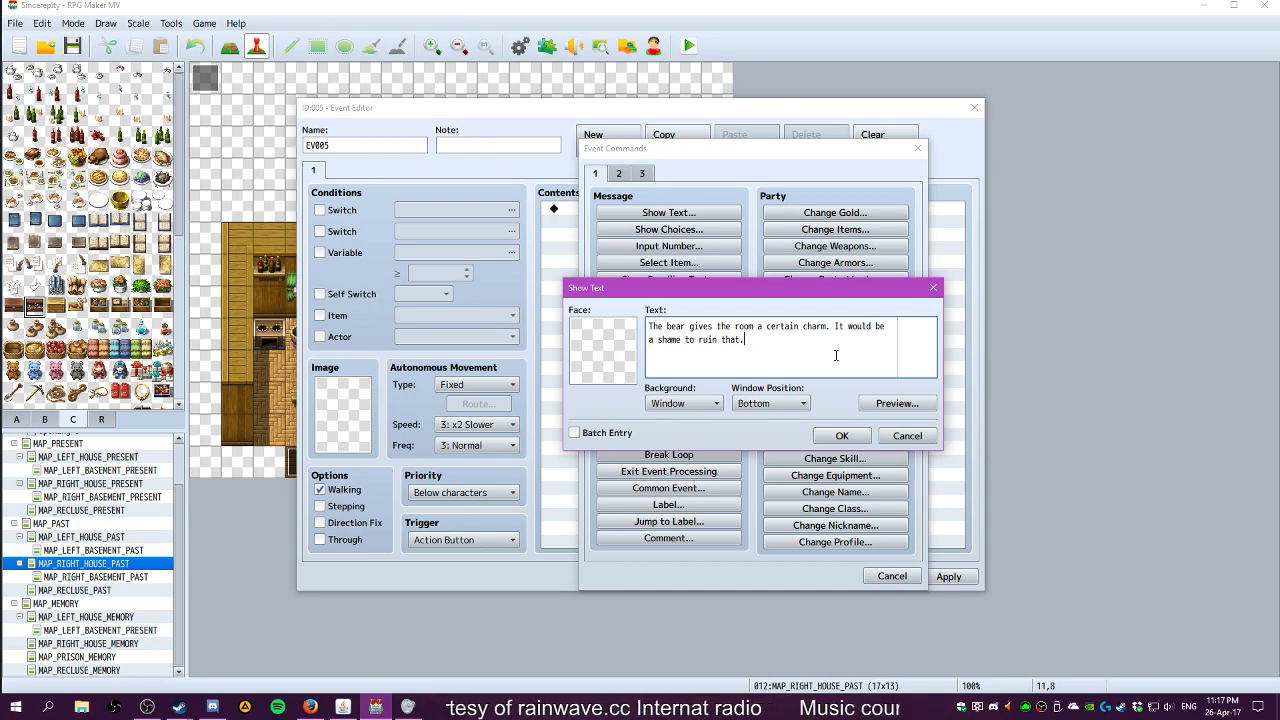
click(842, 436)
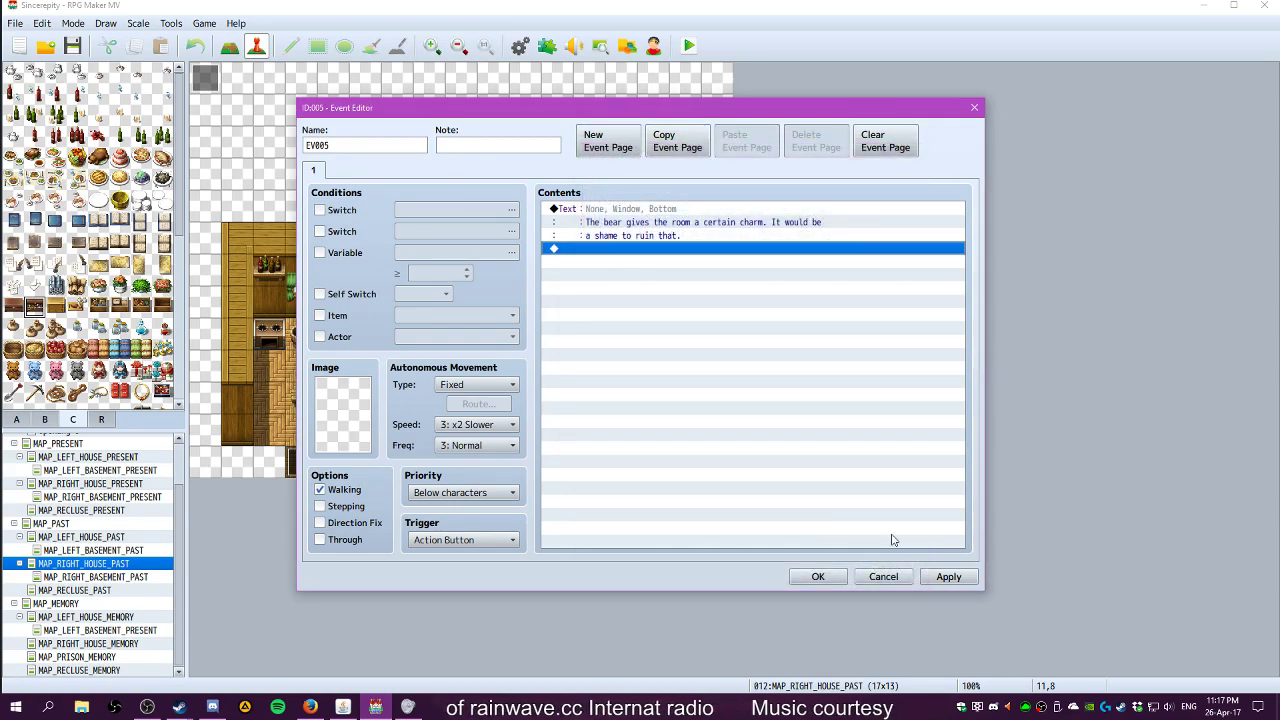
click(938, 580)
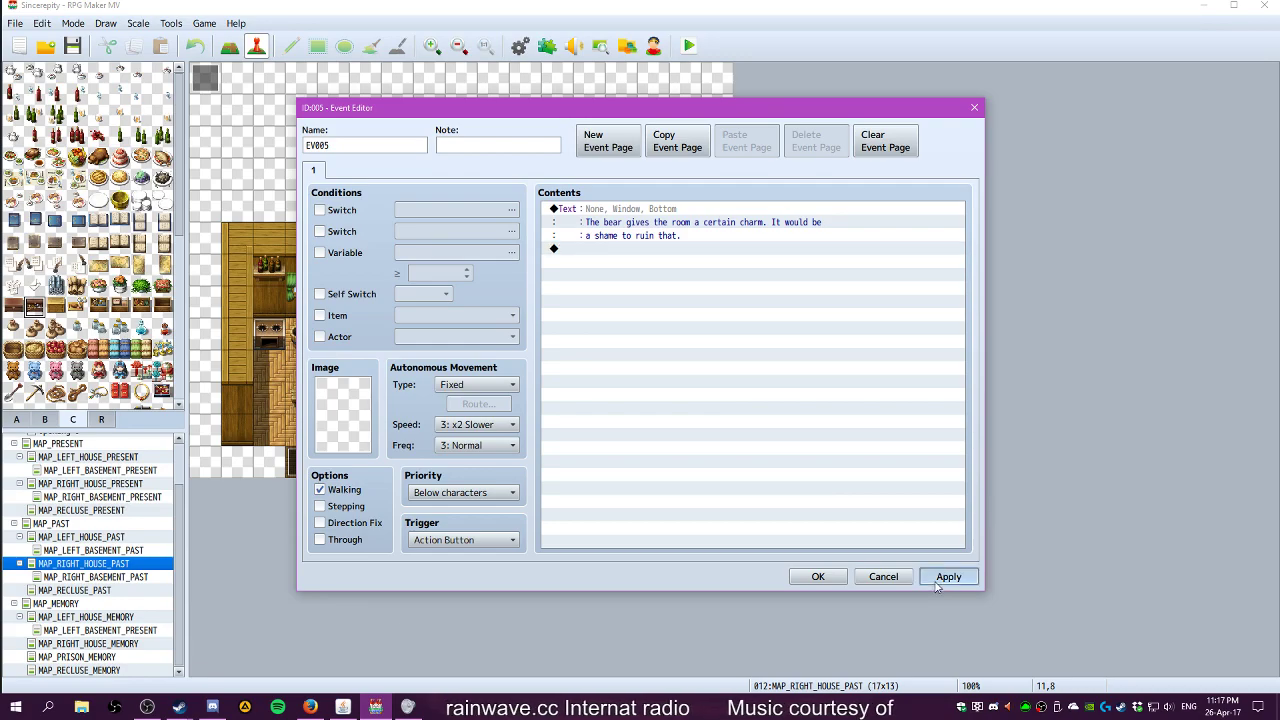
click(830, 578)
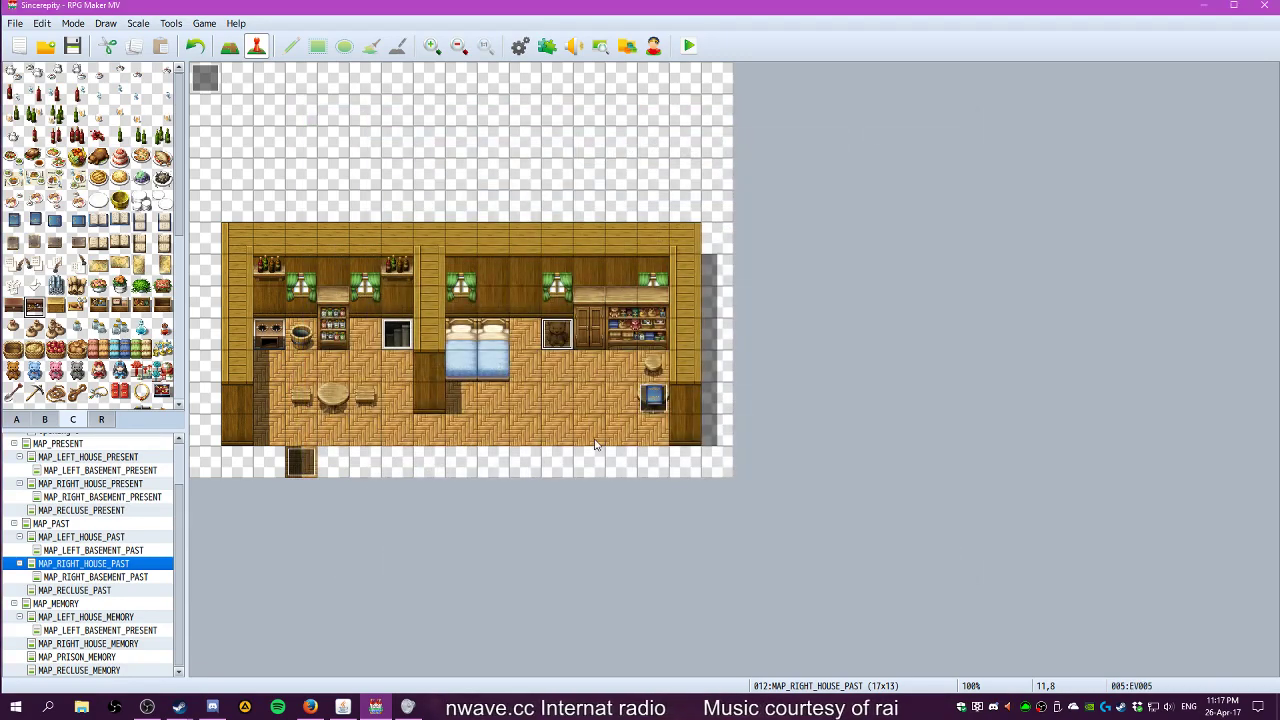
Reopen the teddy bear event, set its priority to Same as characters, and save it
double_click(555, 335)
click(468, 493)
click(452, 523)
click(946, 577)
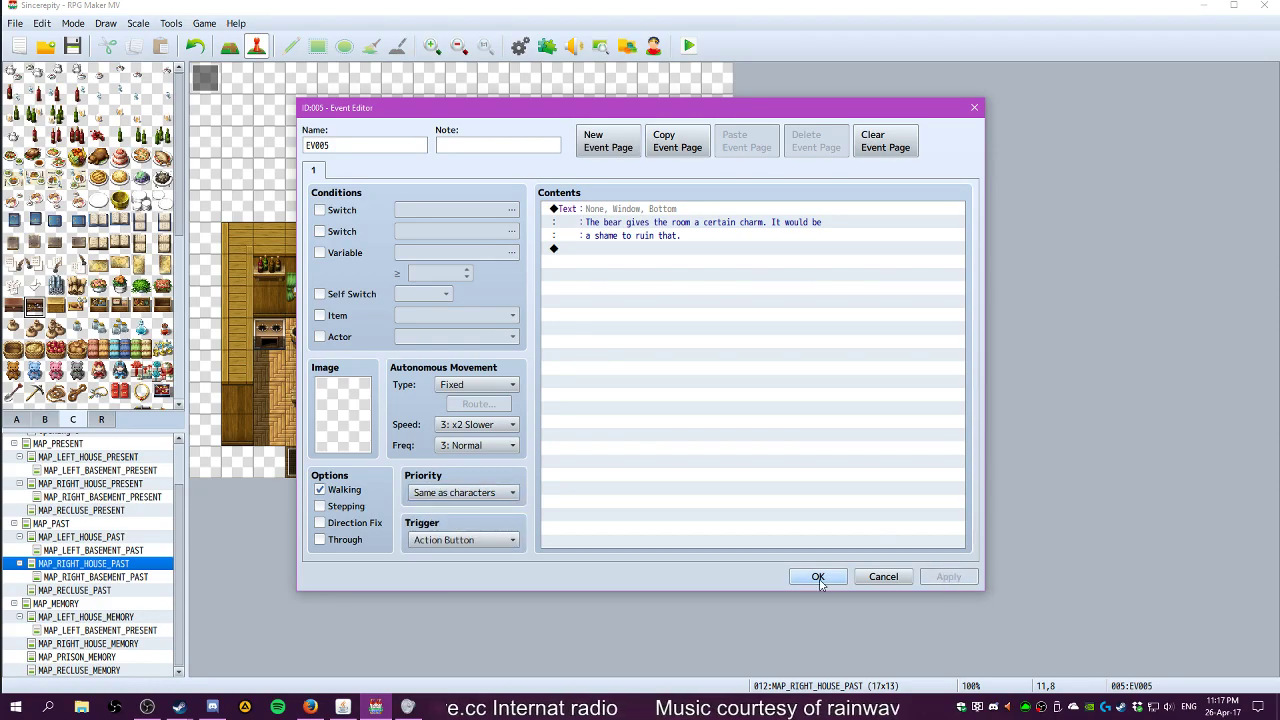
click(817, 577)
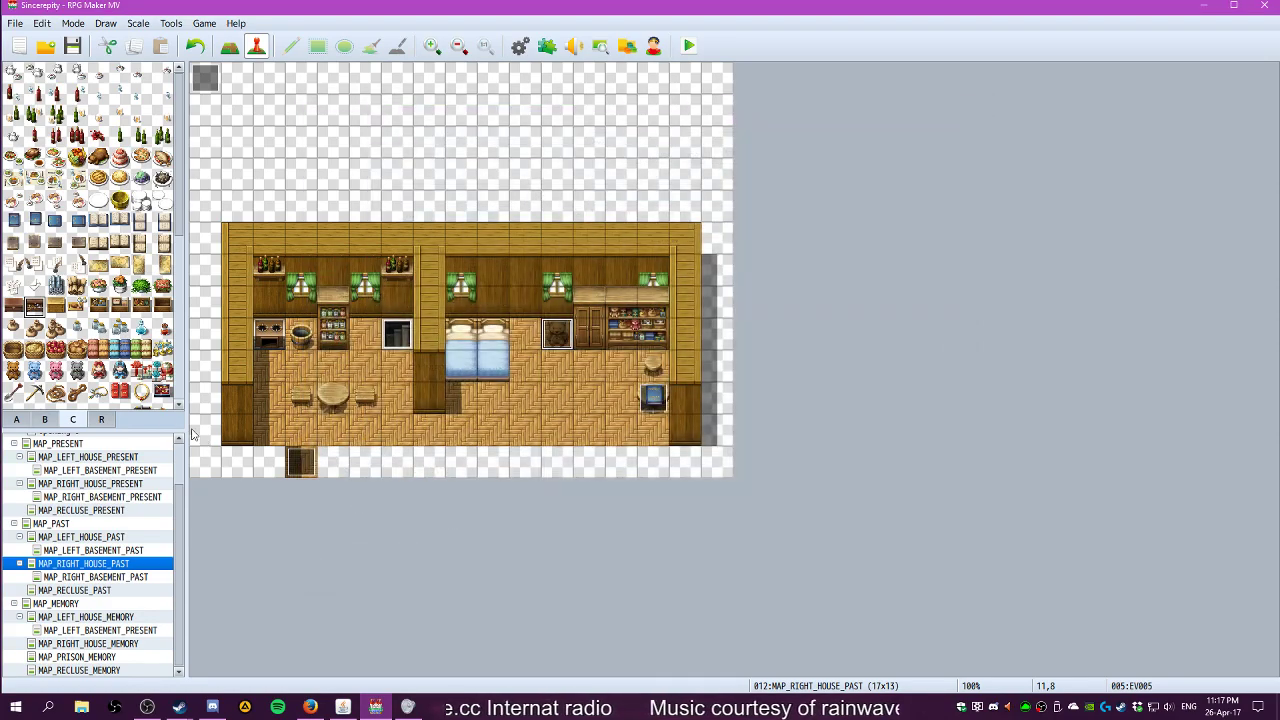
Open the MAP_MEMORY map
click(74, 605)
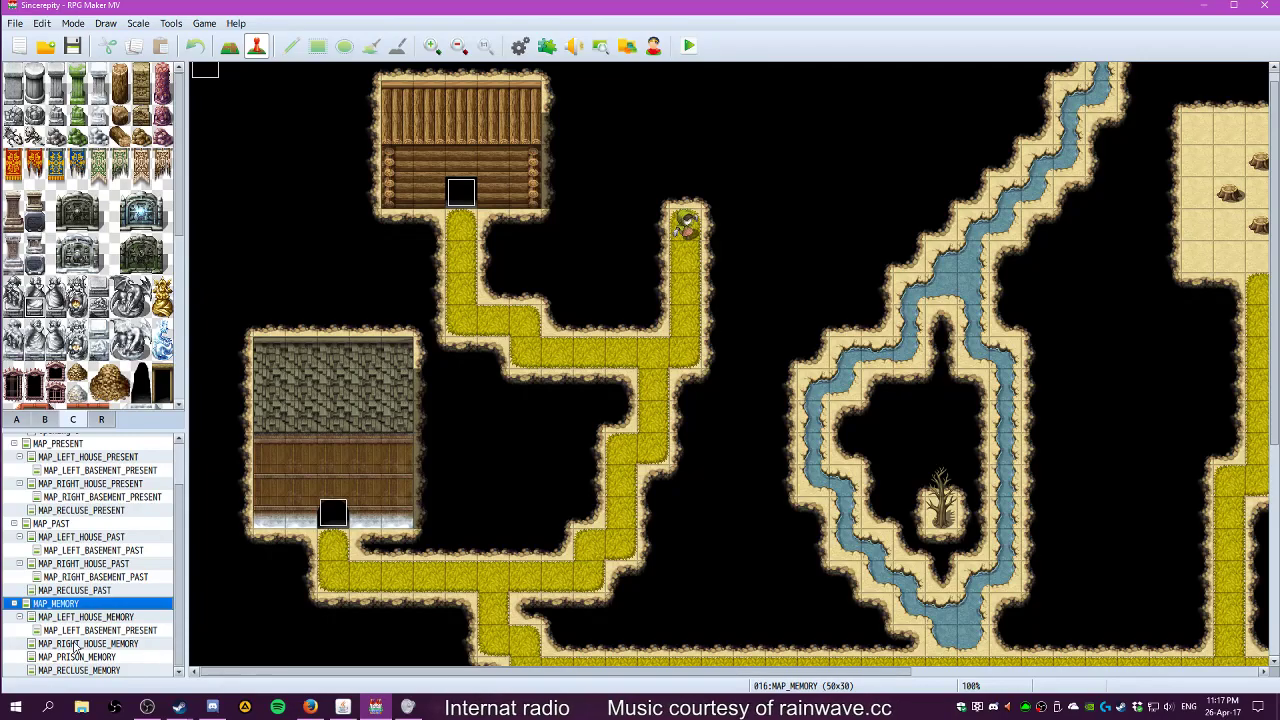
Open the MAP_RIGHT_HOUSE_MEMORY map and start a new event on the pink teddy bear's tile
click(75, 644)
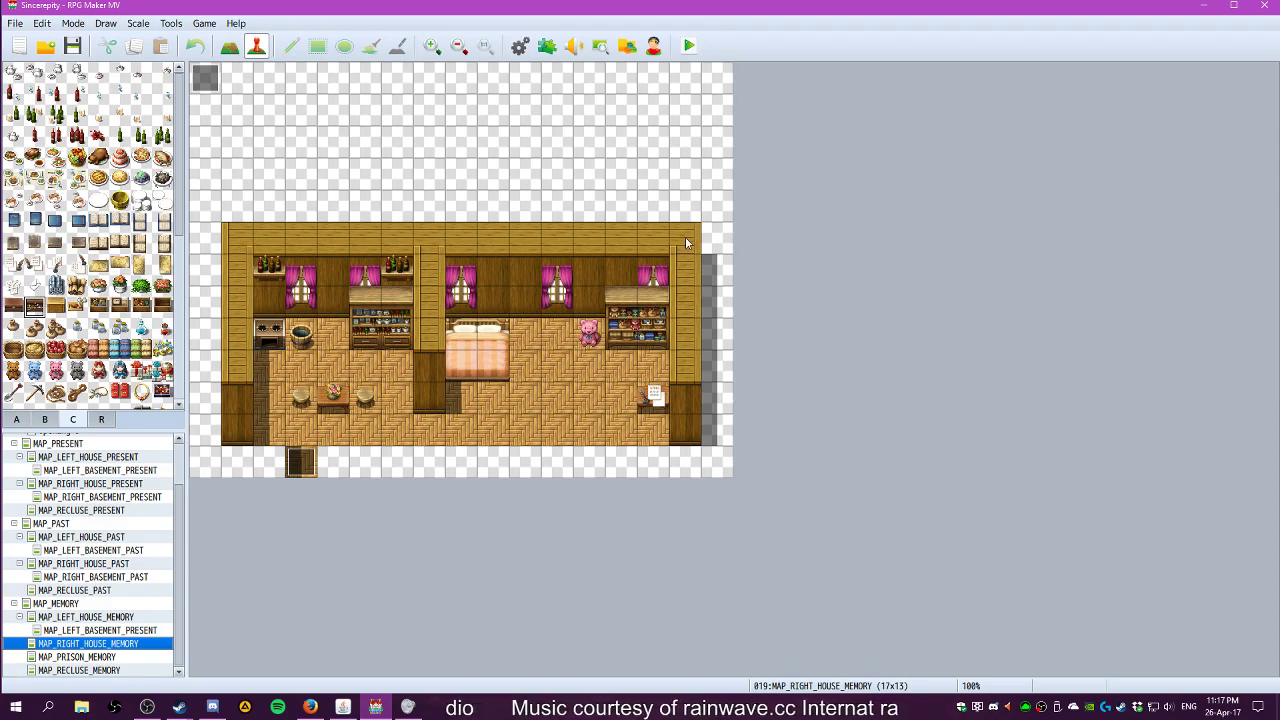
click(589, 333)
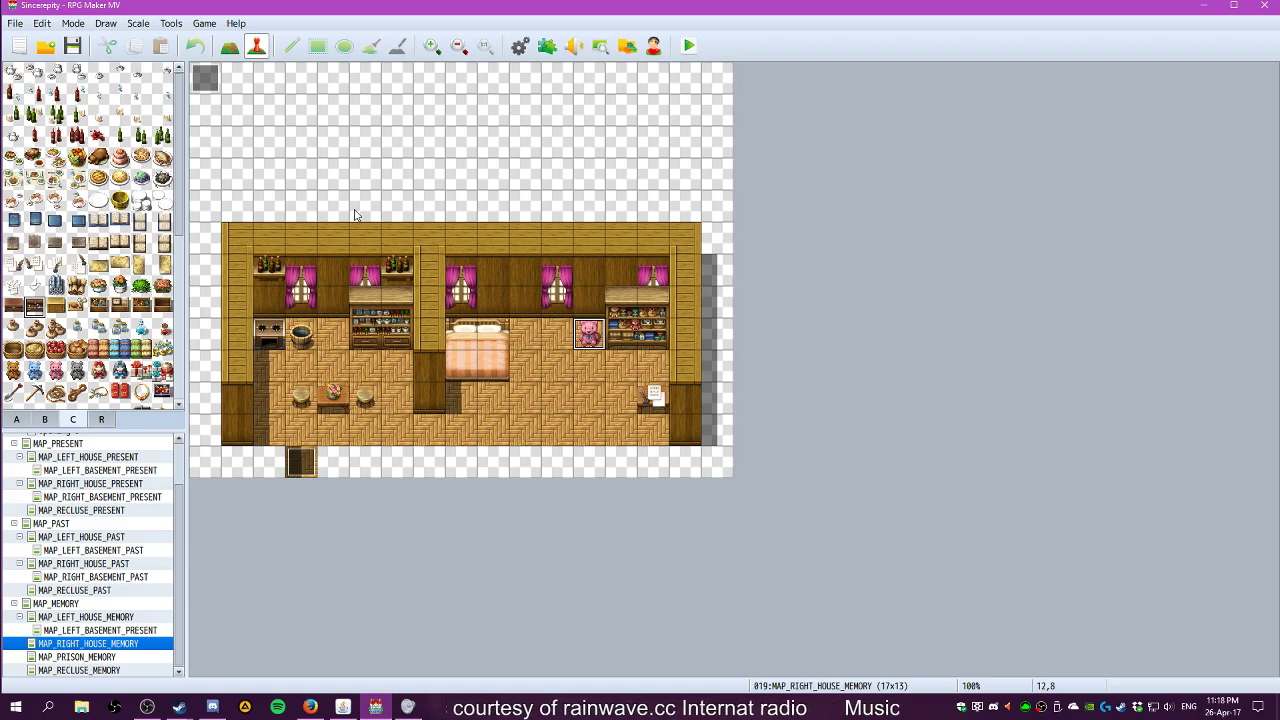
double_click(594, 340)
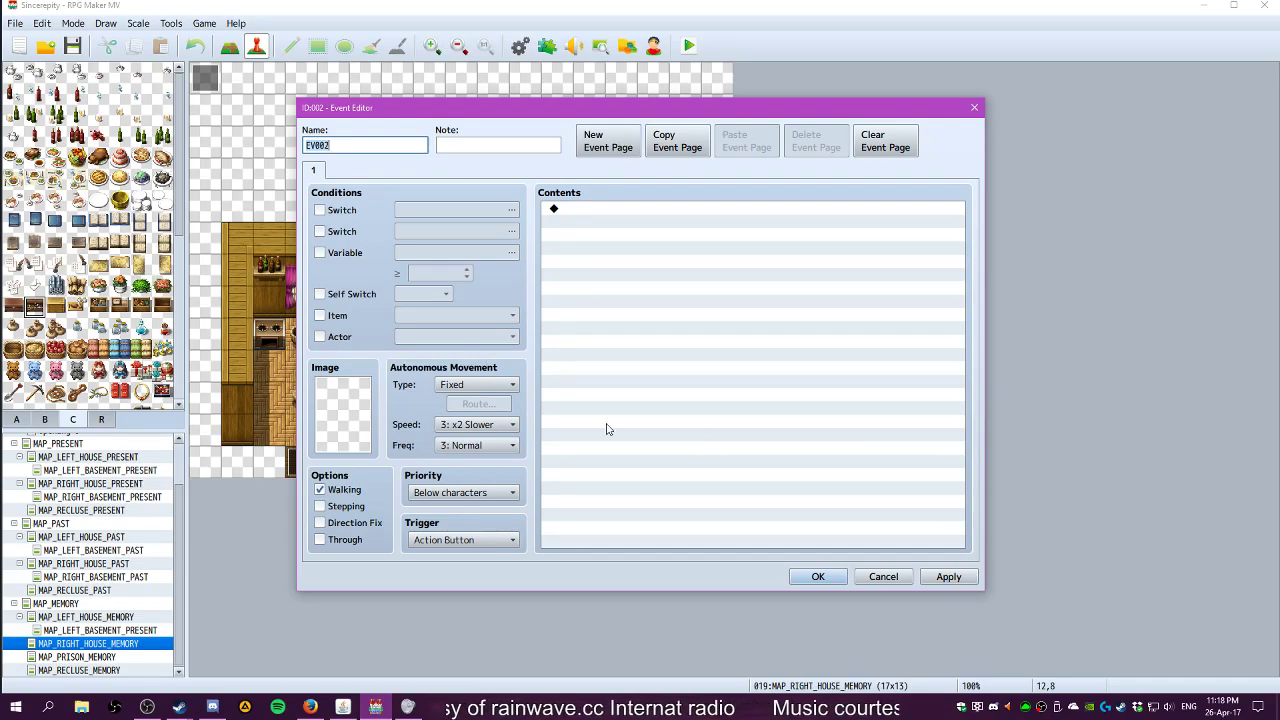
Add a conditional branch to the bear event that checks for the Dusty Bear Ribbon item and includes an else branch
click(578, 210)
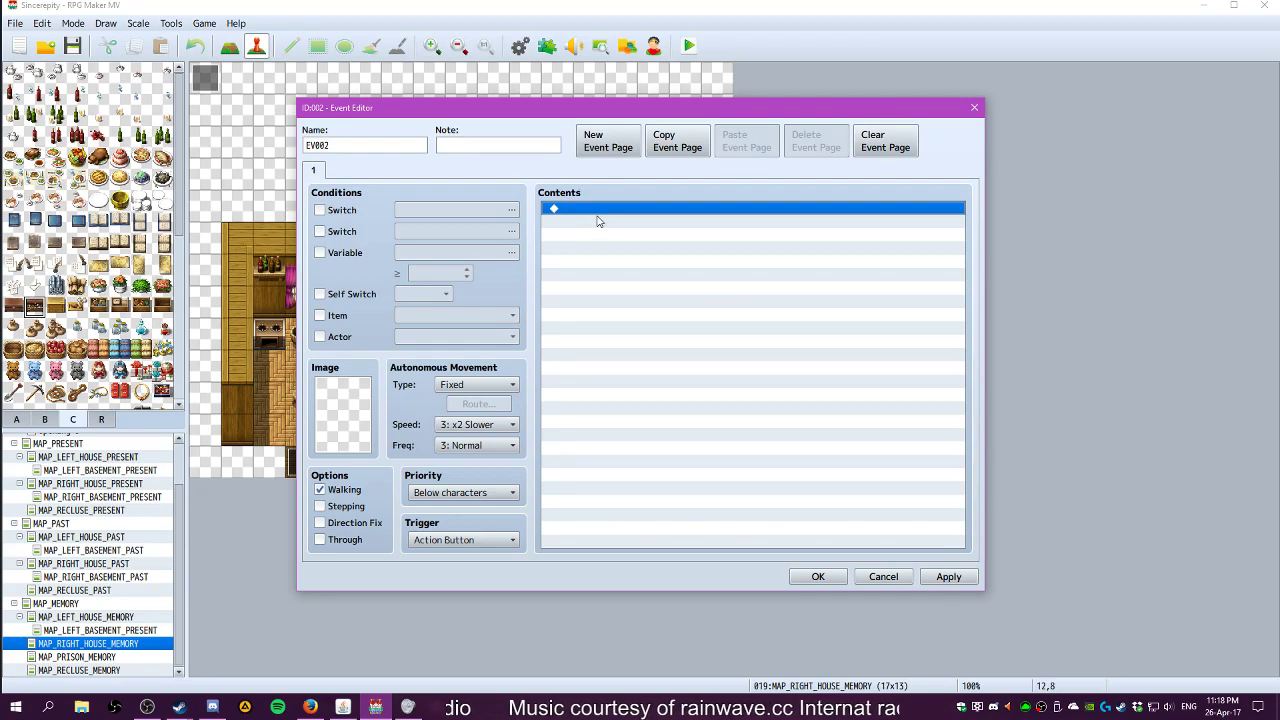
double_click(597, 210)
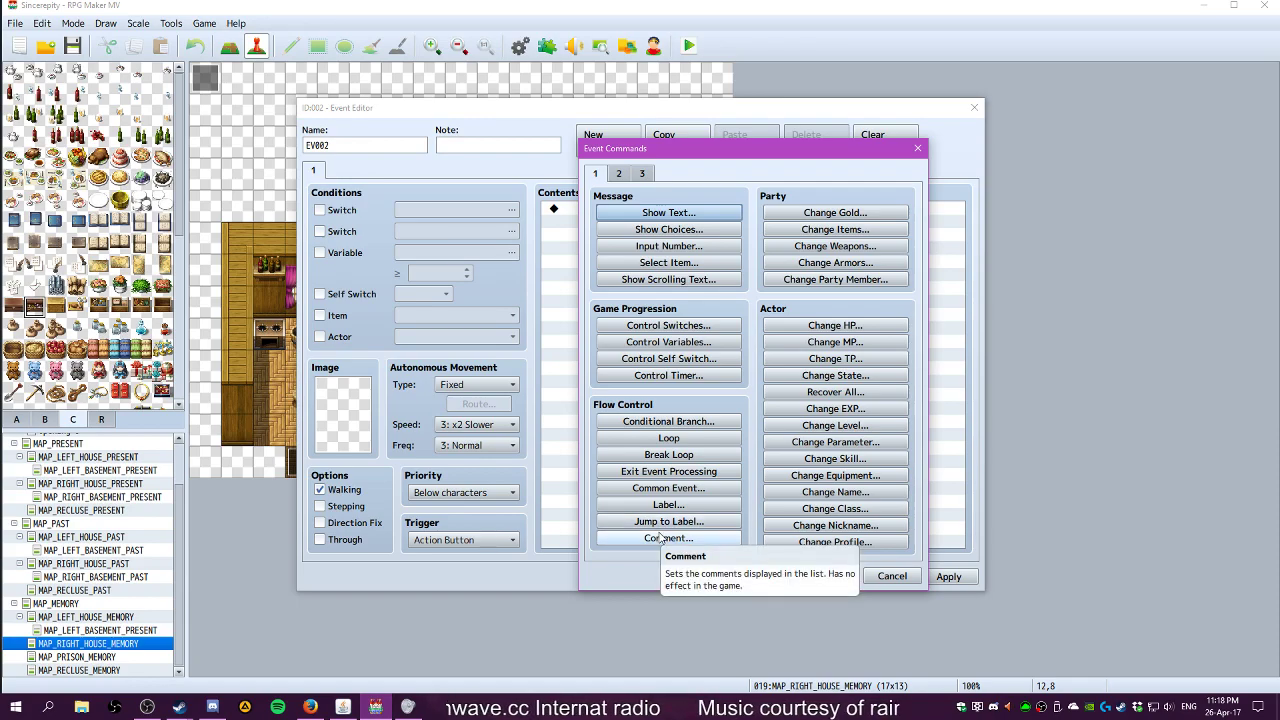
click(705, 421)
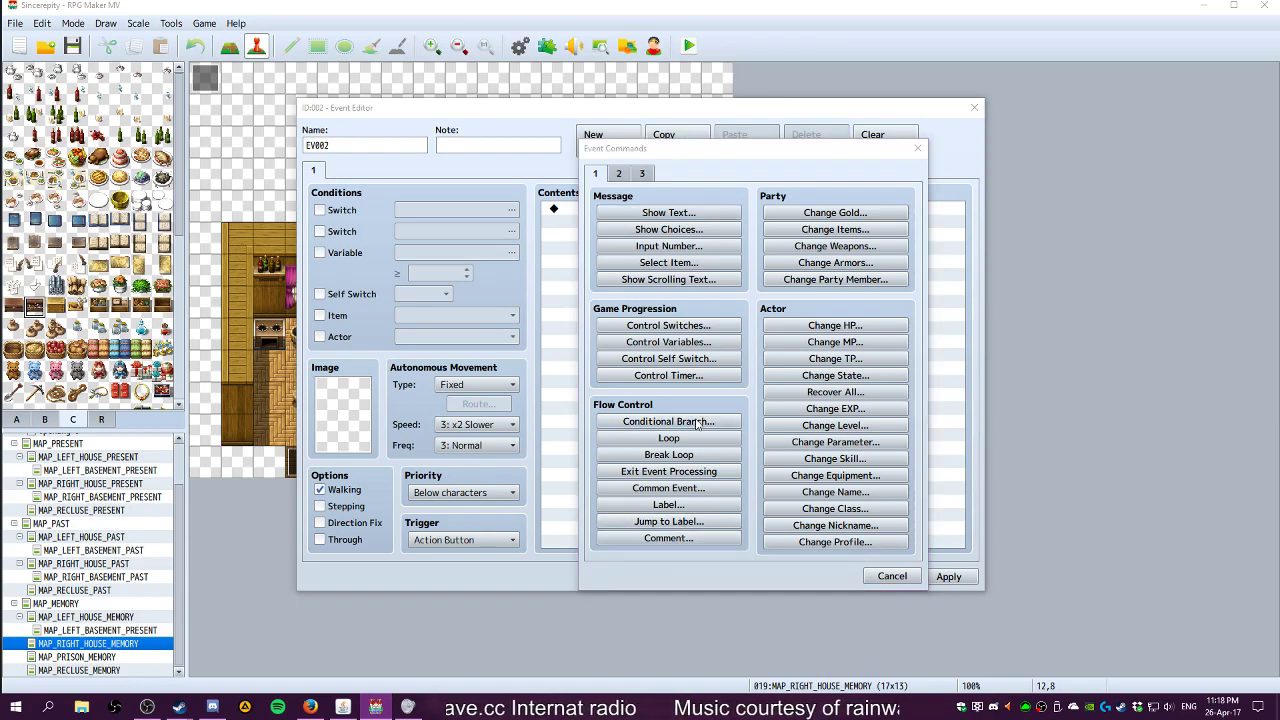
click(664, 263)
click(682, 263)
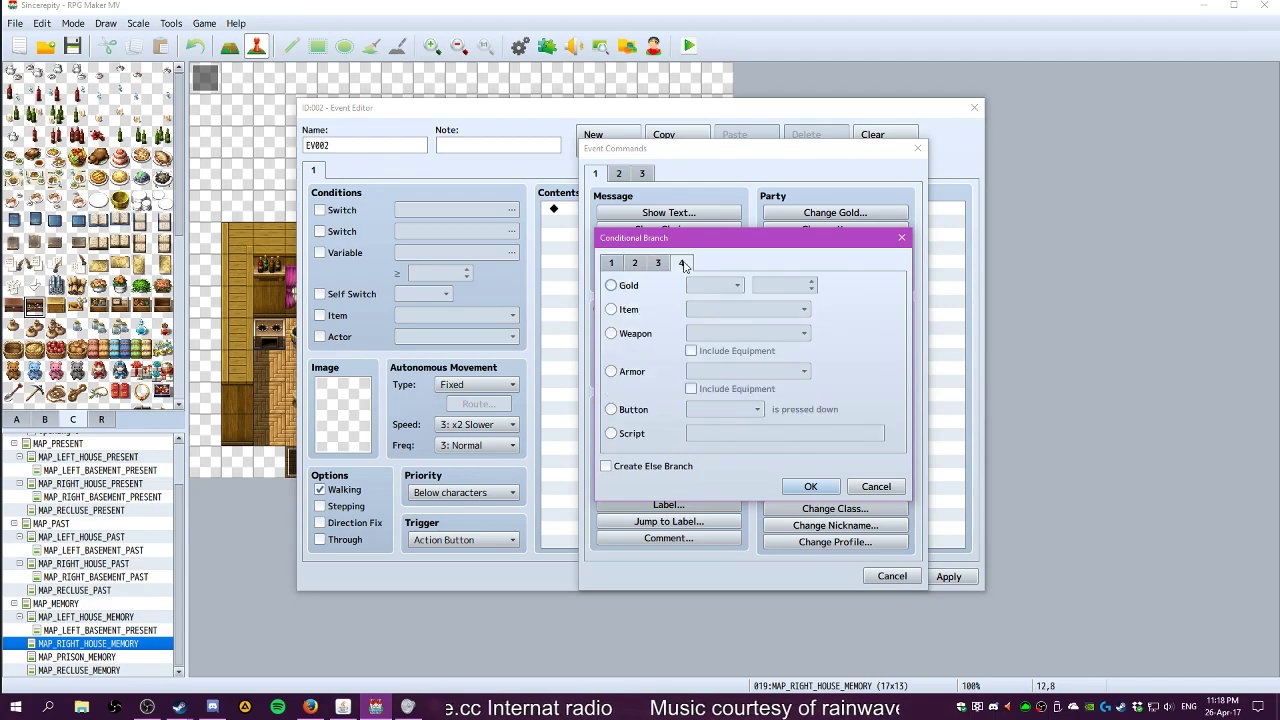
click(611, 309)
click(768, 310)
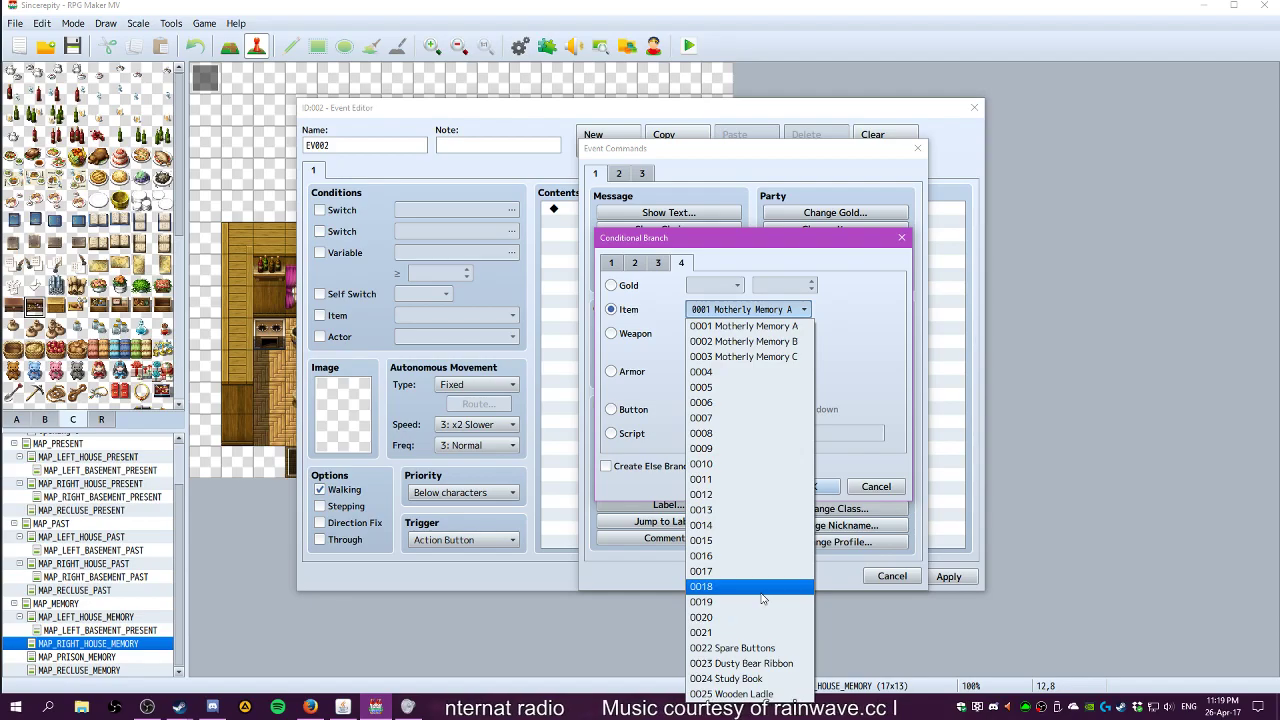
click(740, 663)
click(665, 467)
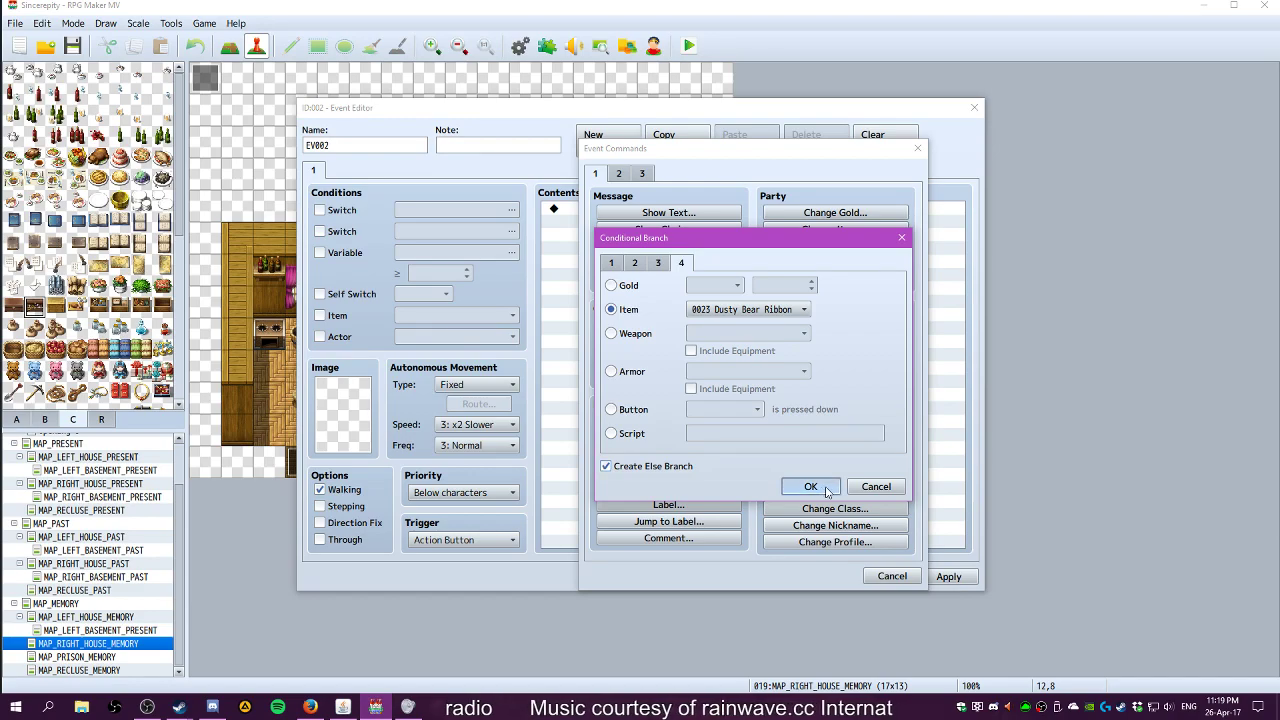
click(810, 486)
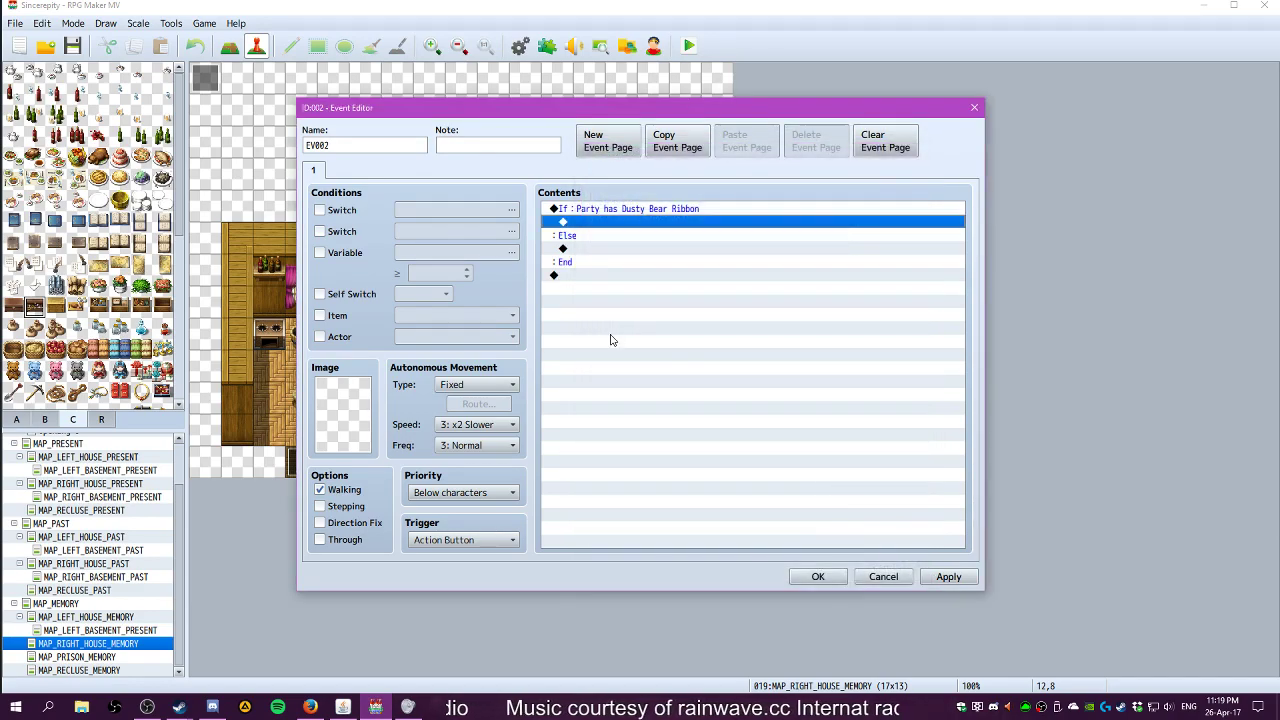
Try to add a Show Text message beginning "The bear is missing a" inside the ribbon condition
double_click(613, 222)
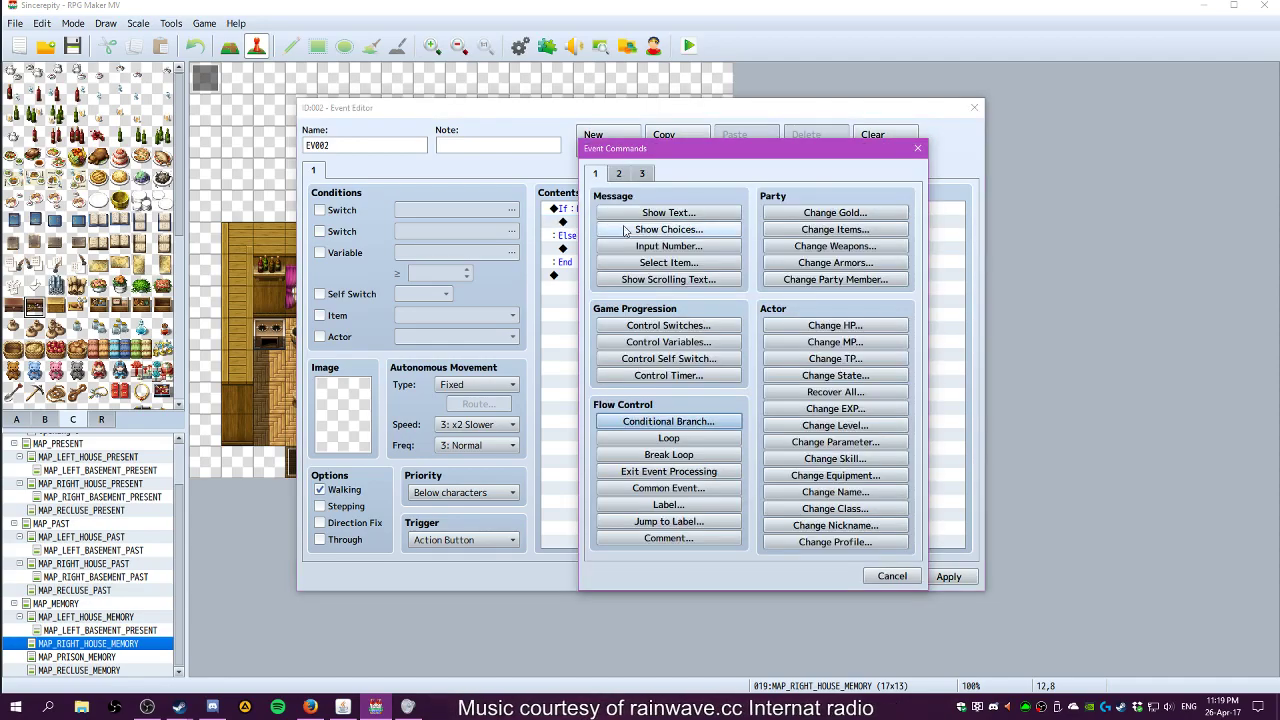
click(707, 215)
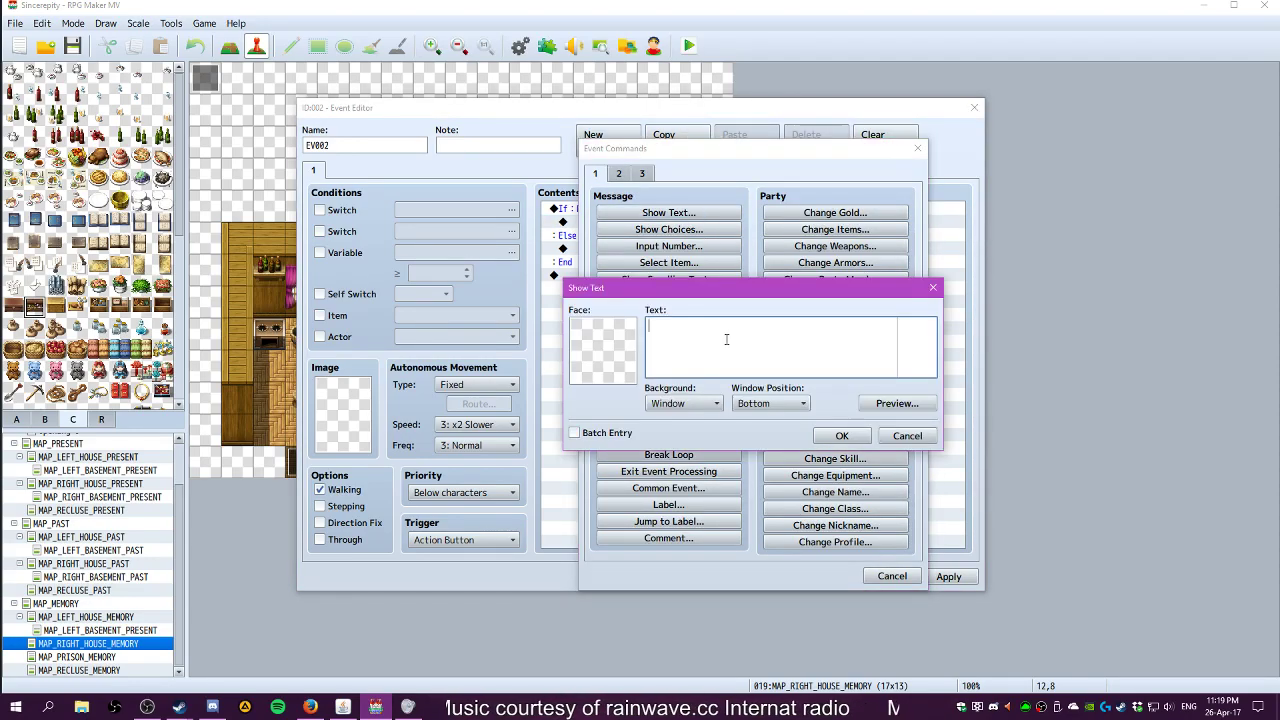
text(The bear is m)
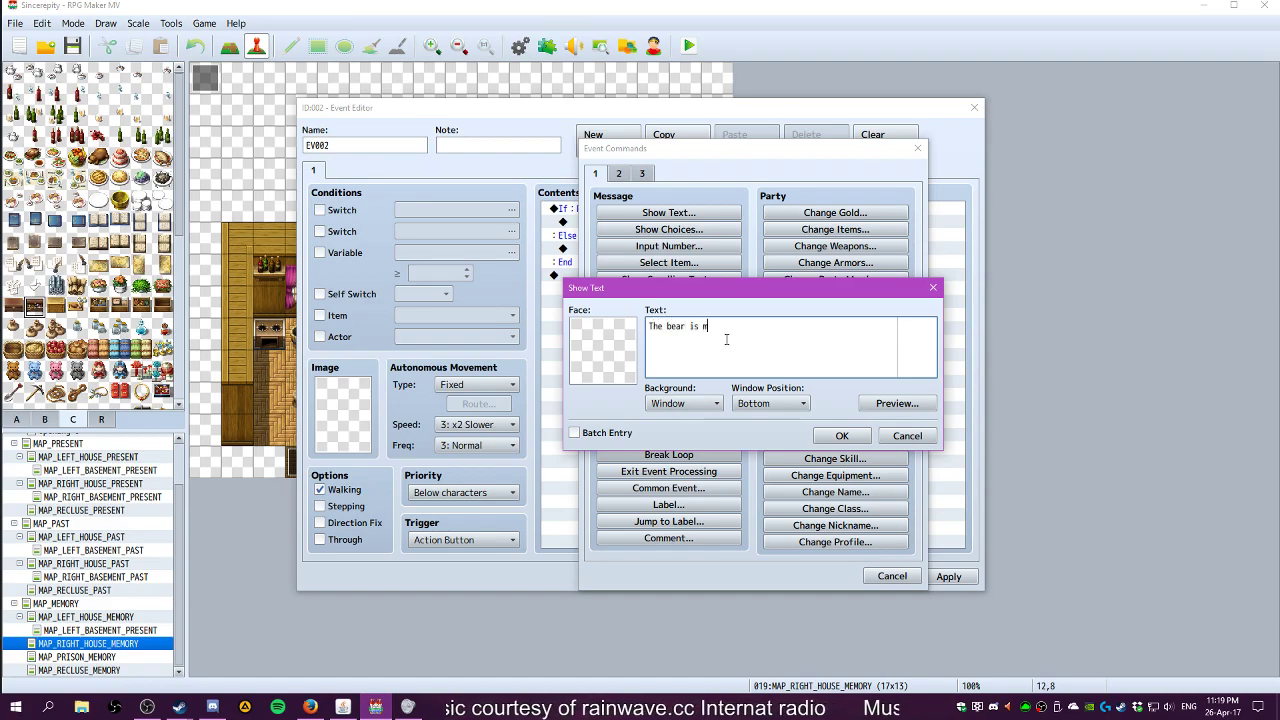
text(issing a)
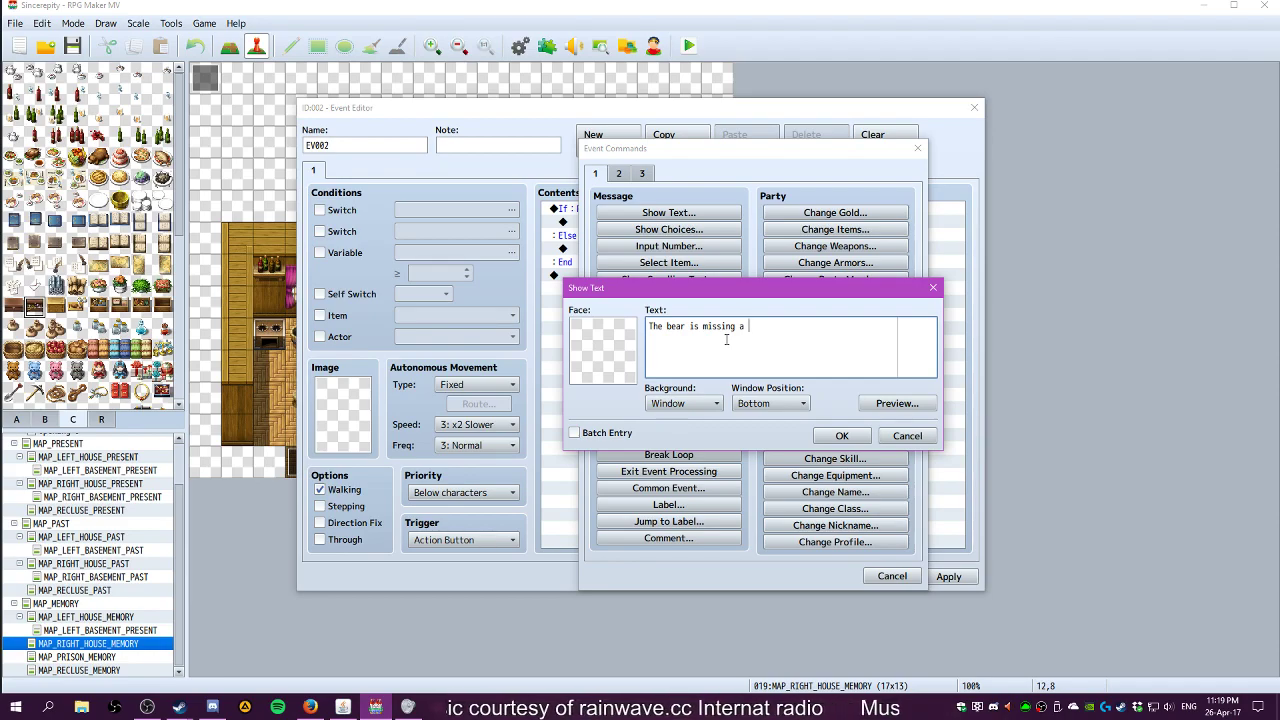
click(907, 435)
click(890, 576)
Try a switch condition on the bear event, remove it, and discard the event's changes
click(320, 210)
click(511, 210)
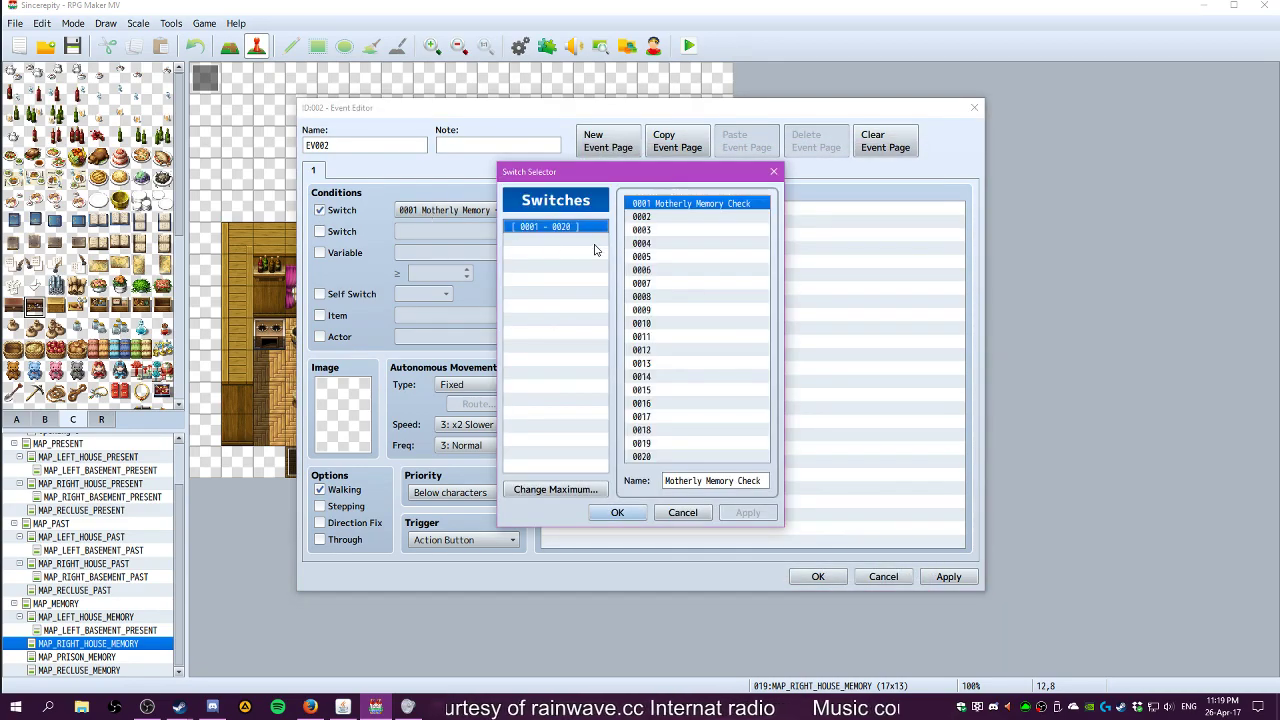
click(655, 243)
drag(652, 262, 674, 205)
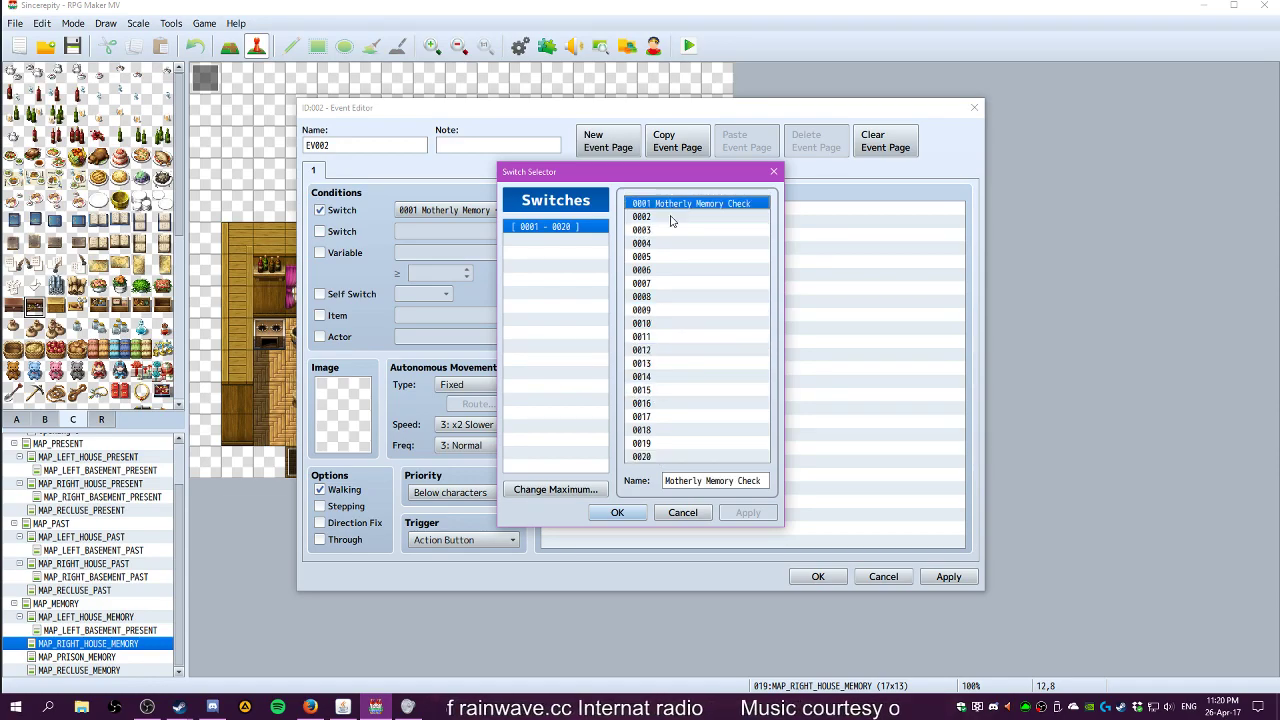
click(671, 218)
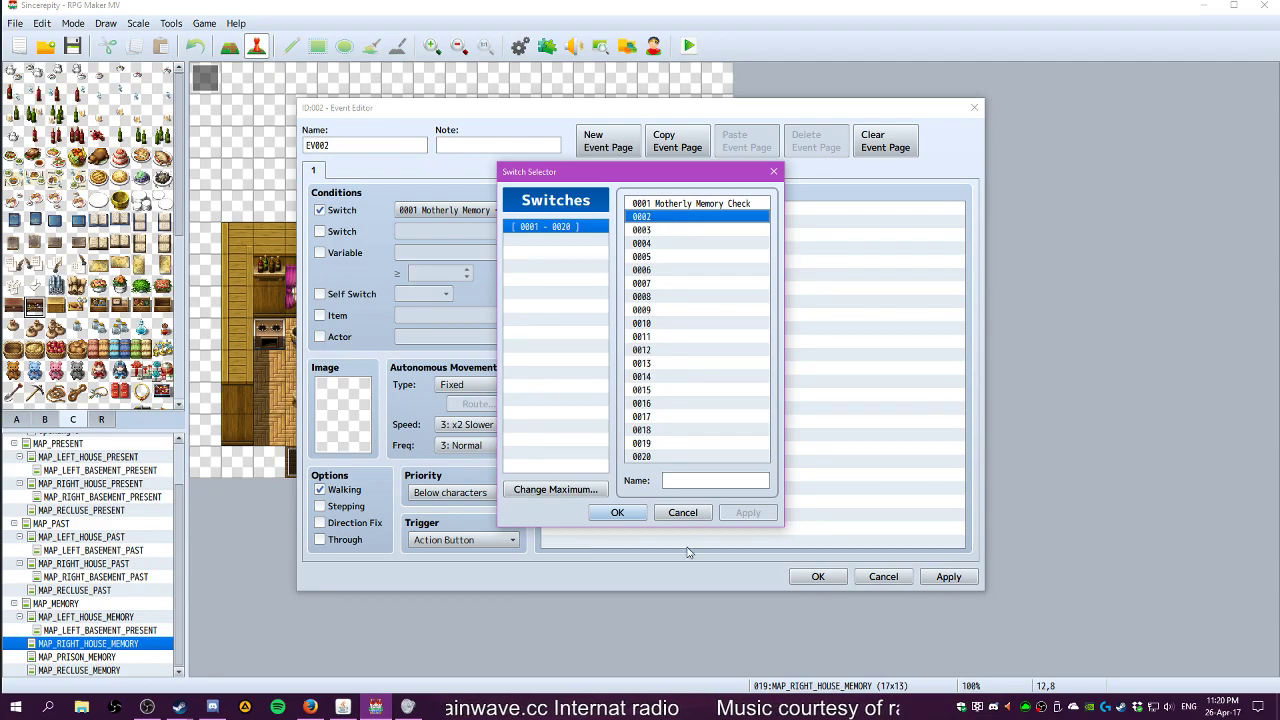
click(683, 513)
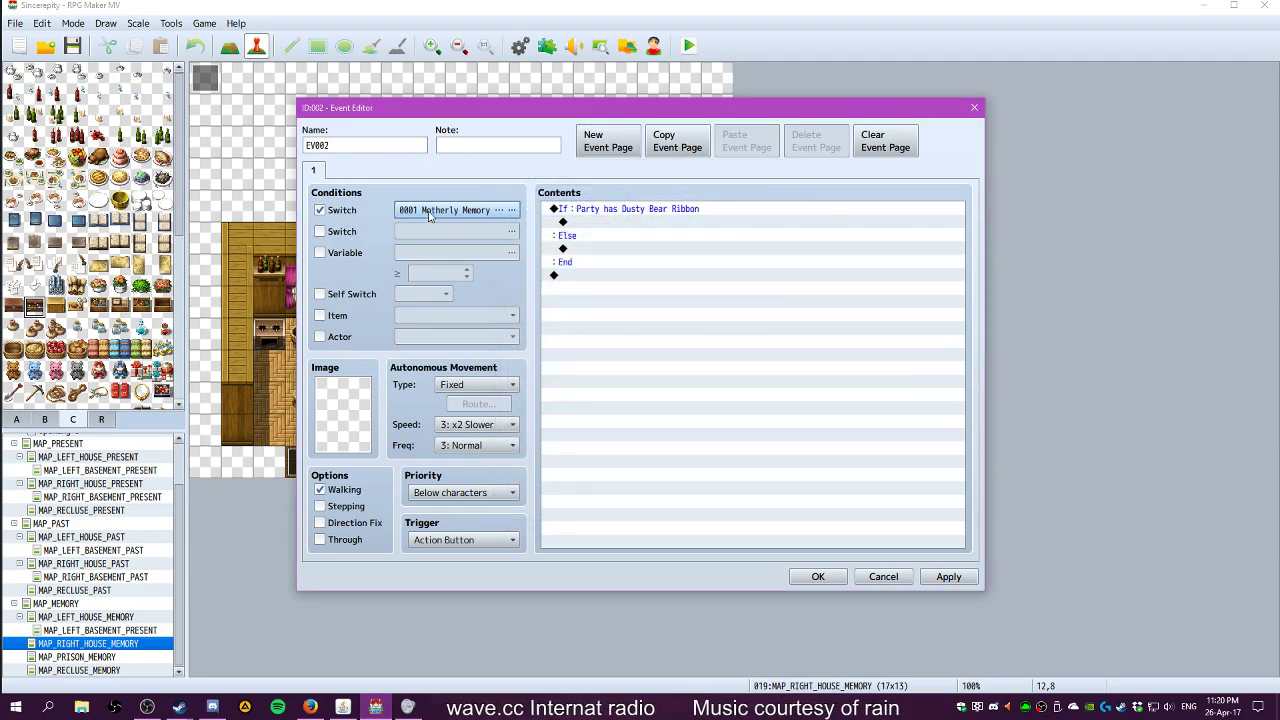
click(320, 211)
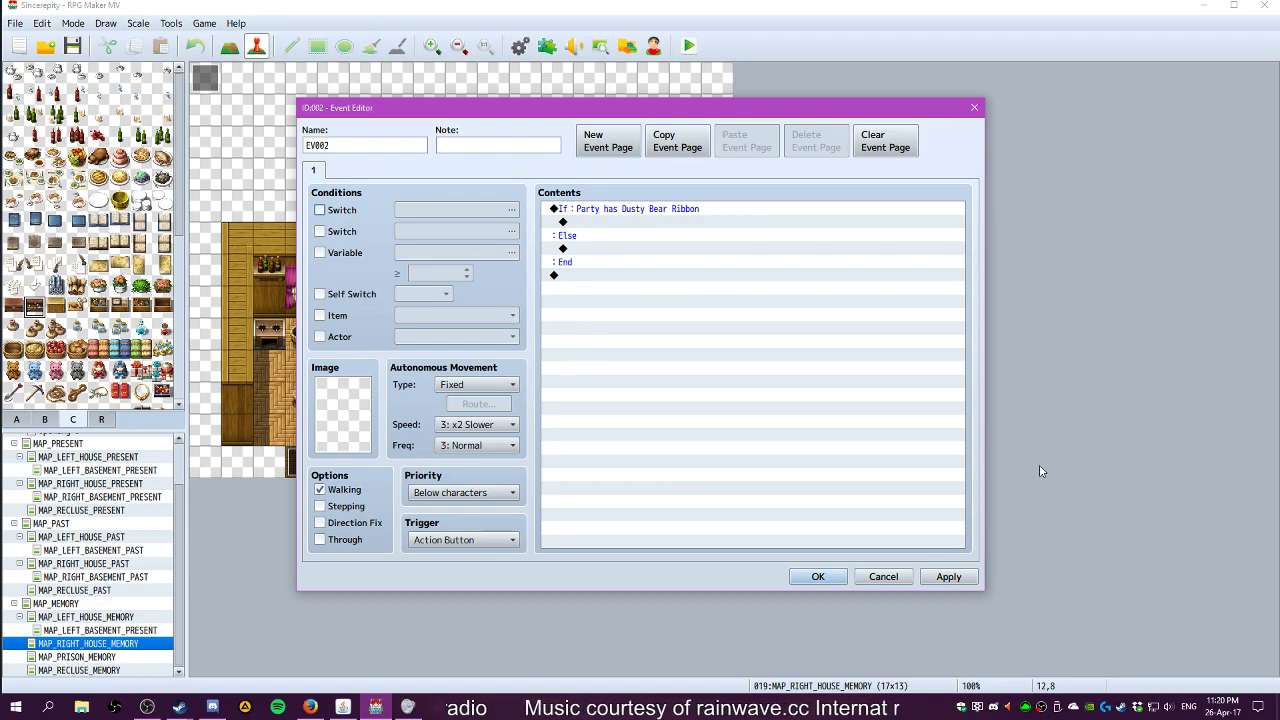
click(900, 576)
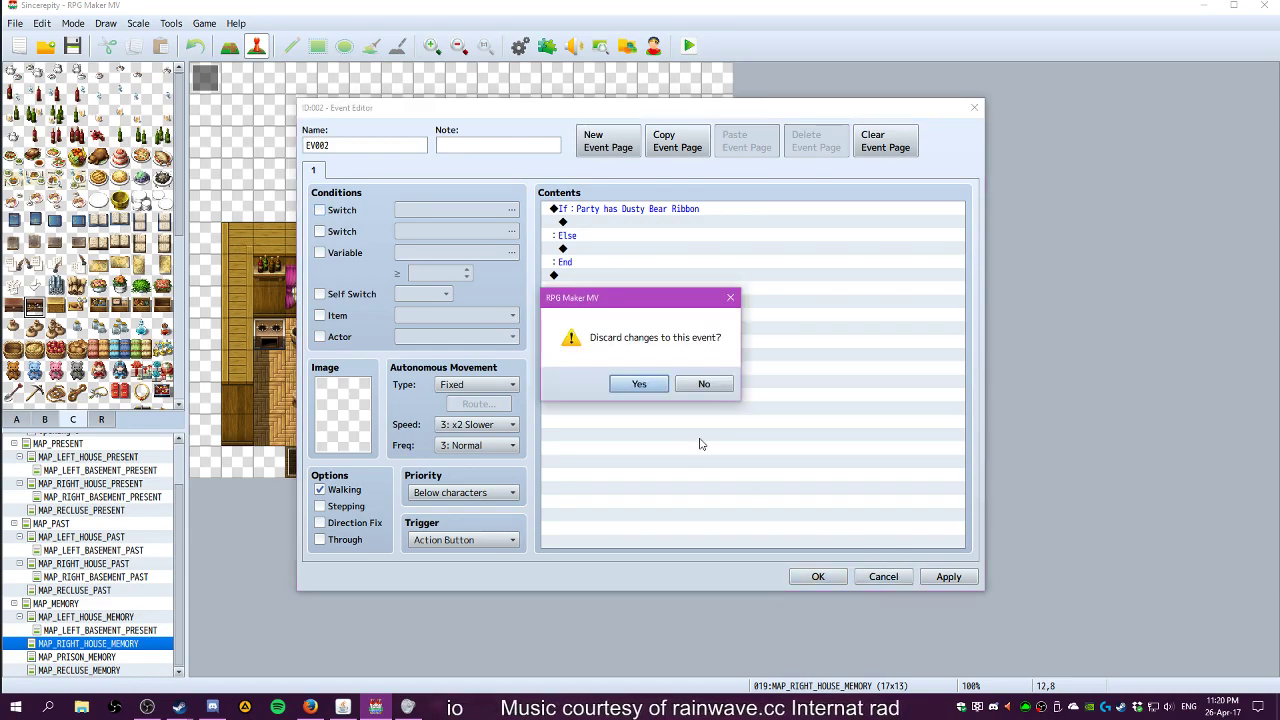
click(655, 396)
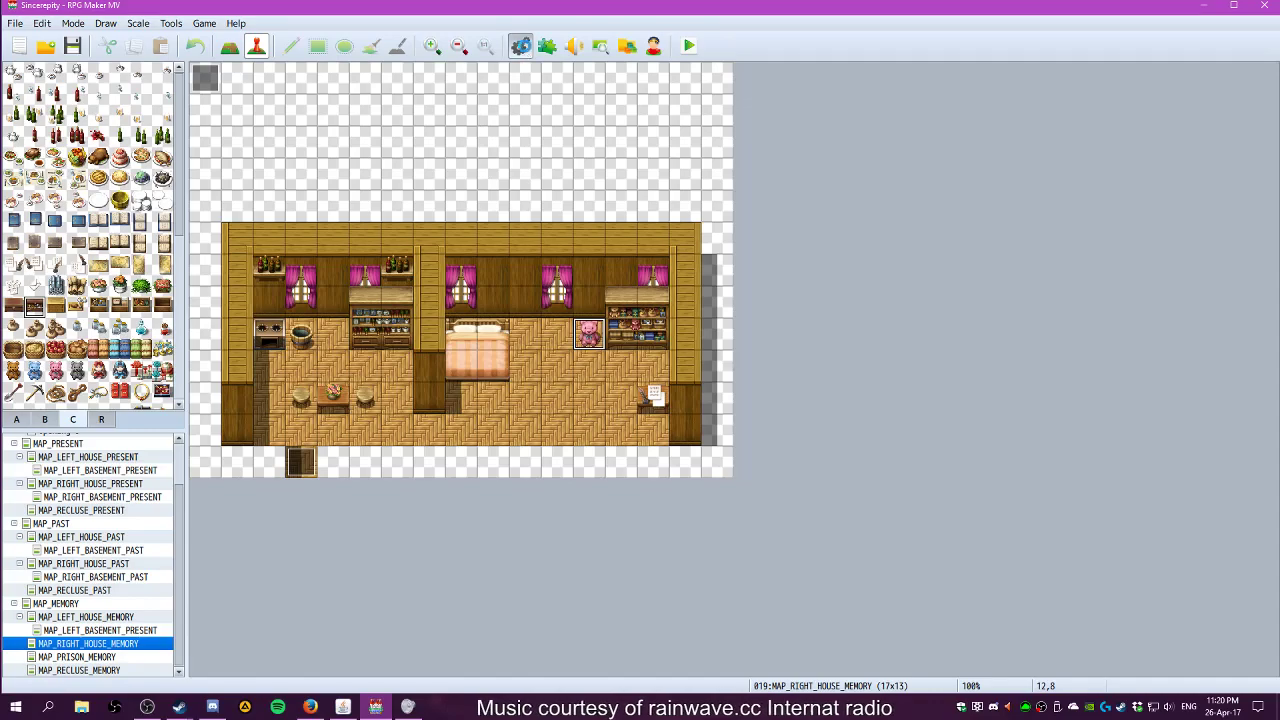
Examine the database's tilesets, common events, states, terms, types and system settings without editing them
click(520, 46)
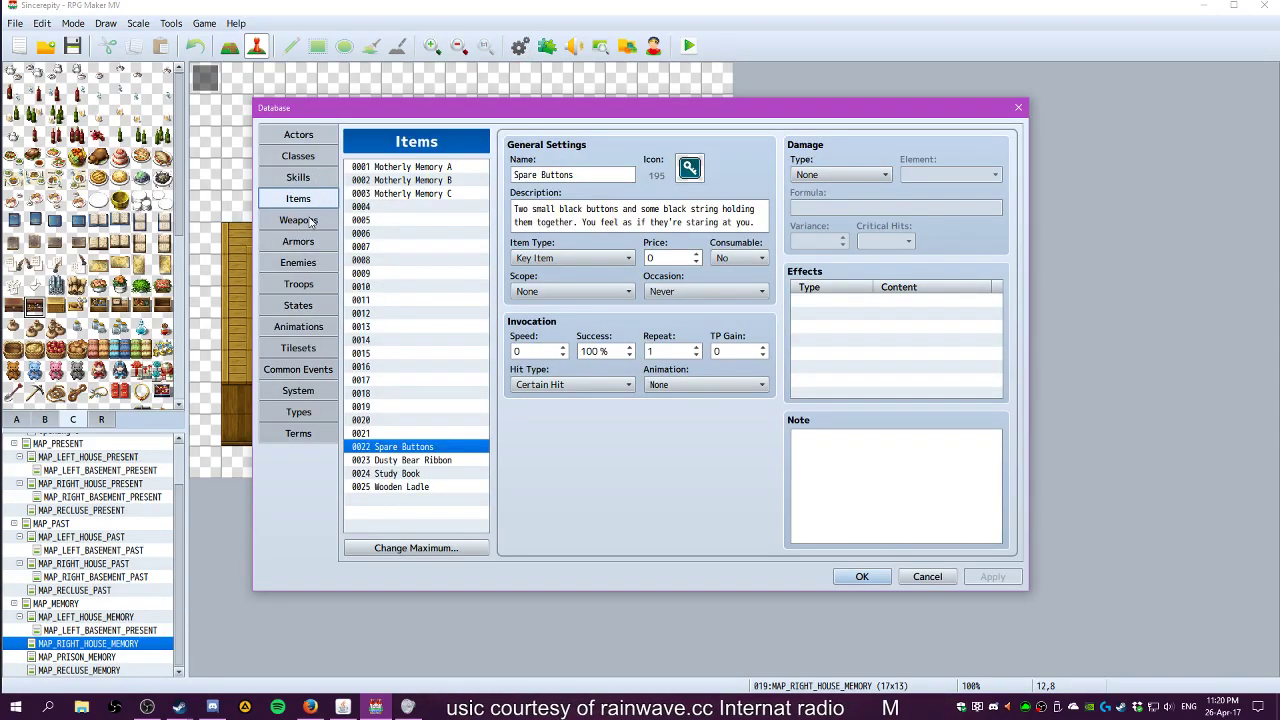
click(300, 348)
click(300, 370)
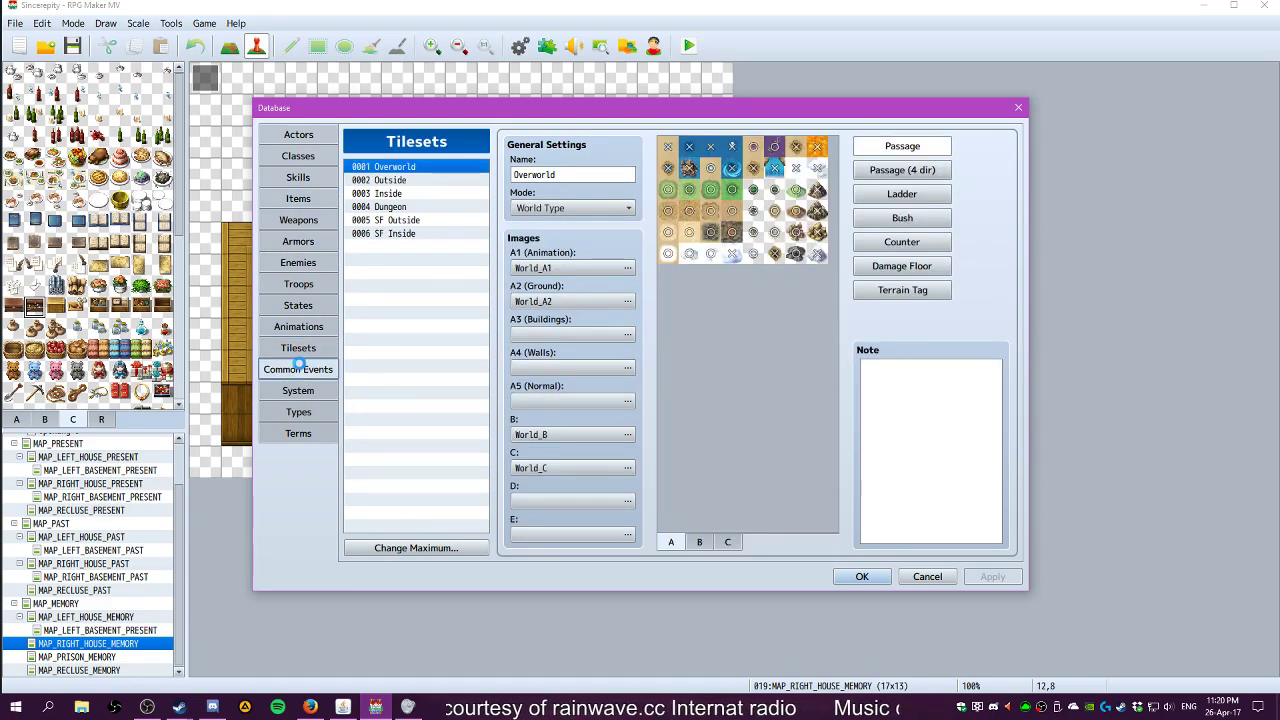
click(382, 180)
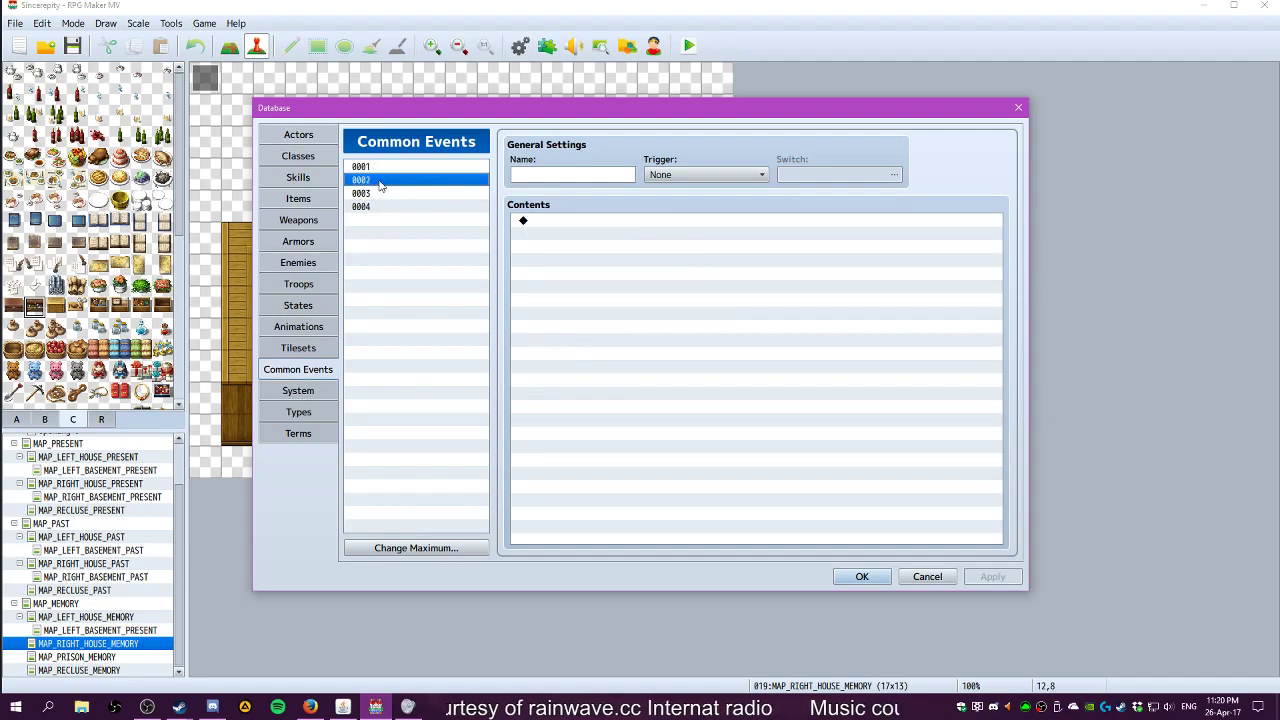
click(380, 193)
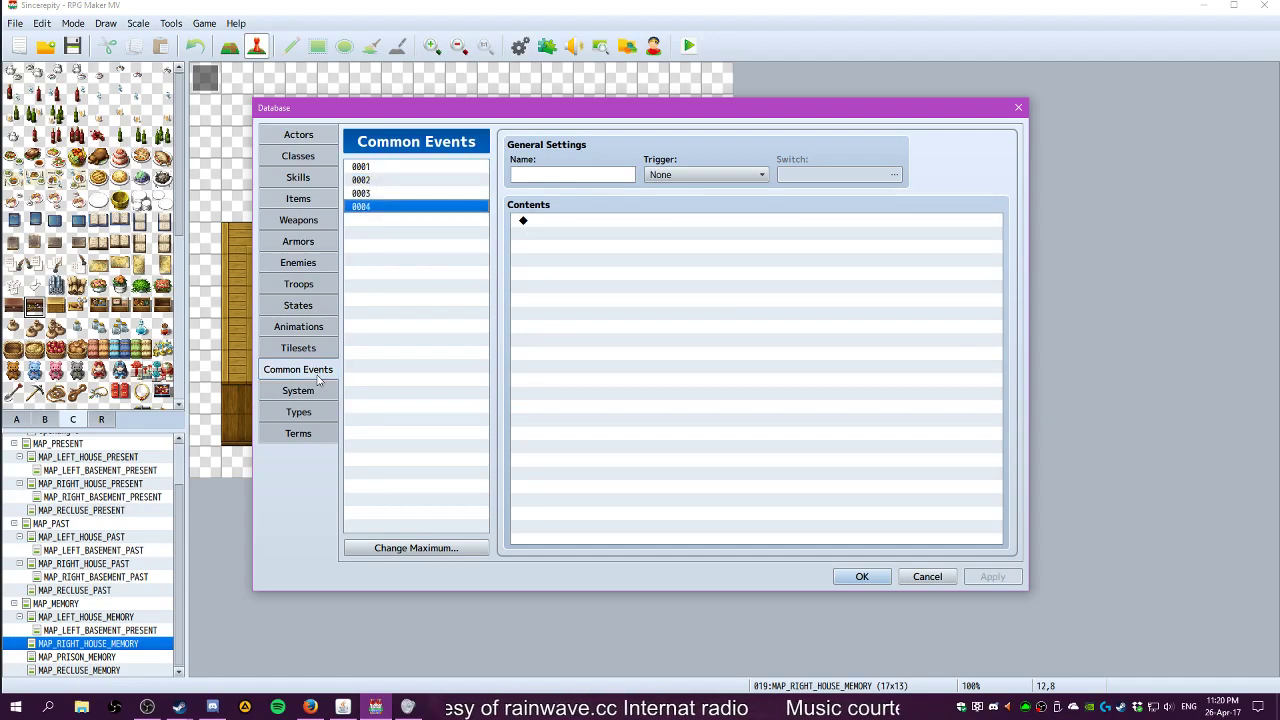
click(302, 346)
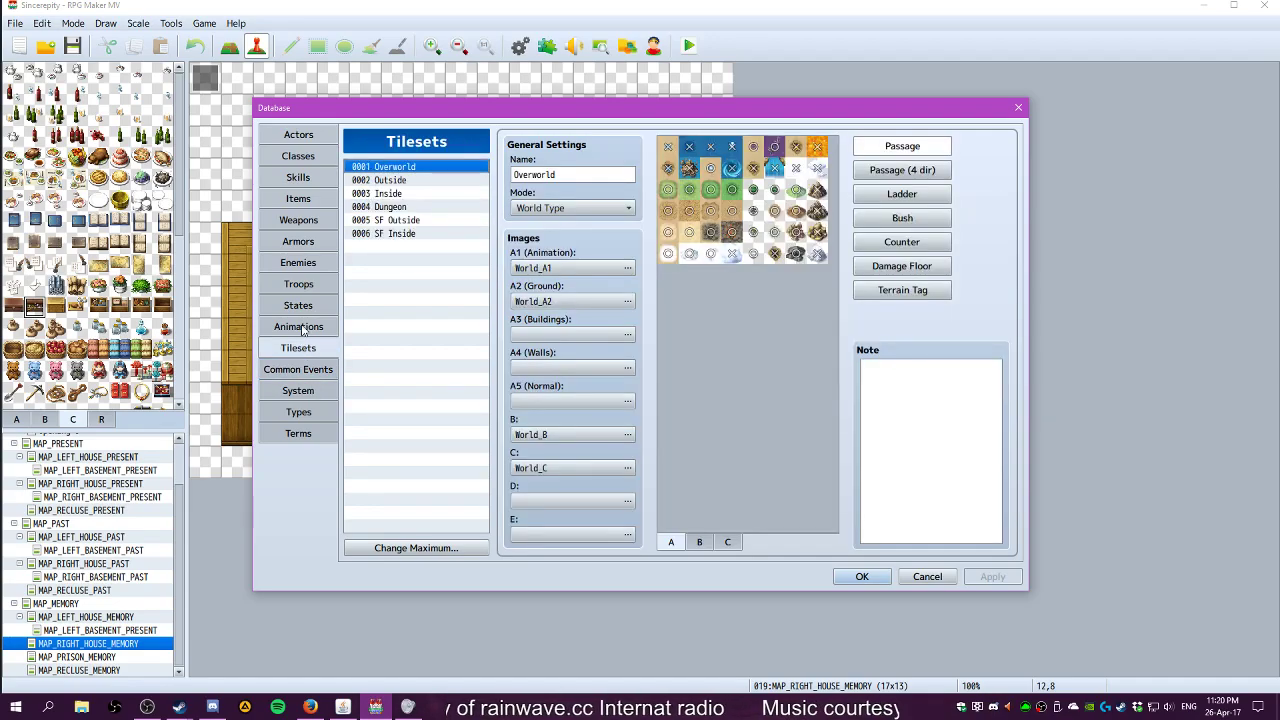
click(302, 327)
click(302, 305)
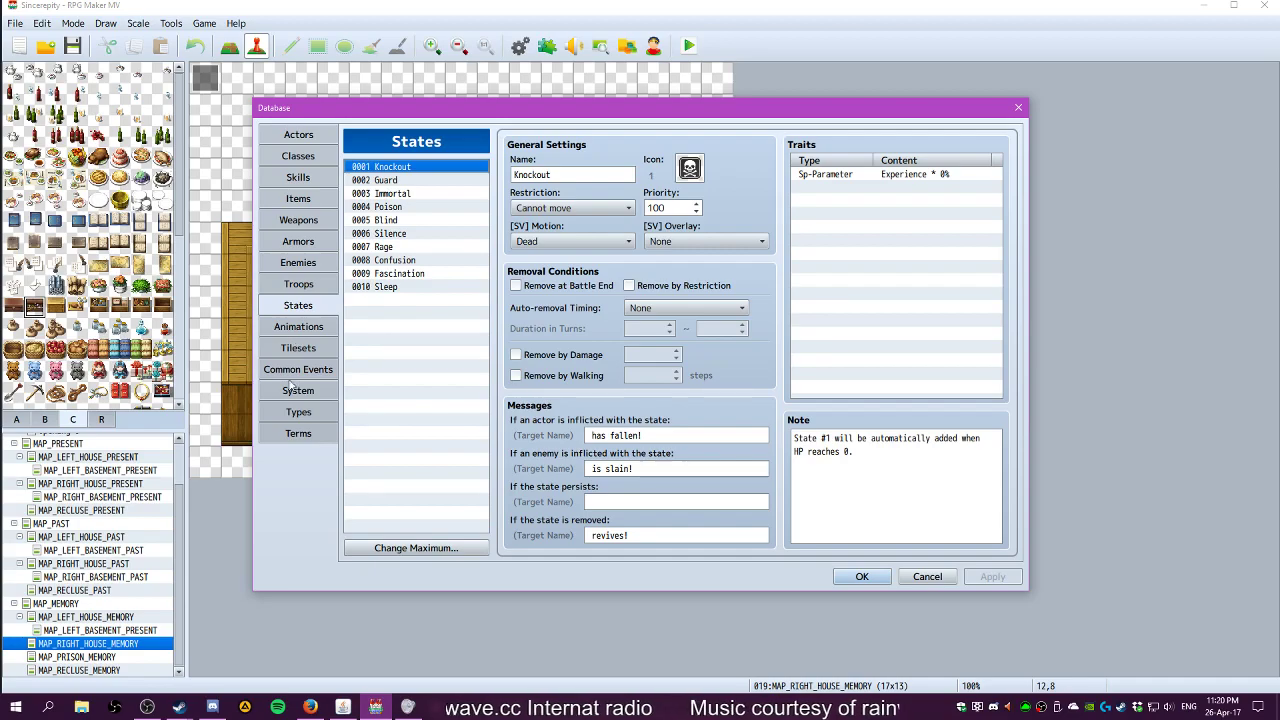
click(296, 433)
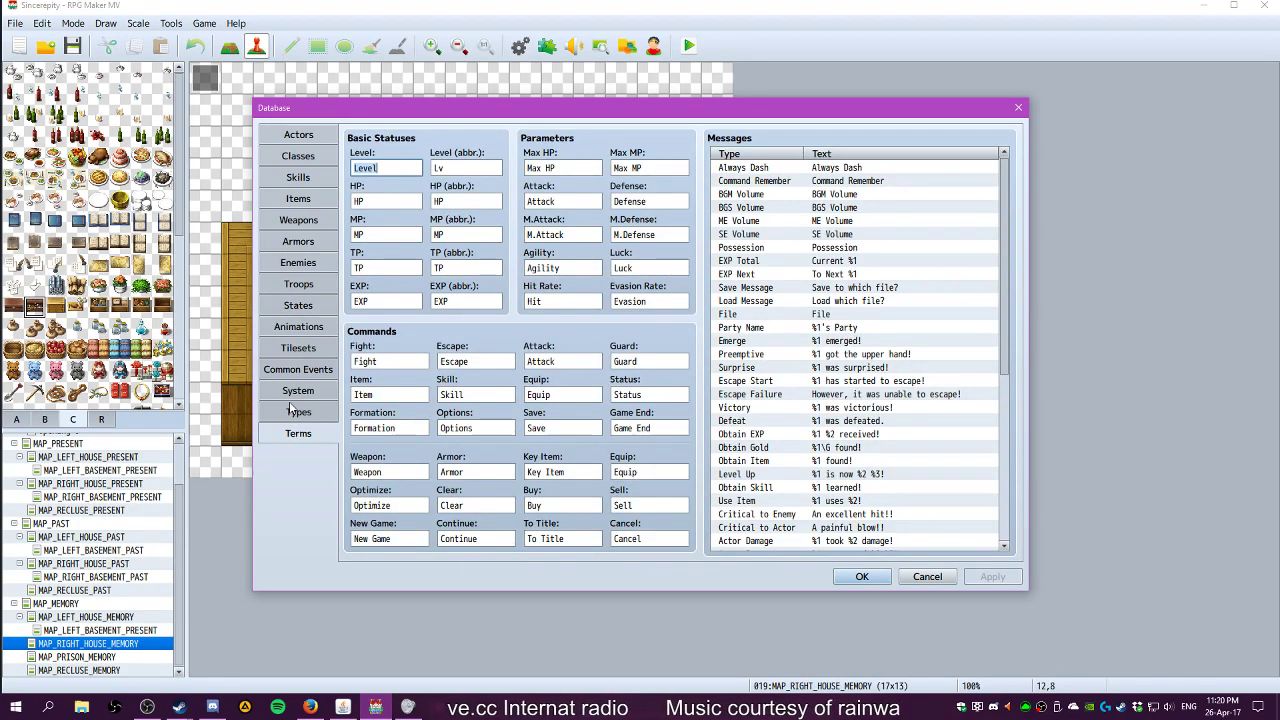
click(298, 412)
click(298, 390)
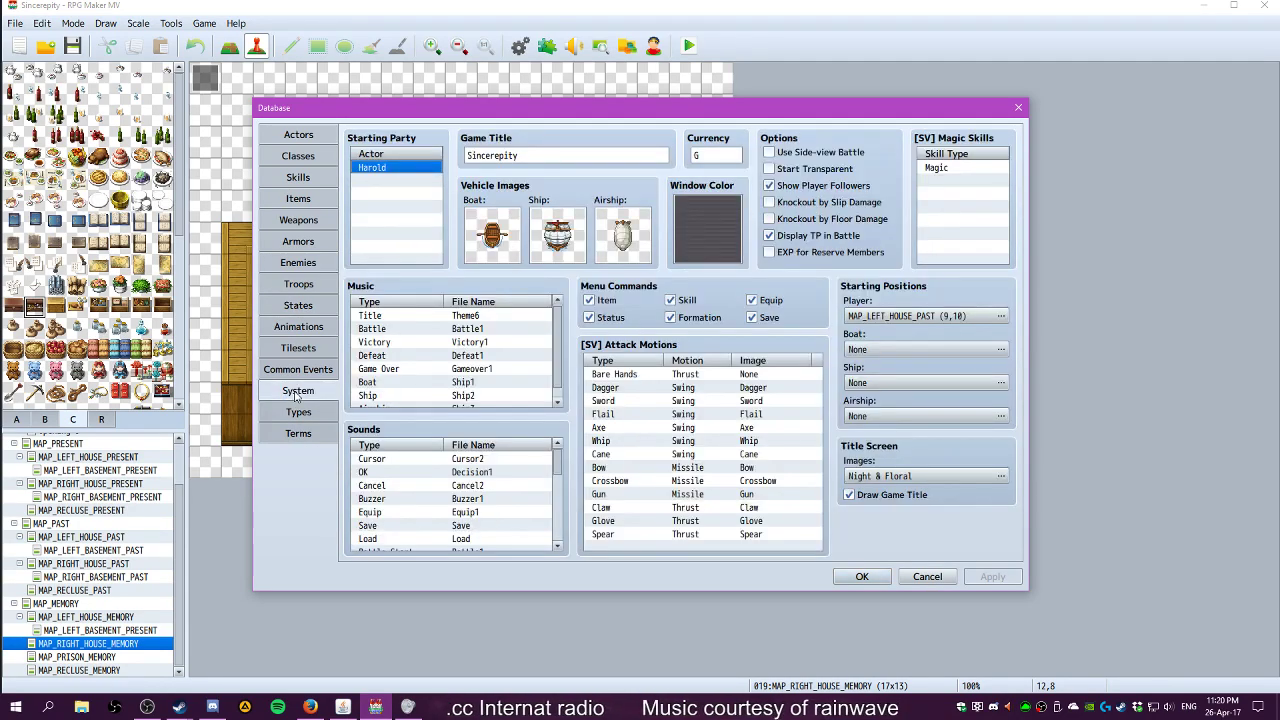
click(304, 368)
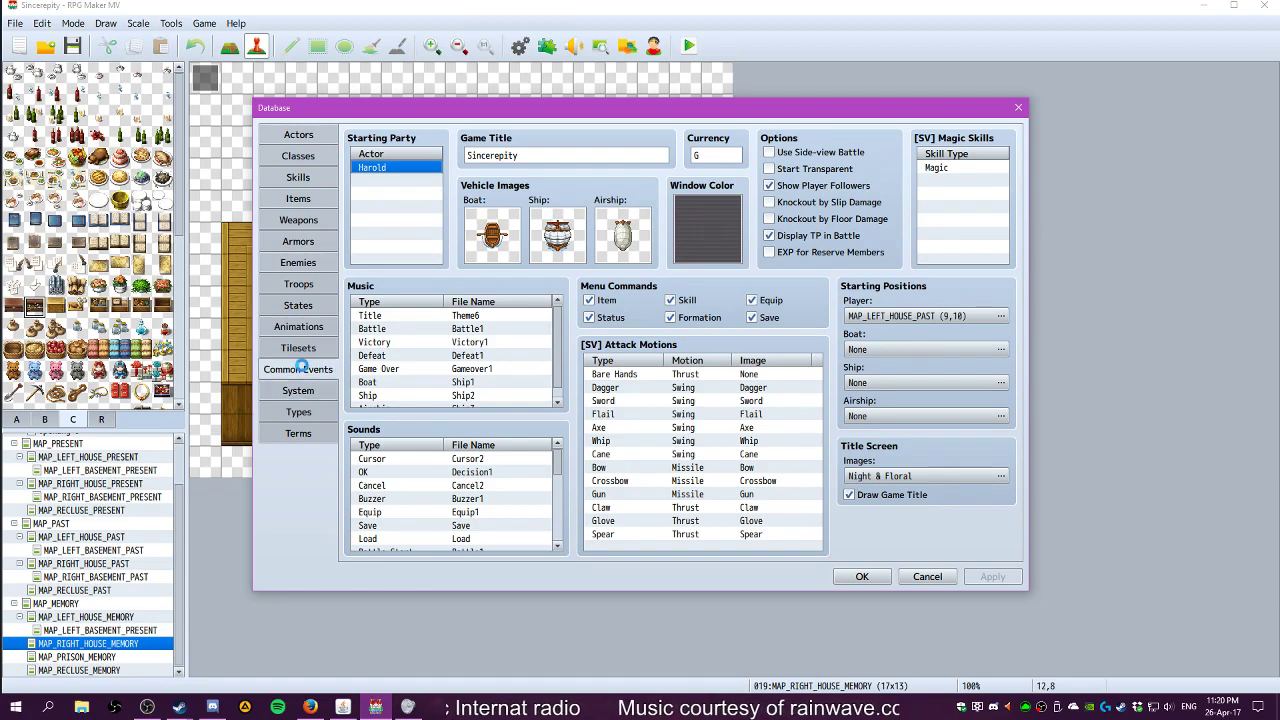
click(303, 352)
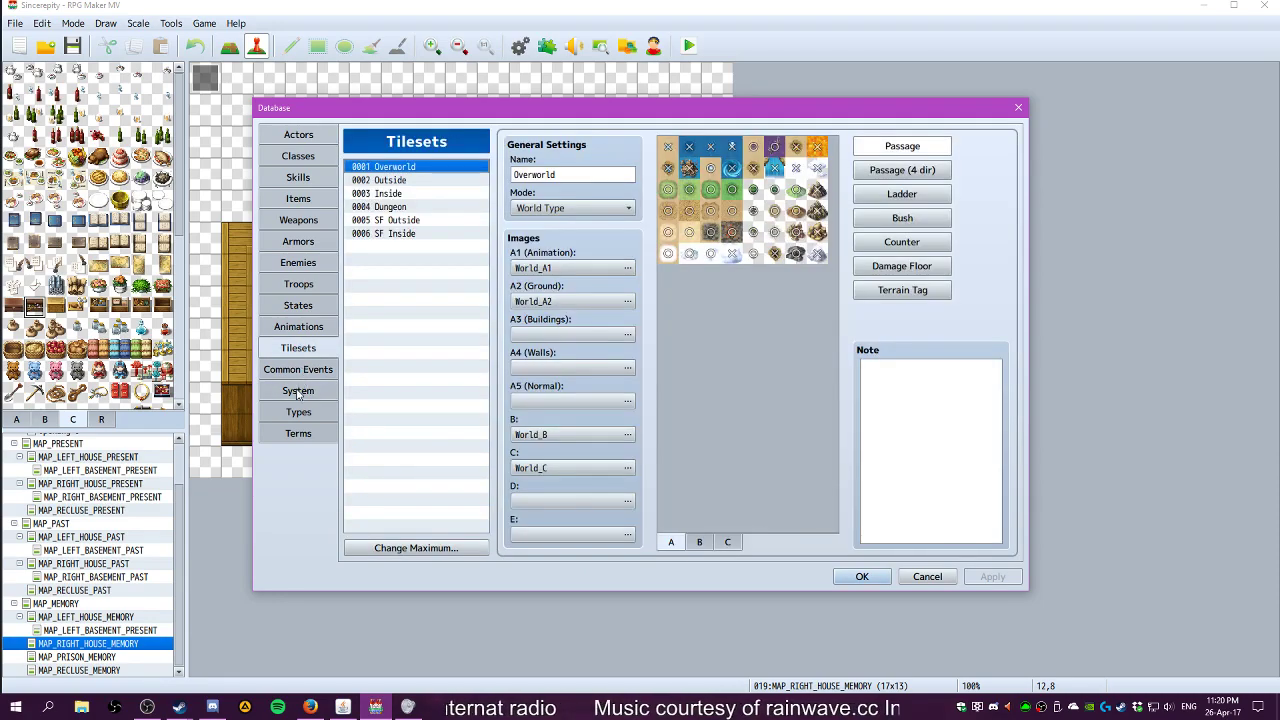
click(298, 391)
click(861, 576)
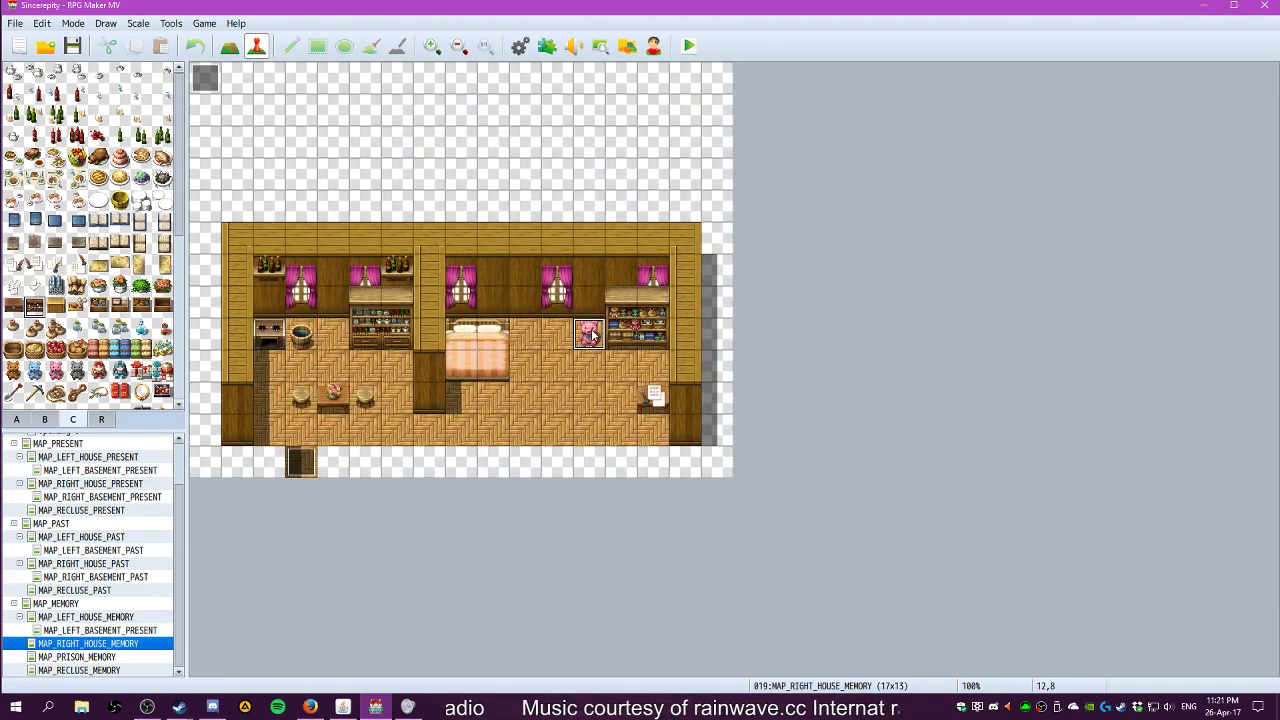
Open the pink bear's event, enable its first switch condition and name switch 0002 "Bear Ribbon"
double_click(590, 335)
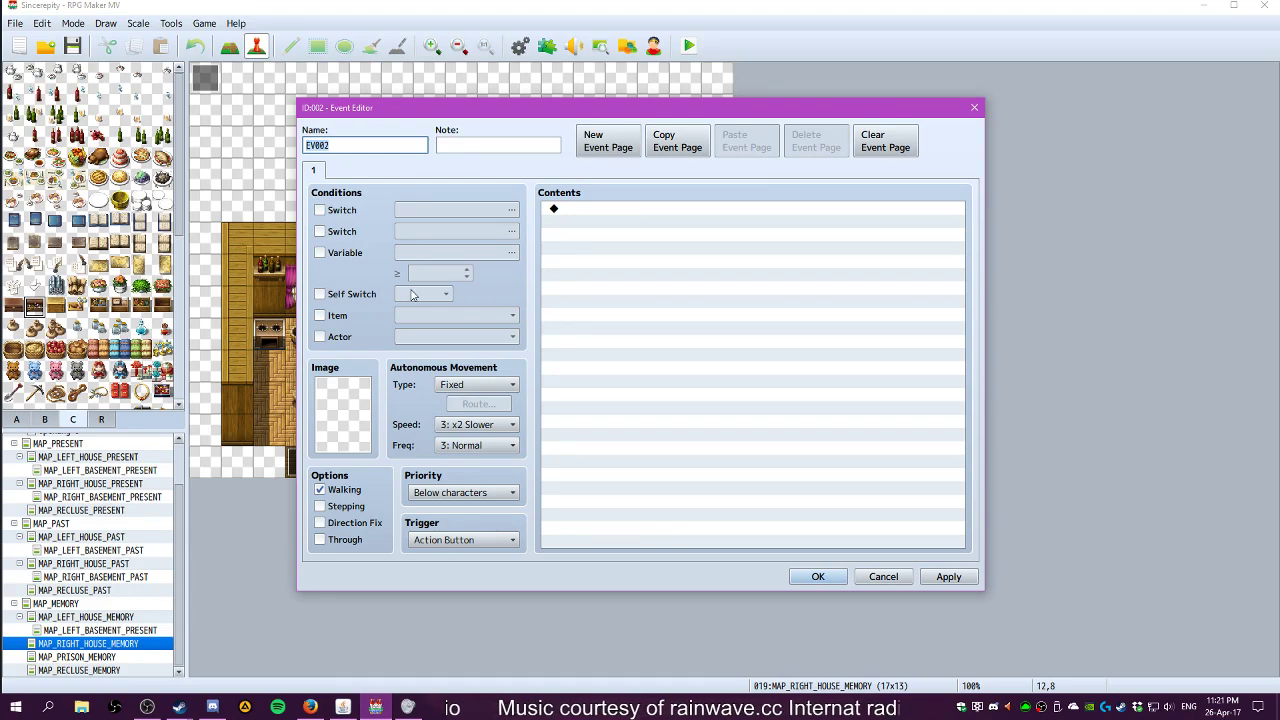
click(320, 210)
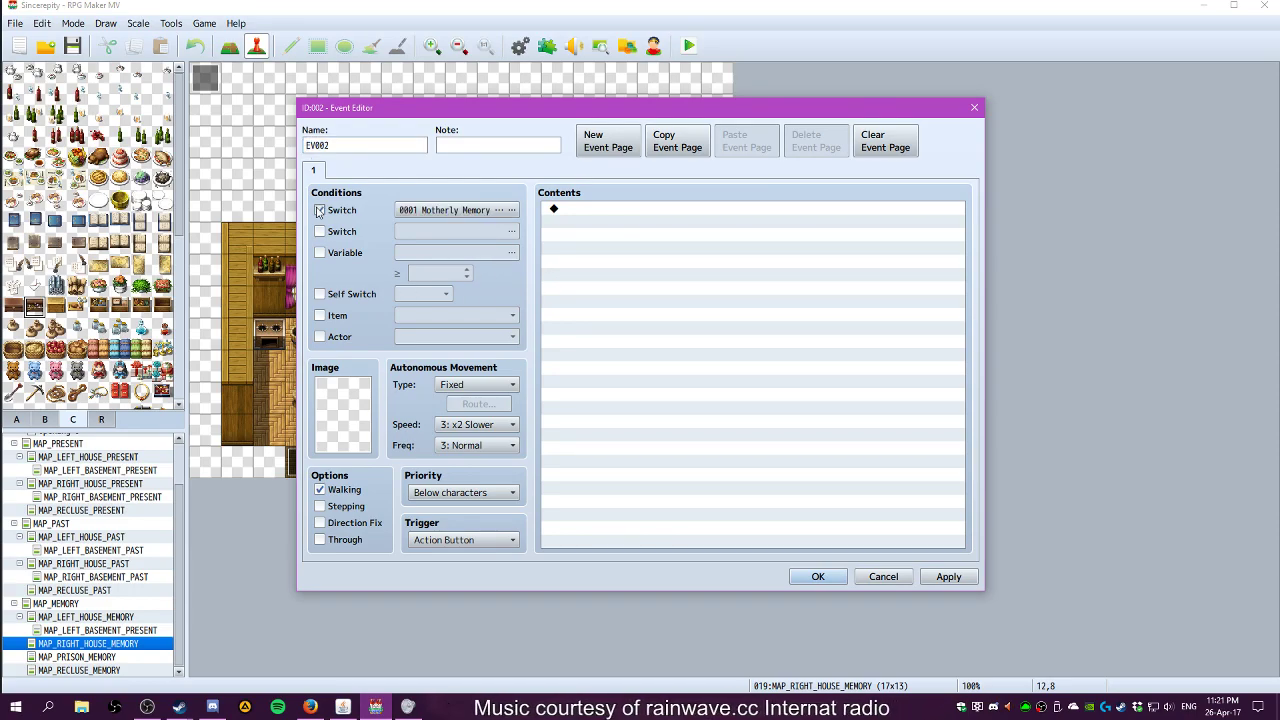
click(485, 211)
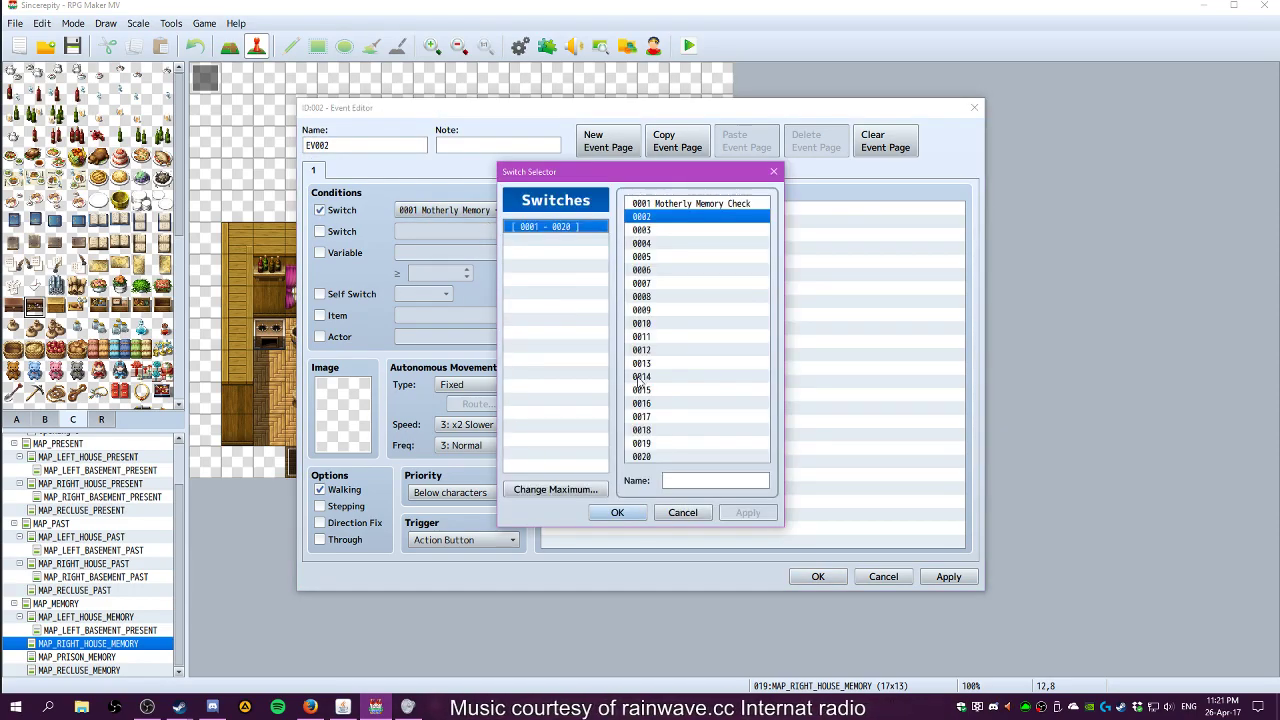
click(658, 457)
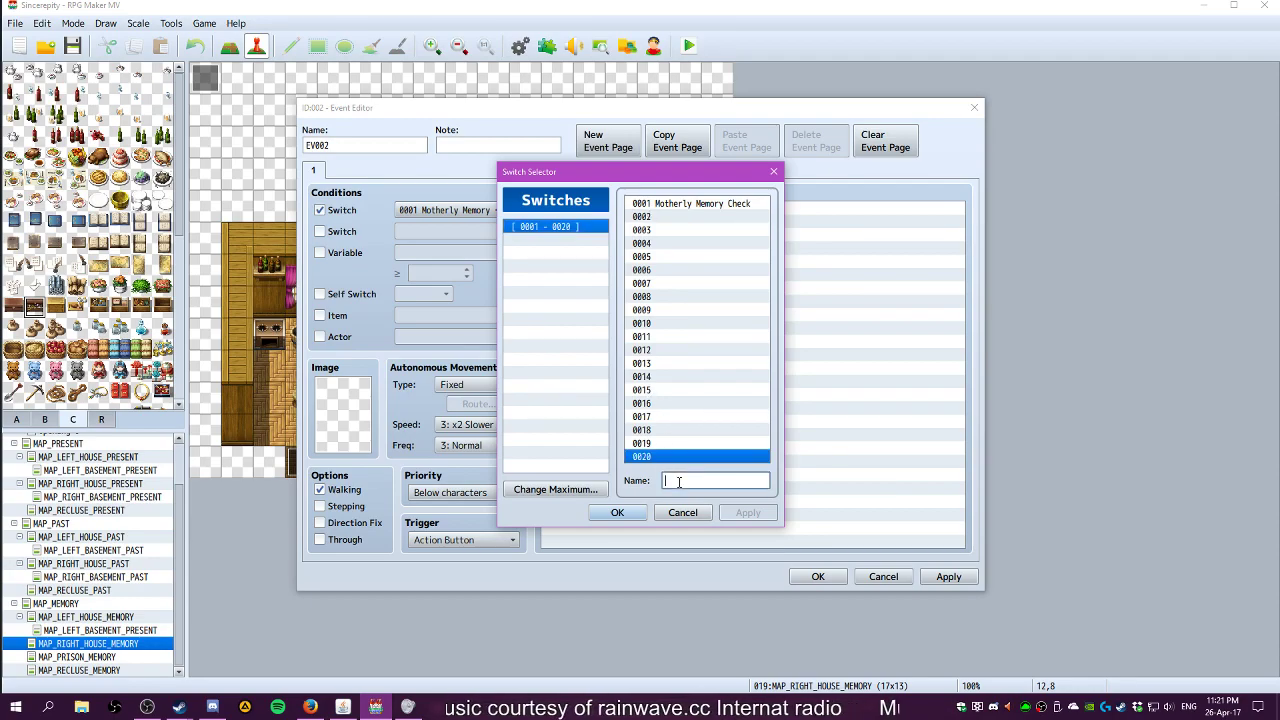
click(655, 217)
click(704, 480)
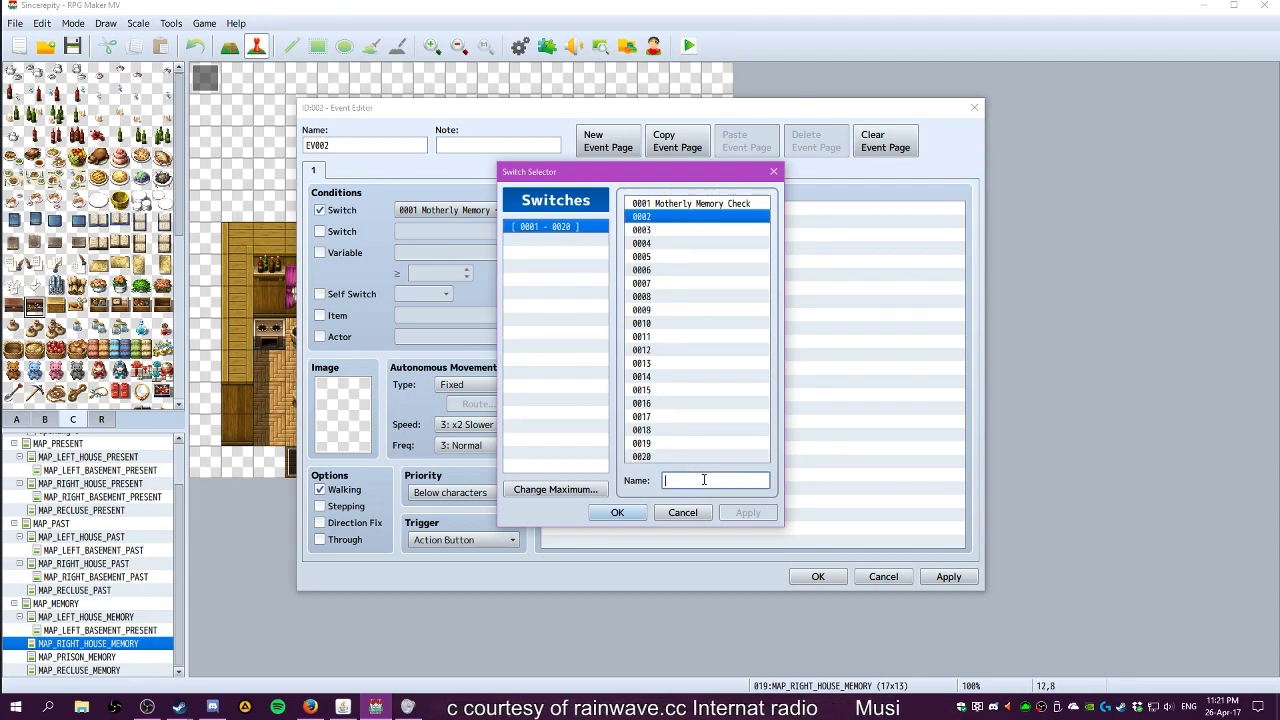
text(Bear Prgores)
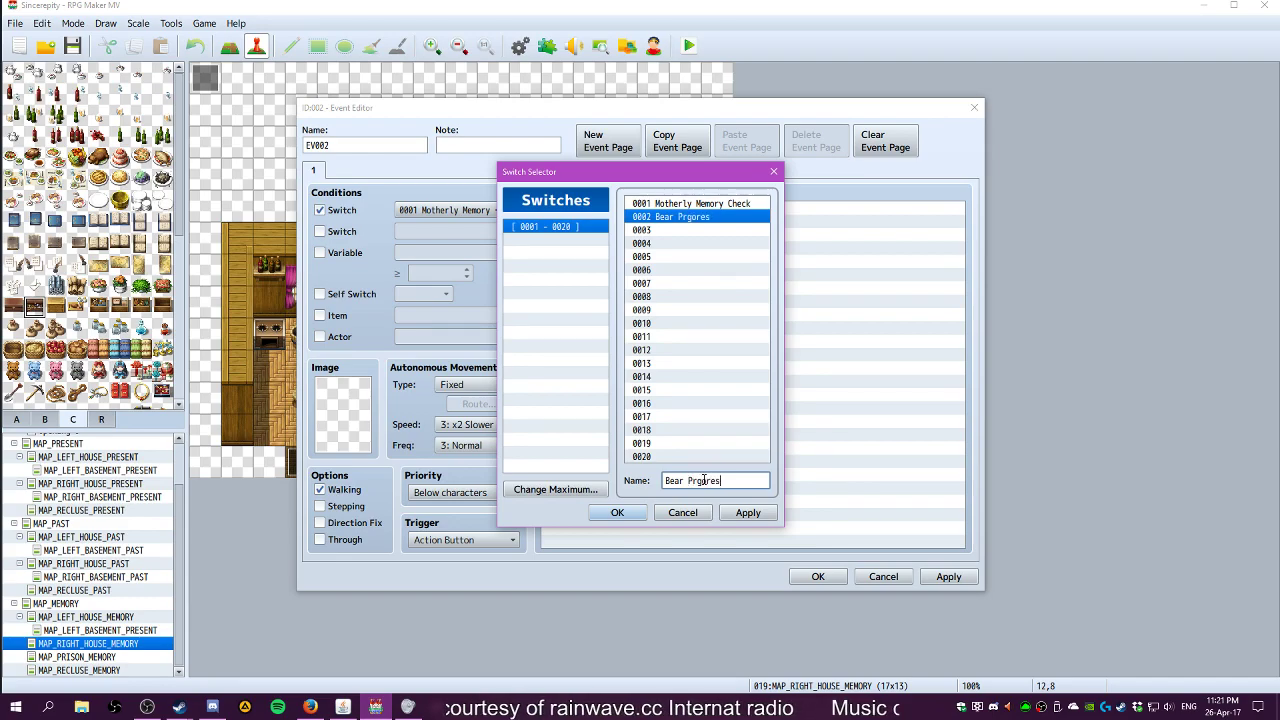
key(BackSpace)
key(BackSpace)
key(BackSpace)
key(BackSpace)
key(BackSpace)
key(BackSpace)
key(BackSpace)
text(Ribbon)
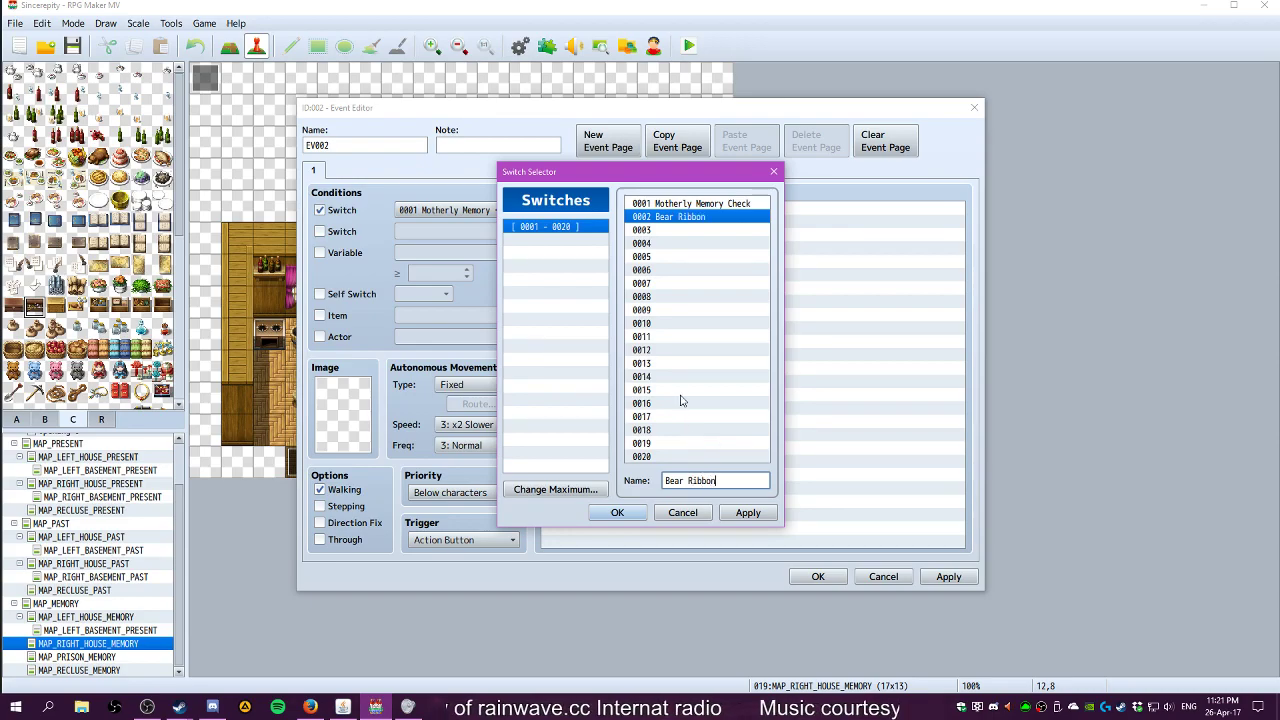
Name switch 0003 "Bear Eyes" and choose Bear Ribbon as the event page's switch condition
click(675, 230)
click(711, 478)
text(Bear Eyes)
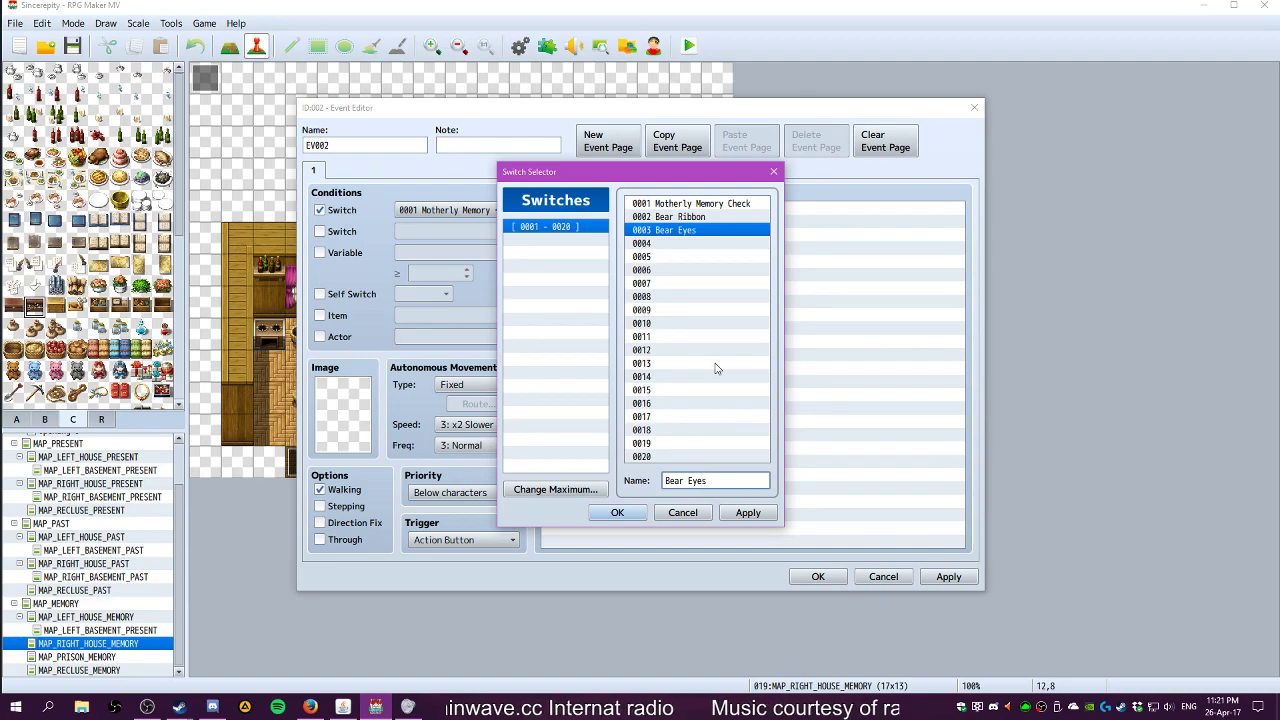
double_click(697, 217)
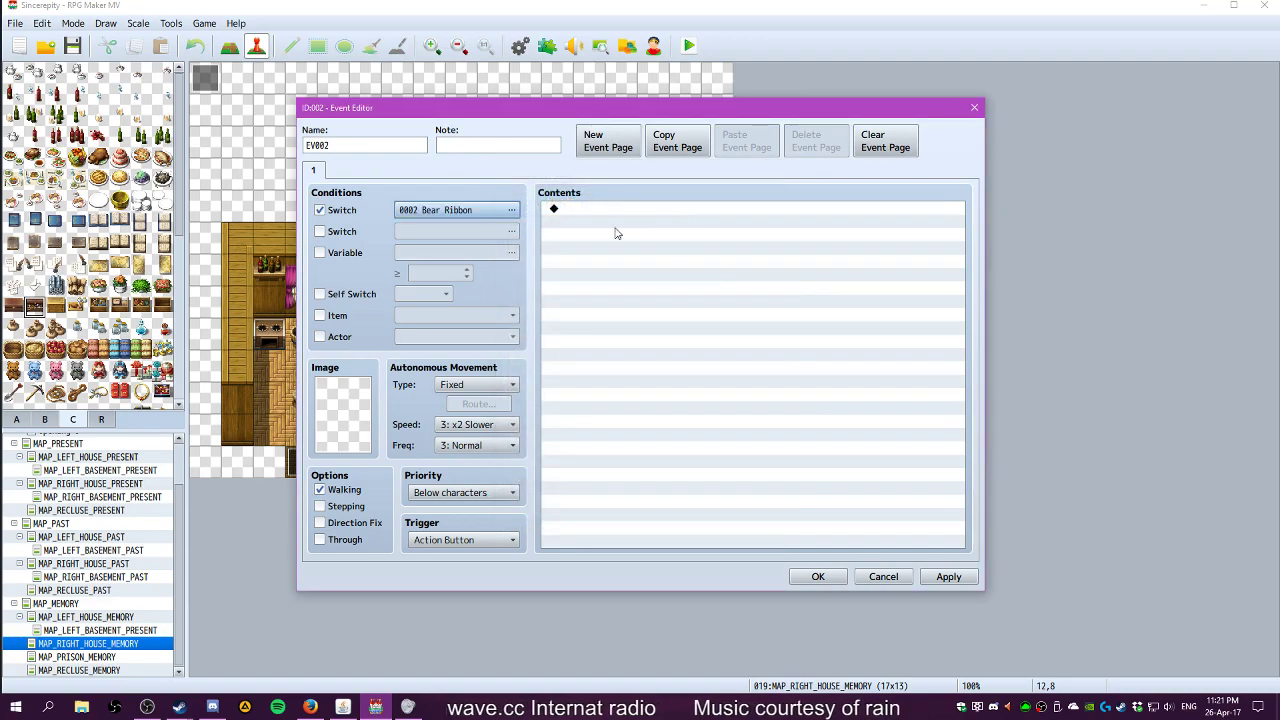
Remove the Bear Ribbon switch condition from the bear event page
click(486, 209)
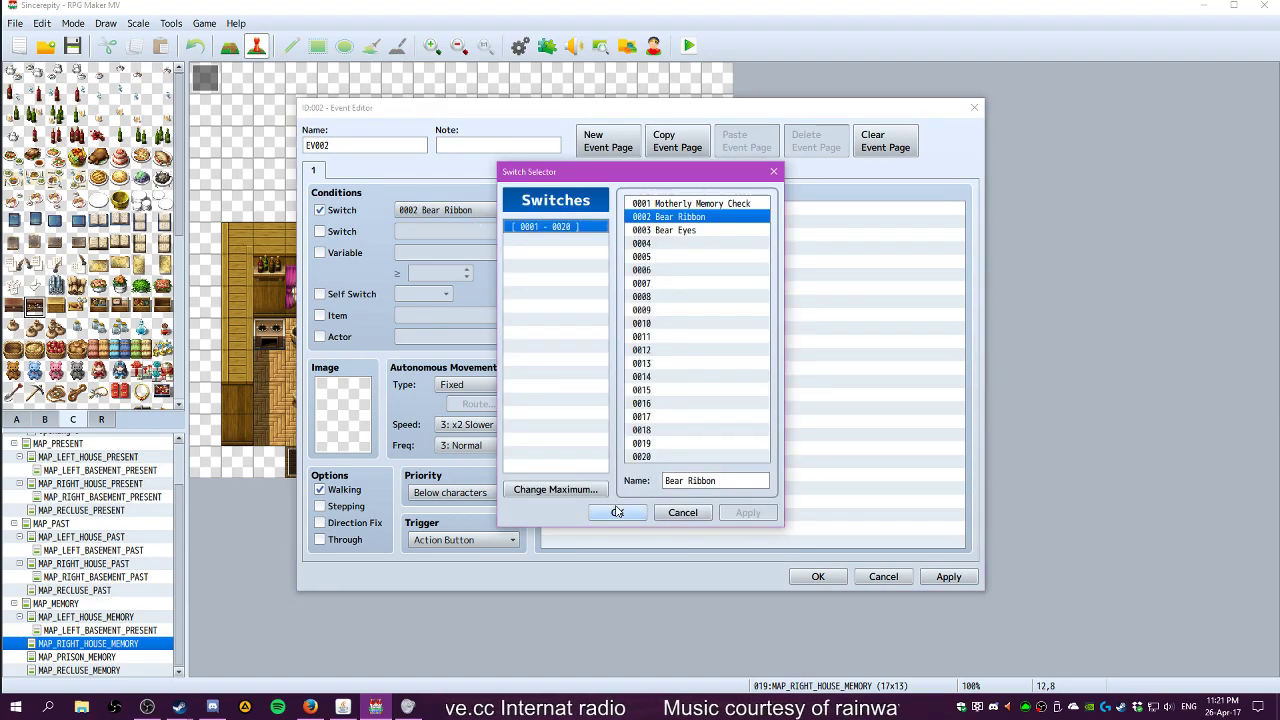
click(672, 510)
click(320, 210)
Add a Show Text message to the bear event reading "The poor stuffed bear is missing its eyes and its ribbon is torn."
click(603, 208)
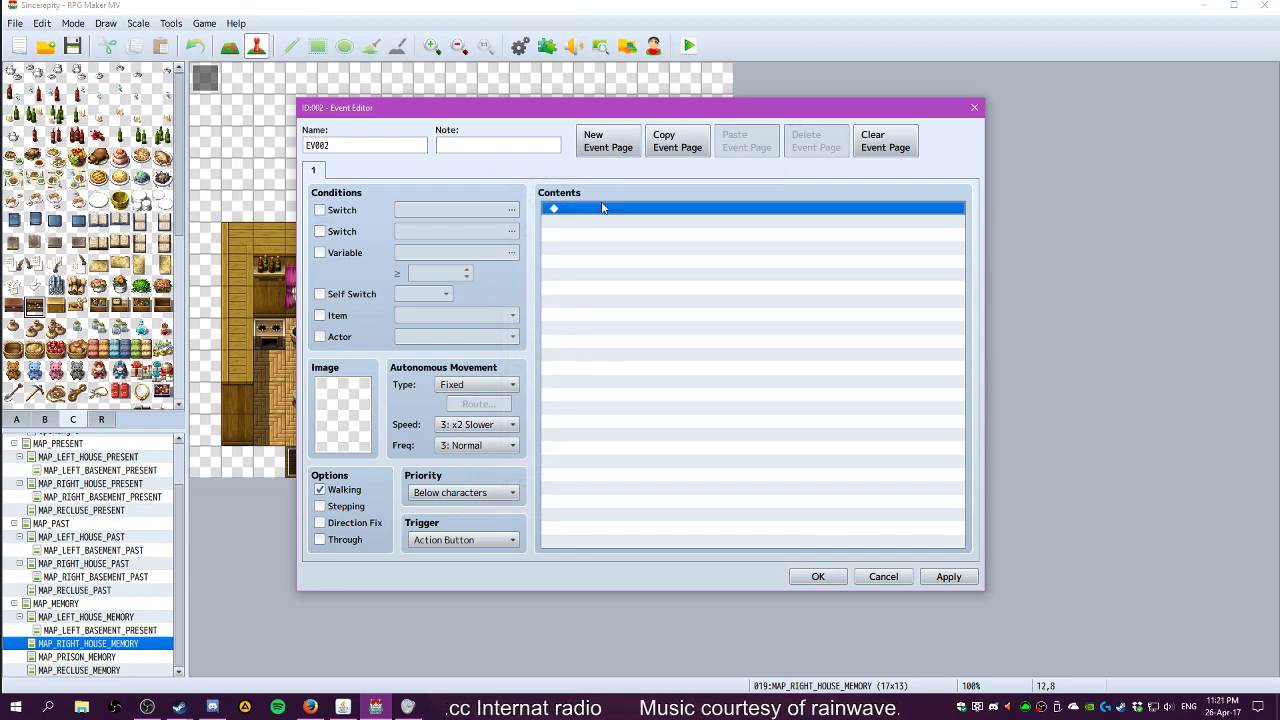
double_click(599, 210)
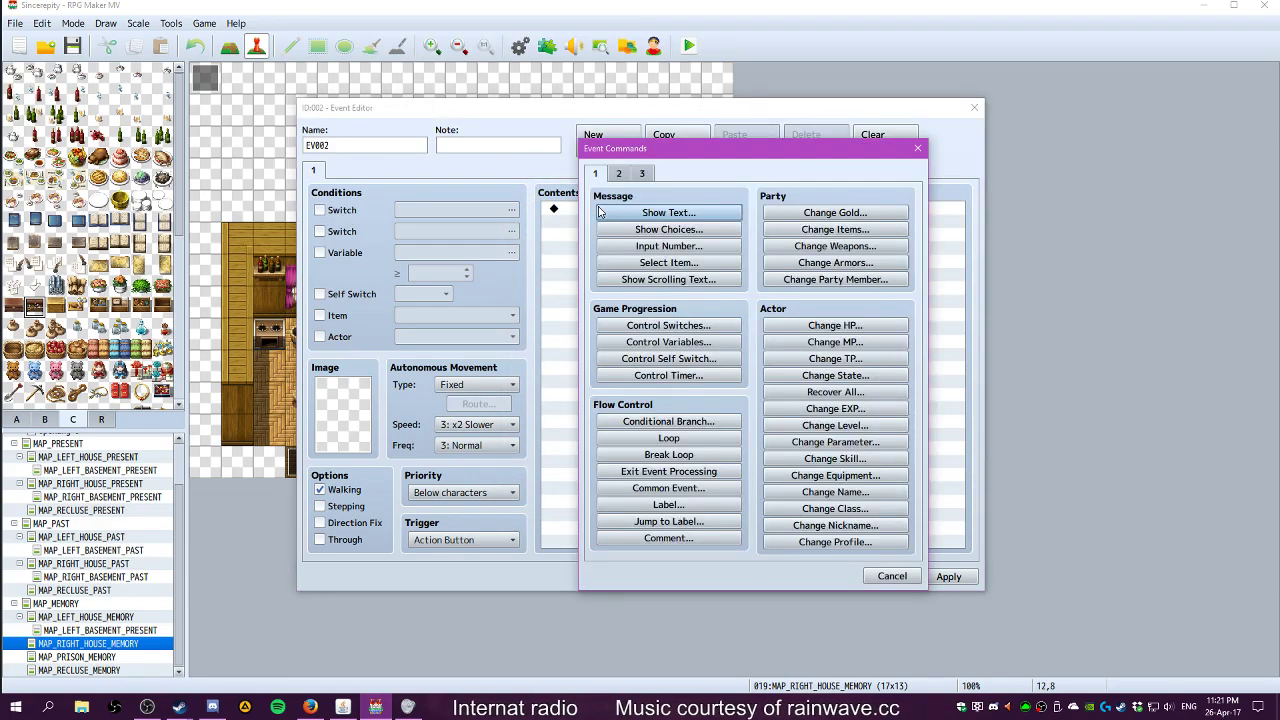
click(688, 213)
click(900, 437)
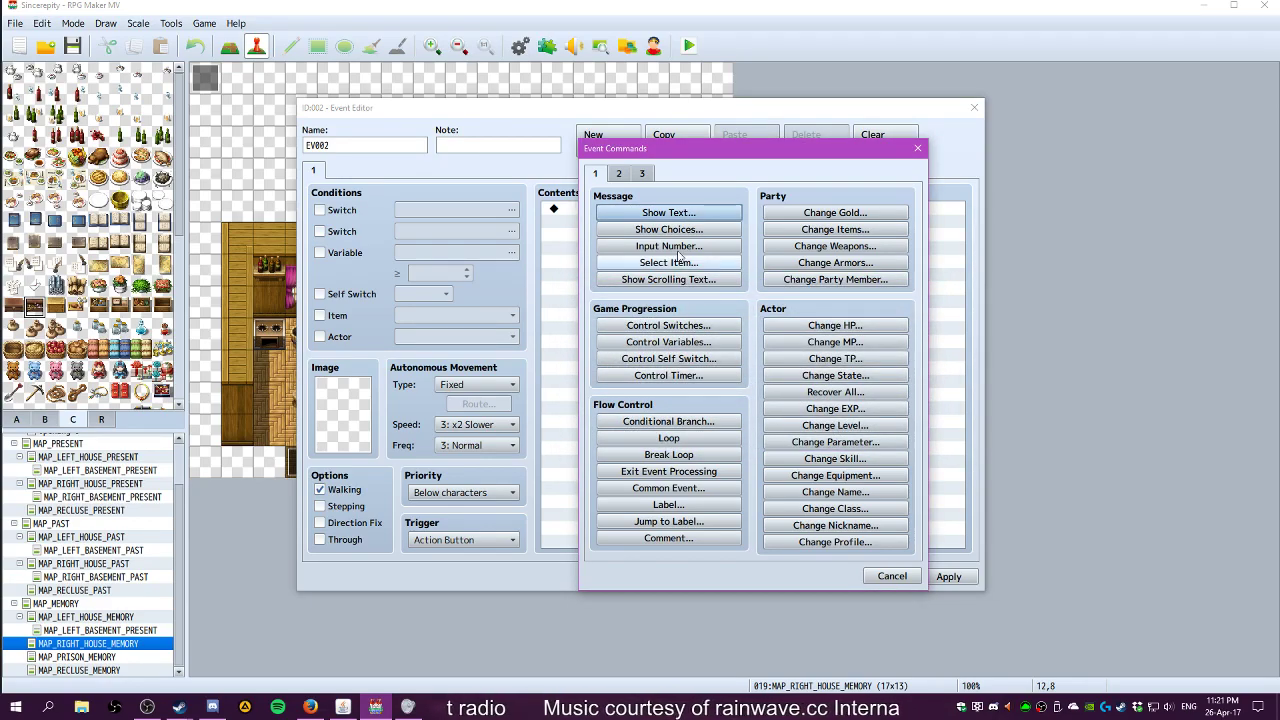
click(672, 215)
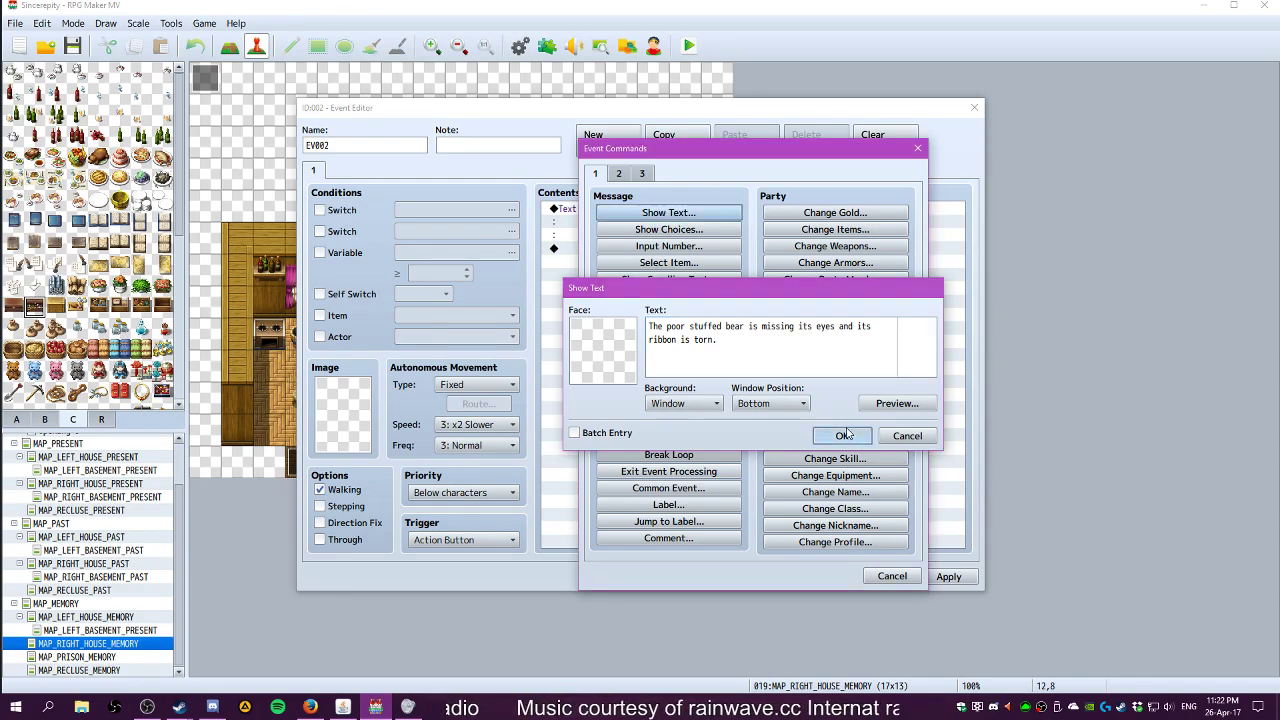
click(845, 434)
Add a conditional branch after the message that checks for the Spare Buttons item, without an else branch
double_click(588, 249)
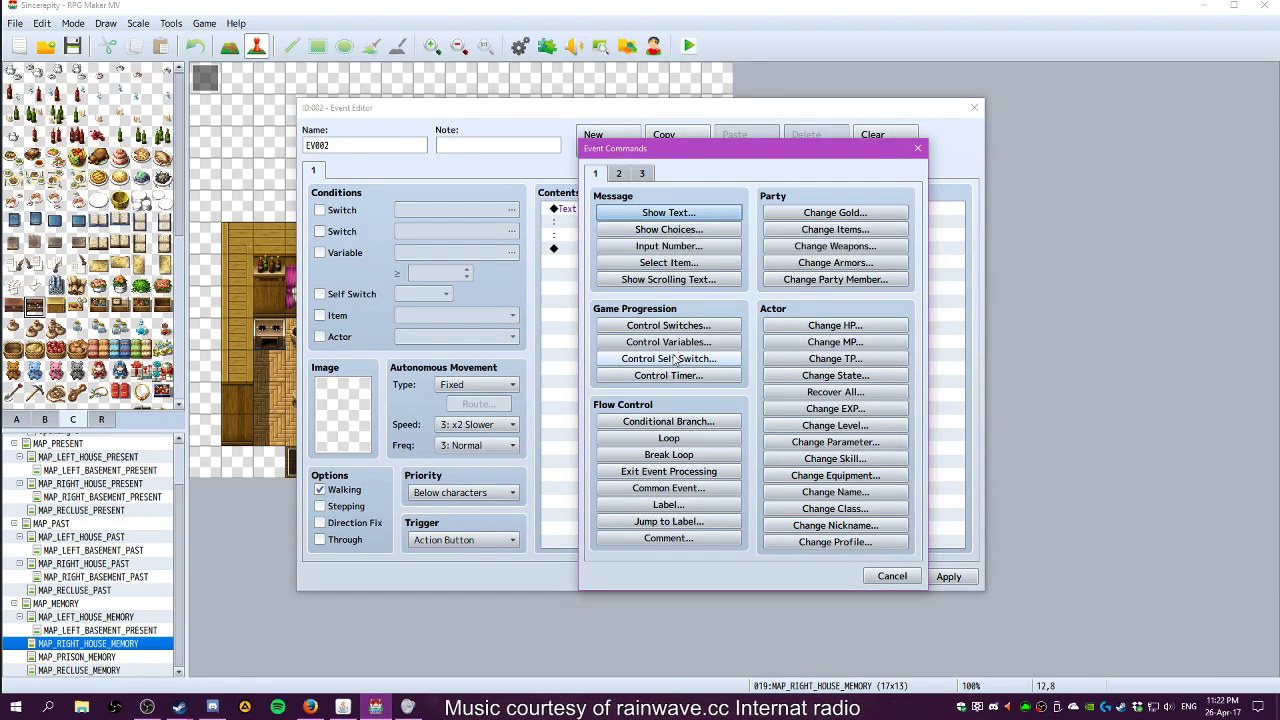
click(667, 421)
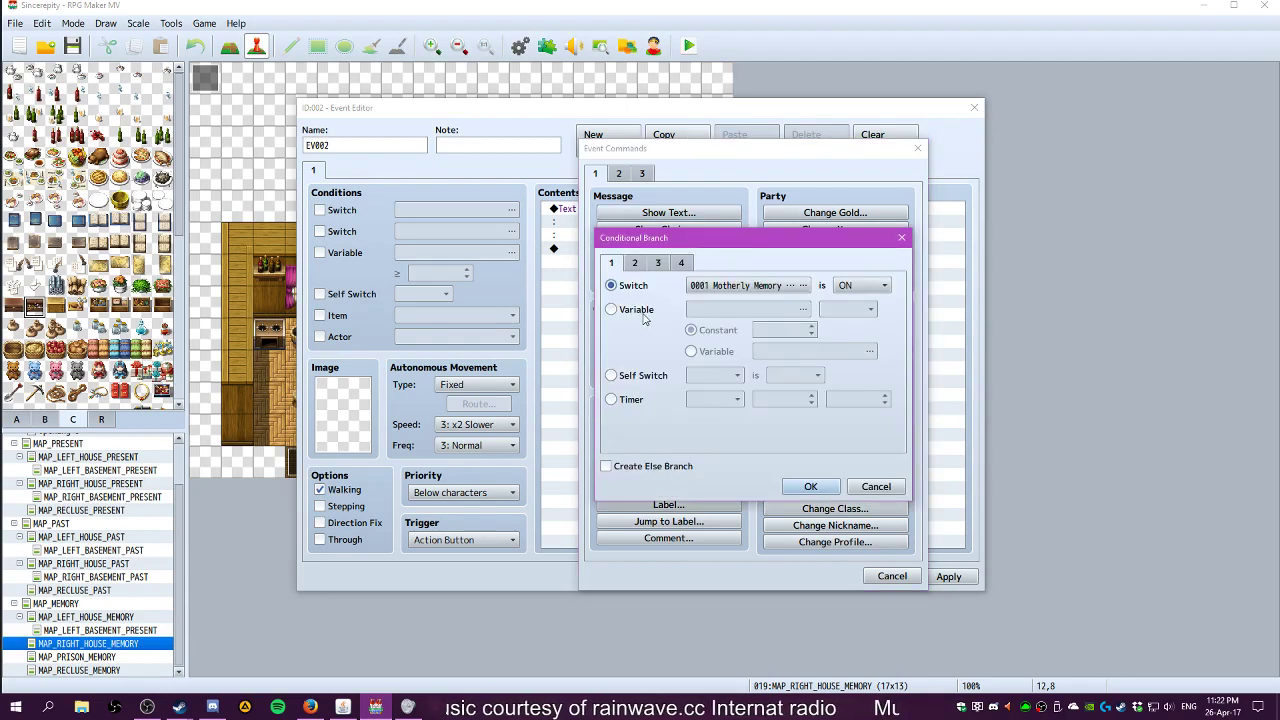
click(659, 264)
click(634, 291)
click(680, 263)
click(611, 309)
click(748, 309)
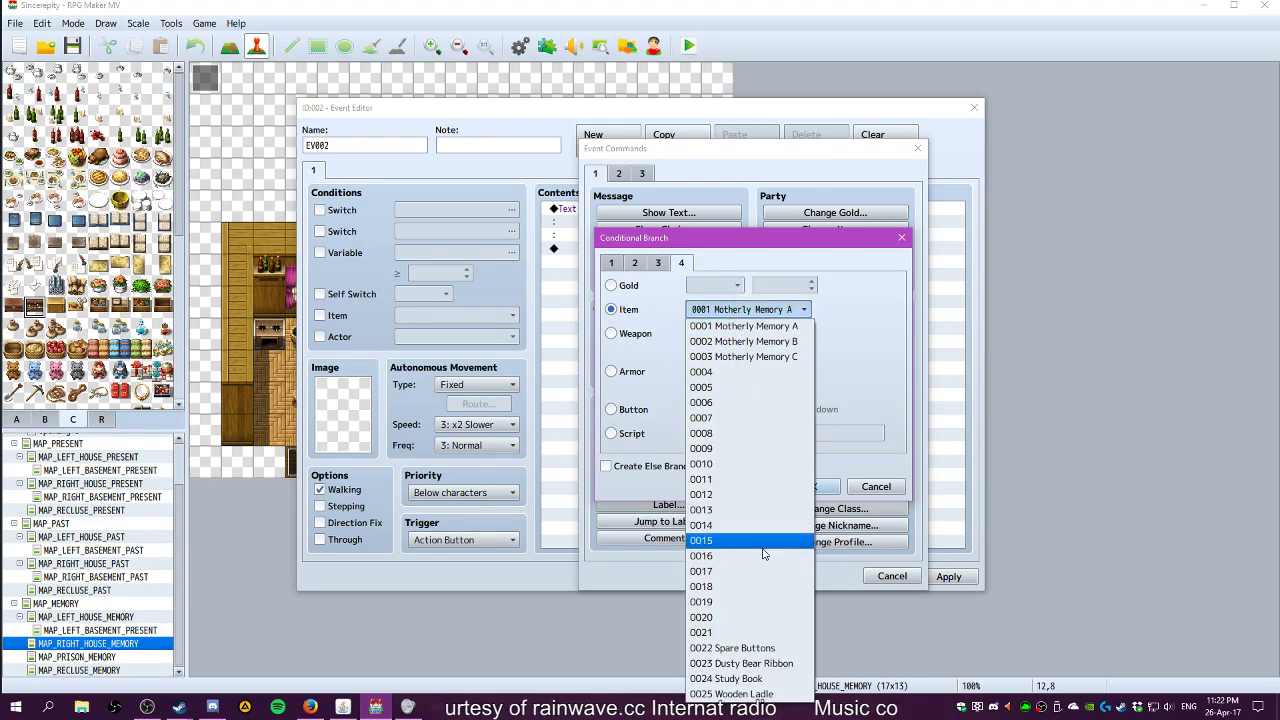
click(745, 648)
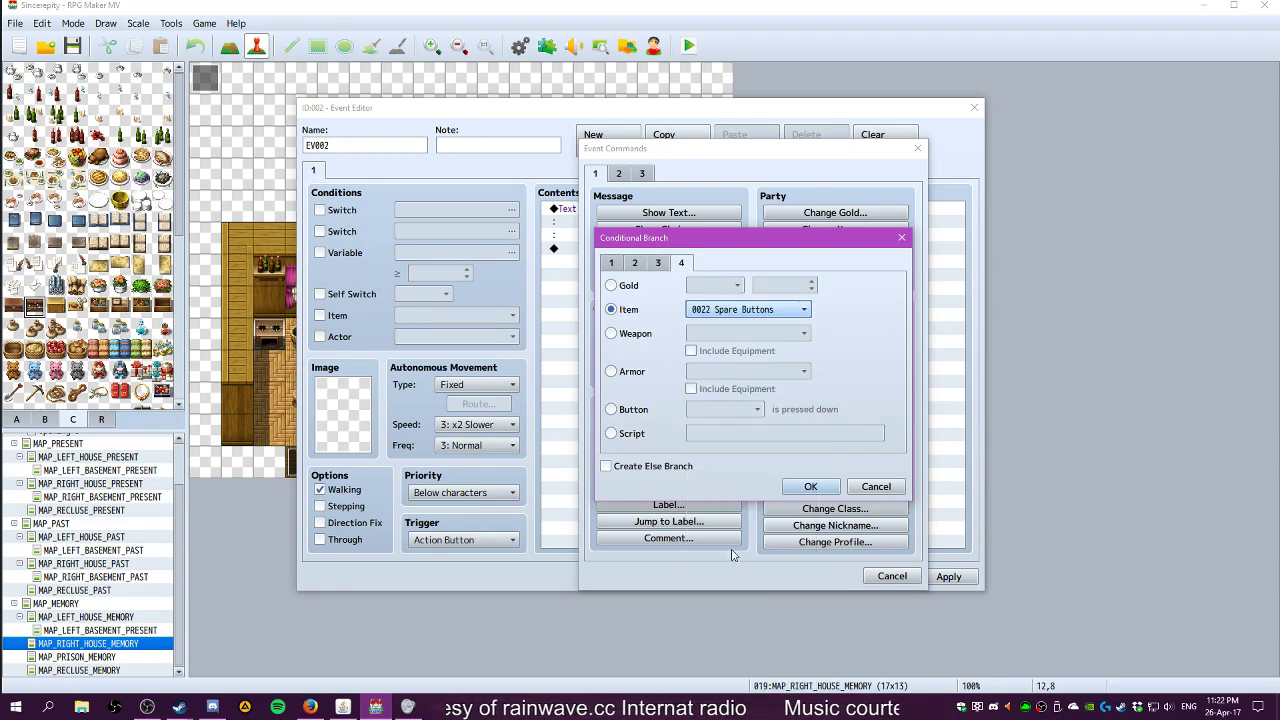
click(810, 486)
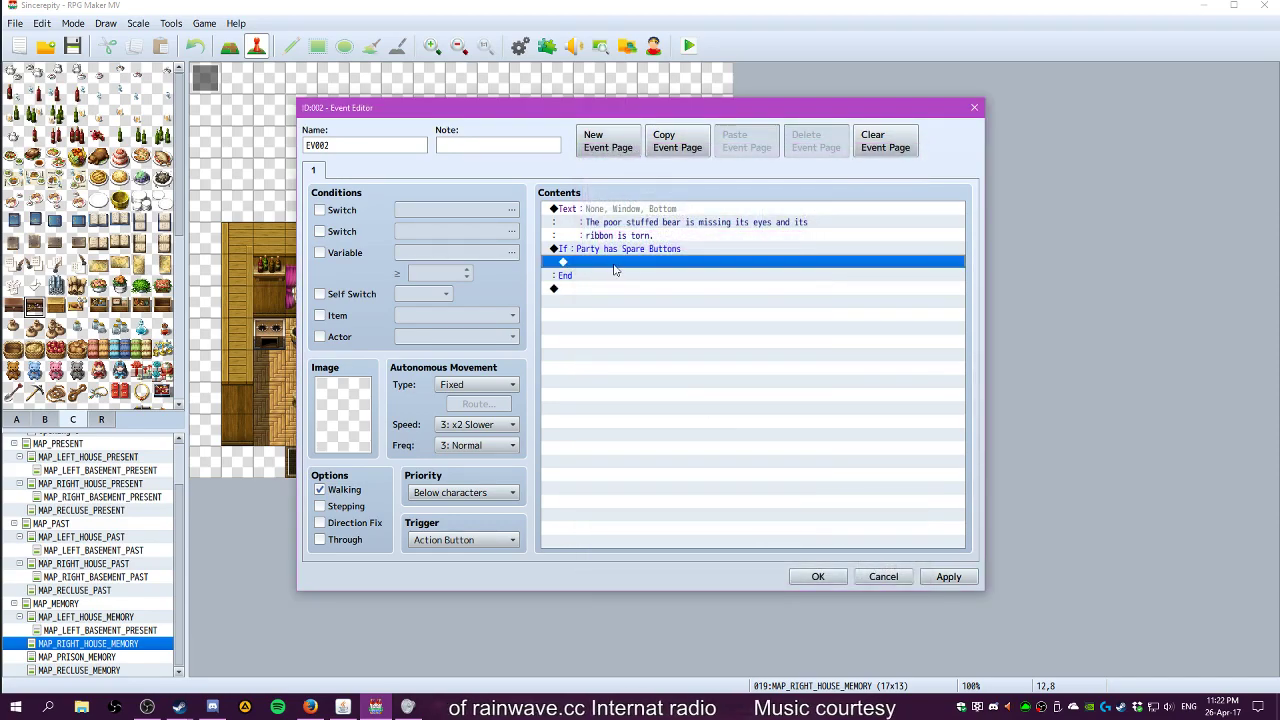
Add a Show Text message inside the Spare Buttons branch reading "Will you use the Spare Buttons on the bear?"
double_click(660, 261)
click(668, 212)
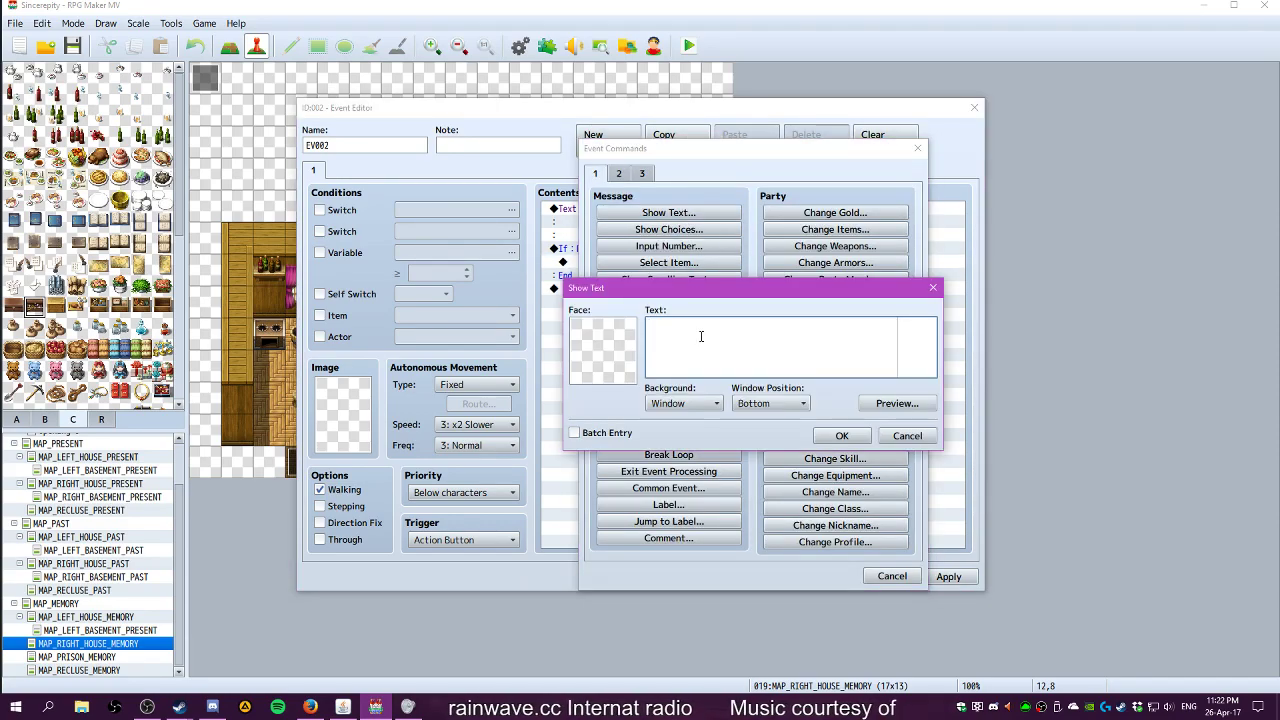
text(Will you )
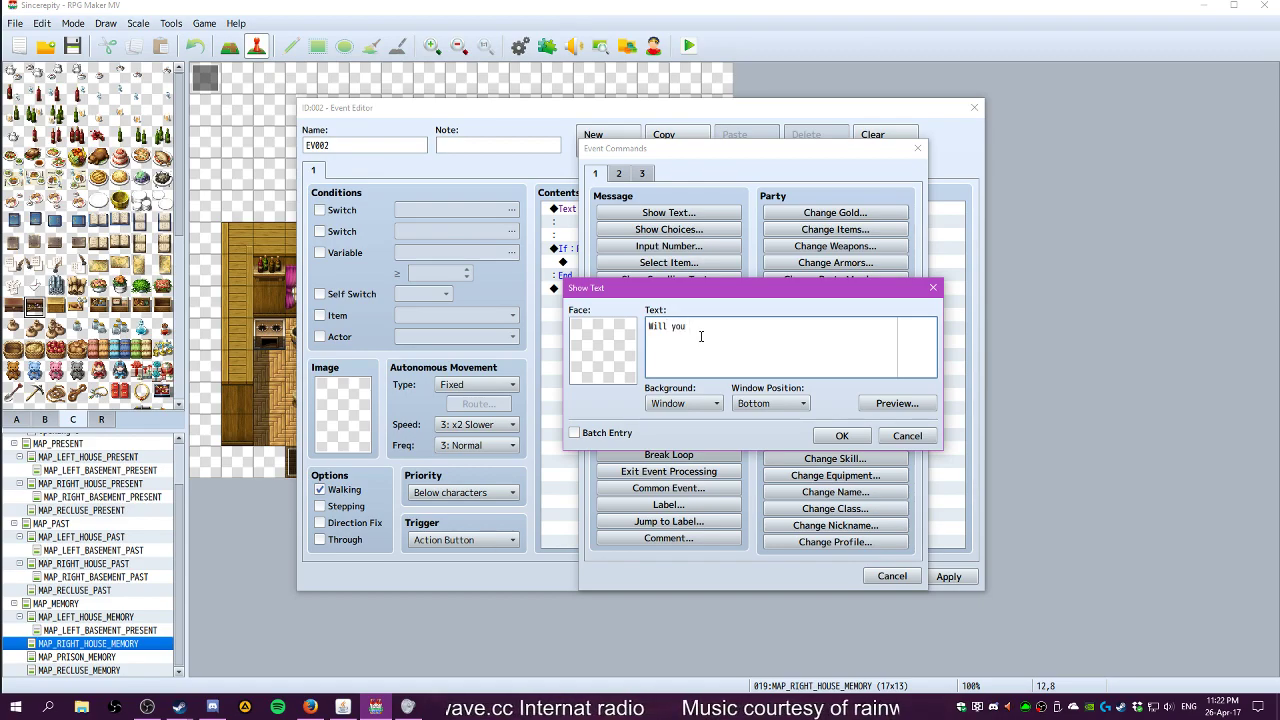
text(use the bo)
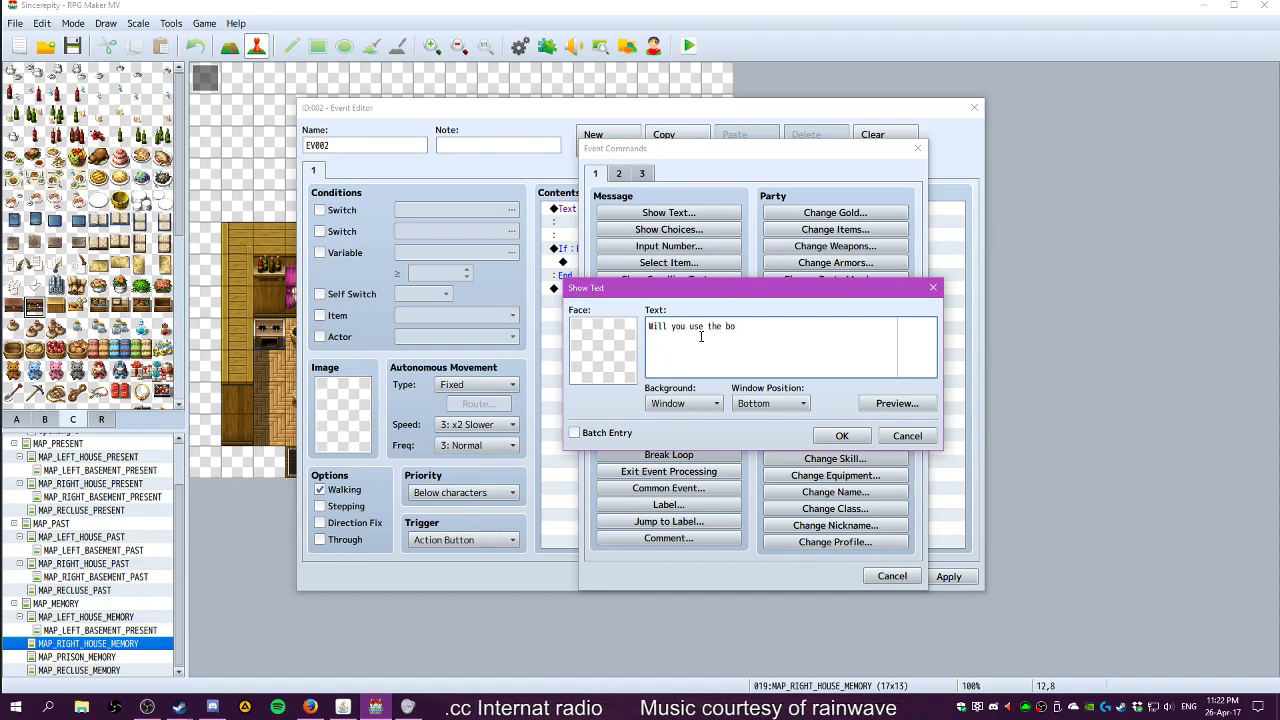
key(BackSpace)
text(utto)
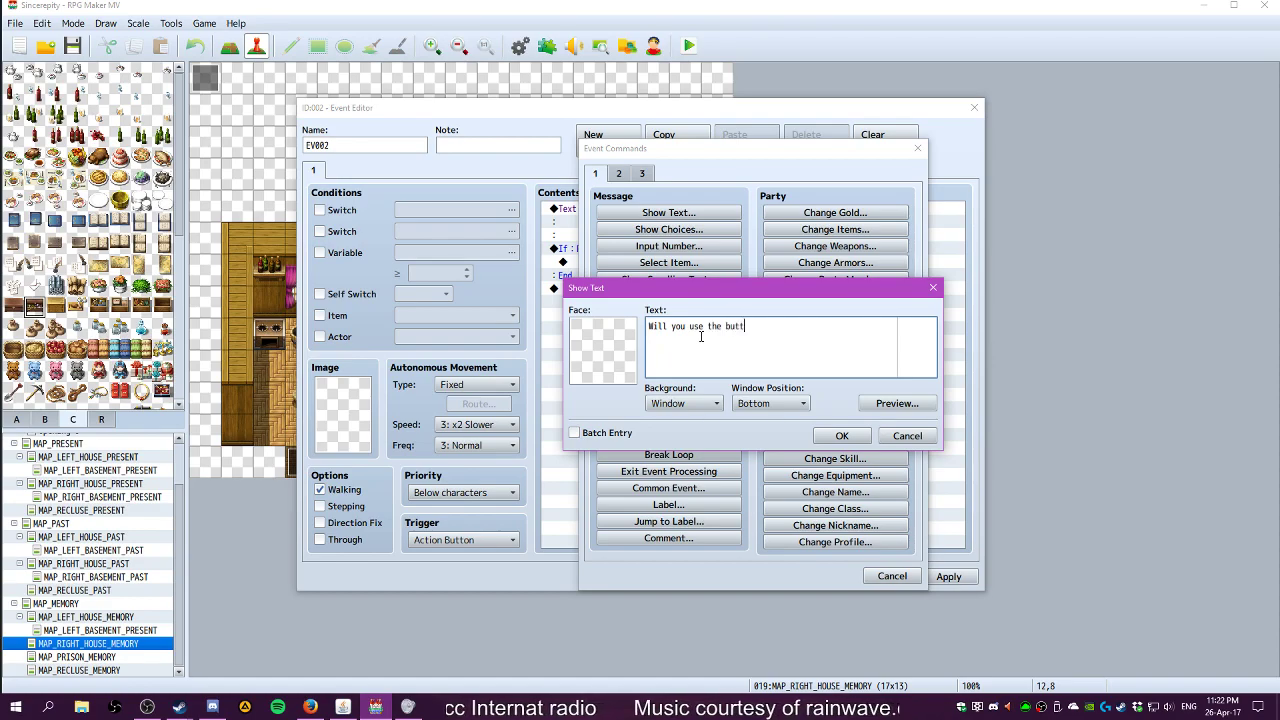
key(BackSpace)
key(BackSpace)
key(BackSpace)
key(BackSpace)
key(BackSpace)
text(Spare B)
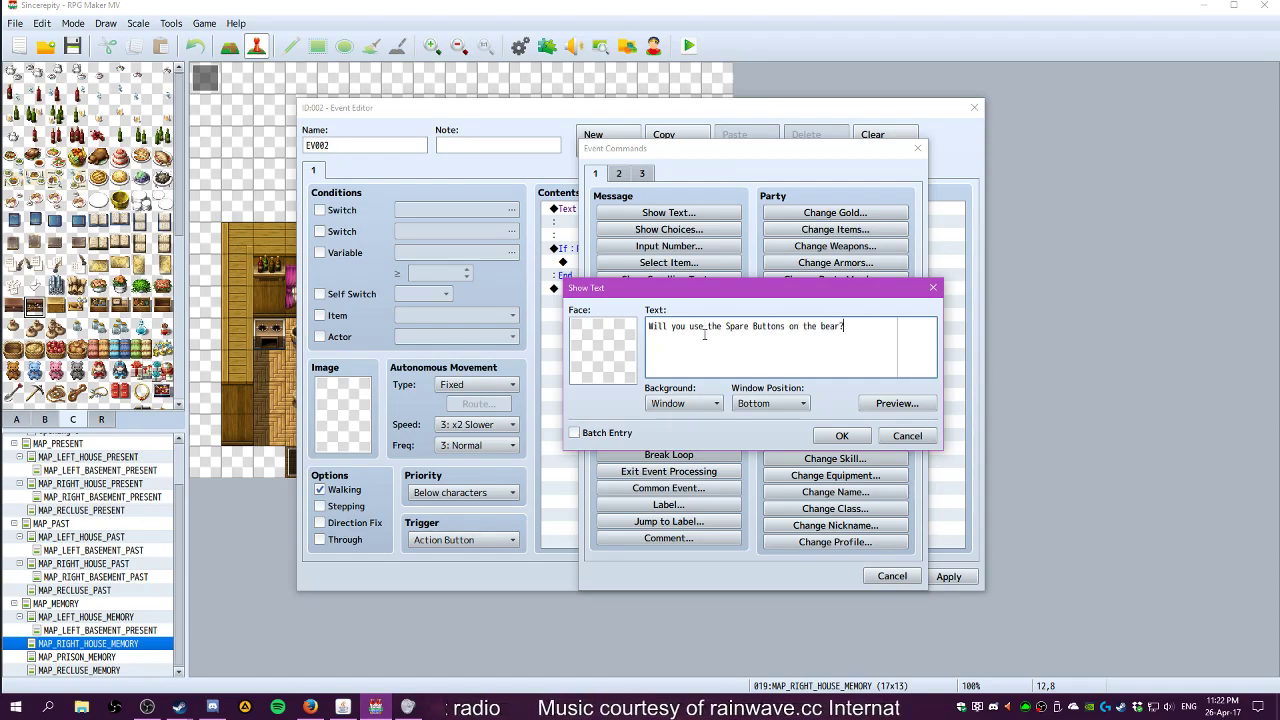
click(836, 440)
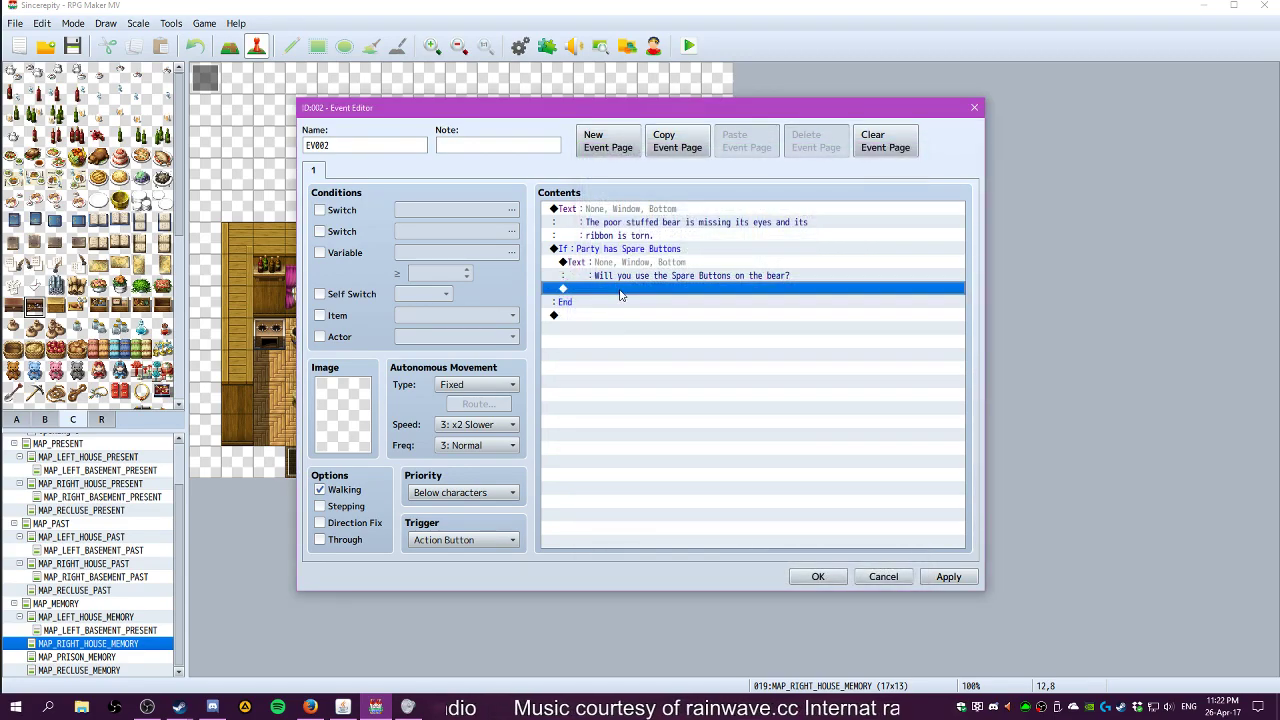
Add a Show Choices command with Yes and No below the Spare Buttons question
double_click(620, 290)
click(668, 229)
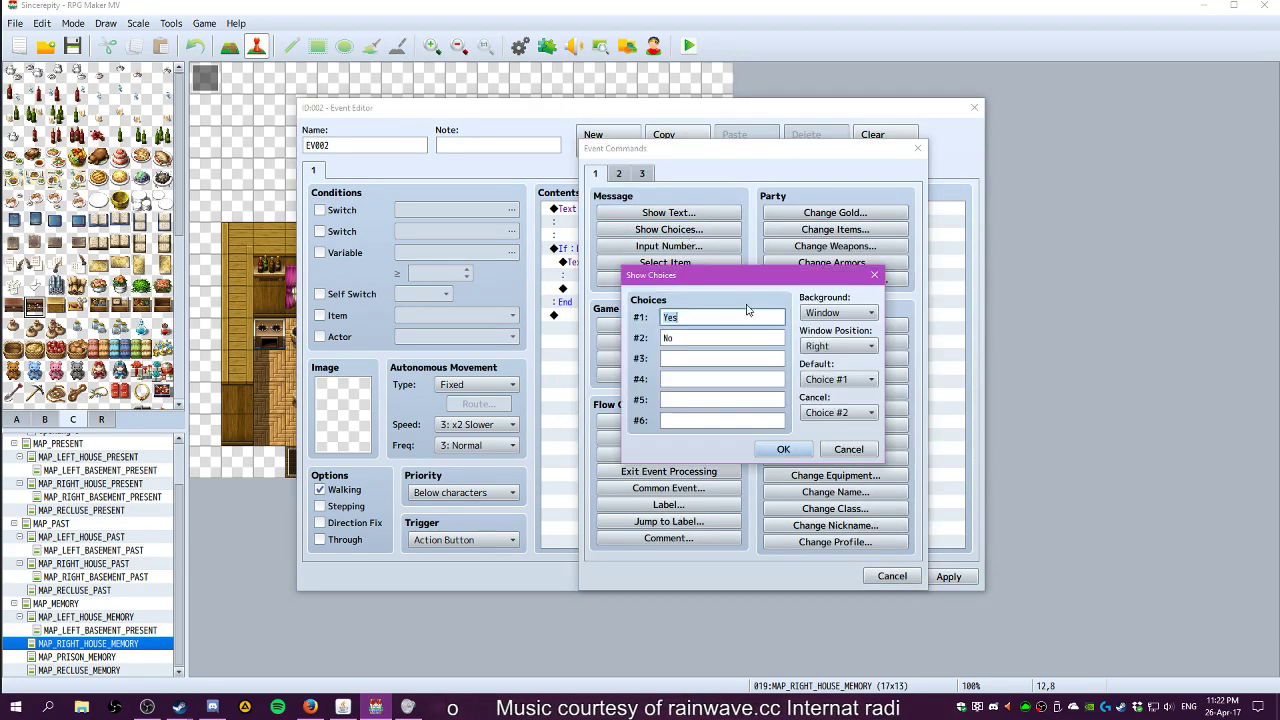
click(784, 449)
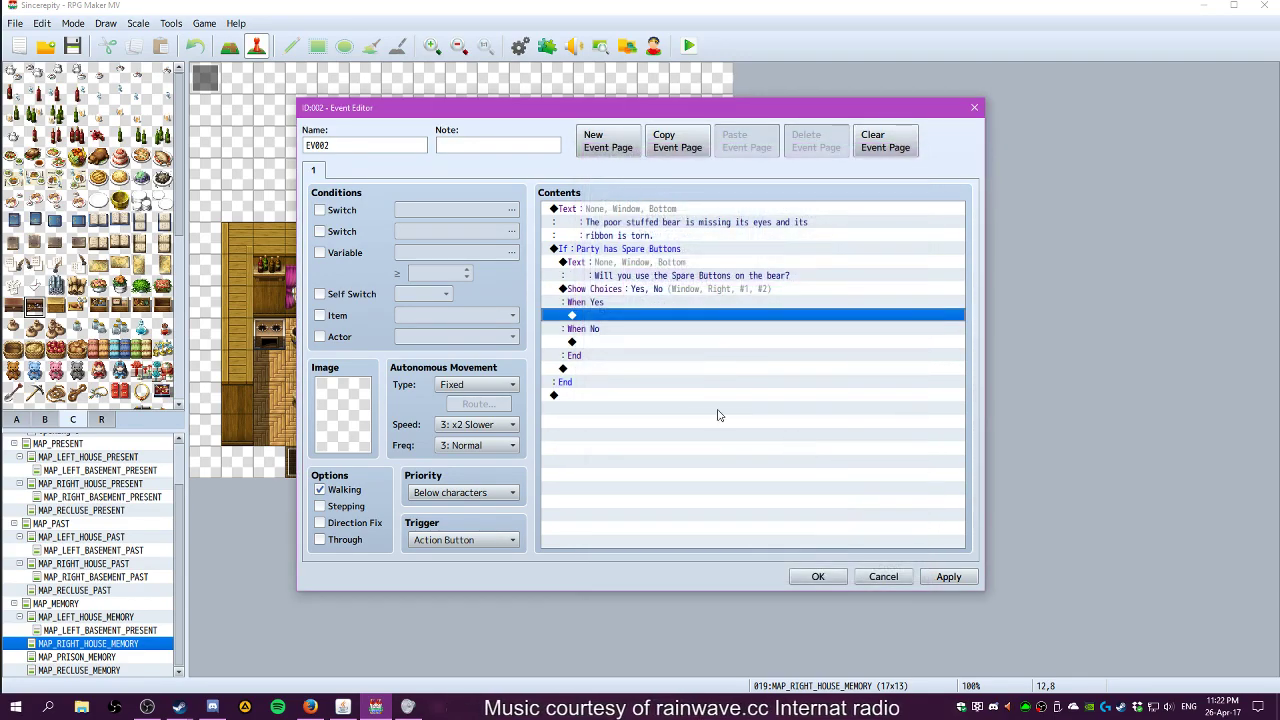
Add a Change Items command under the Yes choice that decreases Spare Buttons by 1
double_click(606, 318)
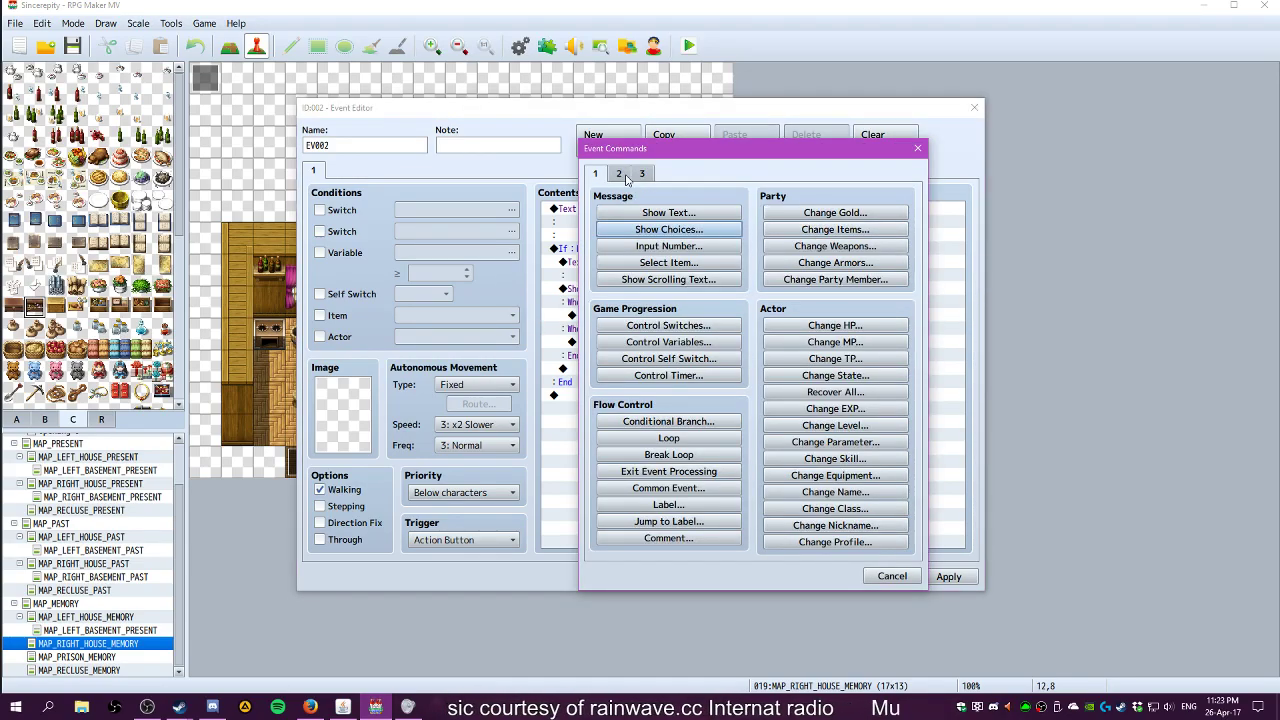
click(814, 232)
click(710, 315)
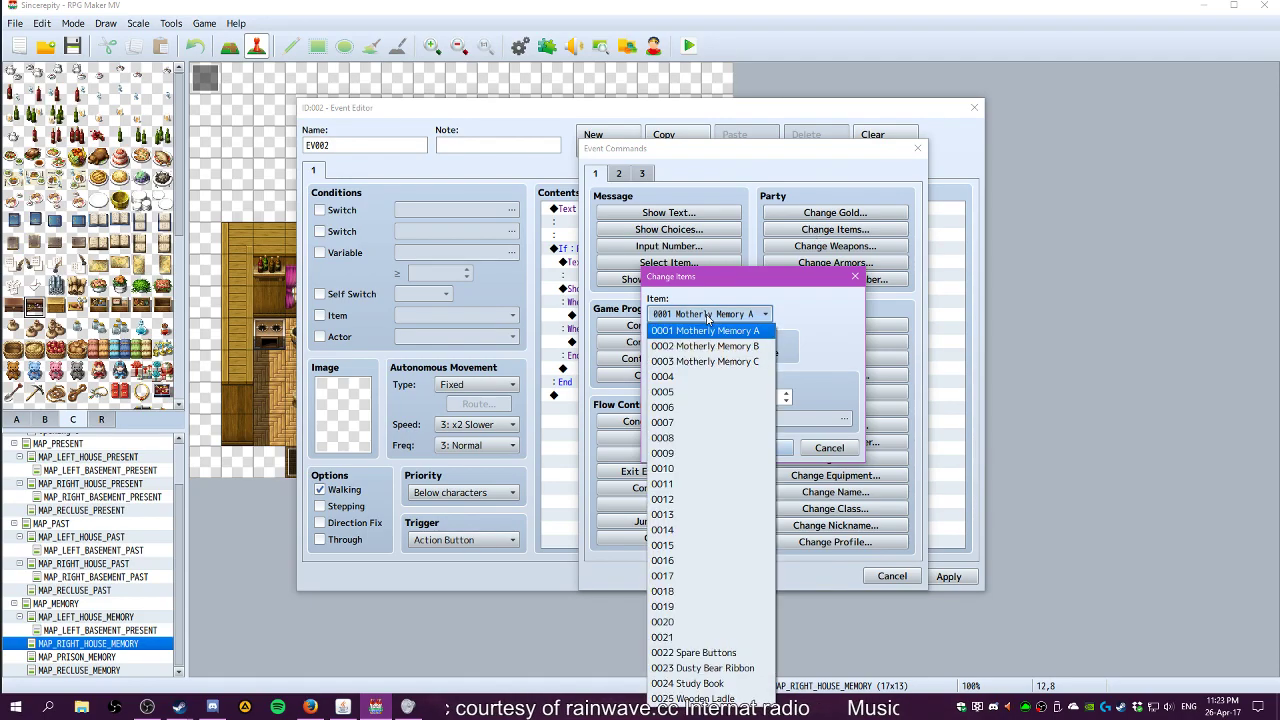
click(718, 651)
click(752, 352)
click(763, 447)
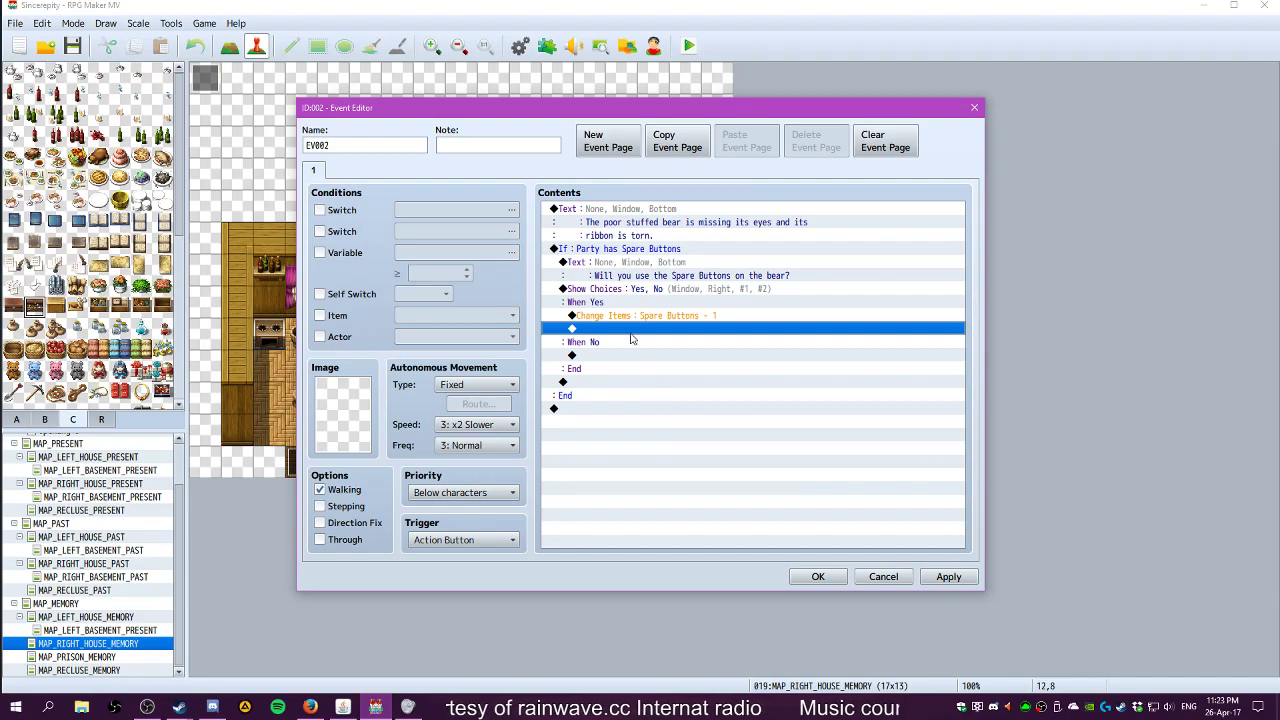
Add a Control Switches command under the Yes choice that turns switch 0003 Bear Eyes ON
double_click(630, 328)
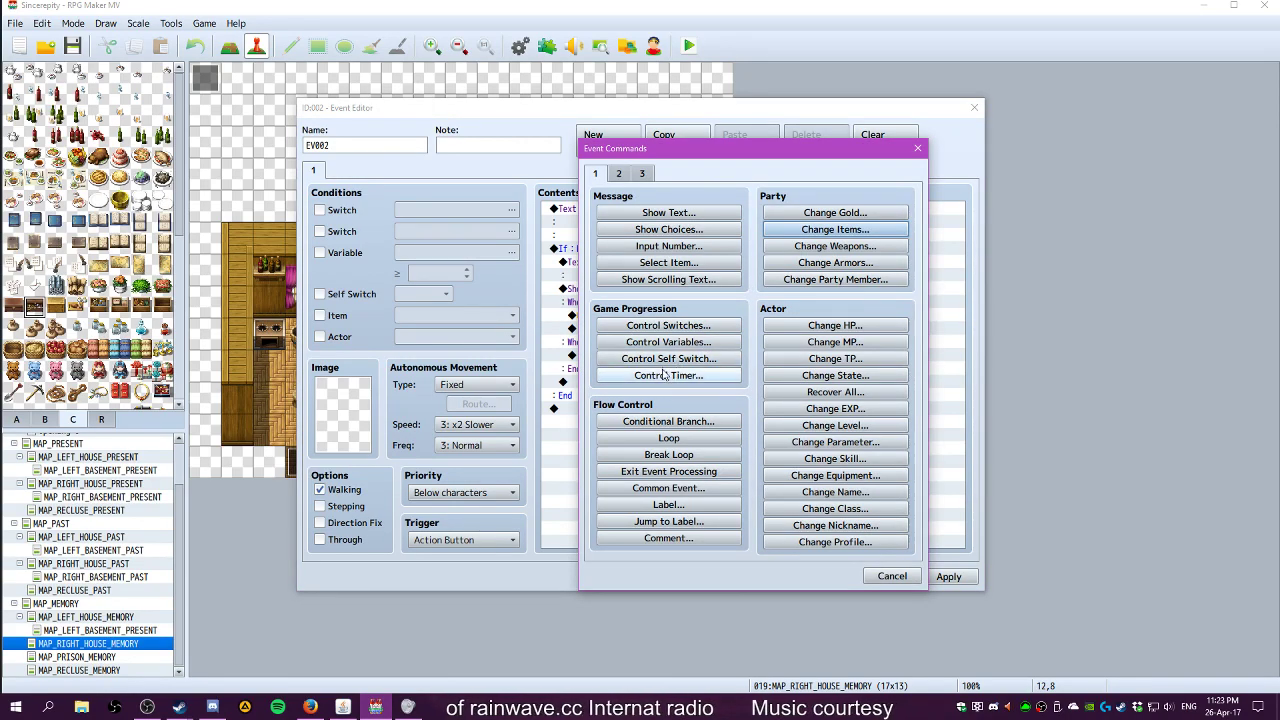
click(668, 325)
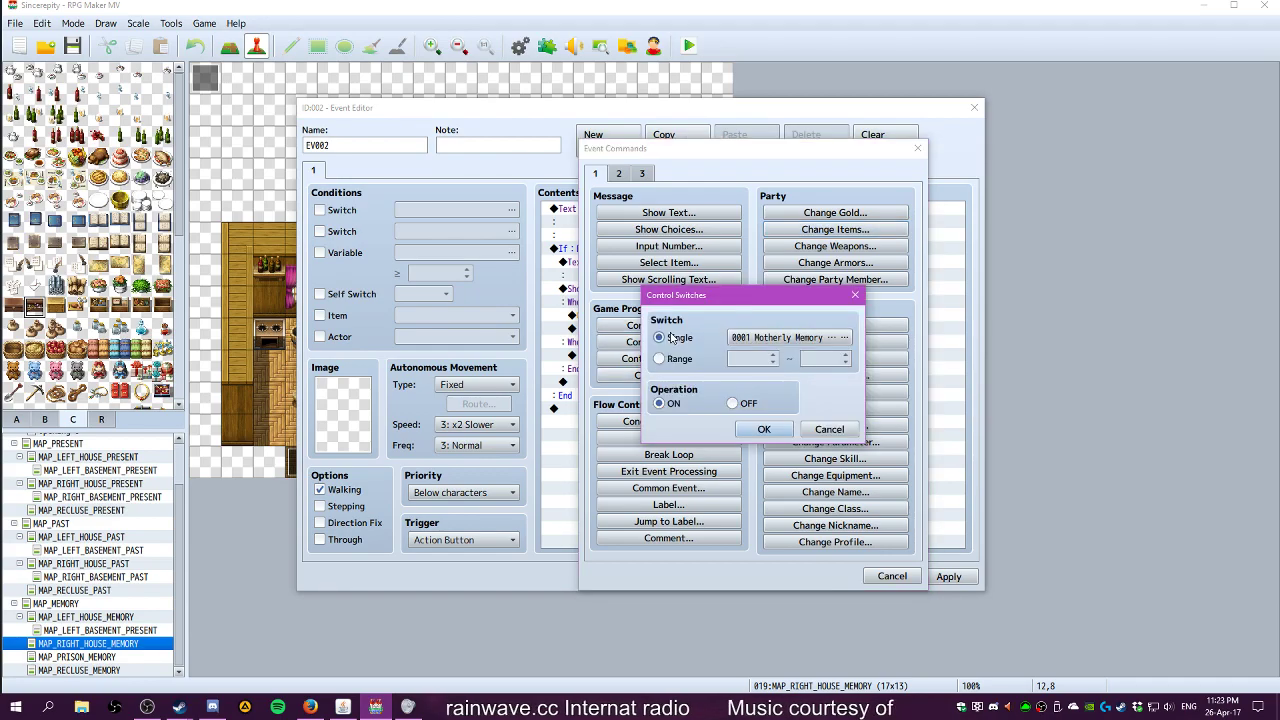
click(772, 345)
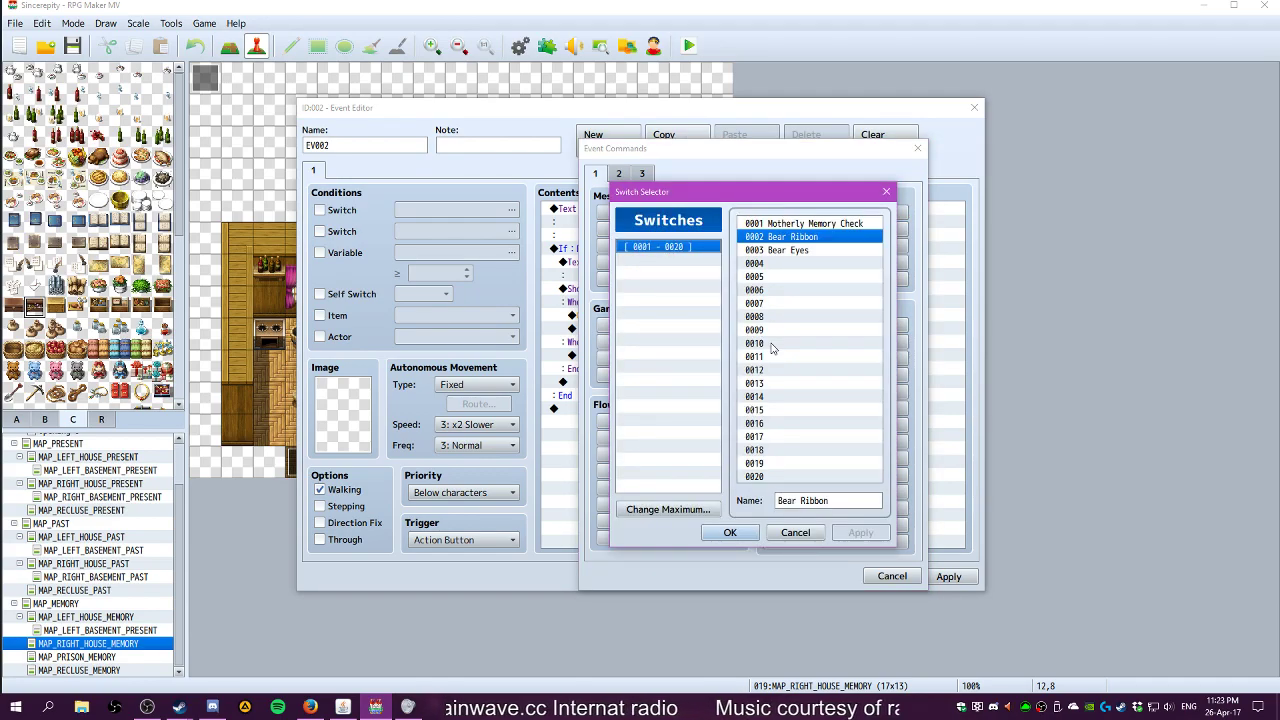
click(778, 250)
click(730, 532)
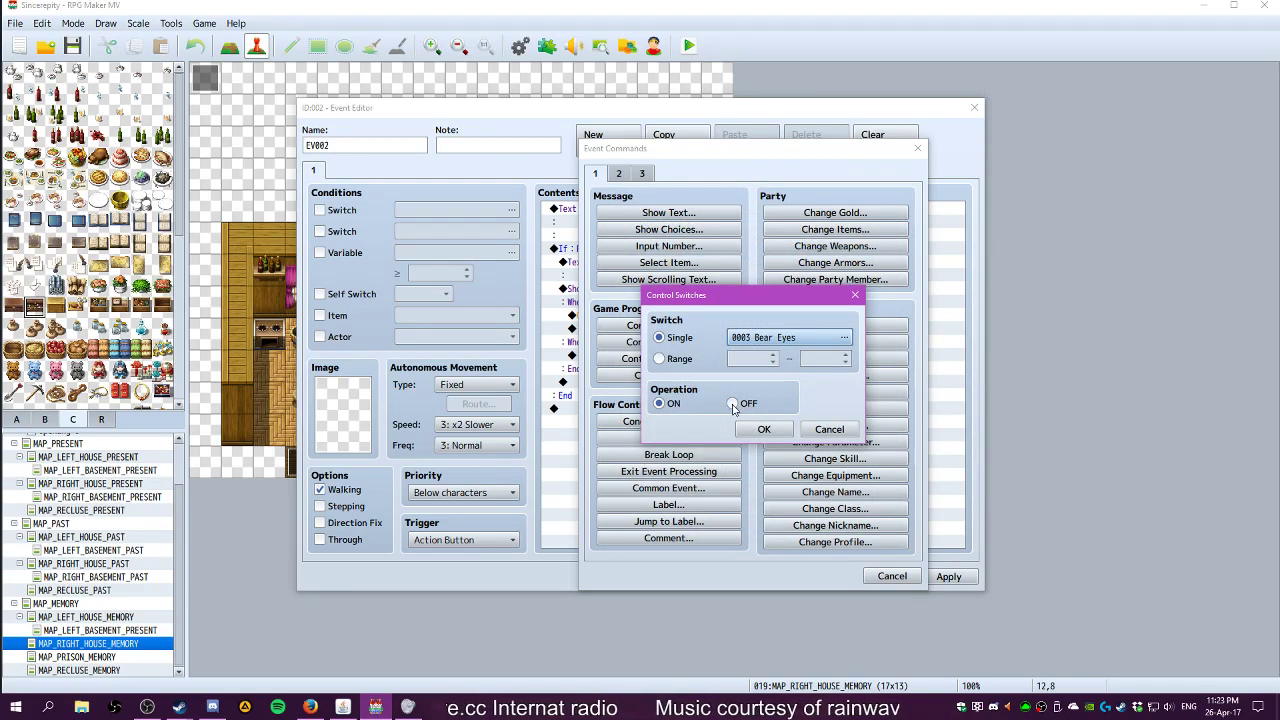
click(753, 430)
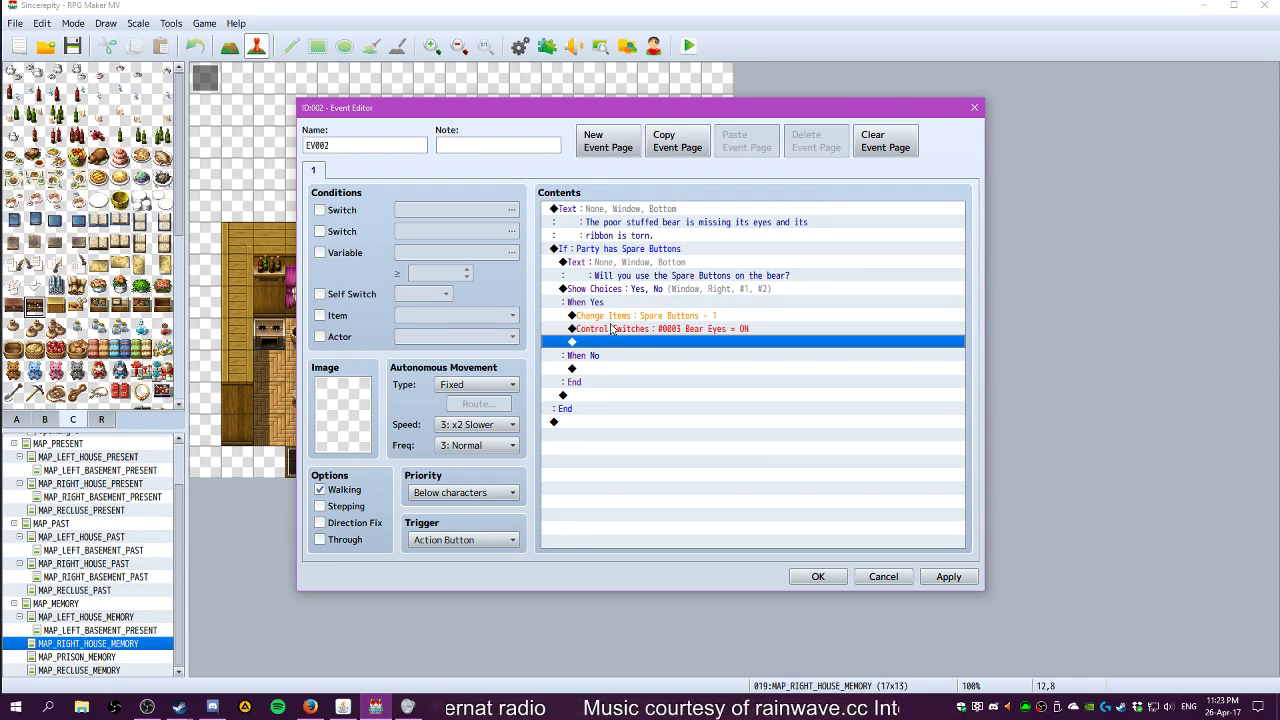
Review the Spare Buttons branch in the event contents, including its question, choices and the commands under Yes and No
click(598, 369)
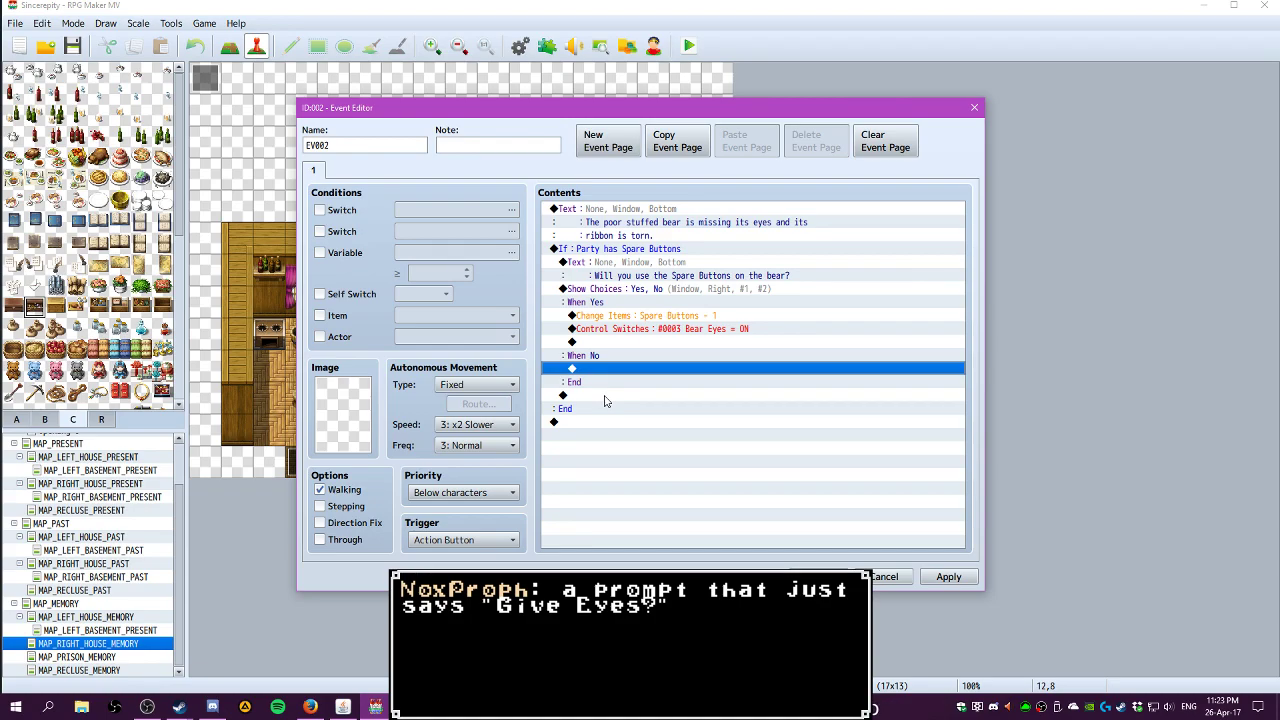
click(688, 279)
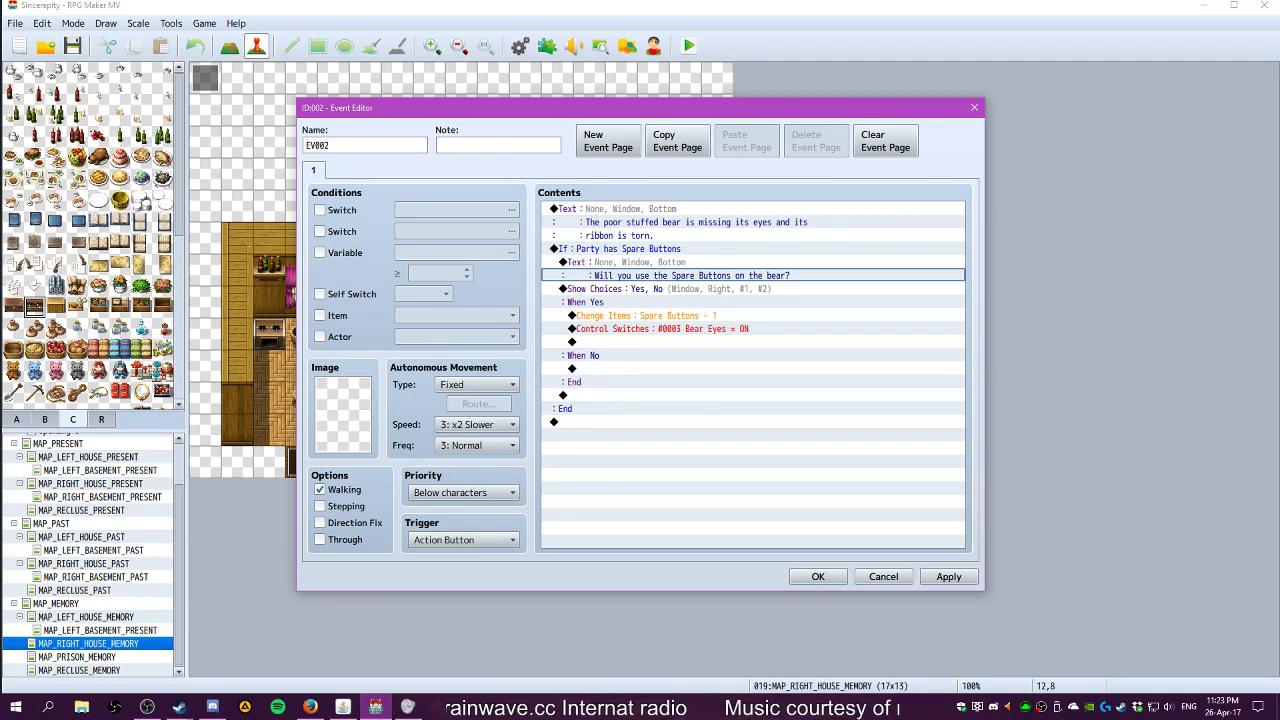
key(alt+Tab)
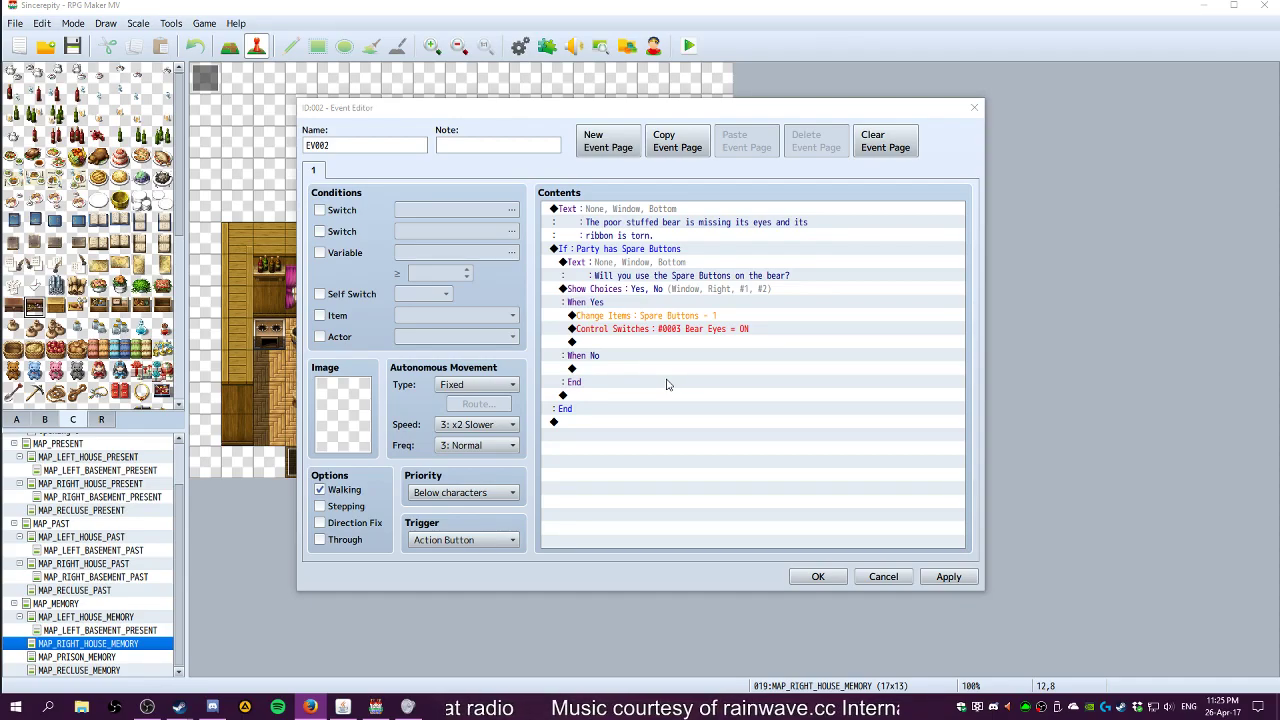
click(636, 318)
click(637, 329)
click(632, 341)
click(629, 353)
click(622, 342)
click(617, 318)
click(618, 331)
click(616, 342)
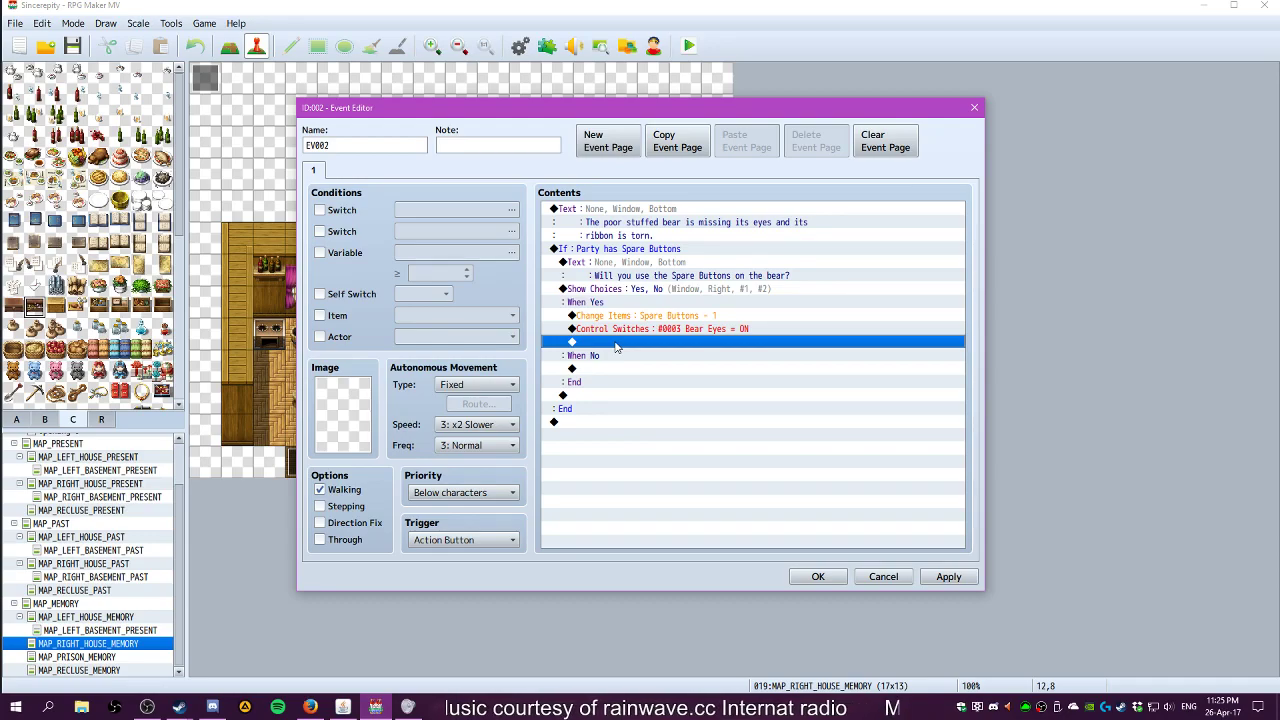
click(647, 285)
click(644, 277)
click(639, 303)
click(635, 357)
click(632, 266)
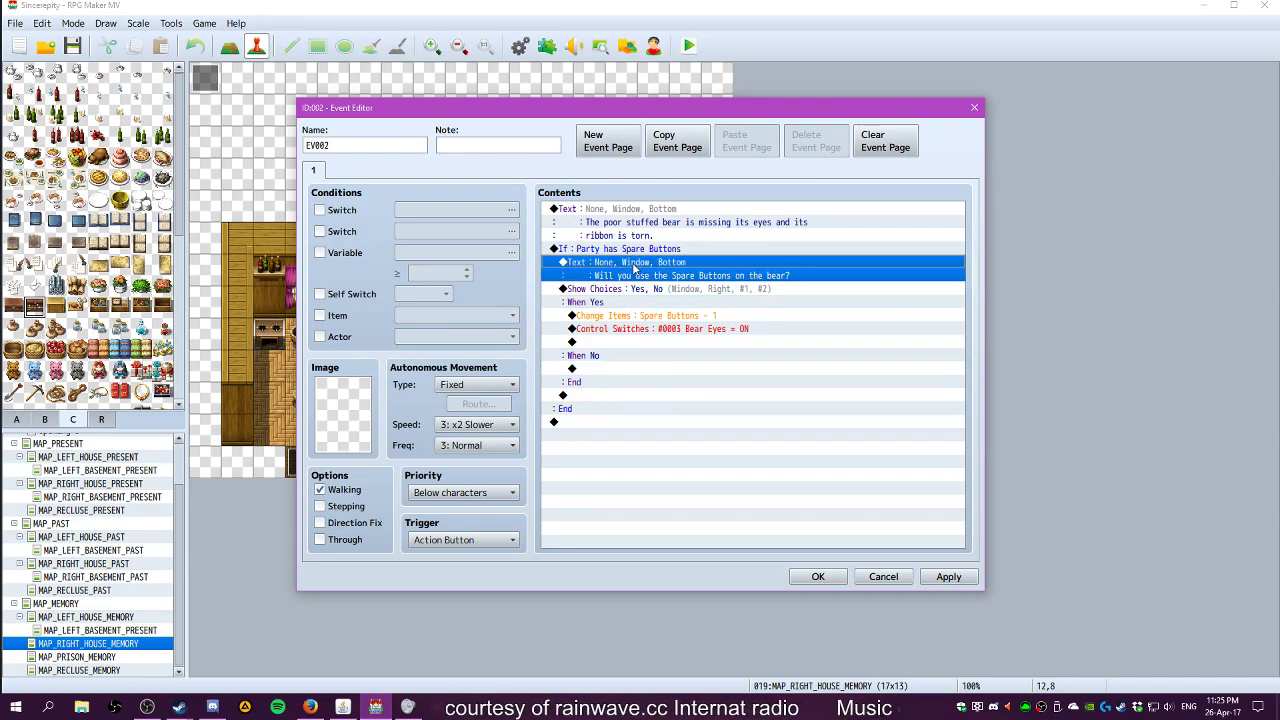
click(628, 370)
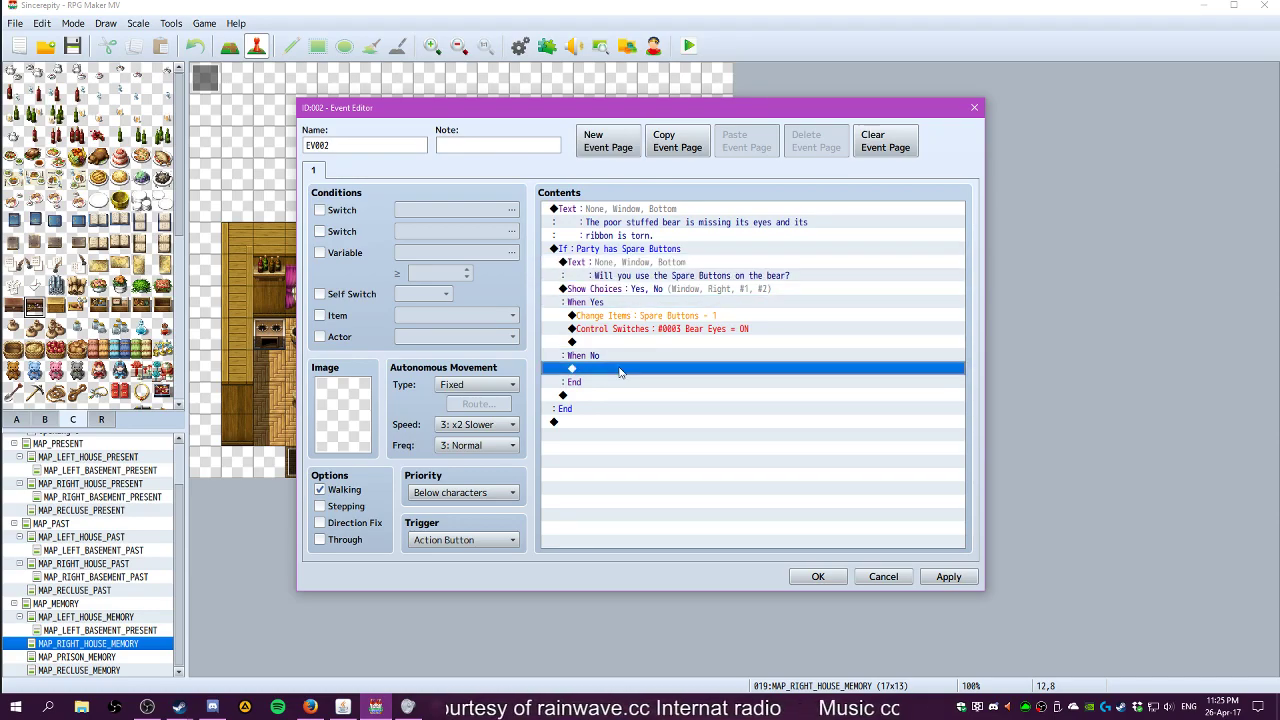
click(615, 281)
click(615, 303)
click(578, 356)
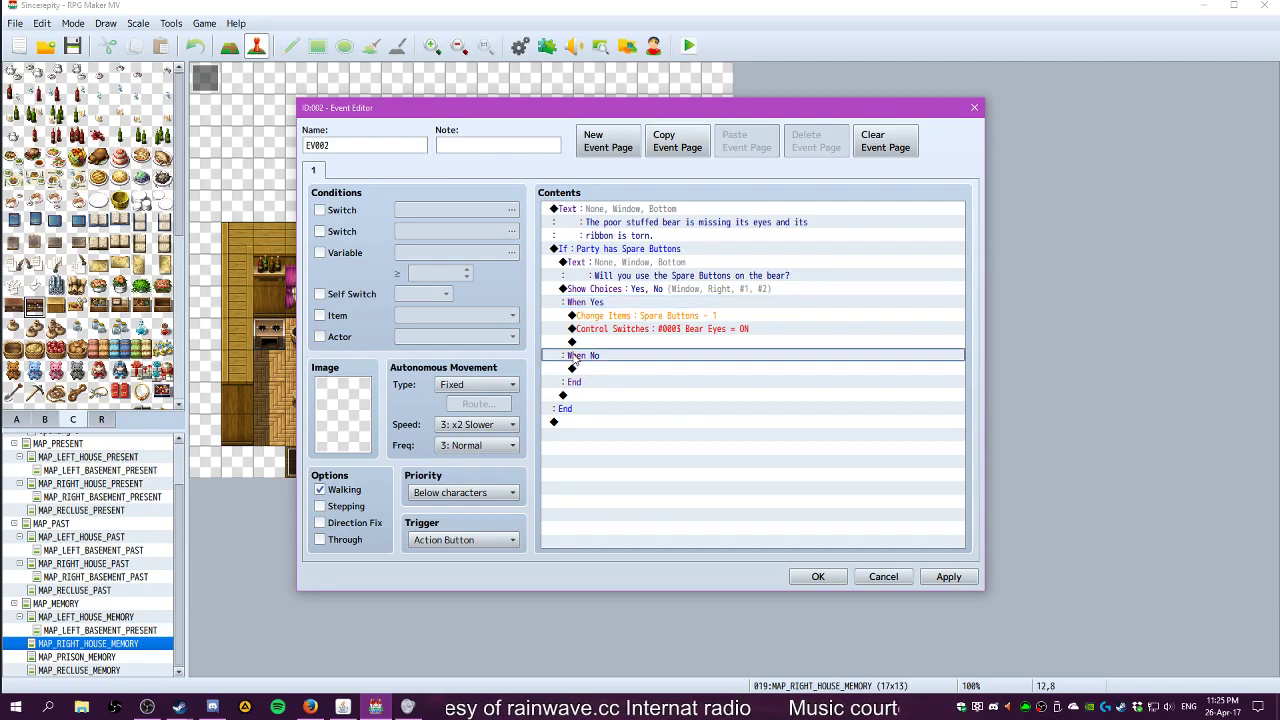
click(579, 369)
click(591, 250)
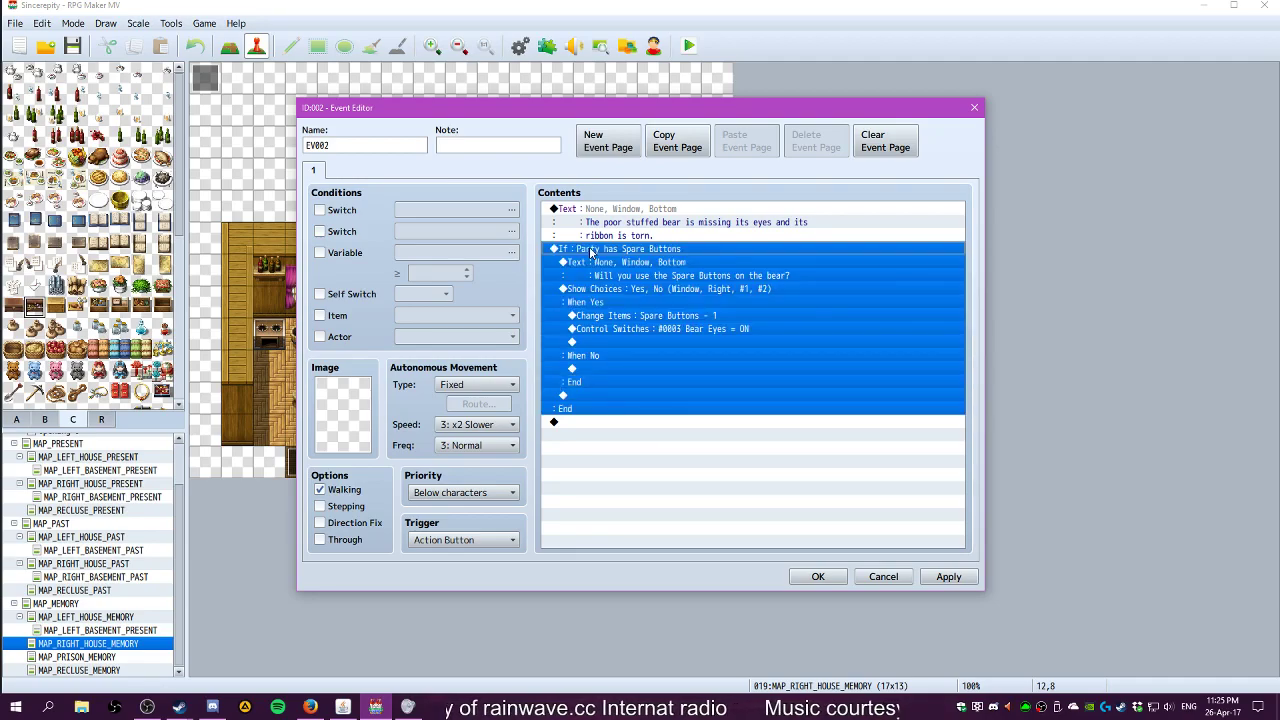
Add a Conditional Branch after the Spare Buttons branch that checks whether the party has item 0023 Dusty Bear Ribbon
click(561, 422)
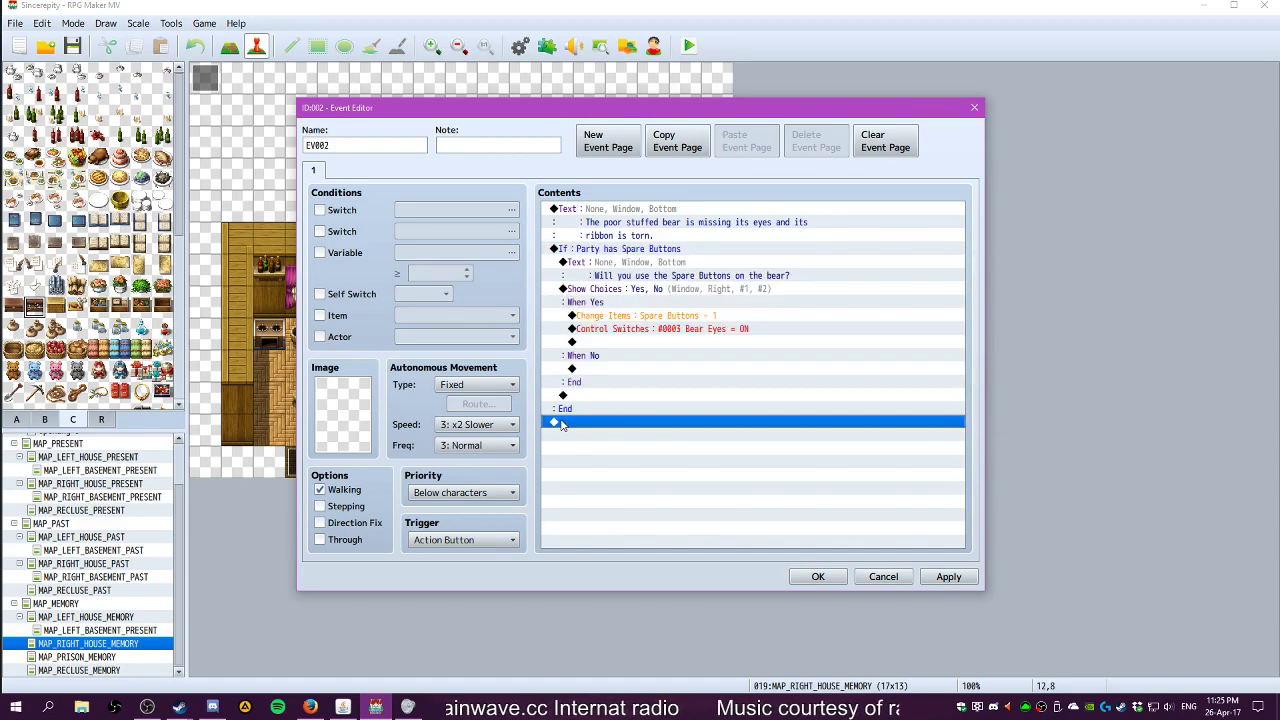
double_click(561, 422)
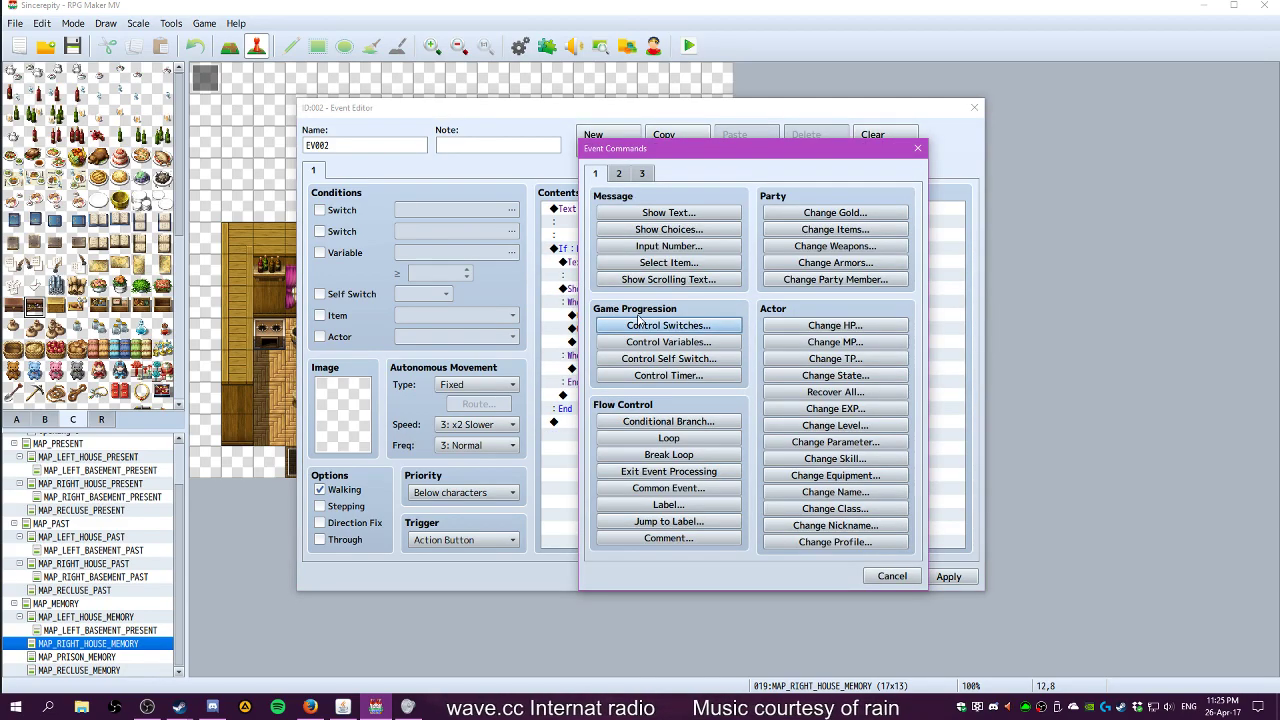
click(670, 421)
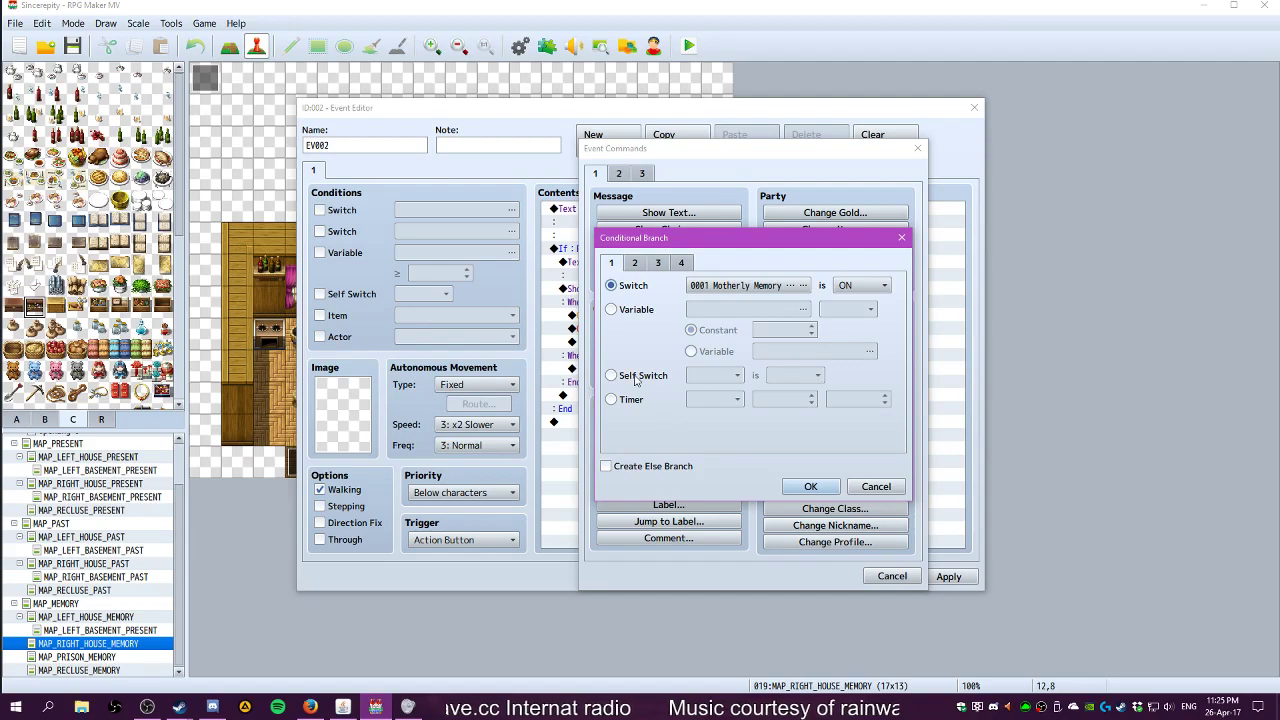
click(657, 264)
click(633, 262)
click(667, 268)
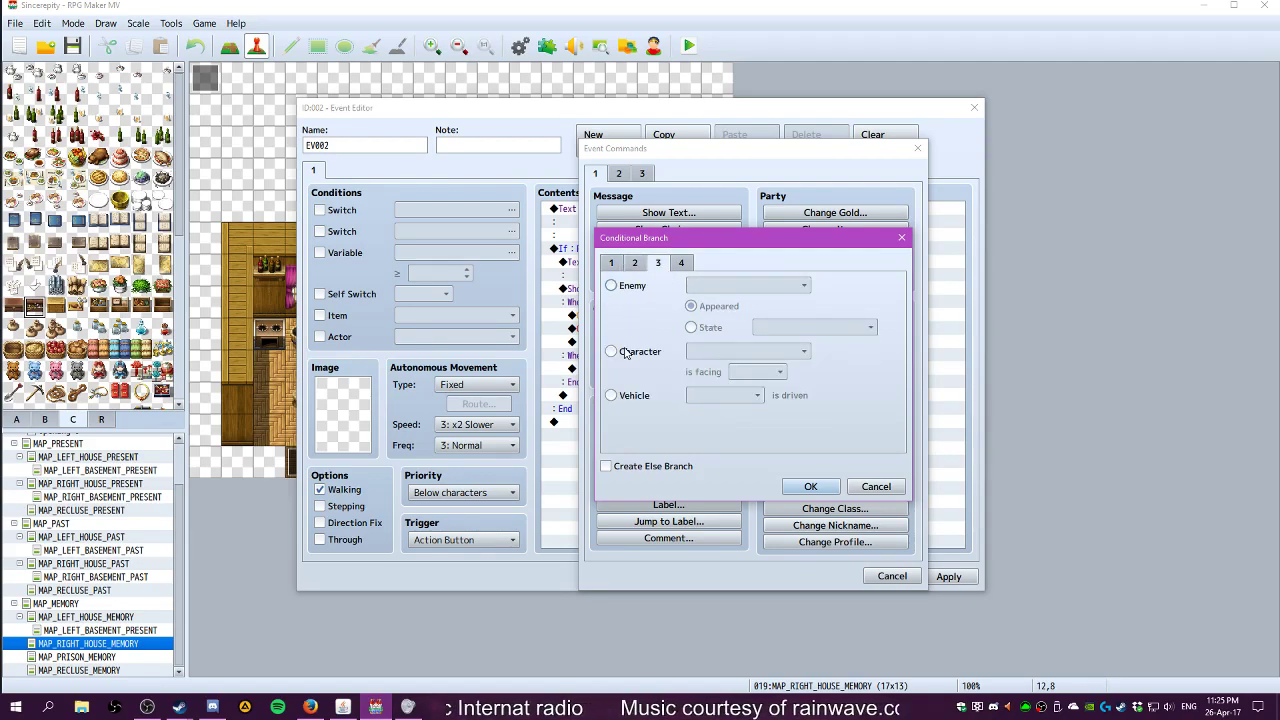
click(680, 263)
click(611, 309)
click(745, 309)
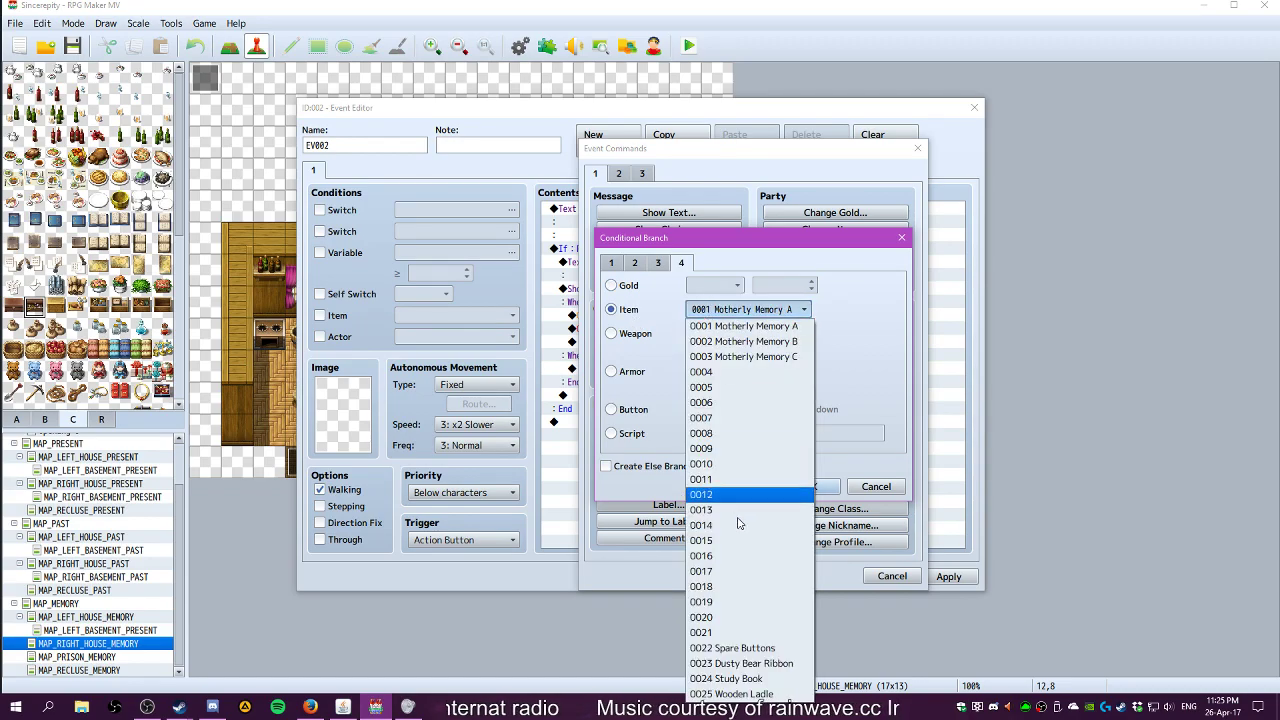
click(742, 662)
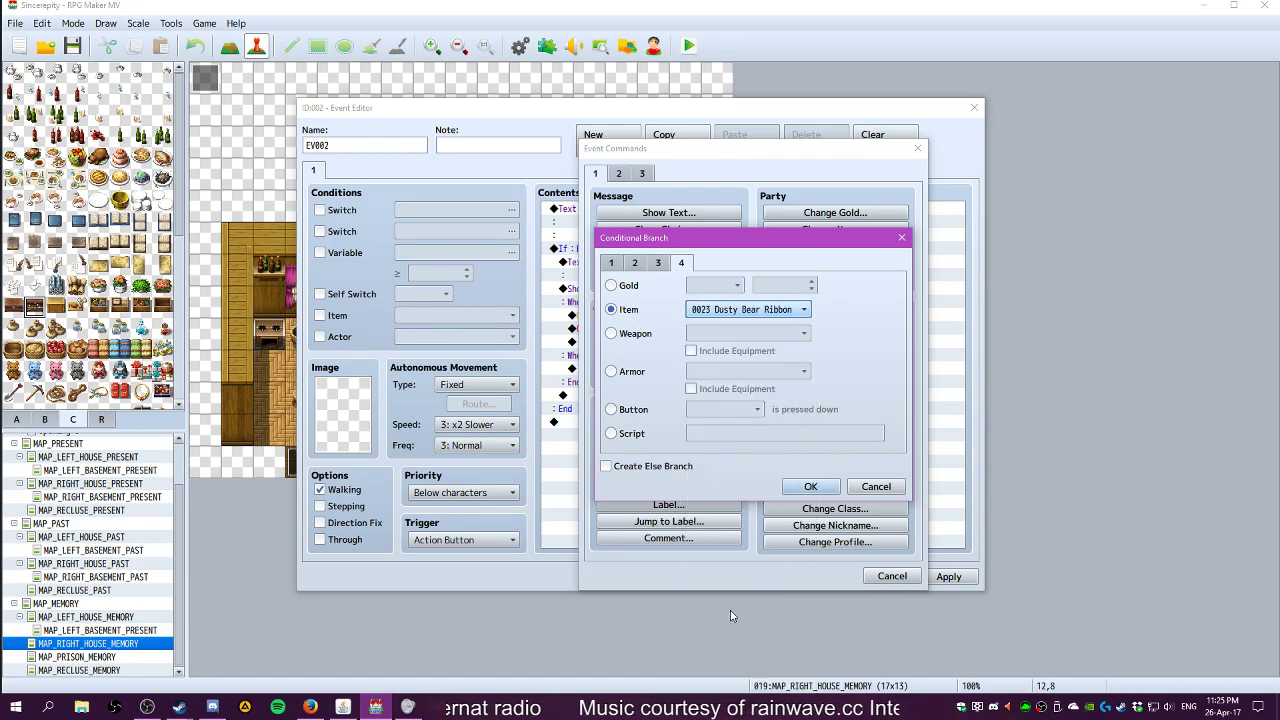
click(788, 486)
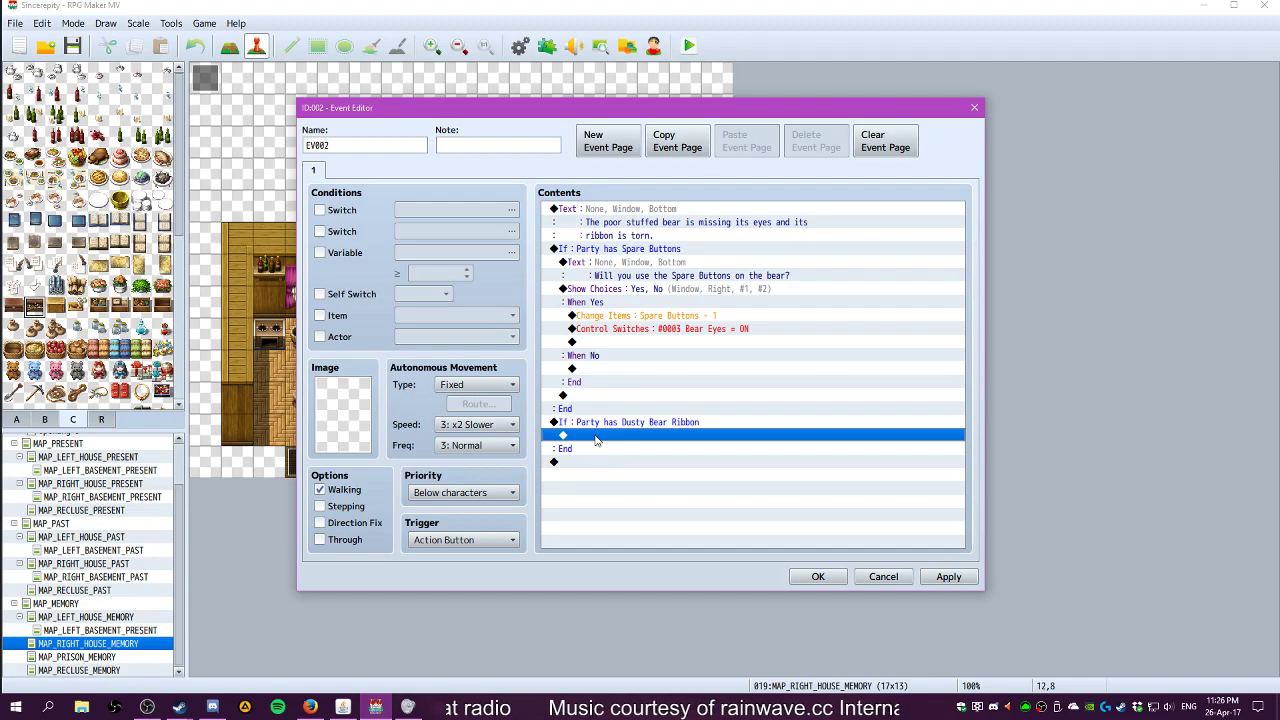
Add a Show Text message inside the Dusty Bear Ribbon branch reading "Will you use the Dusty Bear Ribbon on the bear?"
double_click(596, 440)
click(668, 212)
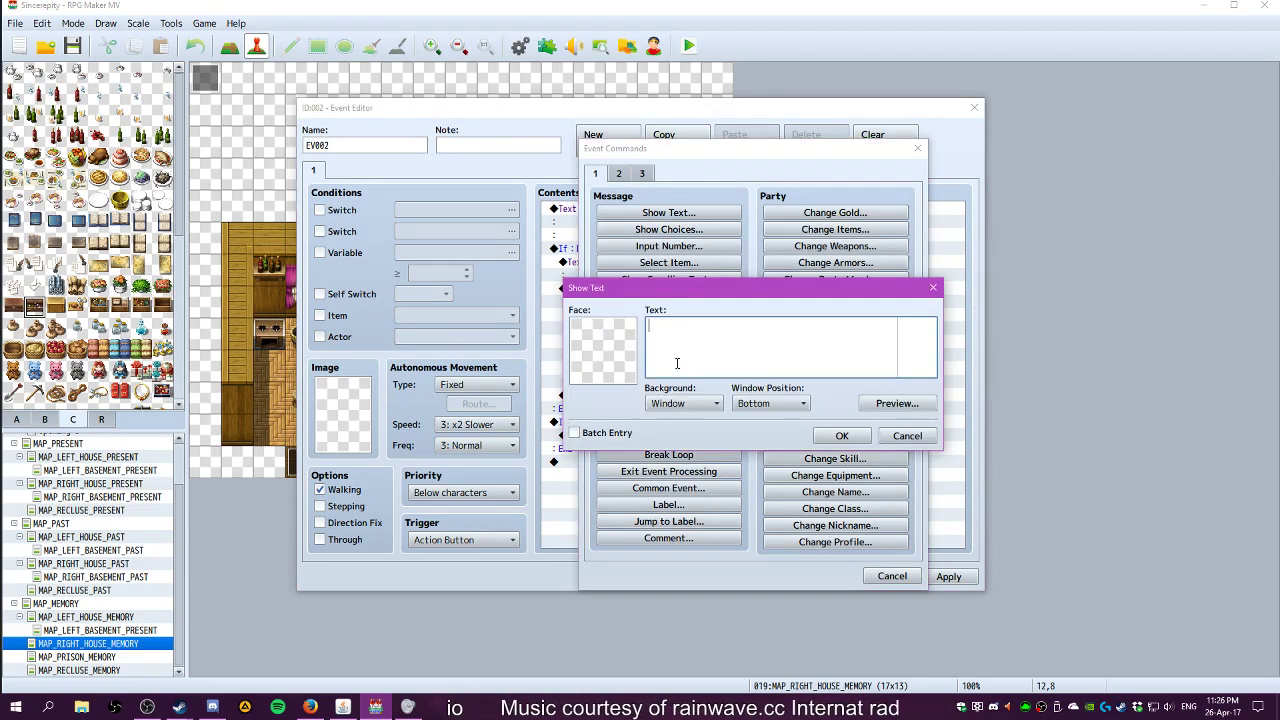
text(Wi)
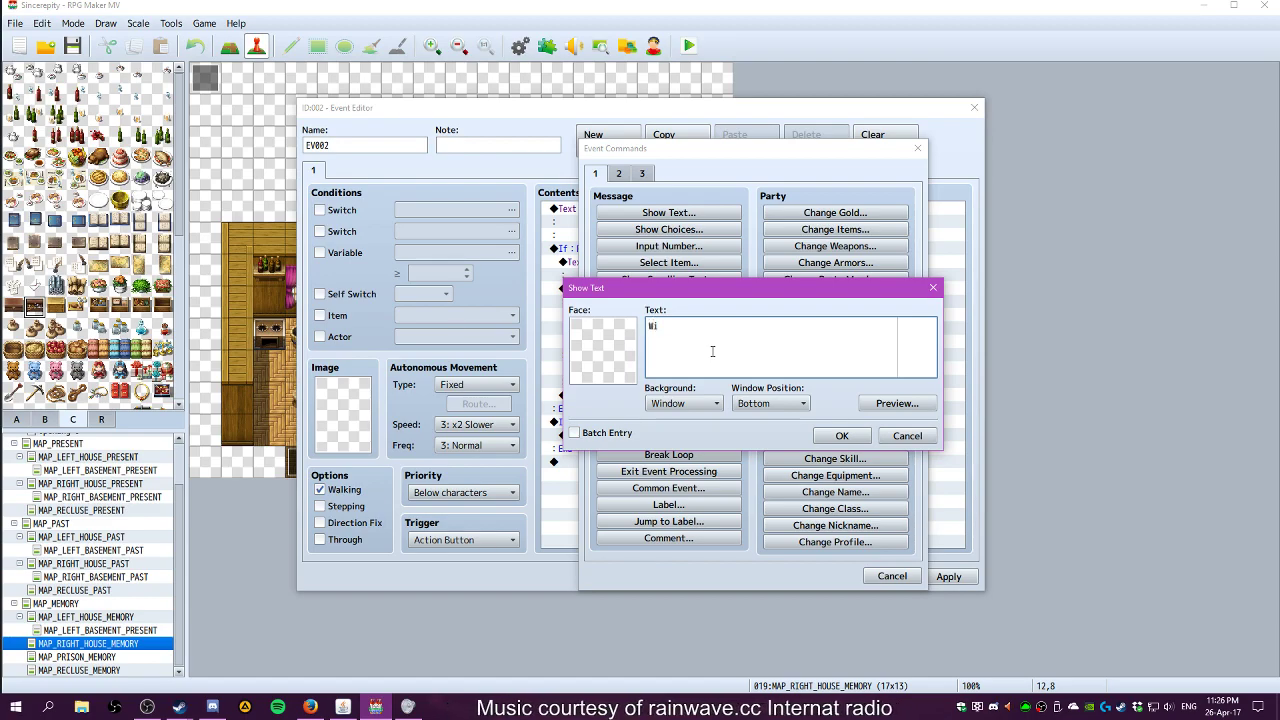
text(ll you use the Dus)
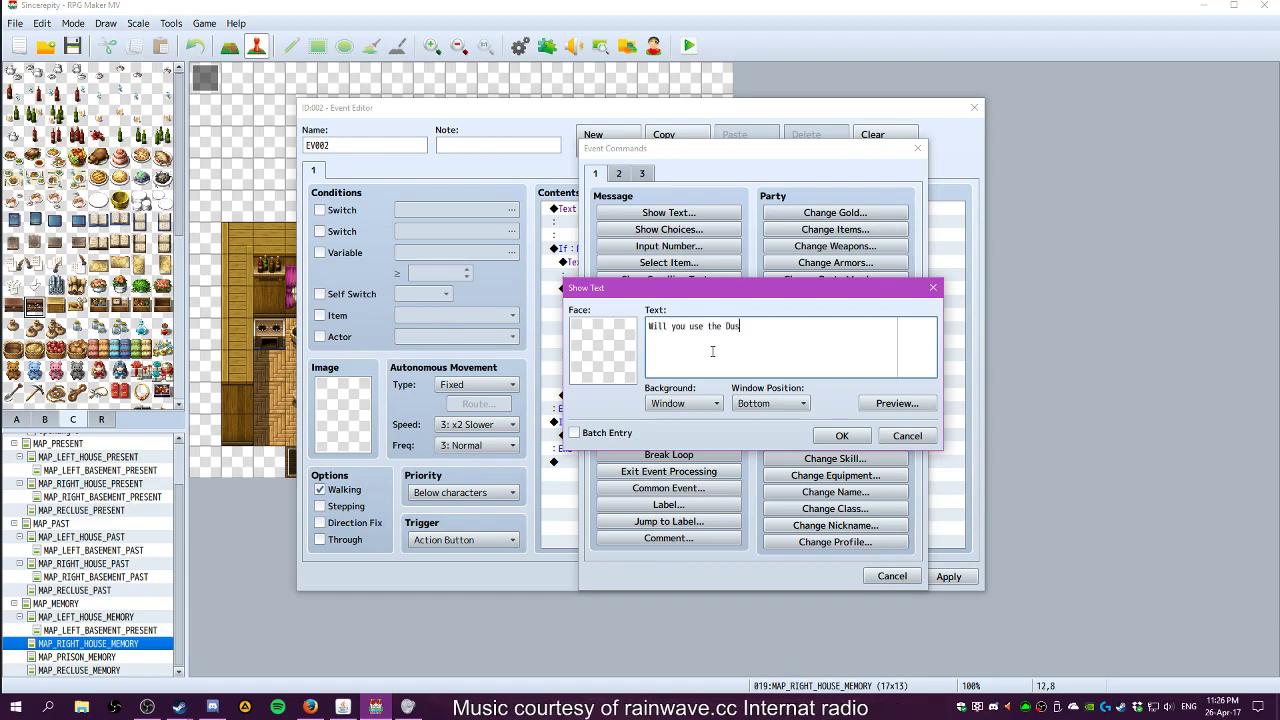
text(ty Bear Ribbon on the bear?)
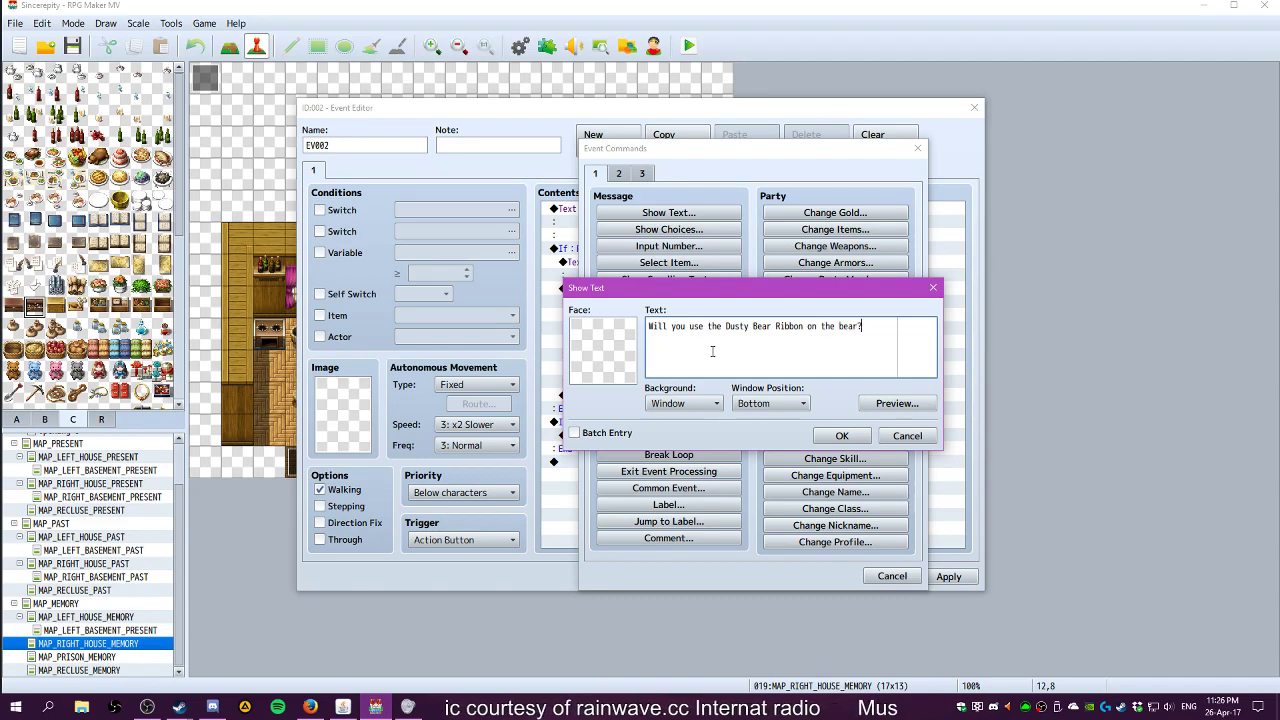
click(830, 432)
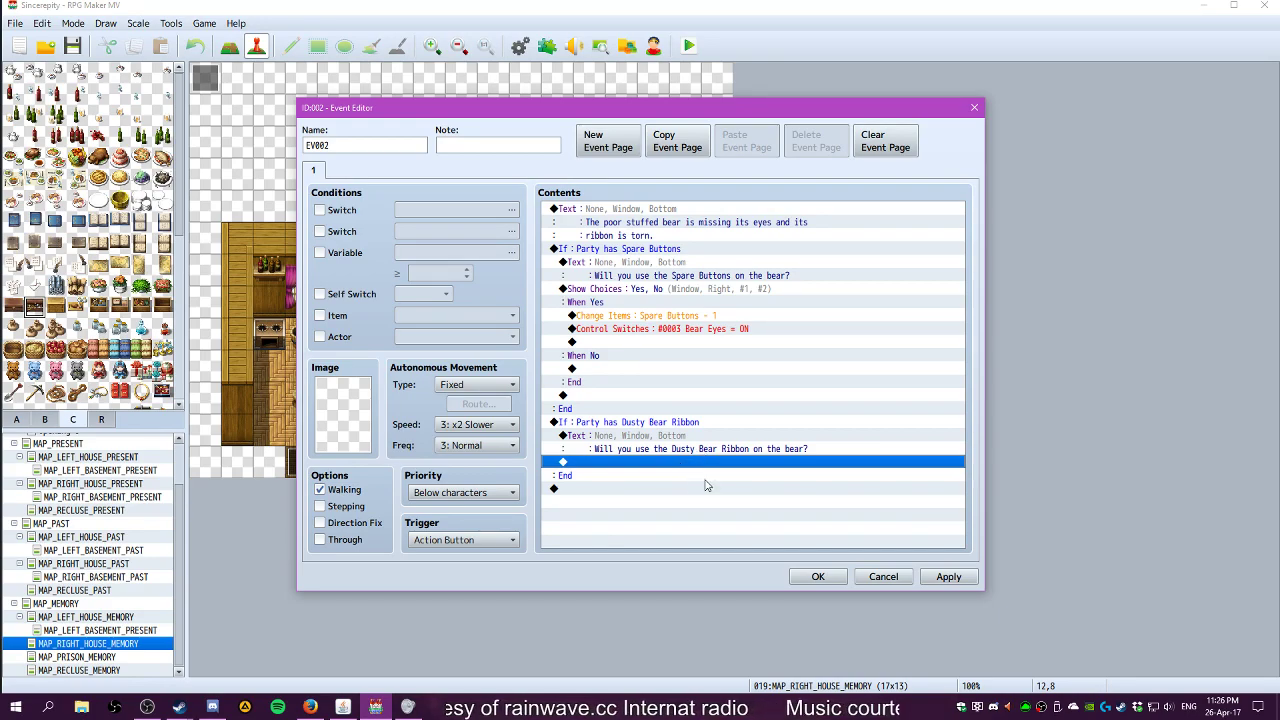
click(652, 454)
click(651, 463)
click(651, 452)
click(646, 427)
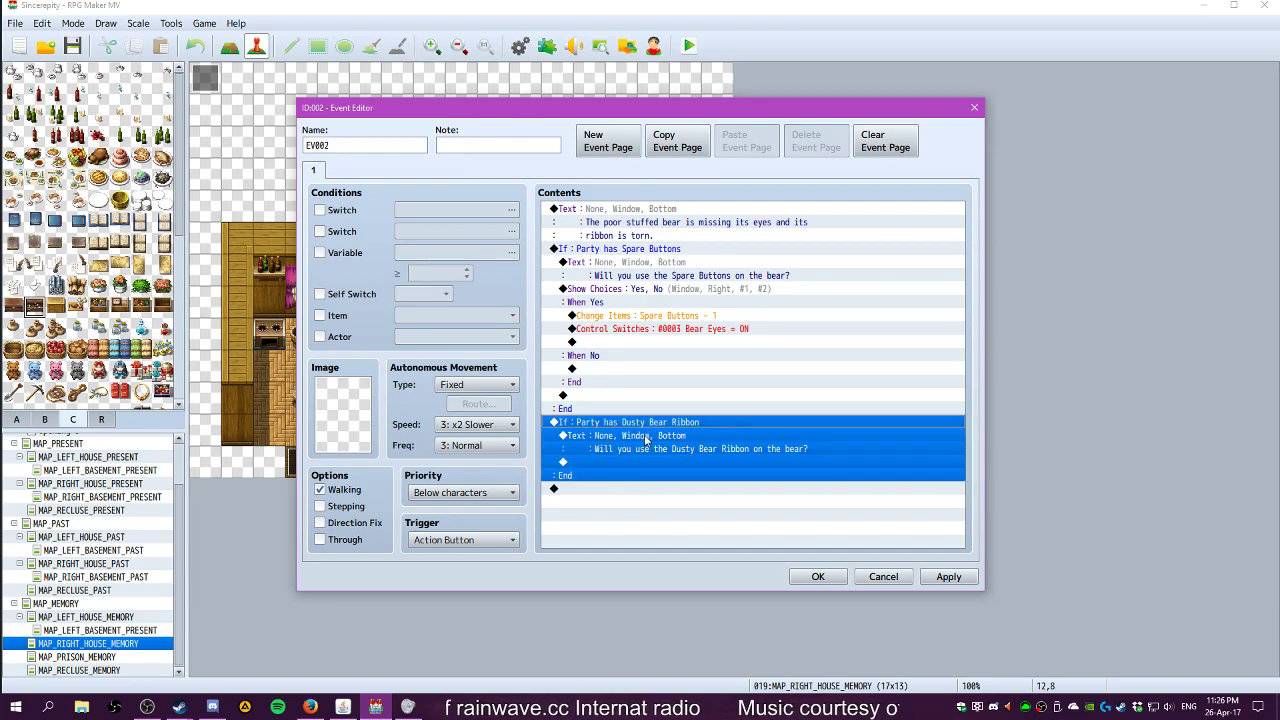
Add a Show Choices command with Yes and No below the Dusty Bear Ribbon question
click(618, 465)
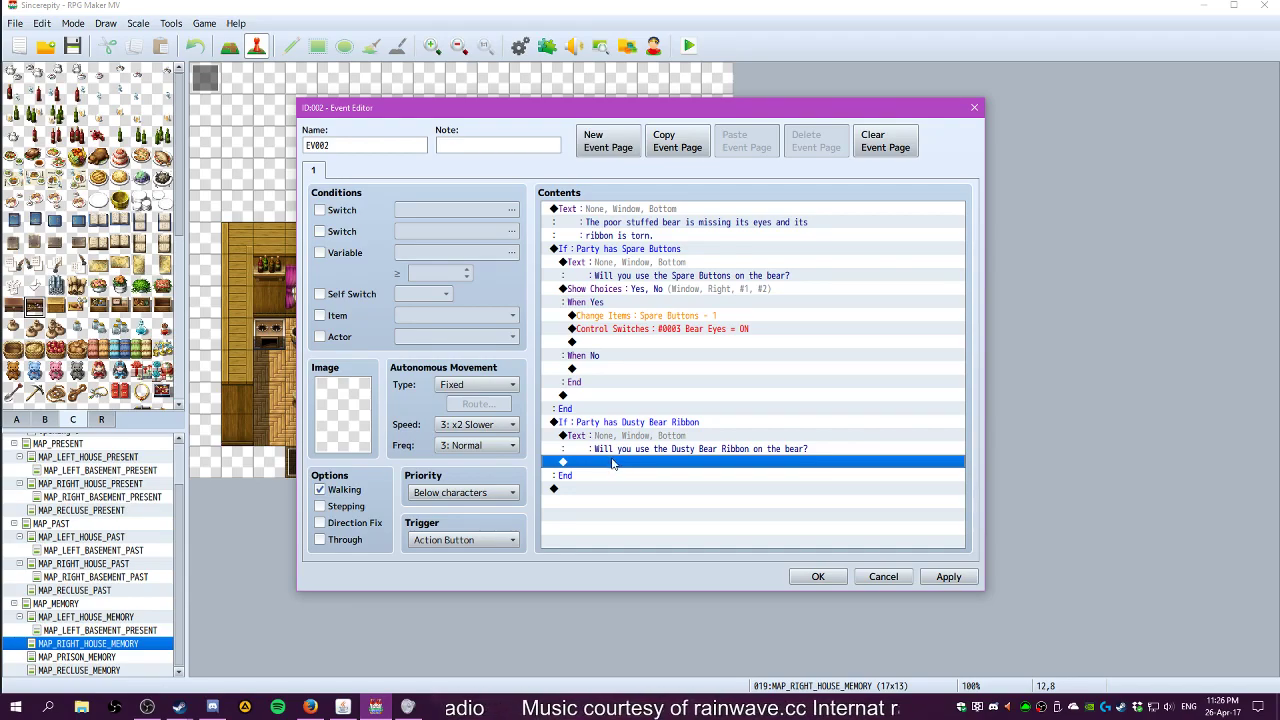
double_click(613, 463)
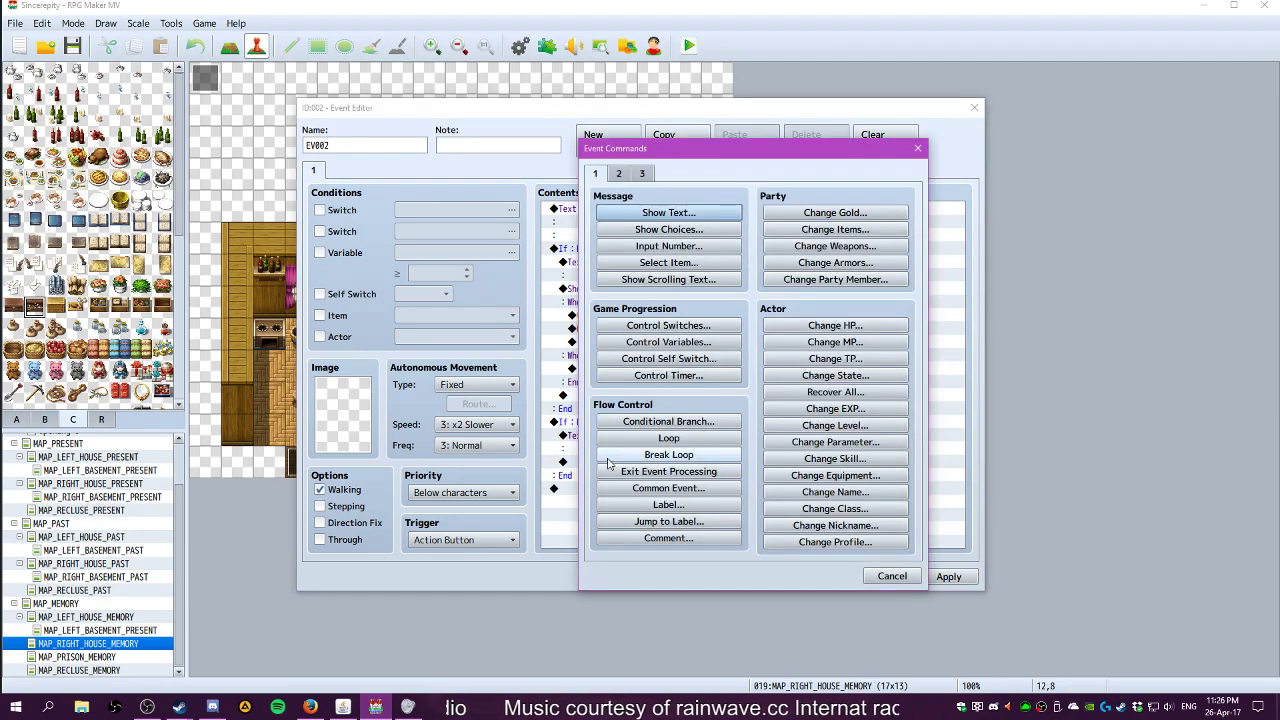
click(668, 229)
click(783, 449)
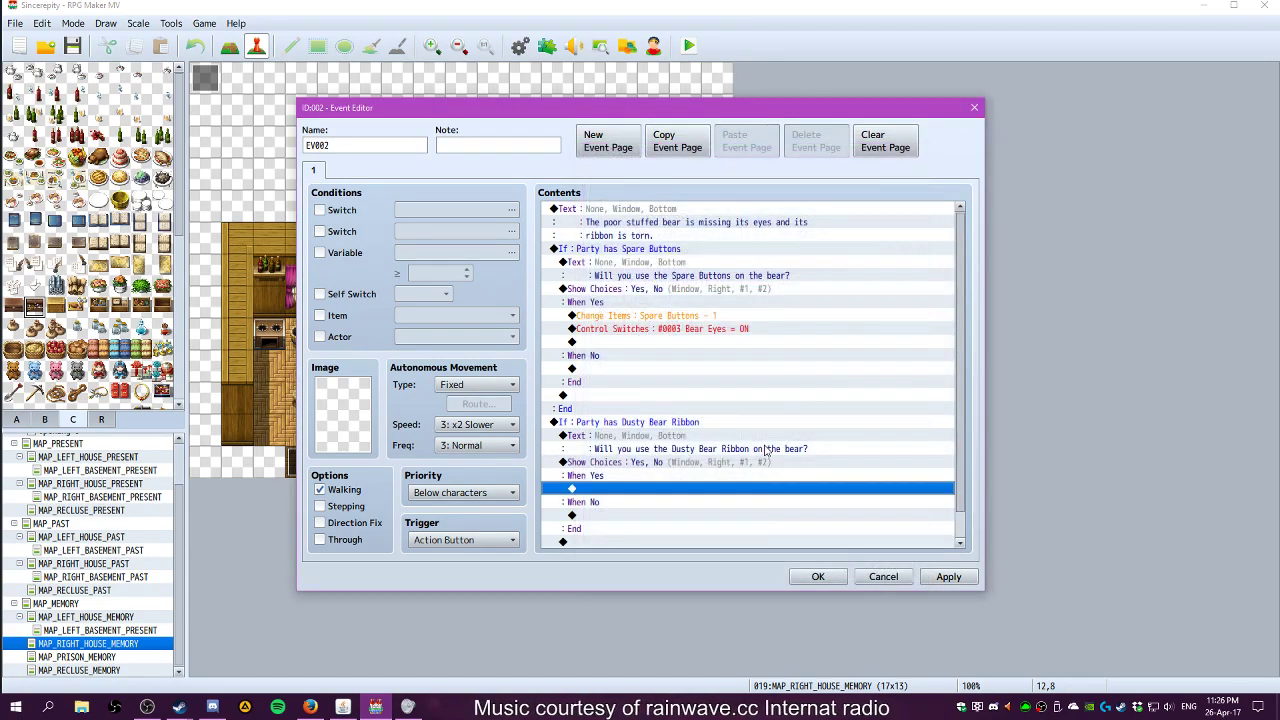
Add a Change Items command under the ribbon question's Yes choice that decreases Dusty Bear Ribbon by 1
double_click(593, 489)
click(835, 230)
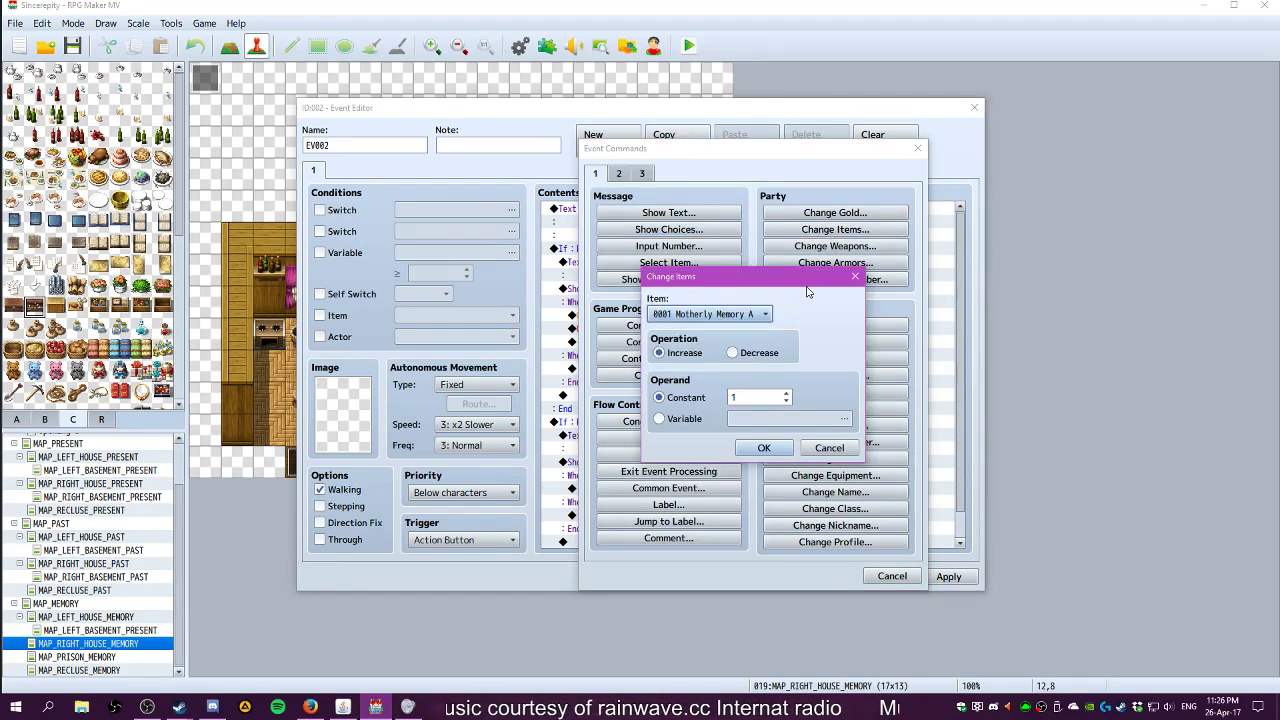
click(710, 314)
click(700, 663)
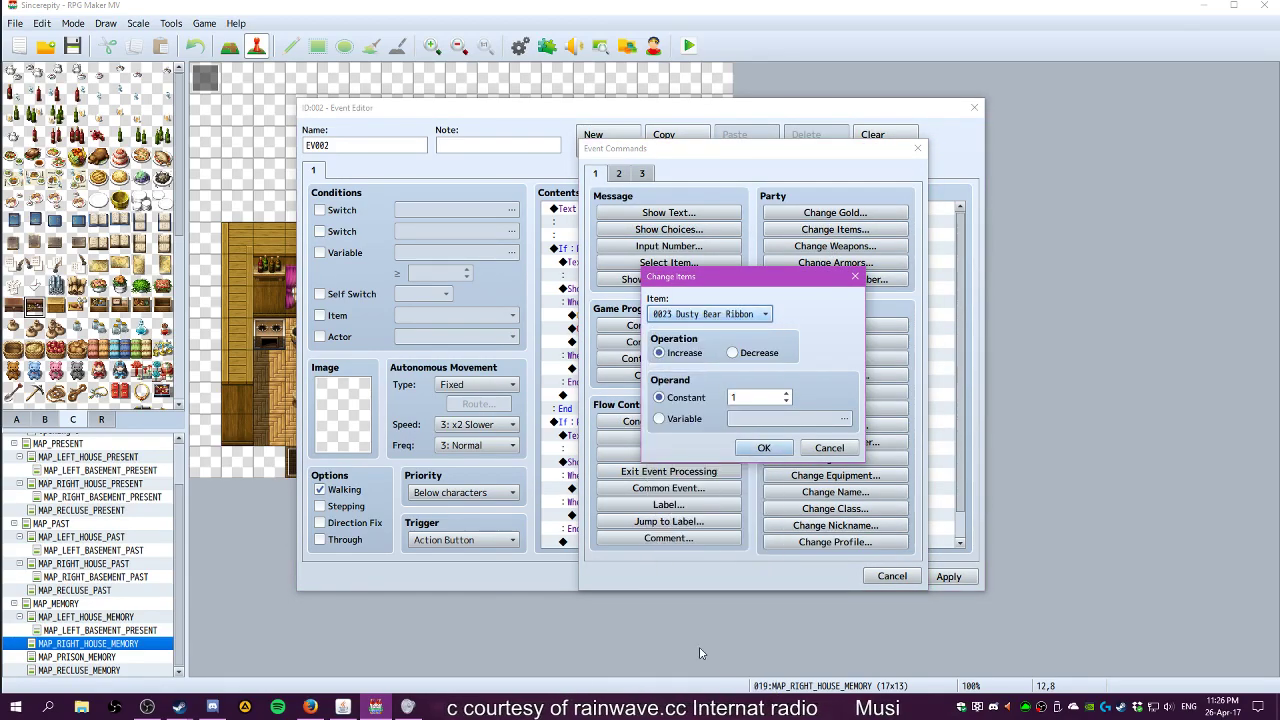
click(733, 352)
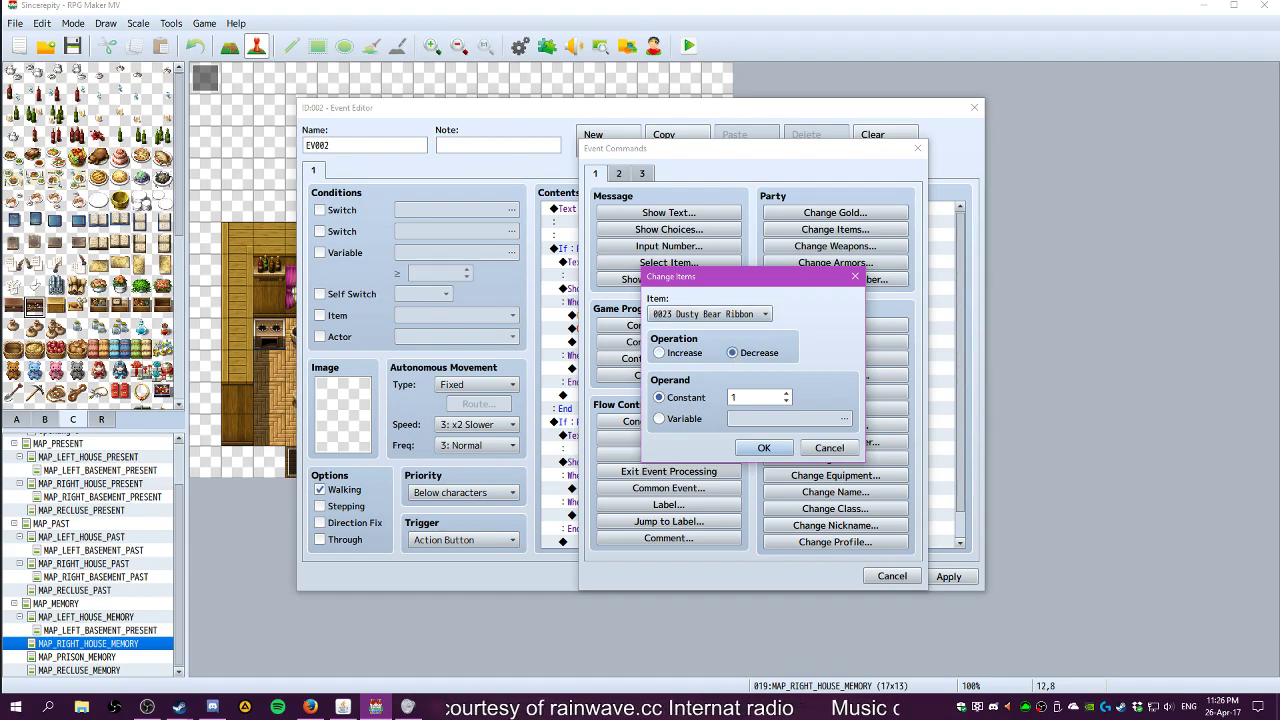
key(alt+Tab)
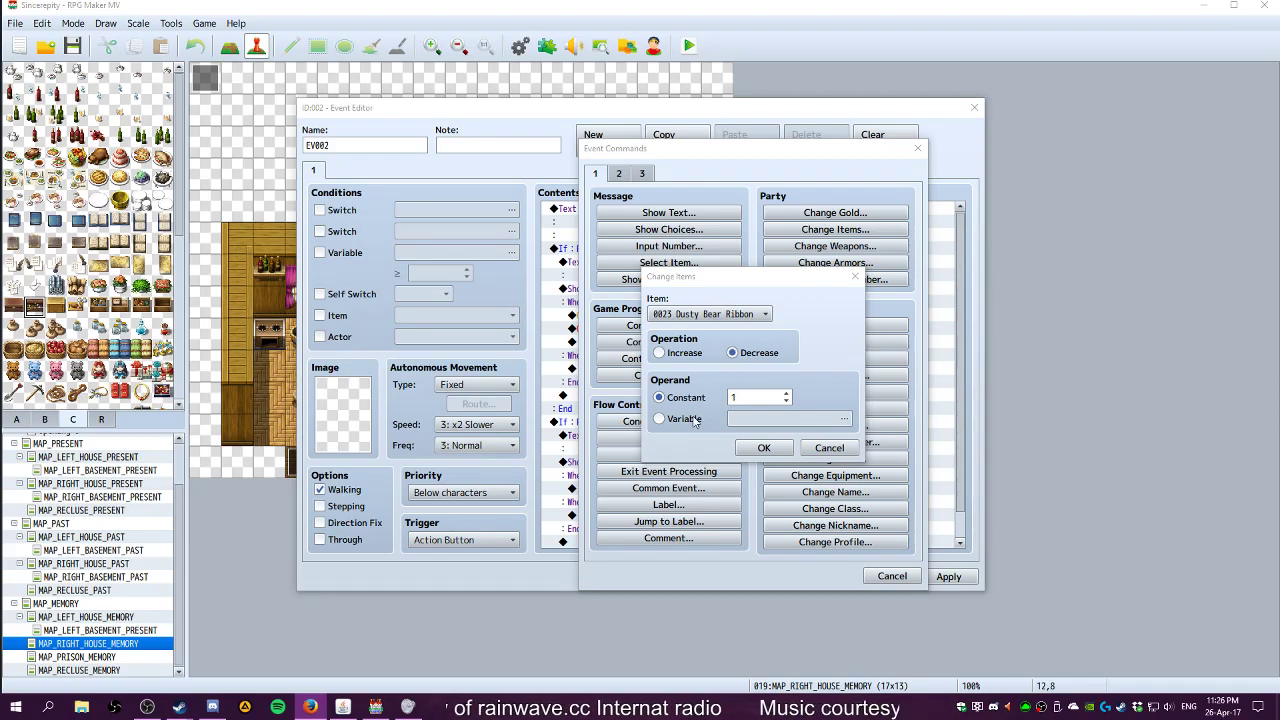
click(762, 447)
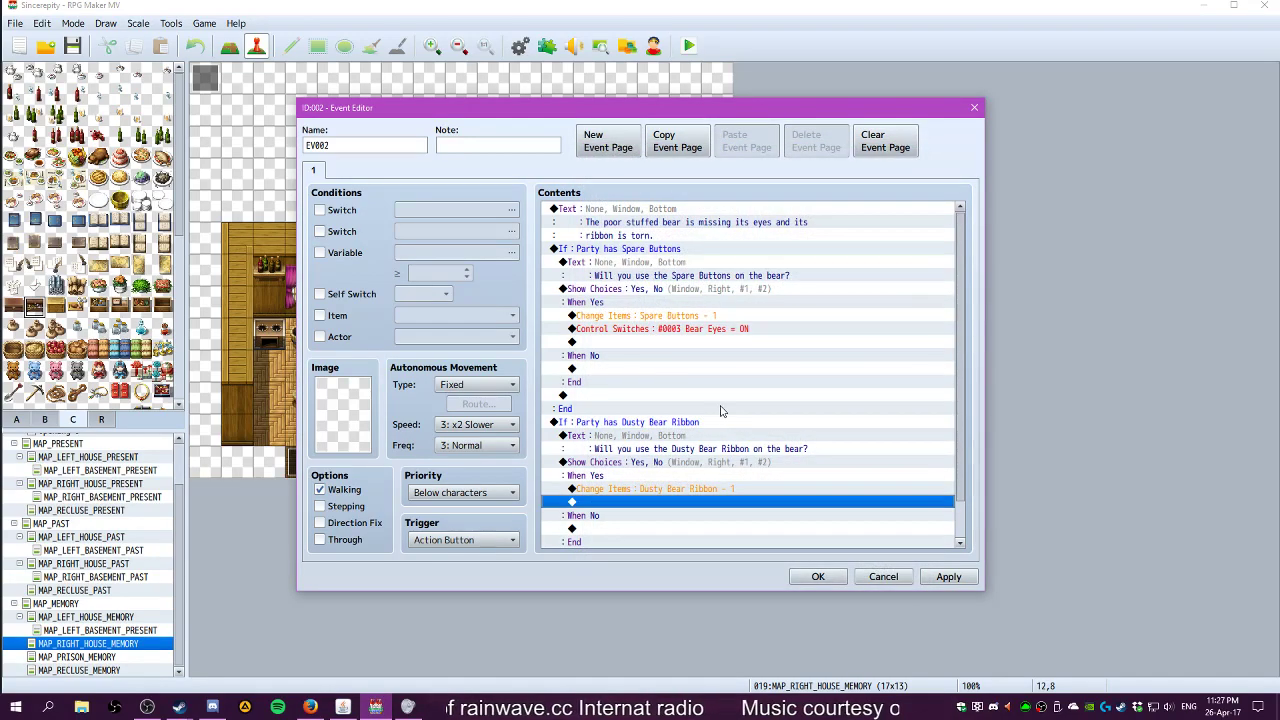
Add a Control Switches command under the ribbon question's Yes choice that turns switch 0002 Bear Ribbon ON
double_click(614, 506)
click(687, 334)
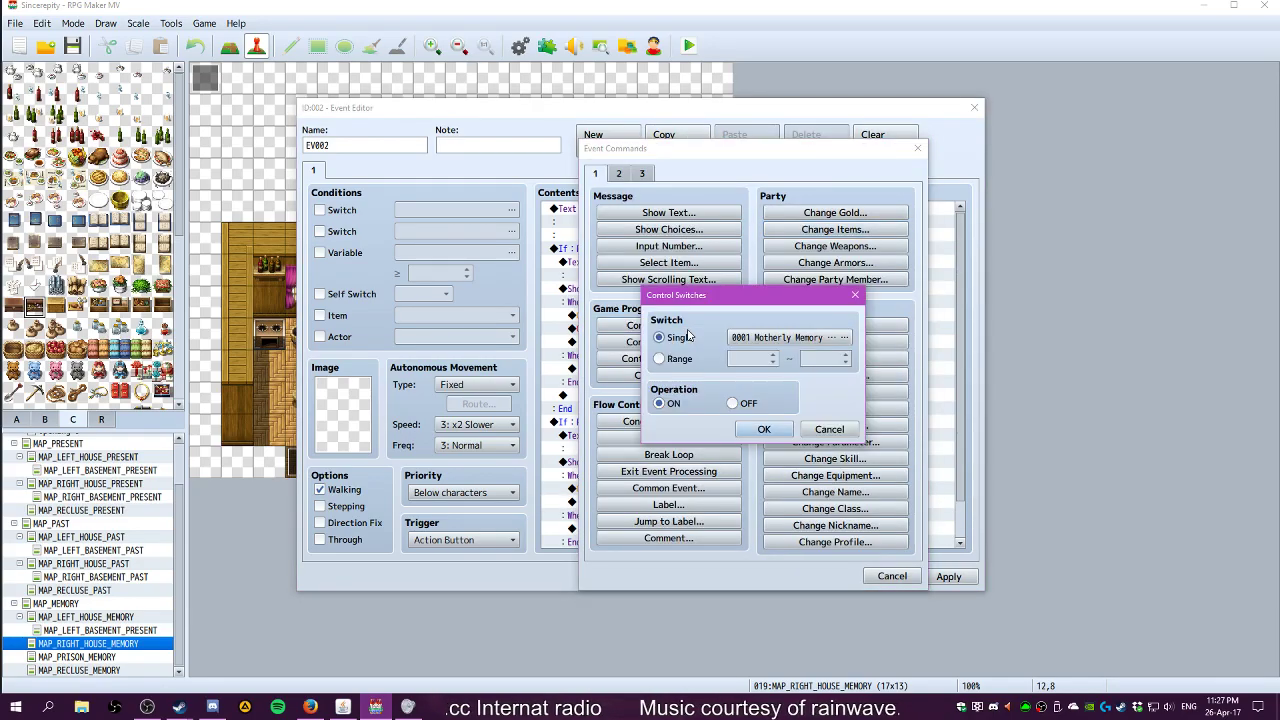
click(790, 337)
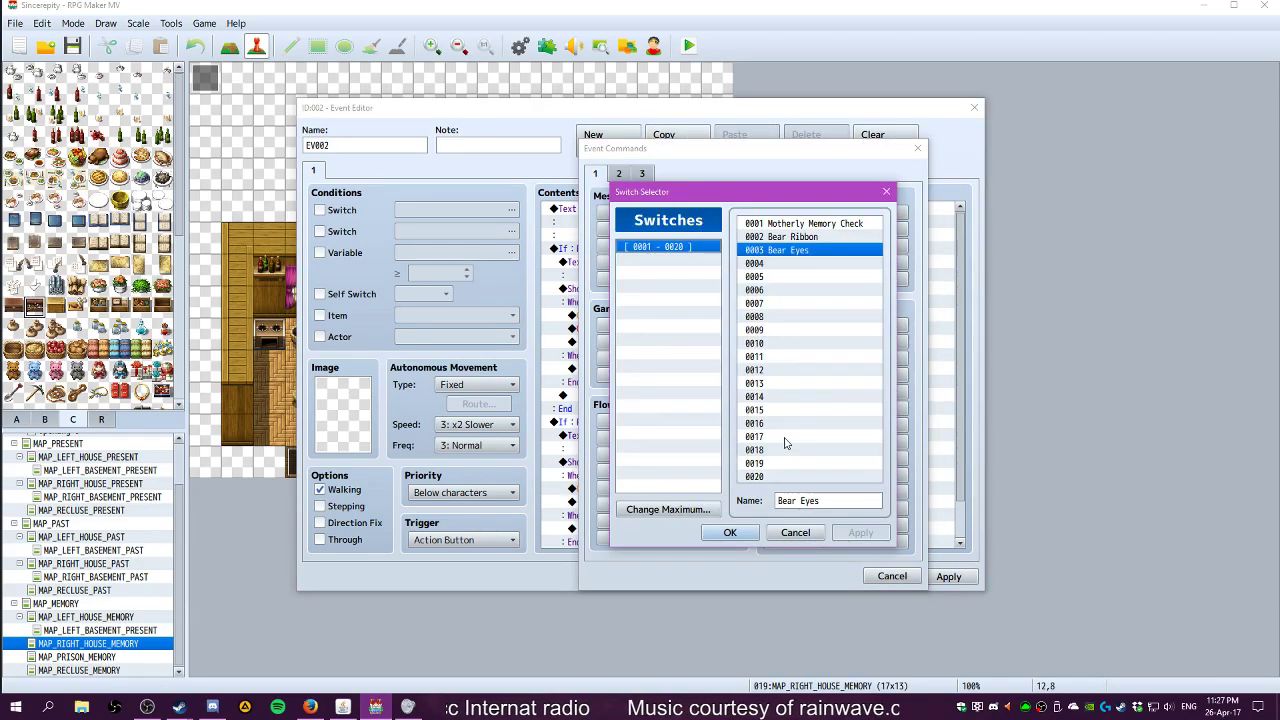
click(789, 237)
click(730, 532)
click(748, 431)
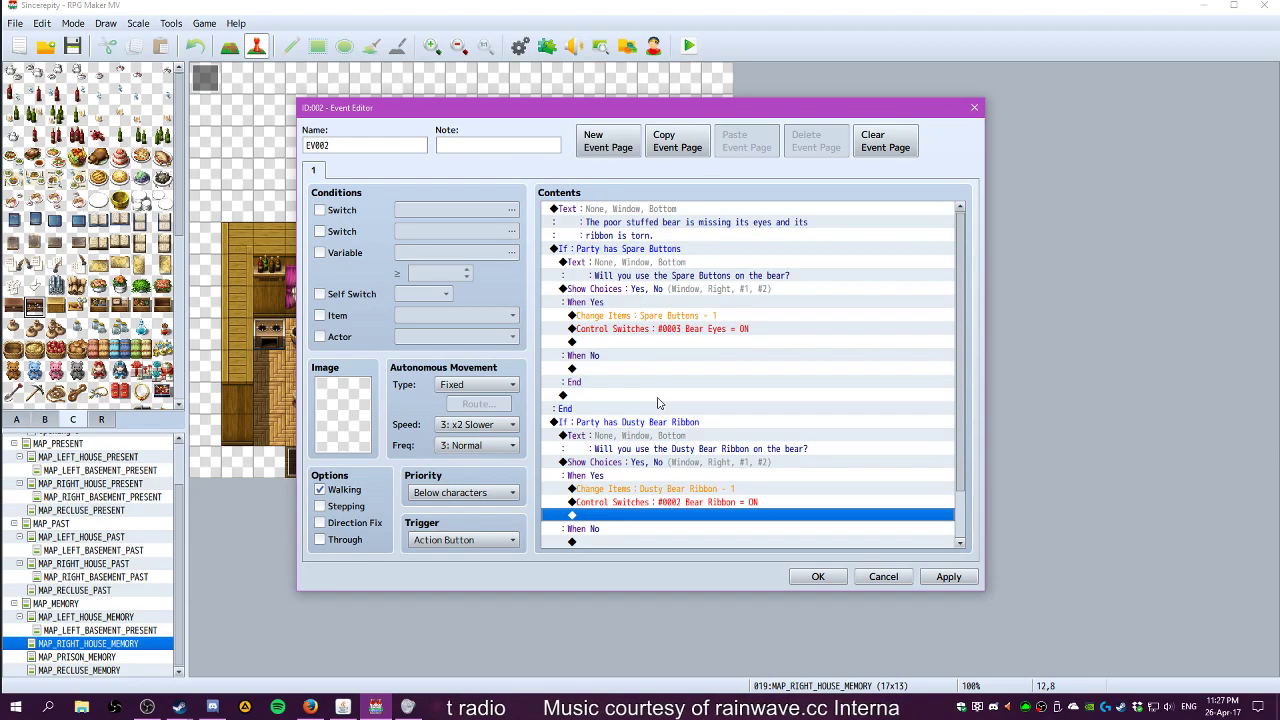
scroll(656, 393, up, 1)
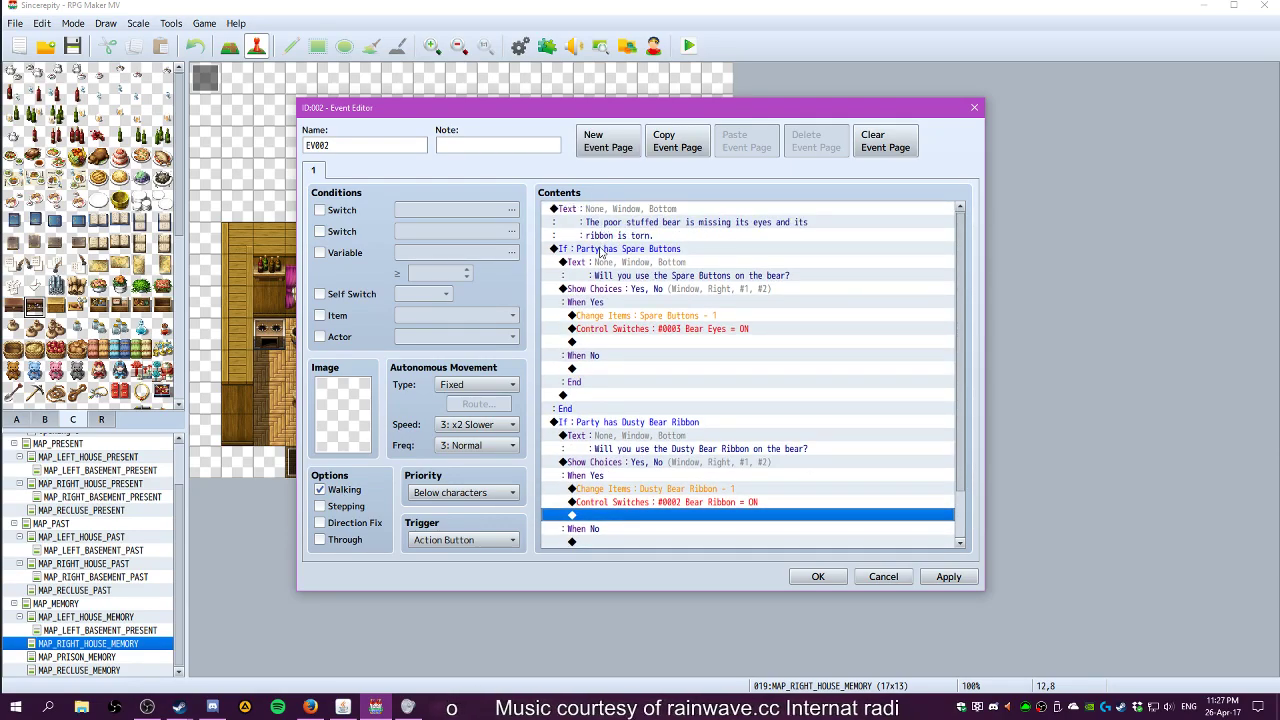
scroll(603, 262, down, 1)
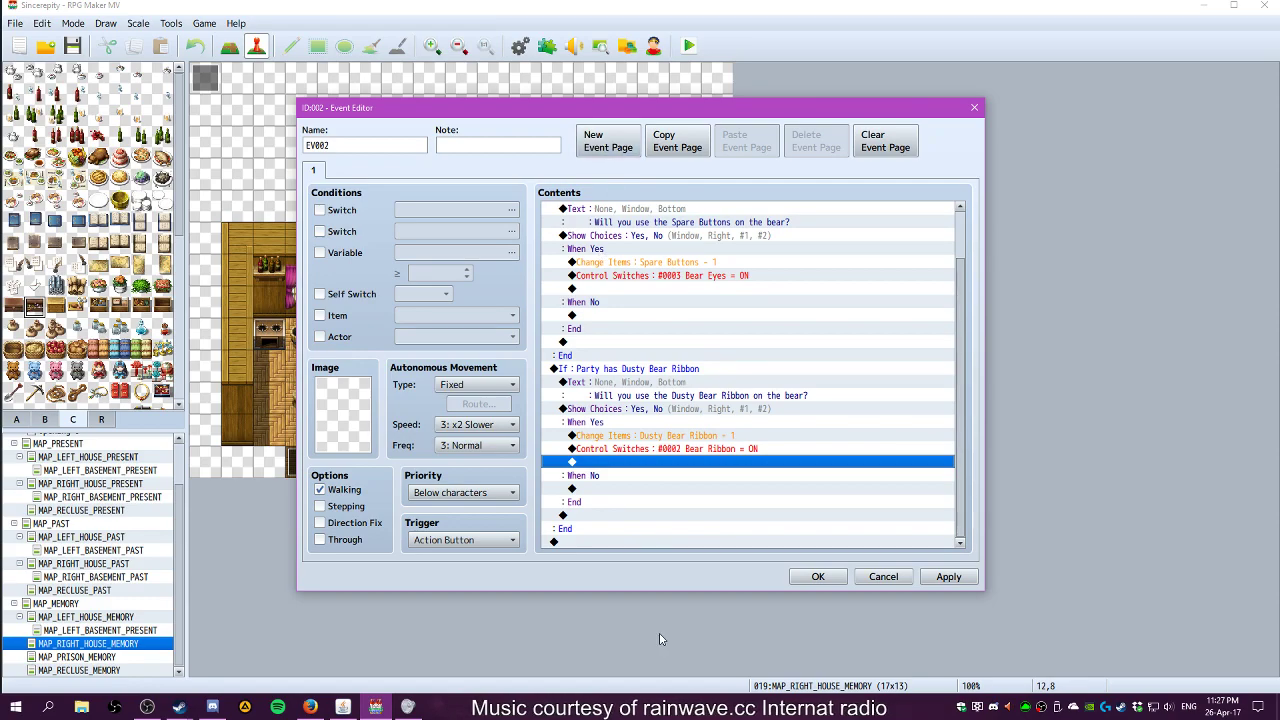
scroll(635, 478, up, 1)
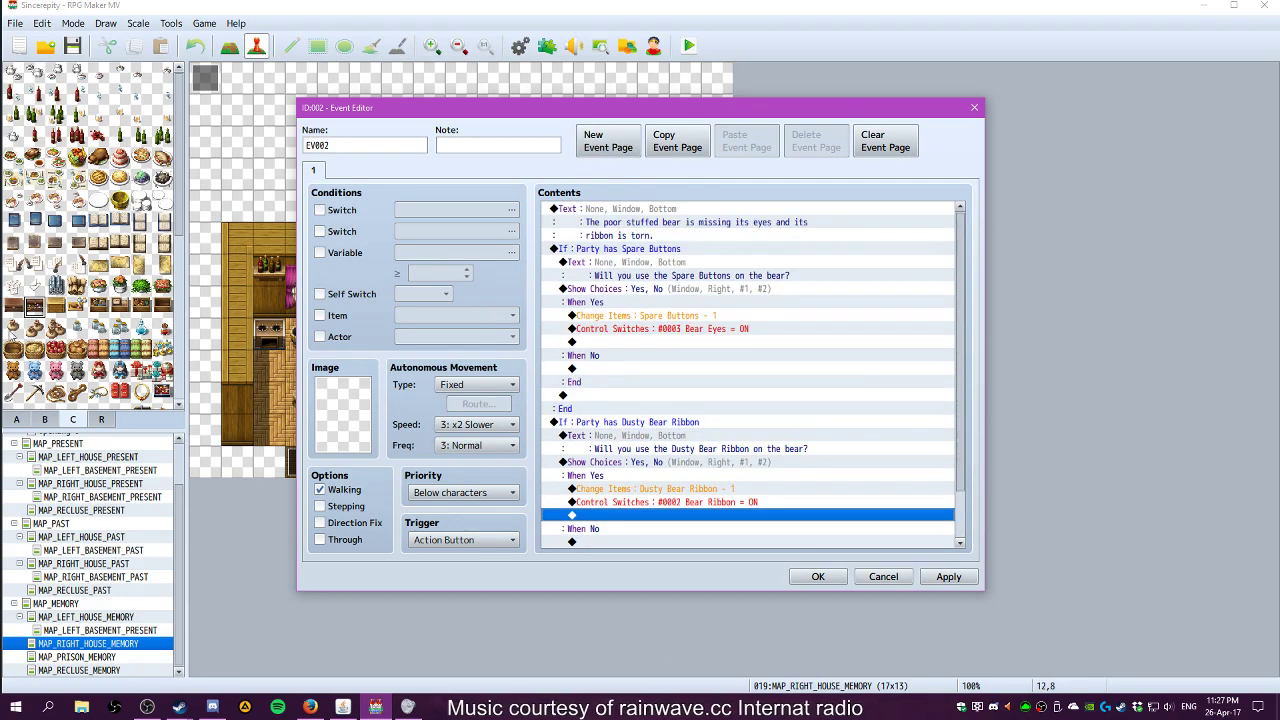
Create a second event page for the bear, conditioned on switch 0002 Bear Ribbon
click(608, 141)
click(313, 172)
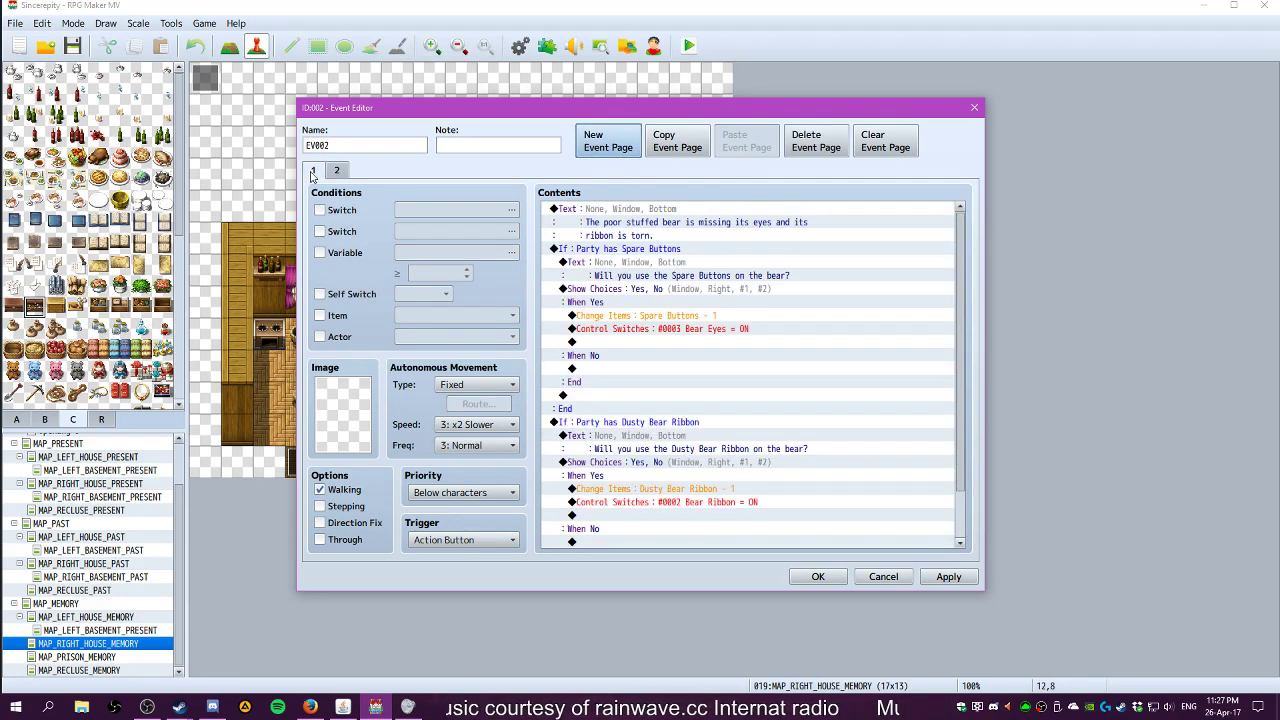
click(338, 172)
click(320, 211)
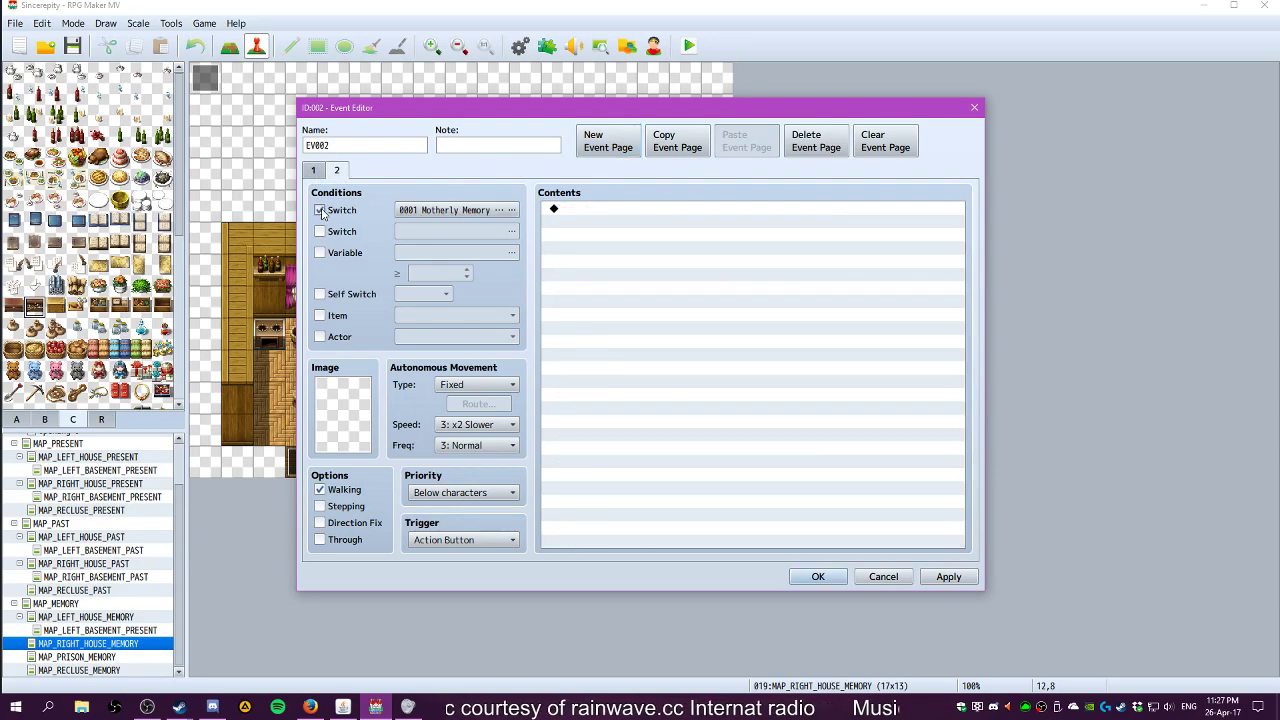
click(450, 210)
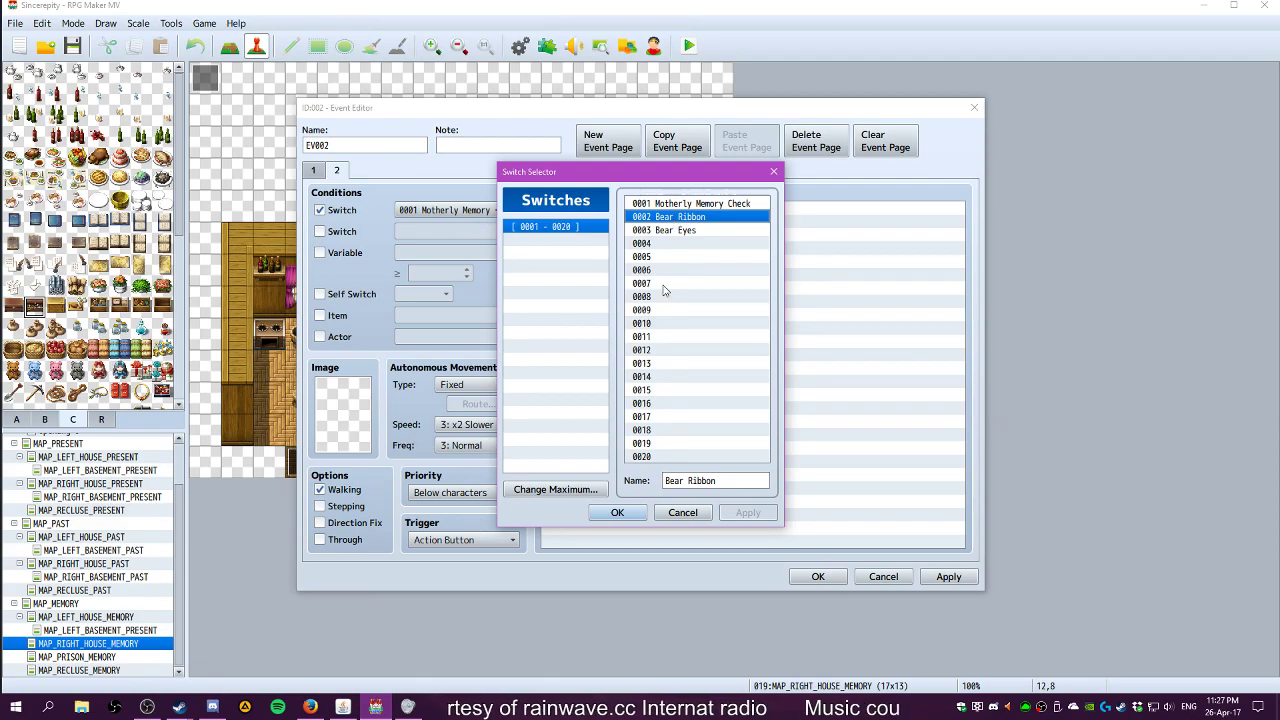
click(617, 512)
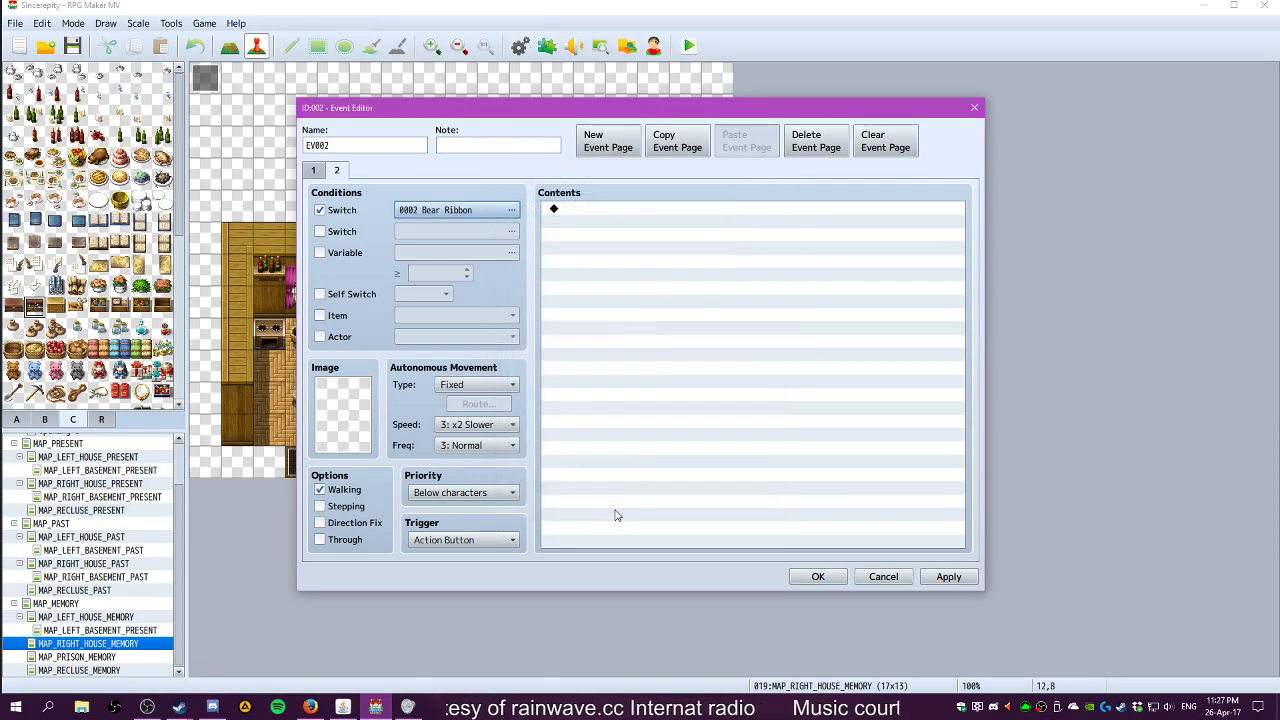
Copy the opening text message about the missing eyes and torn ribbon from page 1 into page 2
click(312, 171)
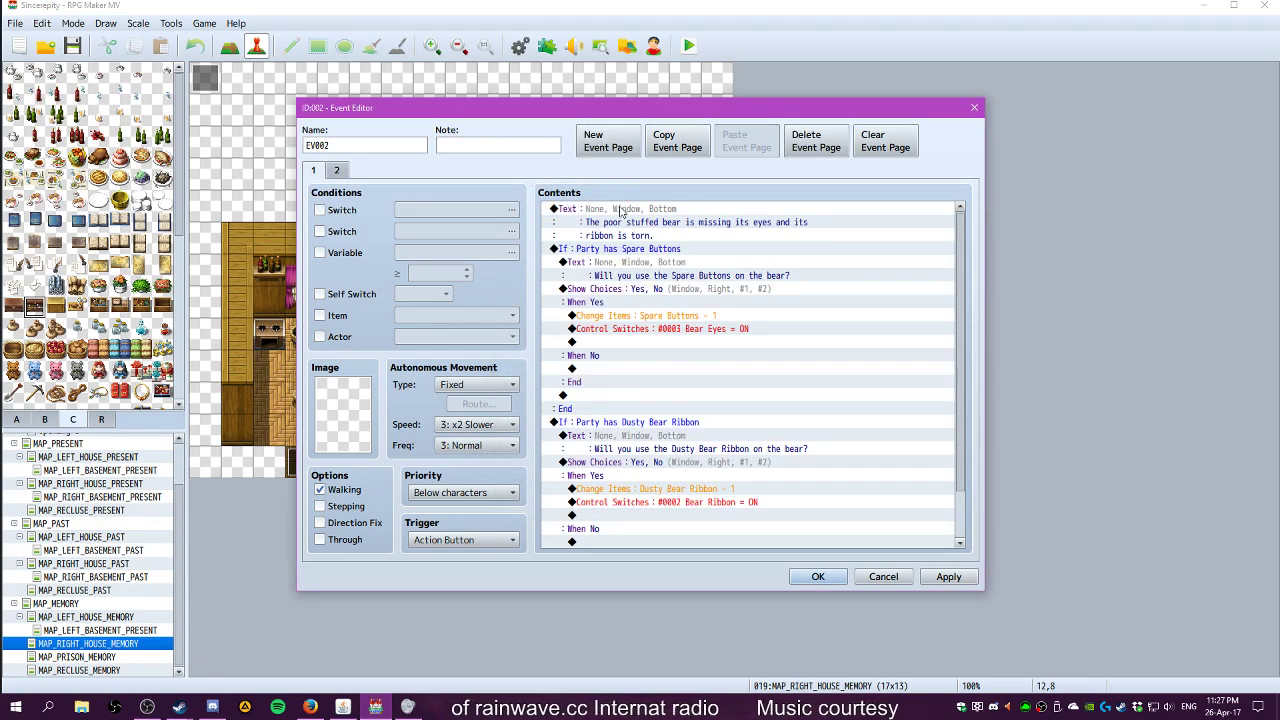
click(602, 219)
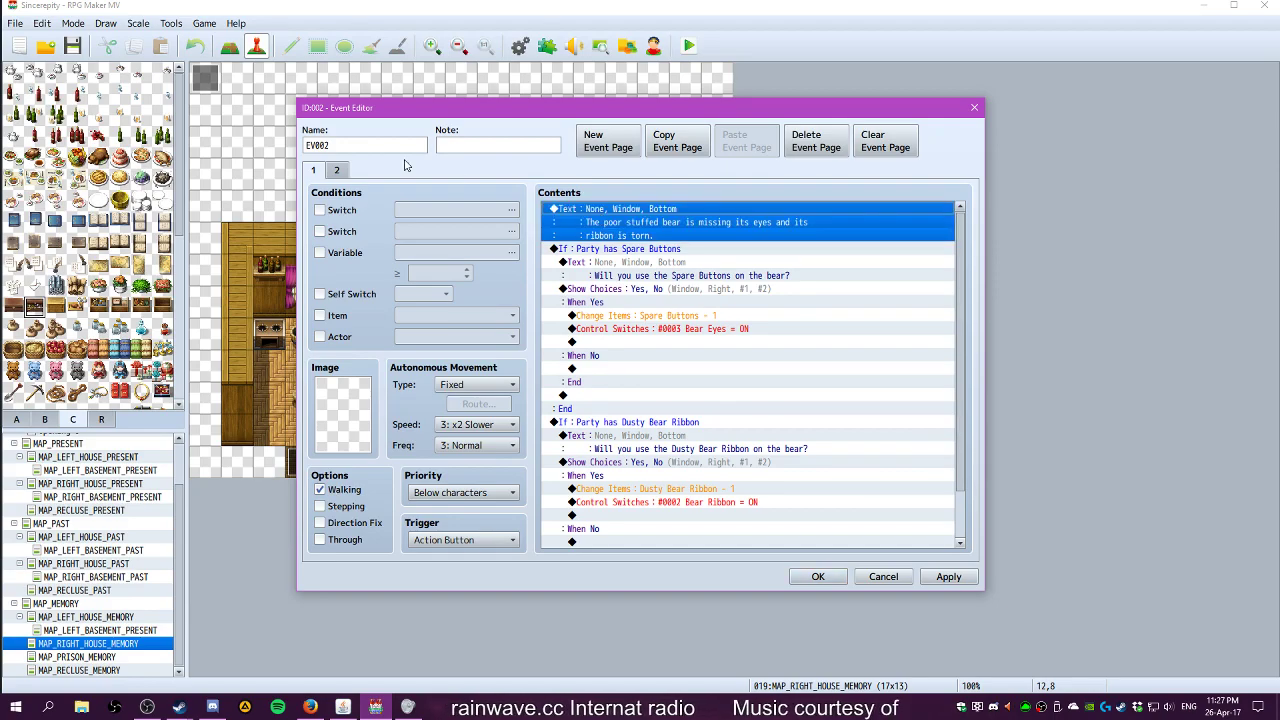
click(334, 170)
key(ctrl+v)
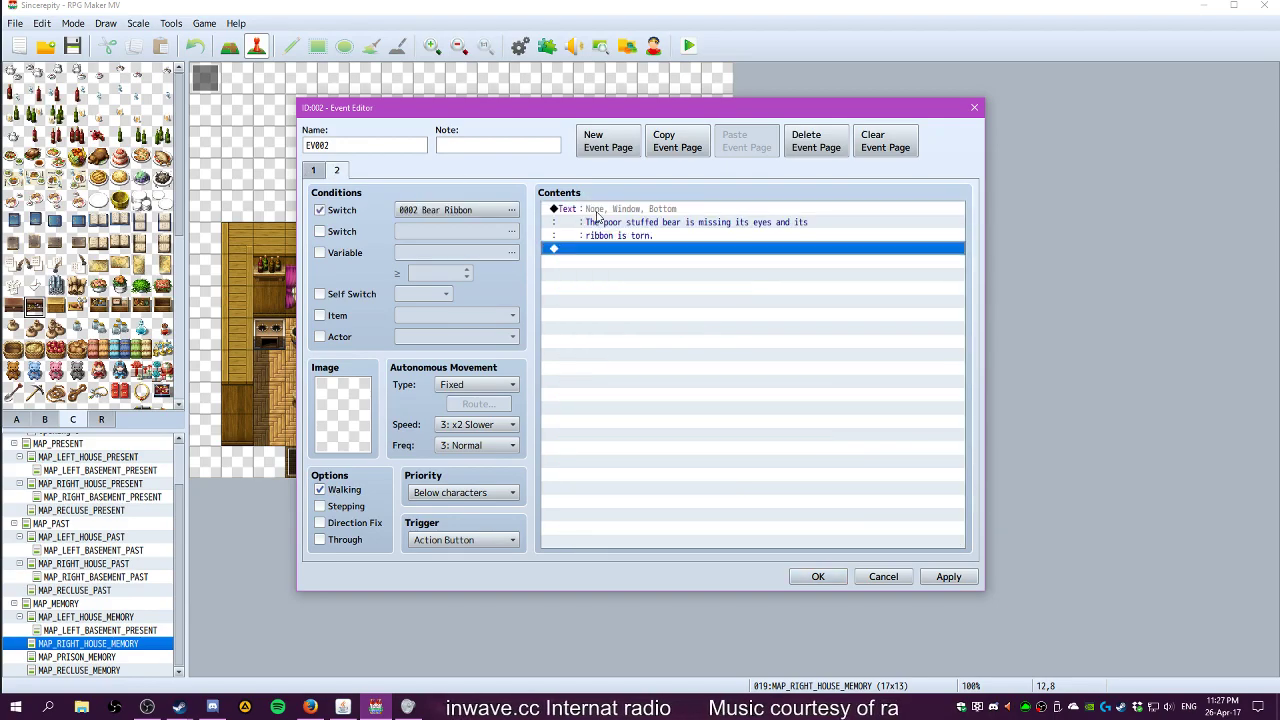
Reword page 2's message to "The poor stuffed bear is missing its eyes, but at least the ribbon makes him look snazzy."
click(585, 214)
right_click(584, 214)
click(604, 233)
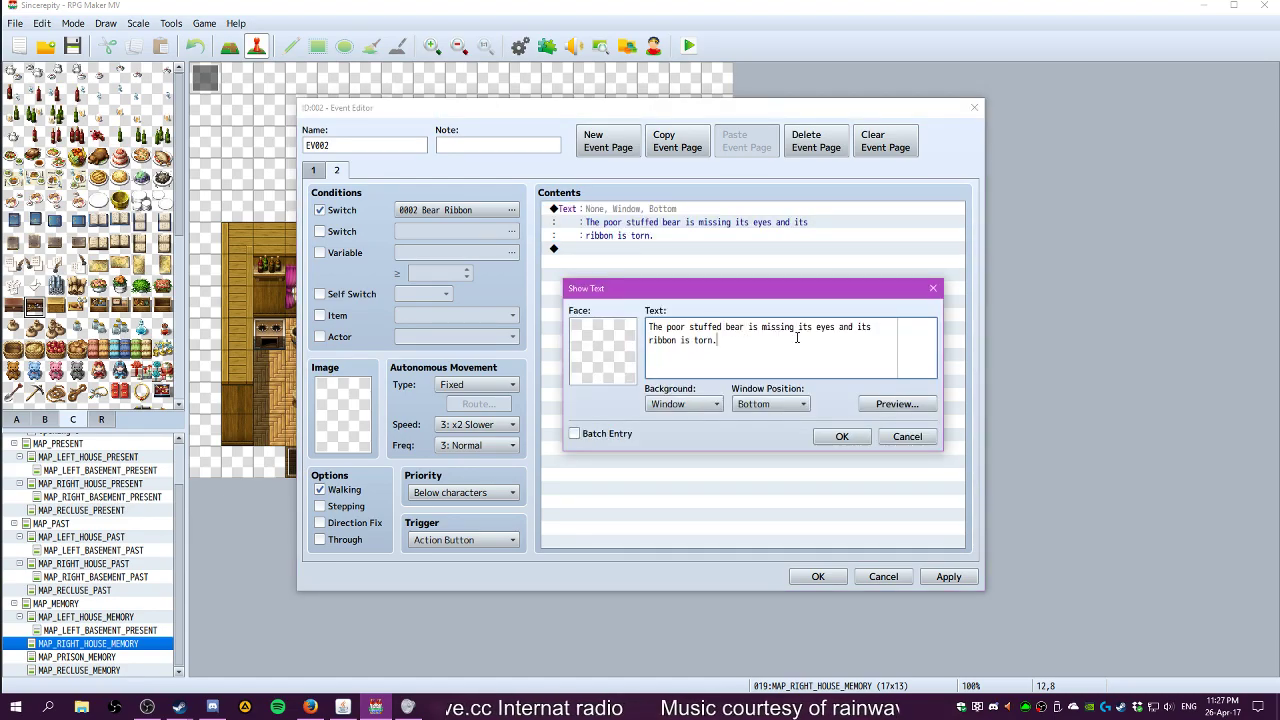
drag(837, 327, 718, 340)
text(, but at)
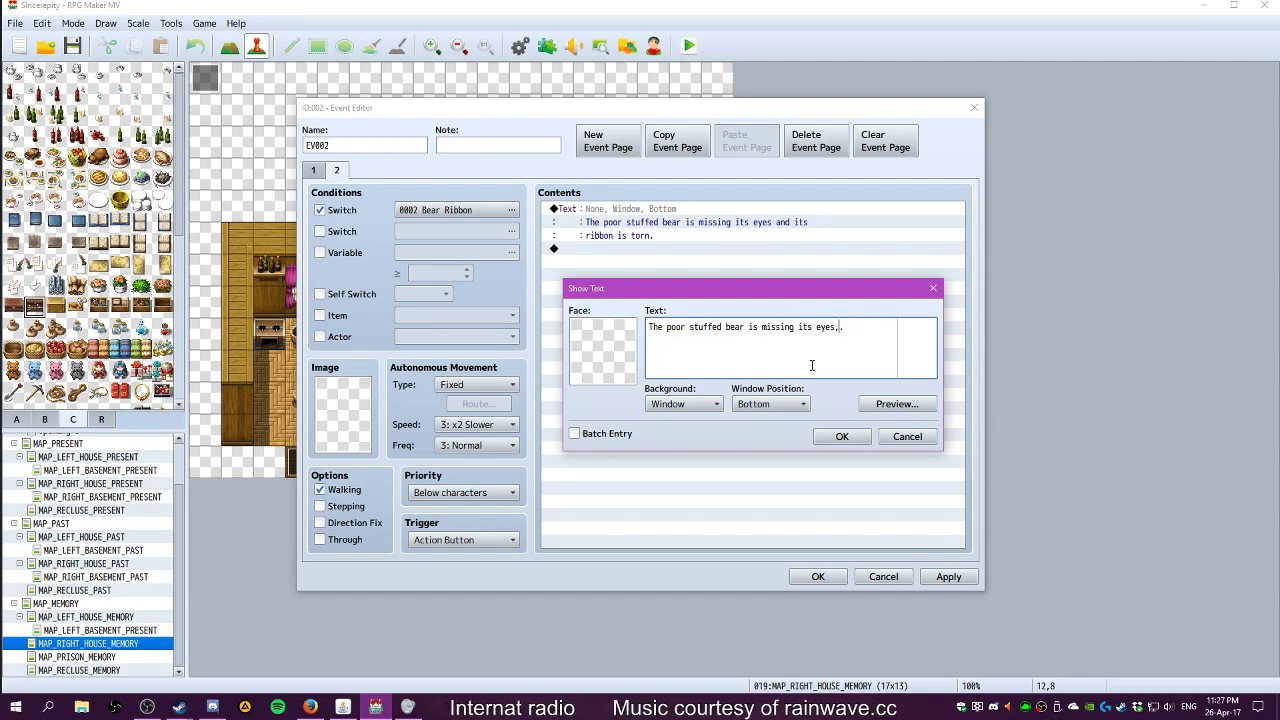
text( least)
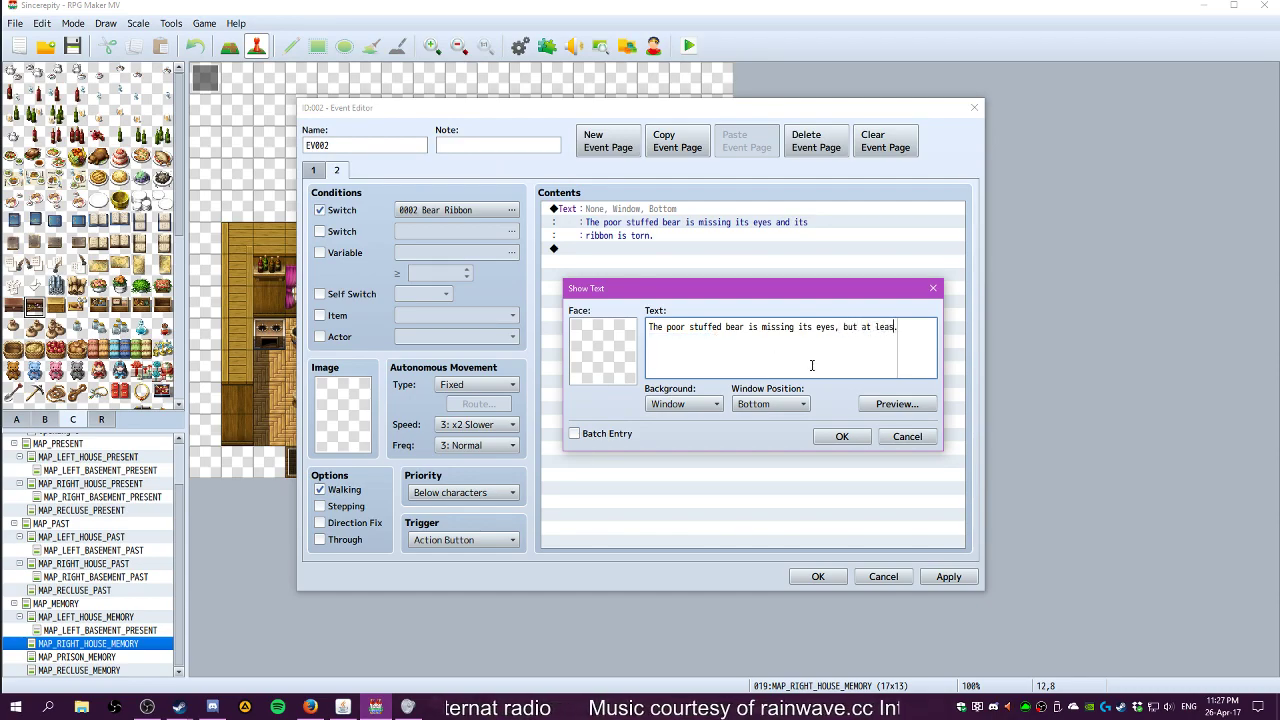
key(BackSpace)
key(BackSpace)
key(BackSpace)
key(BackSpace)
key(BackSpace)
key(BackSpace)
text(at least the)
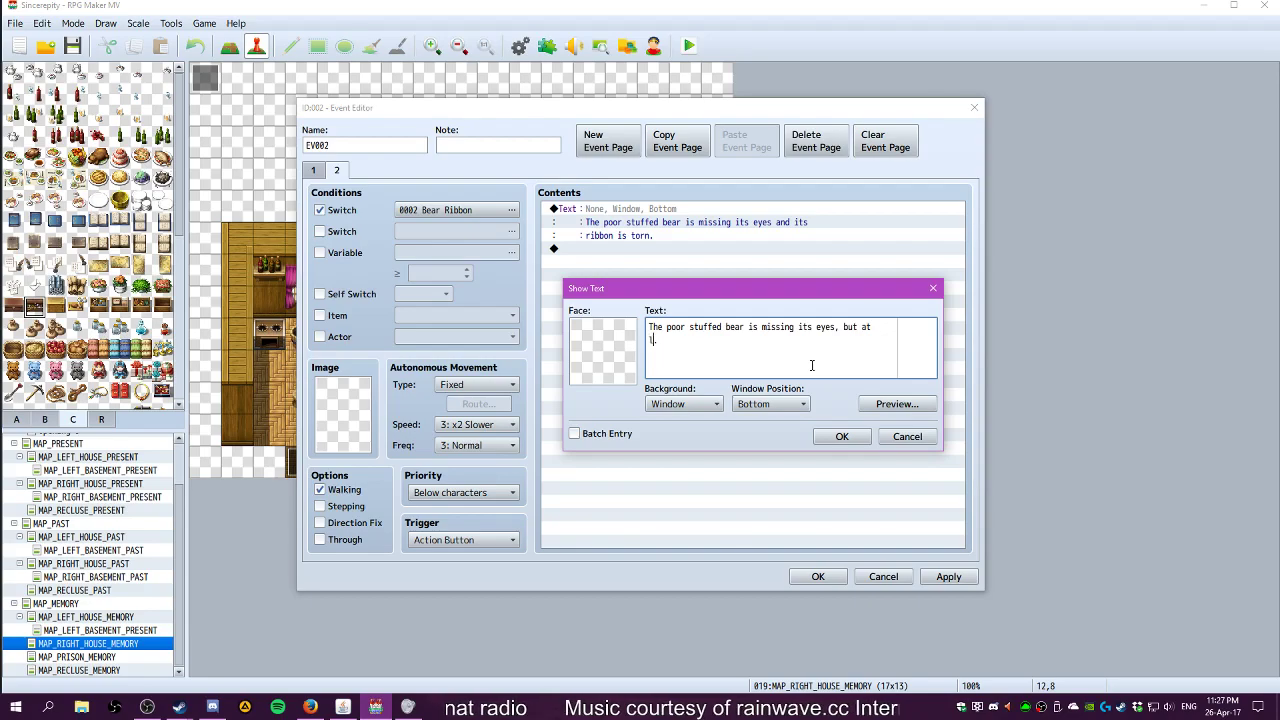
text( ribbon)
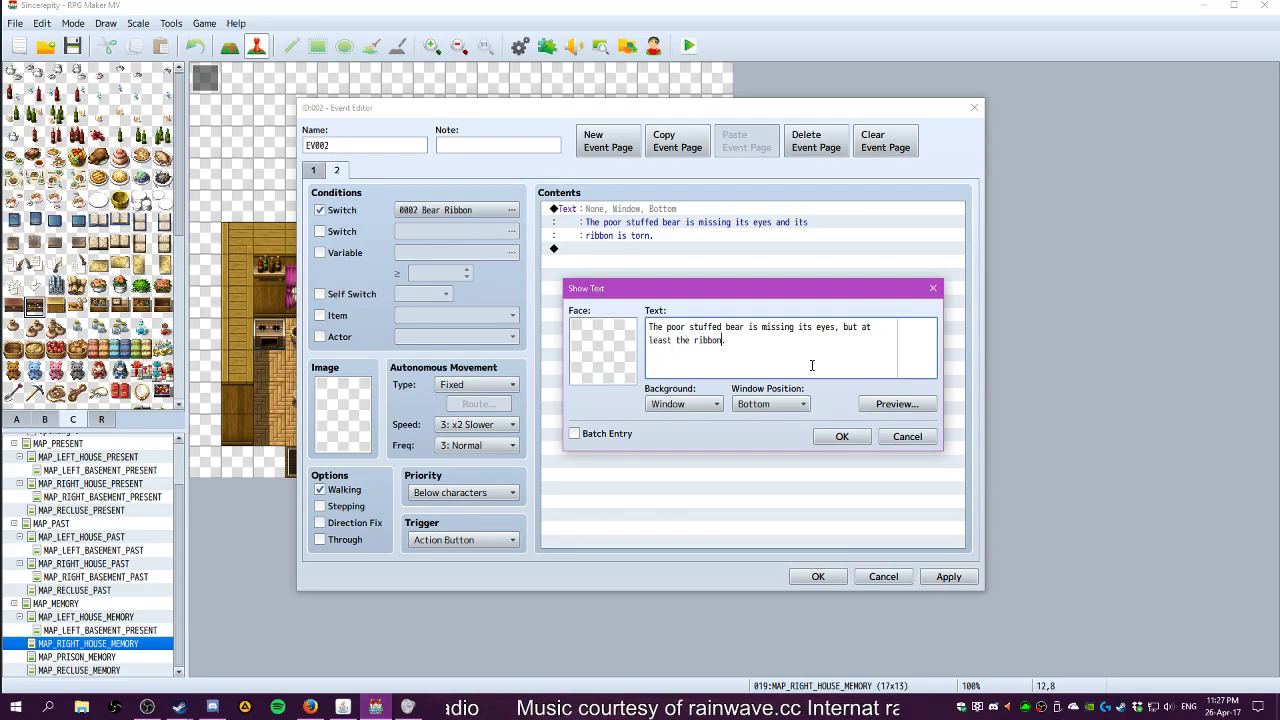
text( mak)
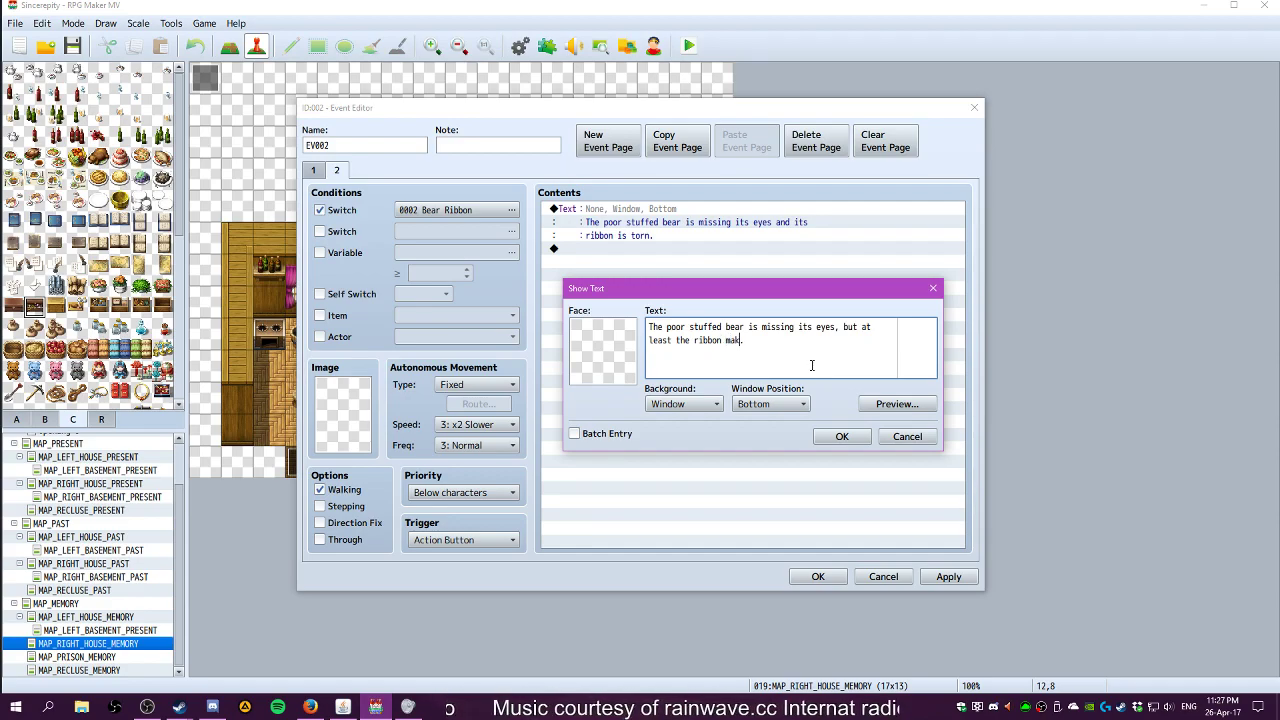
text(es him look snazzy.)
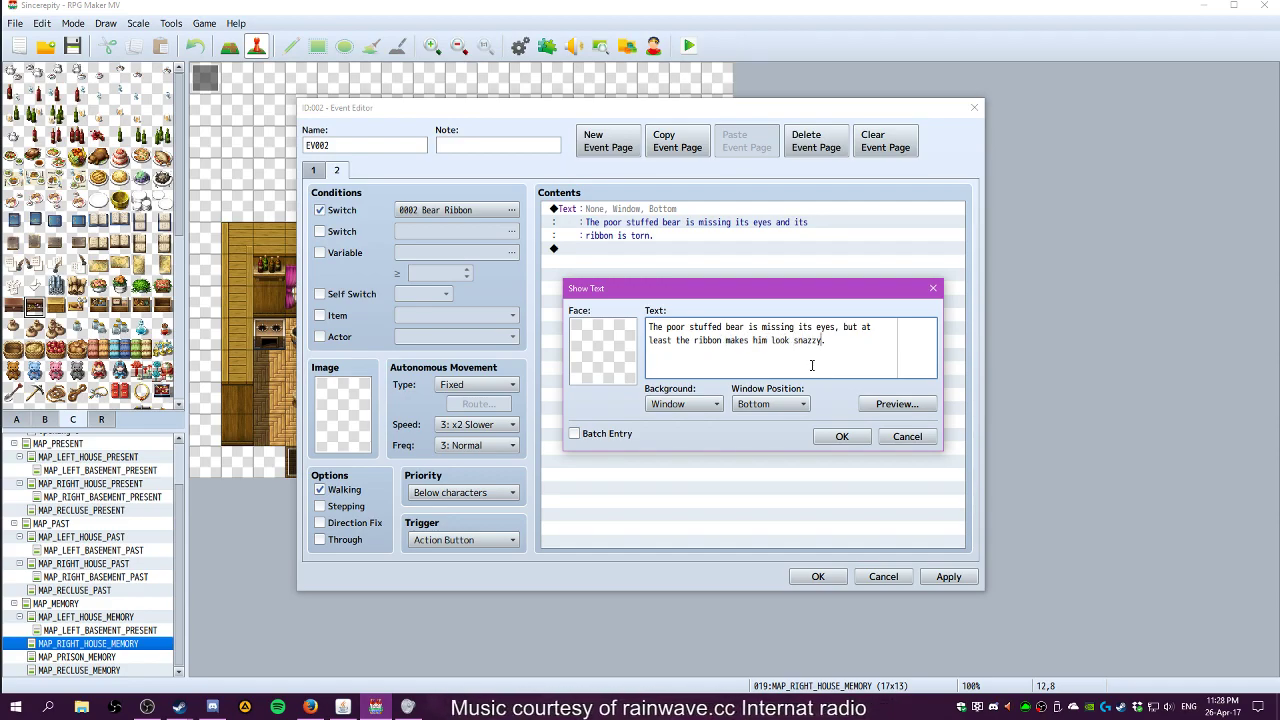
click(842, 436)
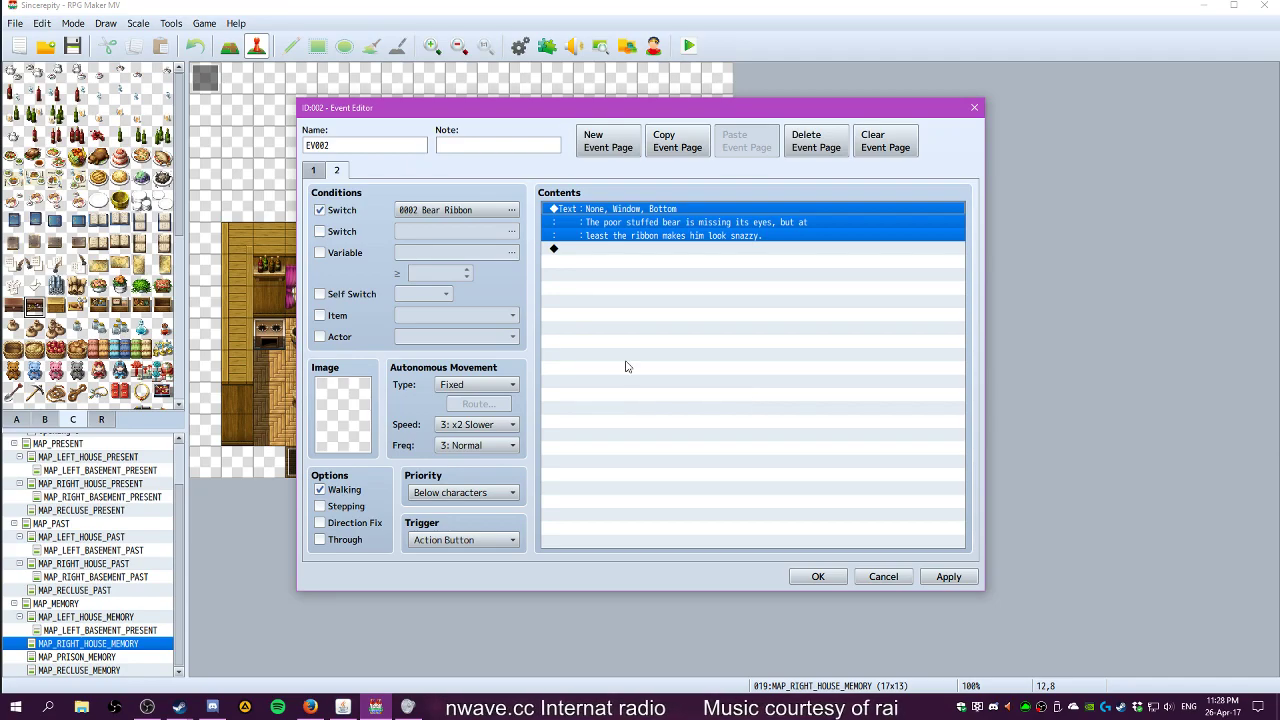
click(318, 172)
click(338, 172)
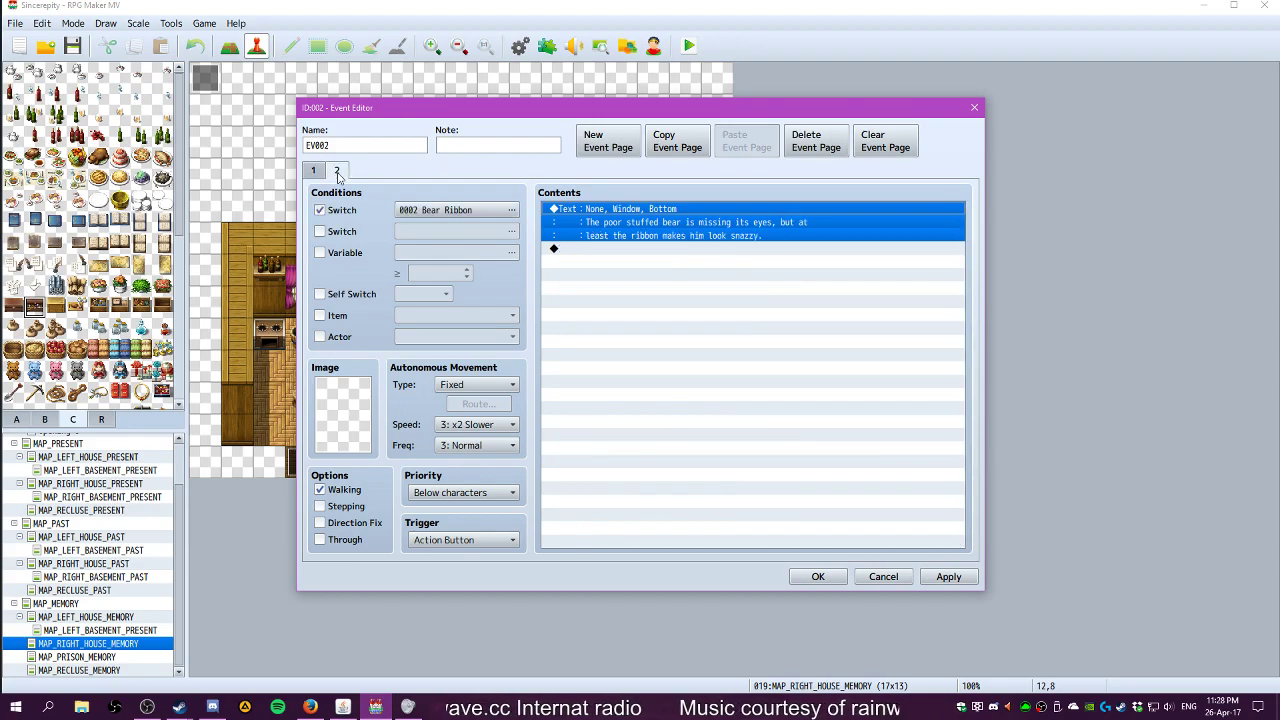
click(655, 248)
click(625, 236)
click(619, 248)
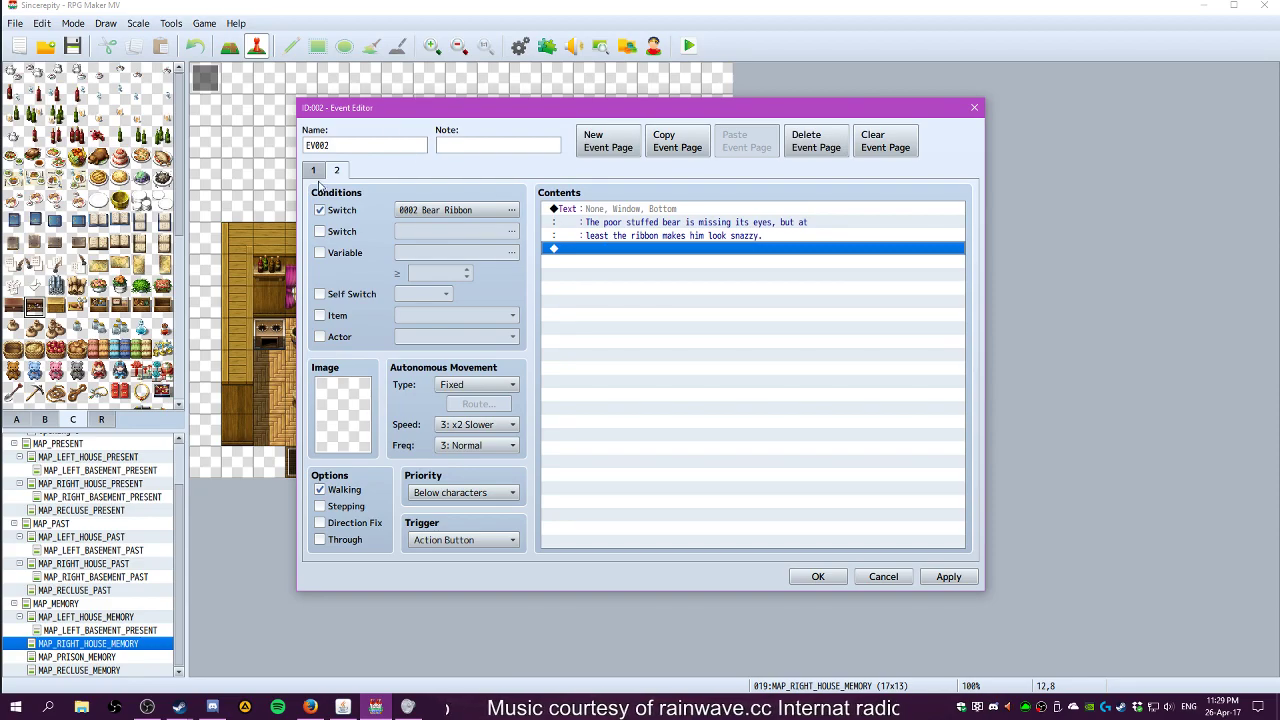
Copy the whole Spare Buttons conditional branch from page 1 to below the message on page 2
click(314, 171)
click(345, 177)
click(312, 176)
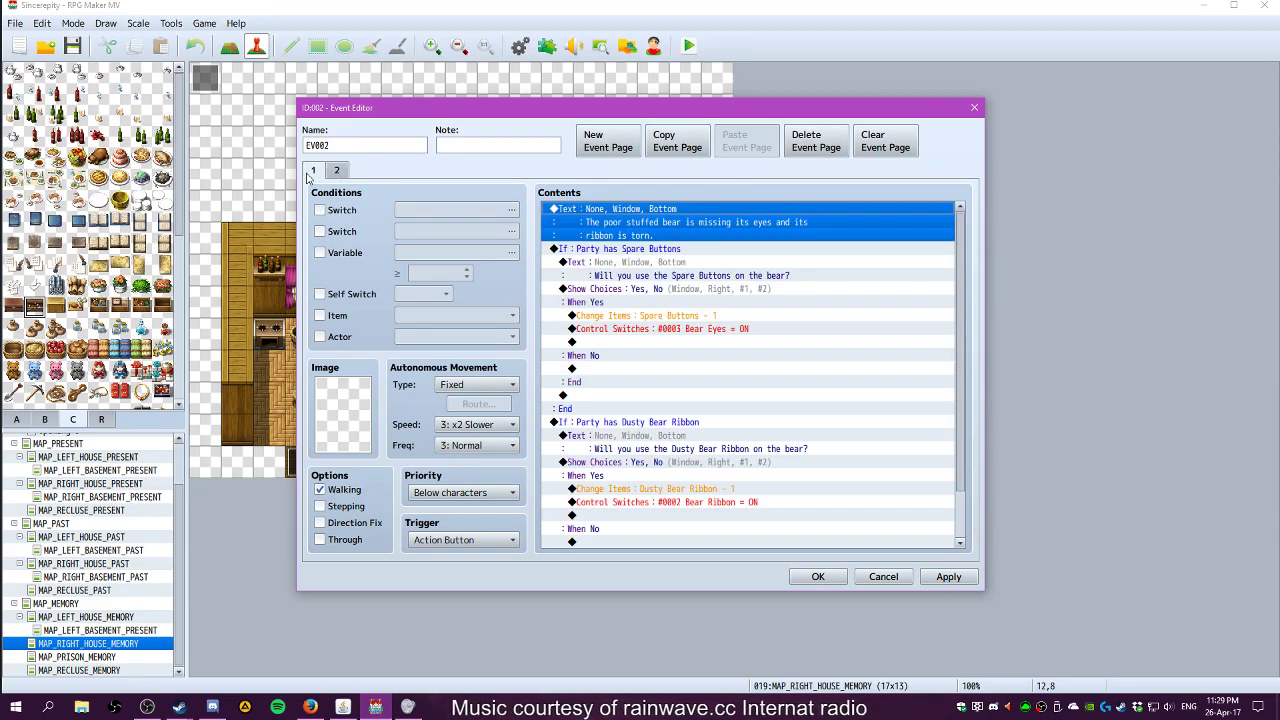
shift+click(634, 253)
click(337, 171)
click(566, 250)
key(ctrl+v)
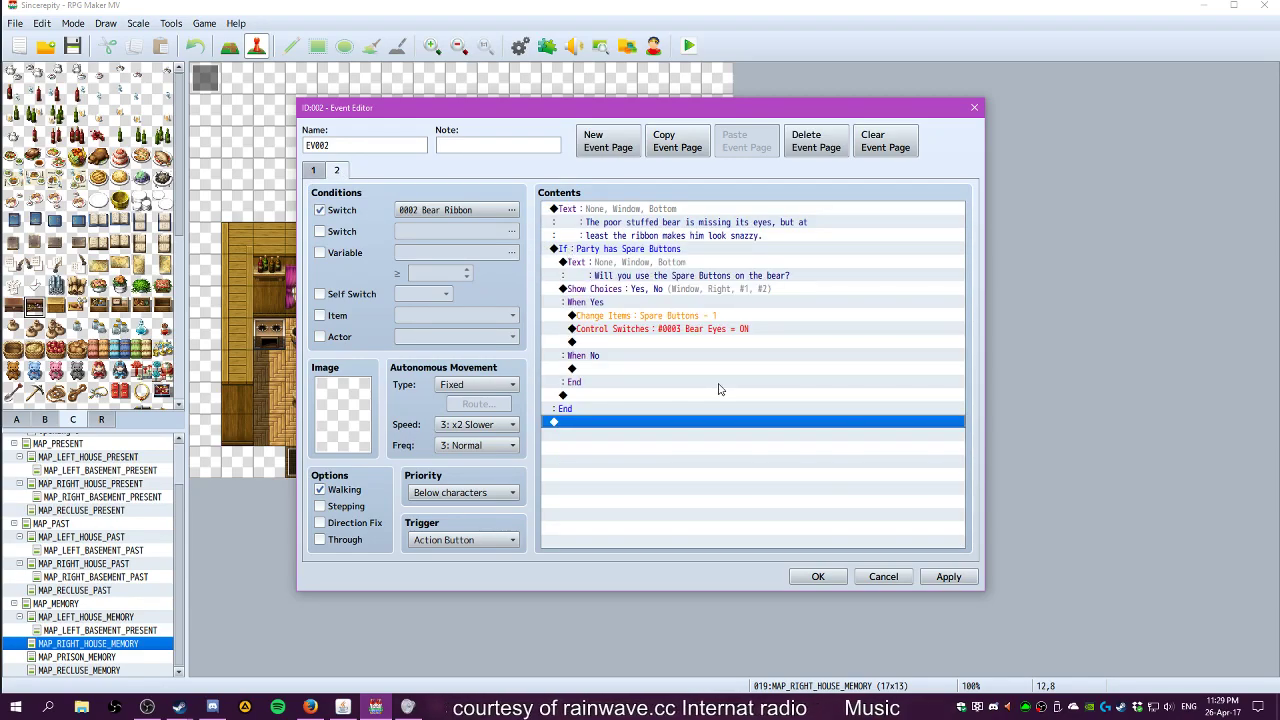
Create a third event page for the bear, conditioned on switch 0003 Bear Eyes
click(620, 146)
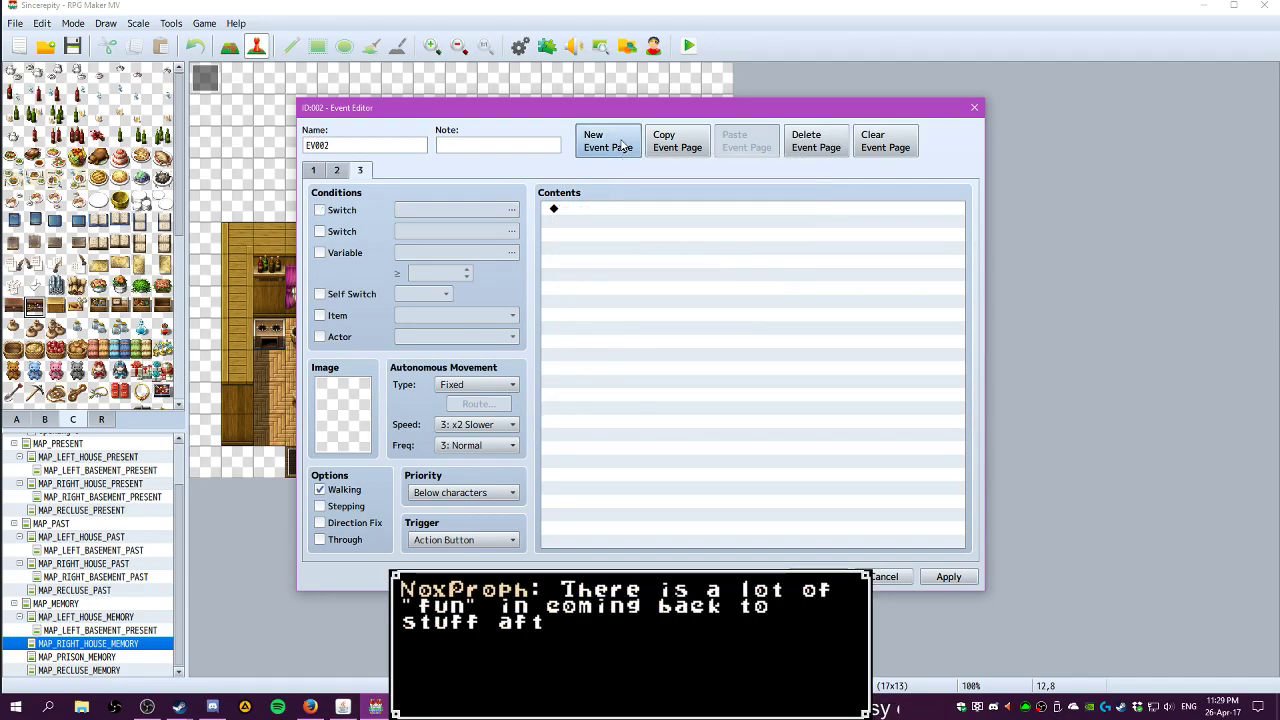
click(320, 210)
click(455, 210)
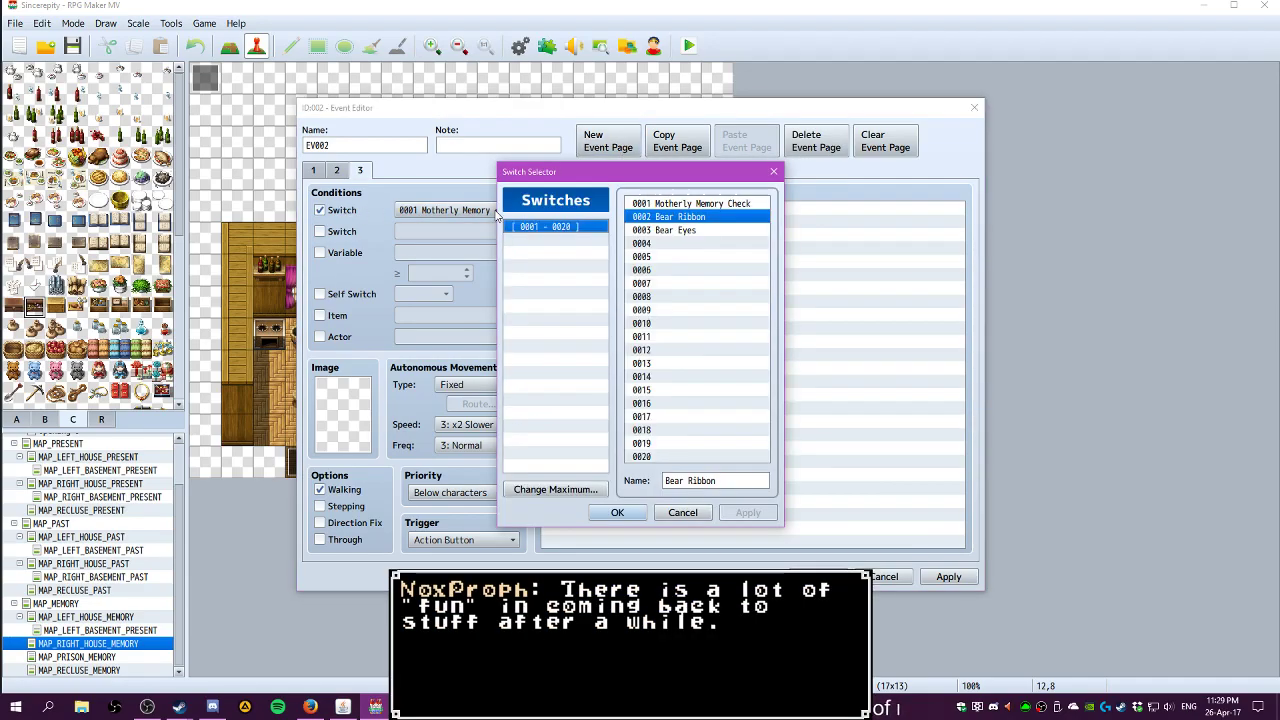
click(665, 231)
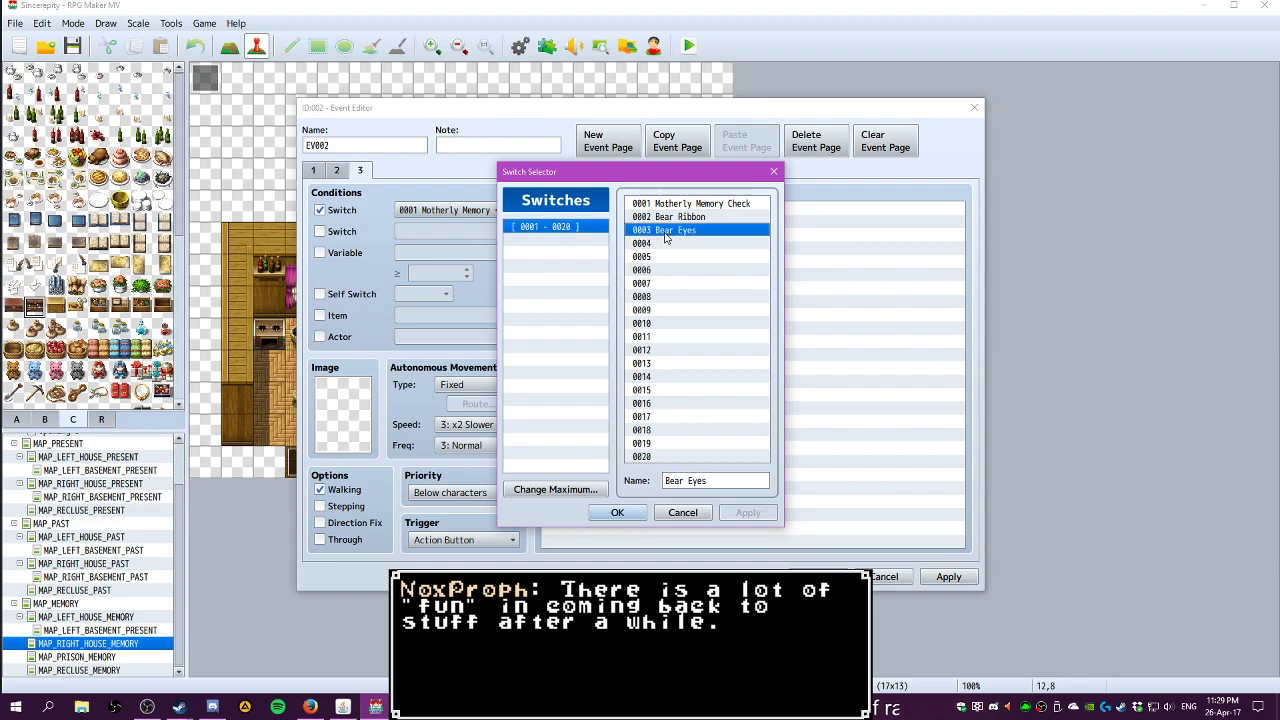
click(620, 512)
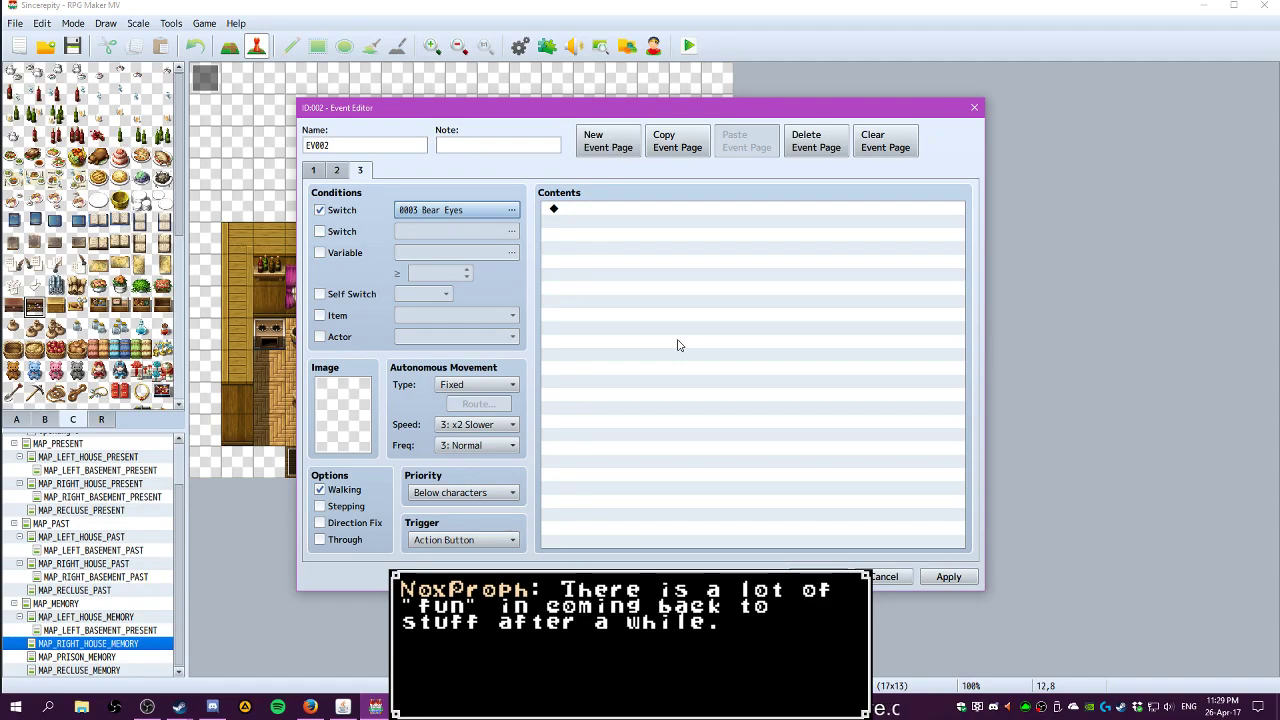
Copy page 1's opening text message about the bear into the empty contents of page 3
click(313, 171)
click(575, 224)
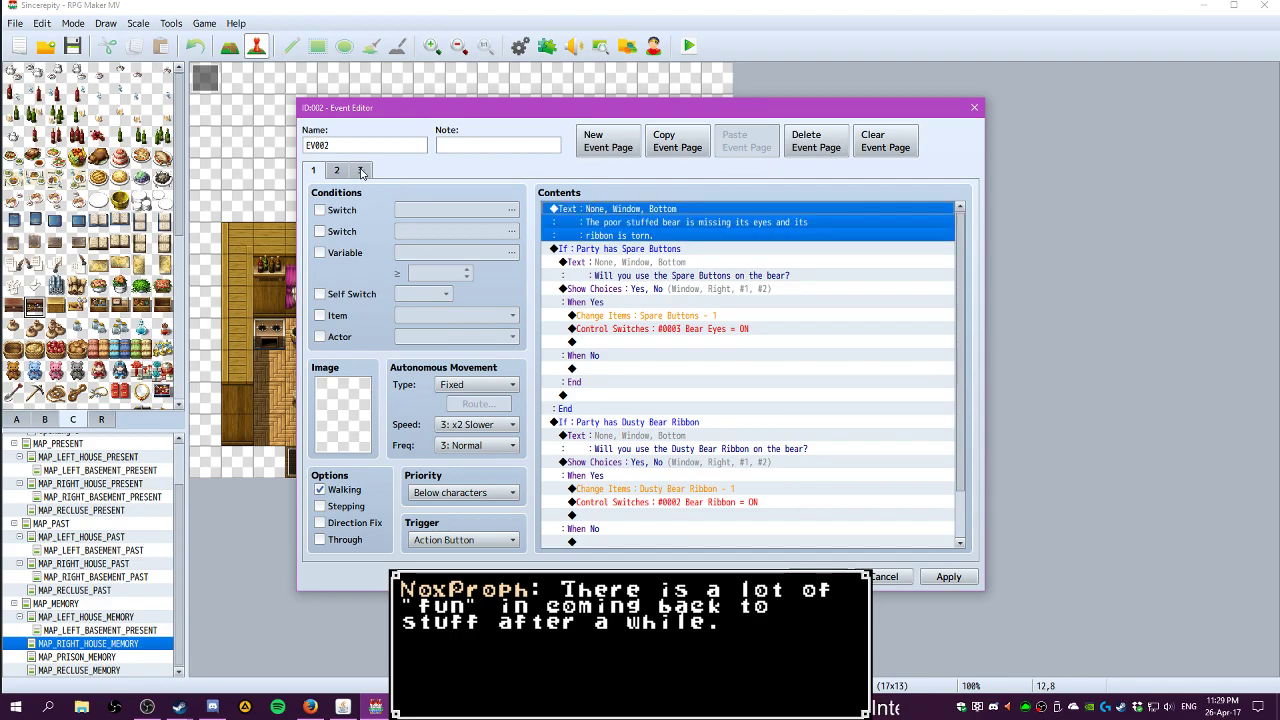
click(360, 171)
key(ctrl+v)
Reword page 3's message to "The bear seems to enjoy its new eyes, although its ribbon is still torn."
double_click(622, 214)
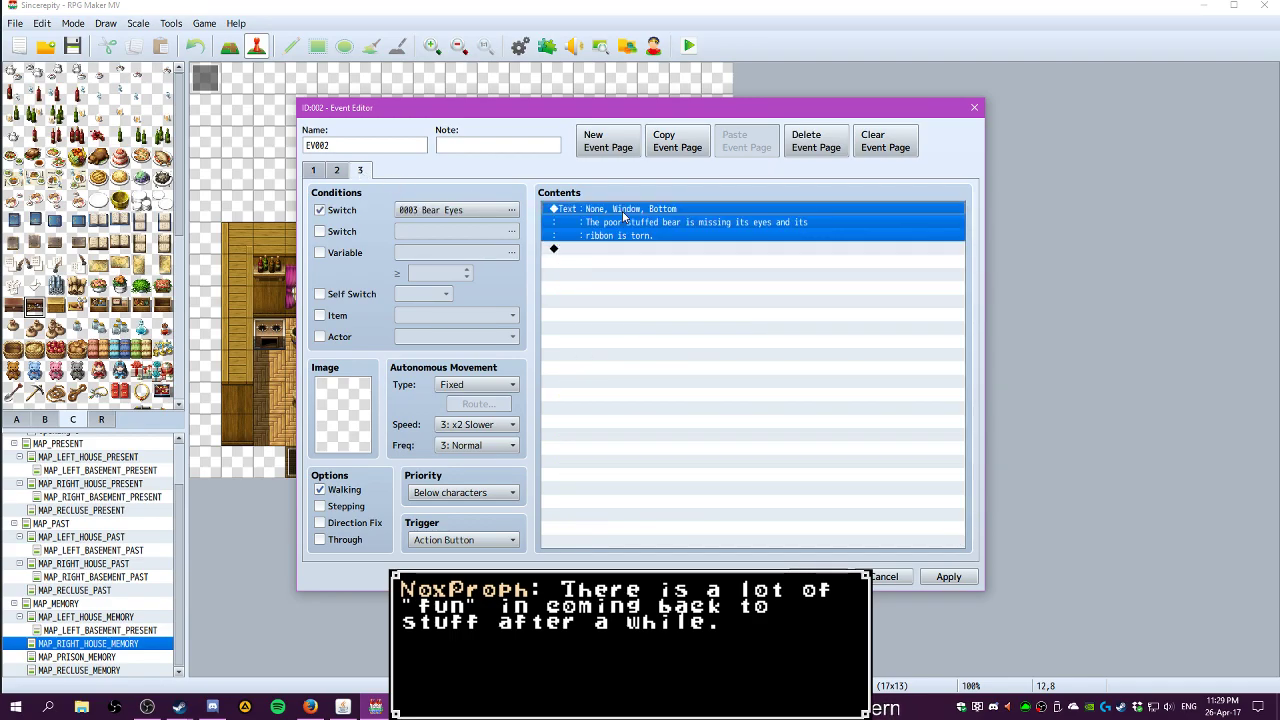
key(Escape)
click(583, 222)
right_click(583, 222)
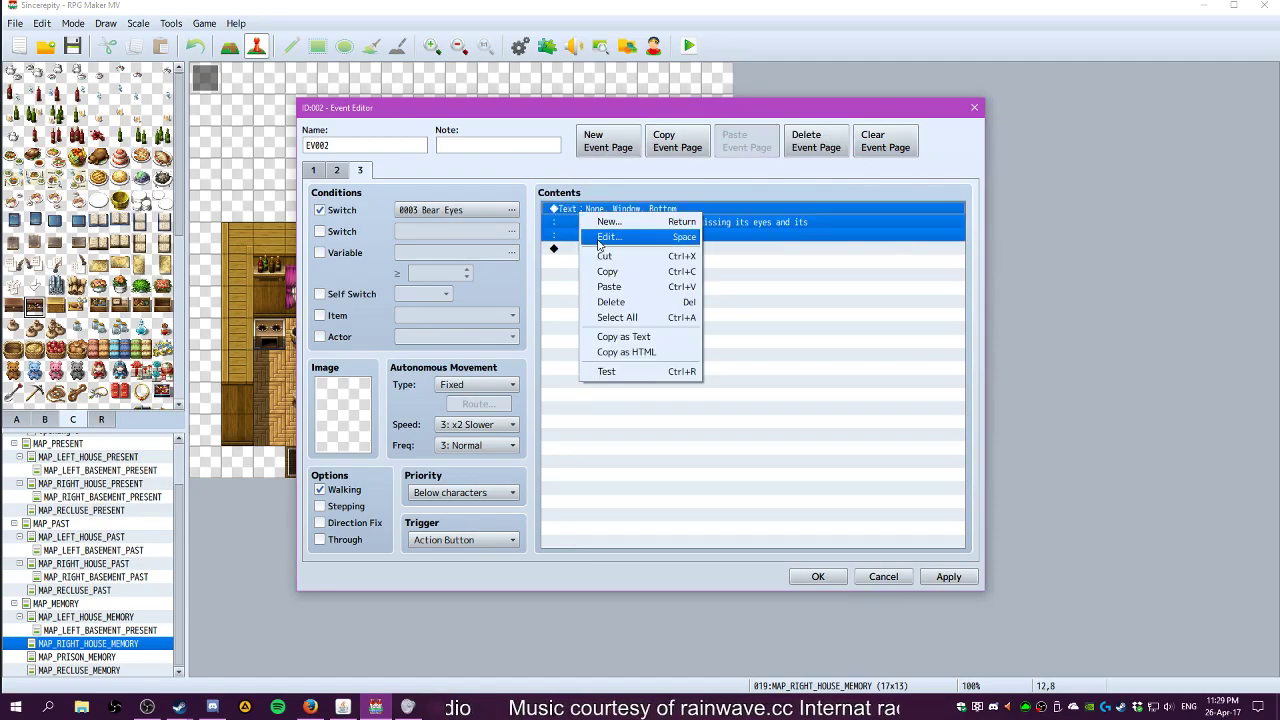
click(612, 240)
drag(667, 328, 835, 328)
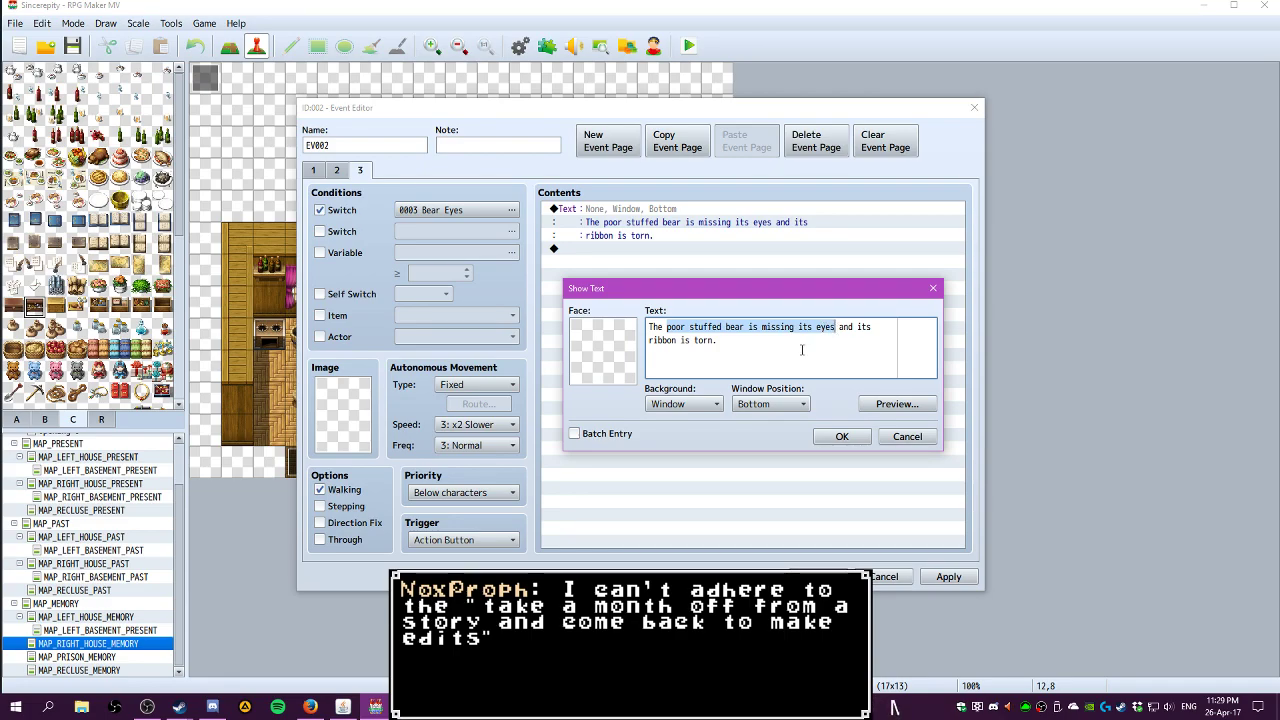
text(bear seems)
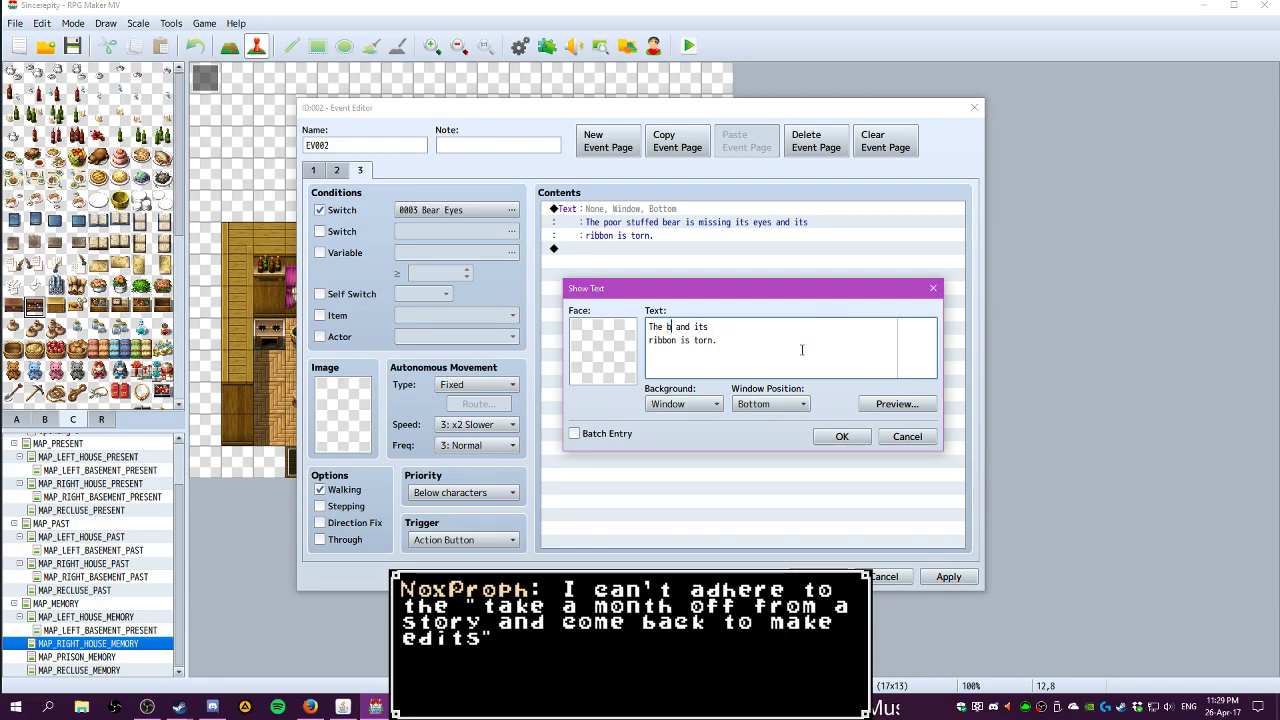
text( to enjoy its ne)
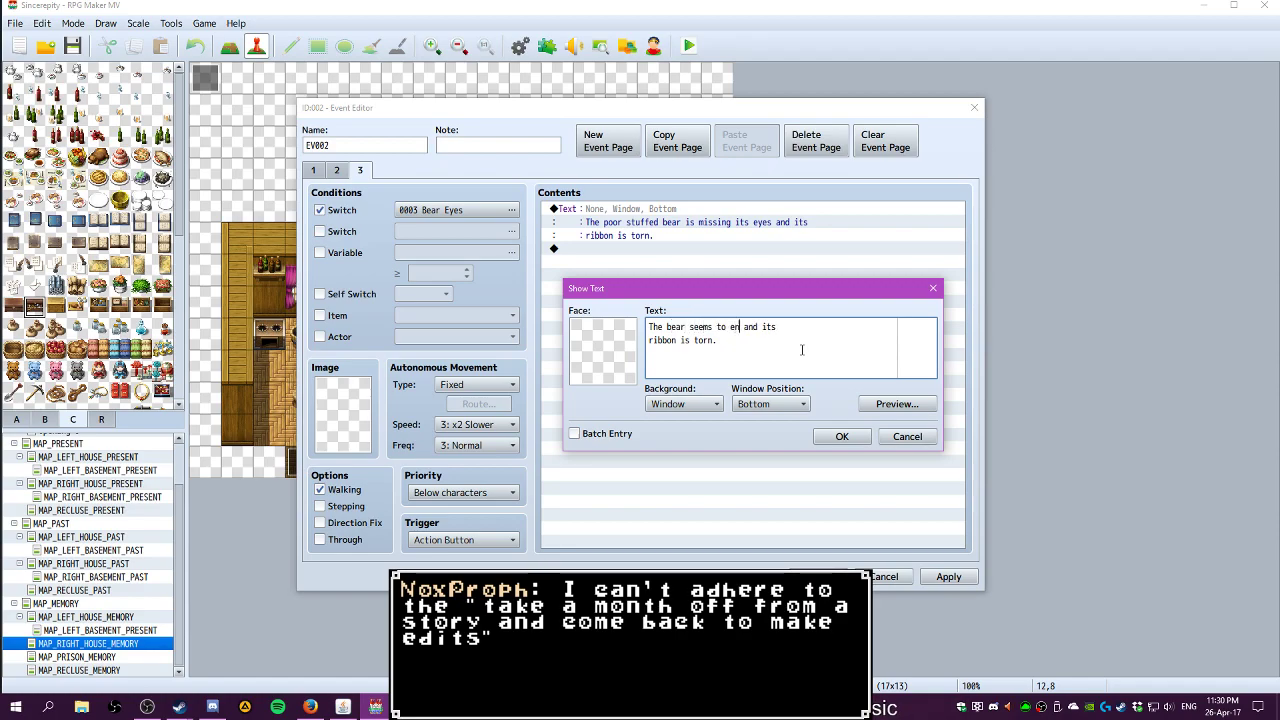
text(w eyes,)
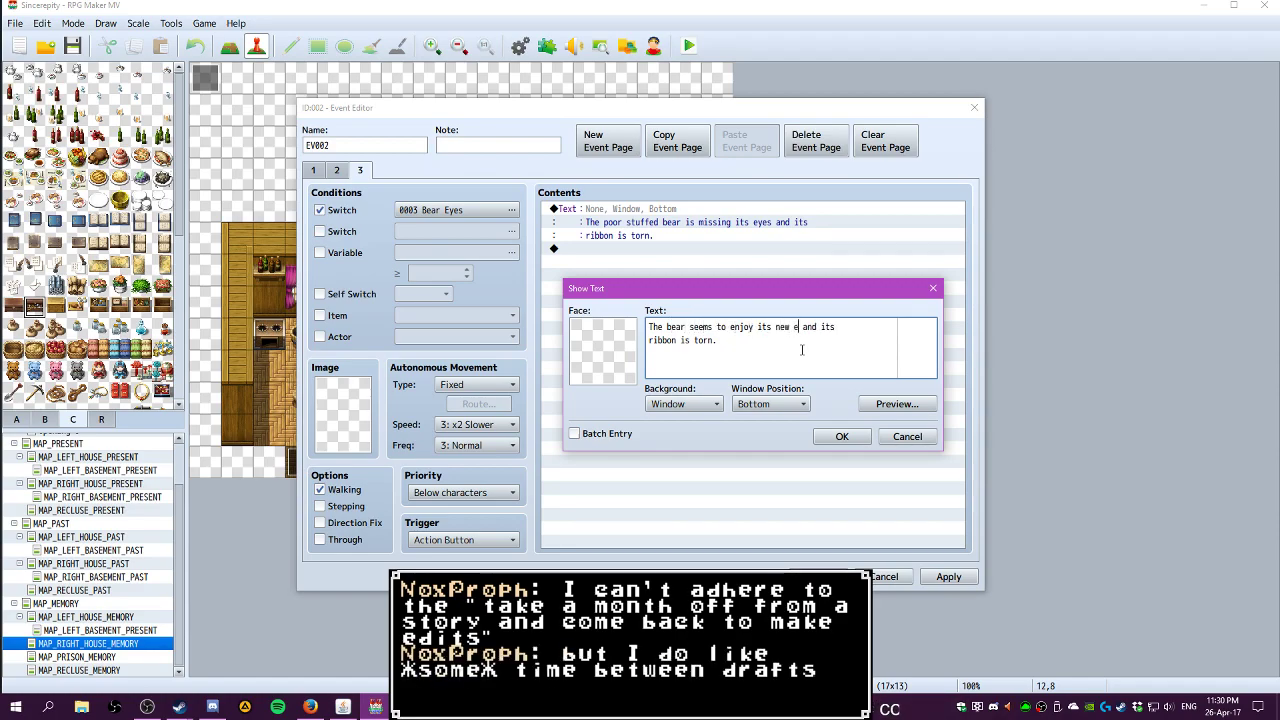
key(Right)
key(Delete)
key(Delete)
key(Delete)
text(although)
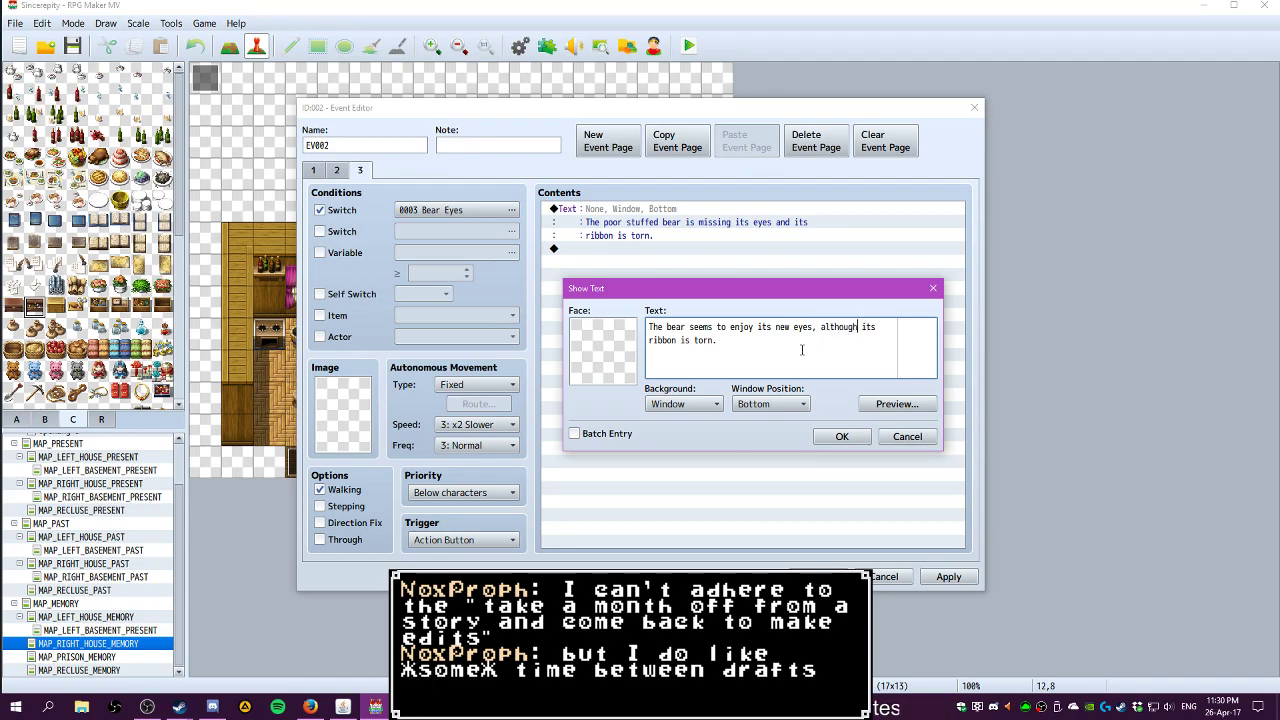
click(695, 340)
text(still)
click(842, 436)
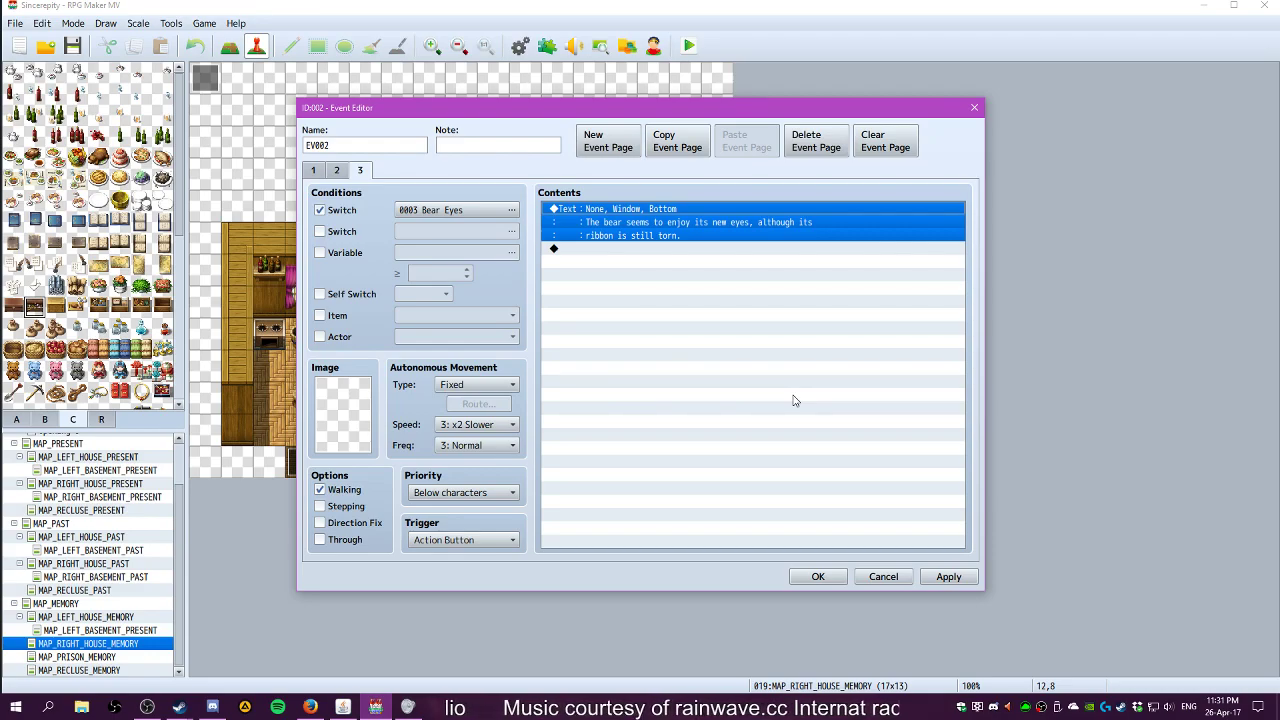
click(610, 248)
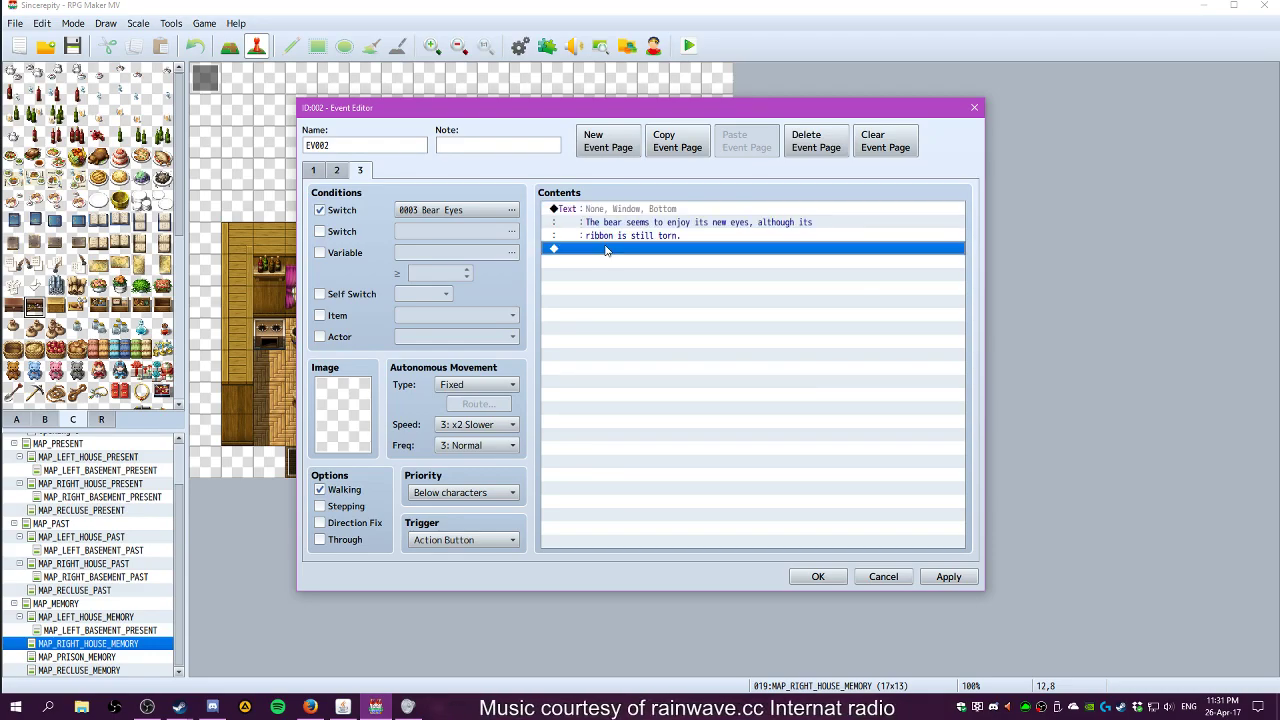
click(620, 214)
click(625, 249)
click(623, 222)
click(614, 210)
click(607, 251)
click(612, 214)
click(601, 250)
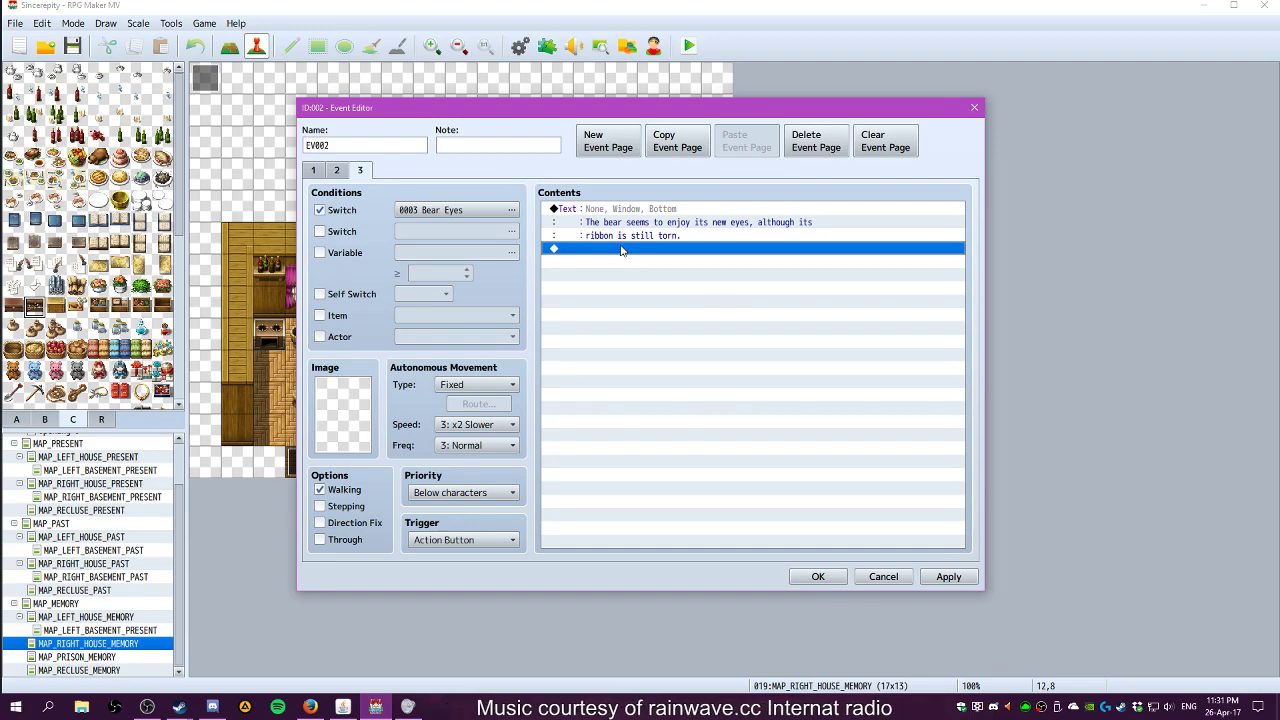
click(337, 170)
click(312, 170)
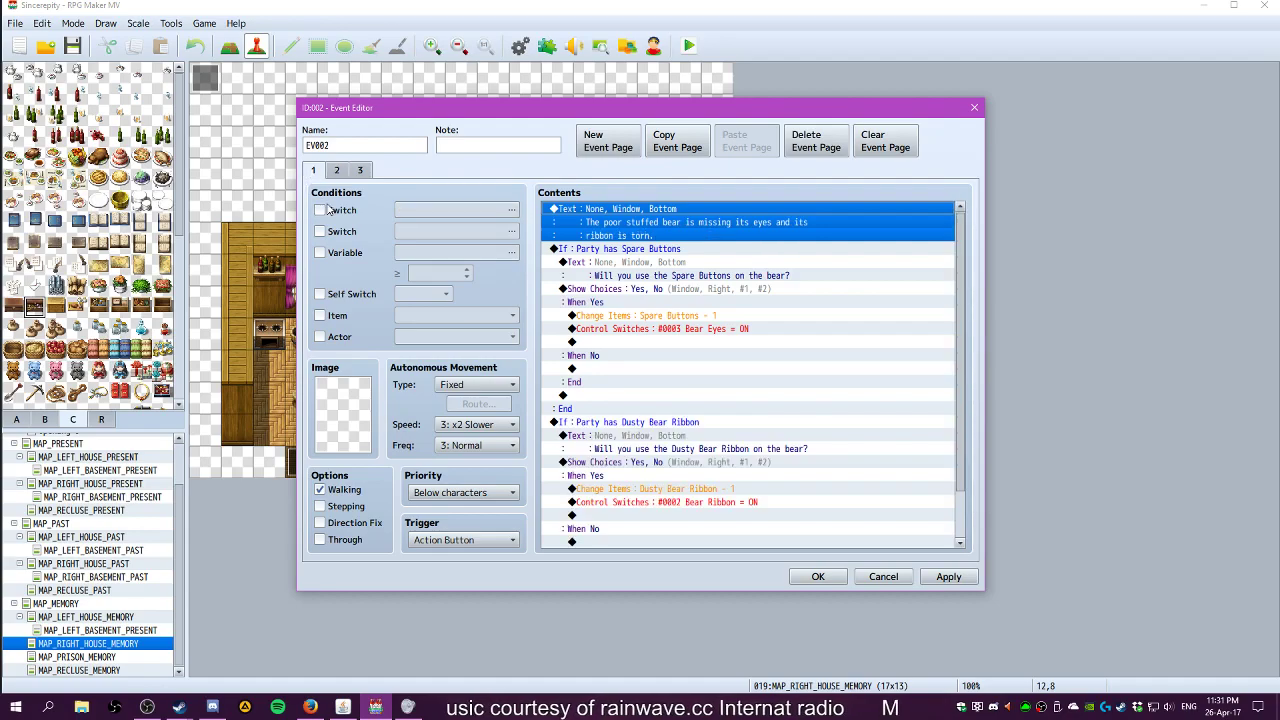
Copy the whole Dusty Bear Ribbon conditional branch from page 1 to below the message on page 3
click(630, 424)
scroll(628, 420, down, 1)
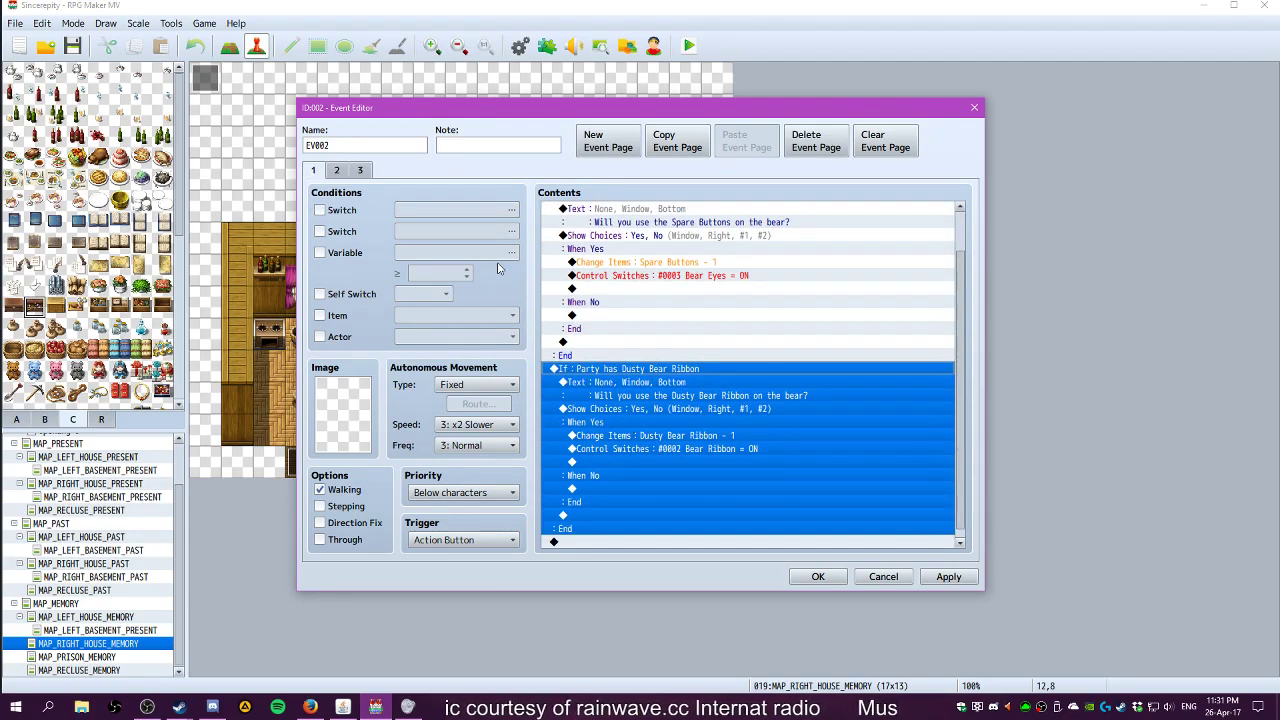
click(360, 170)
click(637, 250)
key(ctrl+v)
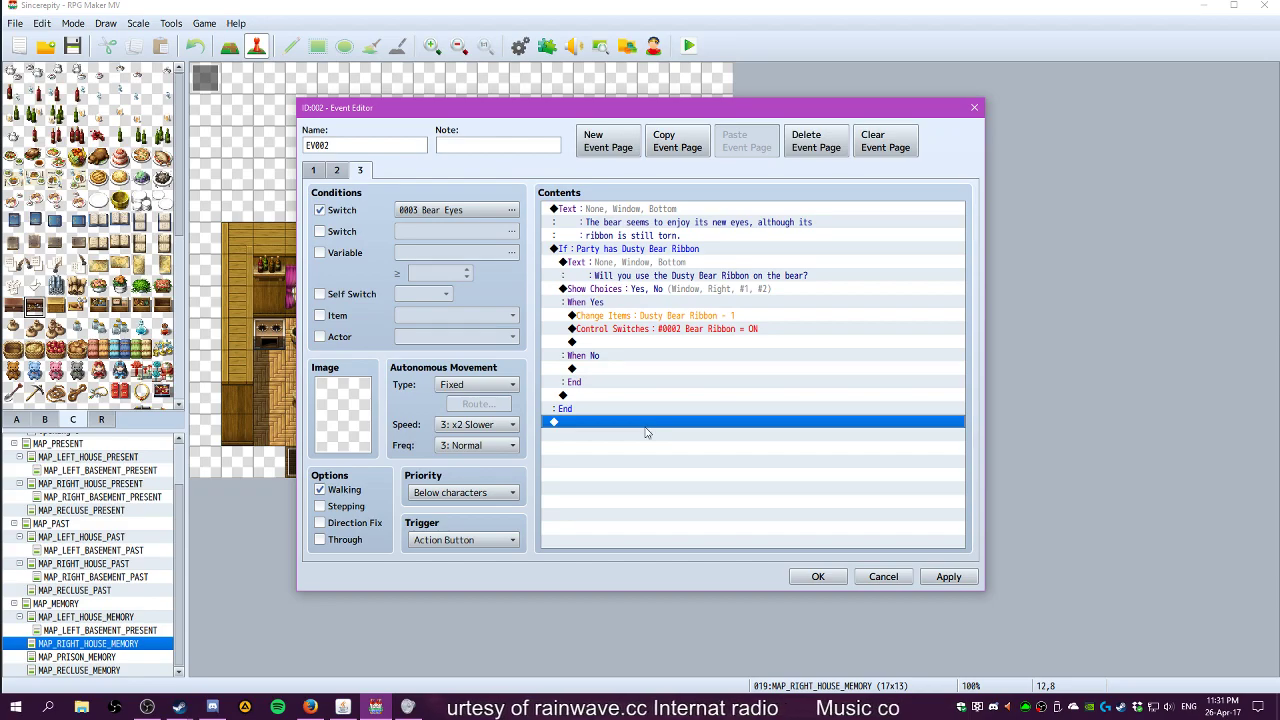
click(635, 224)
click(635, 209)
click(612, 302)
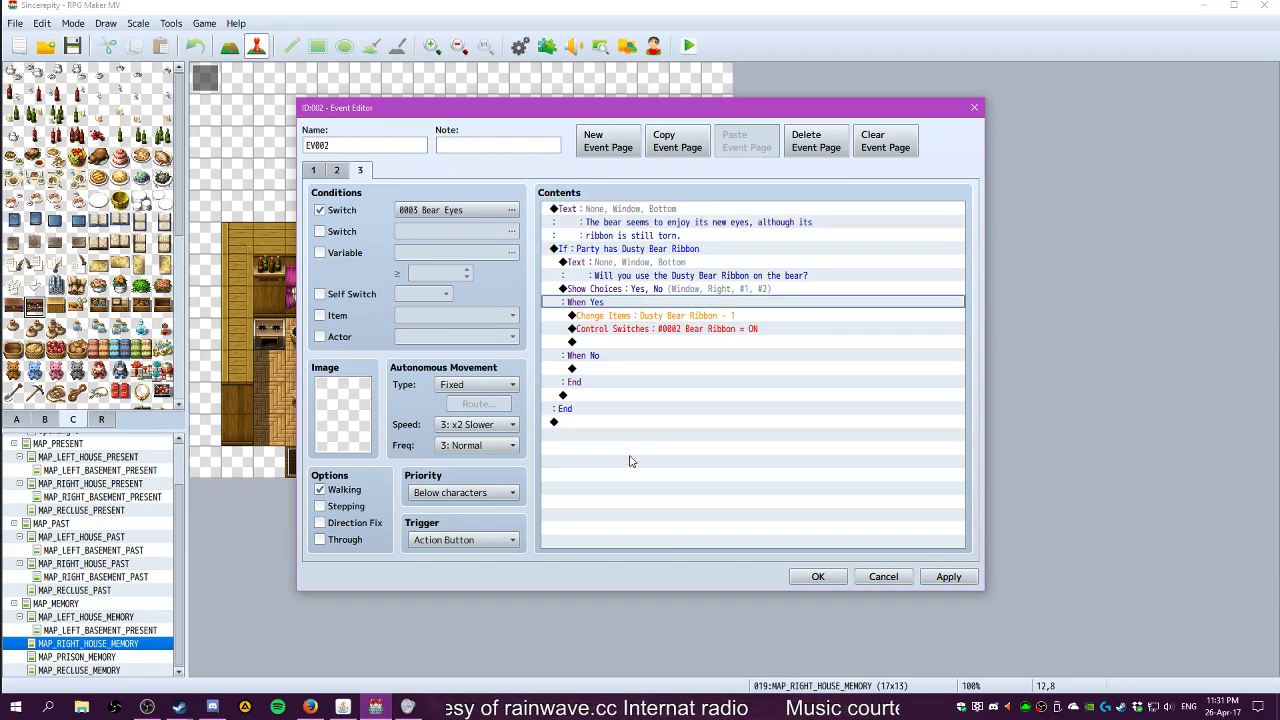
click(633, 460)
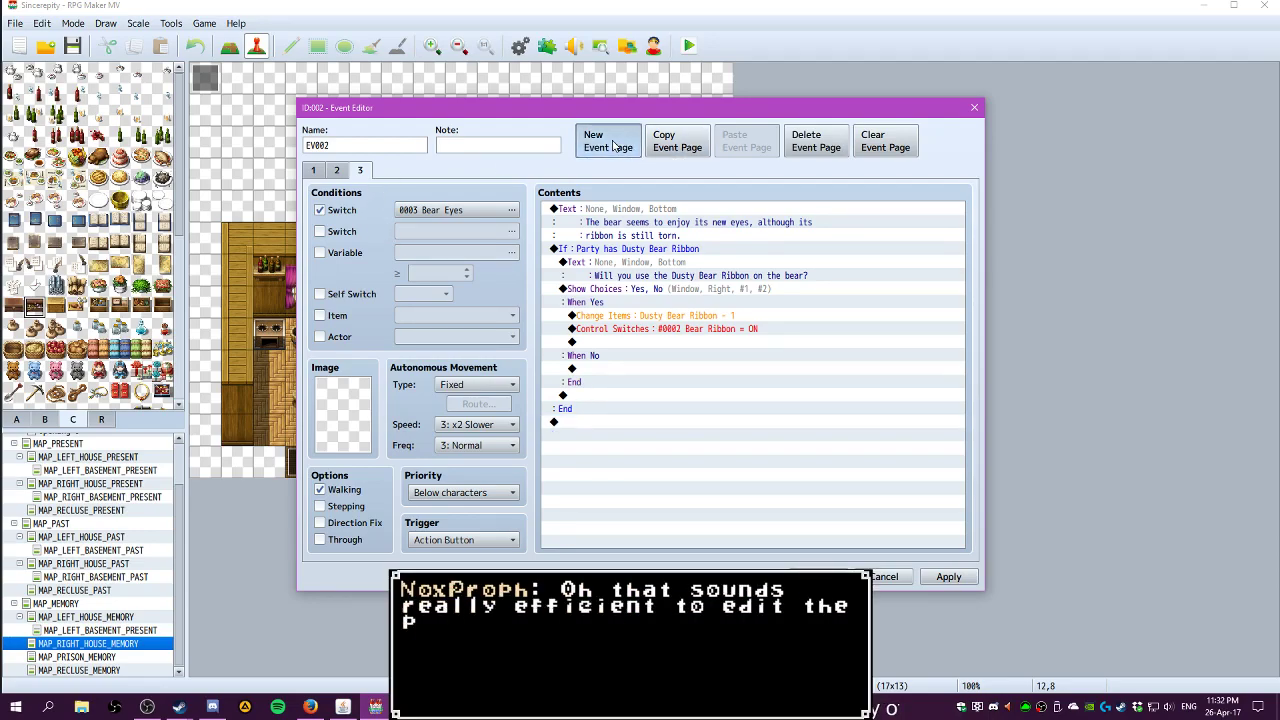
Create a fourth event page for the bear, conditioned on both switches 0002 Bear Ribbon and 0003 Bear Eyes
click(608, 141)
click(340, 210)
click(320, 231)
click(455, 210)
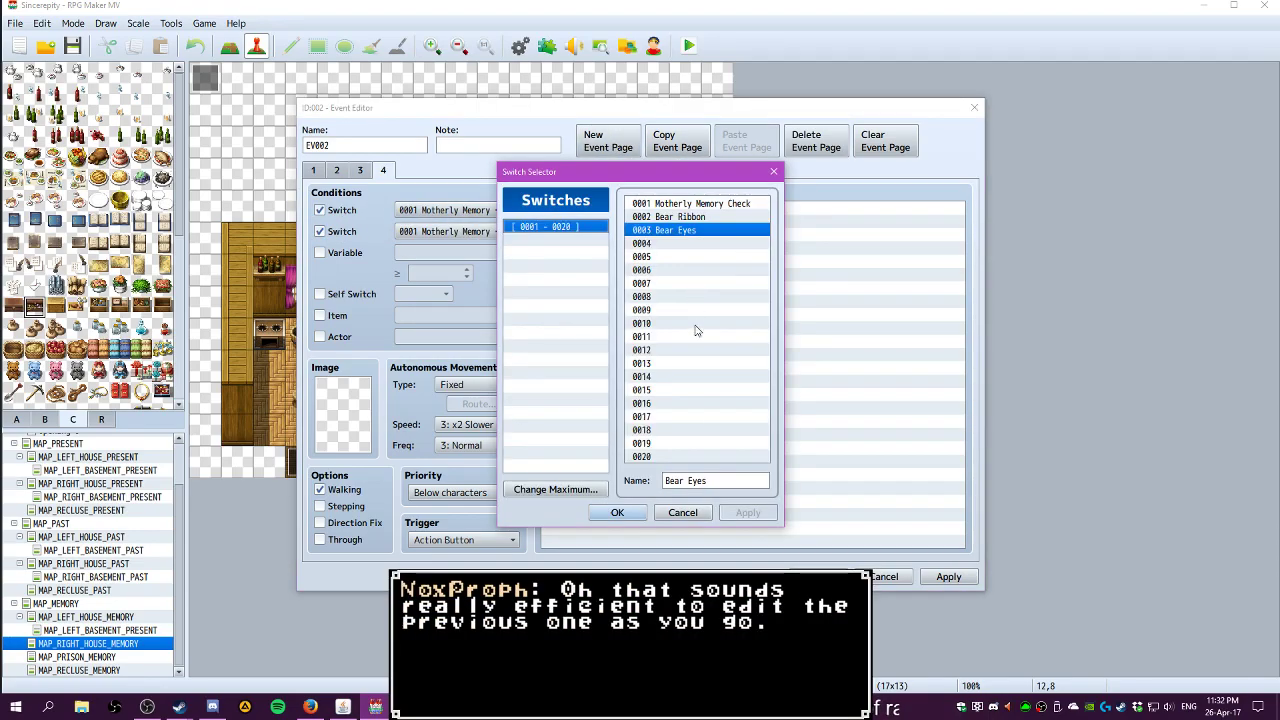
click(665, 216)
click(617, 512)
click(455, 232)
click(676, 230)
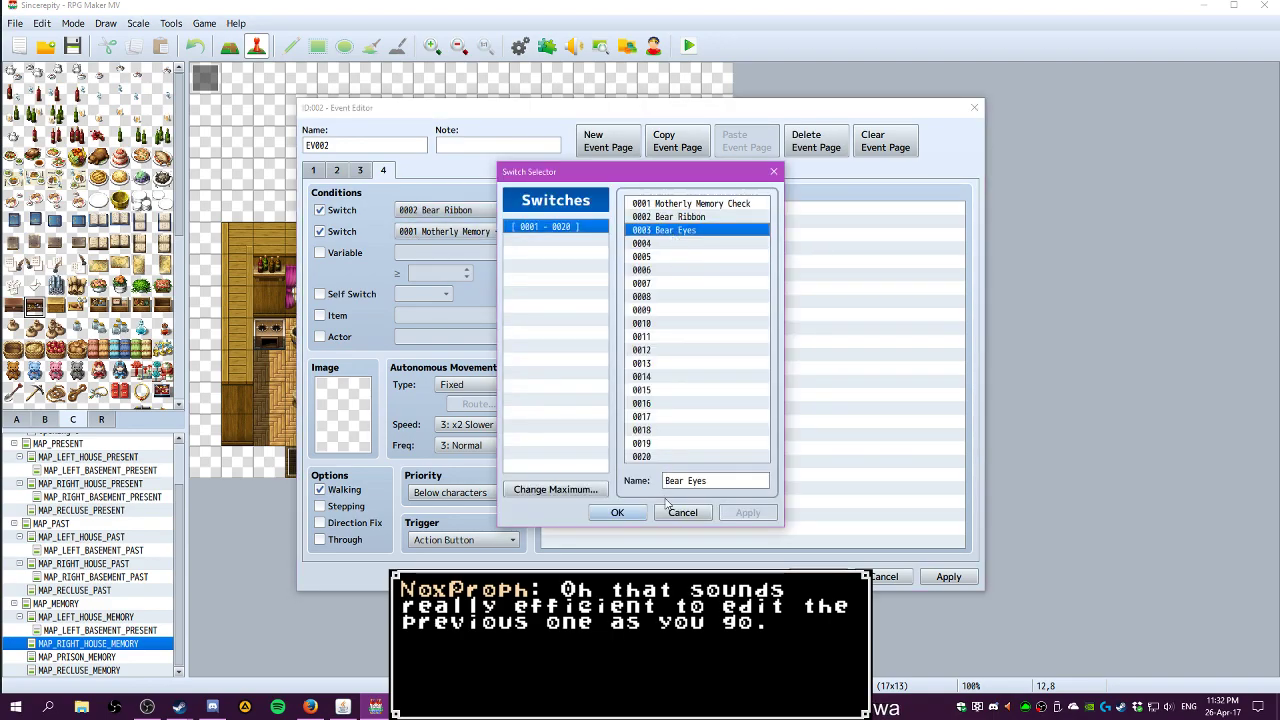
click(617, 512)
Start a text message on page 4 reading "The bear looks as charming as people remembered it."
double_click(643, 209)
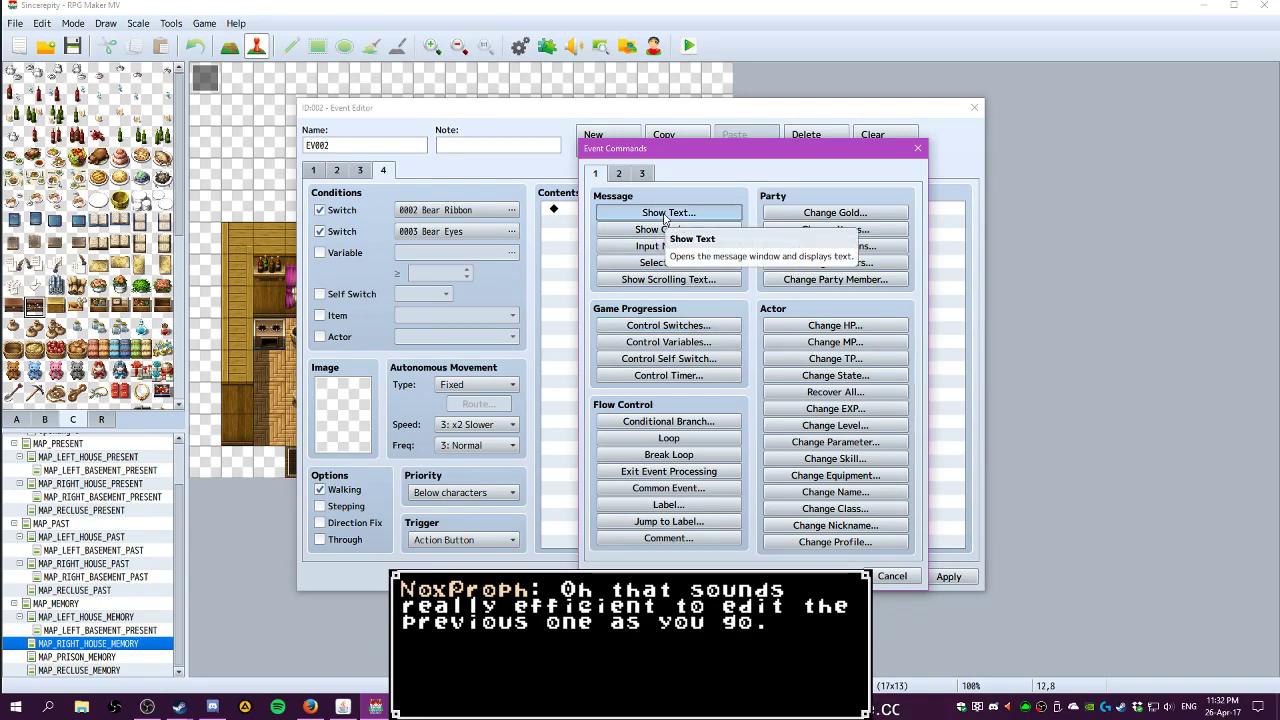
click(665, 214)
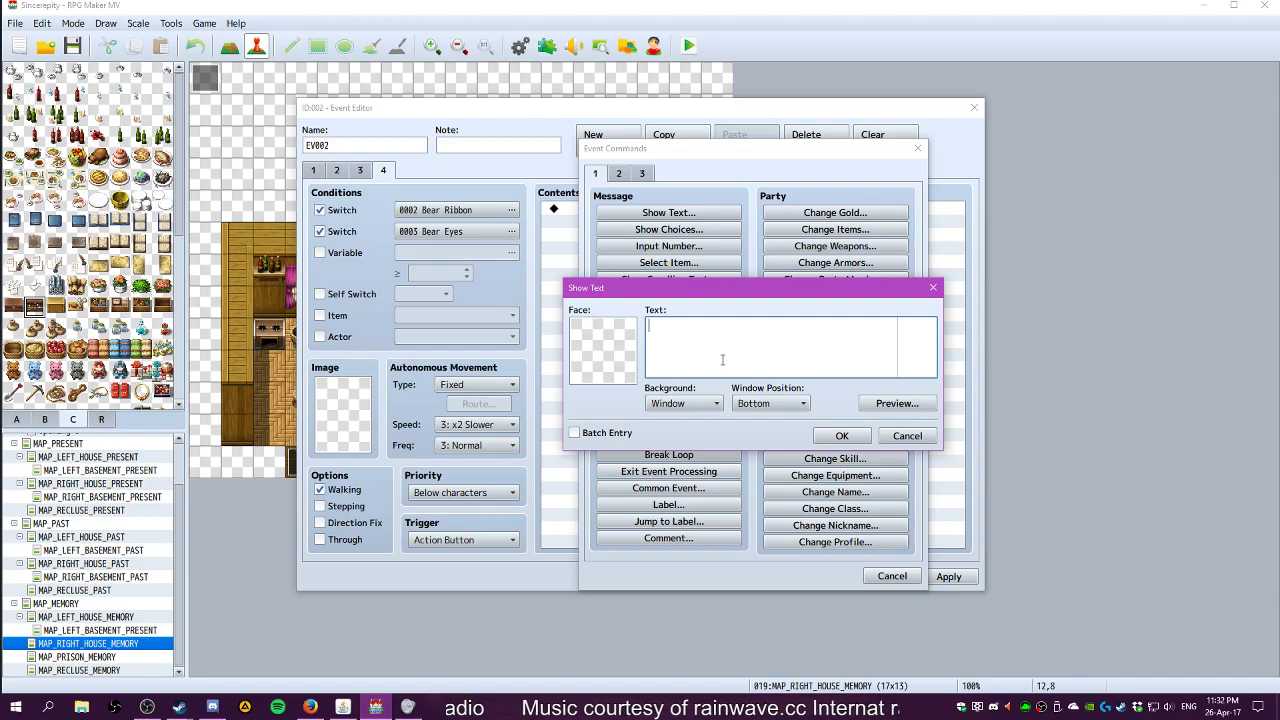
text(The)
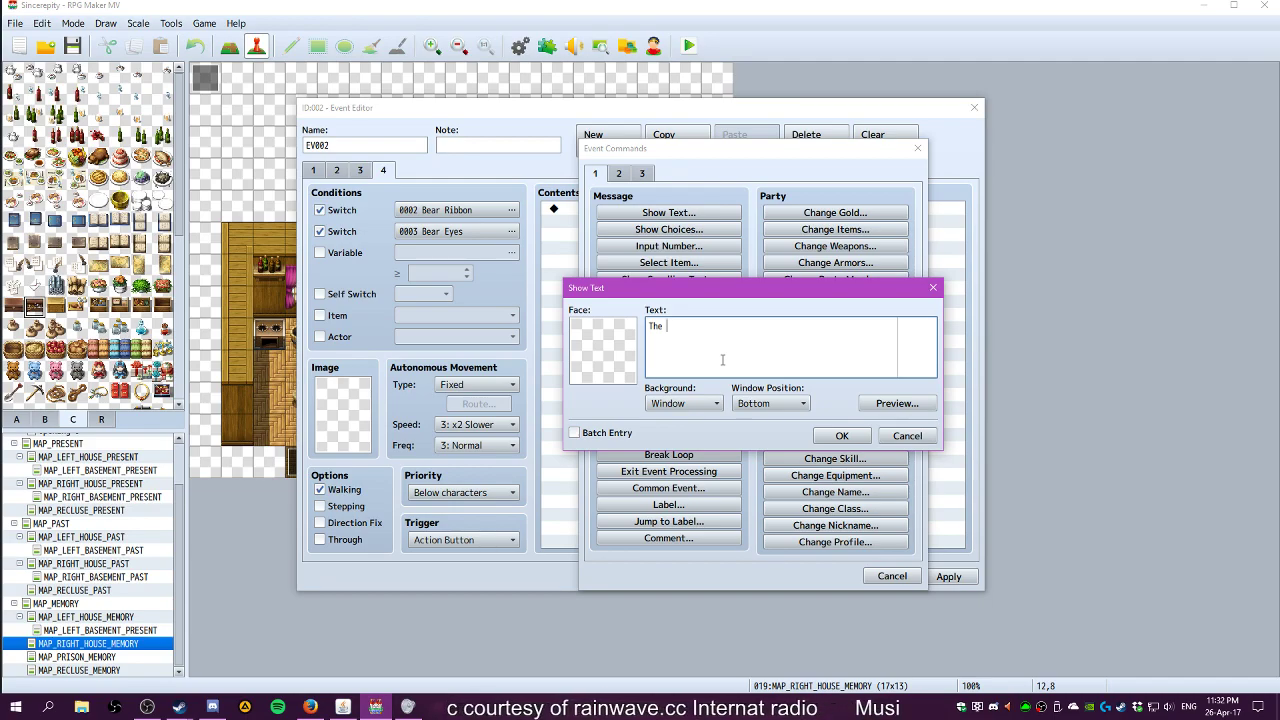
text(be)
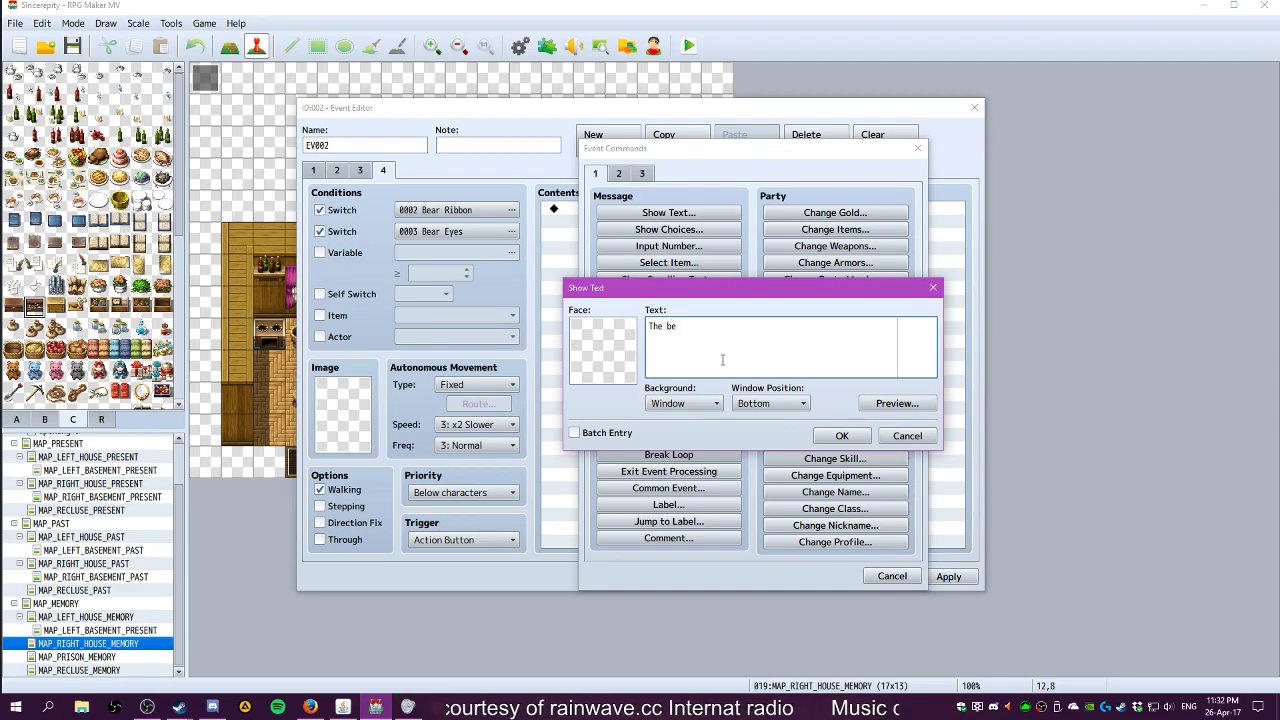
text(ar looks)
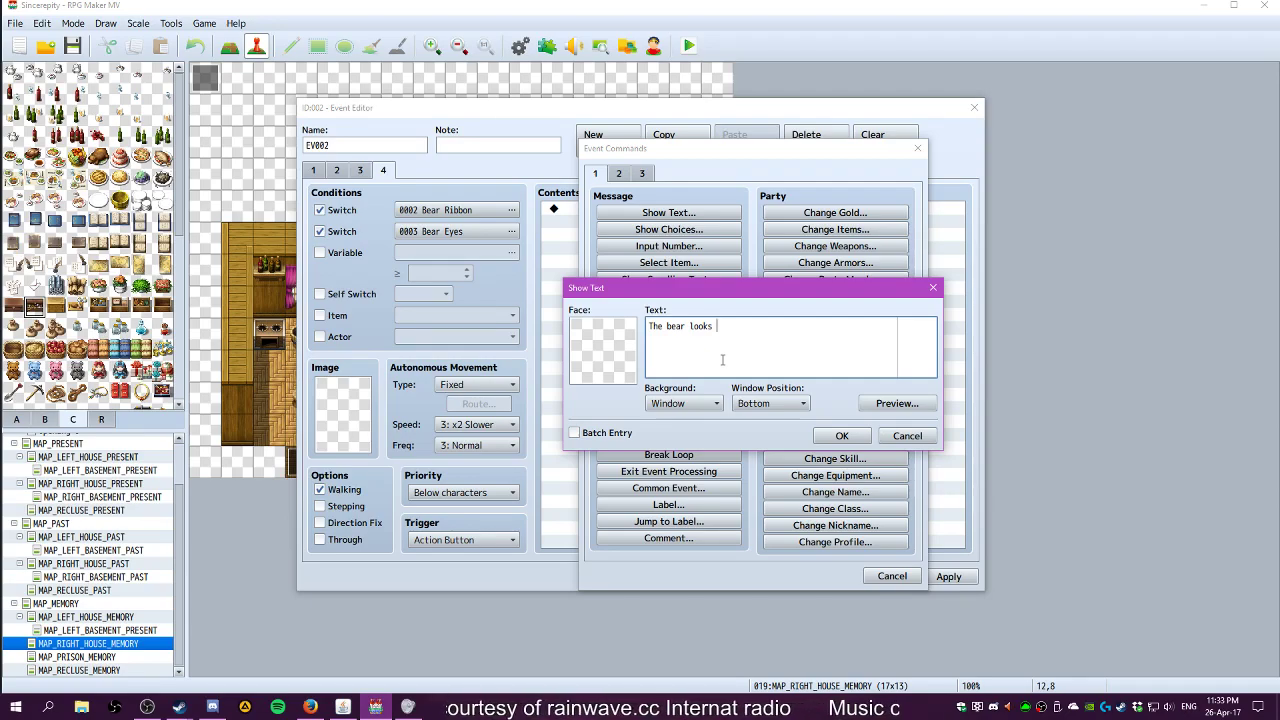
text(a)
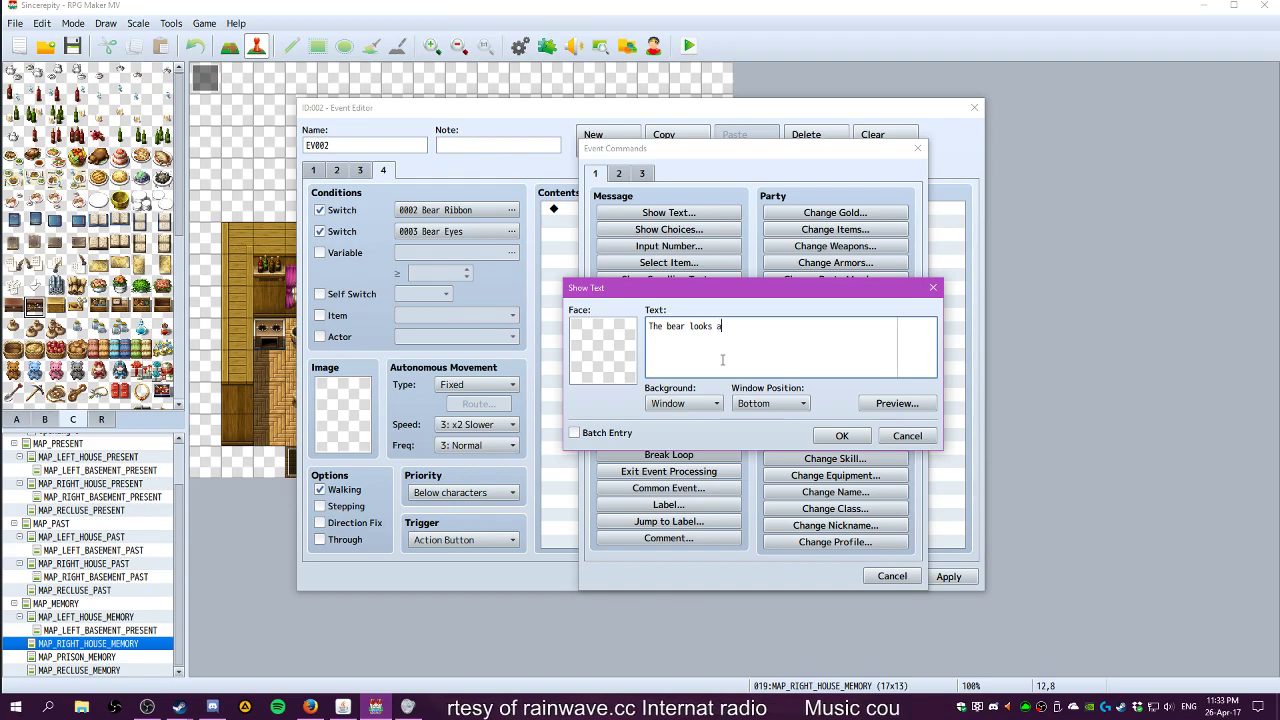
text(s charming as peop)
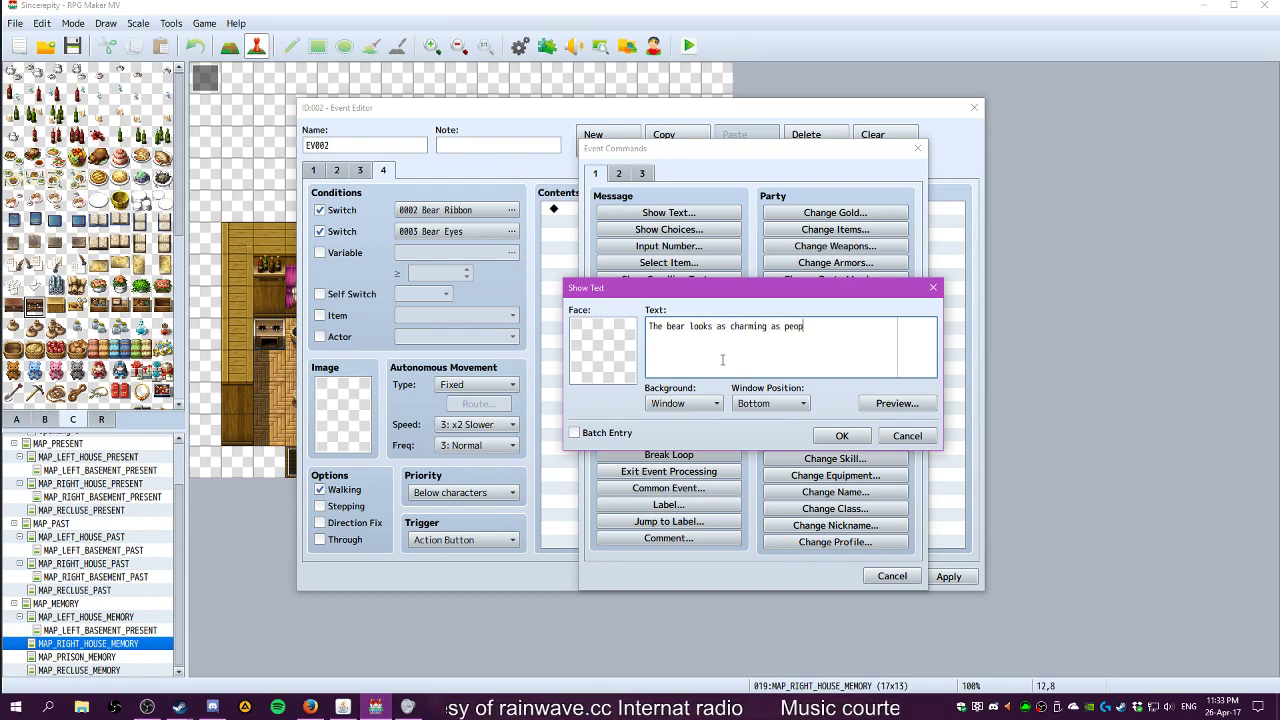
text(le remembered it.)
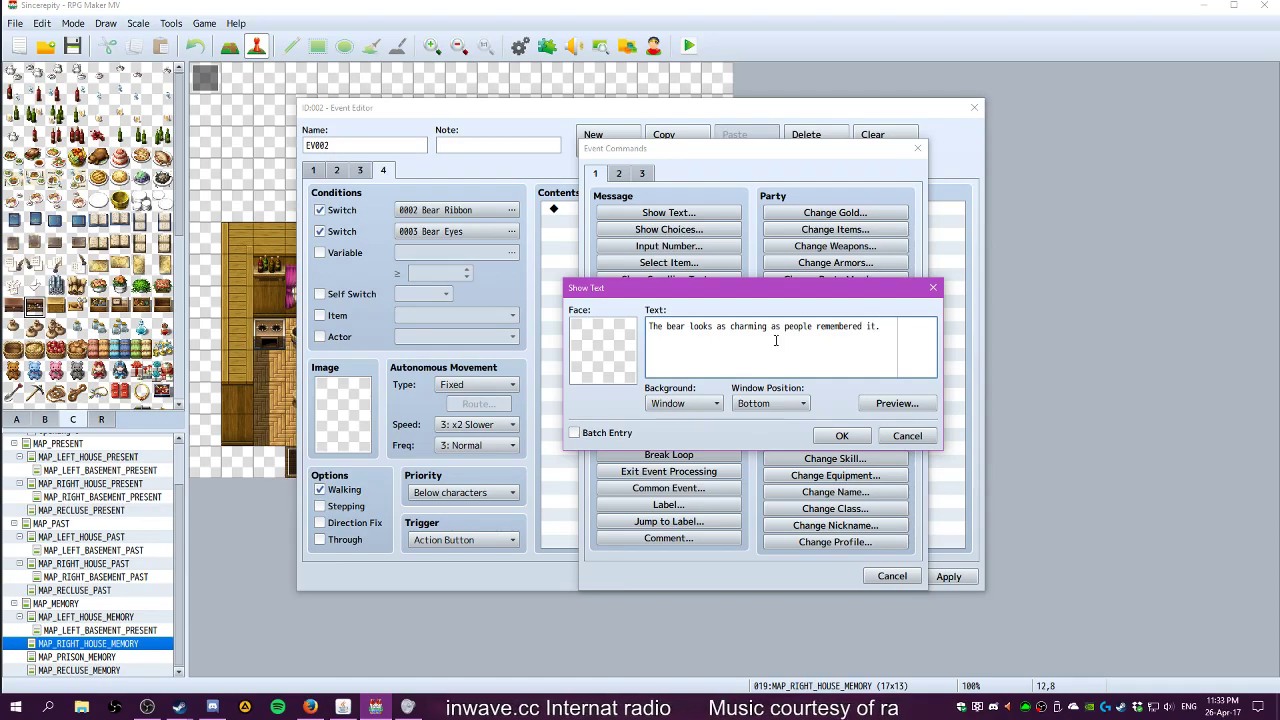
Reword the message's ending so it reads "The bear looks as charming as it used to be." and add it to page 4
double_click(871, 326)
drag(871, 326, 786, 326)
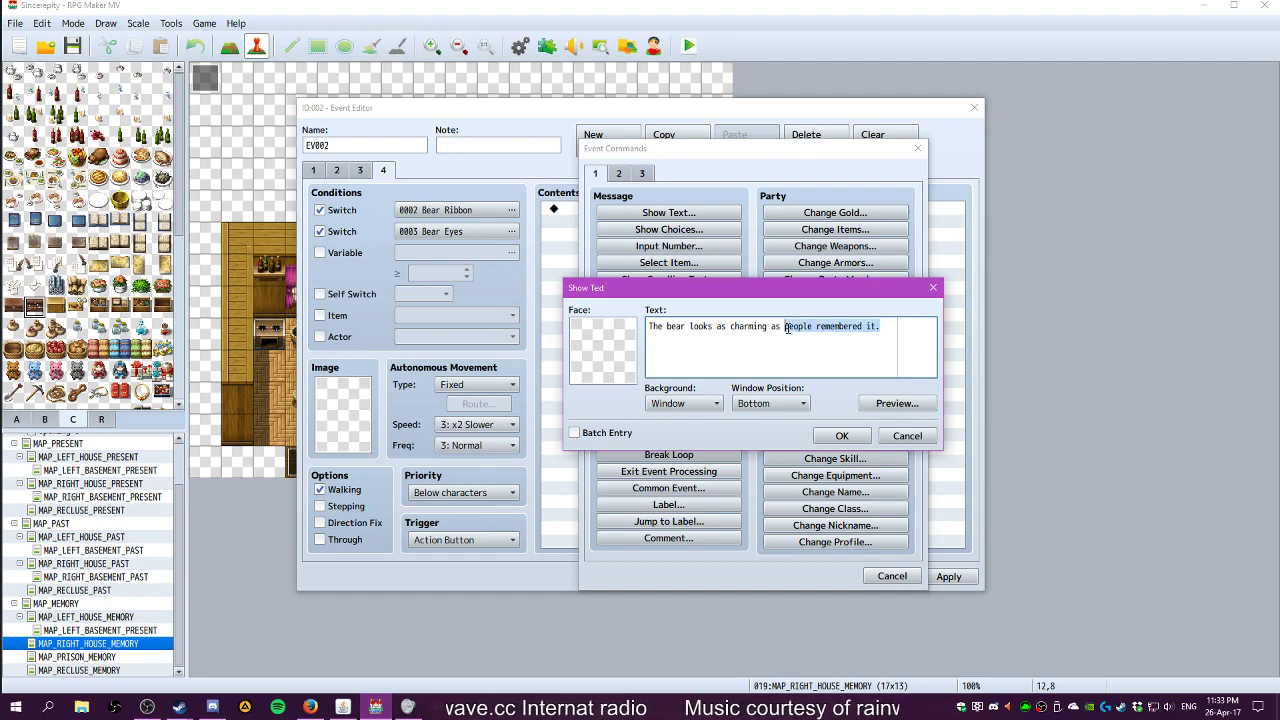
key(BackSpace)
text(it use)
text(d o)
text(o be)
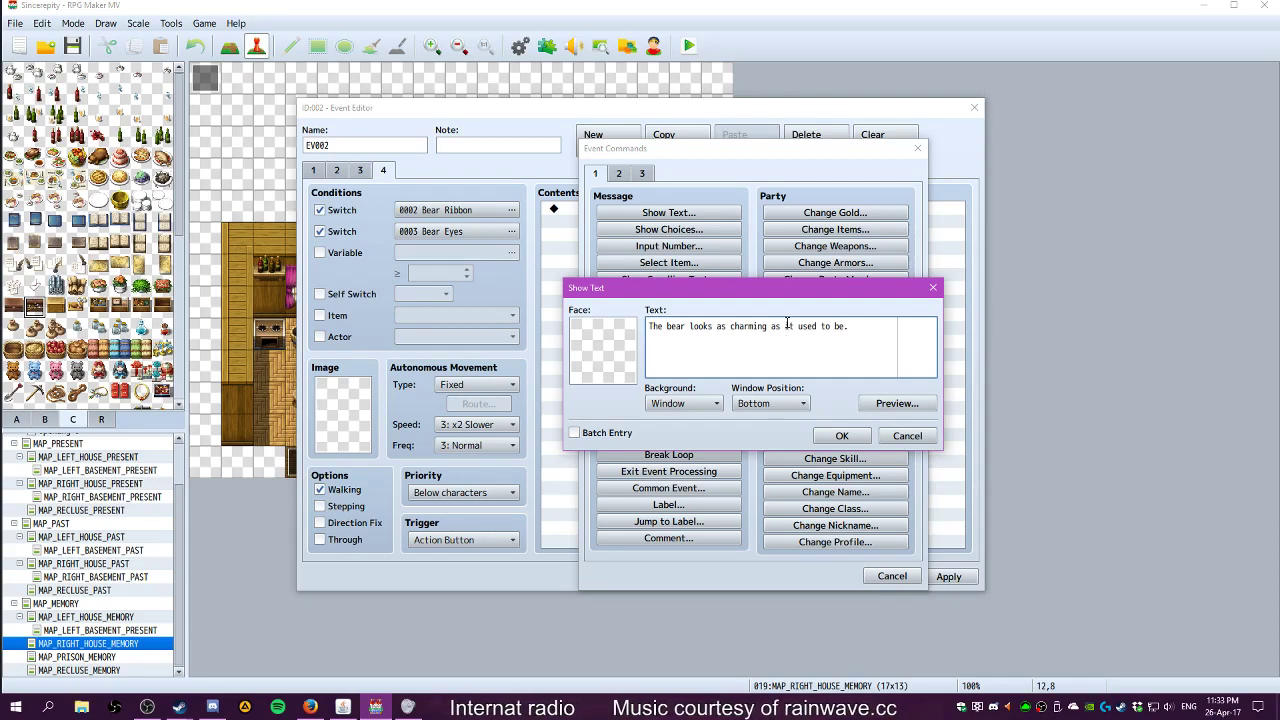
click(842, 437)
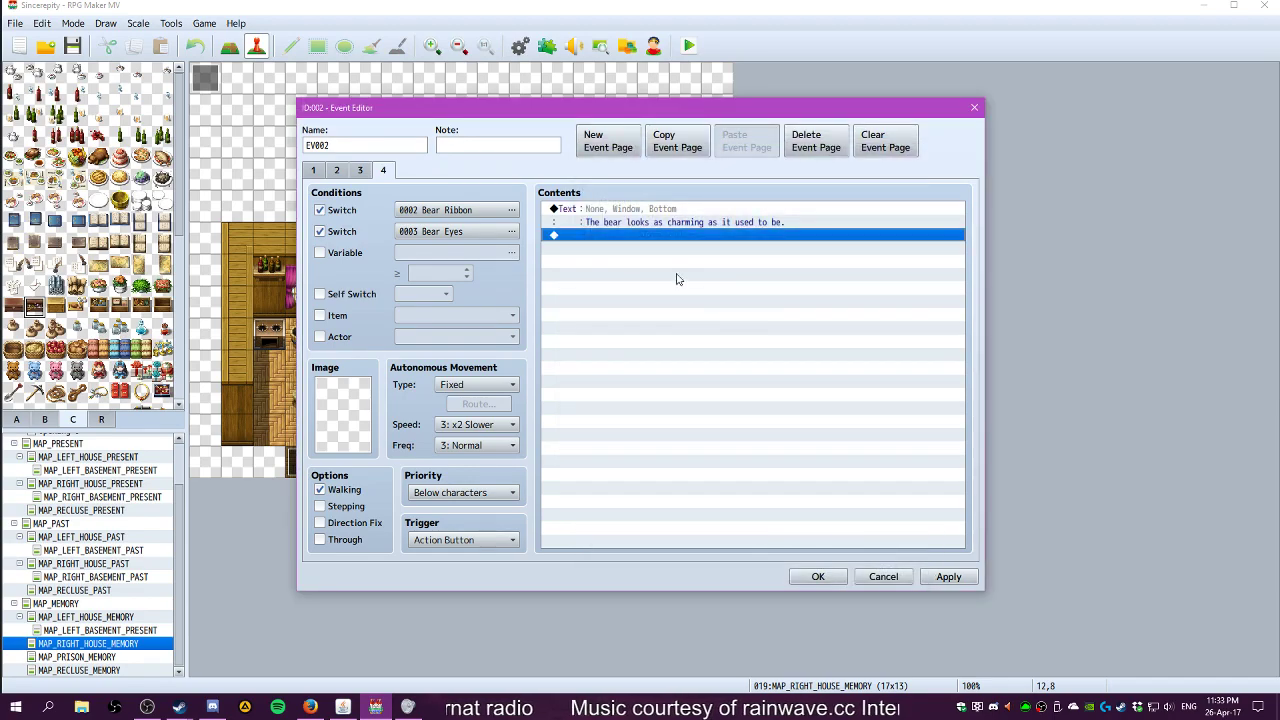
Add a Play SE command with the Item1 sound below the message on page 4
double_click(618, 237)
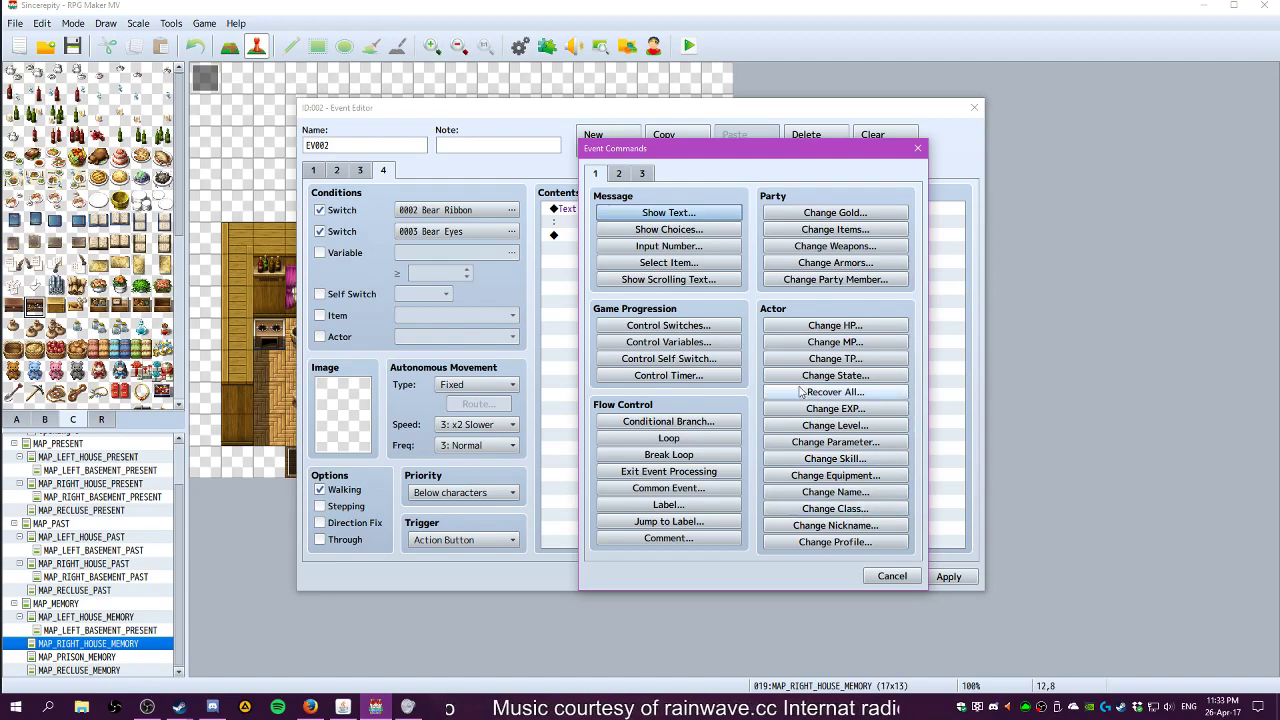
click(619, 174)
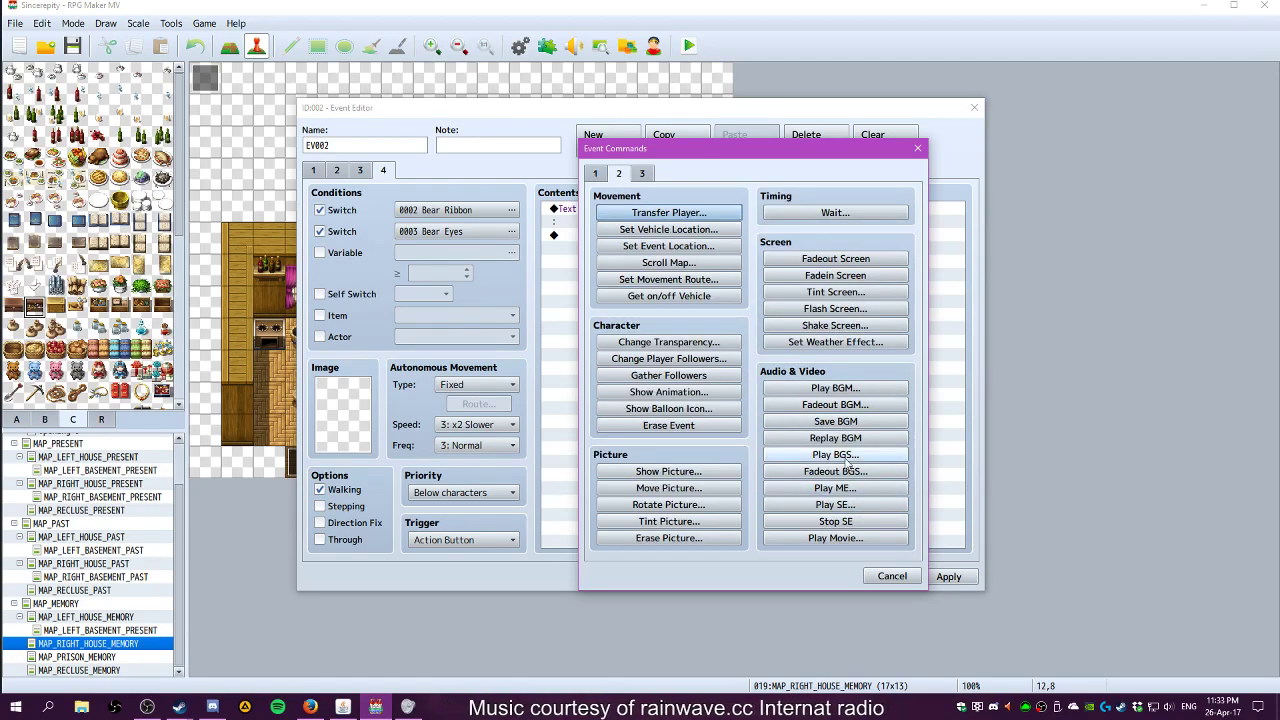
click(840, 505)
scroll(716, 435, down, 8)
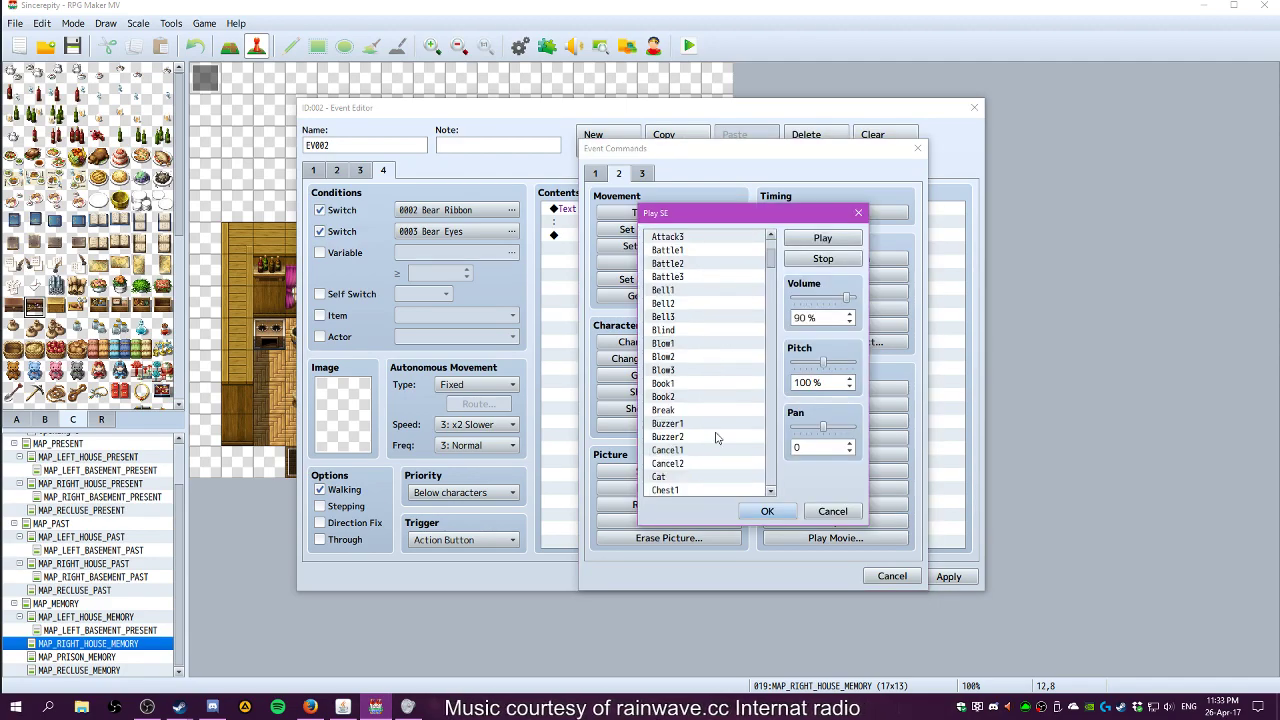
scroll(716, 435, down, 10)
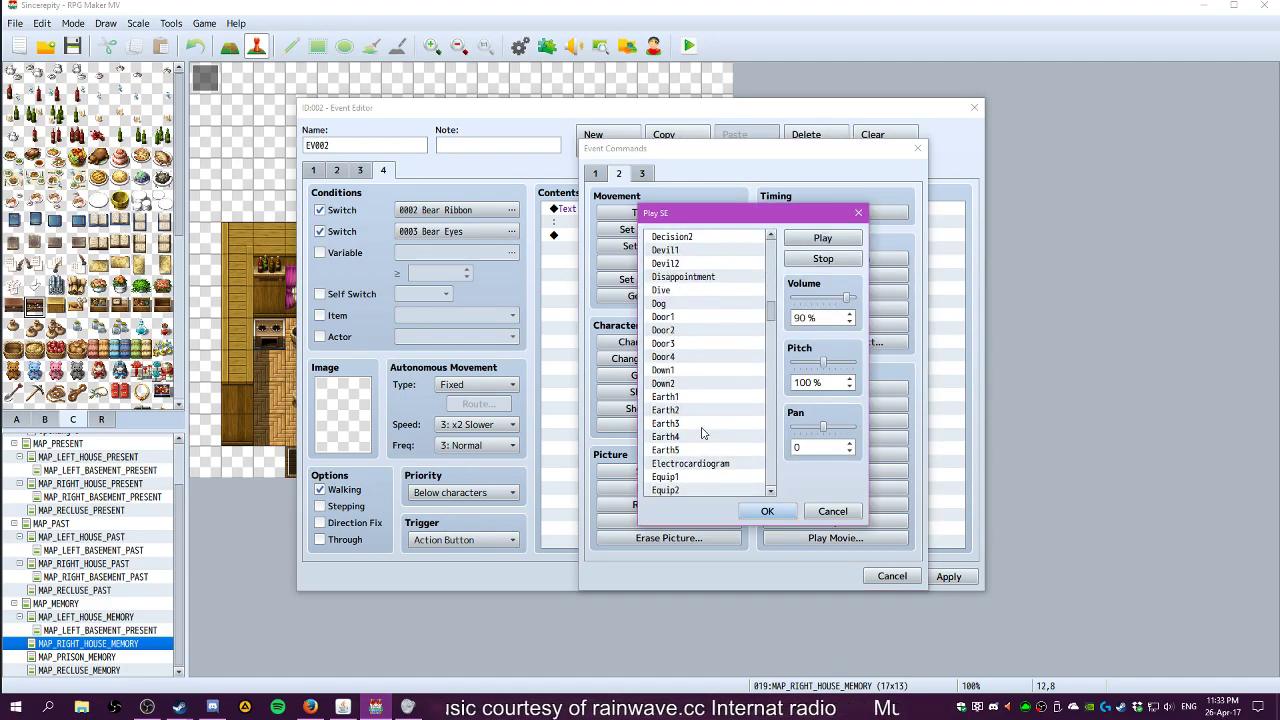
scroll(700, 428, down, 4)
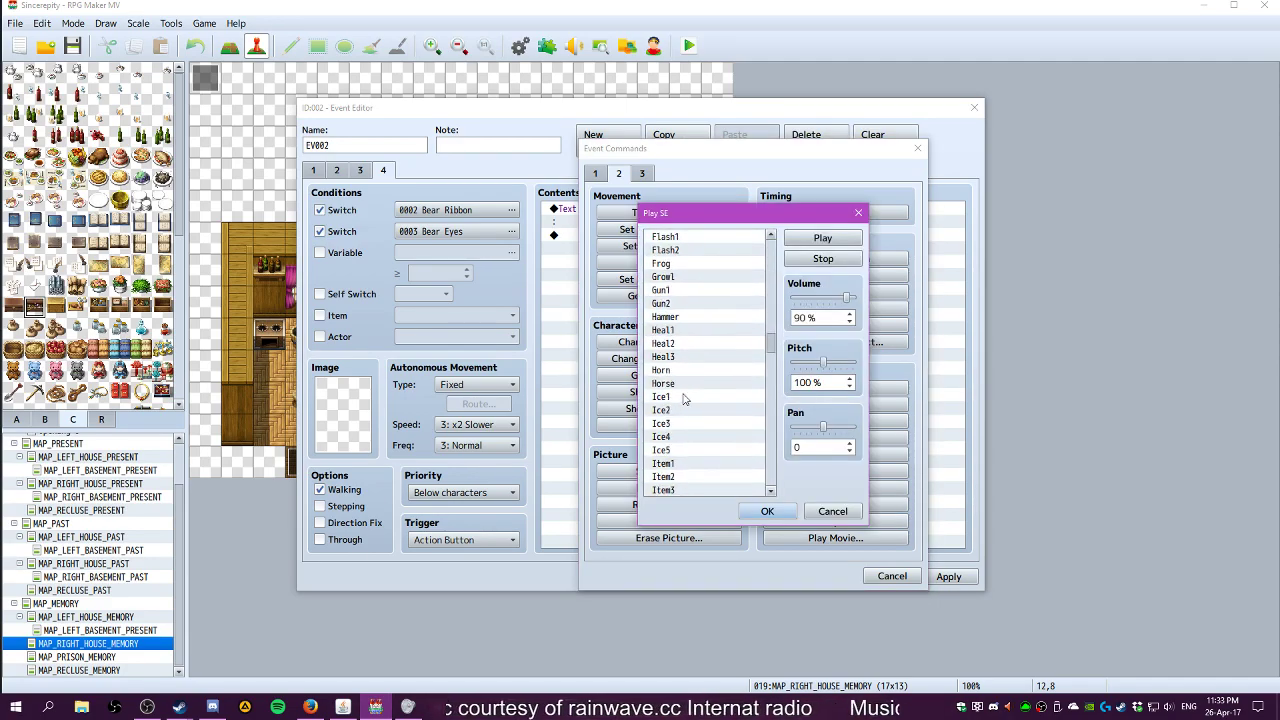
click(685, 451)
click(767, 511)
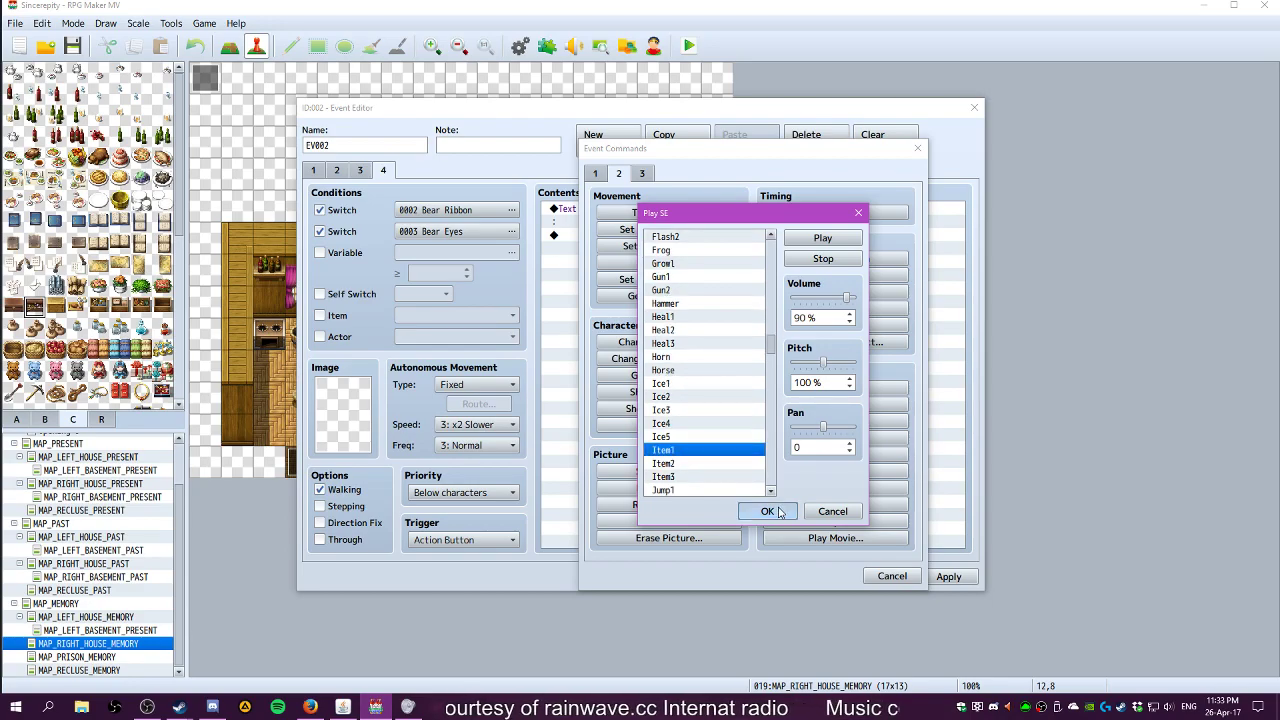
Add a text message after the sound effect reading "You've gained a Friendly Memory."
double_click(645, 249)
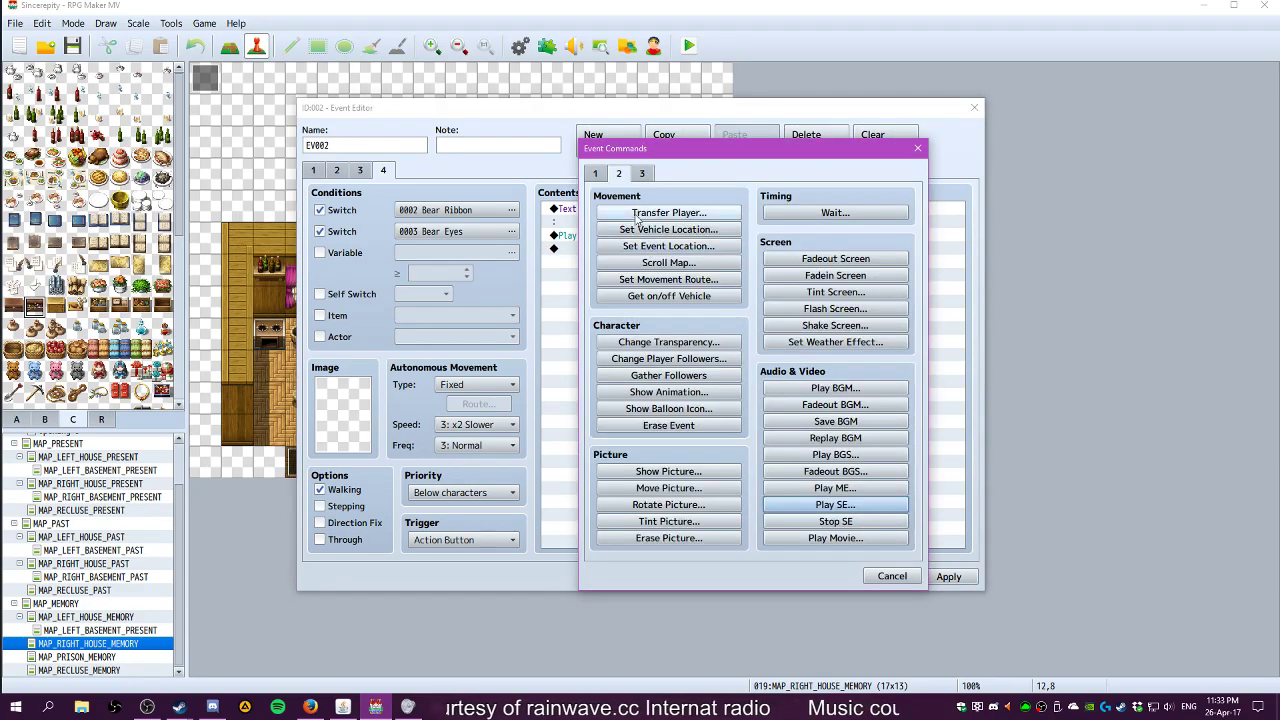
click(595, 173)
click(668, 212)
text(Y)
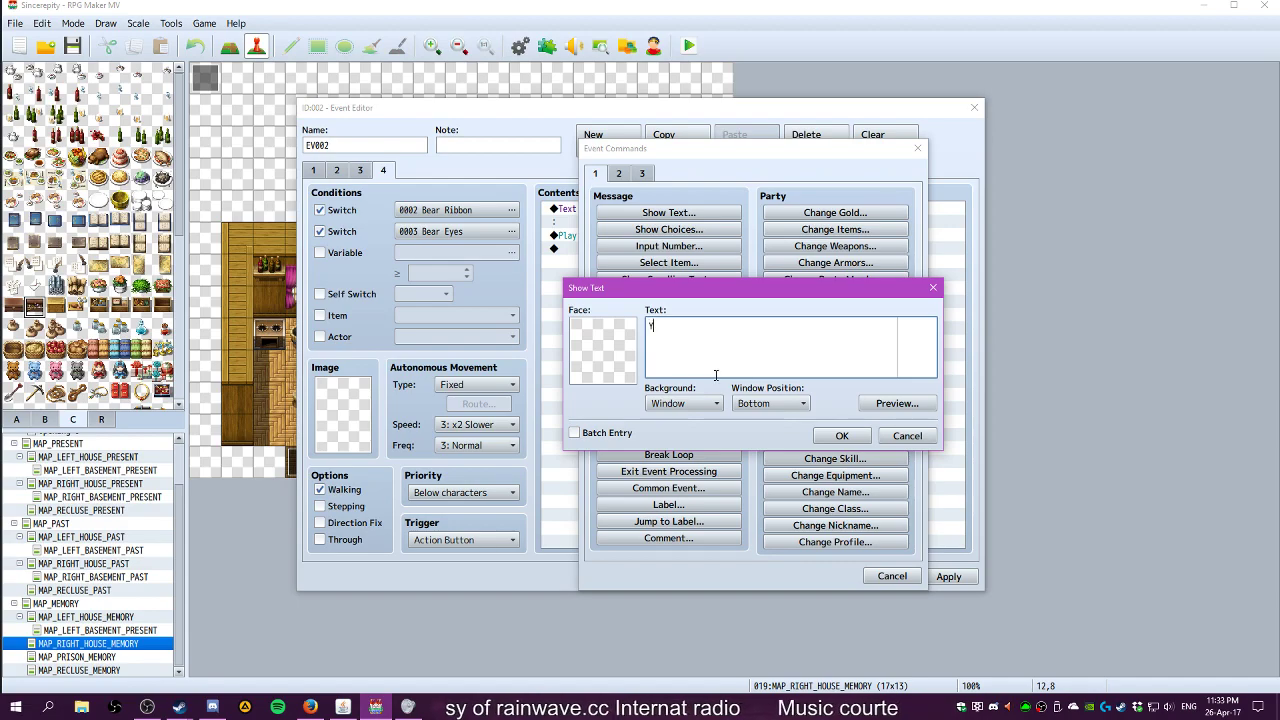
text(ou've gained Fri)
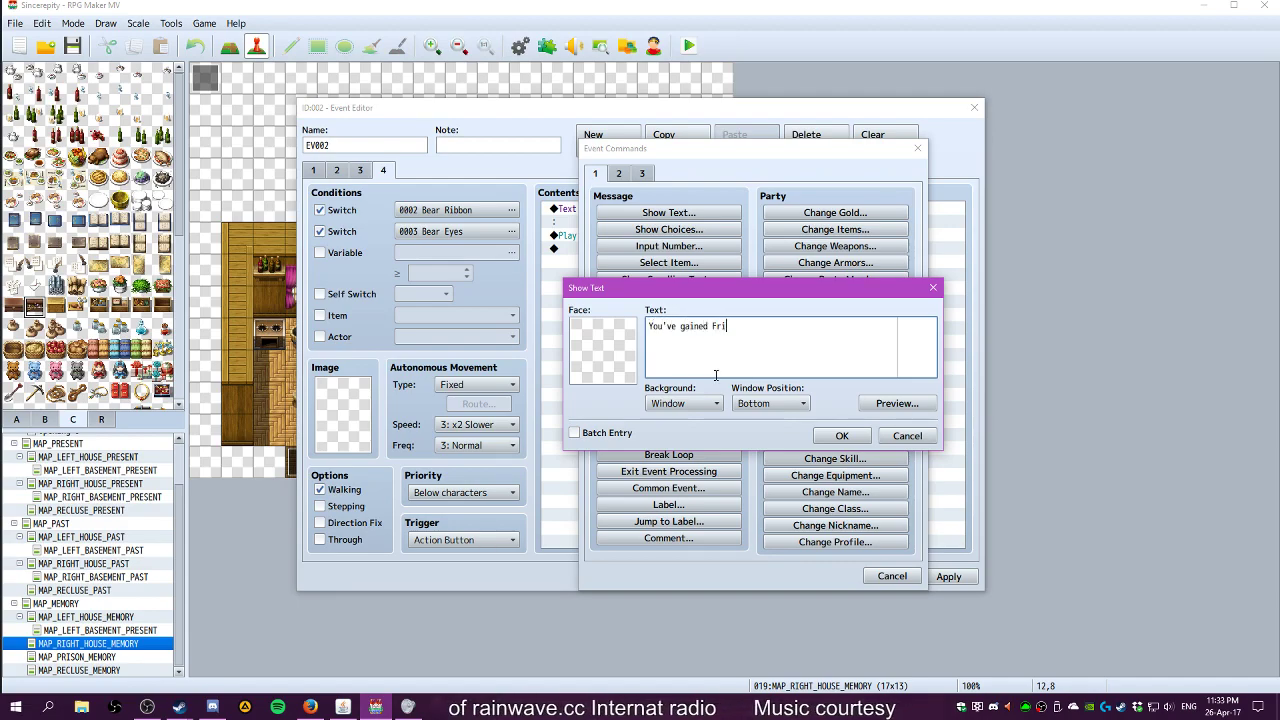
text(endly Memory)
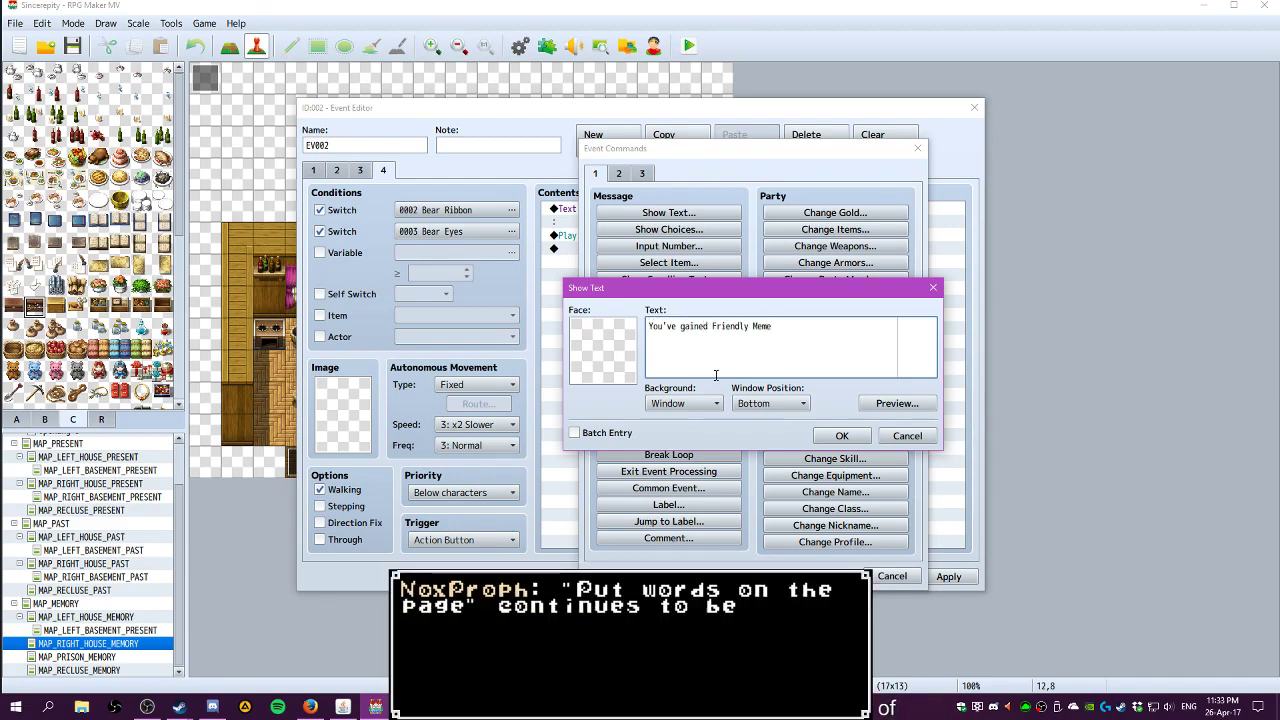
text(a )
text(.)
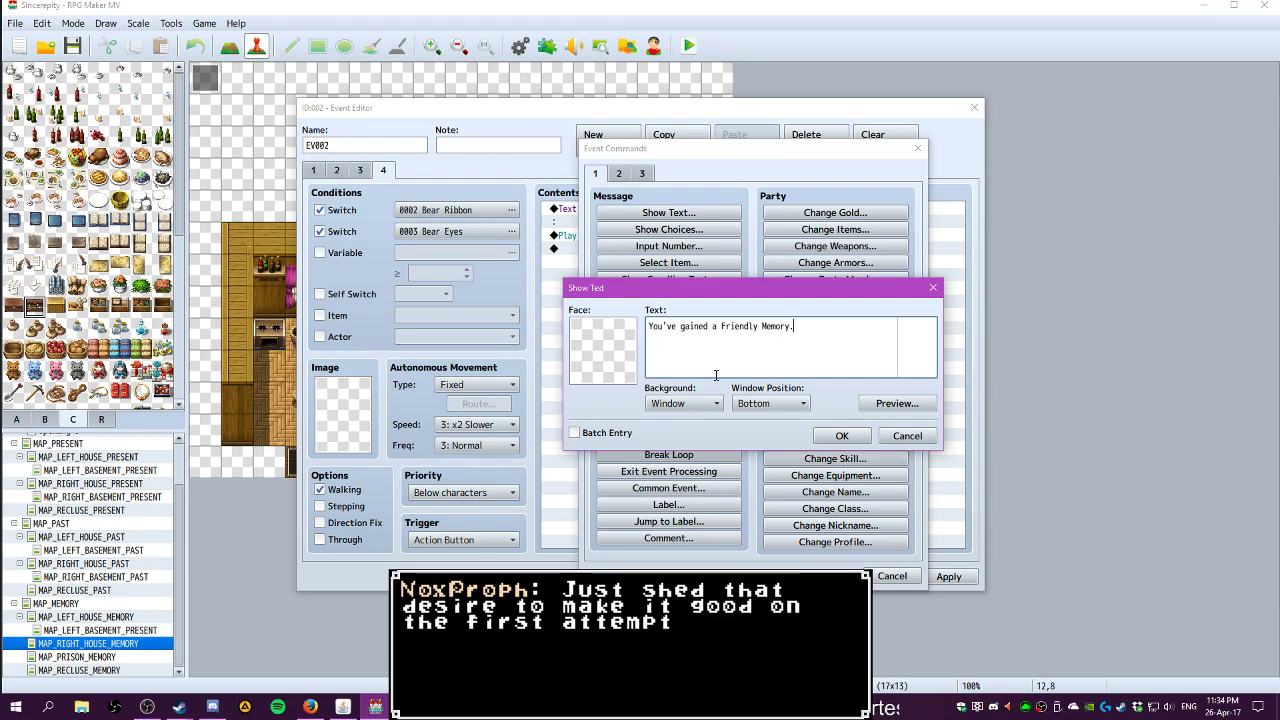
click(826, 438)
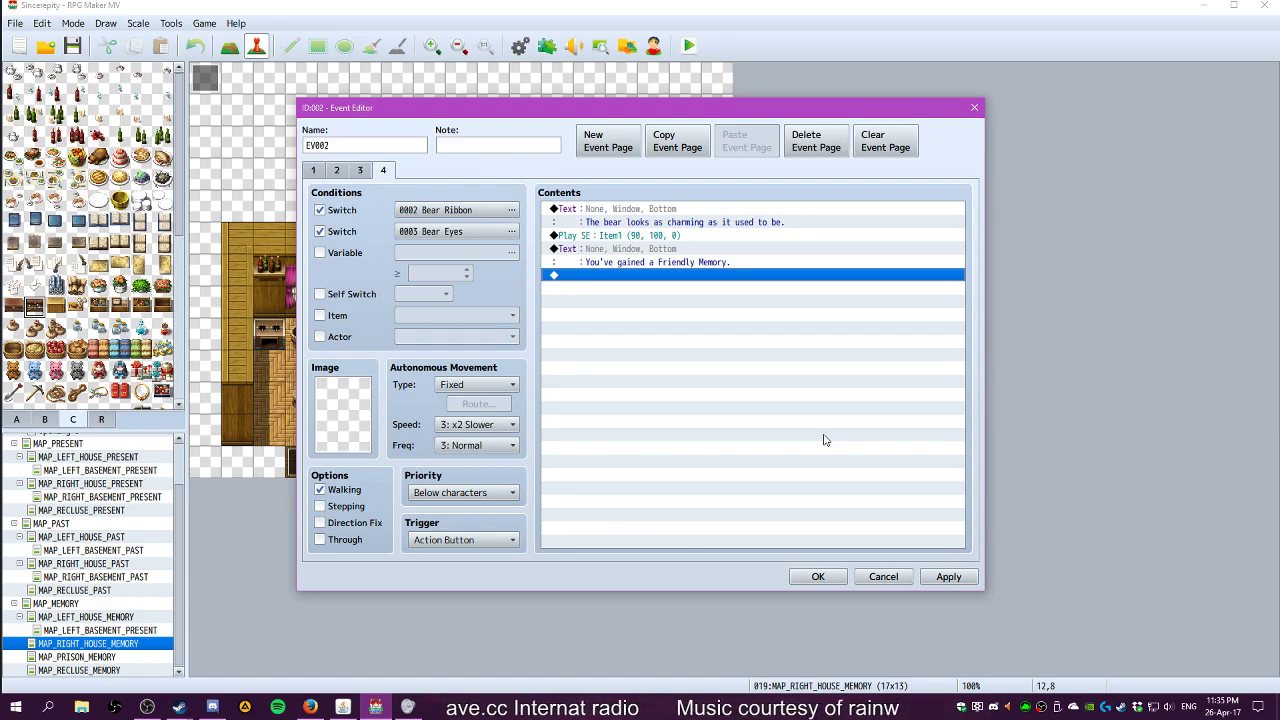
Save the bear's event without adding another command to page 4
double_click(631, 276)
click(620, 174)
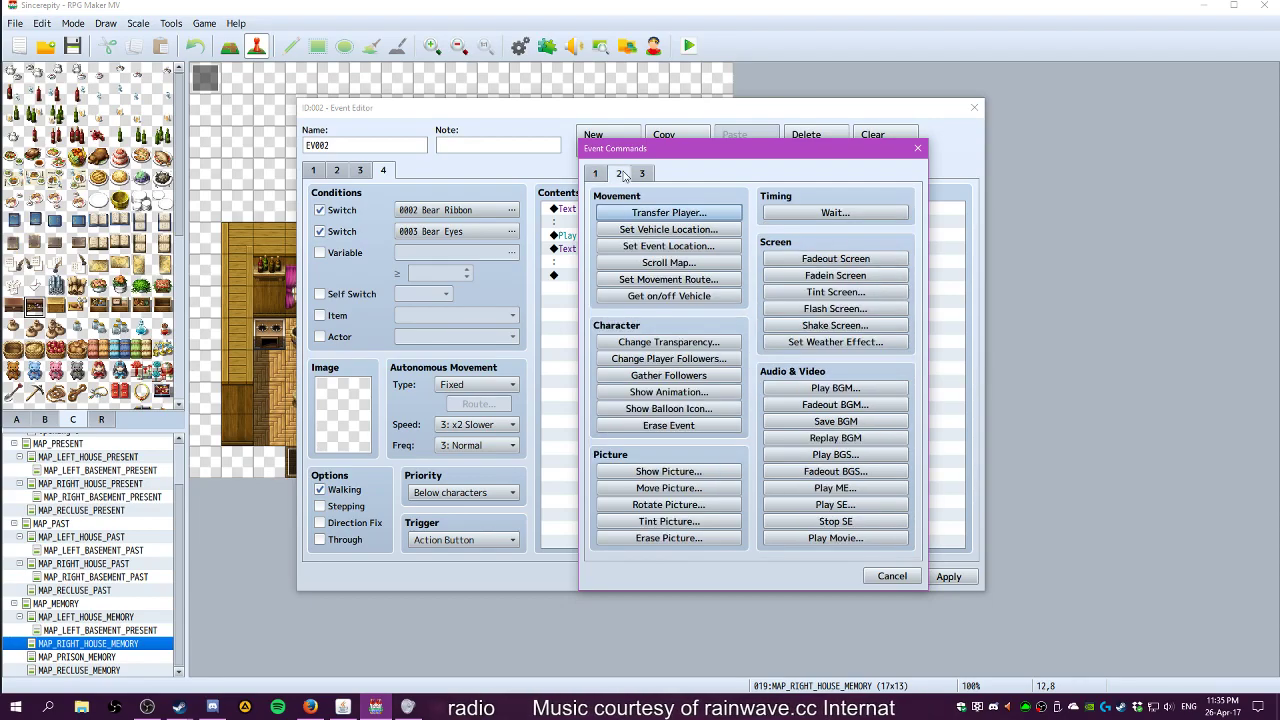
click(892, 576)
click(818, 577)
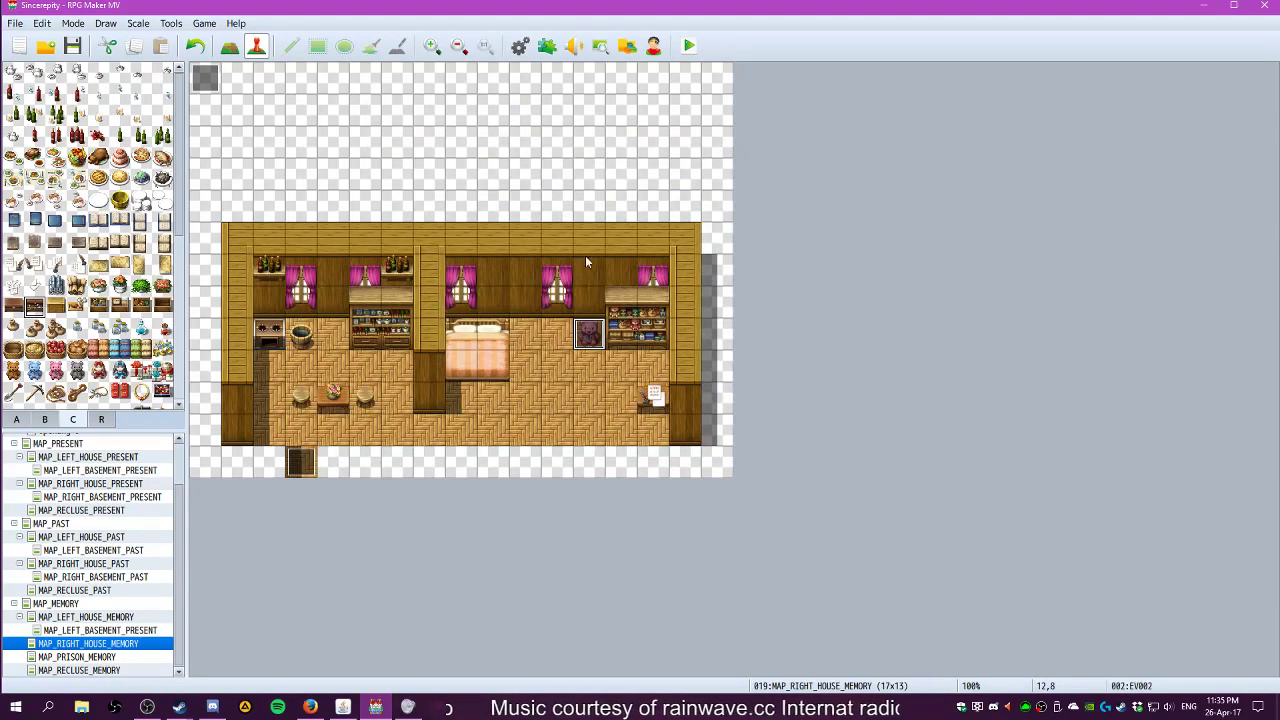
Name the empty database item 0004 "Friendly Memory A"
click(548, 46)
click(800, 537)
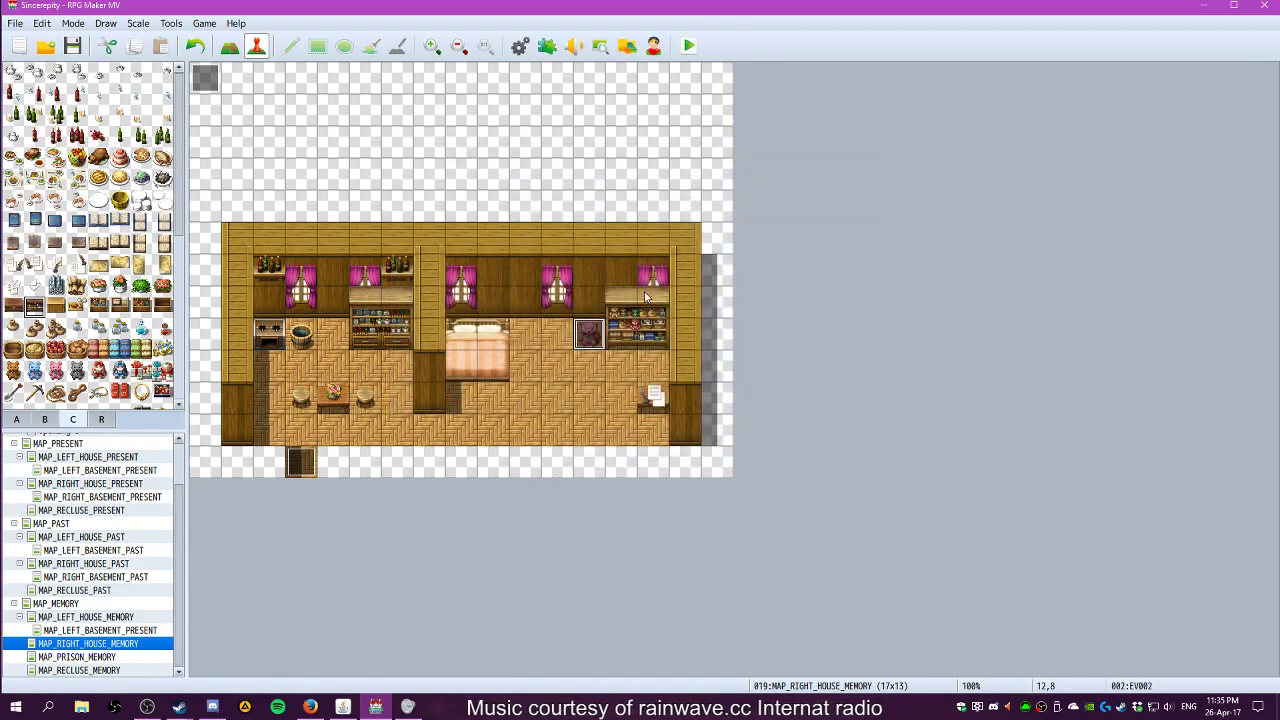
click(520, 46)
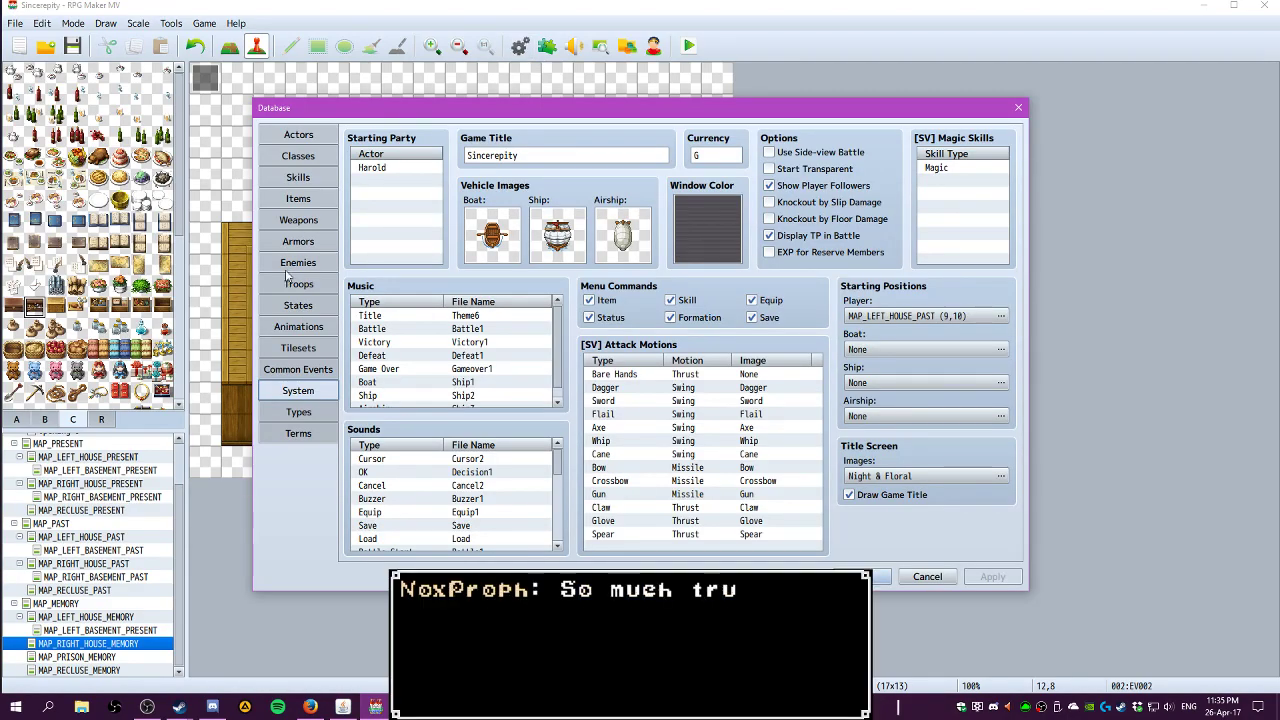
click(300, 199)
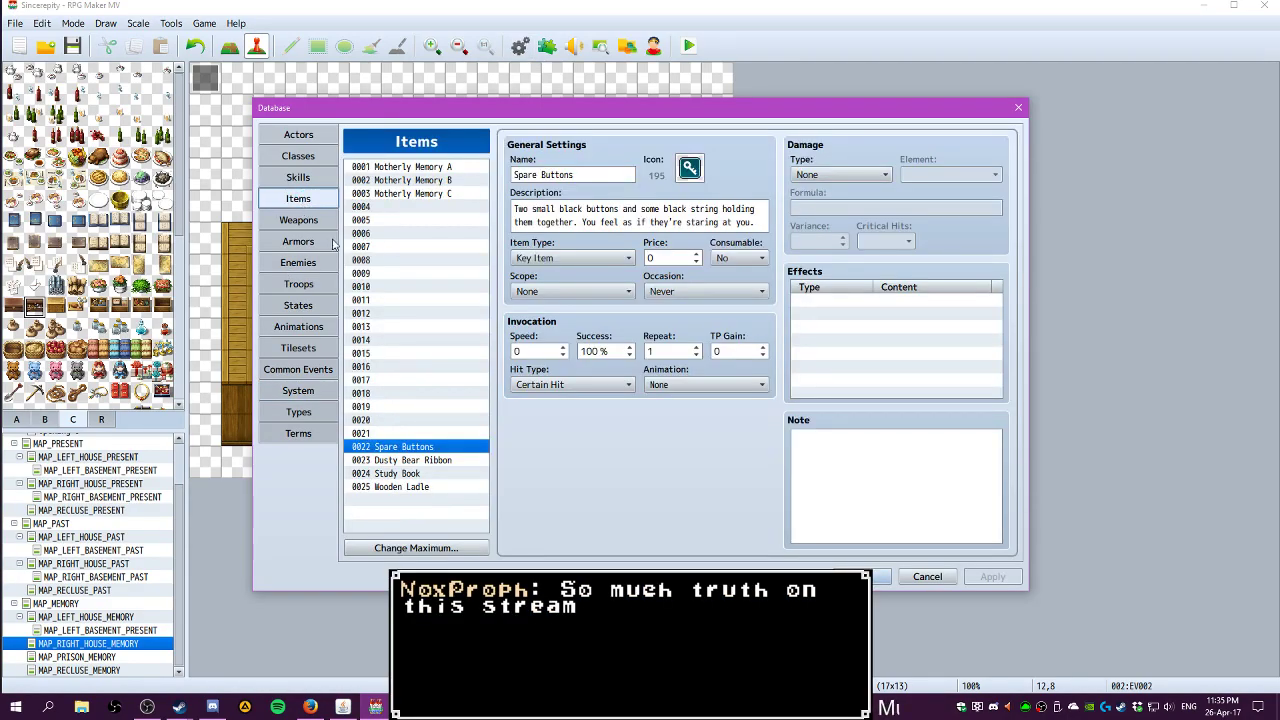
click(404, 208)
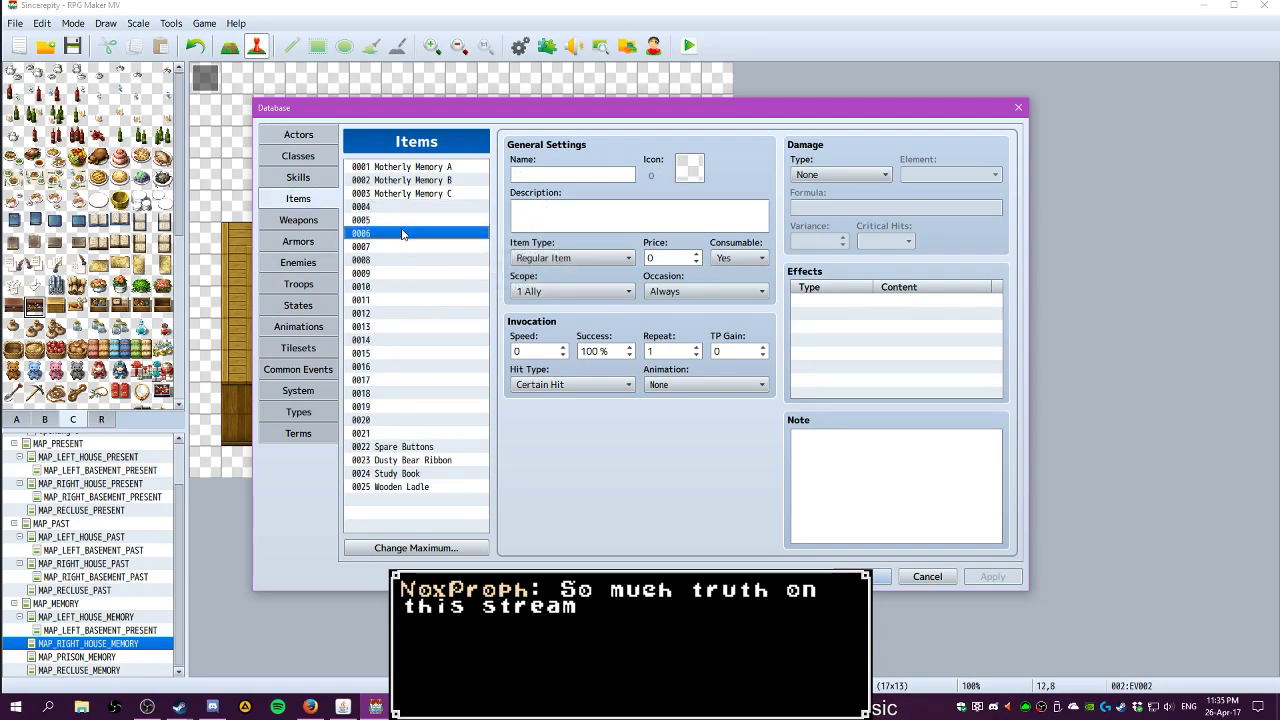
click(556, 174)
text(F)
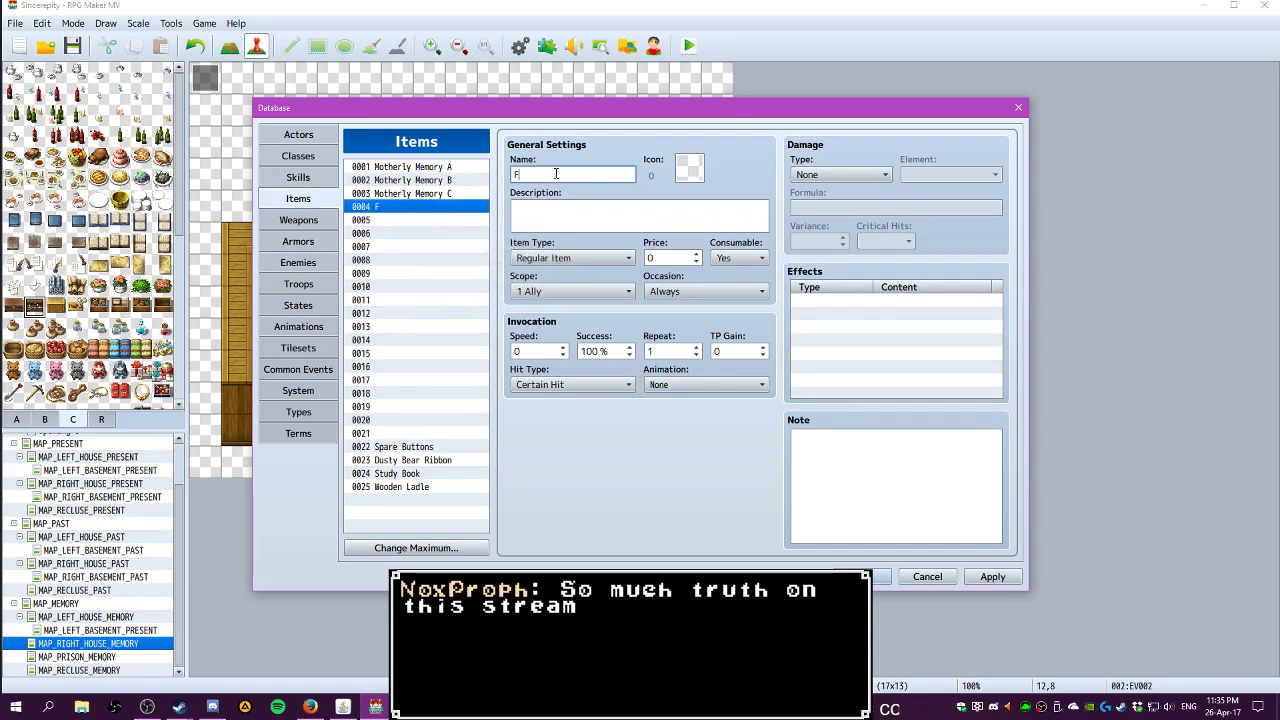
text(riendly Memory)
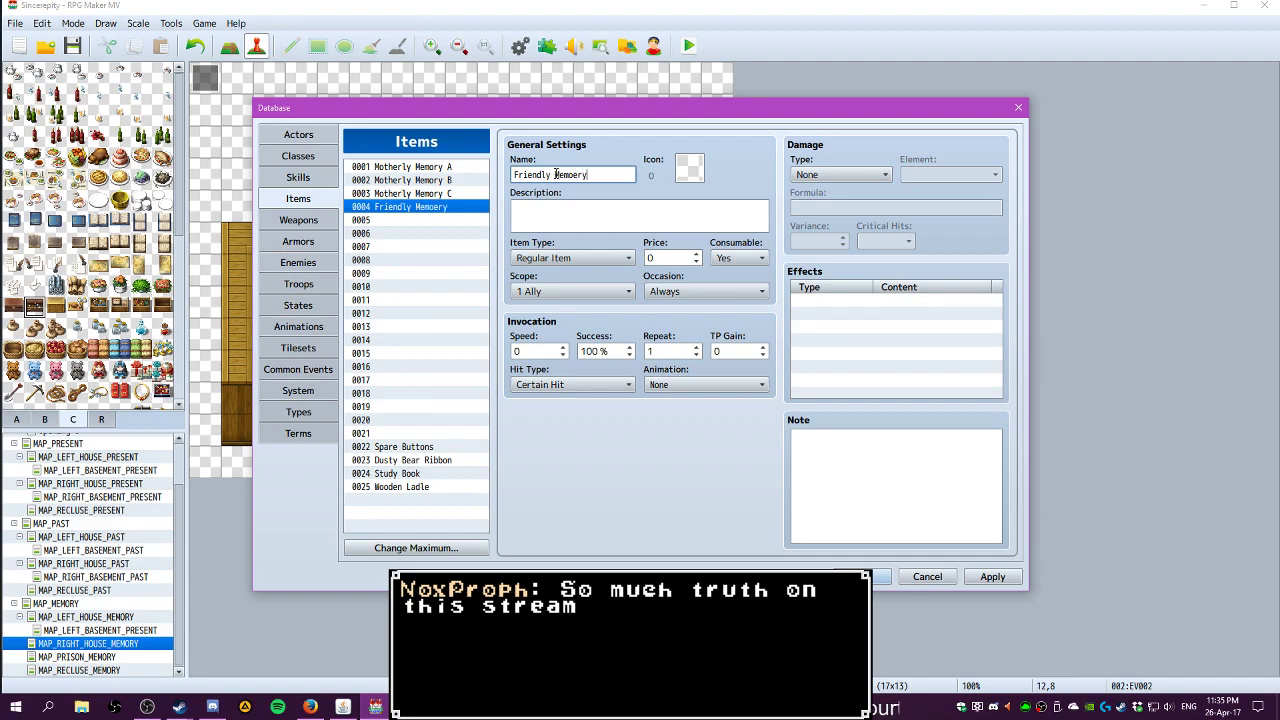
text( A)
Name database items 0005 and 0006 "Friendly Memory B" and "Friendly Memory C"
click(415, 220)
click(566, 174)
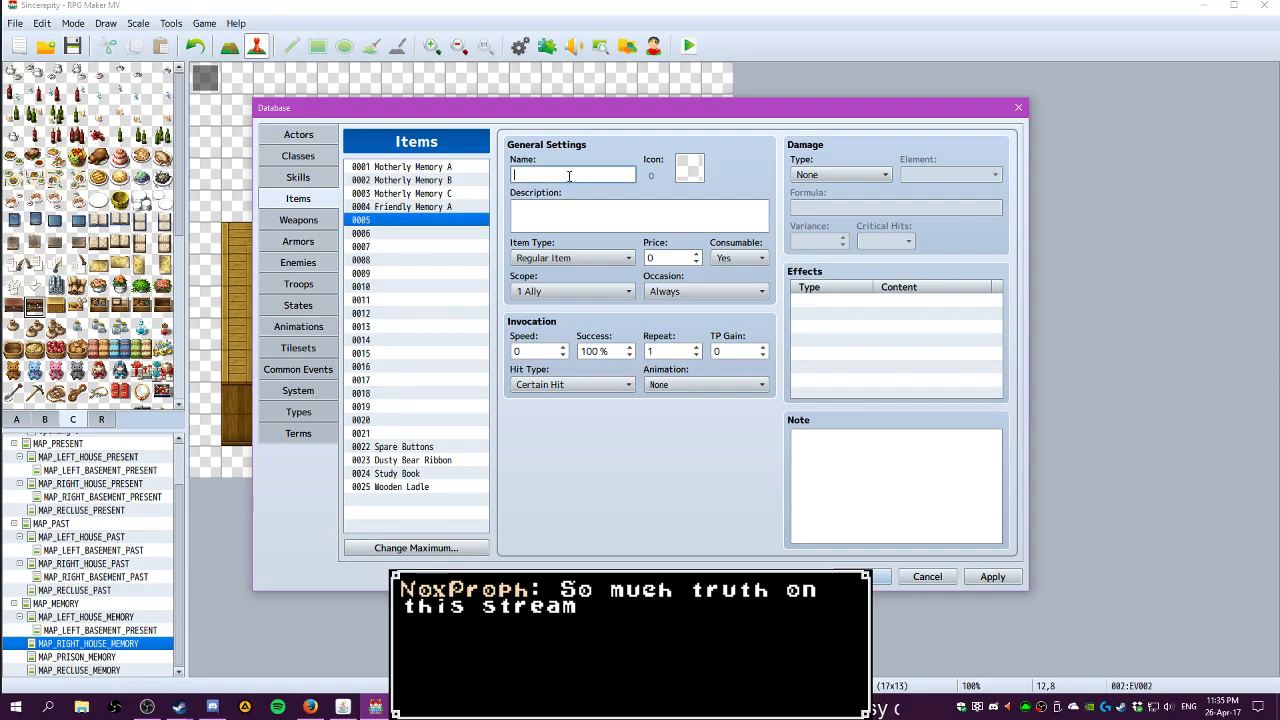
text(Friendly Mem)
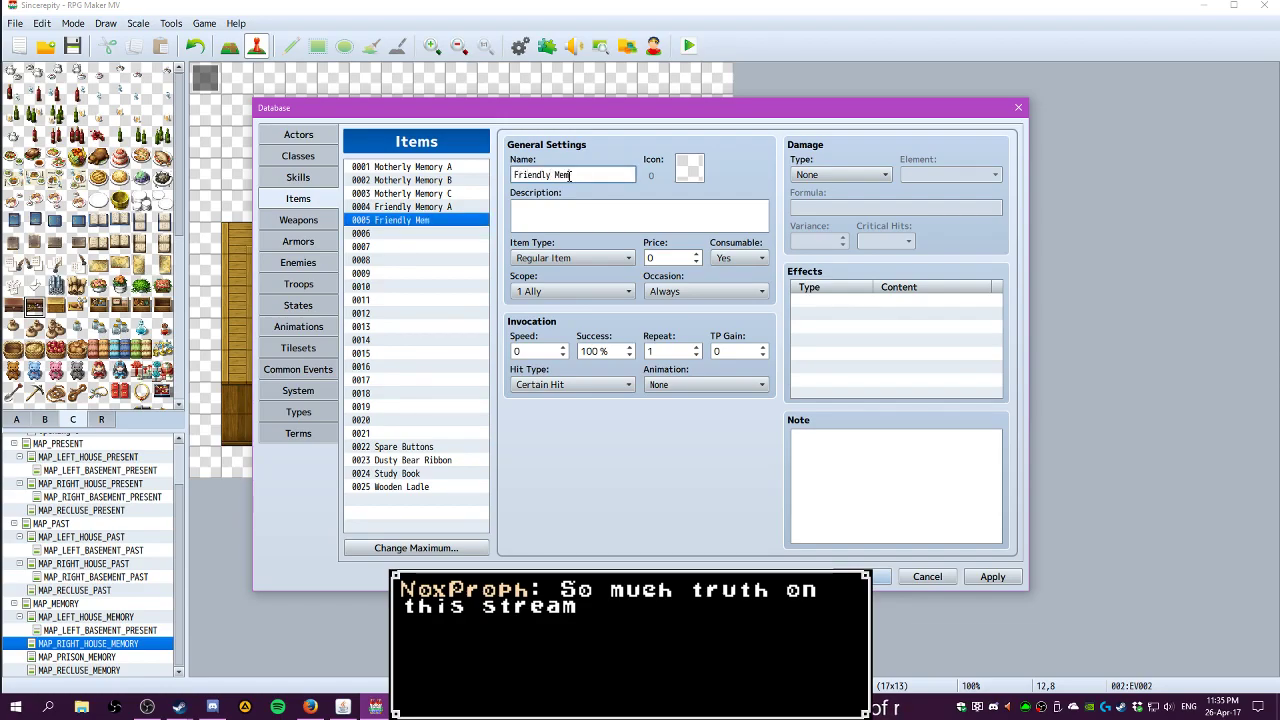
text(ory B)
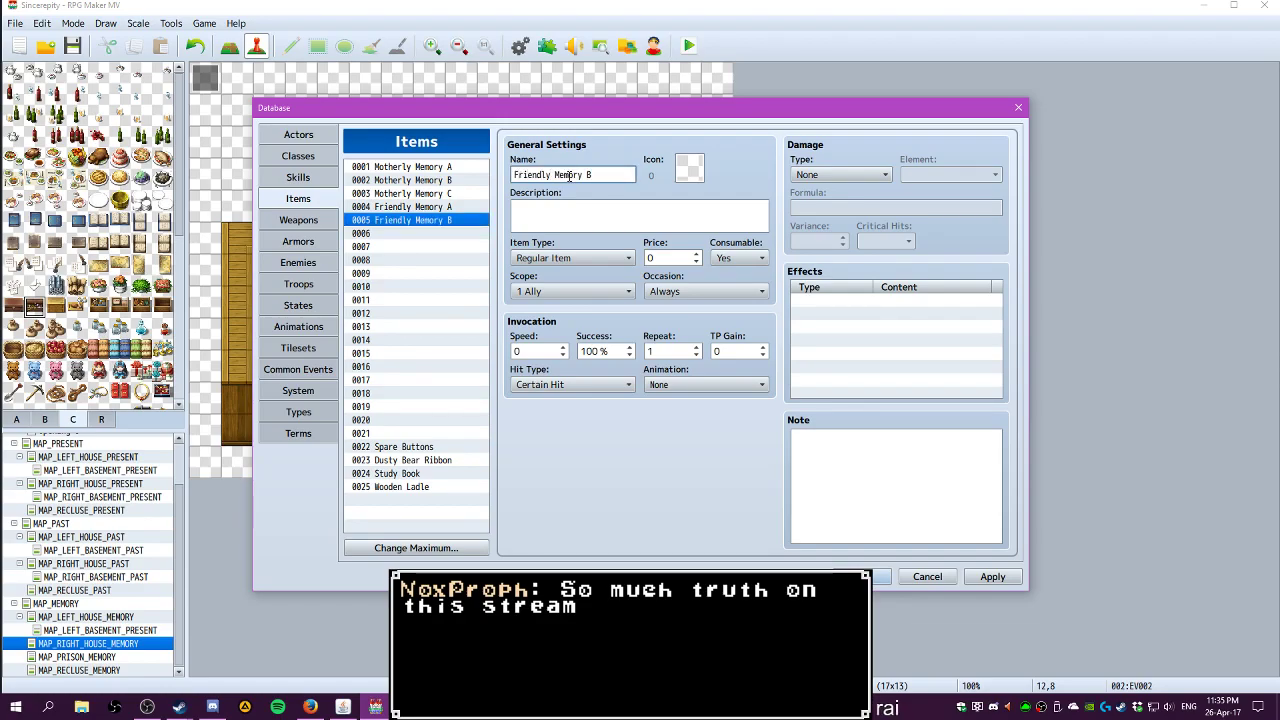
click(463, 233)
click(588, 175)
text(Friendly Memory C)
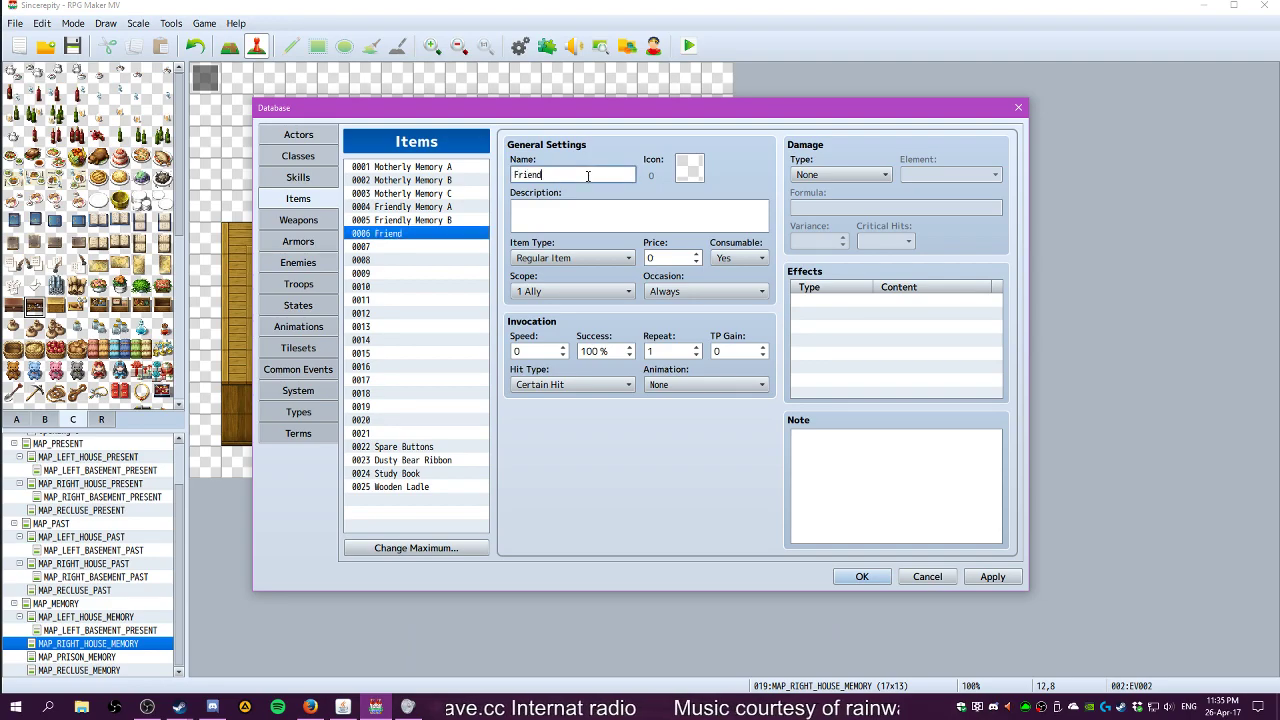
Assign the key icon, number 195, to the Friendly Memory C item
double_click(692, 170)
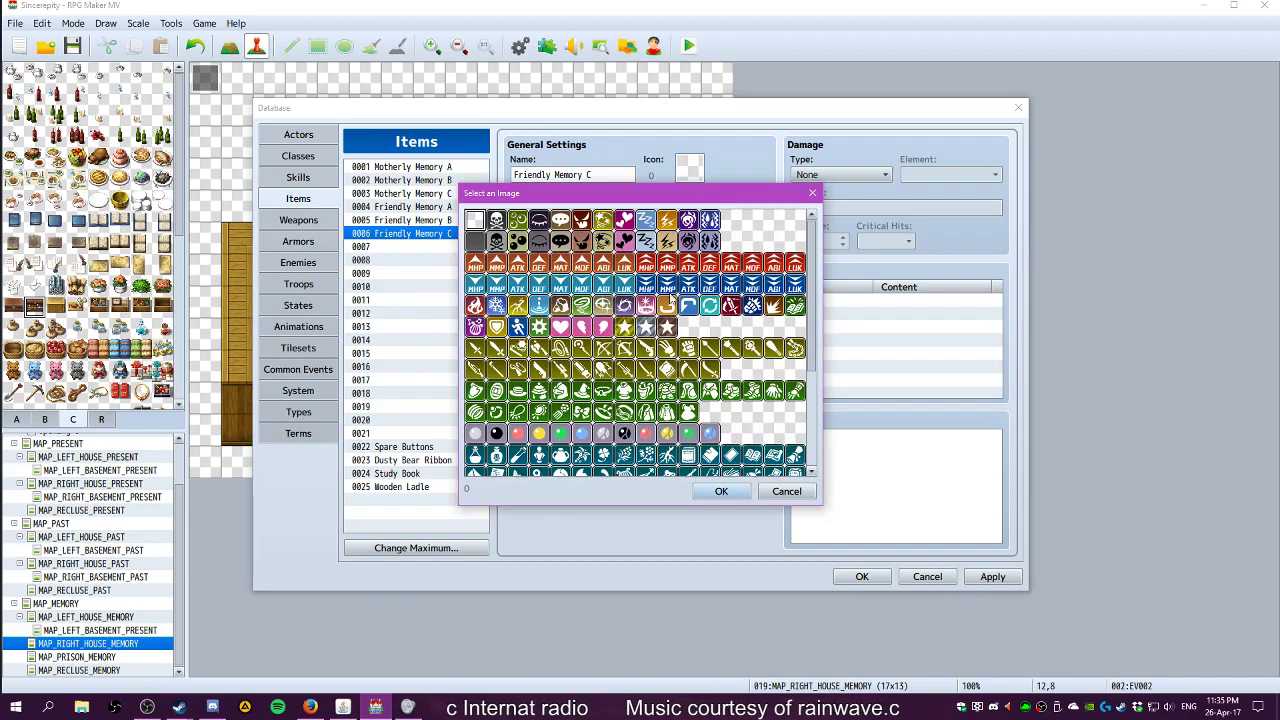
scroll(628, 332, down, 12)
scroll(628, 333, up, 11)
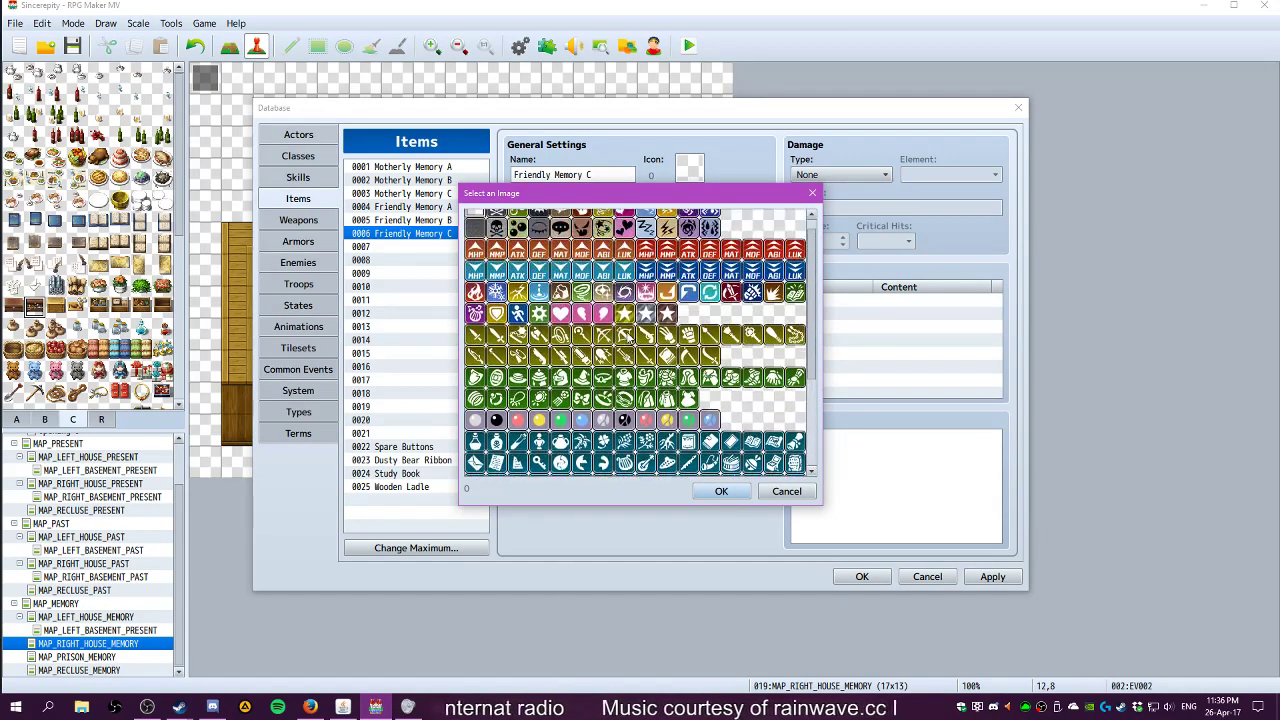
scroll(628, 337, down, 5)
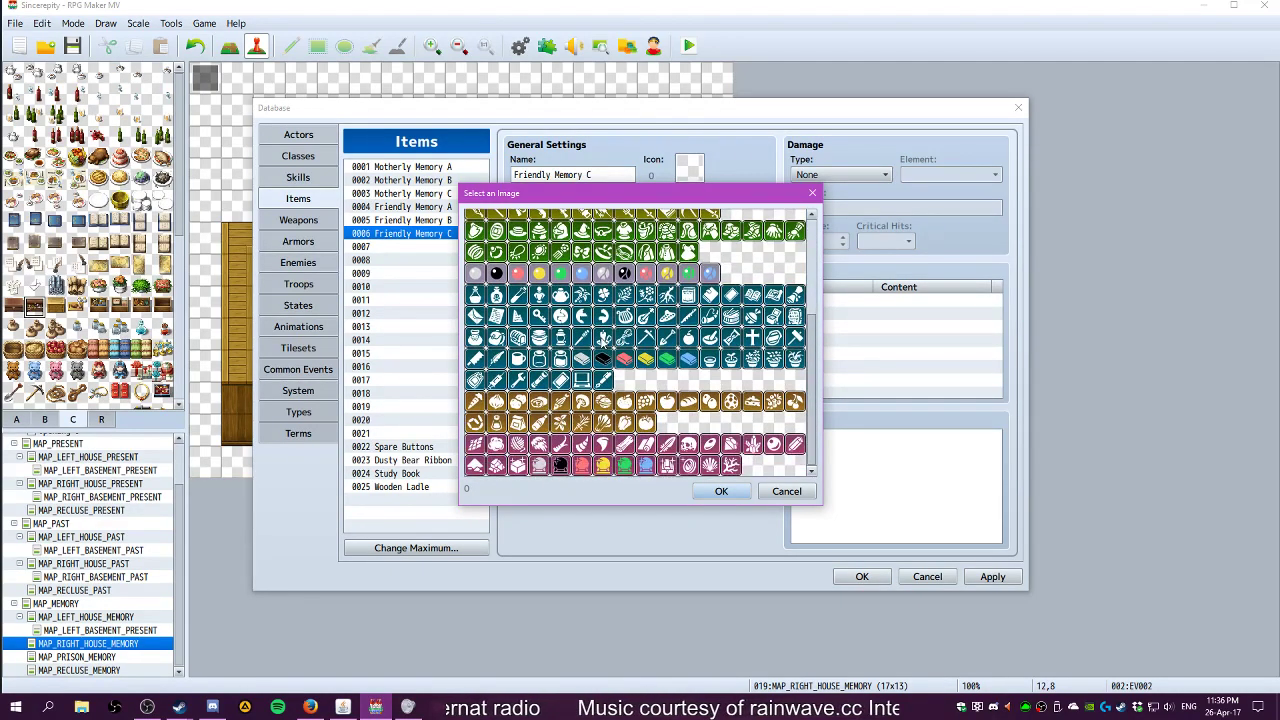
click(539, 295)
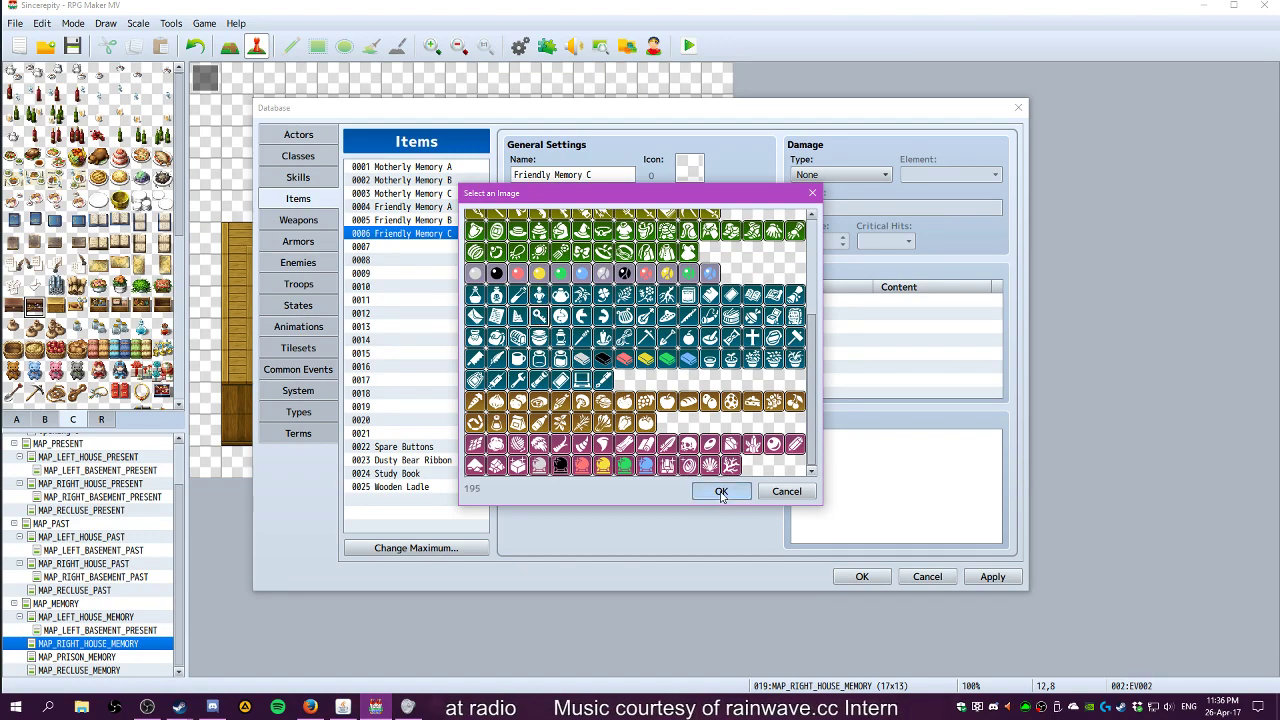
click(721, 491)
Assign key icon 195 to the Friendly Memory B item
click(410, 219)
double_click(689, 168)
scroll(567, 387, down, 5)
click(539, 368)
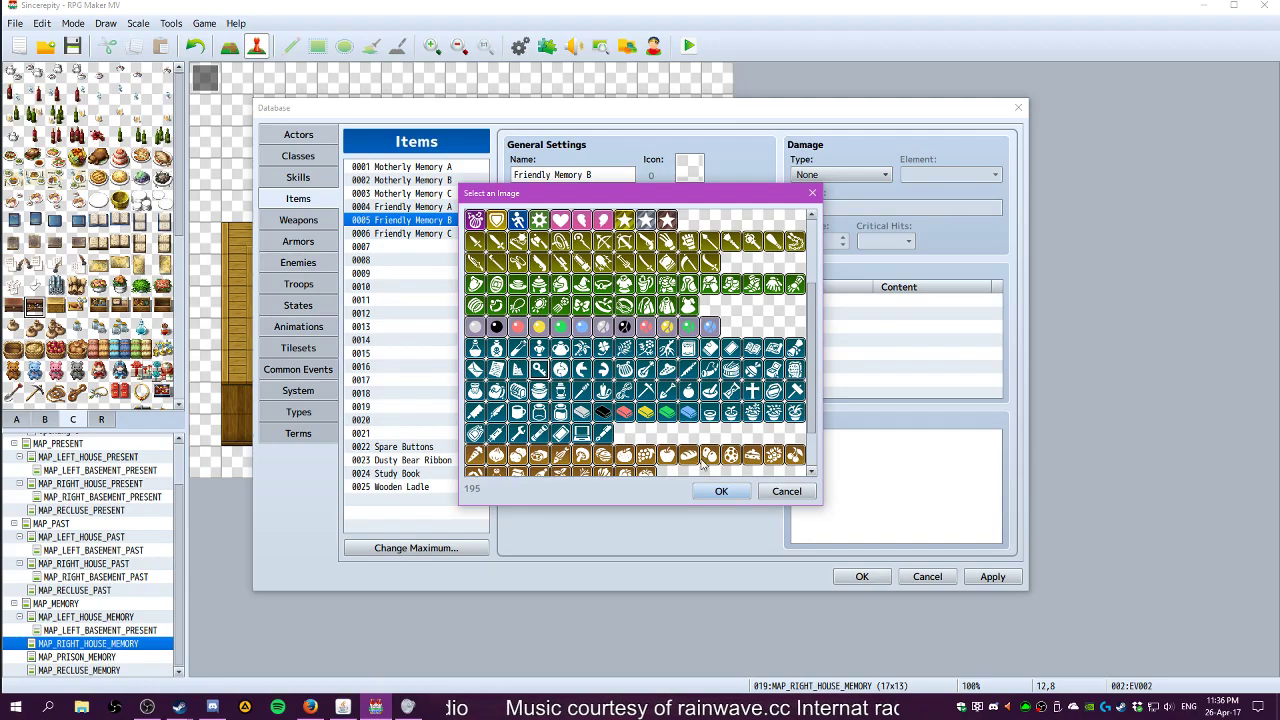
click(721, 491)
Assign key icon 195 to the Friendly Memory A item
click(410, 206)
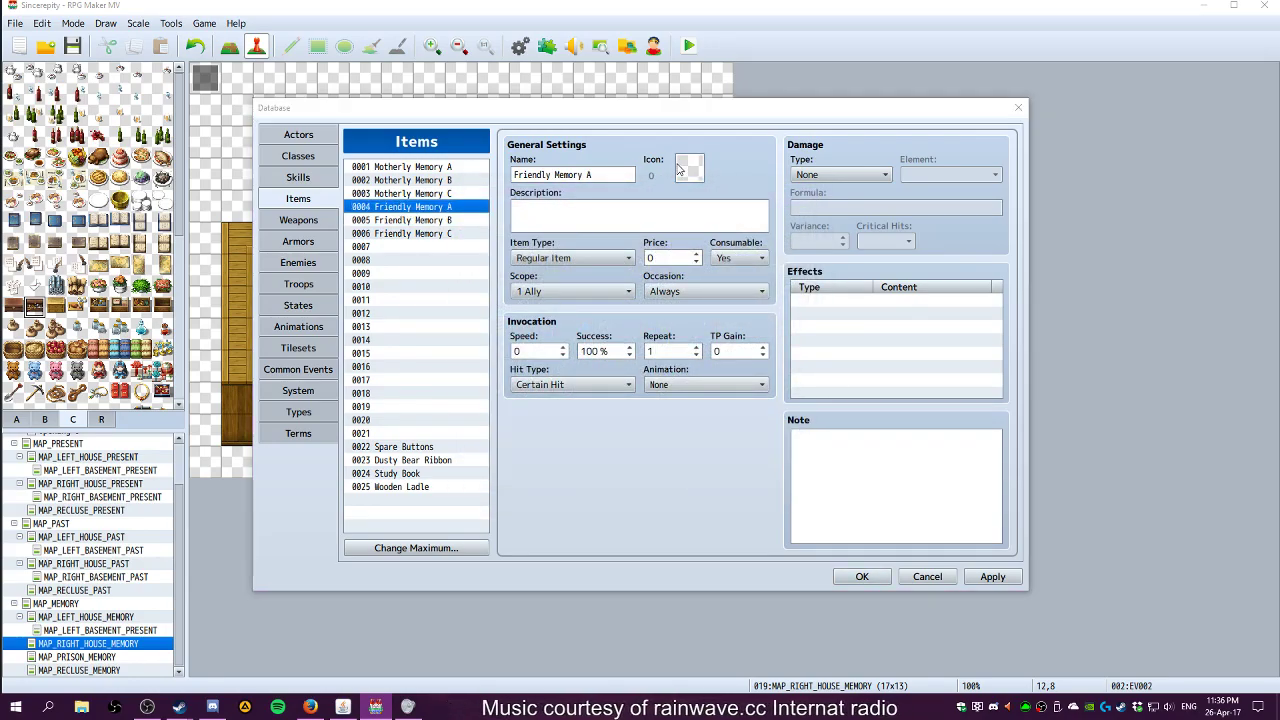
double_click(679, 170)
scroll(560, 380, down, 5)
click(539, 368)
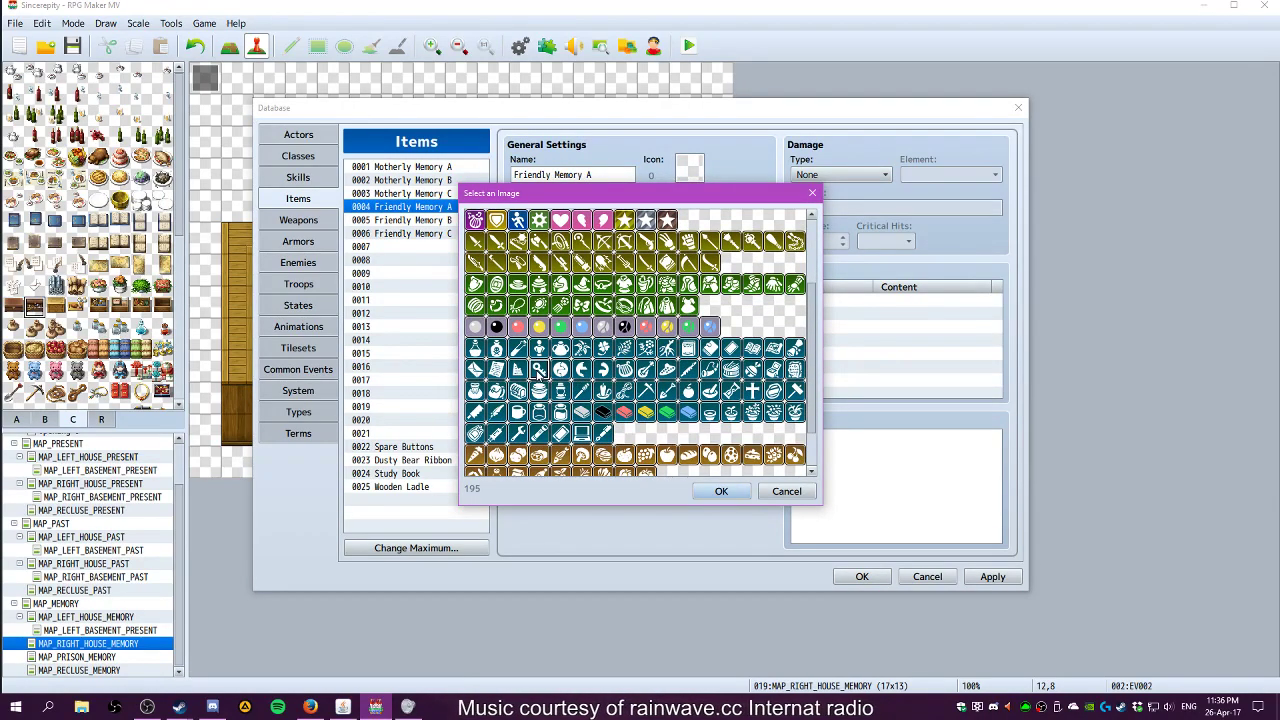
click(721, 491)
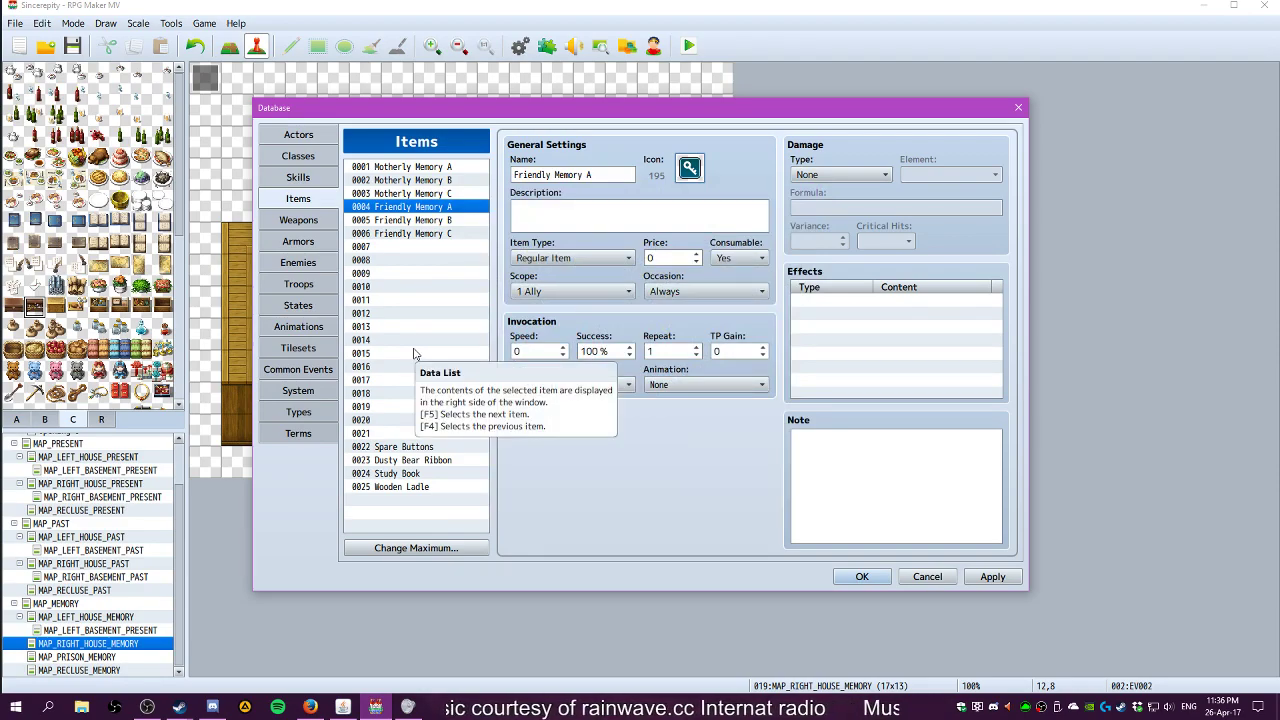
Make Friendly Memory A a non-consumable Key Item with occasion Menu Screen and scope None
click(442, 220)
click(442, 234)
click(436, 222)
click(438, 207)
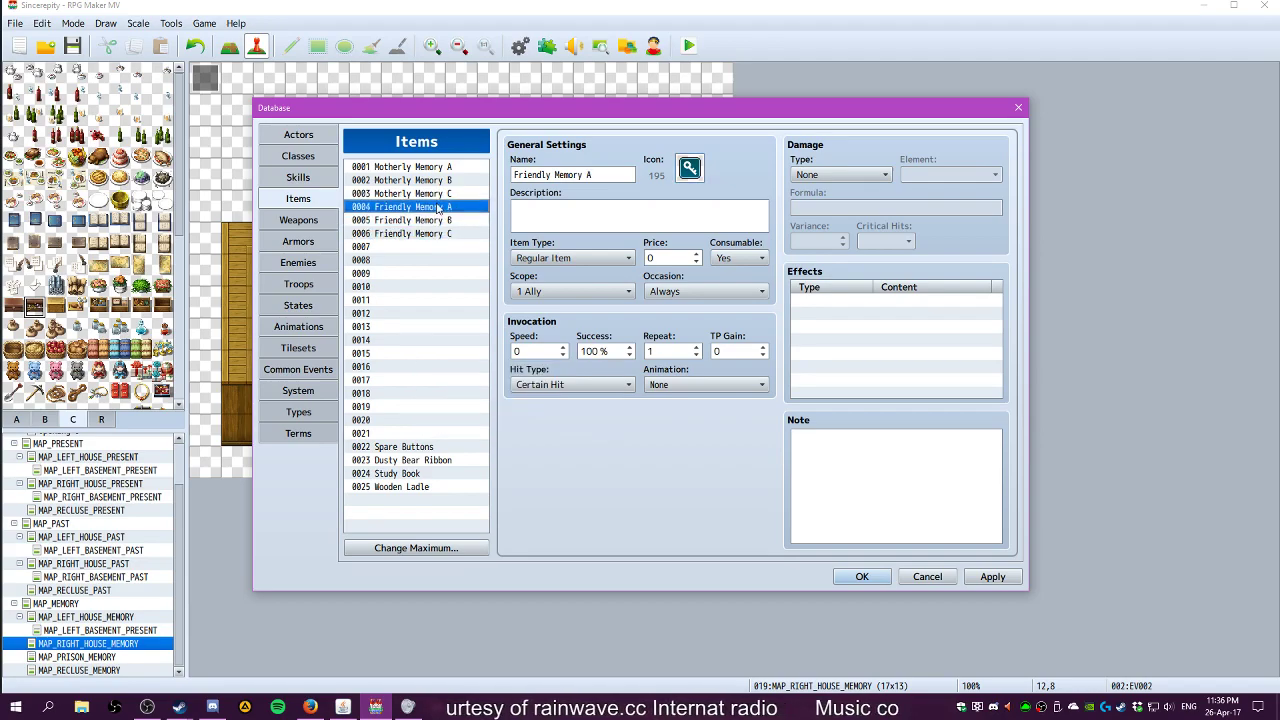
click(570, 258)
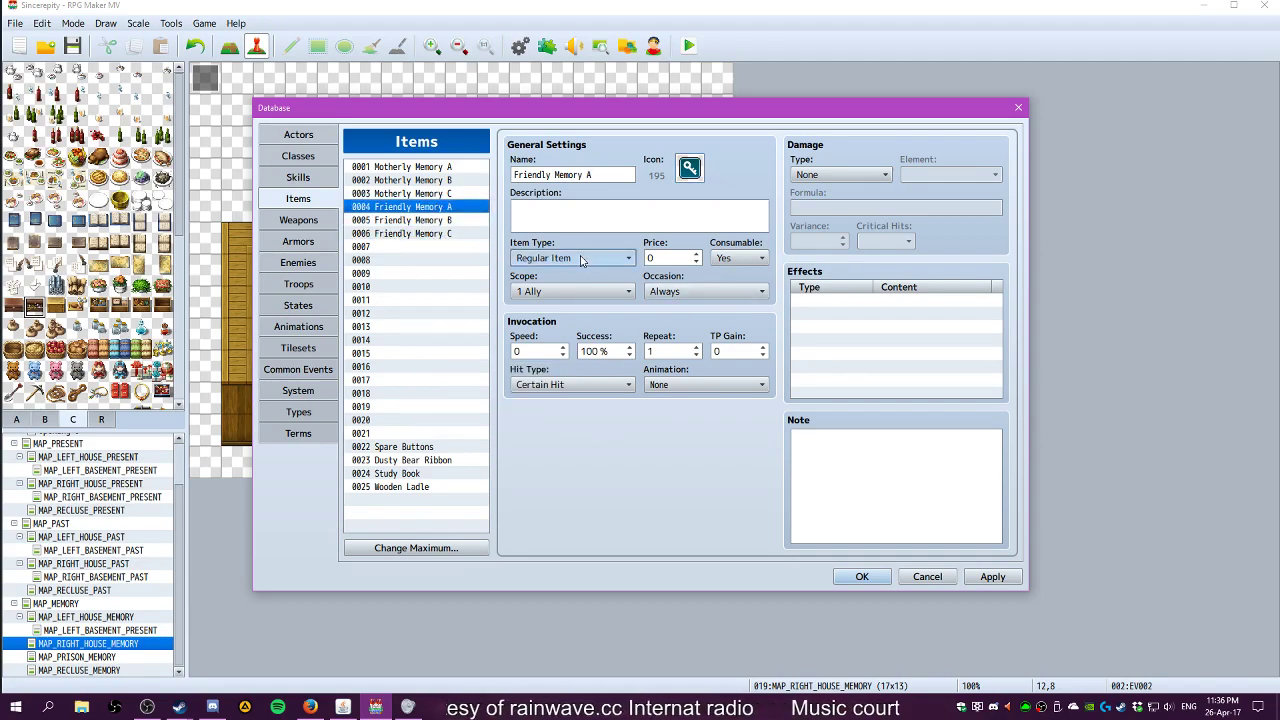
click(540, 288)
click(738, 258)
click(728, 284)
click(706, 291)
click(700, 356)
click(706, 291)
click(700, 340)
click(569, 290)
click(555, 306)
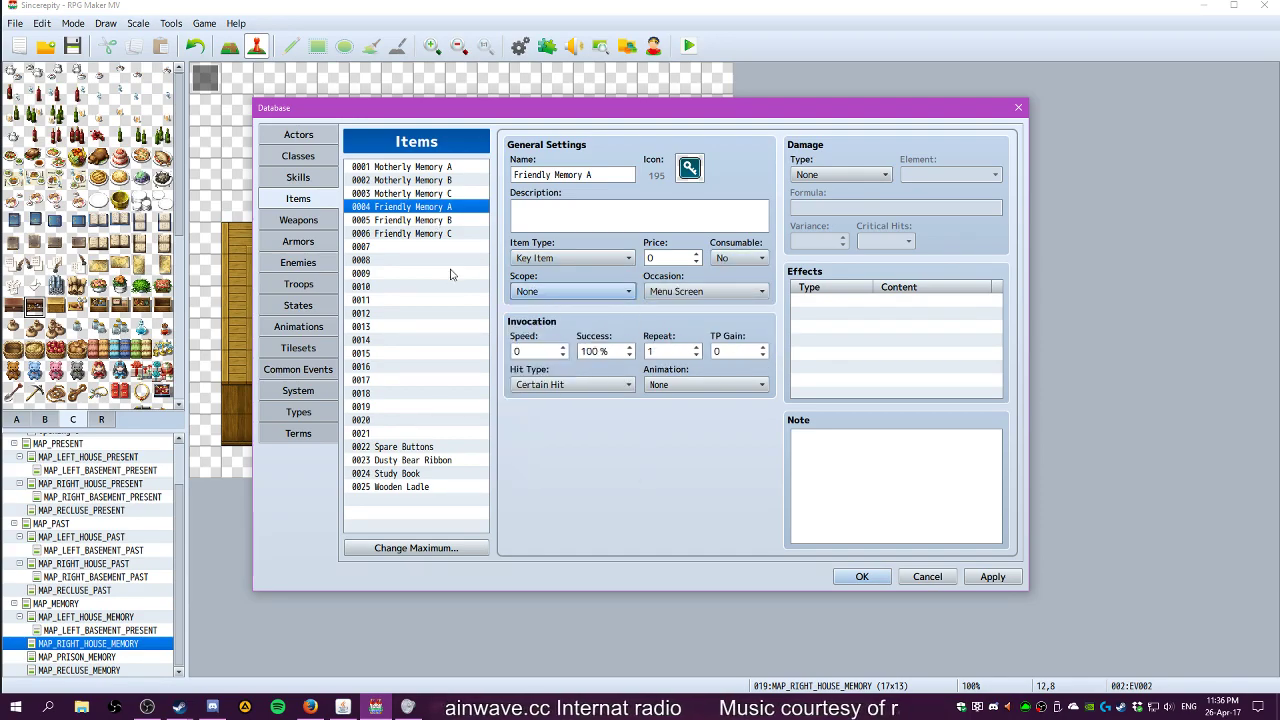
Check the Motherly Memory items' settings and make Friendly Memory B a non-consumable Key Item with occasion Menu Screen and scope None
click(441, 192)
click(438, 179)
click(435, 165)
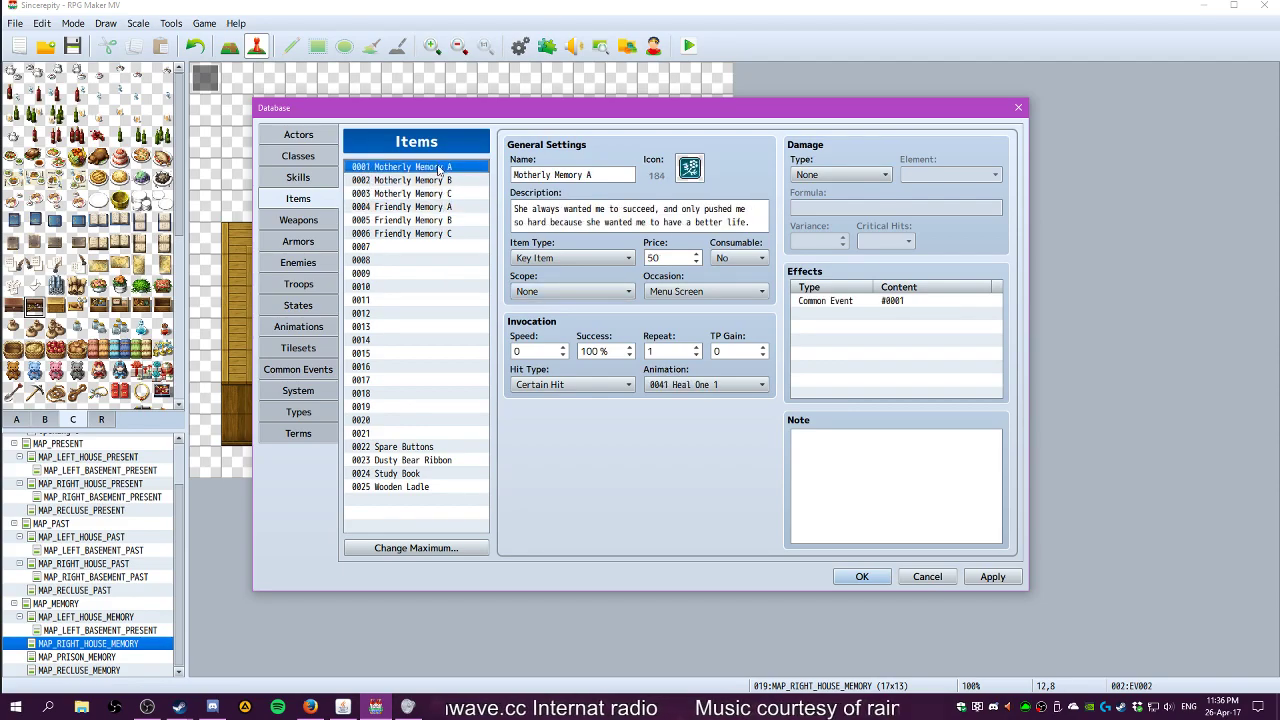
click(436, 221)
click(738, 258)
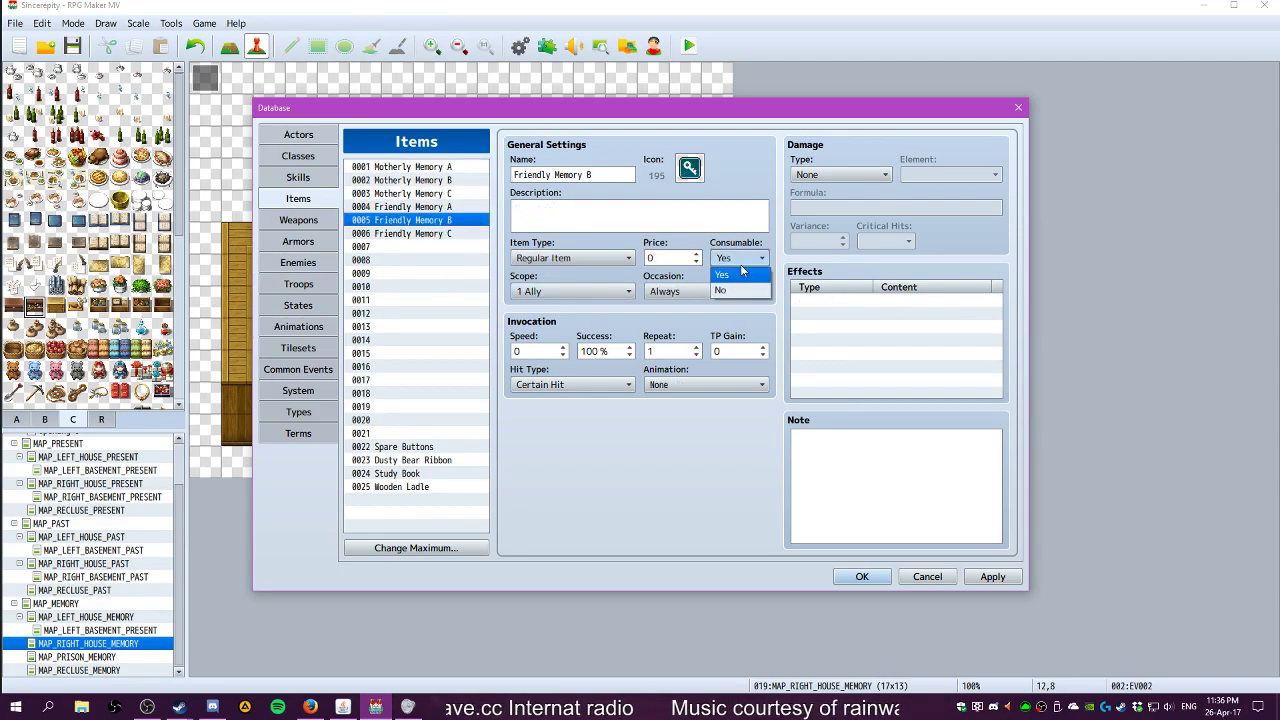
click(722, 290)
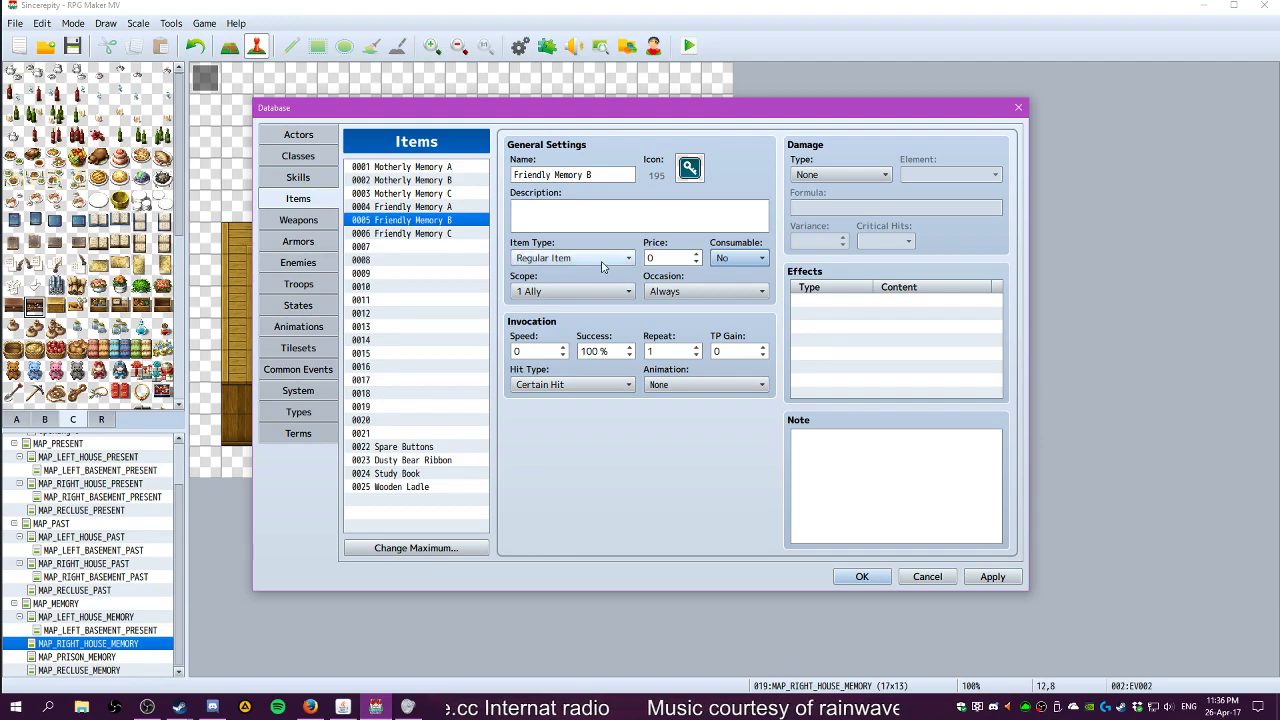
click(448, 206)
click(448, 193)
click(450, 207)
click(452, 220)
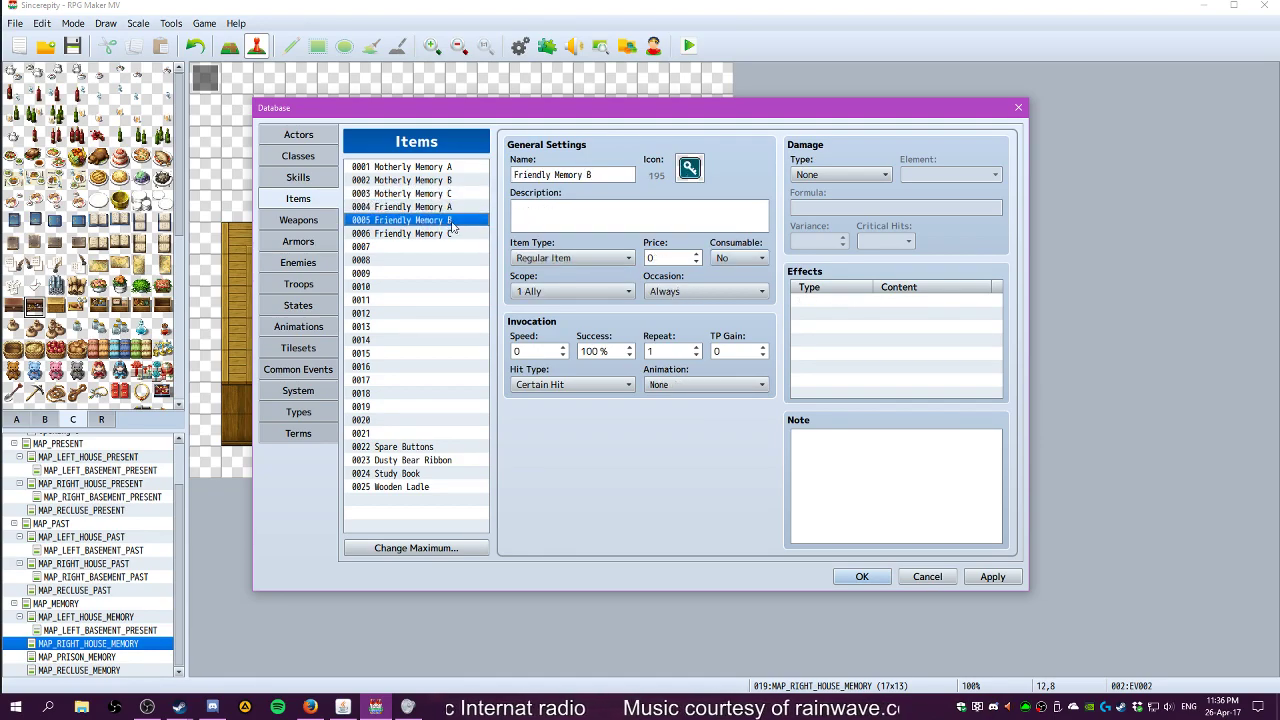
click(664, 286)
click(676, 341)
click(570, 291)
click(566, 307)
click(554, 260)
click(545, 290)
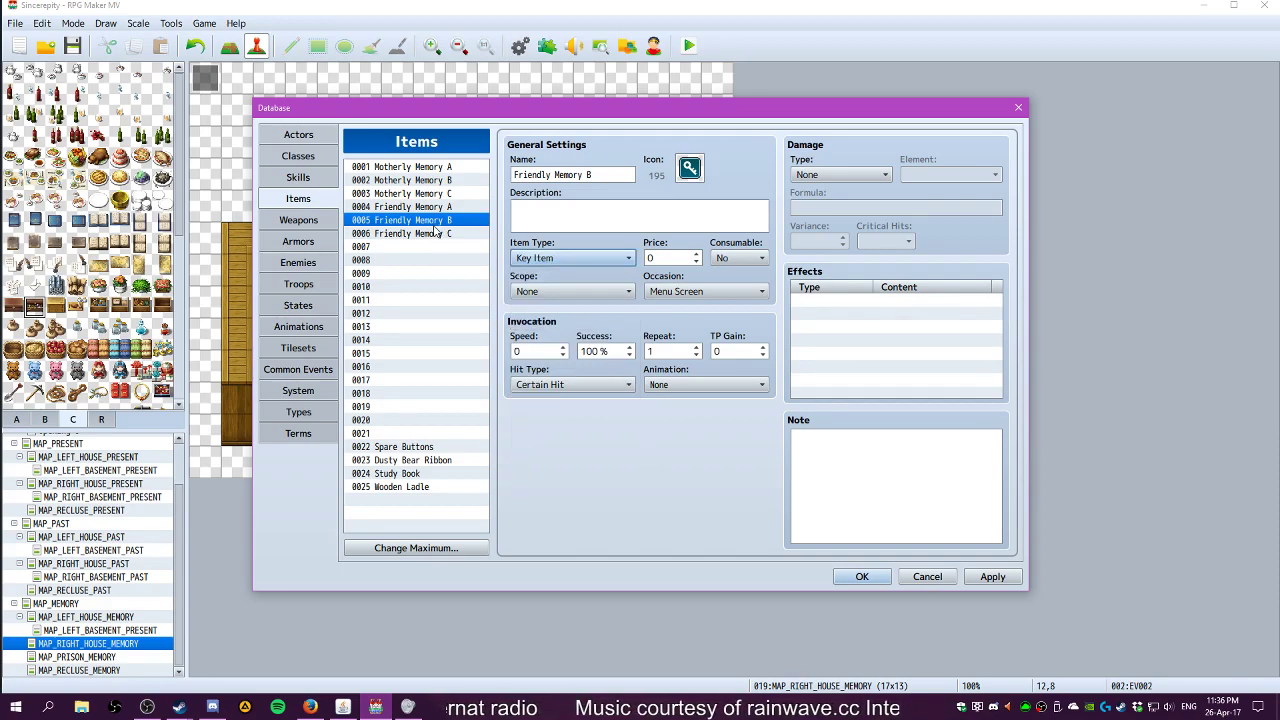
Make Friendly Memory C a non-consumable Key Item with occasion Menu Screen and scope None, and save the database changes
click(436, 234)
click(738, 258)
click(728, 289)
click(700, 291)
click(679, 340)
click(570, 258)
click(545, 289)
click(570, 291)
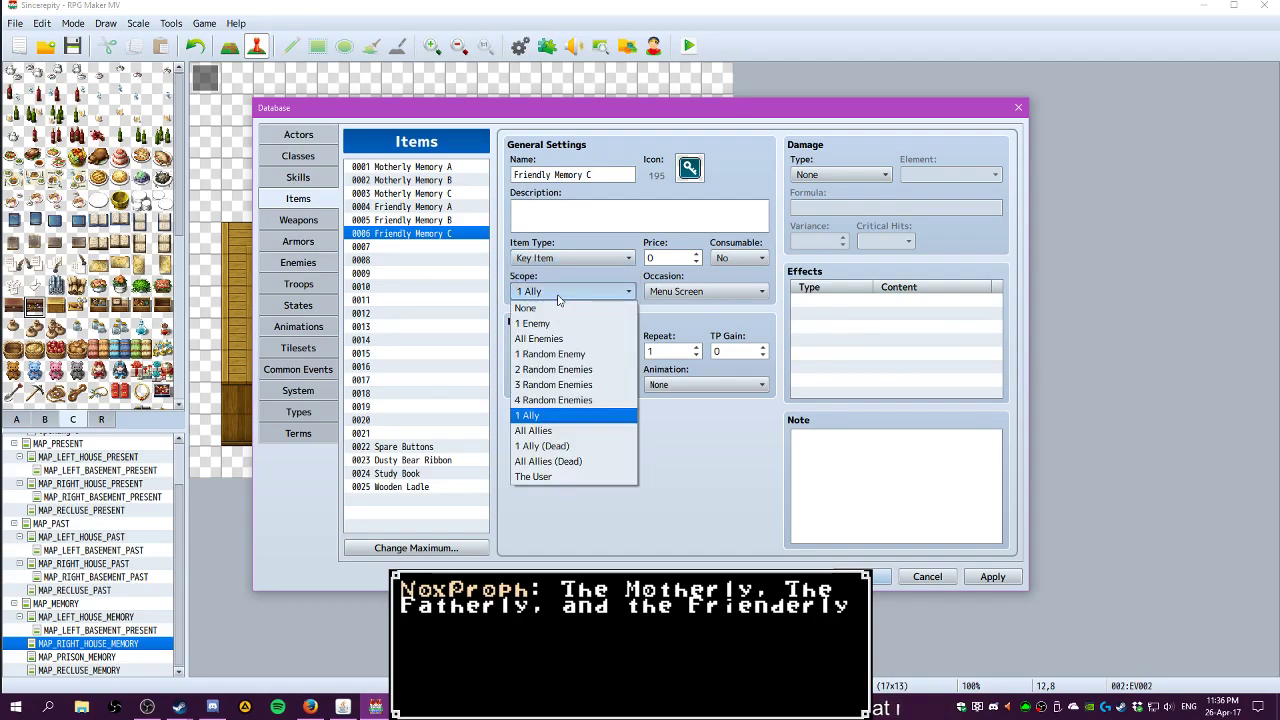
click(528, 308)
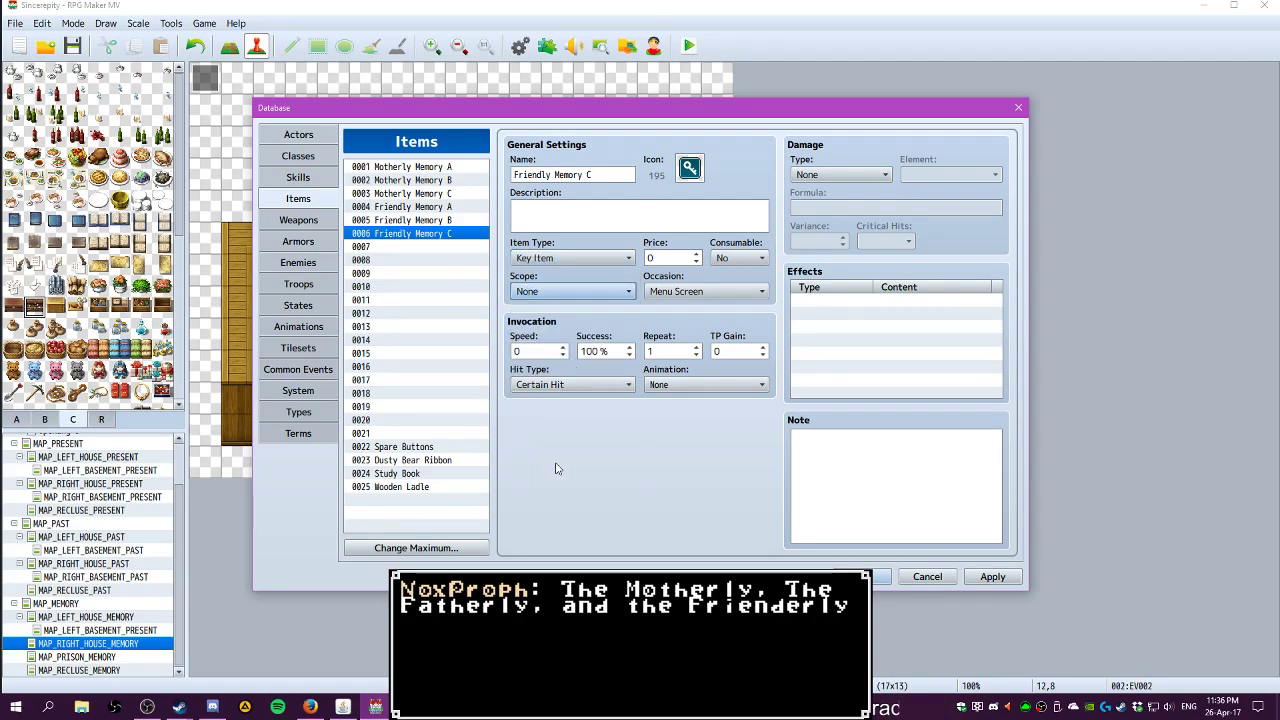
click(990, 576)
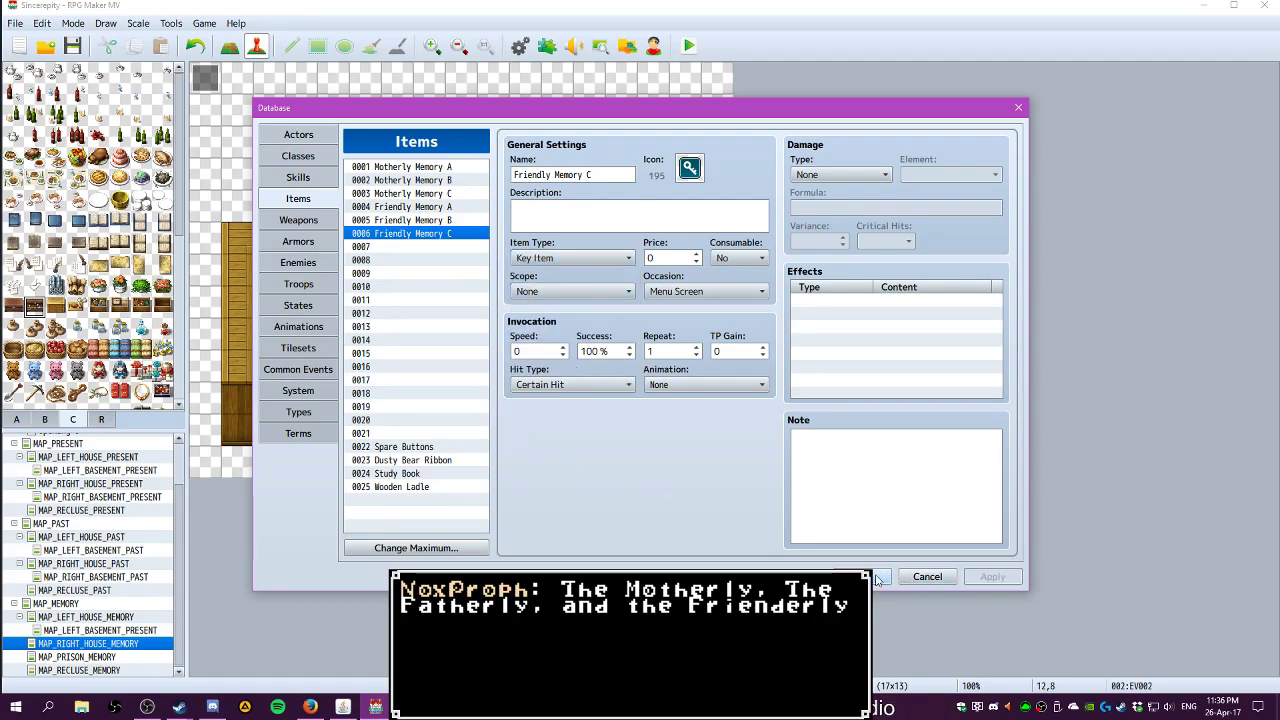
click(882, 577)
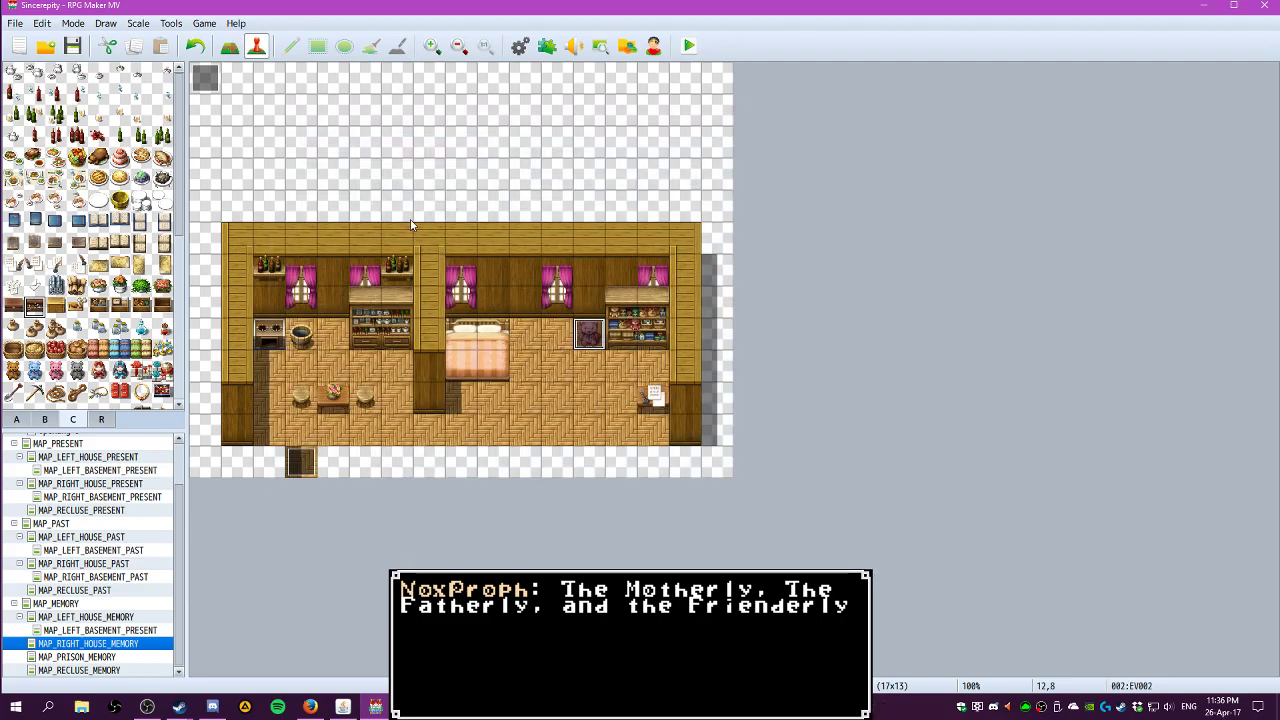
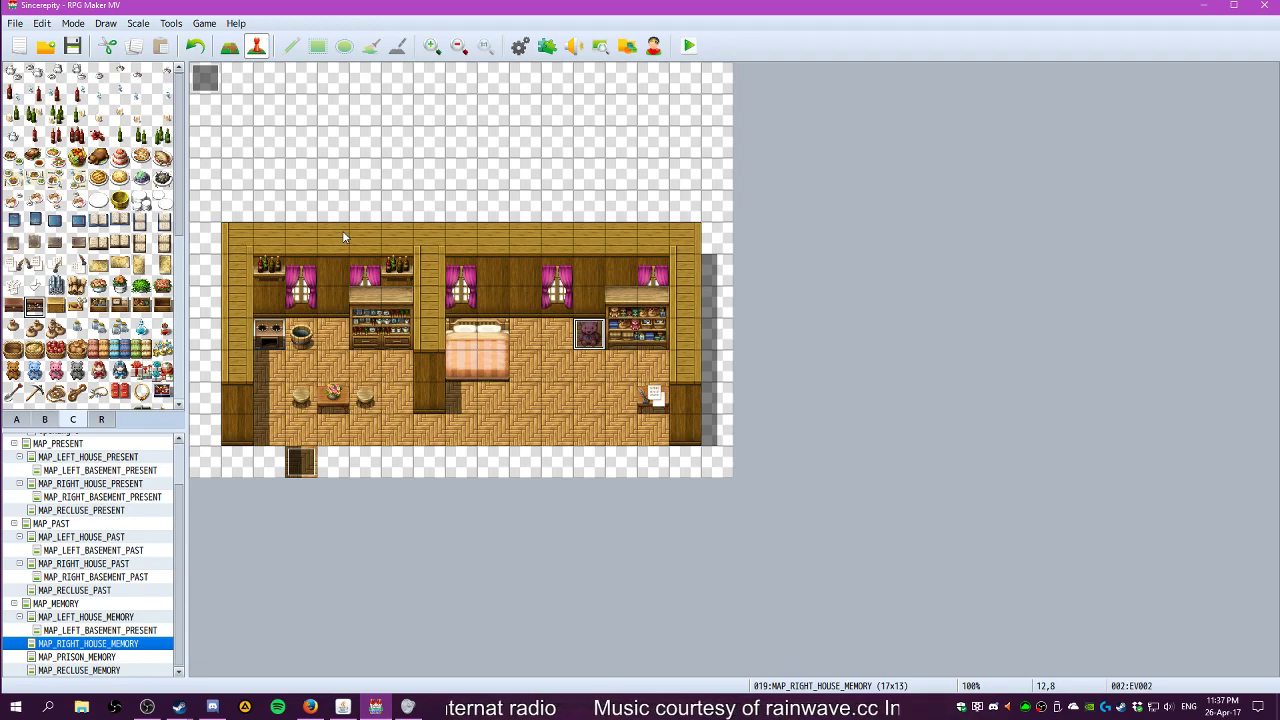
Add a Change Items command at the end of the bear event's page 4 that increases Friendly Memory C by 1
double_click(589, 337)
click(384, 171)
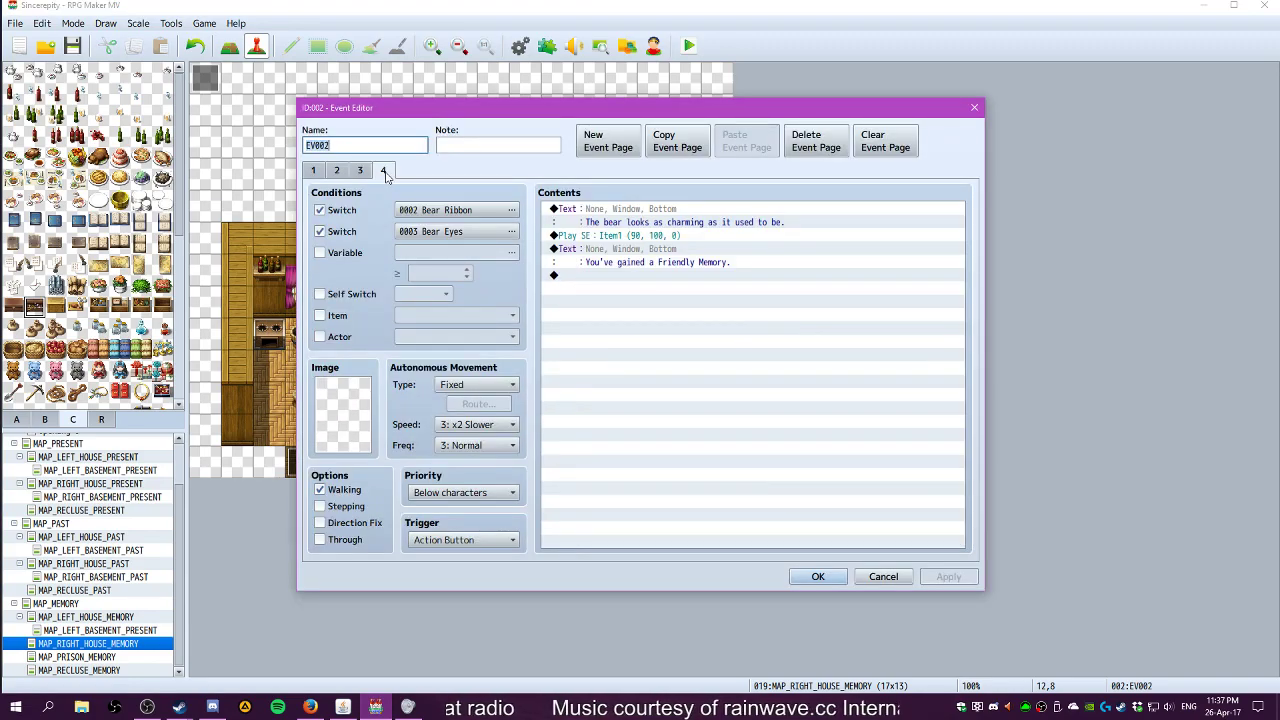
double_click(609, 276)
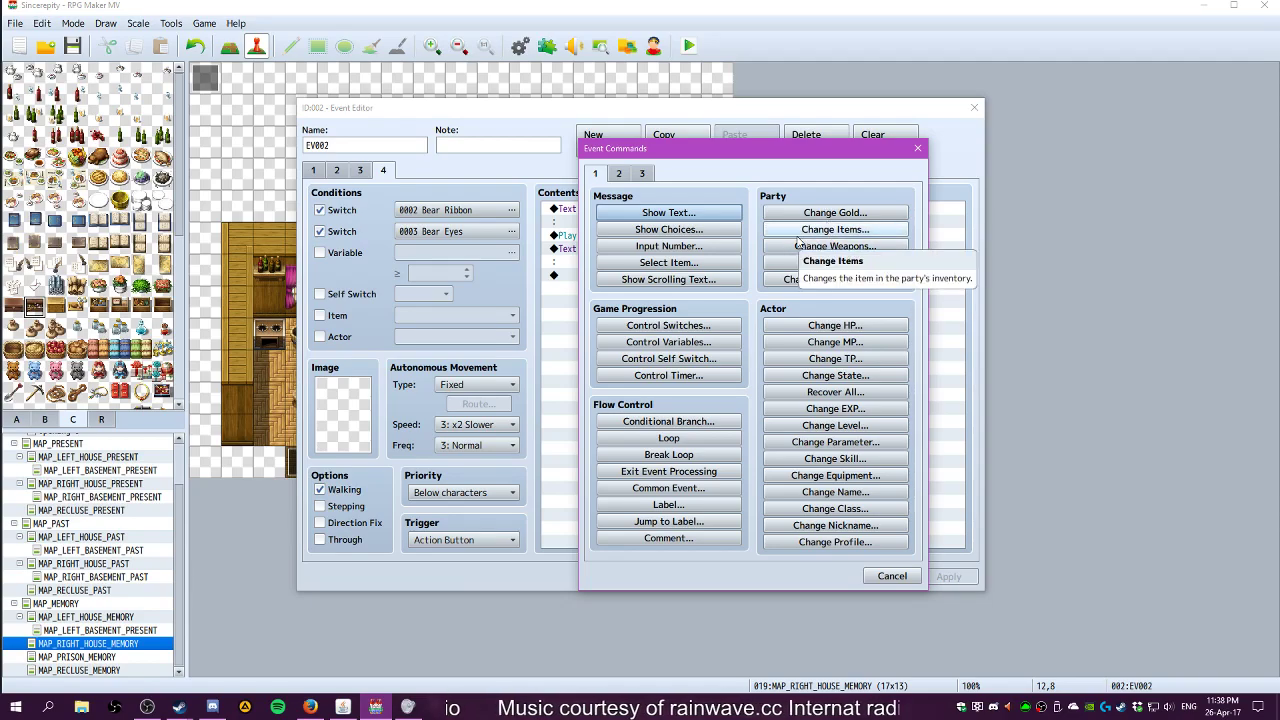
click(799, 230)
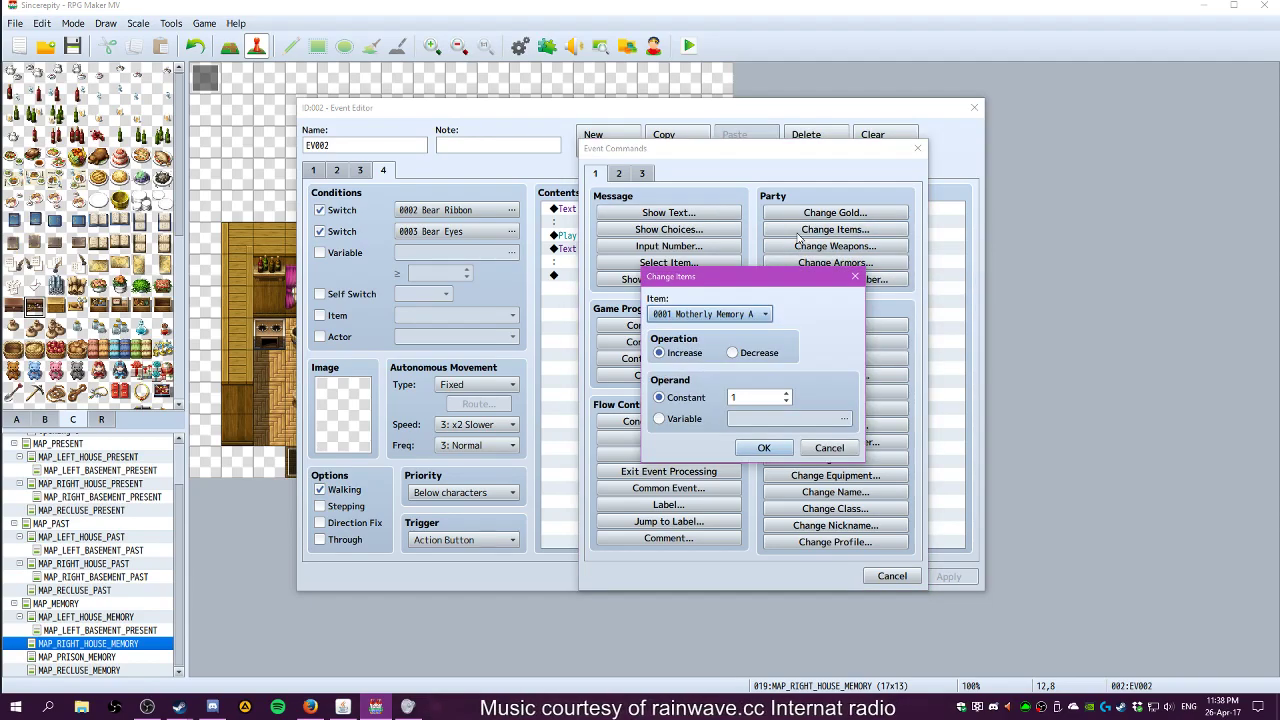
click(722, 314)
click(703, 408)
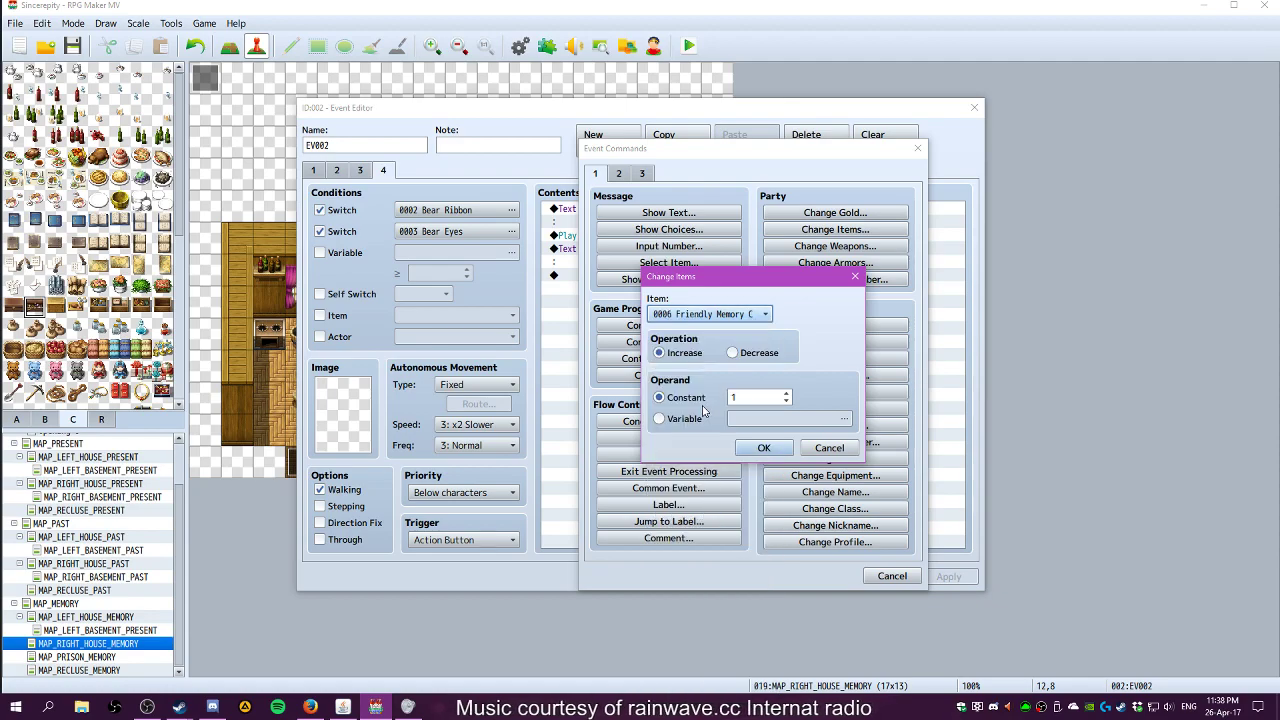
click(765, 447)
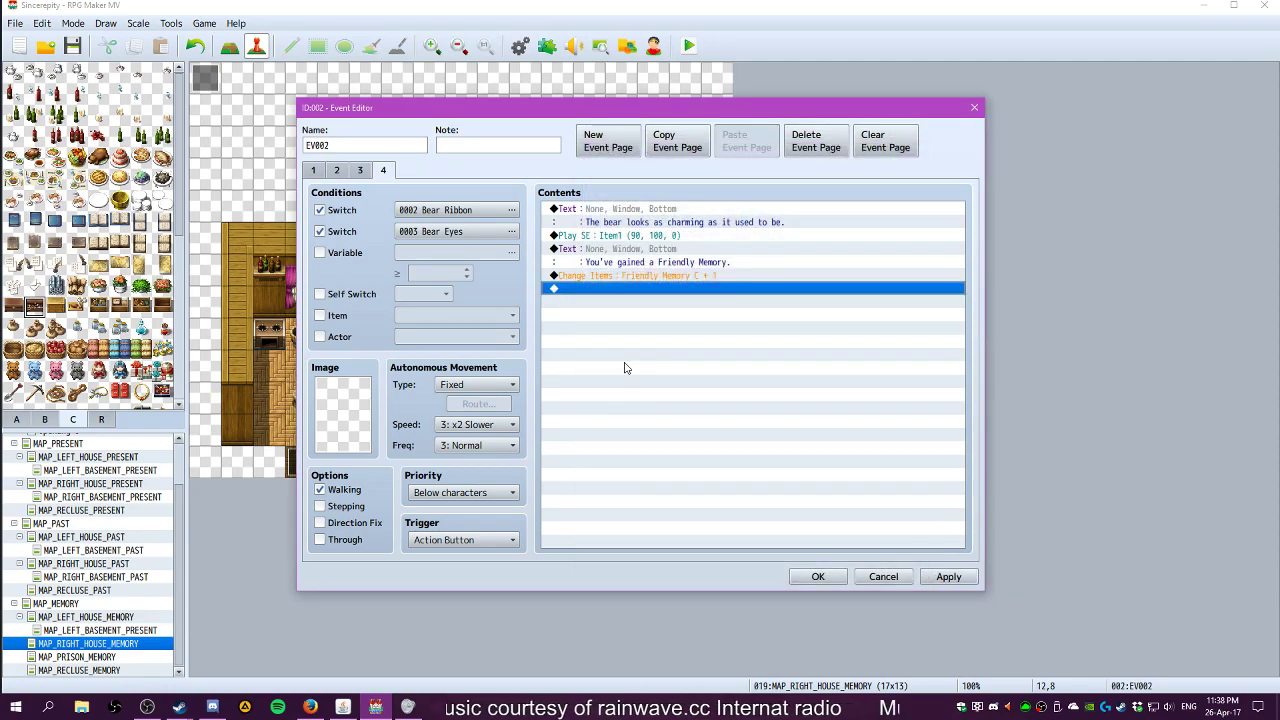
Add a Control Self Switch command to page 4 that turns self switch A on
double_click(610, 290)
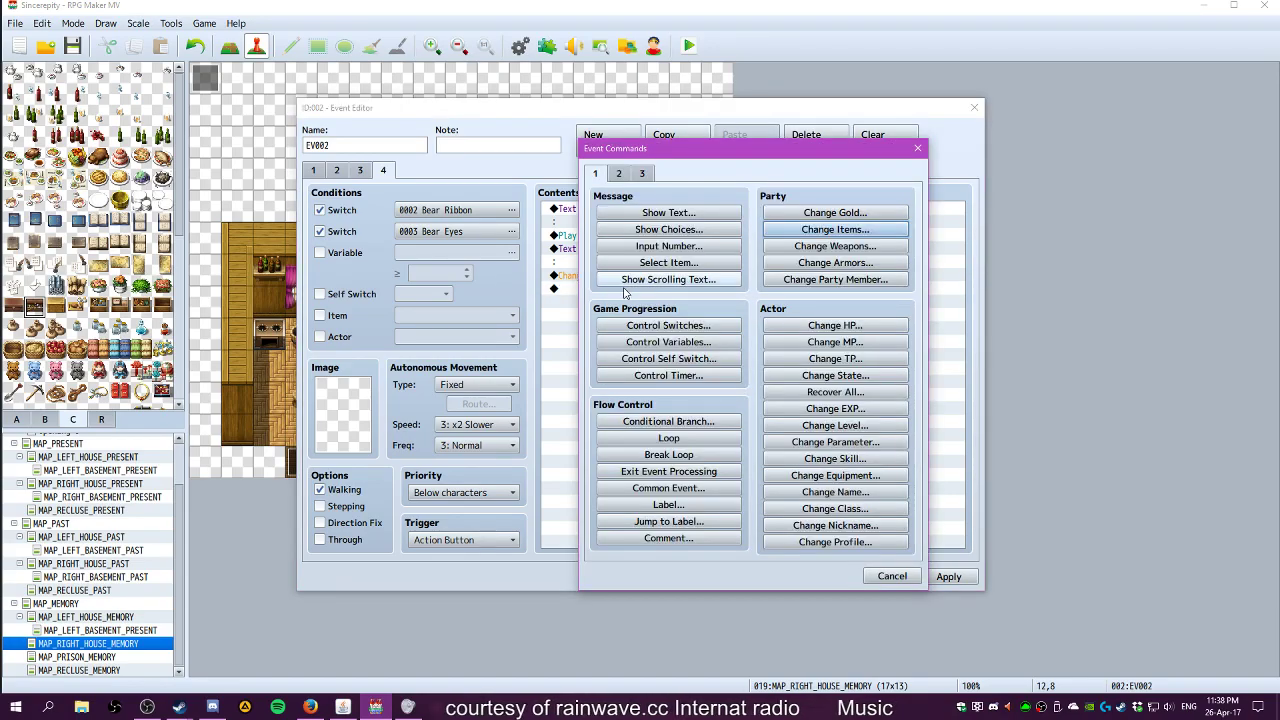
click(677, 361)
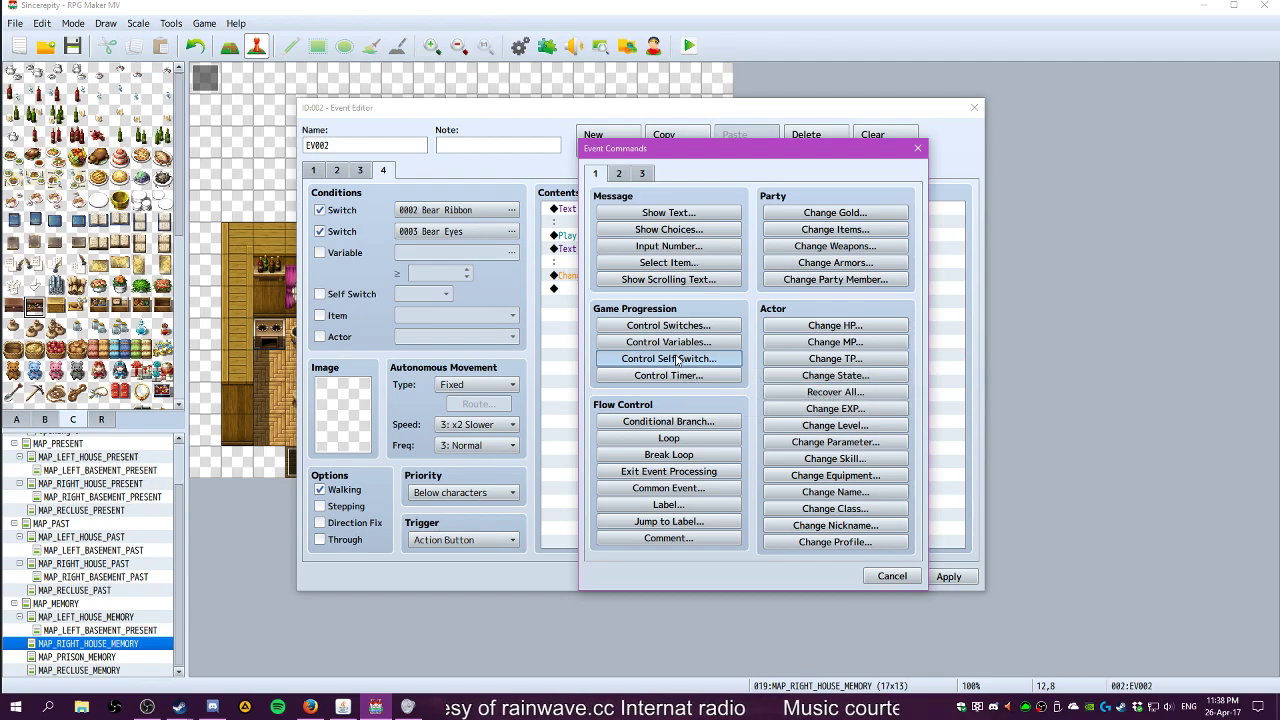
click(677, 361)
click(733, 417)
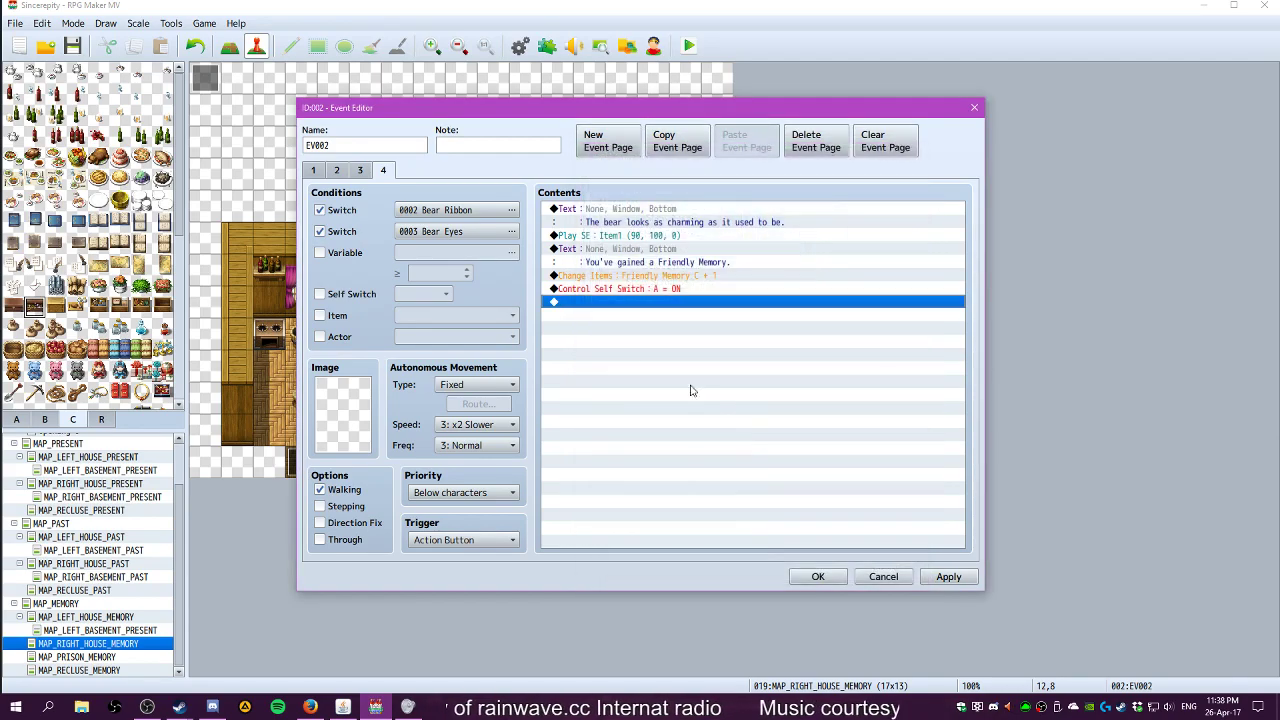
Create a fifth page for the bear event with self switch A as its condition
click(360, 171)
click(337, 171)
click(362, 172)
click(383, 171)
click(607, 147)
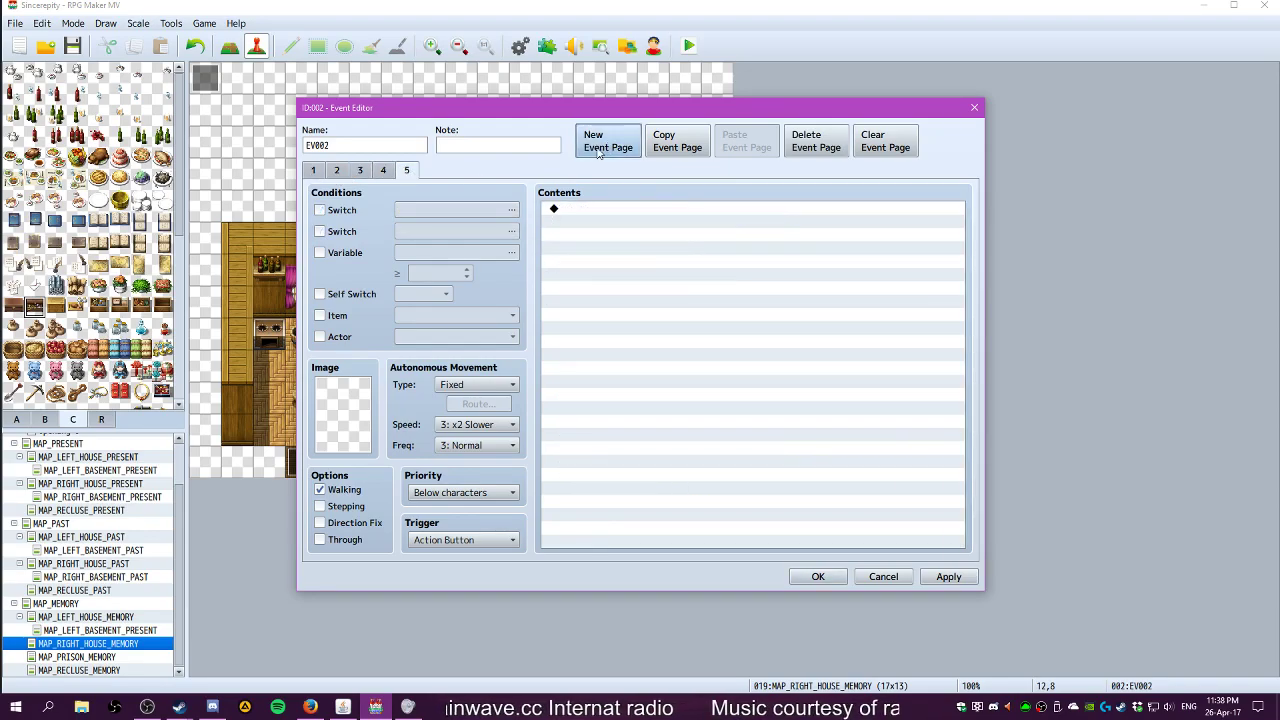
click(364, 296)
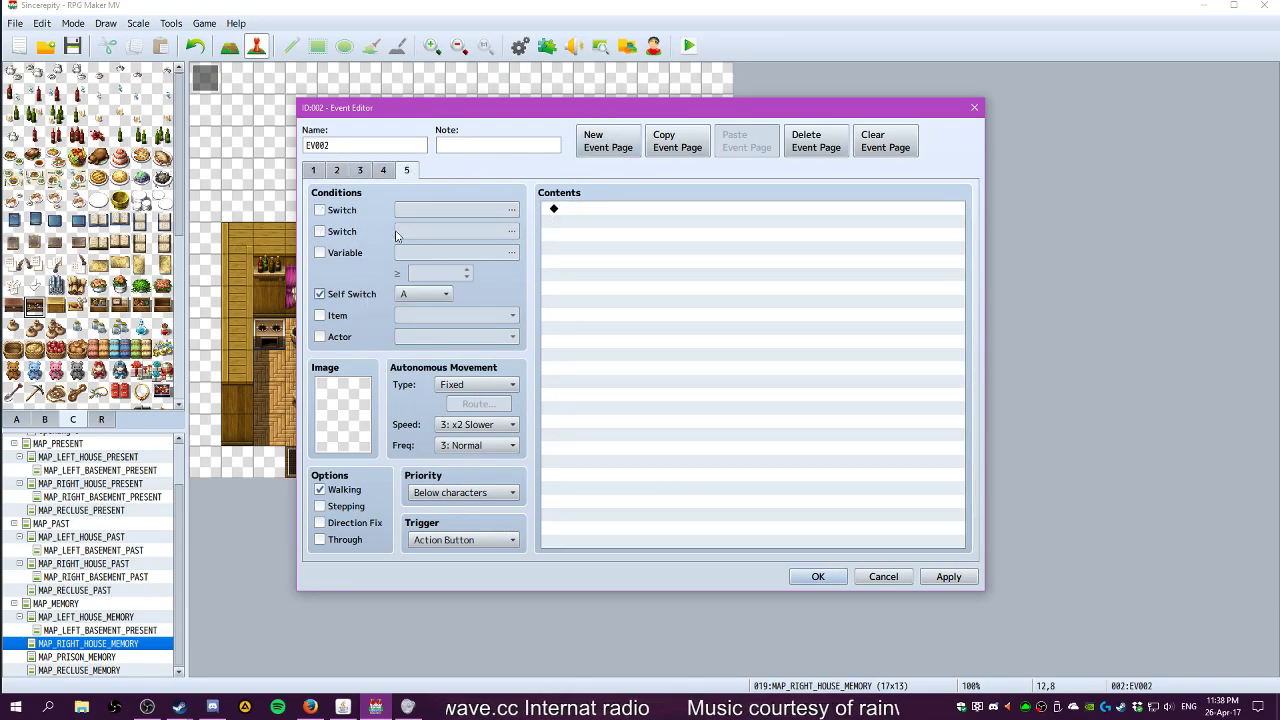
Copy the text "The bear looks as charming as it used to be." from page 4 to page 5, and compare the pages' conditions
click(386, 170)
click(582, 210)
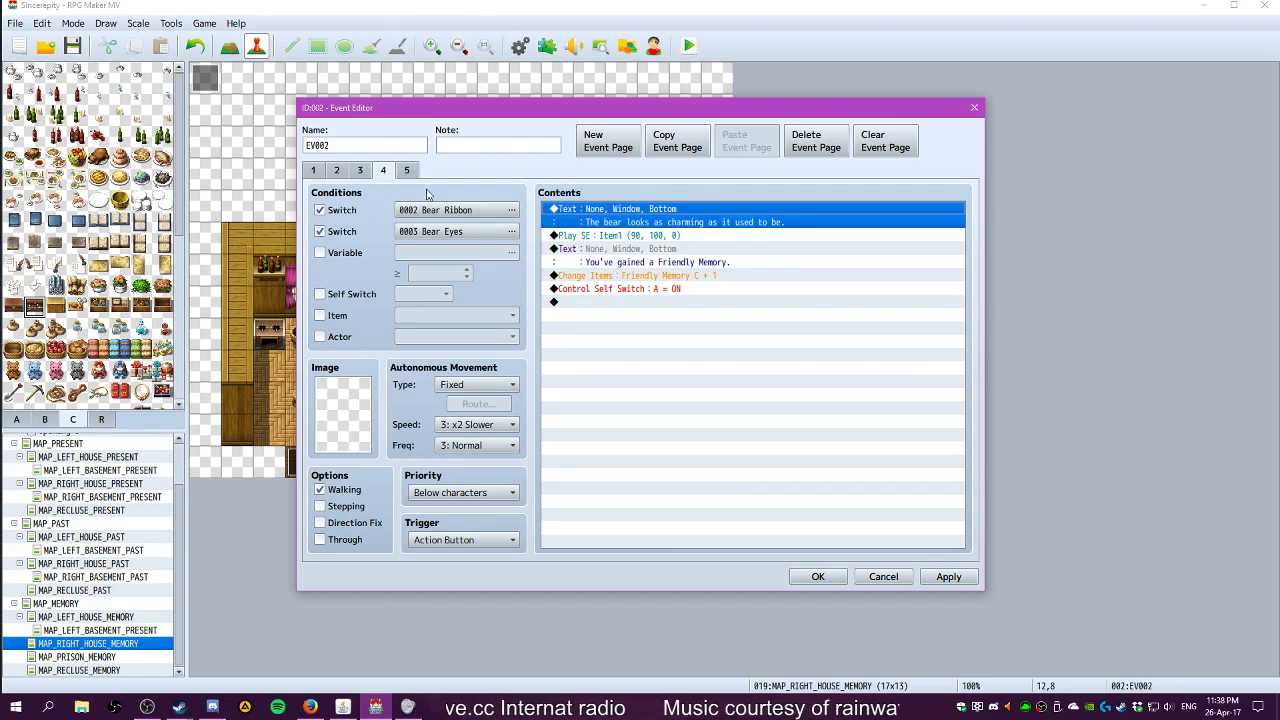
click(407, 170)
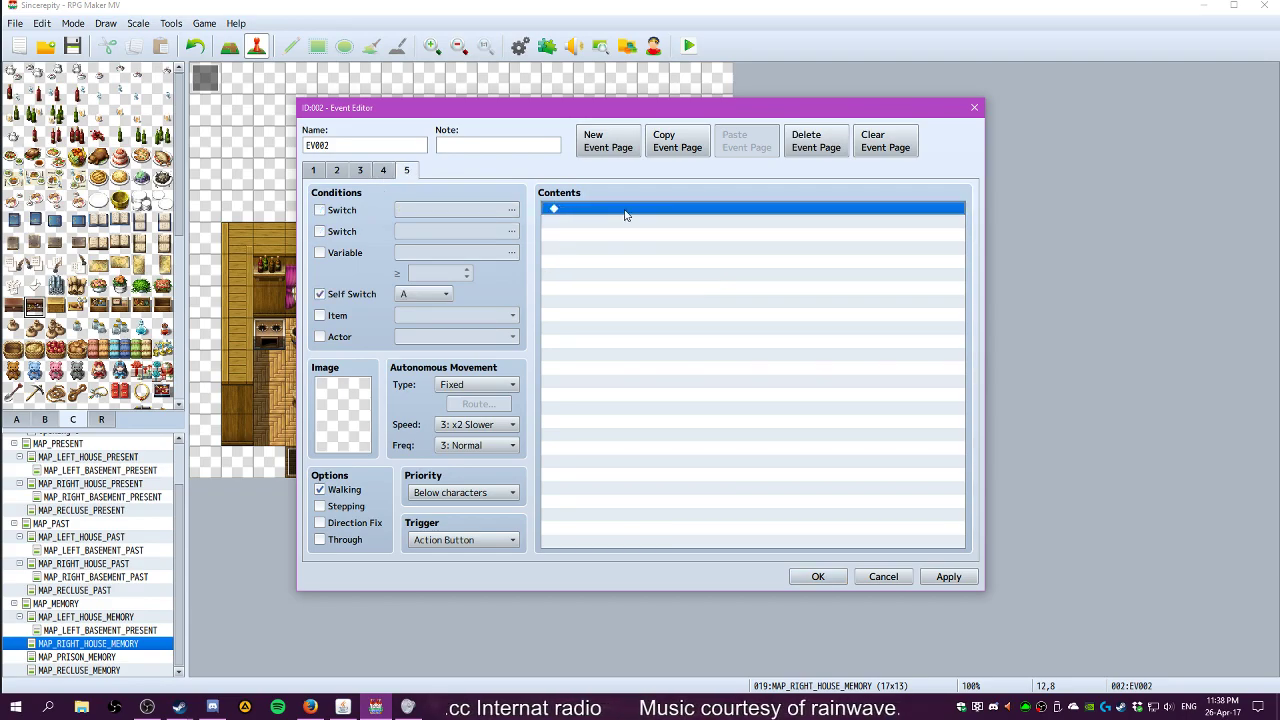
key(ctrl+v)
click(384, 172)
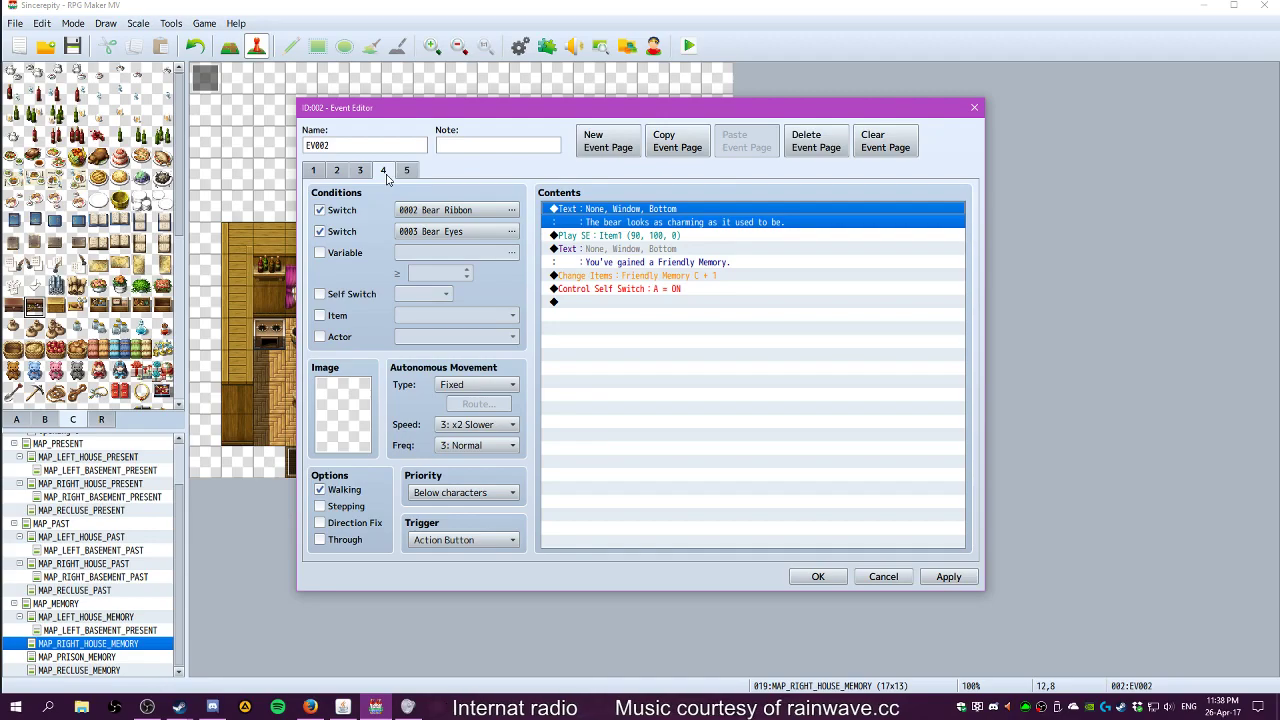
click(362, 171)
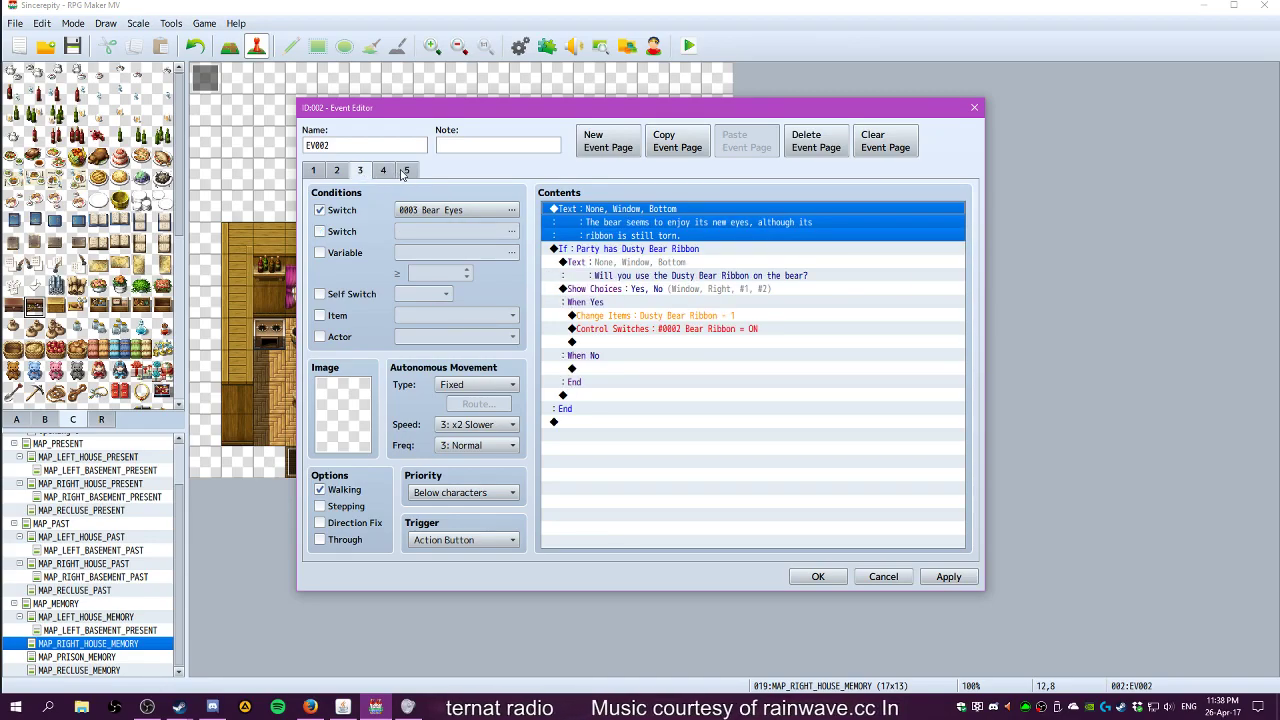
click(405, 171)
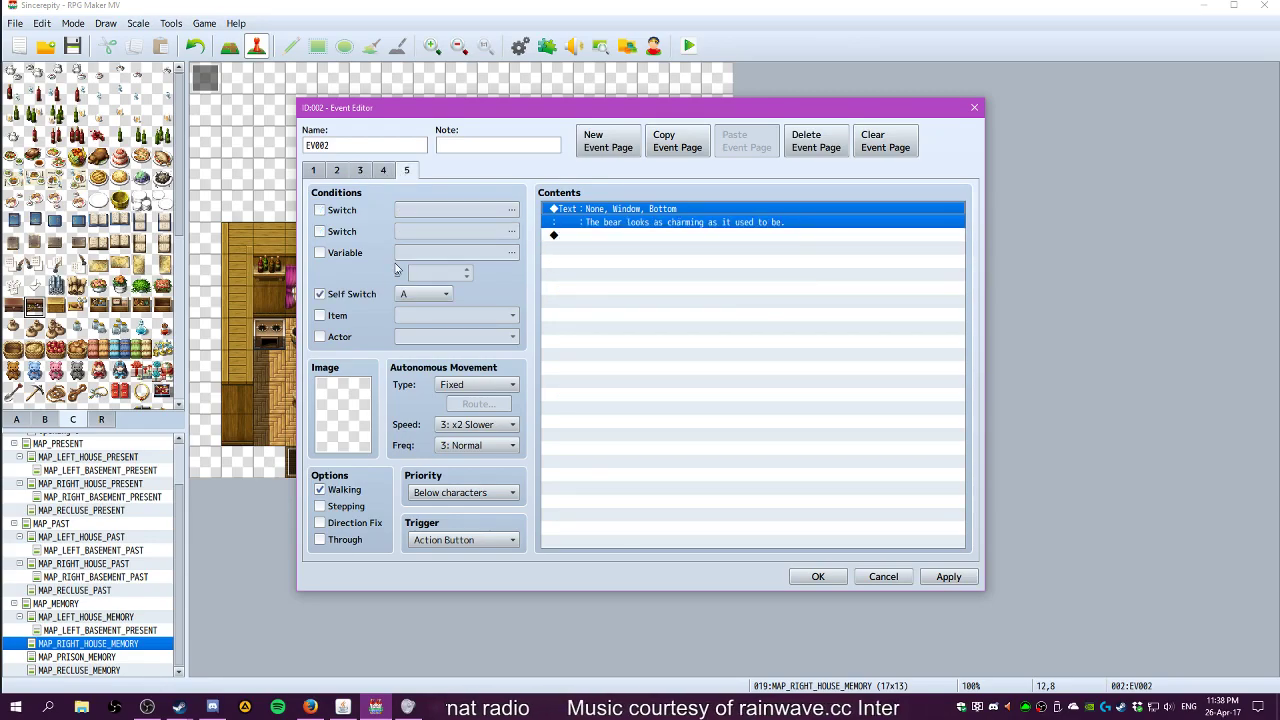
click(383, 171)
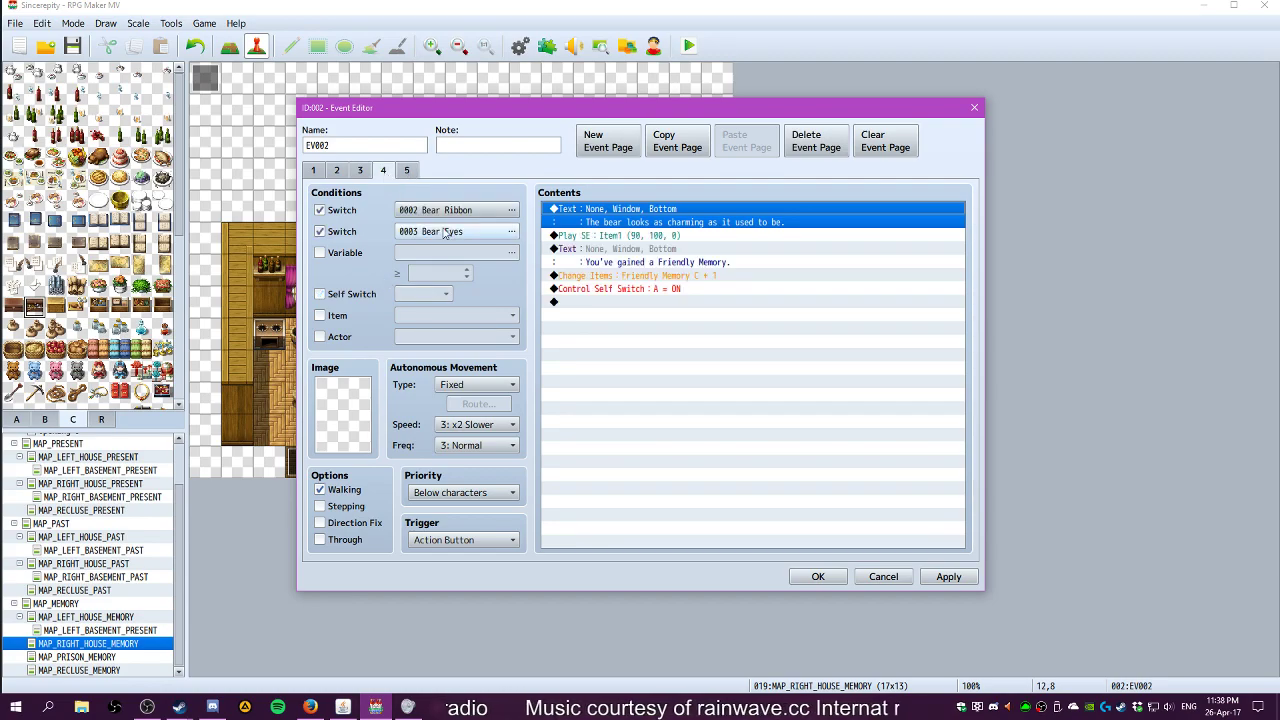
click(407, 172)
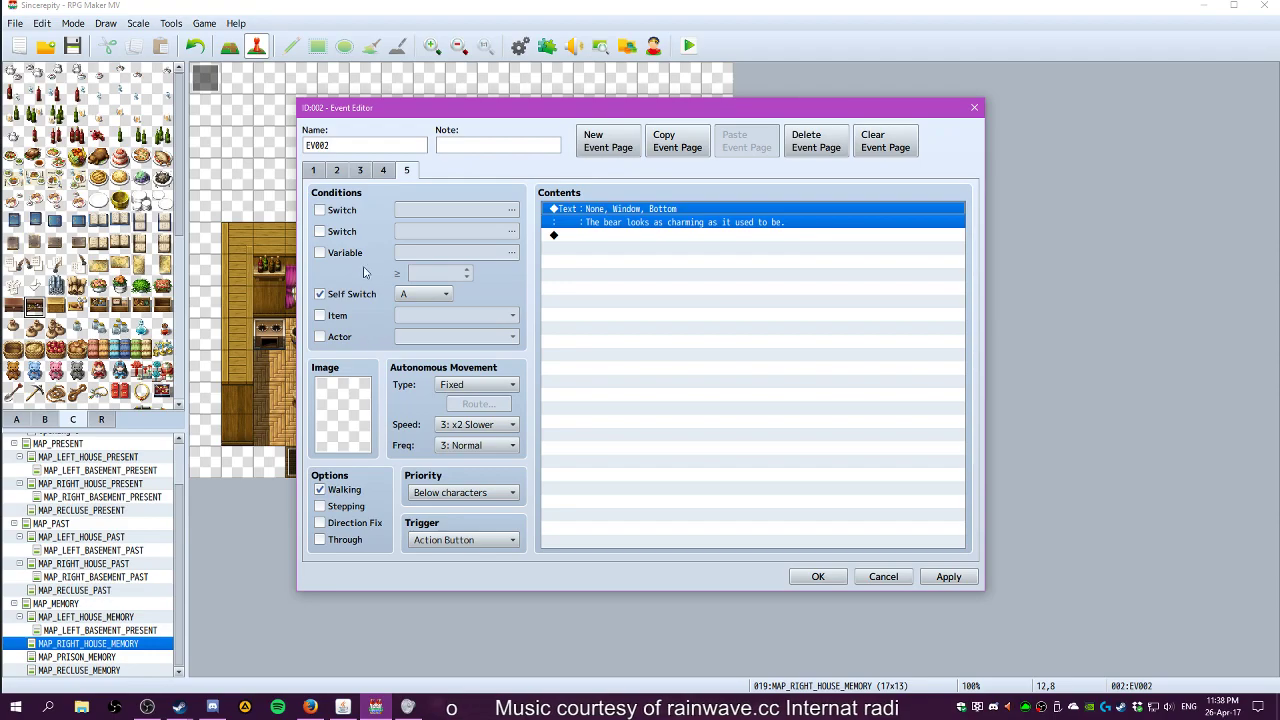
Enable the first switch condition on page 5 and set it to 0002 Bear Ribbon
click(320, 210)
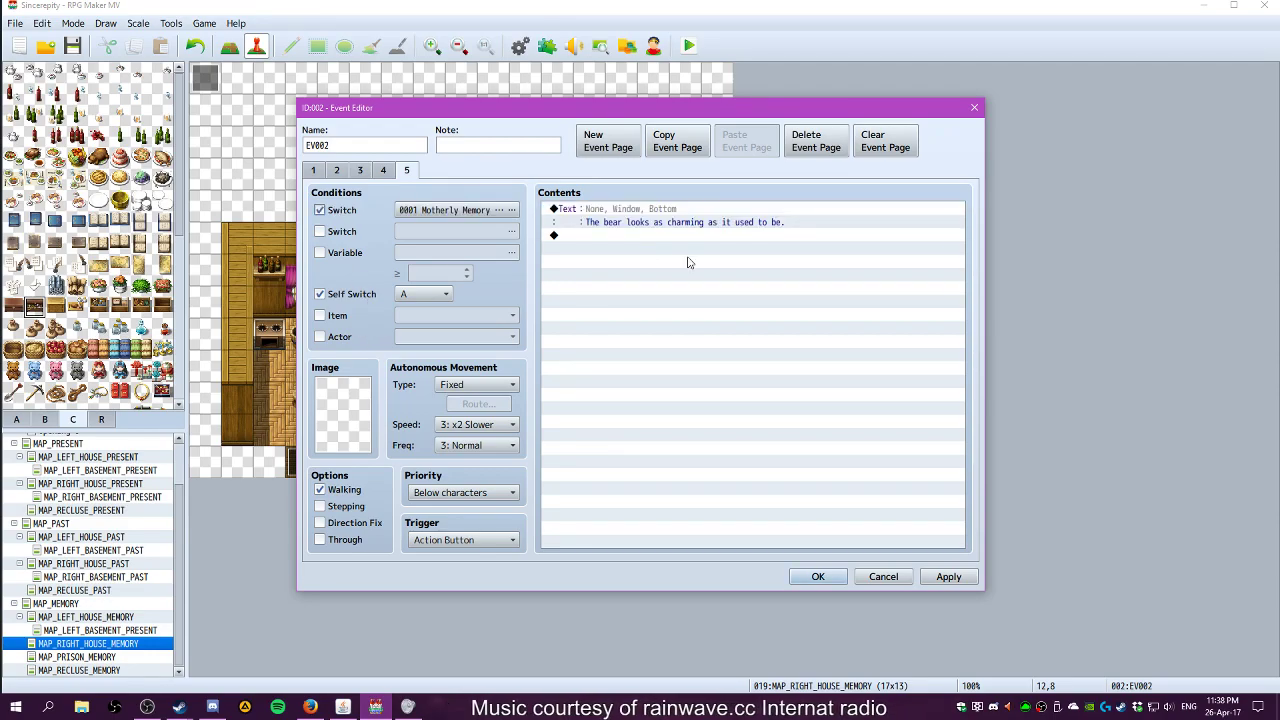
click(511, 210)
click(697, 231)
click(697, 218)
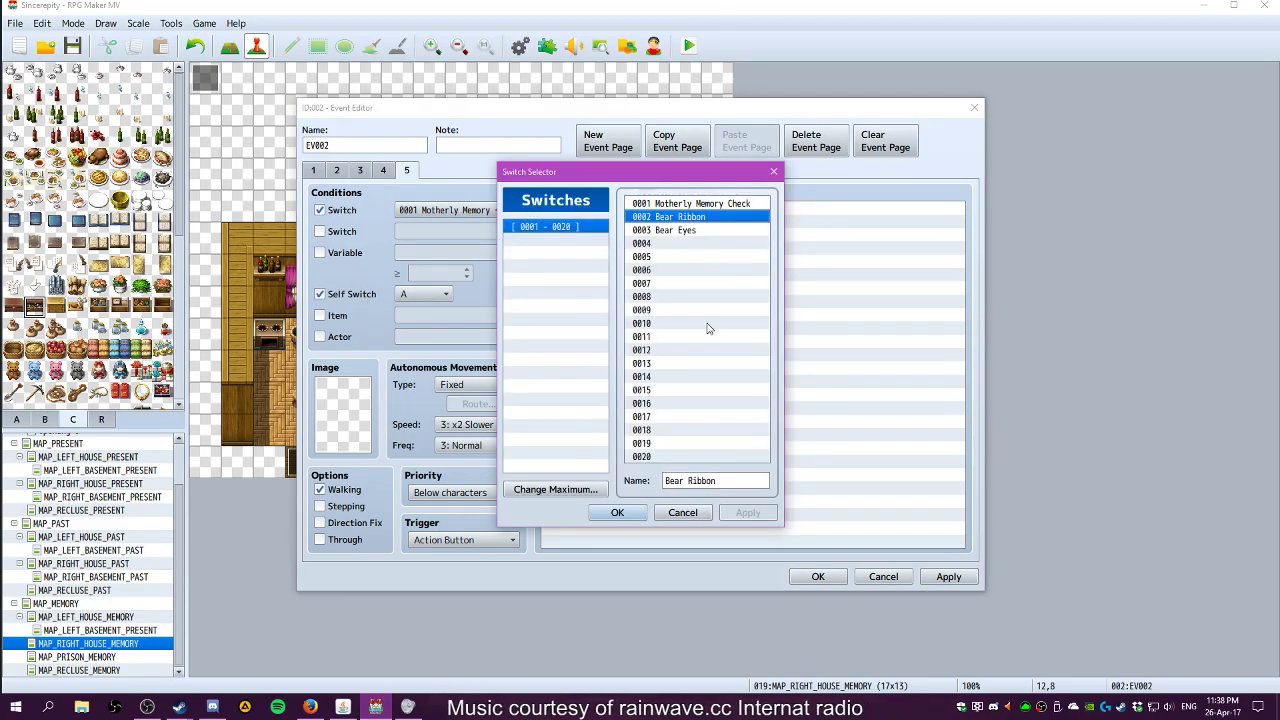
click(630, 510)
Set page 5's second switch condition to 0003 Bear Eyes and accept the event changes
click(320, 231)
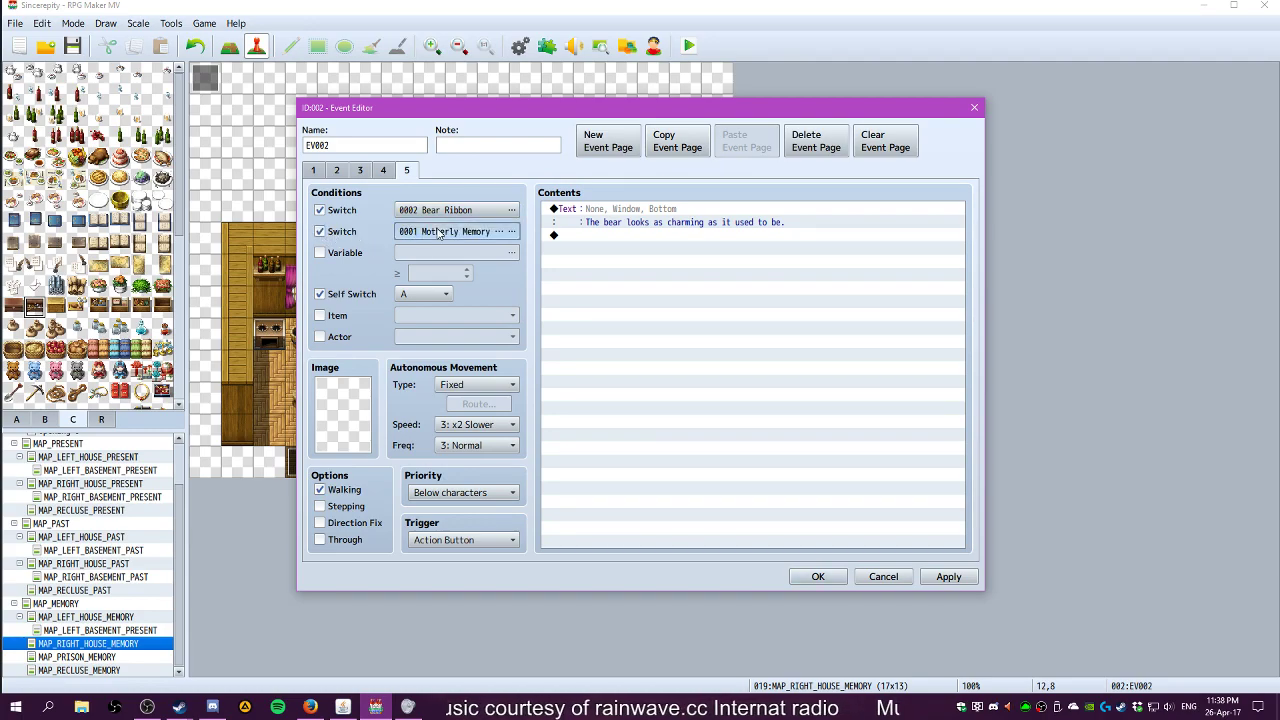
click(511, 231)
click(683, 230)
click(610, 512)
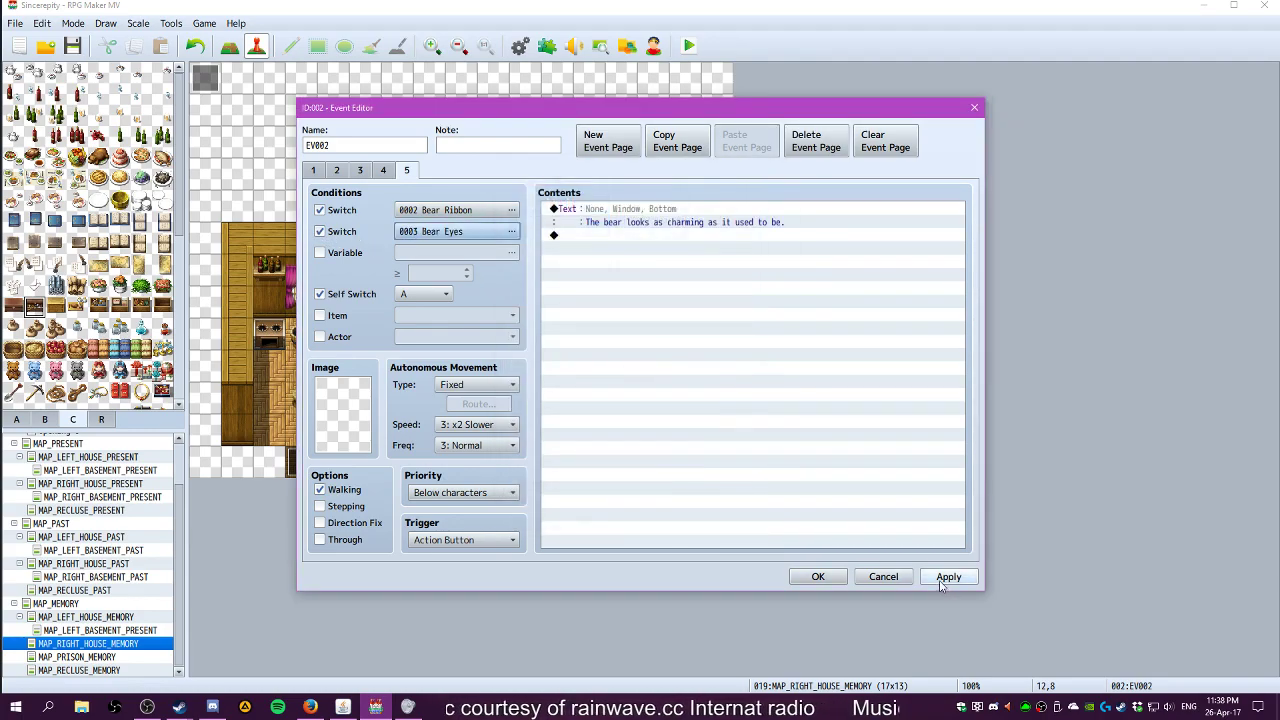
click(818, 576)
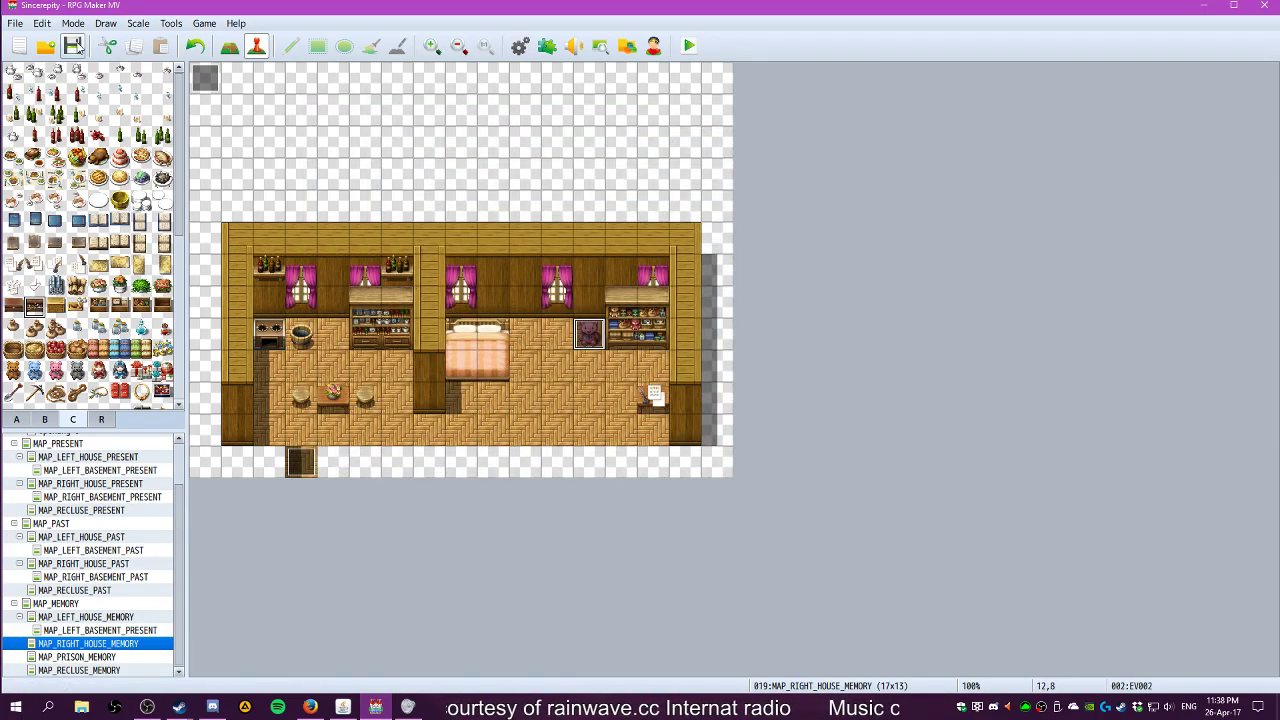
Close the playtest opened too early and set the player's starting position on the Opening map at tile 8,11
click(688, 47)
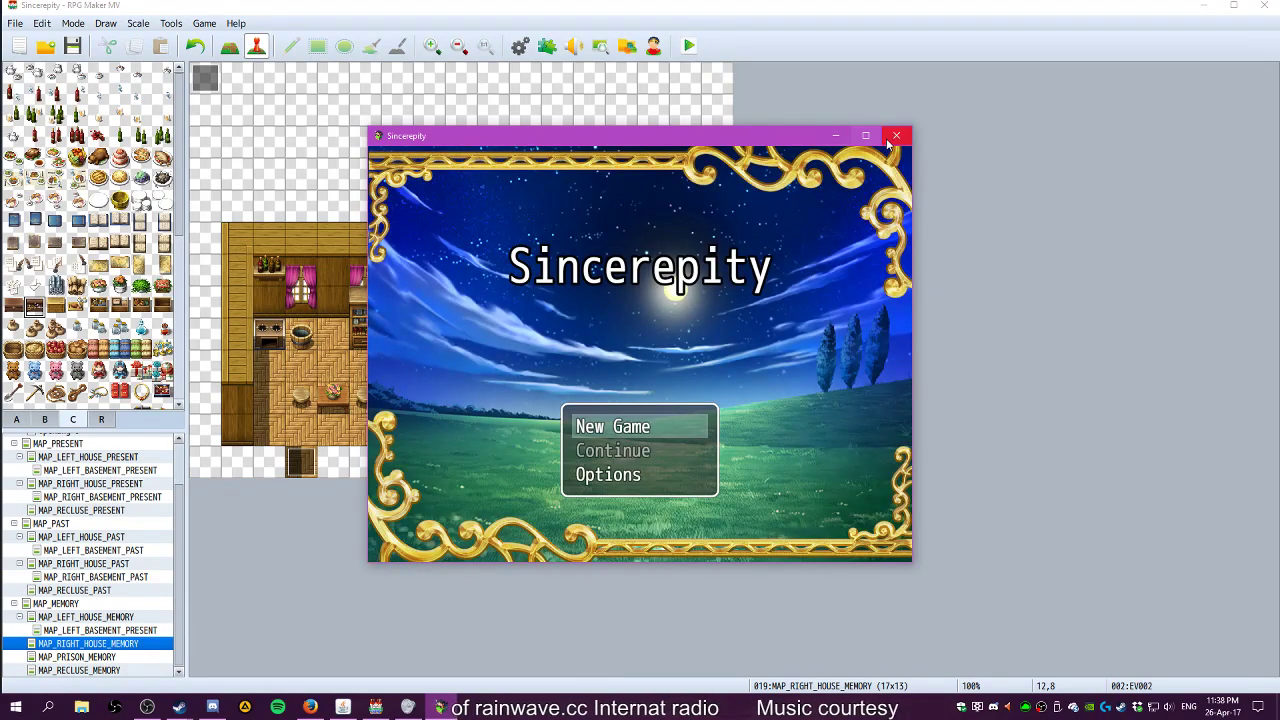
click(896, 135)
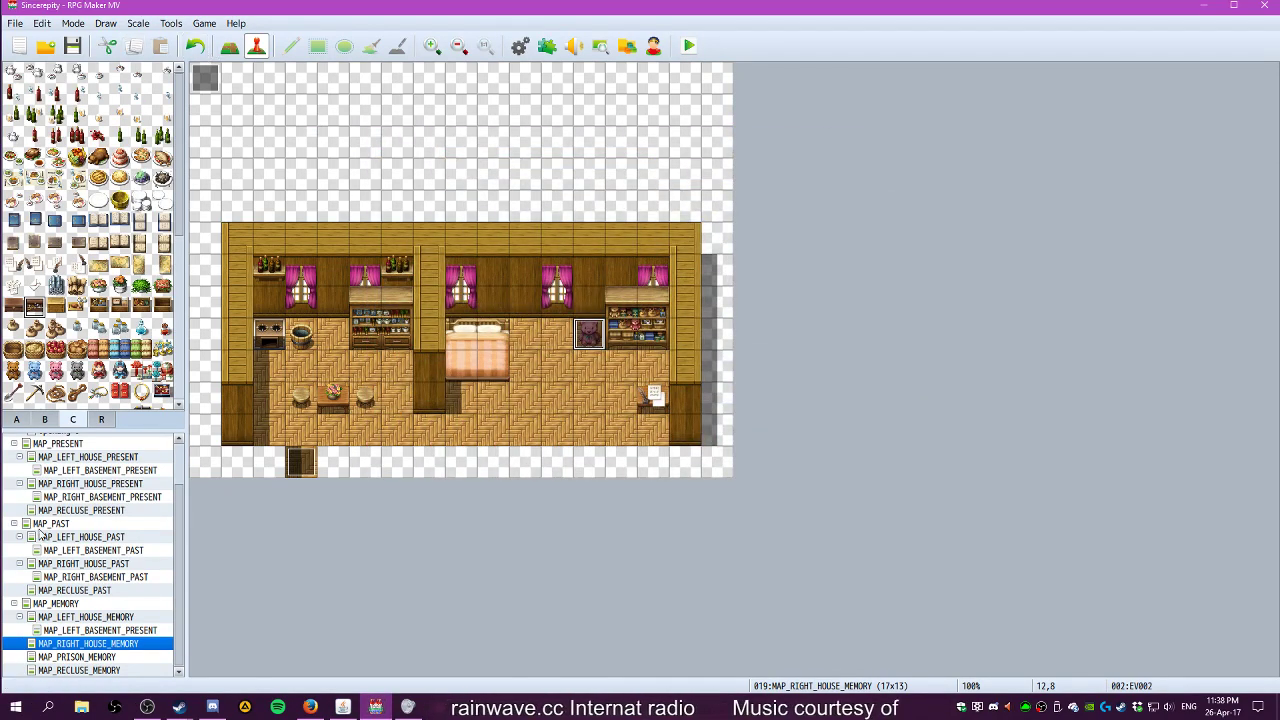
scroll(55, 480, up, 2)
click(62, 452)
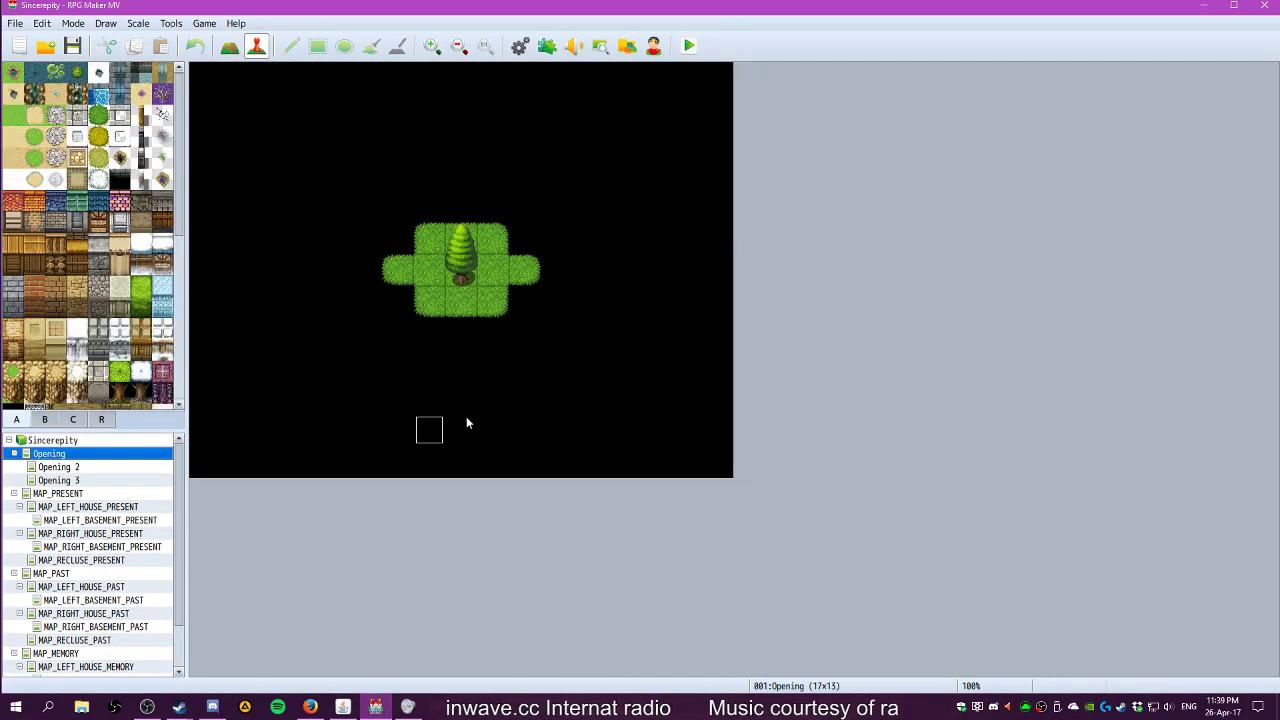
right_click(465, 439)
mouse_move(543, 578)
click(642, 568)
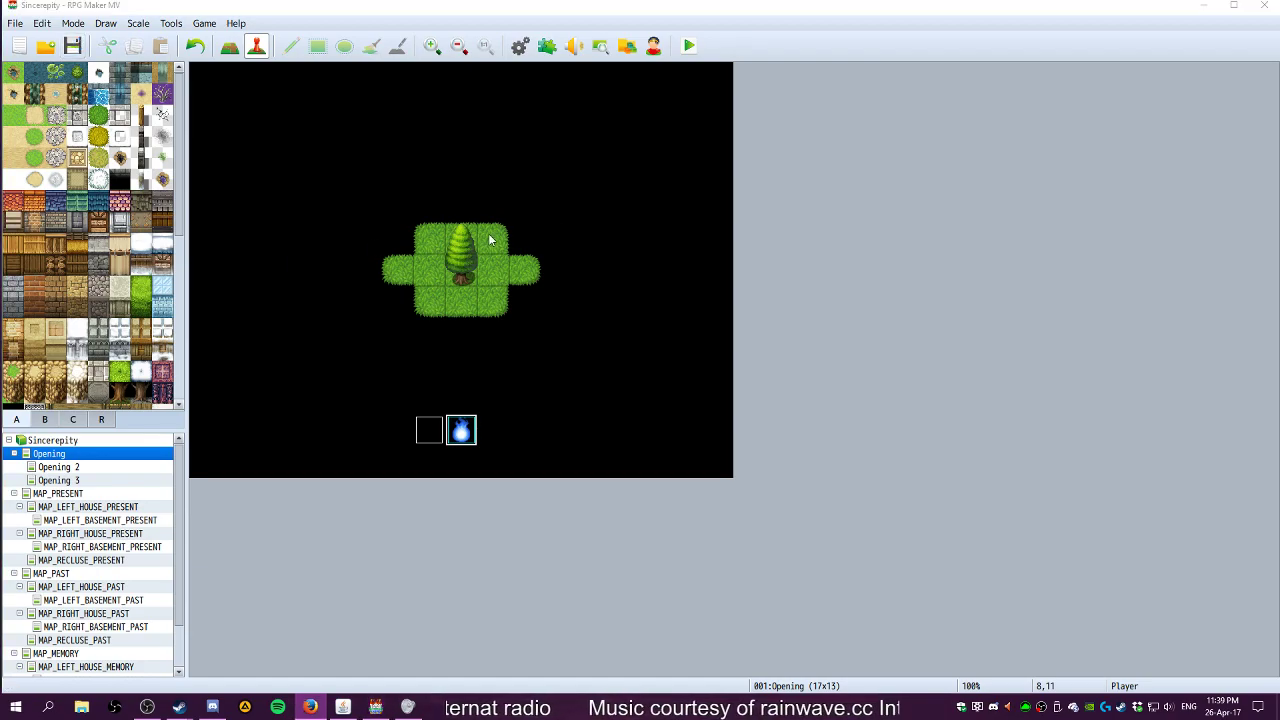
Playtest the project by starting a new game and advancing through the opening dialogue about the tree
click(687, 46)
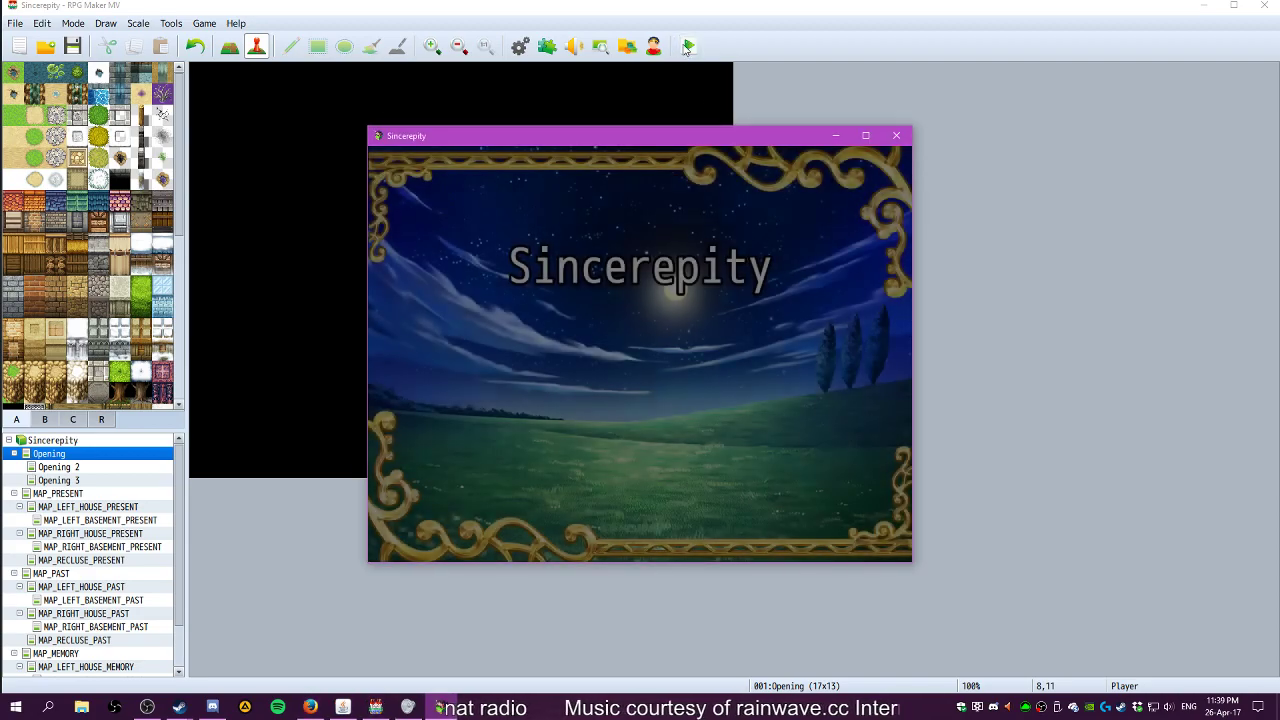
key(Return)
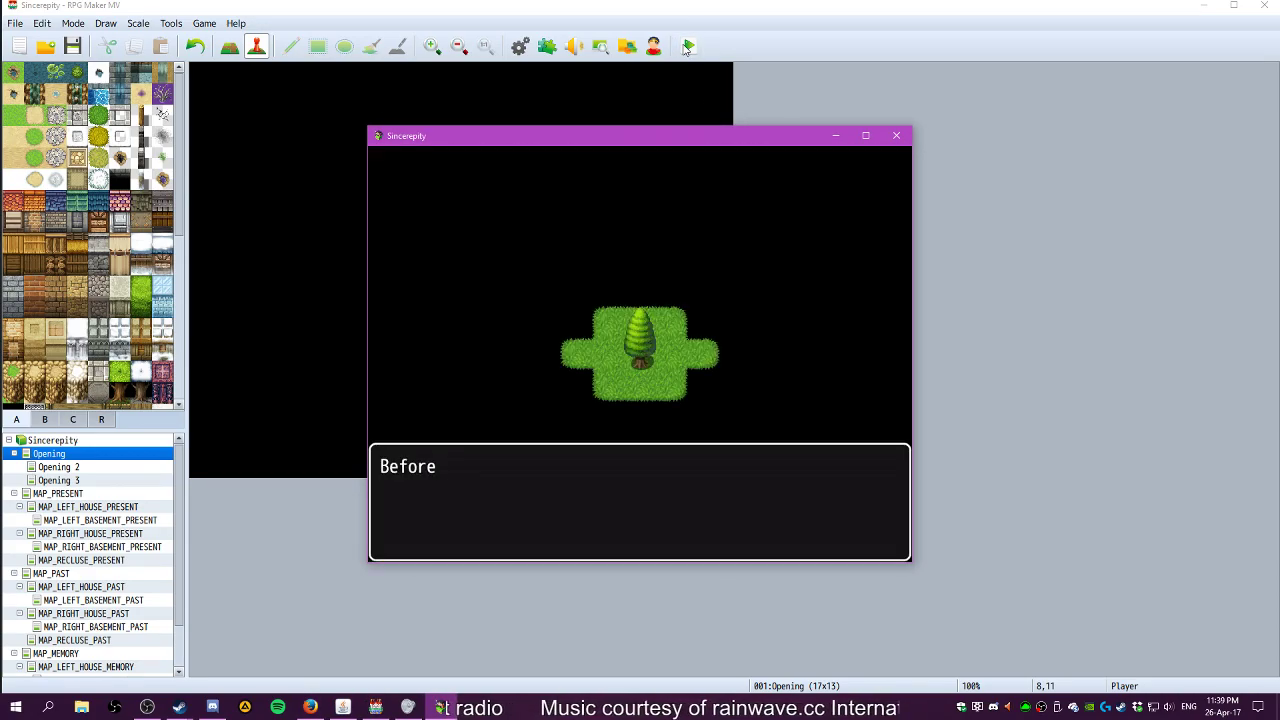
key(Return)
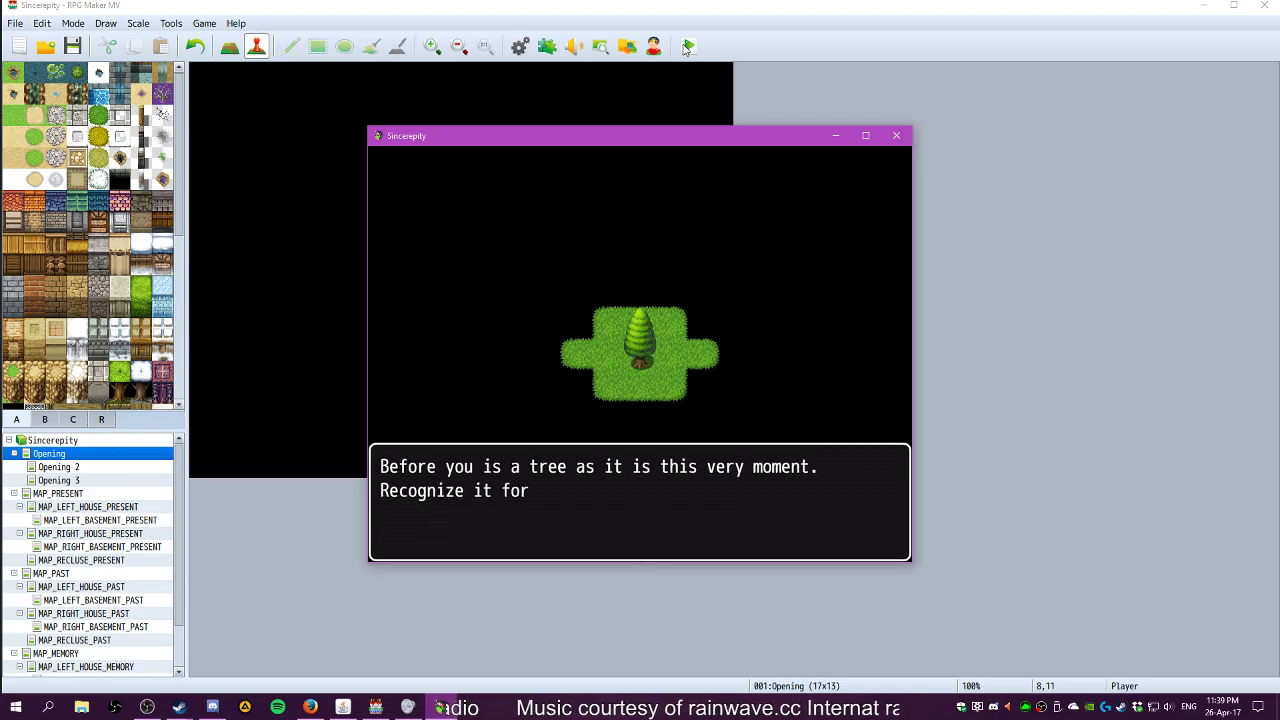
key(Return)
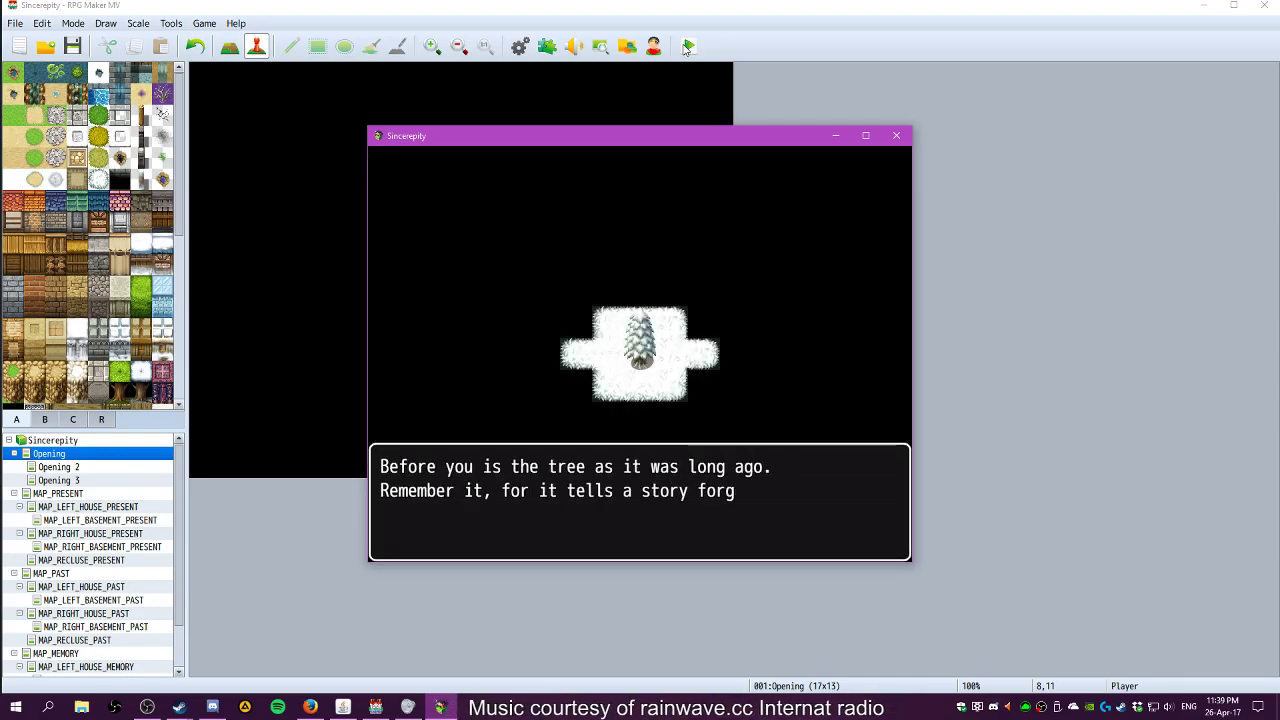
key(Return)
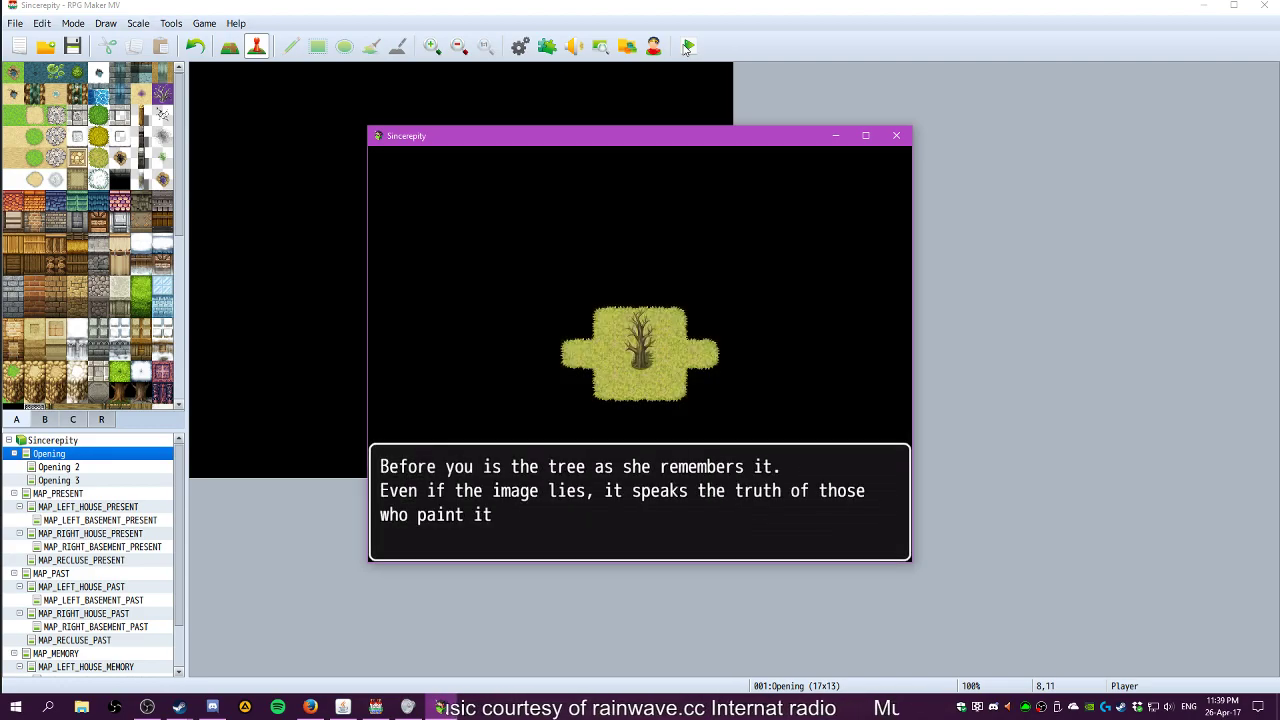
key(Return)
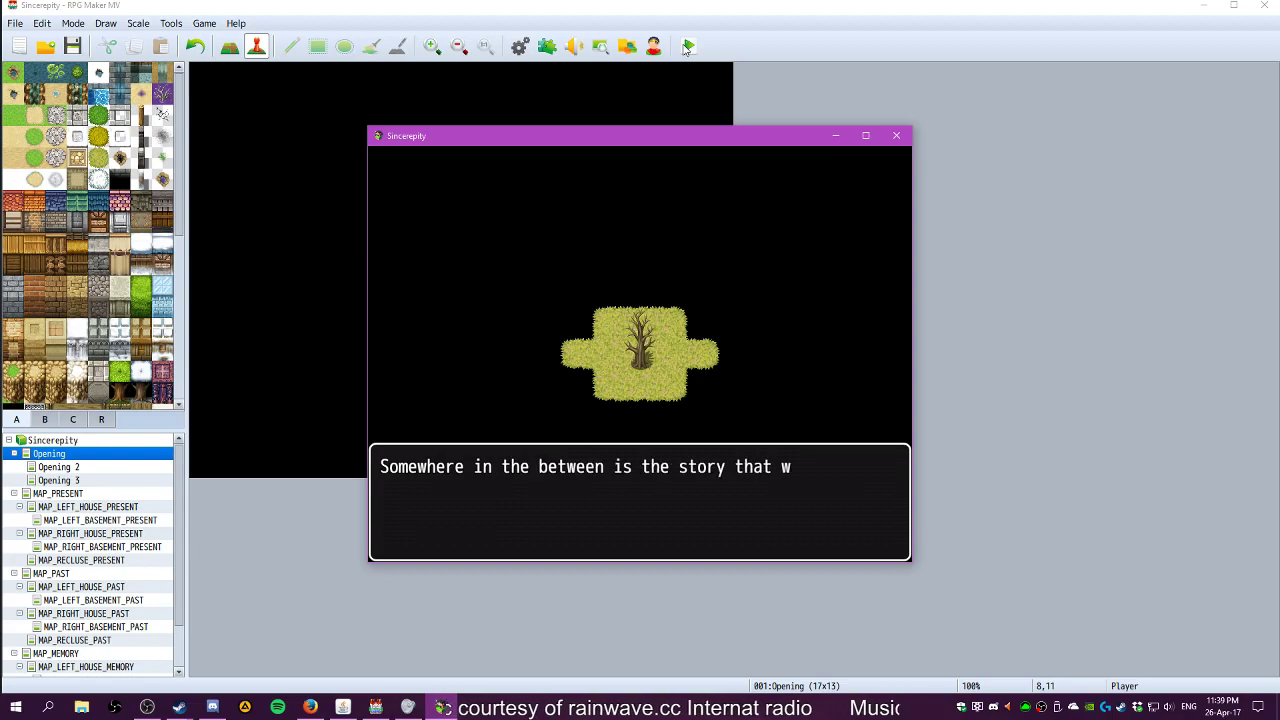
key(Return)
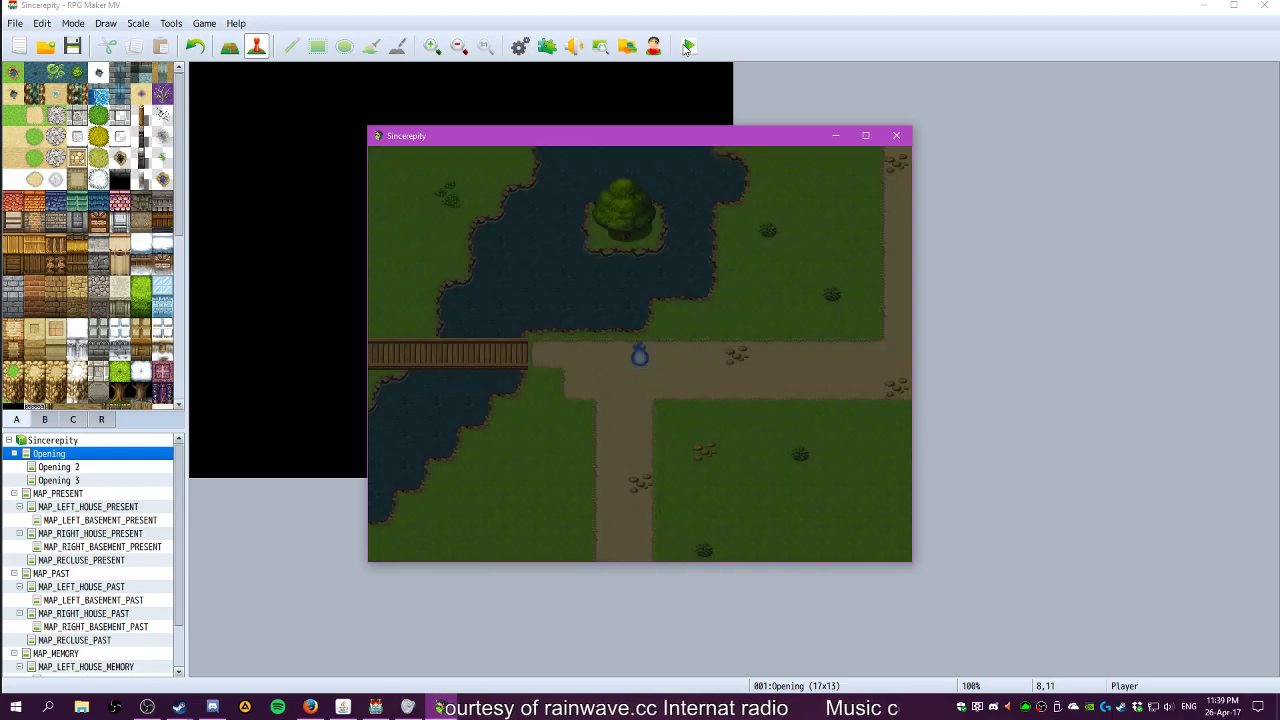
key(Left)
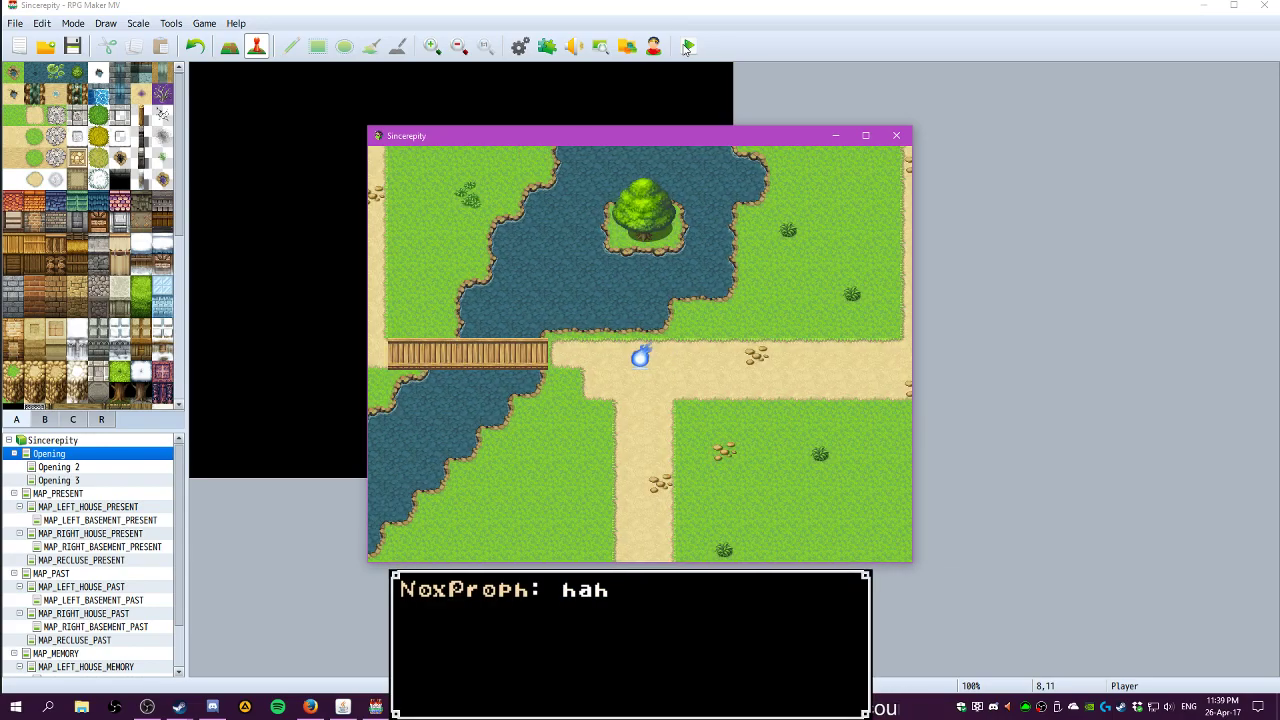
key(Left)
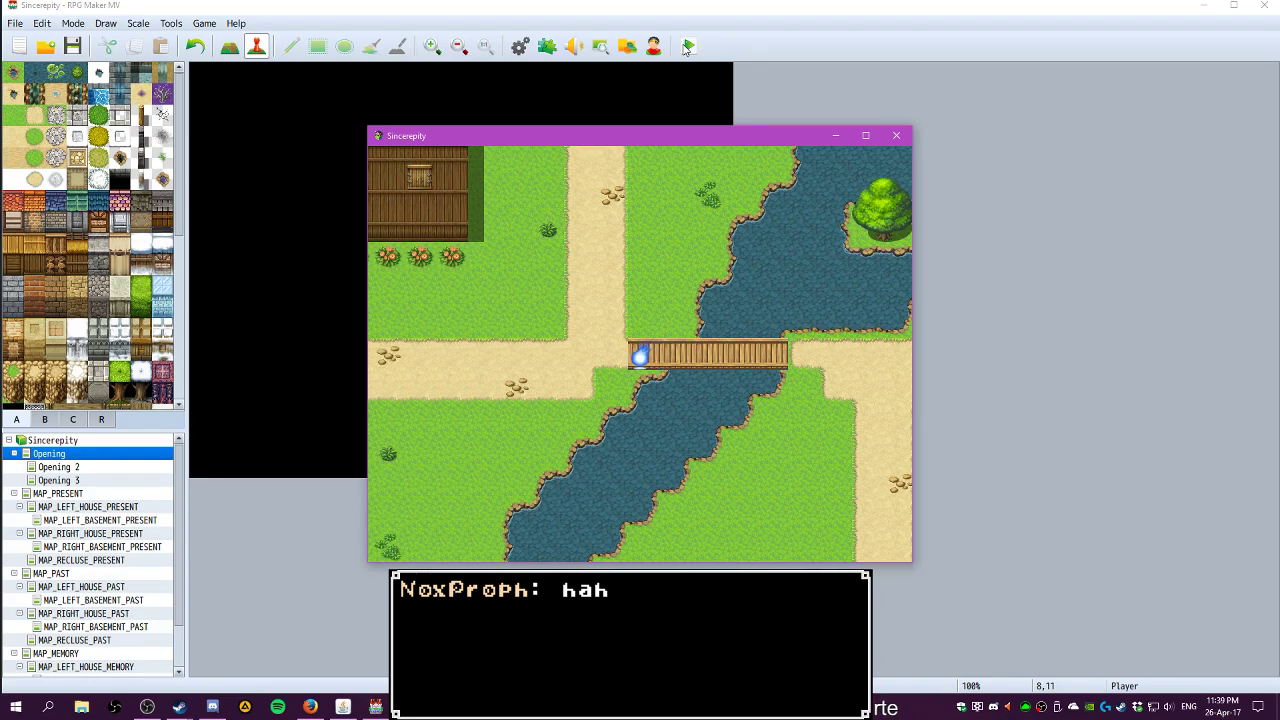
key(Up)
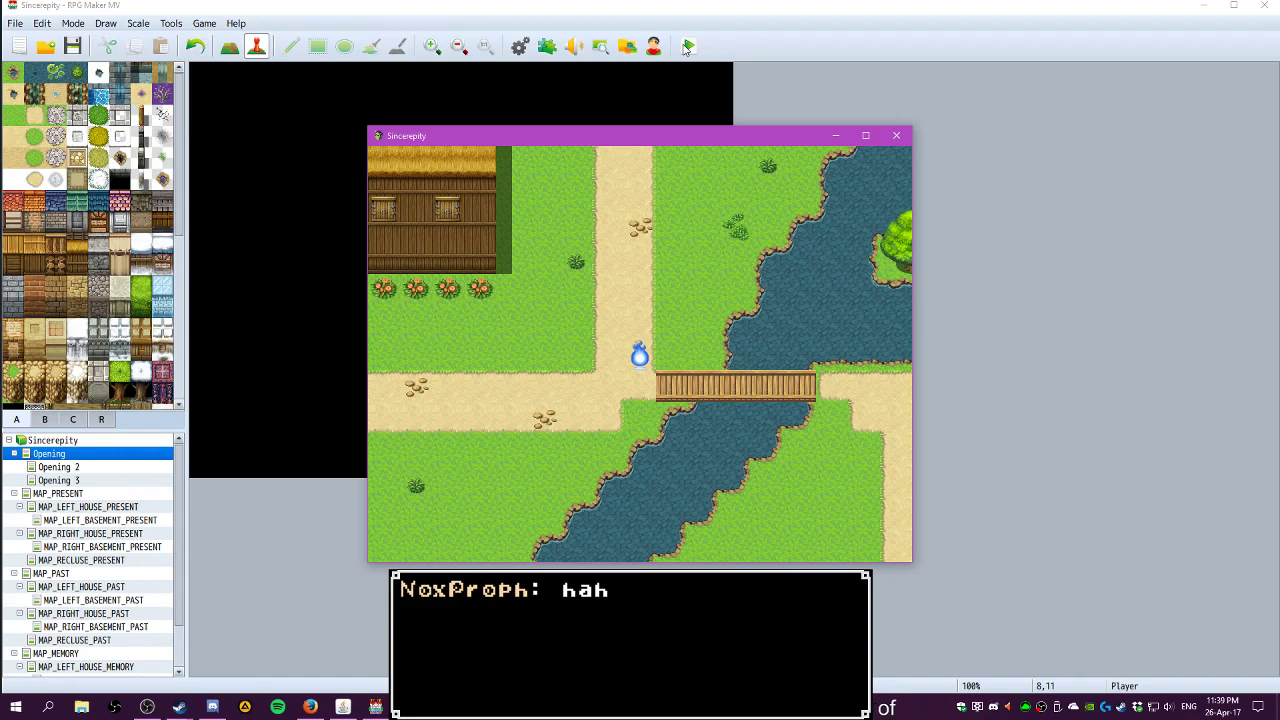
key(Down)
Cross the bridge to the right house in The Present, enter it and go down into its basement
key(Right)
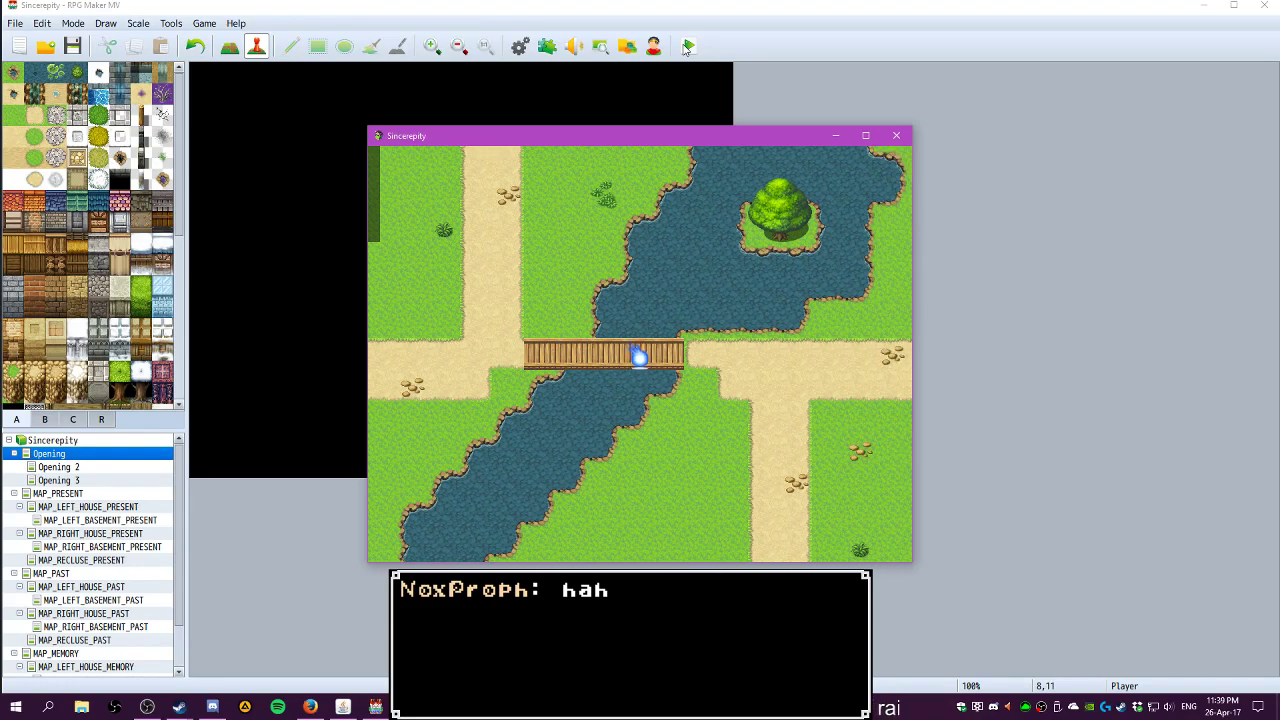
key(Right)
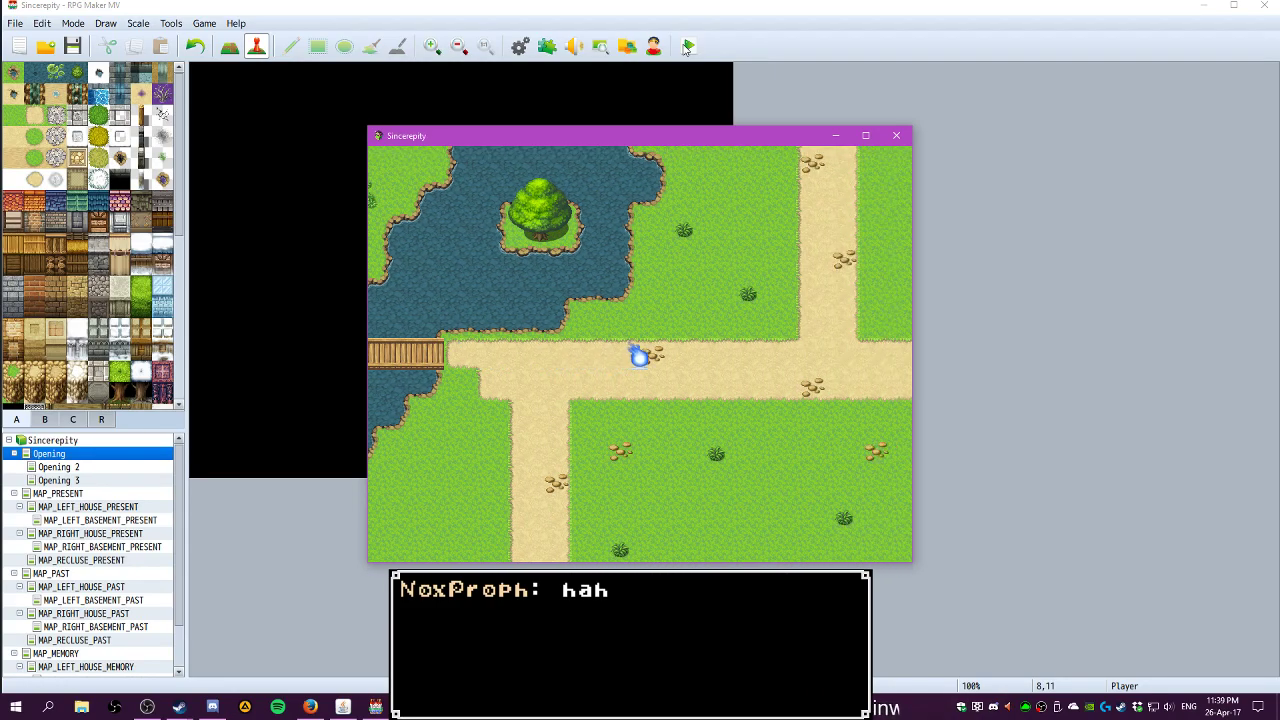
key(Right)
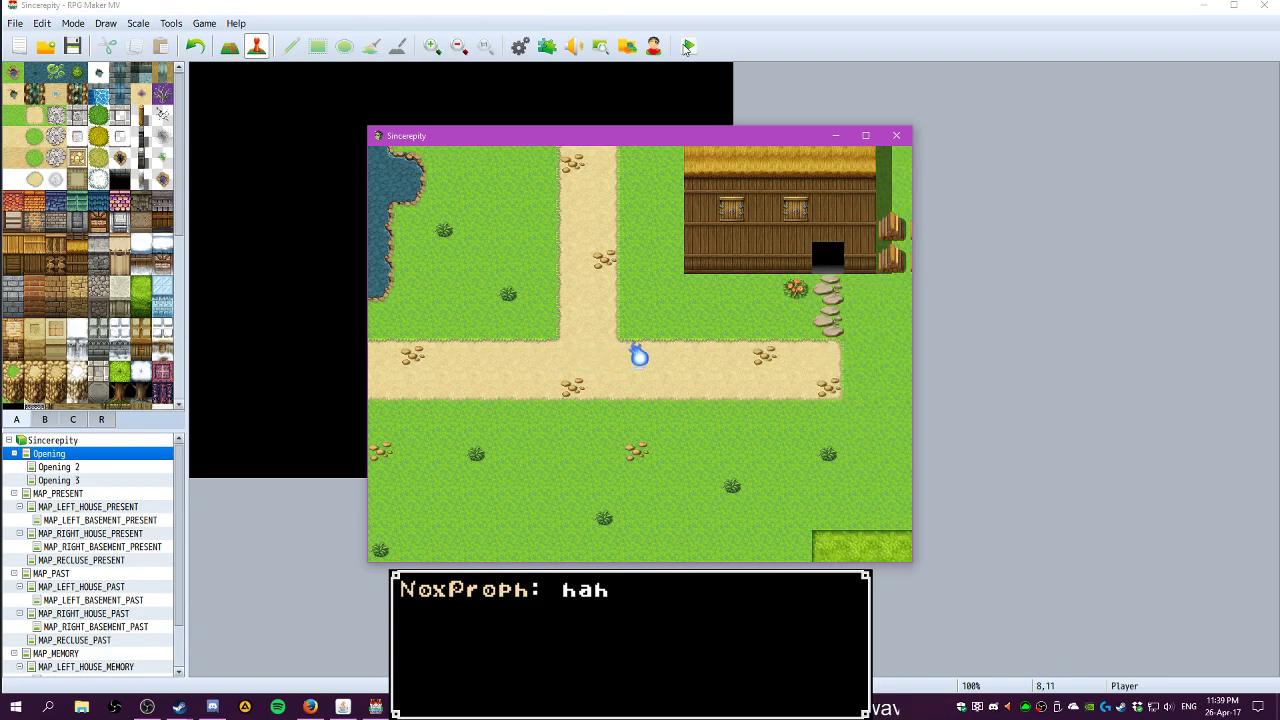
key(Right)
key(Up)
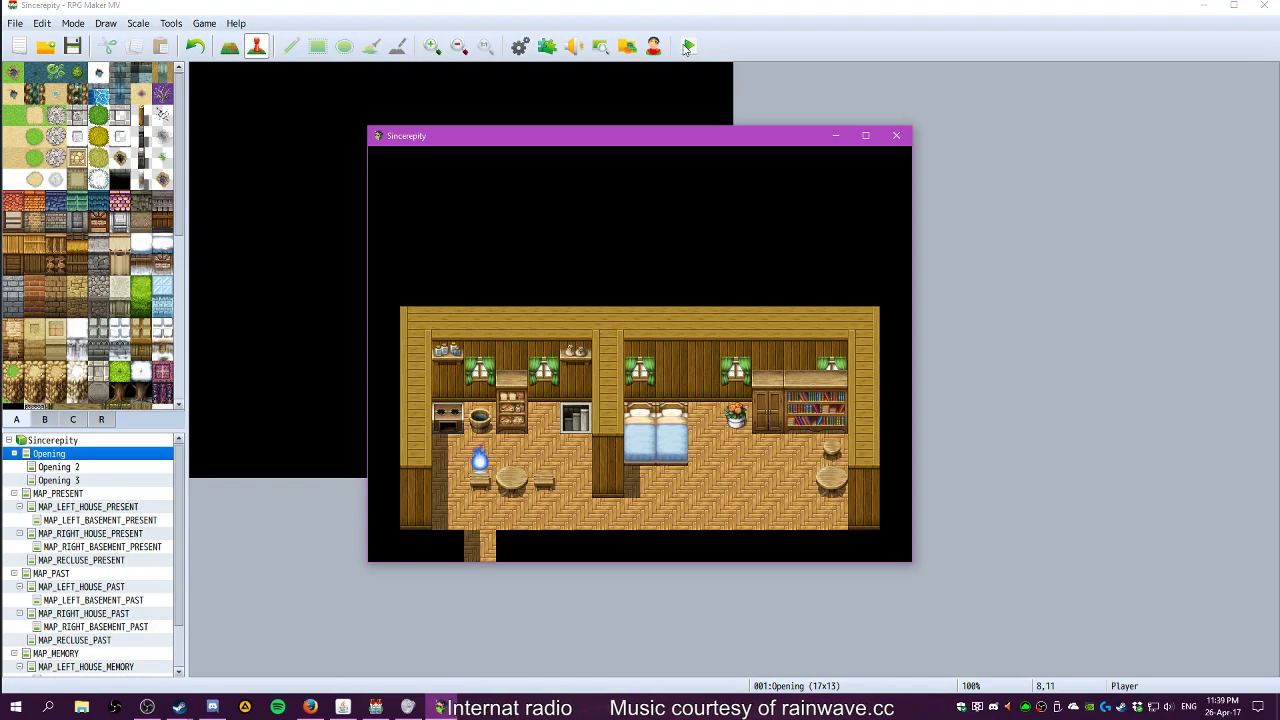
key(Right)
key(Up)
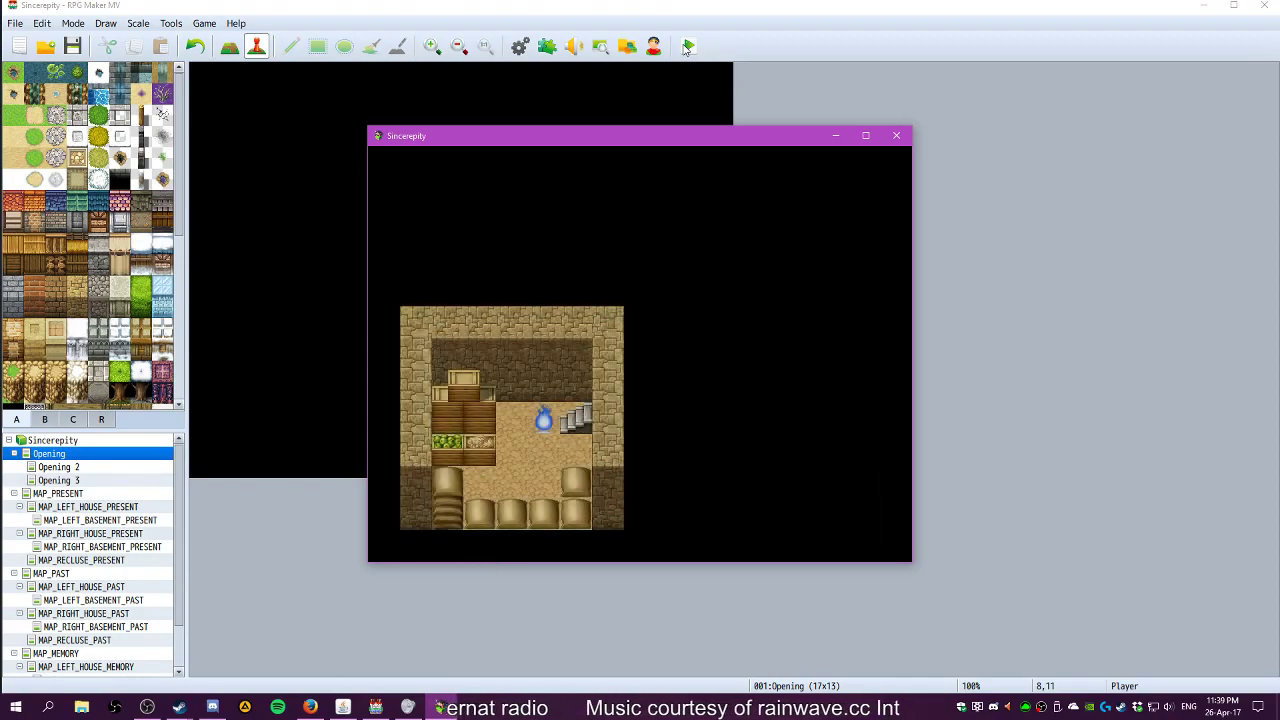
Search the dusty sacks in the basement until the Dusty Bear Ribbon is collected
key(Right)
key(Right)
key(Down)
key(Return)
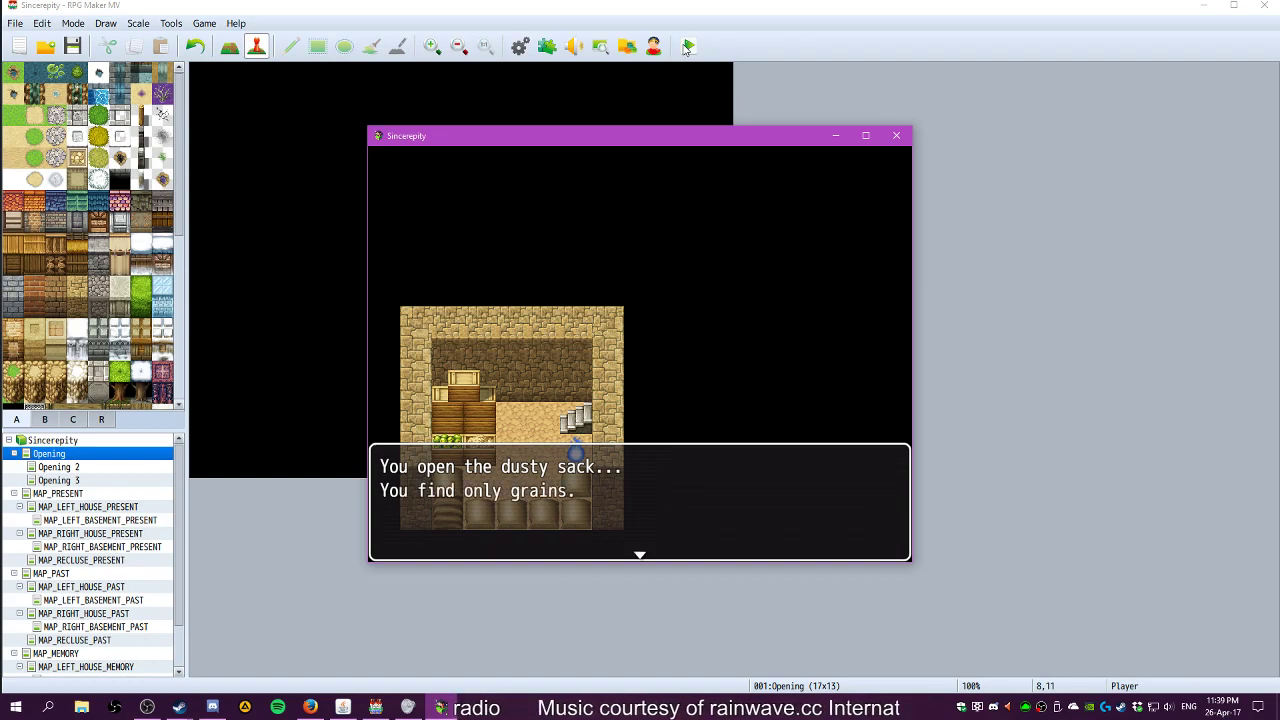
key(Return)
key(Return)
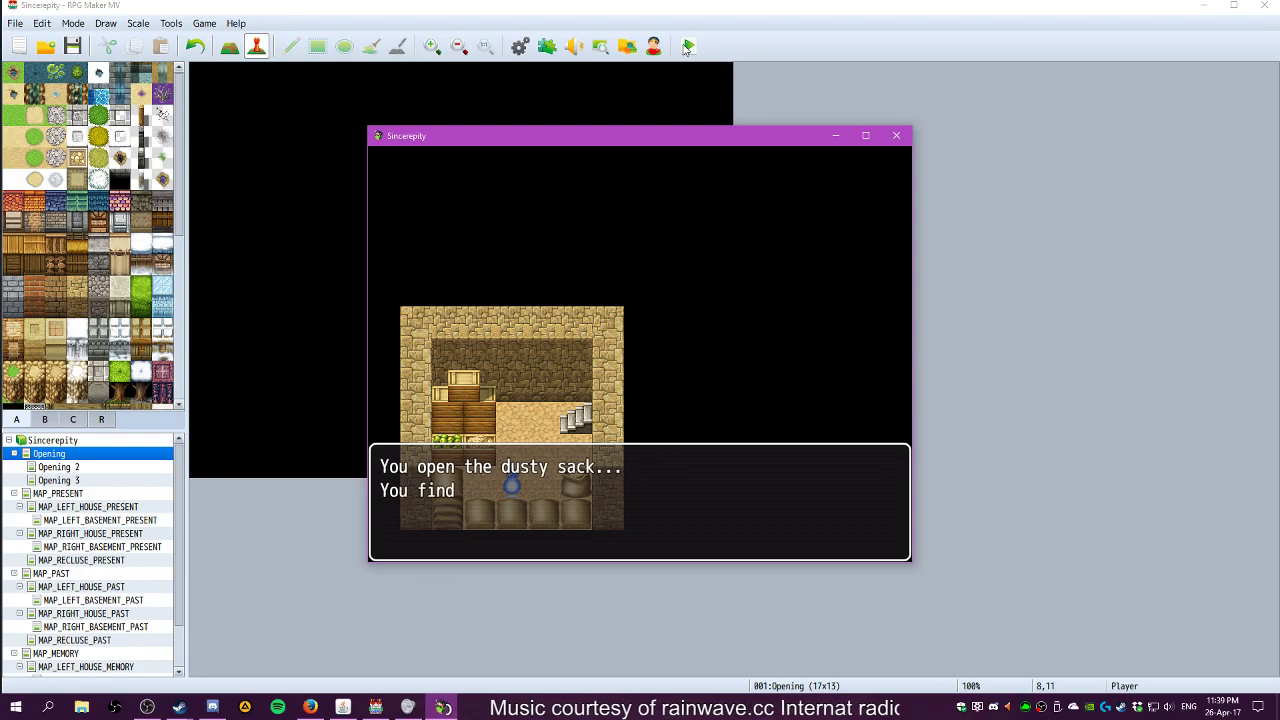
key(Return)
key(Right)
key(Return)
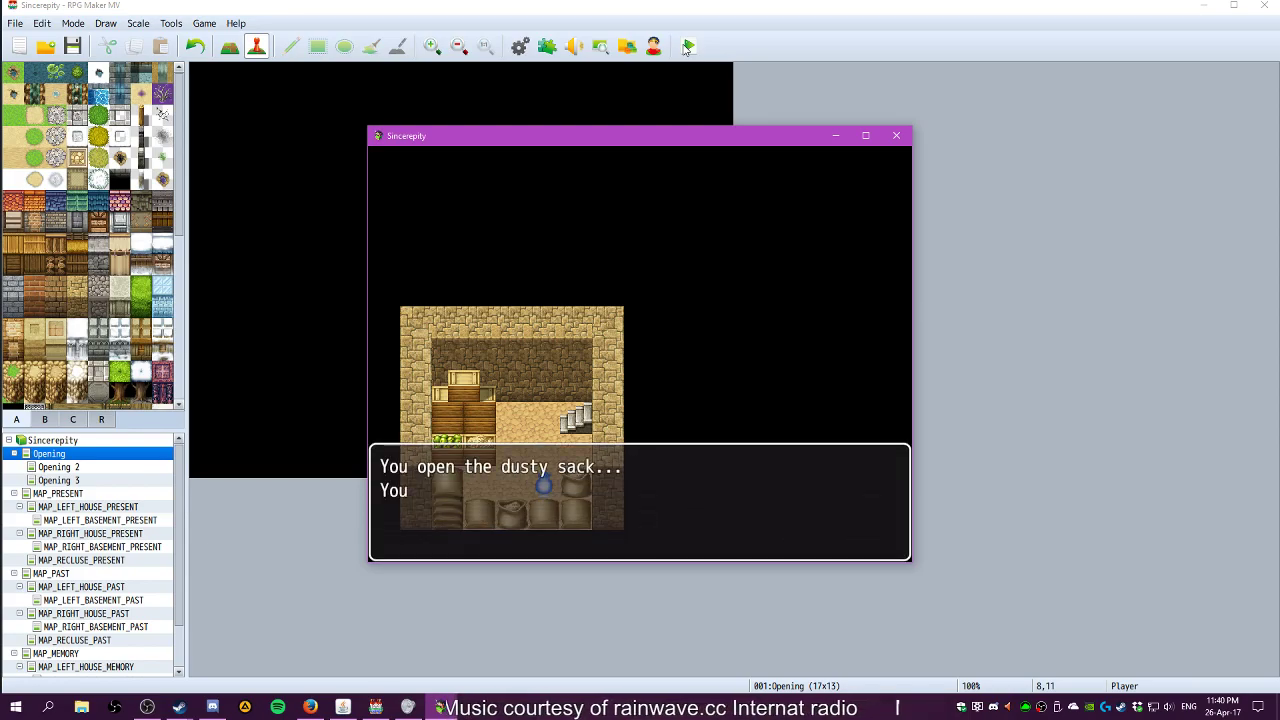
key(Return)
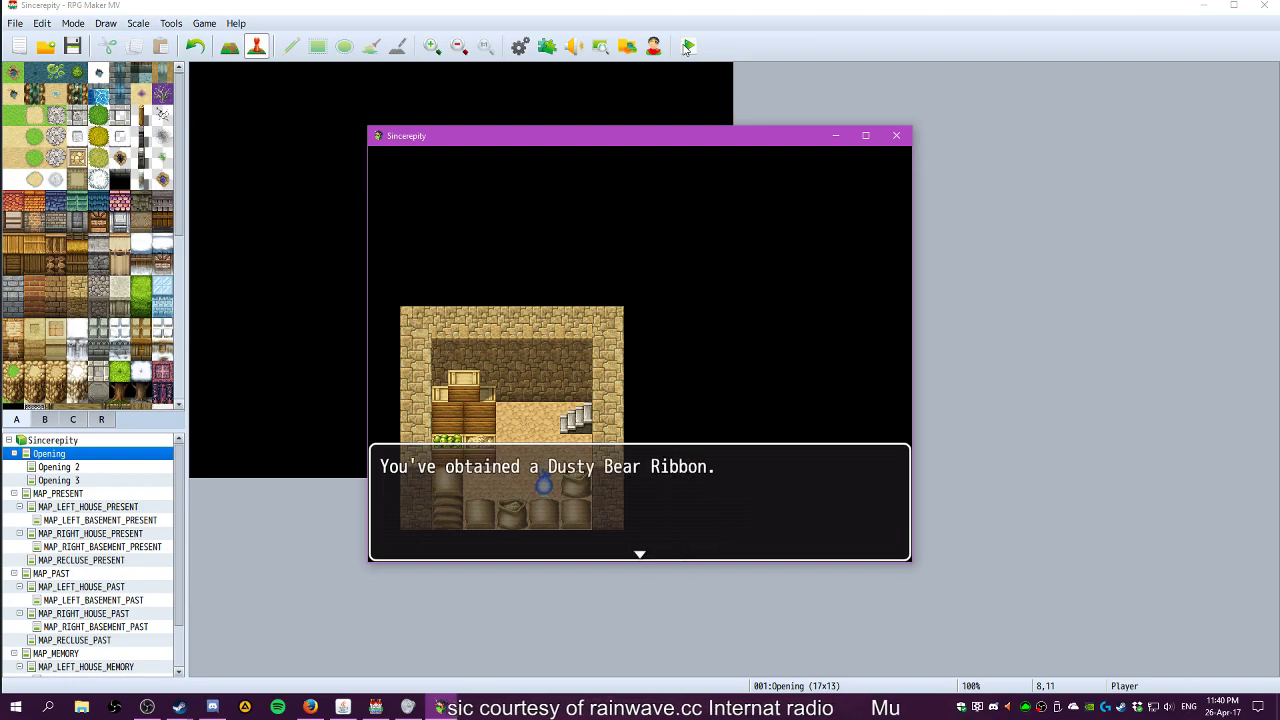
key(Return)
Examine the worn grey bear among the basement sacks and read its description
key(Up)
key(Right)
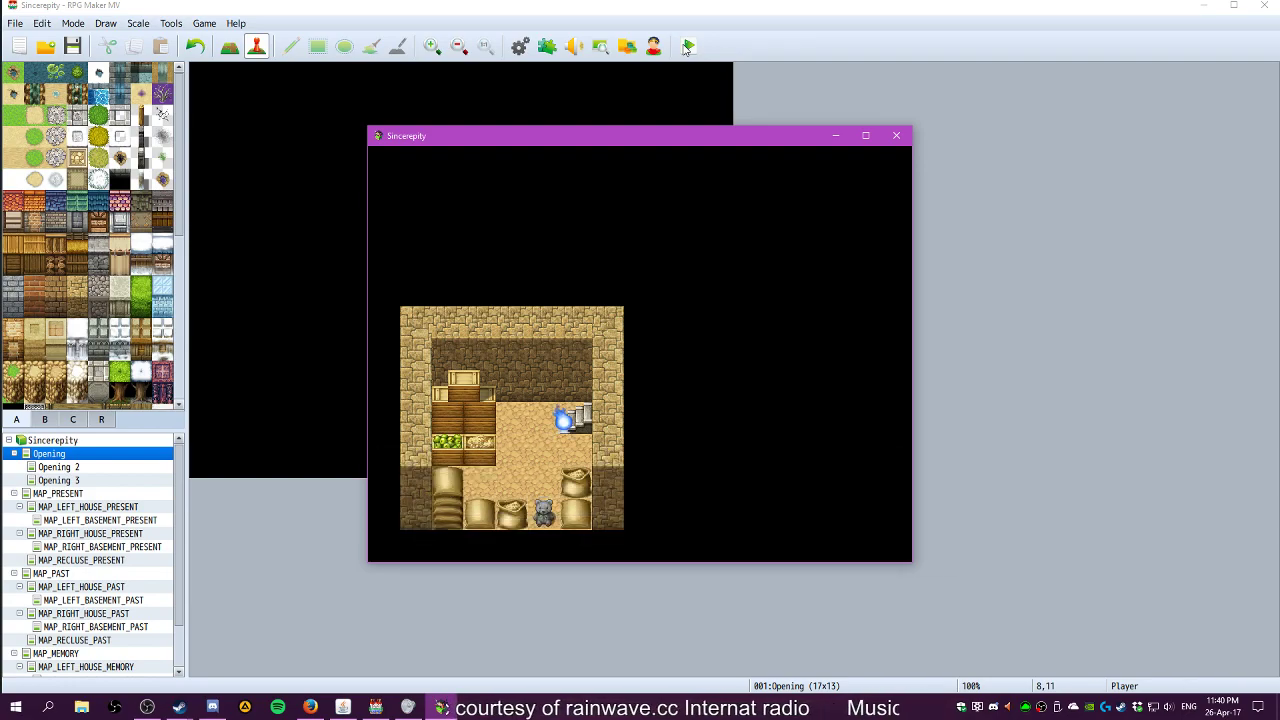
key(Left)
key(Up)
key(Right)
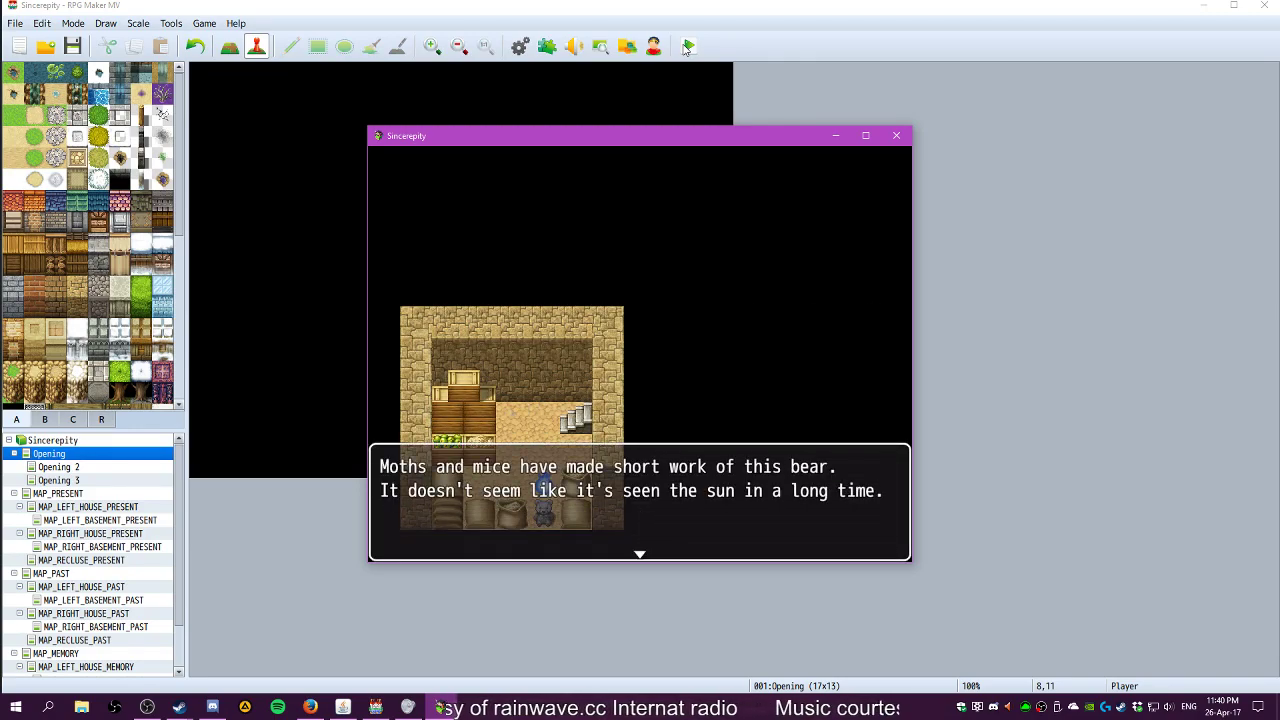
key(Return)
Leave the basement and walk out through the front door of the right house
key(Up)
key(Right)
key(Down)
key(Down)
key(Left)
key(Left)
key(Left)
key(Down)
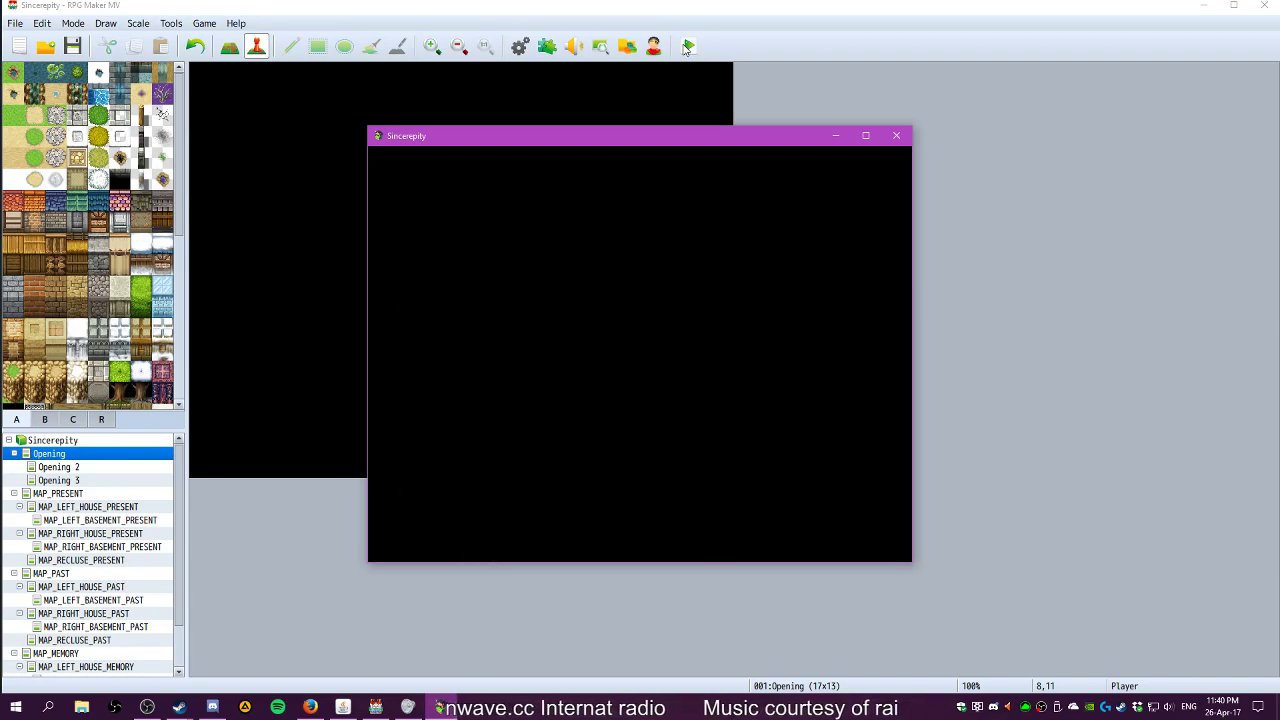
Walk along the path away from the house and travel to The Past
key(Left)
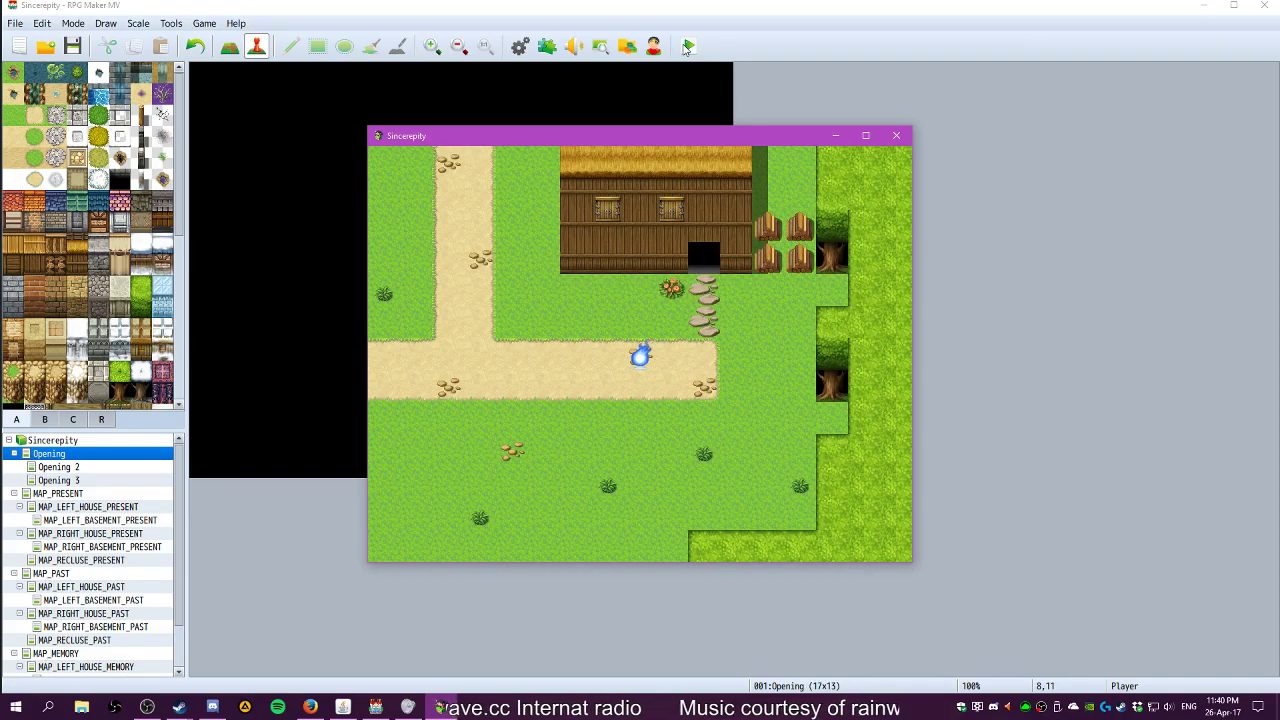
key(Left)
key(Left)
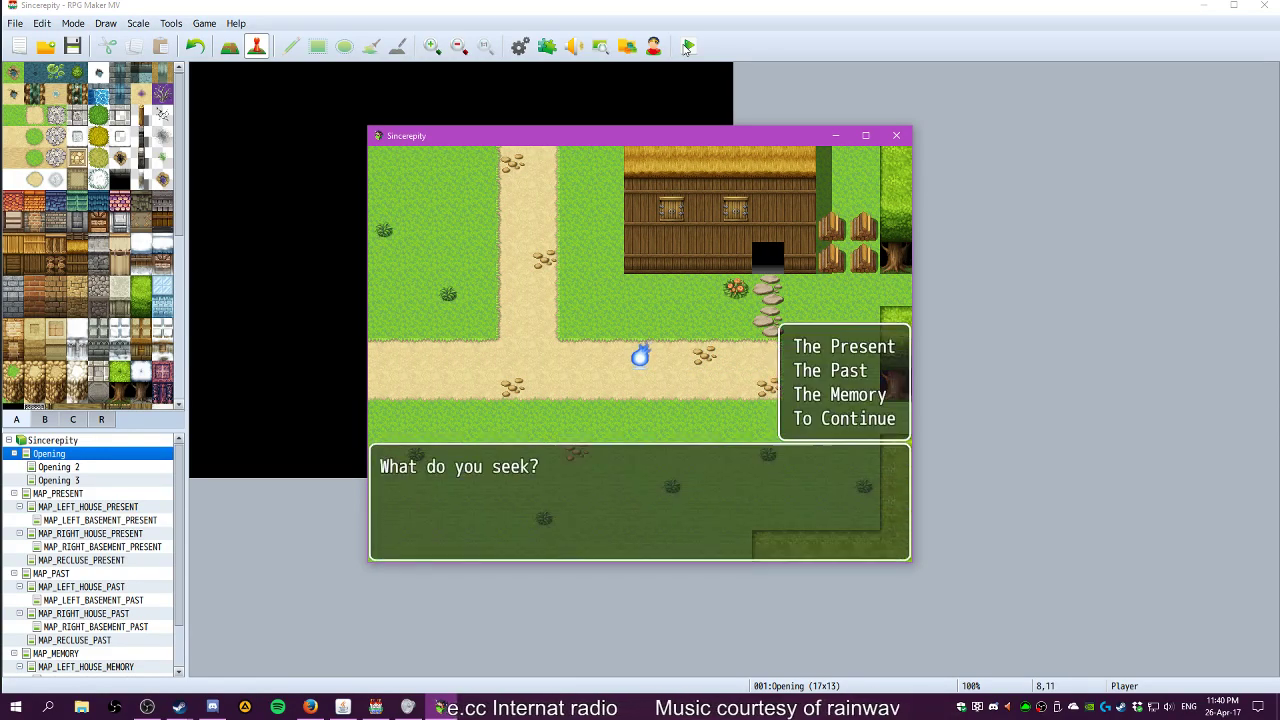
key(Down)
key(Return)
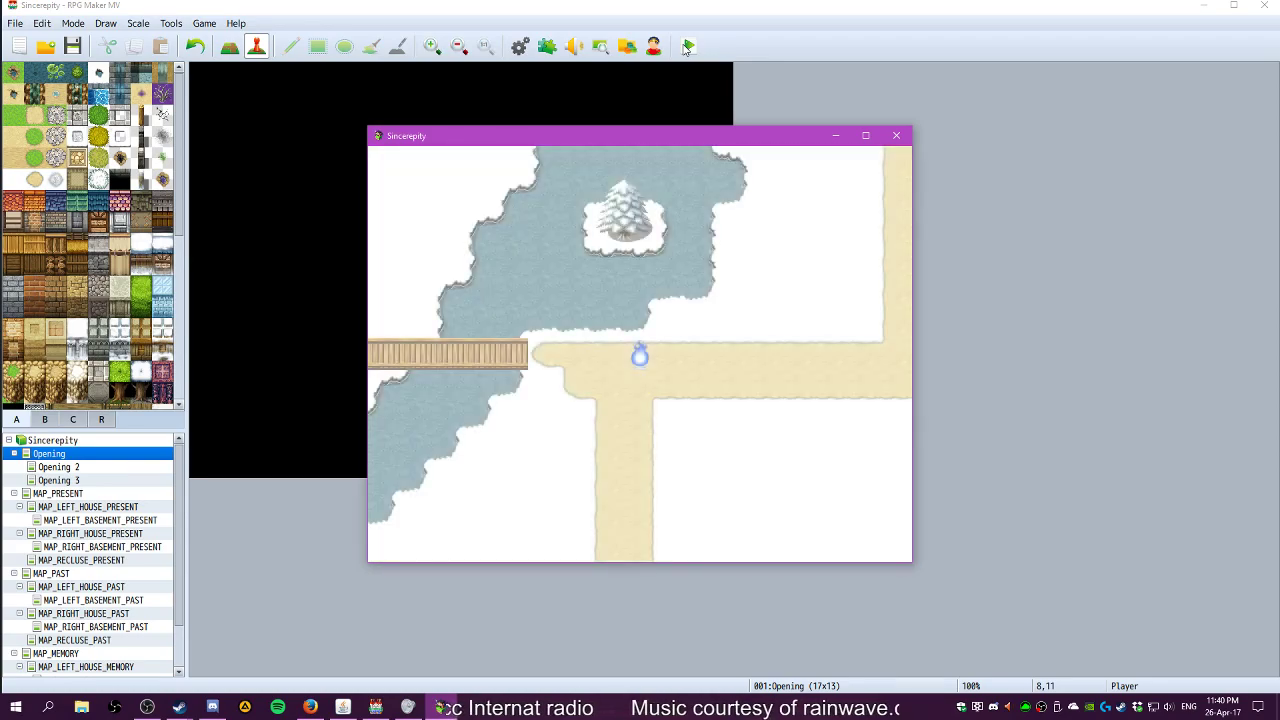
Cross the snowy map's bridge to the left house and enter it
key(Left)
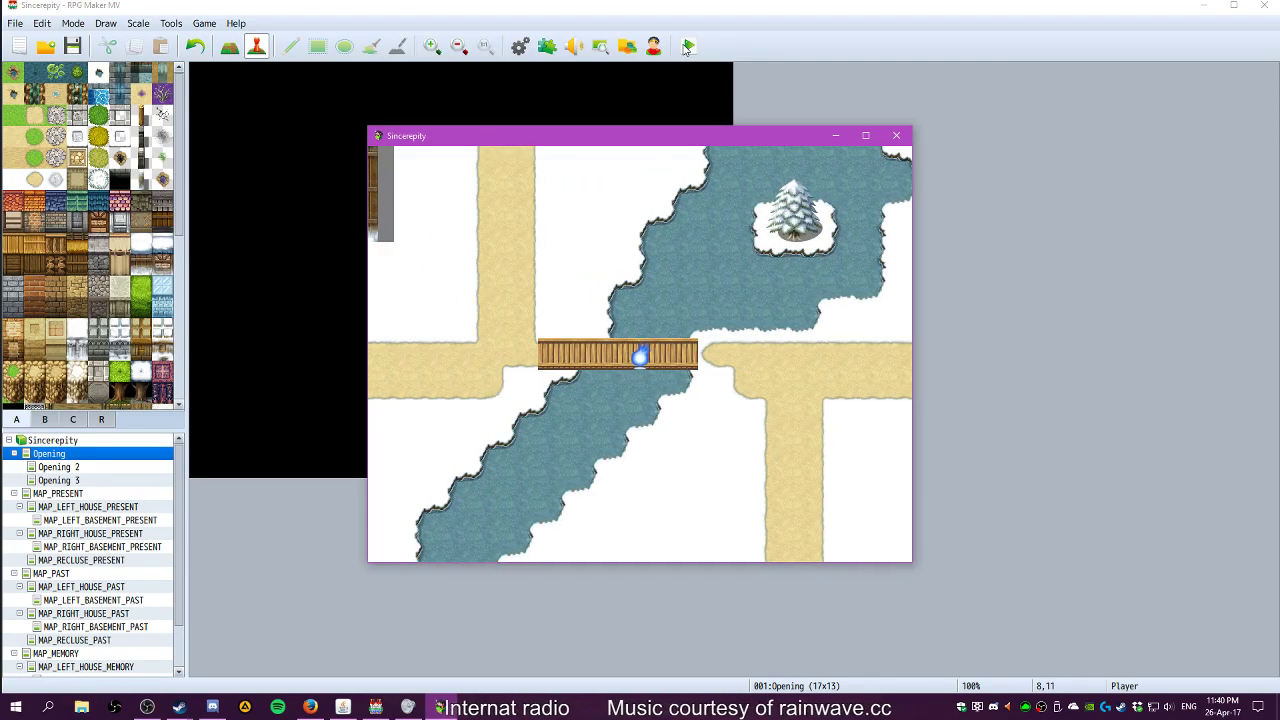
key(Left)
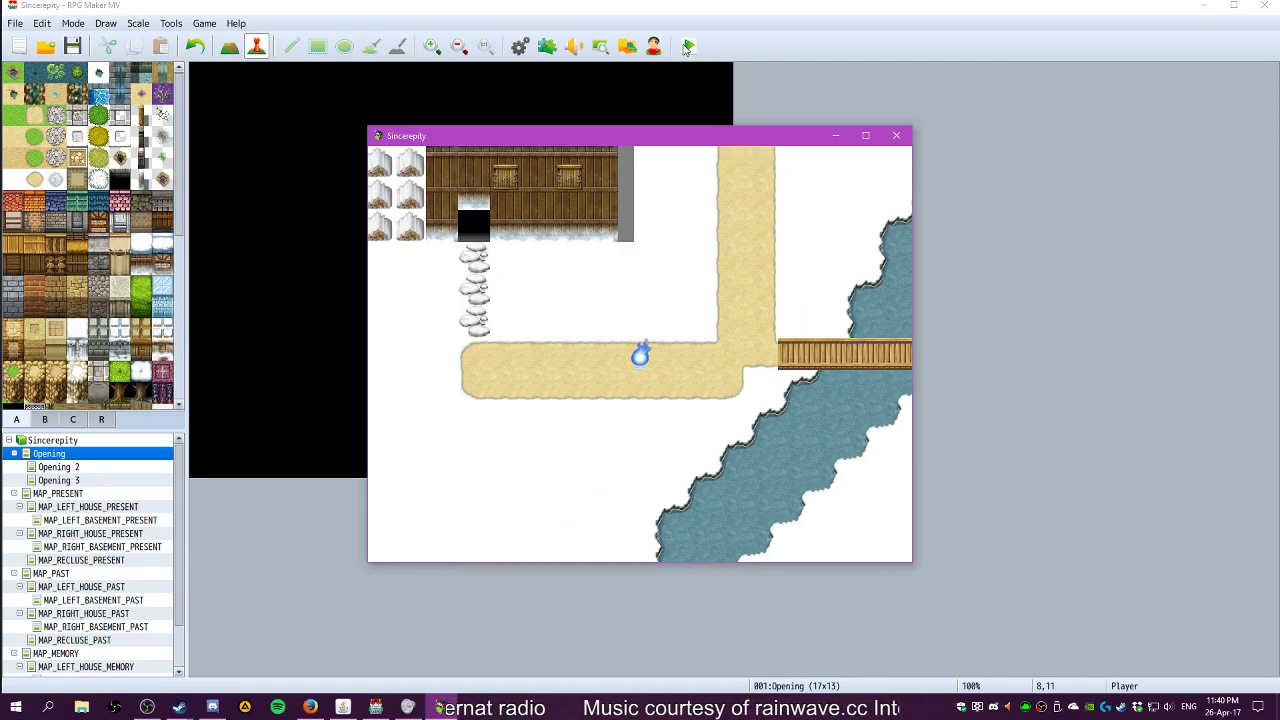
key(Left)
key(Up)
key(Up)
Walk to the bedroom wardrobe in the left house, search it and check it a second time
key(Right)
key(Right)
key(Up)
key(Down)
key(Right)
key(Up)
key(Right)
key(Up)
key(Return)
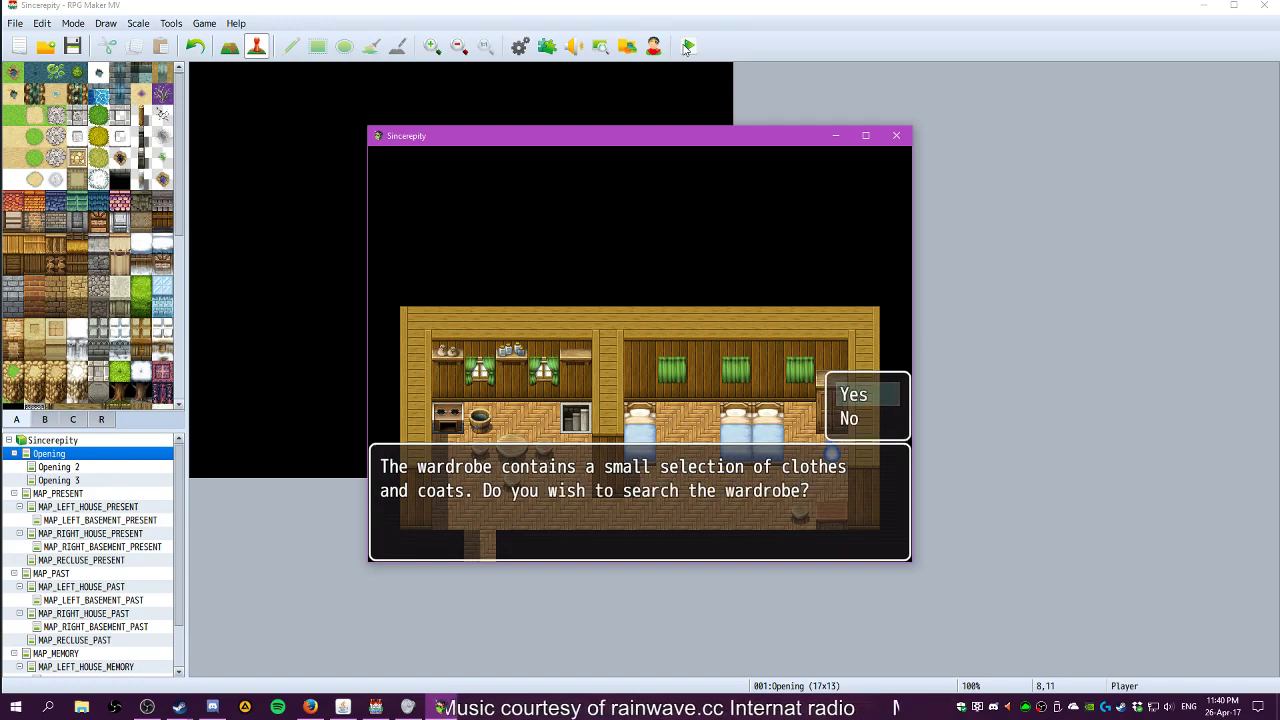
key(Return)
key(Return)
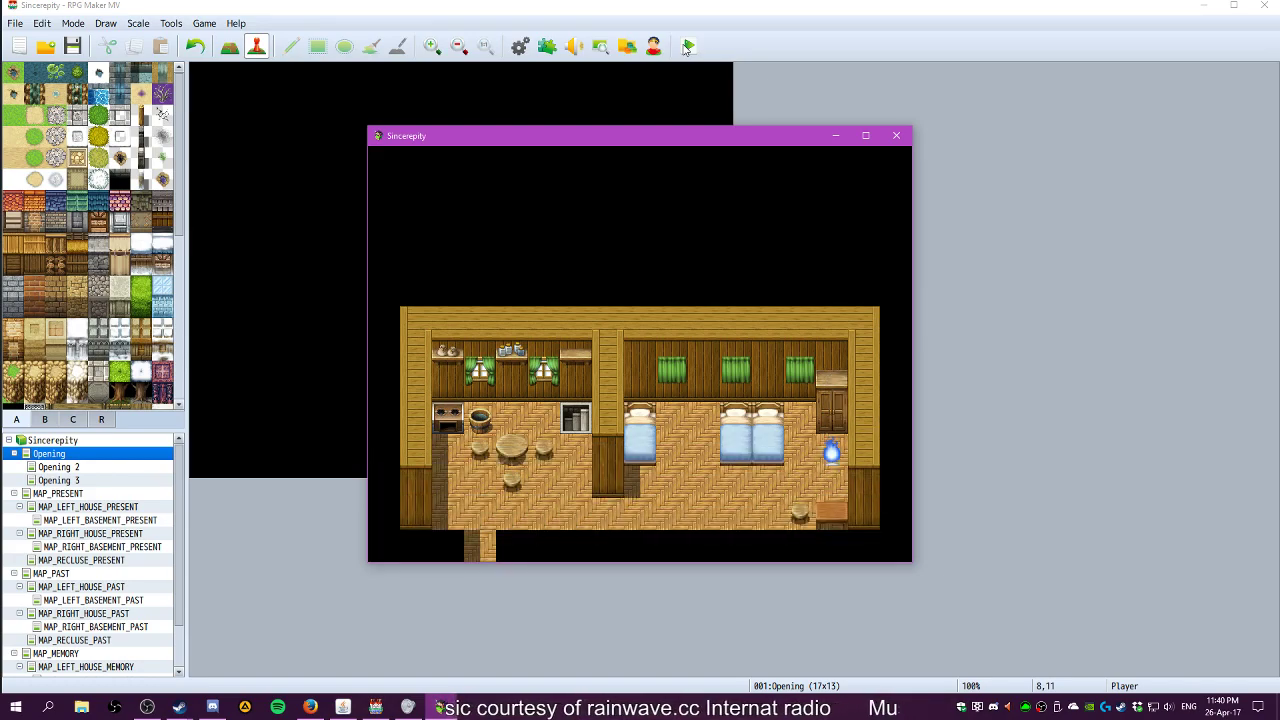
key(Return)
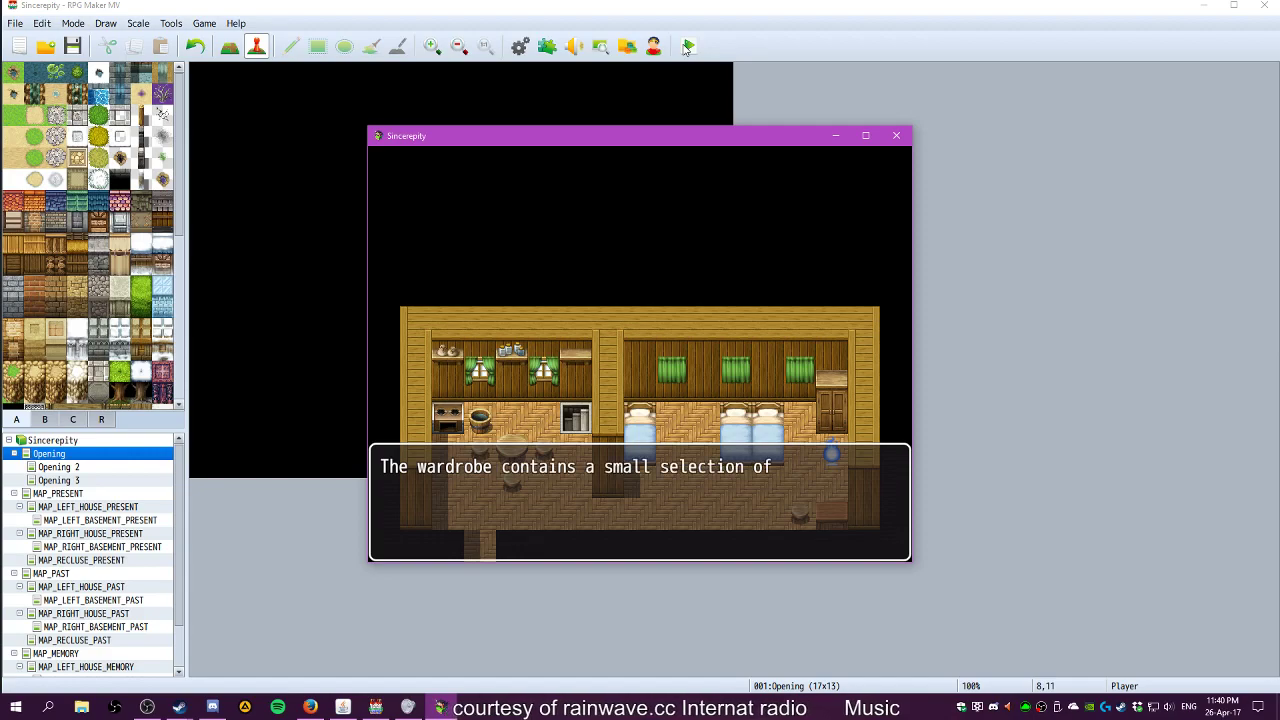
key(Return)
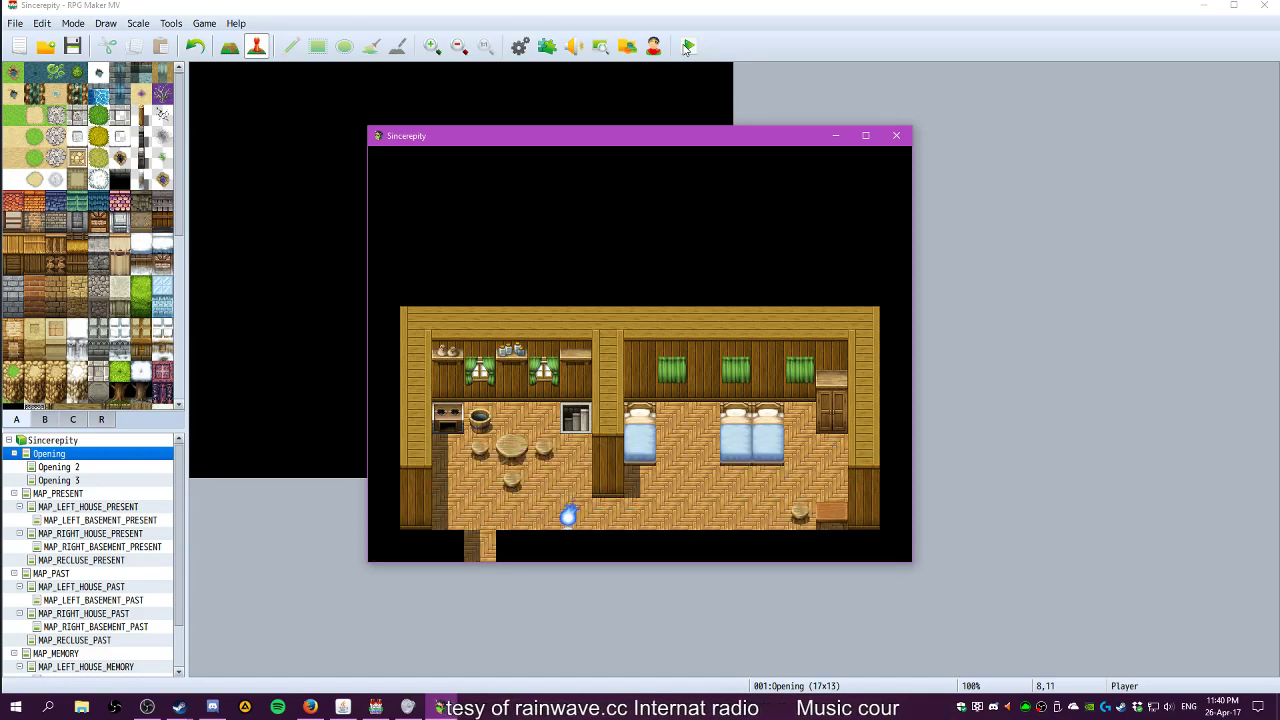
Leave the left house and follow the snowy map's path over the bridge to the right house
key(Down)
key(Right)
key(Right)
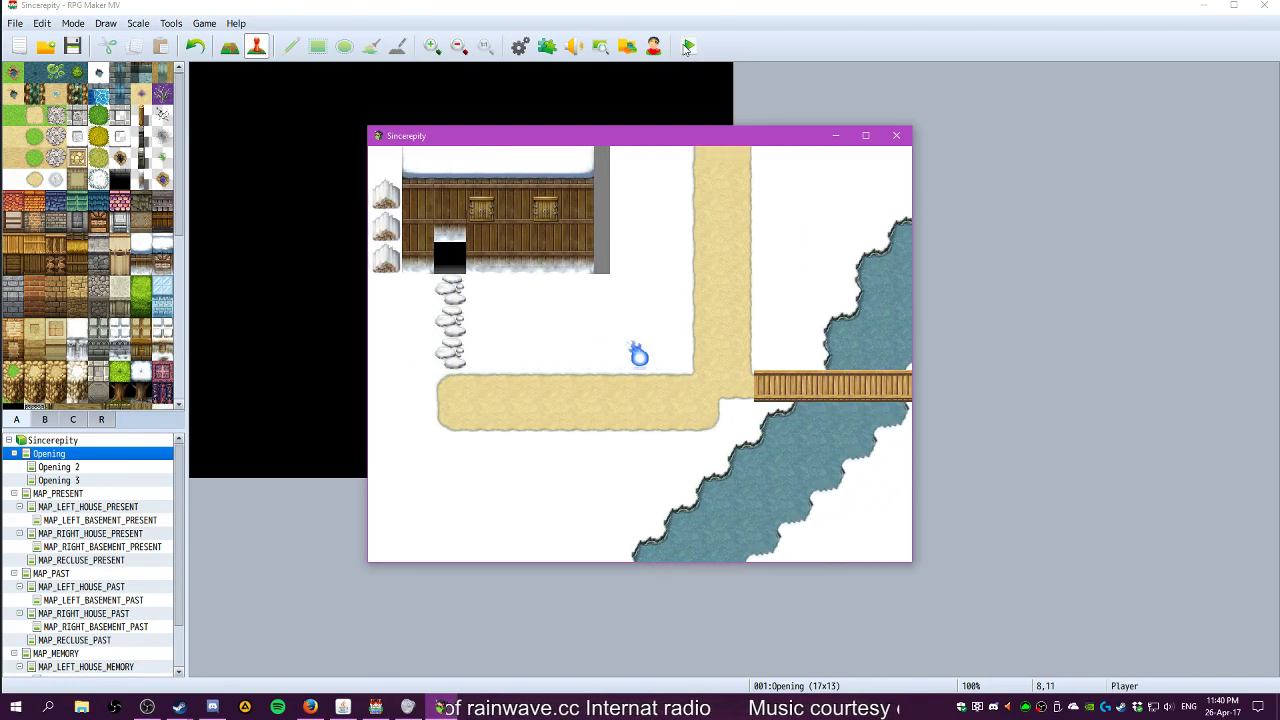
key(Down)
key(Right)
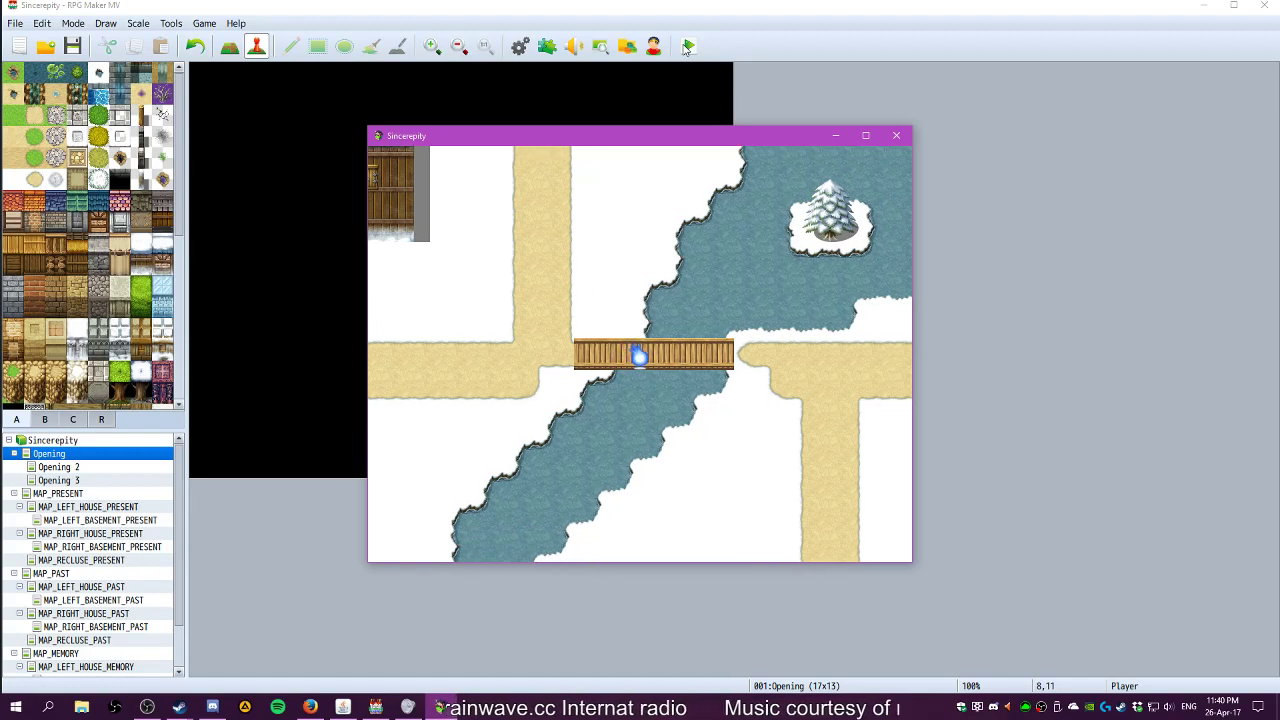
key(Right)
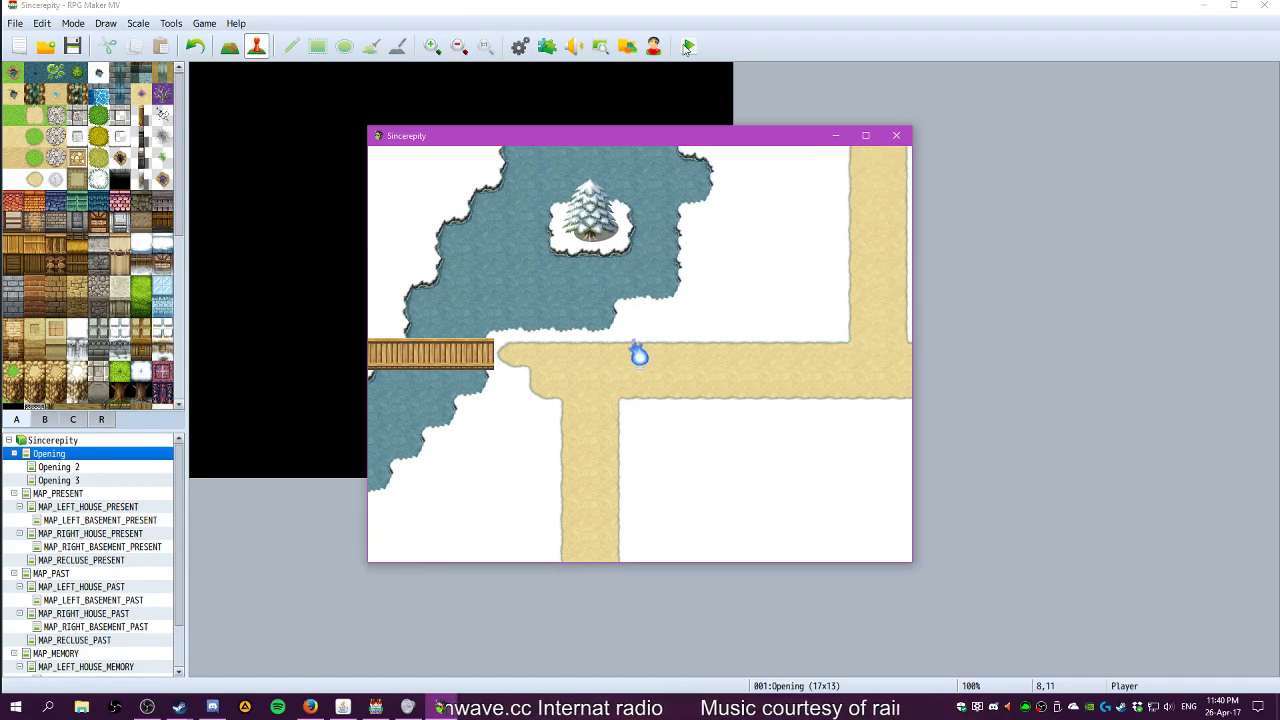
key(Right)
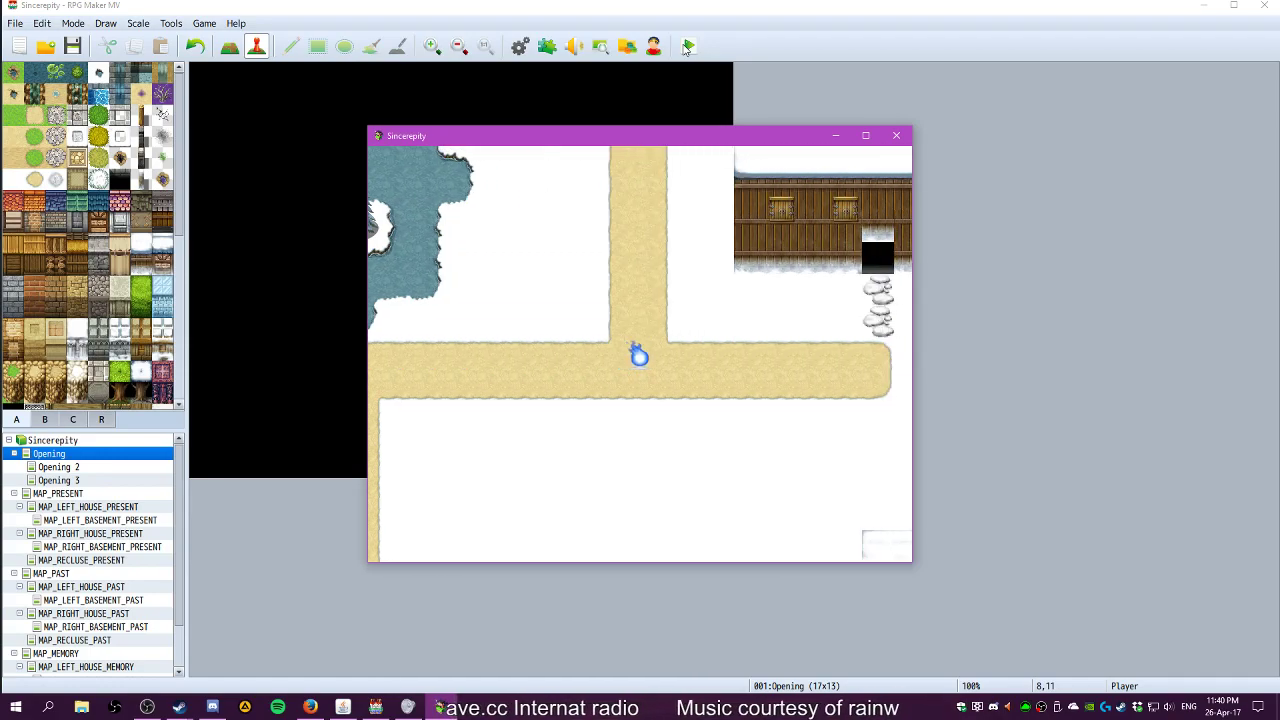
key(Right)
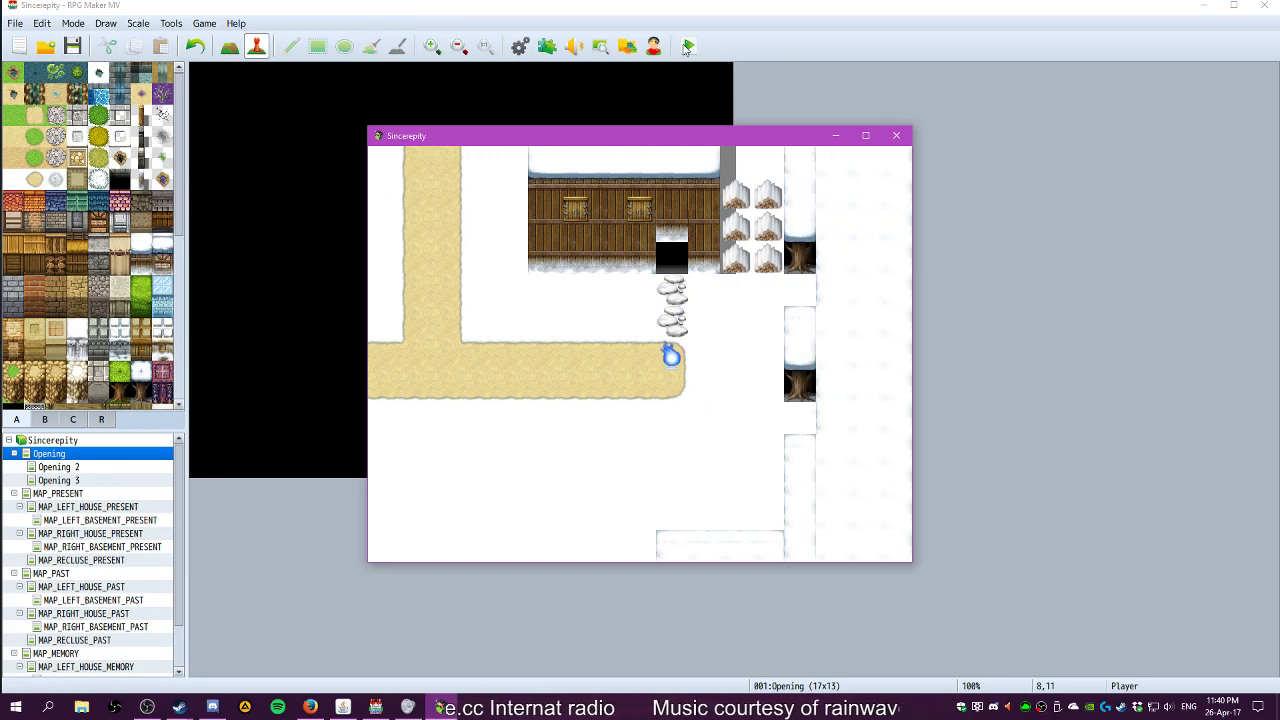
Travel to The Memory and switch back to The Past
key(Up)
key(Return)
key(Down)
key(Down)
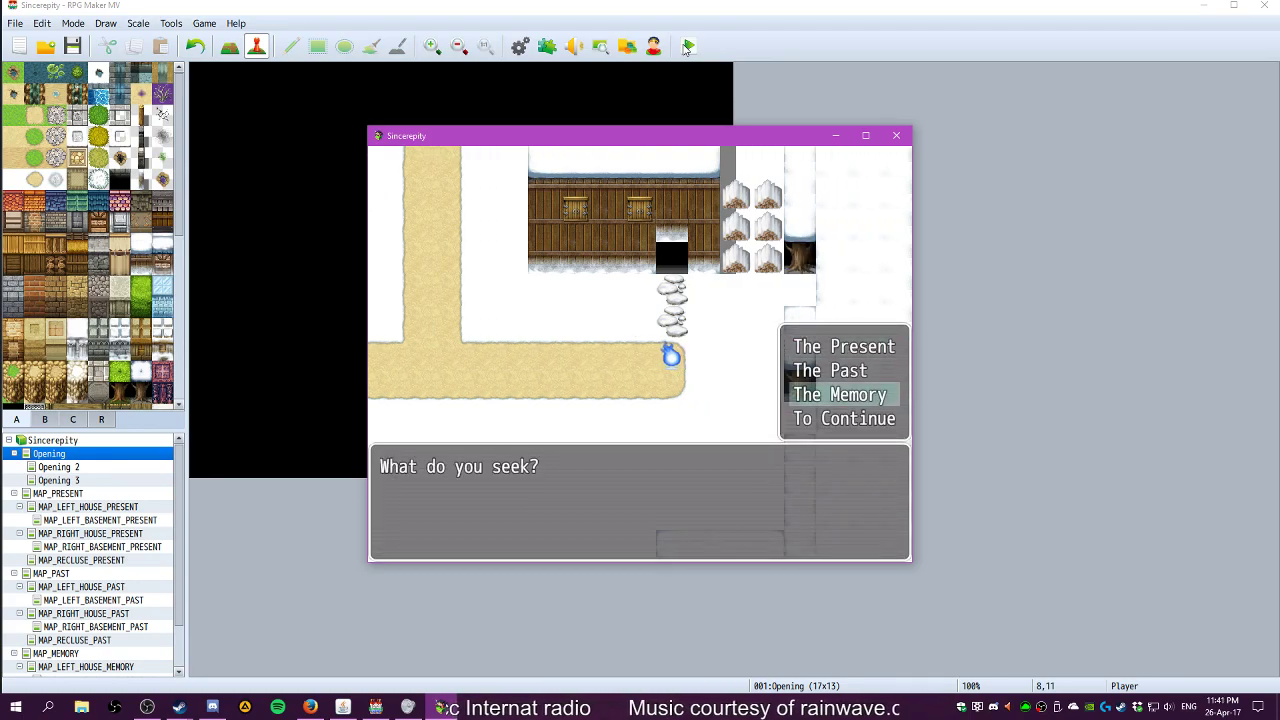
key(Return)
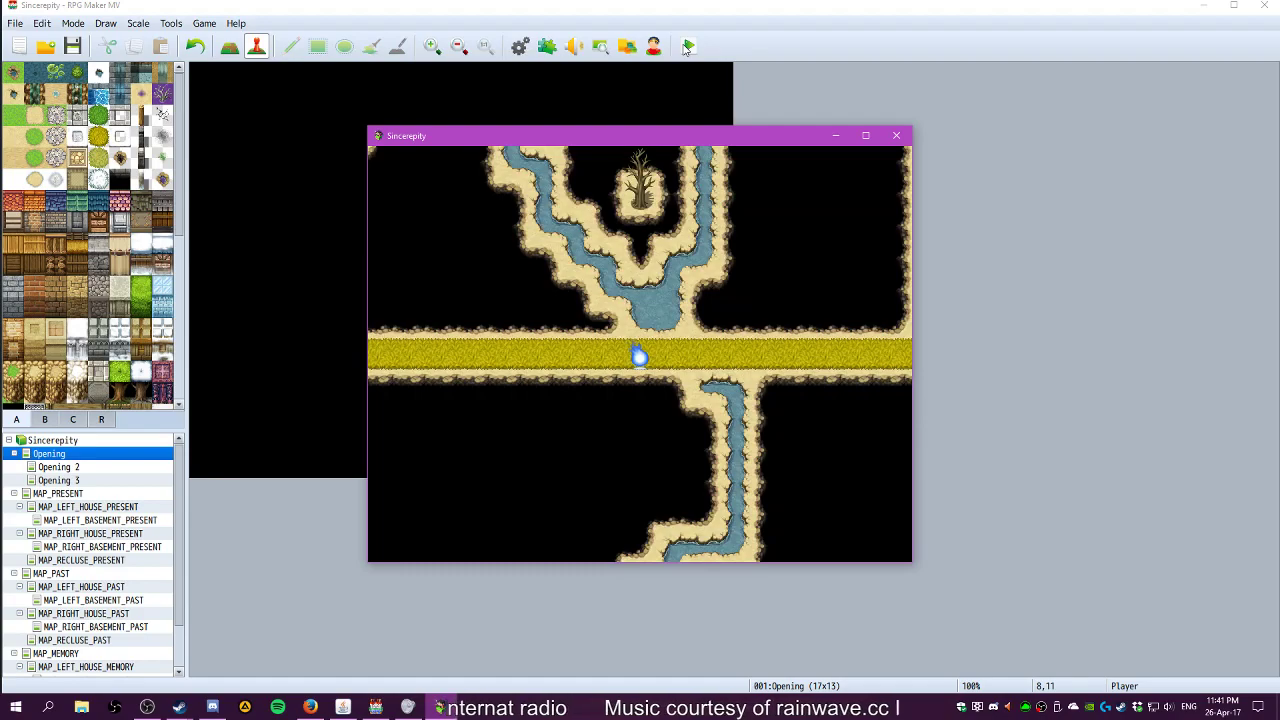
key(Down)
key(Return)
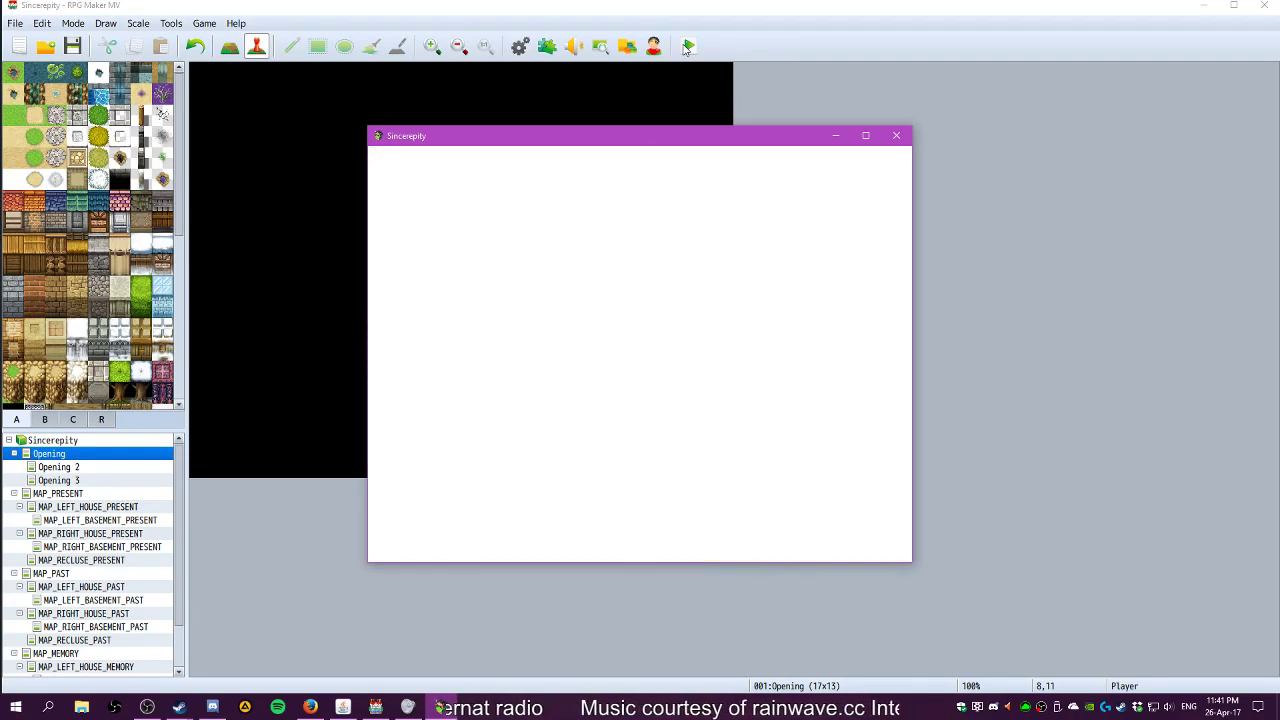
Check the collected key items in the game's inventory and read the Spare Buttons description
key(Right)
key(Escape)
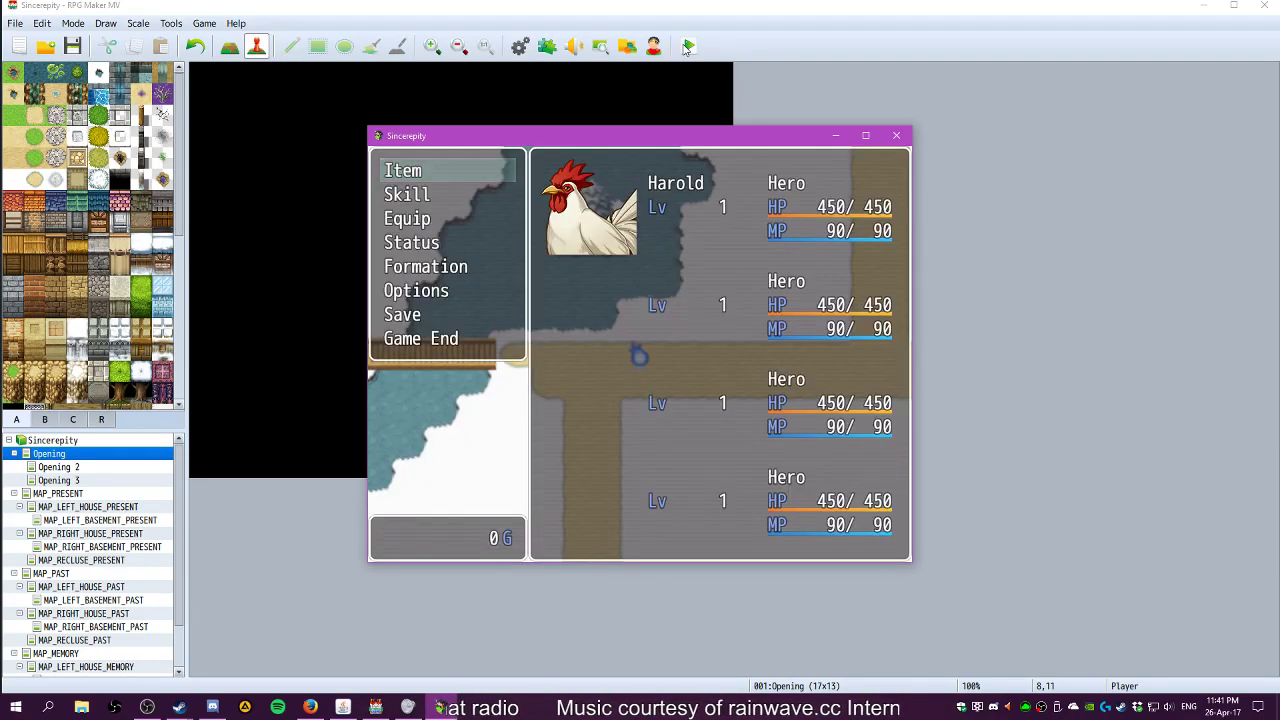
key(Return)
key(Right)
key(Right)
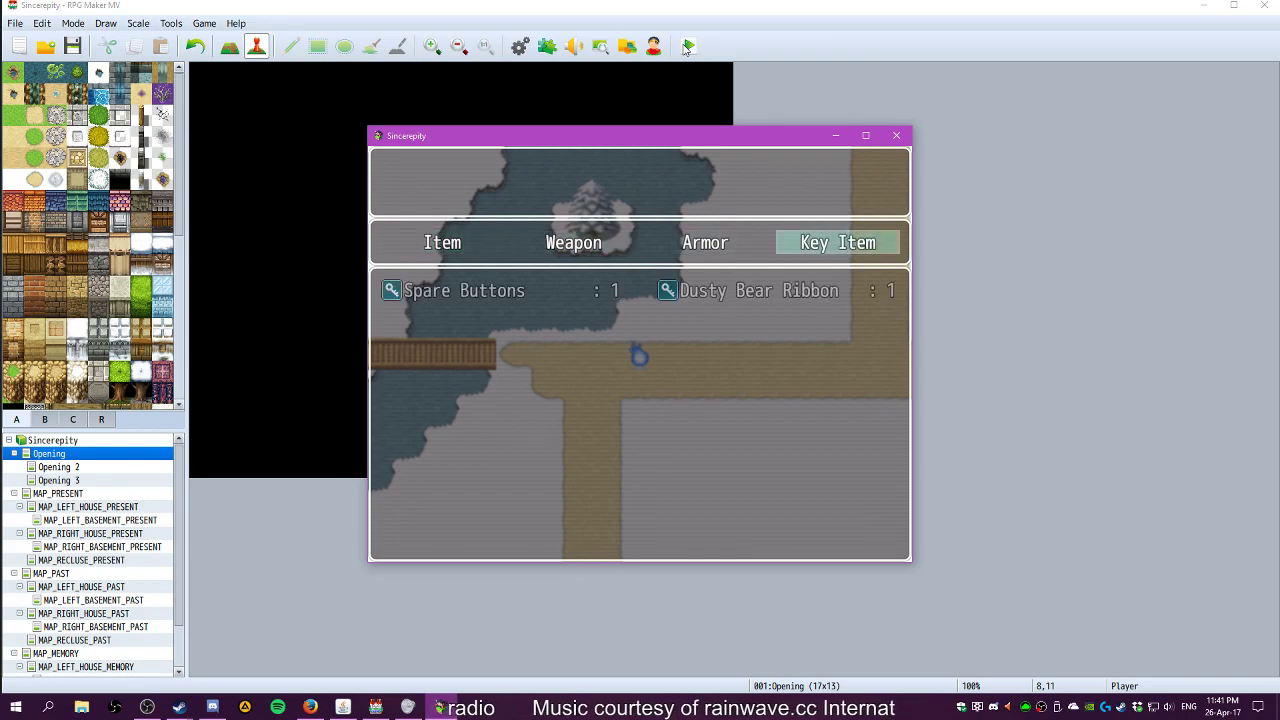
key(Return)
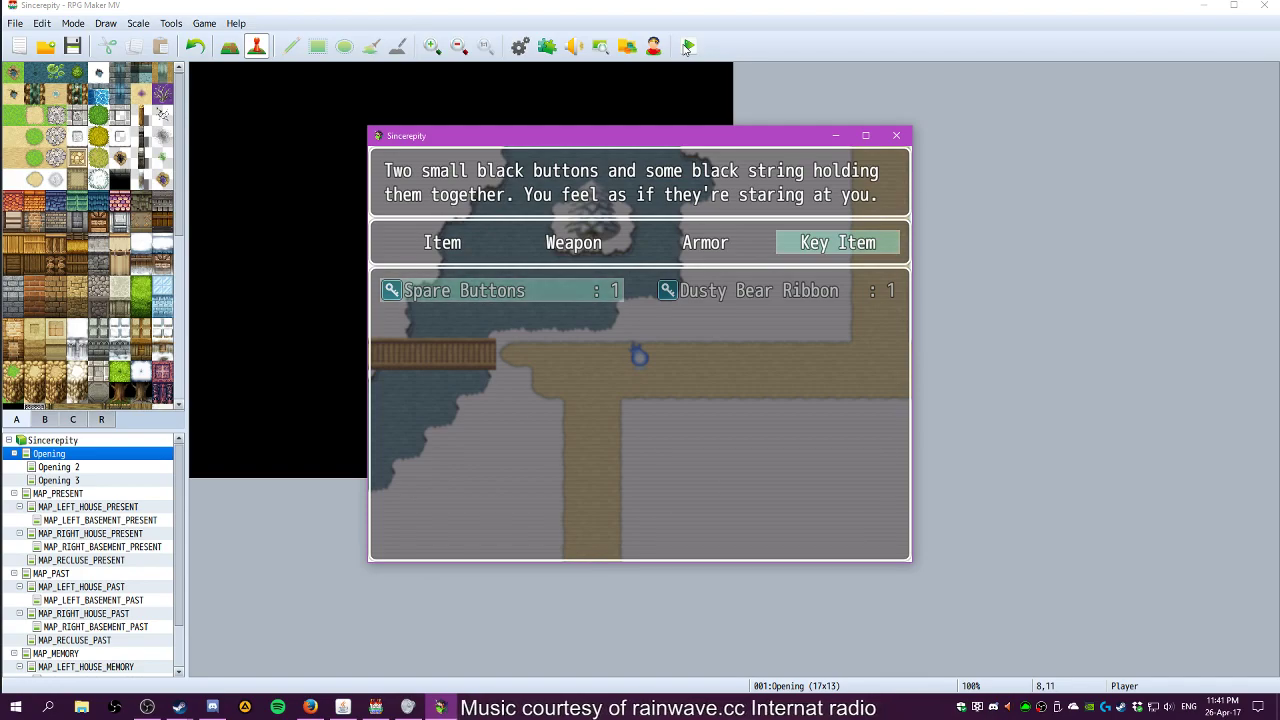
Compare the descriptions of the Spare Buttons and the Dusty Bear Ribbon among the key items, and leave the game menu
key(Right)
key(Left)
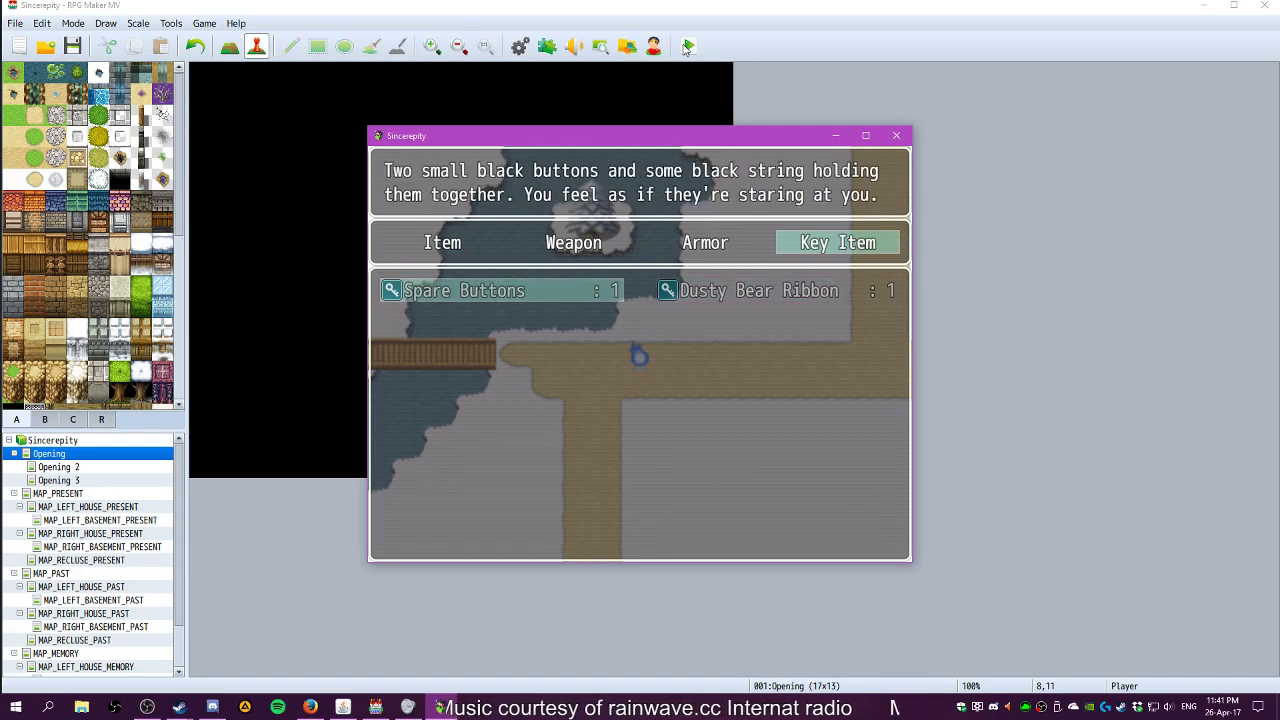
key(Right)
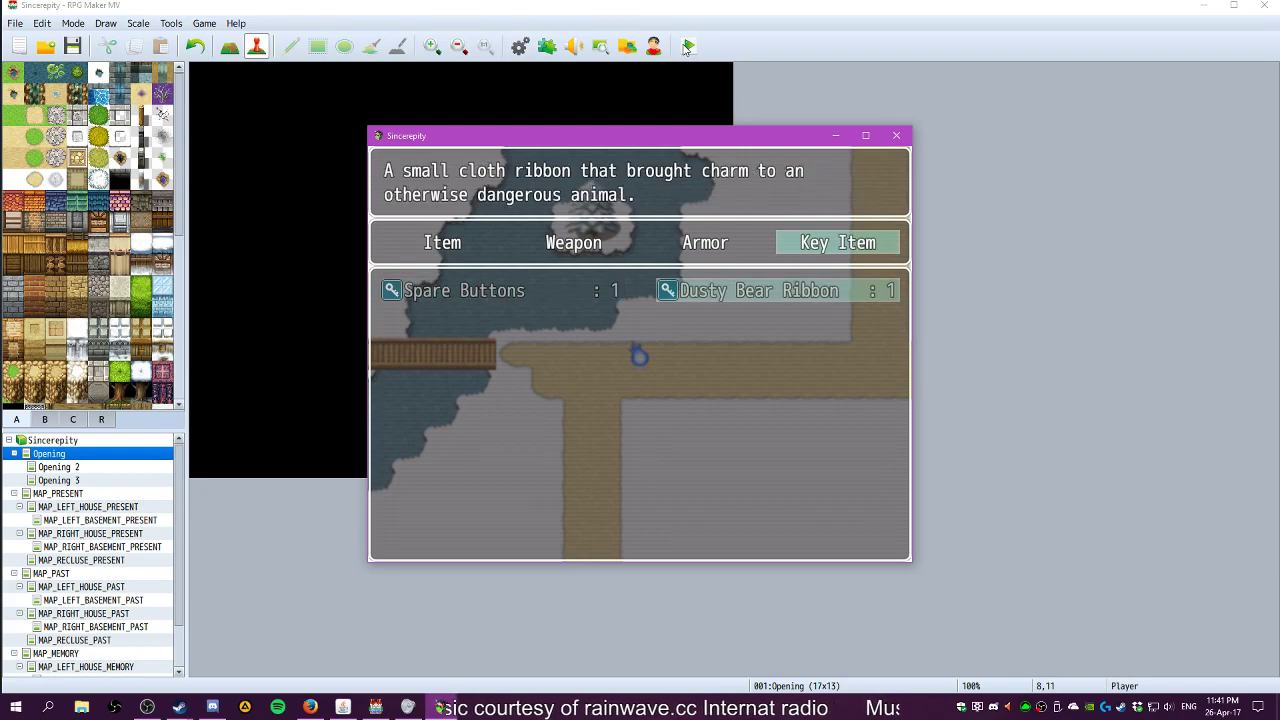
key(Left)
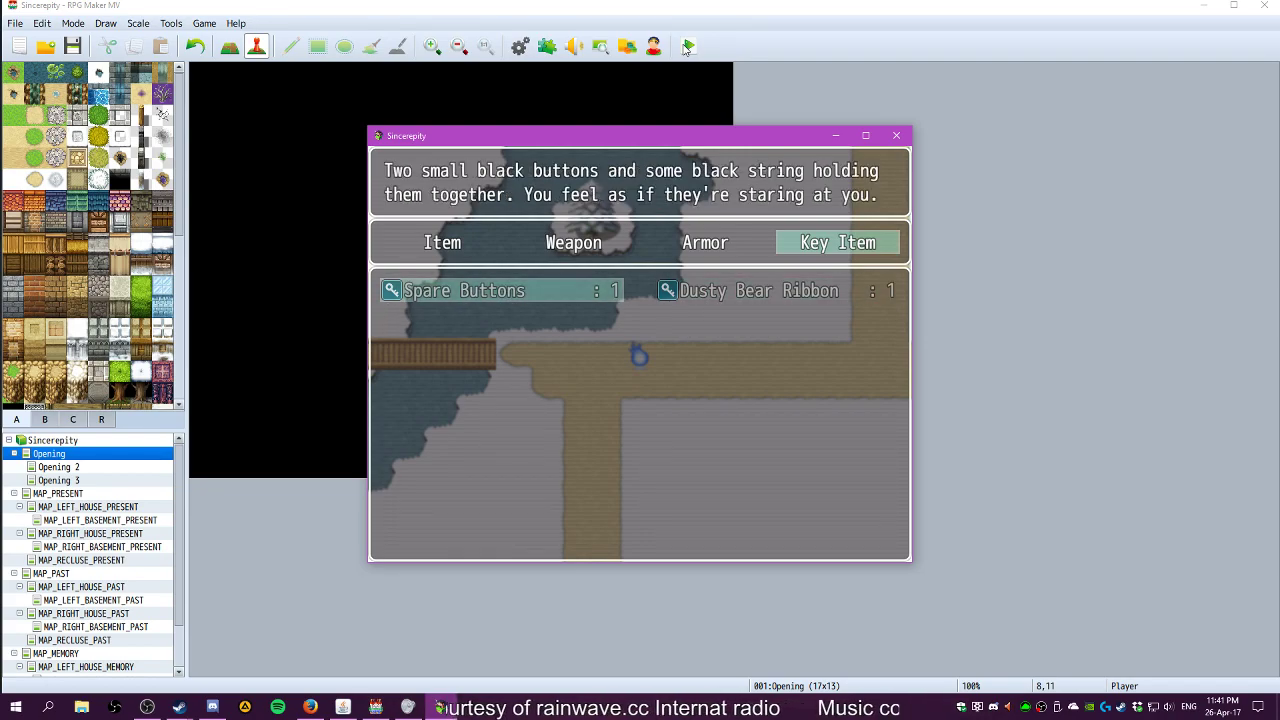
key(Right)
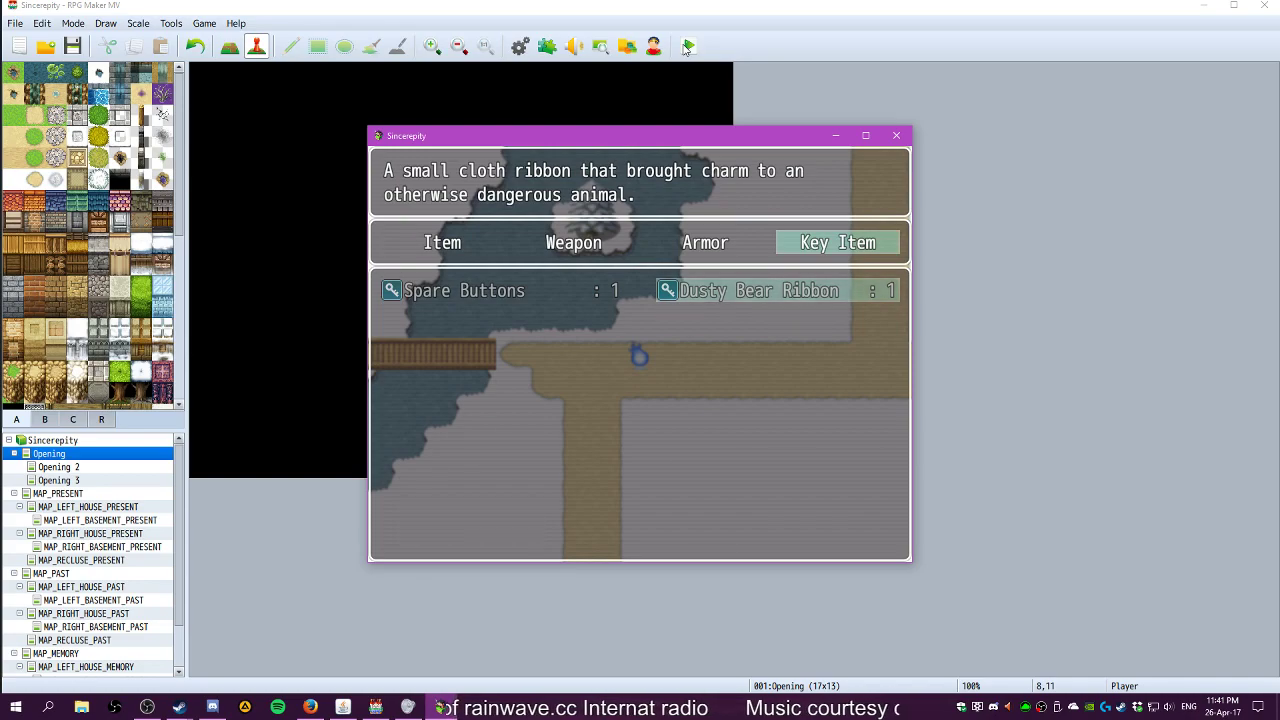
key(Escape)
key(Escape)
key(Escape)
Follow the snowy map's path east into the right house and examine the bear beside the bed
key(Right)
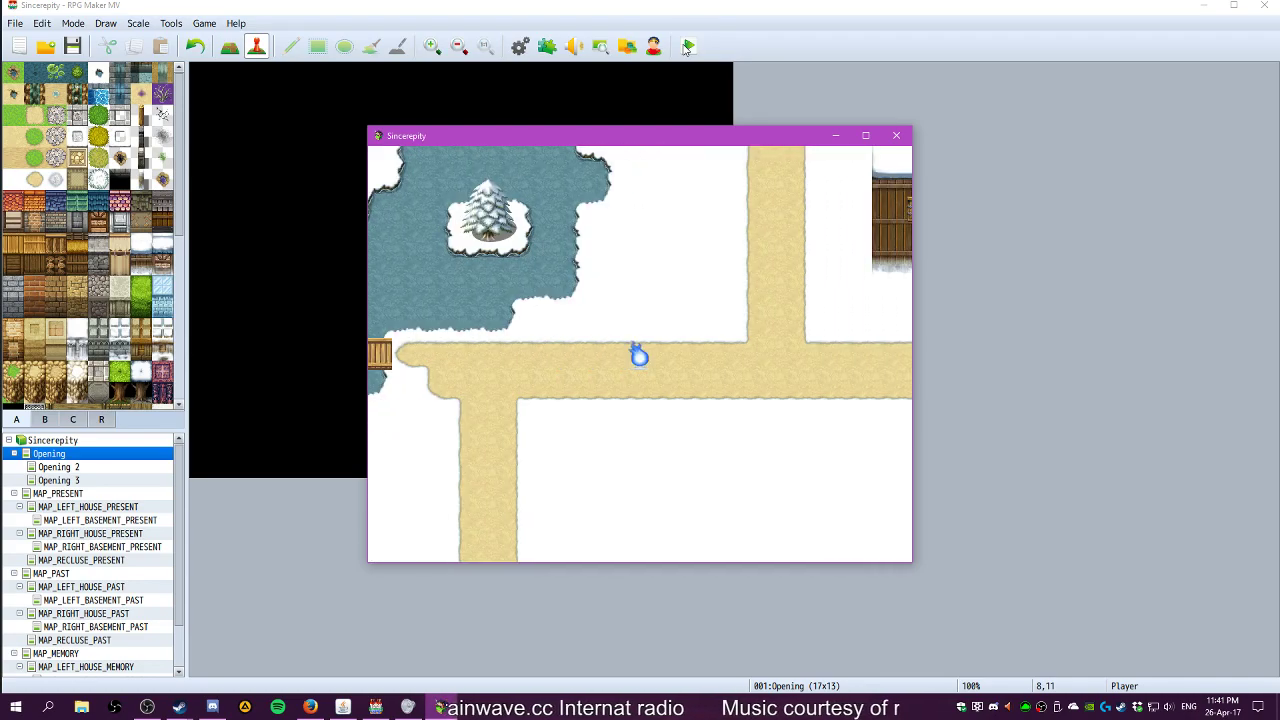
key(Right)
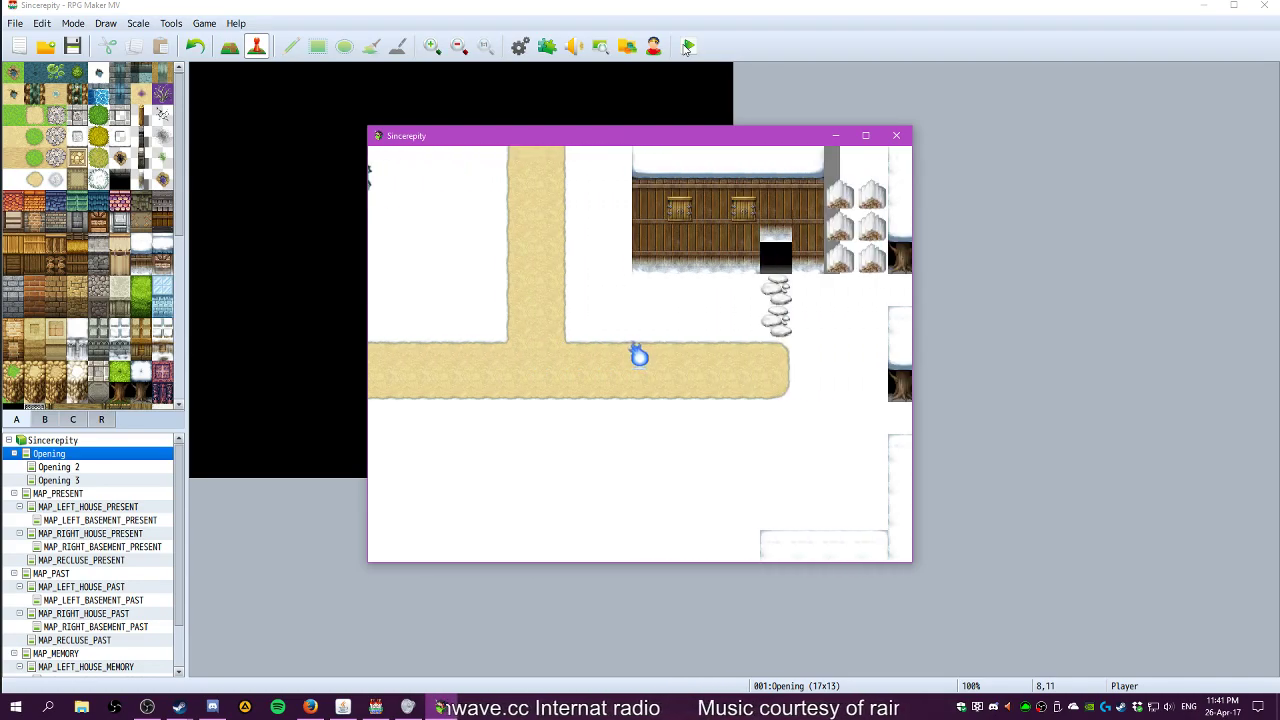
key(Up)
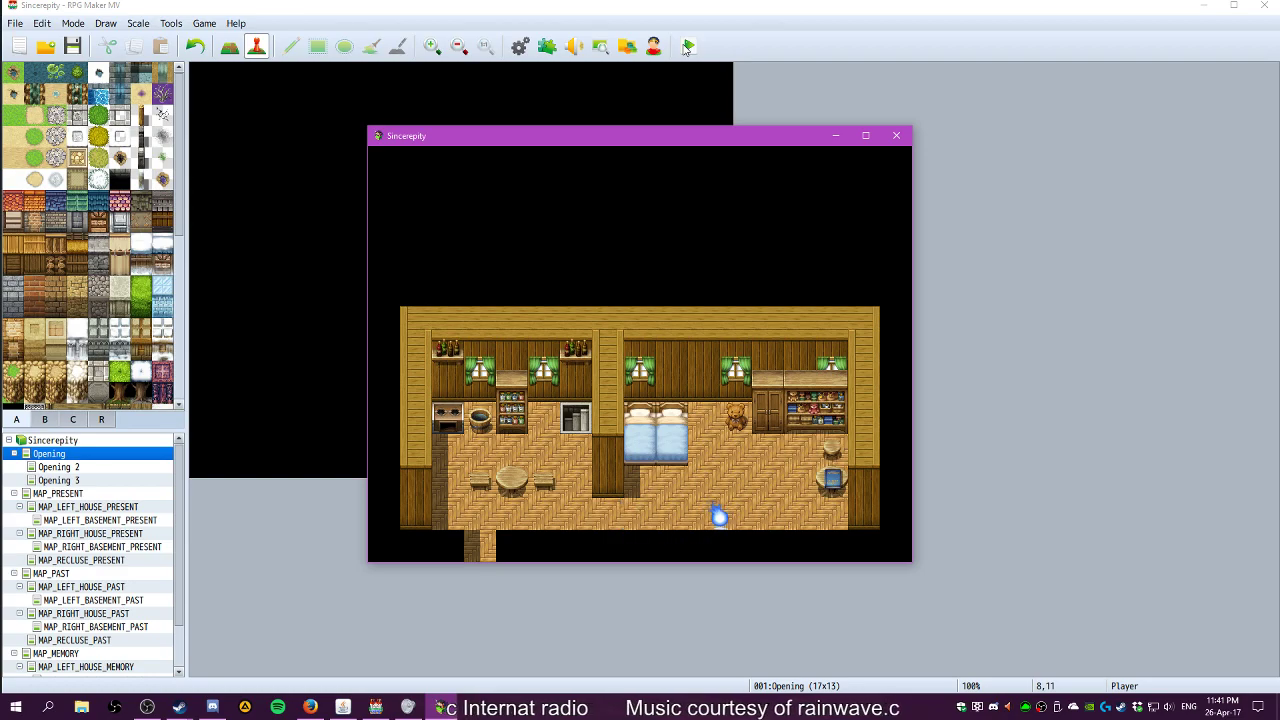
key(Up)
key(Return)
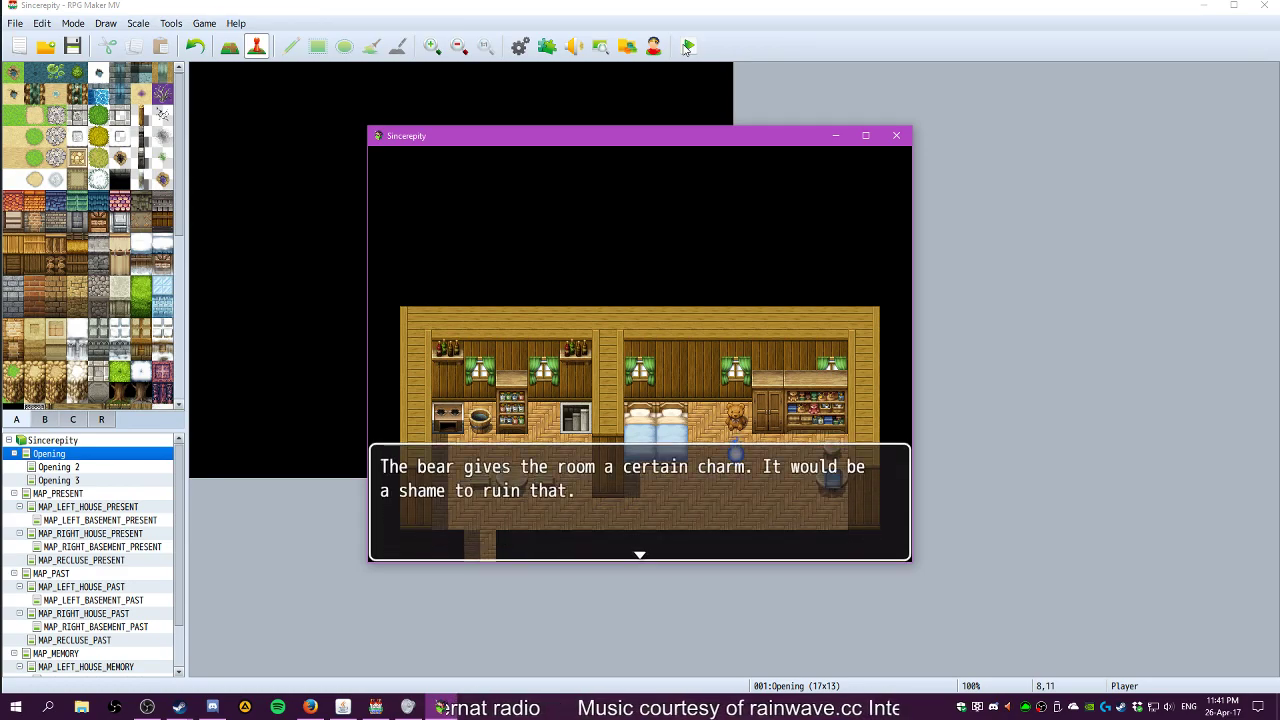
key(Return)
Step away from the bear and travel from The Past to The Memory
key(Left)
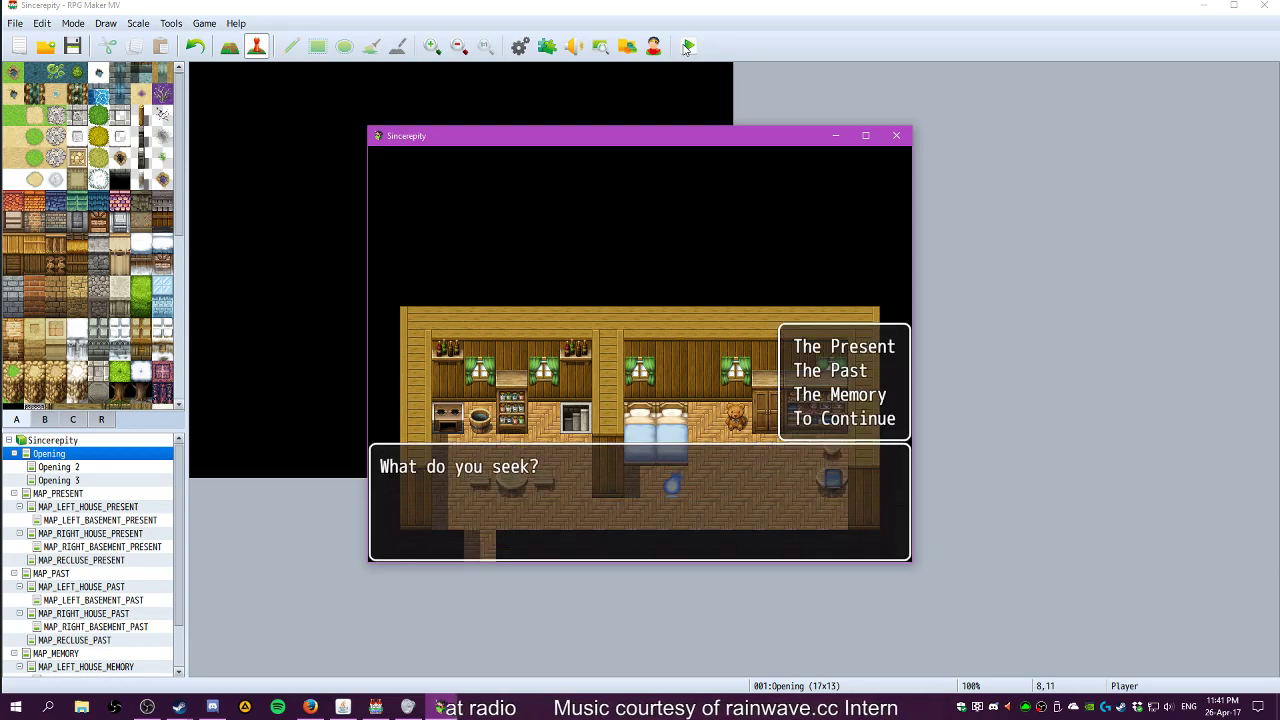
key(Down)
key(Down)
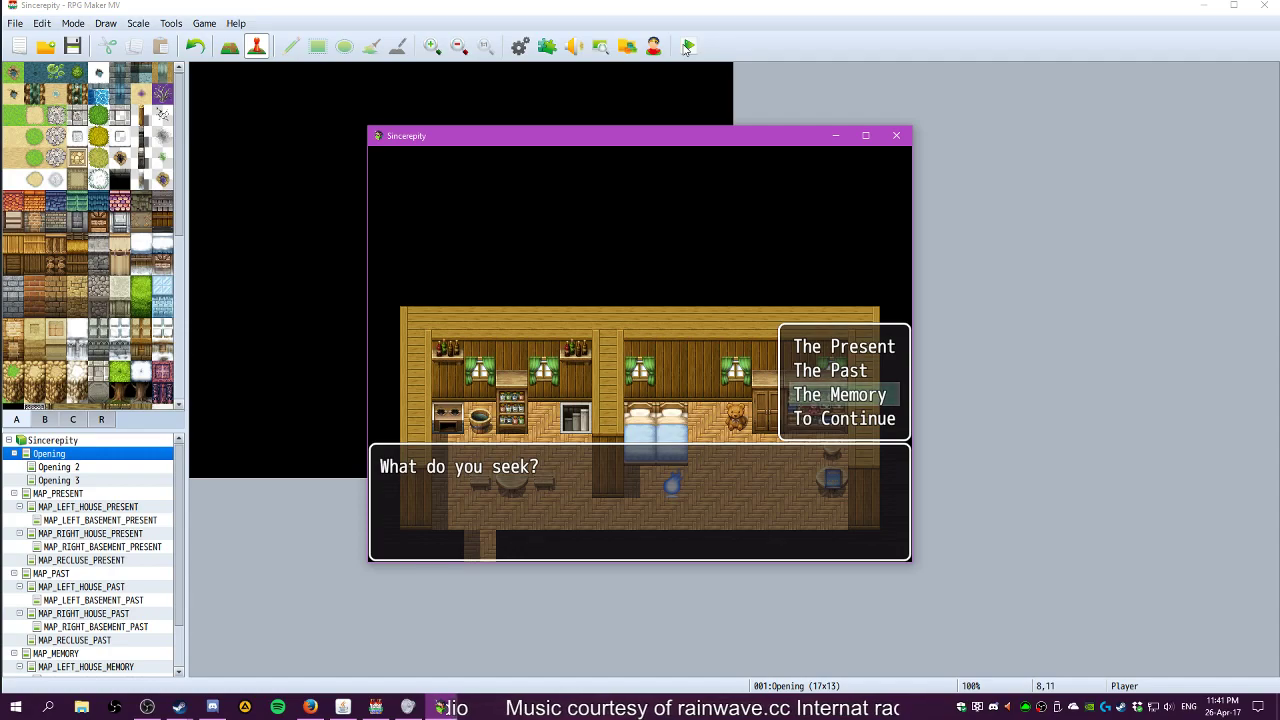
key(Return)
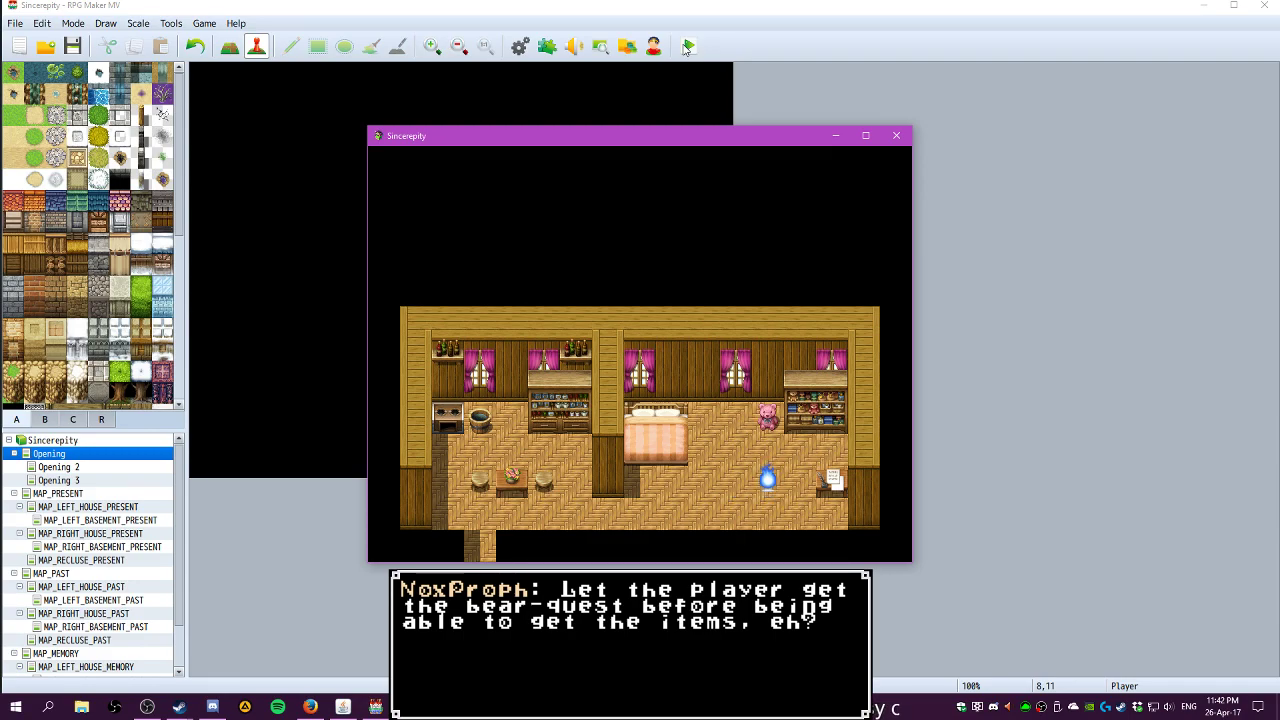
End the playtest and open MAP_RIGHT_HOUSE_MEMORY for editing
click(896, 135)
scroll(65, 530, down, 1)
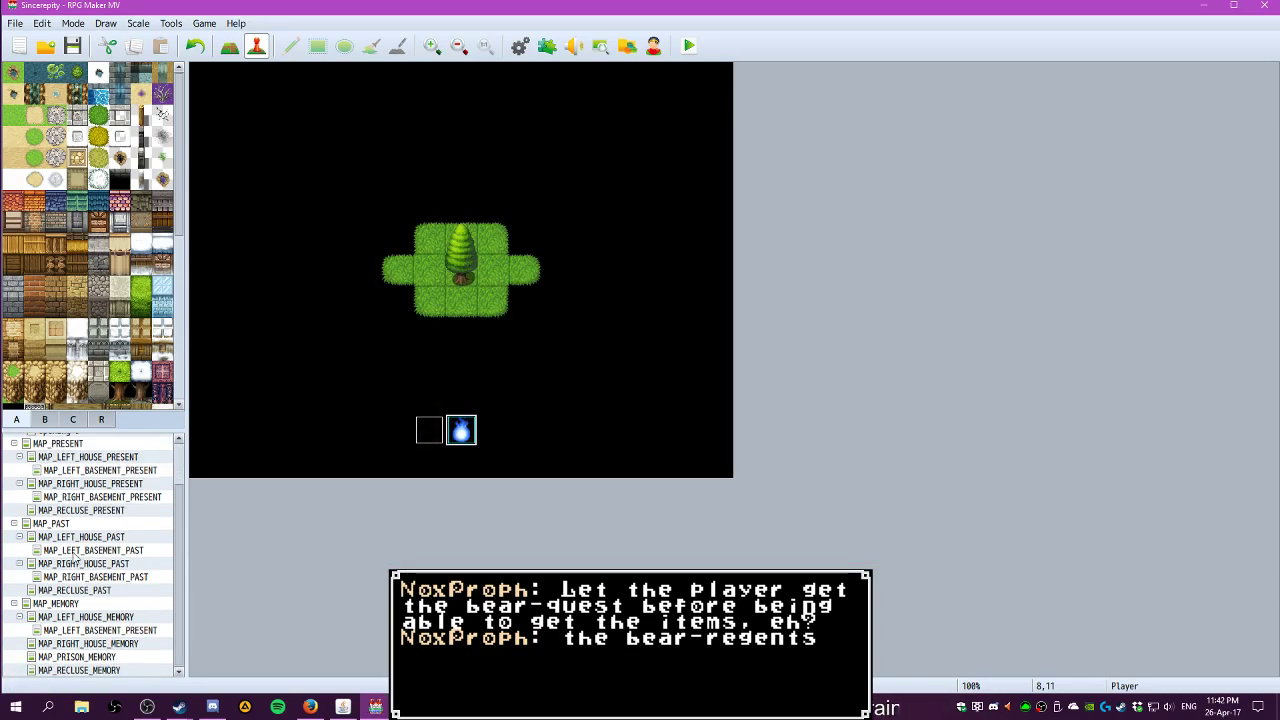
click(70, 604)
click(72, 643)
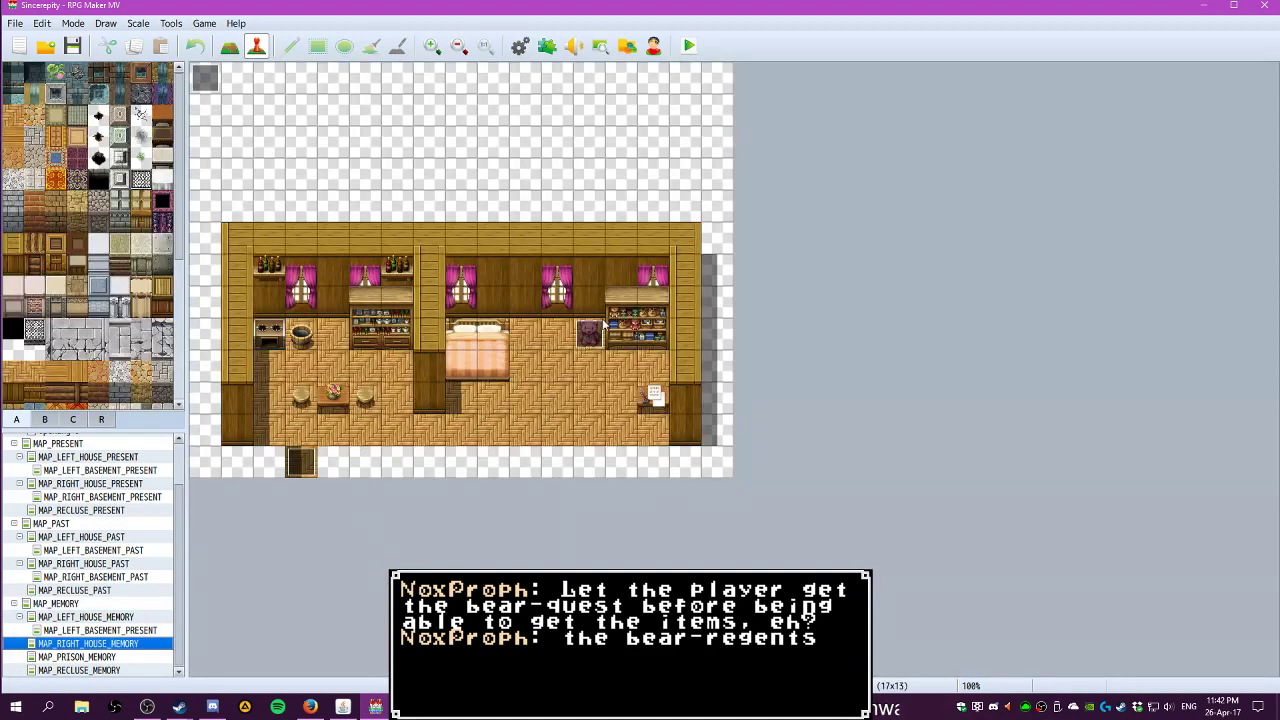
Open the bear event EV002 and set the priority of its pages 1 to 3 to Same as characters
double_click(607, 327)
click(463, 492)
click(455, 518)
click(336, 171)
click(463, 492)
click(455, 518)
click(360, 171)
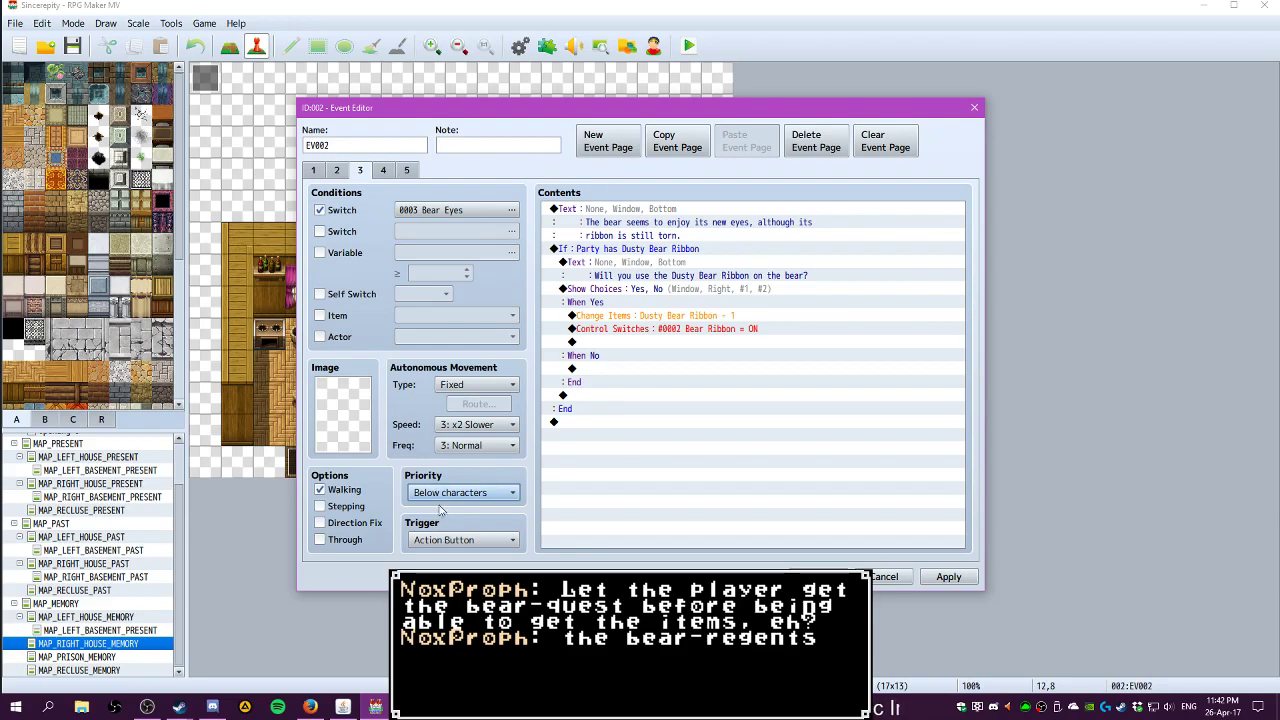
click(463, 492)
click(445, 520)
Set the priority of the bear event's pages 4 and 5 to Same as characters and accept the event changes
click(382, 171)
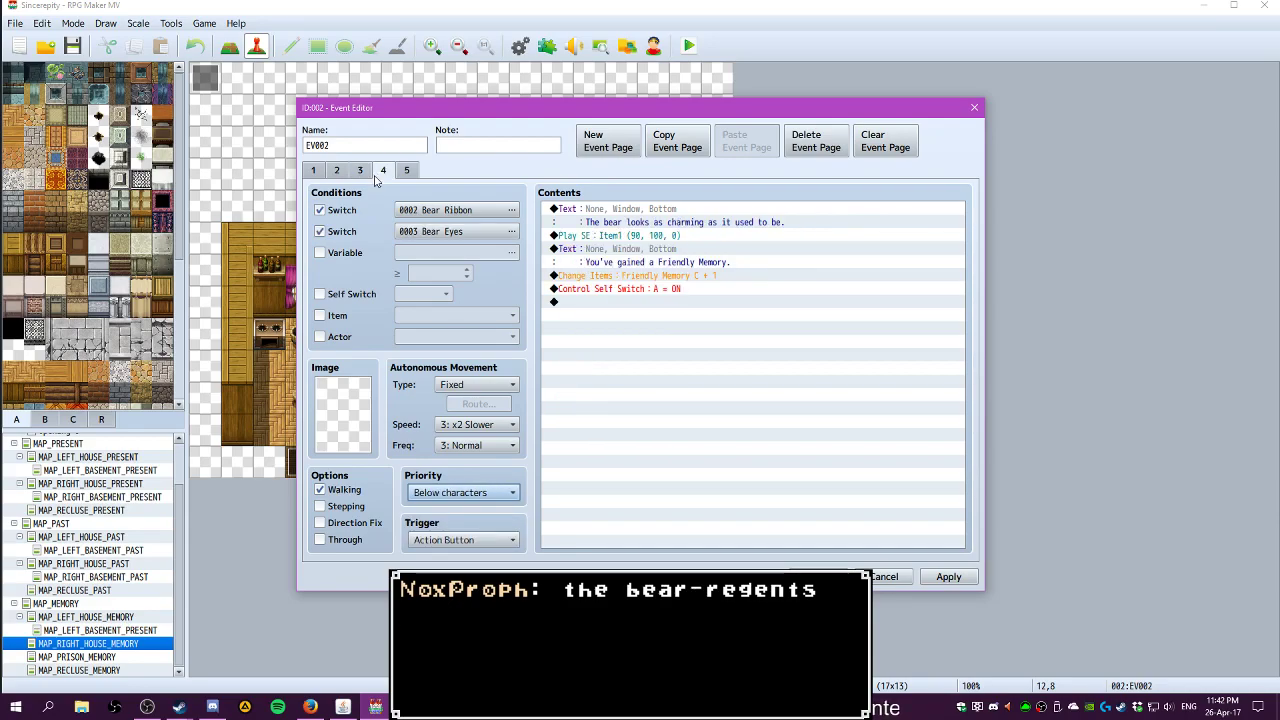
click(450, 492)
click(445, 513)
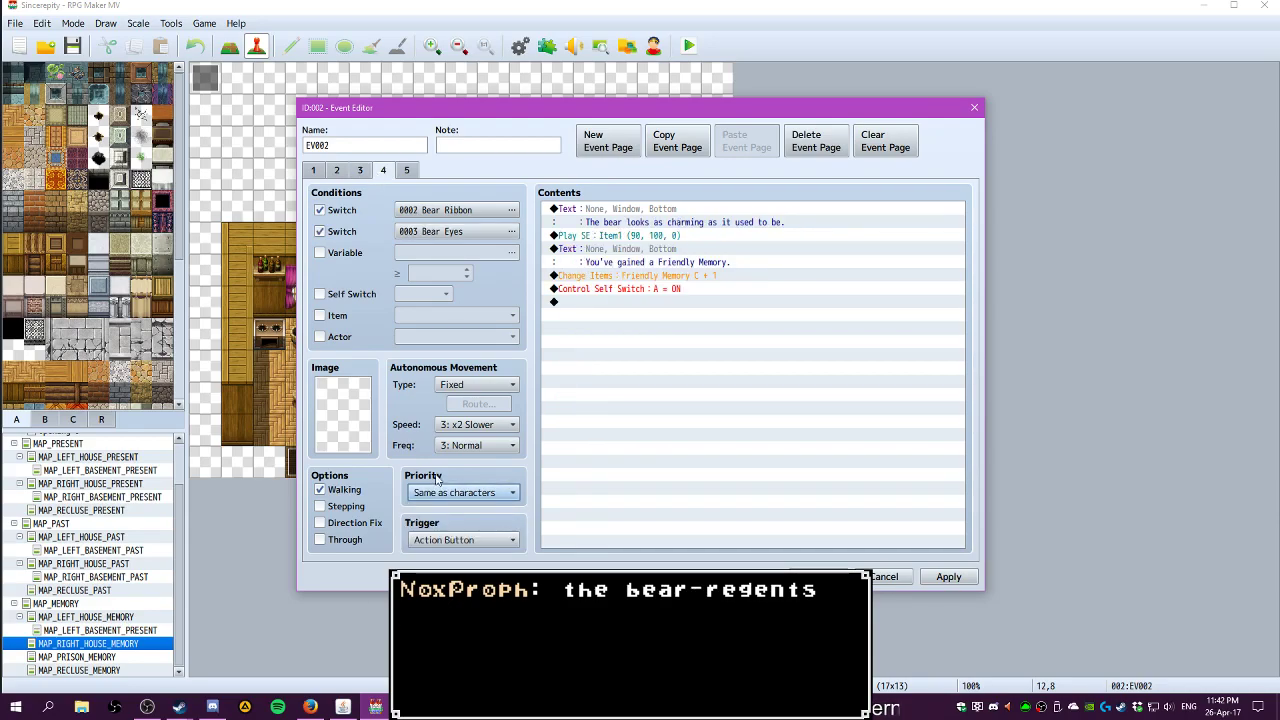
click(406, 171)
click(460, 492)
click(445, 513)
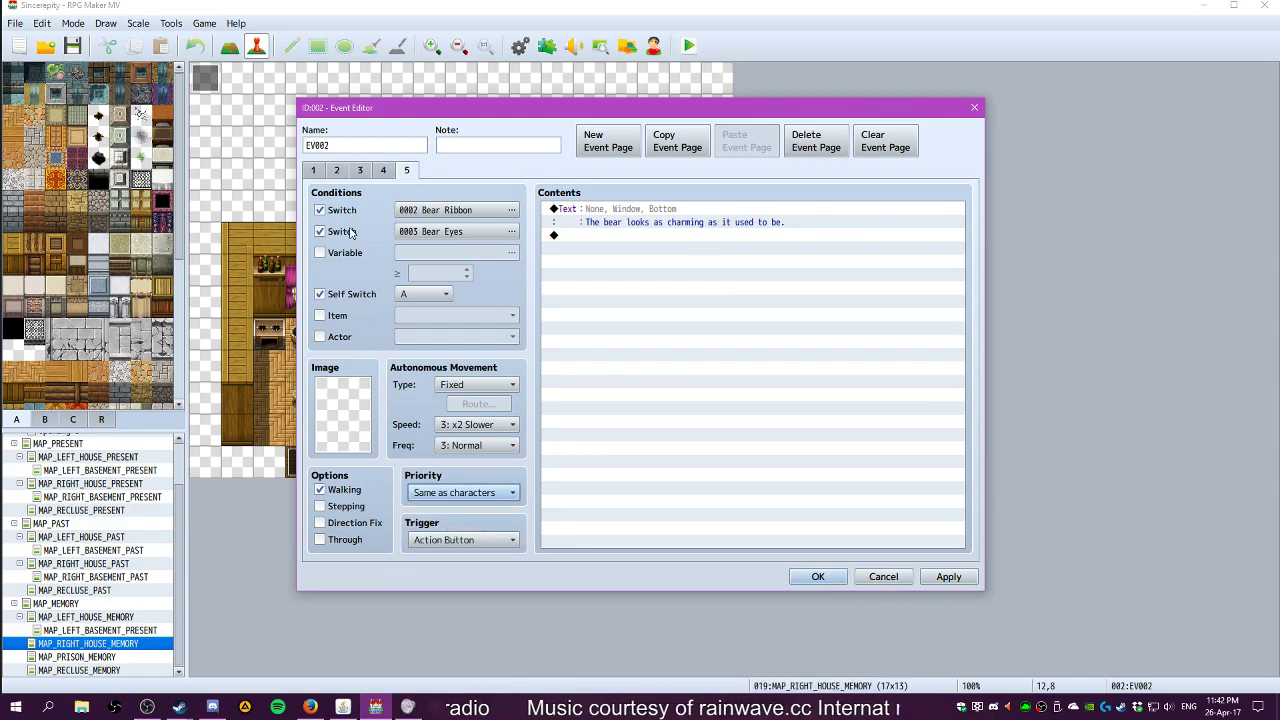
click(314, 171)
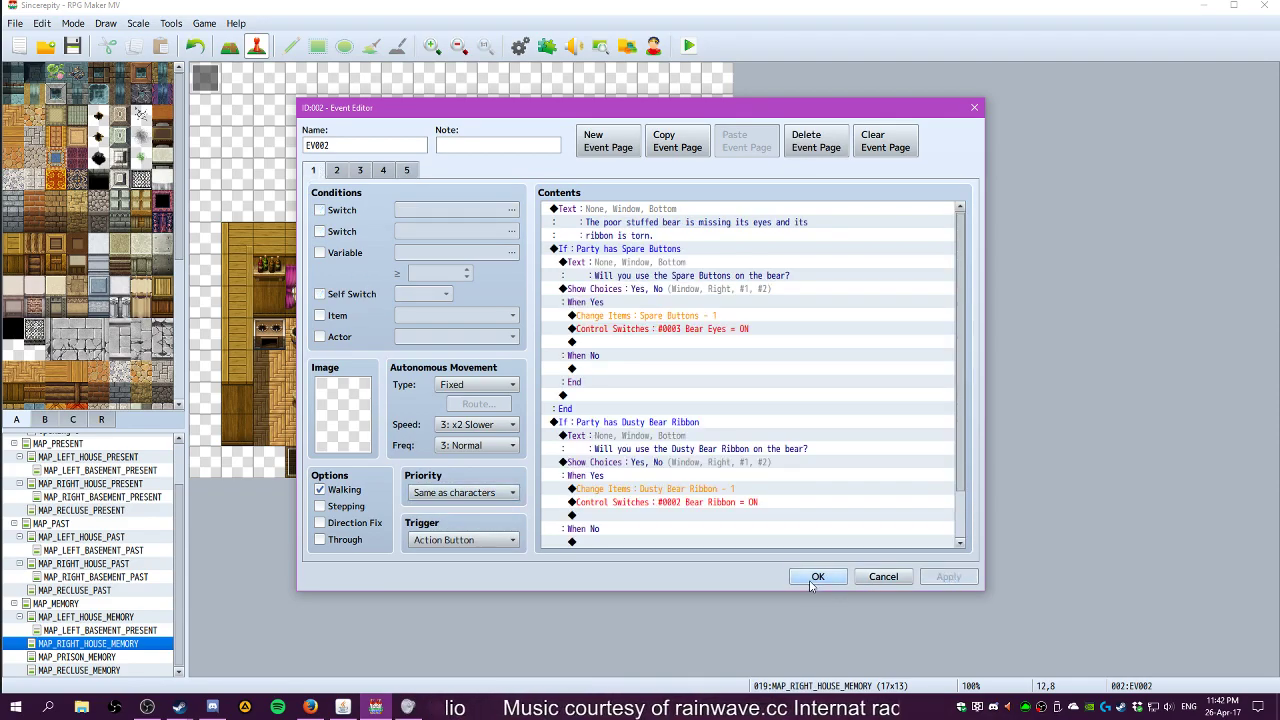
click(817, 576)
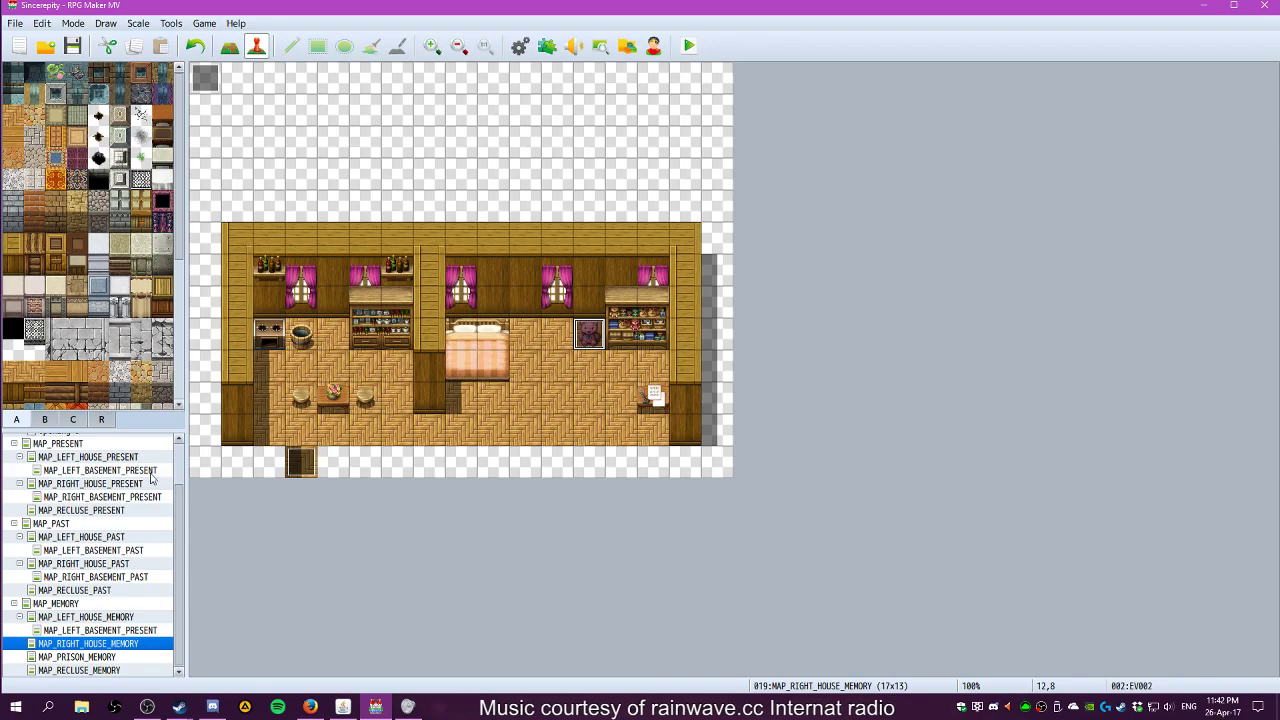
Copy the sack event EV006 from MAP_RIGHT_BASEMENT_PRESENT to the tile below the bed in MAP_RIGHT_HOUSE_MEMORY
scroll(101, 460, up, 2)
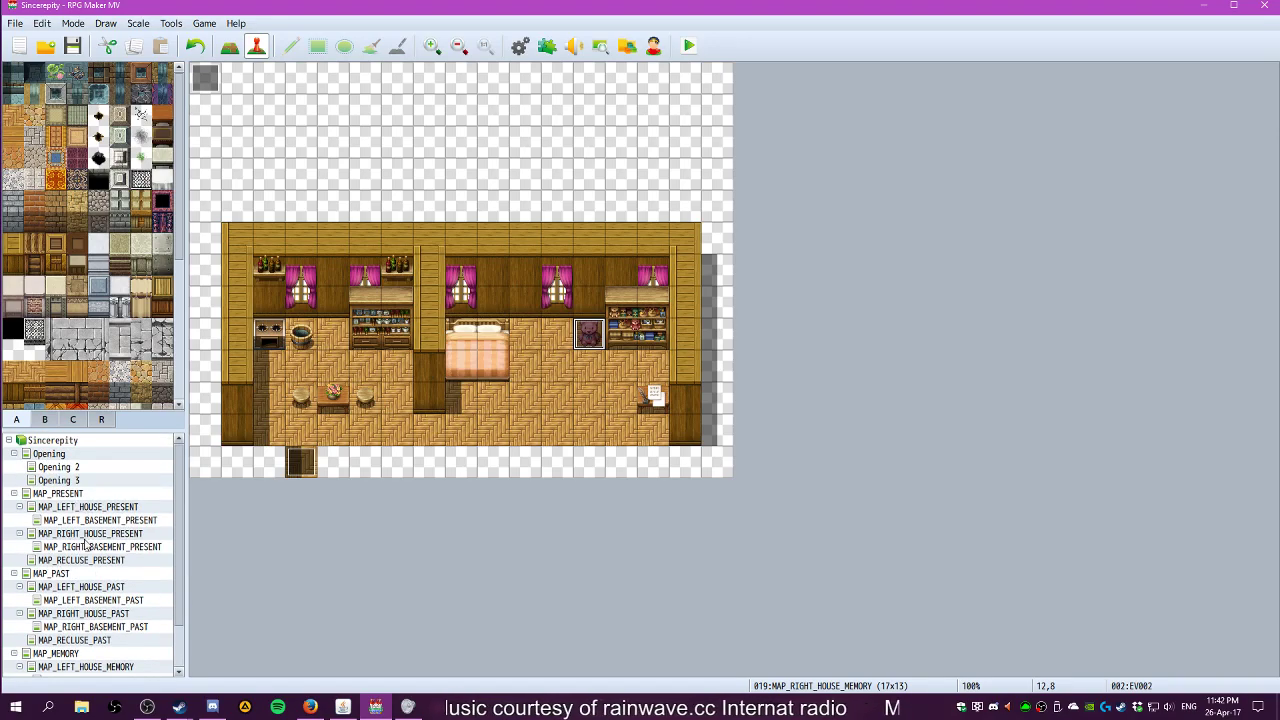
click(86, 536)
click(86, 546)
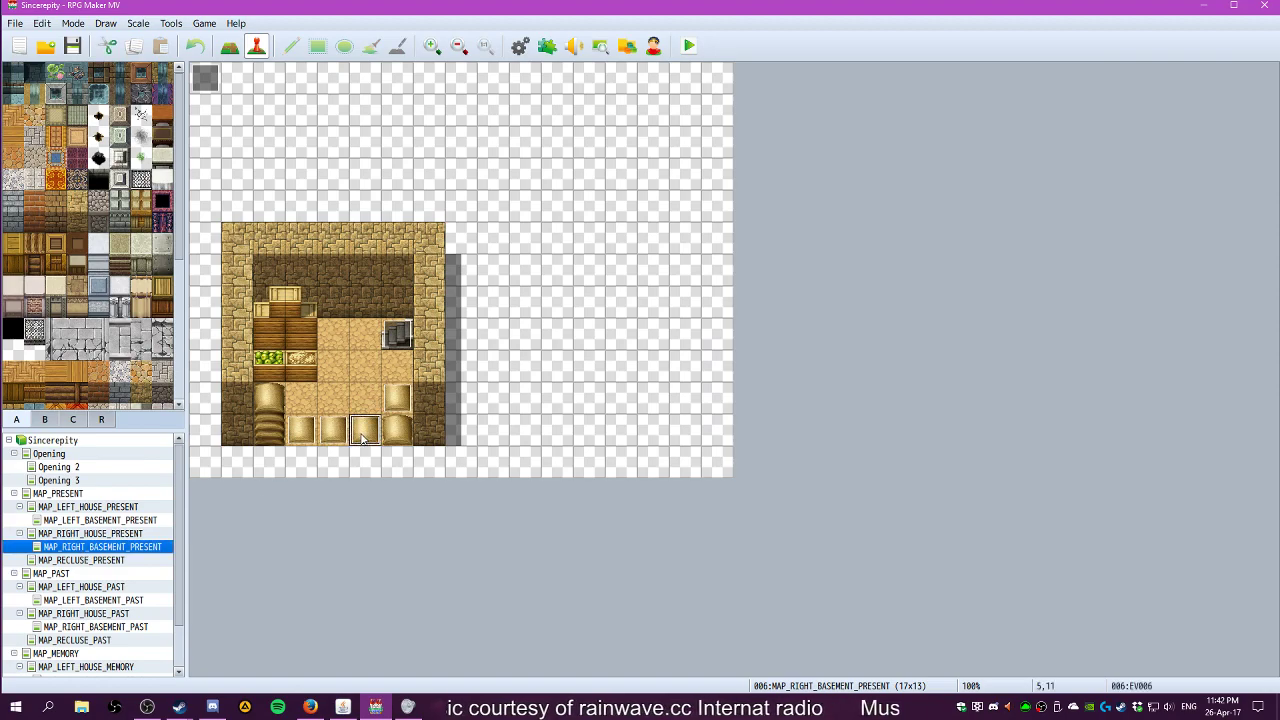
scroll(150, 580, down, 2)
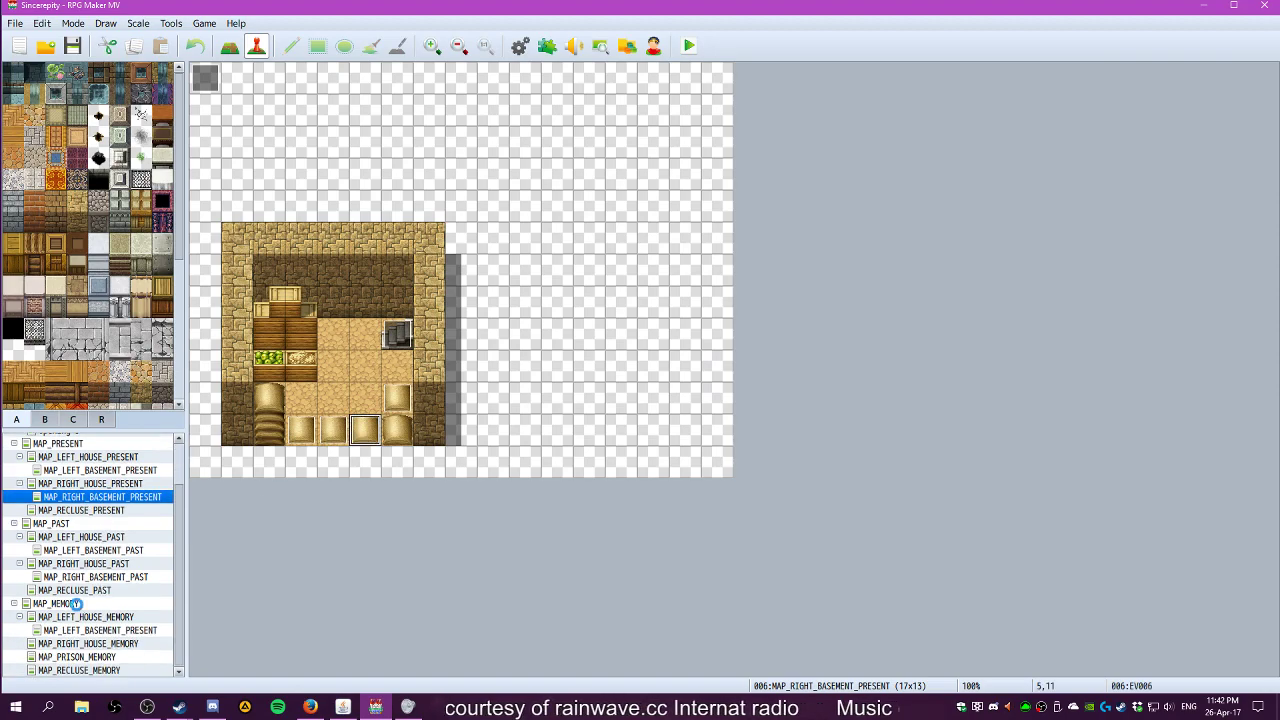
click(150, 602)
click(95, 616)
click(80, 630)
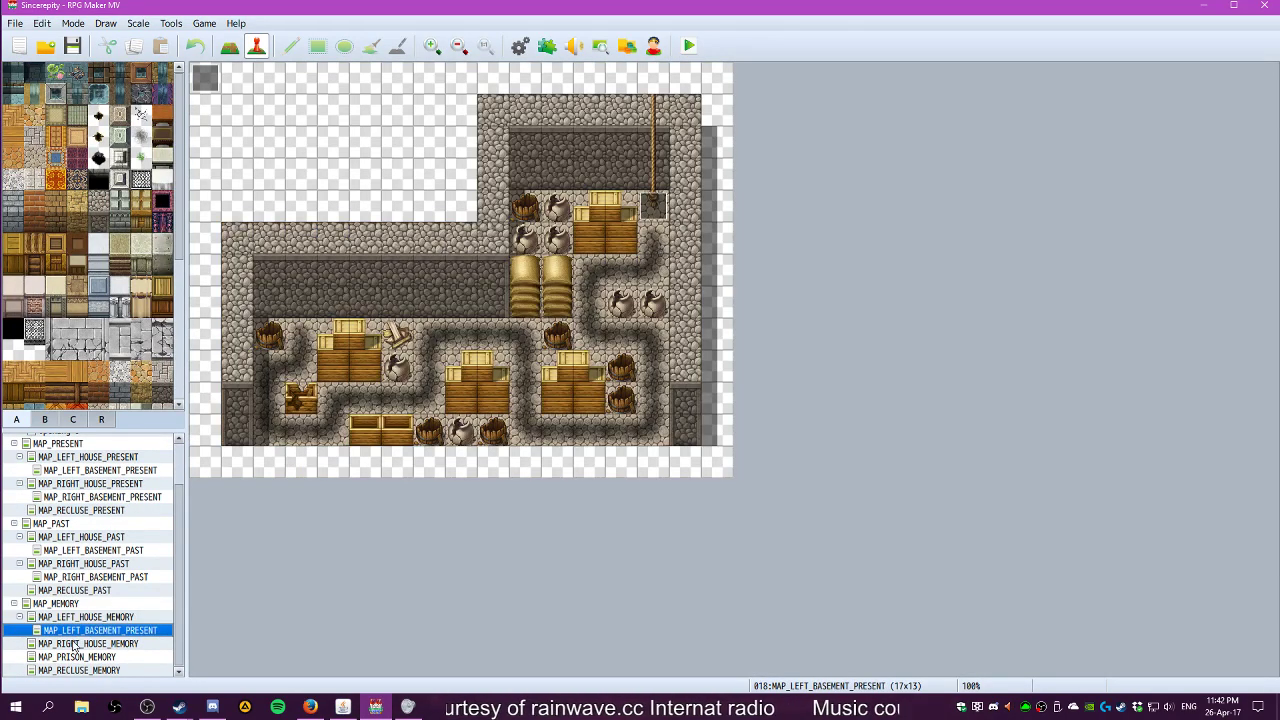
click(79, 645)
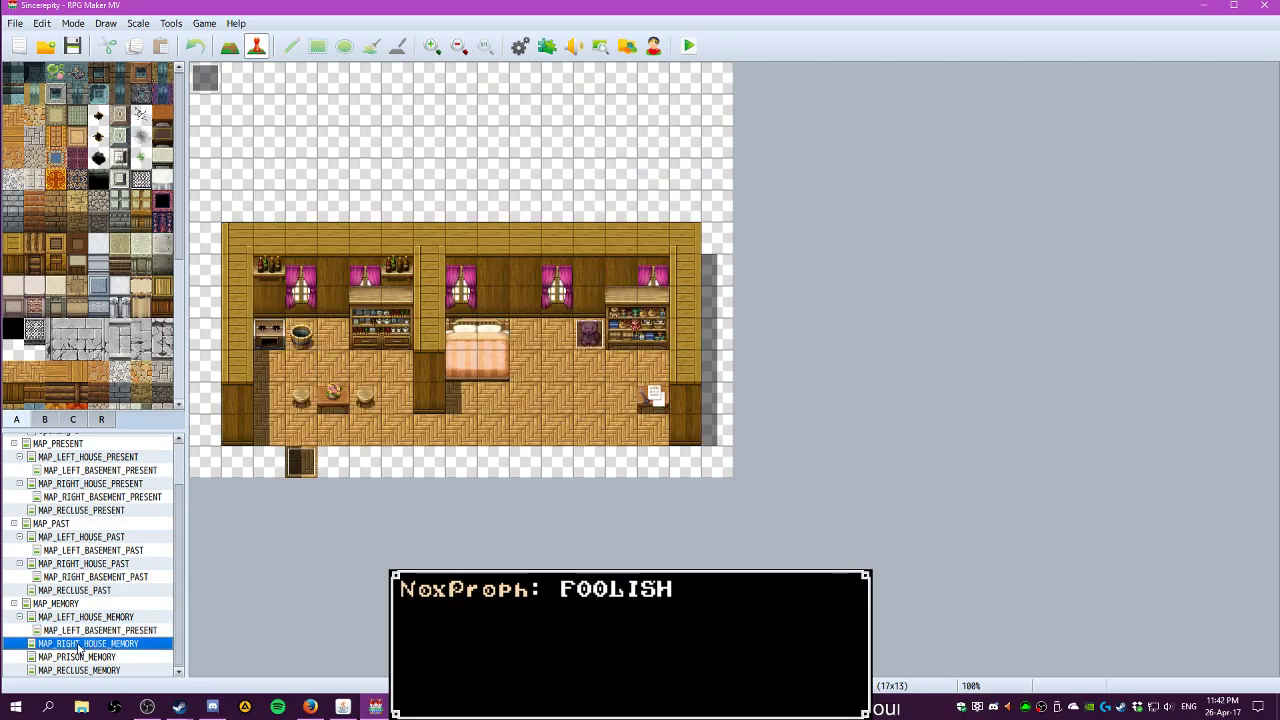
click(474, 397)
Copy the wardrobe event from MAP_LEFT_HOUSE_PAST onto the bed's lower-right tile in MAP_RIGHT_HOUSE_MEMORY
scroll(107, 585, up, 2)
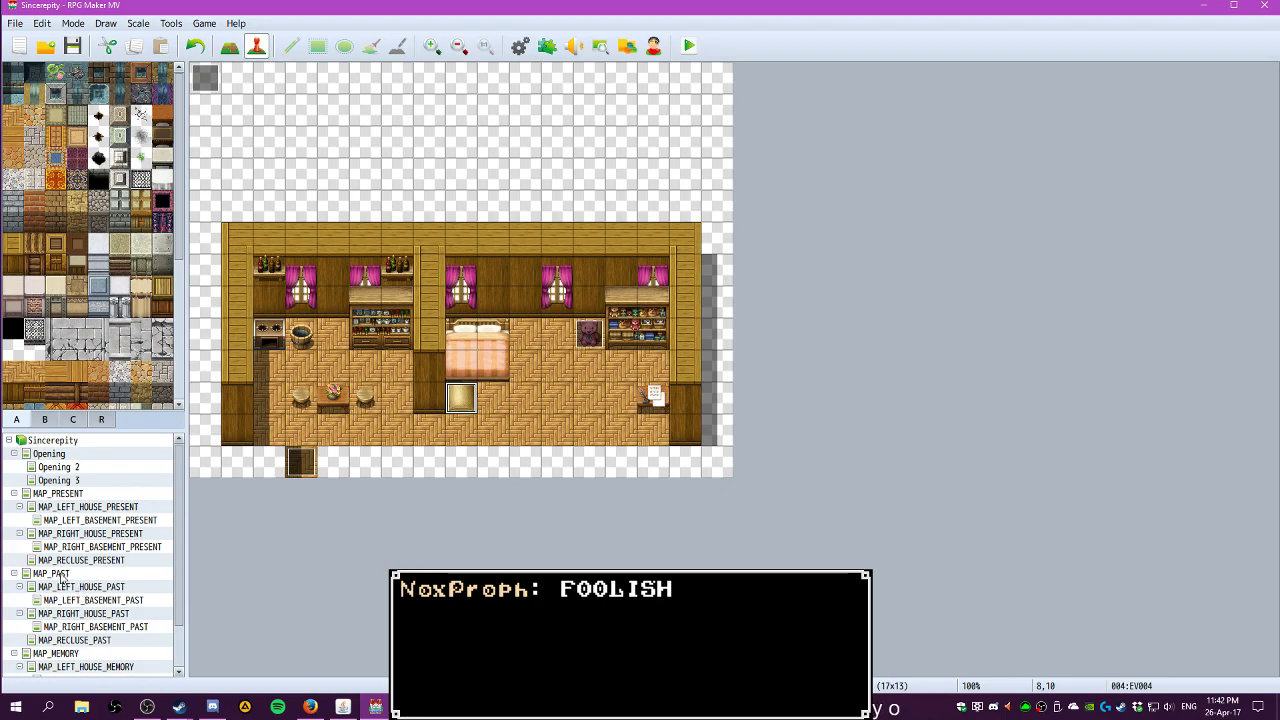
click(64, 586)
scroll(168, 628, down, 1)
scroll(150, 622, down, 1)
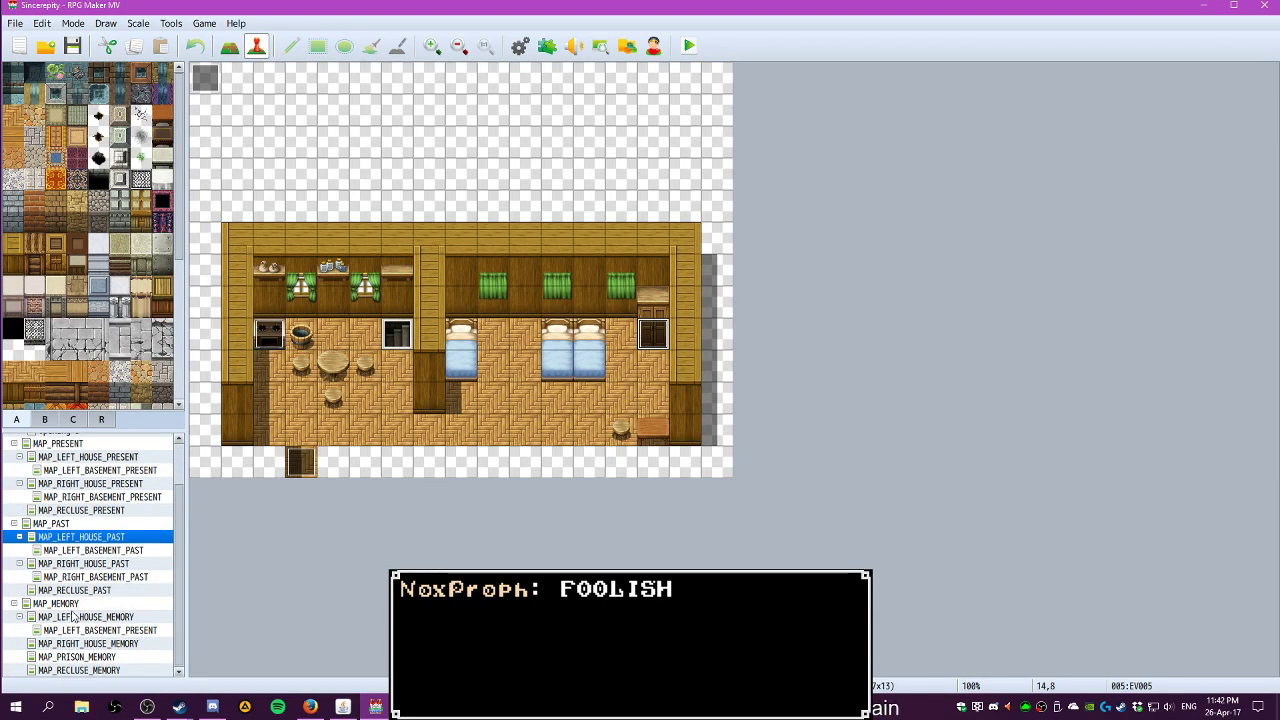
click(73, 644)
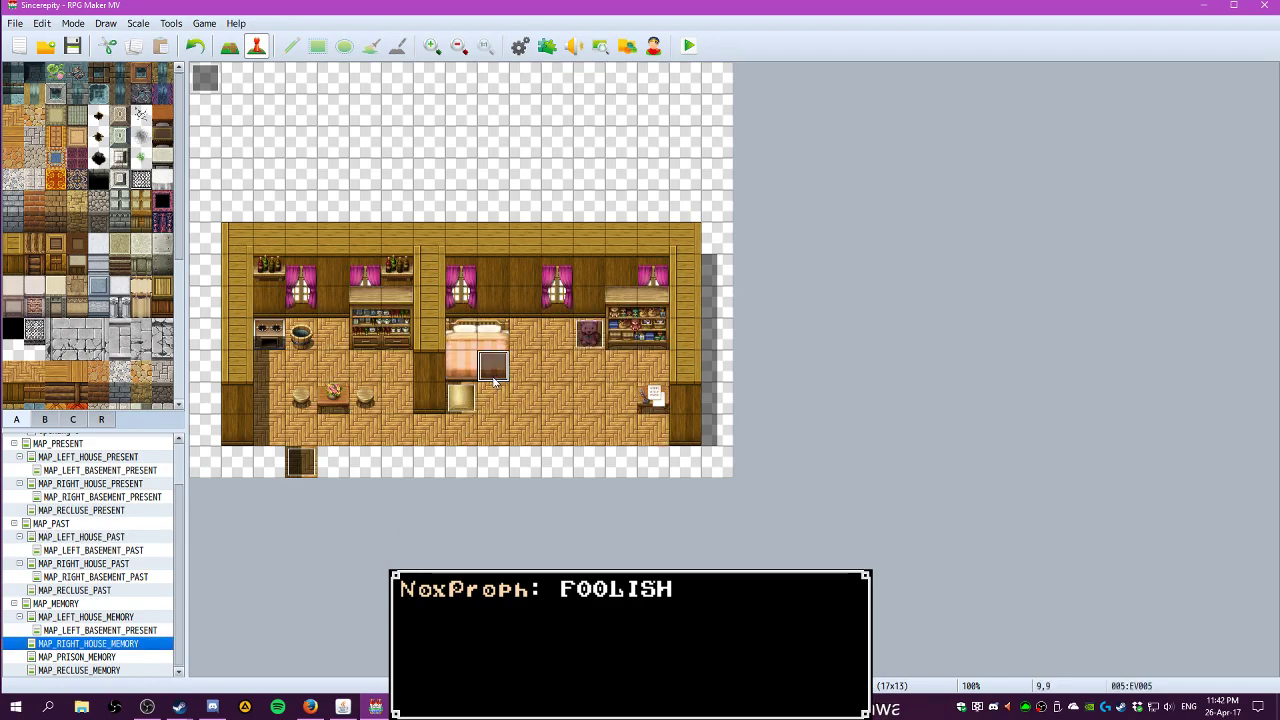
Set the player's starting position to tile 6,11 in MAP_RIGHT_HOUSE_MEMORY and start a new game in a playtest
right_click(409, 430)
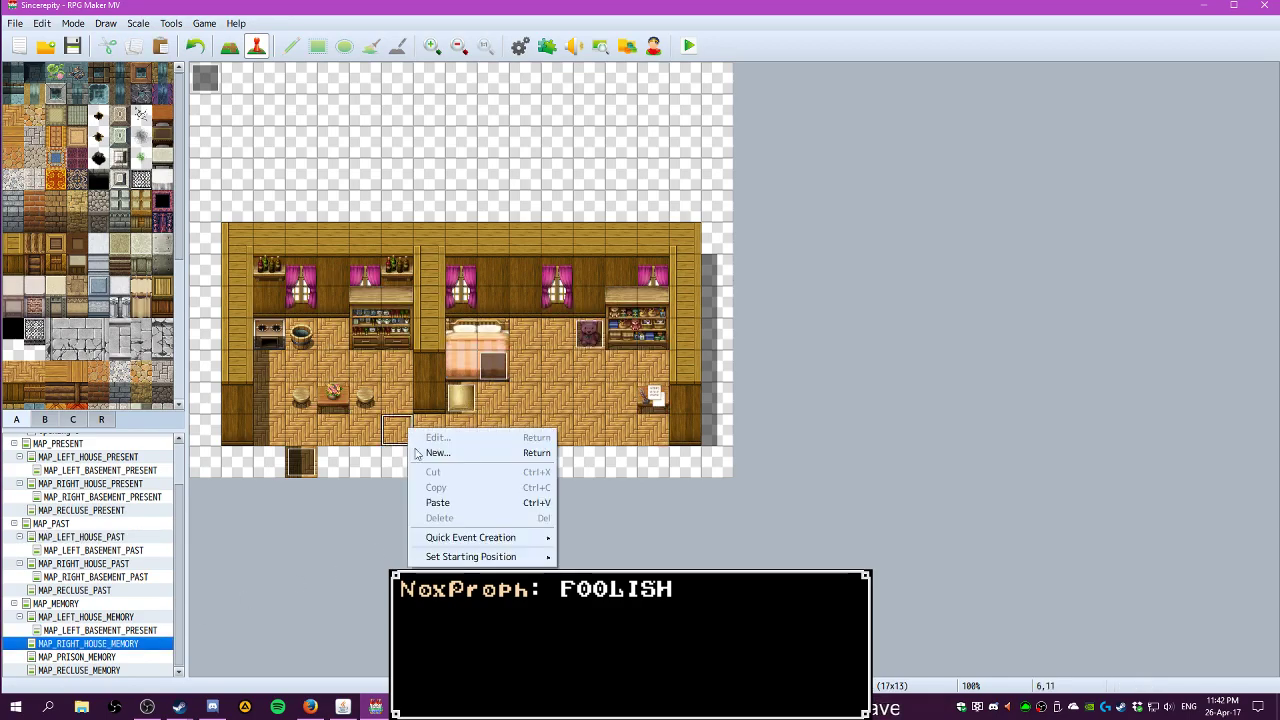
mouse_move(471, 552)
click(590, 558)
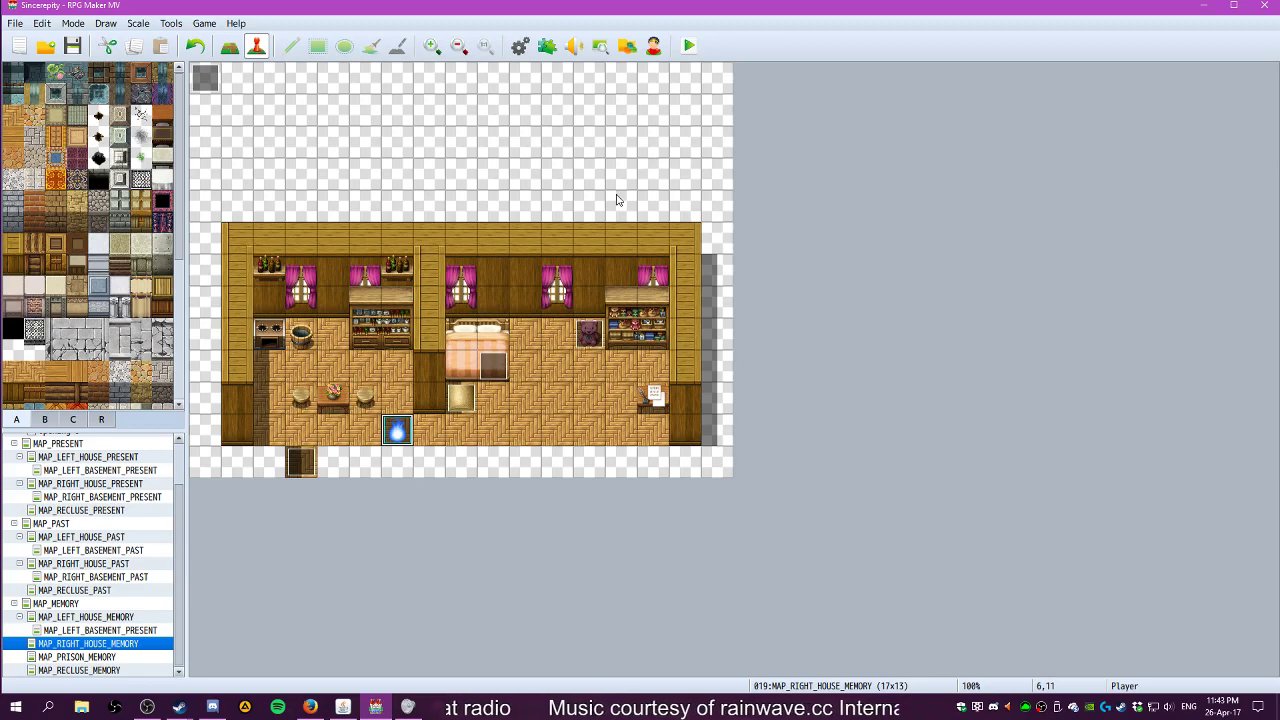
click(684, 50)
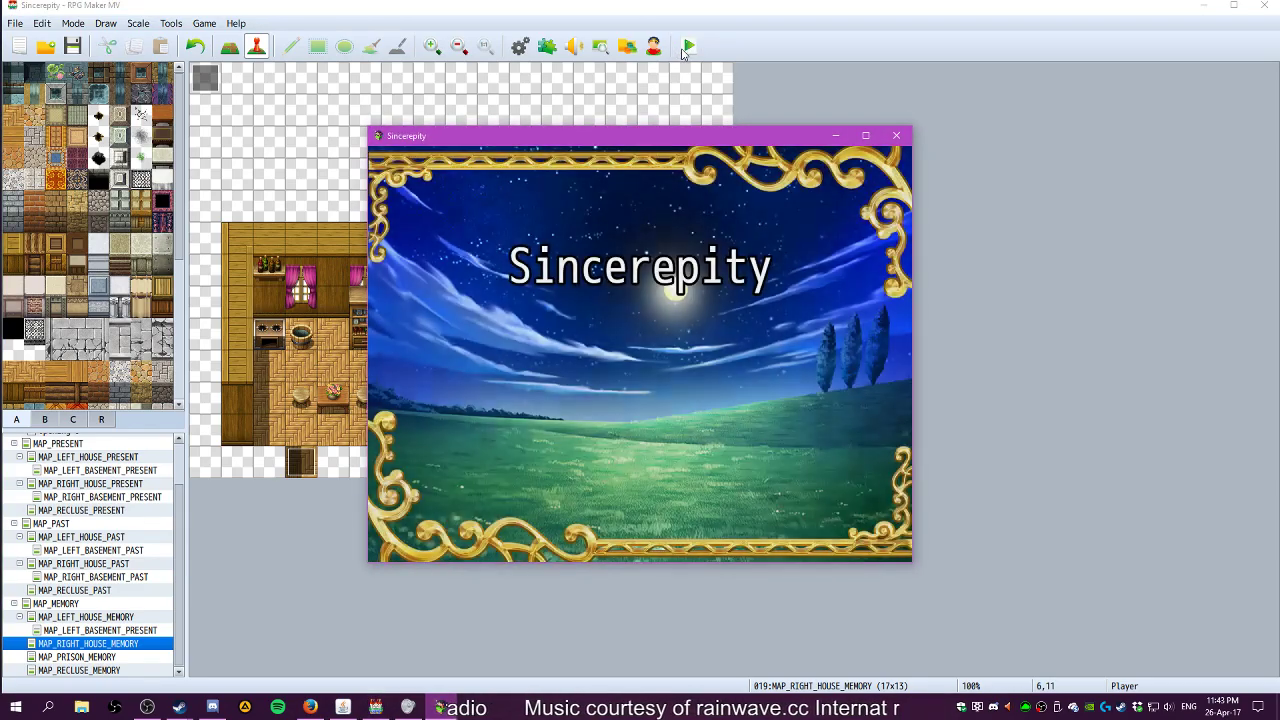
key(Return)
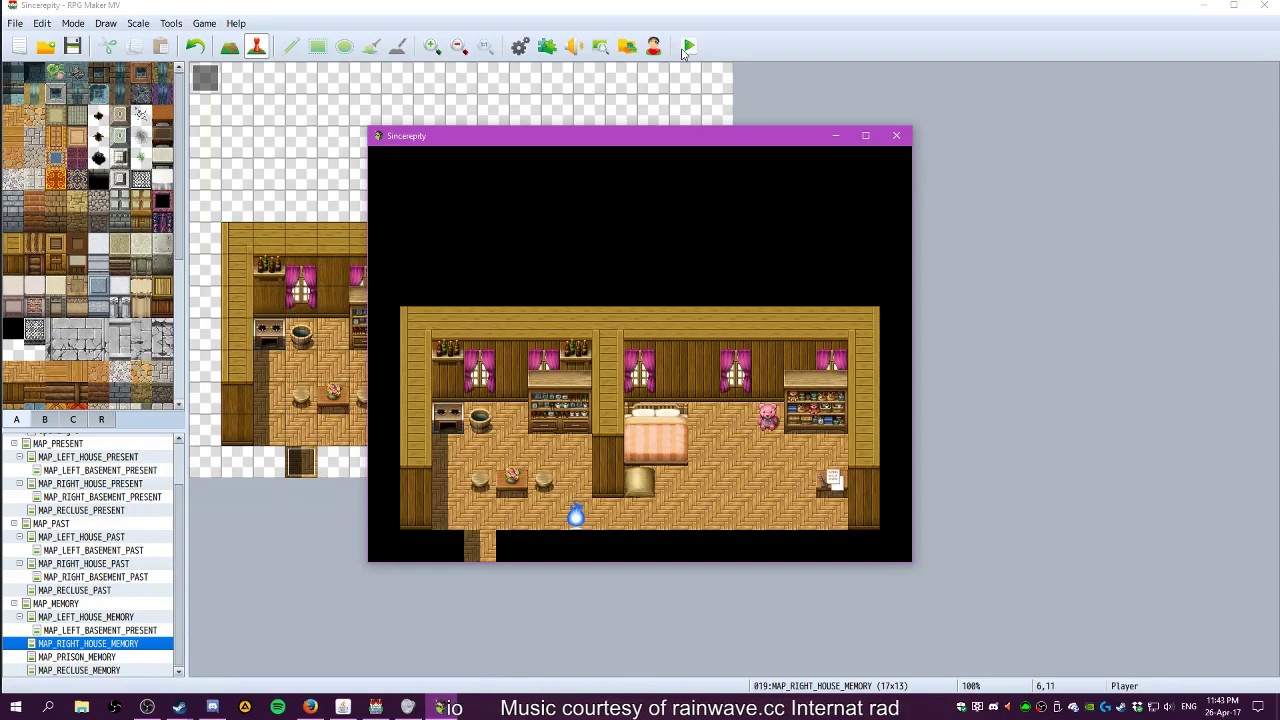
Open the dusty sack below the bed in the game and search the neighbouring wardrobe event
key(Return)
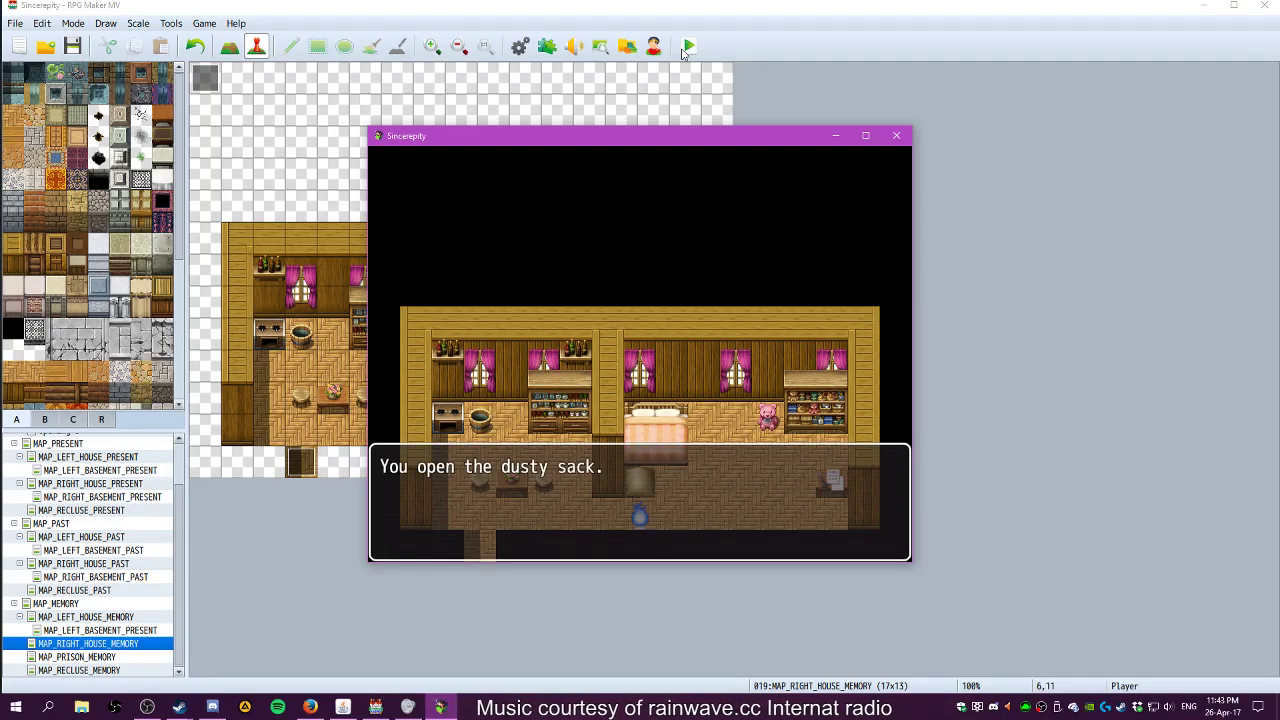
key(Return)
key(Return)
key(Right)
key(Up)
key(Return)
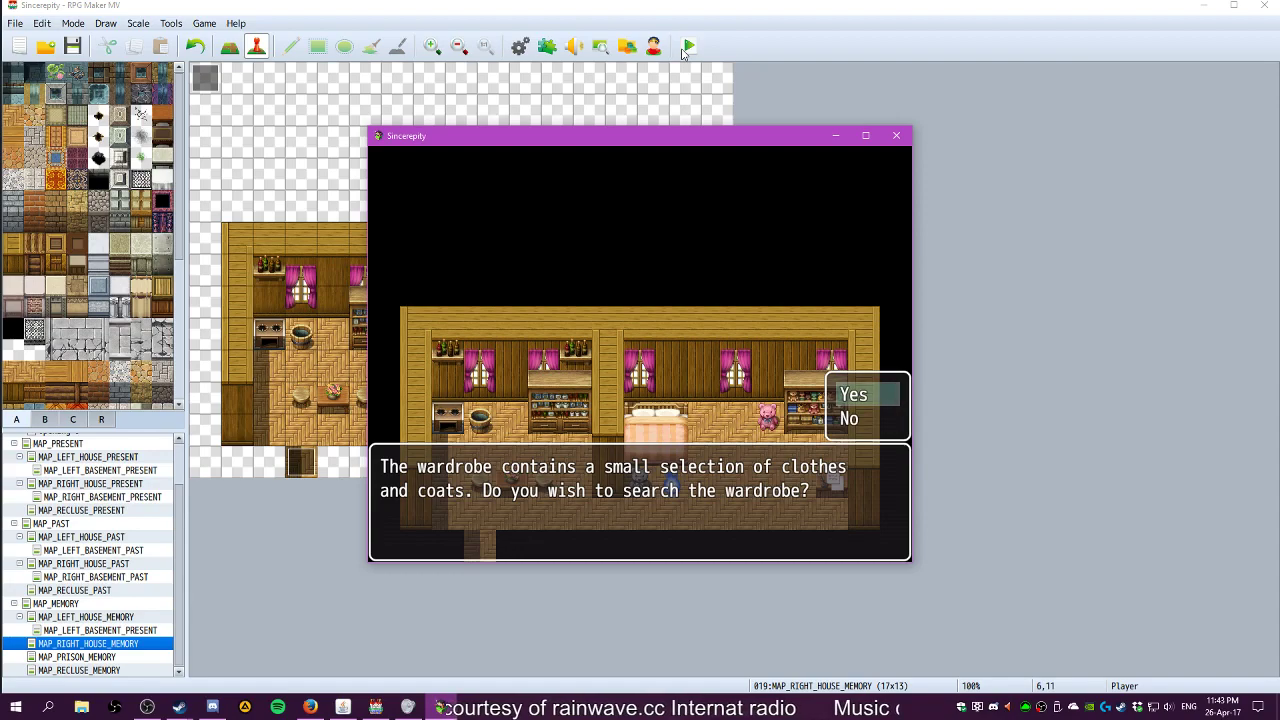
key(Return)
key(Return)
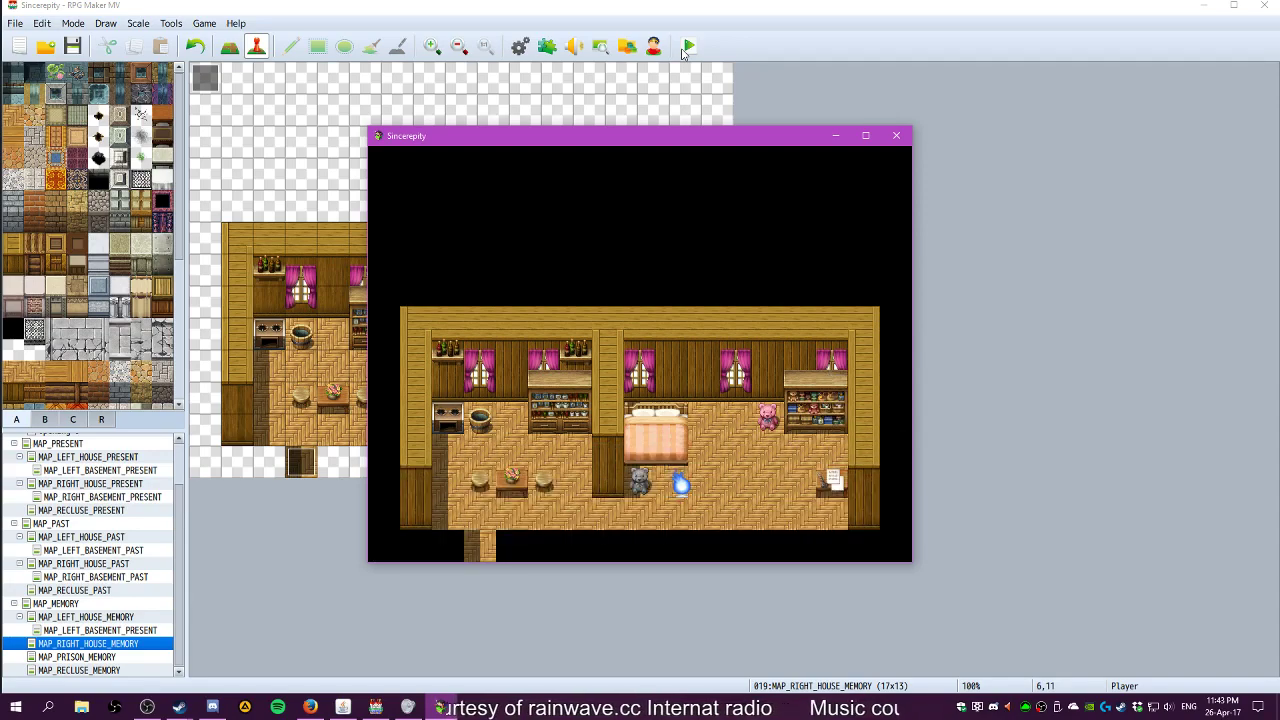
Examine the pink stuffed bear in the playtest and decline using the Spare Buttons and the Dusty Bear Ribbon
key(Return)
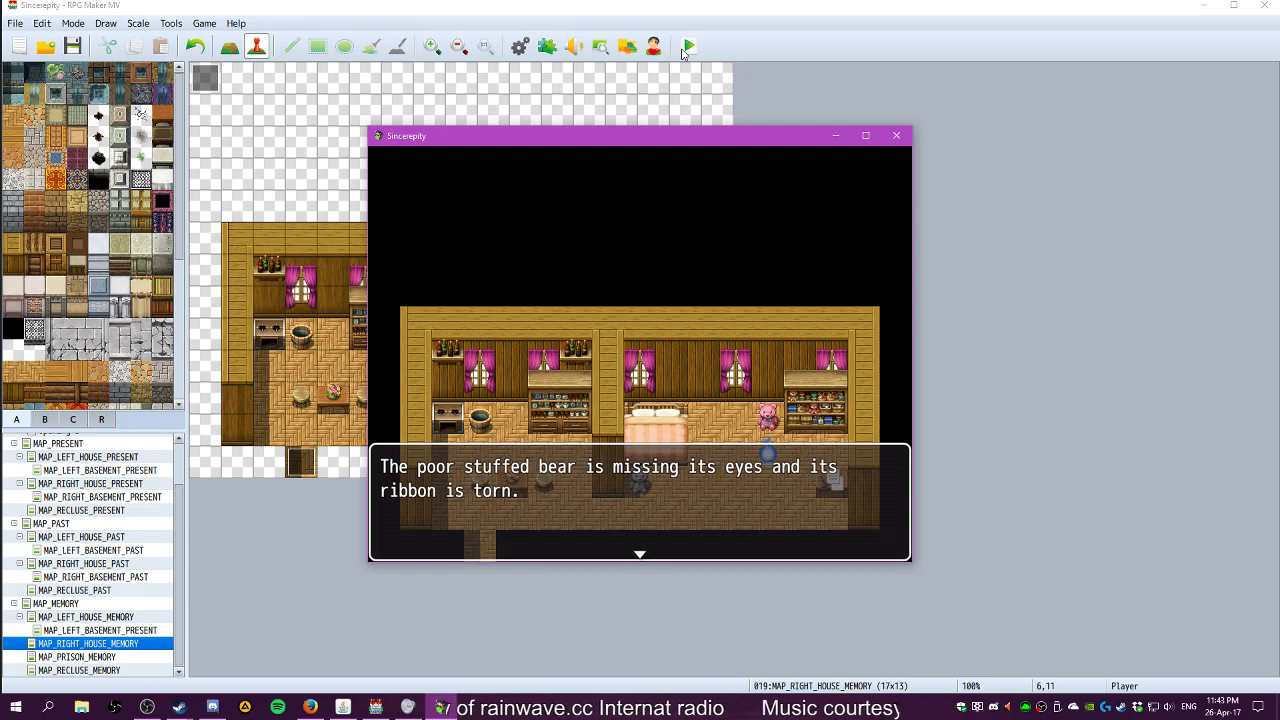
key(Return)
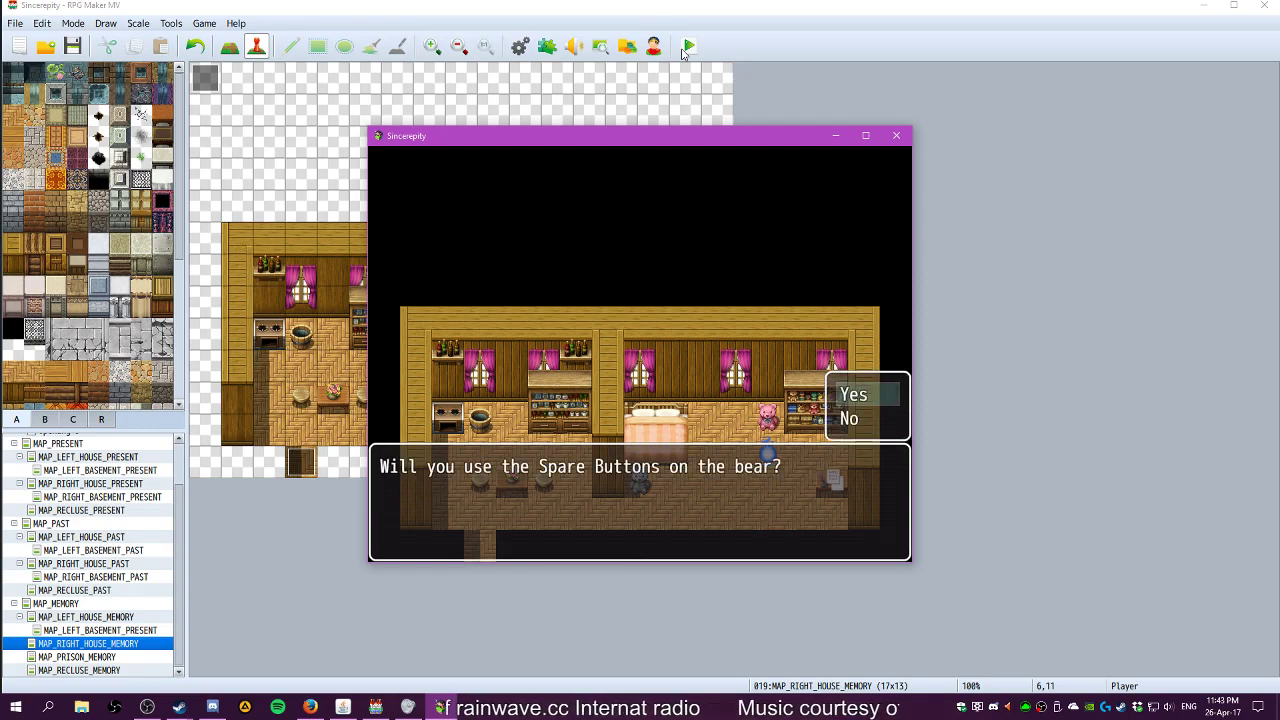
key(Down)
key(Return)
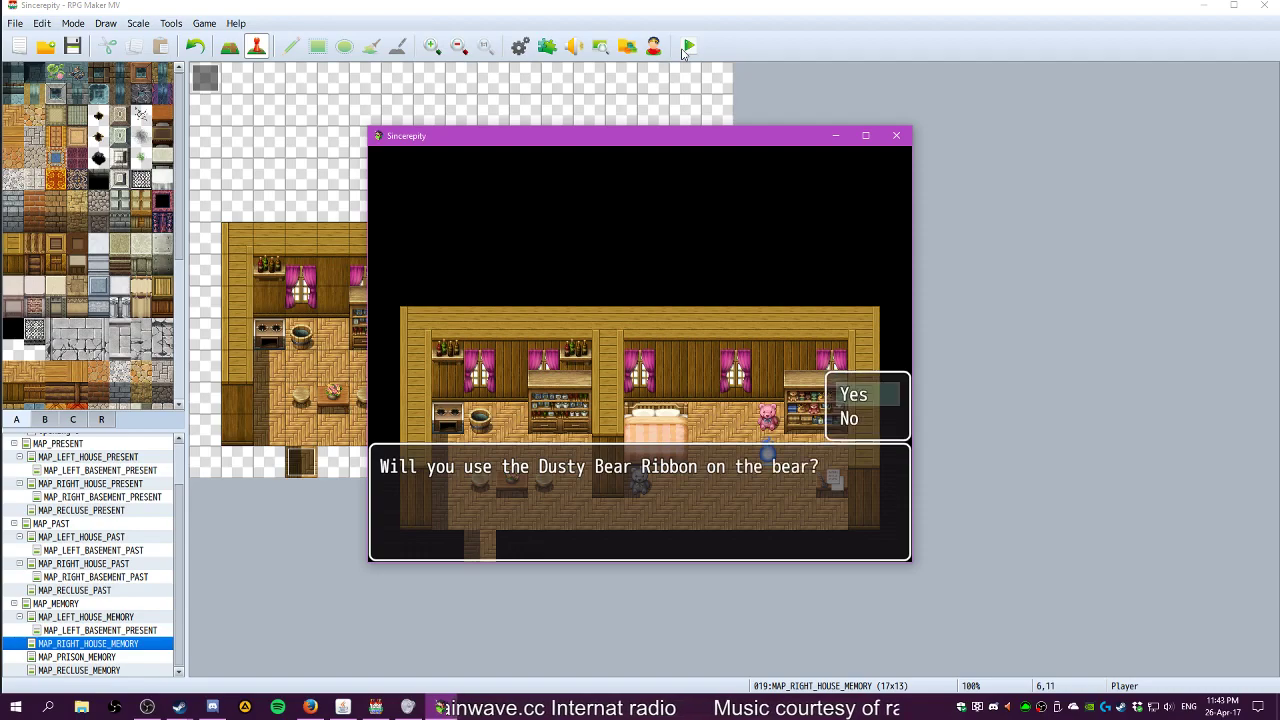
key(Return)
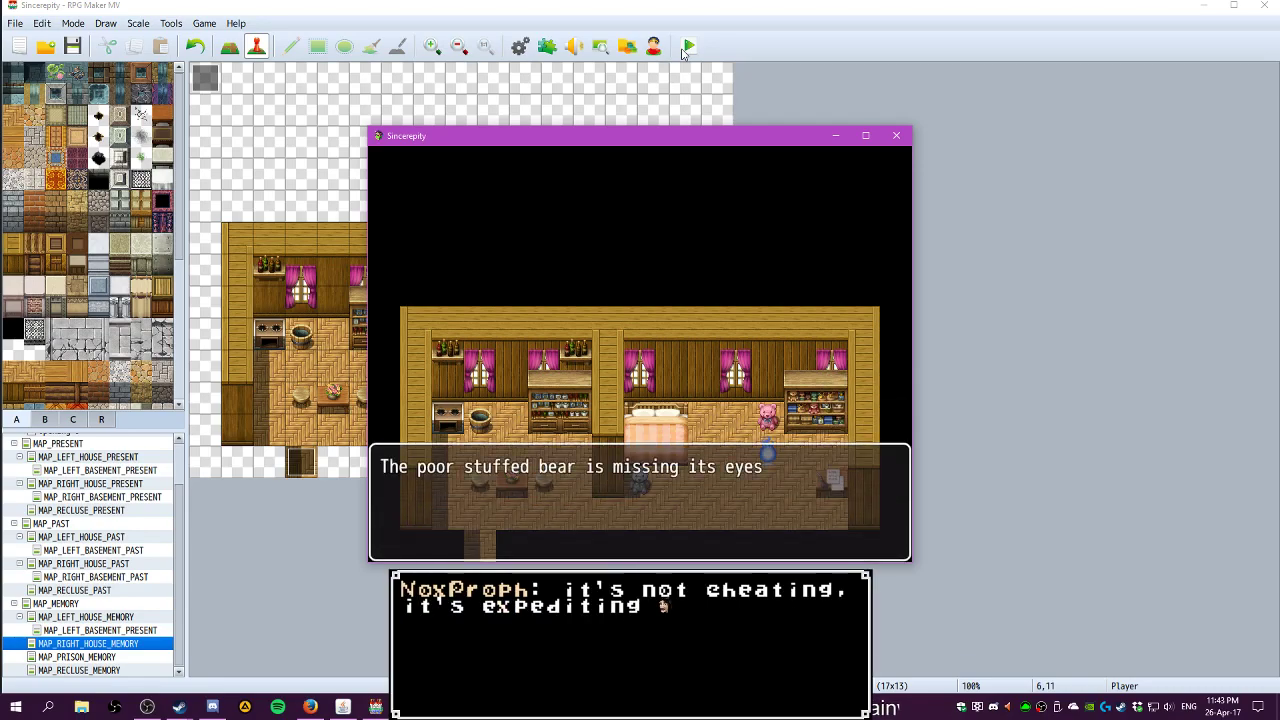
Examine the bear again, use the Spare Buttons on it and decline the Dusty Bear Ribbon
key(Return)
key(Return)
key(Down)
key(Return)
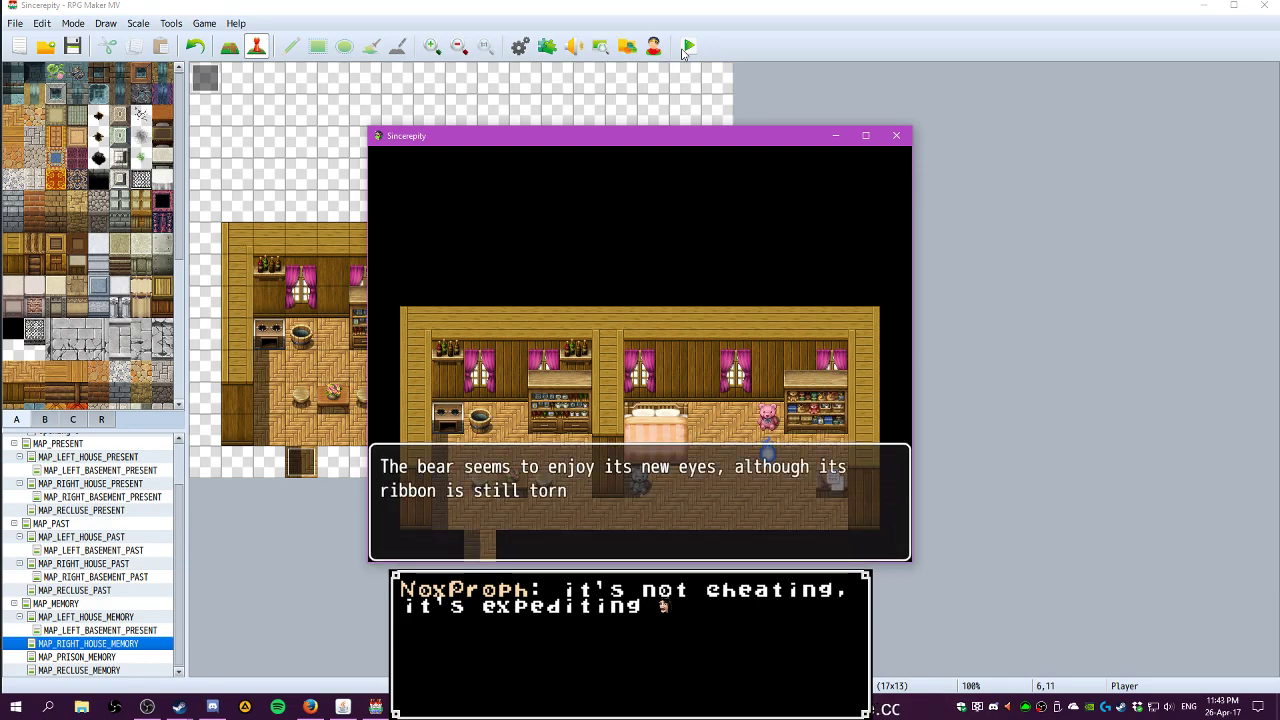
Use the Dusty Bear Ribbon on the button-eyed bear and read through the closing dialogue
key(Return)
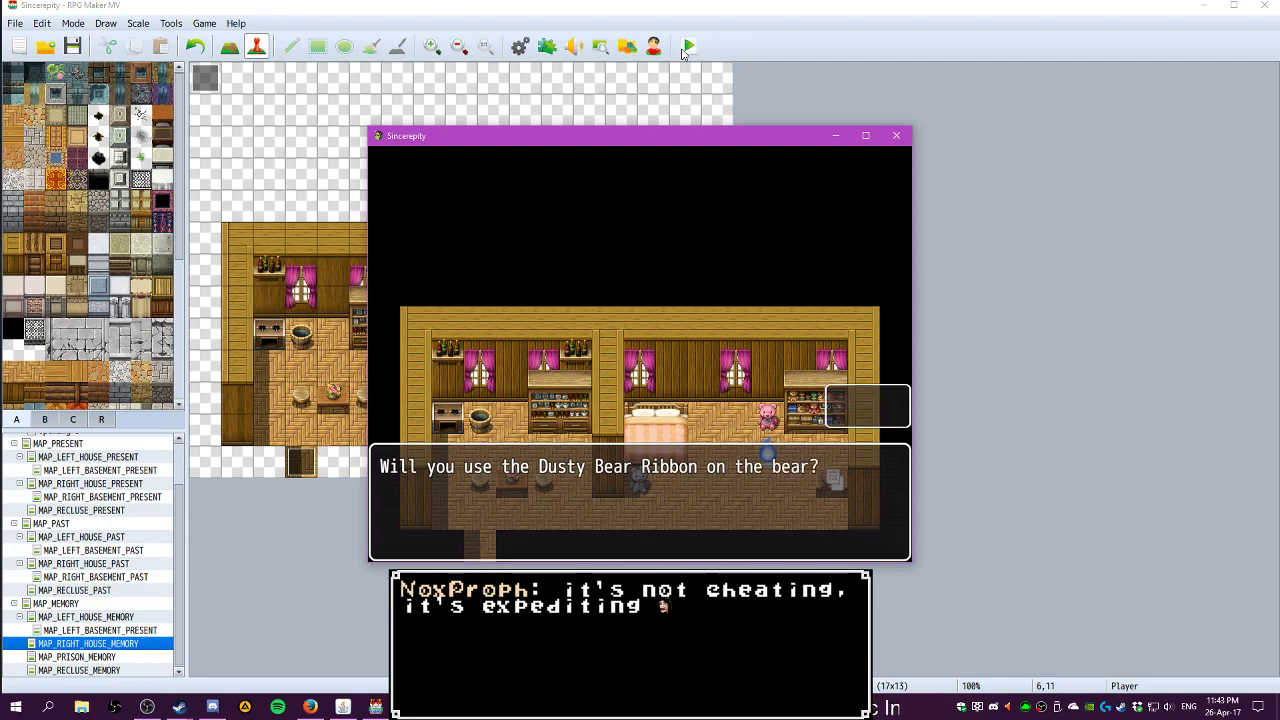
key(Return)
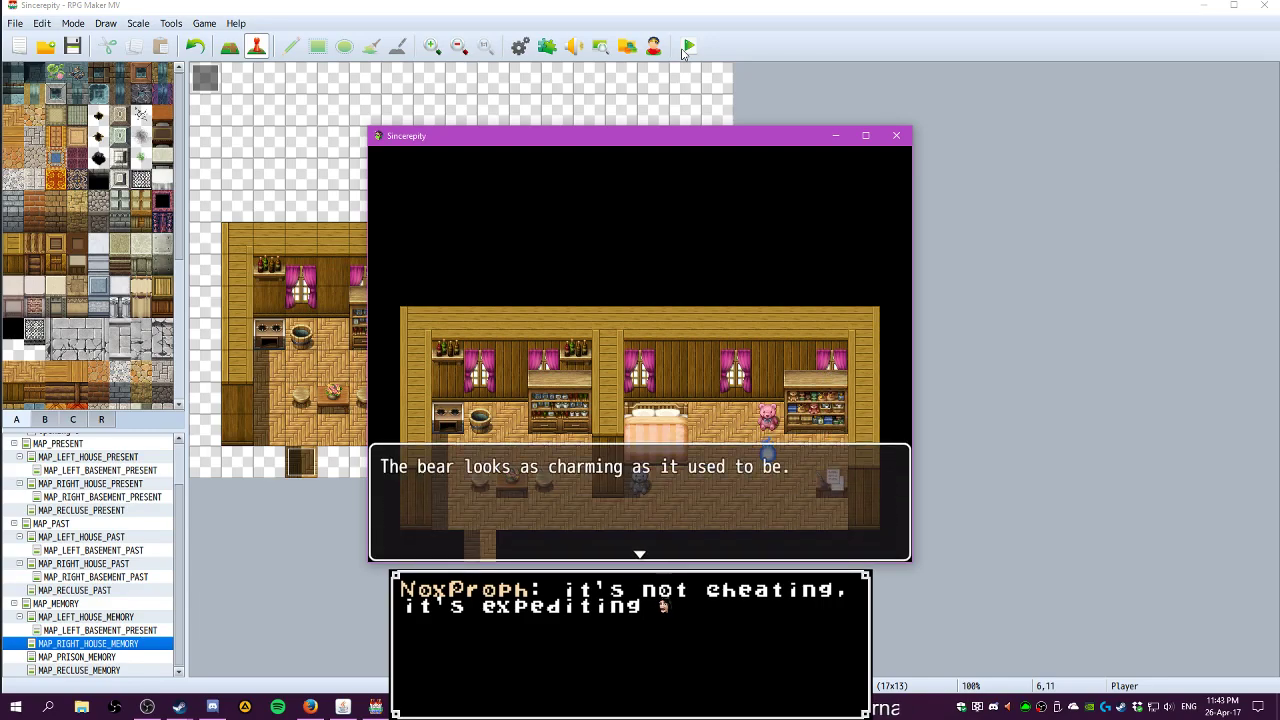
key(Return)
key(Return)
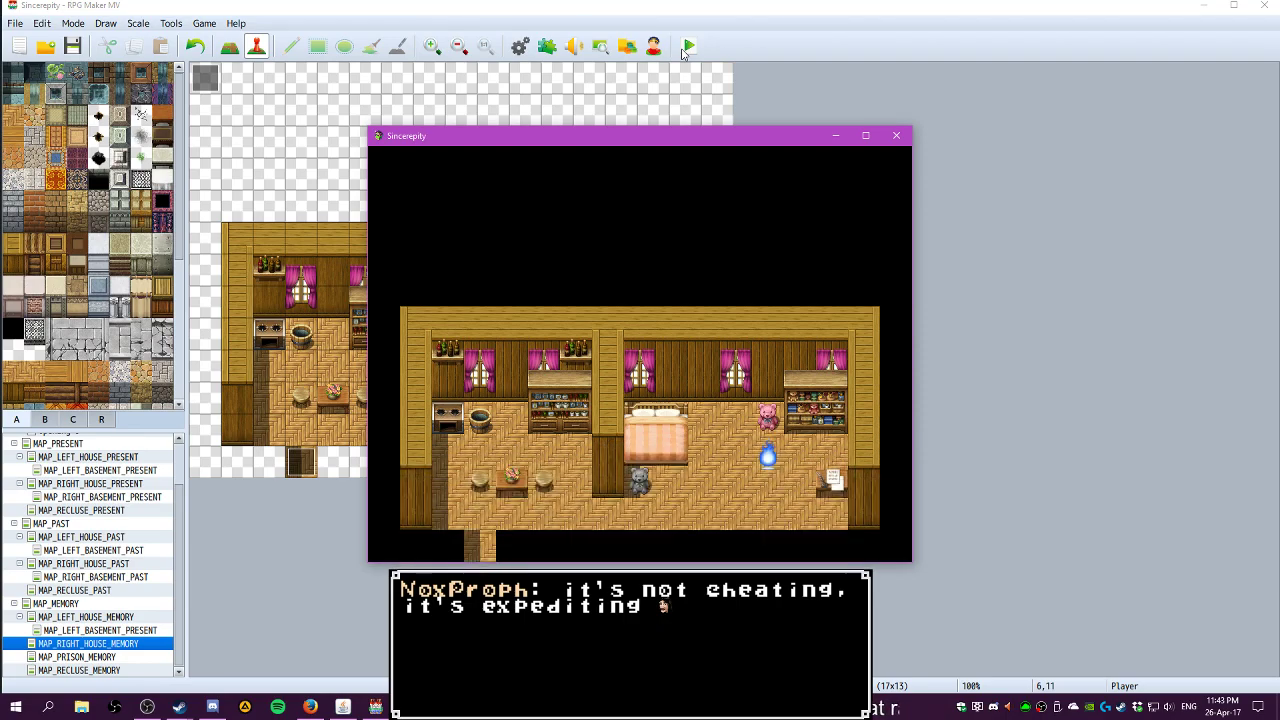
Check the Key Item category of the in-game inventory for the bear quest's reward
key(Escape)
key(Down)
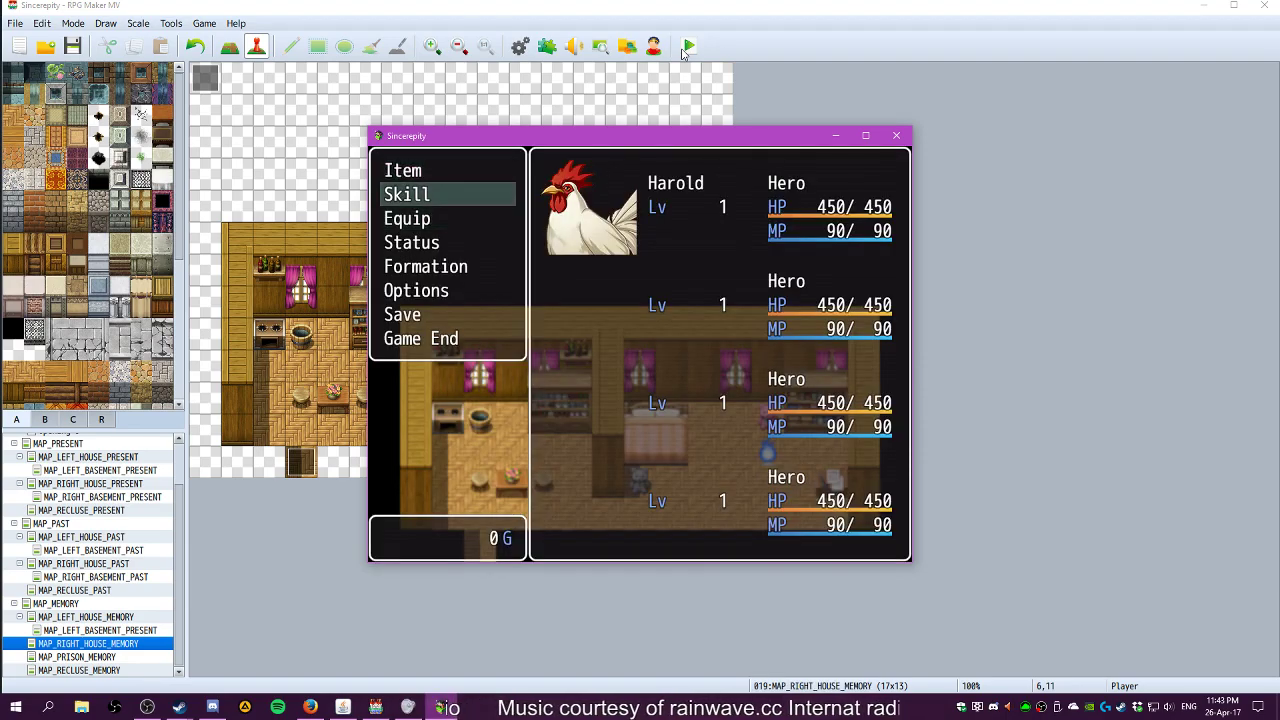
key(Up)
key(Return)
key(Right)
key(Right)
key(Right)
key(Return)
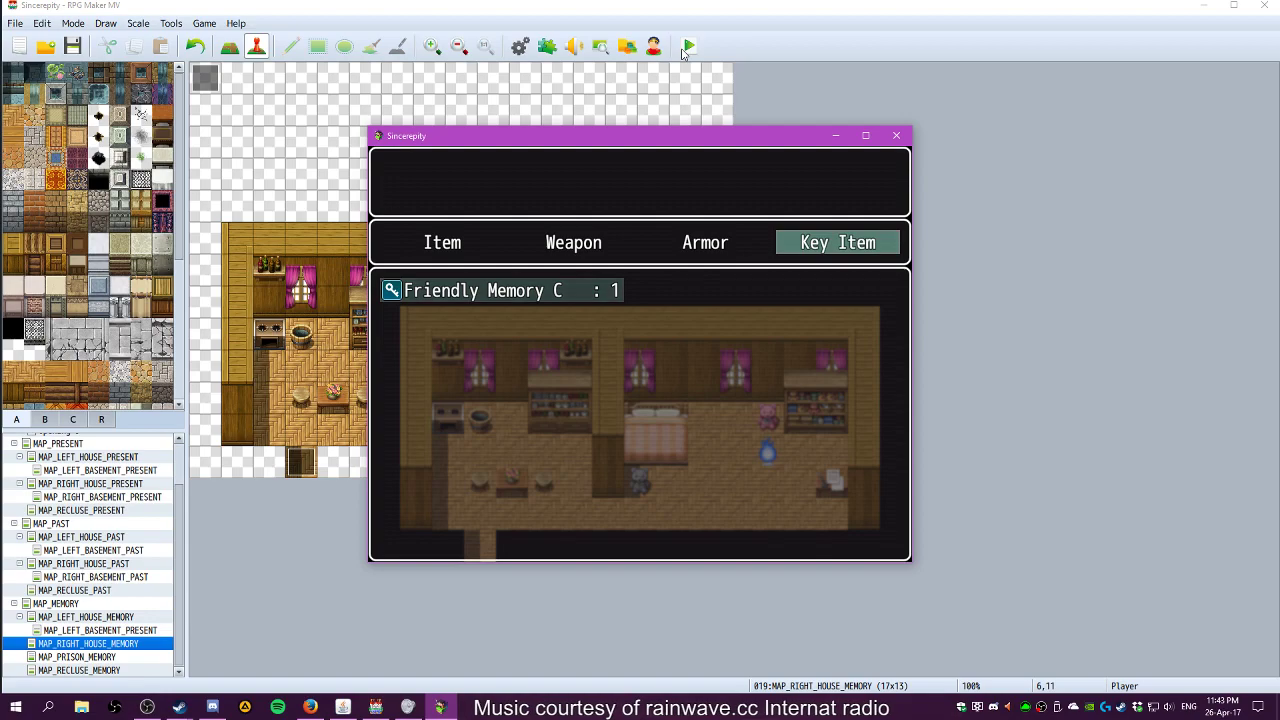
key(Escape)
key(Escape)
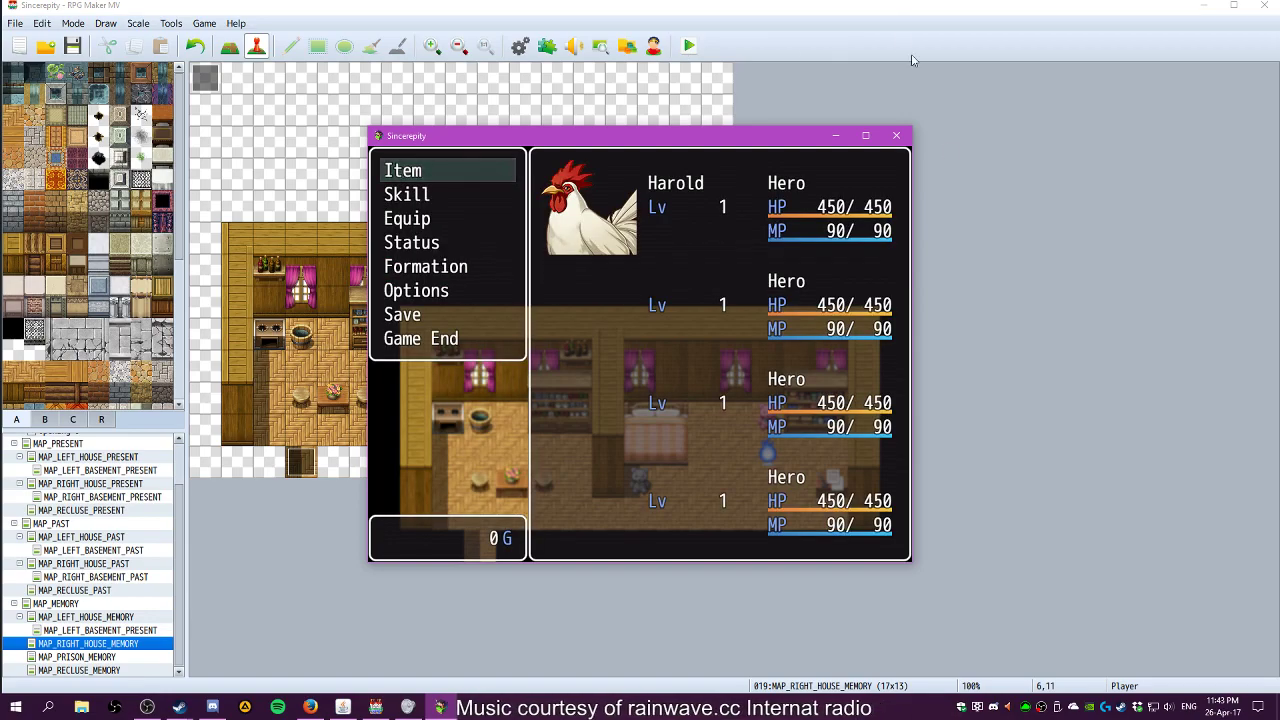
Restart the playtest with a new game and examine the bear before collecting any quest items
click(895, 137)
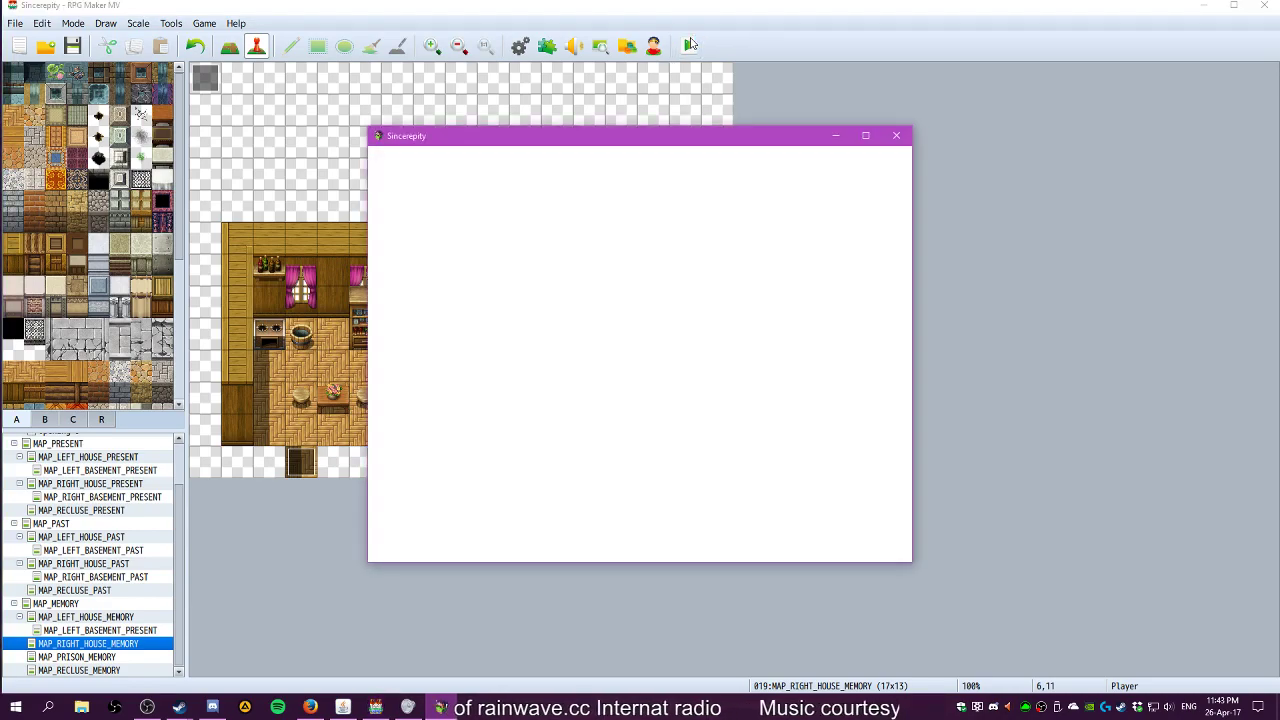
key(Return)
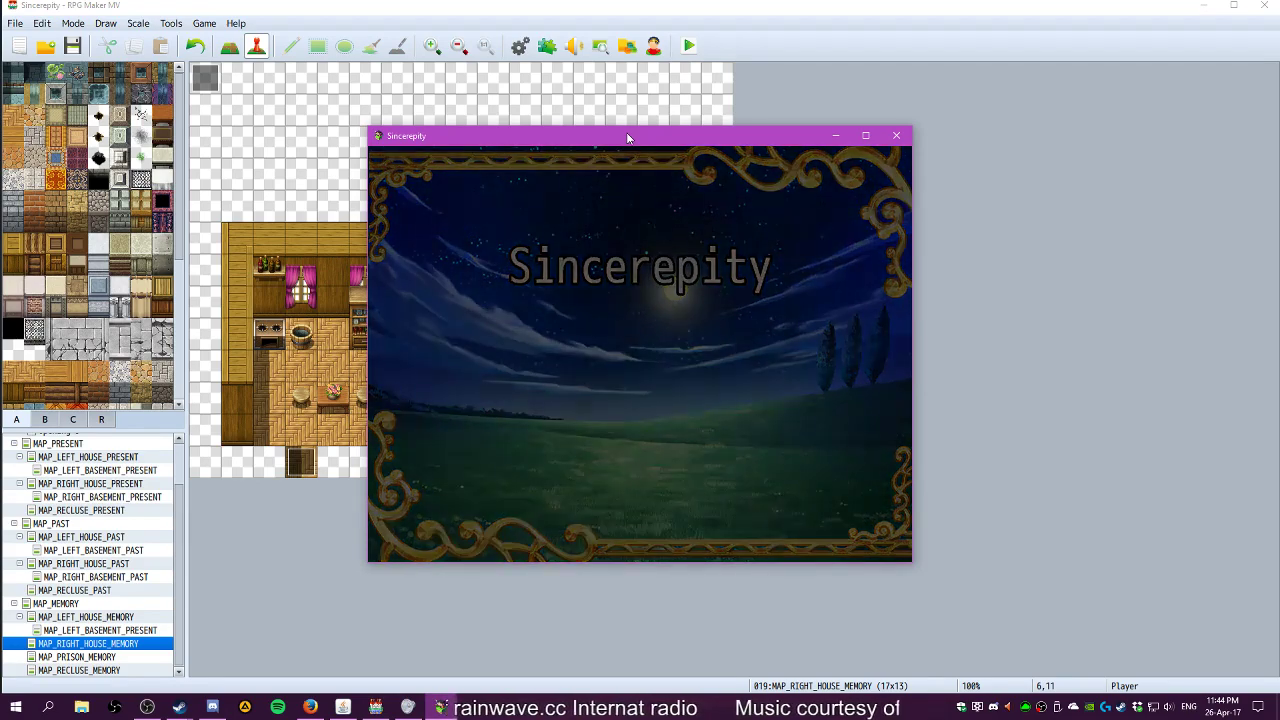
key(Right)
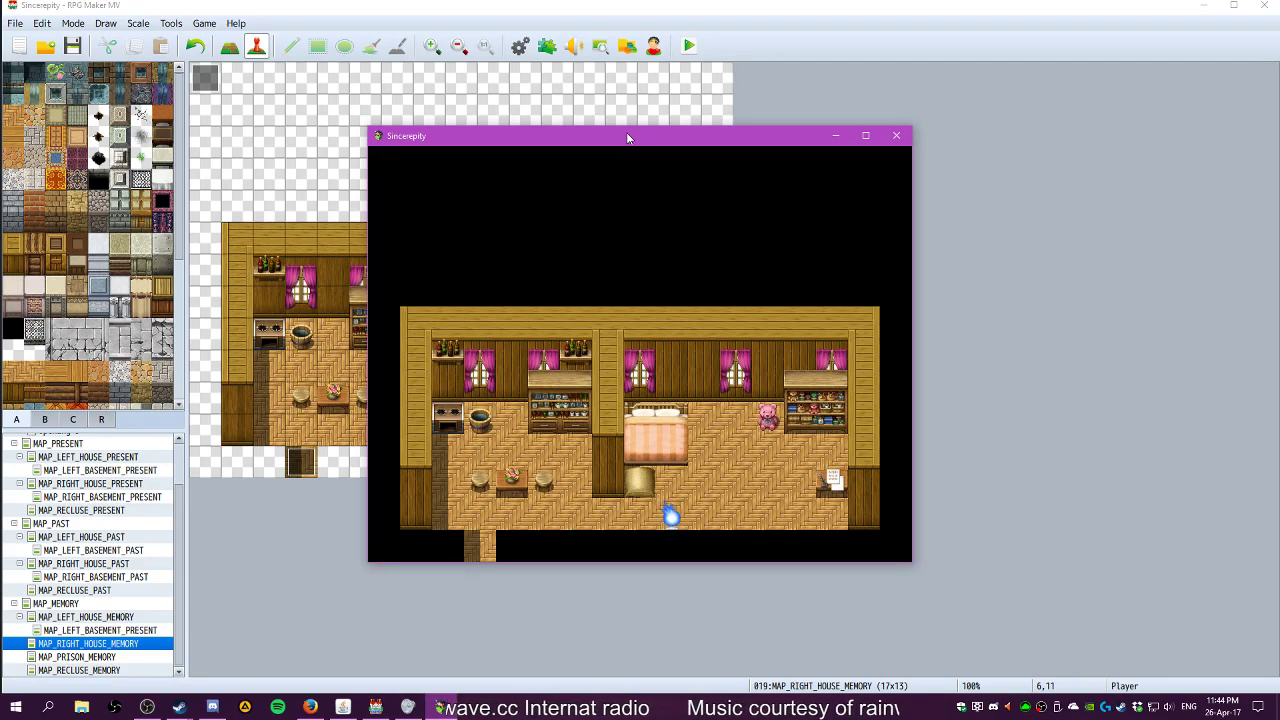
key(Right)
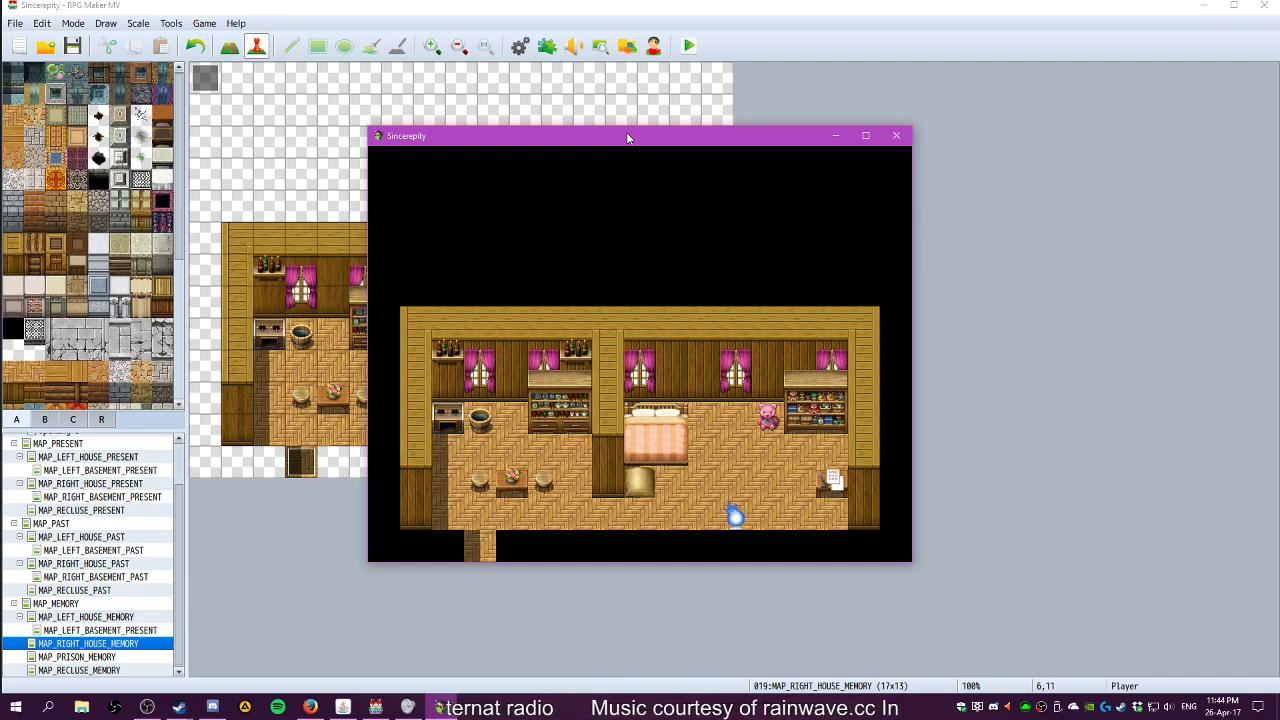
key(Right)
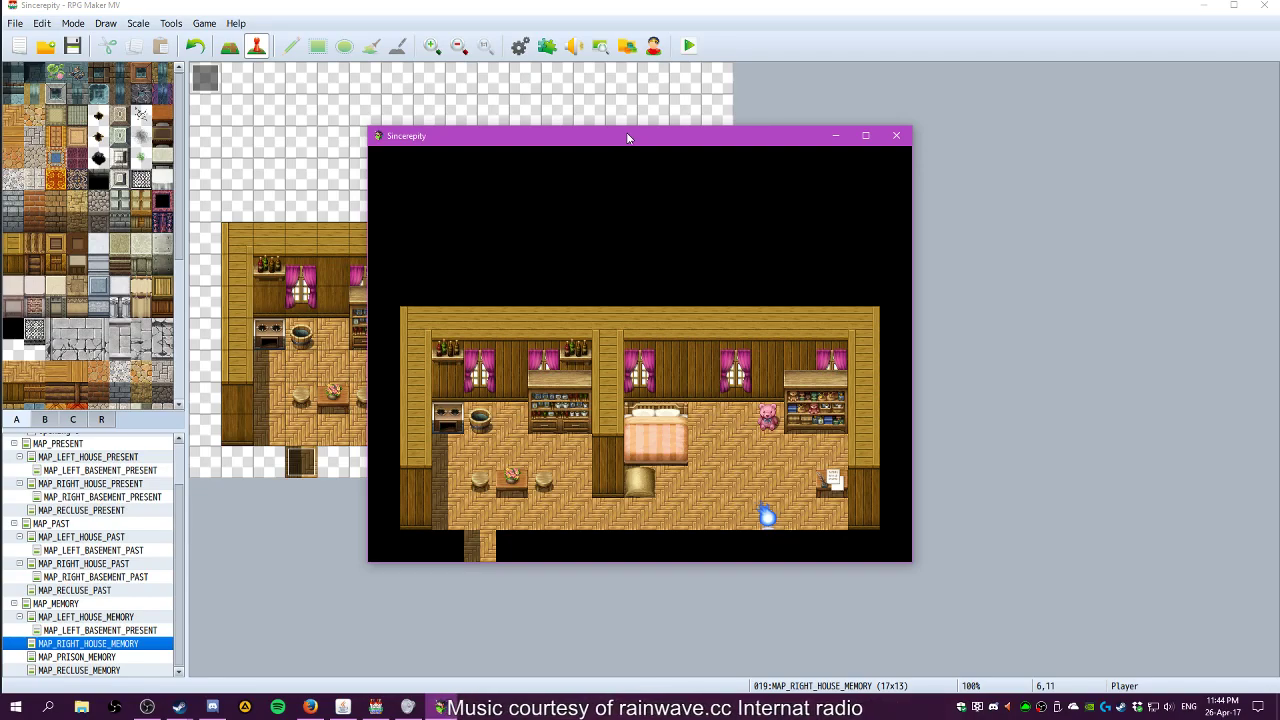
key(Up)
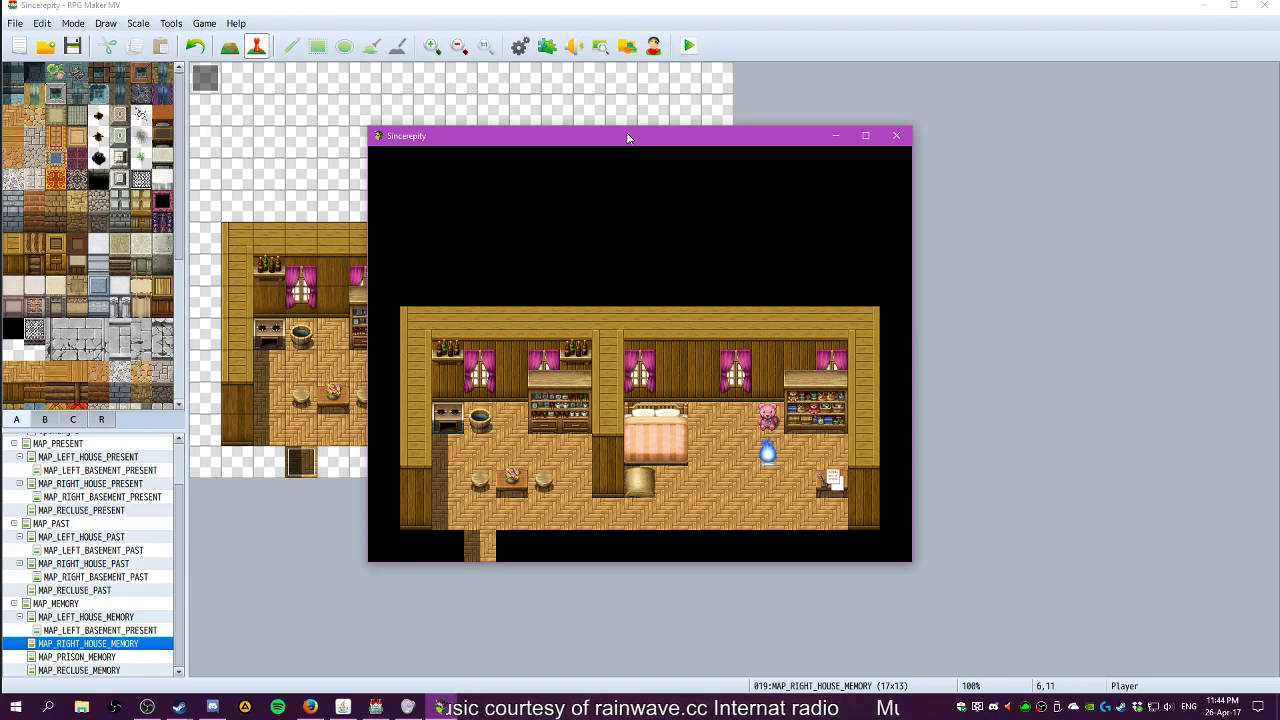
key(Left)
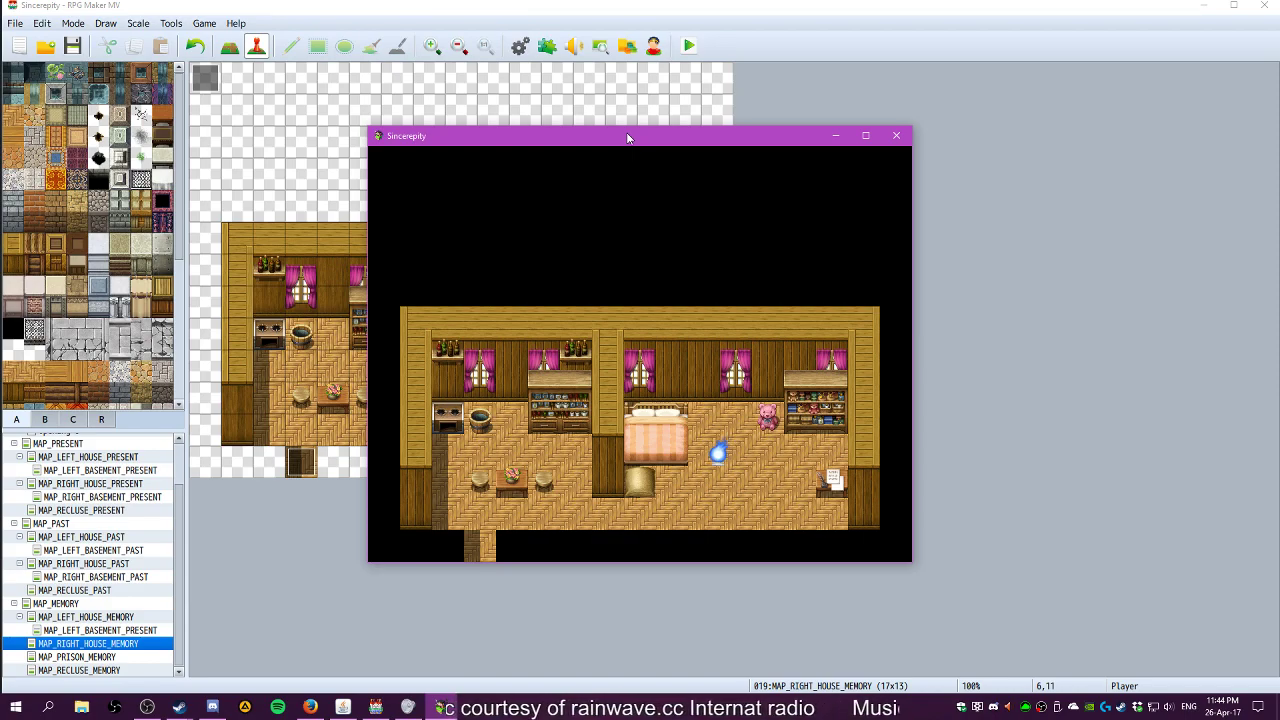
key(Right)
key(Return)
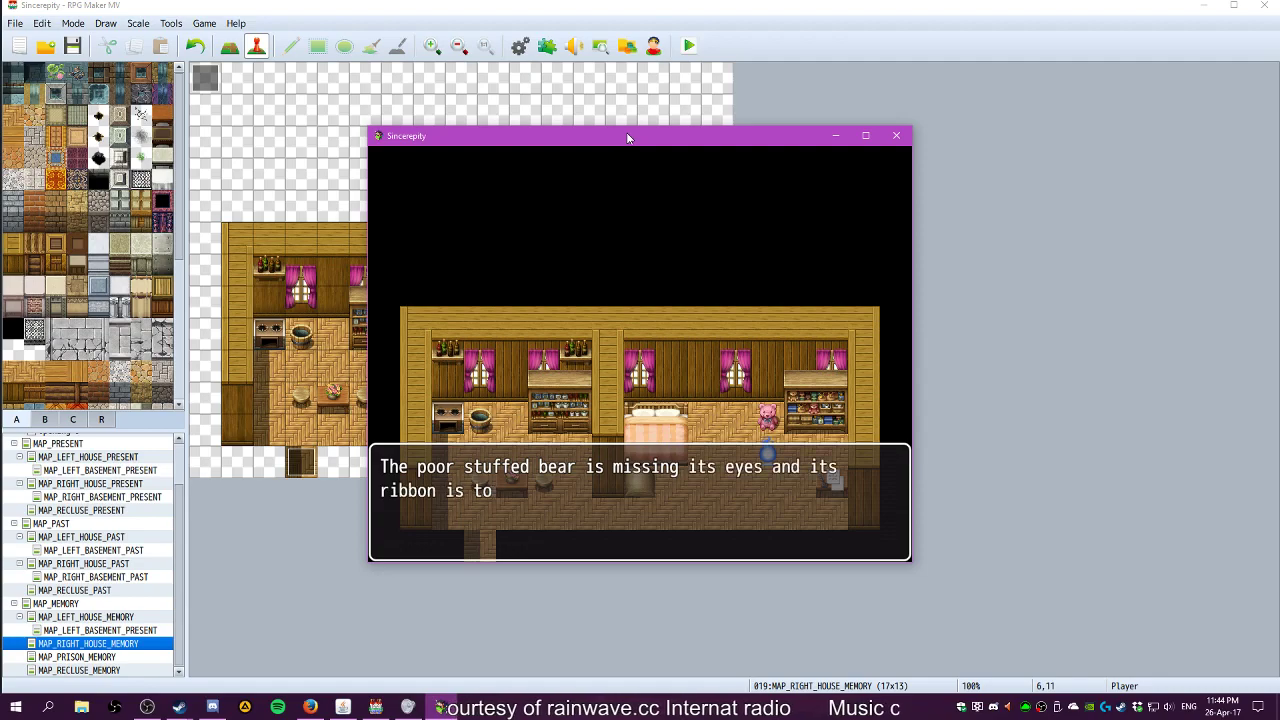
key(Return)
Search the wardrobe event on the bed's lower-right tile and read through its messages
key(Left)
key(Return)
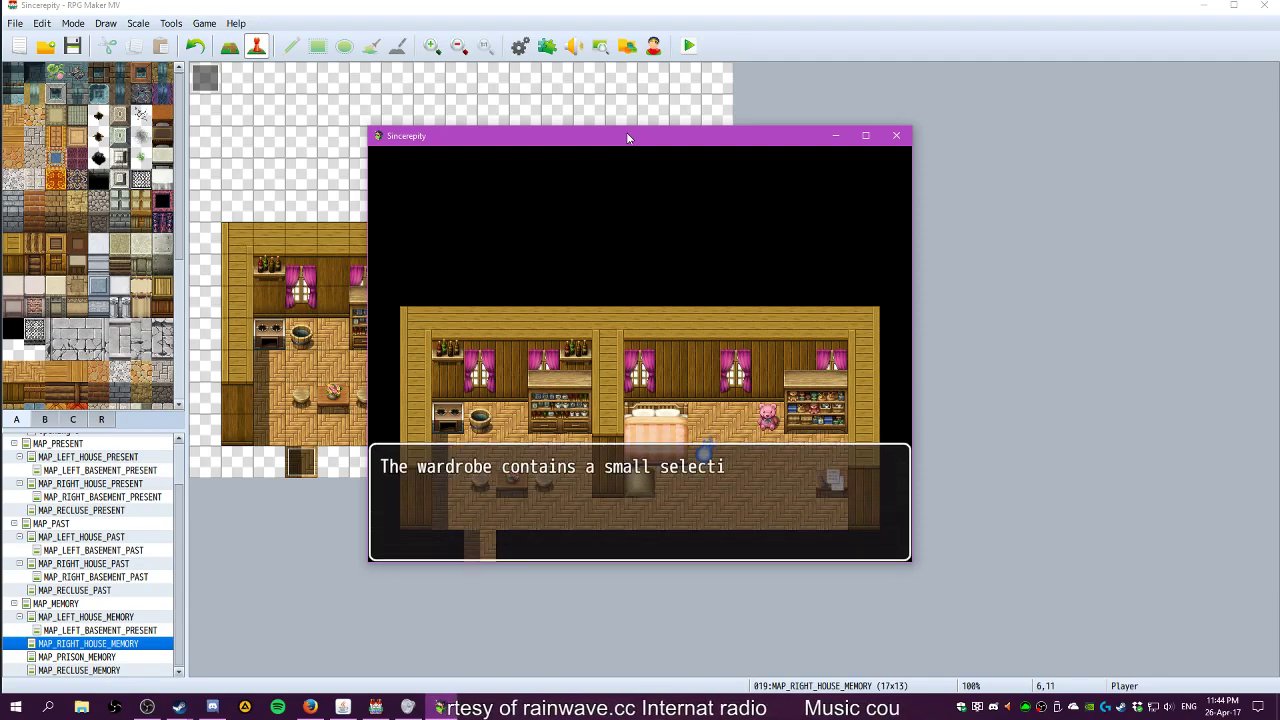
key(Return)
key(Return)
Open the dusty sack below the bed to collect the Dusty Bear Ribbon
key(Right)
key(Right)
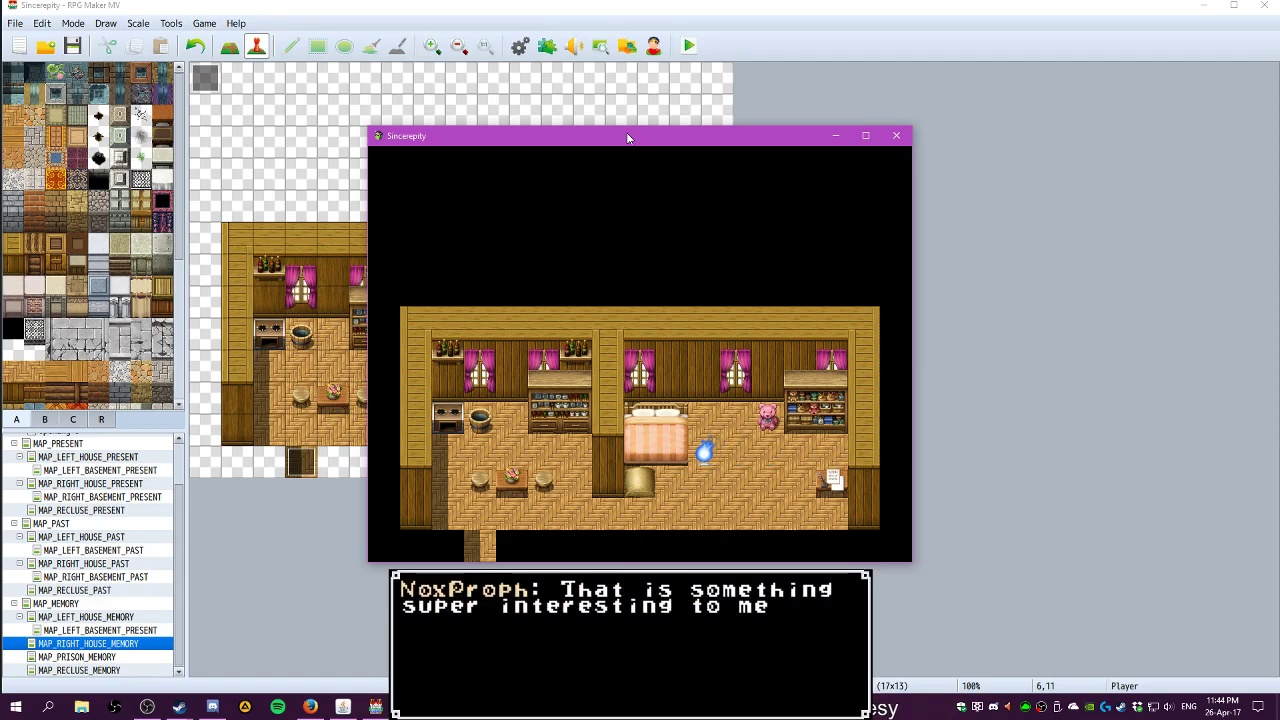
key(Left)
key(Return)
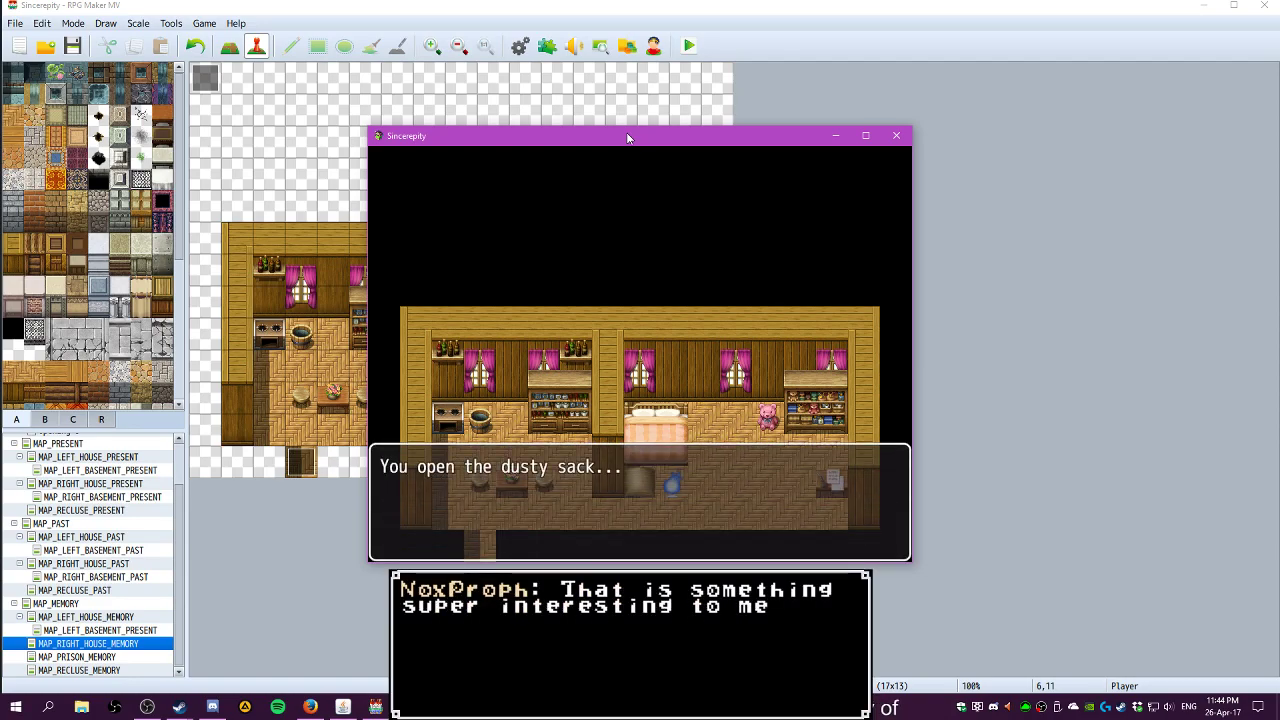
key(Return)
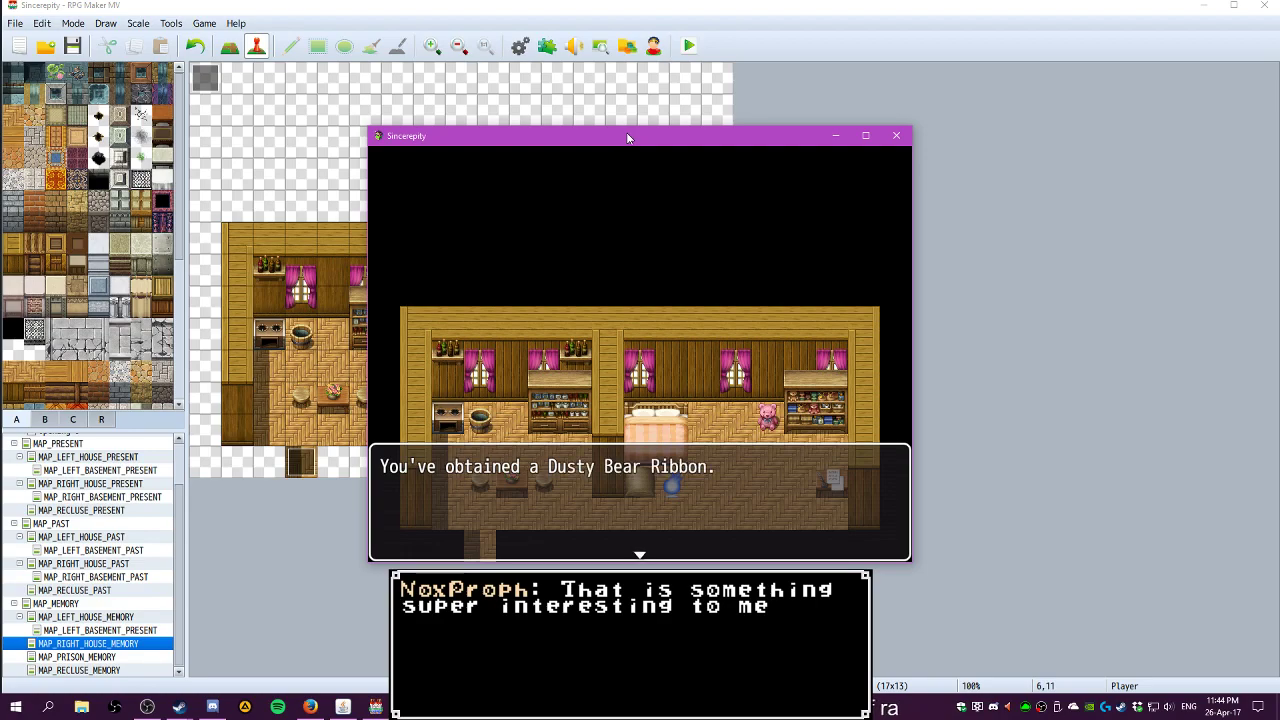
key(Return)
Return to the bear, decline the Spare Buttons and use only the Dusty Bear Ribbon on it
key(Right)
key(Right)
key(Up)
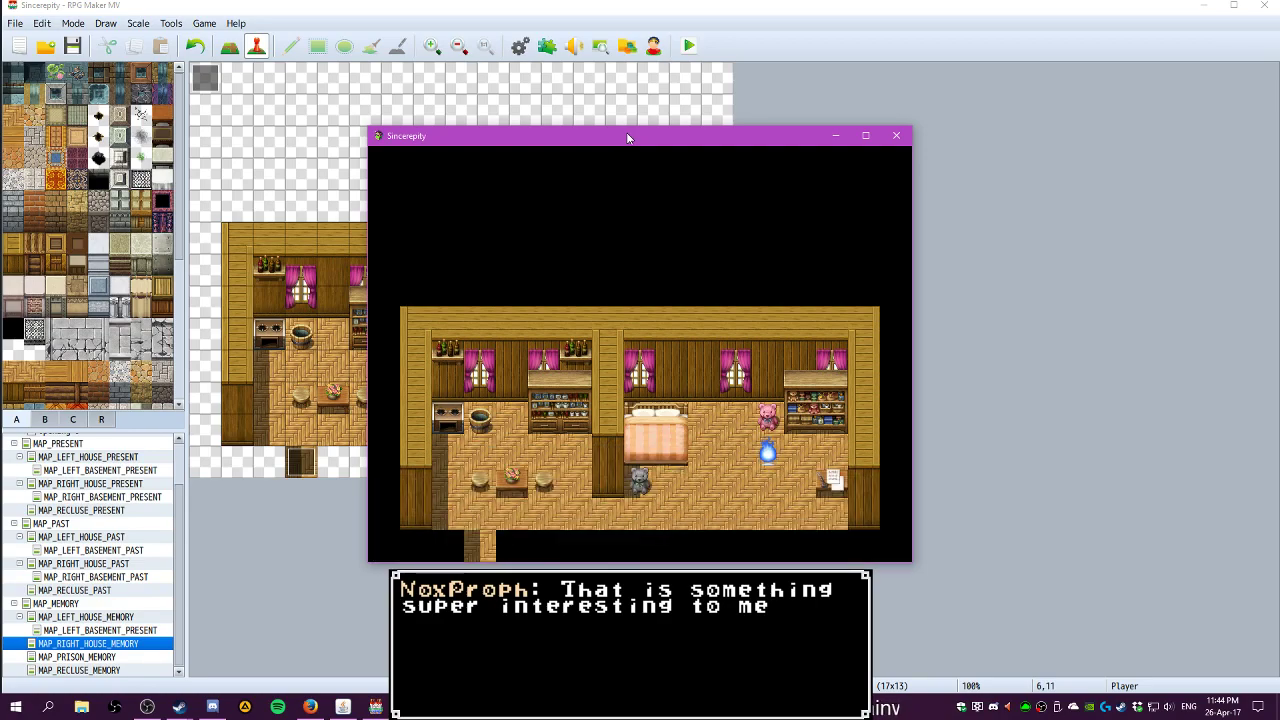
key(Return)
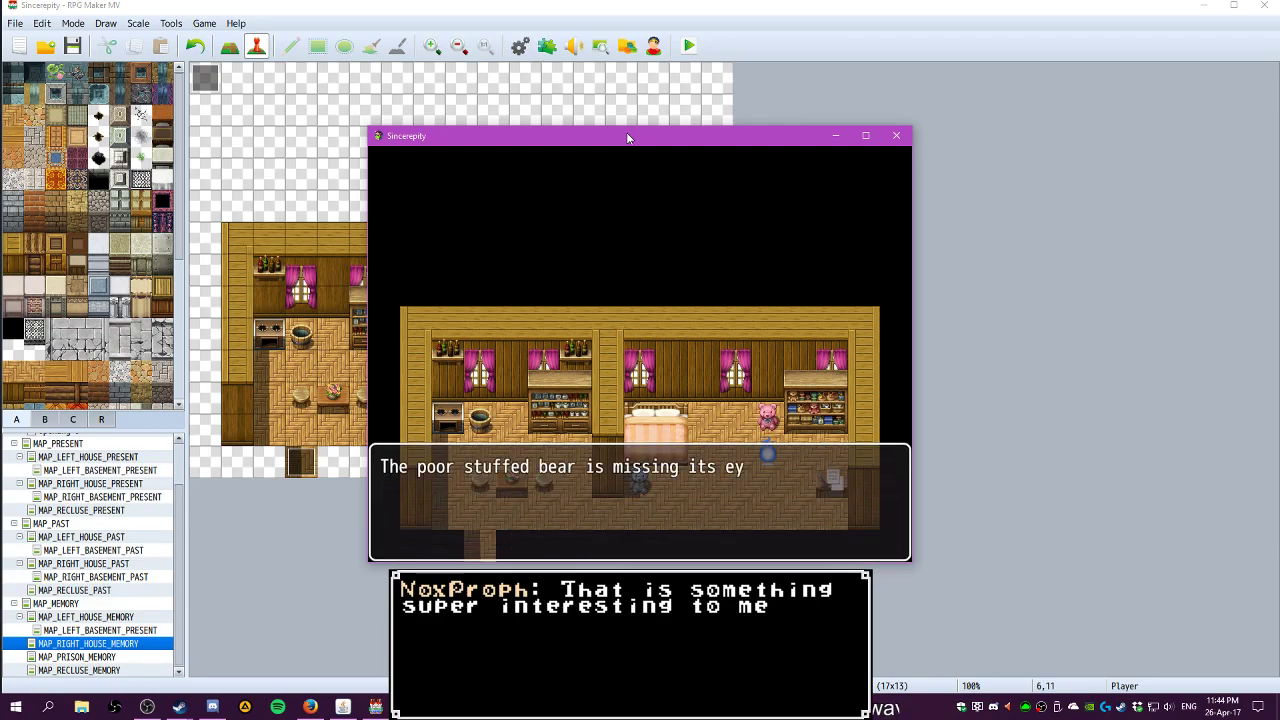
key(Return)
key(Return)
key(Return)
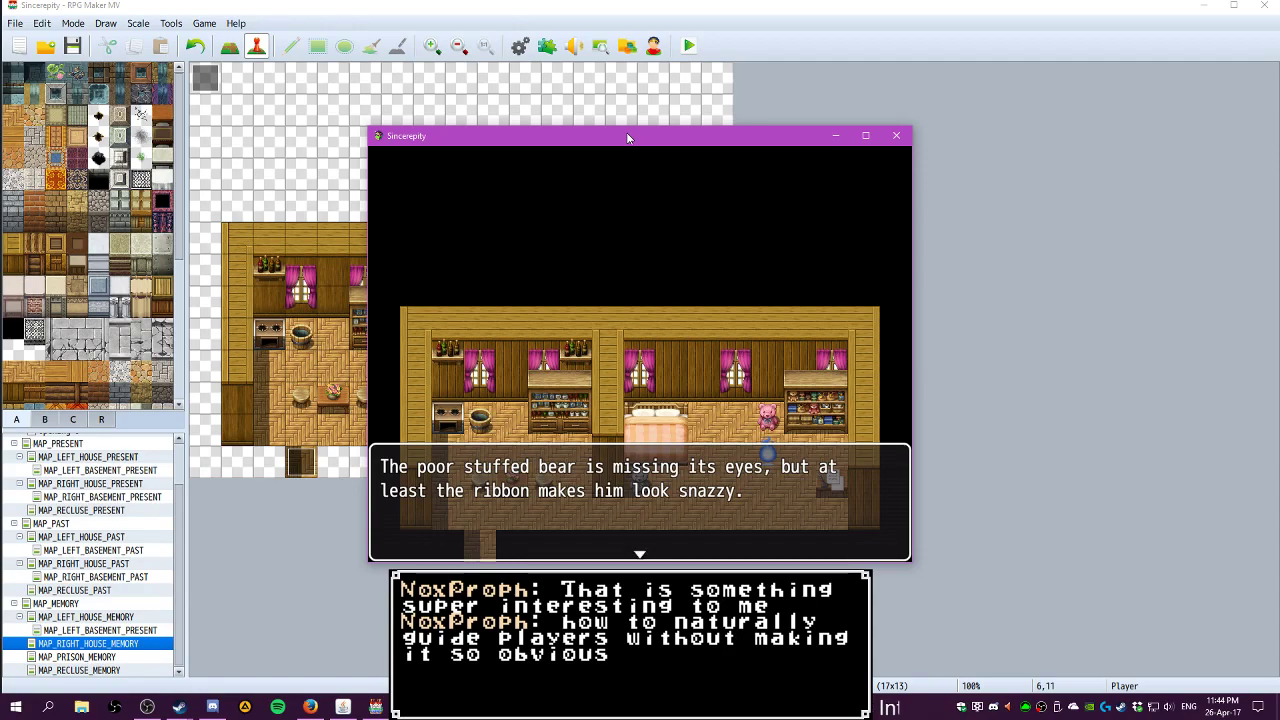
Use the Spare Buttons on the ribboned bear and read through the Friendly Memory dialogue
key(Return)
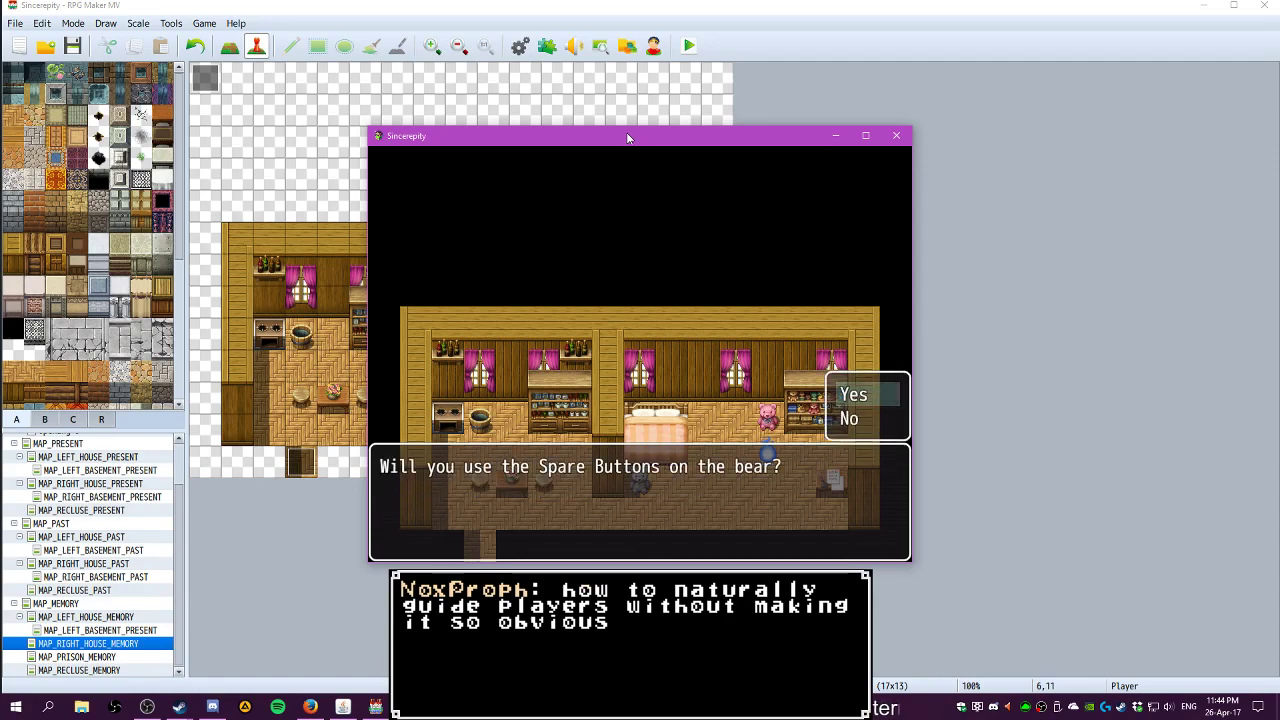
key(Return)
key(Return)
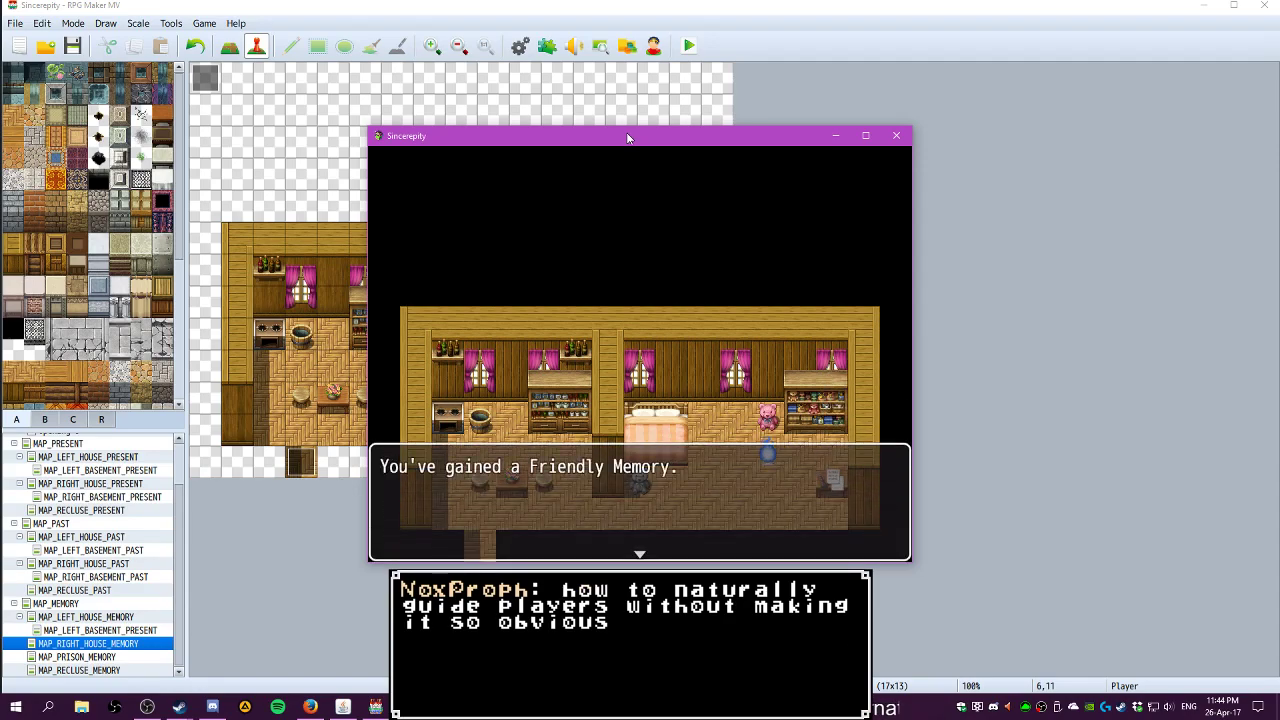
key(Return)
Restart the playtest with a new game and collect the Dusty Bear Ribbon from the dusty sack first
click(896, 135)
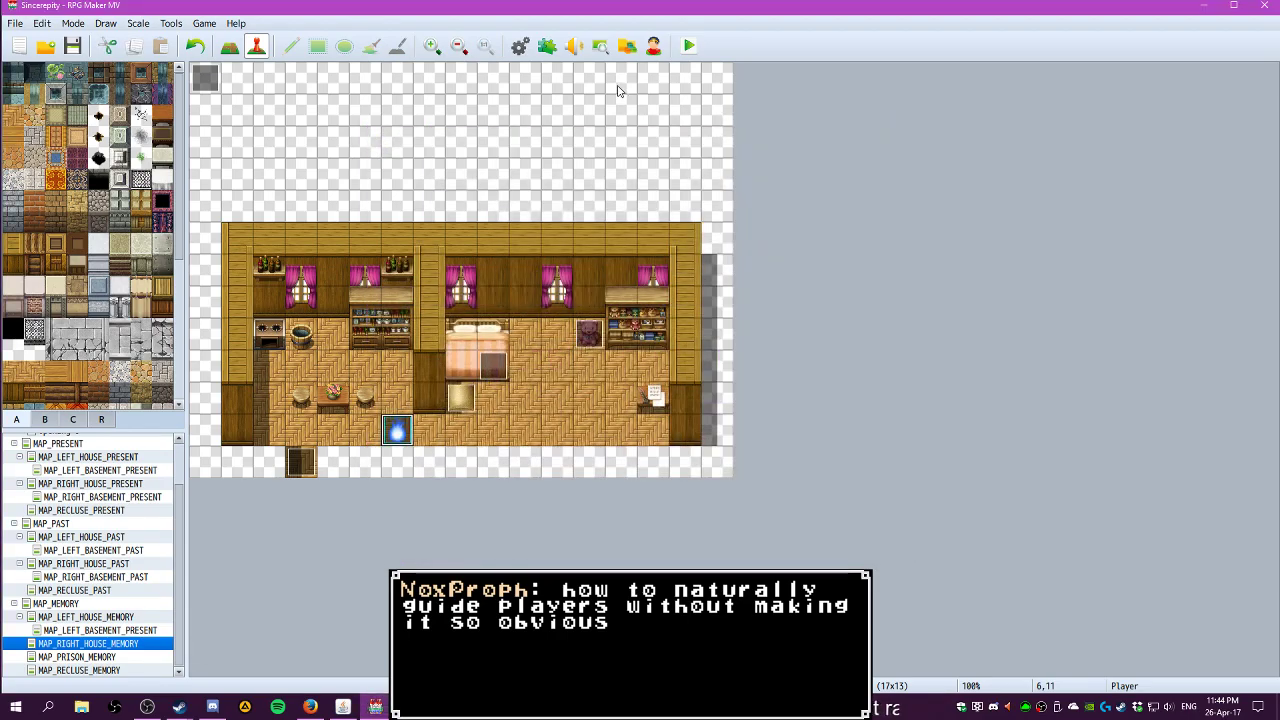
click(686, 45)
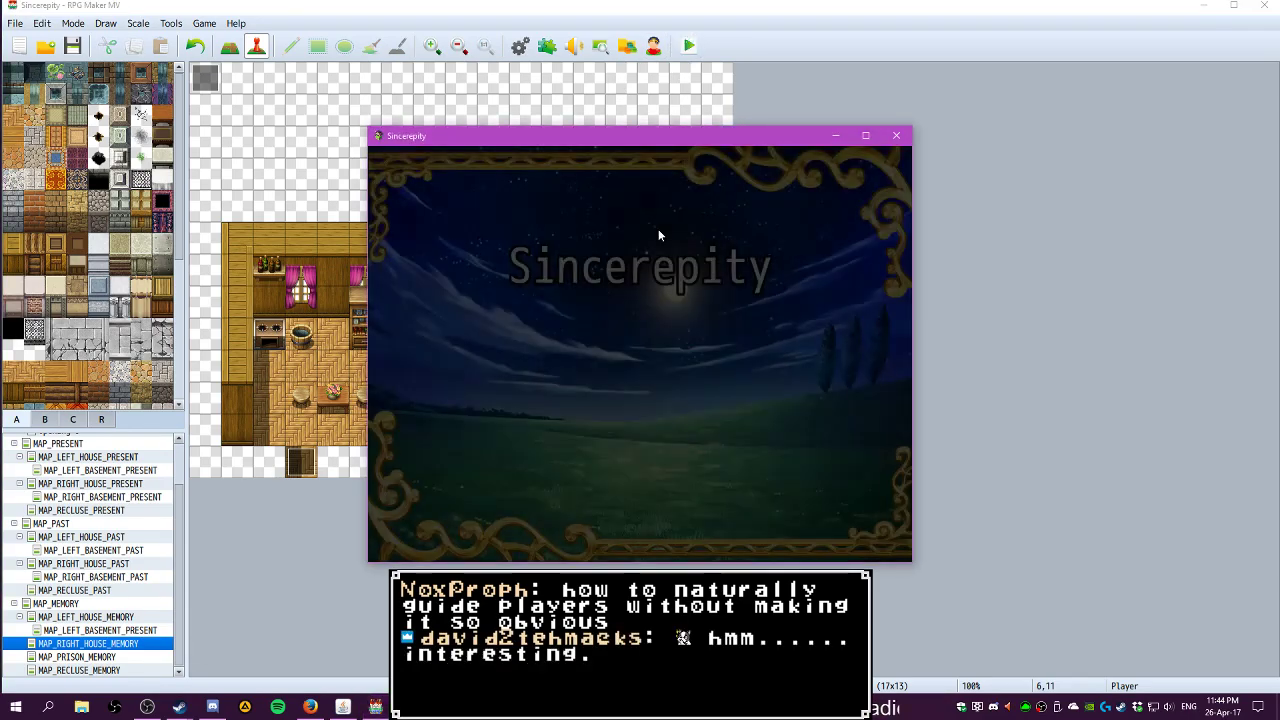
key(Return)
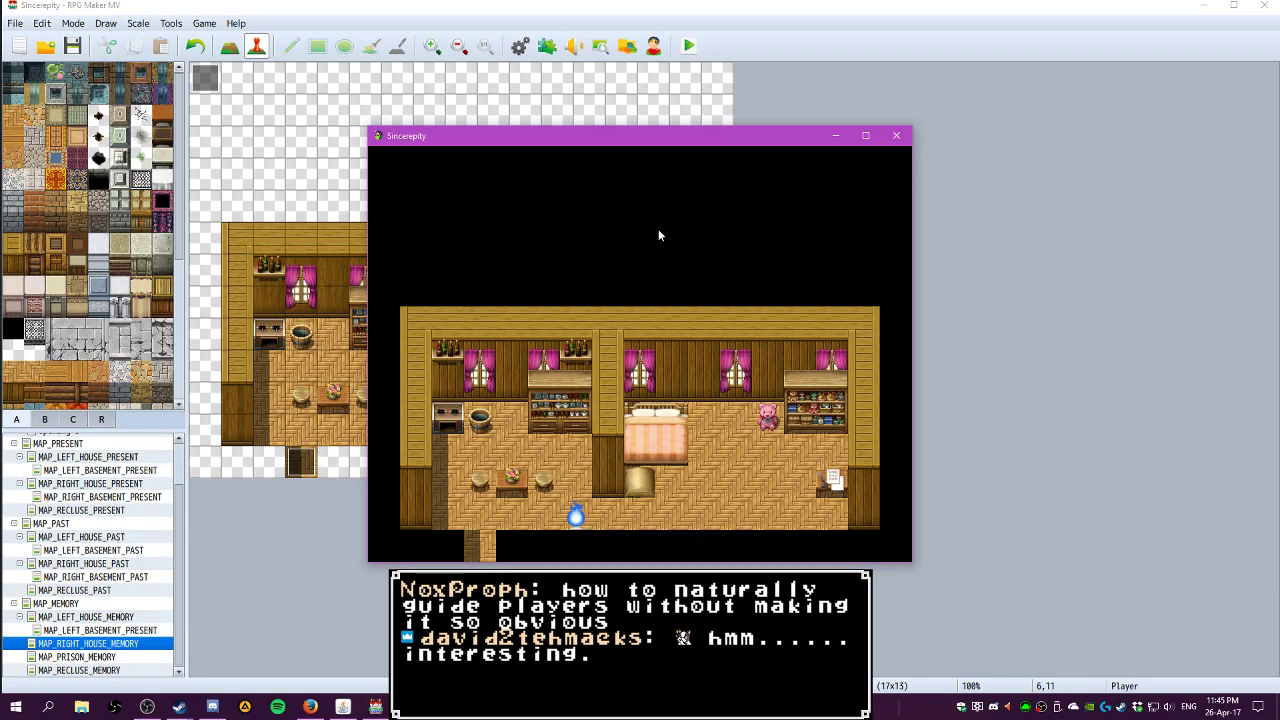
key(Right)
key(Right)
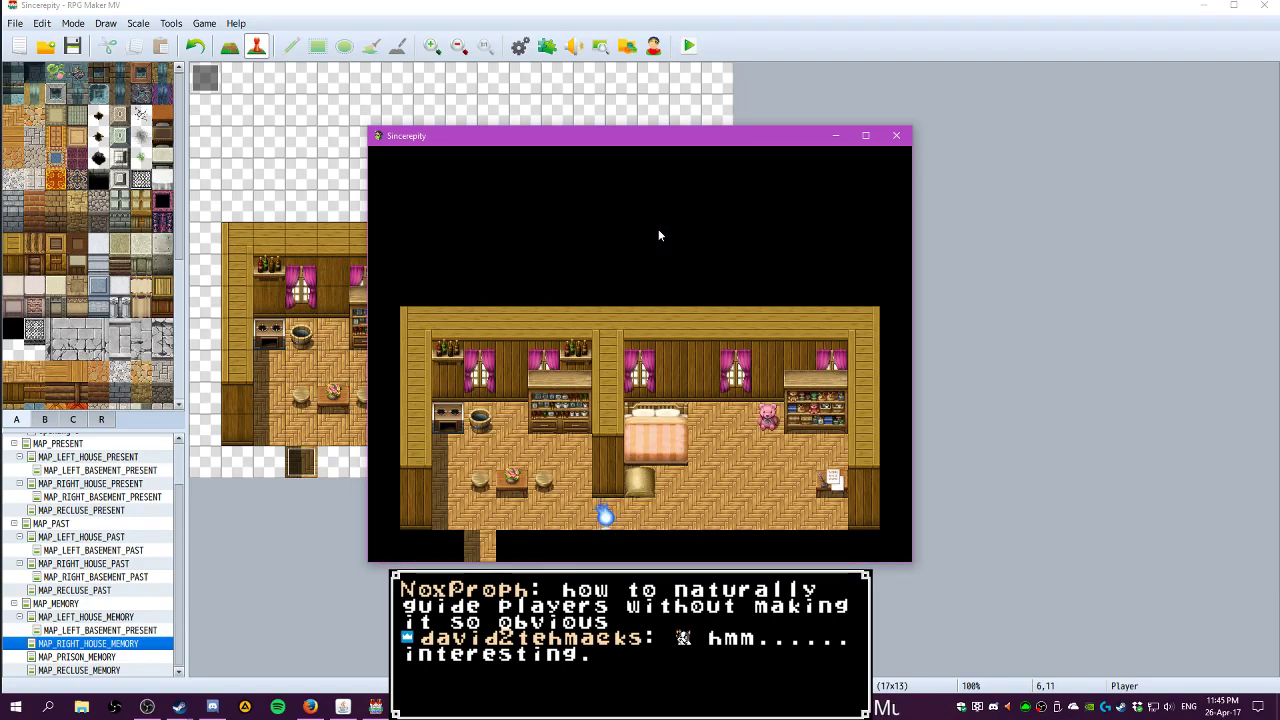
key(Return)
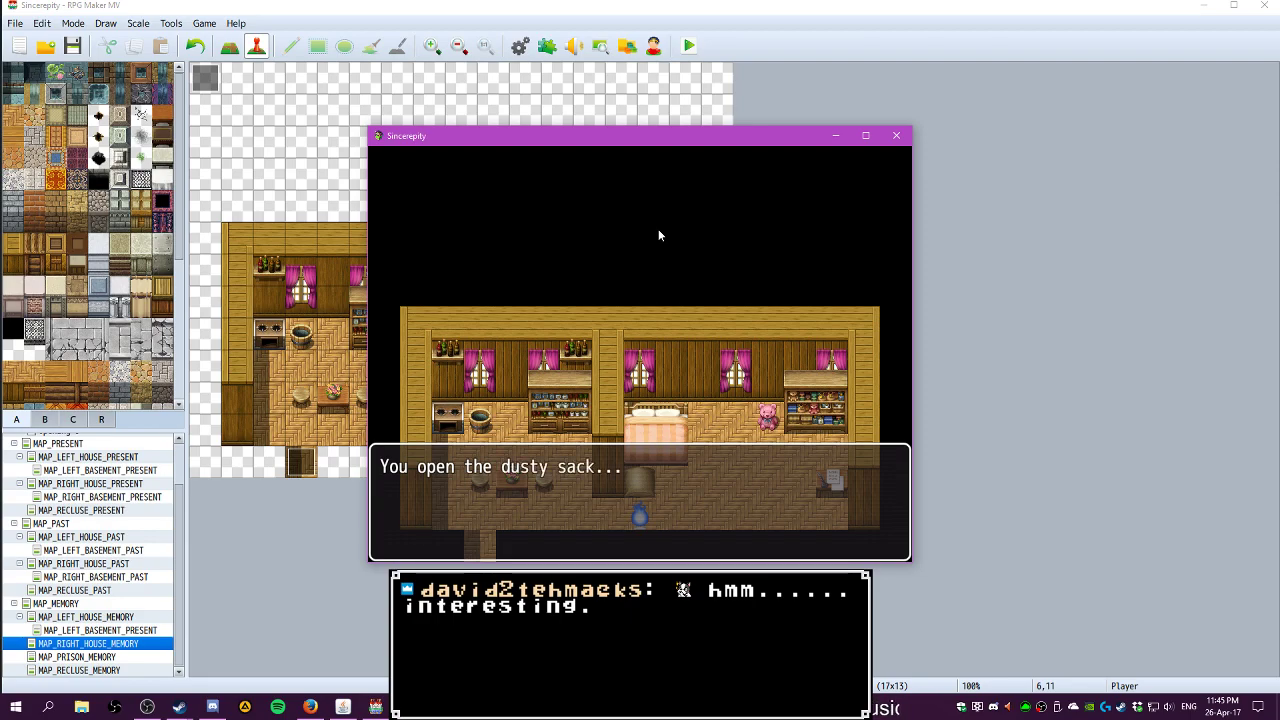
key(Return)
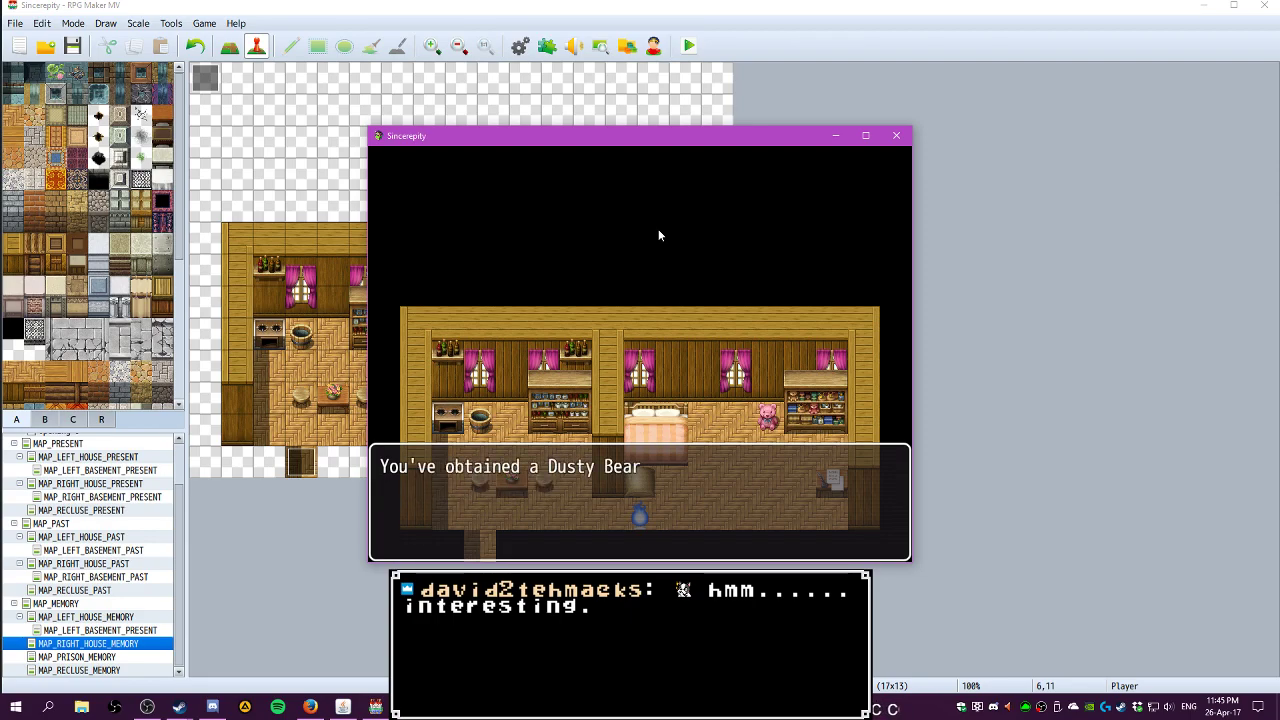
key(Return)
Walk to the bear beside the toy shelf and use the Dusty Bear Ribbon on it without the Spare Buttons
key(Right)
key(Right)
key(Right)
key(Up)
key(Up)
key(Right)
key(Up)
key(Return)
key(Return)
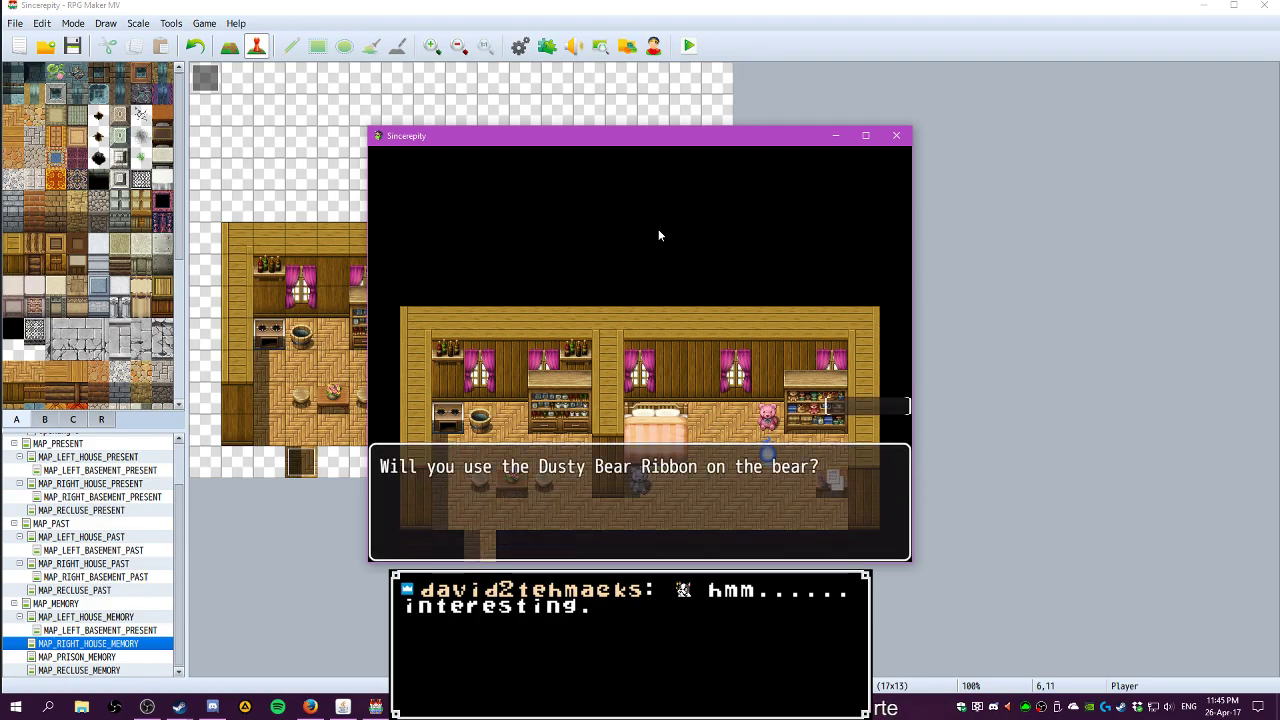
key(Return)
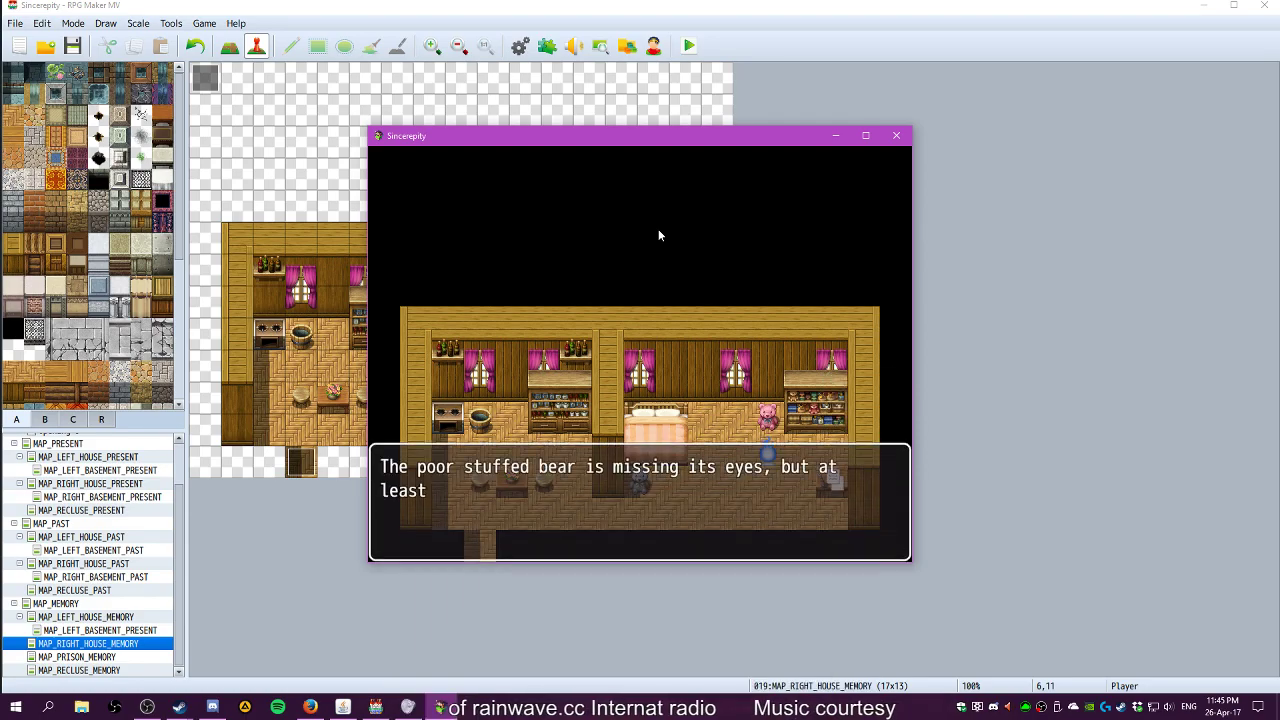
Read through the dialogue about the bear's missing eyes and end the playtest
key(Return)
key(Return)
key(Return)
key(Return)
click(896, 135)
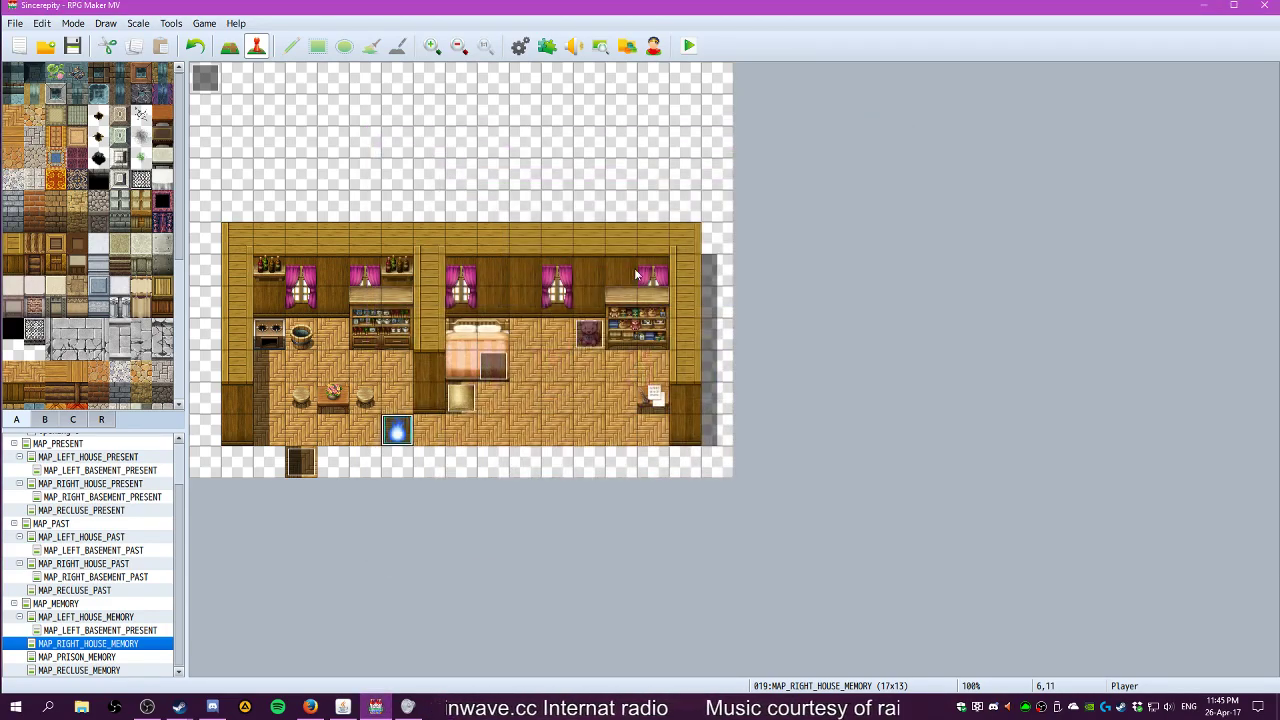
Look through the memory, past and present maps, including MAP_MEMORY, MAP_LEFT_BASEMENT_PAST and MAP_RIGHT_HOUSE_PRESENT
click(461, 398)
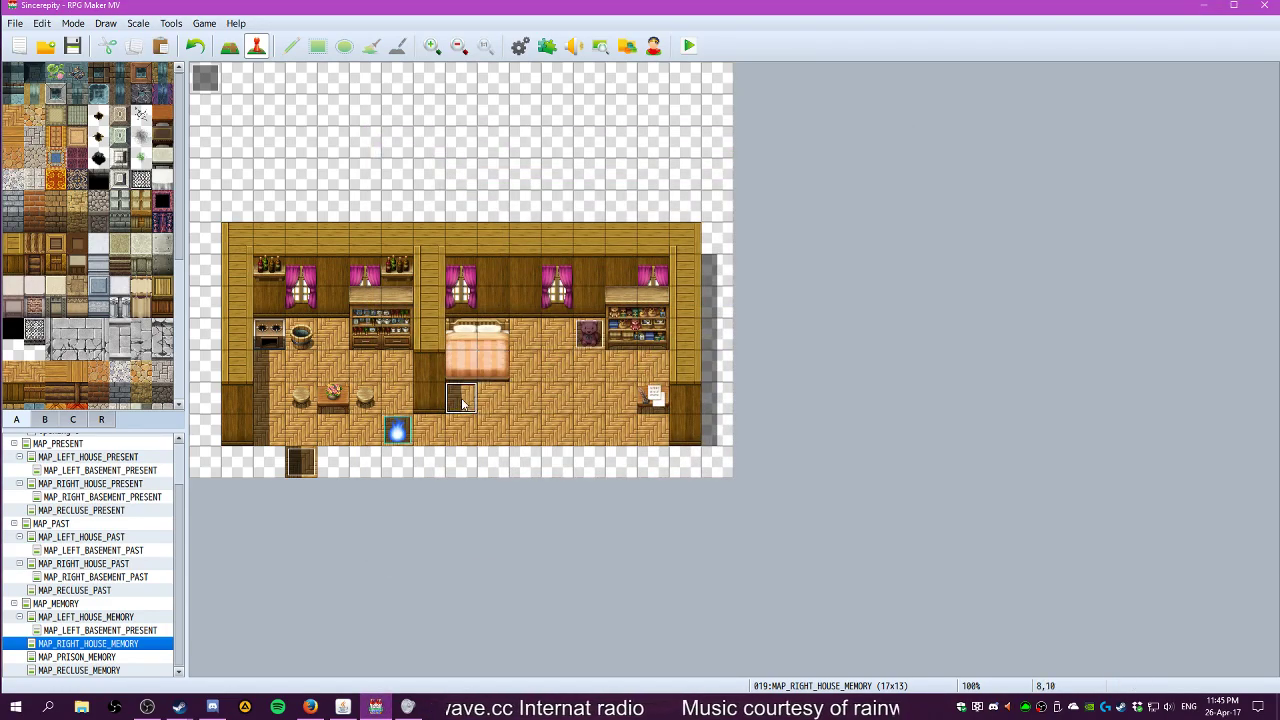
click(70, 604)
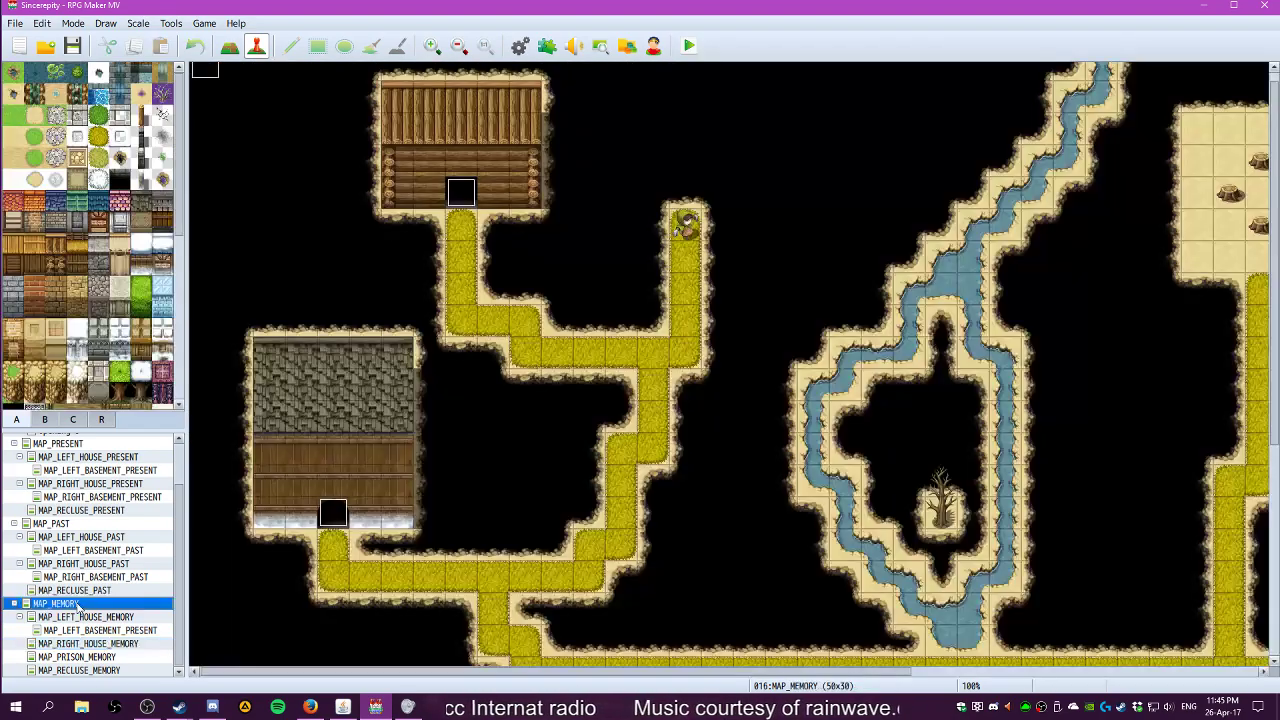
click(78, 590)
click(94, 550)
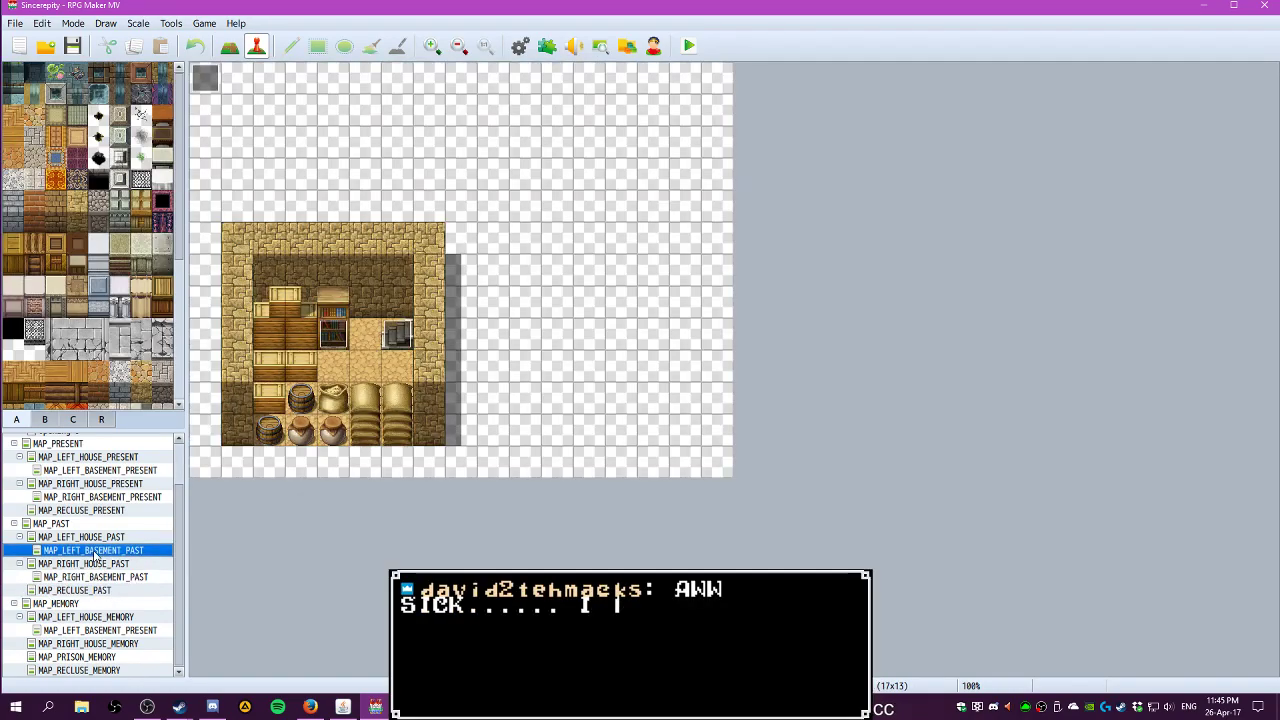
click(90, 537)
click(88, 524)
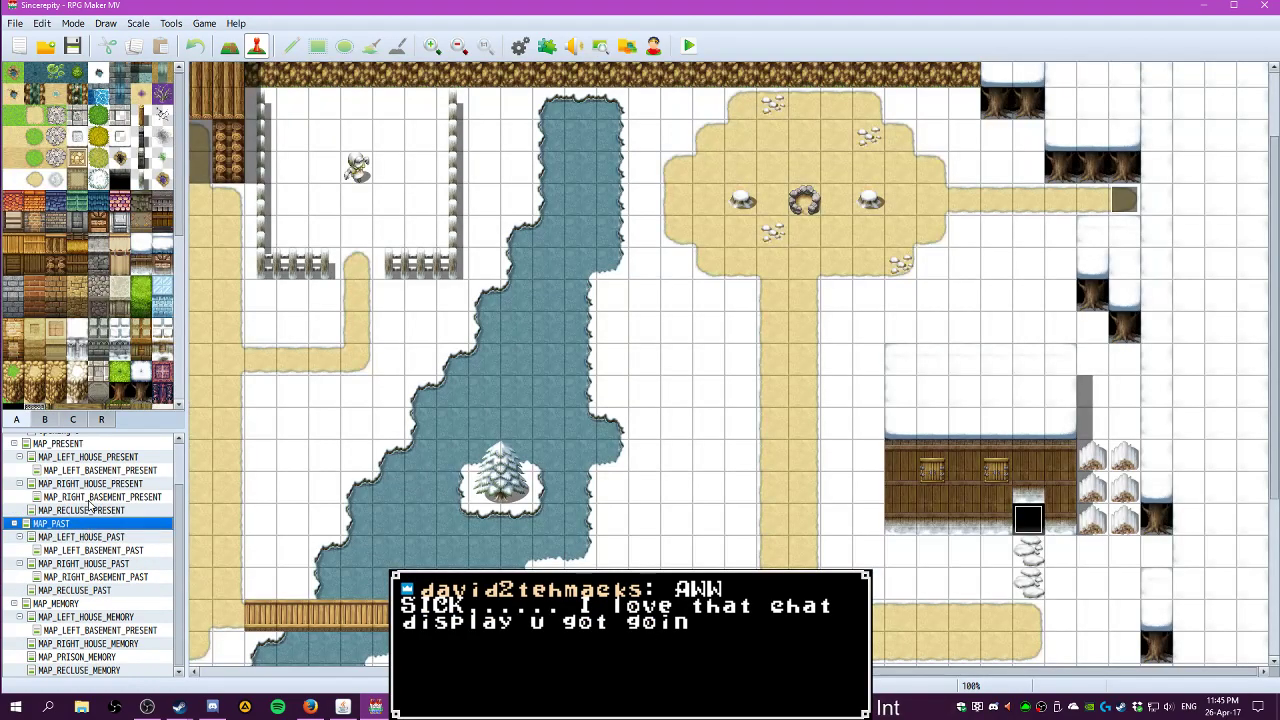
click(92, 497)
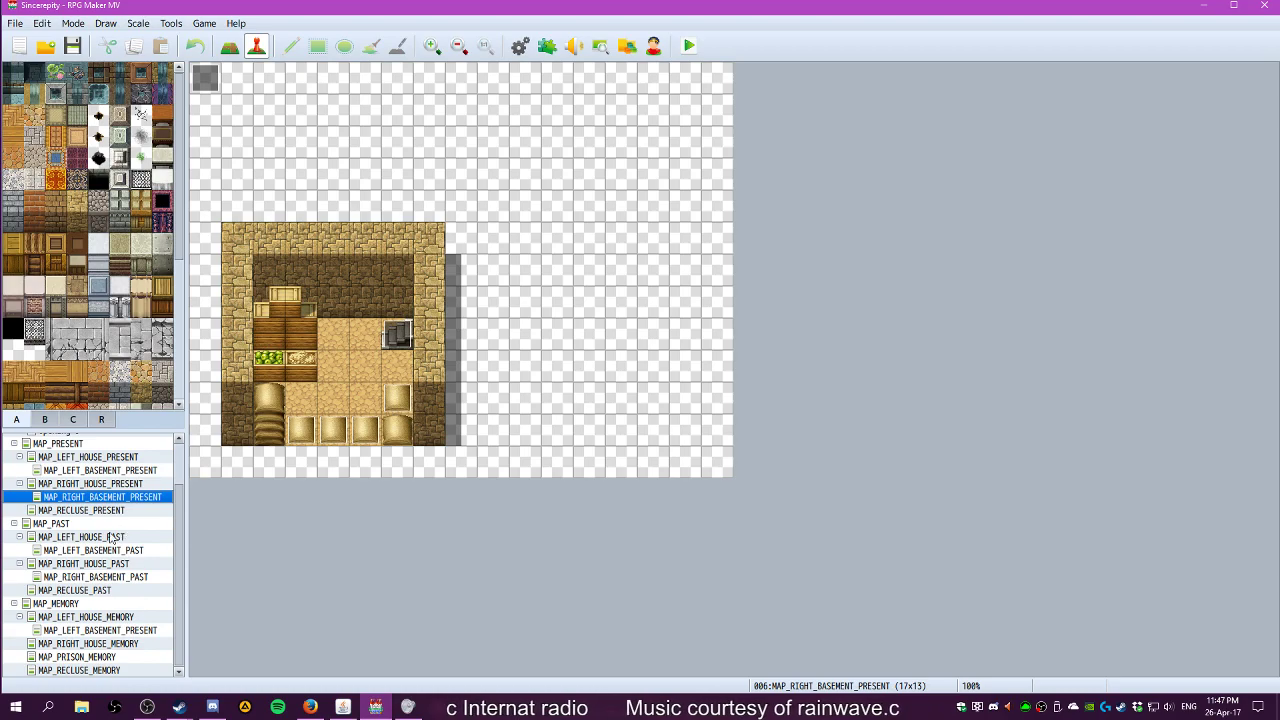
click(124, 484)
scroll(125, 488, up, 2)
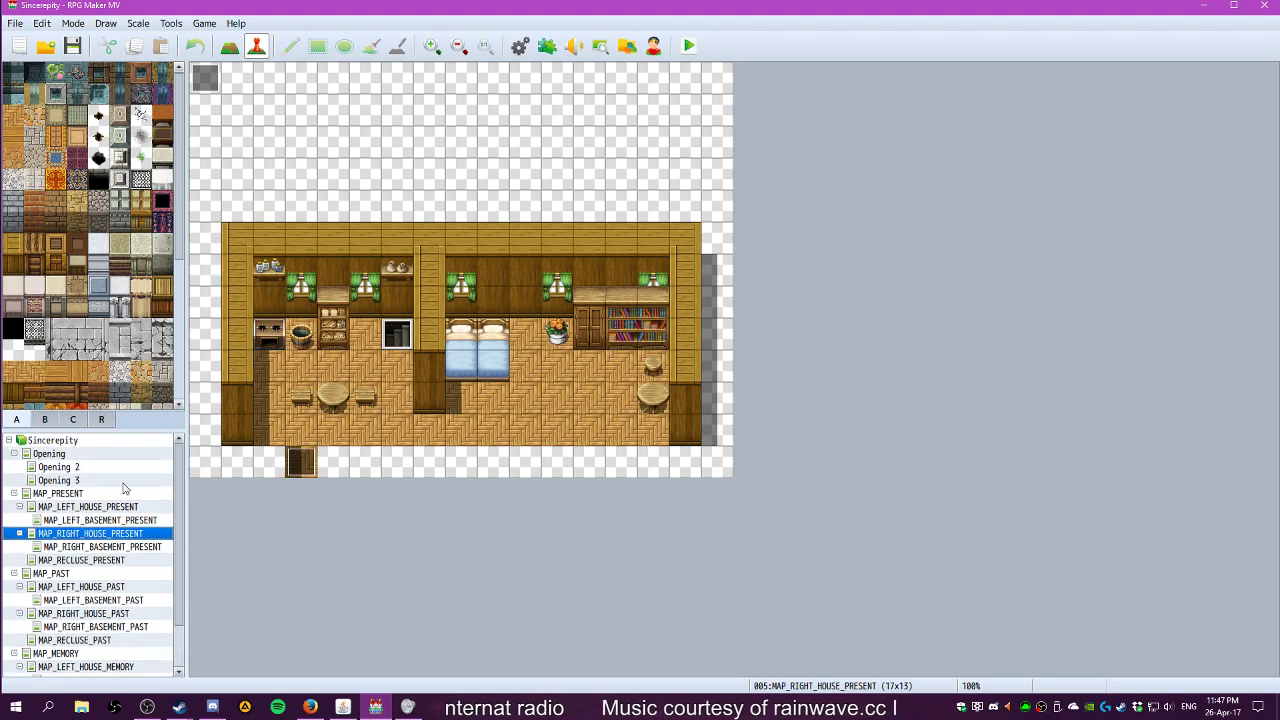
scroll(124, 488, down, 2)
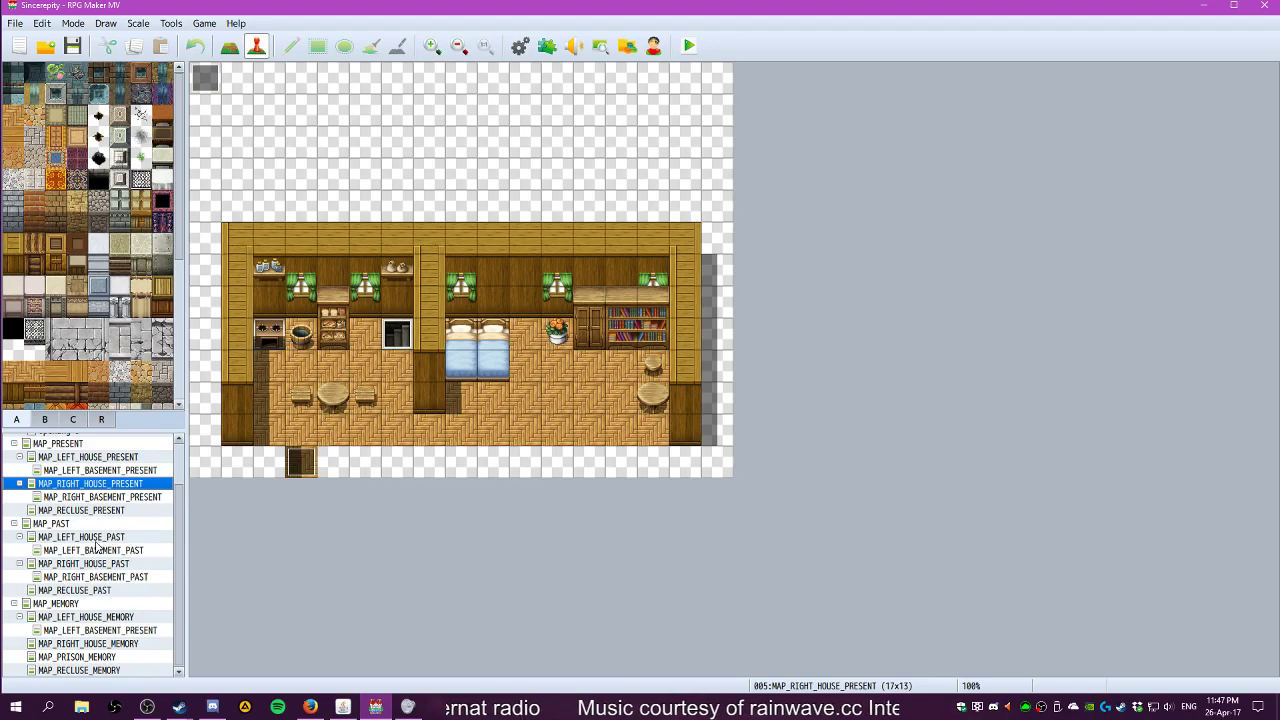
Examine the snowy MAP_PAST from the eastern house and campfire clearing across the river to the western house
click(97, 541)
click(95, 525)
click(97, 542)
click(95, 526)
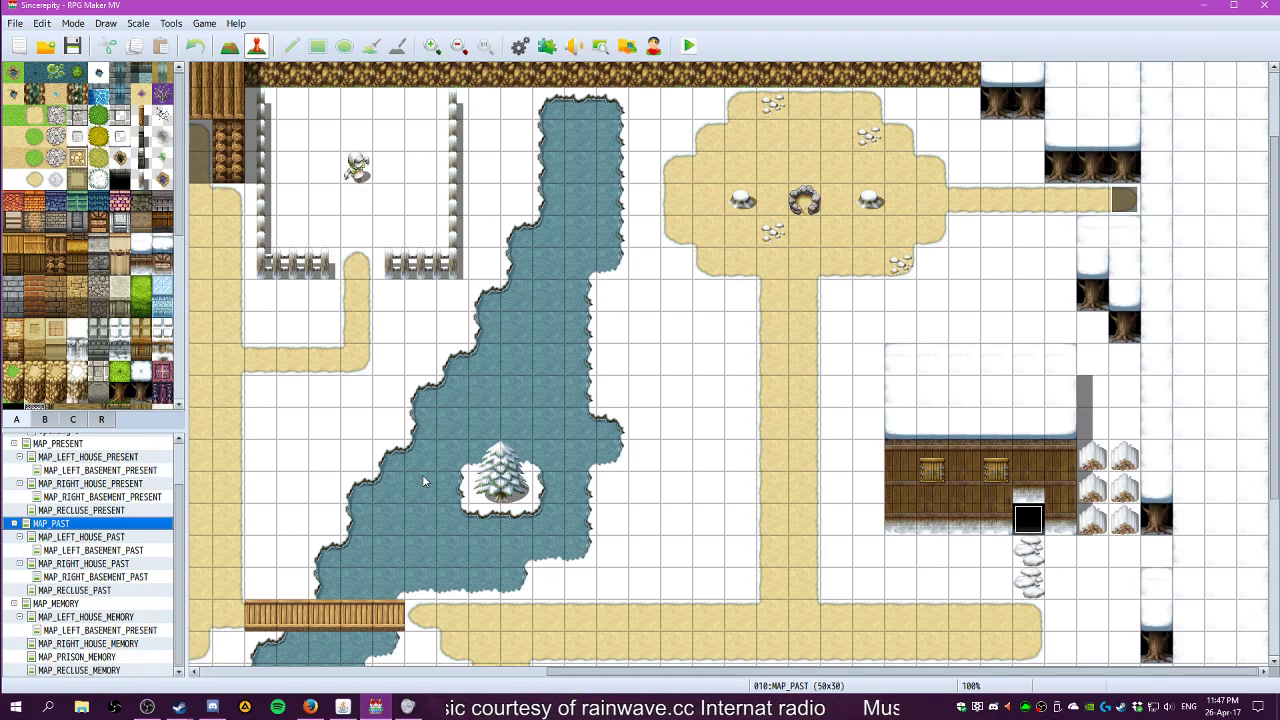
scroll(493, 502, down, 3)
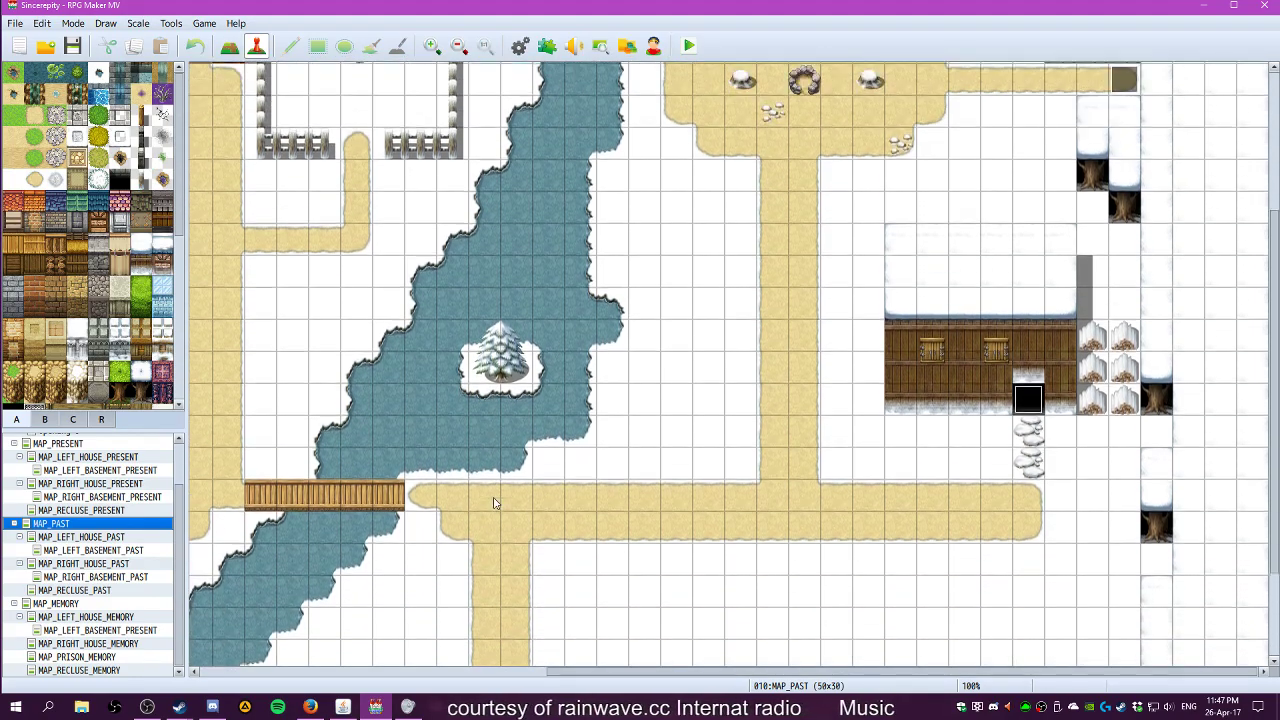
scroll(497, 506, up, 3)
scroll(497, 506, up, 2)
scroll(920, 672, left, 5)
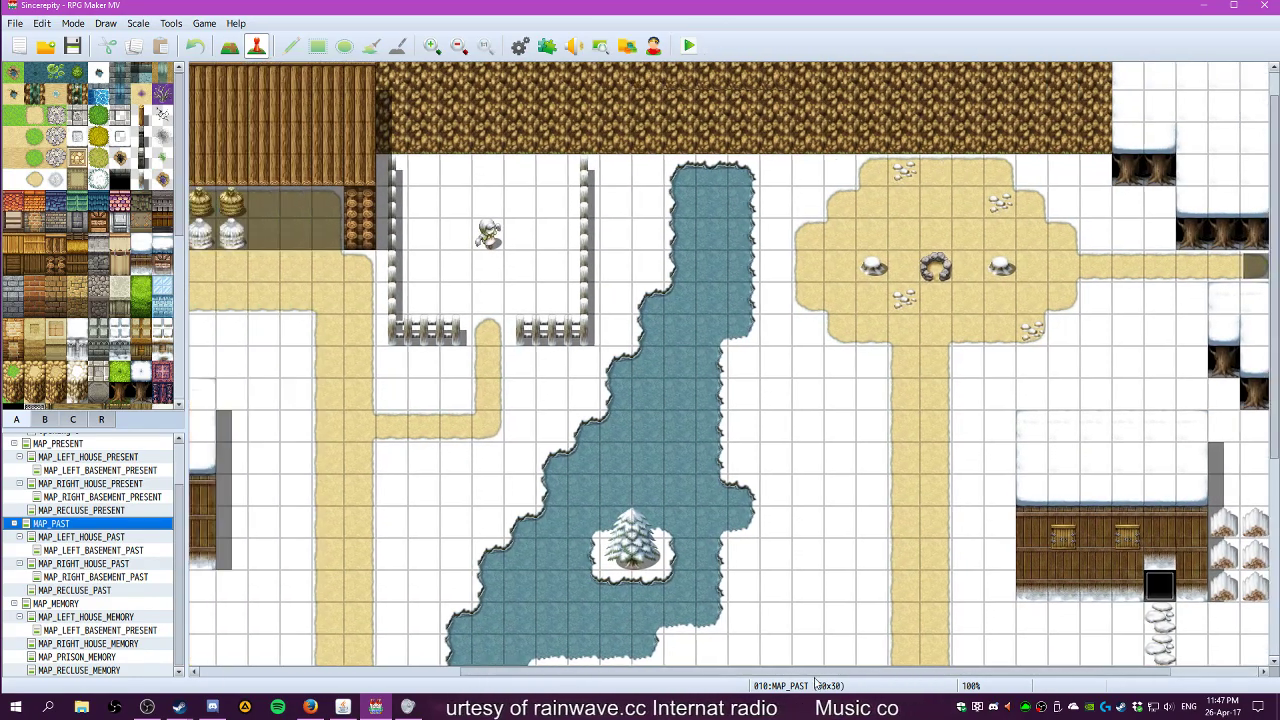
scroll(911, 562, down, 3)
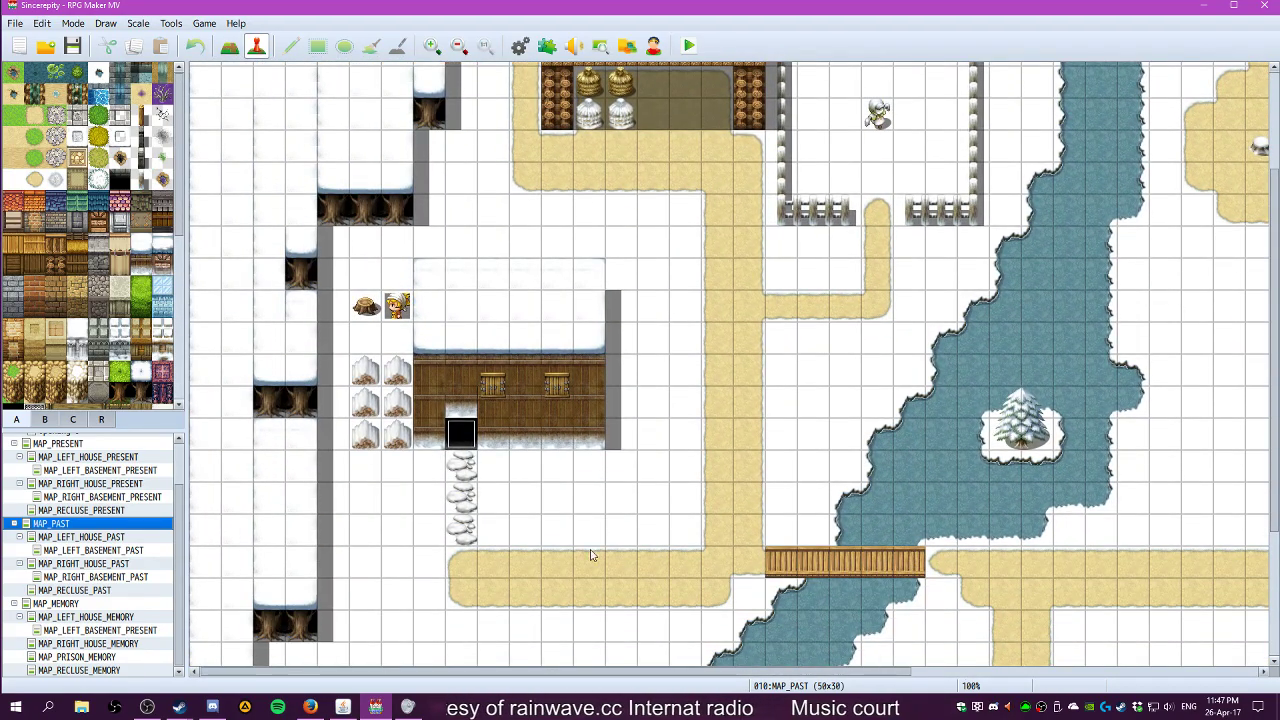
Compare MAP_RECLUSE_PRESENT, MAP_RIGHT_HOUSE_PRESENT and MAP_PAST with MAP_MEMORY, examining the latter as far as the pink-roofed brick house
click(77, 511)
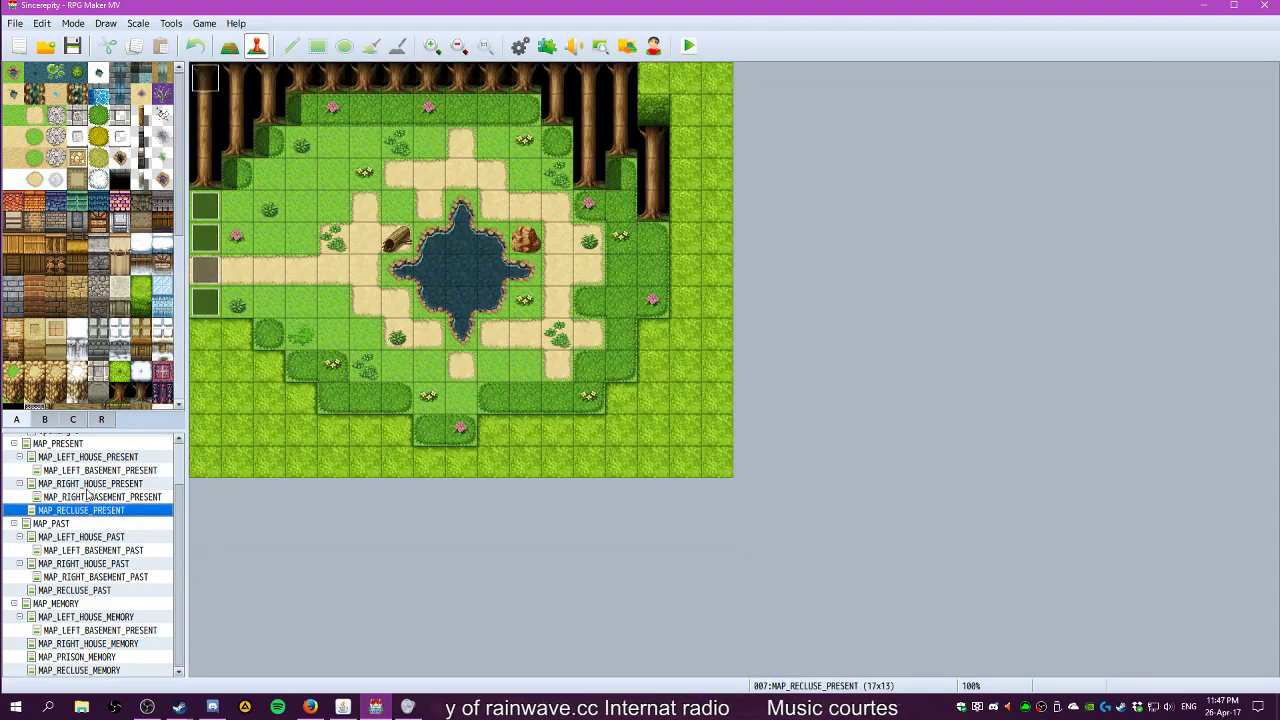
click(84, 485)
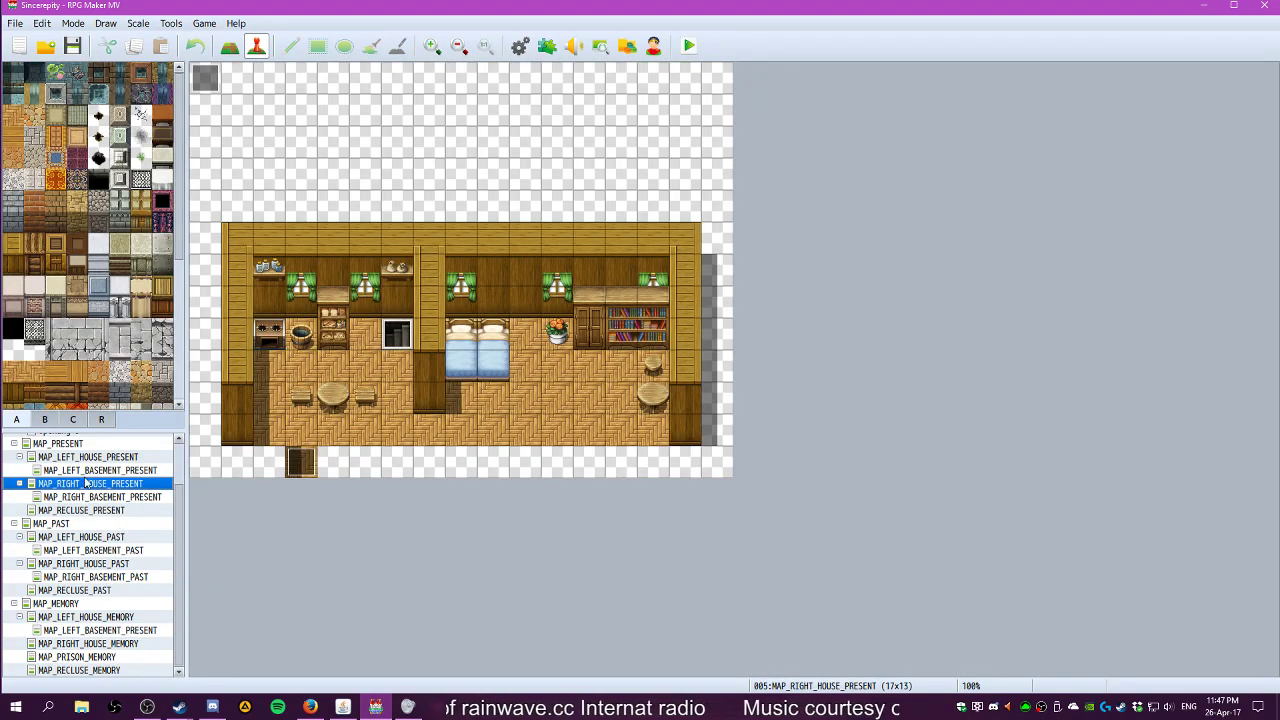
key(Up)
click(55, 523)
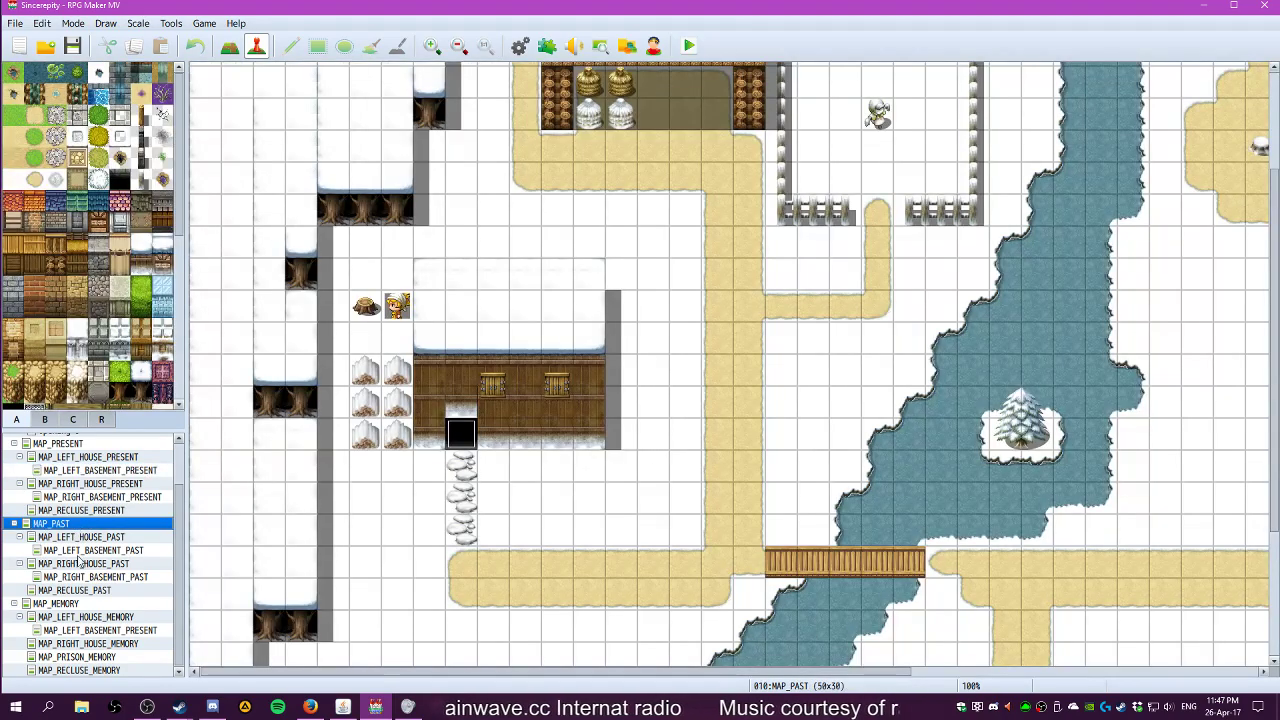
click(60, 604)
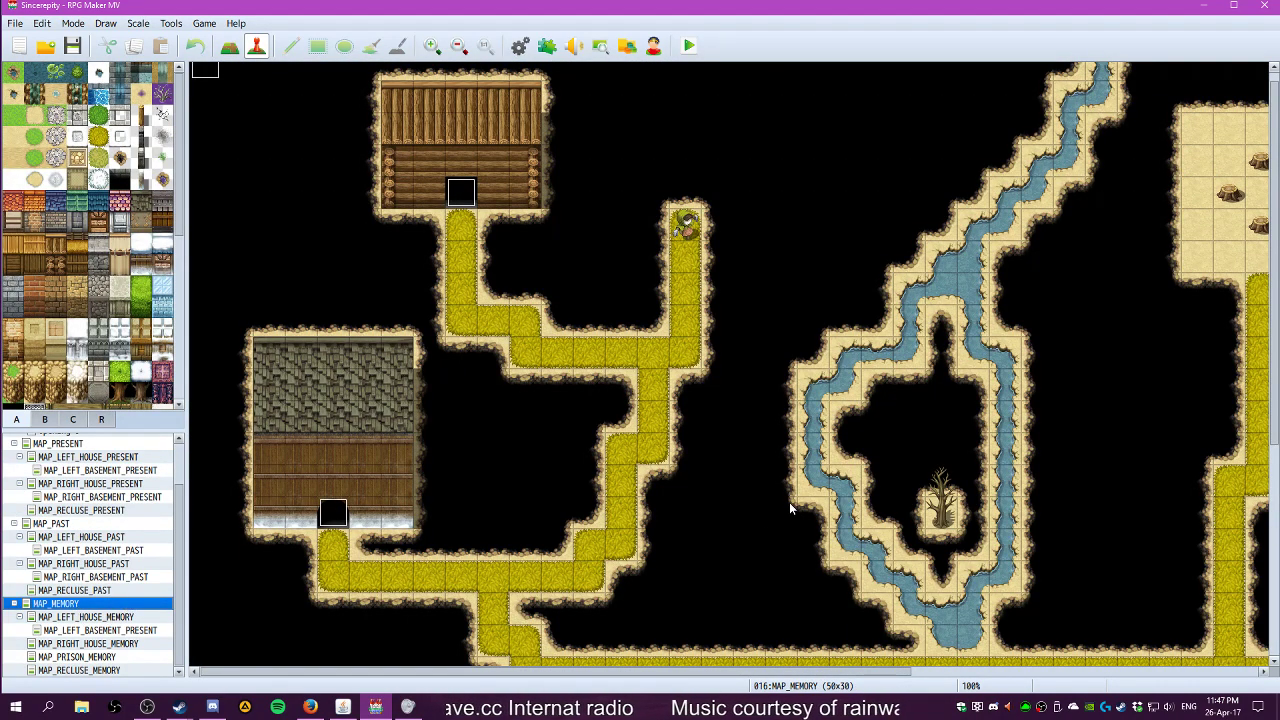
key(Up)
click(85, 604)
scroll(674, 576, down, 5)
scroll(868, 665, right, 3)
scroll(868, 665, right, 2)
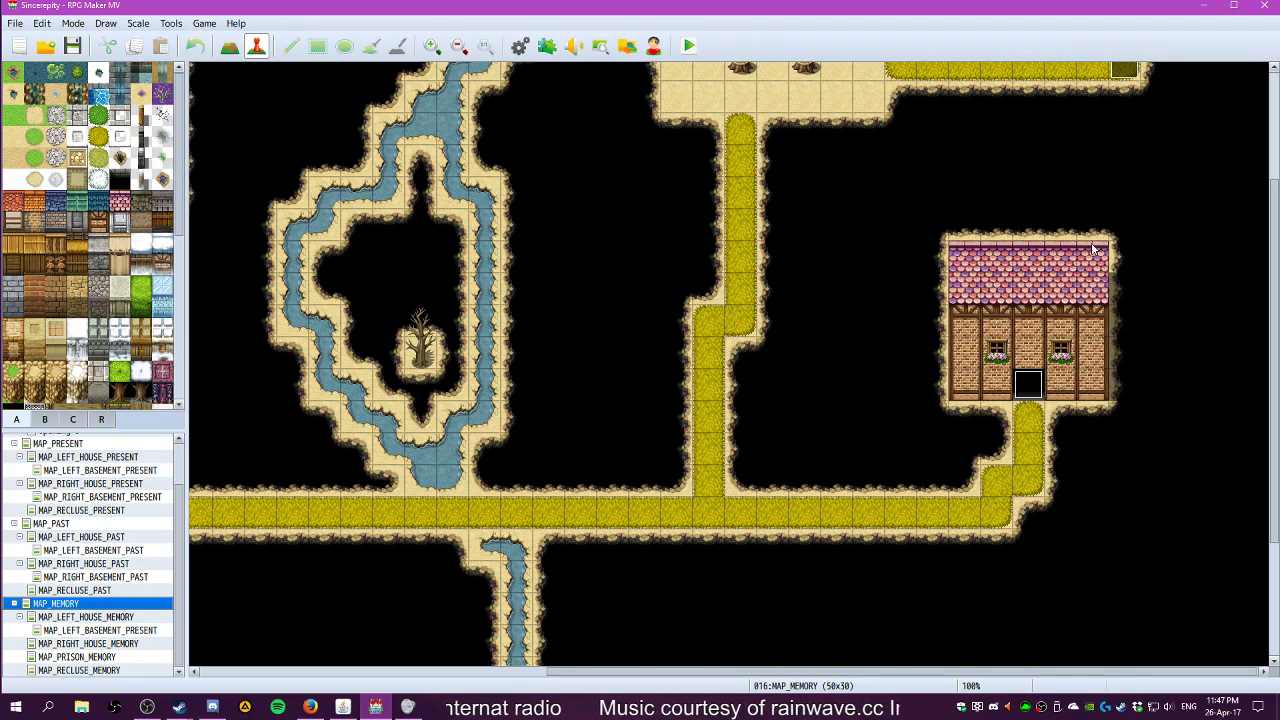
Check MAP_RIGHT_HOUSE_PAST and examine MAP_PRESENT from its eastern house to the western house and farm
click(86, 565)
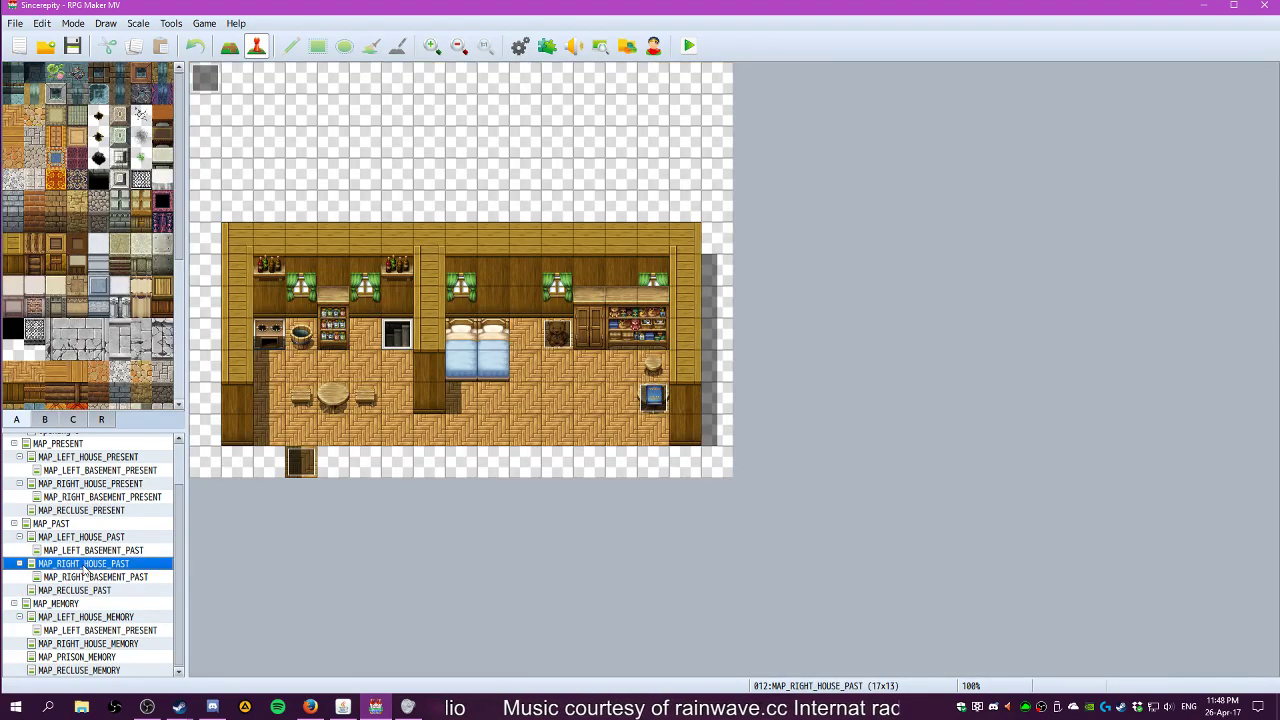
click(52, 524)
scroll(66, 522, up, 2)
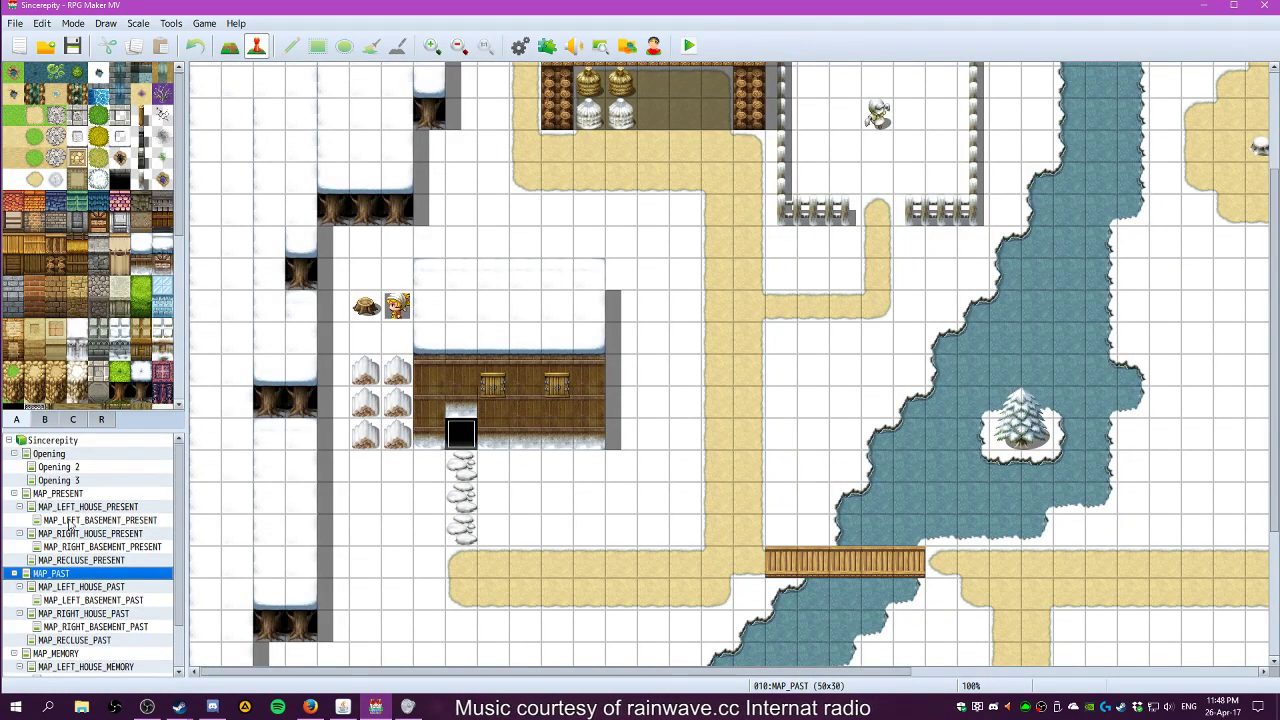
click(60, 494)
drag(421, 675, 785, 672)
scroll(860, 348, up, 3)
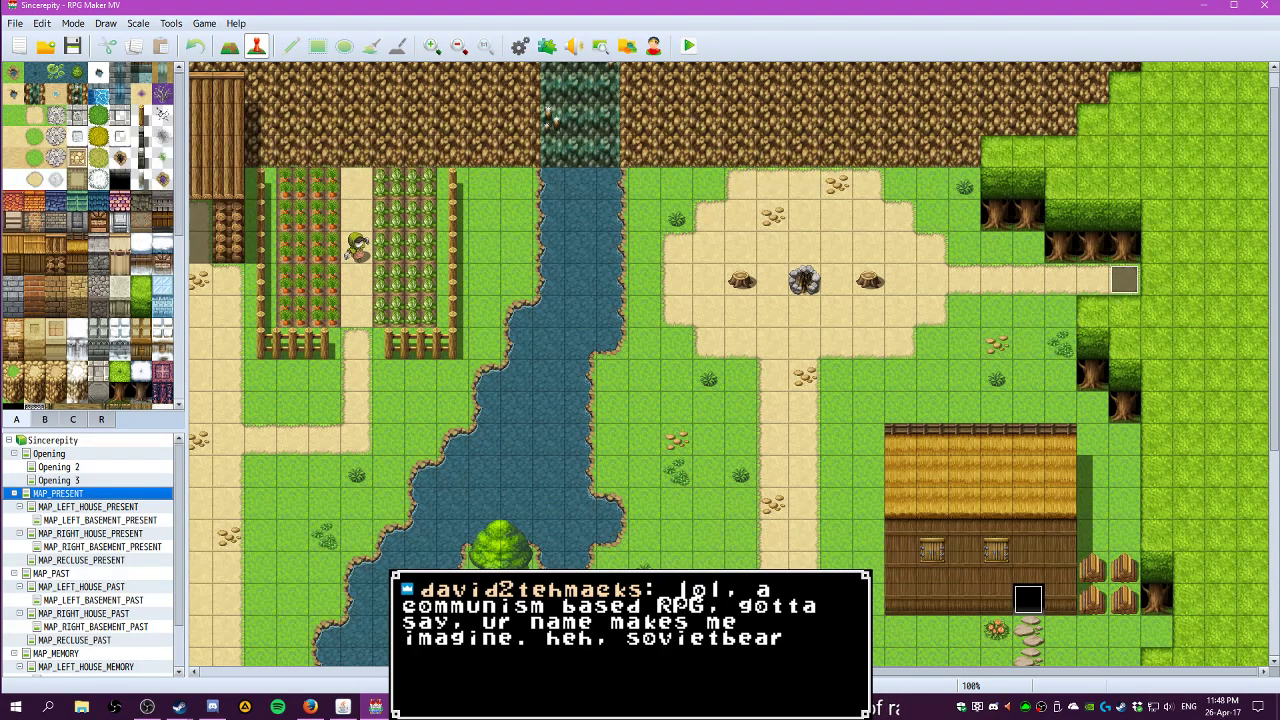
scroll(913, 352, down, 6)
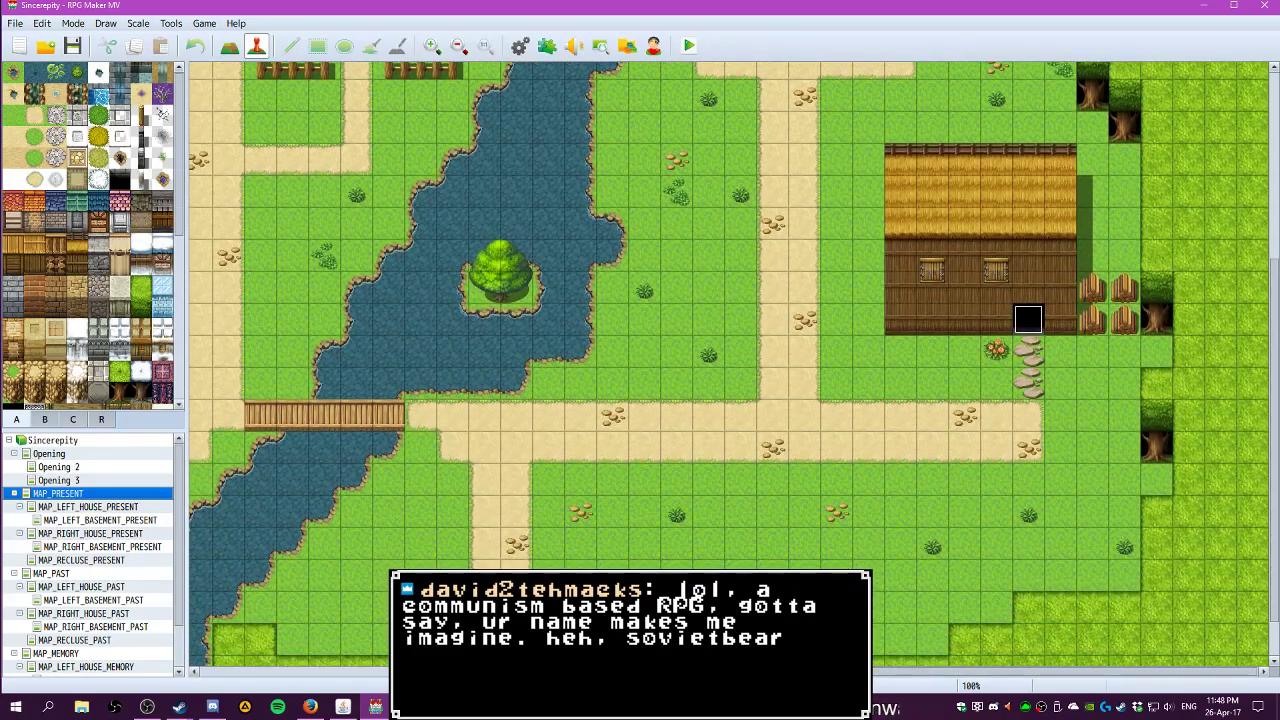
drag(709, 670, 484, 637)
scroll(910, 536, up, 6)
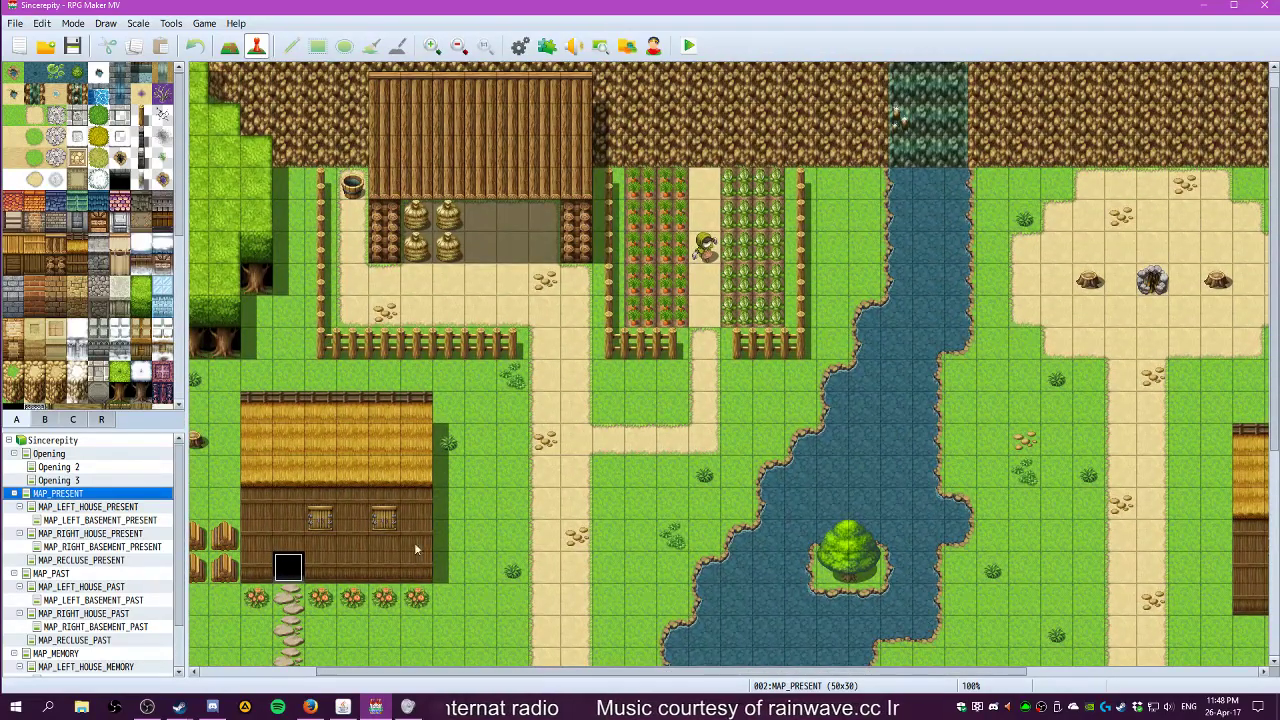
scroll(607, 363, down, 1)
scroll(607, 358, down, 1)
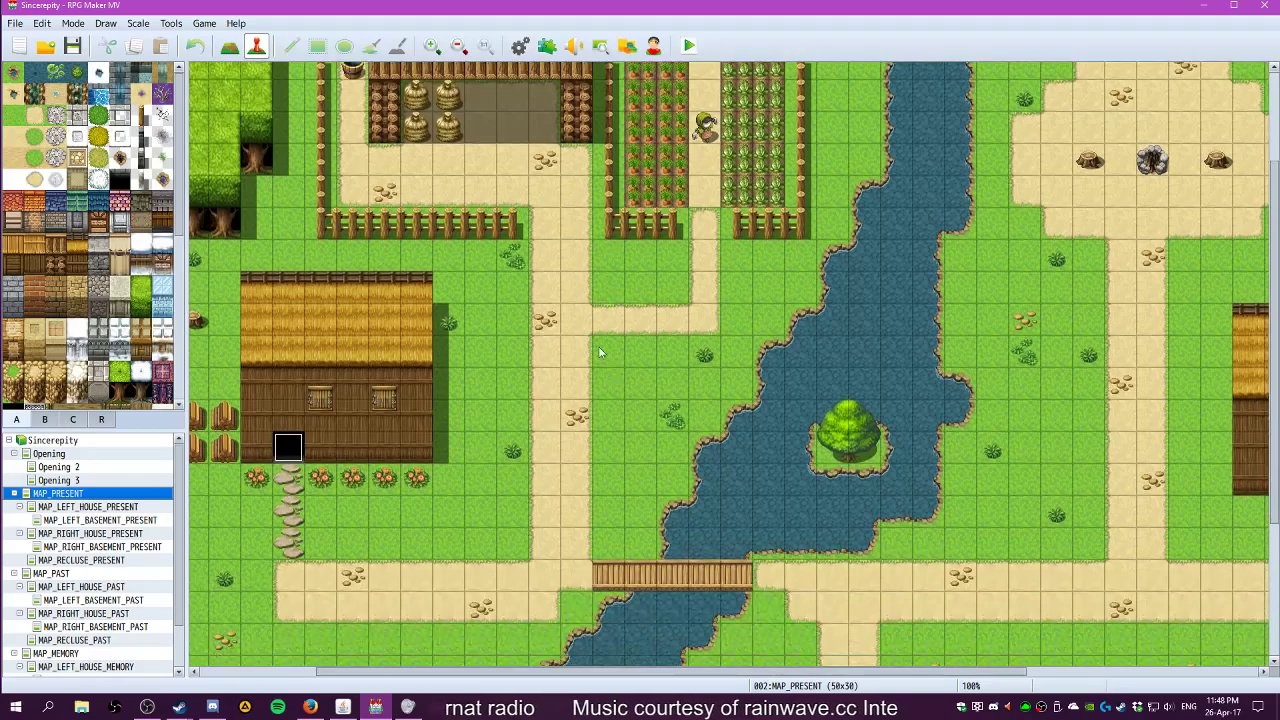
Survey both houses, the river and the campfire clearing in MAP_PRESENT again, and return to MAP_PAST for comparison
drag(717, 672, 955, 655)
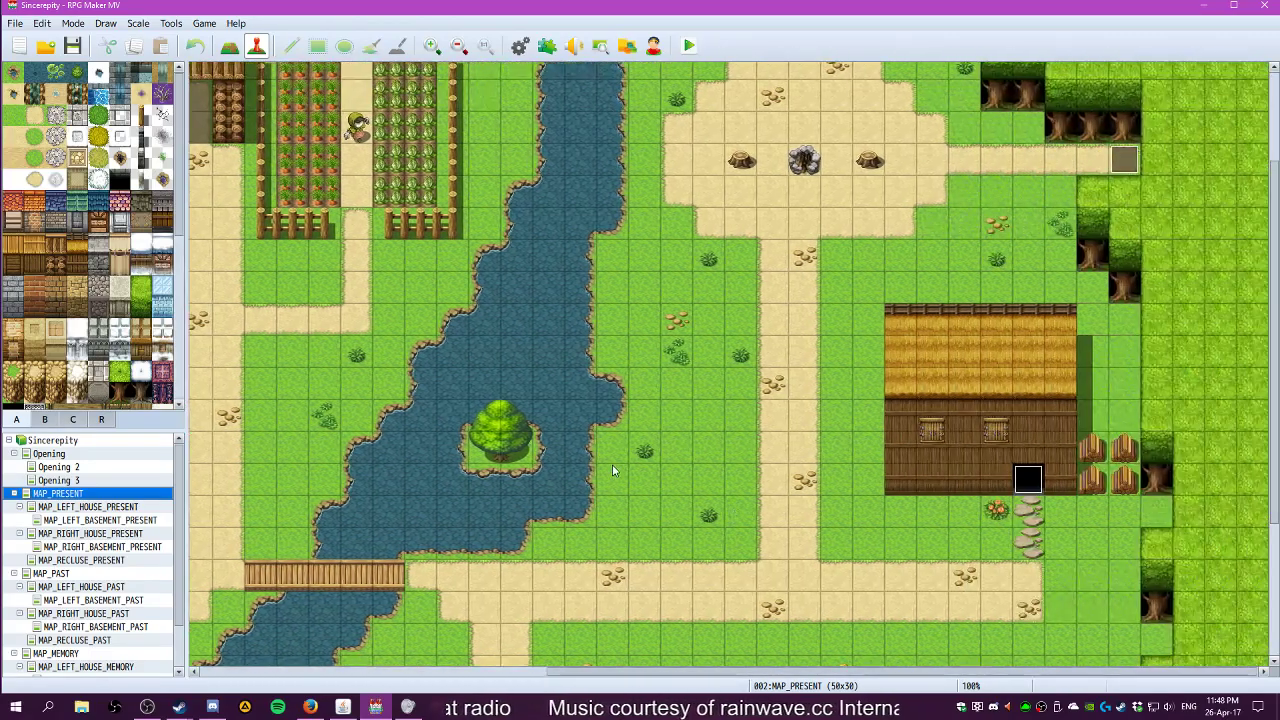
scroll(614, 466, up, 3)
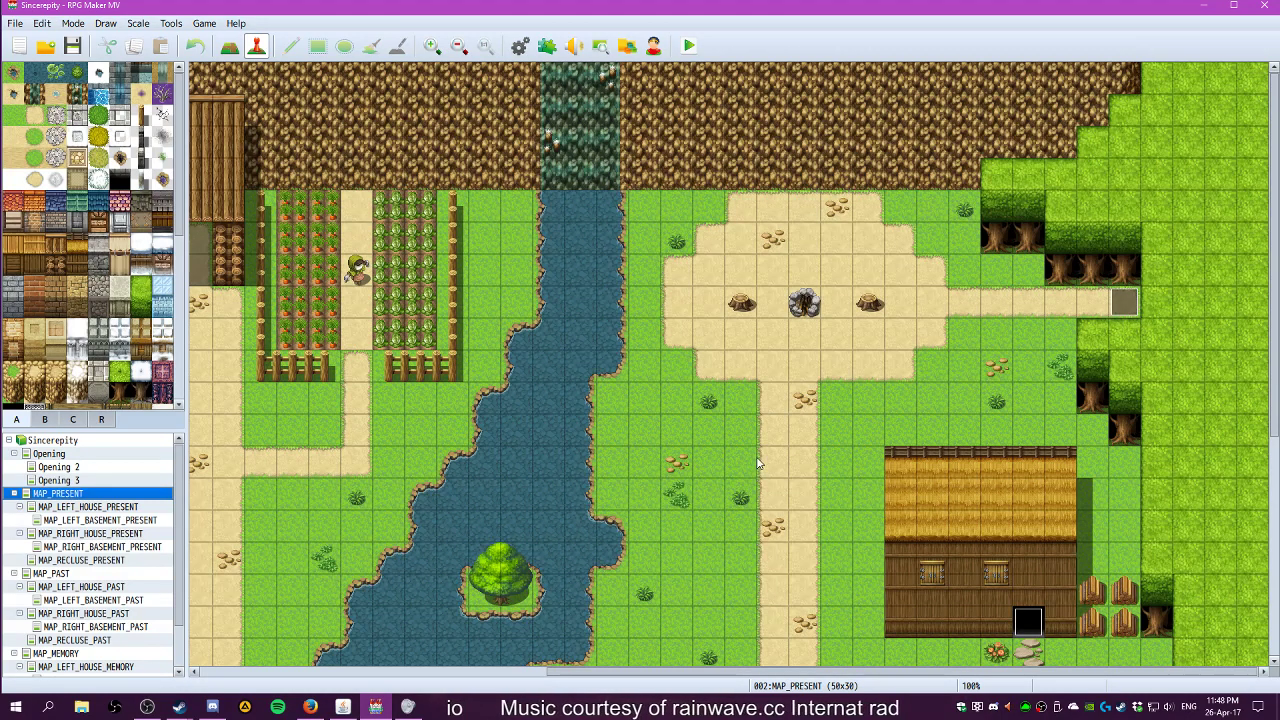
scroll(651, 449, down, 4)
drag(698, 671, 374, 670)
drag(589, 676, 938, 674)
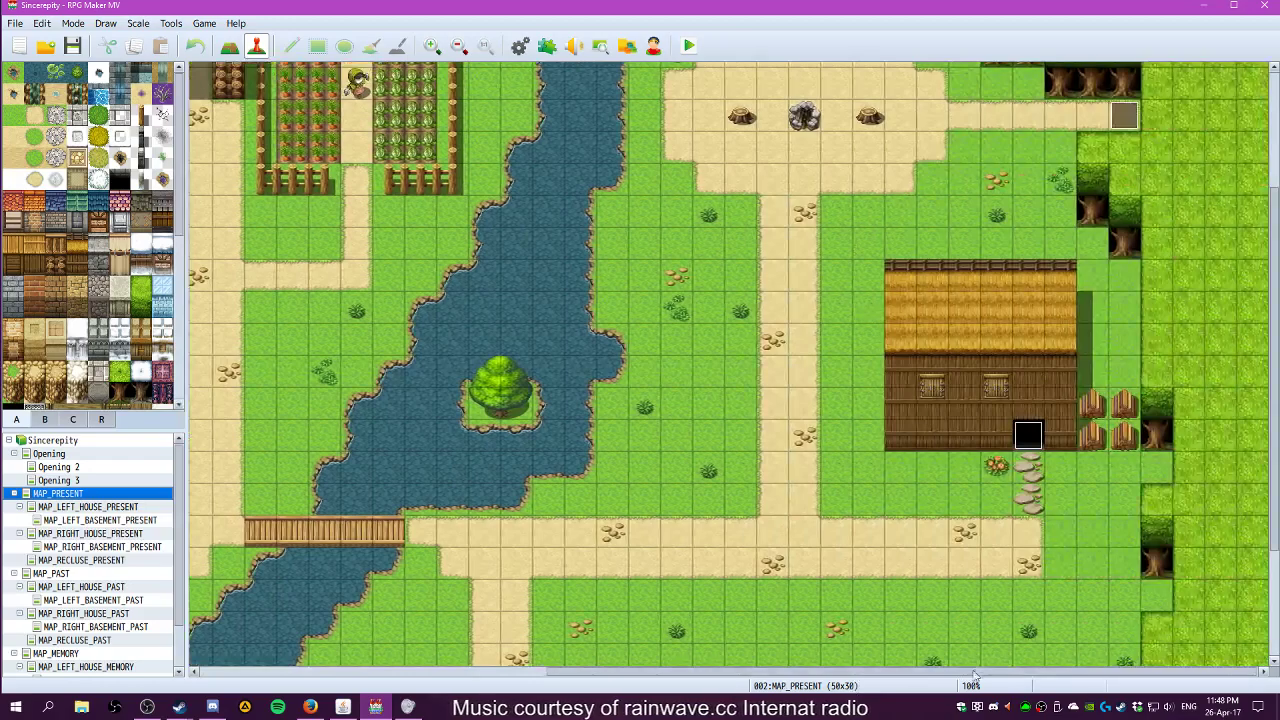
scroll(938, 458, up, 4)
scroll(844, 501, down, 3)
scroll(844, 506, down, 1)
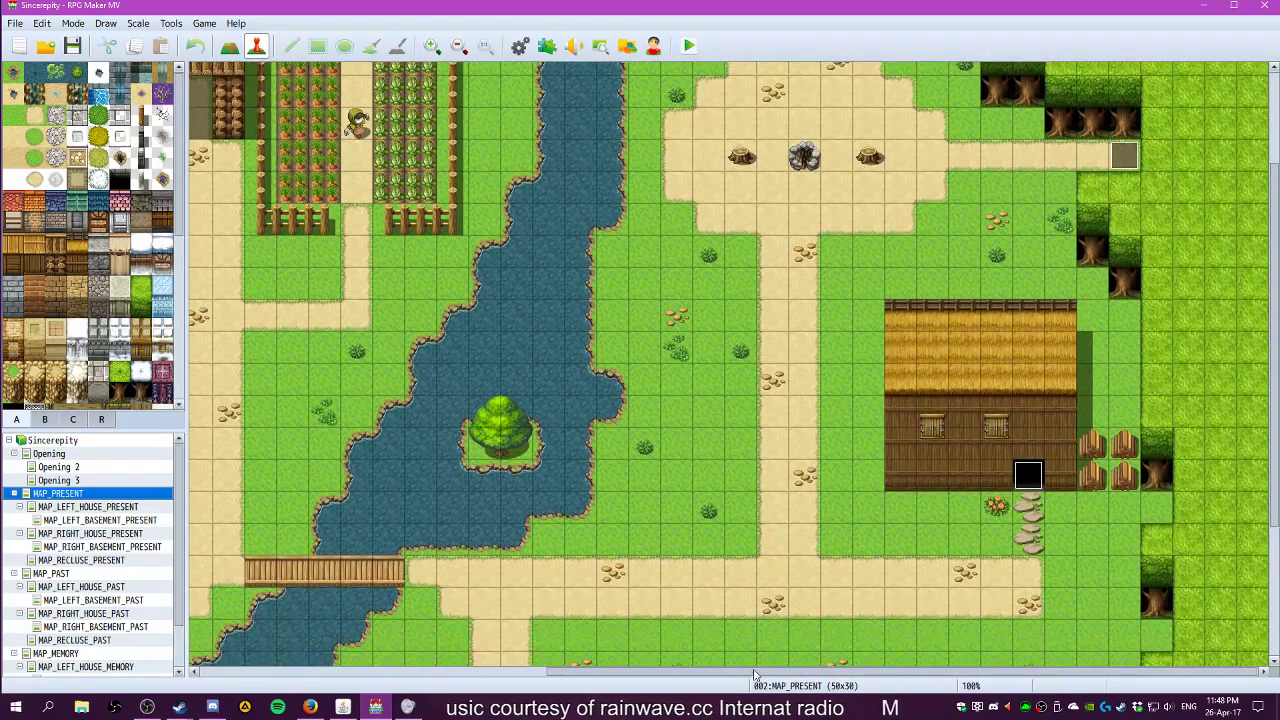
drag(749, 674, 420, 681)
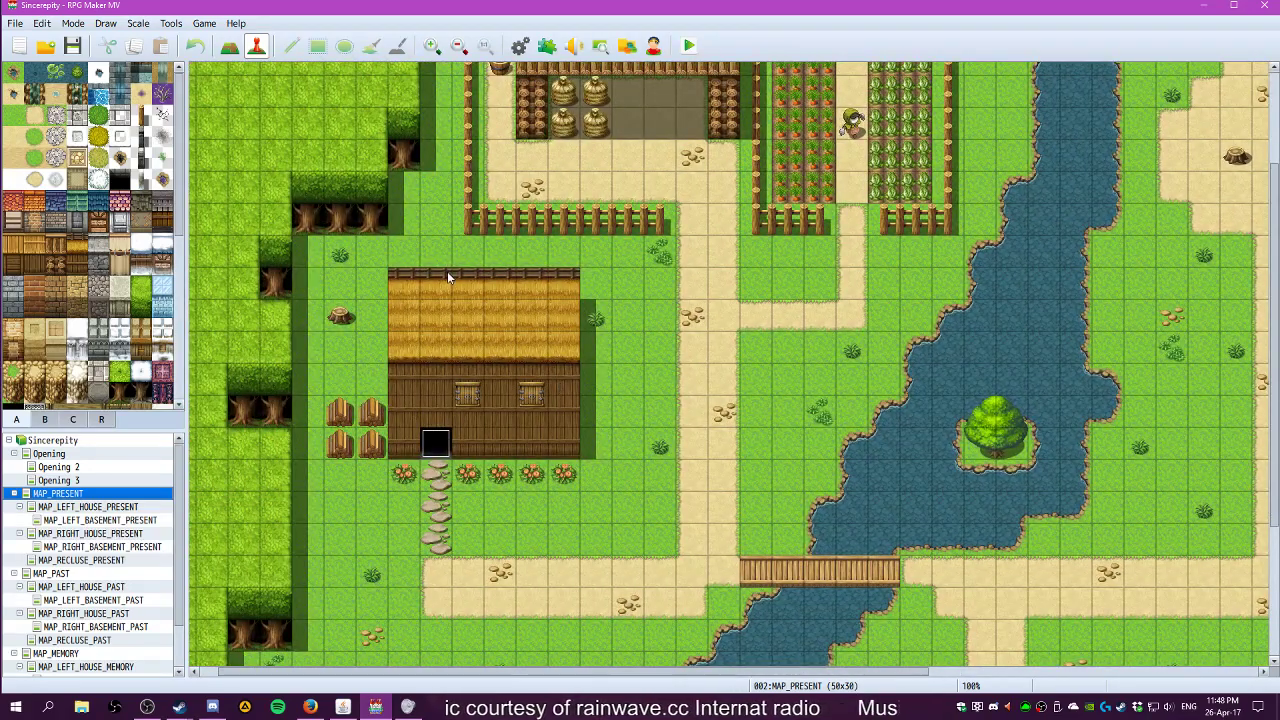
drag(658, 674, 713, 668)
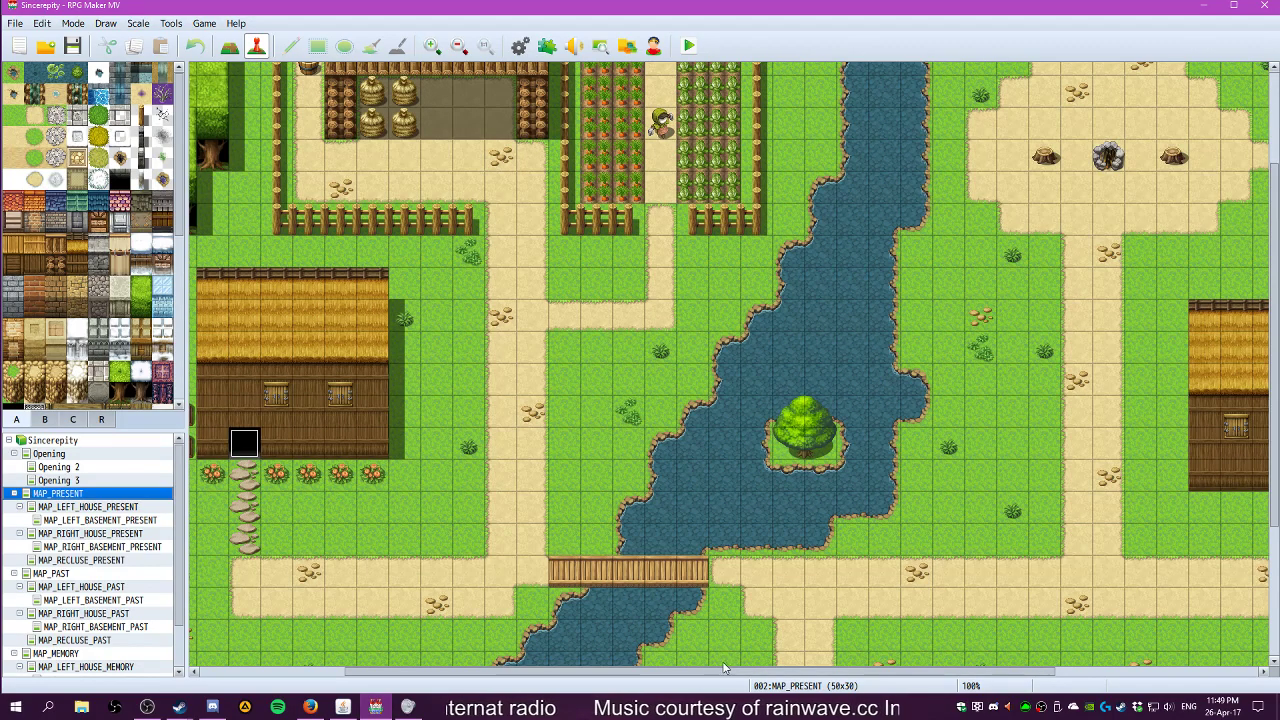
drag(698, 673, 888, 670)
scroll(820, 525, up, 3)
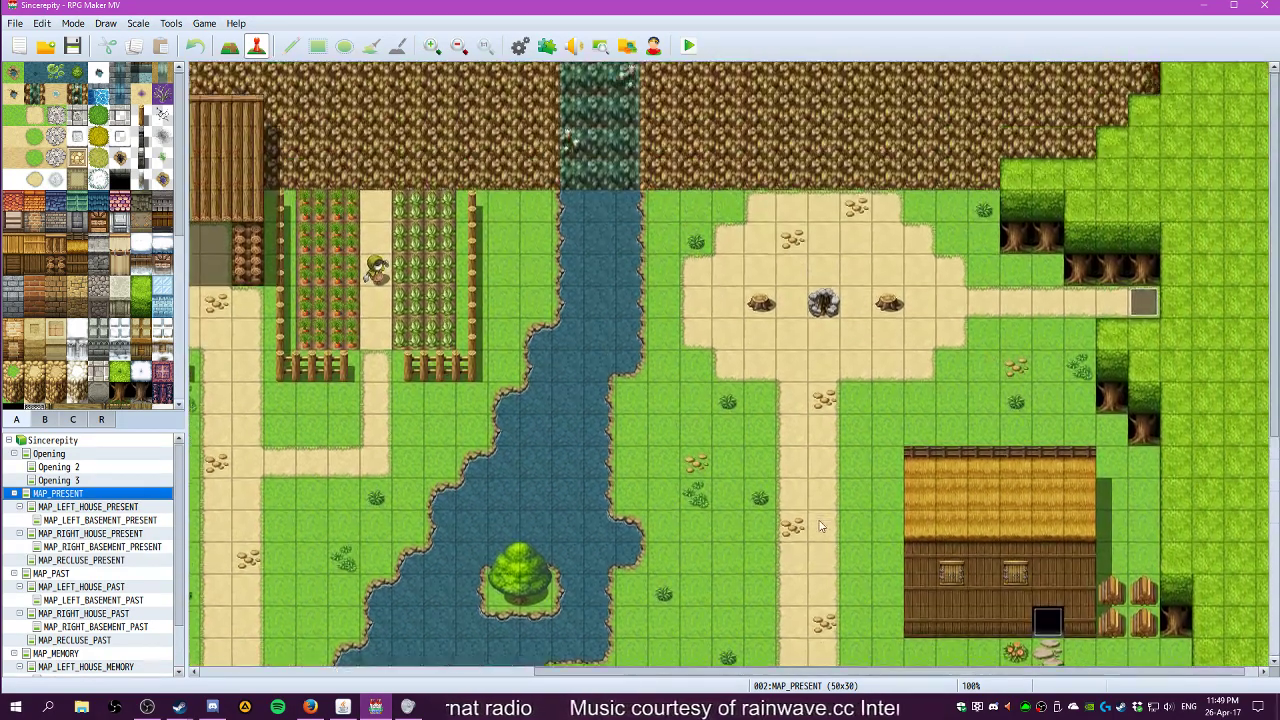
scroll(820, 525, down, 5)
drag(915, 672, 842, 670)
scroll(1028, 485, down, 3)
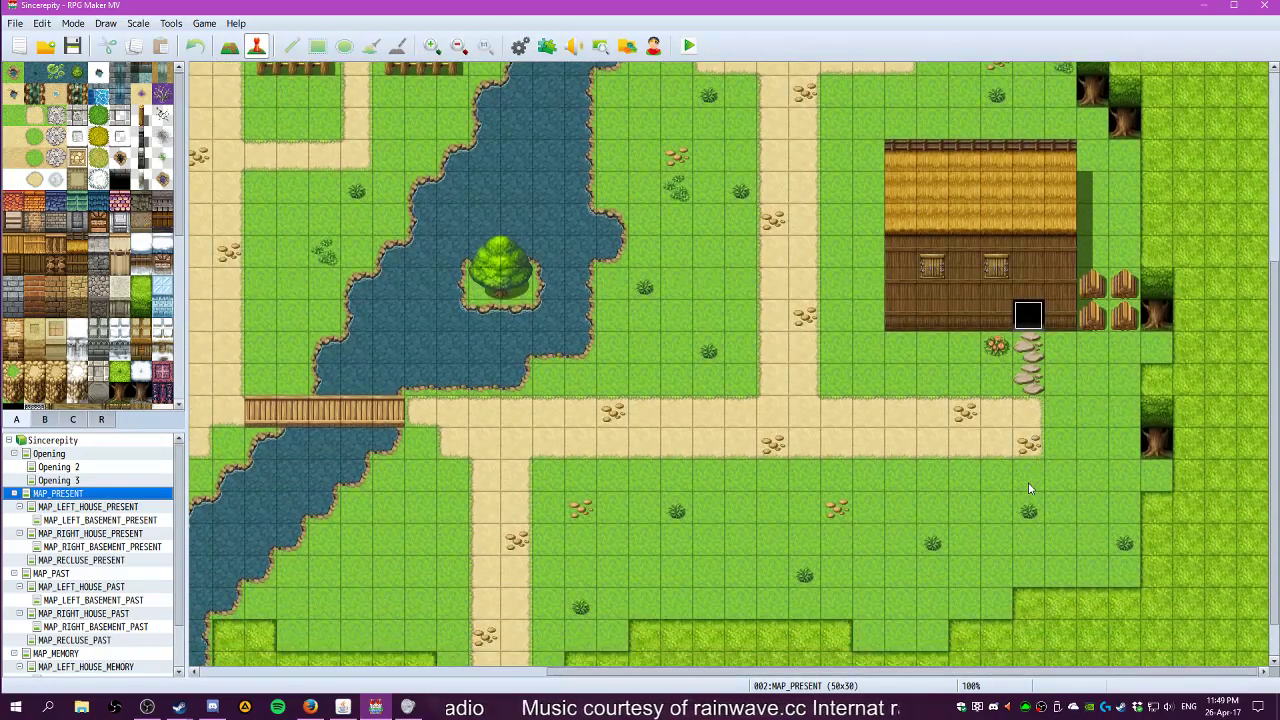
scroll(1028, 488, up, 5)
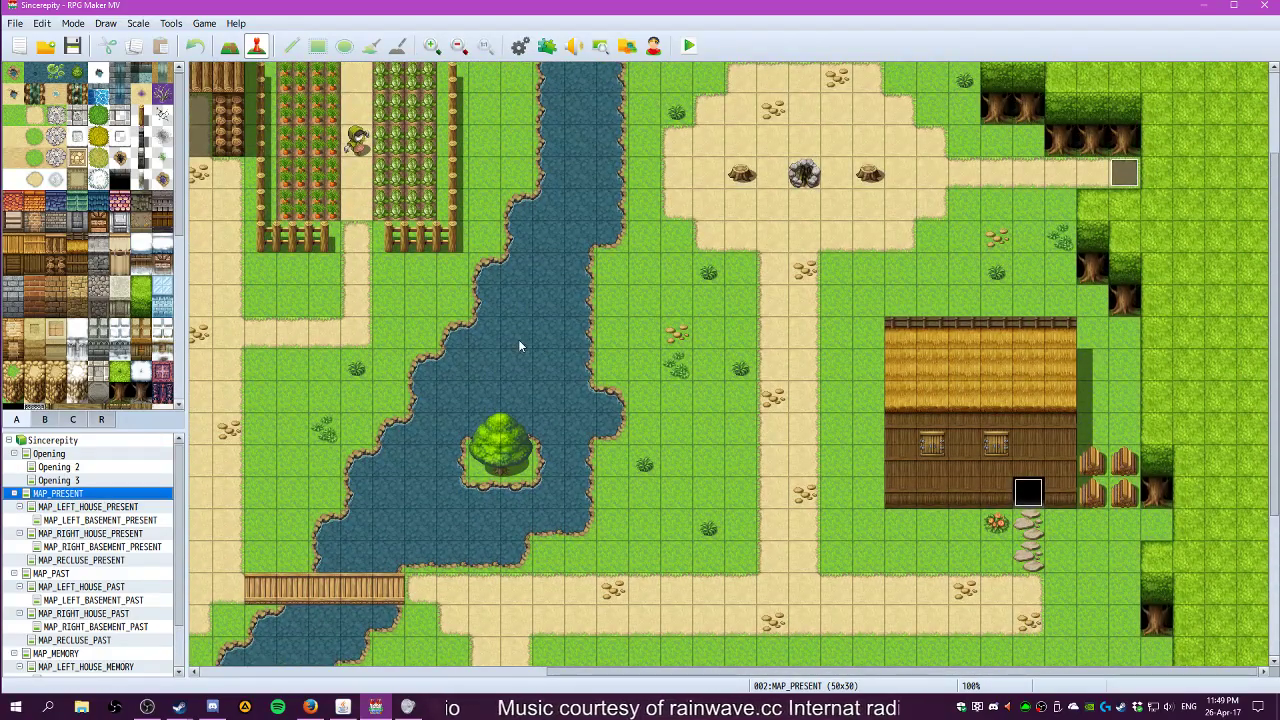
scroll(110, 520, down, 1)
click(88, 523)
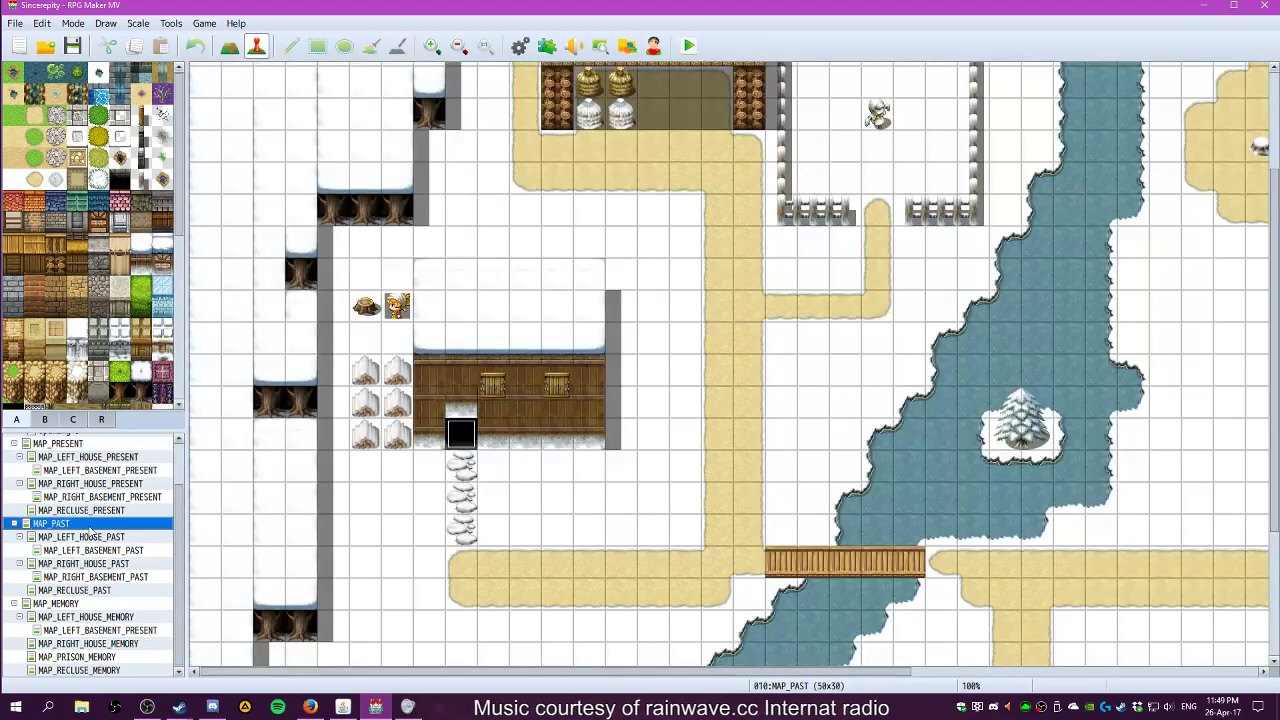
Examine MAP_MEMORY from the pink-roofed brick house up to the campfire clearing, and open MAP_RIGHT_HOUSE_PAST
click(72, 604)
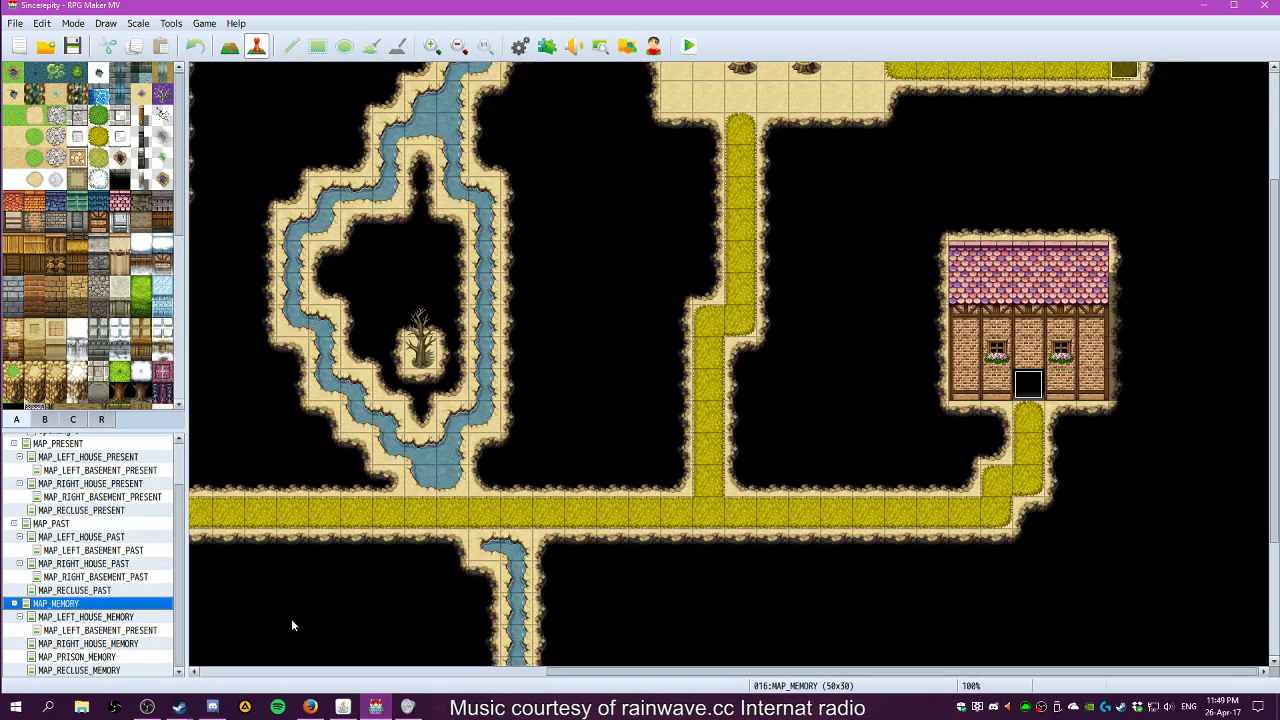
drag(580, 673, 663, 664)
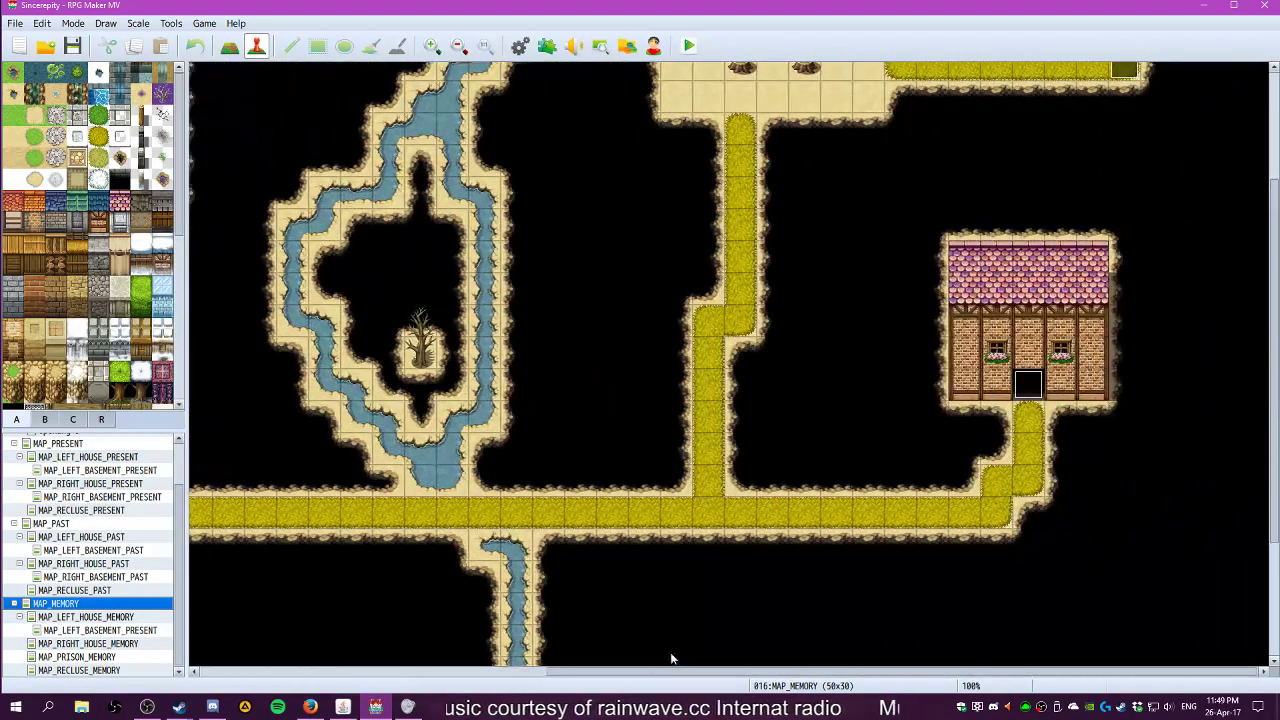
scroll(722, 454, up, 2)
scroll(720, 450, up, 1)
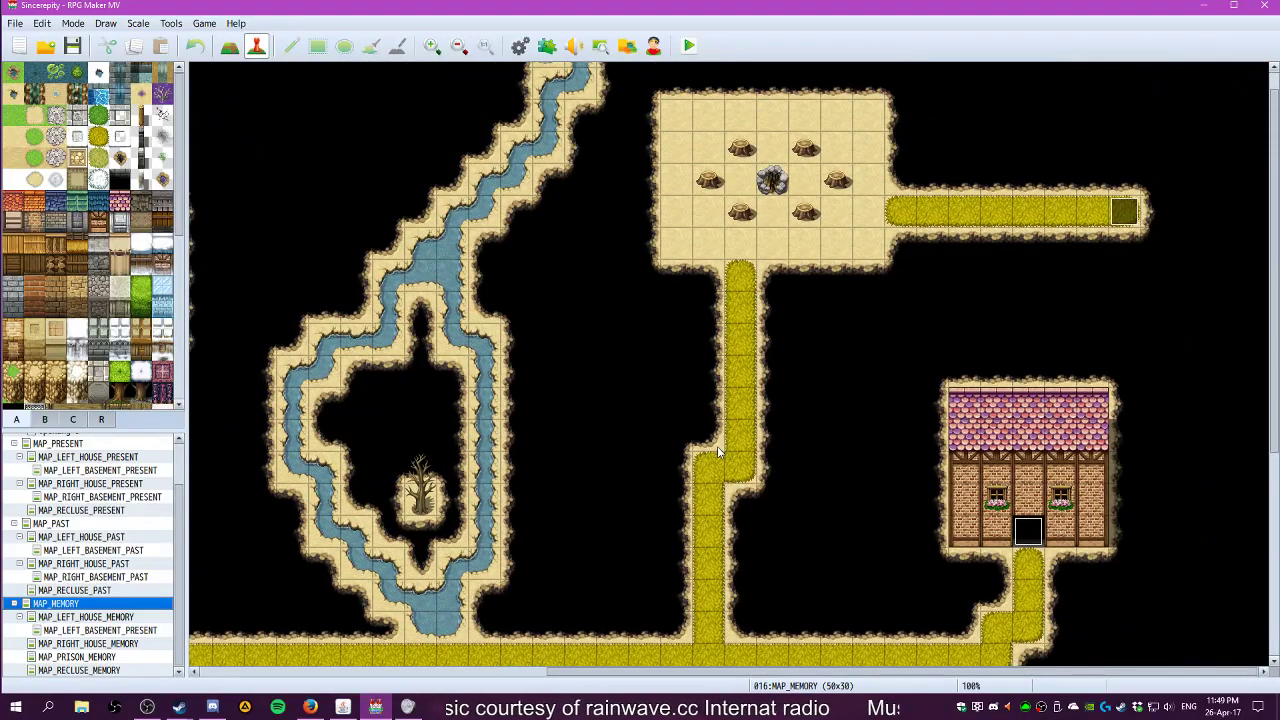
click(80, 564)
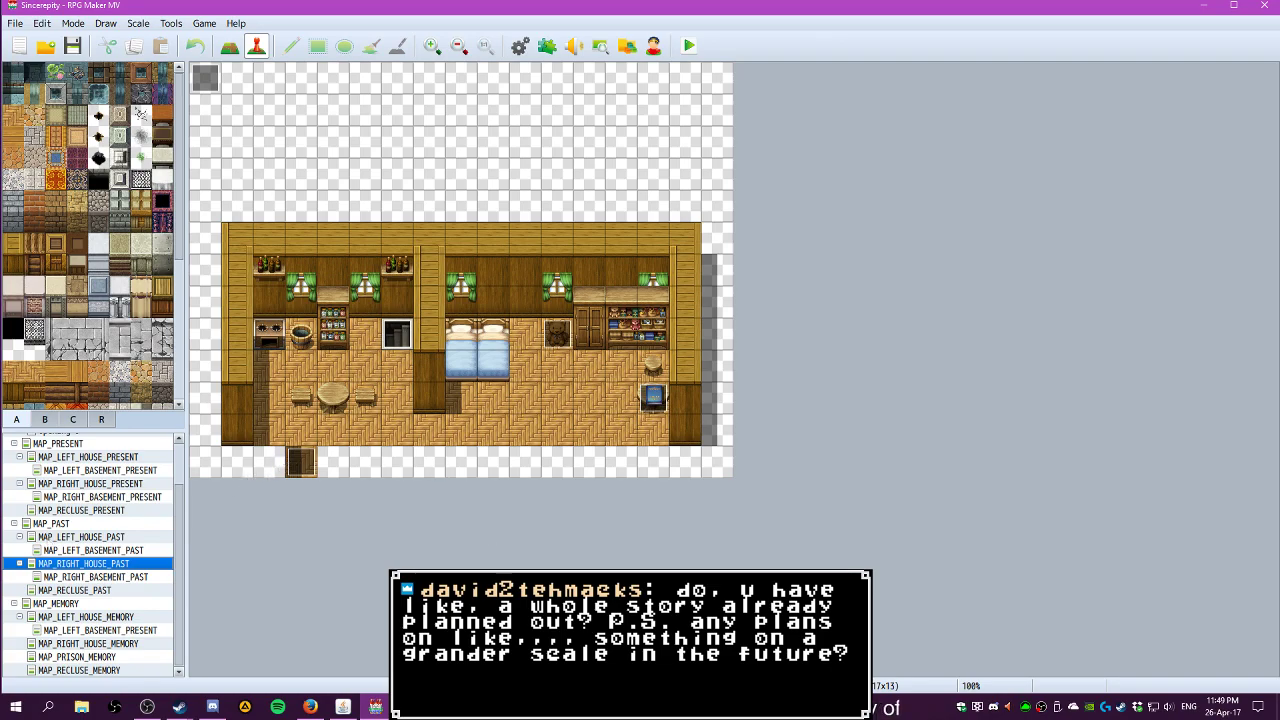
scroll(68, 565, up, 1)
scroll(68, 565, down, 1)
scroll(68, 565, up, 1)
scroll(68, 565, up, 2)
scroll(68, 565, down, 1)
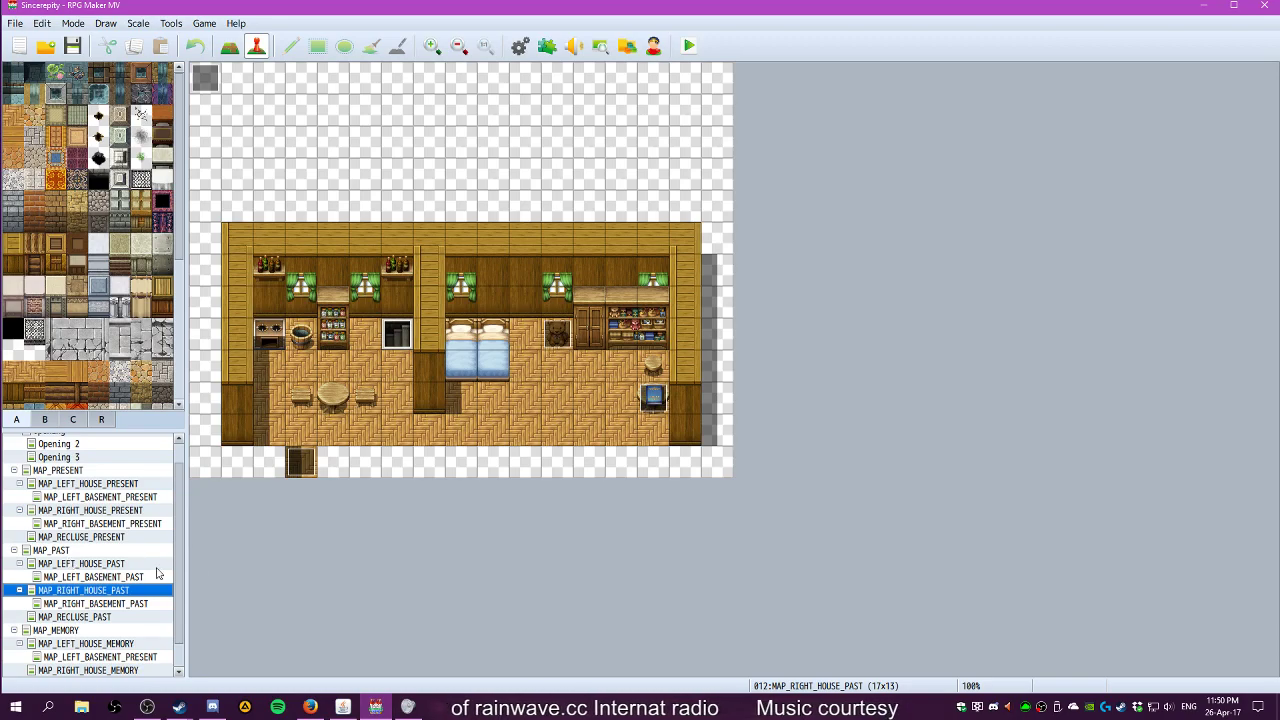
scroll(118, 333, down, 3)
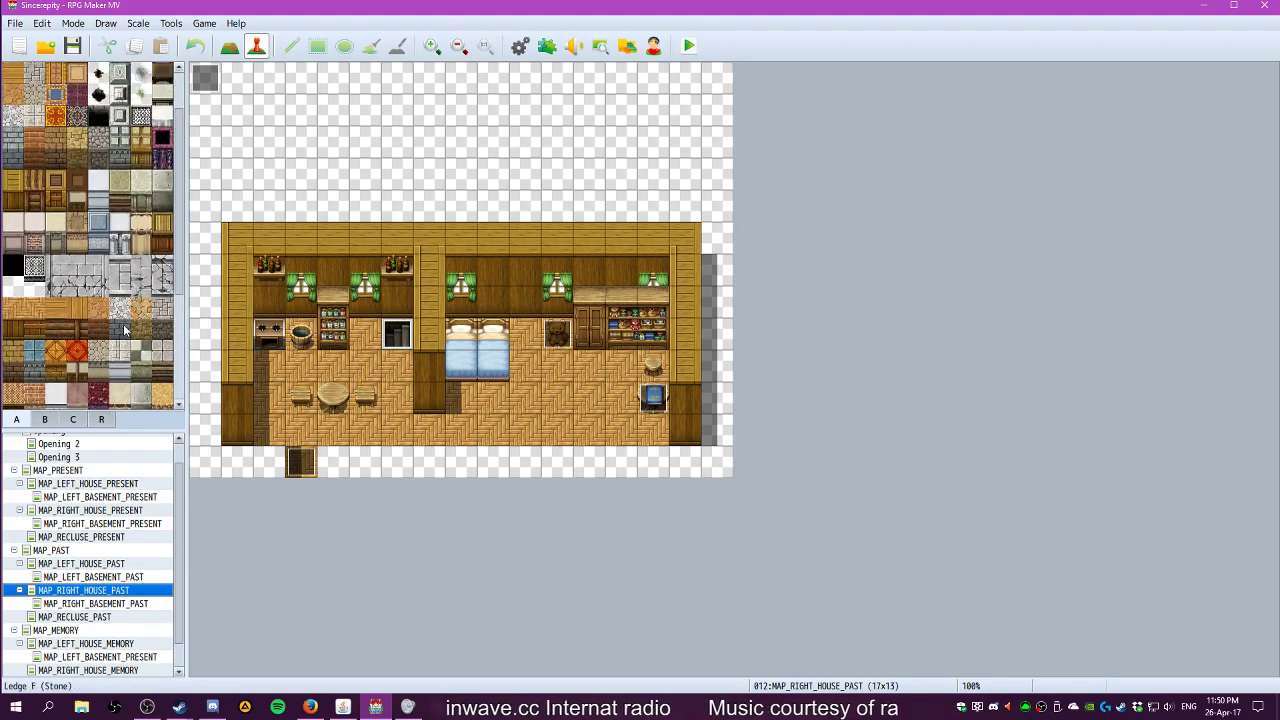
scroll(124, 330, up, 3)
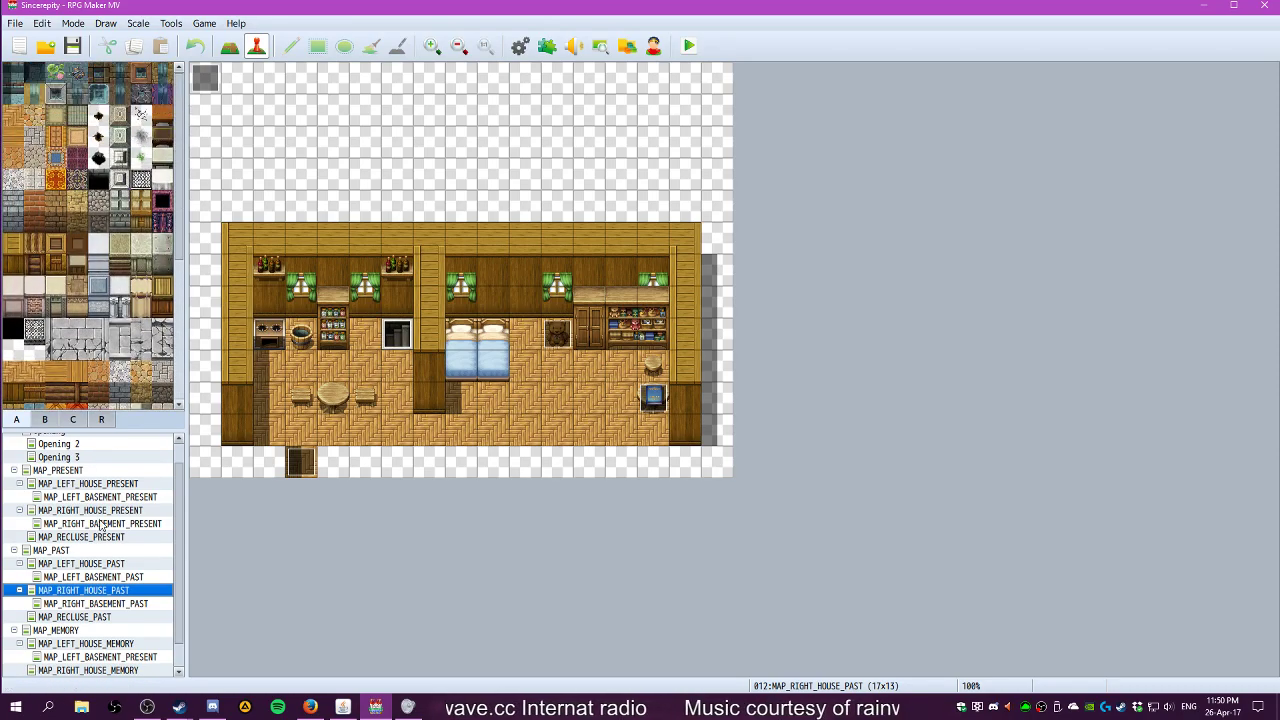
scroll(121, 542, up, 1)
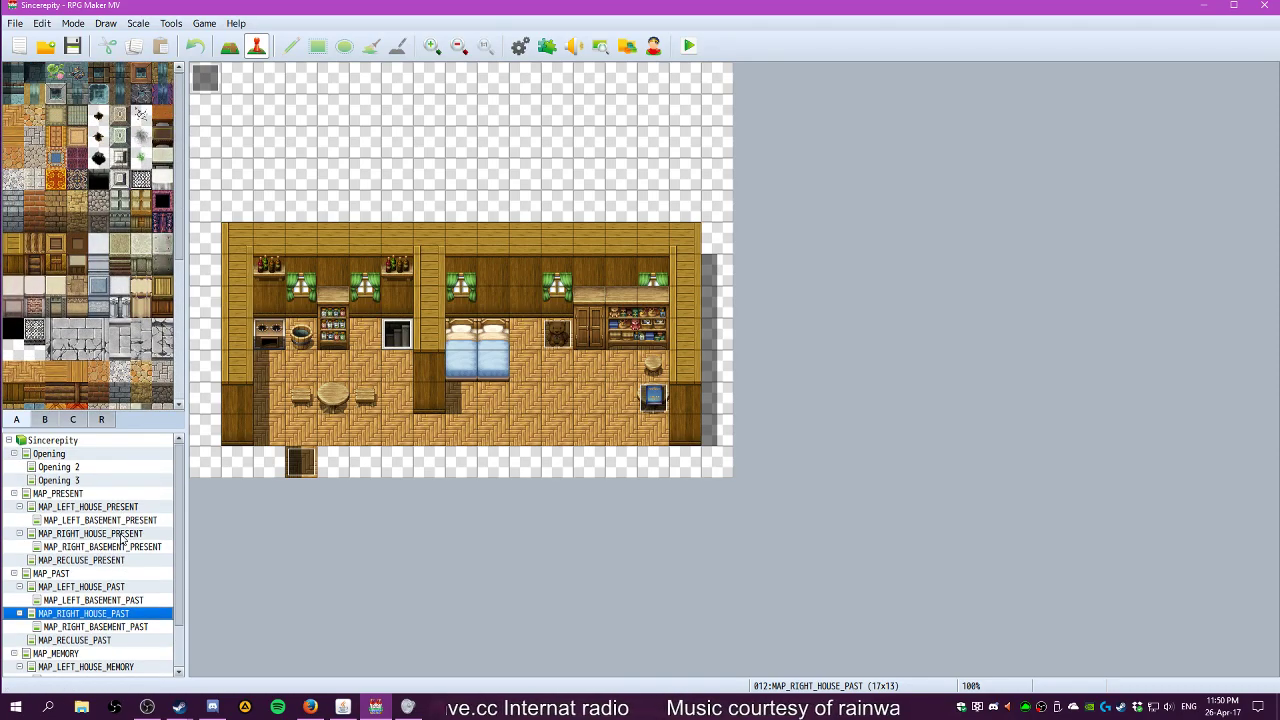
Open MAP_PRESENT and examine its river, farm, campfire clearing and eastern house
click(57, 494)
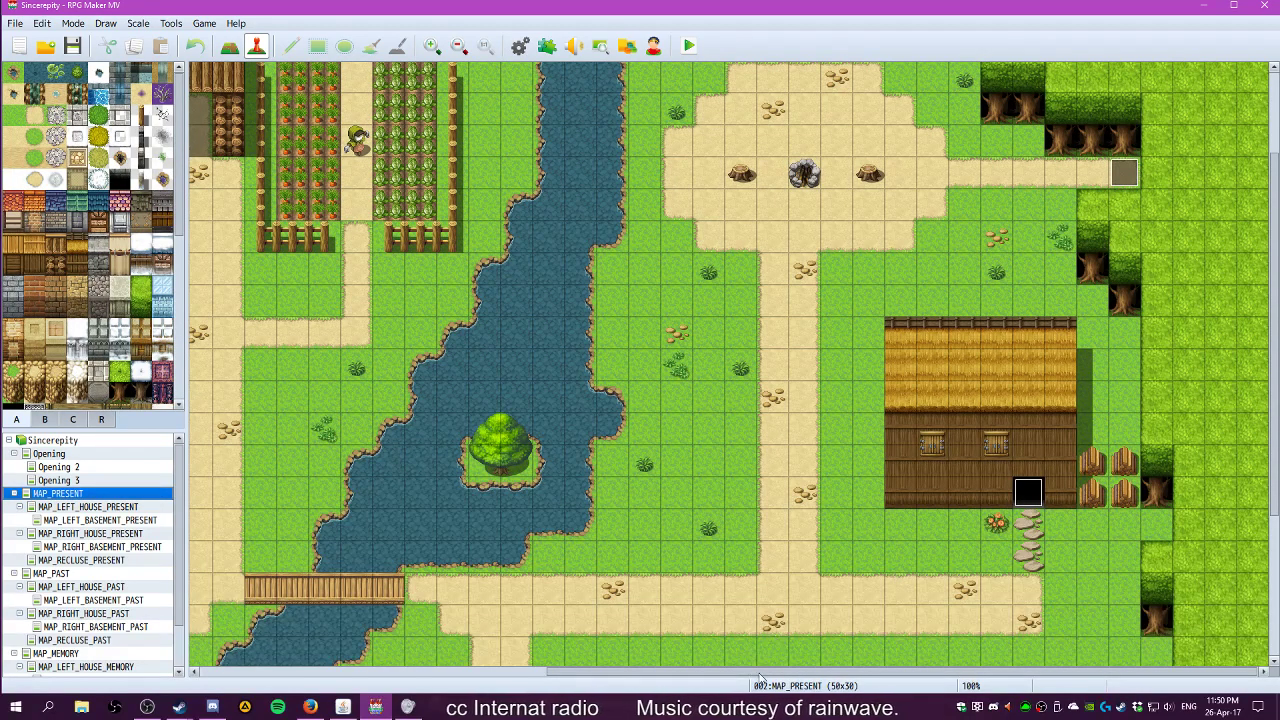
drag(760, 674, 370, 669)
drag(611, 672, 960, 672)
scroll(864, 367, up, 2)
scroll(863, 366, down, 3)
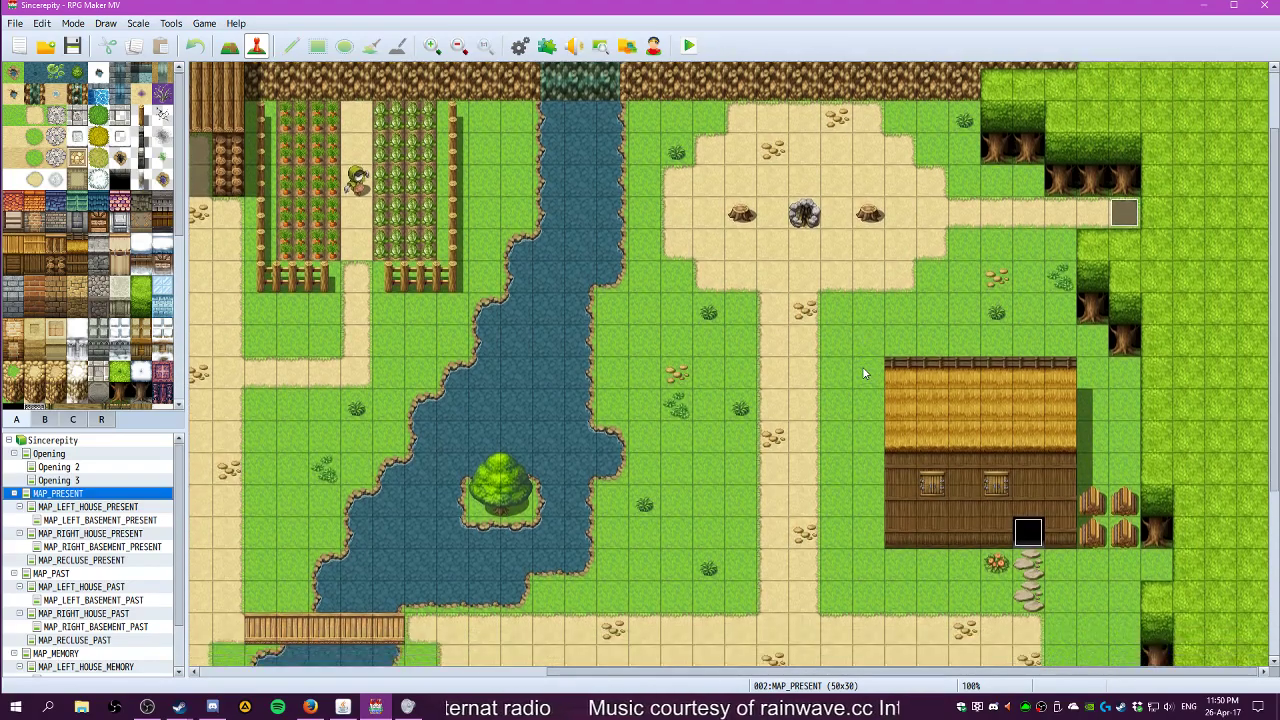
scroll(862, 366, up, 4)
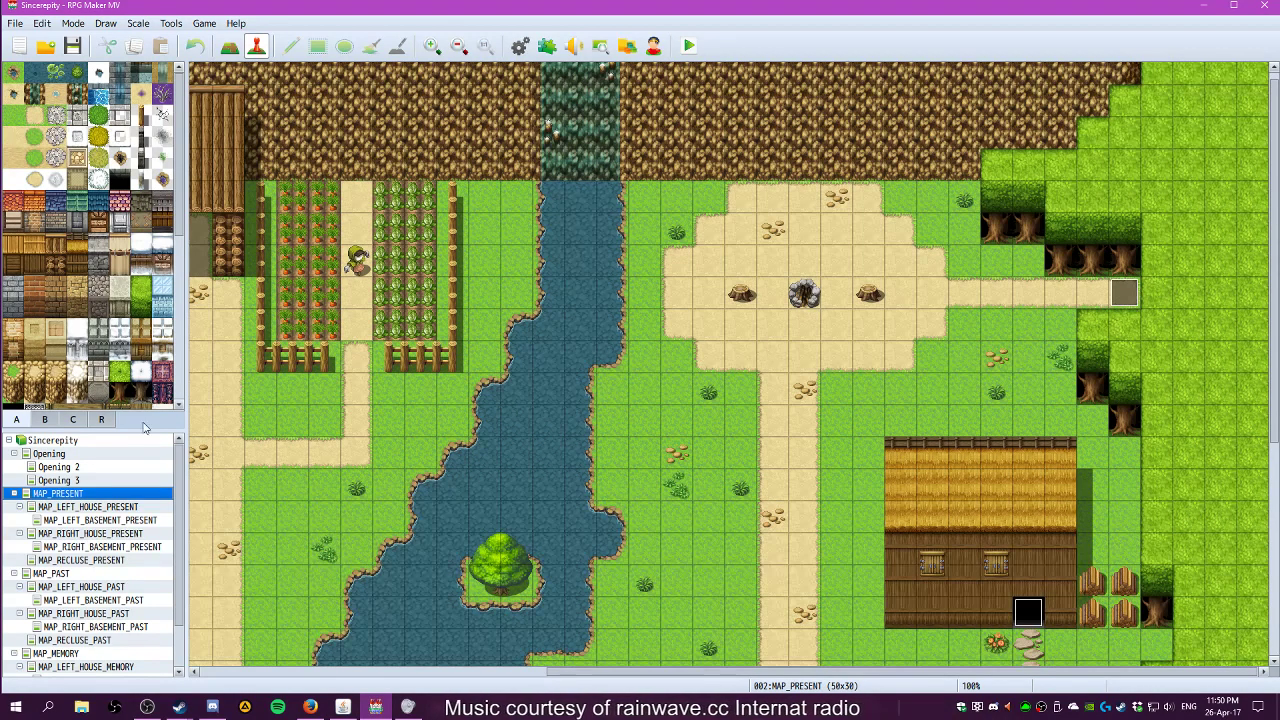
Open MAP_RECLUSE_PRESENT and look through the tiles available in tilesets B and C
click(69, 562)
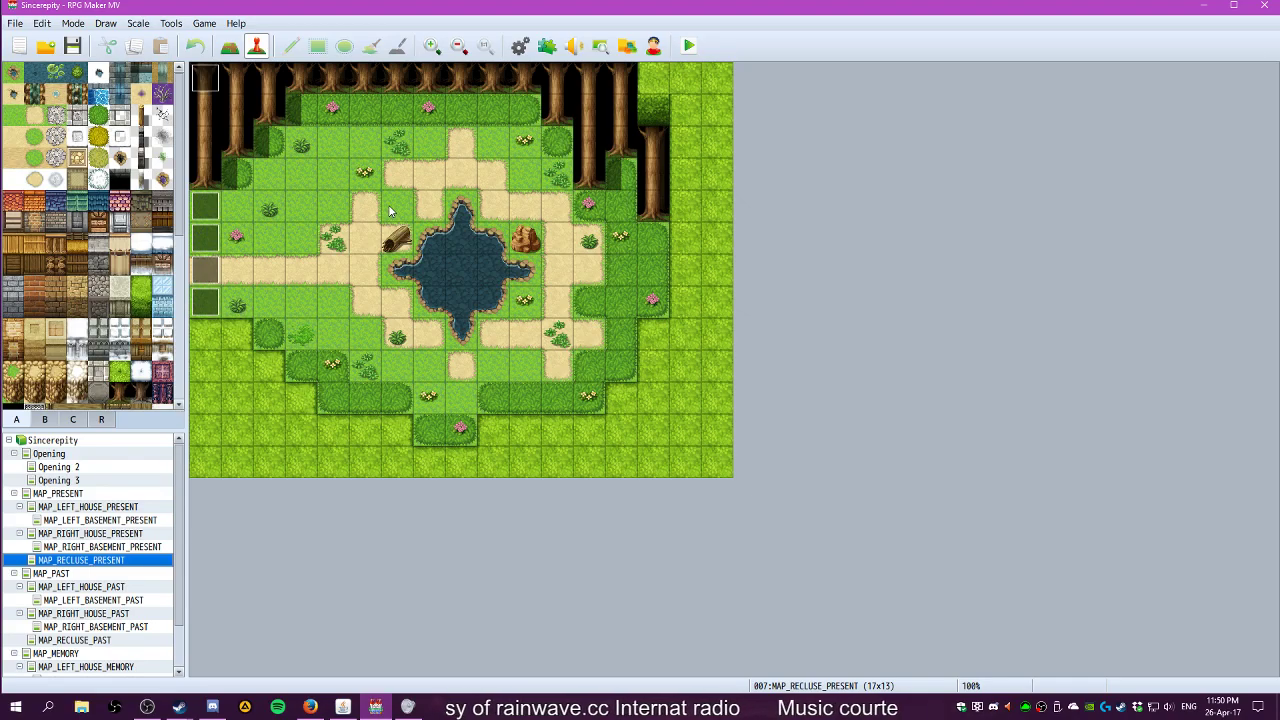
click(44, 420)
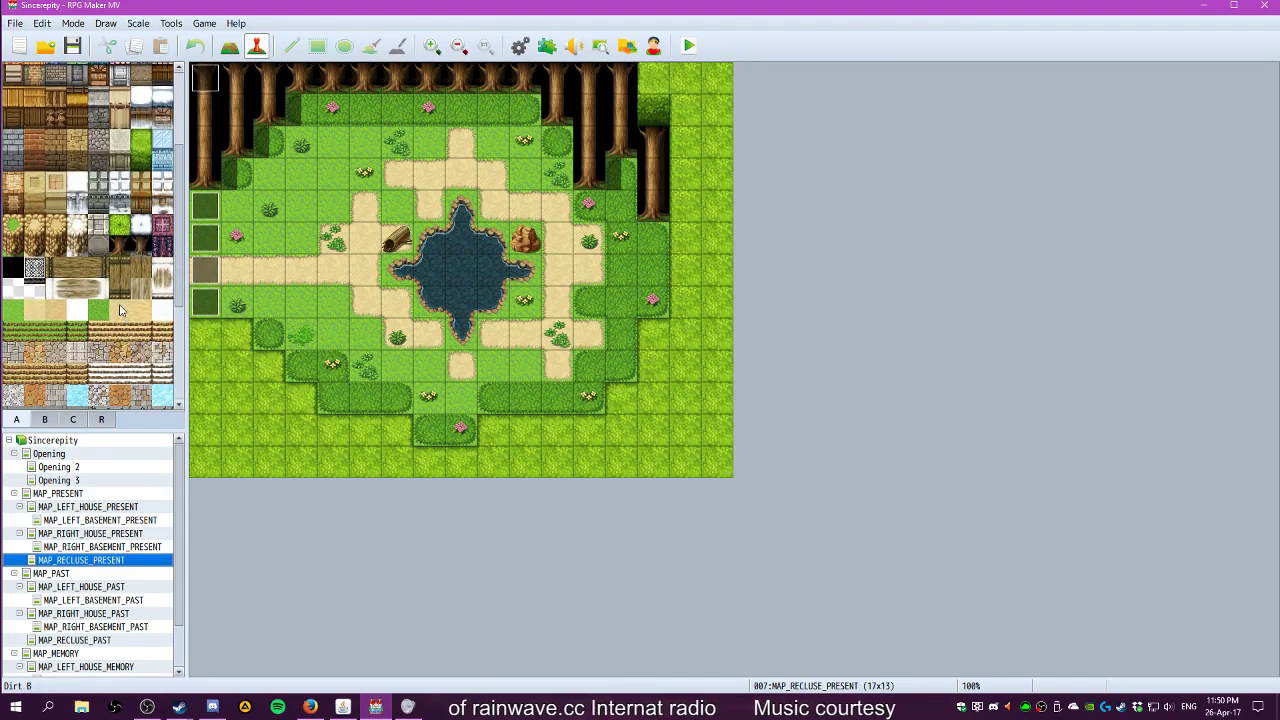
click(73, 420)
click(47, 422)
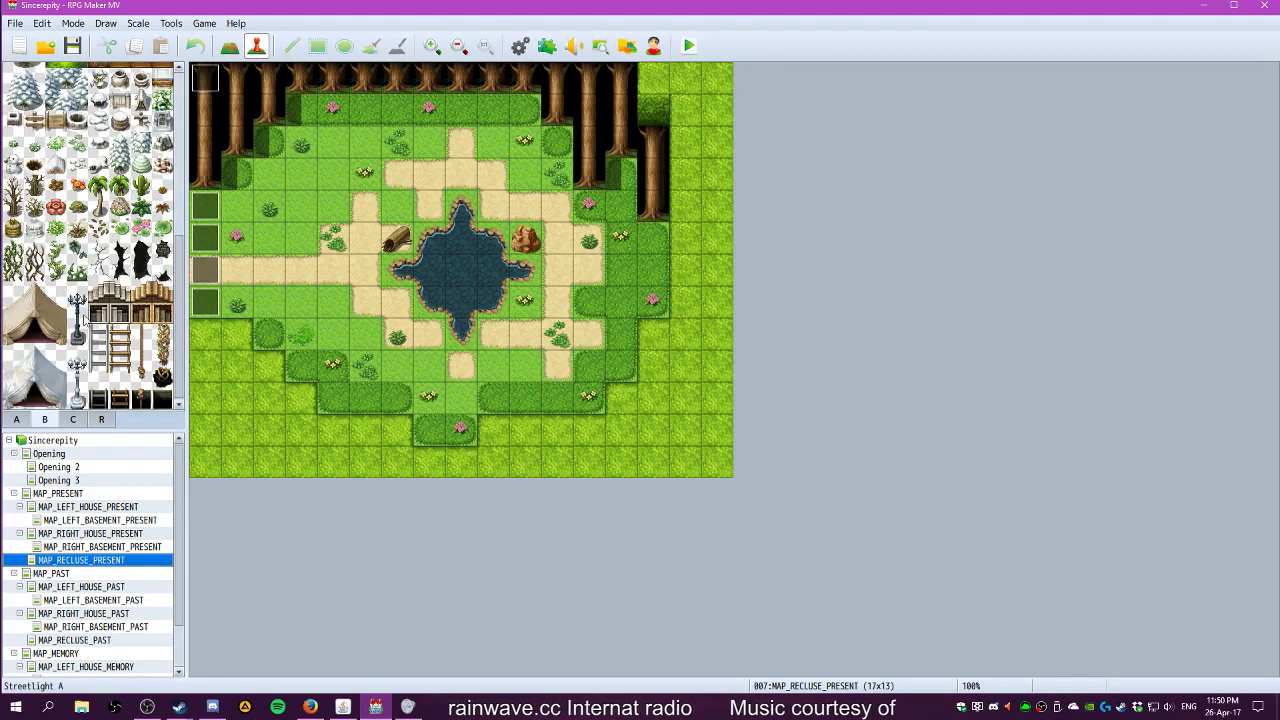
scroll(74, 350, up, 4)
scroll(91, 310, down, 5)
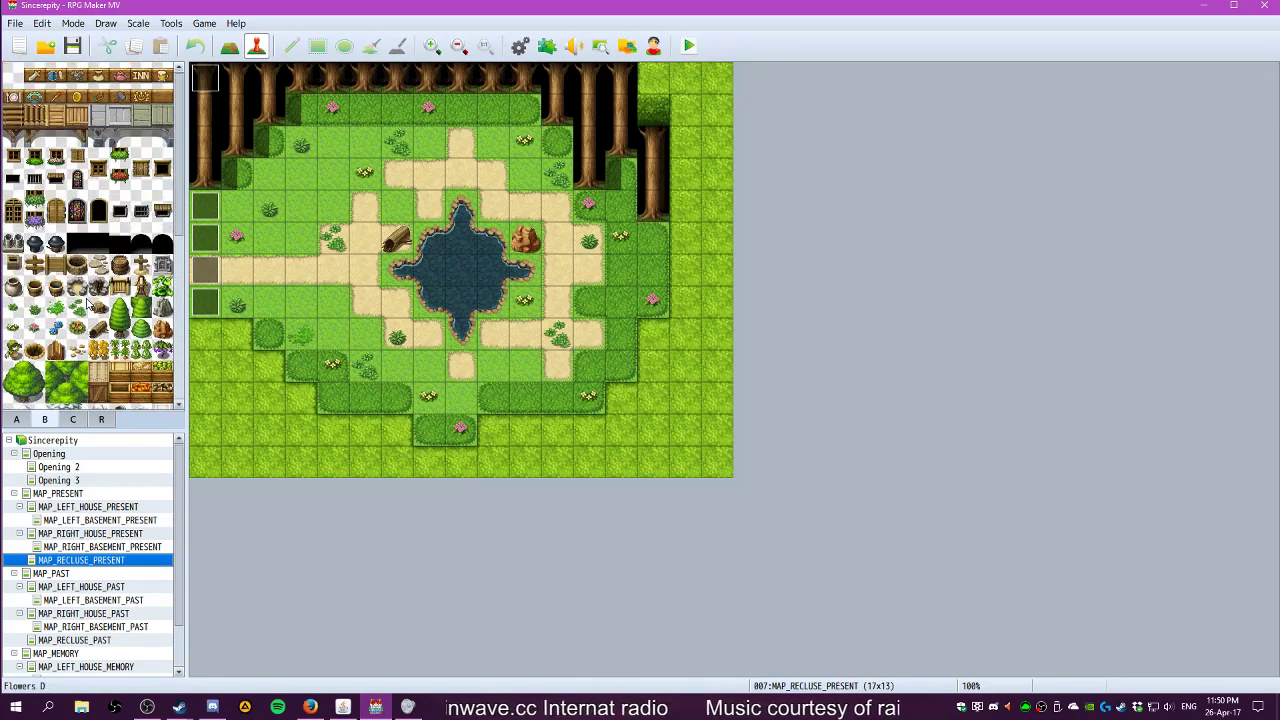
click(74, 421)
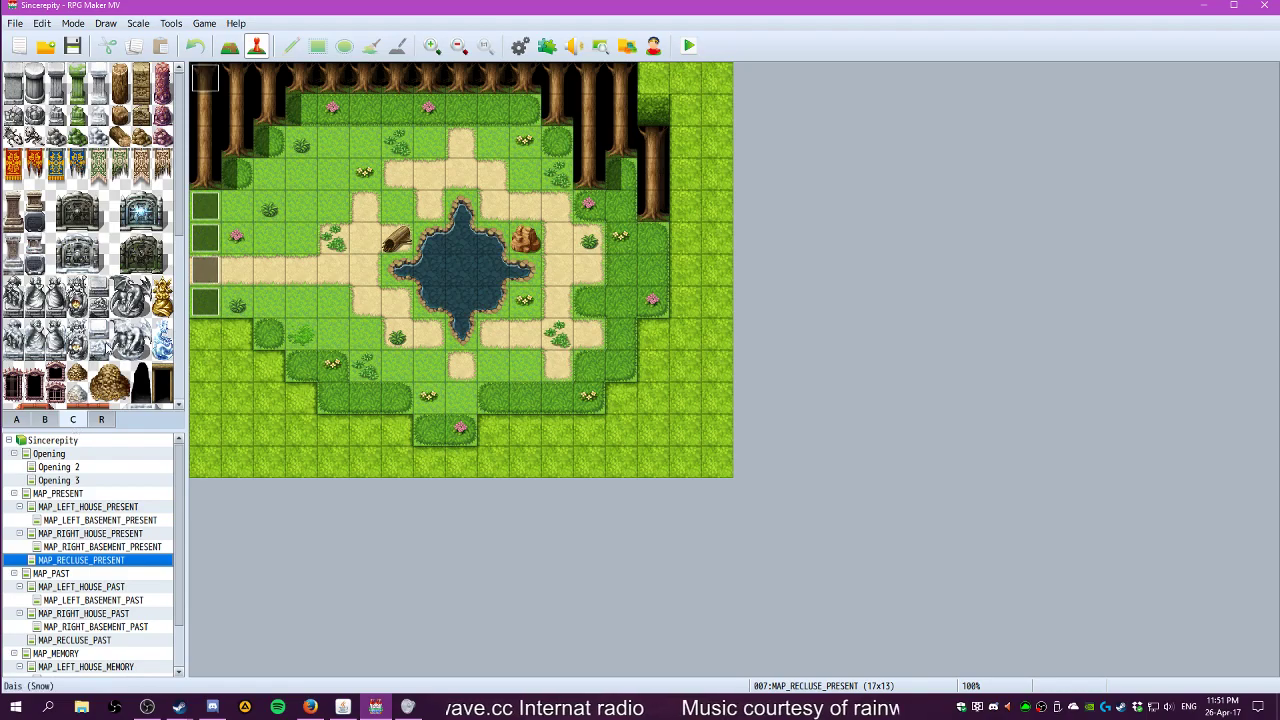
scroll(106, 345, down, 3)
double_click(508, 208)
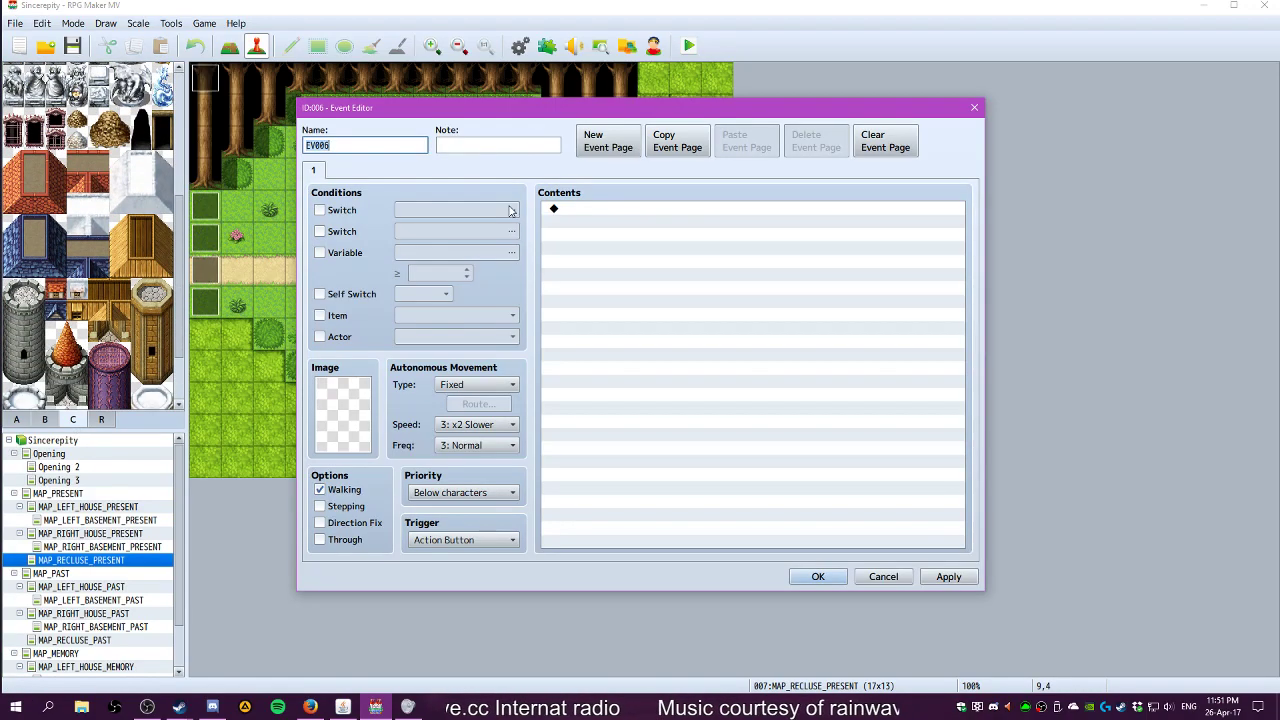
double_click(351, 425)
scroll(470, 390, down, 5)
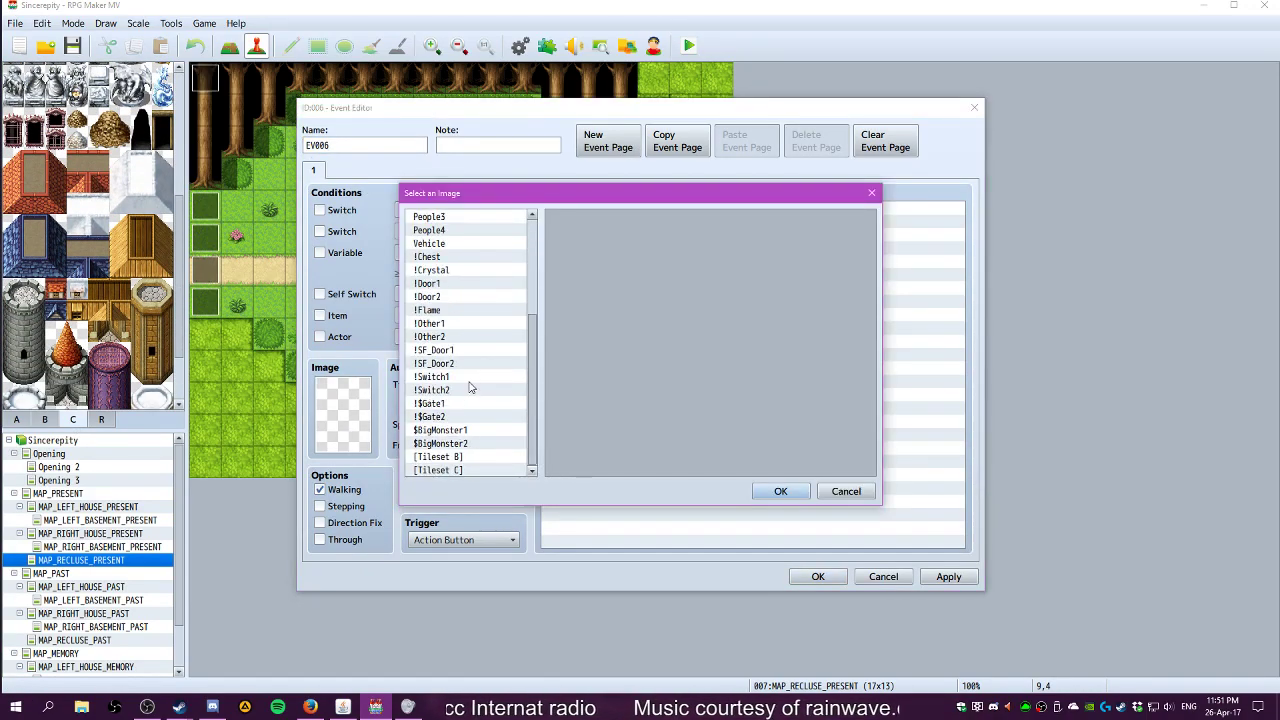
click(450, 469)
click(445, 457)
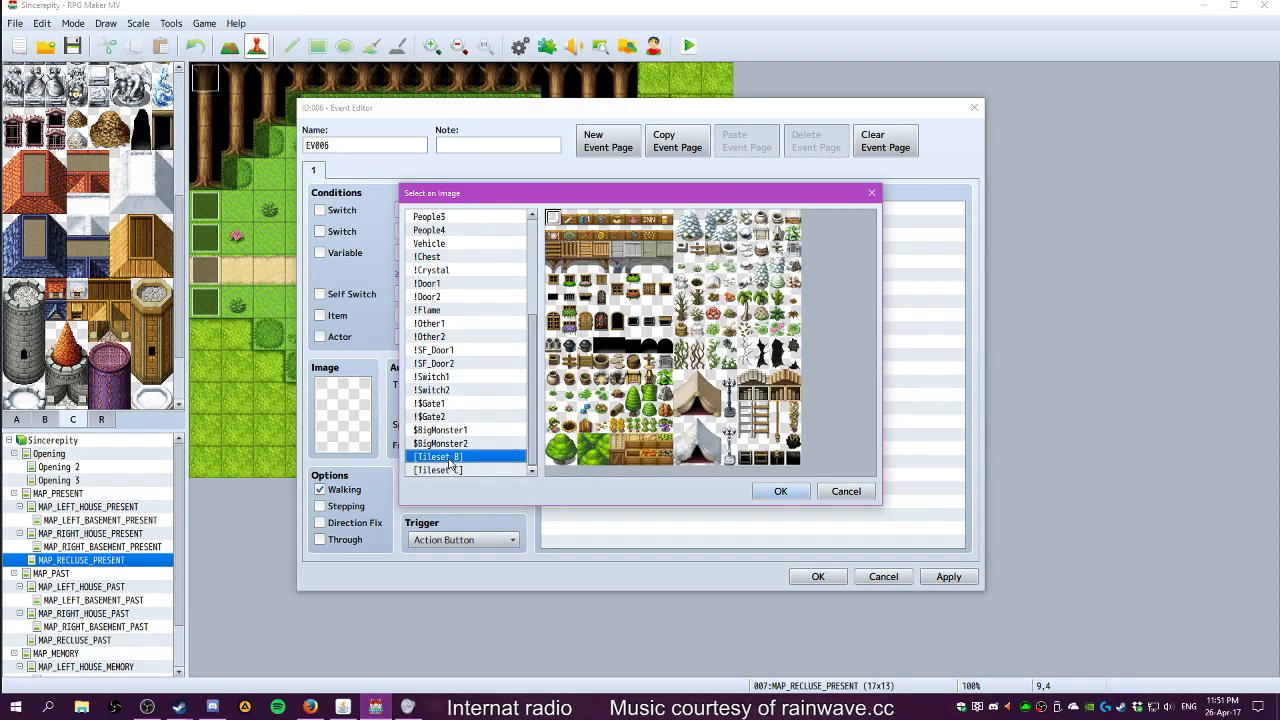
click(845, 492)
click(883, 576)
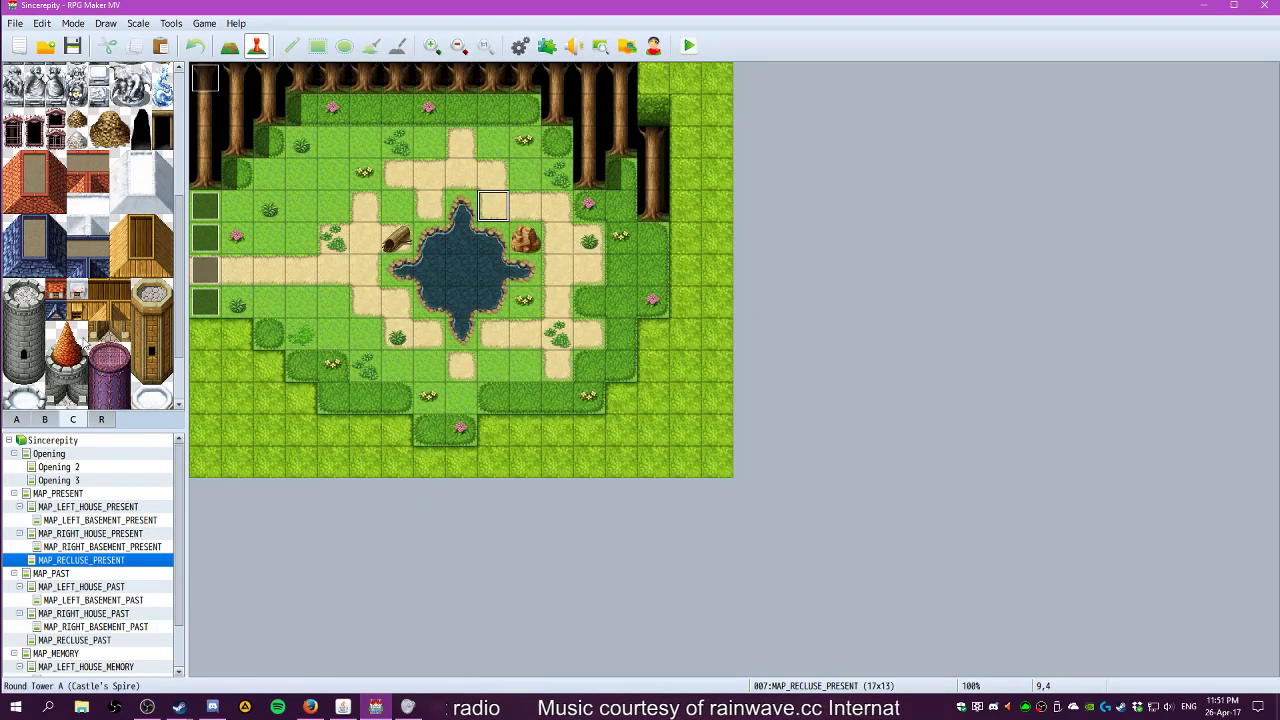
Examine the eastern part of MAP_PAST, and open MAP_RECLUSE_PAST for viewing
scroll(95, 560, down, 1)
click(55, 525)
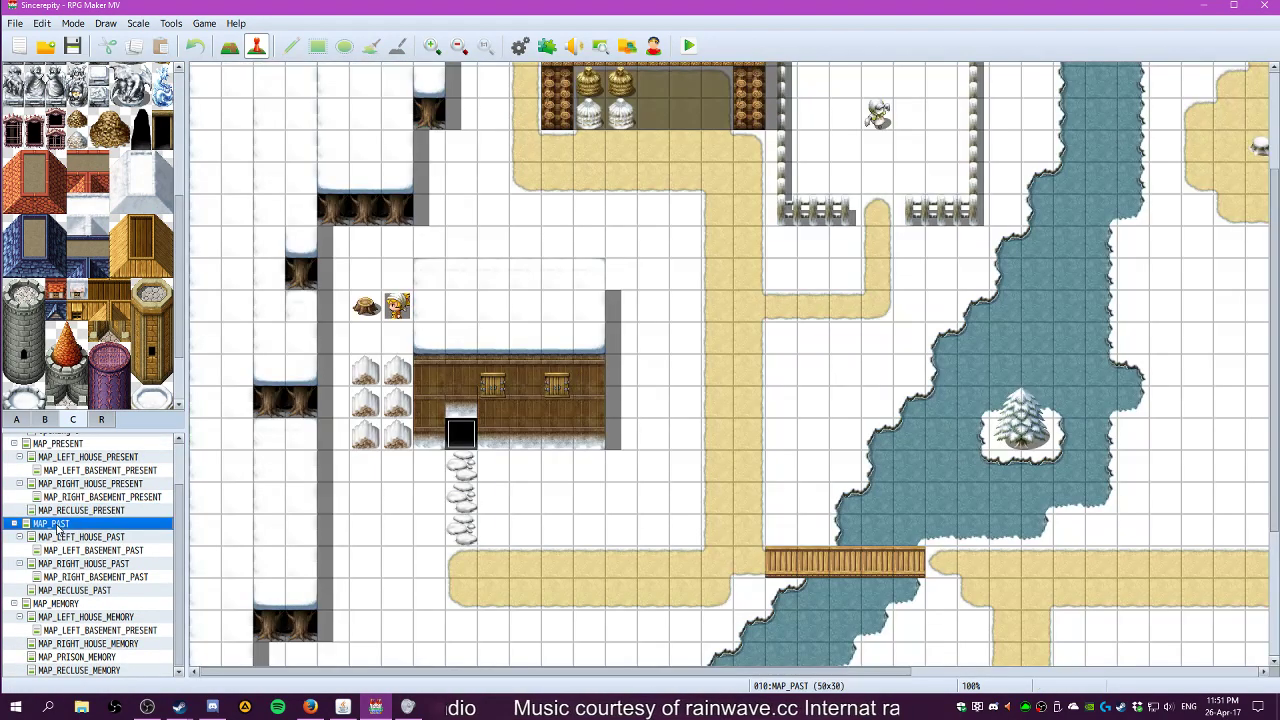
scroll(327, 672, right, 5)
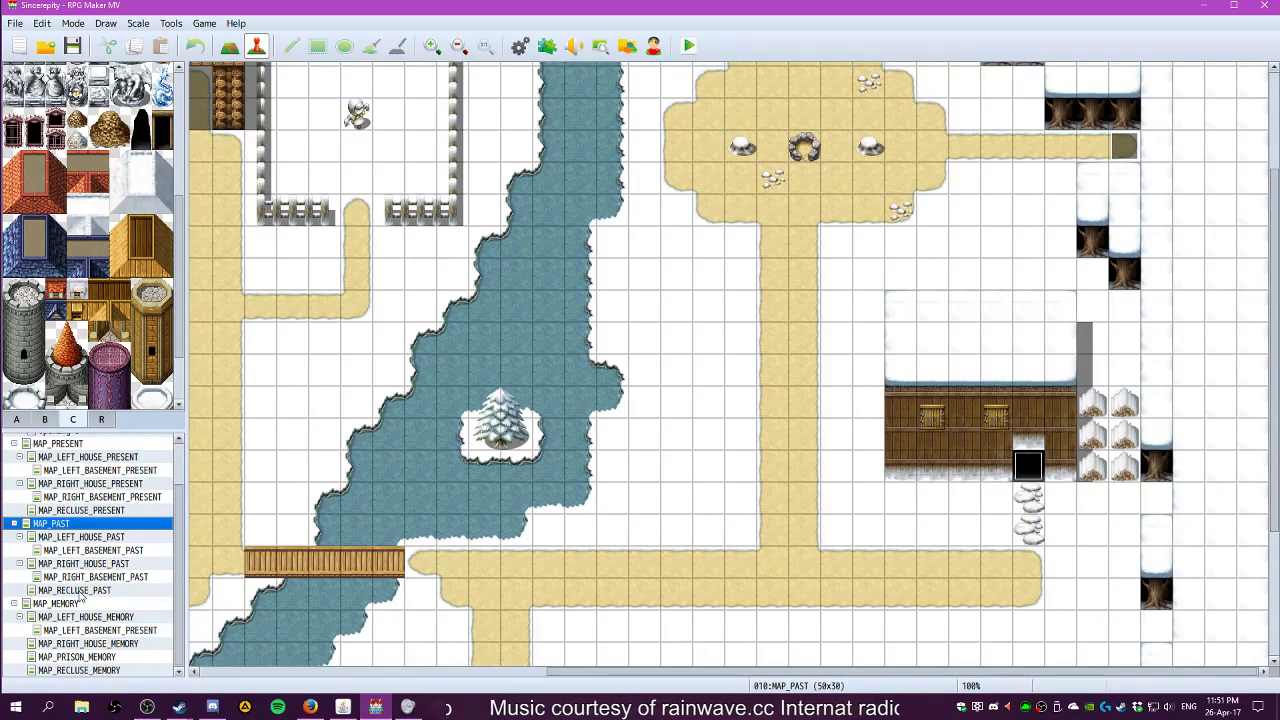
click(80, 591)
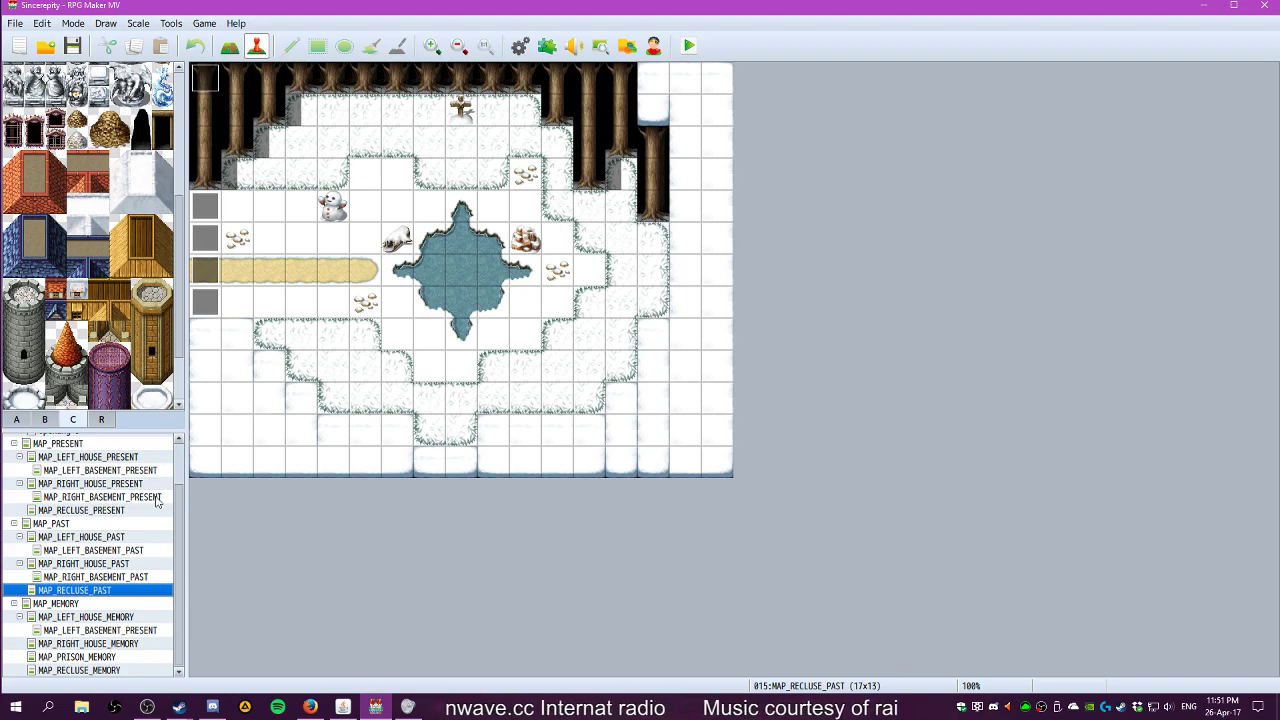
Compare the past house and basement maps, MAP_RECLUSE_PRESENT and MAP_PAST, ending on MAP_RECLUSE_PAST
click(82, 564)
click(85, 537)
click(90, 550)
click(85, 537)
click(80, 510)
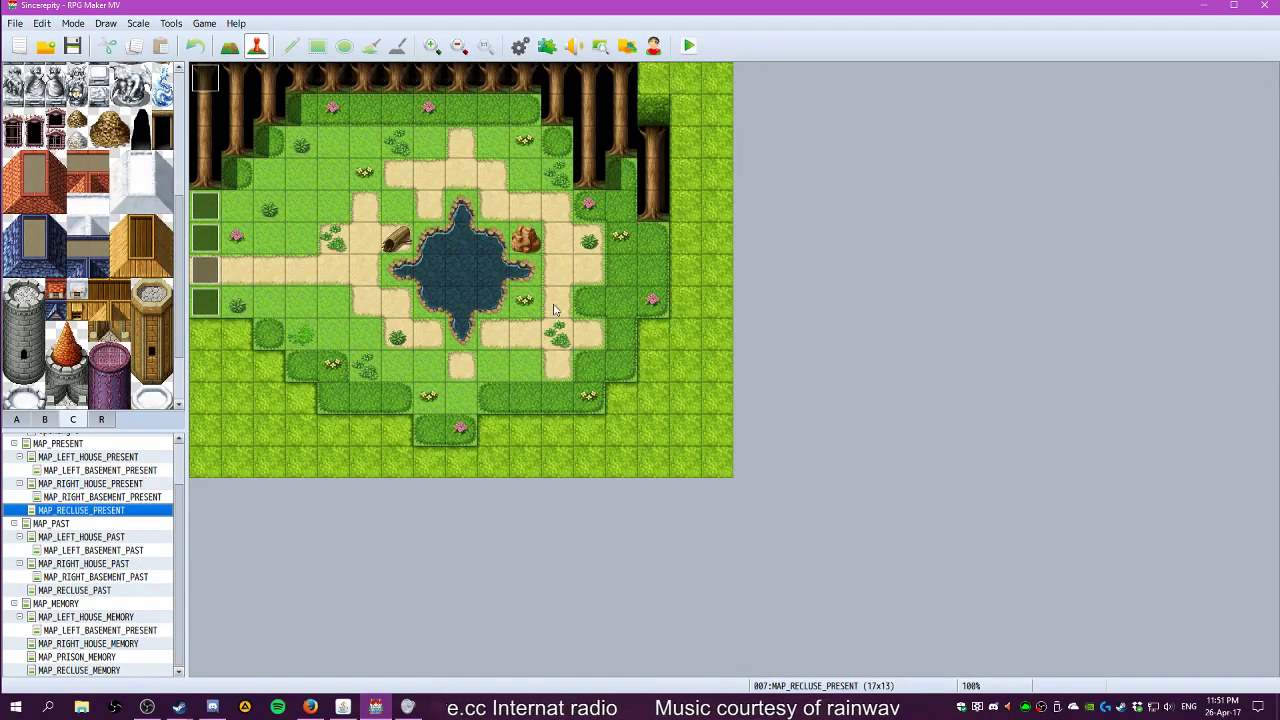
click(70, 605)
click(73, 591)
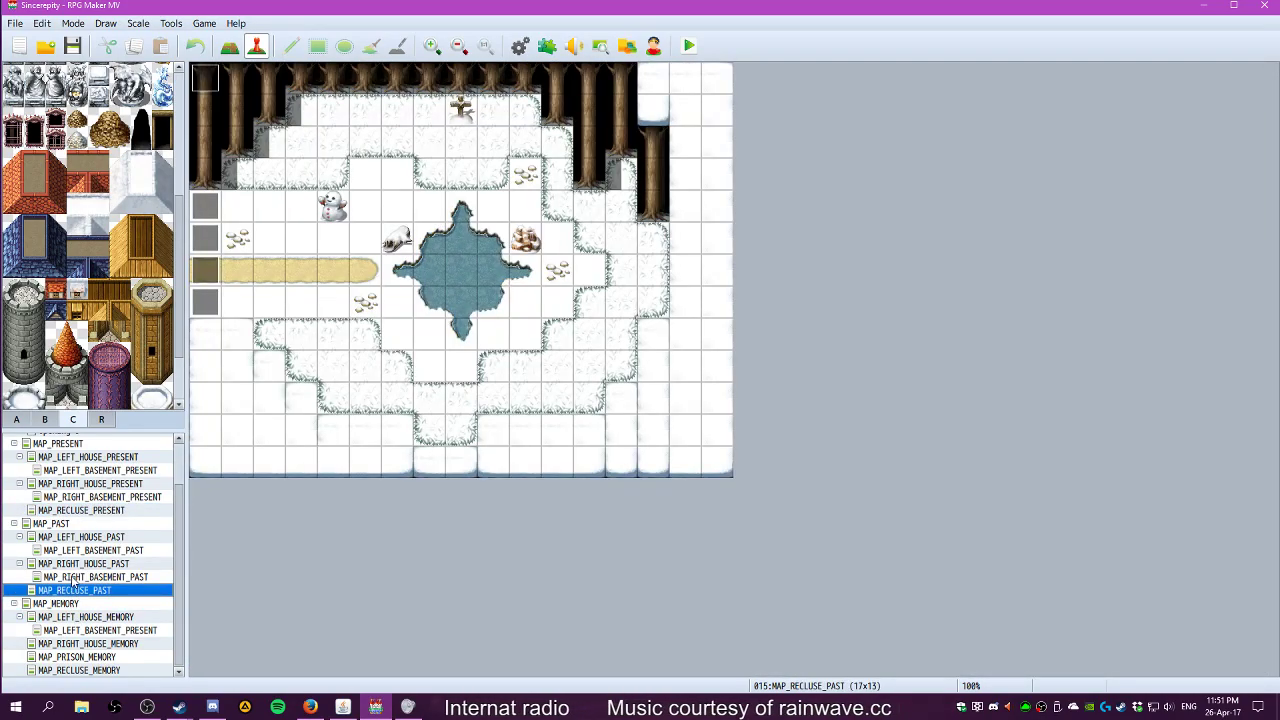
click(60, 525)
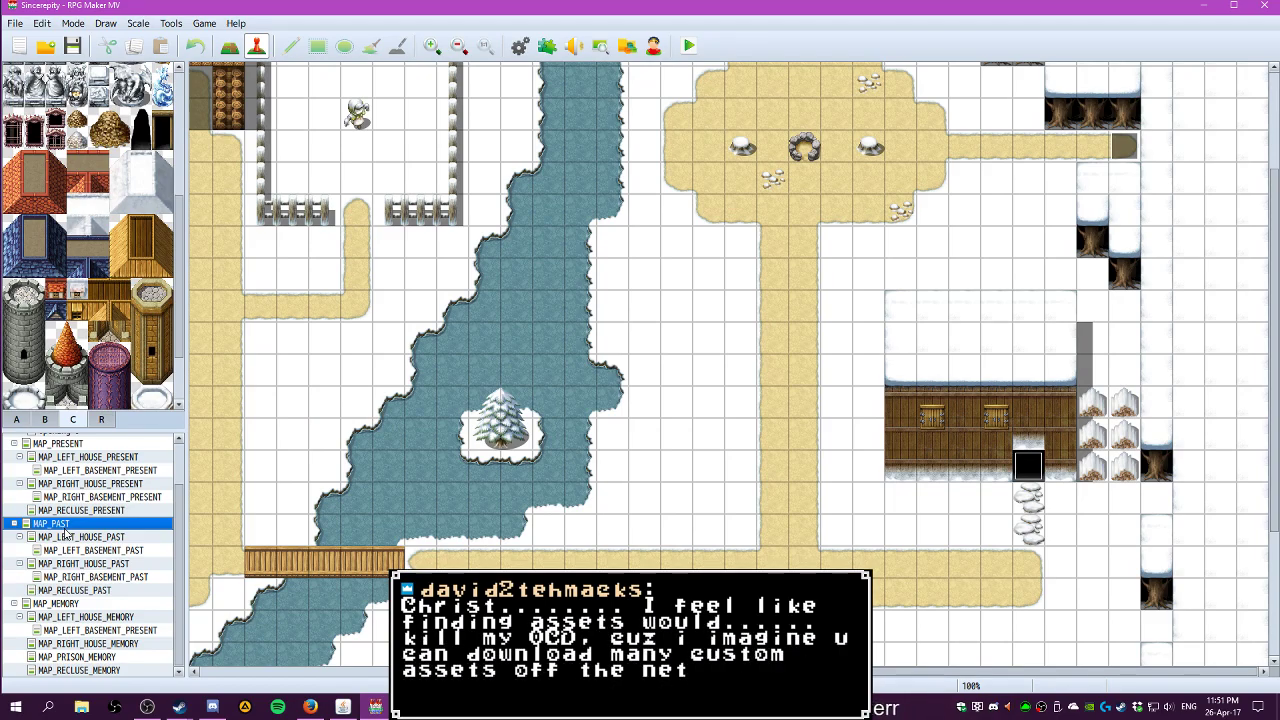
click(73, 590)
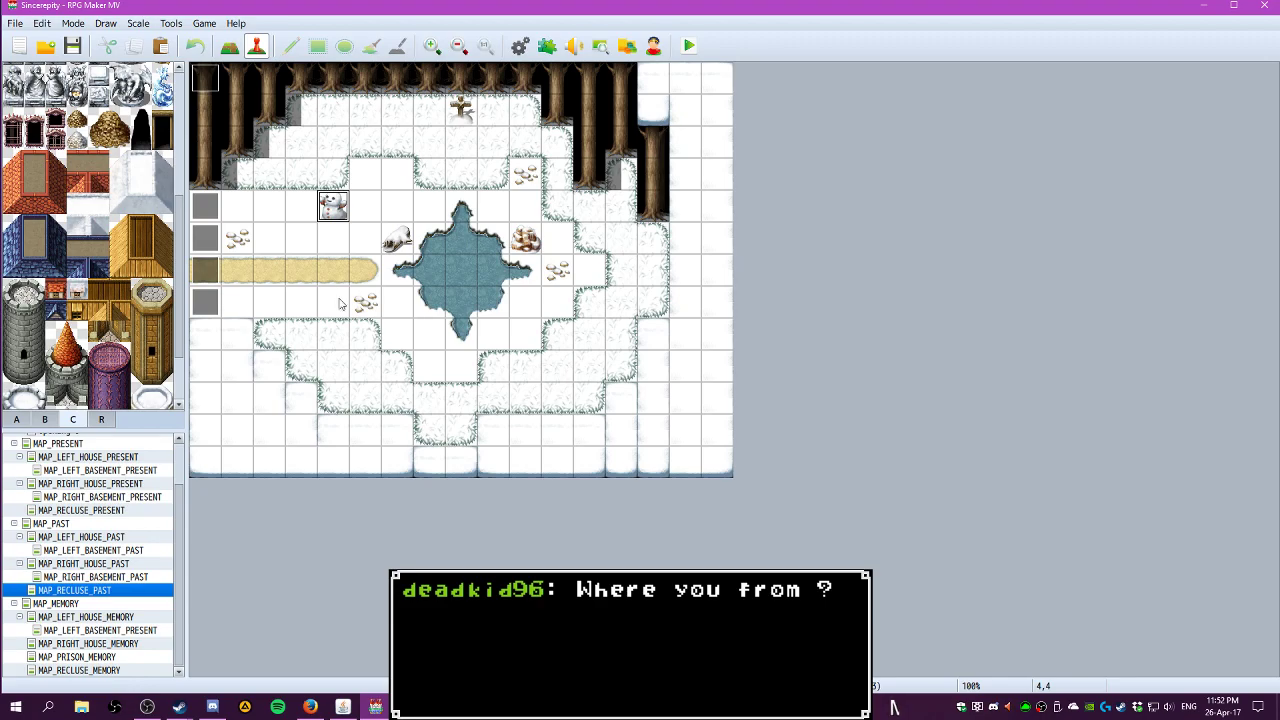
Look through tileset B for the nature and snow objects usable on MAP_RECLUSE_PAST
scroll(94, 335, up, 1)
click(44, 419)
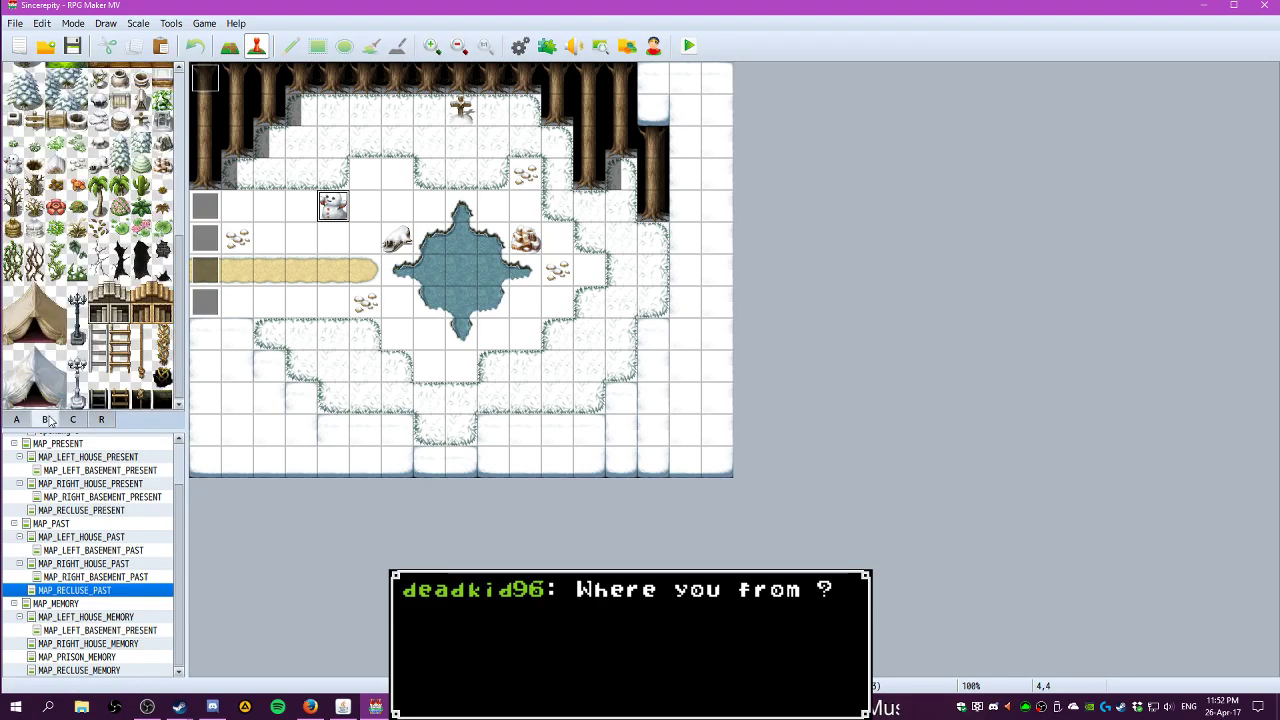
scroll(90, 250, down, 5)
scroll(92, 360, down, 2)
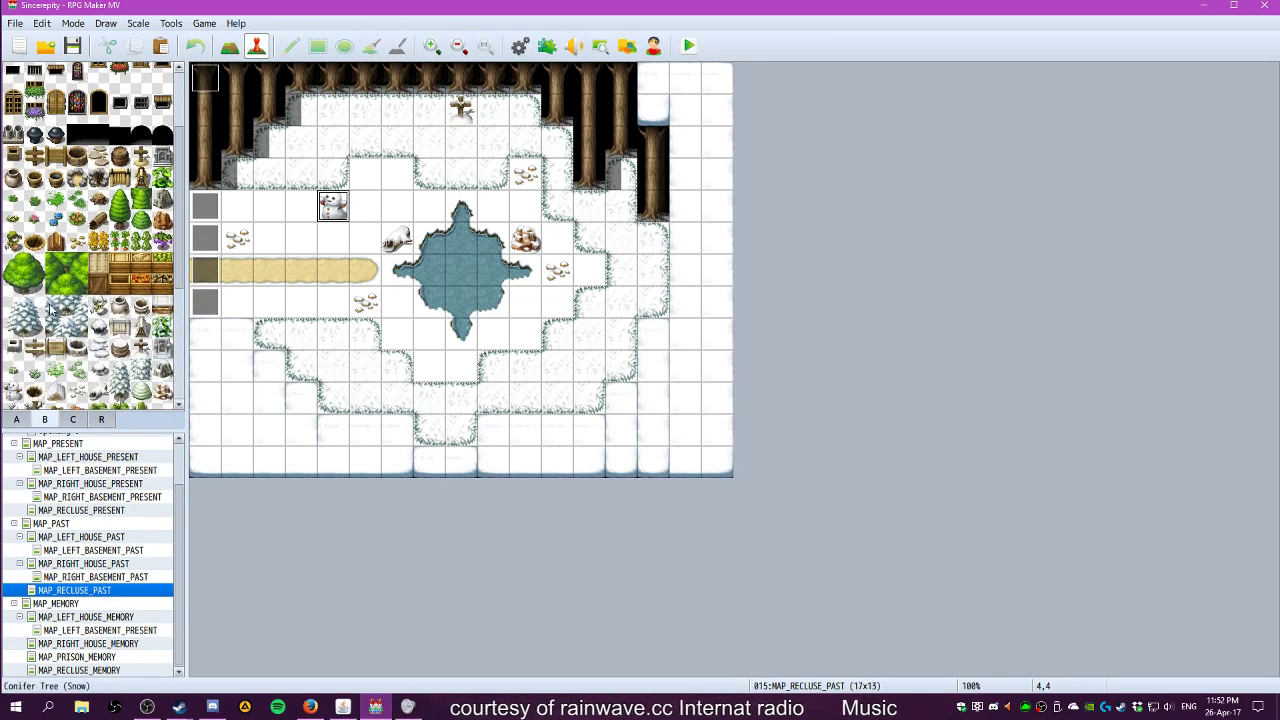
scroll(90, 330, down, 2)
scroll(90, 330, down, 2)
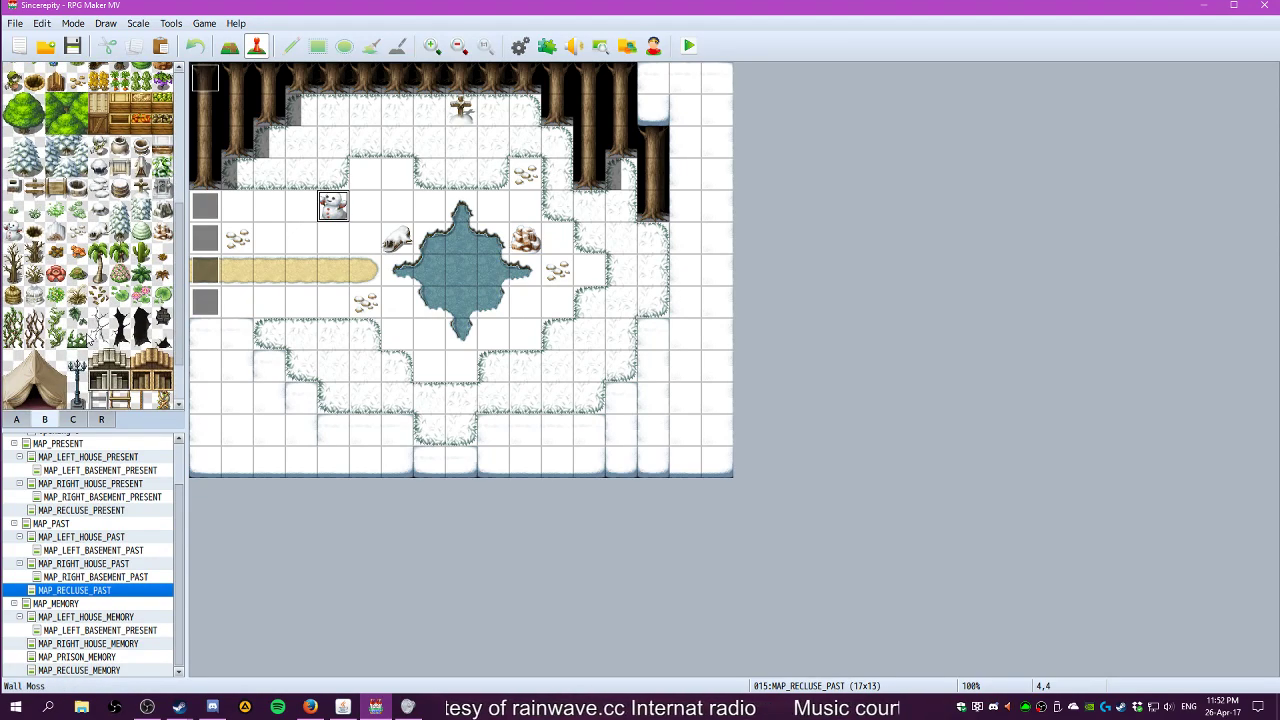
scroll(100, 318, down, 2)
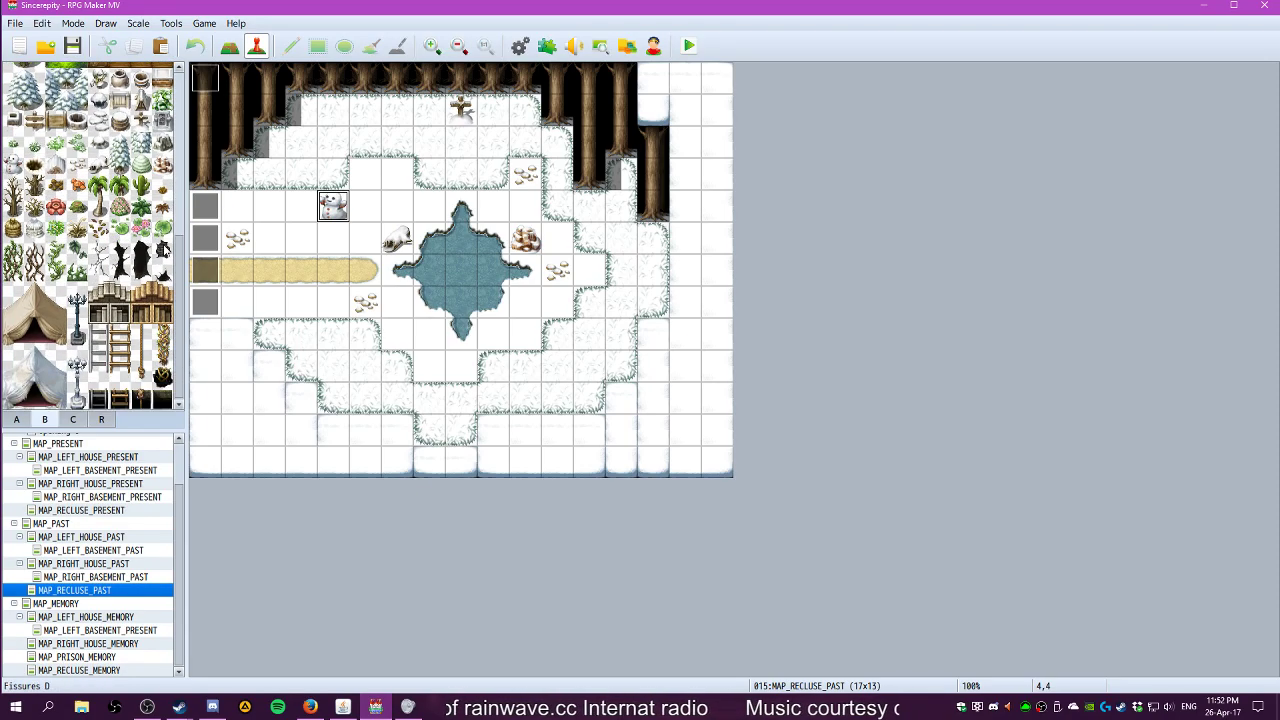
drag(184, 277, 181, 189)
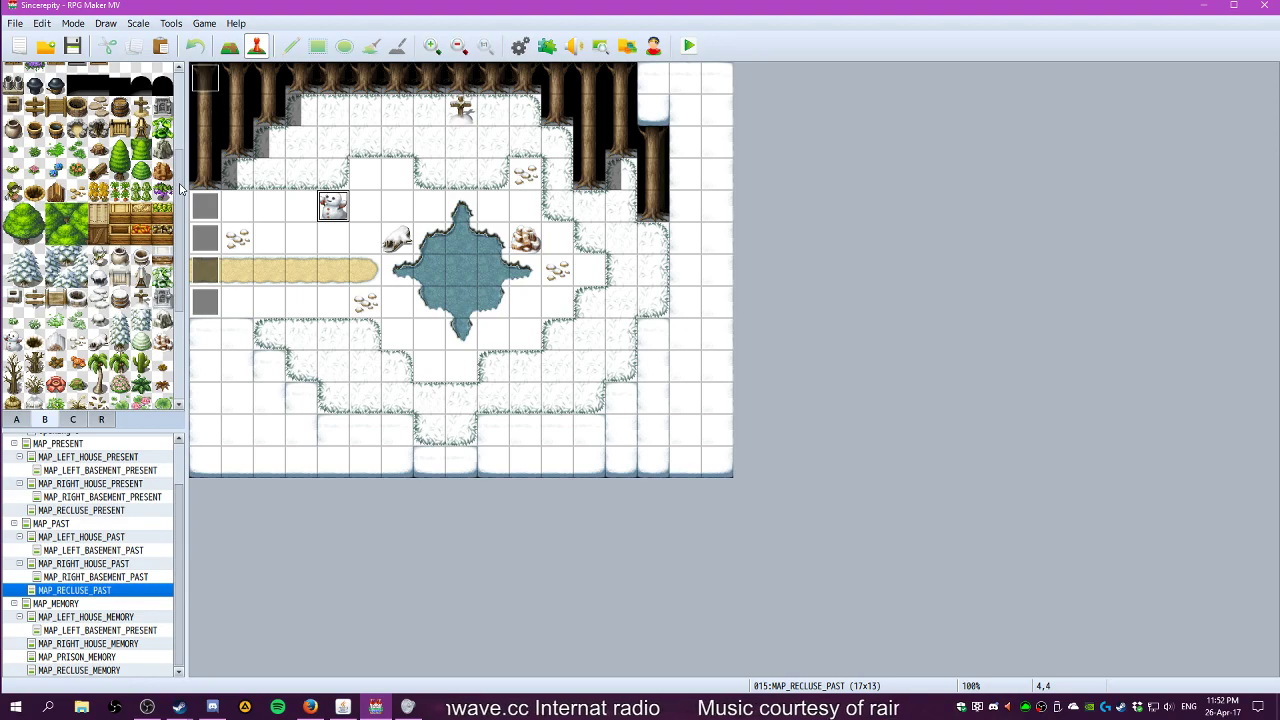
drag(181, 189, 188, 277)
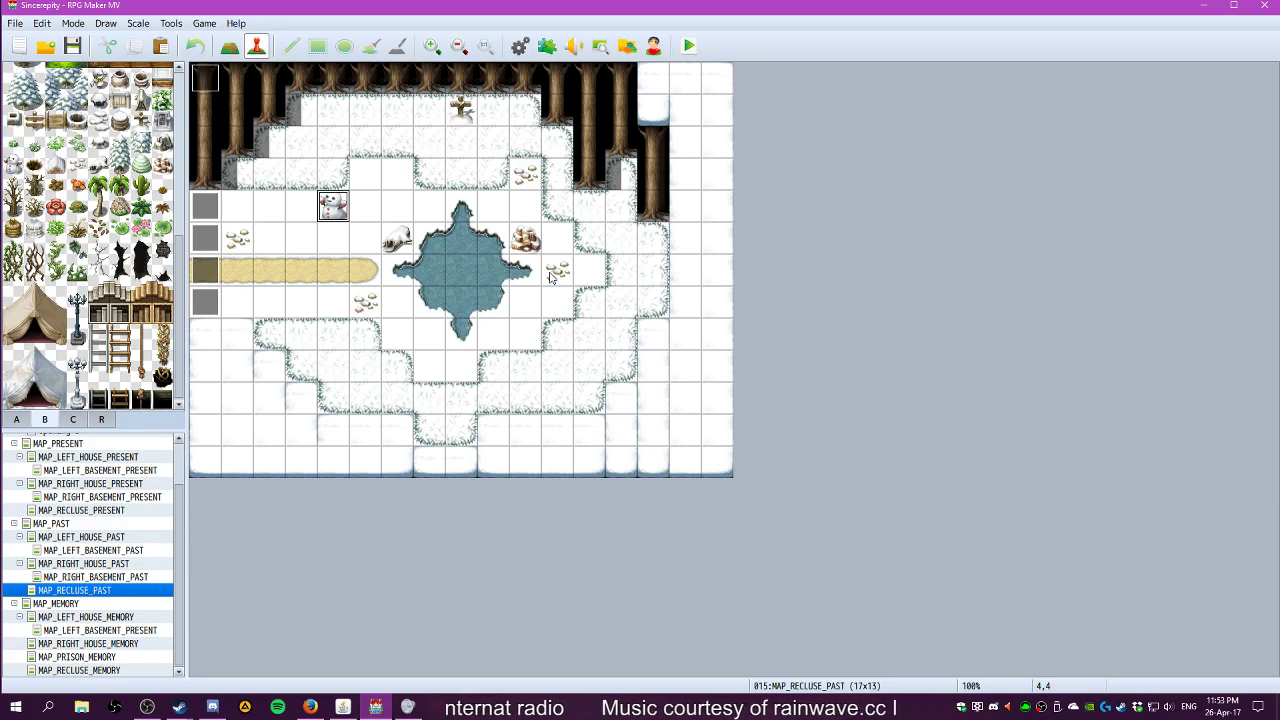
scroll(98, 207, up, 3)
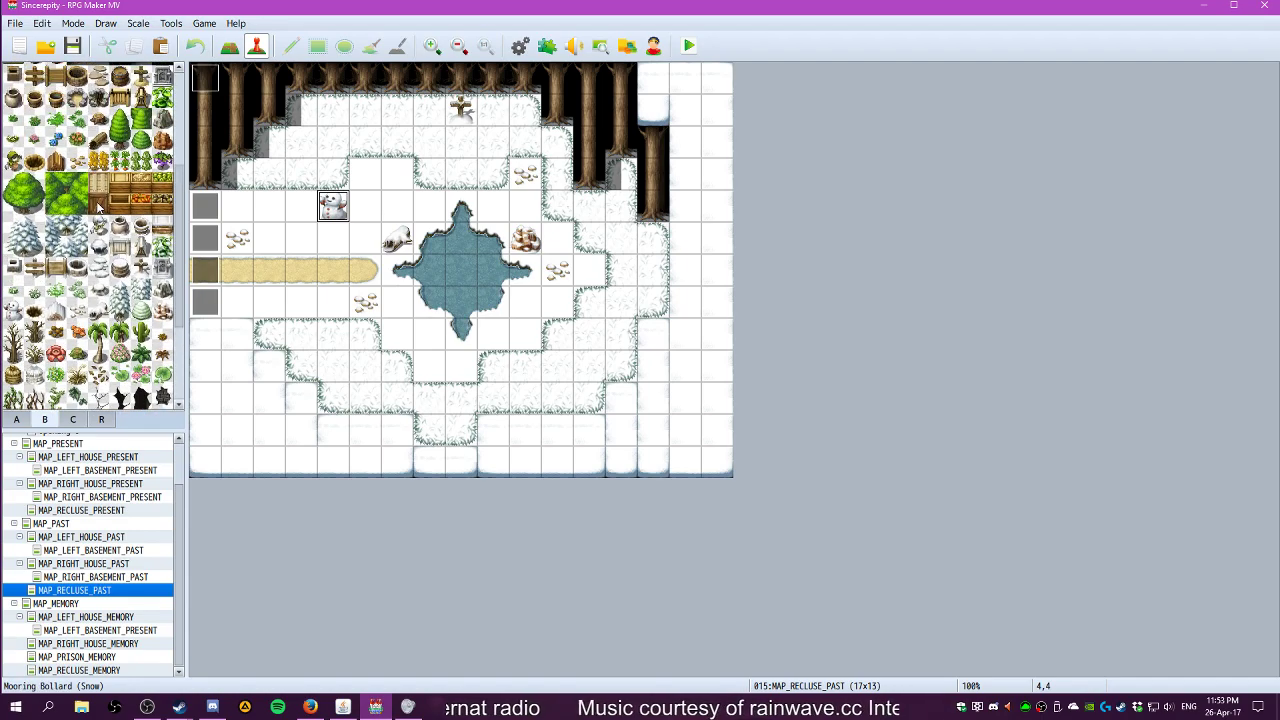
scroll(98, 207, down, 1)
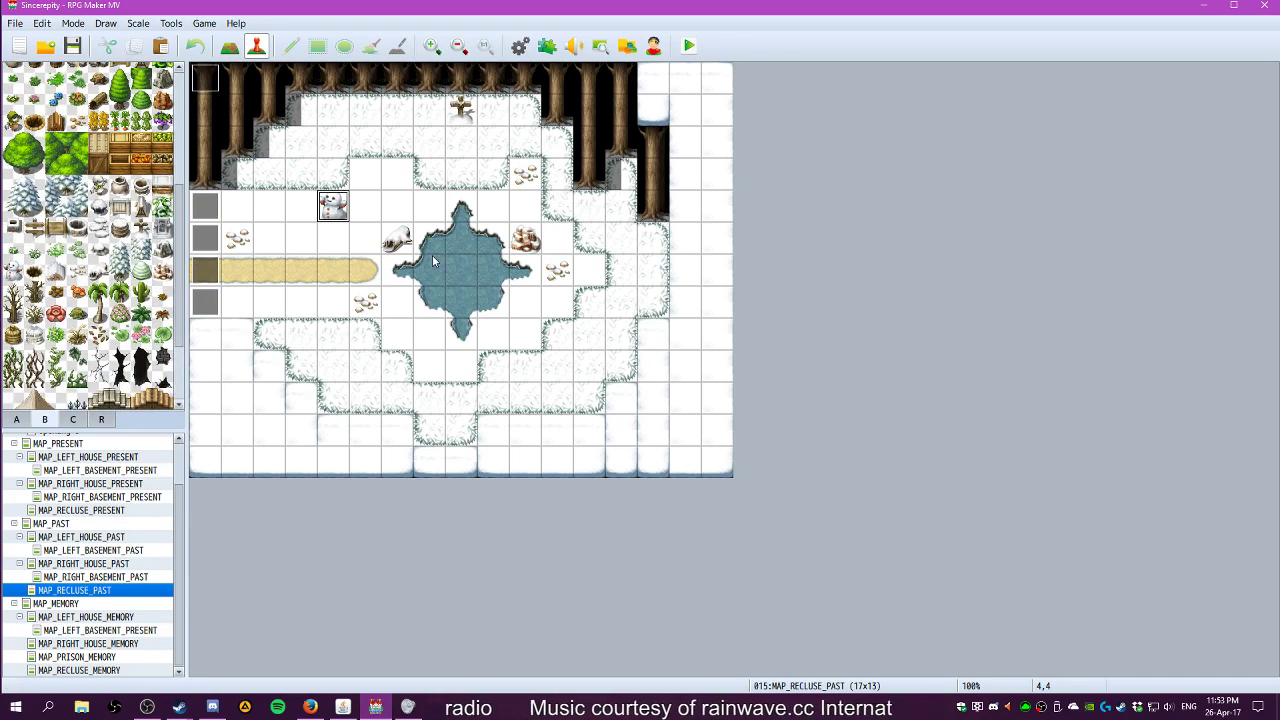
scroll(60, 310, up, 5)
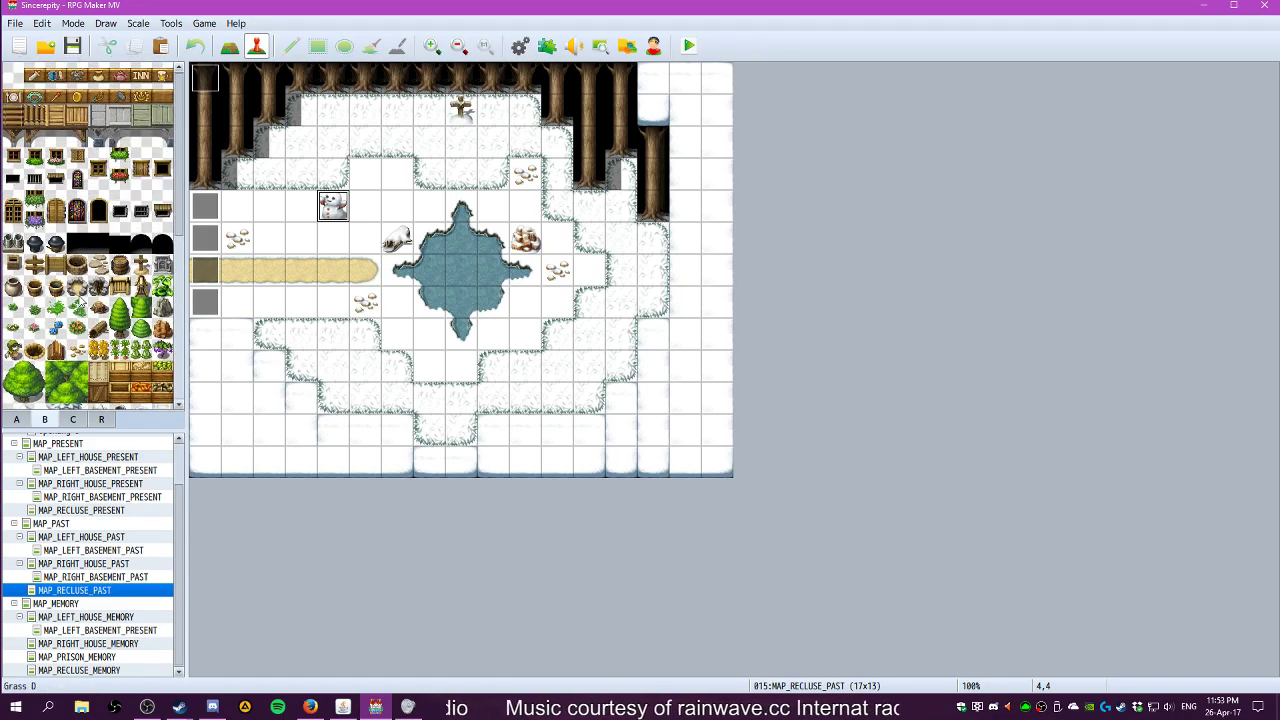
scroll(83, 300, down, 5)
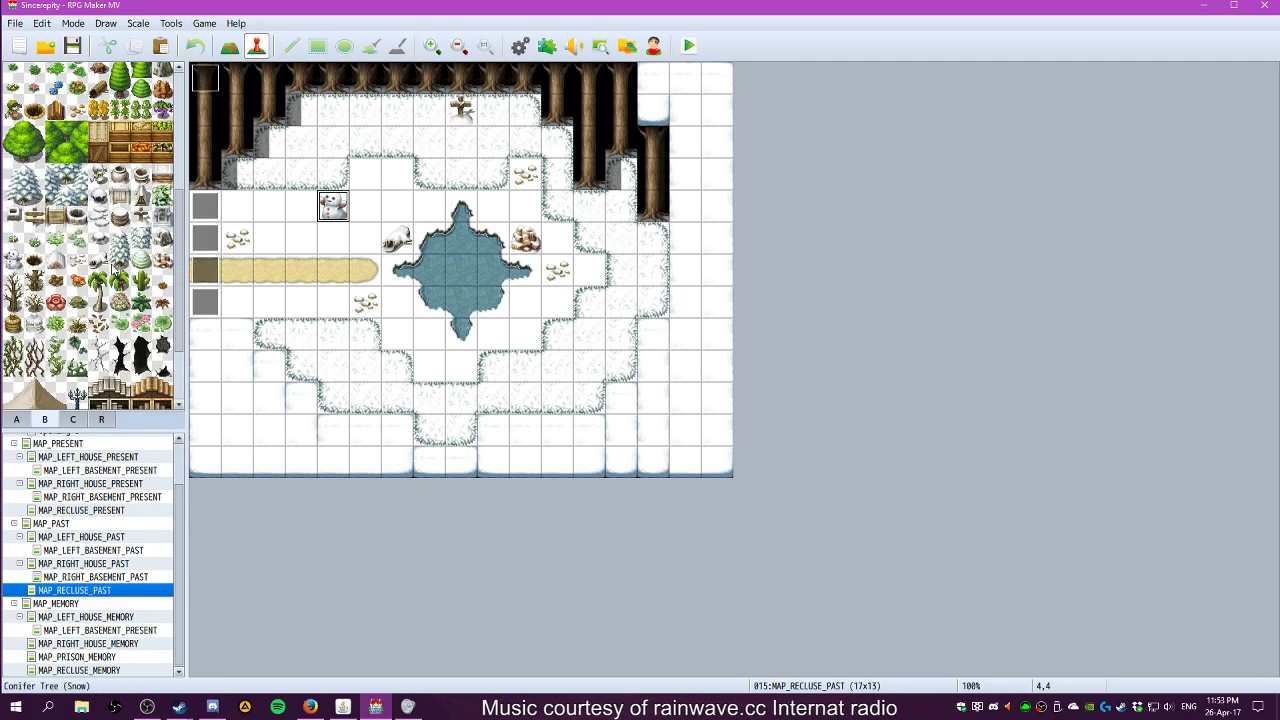
scroll(115, 270, down, 2)
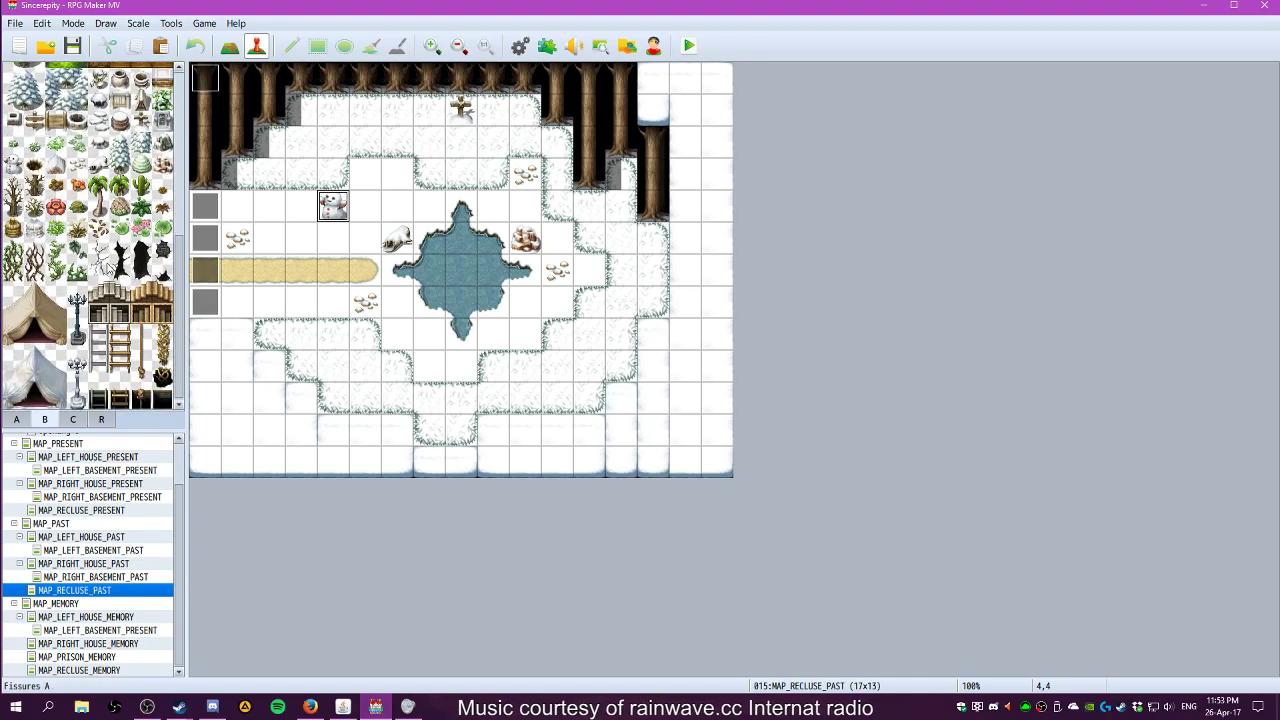
Look through the statue, roof and tower tiles in tileset C, and bring up tileset A
click(72, 420)
scroll(87, 370, up, 5)
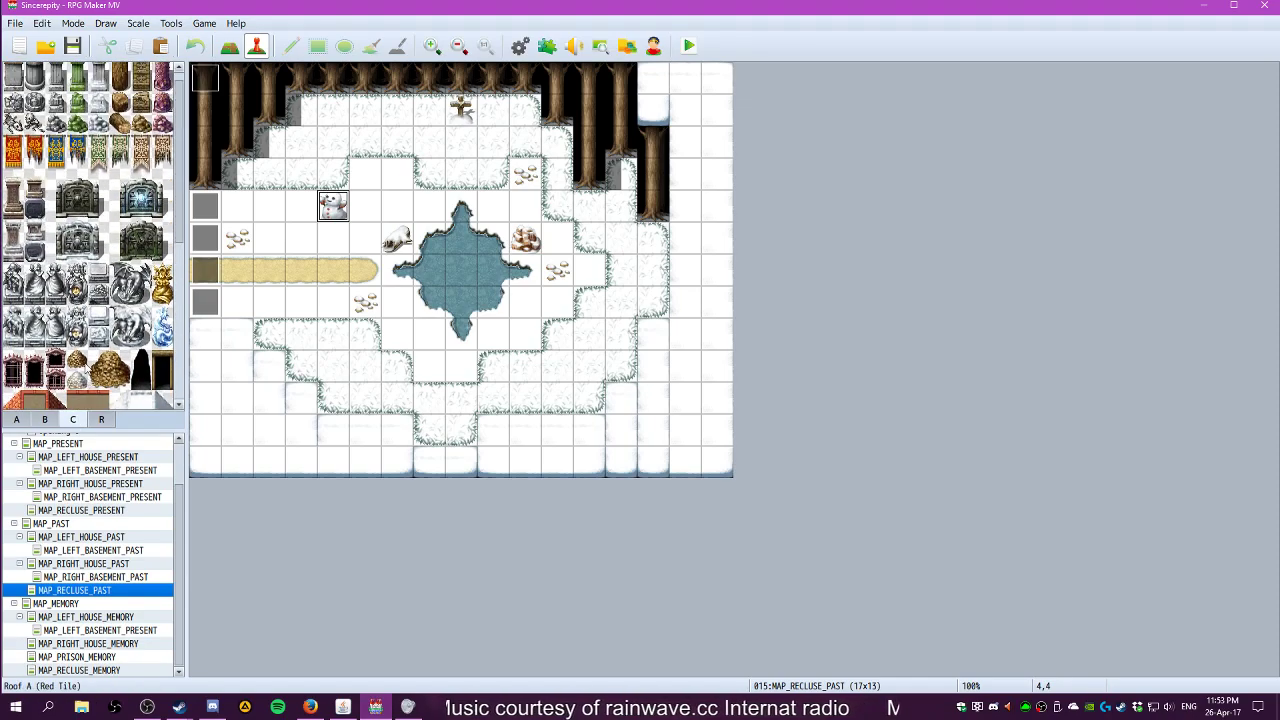
scroll(87, 370, up, 5)
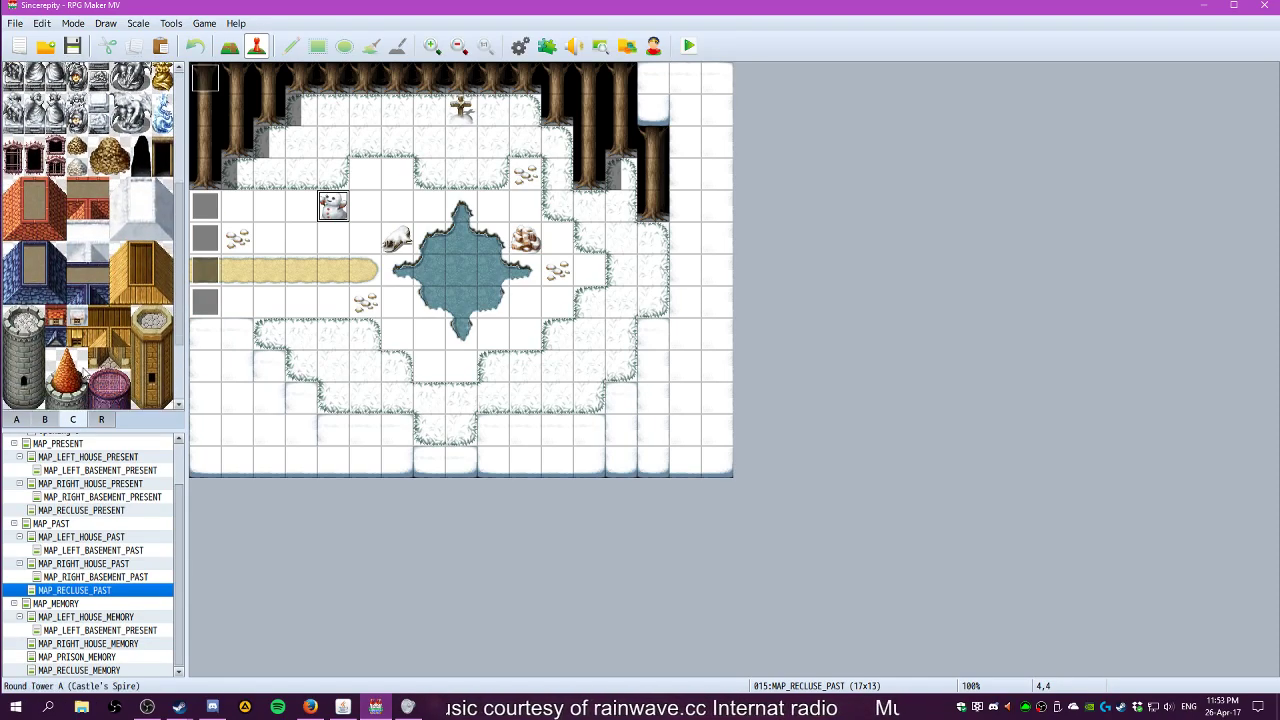
click(16, 420)
scroll(72, 347, up, 6)
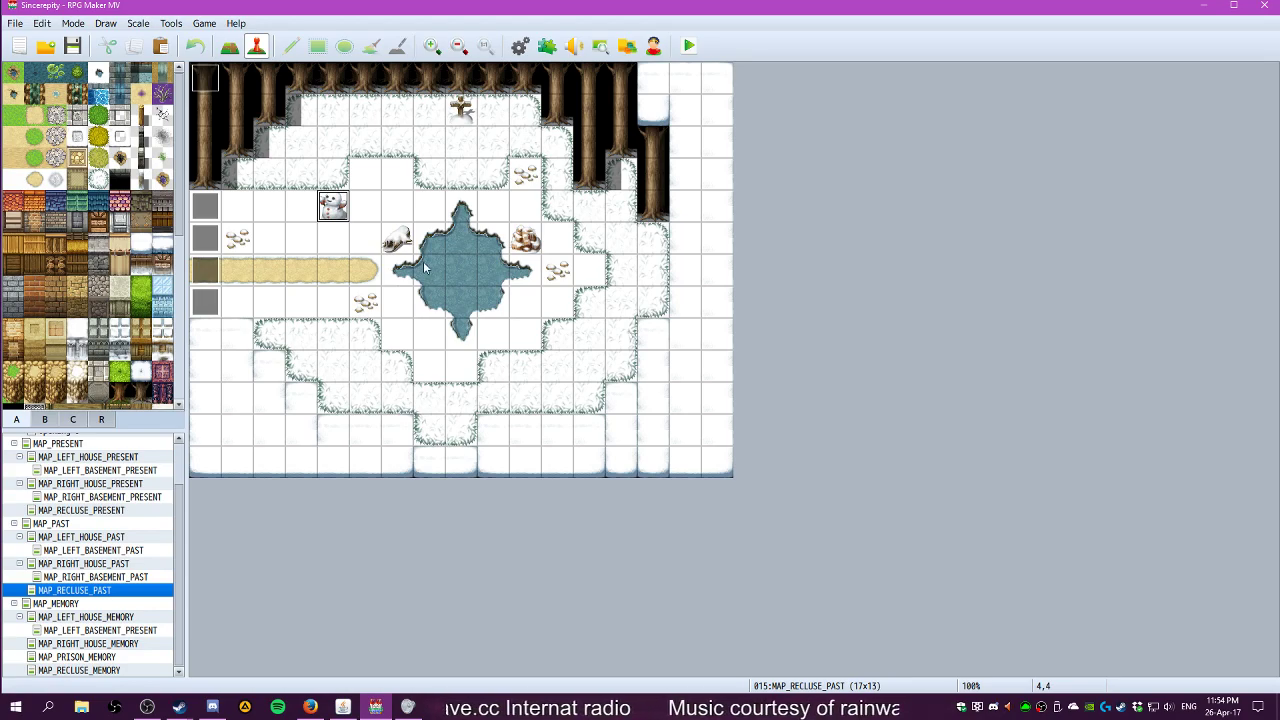
click(353, 235)
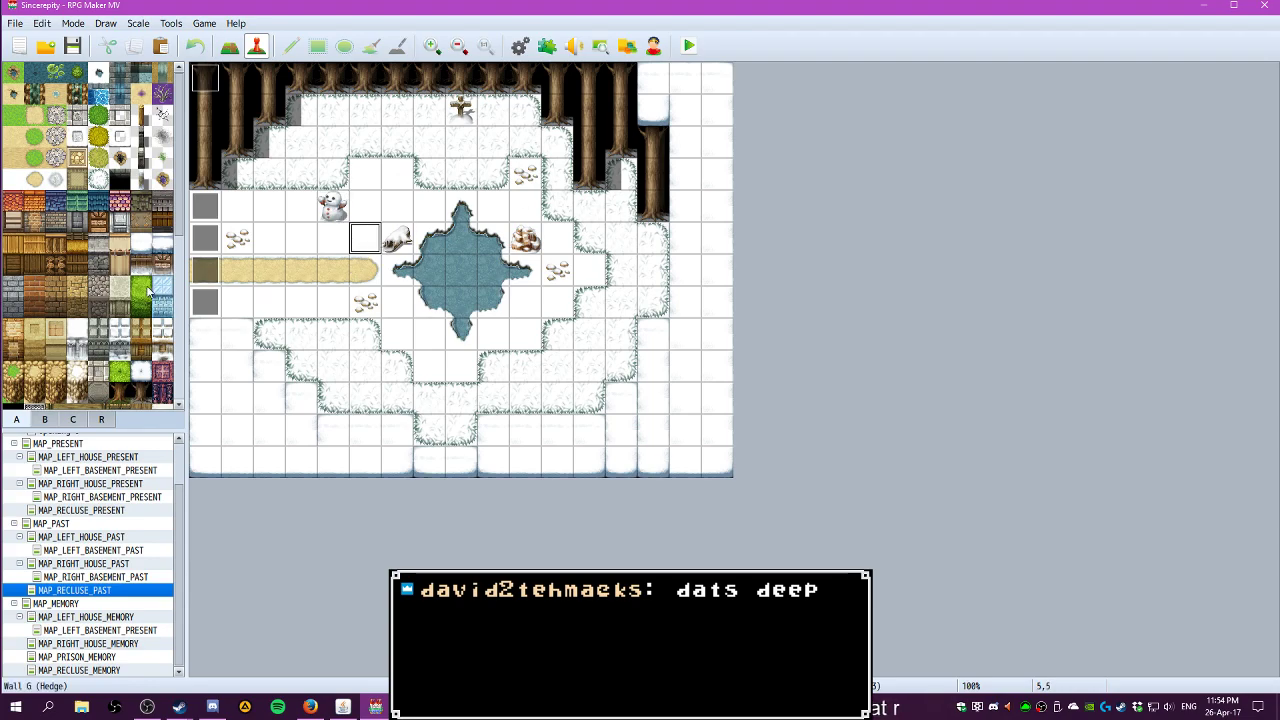
double_click(398, 207)
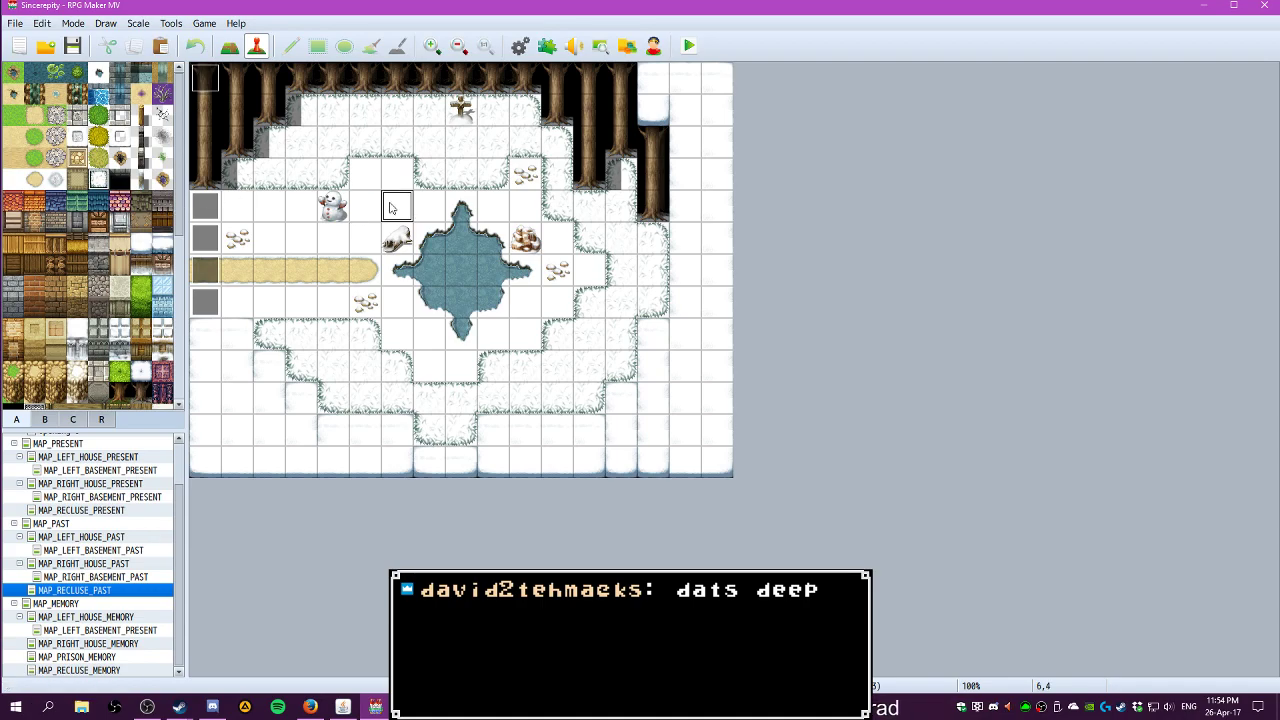
Open the image choices for a new event on MAP_RECLUSE_PAST and look through the sets from Vehicle to !Other2
double_click(343, 413)
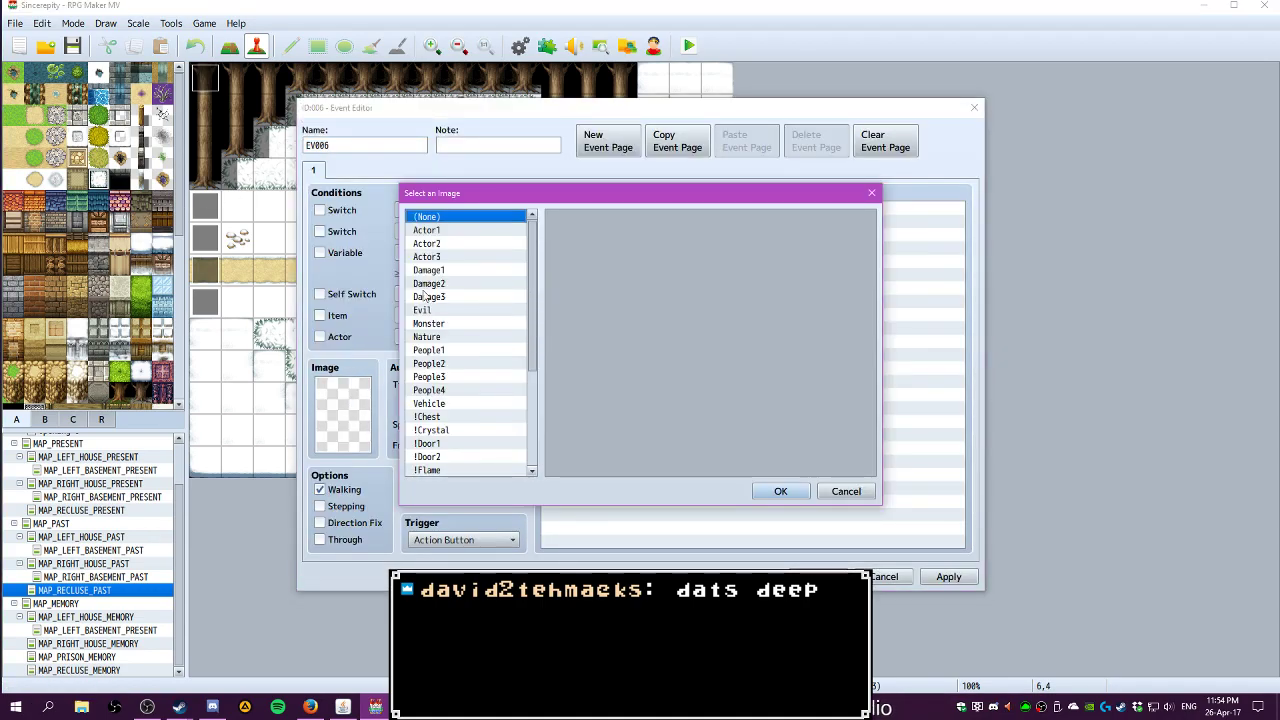
scroll(425, 293, down, 5)
click(445, 256)
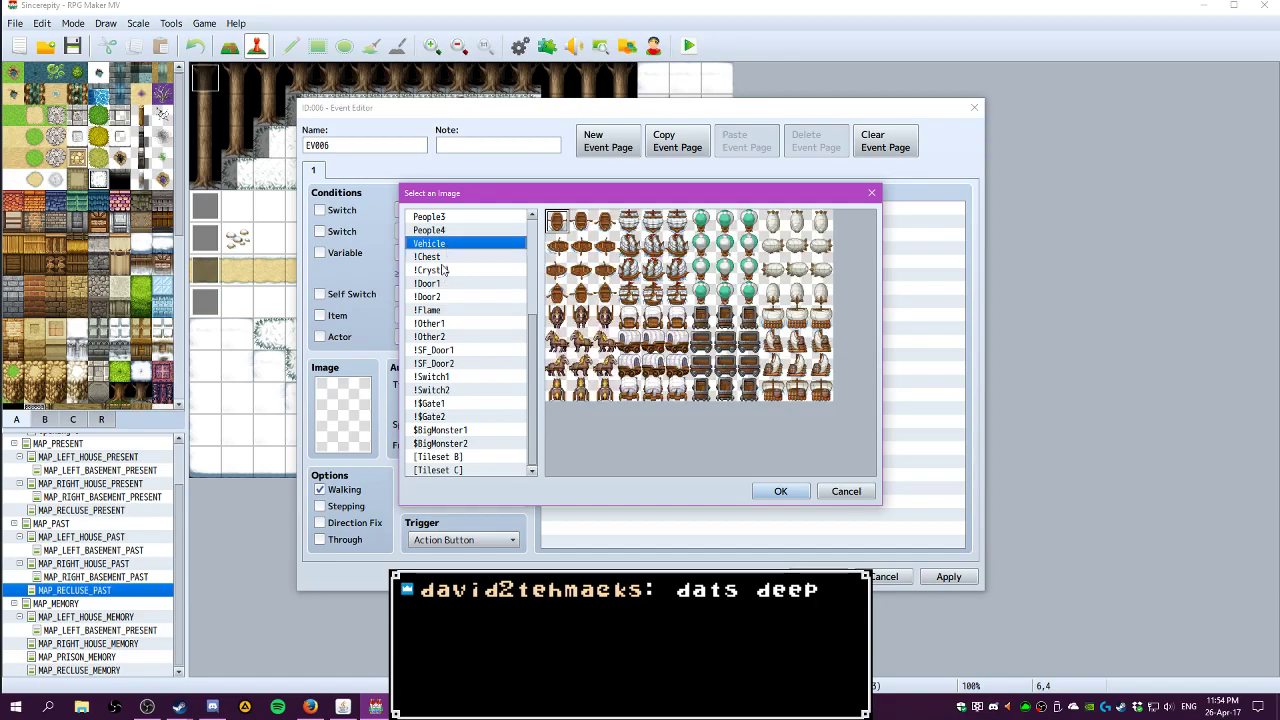
click(442, 270)
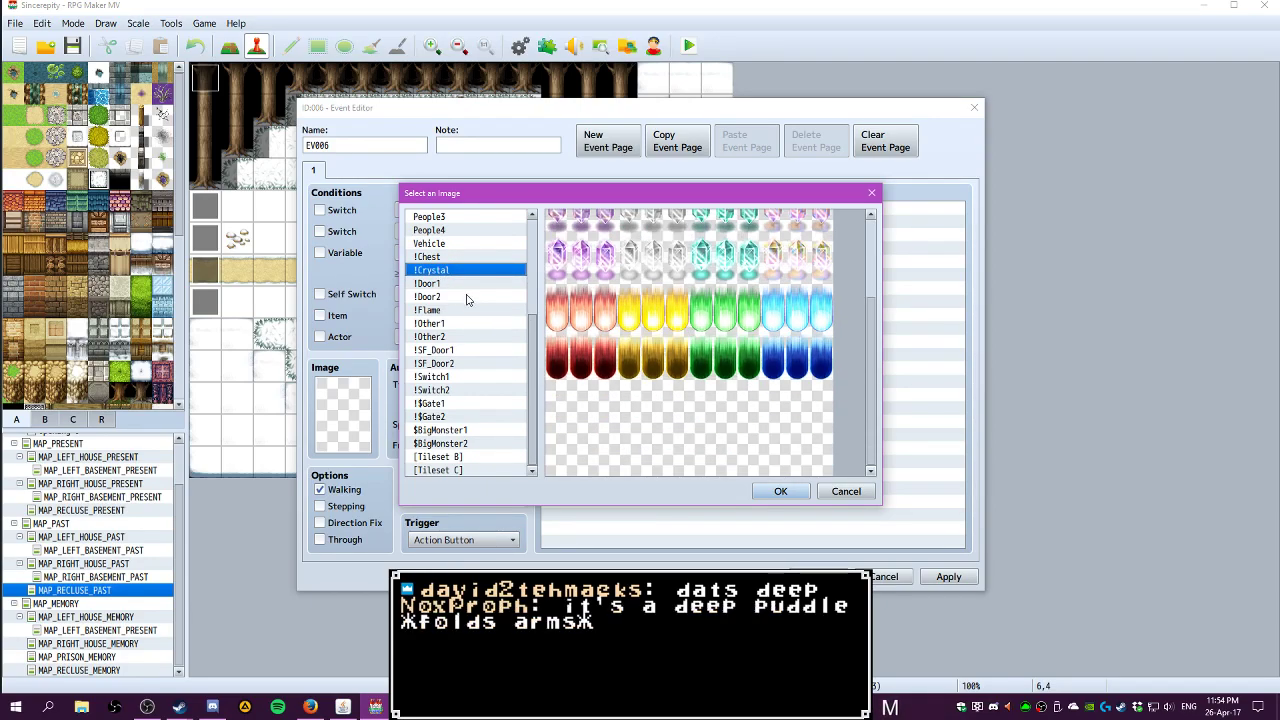
click(442, 284)
click(443, 297)
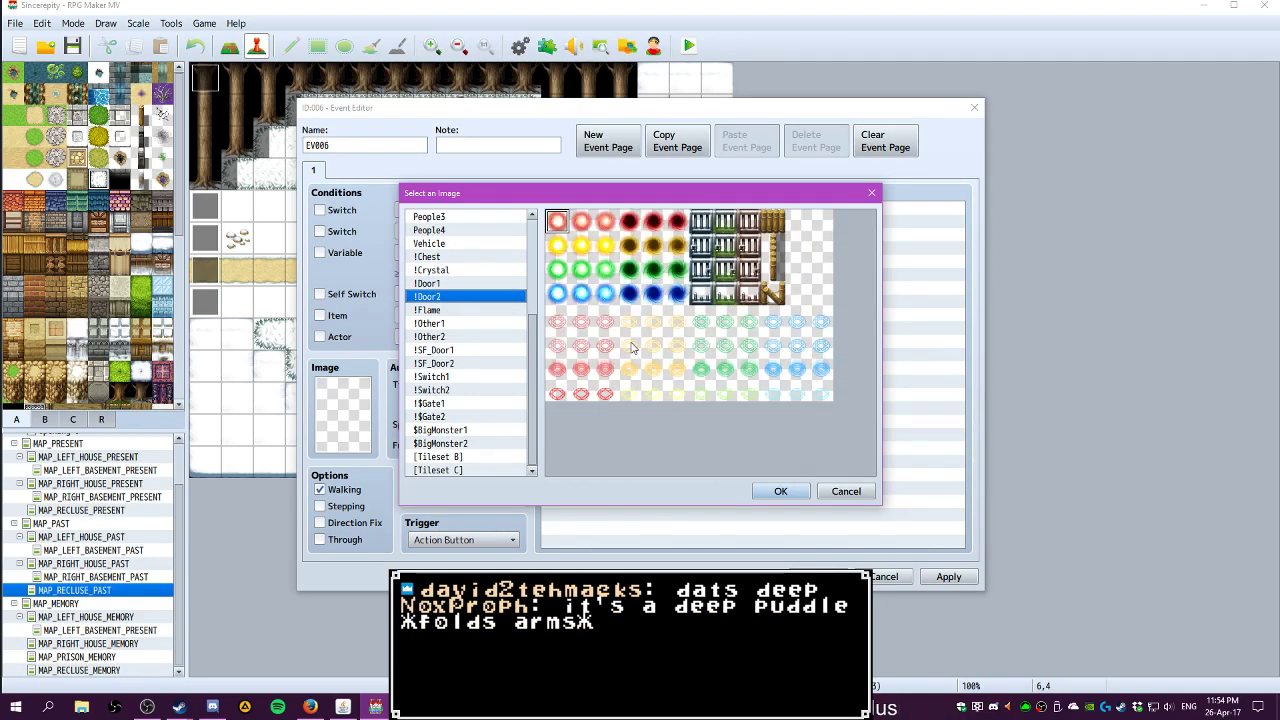
click(461, 311)
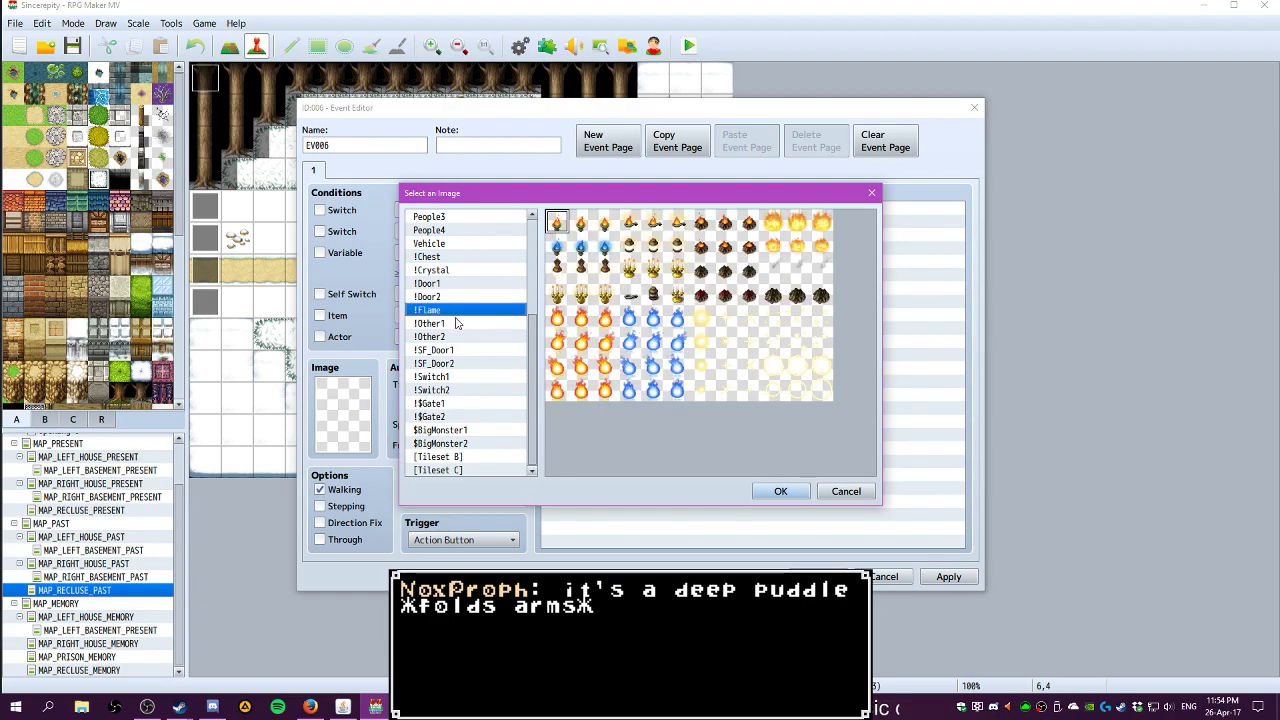
click(454, 324)
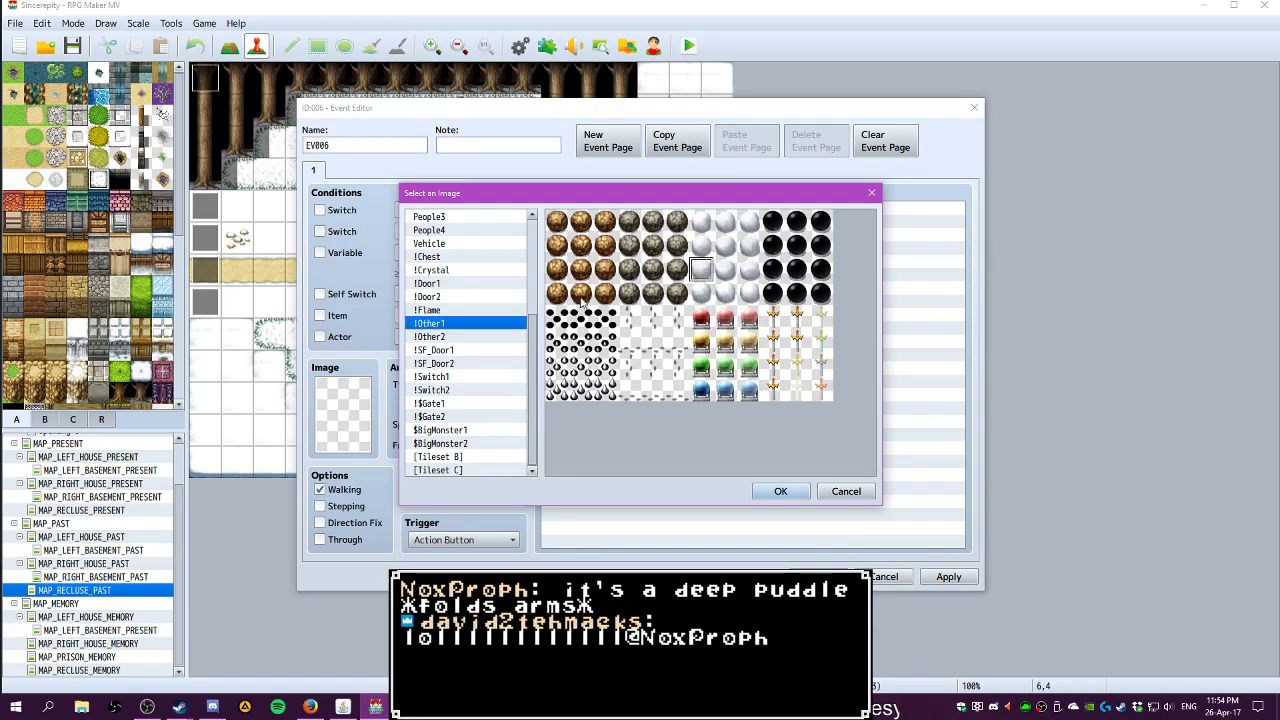
click(456, 340)
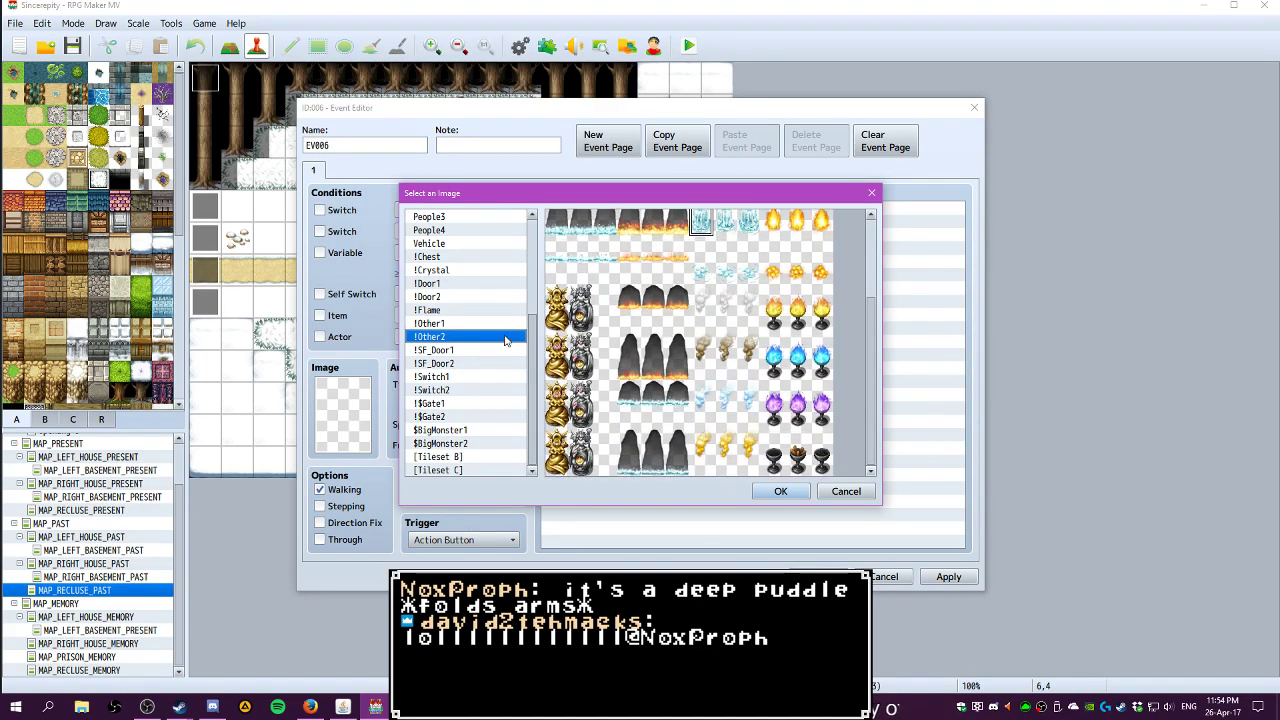
Look through the event image sets from !SF_Door1 to $BigMonster2, and the Tileset B and Tileset C images
click(459, 351)
click(458, 364)
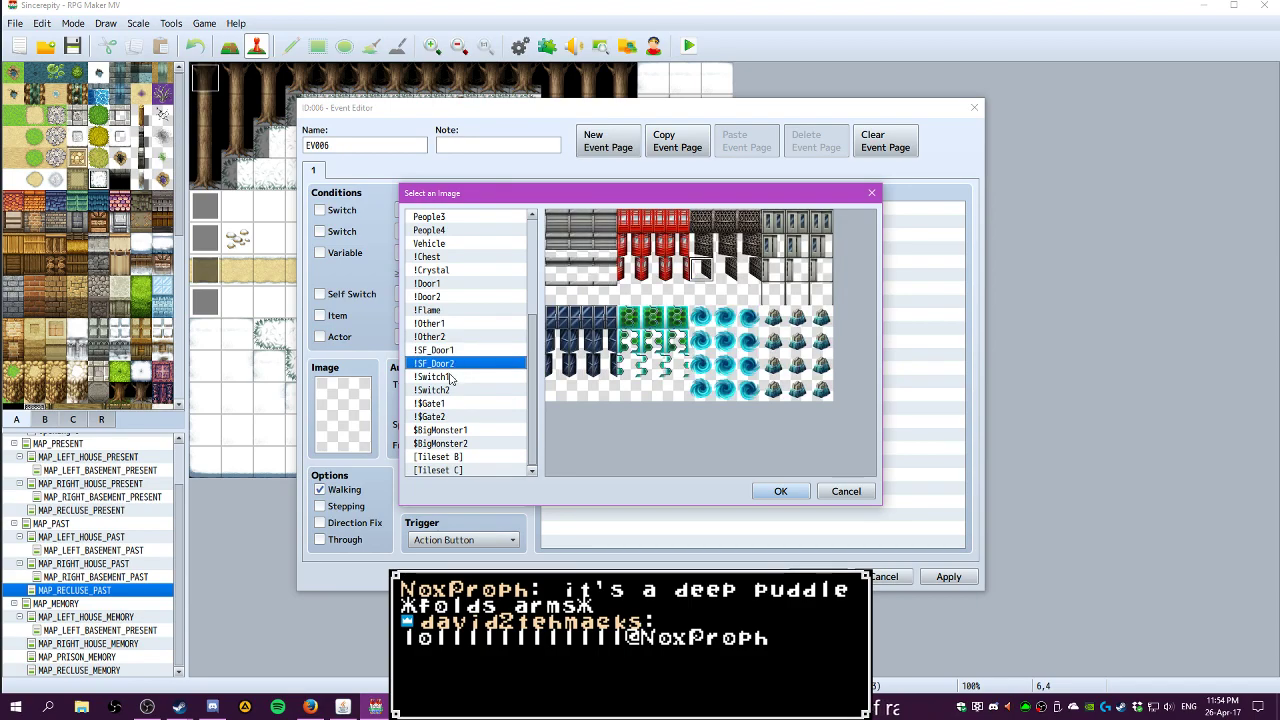
click(450, 377)
click(450, 390)
click(452, 403)
click(452, 416)
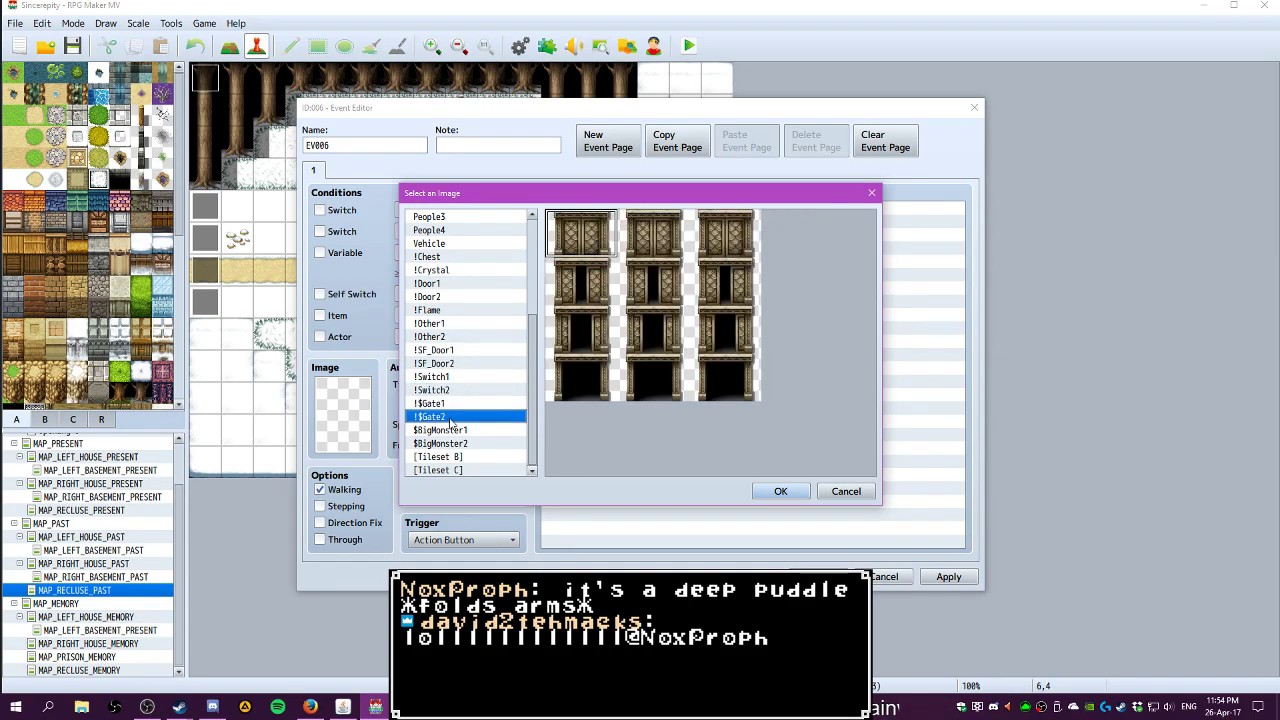
click(449, 432)
click(450, 444)
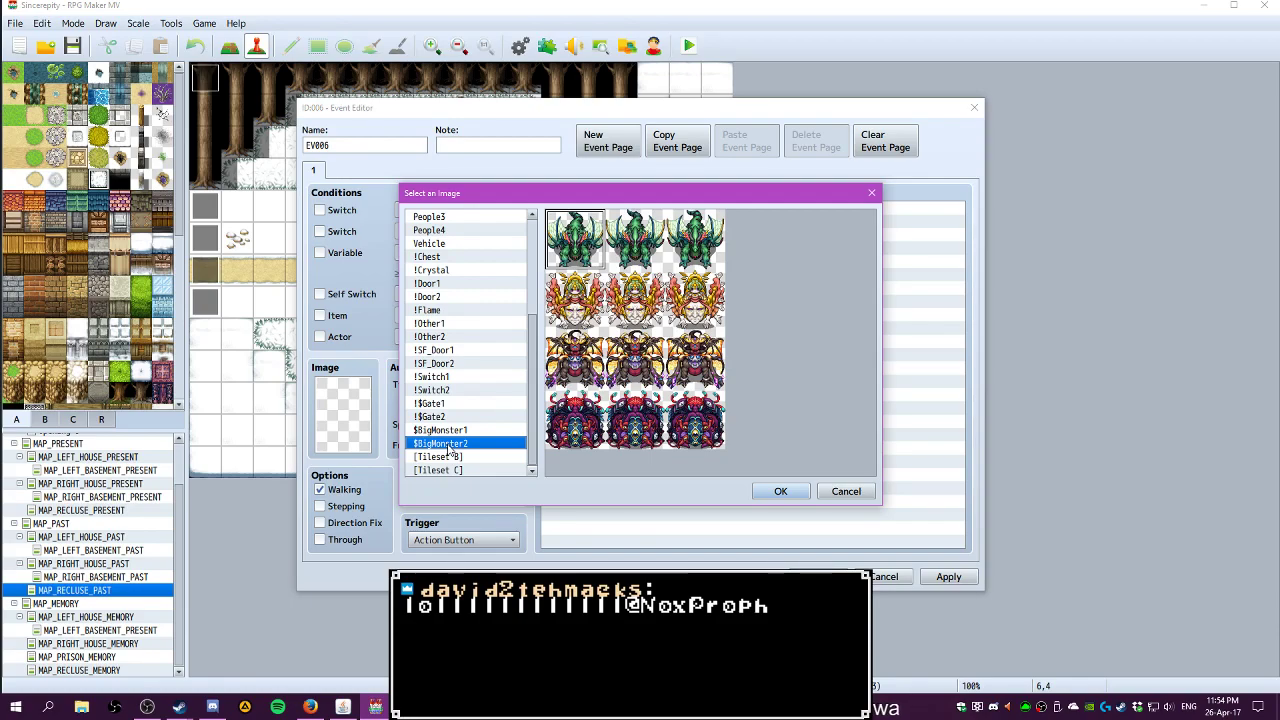
click(440, 457)
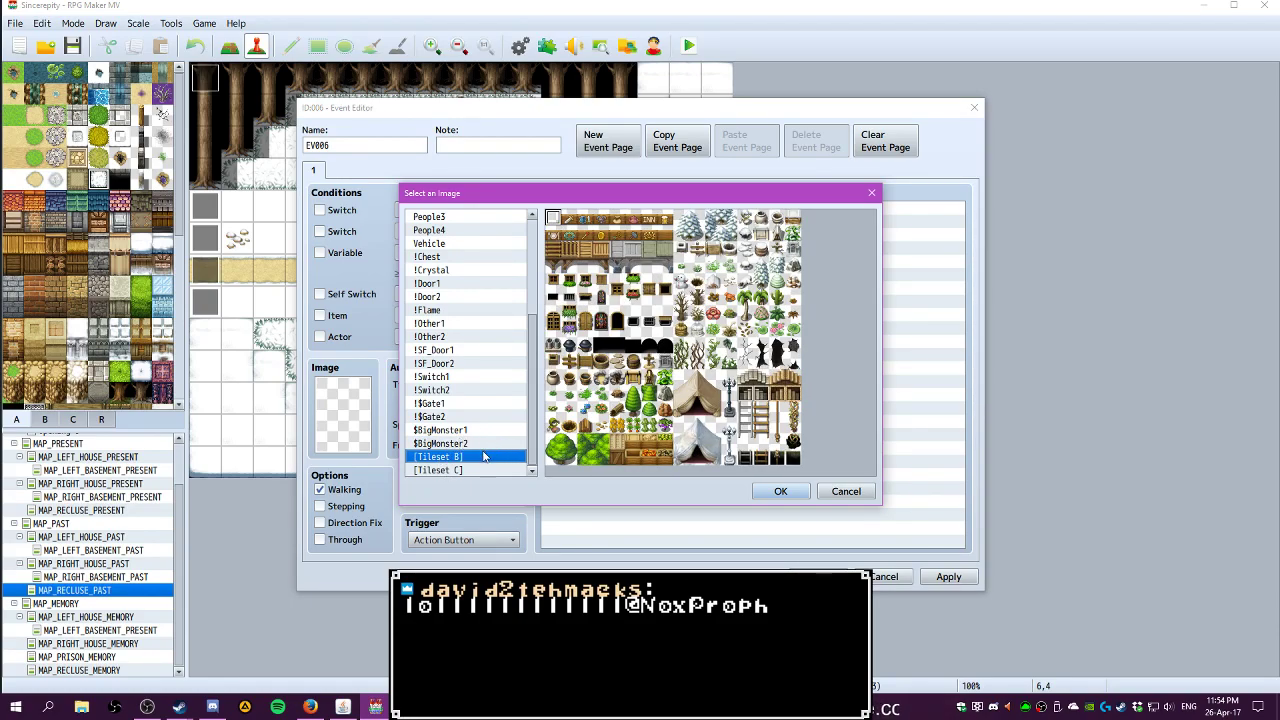
click(440, 470)
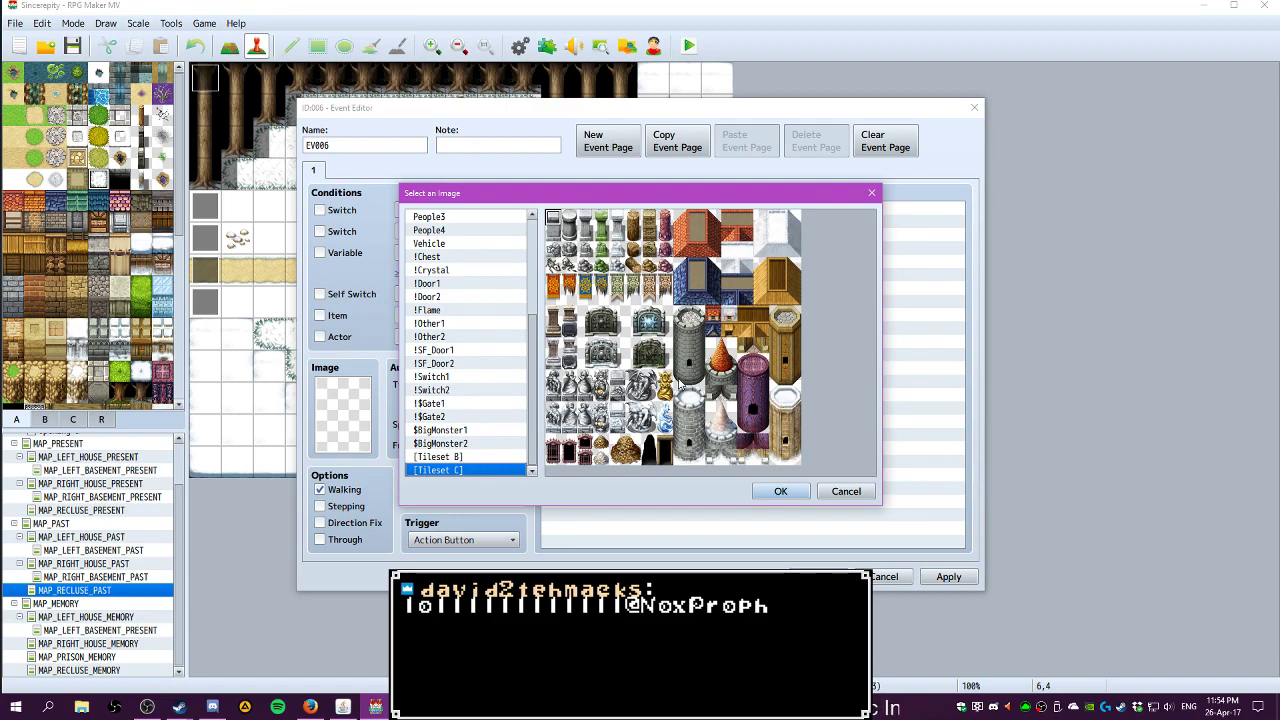
Go back over the event image sets from $BigMonster2 to !Other1 and examine the !Other1 sprites
click(472, 443)
click(468, 430)
click(462, 403)
click(462, 390)
click(460, 376)
click(459, 363)
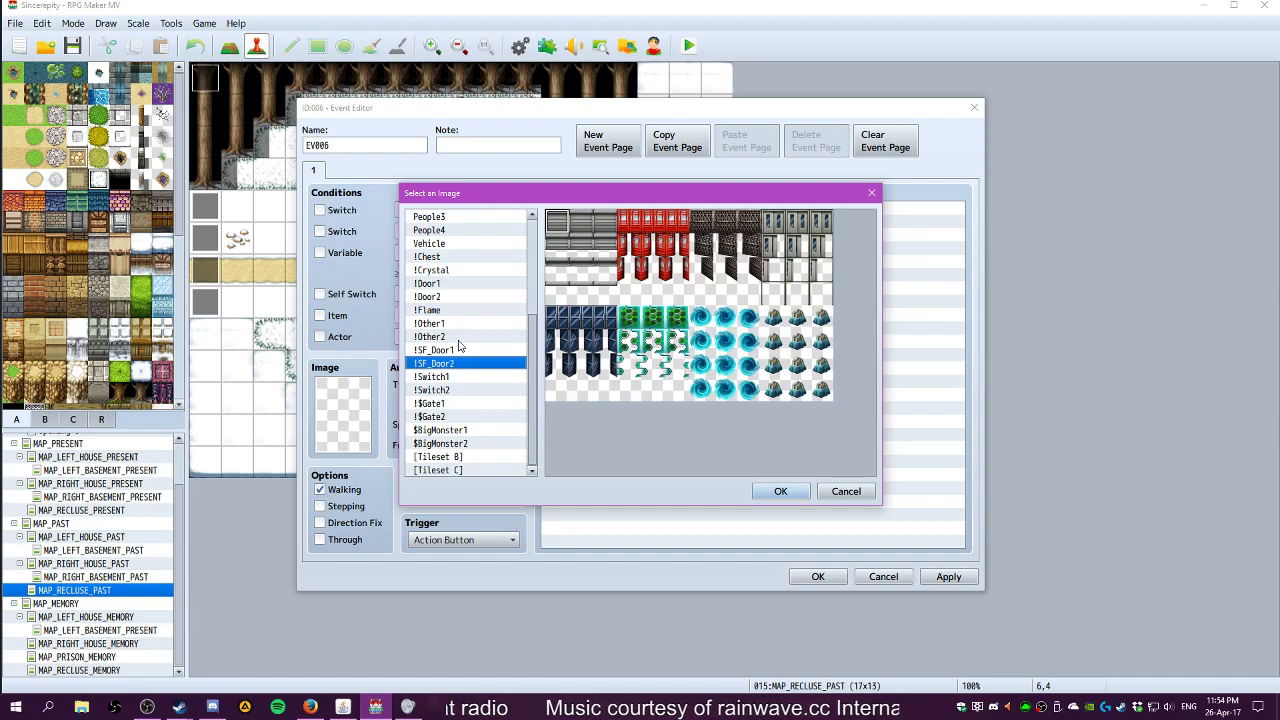
click(457, 337)
click(447, 326)
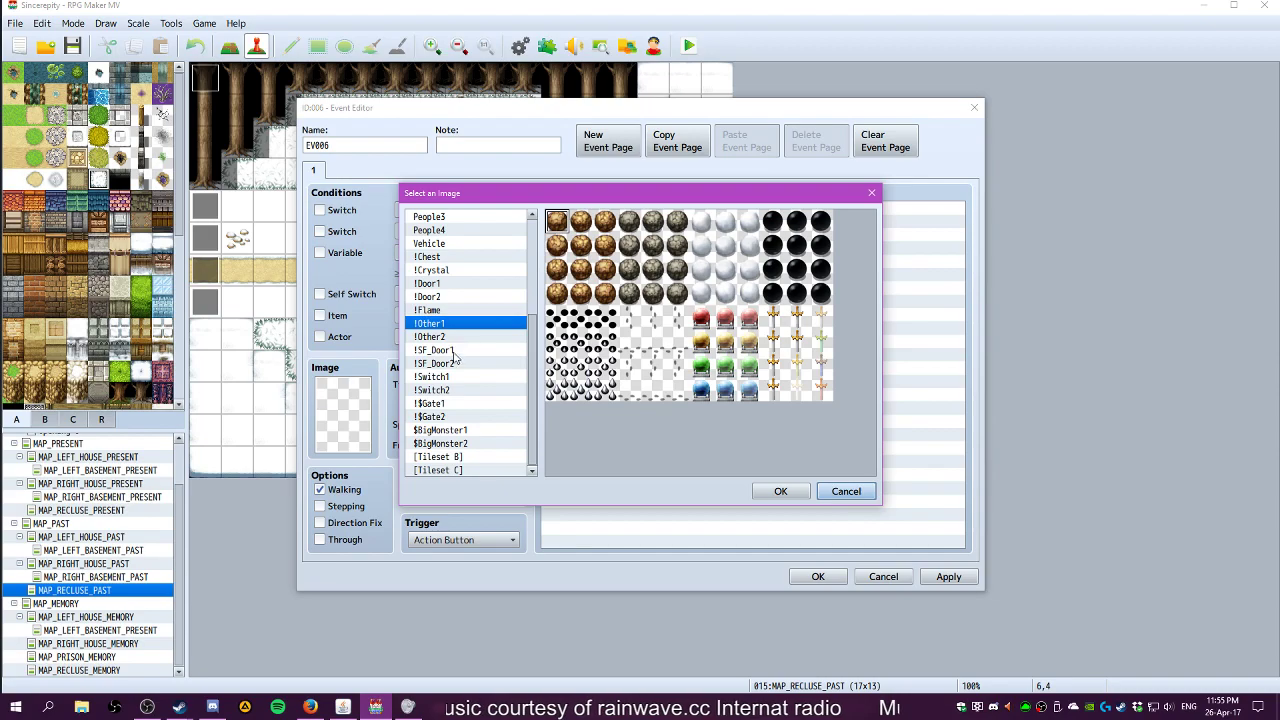
Recheck the Tileset B, Tileset C and !Crystal images for the event, and discard the new event without an image
click(457, 445)
click(457, 457)
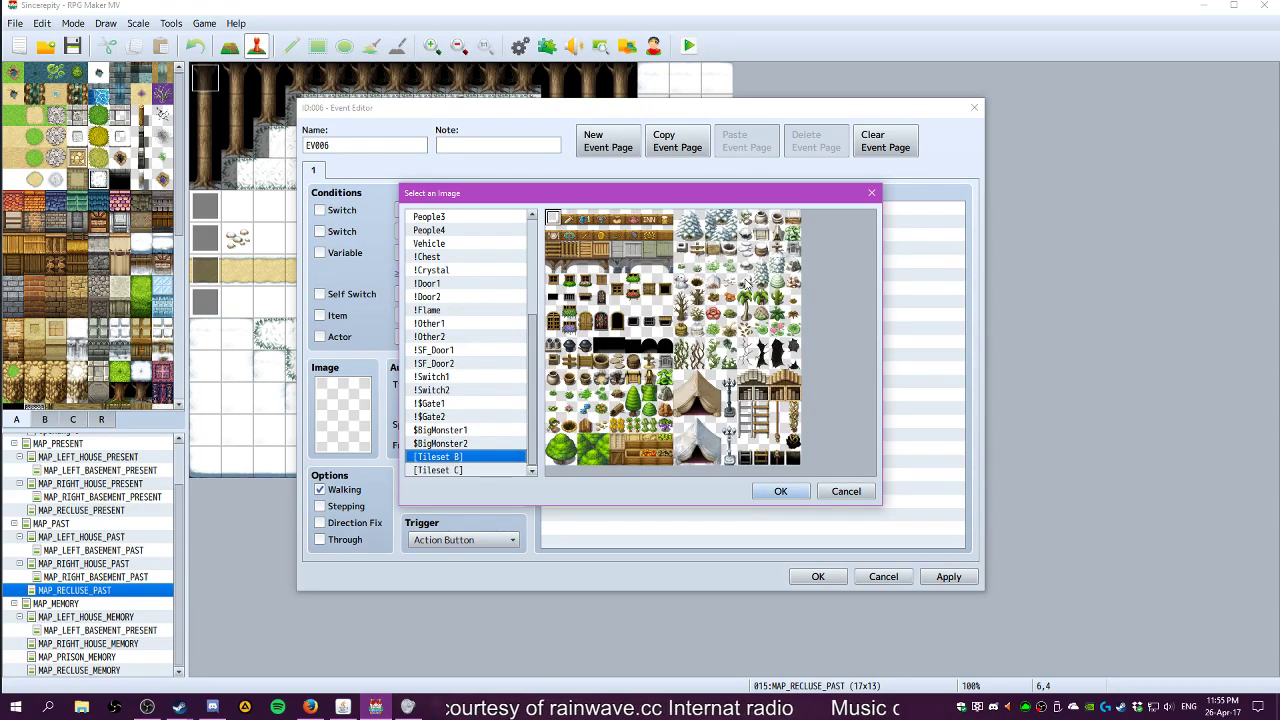
scroll(452, 350, up, 5)
click(454, 236)
drag(453, 237, 441, 430)
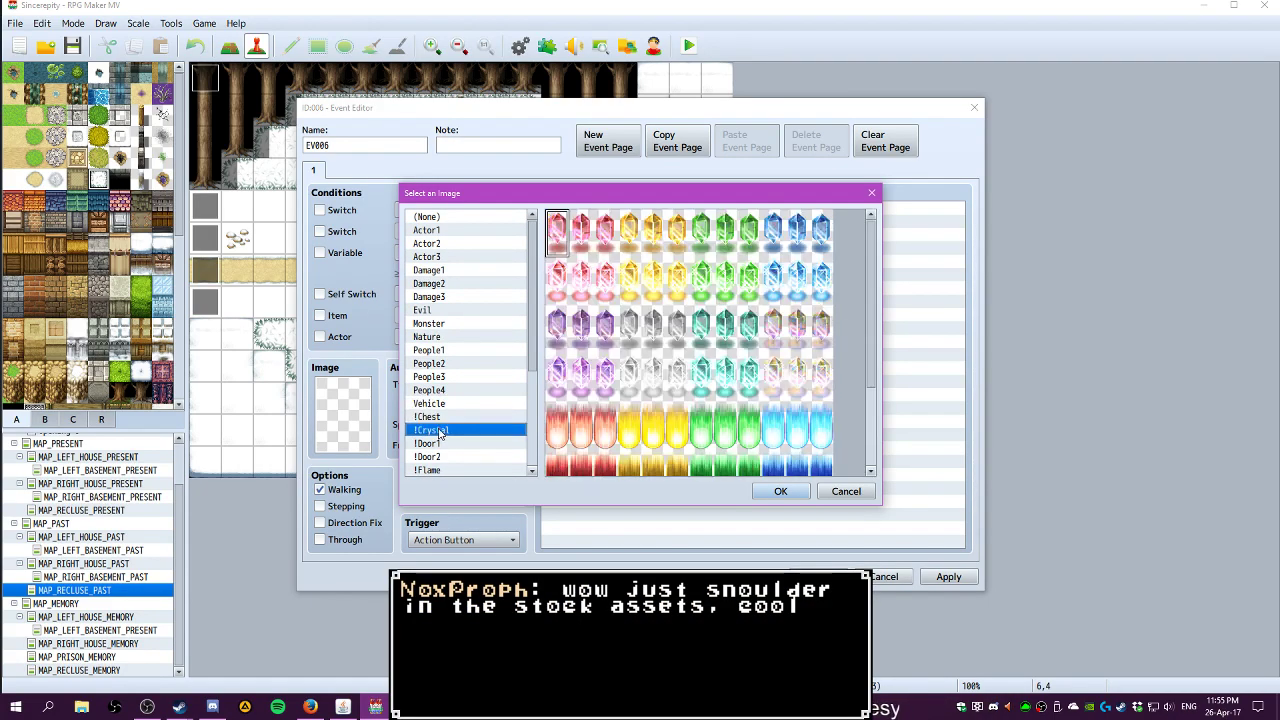
scroll(488, 395, down, 5)
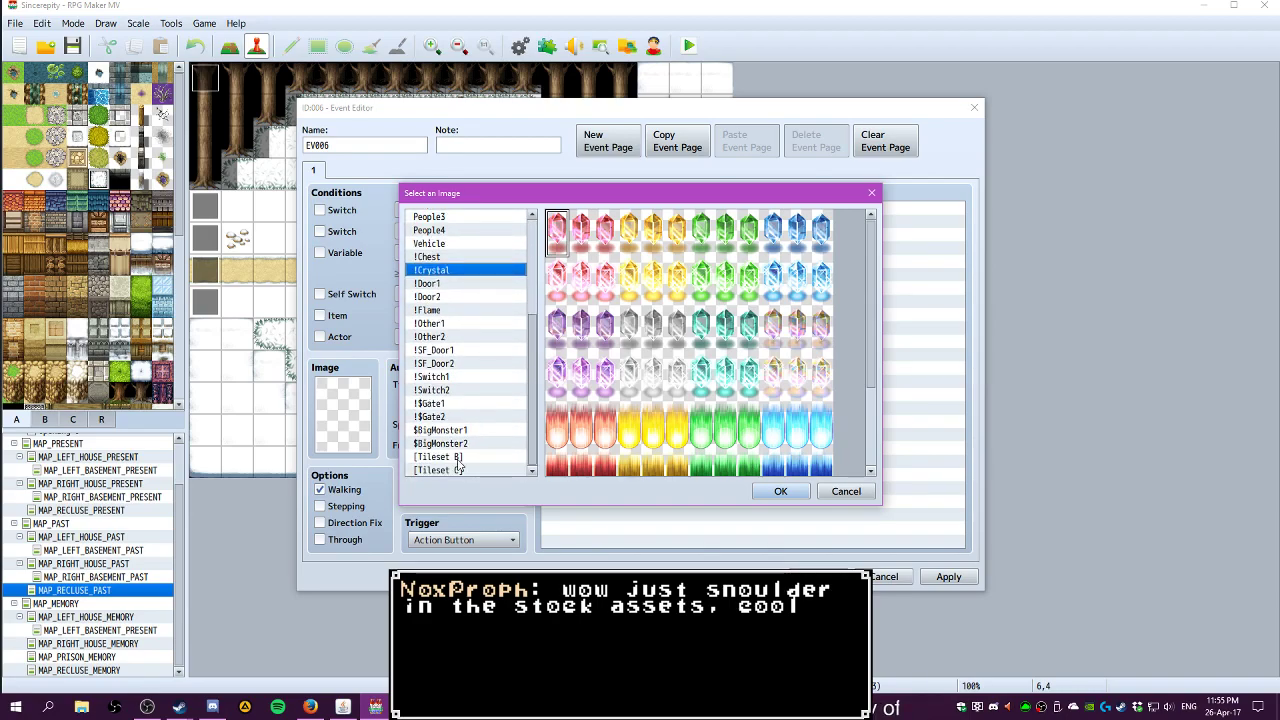
click(448, 457)
click(456, 471)
click(454, 459)
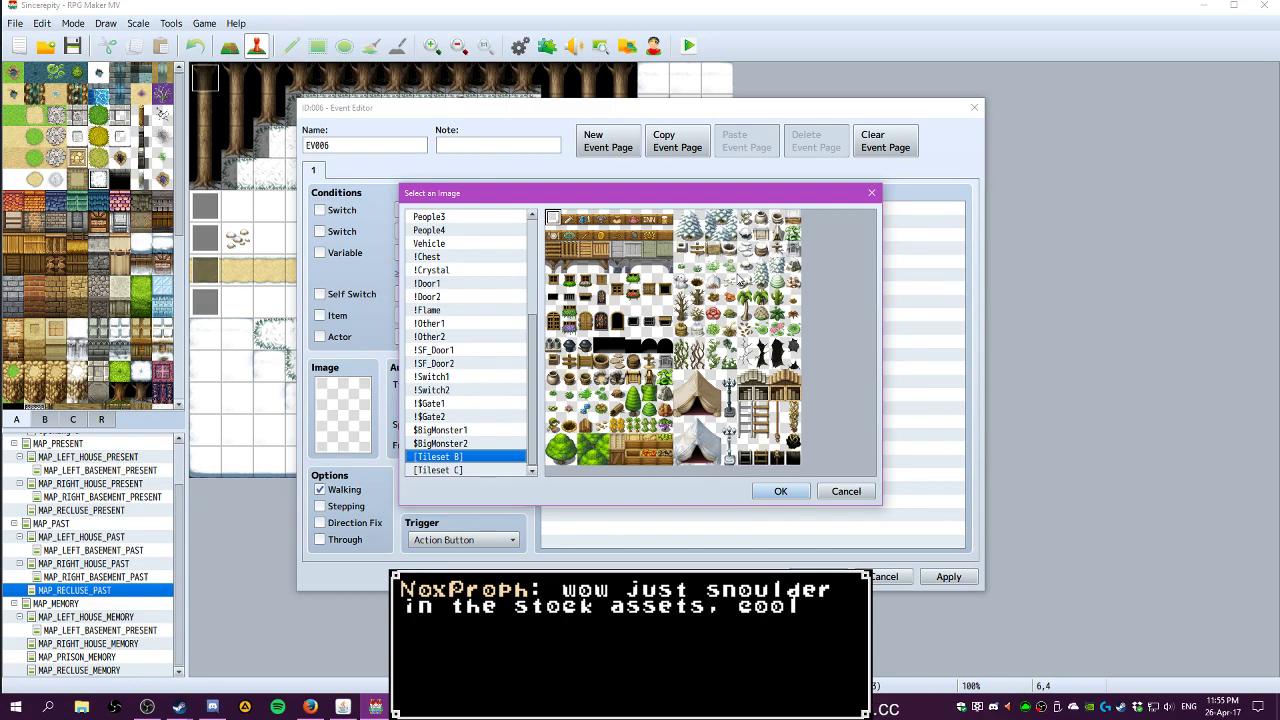
click(830, 493)
click(882, 577)
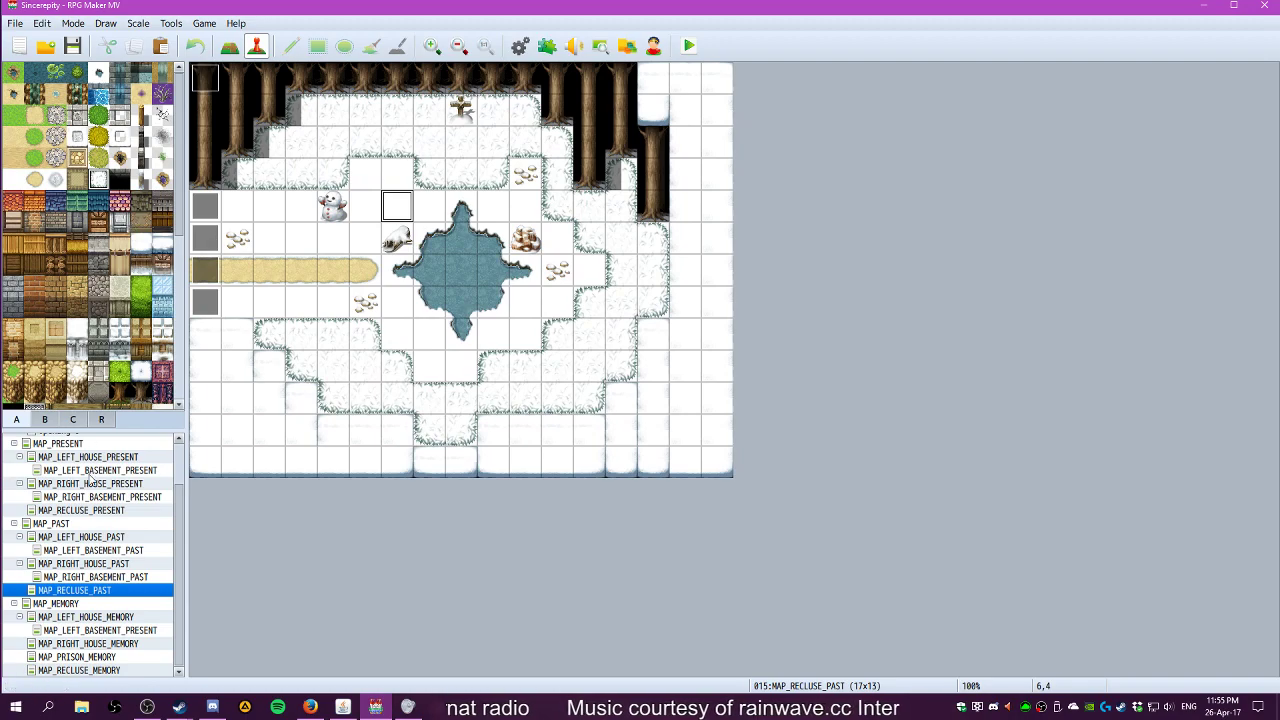
Look through the outdoor and snow objects in tileset B of the map's tile palette
click(44, 420)
scroll(99, 295, up, 5)
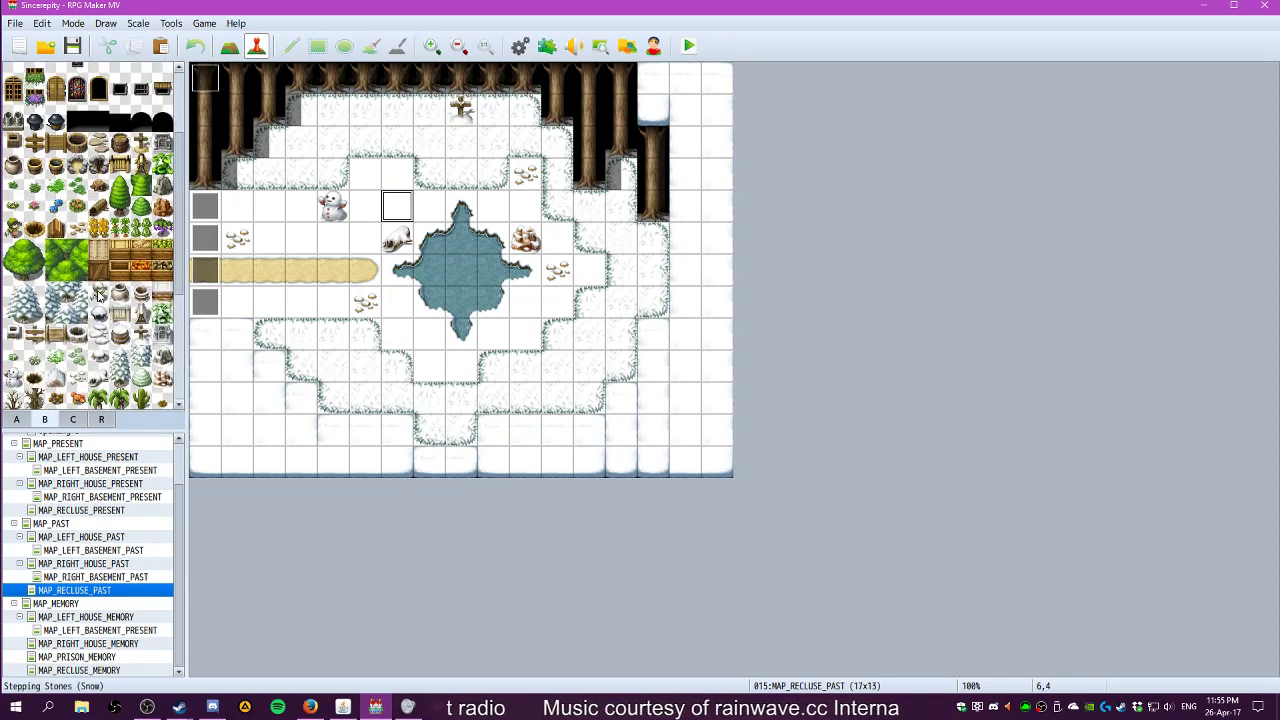
scroll(99, 295, down, 4)
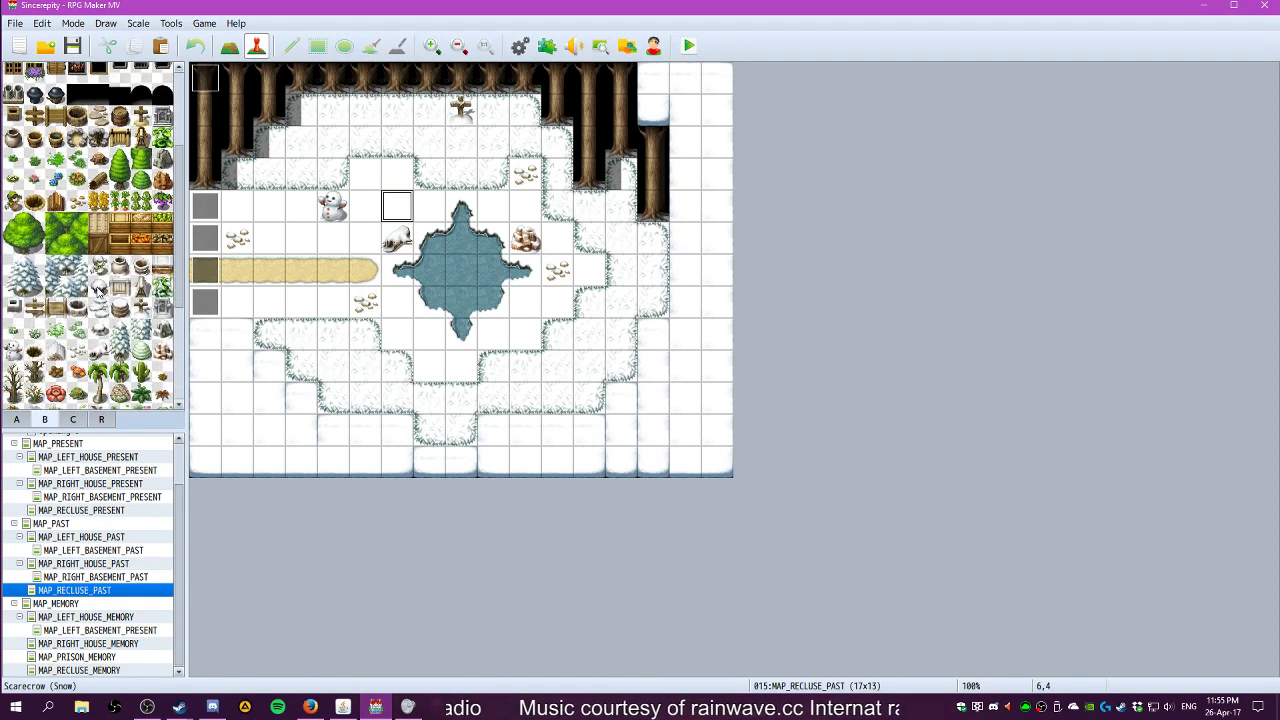
scroll(99, 291, up, 1)
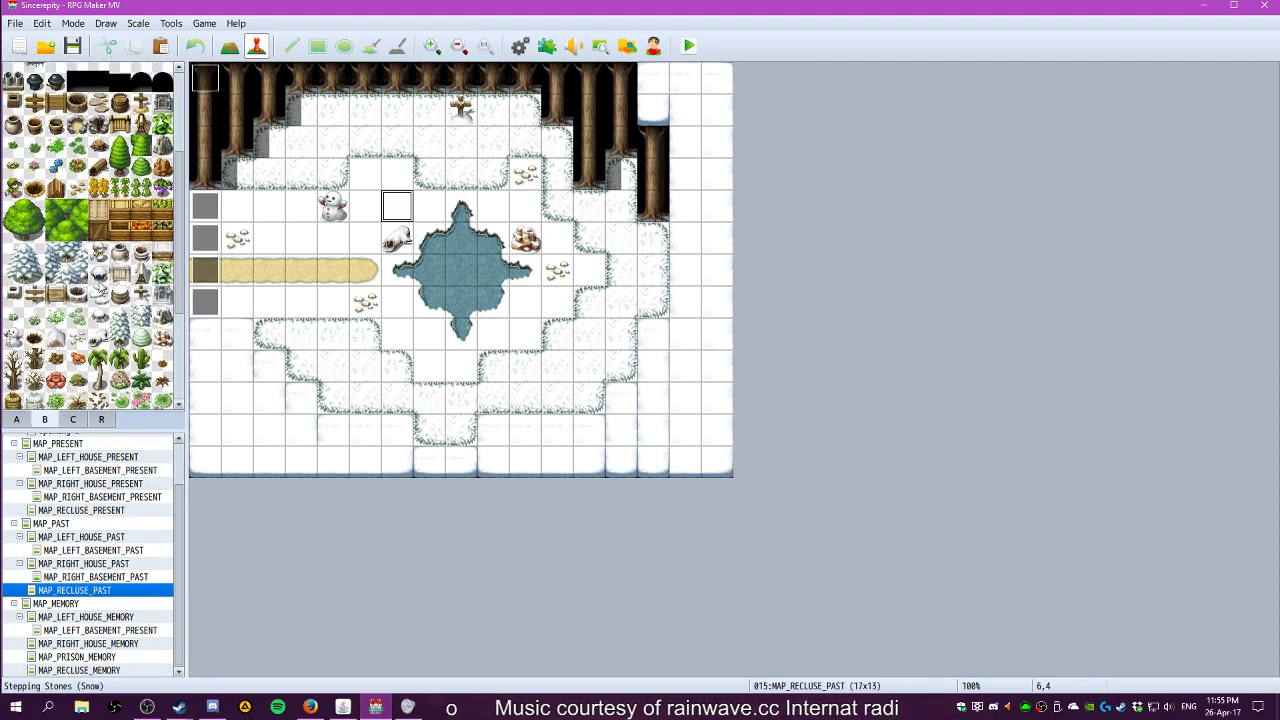
scroll(102, 293, up, 3)
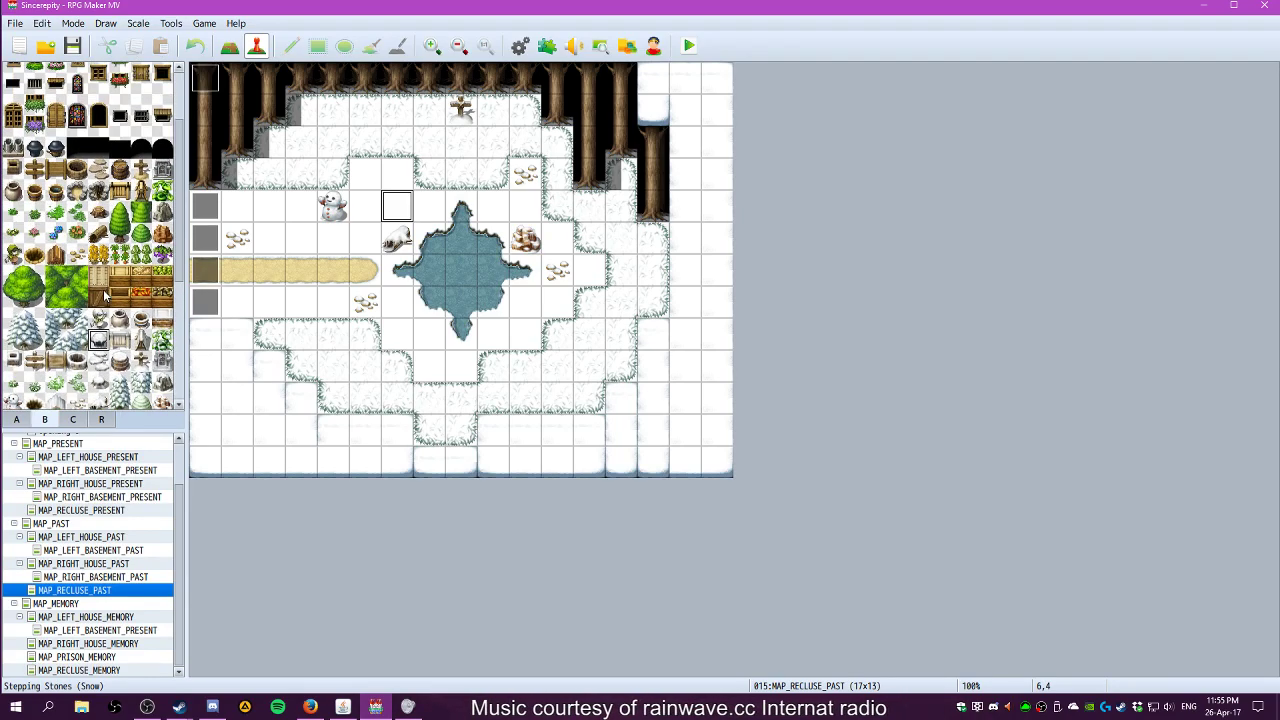
scroll(102, 300, down, 2)
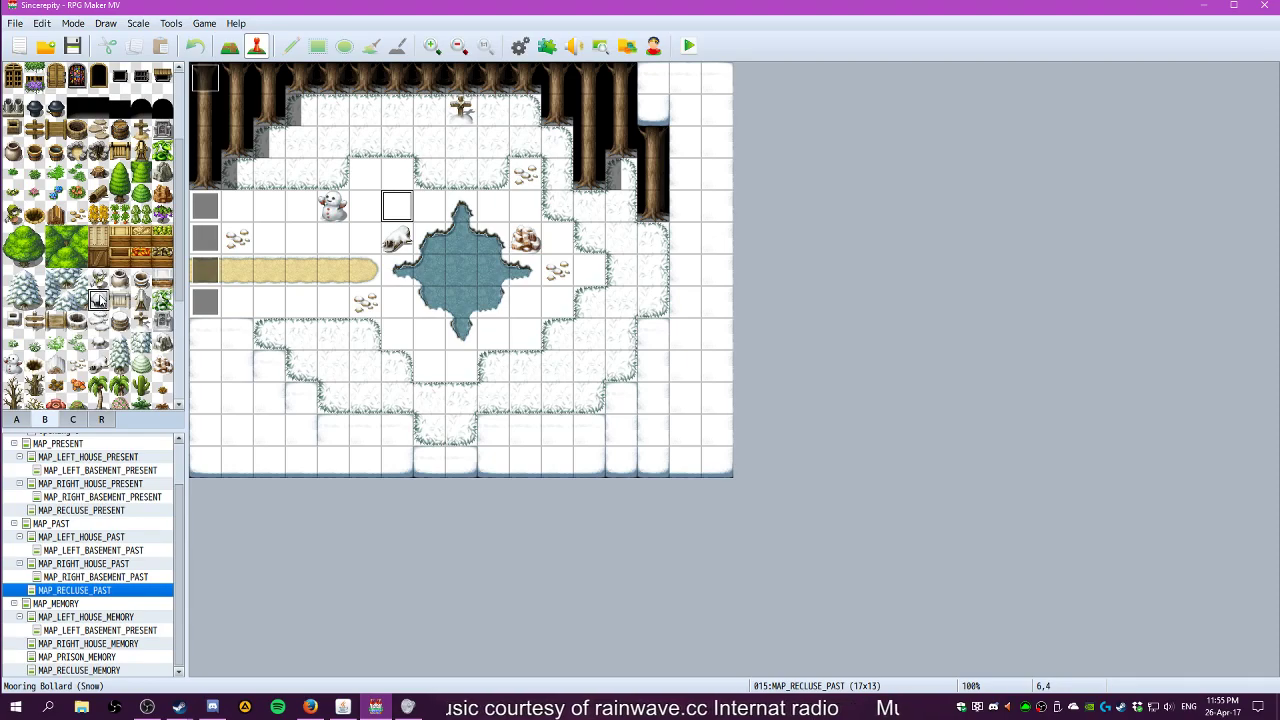
scroll(99, 300, up, 2)
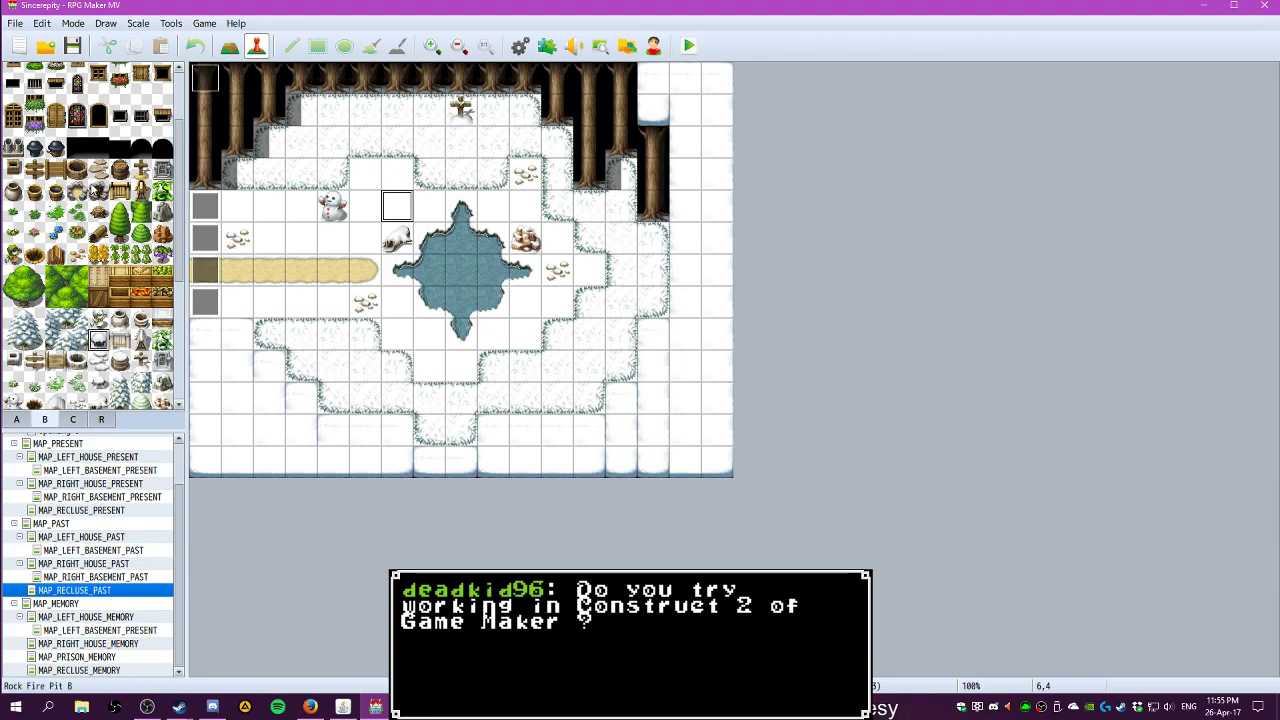
scroll(128, 176, down, 2)
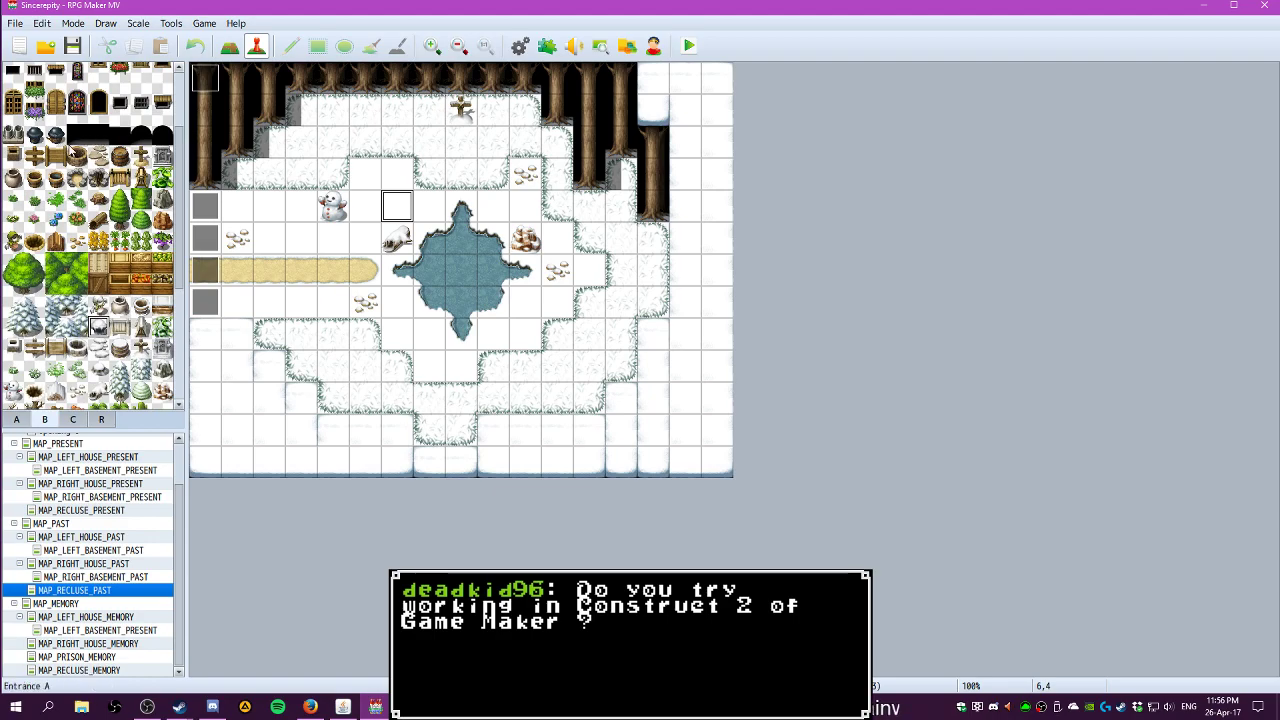
scroll(115, 228, down, 2)
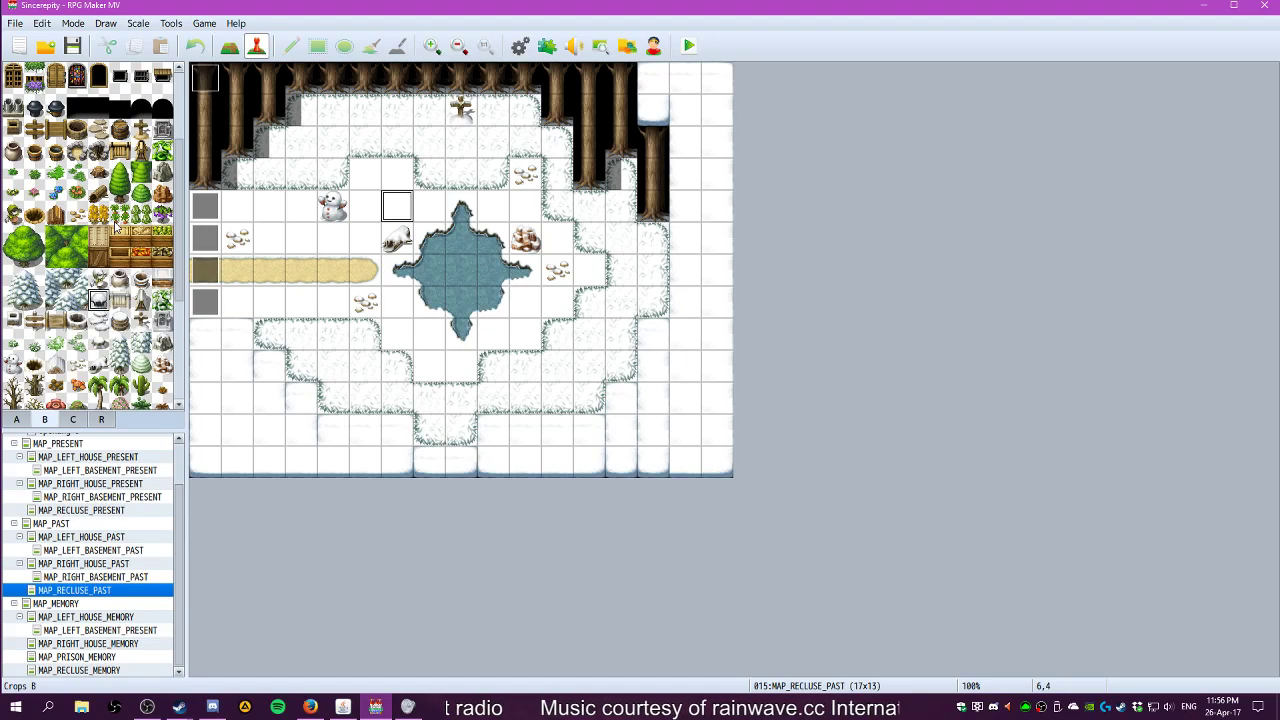
scroll(114, 228, up, 2)
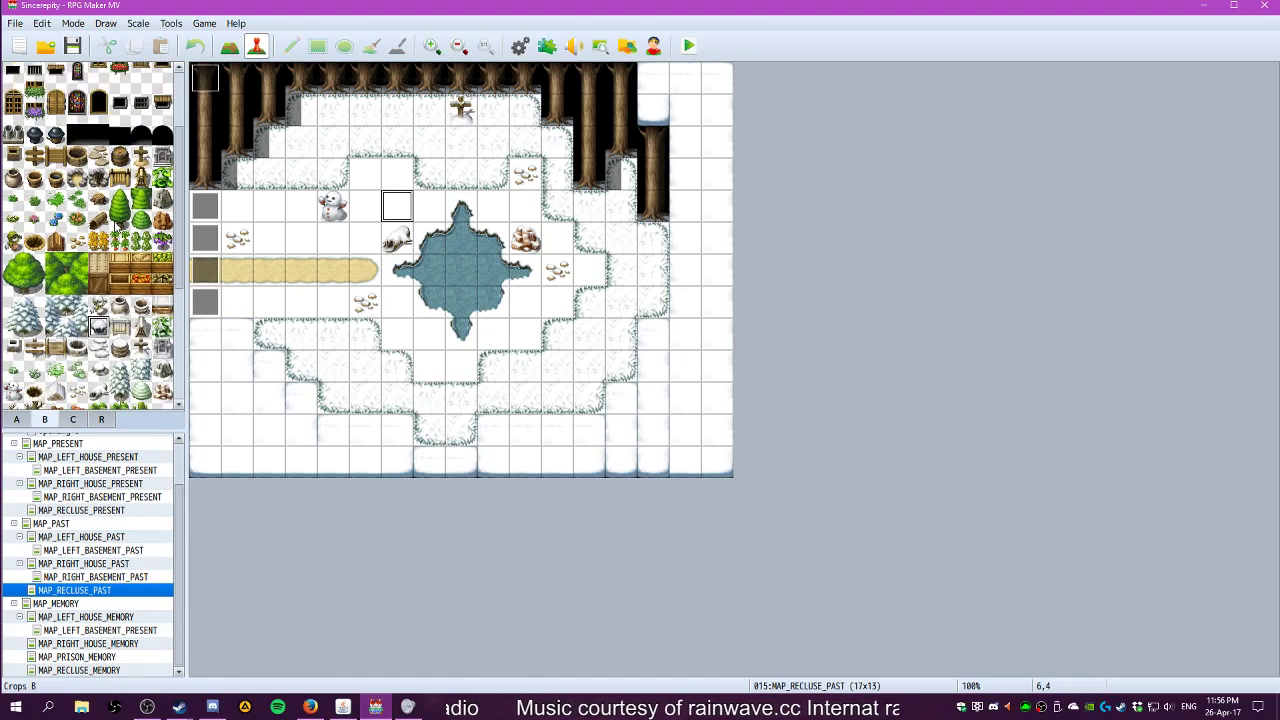
scroll(115, 244, down, 2)
scroll(115, 245, down, 1)
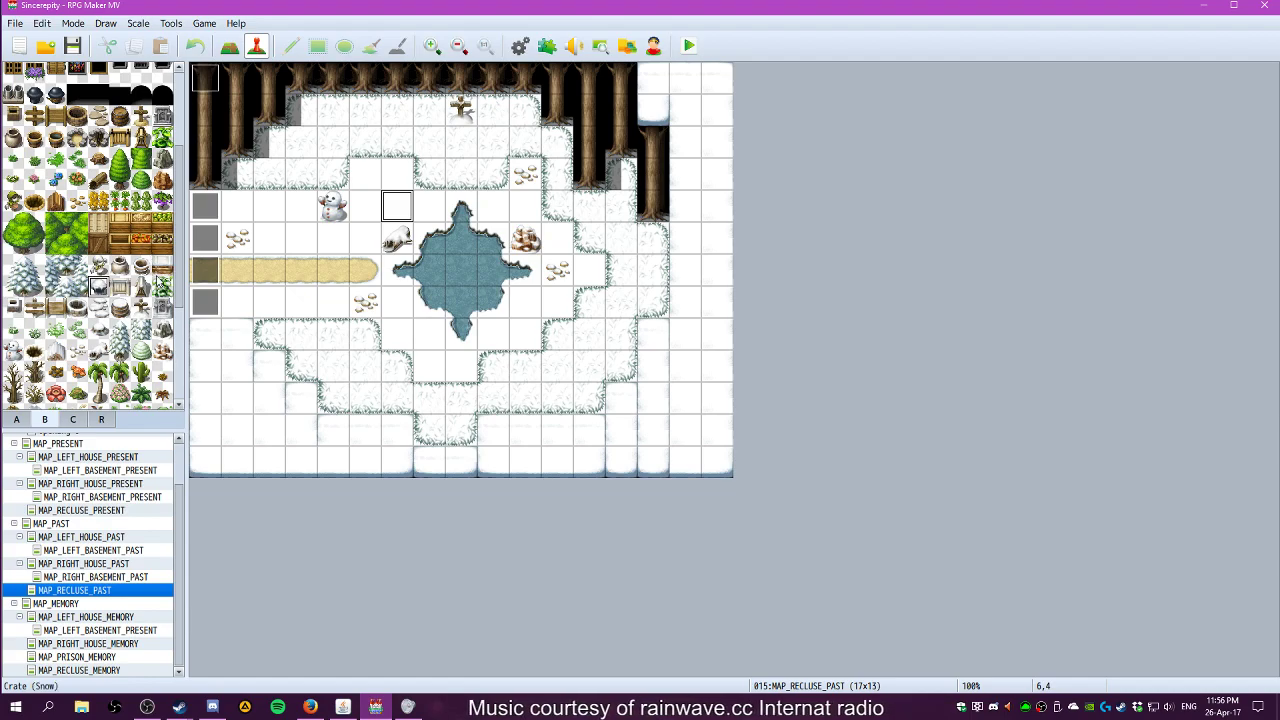
Compare individual snow object tiles in tileset B, including the snowy crate and stump, and check the tent and ladder tiles
click(162, 266)
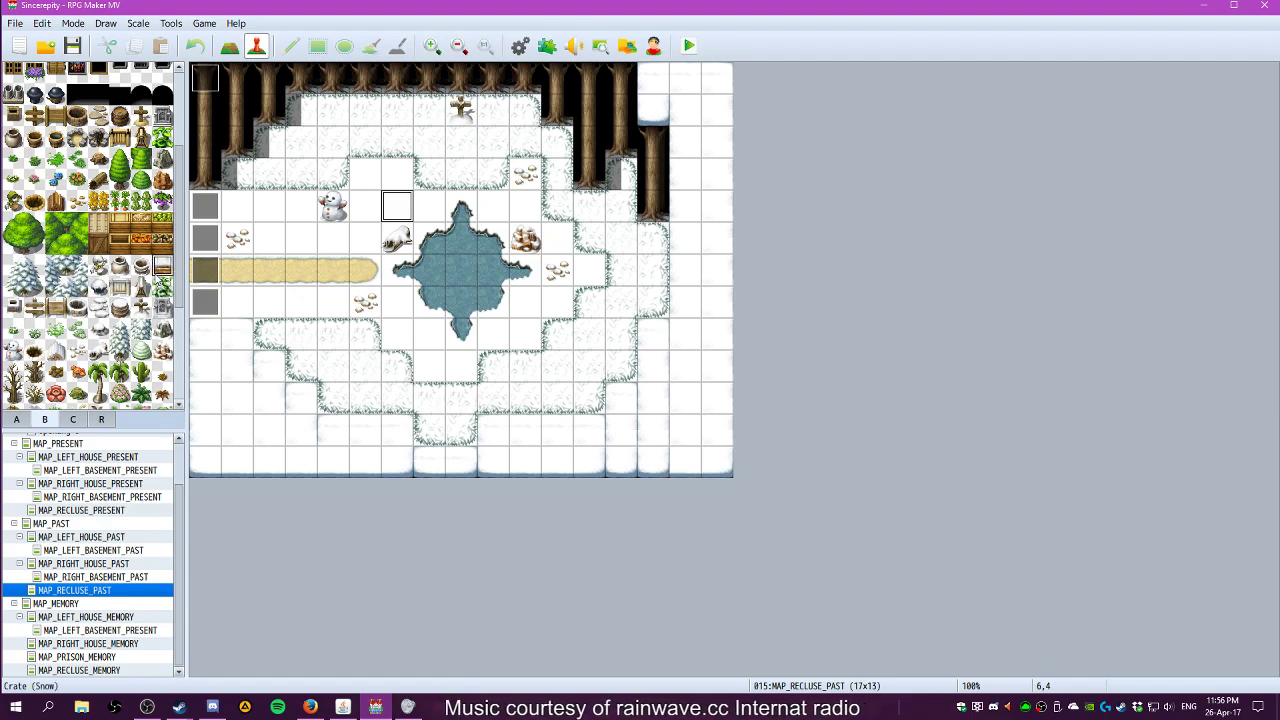
click(143, 350)
click(99, 333)
scroll(95, 340, down, 2)
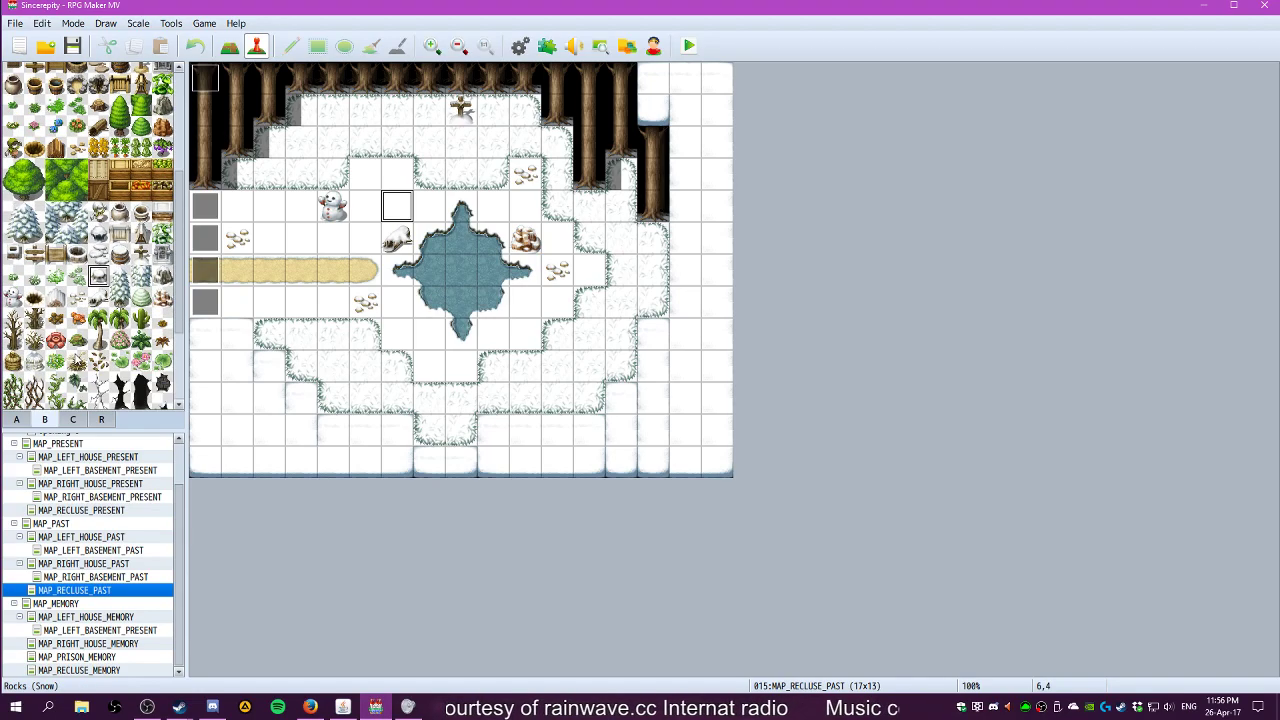
scroll(95, 330, up, 2)
click(97, 338)
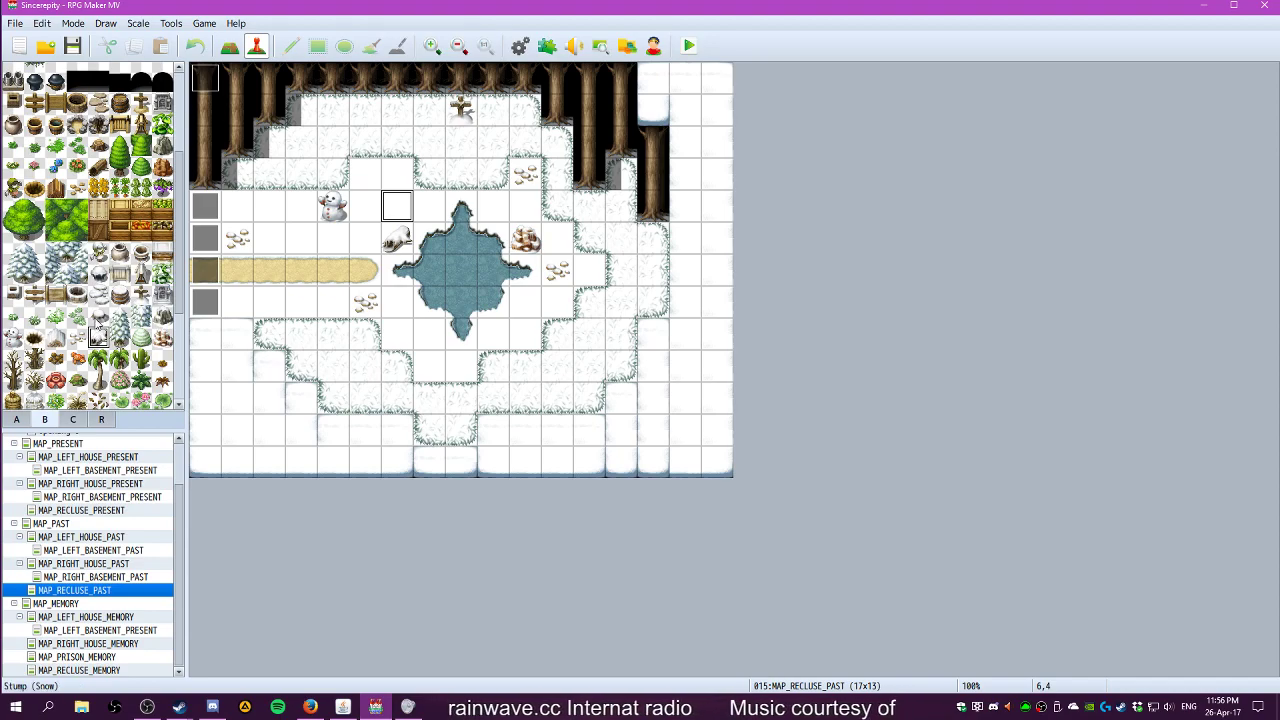
click(99, 276)
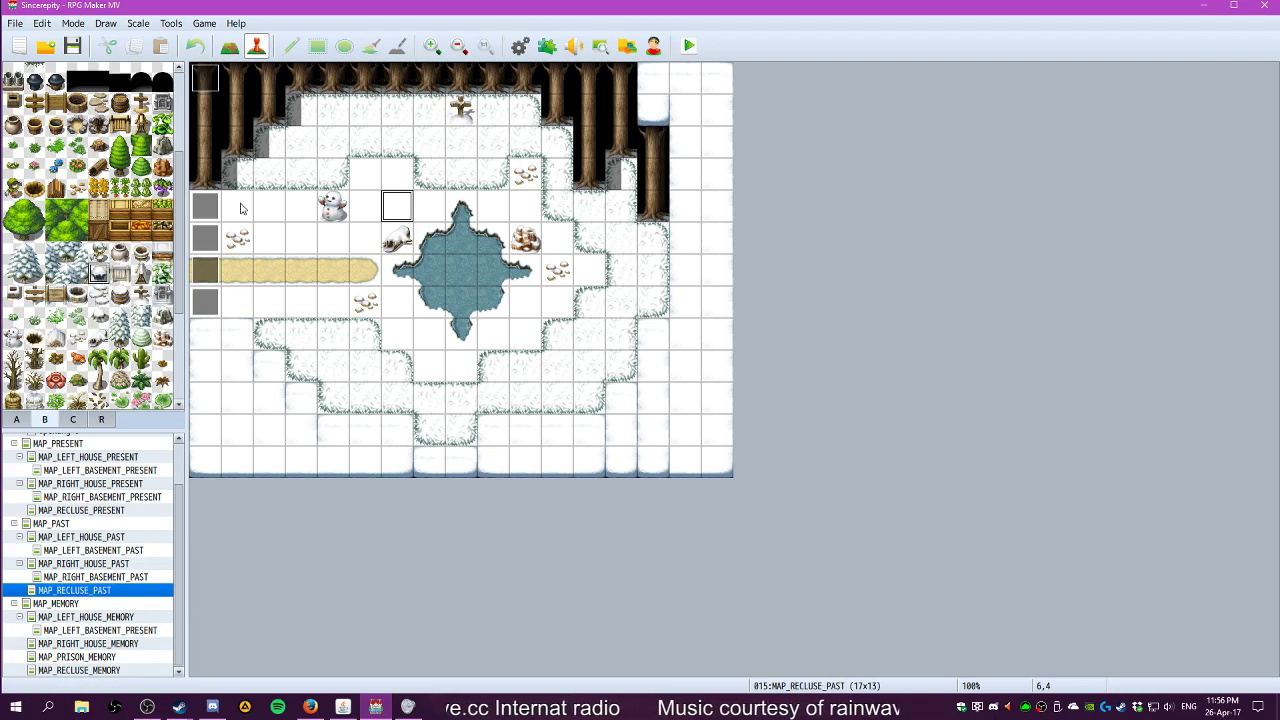
scroll(92, 250, down, 1)
scroll(90, 248, down, 5)
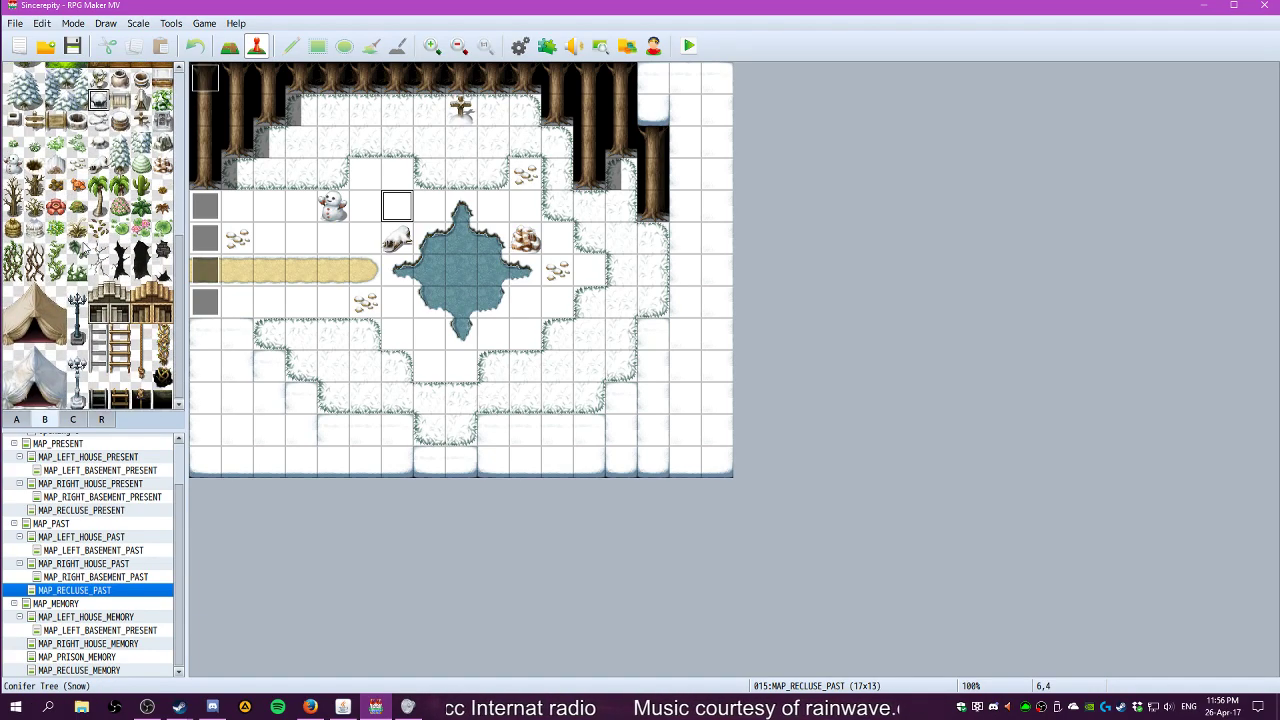
scroll(84, 244, up, 6)
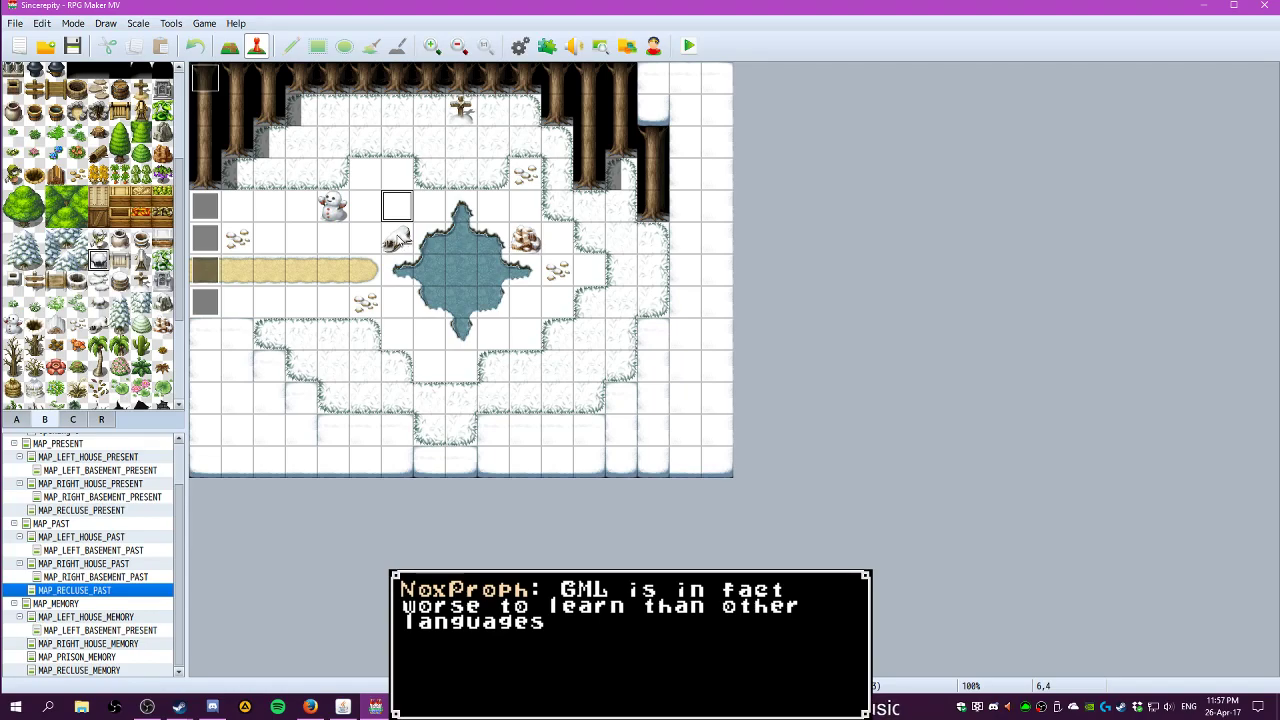
Try the snow-covered stump tile directly below the snowman on MAP_RECLUSE_PAST, and undo the placement
scroll(122, 250, up, 4)
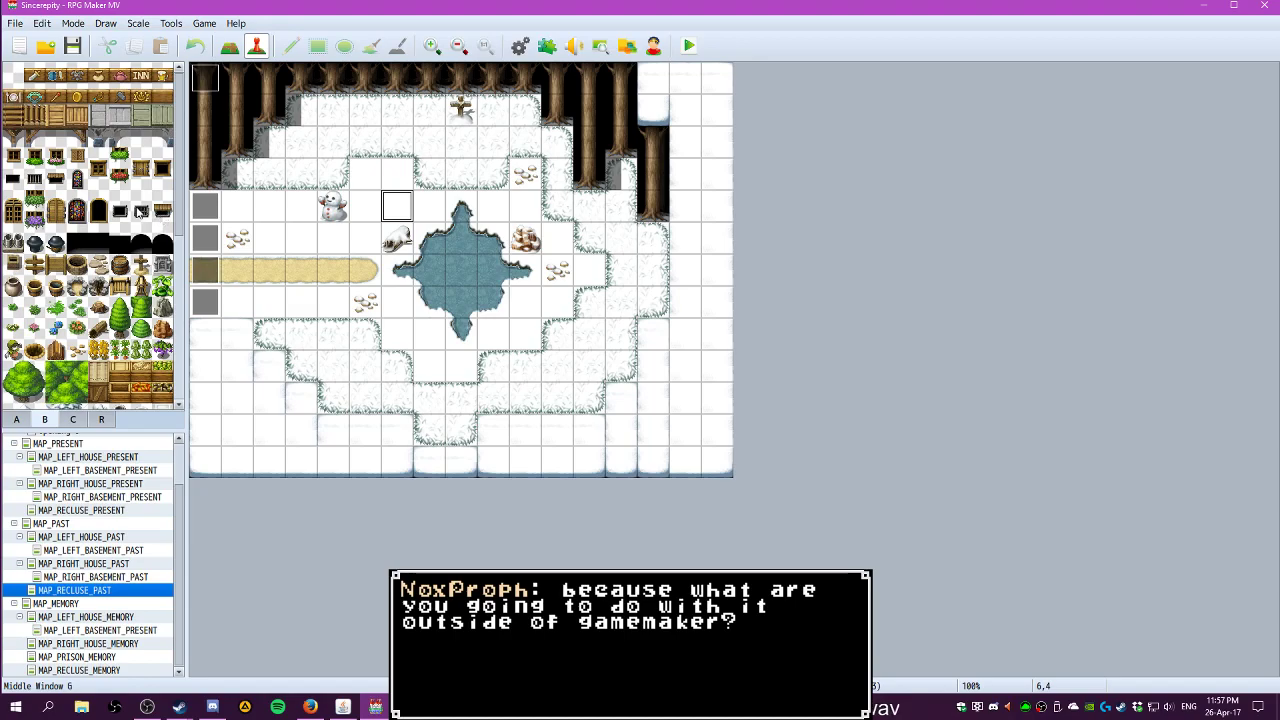
scroll(127, 232, down, 4)
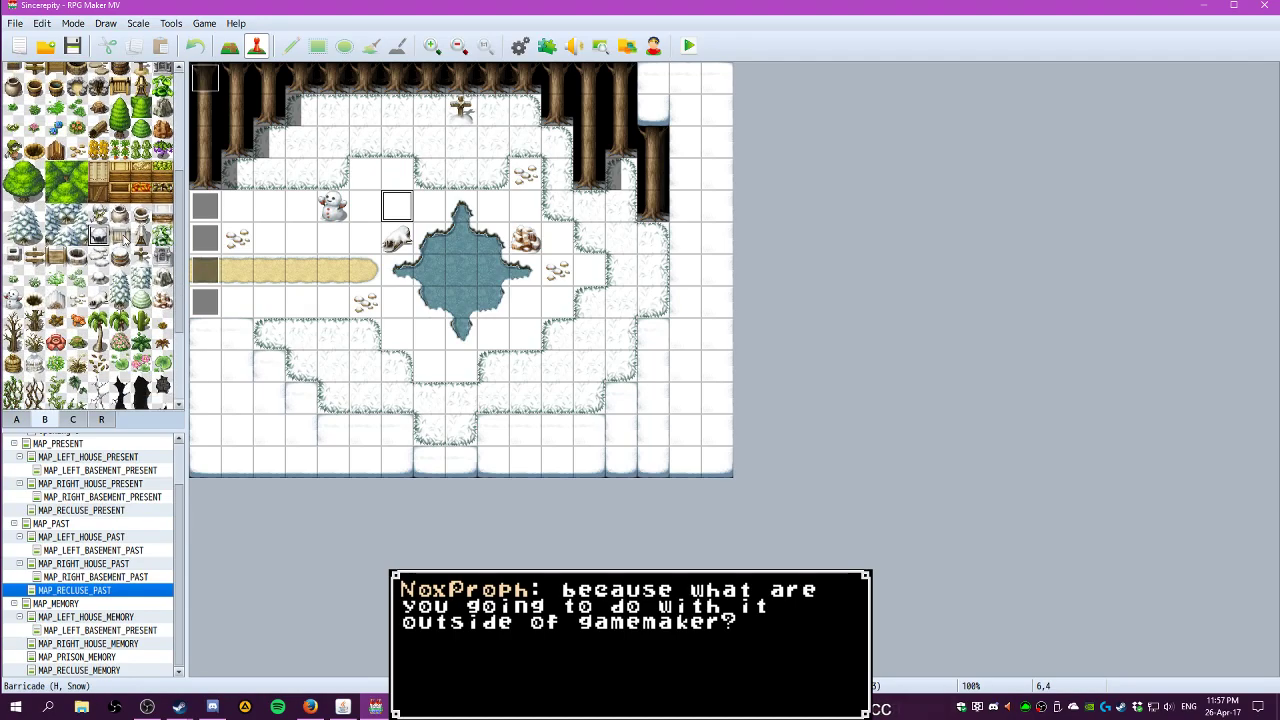
click(98, 278)
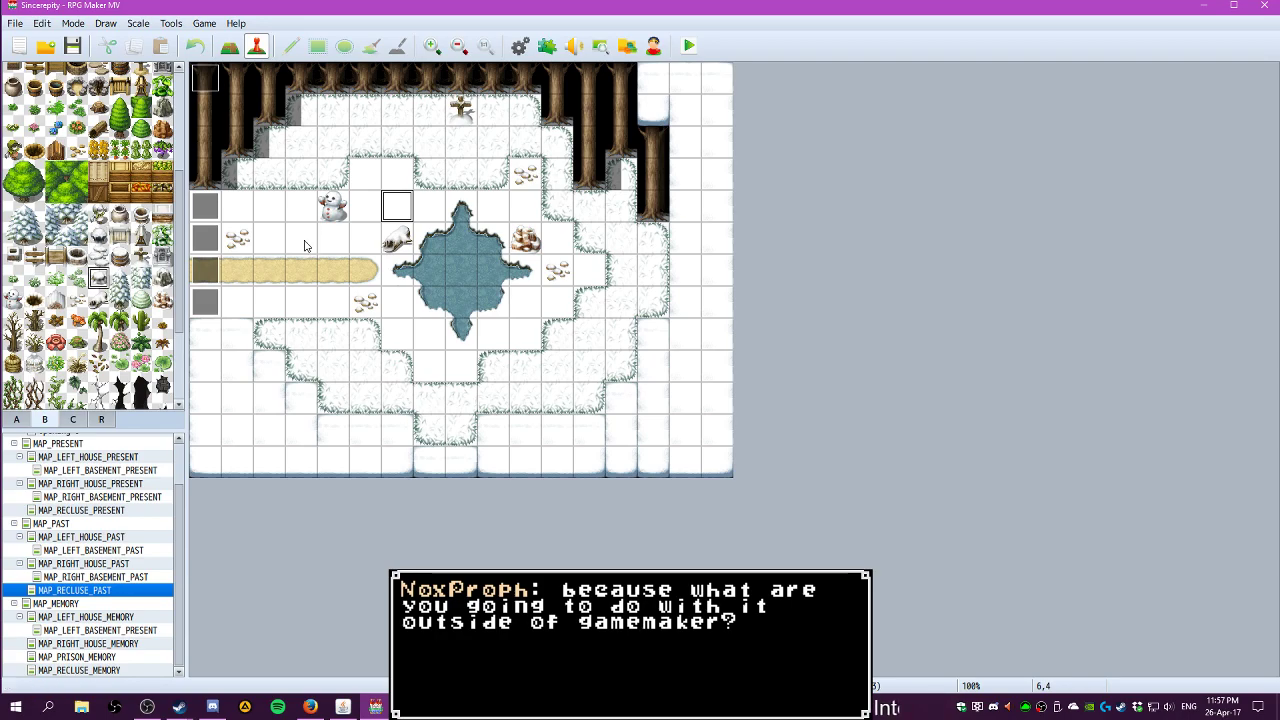
key(F5)
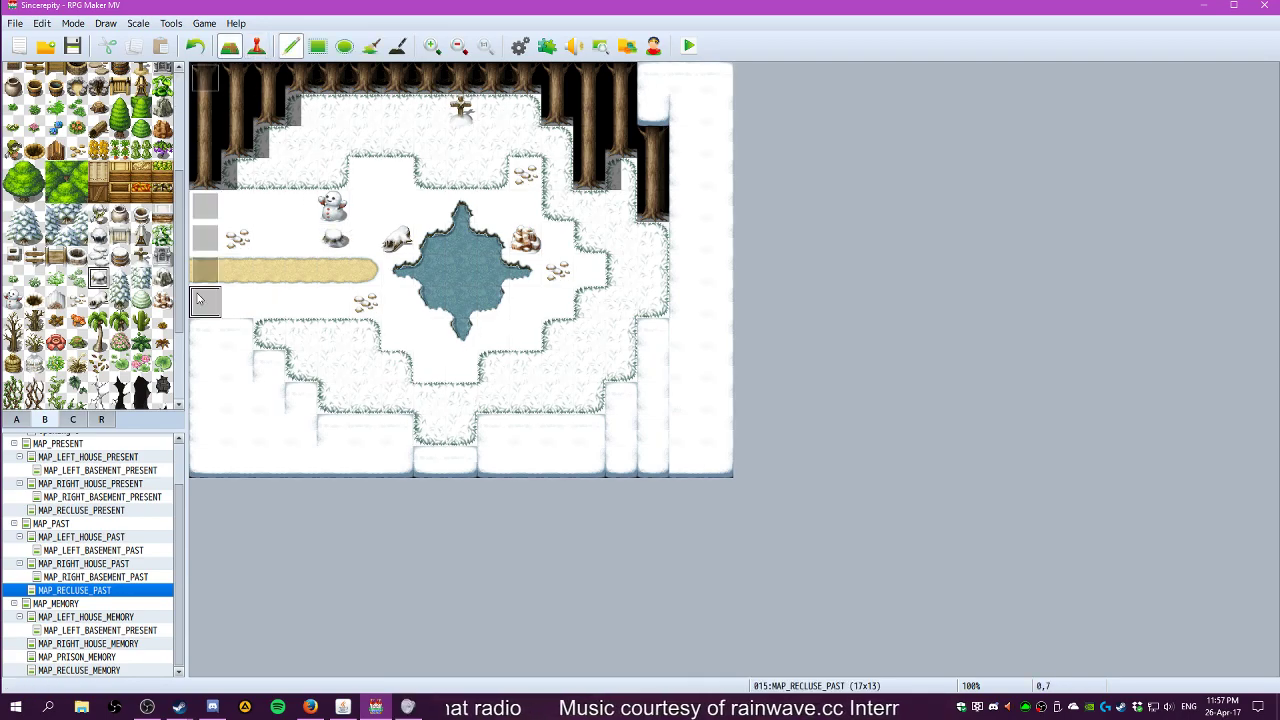
key(ctrl+z)
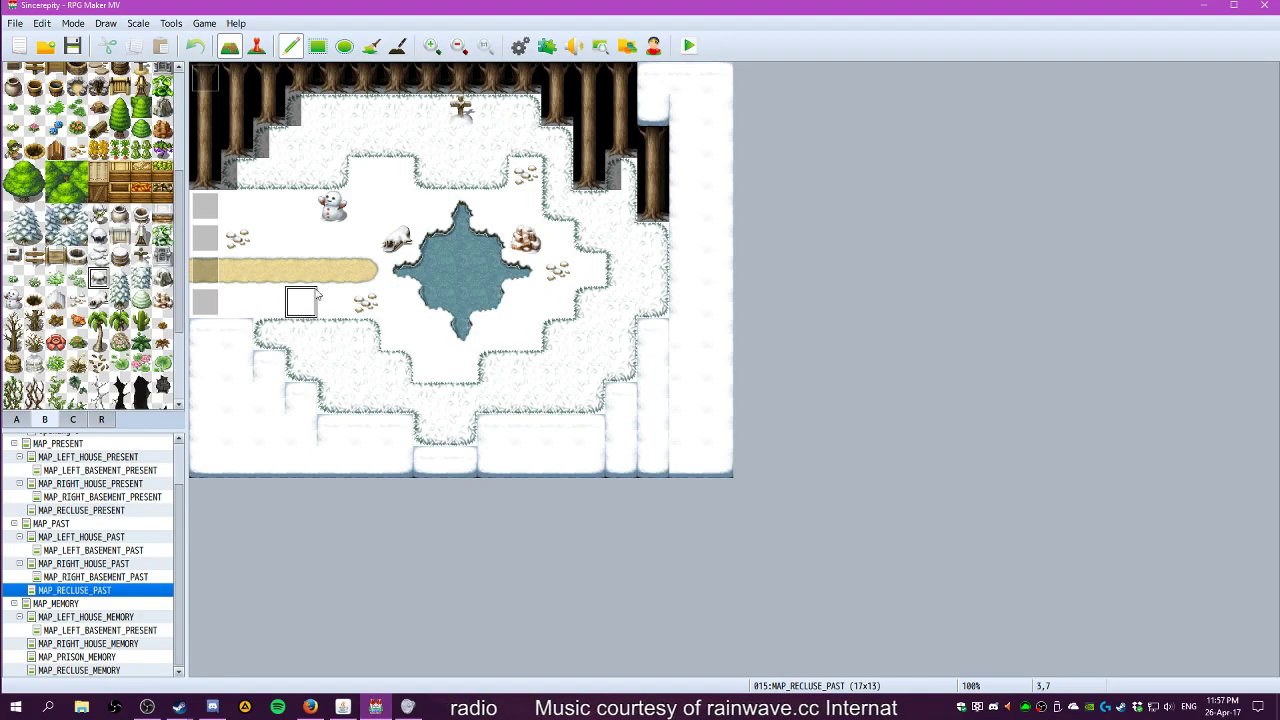
Compare MAP_RECLUSE_PRESENT with MAP_RECLUSE_PAST and look through the outdoor objects in tileset B
click(75, 511)
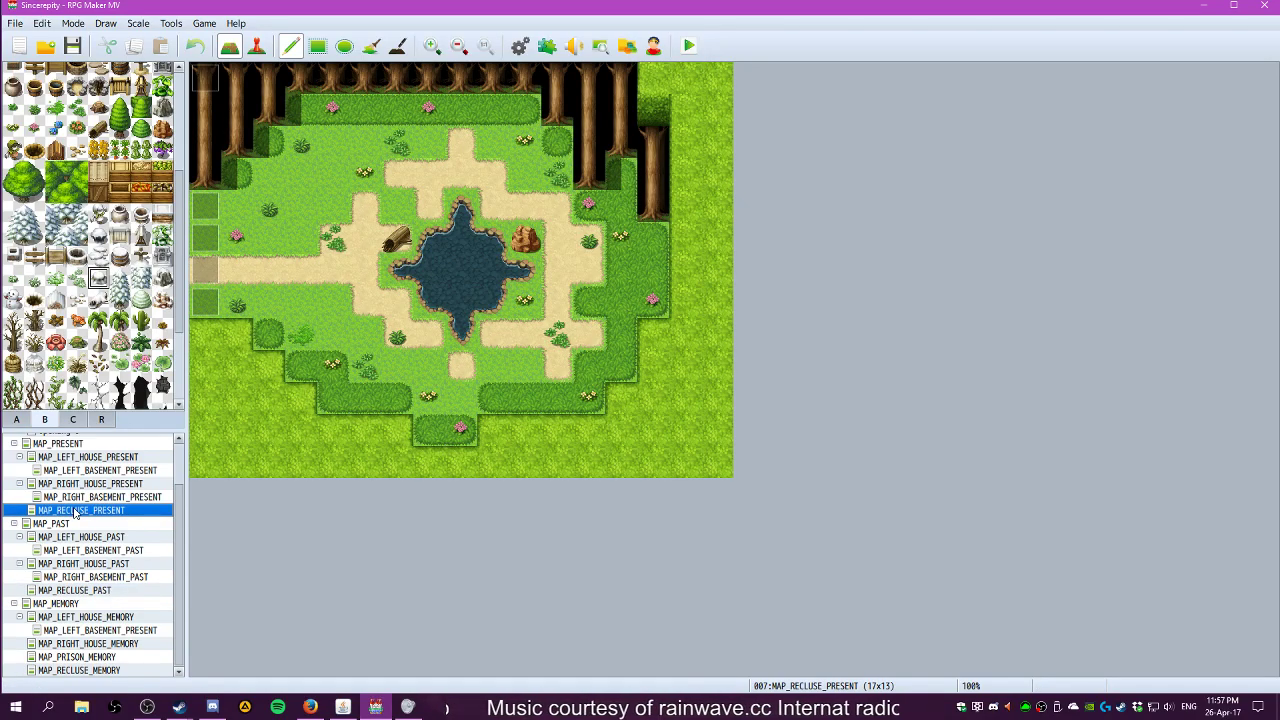
click(72, 591)
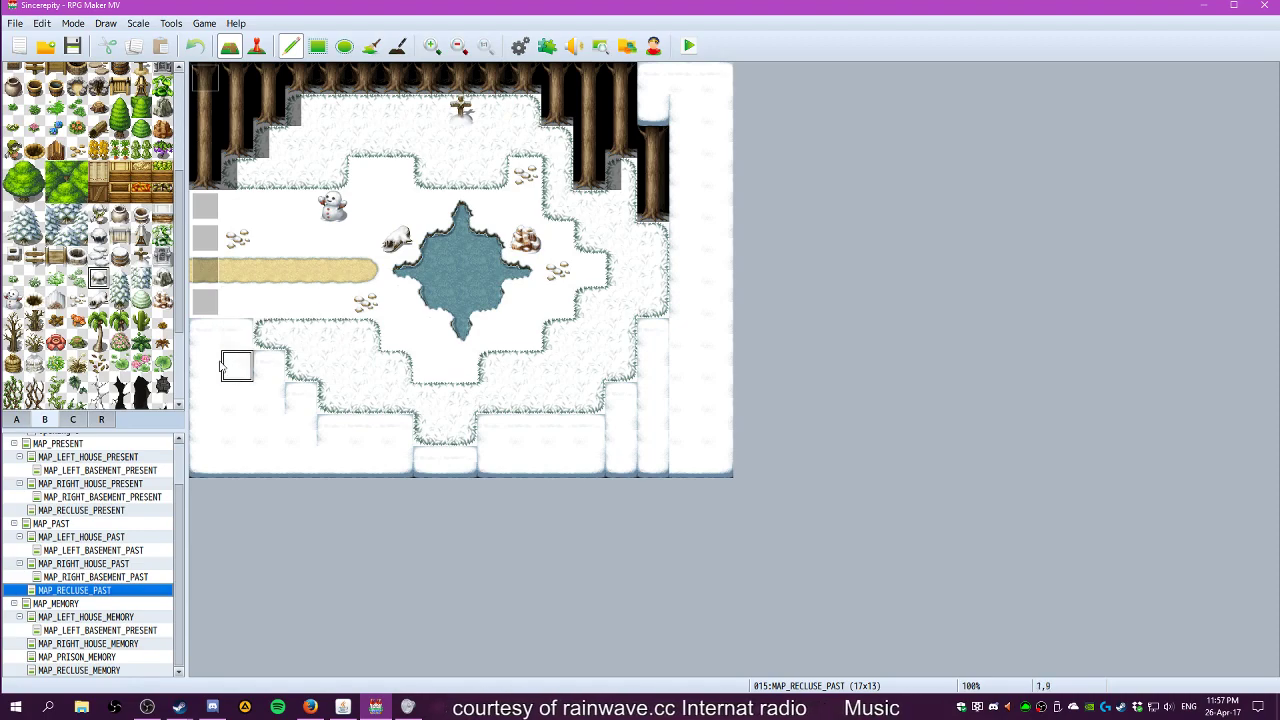
scroll(101, 348, up, 5)
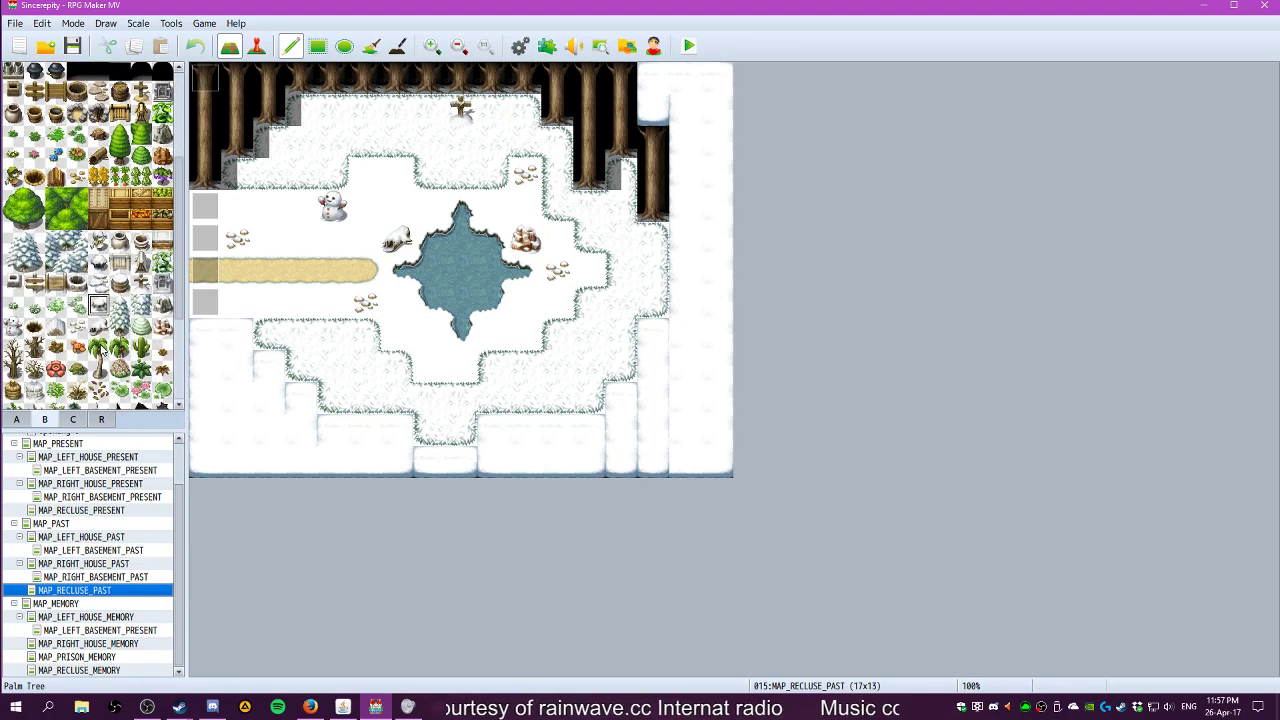
scroll(101, 348, up, 1)
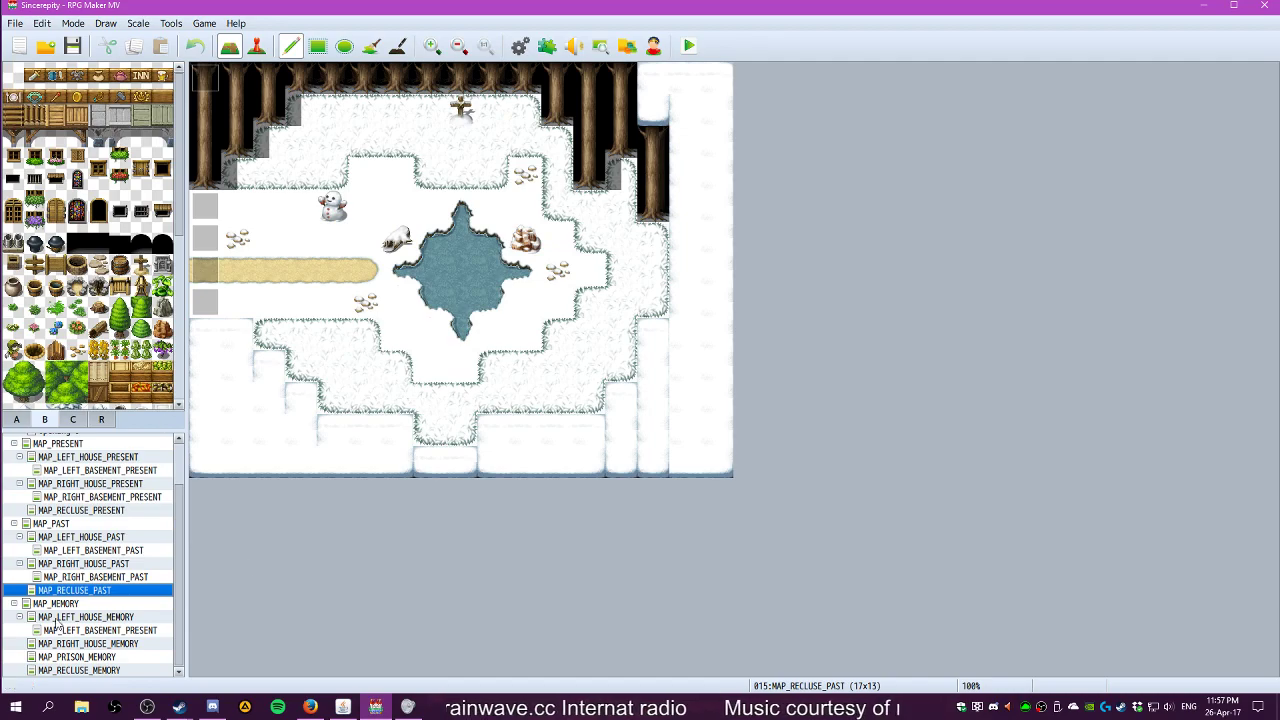
Look over both sides of MAP_PAST, including the houses, river, campfire and storage shed, and return to MAP_RECLUSE_PAST
click(50, 523)
scroll(790, 478, up, 1)
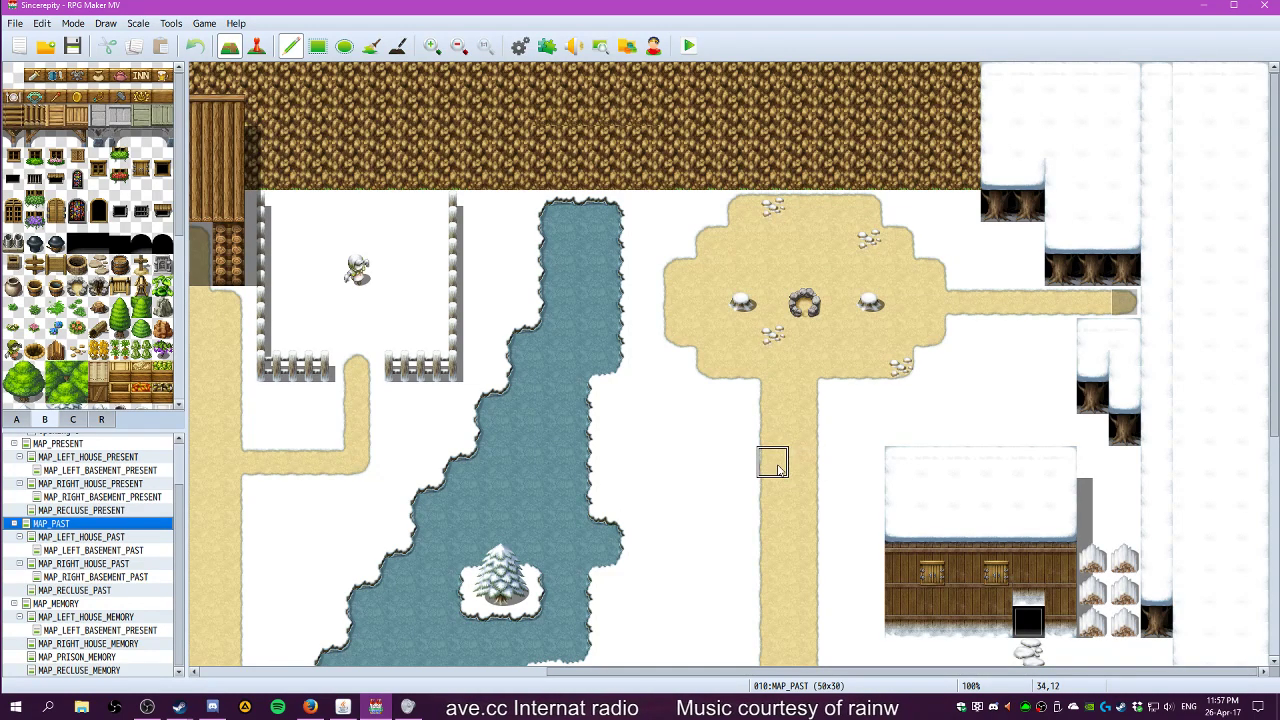
drag(700, 668, 834, 606)
scroll(803, 483, down, 11)
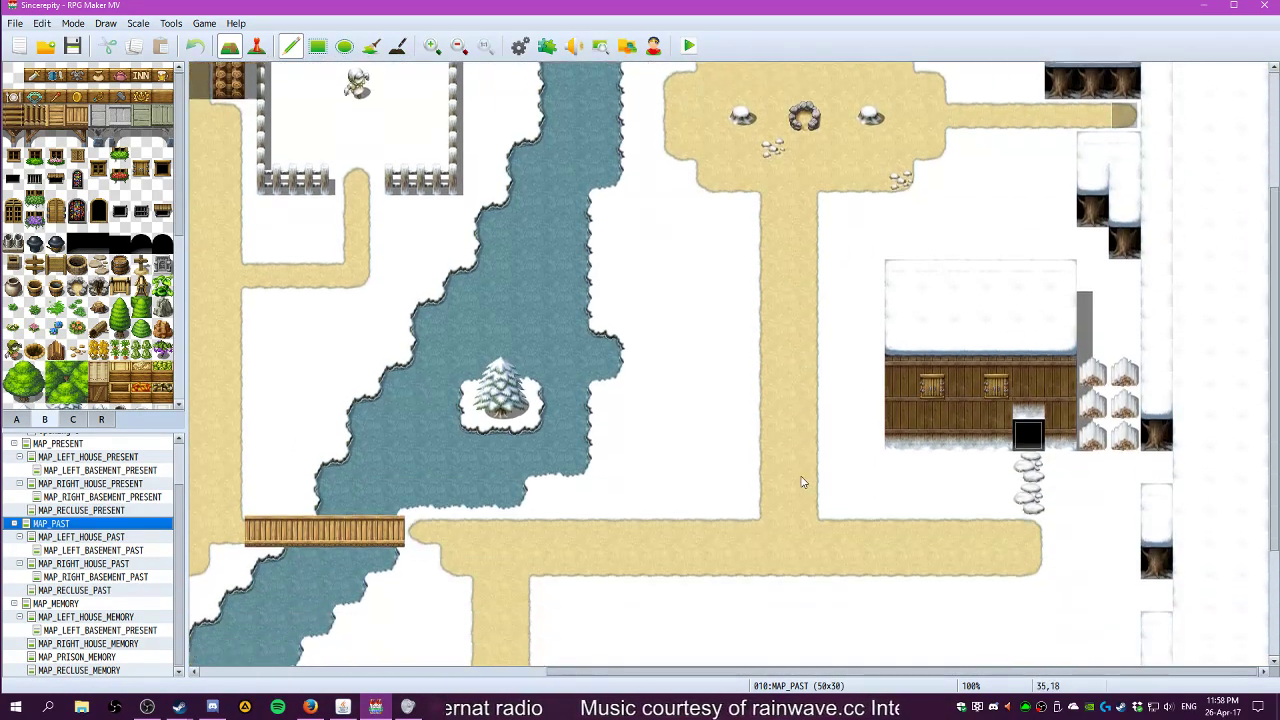
scroll(800, 481, up, 3)
scroll(795, 475, up, 7)
scroll(740, 445, down, 4)
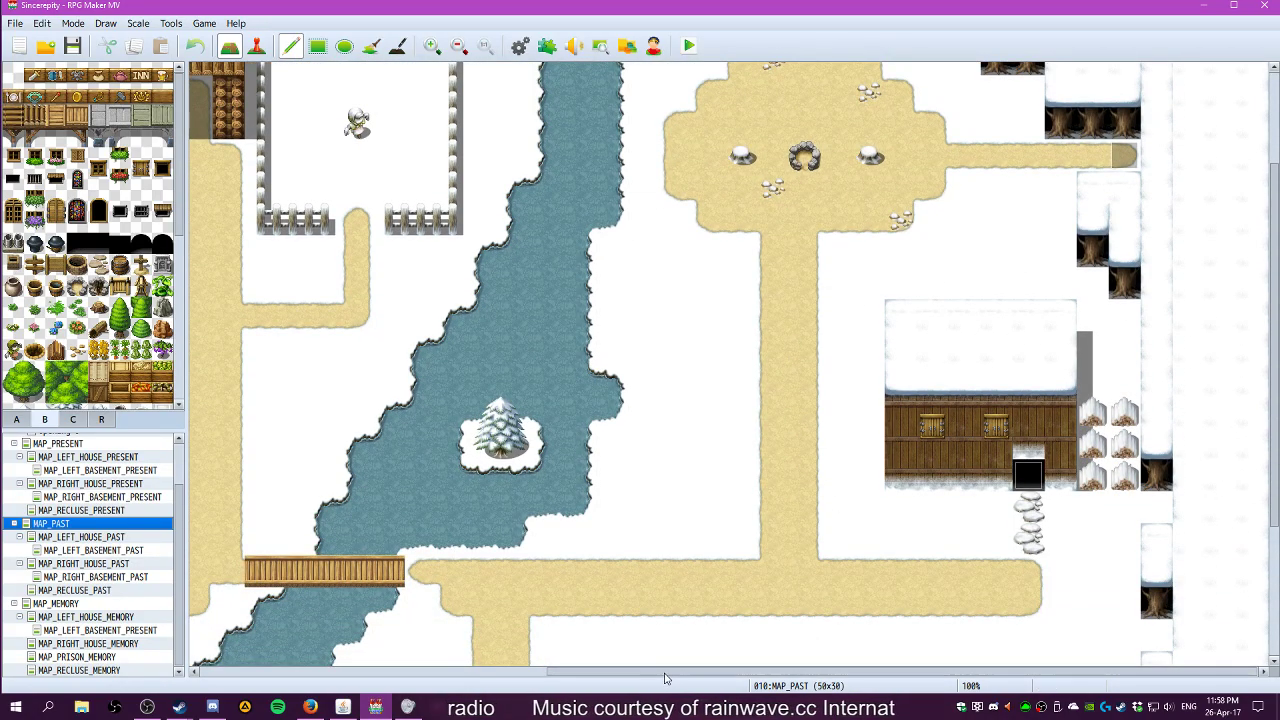
drag(671, 673, 303, 668)
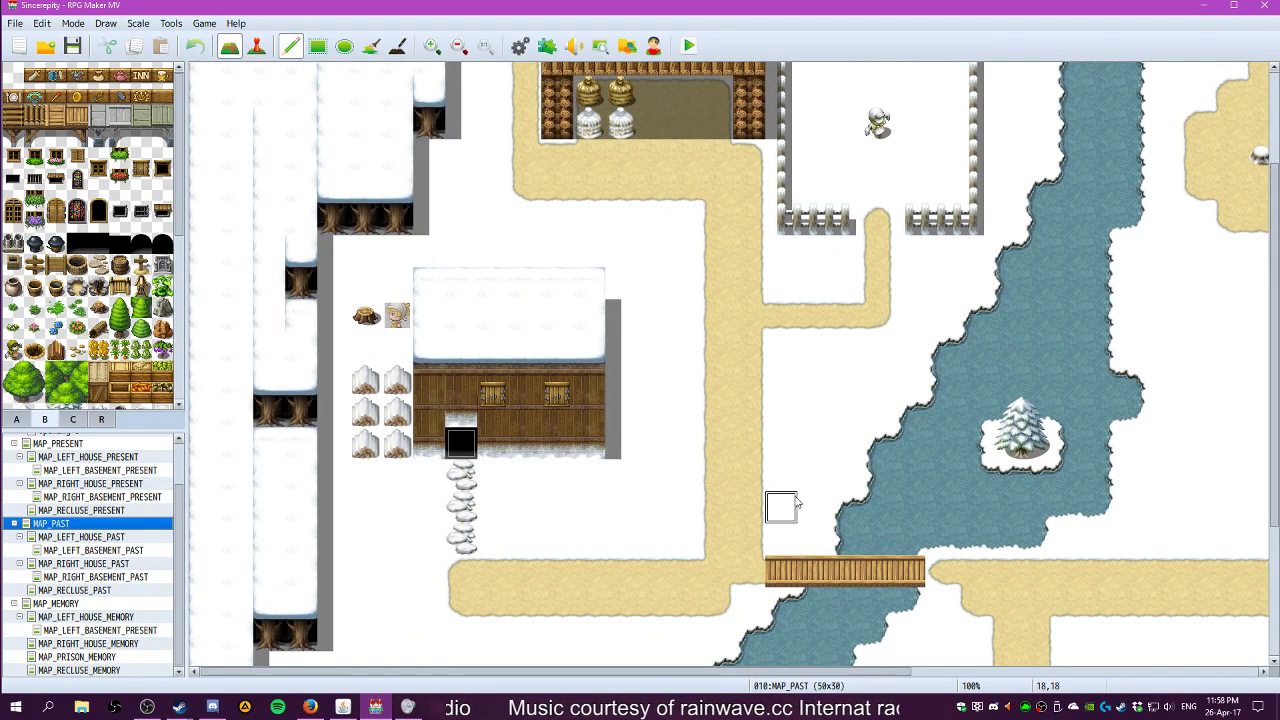
scroll(700, 455, up, 4)
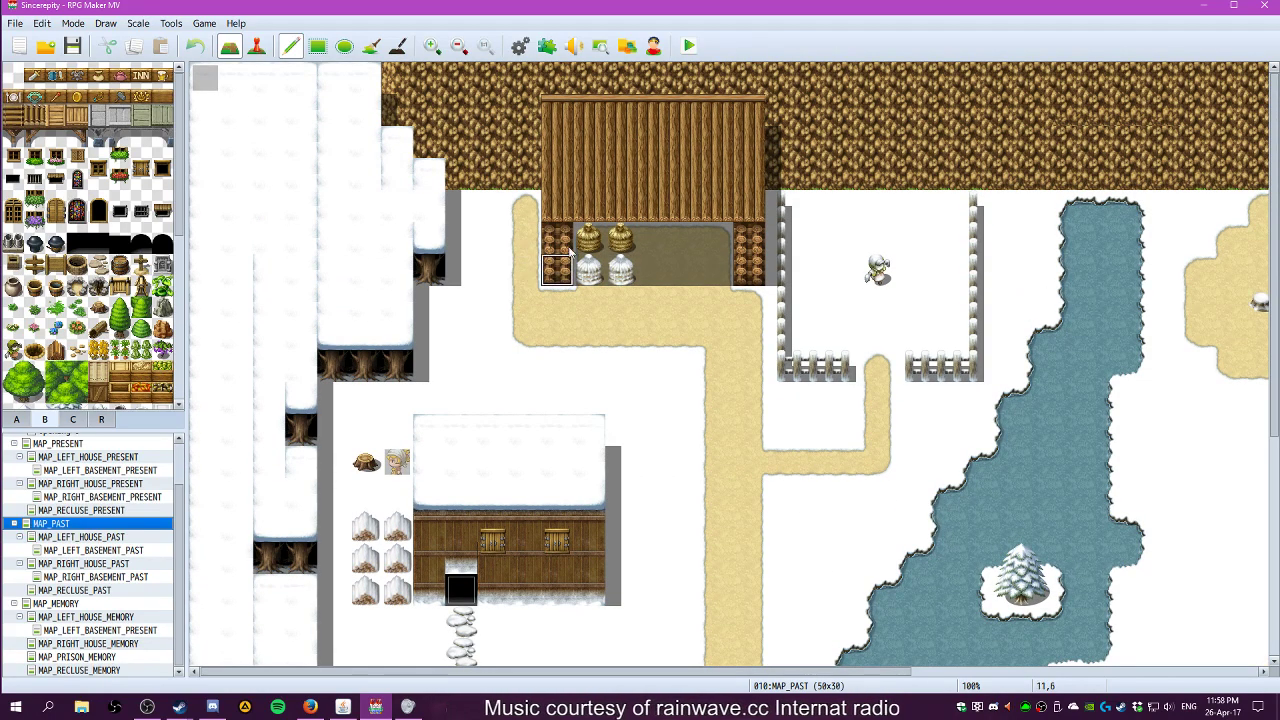
drag(735, 672, 1090, 672)
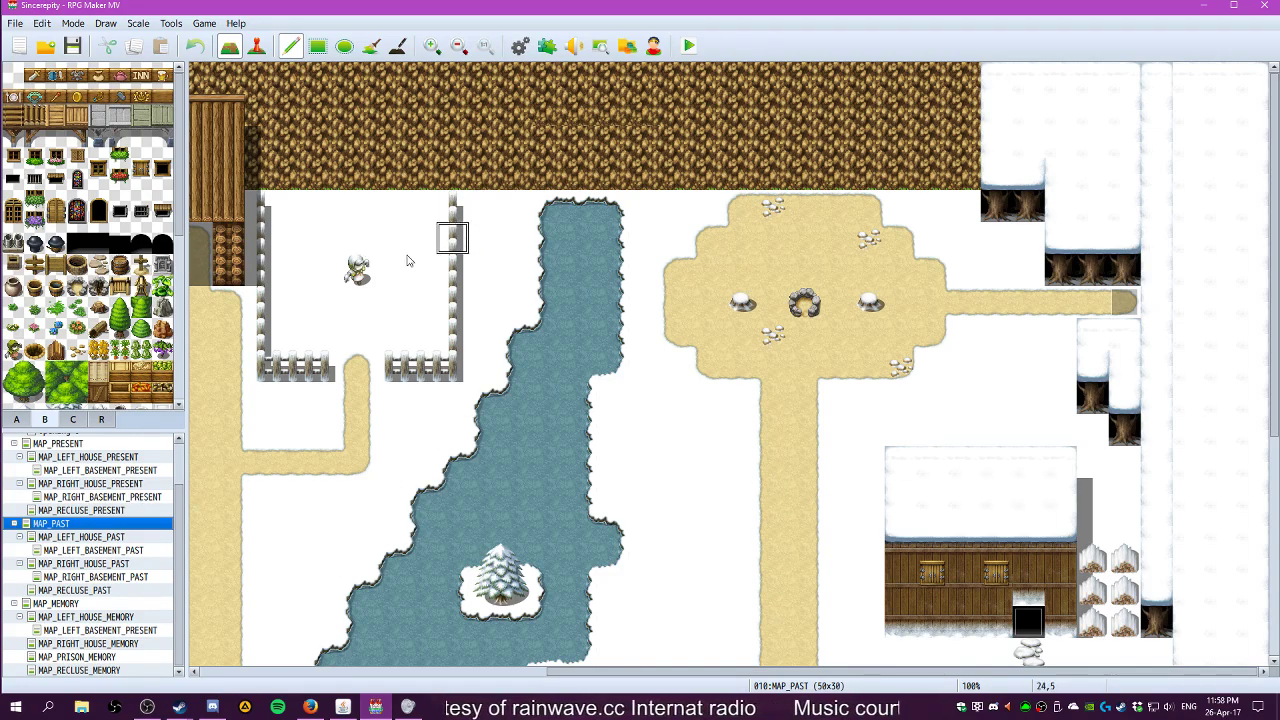
click(90, 590)
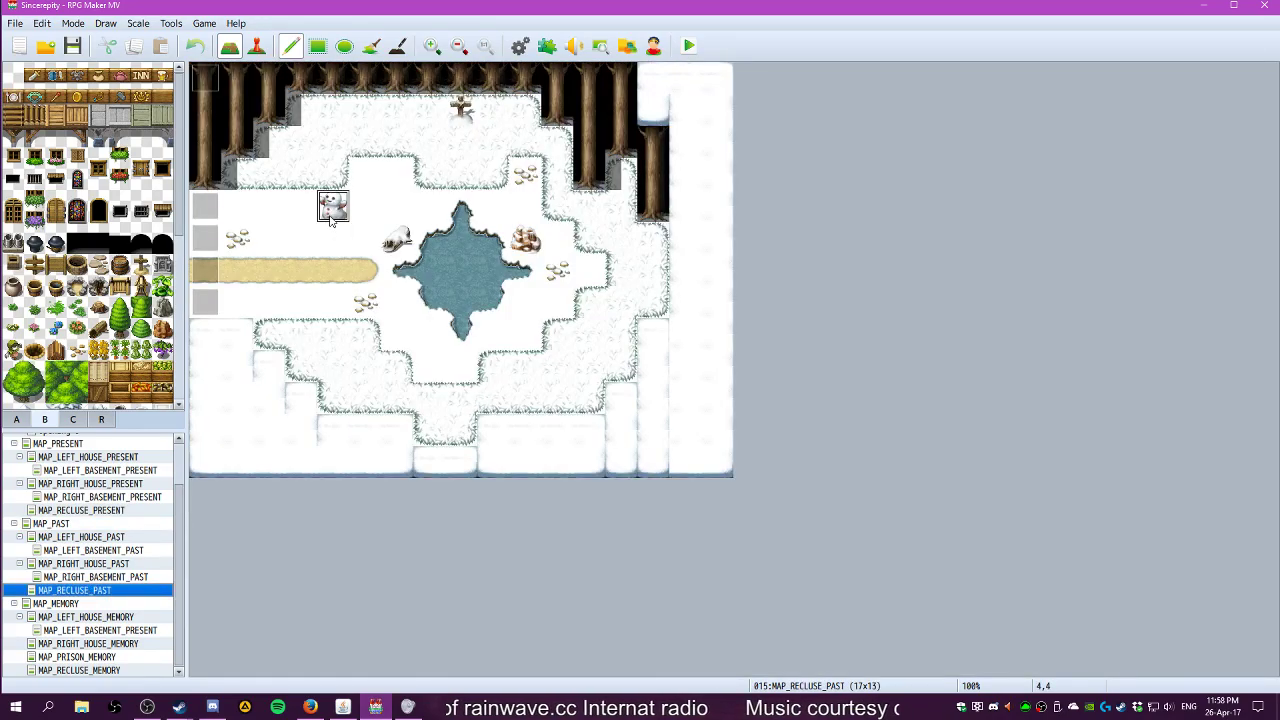
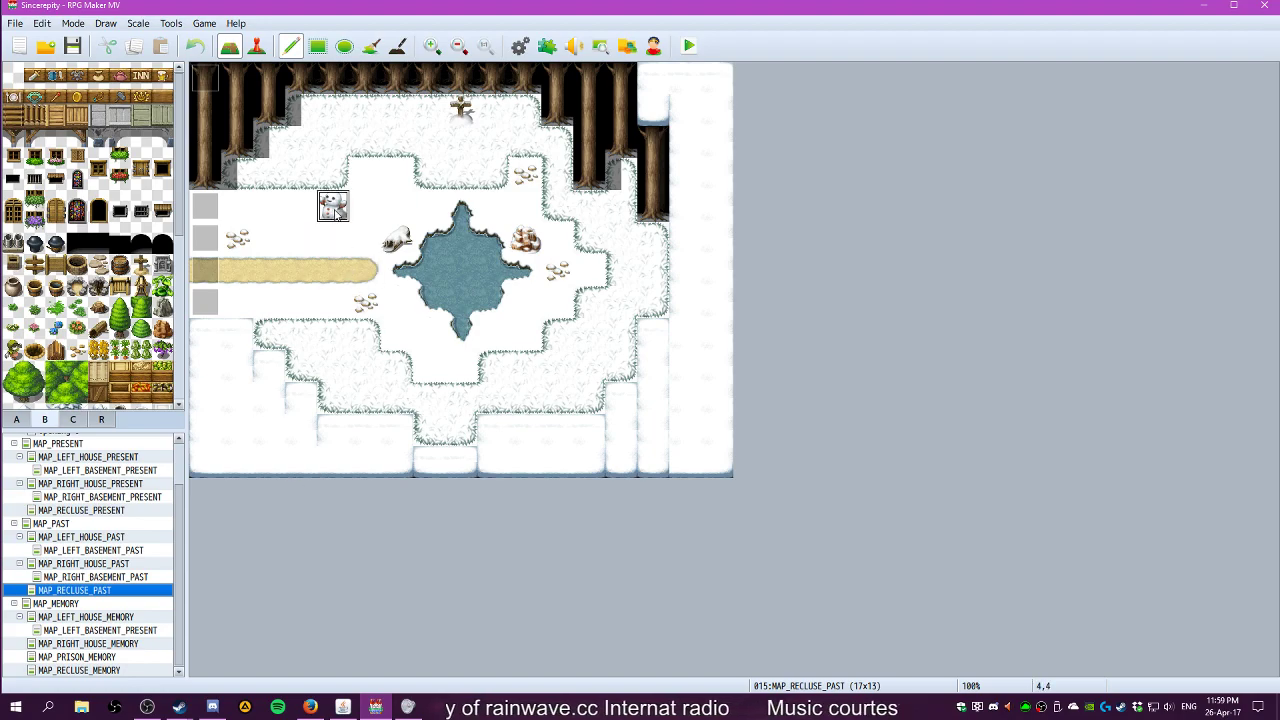
Name the empty item 0021 in the database "Stack of Snow"
click(520, 45)
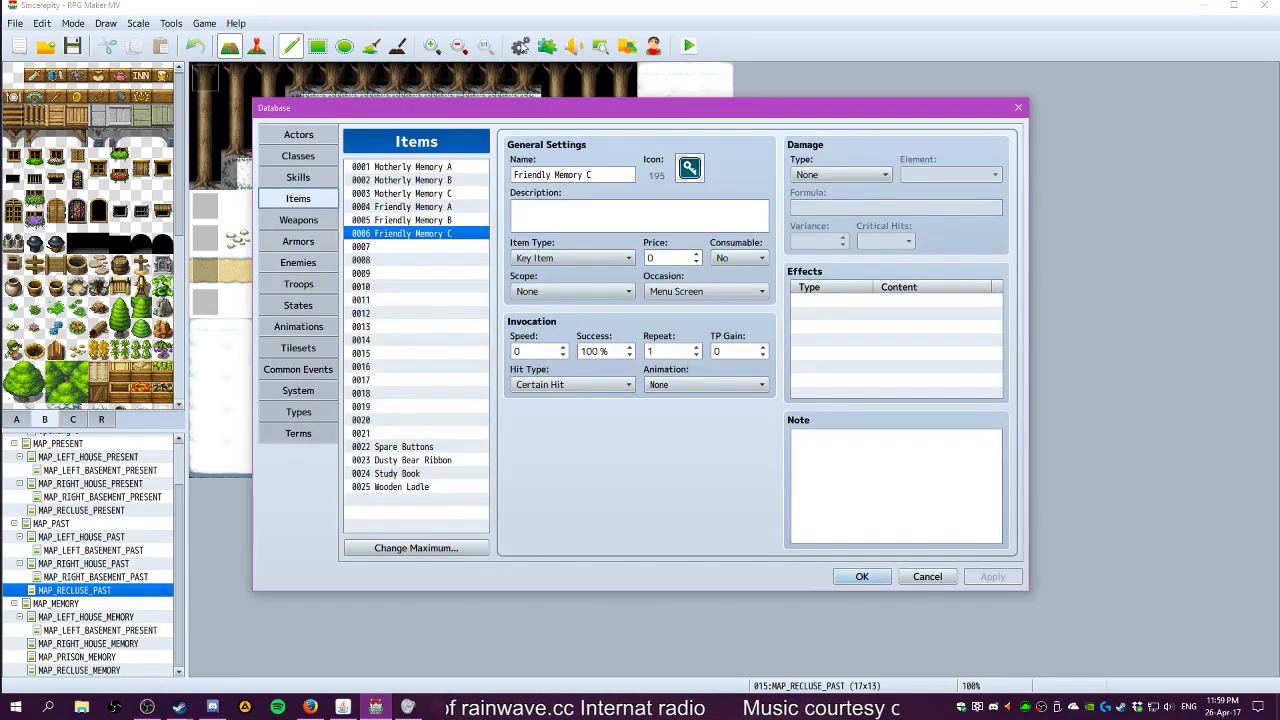
click(412, 433)
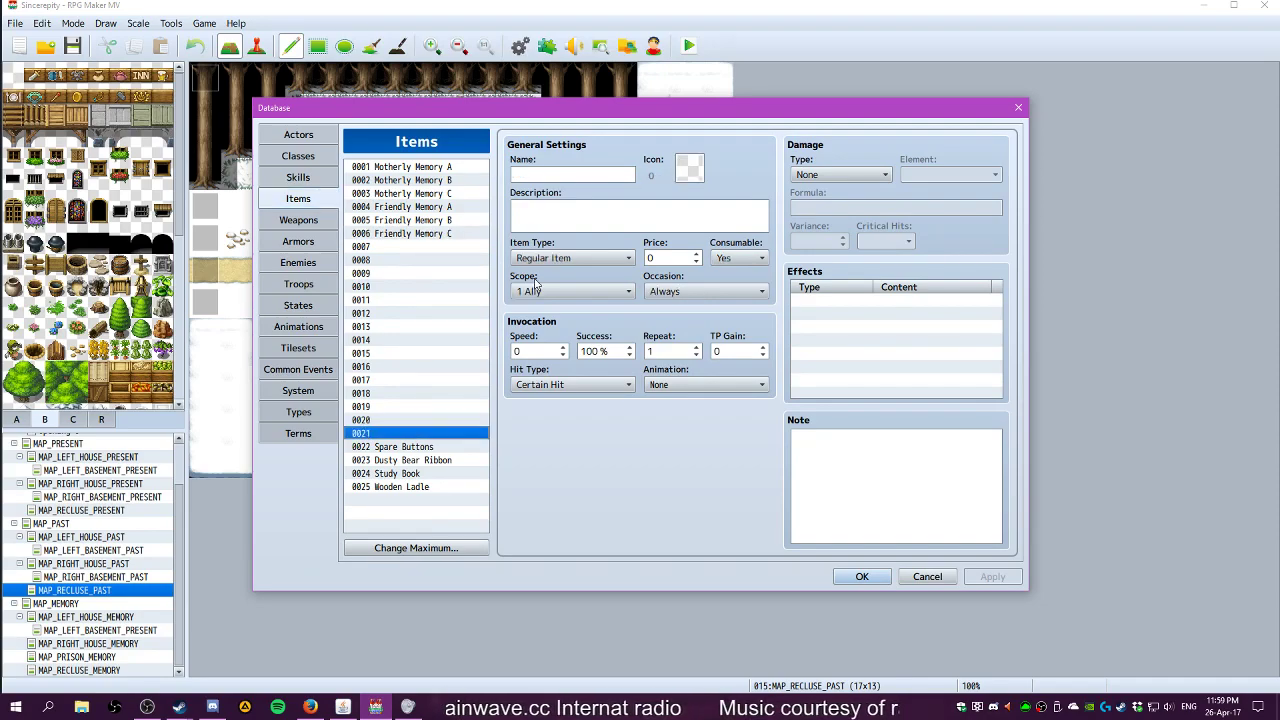
click(559, 178)
text(Stack fo)
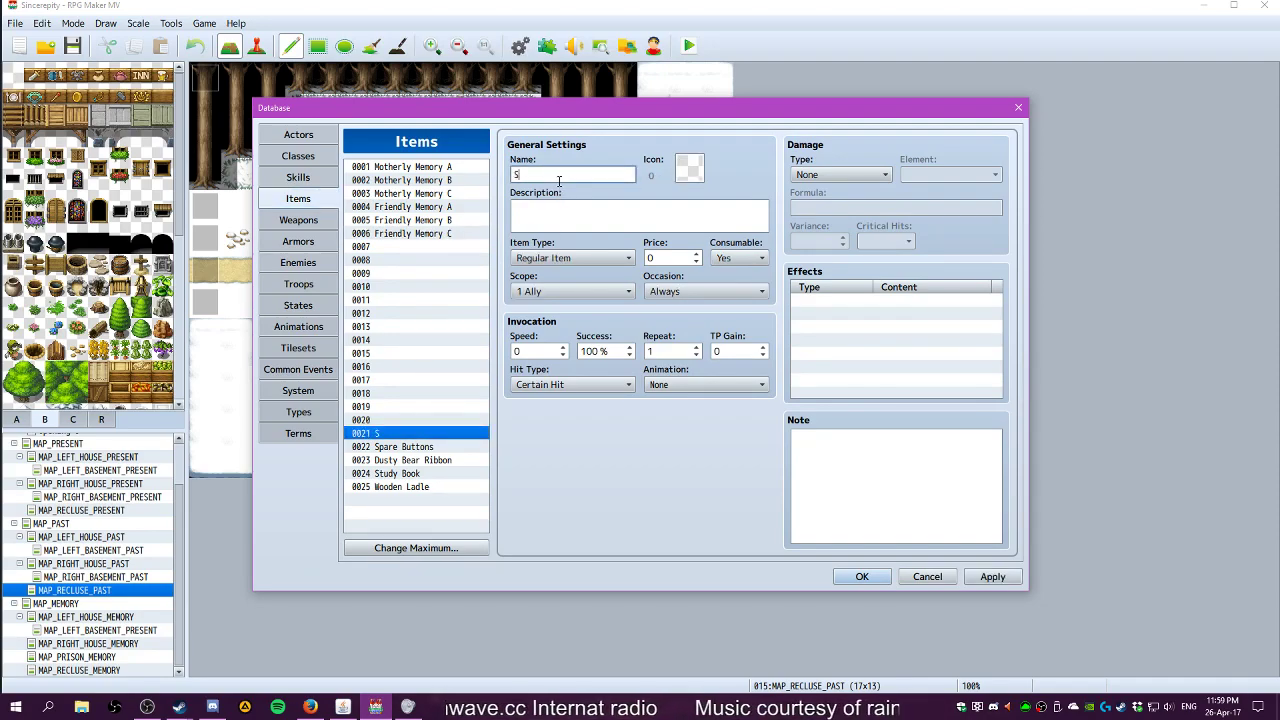
key(BackSpace)
text(of Snow)
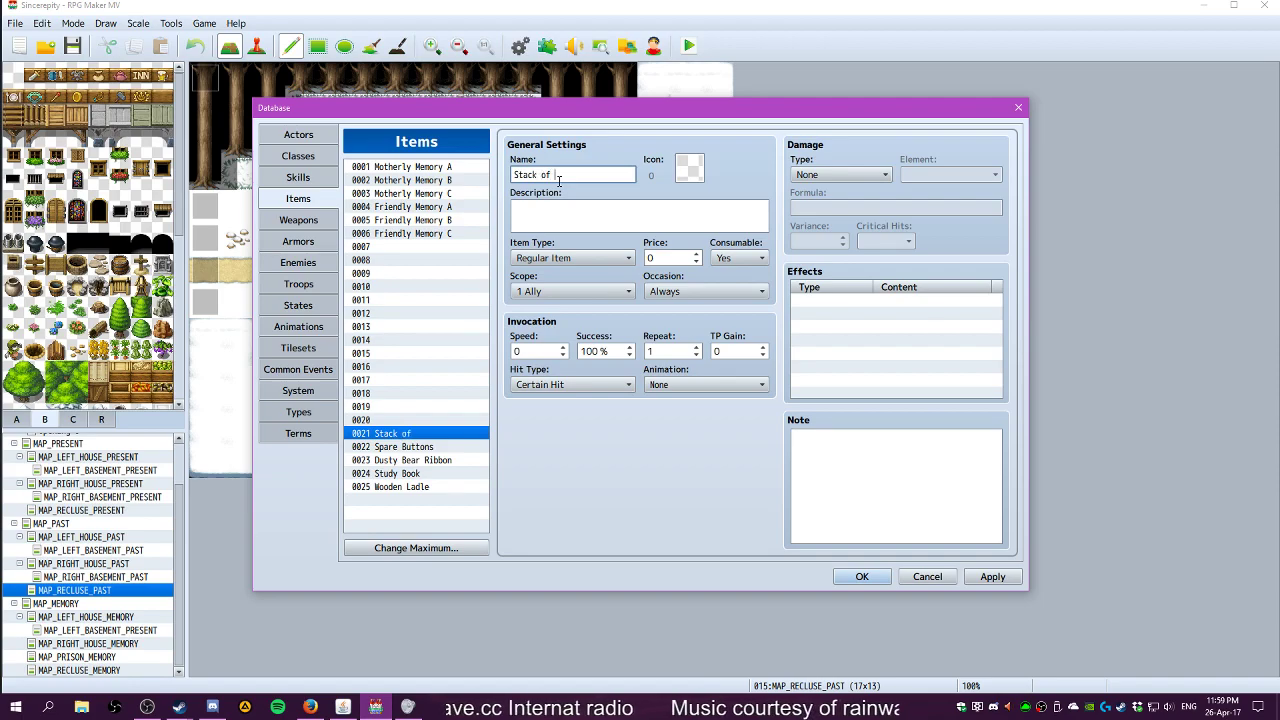
Assign the key icon, number 195, to the Stack of Snow item
double_click(689, 168)
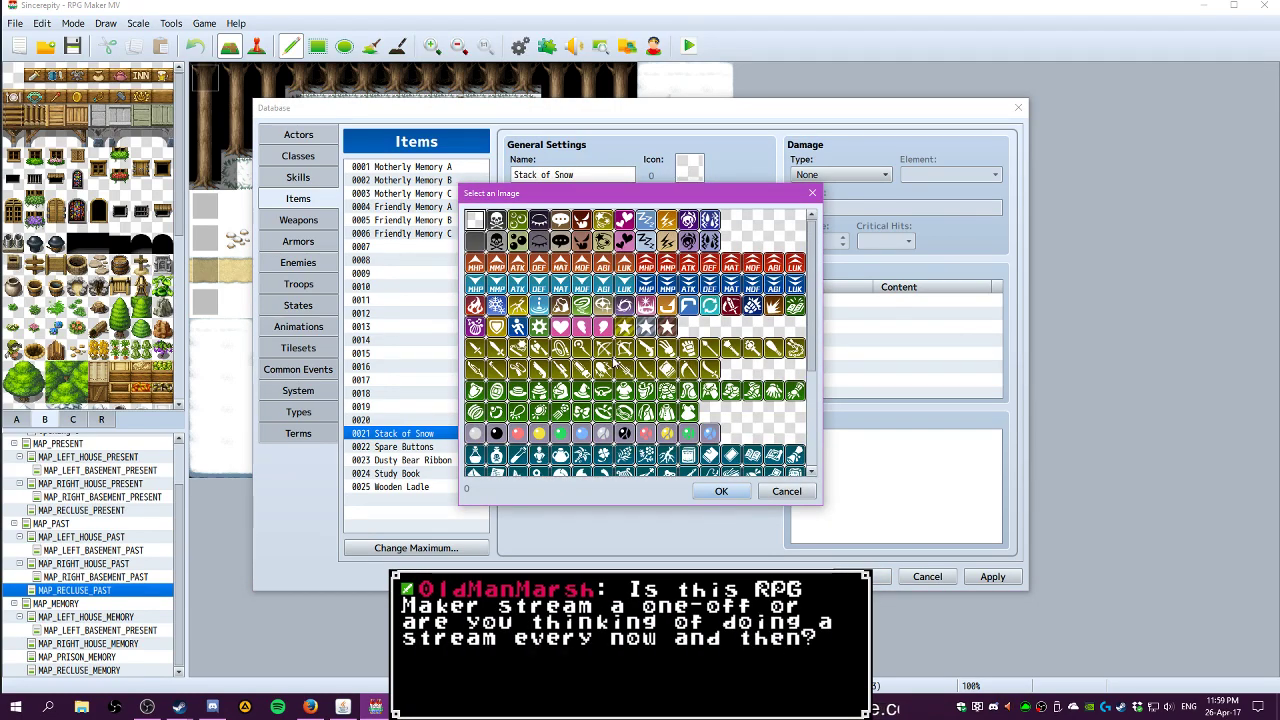
scroll(611, 357, down, 1)
scroll(610, 357, down, 3)
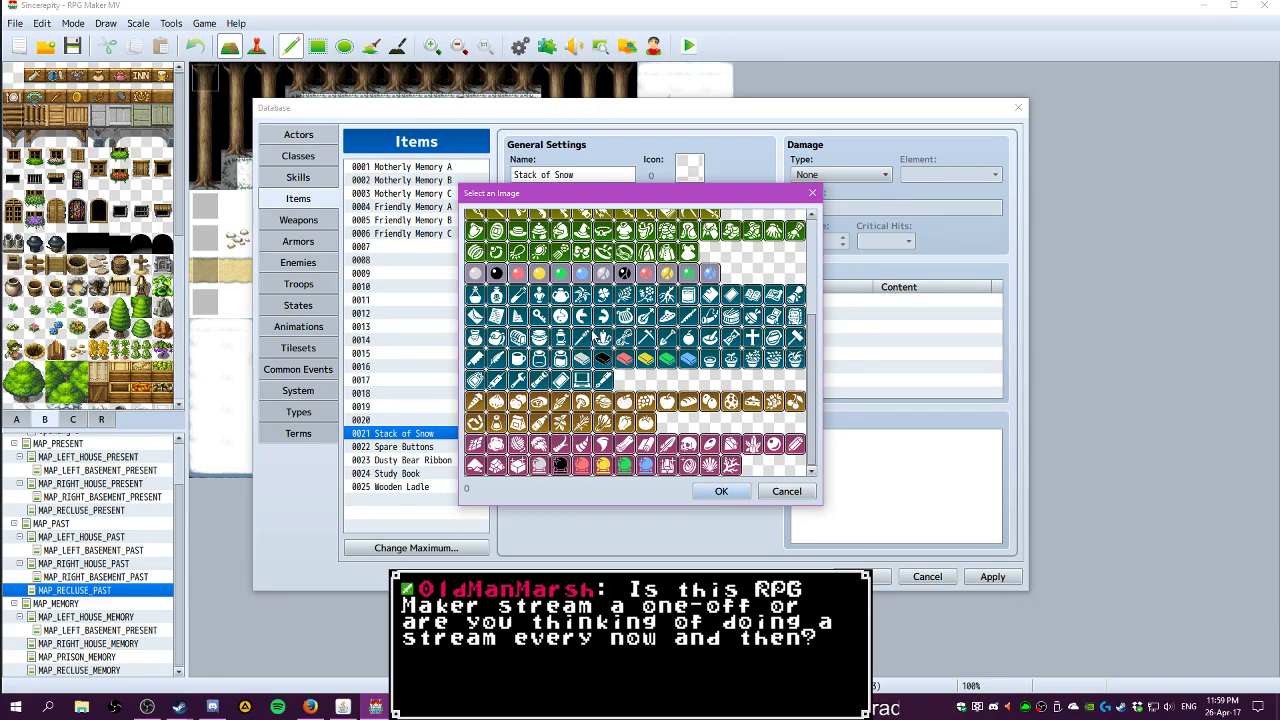
click(542, 317)
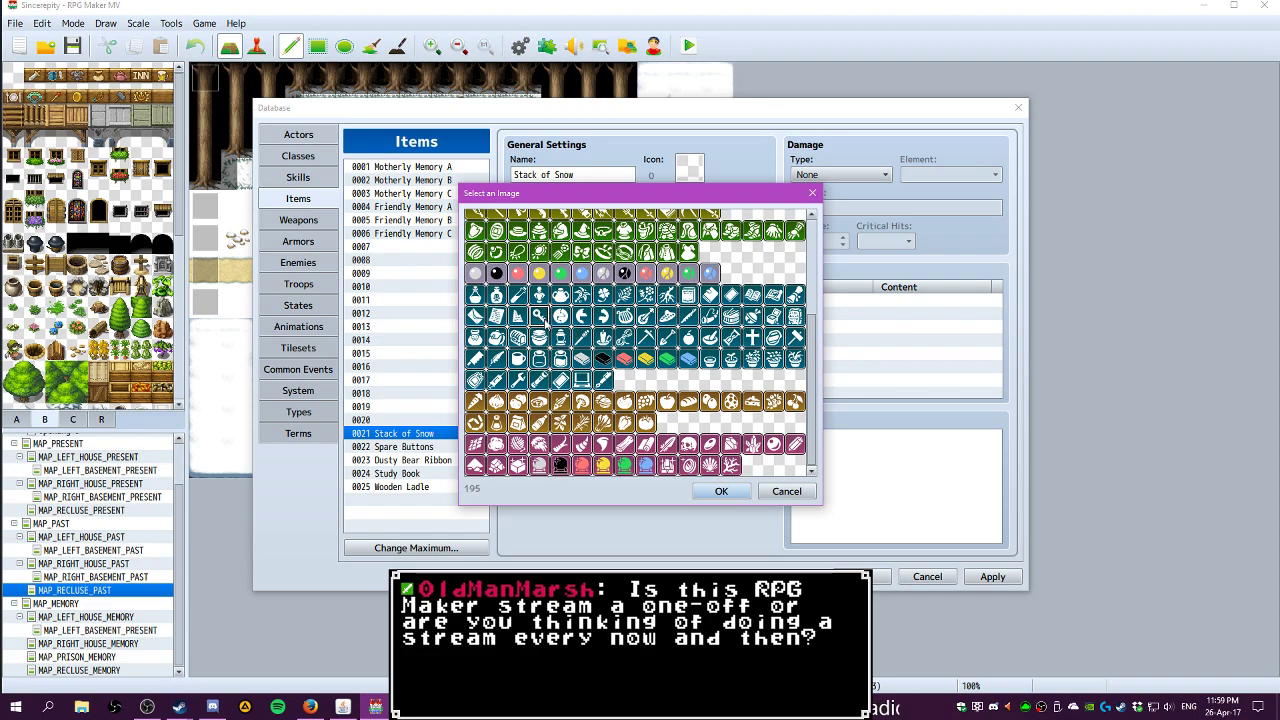
click(721, 491)
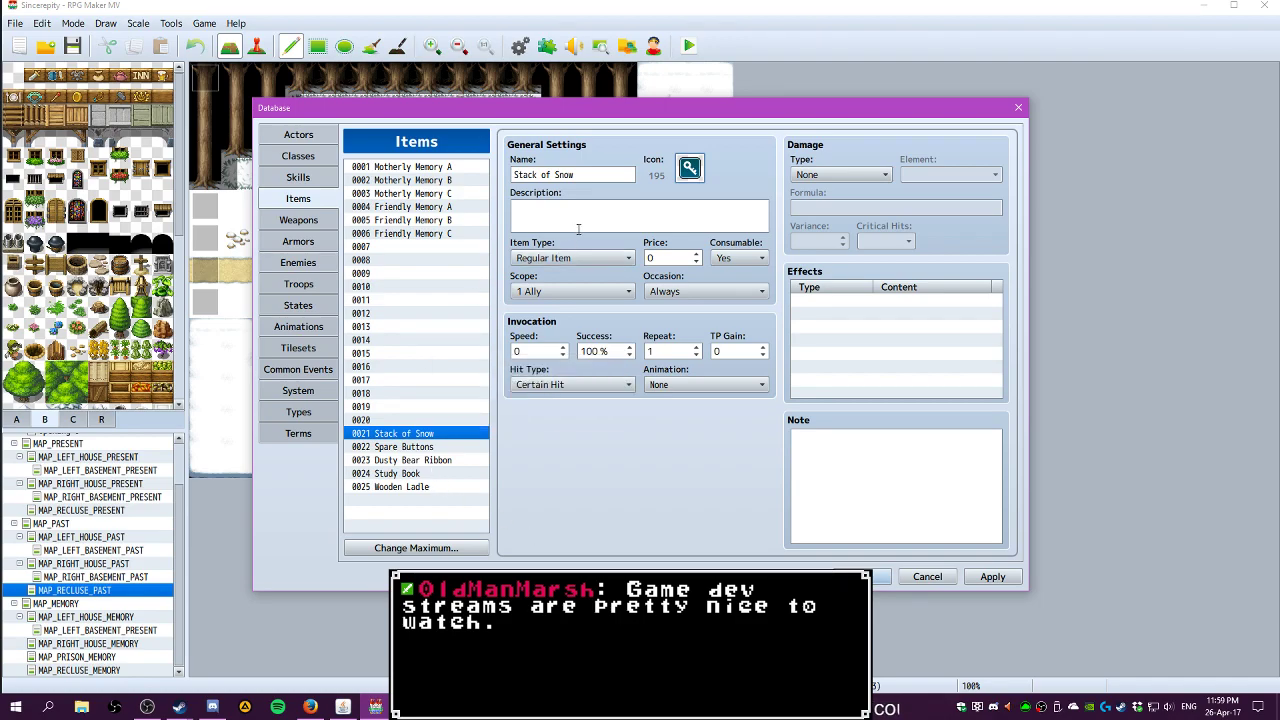
Make Stack of Snow a non-consumable Key Item with occasion Never and scope None
click(570, 258)
click(590, 285)
click(740, 258)
click(730, 289)
click(705, 291)
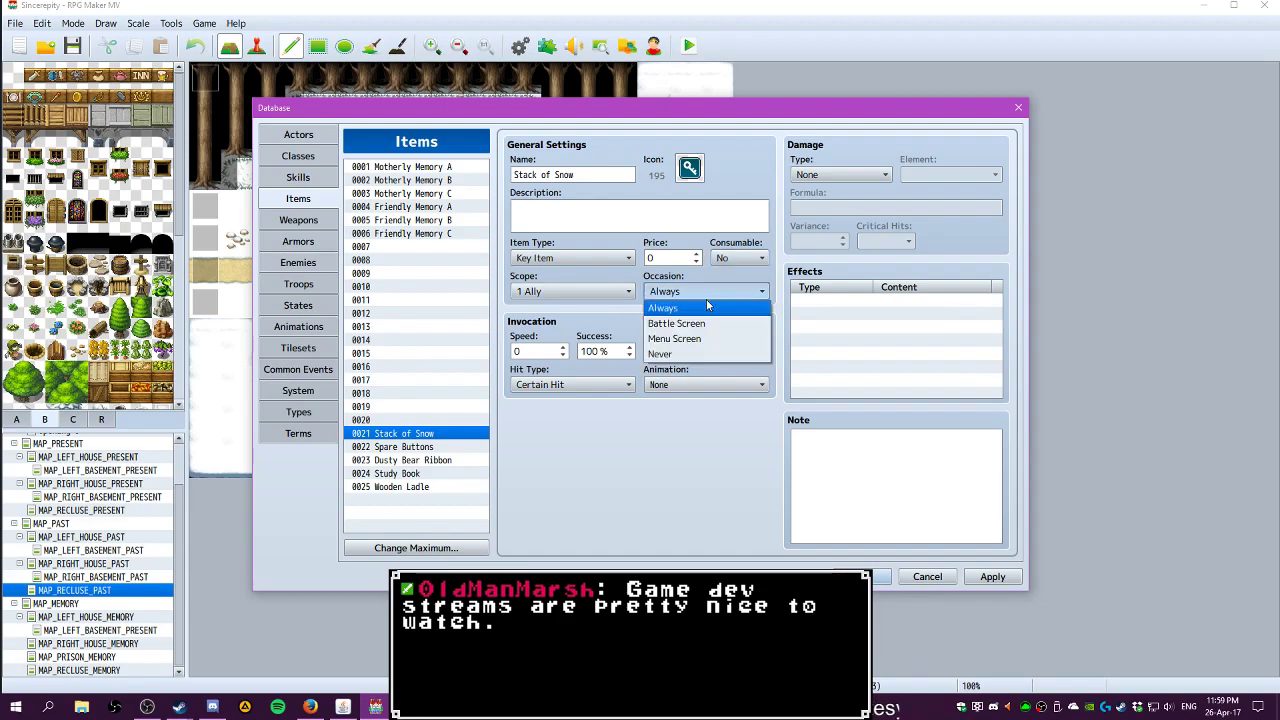
click(669, 354)
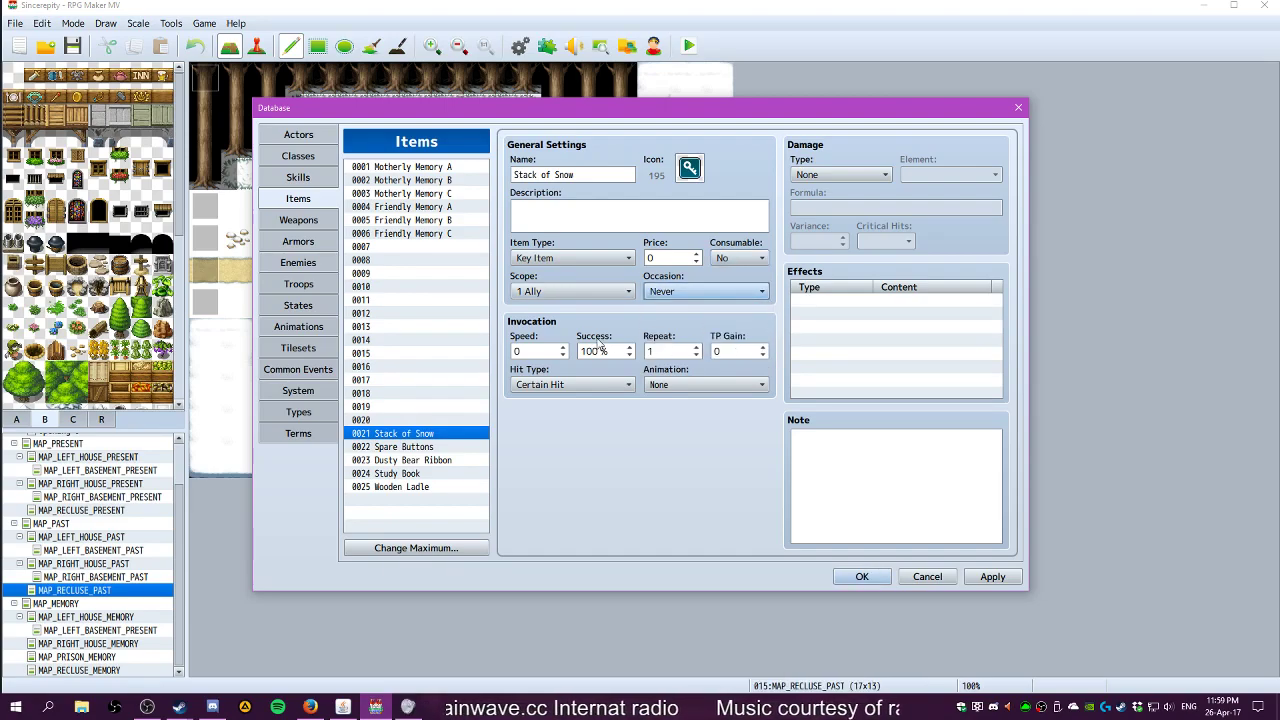
click(585, 291)
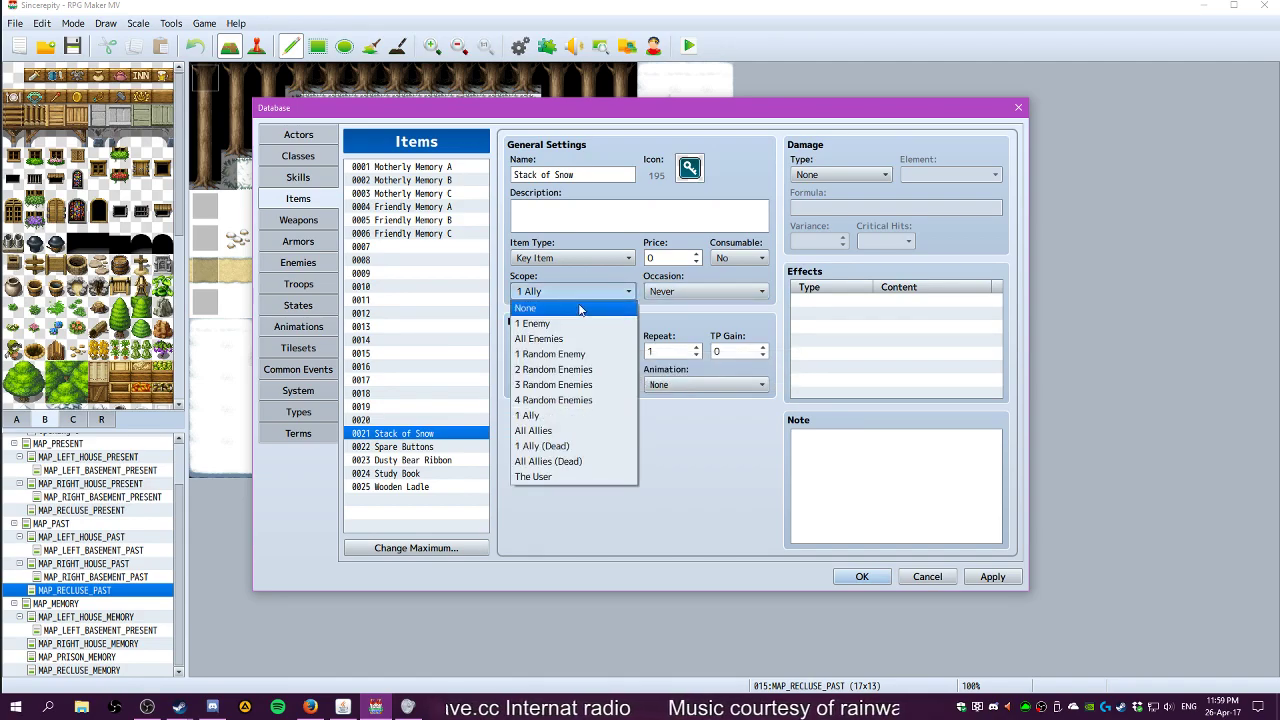
click(580, 306)
Name item 0020 "Twigs" and give it the description "They look like they're waving at you."
click(418, 420)
click(535, 175)
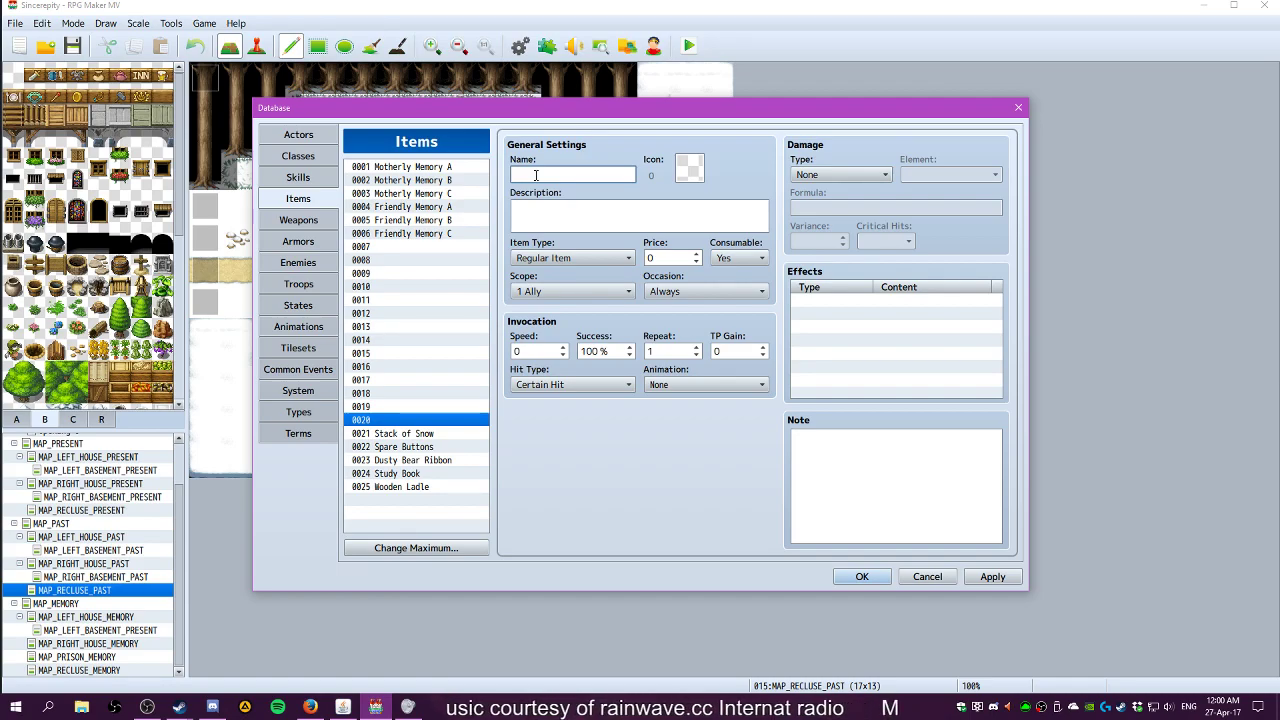
text(Twigs)
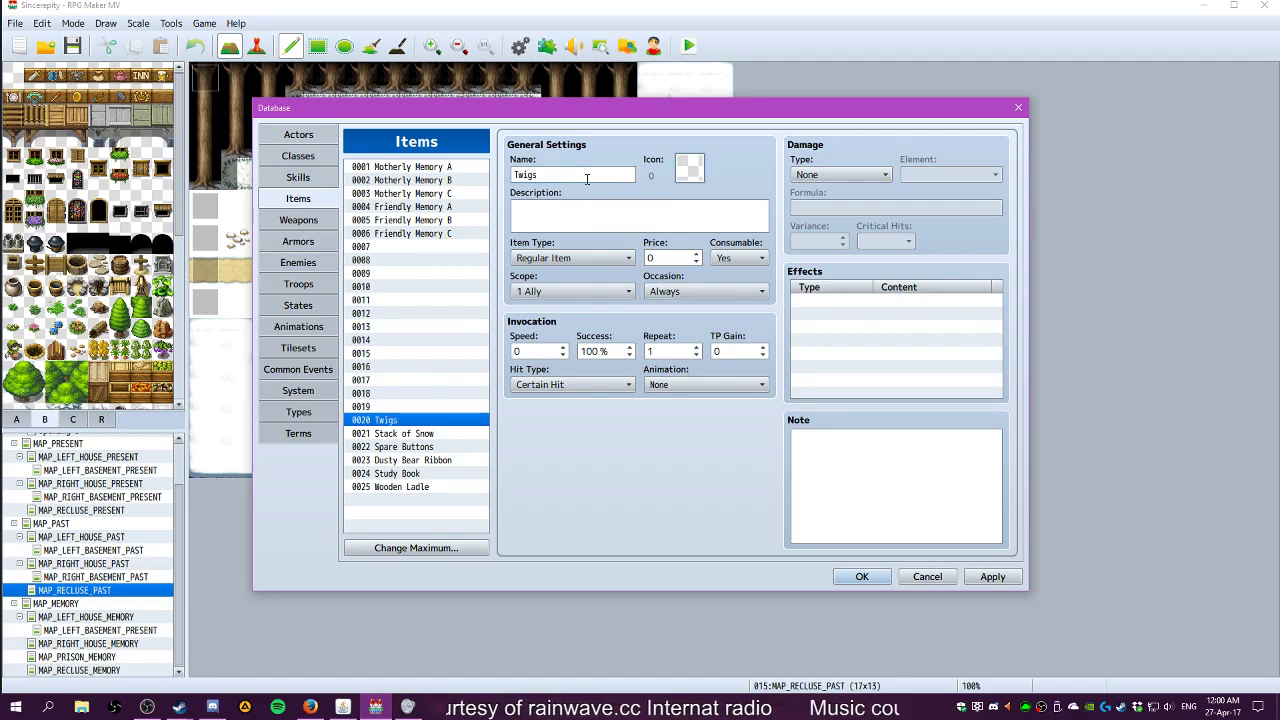
key(Tab)
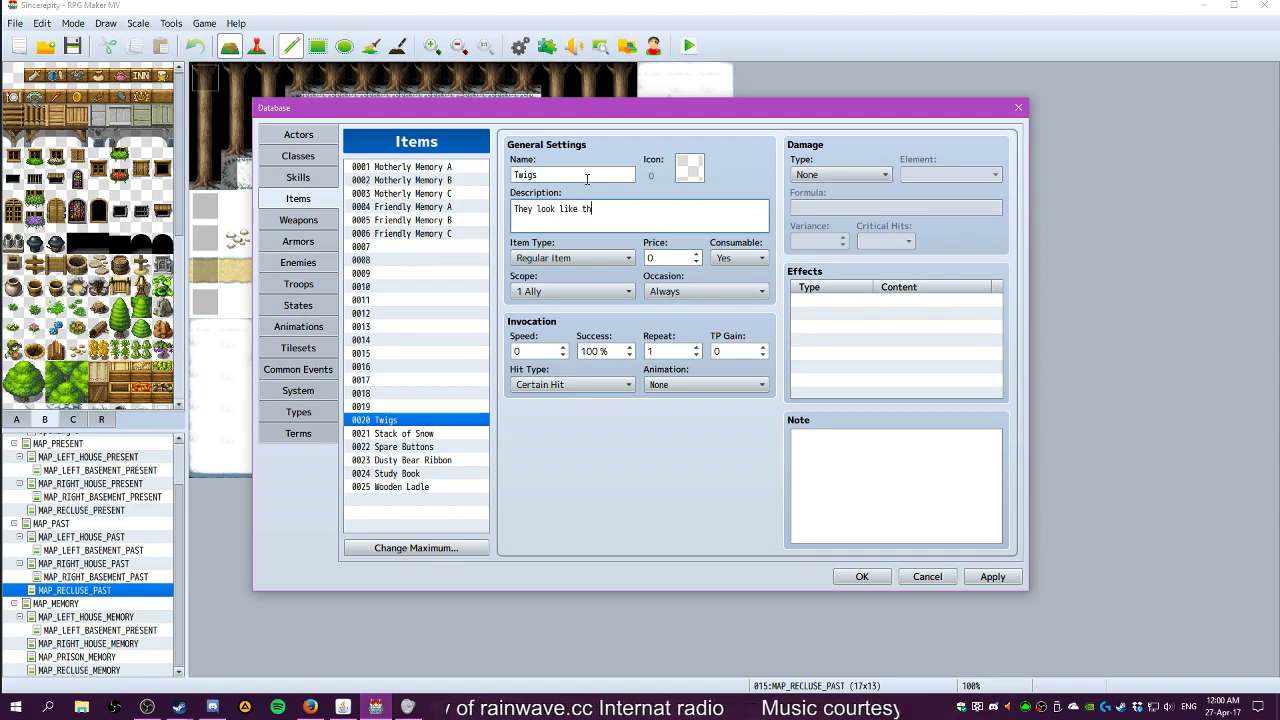
text(u.)
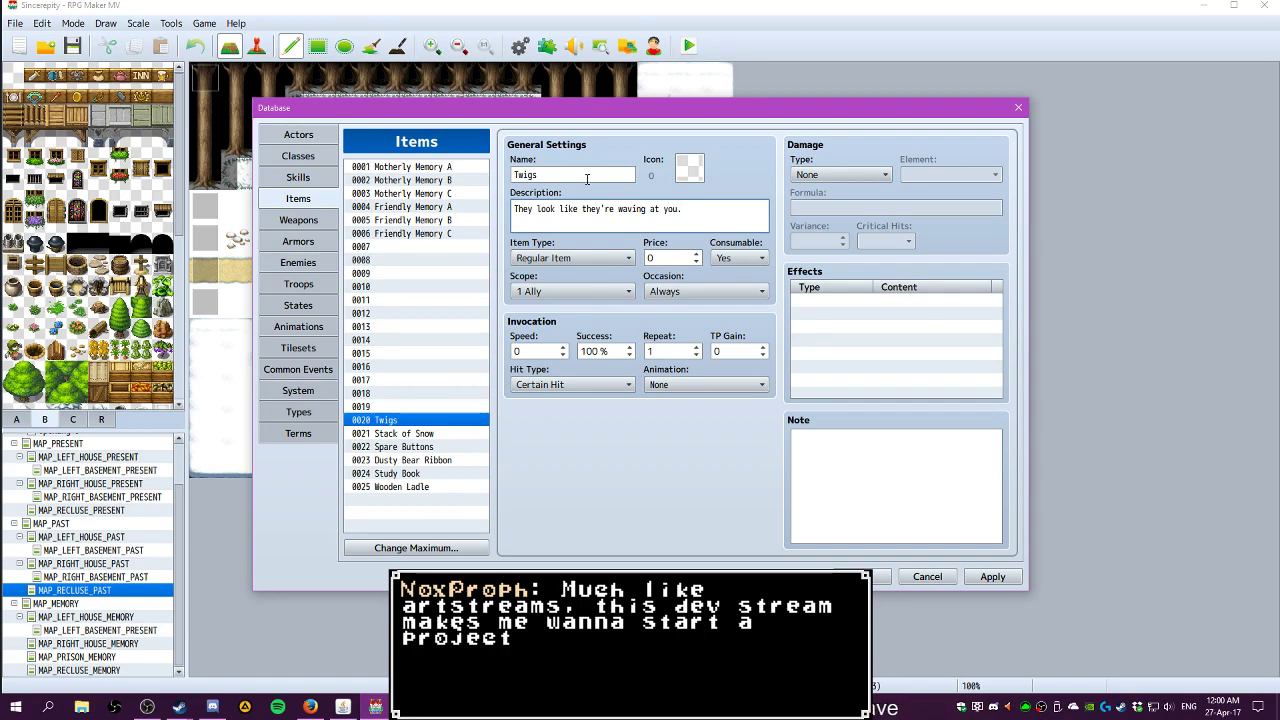
Assign the key icon, number 195, to the Twigs item
double_click(705, 175)
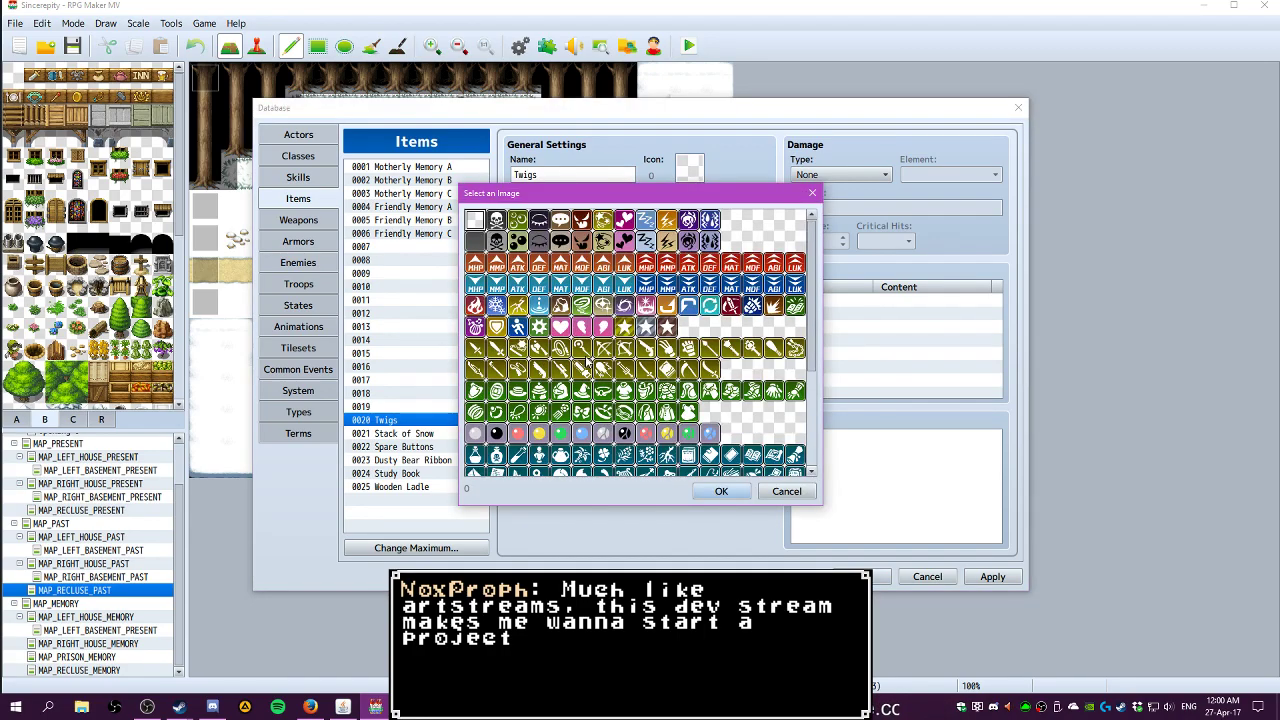
scroll(613, 348, down, 1)
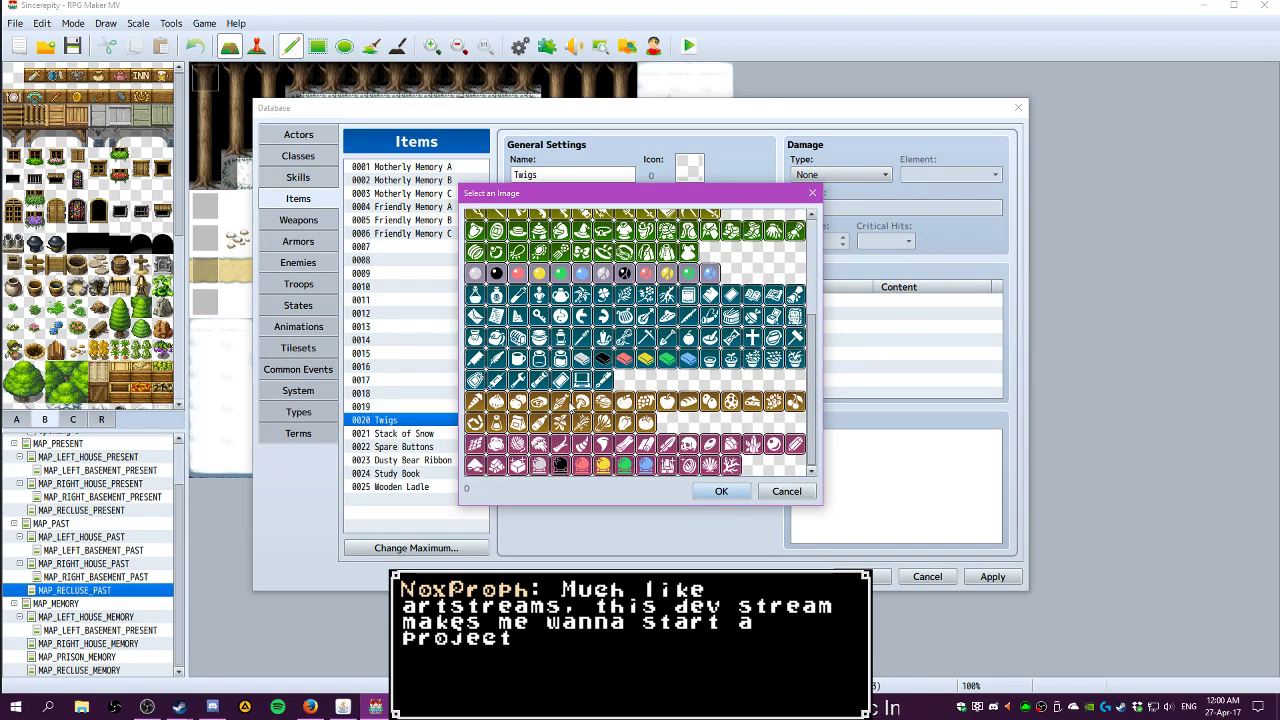
click(539, 316)
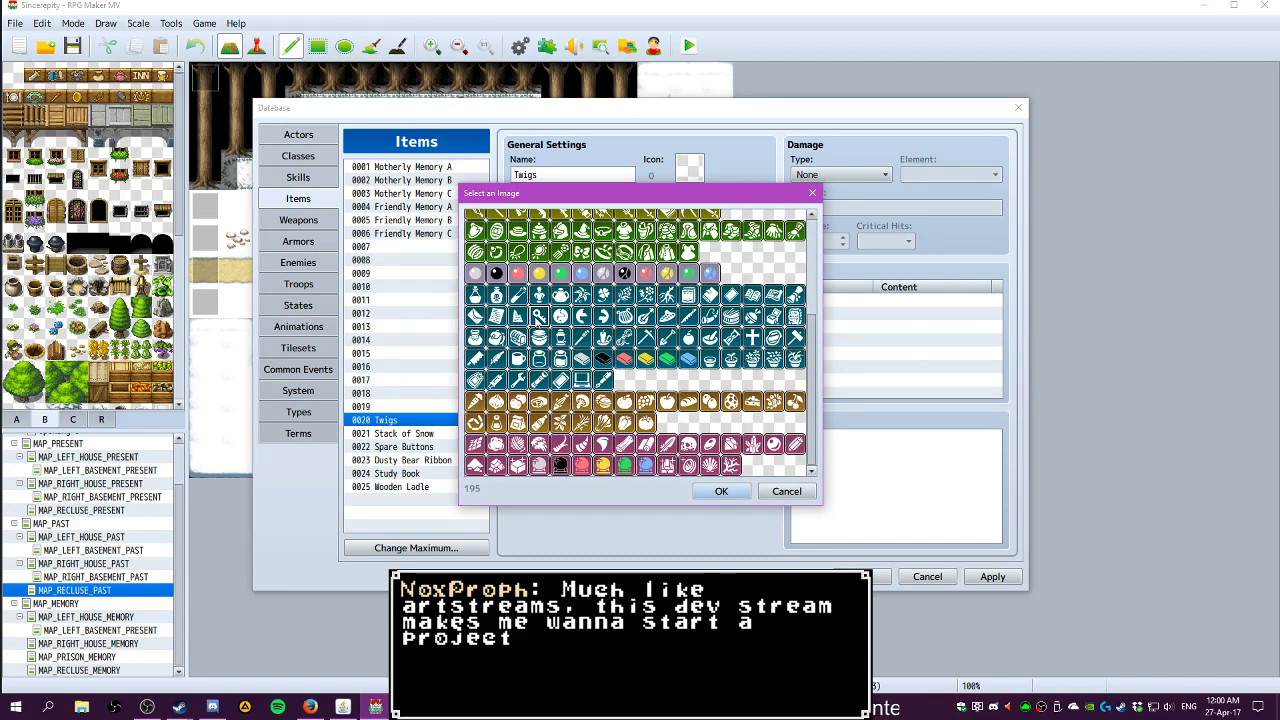
click(730, 491)
click(402, 405)
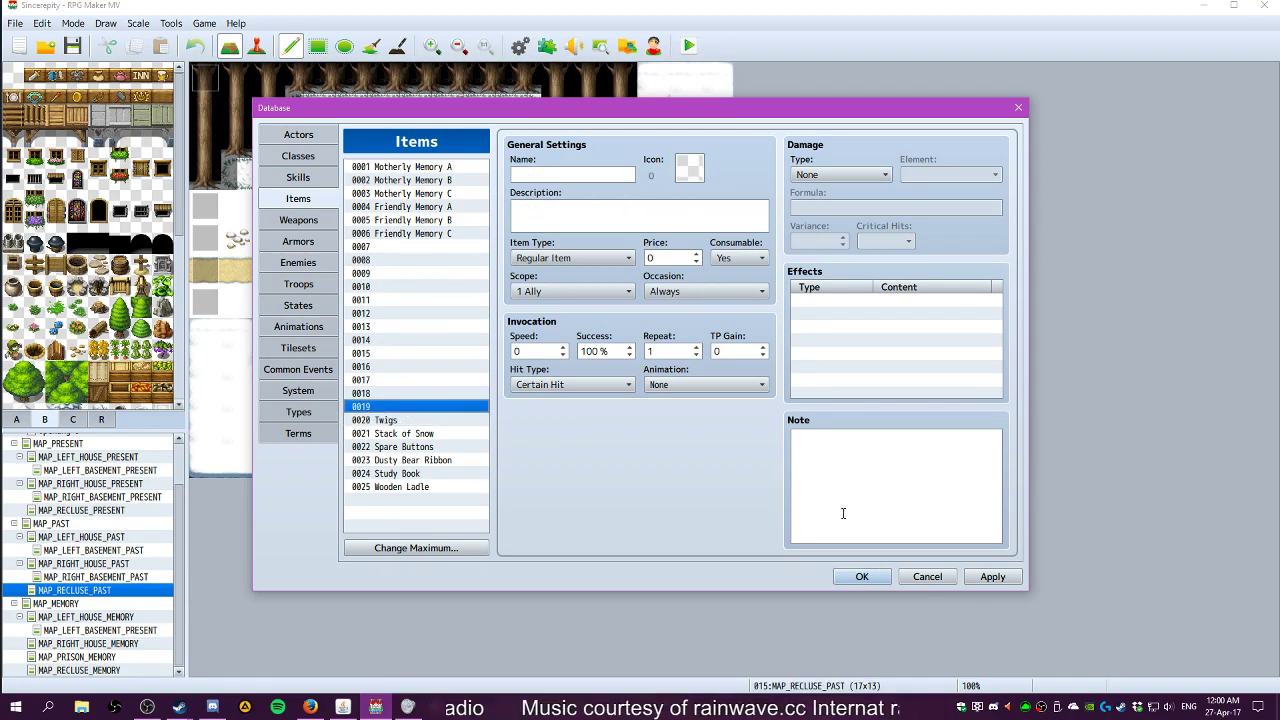
click(572, 177)
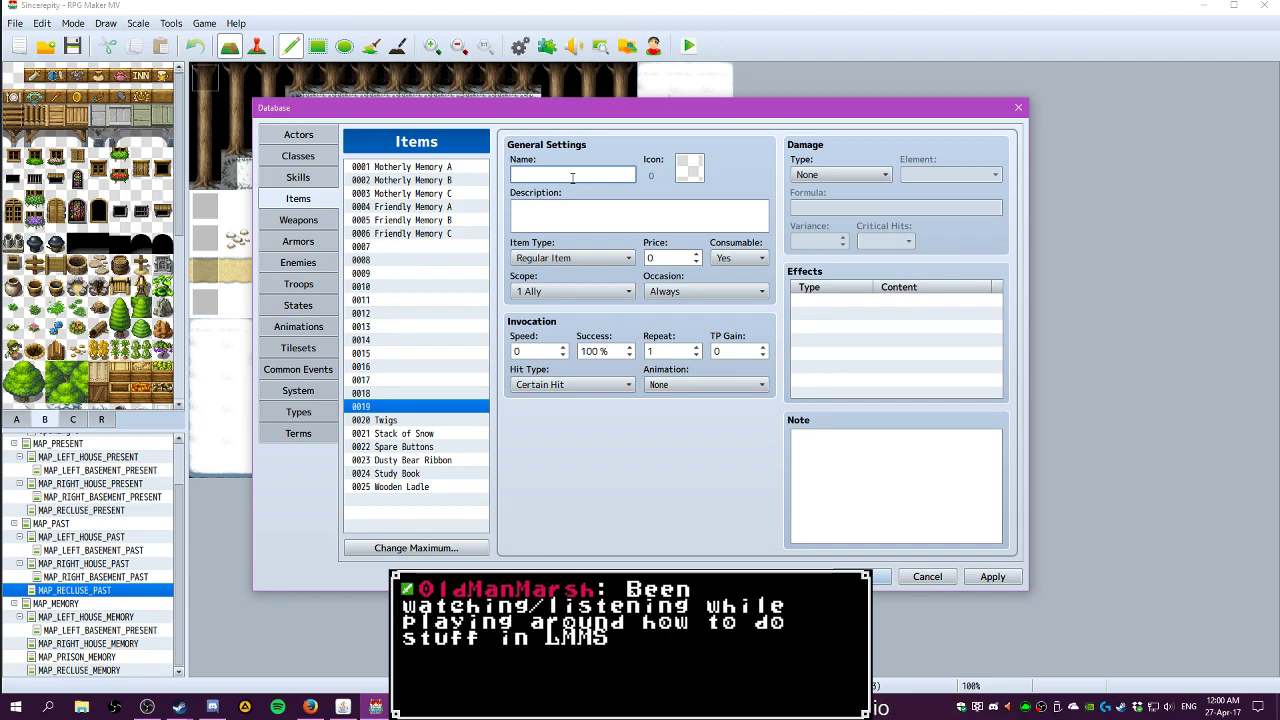
text(Pebble)
key(ctrl+a)
key(BackSpace)
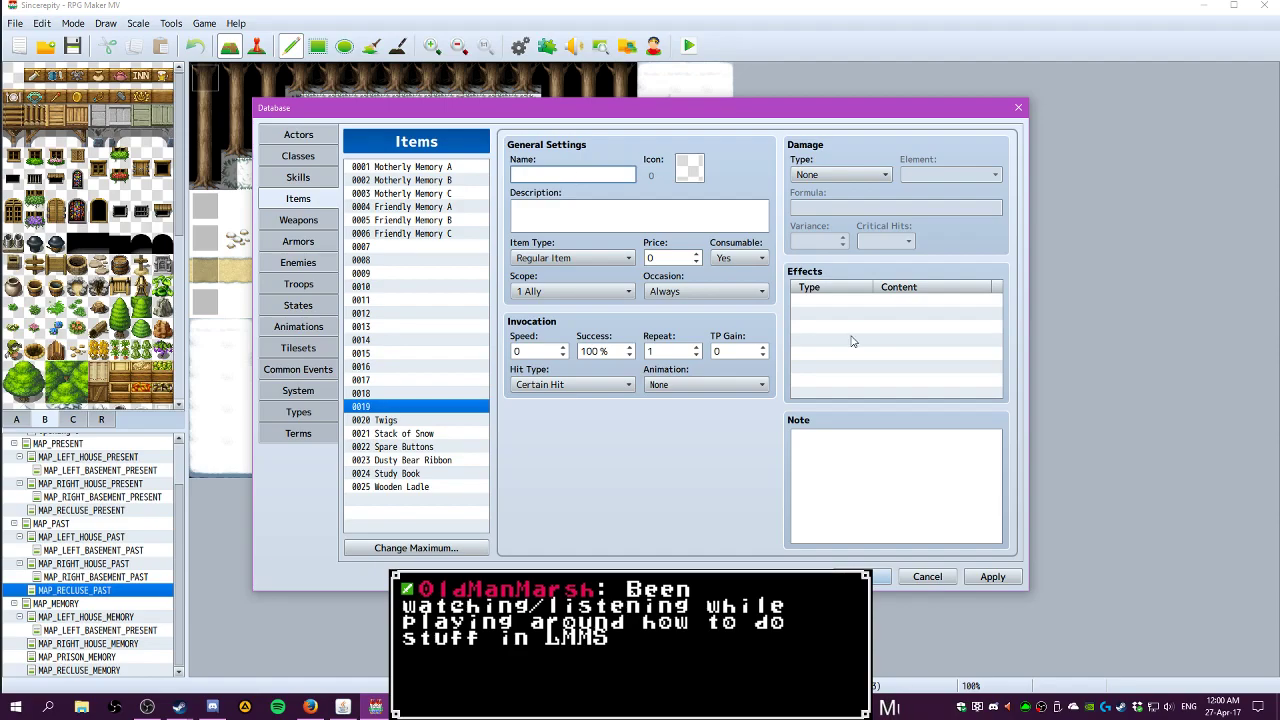
Apply the item changes and close the database
click(1000, 581)
click(872, 577)
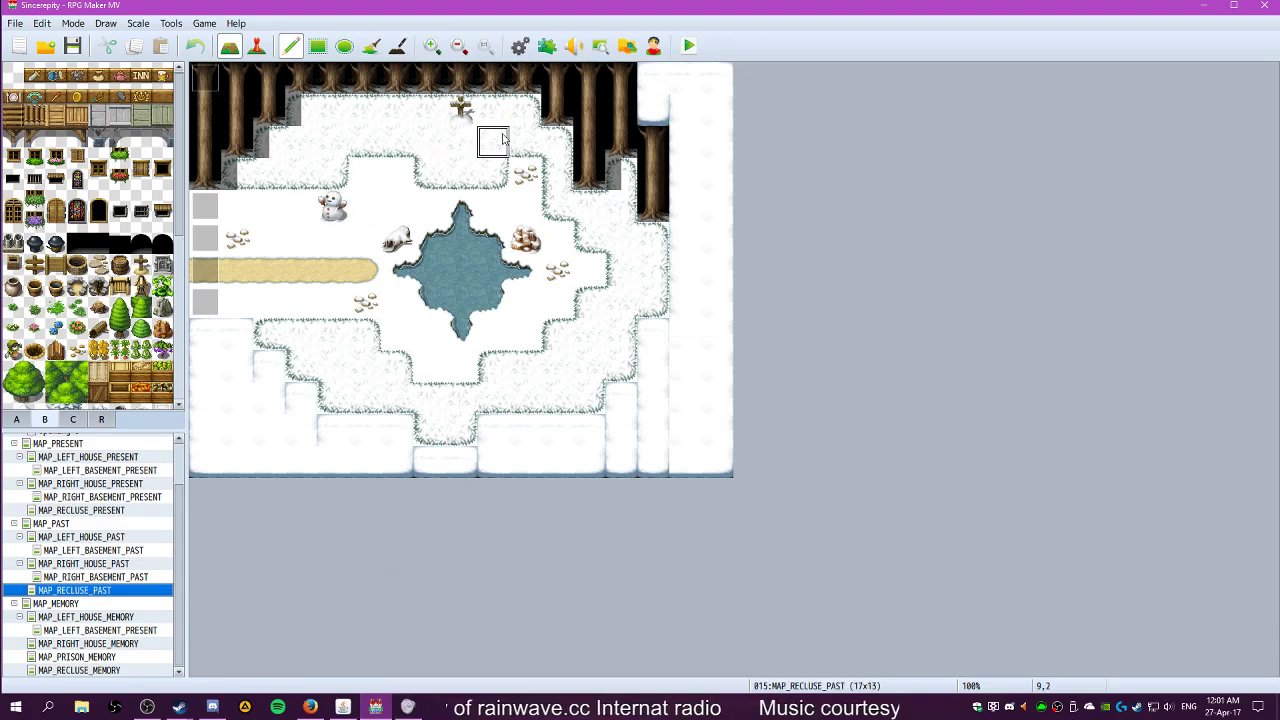
Name item 0019 in the database "Pebbles", give it the description "They're not much on their own." and save the changes
click(521, 47)
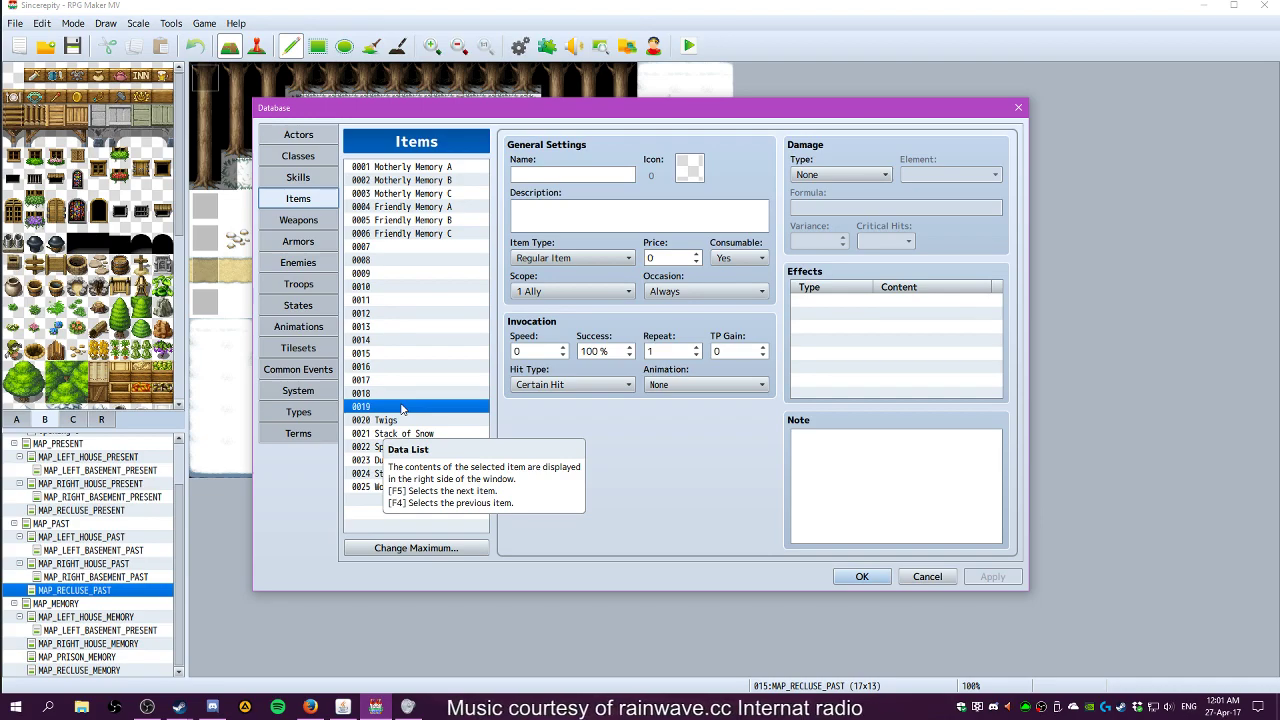
click(543, 174)
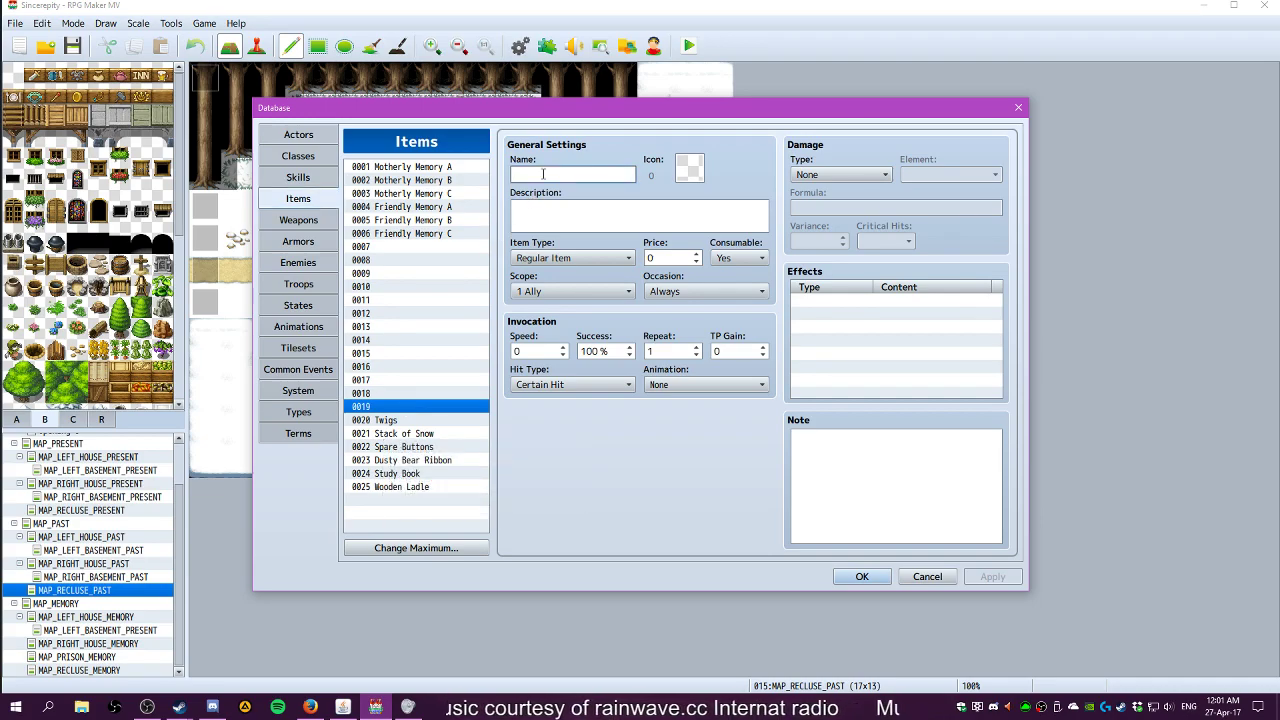
text(Pebbles)
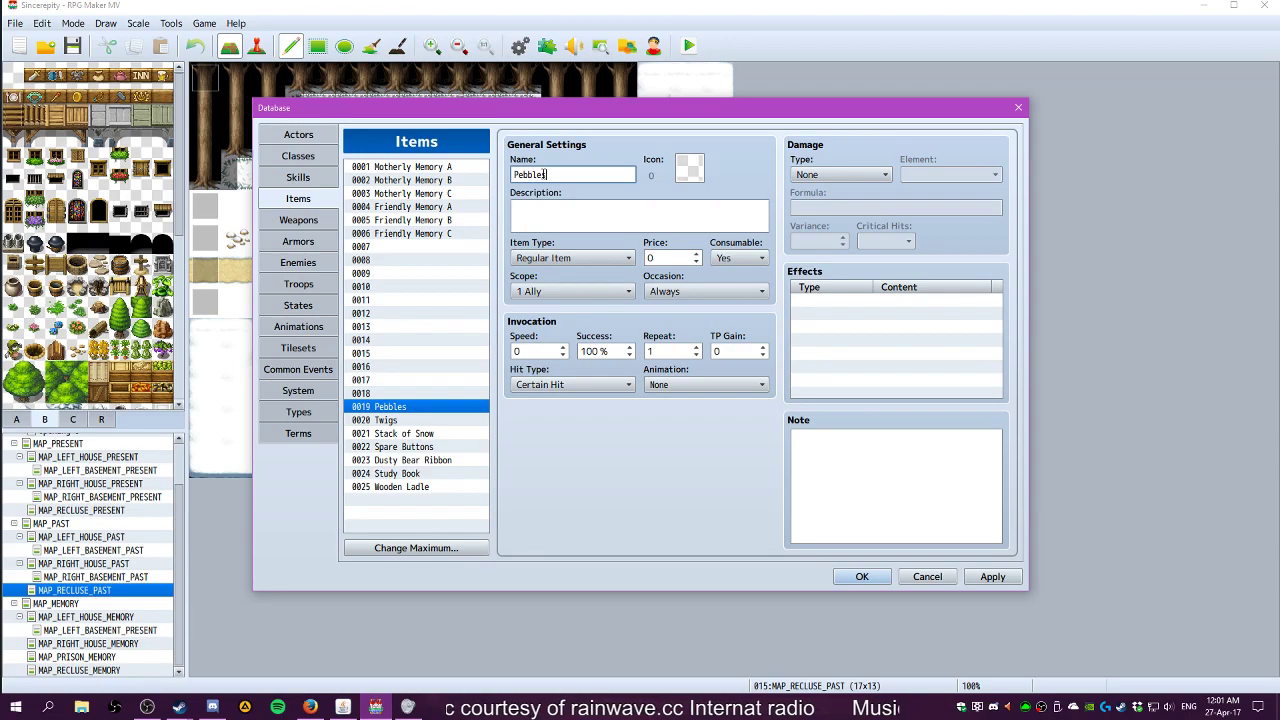
click(576, 210)
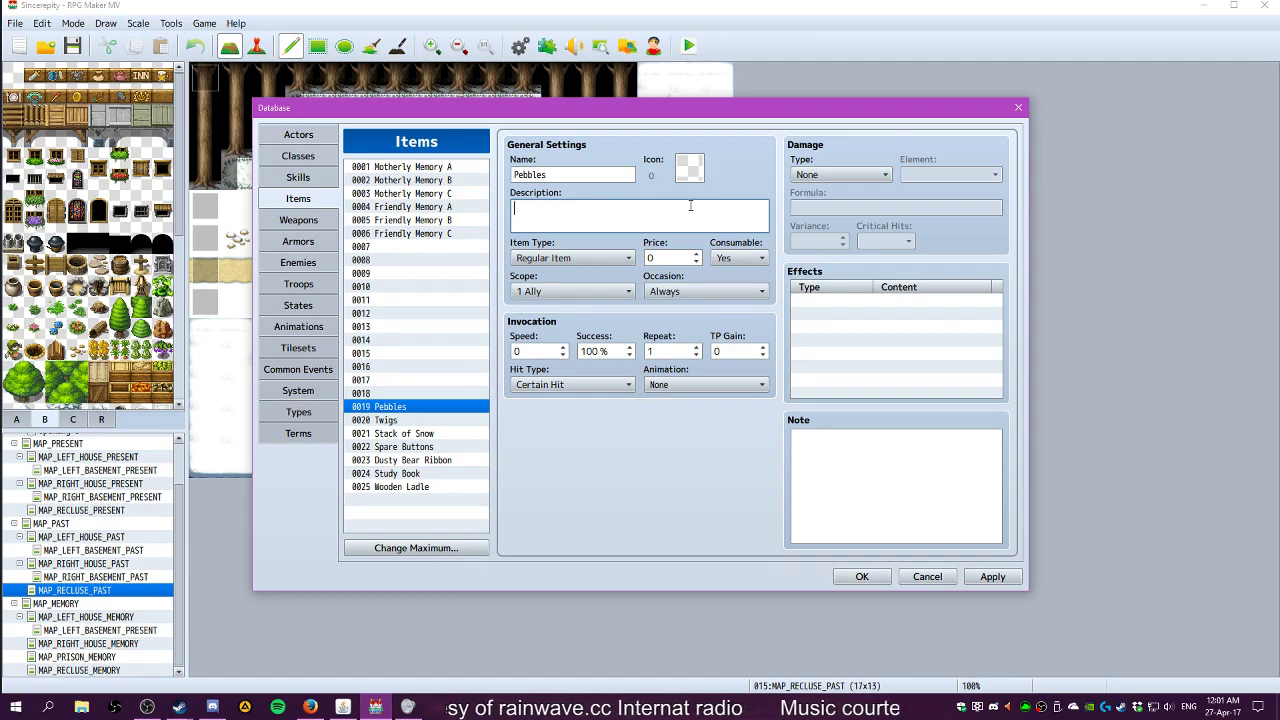
text(They're not much on their own.)
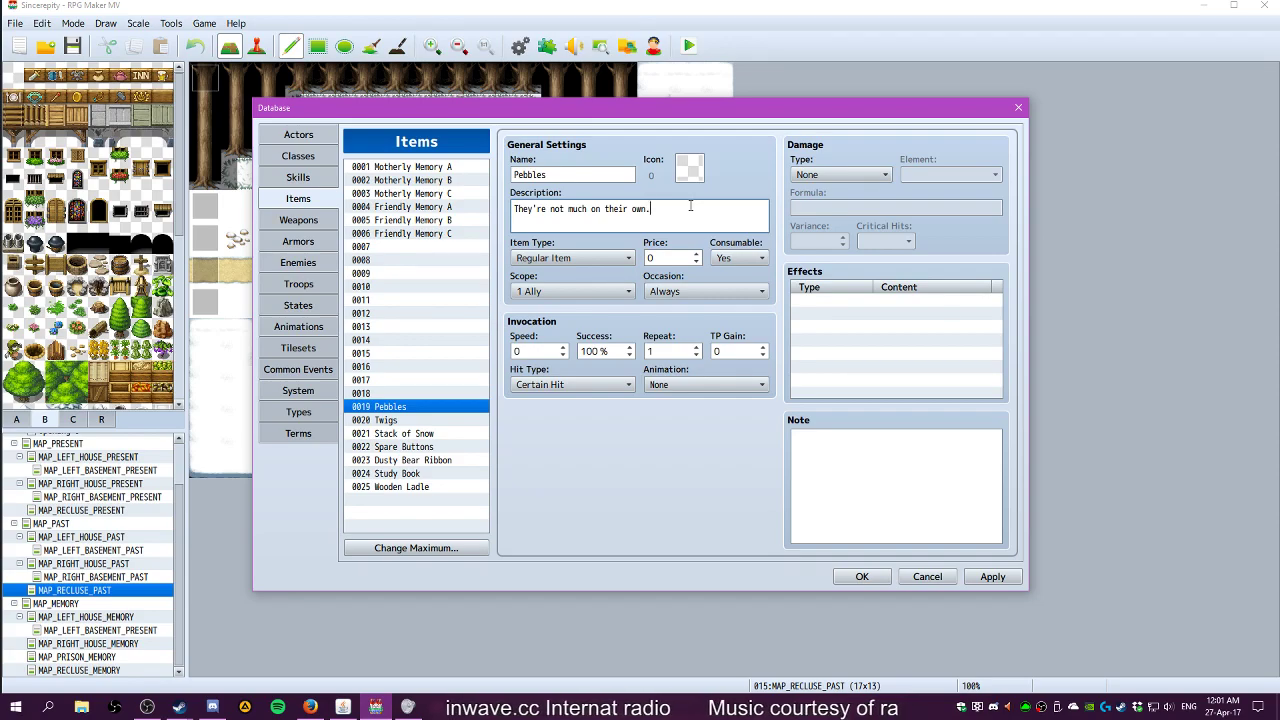
click(992, 577)
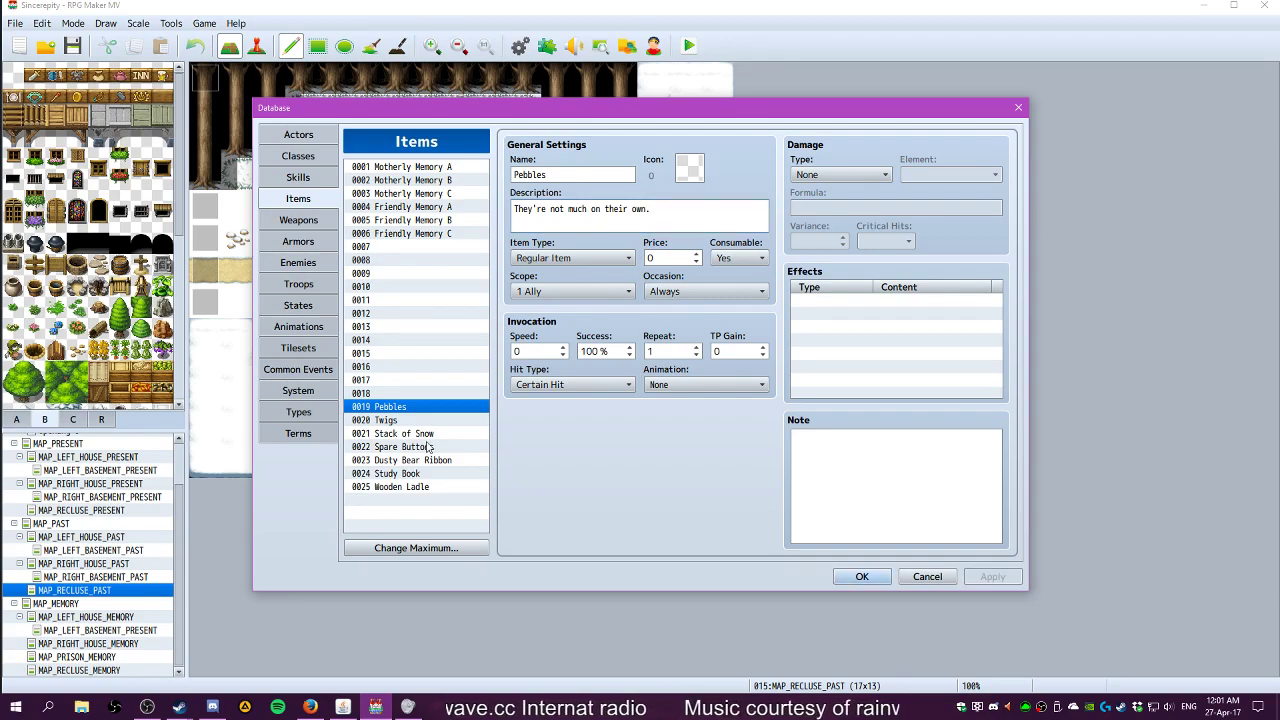
click(862, 577)
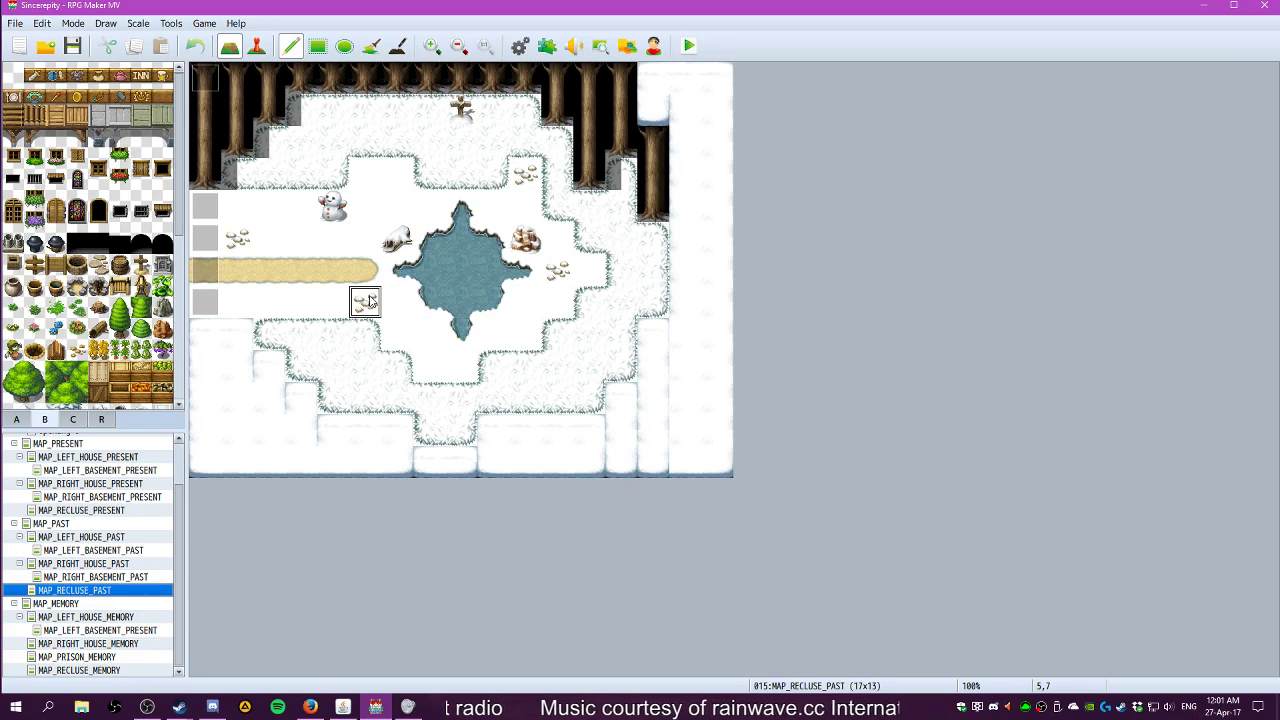
Find the bare, twiggy bush among the tileset B tiles and select it
scroll(90, 320, down, 5)
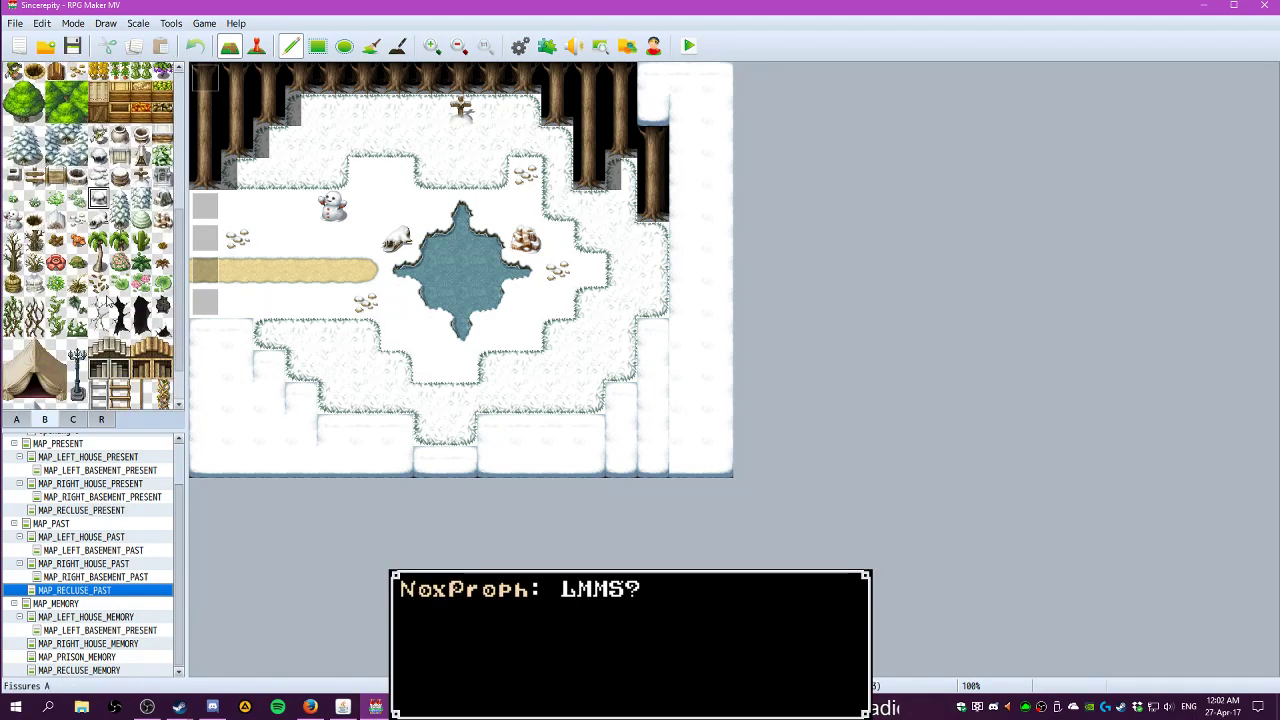
scroll(108, 300, down, 1)
click(34, 248)
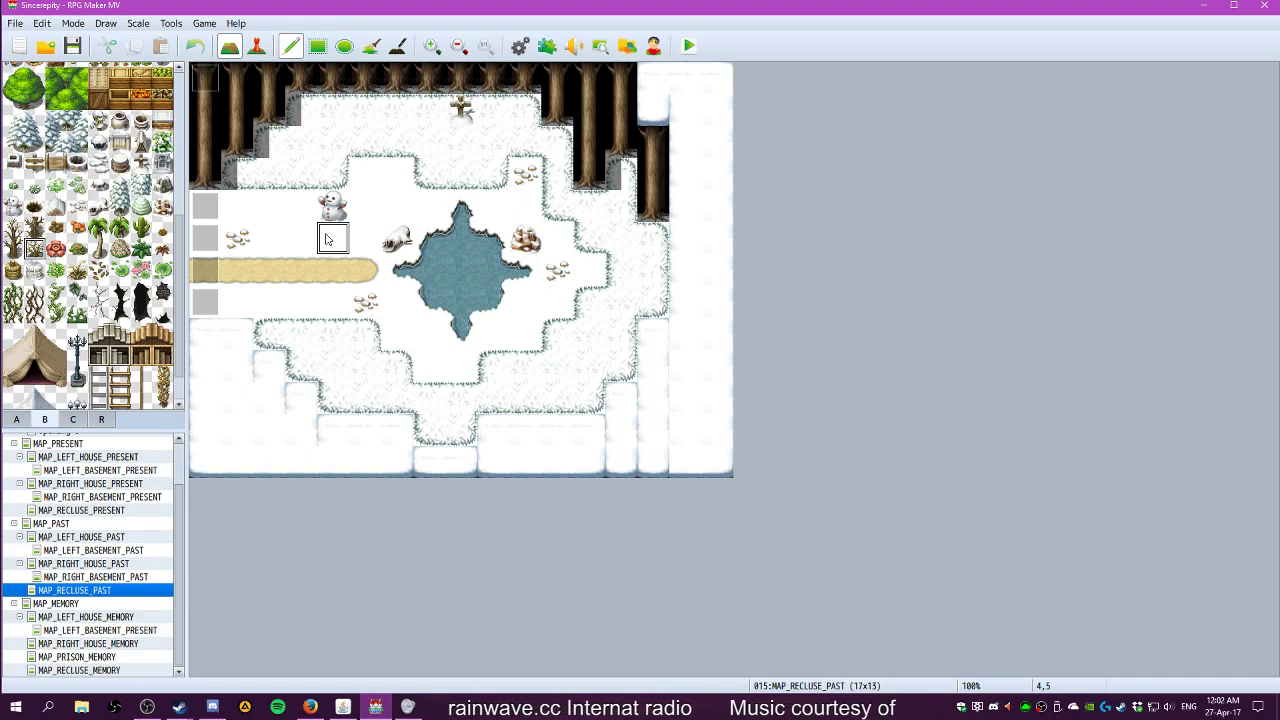
Review MAP_PAST and the house and basement maps of the past and memory groups, then return to MAP_RECLUSE_PAST
click(88, 579)
click(88, 565)
click(84, 540)
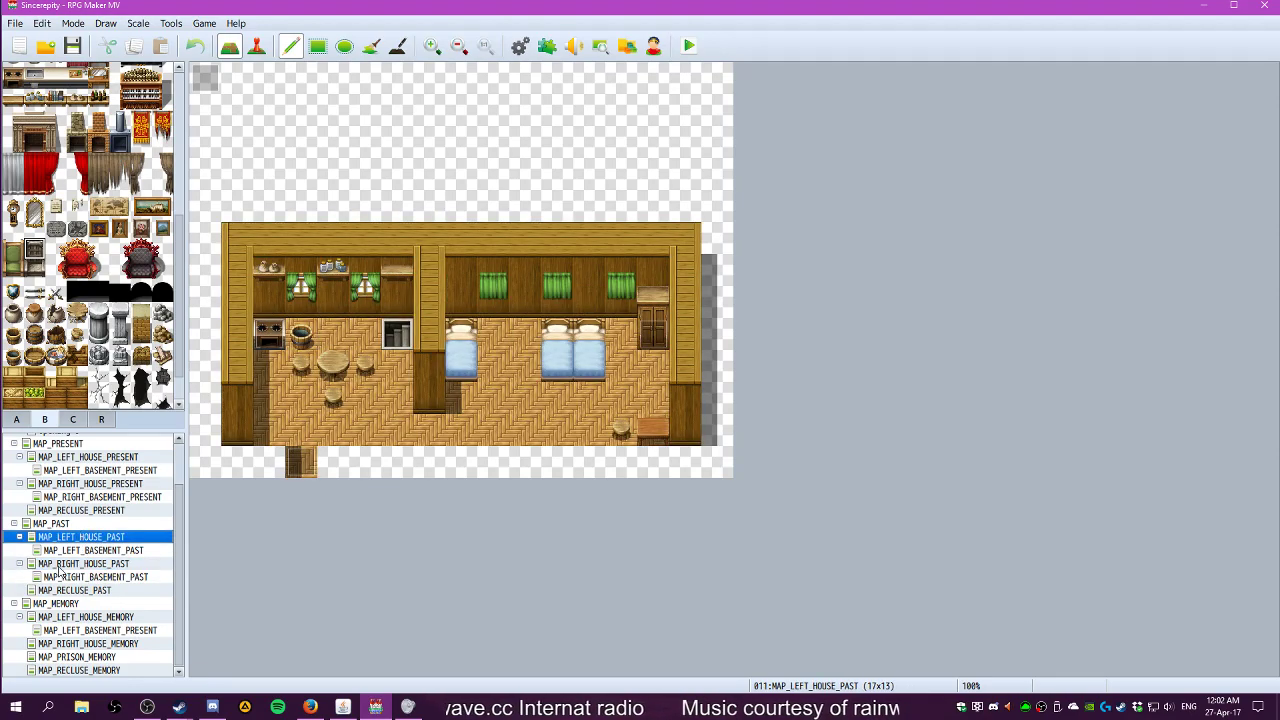
click(60, 604)
click(60, 617)
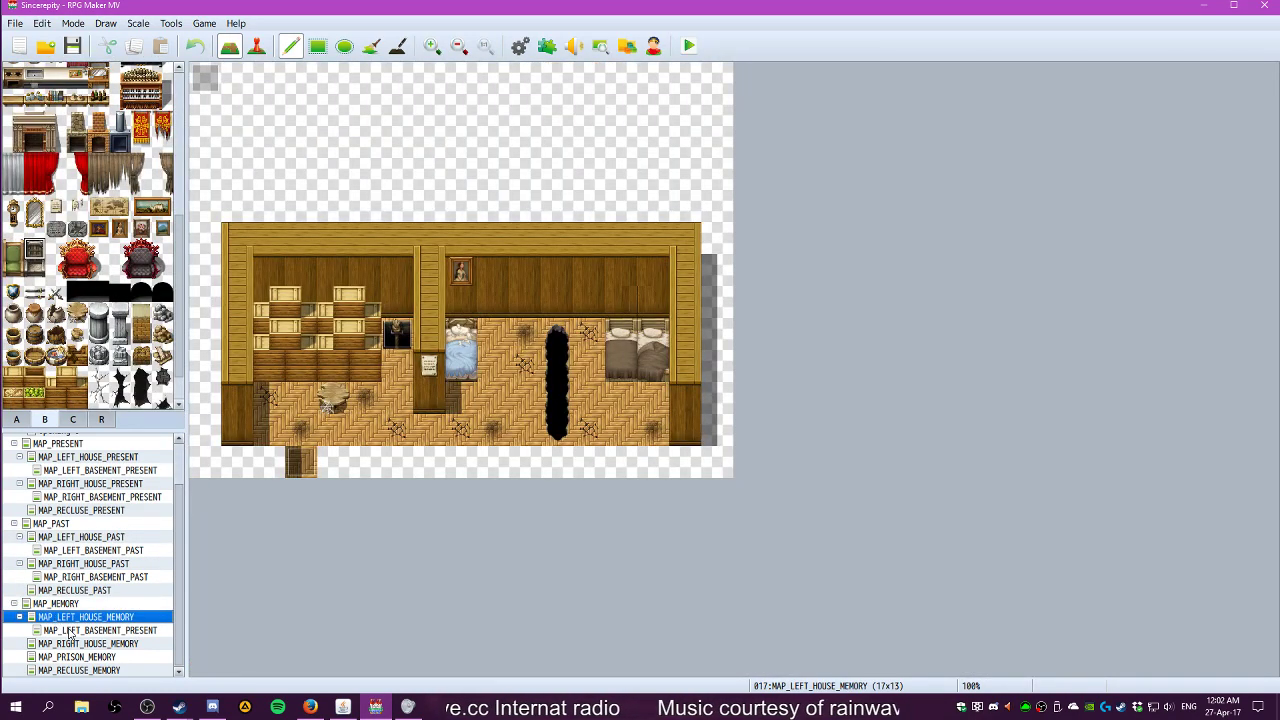
click(71, 631)
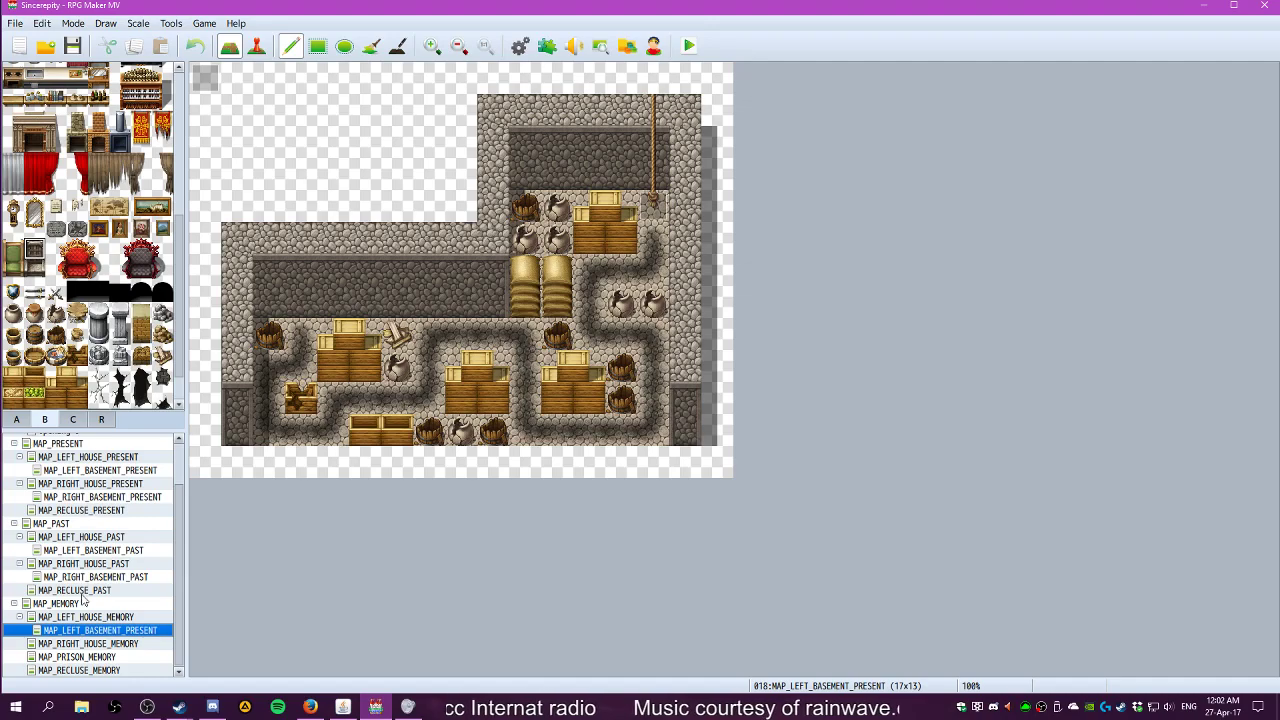
click(76, 591)
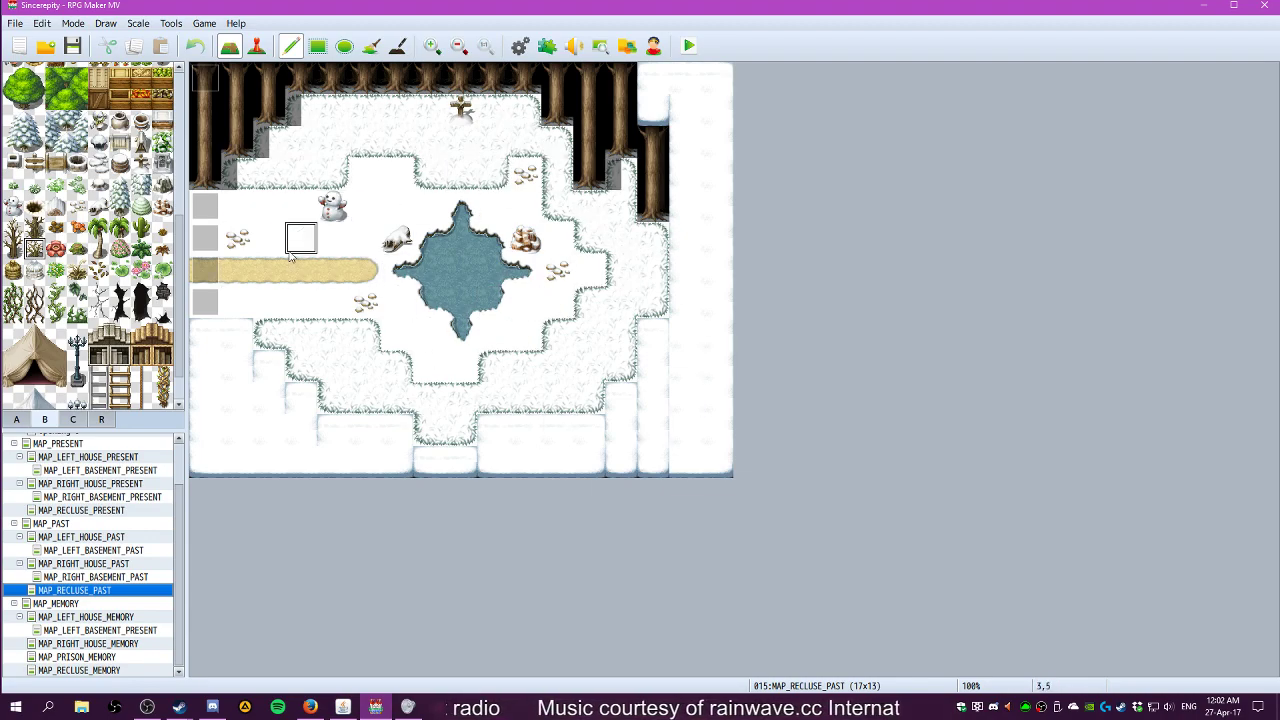
click(100, 565)
click(51, 523)
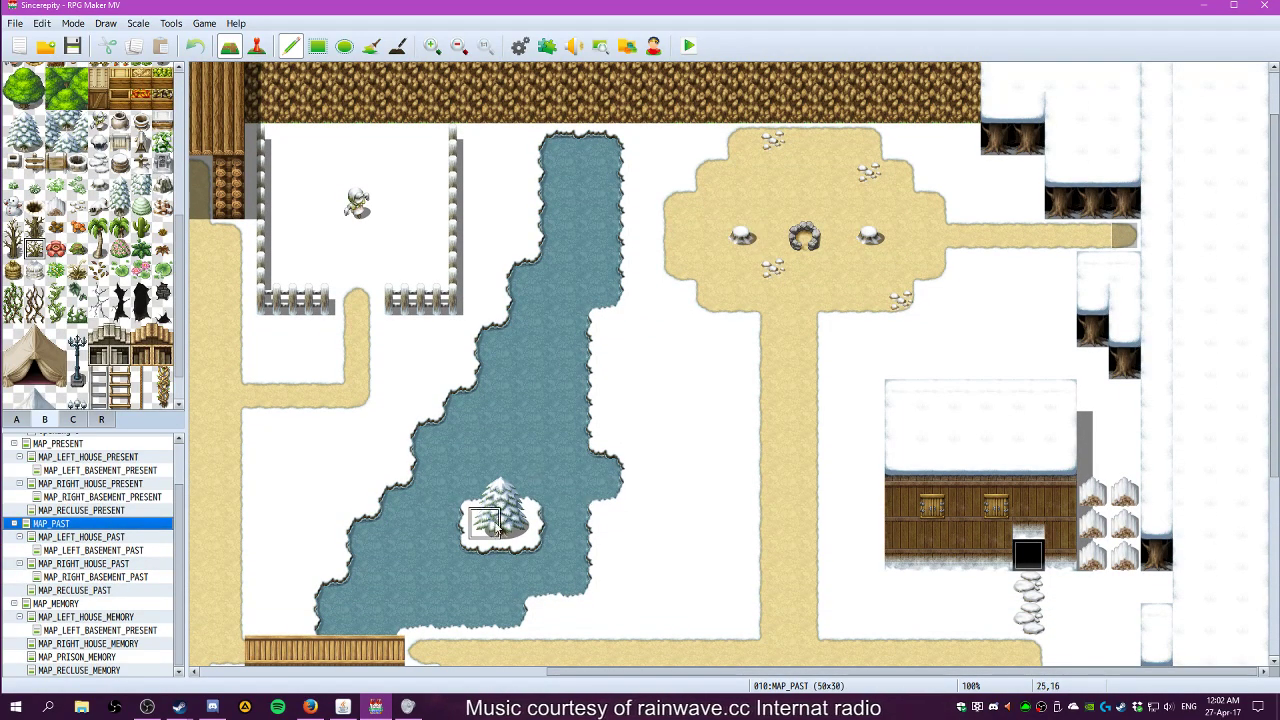
scroll(965, 587, down, 3)
scroll(610, 380, up, 3)
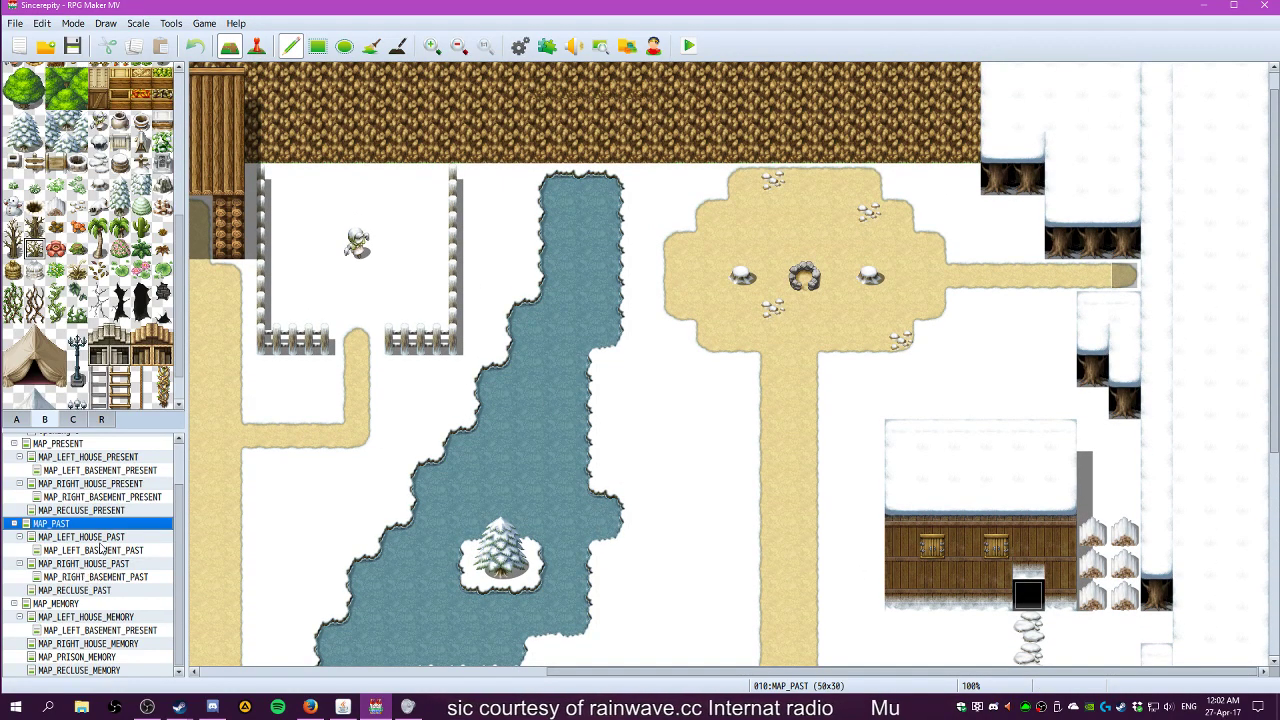
click(68, 591)
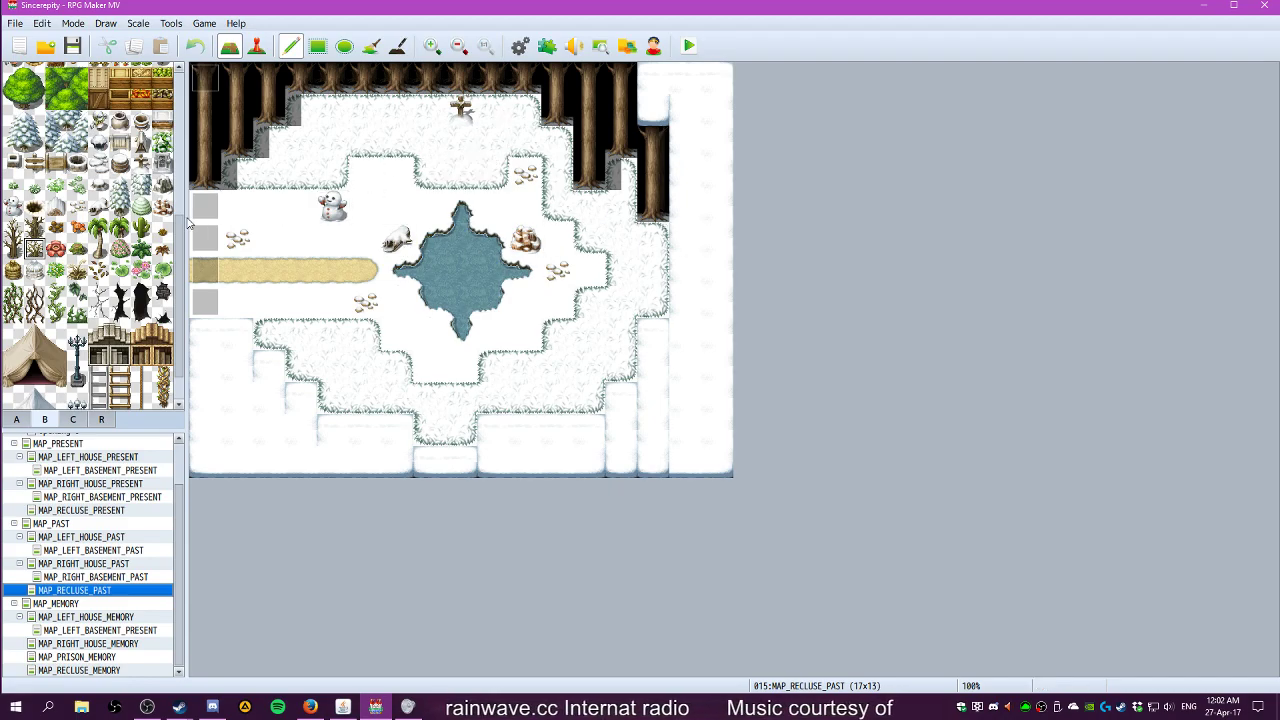
scroll(55, 325, up, 3)
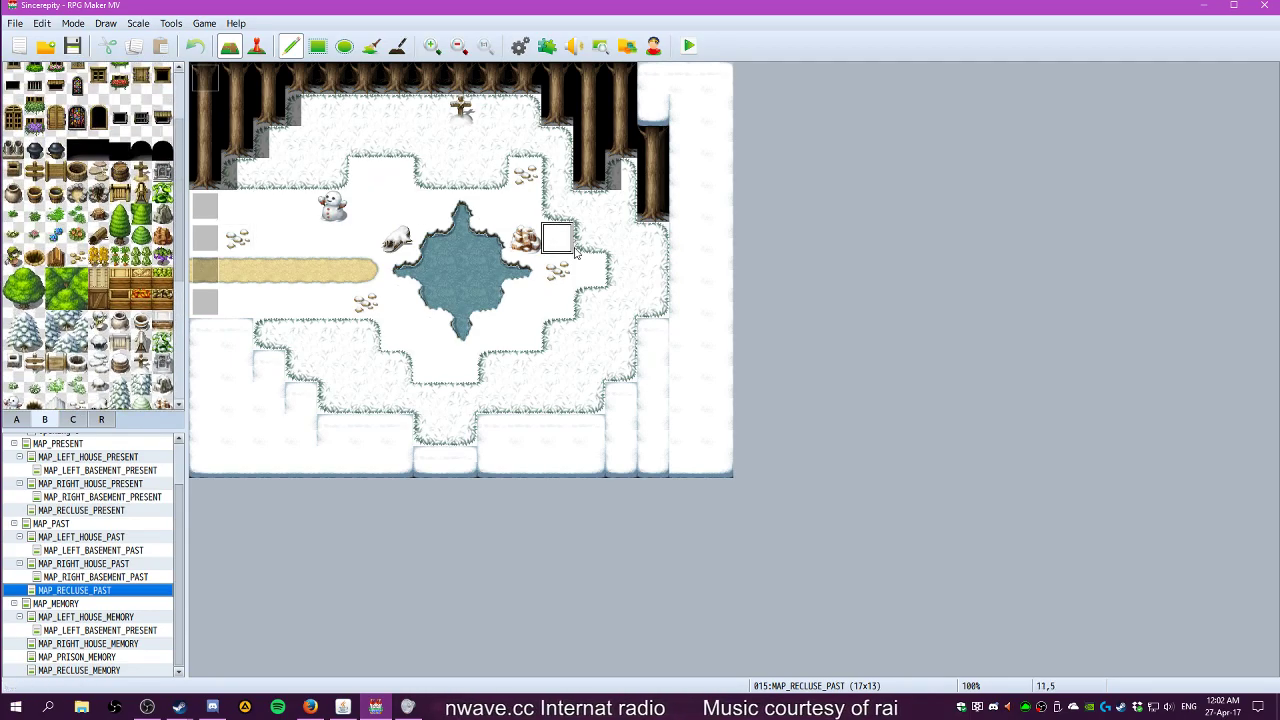
Switch to event editing and create a new event at tile 10,10, below the pond on MAP_RECLUSE_PAST
click(256, 45)
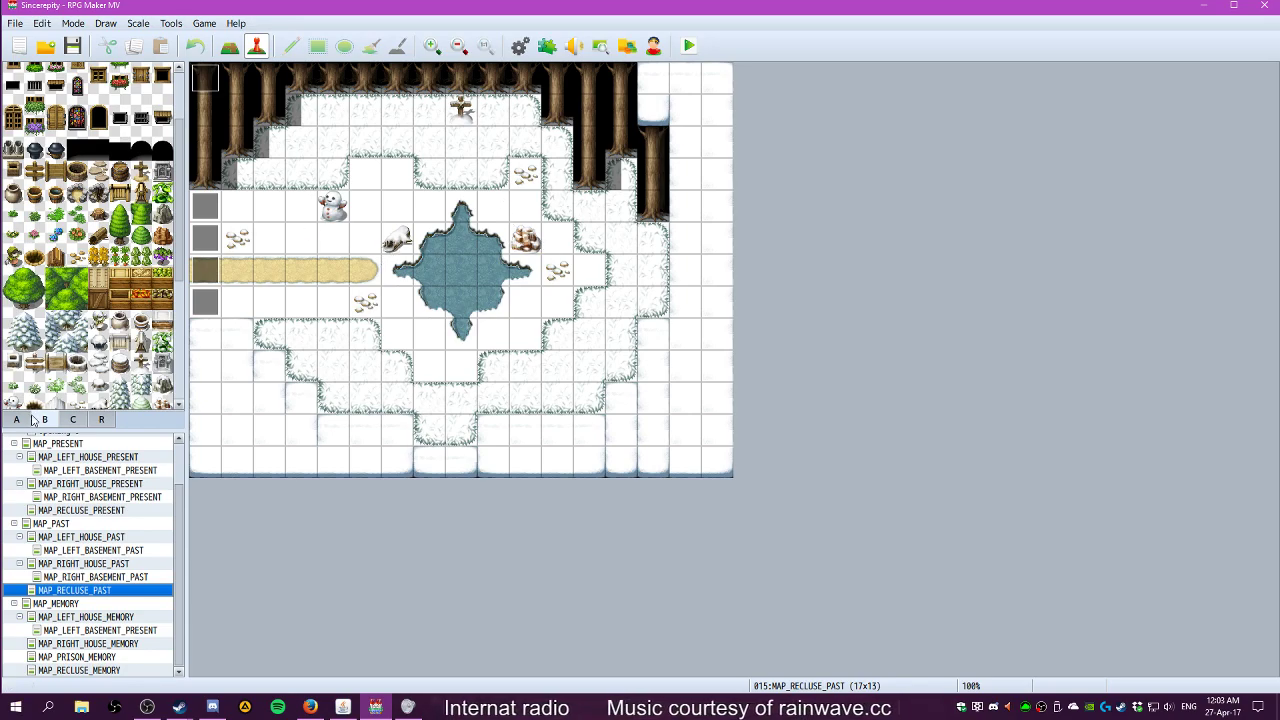
scroll(80, 296, down, 1)
scroll(80, 296, down, 1)
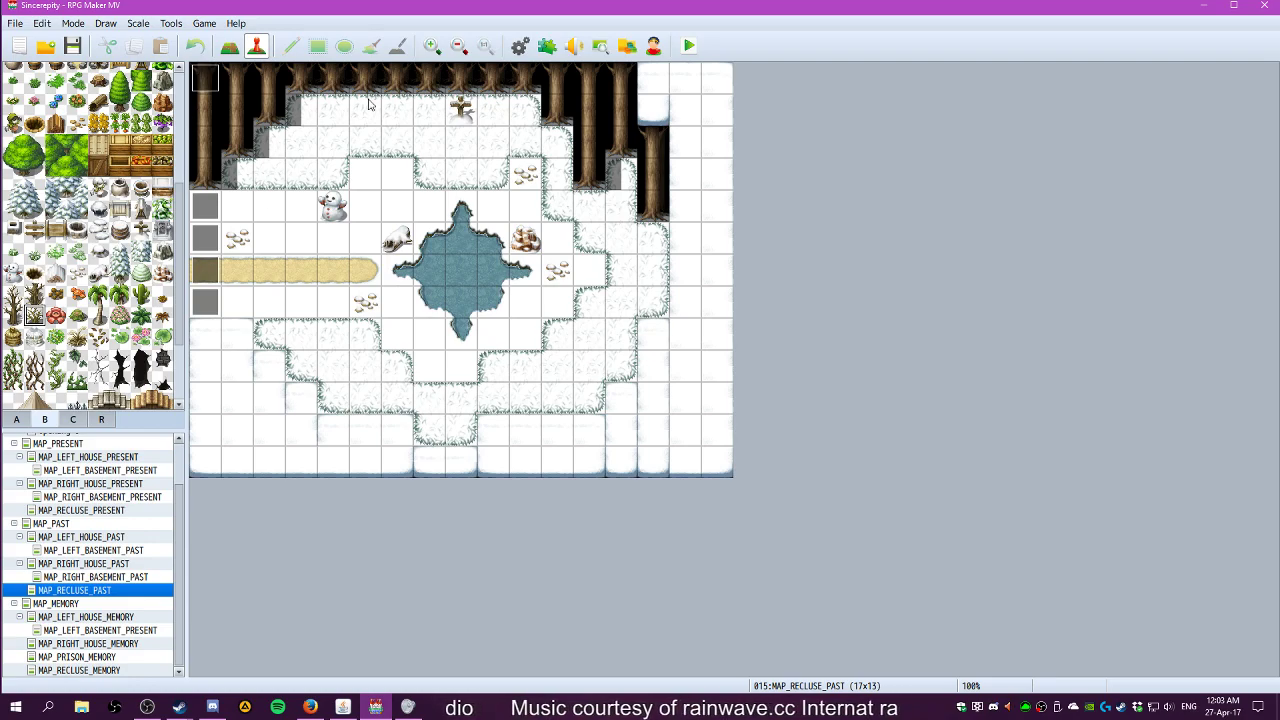
double_click(527, 403)
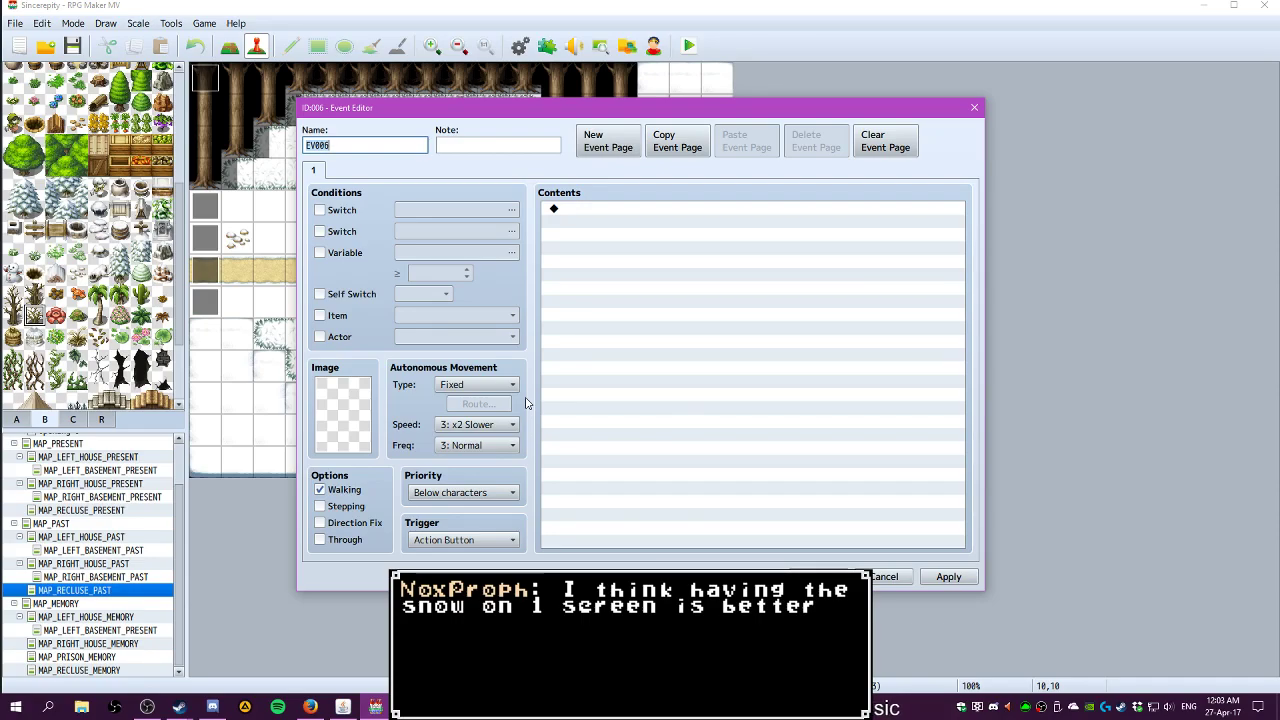
Set the new event's image to the bare, twiggy bush from Tileset B
double_click(344, 410)
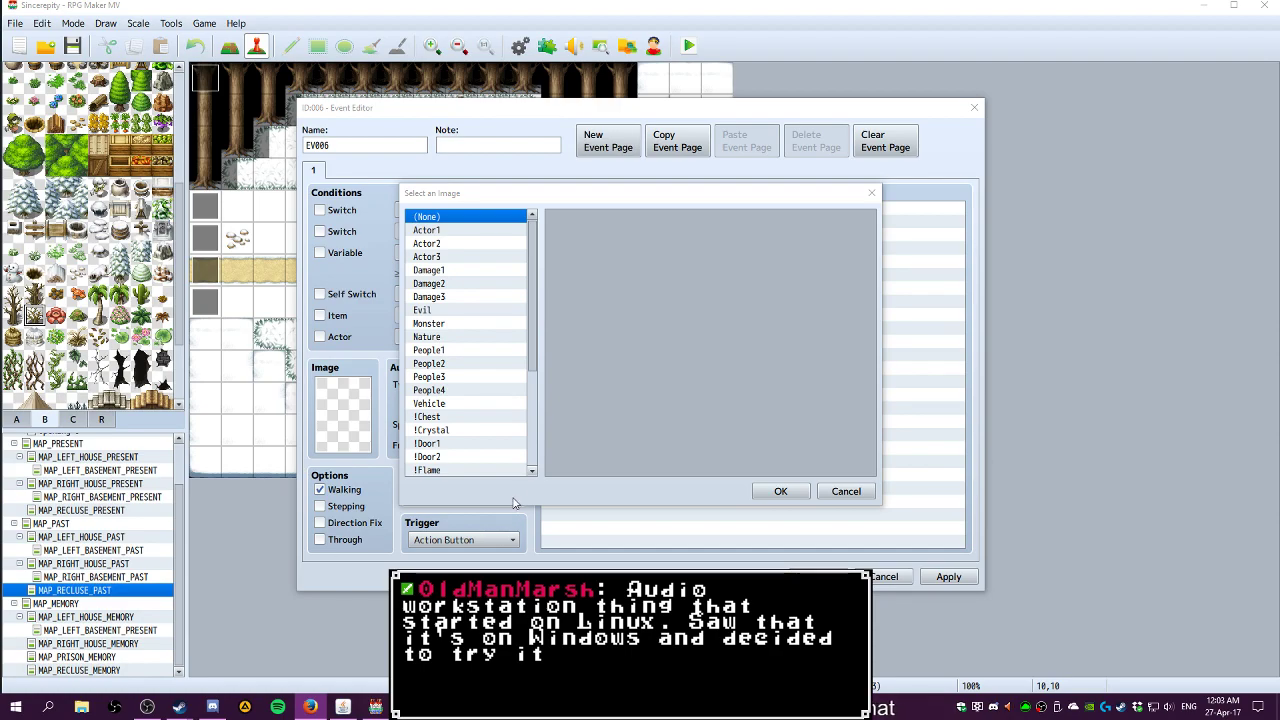
mouse_move(531, 262)
mouse_down()
mouse_move(531, 360)
mouse_move(530, 286)
mouse_up()
scroll(515, 330, down, 3)
scroll(505, 300, up, 4)
scroll(495, 380, down, 5)
click(438, 456)
click(440, 469)
click(442, 456)
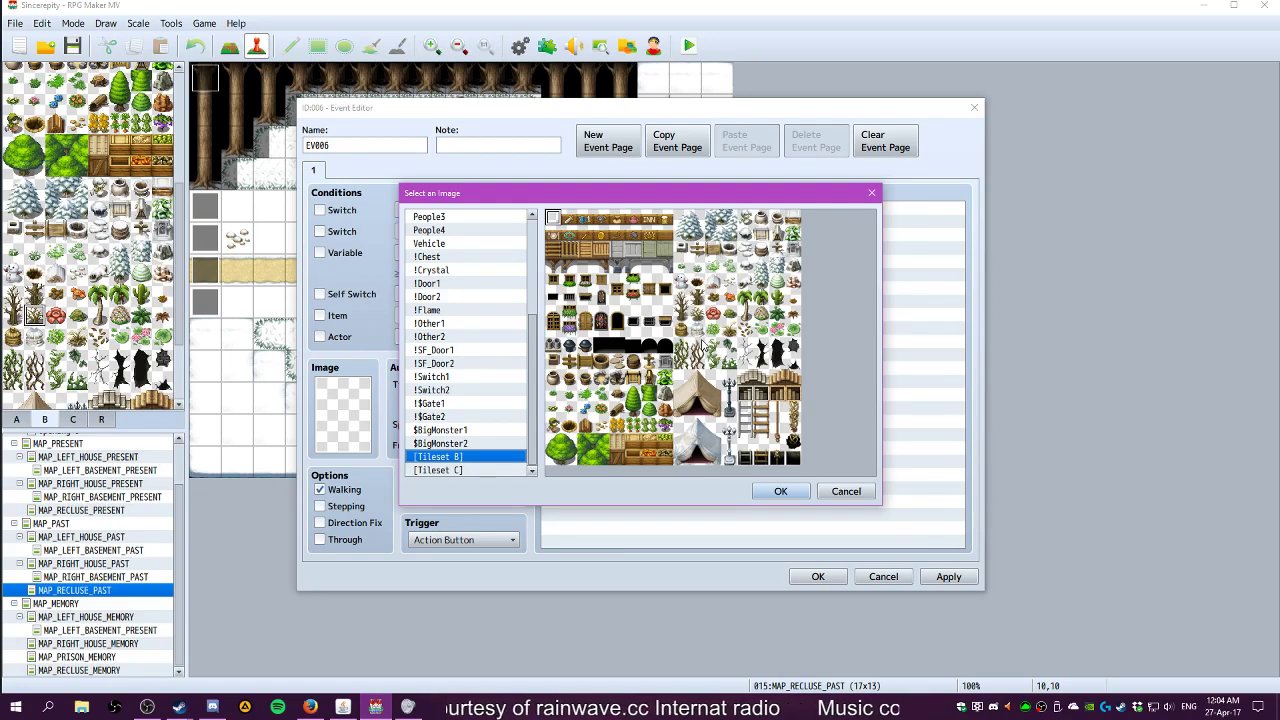
click(698, 315)
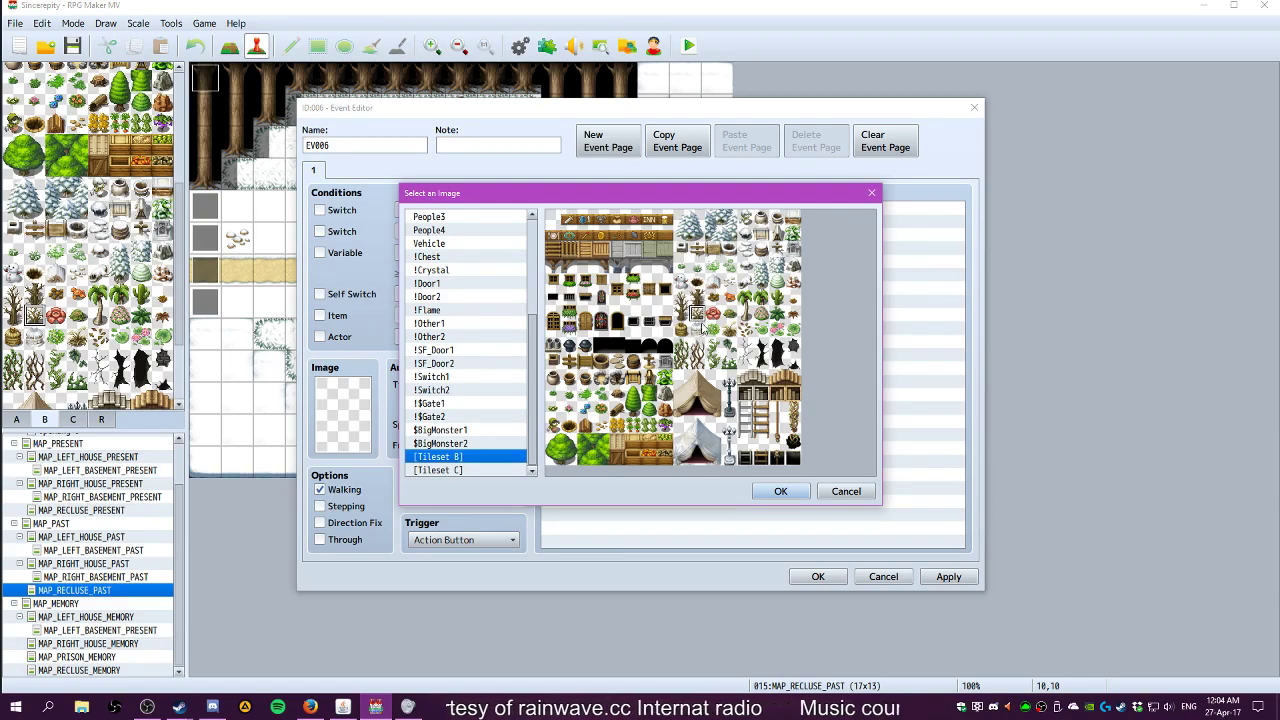
click(781, 491)
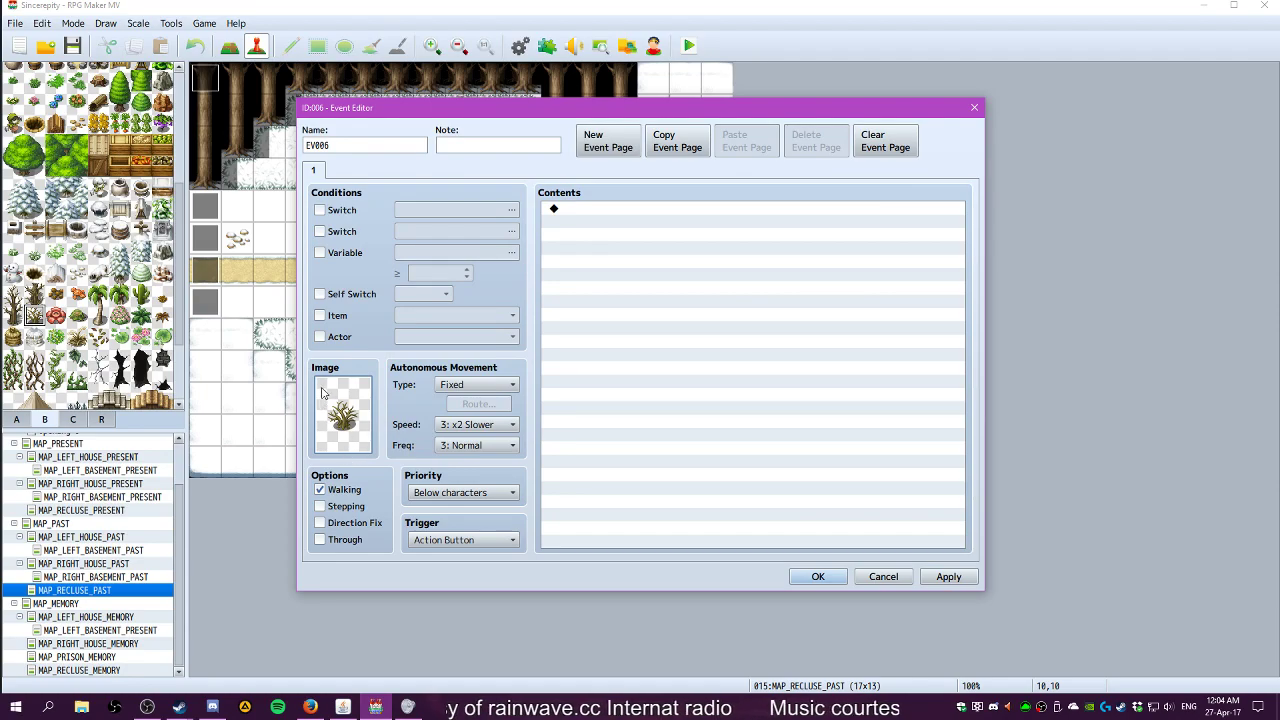
Set the bush event's priority to Same as characters and disable its Walking option
click(470, 493)
click(447, 526)
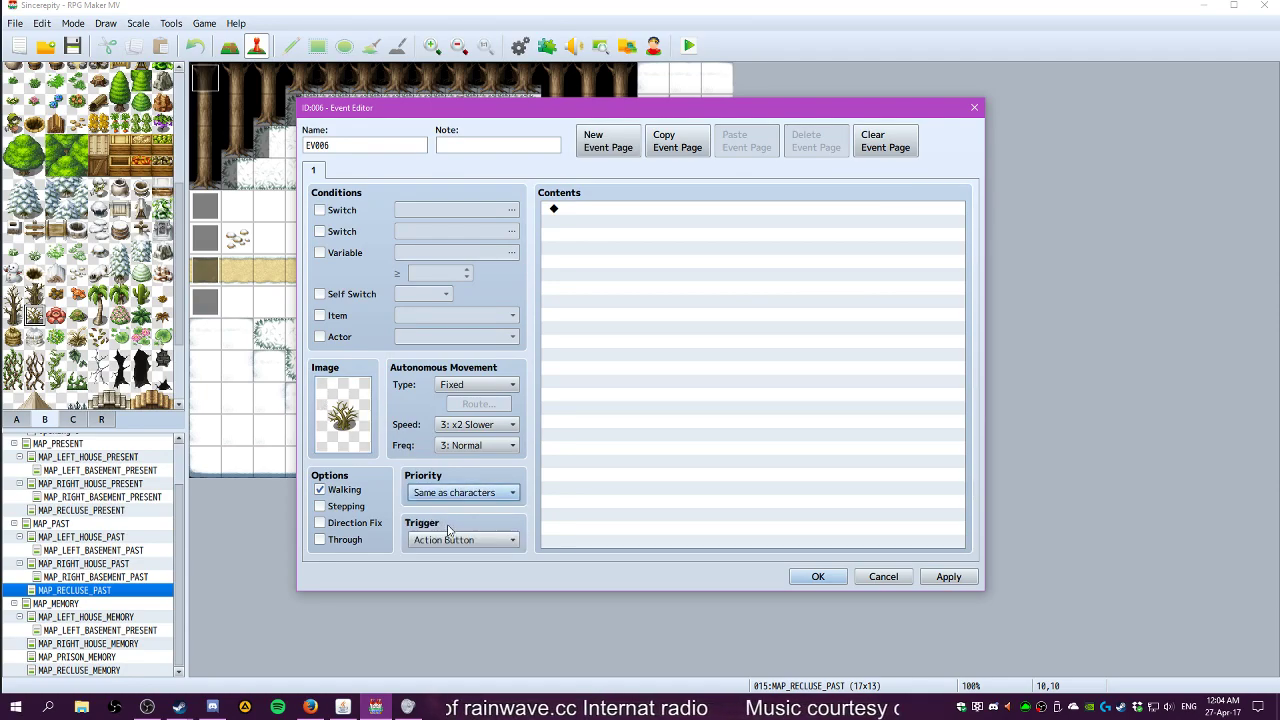
click(321, 490)
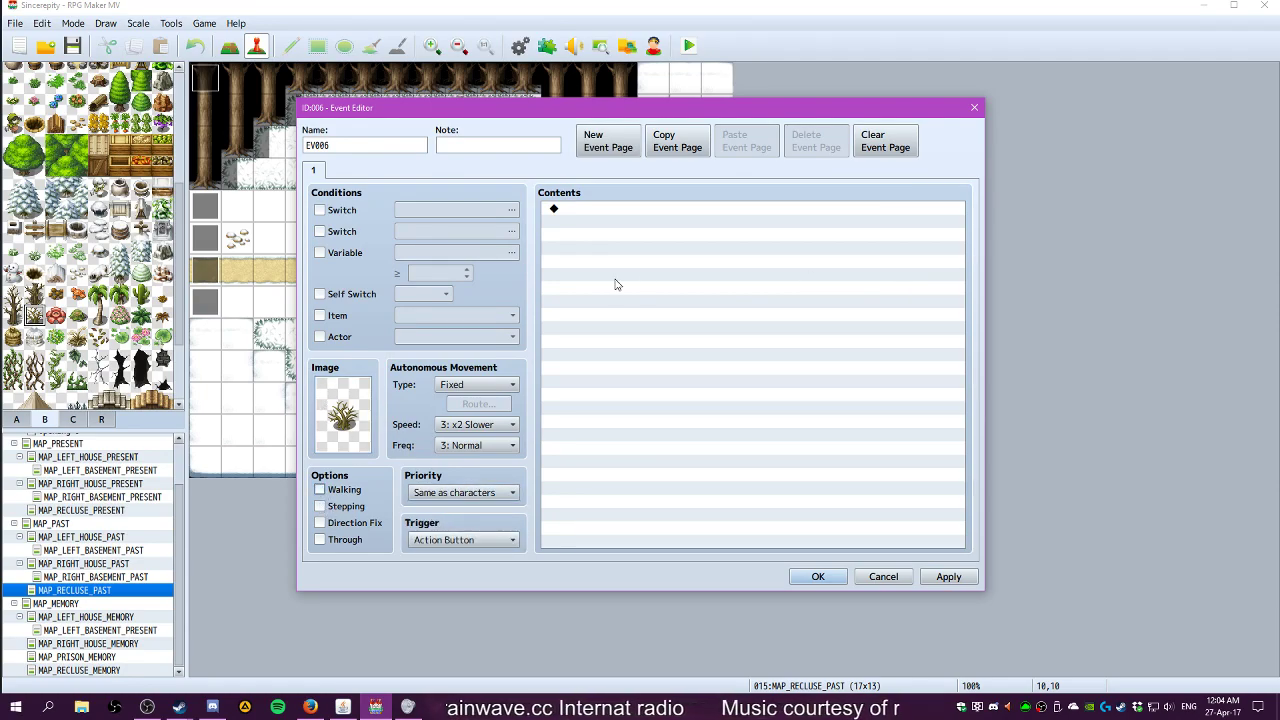
Add a second page to the bush event and make it conditional on Self Switch A
click(608, 141)
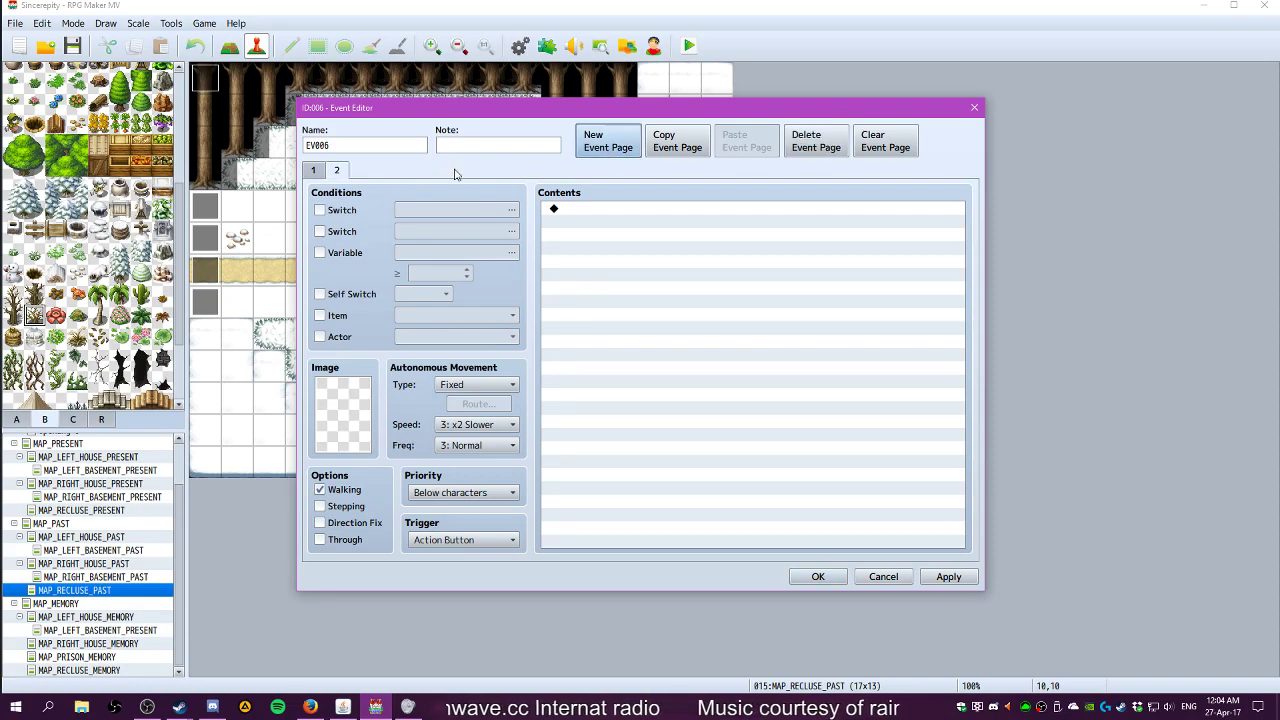
double_click(573, 211)
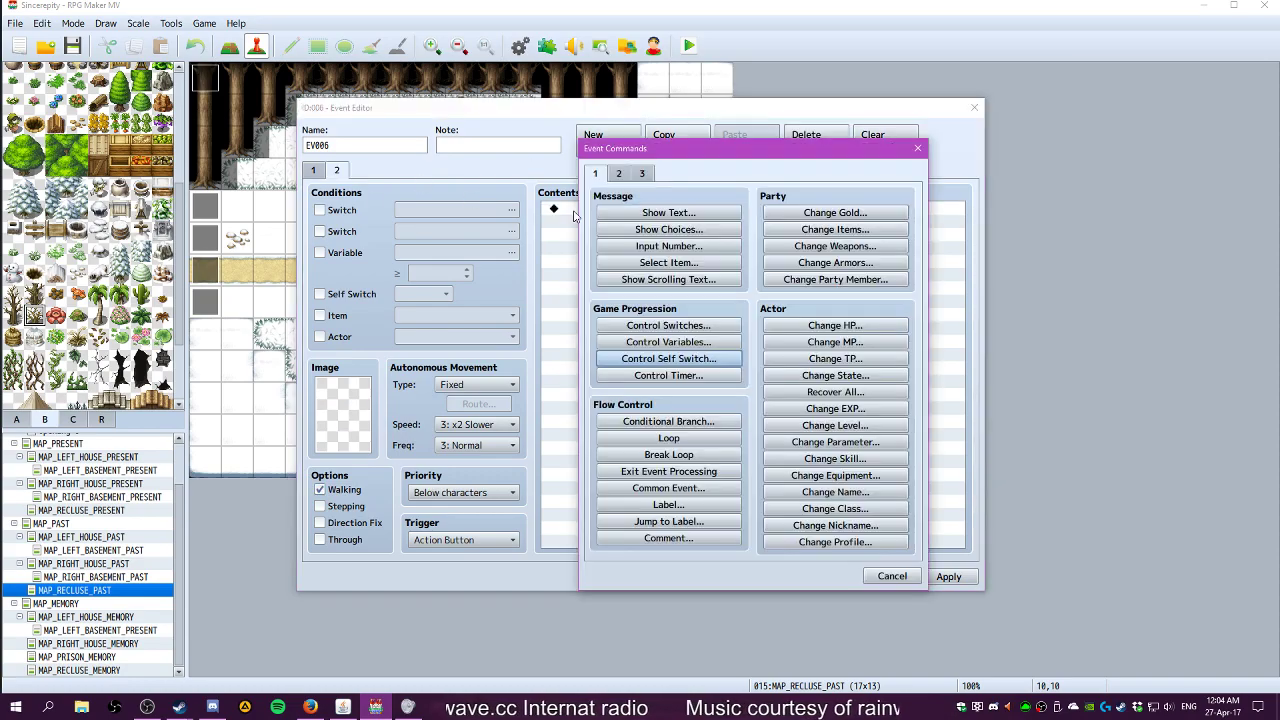
click(917, 148)
click(340, 294)
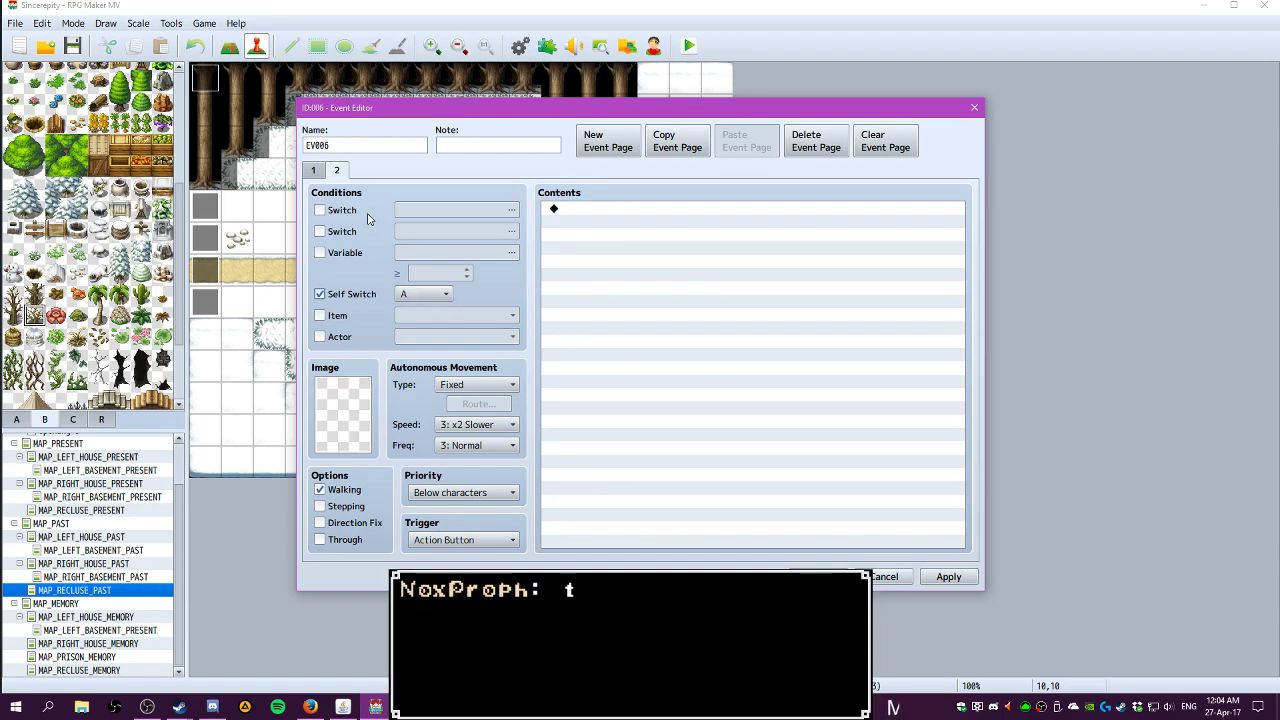
On the bush event's first page, begin a Show Text message with "This shrubbery won't be green after Winter"
click(316, 172)
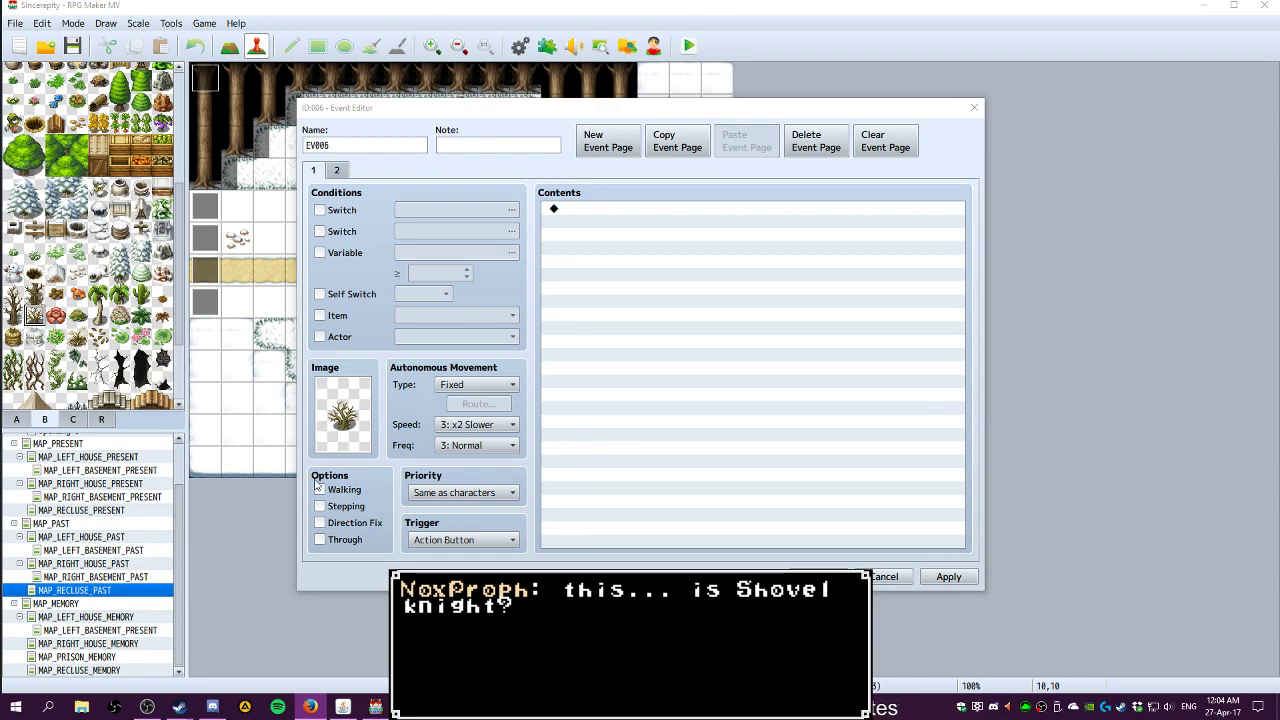
click(607, 217)
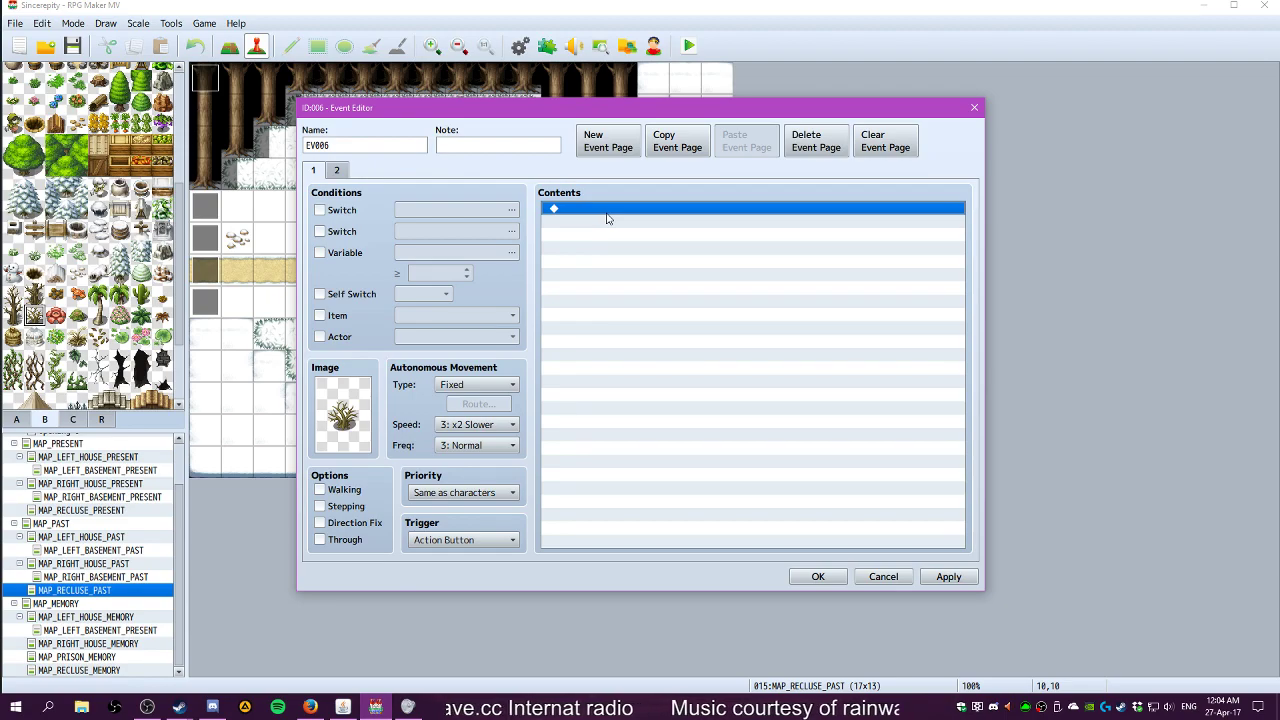
double_click(607, 218)
click(633, 211)
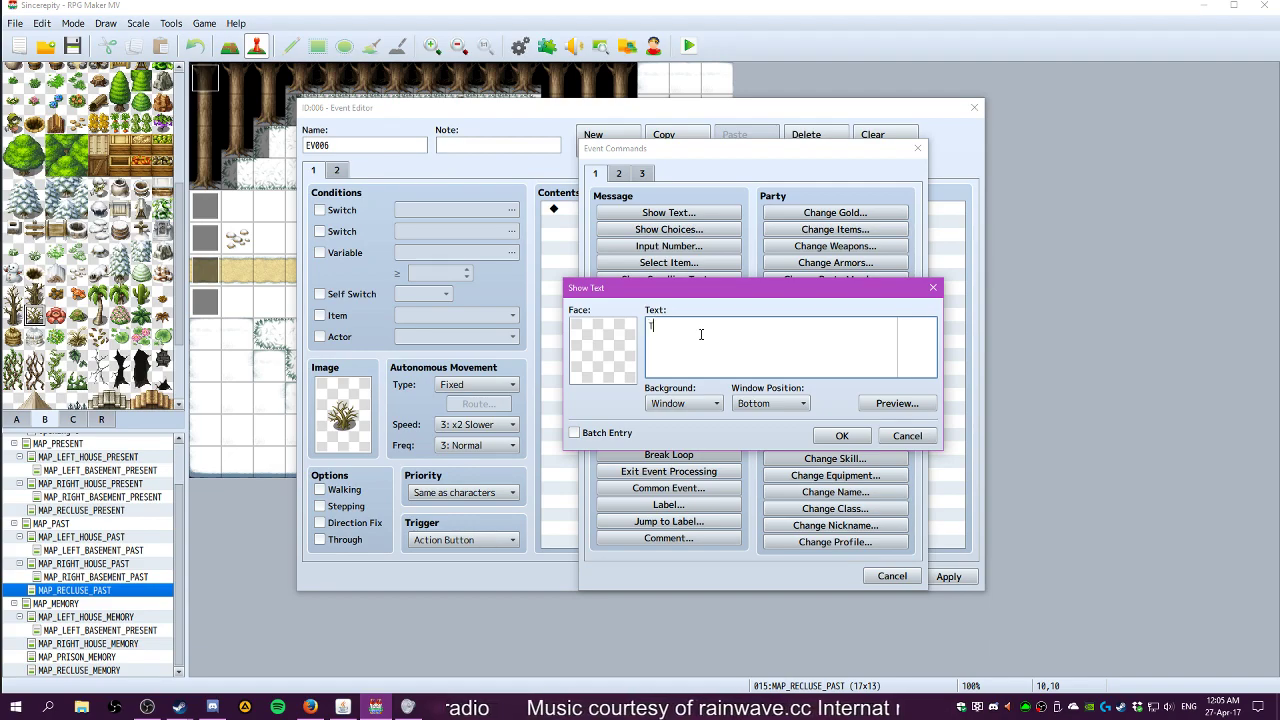
text(hi)
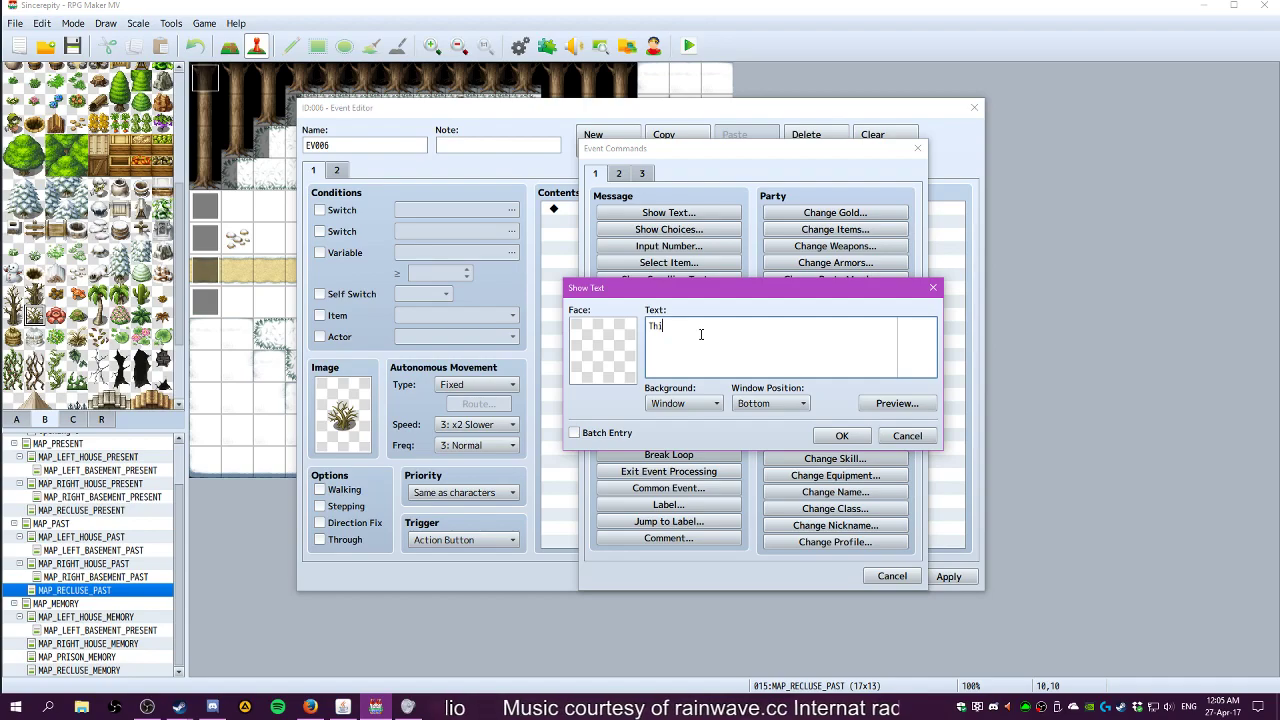
text(s shrub)
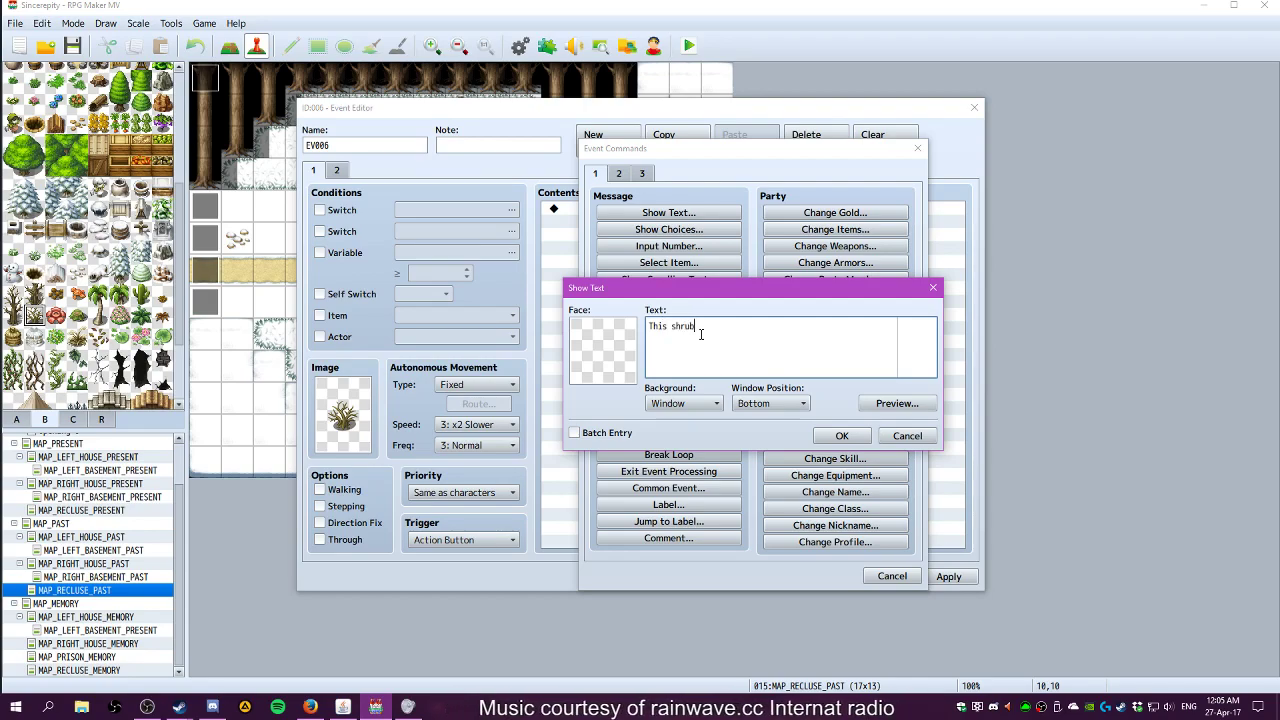
text(bery wo)
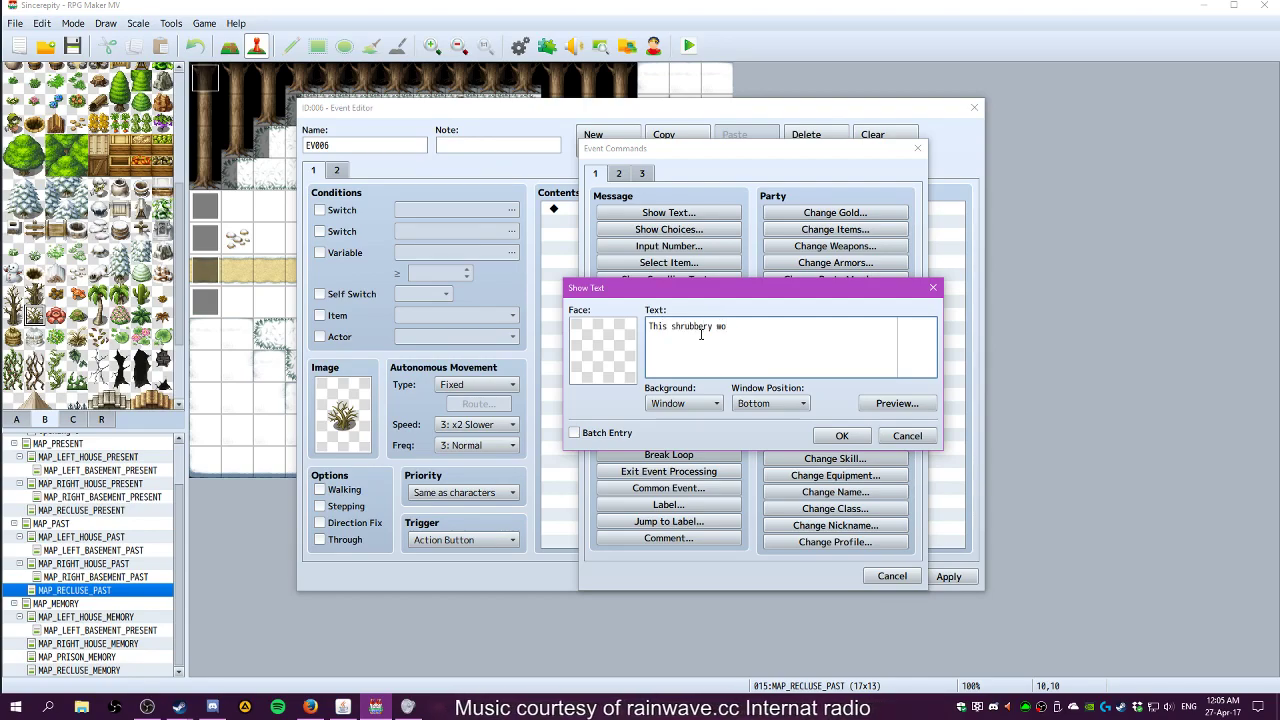
text(n't bloo)
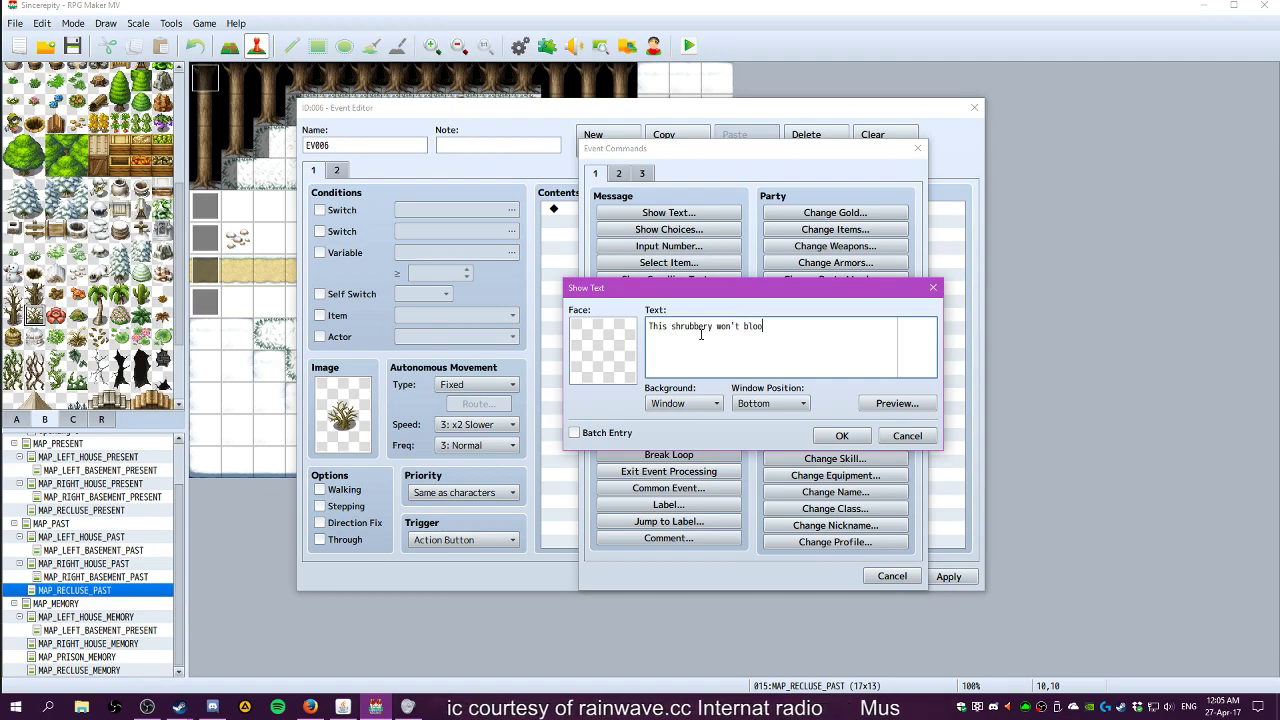
key(BackSpace)
key(BackSpace)
key(BackSpace)
key(BackSpace)
key(BackSpace)
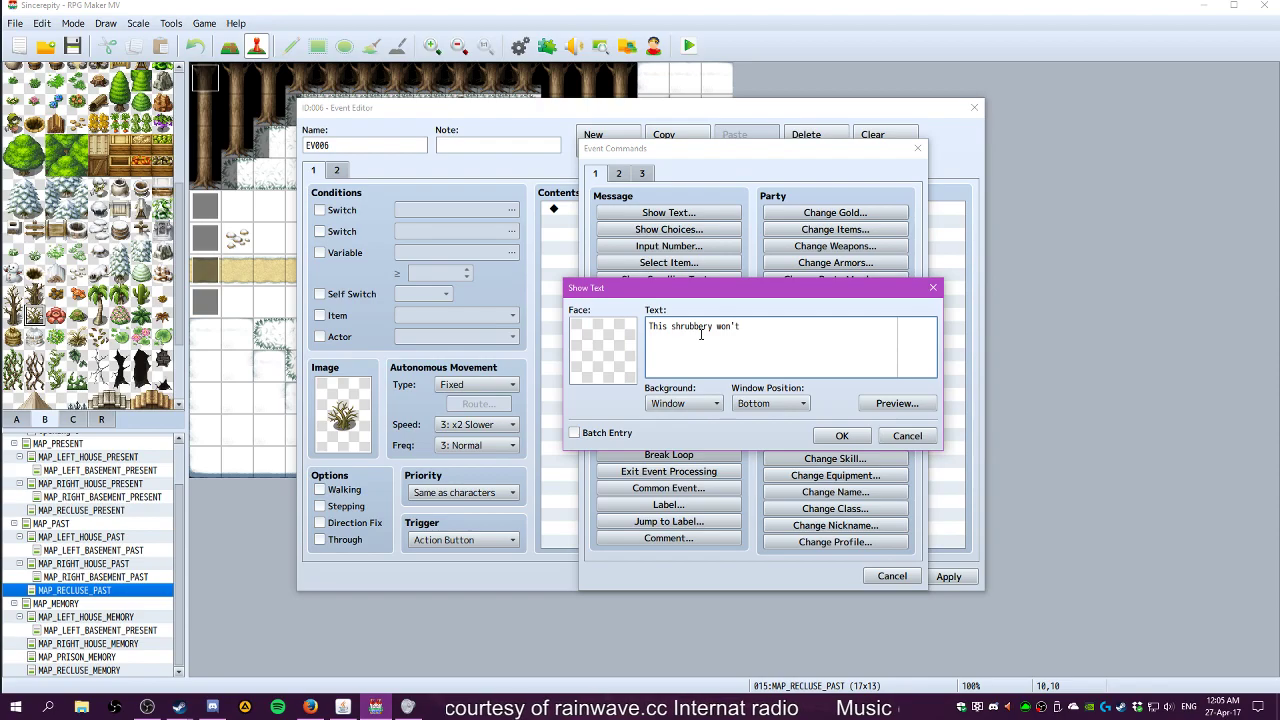
text(be green)
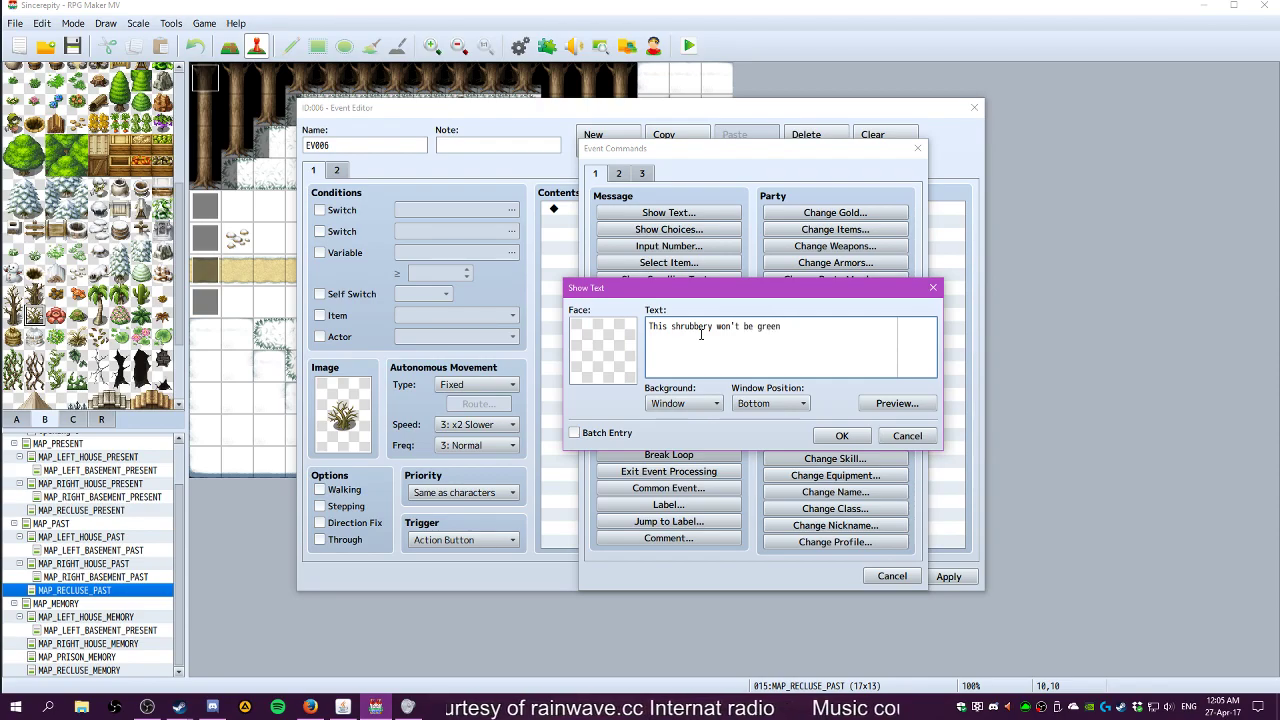
key(BackSpace)
key(BackSpace)
key(BackSpace)
key(BackSpace)
key(BackSpace)
key(BackSpace)
key(BackSpace)
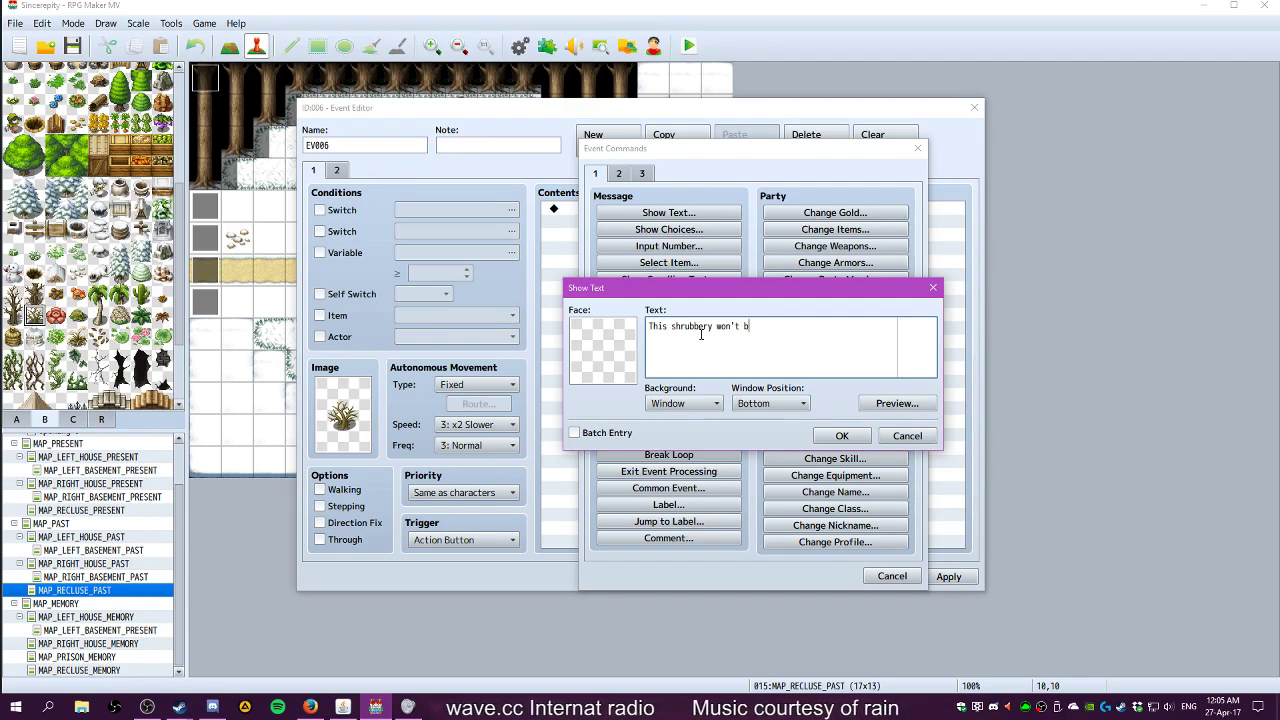
text(green after Winter)
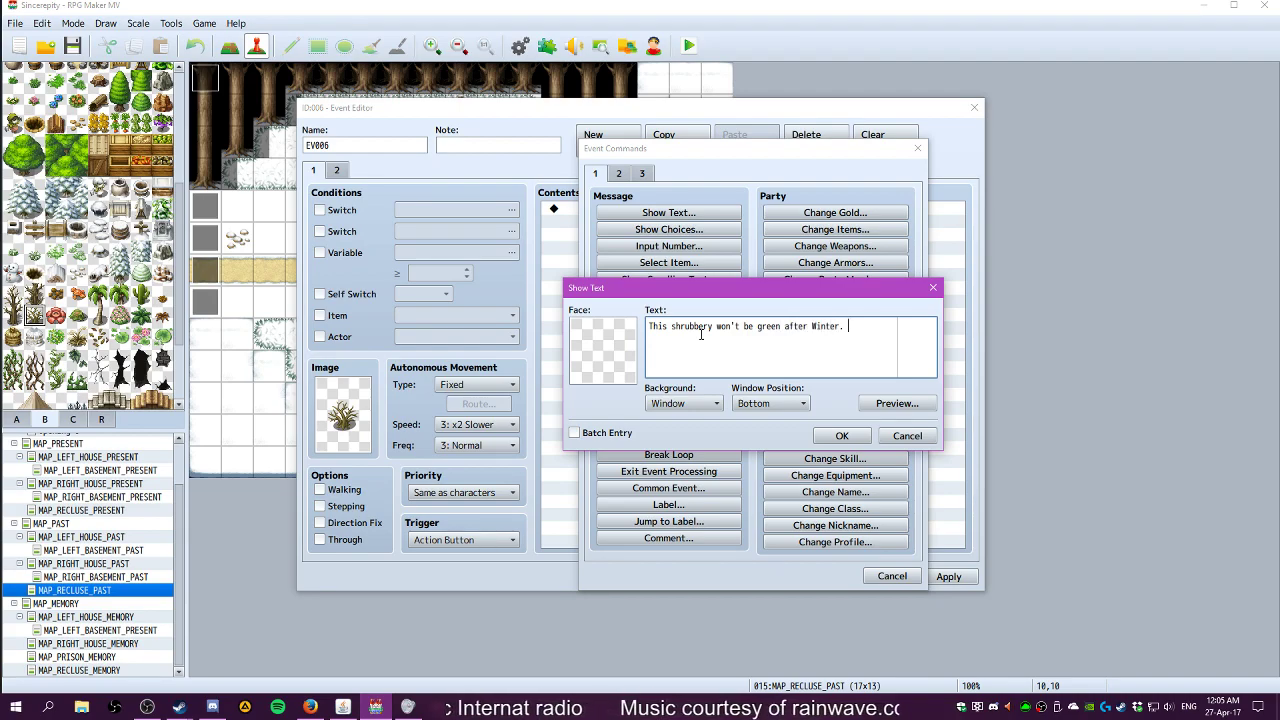
End the message's first sentence with a period and add "You can take it without feeling guilty about it."
text(. You can)
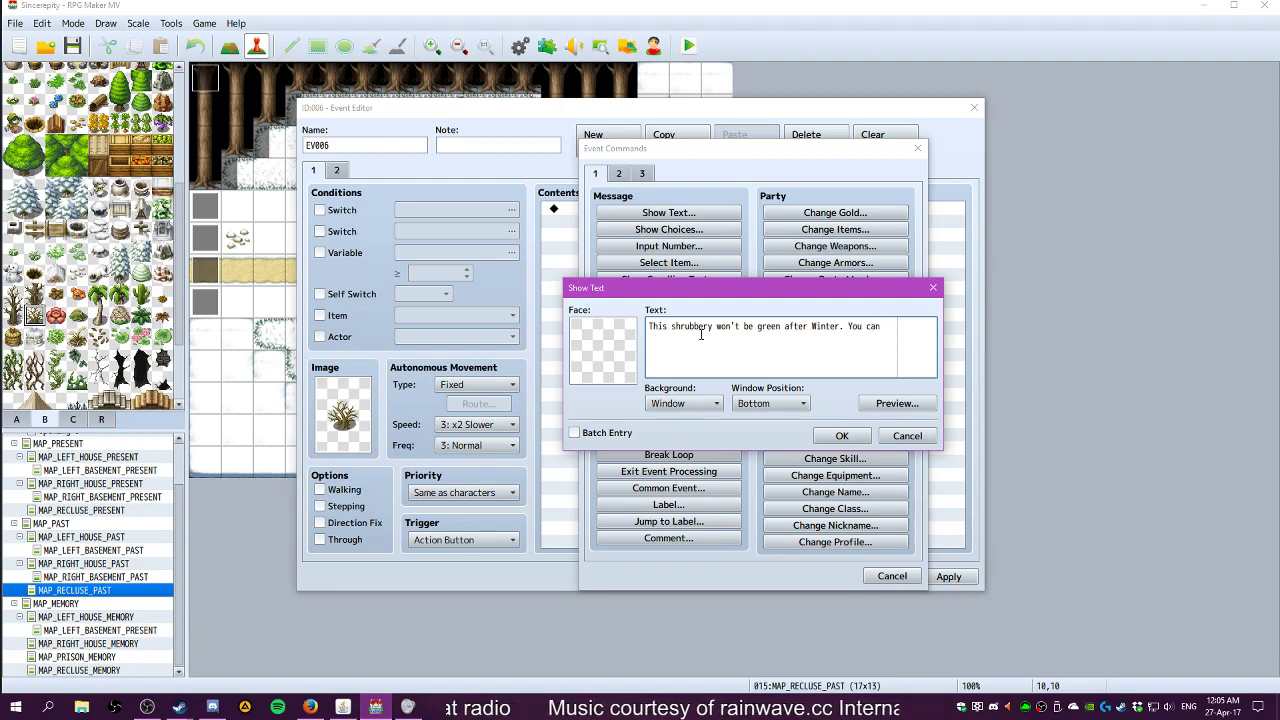
text(break th)
text(e)
key(BackSpace)
key(BackSpace)
key(BackSpace)
key(BackSpace)
key(BackSpace)
key(BackSpace)
key(BackSpace)
key(BackSpace)
key(BackSpace)
text(take it without feeling guilty about it.)
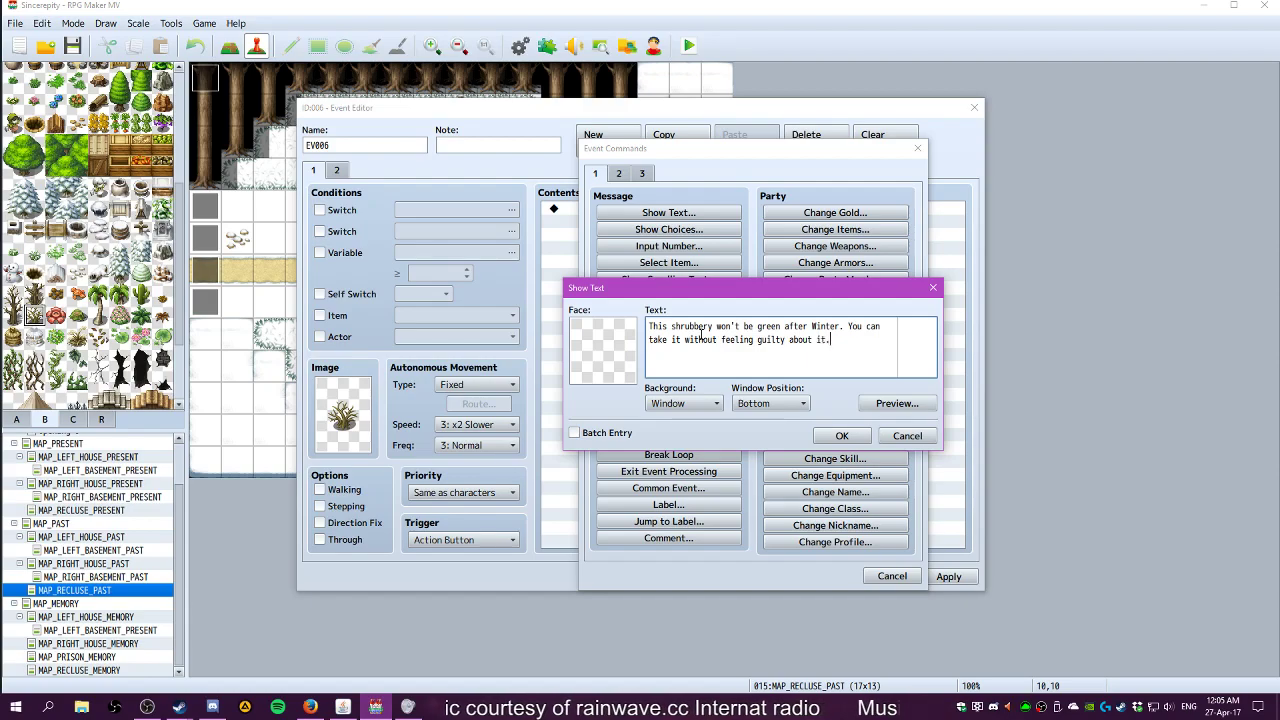
Finish the shrubbery message with the question "Take the twigs?", putting "twigs?" on its own line, and accept the text
text( Take the )
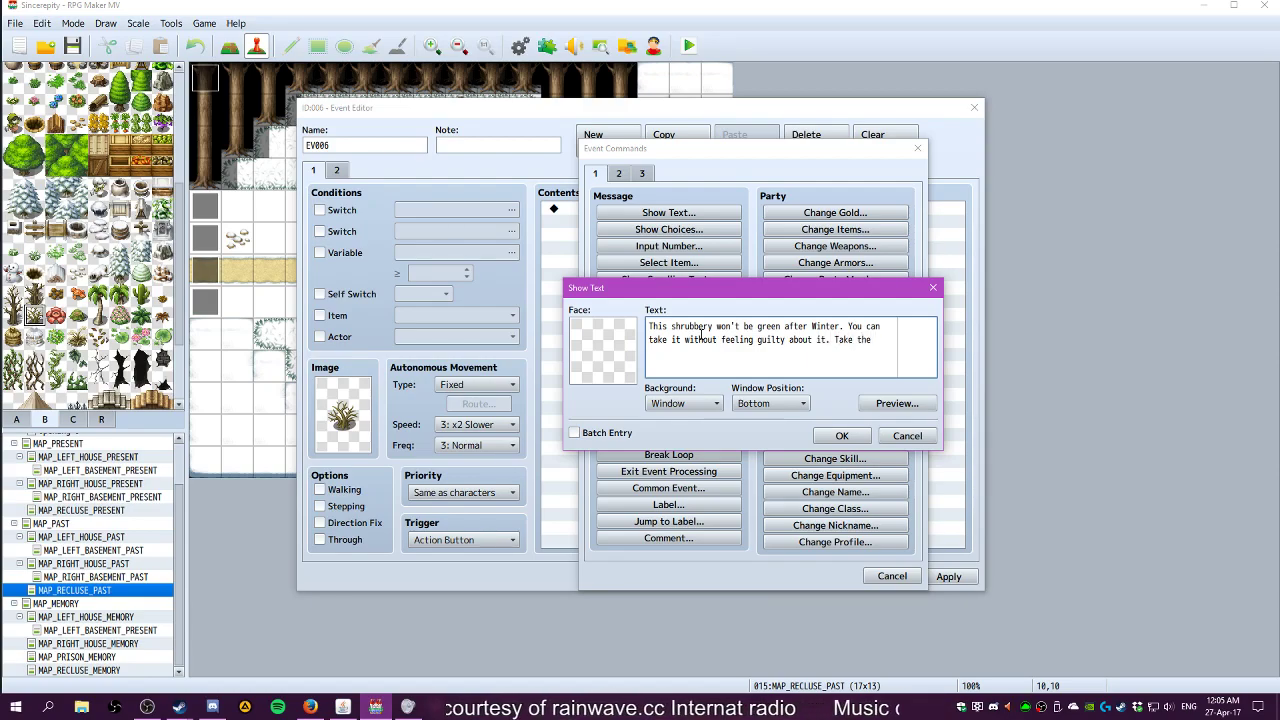
text(twigs)
key(BackSpace)
key(BackSpace)
key(BackSpace)
key(BackSpace)
key(BackSpace)
key(Return)
text(twigs?)
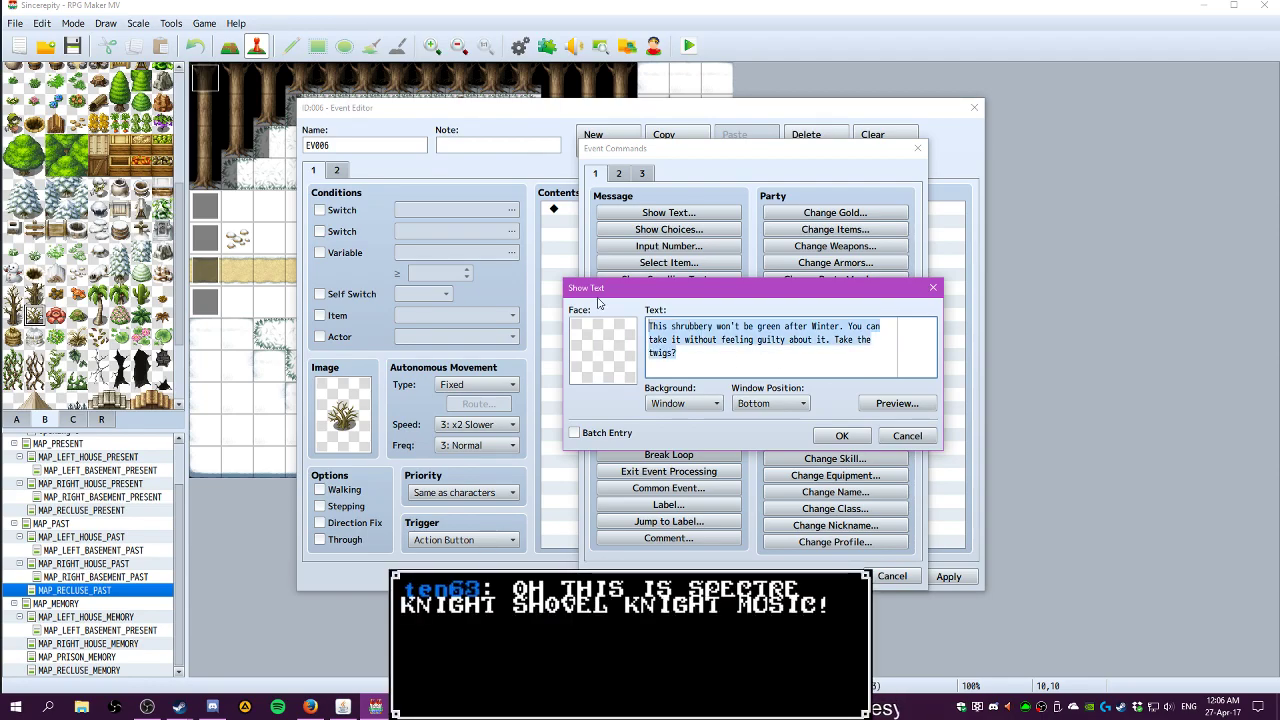
click(815, 440)
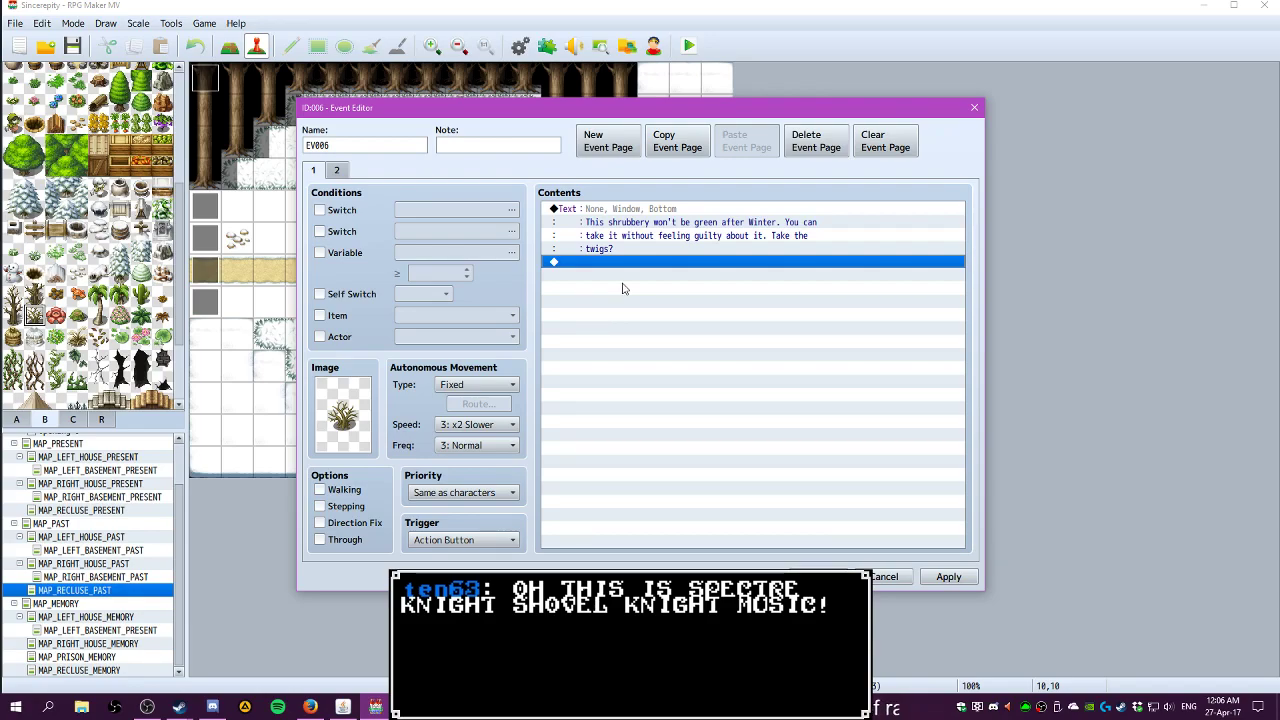
Add a Show Choices command with the default Yes and No options below the shrubbery message
double_click(645, 265)
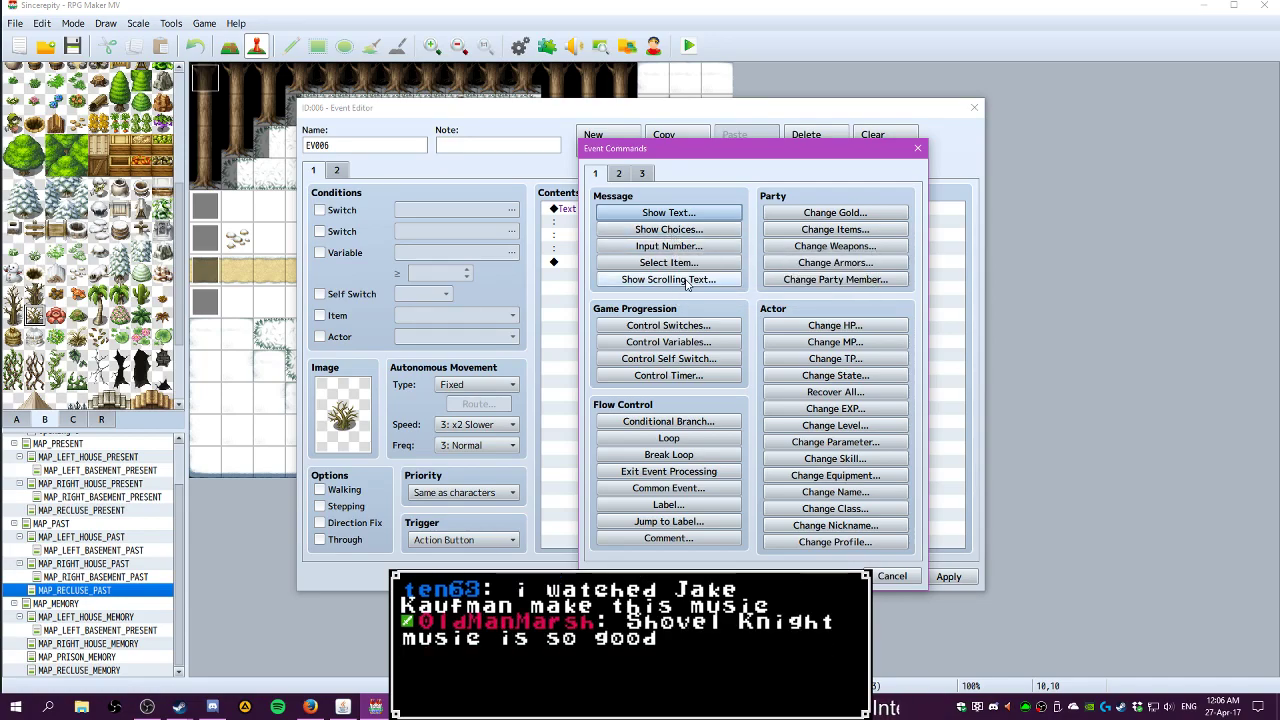
click(669, 229)
click(783, 449)
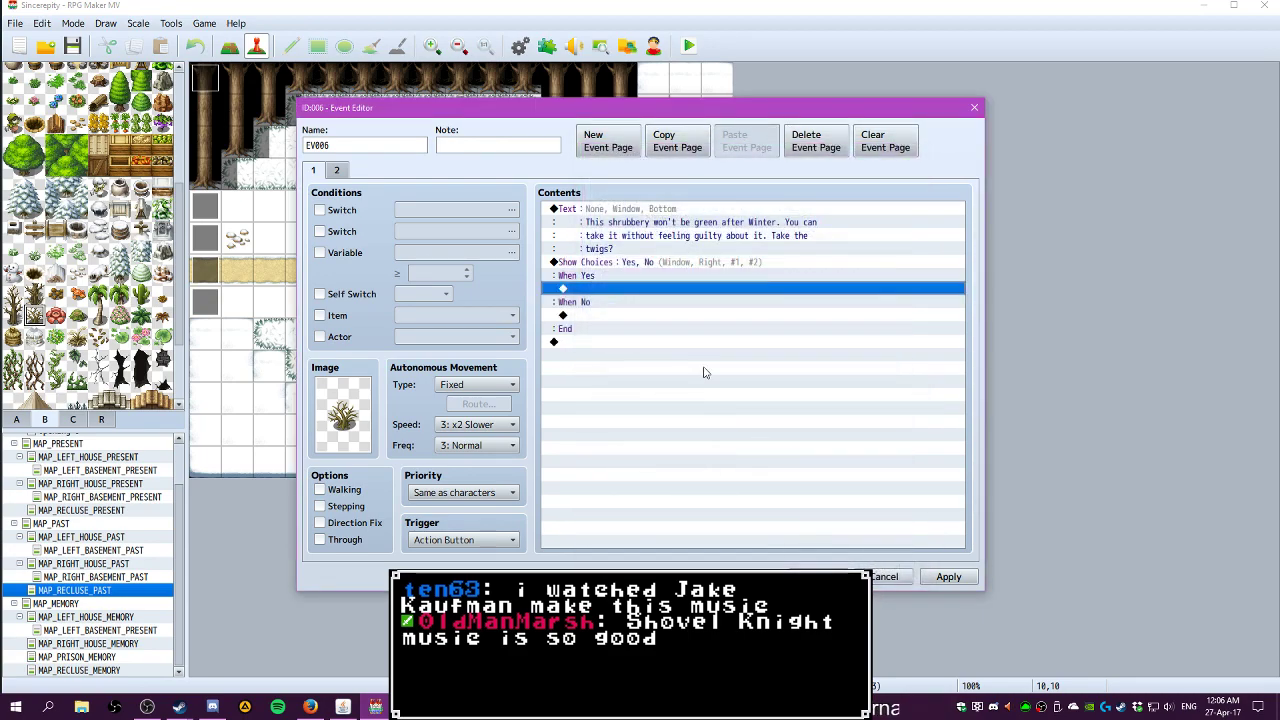
In the Yes branch, add a Change Items command that increases Twigs by 1
double_click(610, 290)
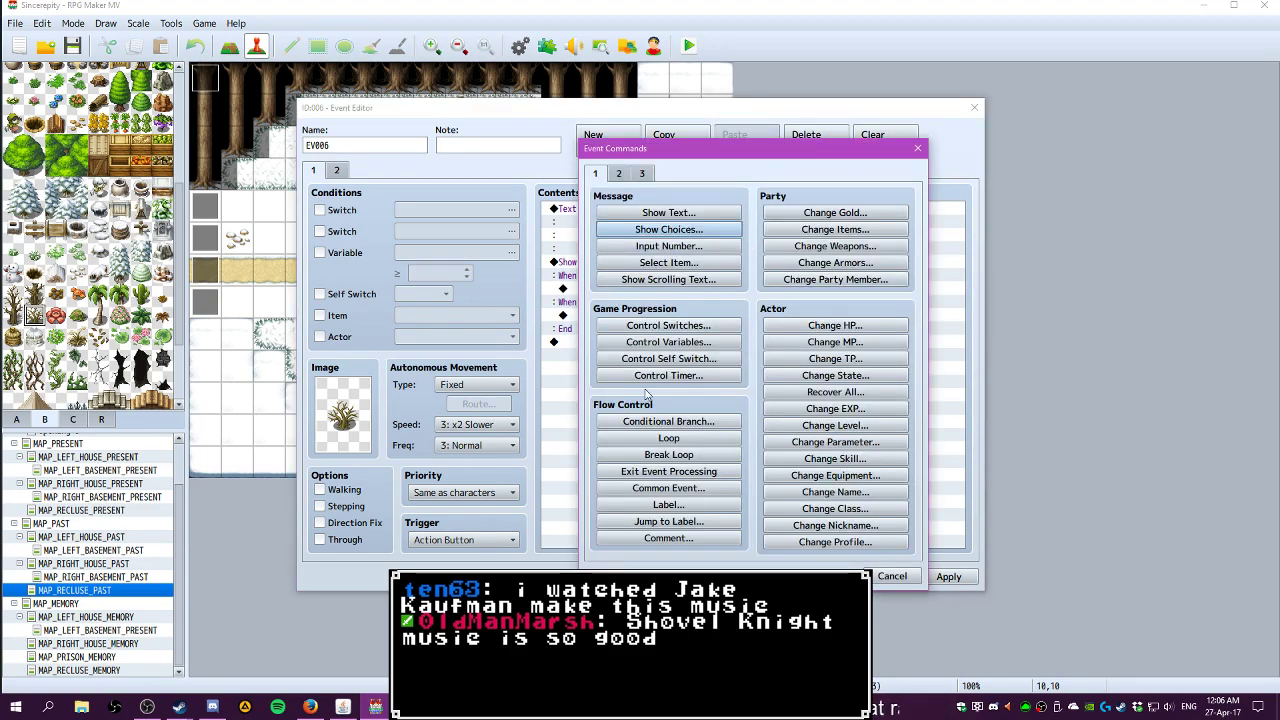
click(834, 234)
click(722, 314)
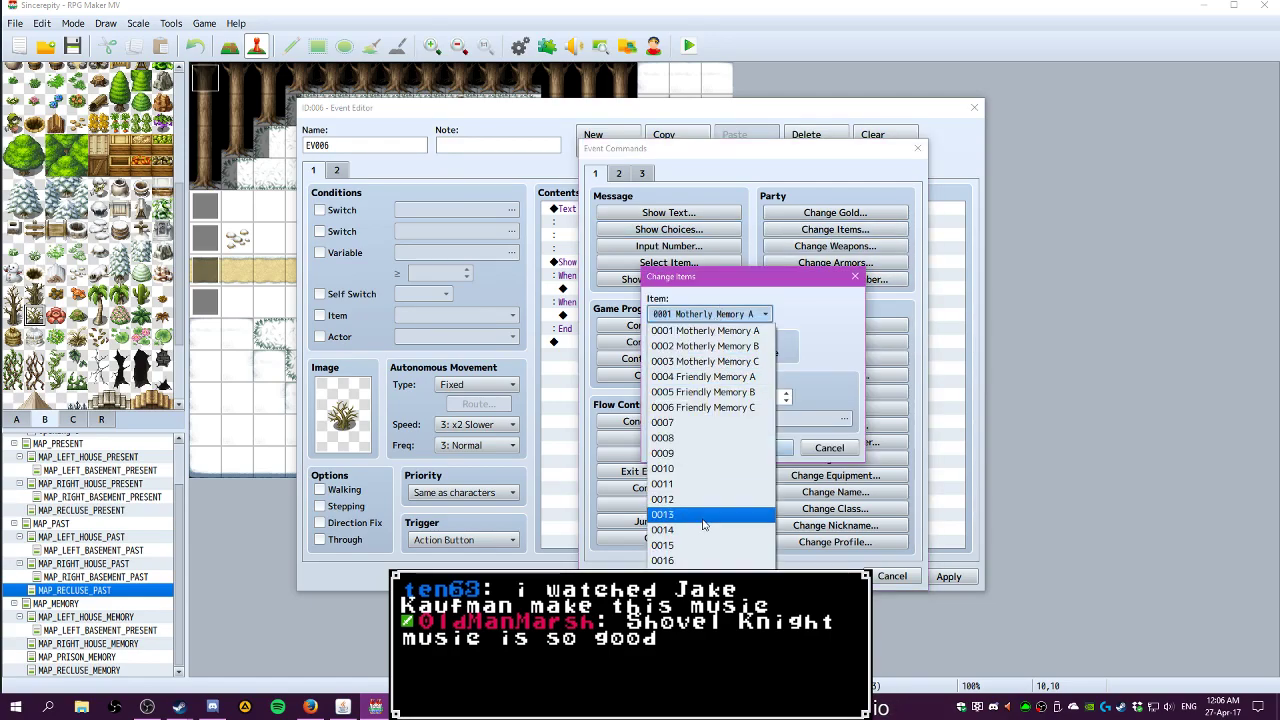
click(712, 607)
click(768, 447)
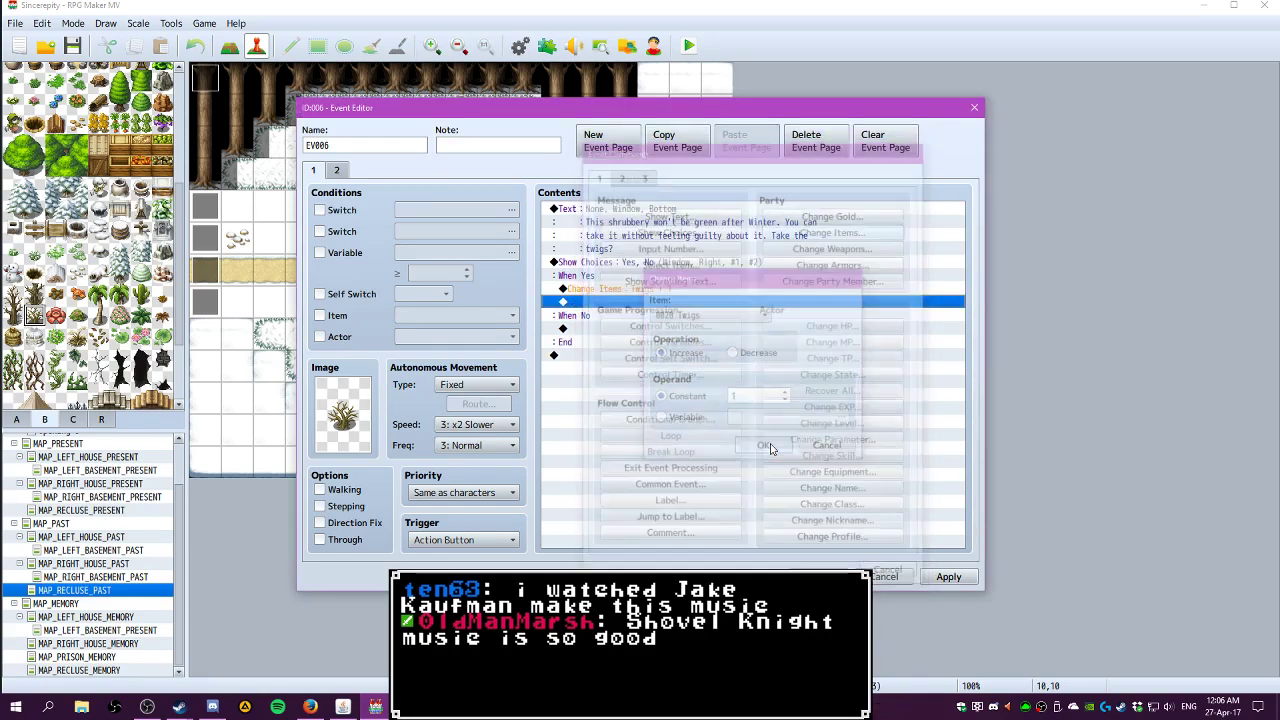
Below the item change in the Yes branch, add the message "You have received two arm-length twigs."
double_click(620, 307)
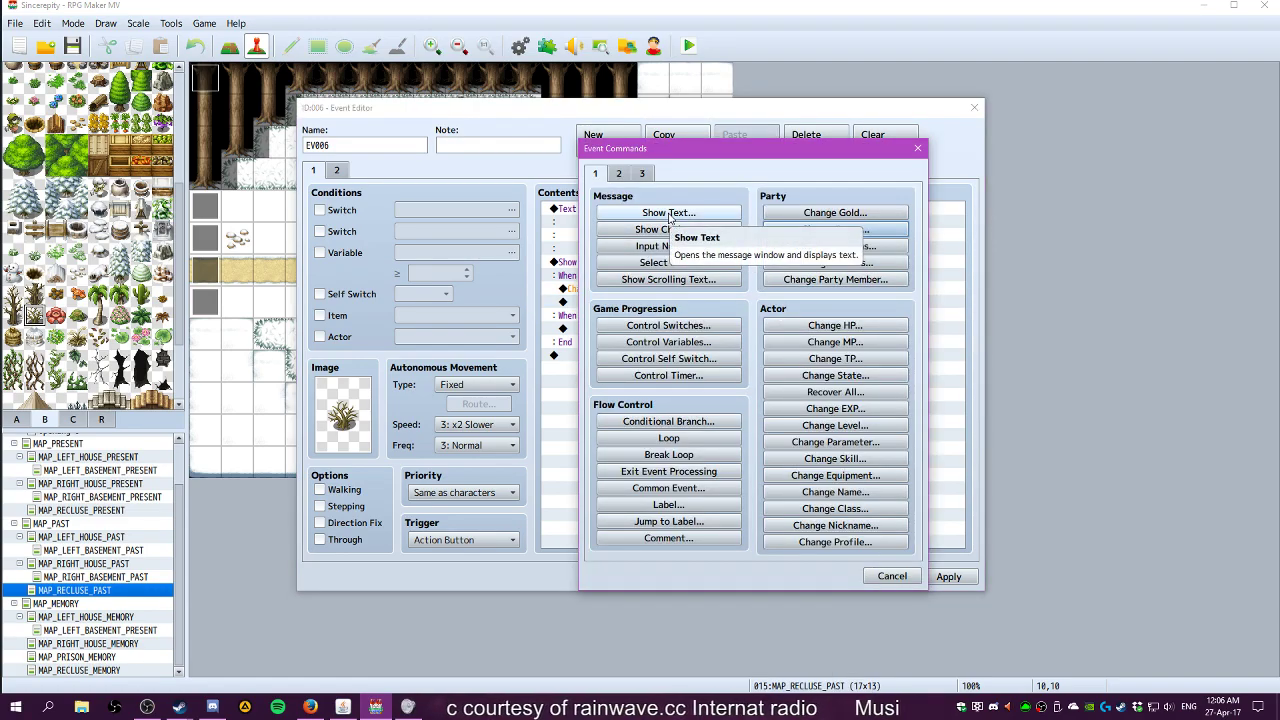
click(669, 213)
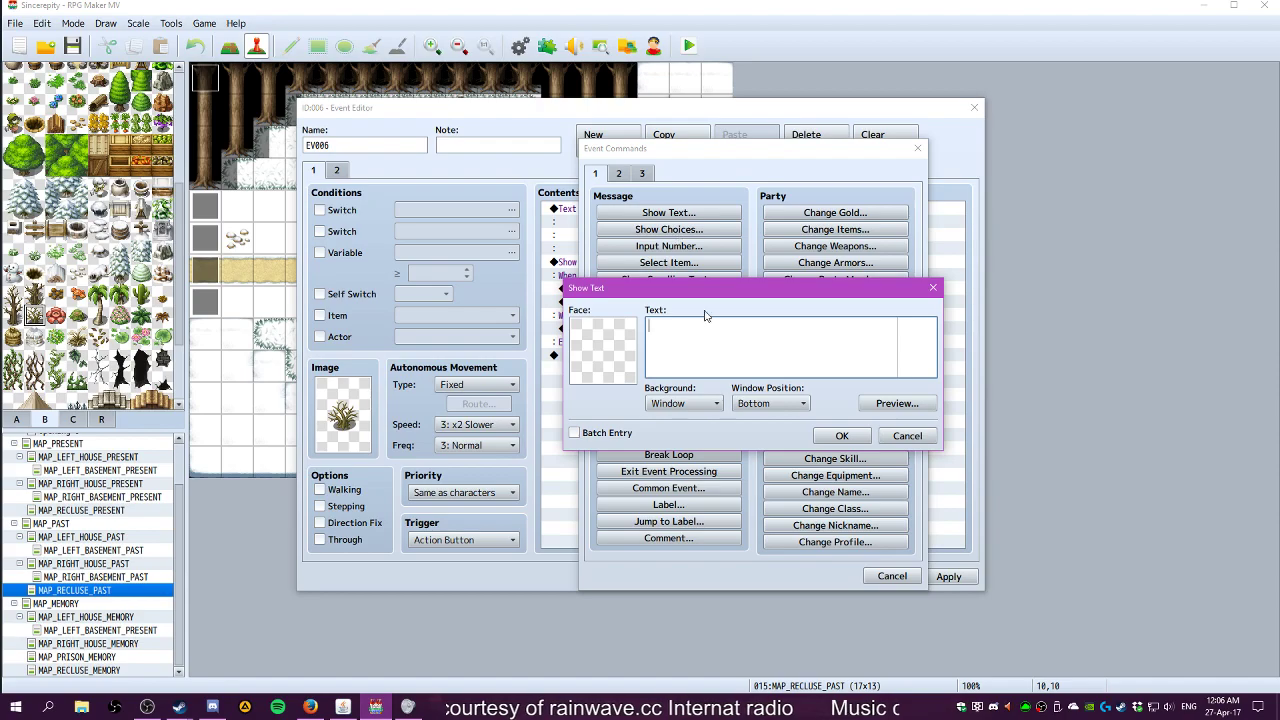
text(You take)
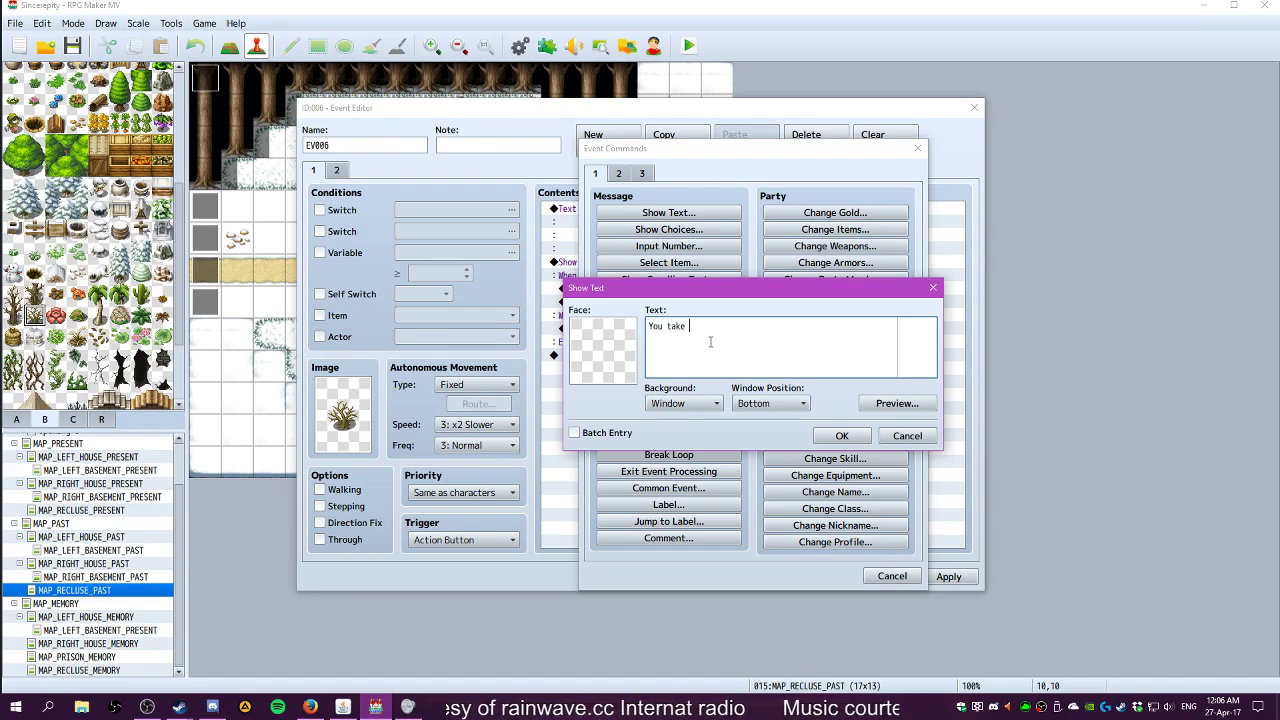
key(BackSpace)
key(BackSpace)
key(BackSpace)
key(BackSpace)
text(hav)
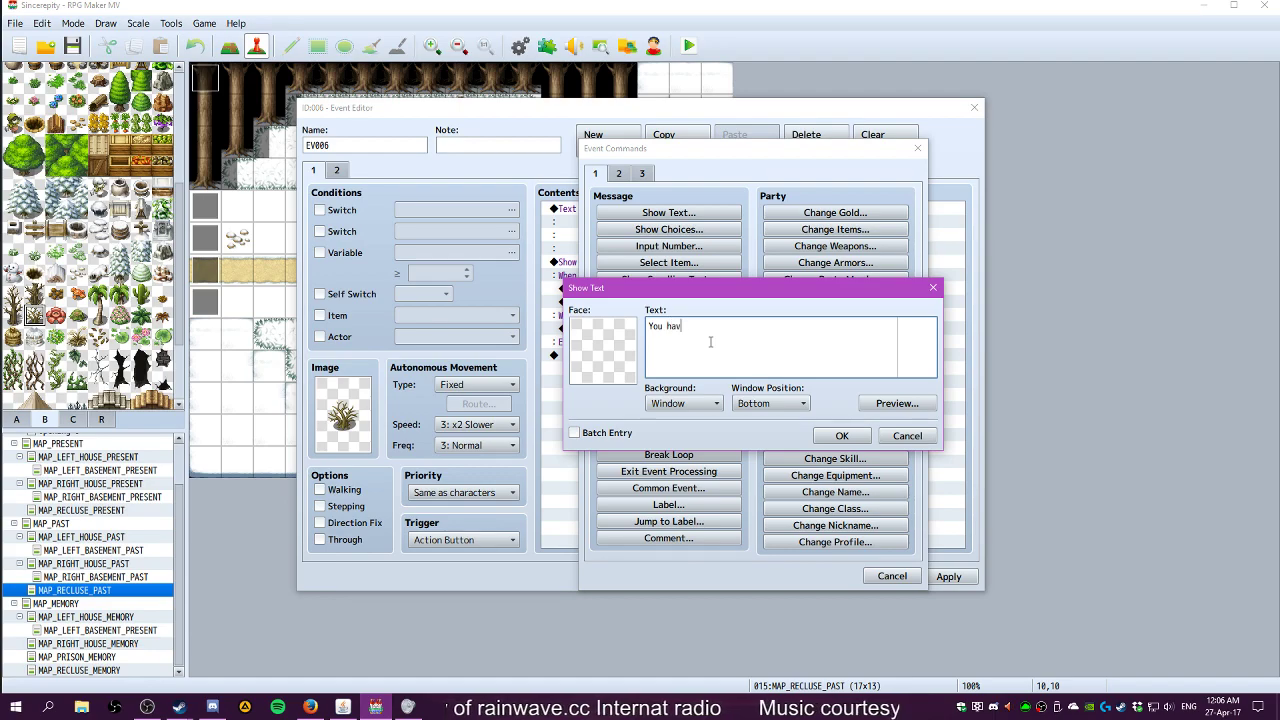
text(e received)
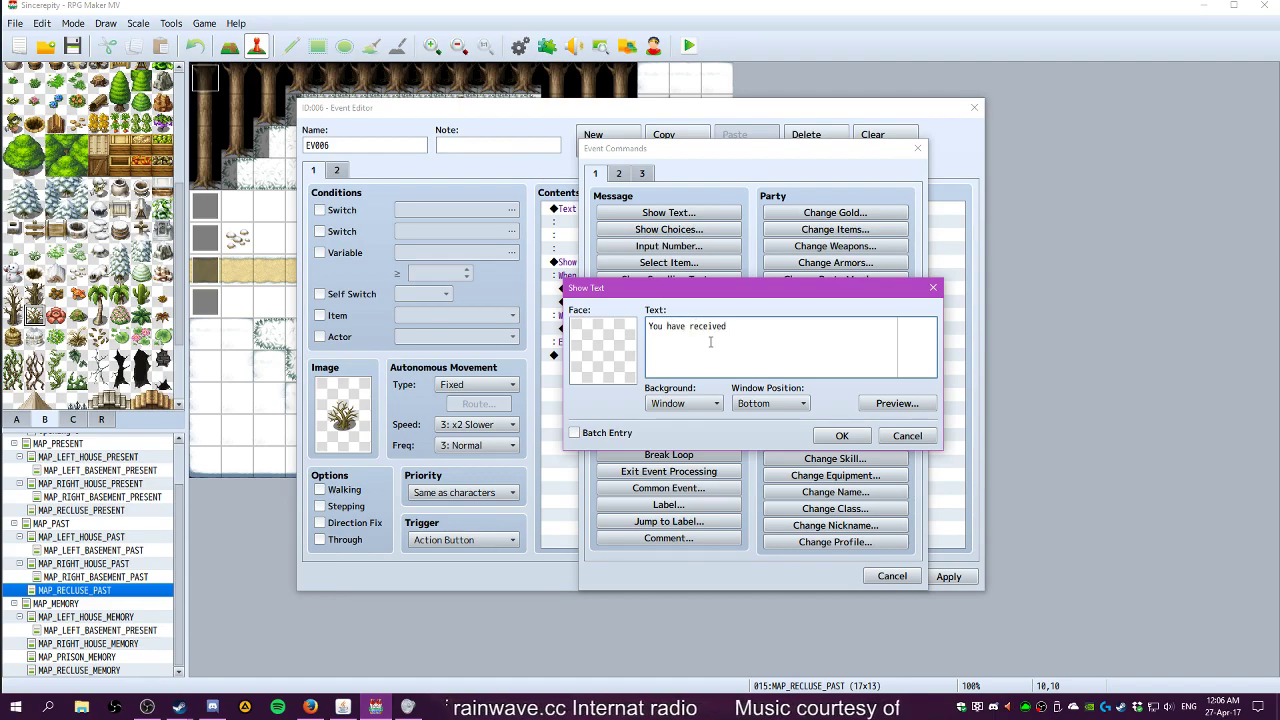
text( two arm-length )
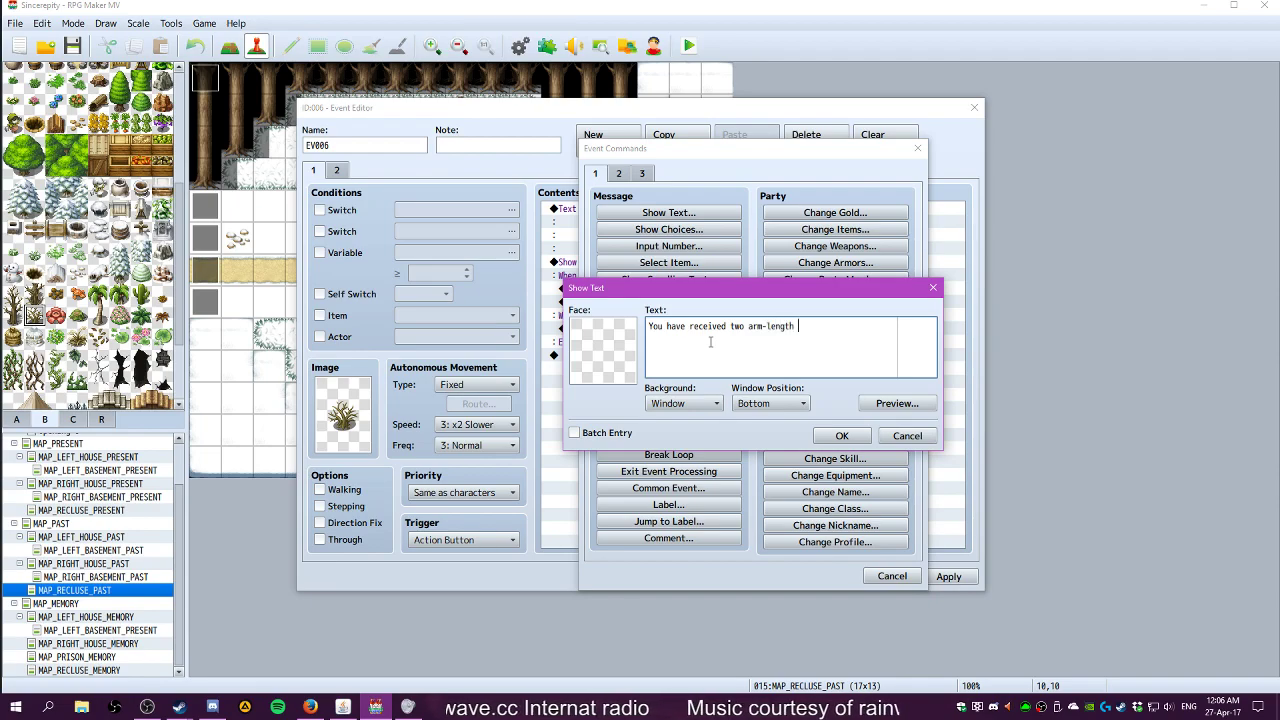
text(twigs.)
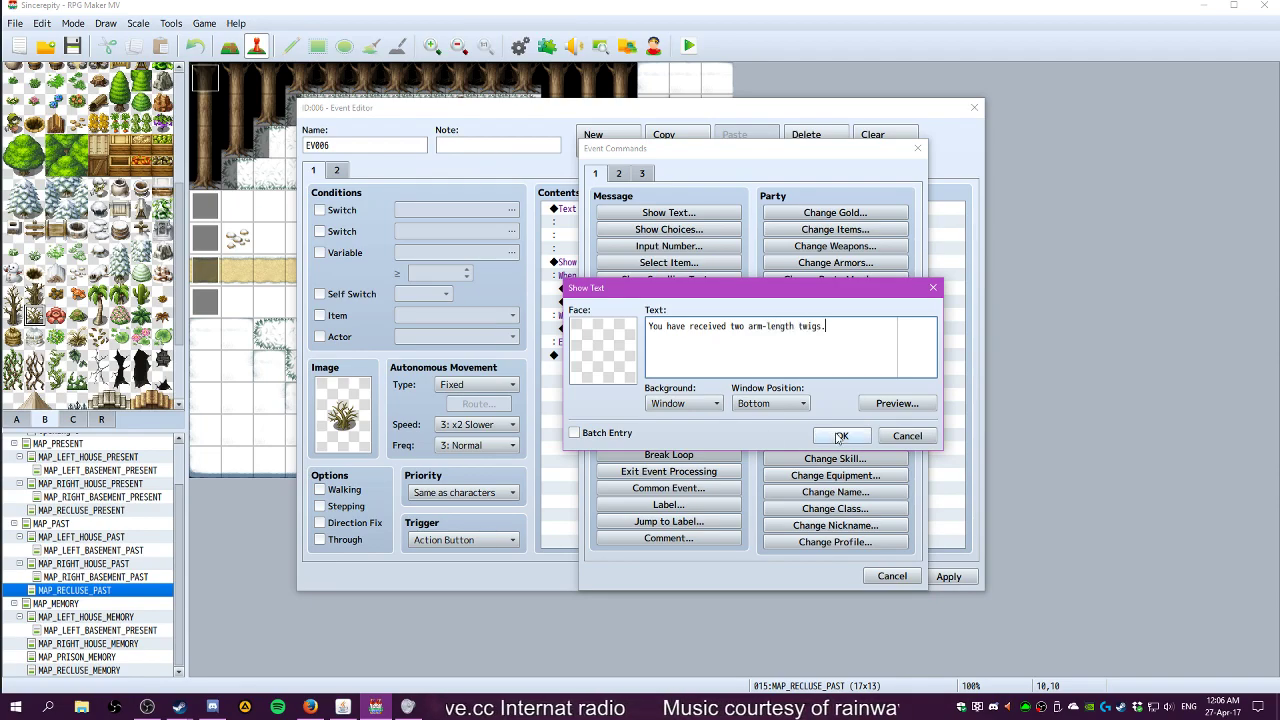
click(842, 436)
Below the twigs message in the Yes branch, add a Play SE command with the Item1 sound at its default settings
double_click(729, 329)
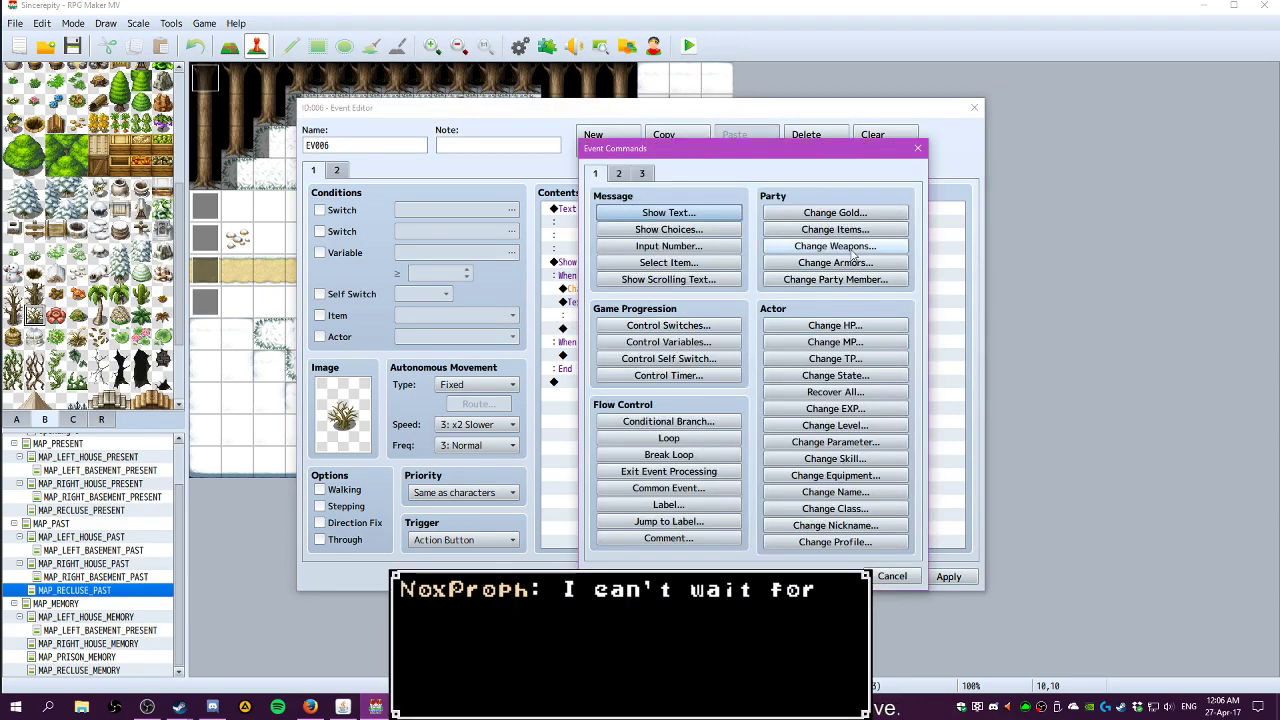
click(618, 173)
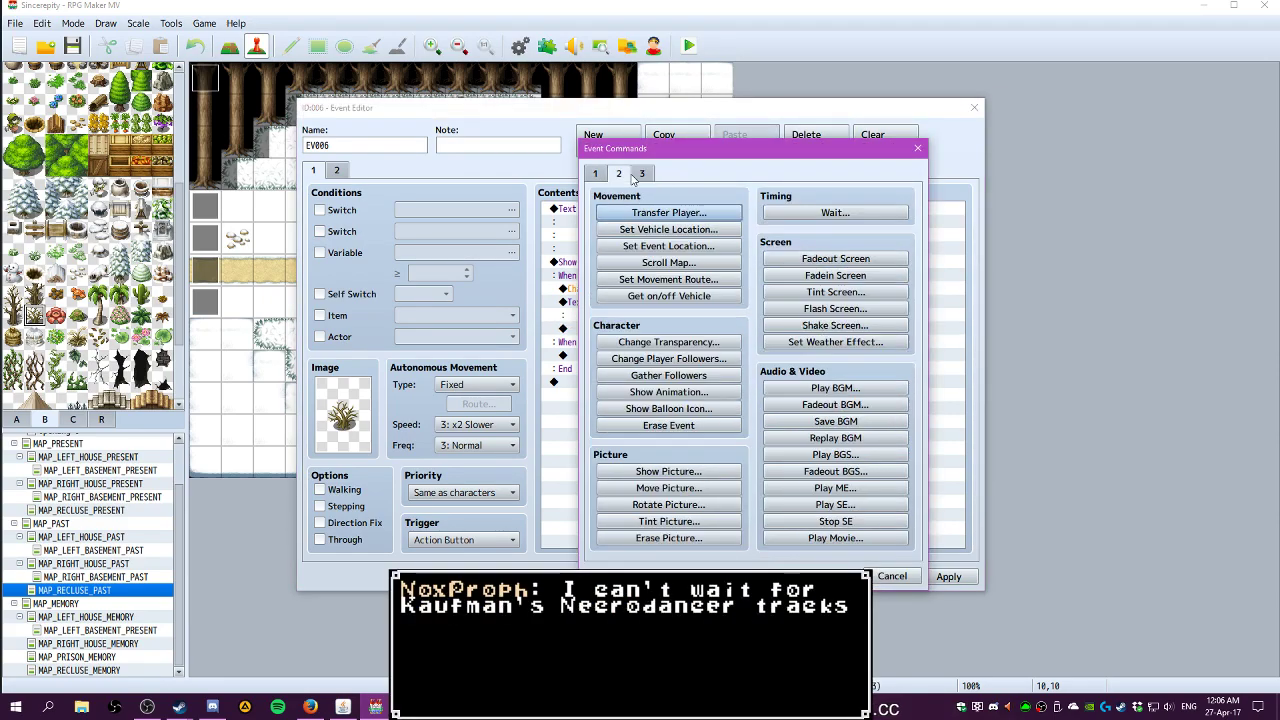
click(833, 504)
scroll(703, 355, down, 10)
scroll(703, 355, down, 10)
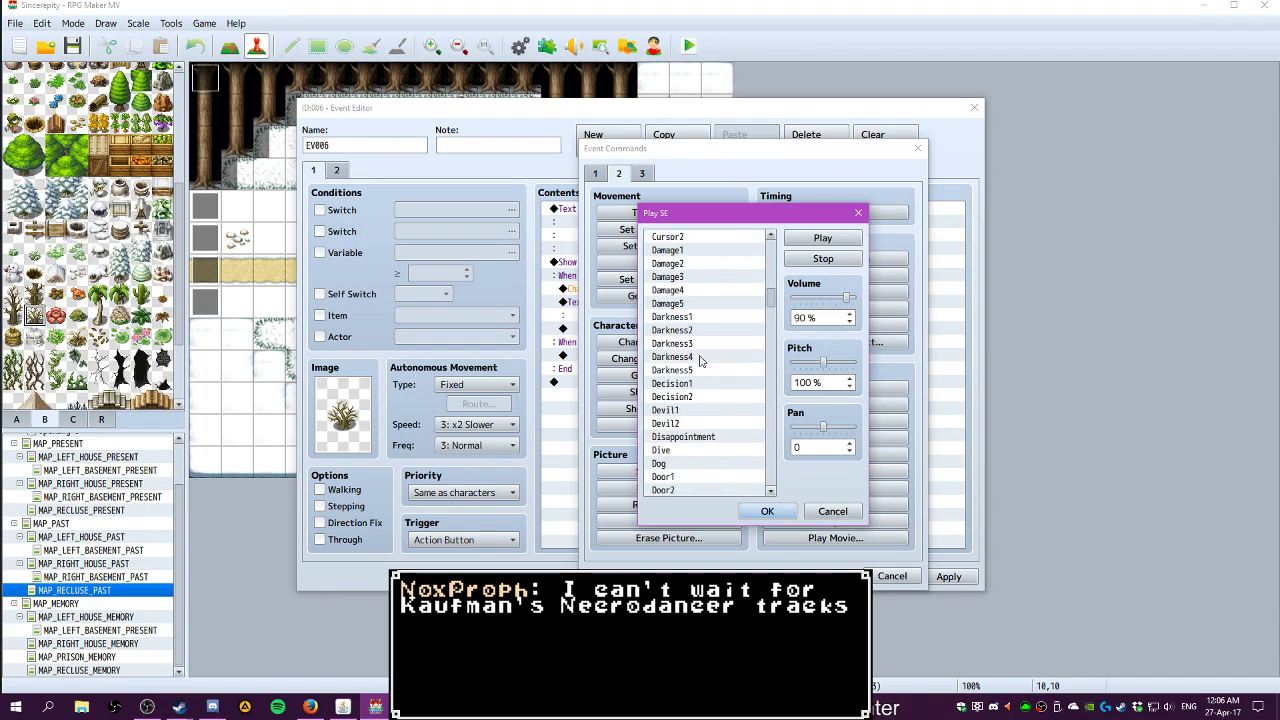
scroll(699, 362, down, 10)
scroll(699, 362, down, 17)
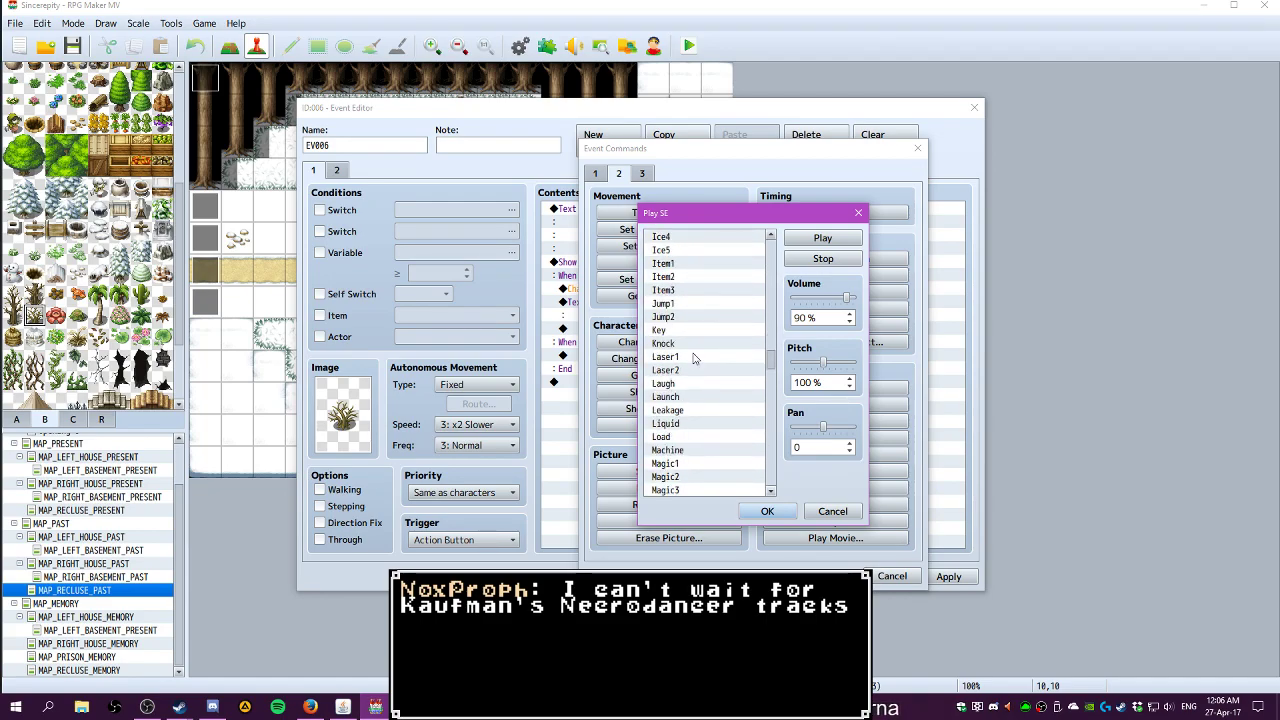
scroll(695, 360, up, 15)
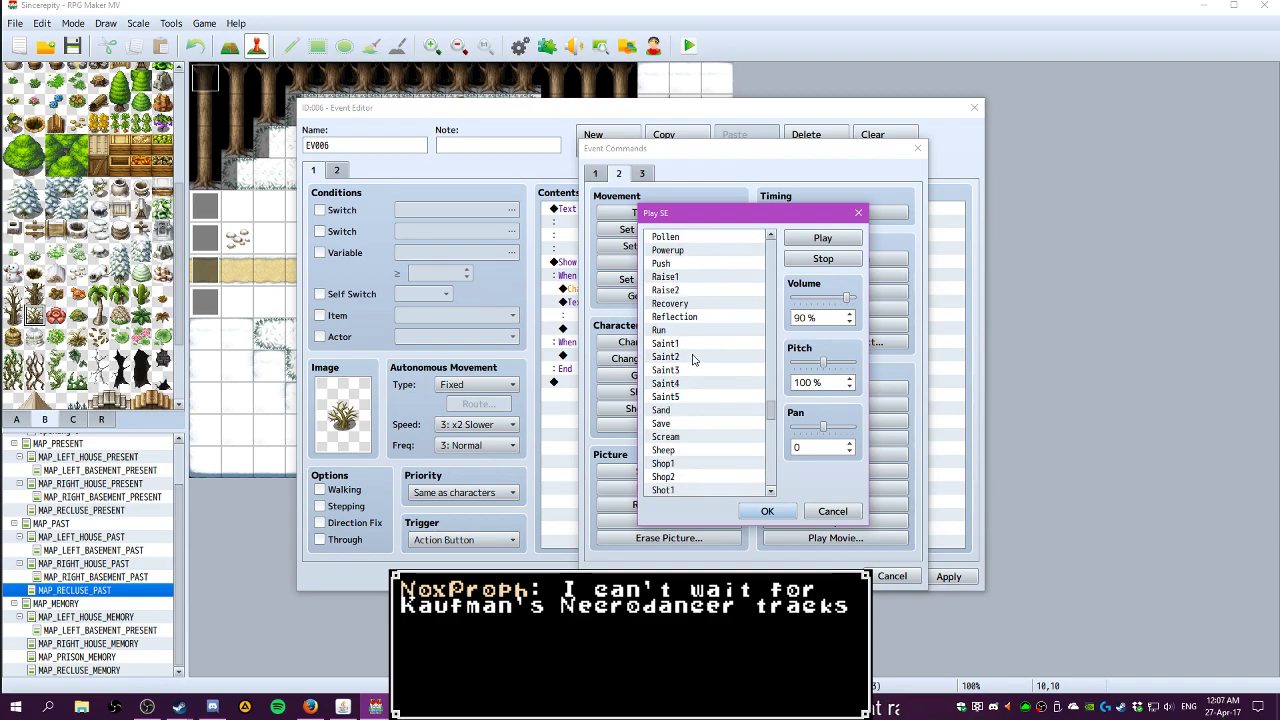
scroll(708, 362, up, 2)
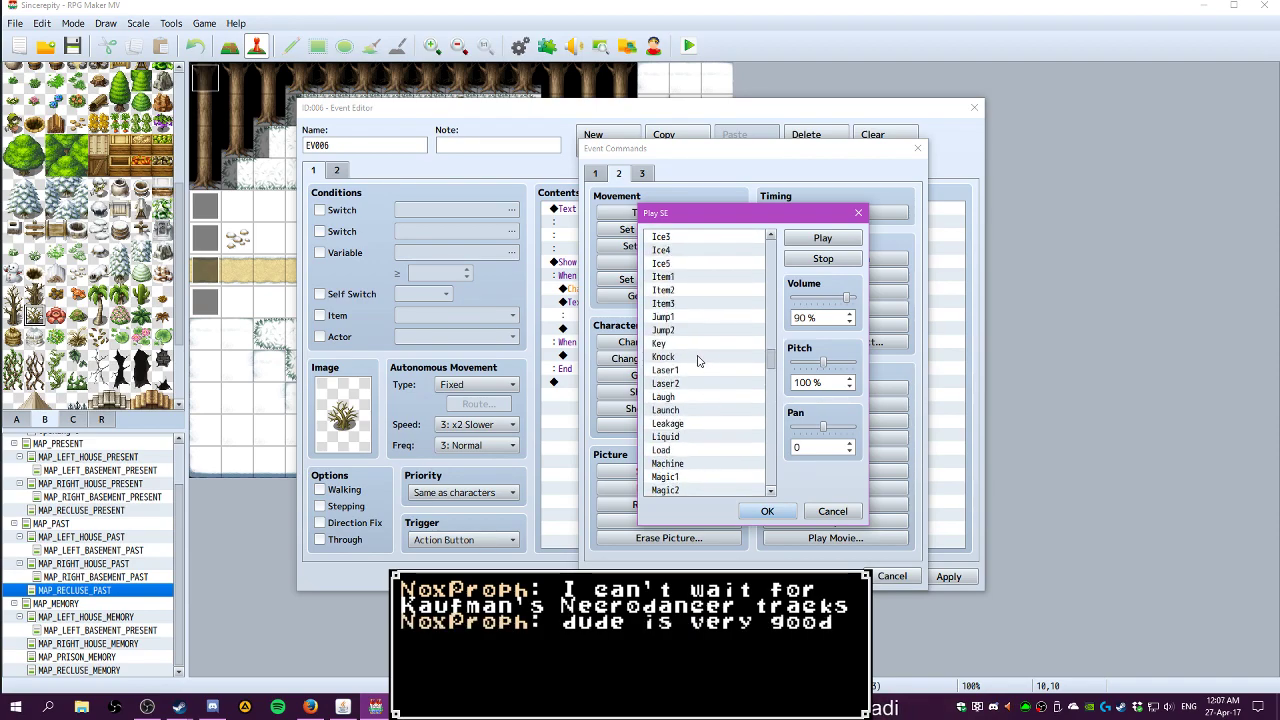
click(700, 276)
click(822, 238)
click(767, 511)
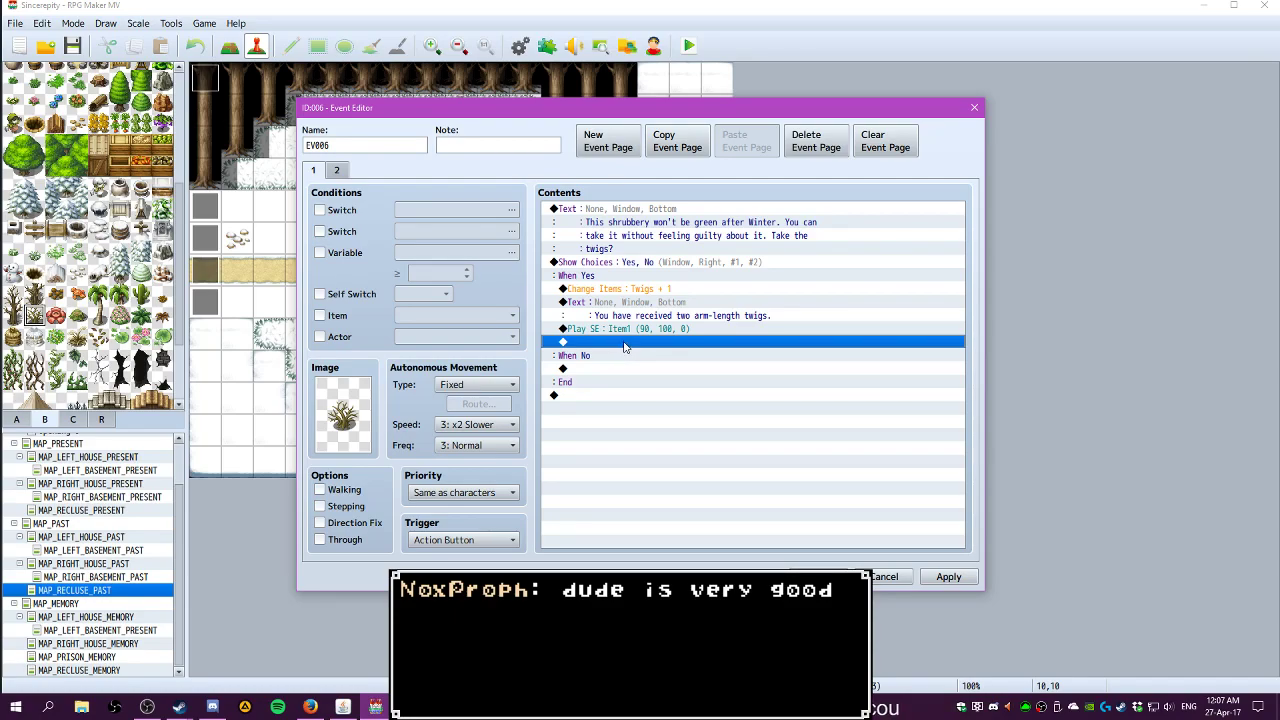
Add a Control Self Switch command that turns self switch A ON at the end of the Yes branch
double_click(626, 342)
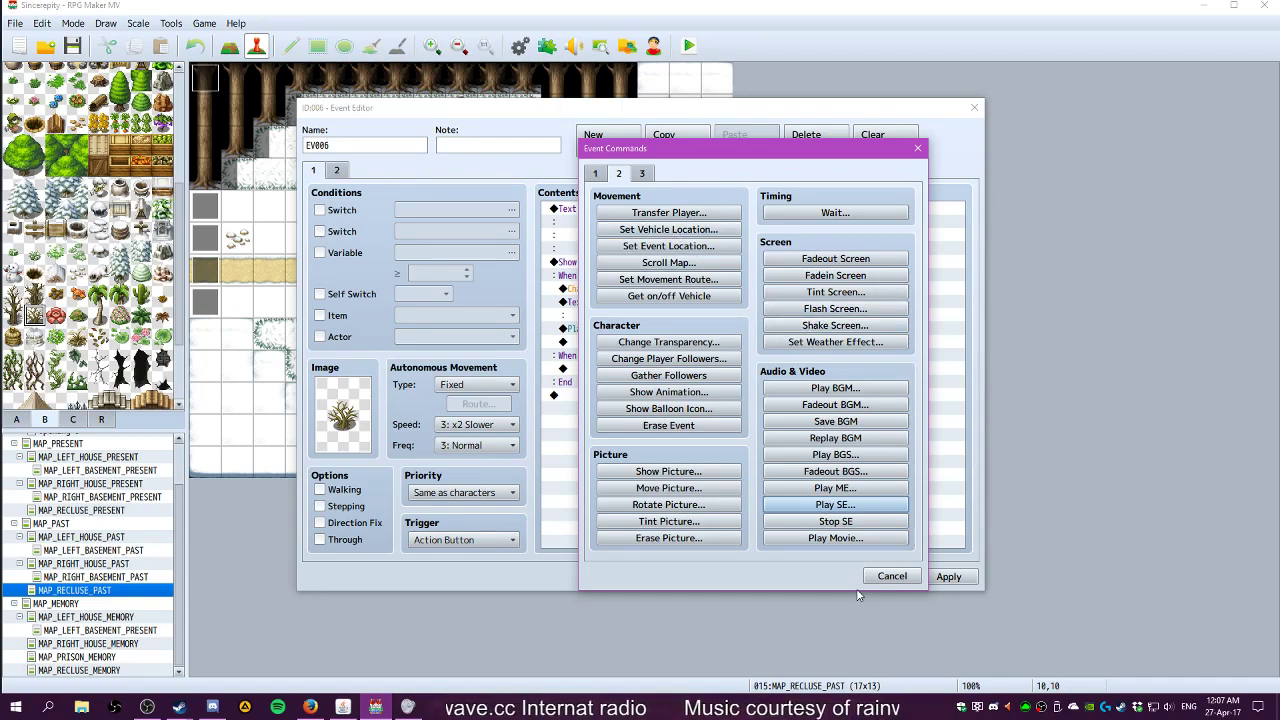
click(891, 577)
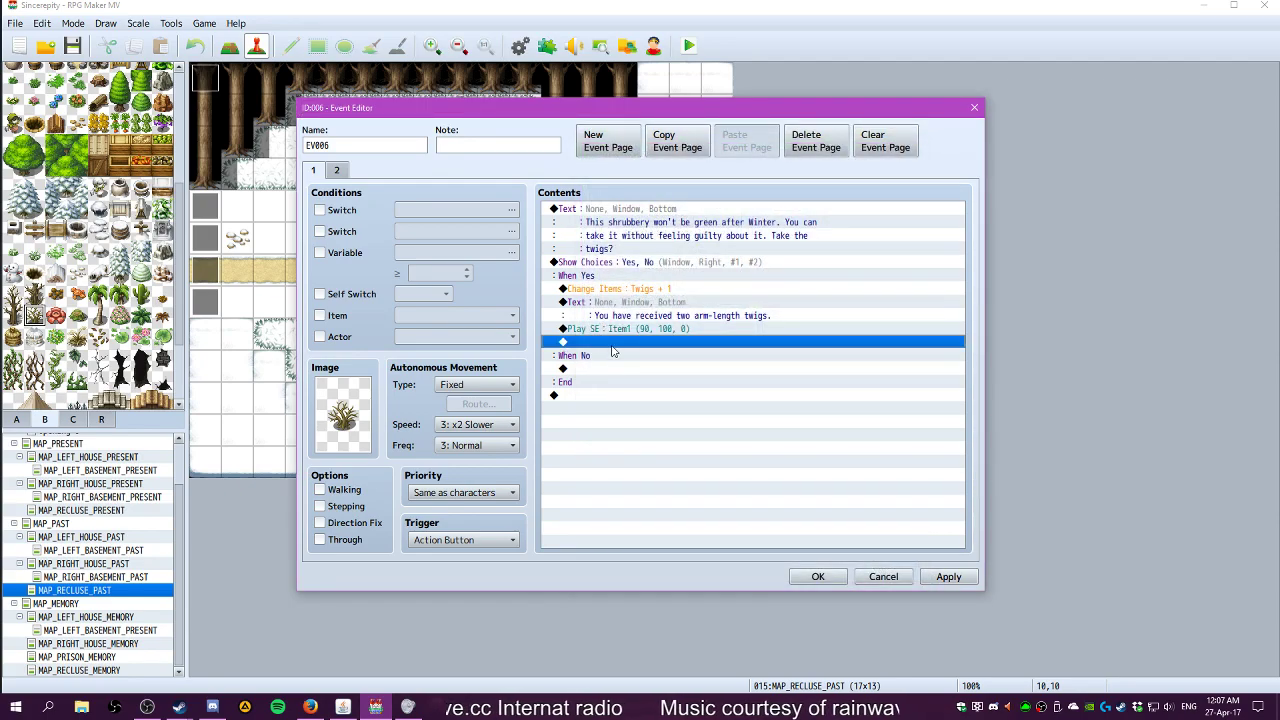
double_click(622, 343)
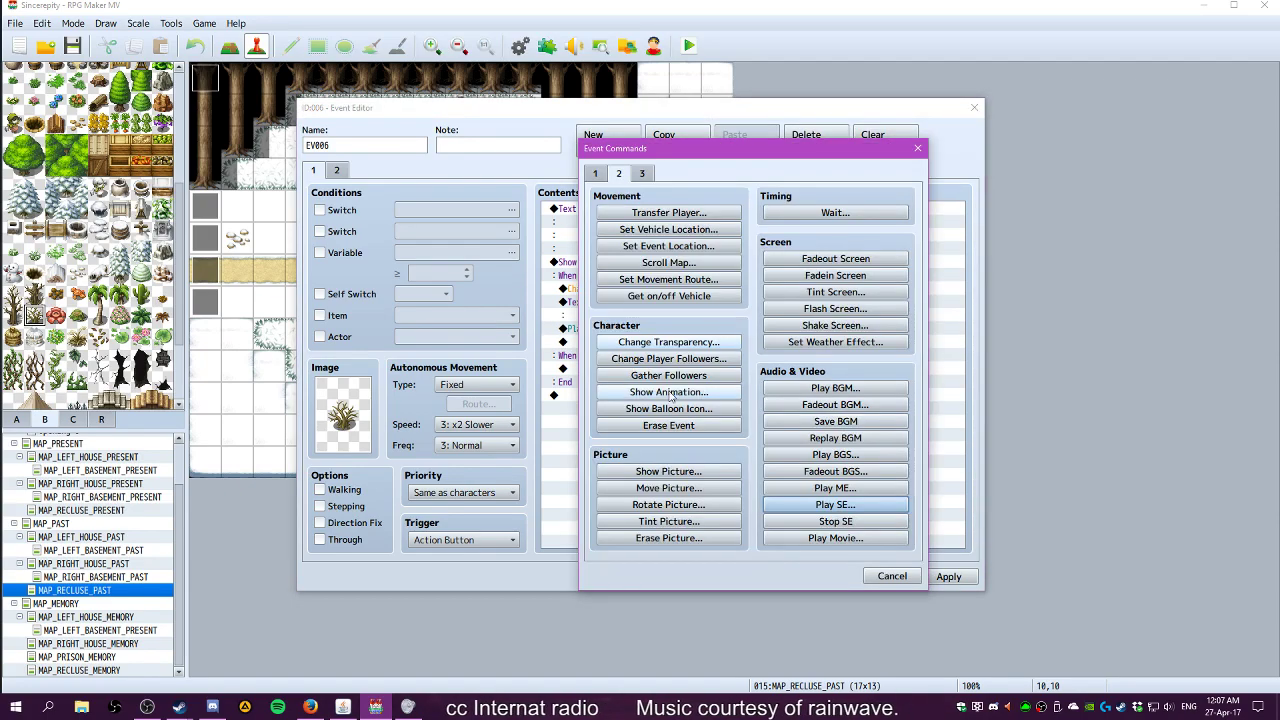
click(595, 173)
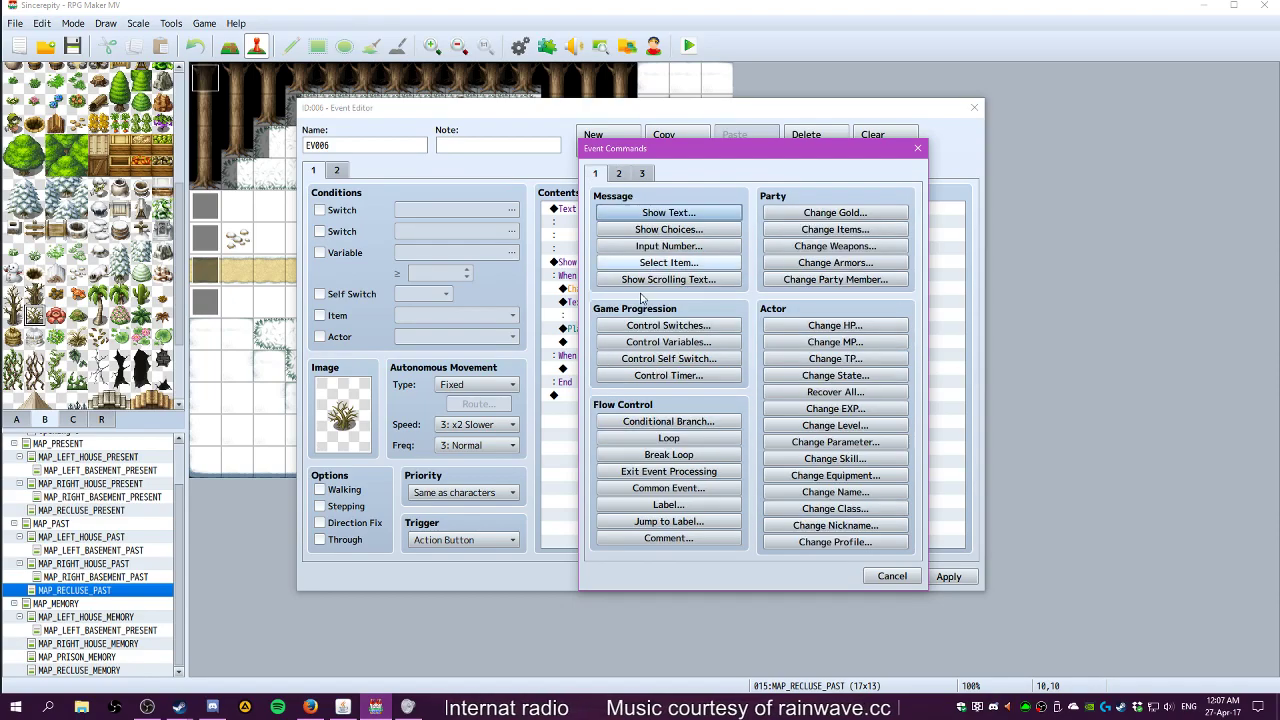
click(666, 359)
click(733, 419)
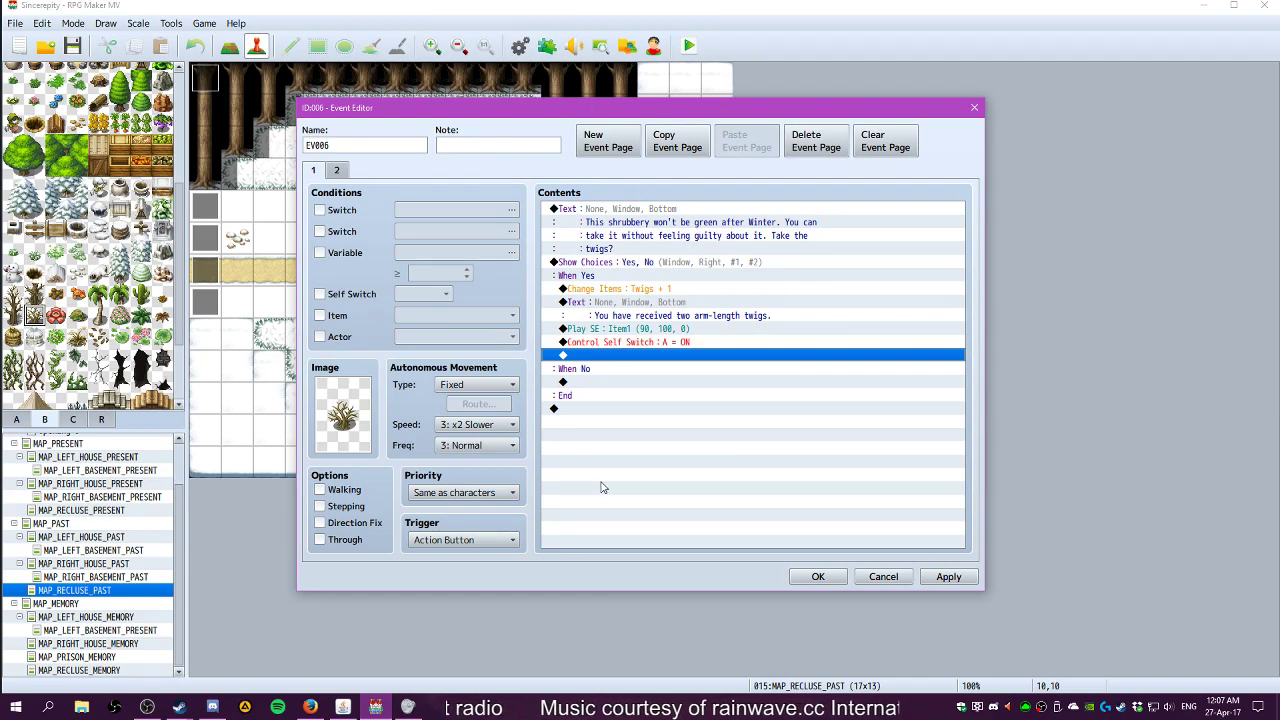
Check the bush event's second page, then apply the event's changes and close its editor
click(337, 172)
click(314, 171)
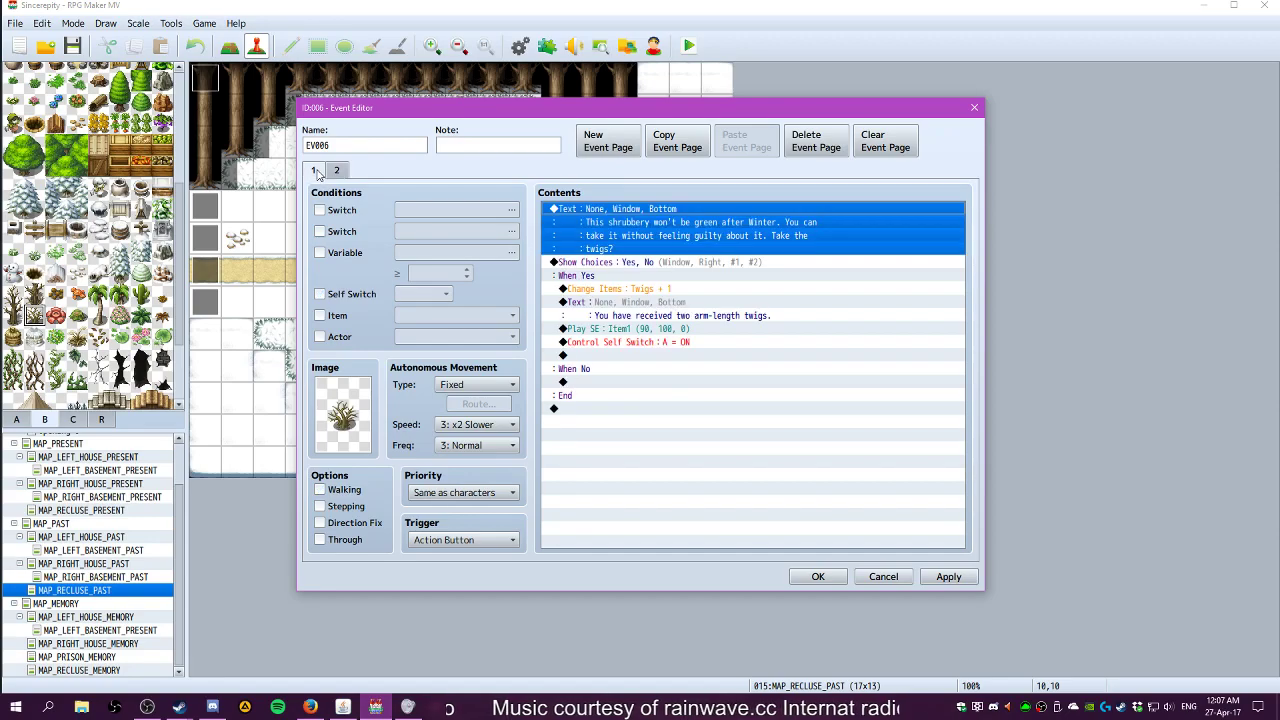
click(948, 577)
click(818, 577)
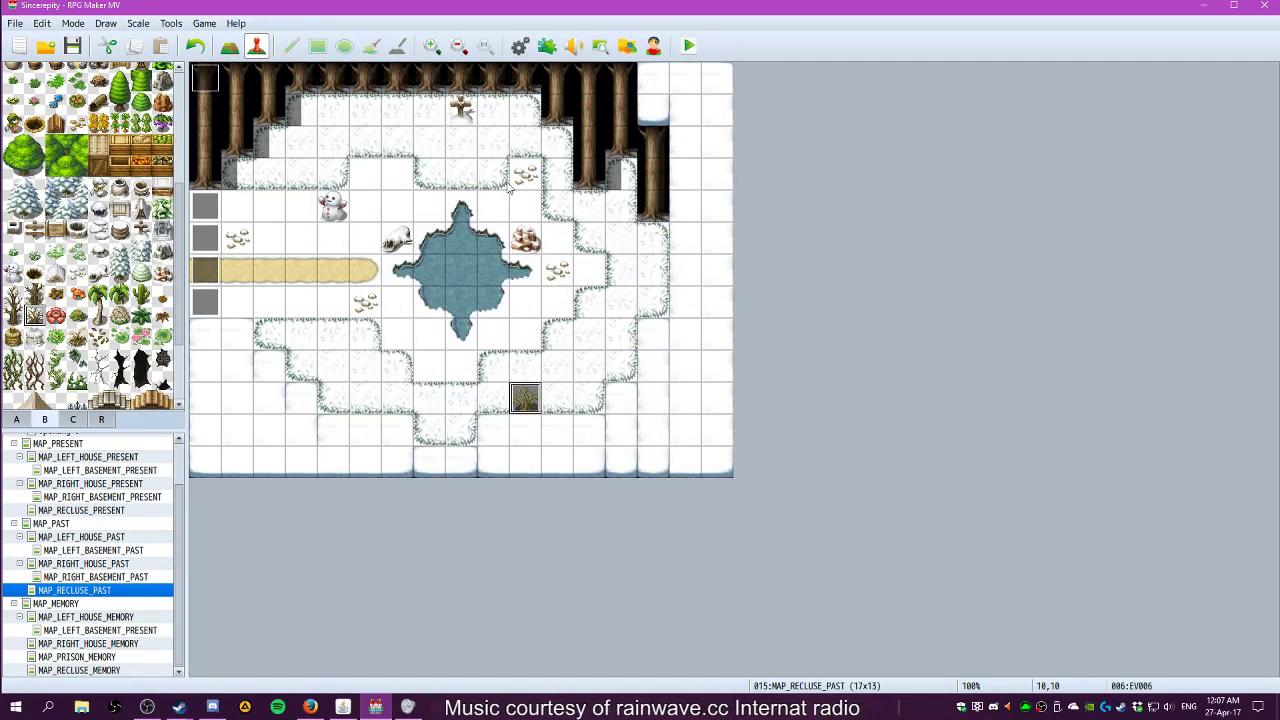
Set the player's starting position on the sand path at tile 4,6 of MAP_RECLUSE_PAST
right_click(326, 276)
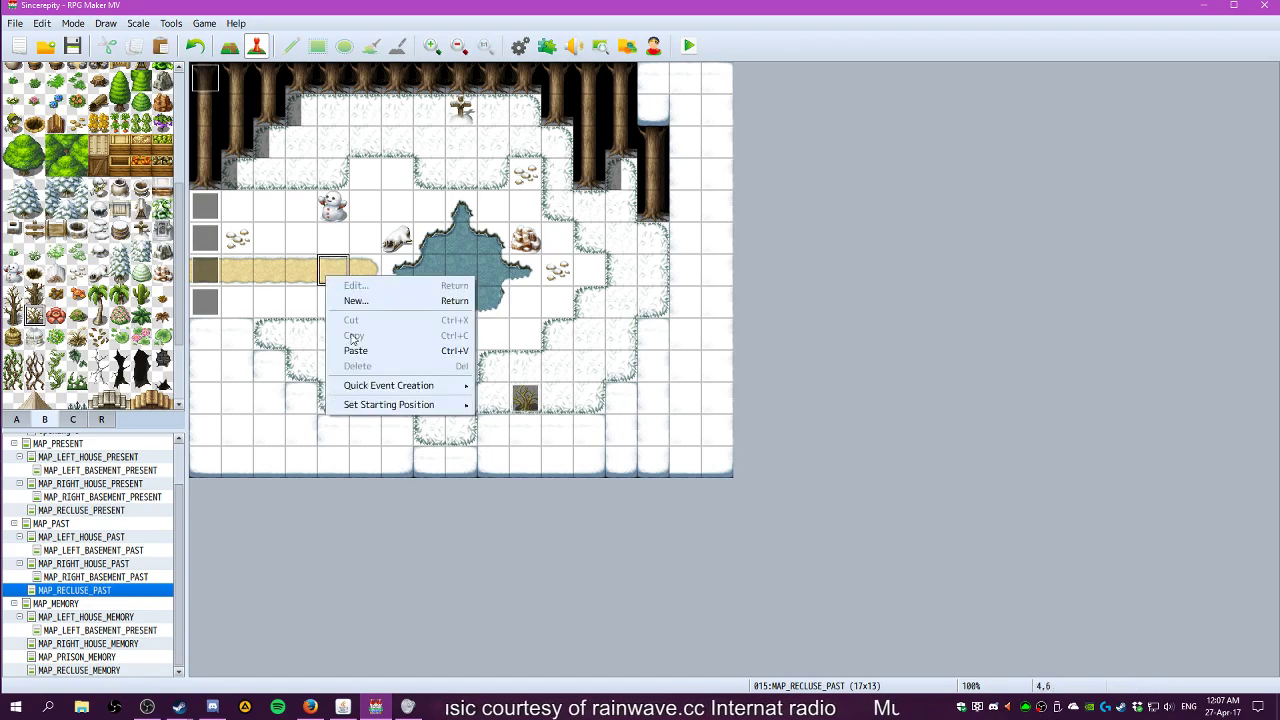
mouse_move(380, 404)
click(520, 406)
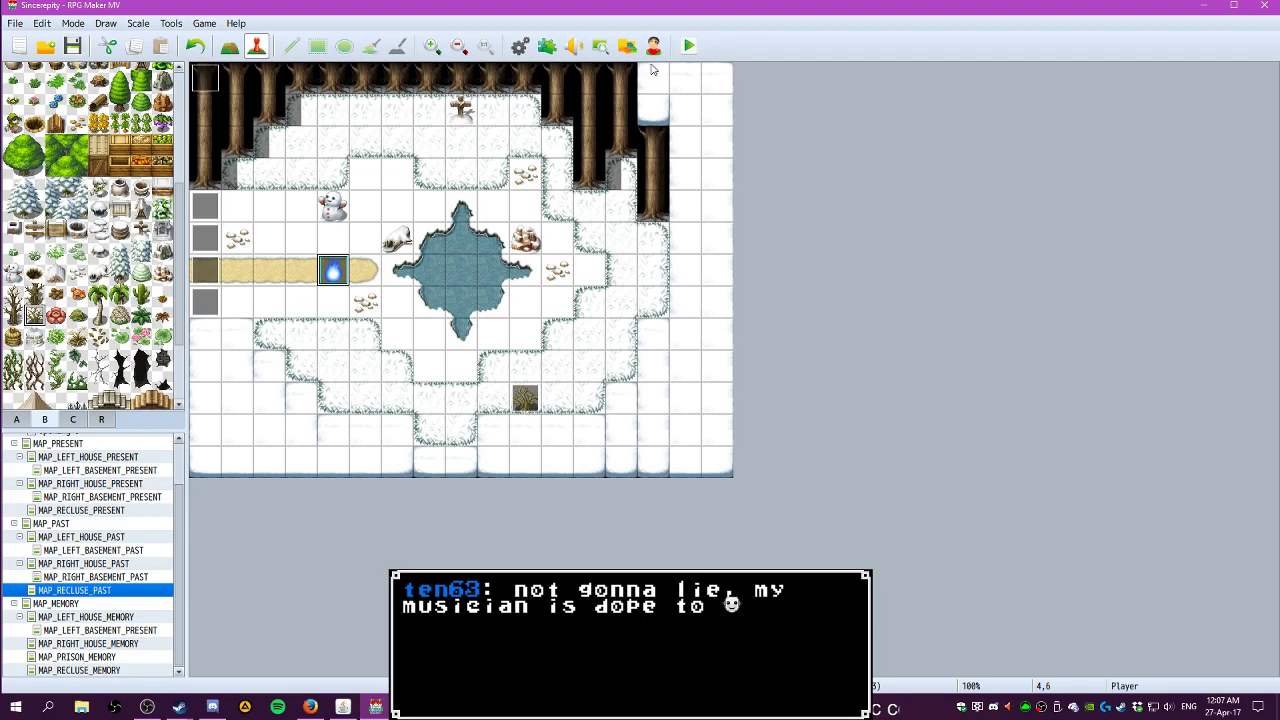
Playtest the game: start a new game, walk to the bush at the south of the map and interact with it
click(688, 45)
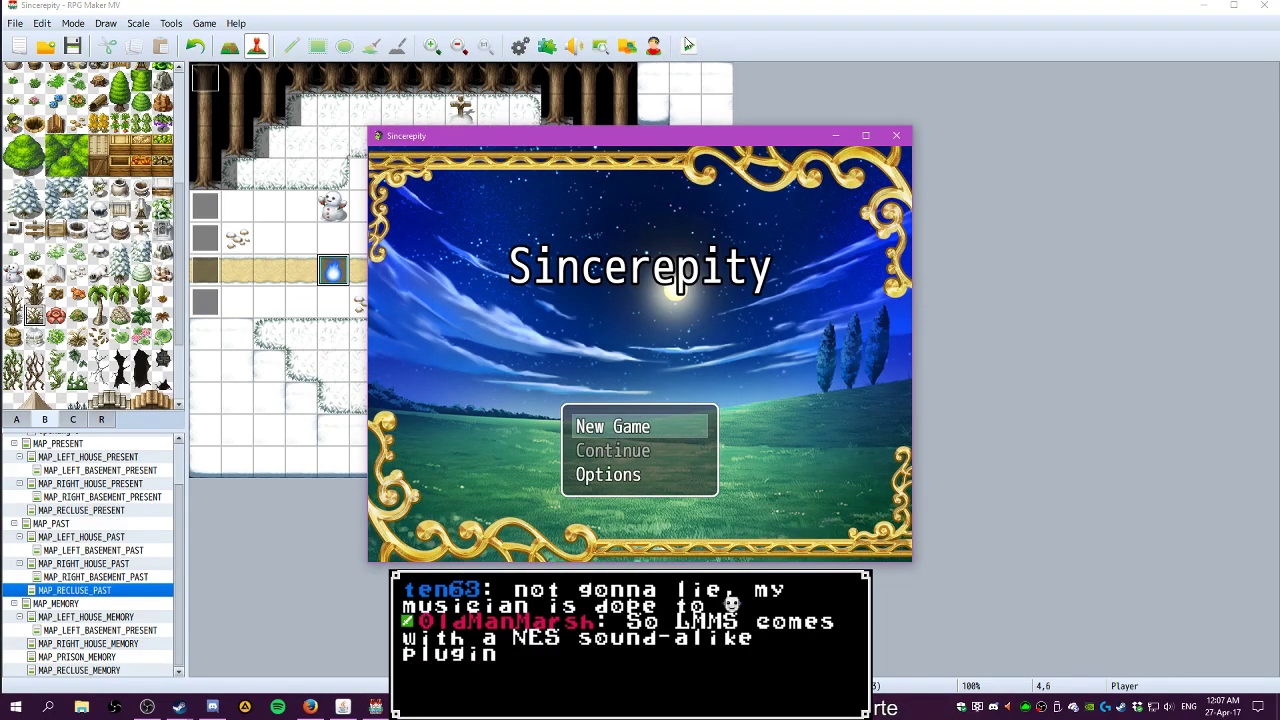
key(Return)
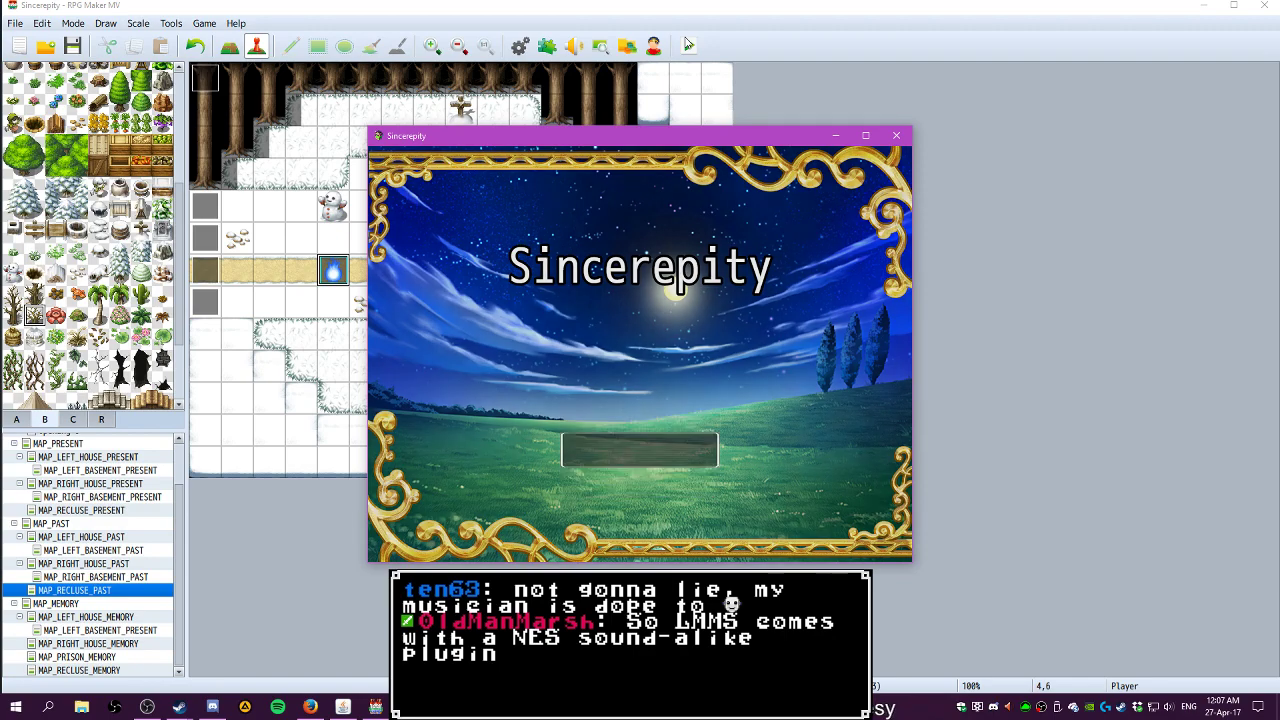
key(Down)
key(Right)
key(Right)
key(Down)
key(Right)
key(Right)
key(Down)
key(Return)
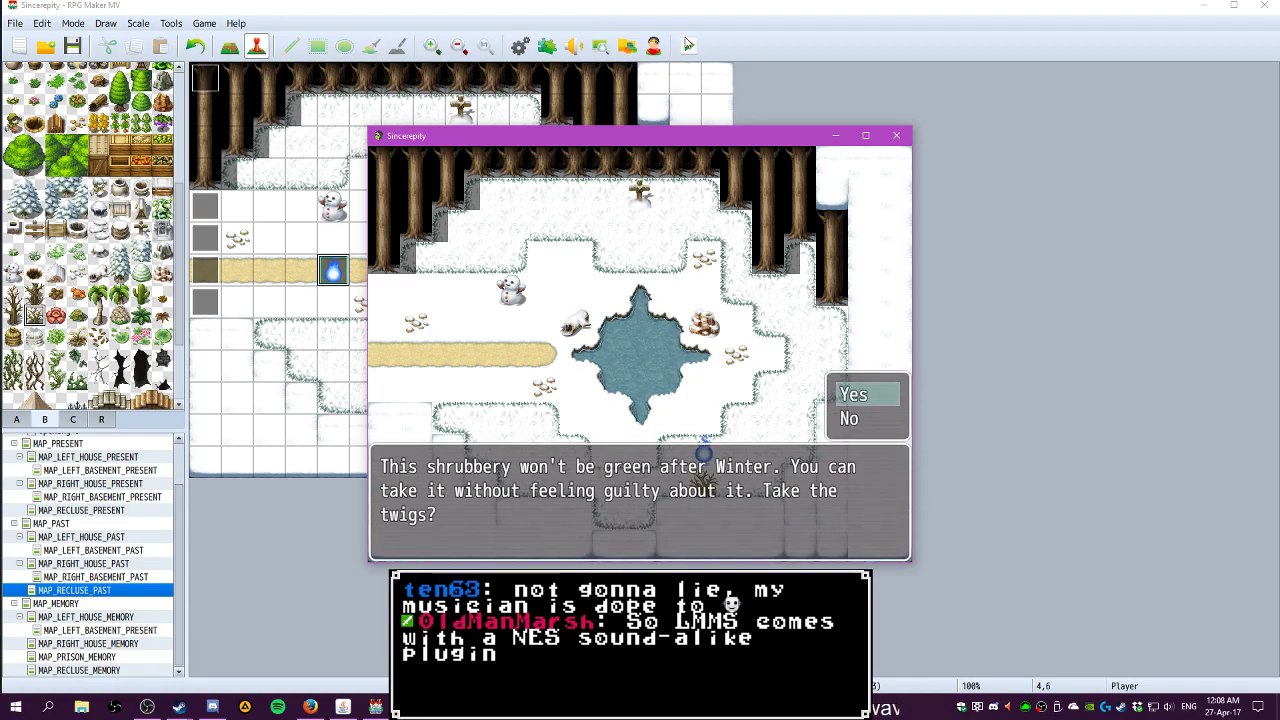
Test both answers of the bush event, declining the twigs first and taking them on a second interaction
key(Down)
key(Return)
key(Return)
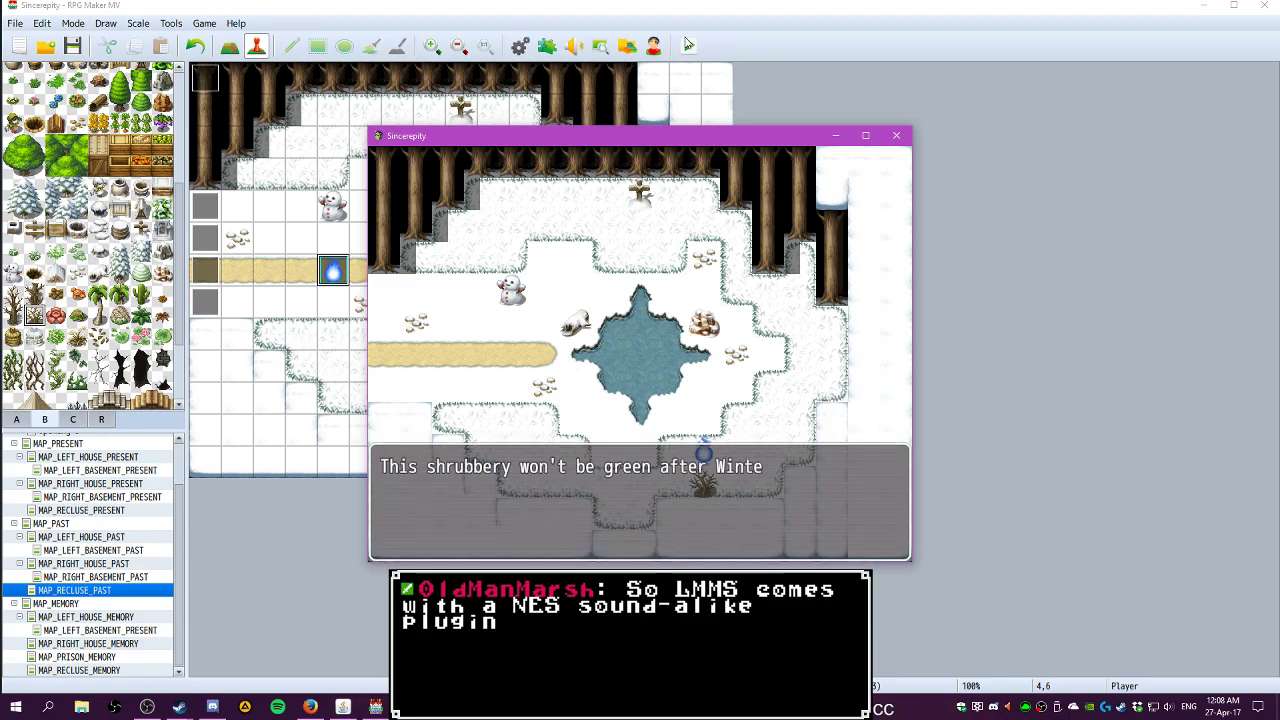
key(Return)
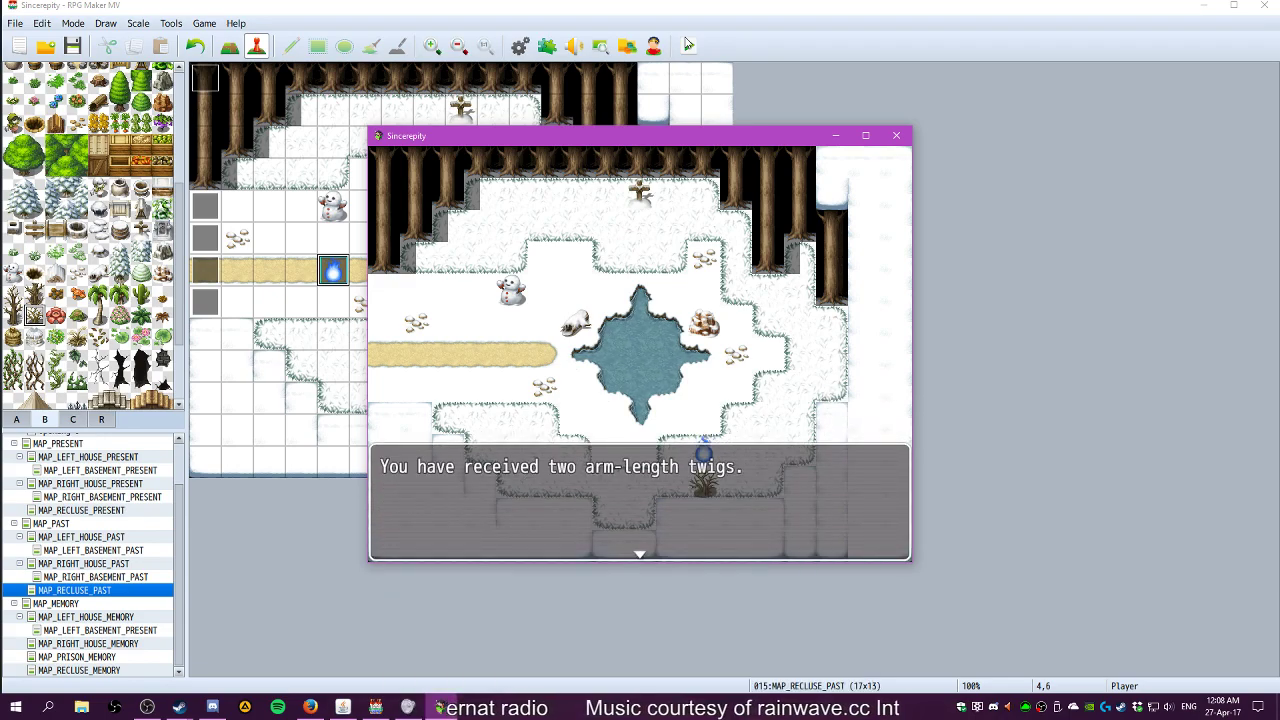
key(Return)
Walk the player back to the snowman and end the playtest
key(Left)
key(Up)
key(Down)
key(Left)
key(Up)
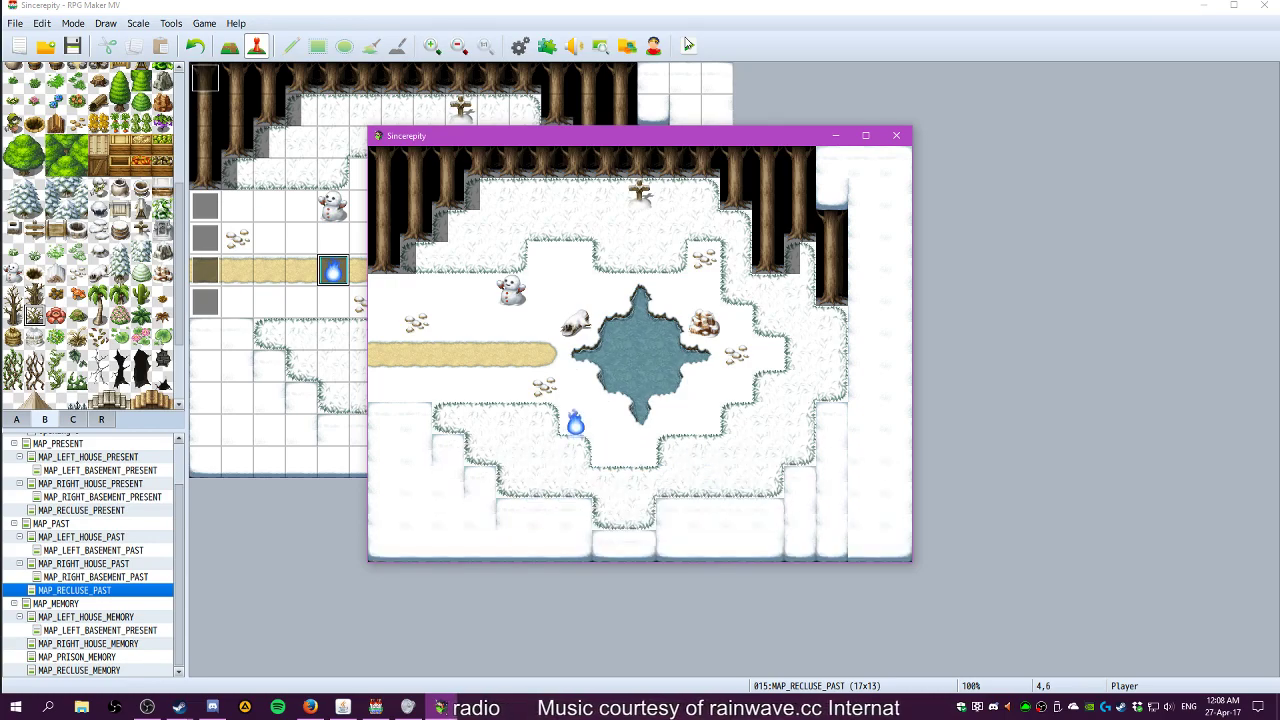
key(Left)
key(Up)
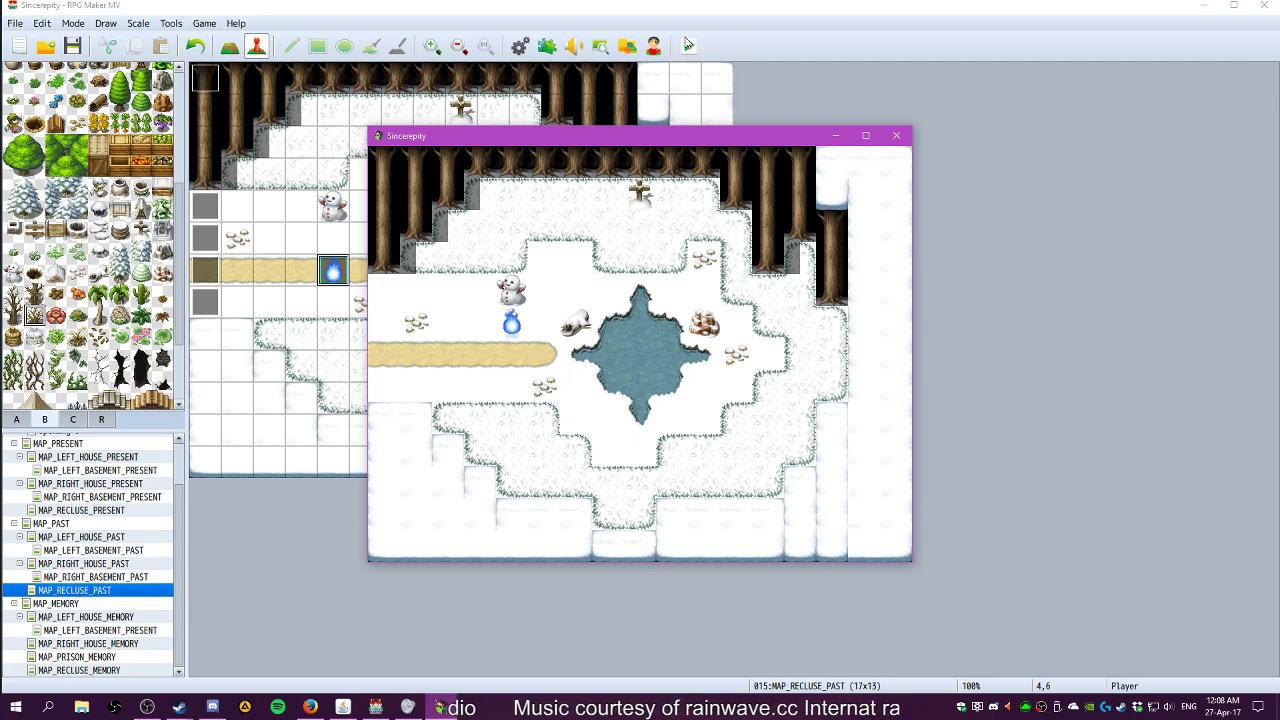
click(896, 135)
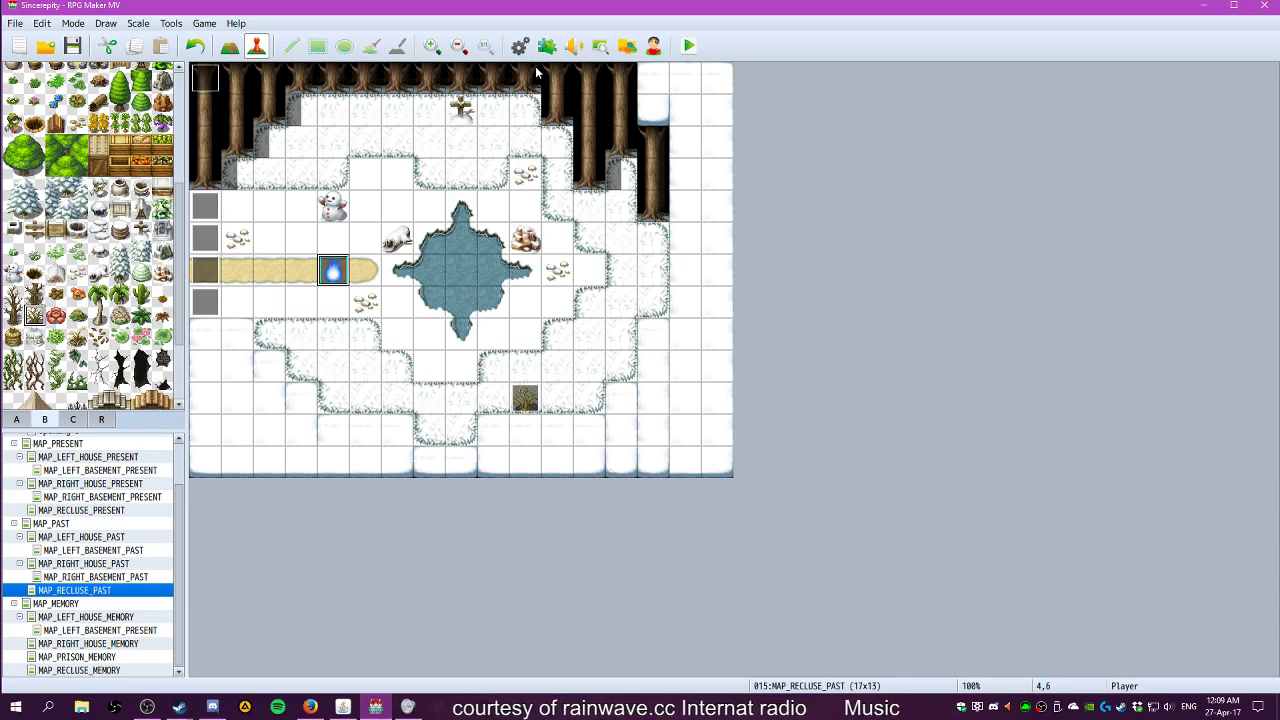
click(245, 240)
double_click(245, 240)
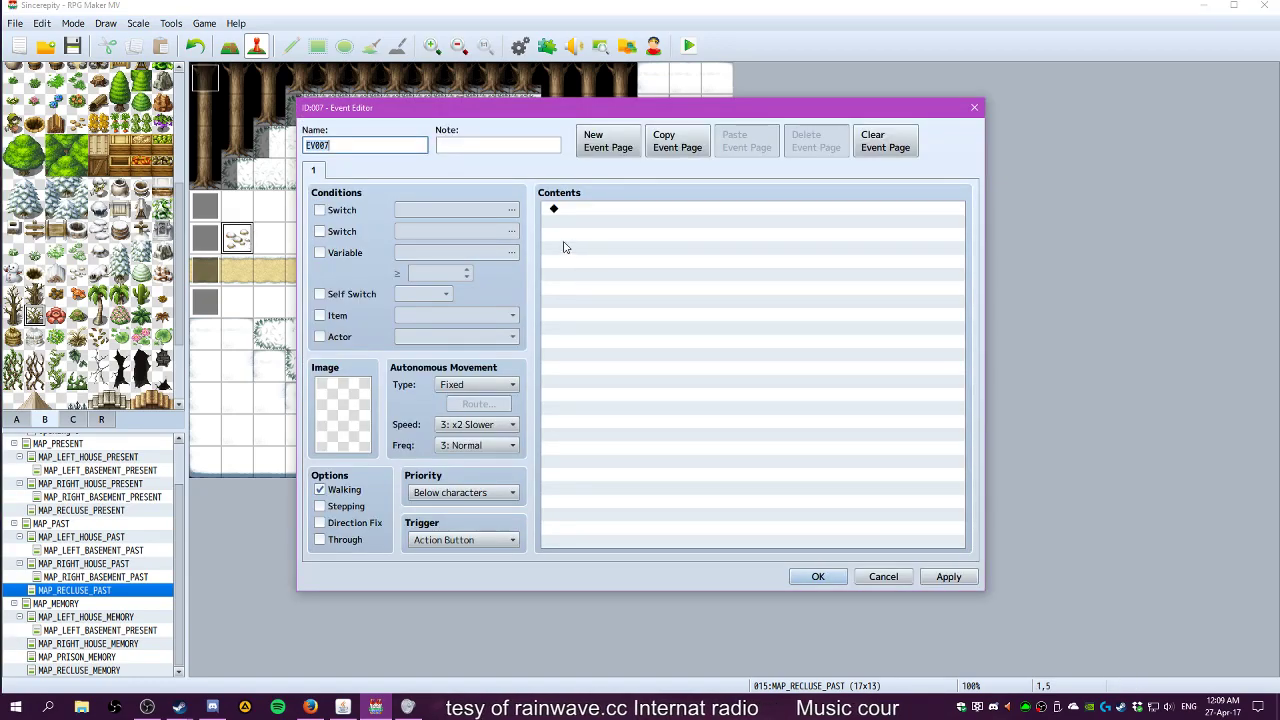
click(888, 578)
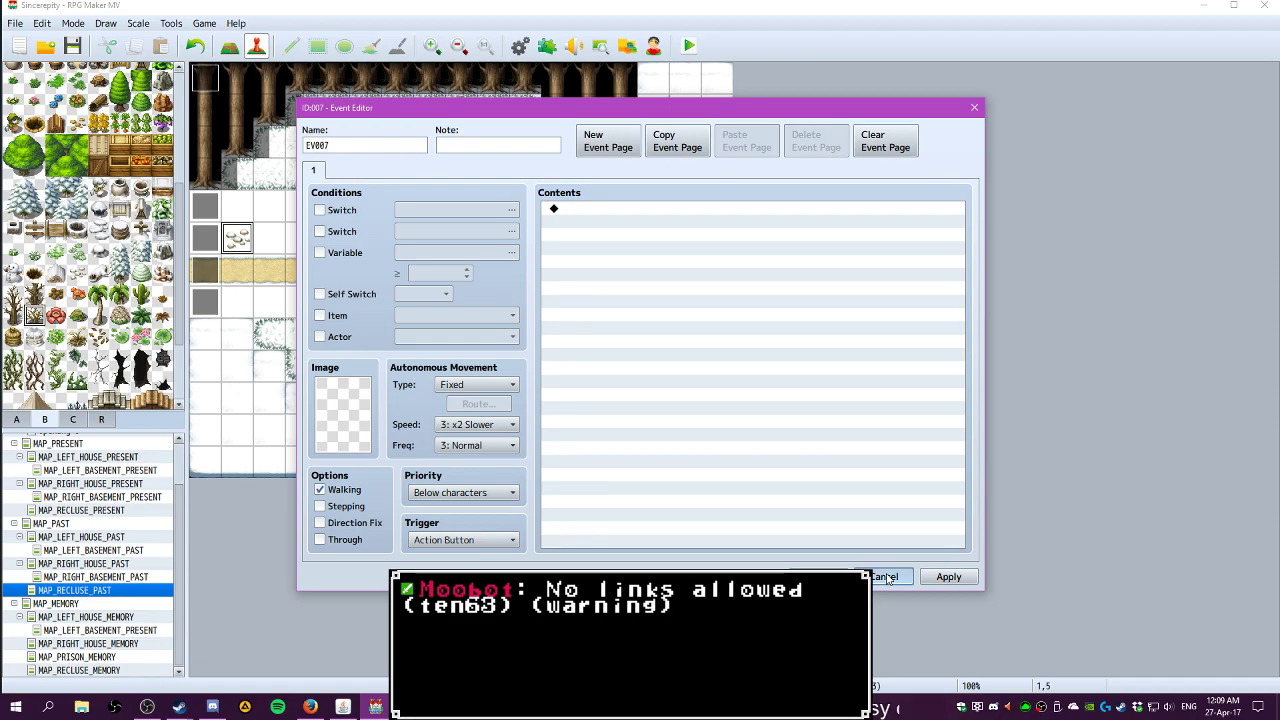
click(886, 578)
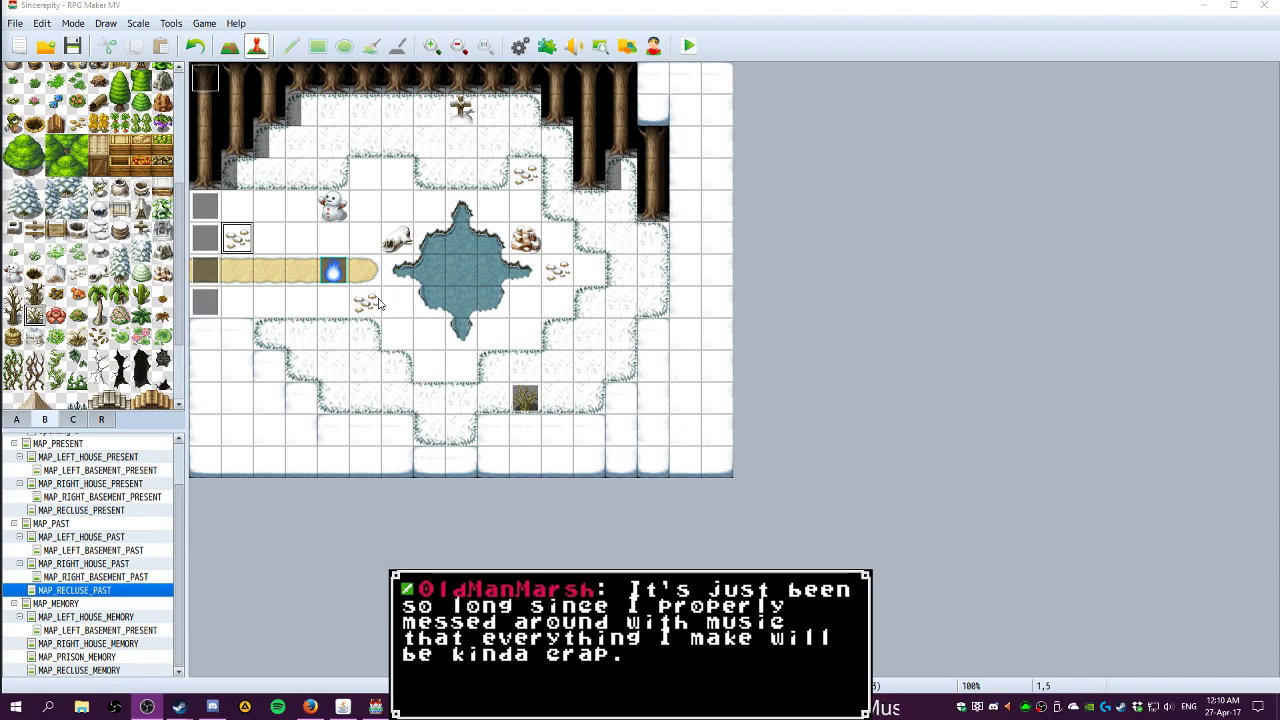
double_click(247, 243)
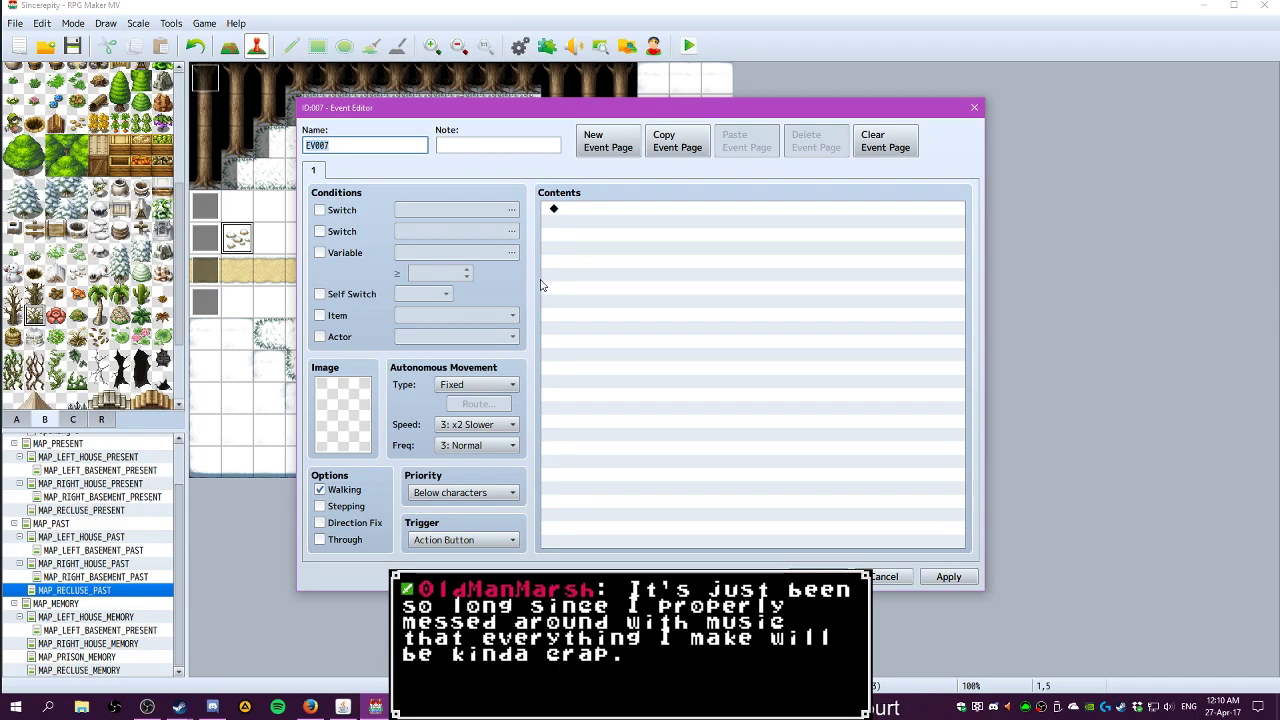
click(577, 209)
click(880, 577)
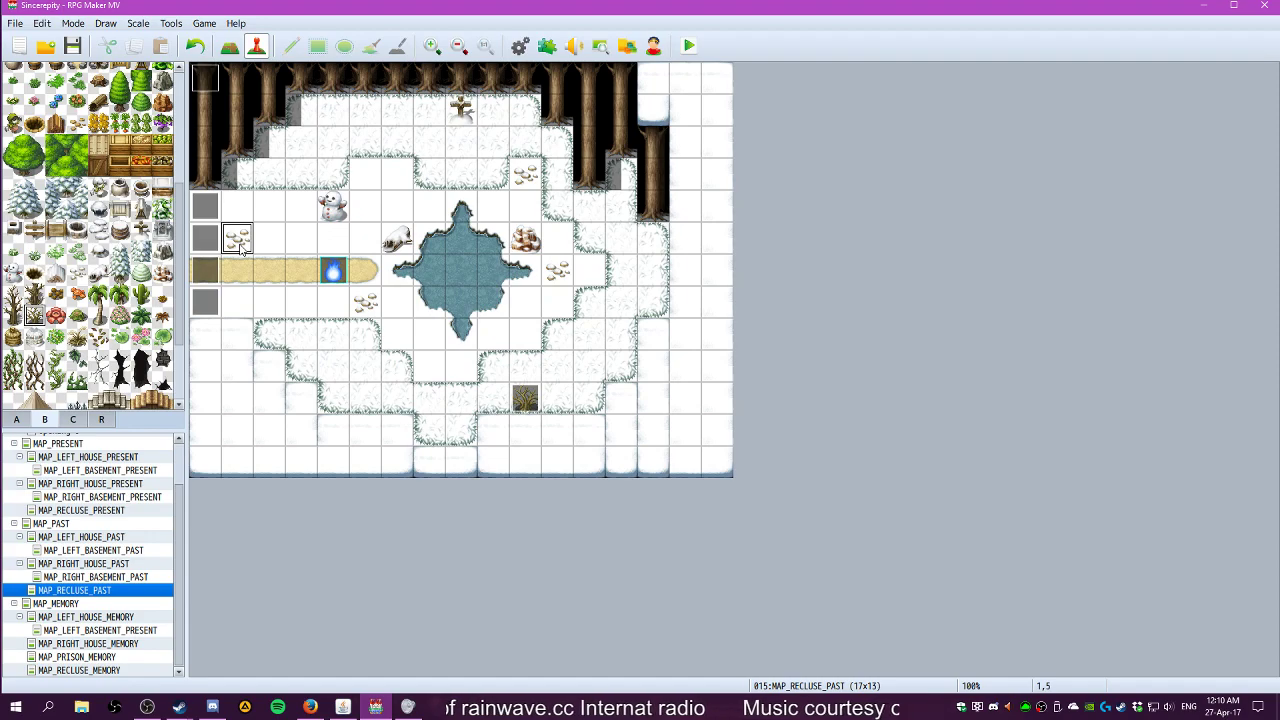
Erase the scattered stones tile at 1,5 in map mode and return to event mode
scroll(40, 150, up, 3)
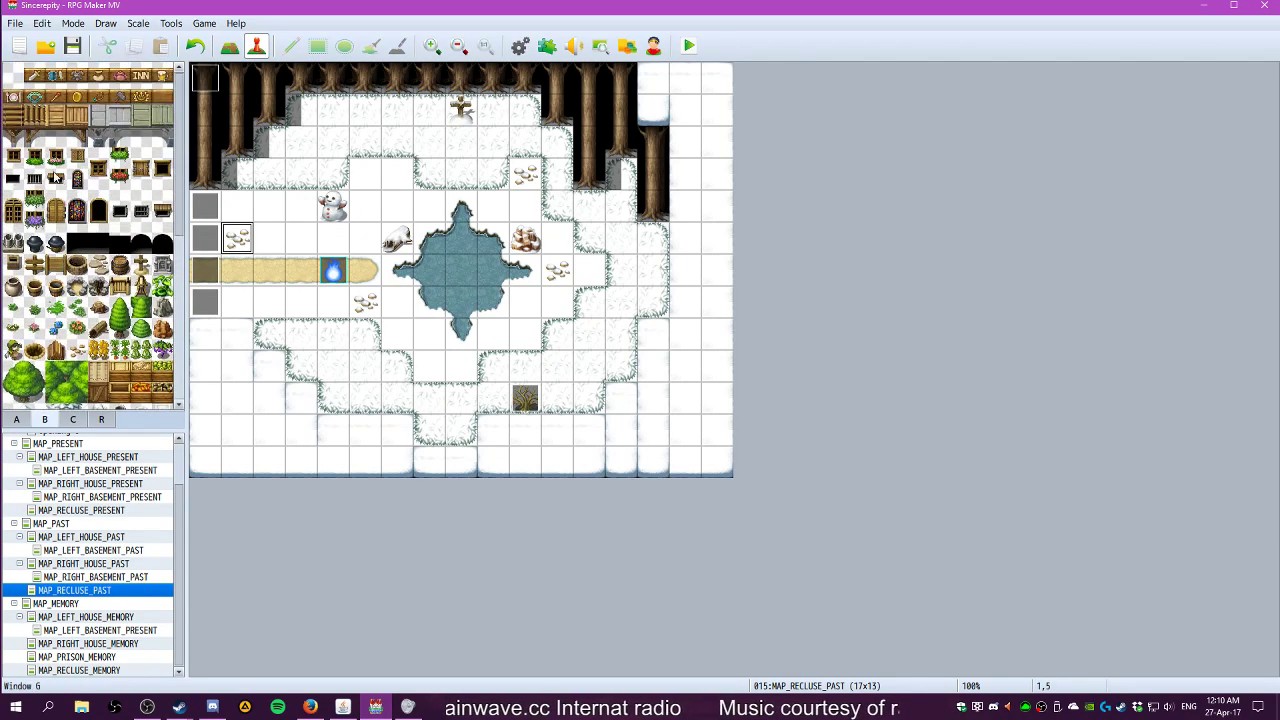
click(229, 46)
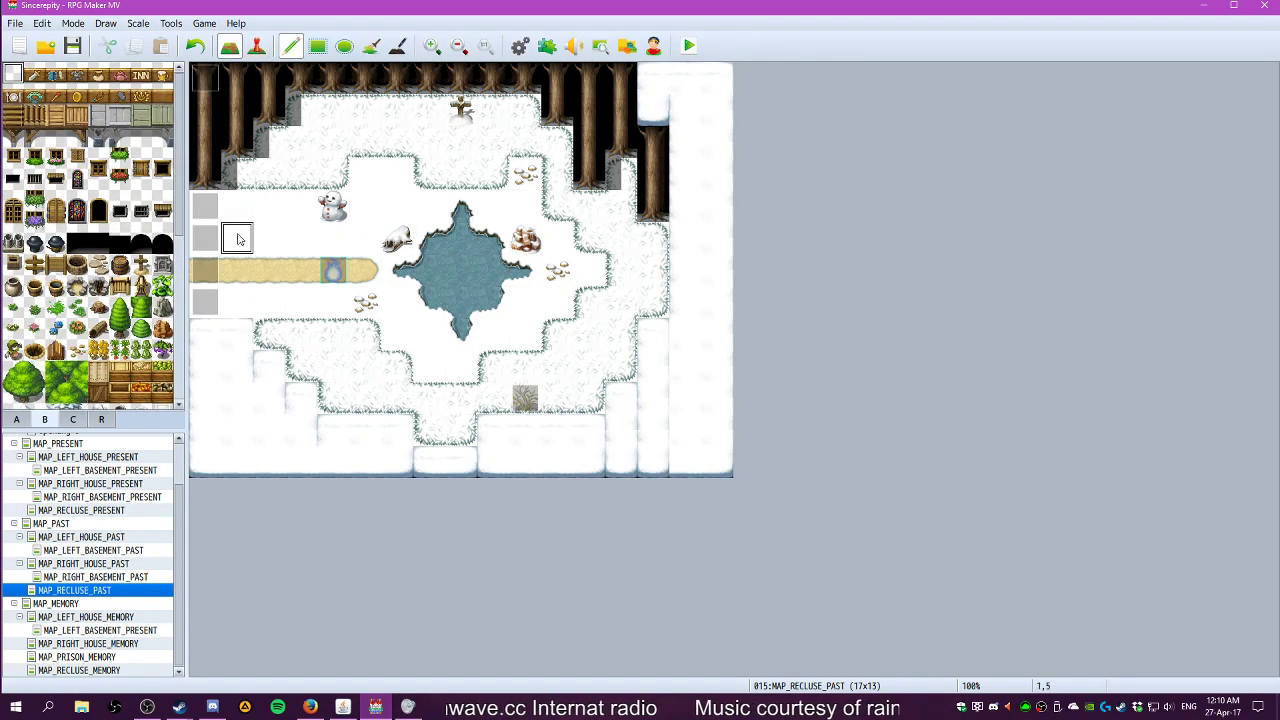
click(255, 46)
Start a new event on the cleared tile at 1,5 and give it the scattered stones image from Tileset B
double_click(237, 238)
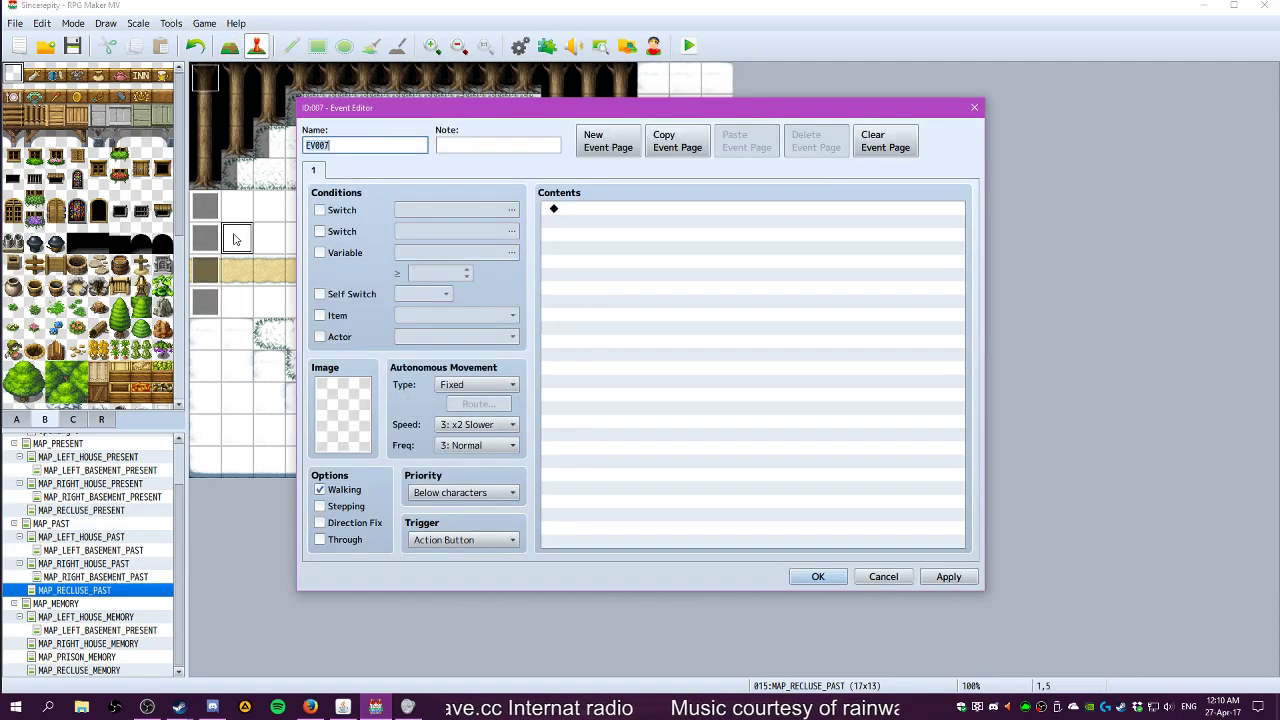
double_click(355, 428)
scroll(466, 417, down, 5)
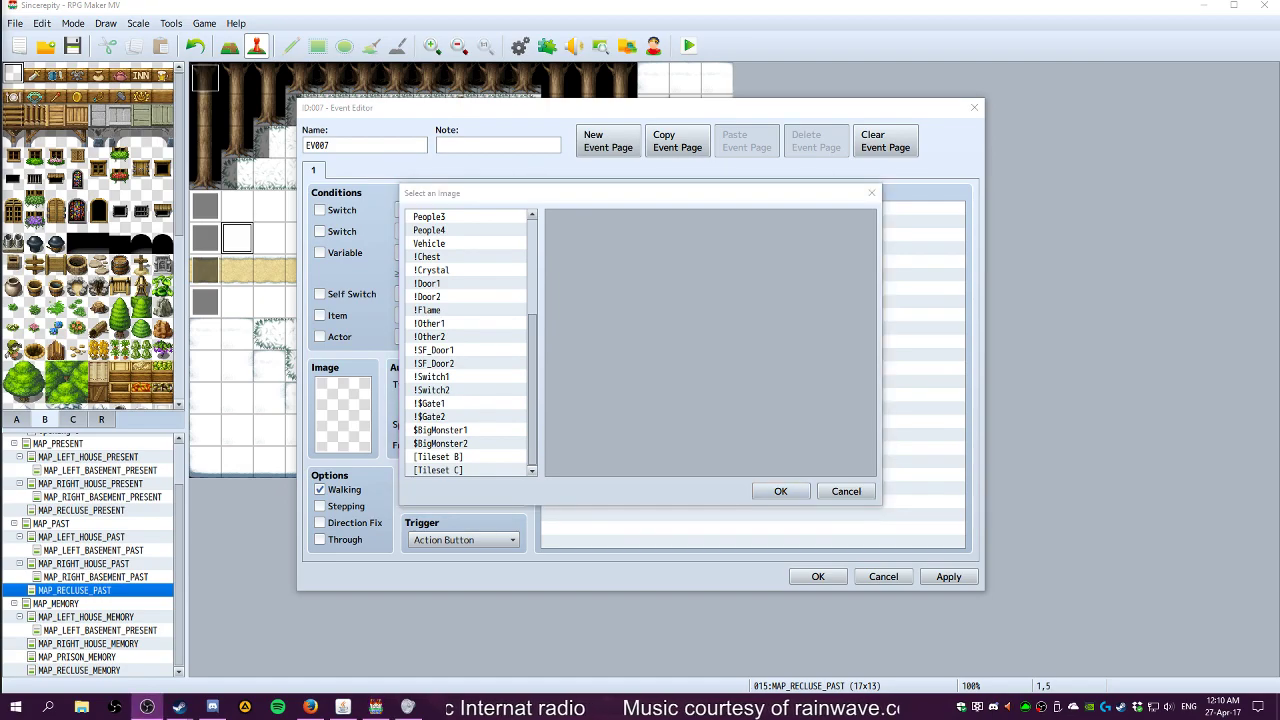
click(475, 456)
click(728, 281)
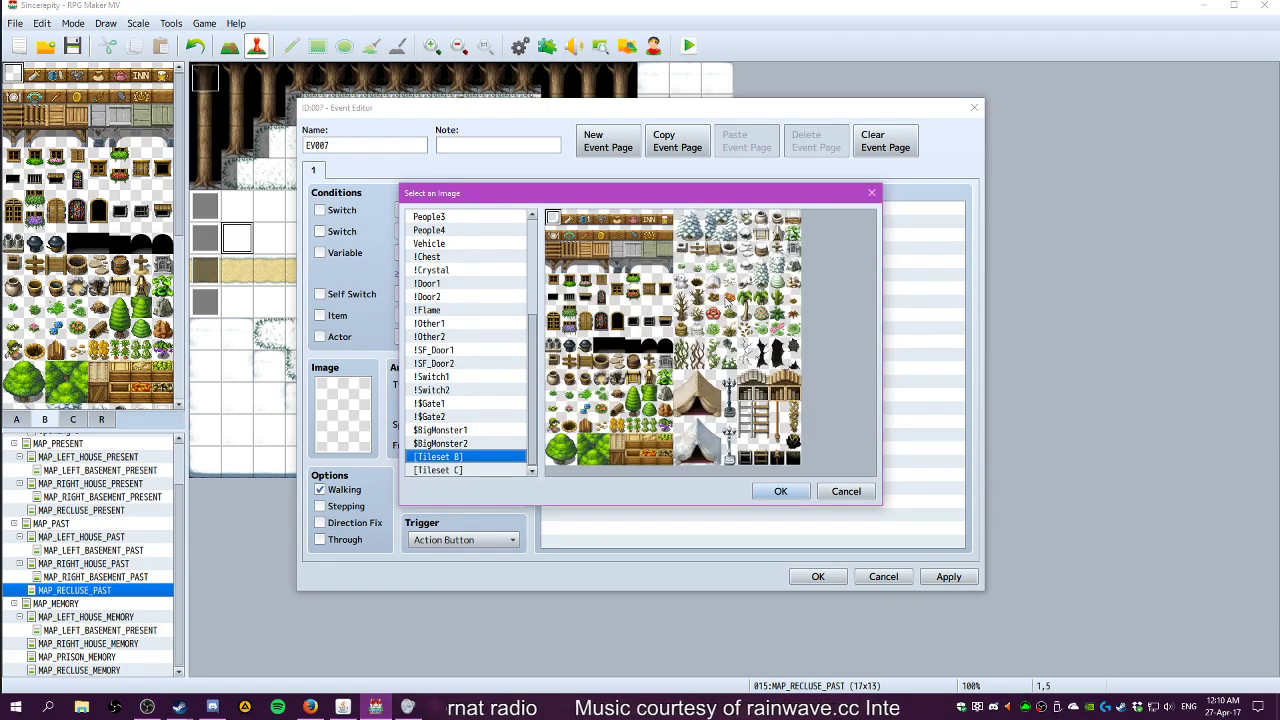
click(780, 491)
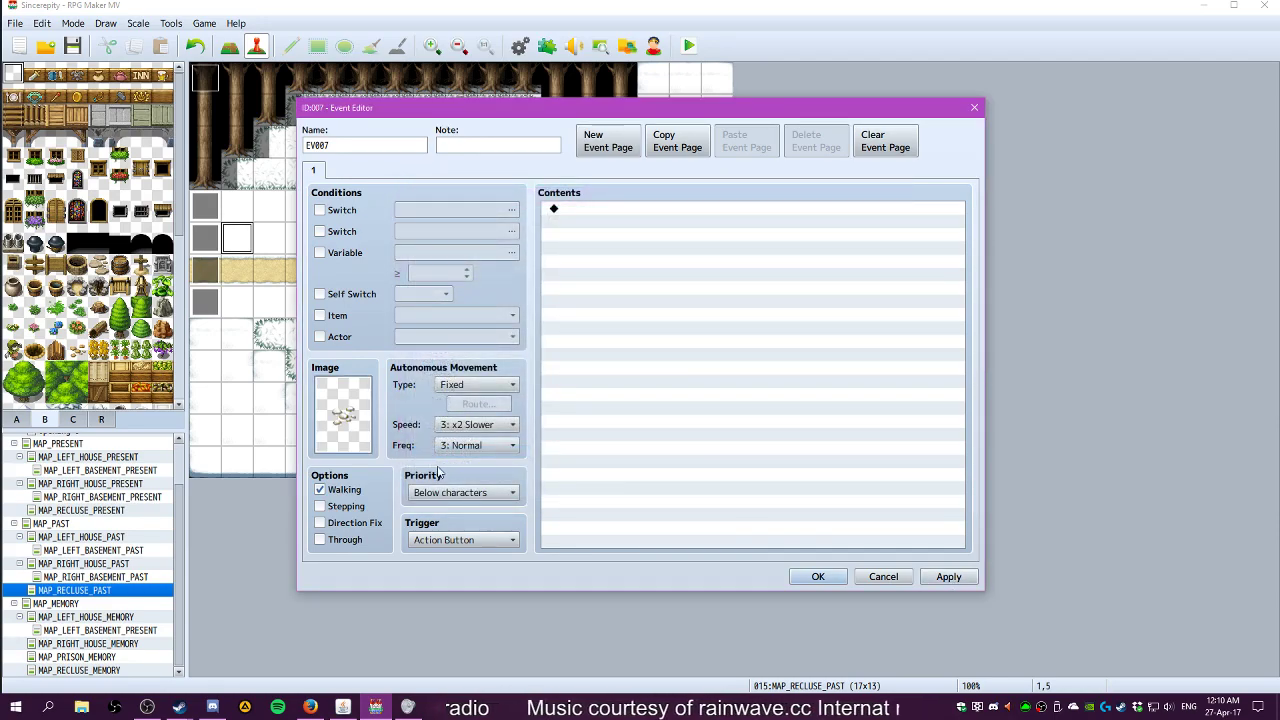
Set the stones event's priority to Same as characters and save the event without adding any commands
click(461, 493)
click(452, 524)
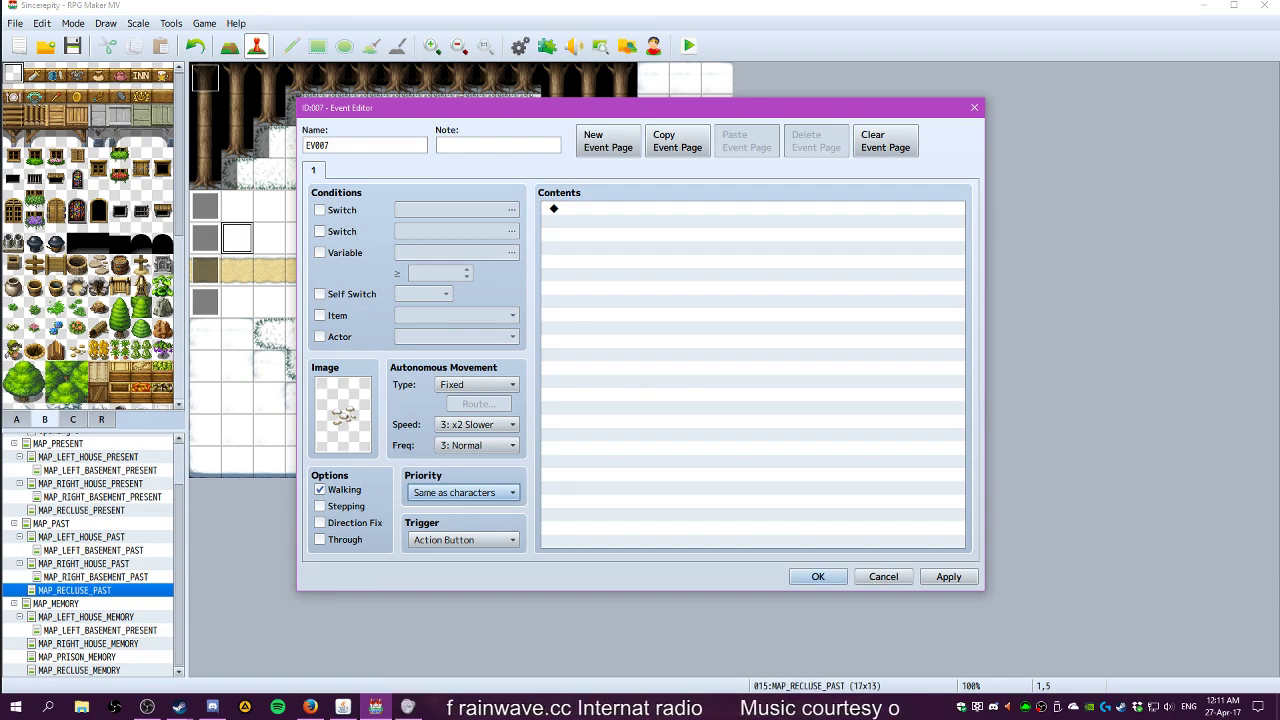
click(603, 214)
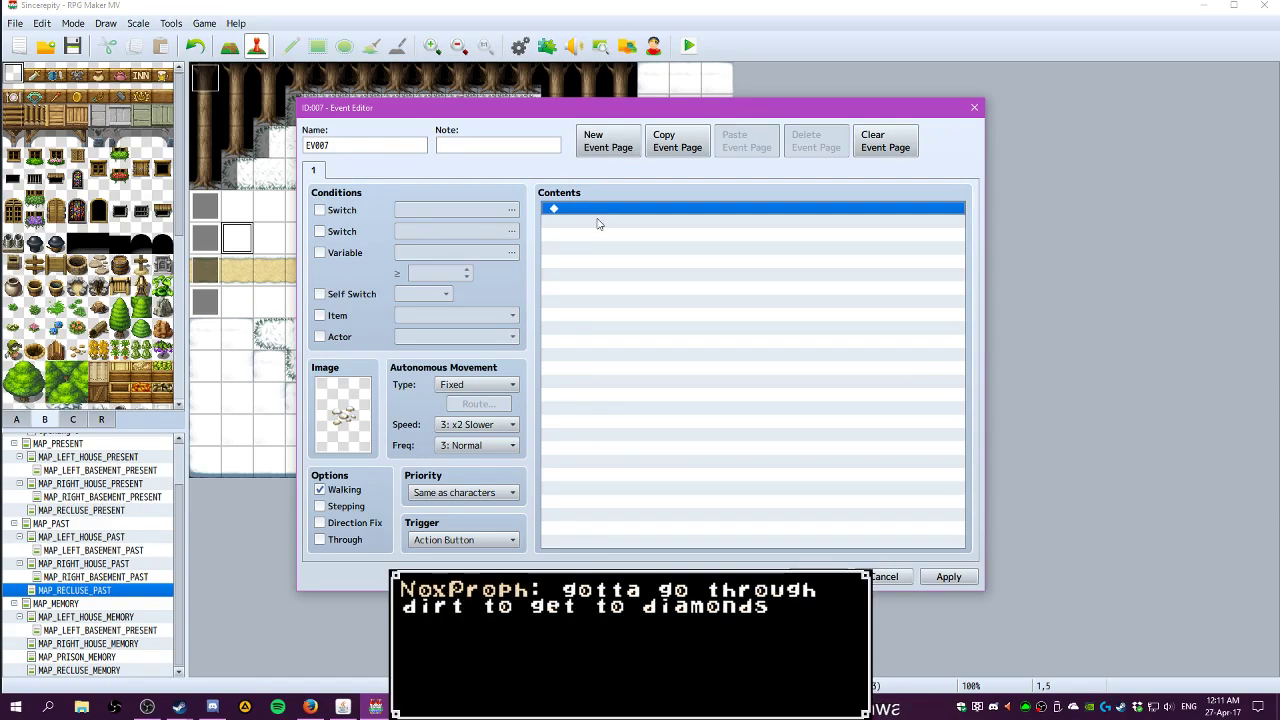
double_click(609, 209)
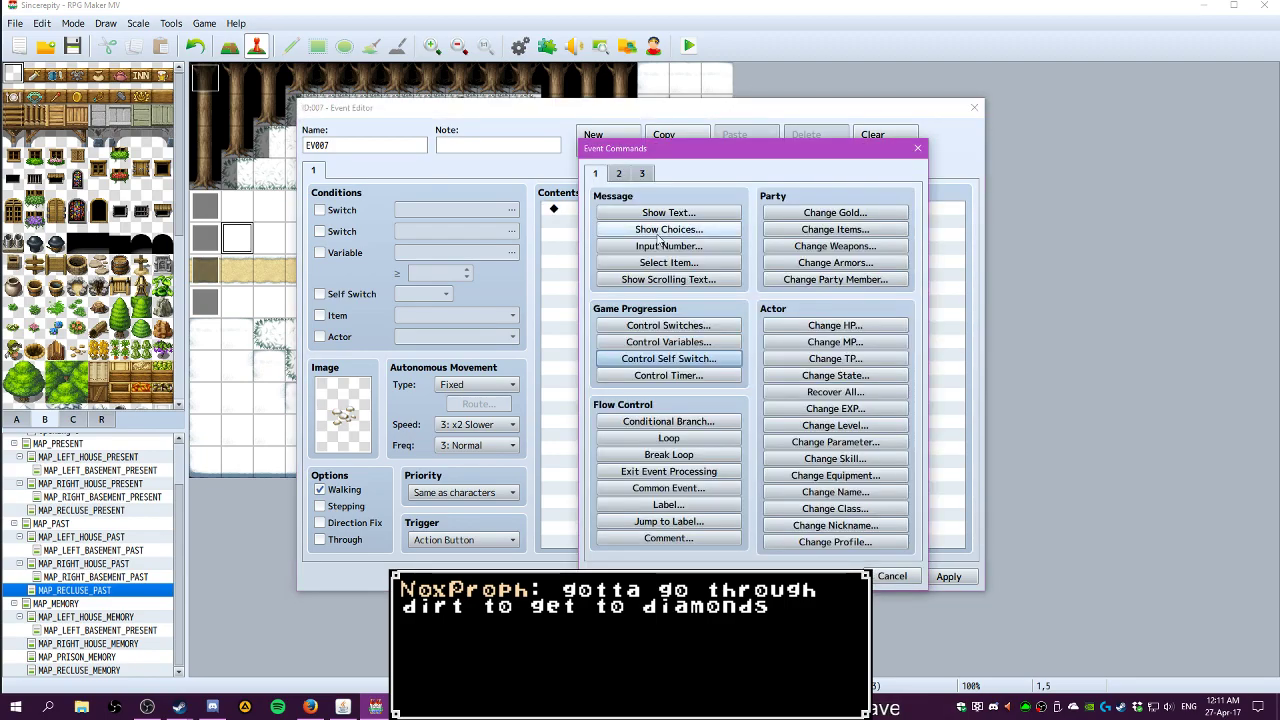
click(620, 174)
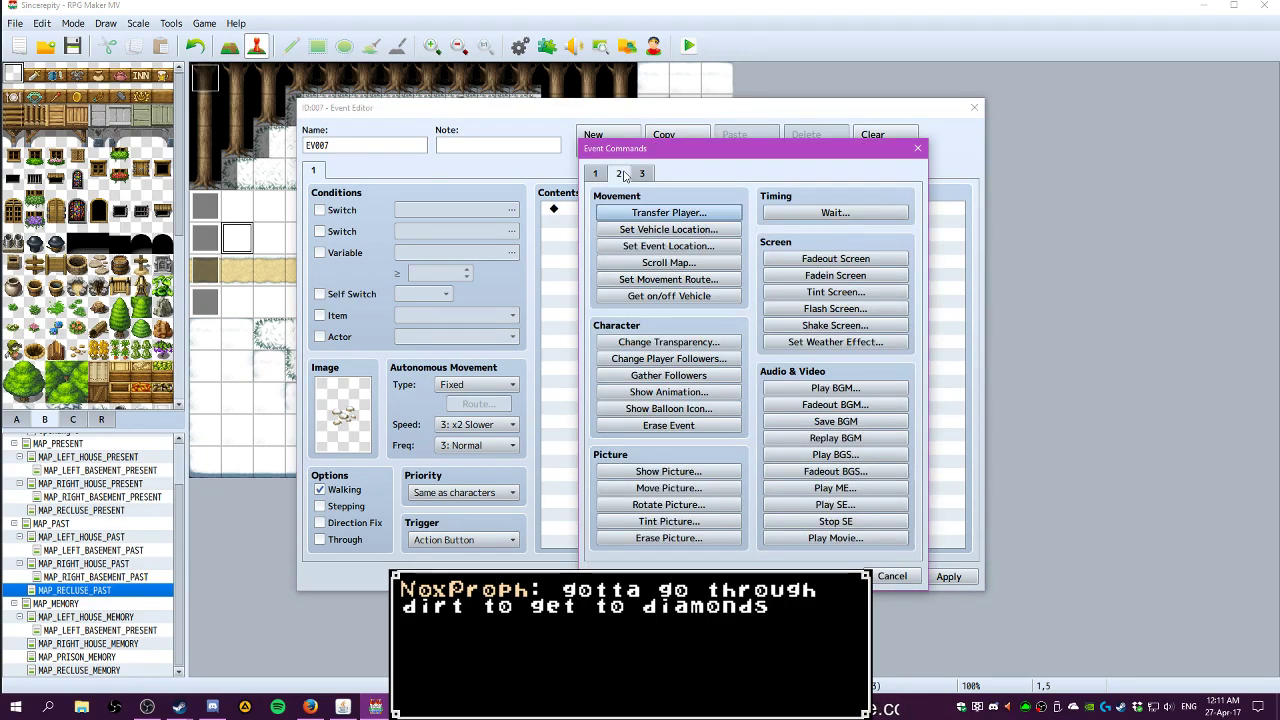
click(595, 174)
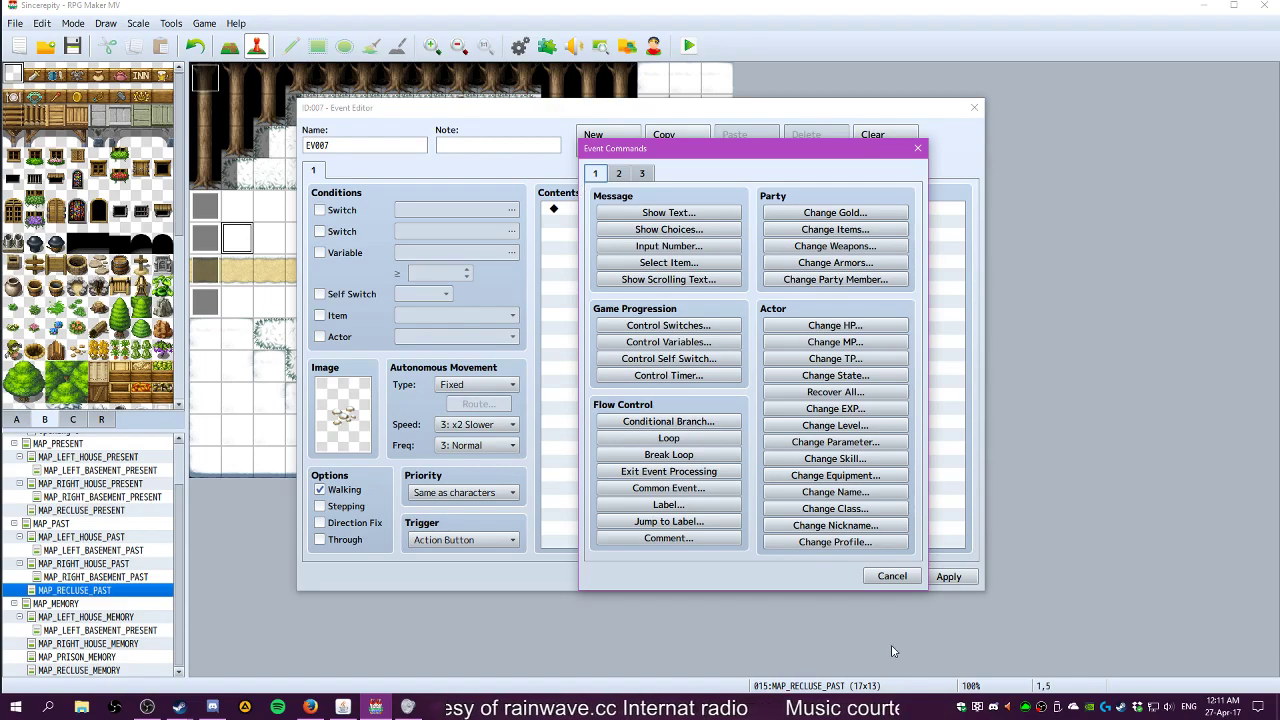
click(890, 576)
click(817, 577)
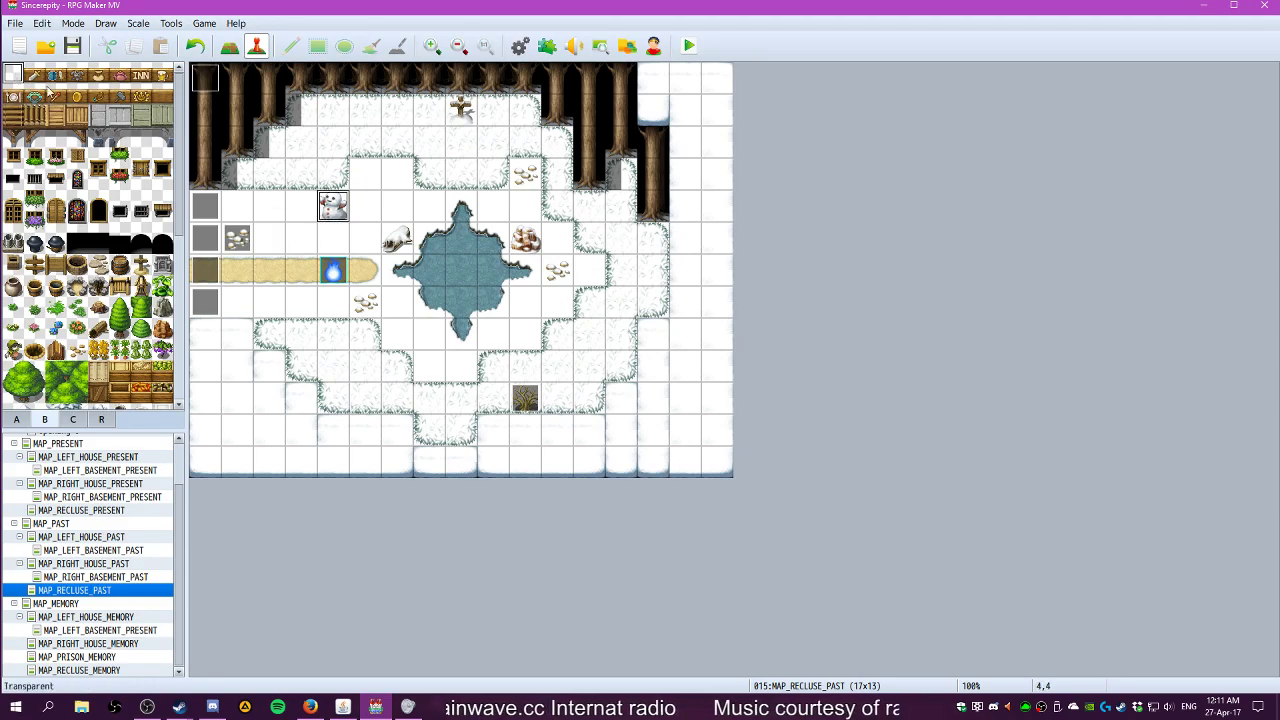
Erase the snowman tile at 4,4 in map mode and start a new event on that tile
click(229, 47)
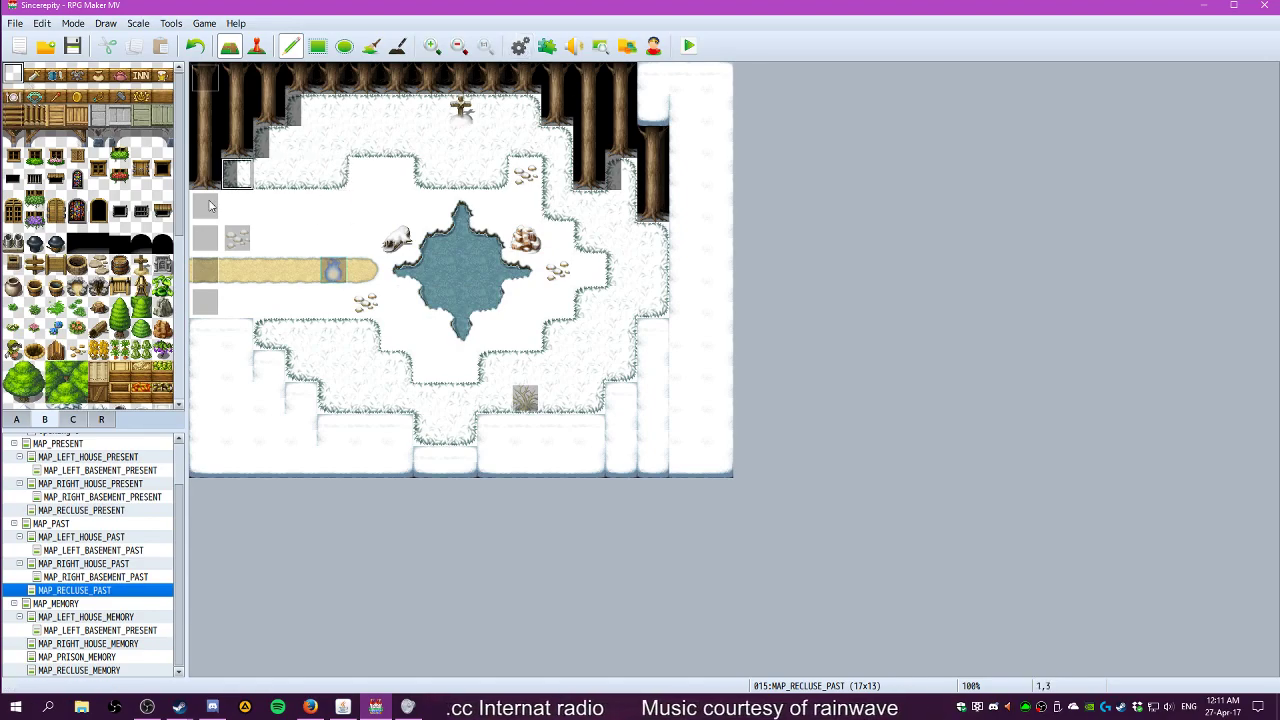
click(257, 46)
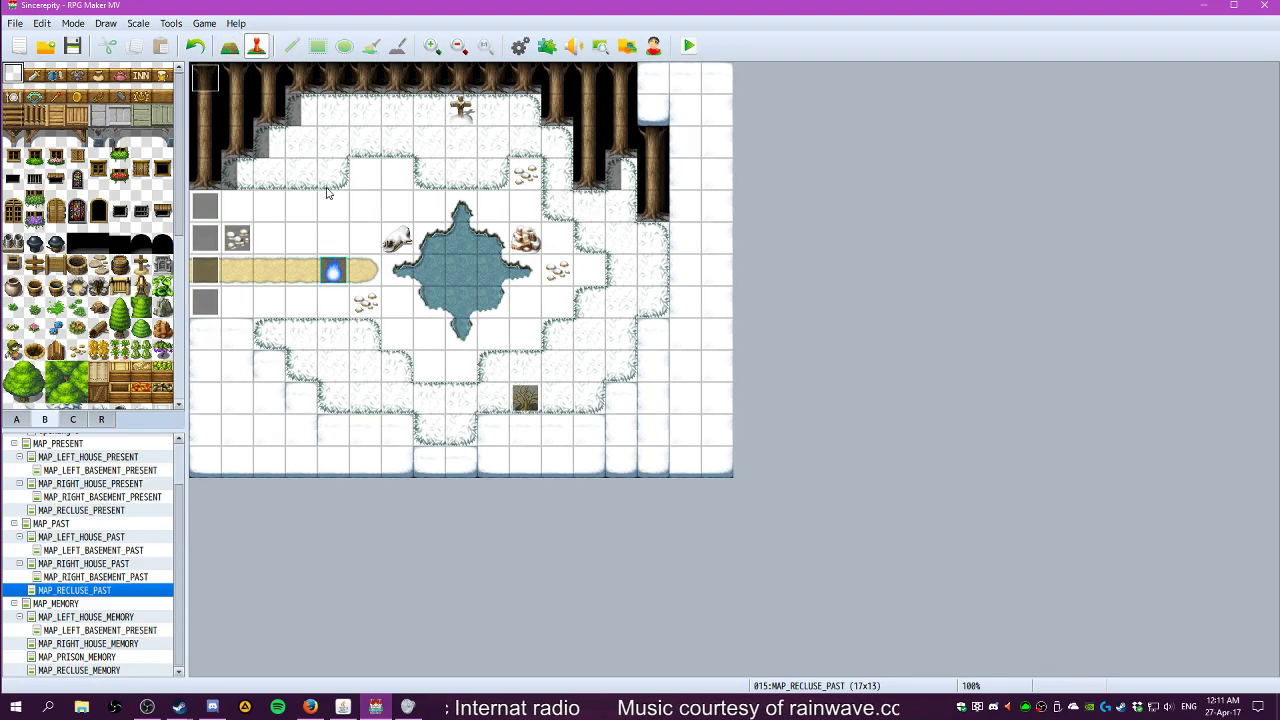
double_click(331, 206)
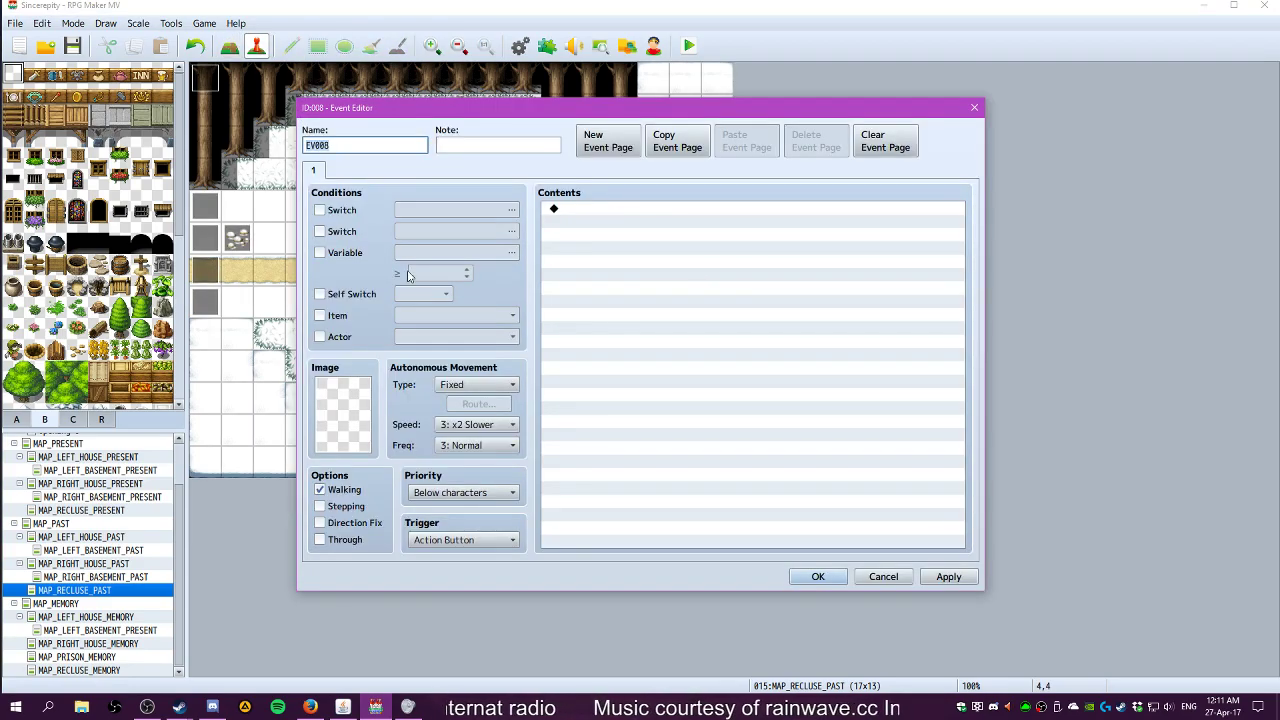
Give the new event at 4,4 the white snowball image from the !Other1 sheet and save the event
double_click(348, 445)
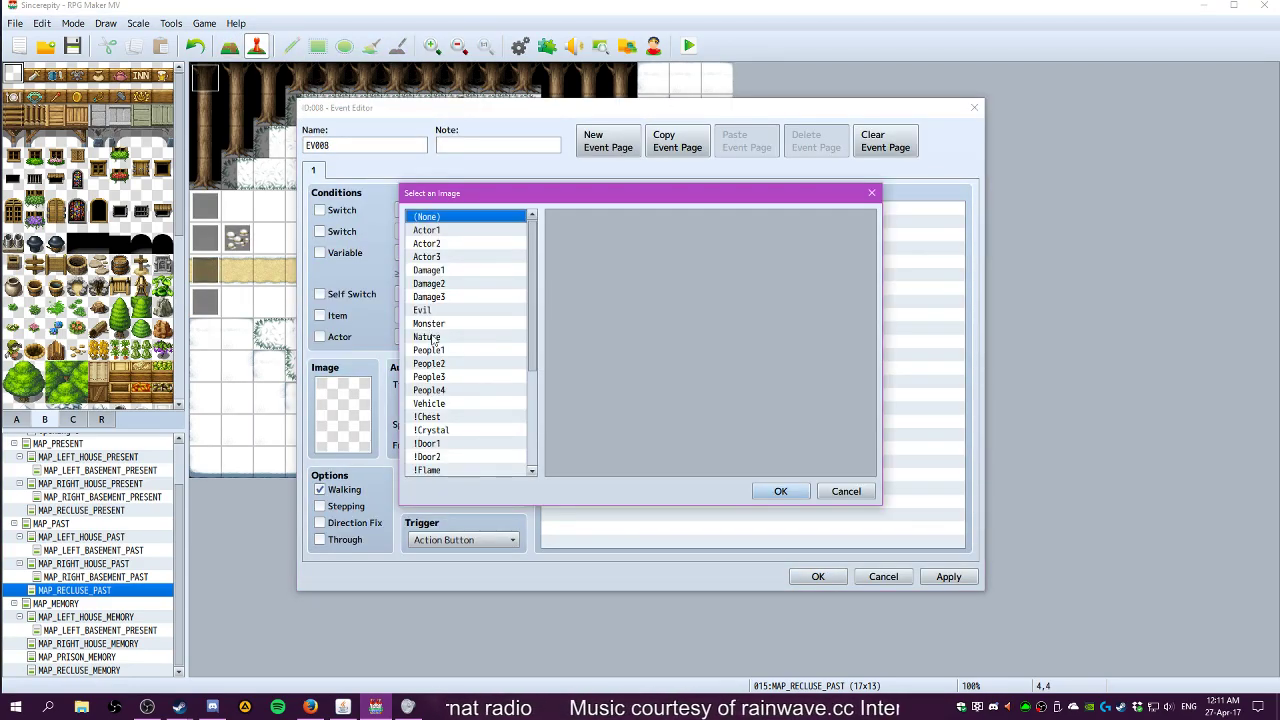
click(443, 352)
click(442, 378)
click(441, 403)
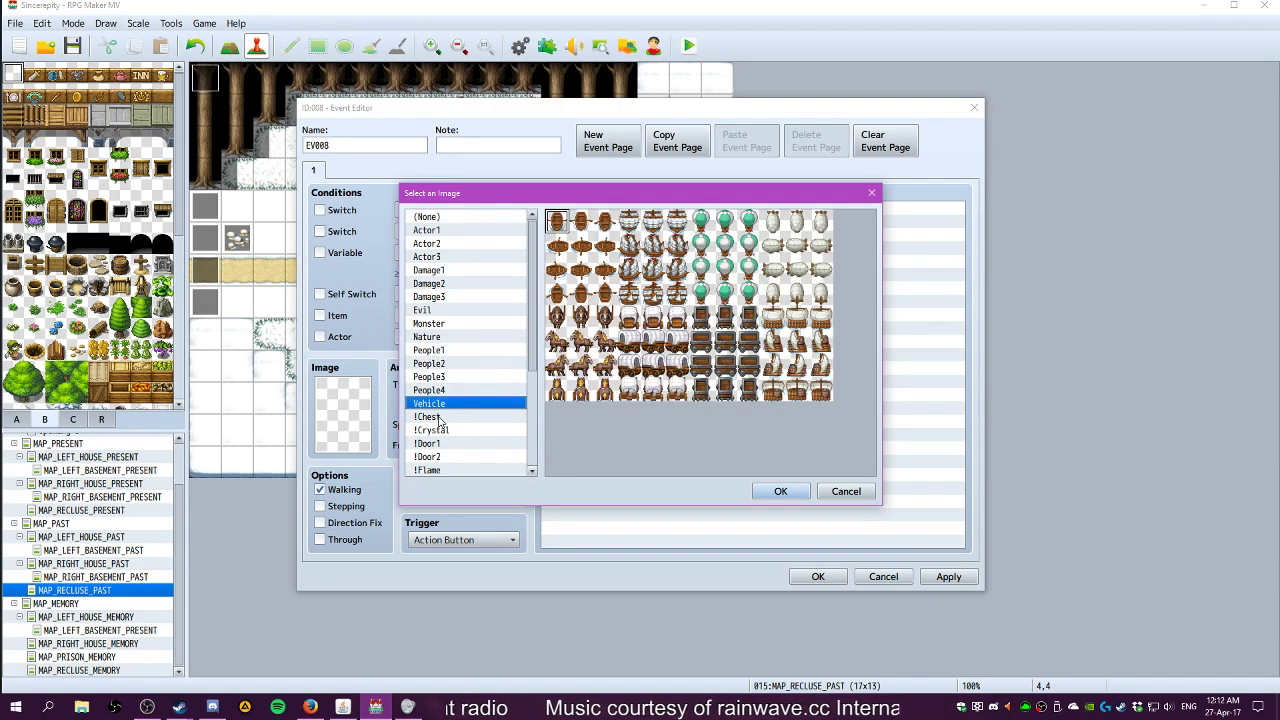
click(440, 417)
key(Down)
key(Down)
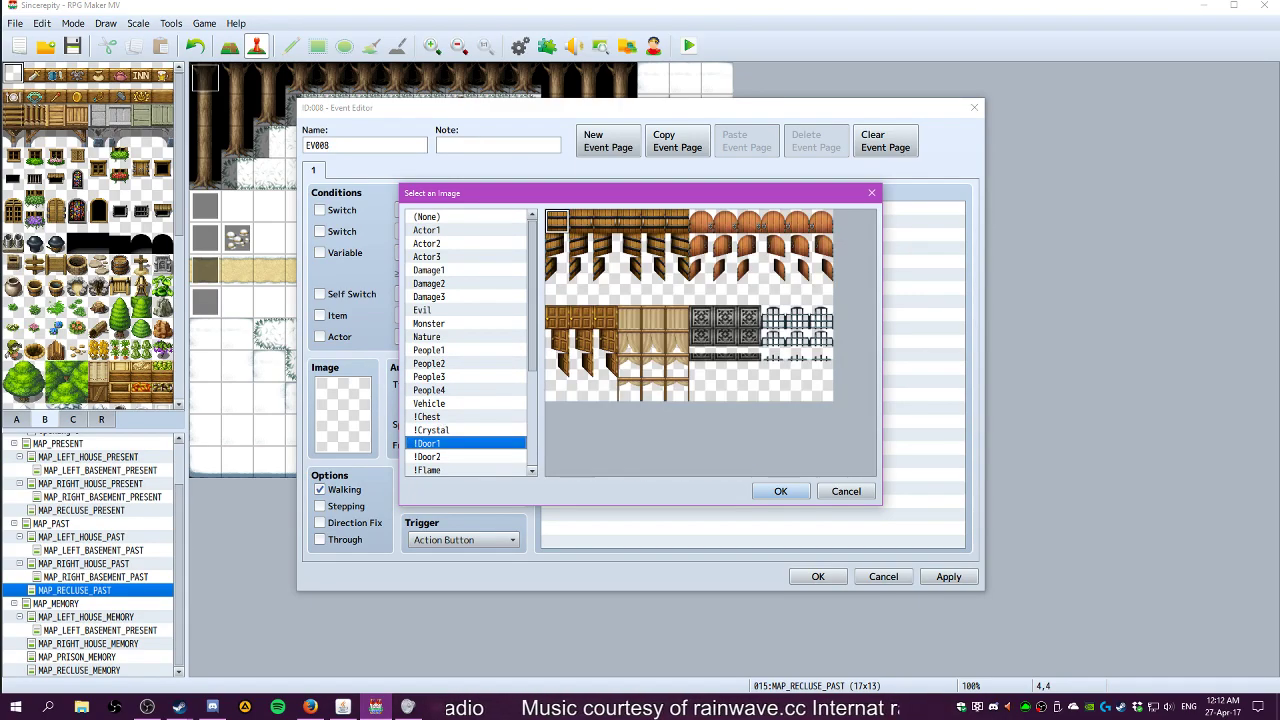
key(alt+Tab)
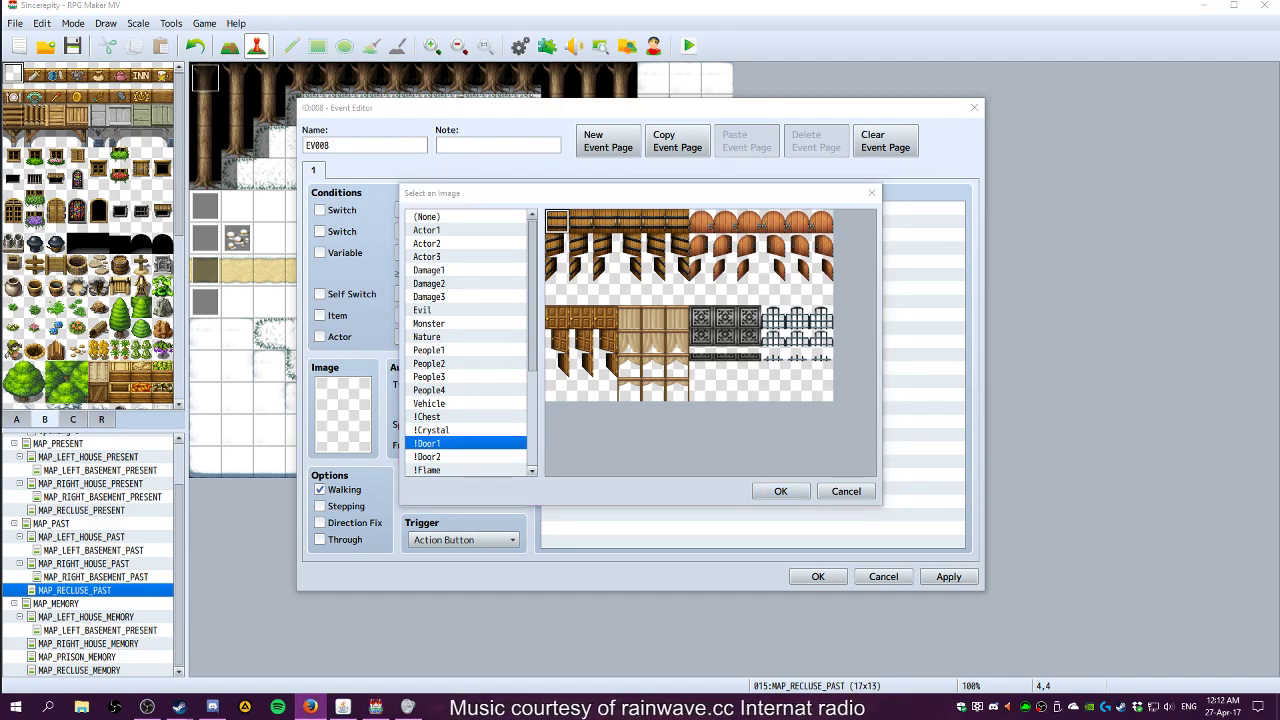
key(alt+Tab)
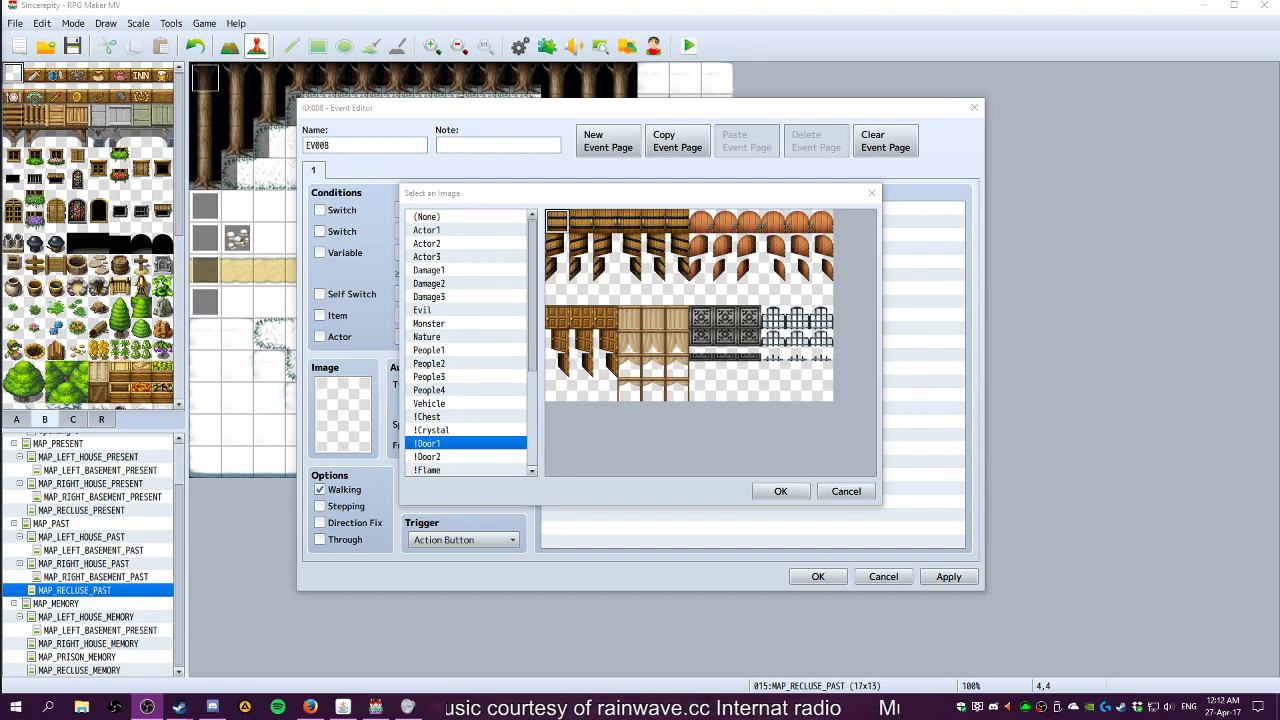
key(alt+Tab)
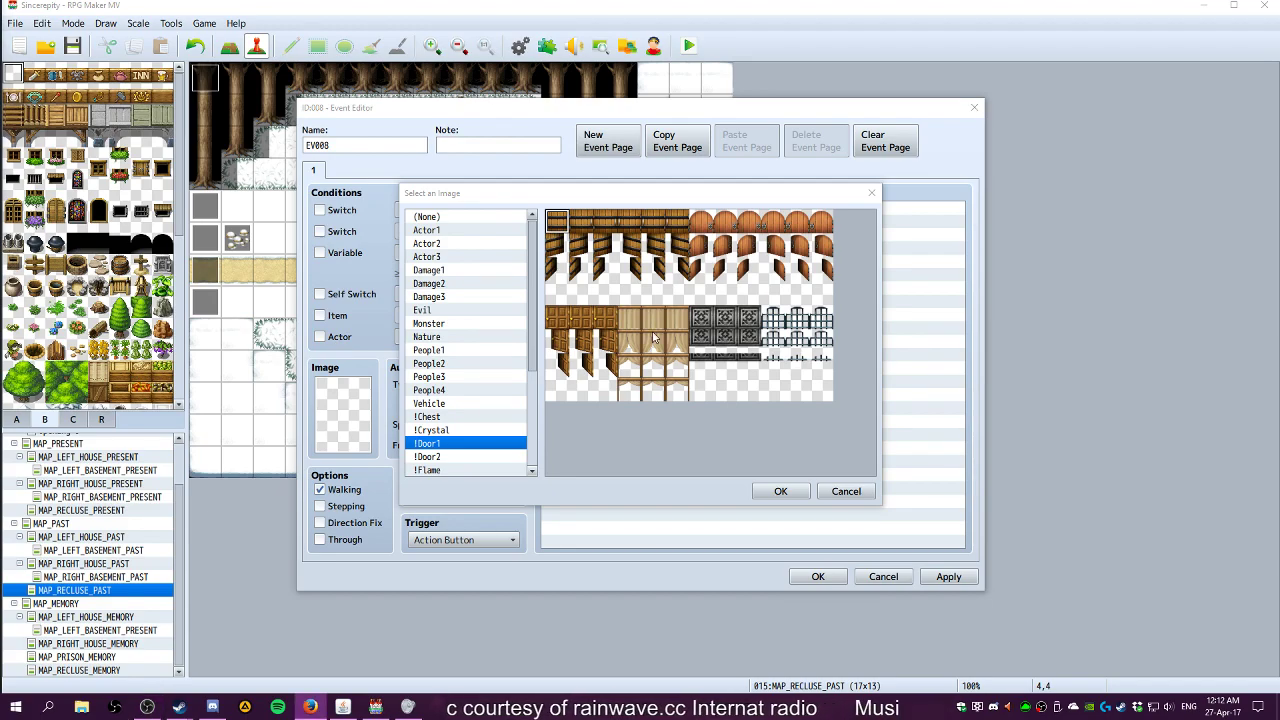
click(445, 456)
scroll(445, 456, down, 2)
click(447, 430)
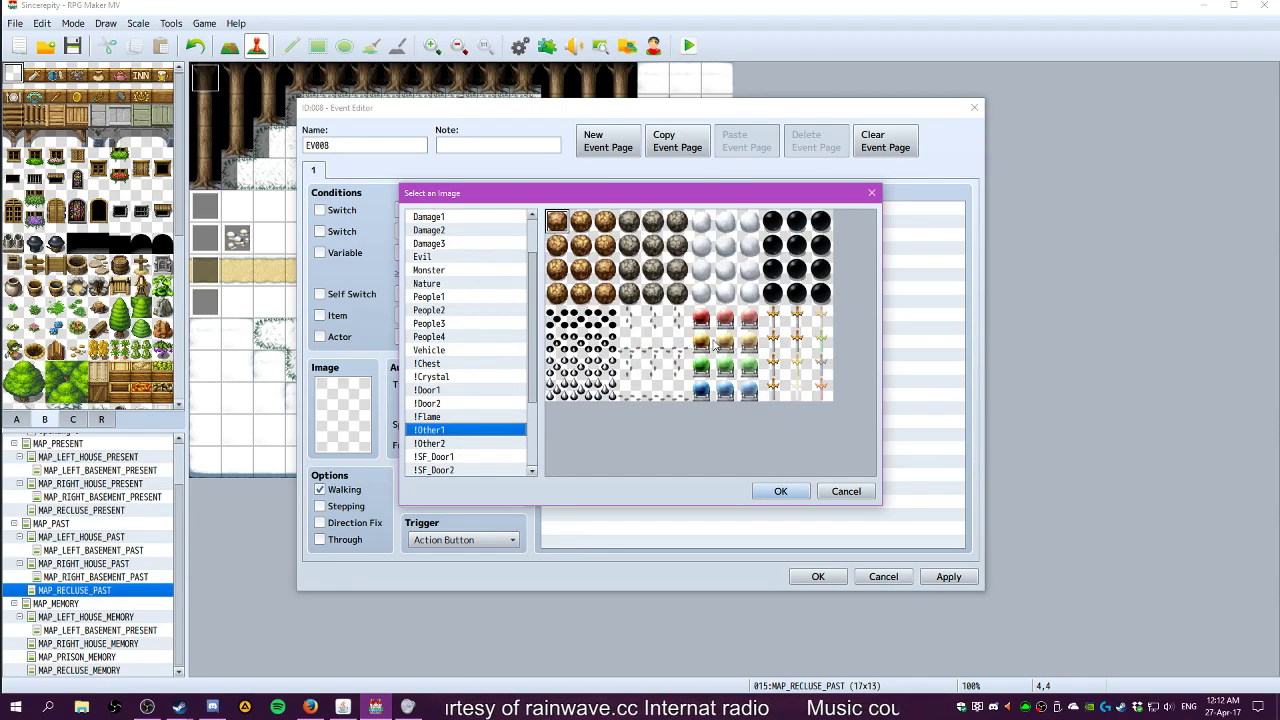
click(725, 270)
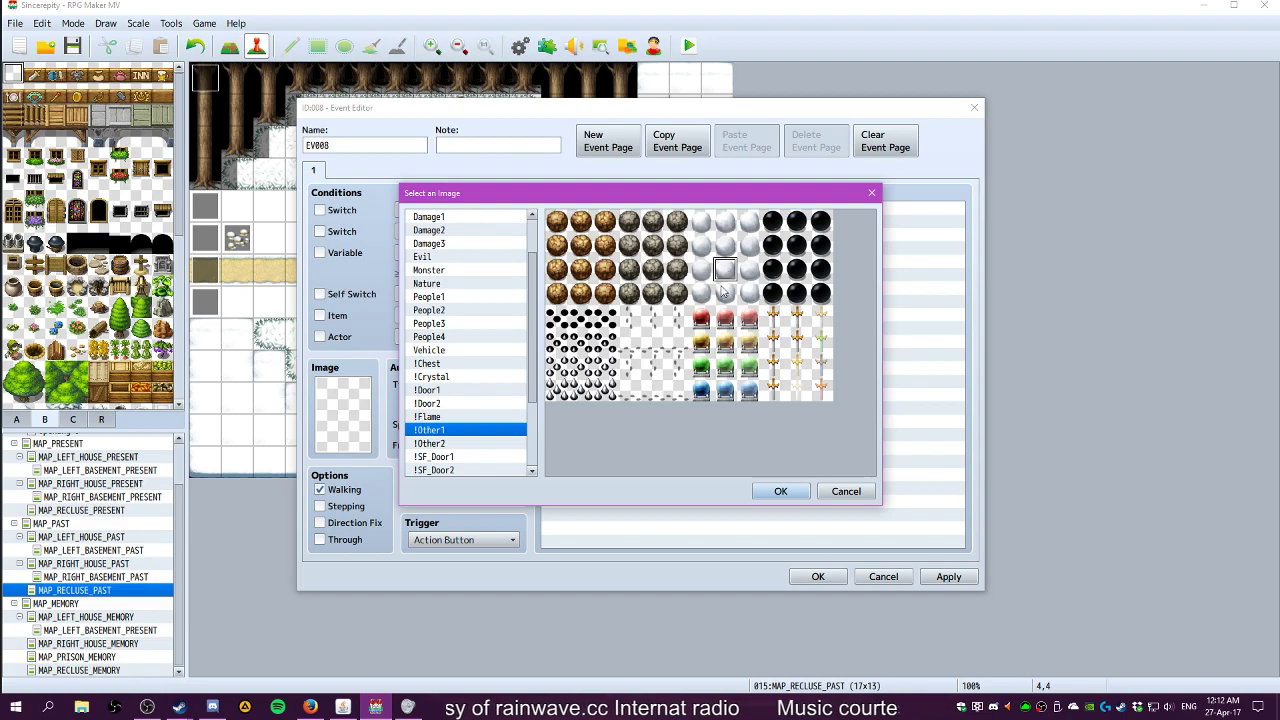
click(781, 491)
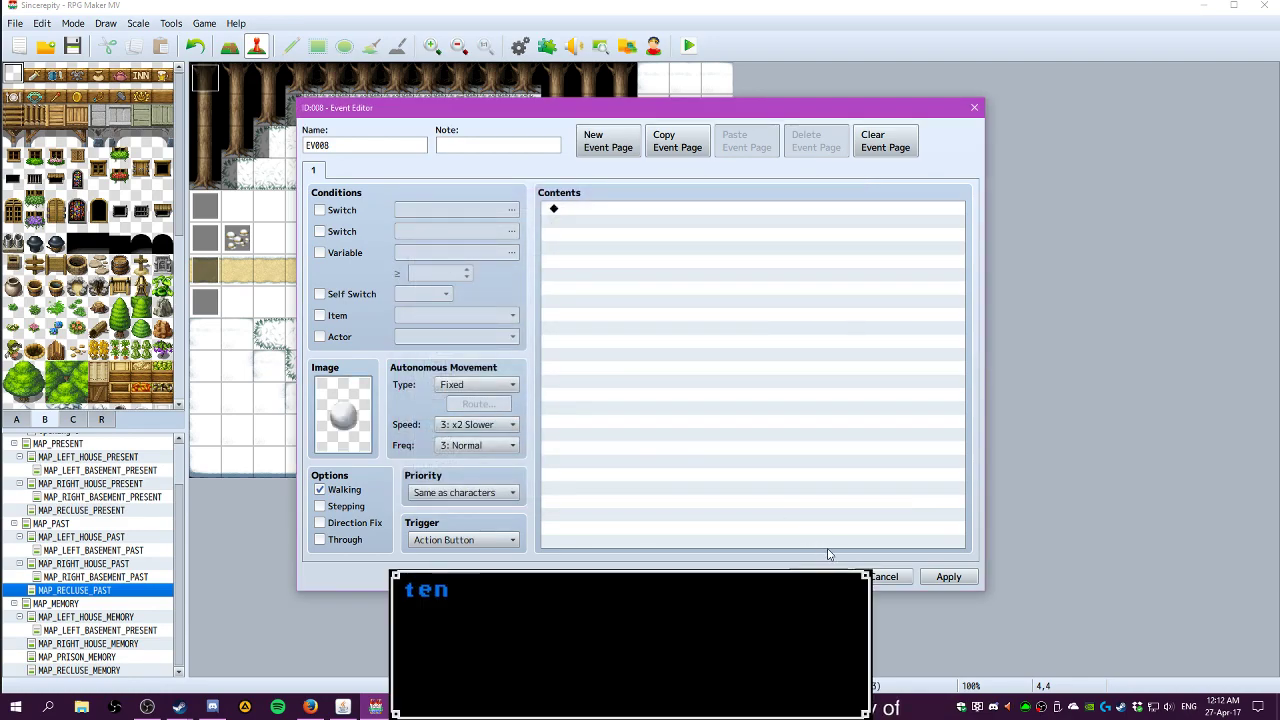
click(948, 576)
click(820, 577)
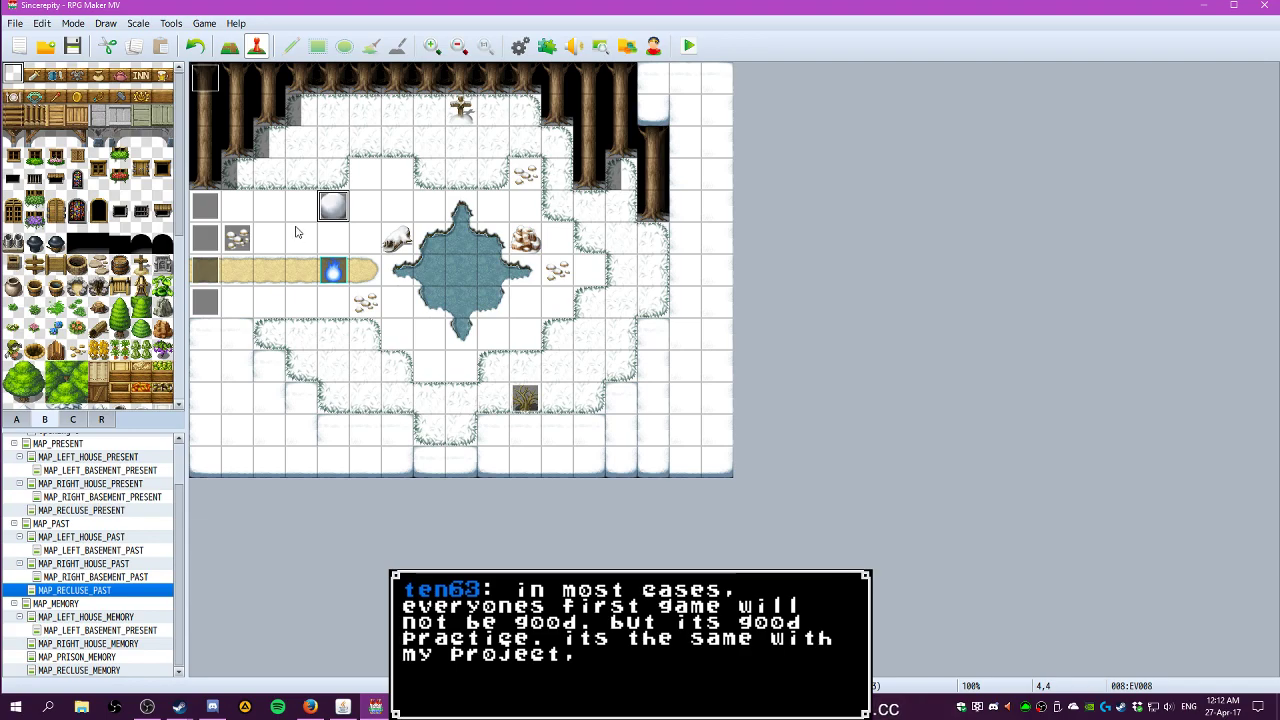
click(332, 240)
click(332, 206)
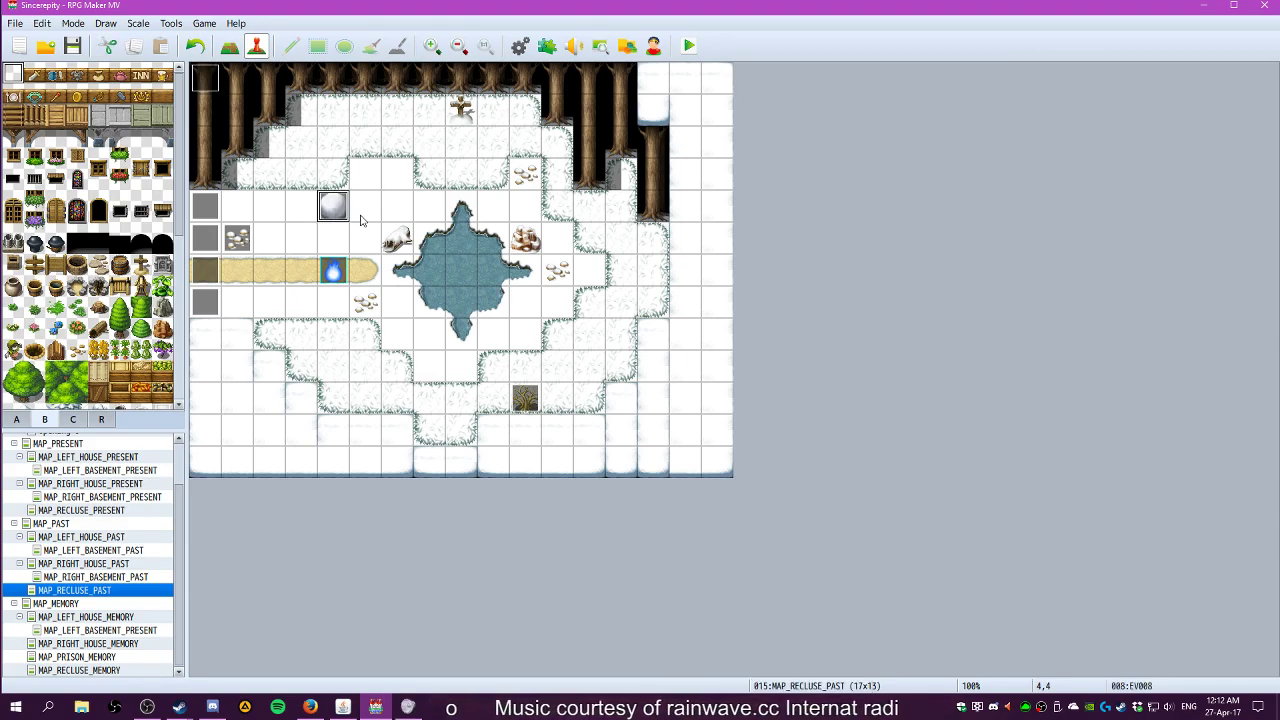
click(333, 175)
click(335, 207)
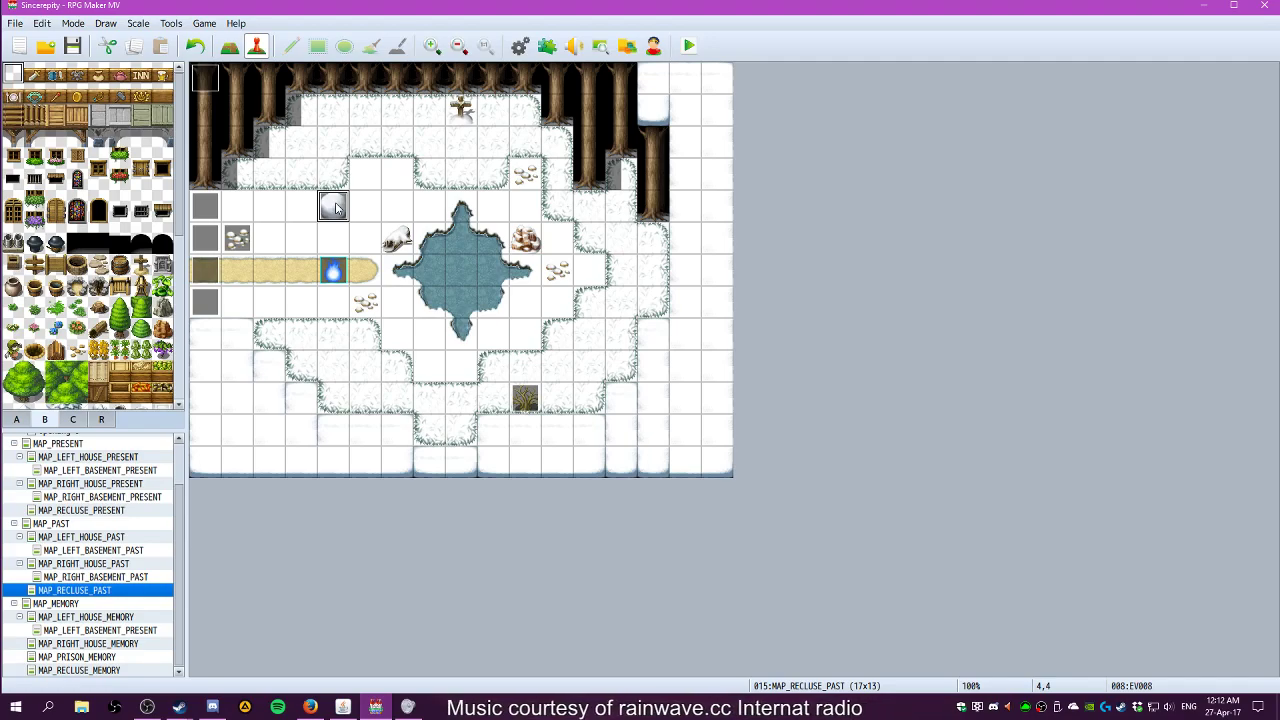
mouse_move(335, 207)
mouse_down()
mouse_move(362, 236)
mouse_move(324, 240)
mouse_move(327, 215)
mouse_move(350, 210)
mouse_up()
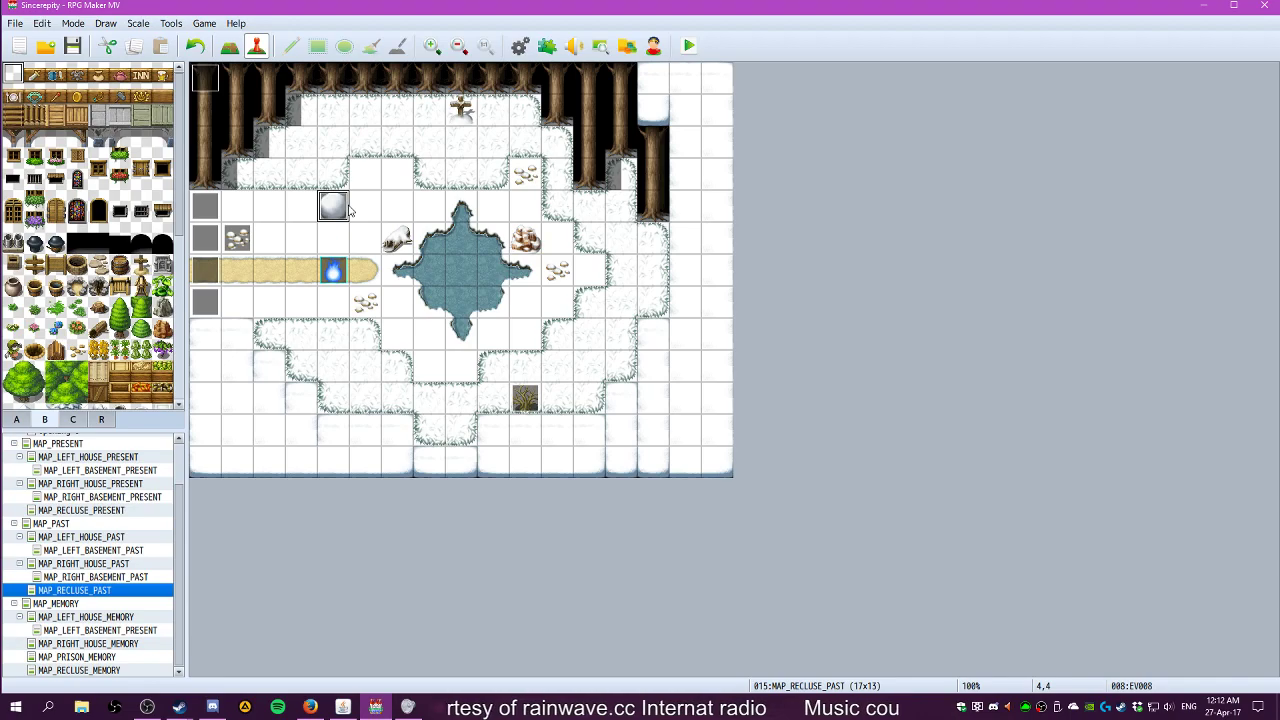
click(353, 204)
click(358, 183)
click(334, 194)
click(361, 214)
click(334, 212)
click(296, 238)
click(325, 207)
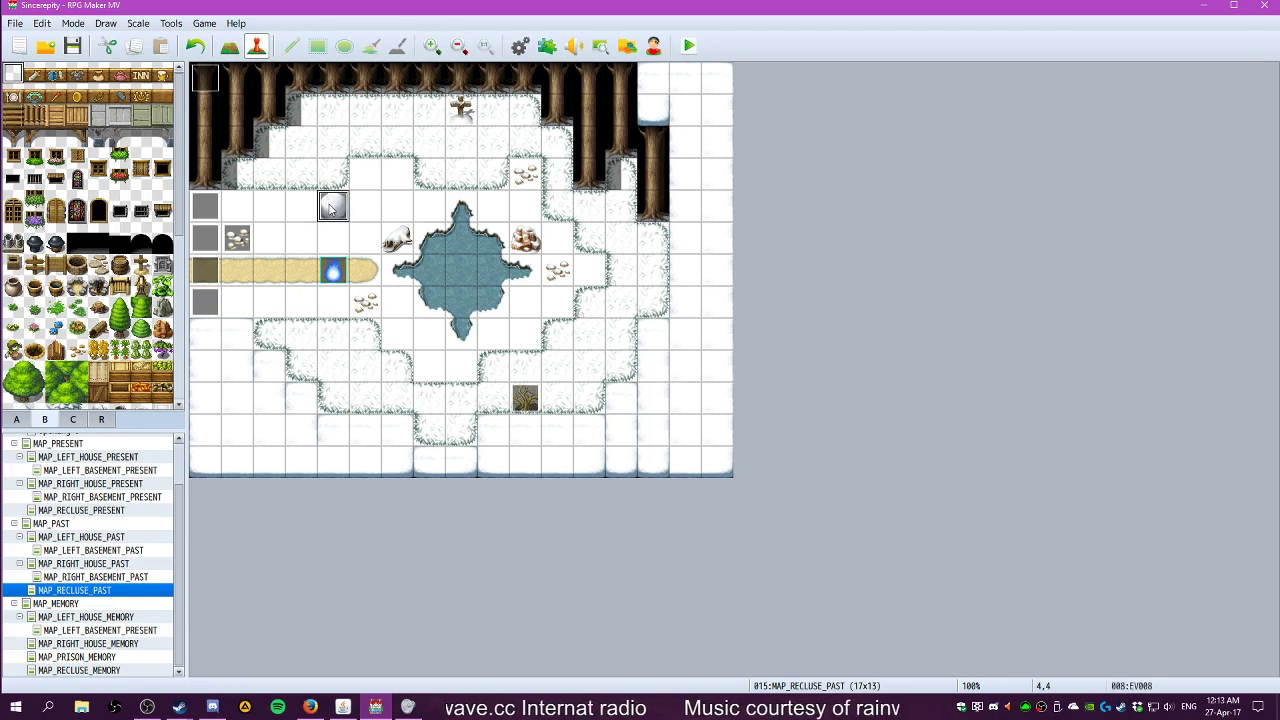
Add a Show Text command to the snowball event reading "Looks like someone didn't get to finish their snowman."
double_click(331, 208)
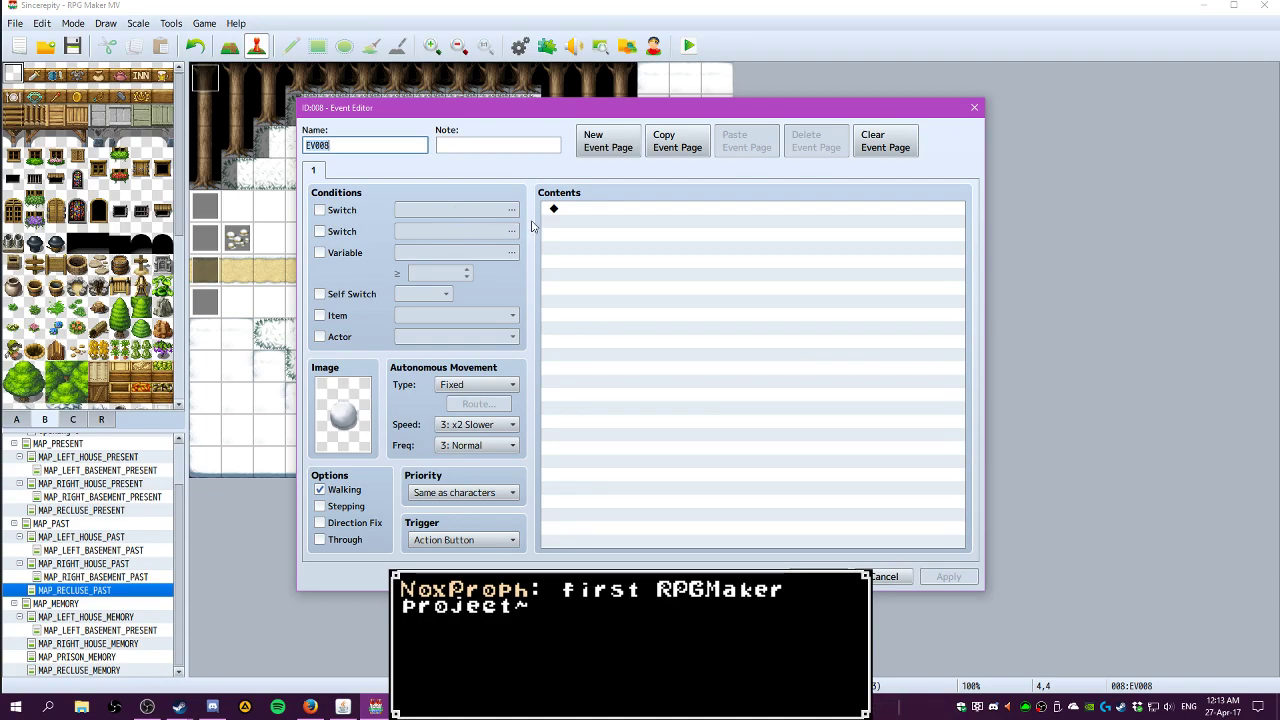
click(592, 221)
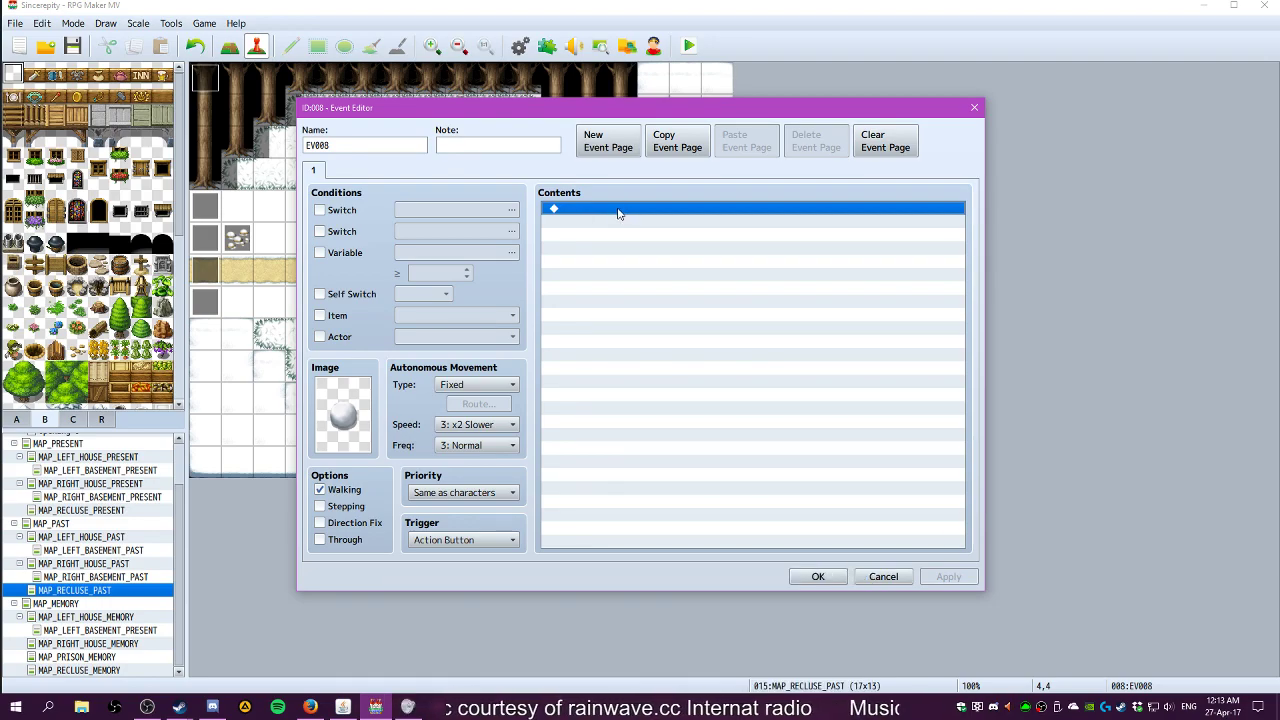
double_click(618, 213)
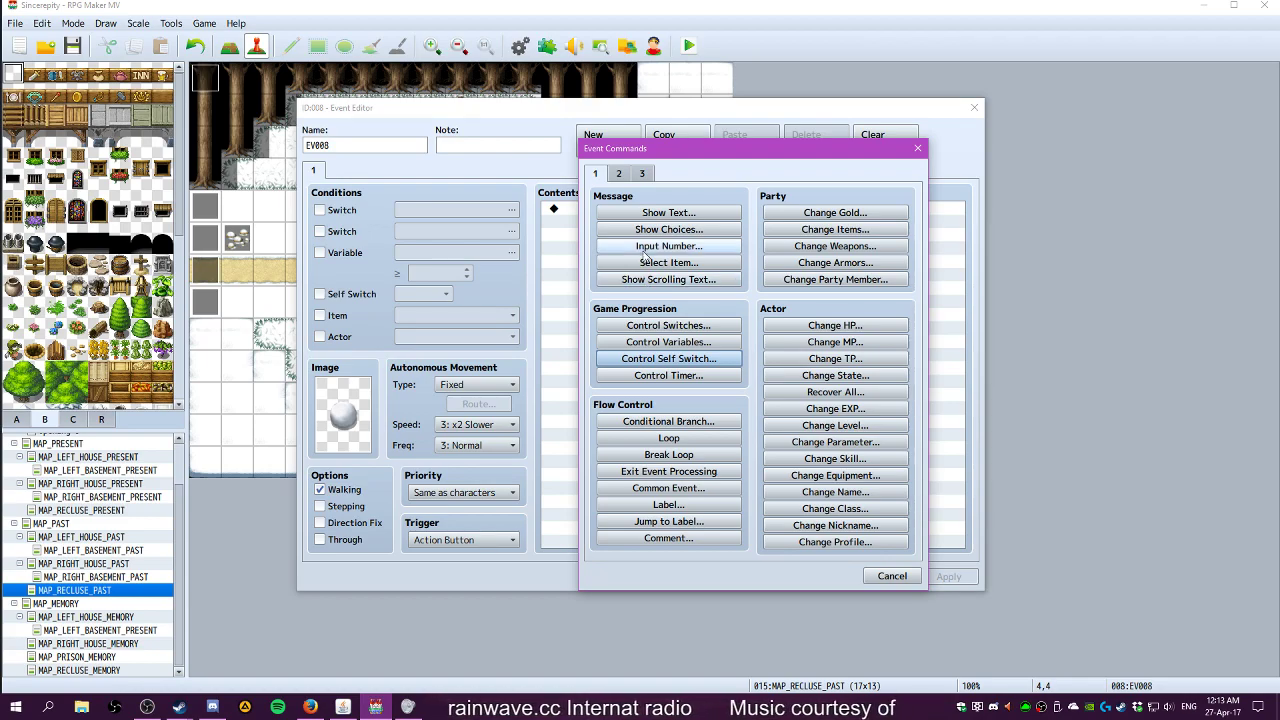
click(655, 213)
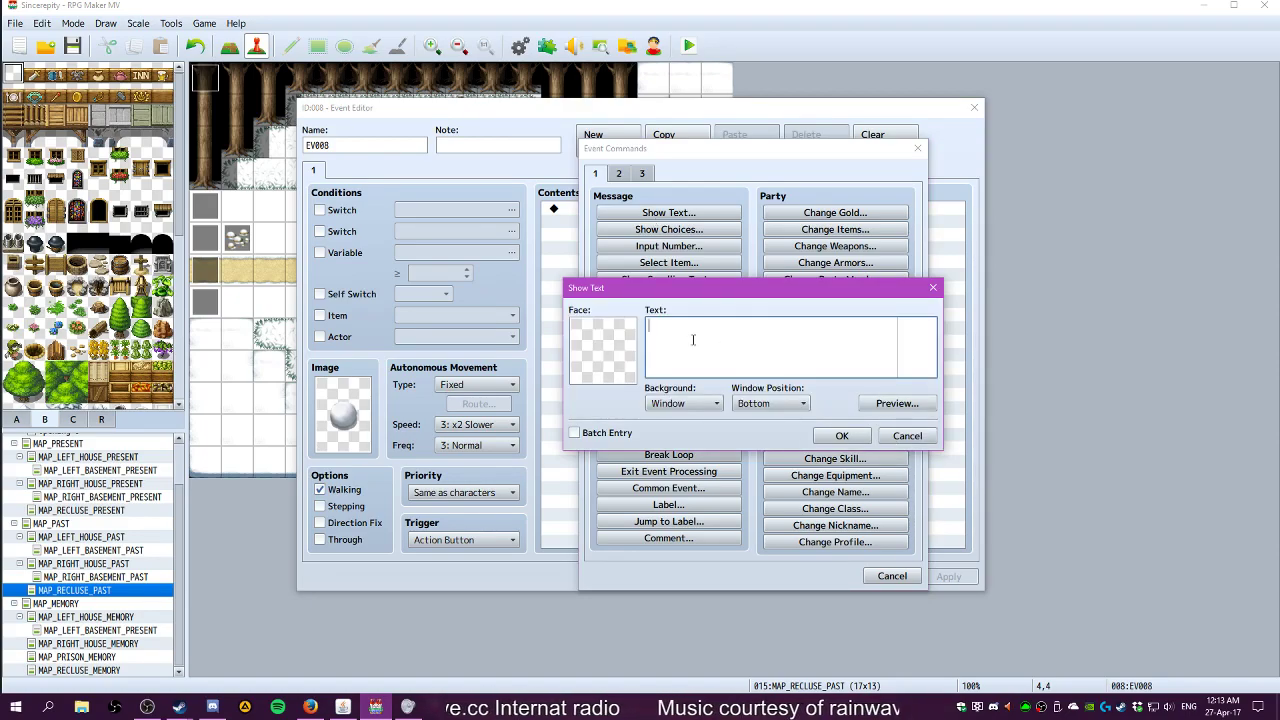
text(Looks like someo)
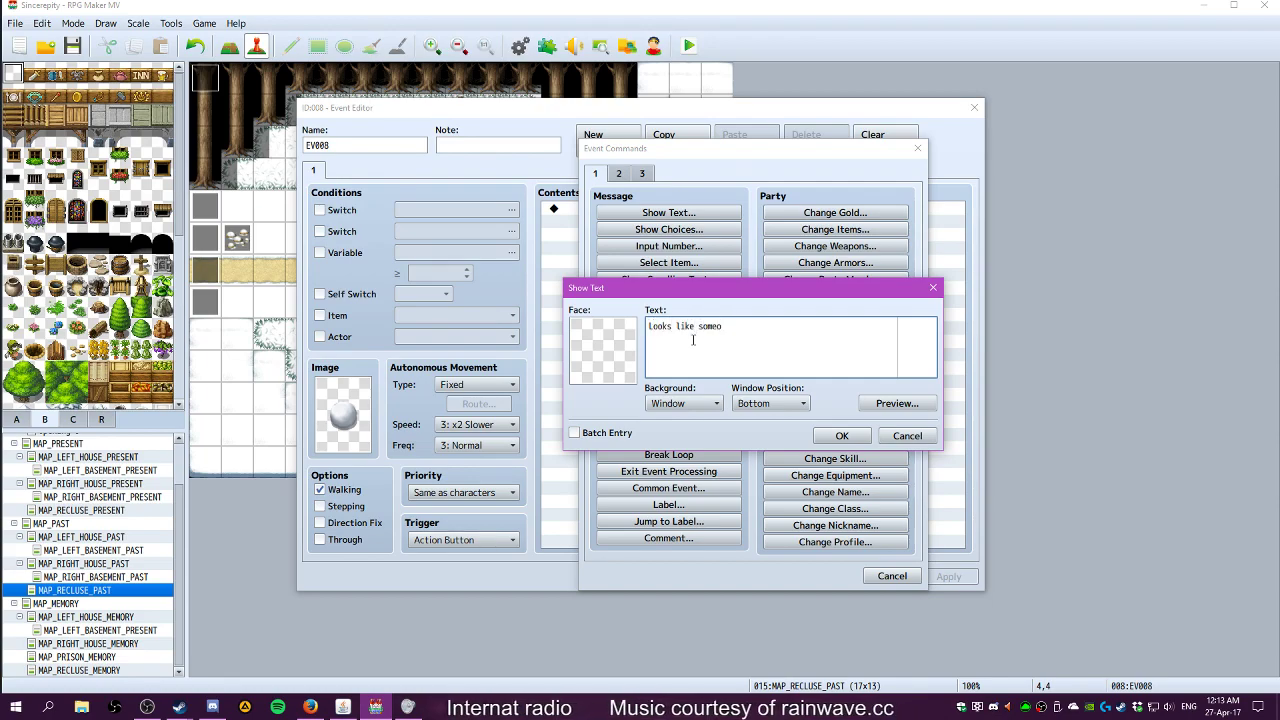
key(BackSpace)
key(BackSpace)
key(BackSpace)
key(BackSpace)
key(BackSpace)
key(BackSpace)
key(BackSpace)
key(BackSpace)
key(BackSpace)
key(BackSpace)
key(BackSpace)
key(BackSpace)
key(BackSpace)
key(BackSpace)
key(BackSpace)
text(Looks like someone didn)
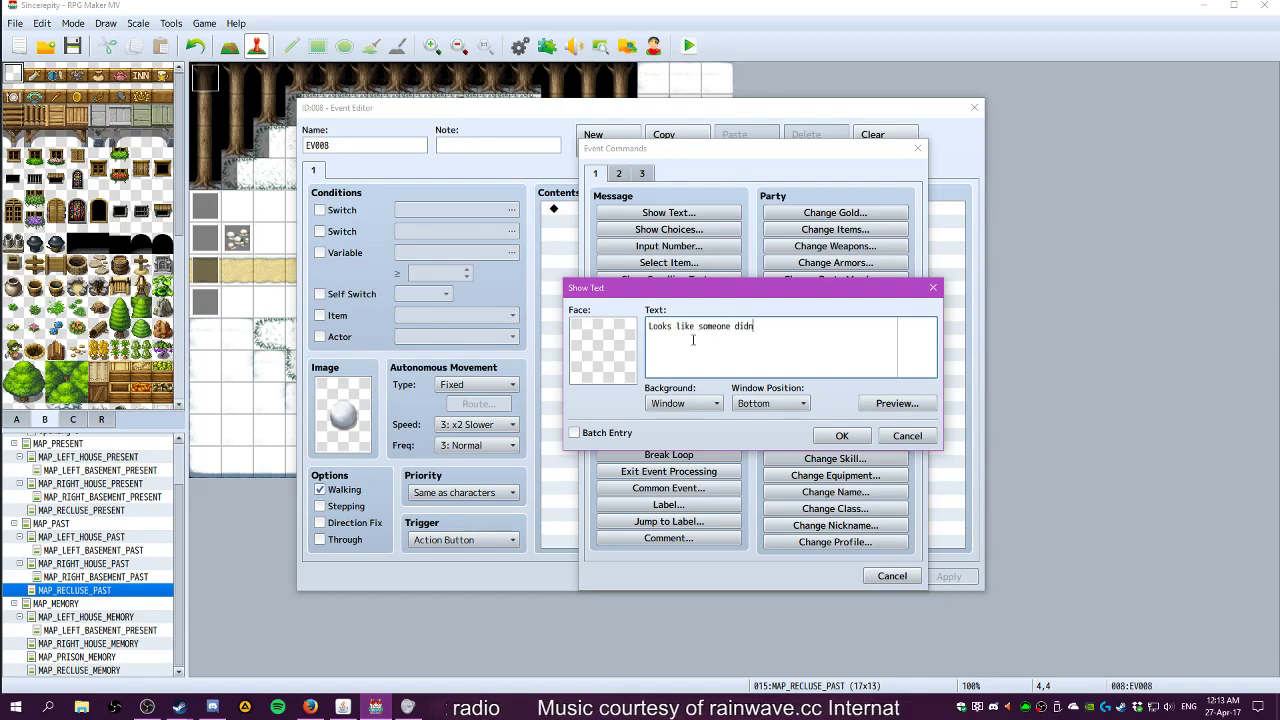
text('t get to finish their snowman.)
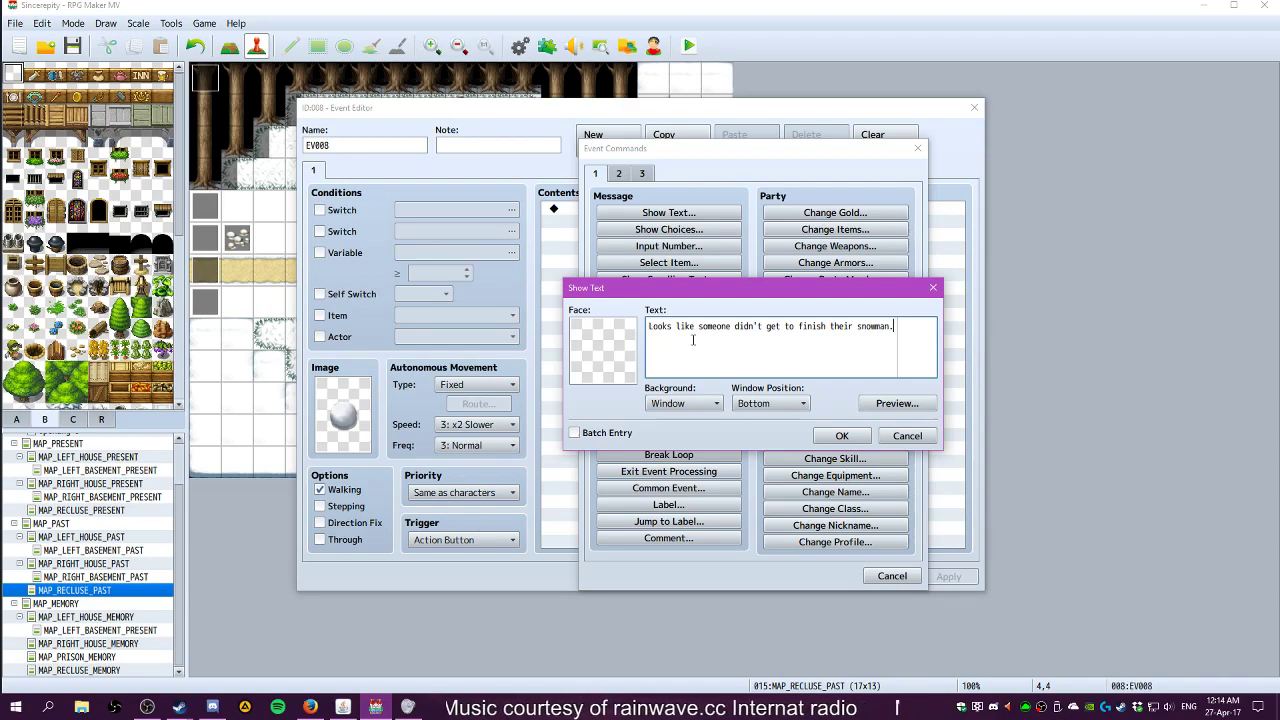
click(838, 437)
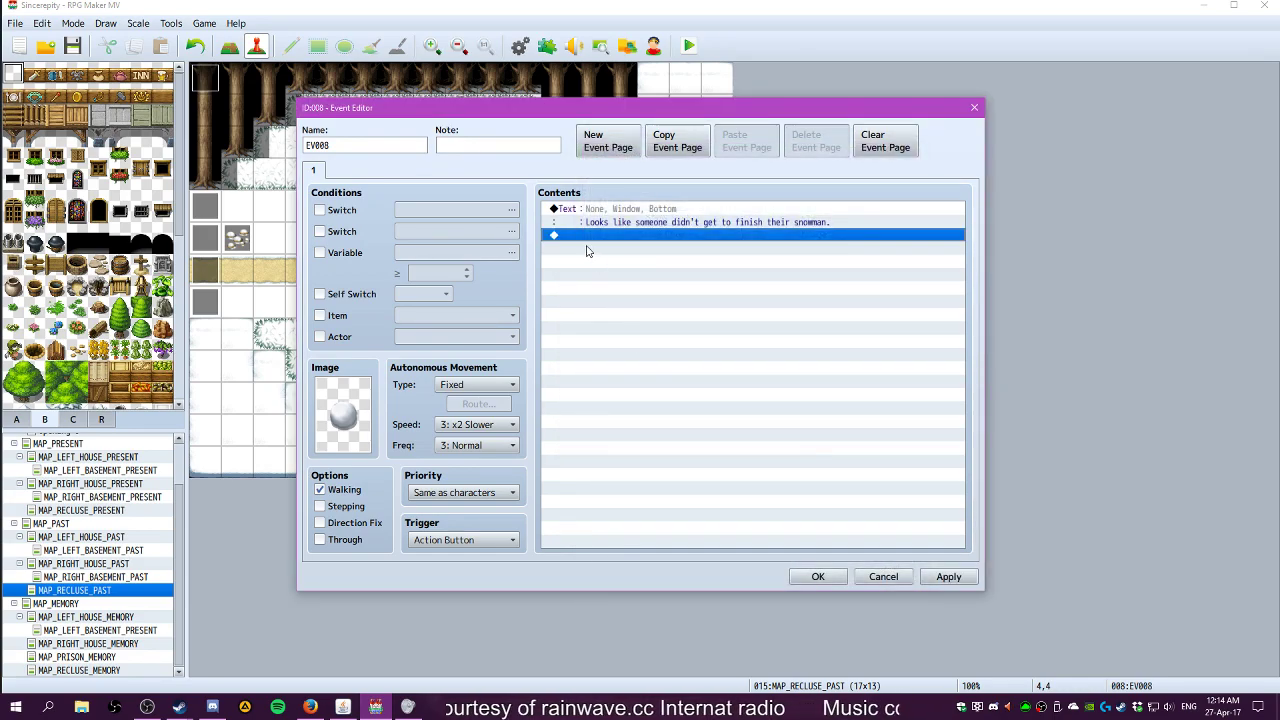
Add a Control Switches command to the snowball event that turns ON switch 0004, named "Building the Snowman"
double_click(588, 238)
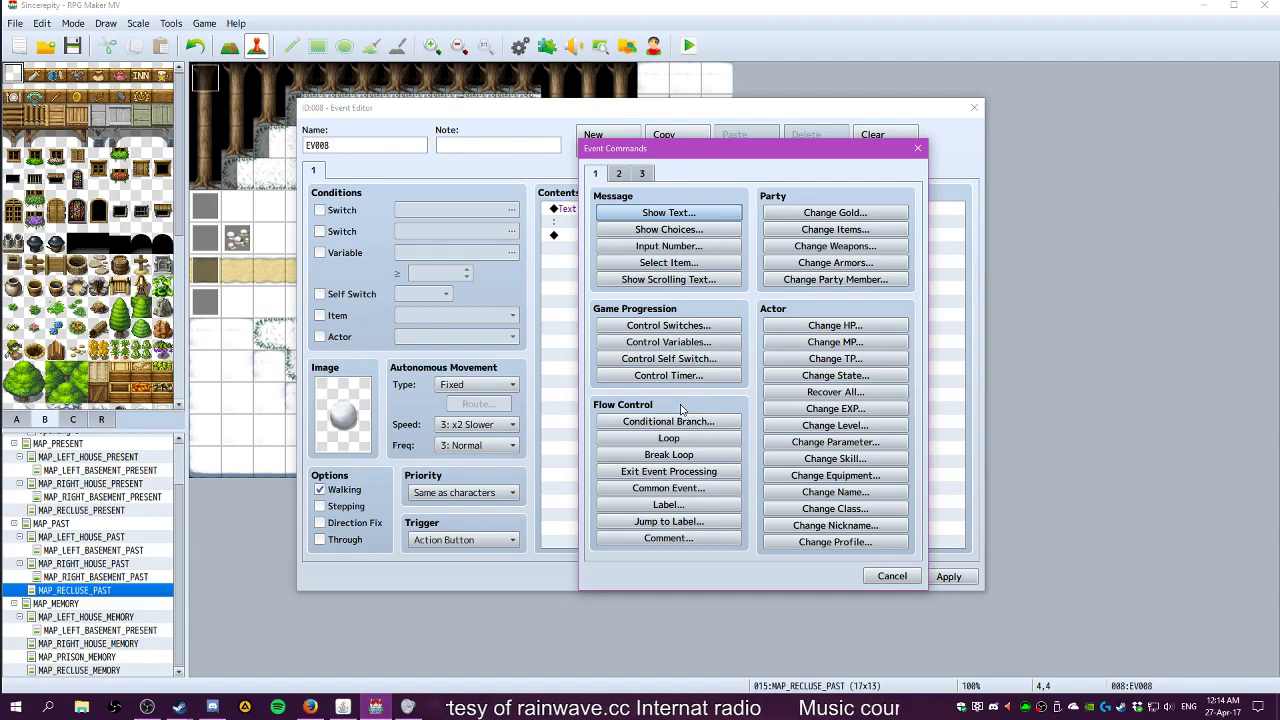
click(684, 326)
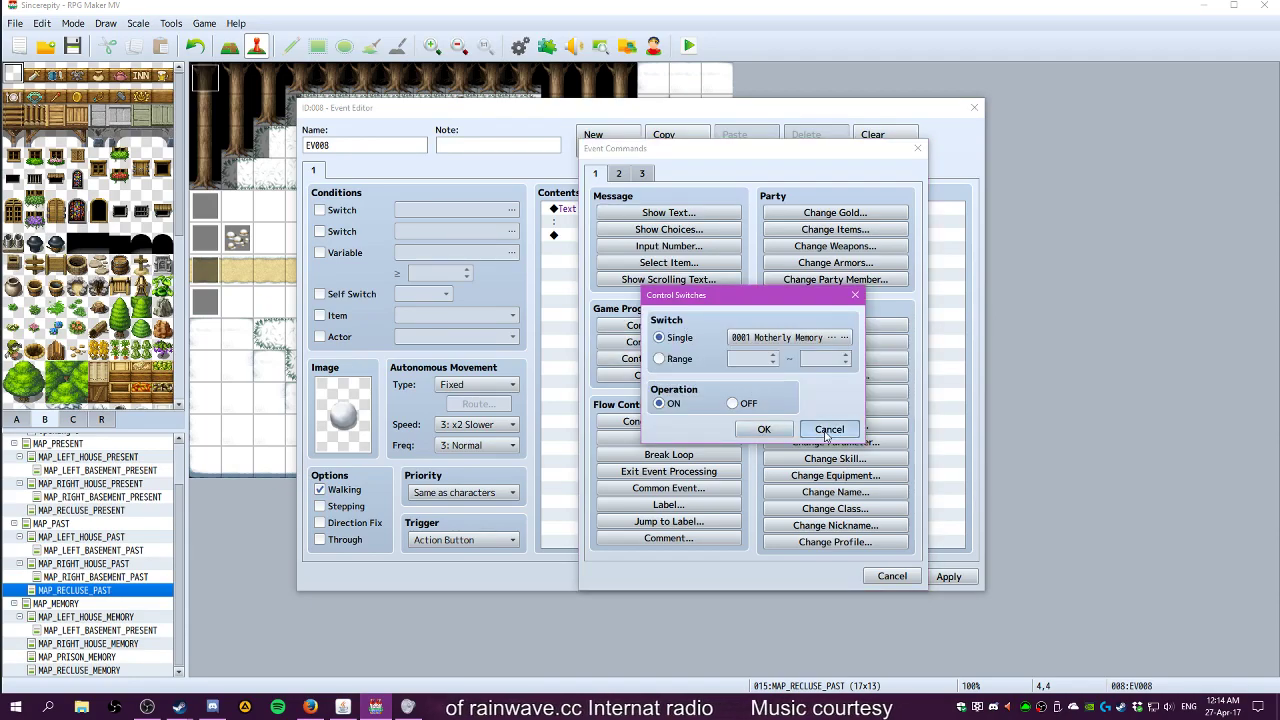
click(746, 338)
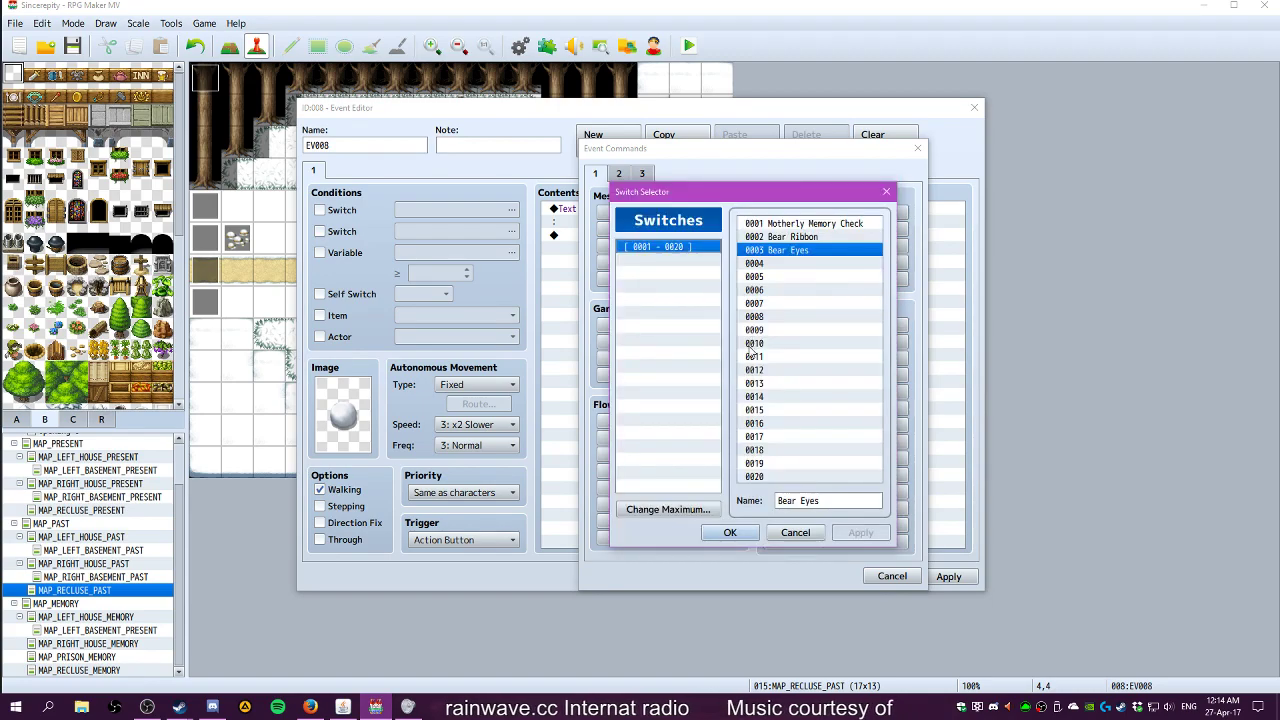
click(778, 263)
click(800, 498)
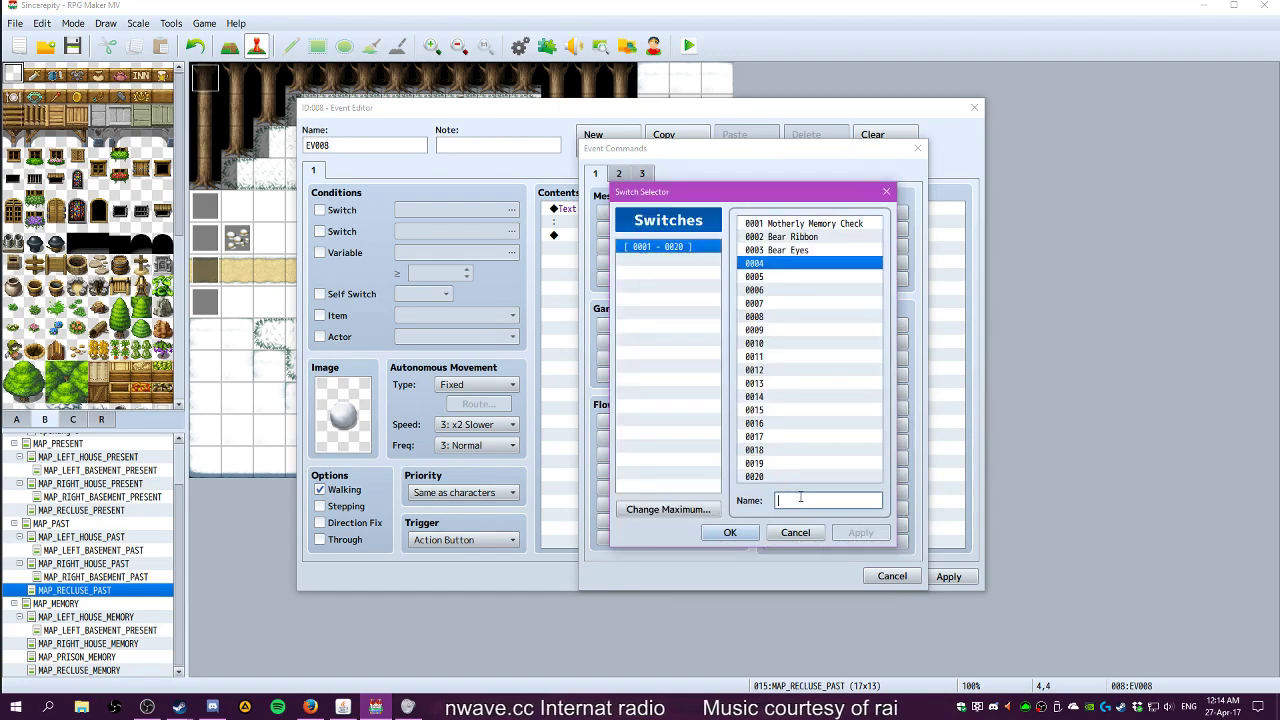
text(Snowman Building)
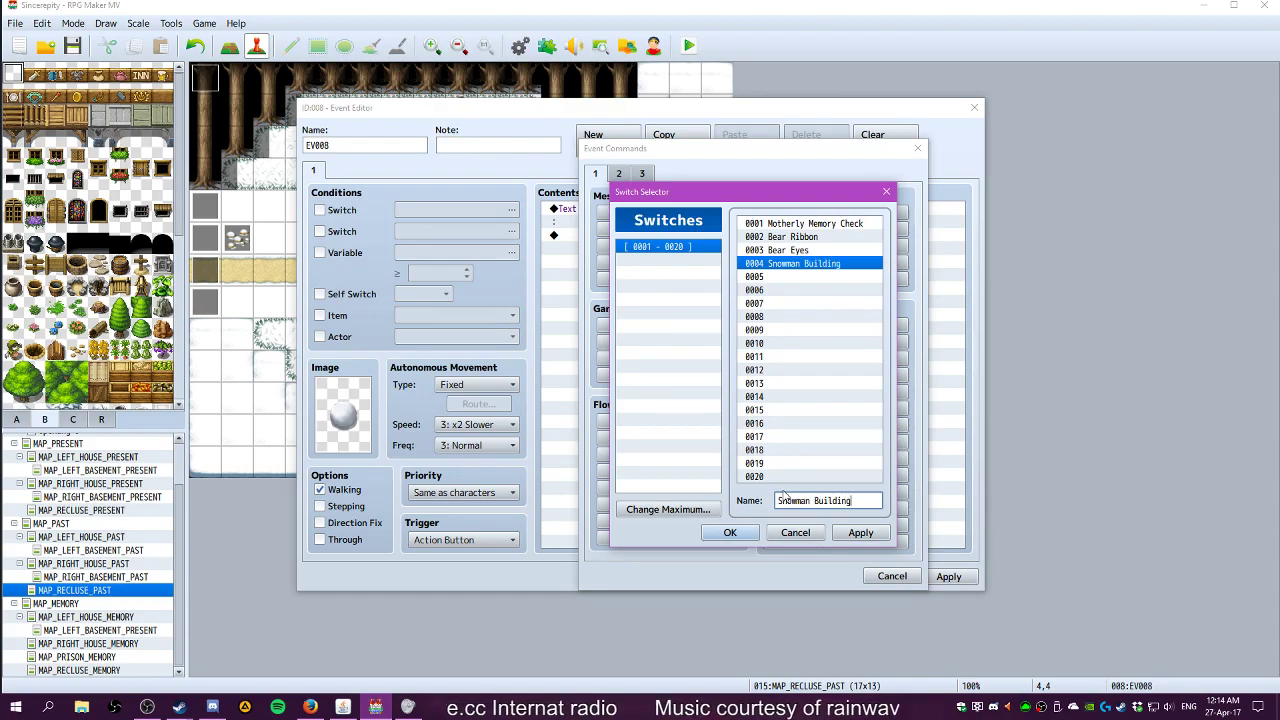
drag(870, 500, 731, 500)
text(Building the Snow)
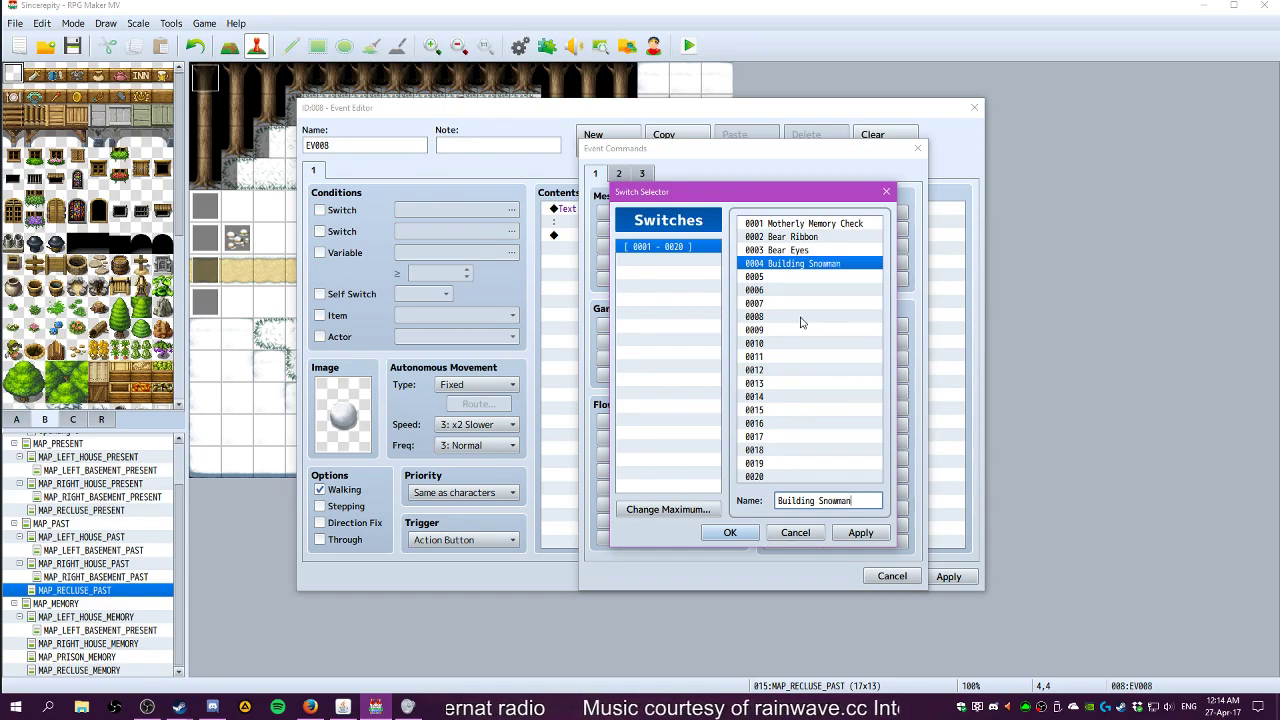
text(man)
click(815, 501)
text(the)
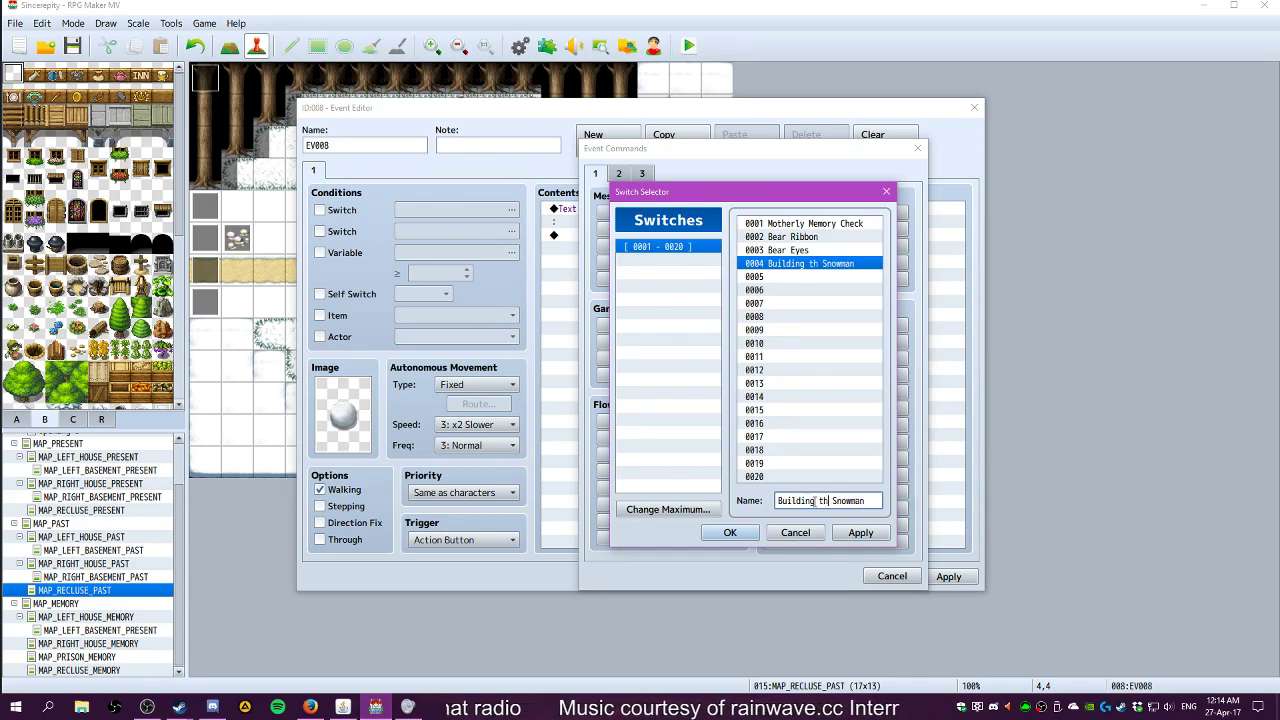
click(860, 532)
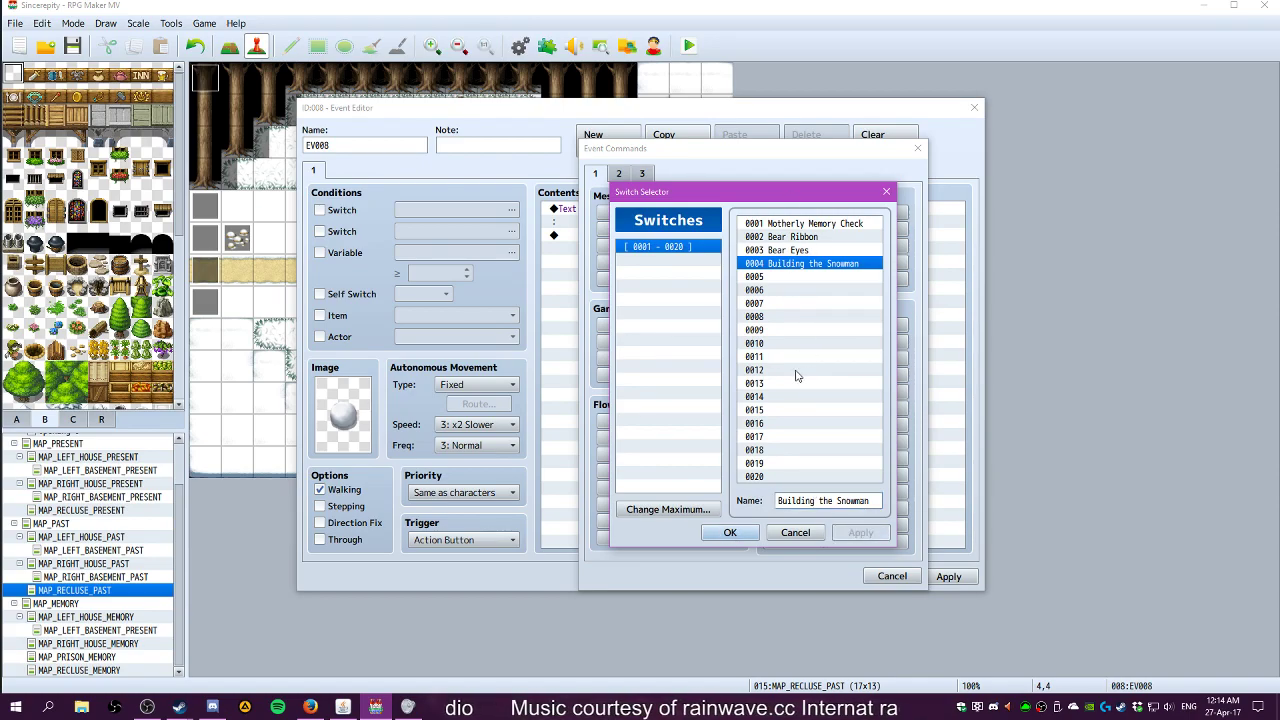
click(735, 534)
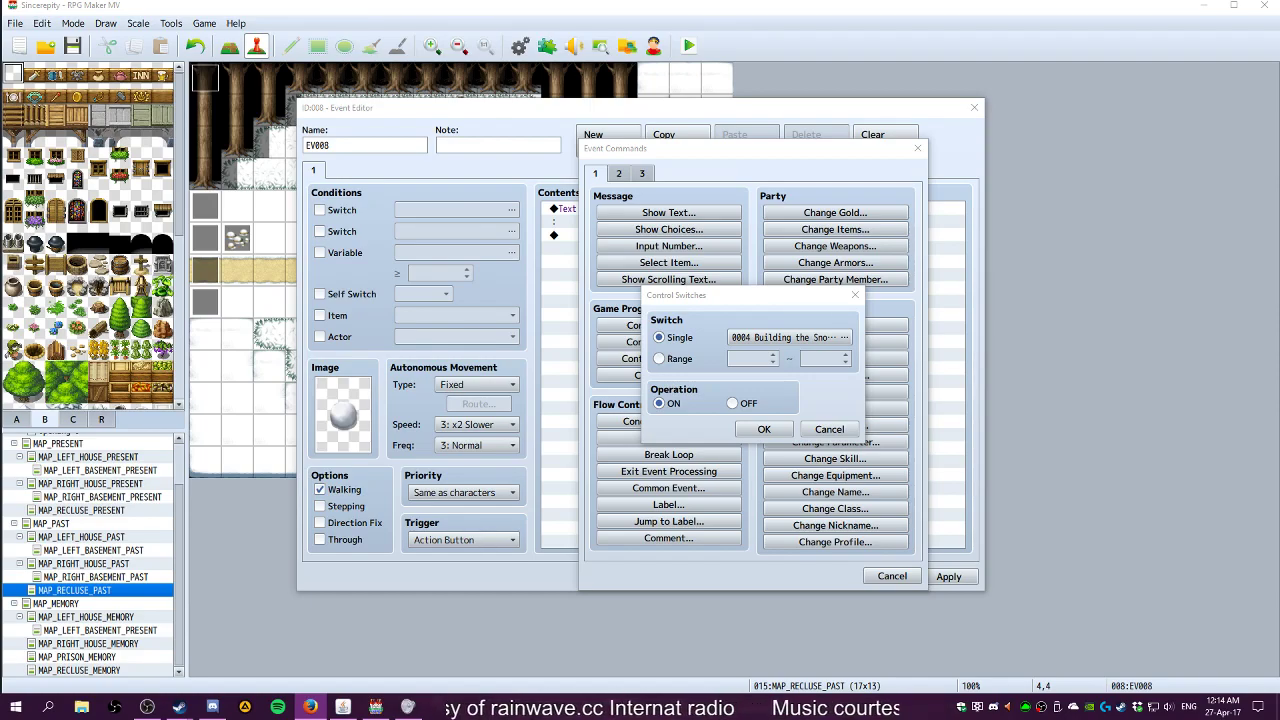
click(771, 429)
click(765, 429)
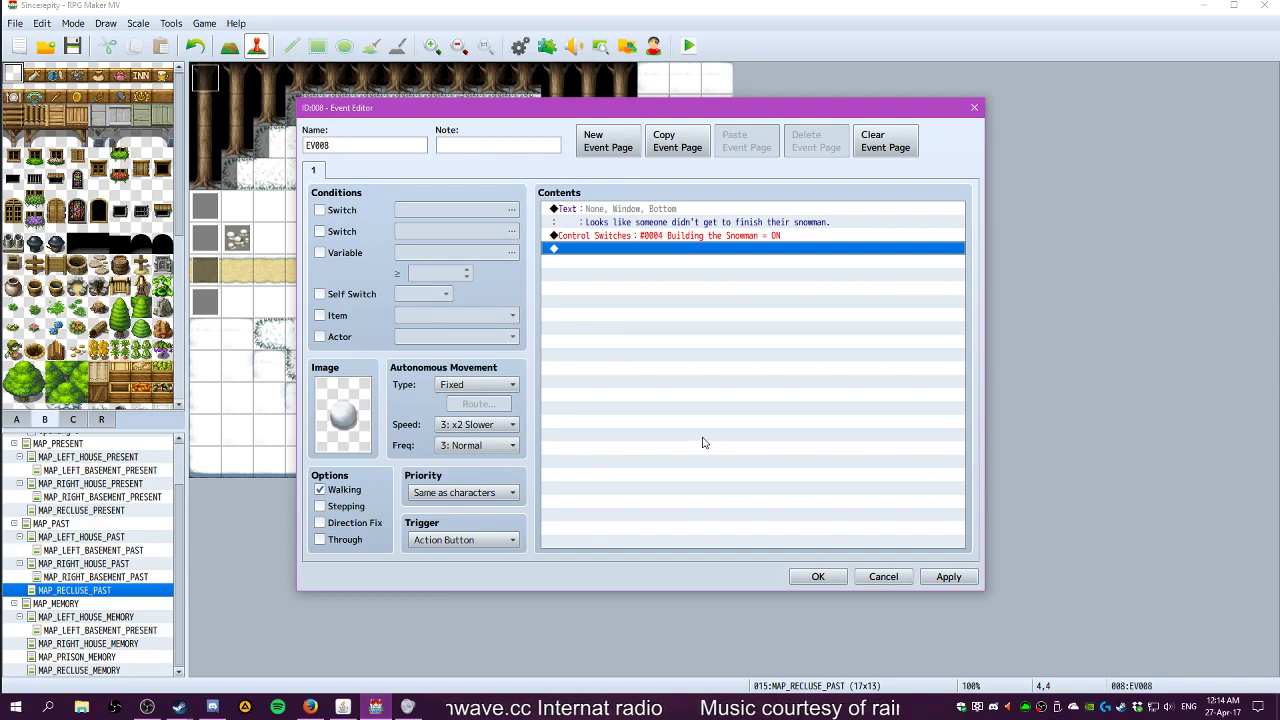
Add a second page to the snowball event, conditioned on switch 0004 Building the Snowman
click(670, 238)
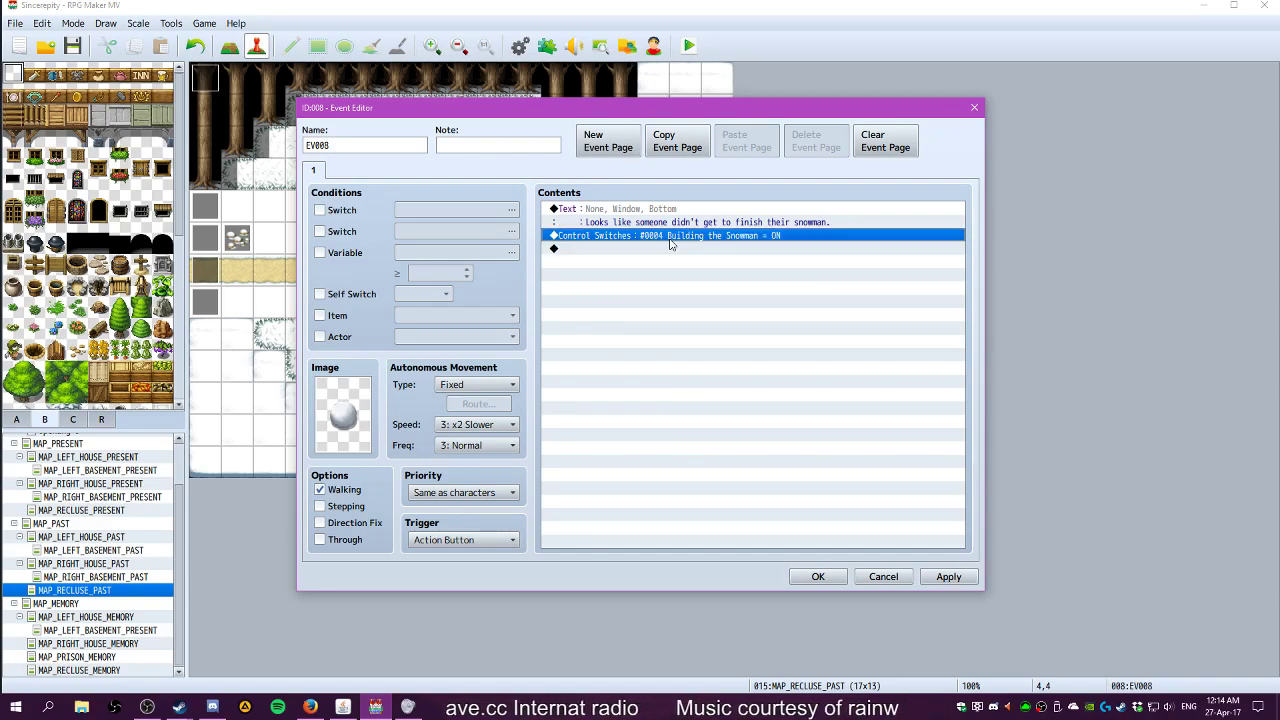
click(603, 148)
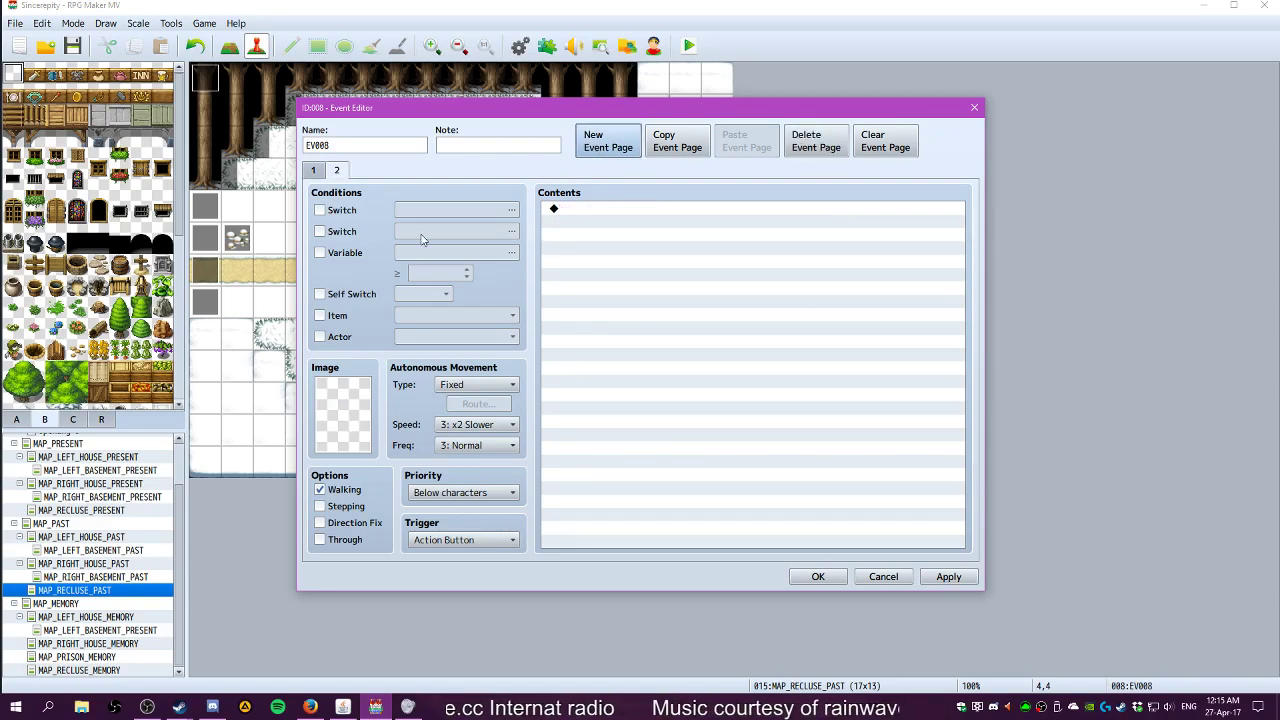
click(342, 212)
click(414, 211)
click(690, 243)
click(620, 513)
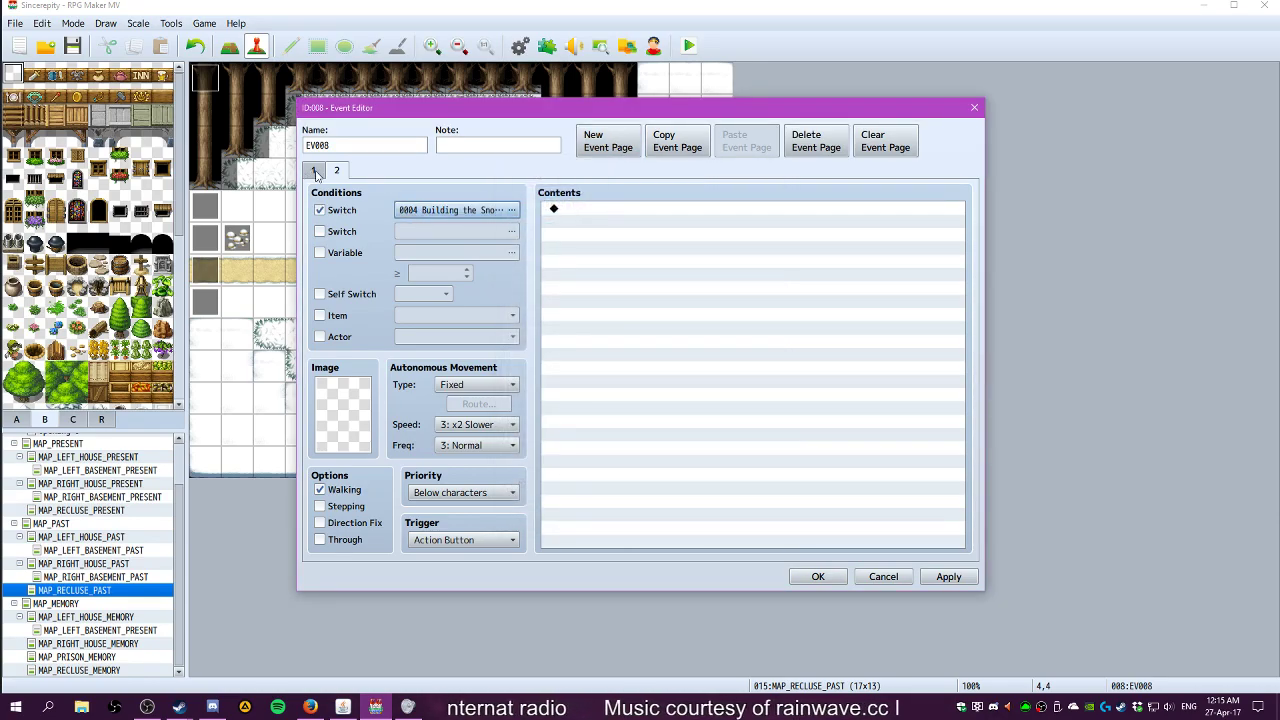
Give page 2 of the snowball event the white snowball image from the !Other1 sheet and apply the changes
click(316, 172)
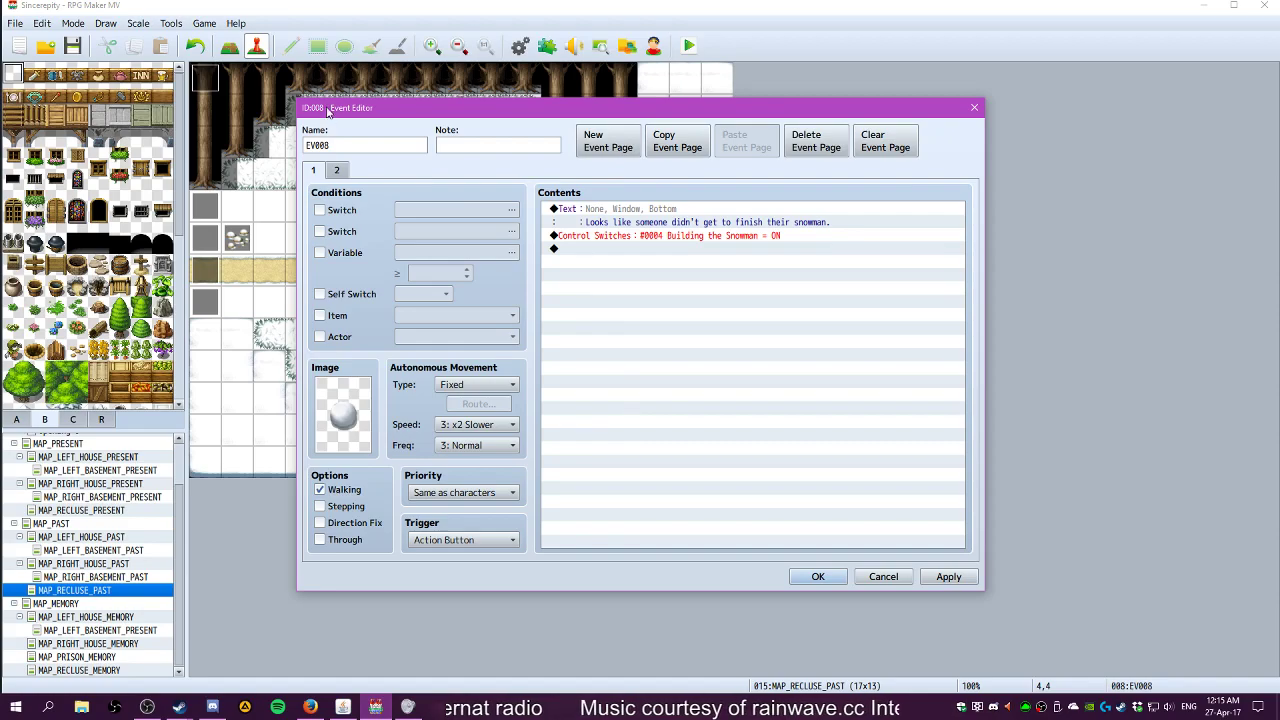
click(341, 173)
double_click(352, 408)
scroll(491, 343, down, 4)
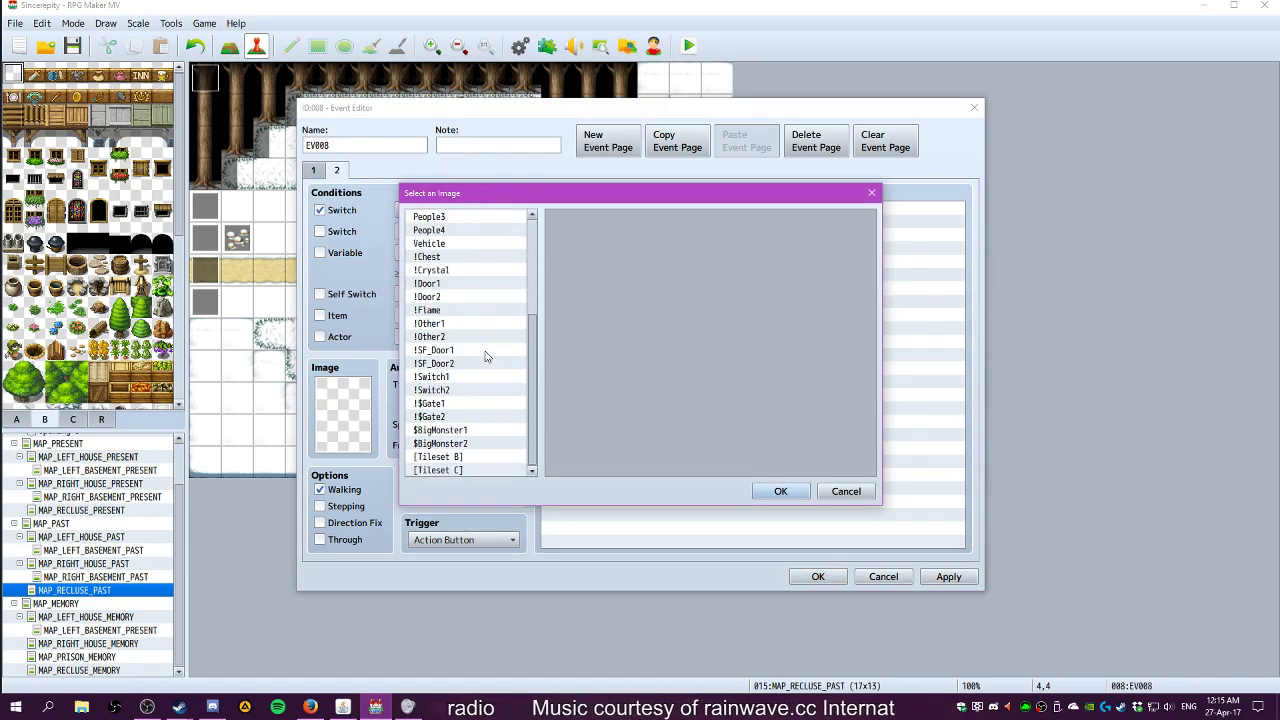
click(462, 390)
click(461, 377)
click(460, 364)
click(459, 351)
click(457, 338)
click(454, 324)
click(724, 252)
click(780, 491)
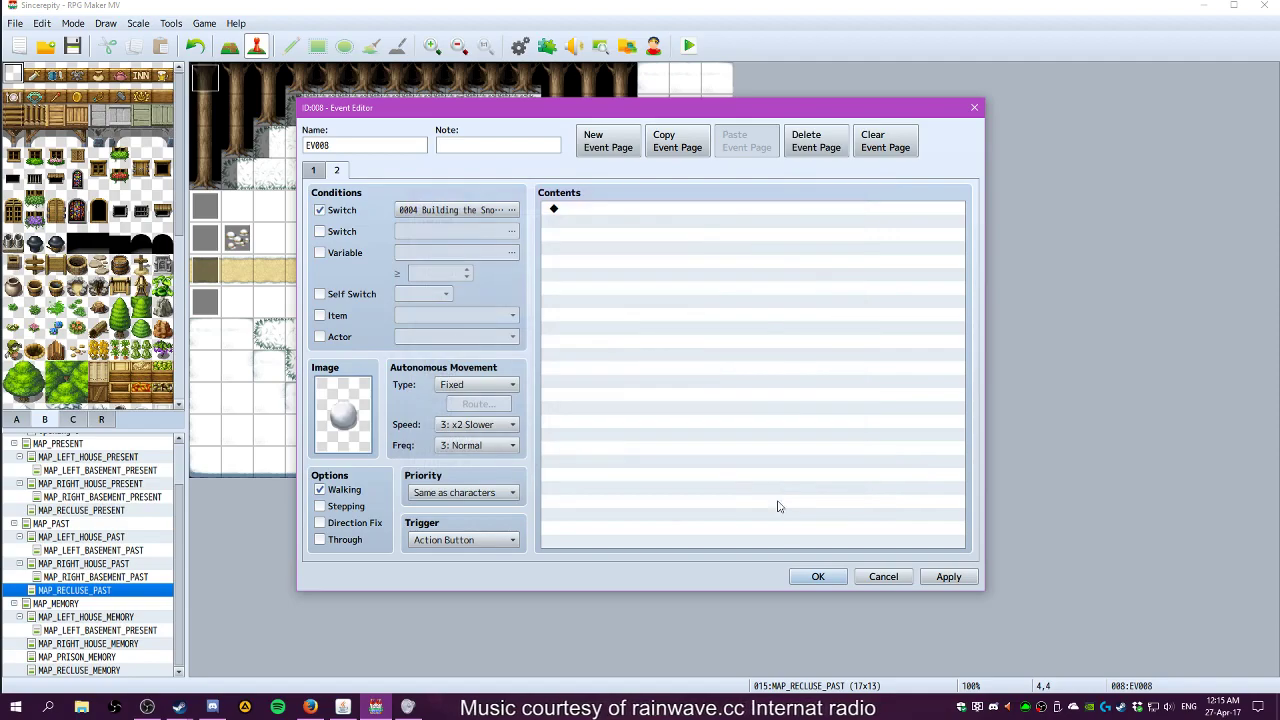
click(318, 172)
click(337, 171)
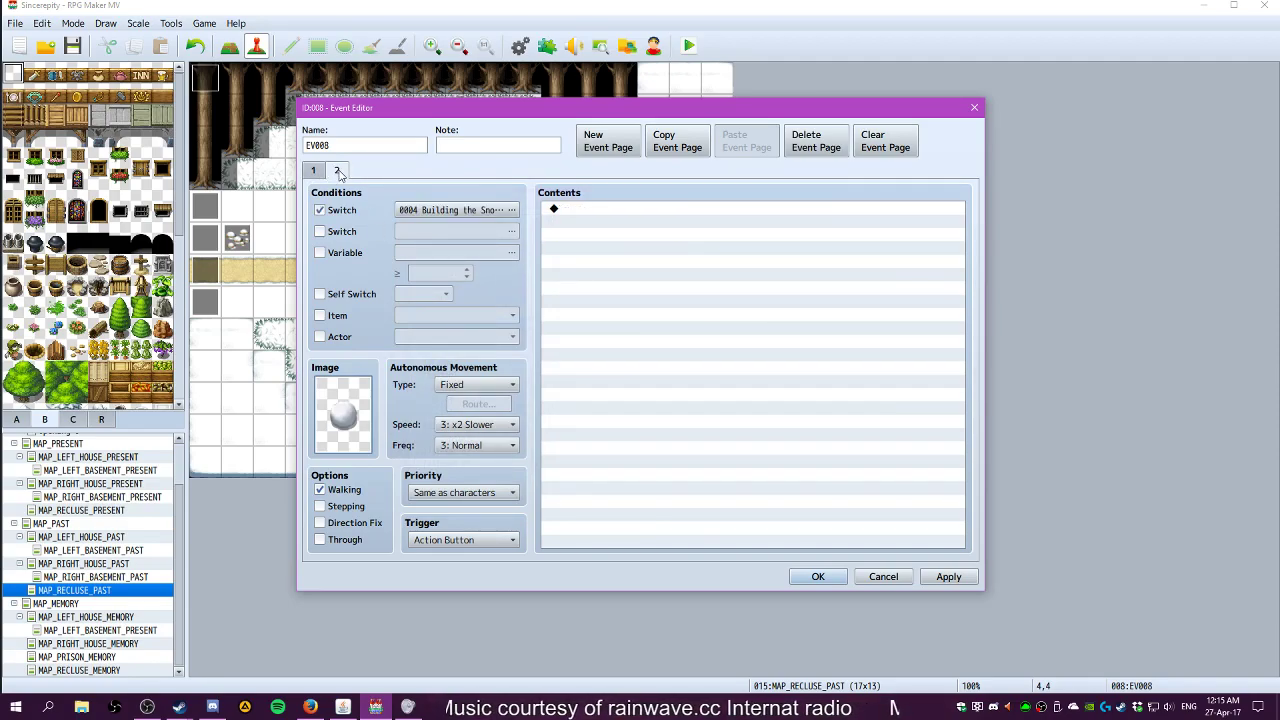
click(948, 576)
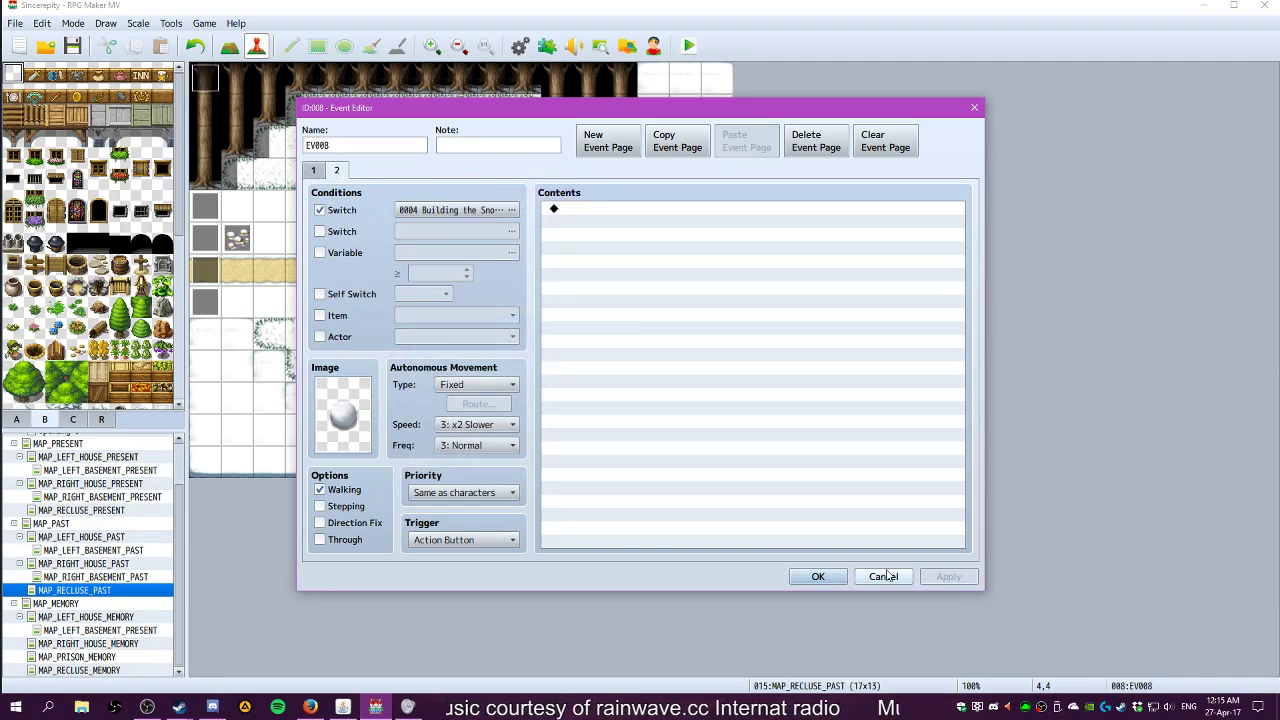
Copy the unfinished-snowman Show Text command from page 1 to page 2 of the snowball event and save the event
click(313, 170)
click(646, 216)
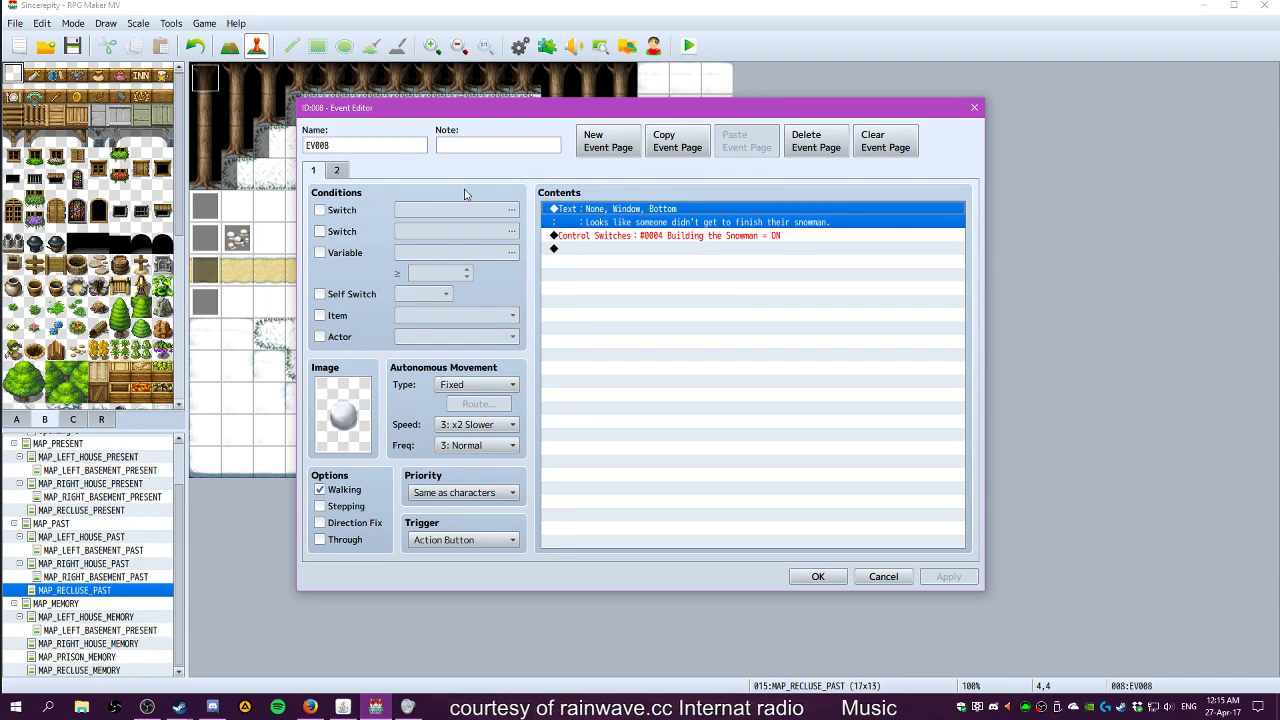
click(338, 172)
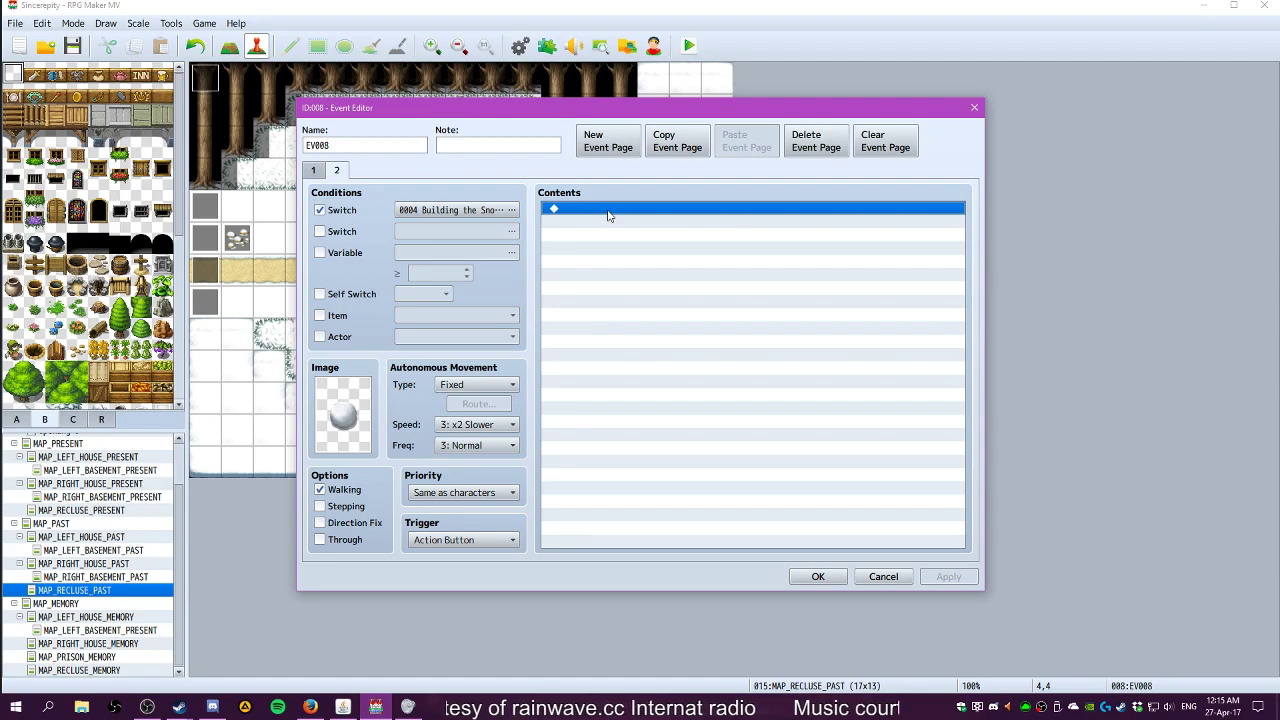
key(ctrl+v)
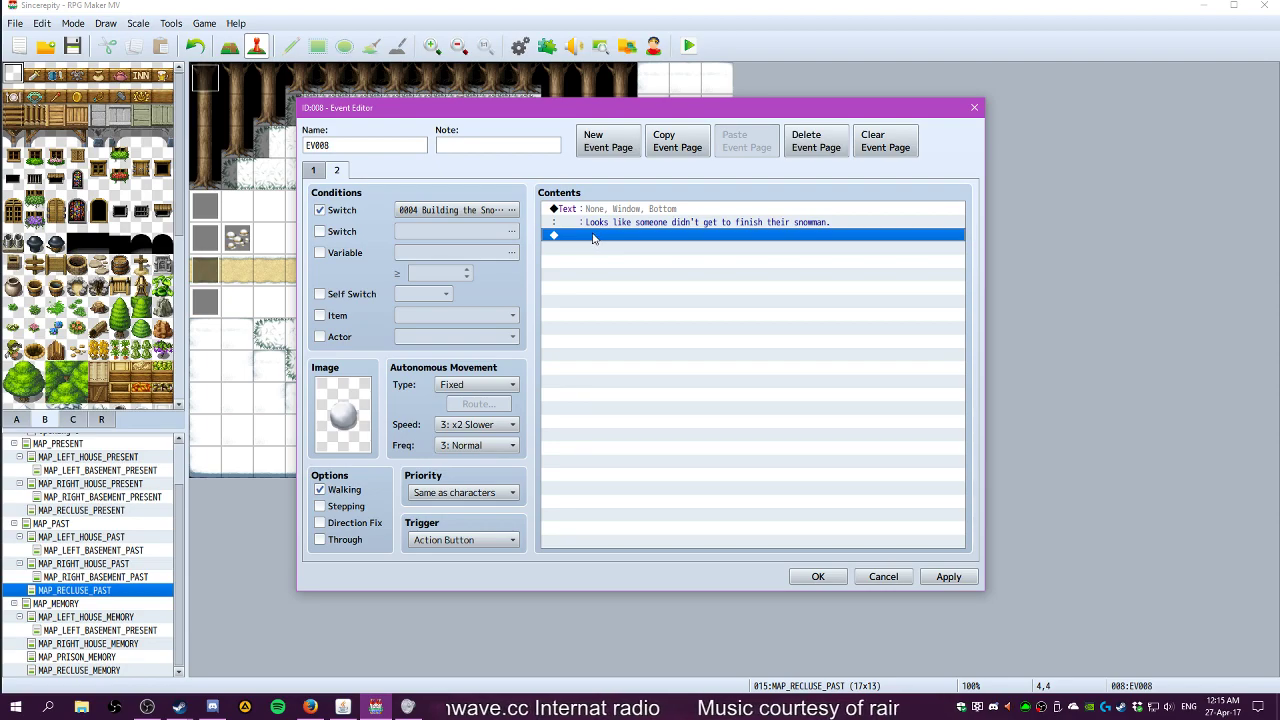
click(948, 576)
click(818, 576)
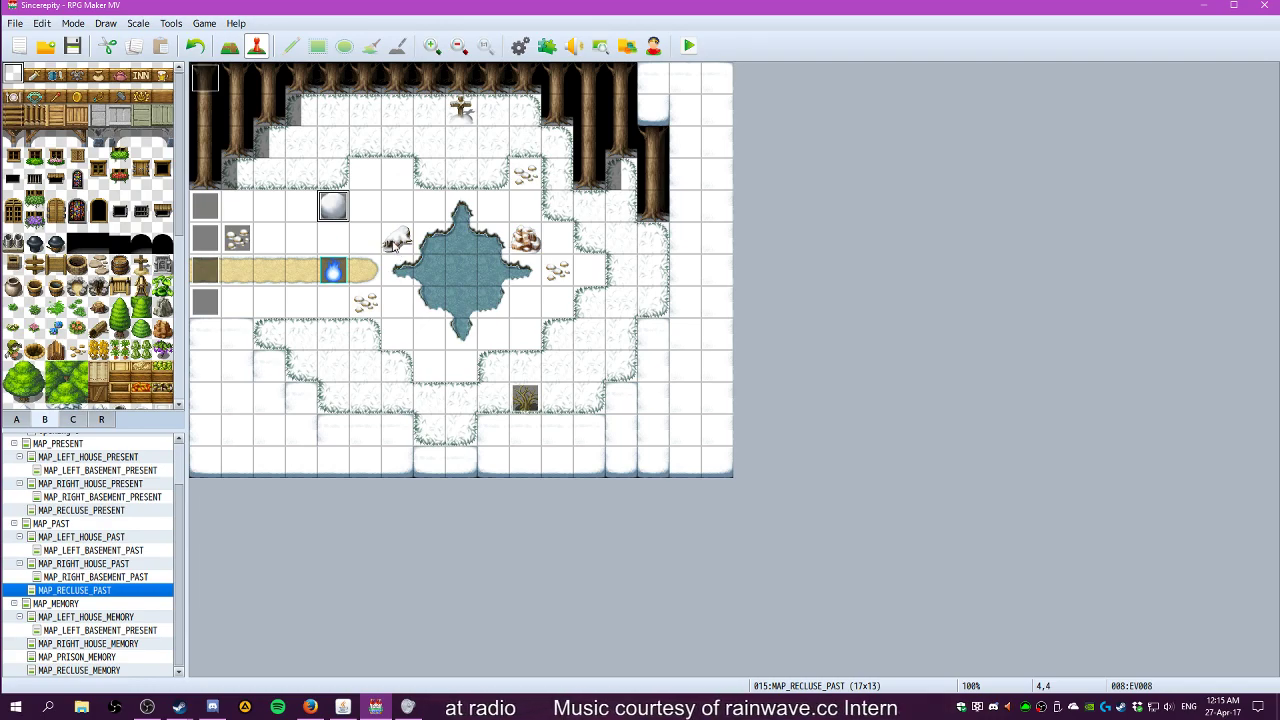
Open the stones event at 1,5 and make its page require switch 0004 Building the Snowman
double_click(252, 240)
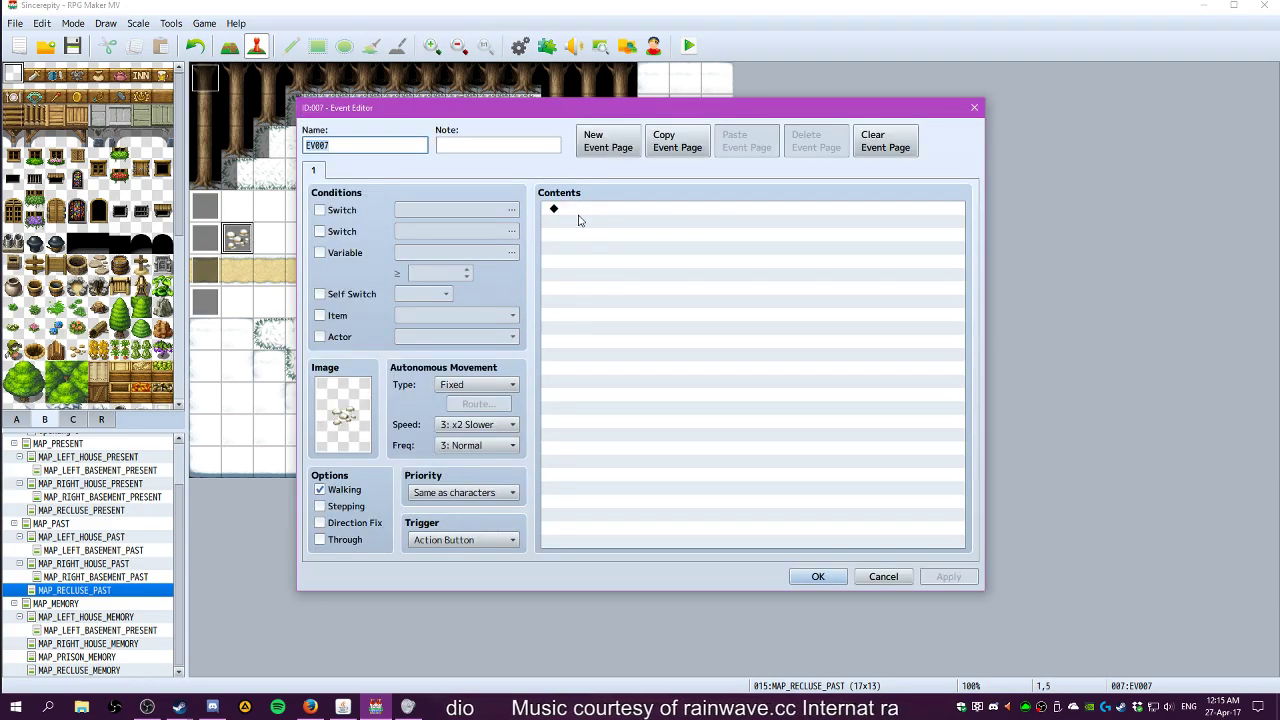
click(330, 209)
click(500, 211)
click(672, 243)
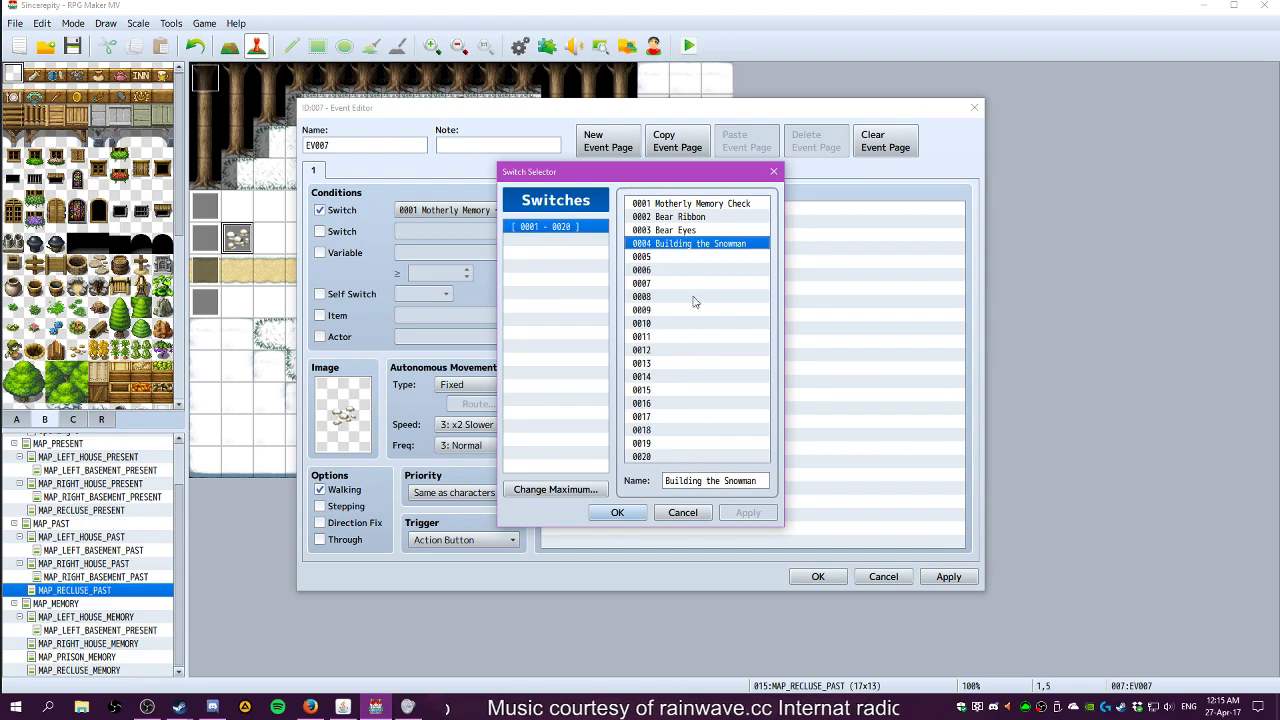
click(617, 512)
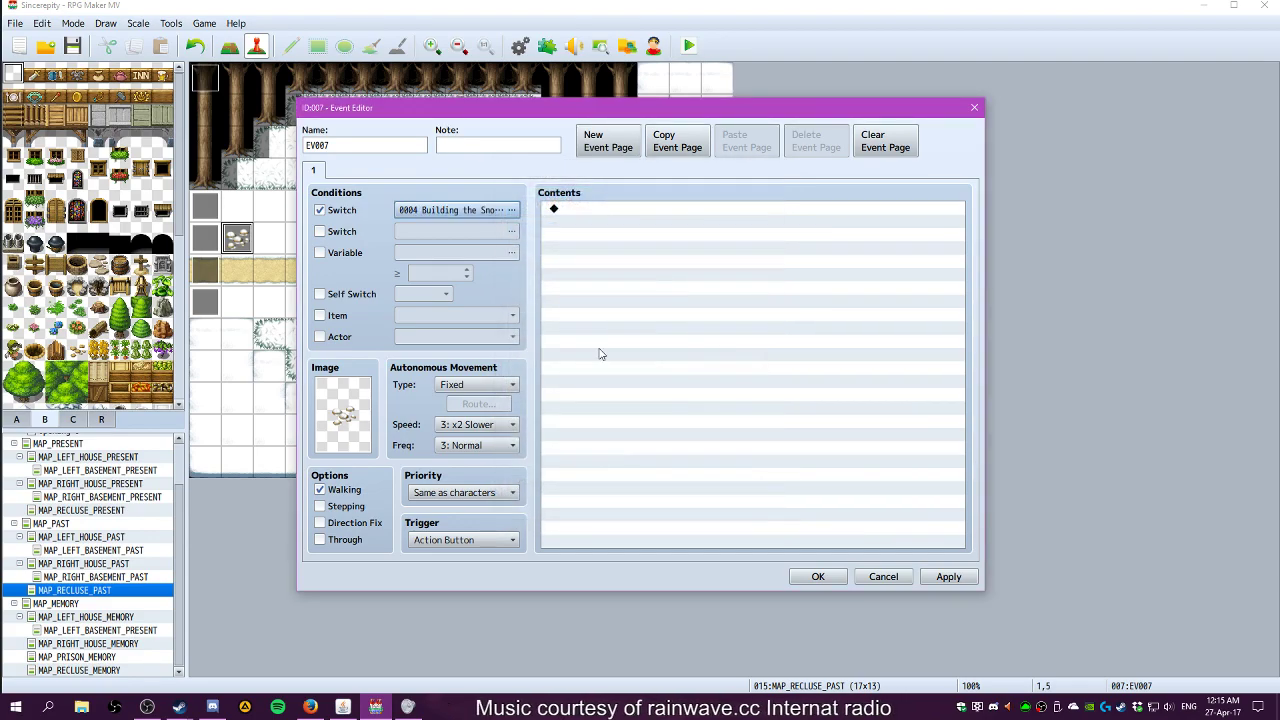
Add a Conditional Branch to the stones event that checks for item 0019 Pebbles and includes an Else branch
double_click(577, 211)
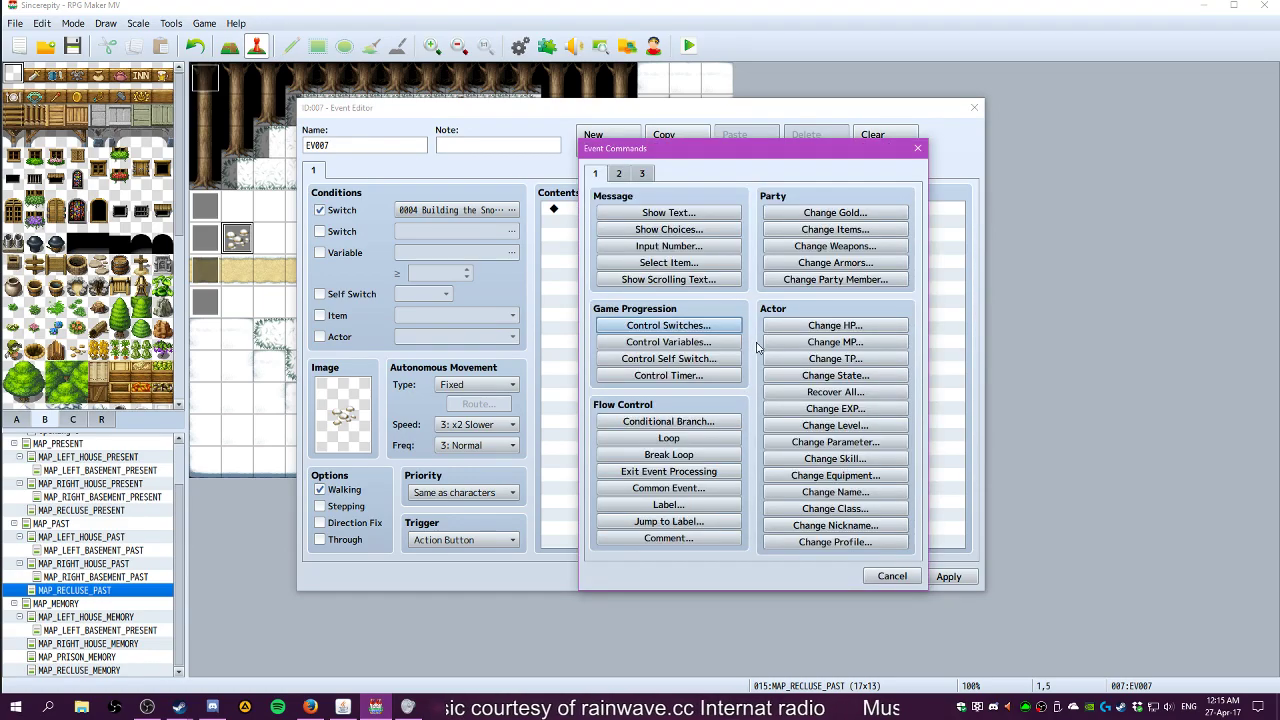
click(669, 421)
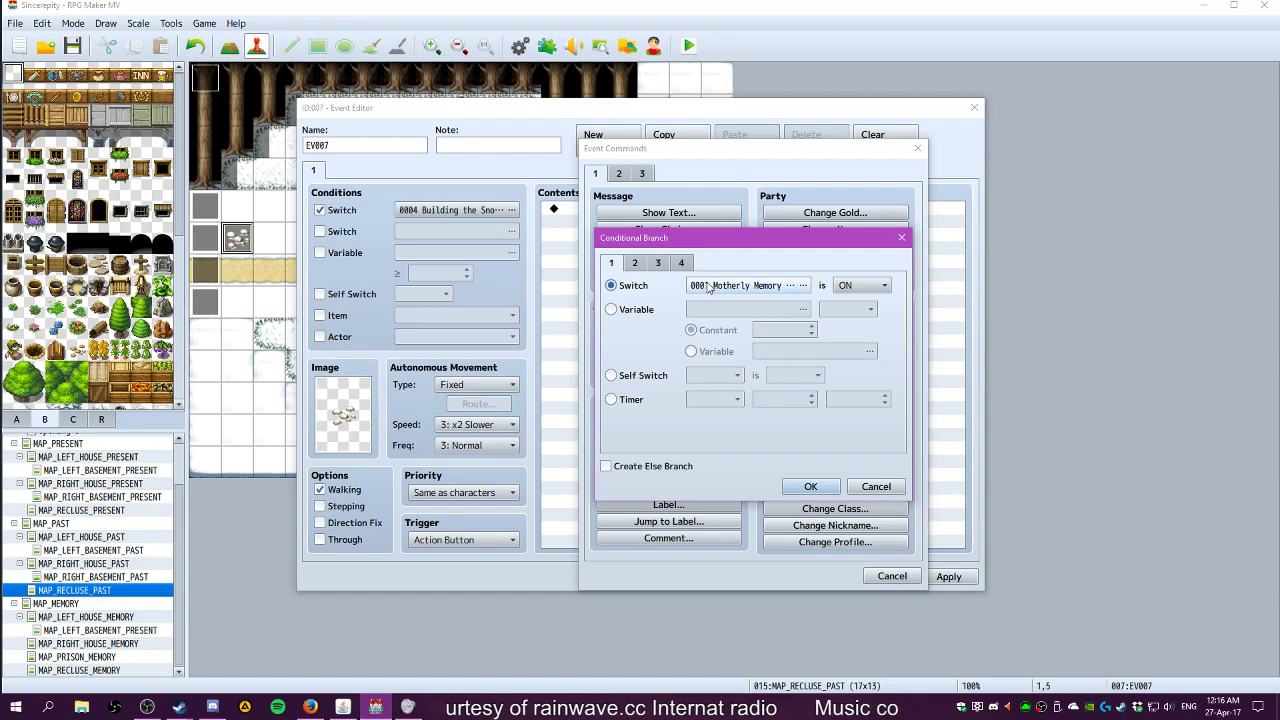
click(658, 262)
click(681, 263)
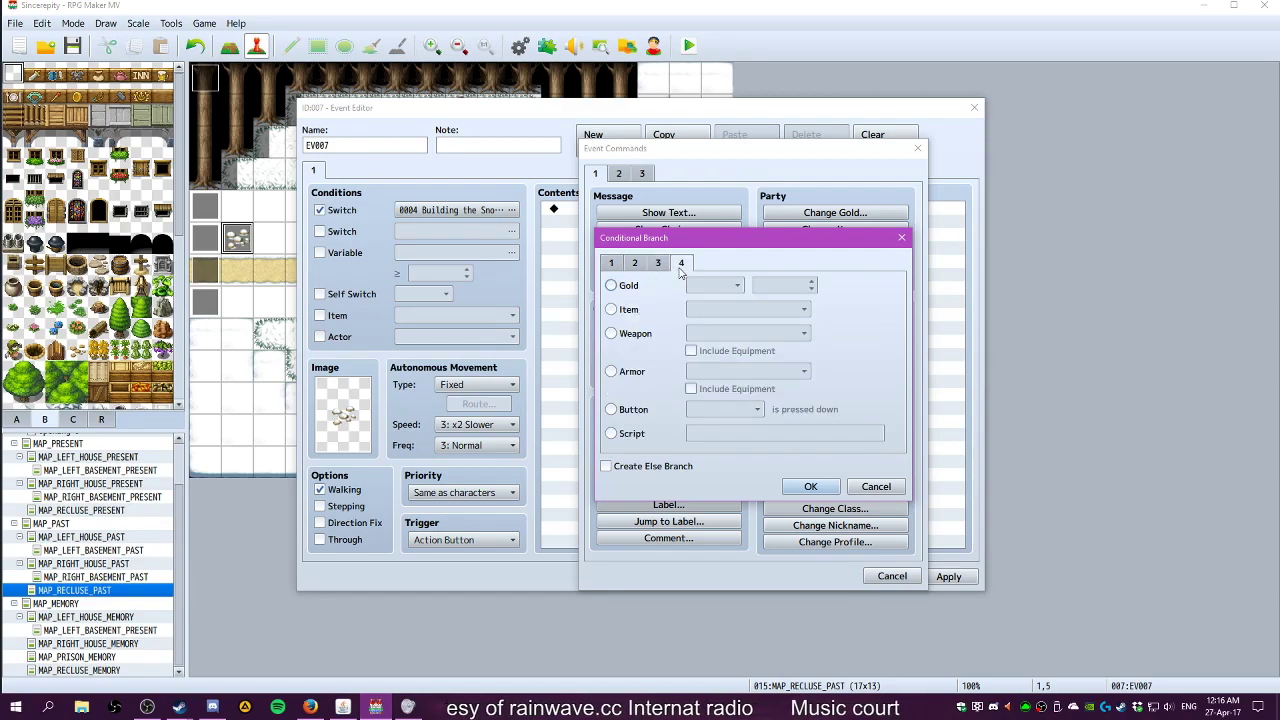
click(622, 310)
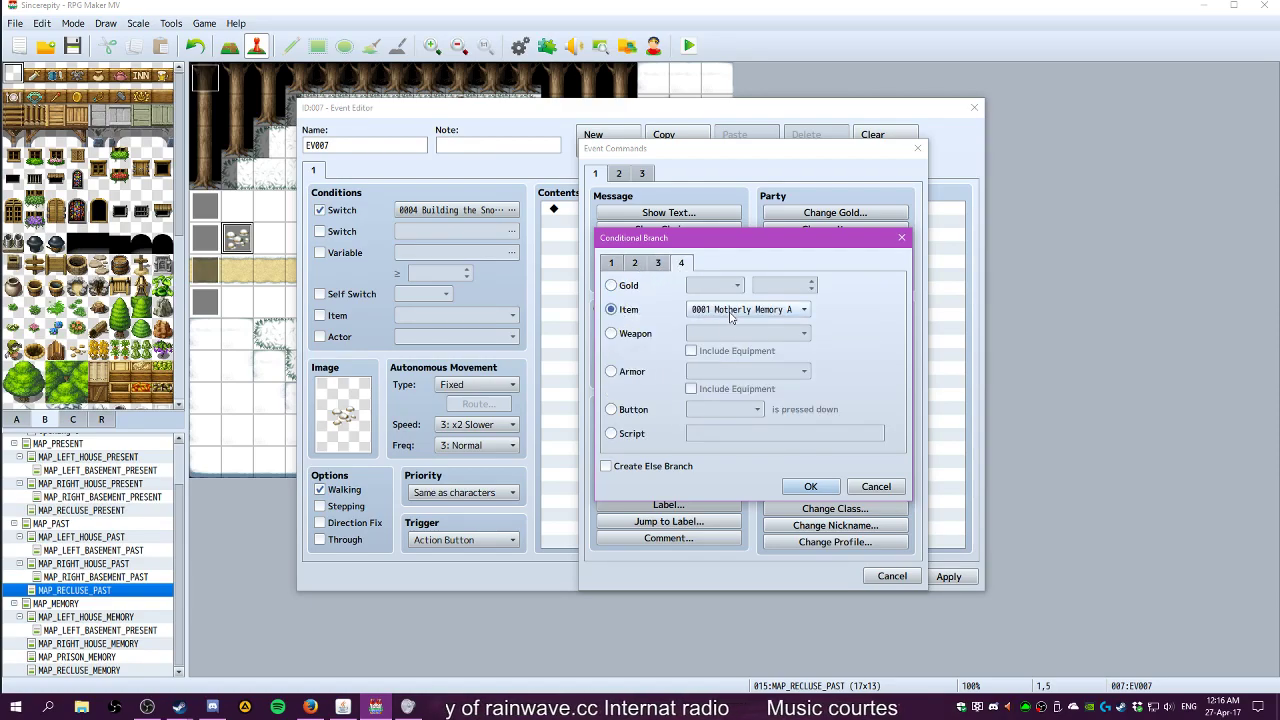
click(731, 310)
click(735, 614)
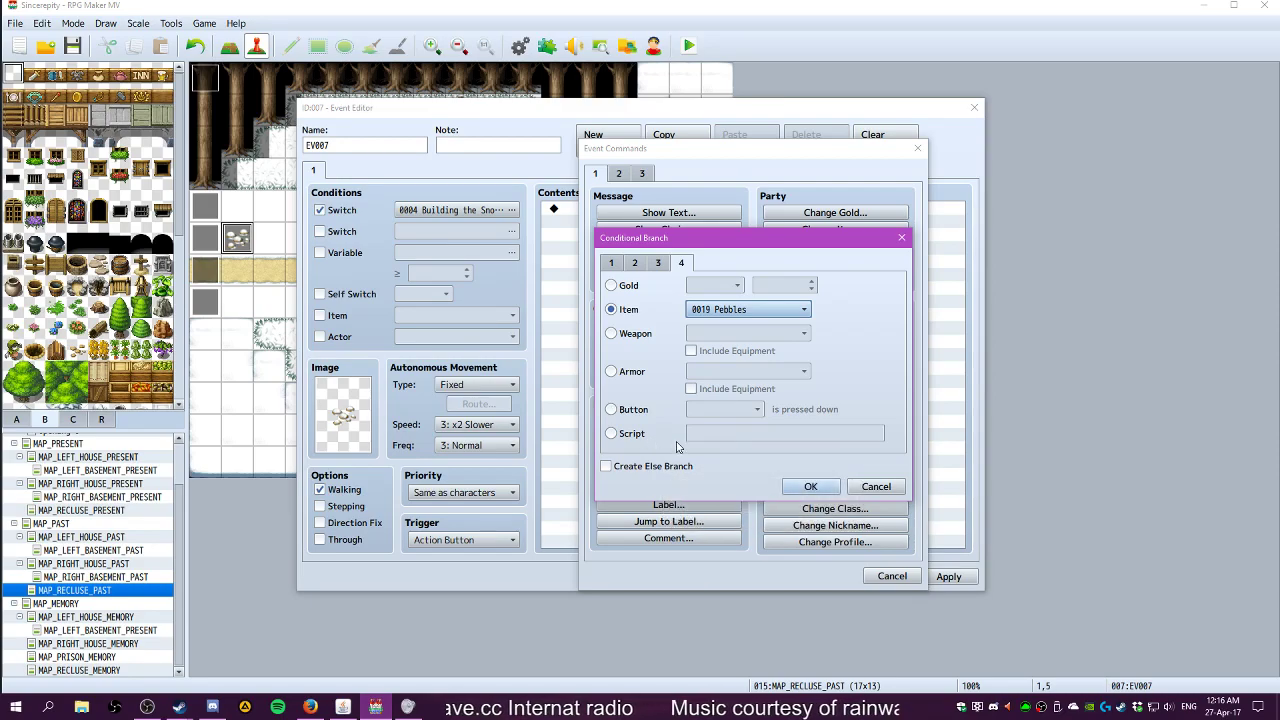
click(660, 468)
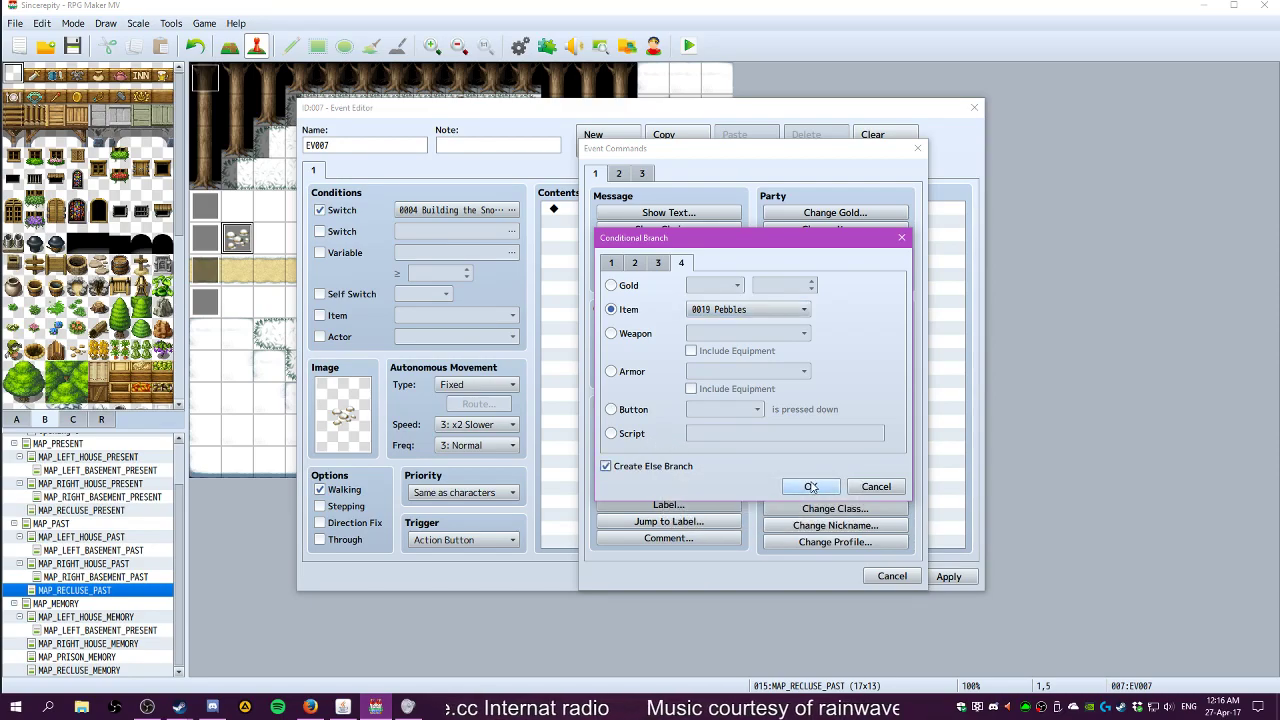
click(811, 486)
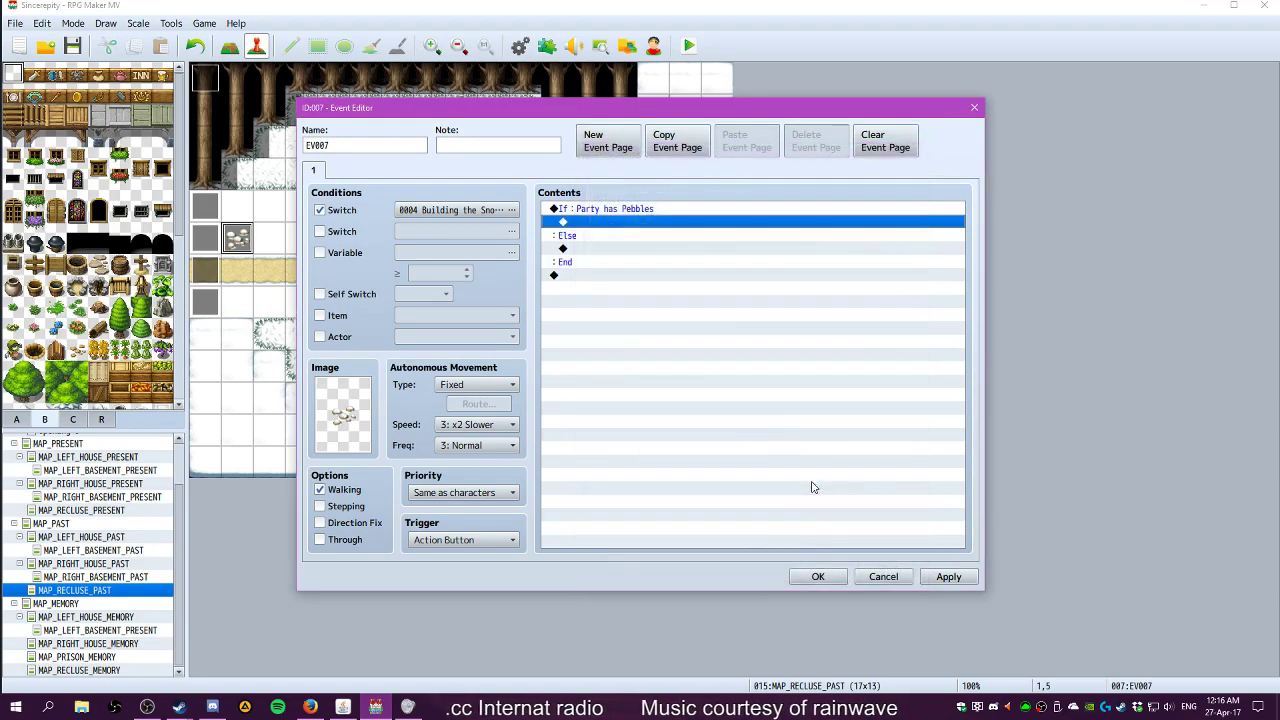
Add a Show Text command in the Else branch reading "These pebbles could bring a smile to someone's face."
click(603, 249)
double_click(603, 249)
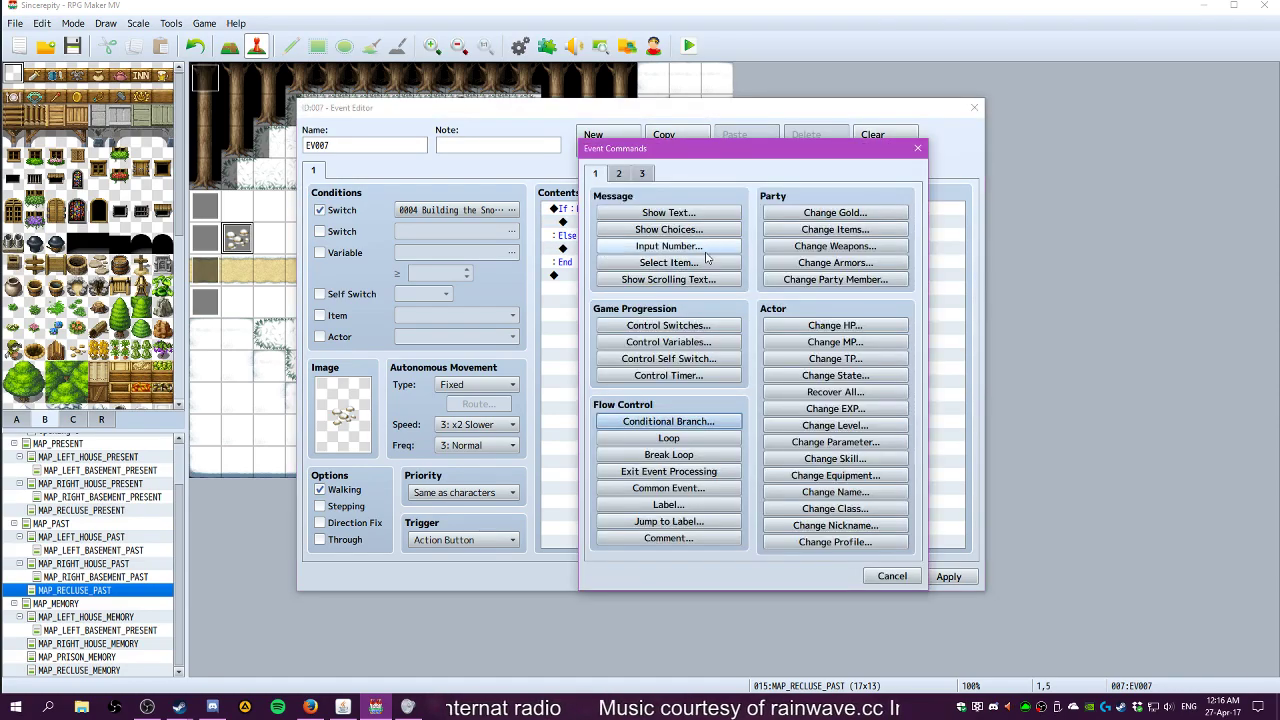
click(692, 214)
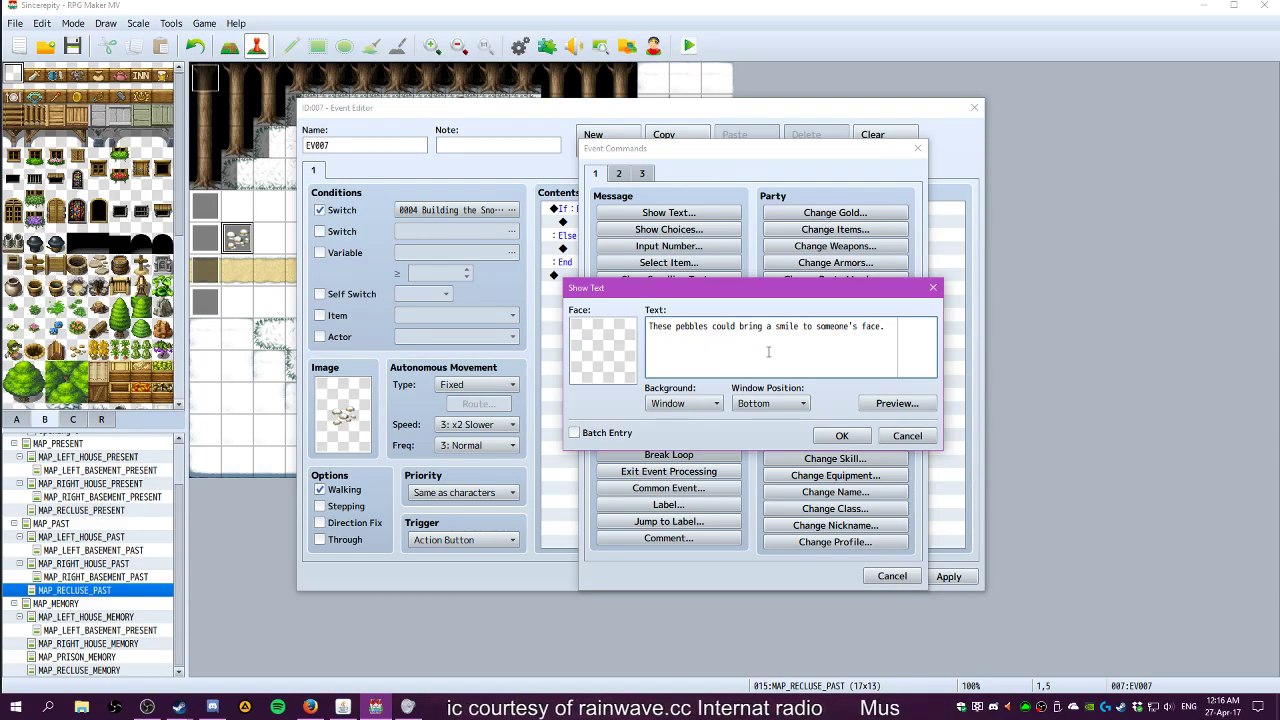
click(842, 436)
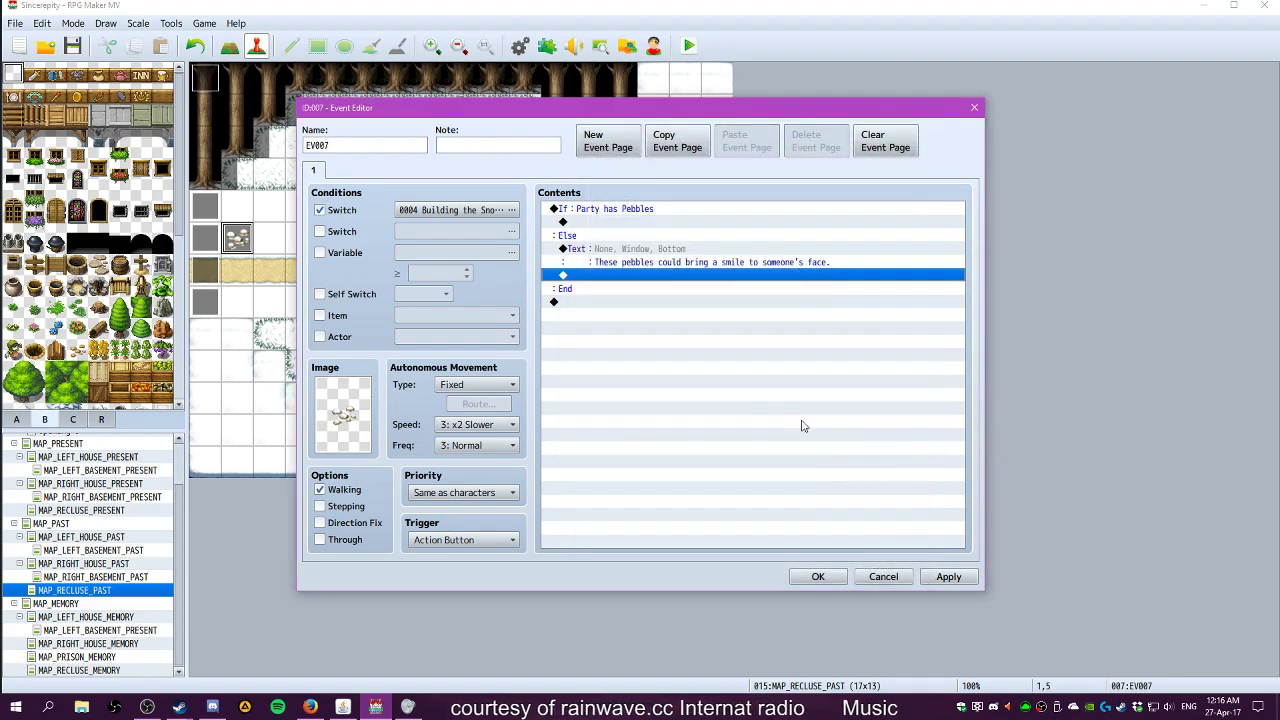
Add a Change Items command after the text in the Else branch that increases 0019 Pebbles by 1
double_click(628, 277)
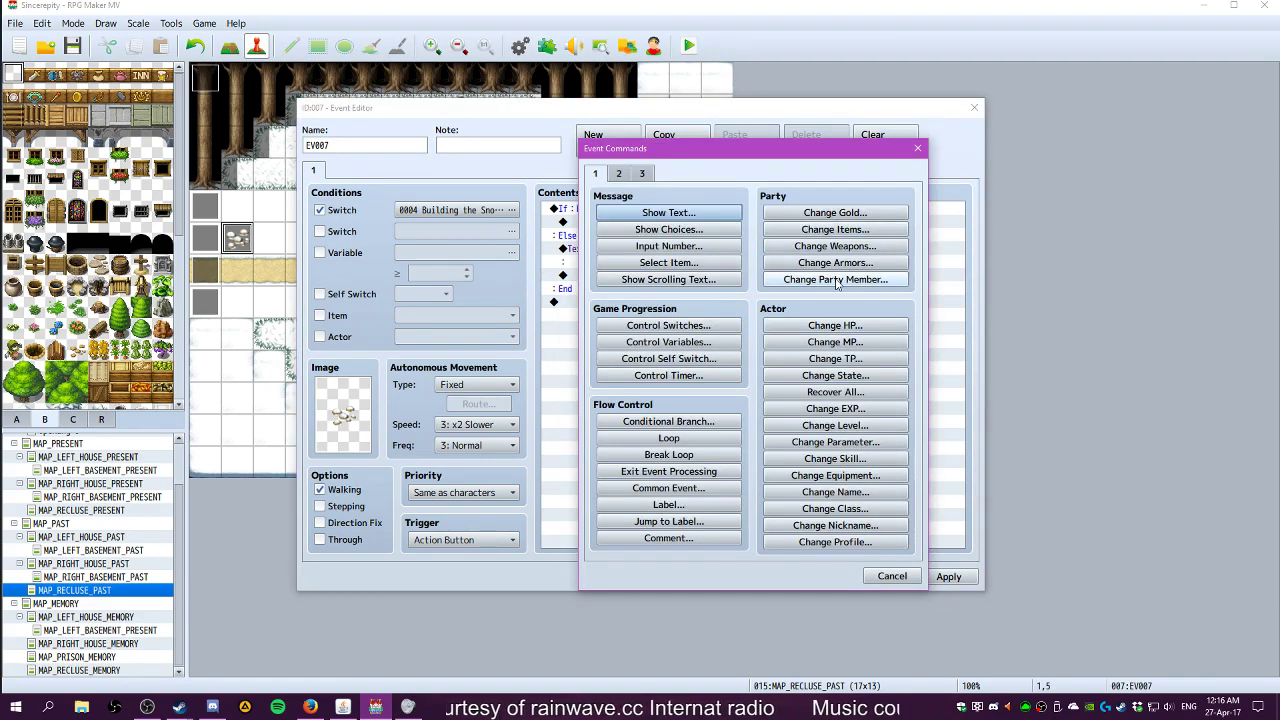
click(620, 174)
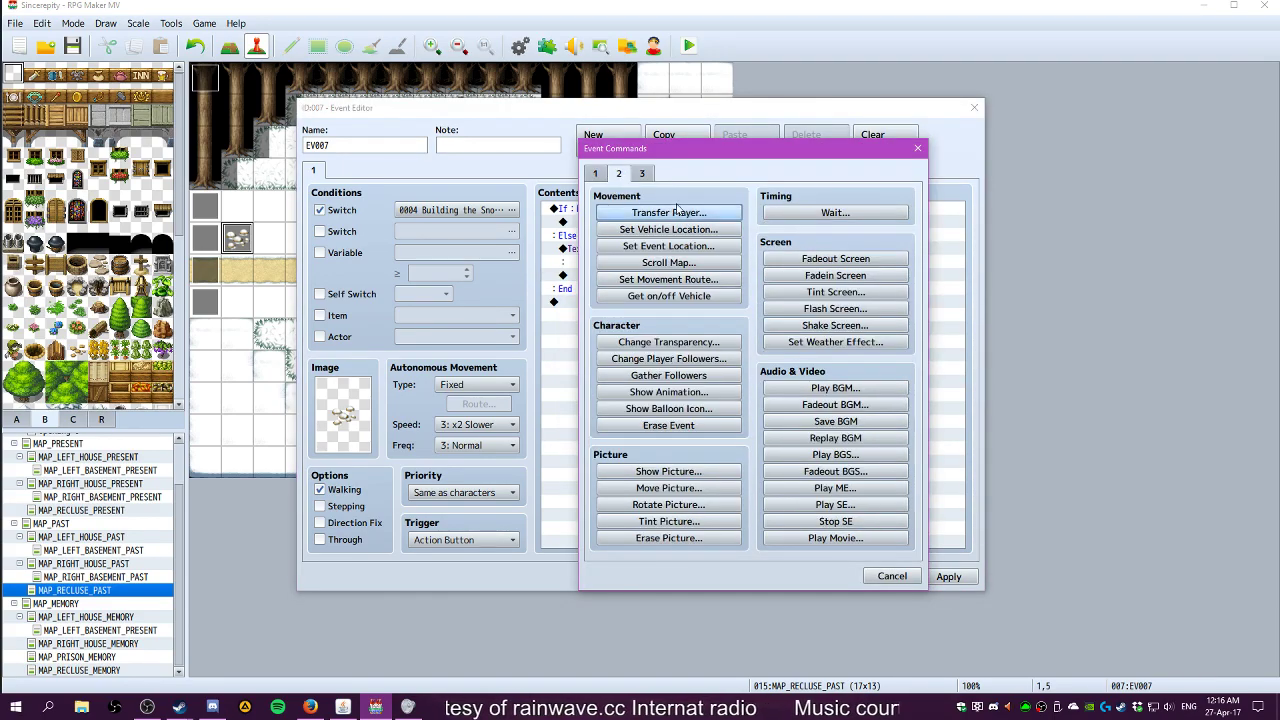
click(596, 174)
click(857, 231)
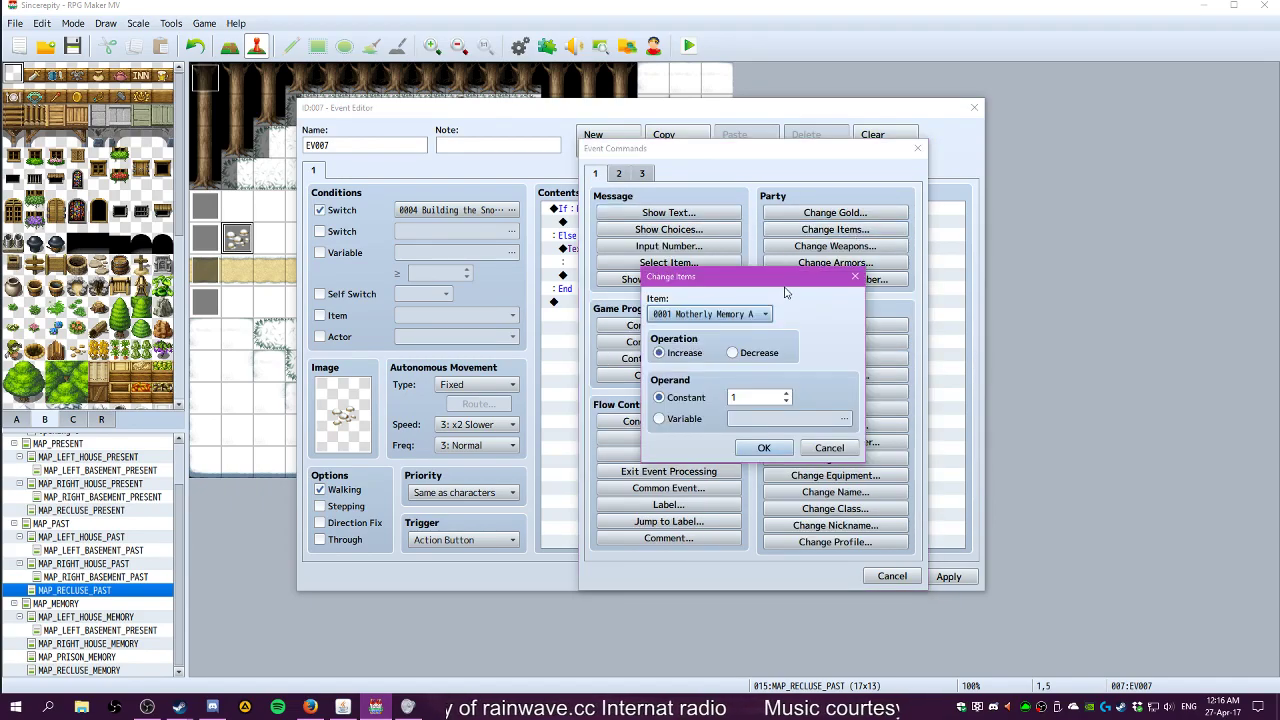
click(745, 314)
click(686, 590)
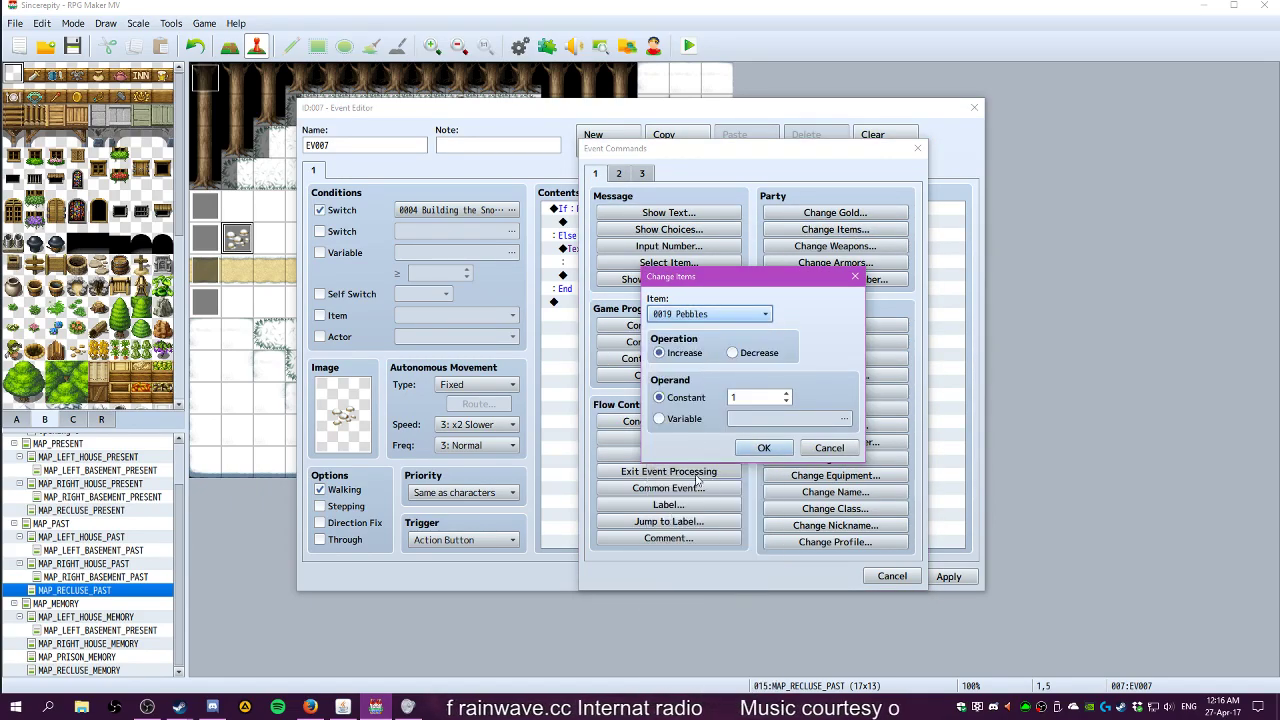
click(764, 449)
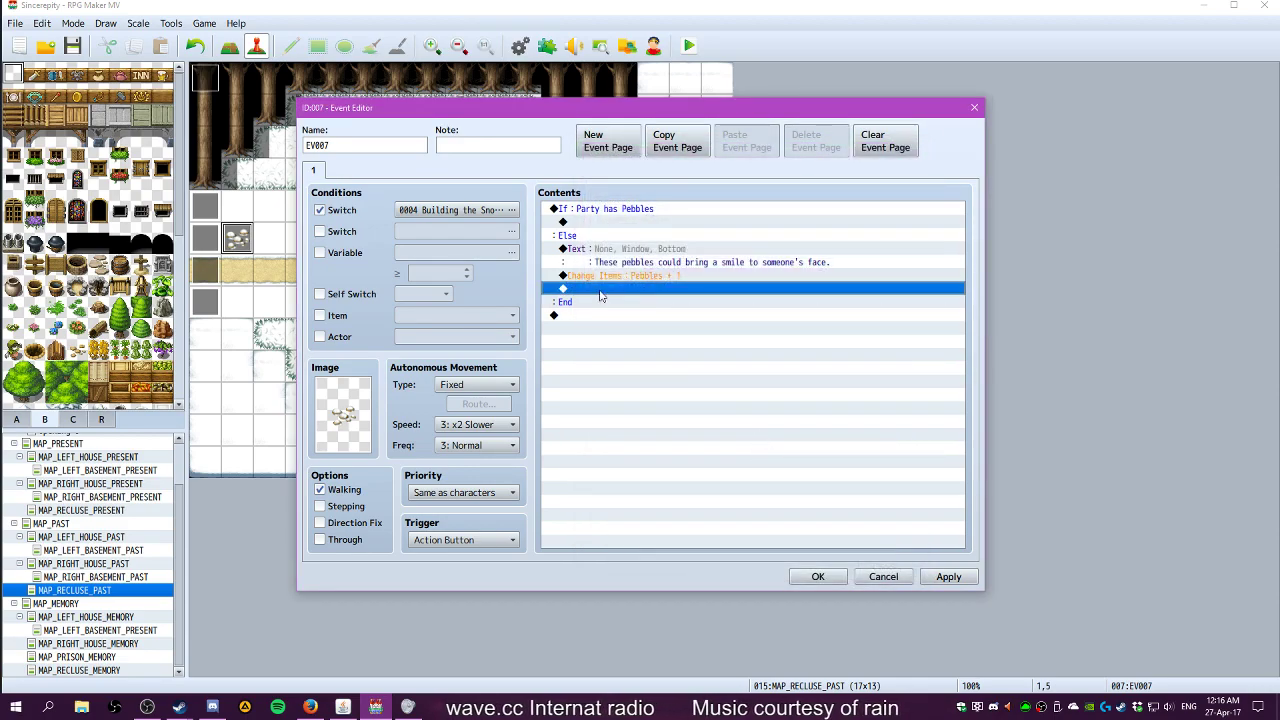
Add a Play SE command to the Else branch with the Item1 sound at volume 90, pitch 100 and pan 0
double_click(601, 295)
click(619, 173)
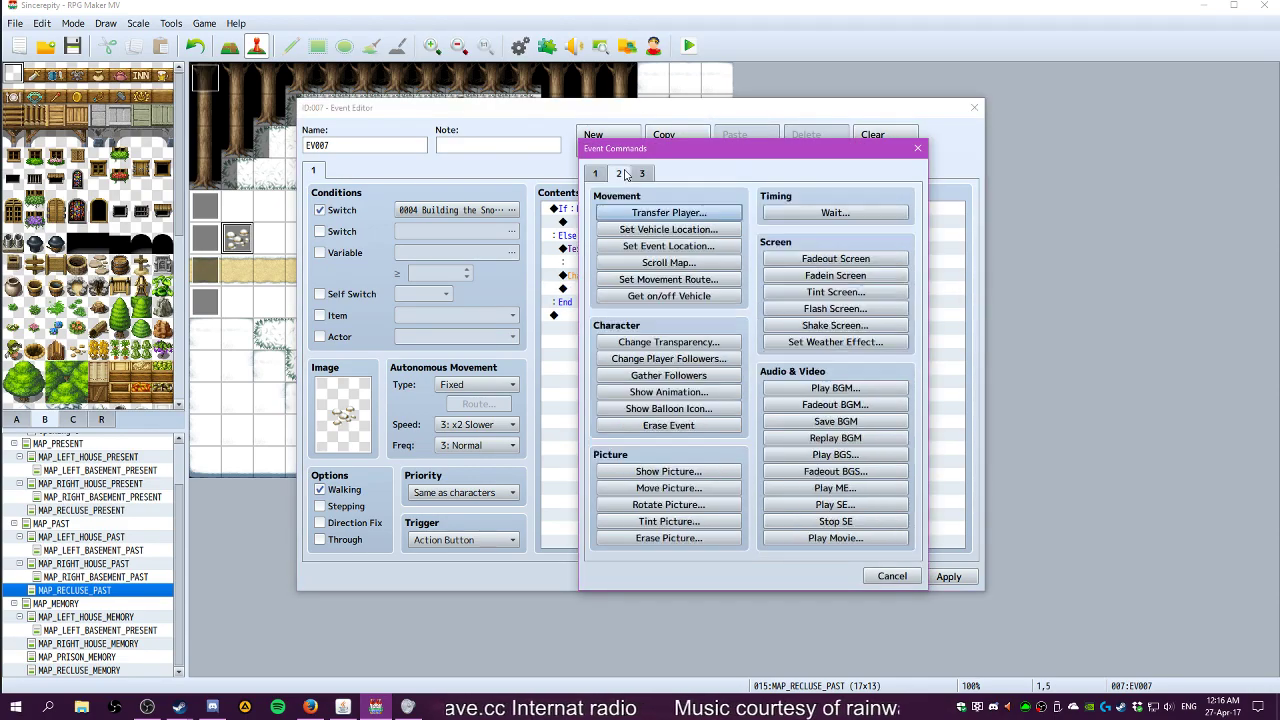
click(835, 504)
scroll(710, 356, down, 8)
scroll(710, 356, down, 18)
scroll(706, 352, down, 10)
click(687, 384)
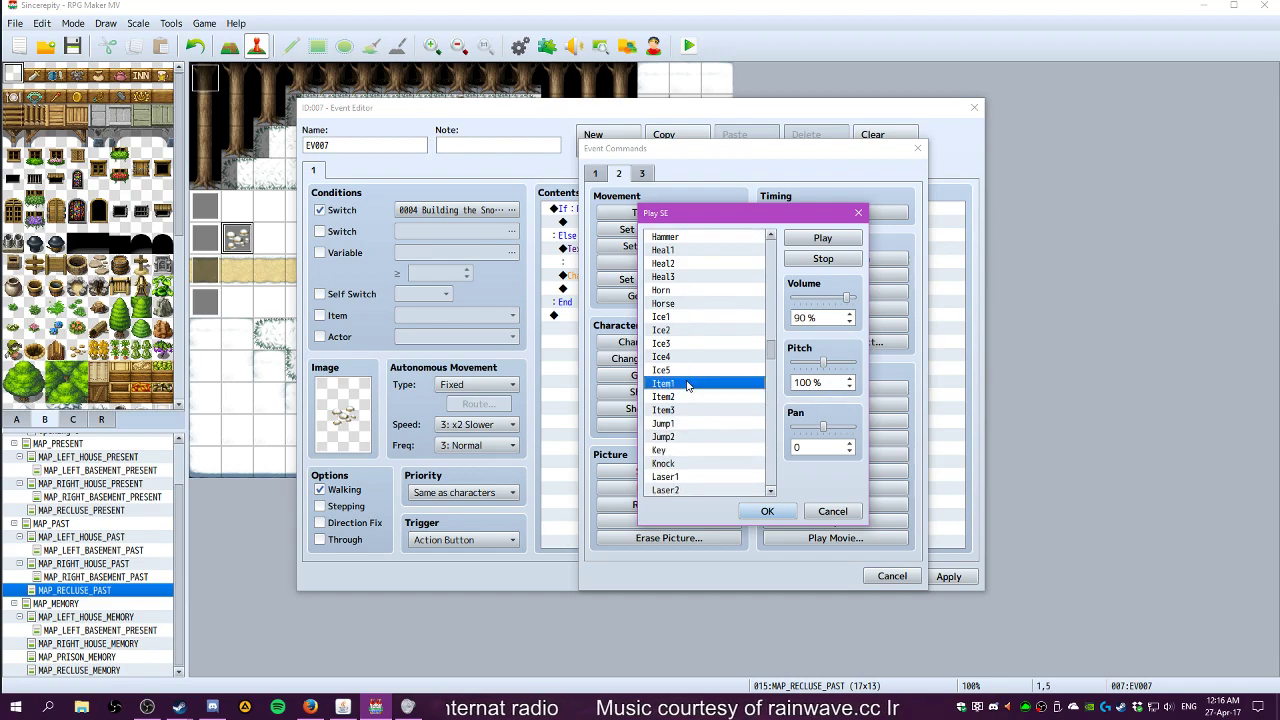
click(767, 511)
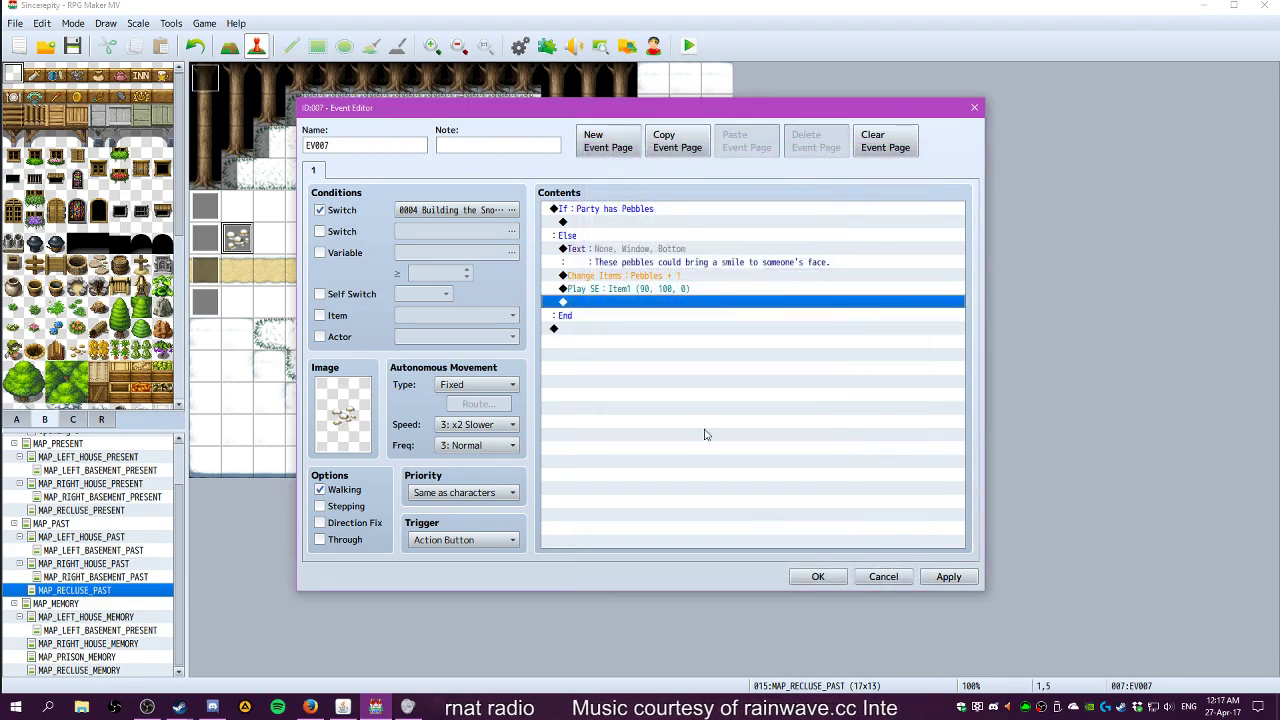
Add a Control Self Switch command at the end of the Else branch that sets self switch A to ON
double_click(595, 303)
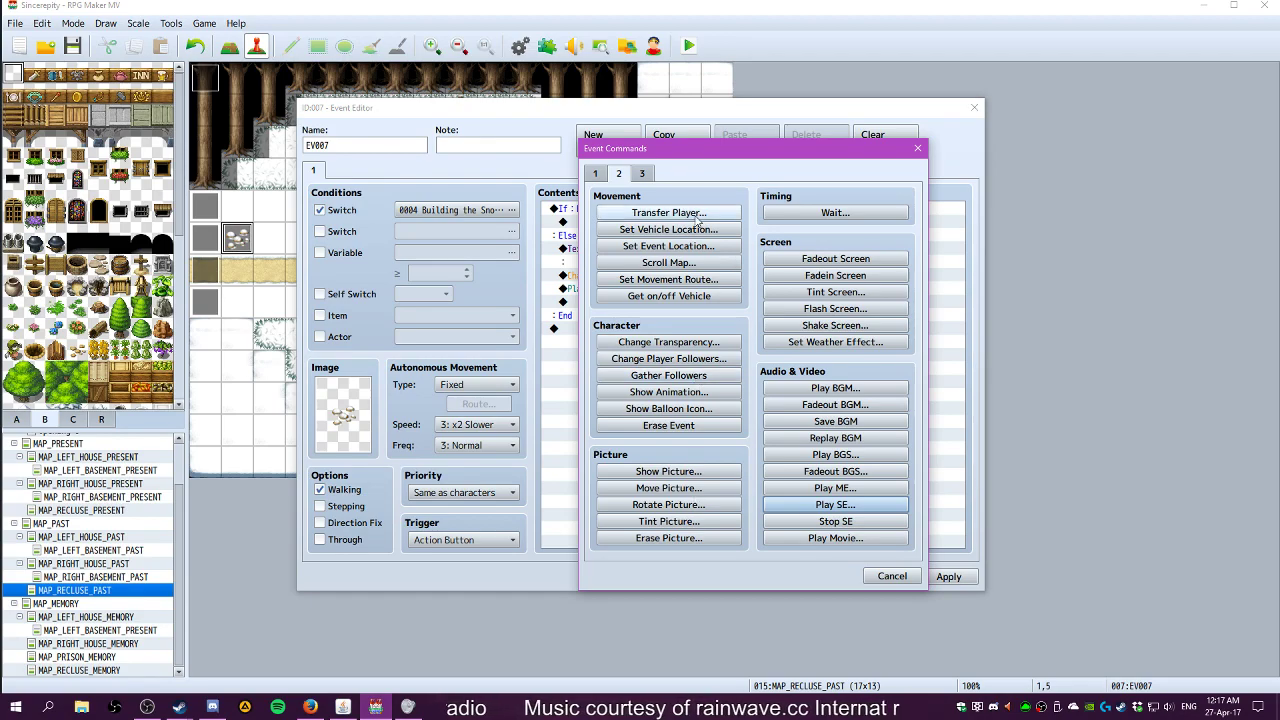
click(597, 174)
click(668, 358)
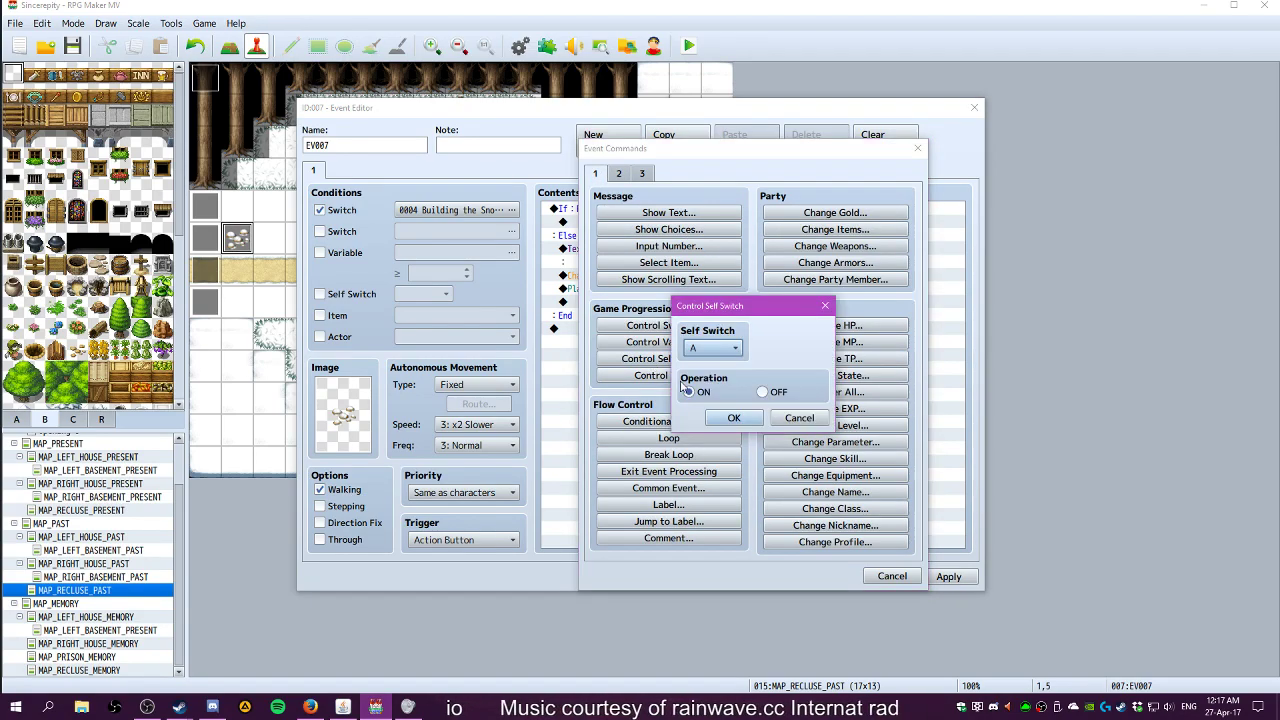
click(745, 421)
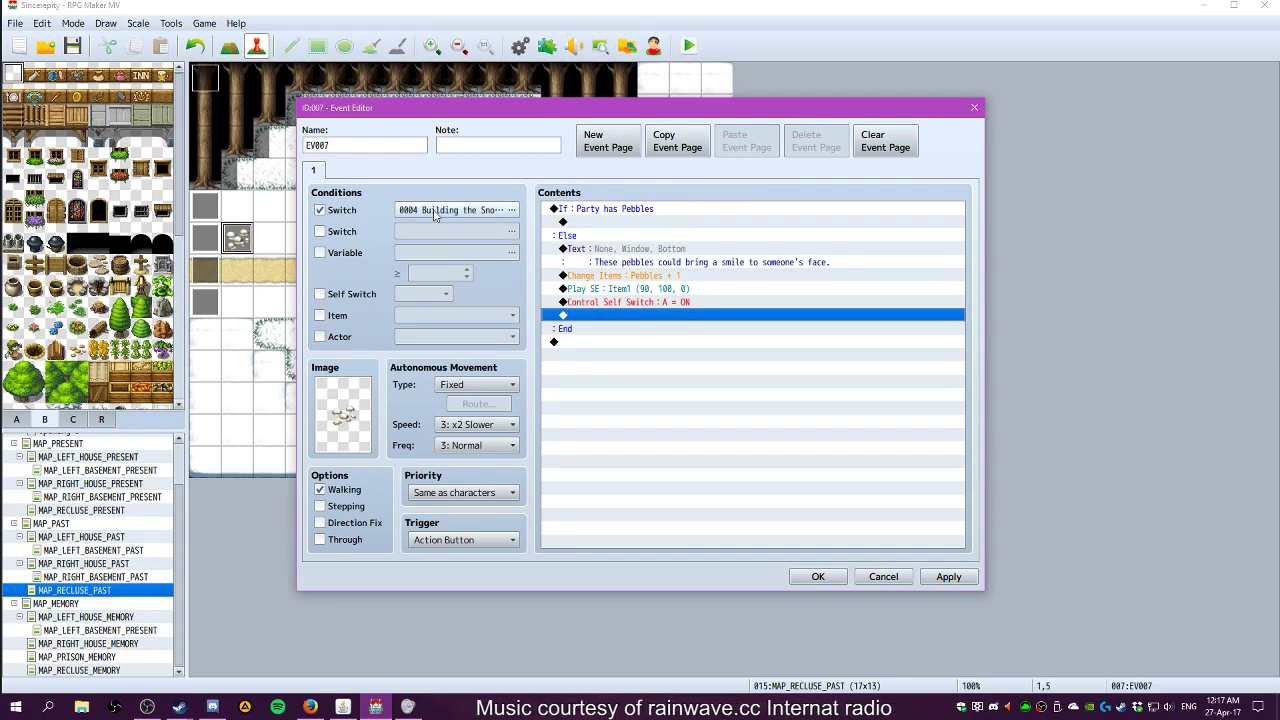
Create event page 2 with self switch A as its condition and the brown stones from Tileset B as its image, and apply
click(592, 148)
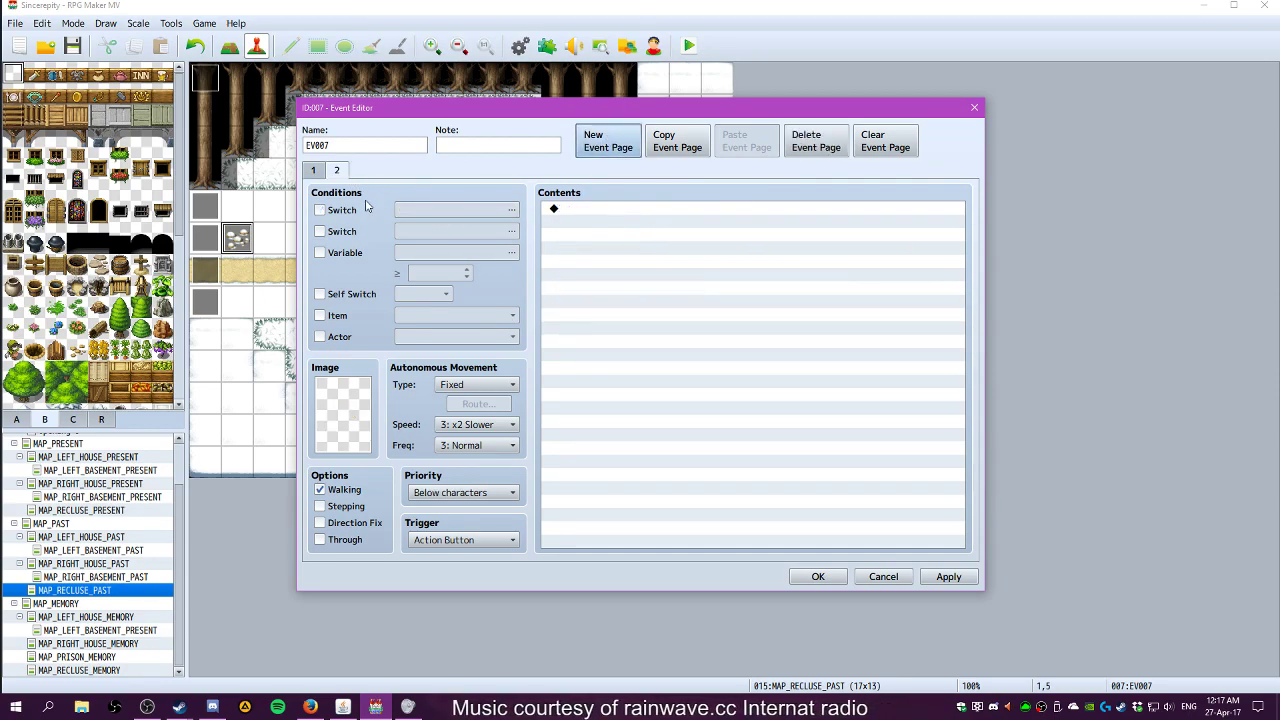
click(360, 294)
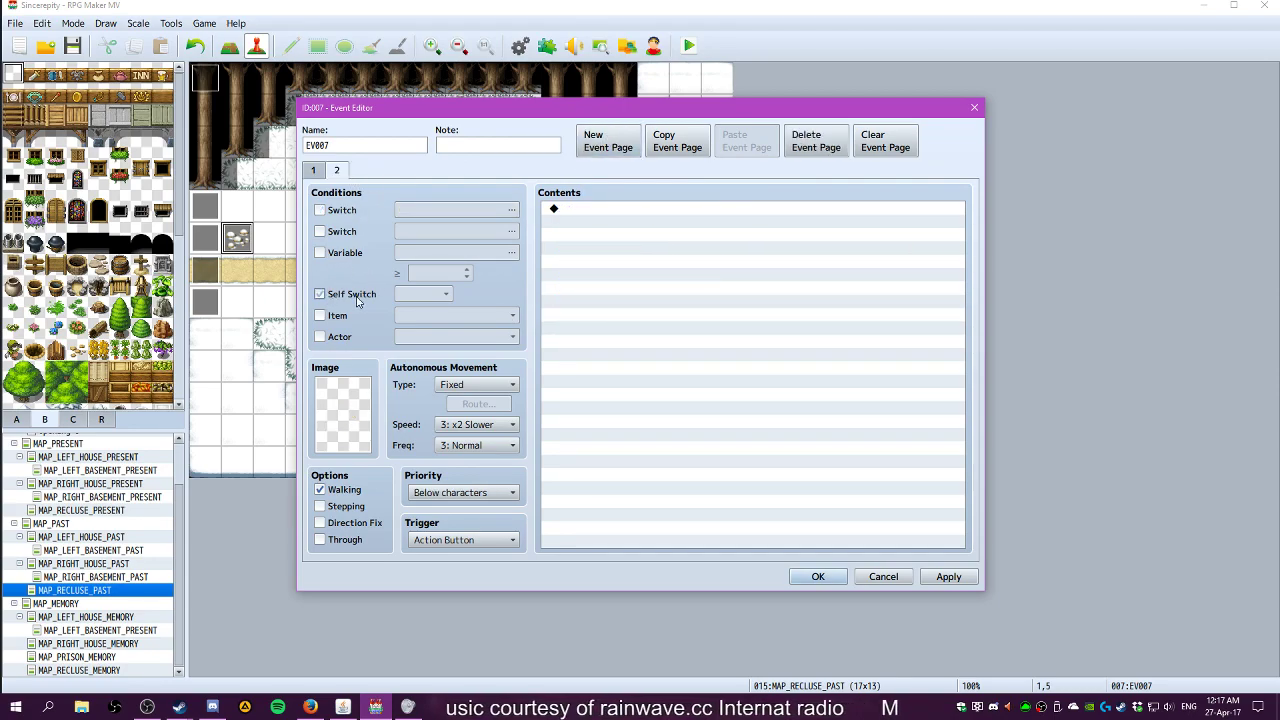
double_click(340, 406)
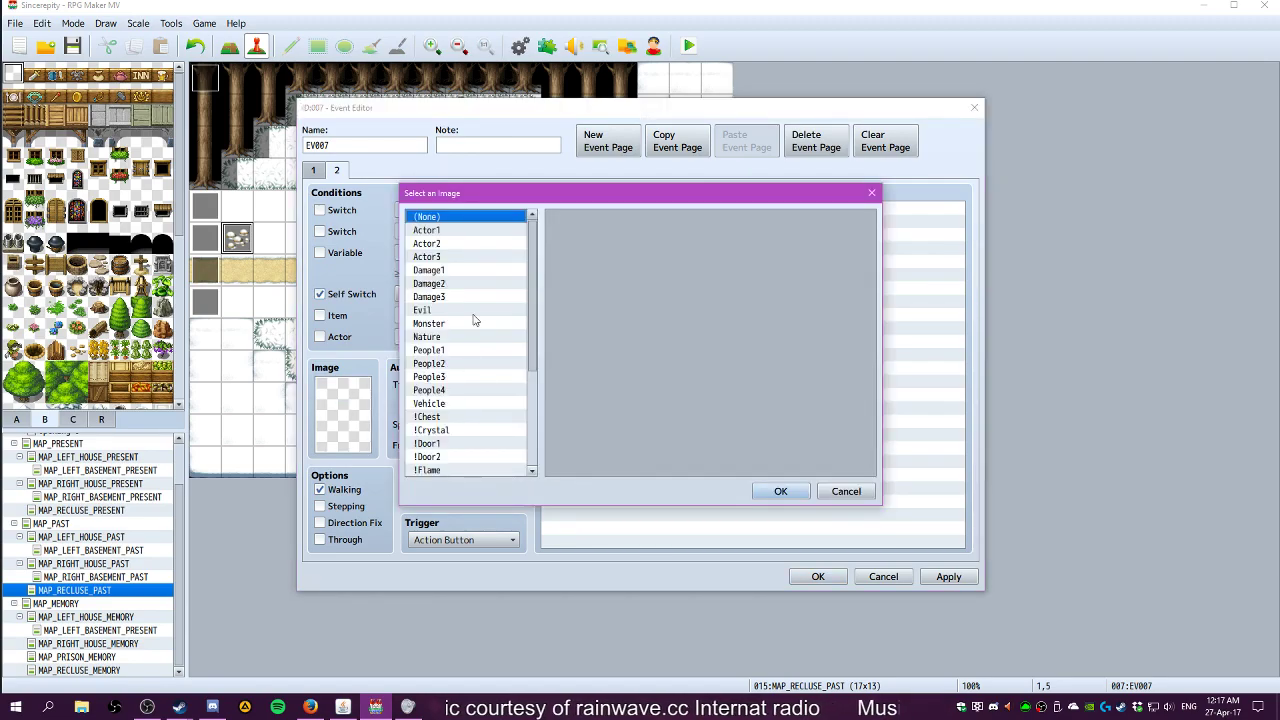
scroll(471, 323, down, 6)
click(447, 457)
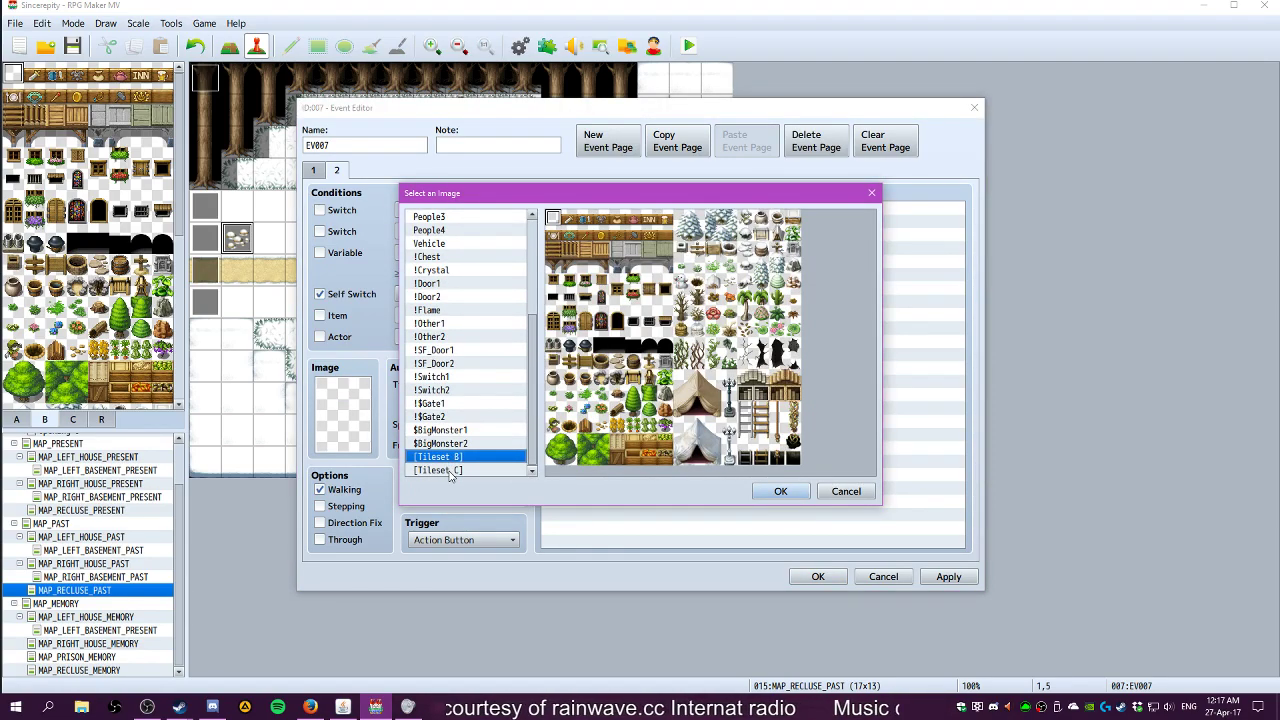
click(600, 427)
click(780, 491)
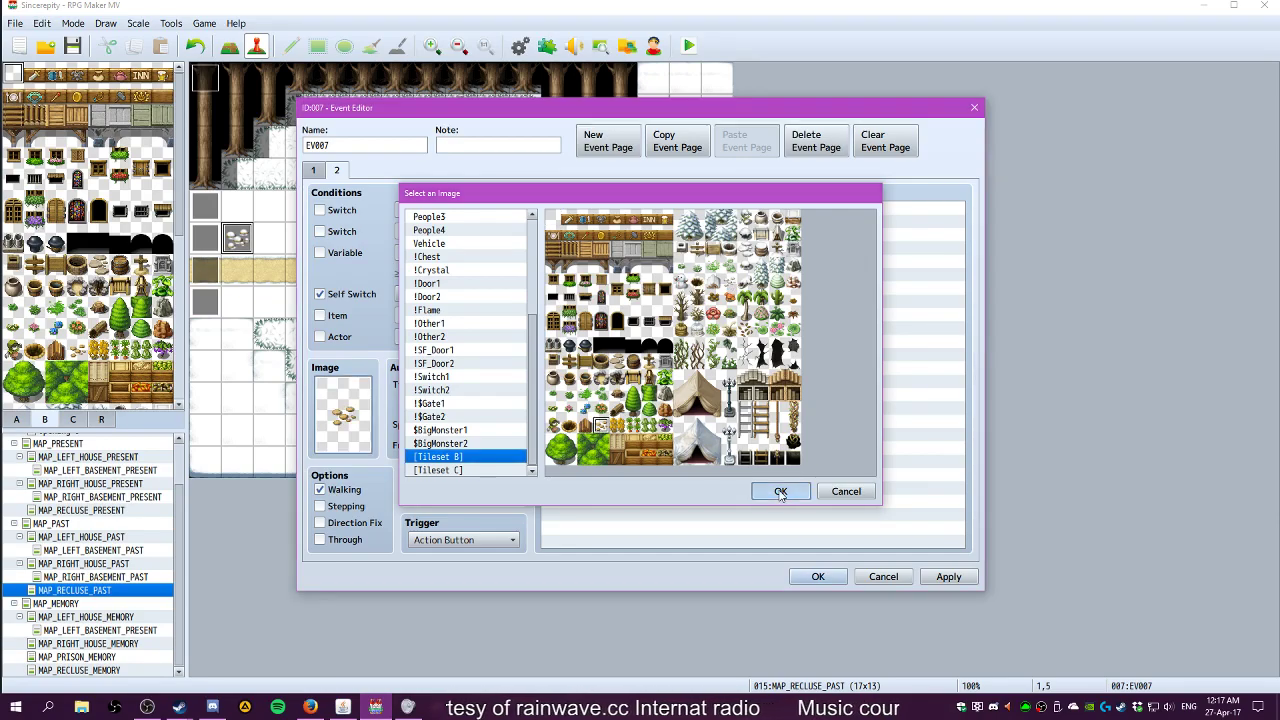
click(966, 577)
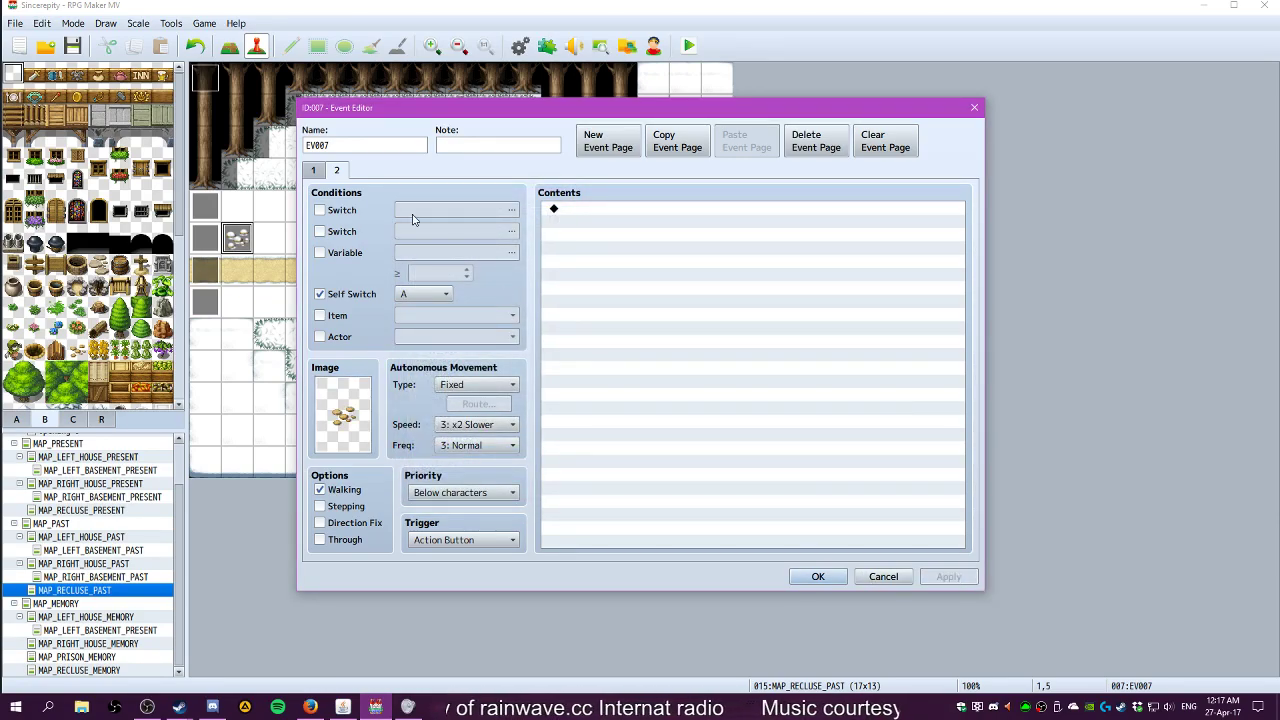
Turn off the Walking option on pages 1 and 2 of the stones event
click(316, 171)
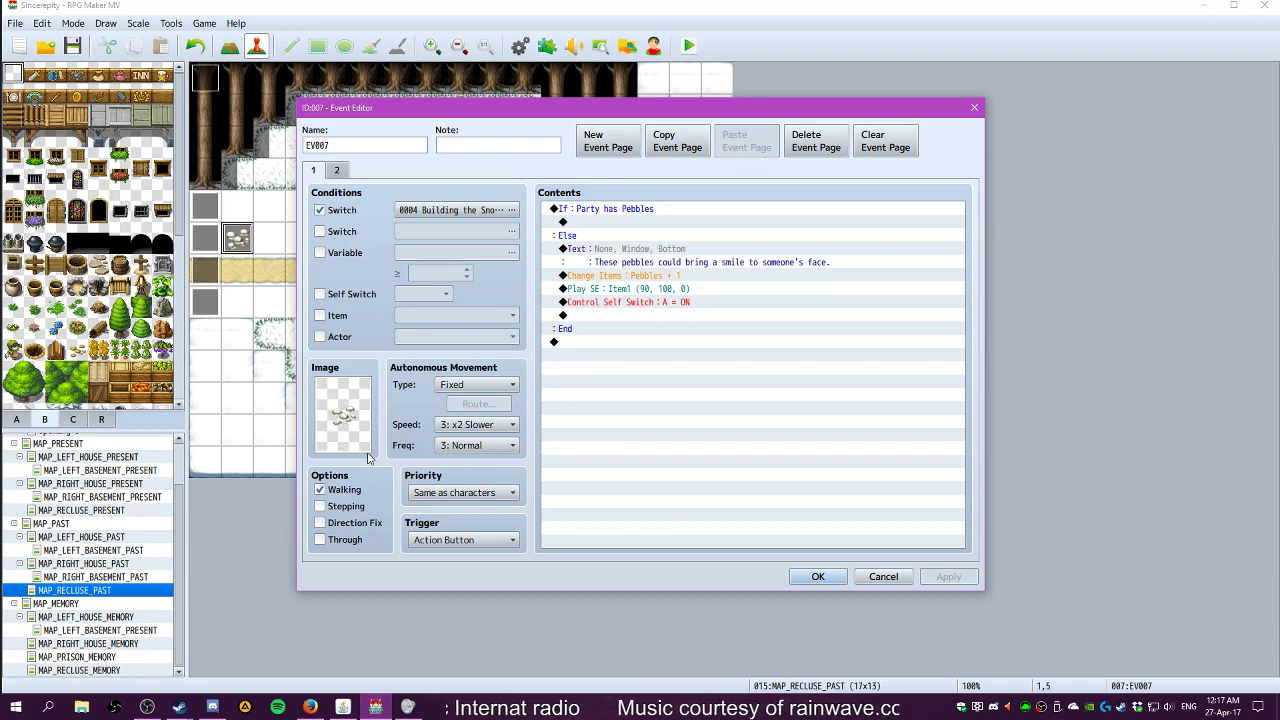
click(350, 490)
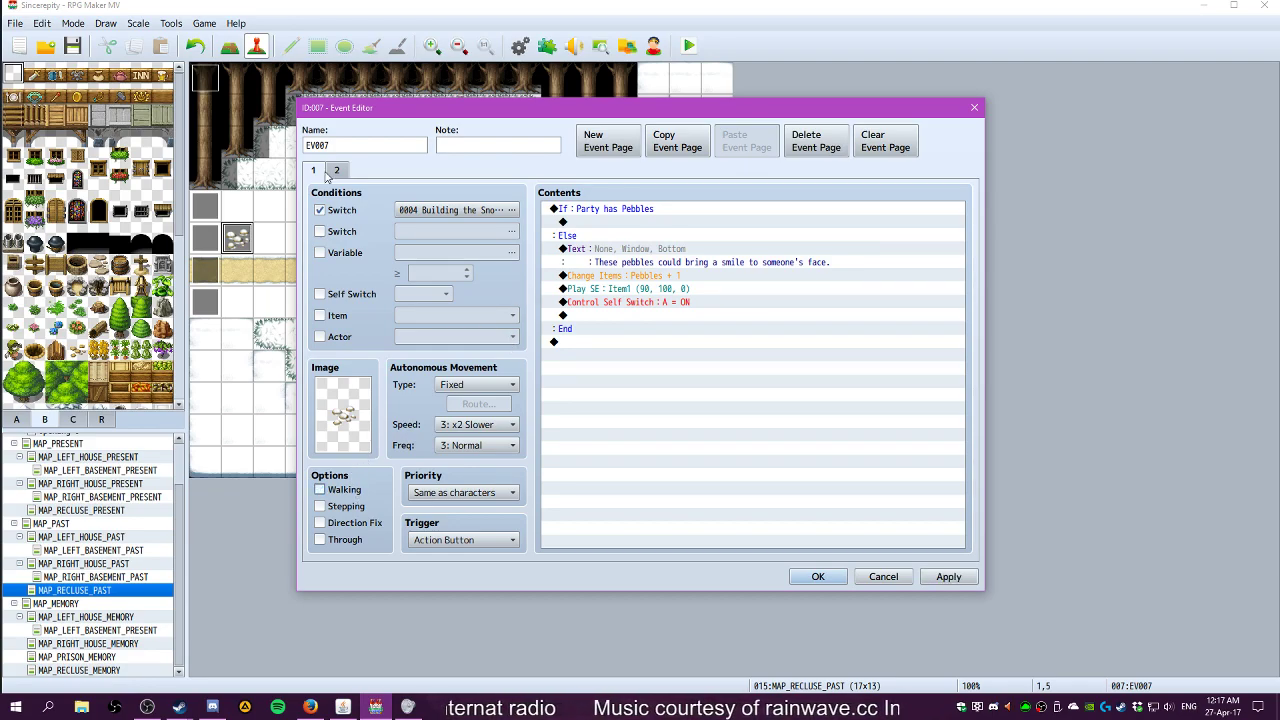
click(337, 171)
click(346, 493)
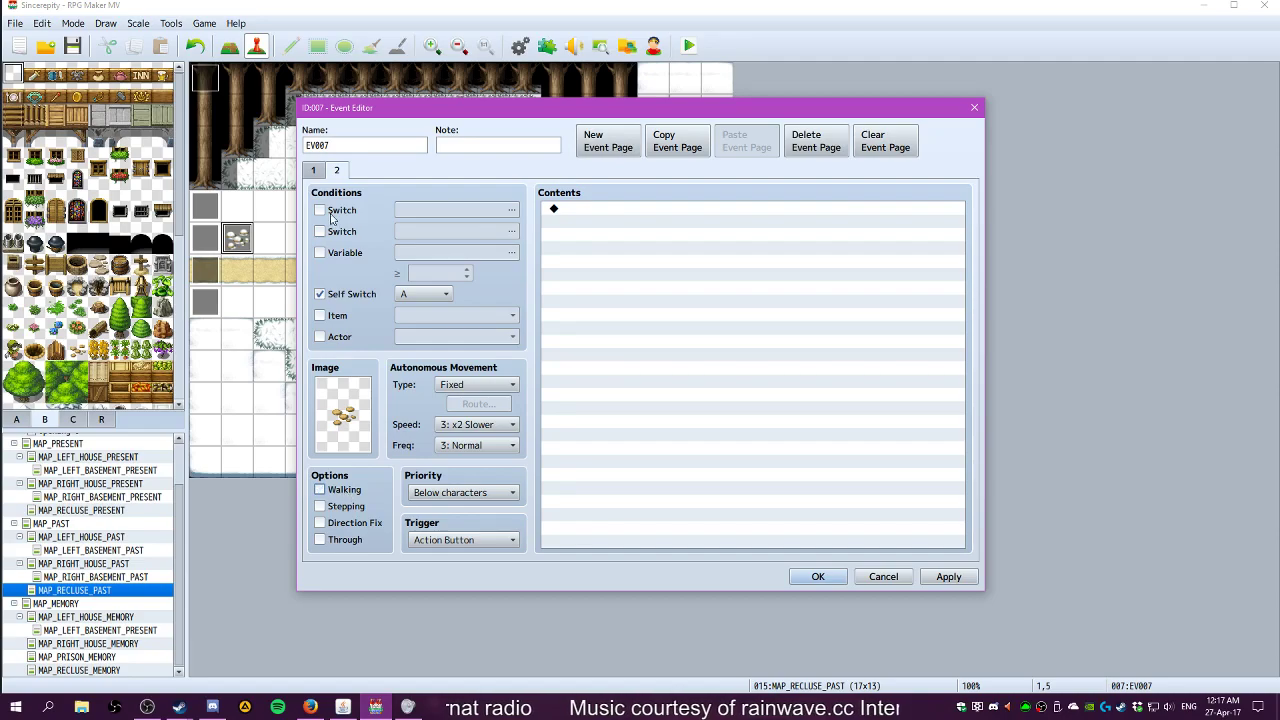
Review the commands and switch condition on page 1 of the stones event, and check page 2
click(314, 171)
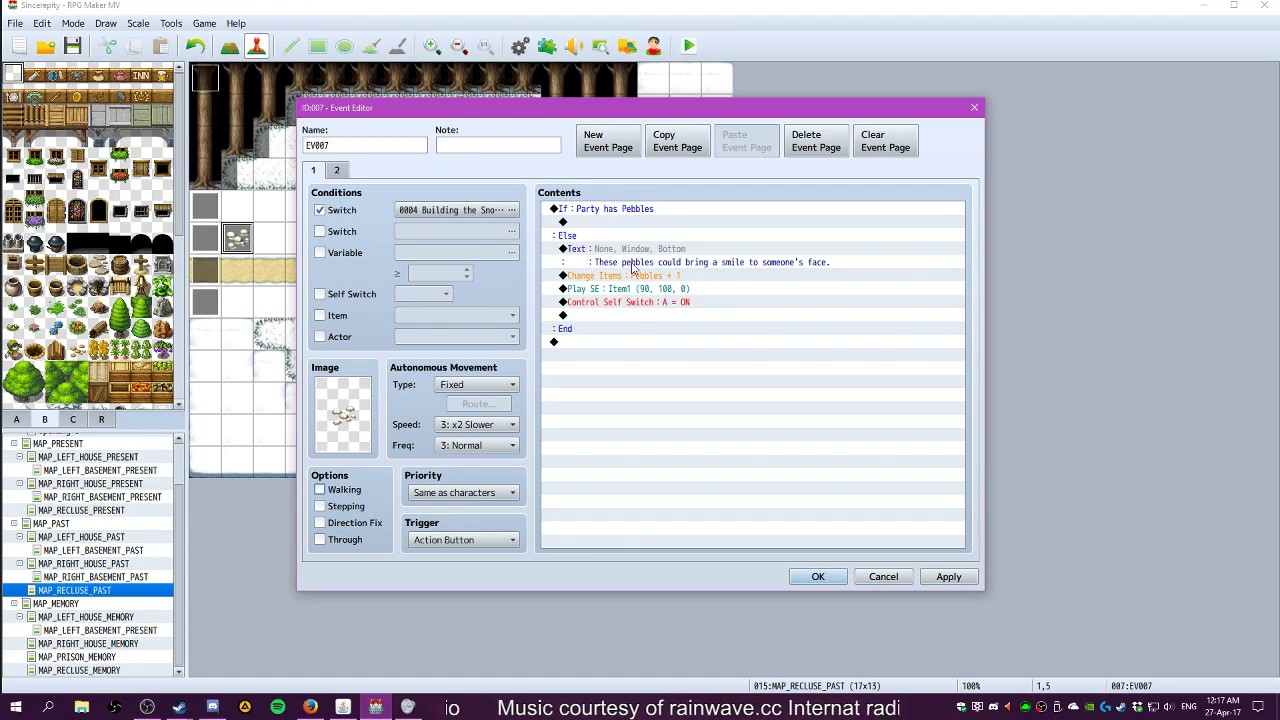
click(626, 211)
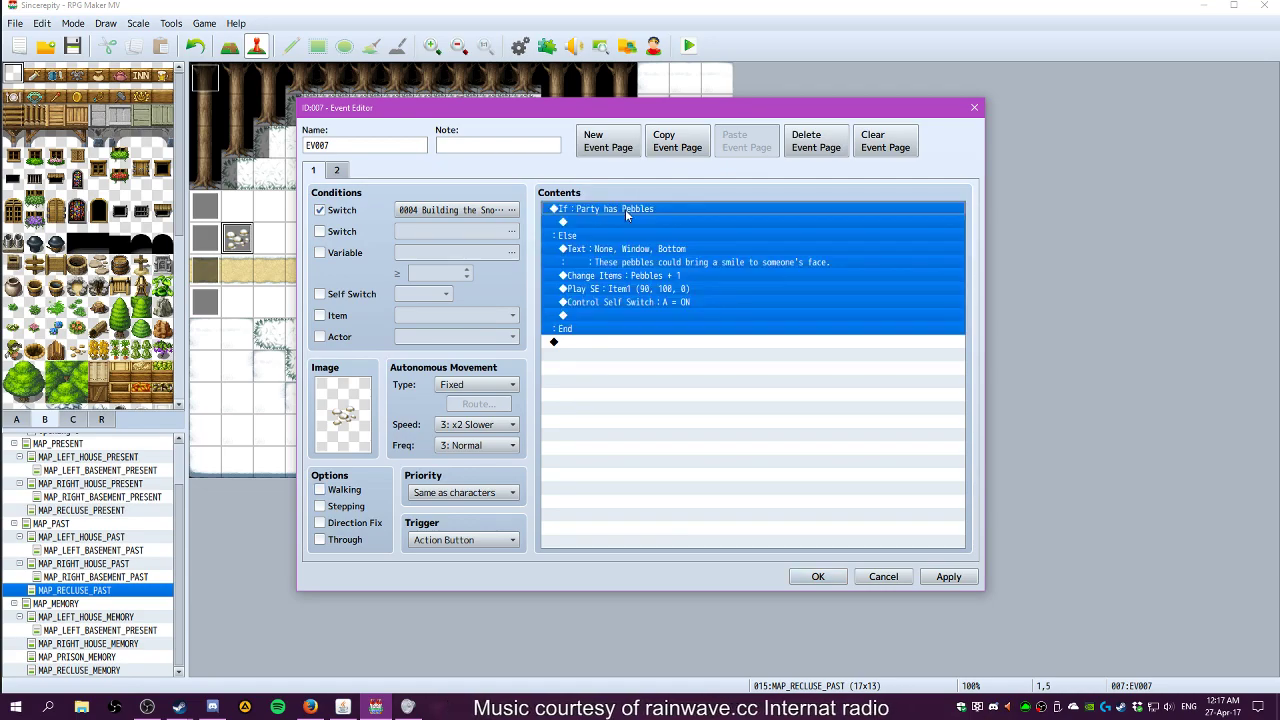
click(614, 222)
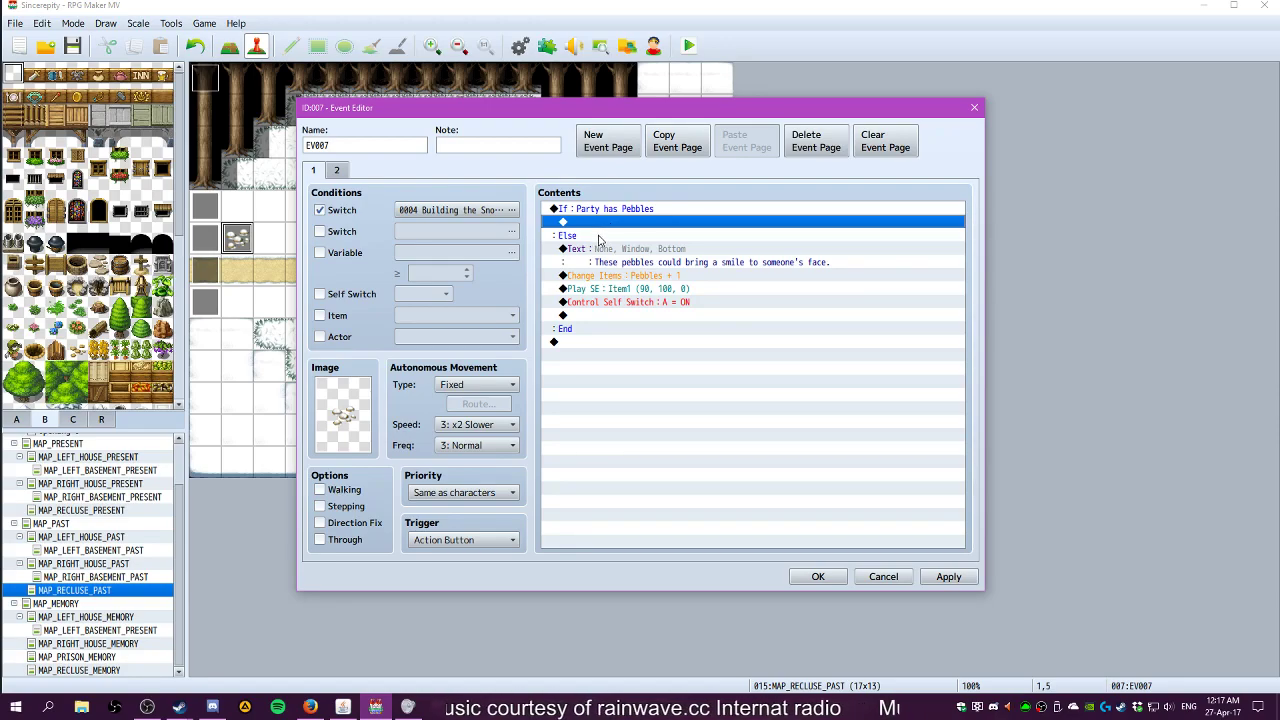
click(600, 237)
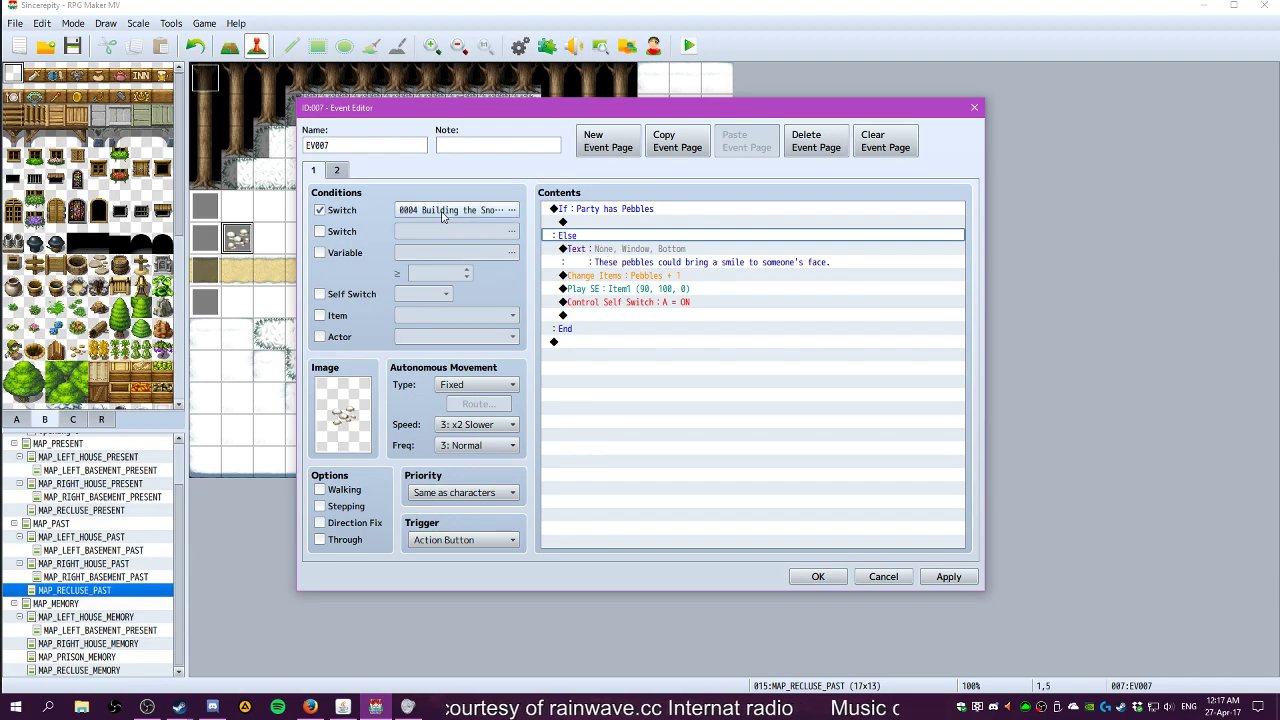
click(691, 264)
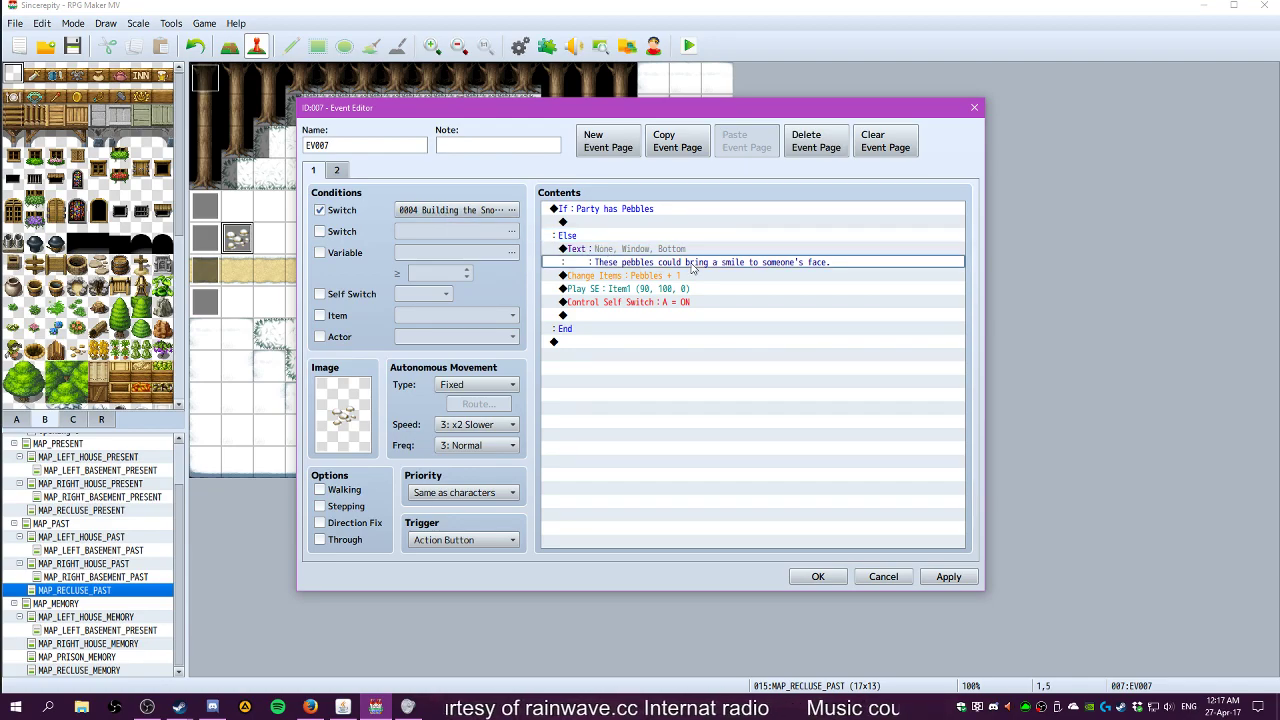
click(661, 276)
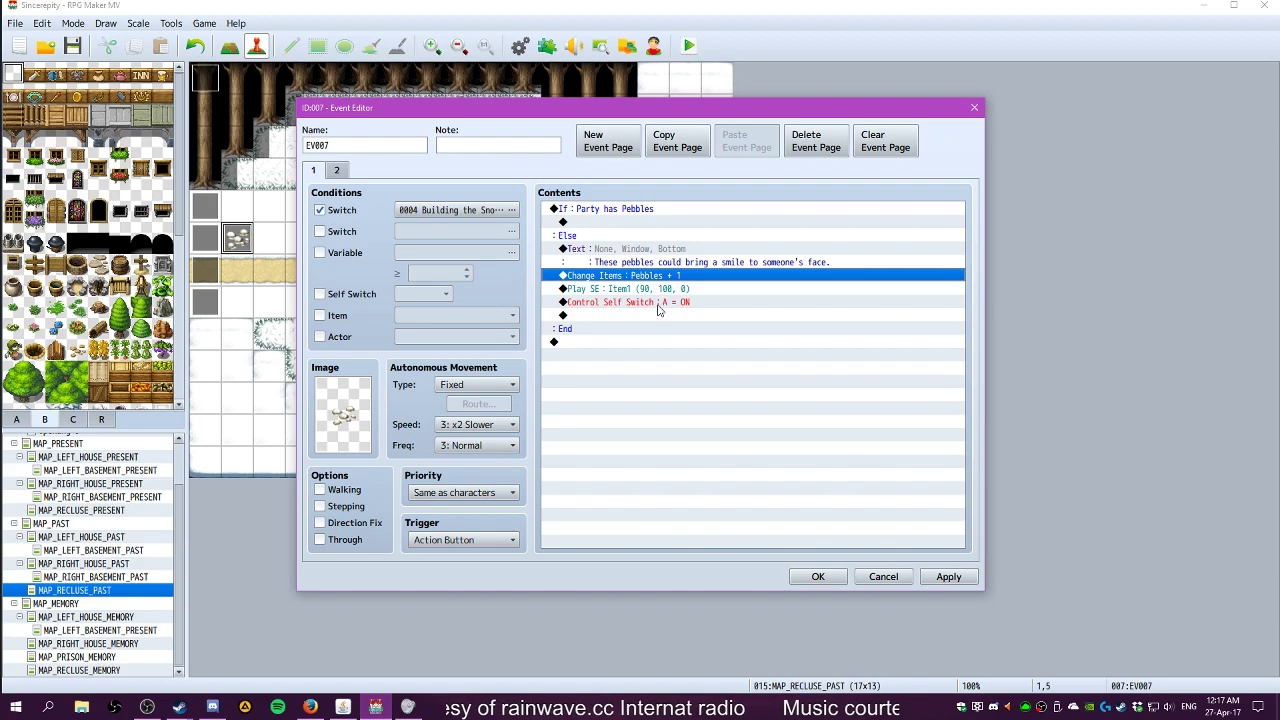
click(656, 302)
click(338, 171)
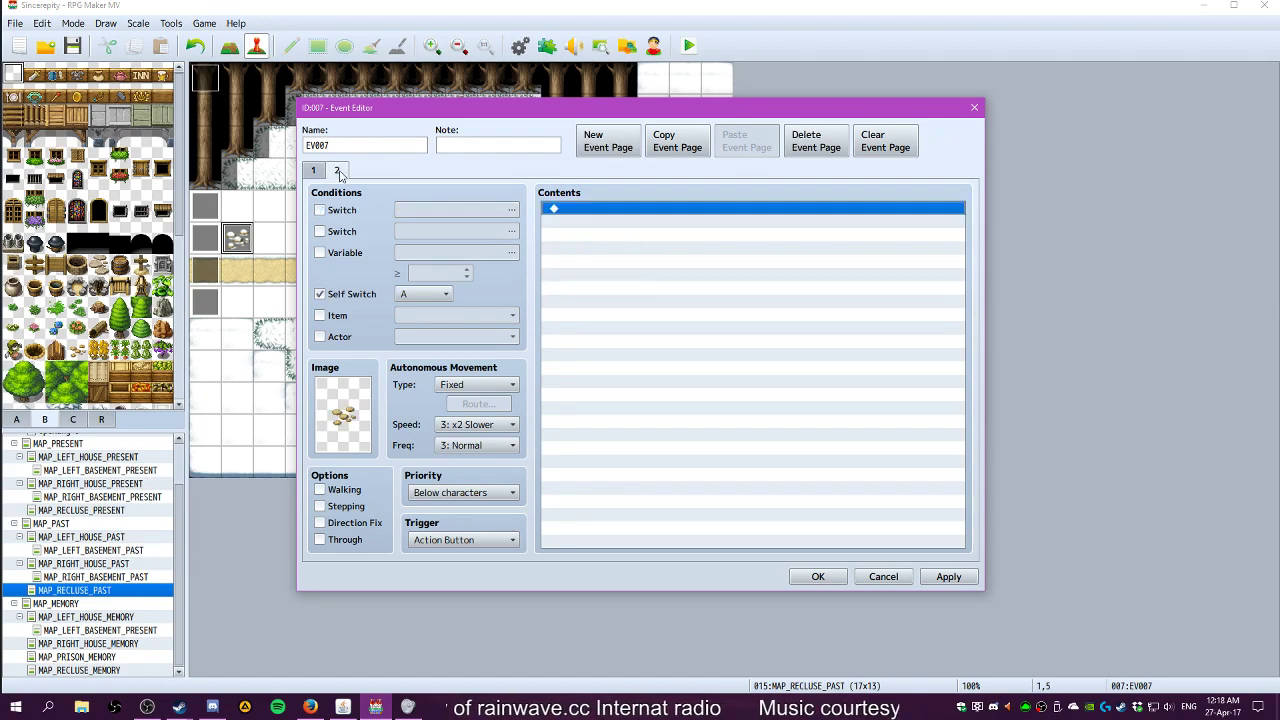
Save the stones event and relocate it from 1,5 to 3,5 by pasting a copy and deleting the original
click(814, 577)
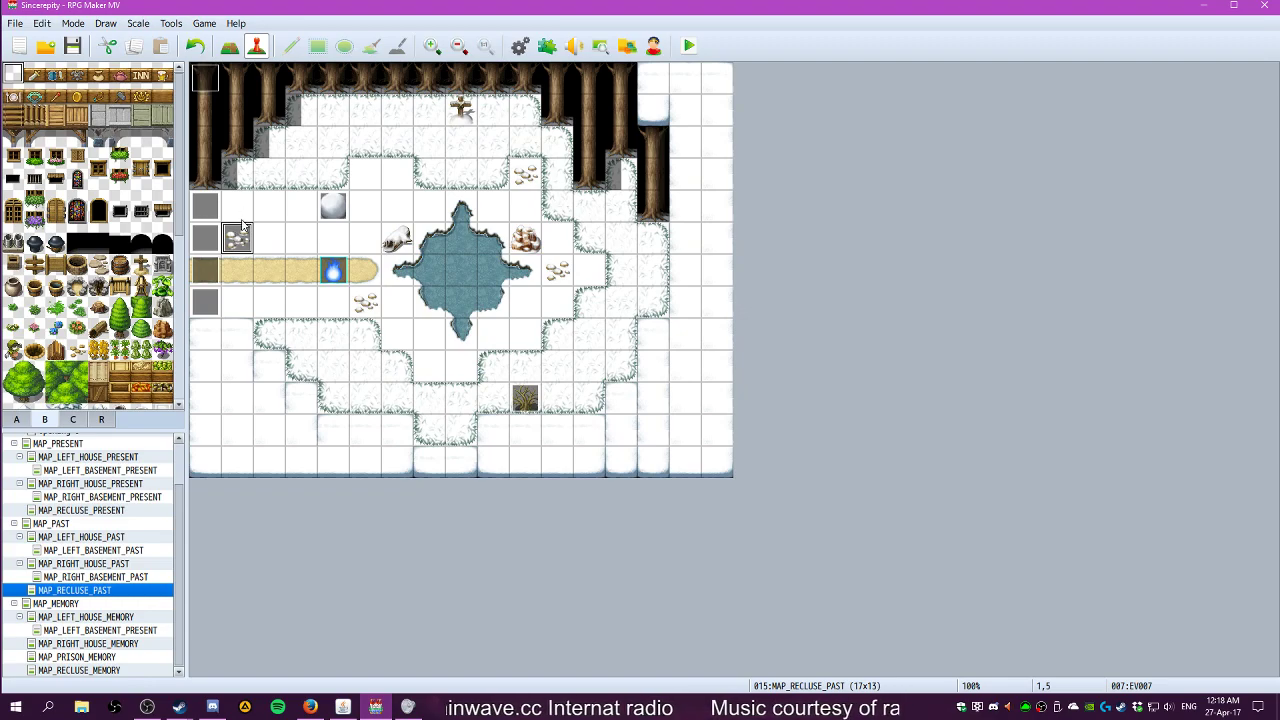
click(291, 238)
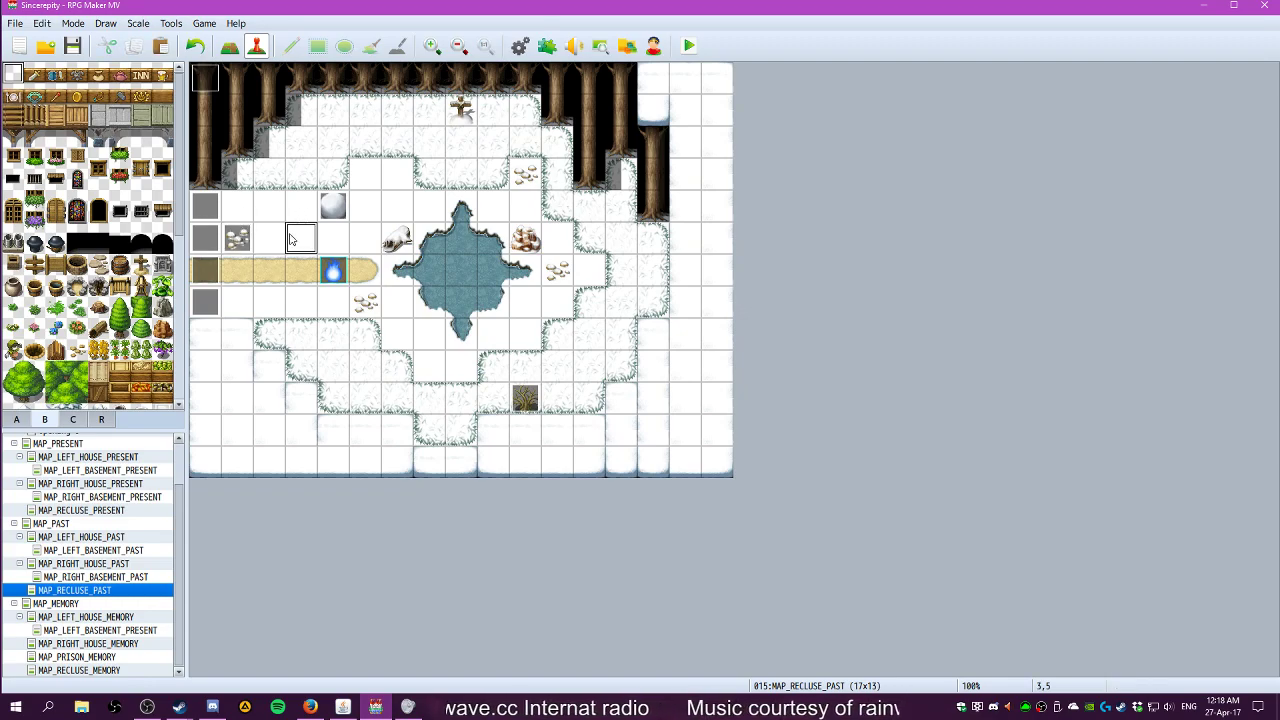
key(ctrl+v)
click(235, 240)
key(Delete)
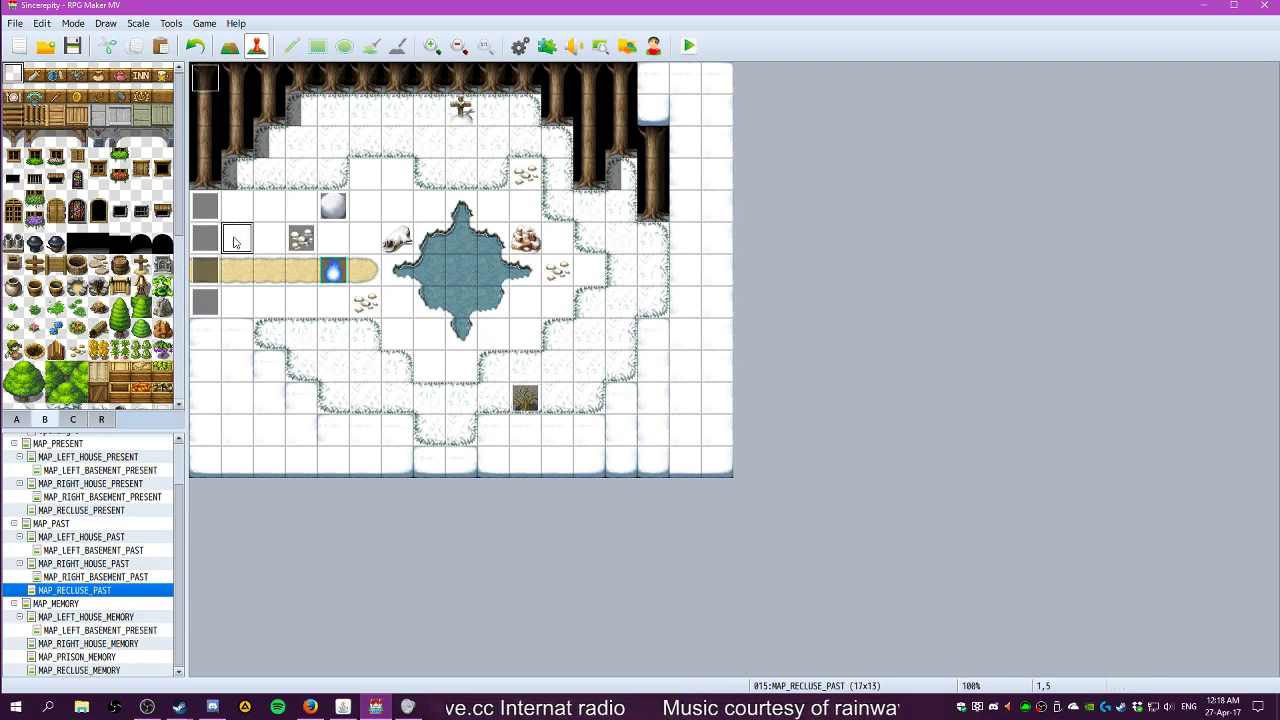
click(301, 240)
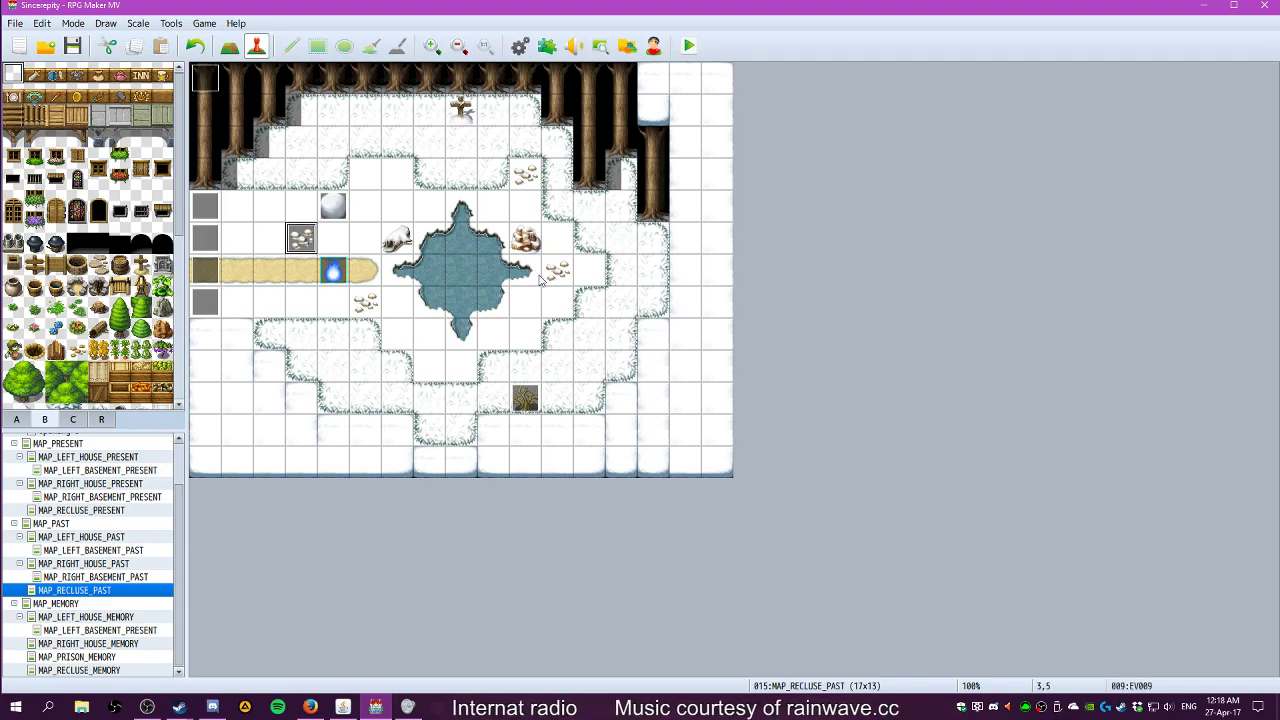
Switch to map editing and erase the pebbles tile at 5,7 with the transparent tile
click(368, 306)
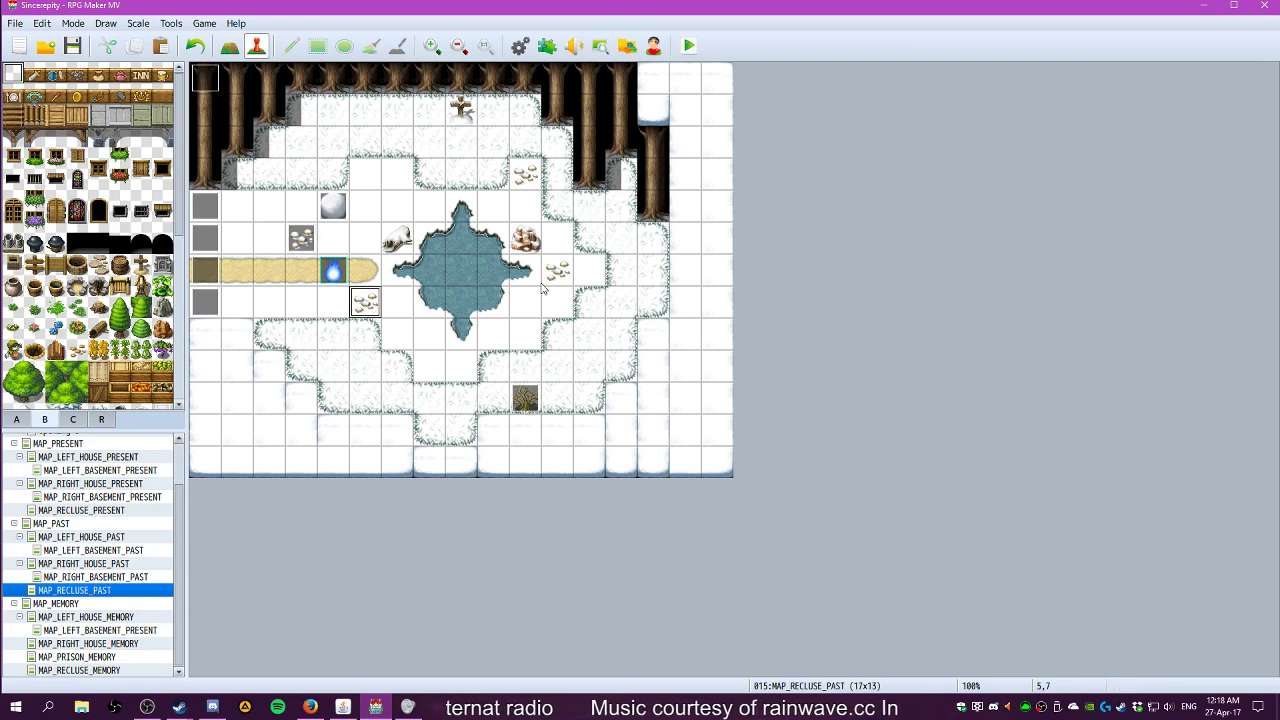
click(556, 269)
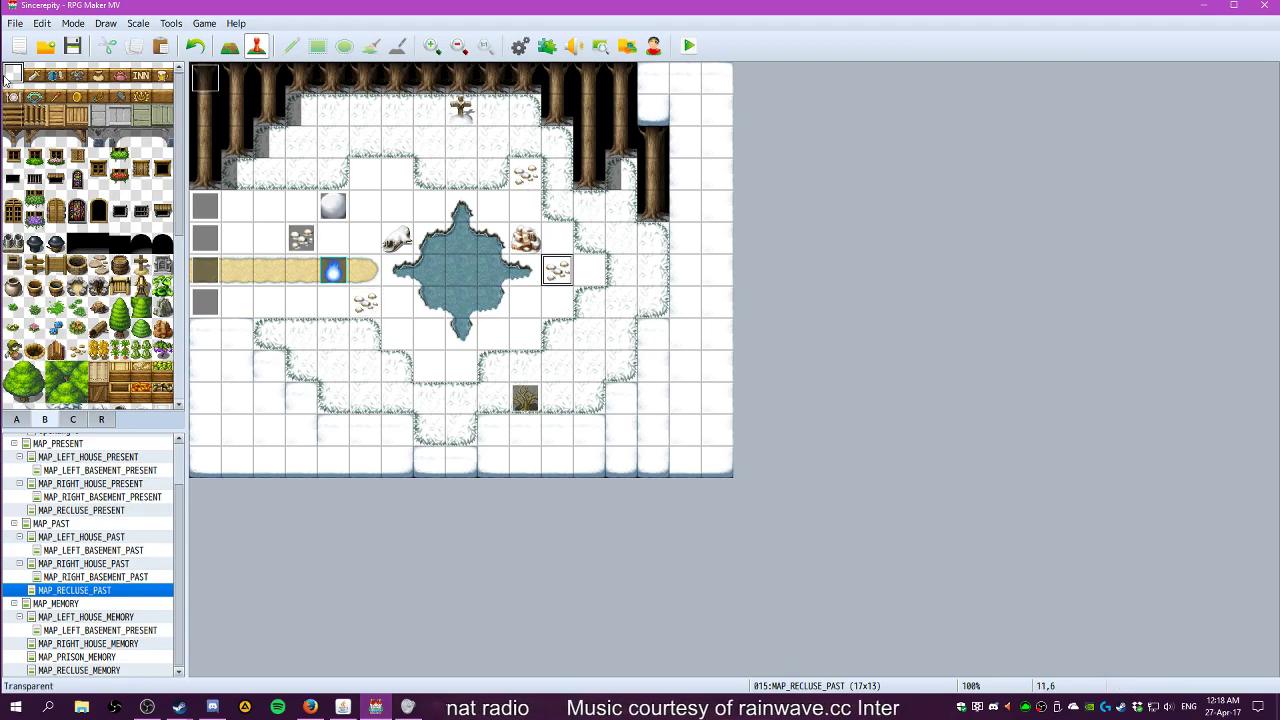
click(365, 304)
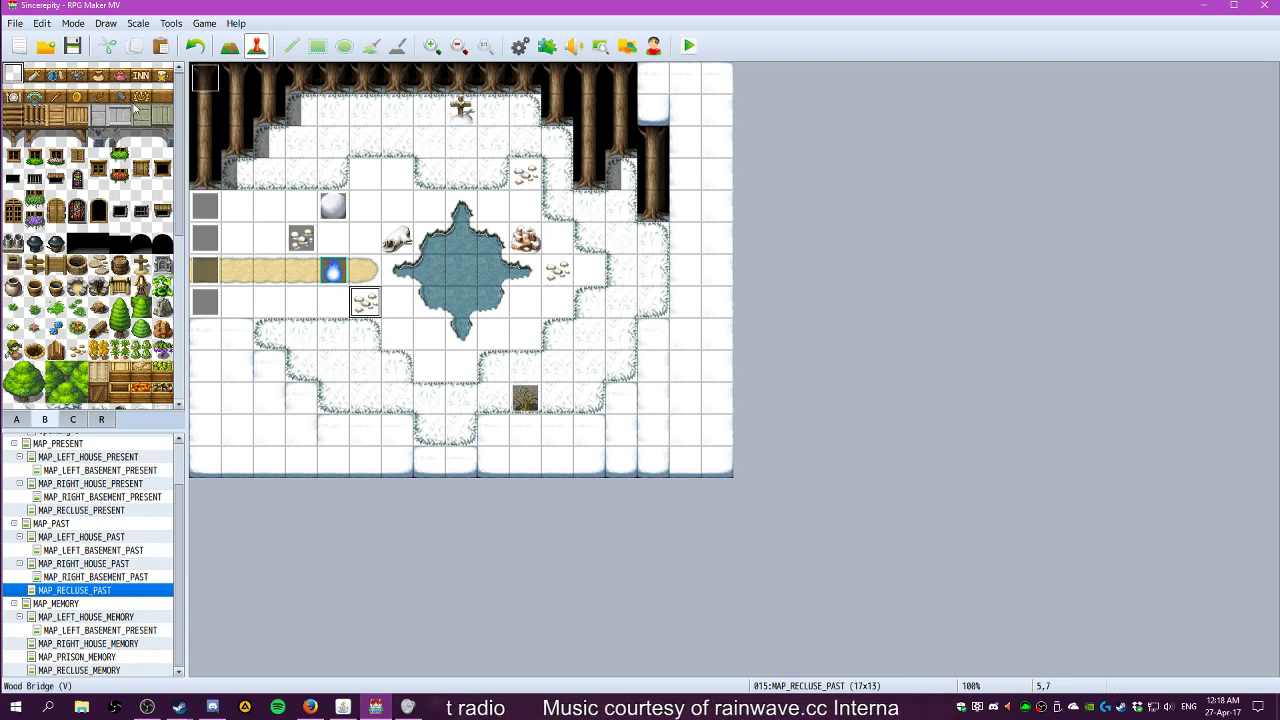
click(229, 46)
click(365, 302)
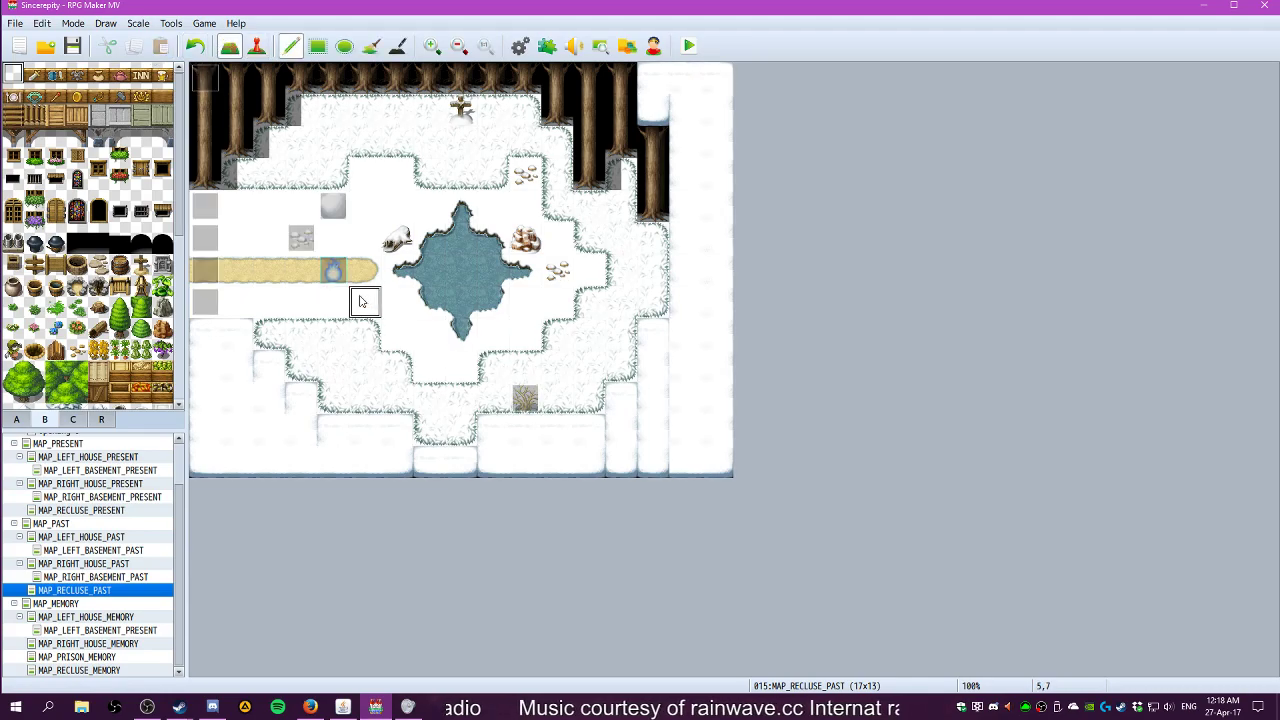
Erase the remaining decorative pebbles tiles at 11,6 and 10,3
click(557, 270)
click(524, 174)
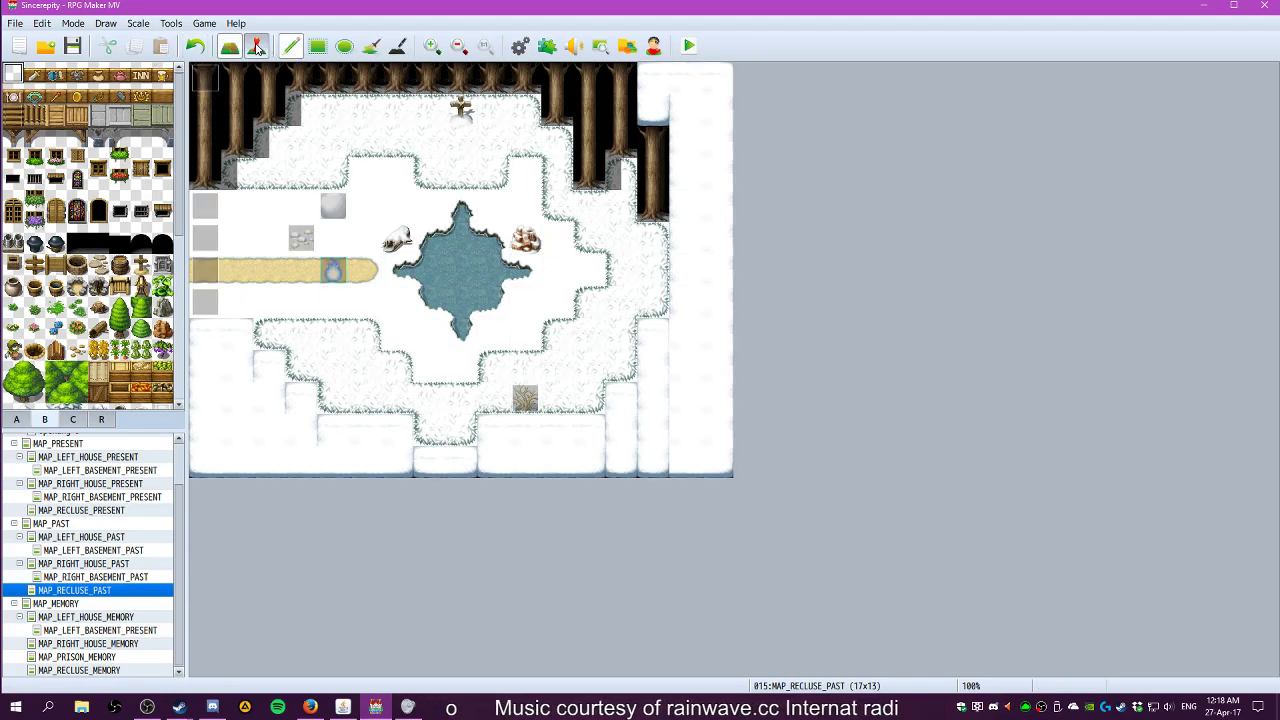
Switch to event editing, paste the stones event at 6,7, 12,6 and 9,4, and delete the original at 3,5
click(256, 46)
click(390, 305)
key(ctrl+v)
click(593, 272)
key(ctrl+v)
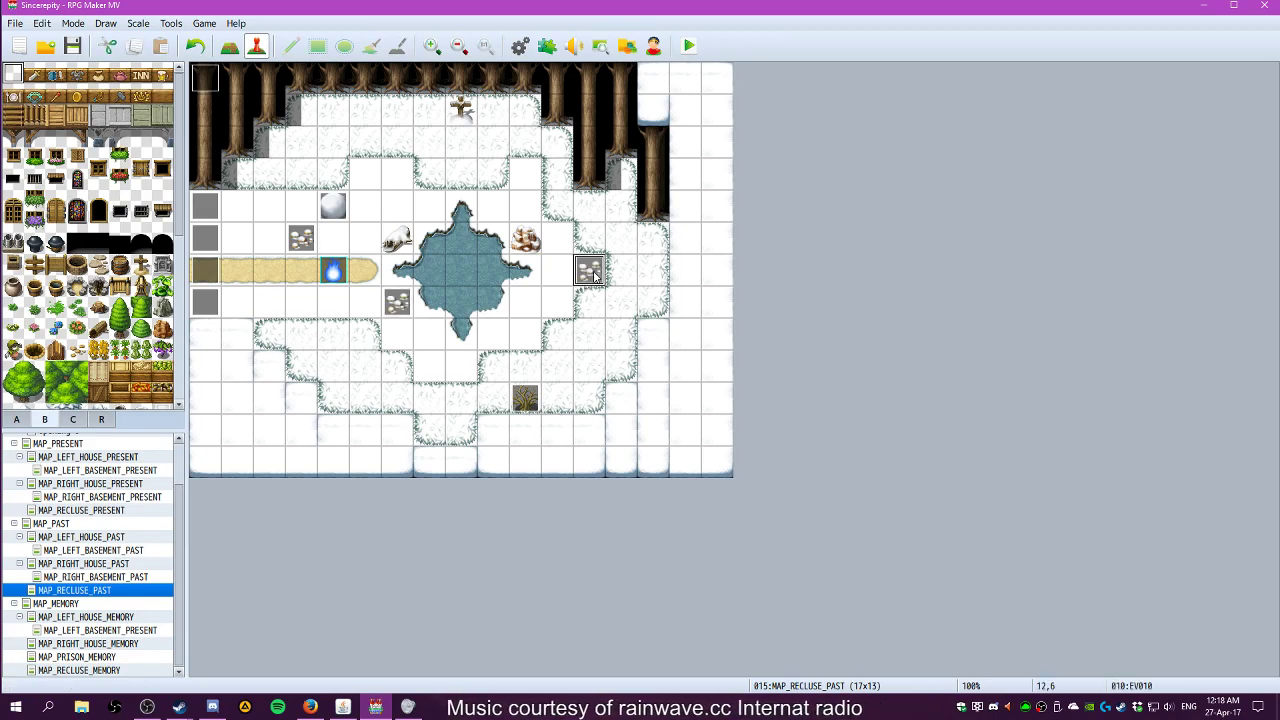
click(495, 206)
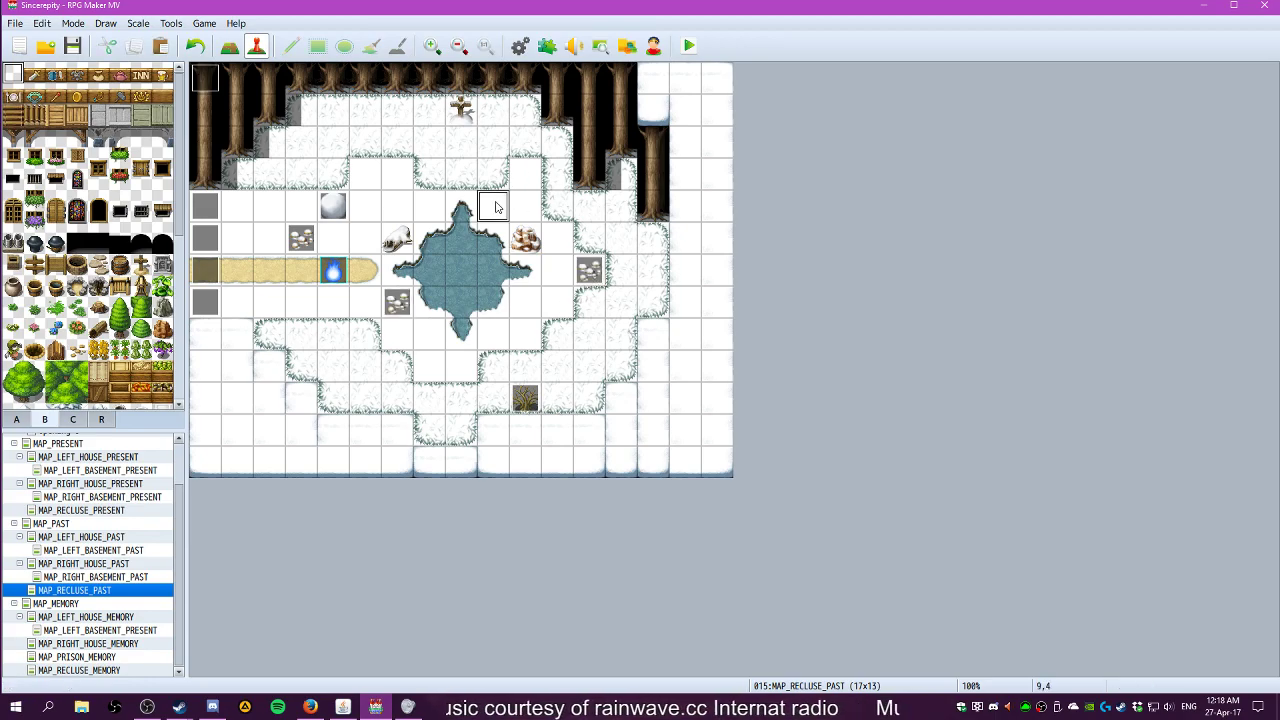
key(ctrl+v)
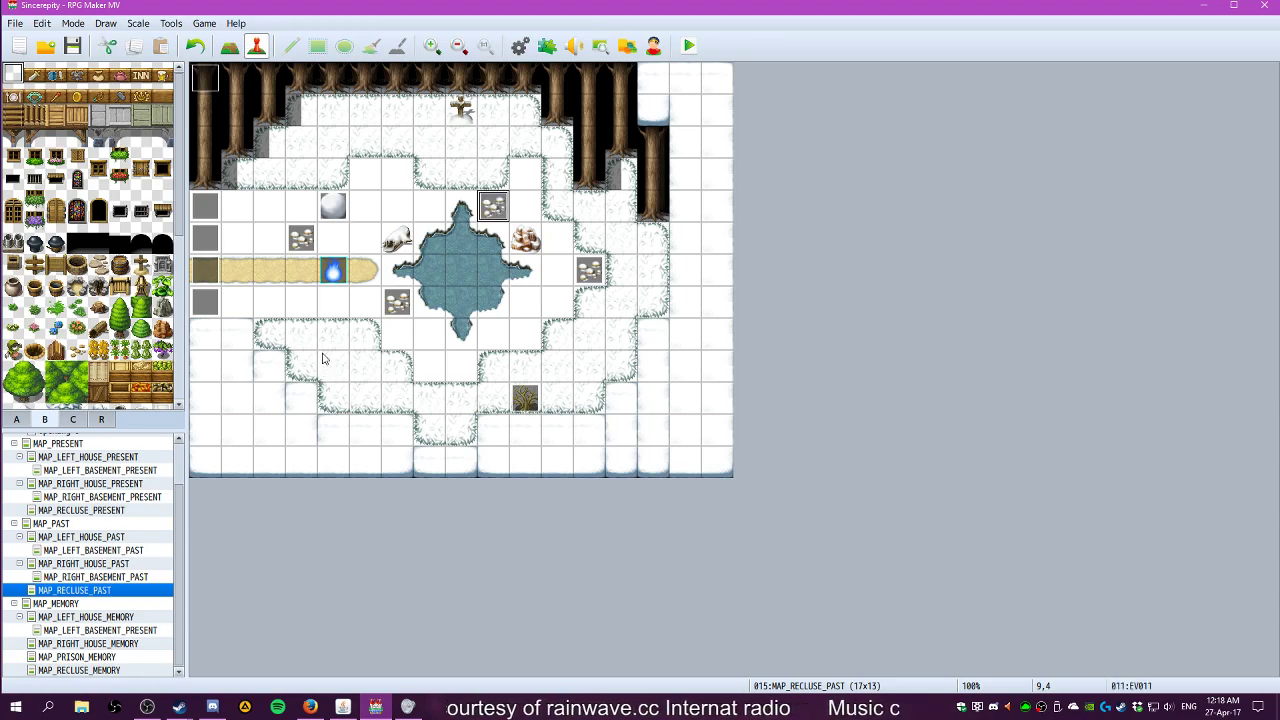
click(303, 236)
key(Delete)
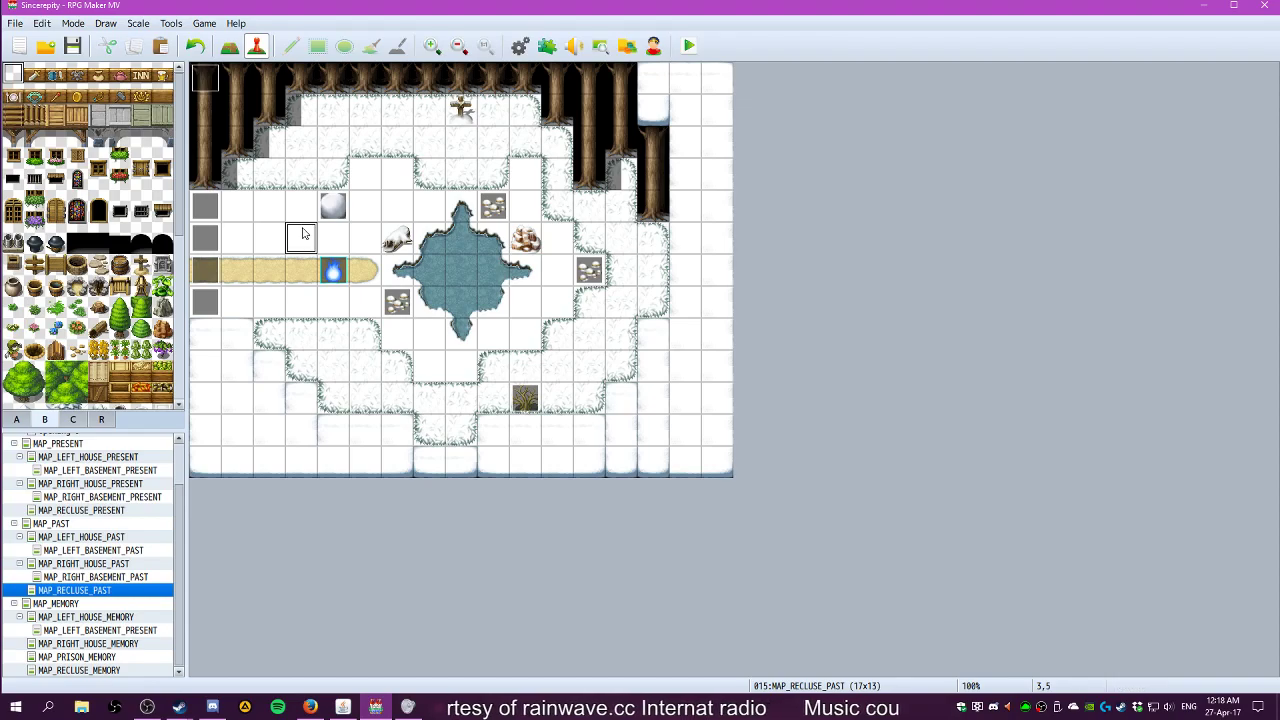
Move the snowball event from 4,4 to 3,4
click(336, 208)
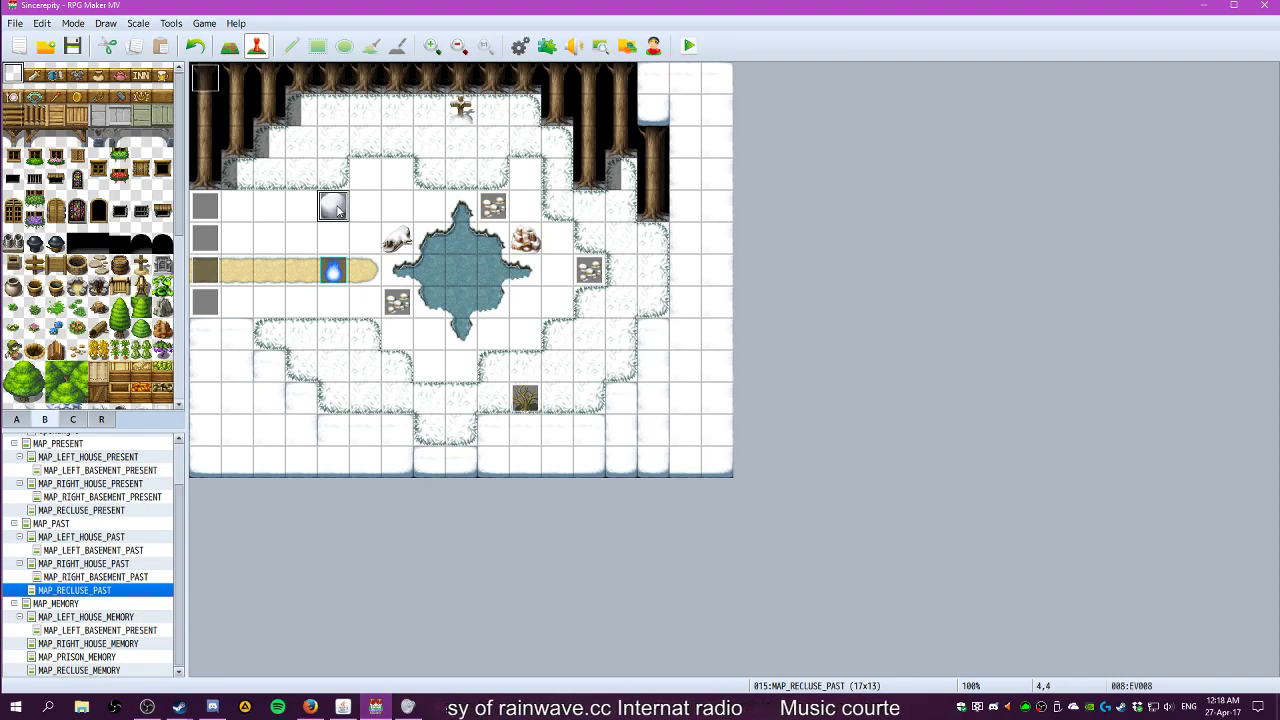
drag(333, 206, 365, 174)
click(311, 212)
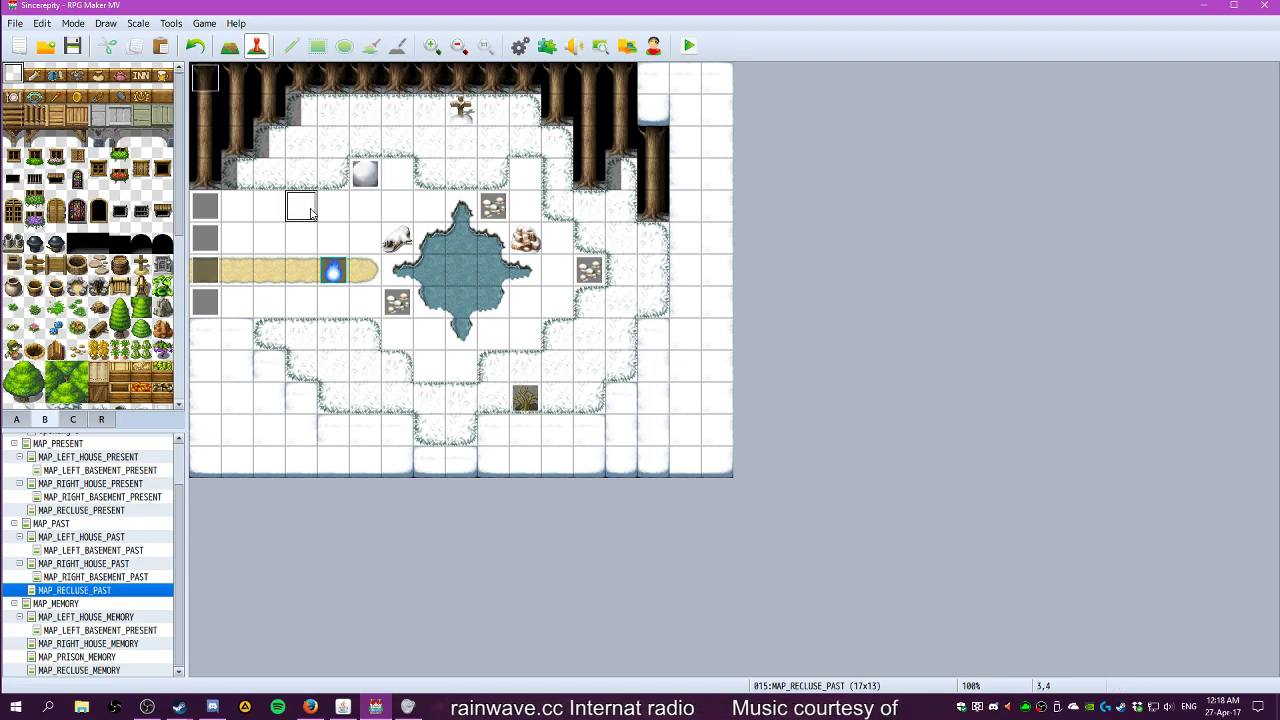
click(335, 210)
click(306, 218)
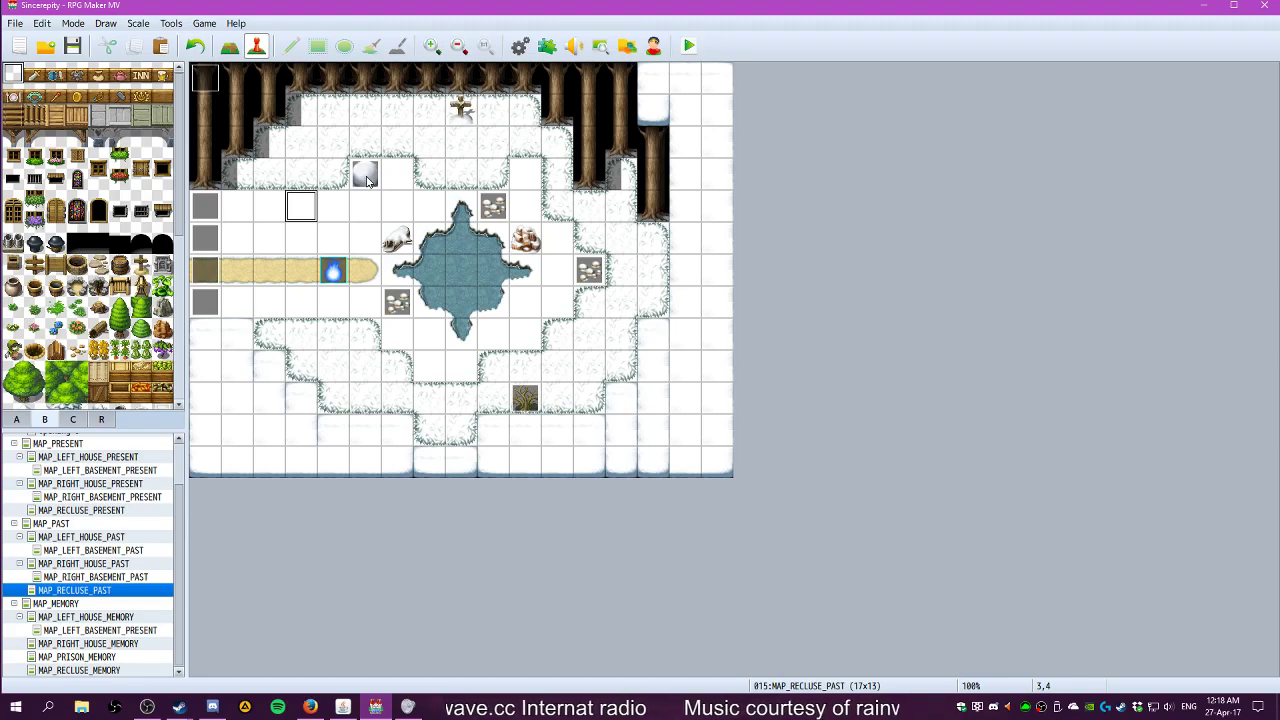
drag(367, 180, 306, 215)
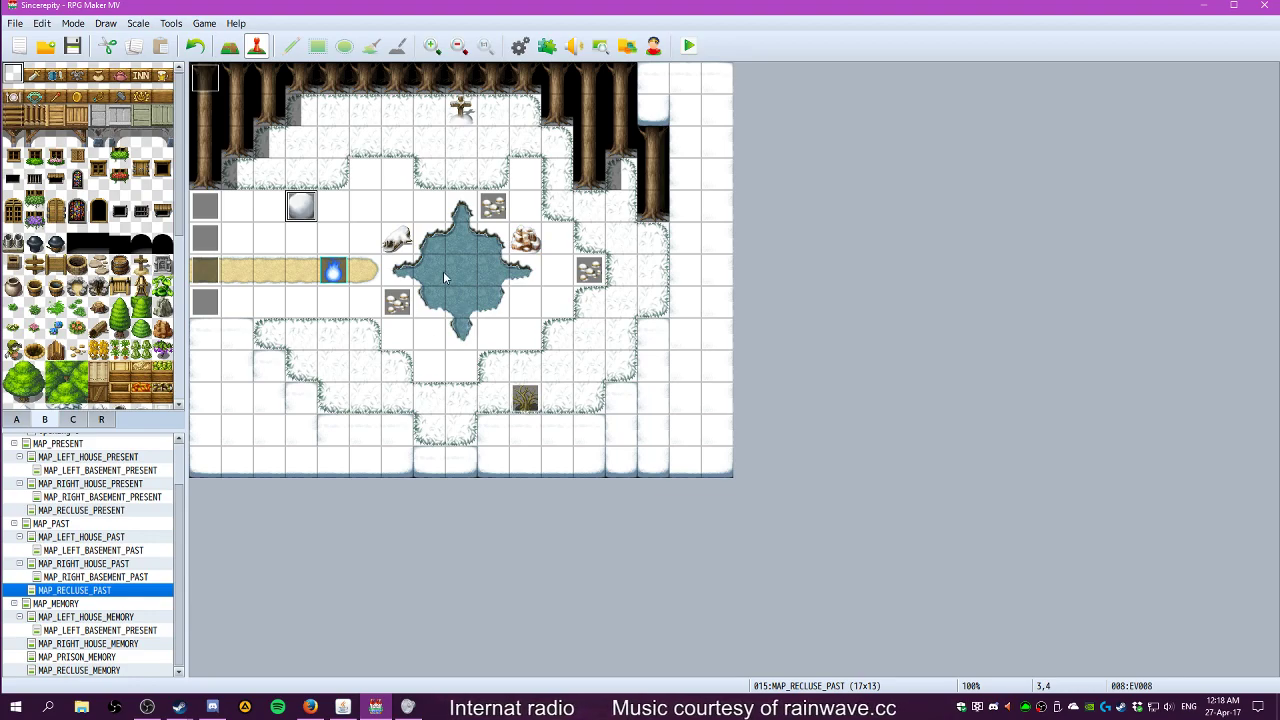
Playtest the map, examine the snowball to trigger its message, check the stones around the pond, and close the game
click(492, 210)
click(590, 270)
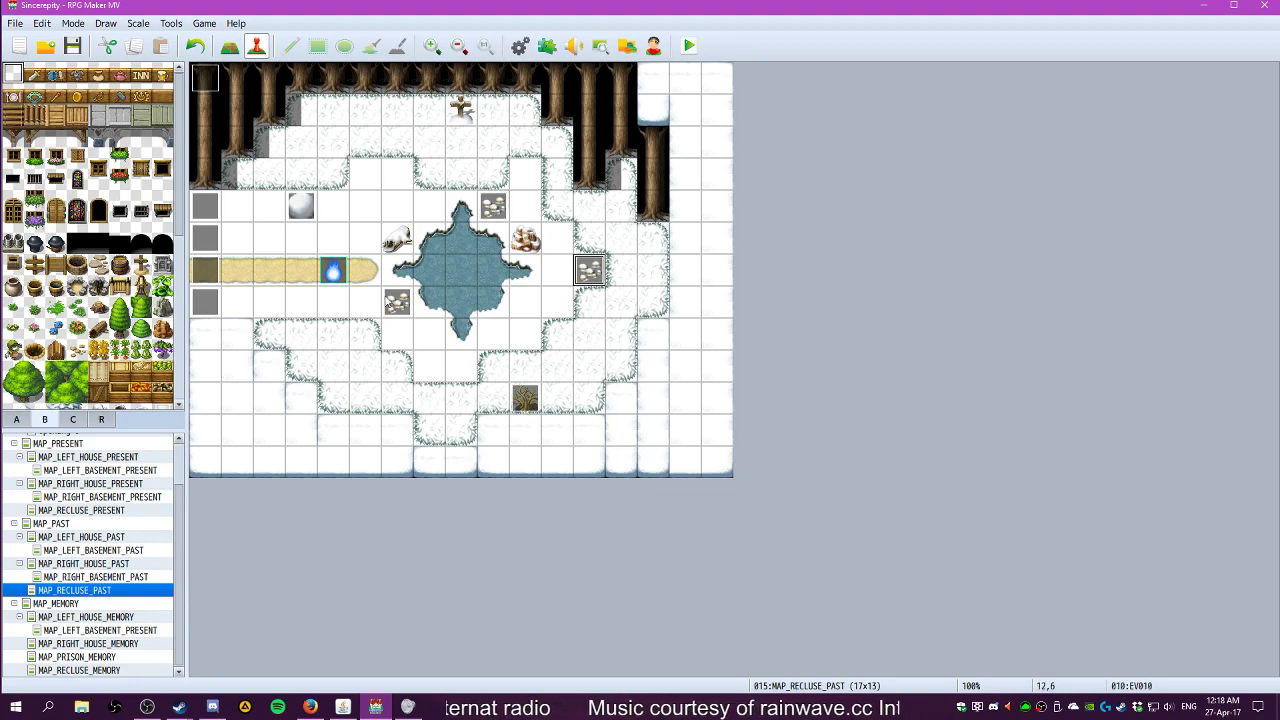
click(690, 48)
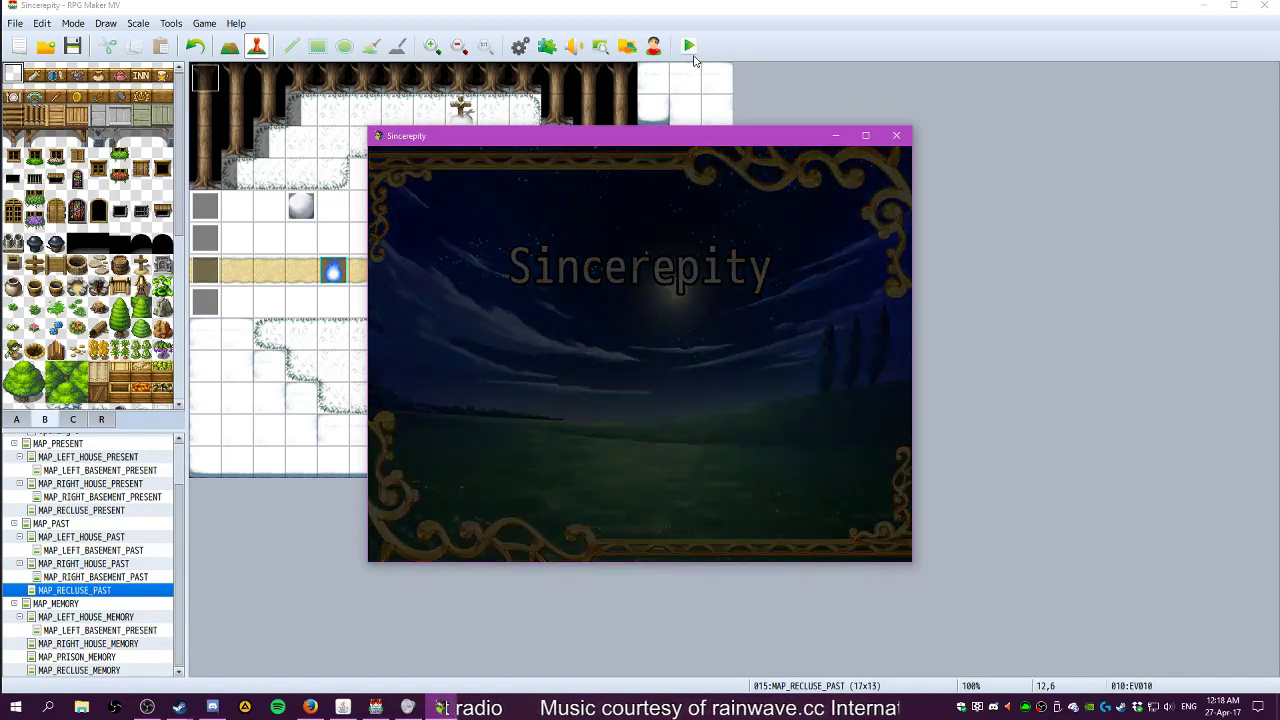
key(Up)
key(Return)
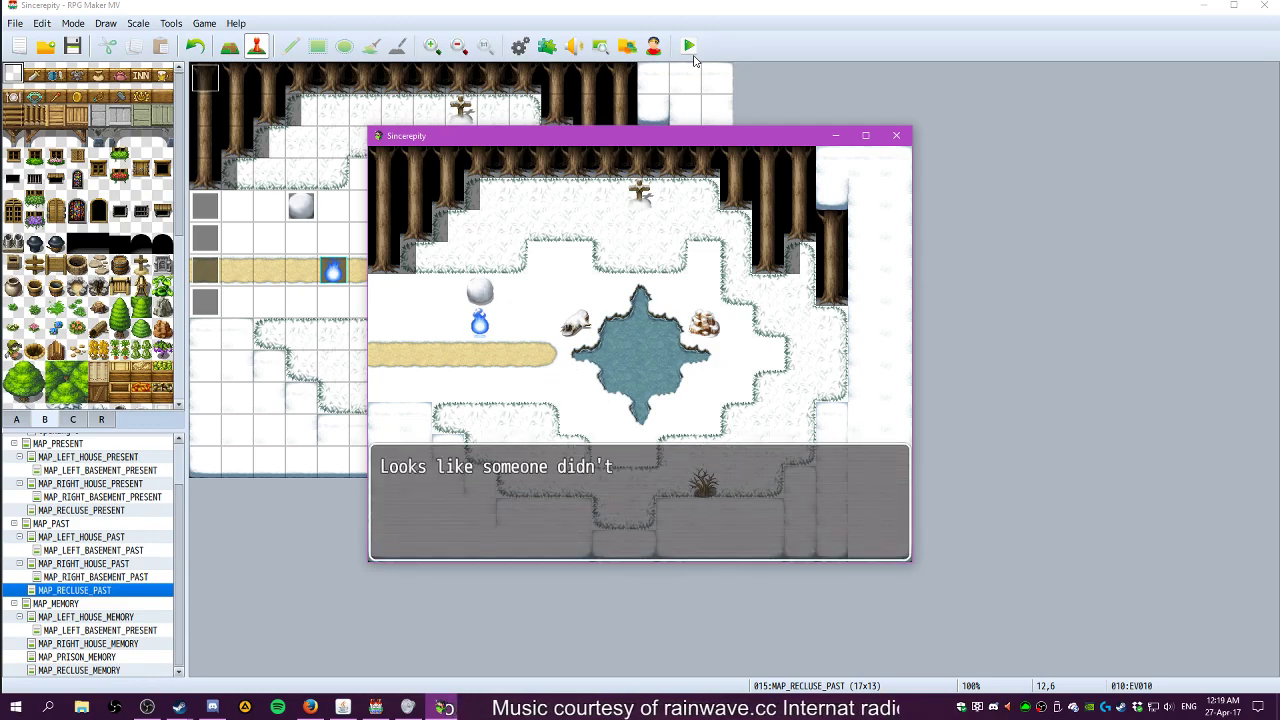
key(Return)
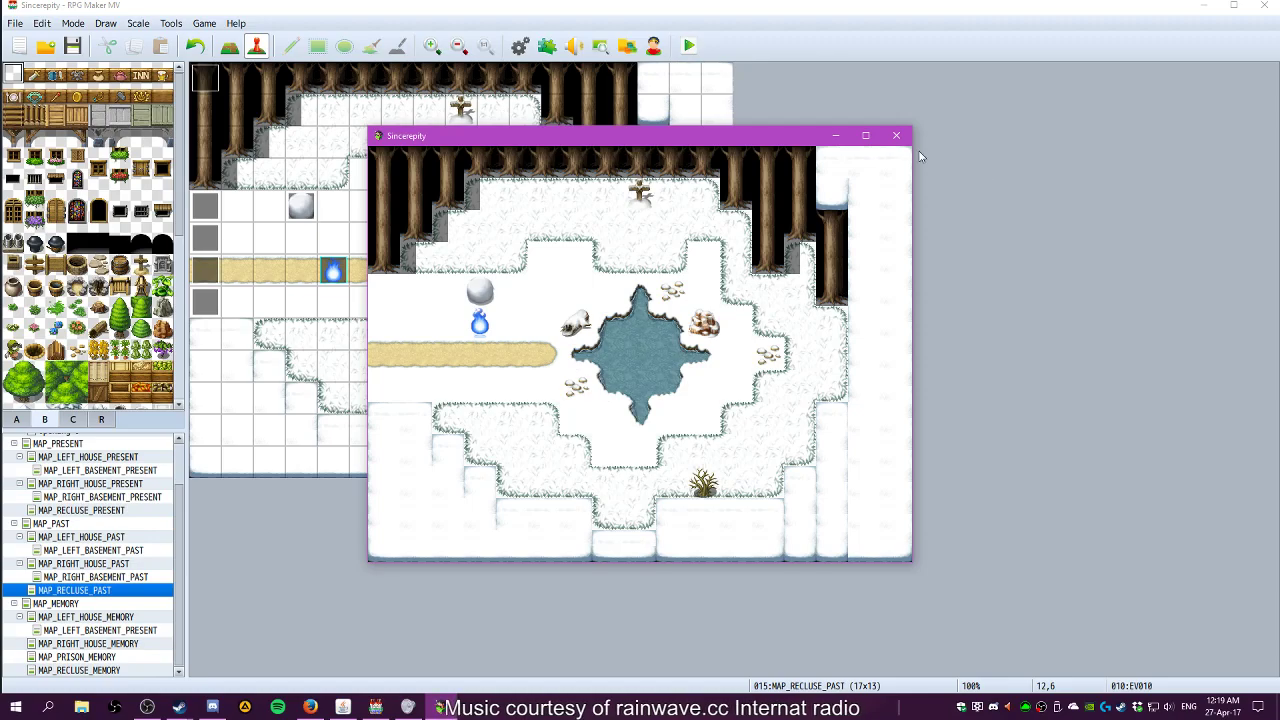
click(896, 135)
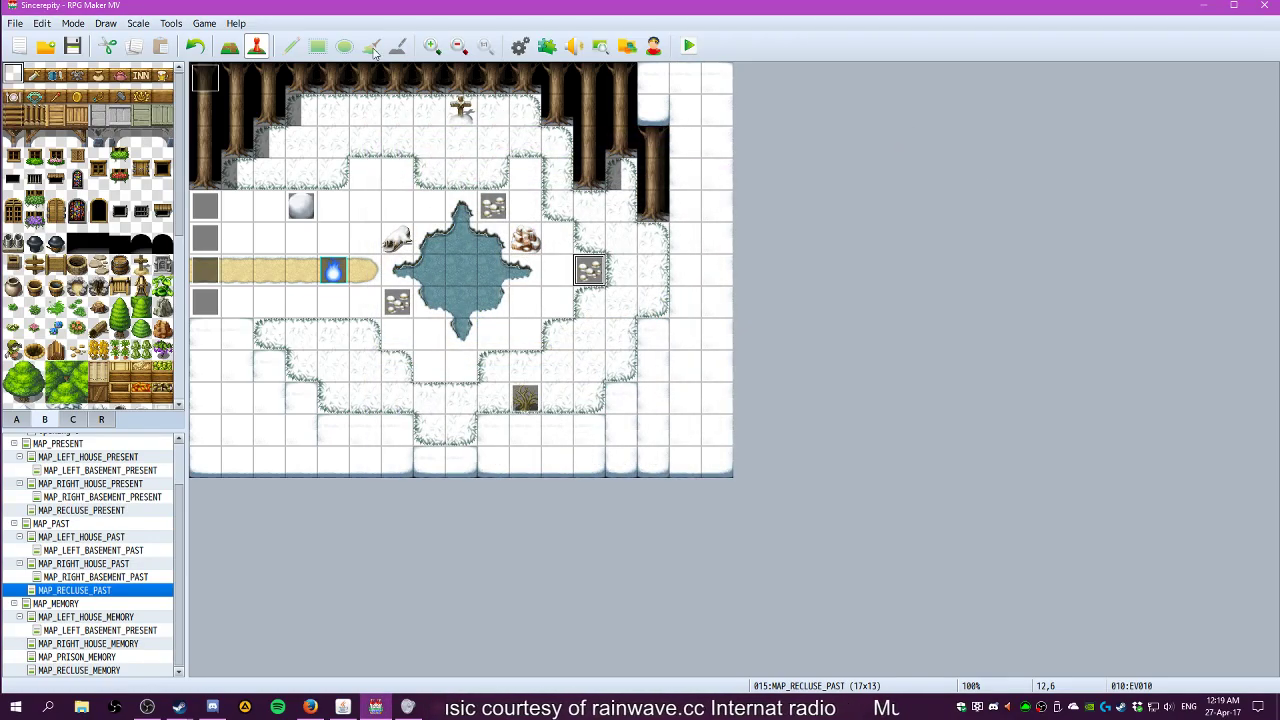
Run a fresh playtest to check the stones before the snowball is examined, and close the game
click(689, 46)
key(Return)
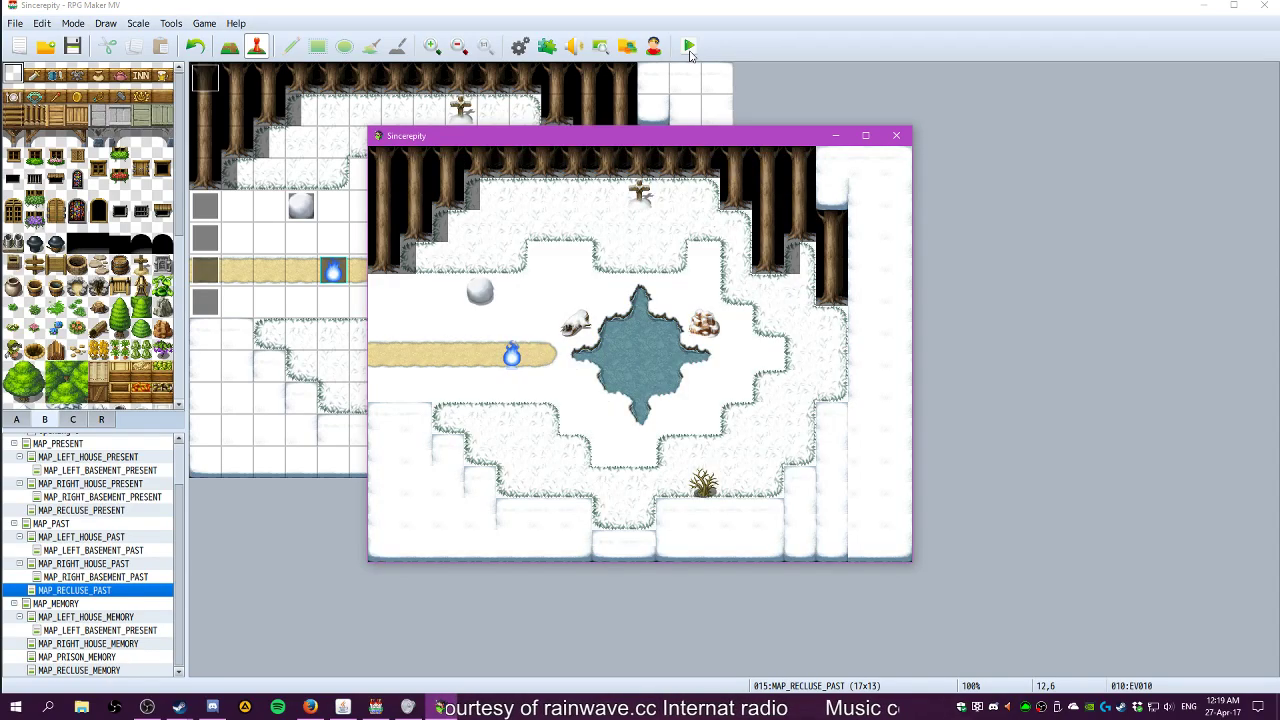
click(896, 135)
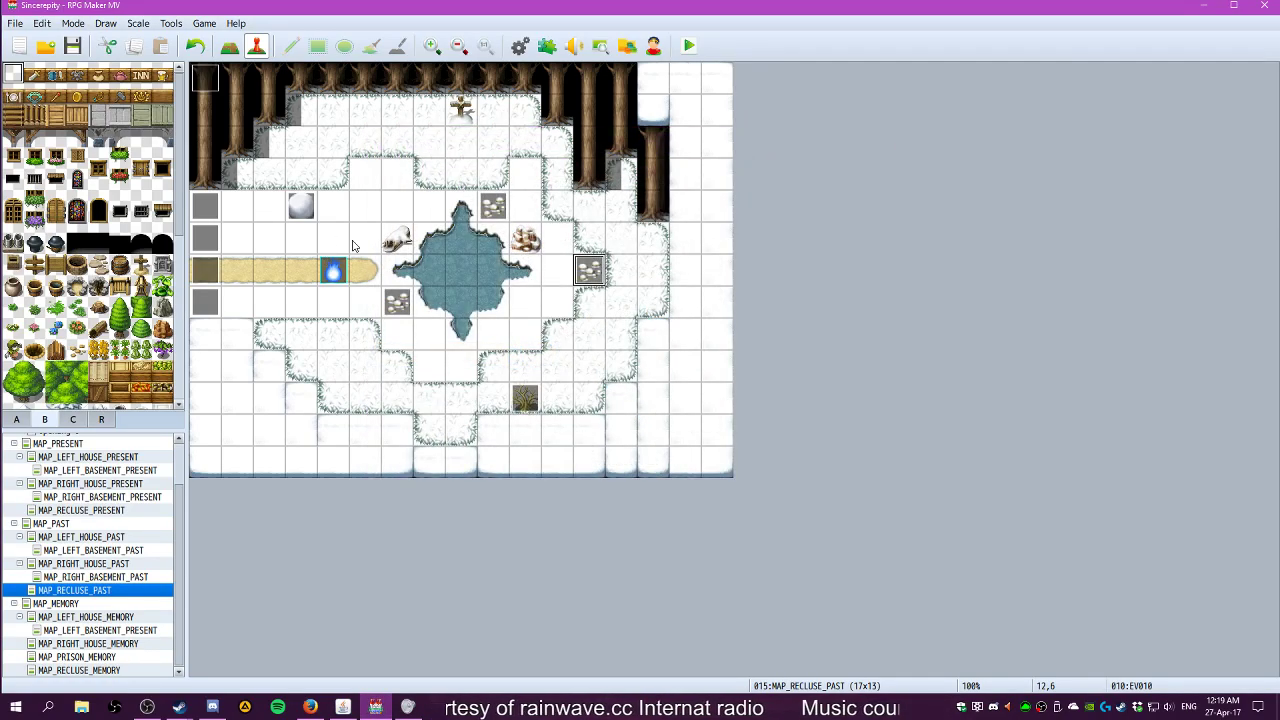
Open the stones event at 6,7 and insert a blank event page directly after page 1
double_click(397, 302)
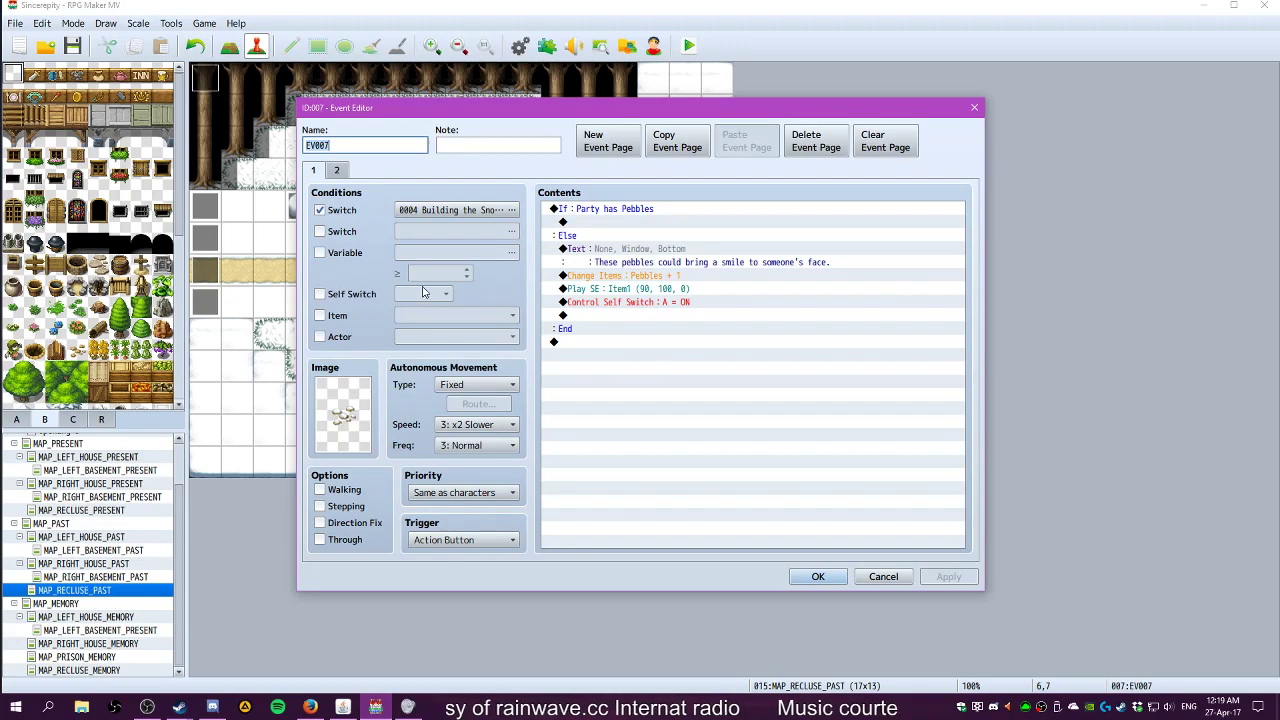
click(603, 141)
click(360, 171)
click(336, 172)
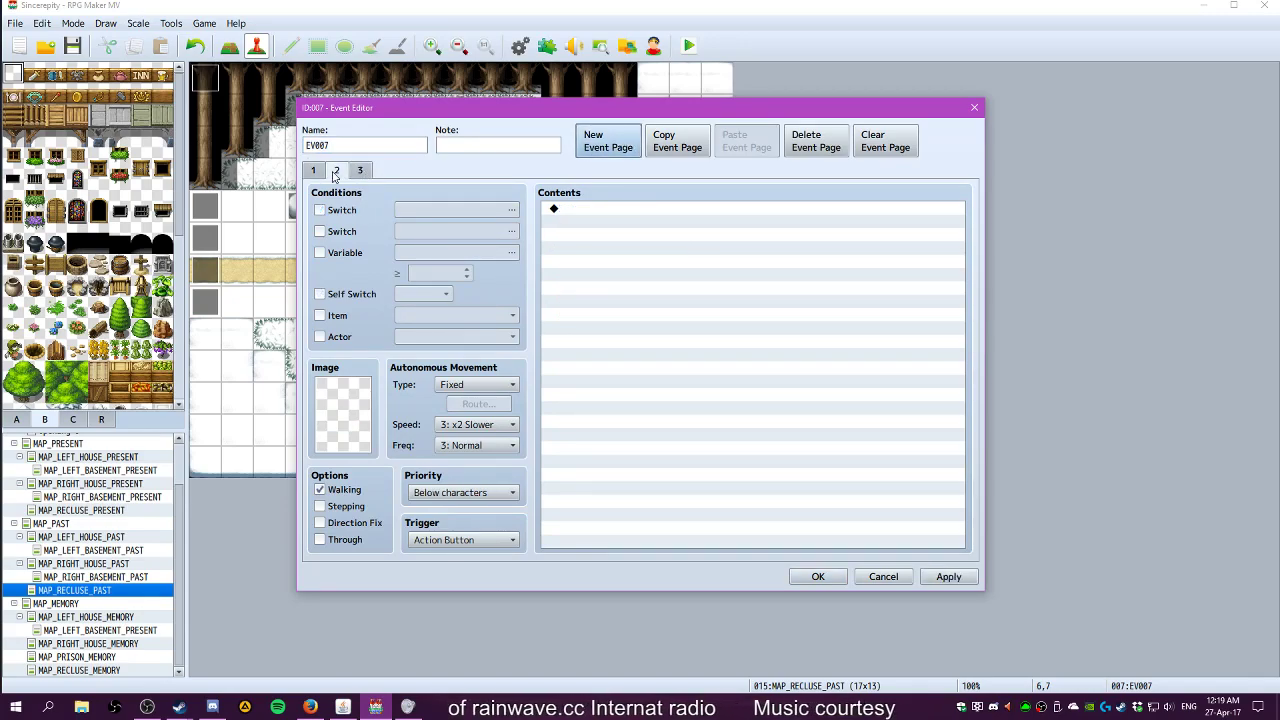
click(322, 172)
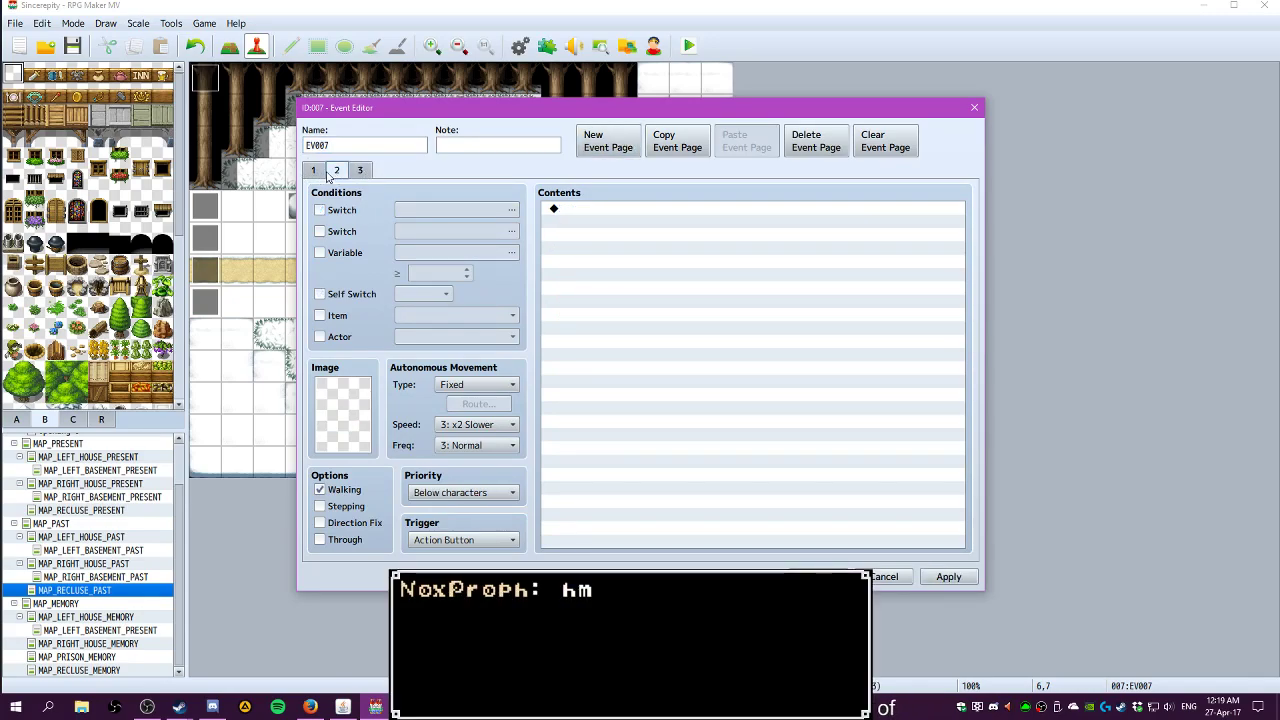
click(828, 152)
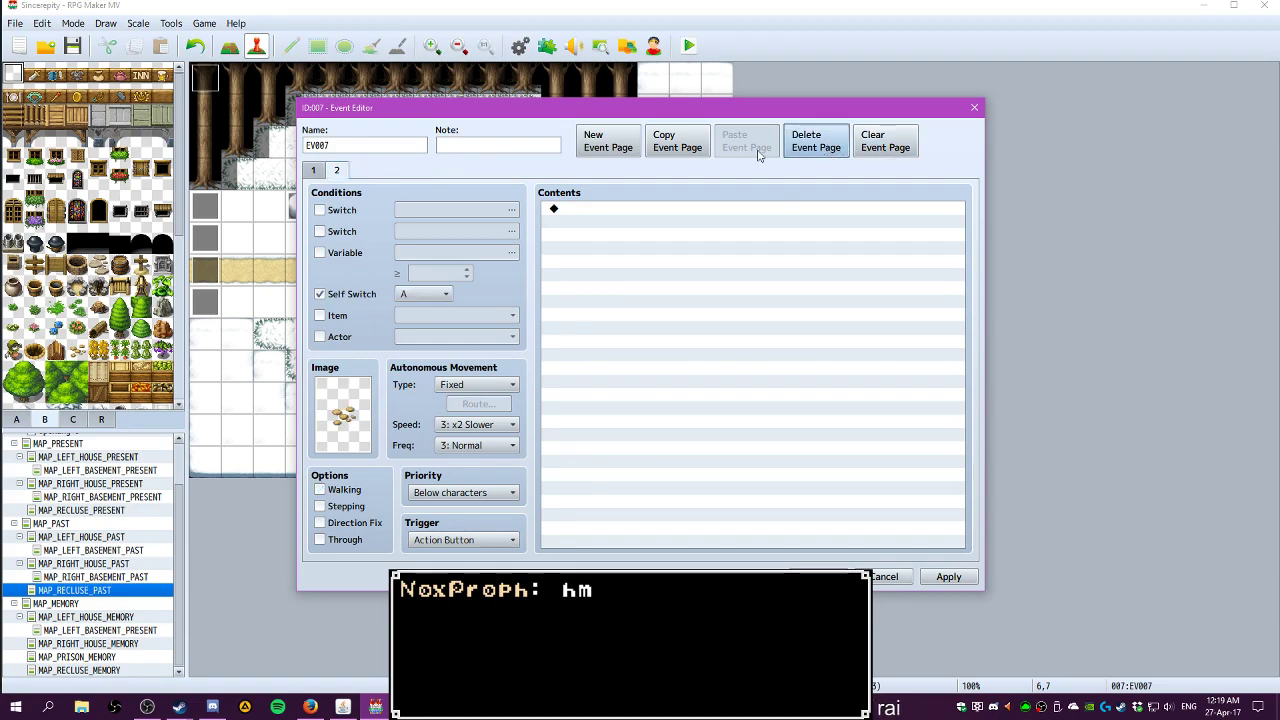
click(318, 172)
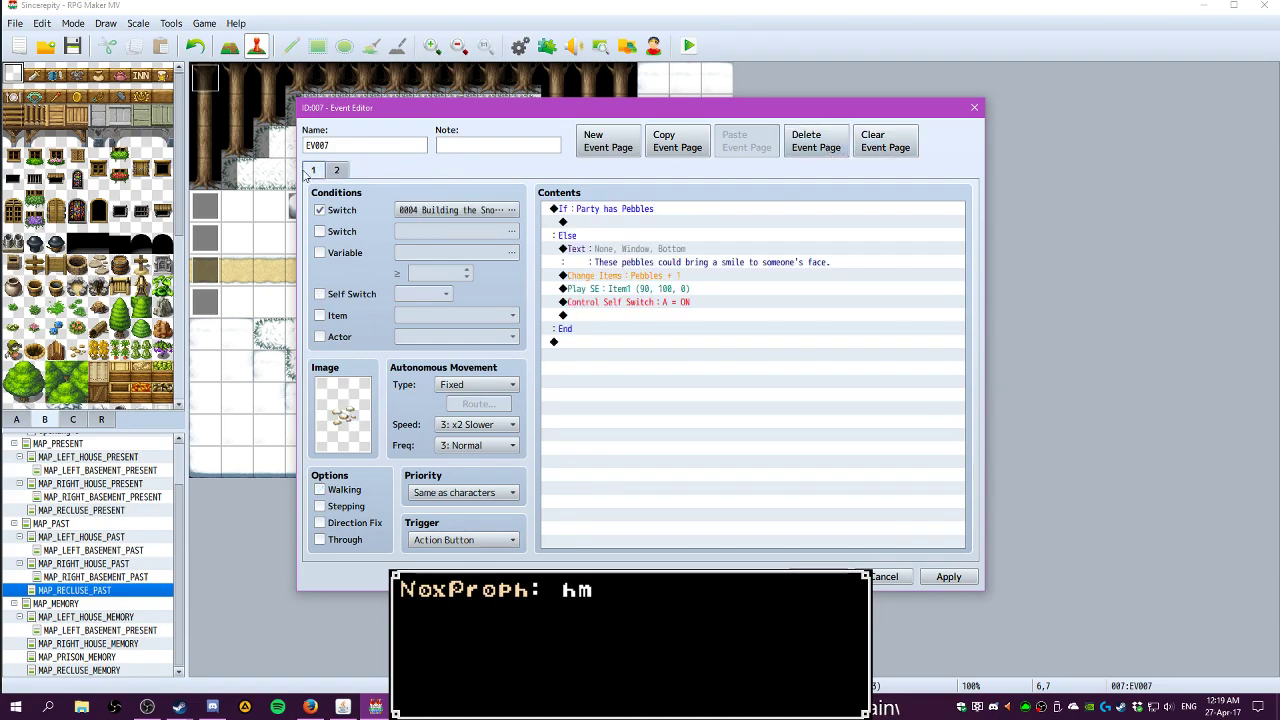
click(608, 141)
click(313, 171)
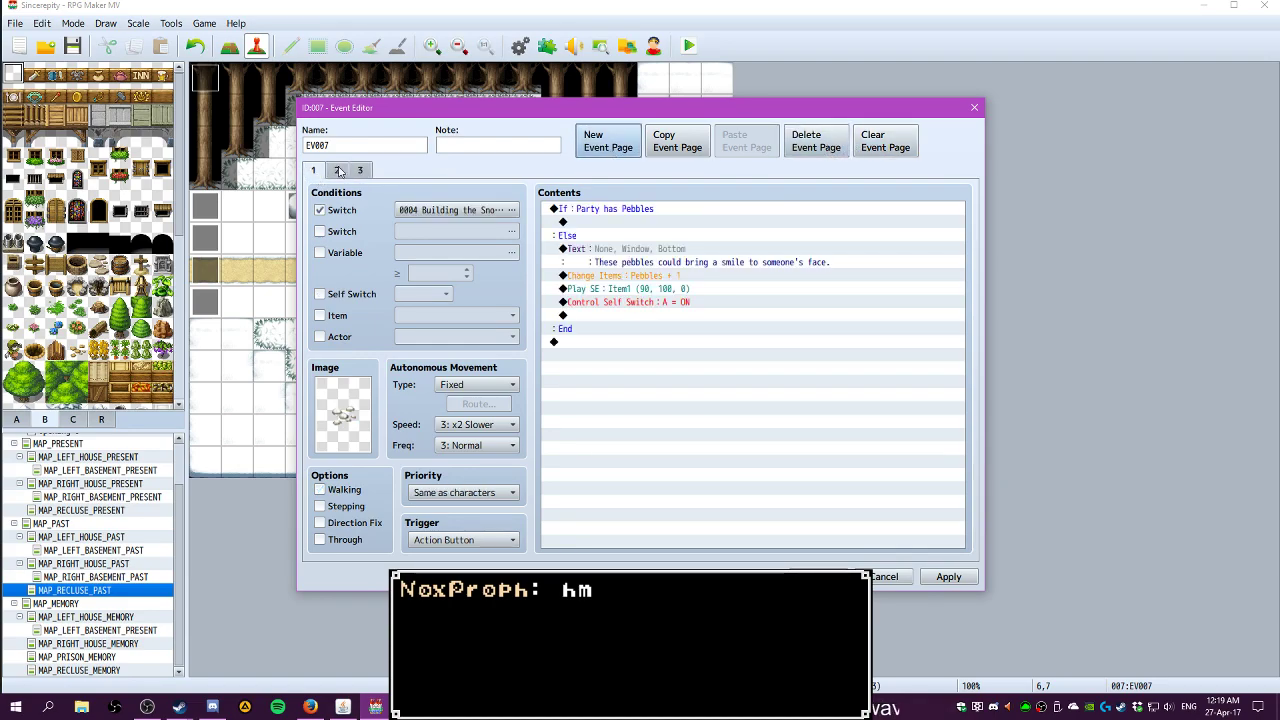
click(360, 171)
click(335, 171)
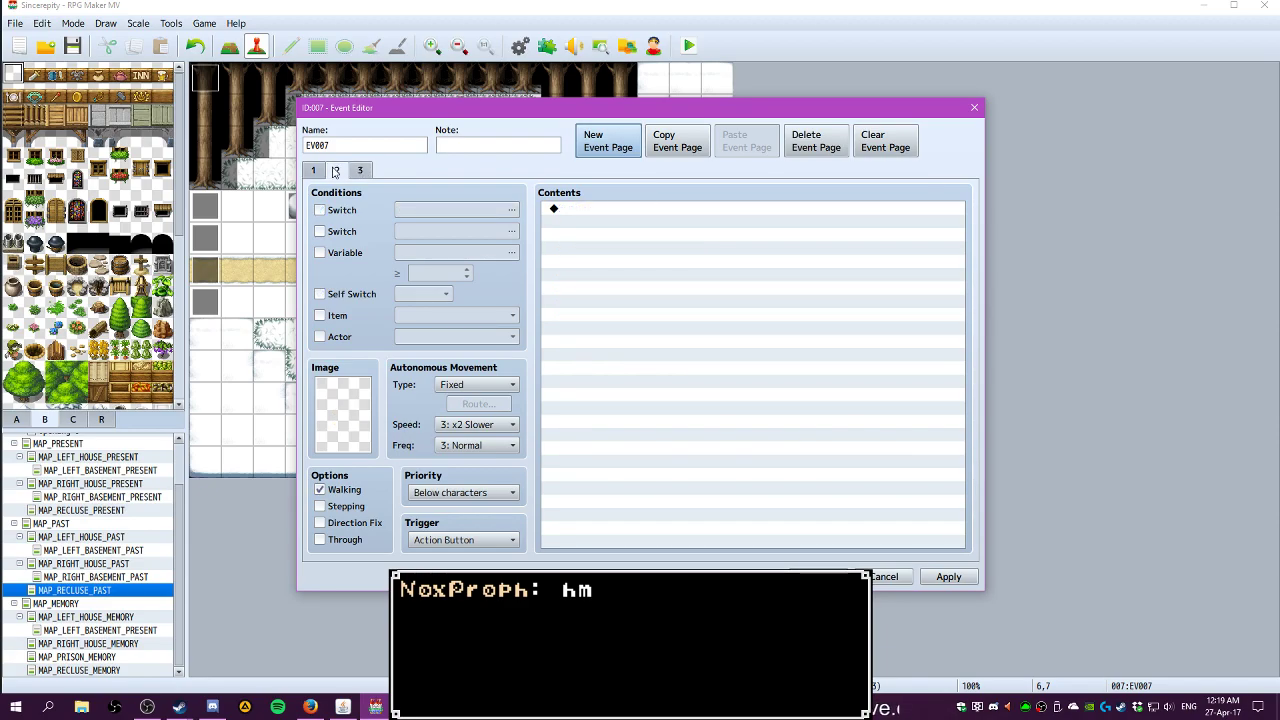
Set the image of the event's new page 2 to the pebbles tile from Tileset B and save the event
double_click(340, 418)
scroll(478, 368, down, 8)
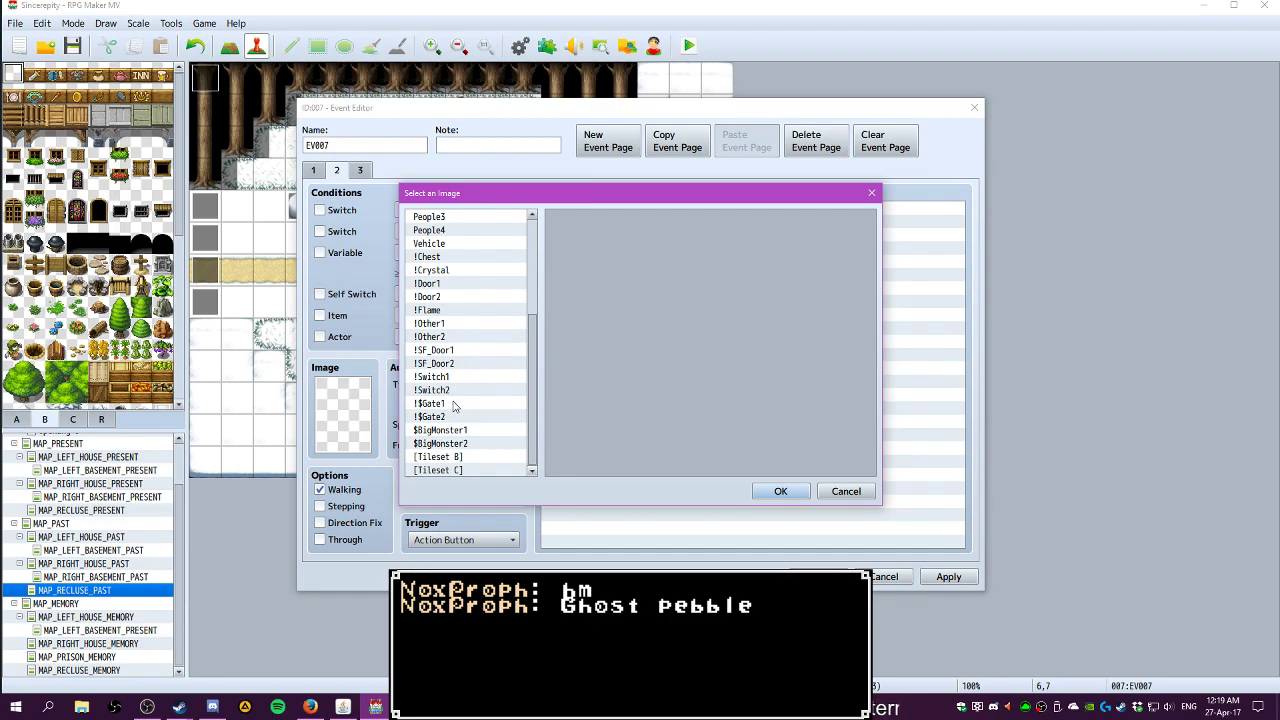
click(458, 457)
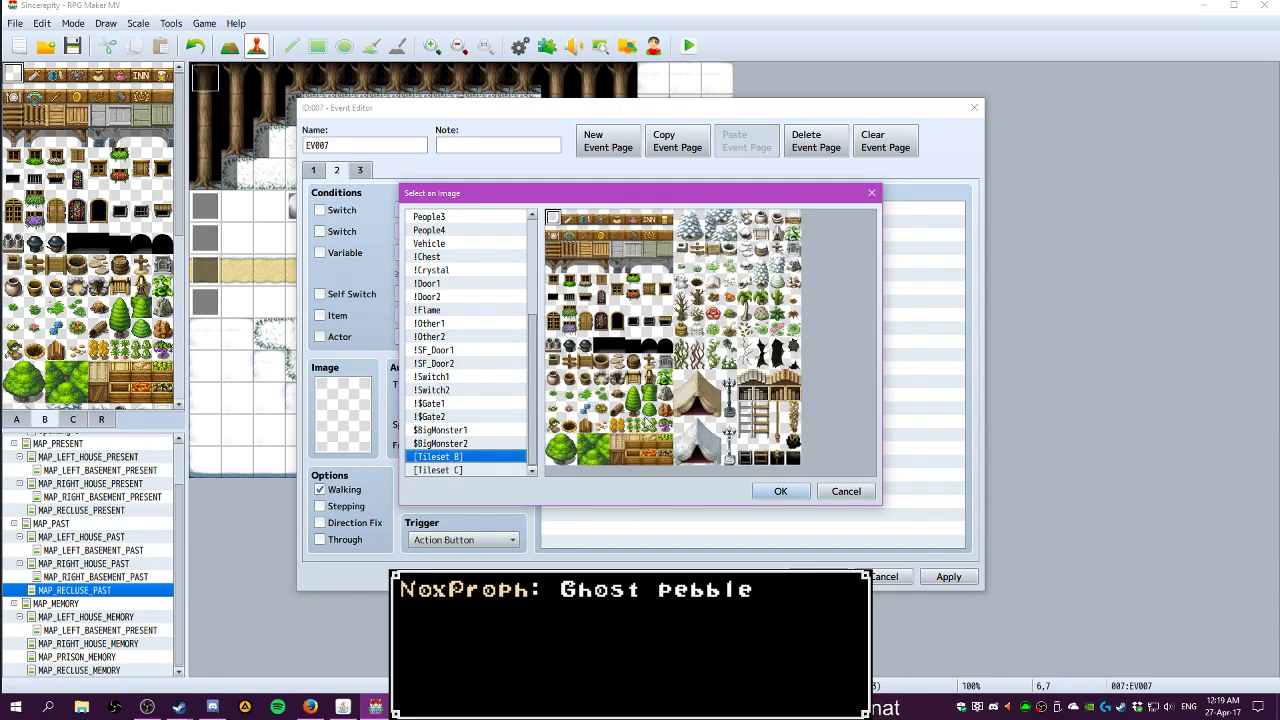
click(780, 491)
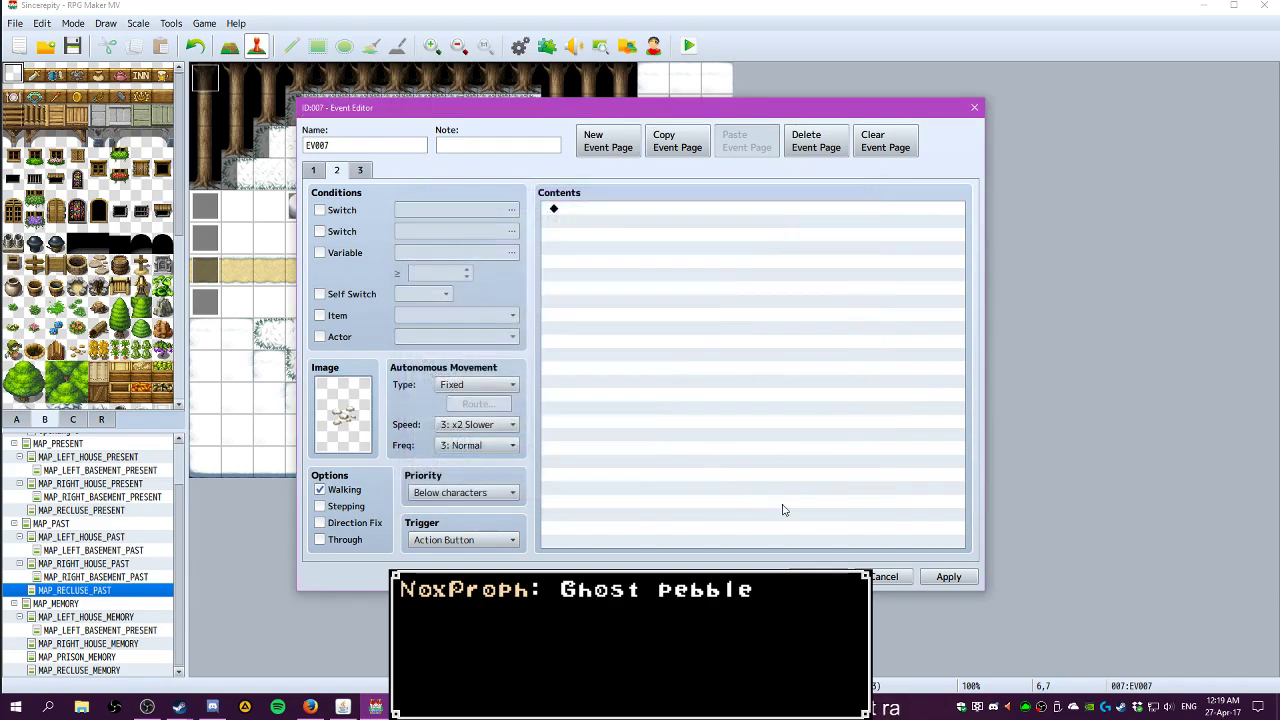
click(948, 577)
click(818, 577)
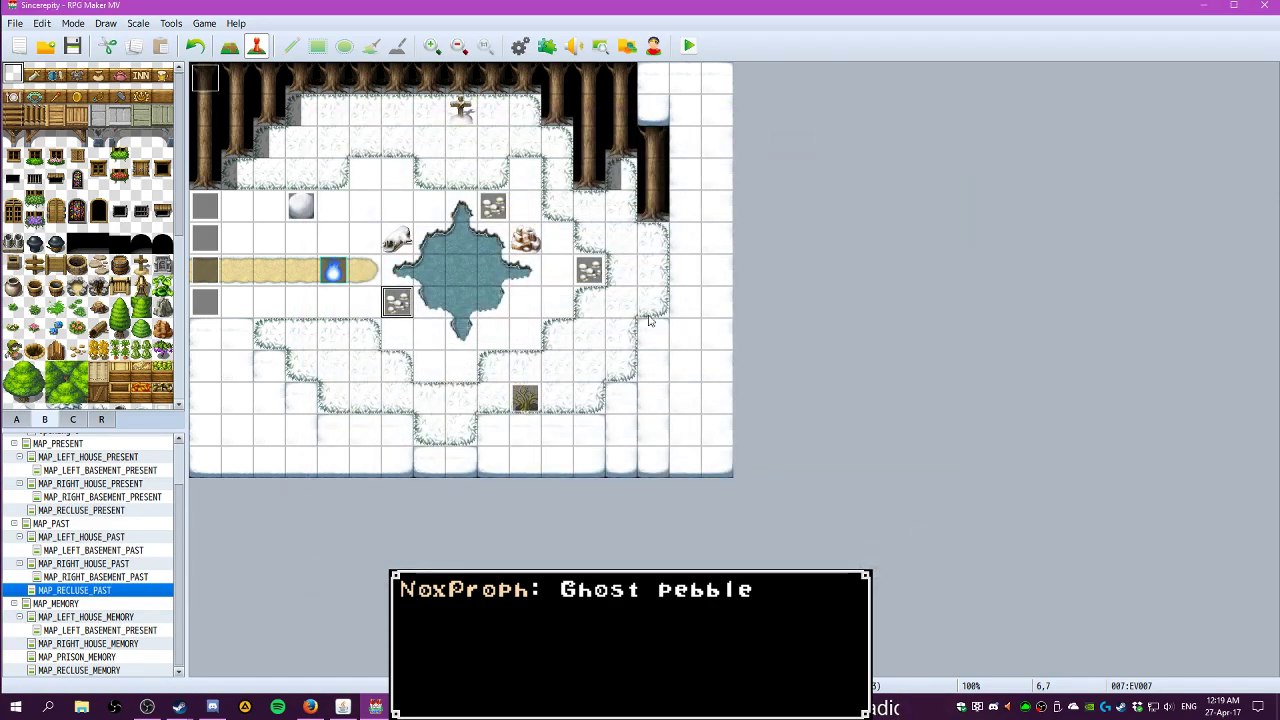
Reopen the stones event at 6,7, review its three pages, and check the trigger options on page 2
double_click(396, 301)
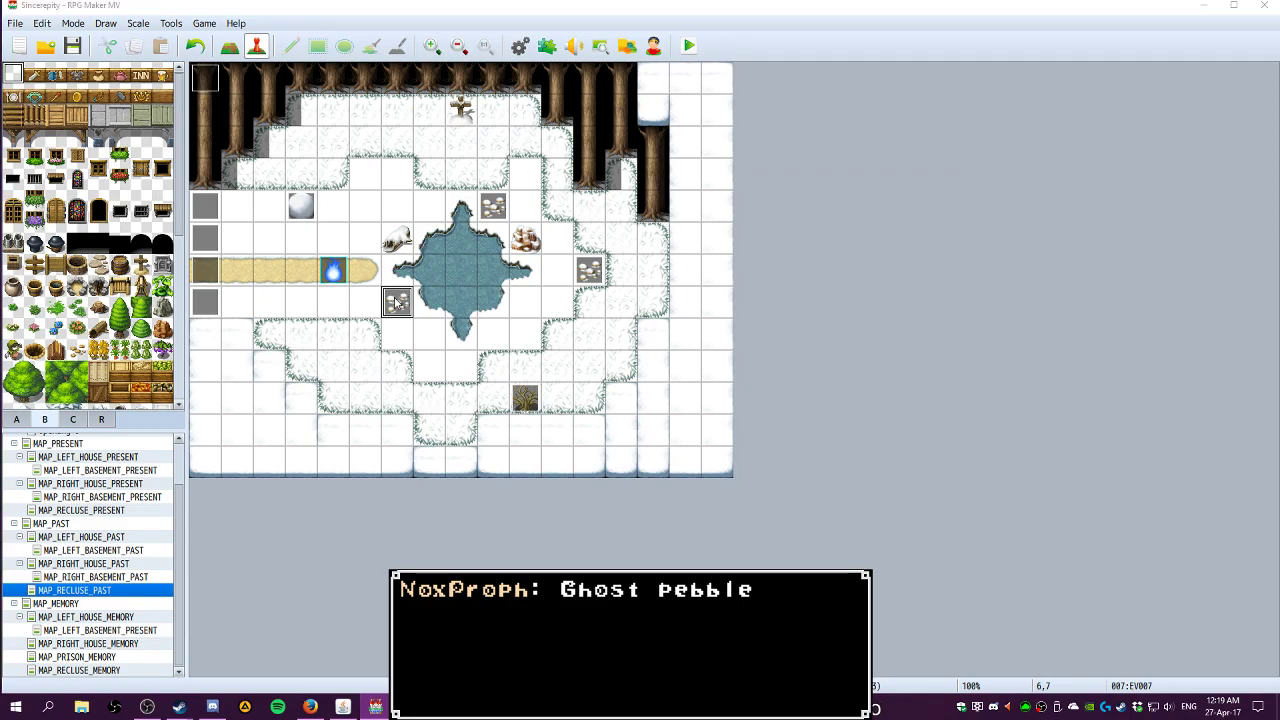
click(337, 170)
click(360, 170)
click(333, 170)
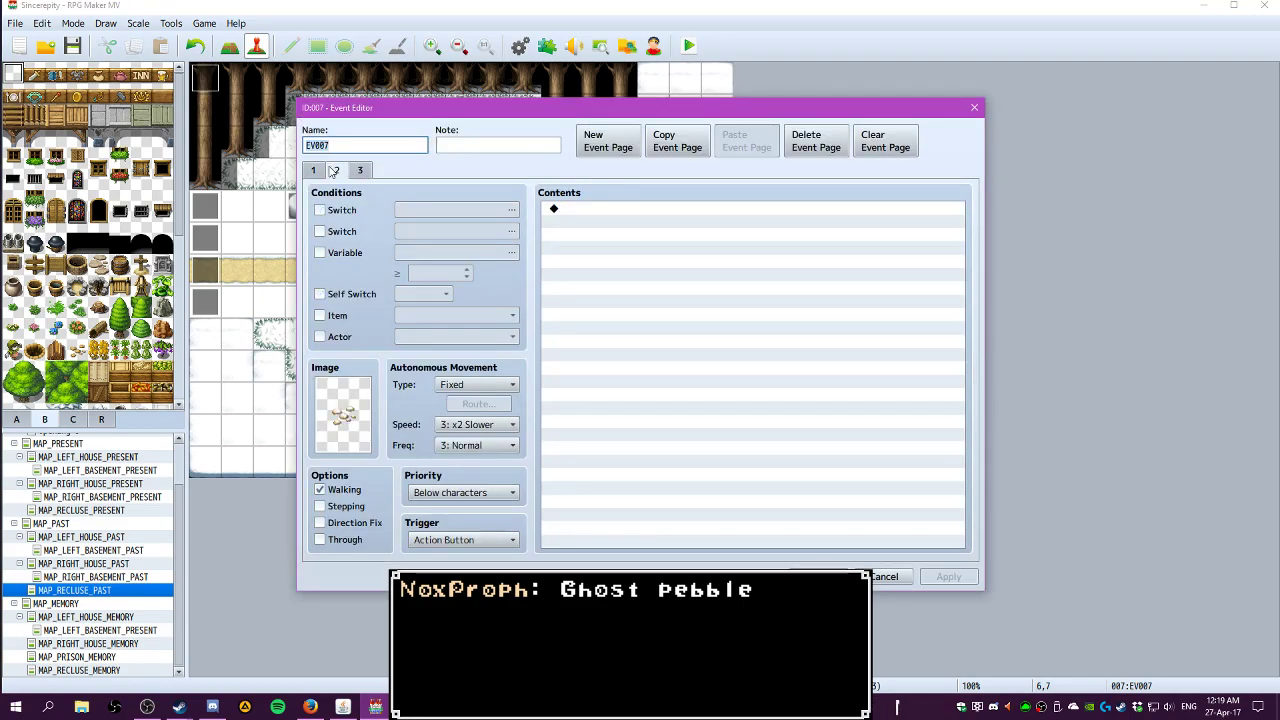
click(314, 170)
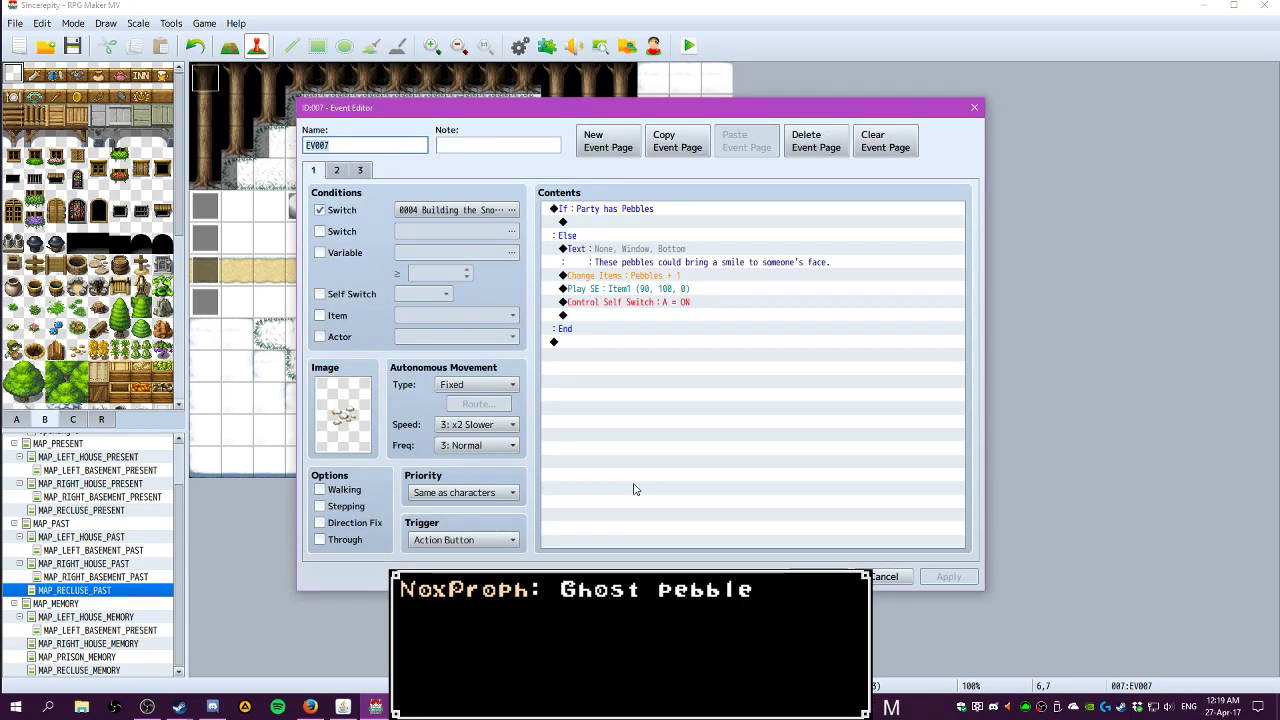
click(336, 170)
click(455, 540)
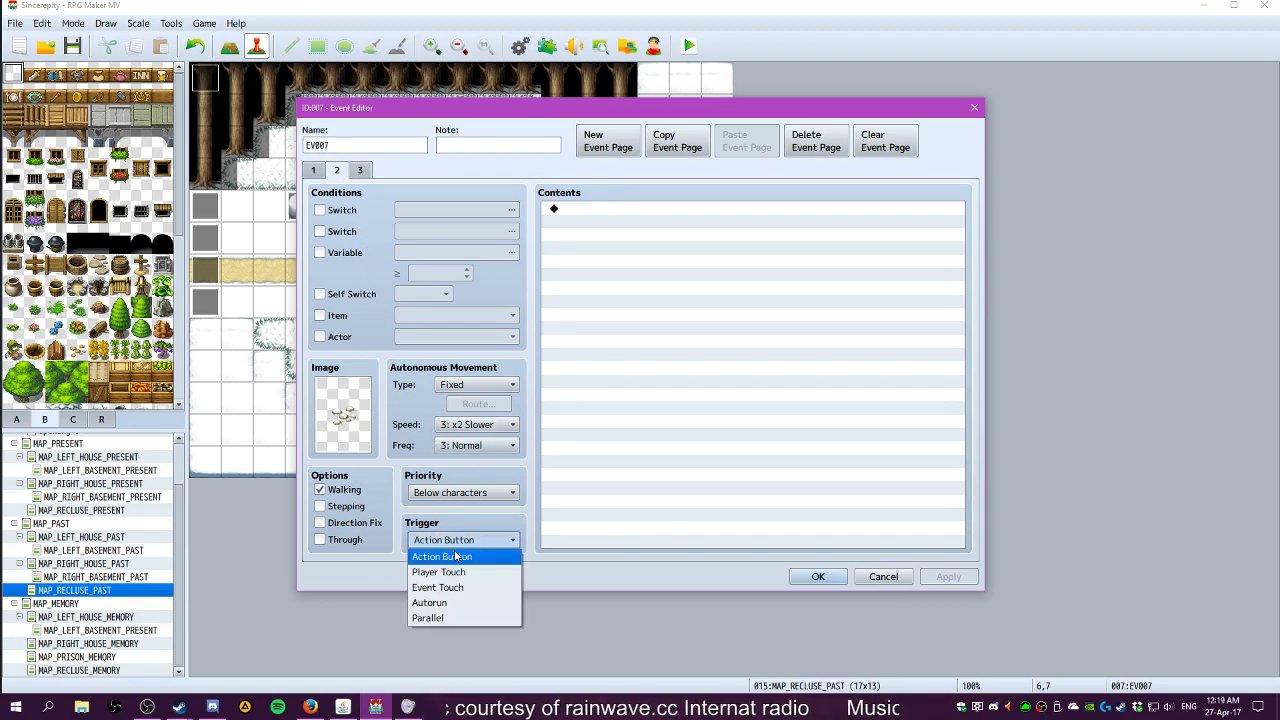
click(448, 556)
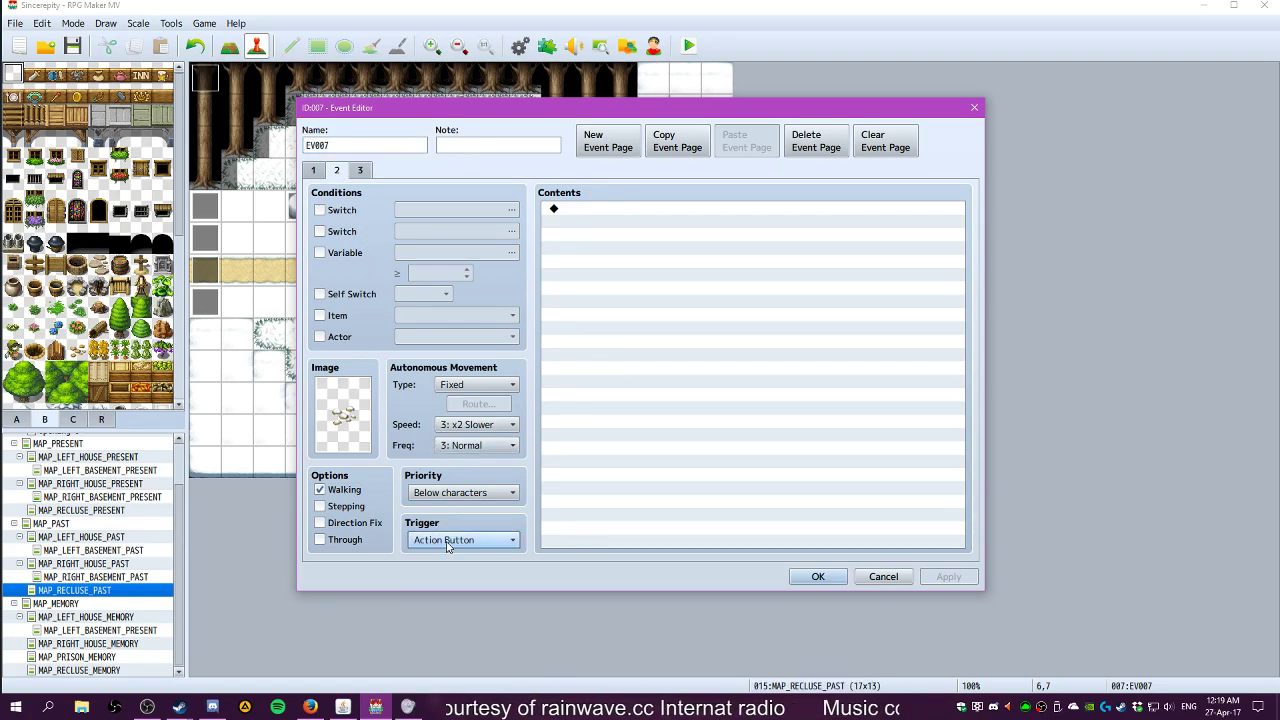
click(817, 578)
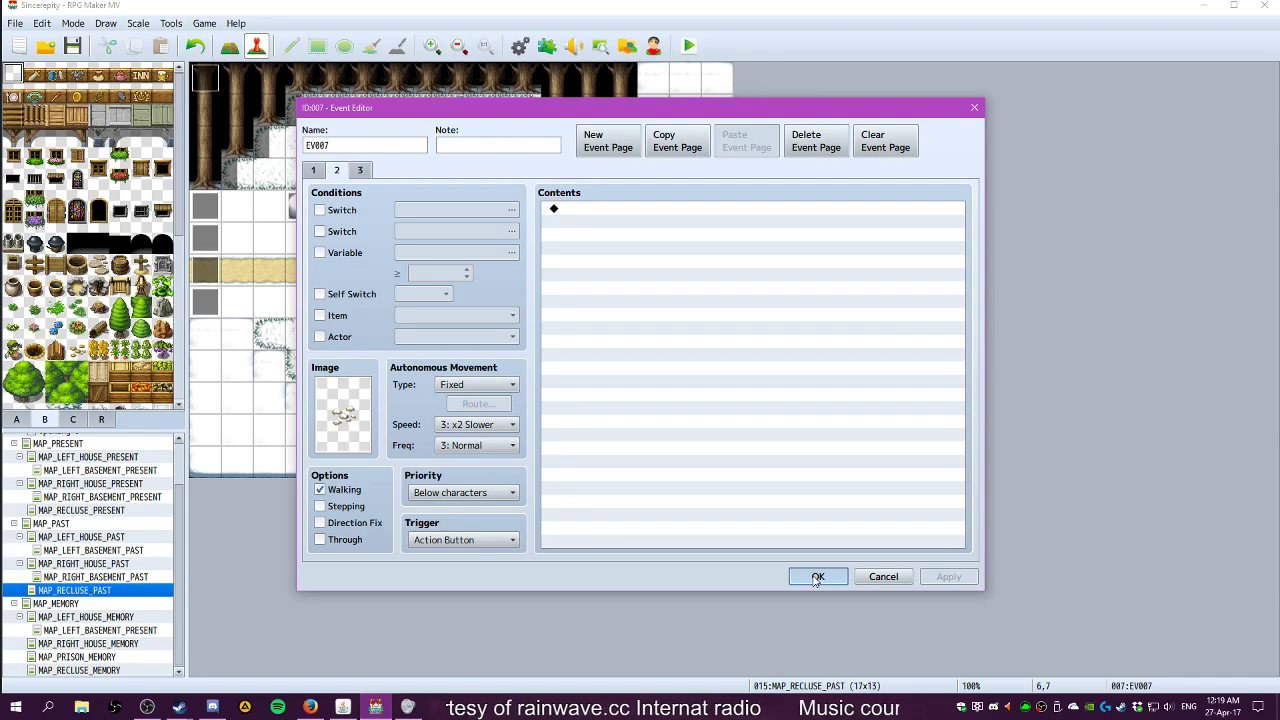
click(817, 577)
Replace the stones events at 9,4 and 12,6 with copies of the updated event at 6,7, and save the project
click(496, 199)
key(Delete)
click(586, 277)
key(Delete)
click(397, 311)
key(ctrl+z)
key(ctrl+z)
click(72, 46)
Playtest the game from a new game and walk onto the pebbles beside the pond
click(689, 46)
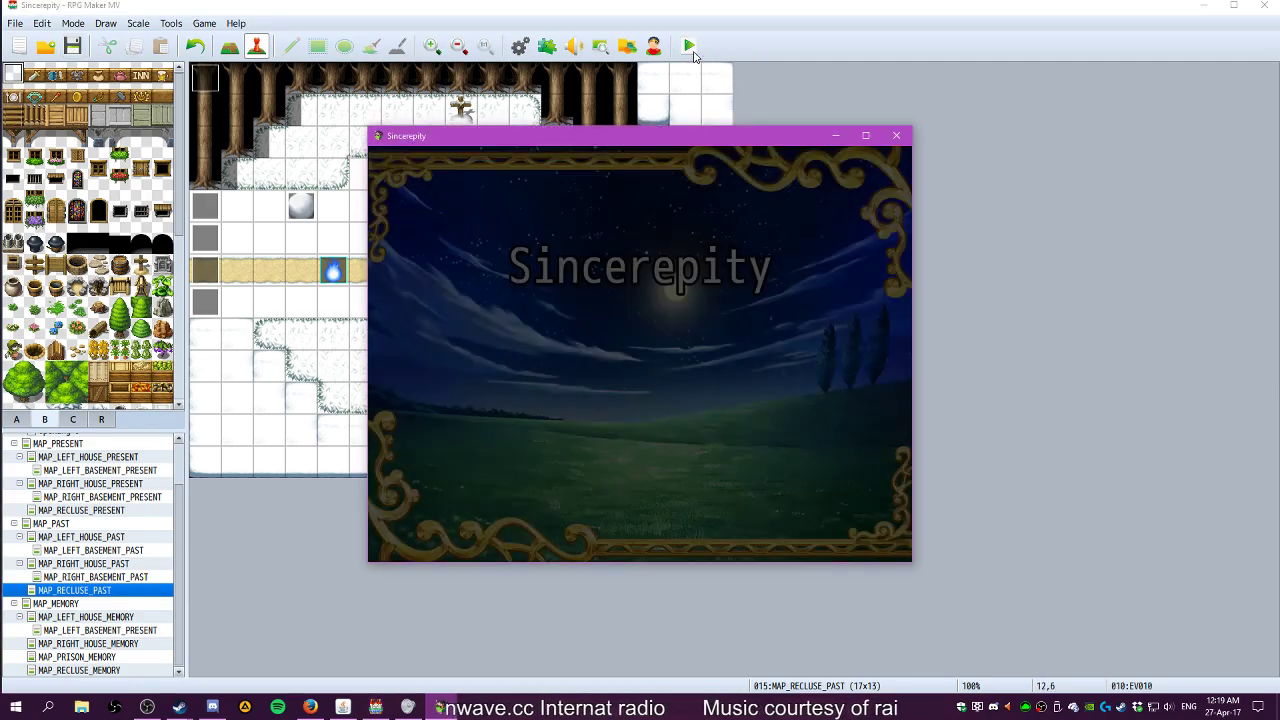
key(Return)
key(Left)
key(Right)
key(Down)
key(Right)
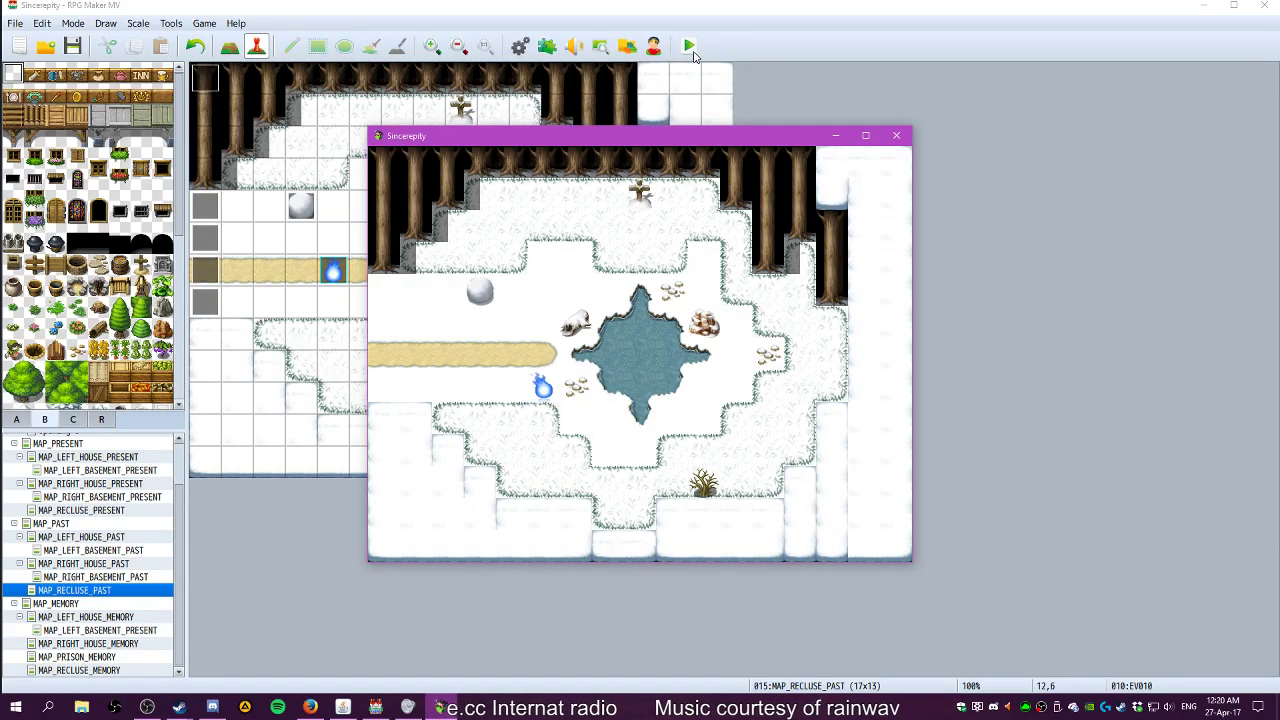
key(Right)
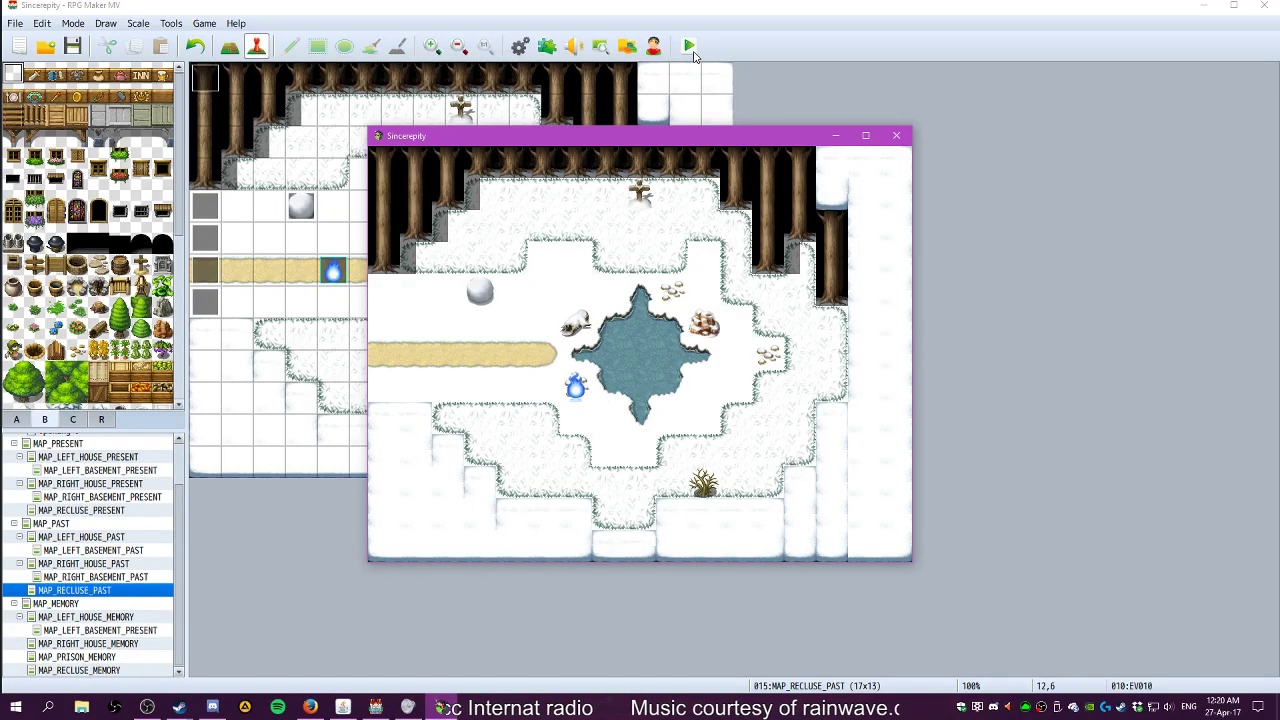
Walk to the snowball in the playtest and interact with it to read its message
key(Left)
key(Left)
key(Left)
key(Up)
key(Up)
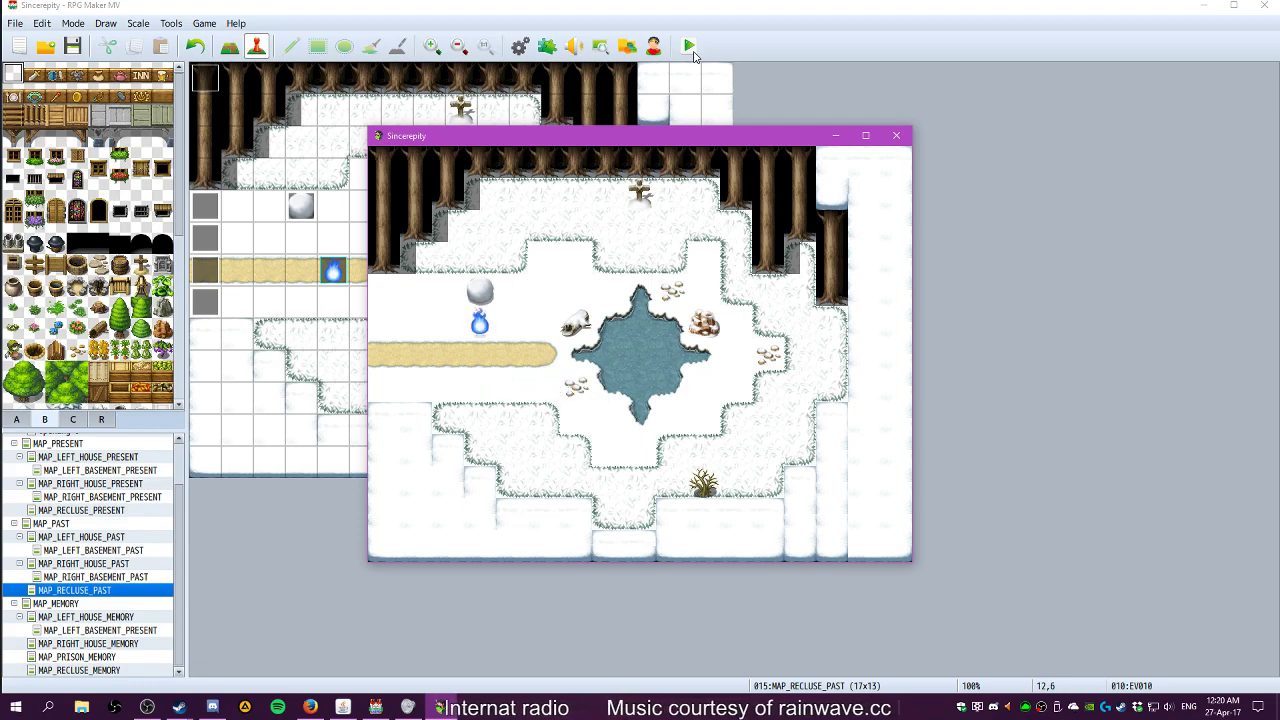
key(Return)
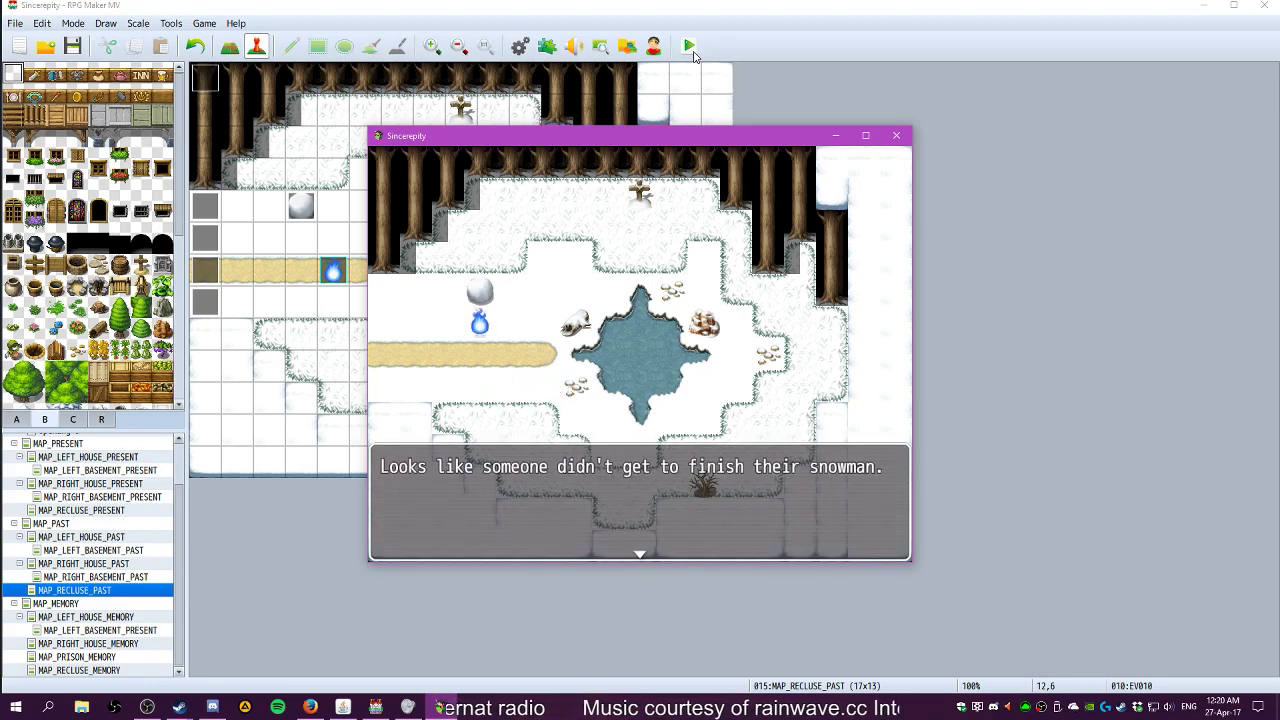
key(Return)
key(Return)
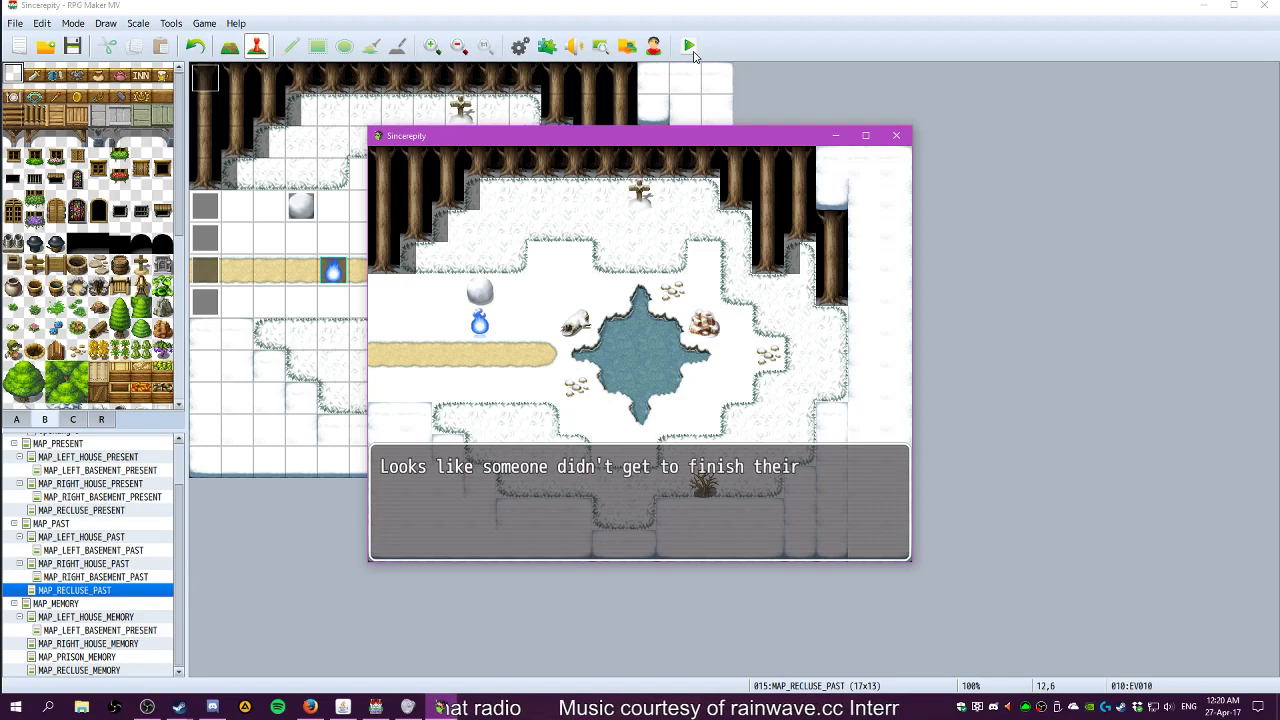
key(Return)
Walk back to the pebbles, step on and off them to test their event, and close the playtest
key(Down)
key(Down)
key(Right)
key(Right)
key(Right)
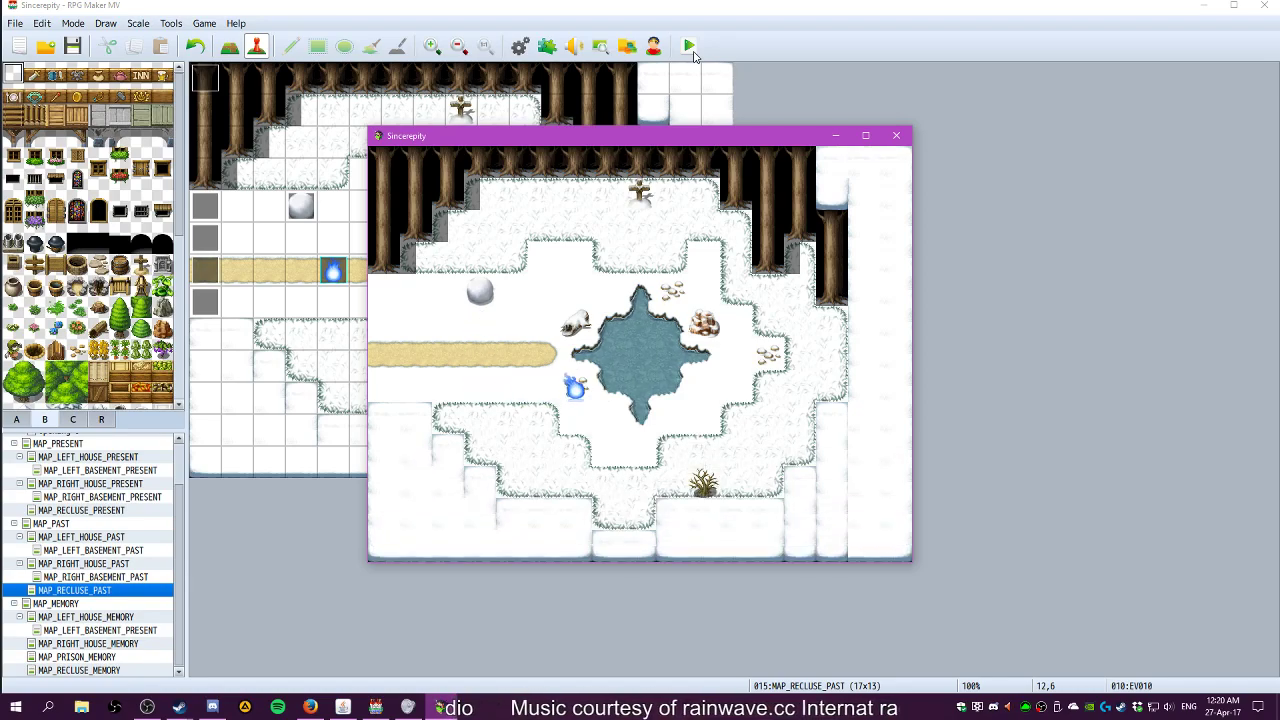
key(Left)
key(Right)
key(Left)
key(Left)
key(Right)
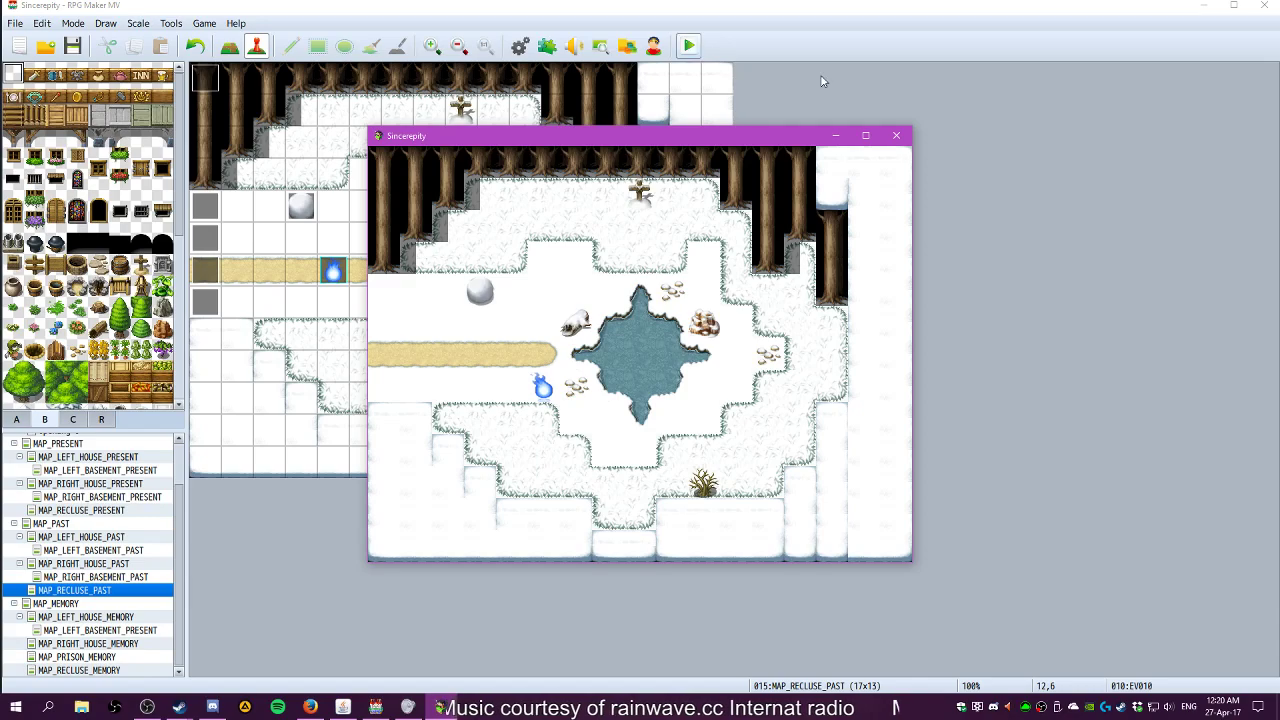
click(896, 136)
Open the snowball event at 3,4 and examine its autonomous movement type, speed and frequency options
double_click(303, 210)
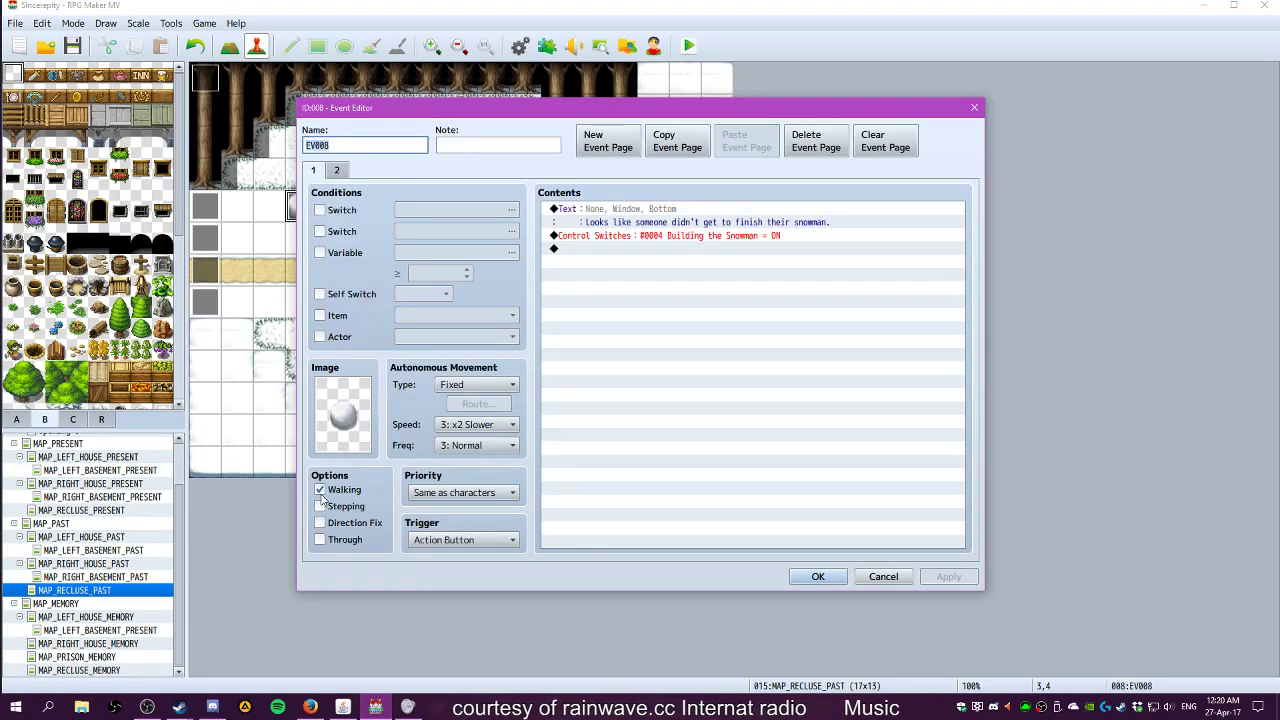
click(490, 387)
click(490, 387)
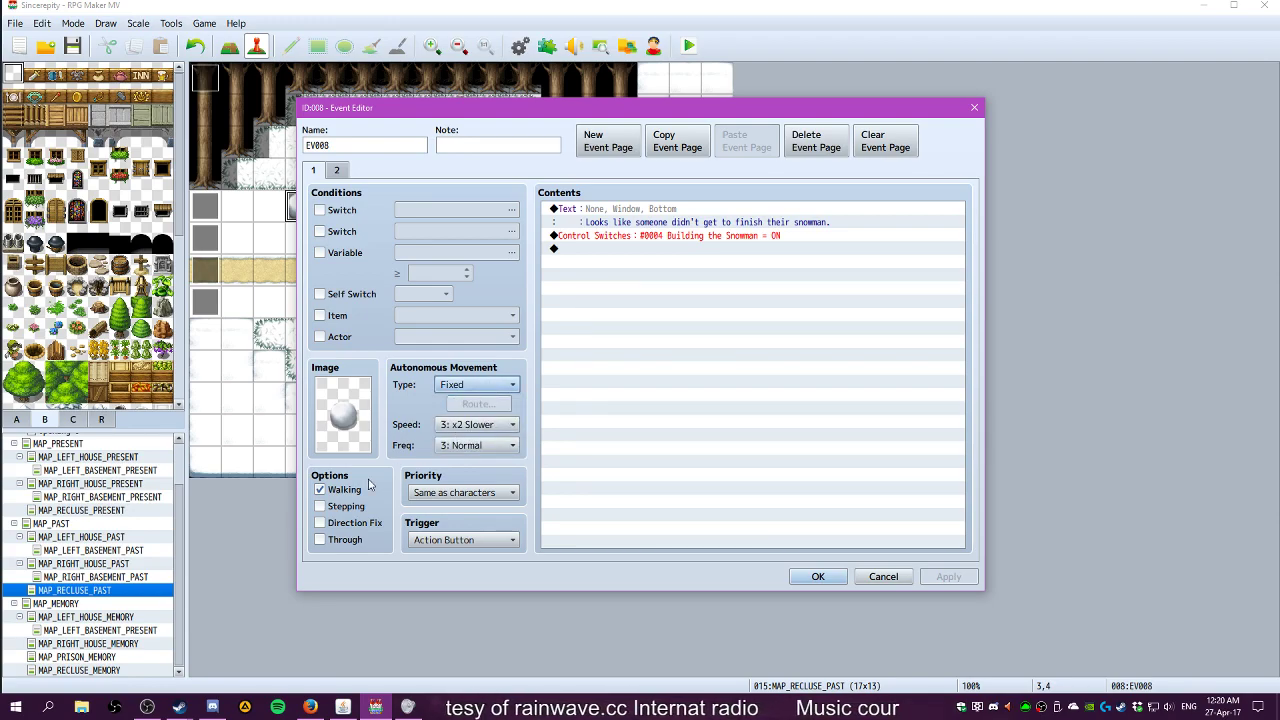
click(463, 446)
click(463, 446)
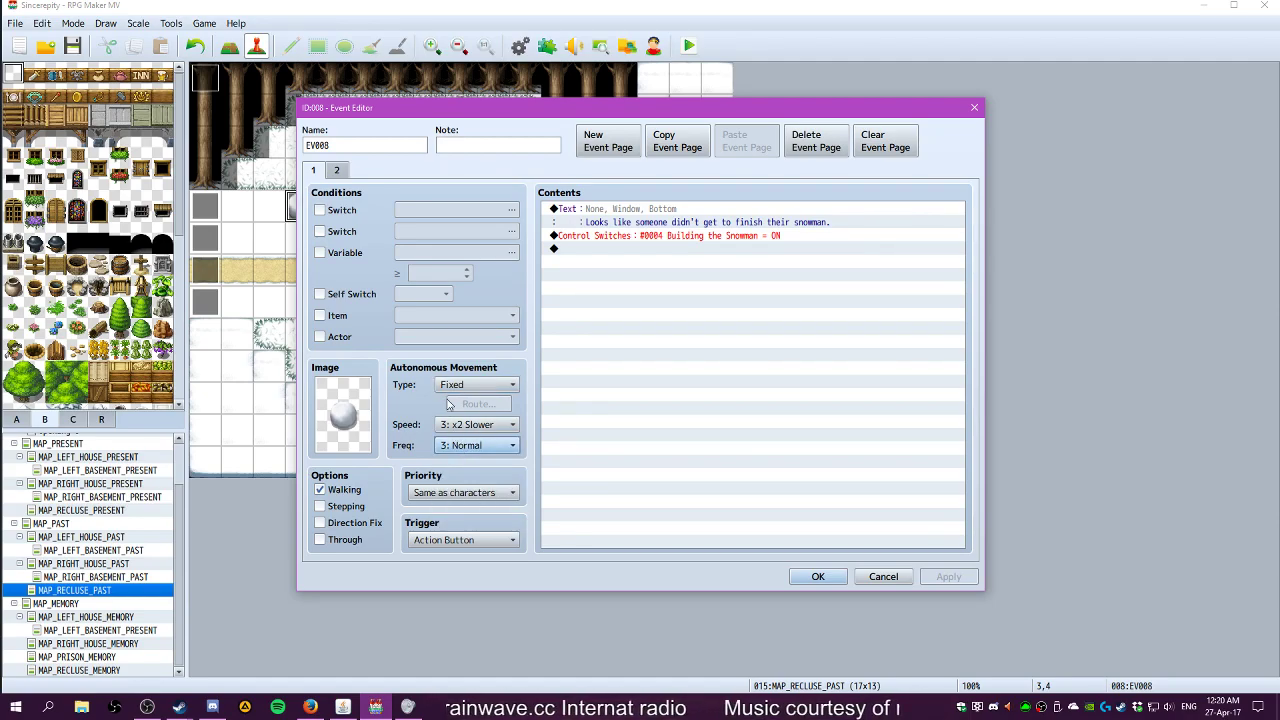
click(468, 425)
click(468, 425)
click(469, 446)
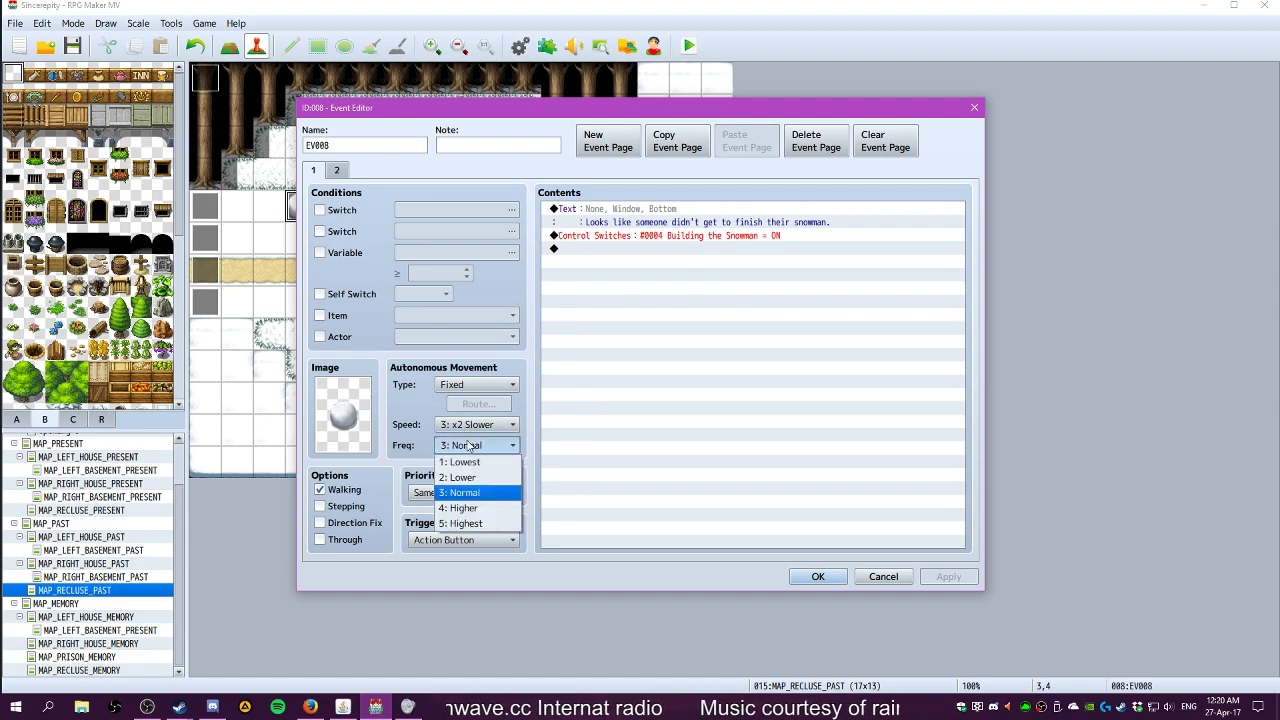
click(469, 446)
click(467, 386)
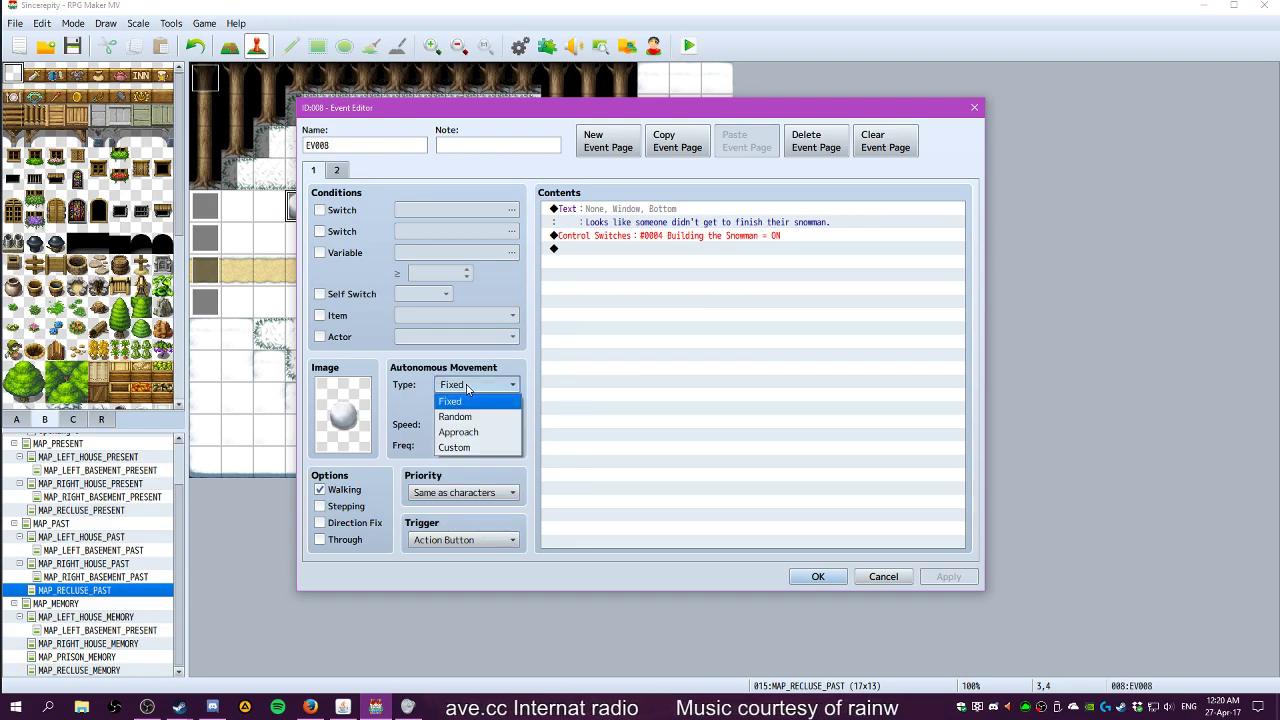
click(454, 447)
click(897, 493)
click(480, 385)
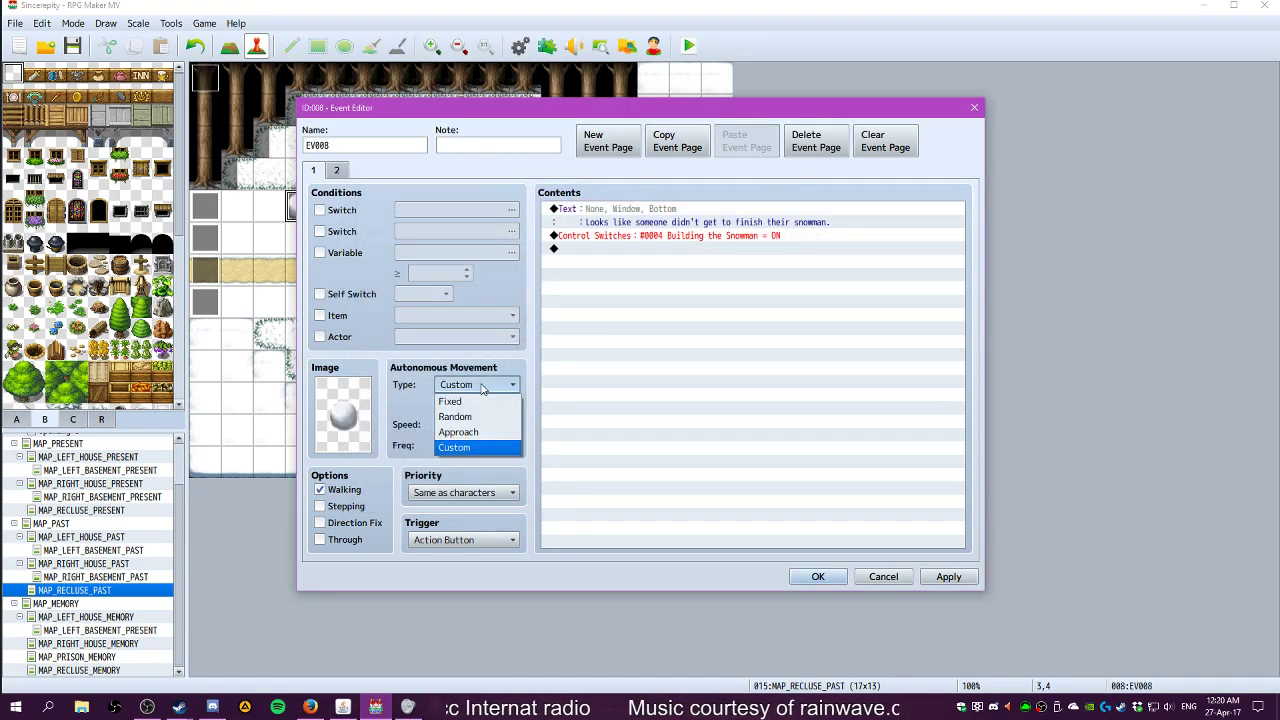
click(462, 432)
click(482, 388)
click(477, 448)
click(480, 409)
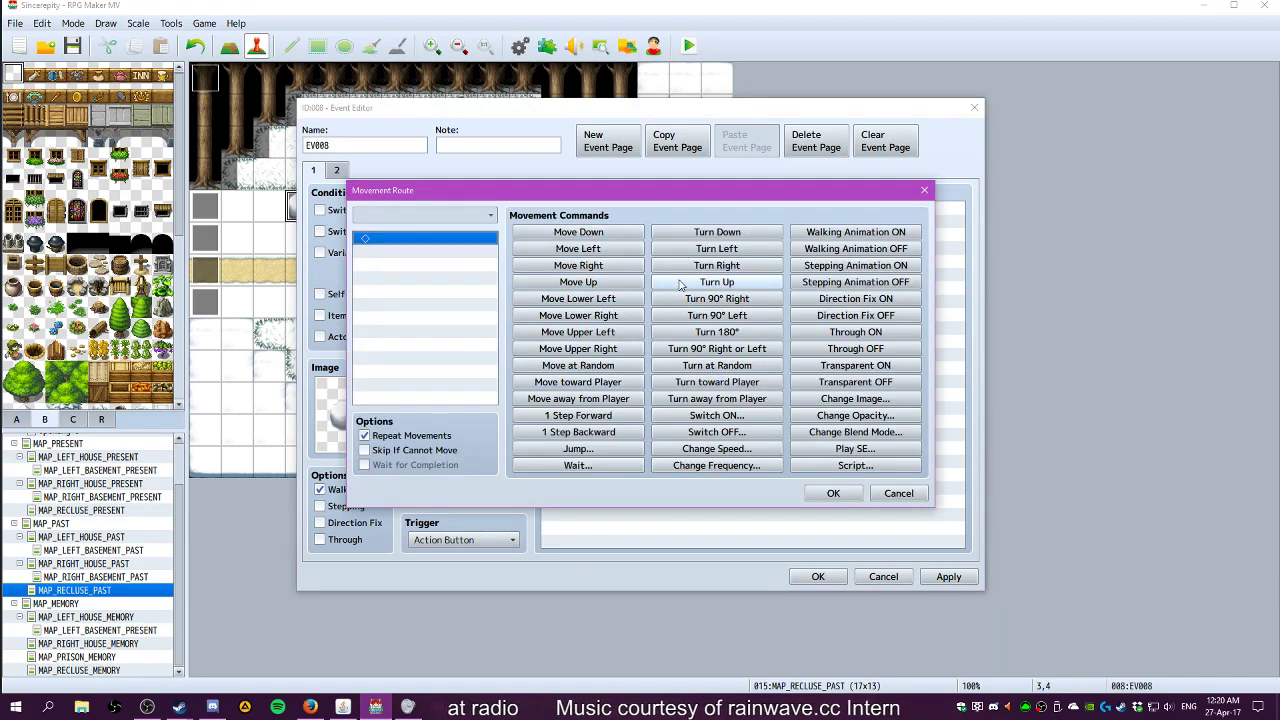
click(718, 236)
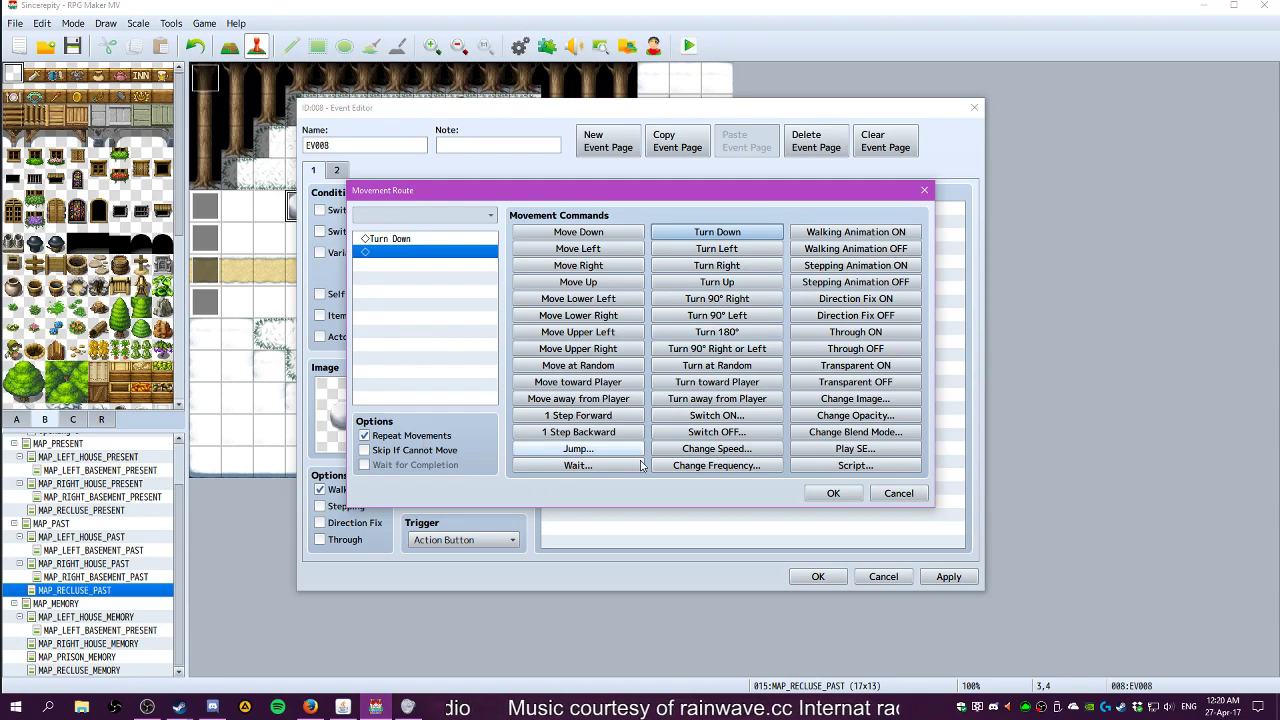
click(917, 497)
click(489, 384)
click(470, 398)
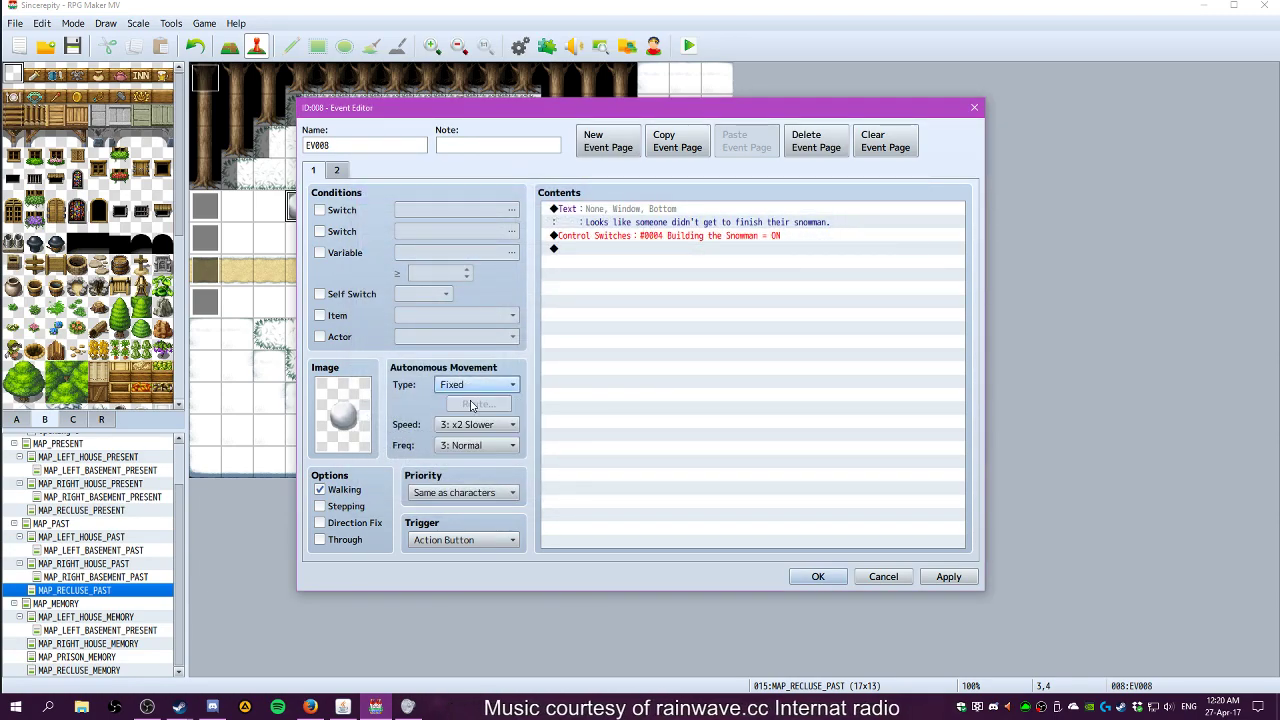
Turn off the Walking option on page 1 of the snowball event and save the event
click(348, 491)
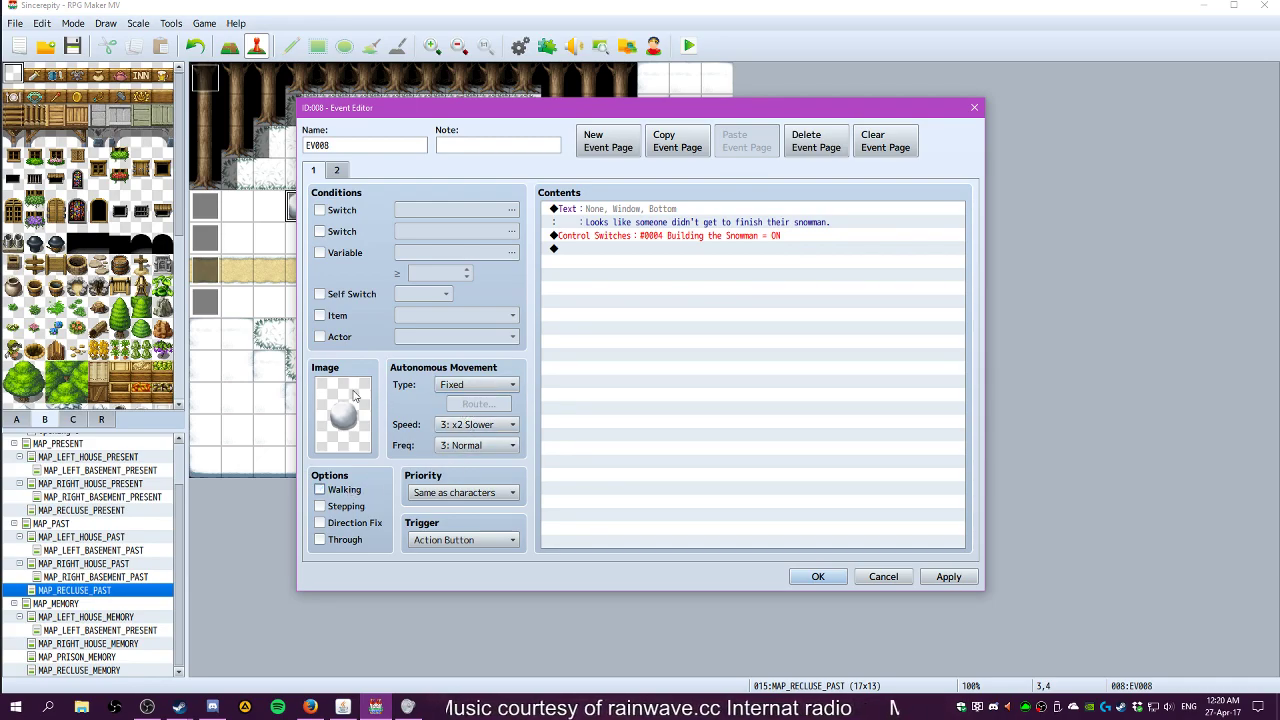
click(942, 577)
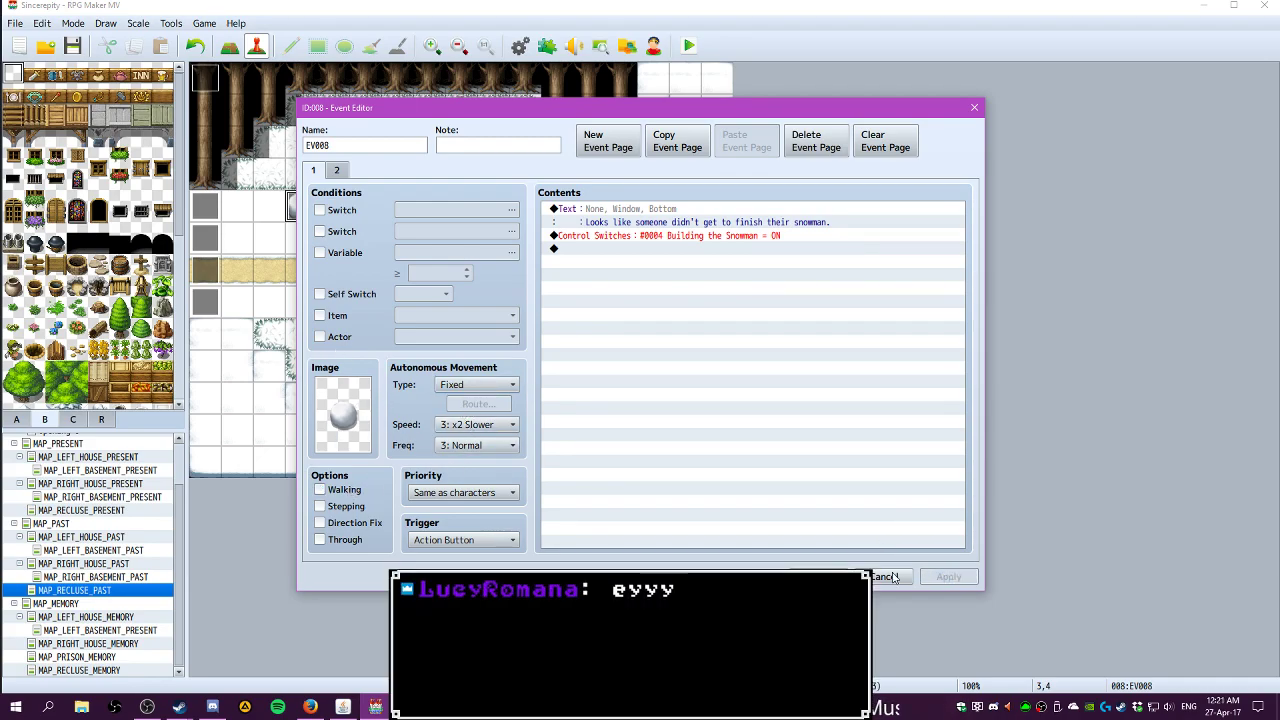
click(820, 577)
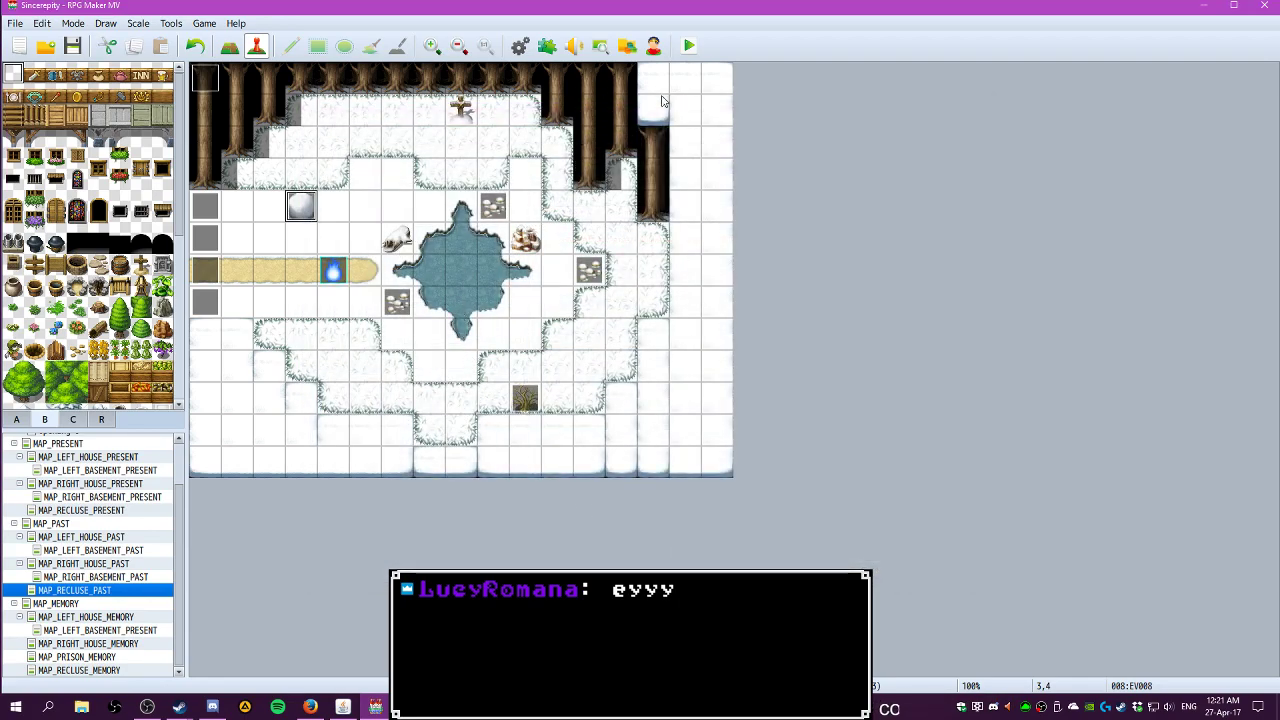
Save the game changes, start a new playtest, and interact with the snowball from below
click(689, 46)
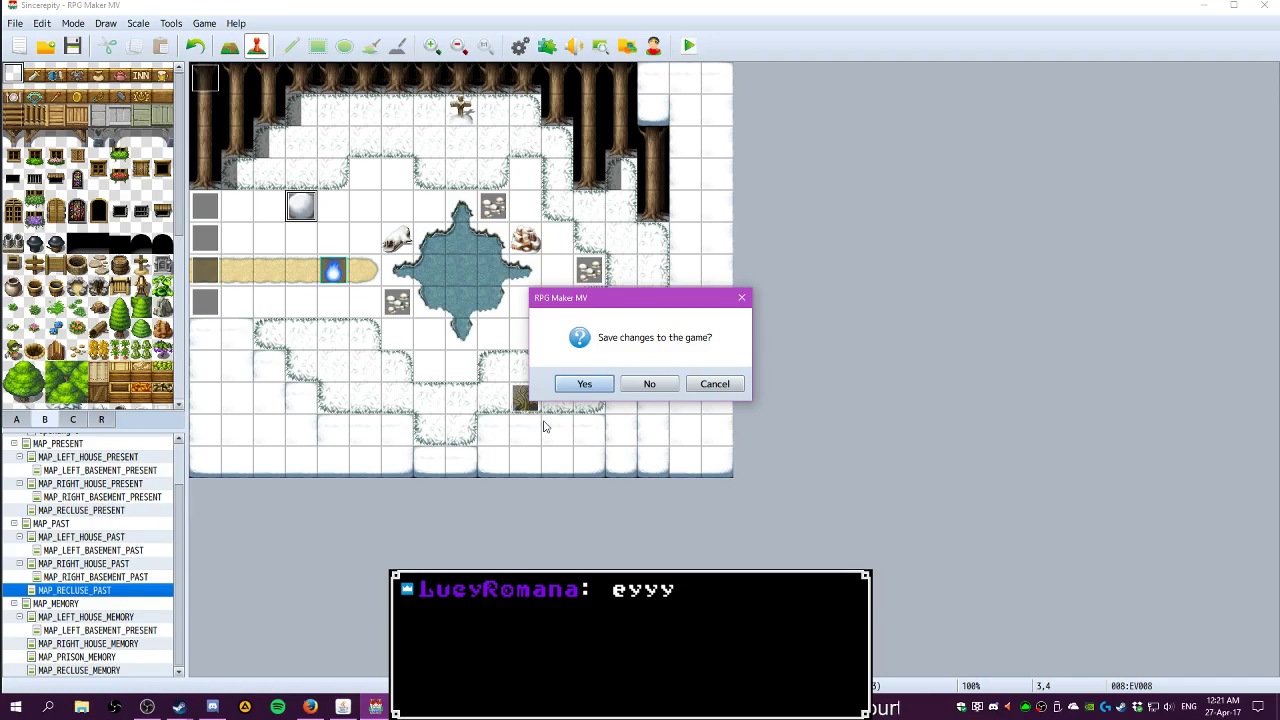
click(562, 391)
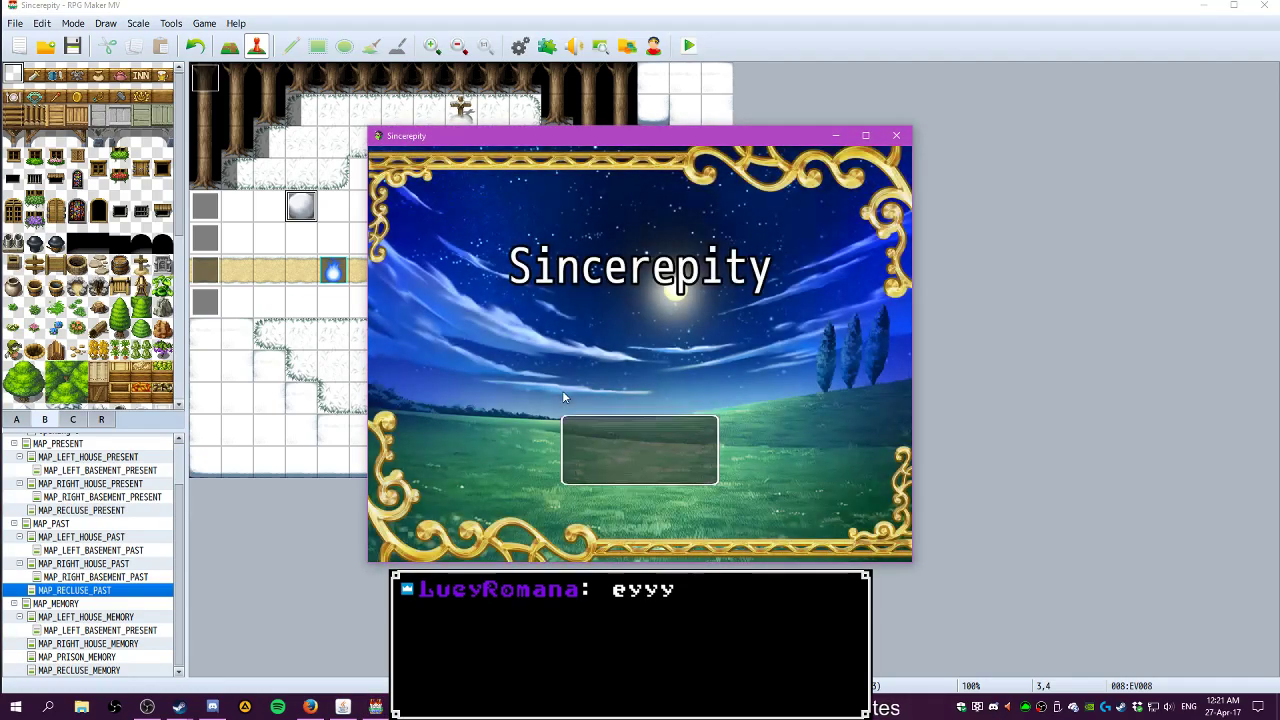
key(Left)
key(Up)
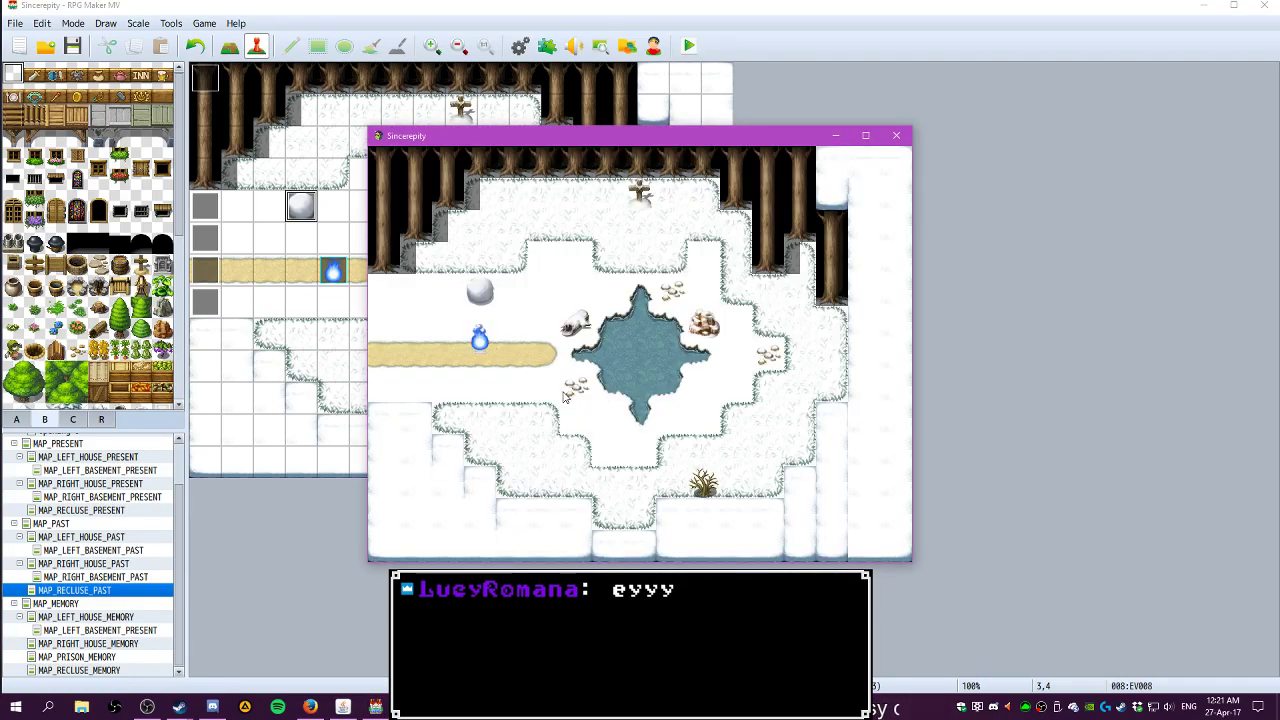
key(Return)
key(Return)
Interact with the snowball from its right side in the playtest and close the playtest
key(Right)
key(Up)
key(Left)
key(Return)
key(Return)
key(Down)
click(897, 136)
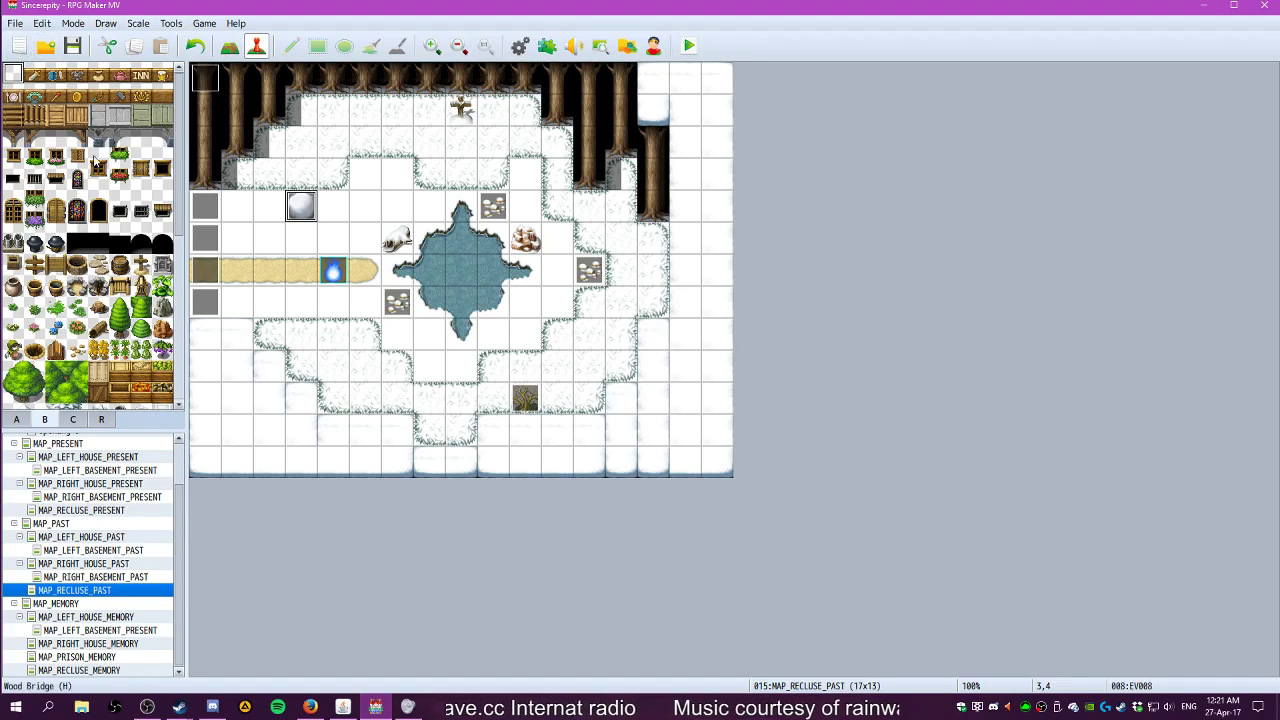
Review the custom movement route of the character event at 2,9 on MAP_LEFT_HOUSE_PRESENT and close it without changes
scroll(76, 604, up, 3)
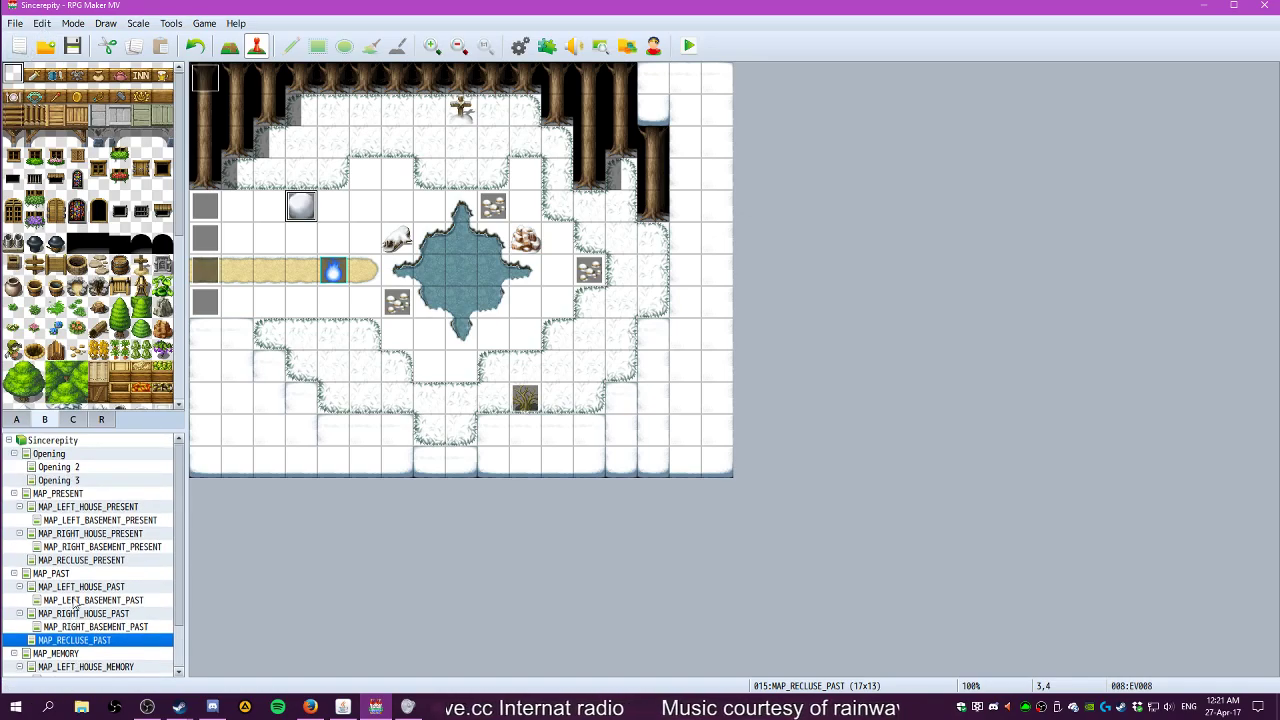
click(85, 508)
double_click(268, 362)
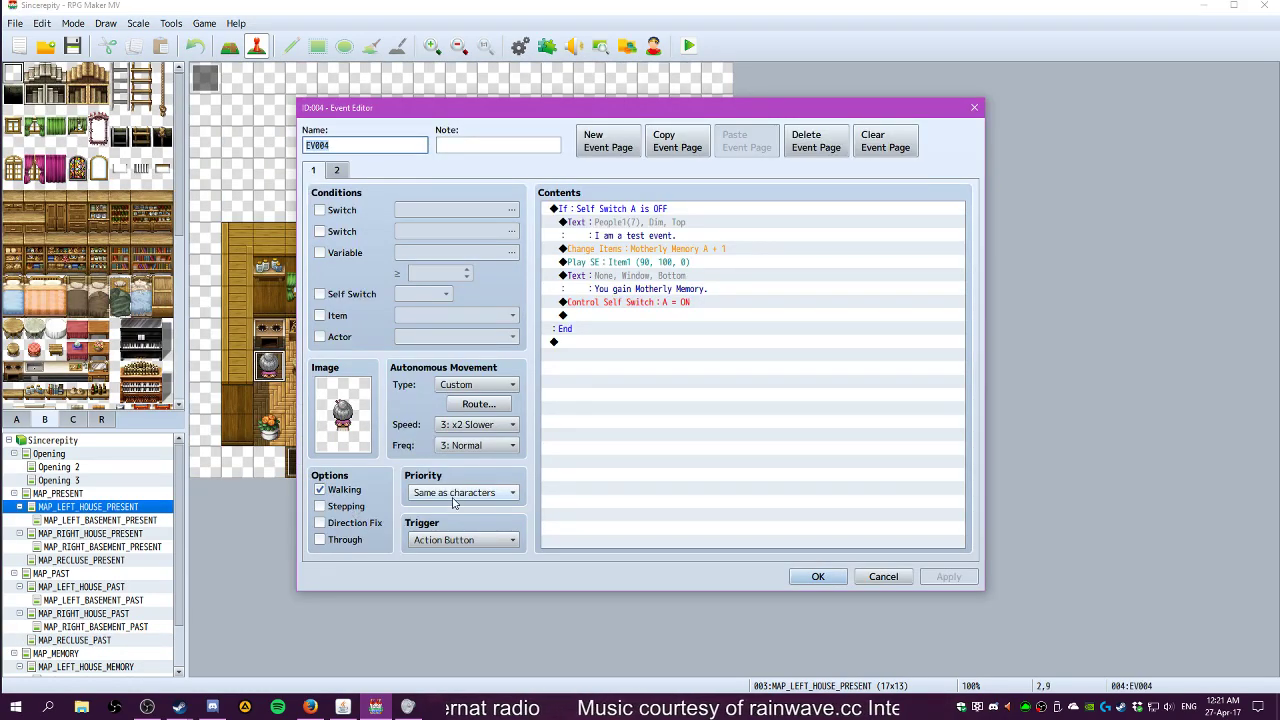
click(478, 404)
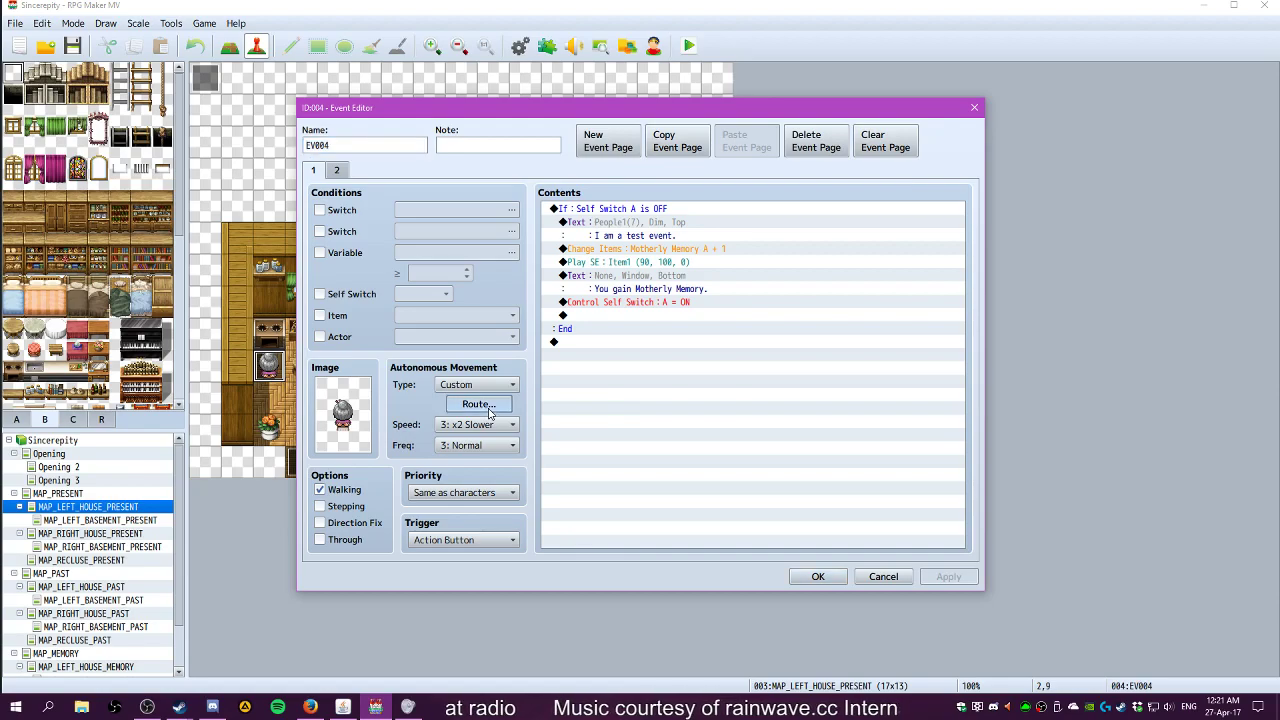
click(898, 493)
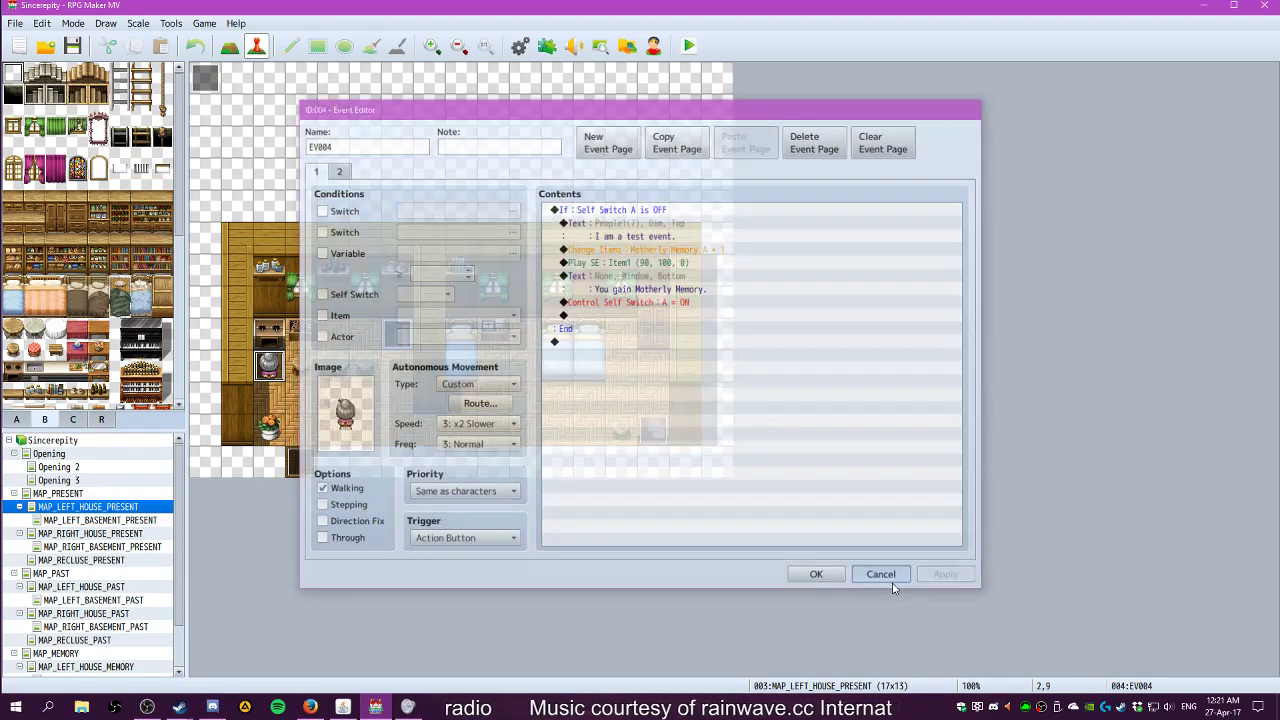
click(883, 576)
Give the snowball event on MAP_RECLUSE_PAST a custom movement route containing Direction Fix ON and save the event
scroll(58, 590, down, 1)
click(80, 590)
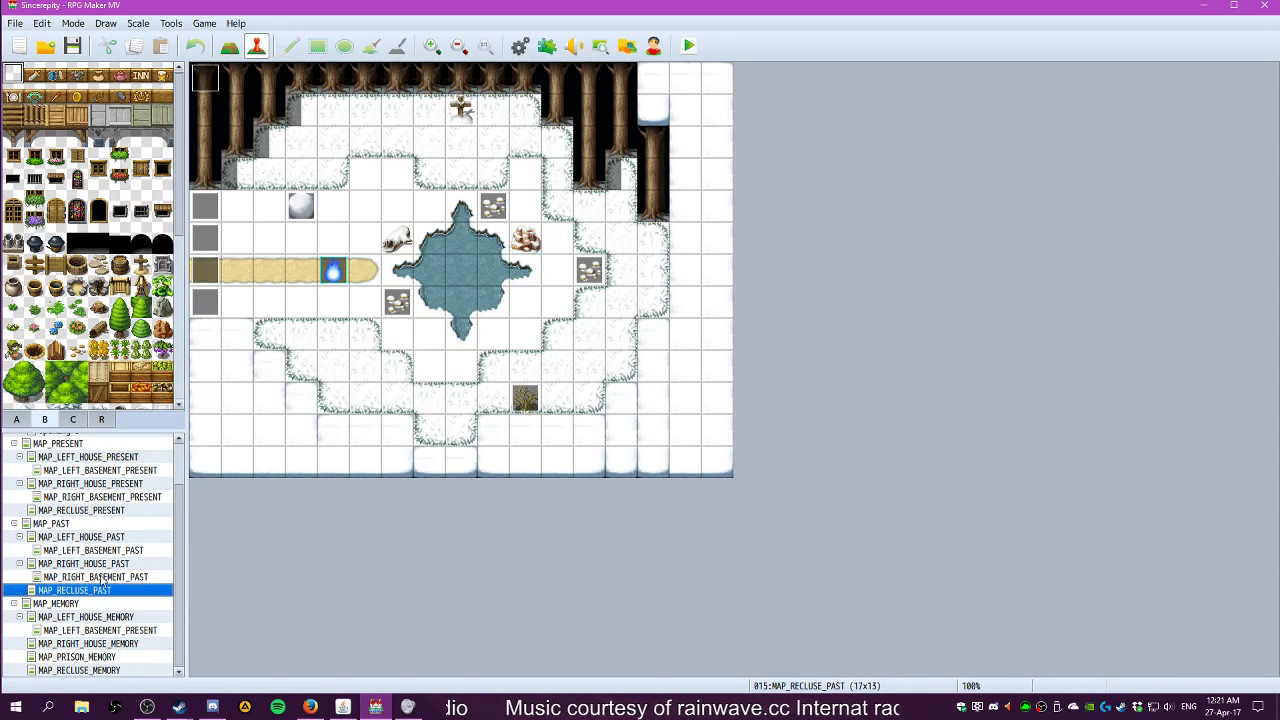
double_click(297, 216)
click(476, 384)
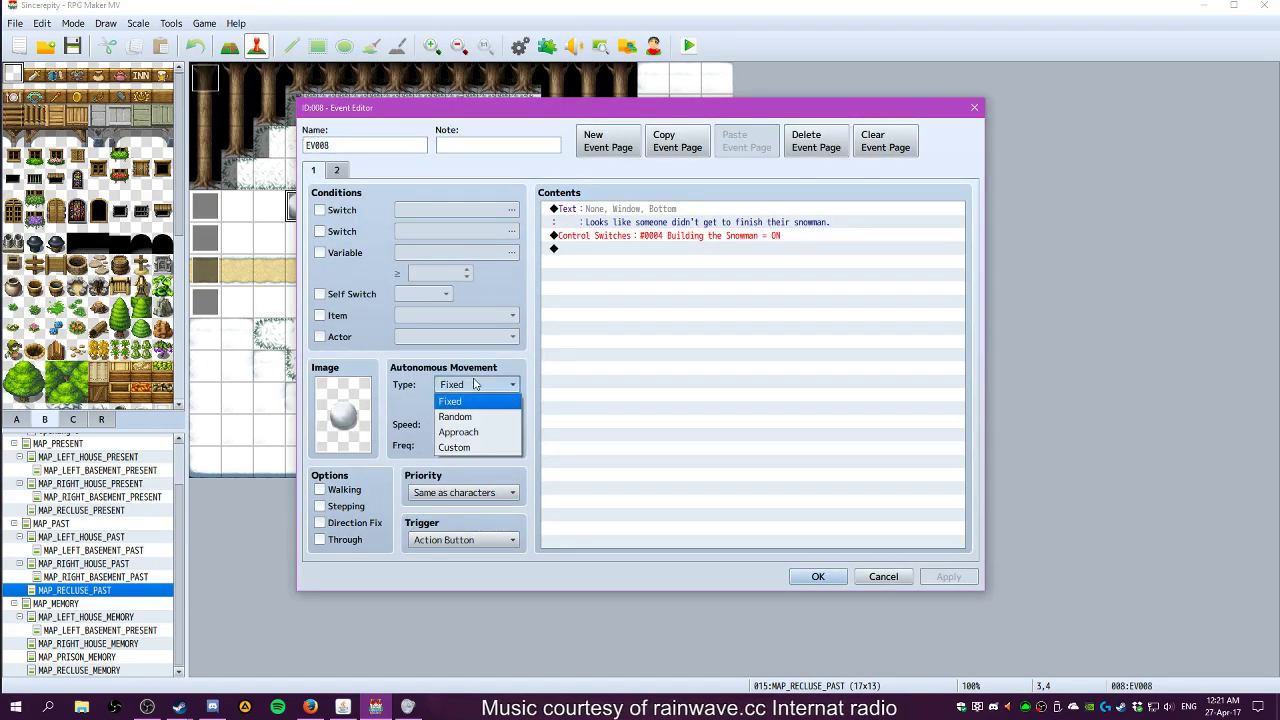
click(454, 447)
click(478, 404)
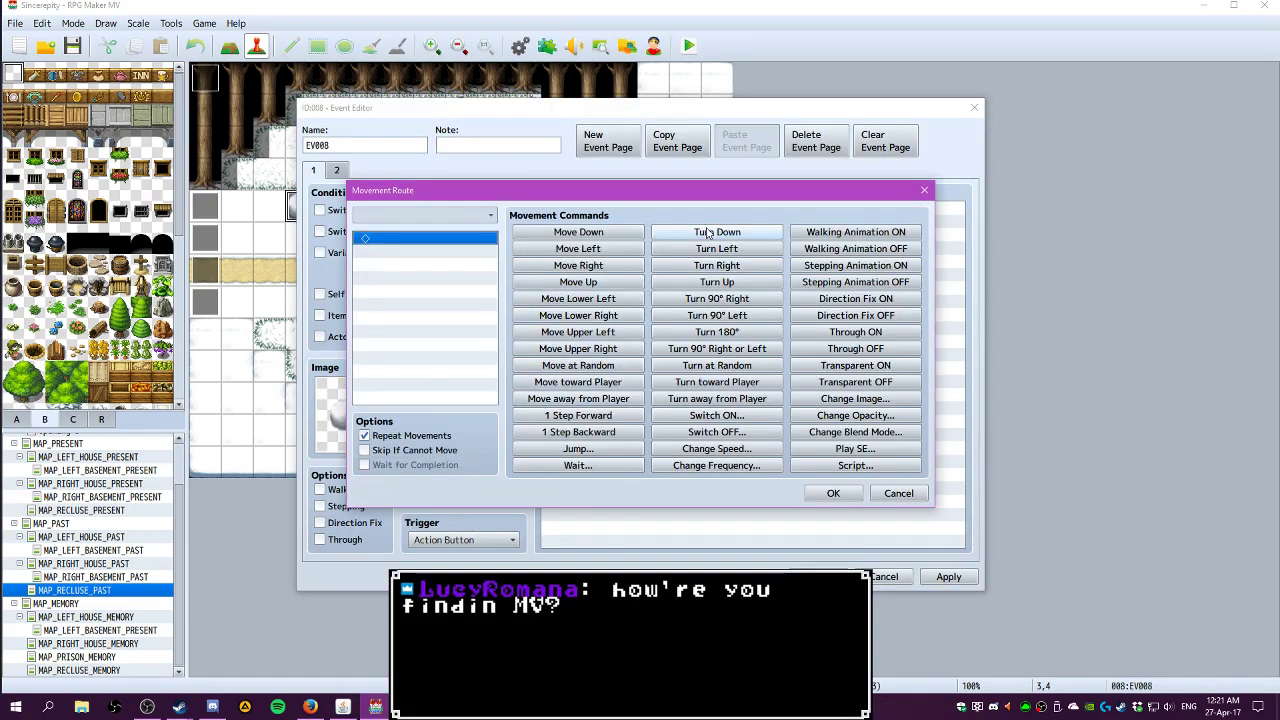
click(866, 300)
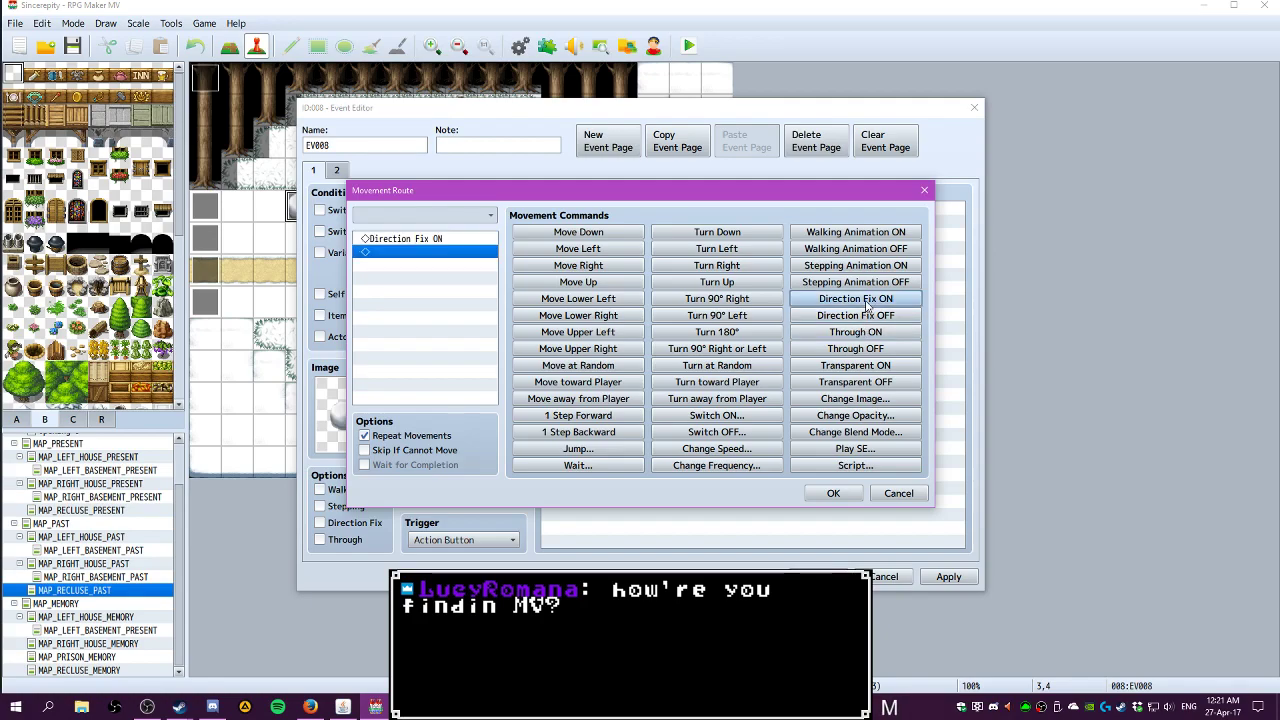
click(836, 494)
click(945, 580)
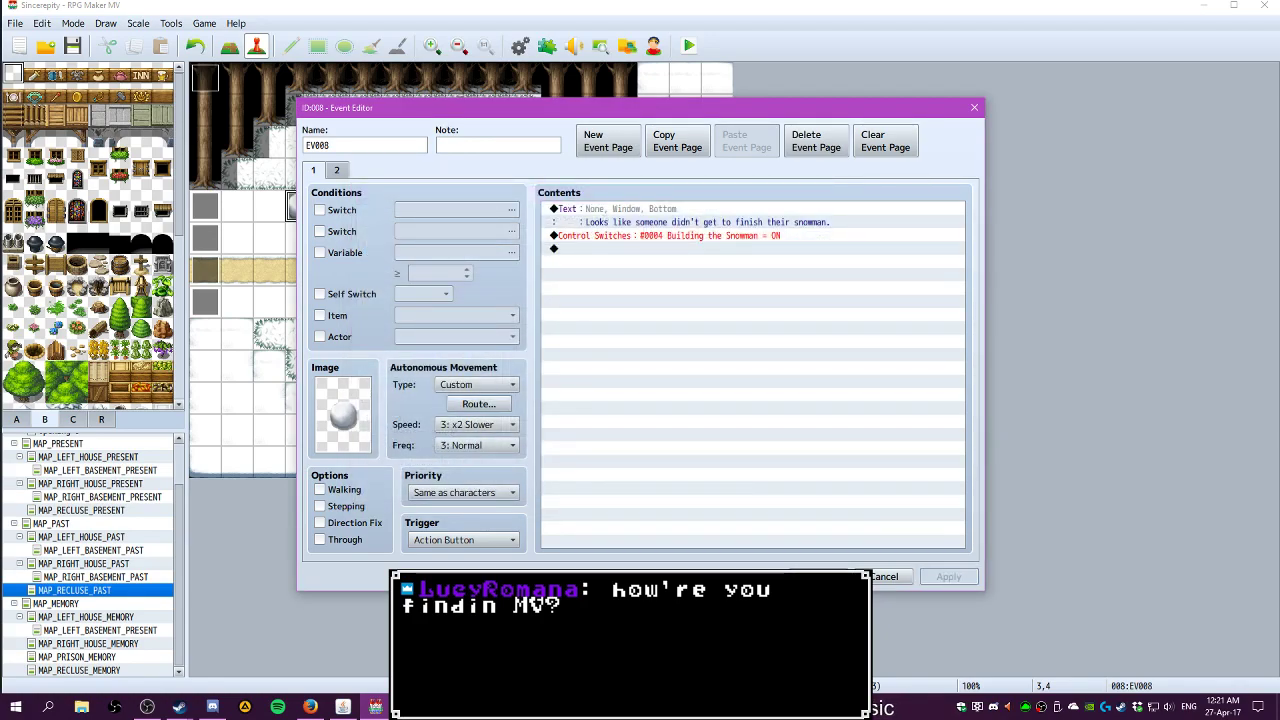
click(820, 576)
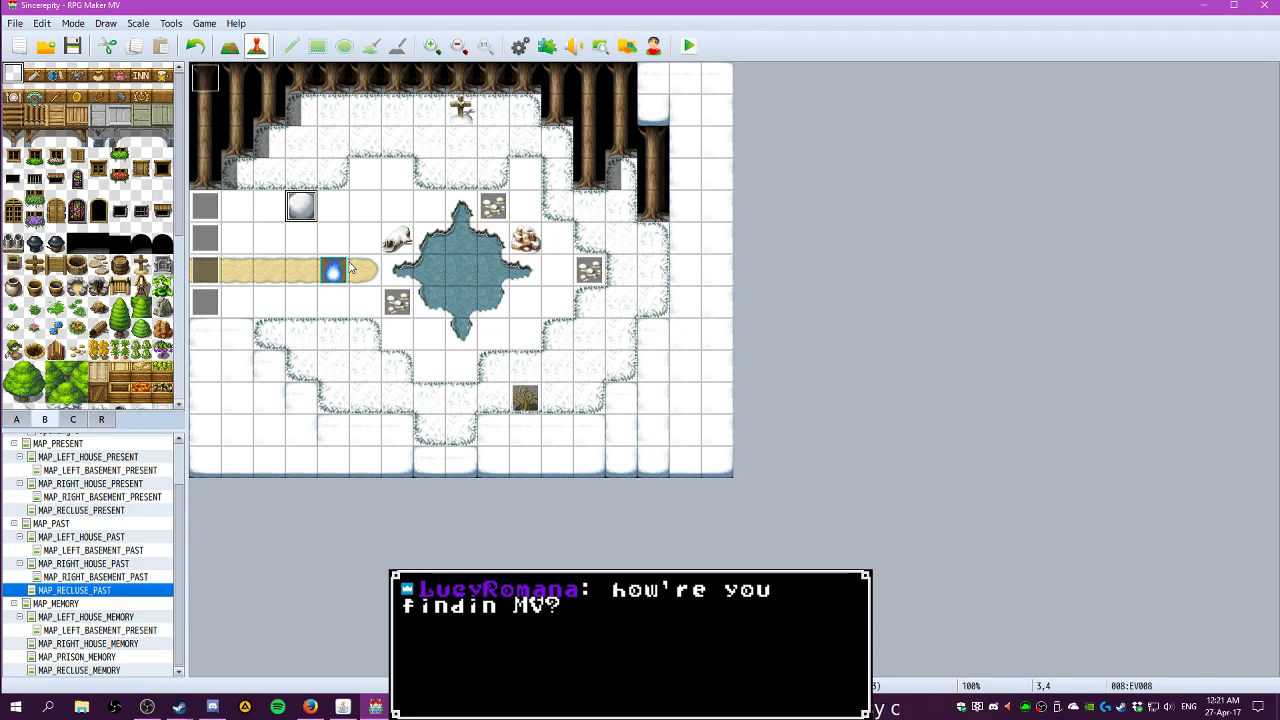
Open the pebbles event at 6,7 and add a Conditional Branch to its page 2 that checks switch 0004 Building the Snowman
double_click(389, 310)
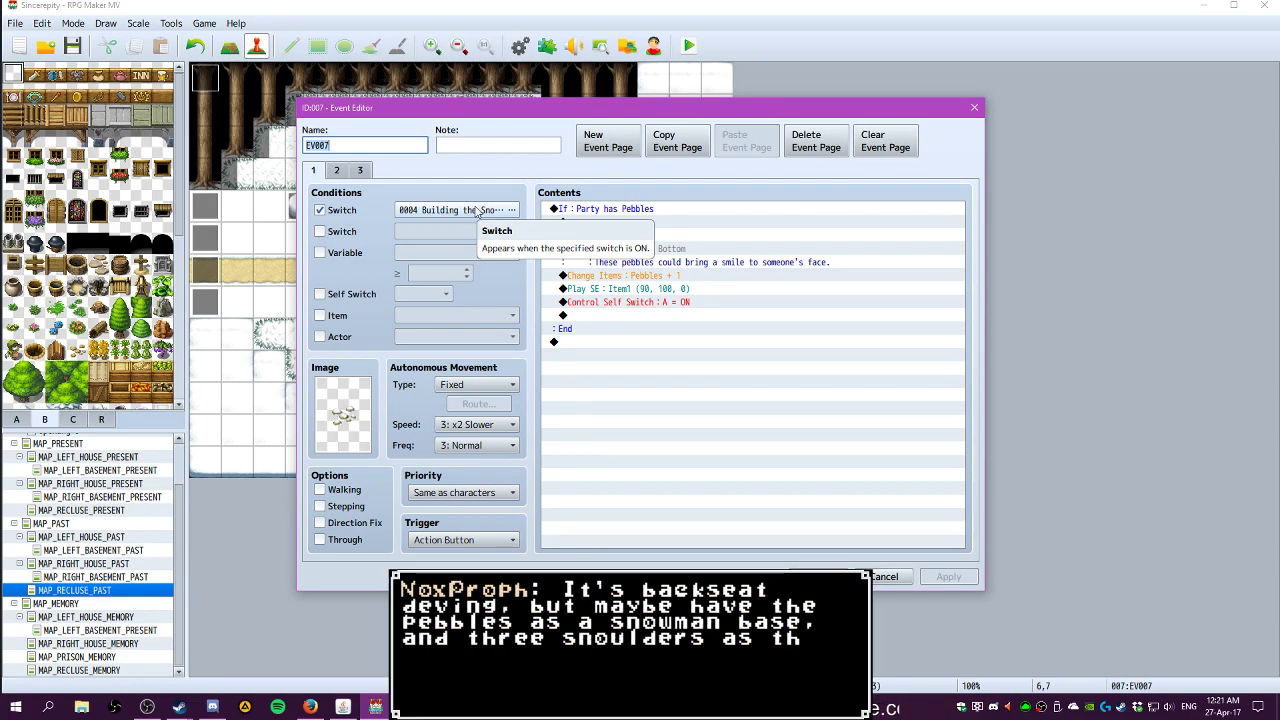
click(337, 171)
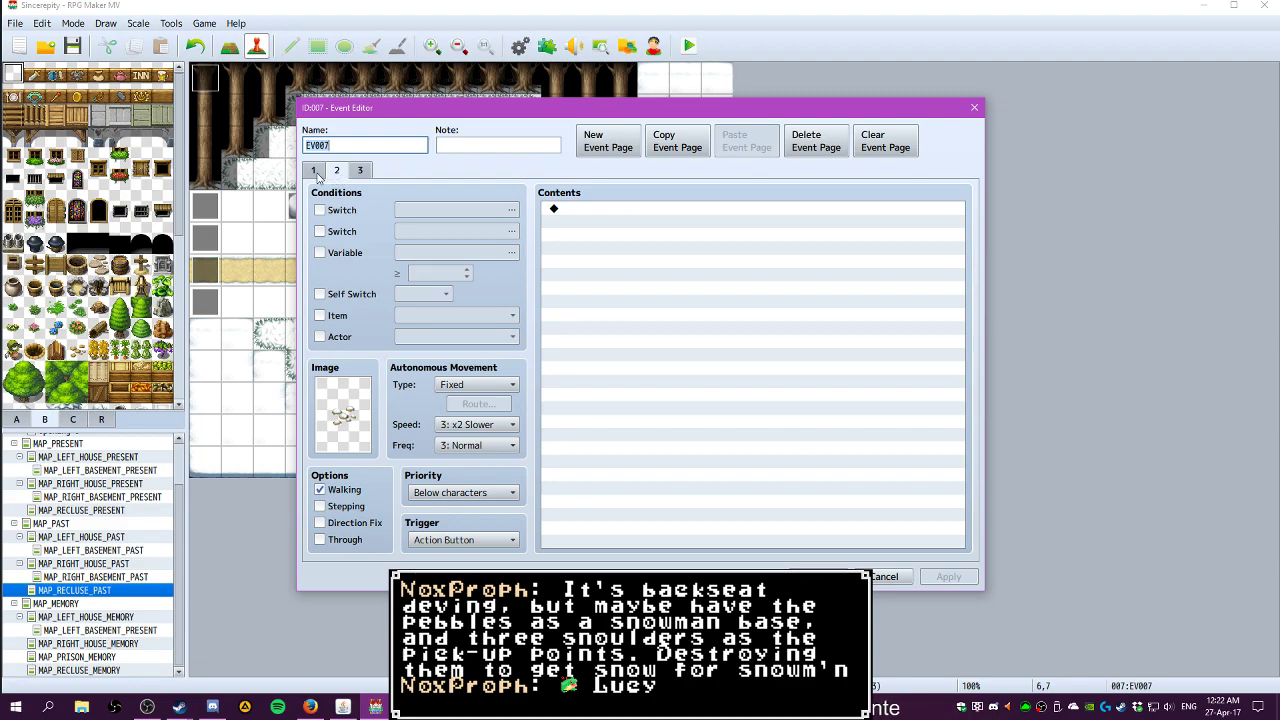
click(315, 172)
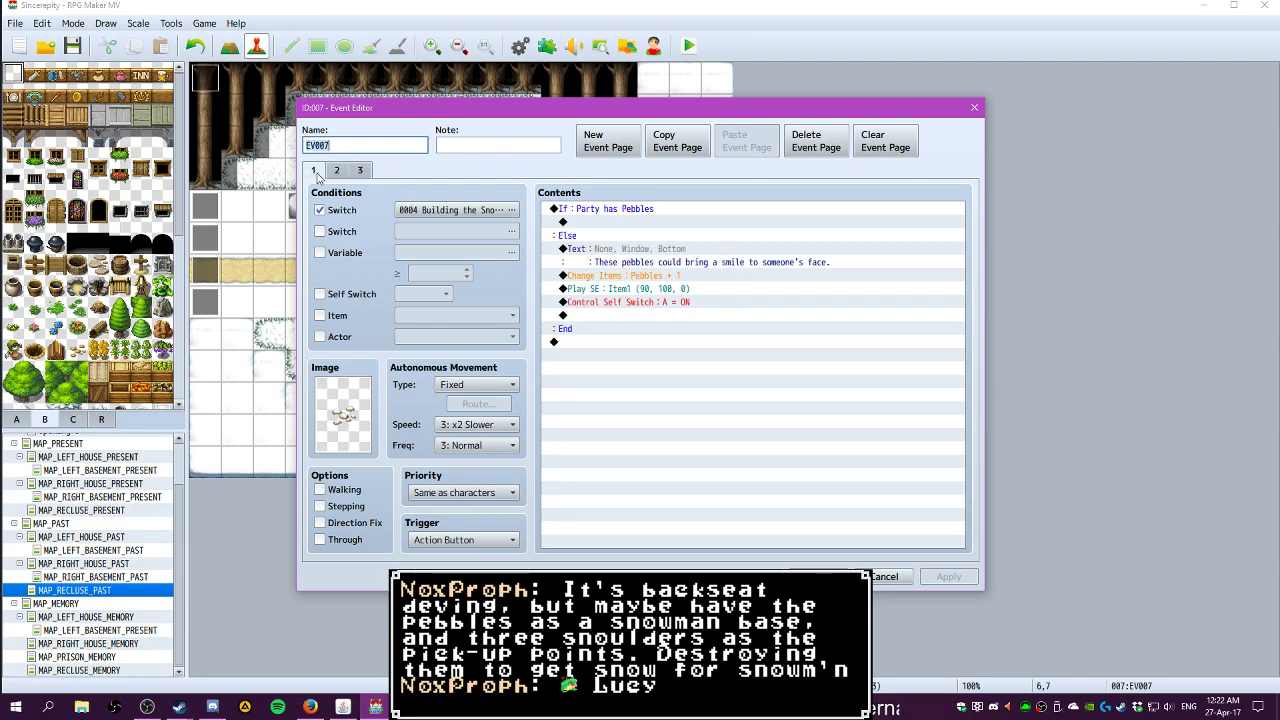
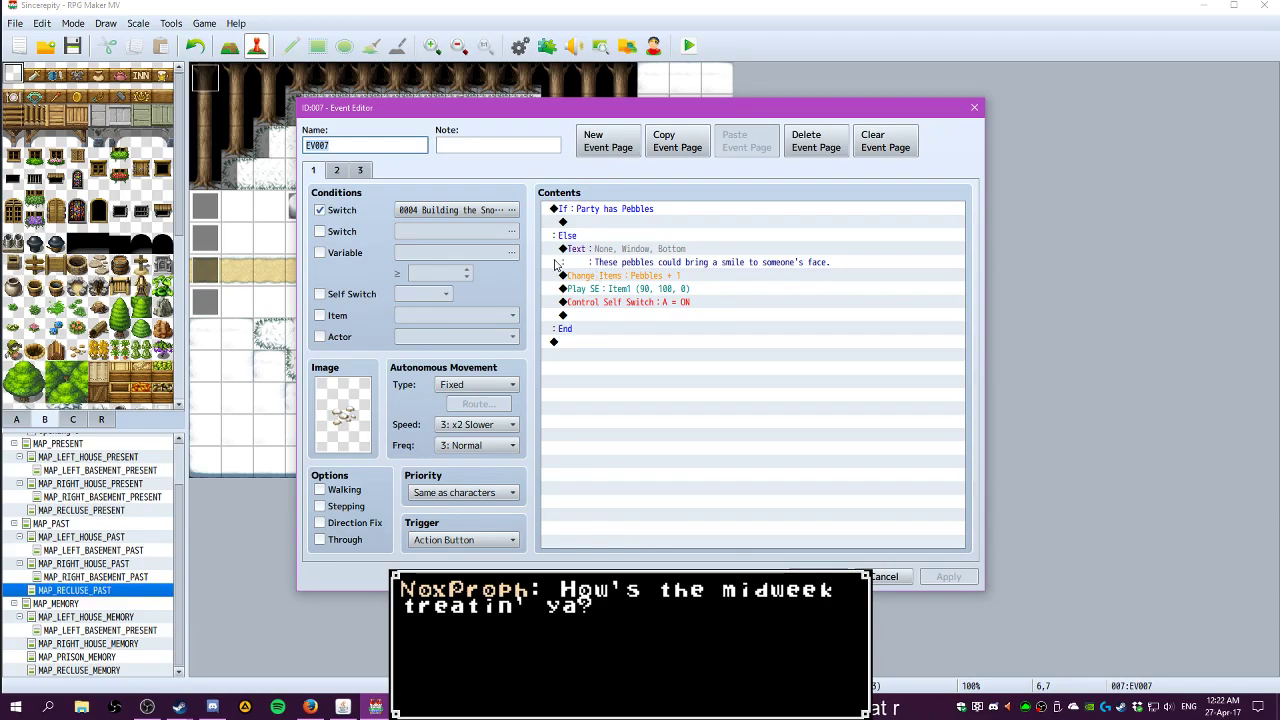
click(657, 304)
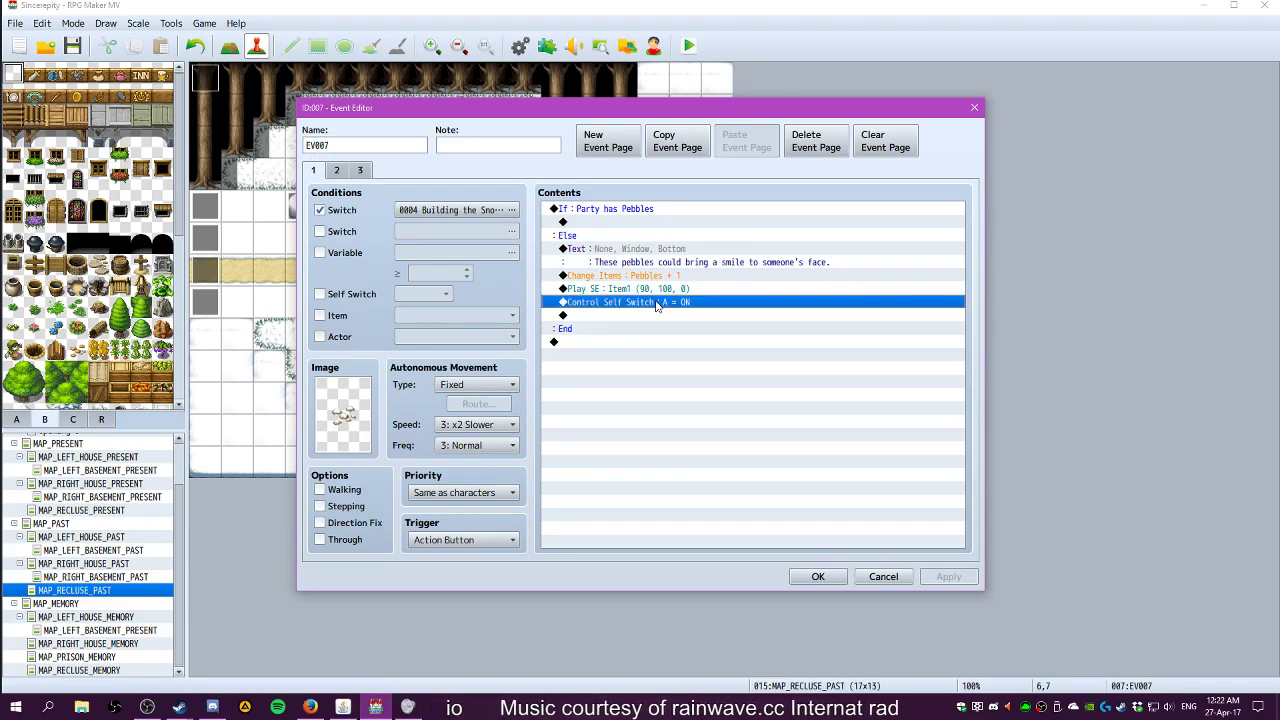
click(336, 171)
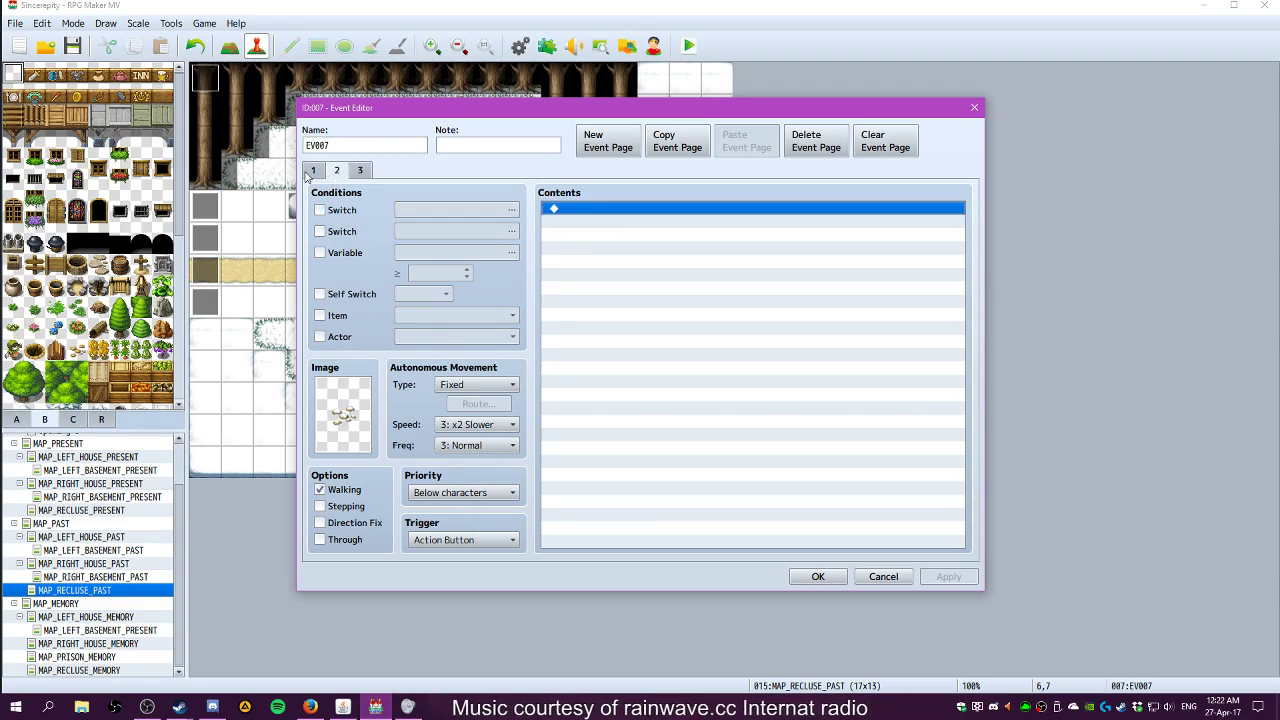
double_click(644, 213)
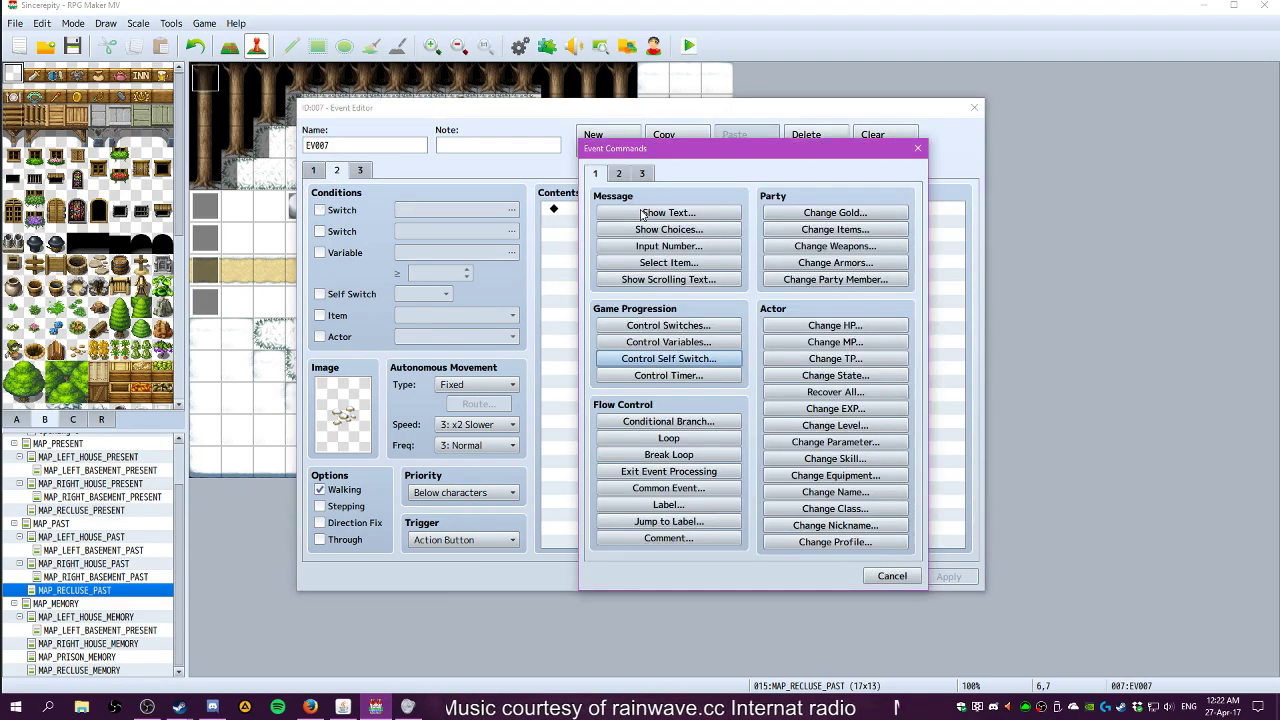
click(669, 421)
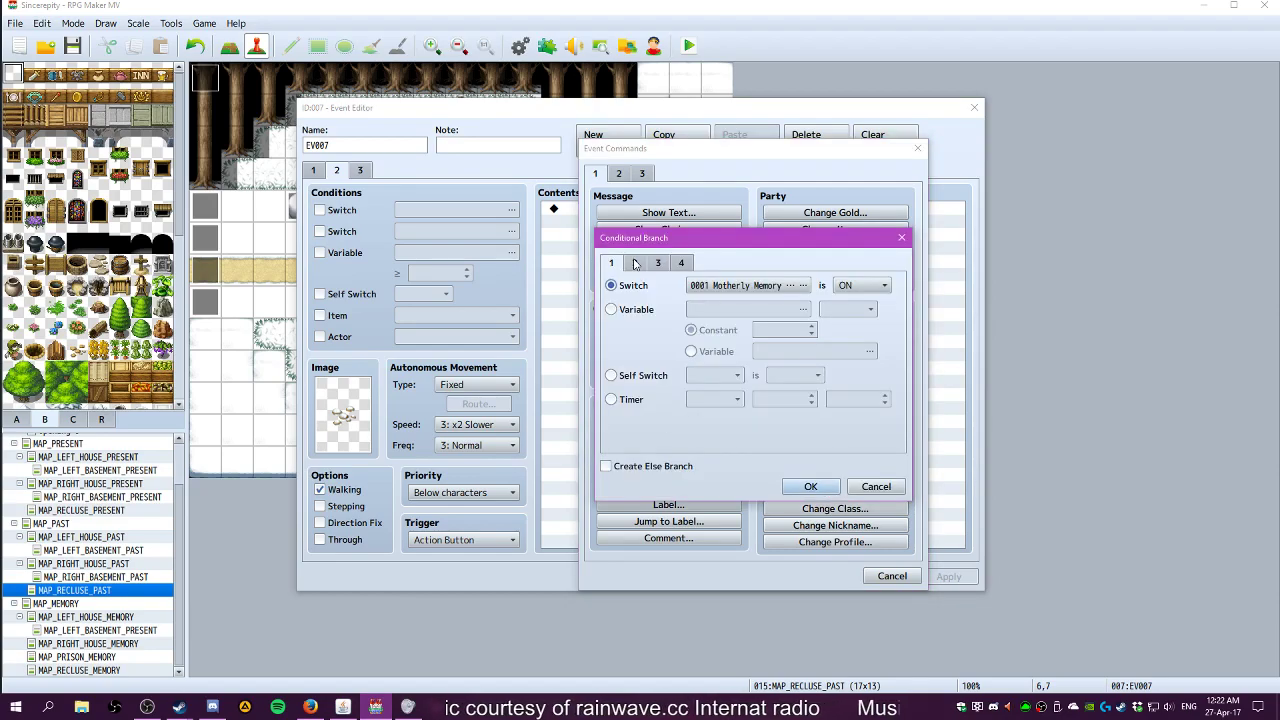
click(750, 286)
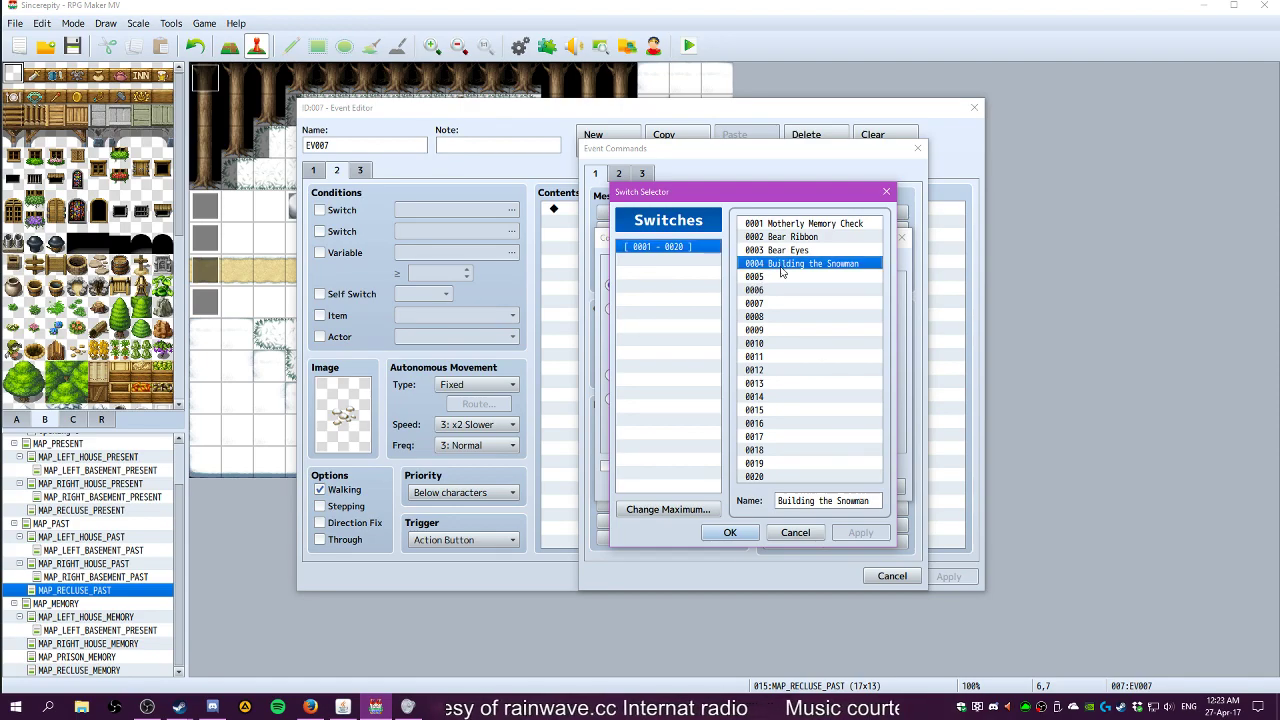
Discard the unfinished conditional branch and delete the blank second page of event EV007
click(797, 533)
click(876, 486)
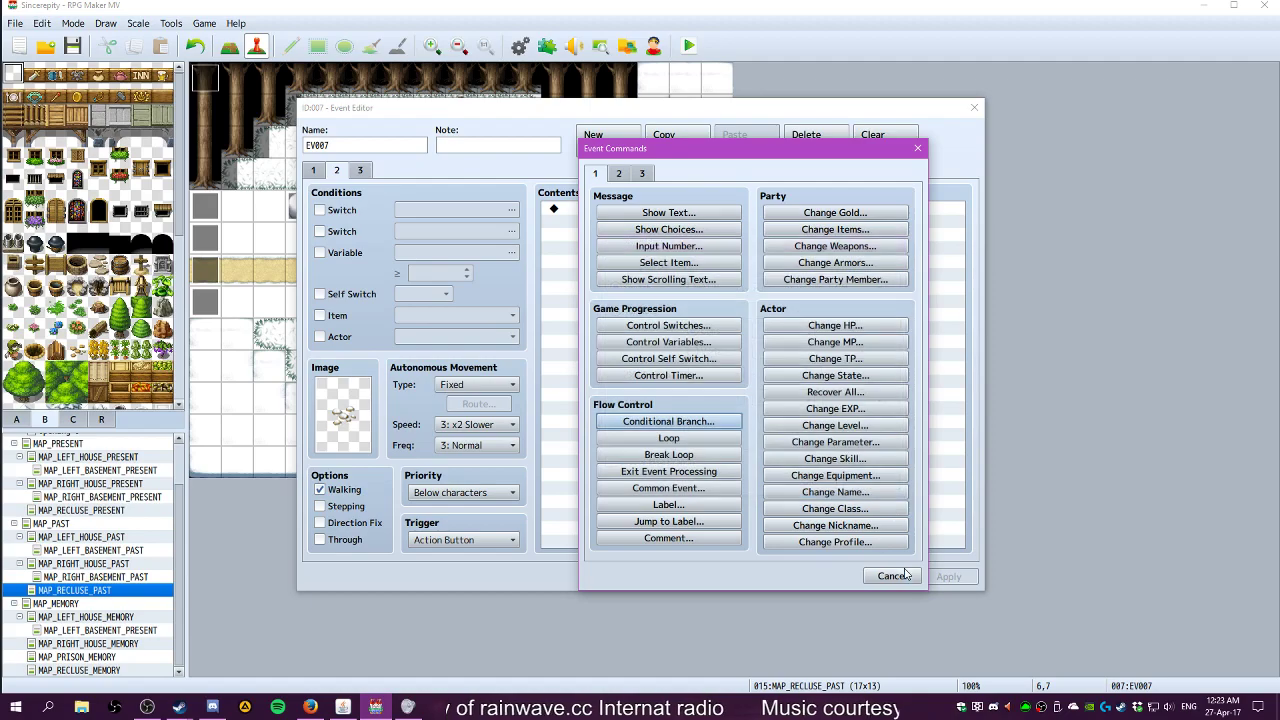
click(892, 576)
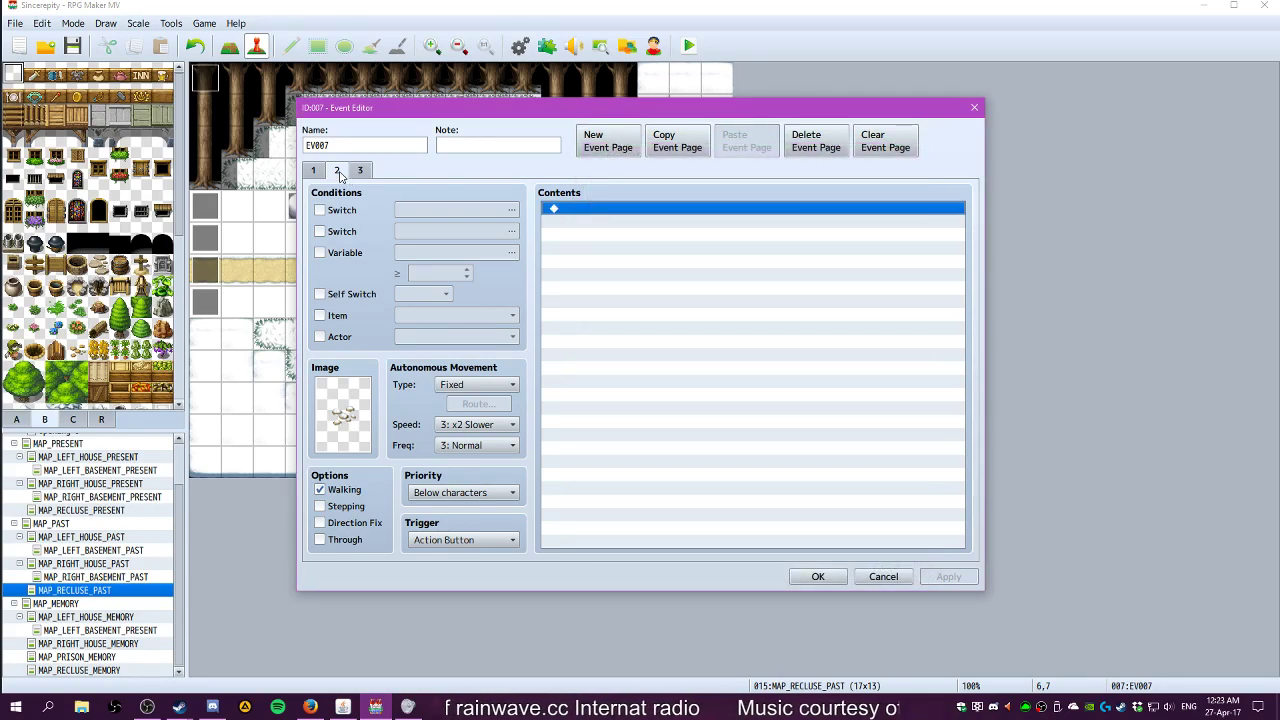
click(816, 141)
Remove the Building the Snowman switch condition from the first page of event EV007
click(316, 171)
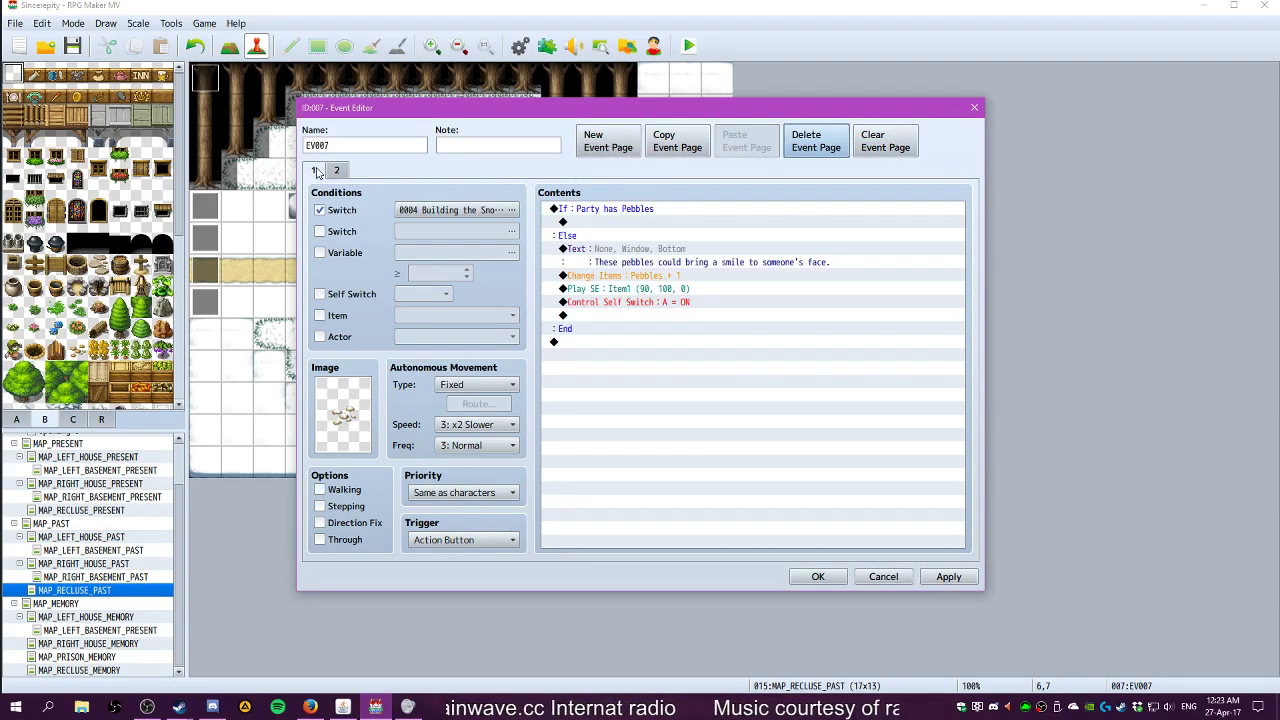
click(623, 209)
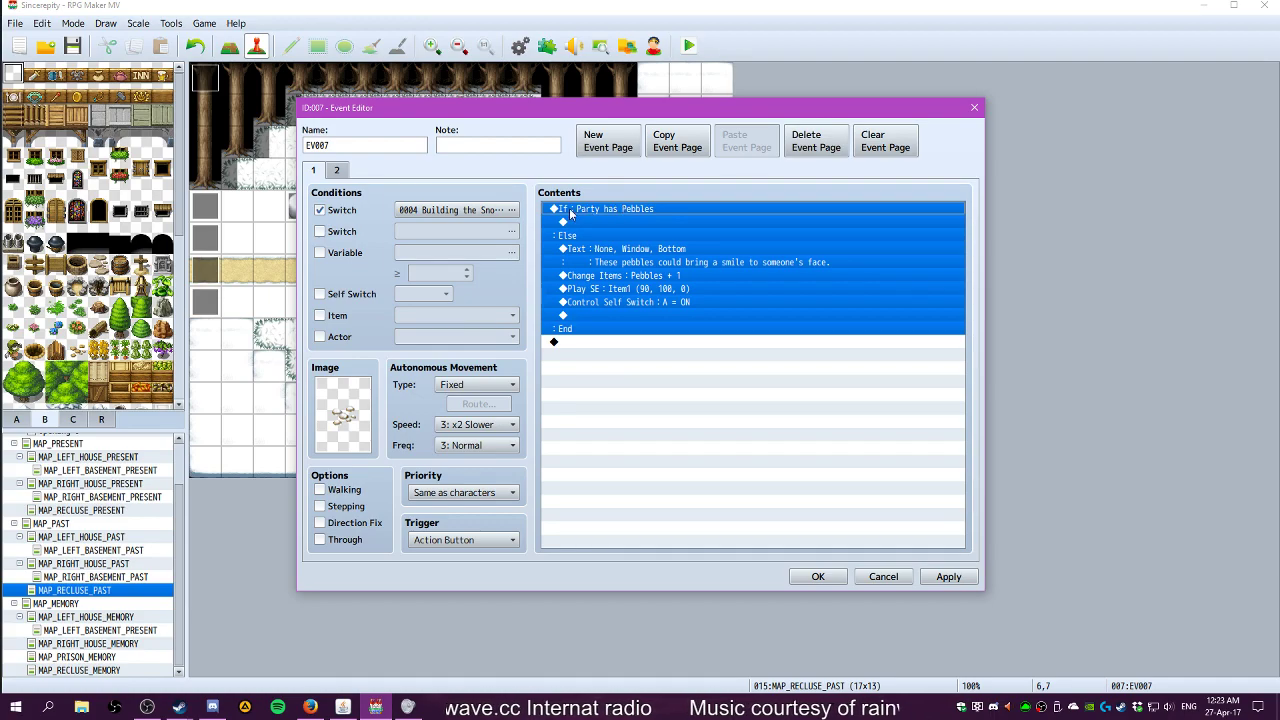
double_click(570, 345)
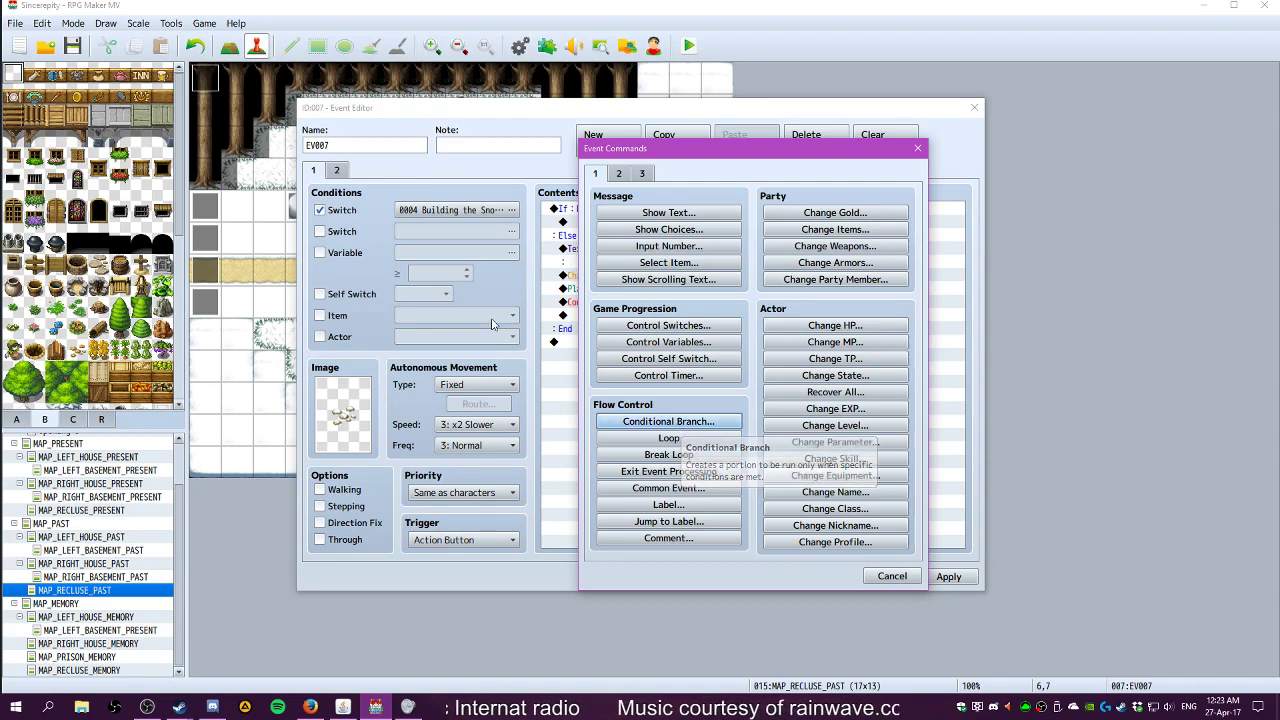
click(892, 576)
click(321, 211)
Add a conditional branch after the existing commands that checks whether switch 0004 Building the Snowman is ON, without an else branch
double_click(602, 349)
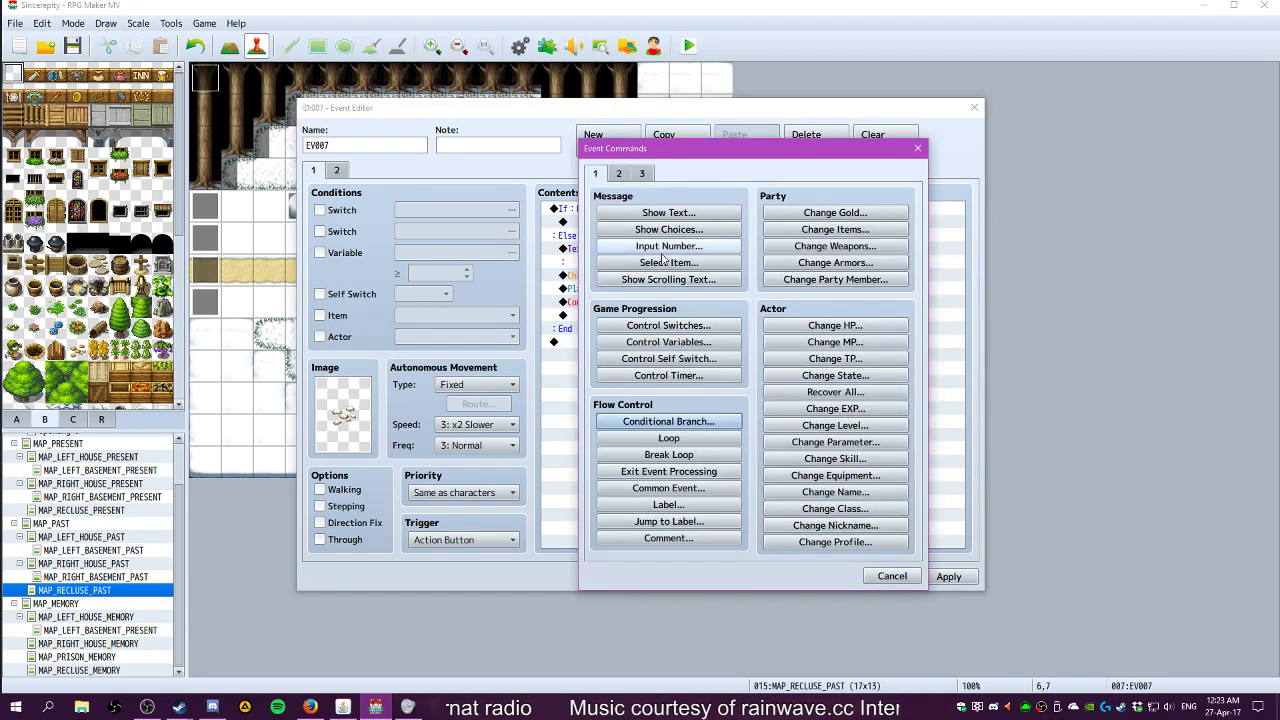
click(672, 430)
click(700, 286)
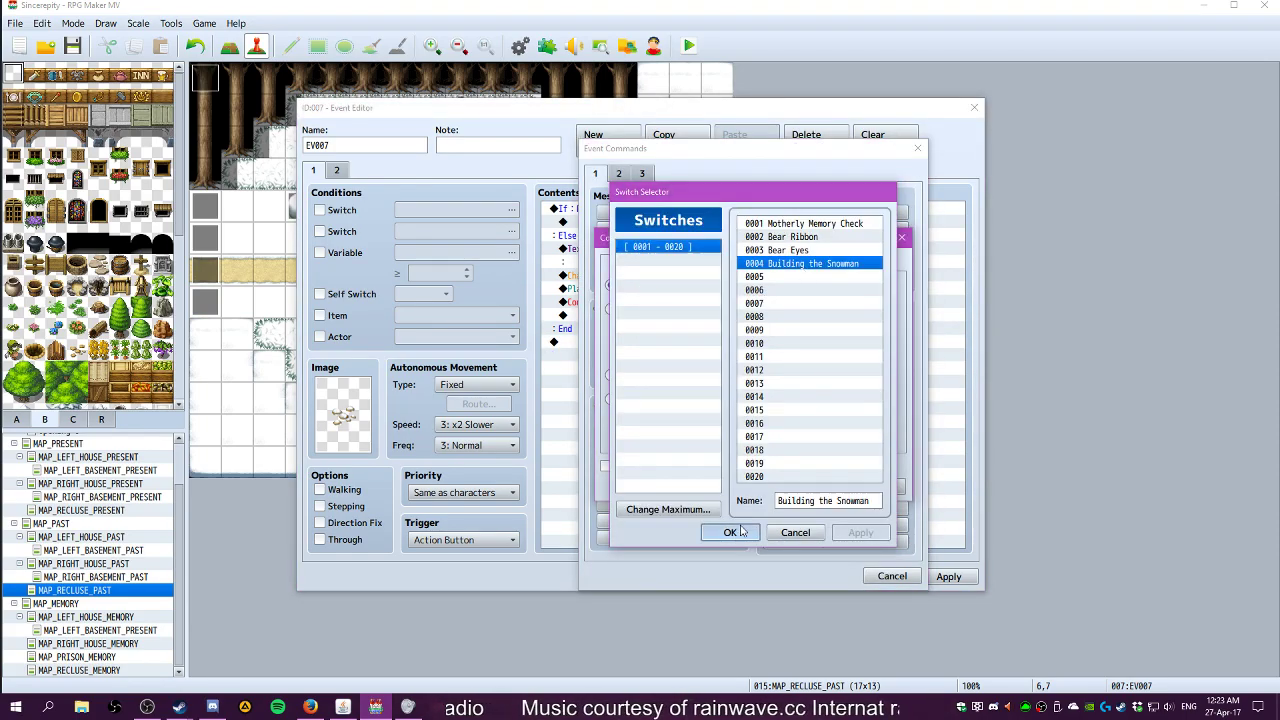
click(730, 532)
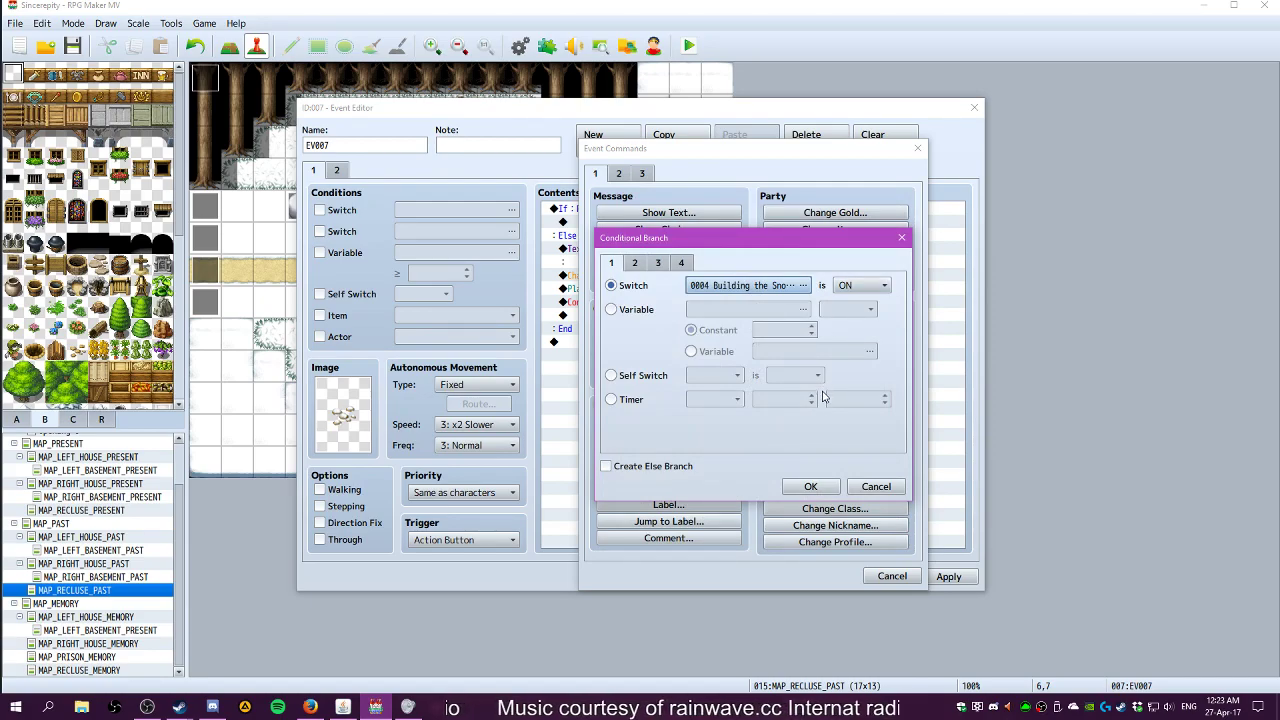
click(811, 487)
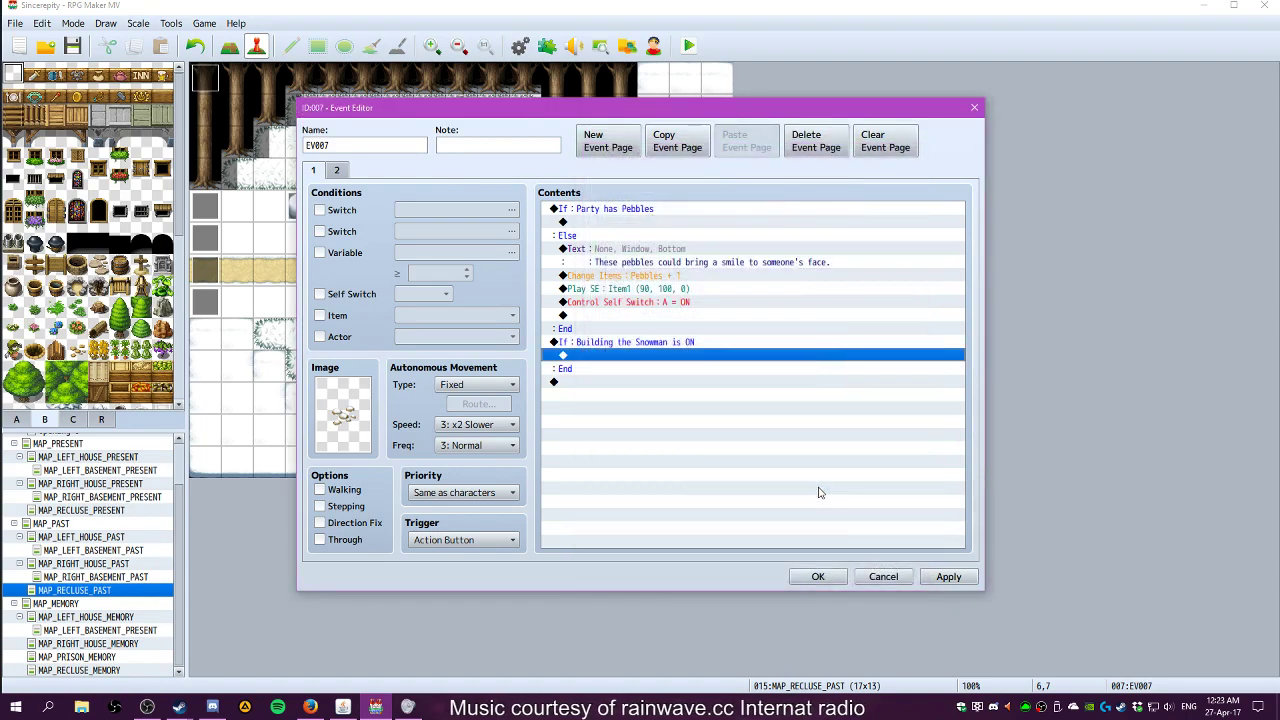
Move the whole Party has Pebbles branch inside the Building the Snowman branch and save the event
click(584, 210)
key(ctrl+x)
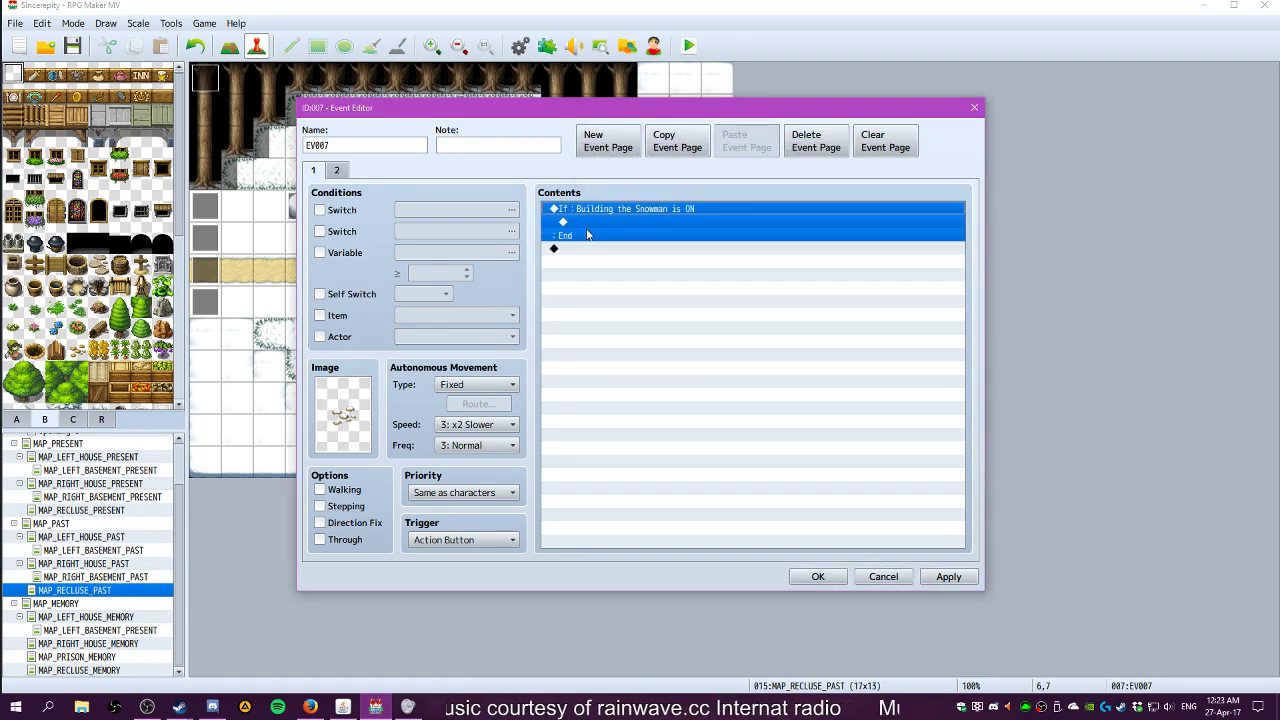
click(570, 224)
key(ctrl+v)
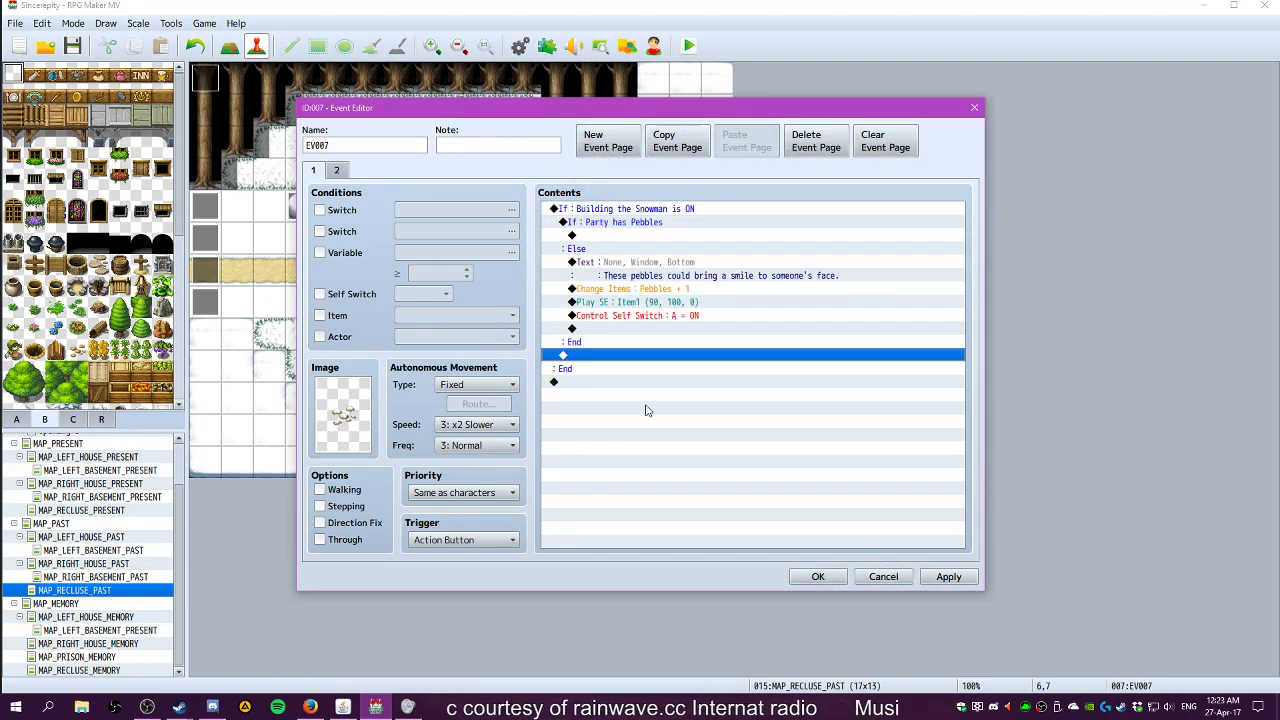
click(937, 579)
click(818, 577)
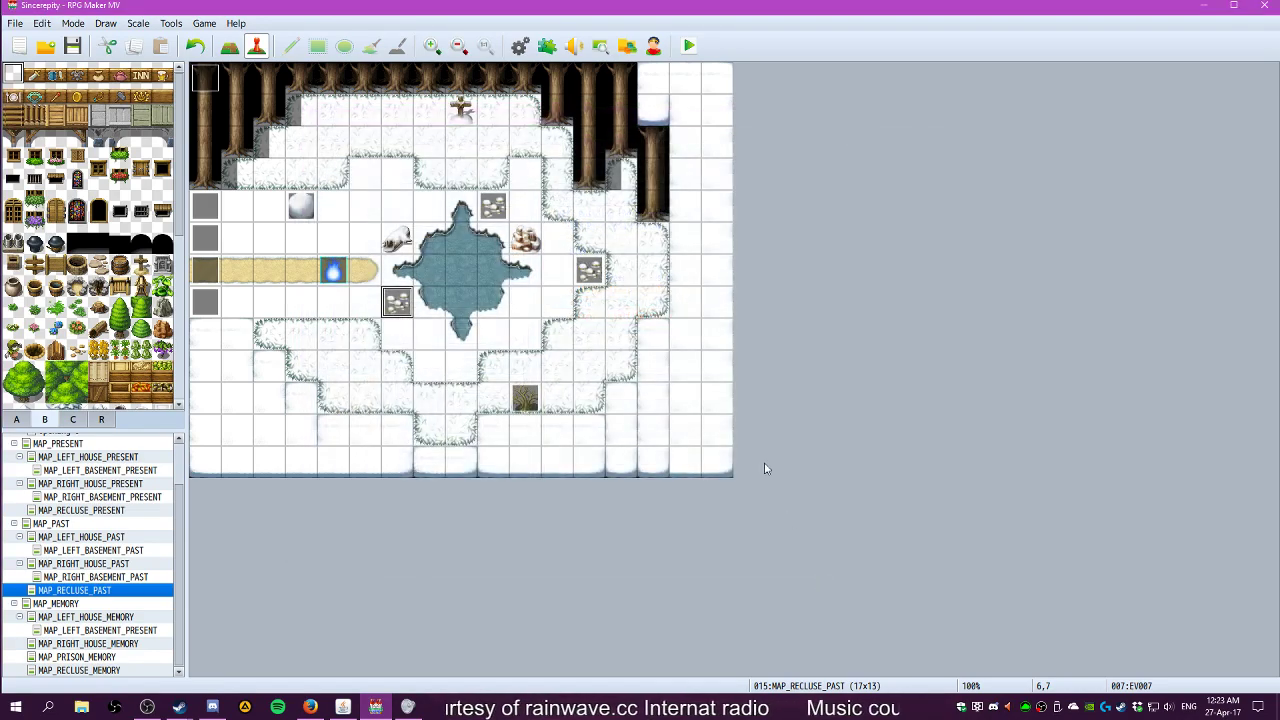
Start a playtest with a new game and examine the unfinished snowman to trigger its message
click(690, 47)
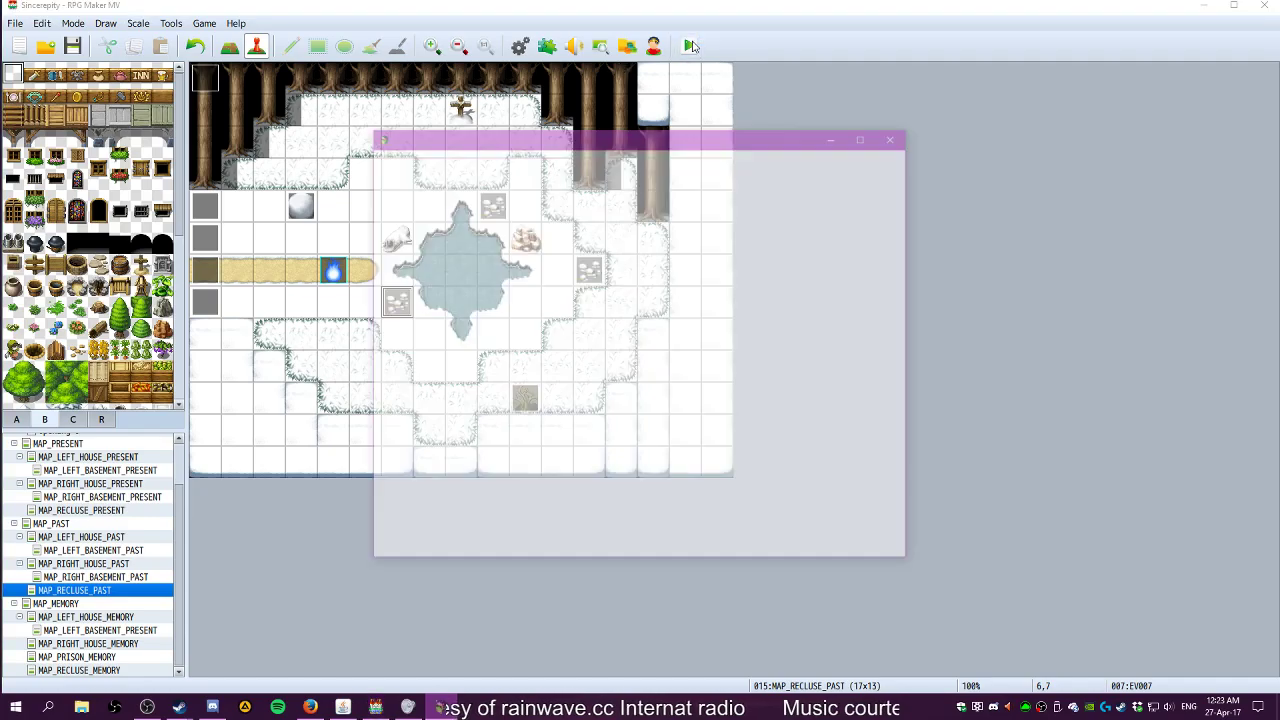
key(Return)
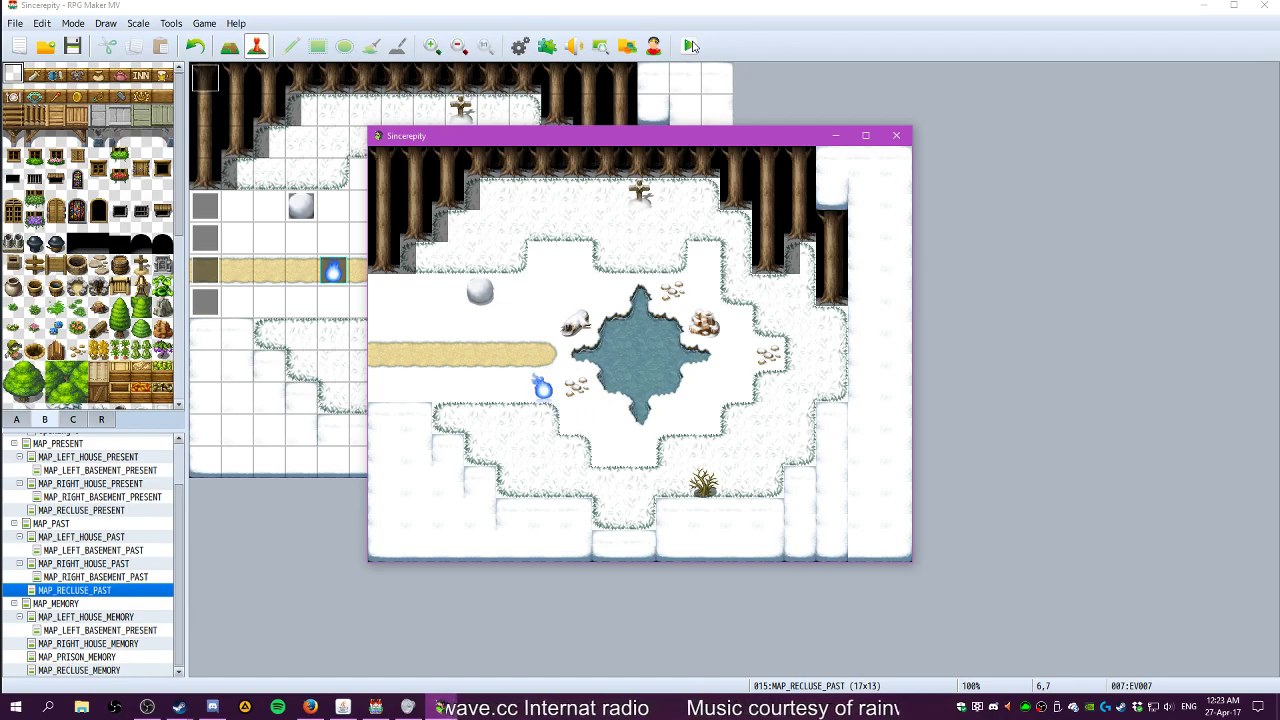
key(Up)
key(Left)
key(Up)
key(Return)
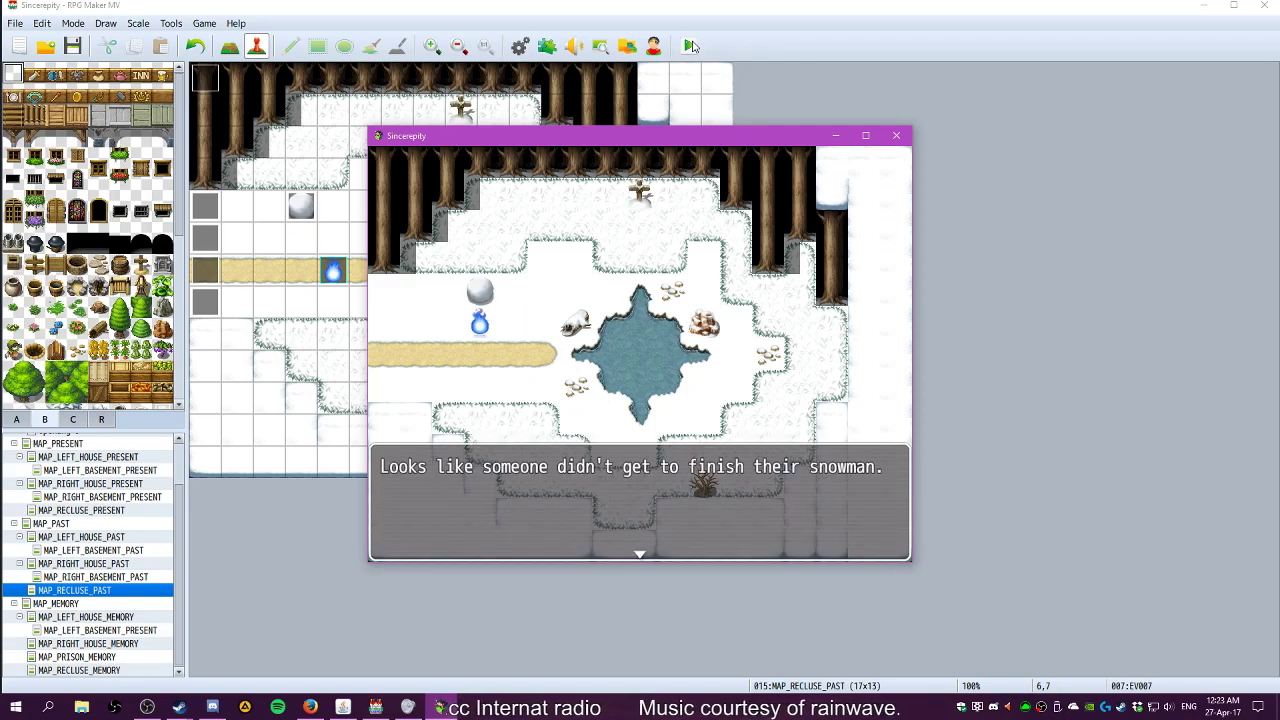
key(Return)
Walk to the pebbles southwest of the pond and interact with them to test the pickup
key(Down)
key(Right)
key(Return)
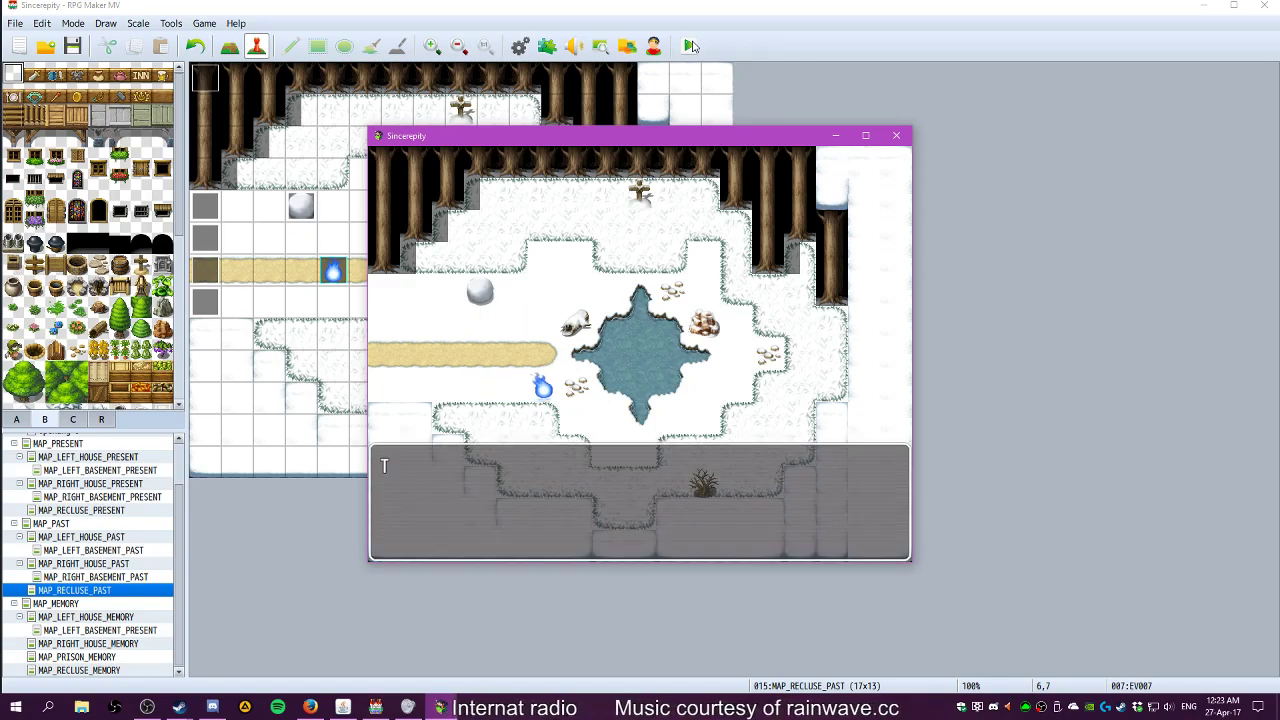
key(Return)
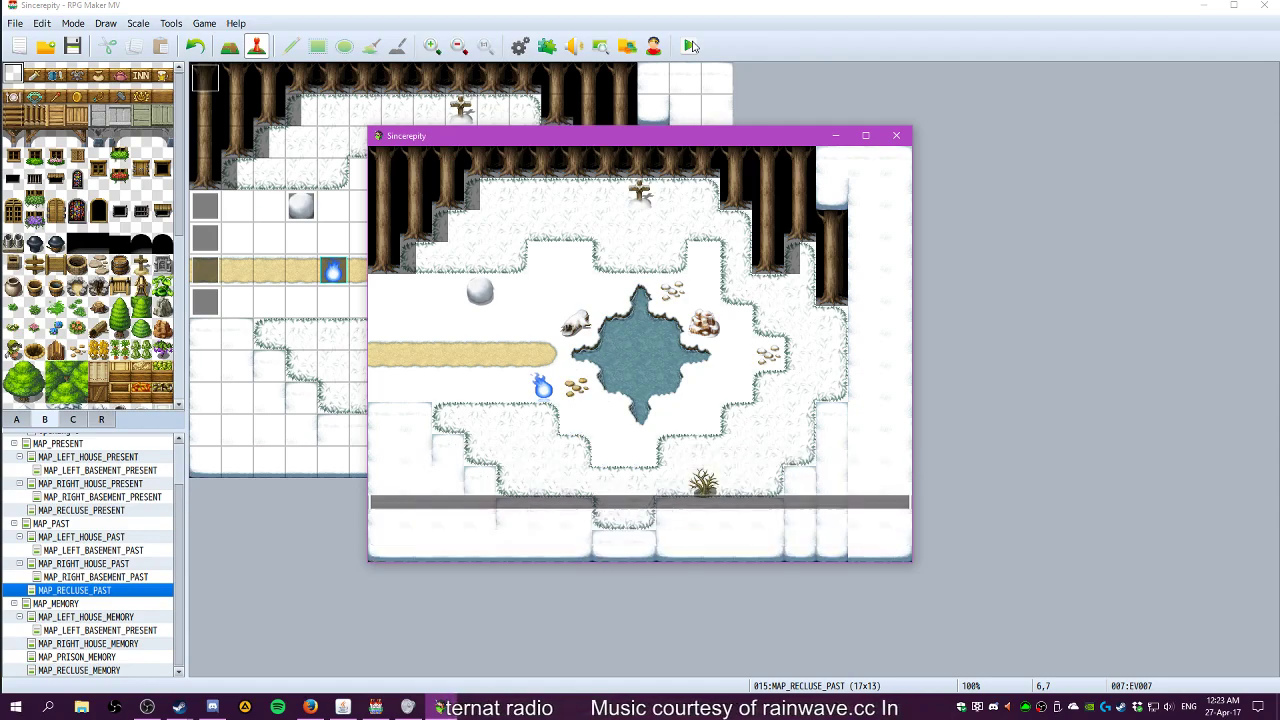
Test whether the collected pebbles and the other pebble piles around the pond can be walked over, and end the playtest
key(Right)
key(Down)
key(Right)
key(Left)
key(Up)
key(Left)
key(Down)
key(Down)
key(Right)
key(Right)
key(Right)
key(Right)
key(Right)
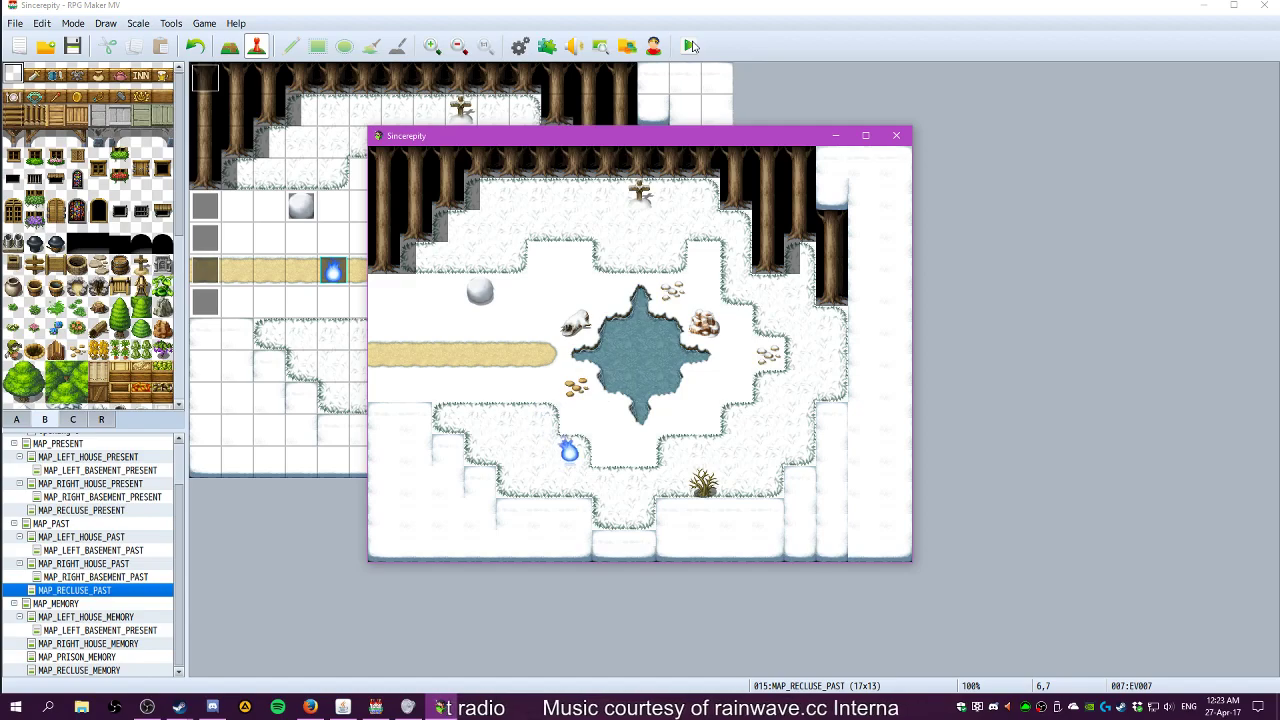
key(Up)
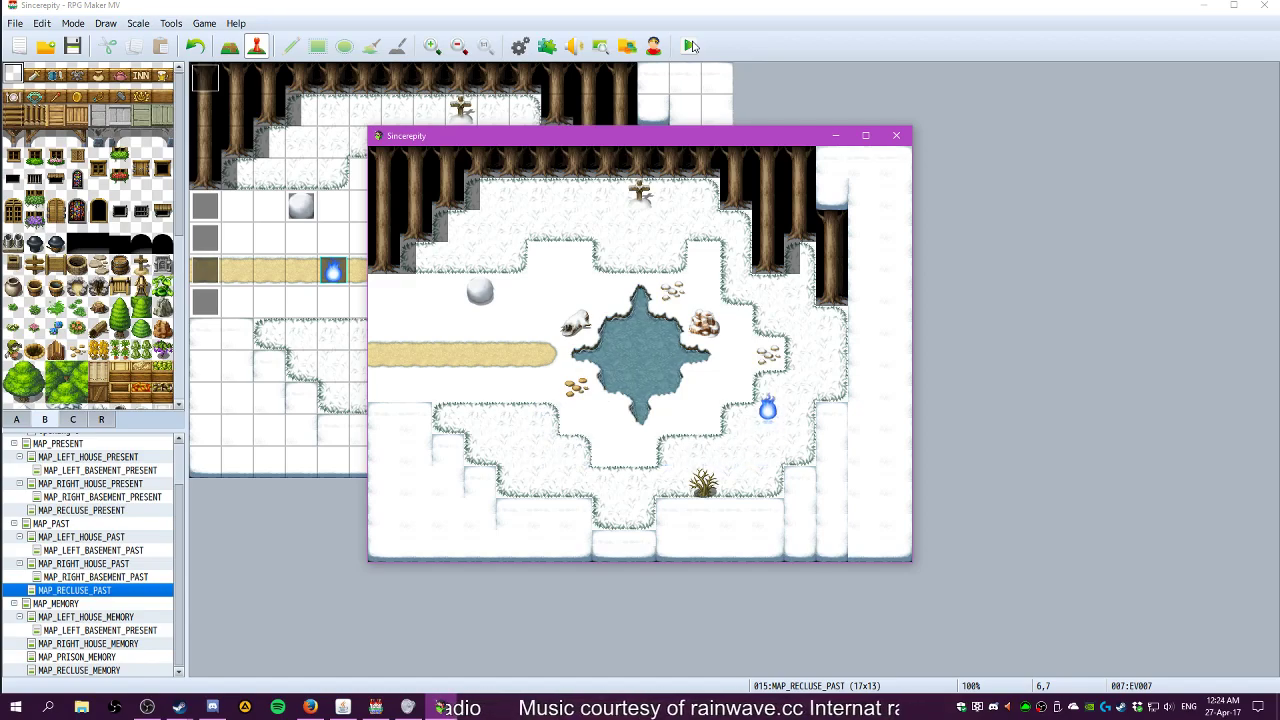
key(Left)
key(Left)
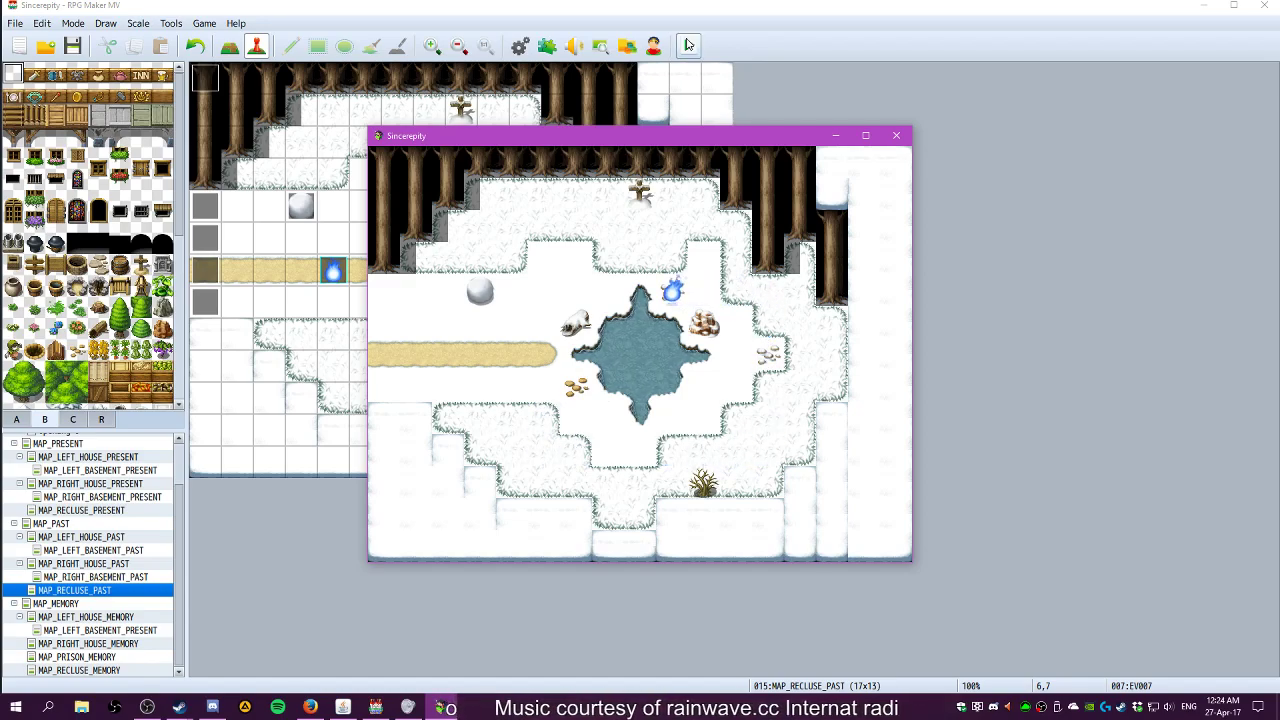
click(896, 135)
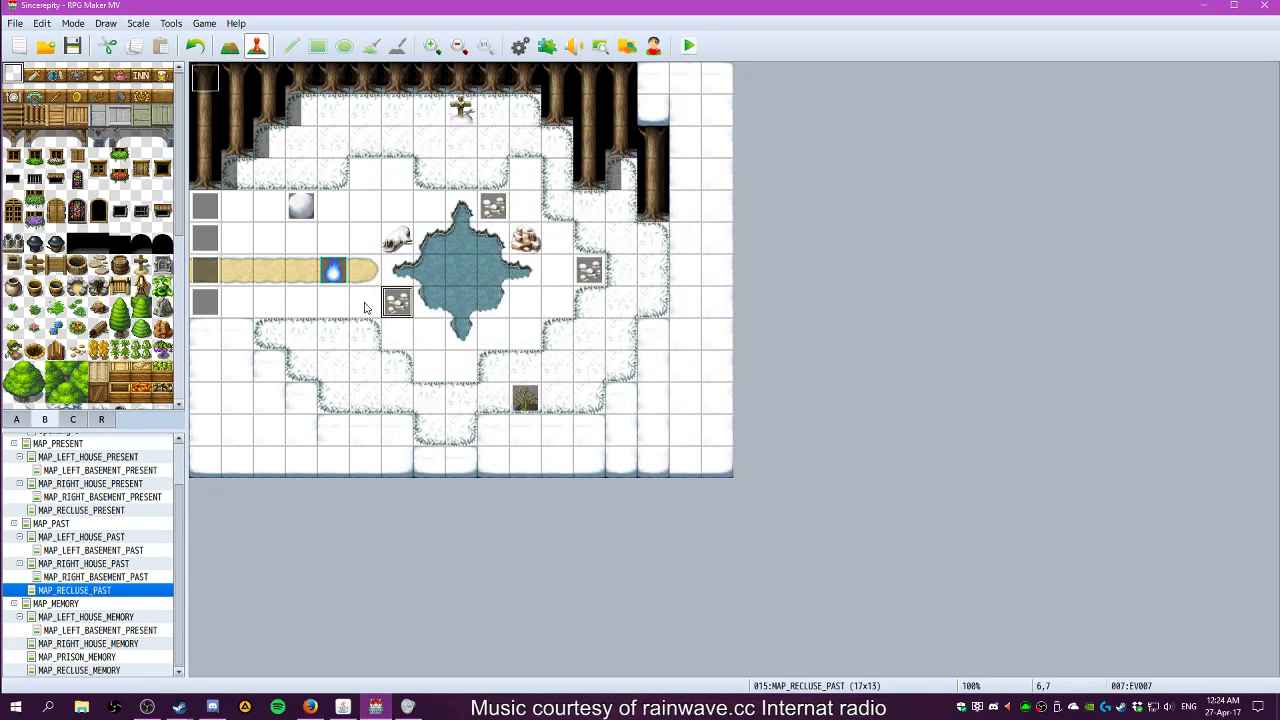
Give event EV007's first page a Custom autonomous movement with a repeating Through ON route, and save the event
double_click(396, 303)
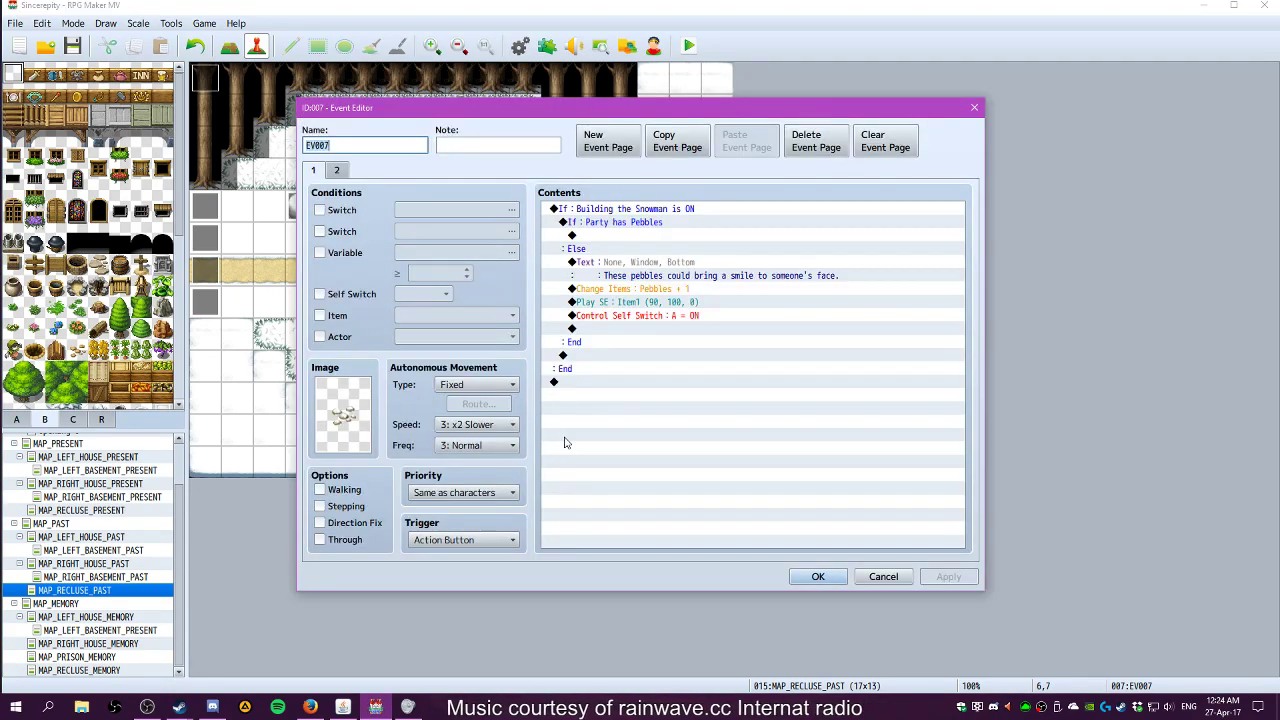
click(440, 492)
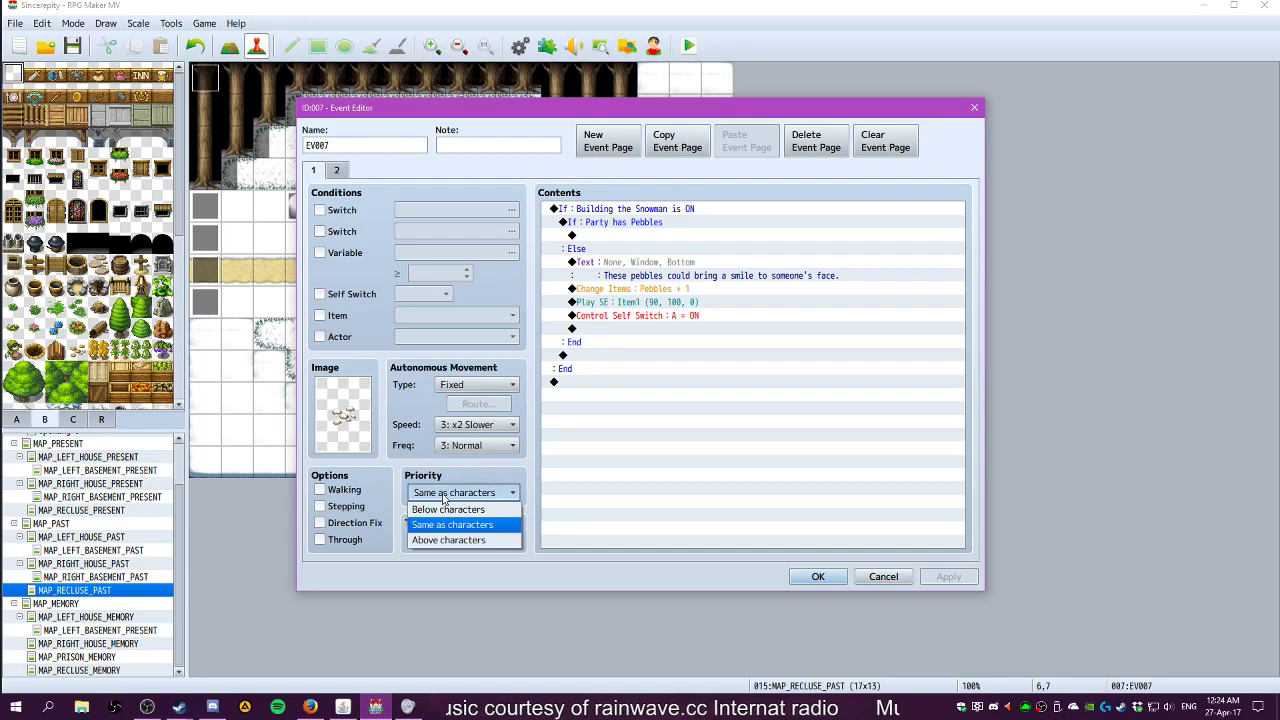
click(443, 493)
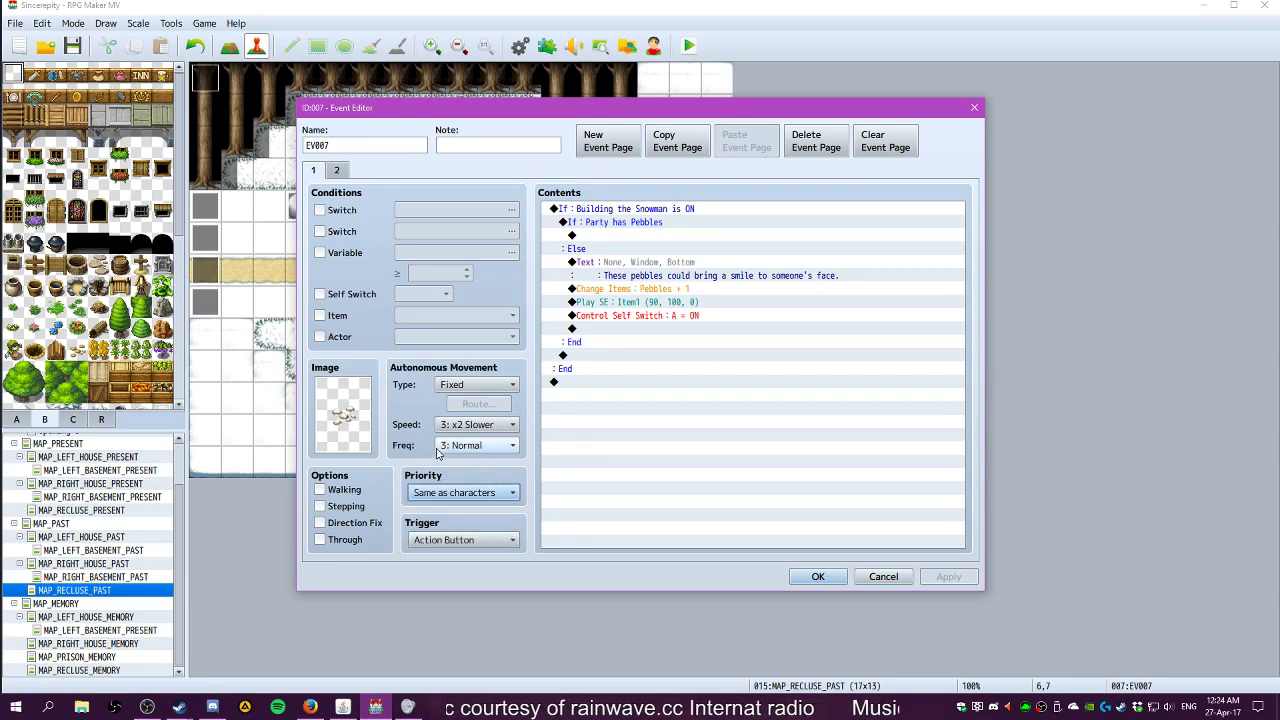
click(447, 388)
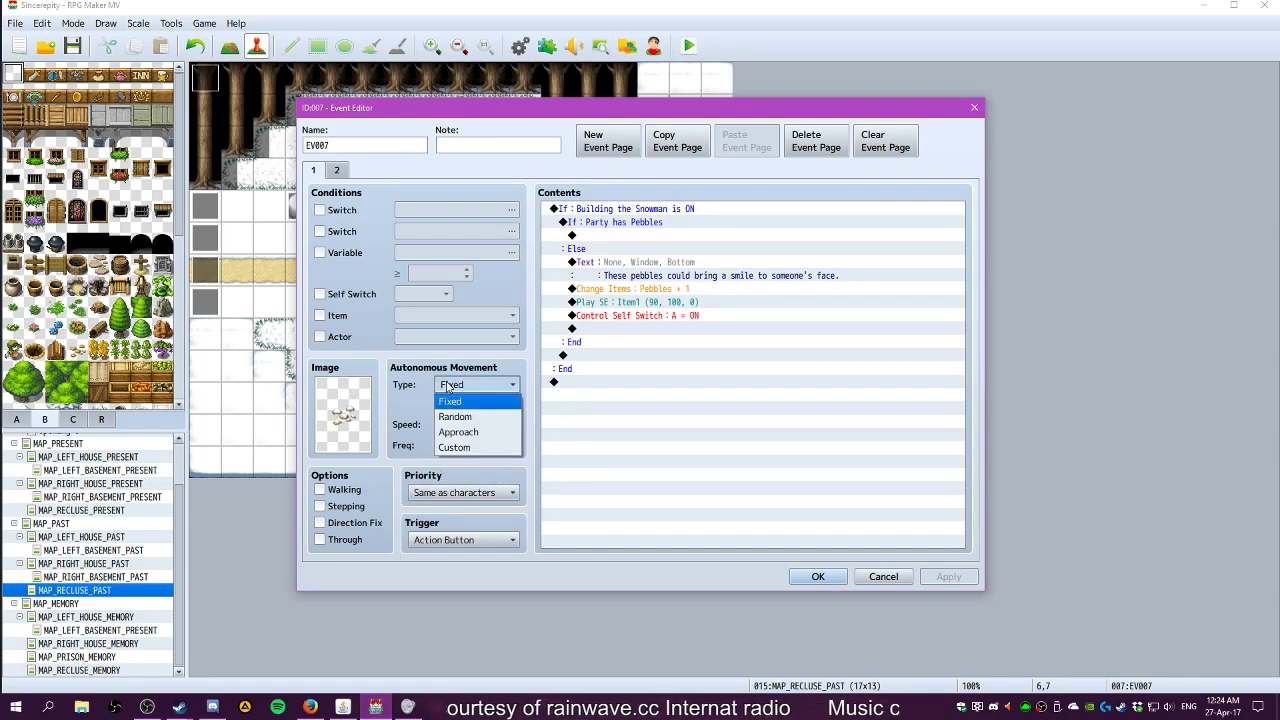
click(460, 446)
click(478, 403)
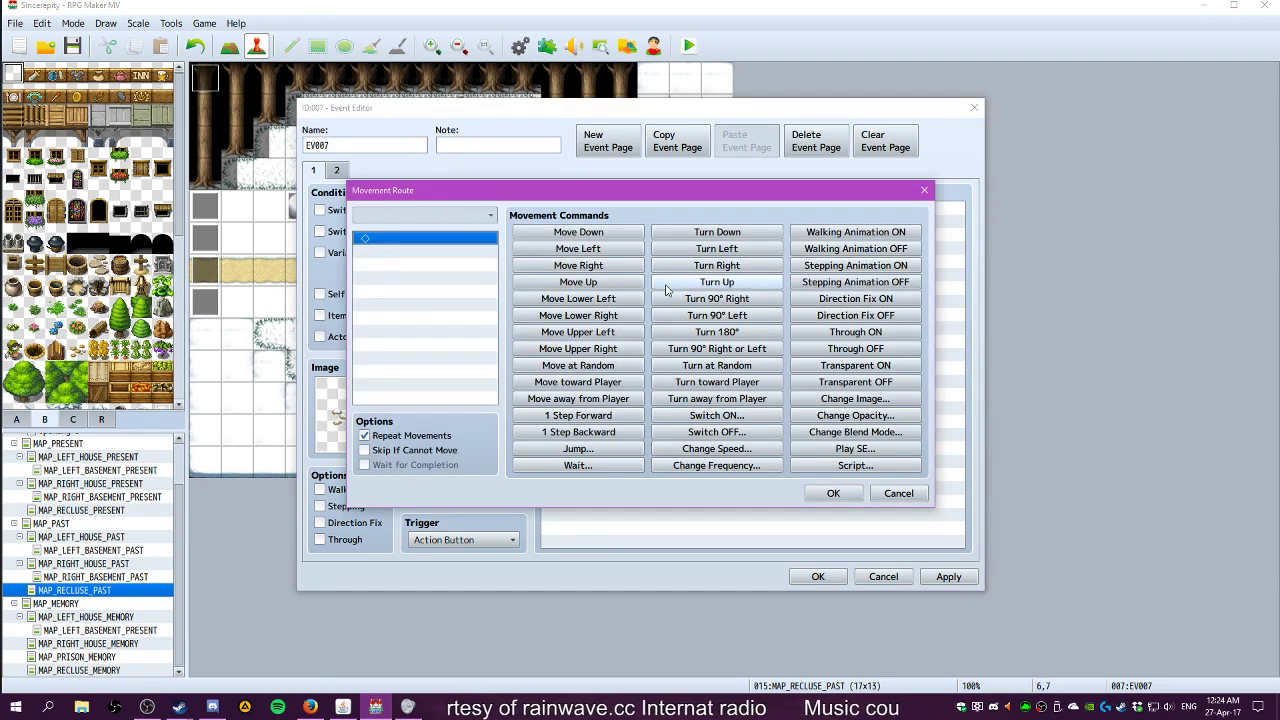
click(857, 333)
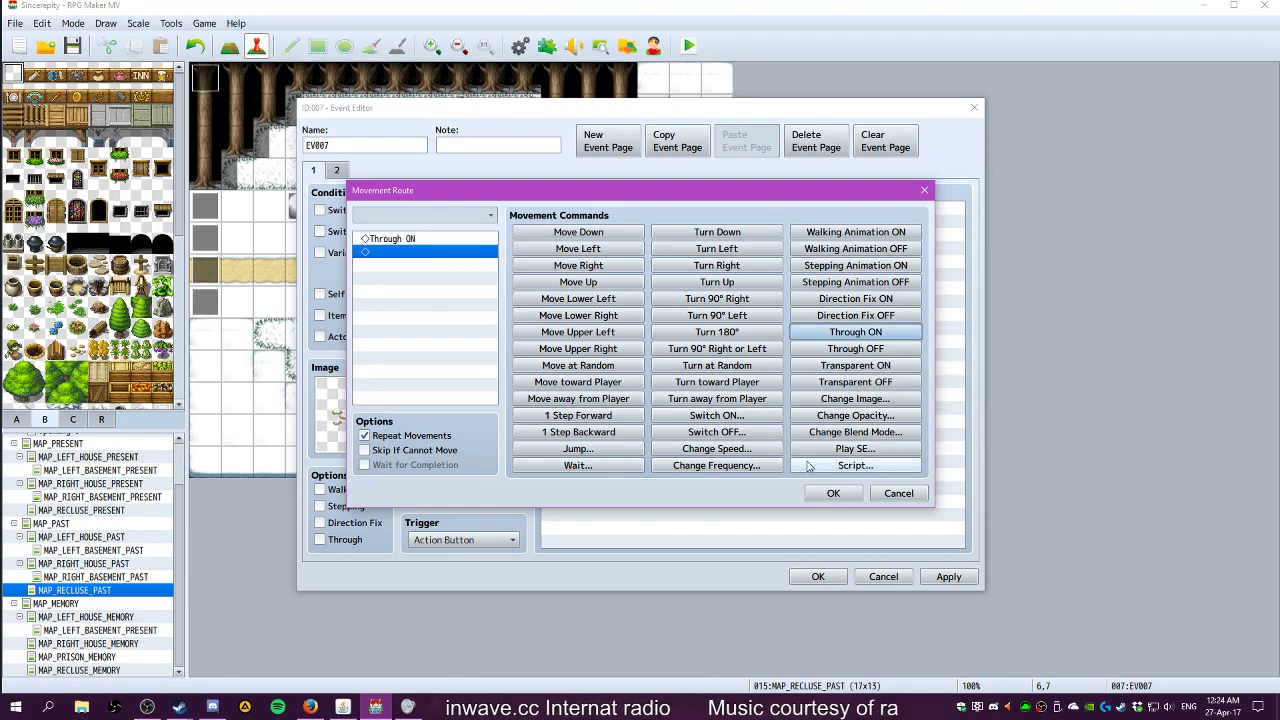
click(833, 493)
click(948, 577)
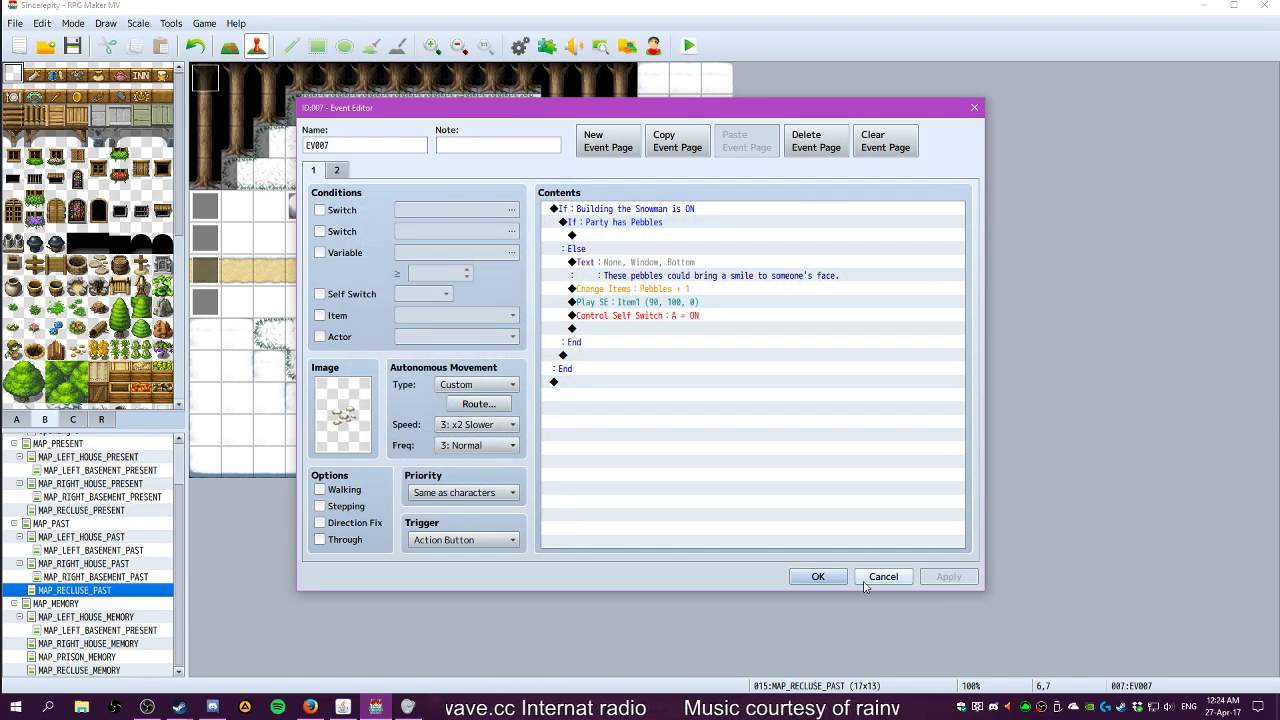
click(818, 577)
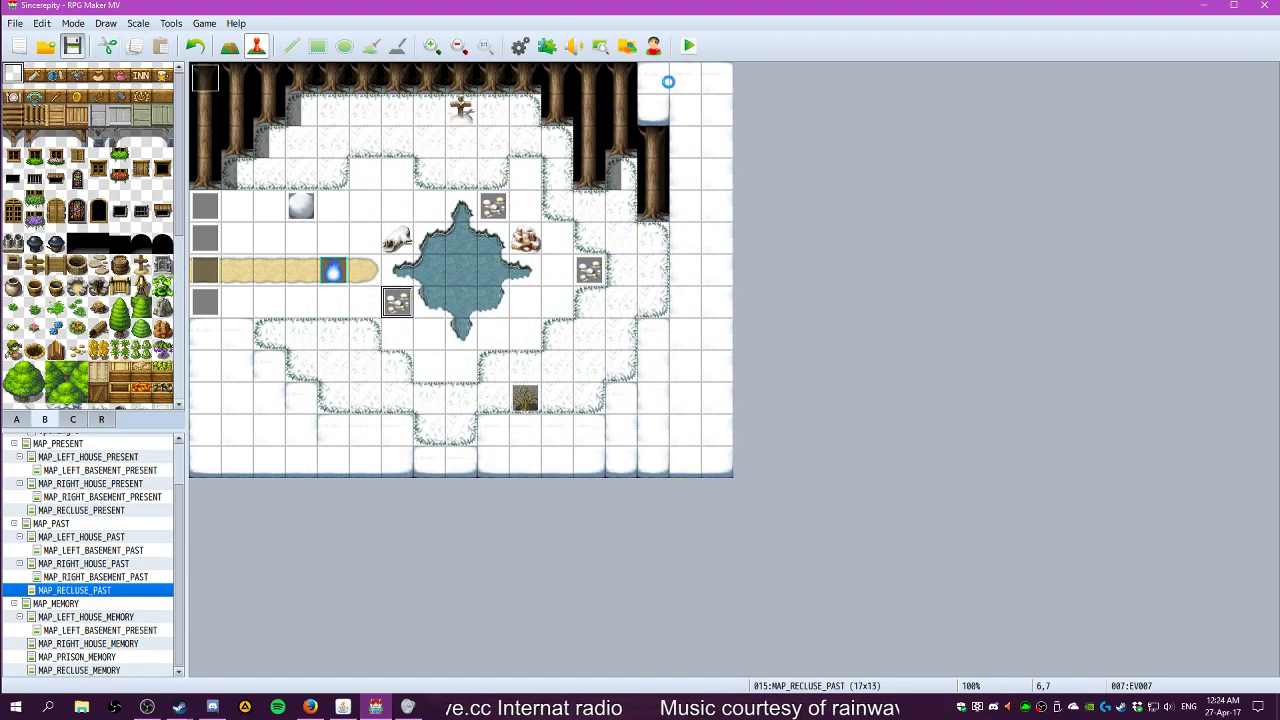
Start a new playtest, try walking against the southwest pebbles, and examine the unfinished snowman
click(689, 46)
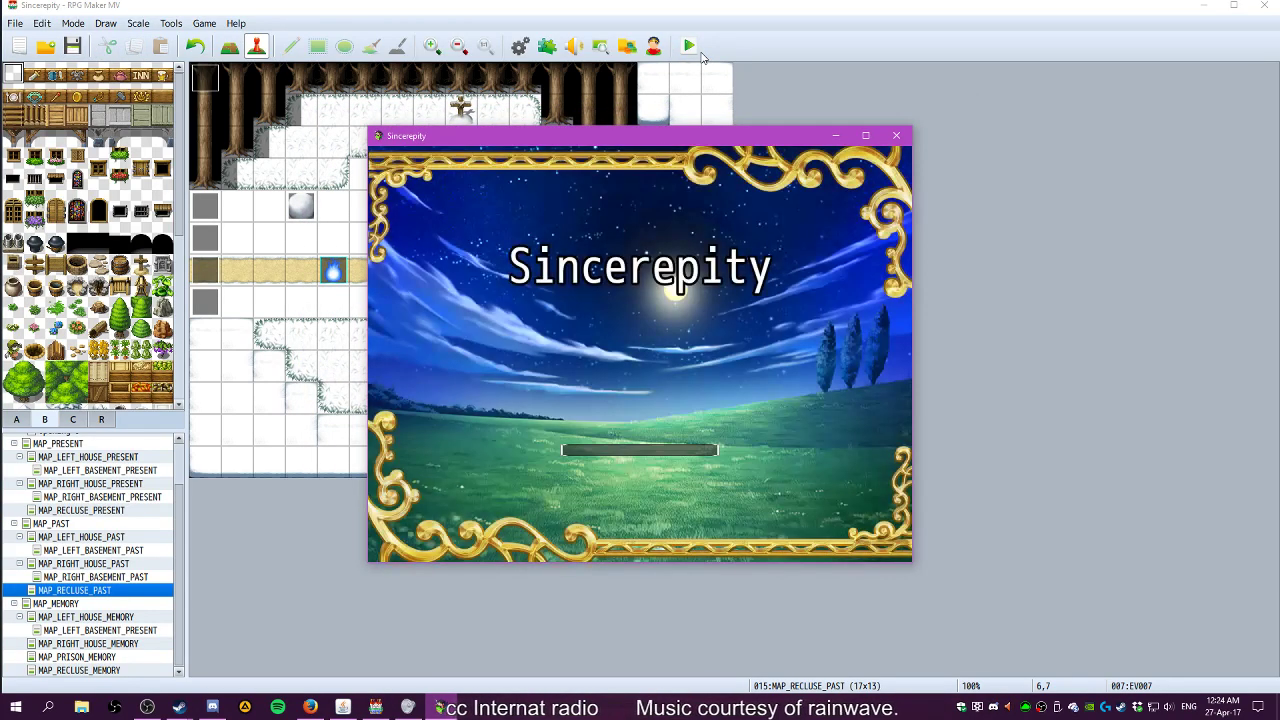
key(Return)
key(Down)
key(Right)
key(Right)
key(Left)
key(Up)
key(Up)
key(Up)
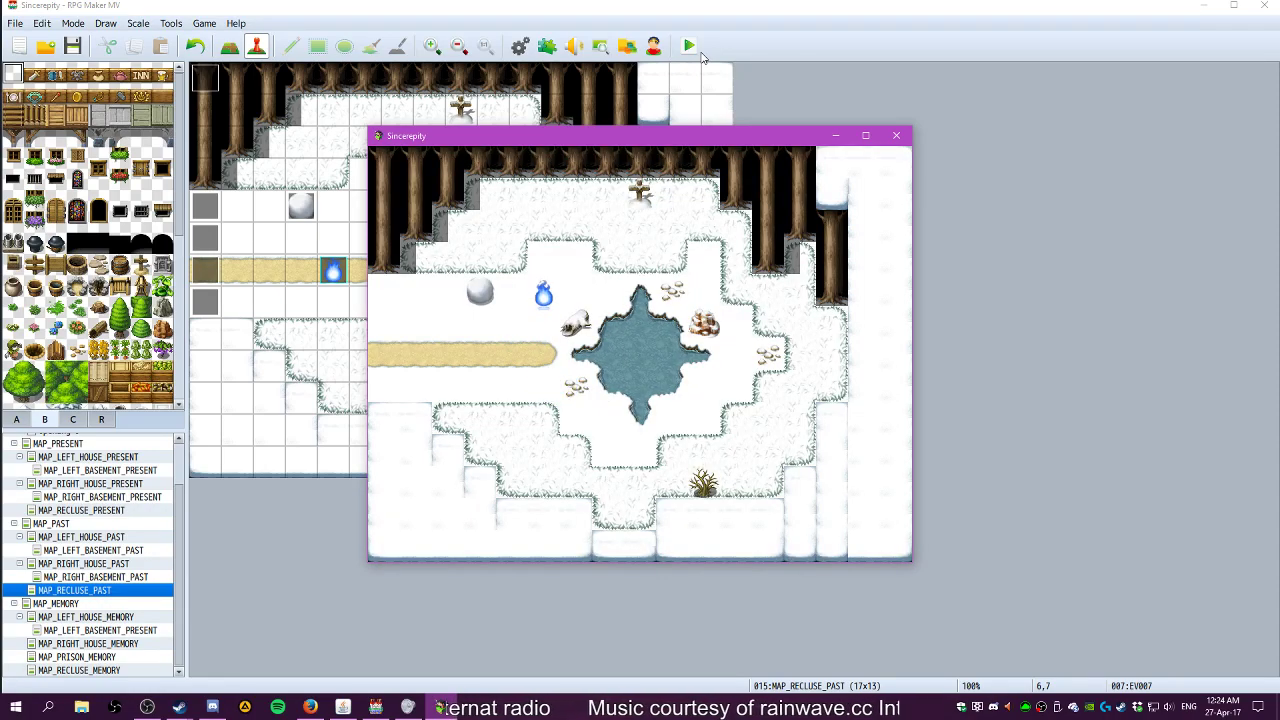
key(Left)
key(Return)
key(Return)
Return to the southwest pebbles, test walking across them from both sides, and collect them
key(Down)
key(Down)
key(Down)
key(Right)
key(Right)
key(Left)
key(Left)
key(Right)
key(Right)
key(Left)
key(Left)
key(Right)
key(Return)
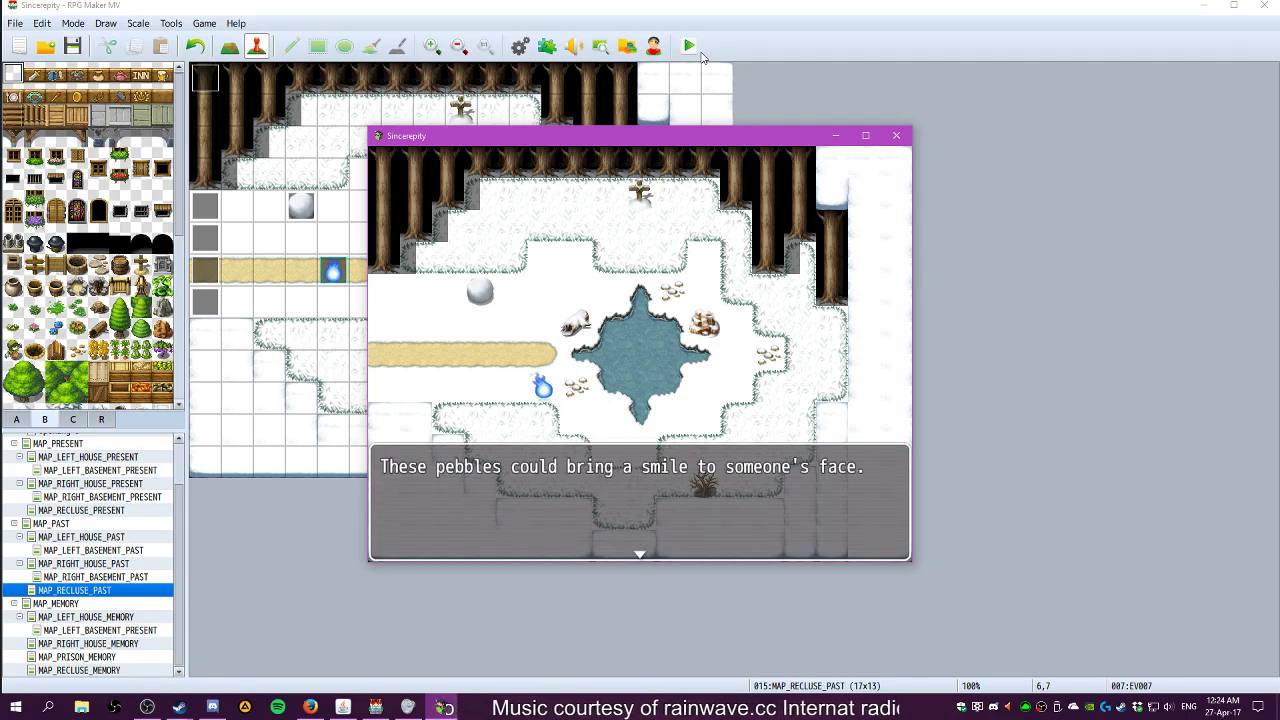
key(Return)
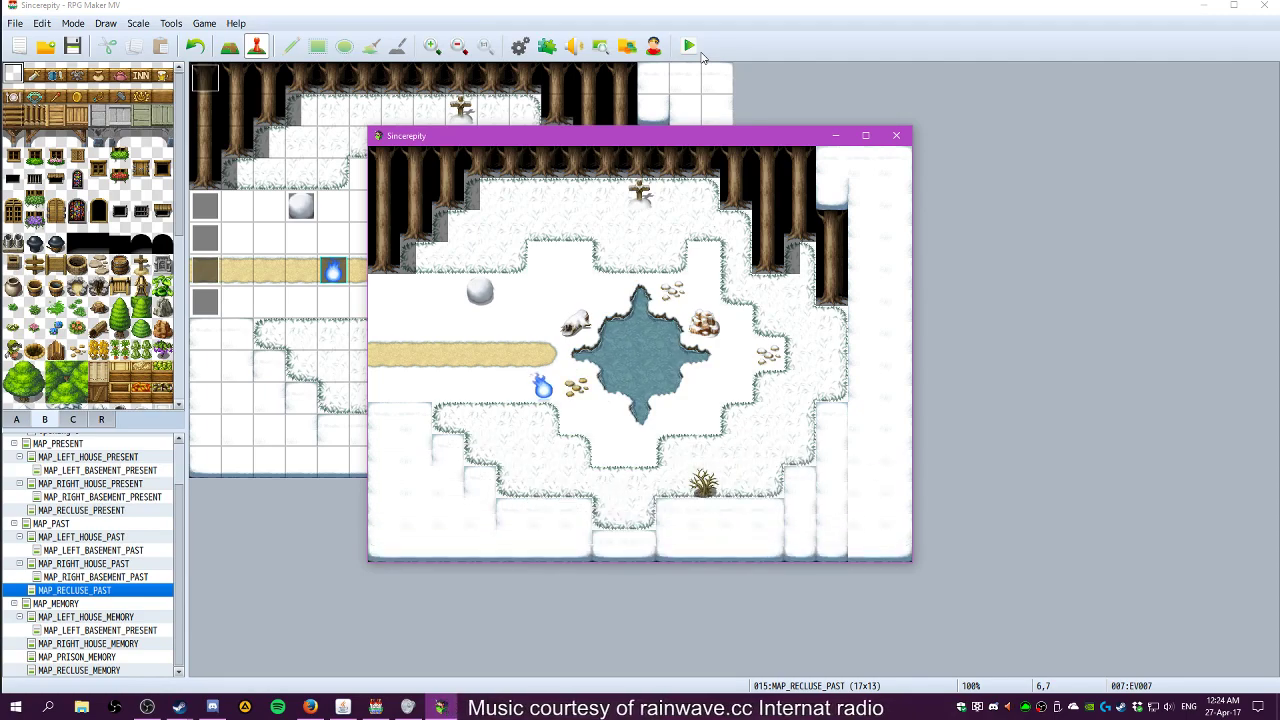
Check movement past the collected pebbles and along the snow south of the pond, and close the playtest
key(Right)
key(Left)
key(Down)
key(Right)
key(Right)
key(Down)
key(Right)
key(Right)
key(Right)
key(Left)
key(Left)
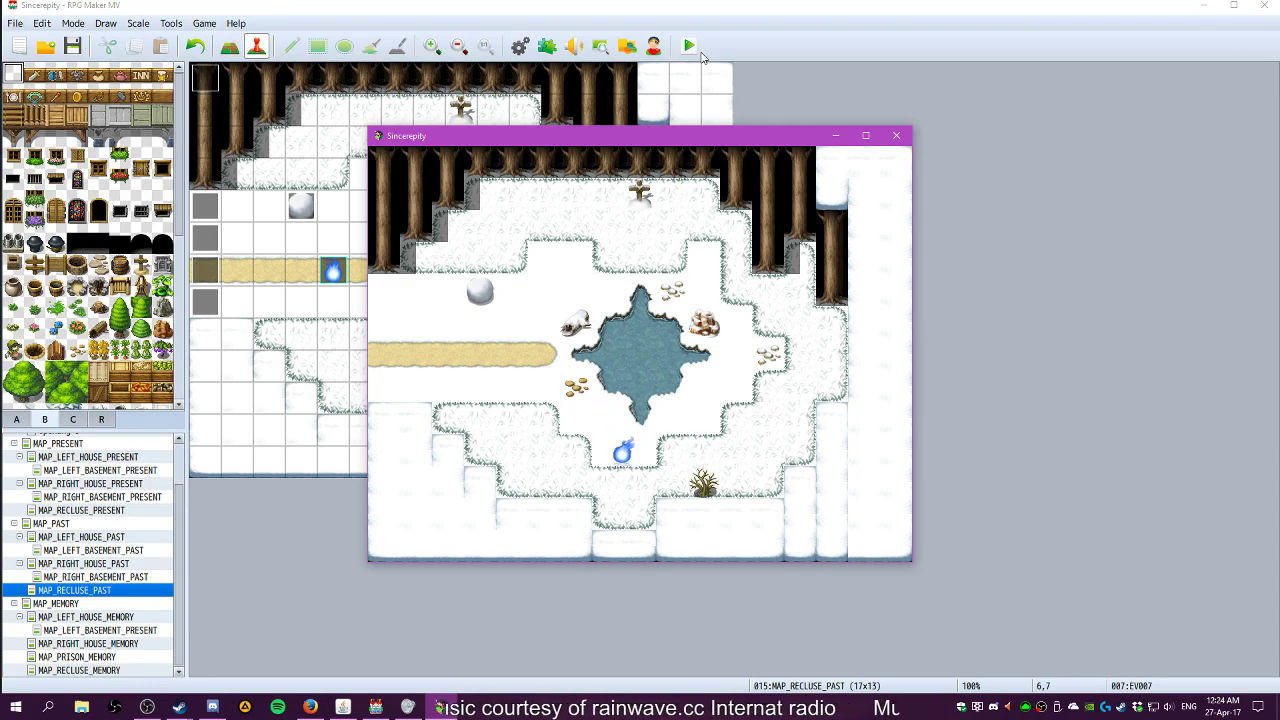
click(896, 135)
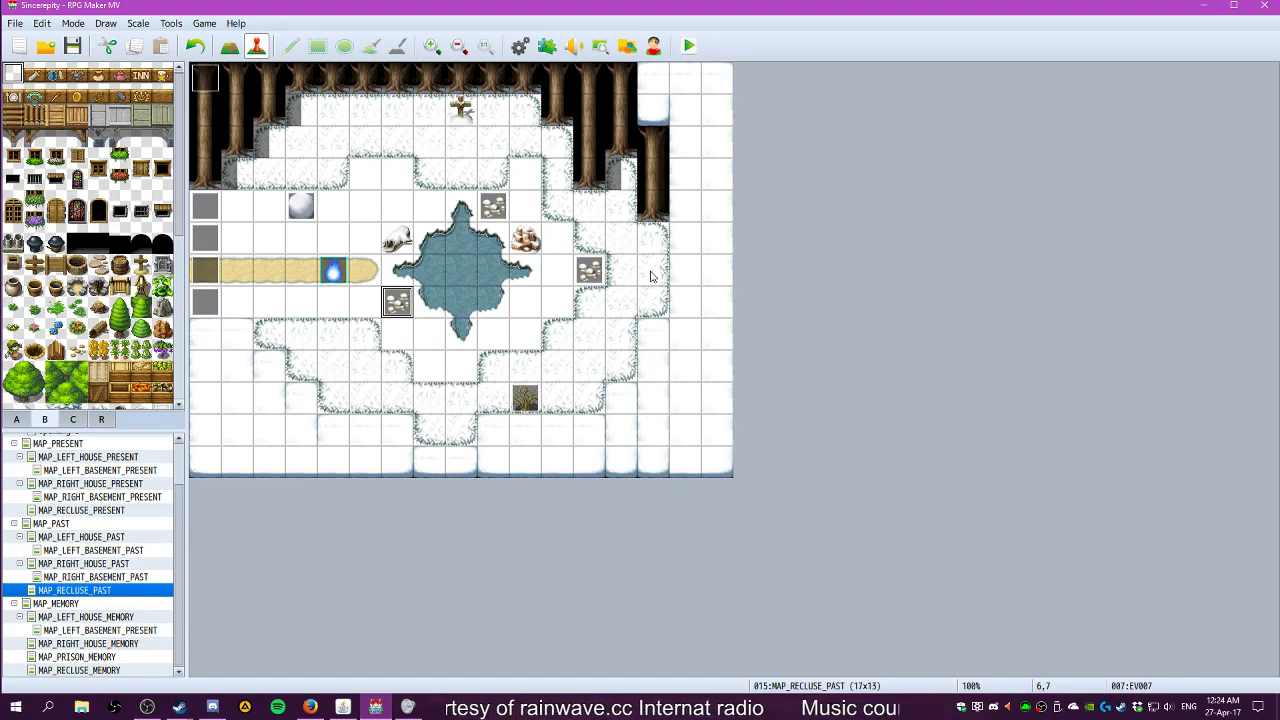
Move event EV006, the bare branches south of the pond, from tile (10,10) to tile (11,9)
click(527, 396)
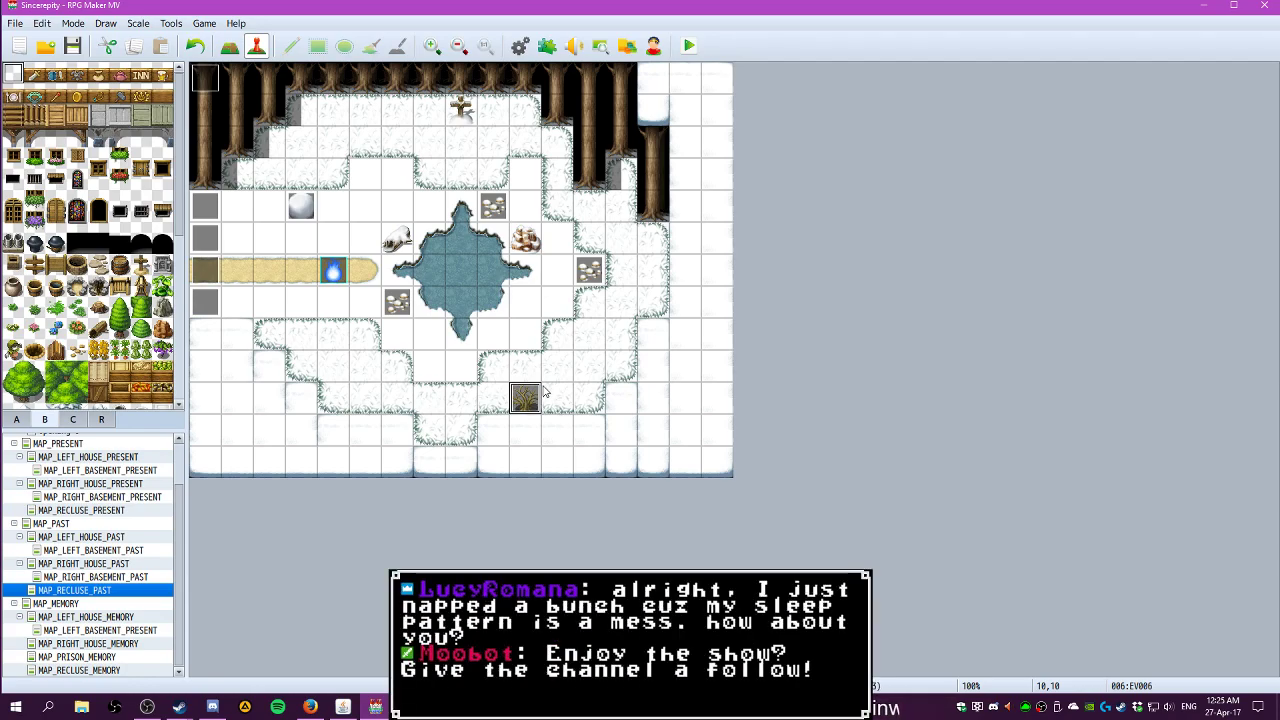
key(Delete)
key(ctrl+v)
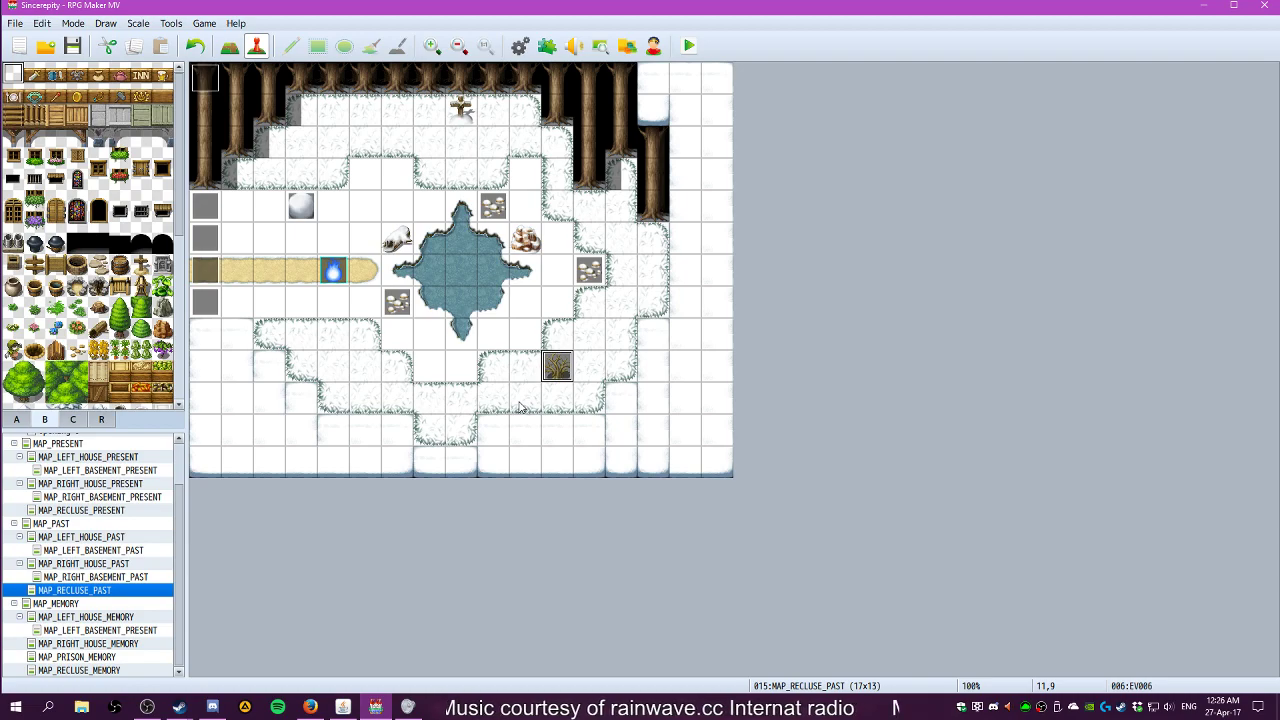
Paint the sandy path west of the pond over with the plain snow ground tile, and return to event editing
click(18, 420)
click(13, 179)
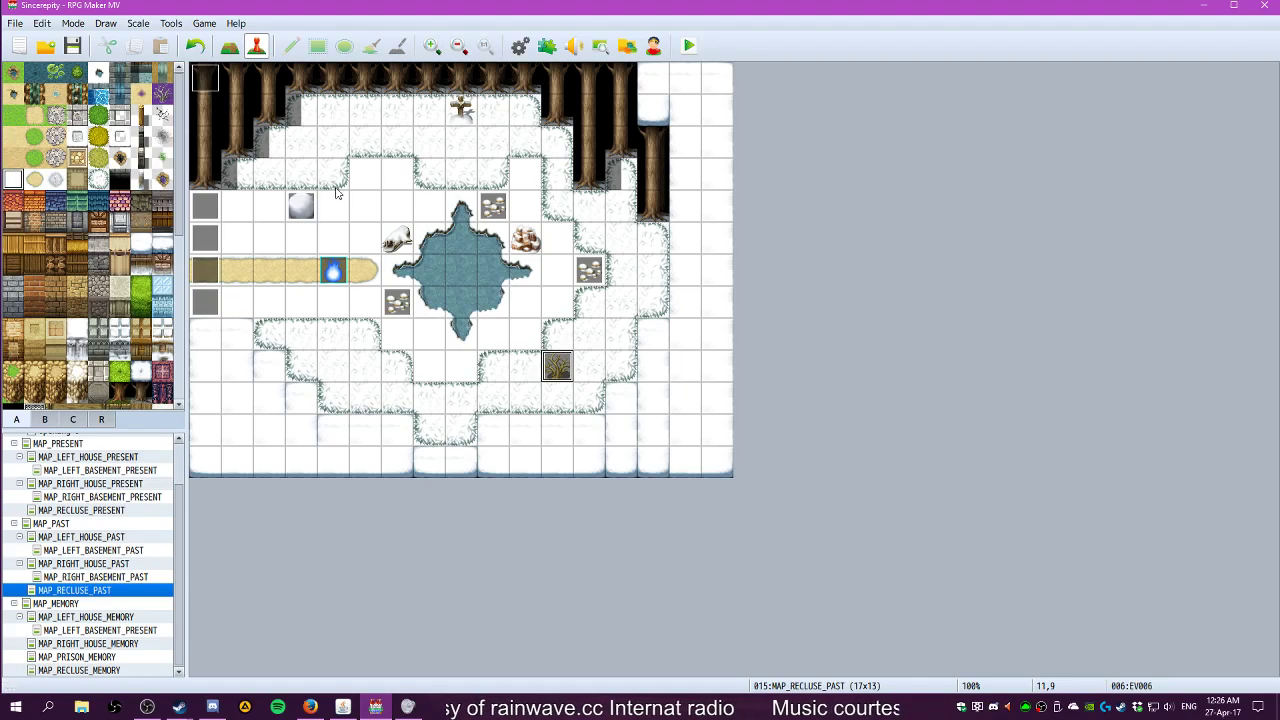
key(F5)
drag(366, 270, 221, 285)
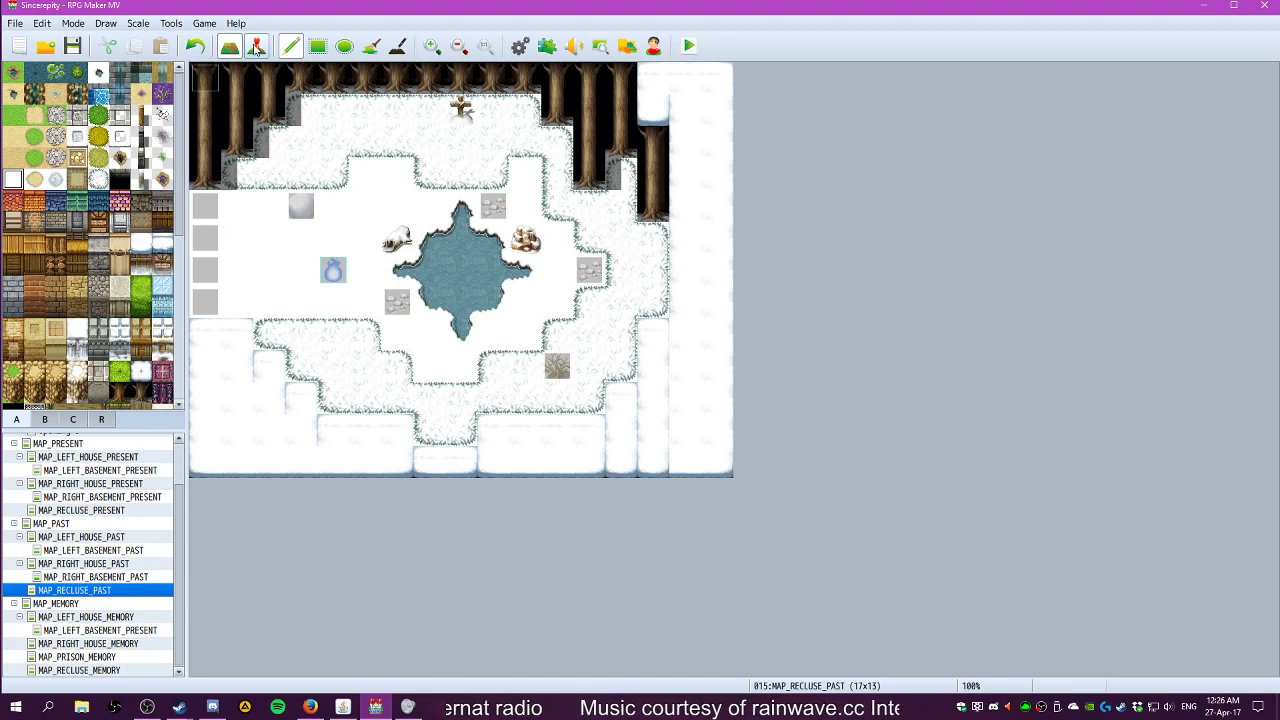
click(256, 47)
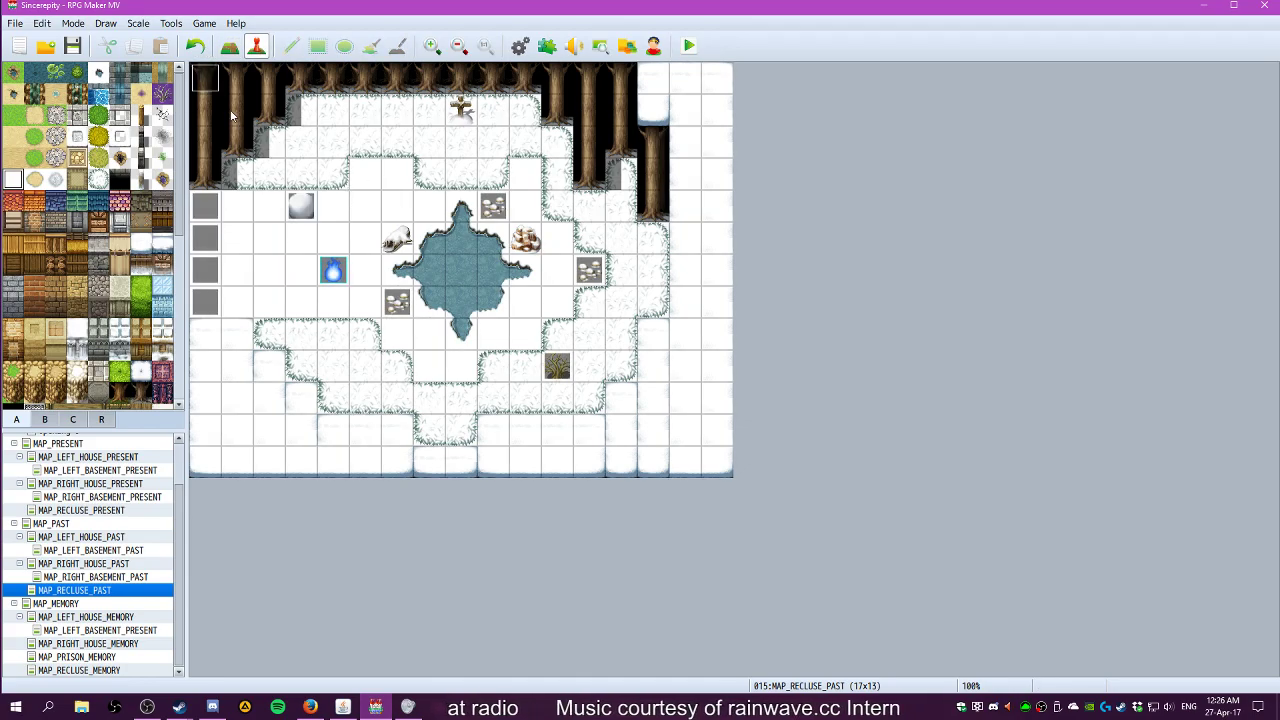
Start a new event at tile (1,0) and condition its first page on switch 0004 Building the Snowman
double_click(238, 80)
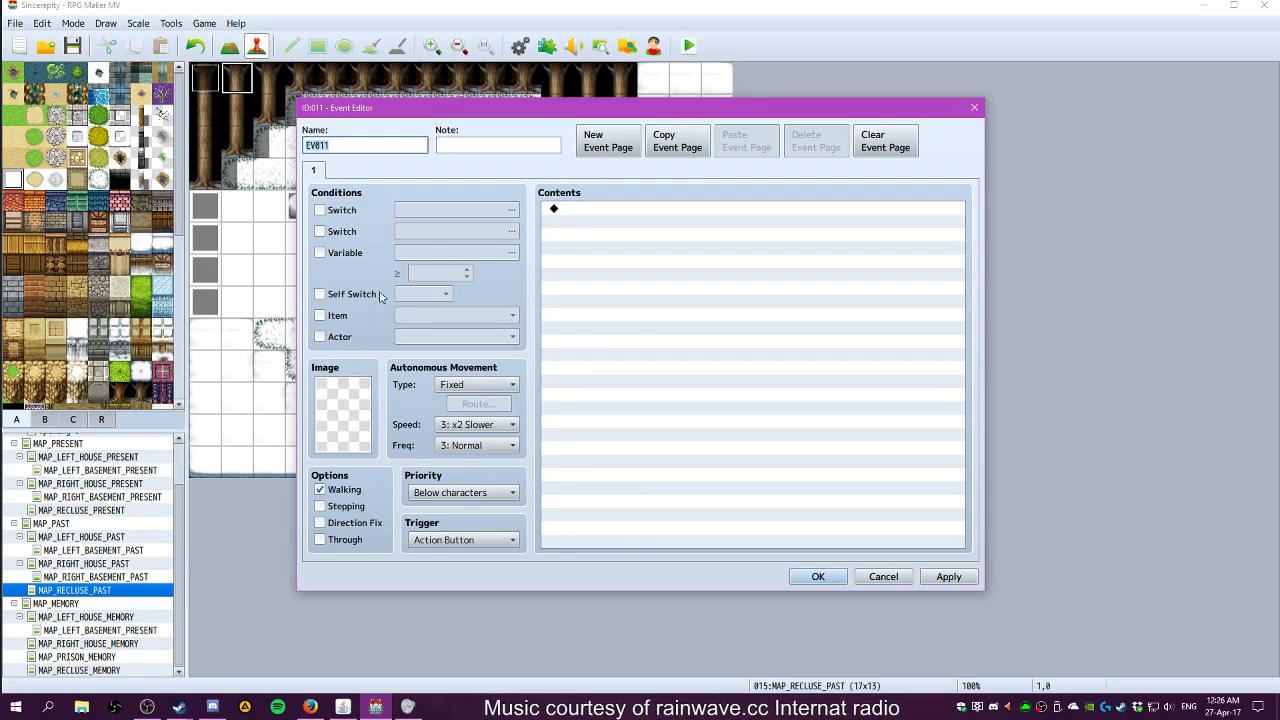
click(340, 209)
click(447, 209)
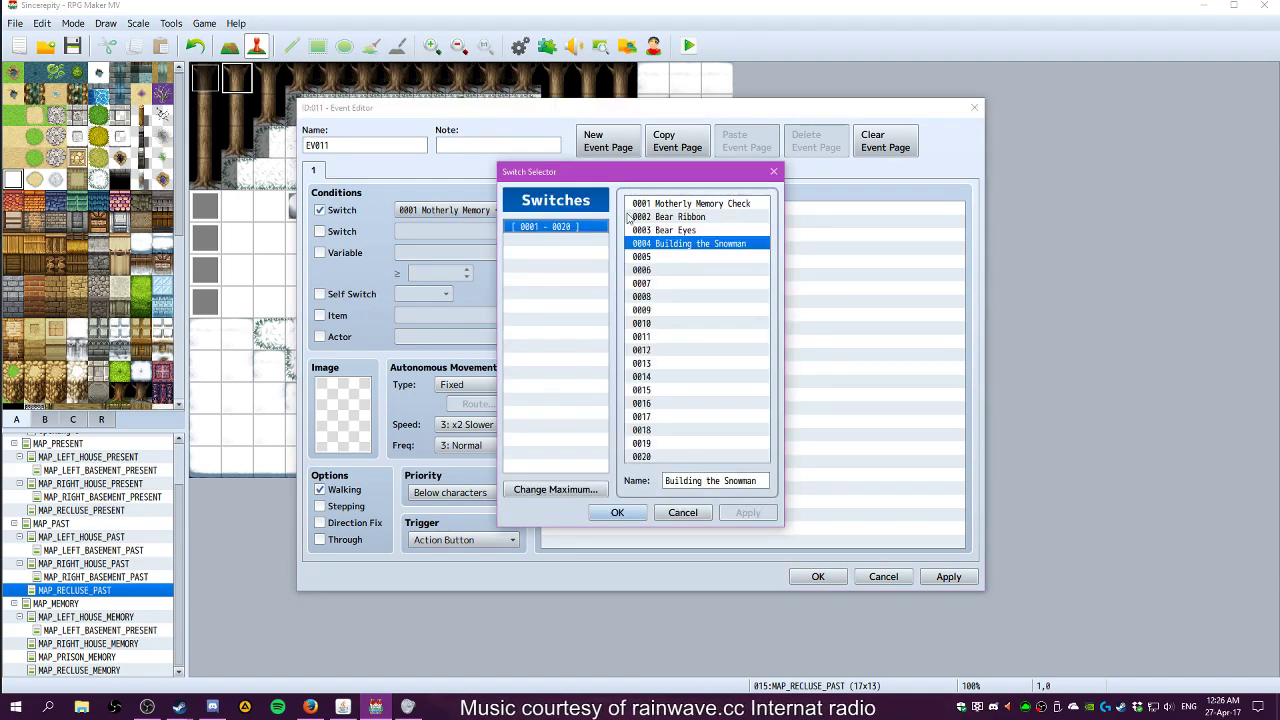
click(617, 512)
Look through all pages of available event commands for the new event without adding one
double_click(620, 212)
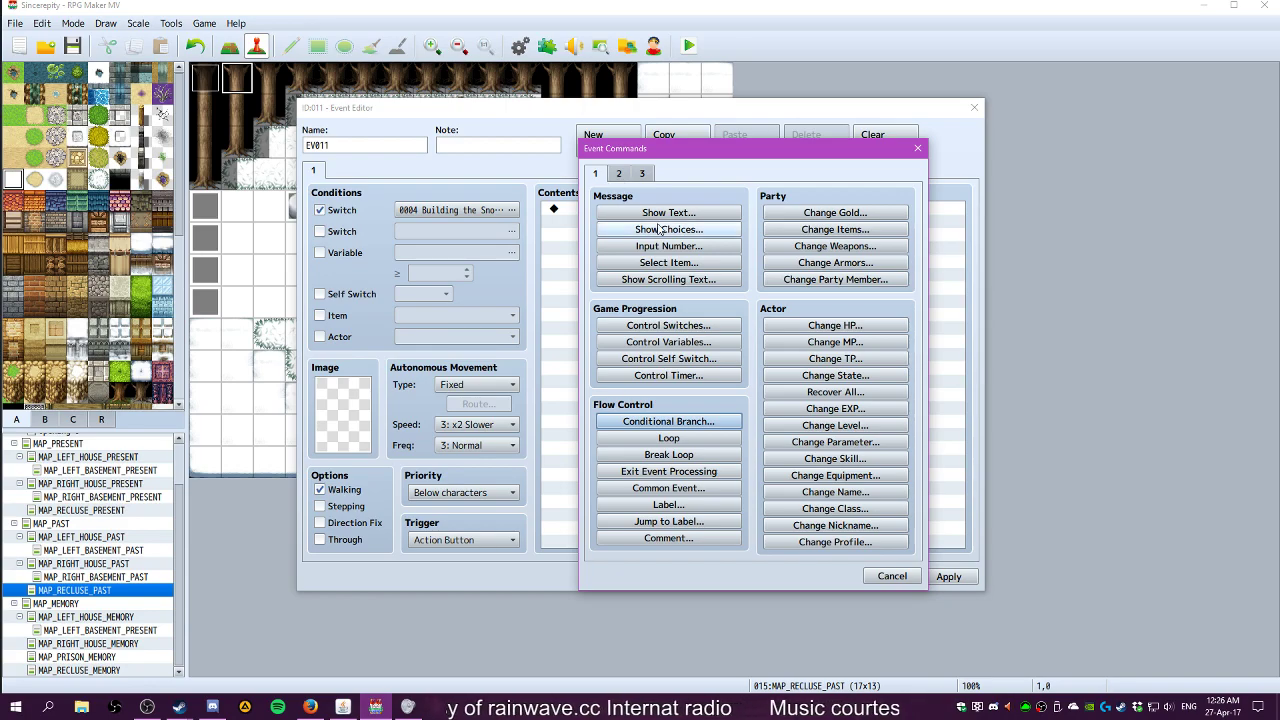
click(629, 180)
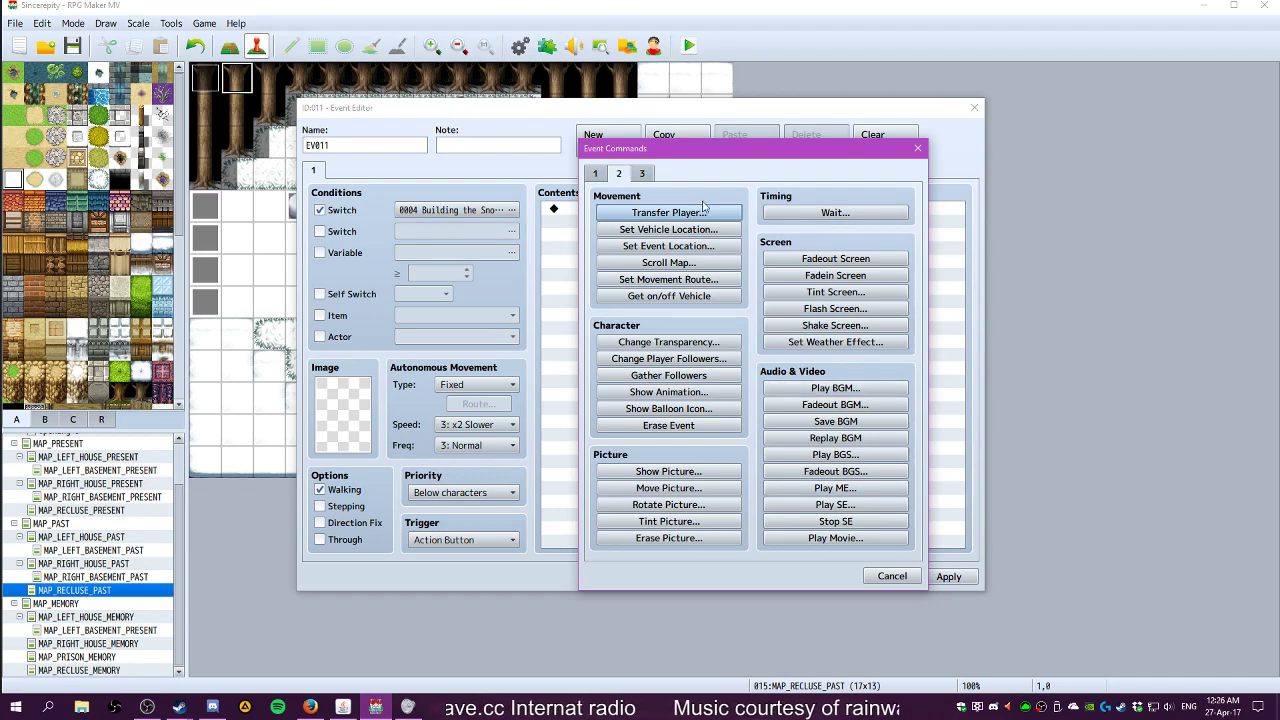
click(642, 176)
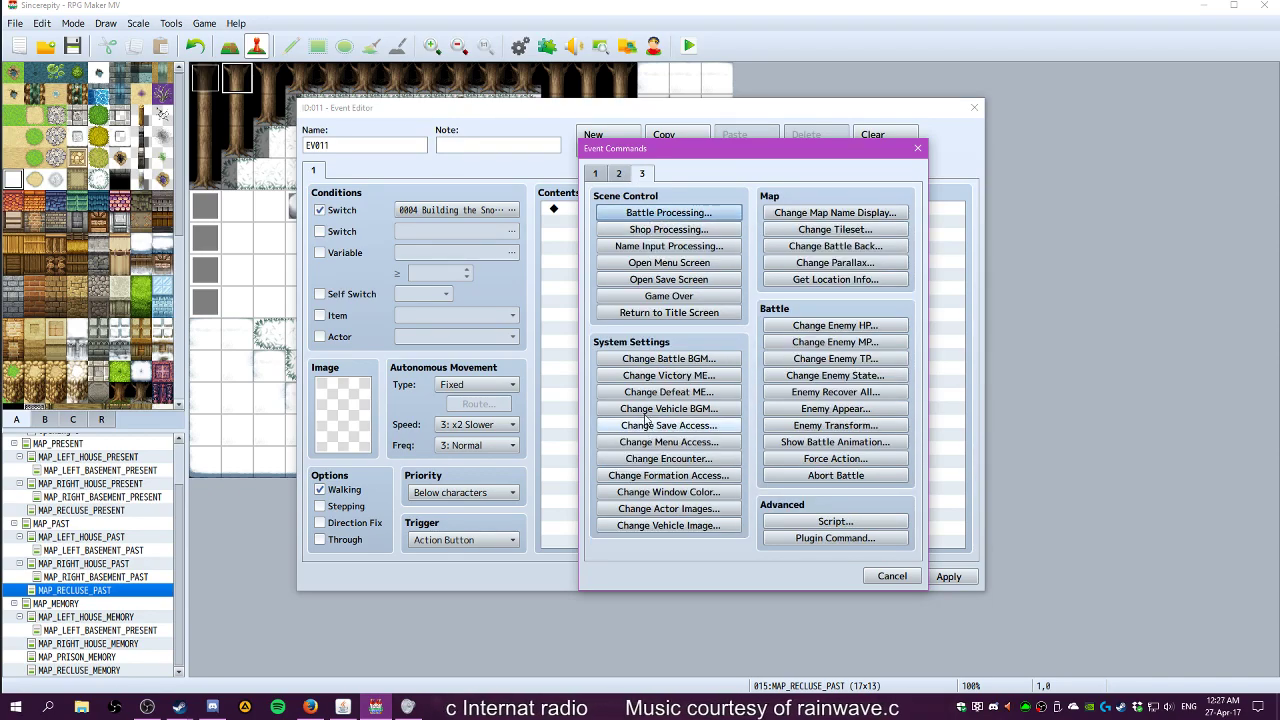
click(595, 175)
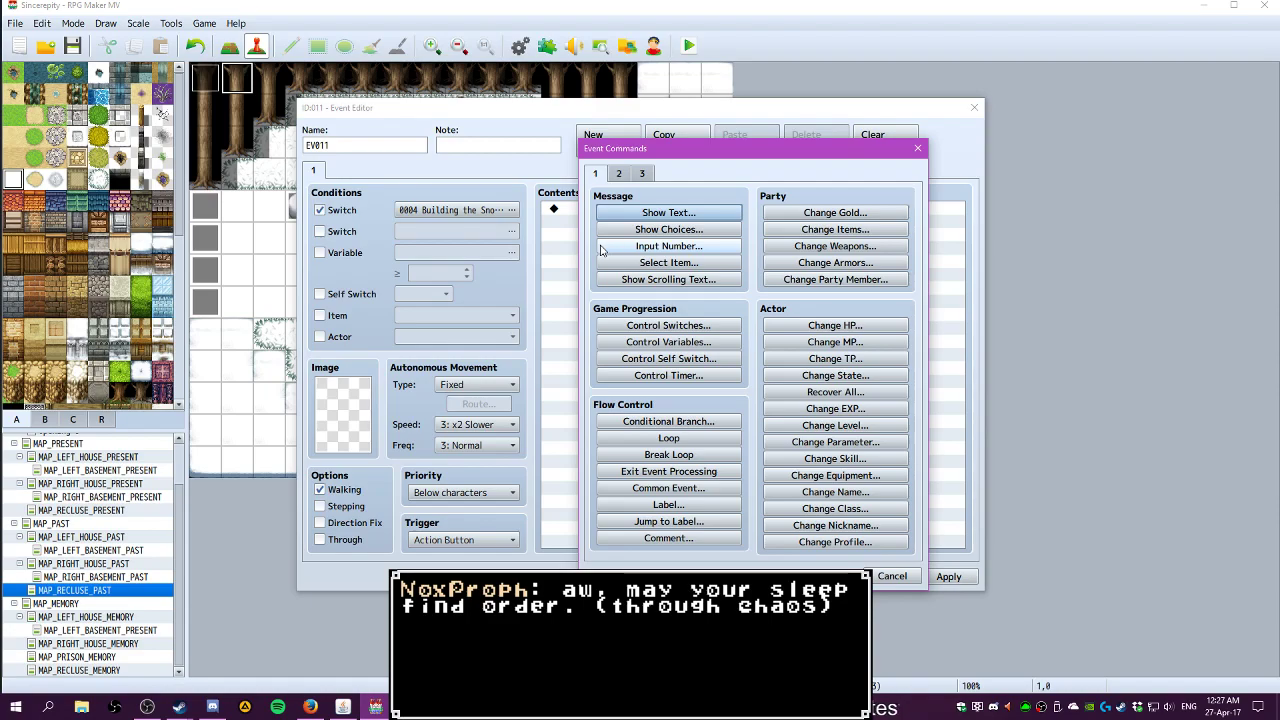
click(619, 174)
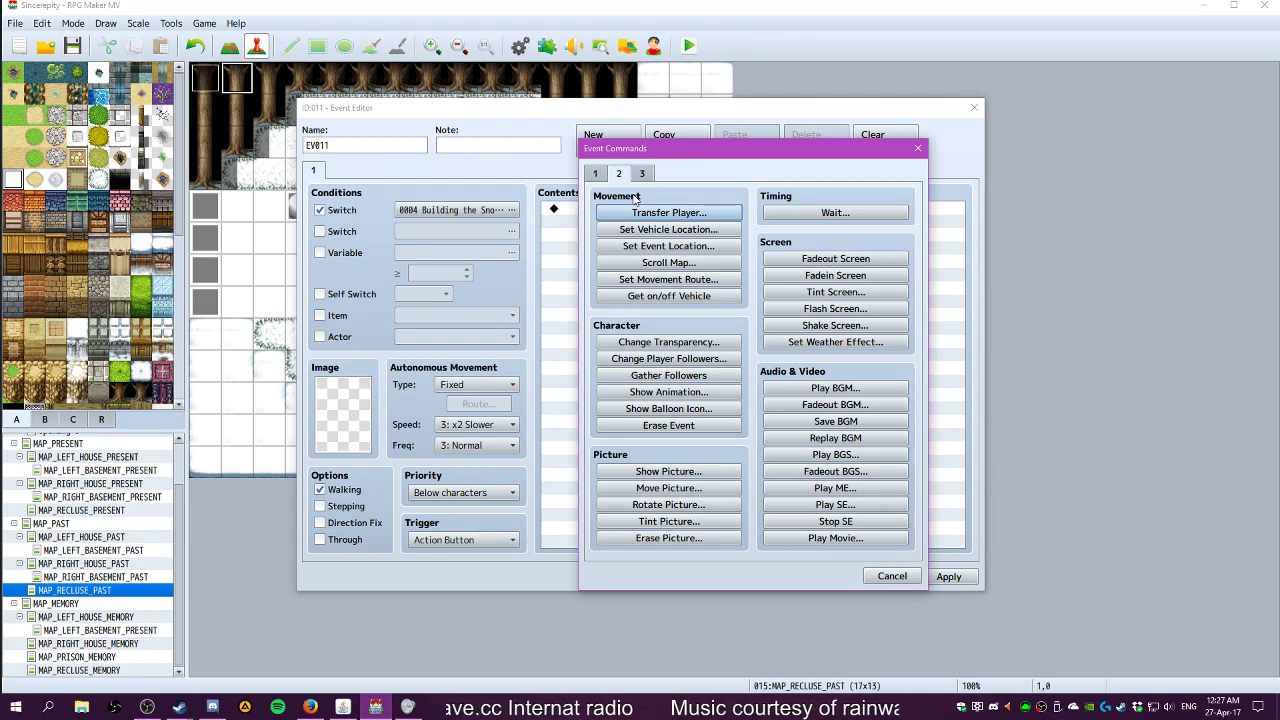
click(643, 173)
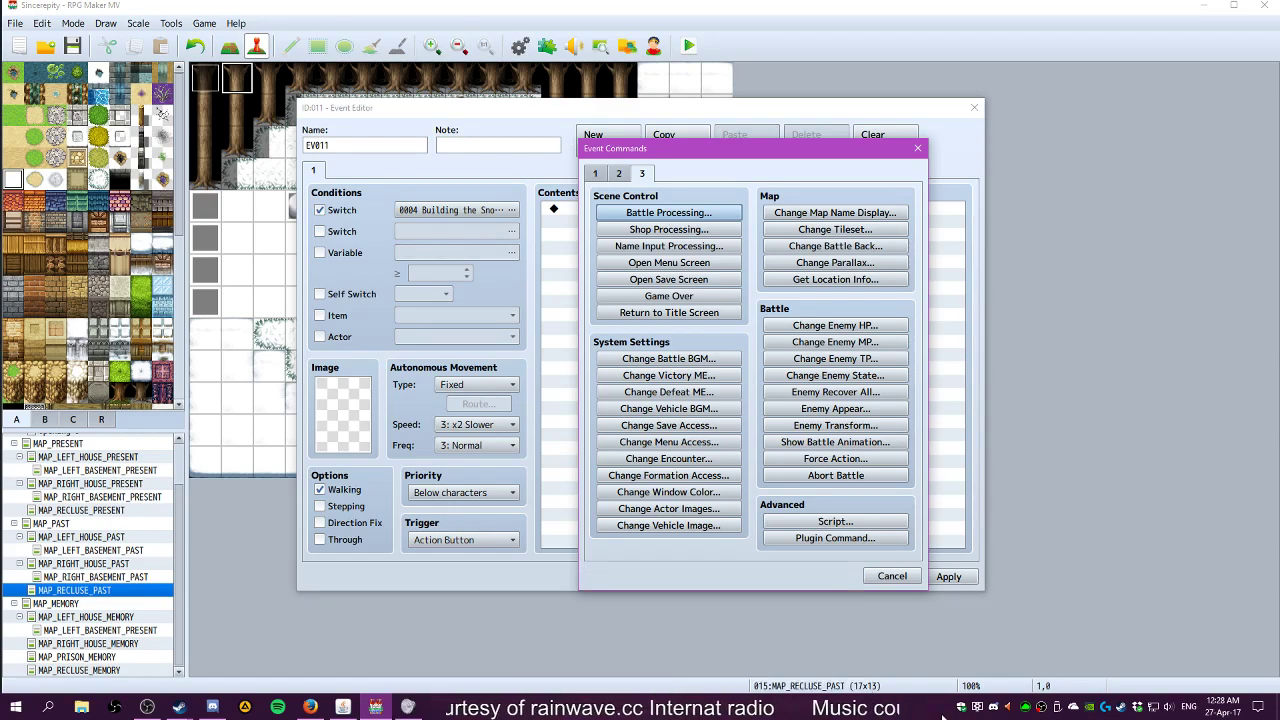
key(Escape)
Set the new event's priority to Same as characters and its trigger to Autorun
click(462, 492)
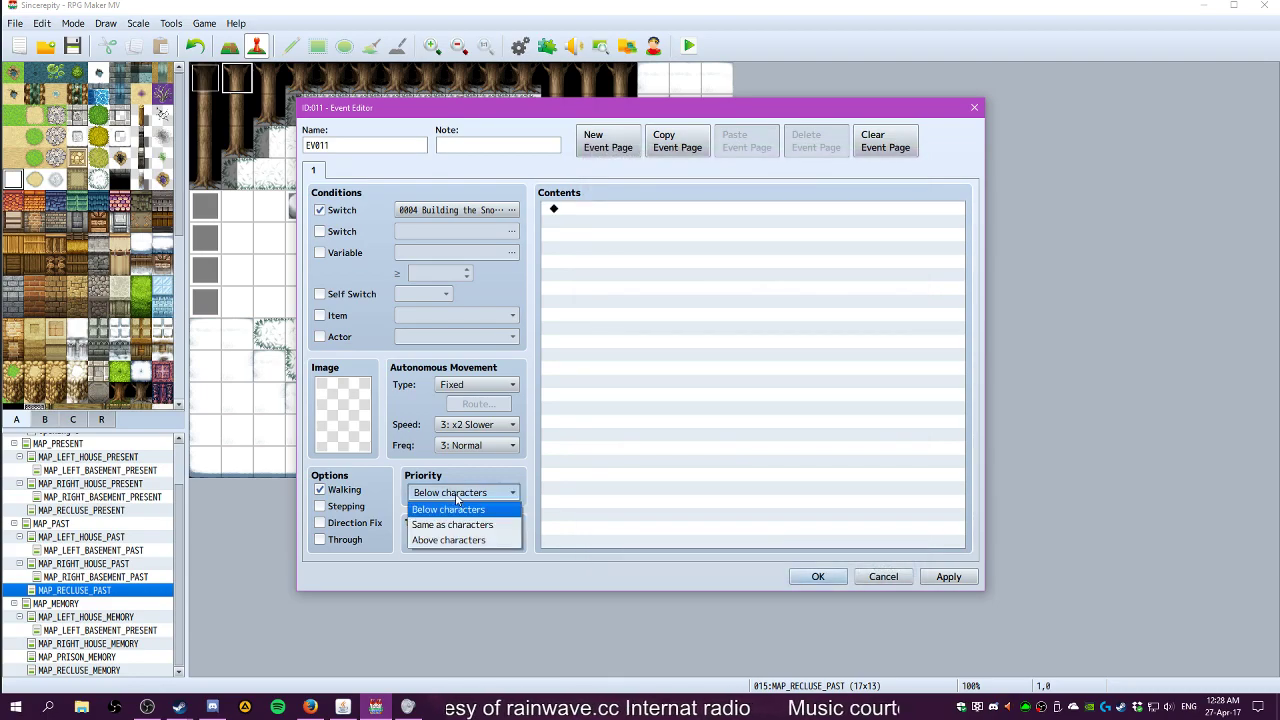
click(452, 524)
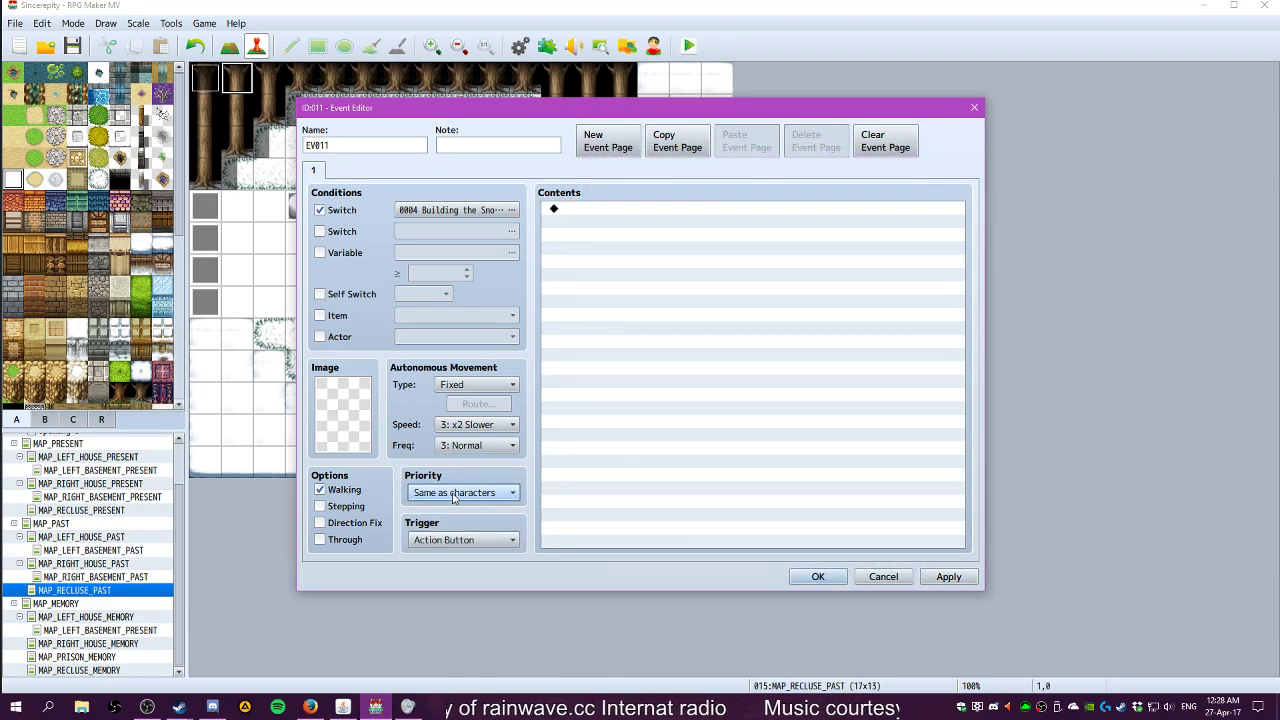
click(445, 540)
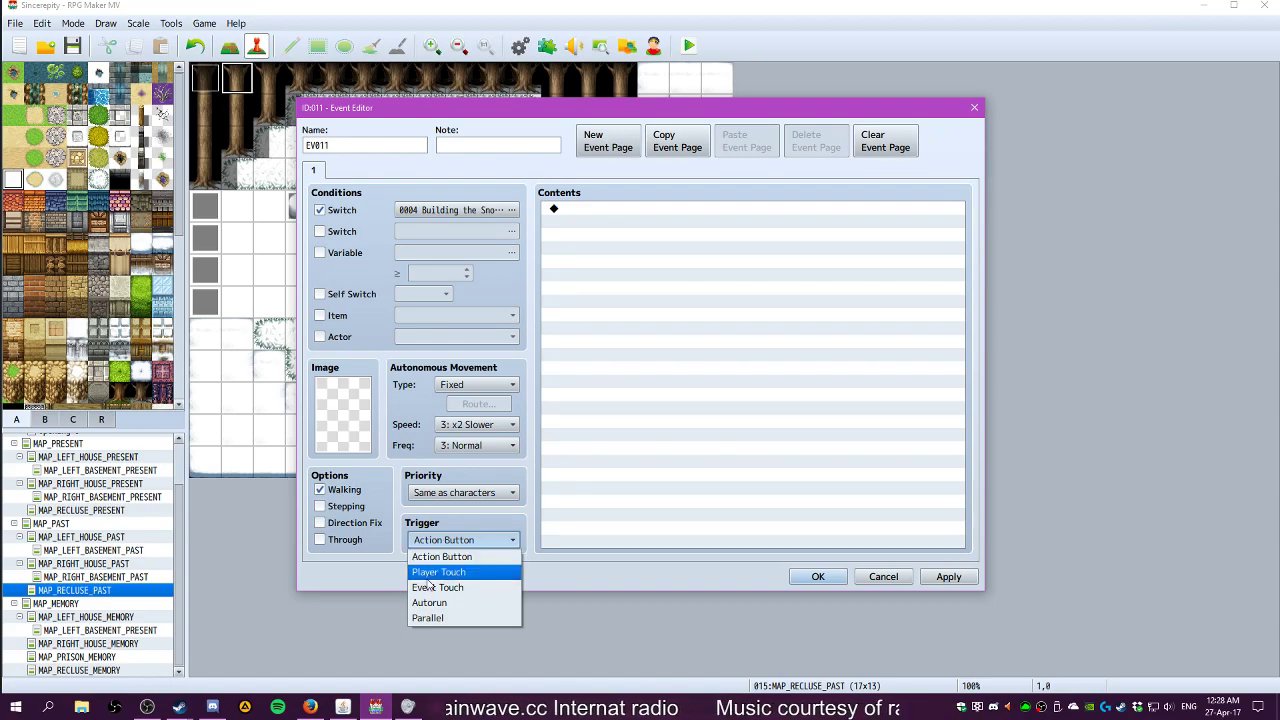
click(548, 520)
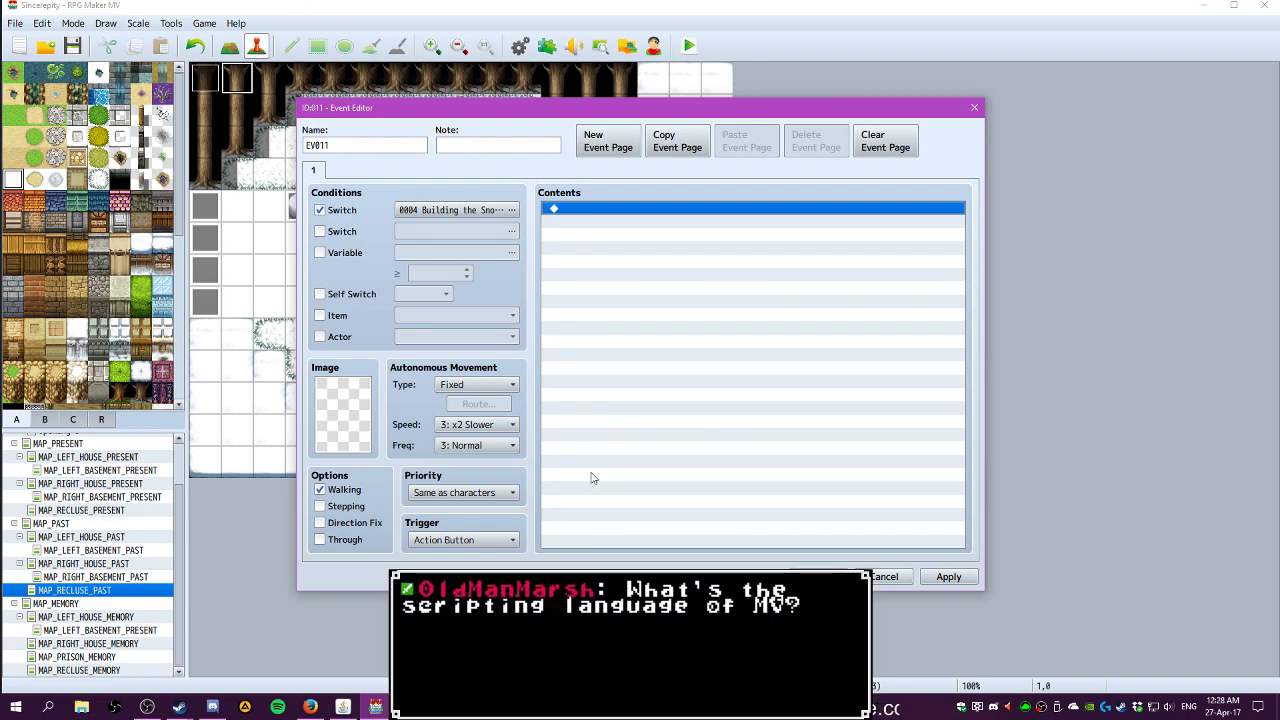
click(489, 540)
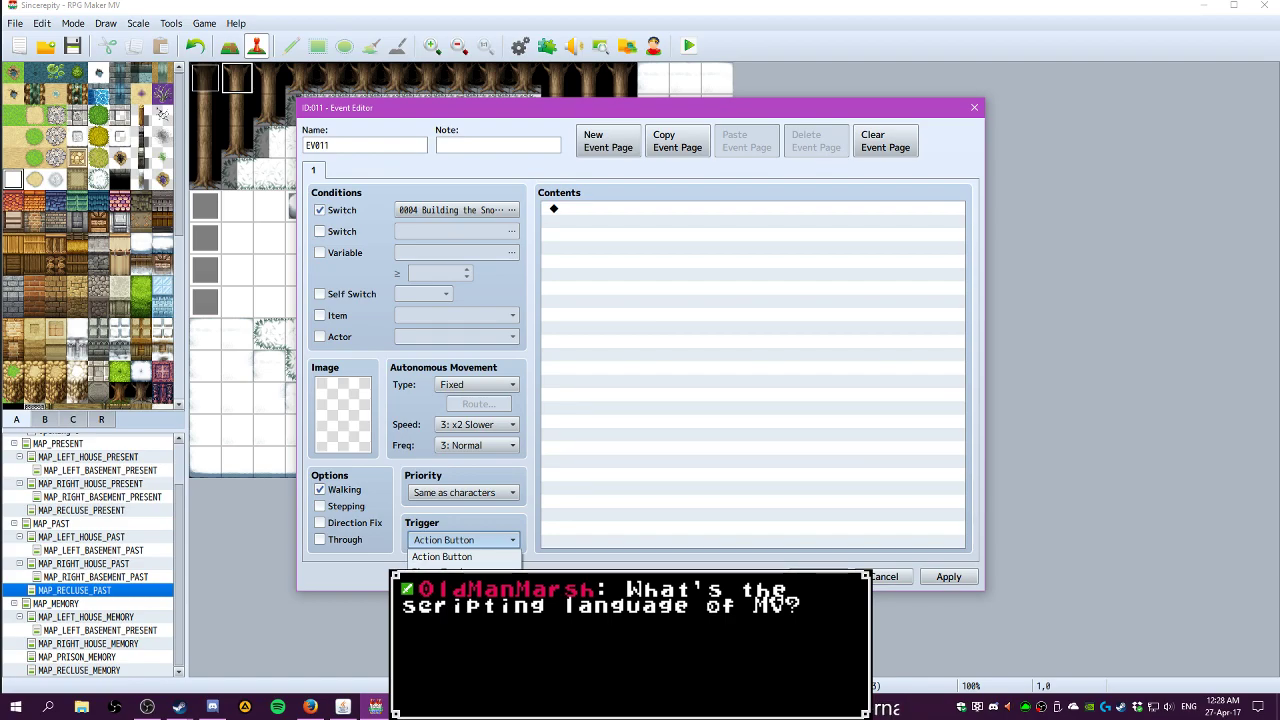
click(451, 597)
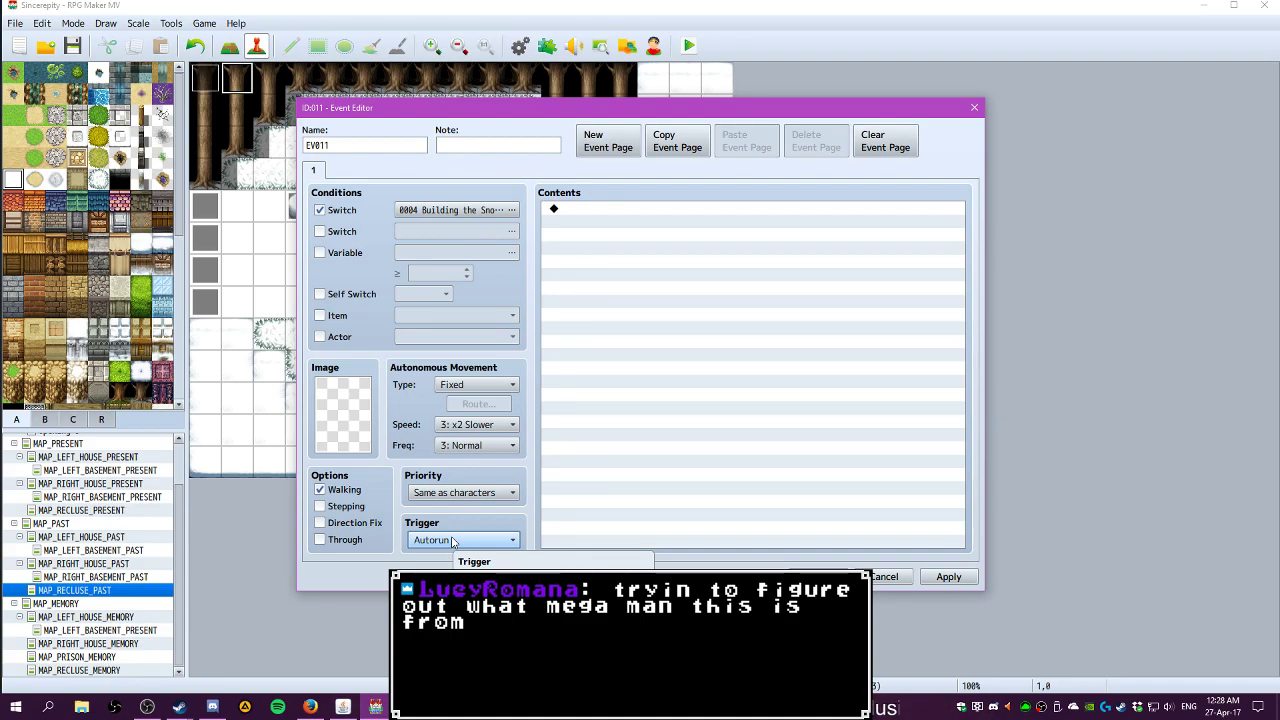
click(452, 540)
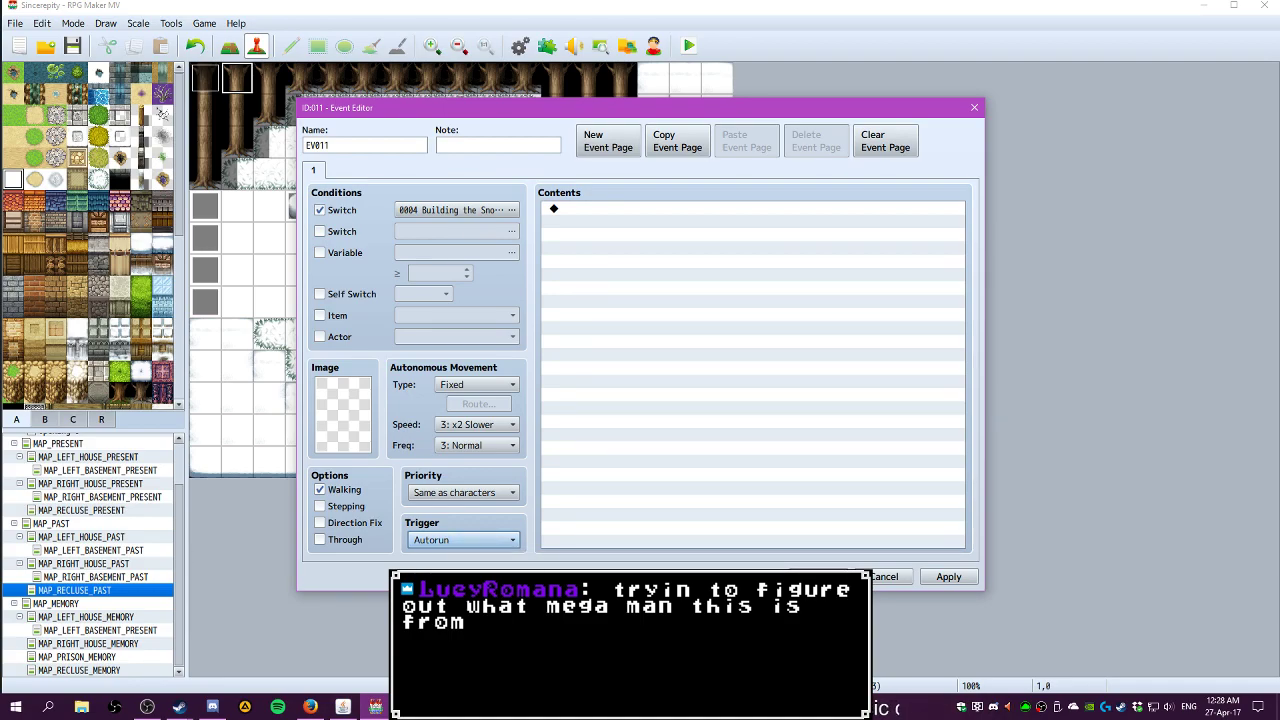
key(alt+Tab)
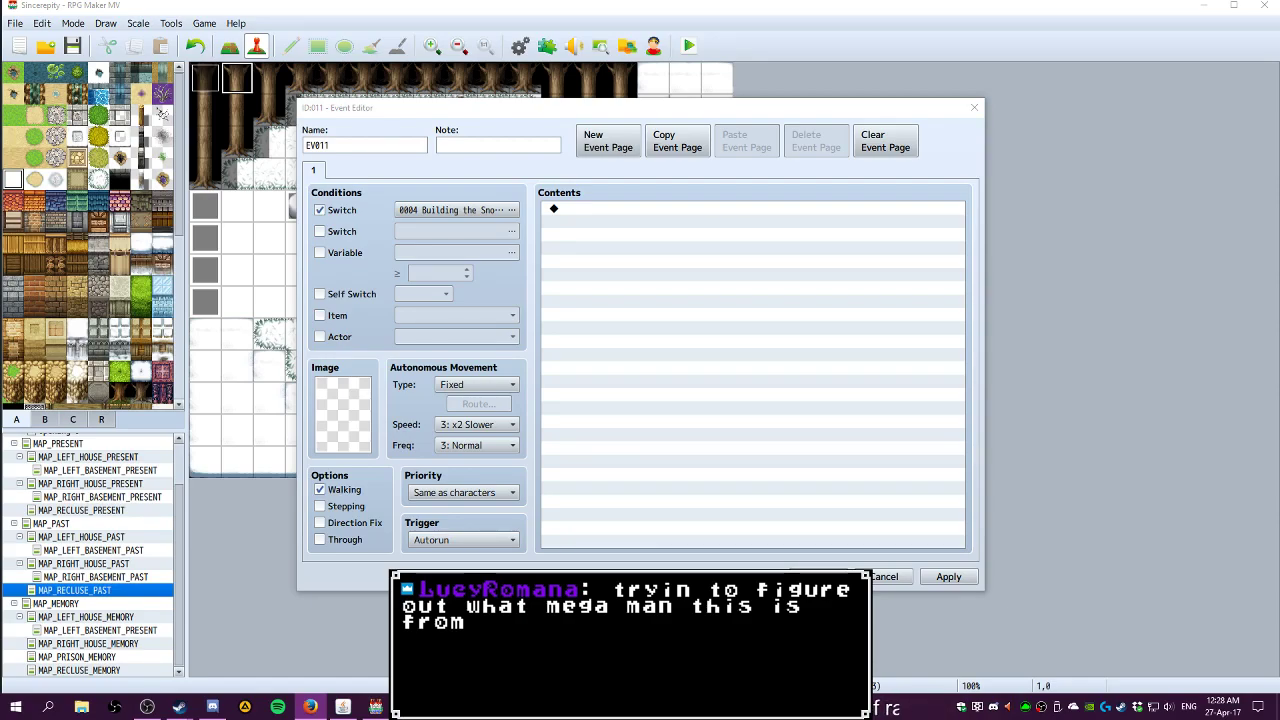
Keep the priority at Same as characters and switch the new event's trigger back to Action Button
click(487, 495)
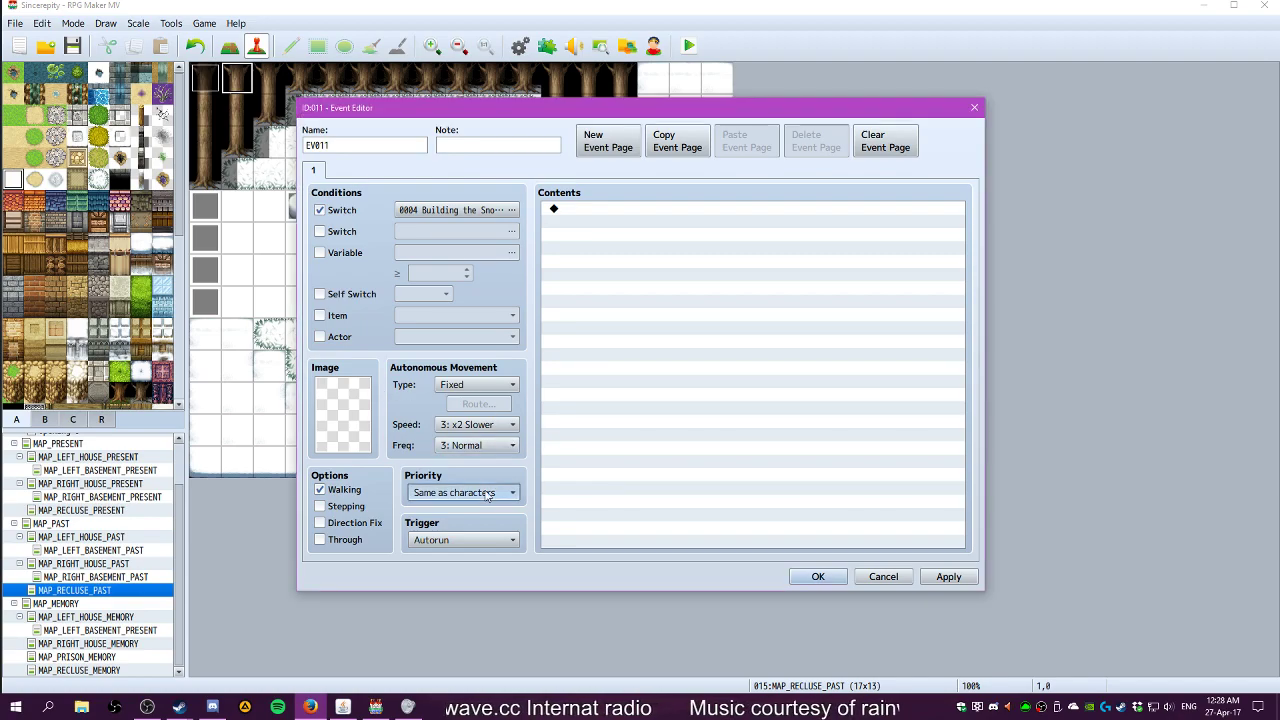
click(487, 495)
click(460, 523)
click(462, 540)
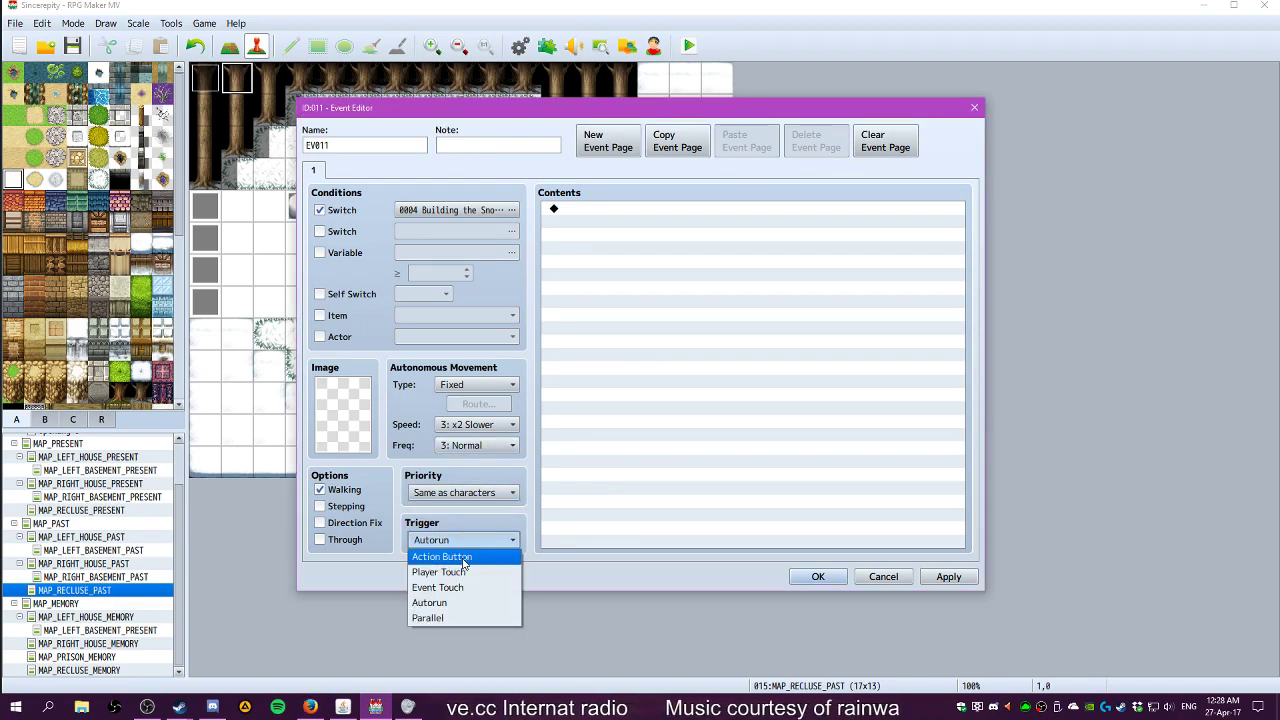
click(462, 557)
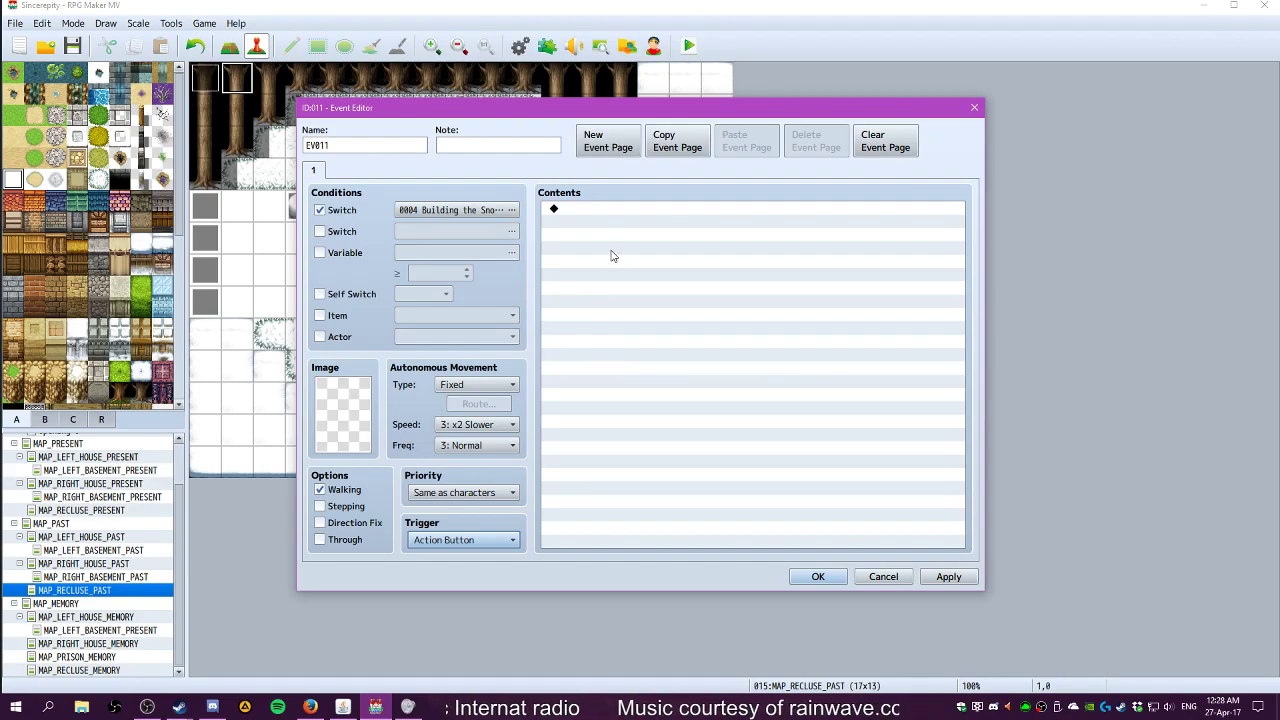
Recheck the event commands, and discard the new event at tile (1,0) without saving it
double_click(593, 212)
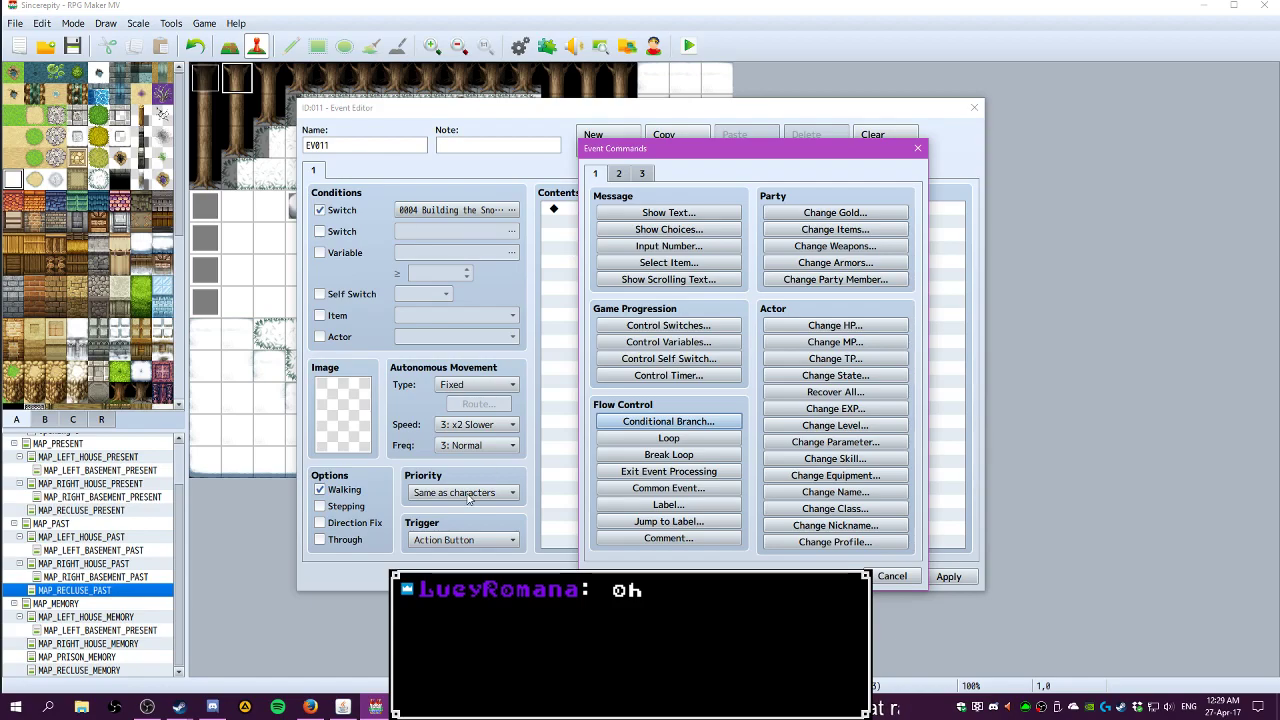
click(880, 580)
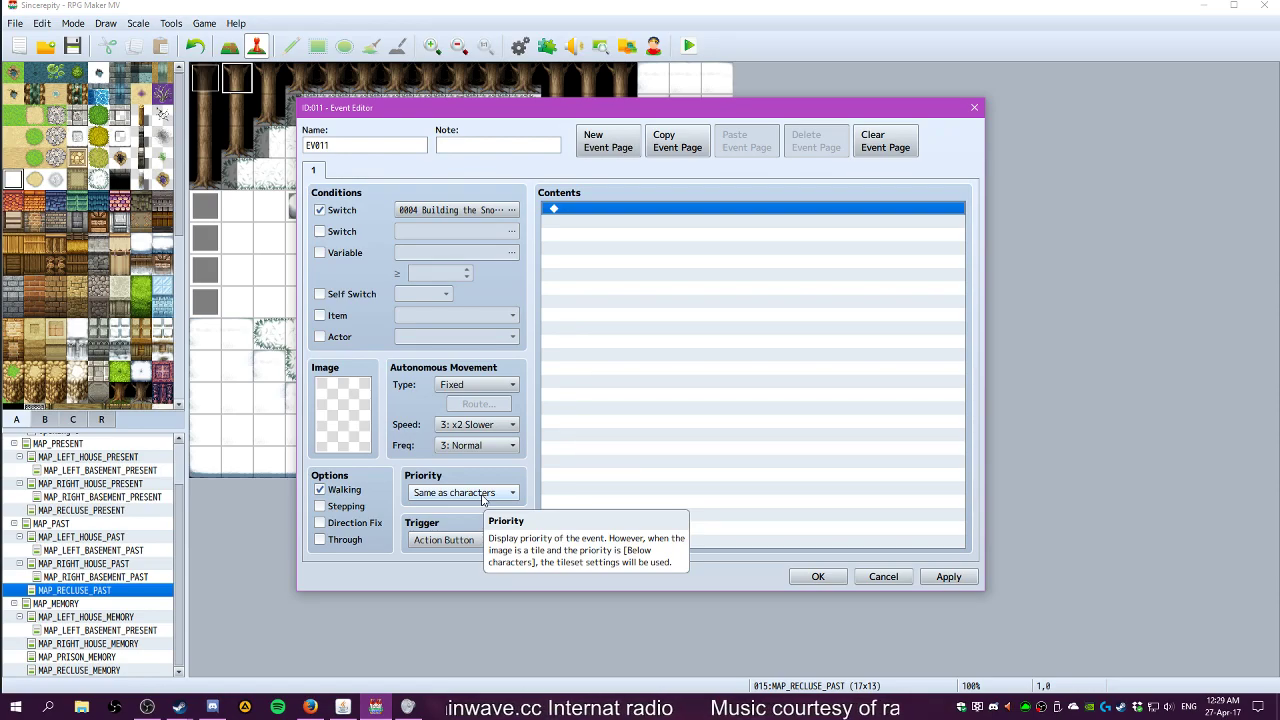
click(482, 499)
click(482, 498)
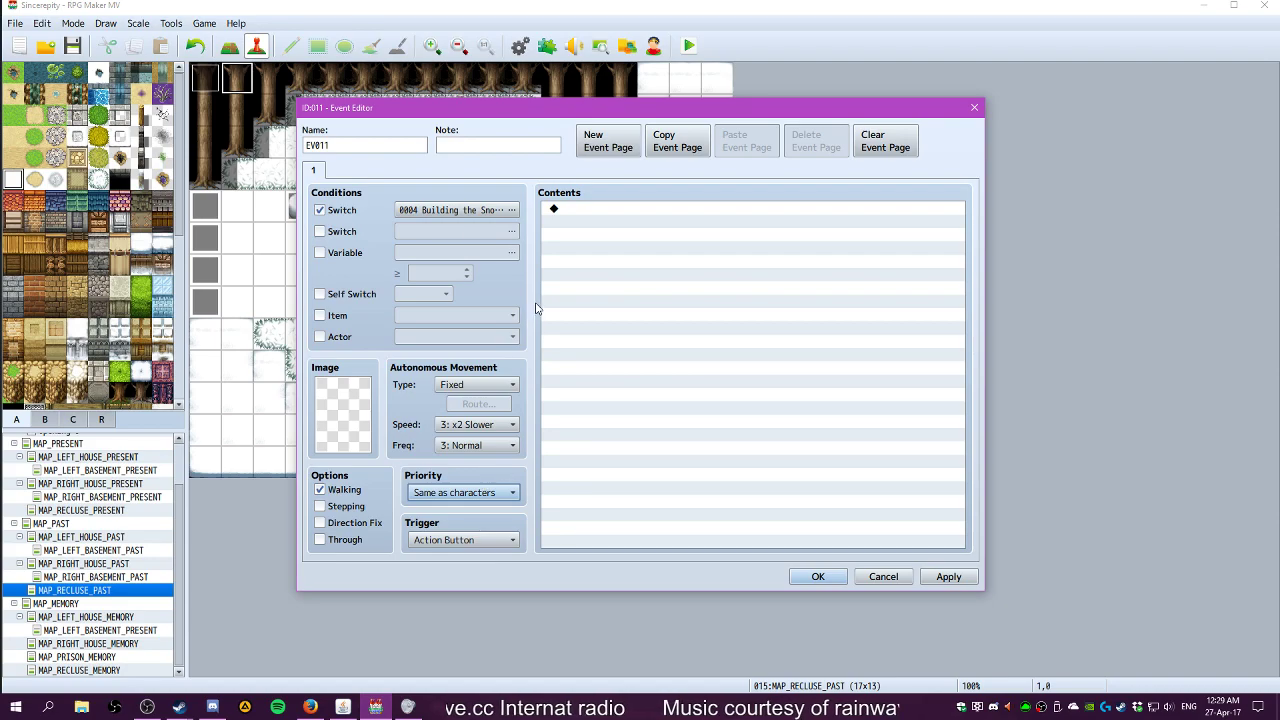
double_click(598, 215)
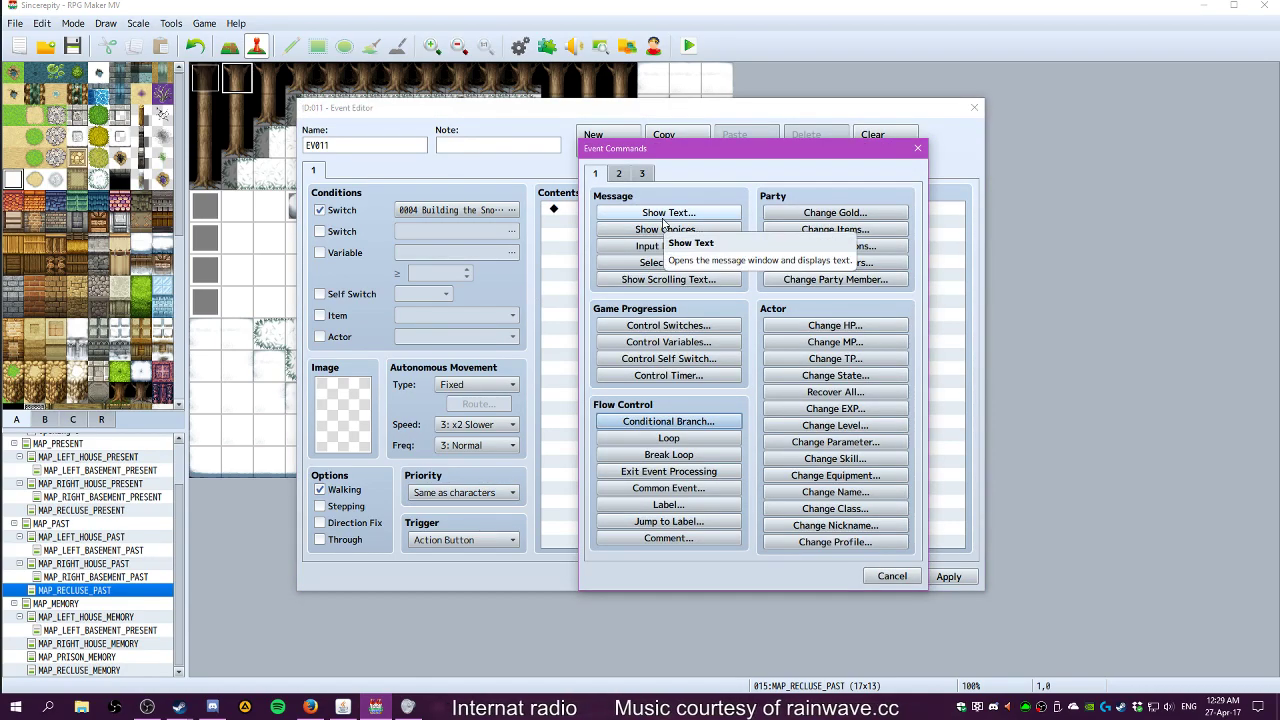
click(619, 174)
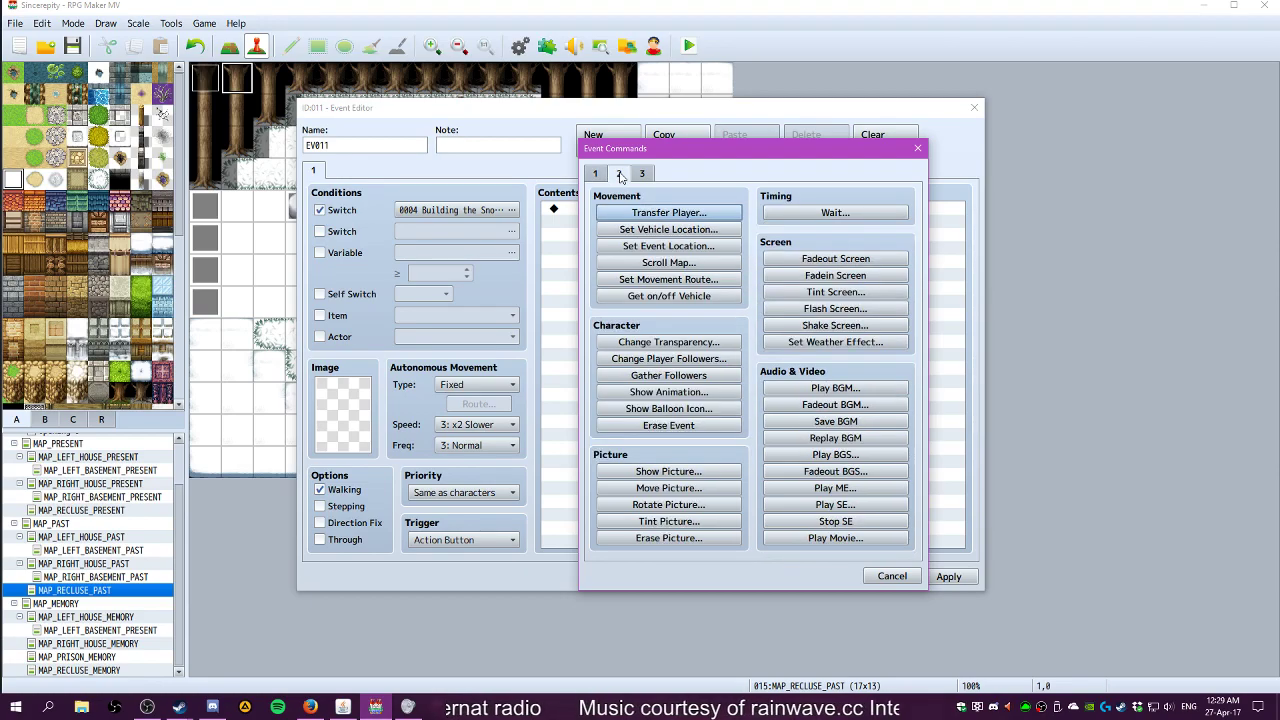
click(903, 574)
click(904, 577)
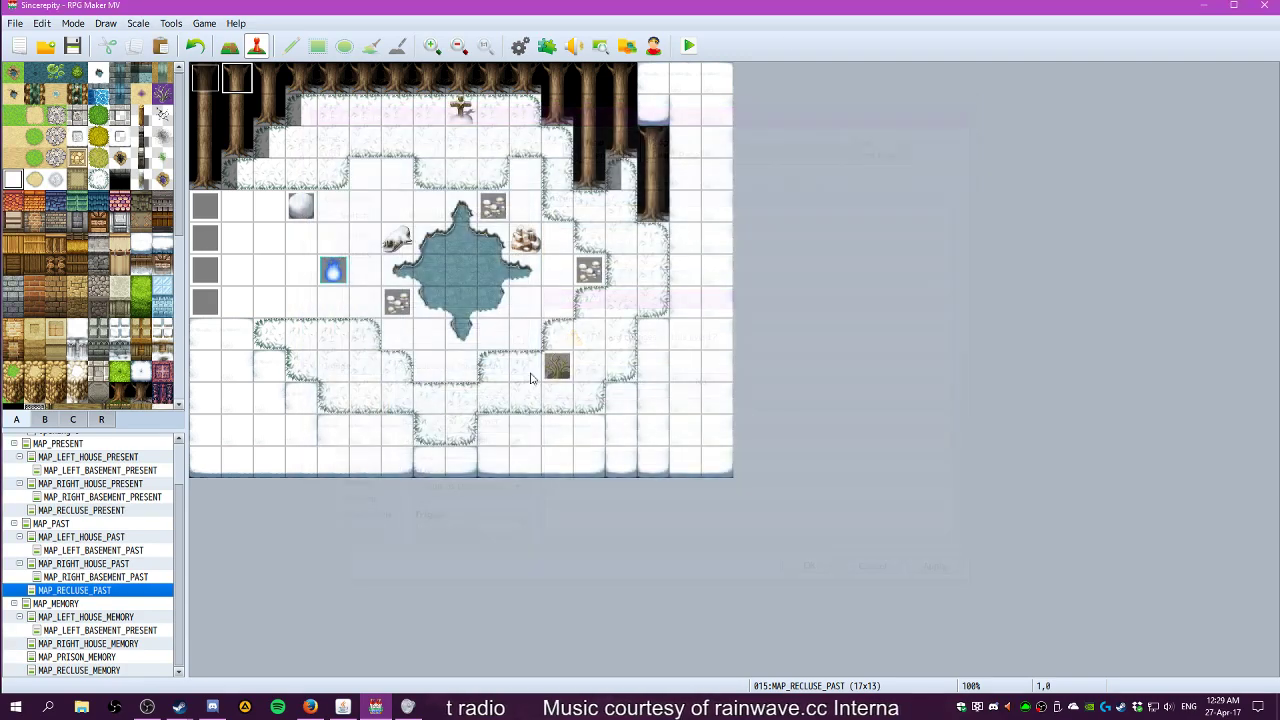
Create an event at tile (6,5) beside the pond, using the snow-covered rock graphic from Tileset B
click(639, 384)
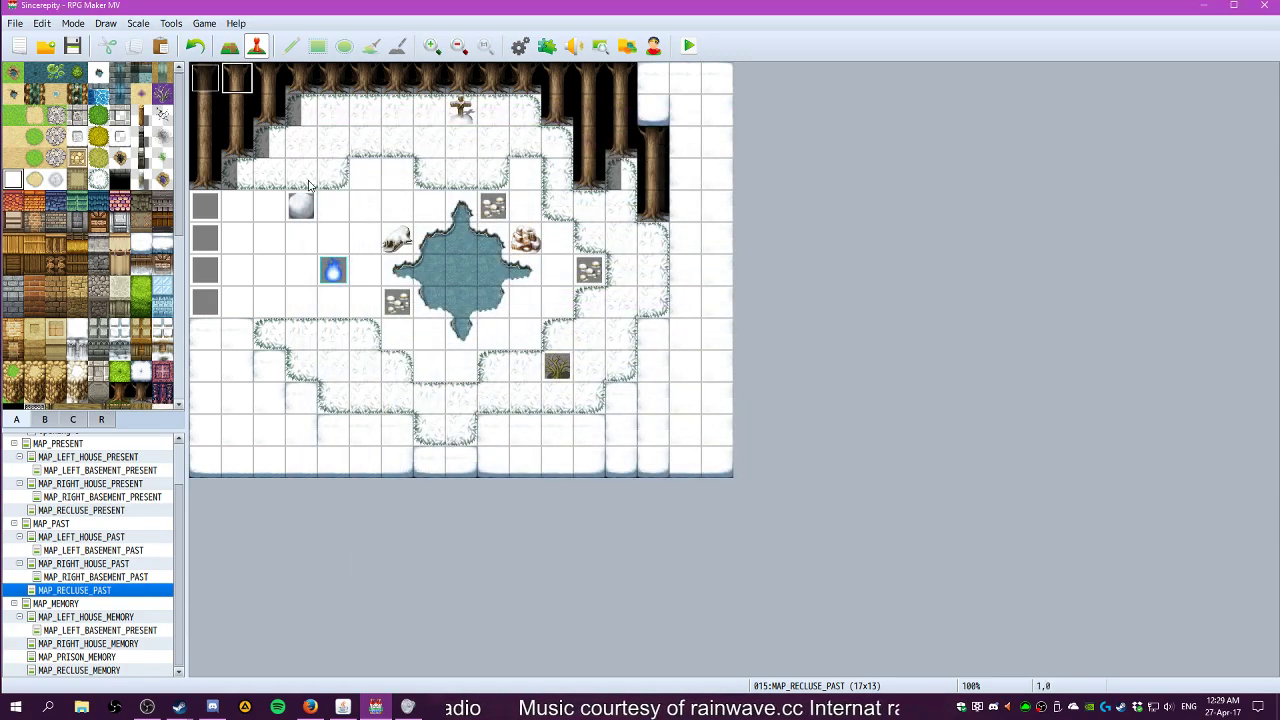
click(401, 233)
click(366, 206)
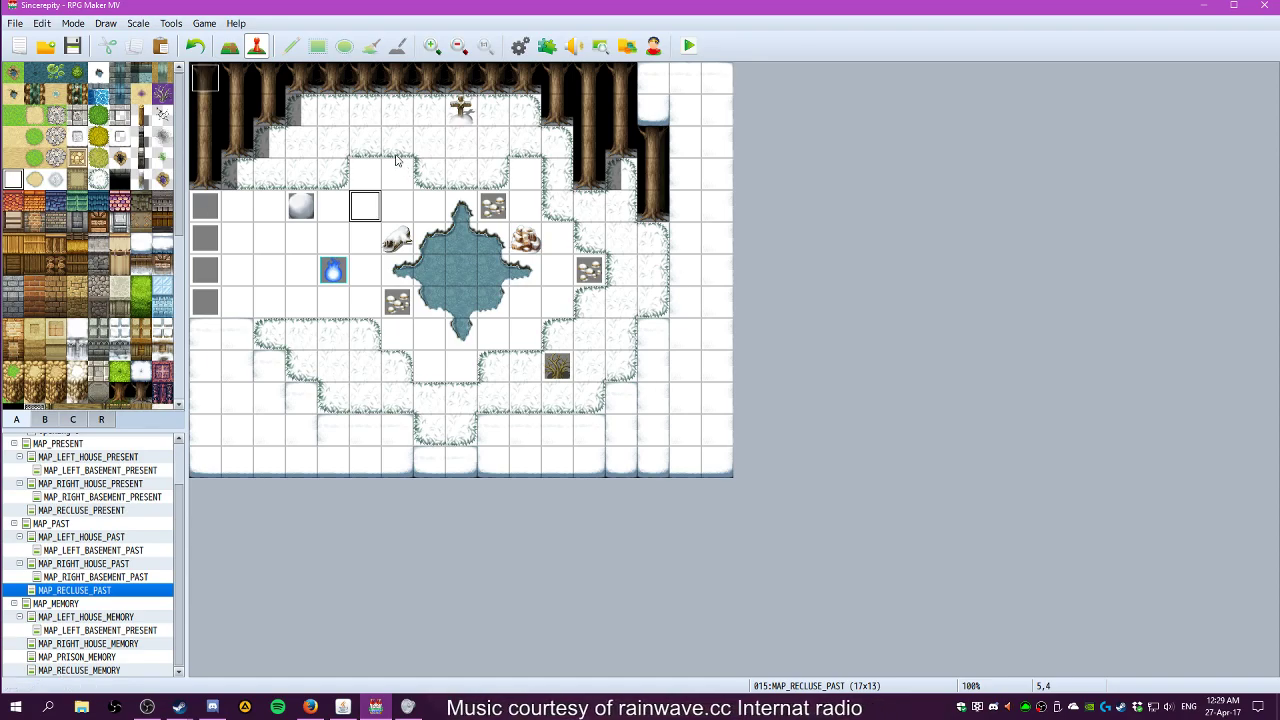
double_click(401, 238)
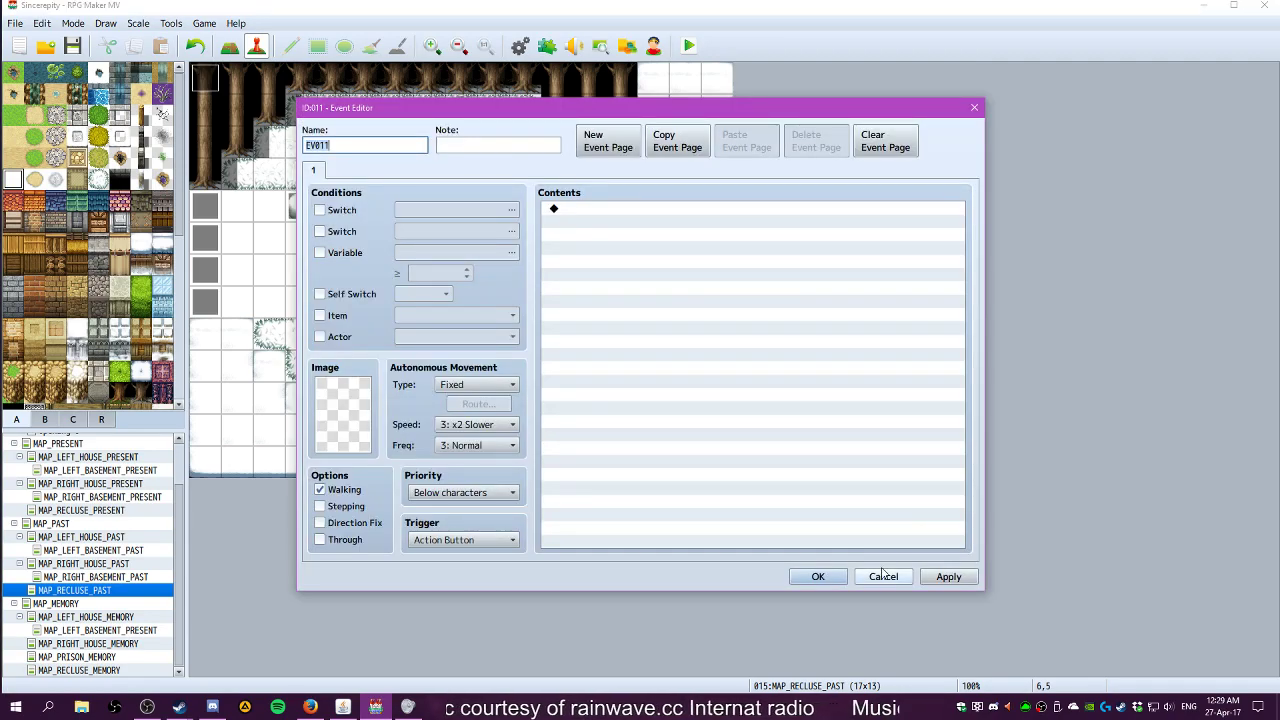
click(337, 412)
double_click(337, 412)
scroll(486, 300, down, 8)
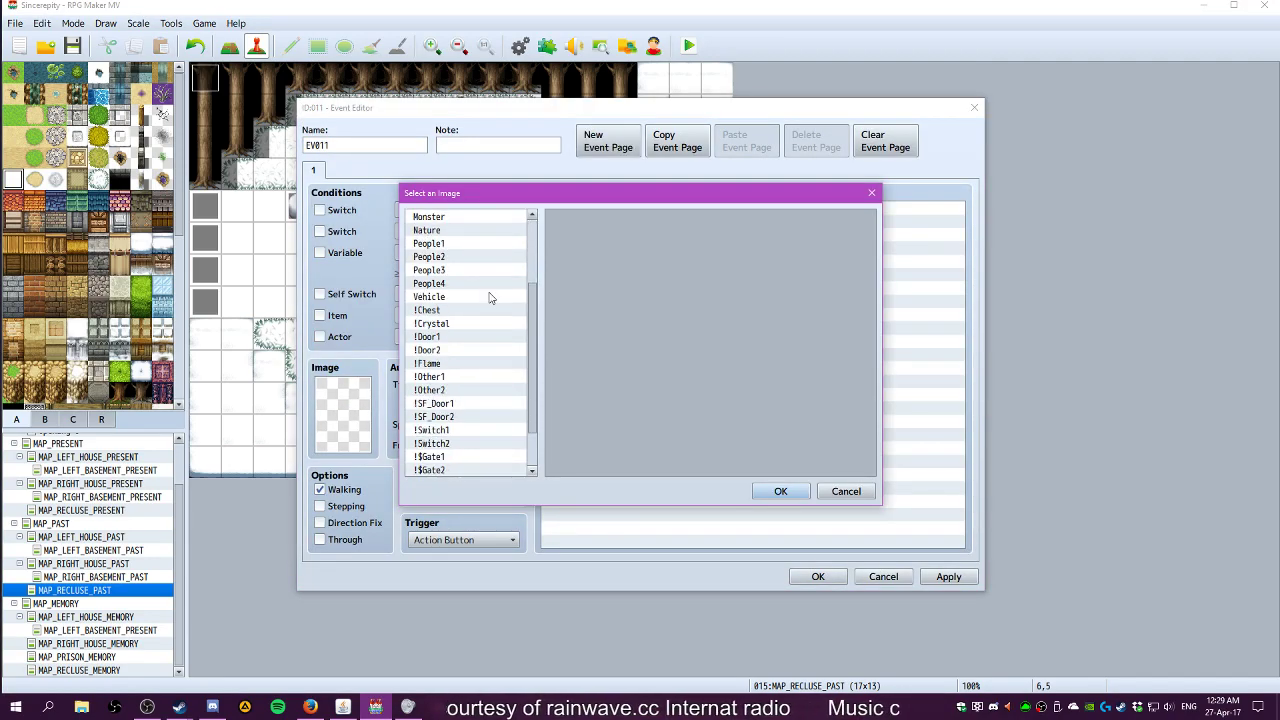
click(463, 456)
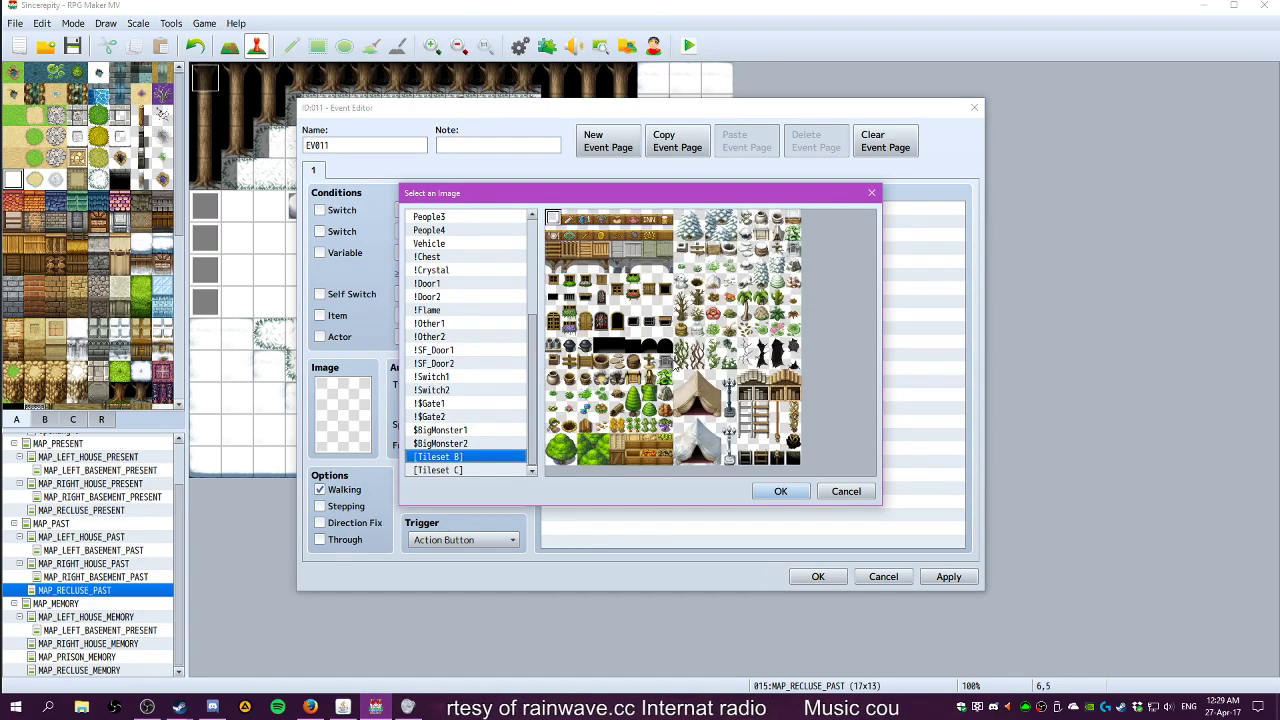
click(746, 284)
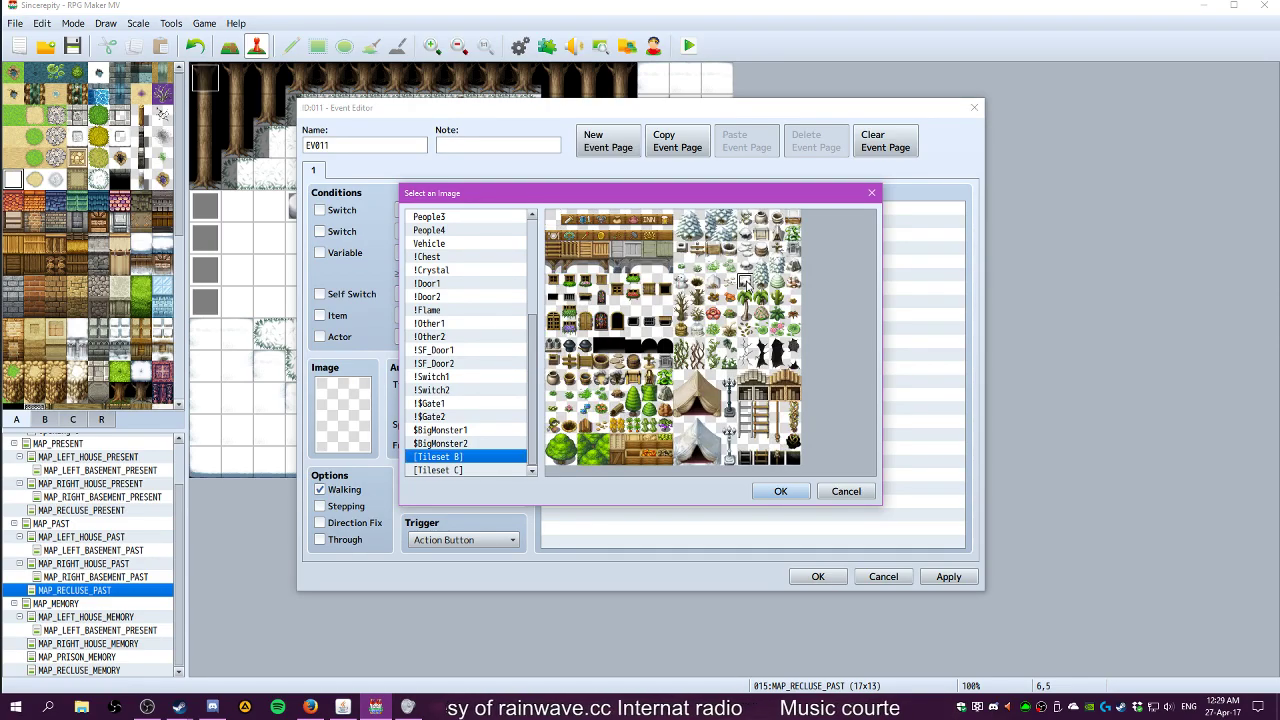
click(781, 491)
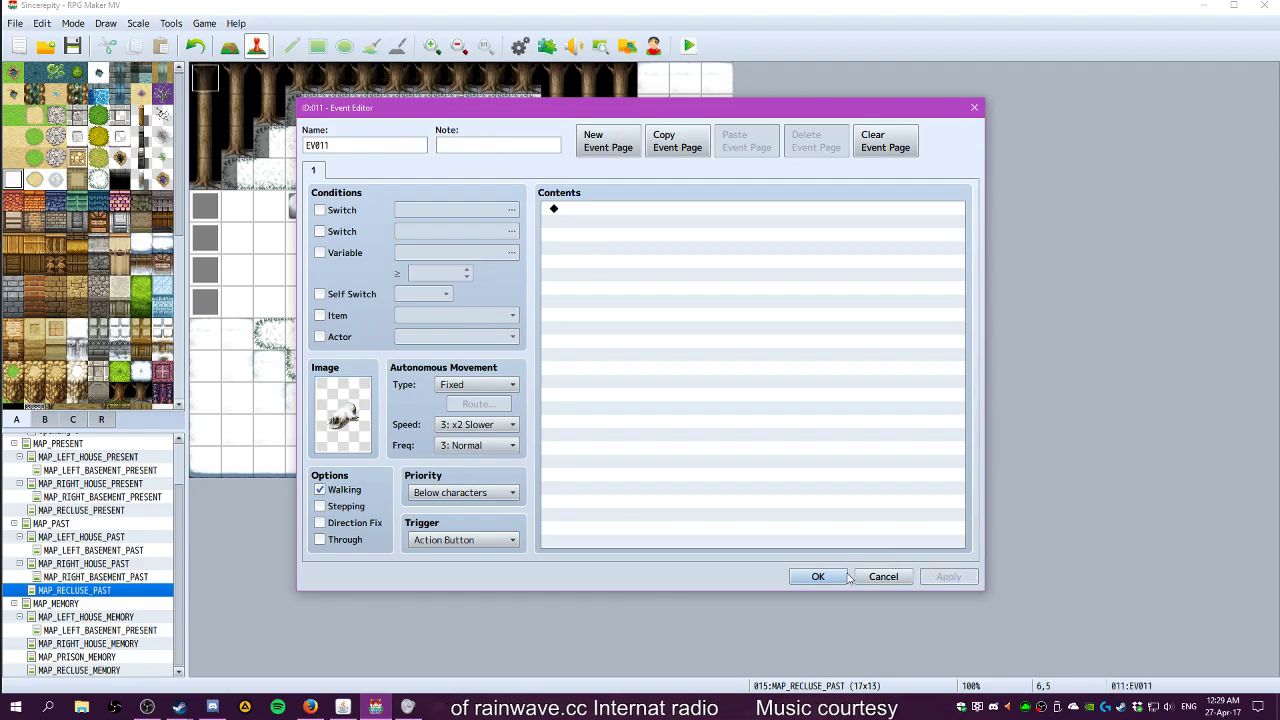
click(818, 576)
Copy all commands from the pebbles event at tile (6,7) into the snow event at tile (6,5)
double_click(400, 304)
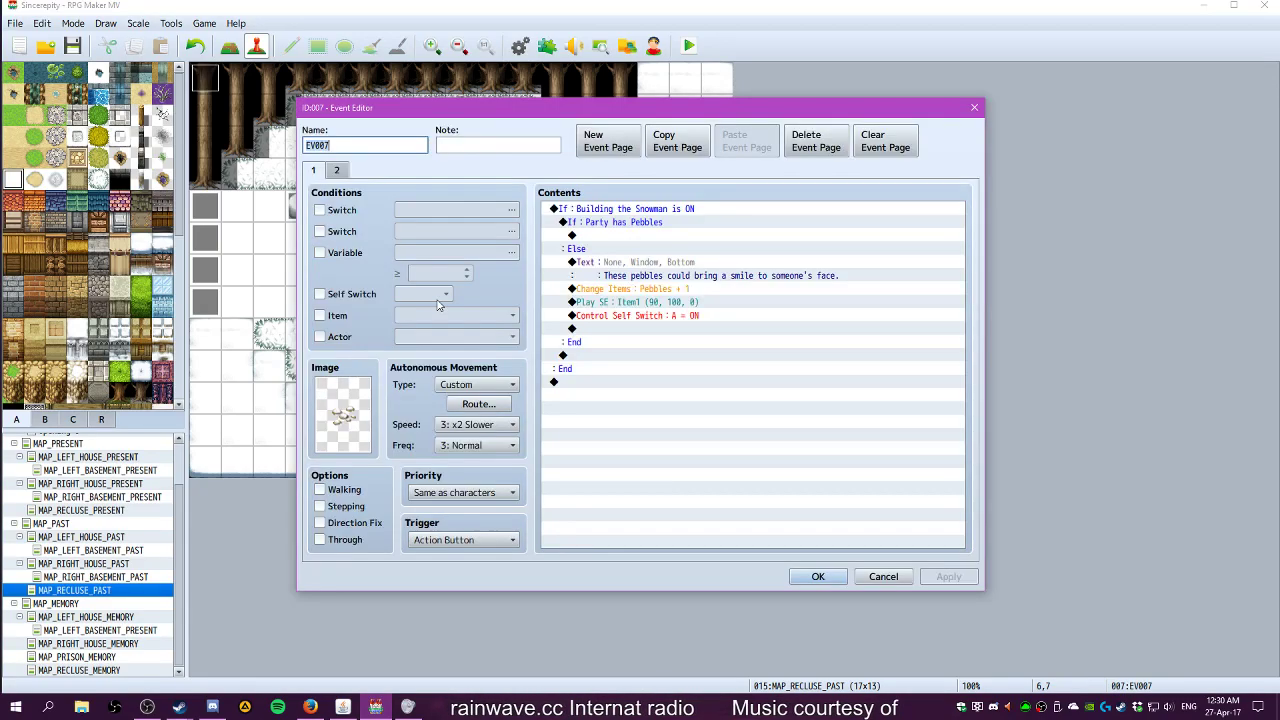
click(631, 210)
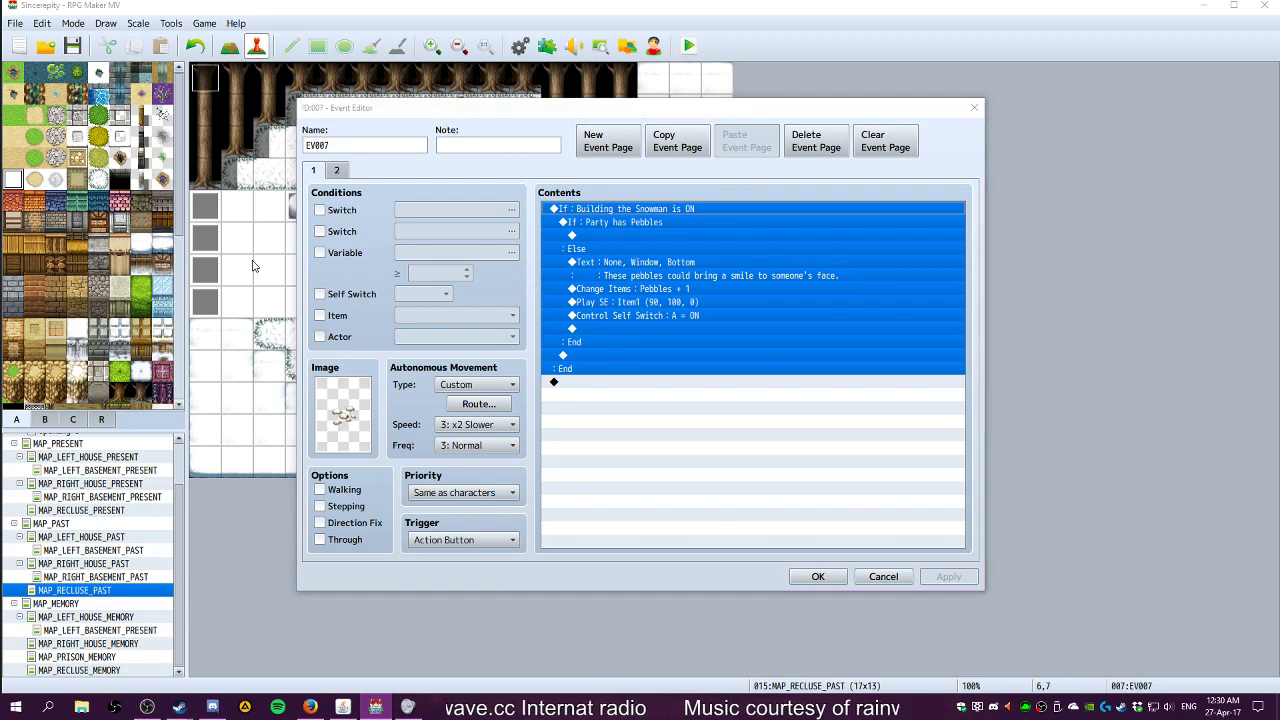
click(883, 576)
double_click(397, 237)
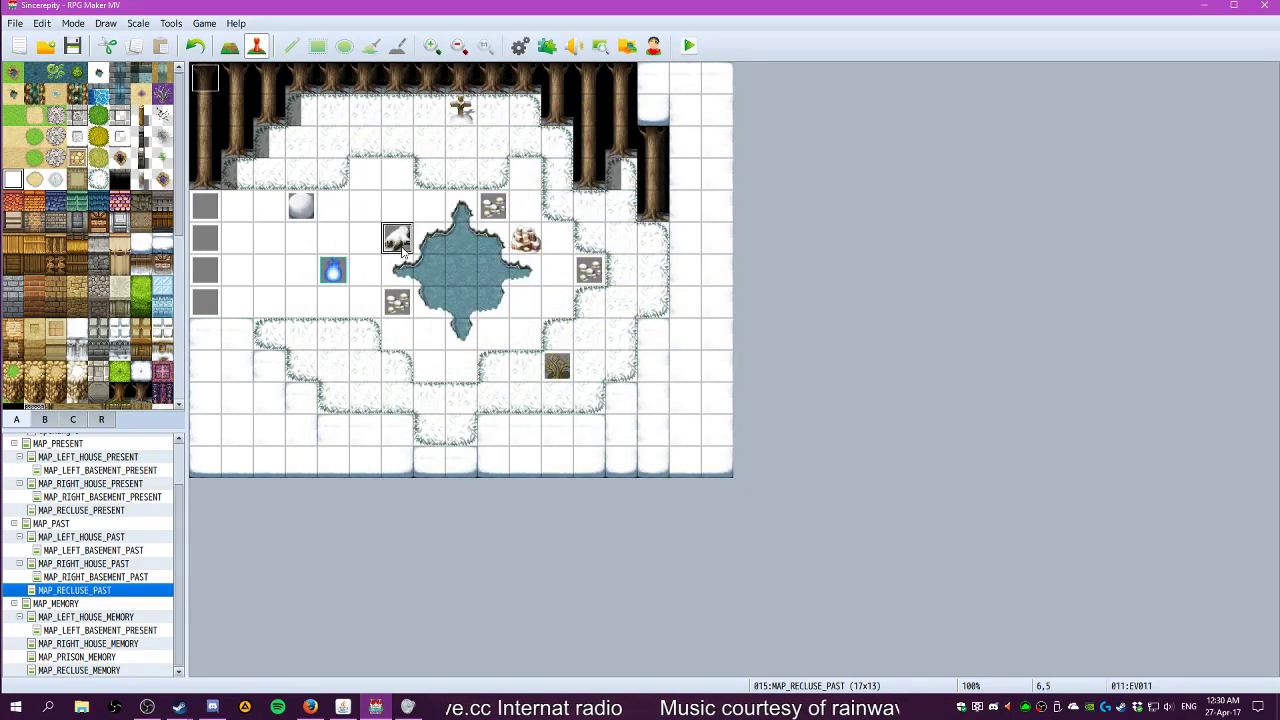
click(586, 209)
key(ctrl+v)
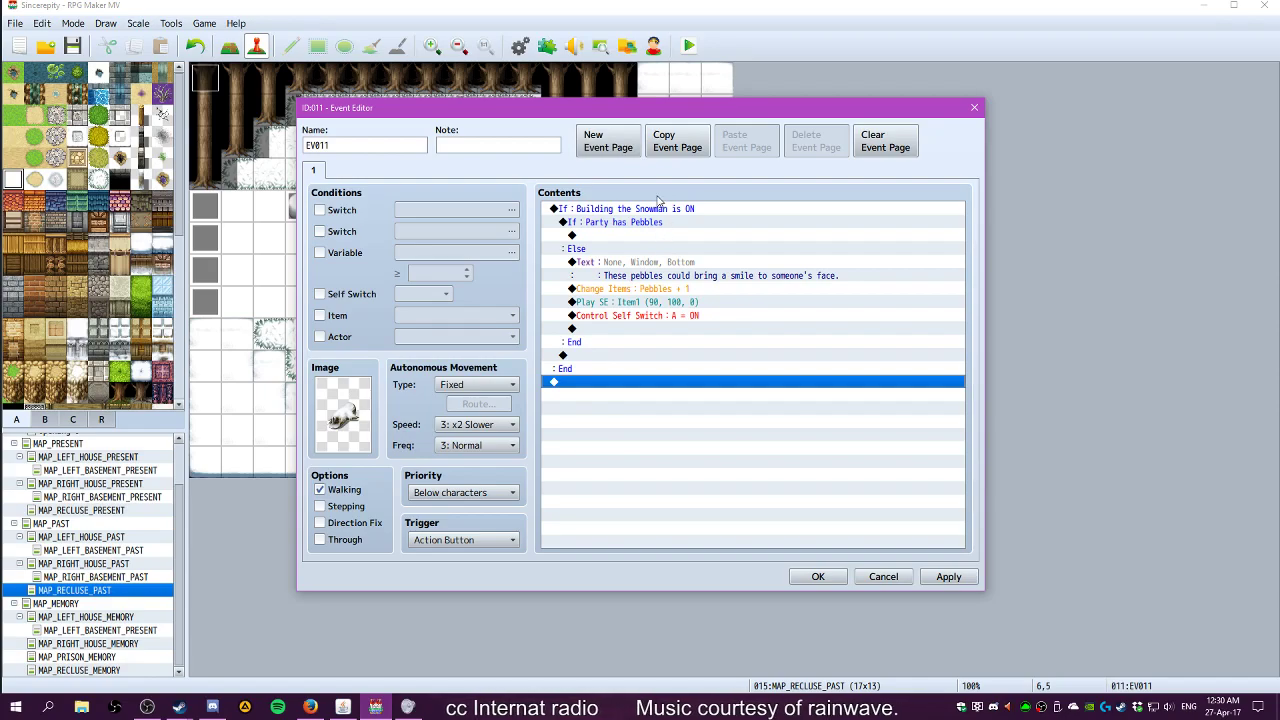
Change the nested conditional branch in the snow event to check for item 0021 Stack of Snow
click(655, 208)
click(626, 222)
right_click(626, 223)
click(652, 249)
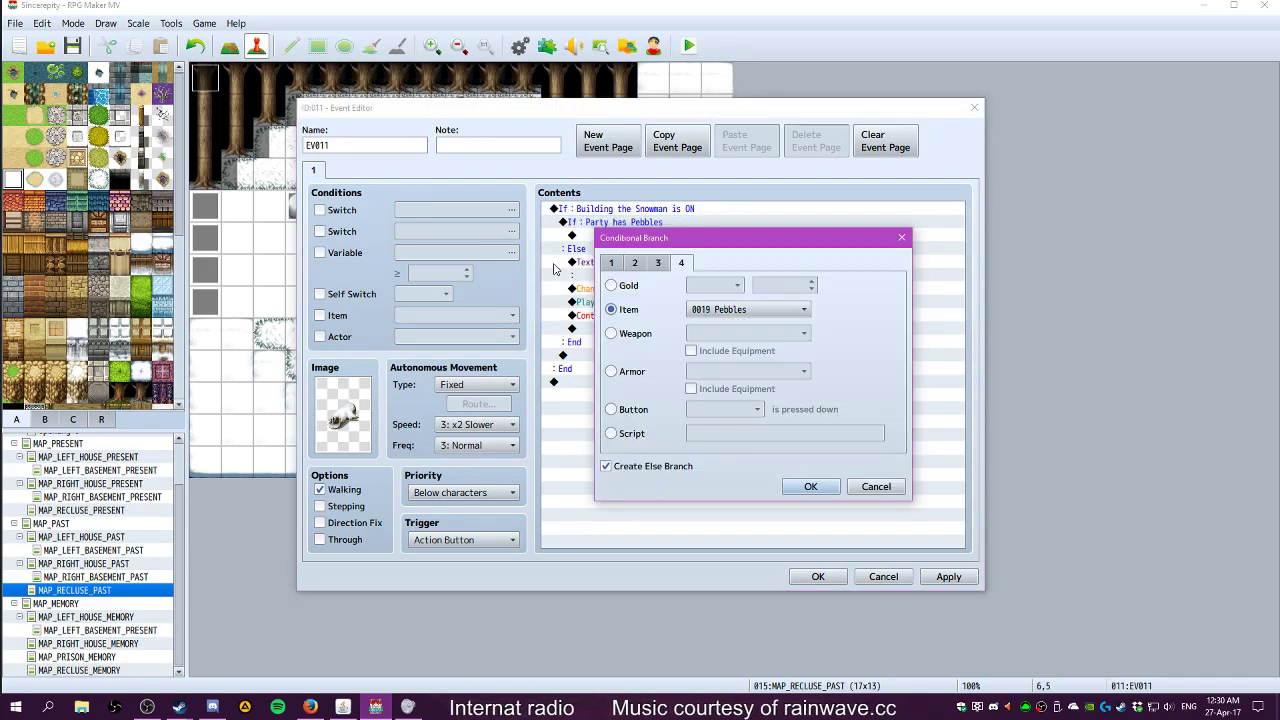
click(760, 309)
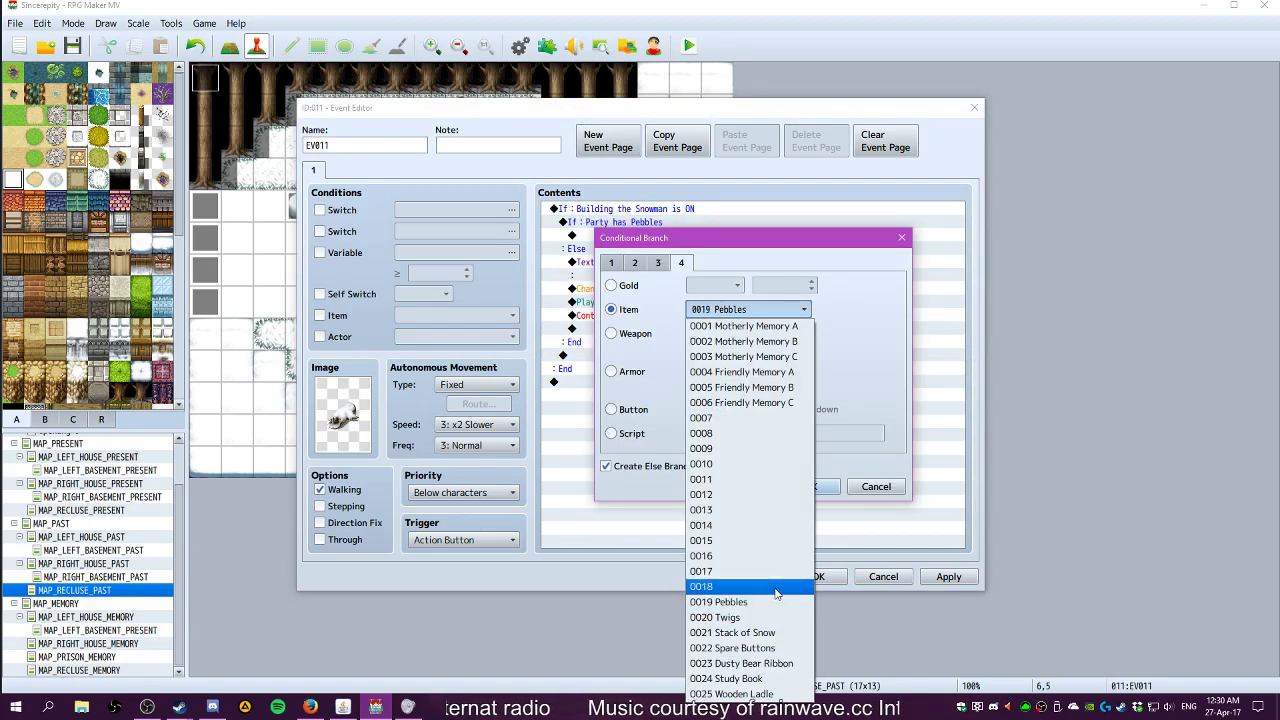
click(758, 633)
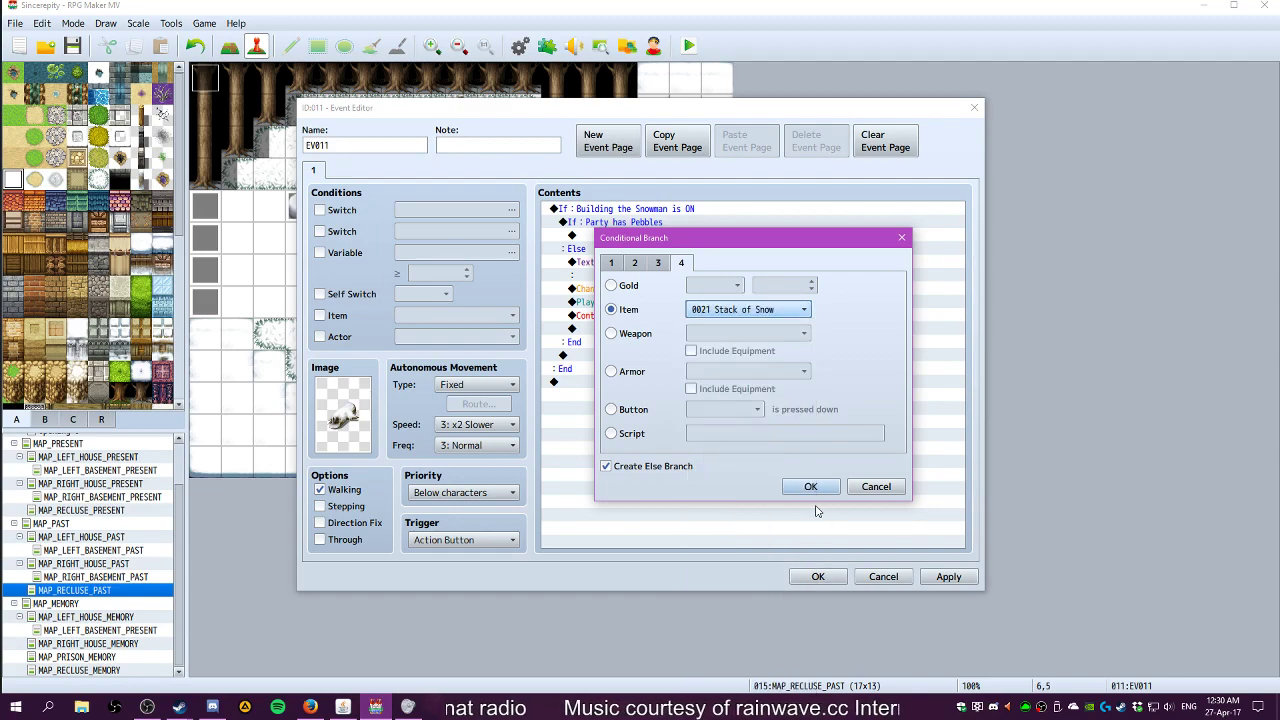
click(752, 312)
click(752, 314)
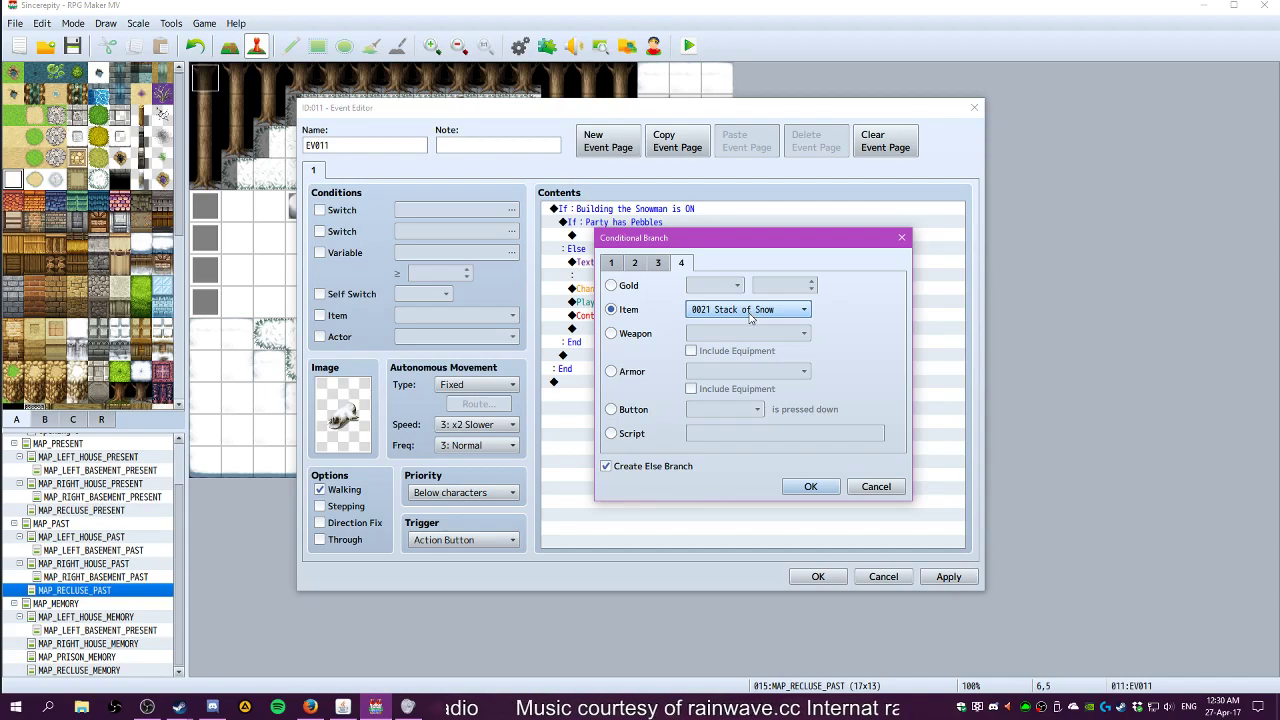
click(750, 312)
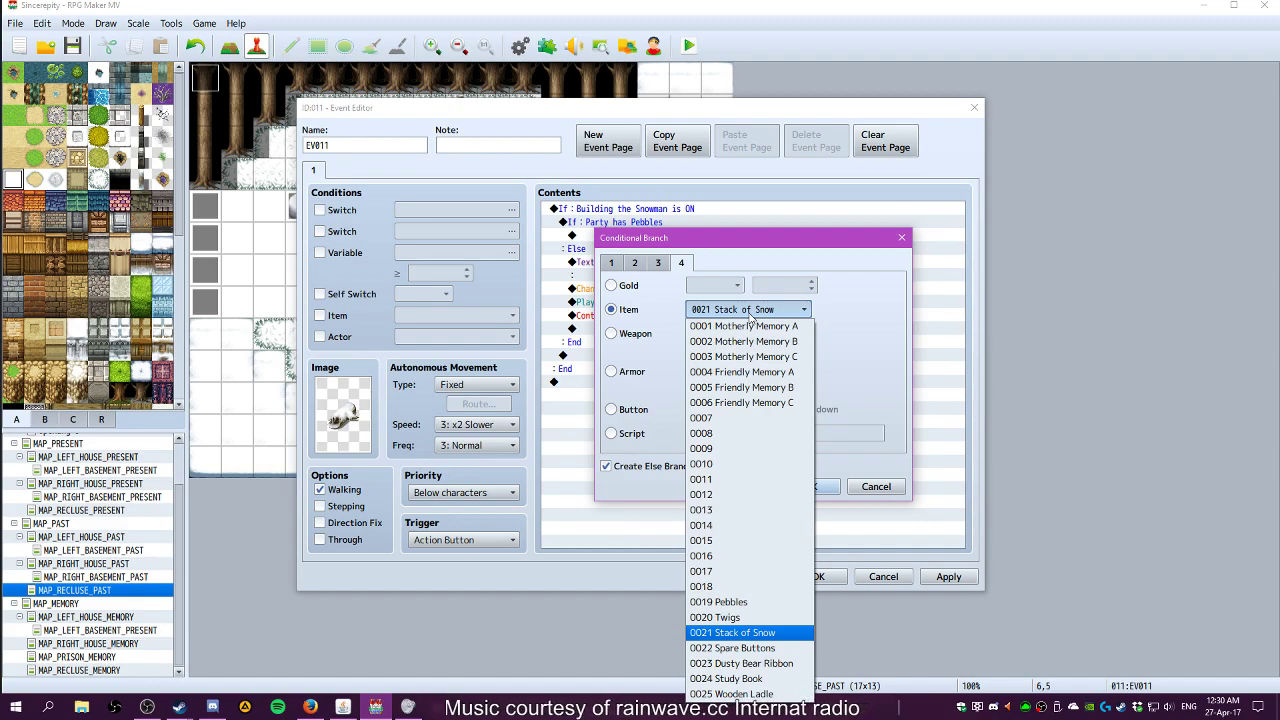
click(750, 312)
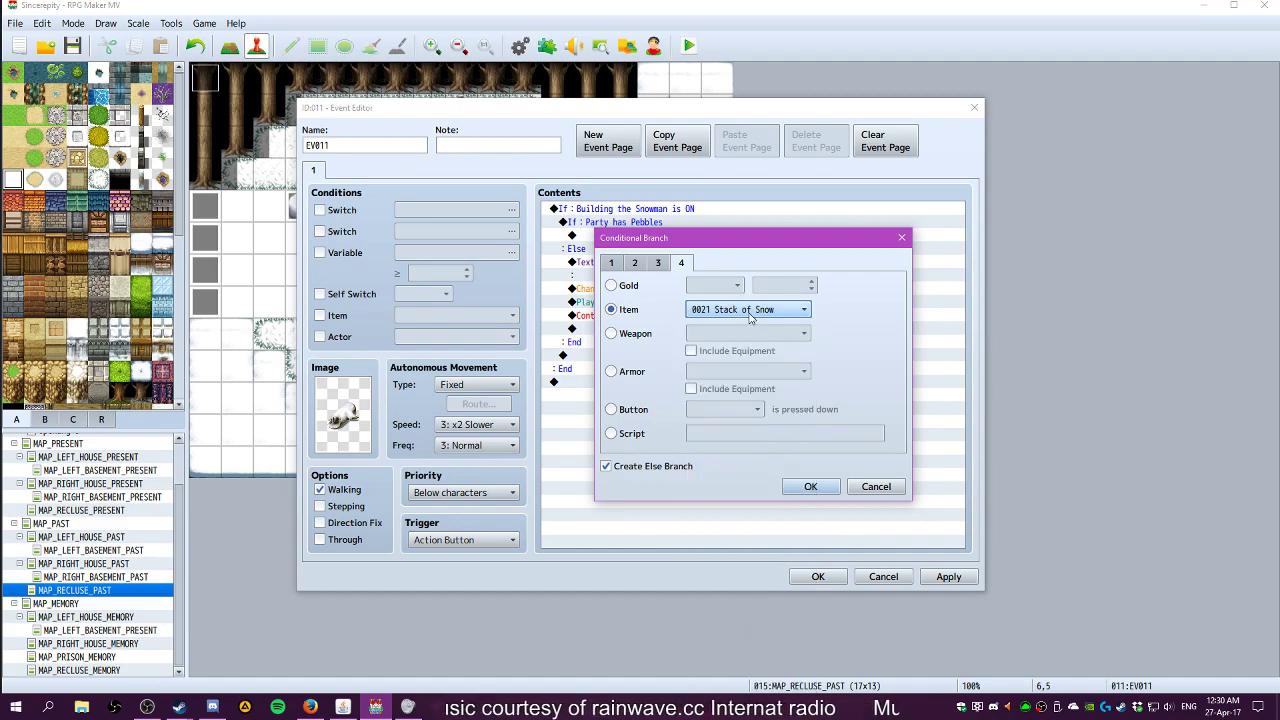
Check the other branch condition types and try a Button condition with OK for the nested branch
click(657, 264)
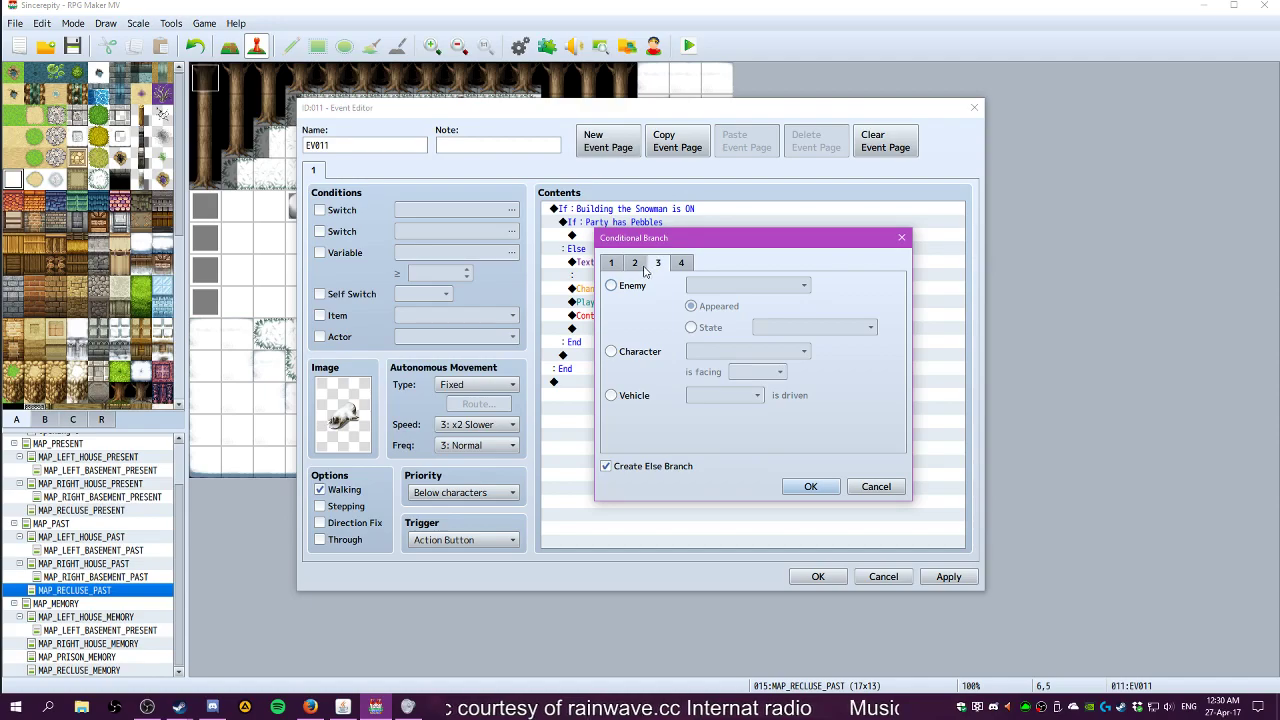
click(635, 265)
click(612, 263)
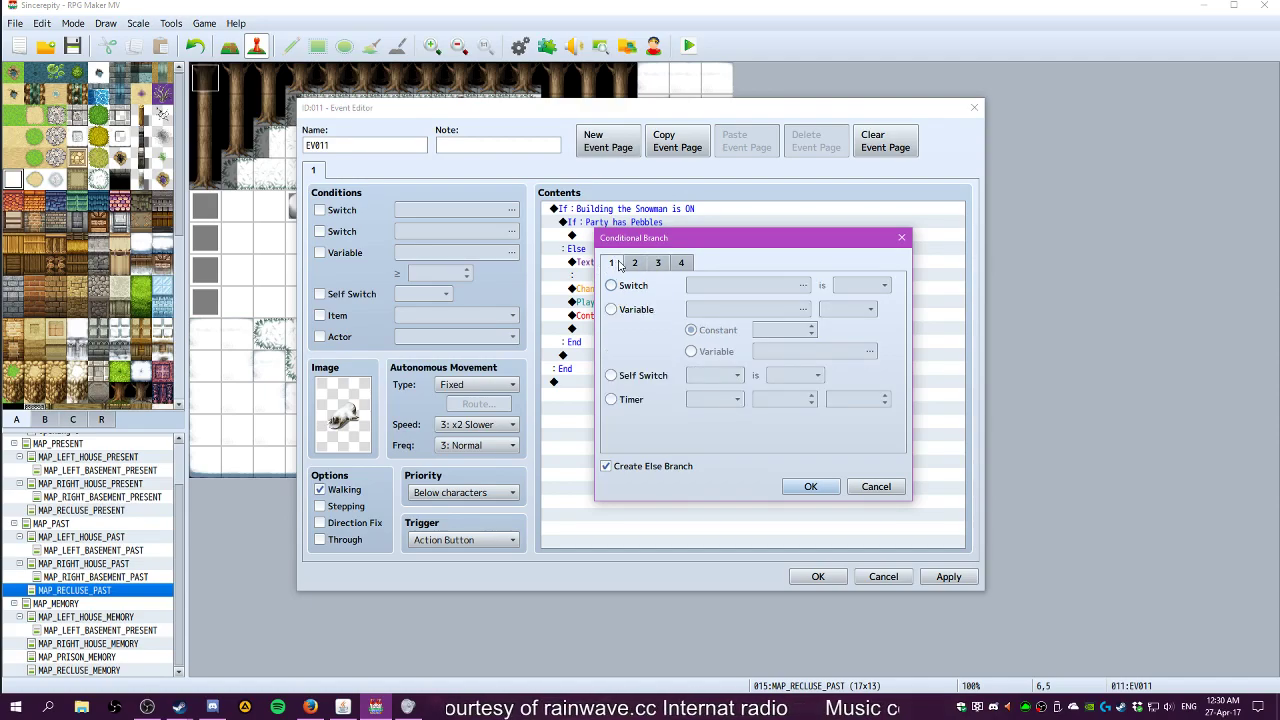
click(680, 263)
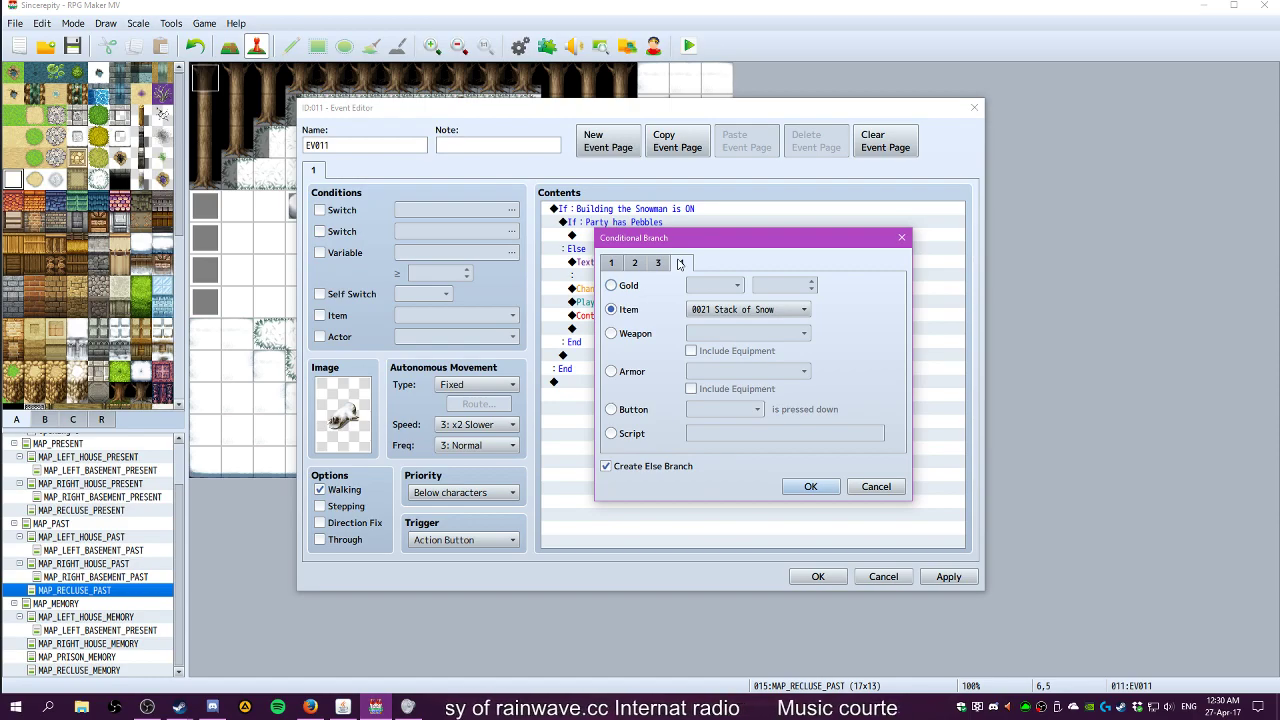
click(633, 409)
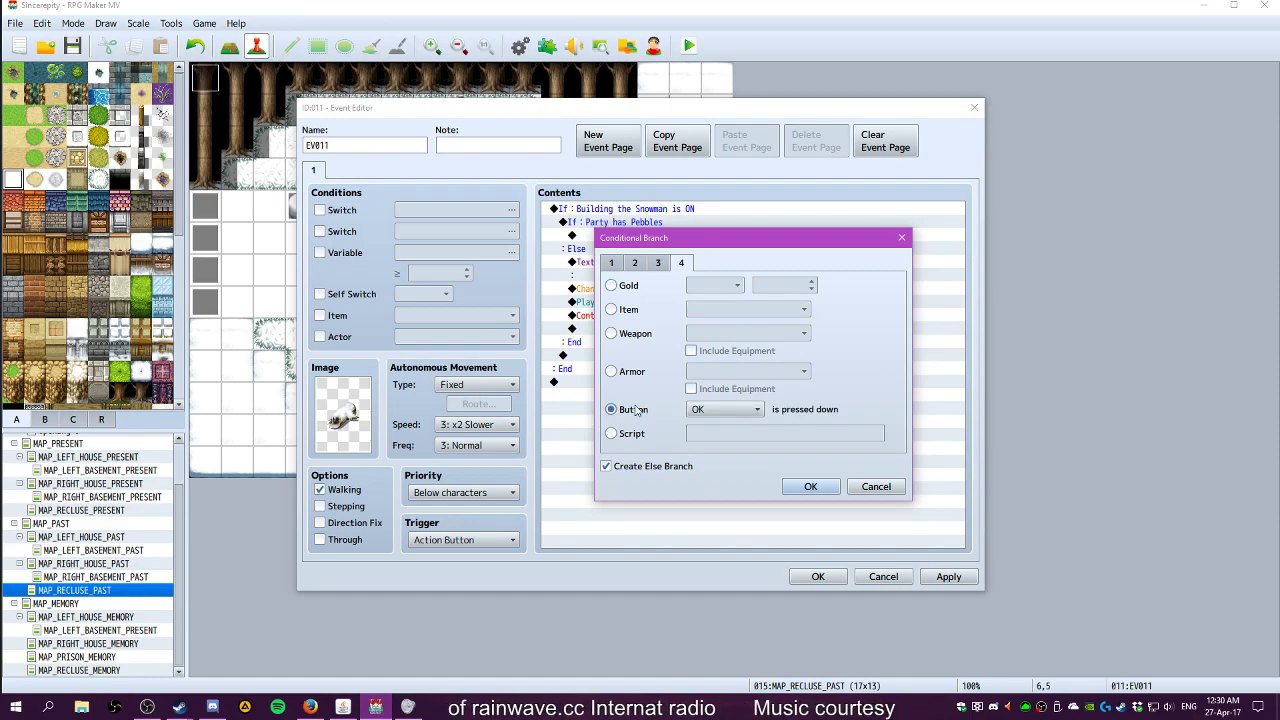
click(734, 412)
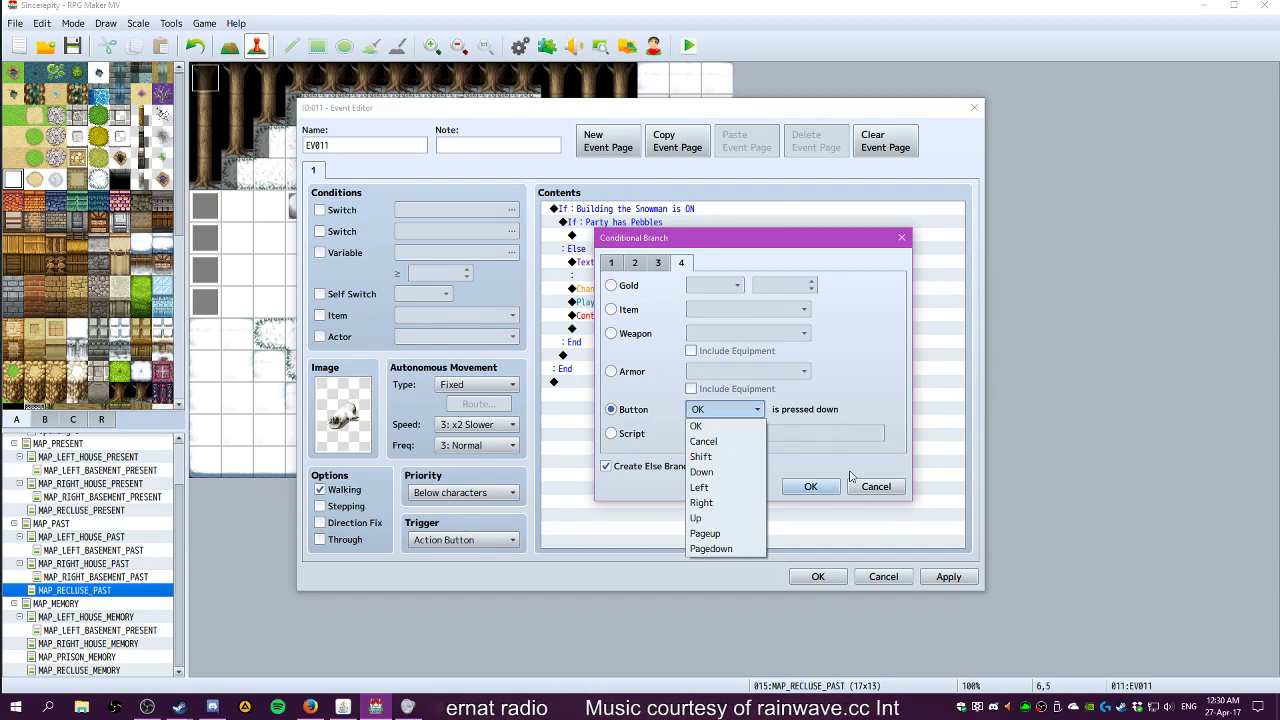
Discard the changes to the snow event and delete it from tile (6,5)
click(876, 486)
click(868, 576)
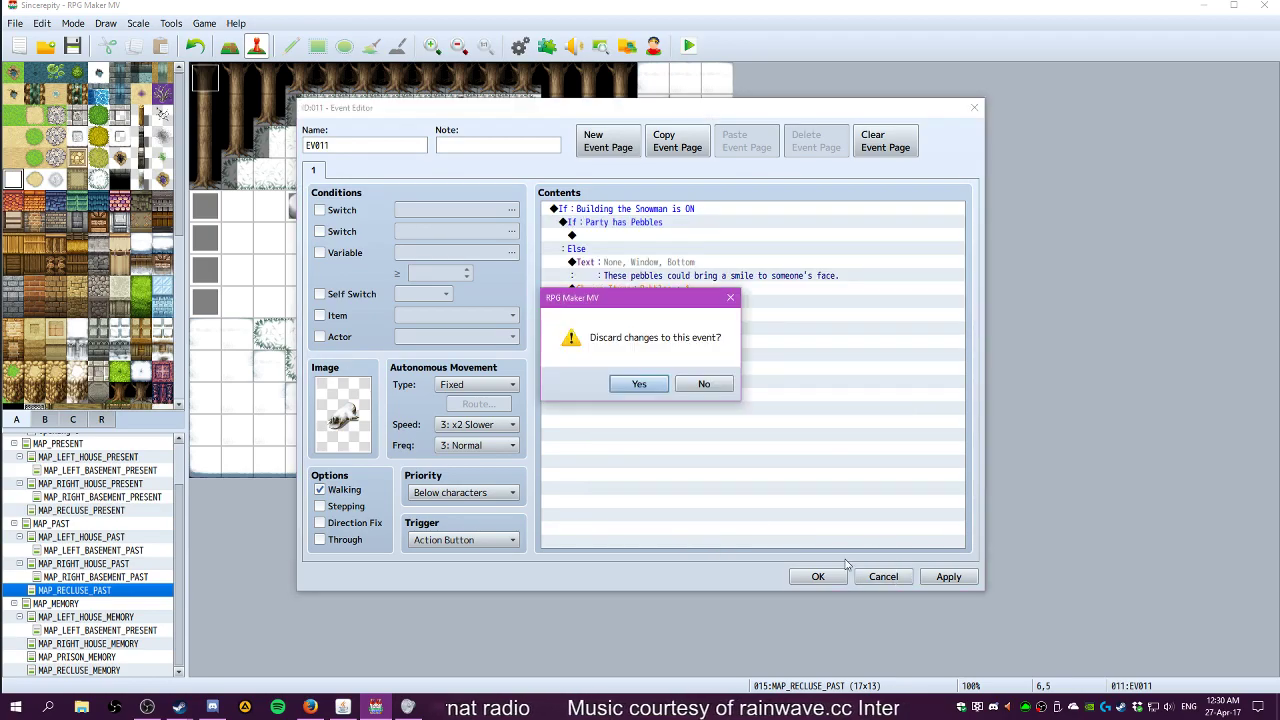
click(642, 384)
click(397, 244)
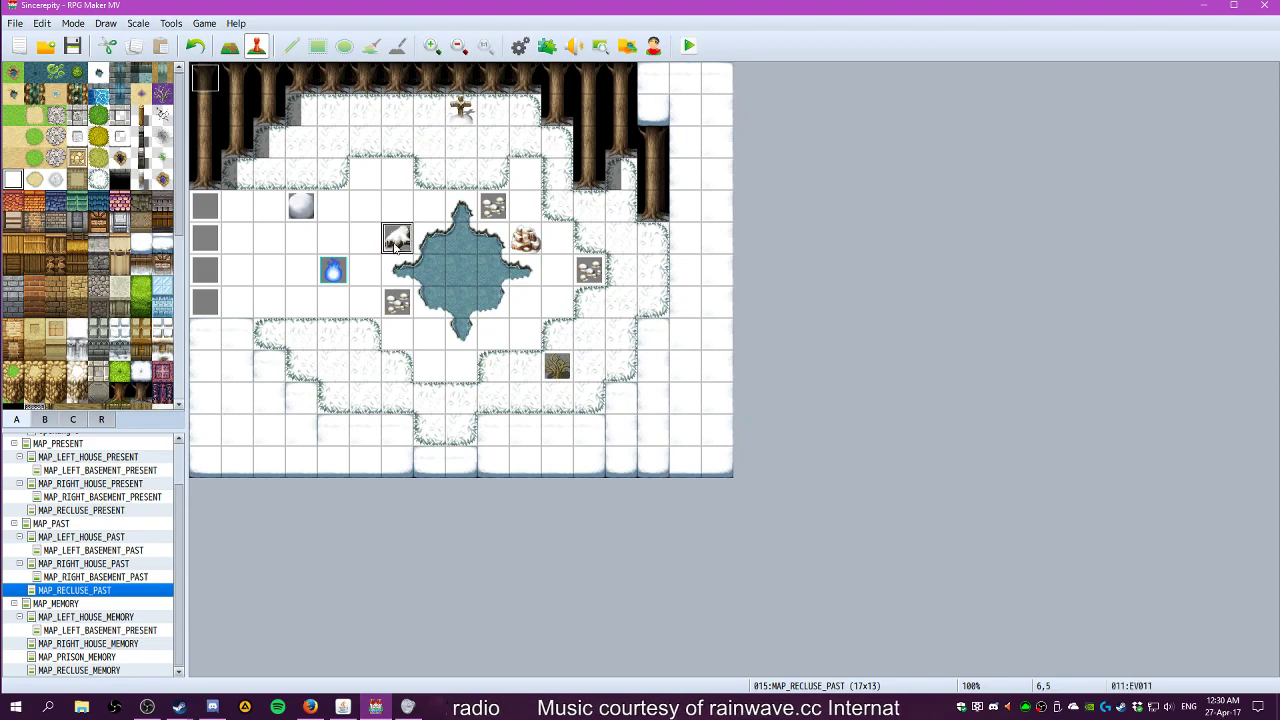
click(393, 207)
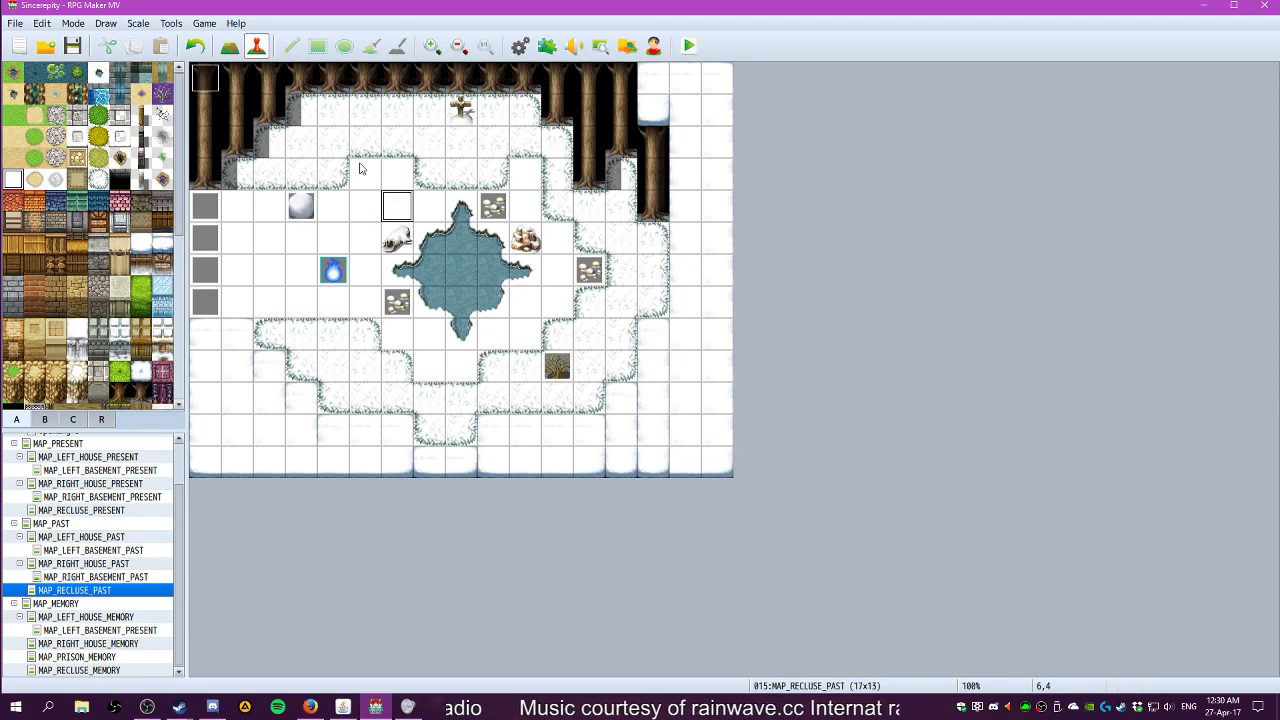
Create an event at tile (1,0) with priority Below characters and a Parallel trigger
double_click(253, 89)
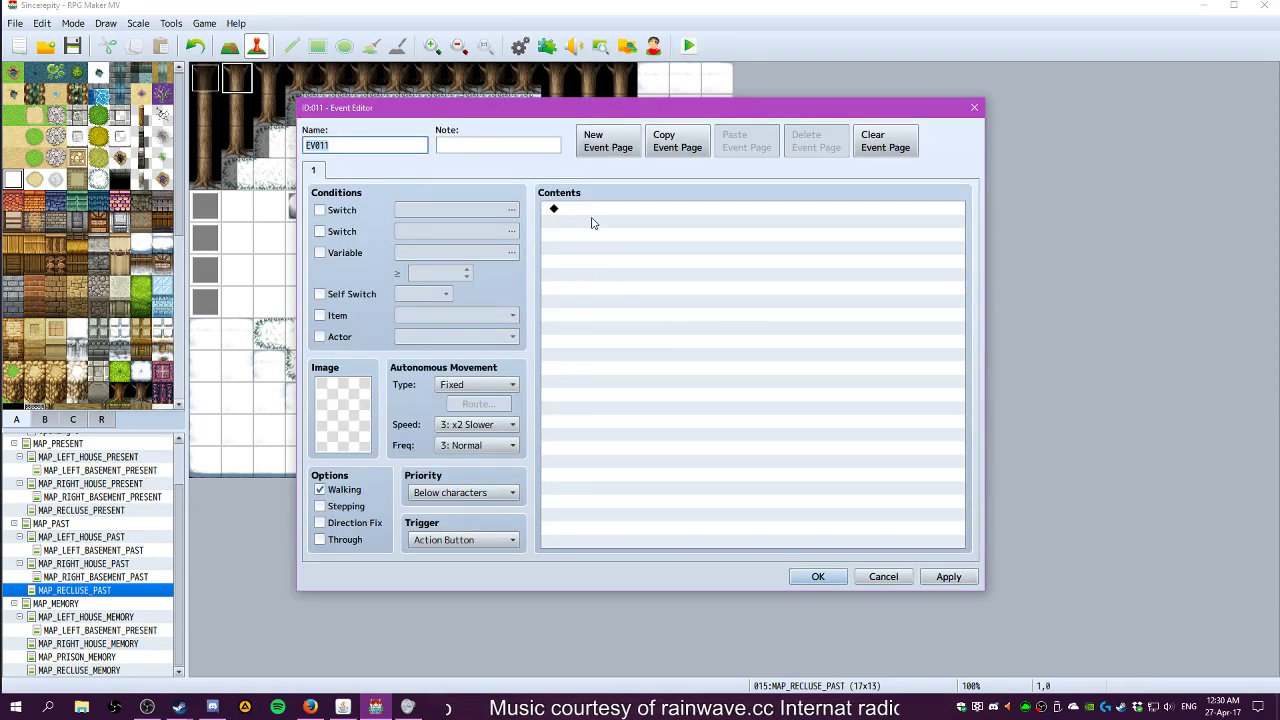
click(457, 492)
click(455, 509)
click(448, 540)
click(445, 618)
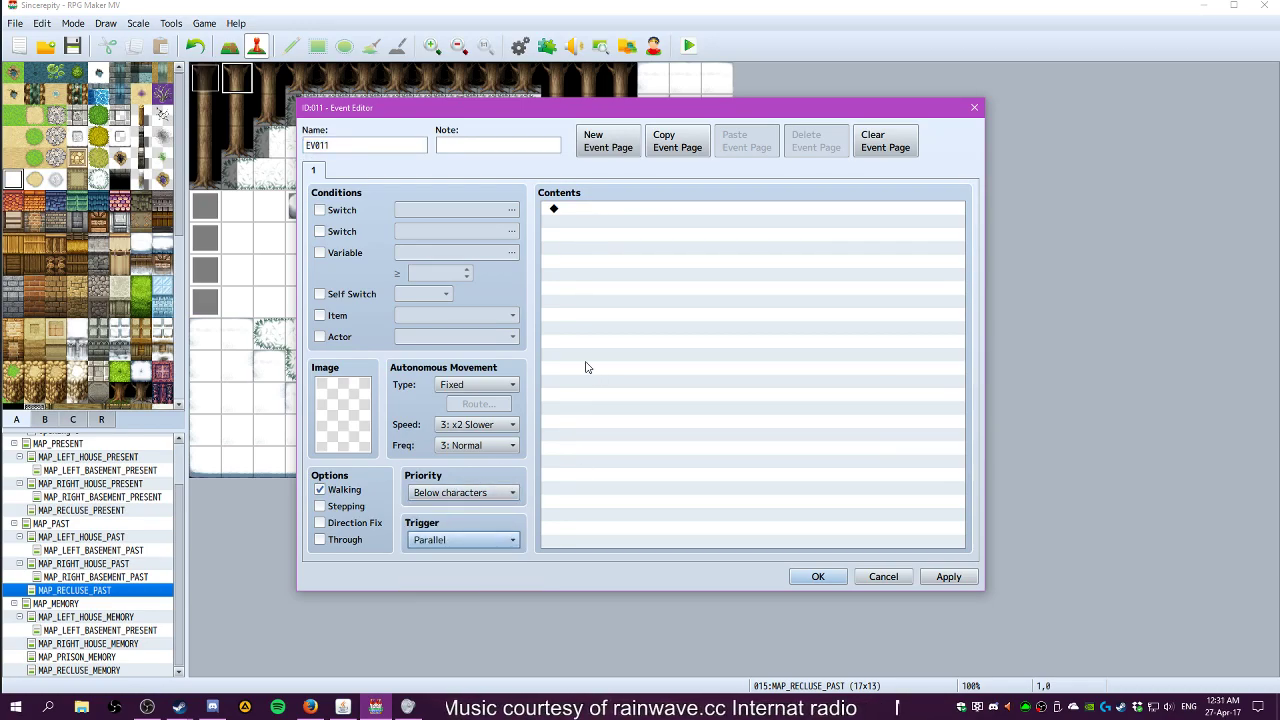
Make the new event's page depend on switch 0004 Building the Snowman
click(320, 210)
click(445, 211)
click(686, 246)
click(617, 512)
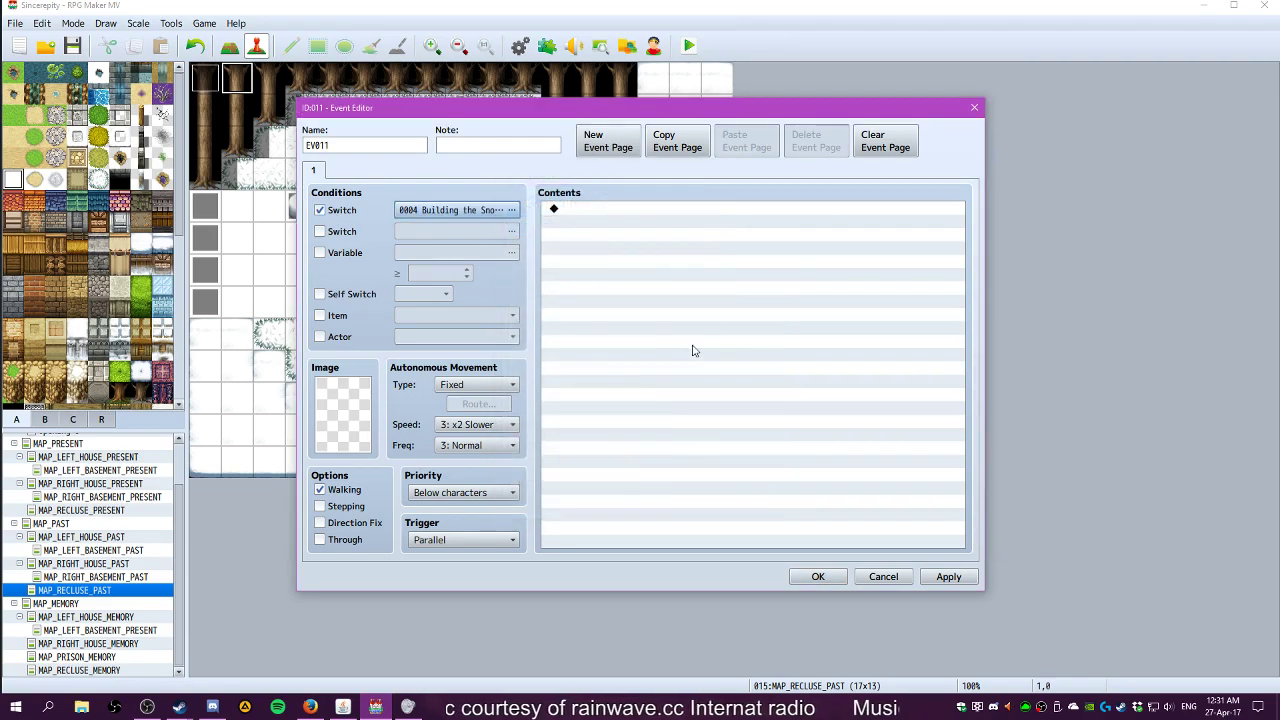
Add a conditional branch to the event that checks whether the OK button is pressed down, without an else branch
double_click(606, 209)
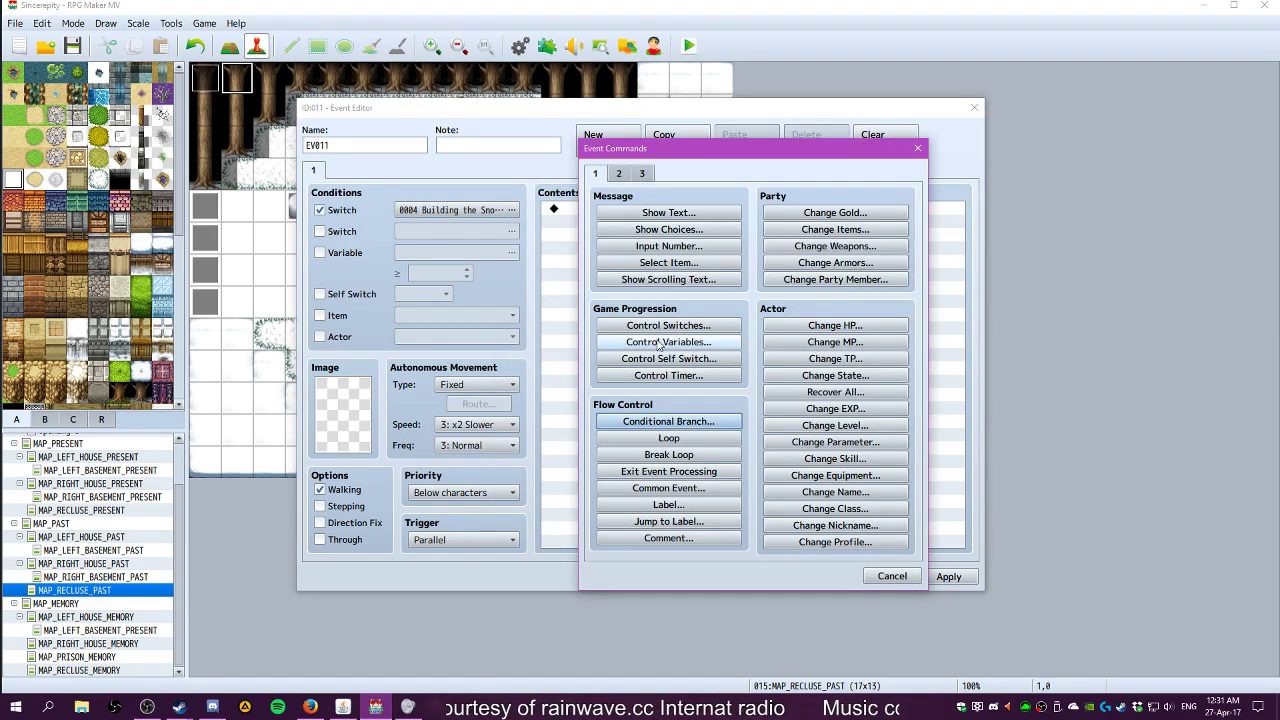
click(668, 421)
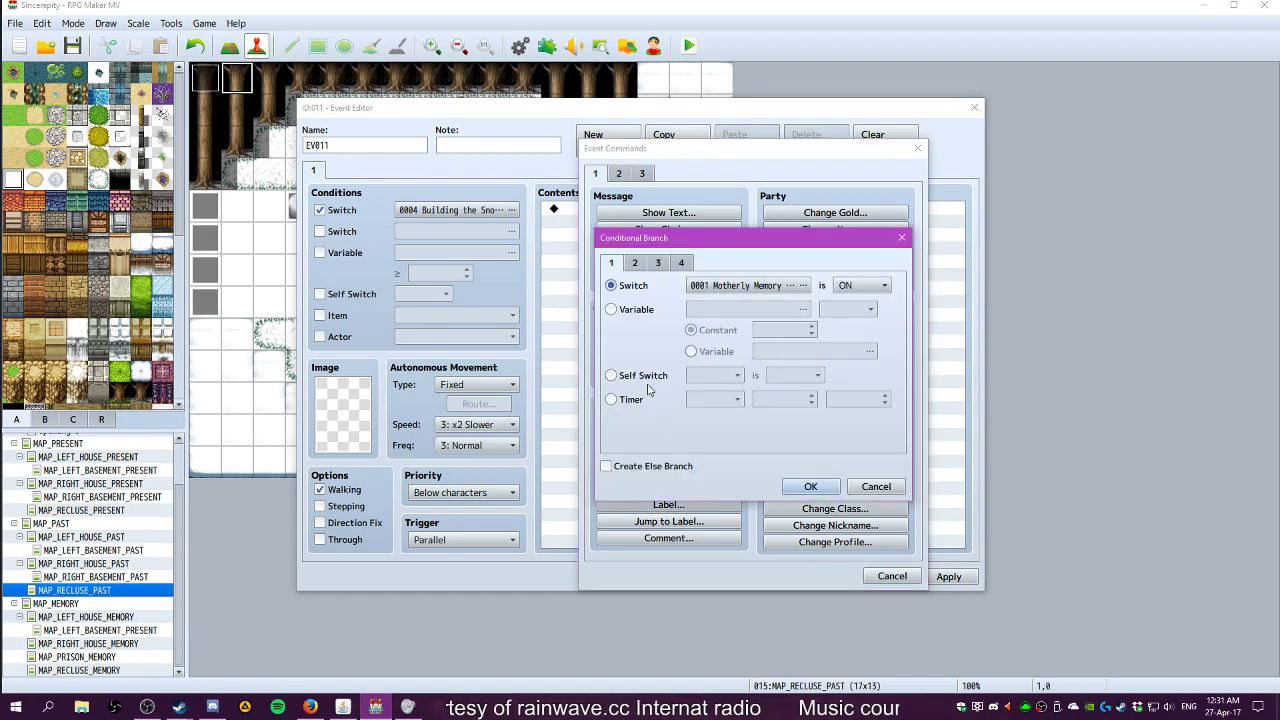
click(635, 263)
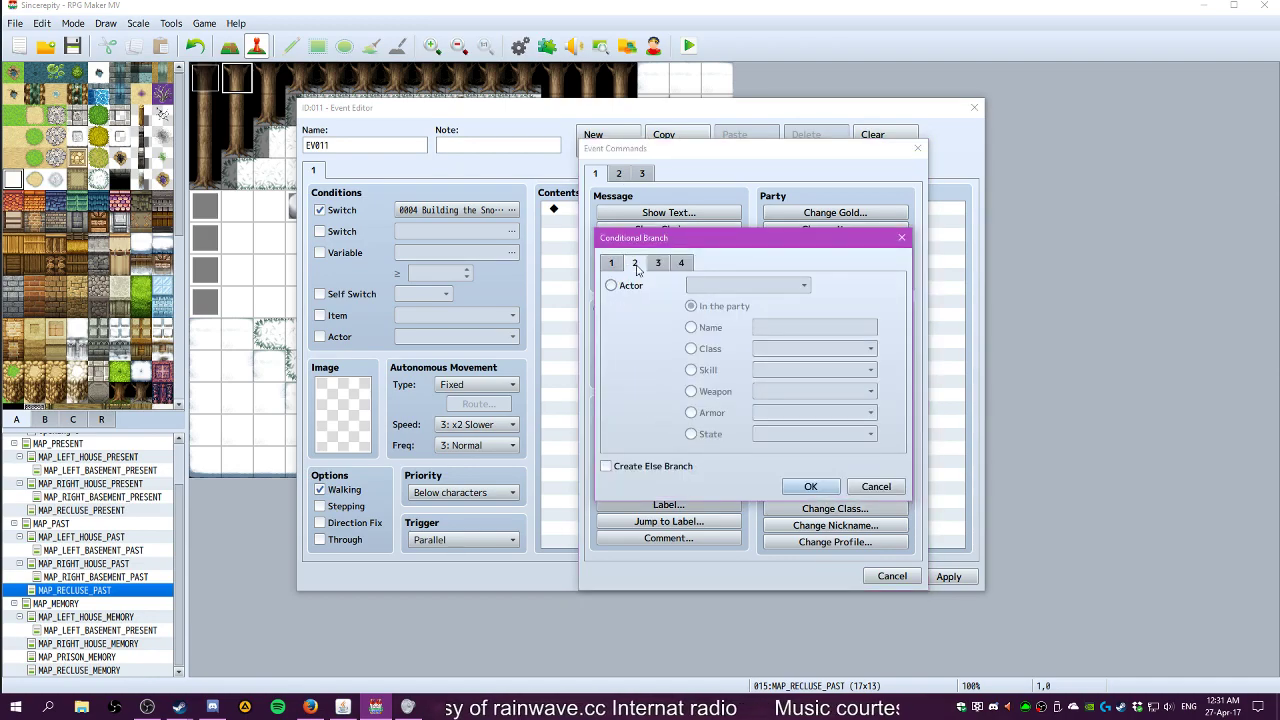
click(658, 263)
click(680, 263)
click(613, 265)
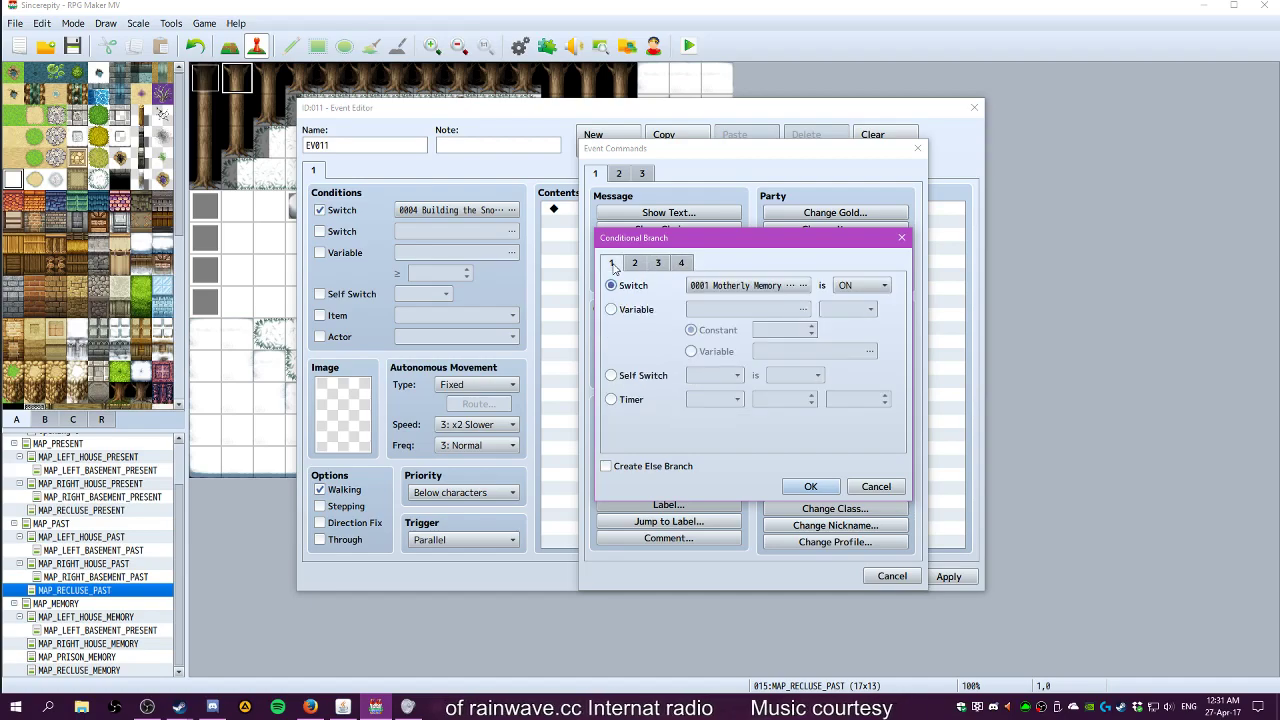
click(635, 263)
click(658, 263)
click(680, 264)
click(640, 409)
click(716, 409)
click(717, 428)
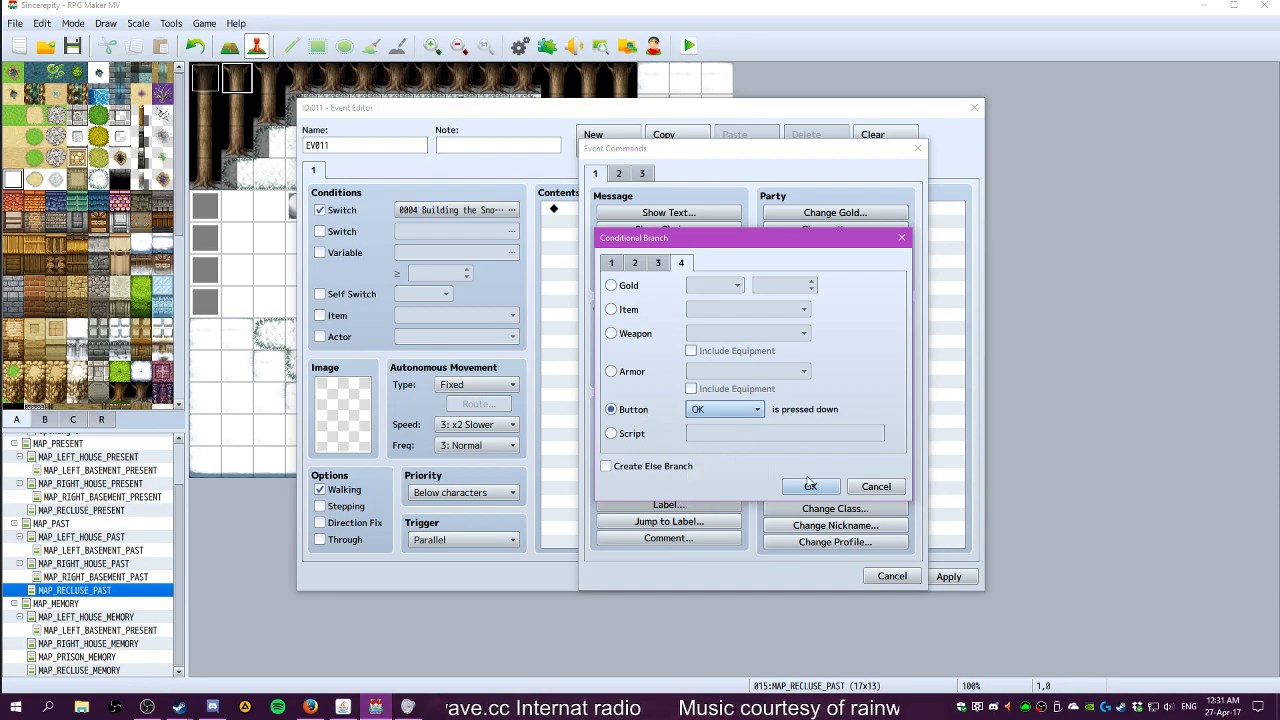
click(811, 487)
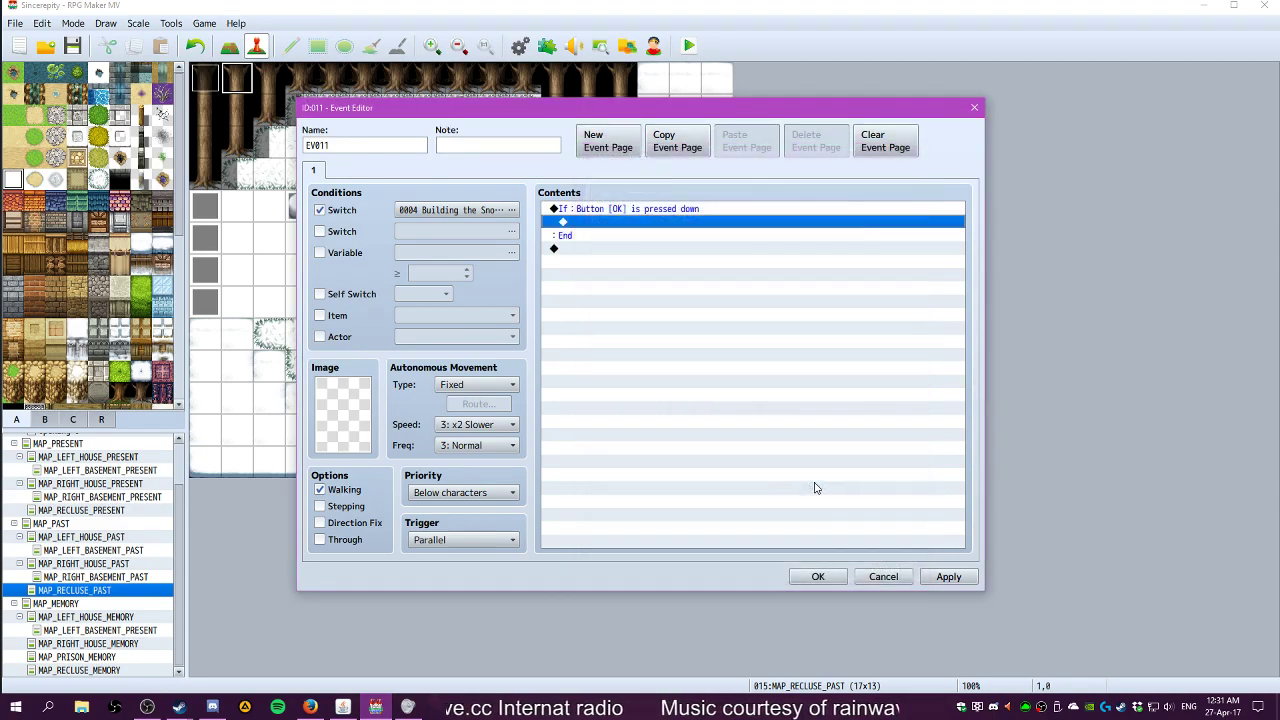
Inside the OK-button branch, show the text "Will you pick up some snow?" followed by Yes and No choices
double_click(605, 222)
click(668, 212)
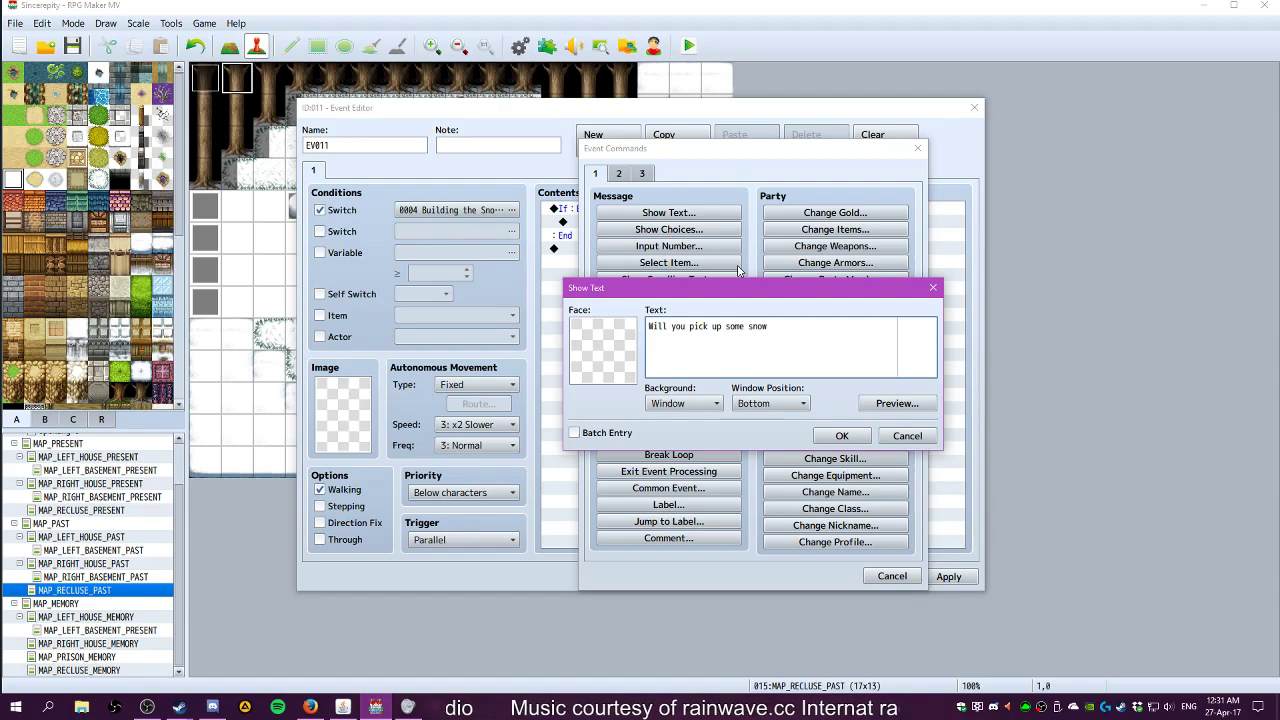
click(842, 437)
double_click(640, 252)
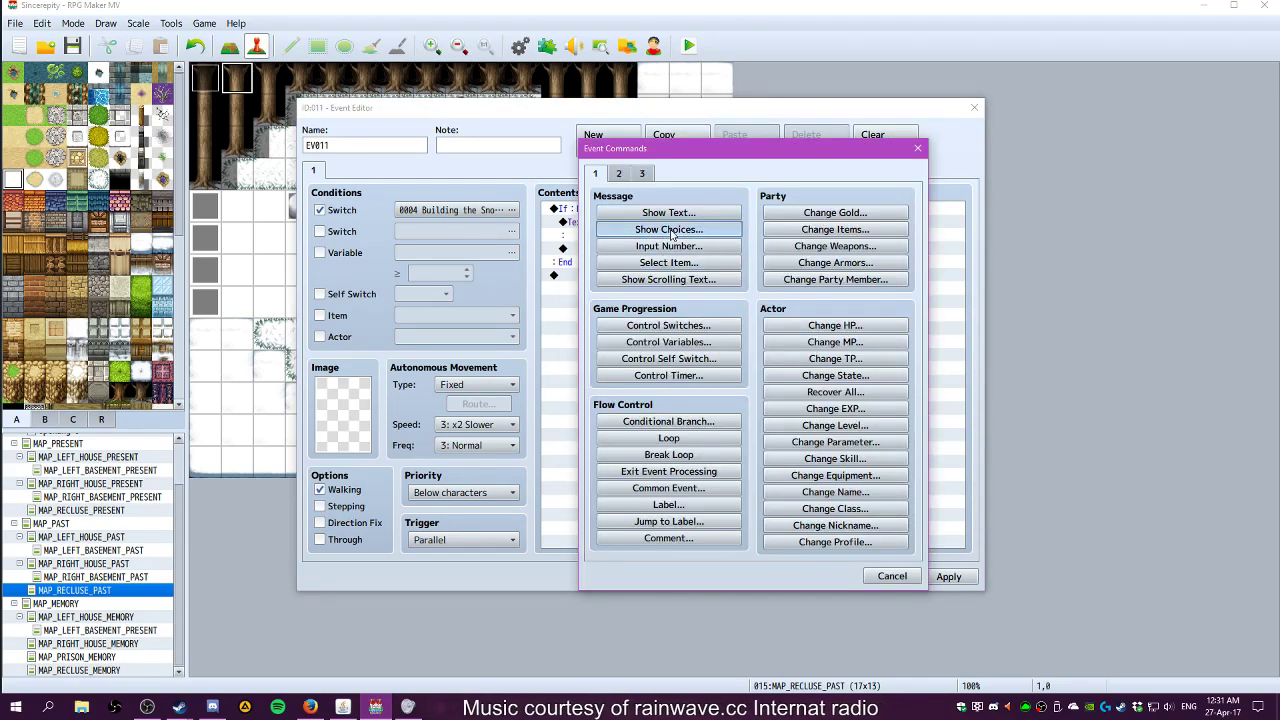
click(670, 230)
click(783, 449)
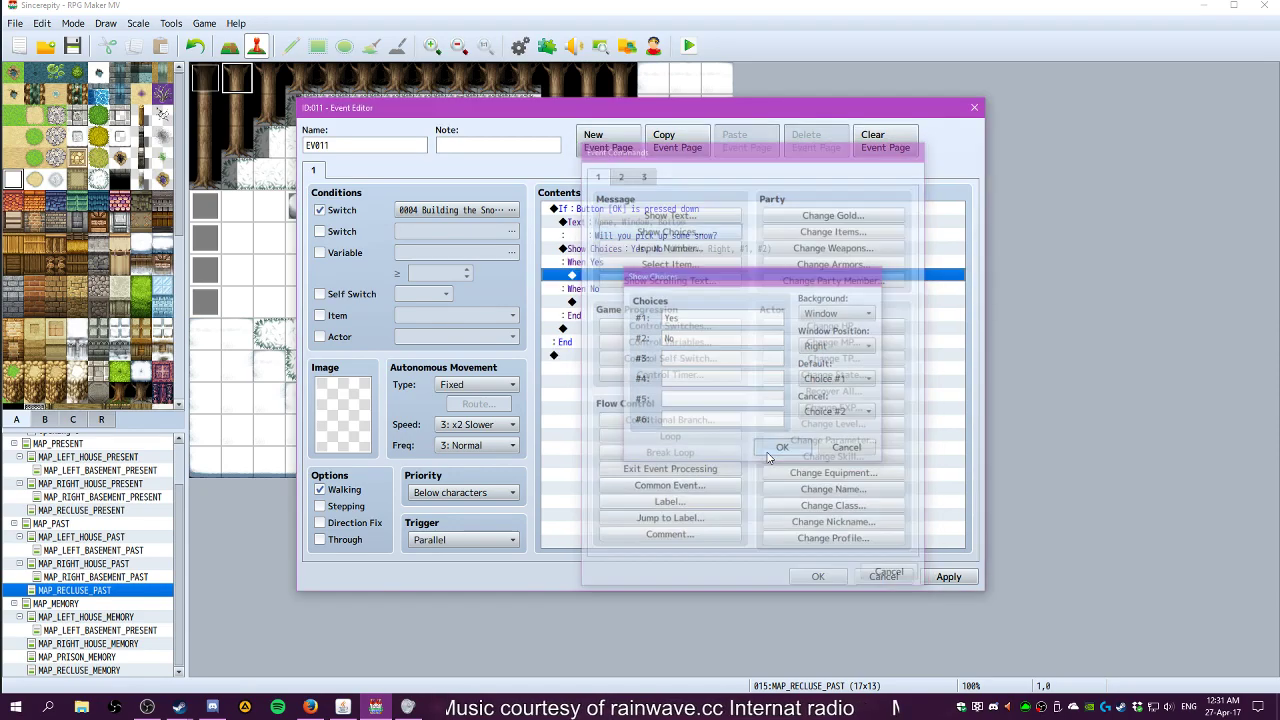
In the Yes choice, add a Change Items command that increases Stack of Snow by 1
double_click(617, 279)
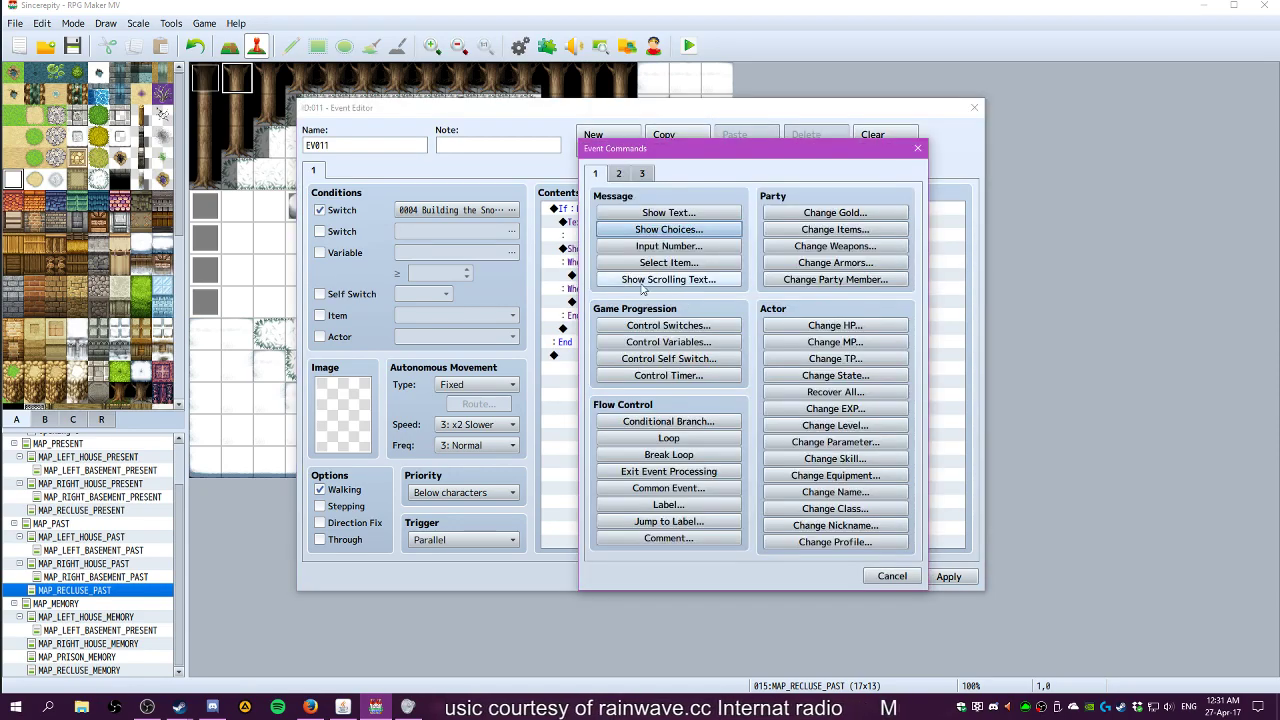
click(835, 229)
click(725, 314)
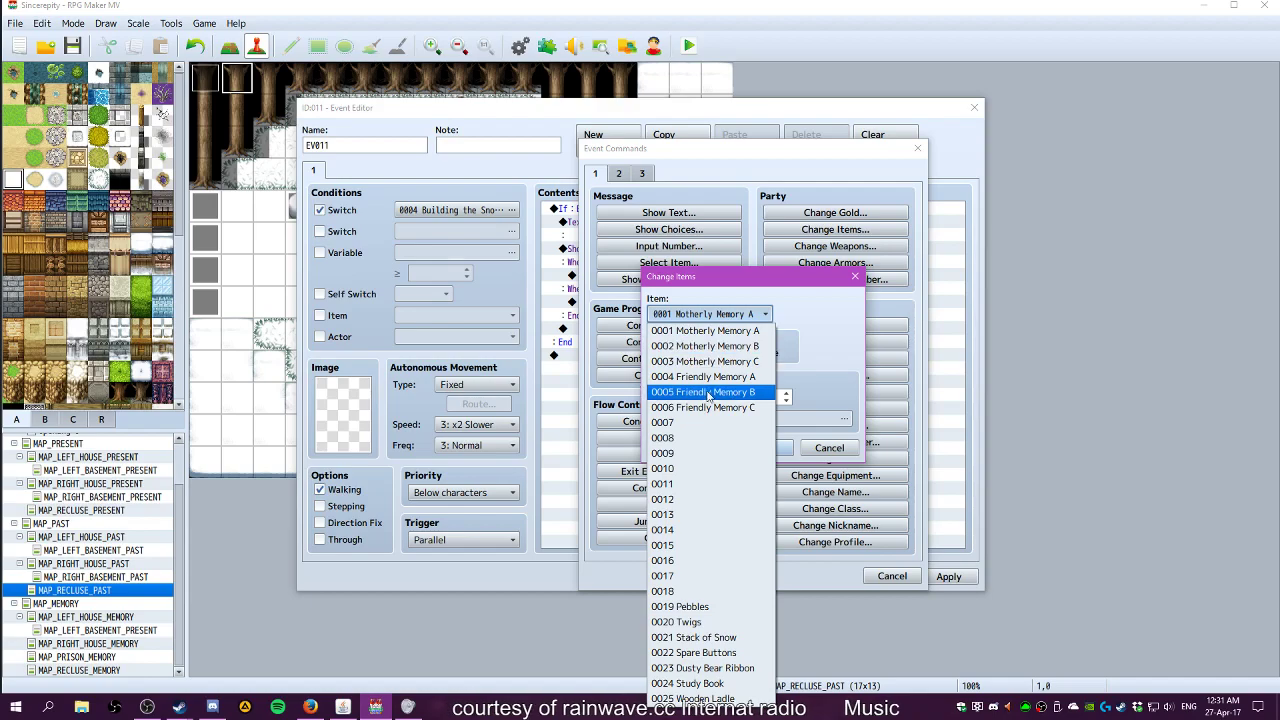
click(700, 637)
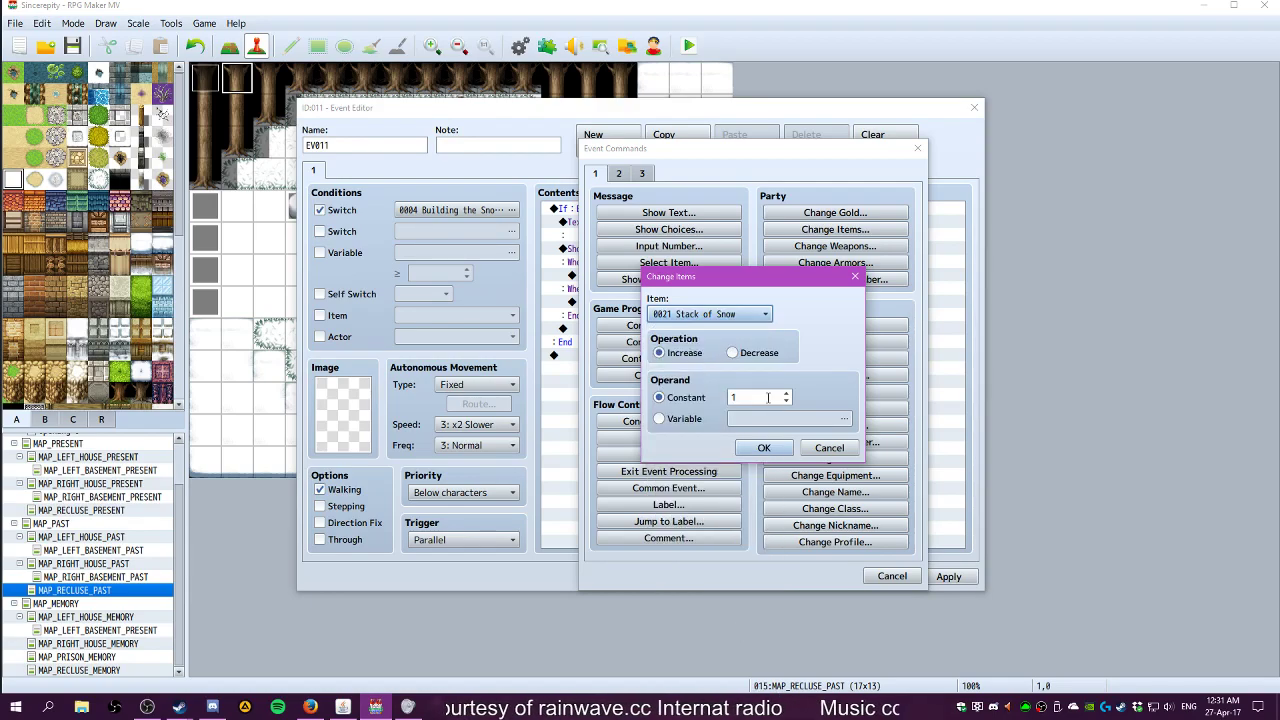
click(763, 448)
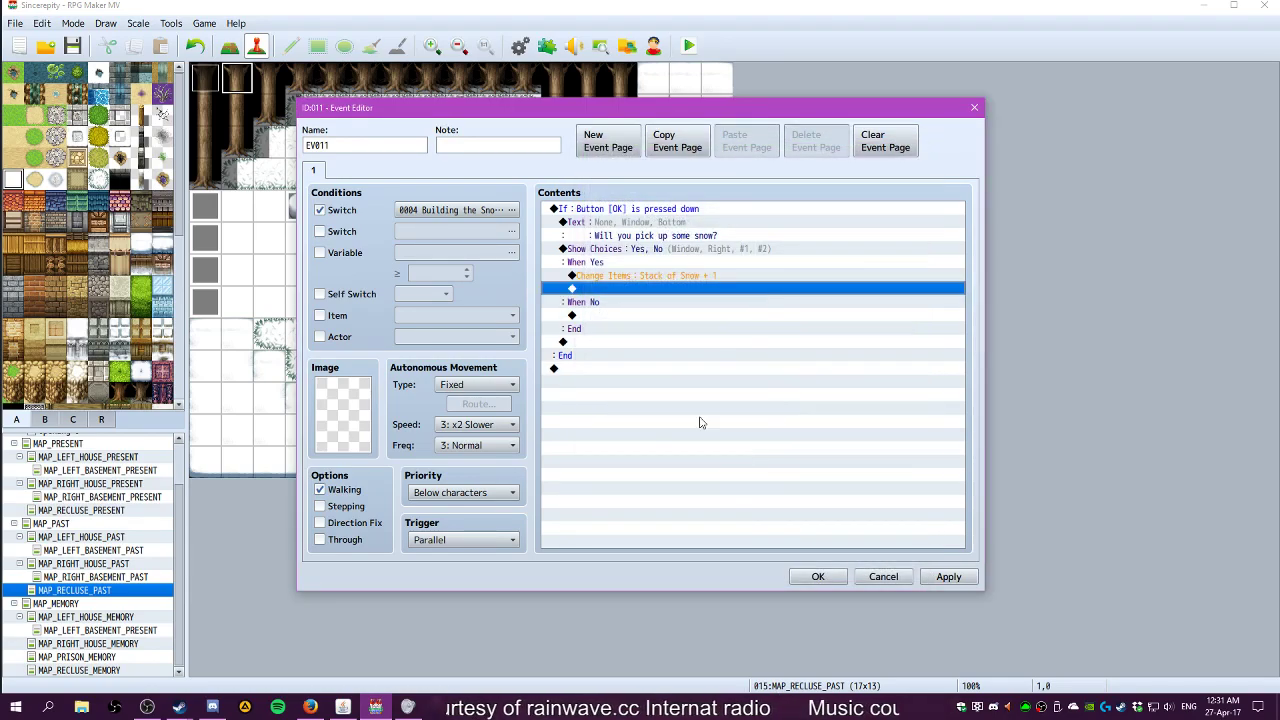
Start inserting a new event command on the empty line after the Yes/No choices, inside the OK-button branch
click(589, 228)
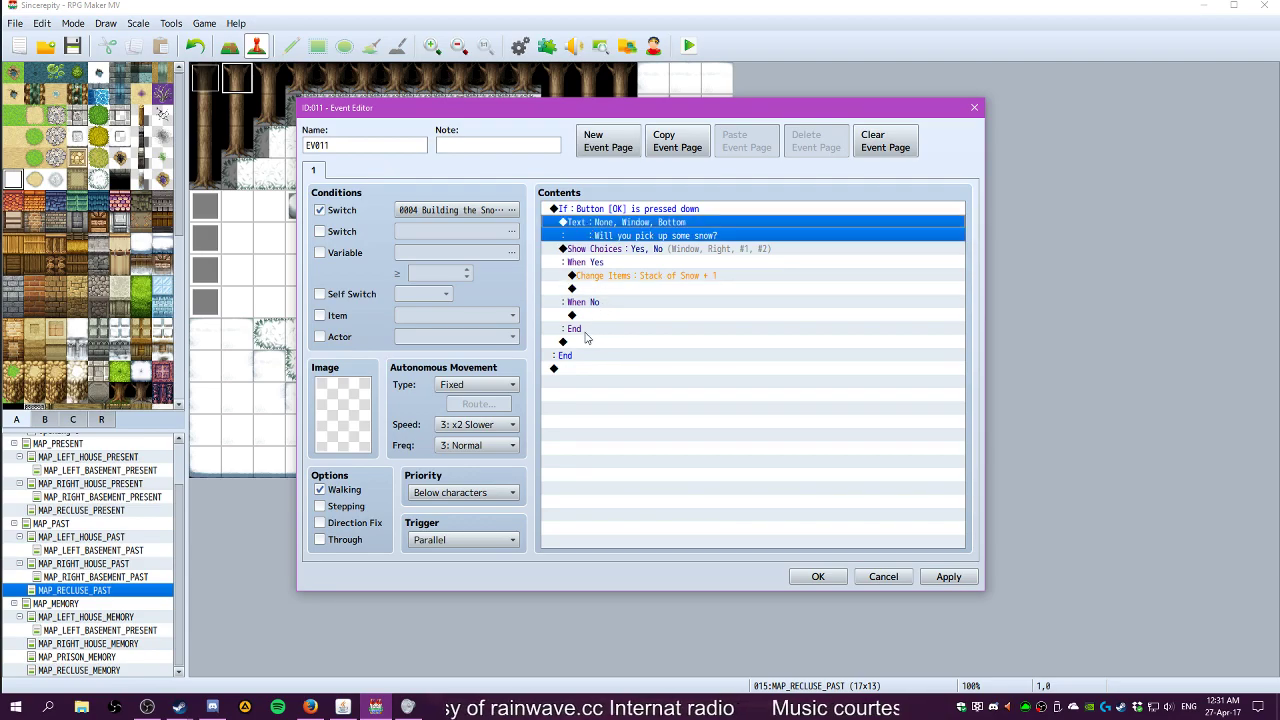
click(585, 341)
click(566, 223)
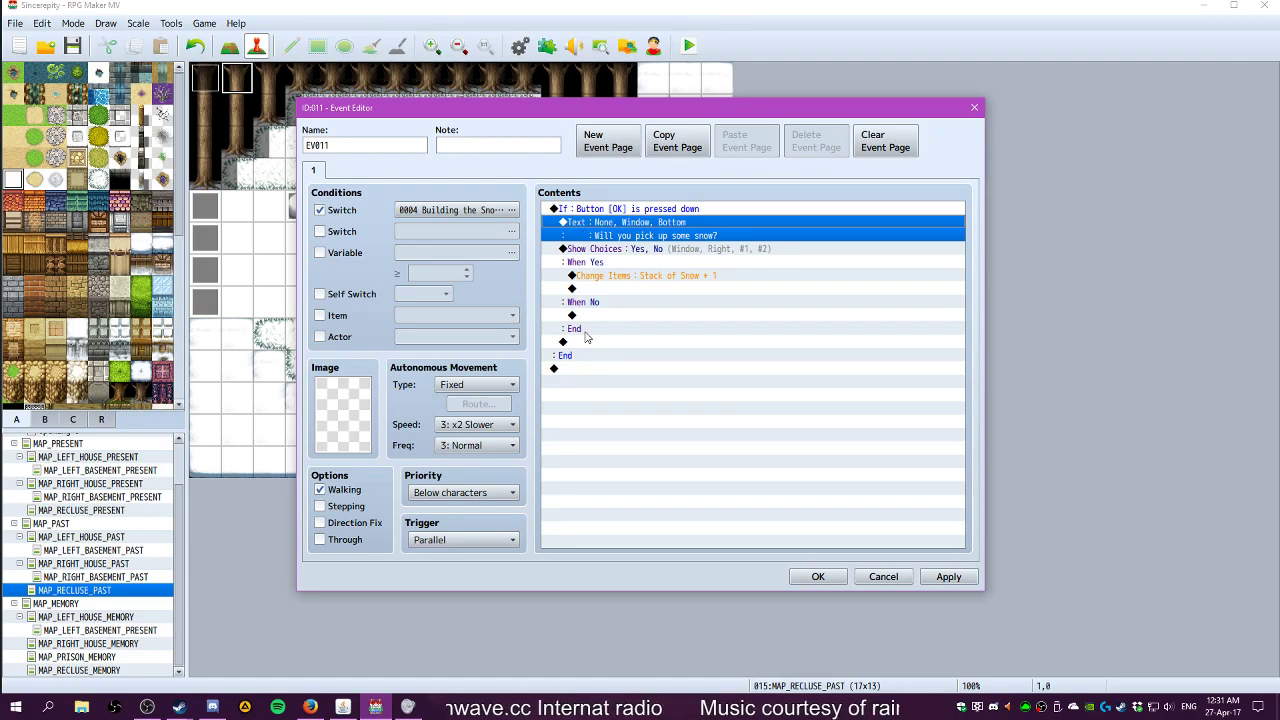
click(568, 210)
click(566, 219)
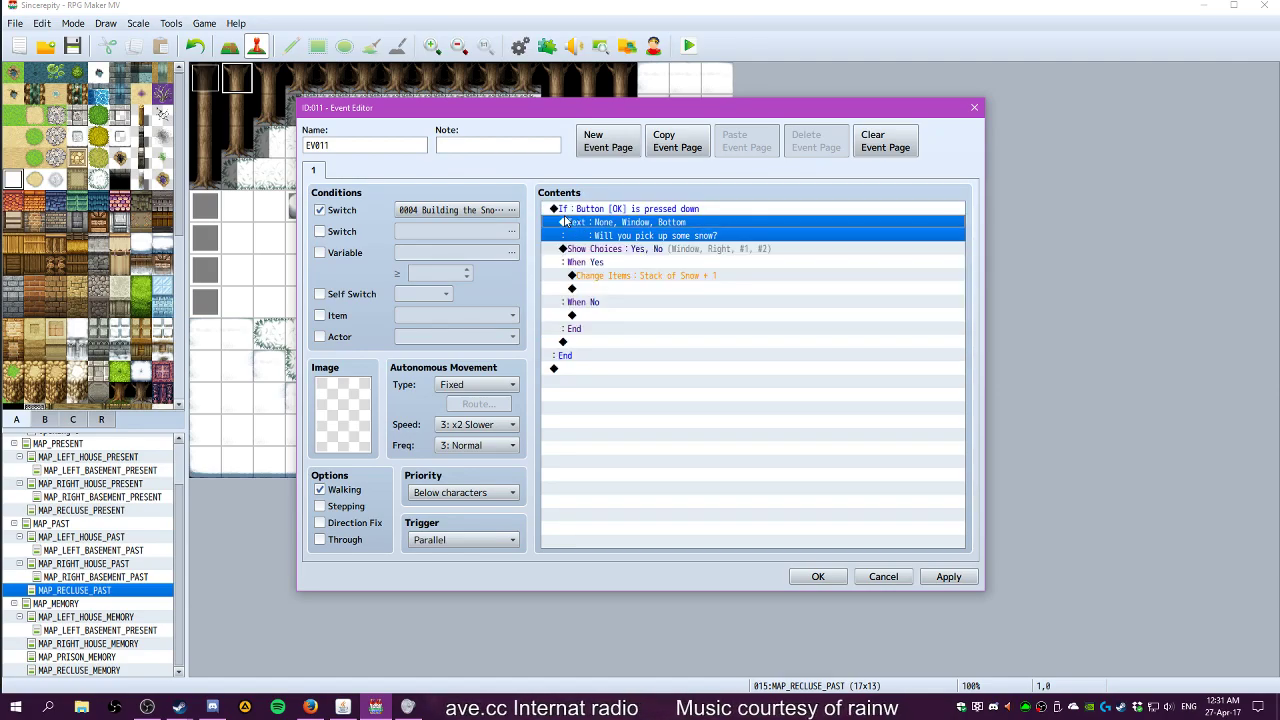
click(572, 341)
right_click(574, 342)
click(600, 349)
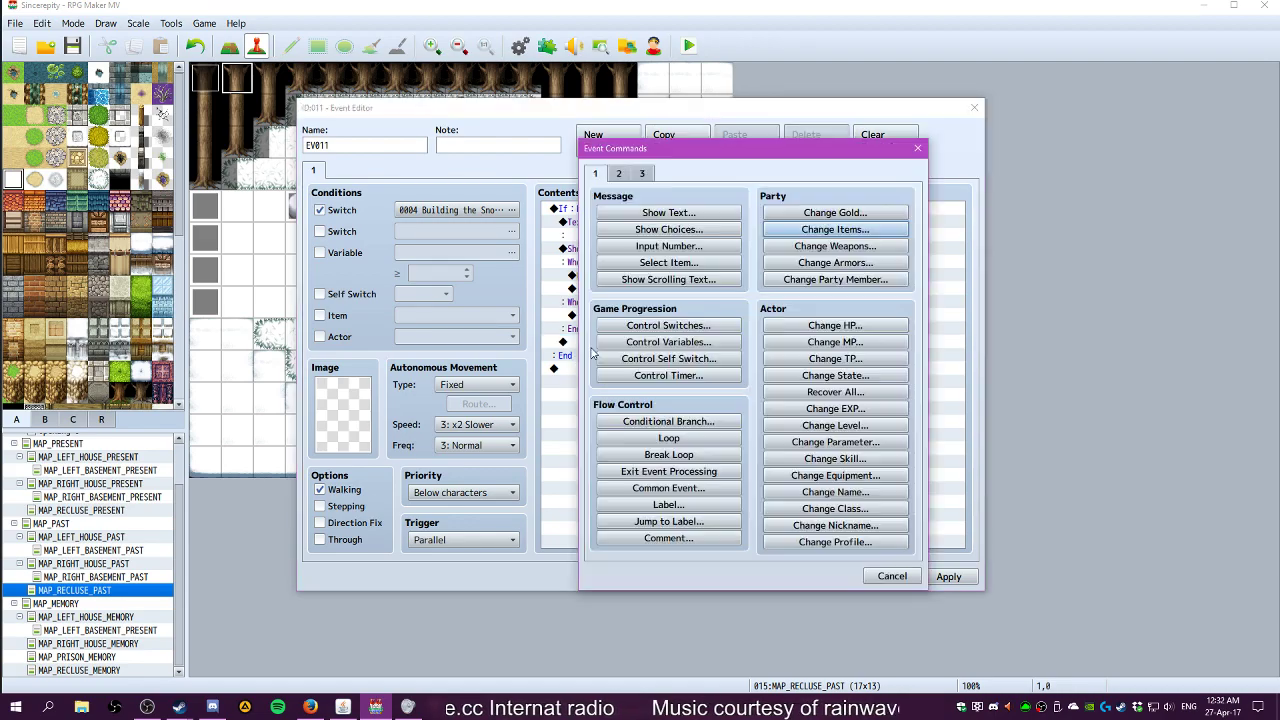
click(673, 426)
click(712, 296)
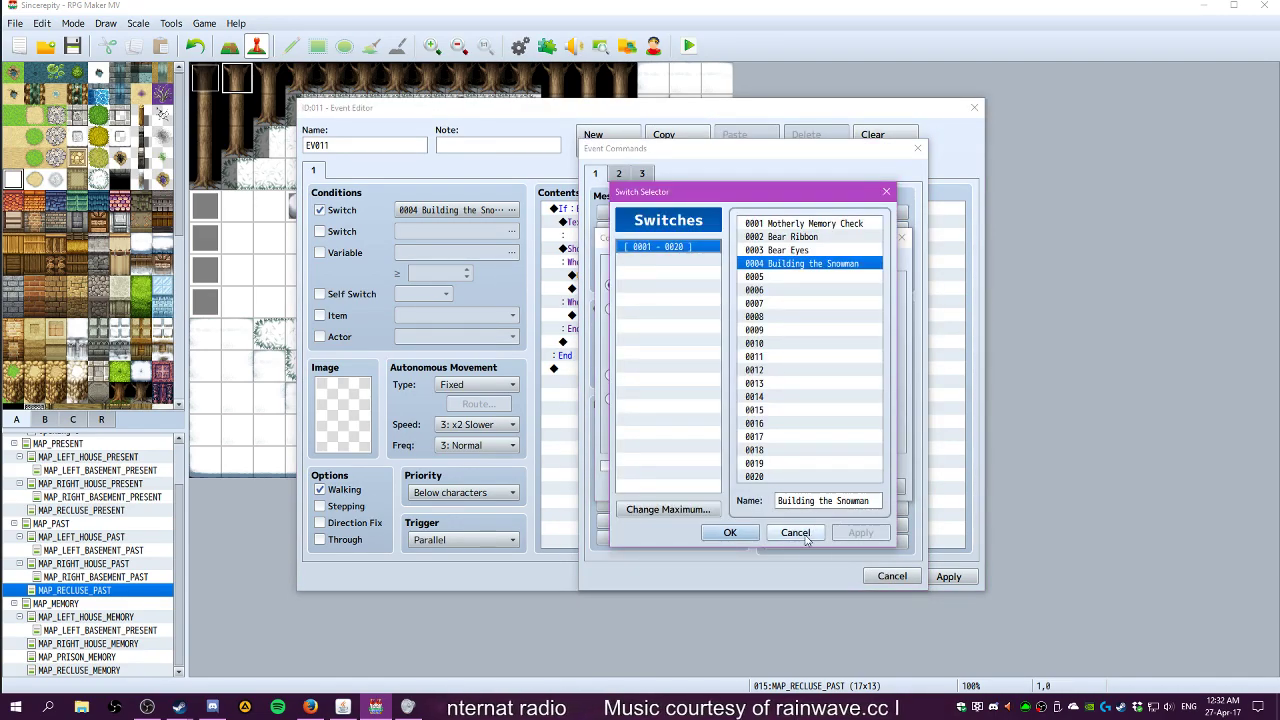
click(795, 532)
click(634, 263)
click(659, 264)
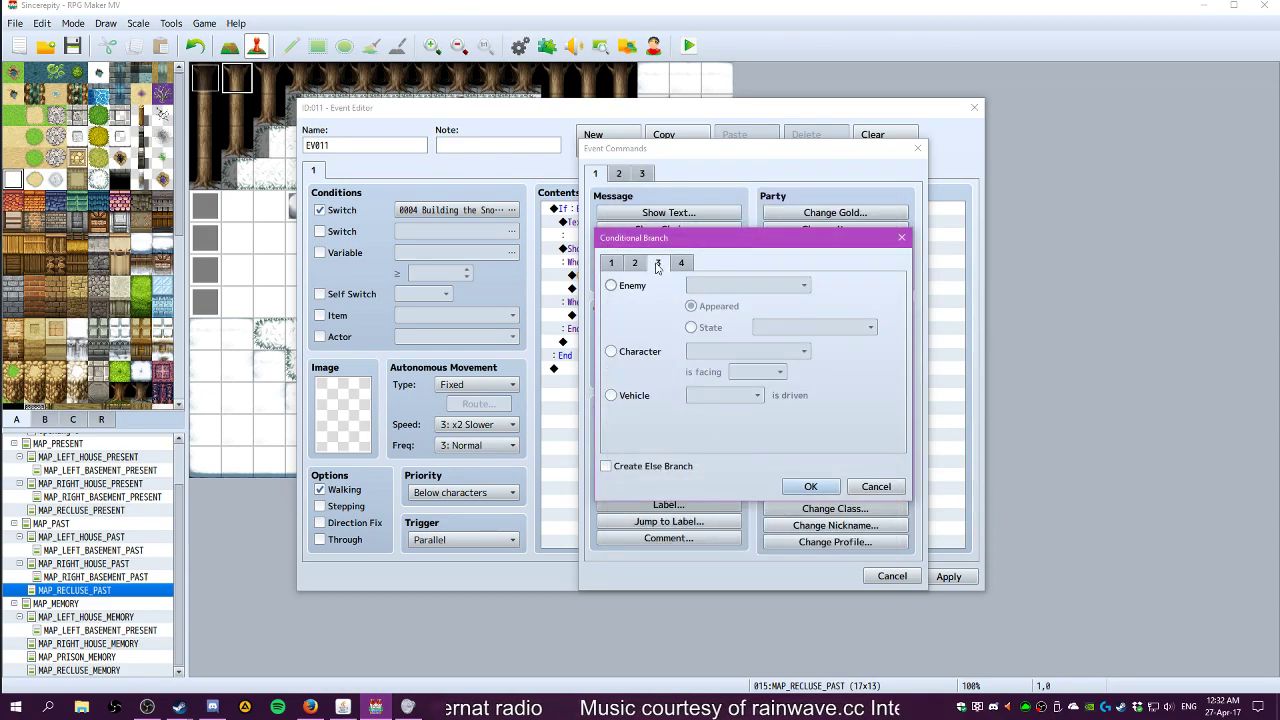
click(634, 263)
click(612, 263)
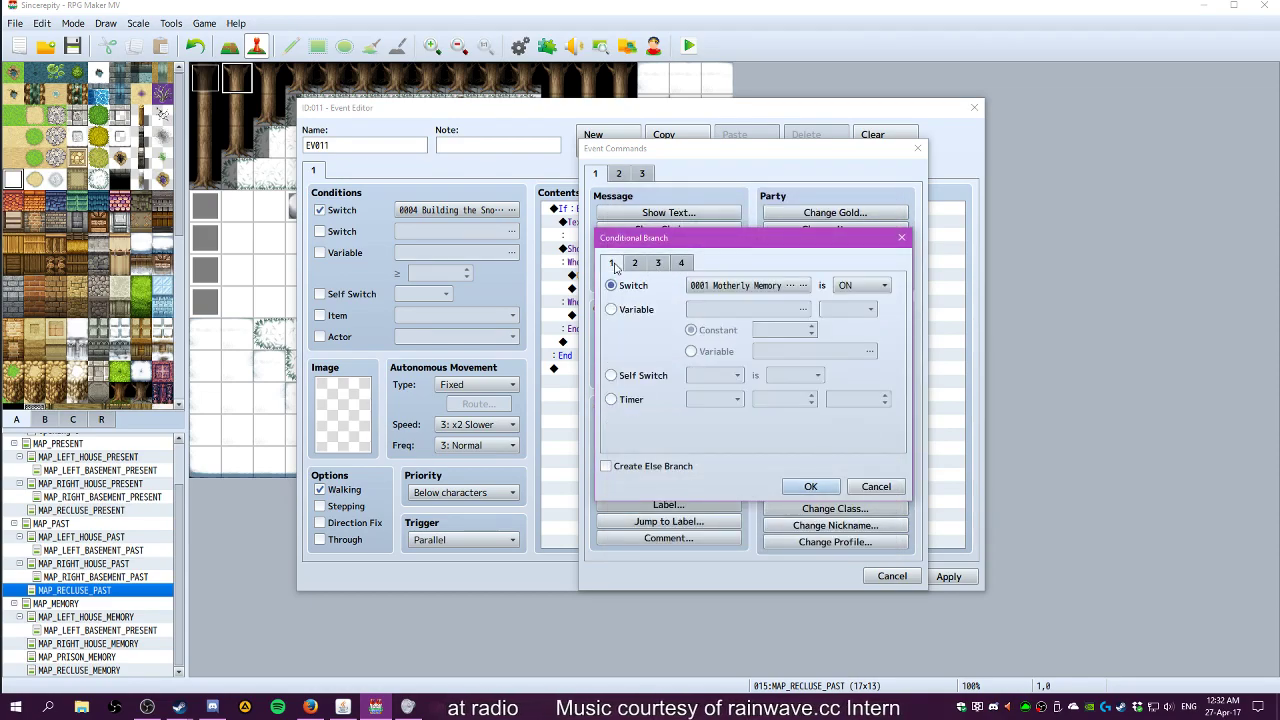
click(875, 486)
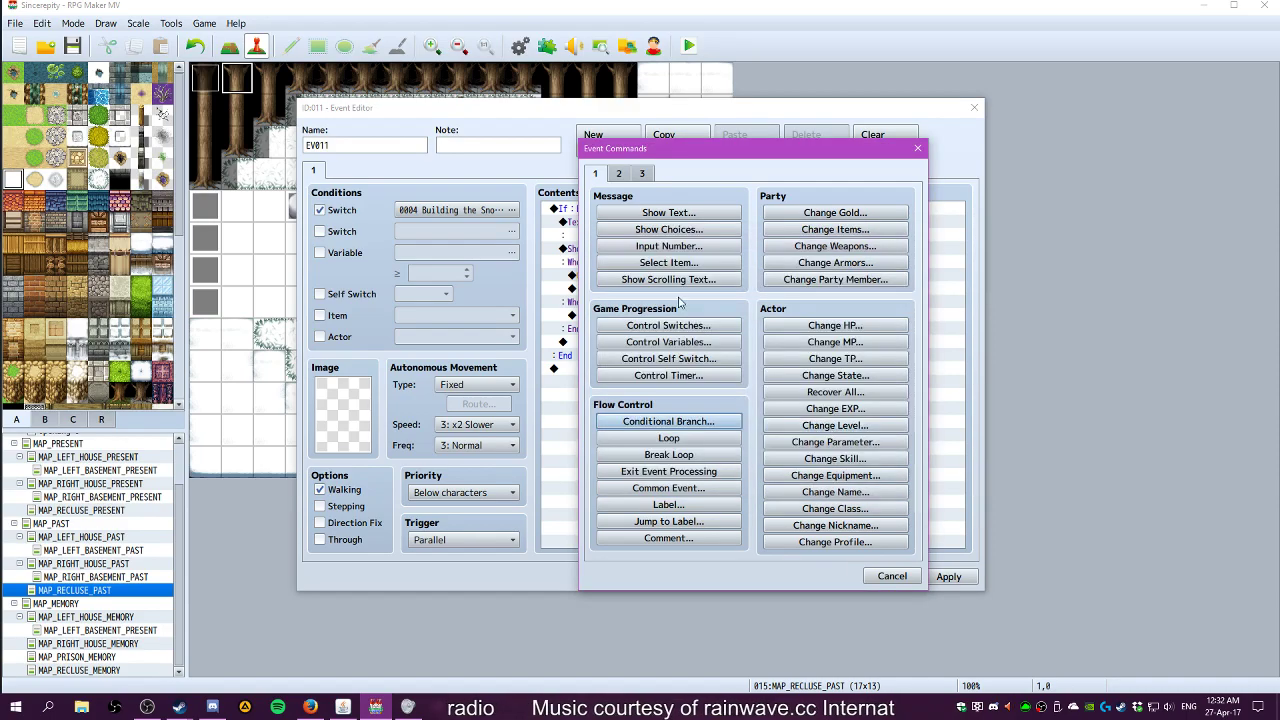
Add a conditional branch that checks whether the party has the item 0021 Stack of Snow, with an else branch
click(667, 423)
click(656, 265)
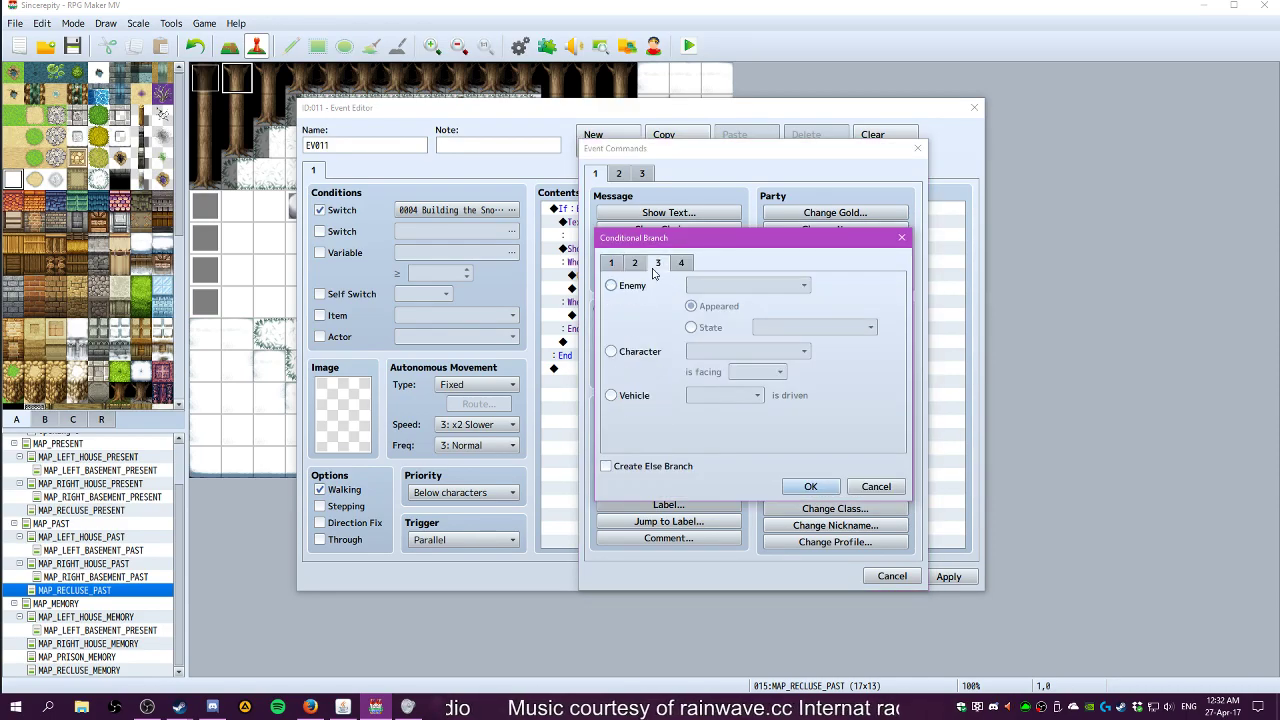
click(638, 266)
click(681, 264)
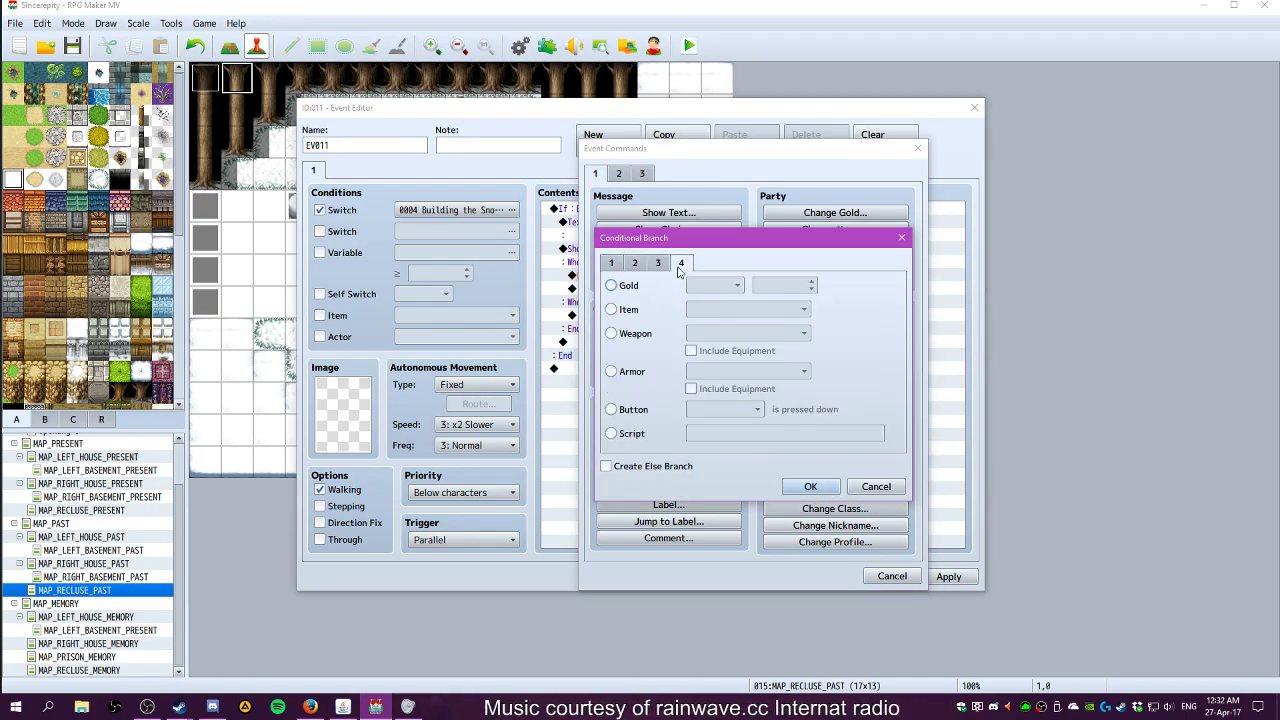
click(630, 311)
click(760, 309)
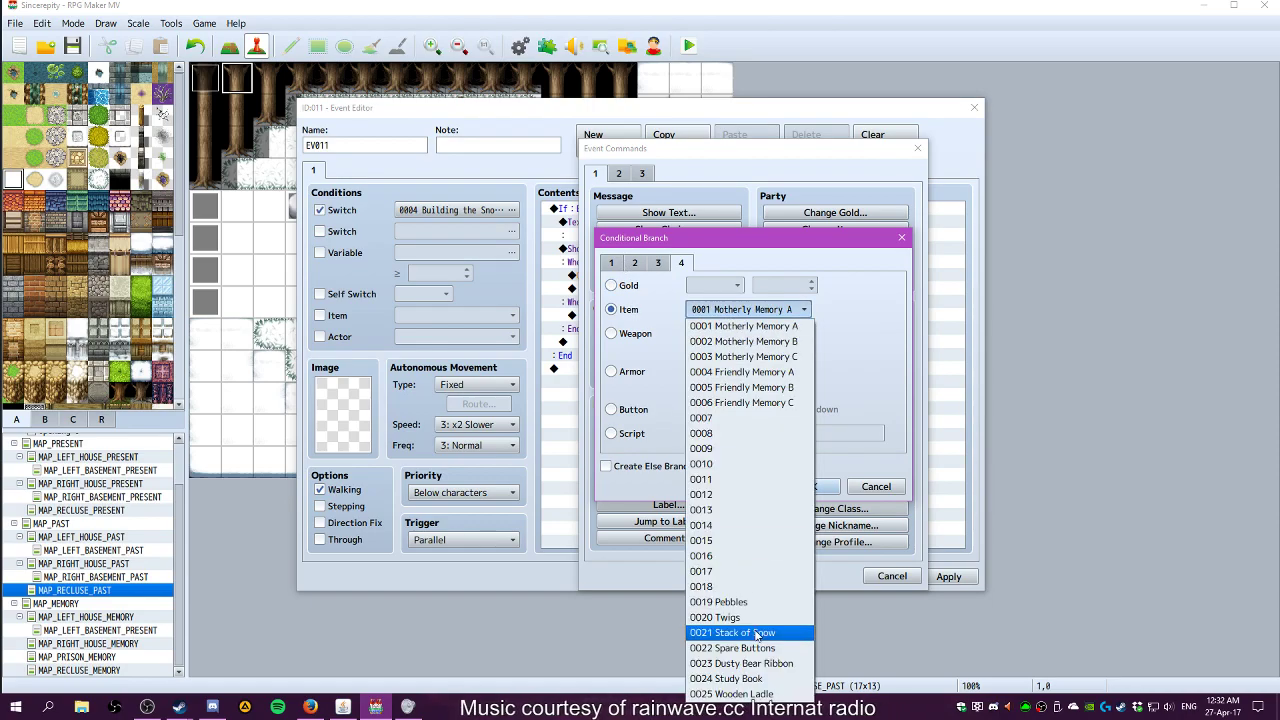
click(750, 634)
click(690, 467)
click(810, 486)
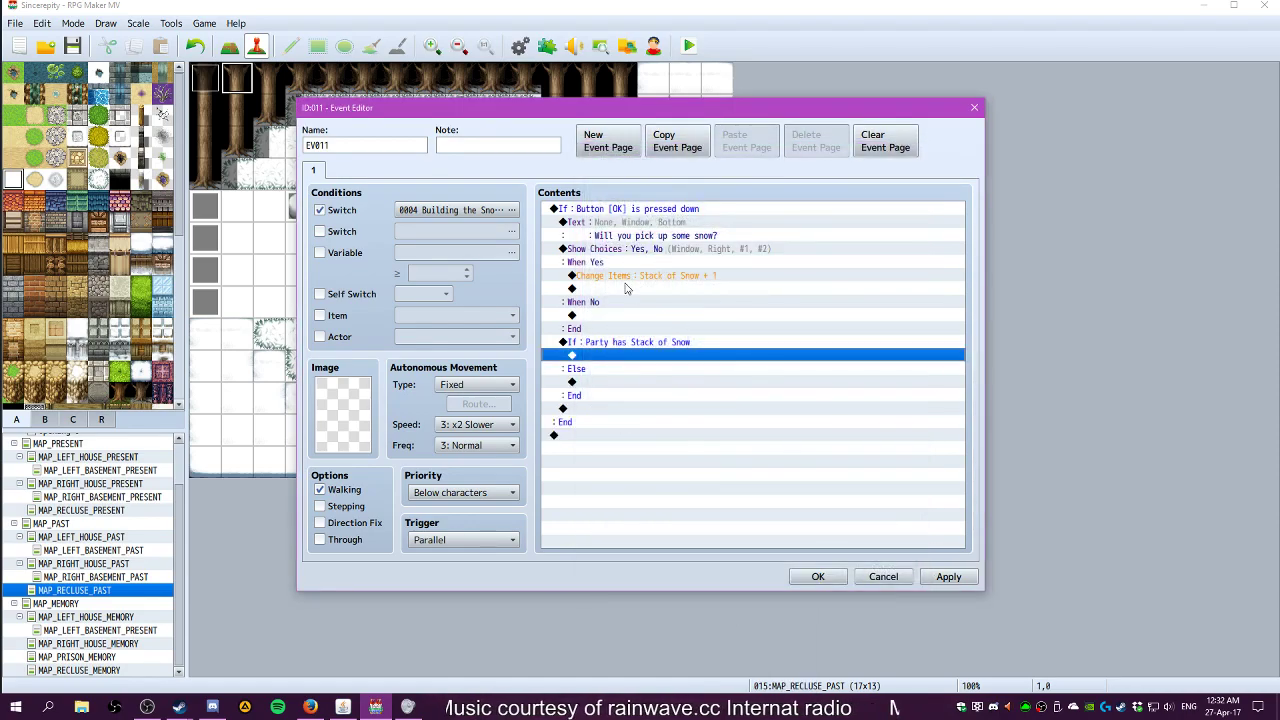
Move the "Will you pick up some snow?" text into the else branch of the Stack of Snow check
click(619, 231)
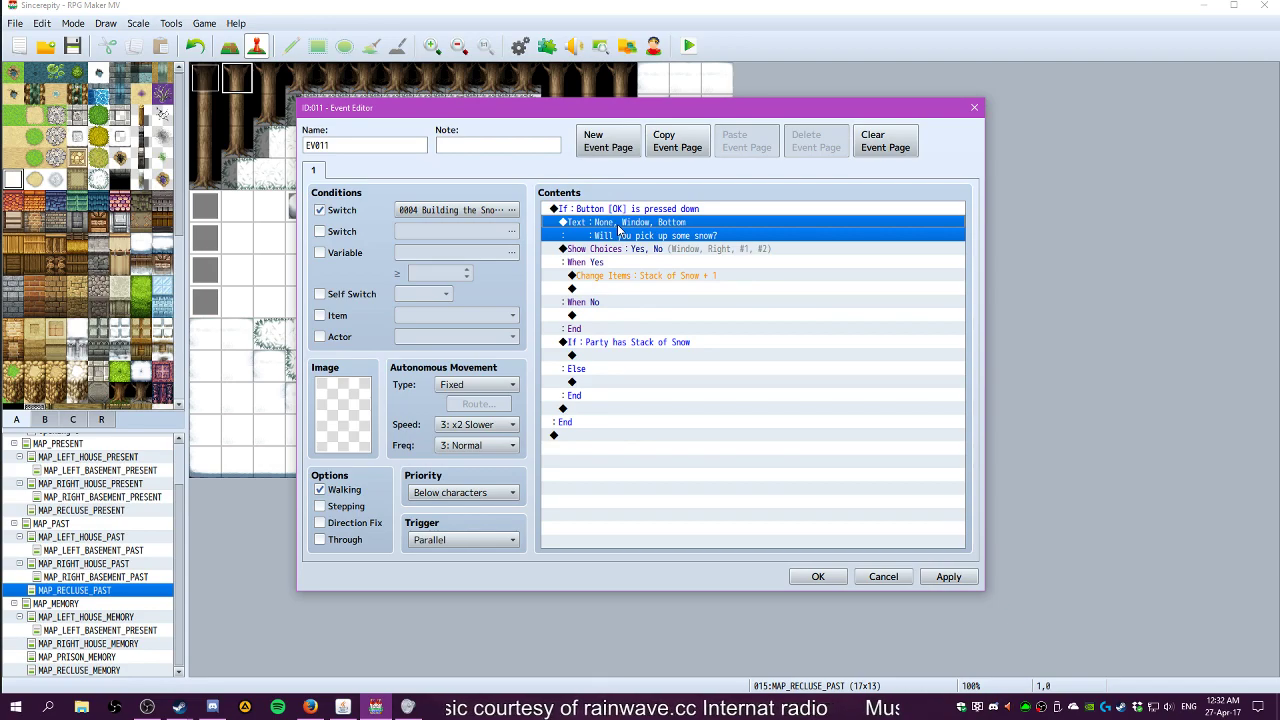
key(Delete)
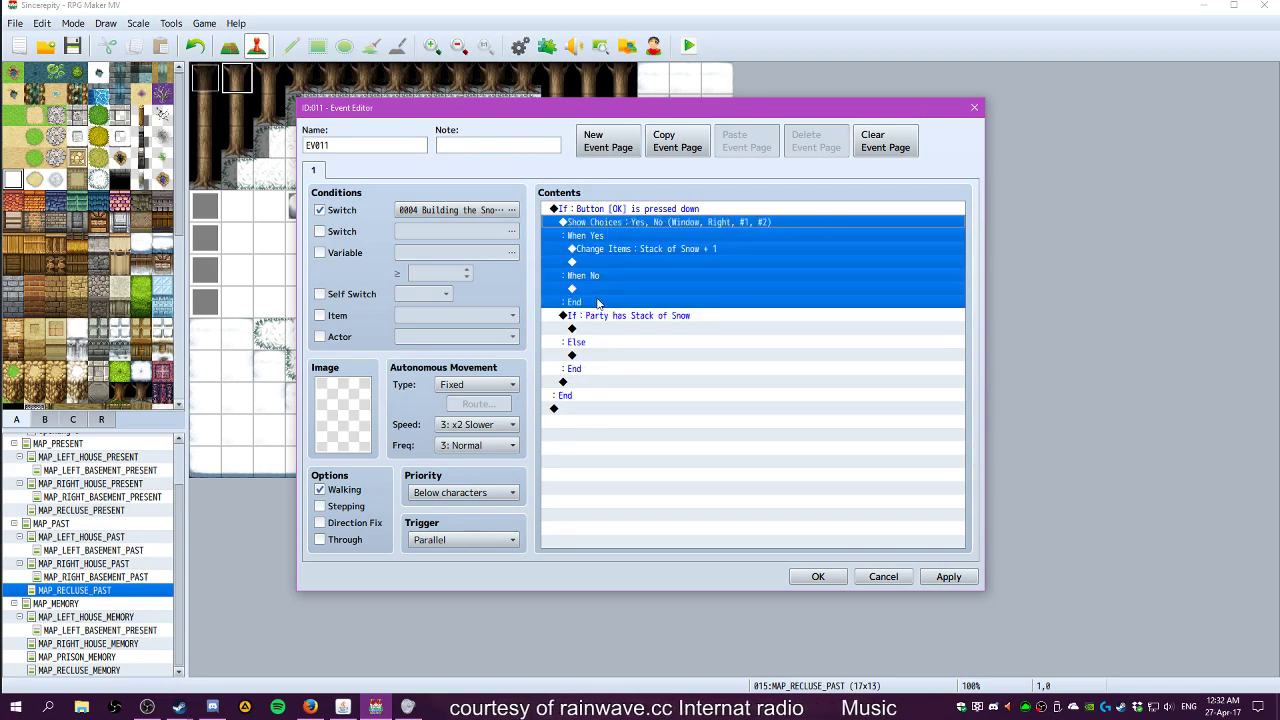
click(605, 329)
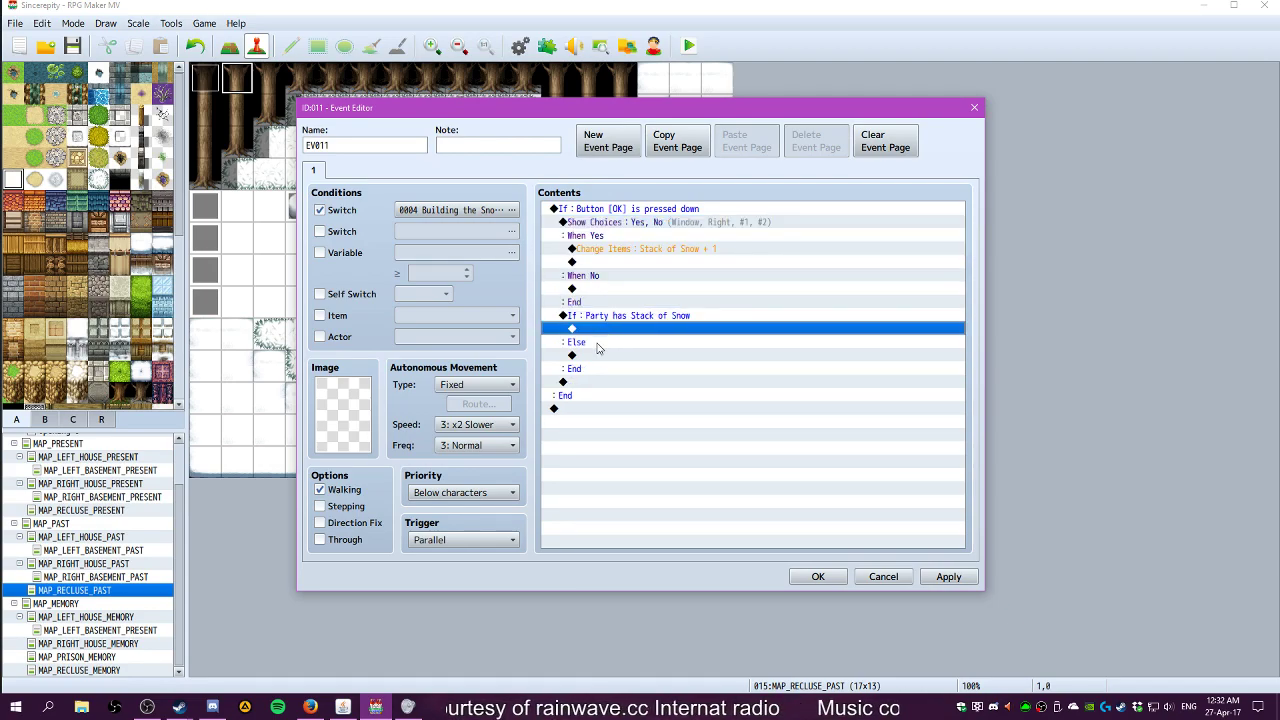
click(589, 357)
key(ctrl+v)
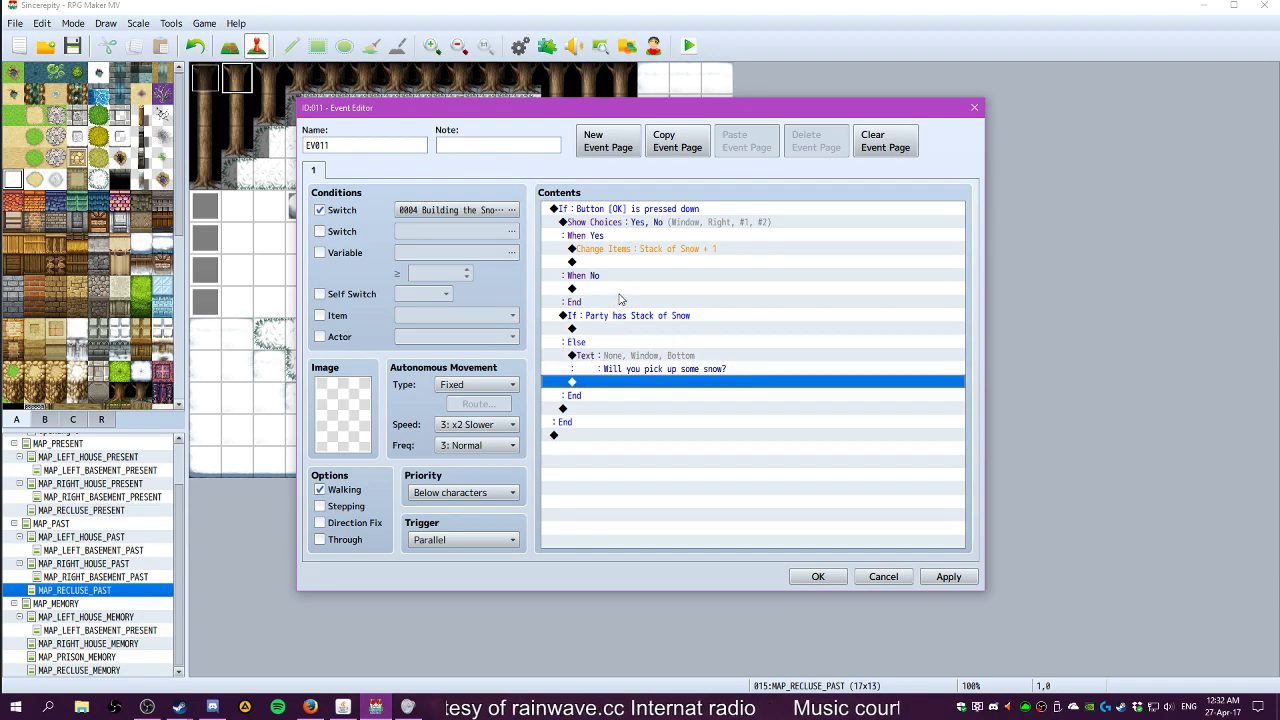
Move the Yes/No choices block with its item change into the else branch, directly below the snow text
click(603, 247)
click(595, 237)
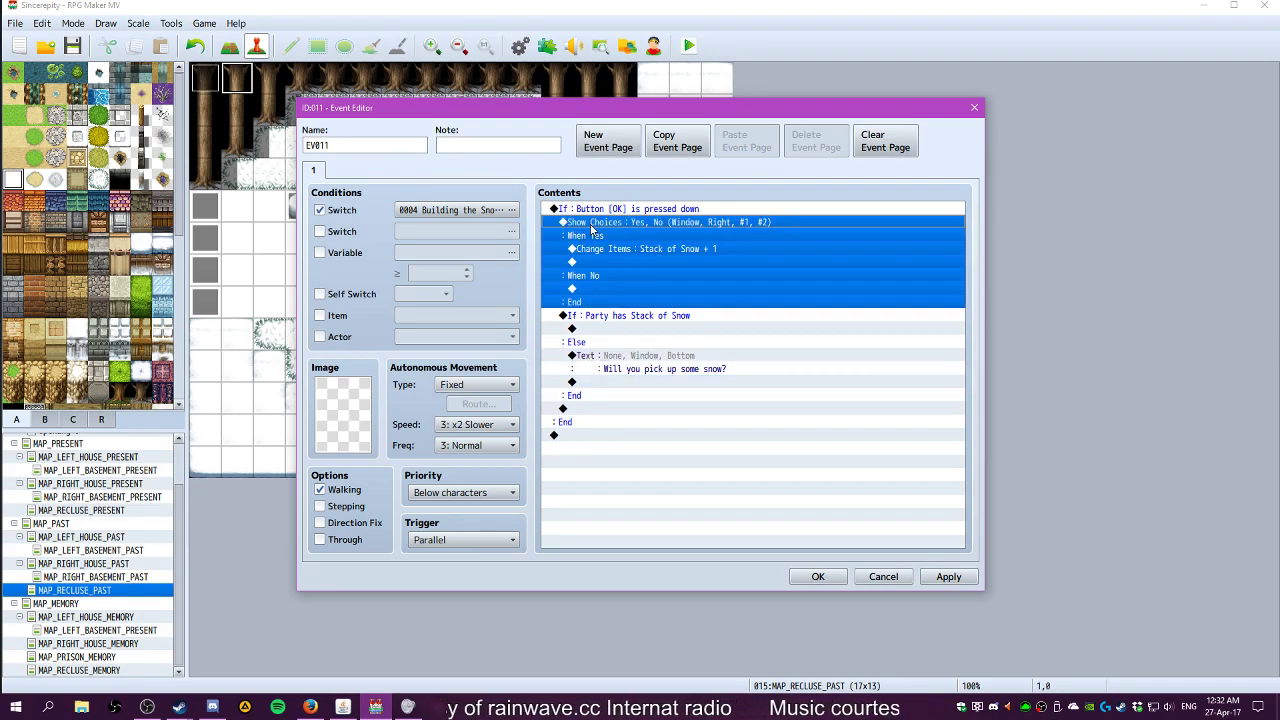
key(Delete)
click(605, 288)
key(ctrl+v)
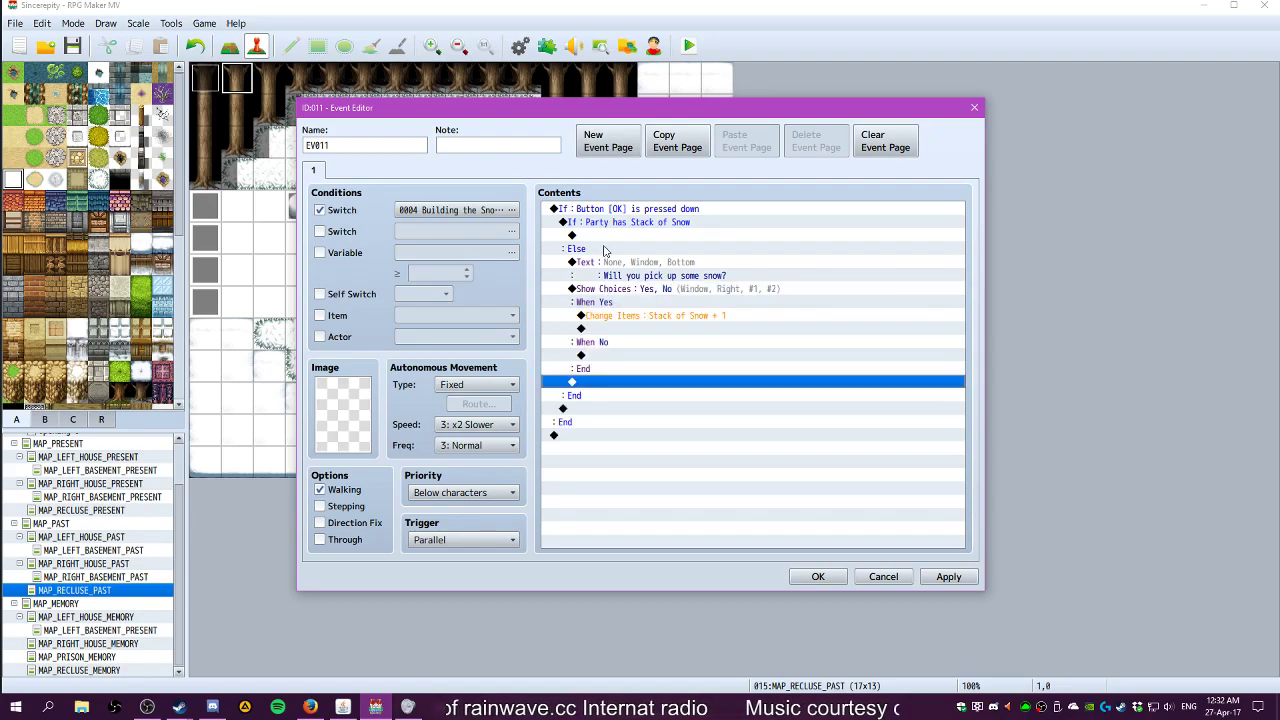
click(619, 315)
click(618, 329)
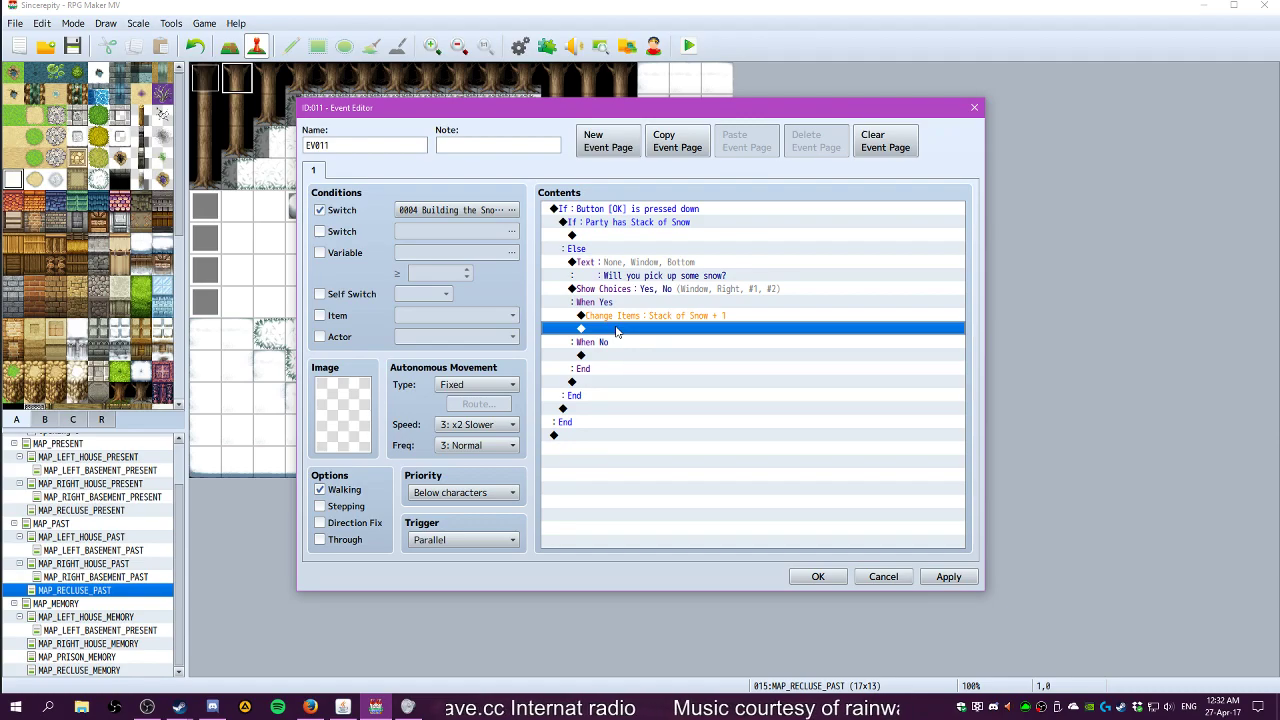
double_click(618, 329)
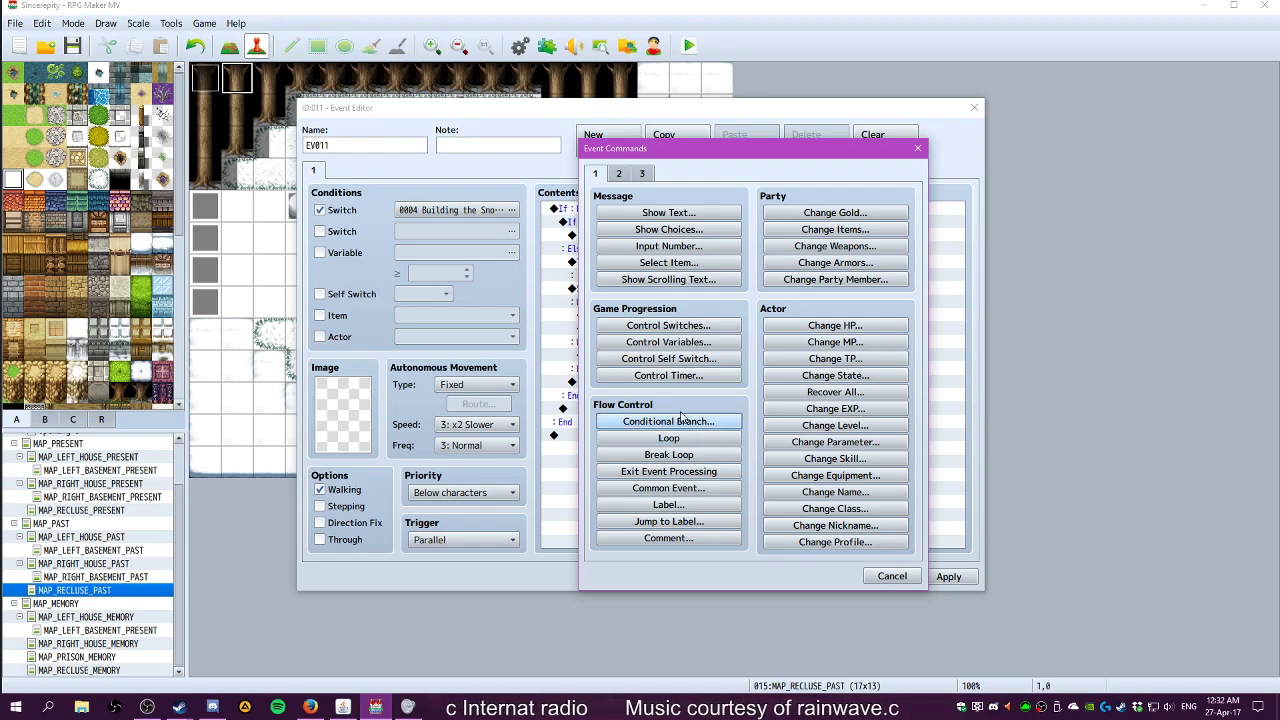
click(890, 576)
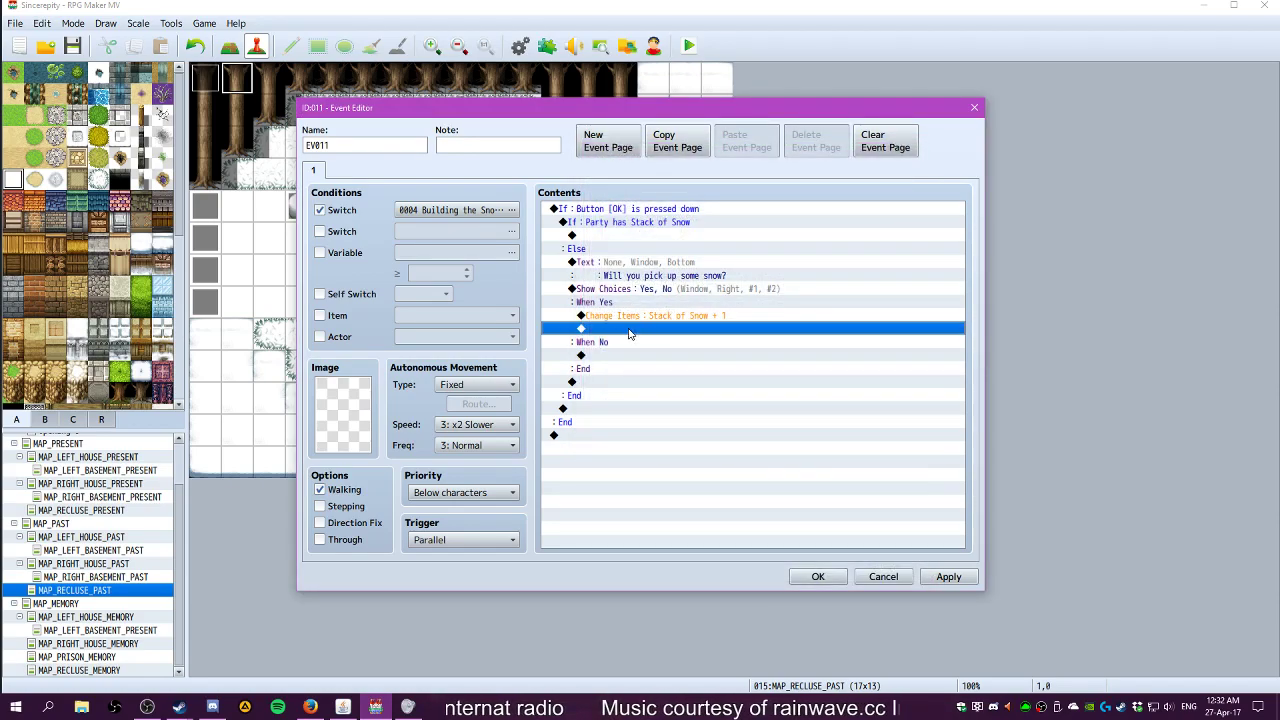
Play the sound effect Item1 at 90% volume and 100% pitch after the Stack of Snow item change
double_click(630, 330)
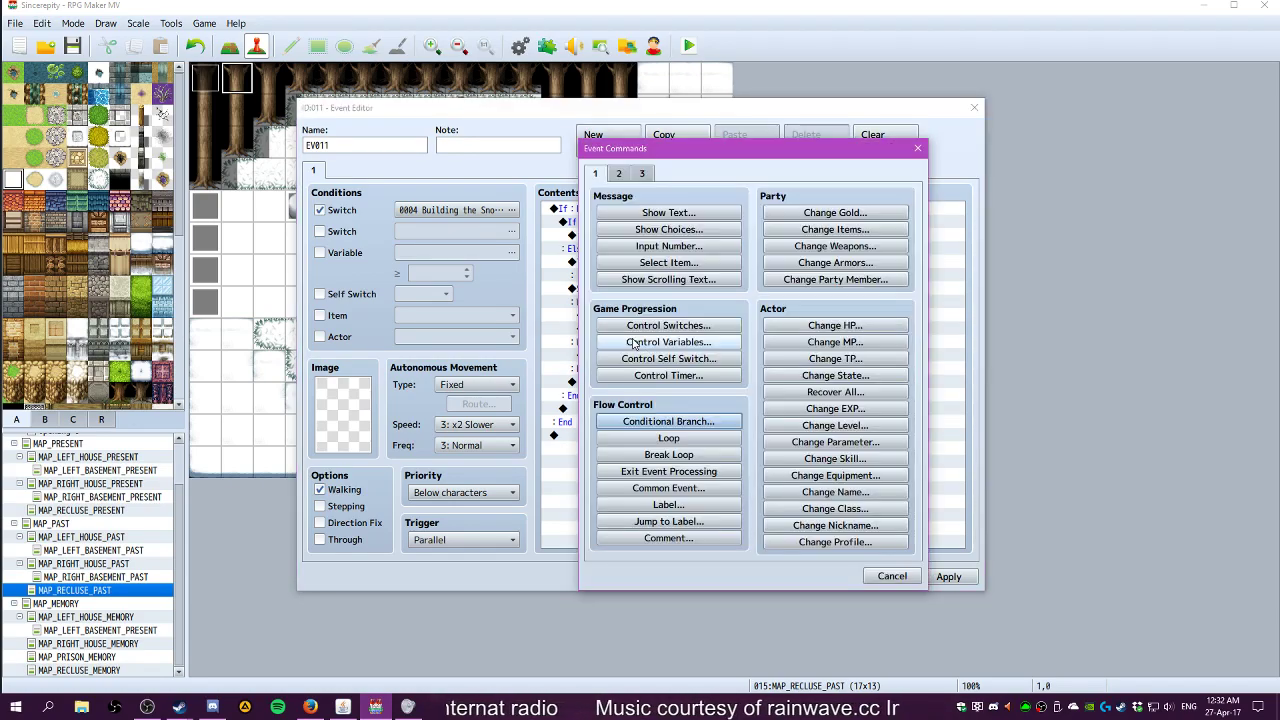
click(620, 174)
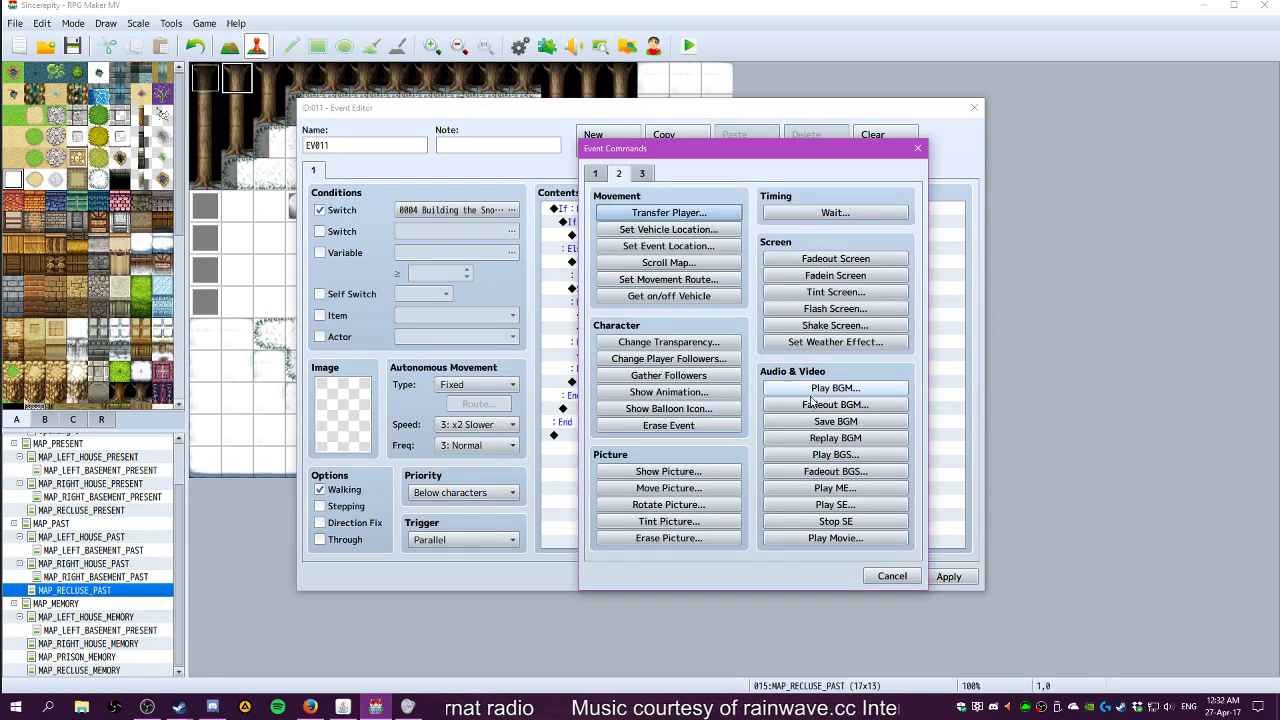
click(838, 504)
scroll(724, 351, down, 20)
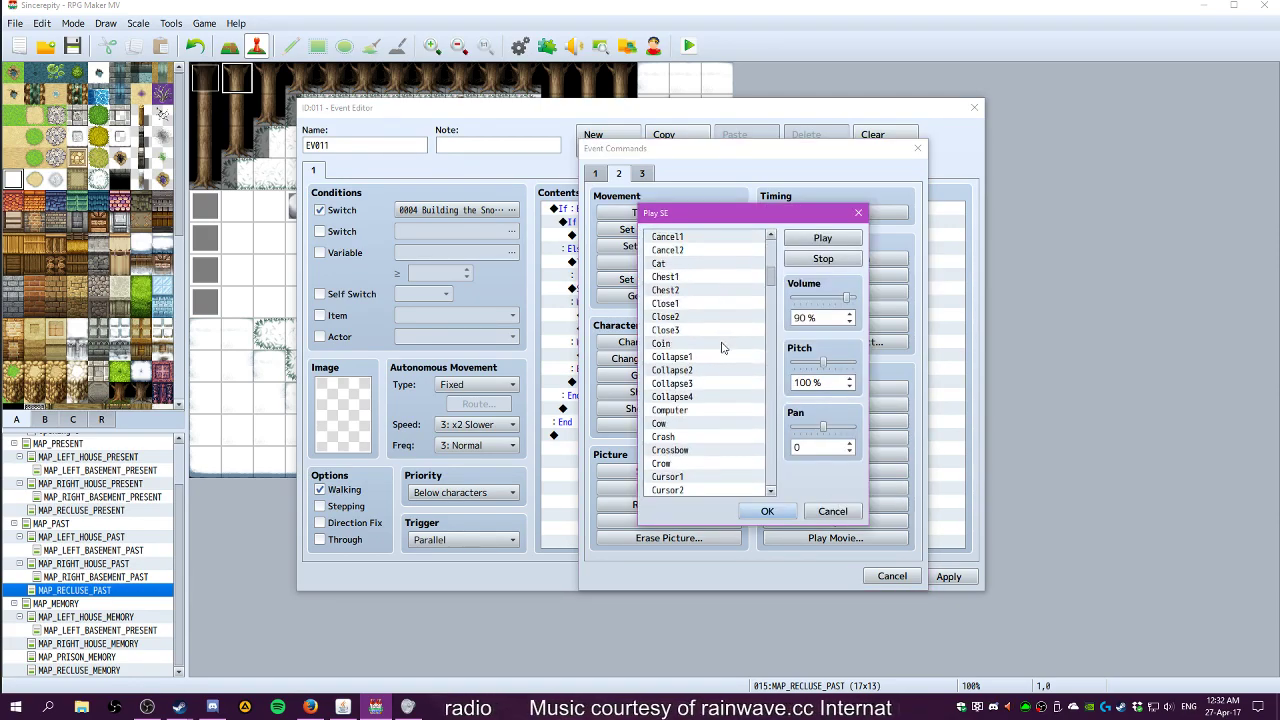
scroll(724, 348, down, 12)
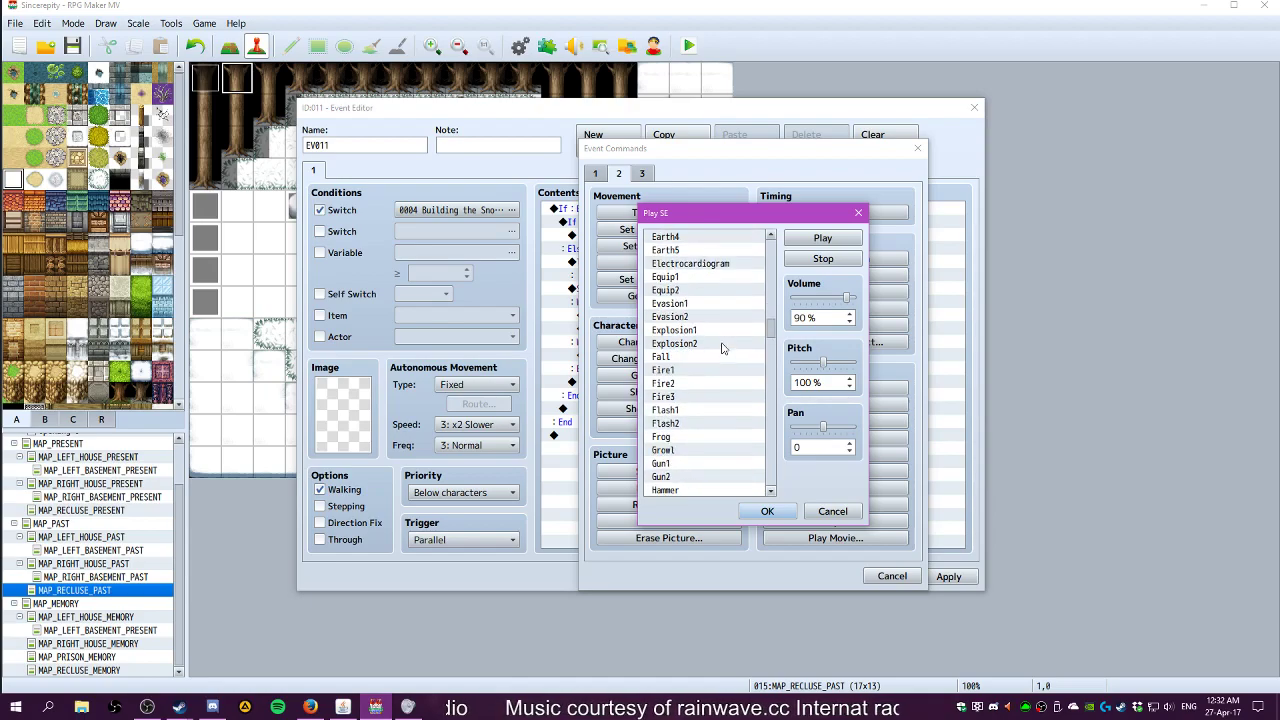
click(674, 374)
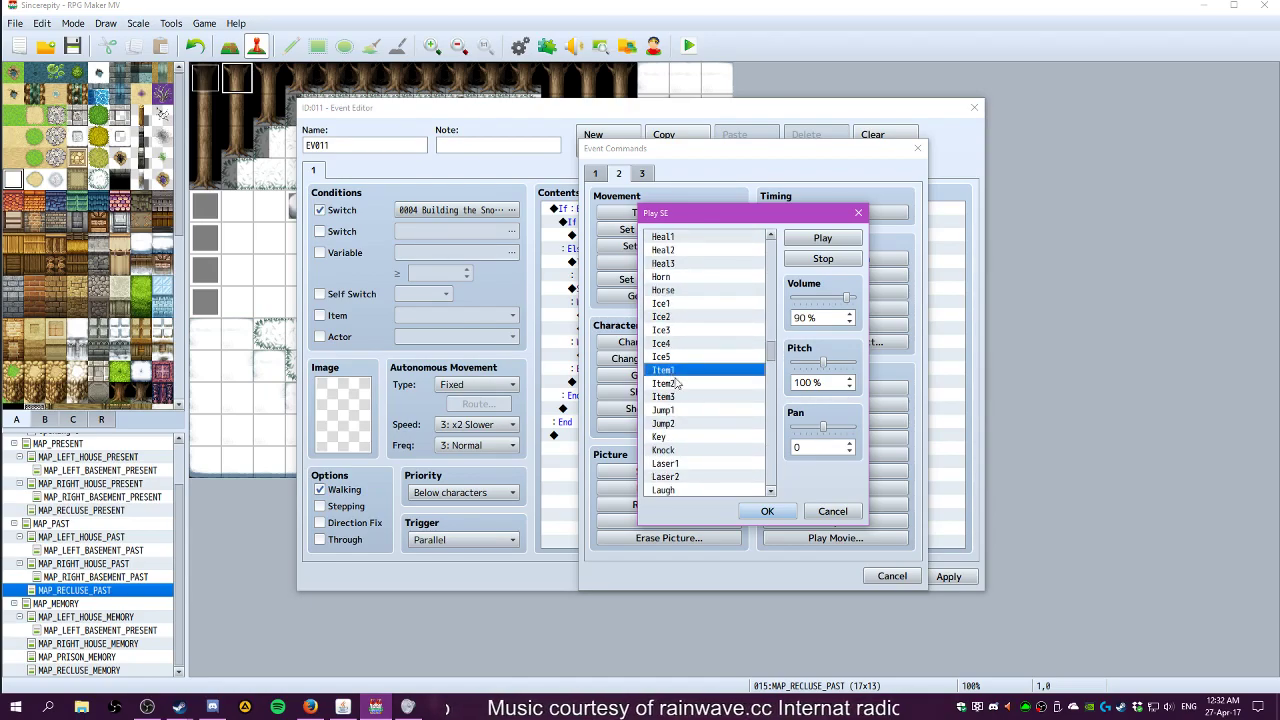
click(752, 511)
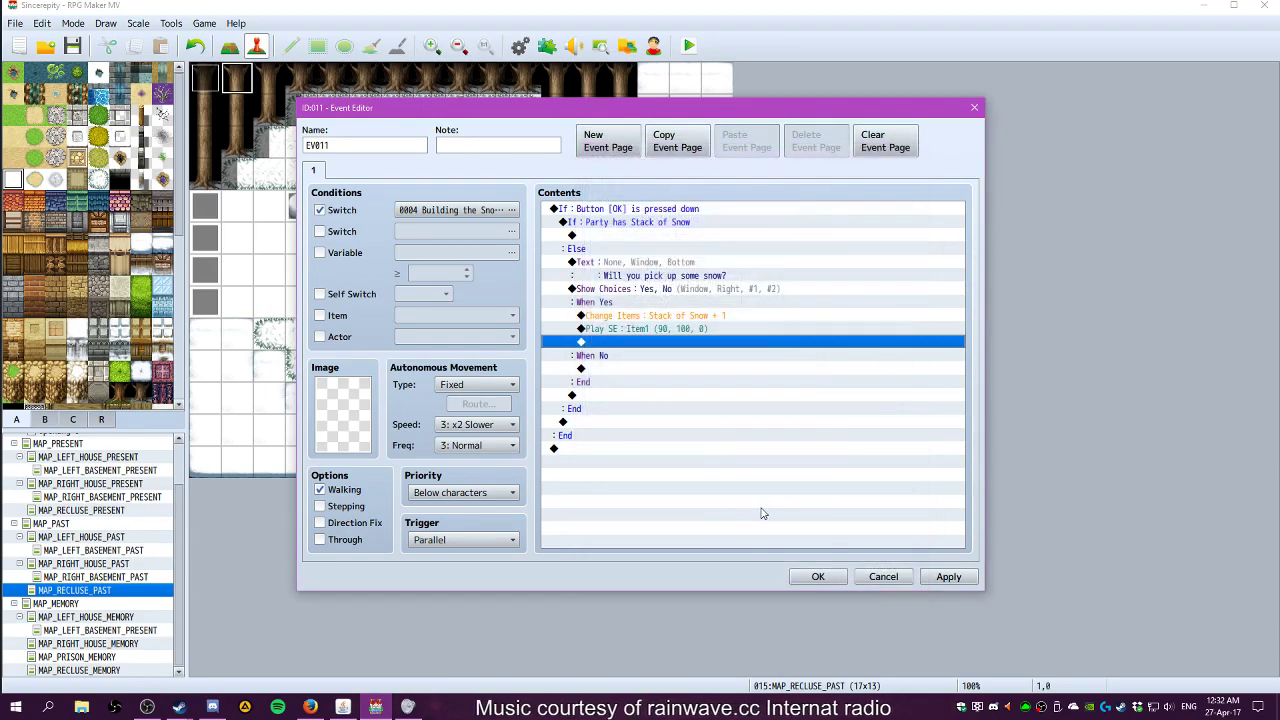
click(617, 316)
click(615, 329)
click(615, 342)
click(627, 317)
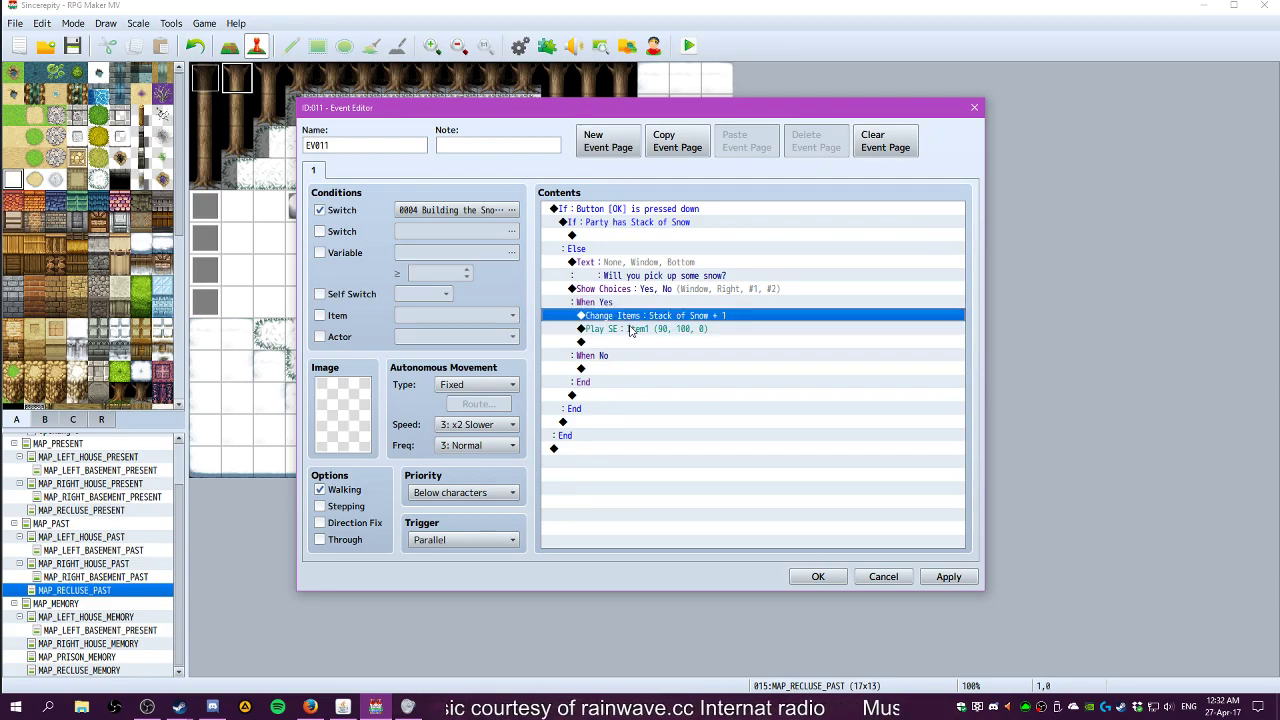
Turn self switch A ON after the Item1 sound effect in the Yes choice of the snow event
click(630, 330)
double_click(612, 344)
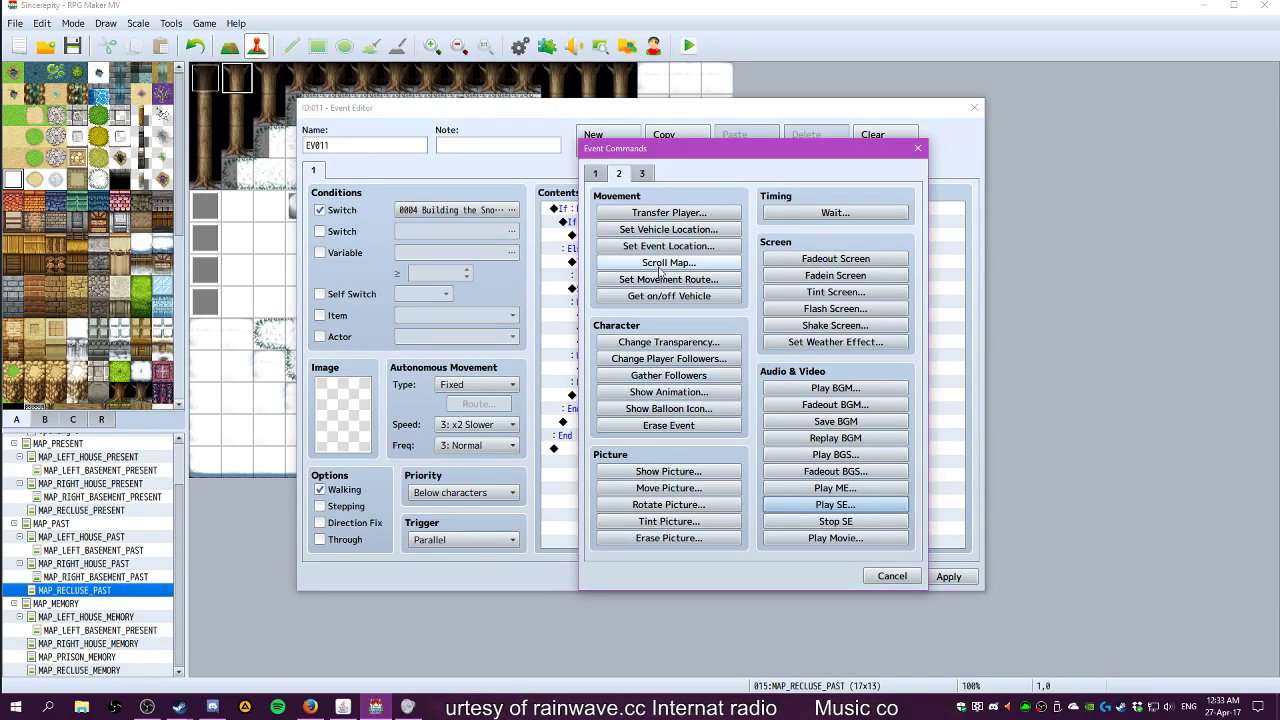
click(595, 173)
click(668, 358)
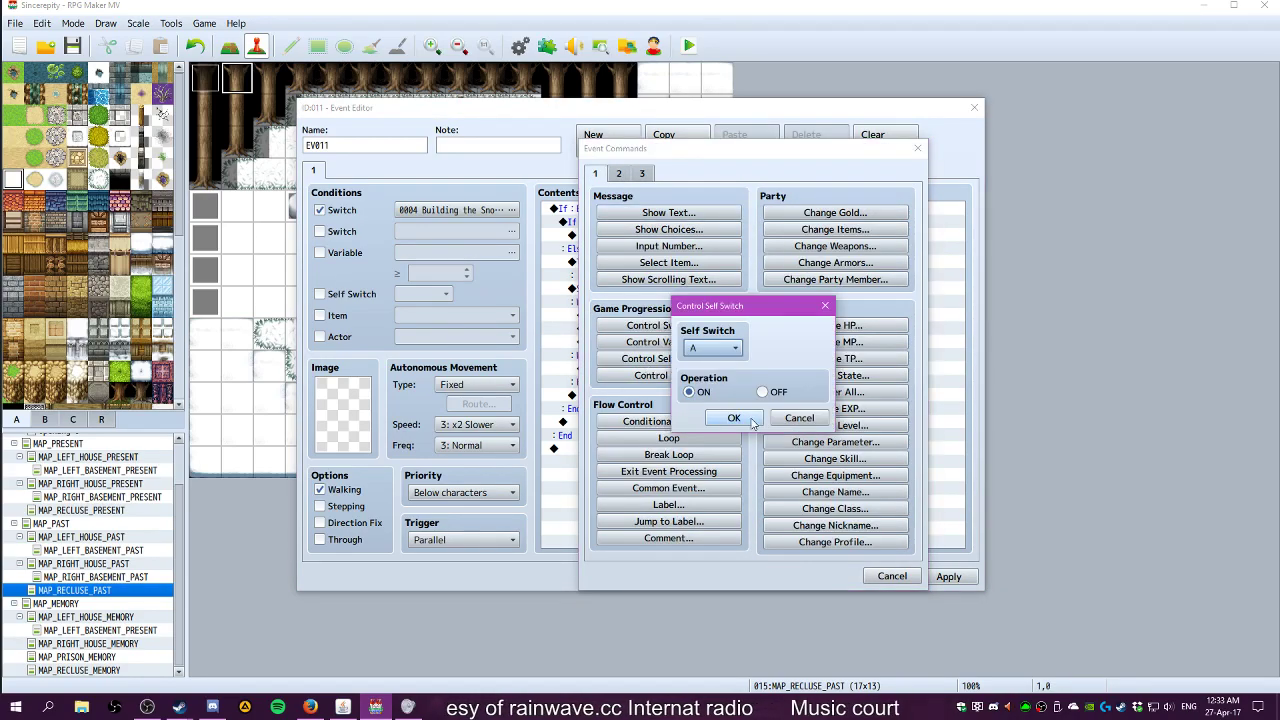
click(753, 421)
Add a second, empty page to event EV011 with a self switch as its condition, and return to page 1
click(608, 141)
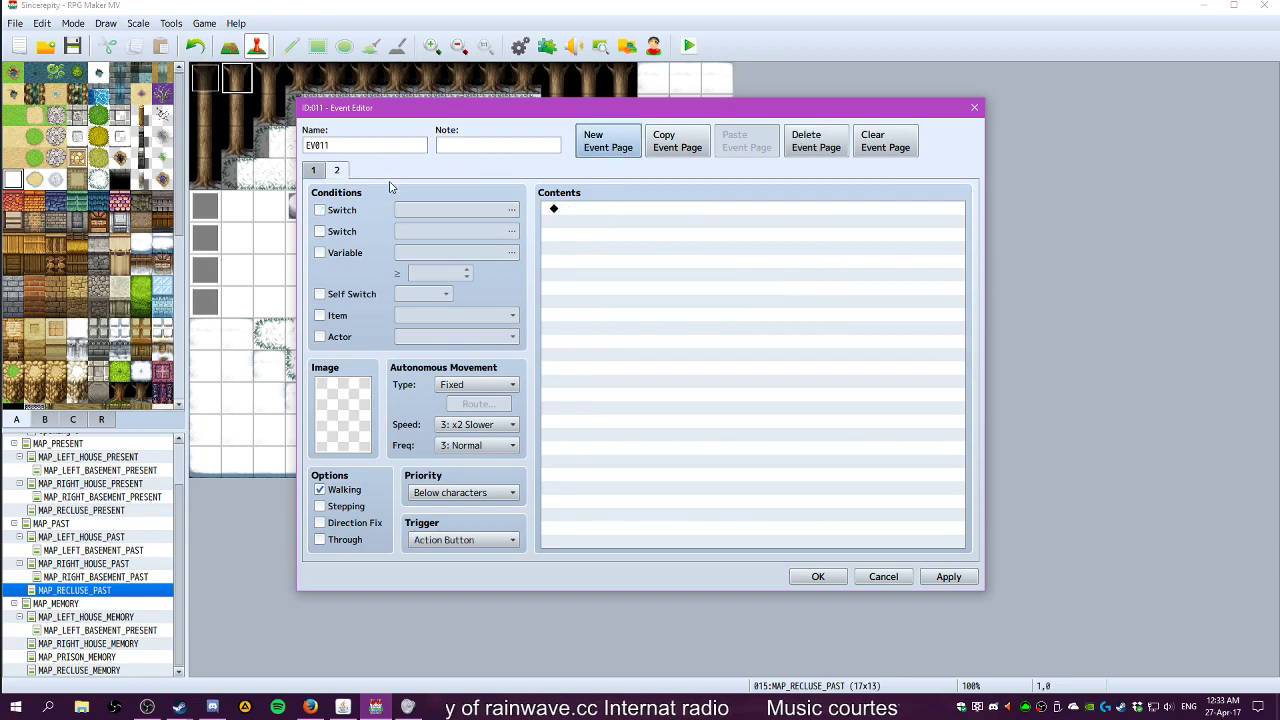
click(314, 172)
click(337, 174)
click(321, 294)
click(316, 172)
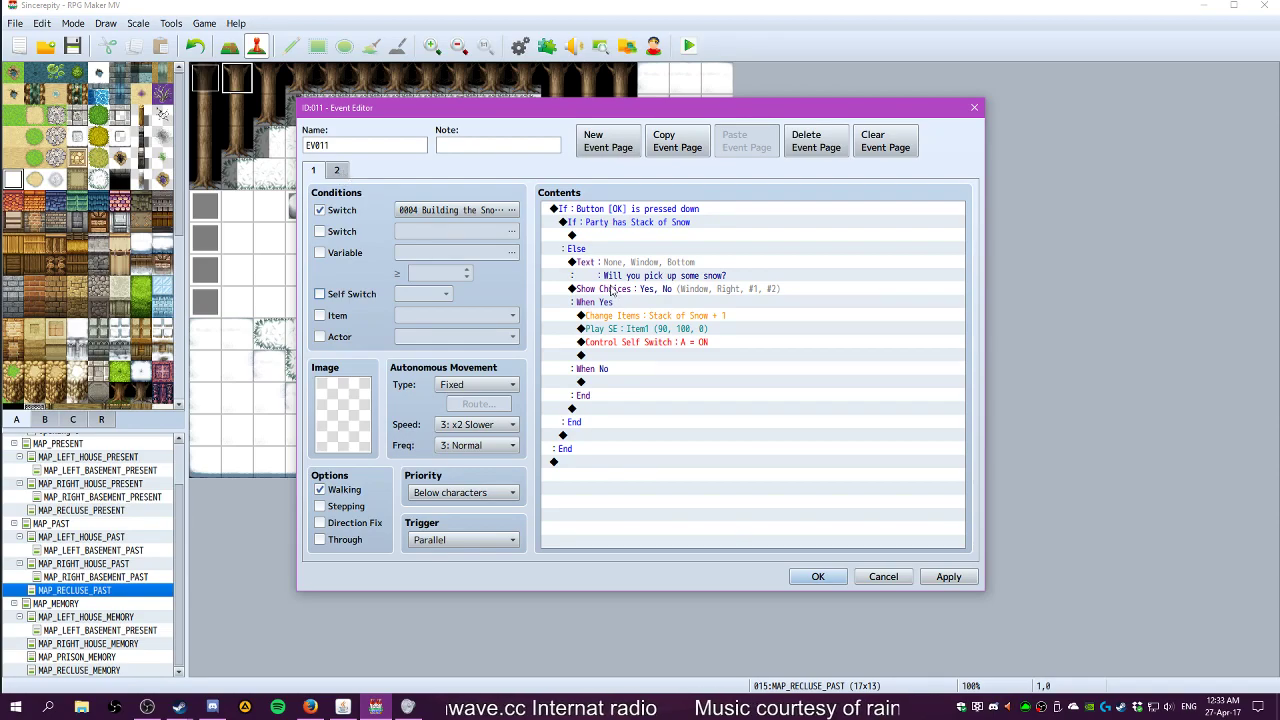
Review the page 1 commands line by line, from the OK button check to the self switch command
click(614, 210)
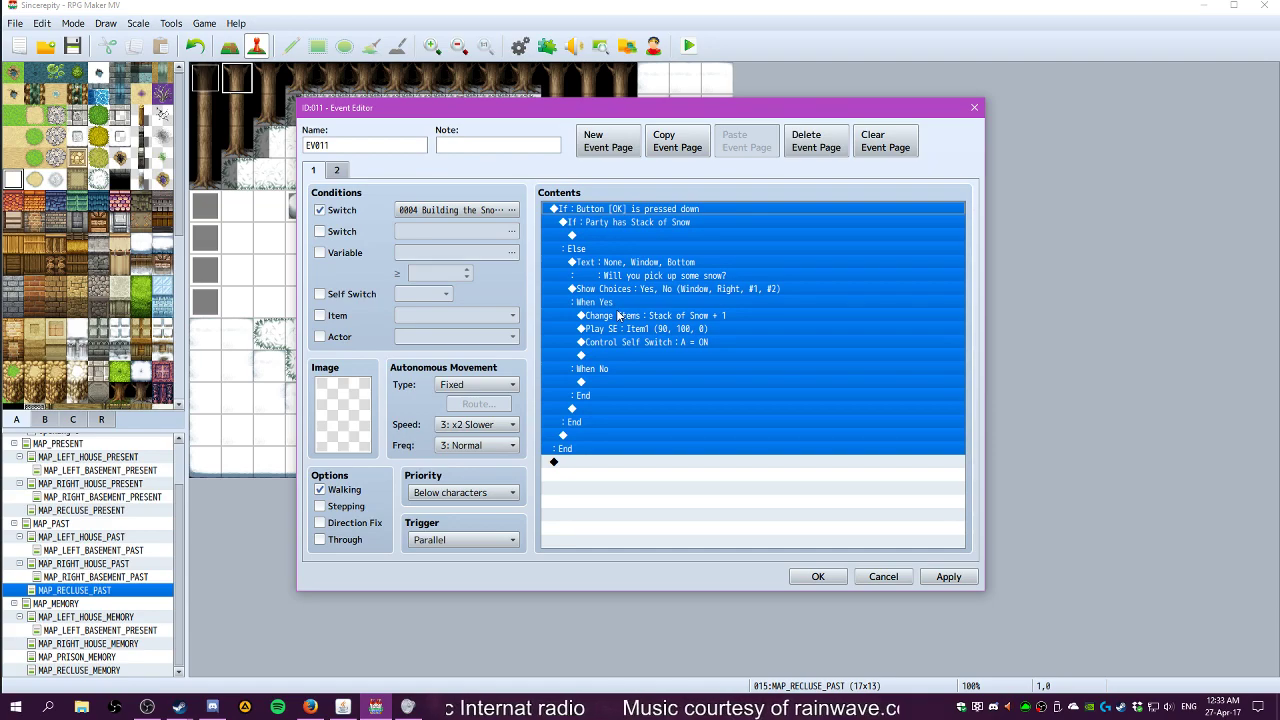
key(alt+Tab)
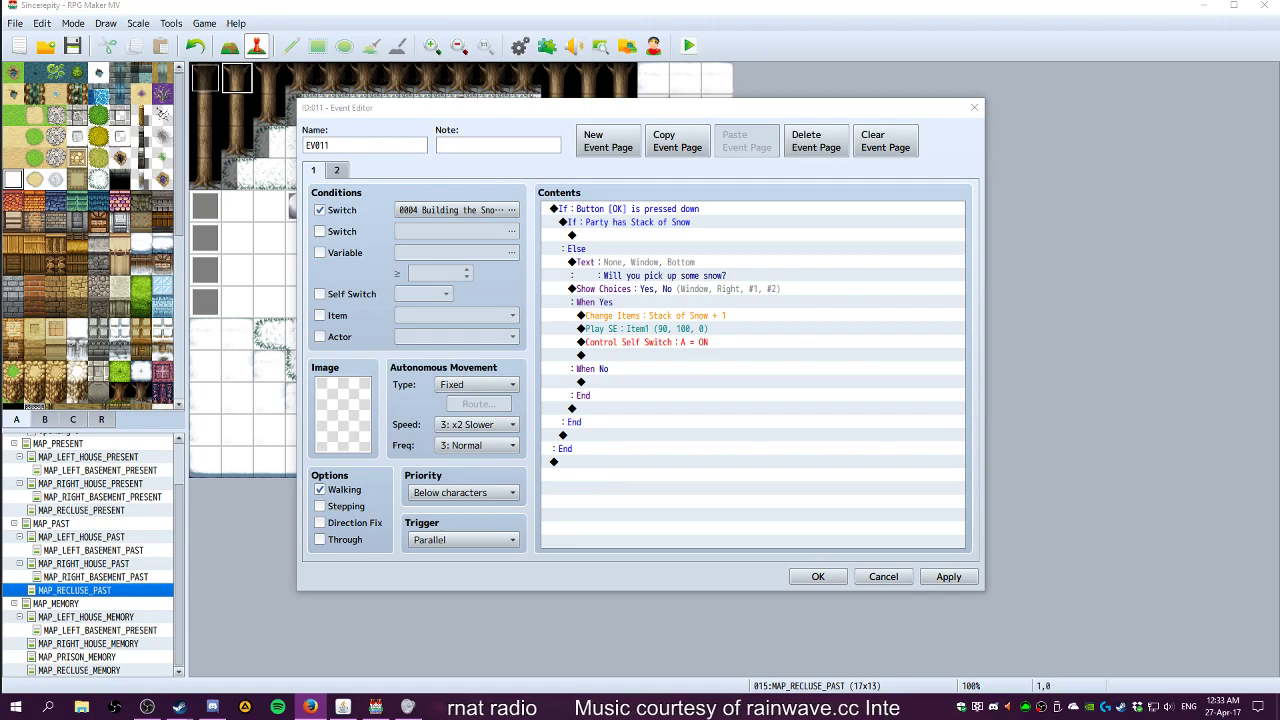
click(652, 275)
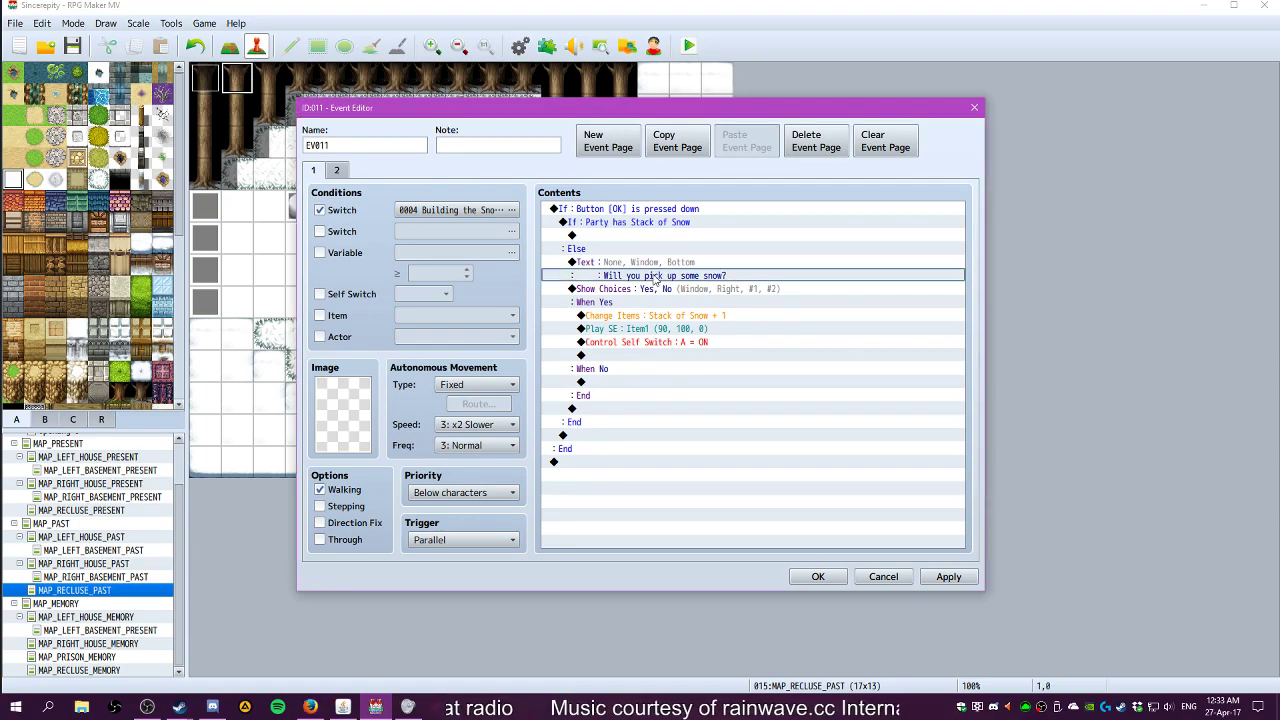
click(642, 221)
click(642, 213)
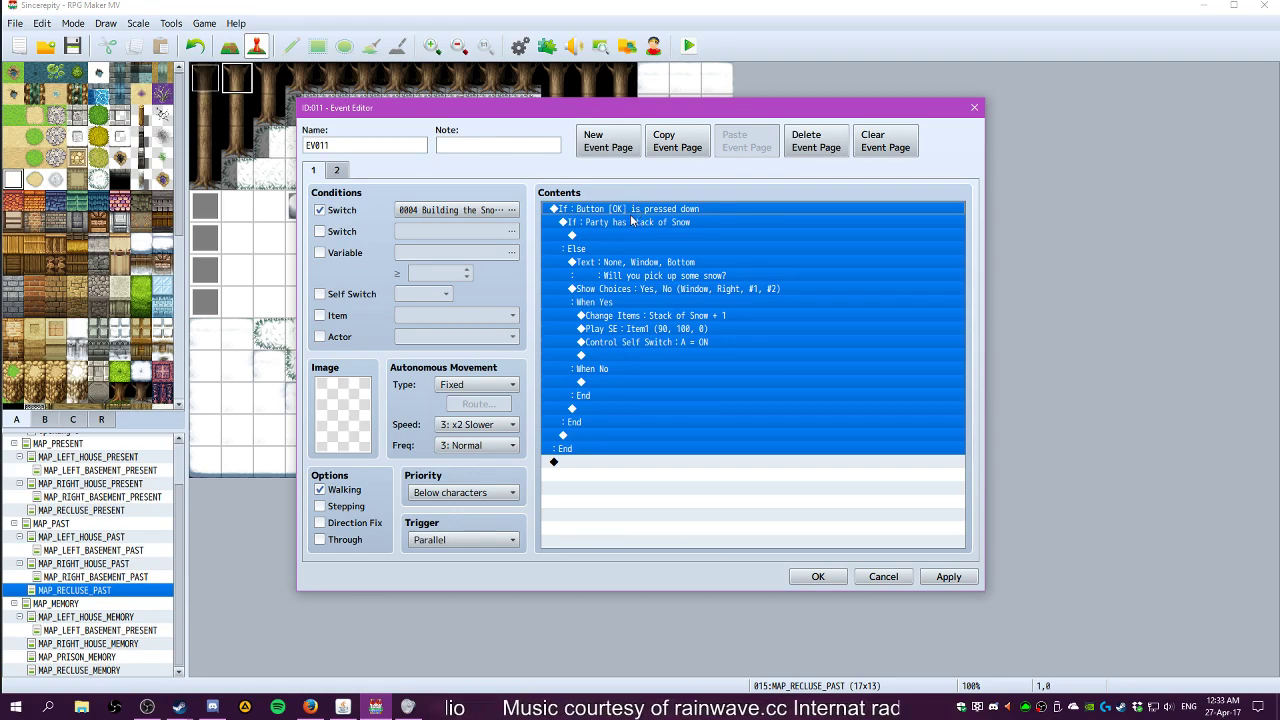
click(630, 225)
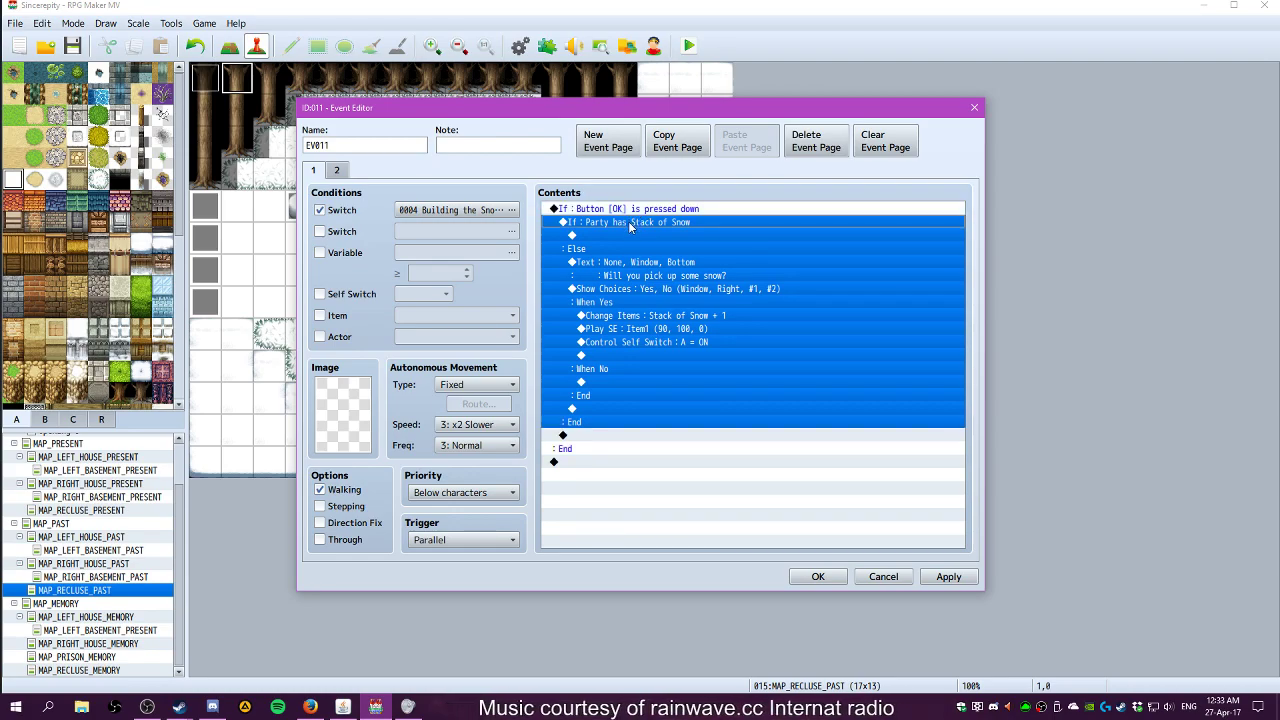
click(626, 236)
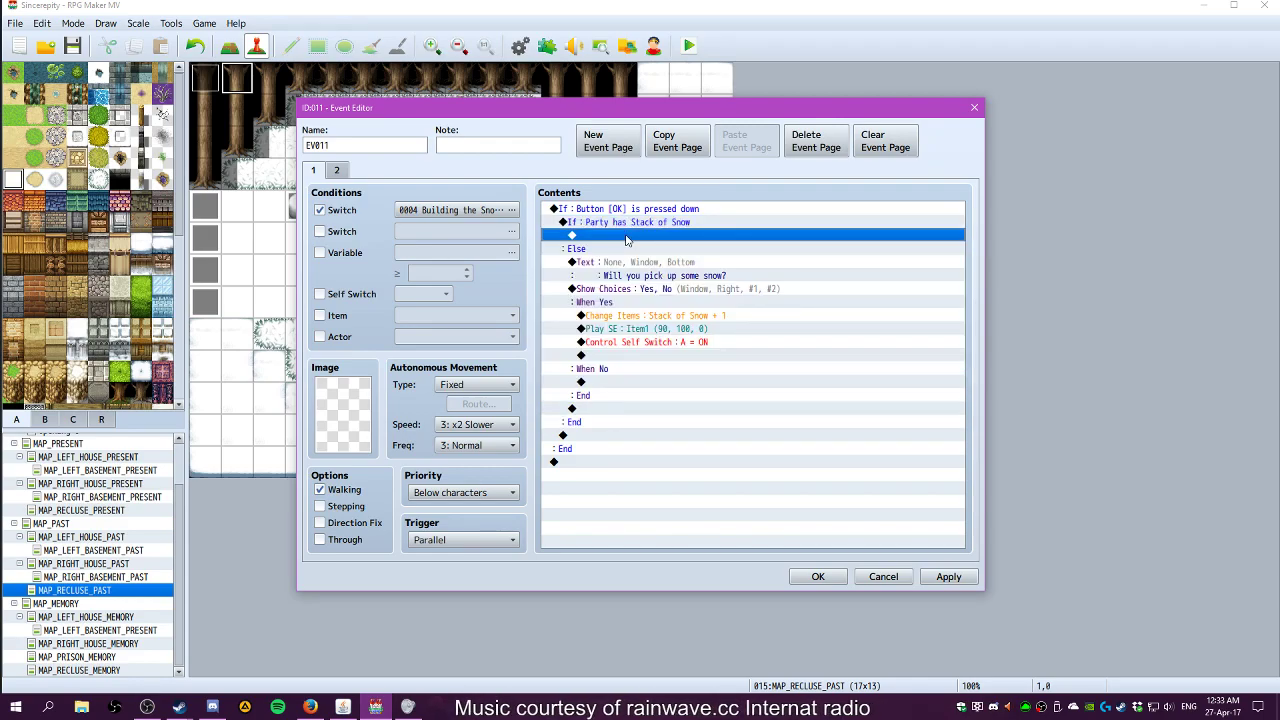
click(619, 251)
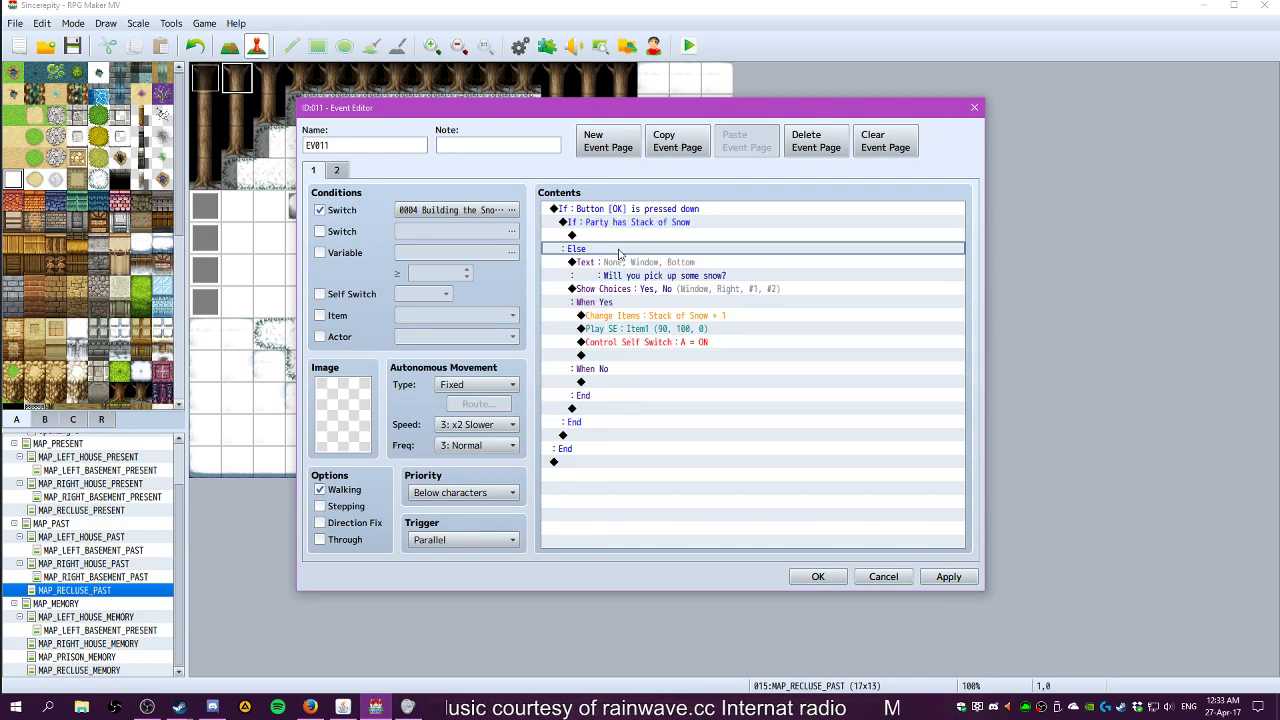
click(617, 264)
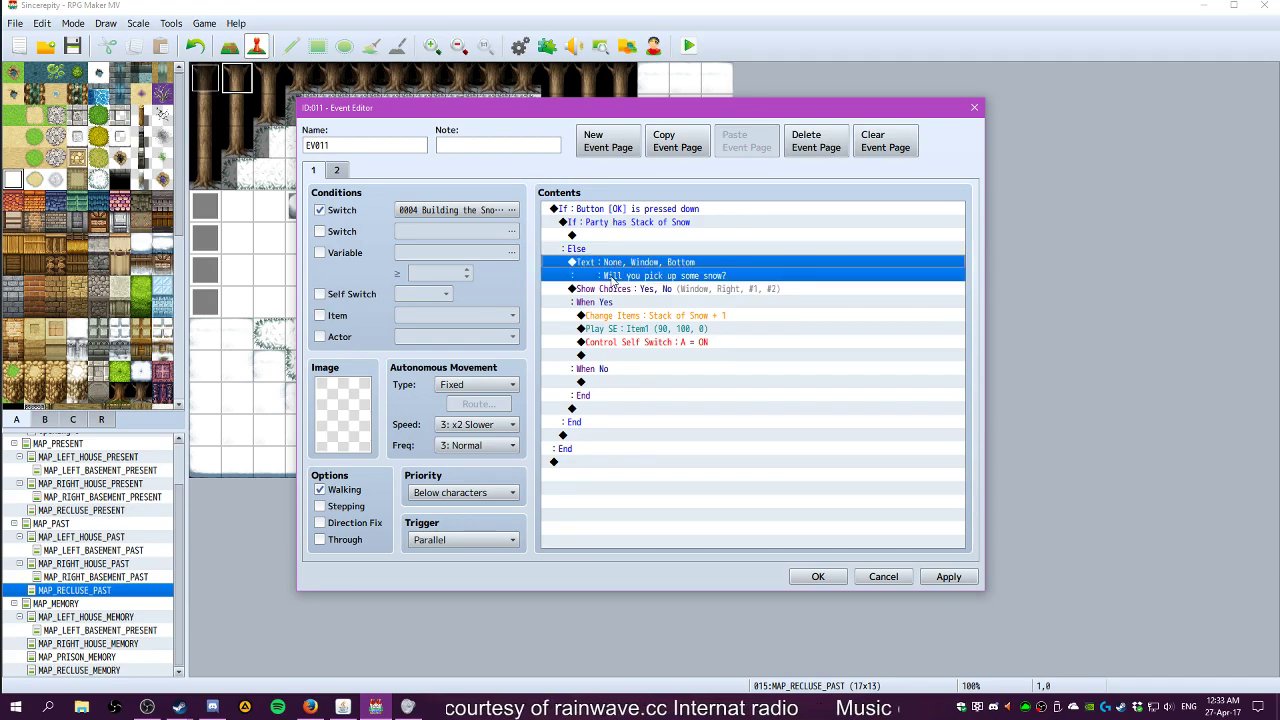
click(609, 290)
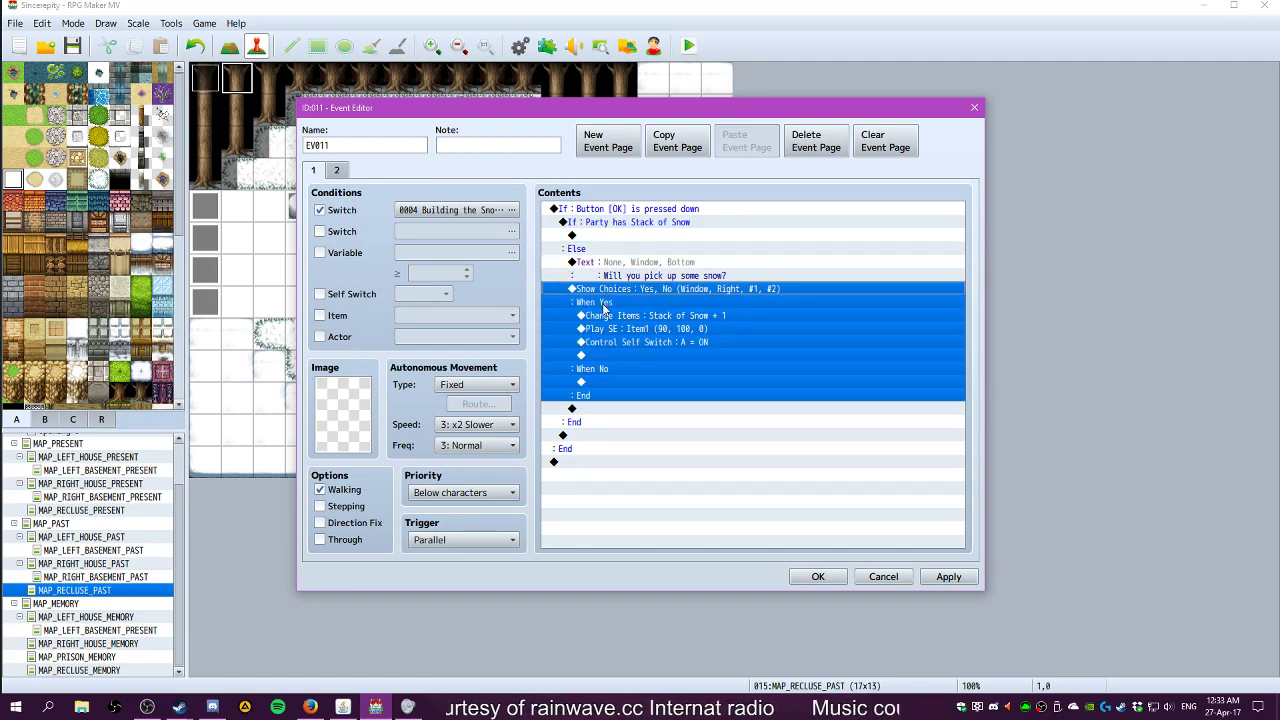
click(605, 303)
click(608, 316)
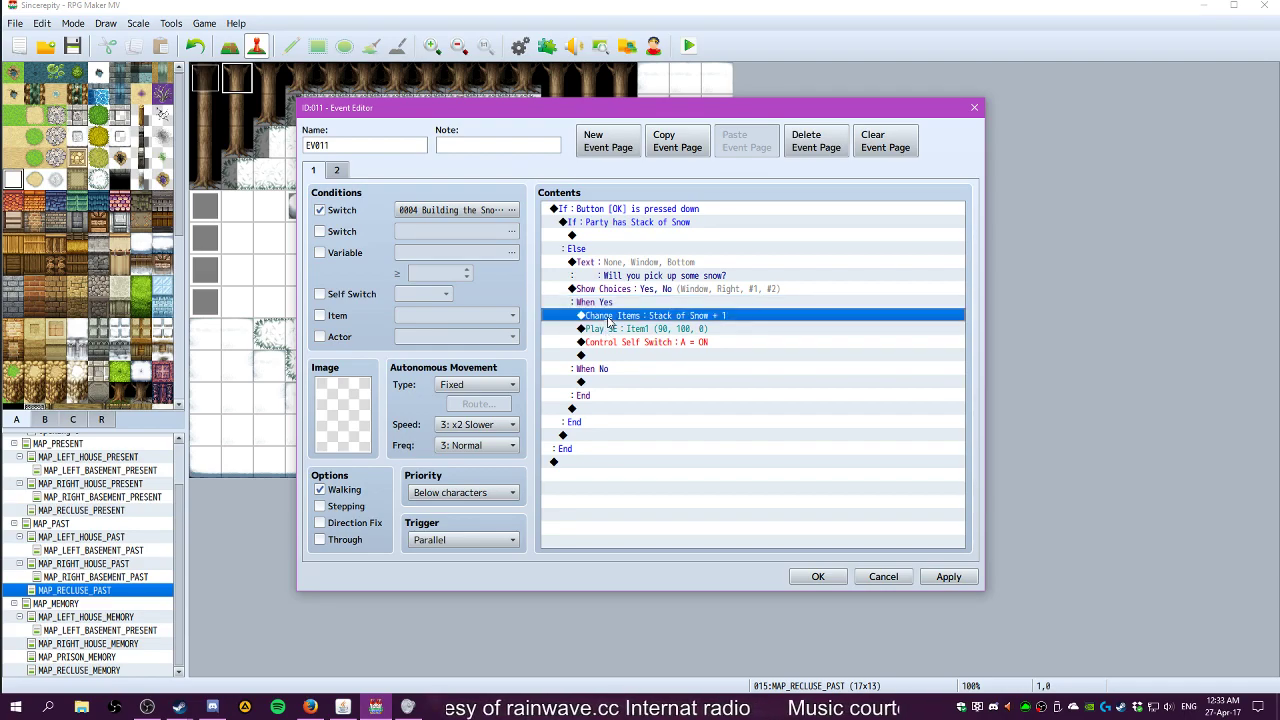
click(608, 329)
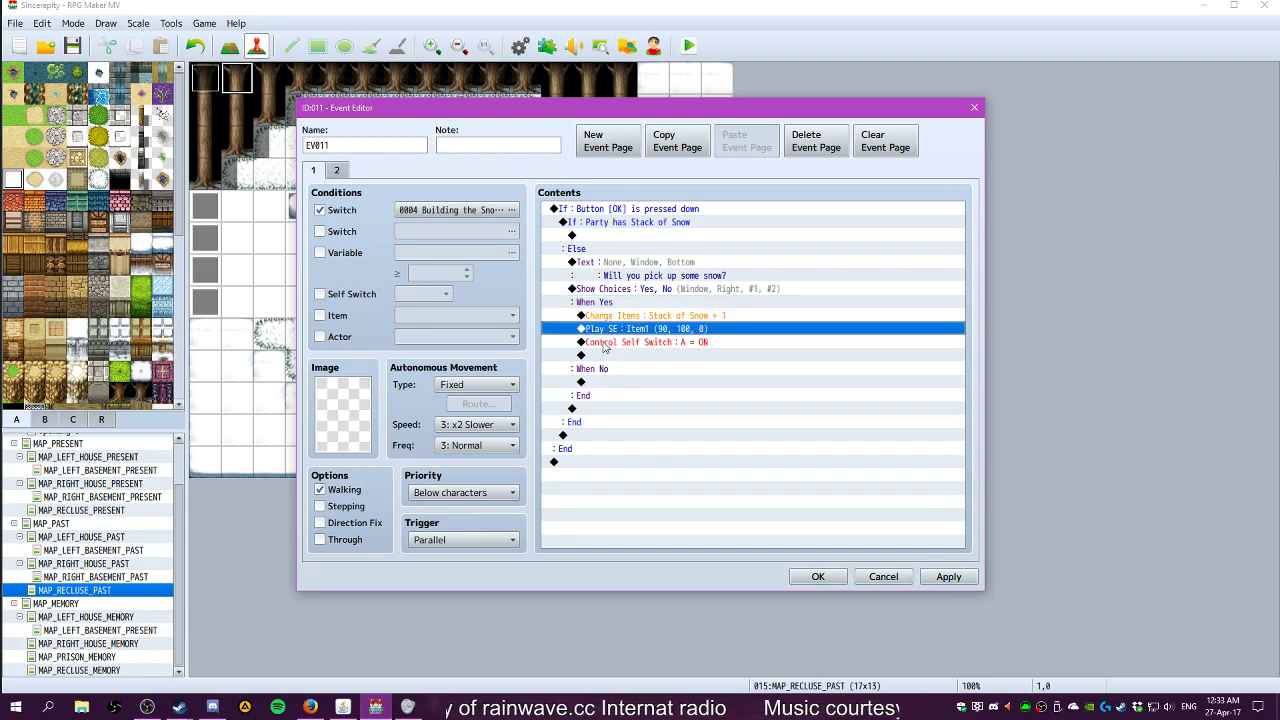
click(604, 345)
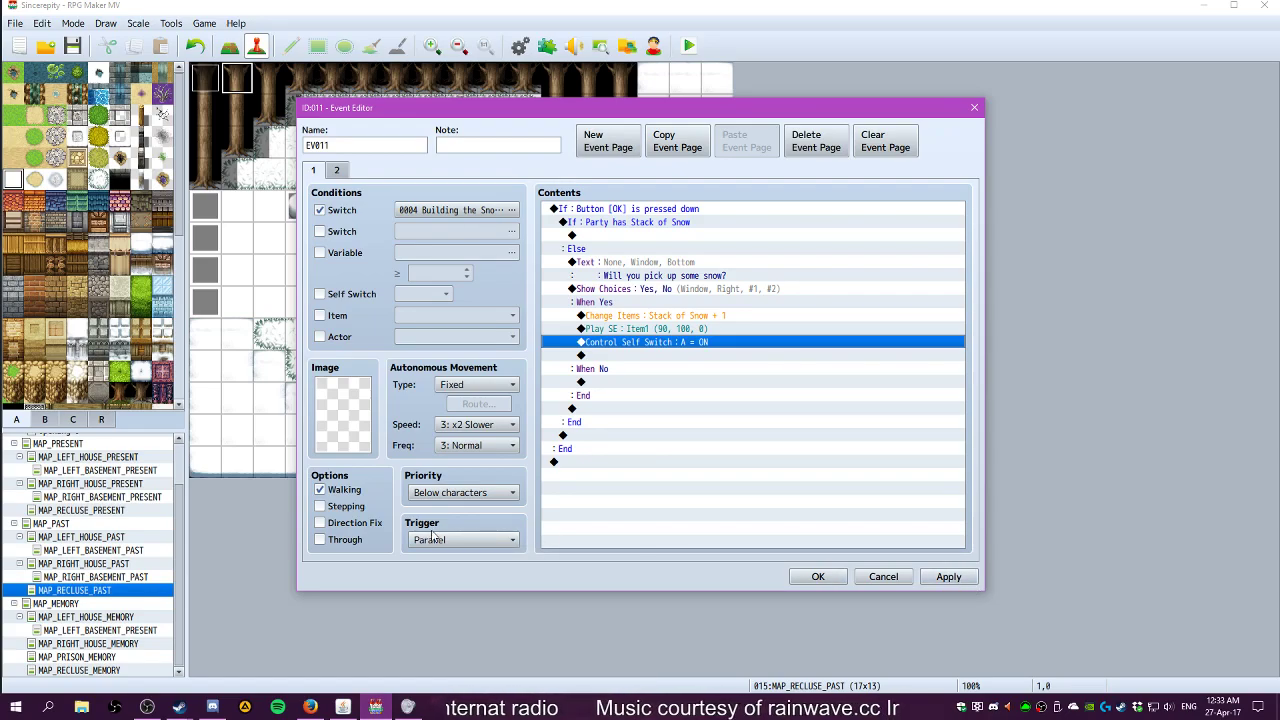
Confirm the EV011 edits, save the changes to the game and start a playtest
click(820, 576)
click(688, 46)
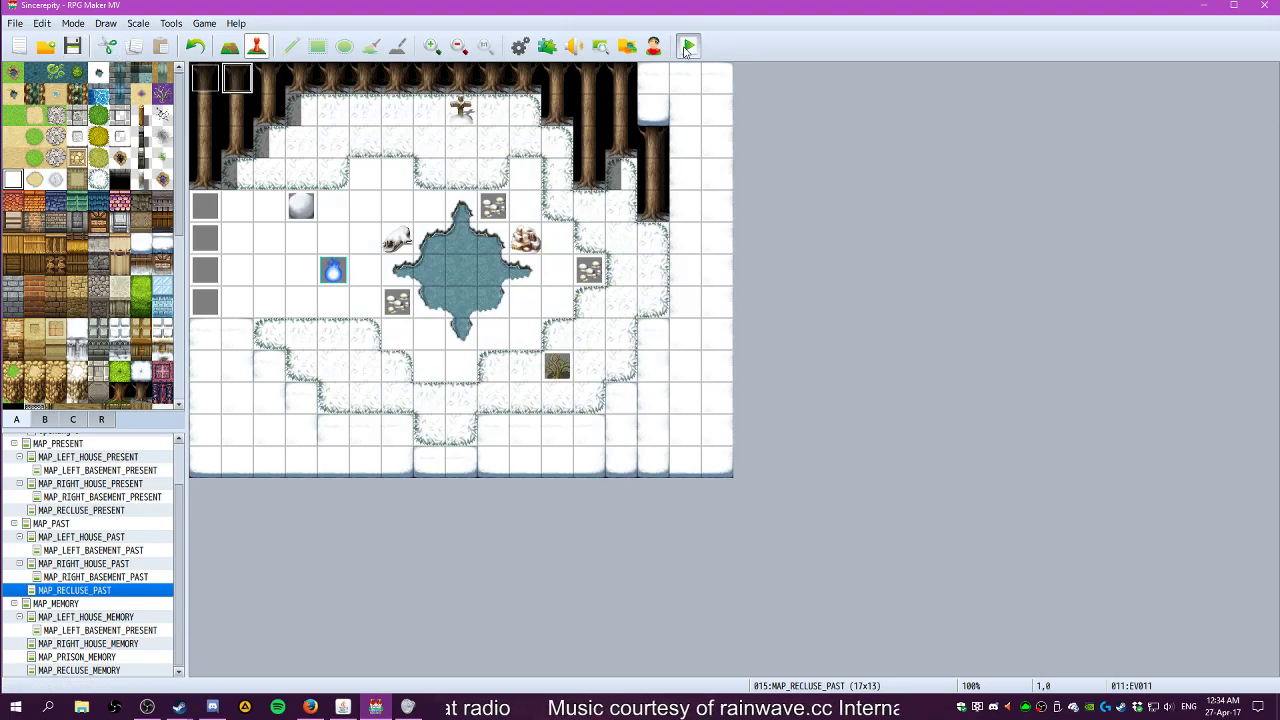
key(Return)
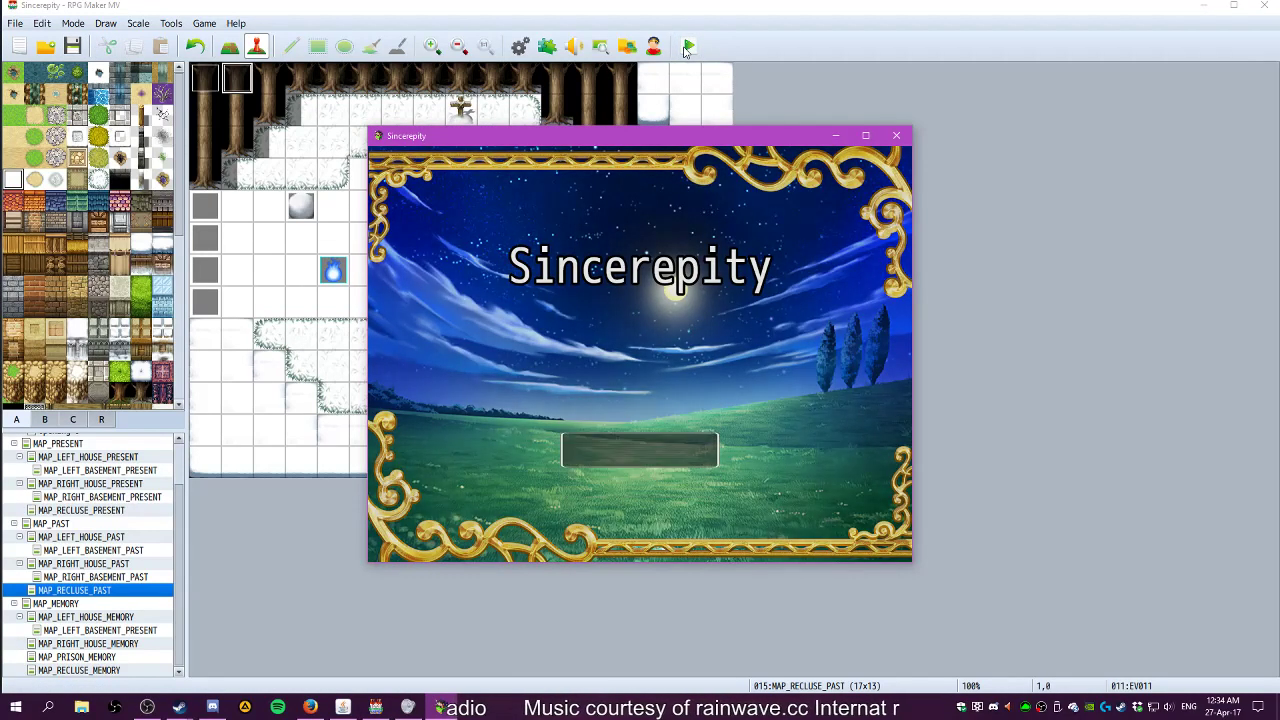
Examine the unfinished snowman in the playtest, try answering the snow pickup question, and end the playtest
key(Up)
key(Up)
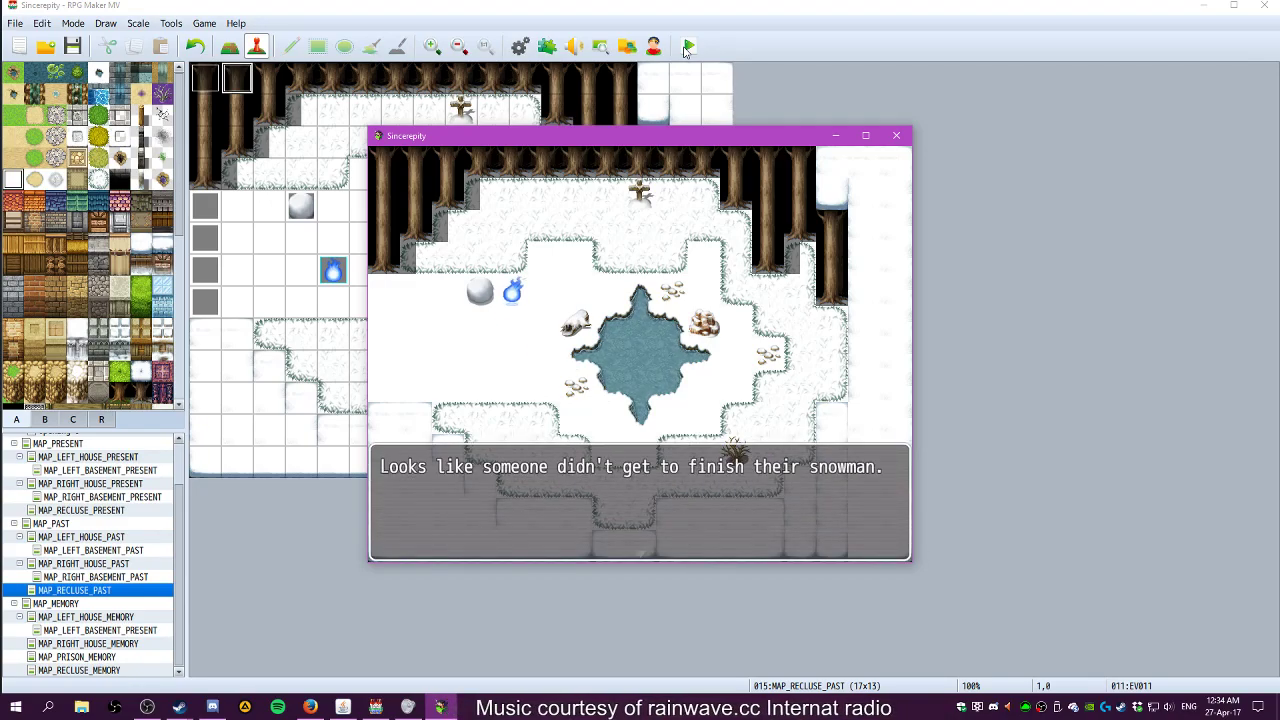
key(Return)
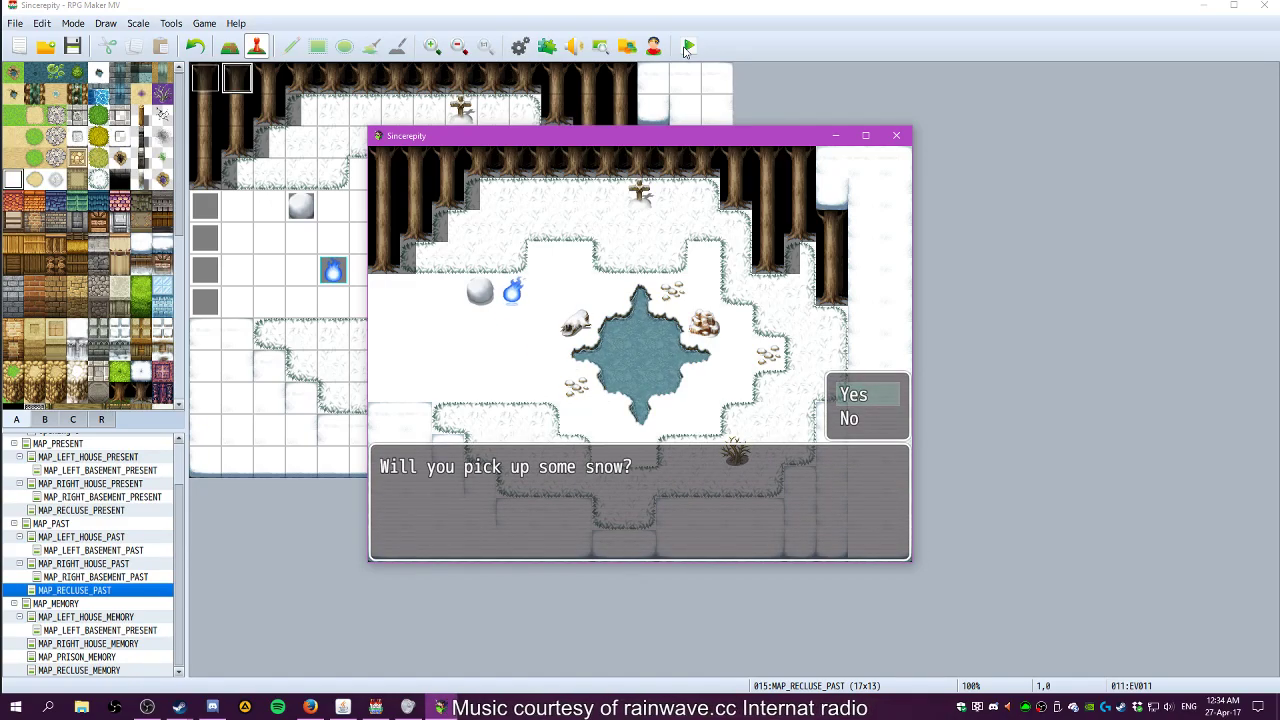
key(Down)
key(Return)
key(Return)
key(Return)
key(Return)
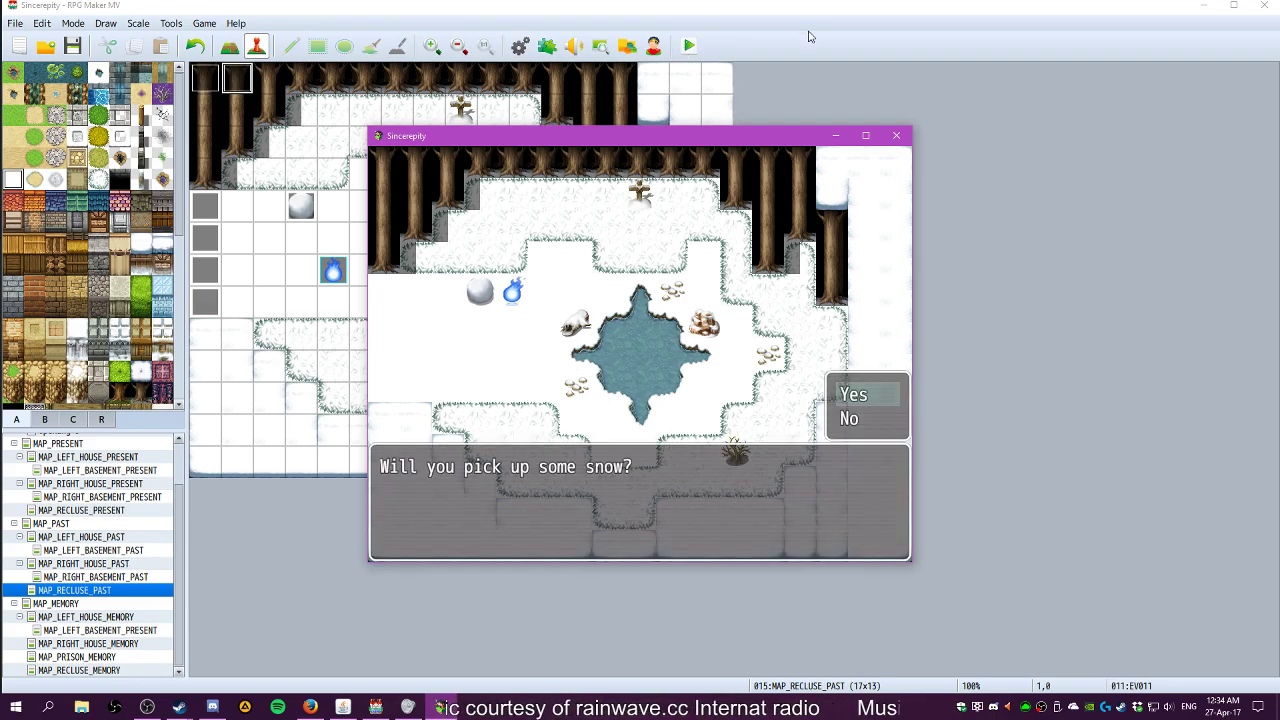
click(898, 135)
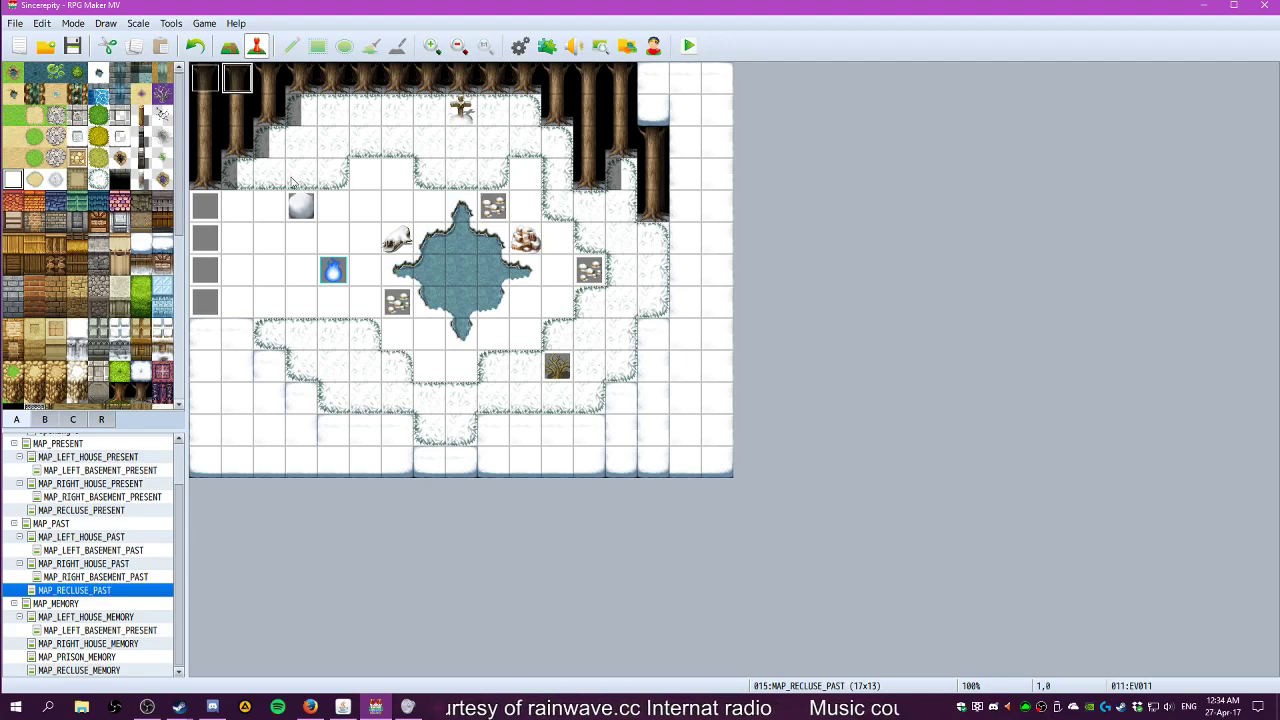
Reopen event EV011 and inspect the trigger options available for page 1
double_click(238, 78)
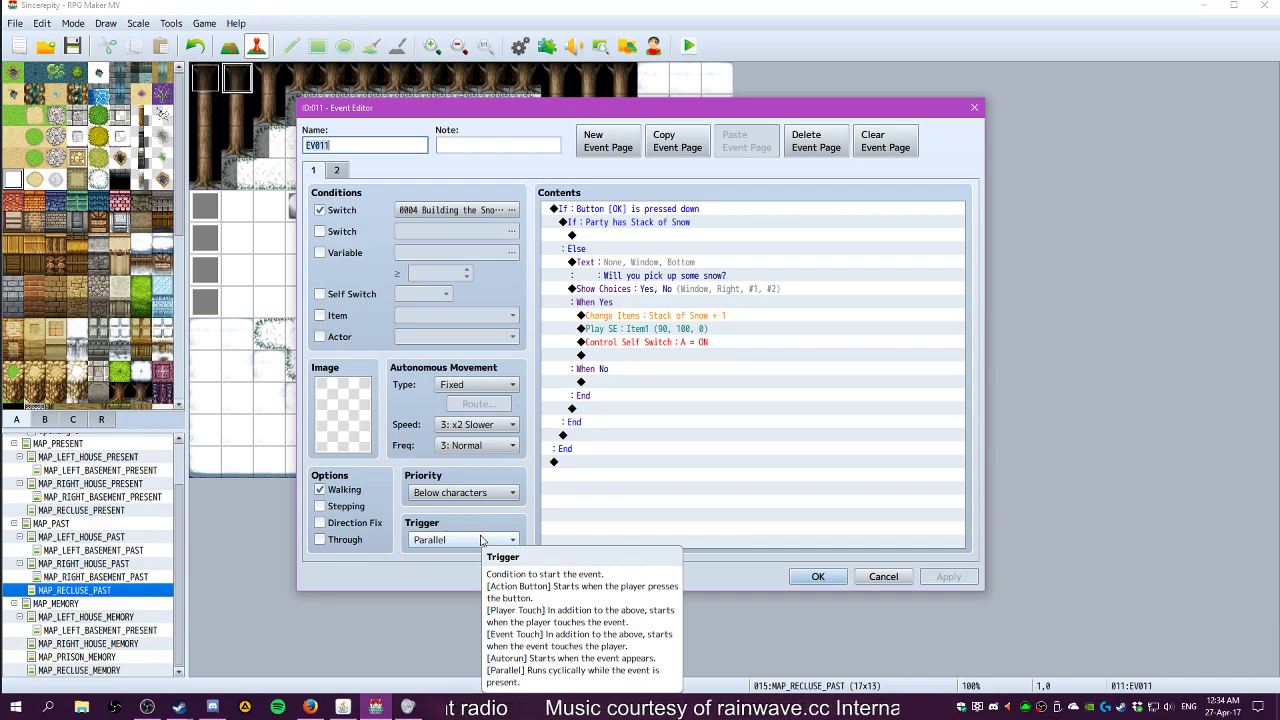
click(481, 540)
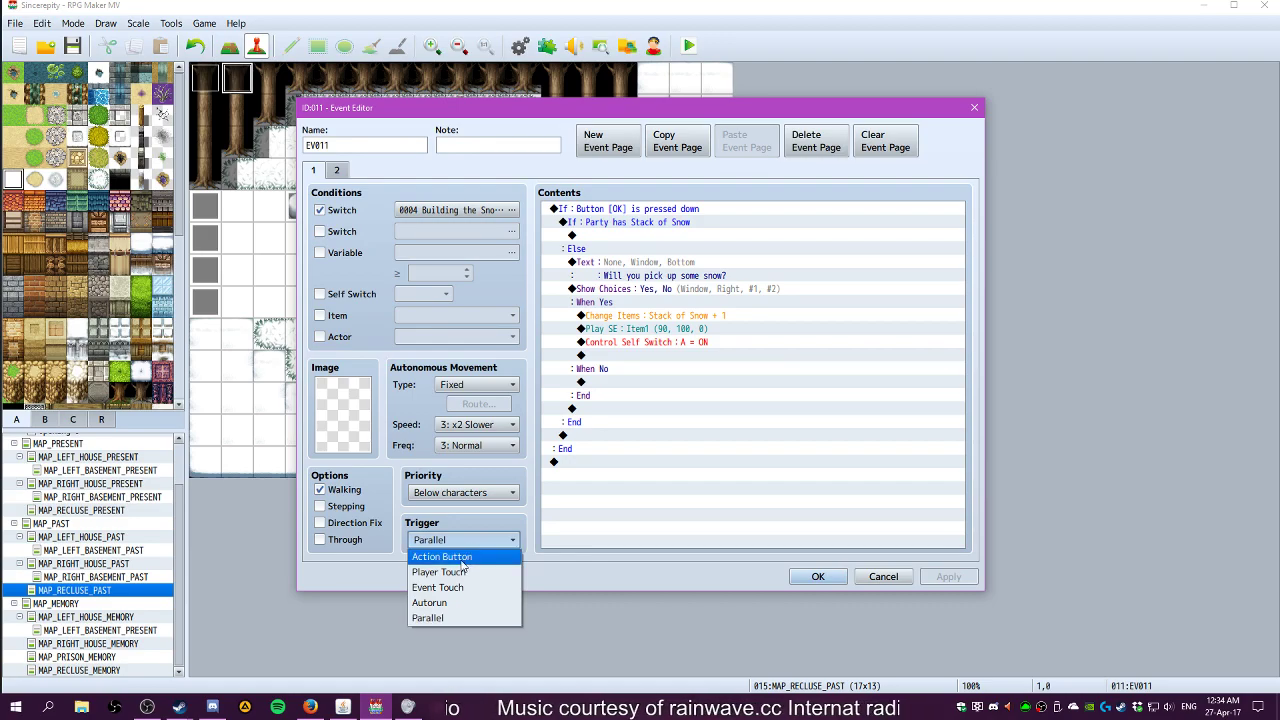
click(460, 545)
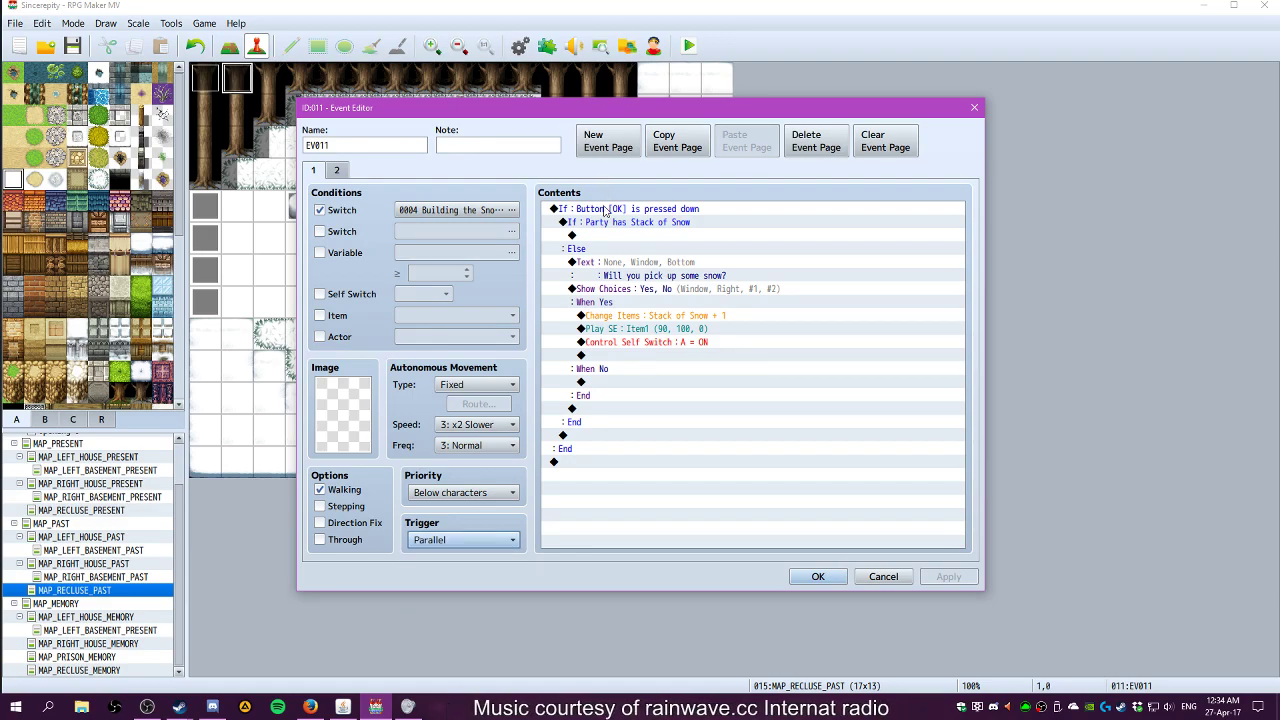
right_click(604, 208)
click(584, 530)
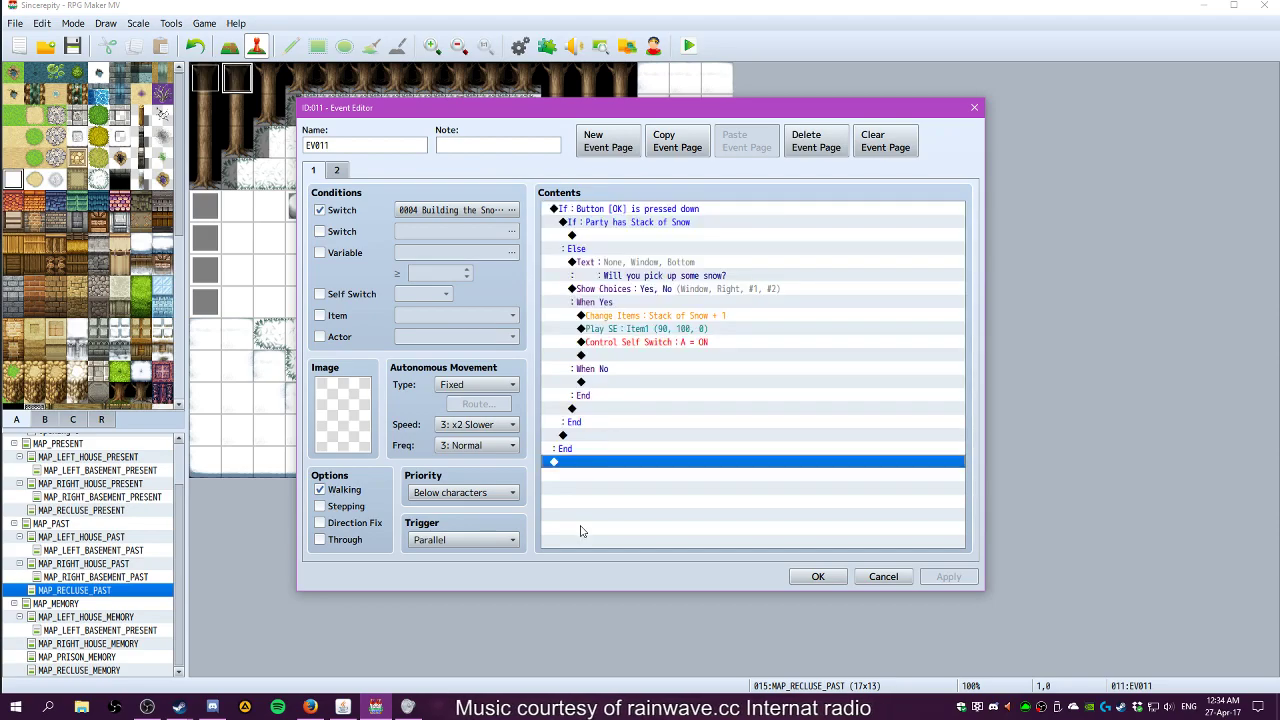
Set the trigger of EV011's page 1 to Autorun
click(506, 544)
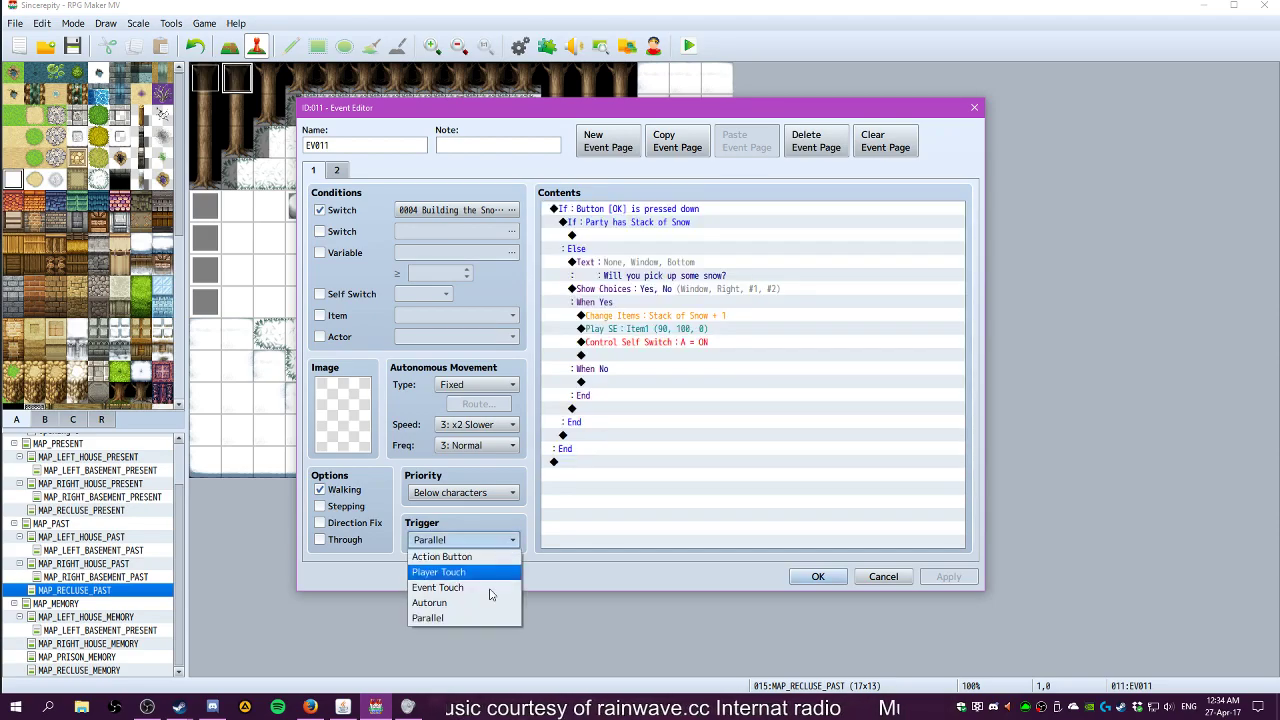
click(470, 603)
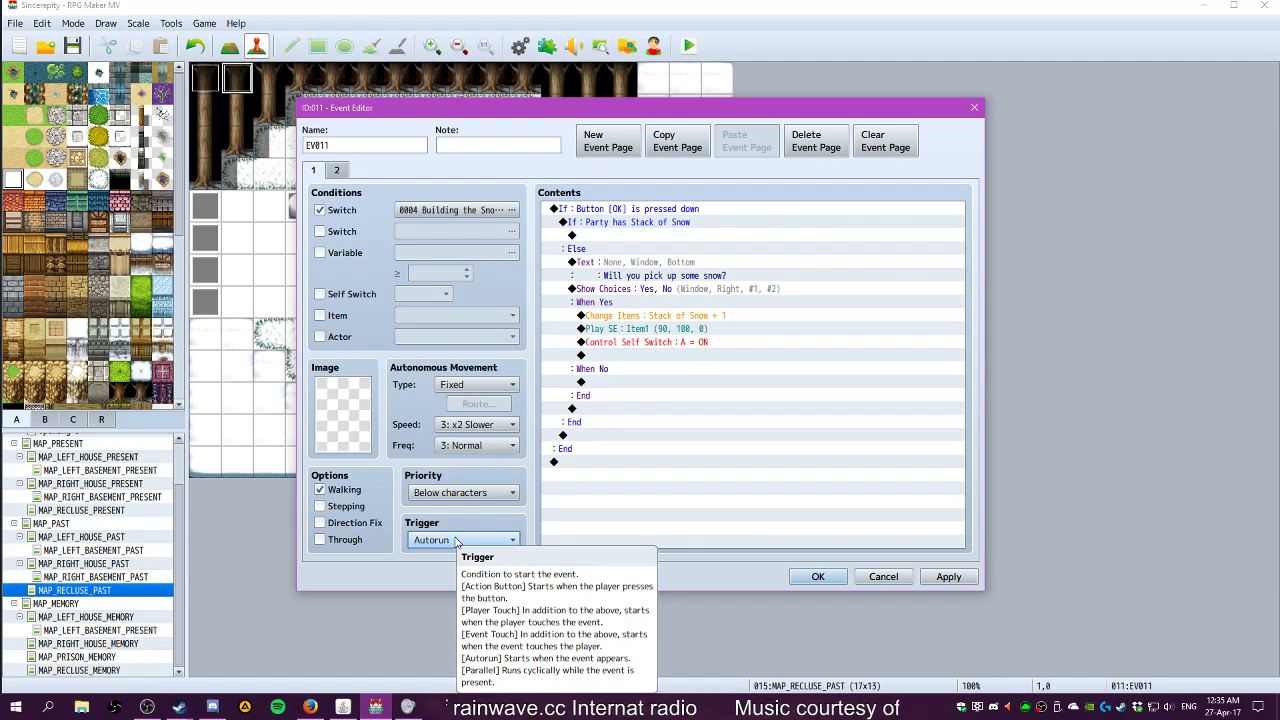
click(456, 541)
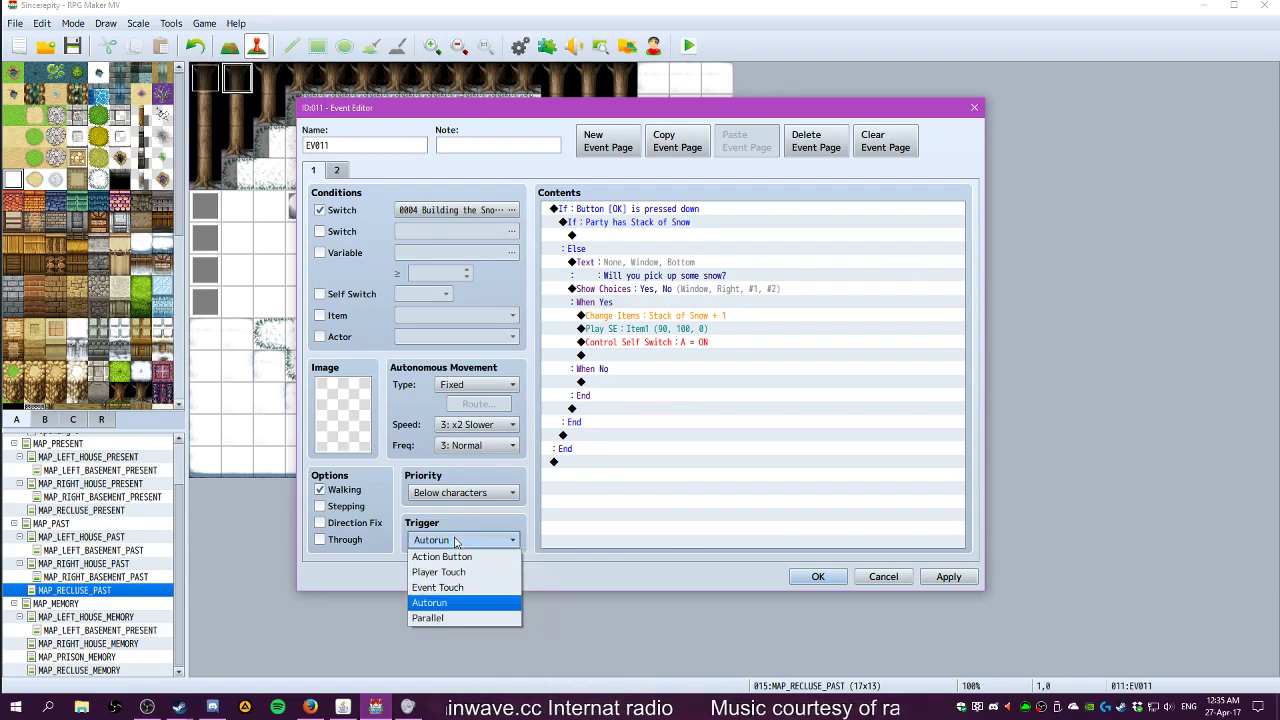
click(455, 541)
click(455, 541)
click(455, 541)
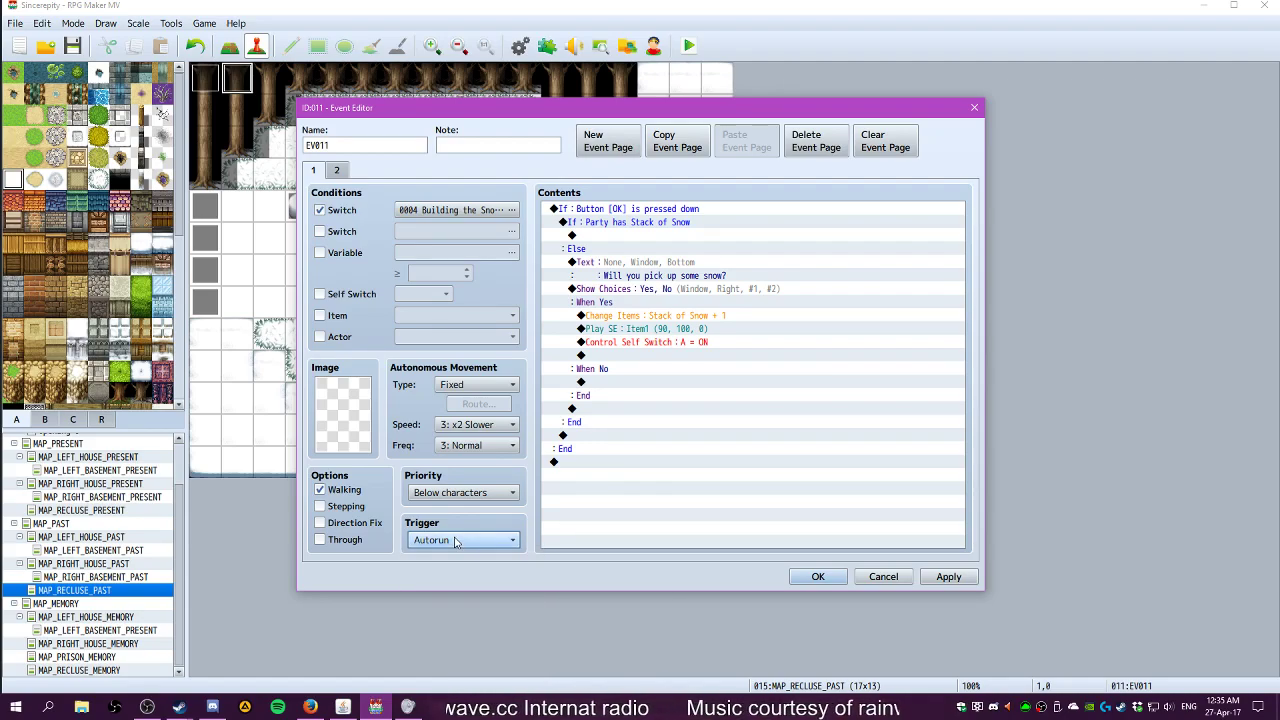
Set the trigger of EV011's page 1 to Action Button and confirm the event
click(455, 541)
click(464, 558)
click(942, 577)
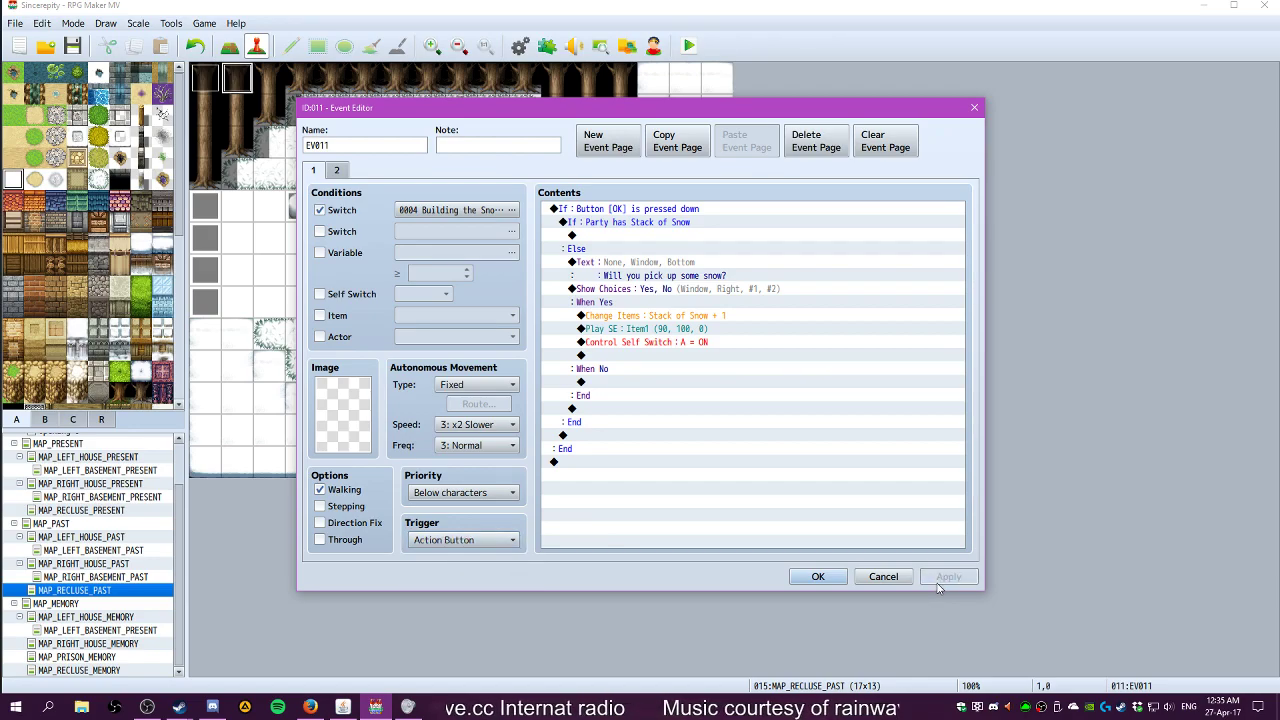
click(818, 577)
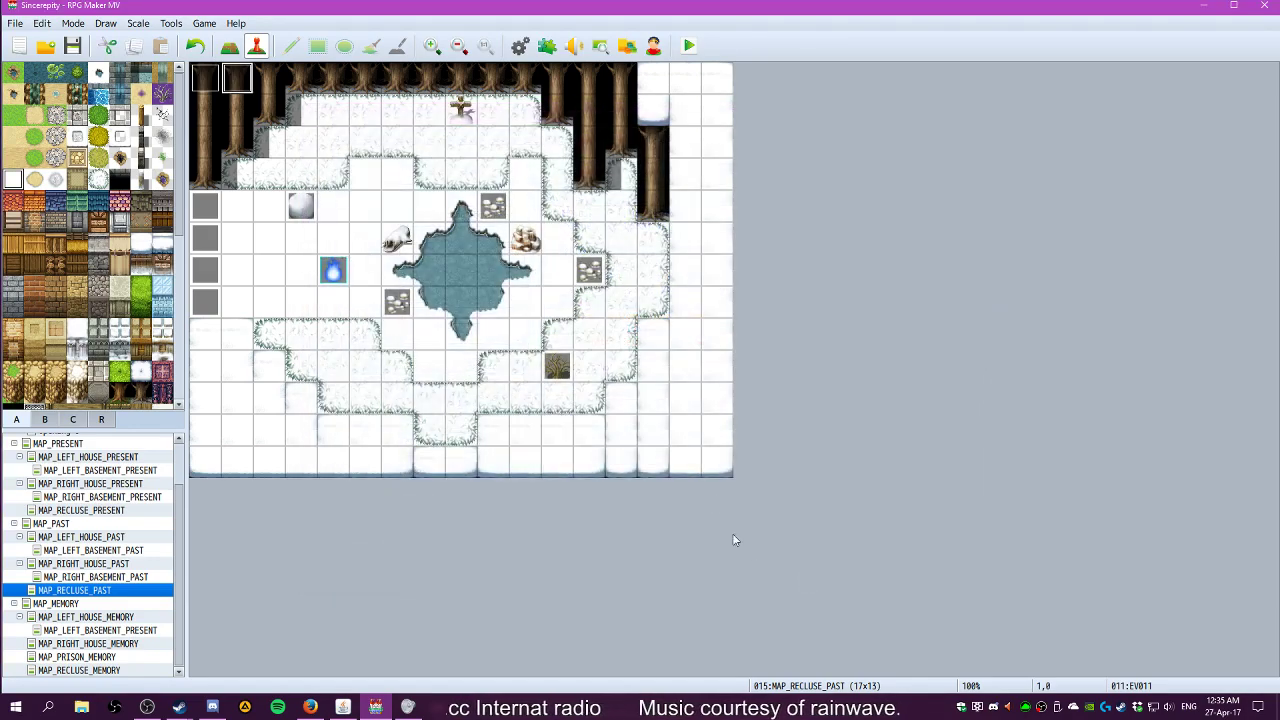
Save the changes and playtest the Action Button trigger by walking the blue flame around the snowball, ending the playtest when done
click(688, 47)
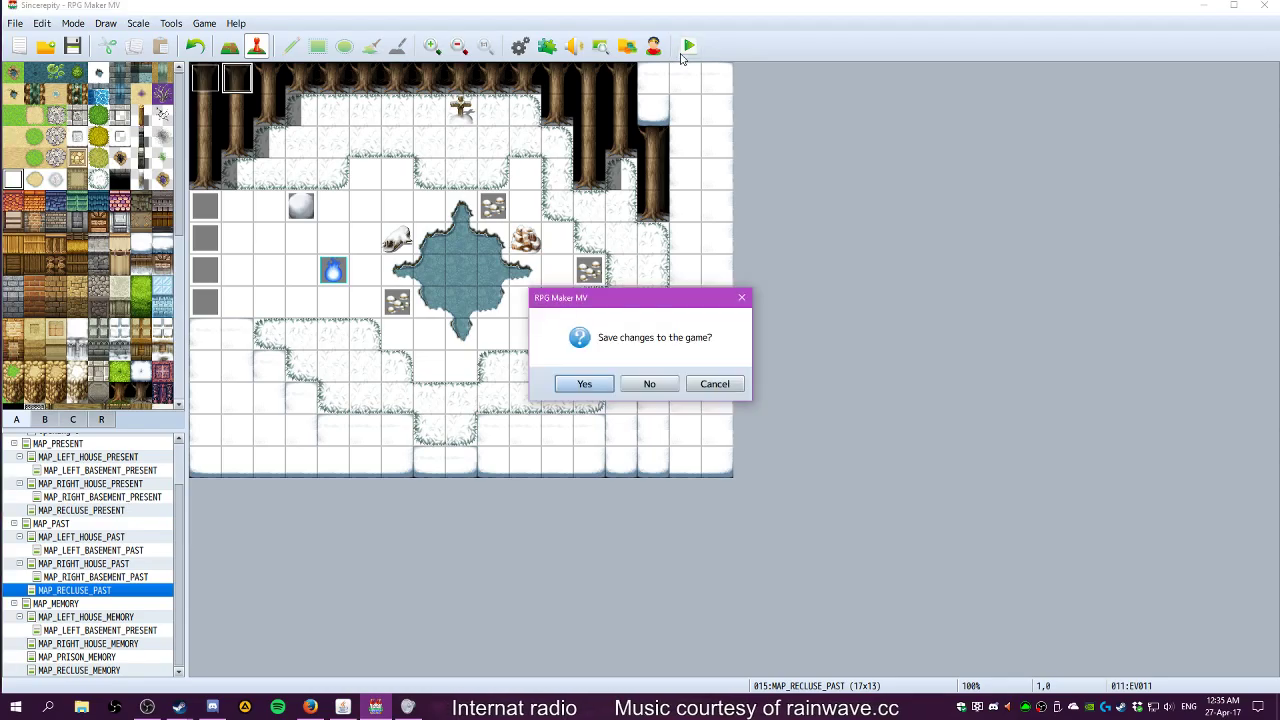
click(583, 382)
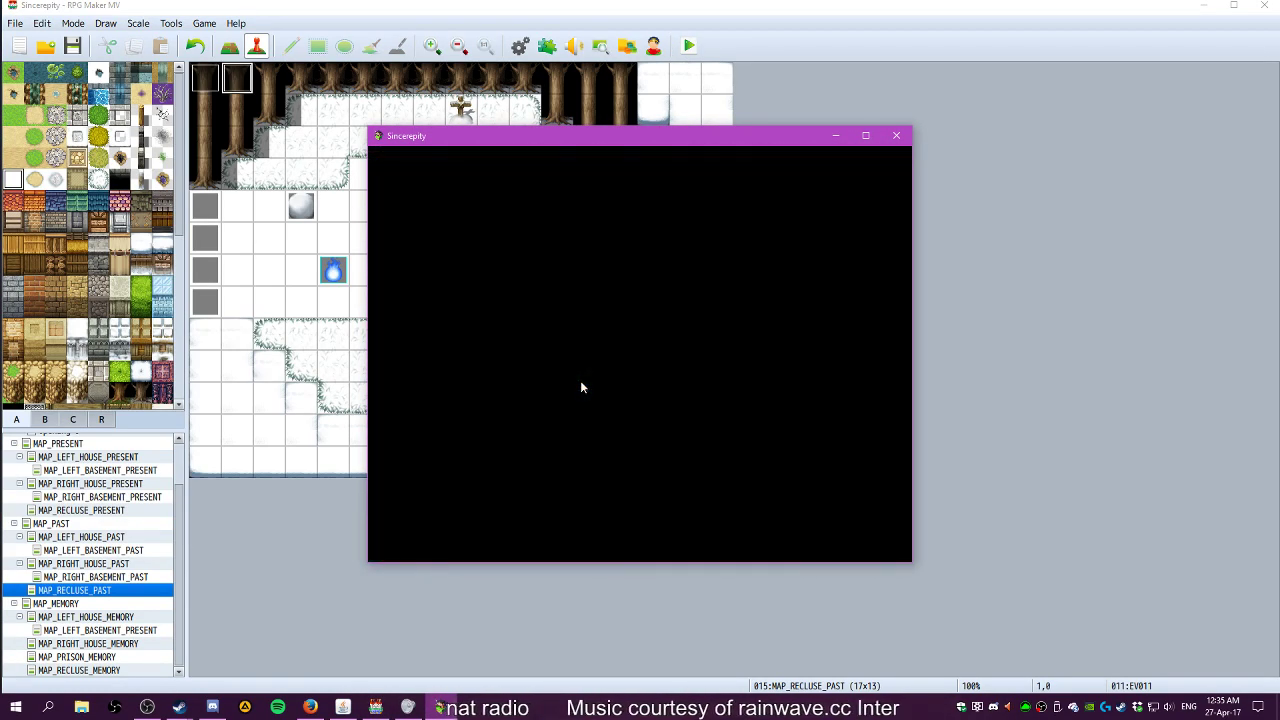
key(Left)
key(Return)
key(Return)
key(Down)
key(Left)
key(Left)
key(Up)
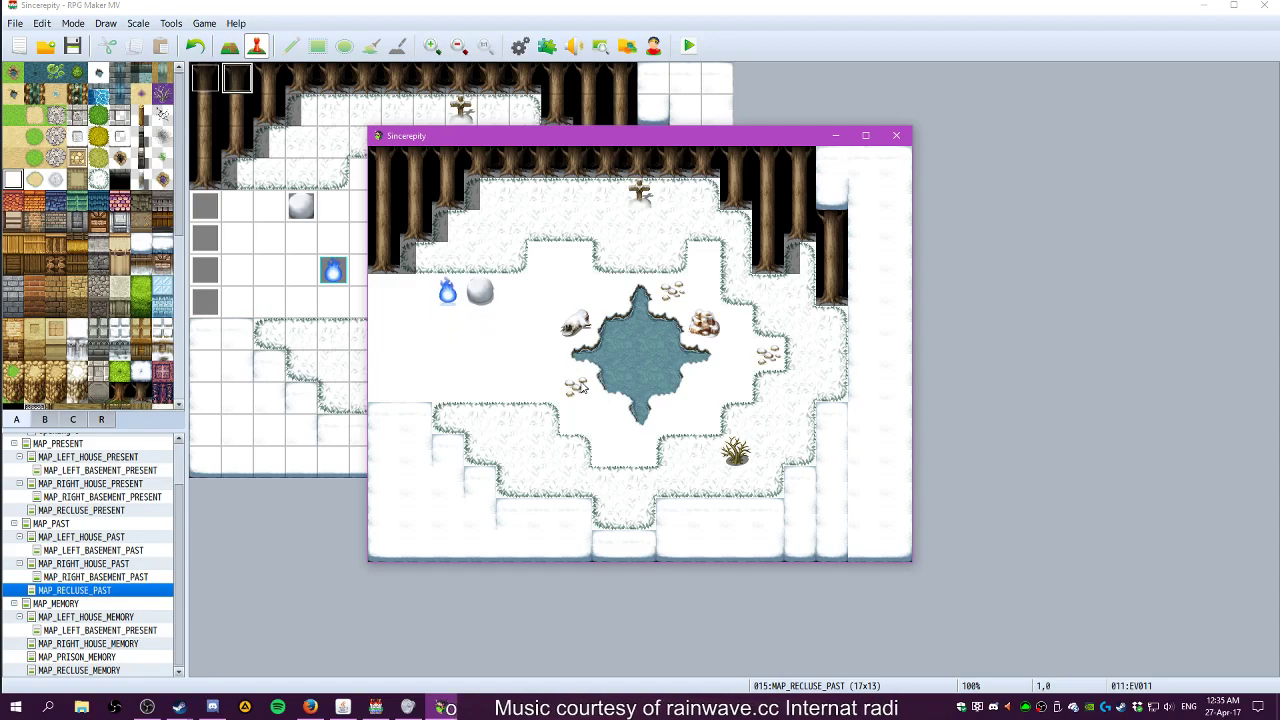
click(896, 138)
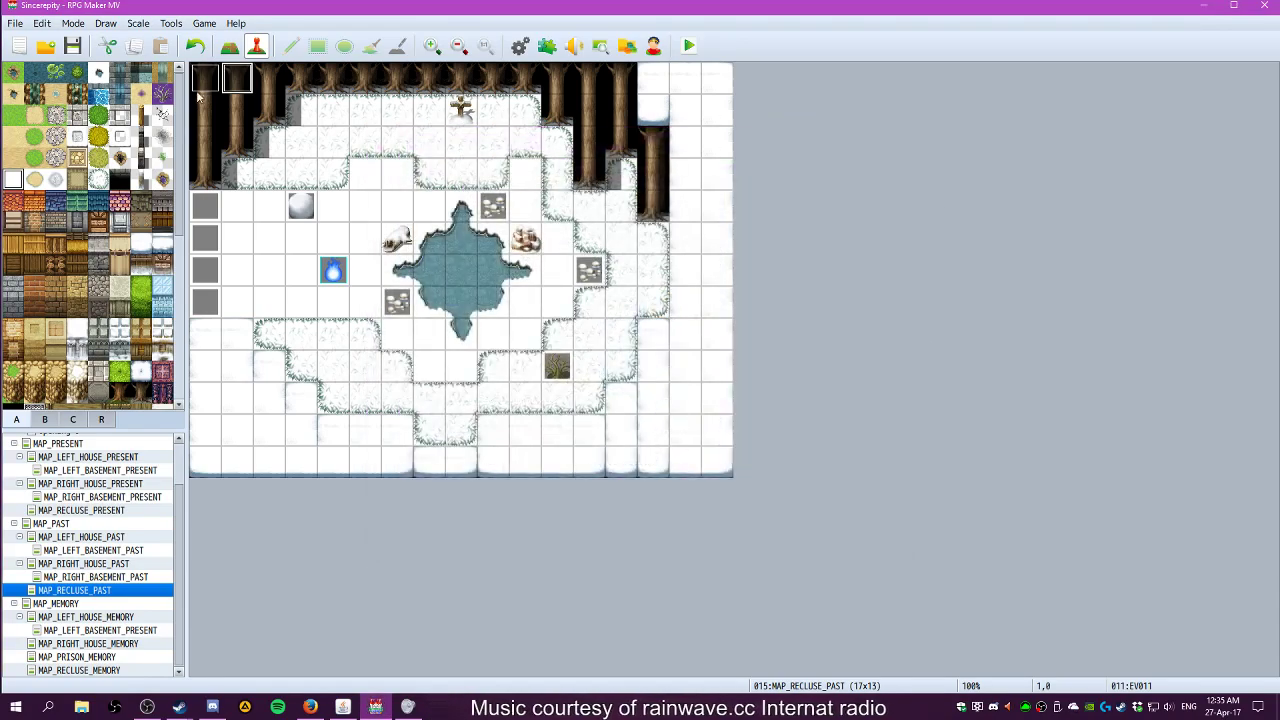
Set the trigger of EV011's page 1 to Autorun and confirm the event
double_click(236, 80)
click(442, 541)
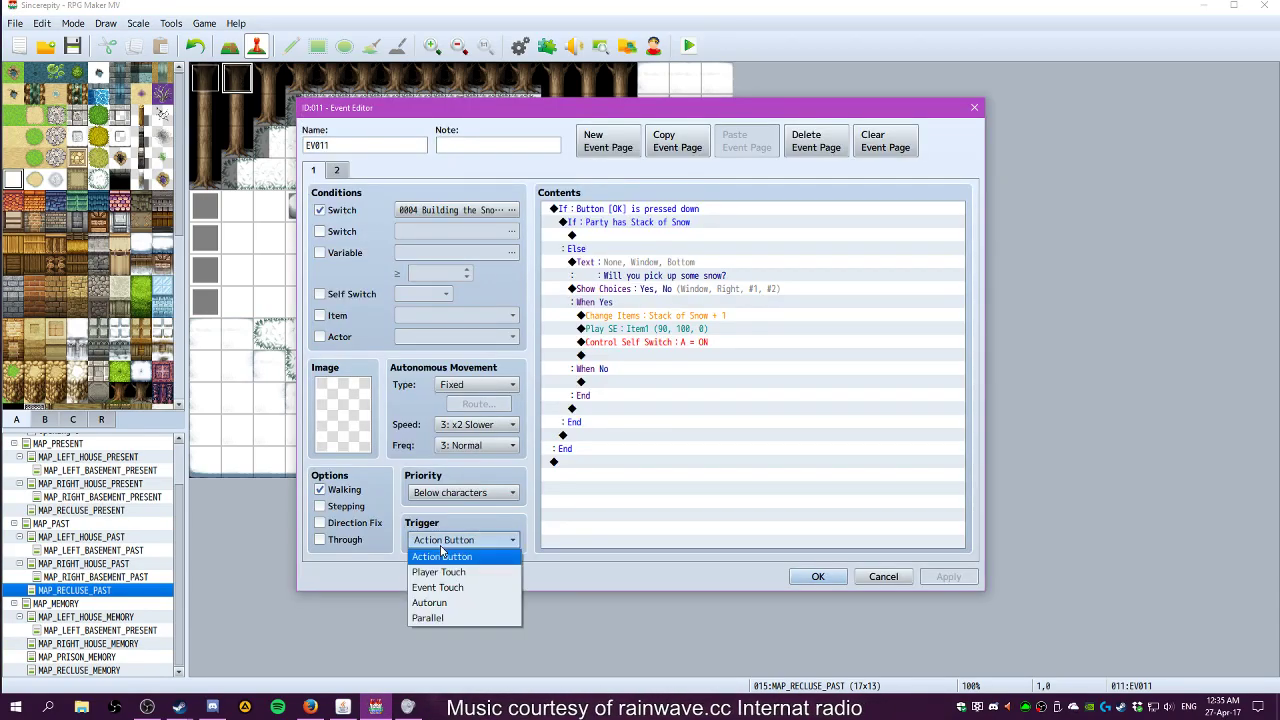
click(443, 604)
click(812, 577)
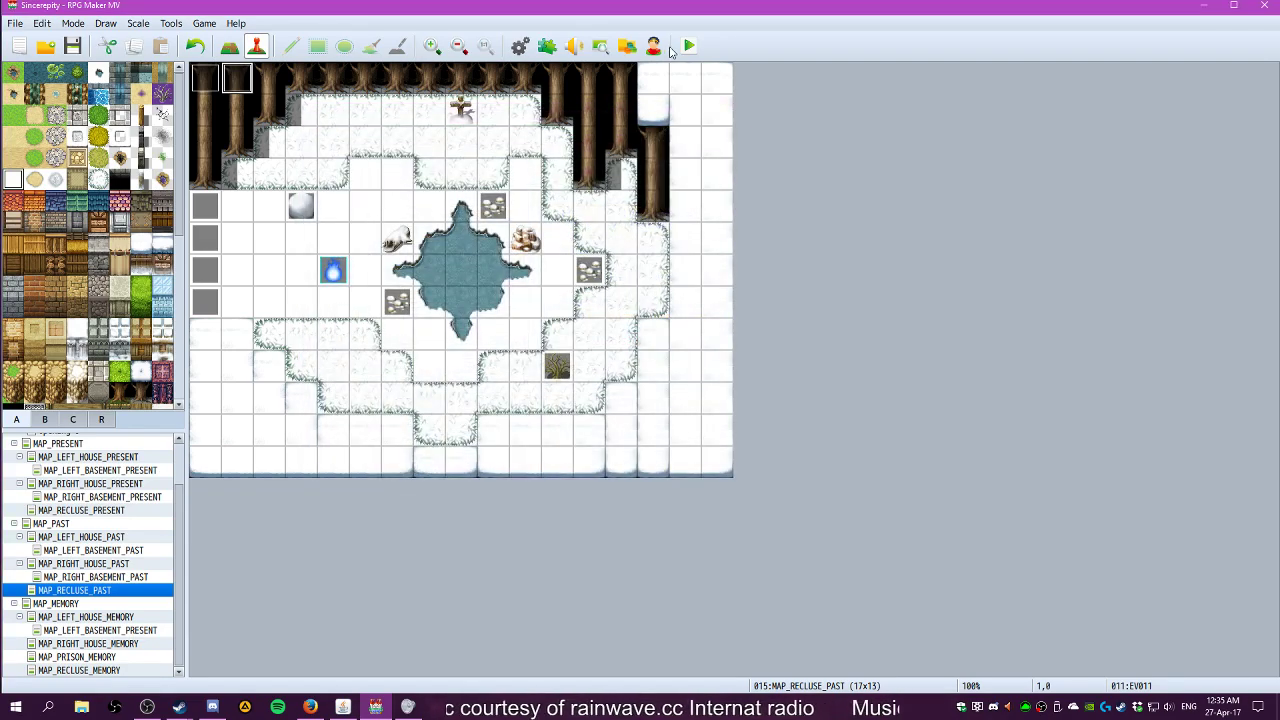
Save and playtest the Autorun trigger by interacting with the snowball from below and repeatedly answering the snow pickup question, ending the playtest when done
click(688, 47)
click(562, 386)
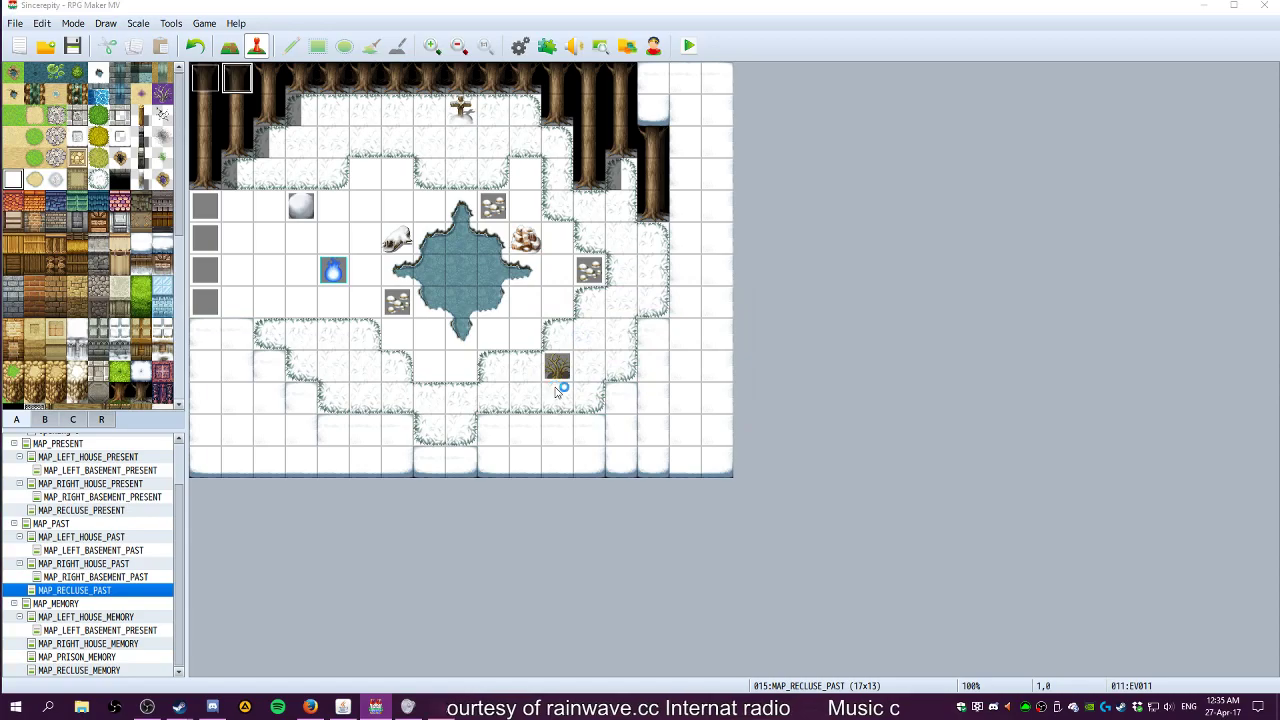
key(Return)
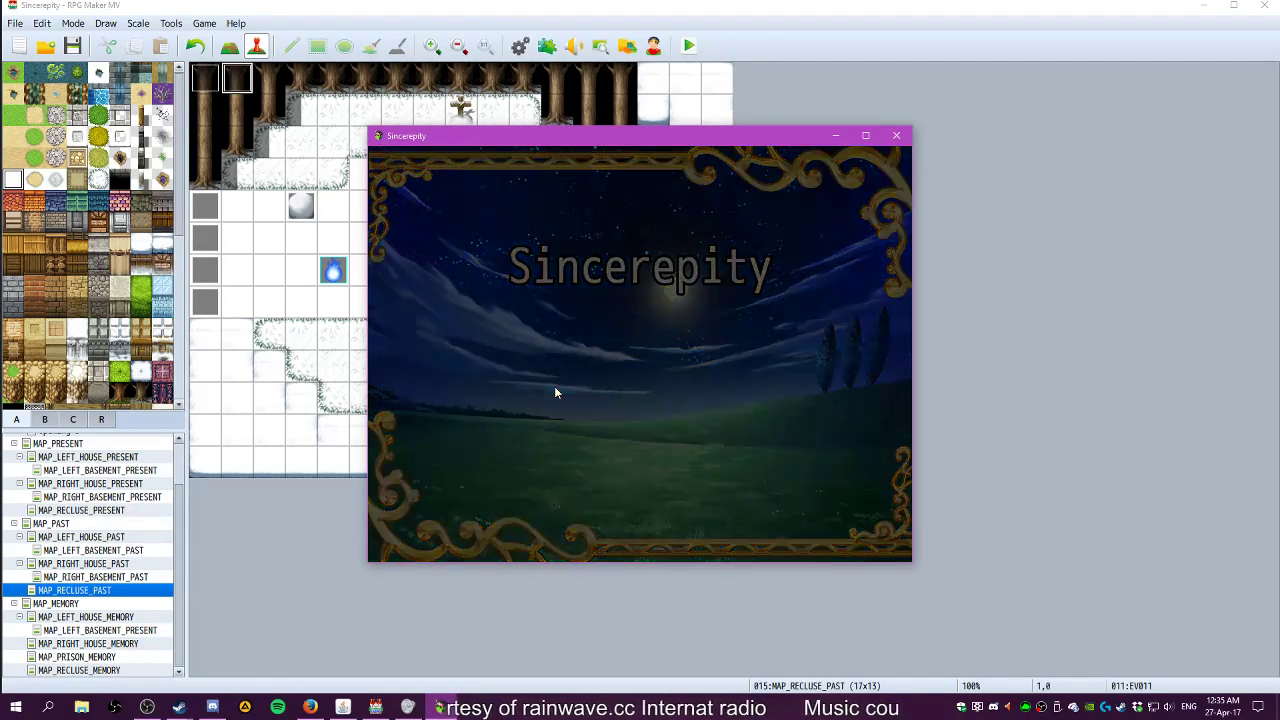
key(Left)
key(Up)
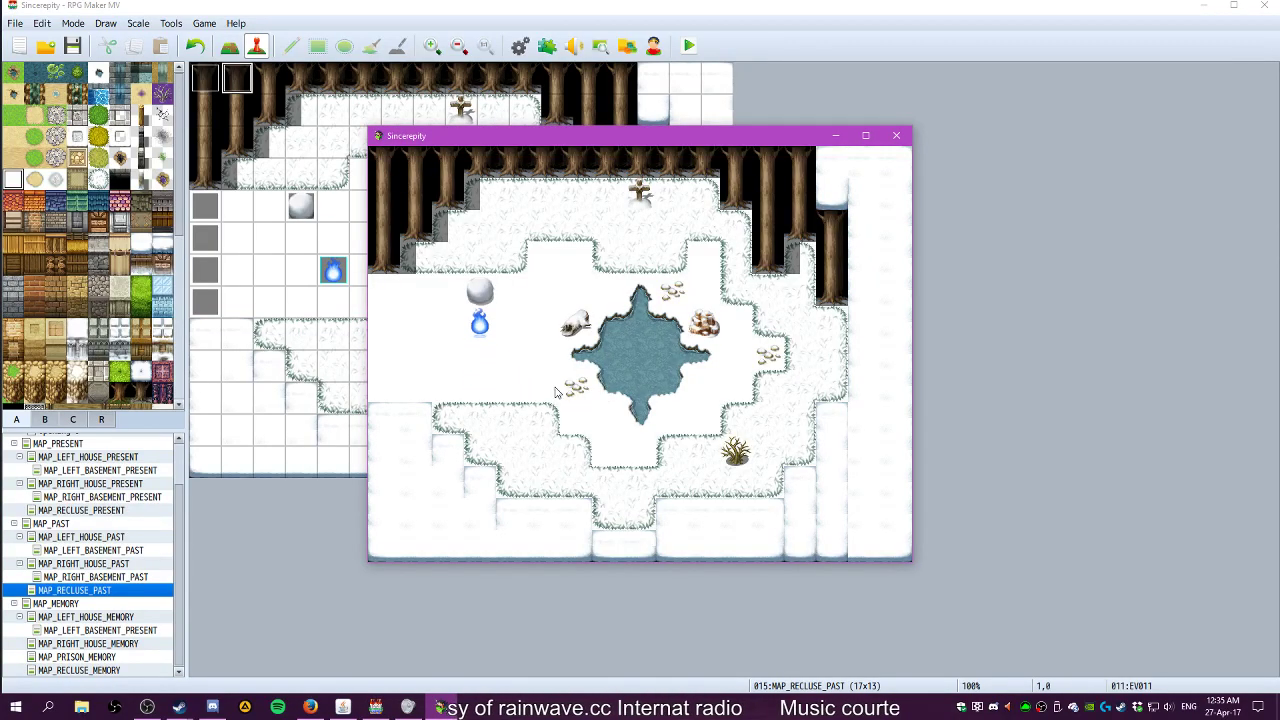
key(Return)
key(Return)
key(Return)
key(Return)
key(Return)
key(Return)
key(Return)
key(Return)
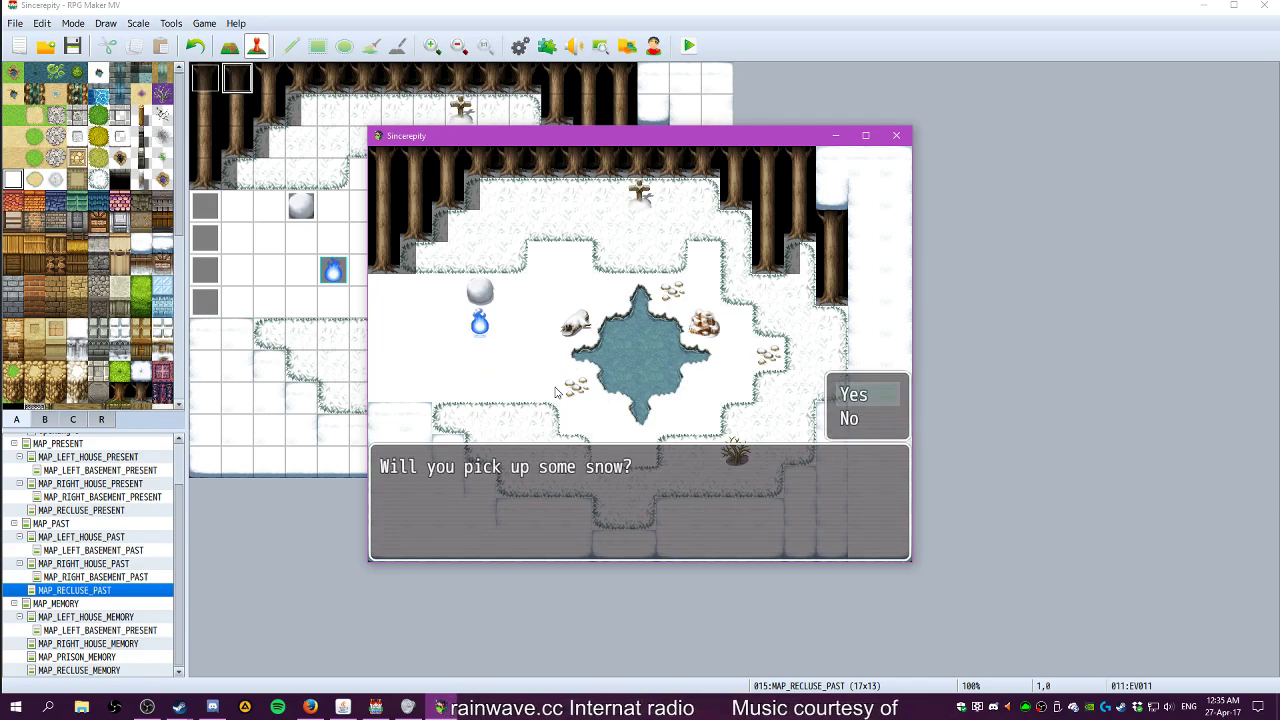
click(895, 136)
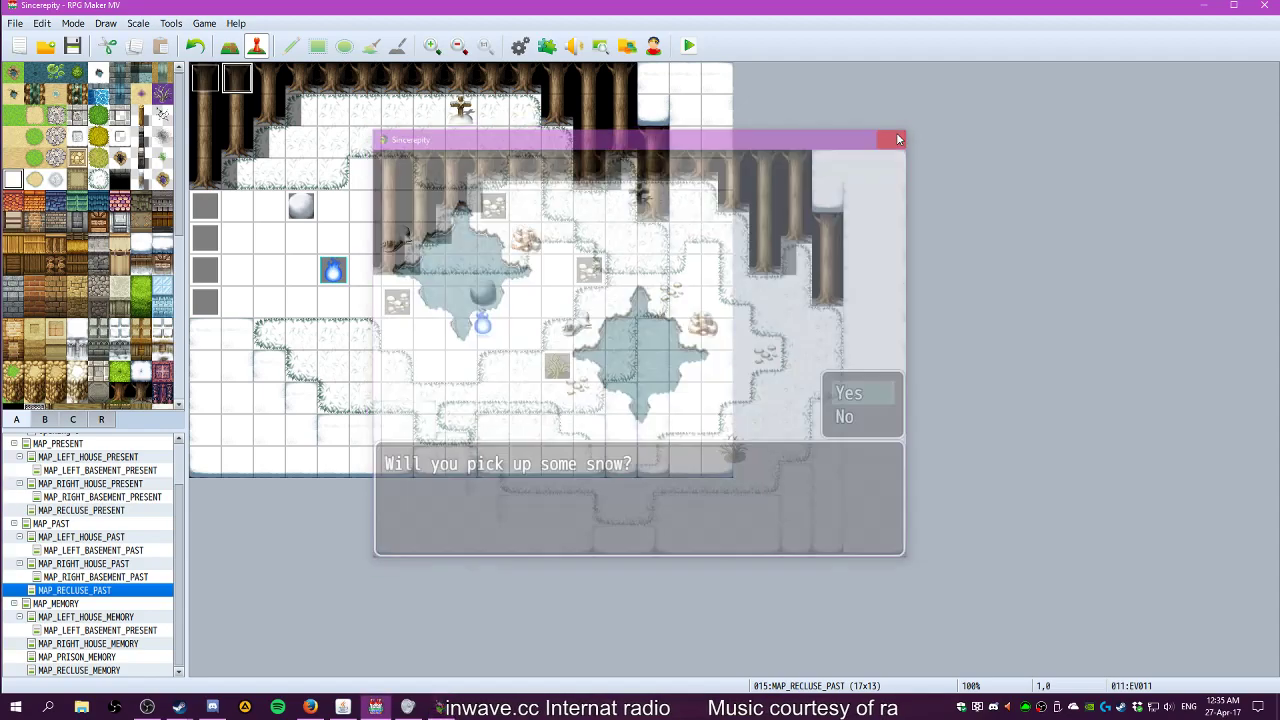
Change the trigger of EV011's page 1 to Parallel and confirm the event
double_click(238, 78)
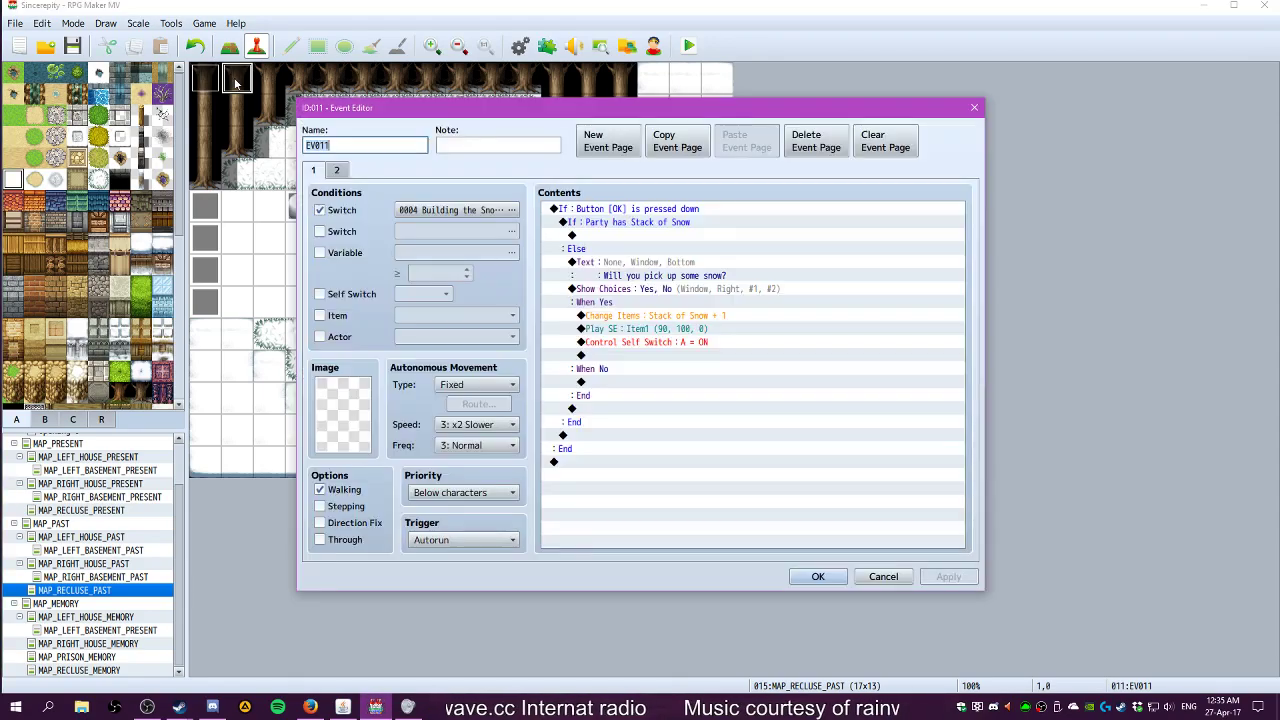
click(448, 542)
click(445, 617)
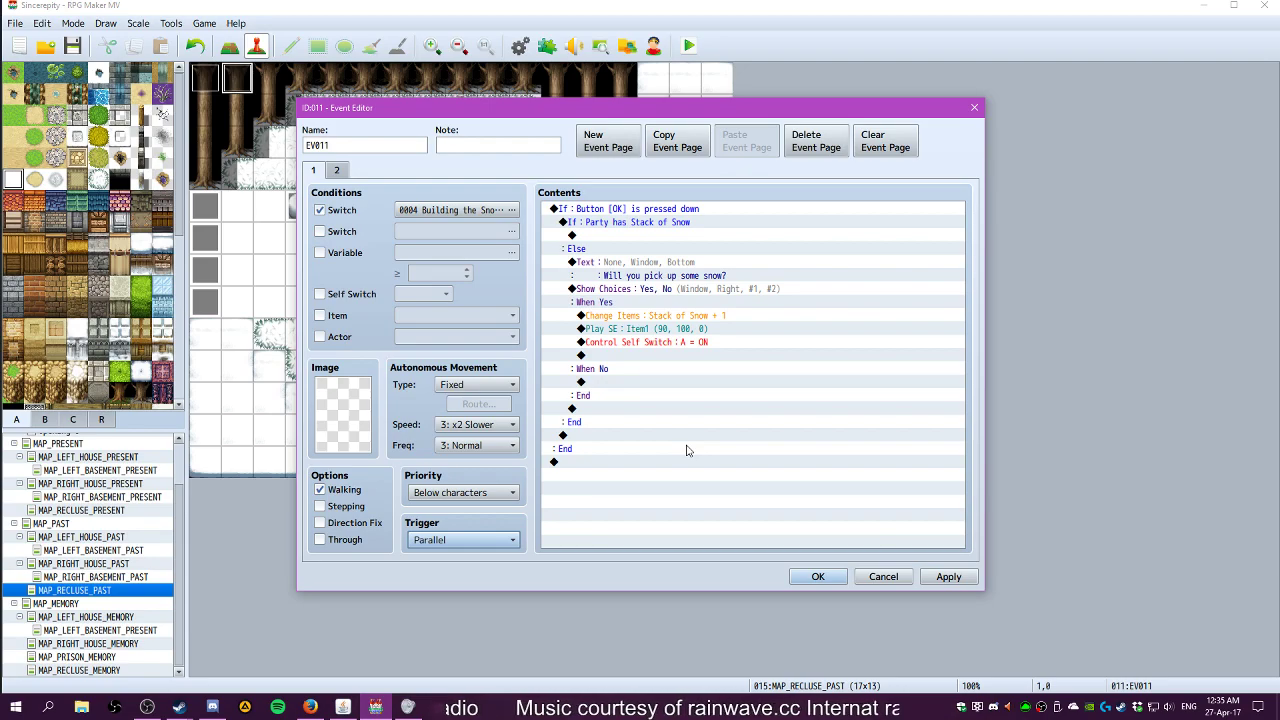
click(818, 576)
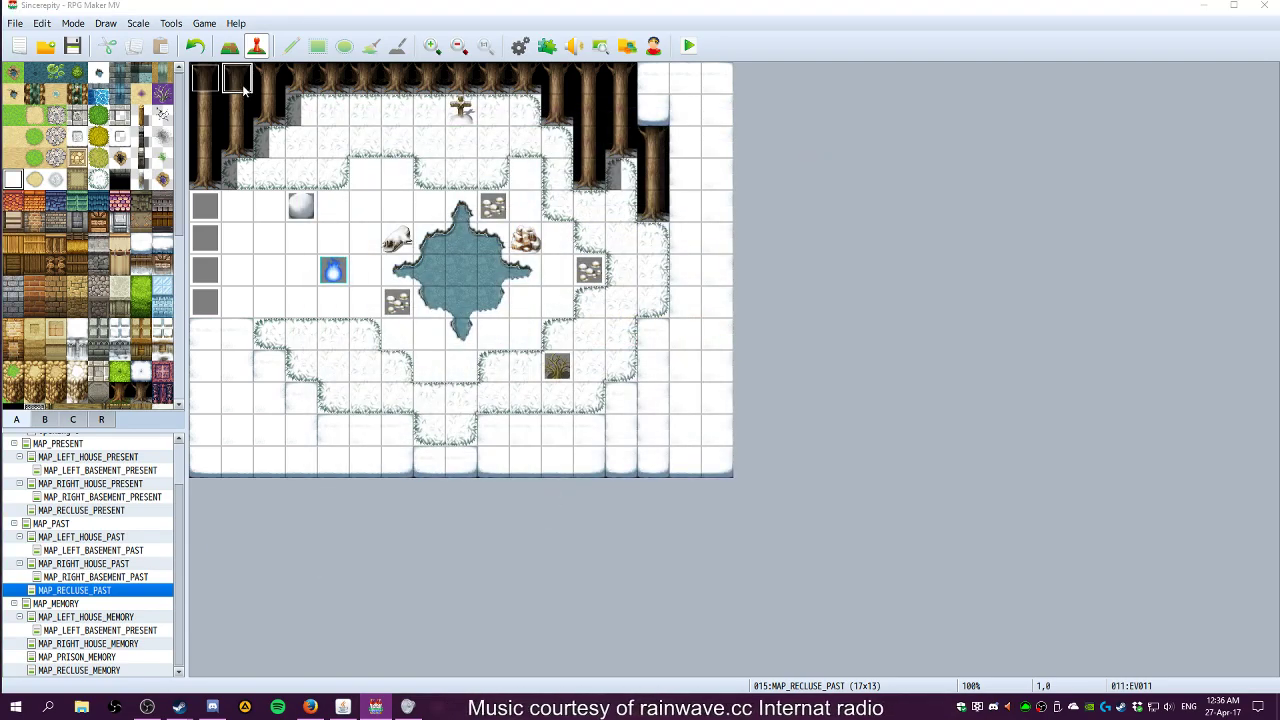
double_click(245, 90)
double_click(588, 460)
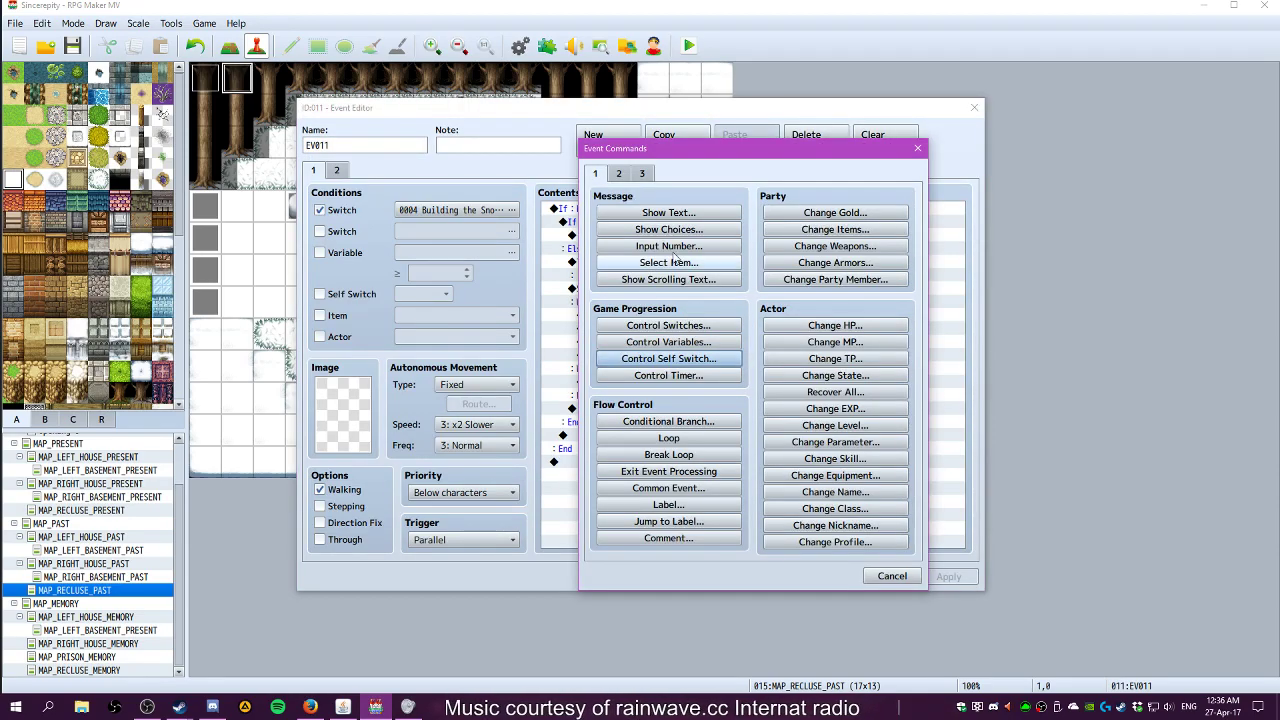
click(619, 177)
click(823, 211)
click(798, 396)
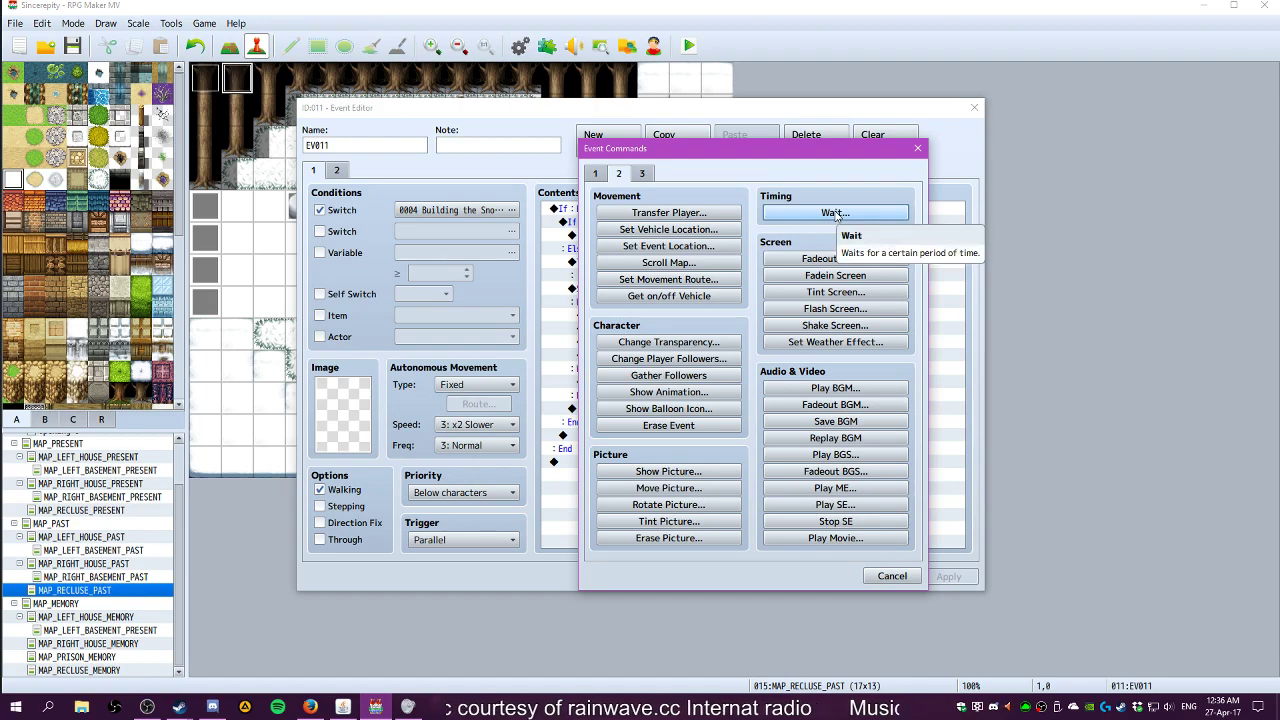
click(892, 576)
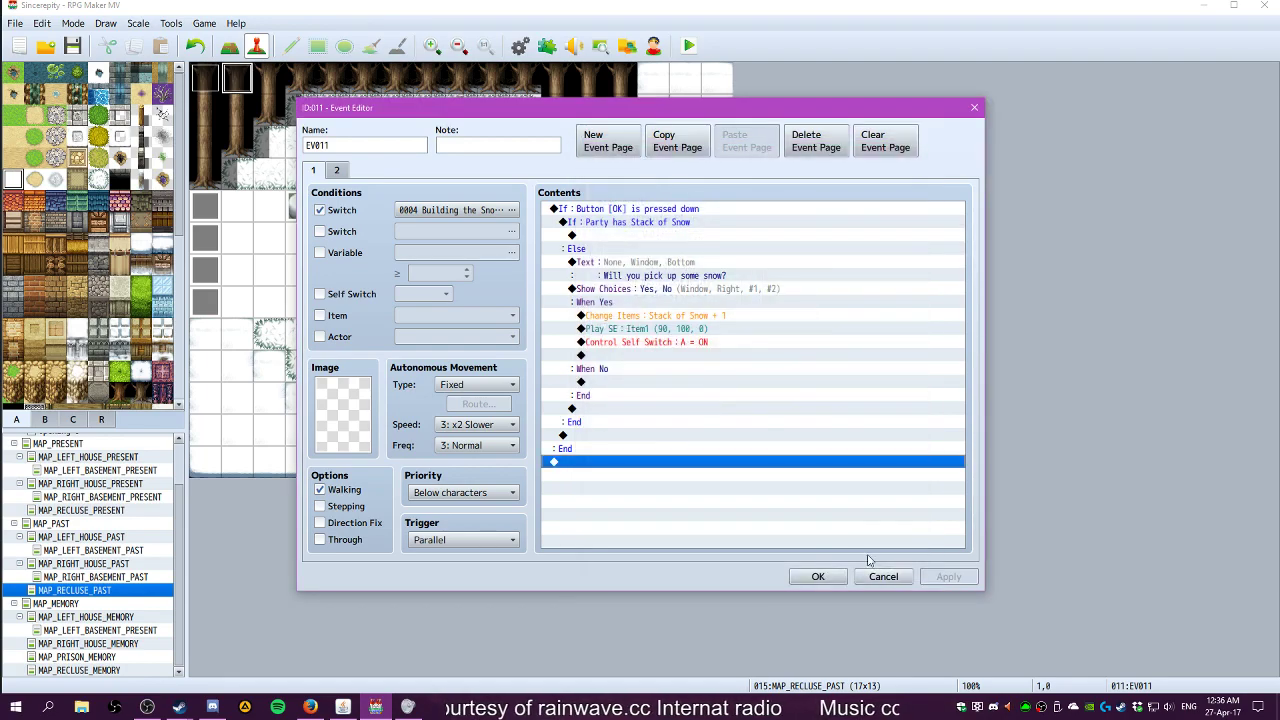
Add a Wait command of 300 frames after the final End in EV011's page 1 contents
double_click(583, 466)
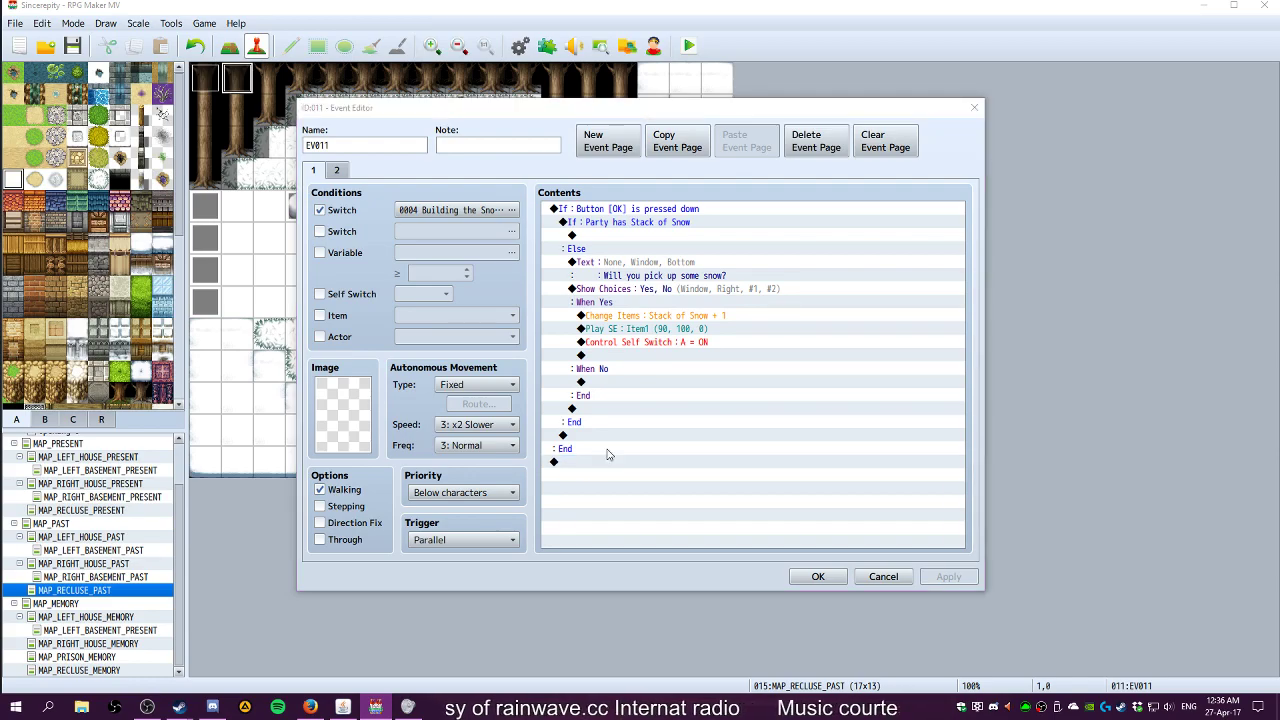
click(835, 213)
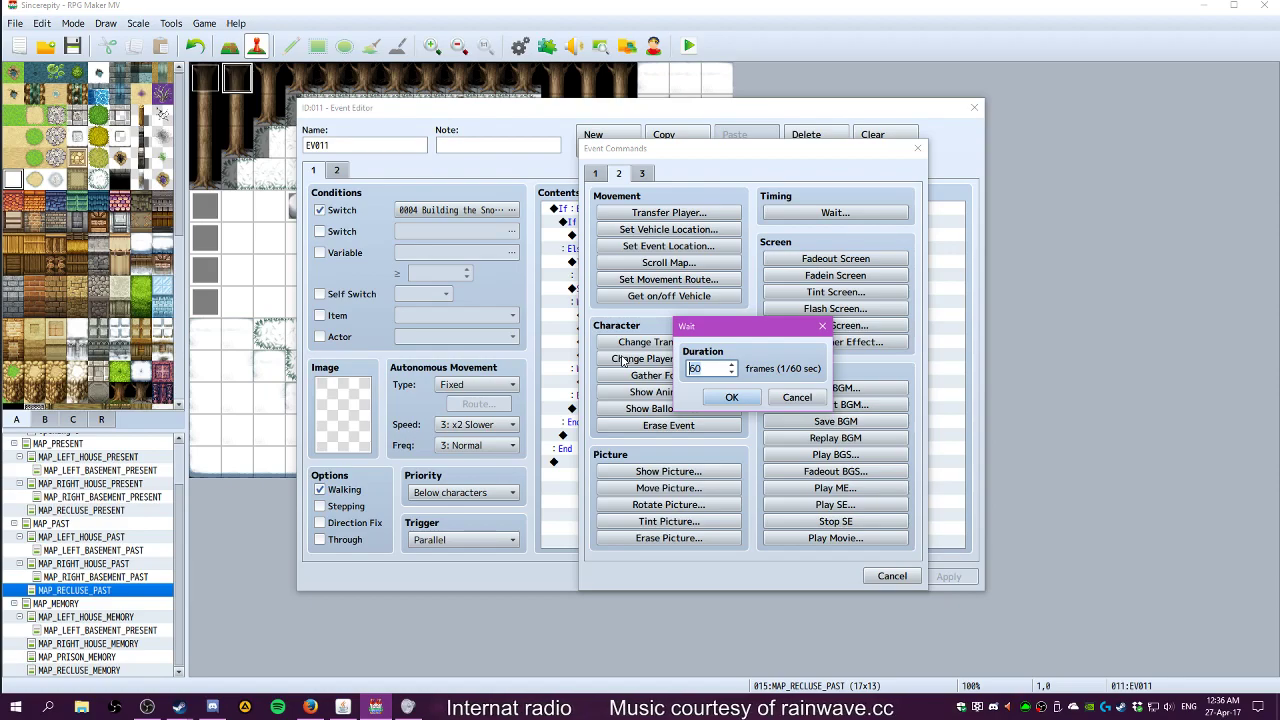
text(300)
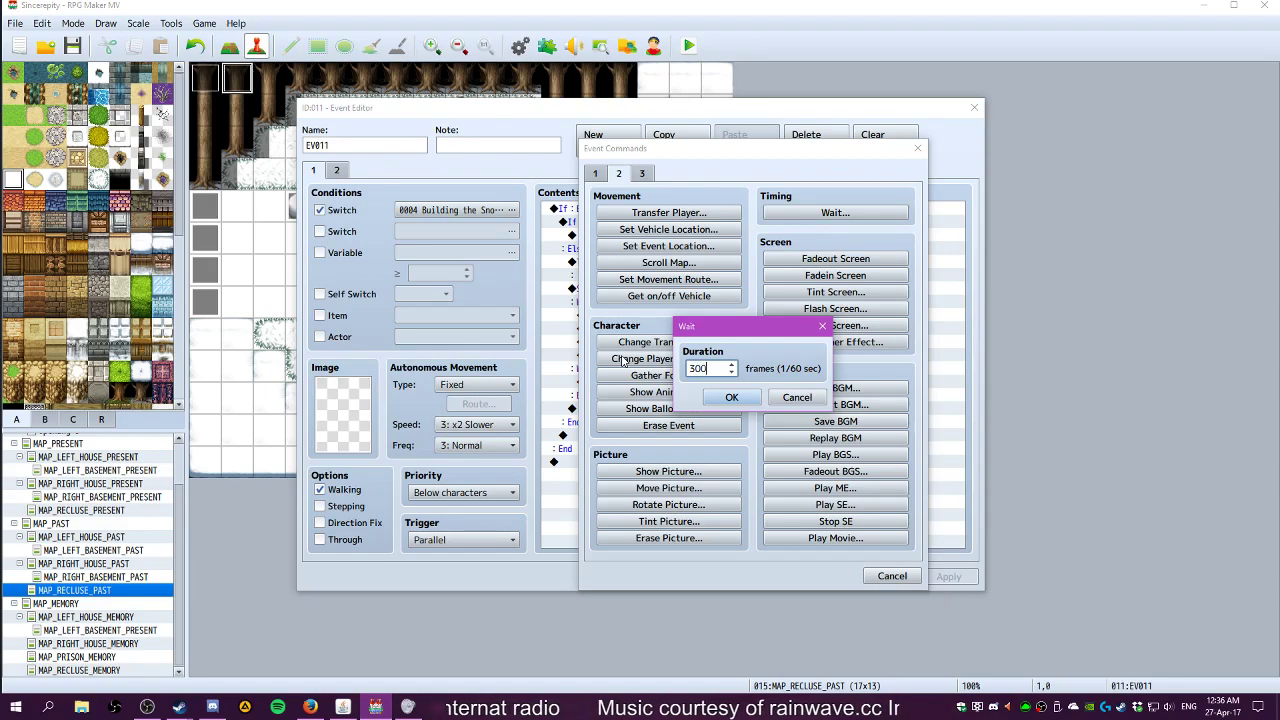
click(731, 397)
click(598, 465)
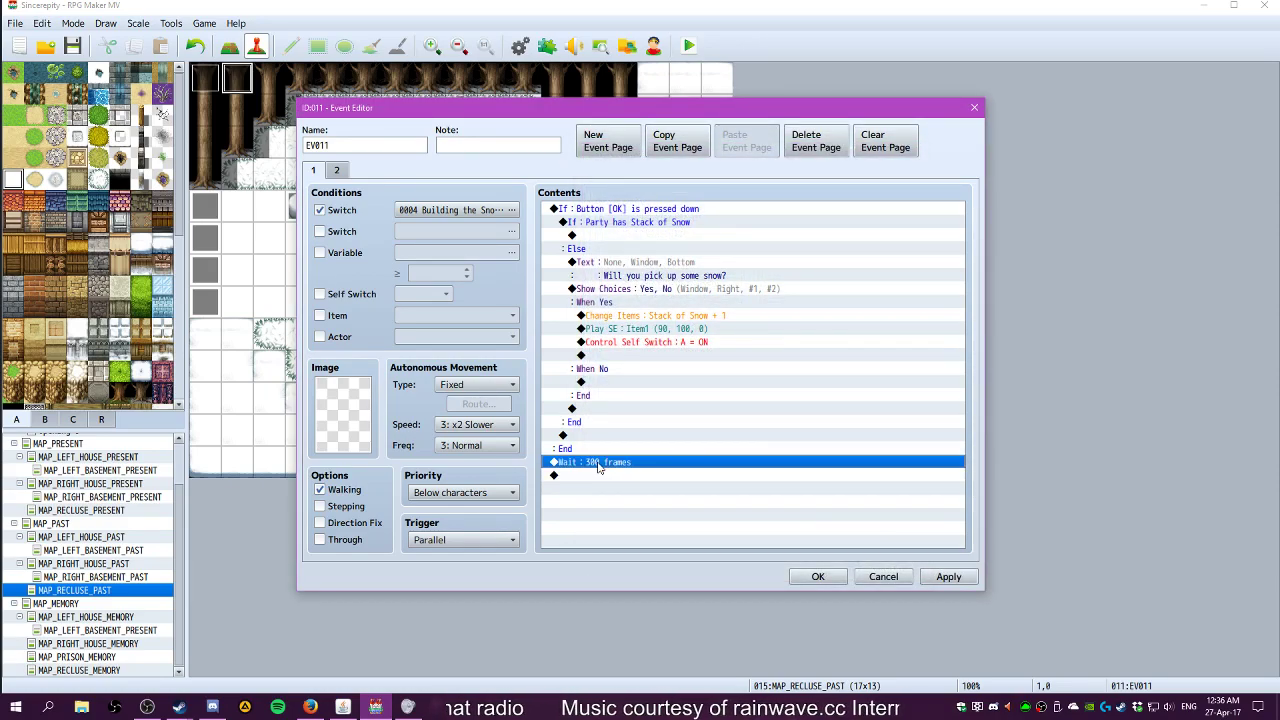
Move the whole "Button [OK] is pressed down" conditional branch below the Wait command
click(576, 210)
key(Delete)
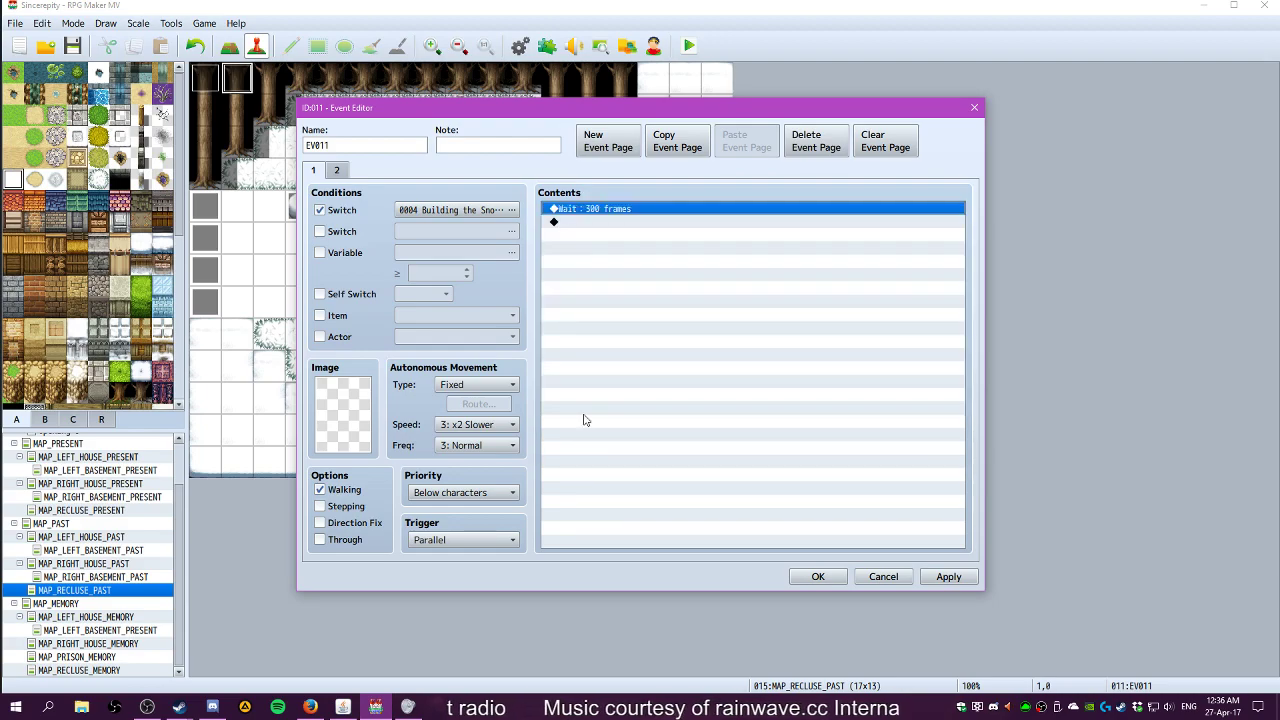
click(572, 222)
key(ctrl+v)
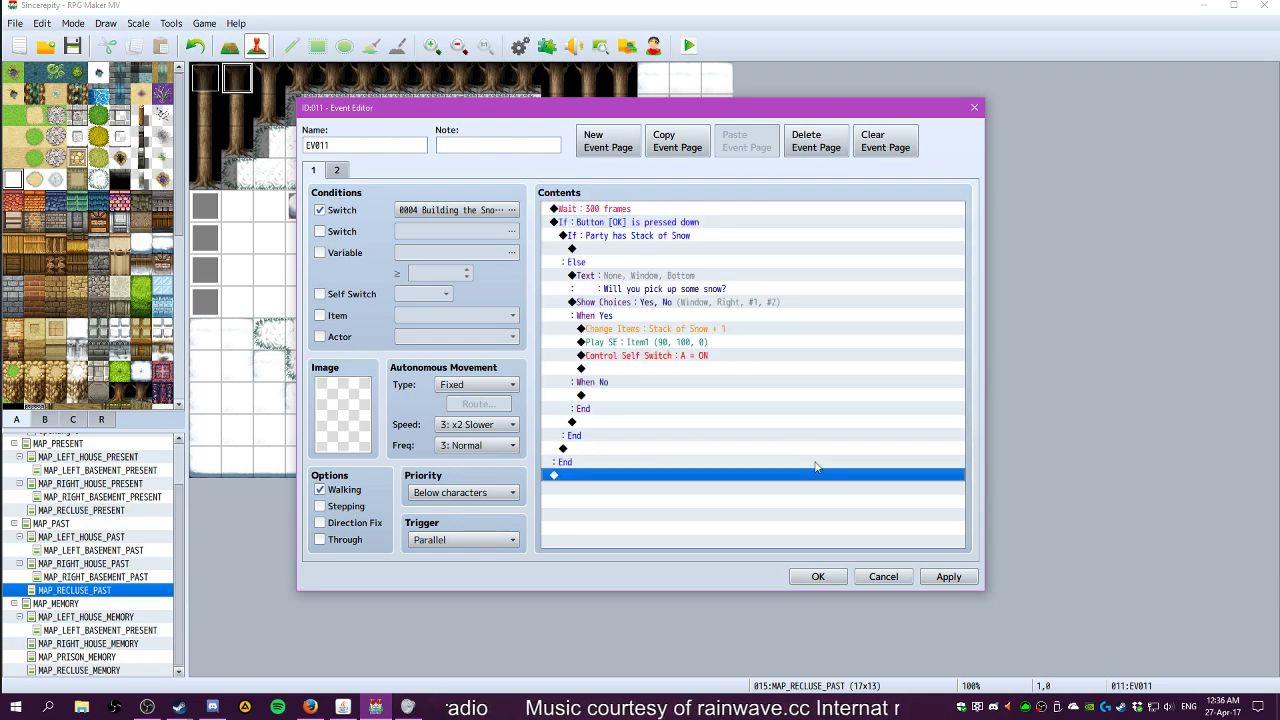
Review the trigger descriptions, set EV011's page 1 to Autorun instead of Parallel, and confirm the event
click(449, 539)
click(449, 539)
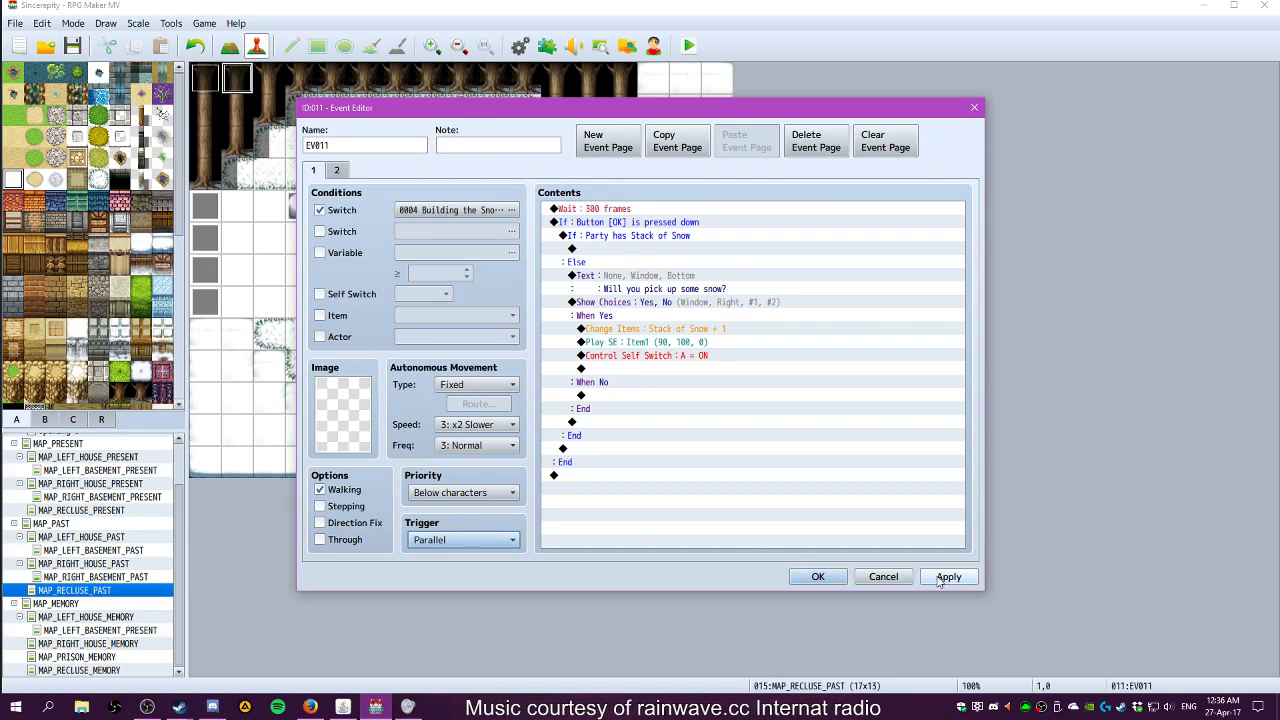
click(466, 545)
click(459, 540)
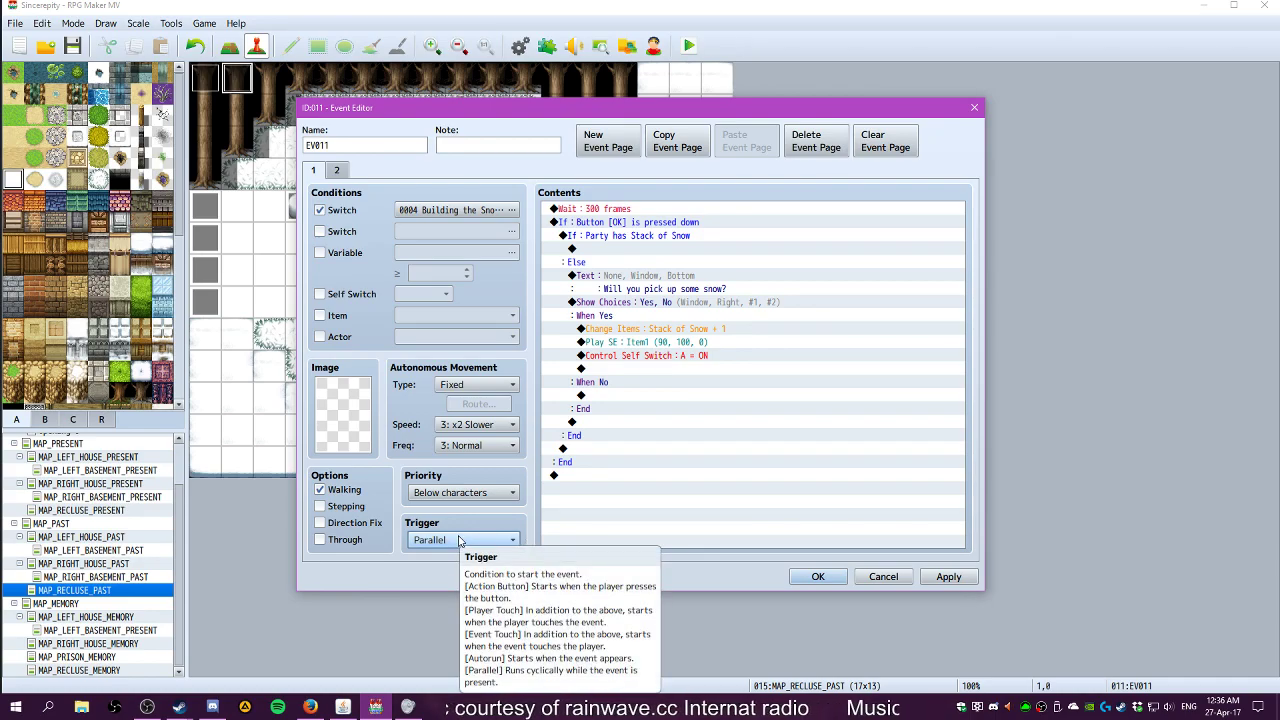
click(459, 540)
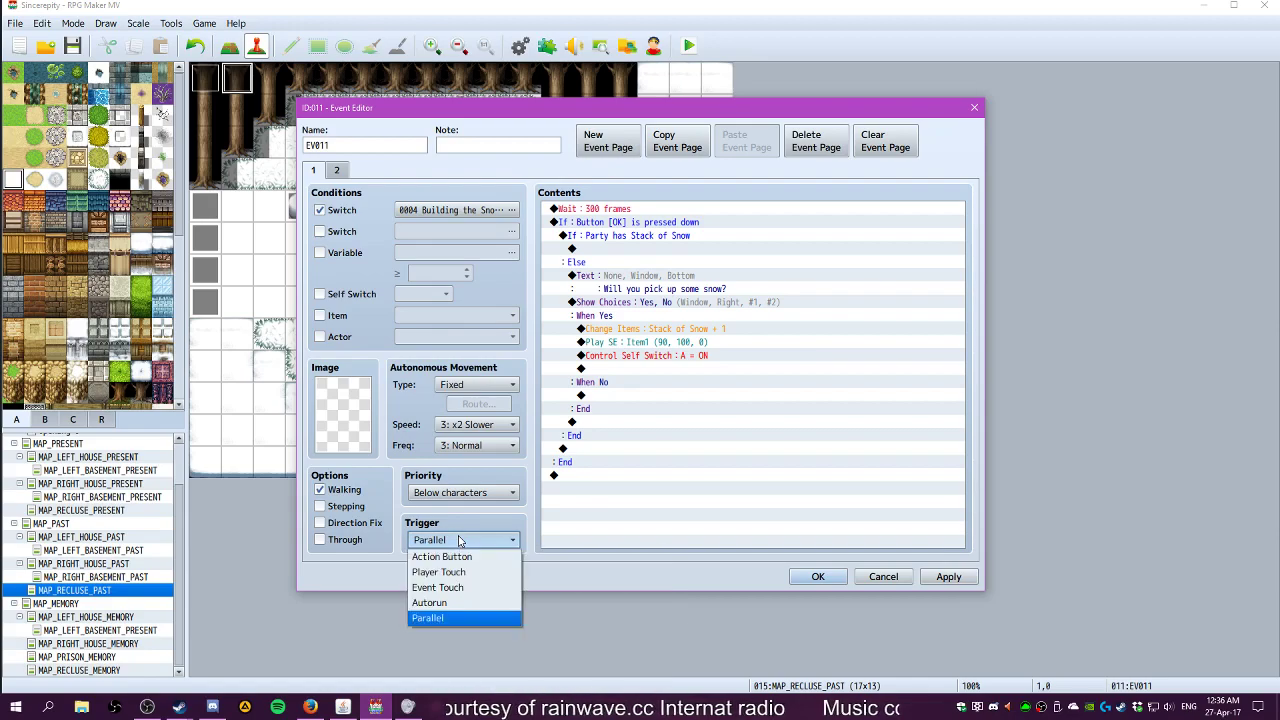
click(445, 603)
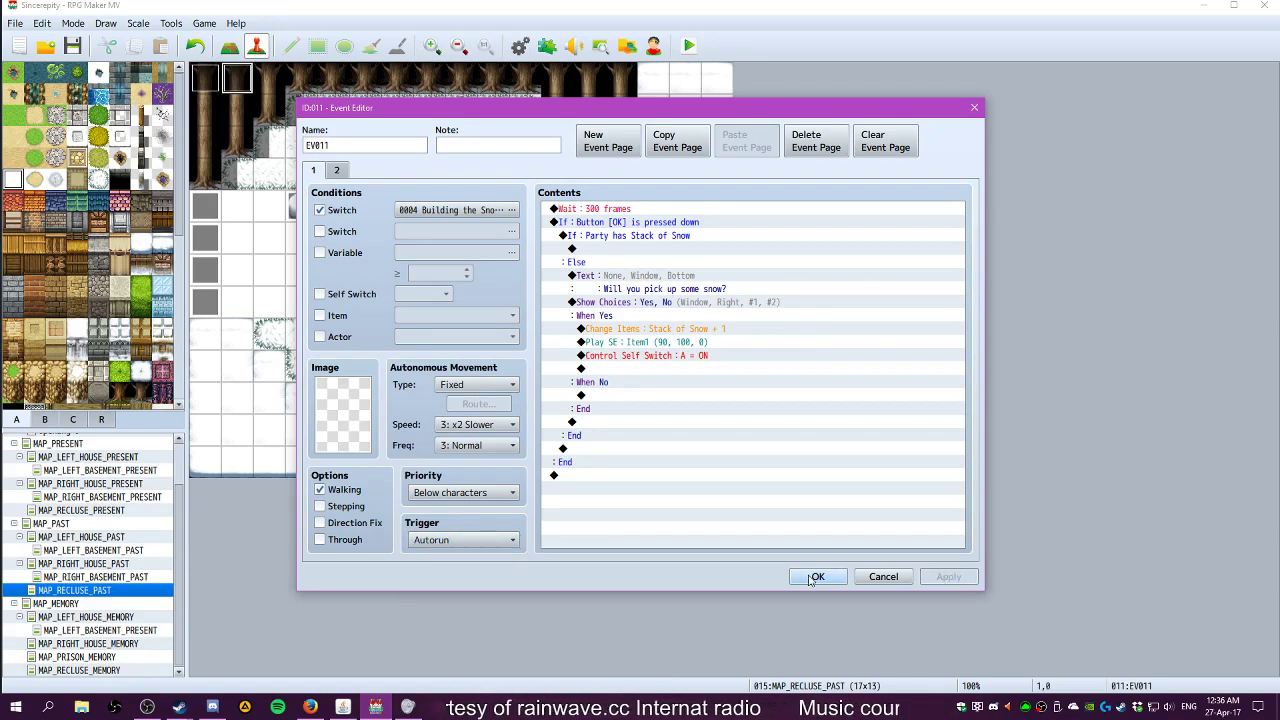
click(818, 577)
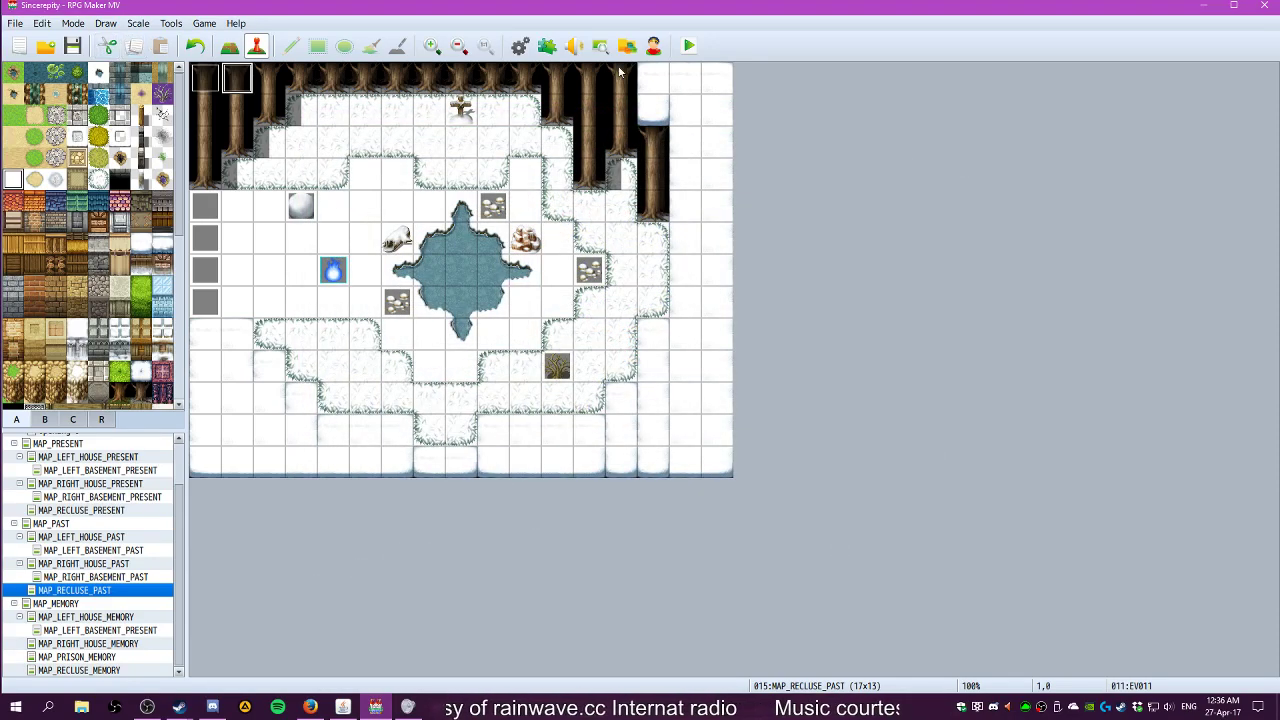
Save and playtest the Autorun event with its leading wait by examining the snowball from its right side, ending the playtest when done
click(683, 50)
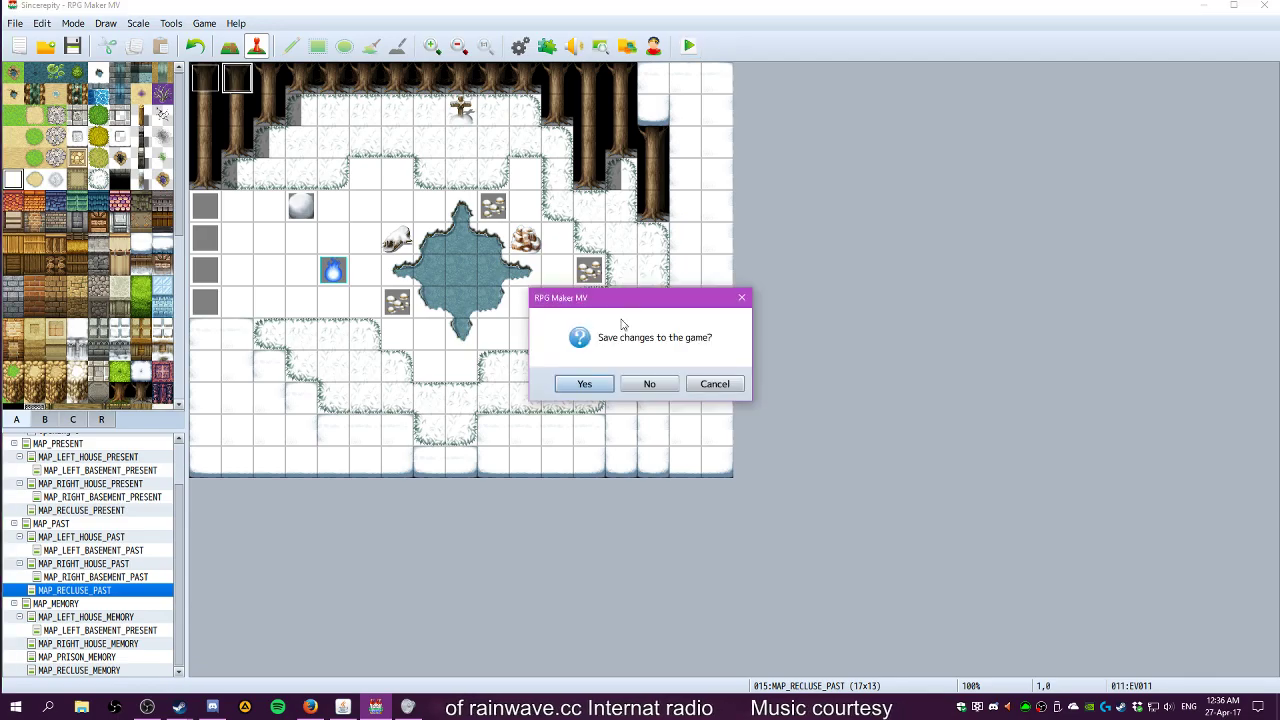
click(585, 381)
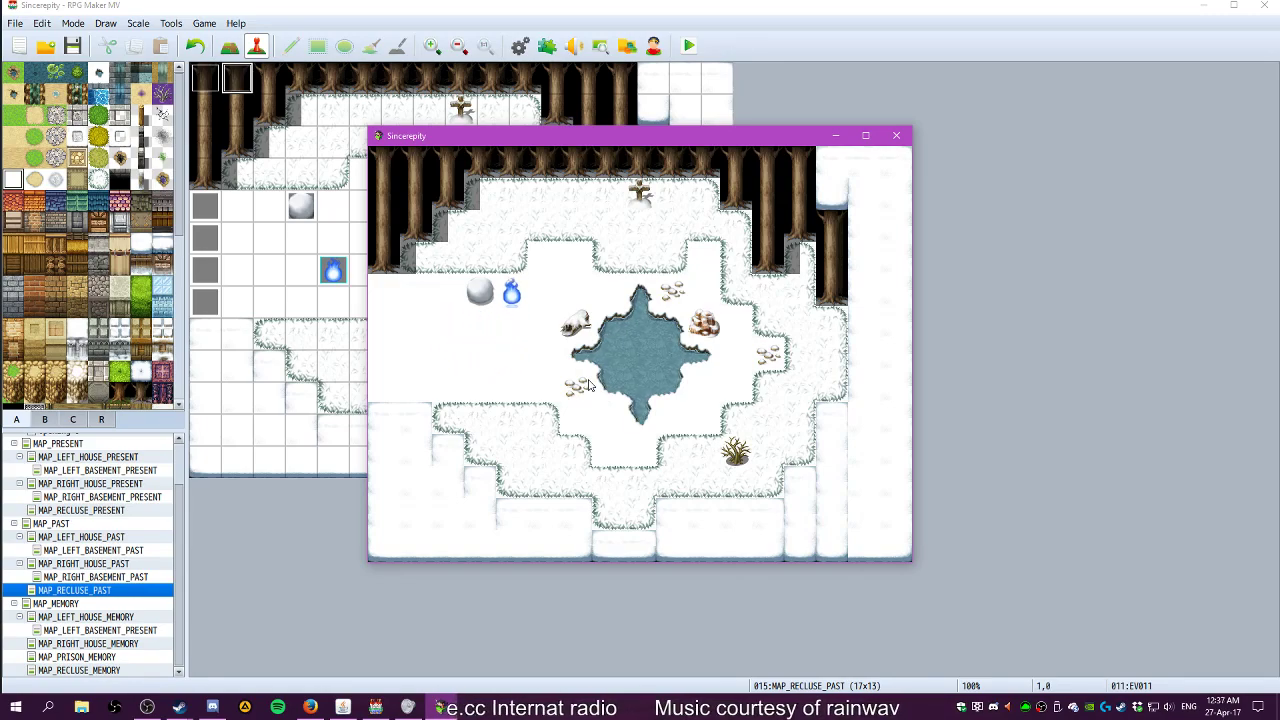
key(Return)
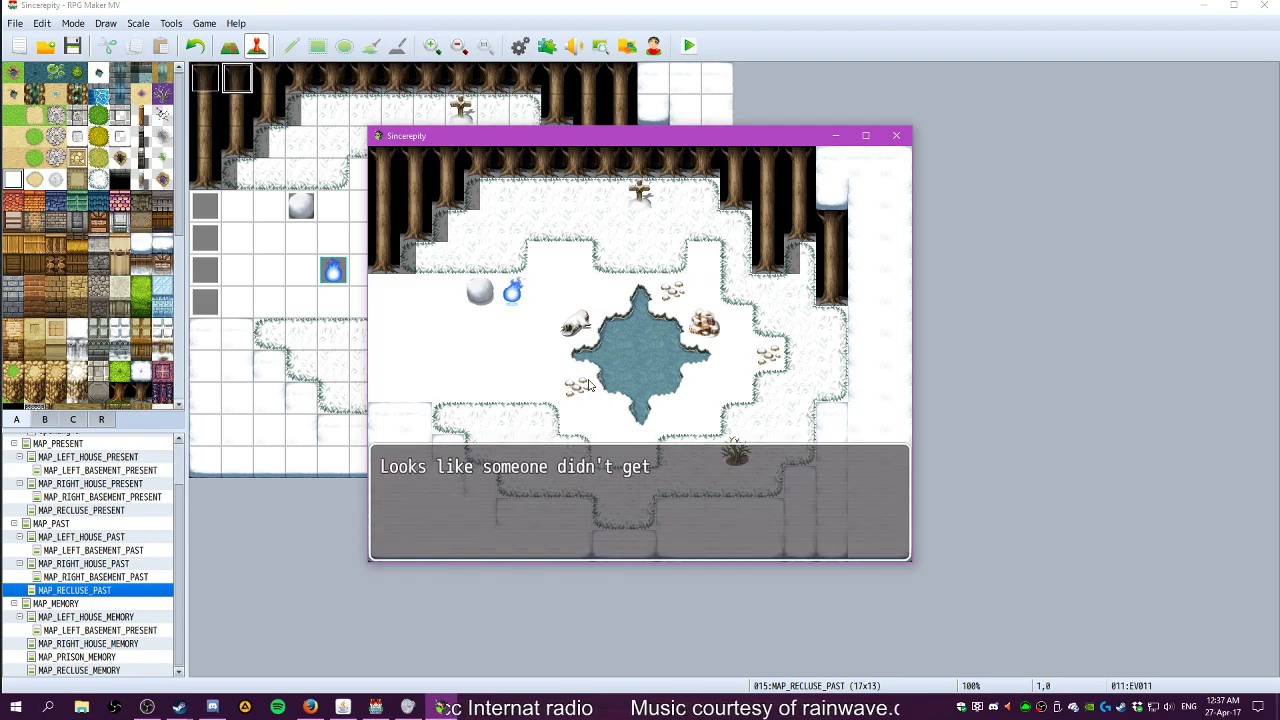
key(Return)
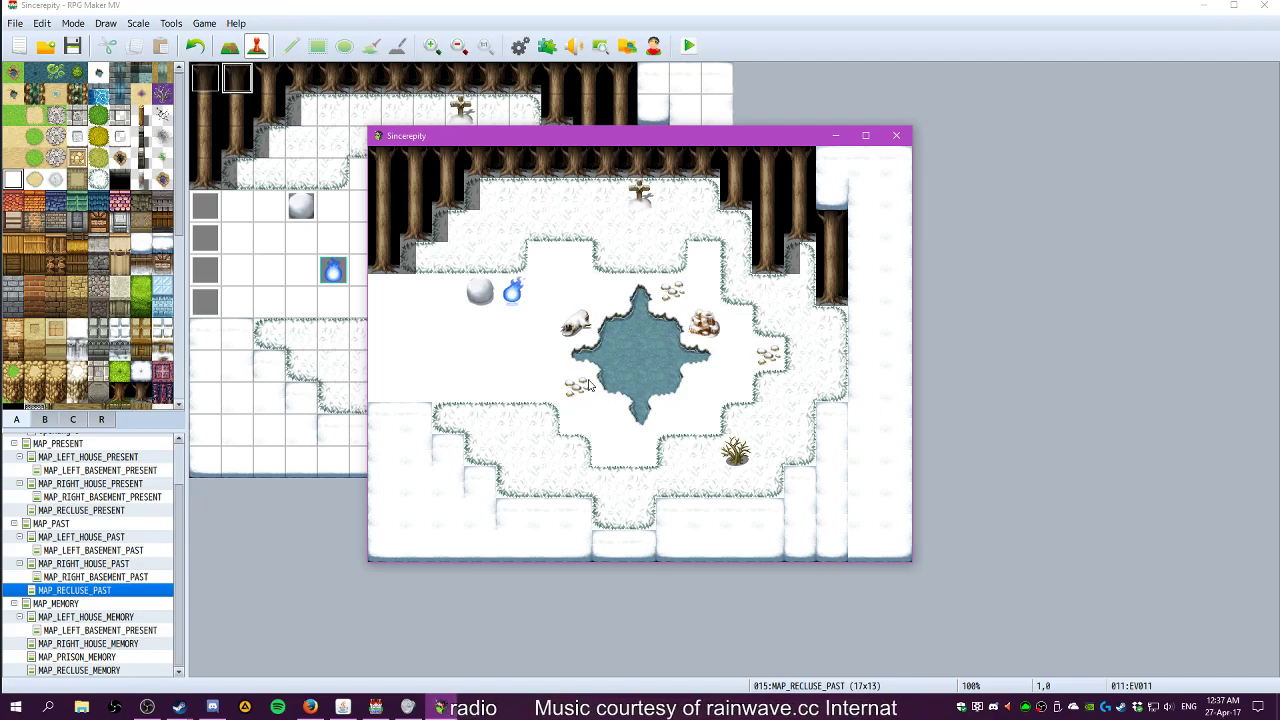
click(896, 136)
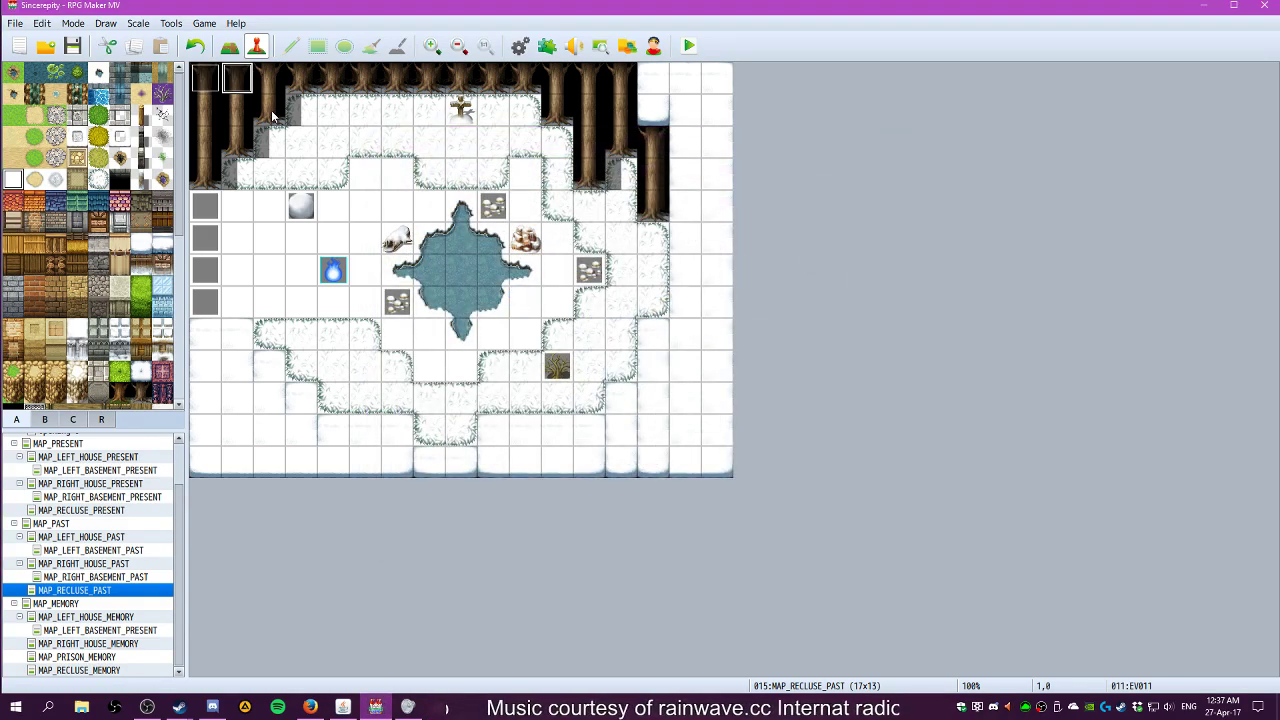
Delete the leading Wait command of 300 frames from EV011's page 1 contents
double_click(240, 80)
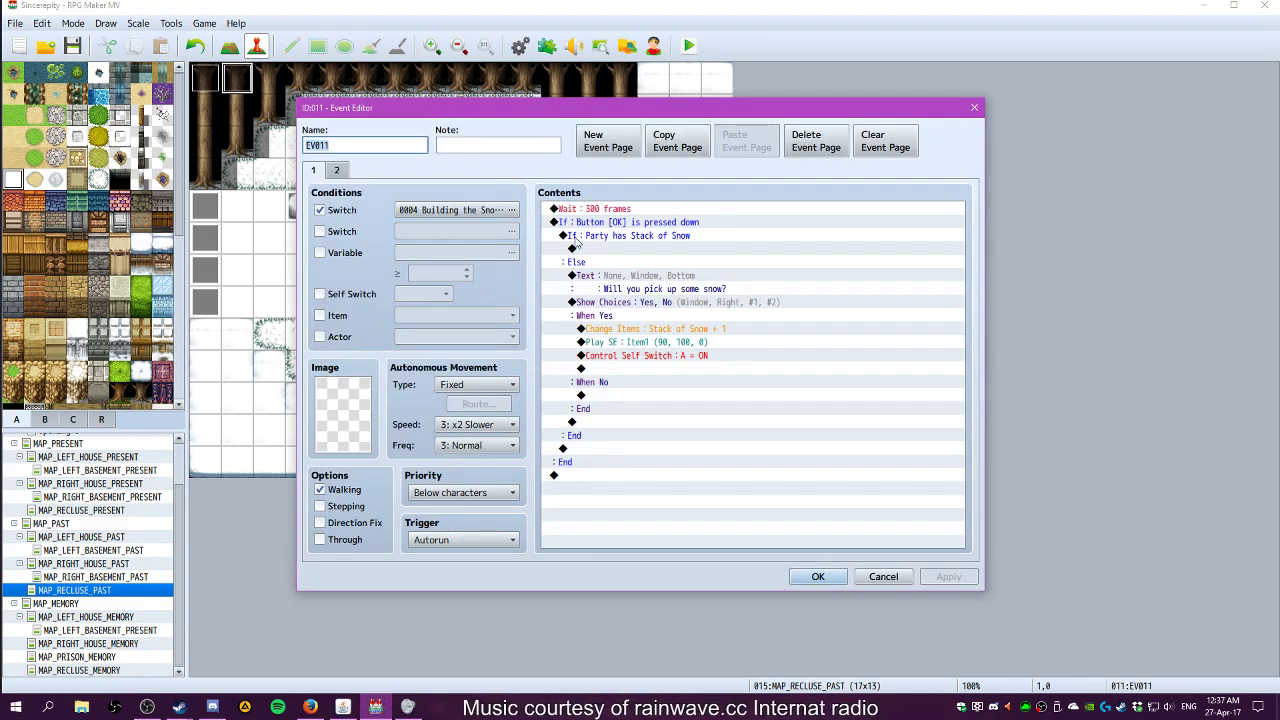
click(595, 208)
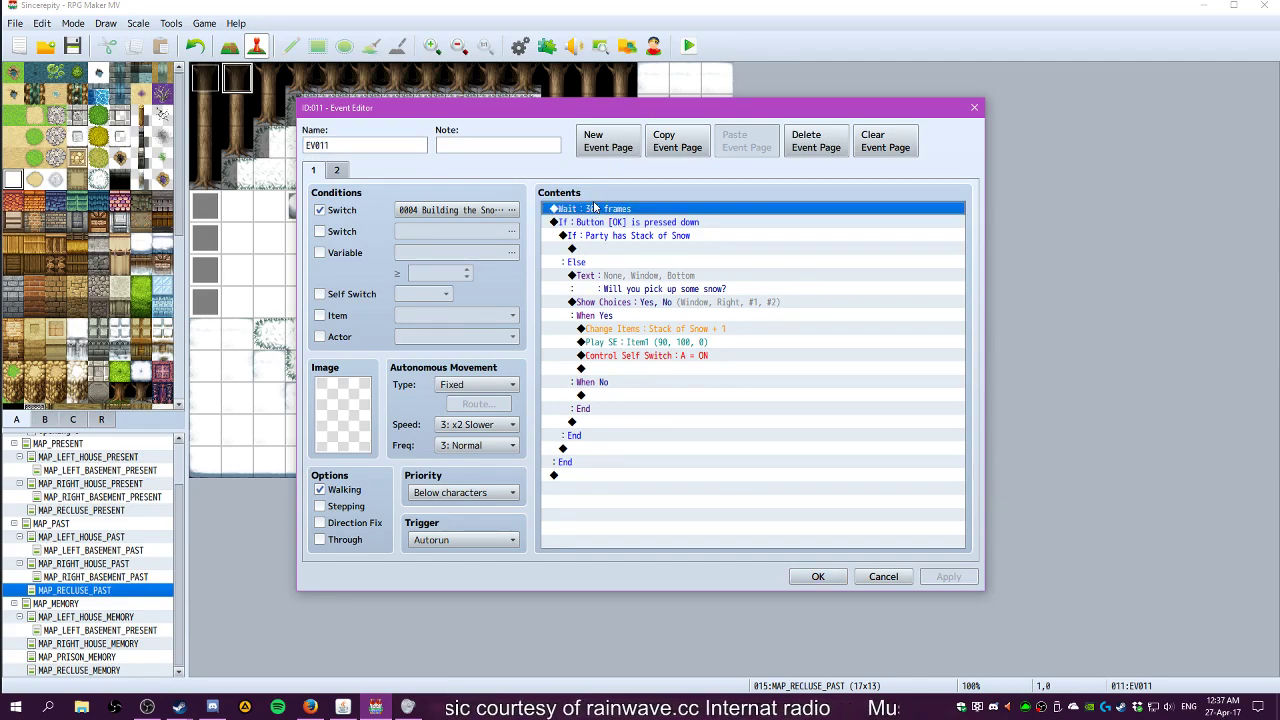
key(Delete)
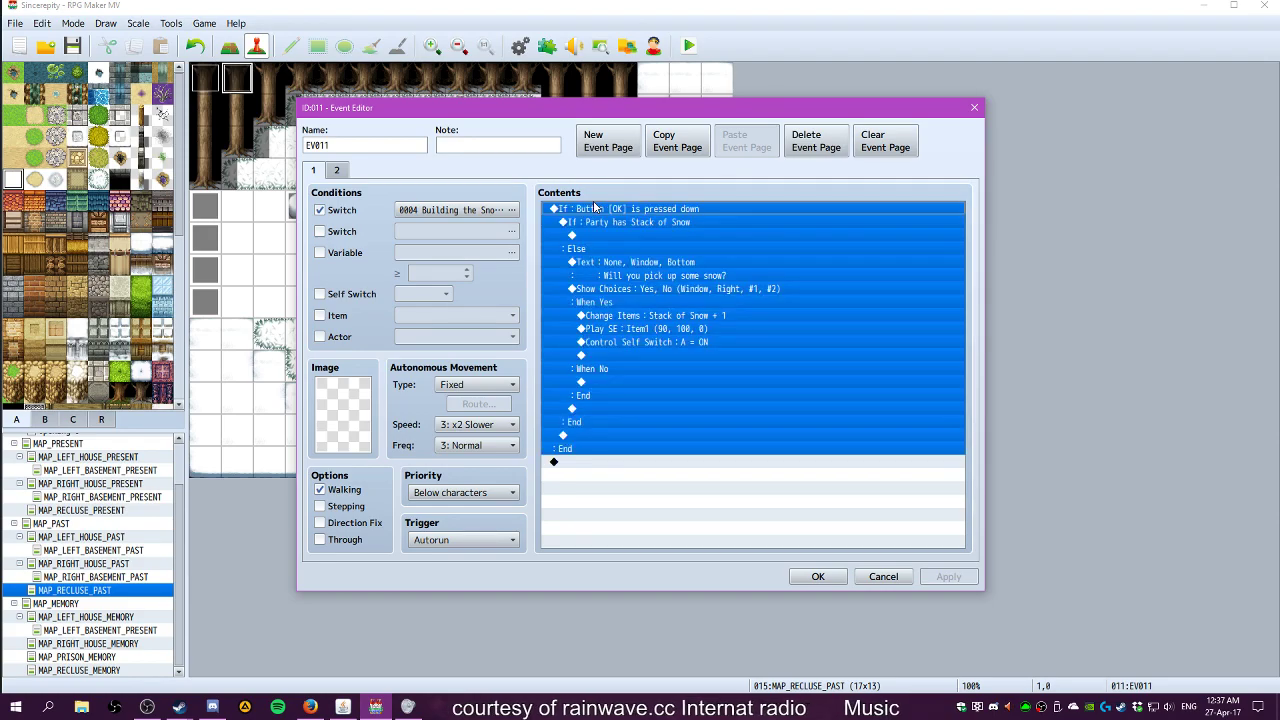
click(577, 277)
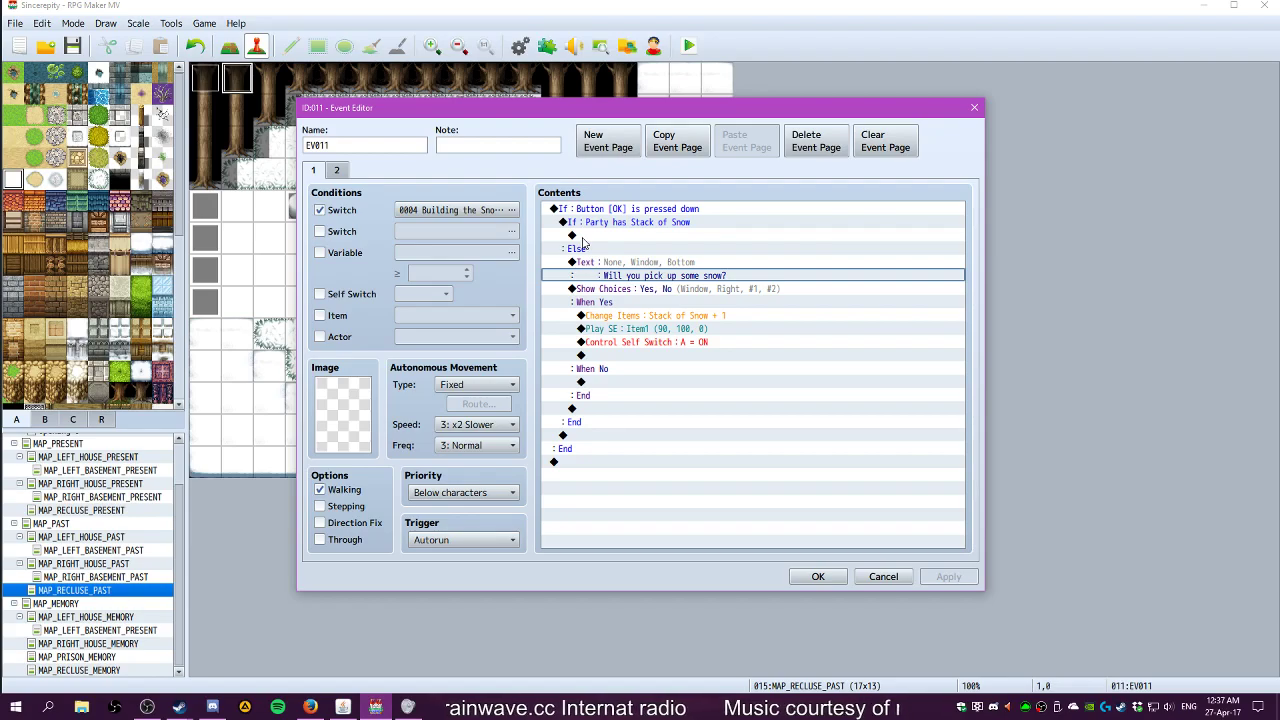
Change the outer conditional branch in EV011 to check for the Pageup button instead of OK, and confirm the event
click(628, 207)
right_click(627, 206)
click(639, 226)
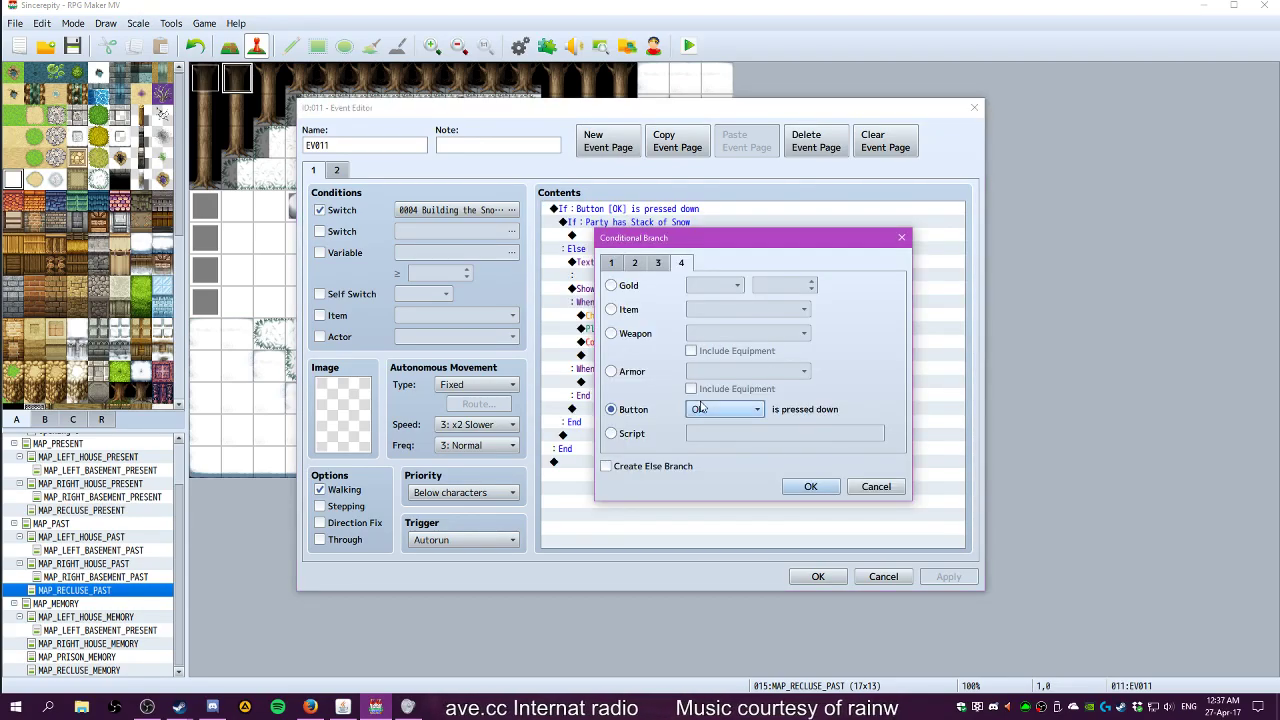
click(710, 410)
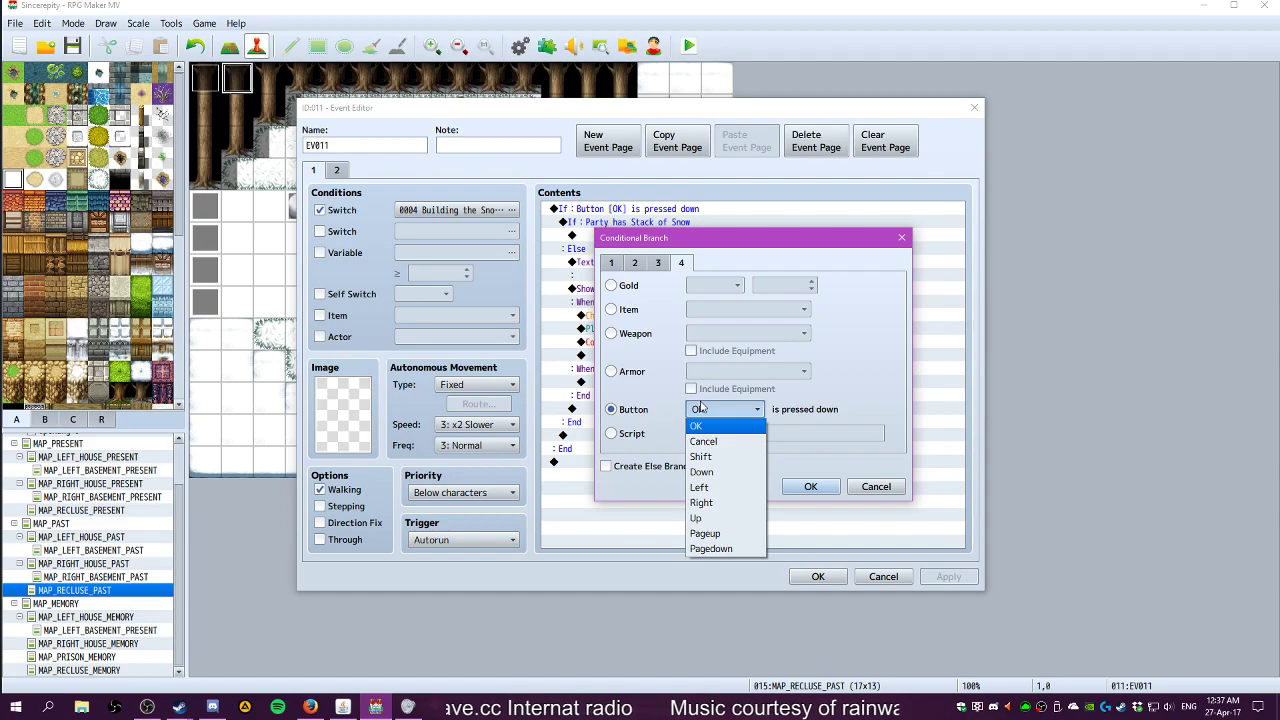
click(705, 533)
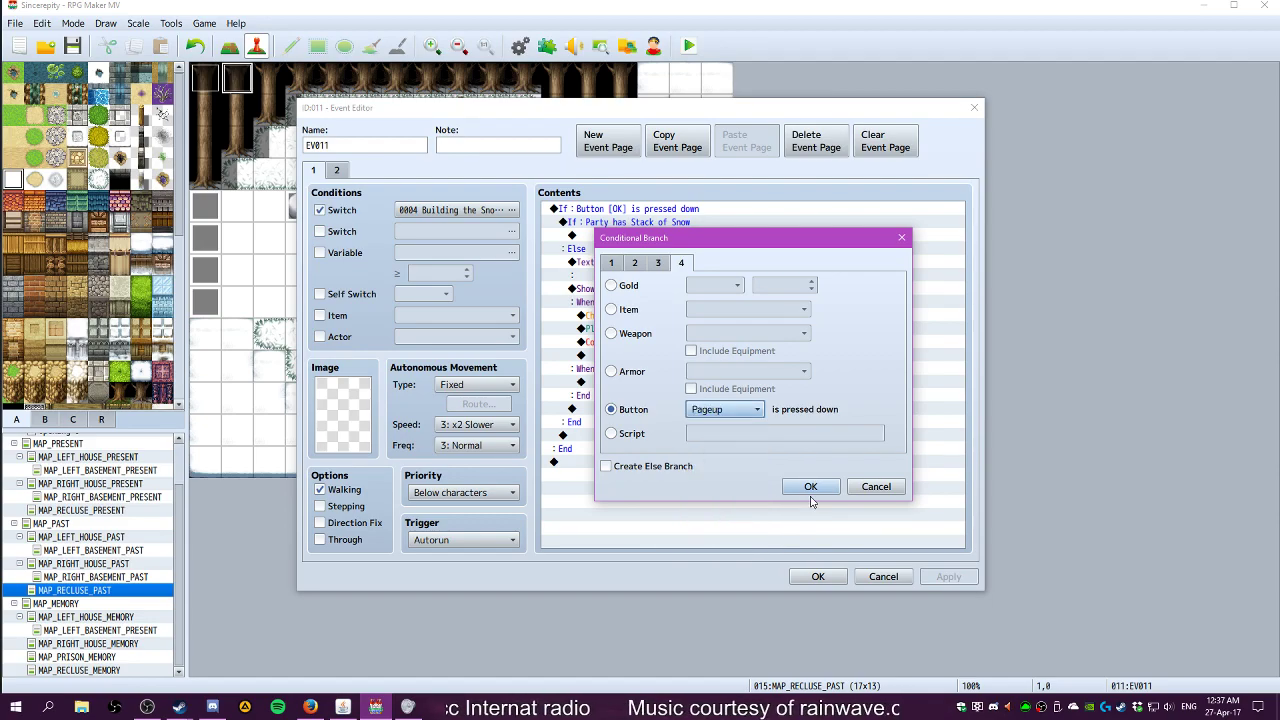
click(810, 486)
click(970, 577)
click(816, 576)
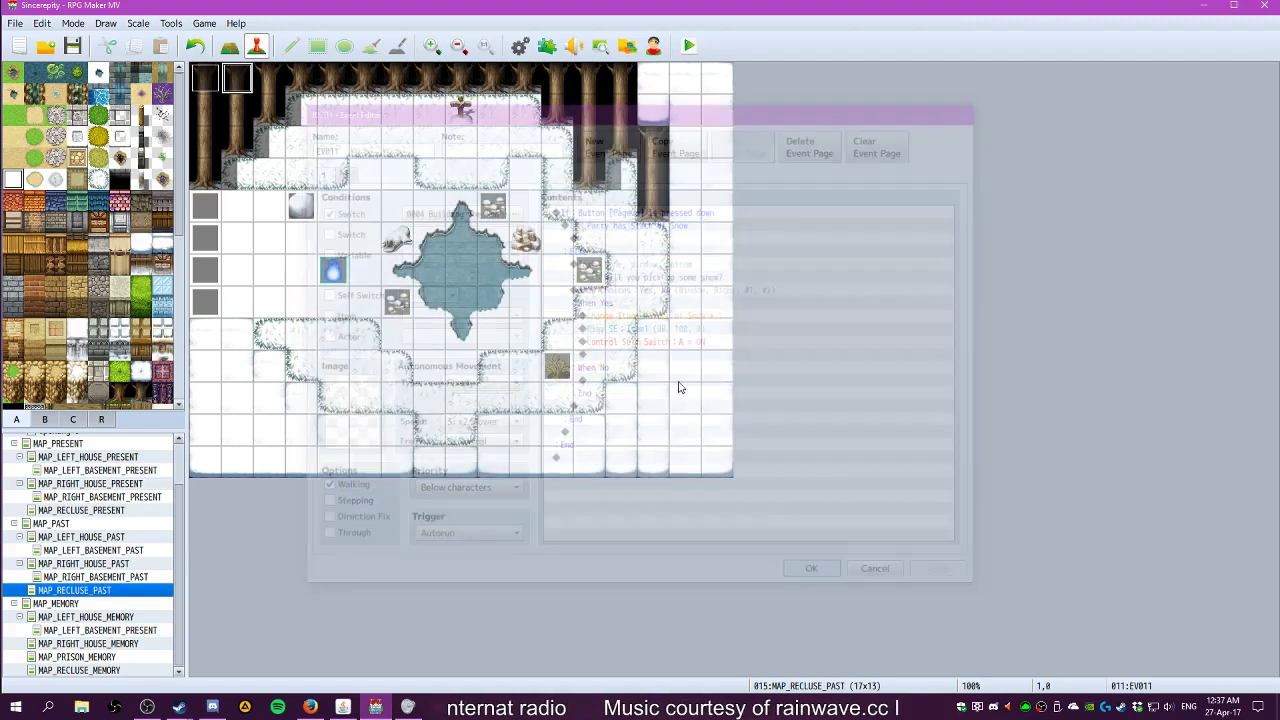
Save and playtest the Pageup condition by examining the snowball, answering Yes to the snow question and examining it again, then end the playtest
click(686, 48)
click(598, 384)
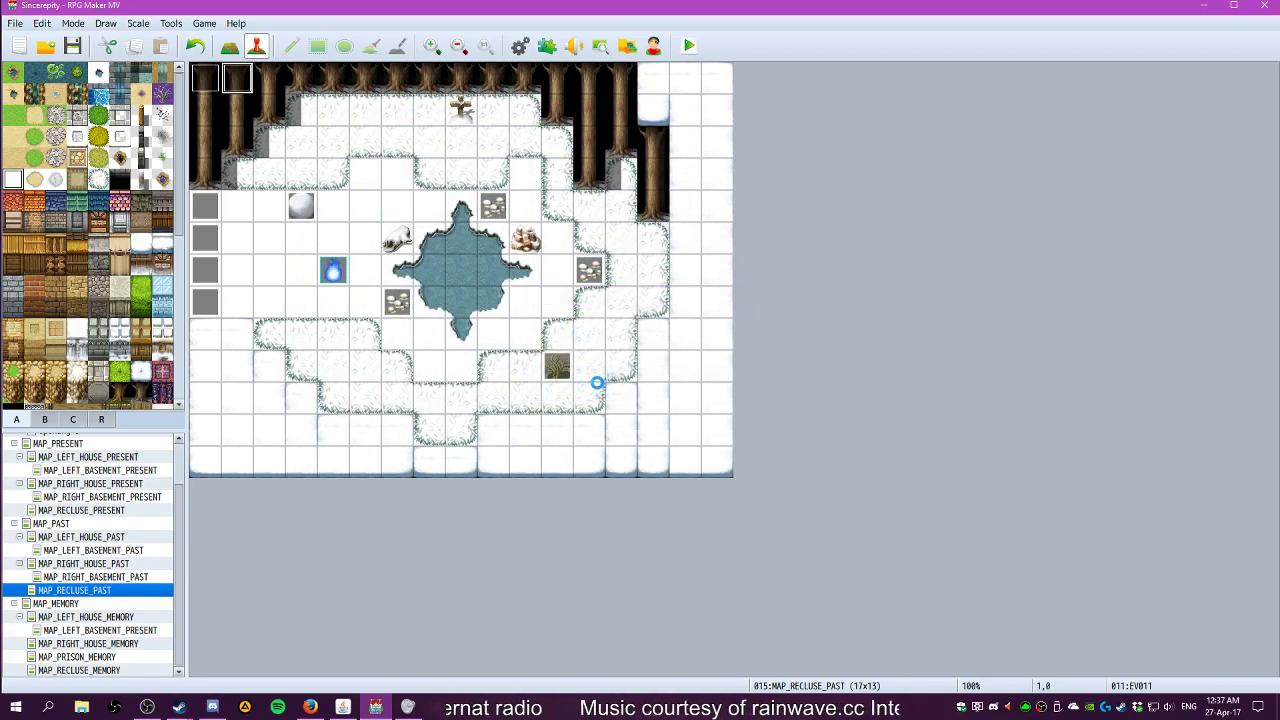
key(Return)
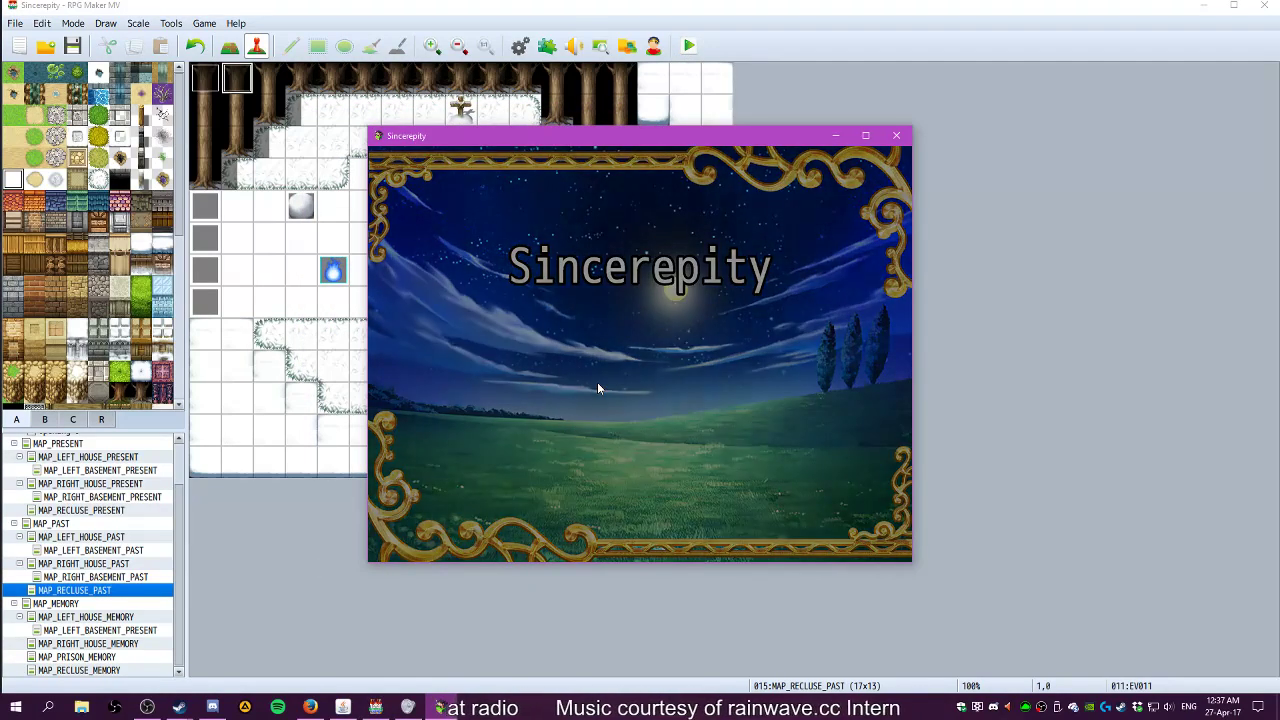
key(Up)
key(Up)
key(Left)
key(Return)
key(Return)
key(Return)
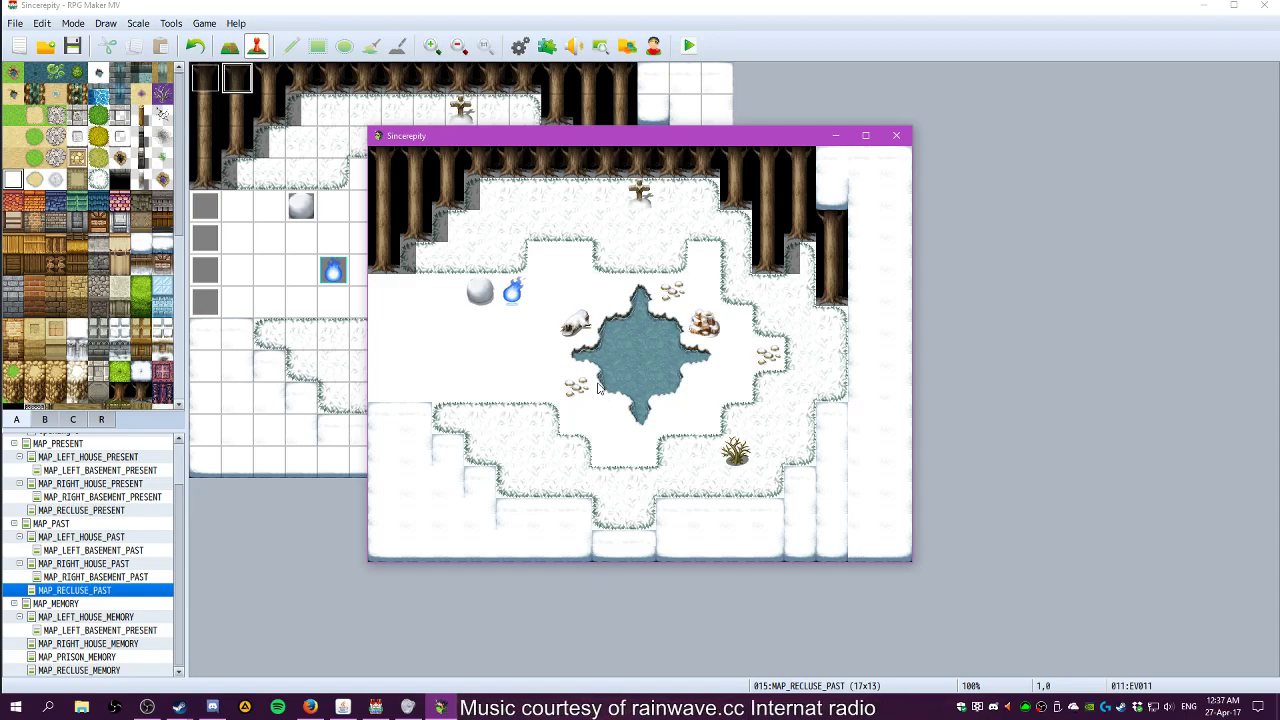
key(Return)
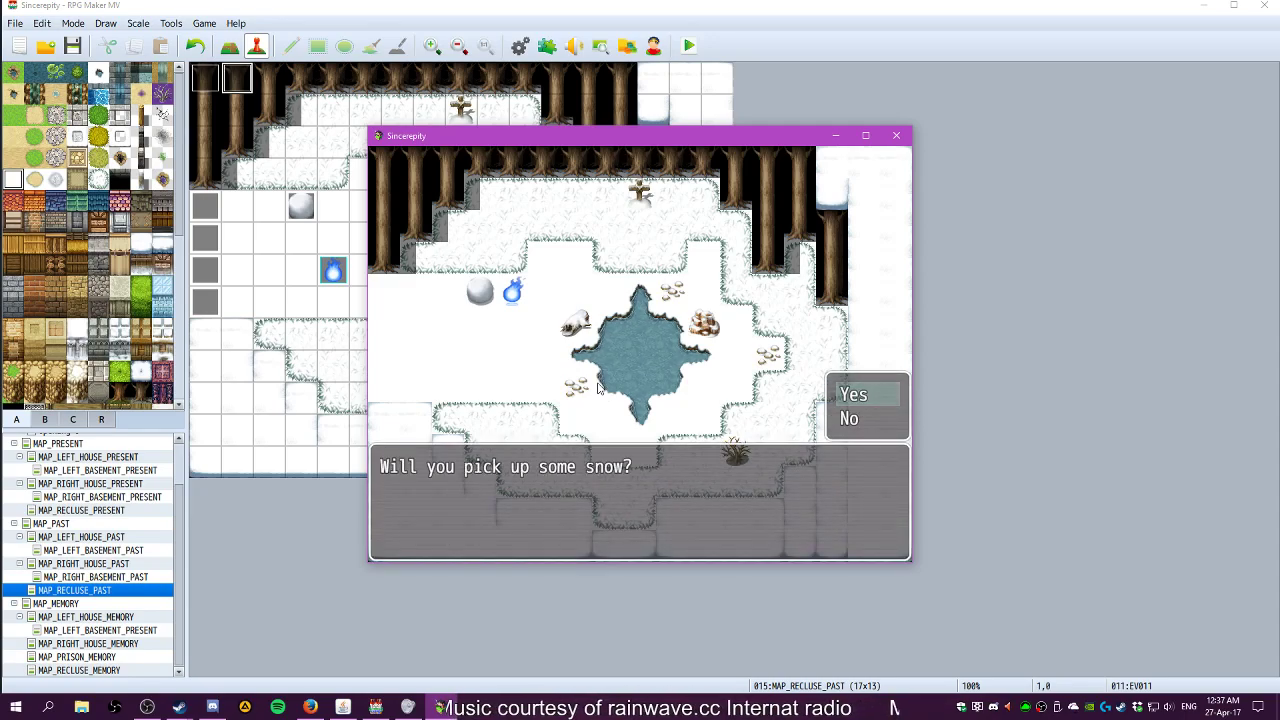
key(Return)
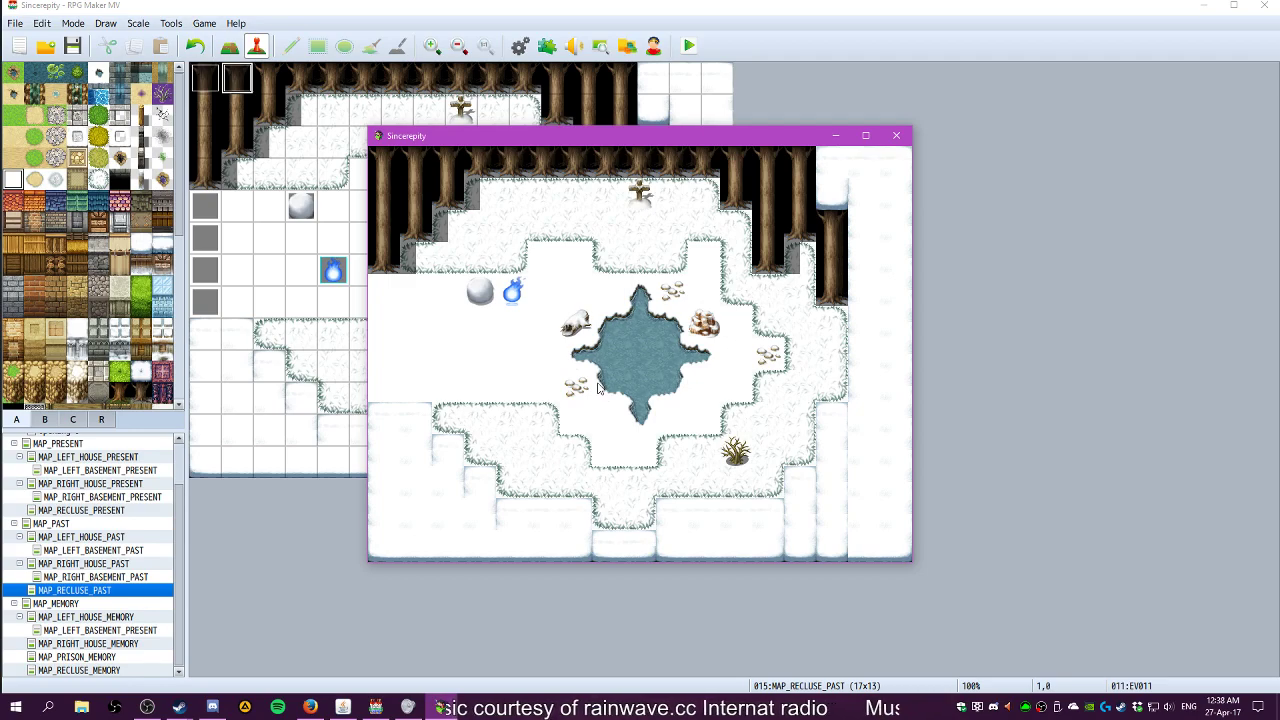
key(Return)
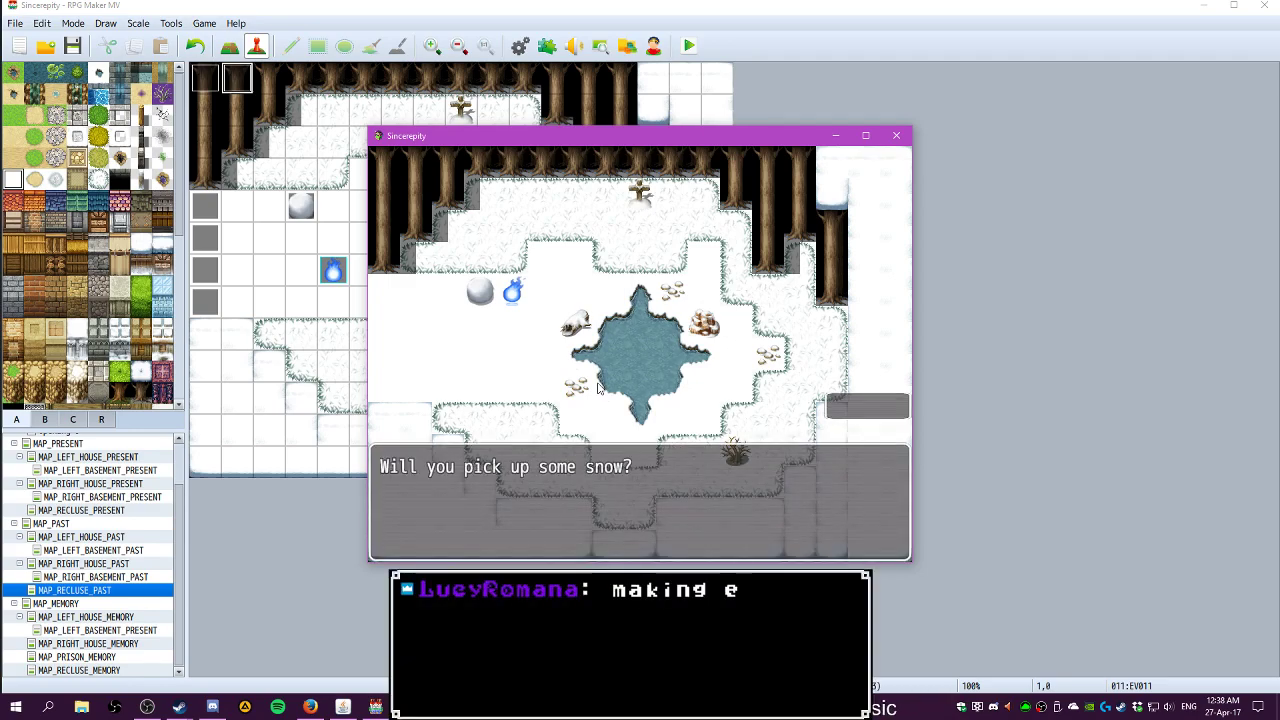
click(899, 137)
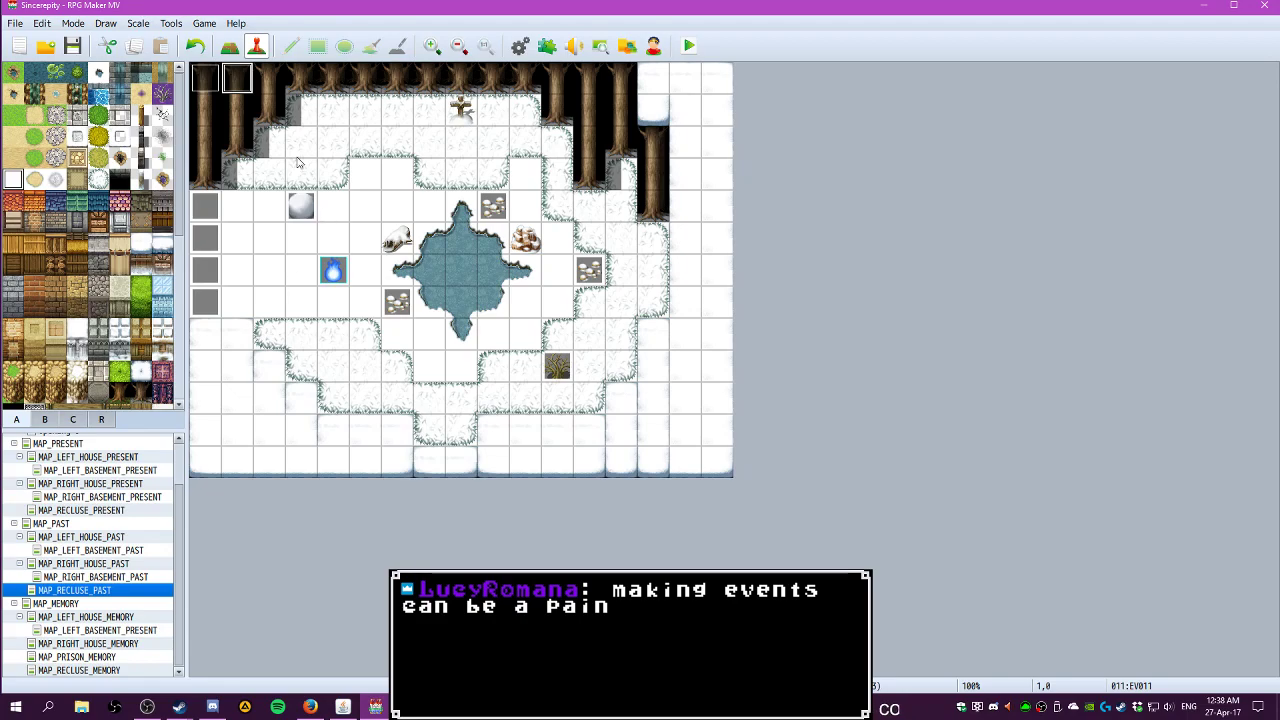
Set the priority of EV011's page 1 to Same as characters and confirm the event
double_click(245, 84)
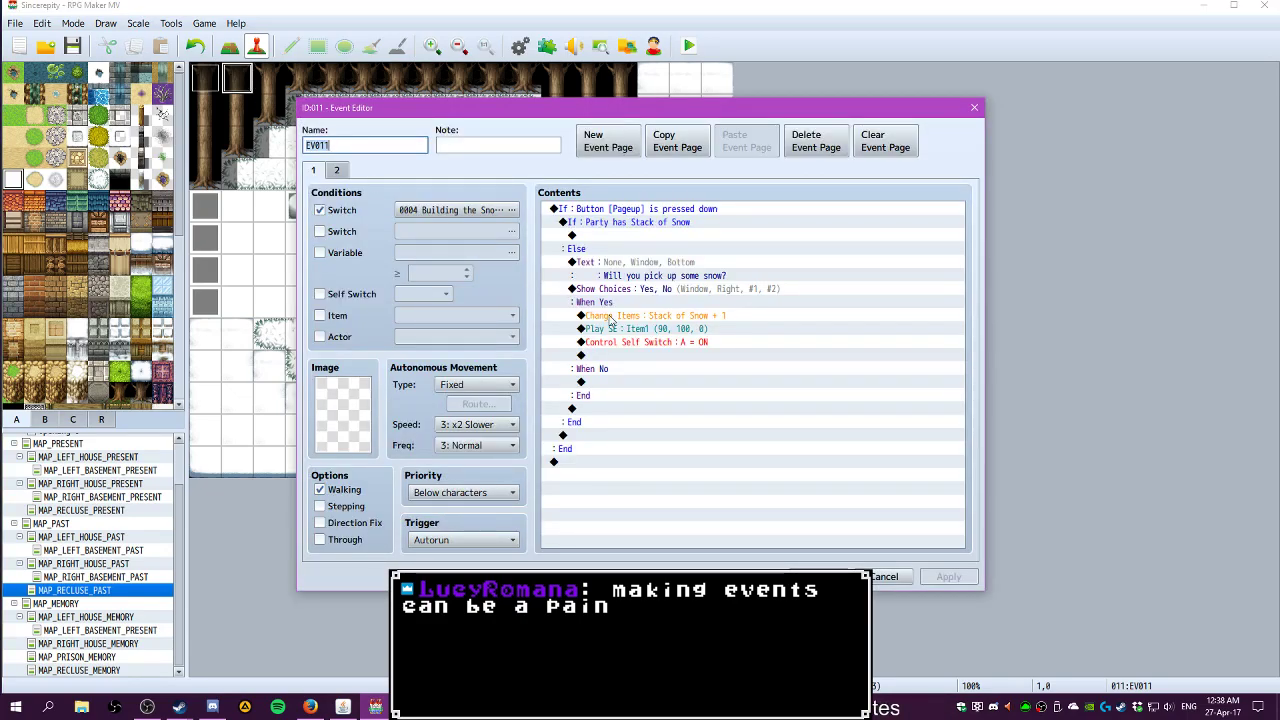
click(476, 493)
click(450, 524)
click(958, 584)
click(822, 577)
Save and playtest the new event priority by examining the snowball twice from its right side, ending the playtest when done
click(689, 46)
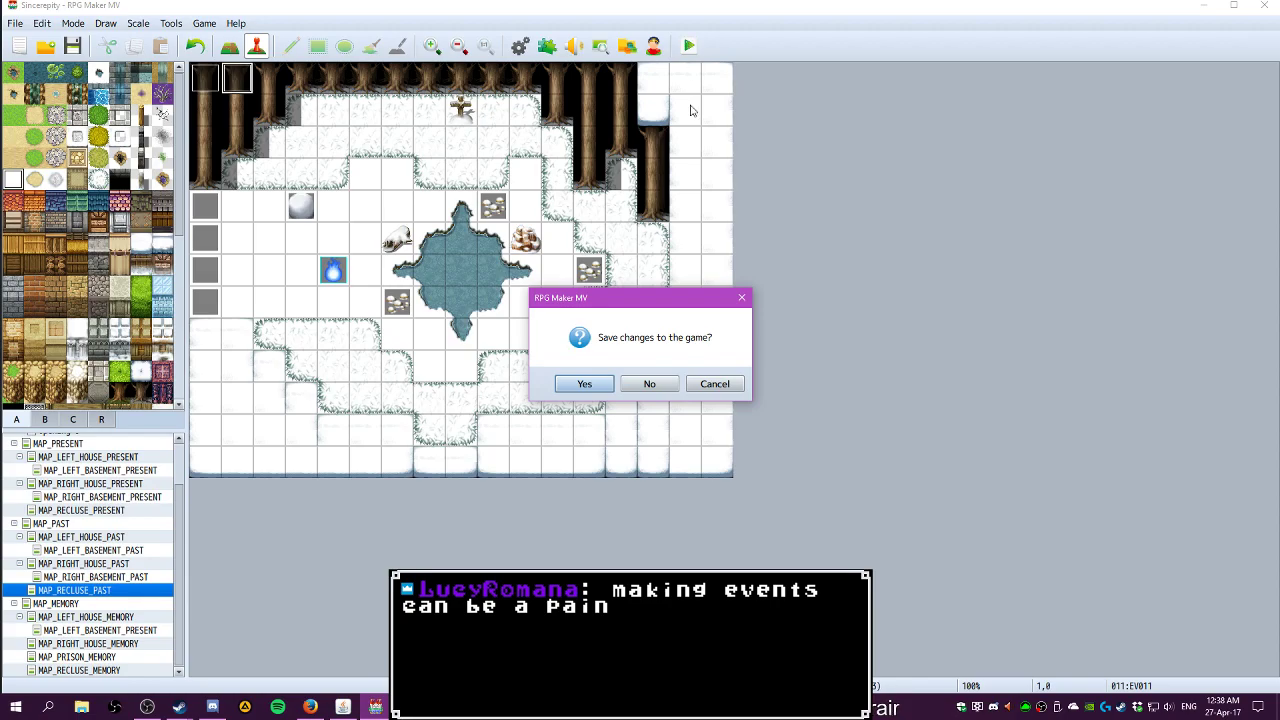
click(610, 386)
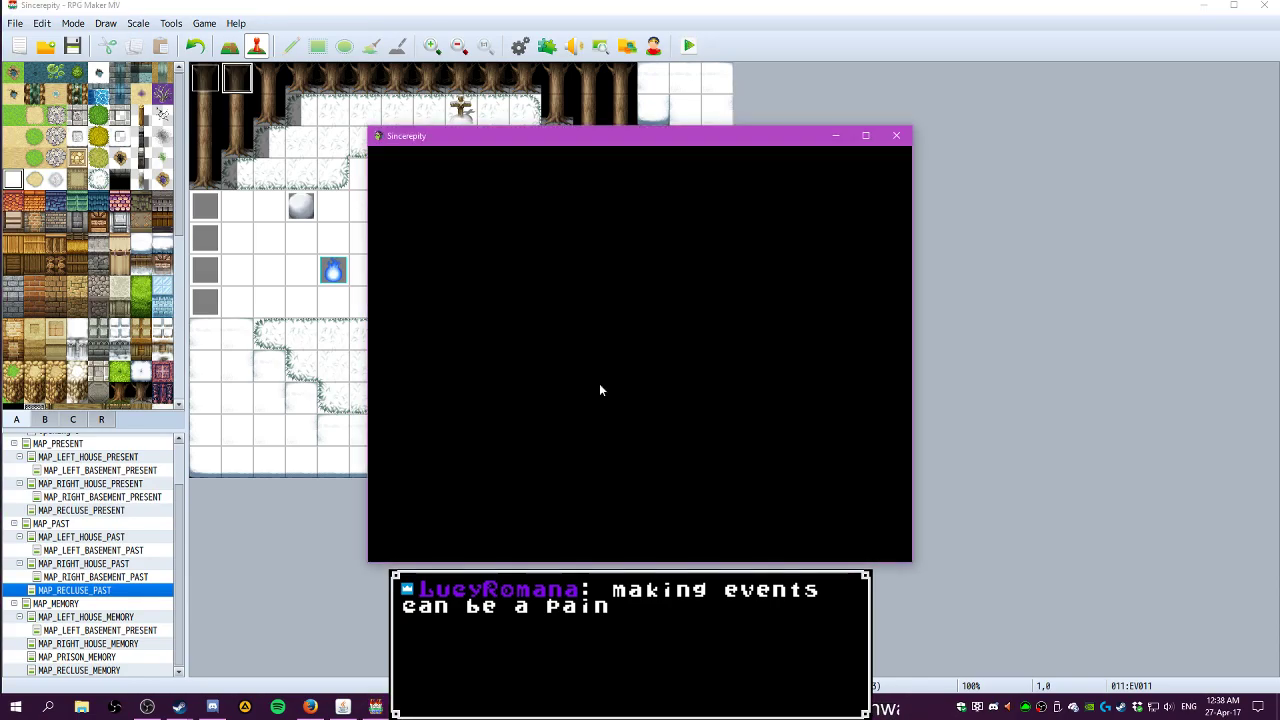
key(Return)
key(Up)
key(Up)
key(Return)
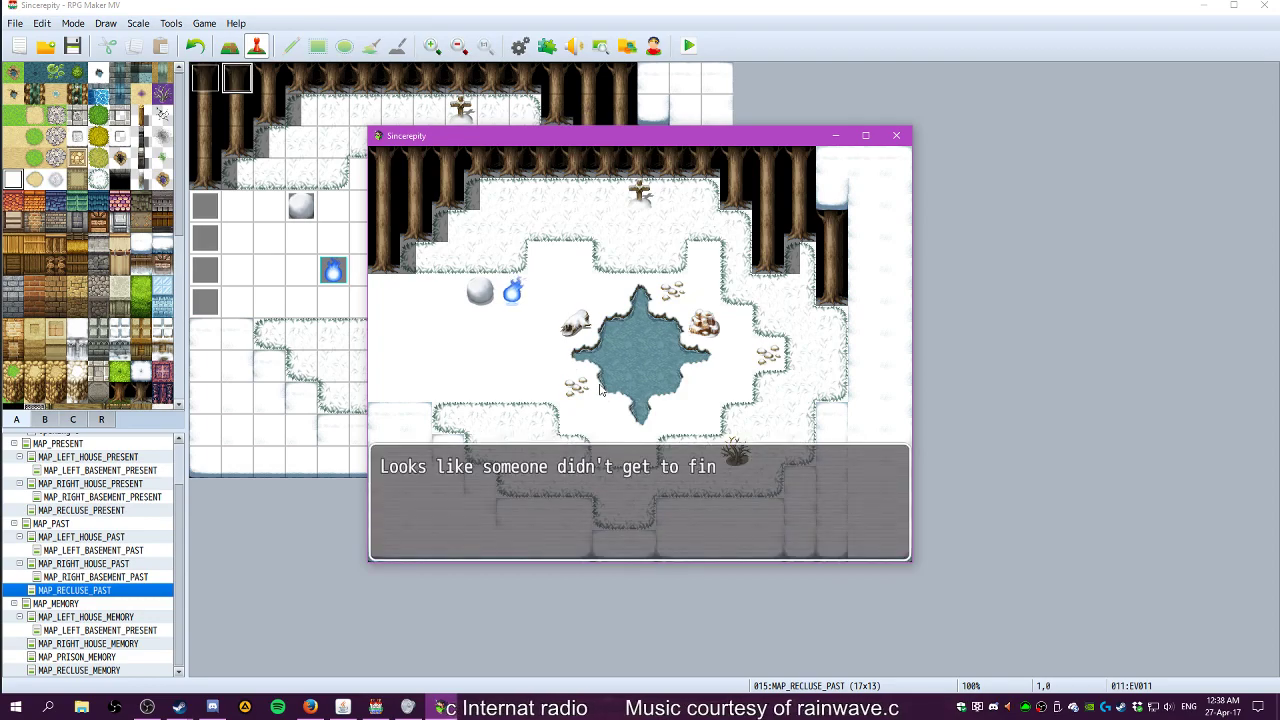
key(Return)
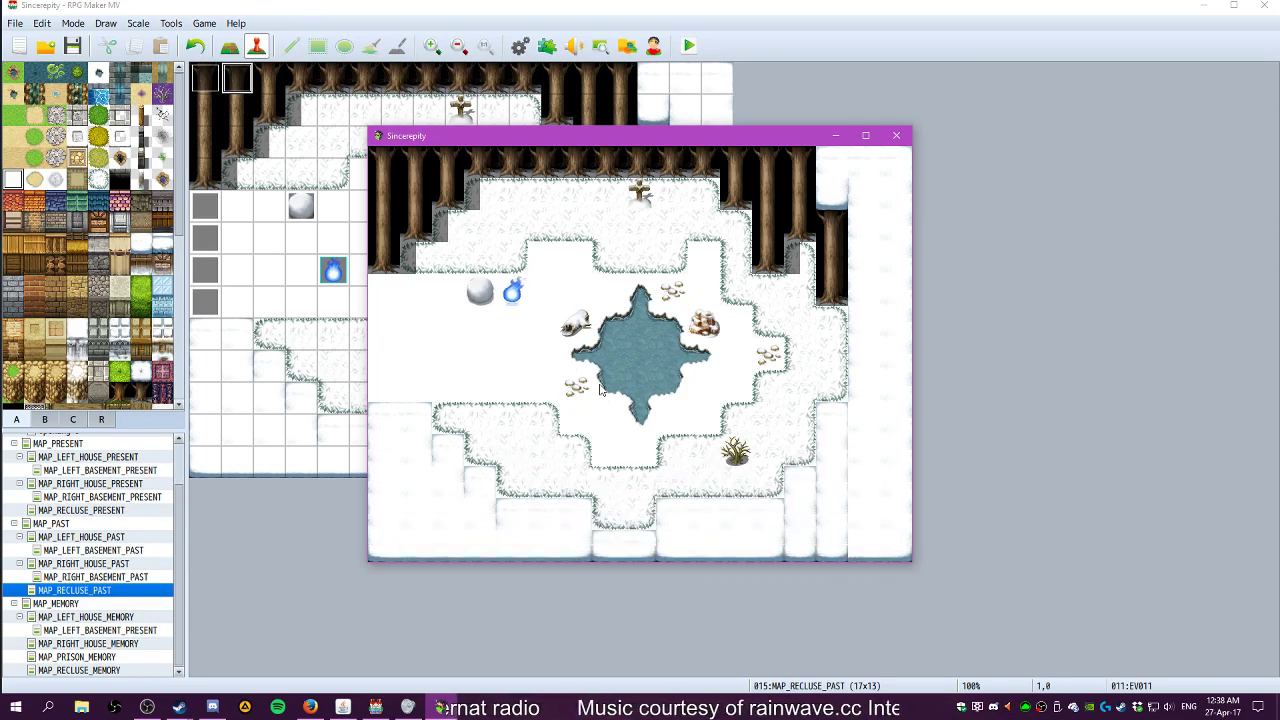
key(Return)
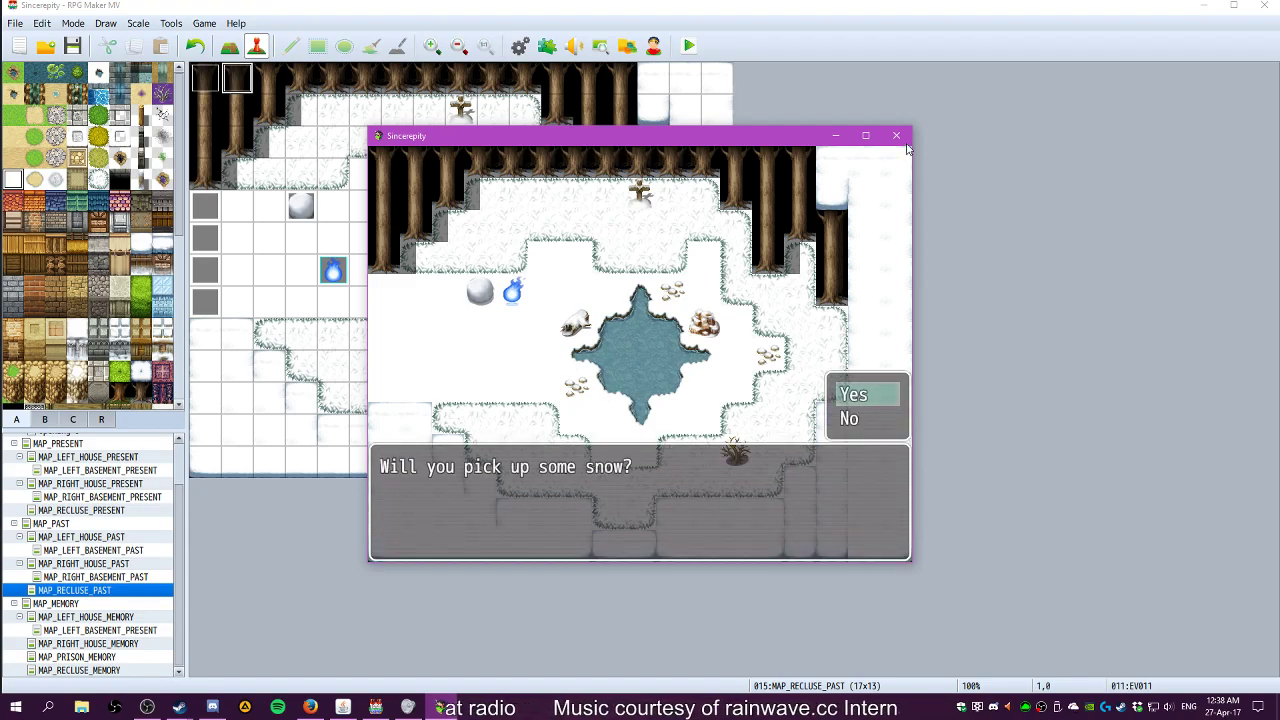
click(896, 135)
Reopen EV011 and turn off the Walking option on page 1, keeping the Autorun trigger
double_click(234, 80)
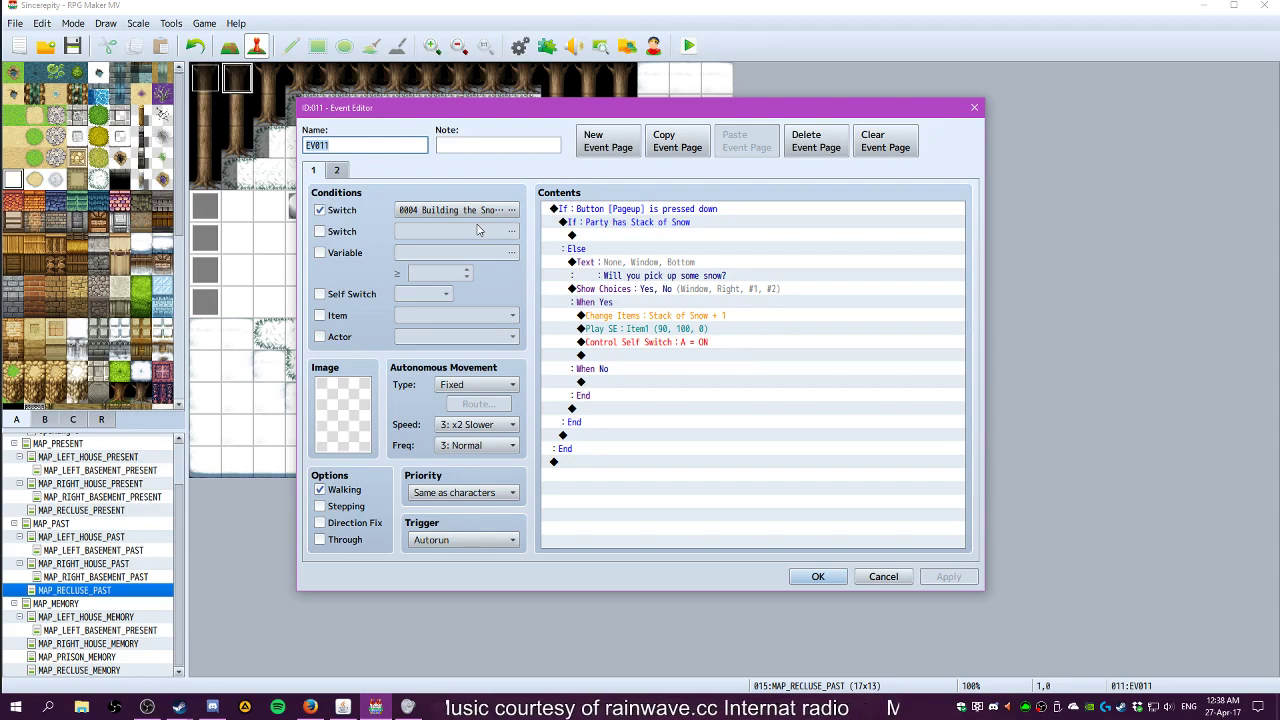
click(450, 541)
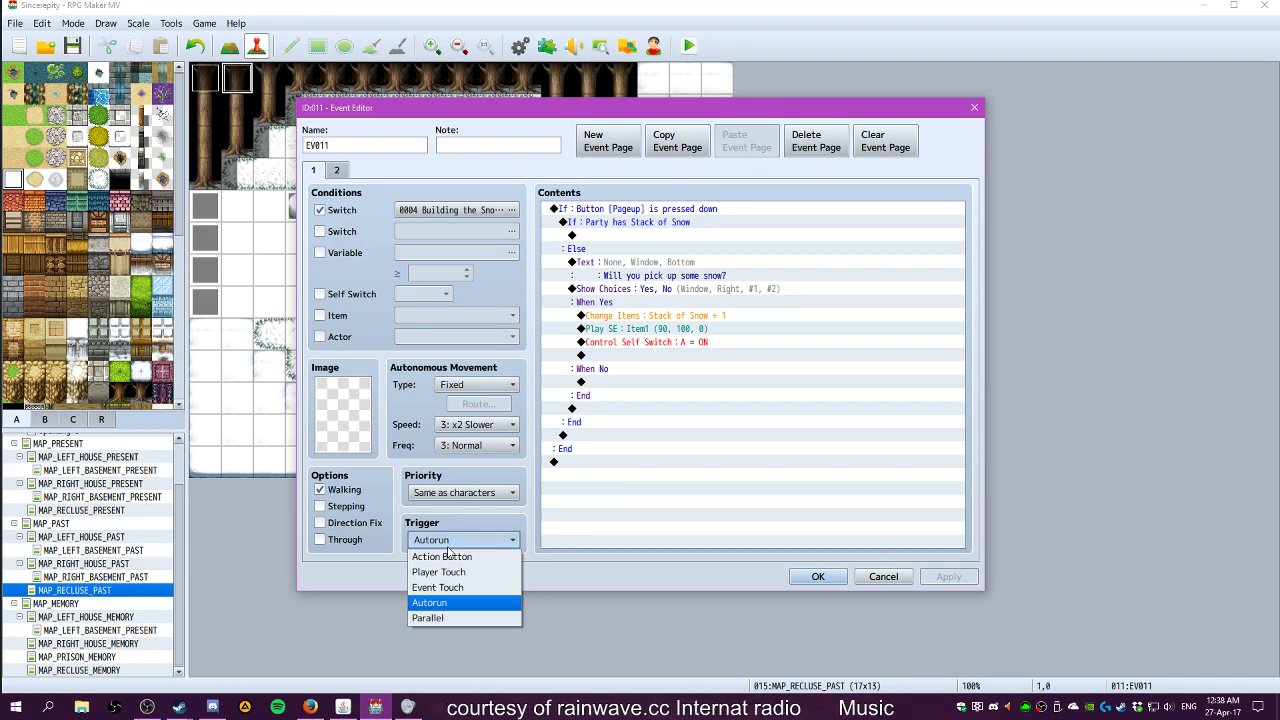
click(344, 490)
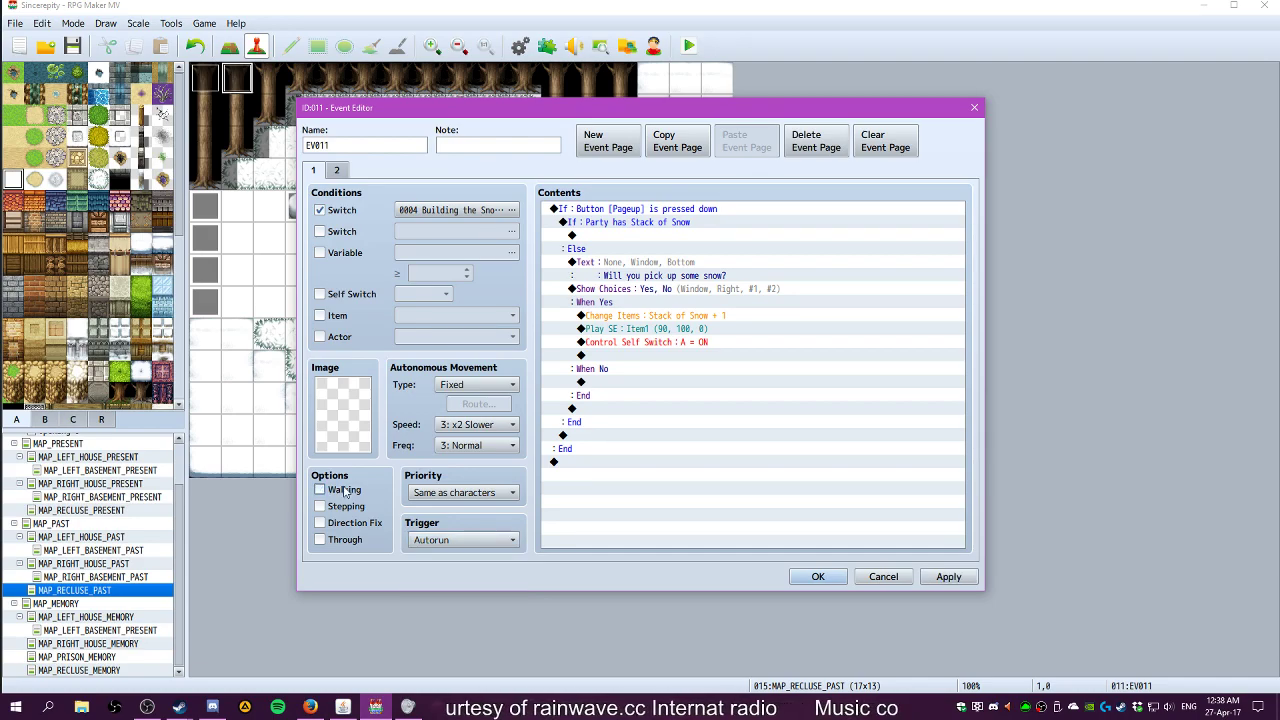
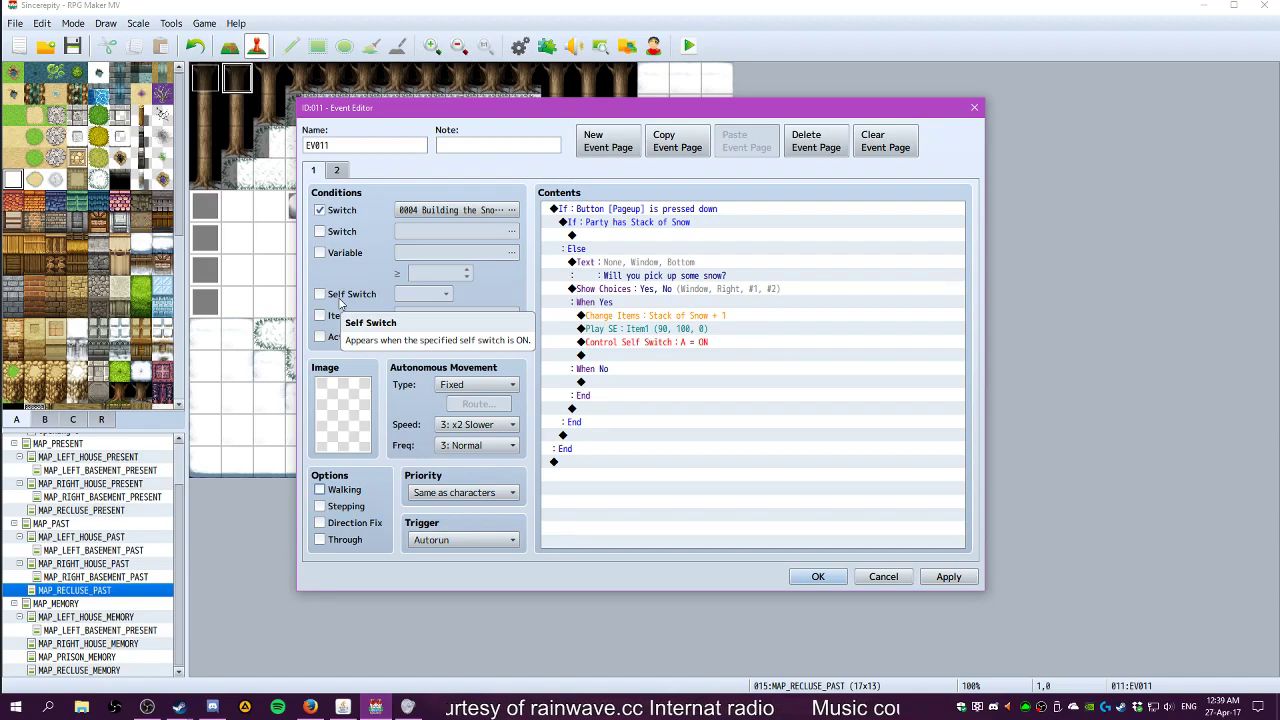
click(576, 462)
double_click(576, 462)
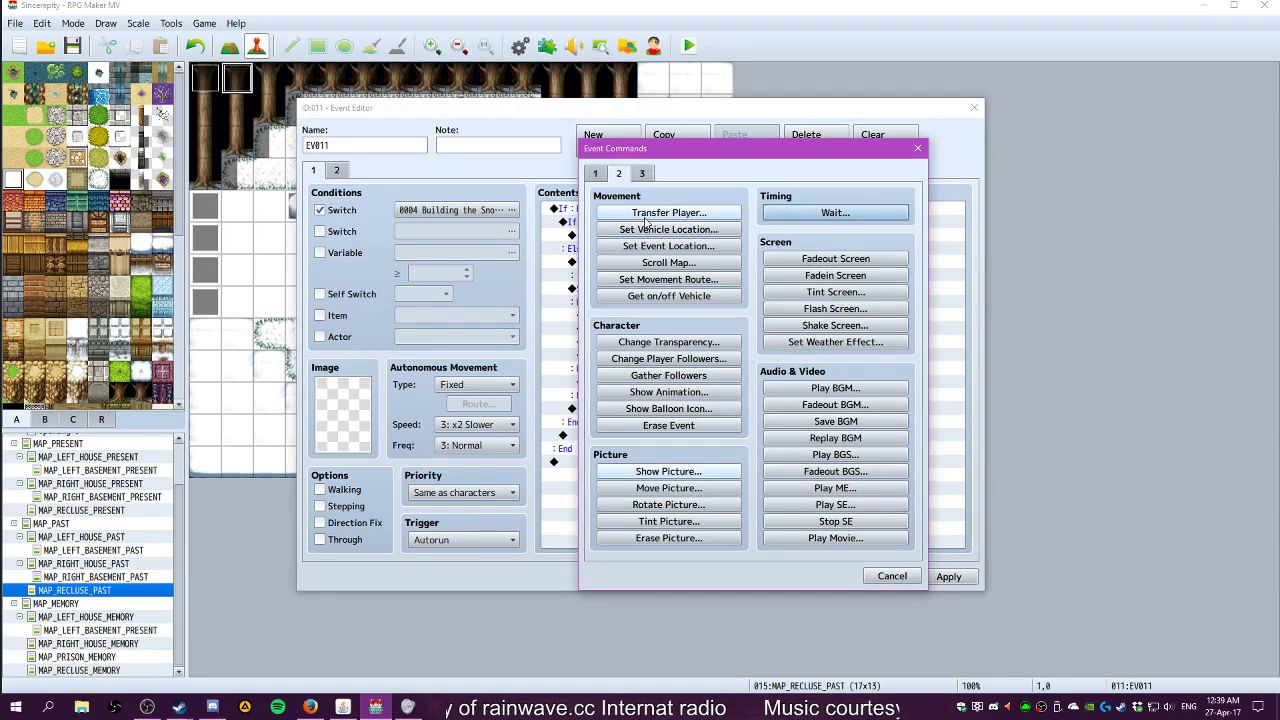
click(594, 178)
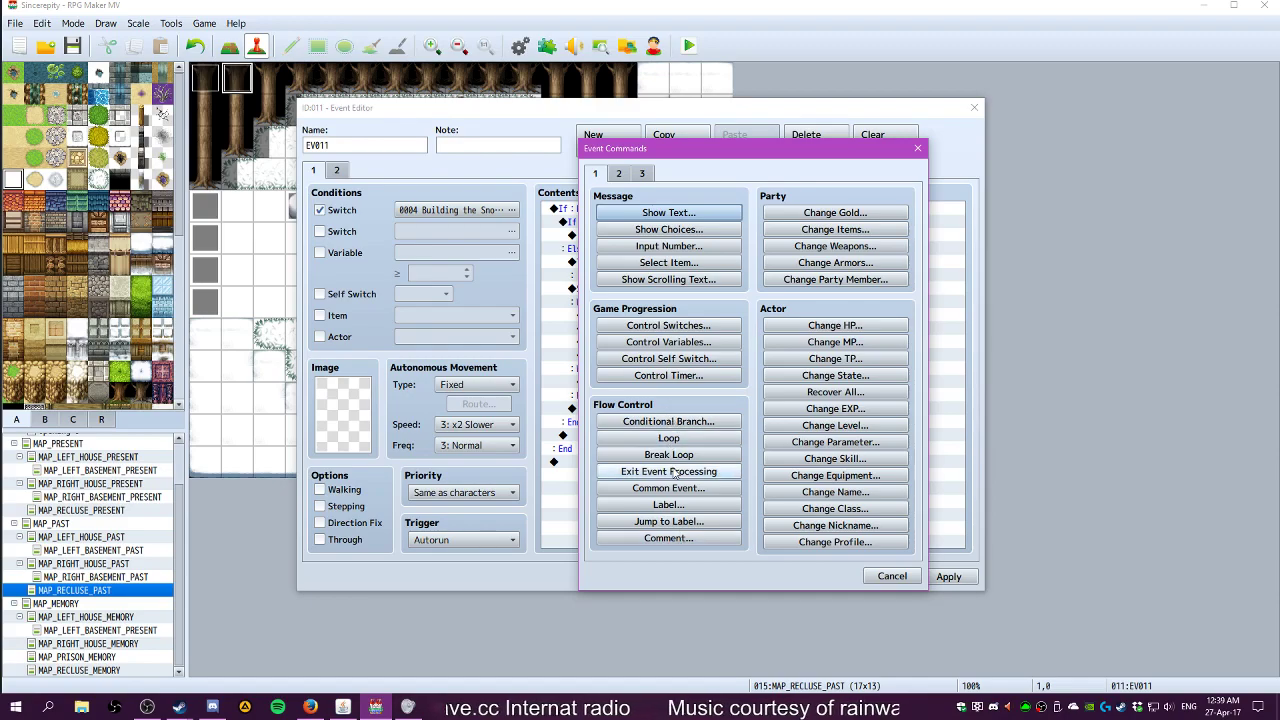
click(890, 577)
Examine the condition types available for EV011's outer "Button [Pageup] is pressed down" branch, including Character facing direction, Actor and Timer
click(590, 209)
right_click(590, 212)
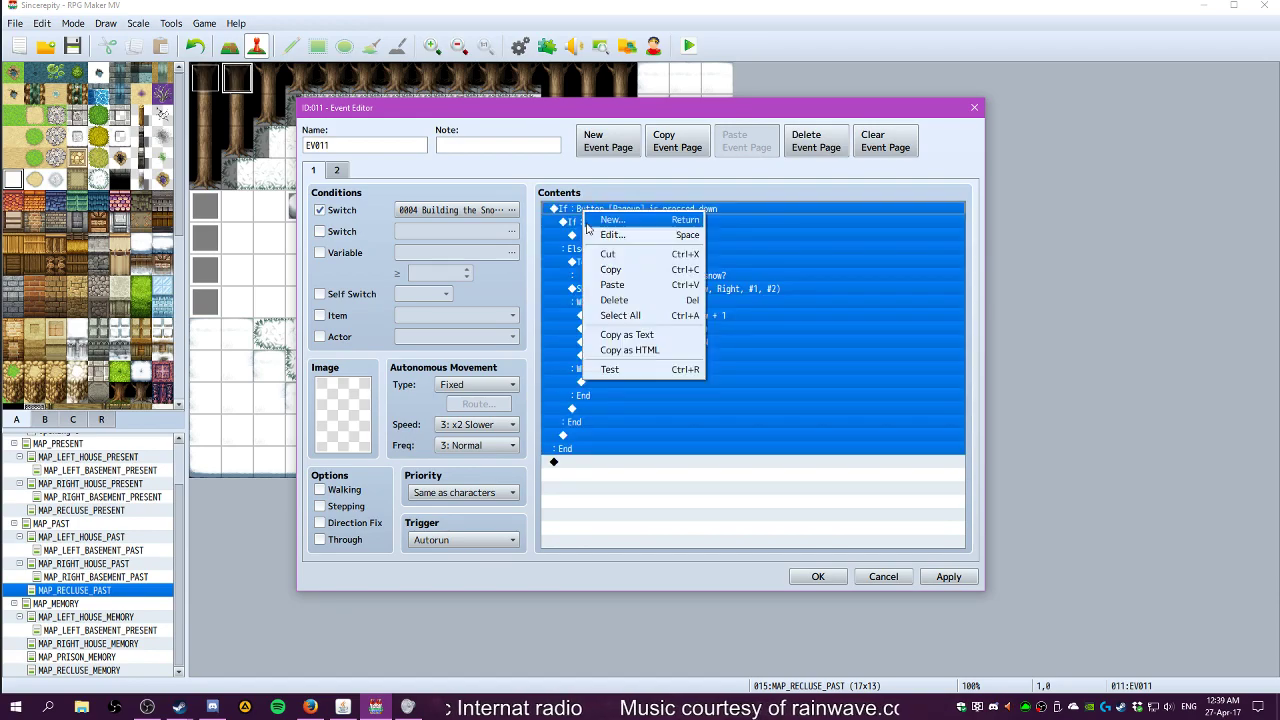
click(608, 235)
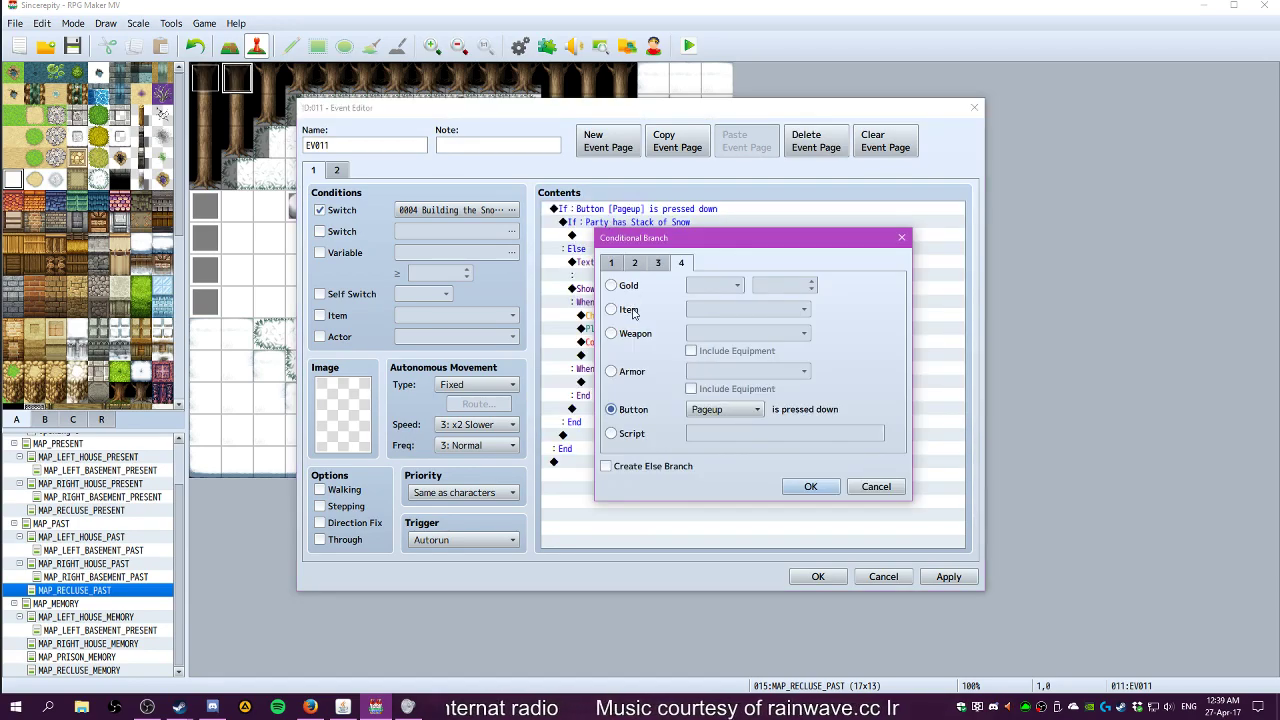
click(657, 264)
click(632, 265)
click(668, 264)
click(636, 355)
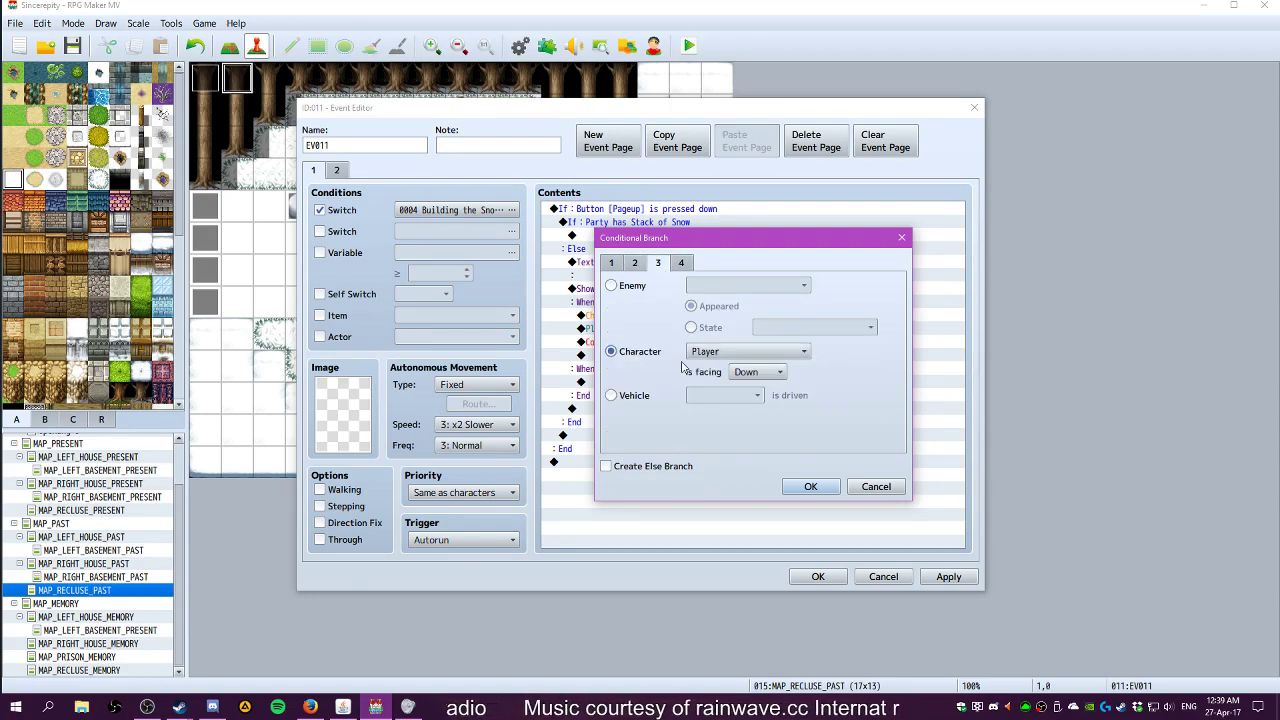
click(764, 376)
click(763, 378)
click(749, 353)
click(749, 353)
click(637, 263)
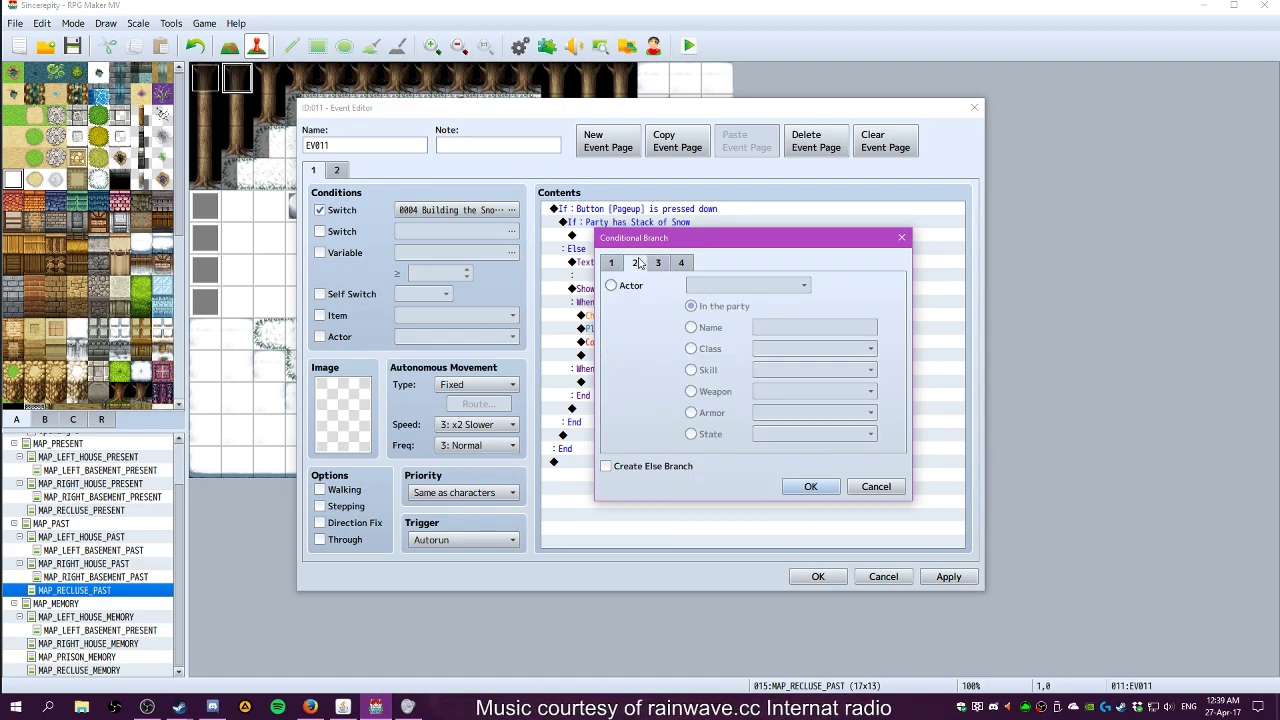
click(607, 263)
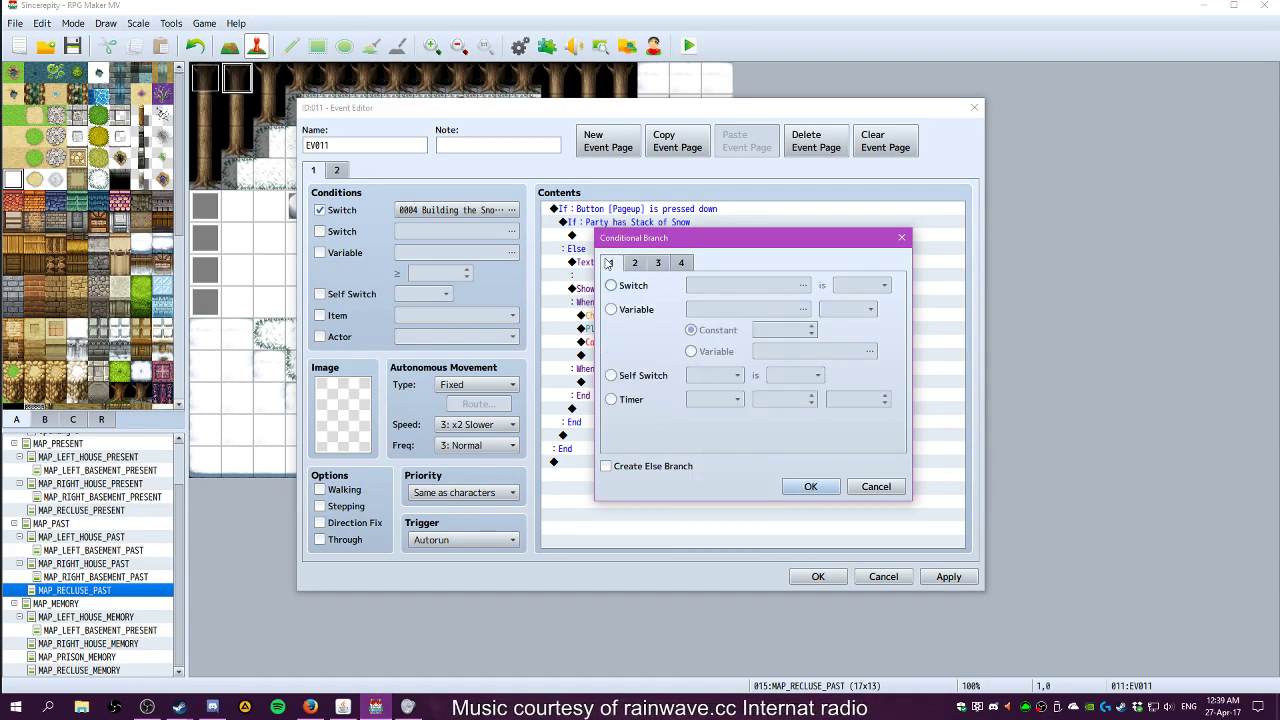
click(630, 400)
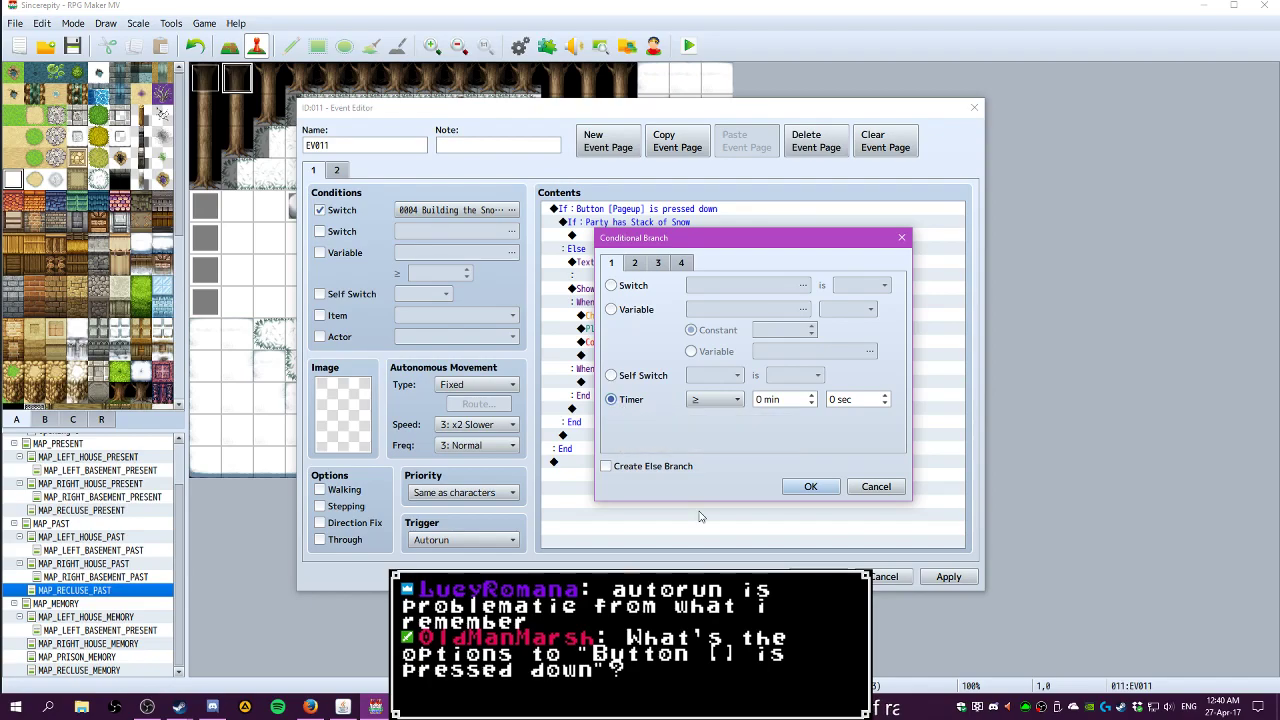
Examine the outer branch's Gold, Item, Button and Script conditions, including the Button choice OK, and discard the branch edit
click(634, 263)
click(658, 263)
click(681, 263)
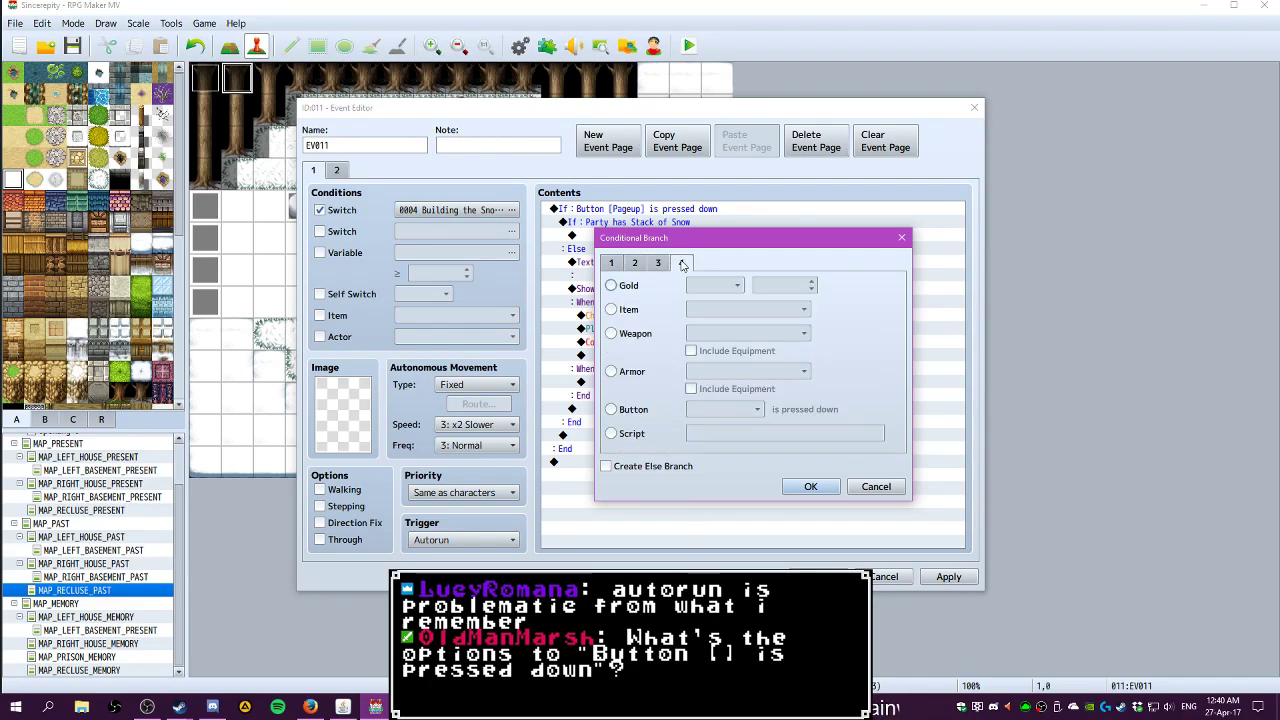
click(634, 434)
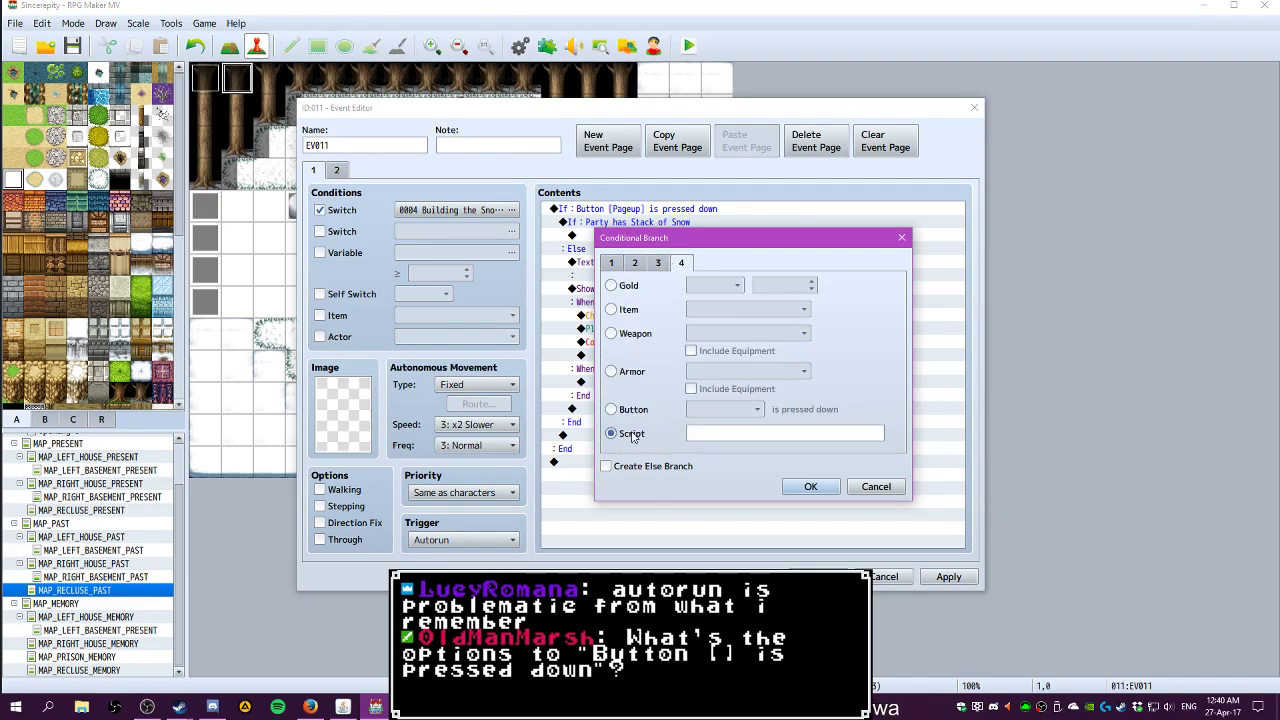
click(634, 411)
click(750, 409)
click(745, 428)
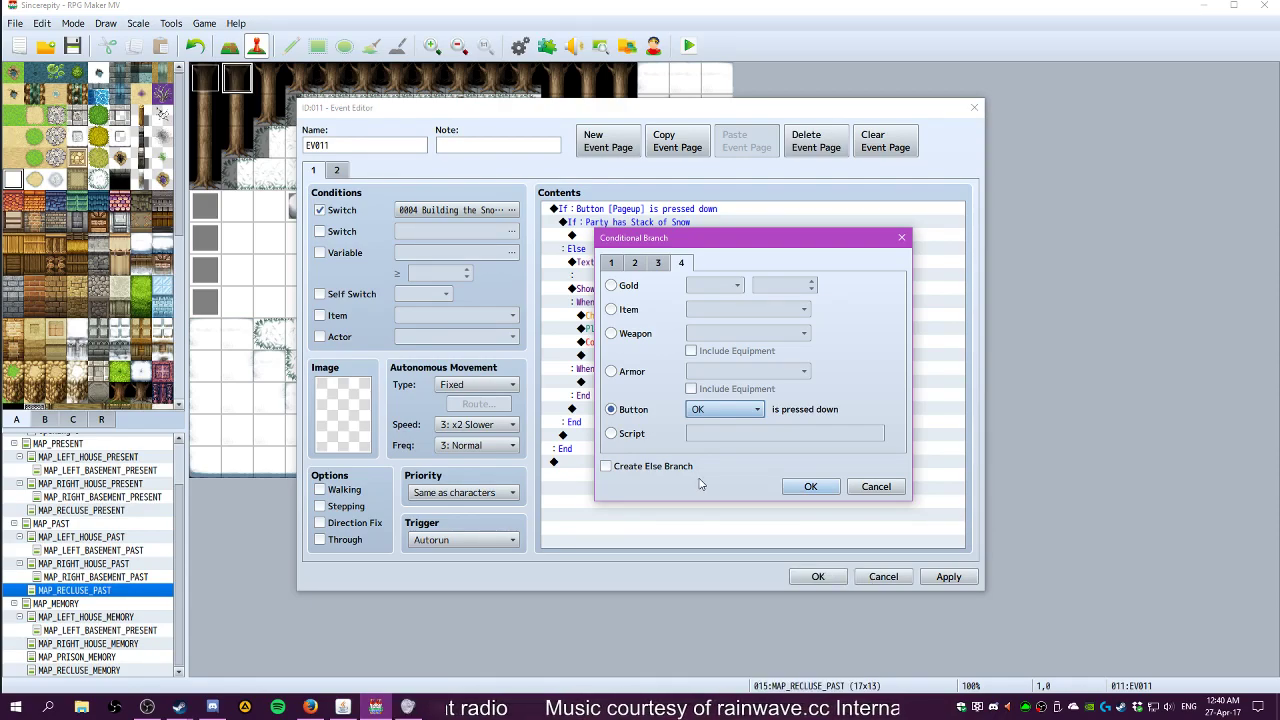
click(621, 265)
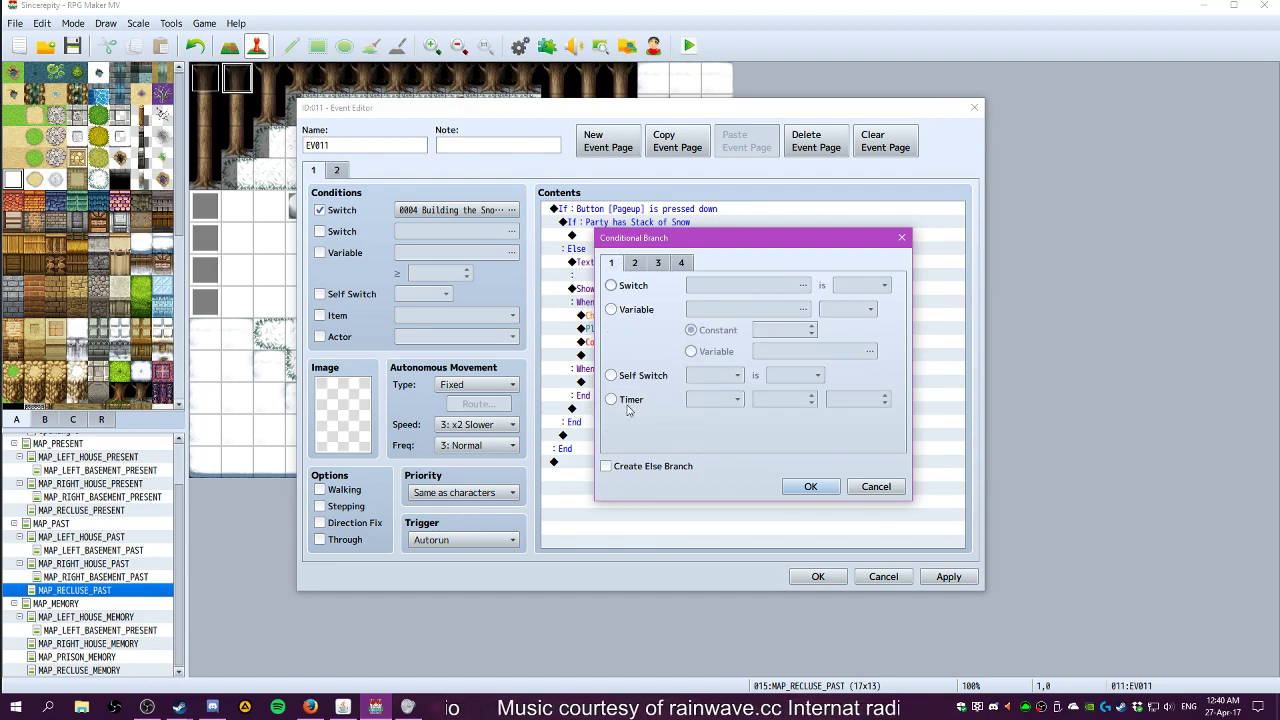
click(876, 486)
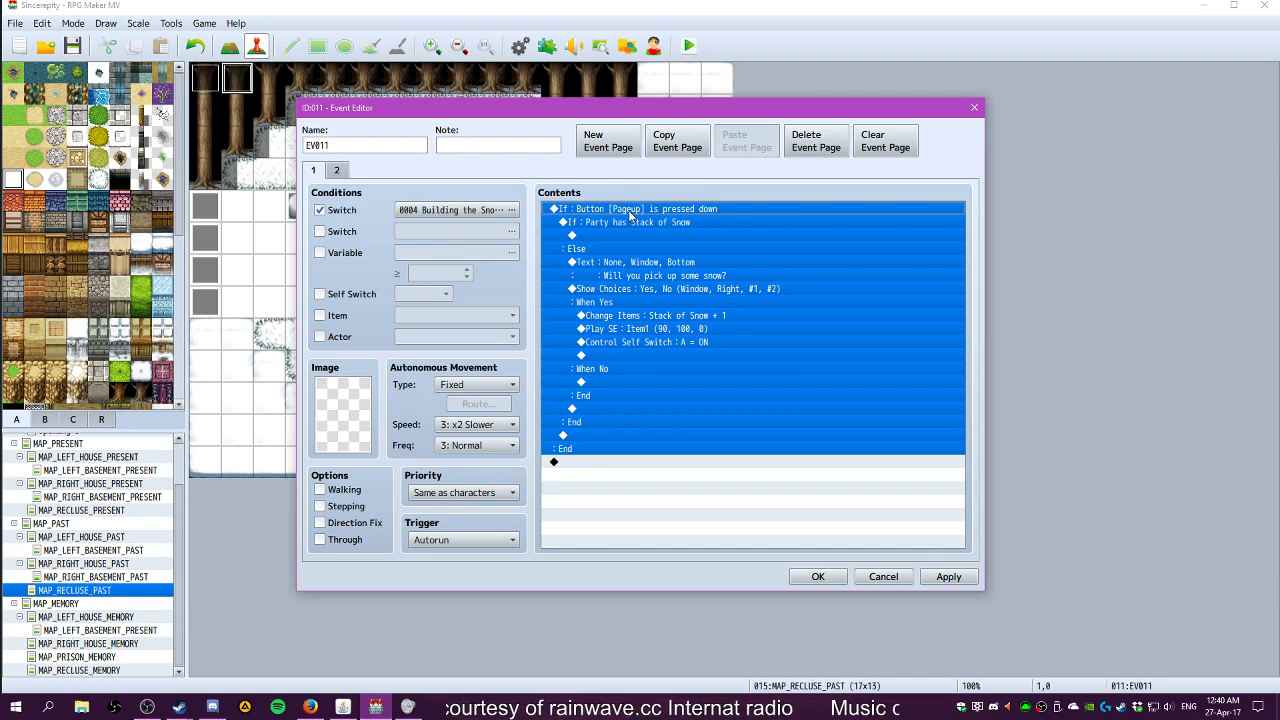
key(Delete)
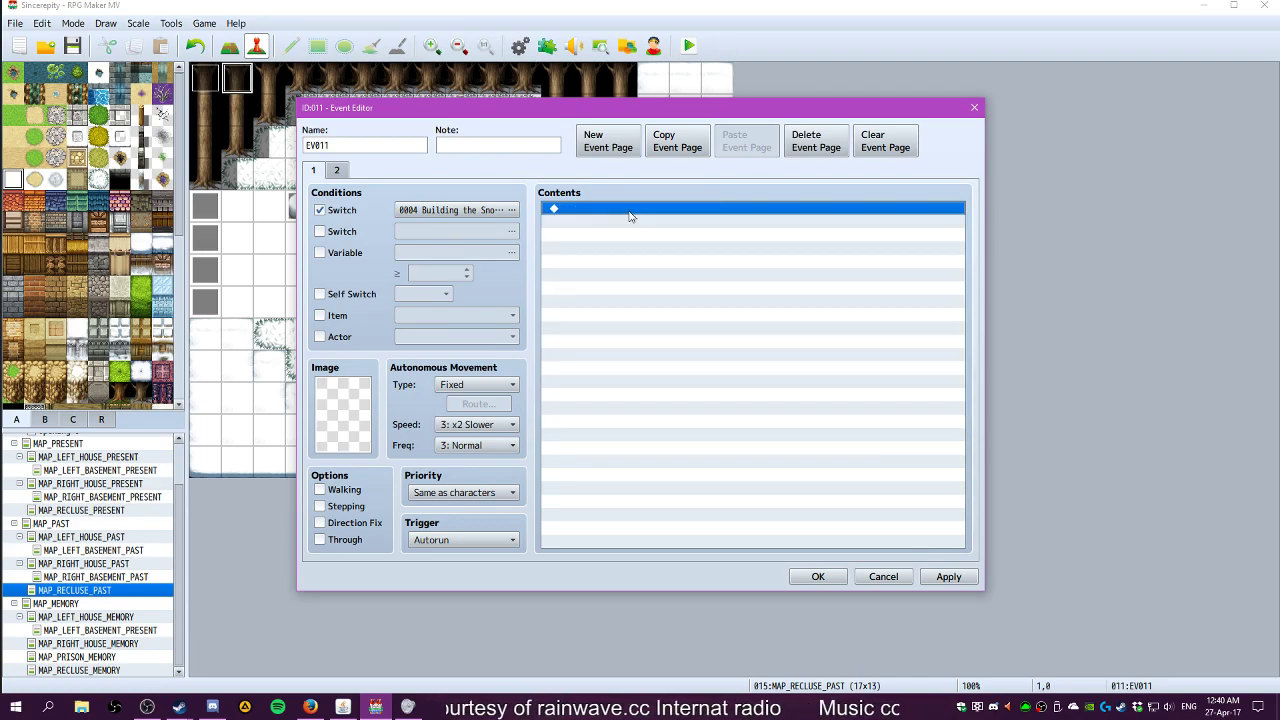
click(884, 576)
click(638, 384)
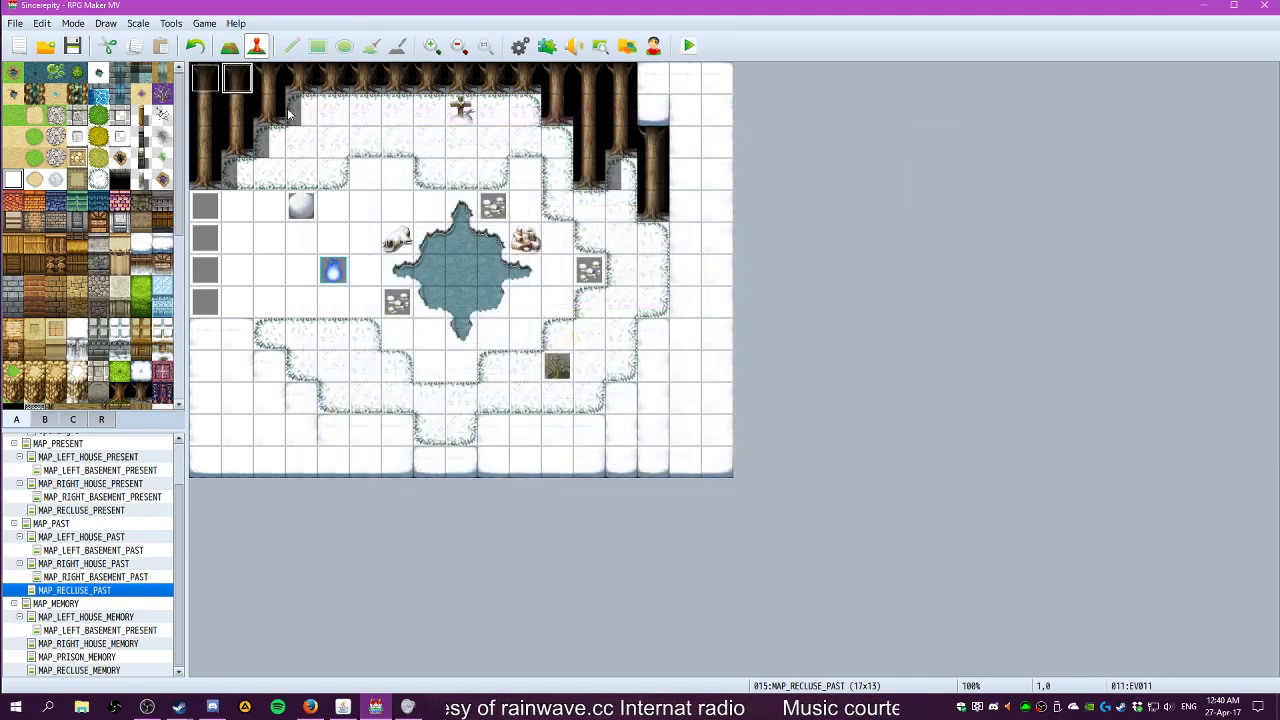
Examine the image sheets available for a new event at cell 6,5, including gates, doors, flames and Tileset B
click(406, 236)
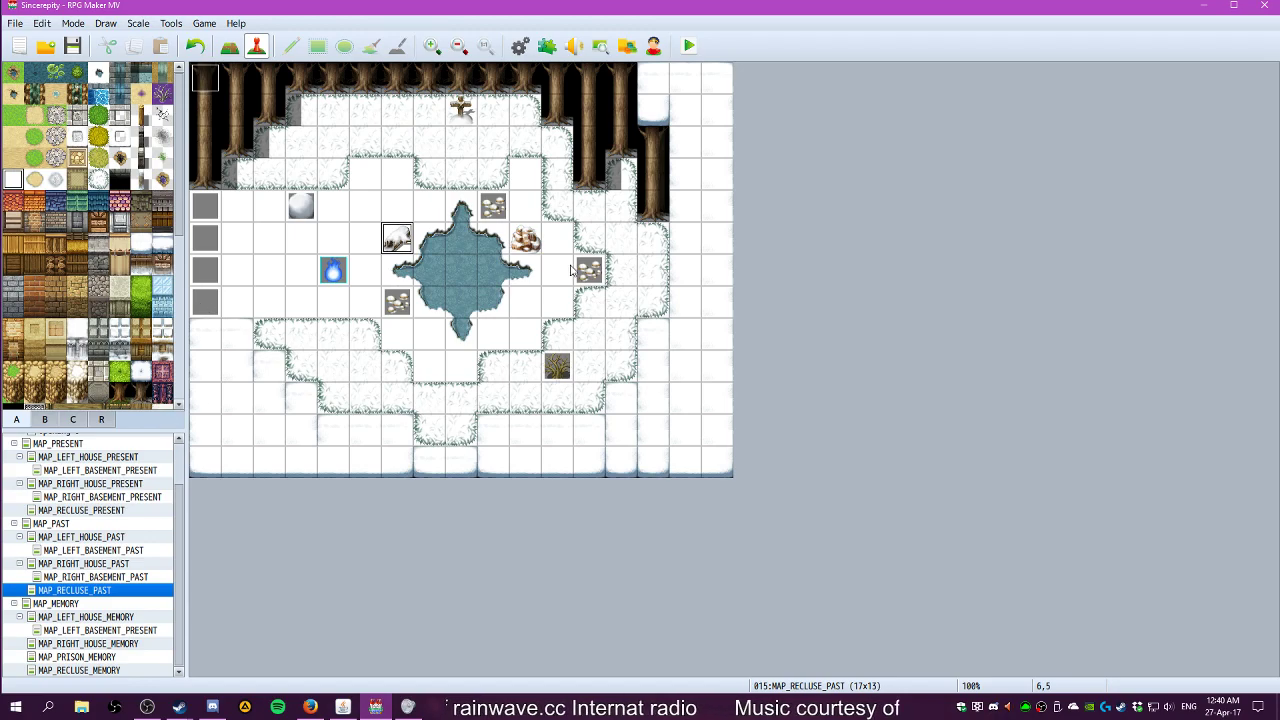
double_click(401, 243)
double_click(343, 413)
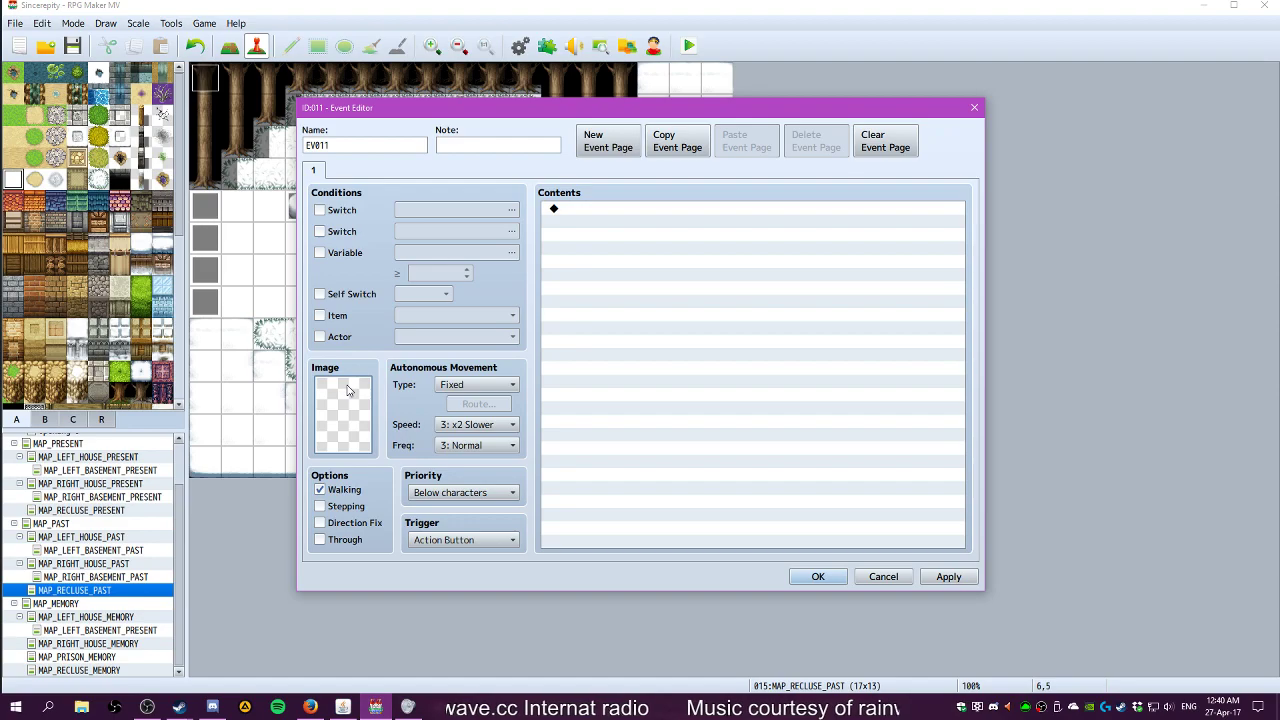
scroll(474, 270, down, 4)
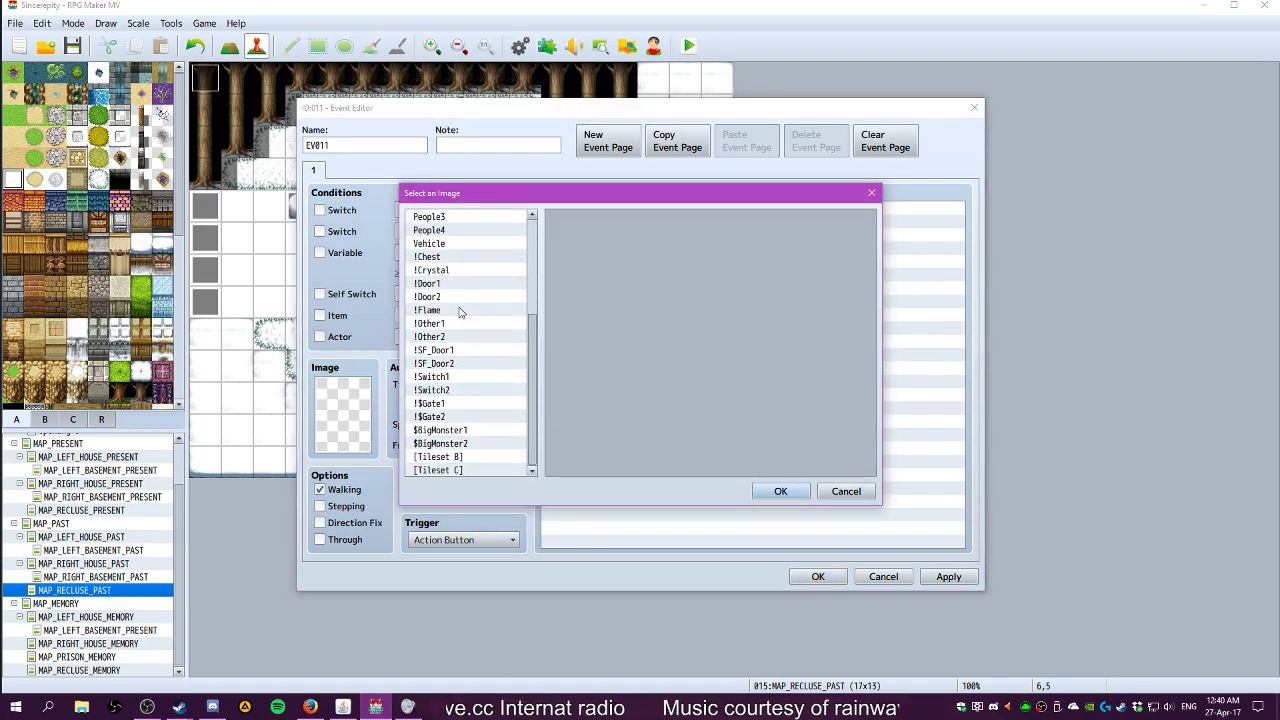
click(460, 382)
click(453, 393)
click(451, 414)
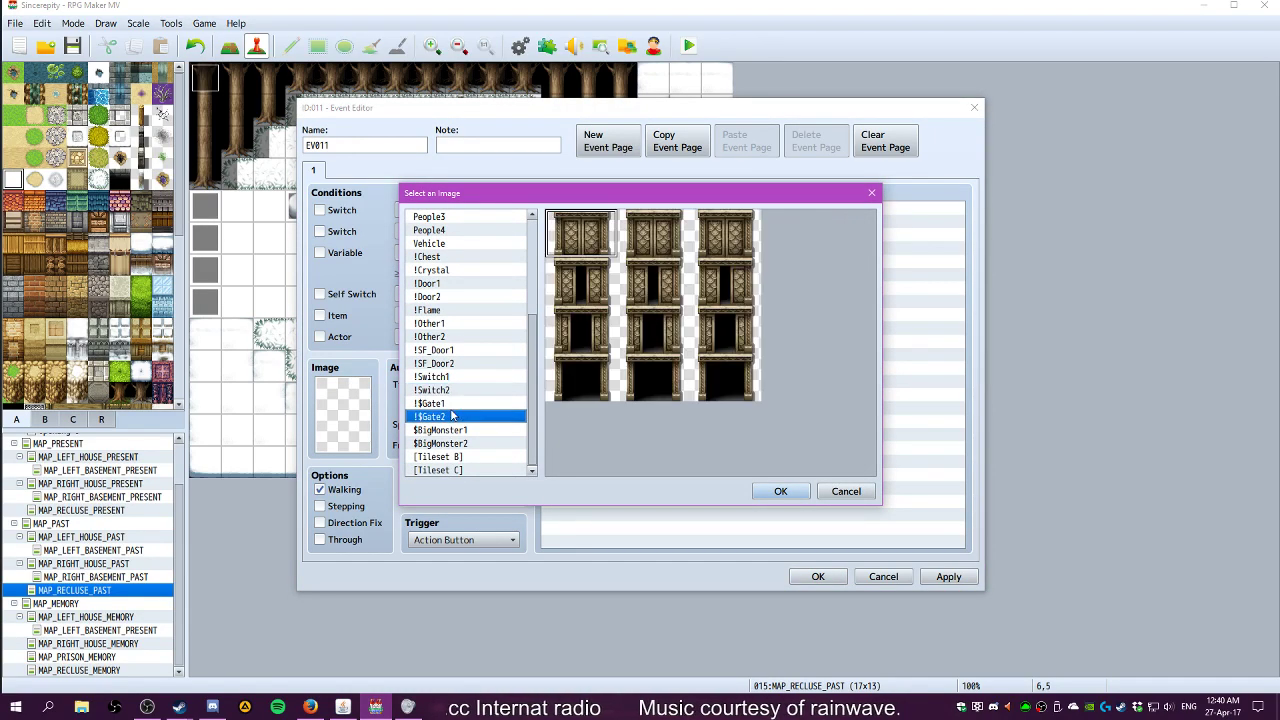
click(440, 363)
click(437, 323)
click(435, 310)
click(433, 324)
click(435, 337)
click(433, 310)
click(431, 297)
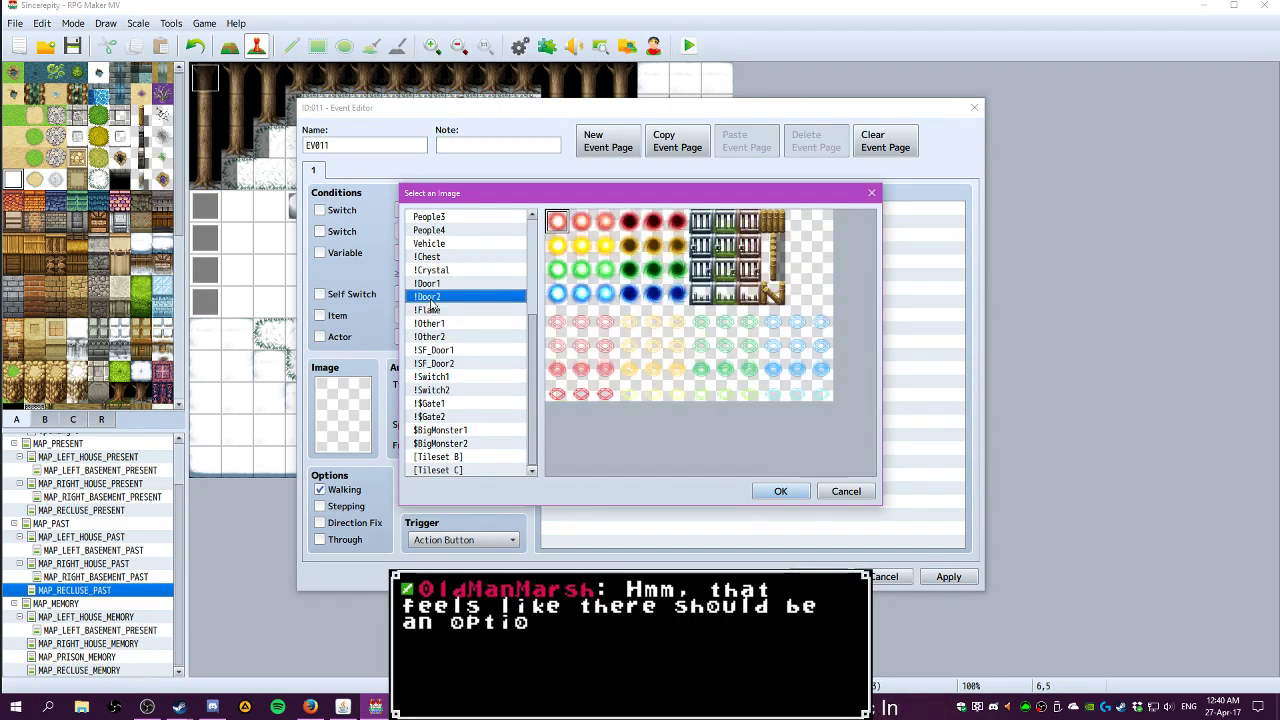
click(430, 284)
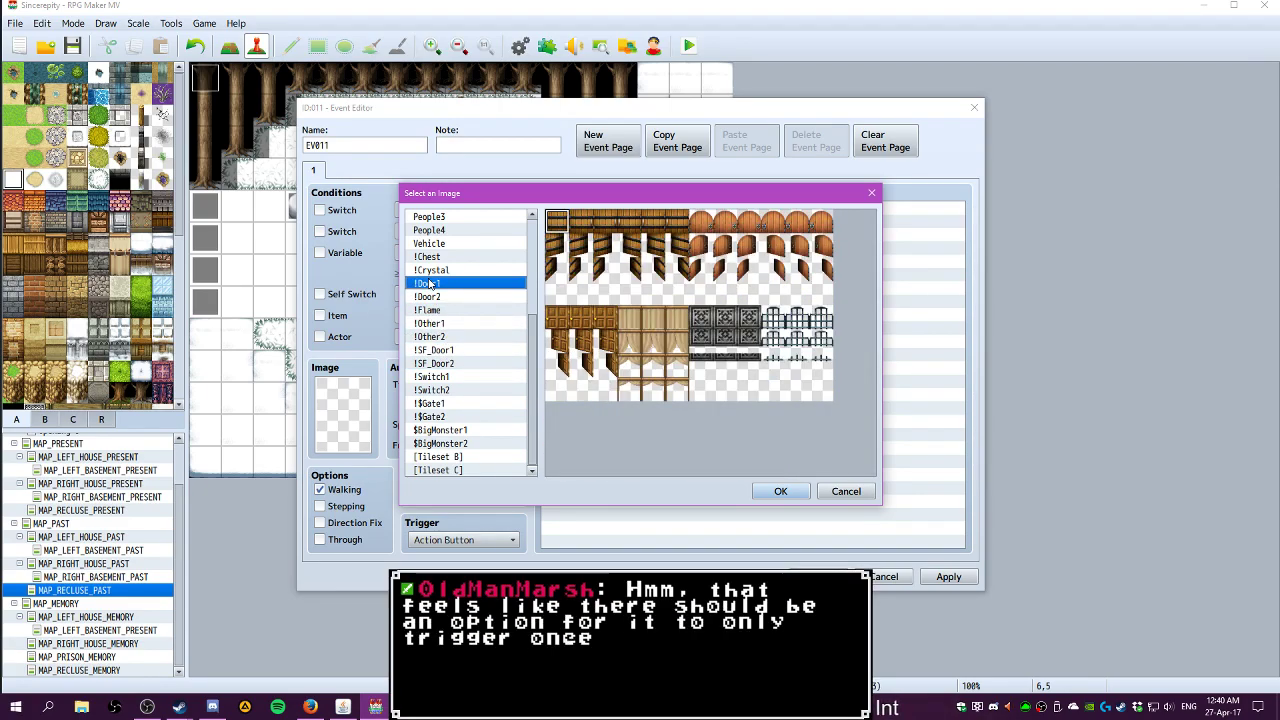
click(459, 457)
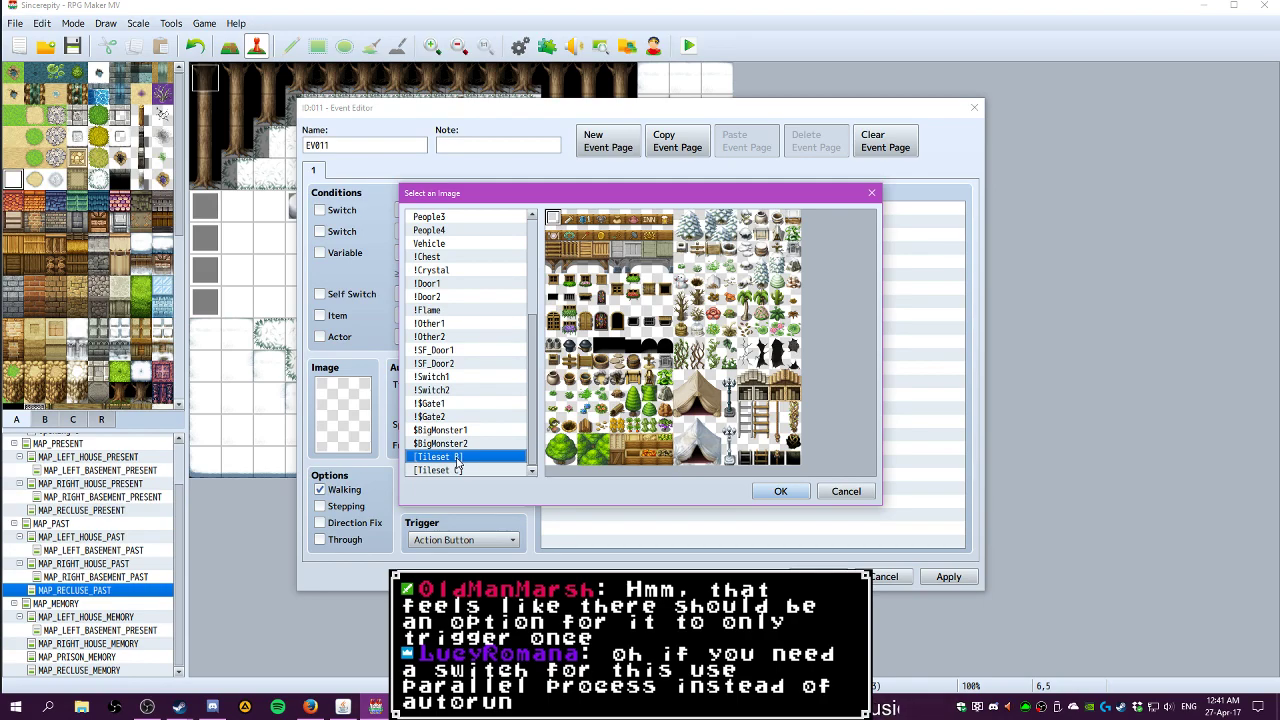
click(844, 491)
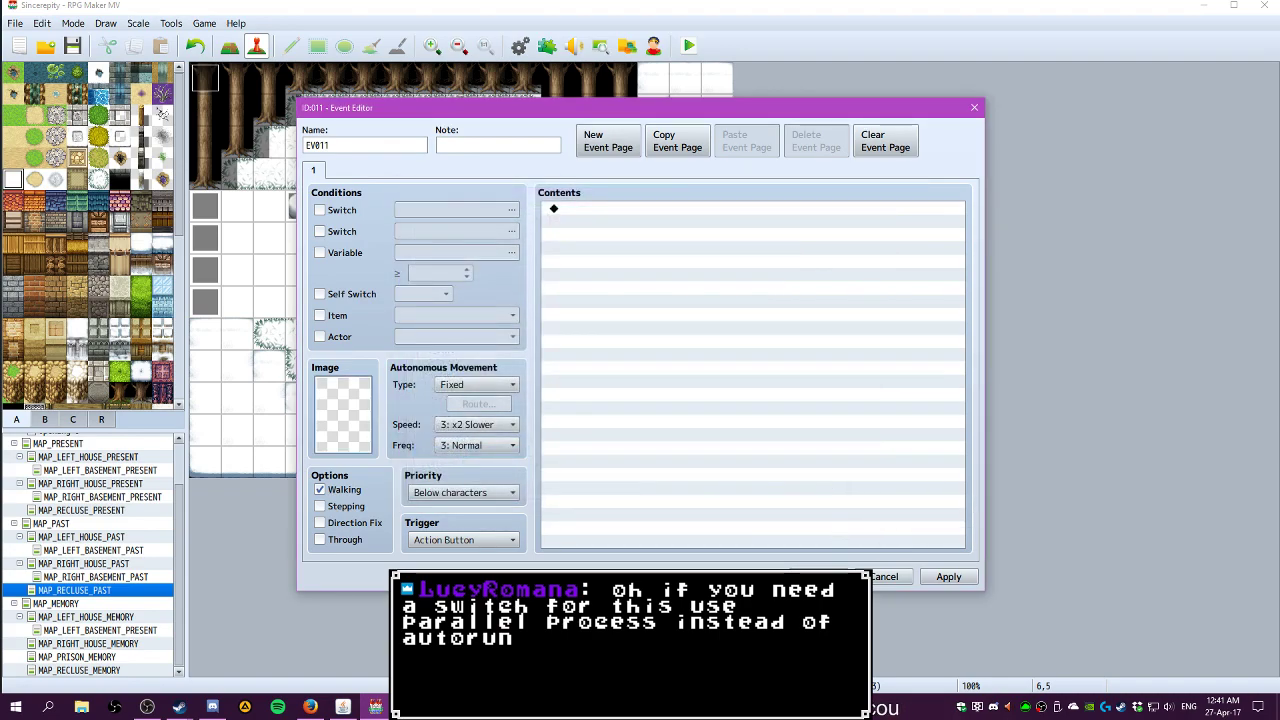
click(820, 577)
drag(397, 238, 239, 74)
Change the outer branch on EV011's page 1 to require the OK button pressed down, and confirm the event
double_click(239, 74)
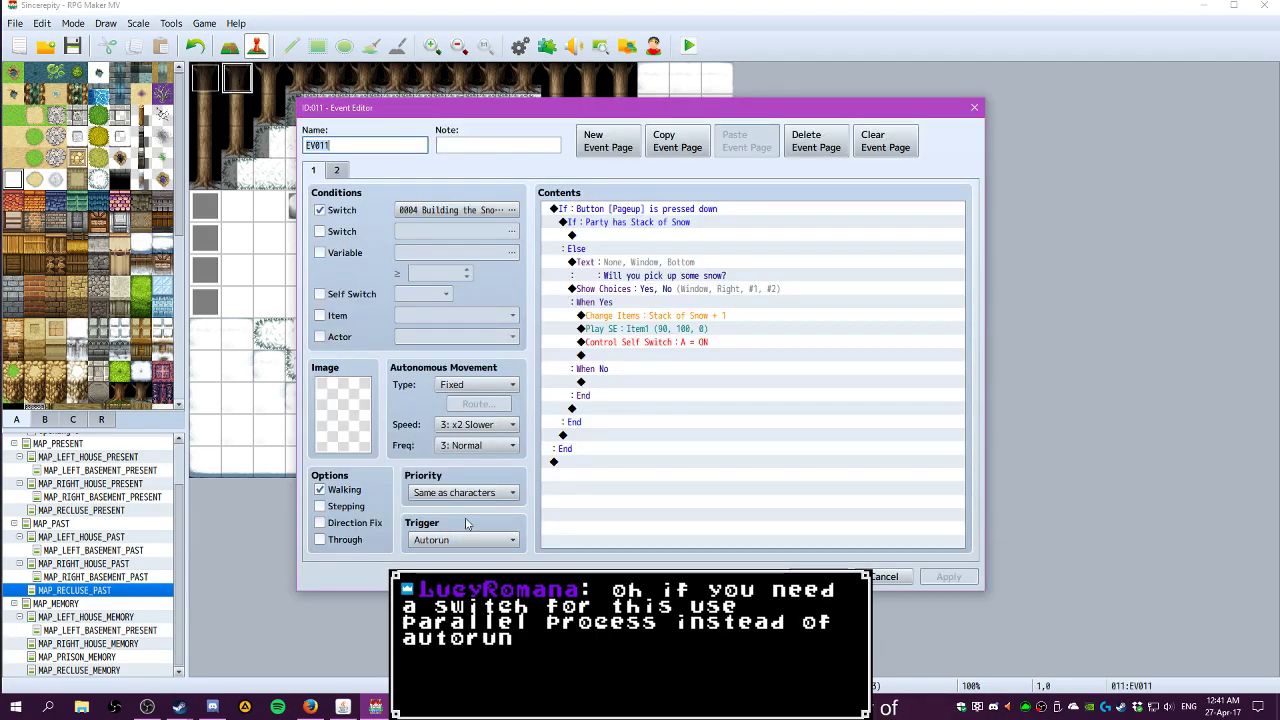
click(653, 209)
right_click(653, 209)
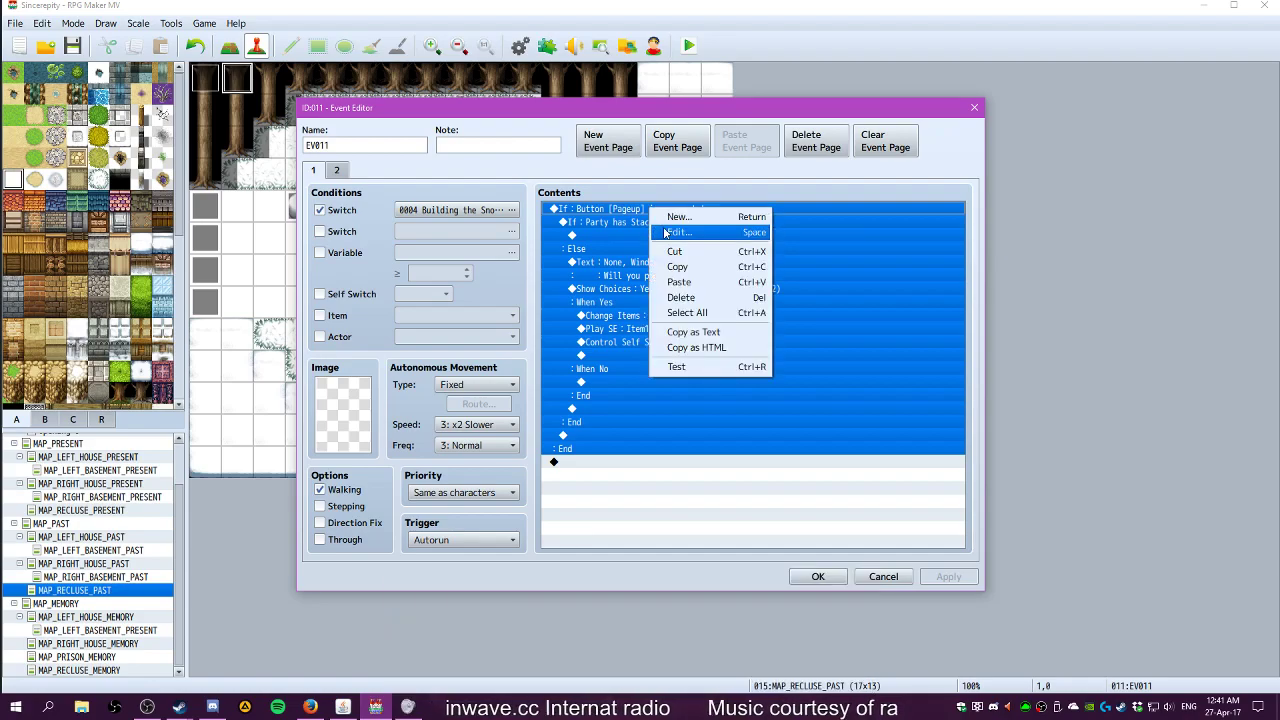
click(686, 236)
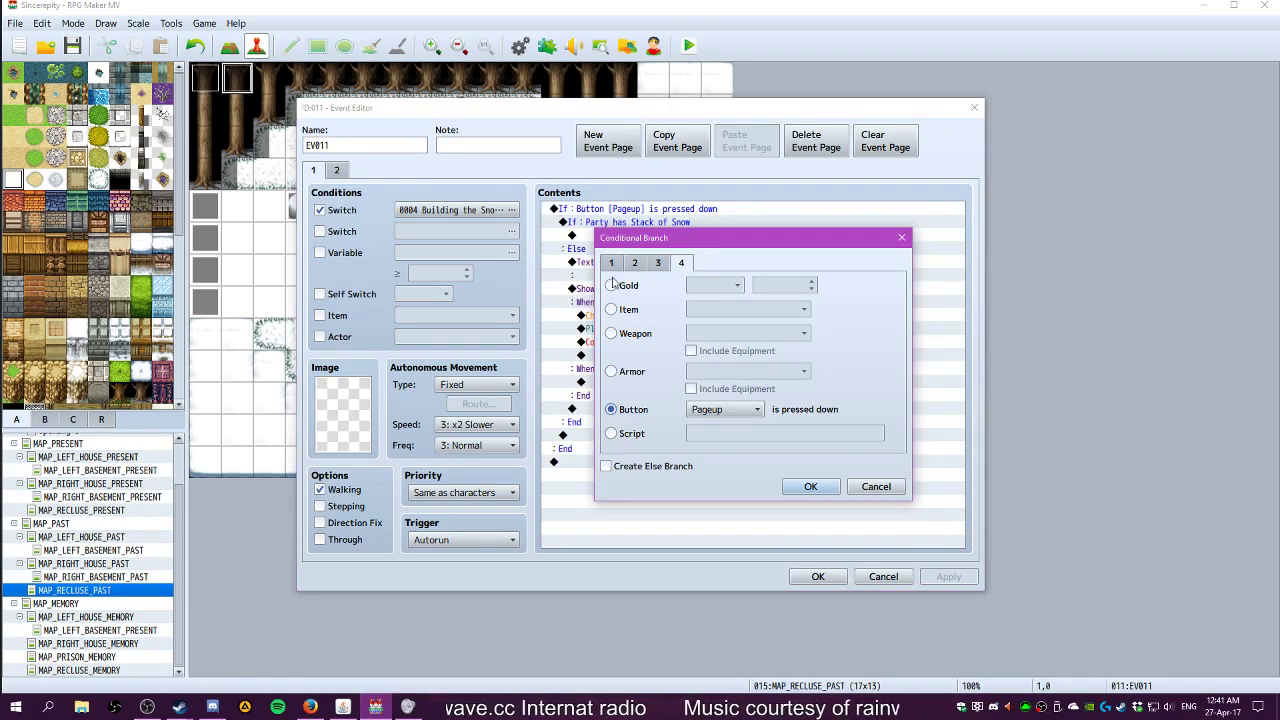
click(724, 409)
click(722, 433)
click(808, 486)
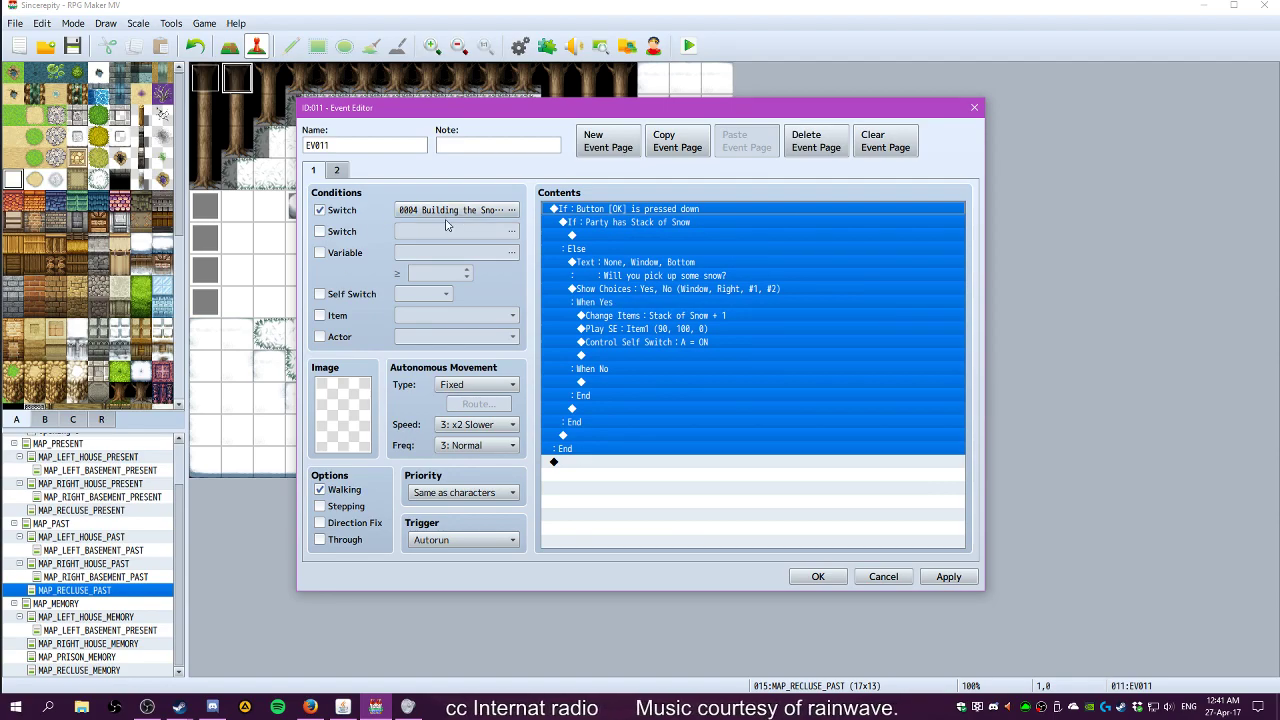
click(948, 576)
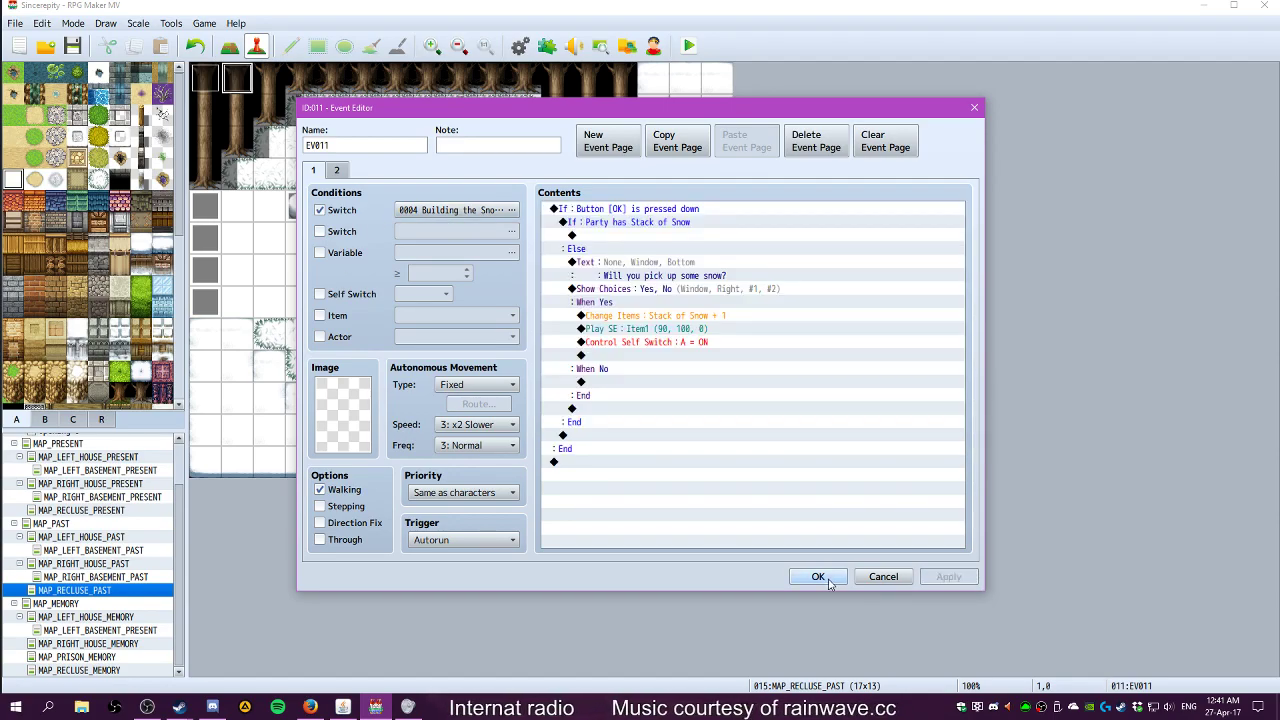
click(818, 577)
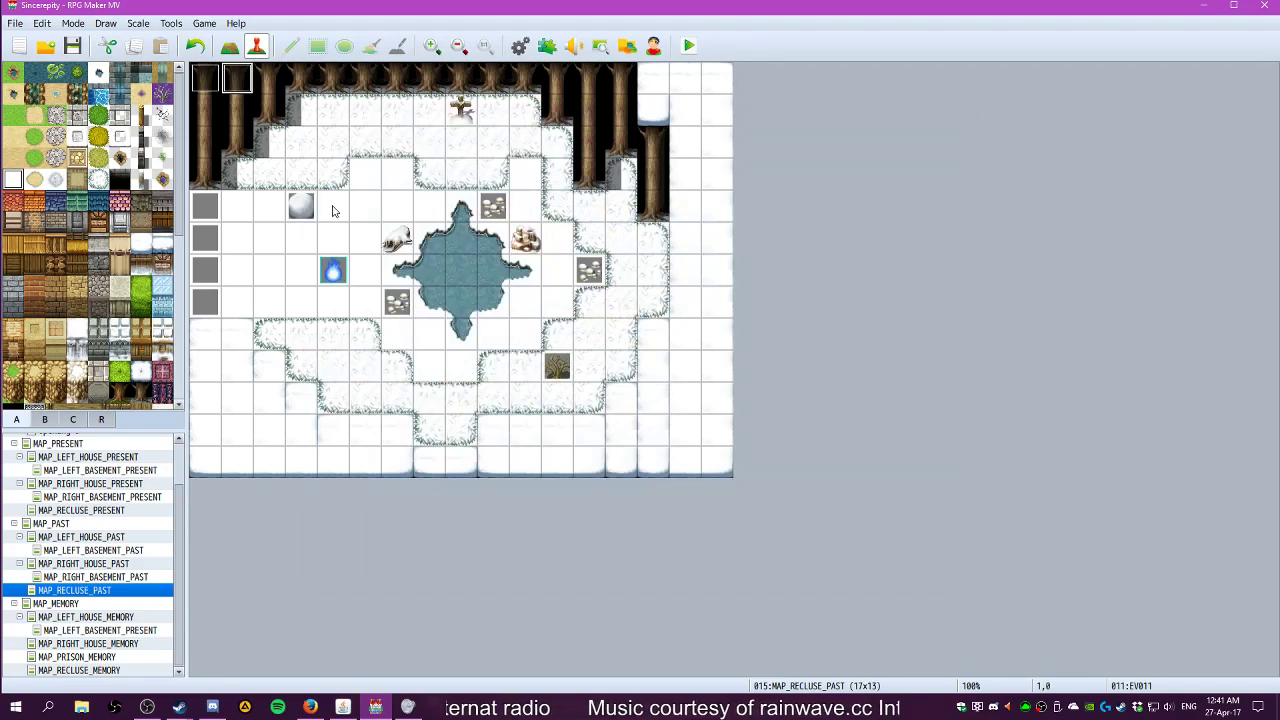
Save and playtest the OK-button branch by examining the snowball from its right side and answering No to the snow question
click(688, 46)
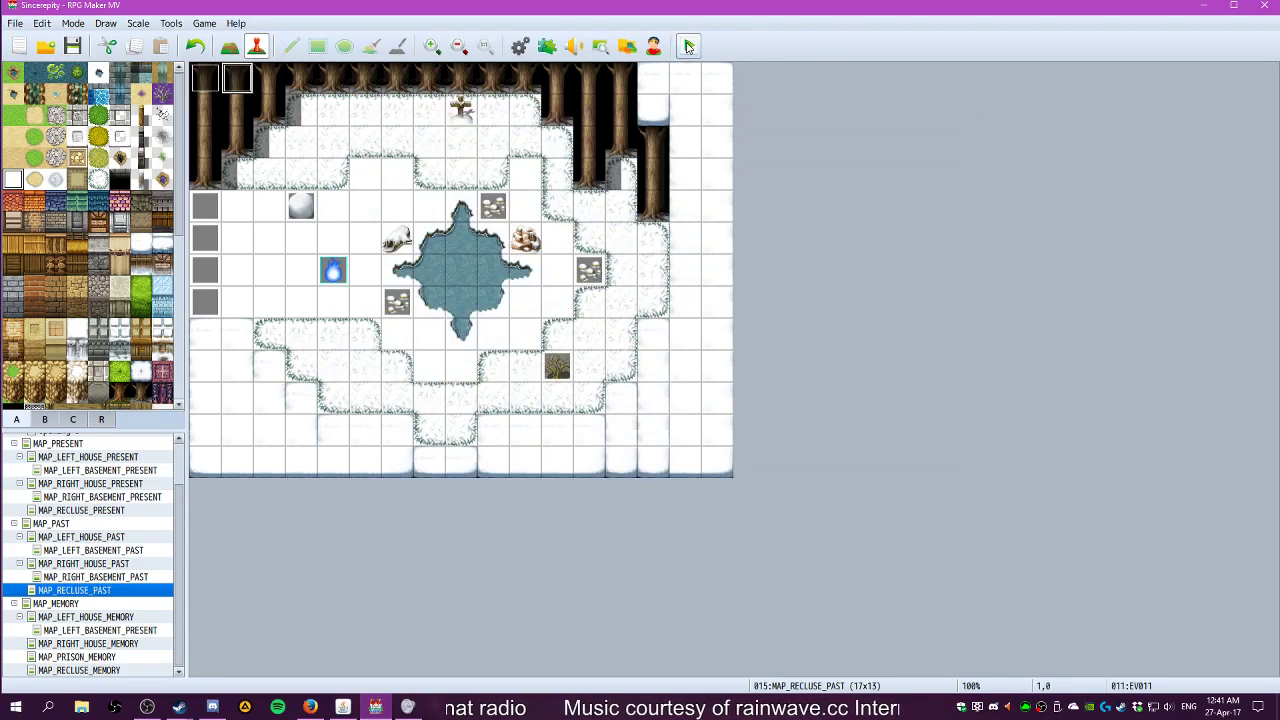
click(580, 384)
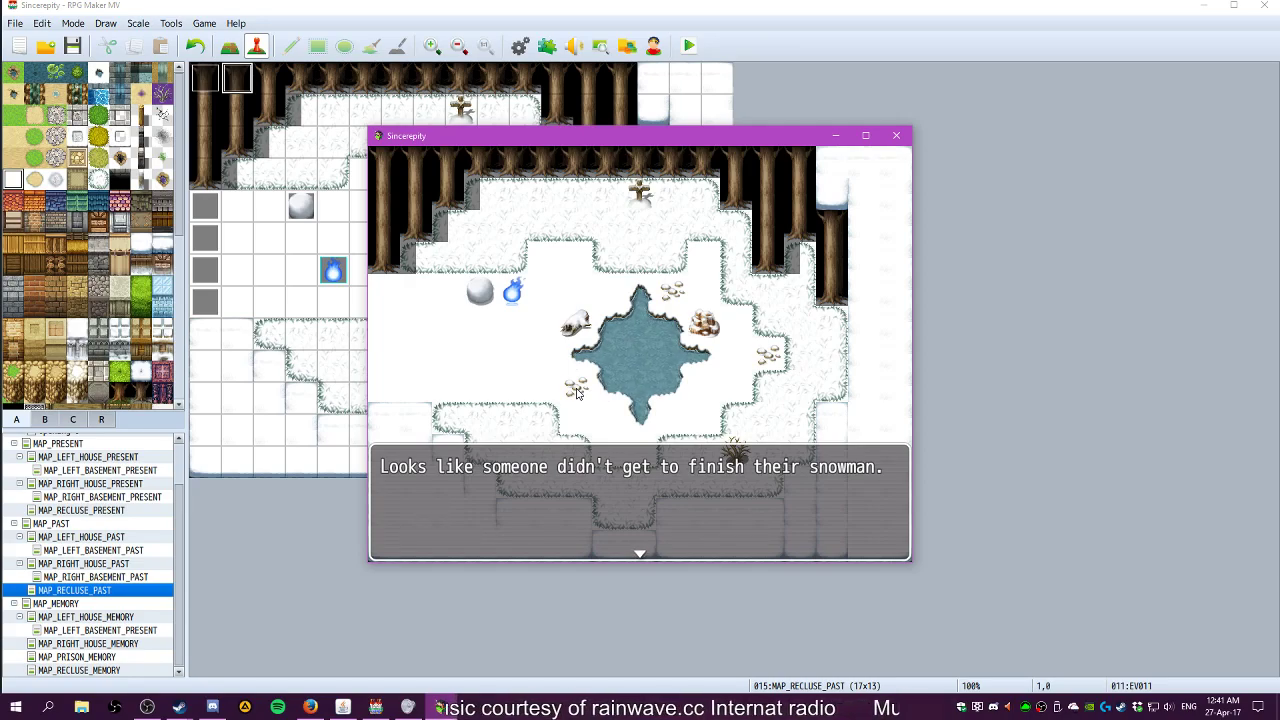
key(Return)
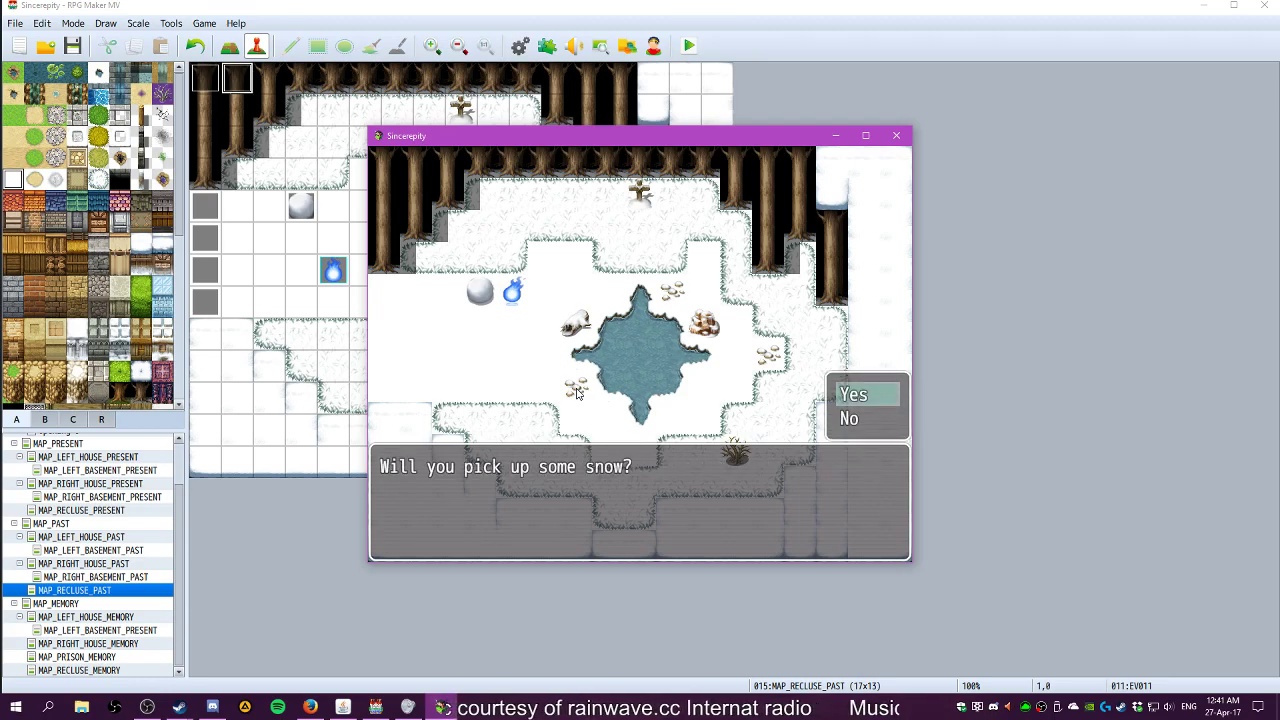
key(Down)
key(Return)
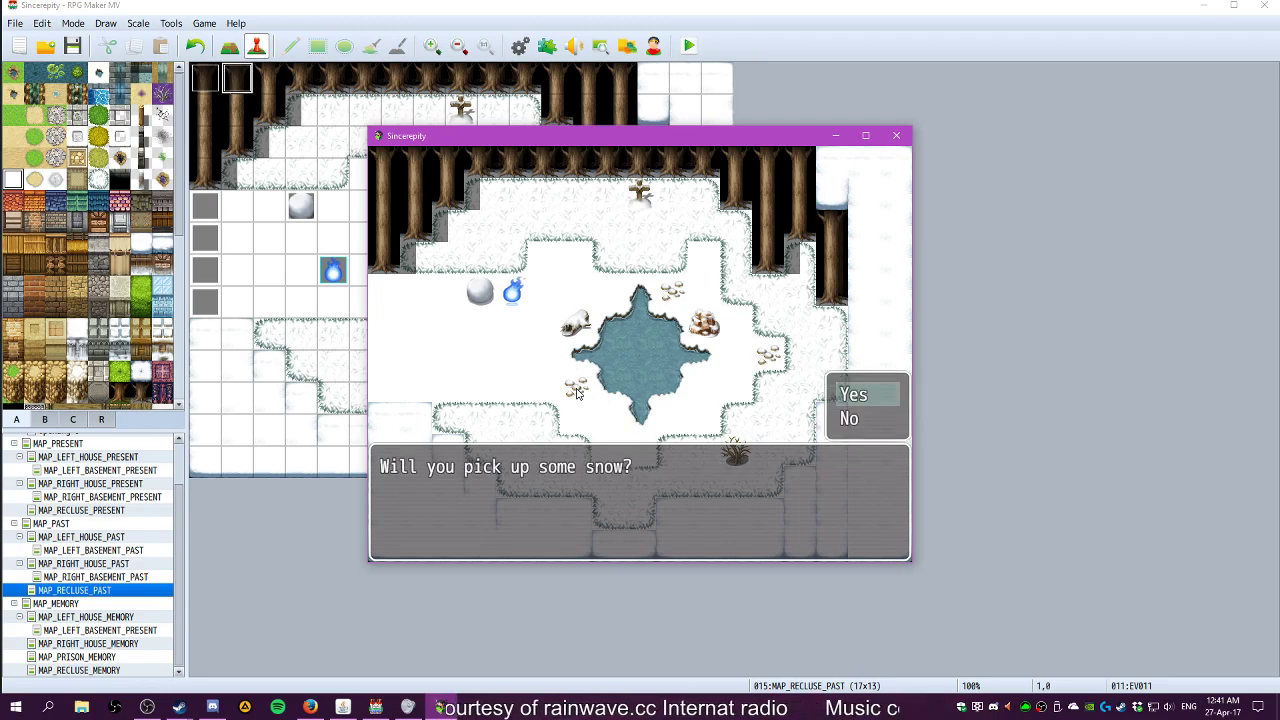
key(Down)
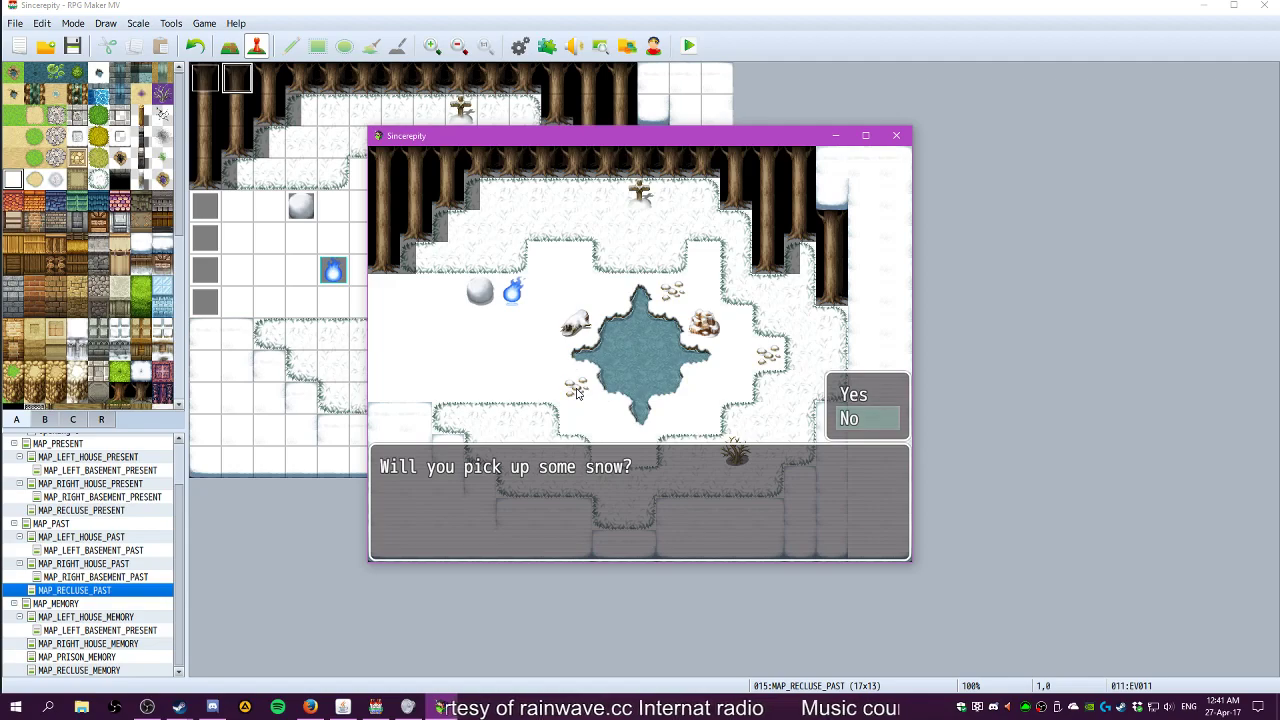
key(Return)
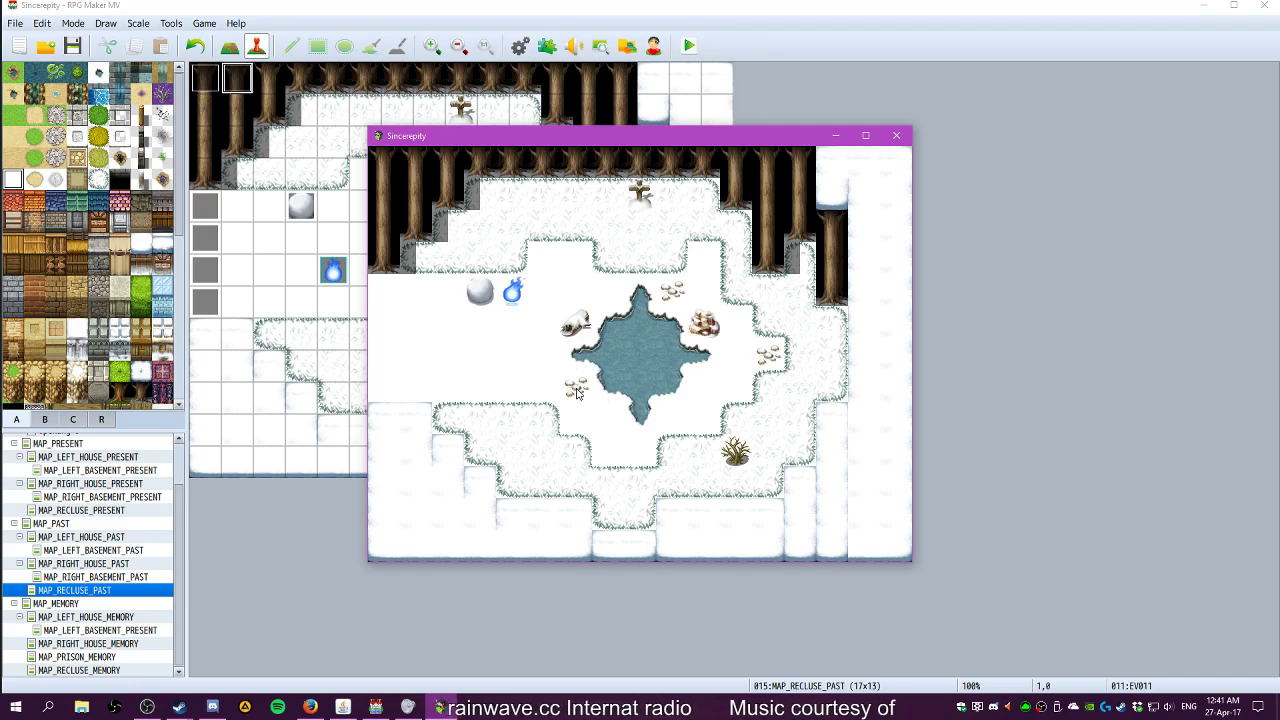
Trigger the snow question again, answer Yes and walk around the clearing before ending the playtest
key(Return)
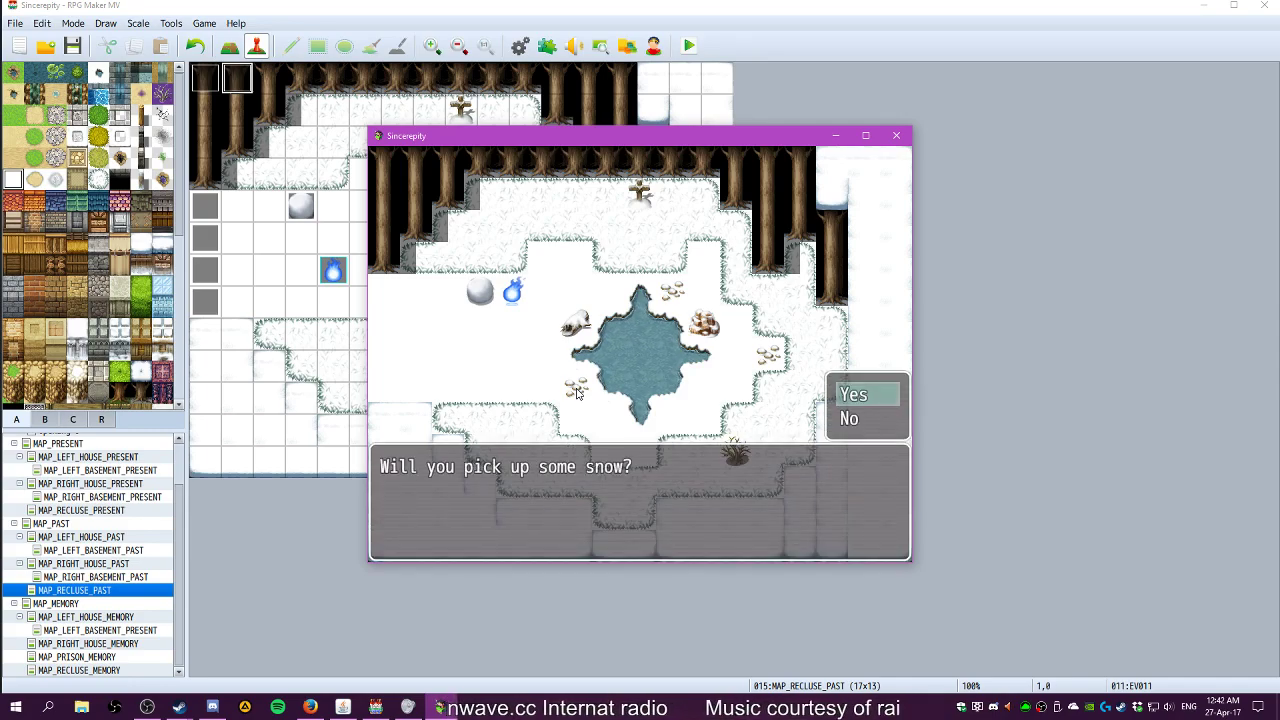
key(Return)
key(Down)
key(Down)
key(Up)
key(Left)
key(Right)
key(Right)
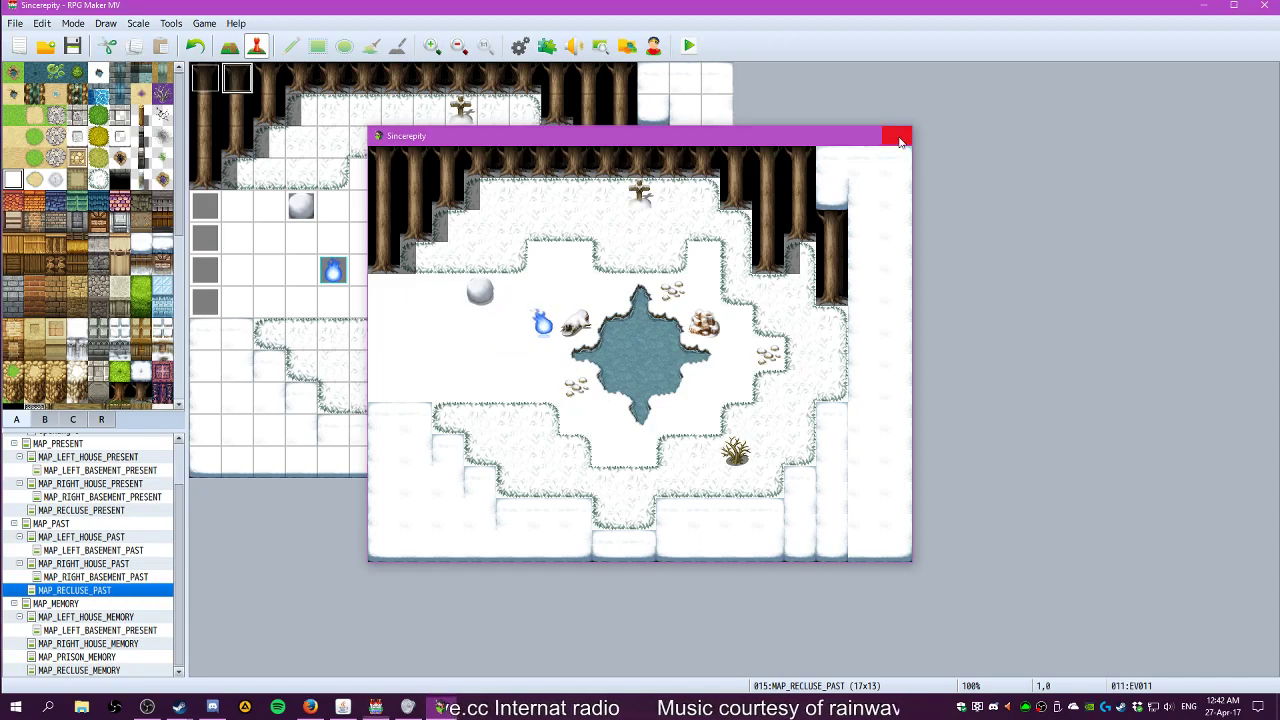
click(896, 135)
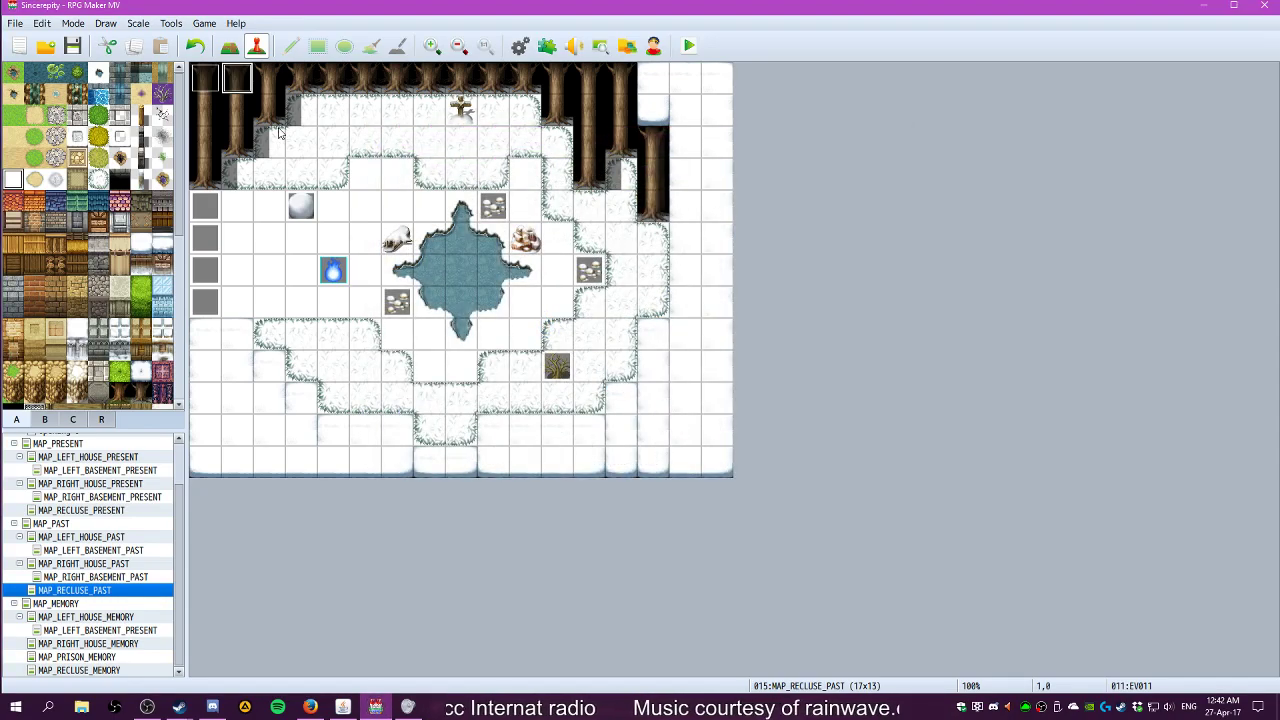
Reopen EV011 and review the page 1 commands, from the OK-button and Stack of Snow branches through the text and Yes/No choices
double_click(237, 80)
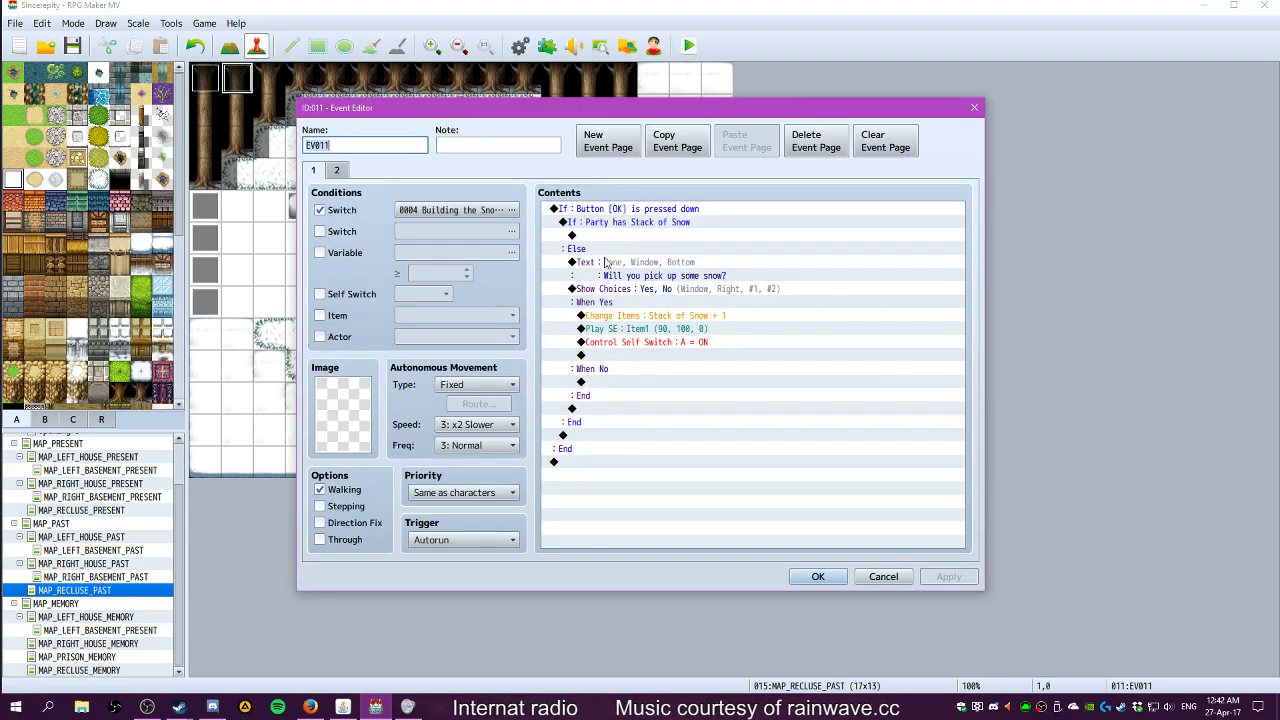
click(620, 210)
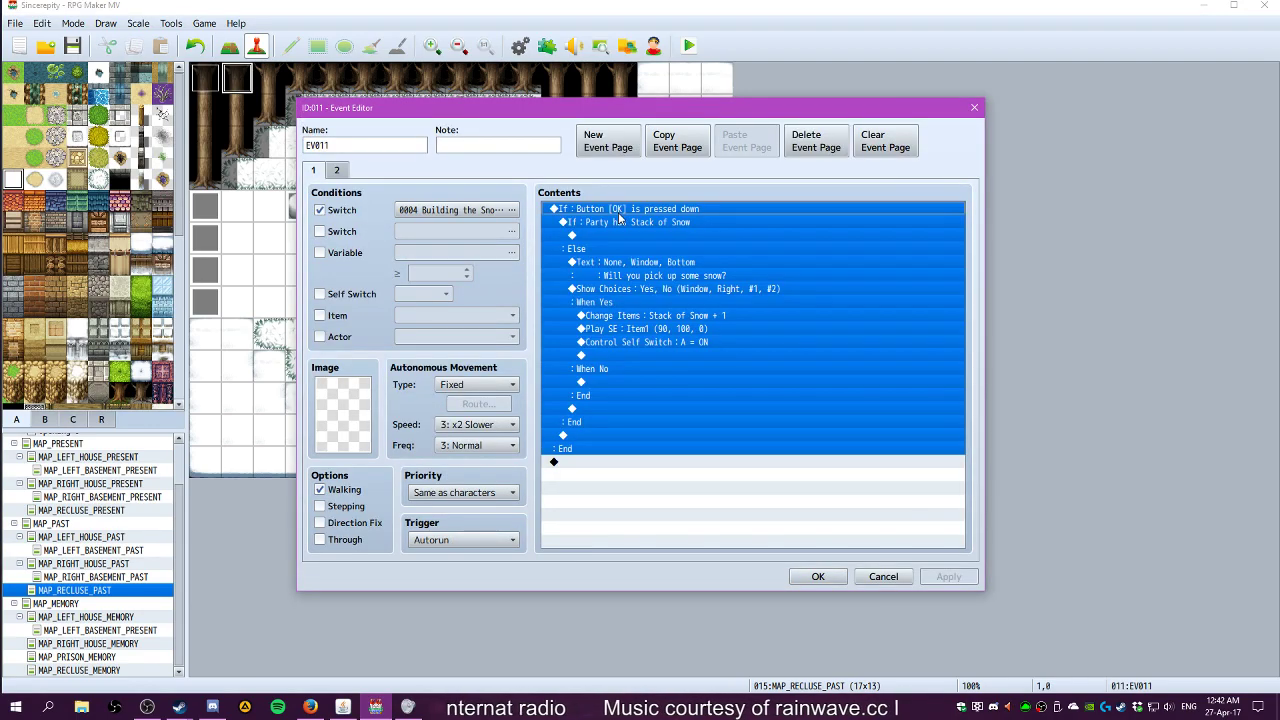
click(610, 227)
click(608, 230)
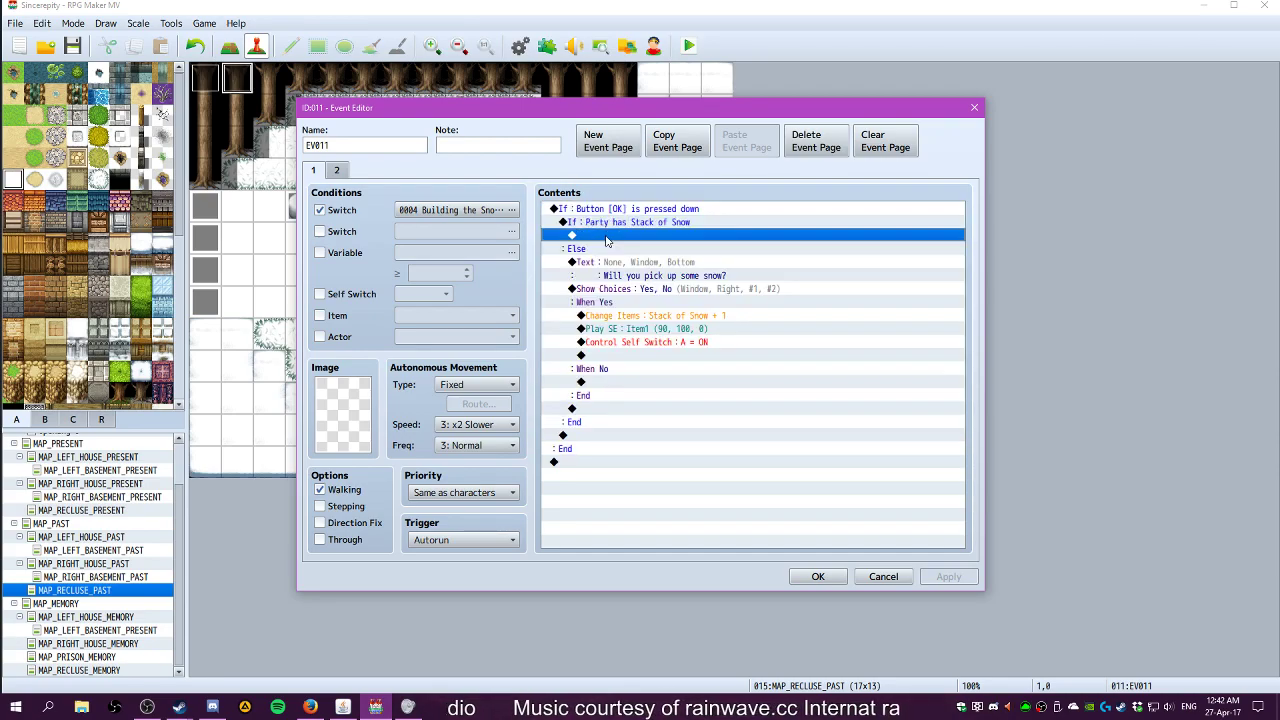
click(603, 249)
click(605, 268)
click(608, 290)
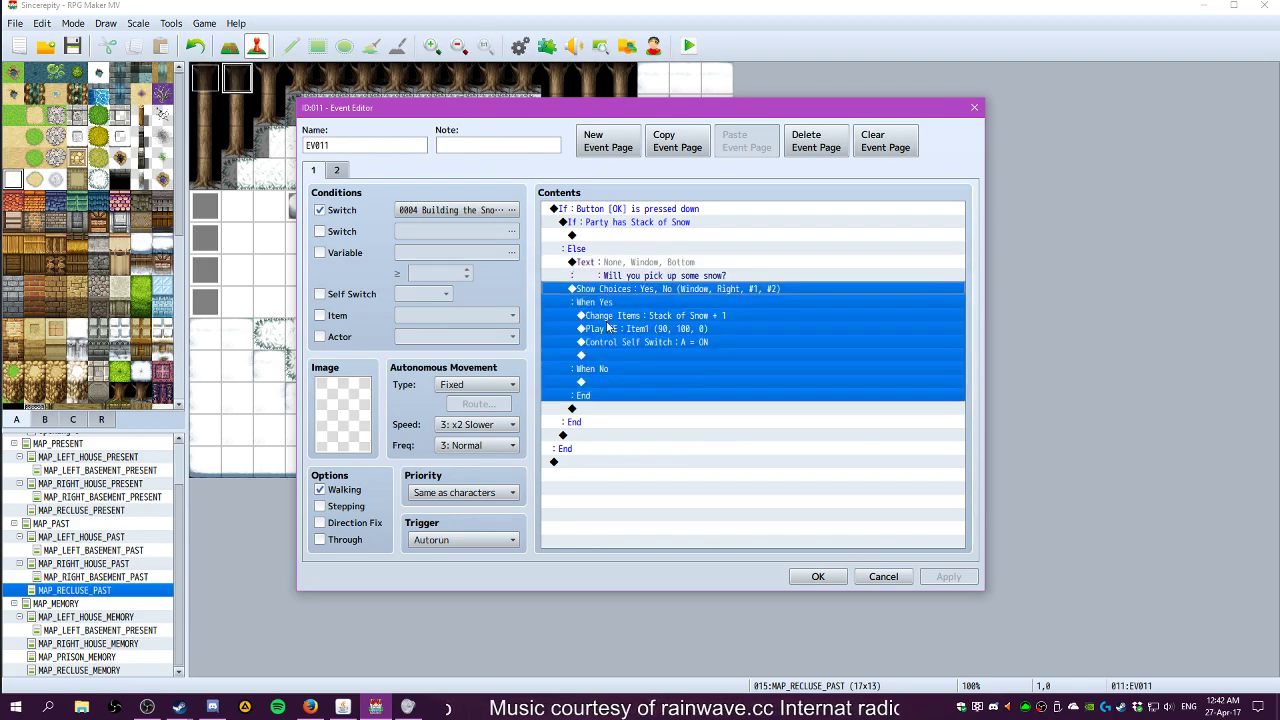
click(607, 398)
click(605, 409)
click(615, 328)
click(615, 290)
click(611, 266)
click(608, 236)
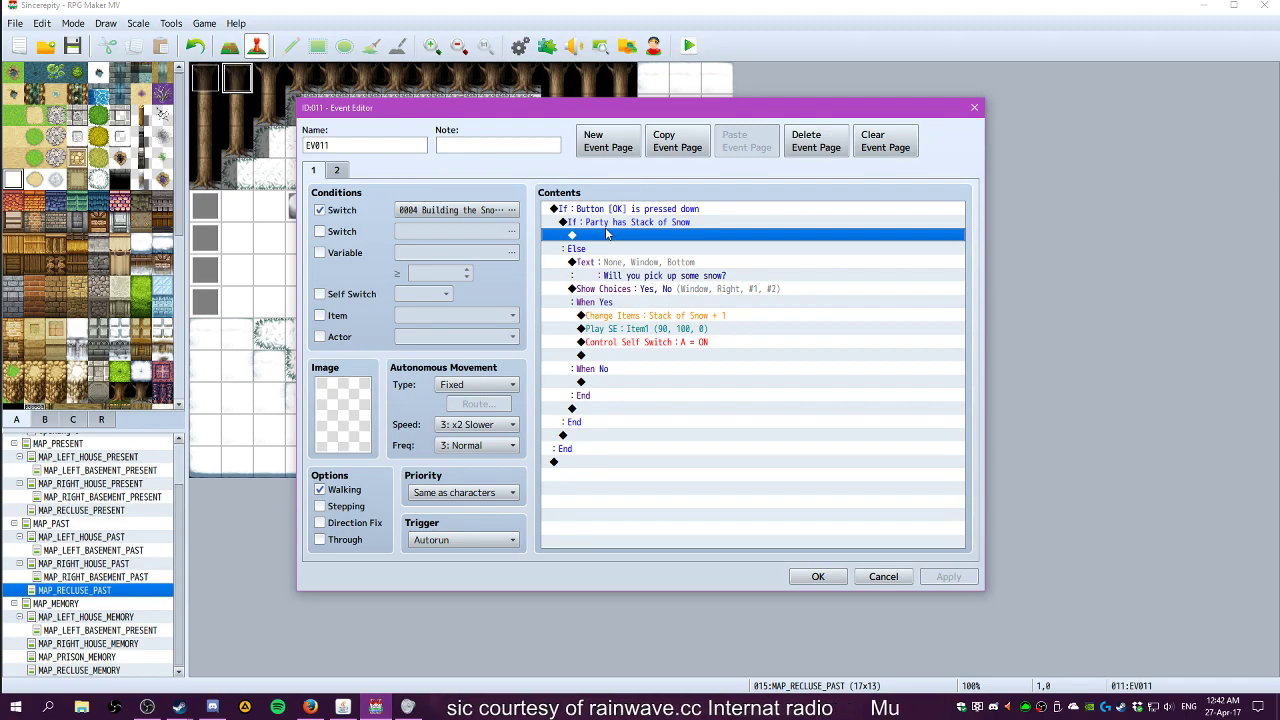
Set the trigger of EV011's page 1 to Action Button and apply the change
click(642, 211)
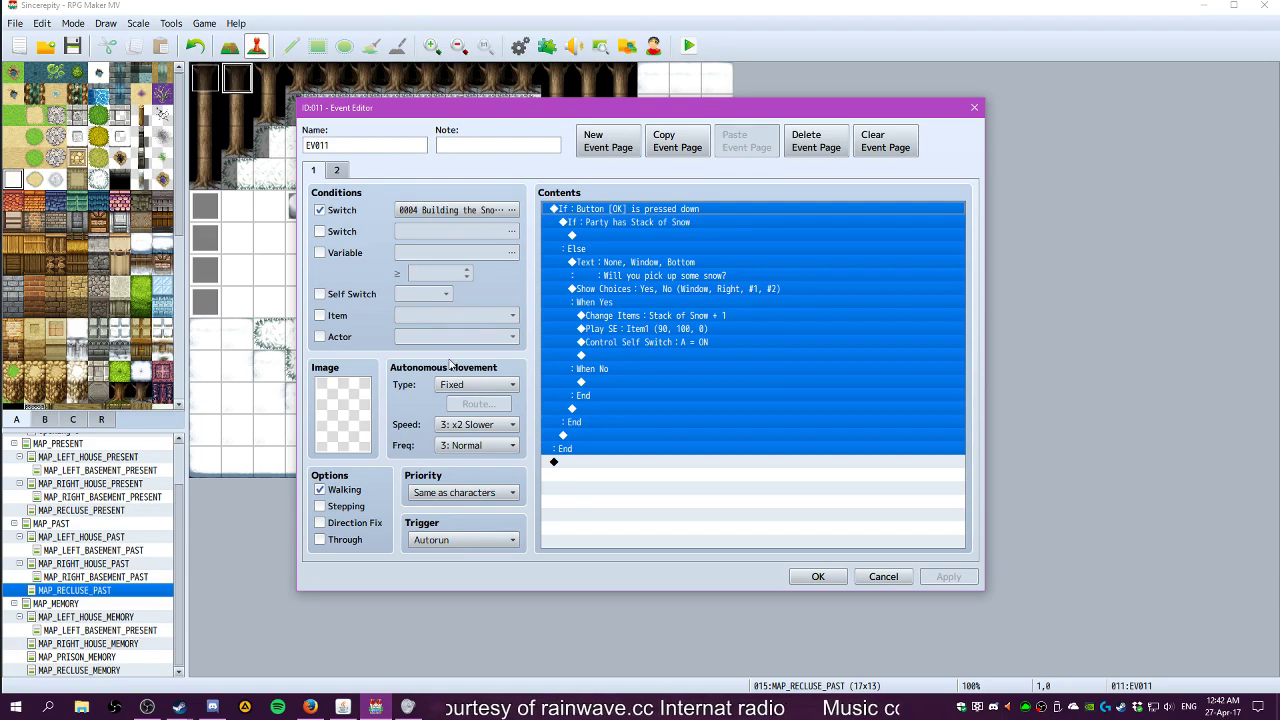
click(455, 540)
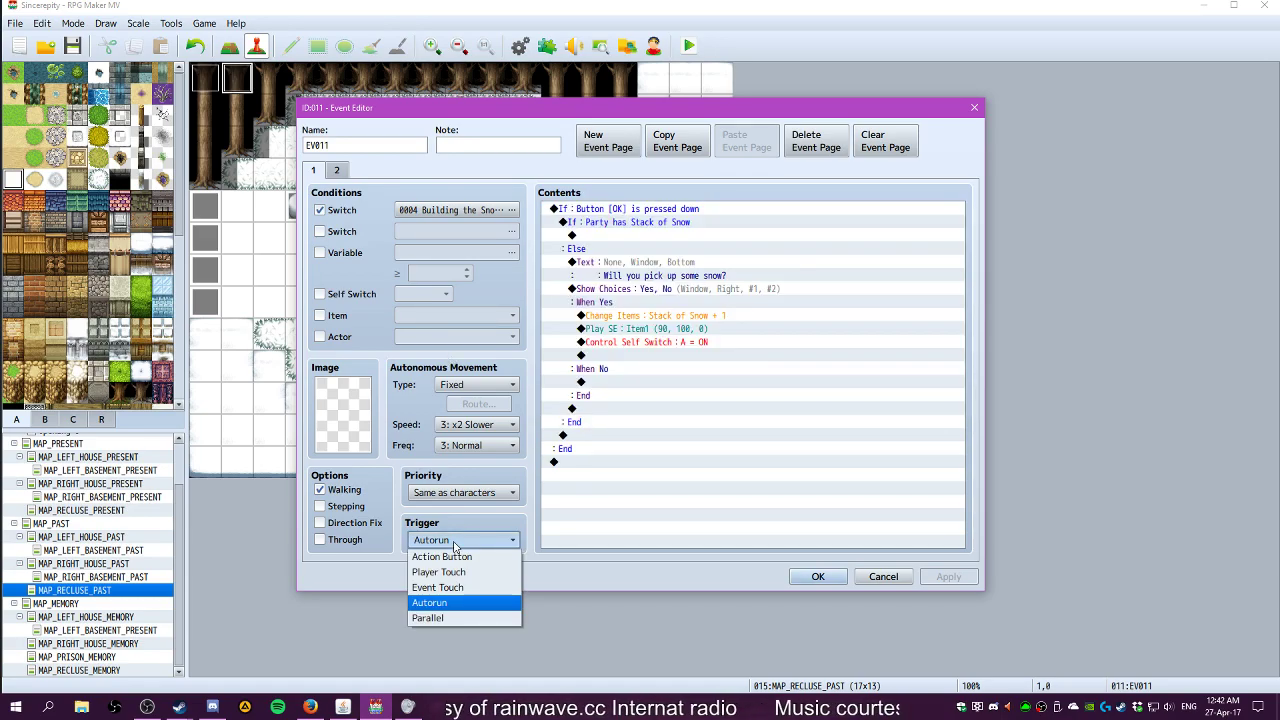
click(455, 542)
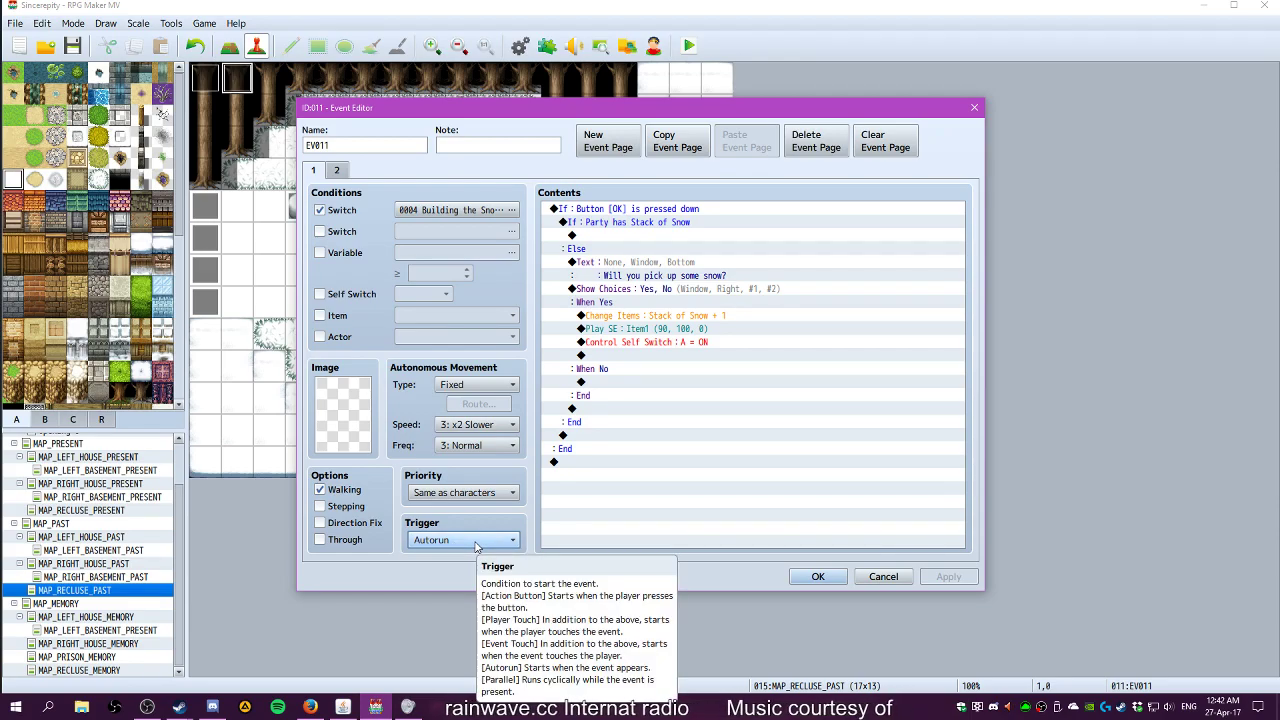
click(476, 541)
click(450, 554)
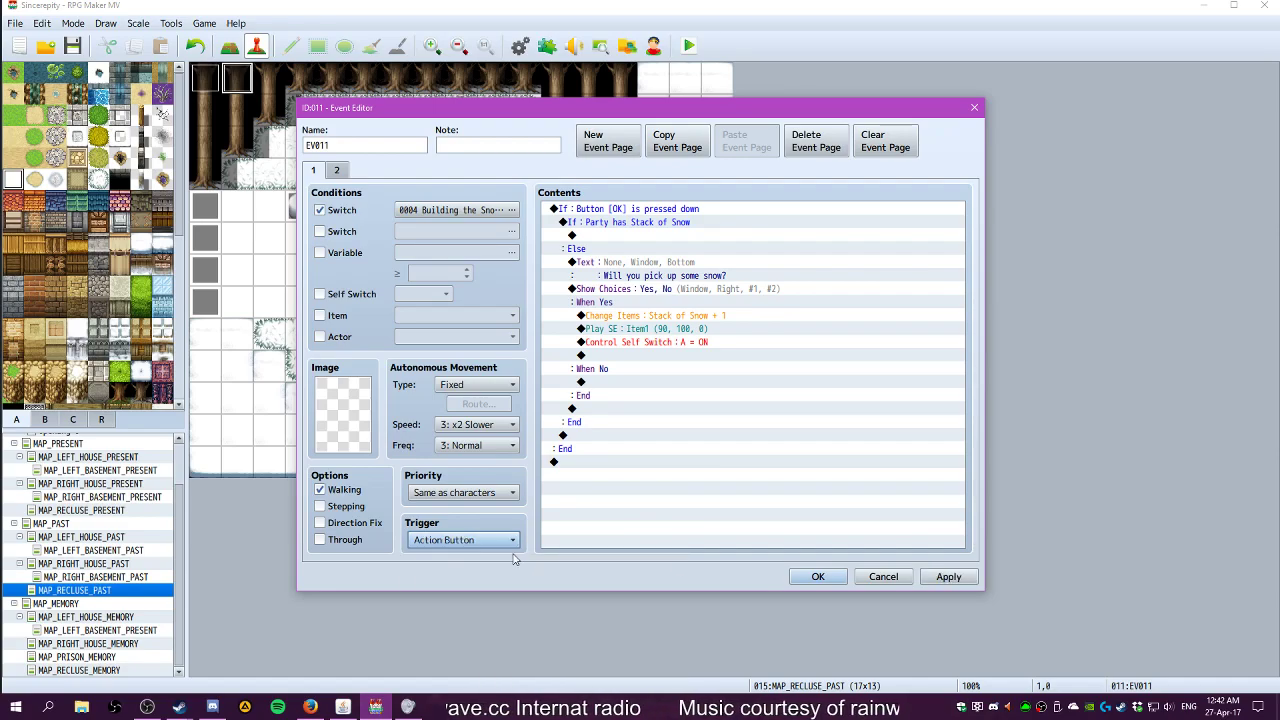
click(948, 576)
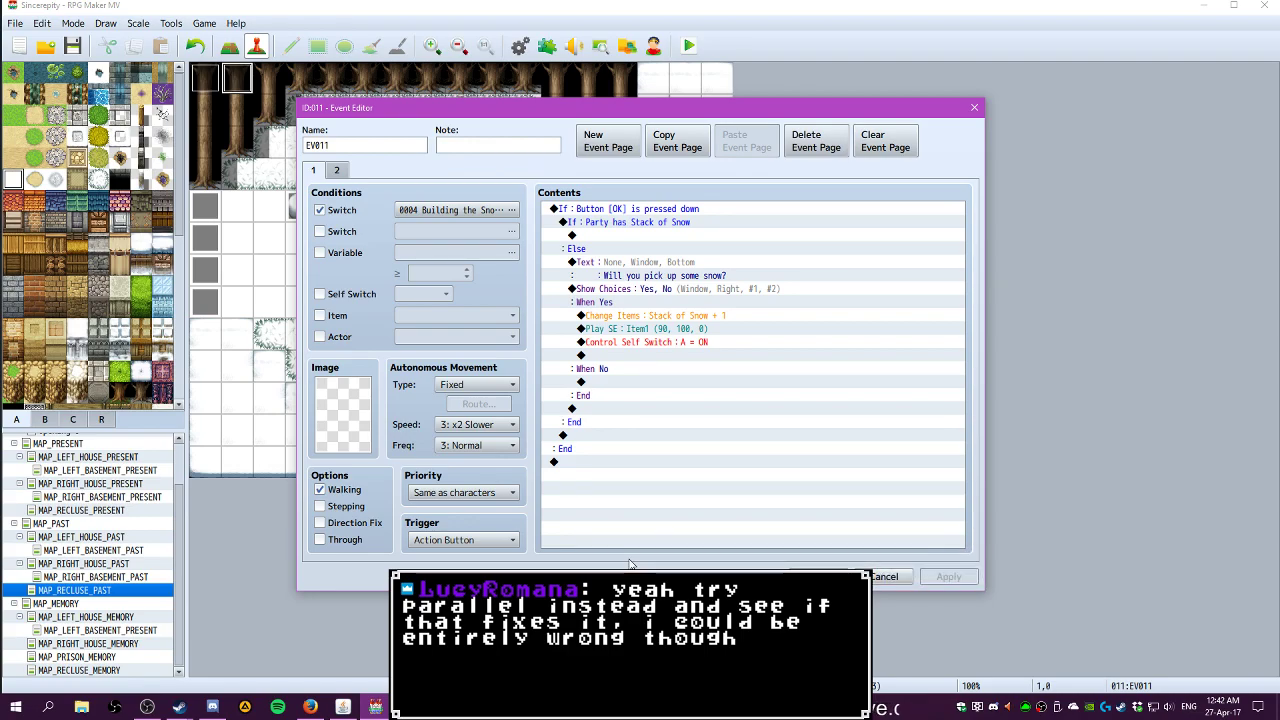
Set the trigger of EV011's page 1 to Parallel, apply it and confirm the event
click(474, 539)
click(440, 609)
click(949, 577)
click(817, 577)
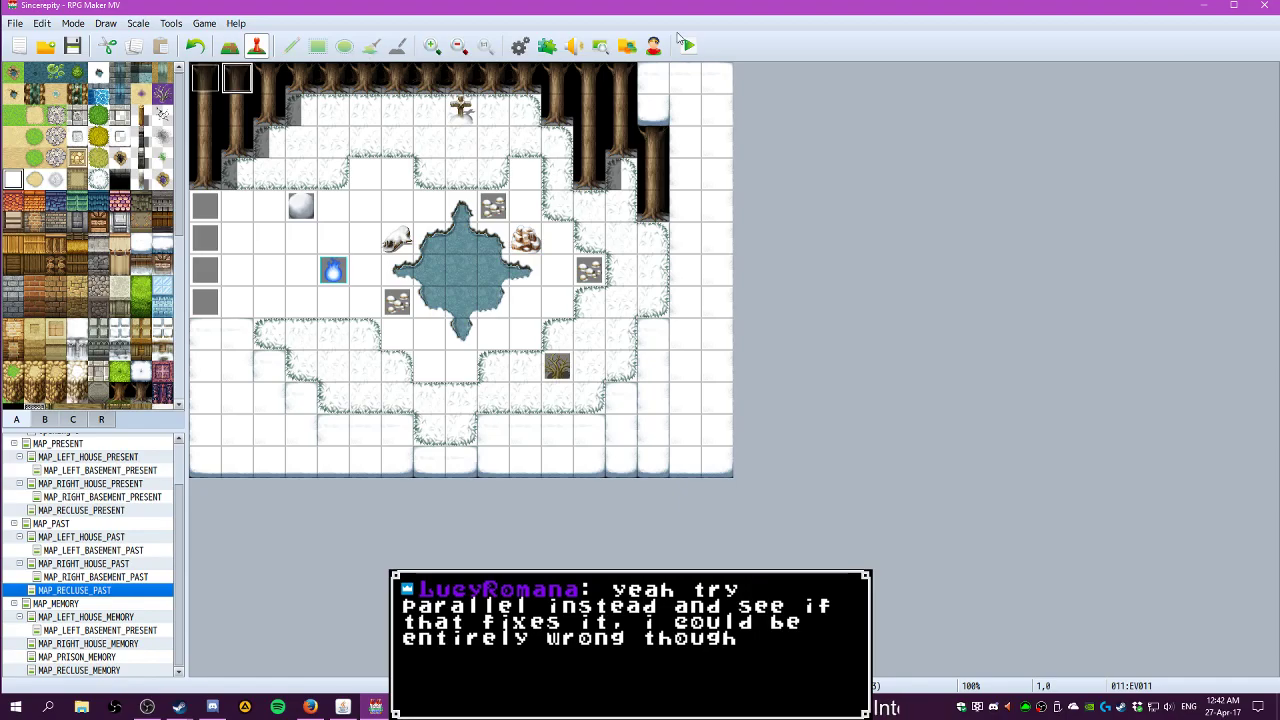
Save and playtest the Parallel trigger by walking to the snowball and examining it from its right side
click(686, 45)
click(573, 392)
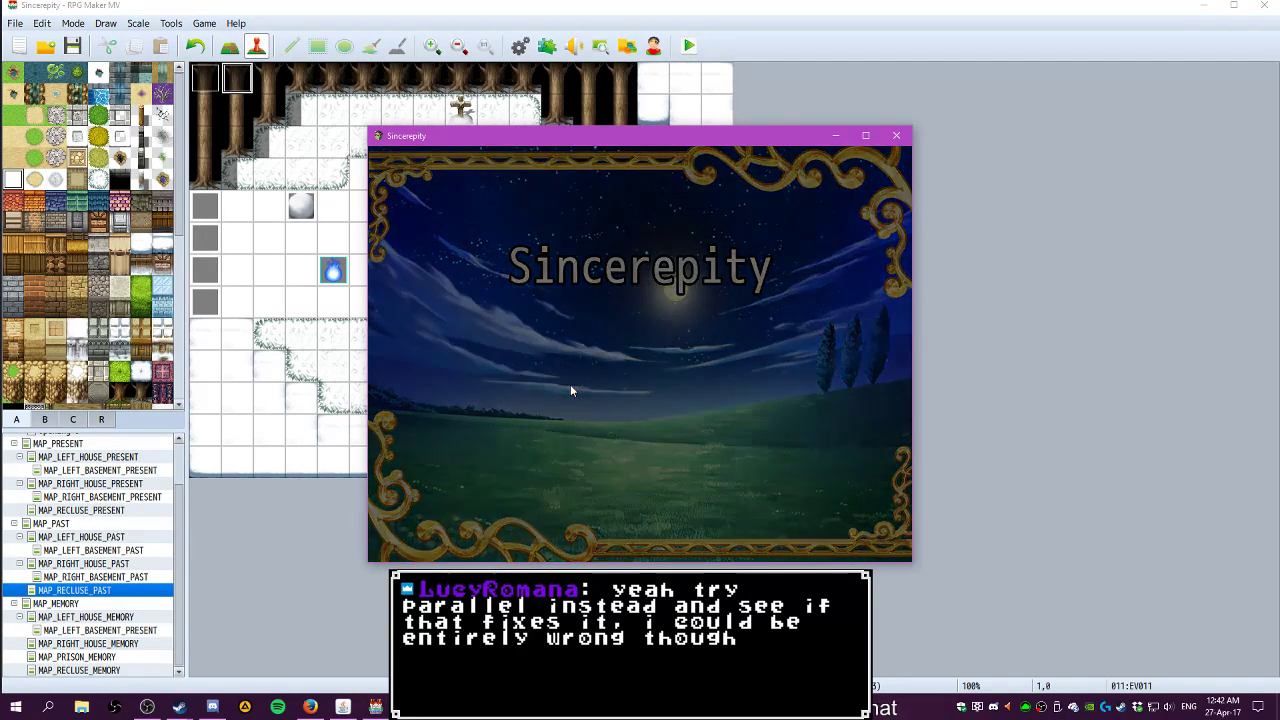
key(Up)
key(Up)
key(Left)
key(Return)
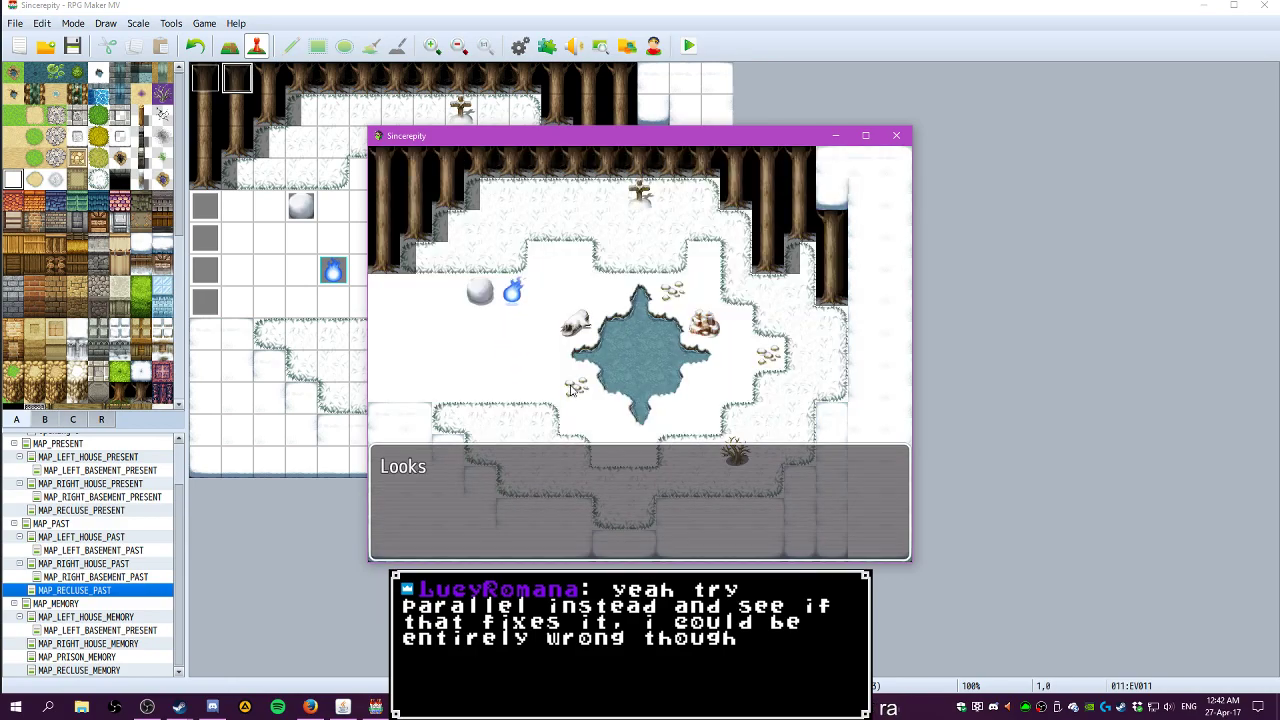
key(Return)
Trigger the snow question beside the snowball and answer No each time it is asked
key(Down)
key(Up)
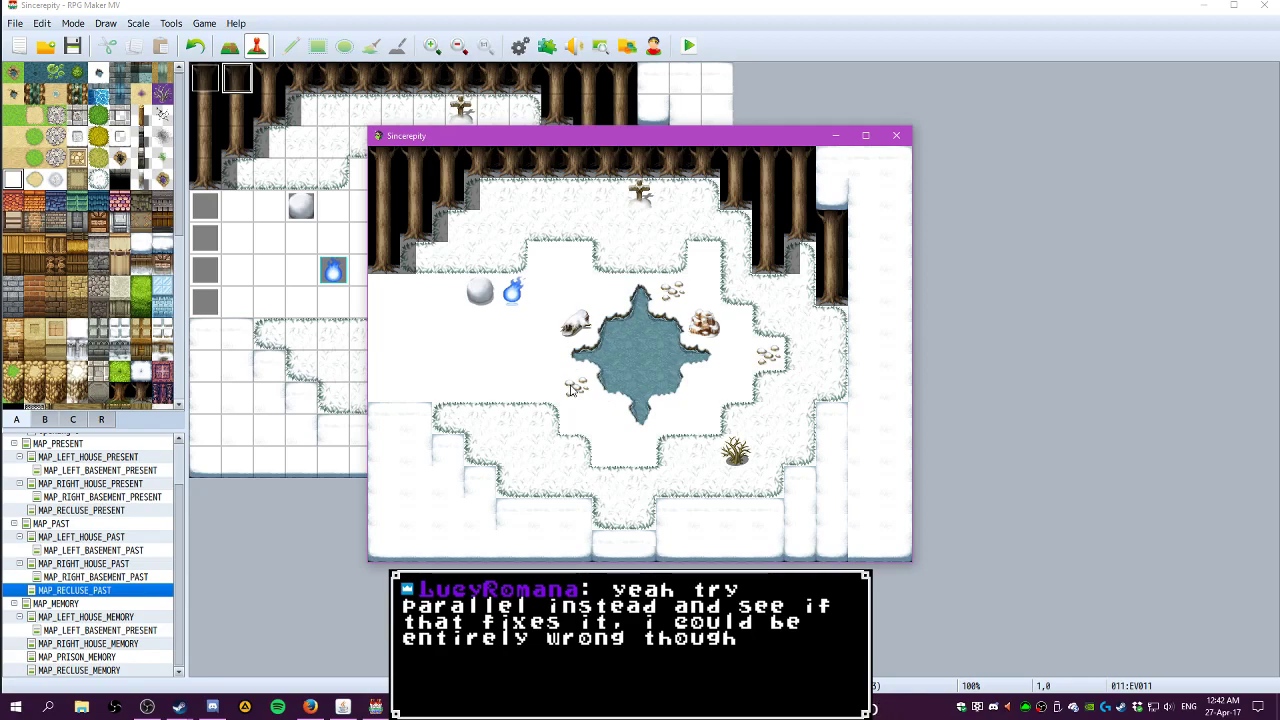
key(Return)
key(Return)
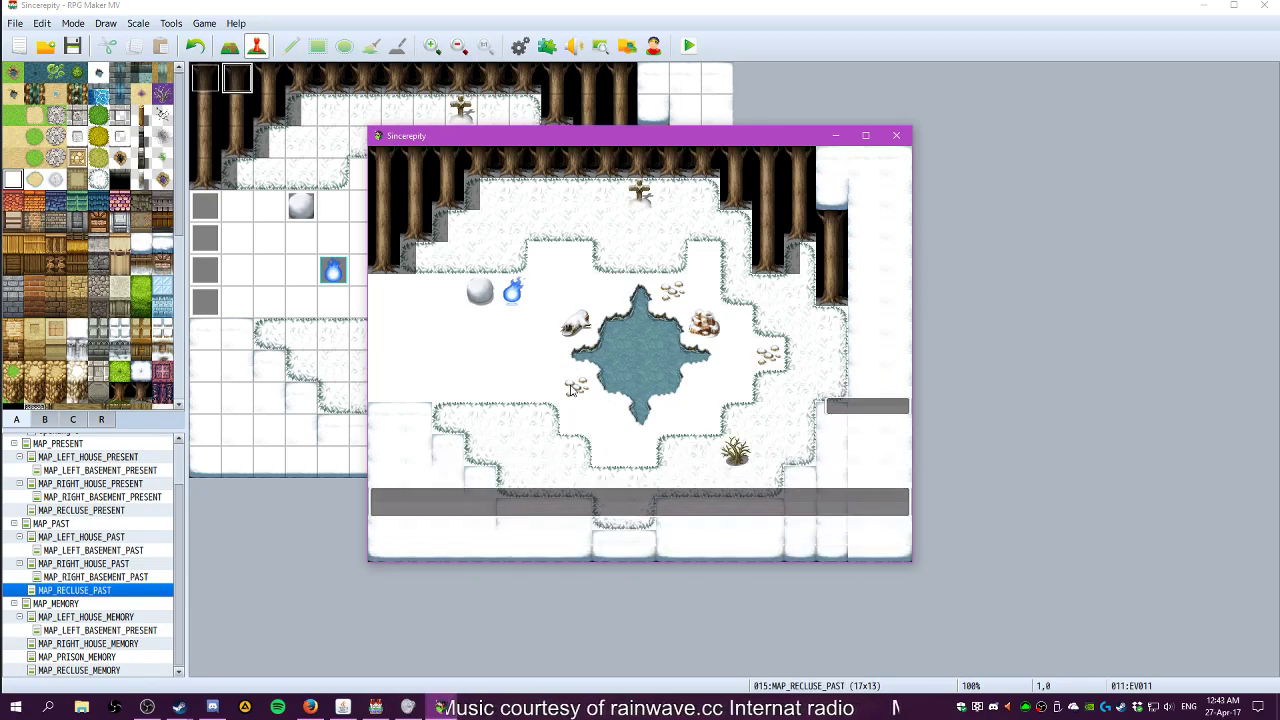
key(Down)
key(Return)
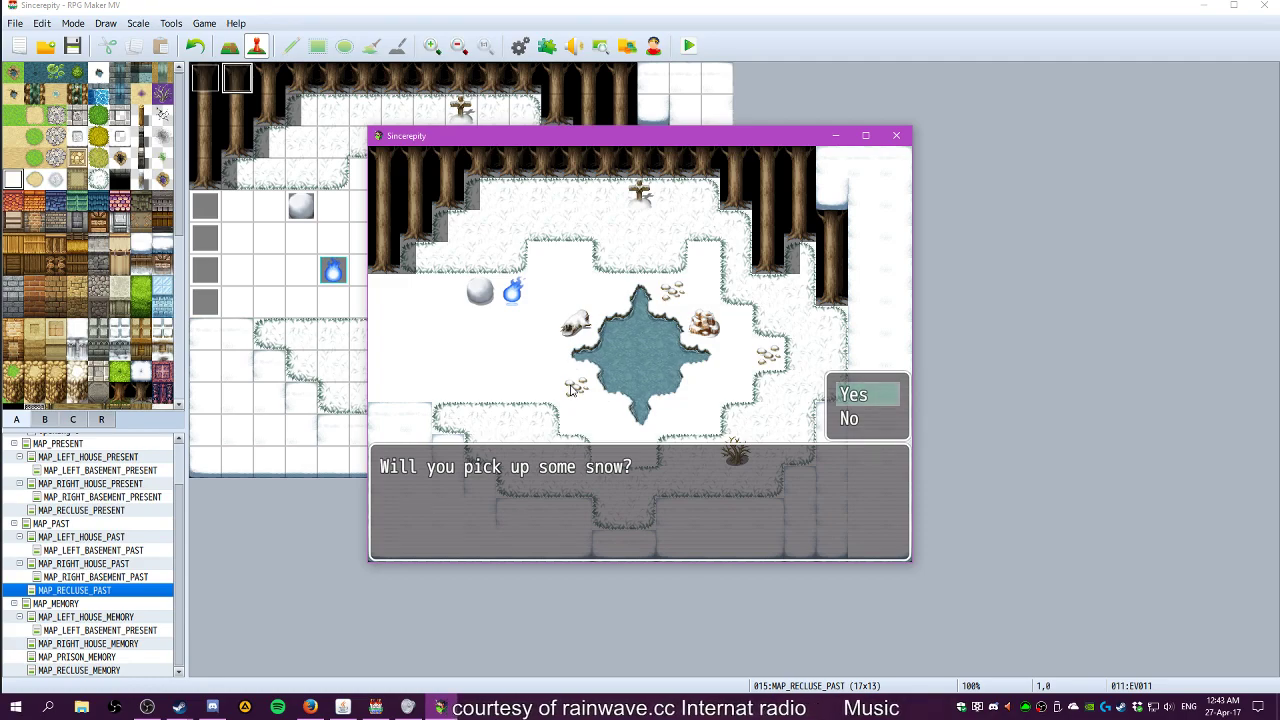
key(Return)
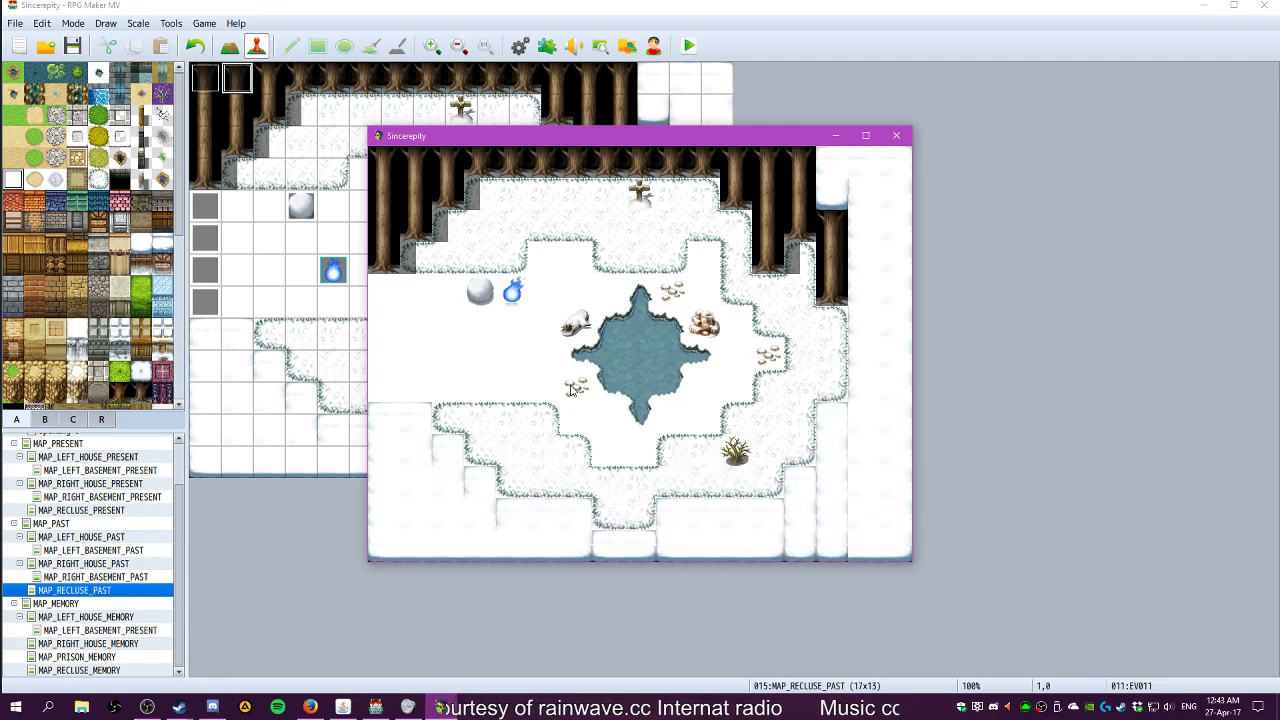
Walk around the clearing in the playtest and return to the snowball's right side
key(Down)
key(Down)
key(Right)
key(Left)
key(Left)
key(Right)
key(Right)
key(Up)
key(Up)
key(Down)
key(Left)
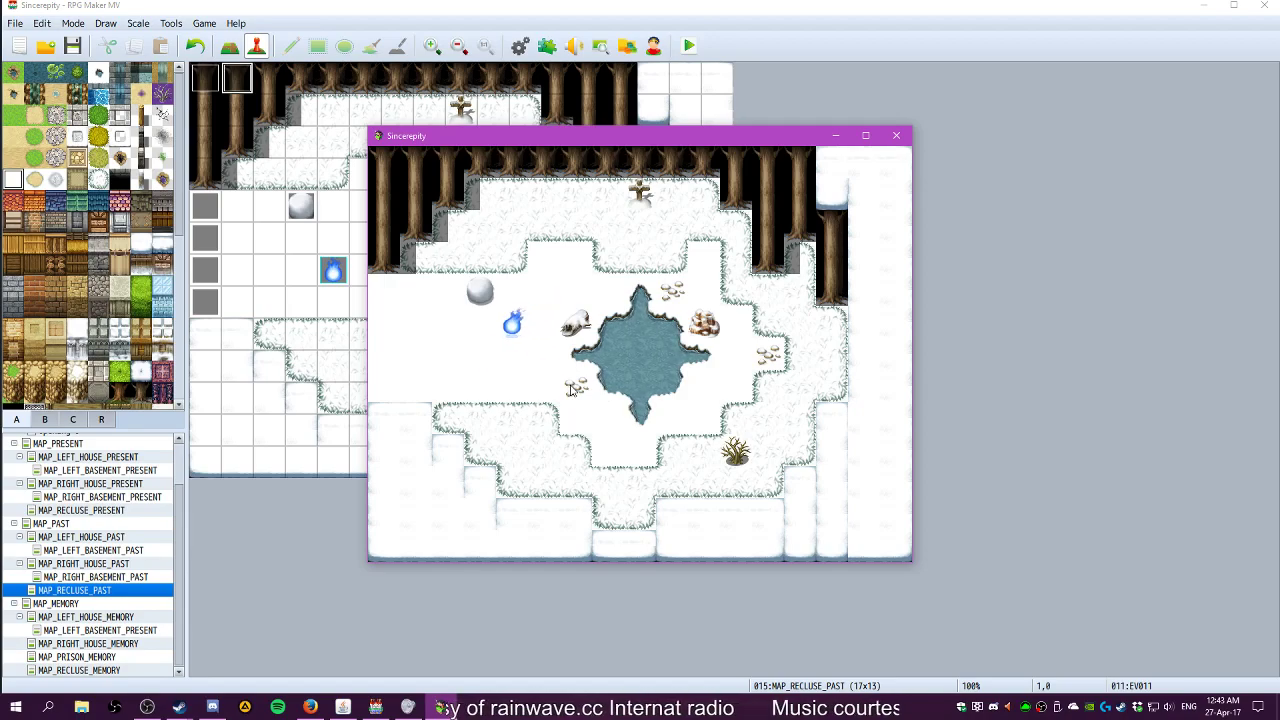
key(Up)
key(Down)
key(Up)
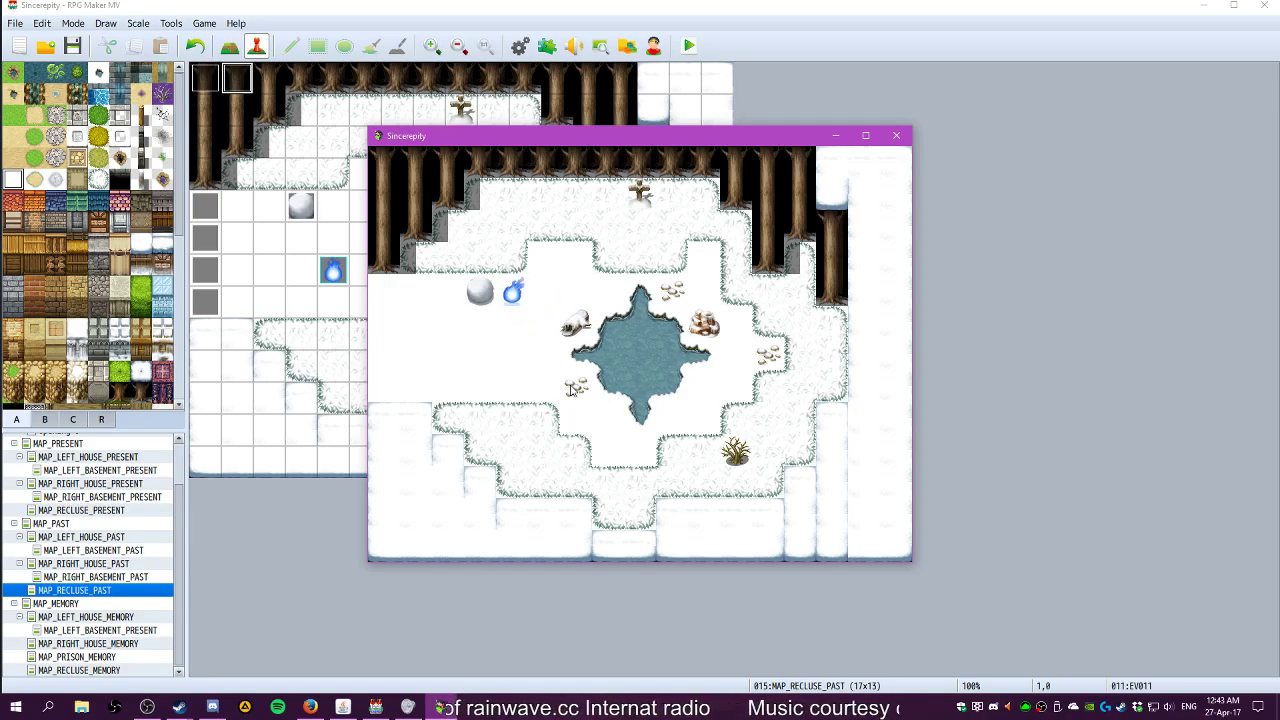
Trigger the snow question again beside the snowball, answer No twice and end the playtest
key(Return)
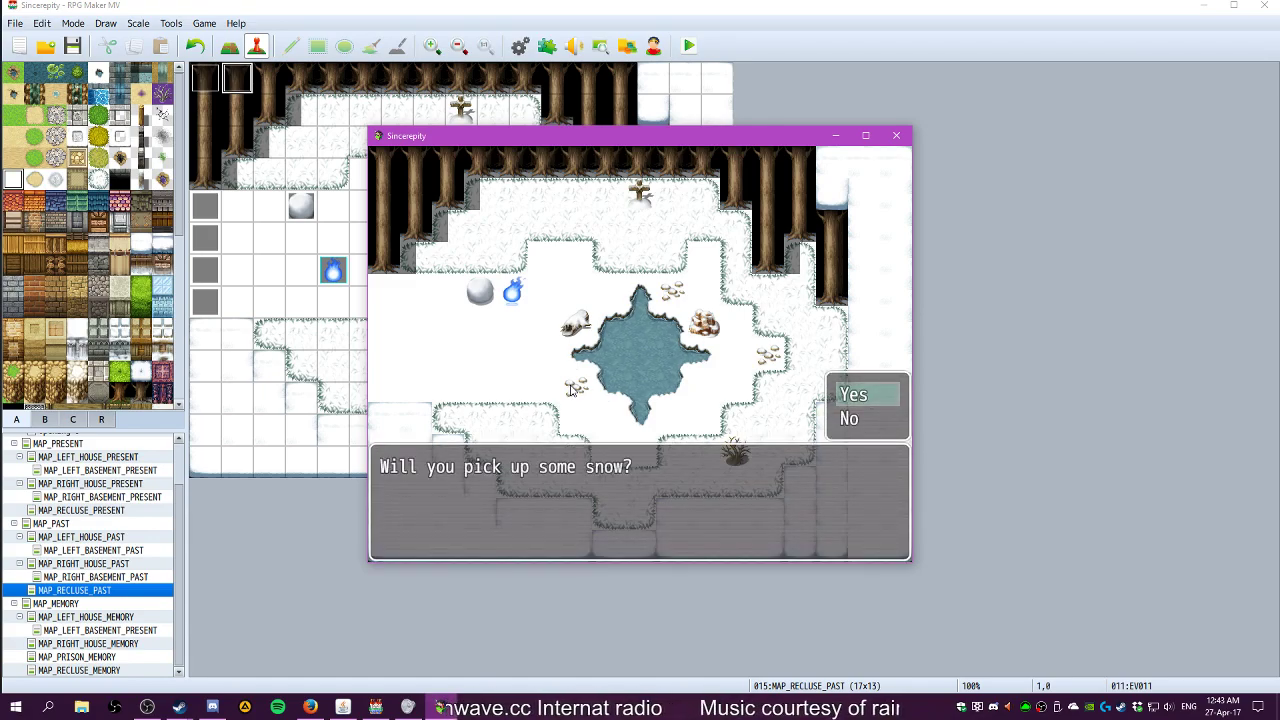
key(Down)
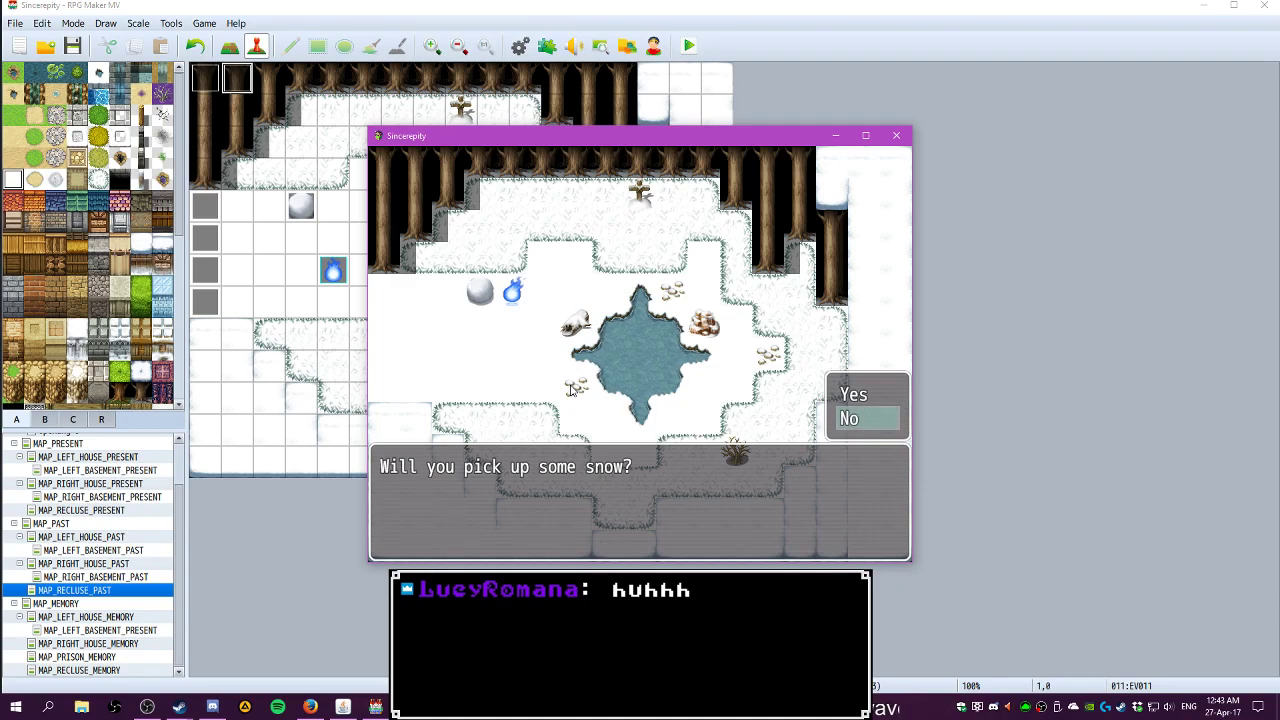
key(Return)
key(Return)
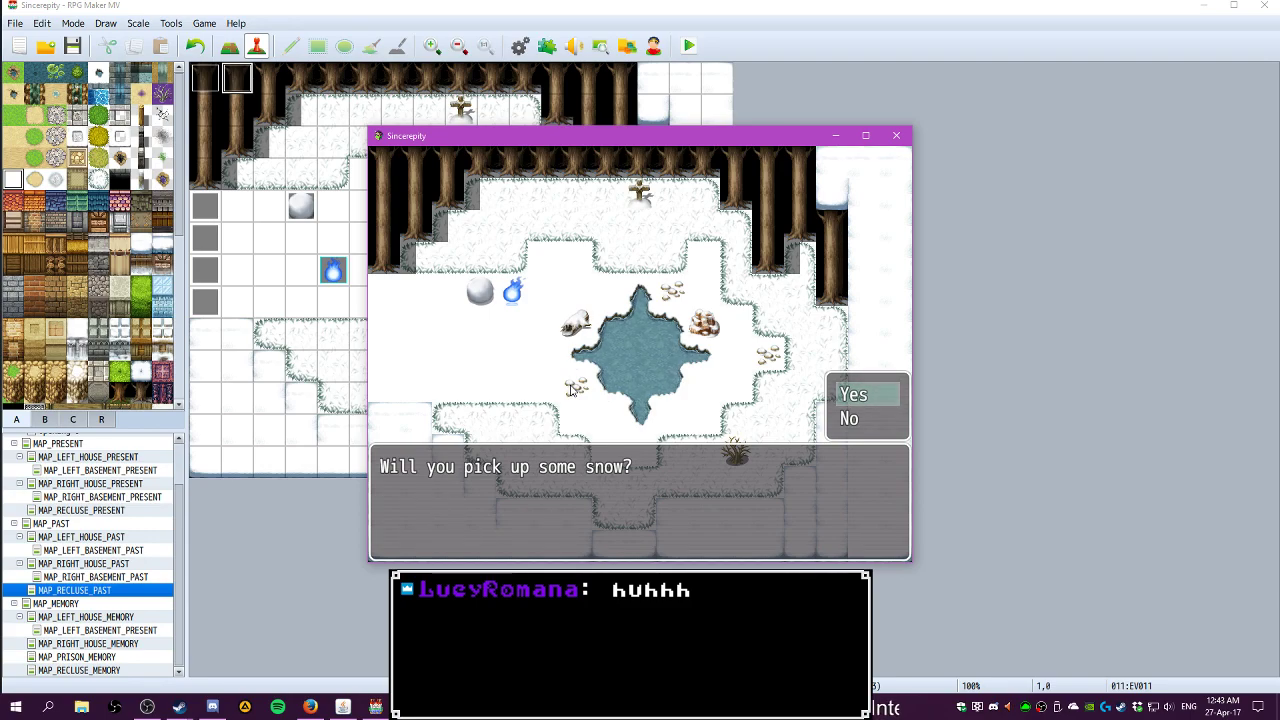
key(Down)
key(Return)
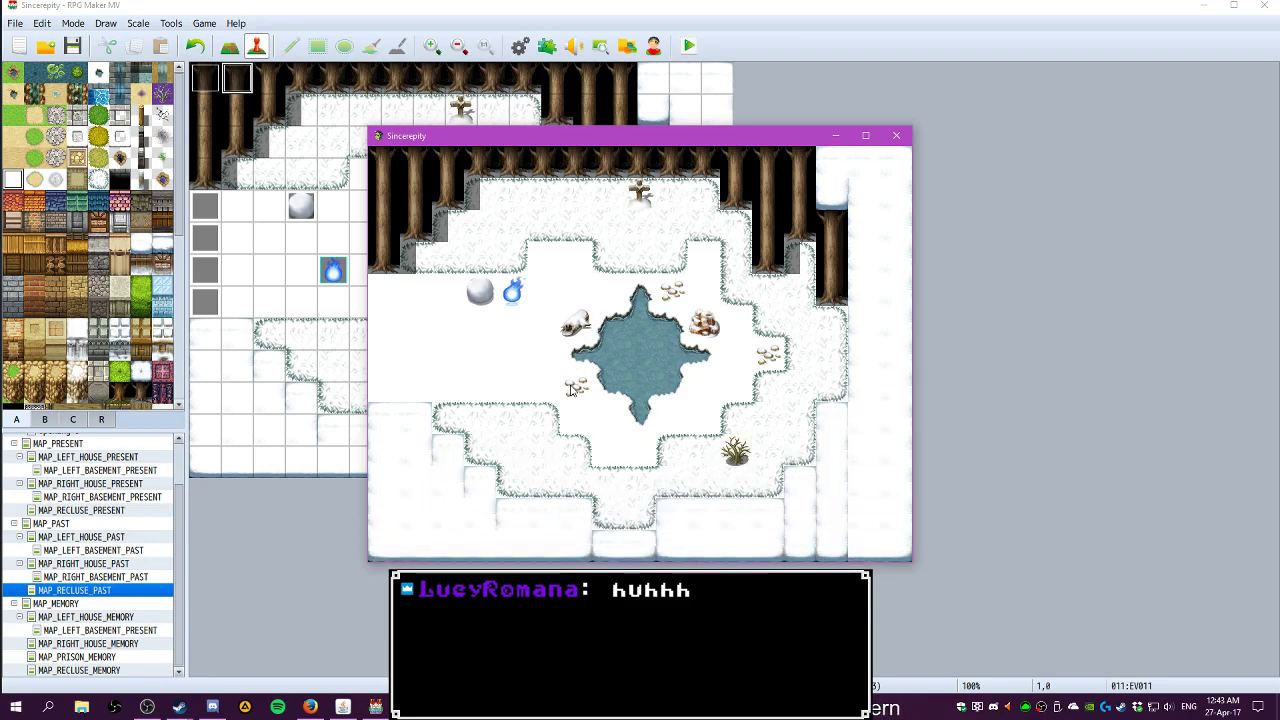
click(896, 135)
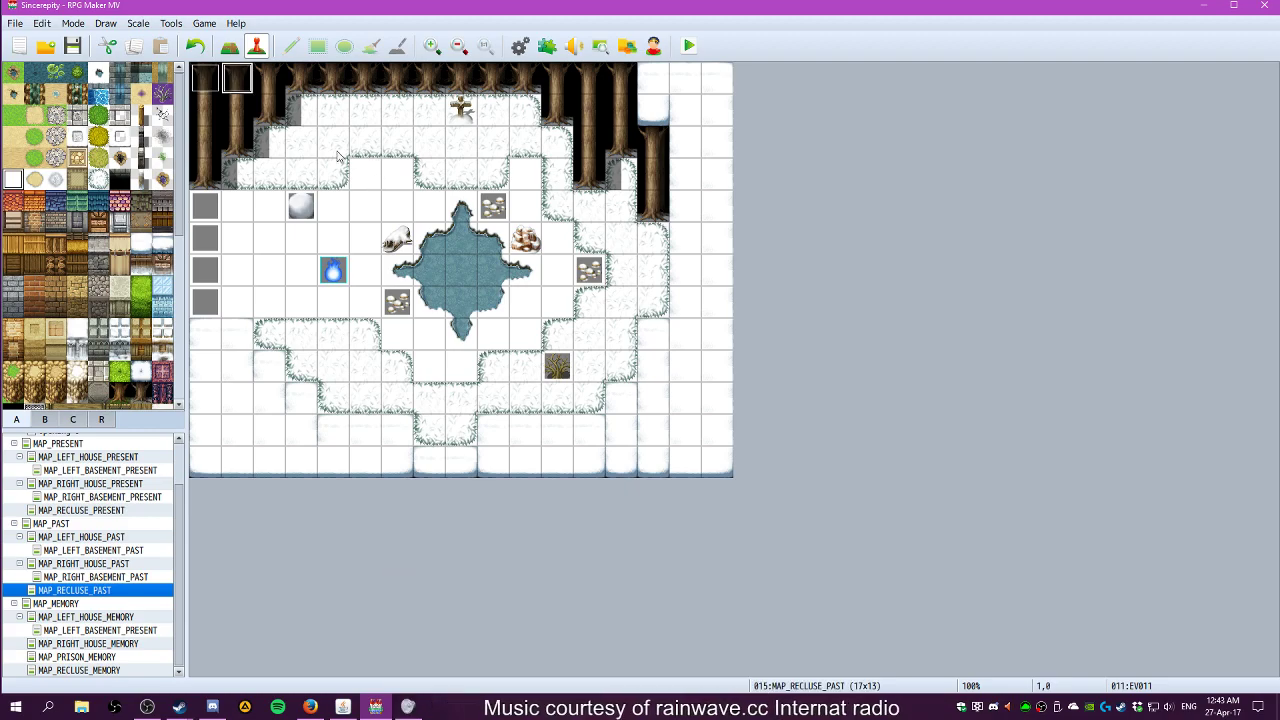
Reopen EV011 and add a 60-frame Wait to page 1's When No branch, confirming the event
double_click(239, 87)
click(631, 210)
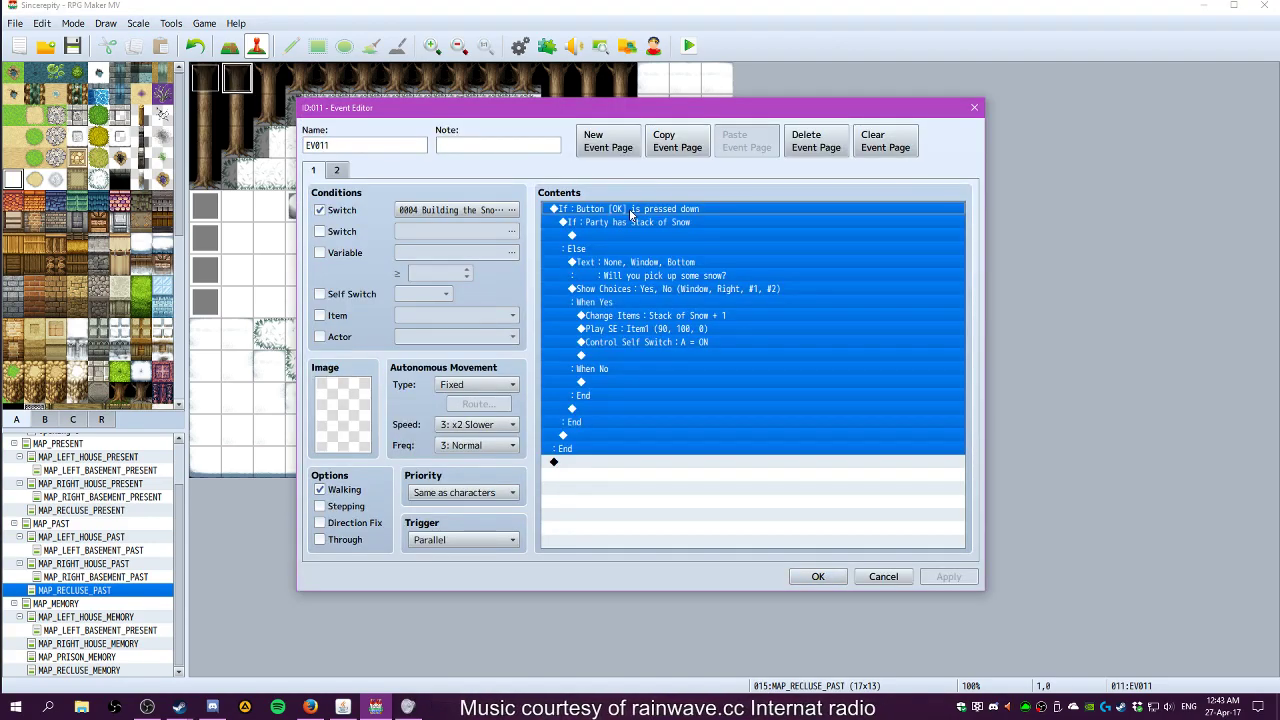
click(620, 262)
click(612, 316)
click(610, 355)
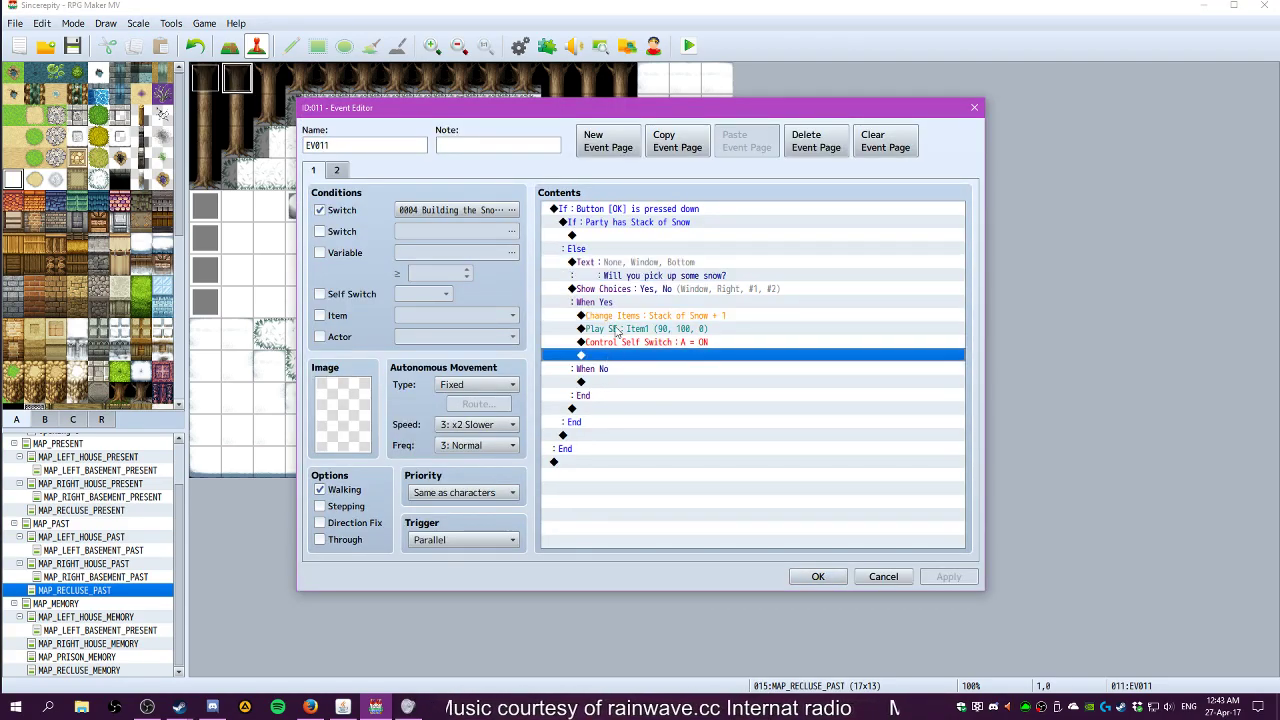
click(635, 290)
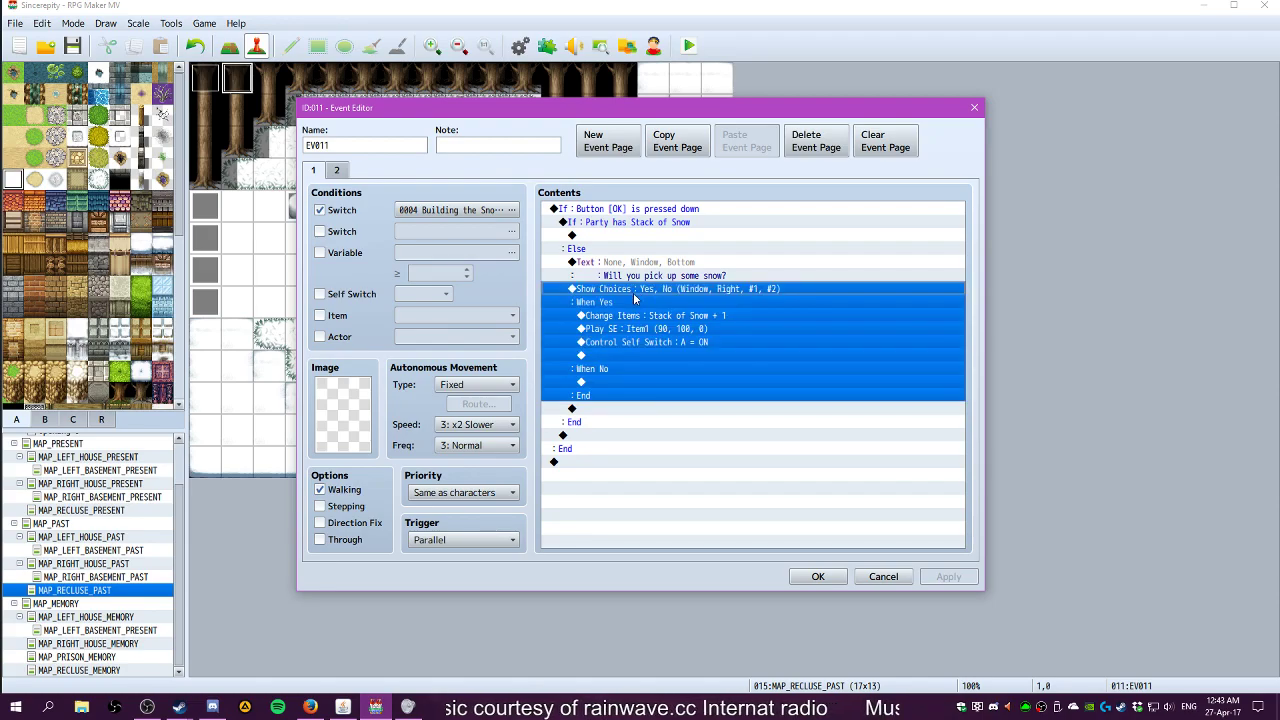
click(627, 317)
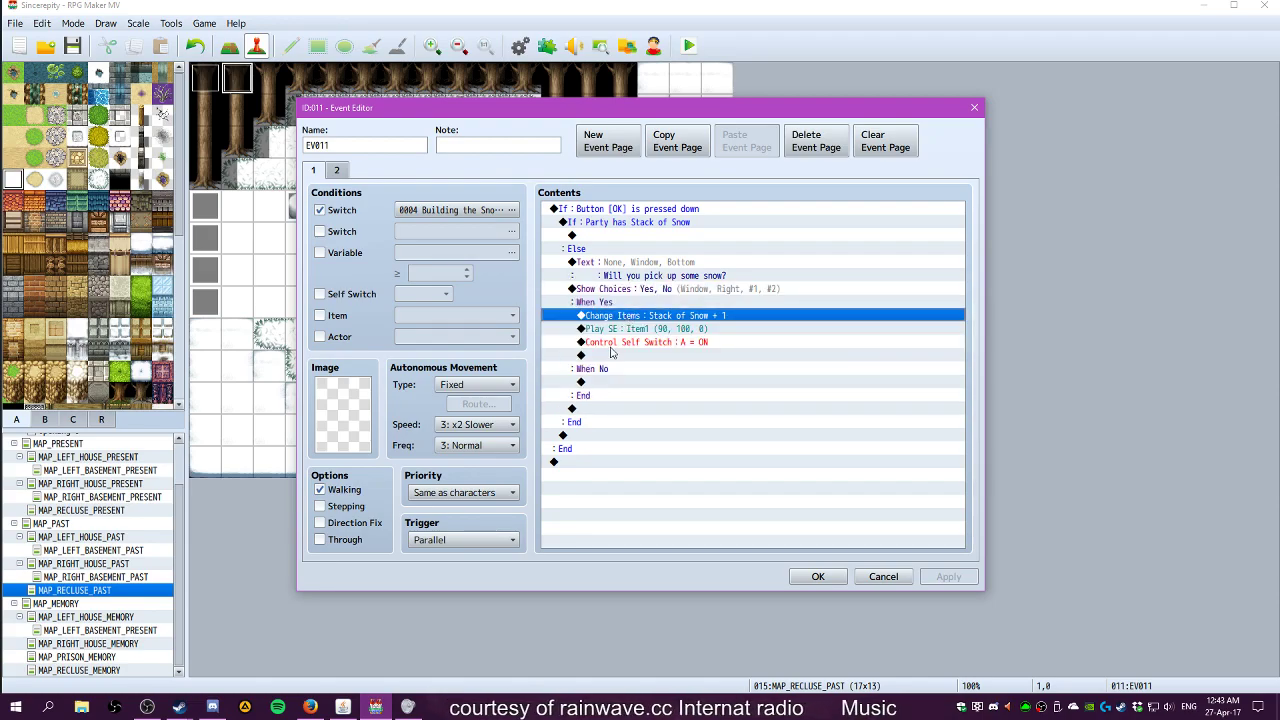
click(601, 382)
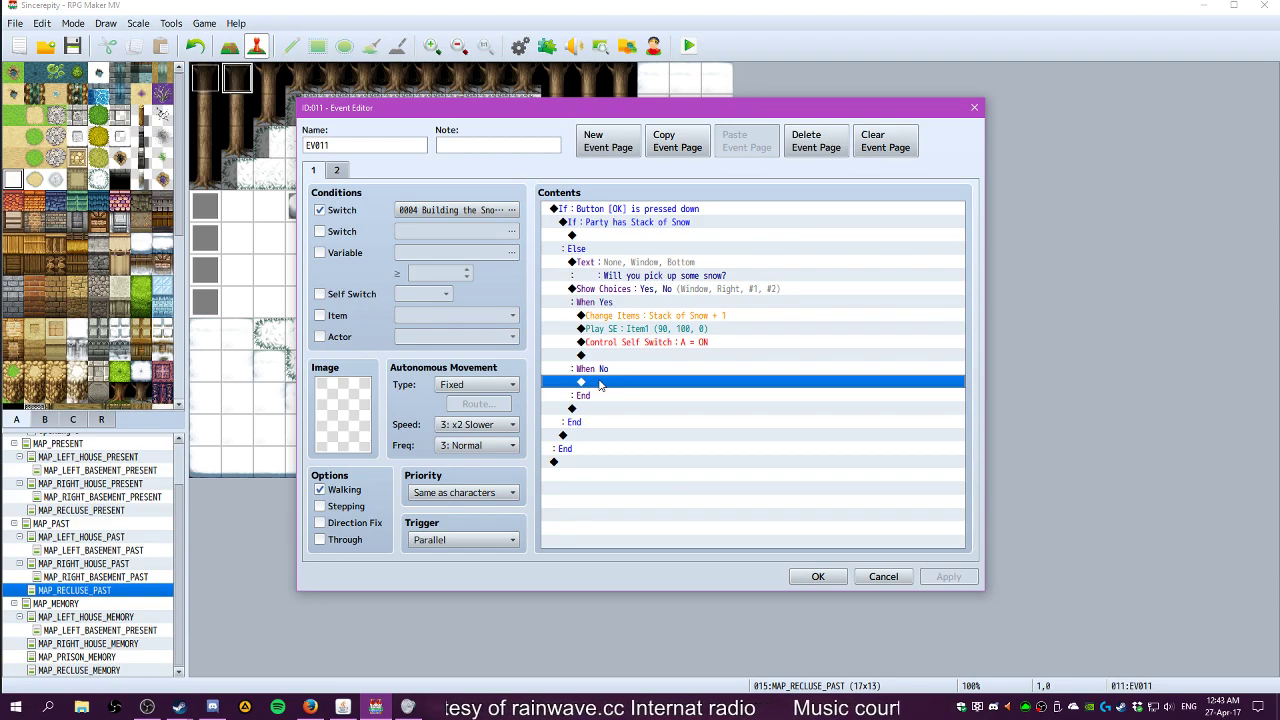
double_click(601, 382)
click(835, 212)
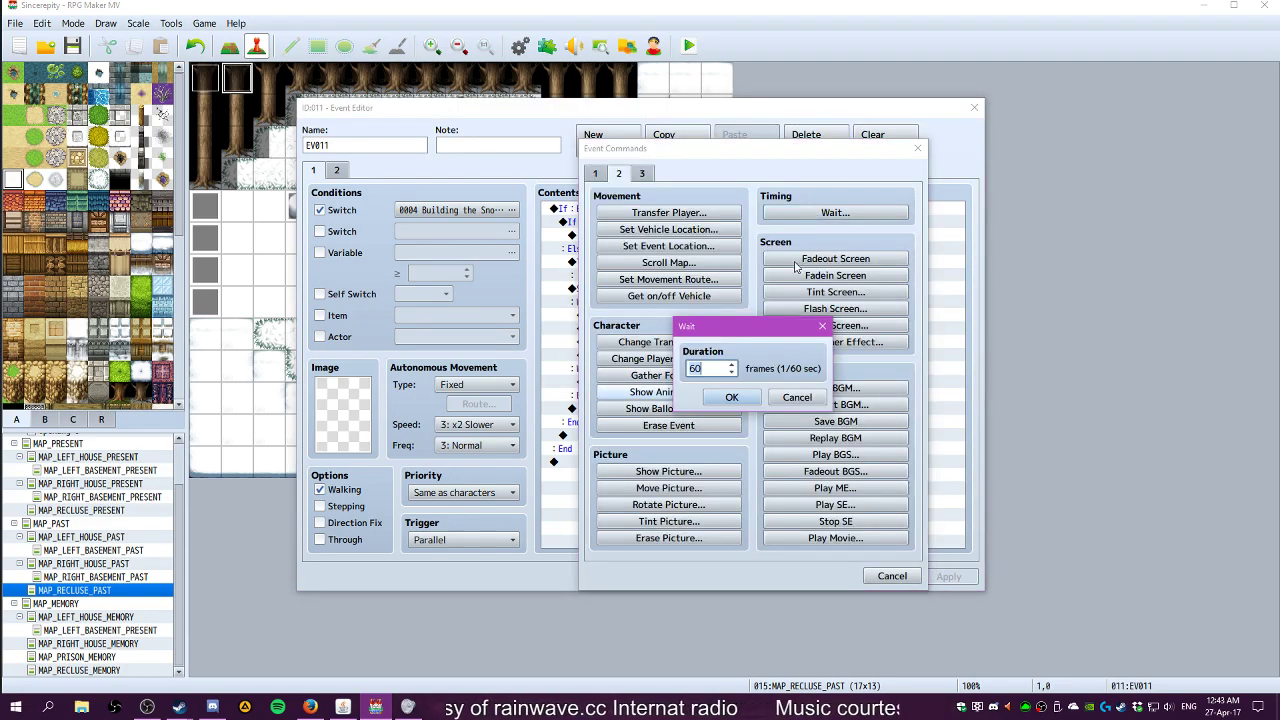
click(733, 397)
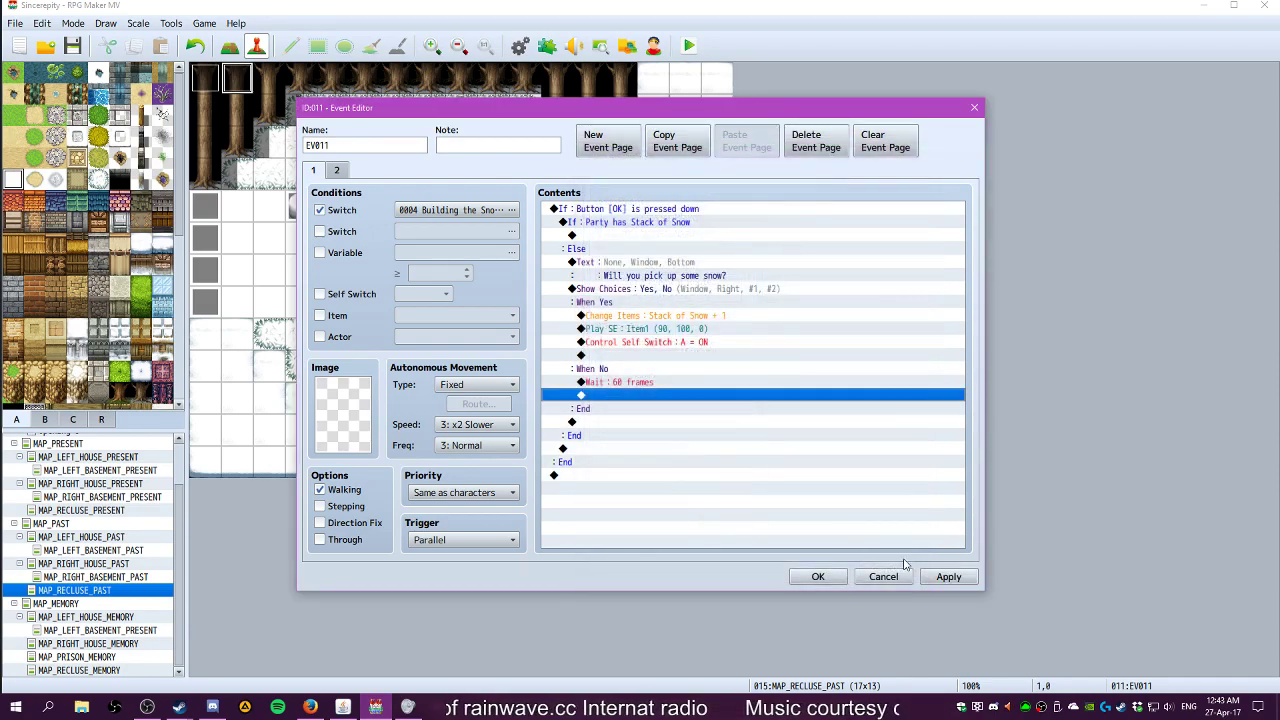
click(817, 577)
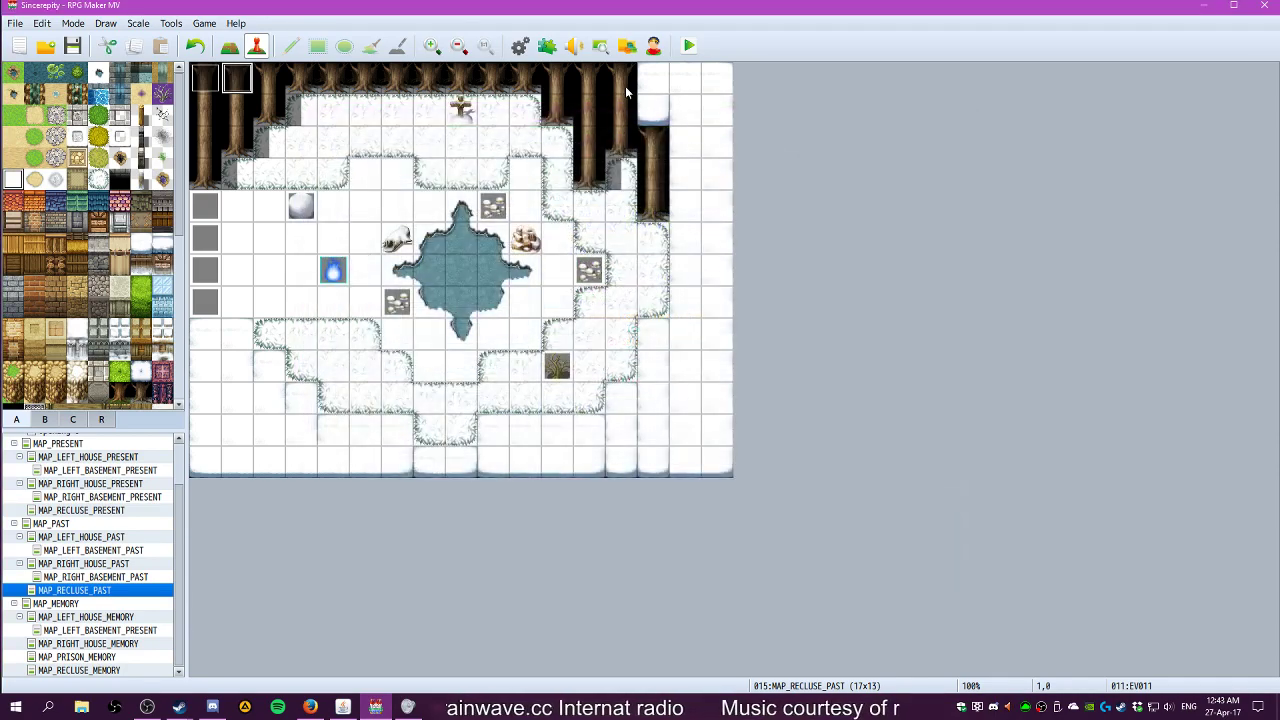
Save and playtest the 60-frame wait by answering No to the snow question beside the snowball
click(688, 46)
click(586, 391)
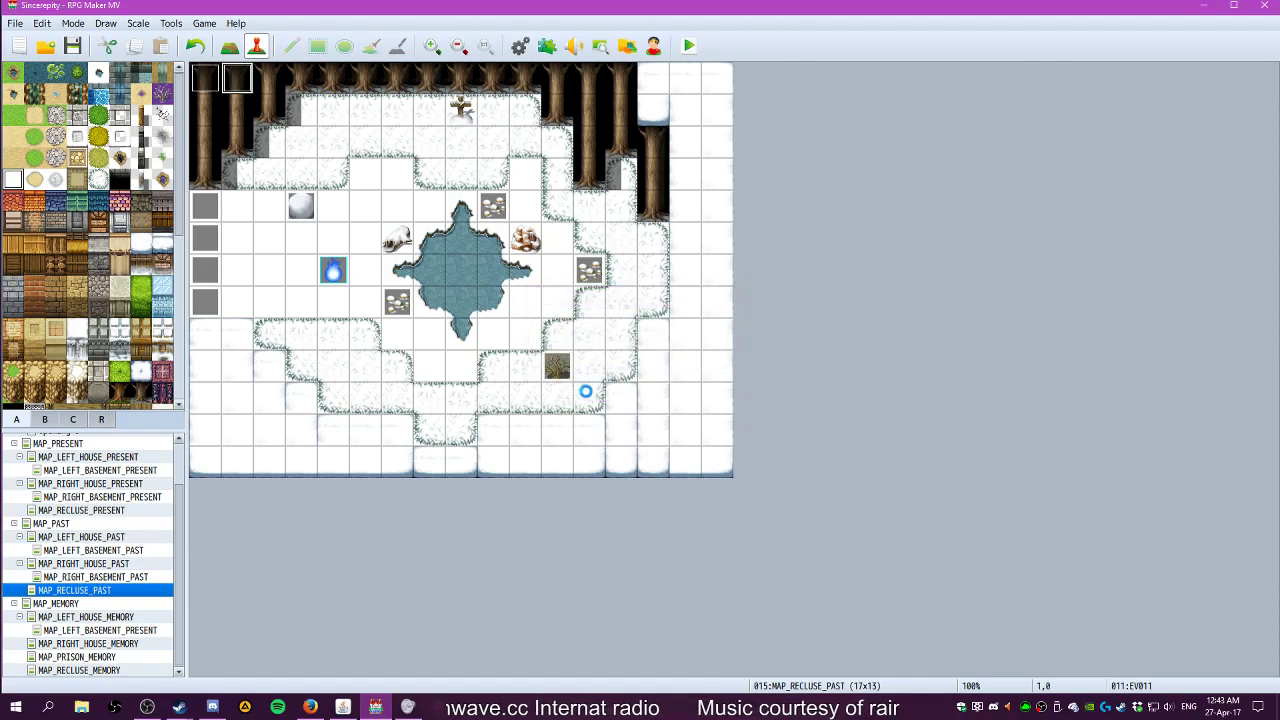
key(Return)
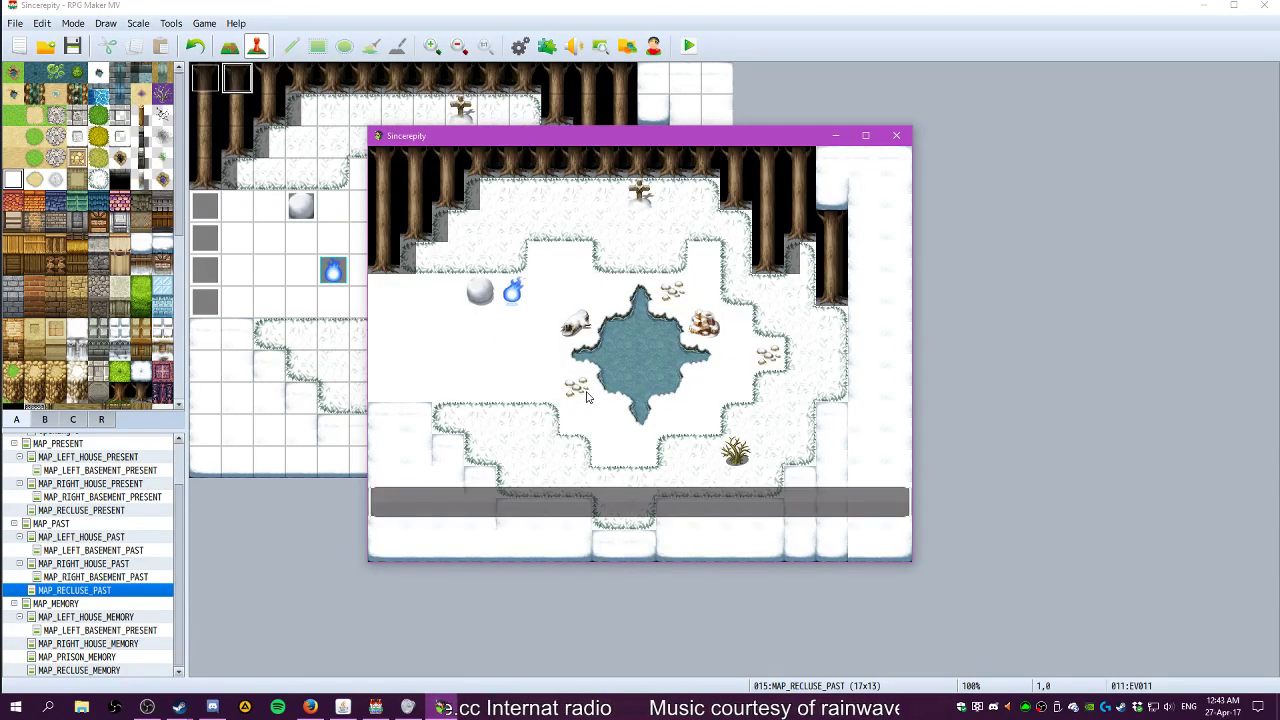
key(Down)
key(Return)
Trigger the snow question away from the snowball, answer No, move around briefly and end the playtest
key(Return)
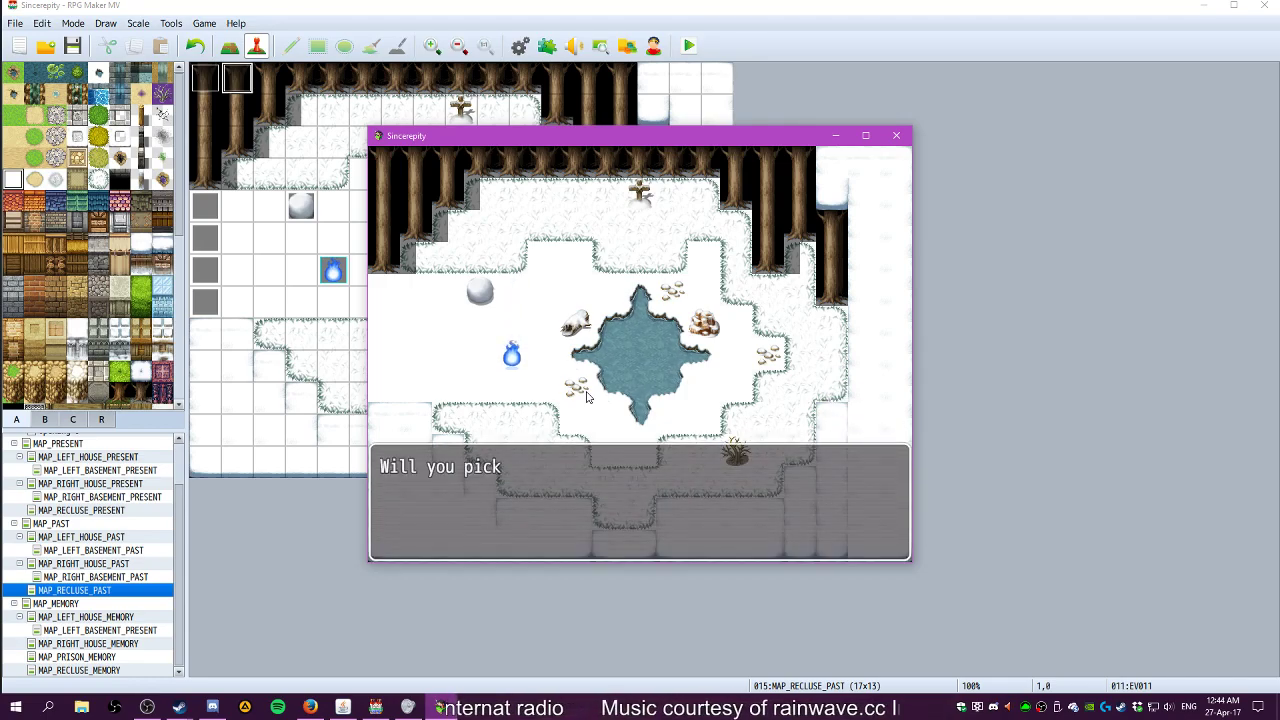
key(Down)
key(Return)
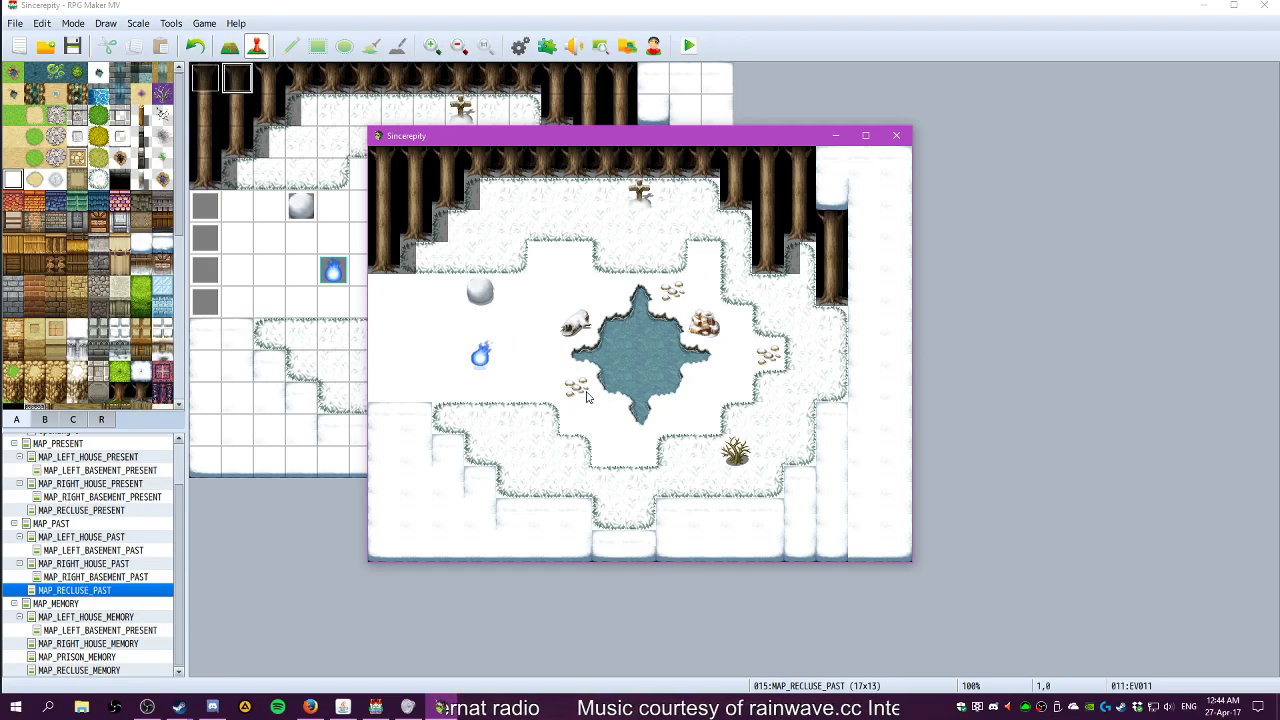
key(Up)
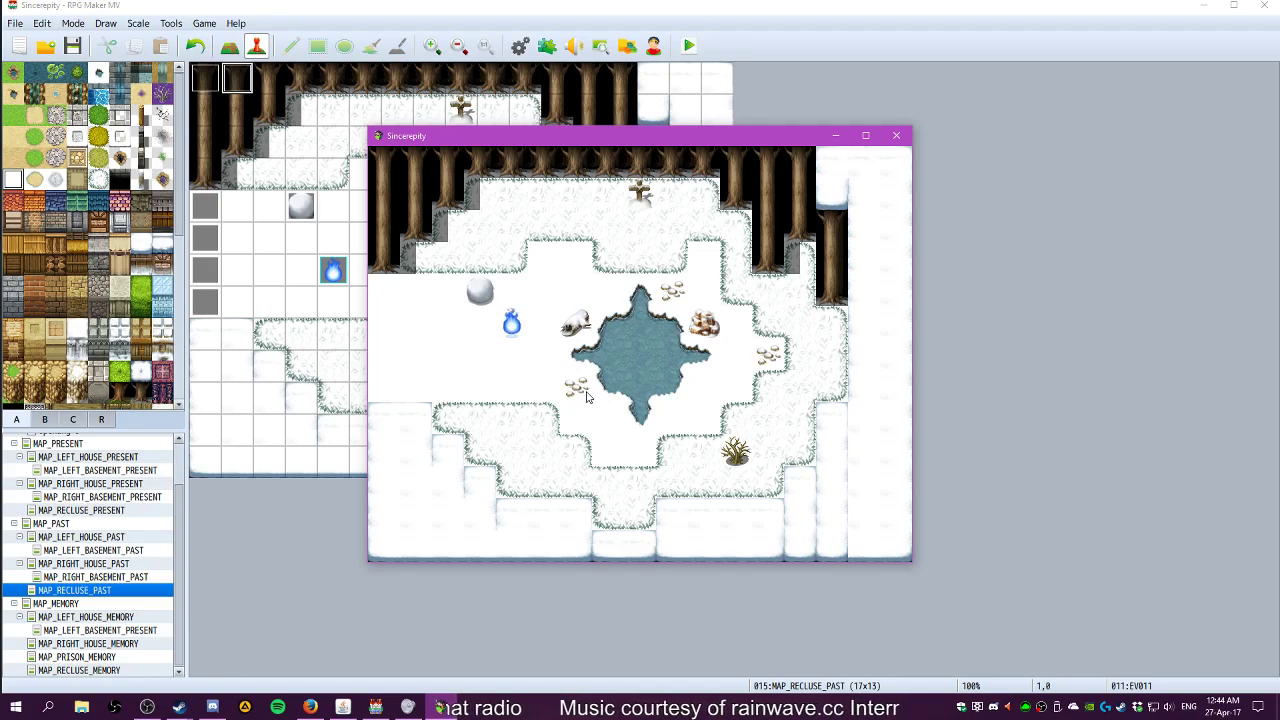
click(896, 135)
Open the snowball event EV008 and compare the commands on its two pages
double_click(305, 208)
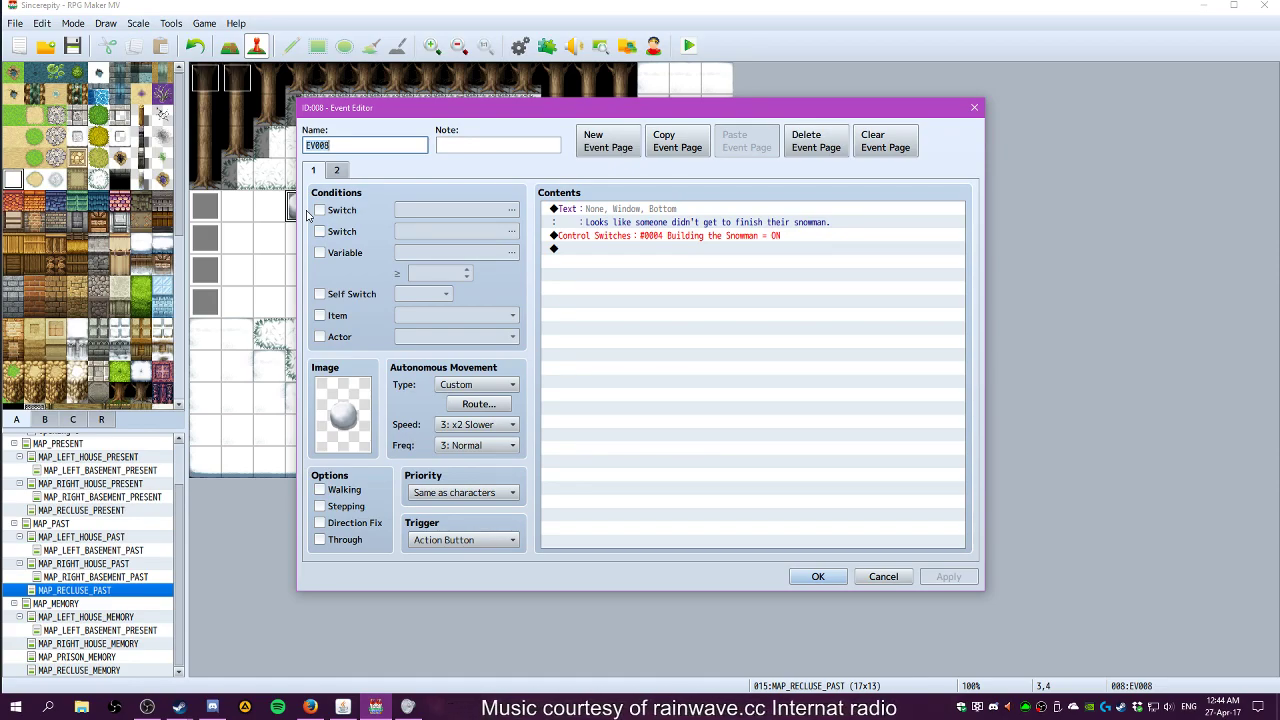
click(338, 171)
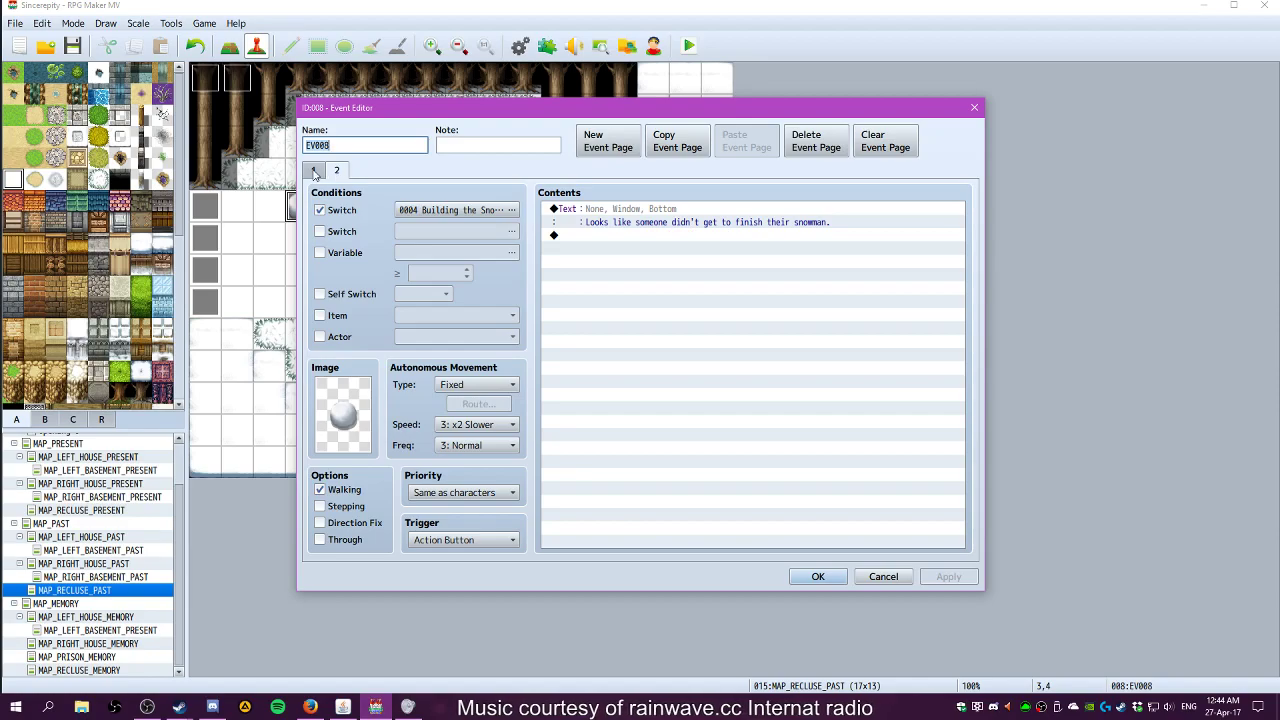
click(314, 172)
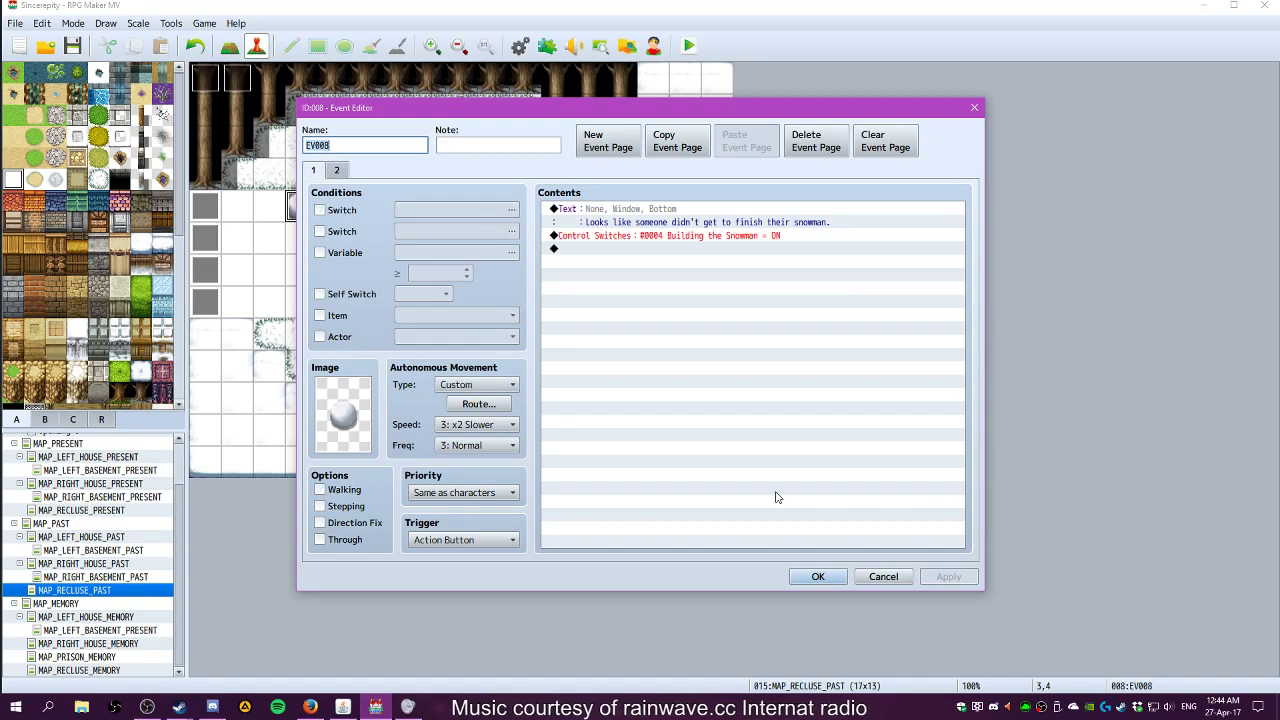
Close EV008, open EV011 and add a 60-frame Wait at the end of page 1, after the OK-button condition, confirming the event
click(818, 577)
double_click(238, 78)
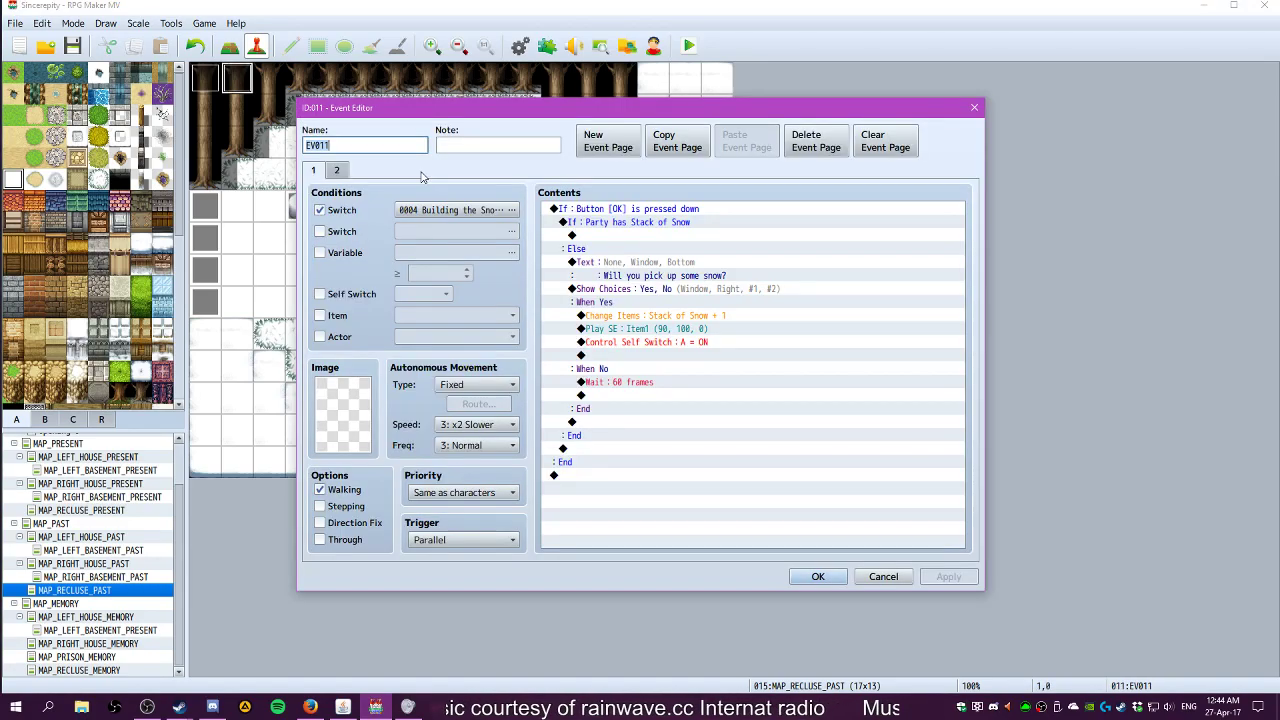
click(617, 210)
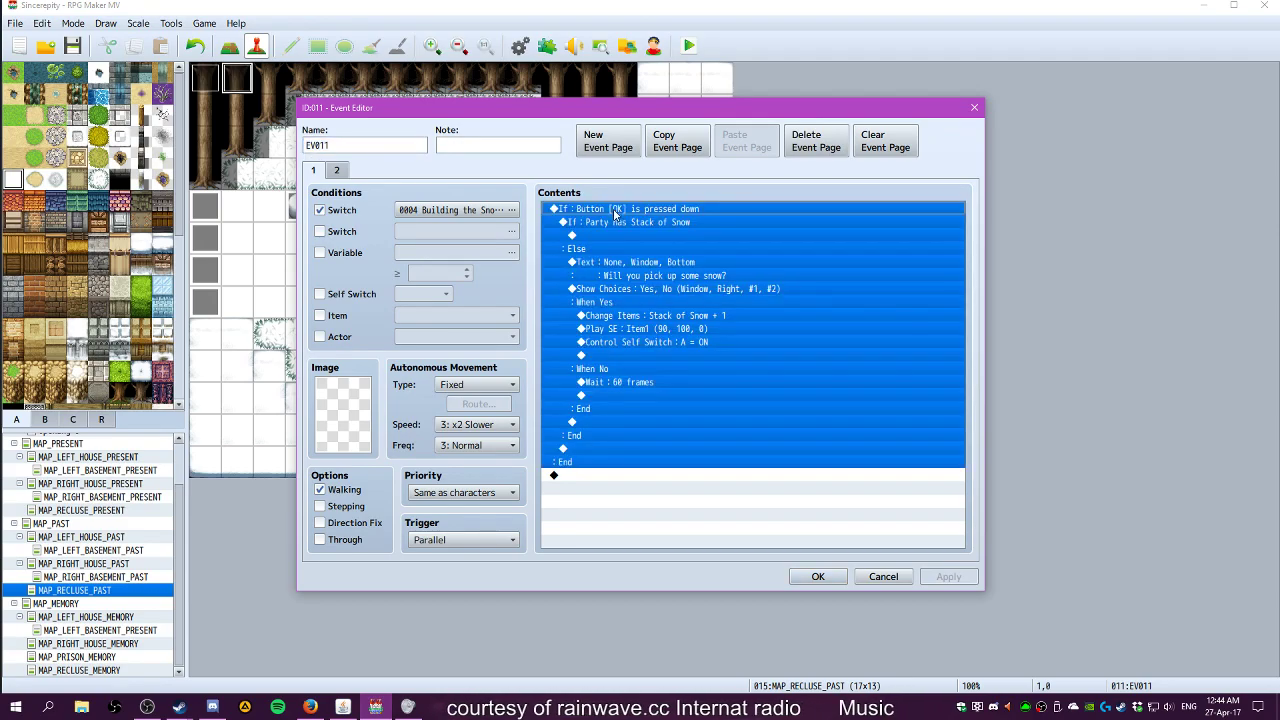
double_click(556, 478)
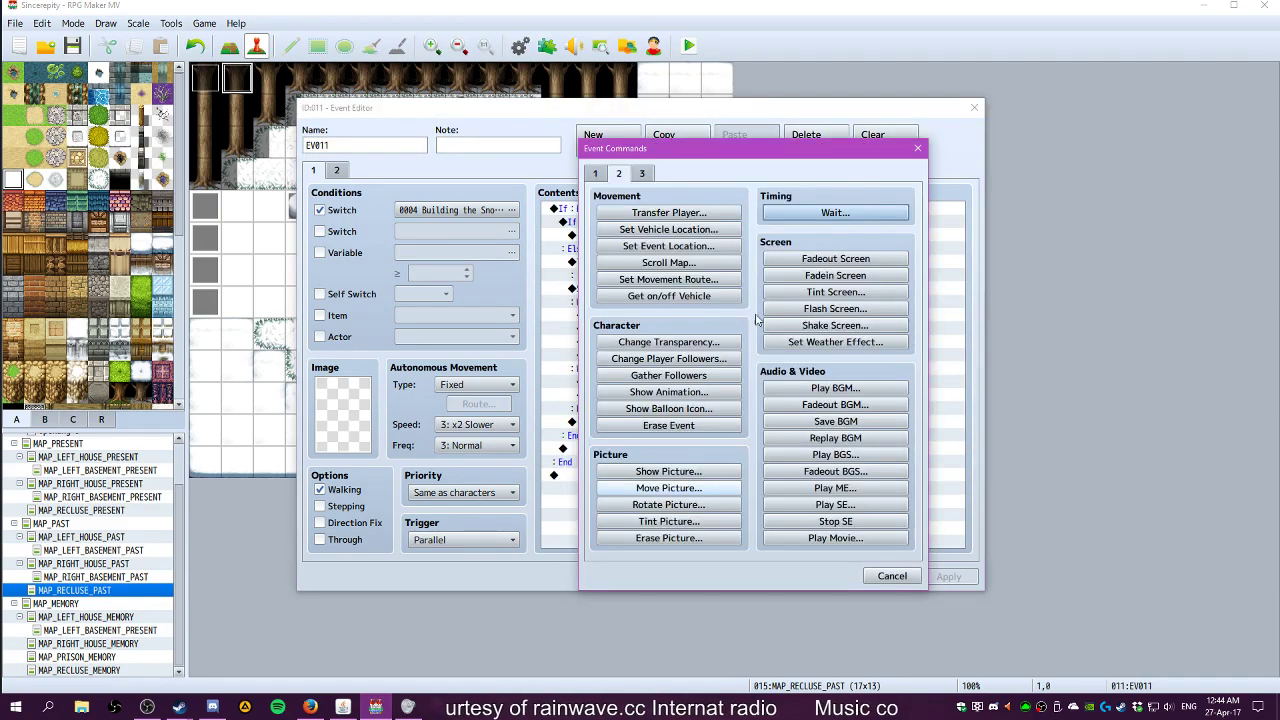
click(835, 212)
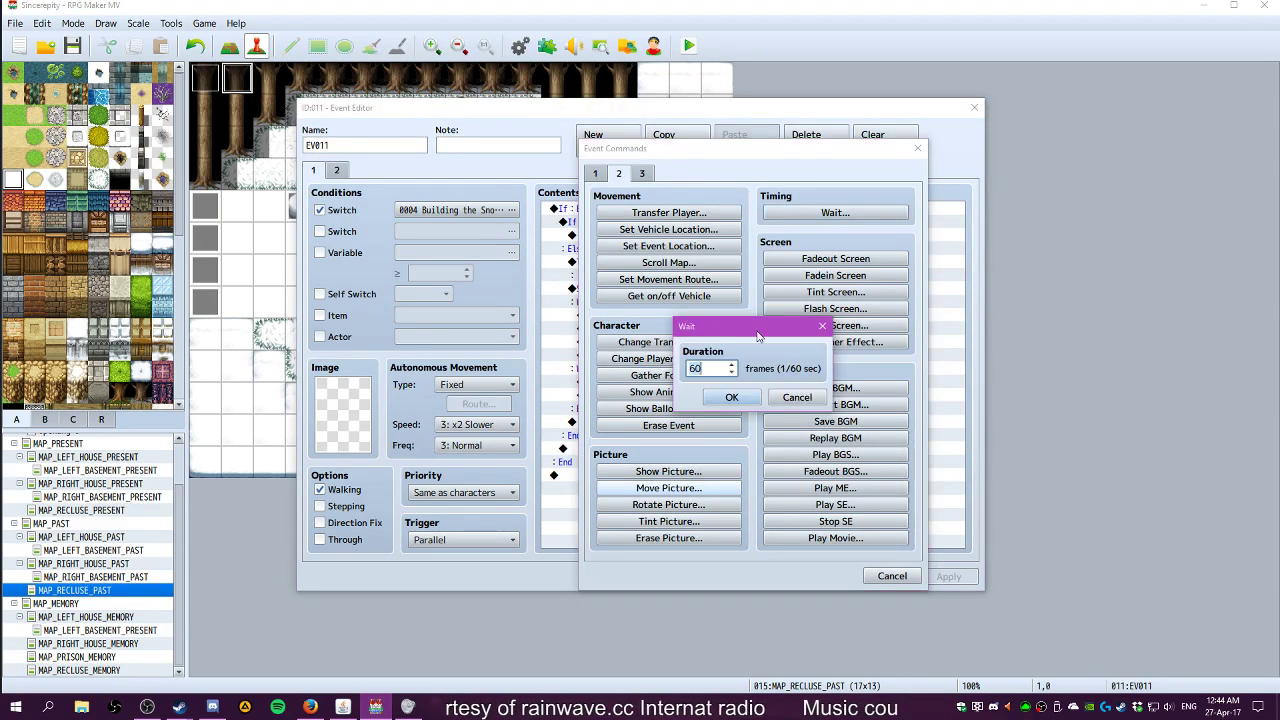
click(731, 398)
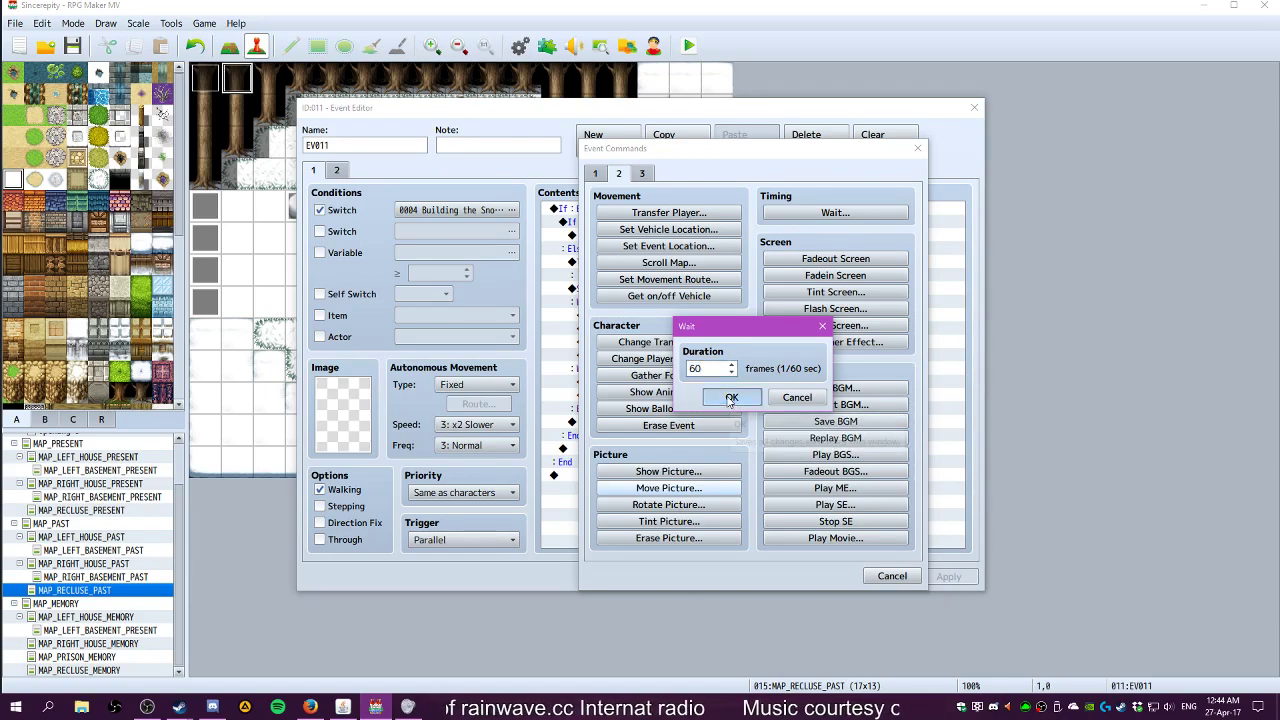
click(953, 580)
click(820, 578)
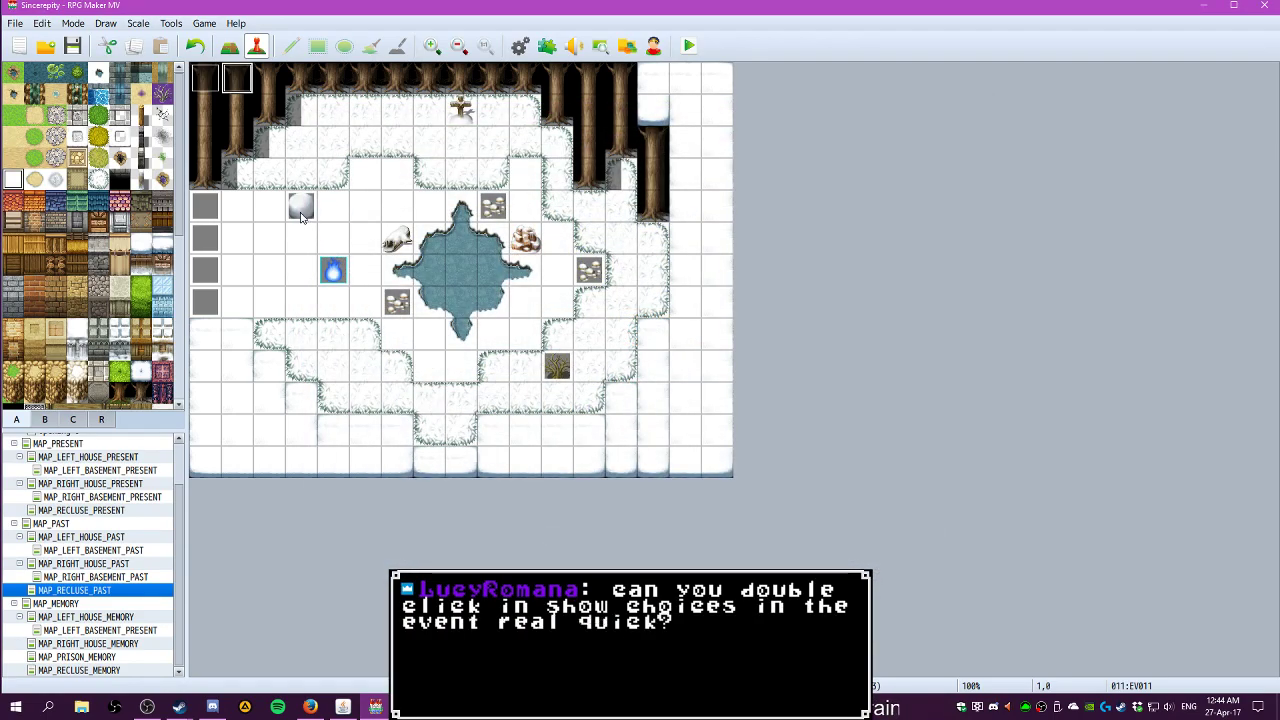
In the snowball event EV008, insert a 60-frame Wait on page 1 between the text and Control Switches, and confirm
double_click(301, 212)
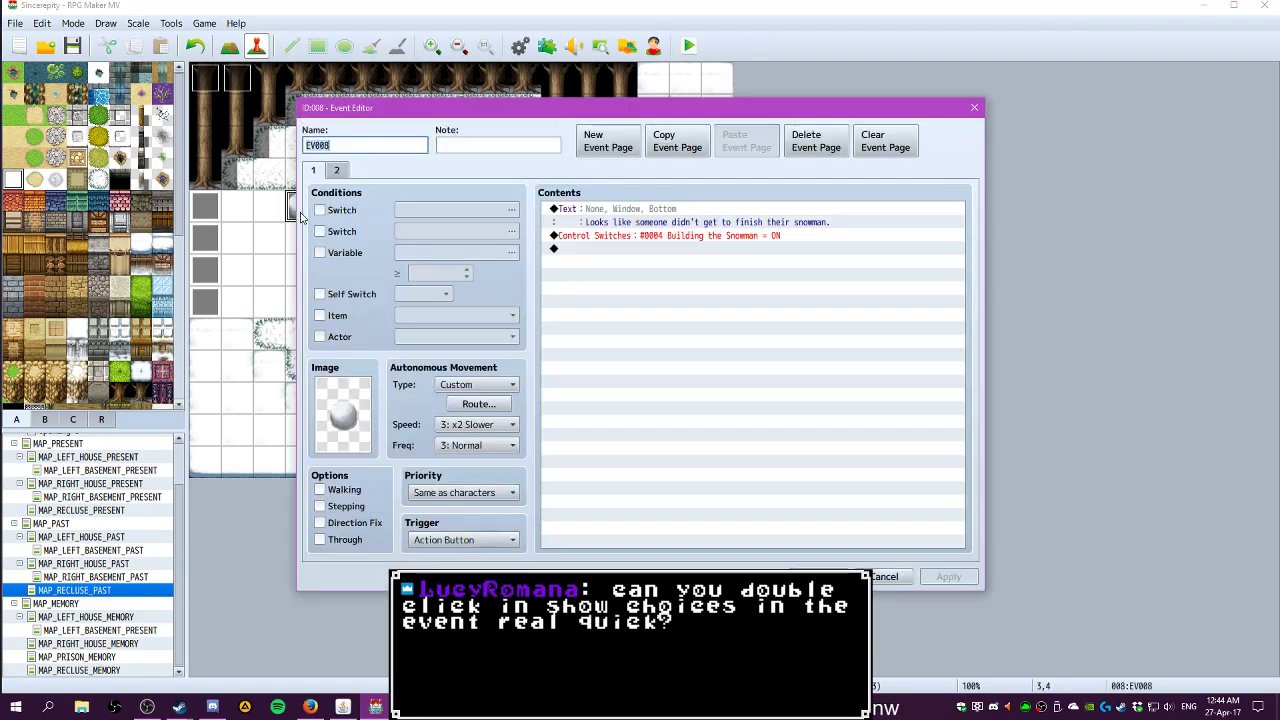
click(643, 236)
right_click(643, 236)
click(610, 287)
click(637, 226)
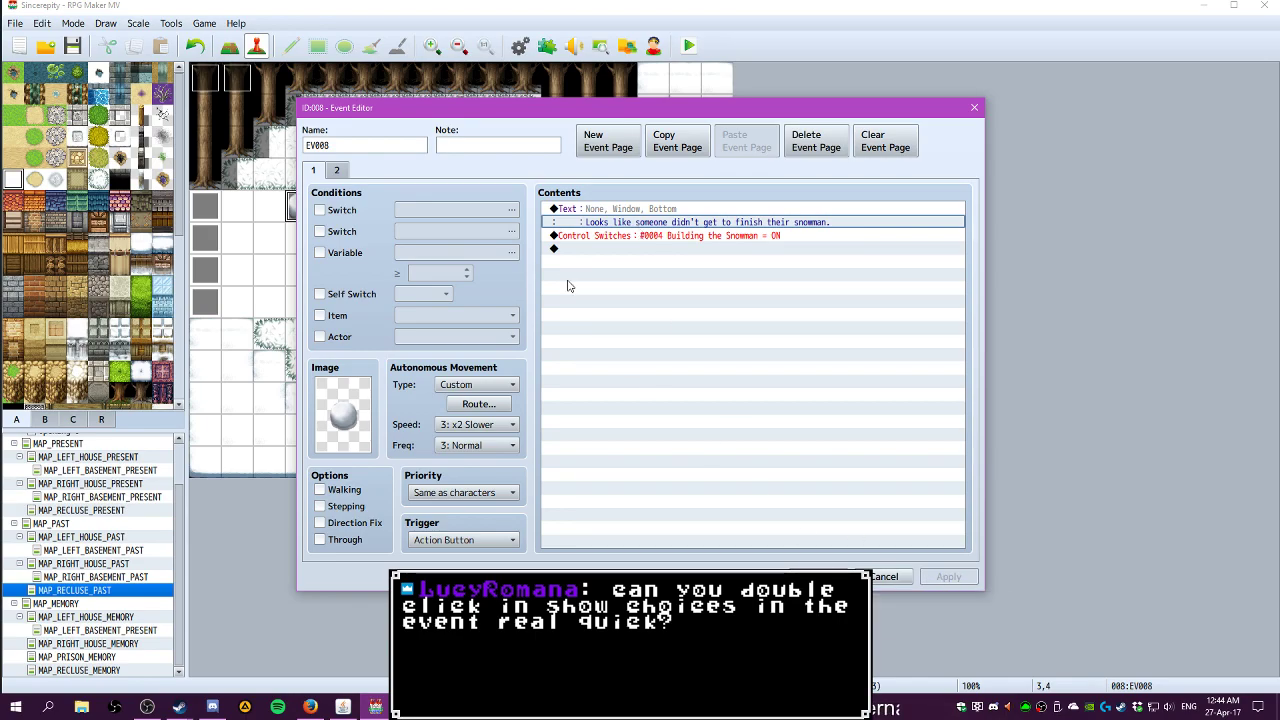
double_click(560, 249)
click(830, 212)
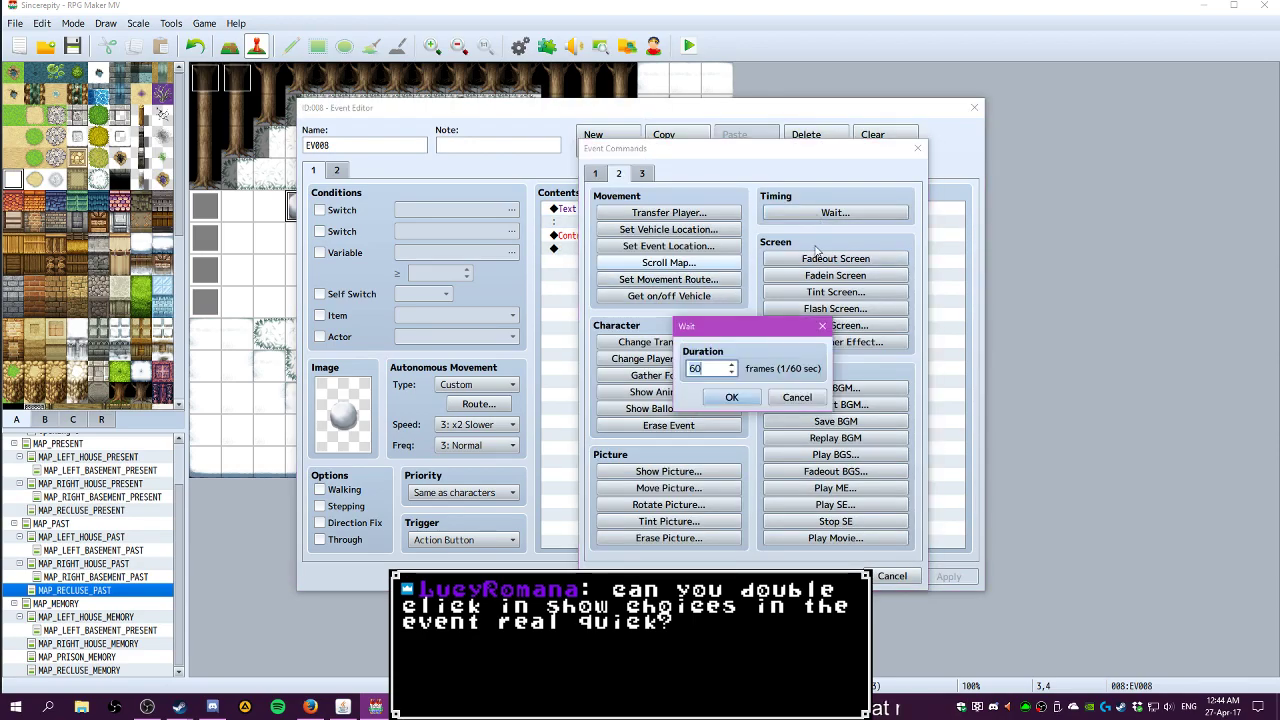
click(733, 397)
click(604, 238)
key(ctrl+x)
click(600, 250)
key(ctrl+v)
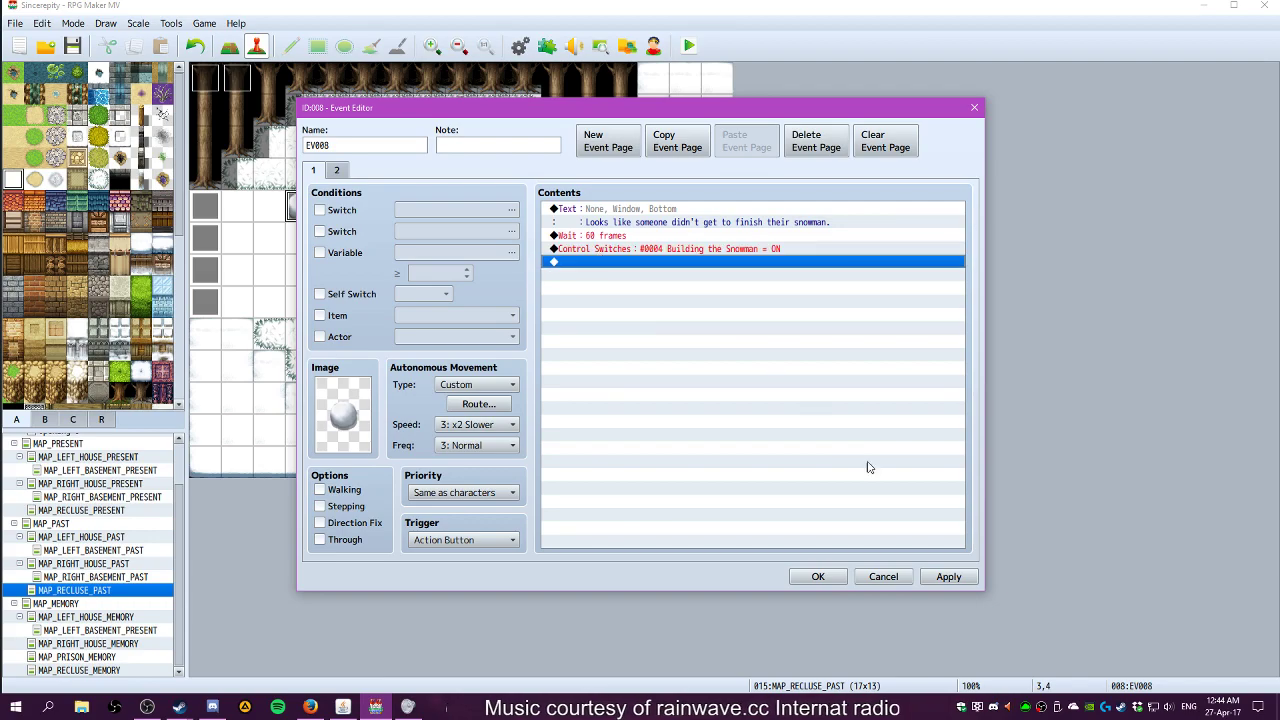
click(946, 576)
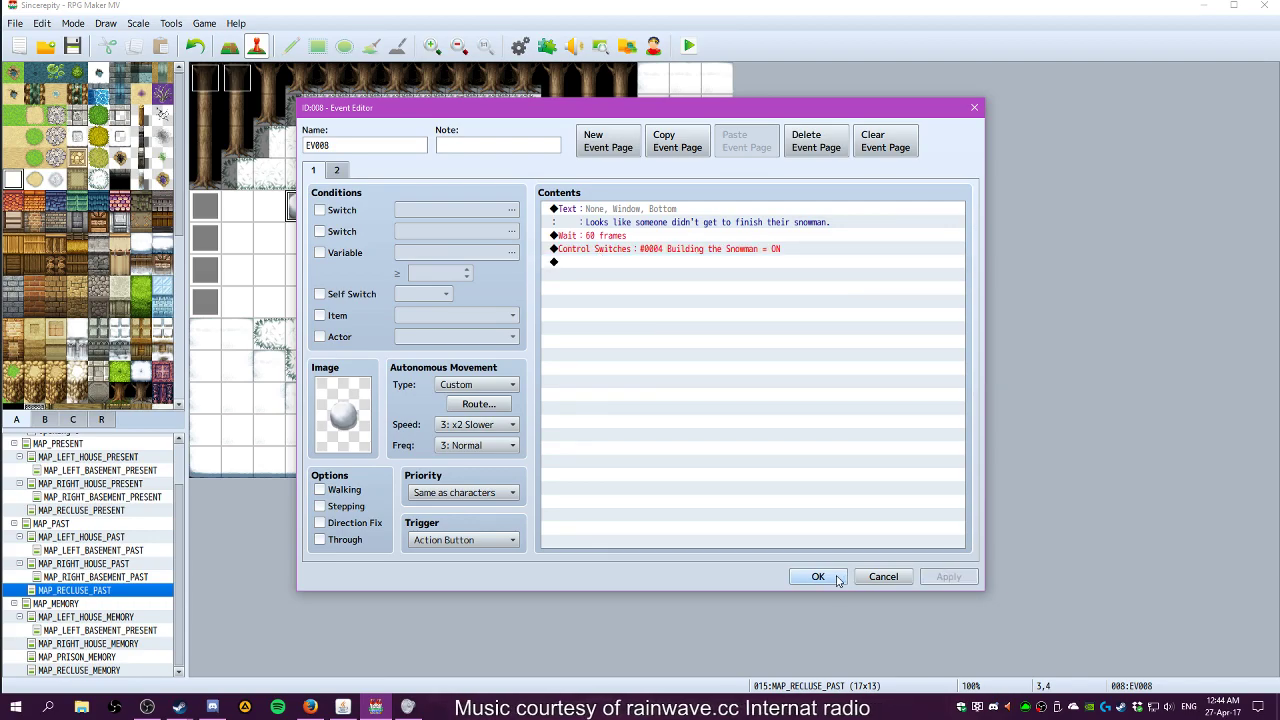
click(818, 577)
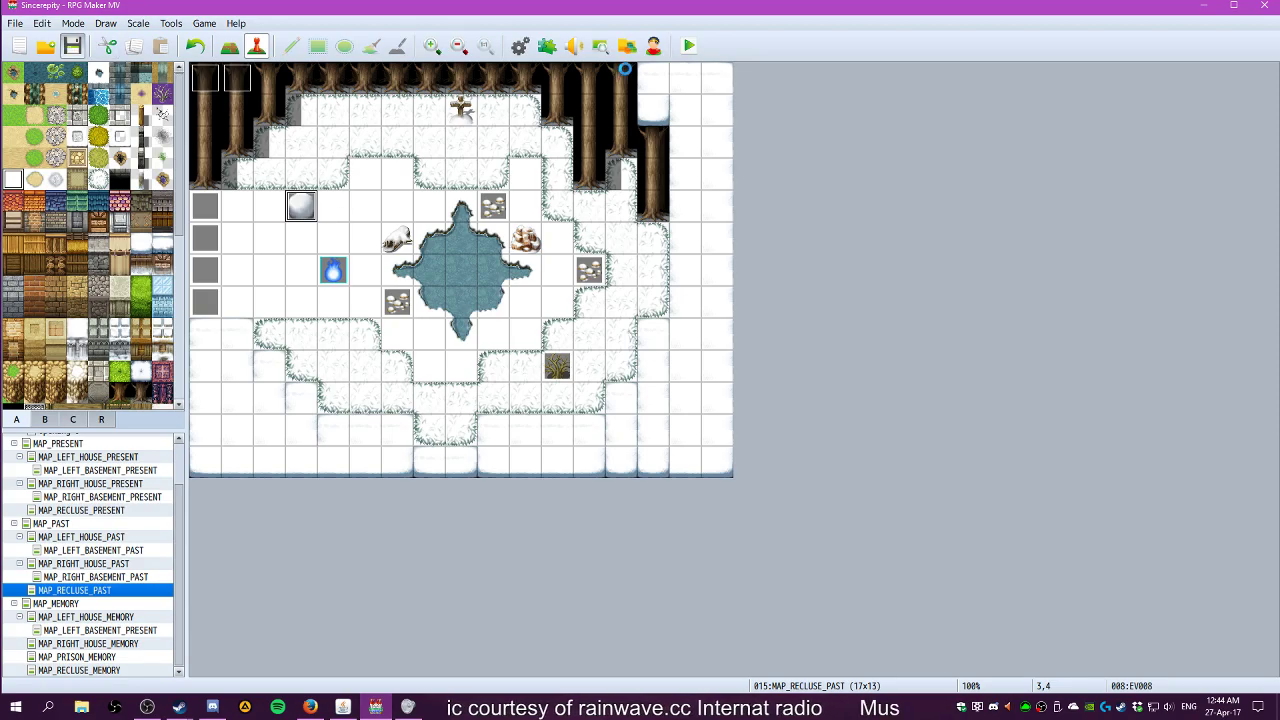
Start a playtest, move beside the snowball and read its message through
click(690, 47)
key(Return)
key(Up)
key(Right)
key(Up)
key(Down)
key(Up)
key(Left)
key(Return)
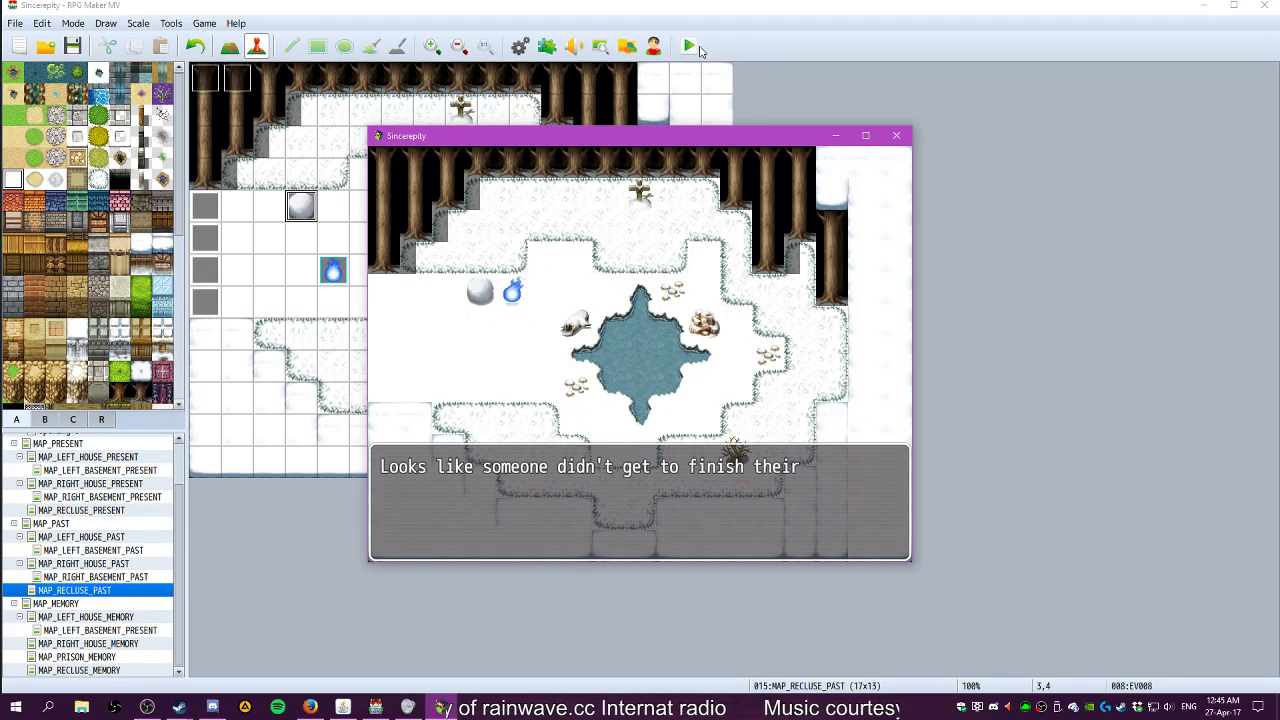
key(Return)
Move away from the snowball, trigger the snow question, answer No and end the playtest
key(Down)
key(Right)
key(Left)
key(Left)
key(Right)
key(Return)
key(Down)
key(Return)
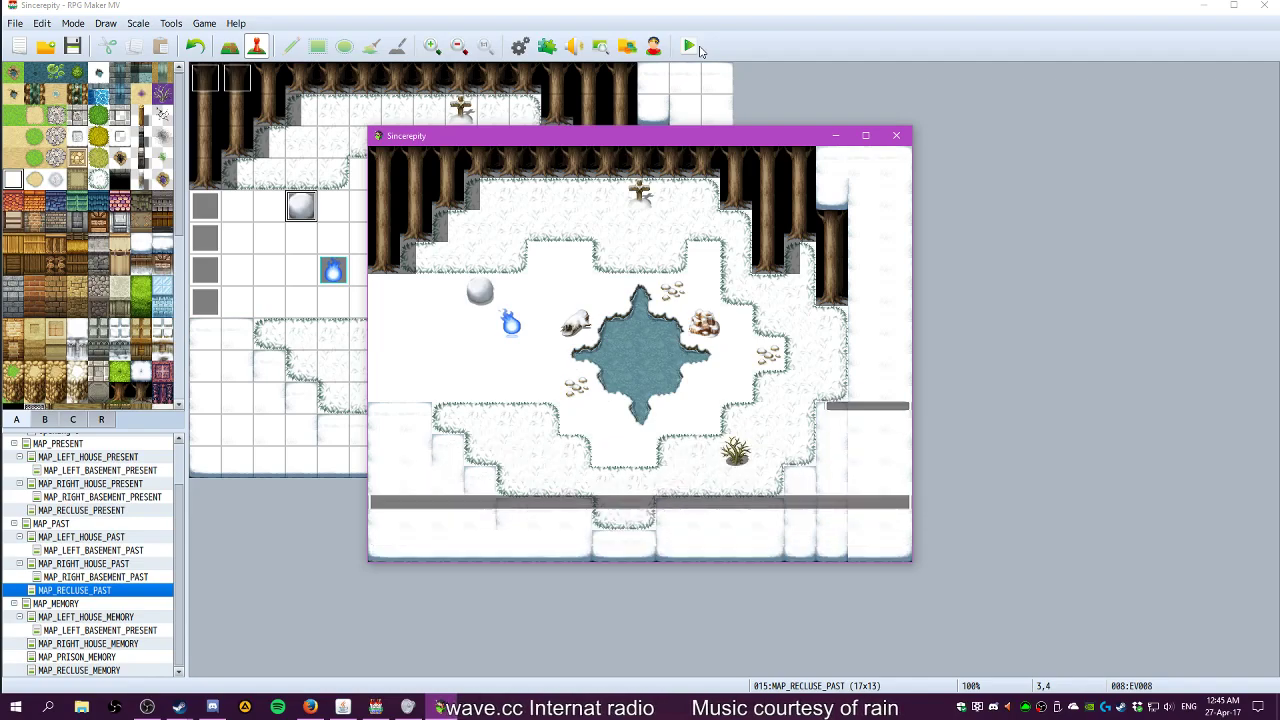
click(866, 136)
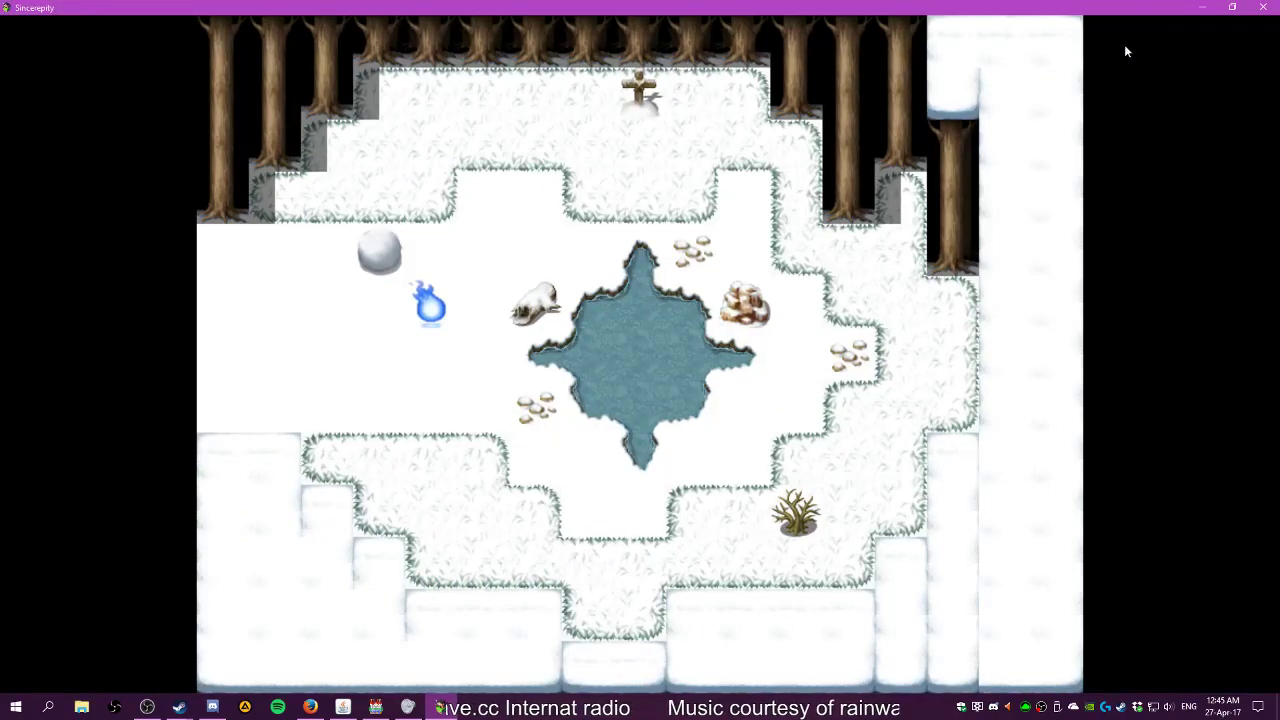
click(1232, 7)
click(896, 135)
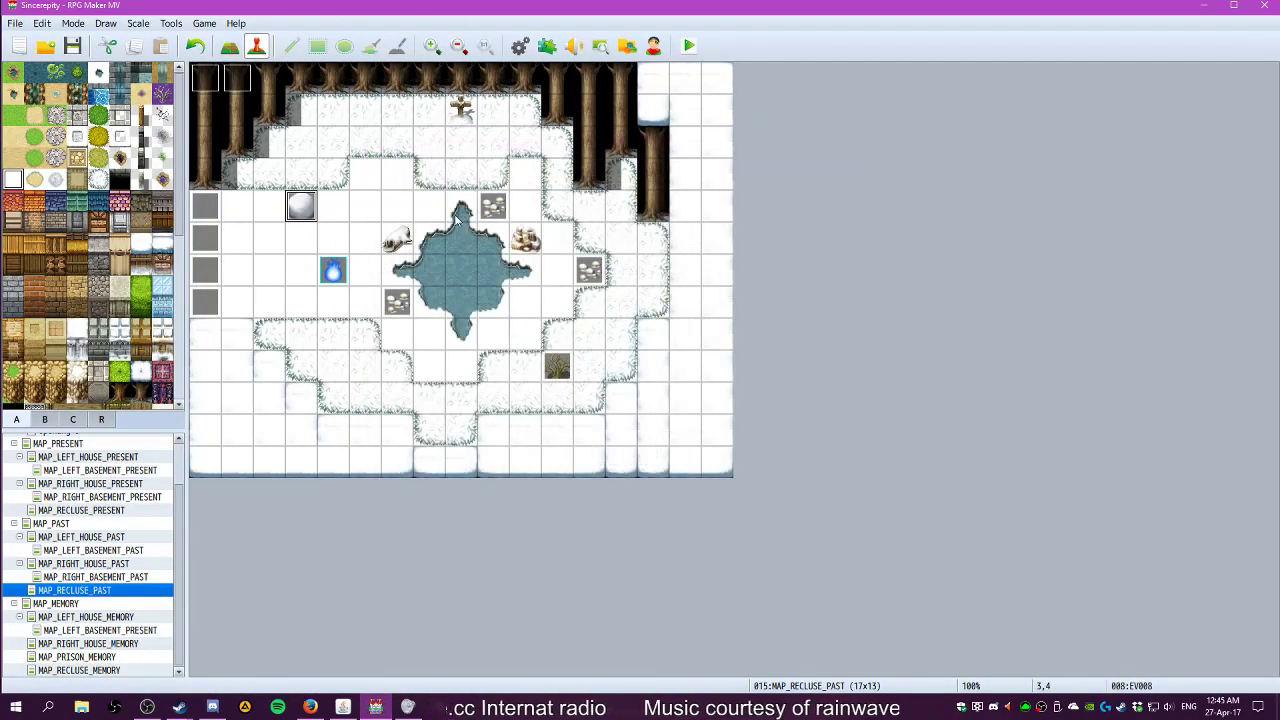
Delete the 60-frame Wait from page 1 of the snowball event EV008 and confirm the event
double_click(310, 207)
click(616, 237)
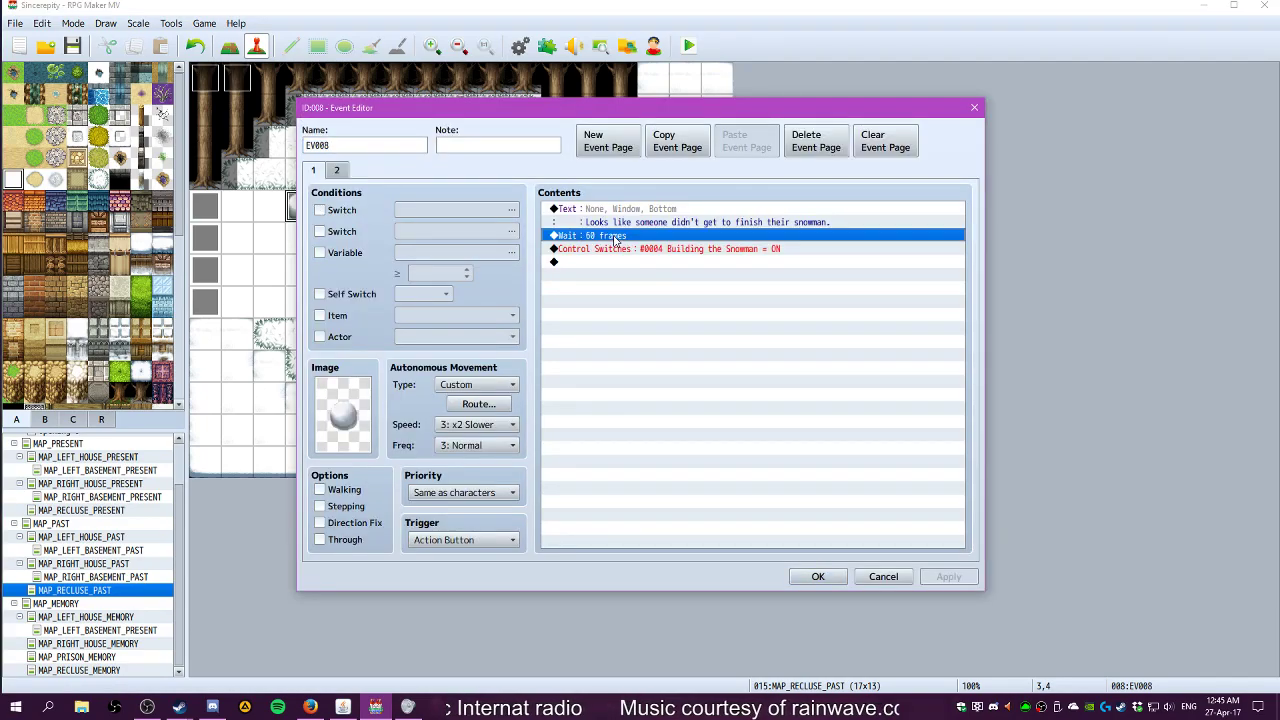
key(Delete)
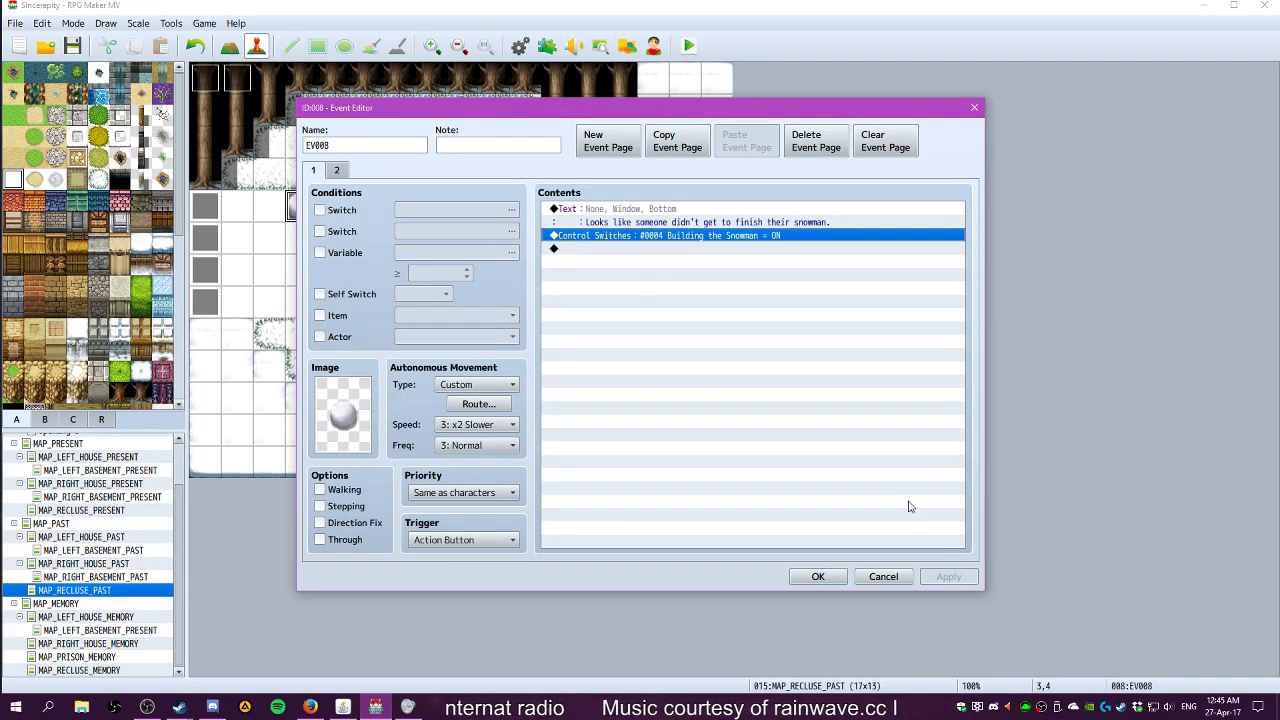
click(818, 576)
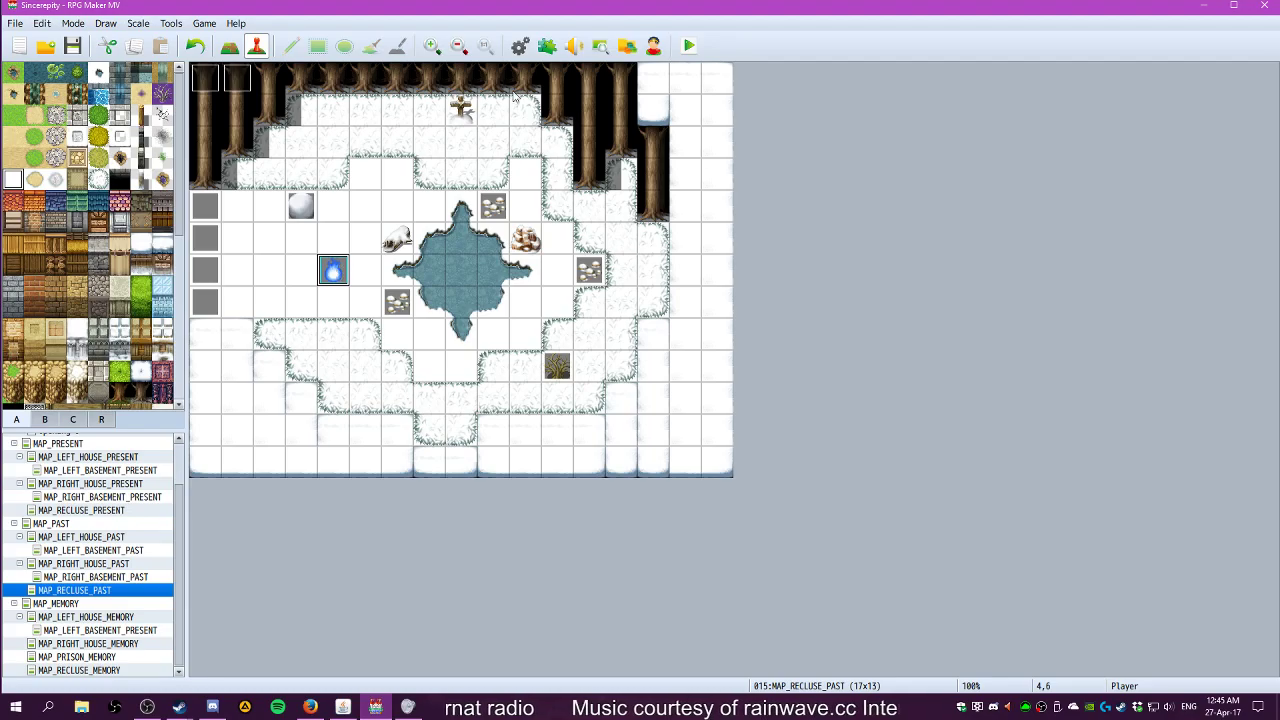
Playtest again, examine the snowball and answer No to the snow pickup question
click(688, 46)
key(Return)
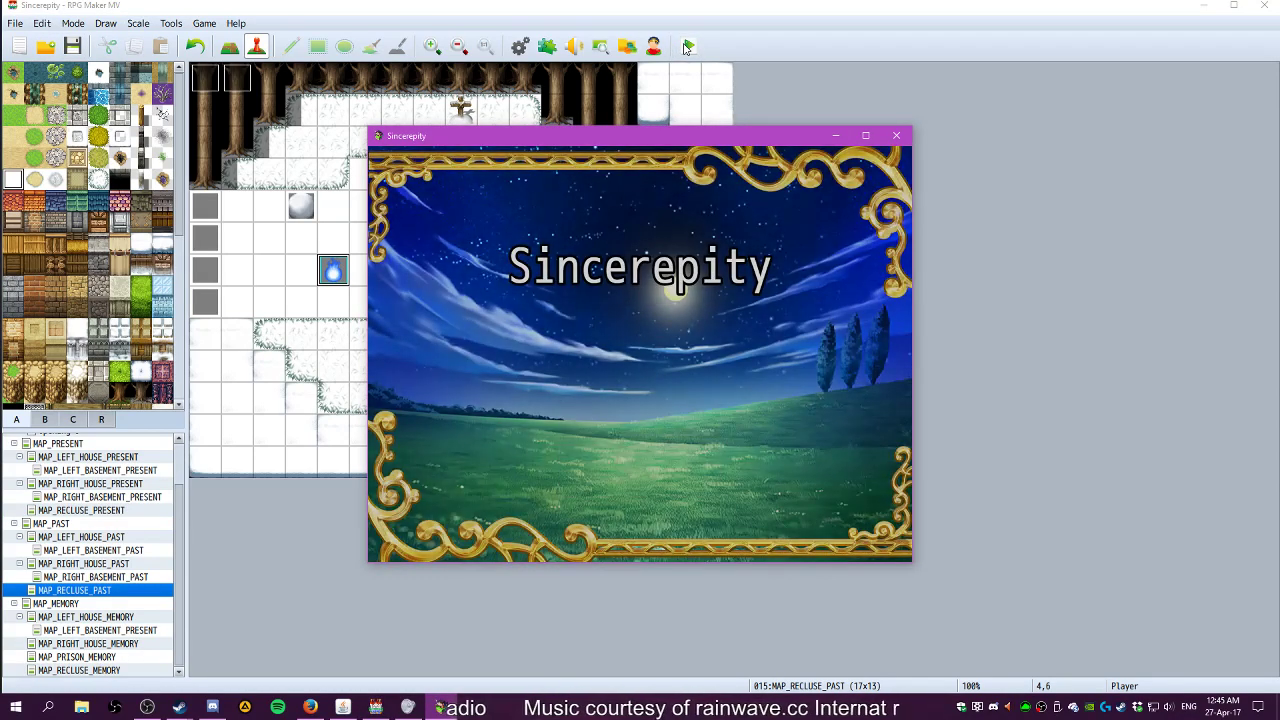
key(Up)
key(Left)
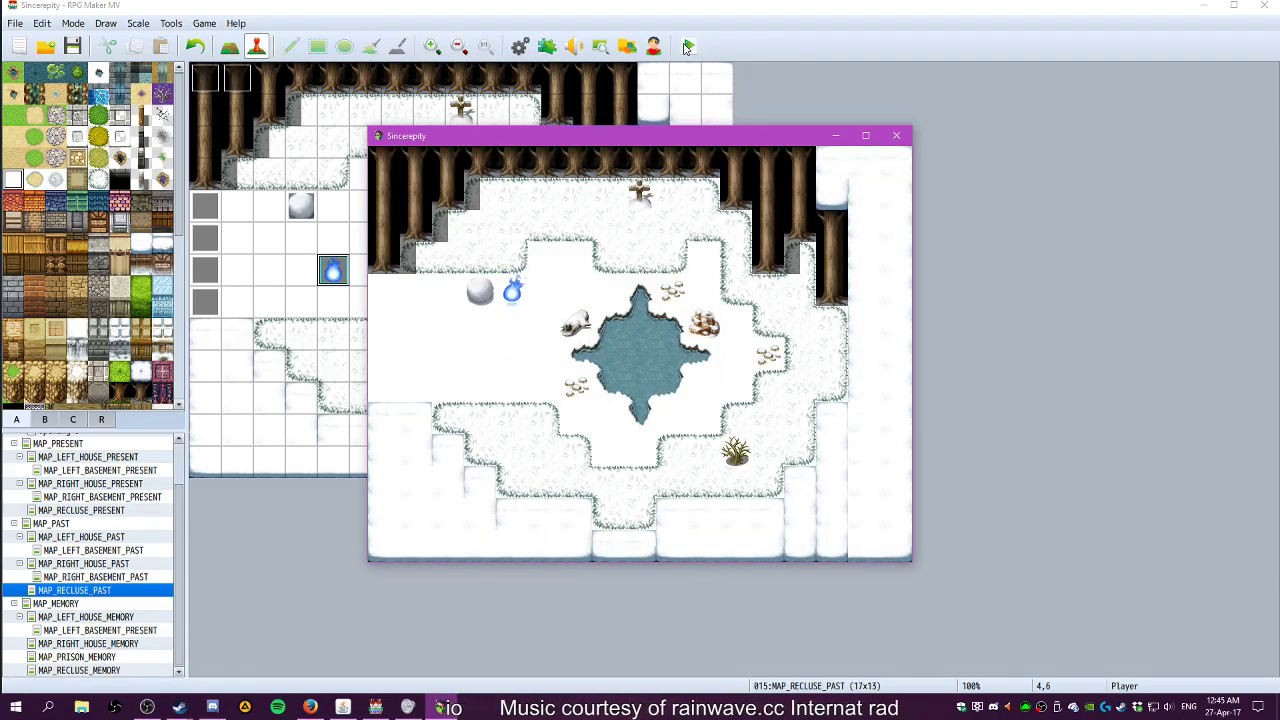
key(Return)
key(Return)
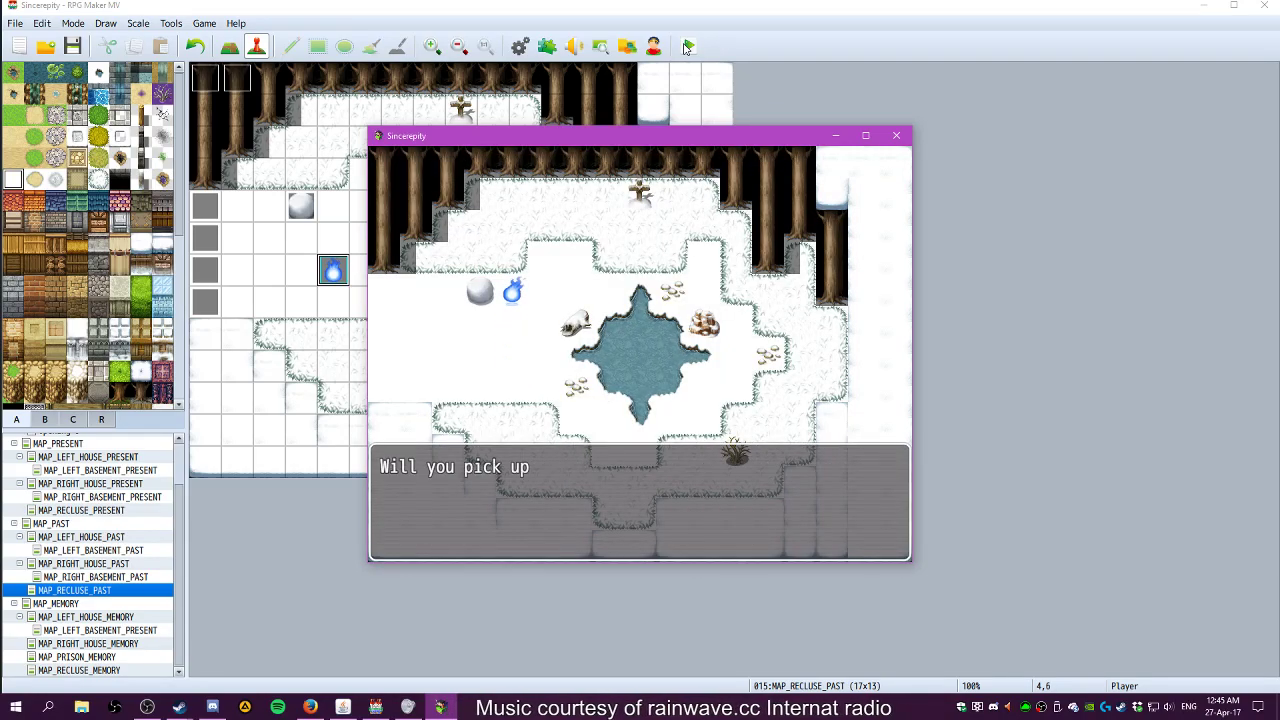
key(Down)
key(Return)
Trigger the snow question at other spots on the map, decline it, move around between attempts and end the playtest
key(Down)
key(Down)
key(Return)
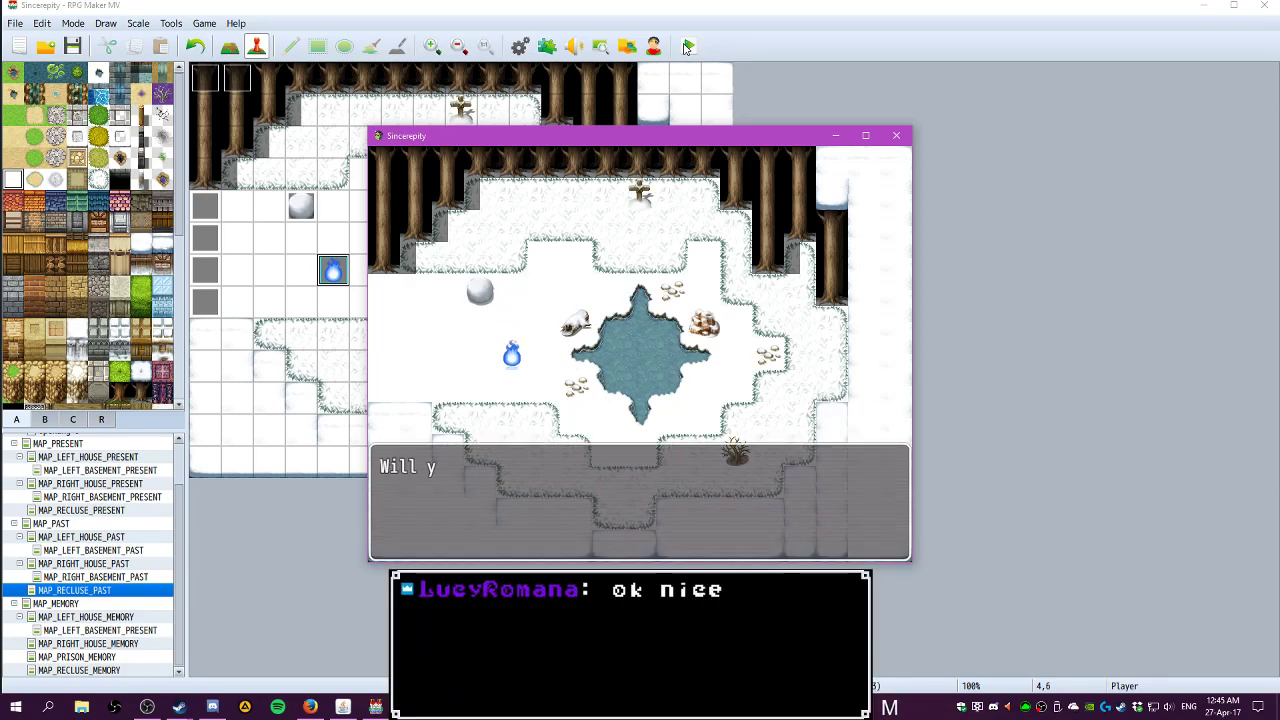
key(Return)
key(Up)
key(Down)
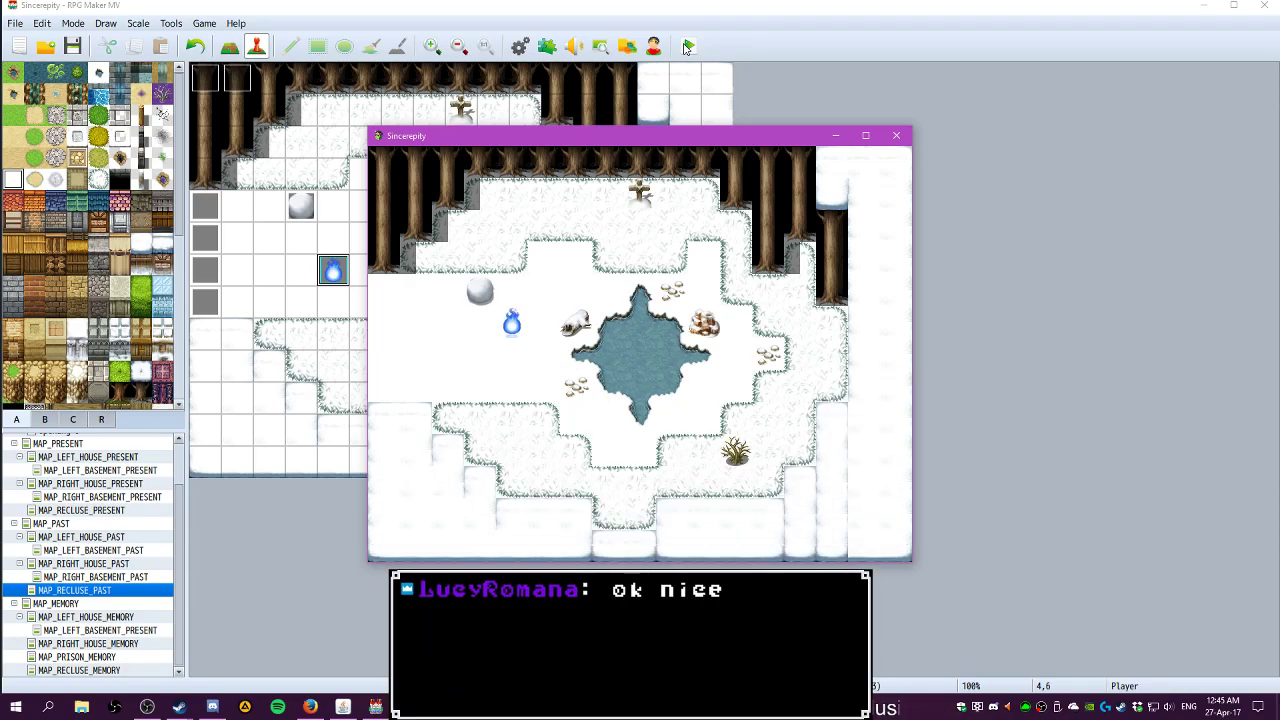
key(Right)
key(Up)
key(Right)
key(Left)
key(Return)
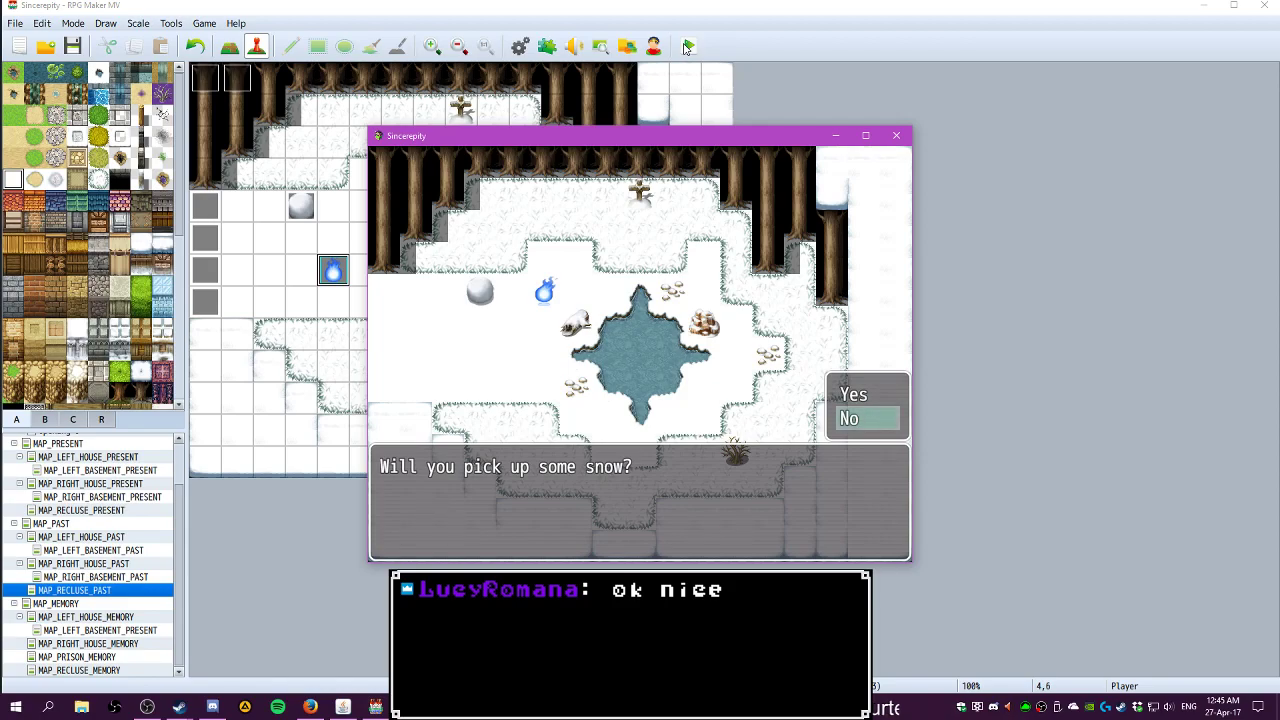
key(Return)
click(896, 135)
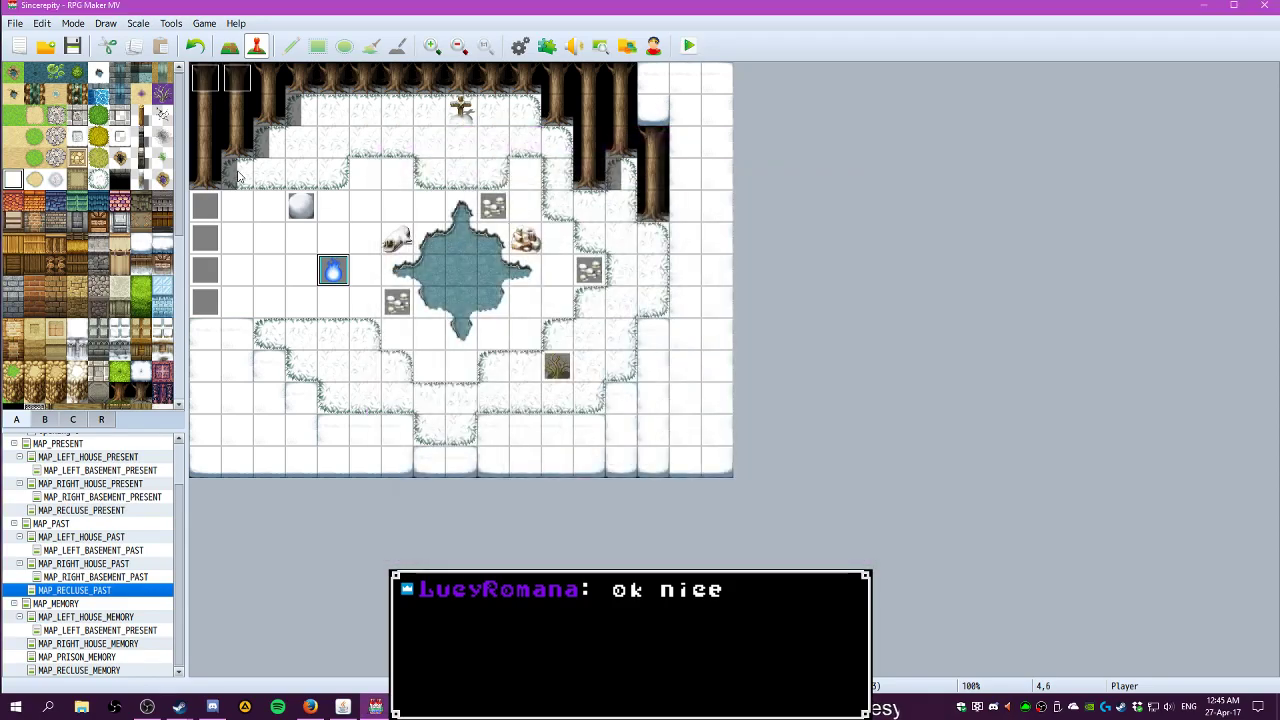
Reopen EV011, review page 1's conditions and branches, and delete the 60-frame Wait after the outer OK-button condition
double_click(237, 80)
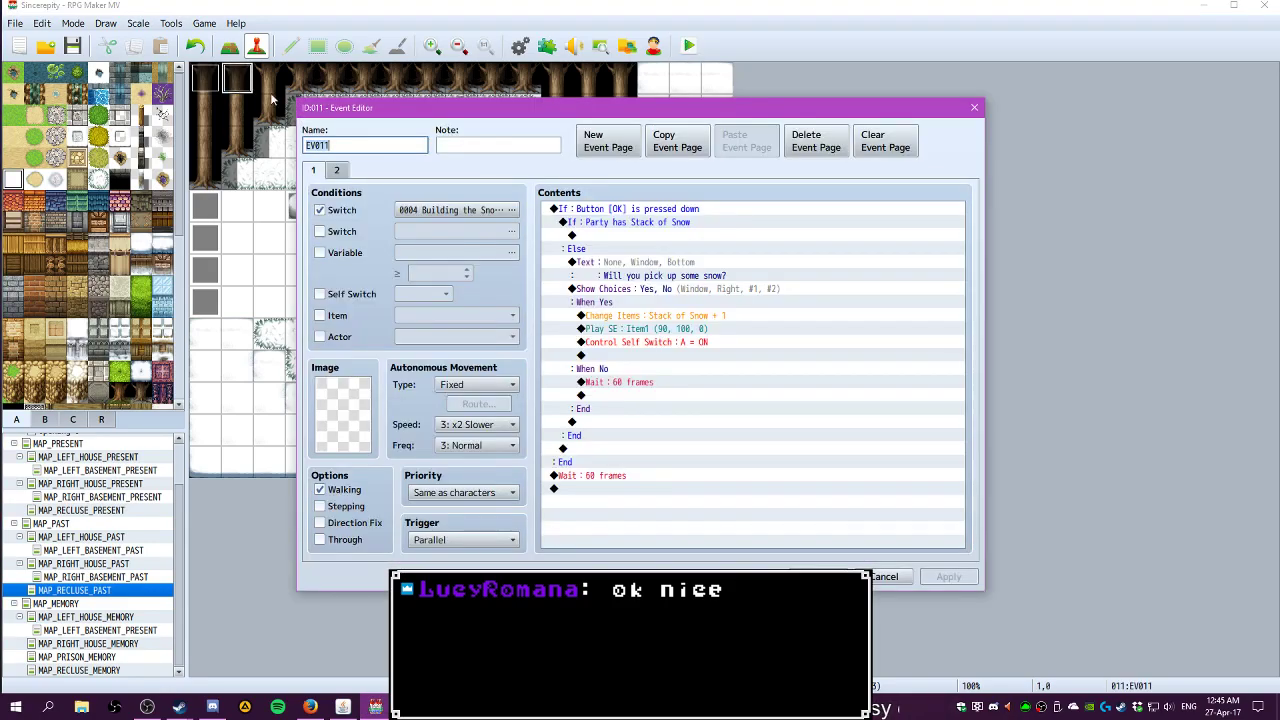
click(662, 222)
click(656, 275)
click(648, 289)
click(637, 342)
click(627, 382)
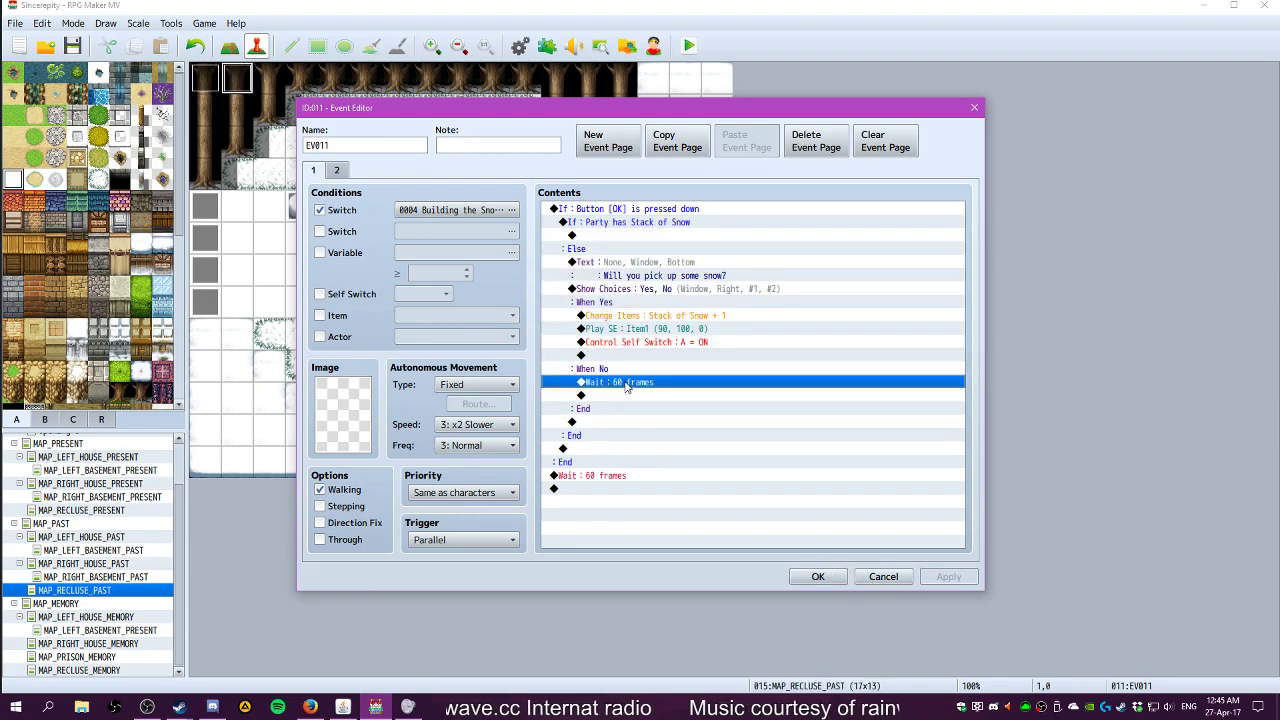
click(593, 476)
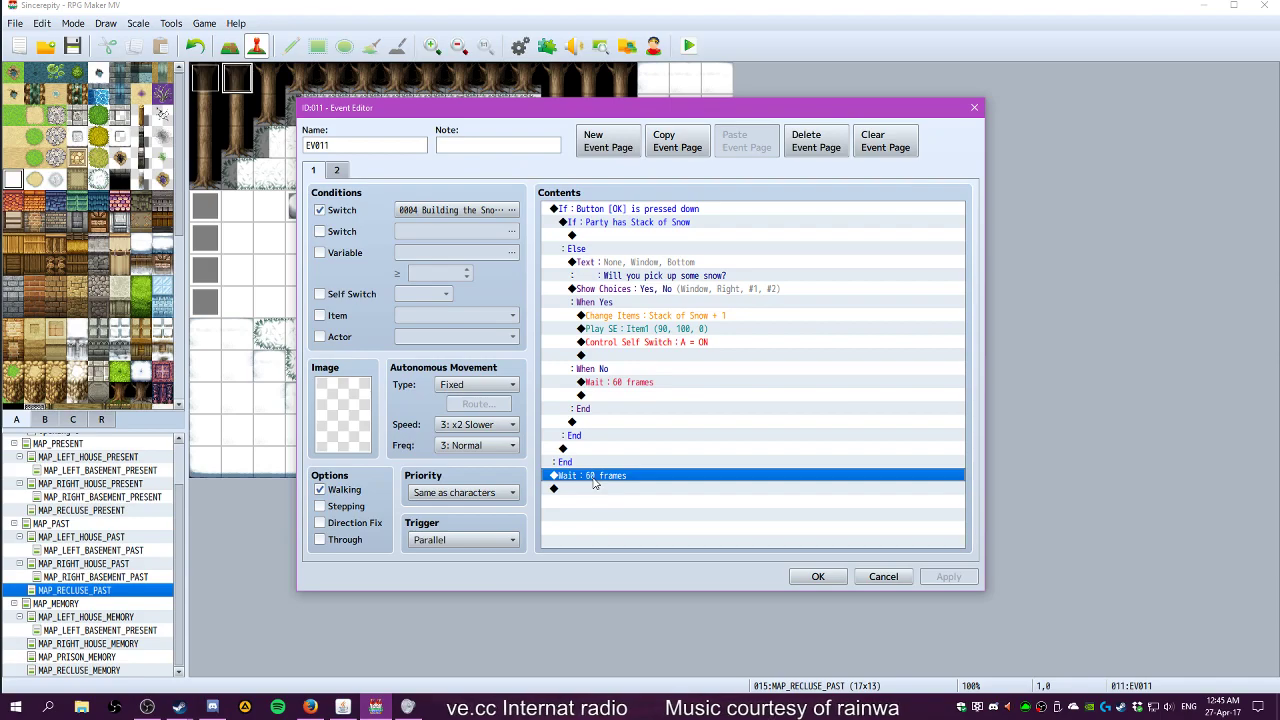
click(631, 210)
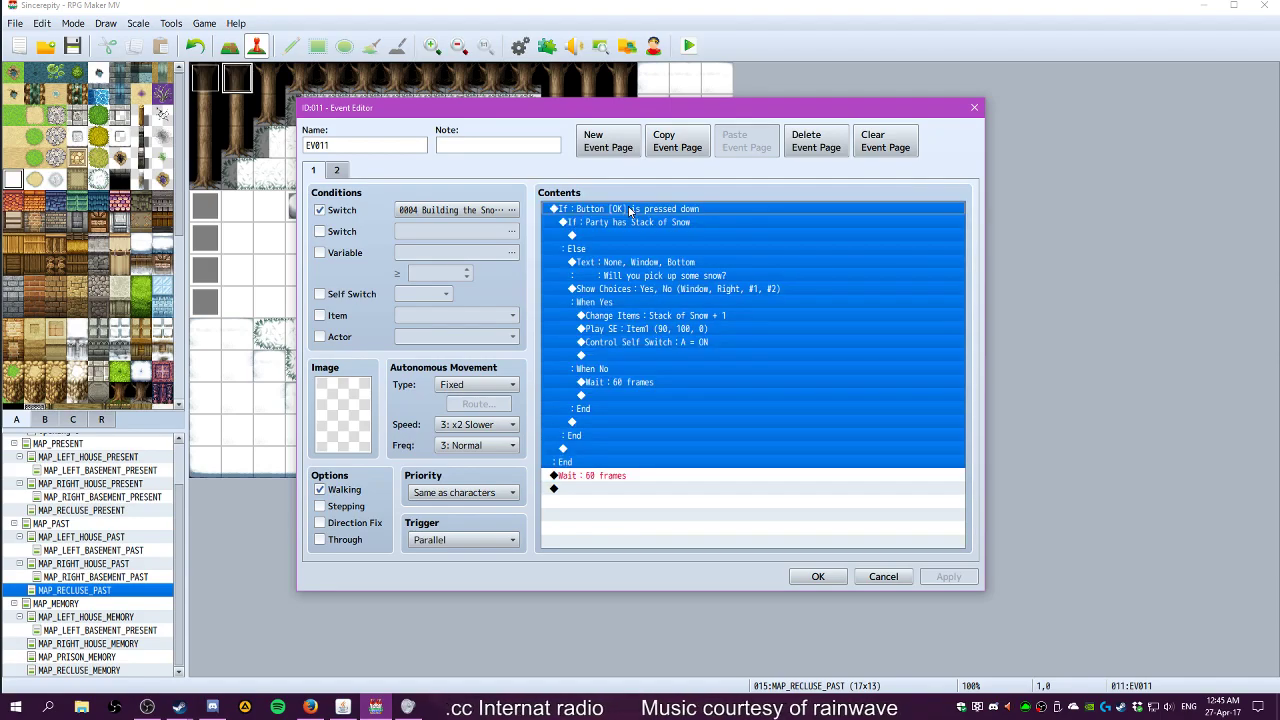
click(590, 476)
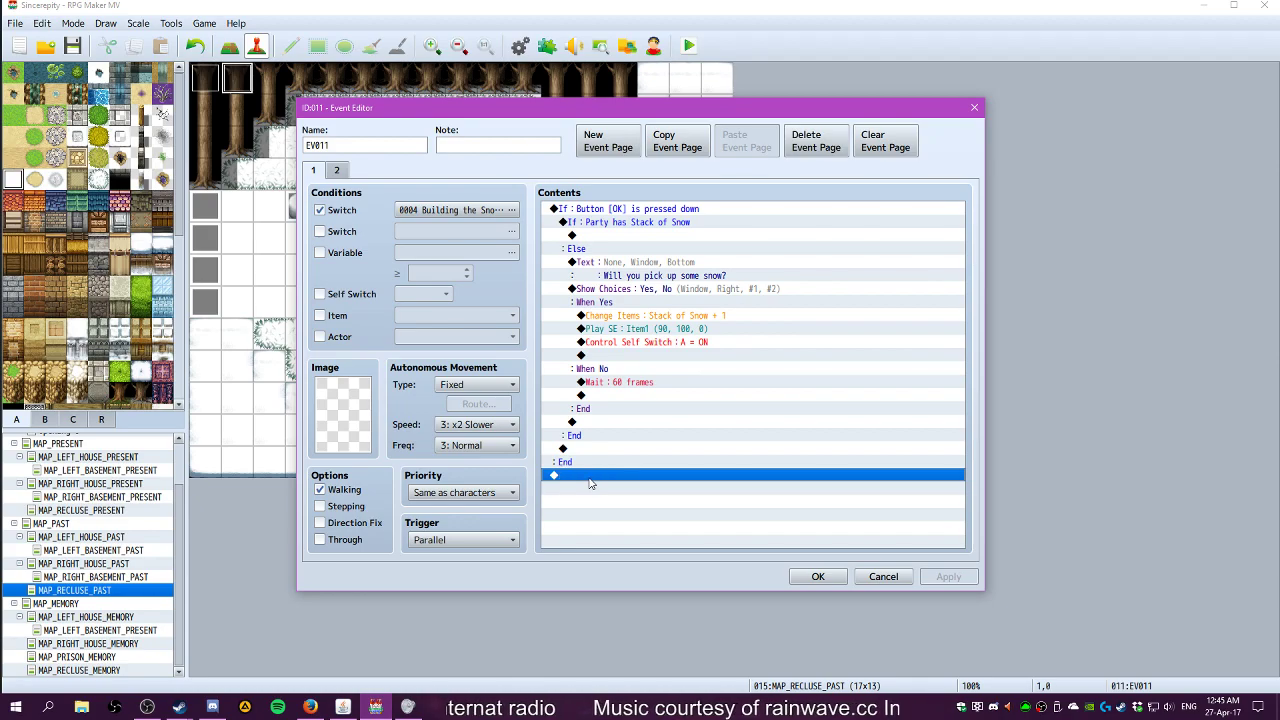
Add a 60-frame Wait after the Stack of Snow branch, inside EV011's OK-button condition, and confirm the event
click(590, 450)
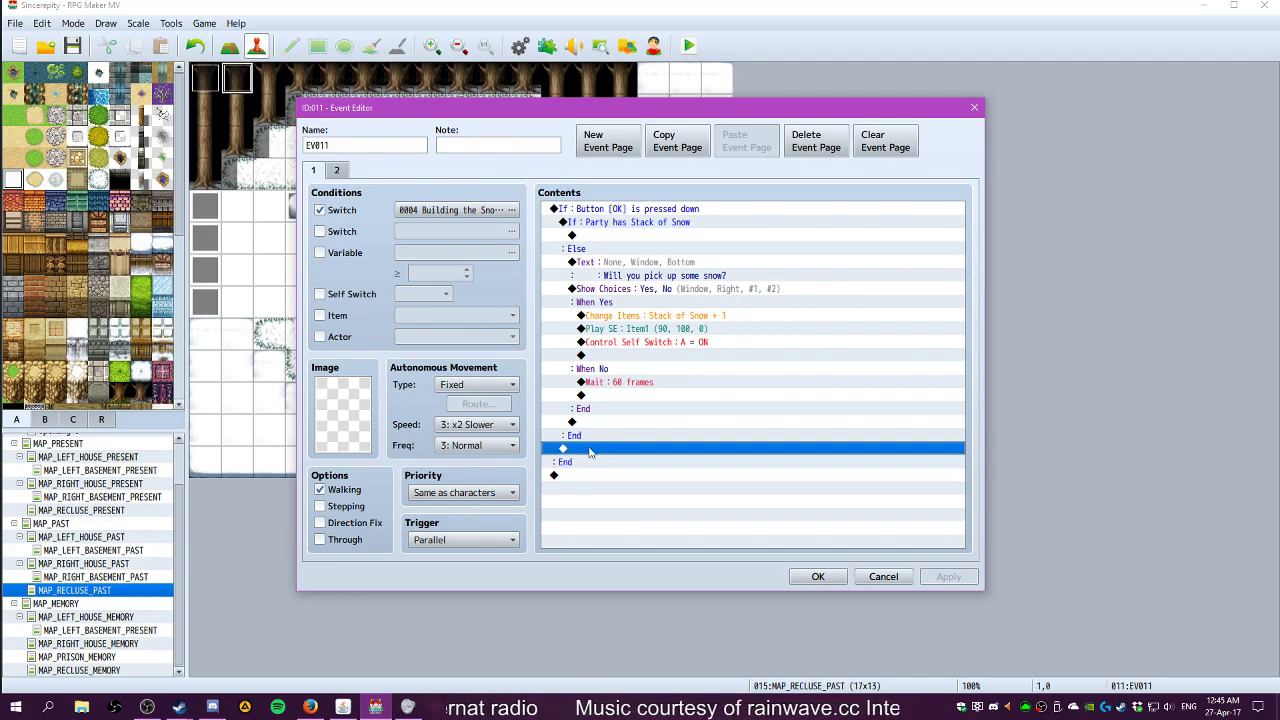
click(604, 211)
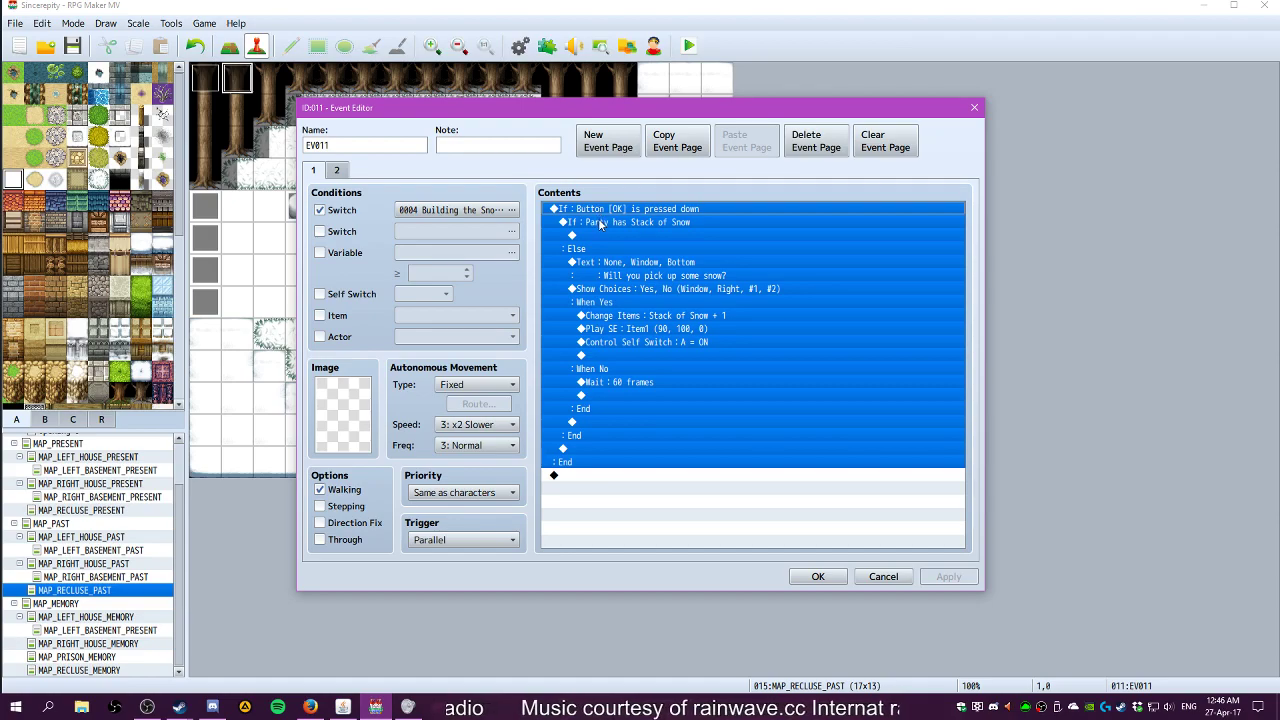
click(600, 224)
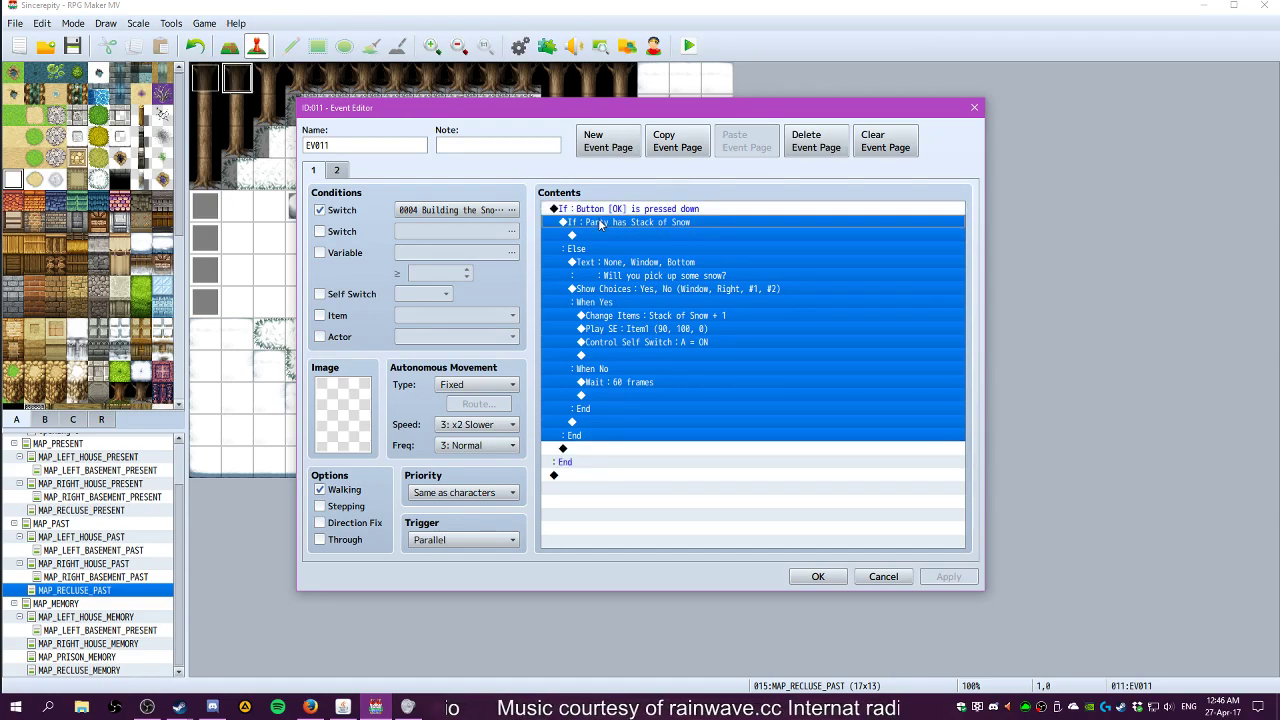
click(566, 448)
double_click(566, 448)
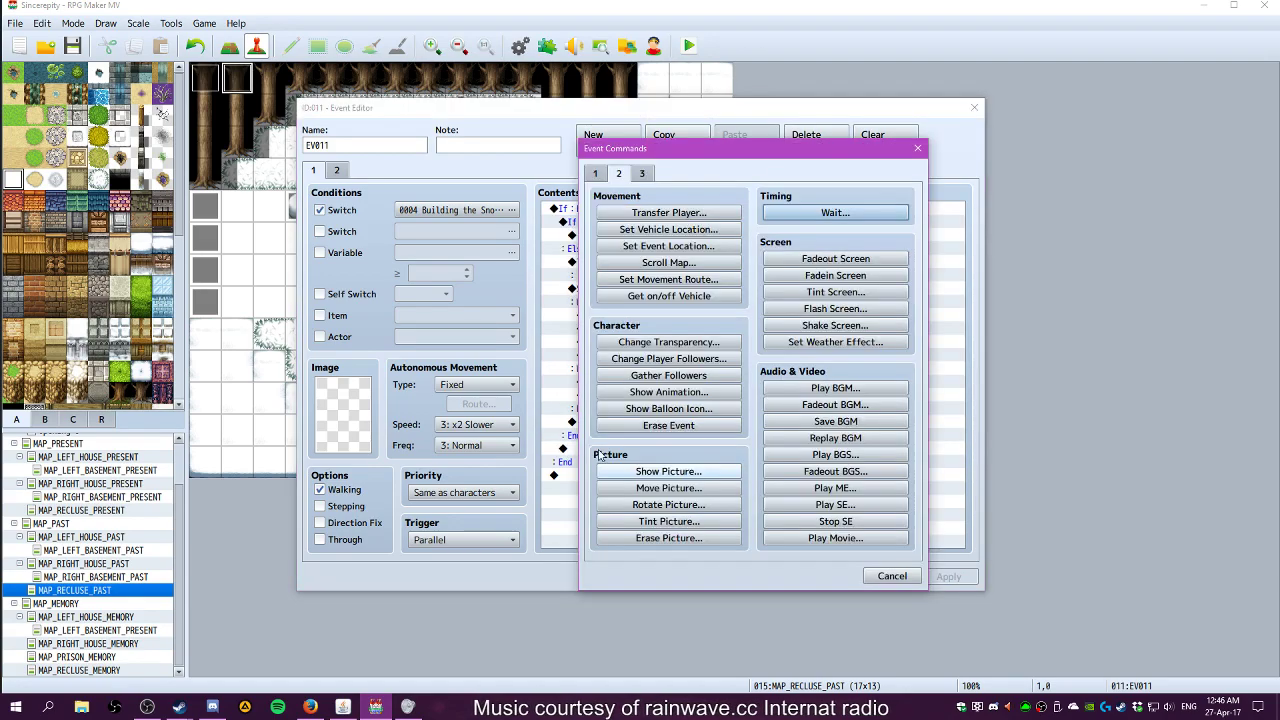
click(836, 213)
click(731, 397)
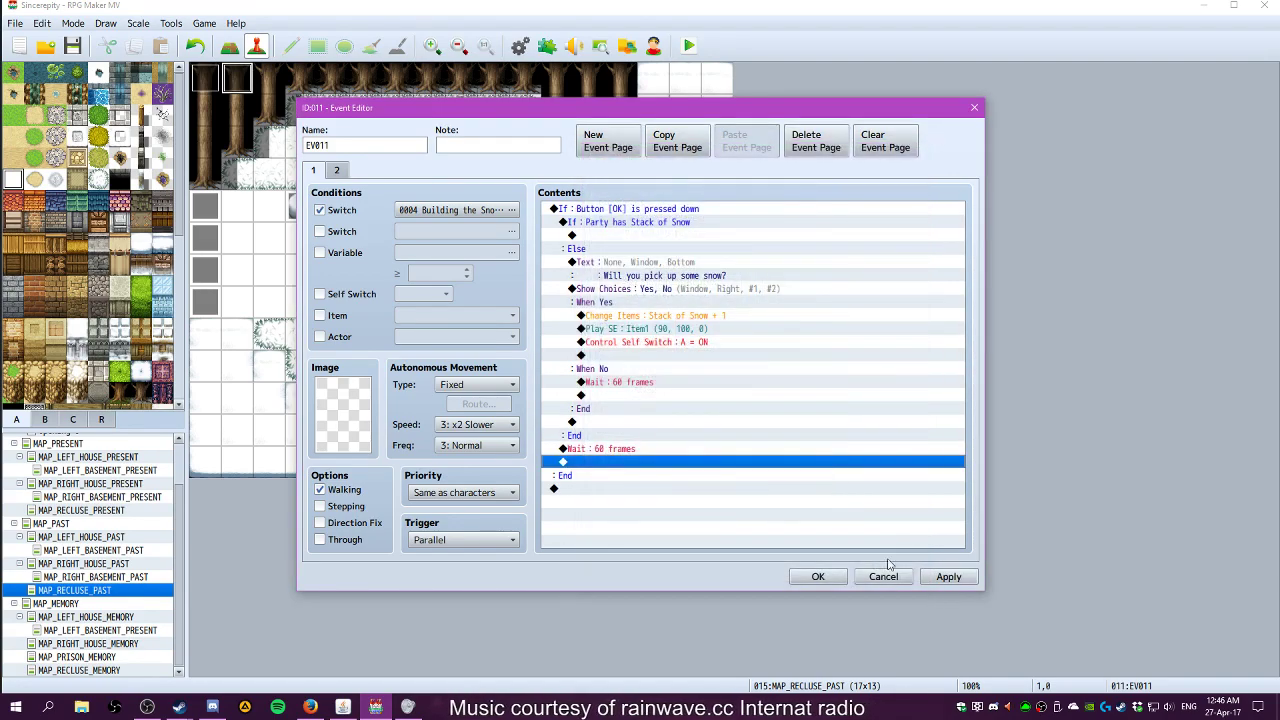
click(815, 577)
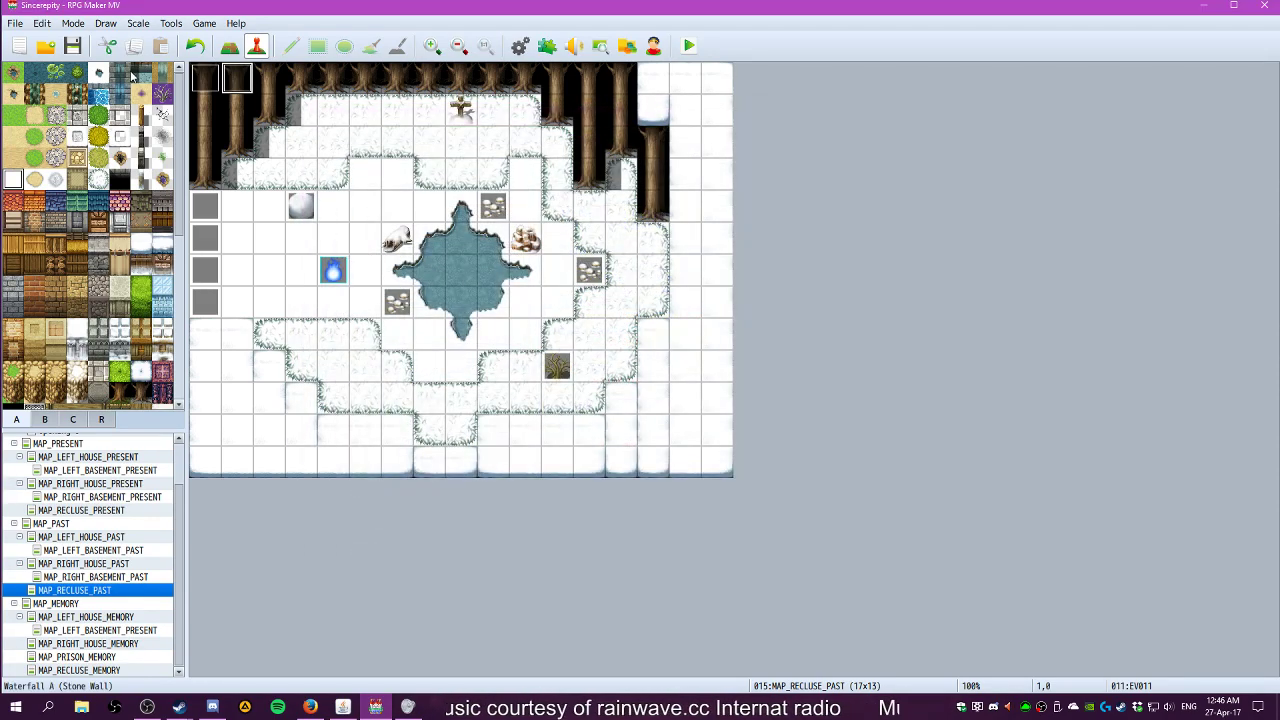
Playtest the map, trigger the snow pickup question beside the snowball, answer it and walk around between attempts
click(688, 46)
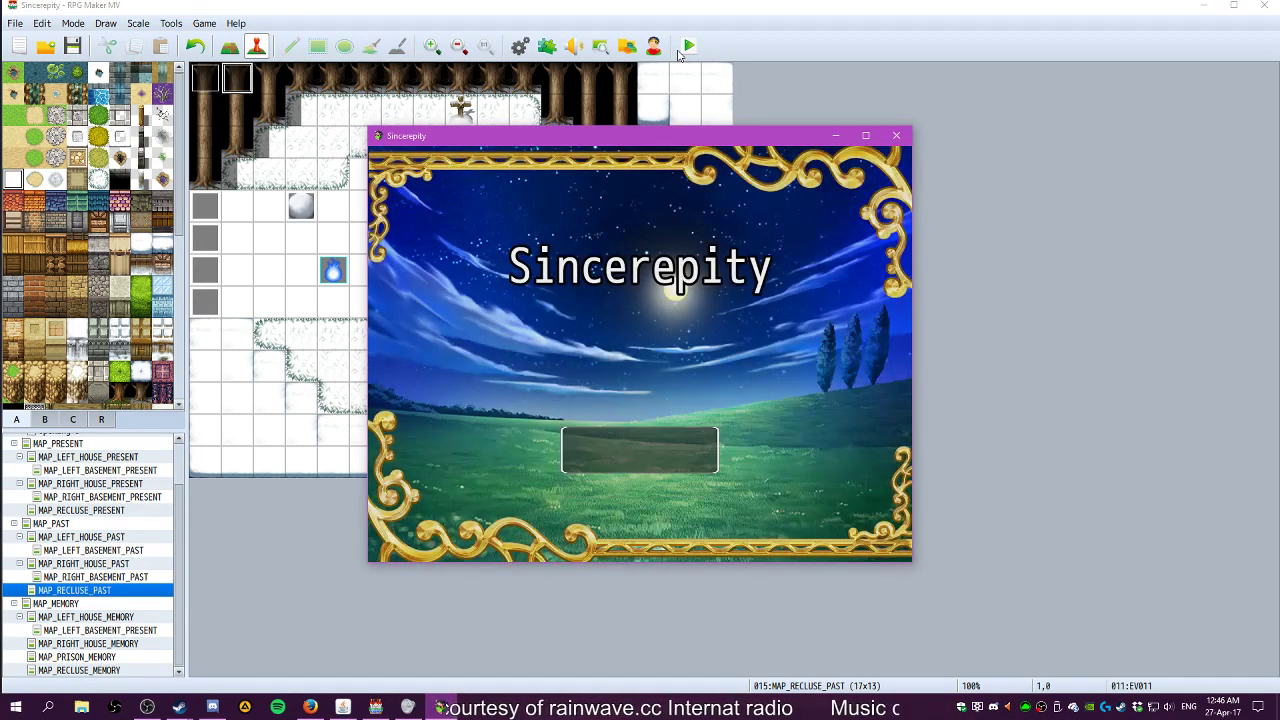
key(Return)
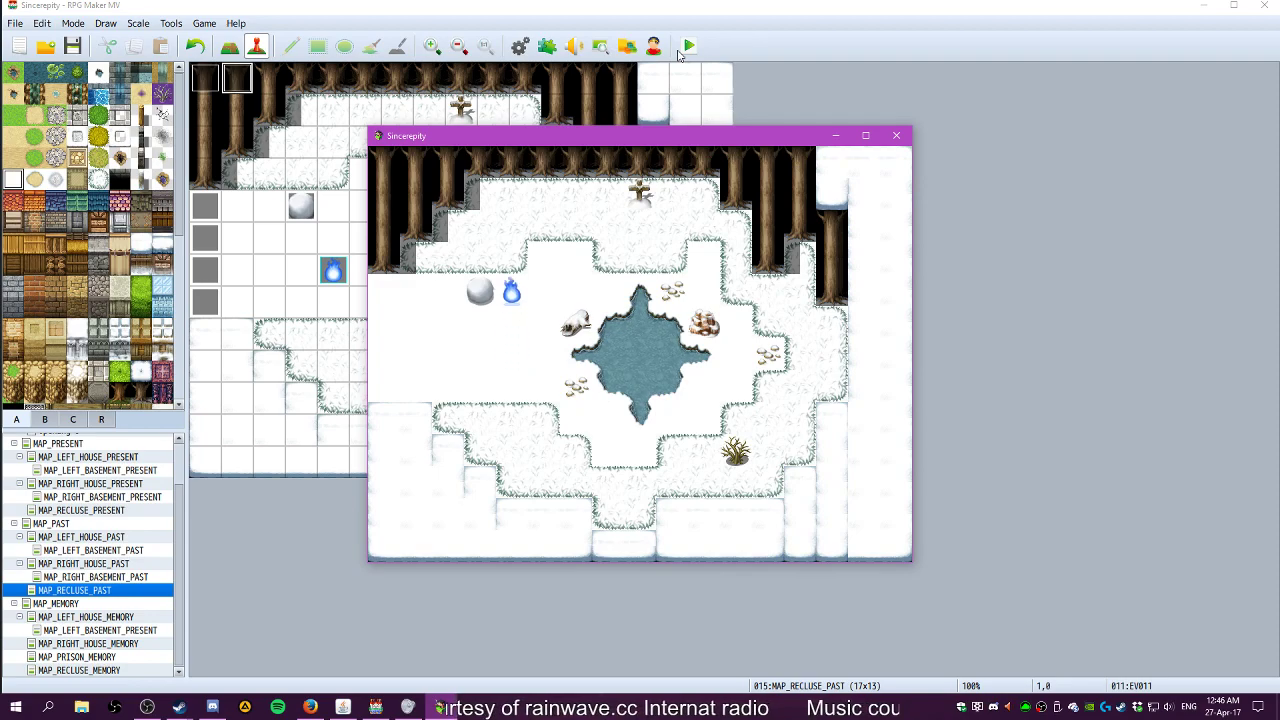
key(Return)
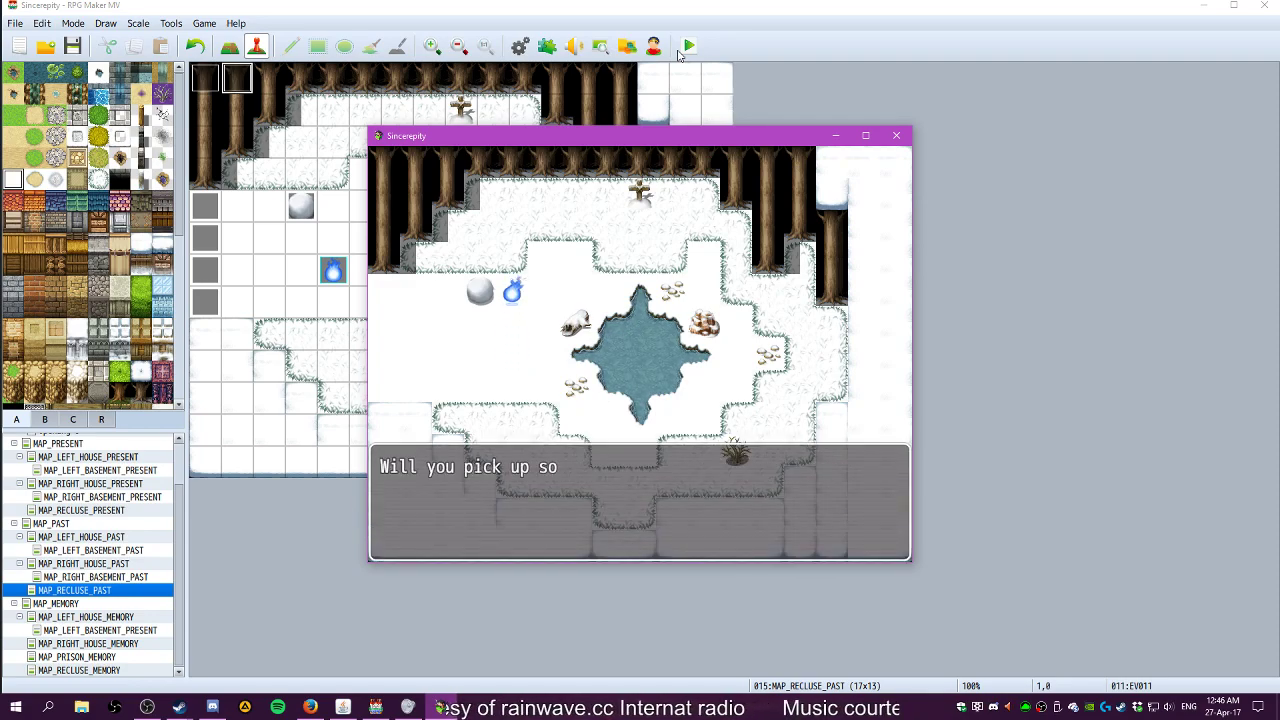
key(Return)
key(Down)
key(Down)
key(Left)
key(Return)
key(Return)
key(Right)
key(Right)
key(Up)
key(Left)
key(Return)
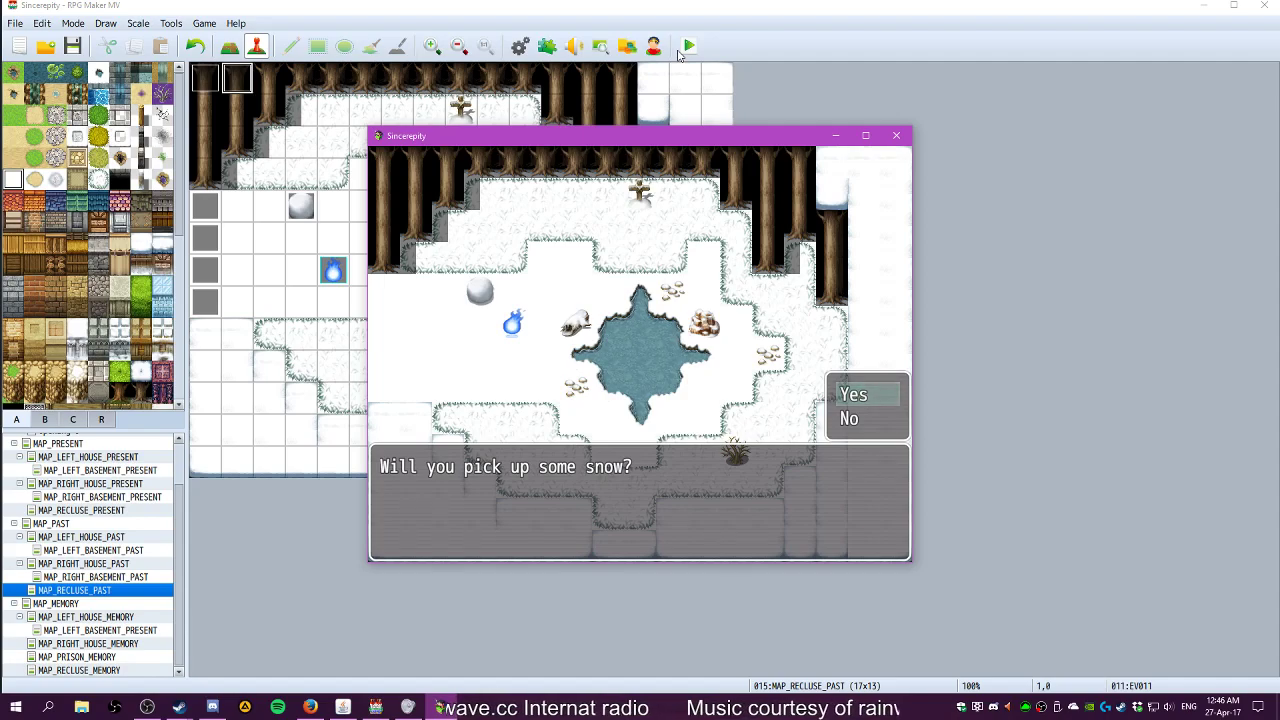
key(Return)
key(Right)
key(Up)
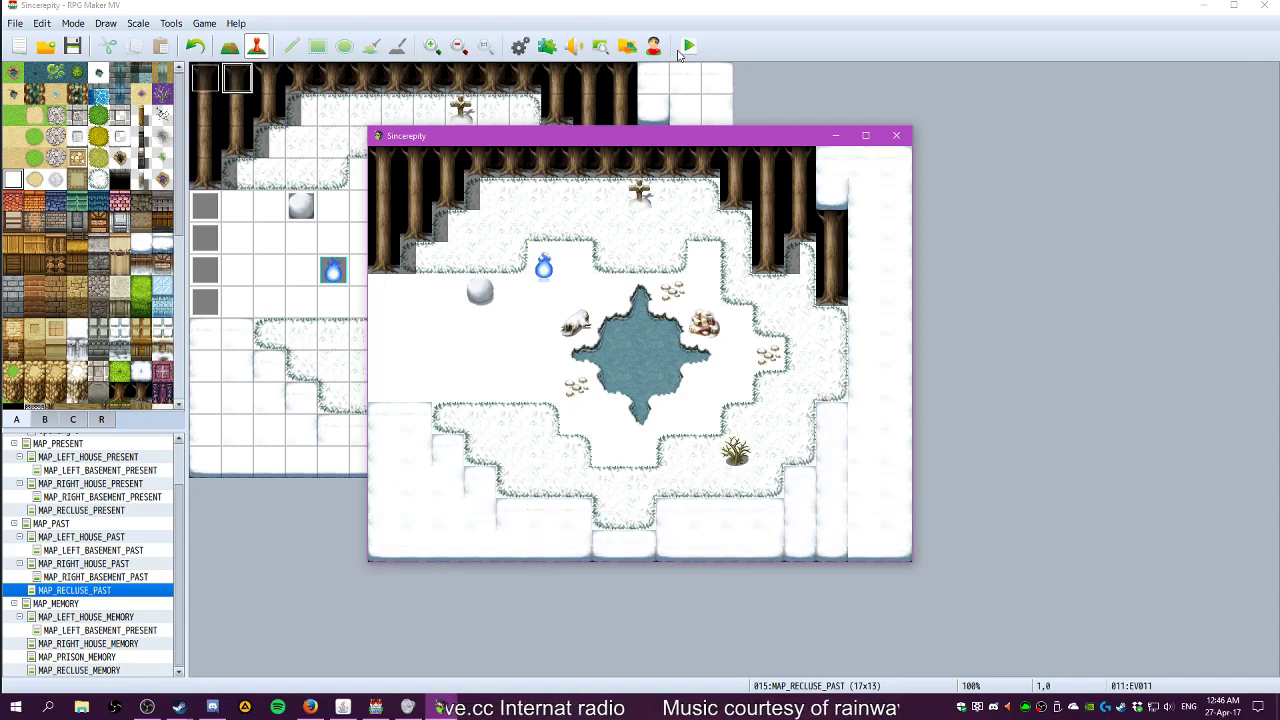
Trigger the snow question again at spots between the snowball and the pond, answer No and end the playtest
key(Down)
key(Down)
key(Return)
key(Down)
key(Return)
key(Down)
key(Left)
key(Left)
key(Left)
key(Right)
key(Right)
key(Right)
key(Return)
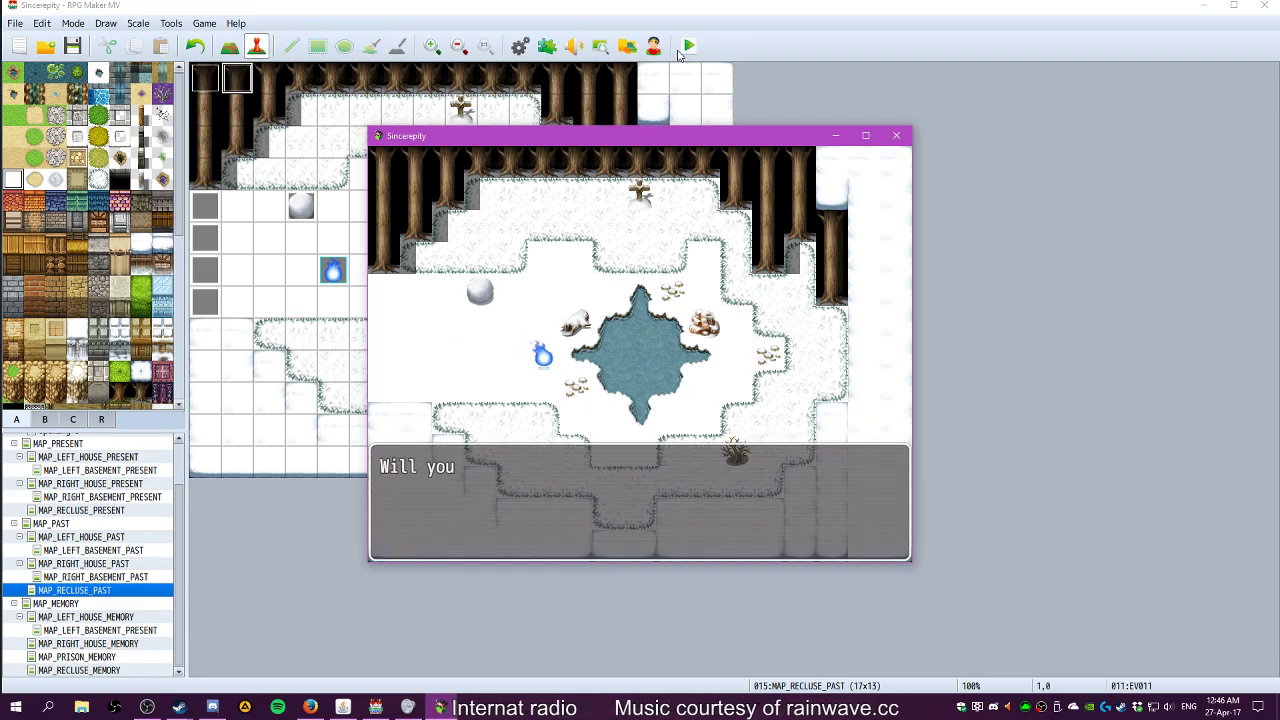
key(Down)
key(Return)
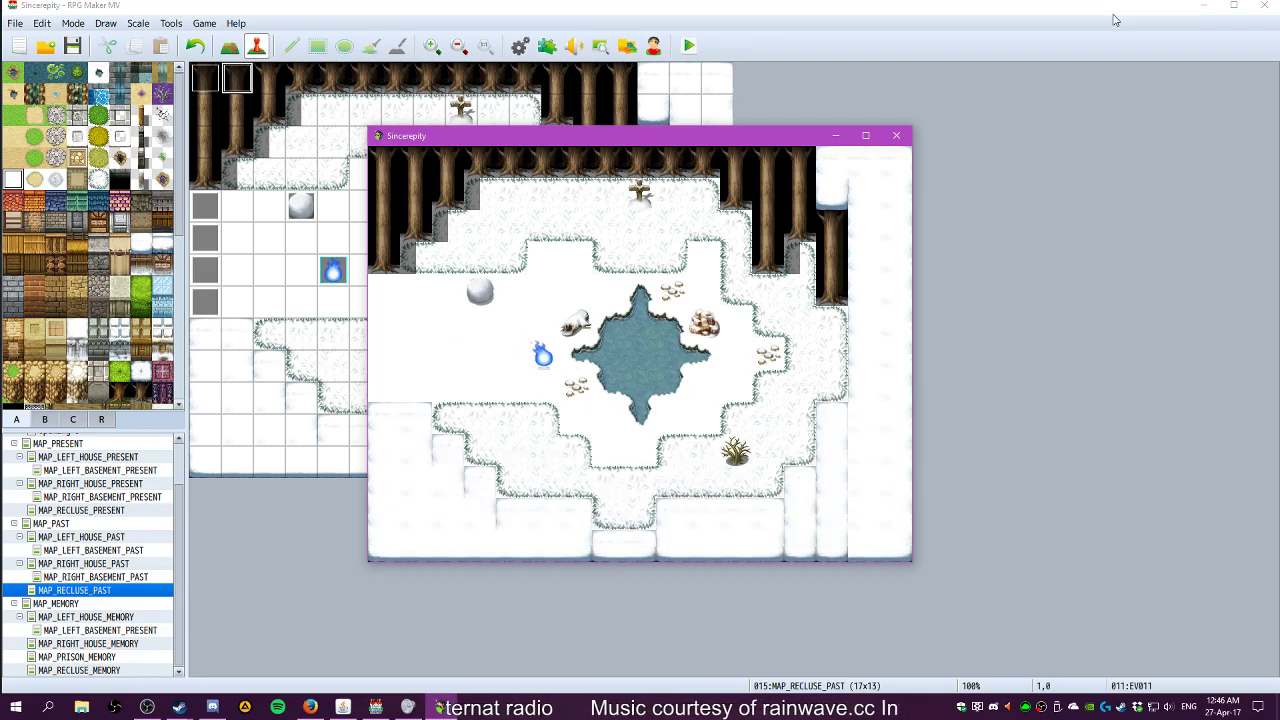
click(896, 135)
Reopen EV011 and set the Wait at the end of the OK-button condition to 30 frames
double_click(248, 90)
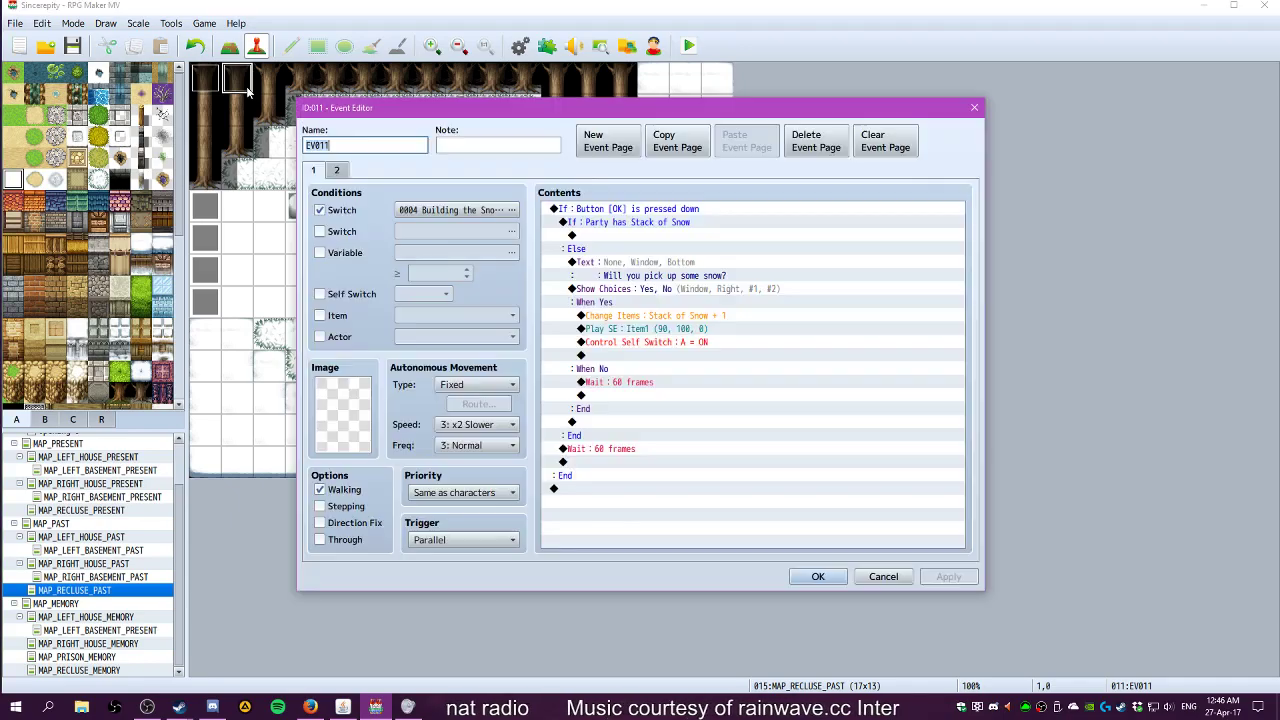
click(600, 450)
right_click(600, 450)
click(625, 463)
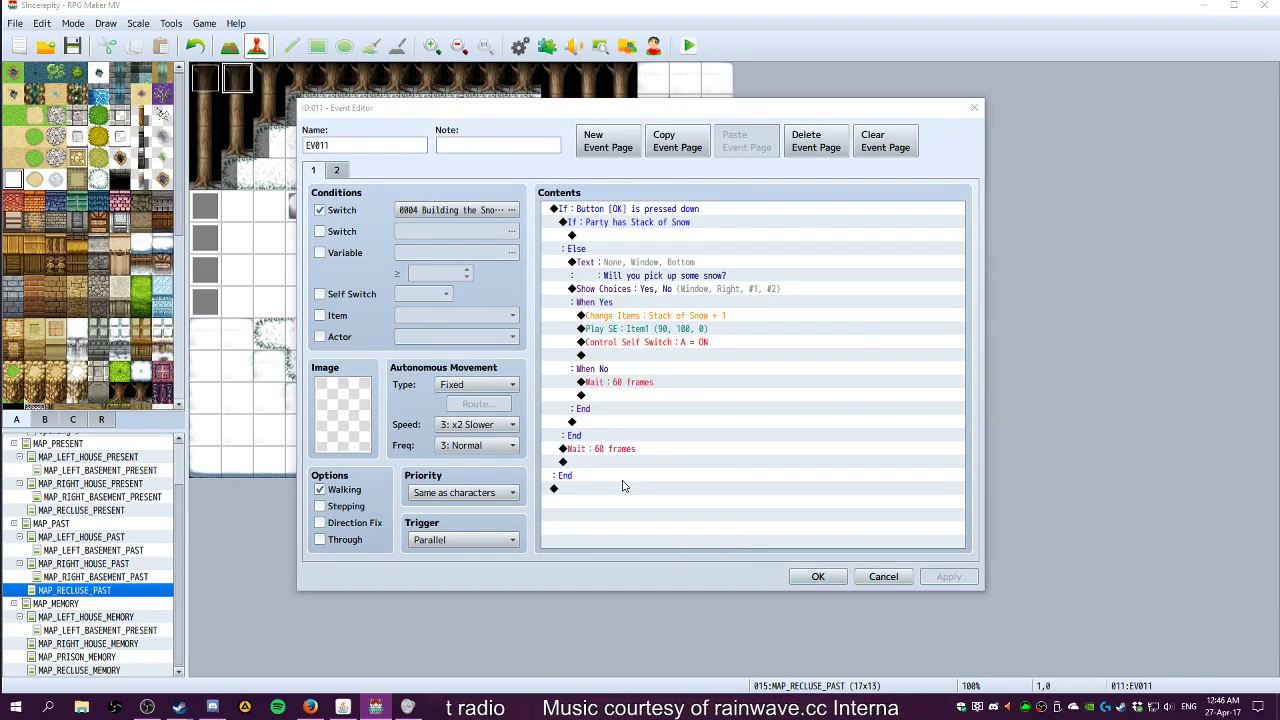
text(30)
click(731, 398)
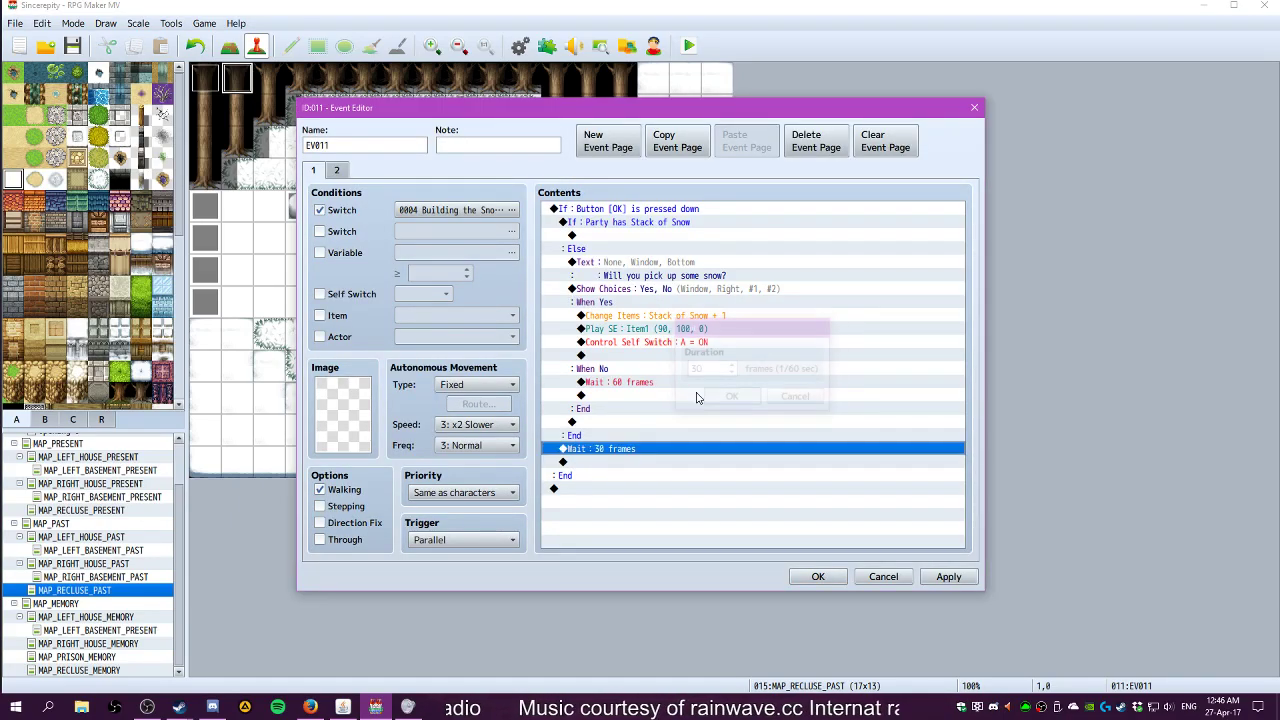
Set the Wait in the When No branch to 30 frames and confirm the event
click(652, 382)
right_click(652, 382)
click(676, 404)
text(30)
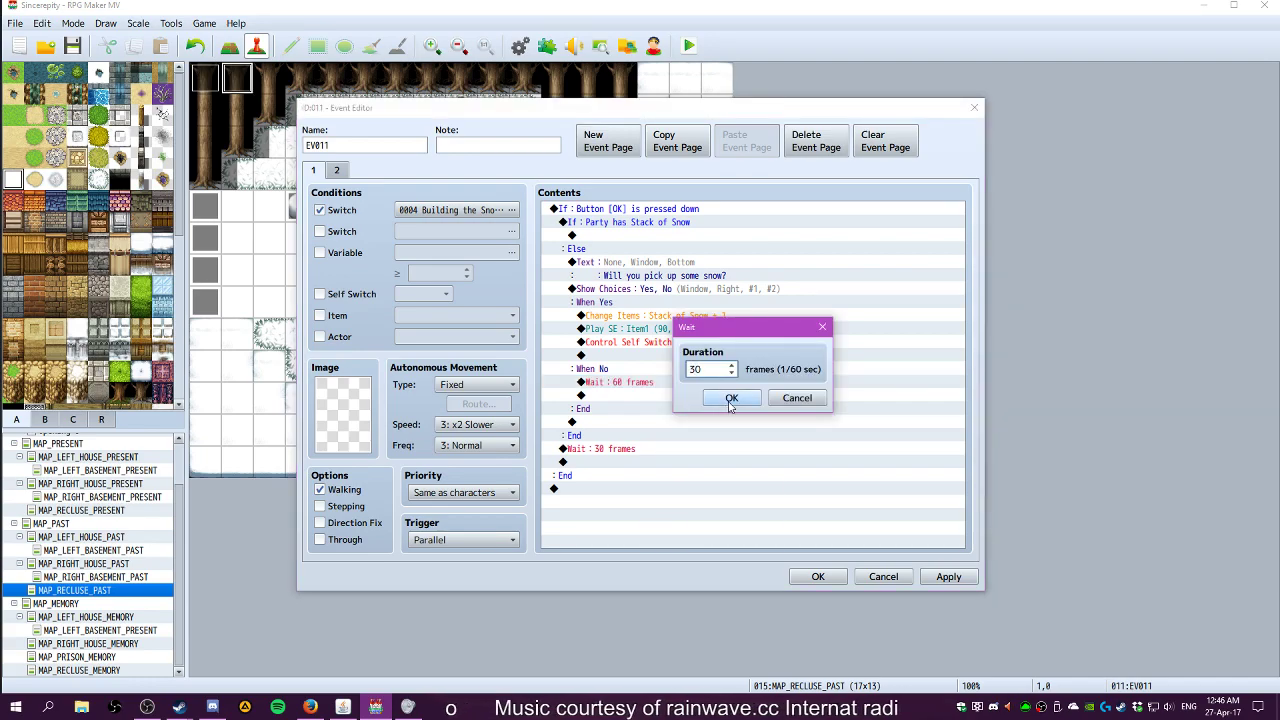
click(731, 398)
click(818, 576)
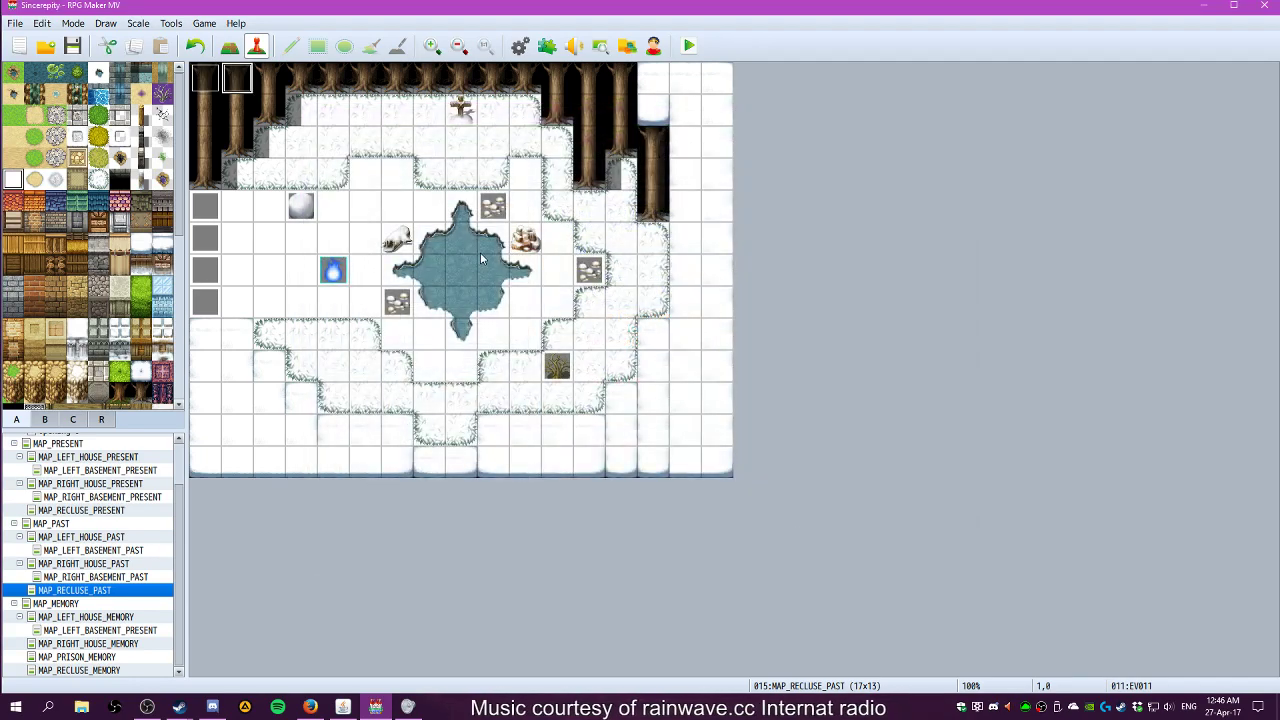
Save the game changes, start a playtest, examine the snowball and walk away from it
click(688, 46)
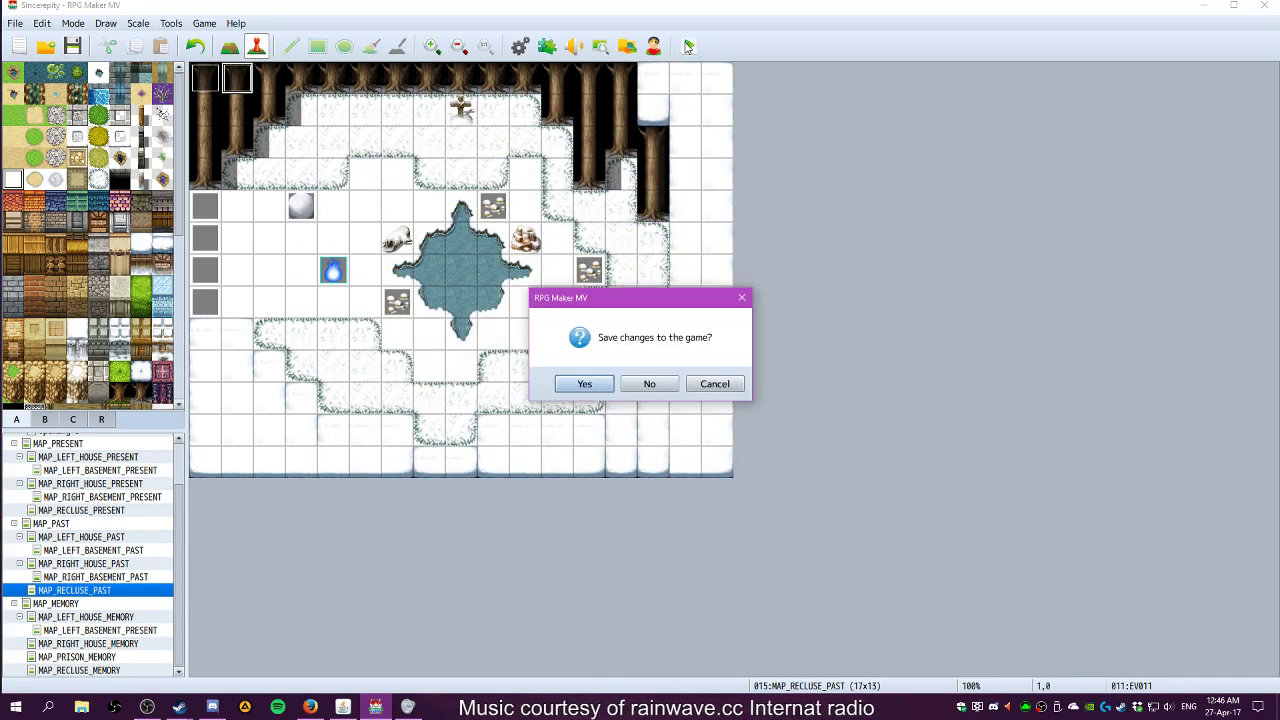
click(608, 384)
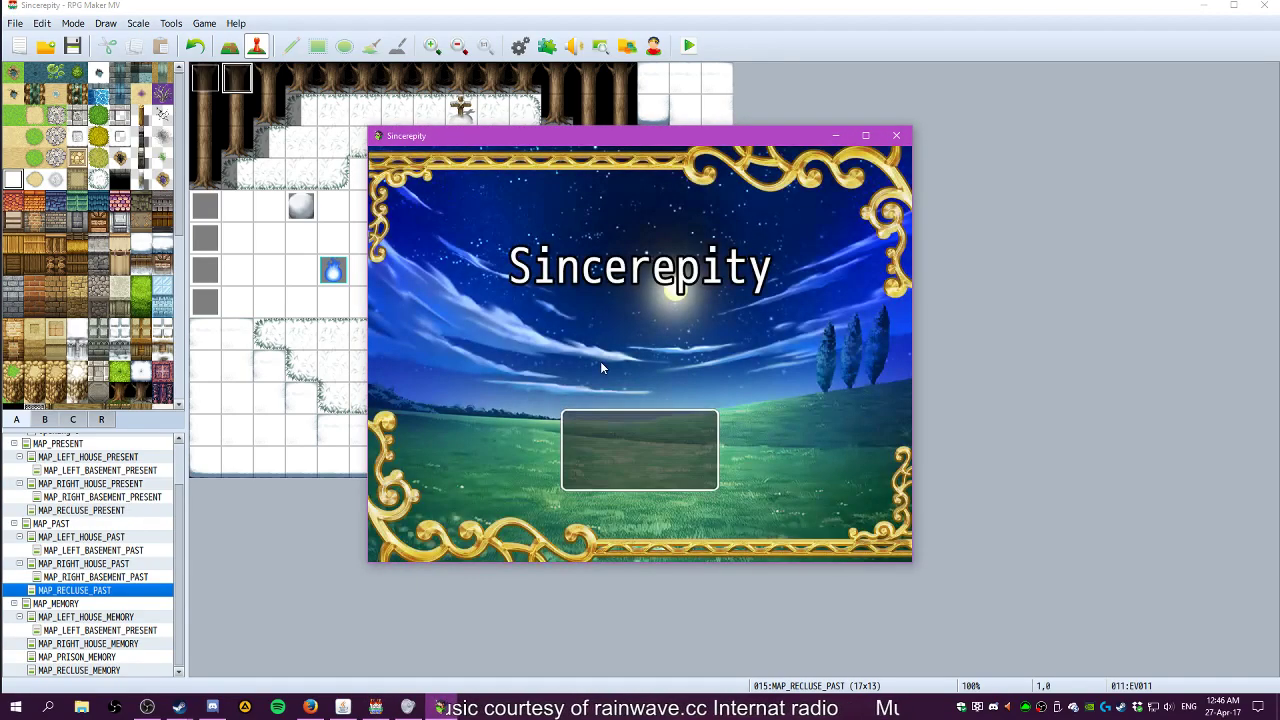
key(Return)
key(Left)
key(Right)
key(Up)
key(Up)
key(Return)
key(Return)
key(Down)
key(Left)
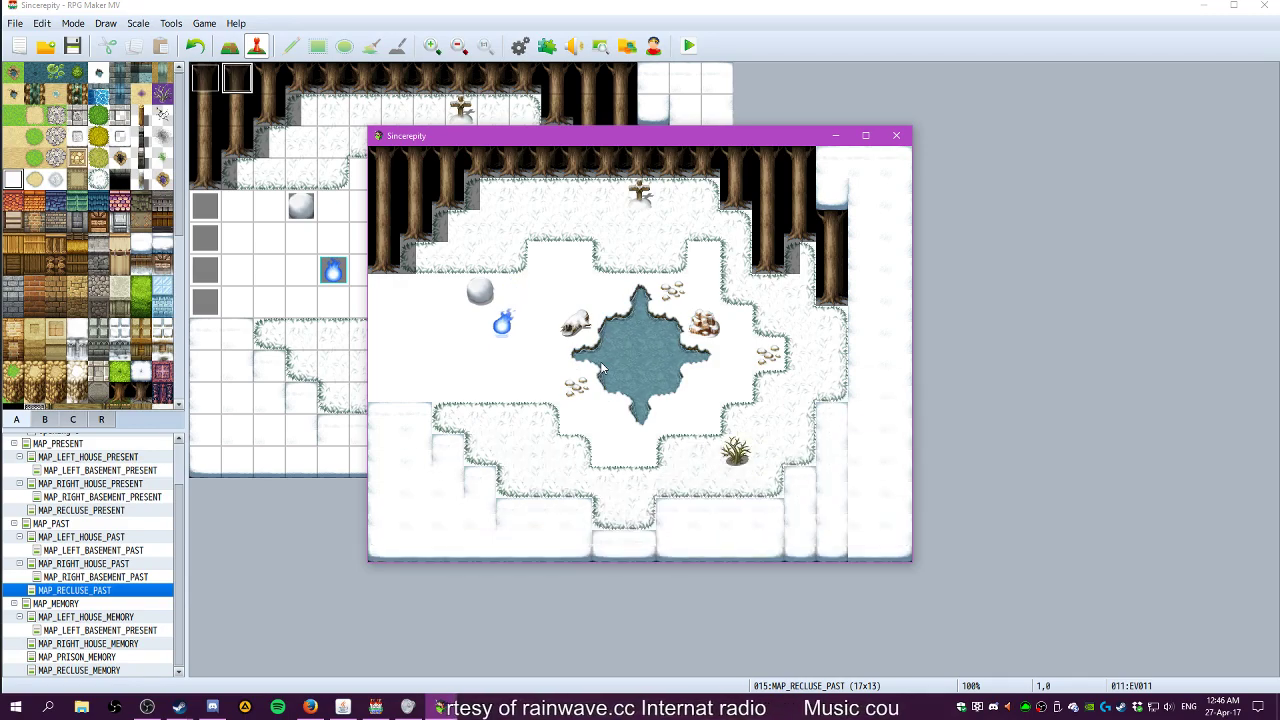
Trigger the snow question at open spots below the snowball, answer No and end the playtest
key(Right)
key(Return)
key(Return)
key(Down)
key(Down)
key(Left)
key(Up)
key(Return)
key(Down)
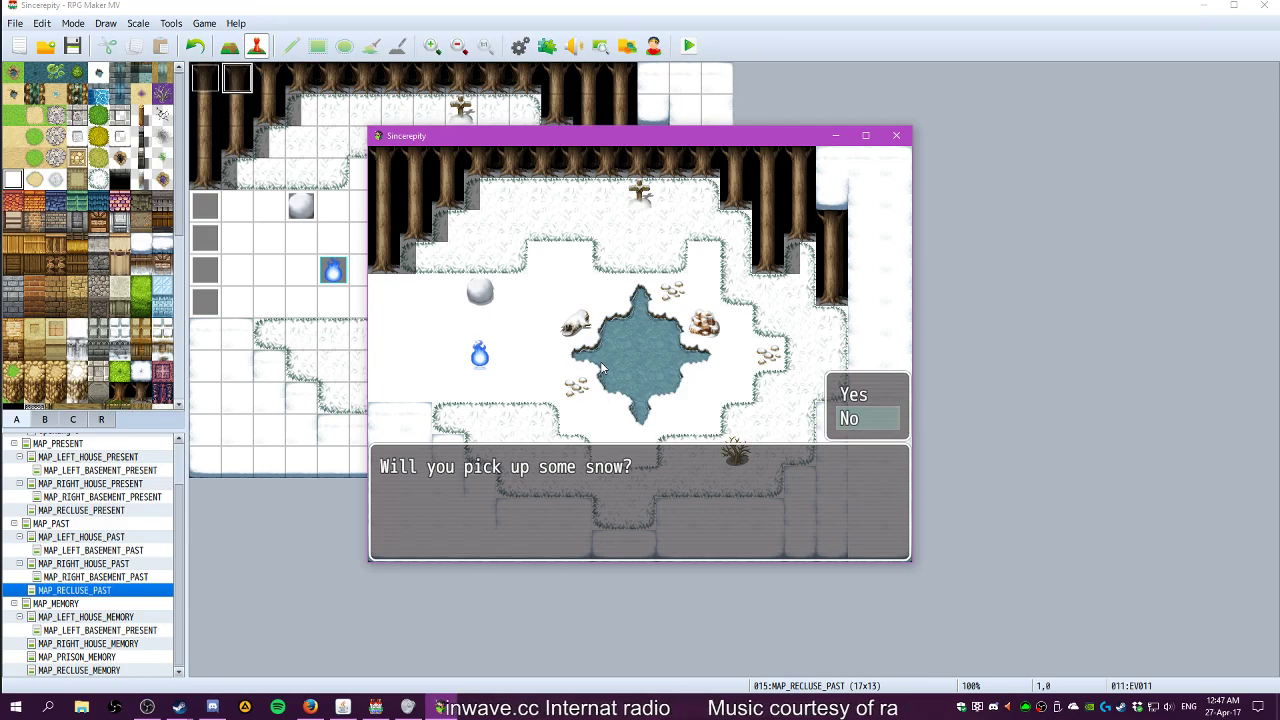
key(Return)
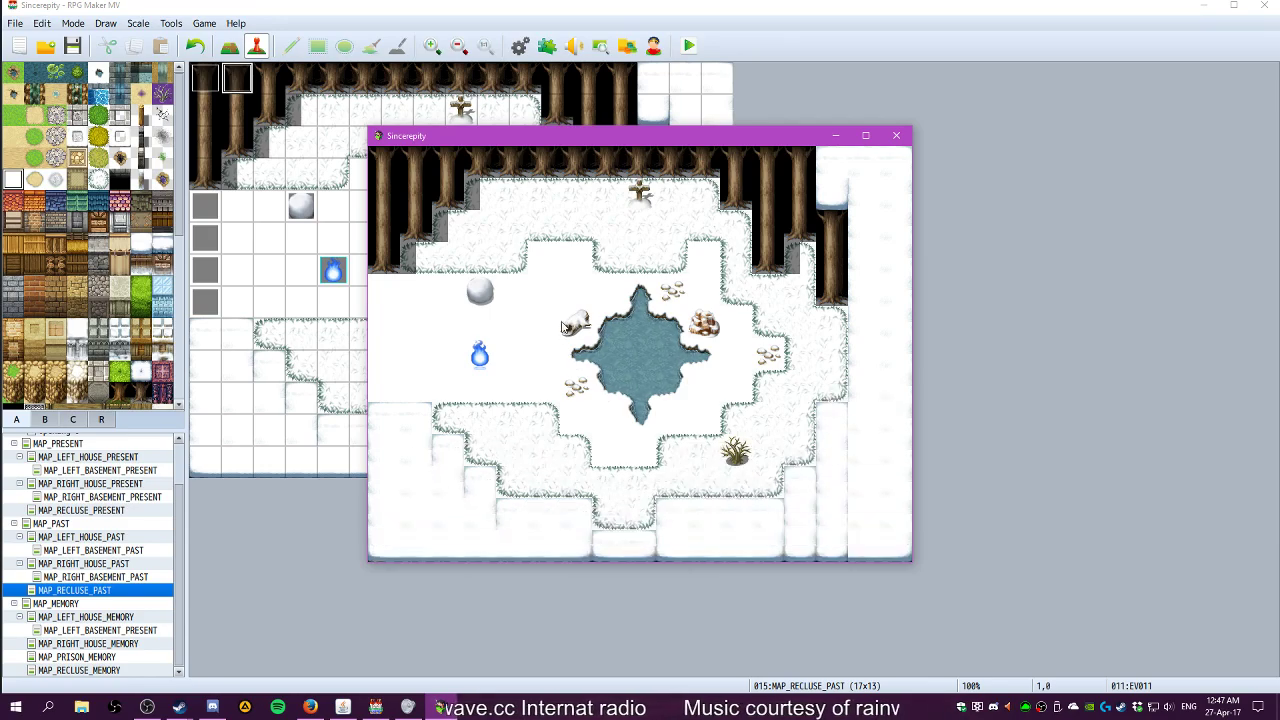
key(Return)
click(896, 135)
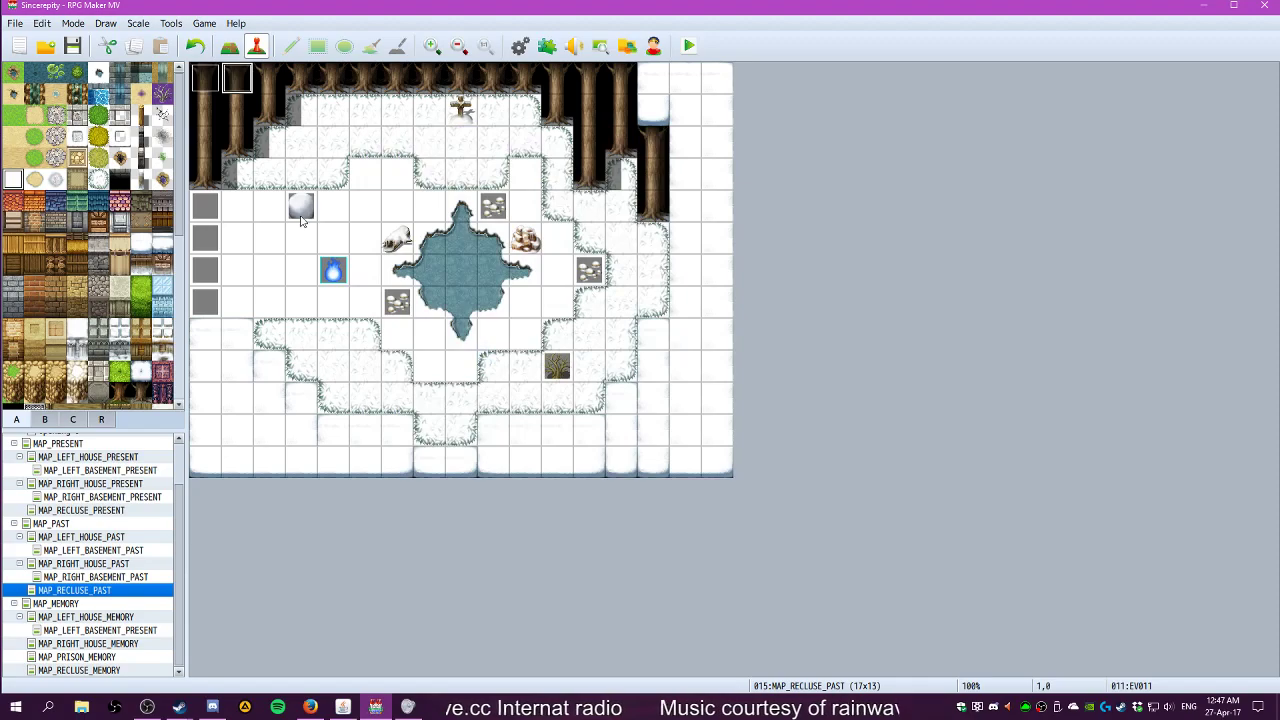
Open the snowball event EV008 and add a 60-frame Wait after the Building the Snowman switch command on page 1
double_click(306, 207)
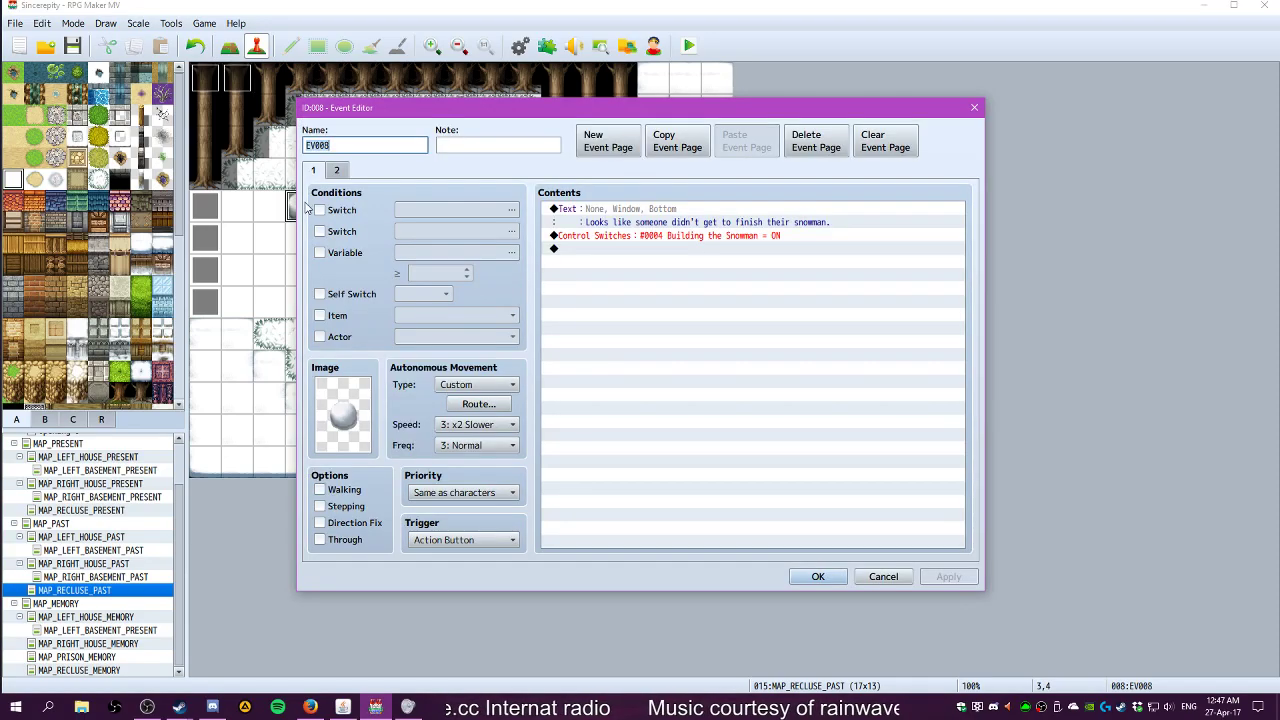
click(615, 237)
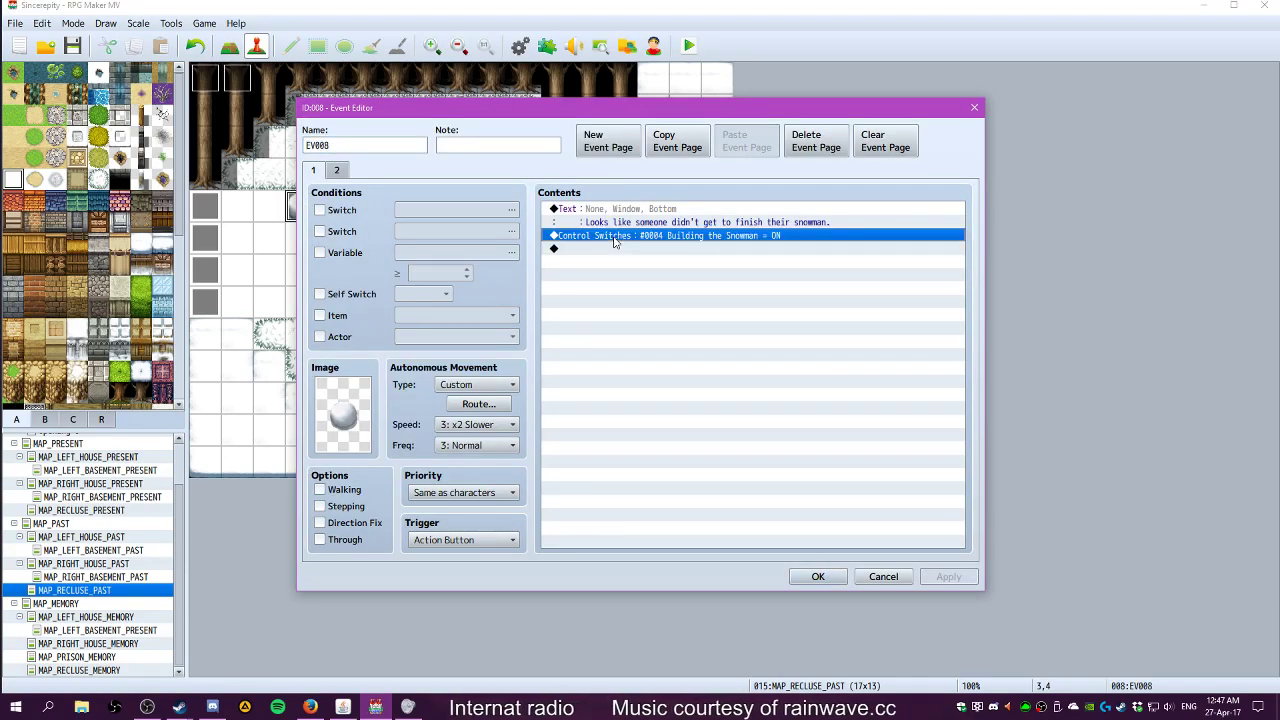
click(606, 216)
click(613, 237)
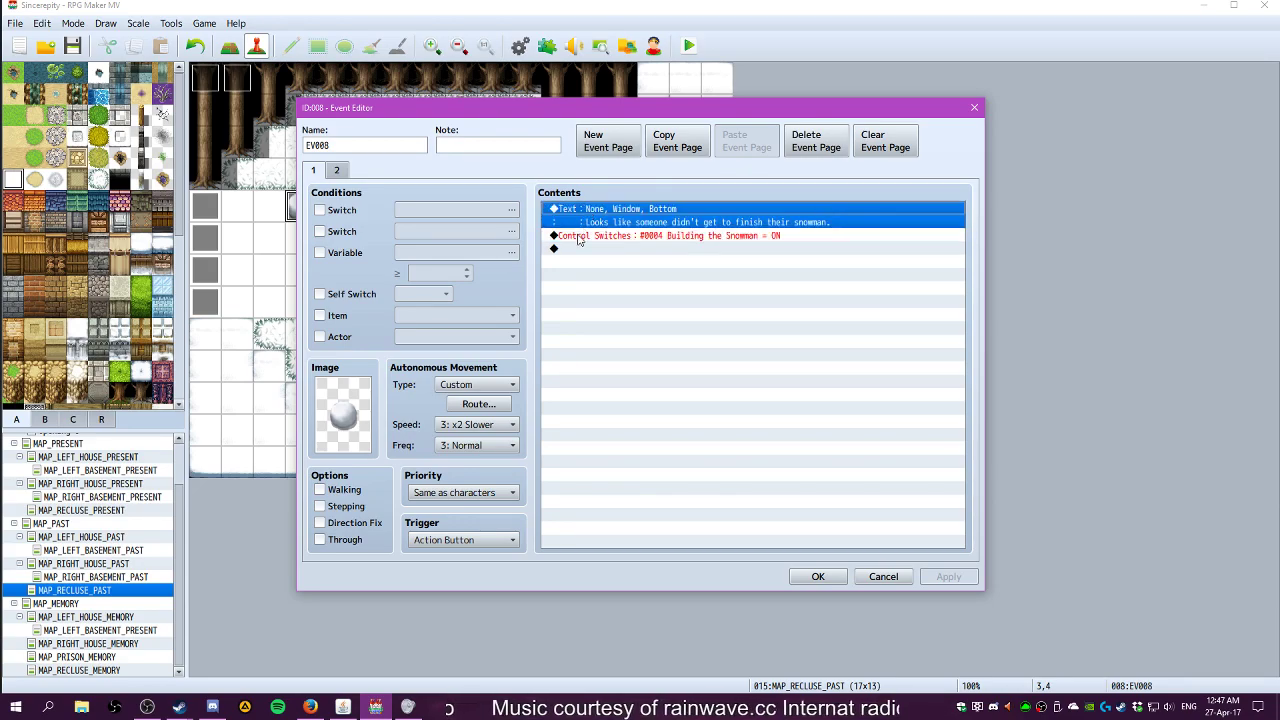
click(578, 237)
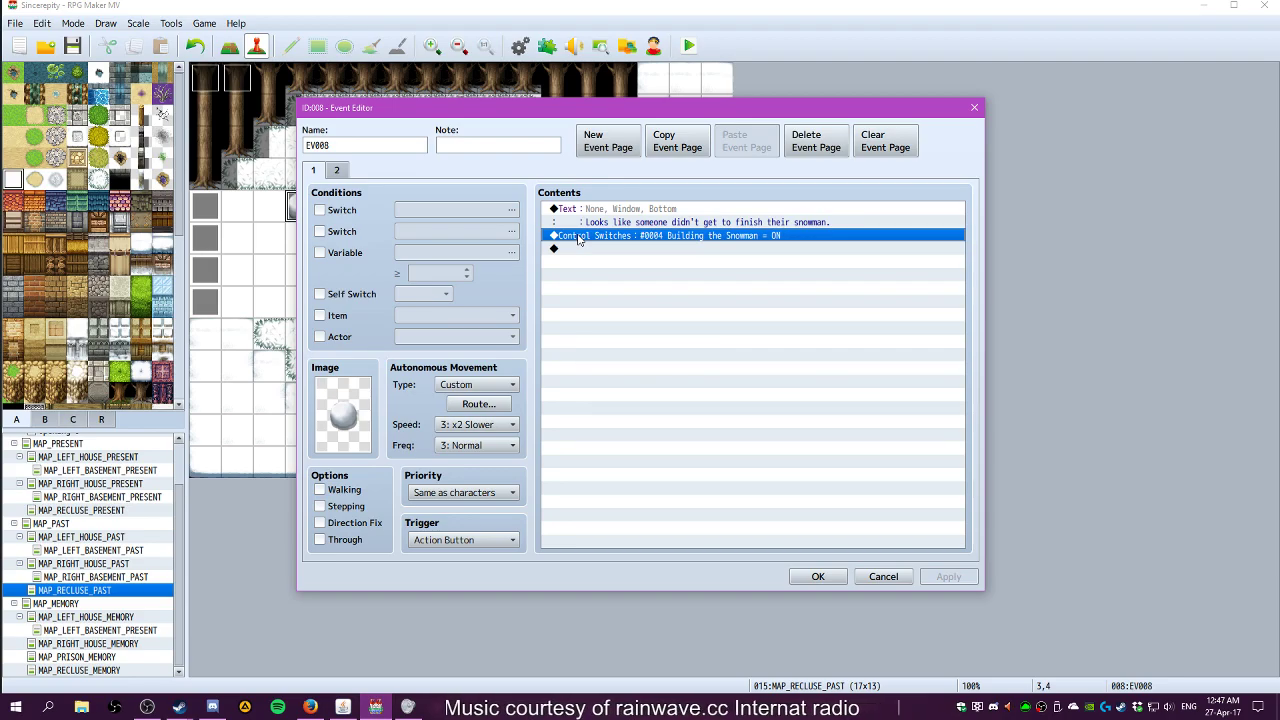
double_click(568, 249)
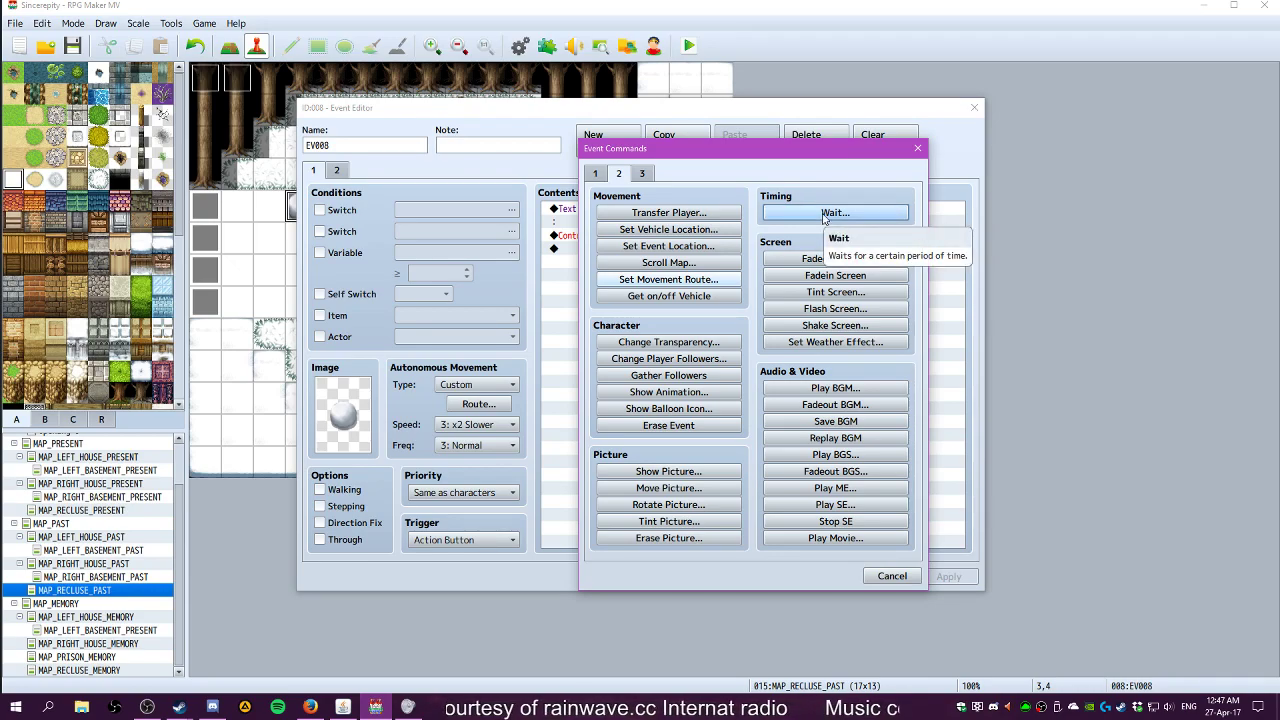
click(824, 214)
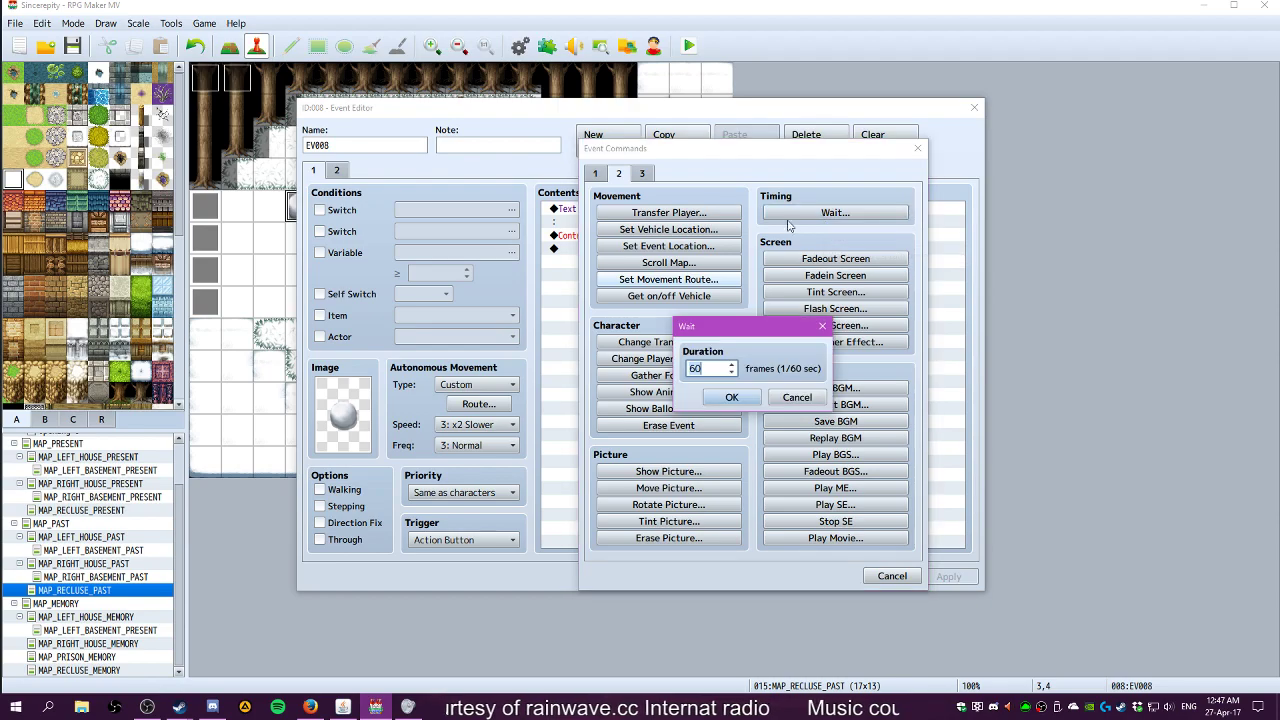
click(733, 398)
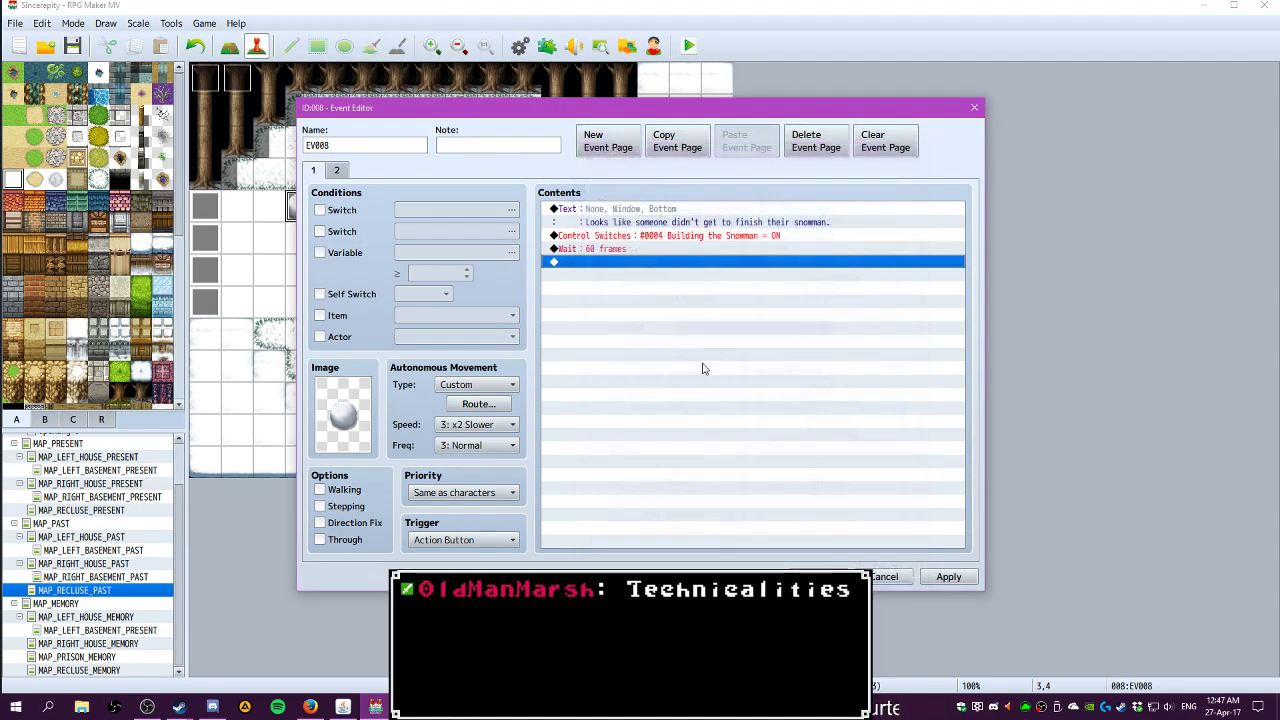
Move the Building the Snowman switch command below the 60-frame Wait in EV008 and confirm the event
click(625, 238)
key(ctrl+x)
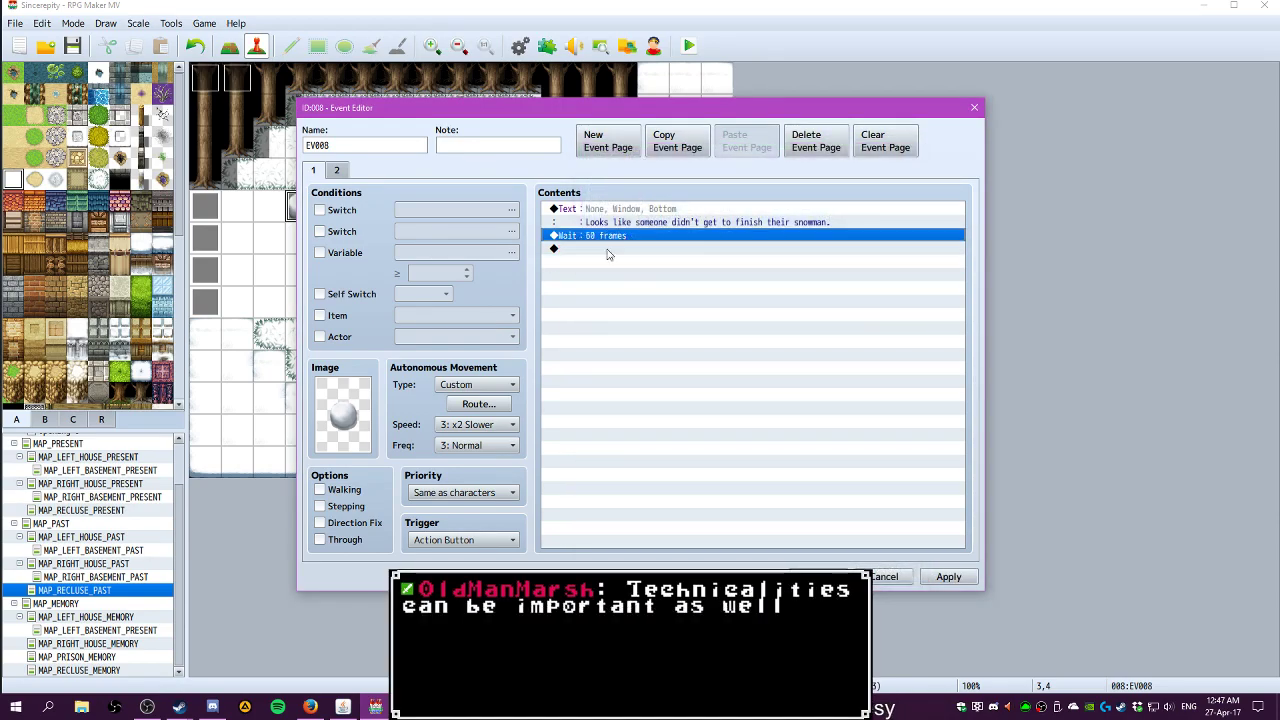
click(607, 250)
key(ctrl+v)
click(938, 577)
click(820, 577)
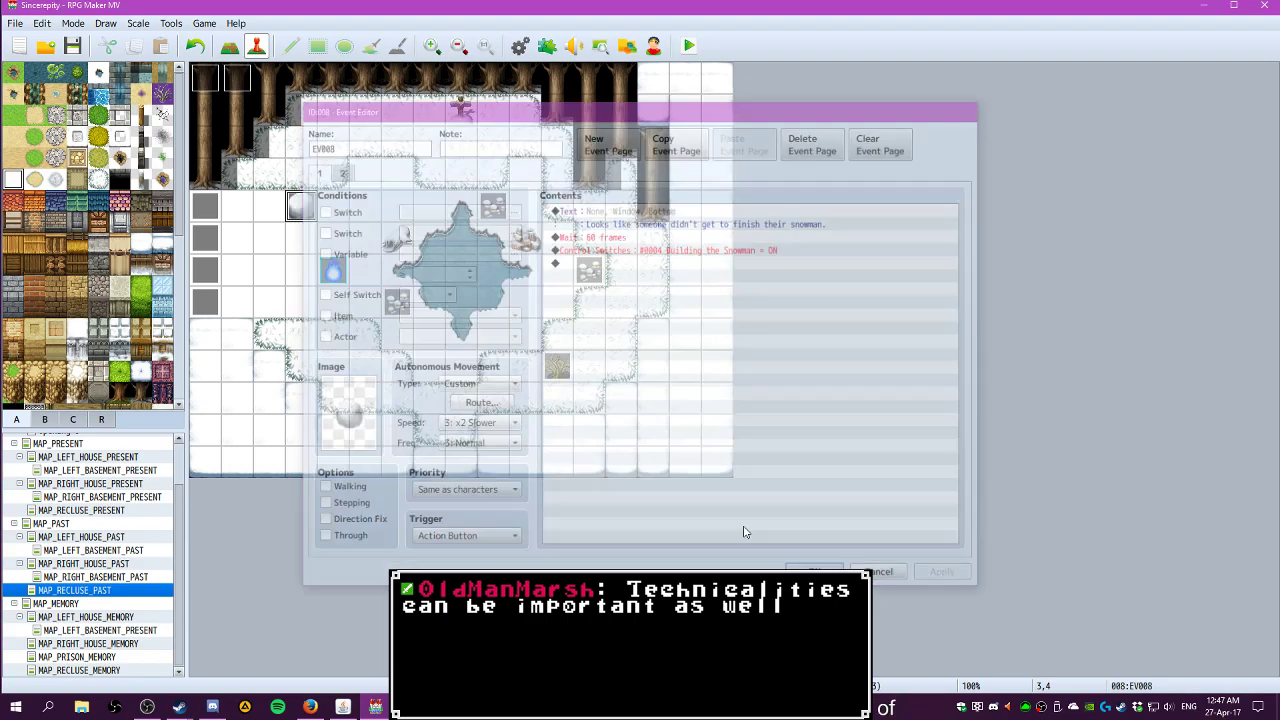
Save the game changes and playtest the map, answering No to the snow question near the snowball before ending the playtest
click(686, 47)
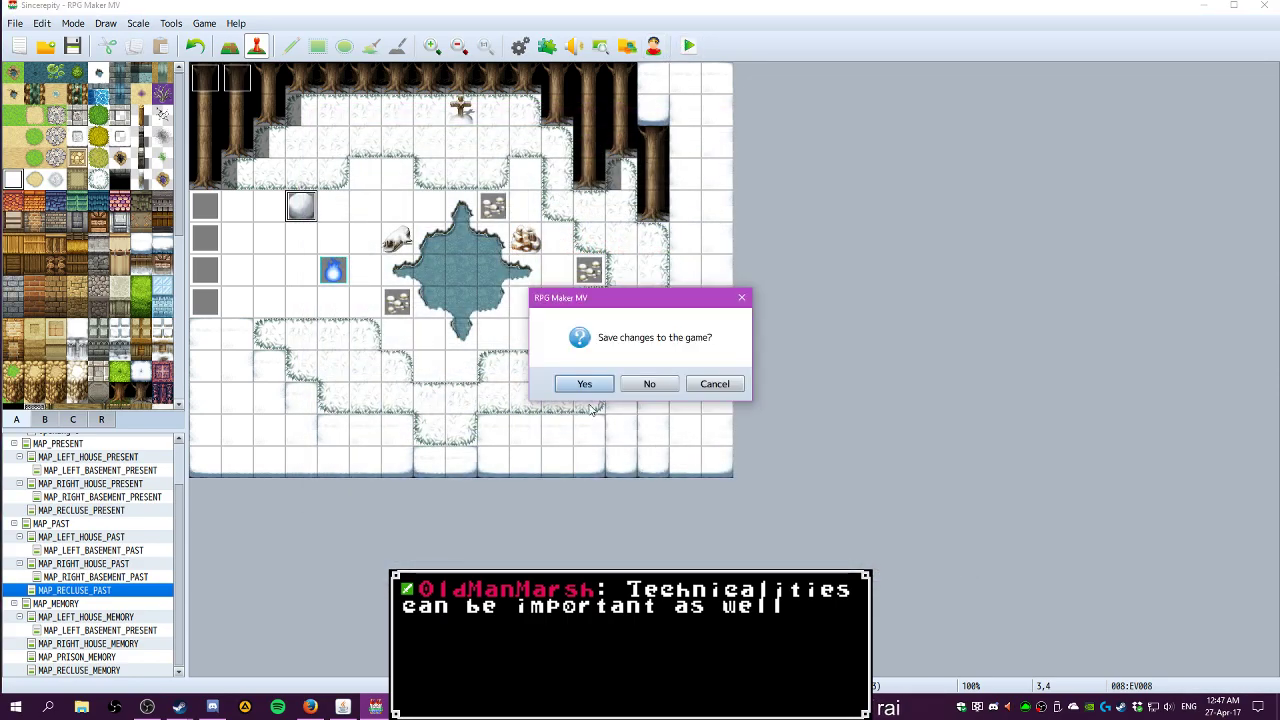
click(584, 384)
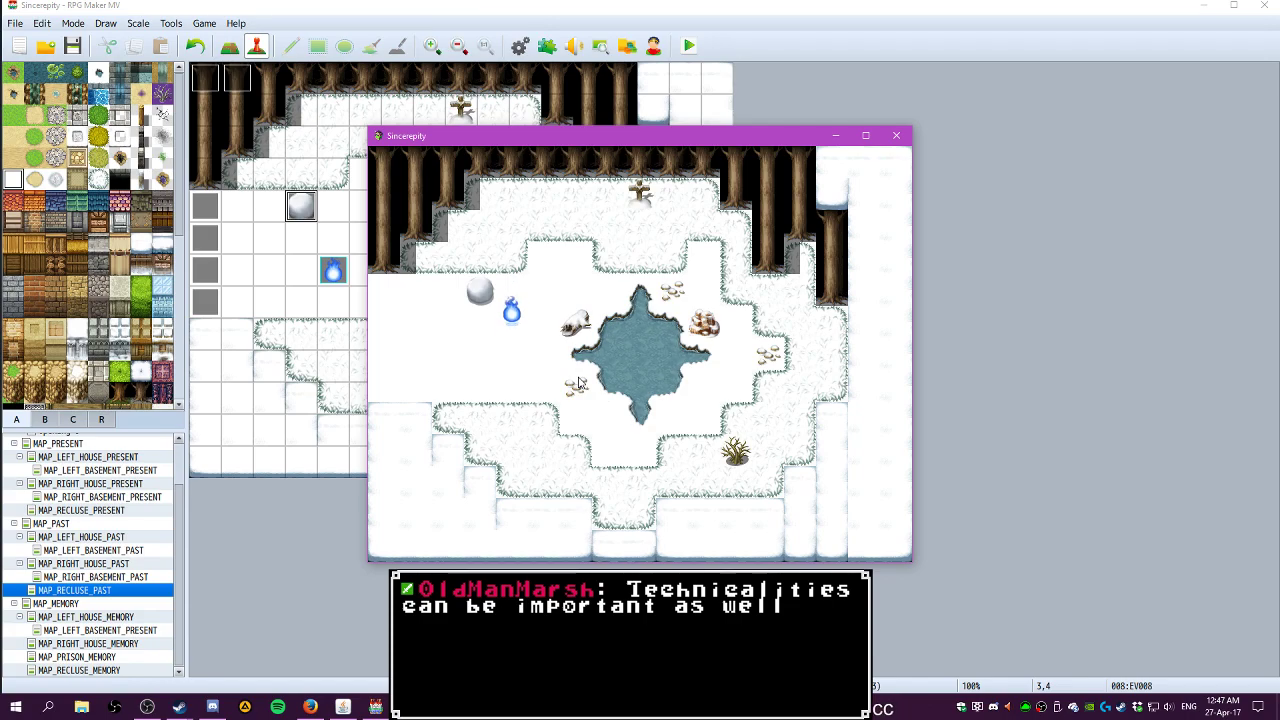
key(Down)
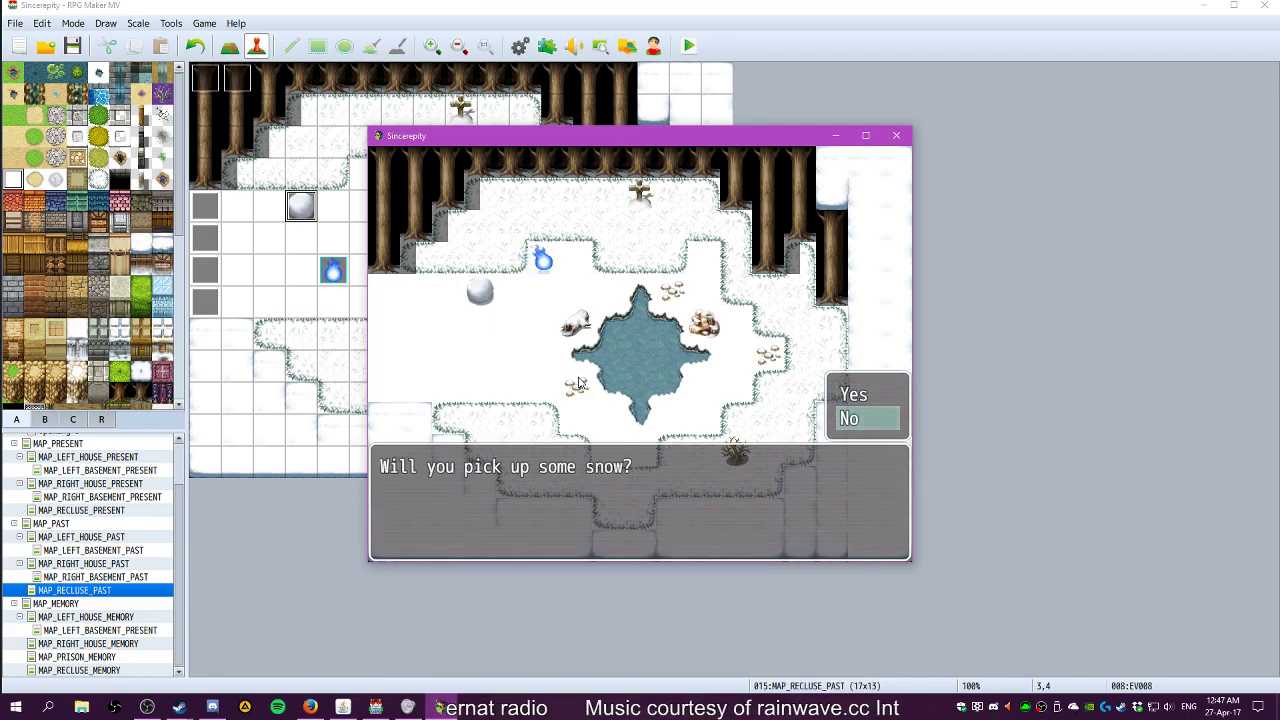
key(Return)
click(896, 135)
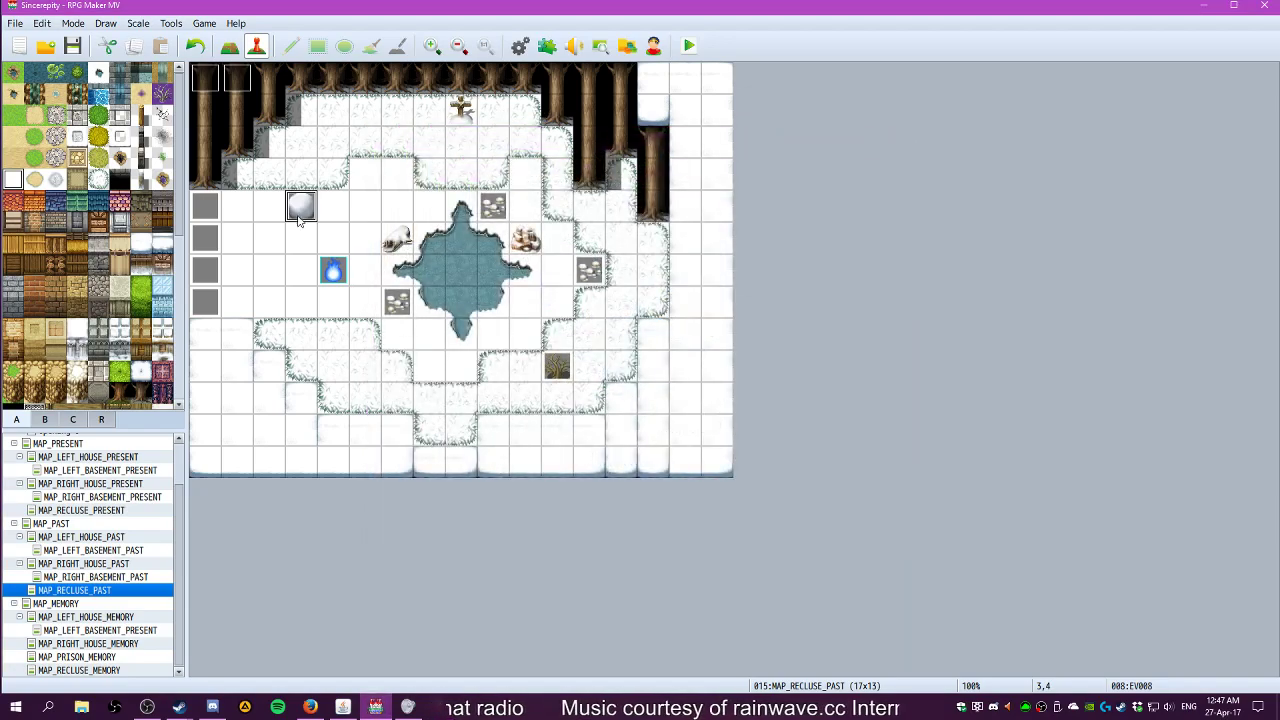
Set the Wait command on page 1 of the snowball event EV008 to 3 frames and confirm the event
double_click(301, 205)
click(608, 236)
right_click(608, 236)
click(629, 258)
text(3)
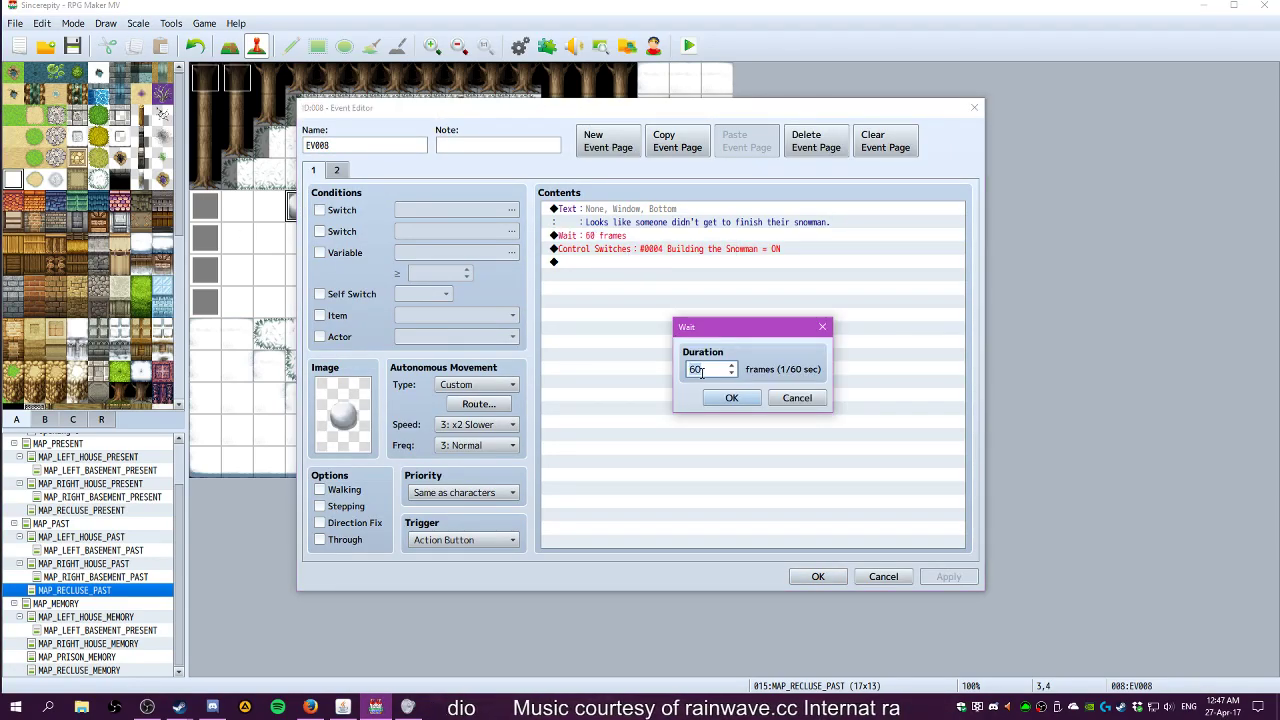
click(731, 398)
click(947, 578)
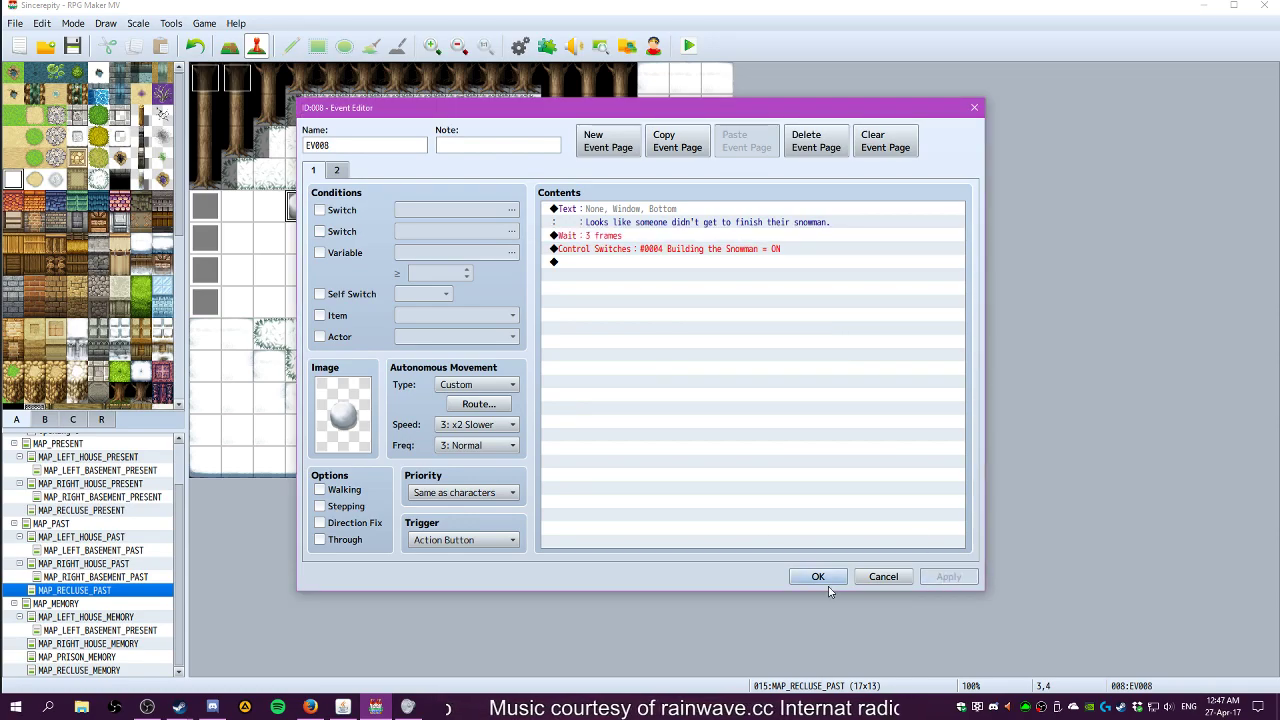
click(822, 581)
Save the game changes and playtest the shorter wait by examining the snowball and dismissing its message, ending the playtest at the snow question
click(688, 46)
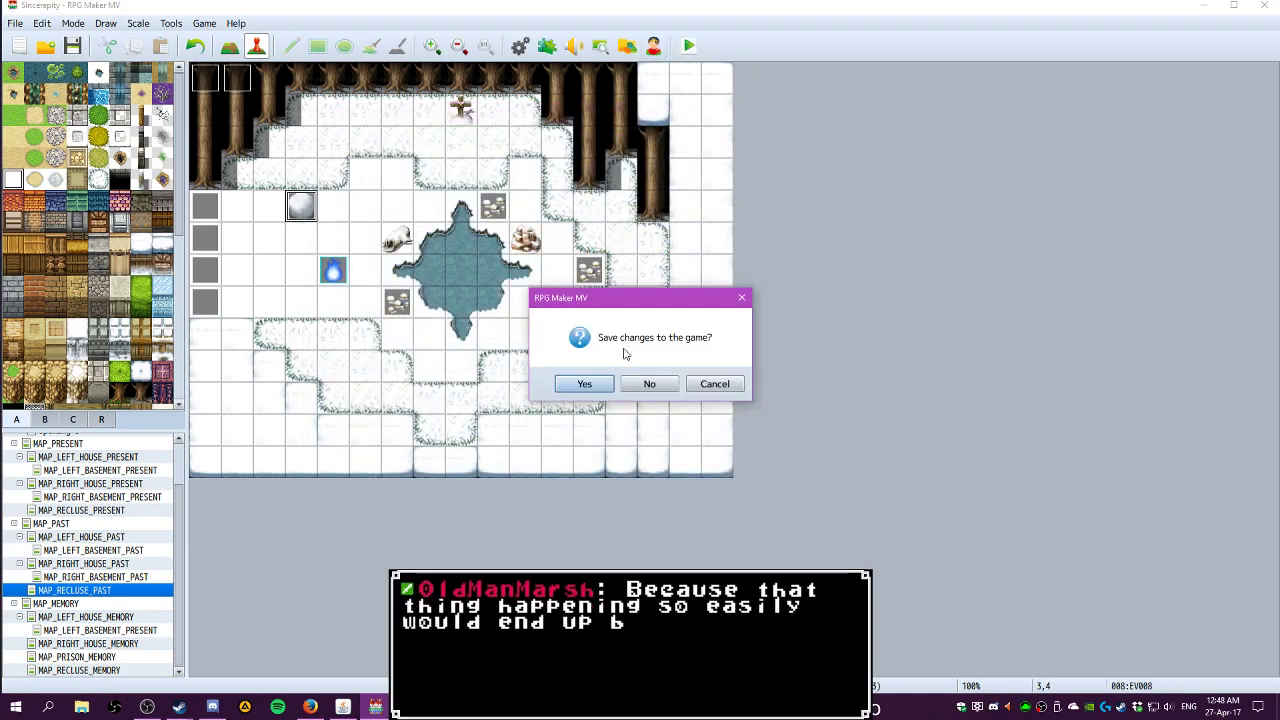
click(600, 387)
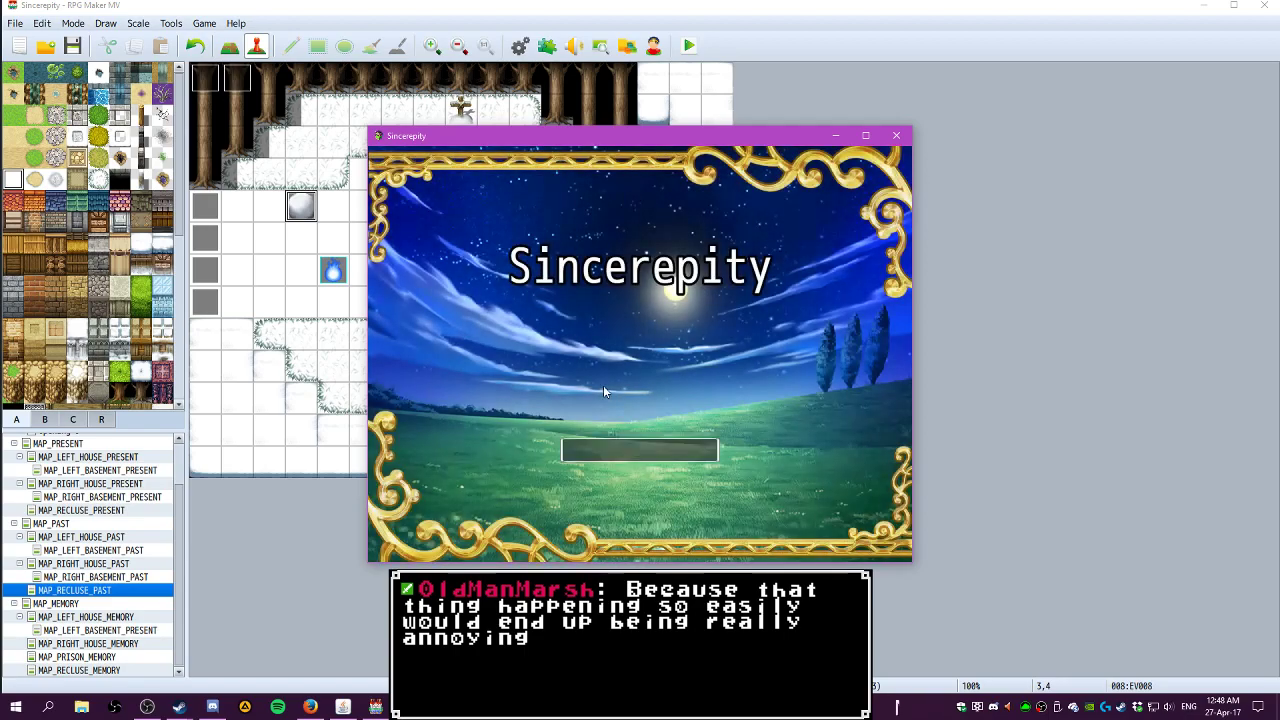
key(Up)
key(Up)
key(Left)
key(Return)
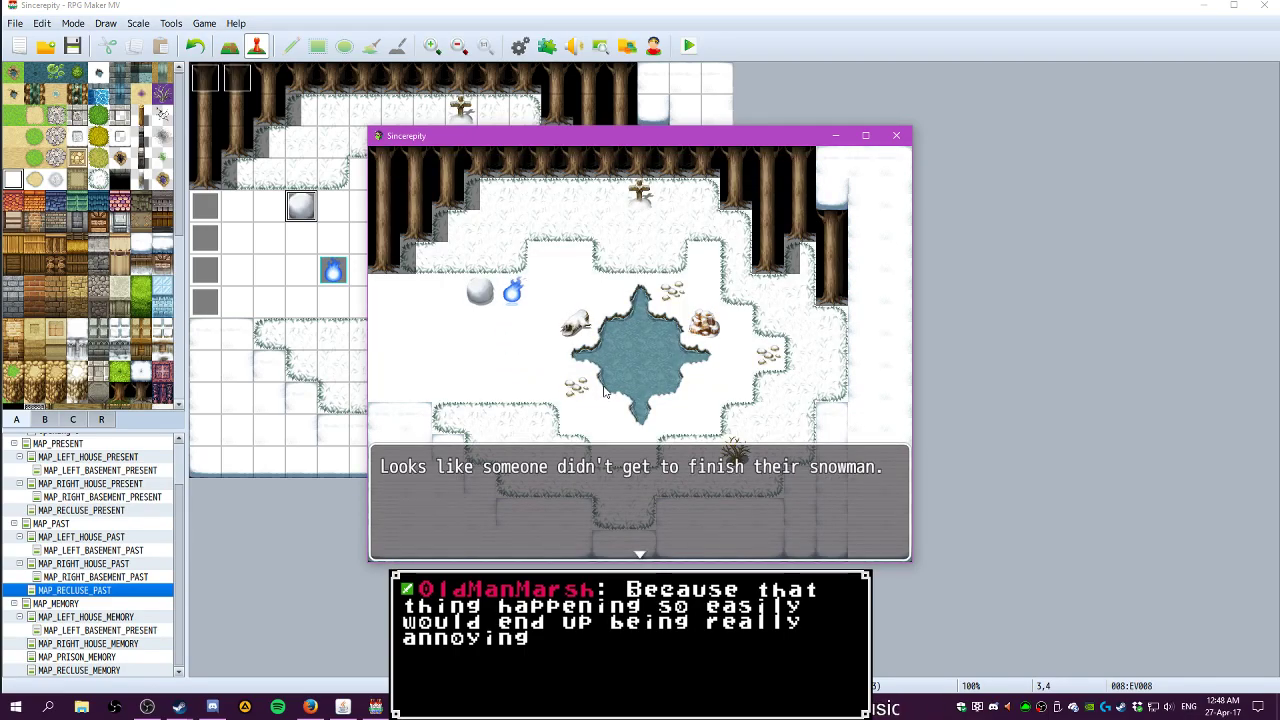
key(Return)
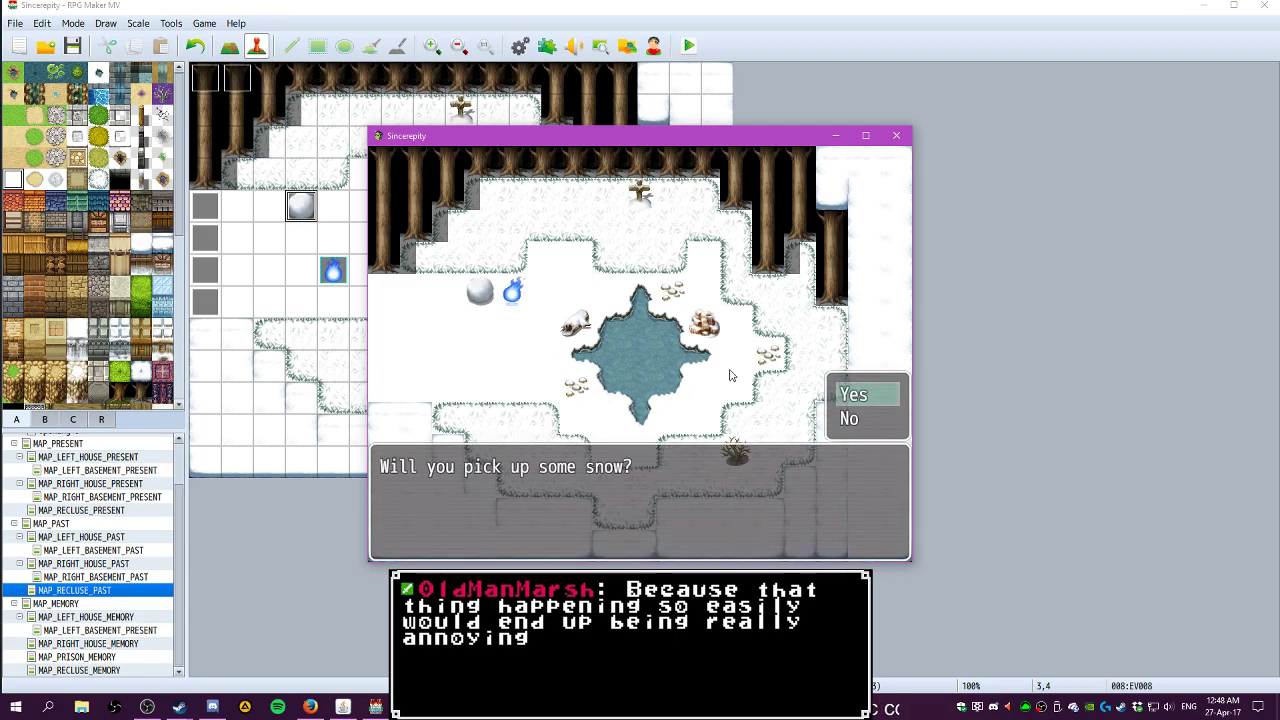
click(896, 137)
Set the Wait command on page 1 of the snowball event EV008 to 10 frames and confirm the event
double_click(301, 206)
click(585, 235)
right_click(585, 235)
click(605, 243)
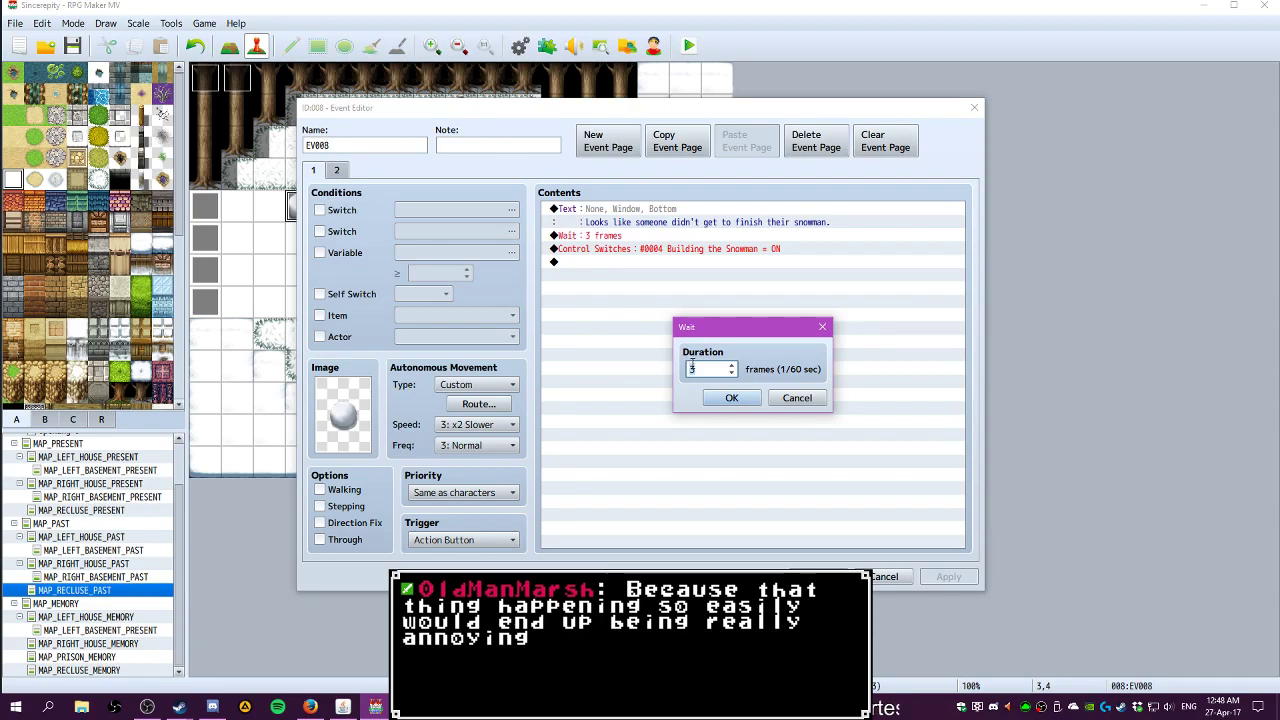
text(10)
click(727, 398)
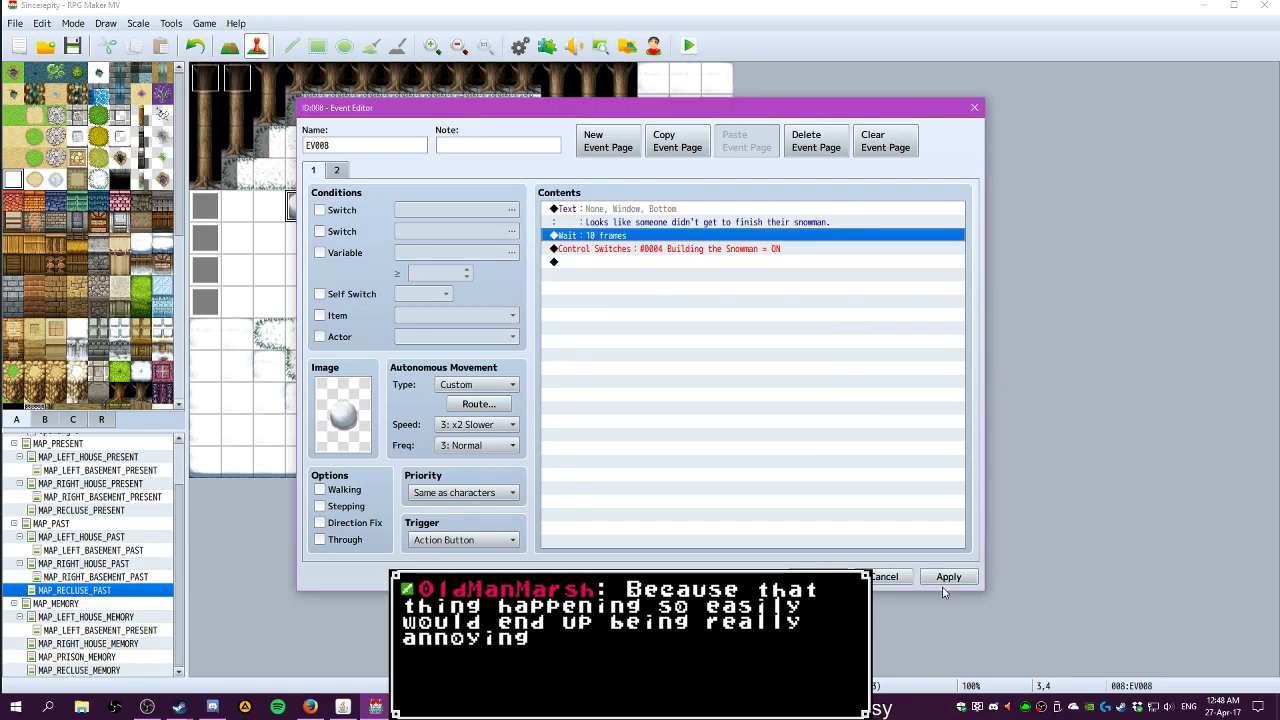
click(946, 579)
click(826, 577)
Start a new playtest to check the 10-frame wait in the snowball event
click(688, 46)
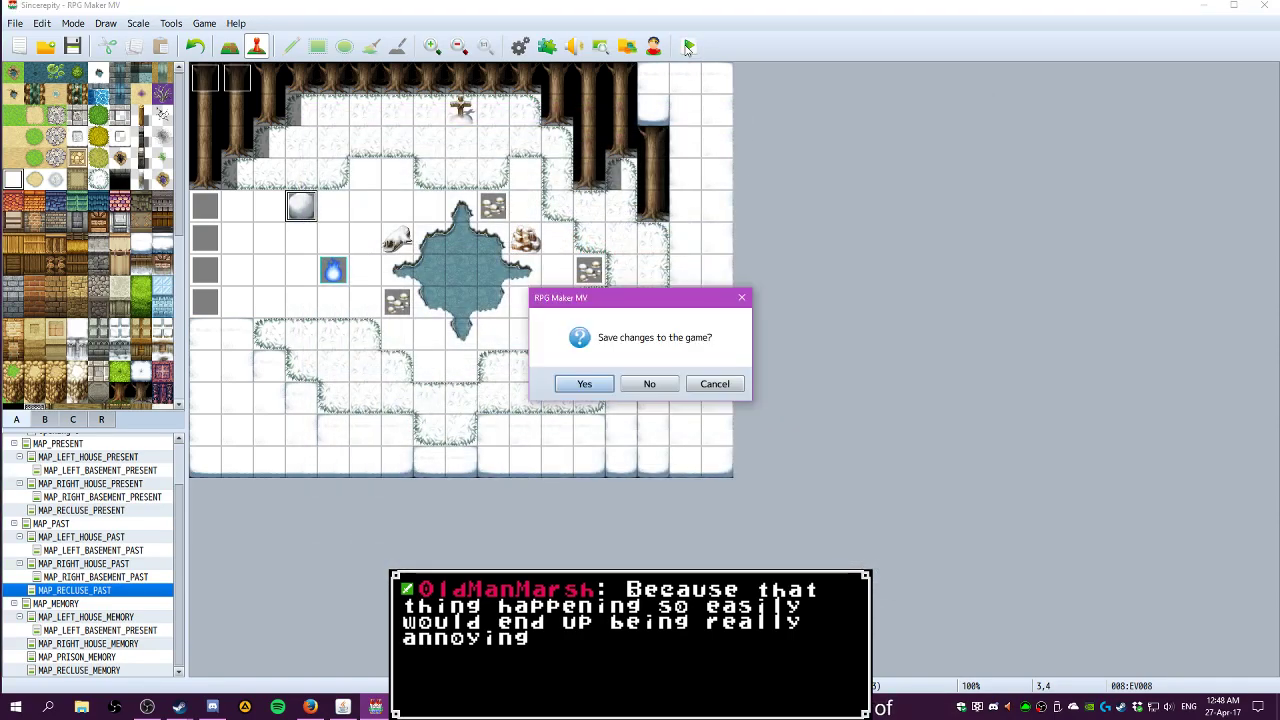
Save the project changes, start a new game in a playtest and read the unfinished snowman's message
click(586, 384)
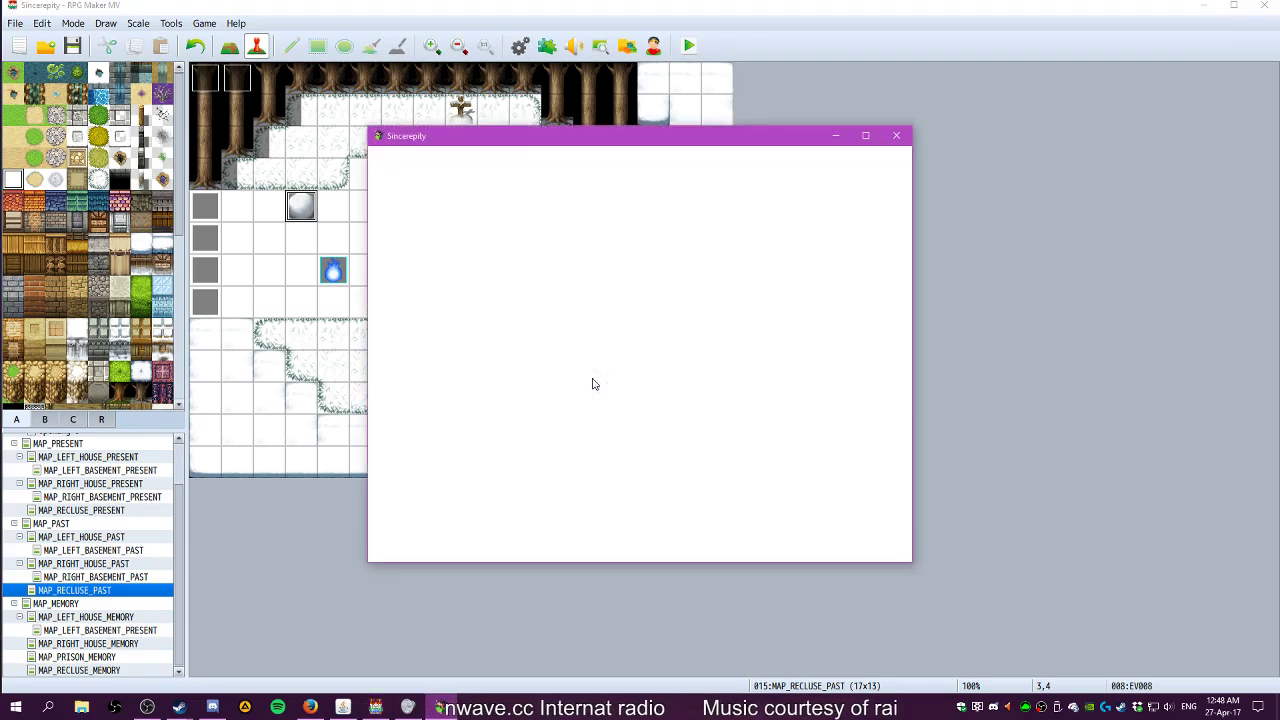
key(Return)
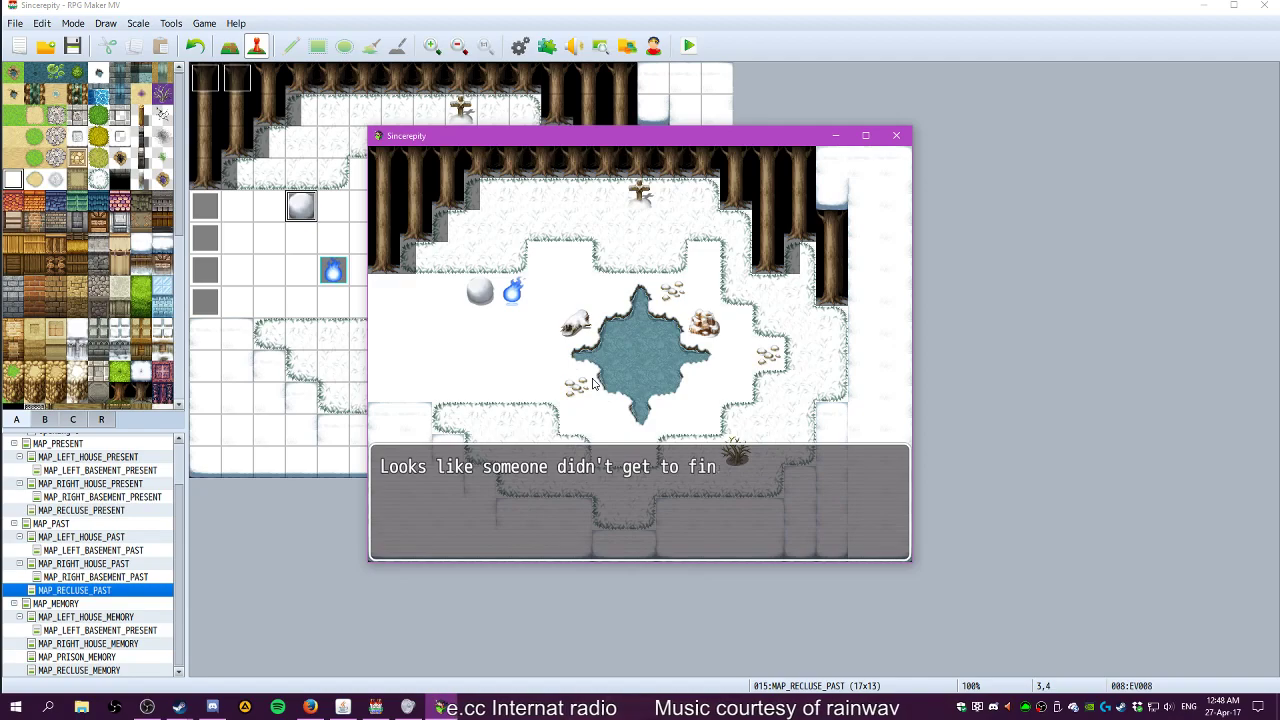
key(Return)
Walk the character south of the snowball, trigger the snow pickup prompt and answer it
key(Down)
key(Down)
key(Down)
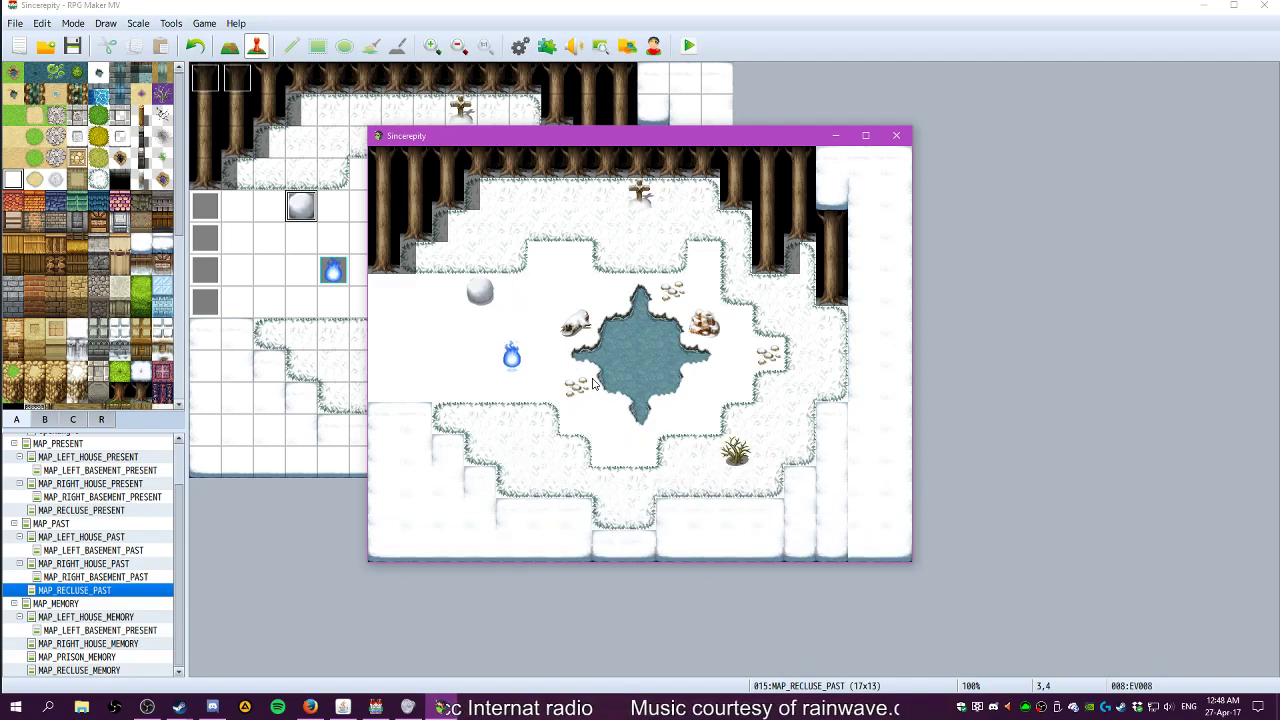
key(Left)
key(Return)
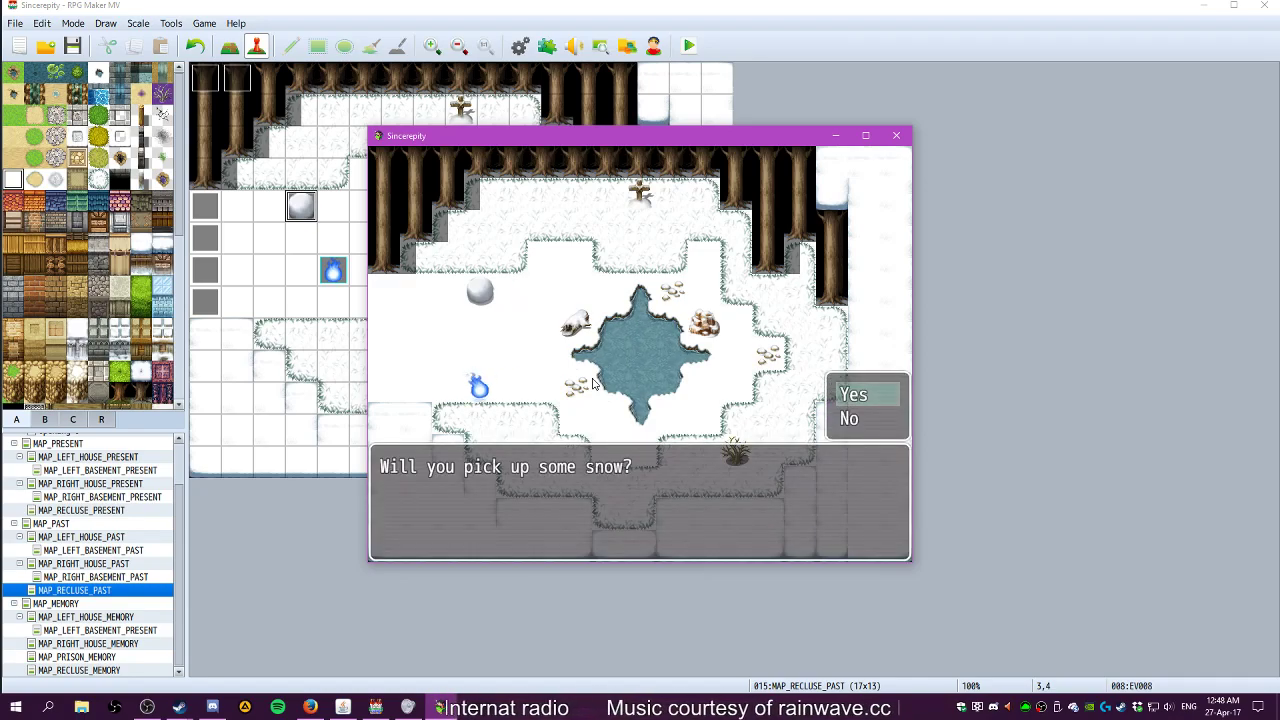
key(Return)
Return to the snowball, test declining the snow pickup prompt with No, and close the playtest
key(Right)
key(Up)
key(Up)
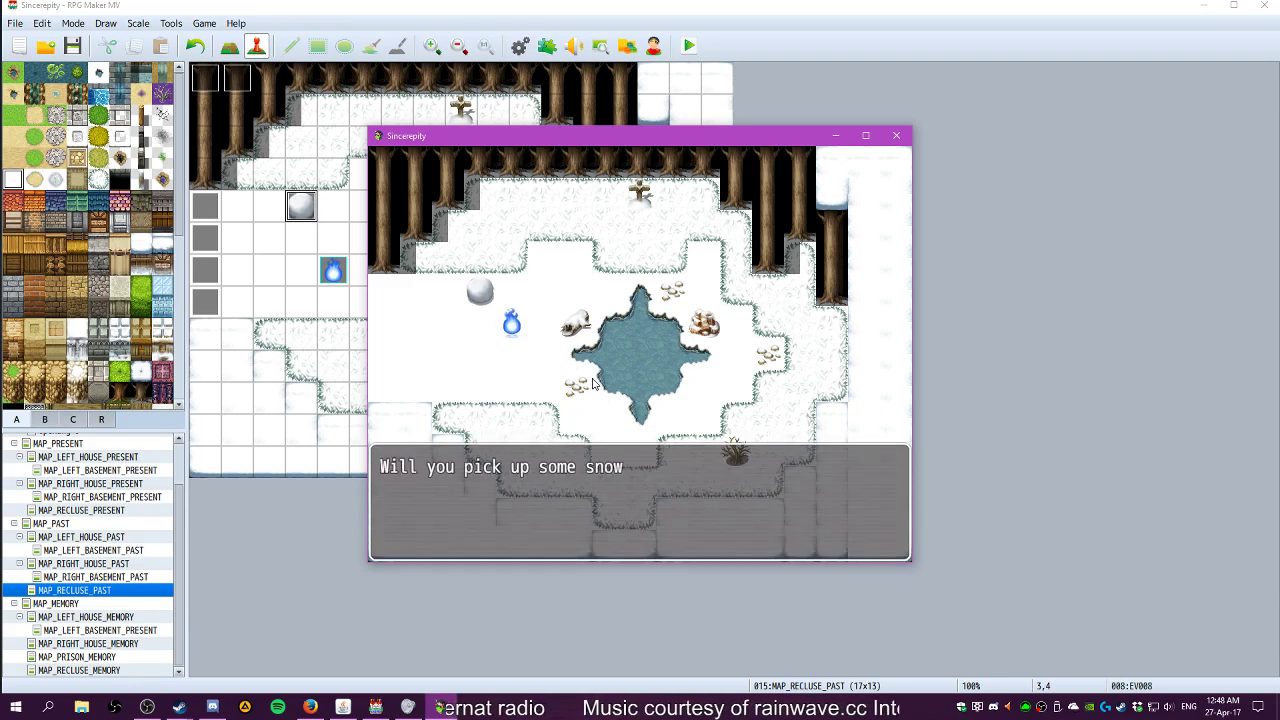
key(Return)
key(Up)
key(Return)
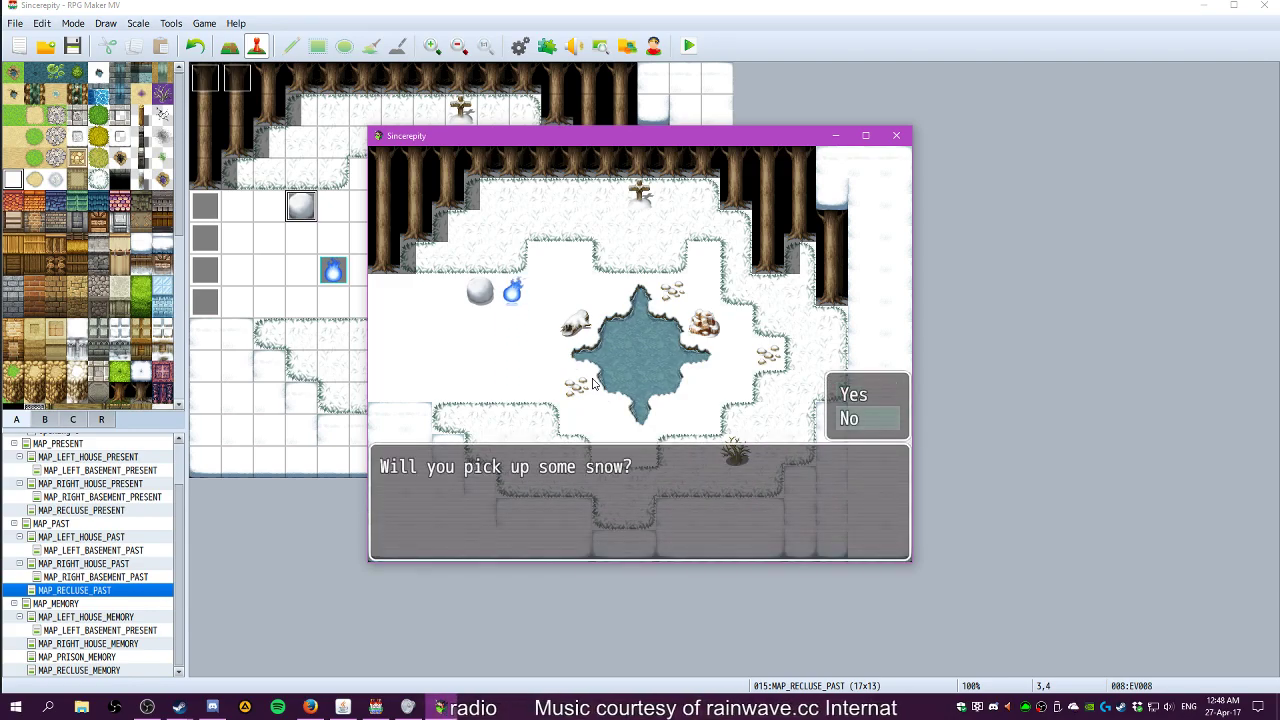
key(Return)
key(Down)
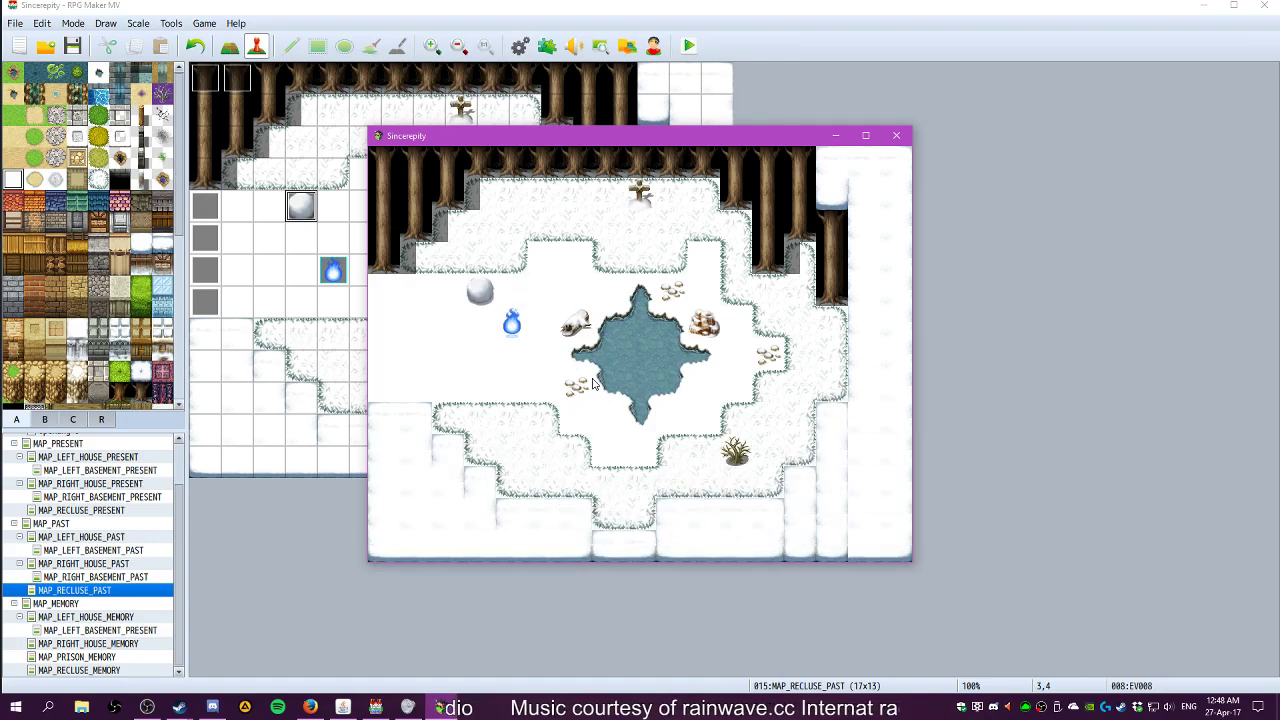
click(896, 135)
Launch a fresh playtest, start a new game and examine the snowball to trigger its message
click(689, 46)
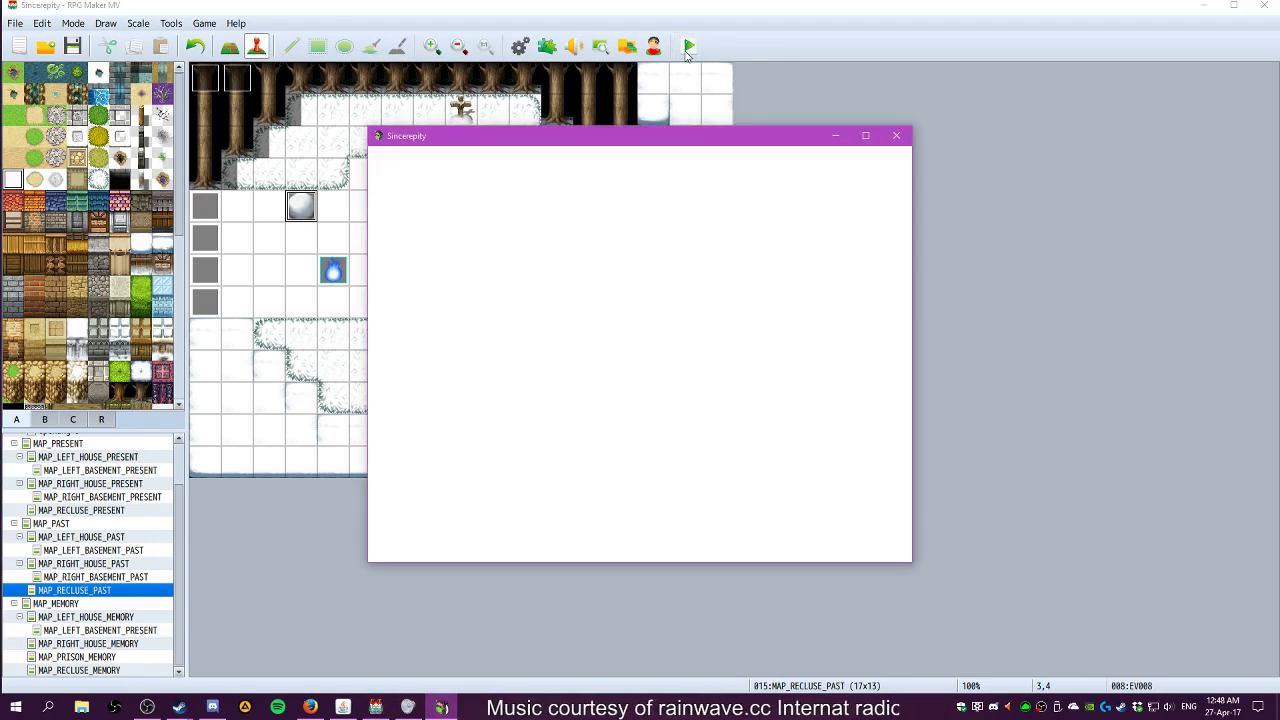
key(Return)
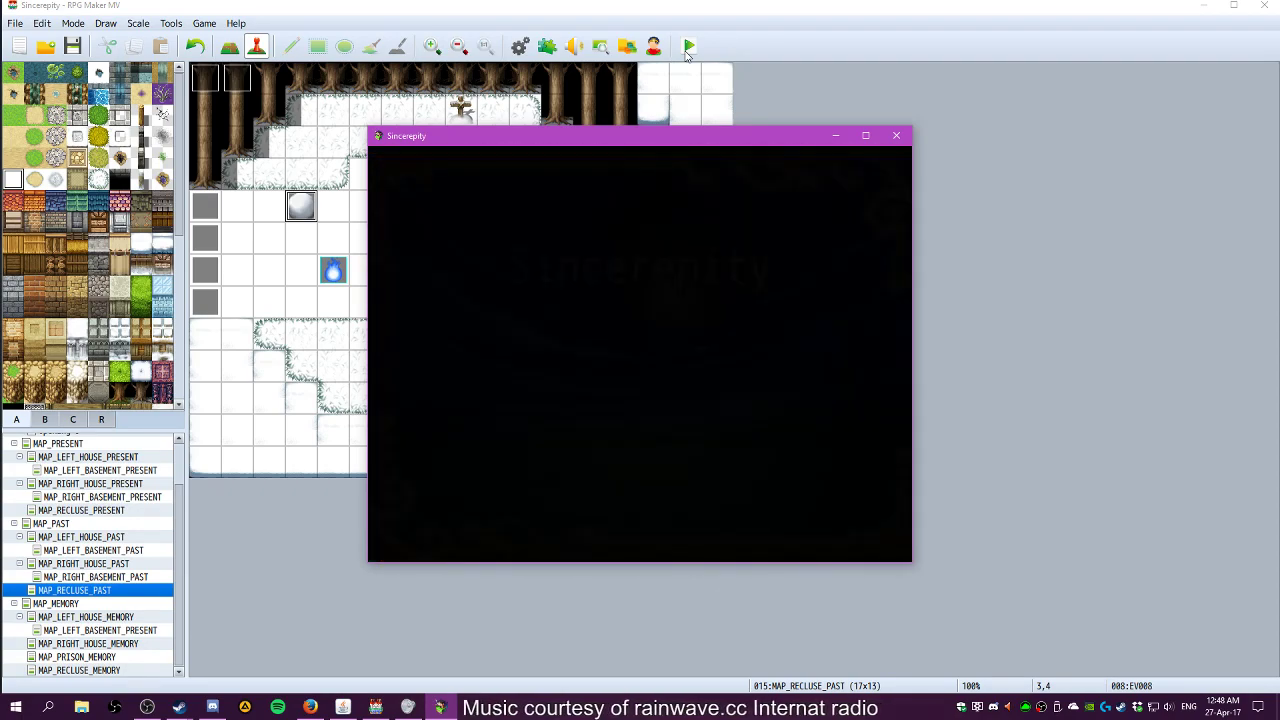
key(Up)
key(Up)
key(Left)
key(Return)
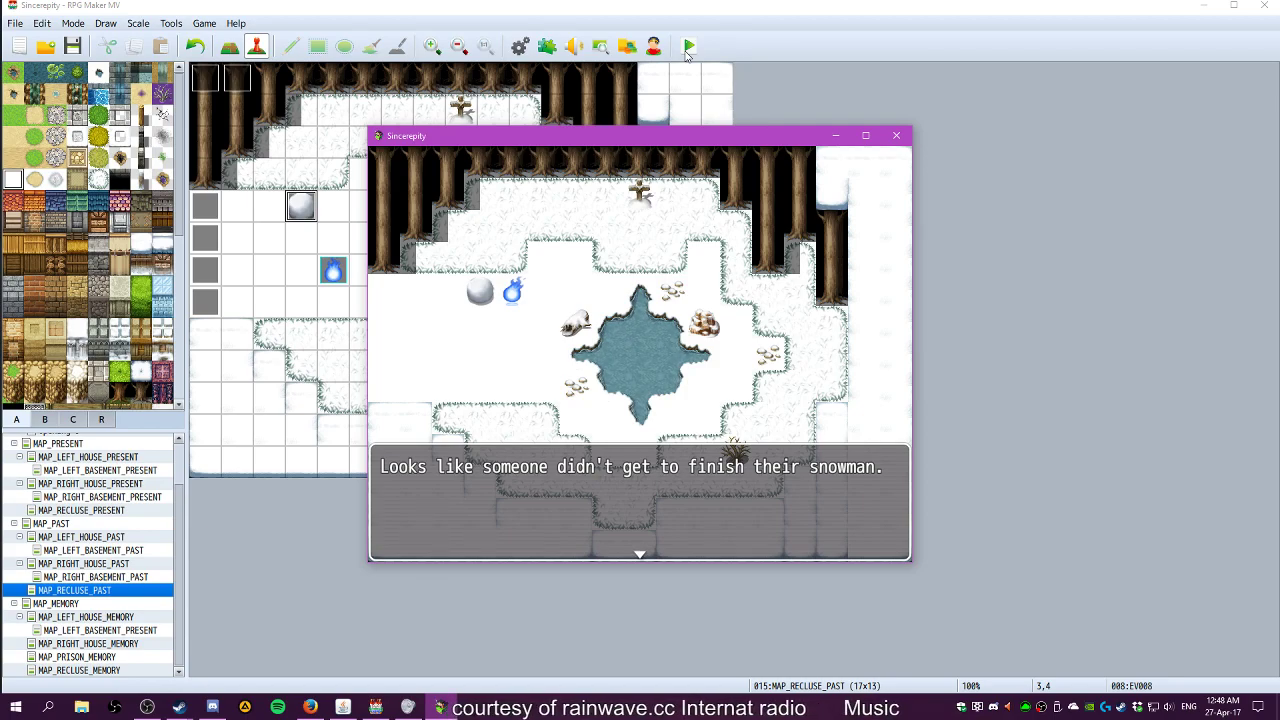
key(Return)
Walk away from the snowball and back, answer Yes to picking up some snow, and end the playtest
key(Down)
key(Down)
key(Down)
key(Up)
key(Up)
key(Up)
key(Return)
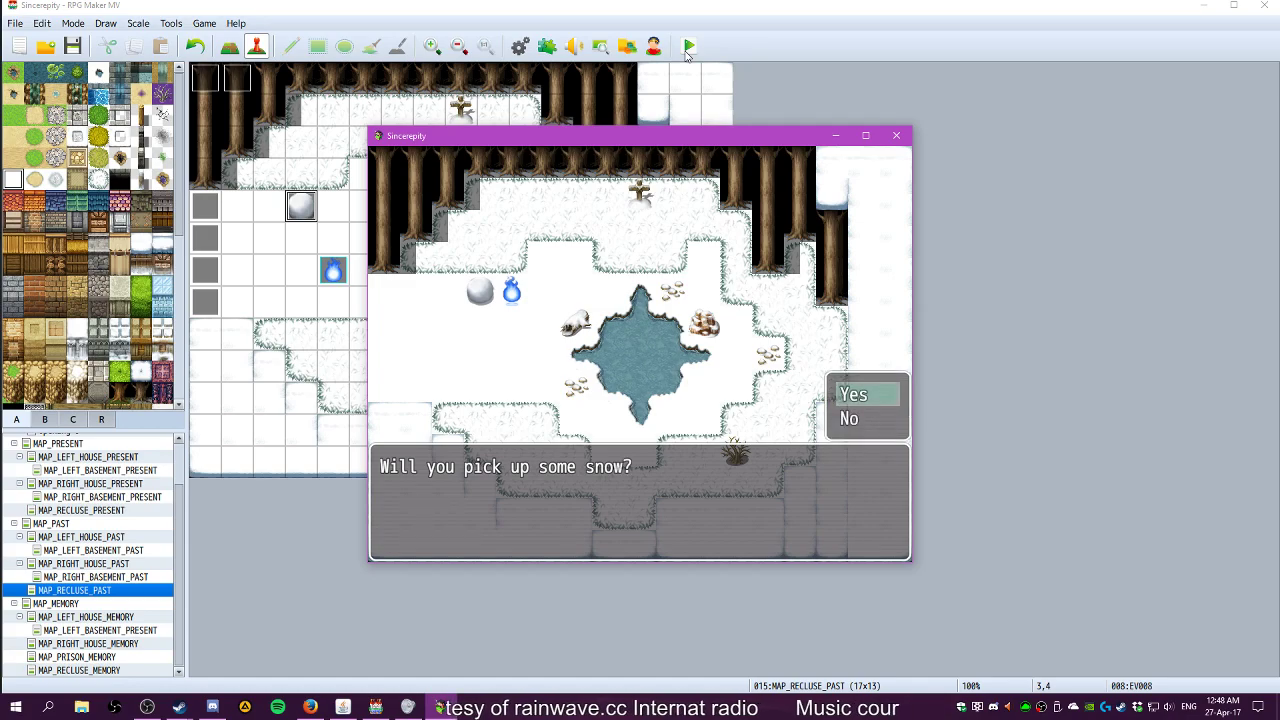
key(Return)
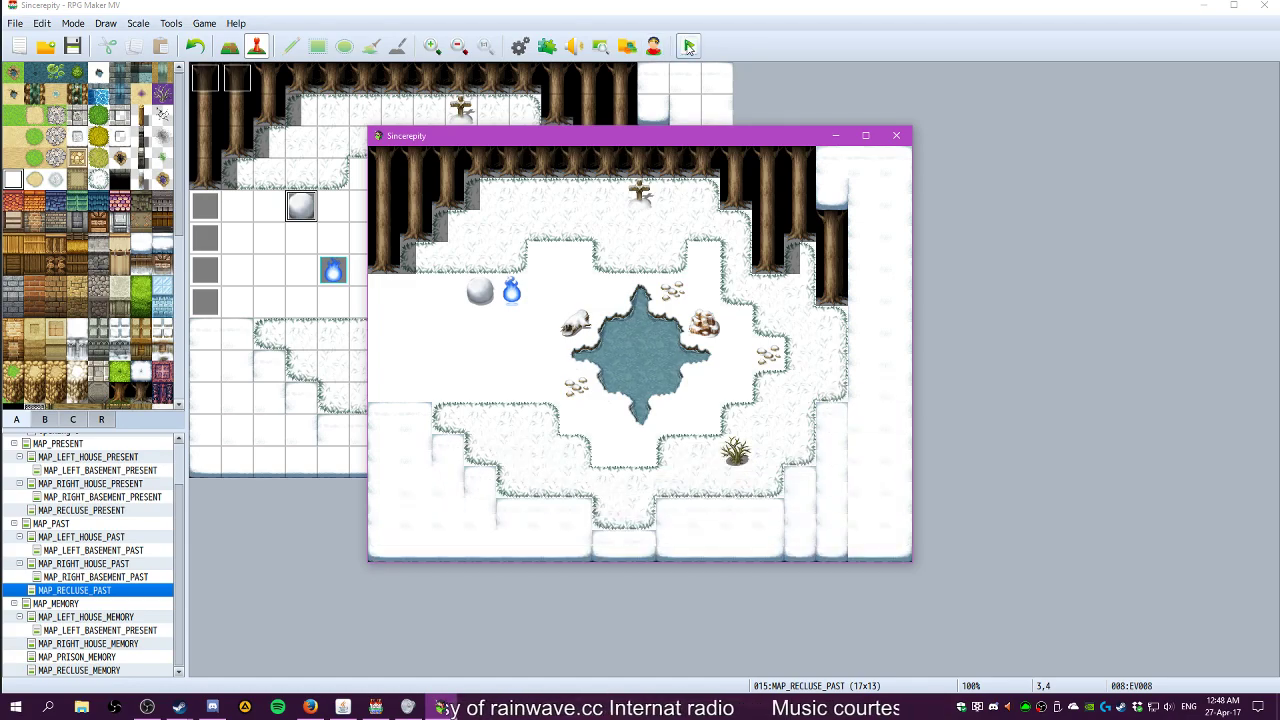
click(890, 133)
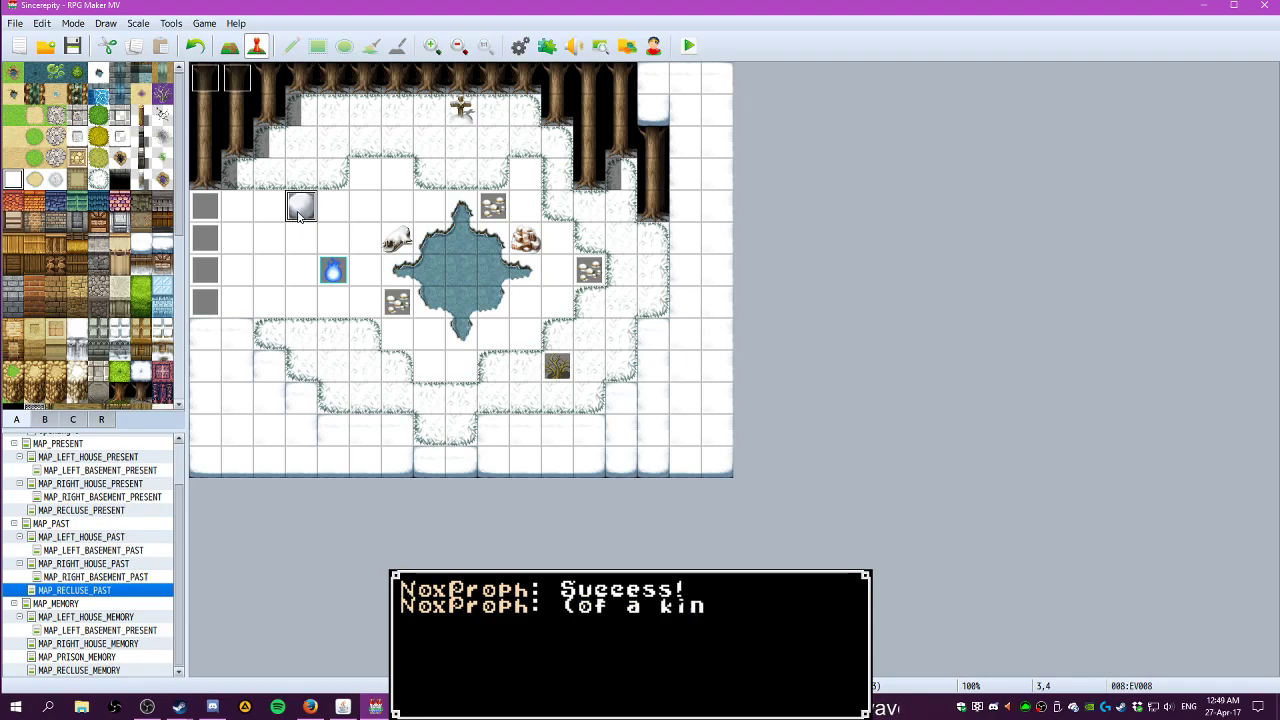
Inspect the snow pickup event EV011, checking the wait command in its No branch
double_click(397, 240)
click(838, 566)
double_click(251, 86)
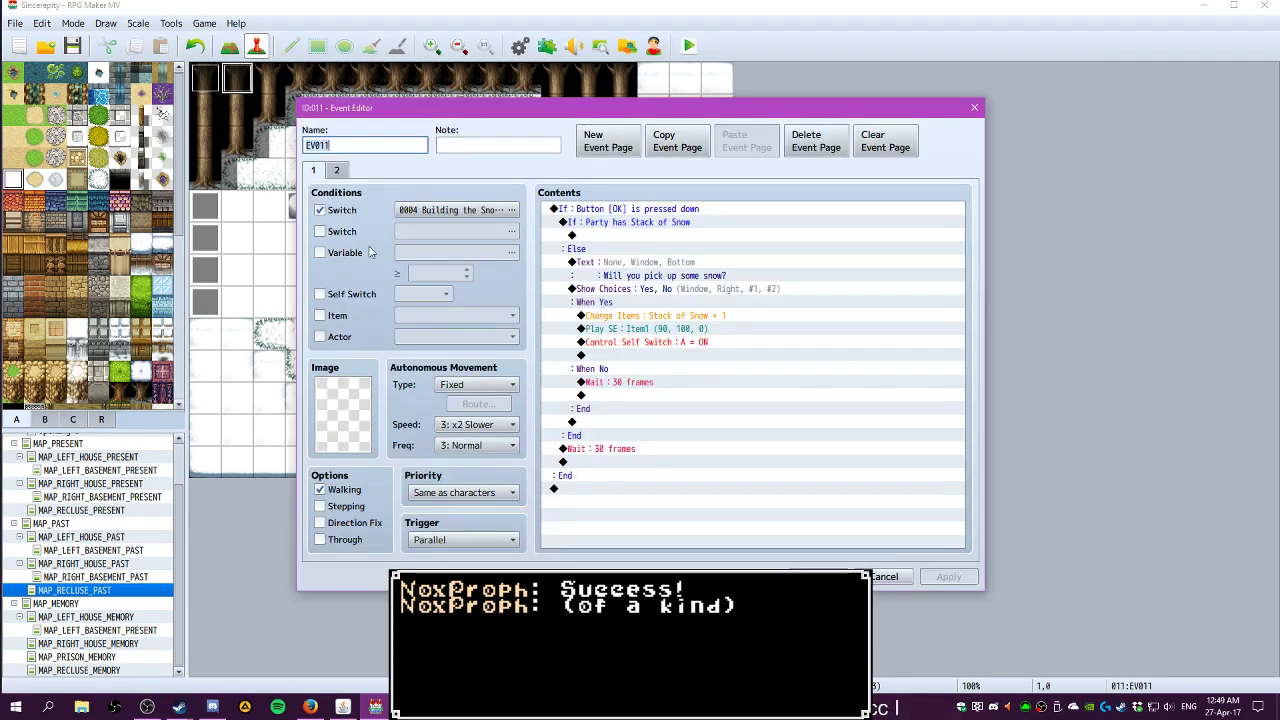
click(645, 384)
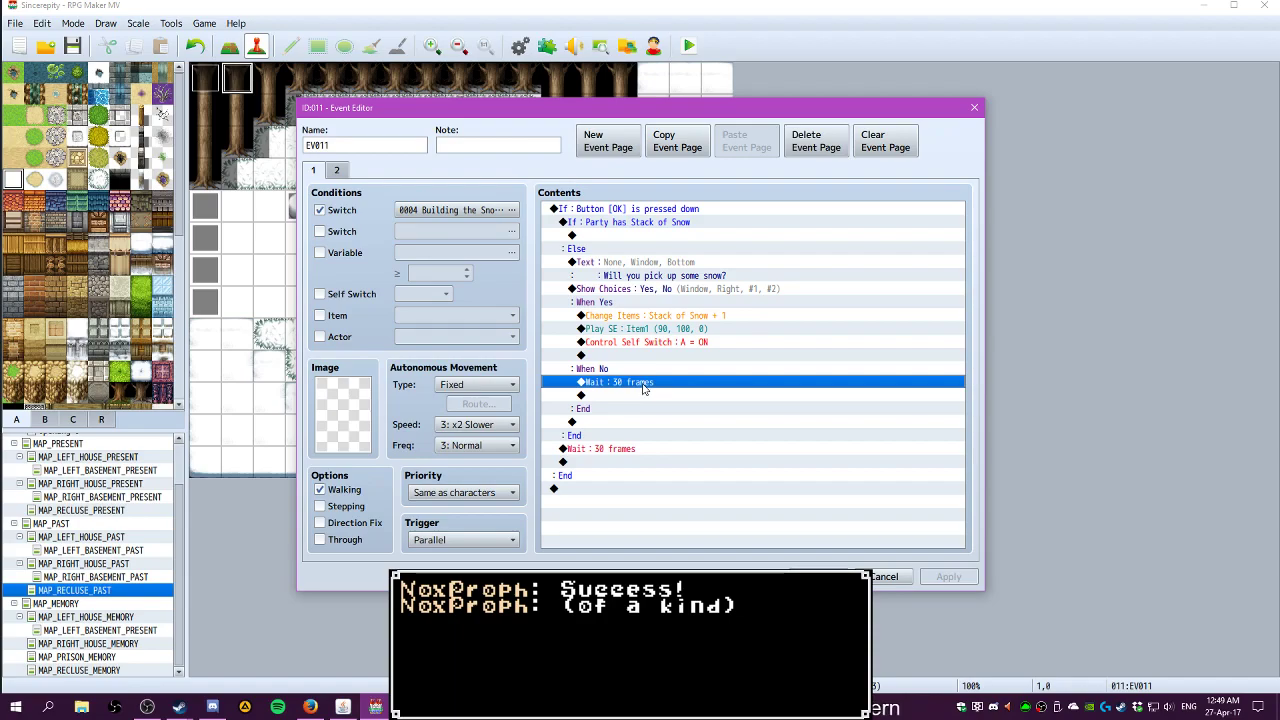
click(820, 577)
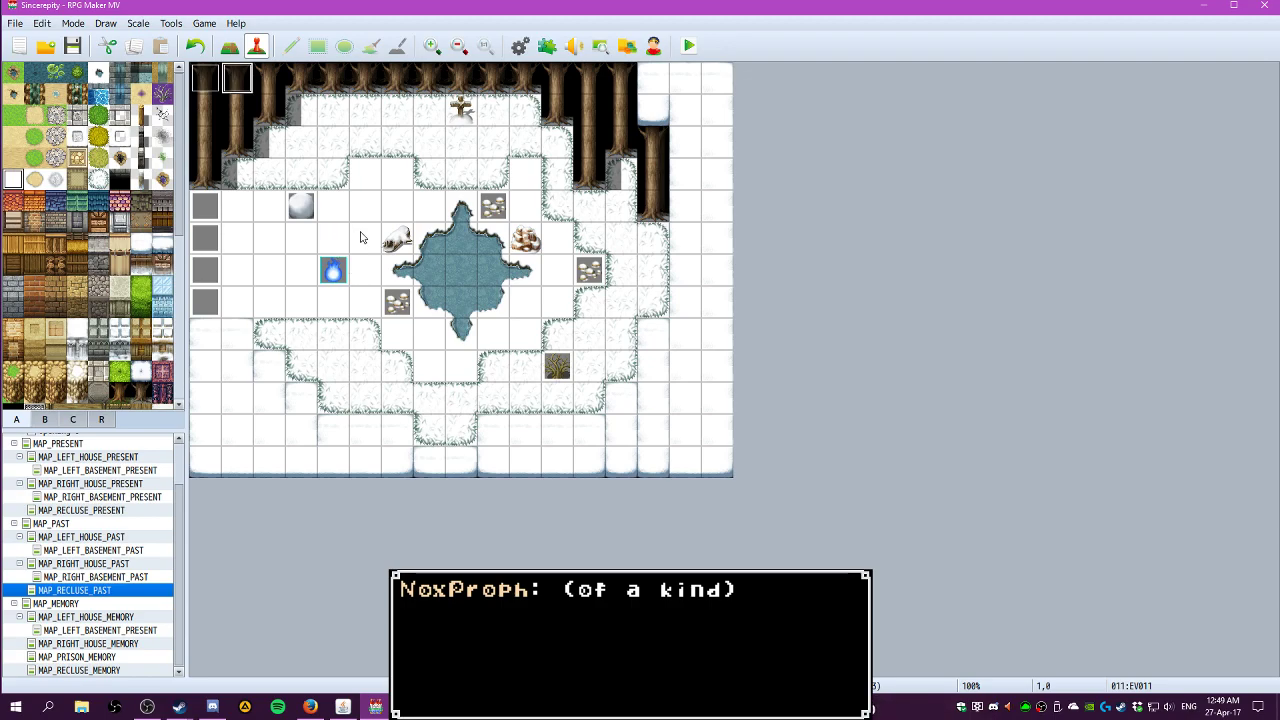
click(420, 162)
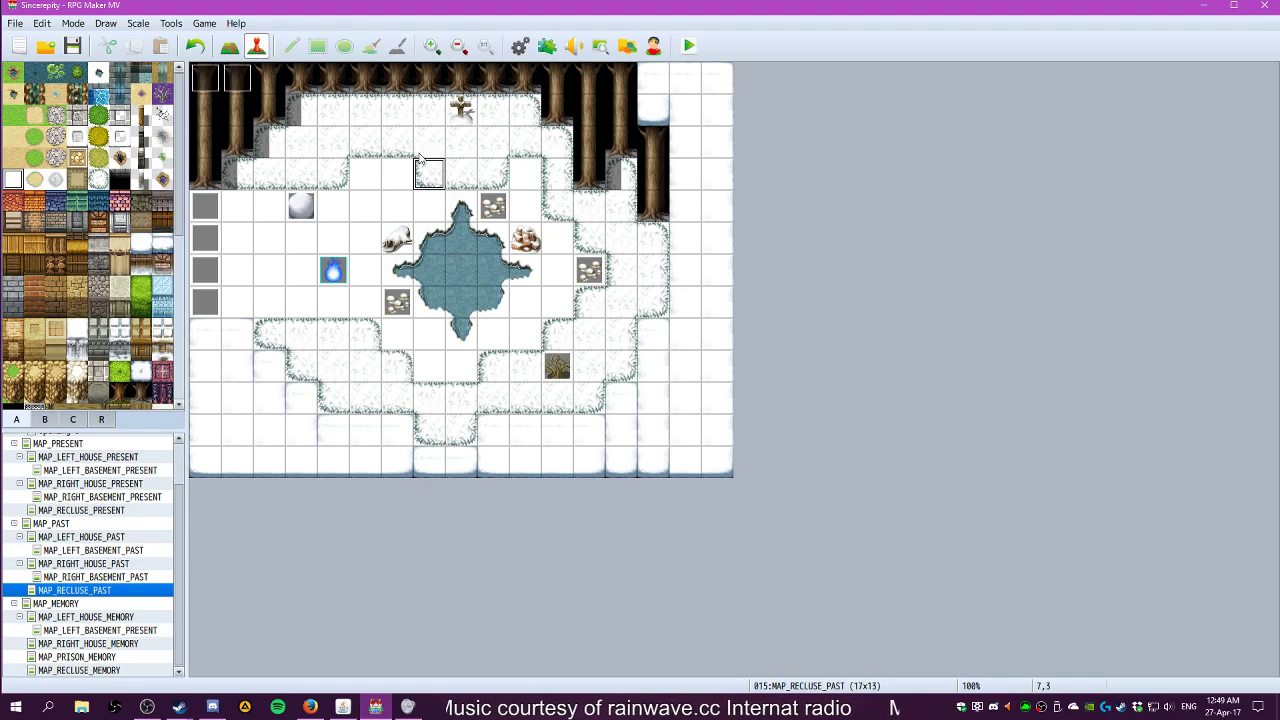
click(557, 366)
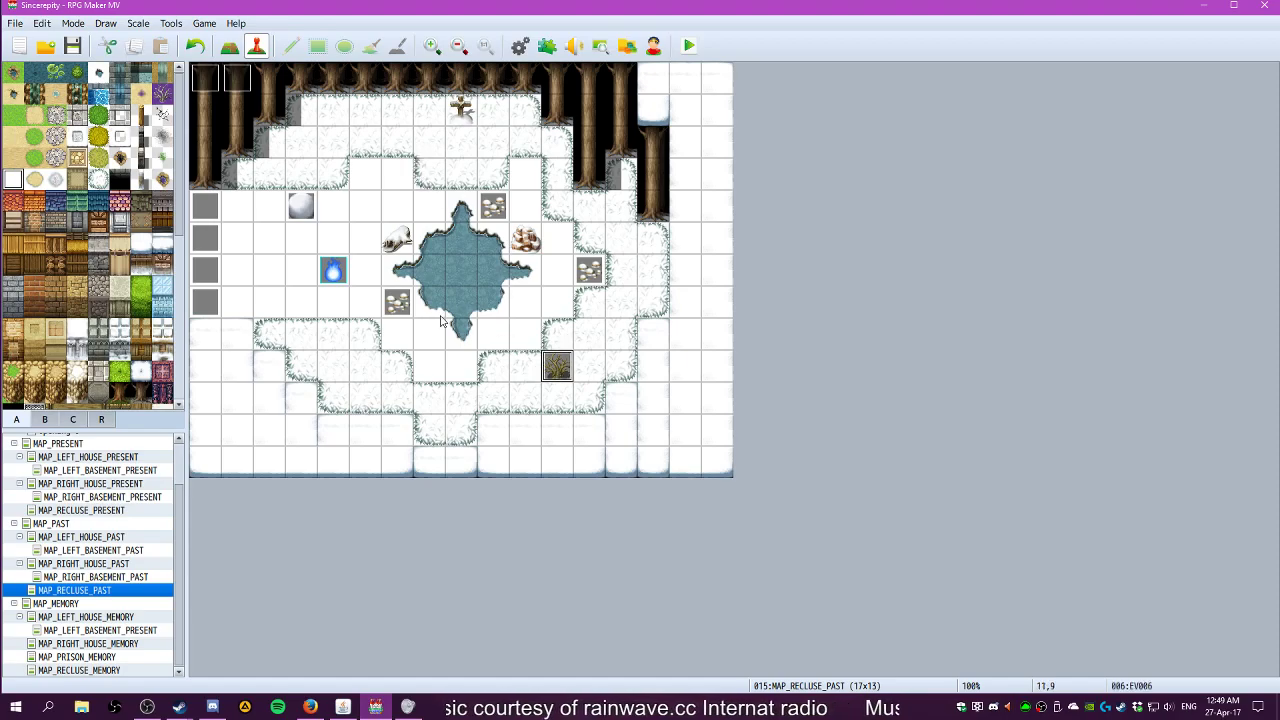
click(344, 219)
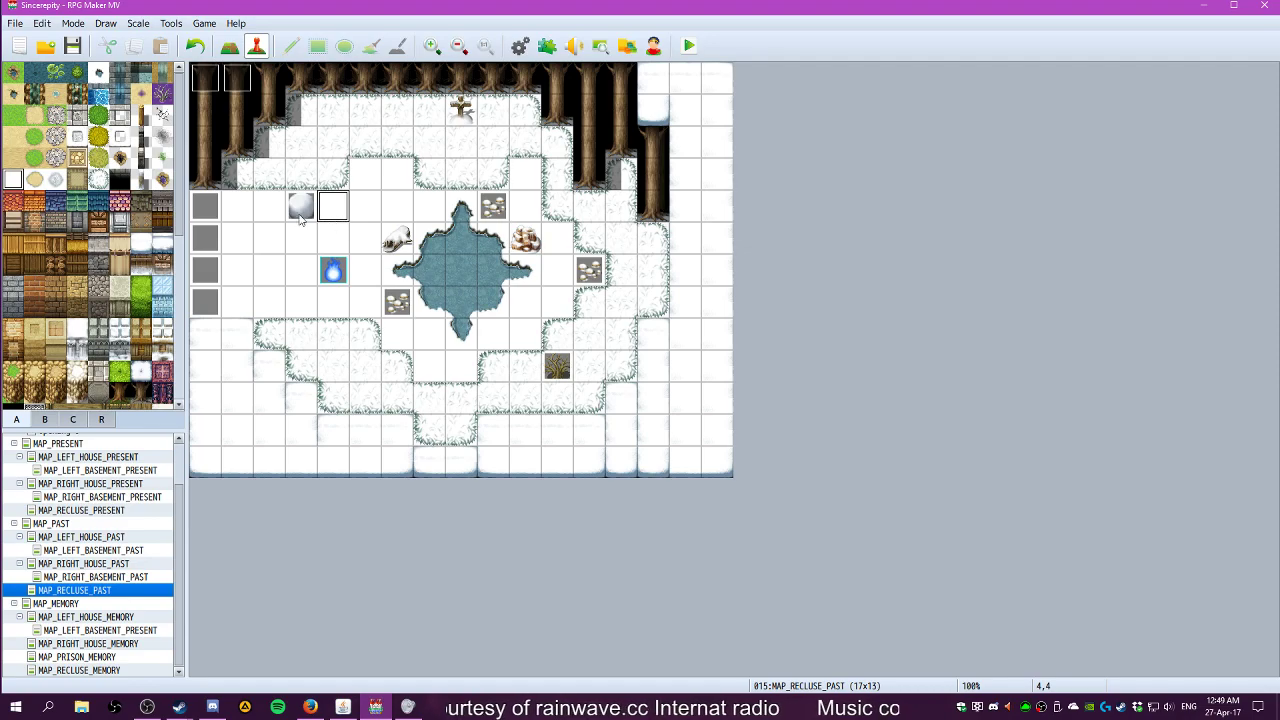
click(299, 219)
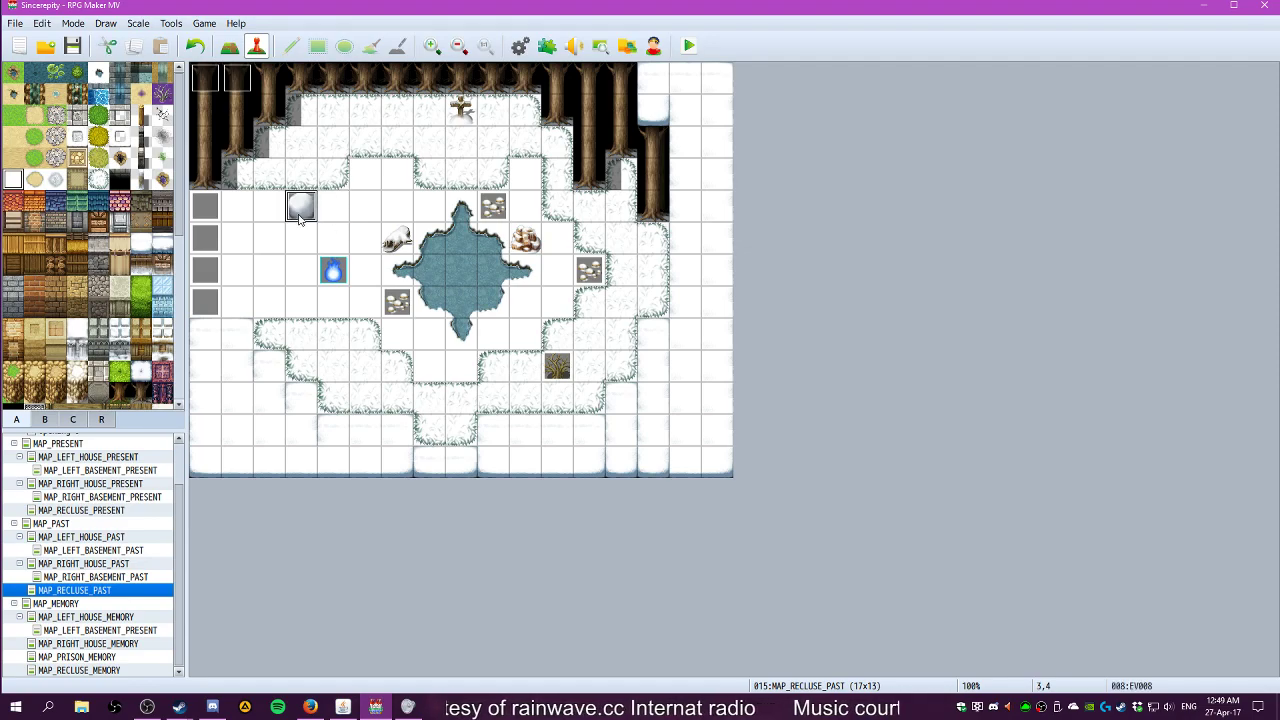
Open the second page of snowball event EV008 and review its switch condition and text command
double_click(299, 219)
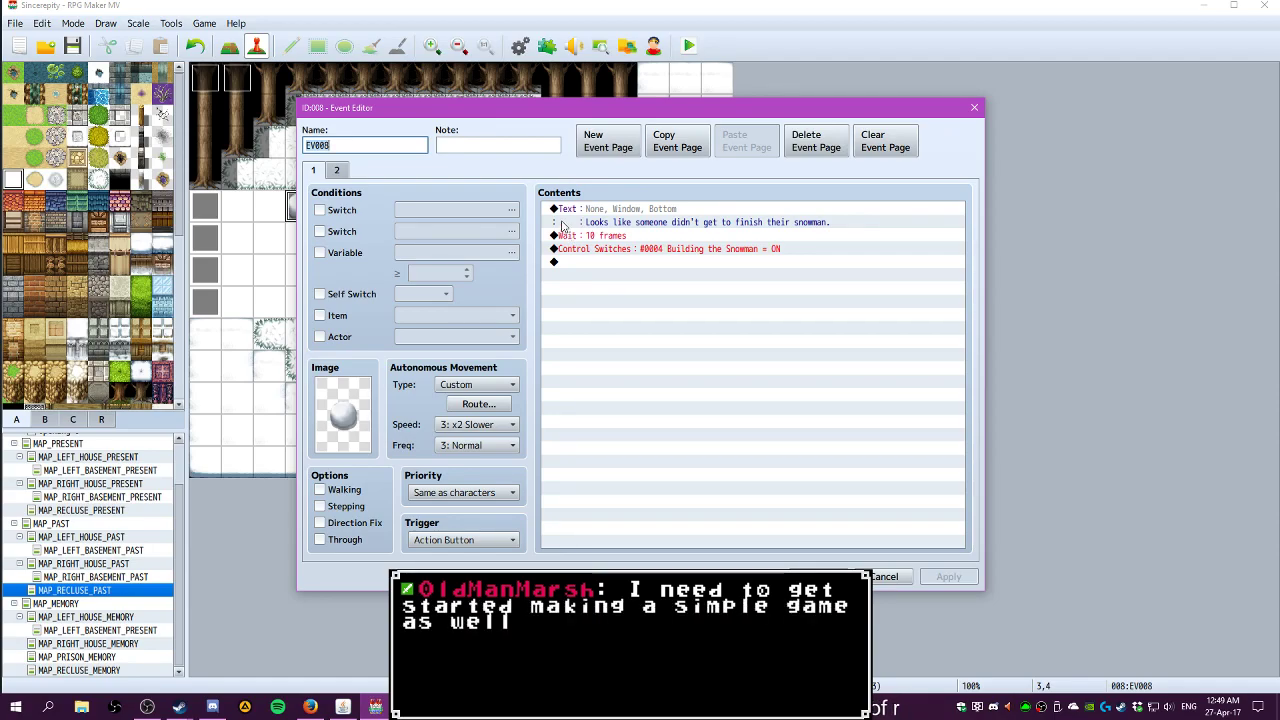
click(343, 174)
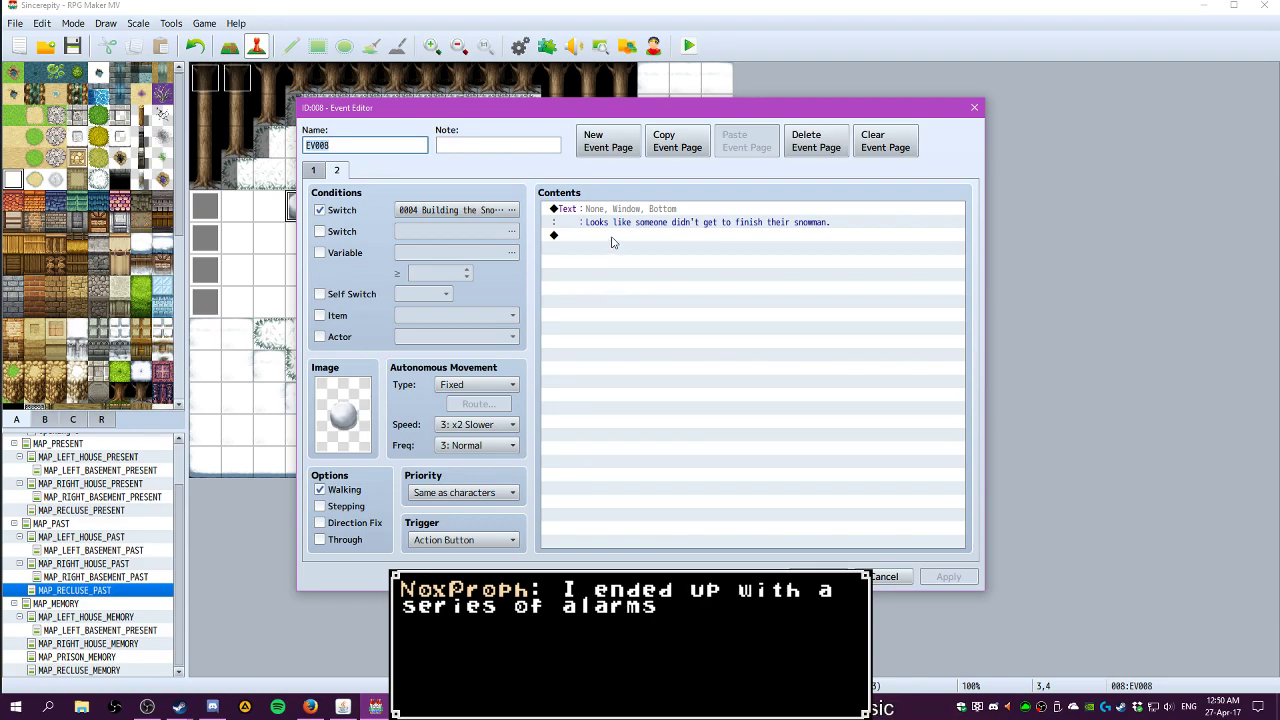
click(650, 210)
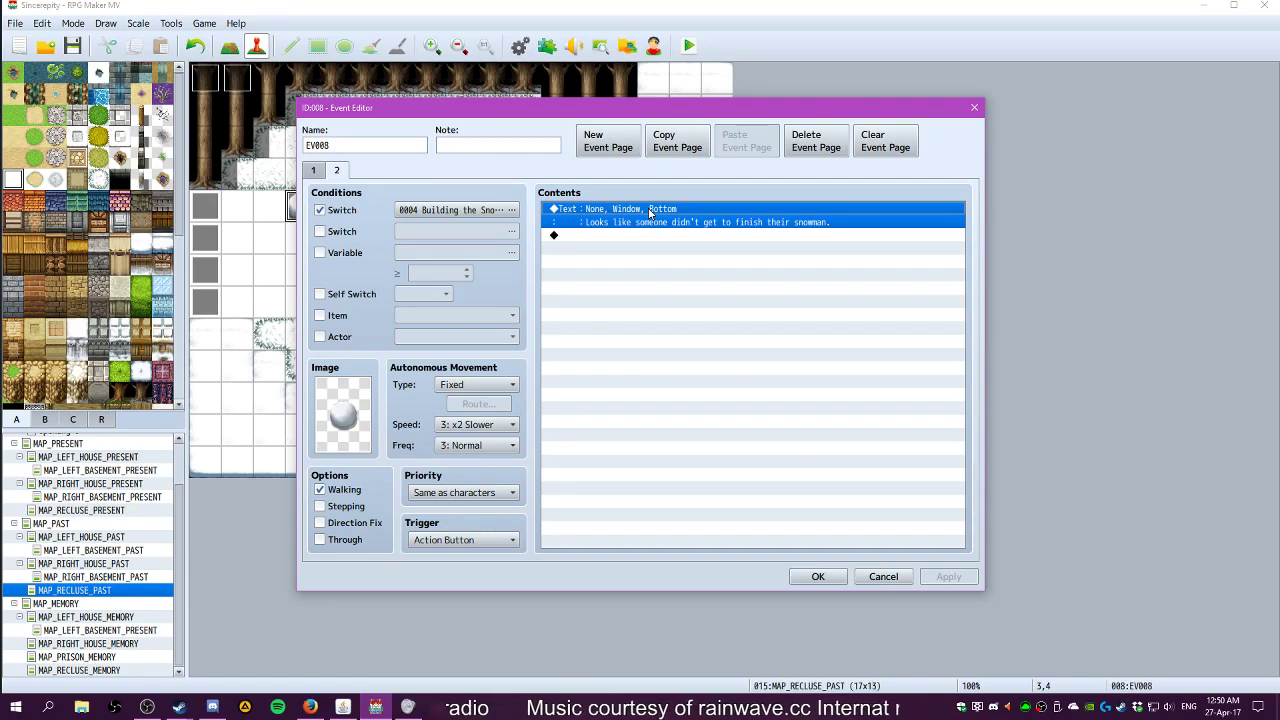
click(588, 238)
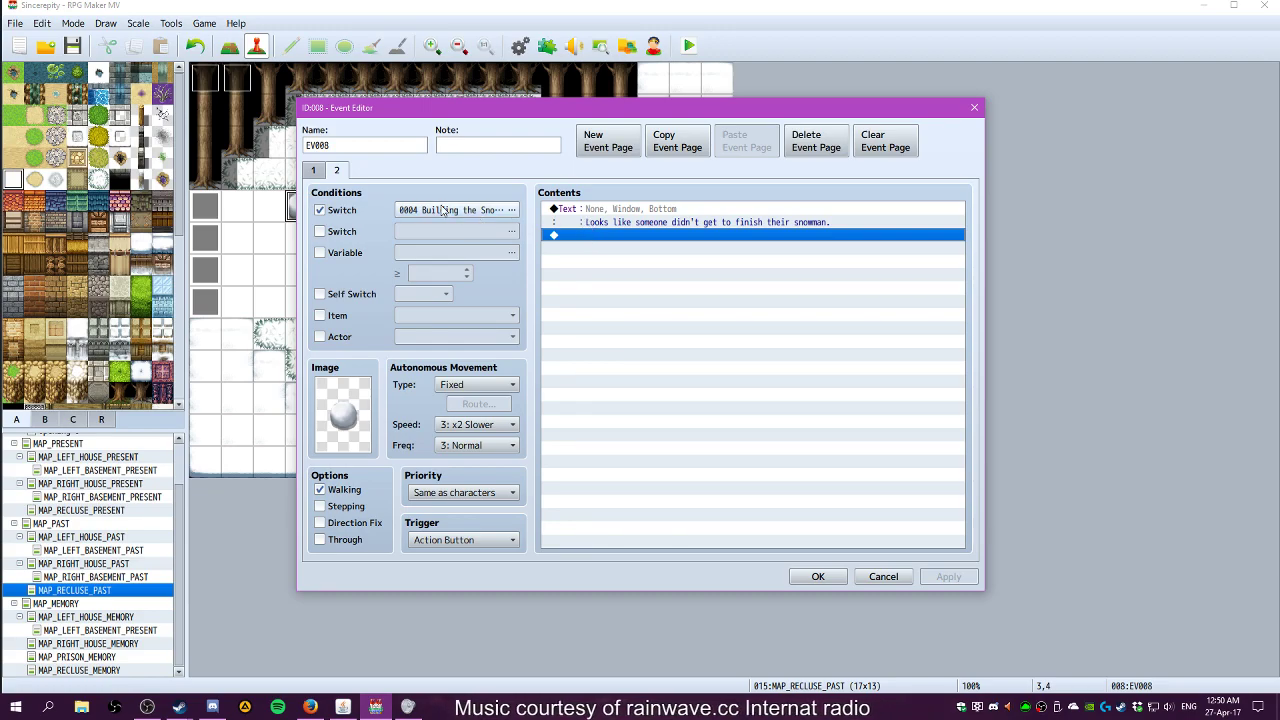
click(630, 210)
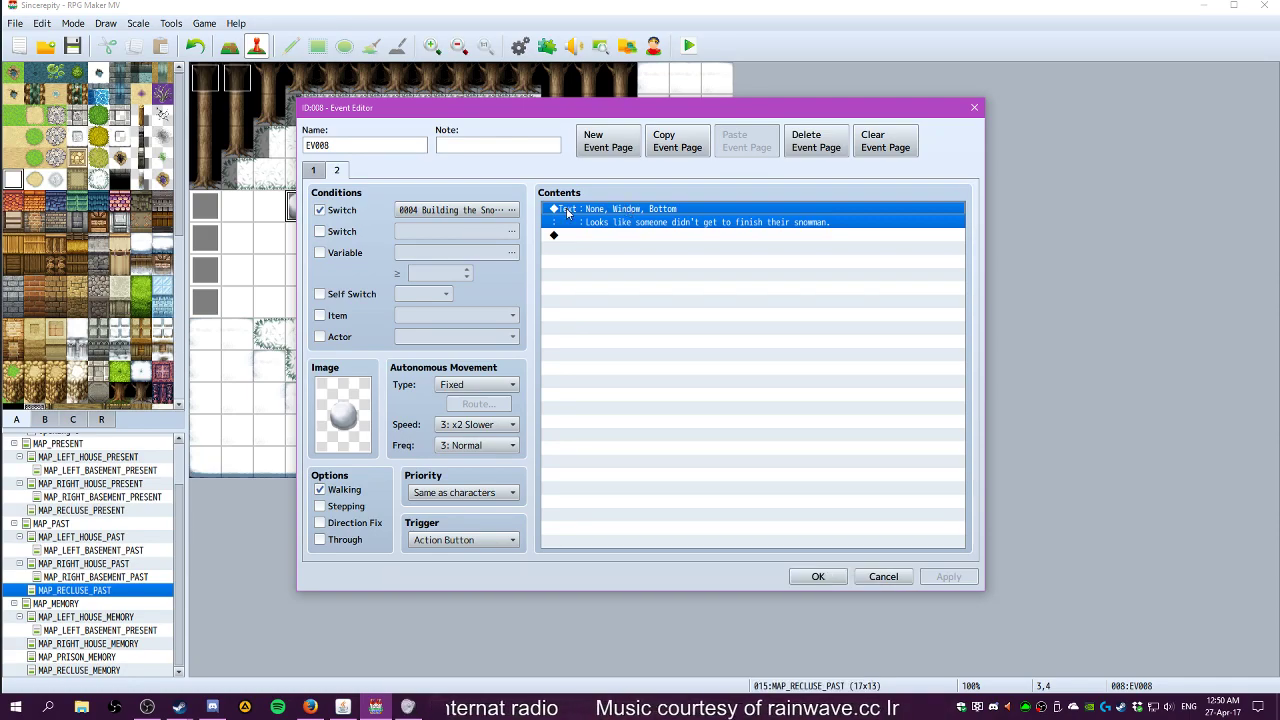
click(646, 219)
click(648, 212)
double_click(648, 211)
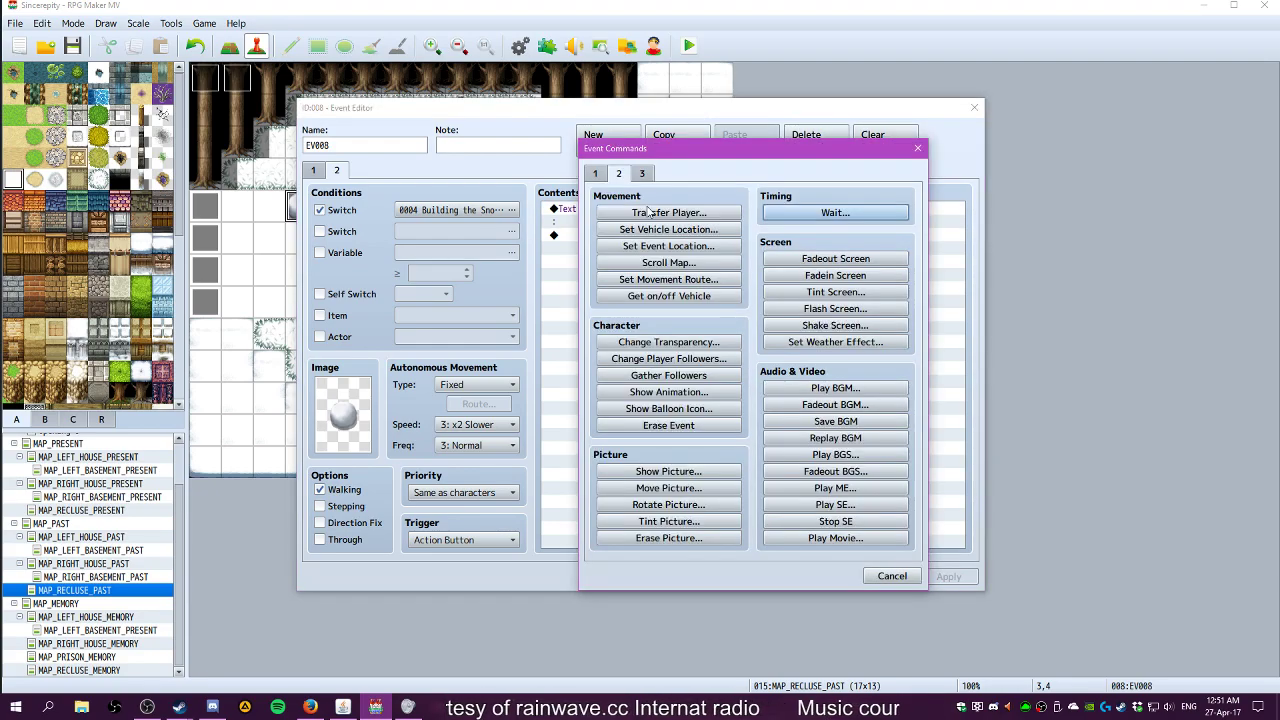
click(918, 149)
Replace the message on the snowball event's second page with "The snowman still needs a full body."
right_click(596, 214)
click(622, 236)
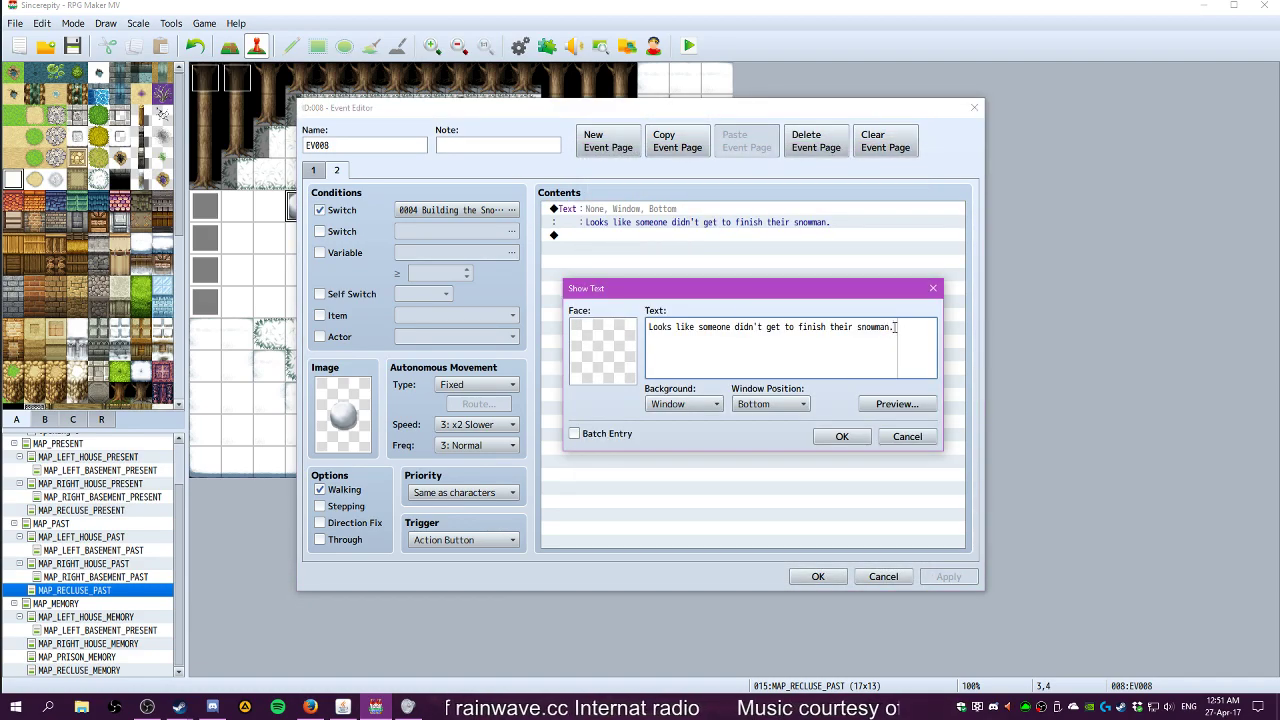
key(ctrl+a)
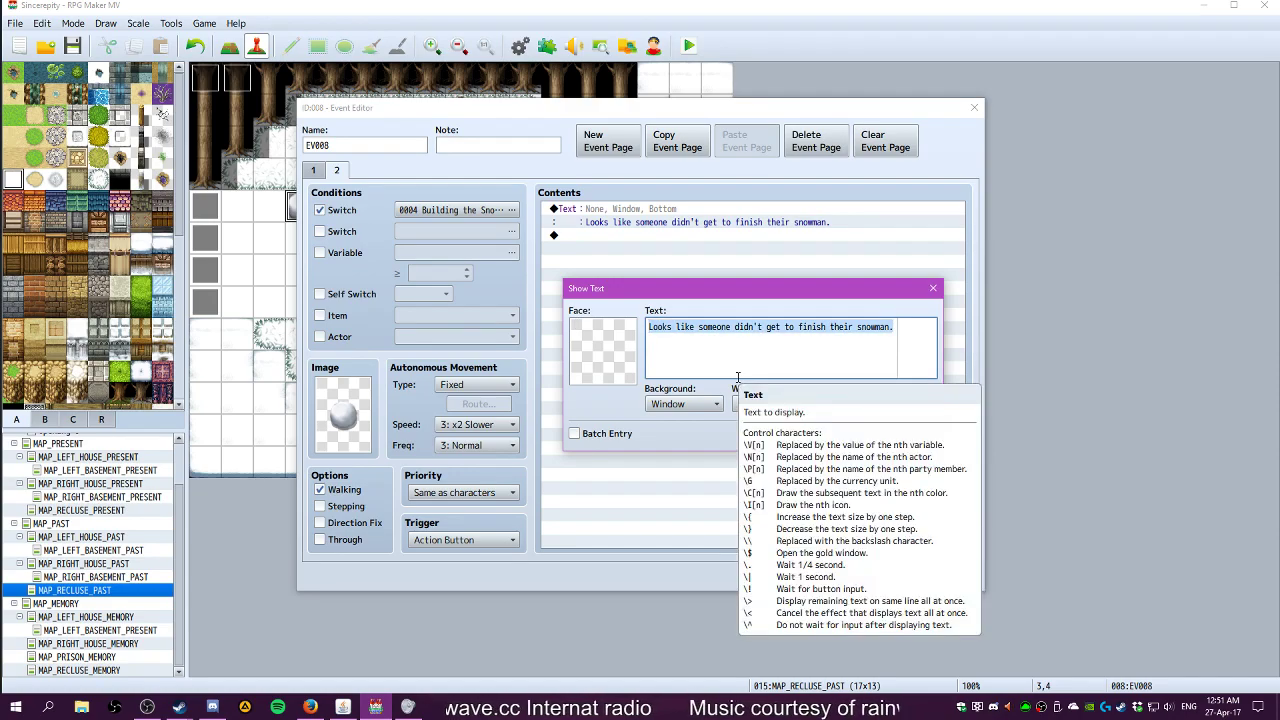
text(tH)
key(BackSpace)
key(BackSpace)
key(BackSpace)
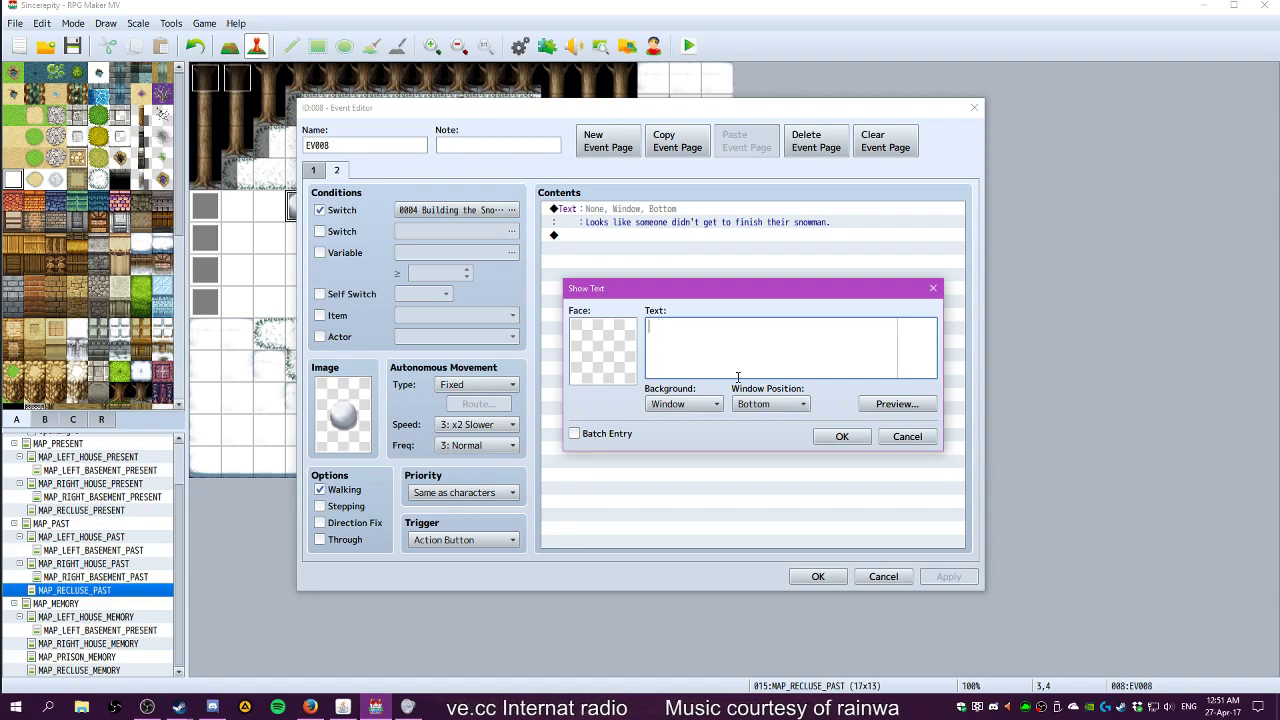
text(The )
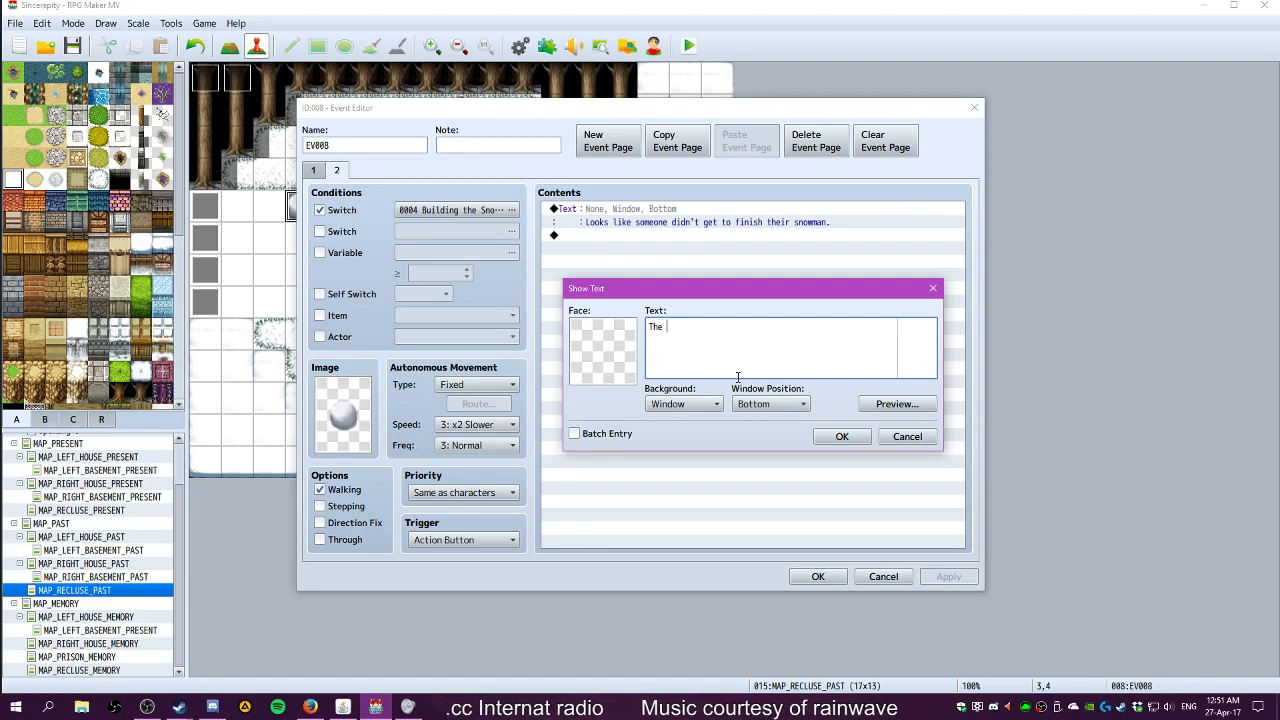
text(snowman still needs)
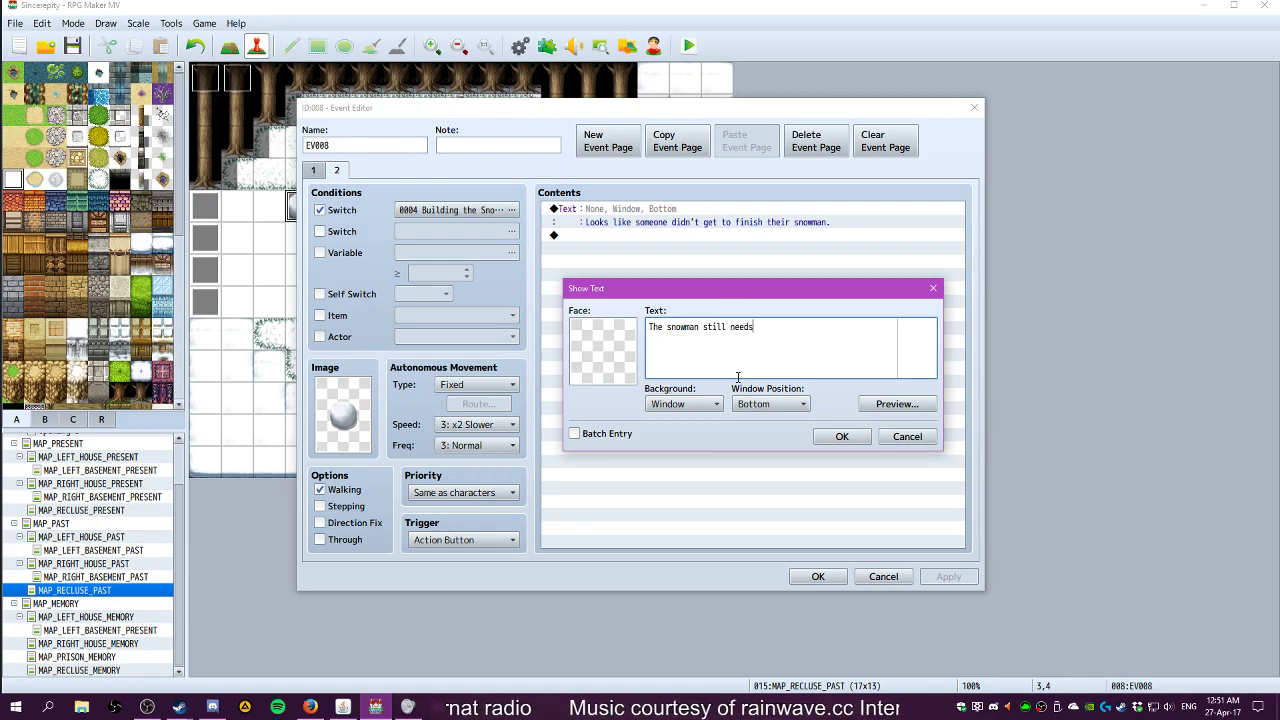
text(a full body.)
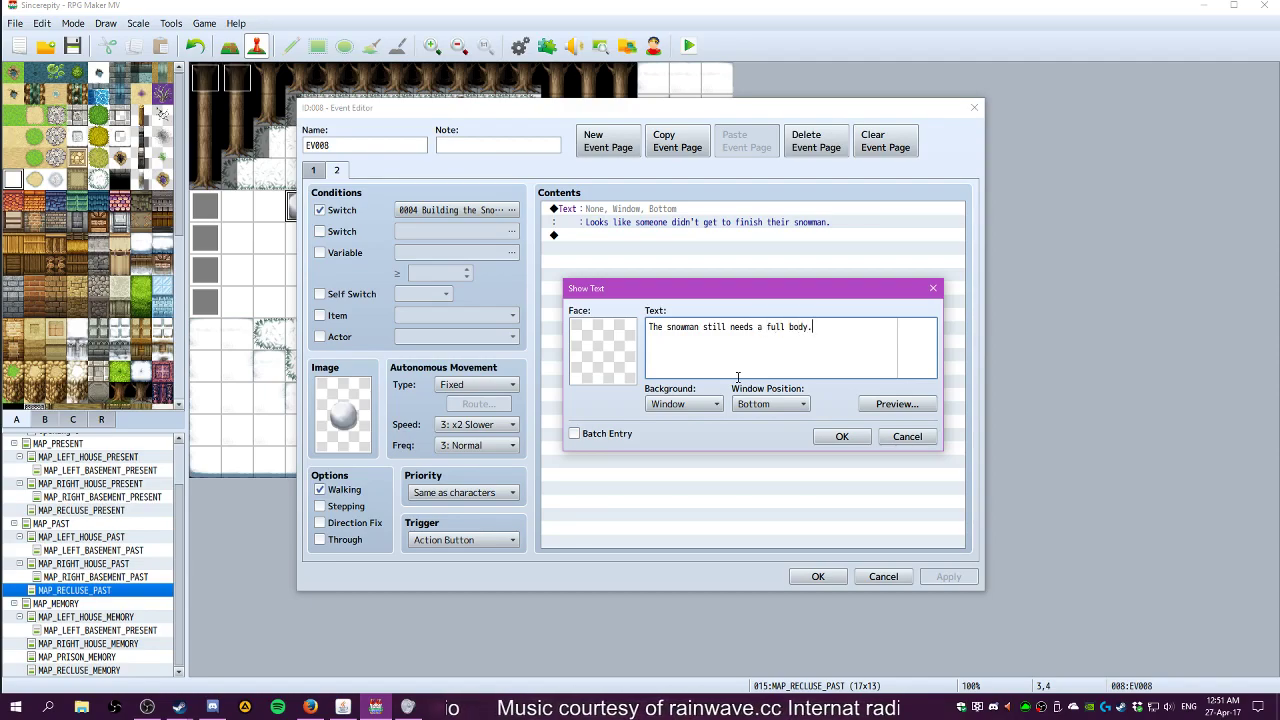
click(841, 436)
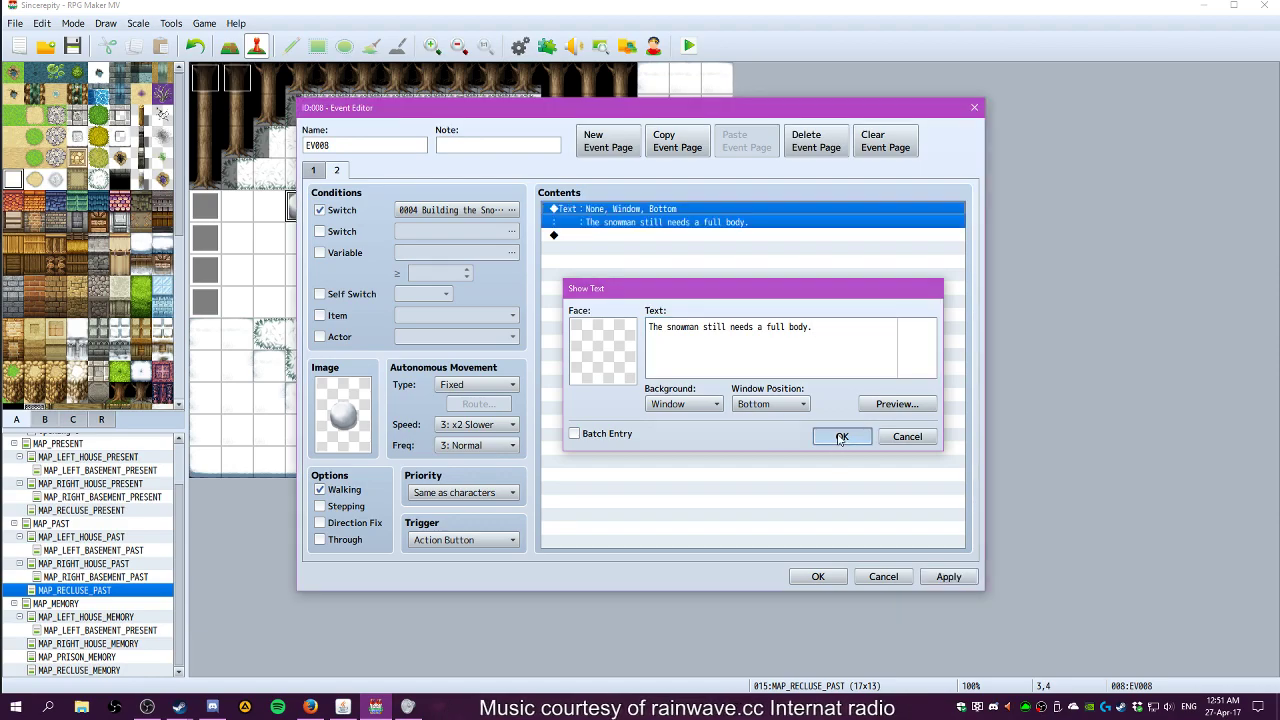
Below the message on the snowball event's second page, add a conditional branch requiring the Stack of Snow item, without an else branch
click(630, 240)
double_click(630, 240)
click(595, 174)
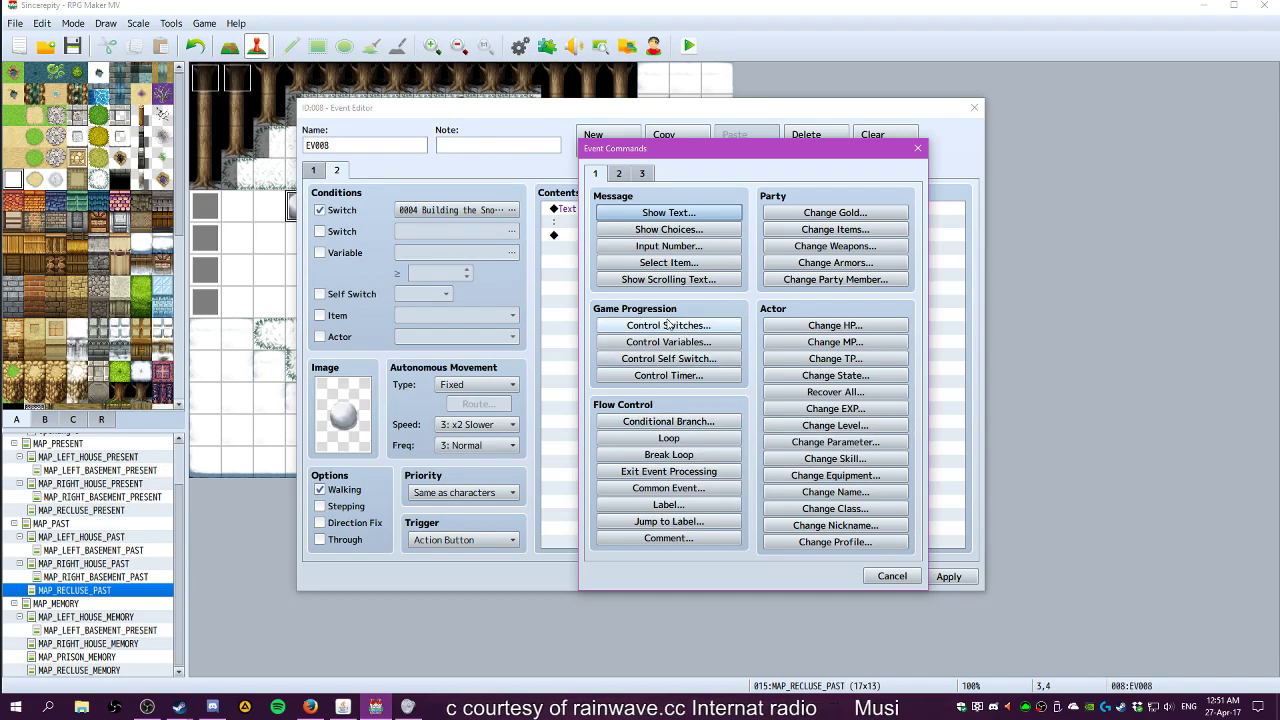
click(668, 421)
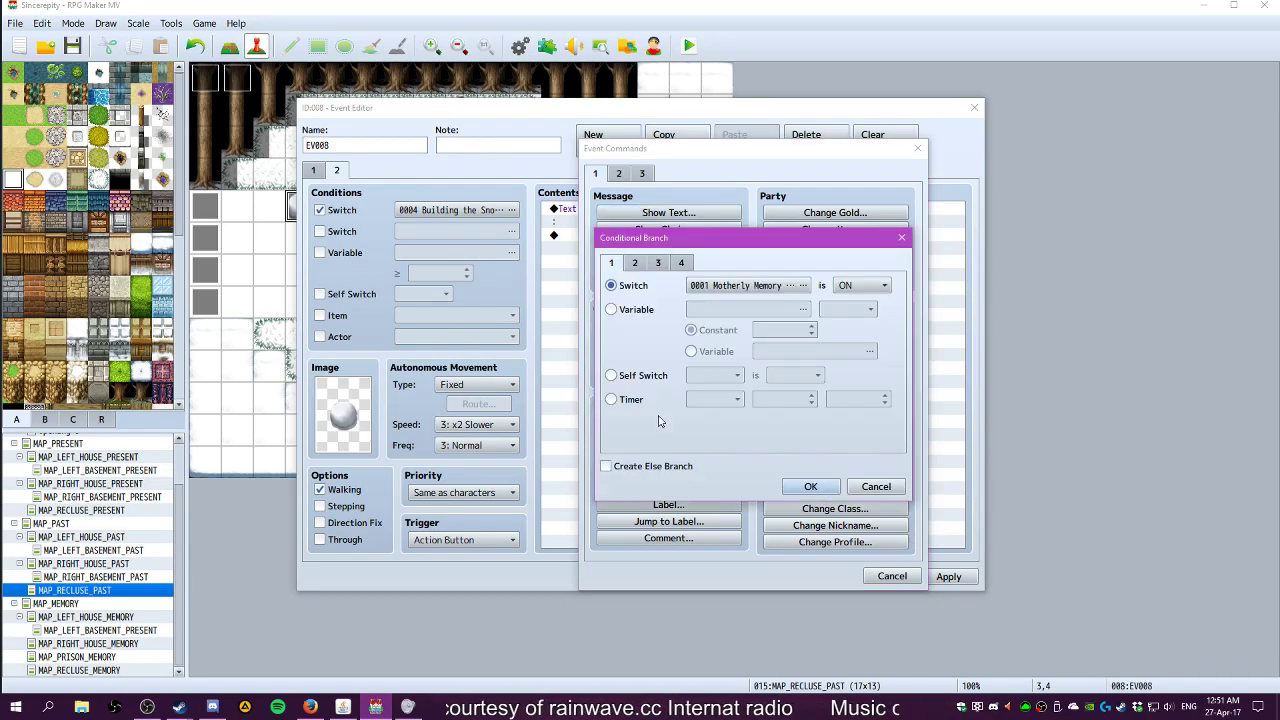
click(657, 266)
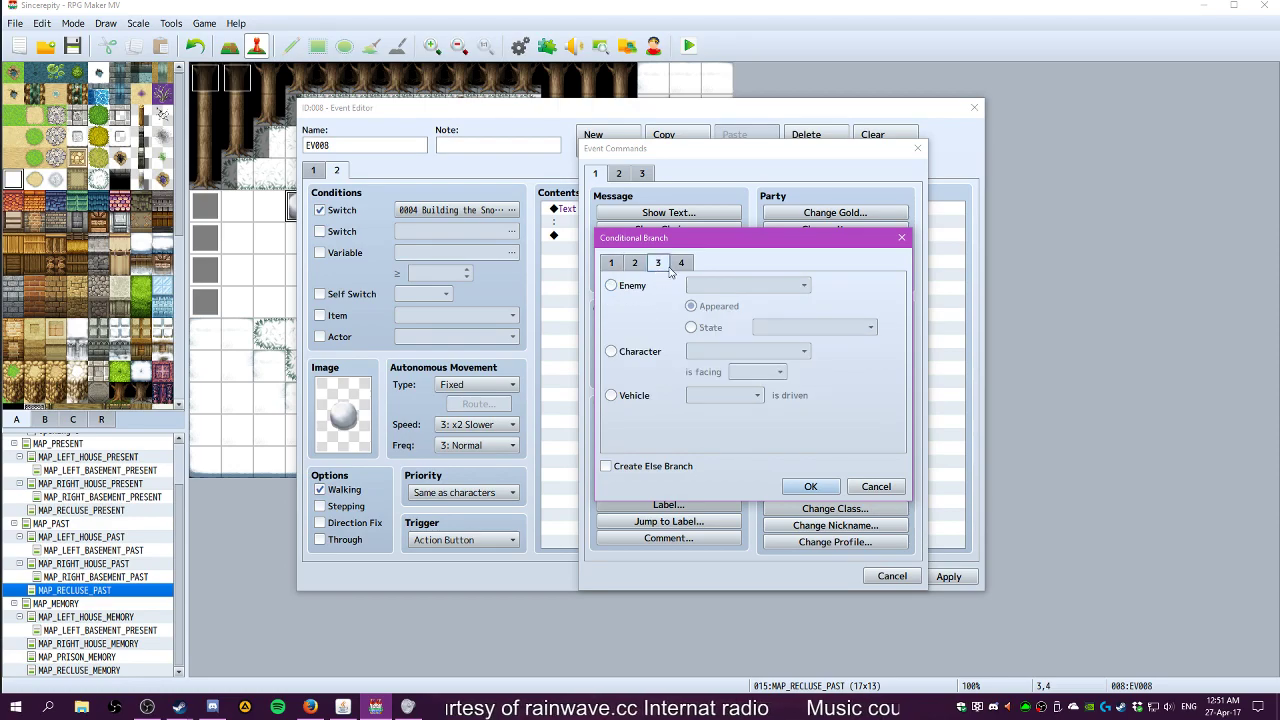
click(680, 266)
click(640, 311)
click(748, 309)
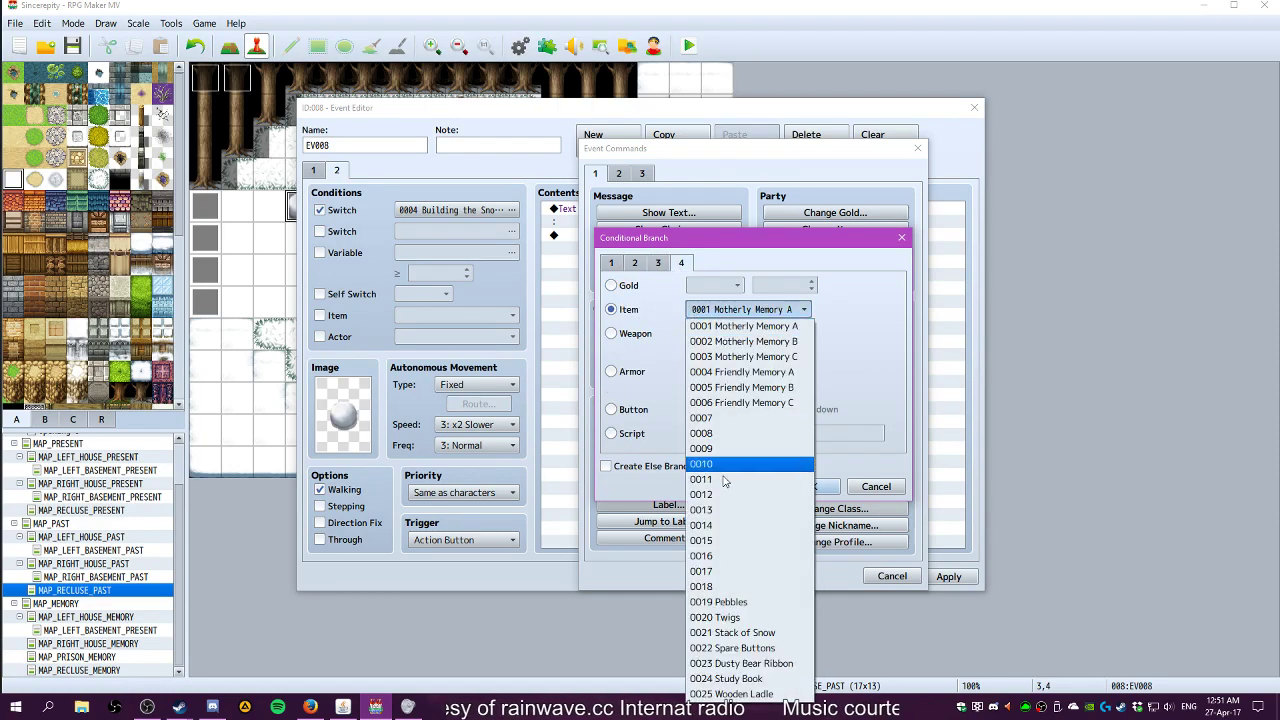
click(716, 614)
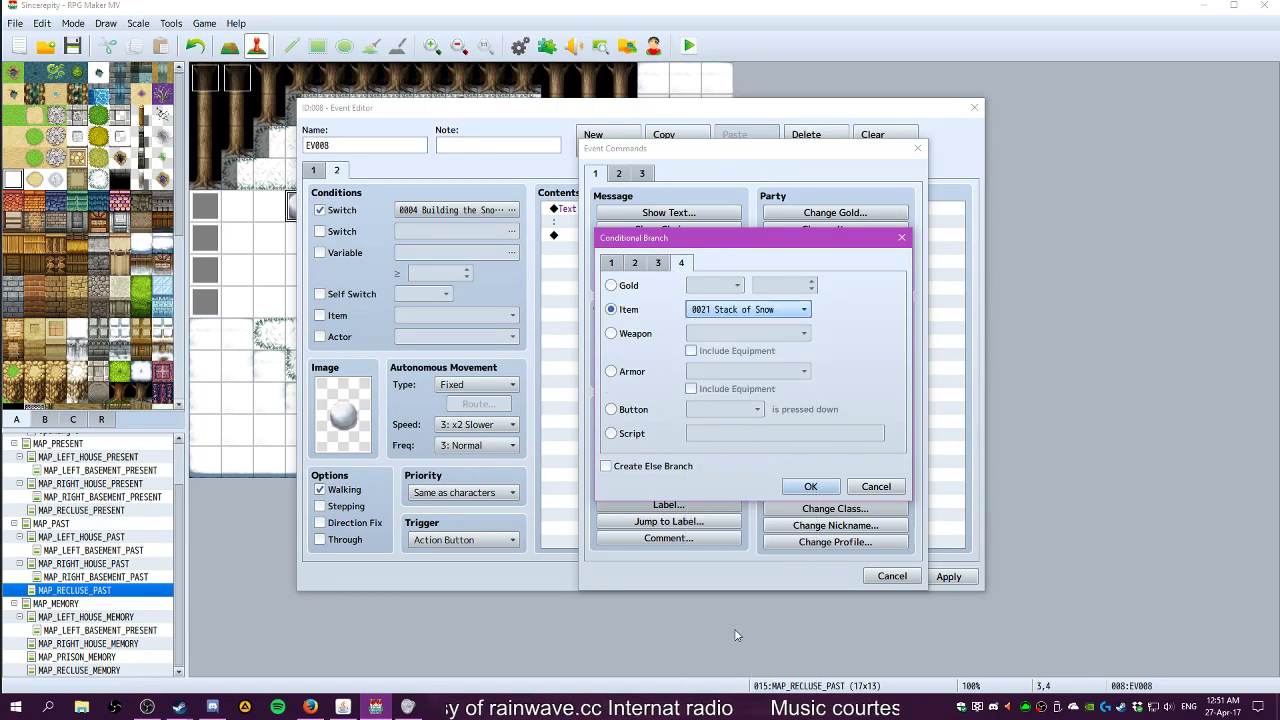
click(810, 486)
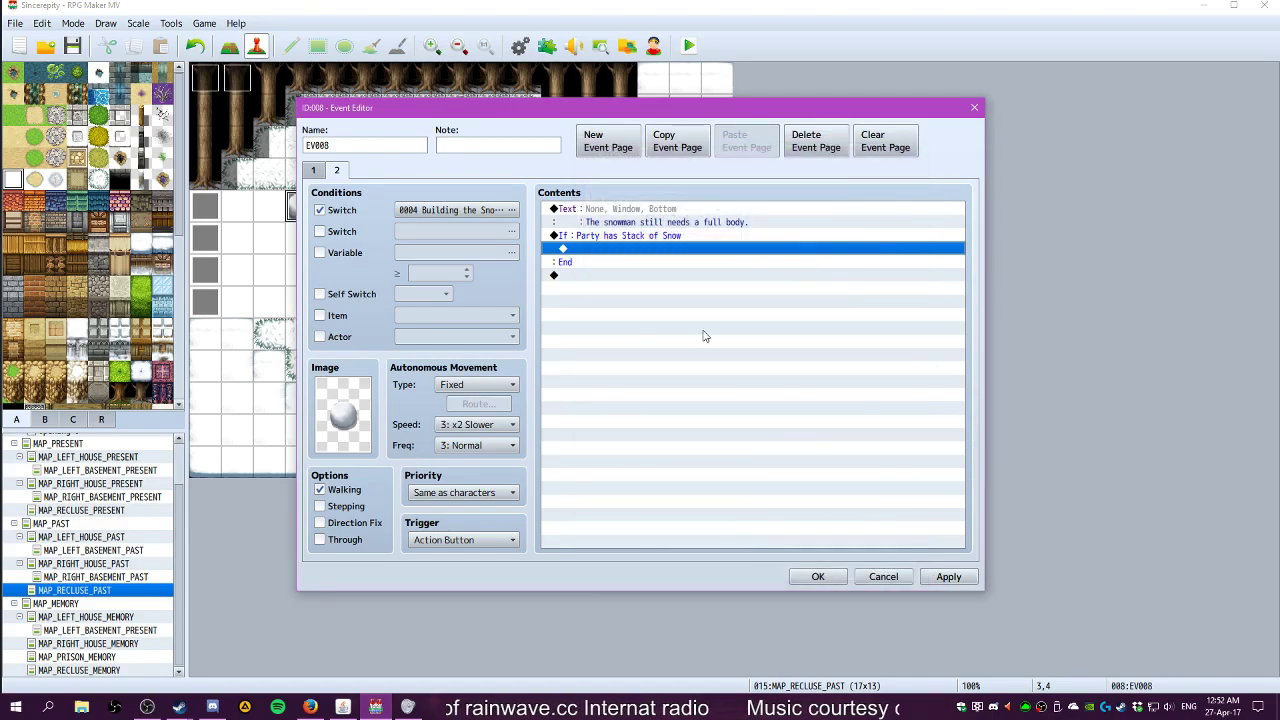
Inside the Stack of Snow branch, add the text "Would you like to use snow on the snowman?"
click(614, 238)
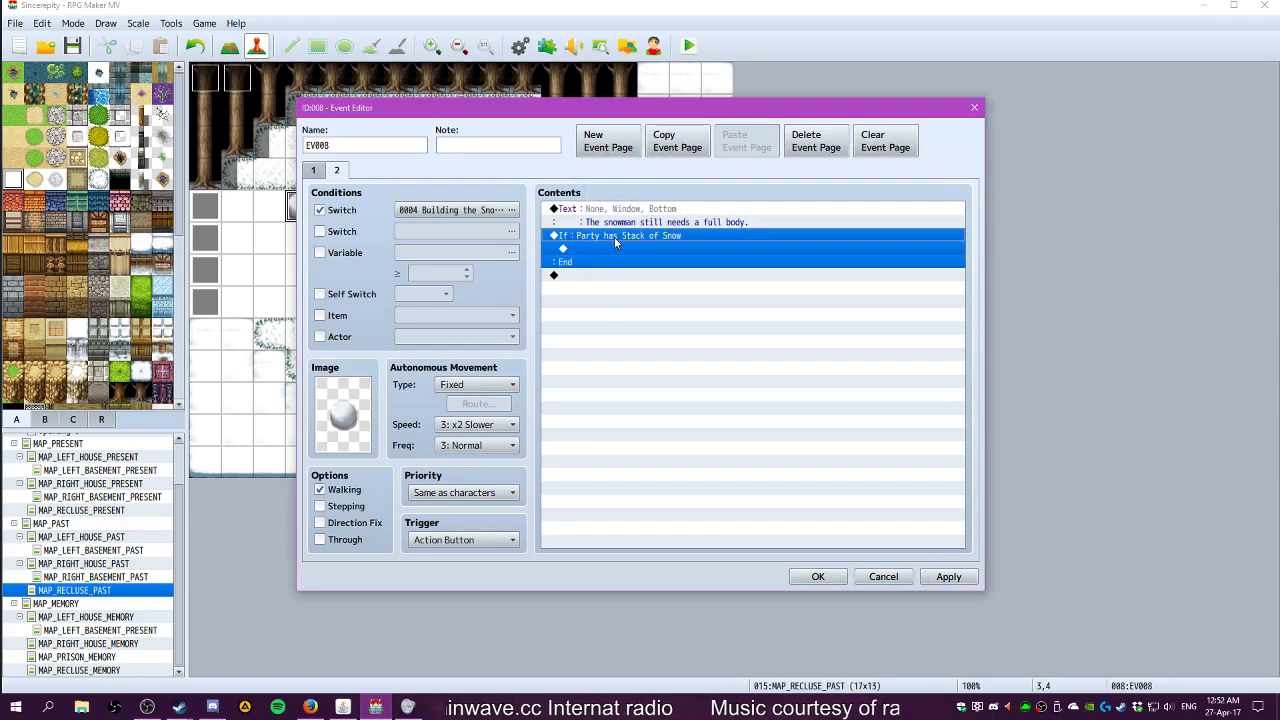
double_click(609, 249)
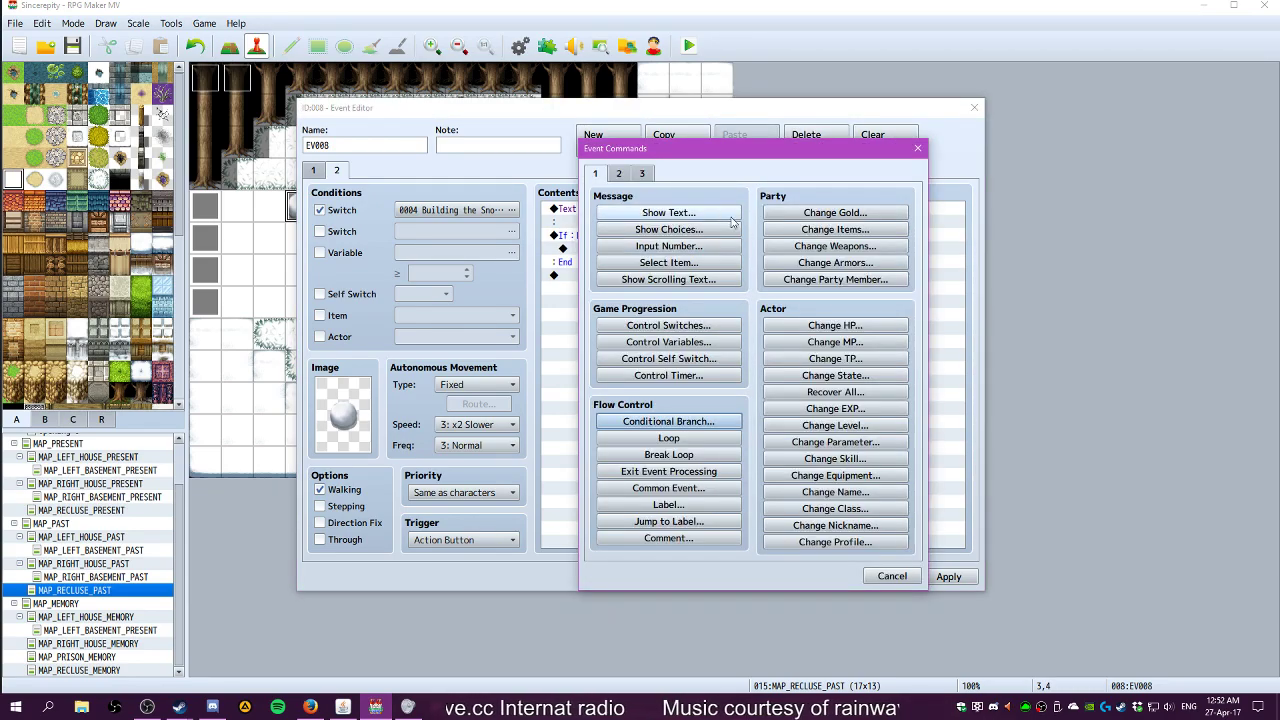
click(660, 216)
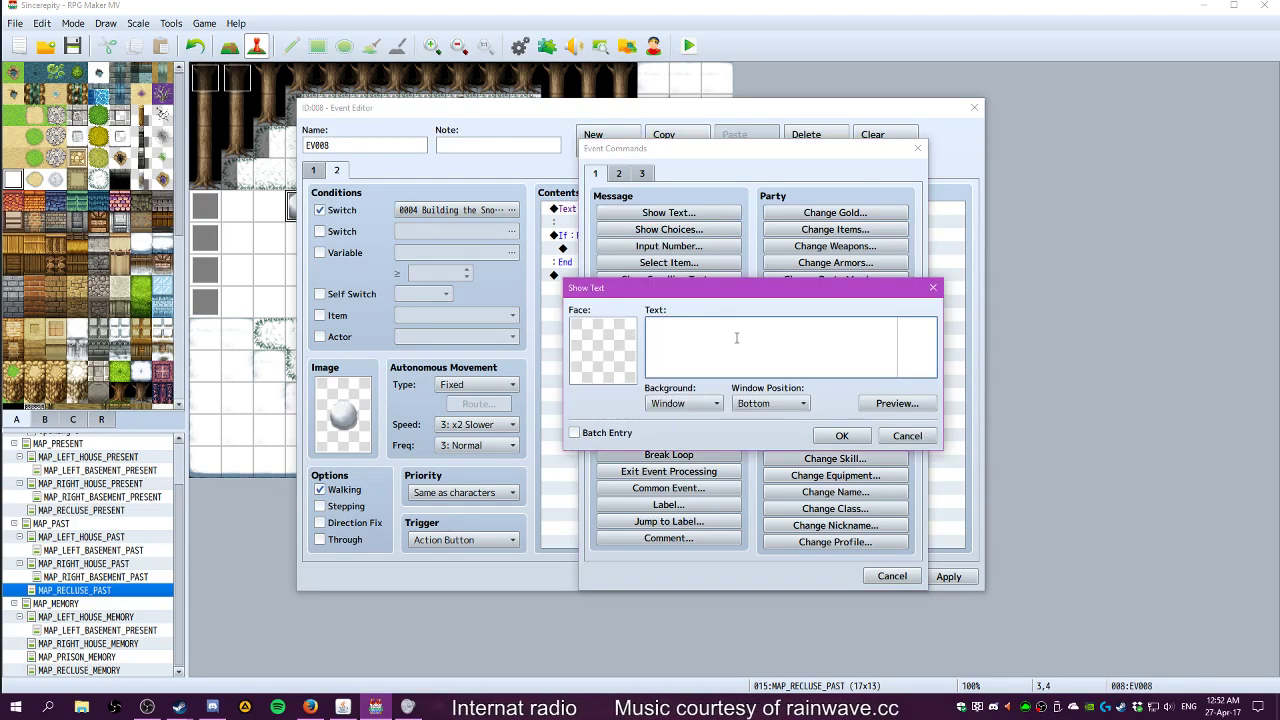
text(Would you like to)
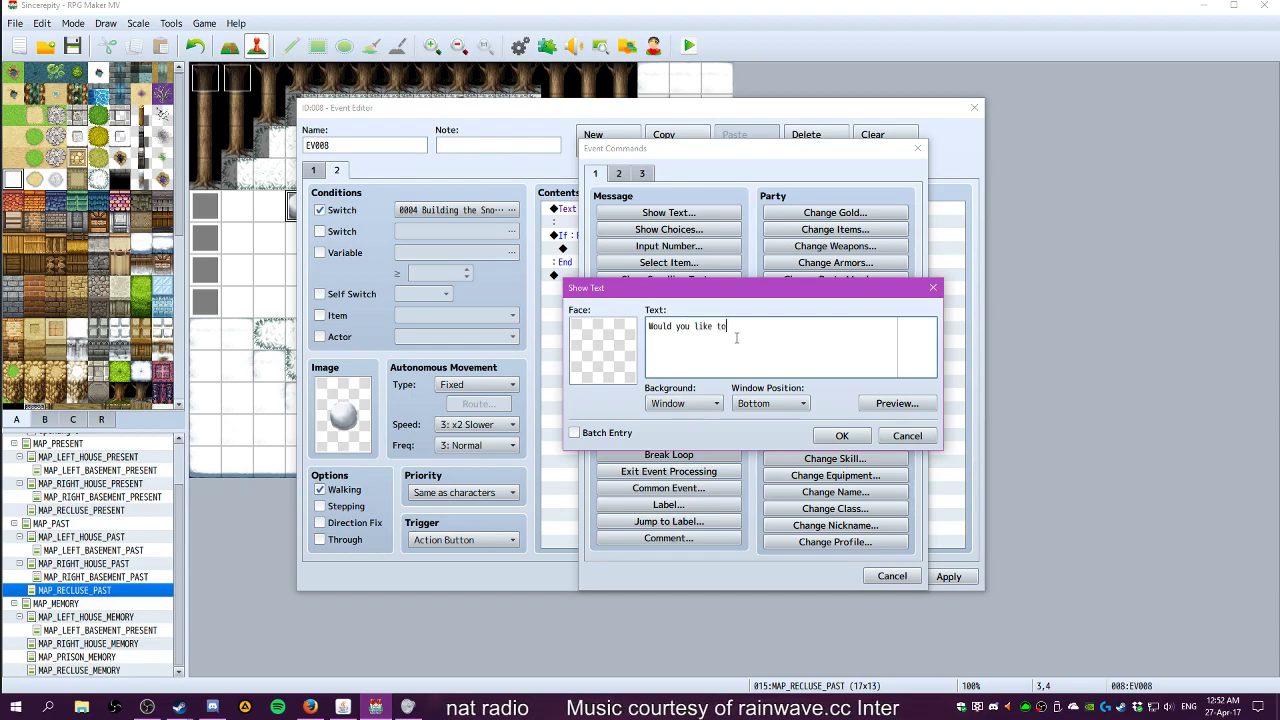
text( place more)
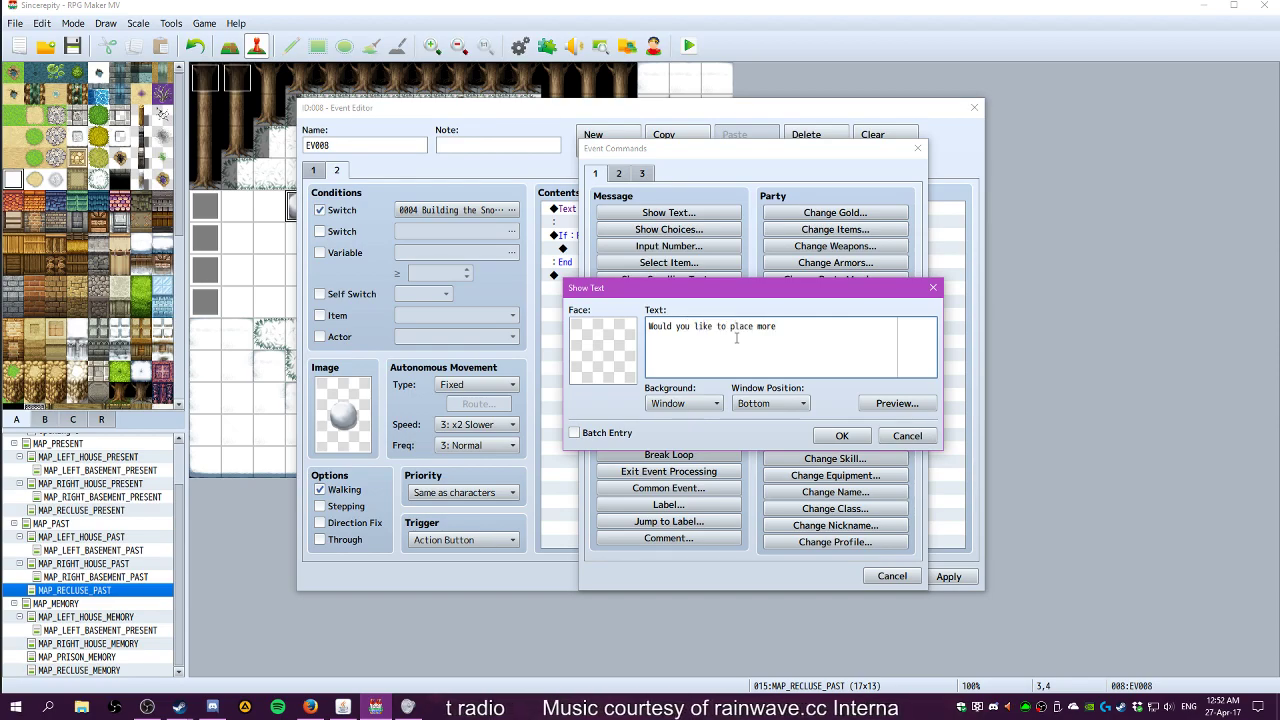
key(BackSpace)
key(BackSpace)
key(BackSpace)
key(BackSpace)
key(BackSpace)
key(BackSpace)
key(BackSpace)
key(BackSpace)
key(BackSpace)
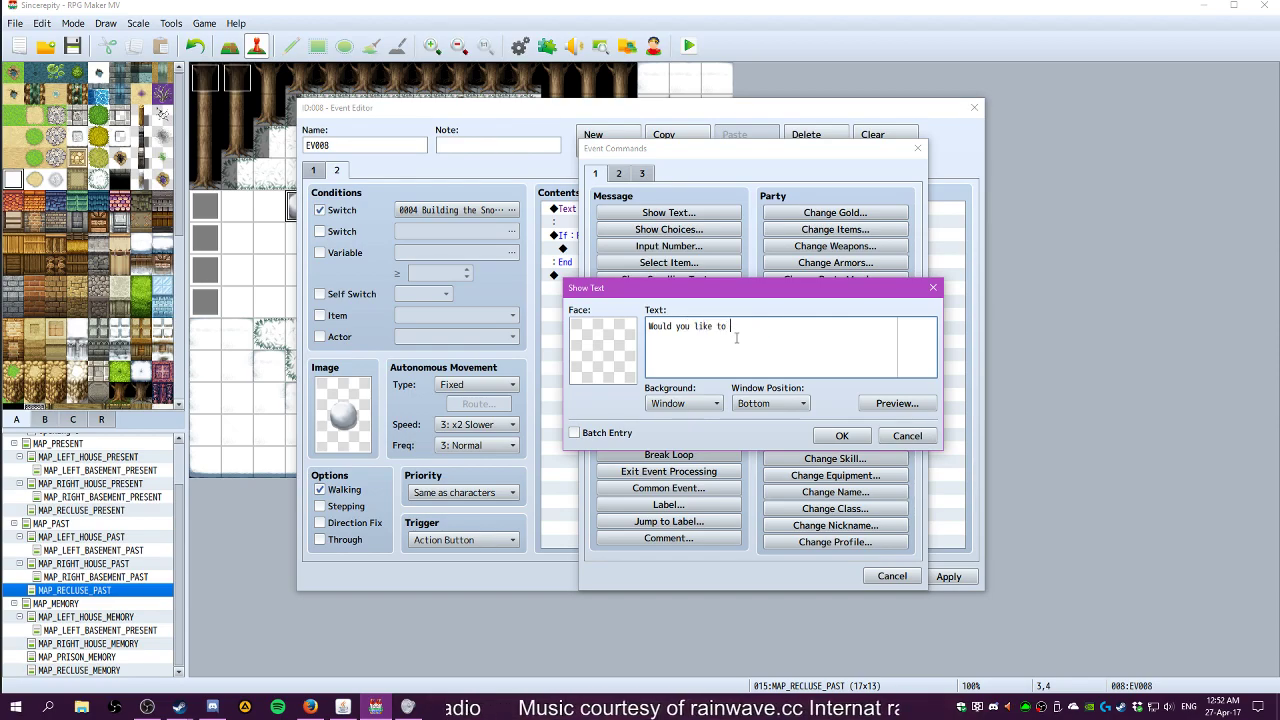
text(biuuild the)
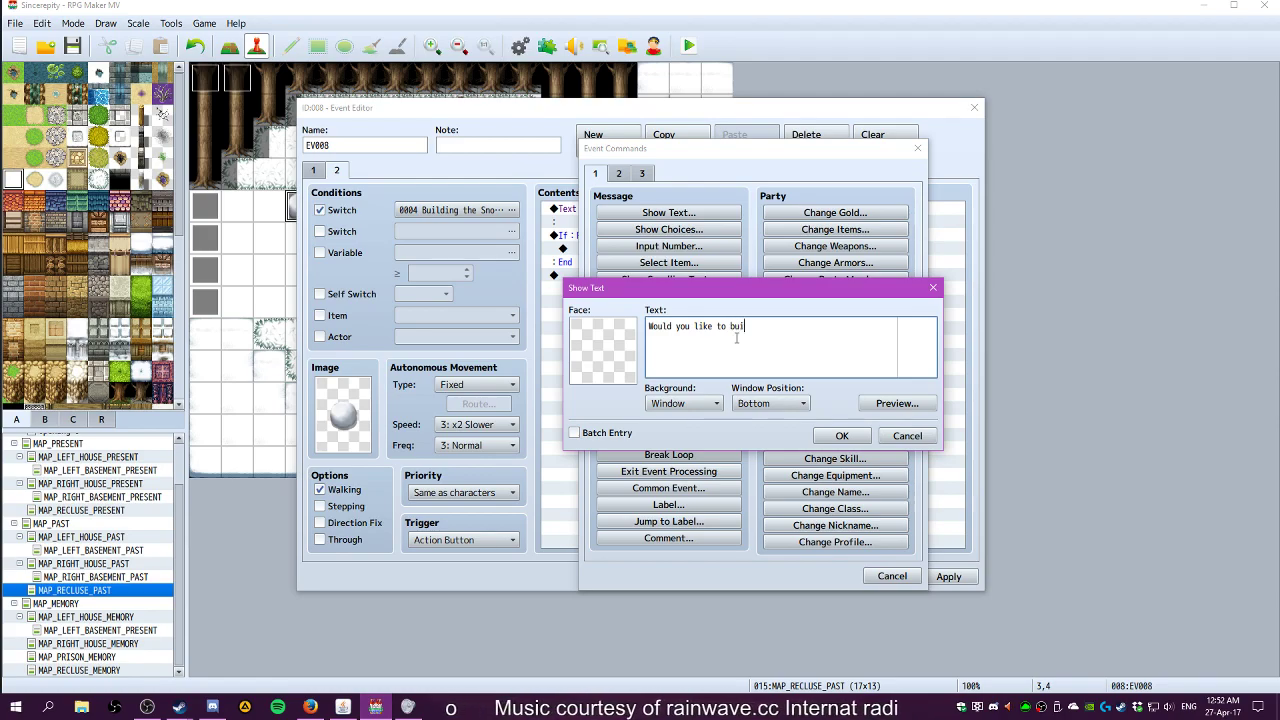
key(BackSpace)
key(BackSpace)
key(BackSpace)
key(BackSpace)
key(BackSpace)
key(BackSpace)
key(BackSpace)
key(BackSpace)
key(BackSpace)
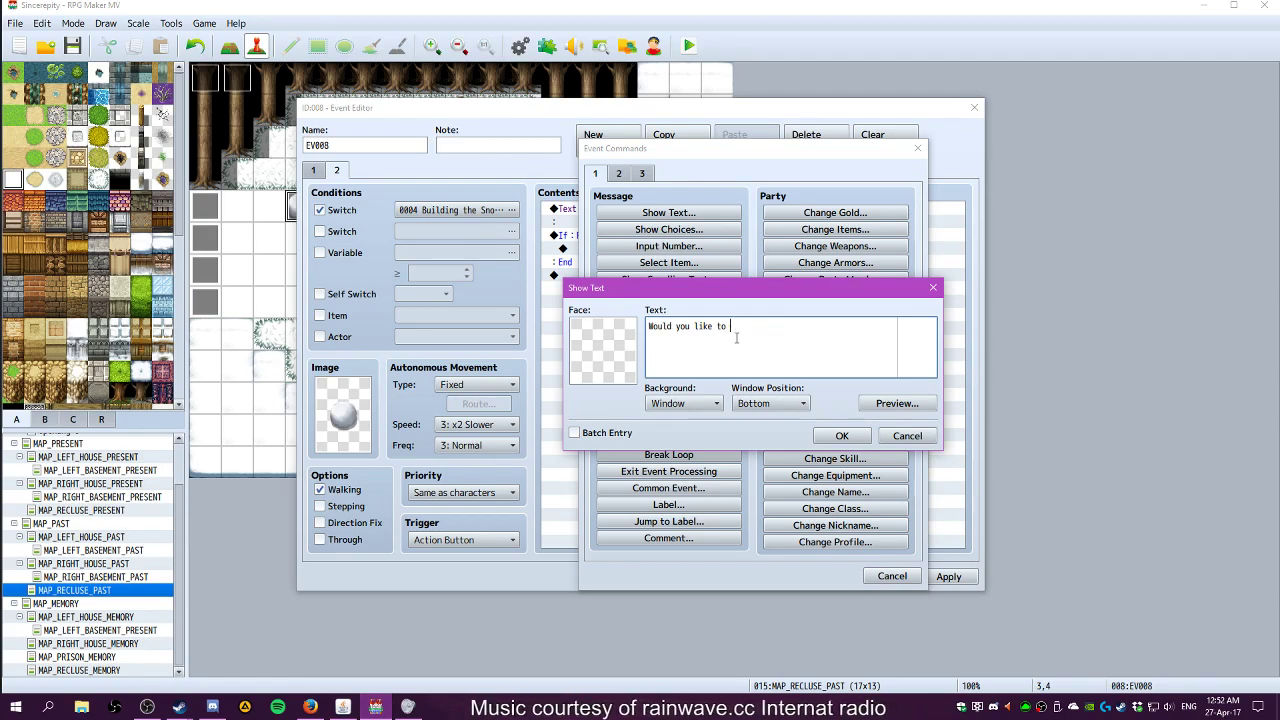
text(use snow on the snowman?)
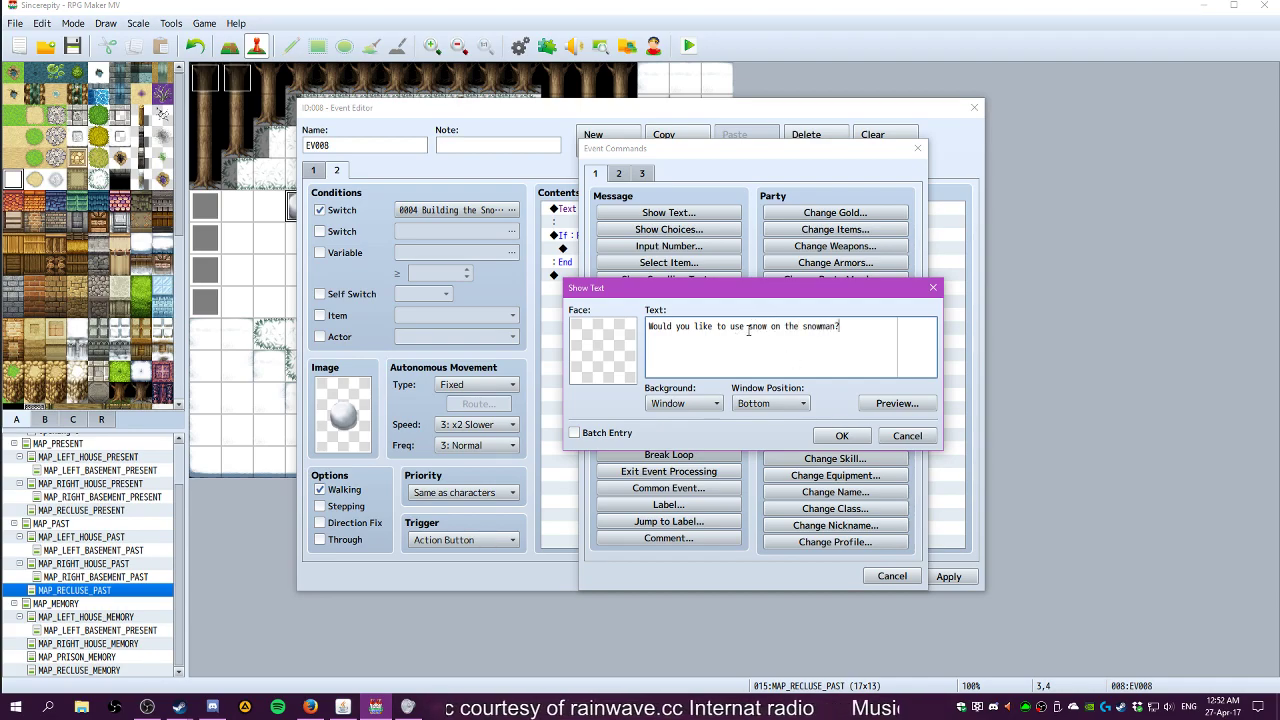
click(842, 436)
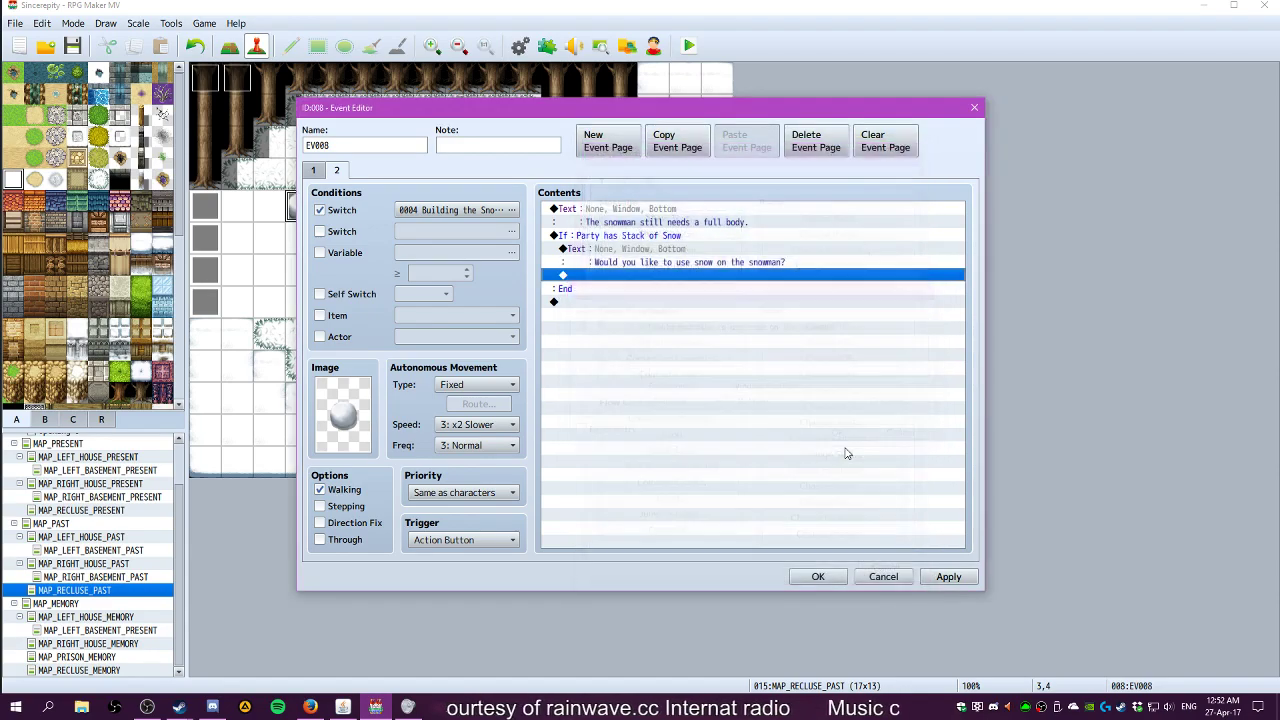
Add a Yes/No Show Choices command after the question about using snow, keeping its default options
double_click(612, 276)
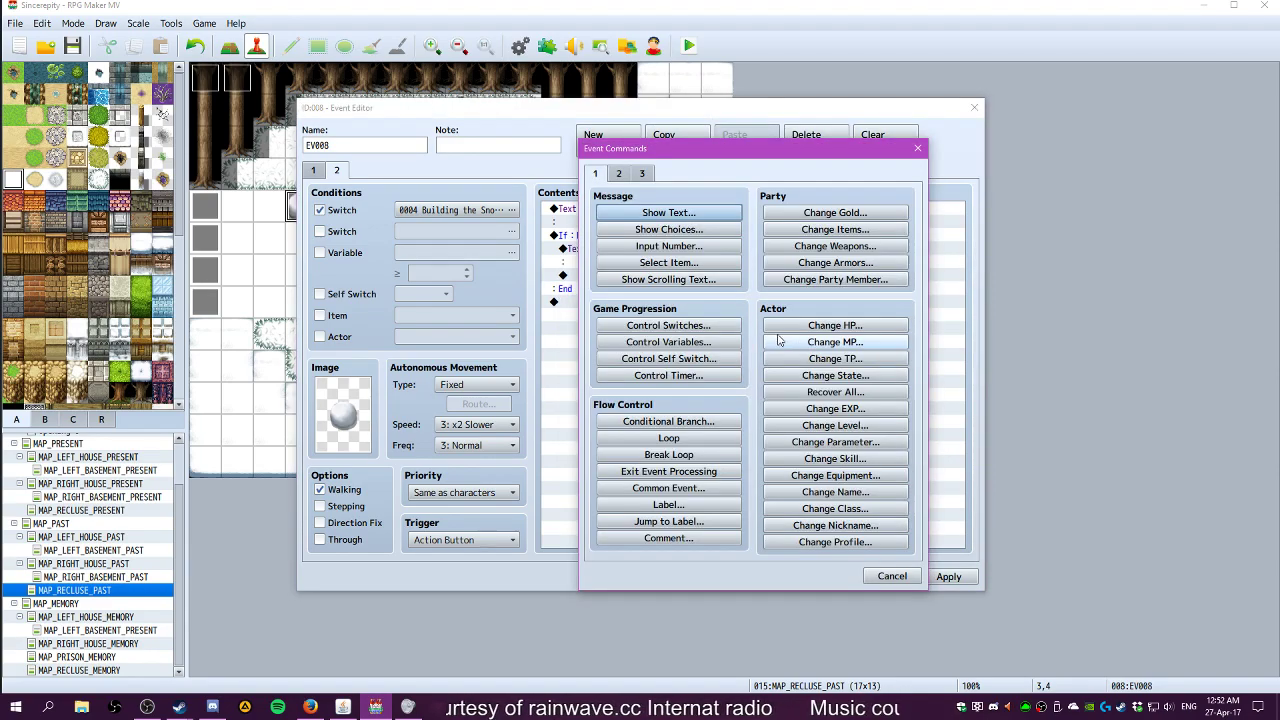
click(669, 231)
click(783, 449)
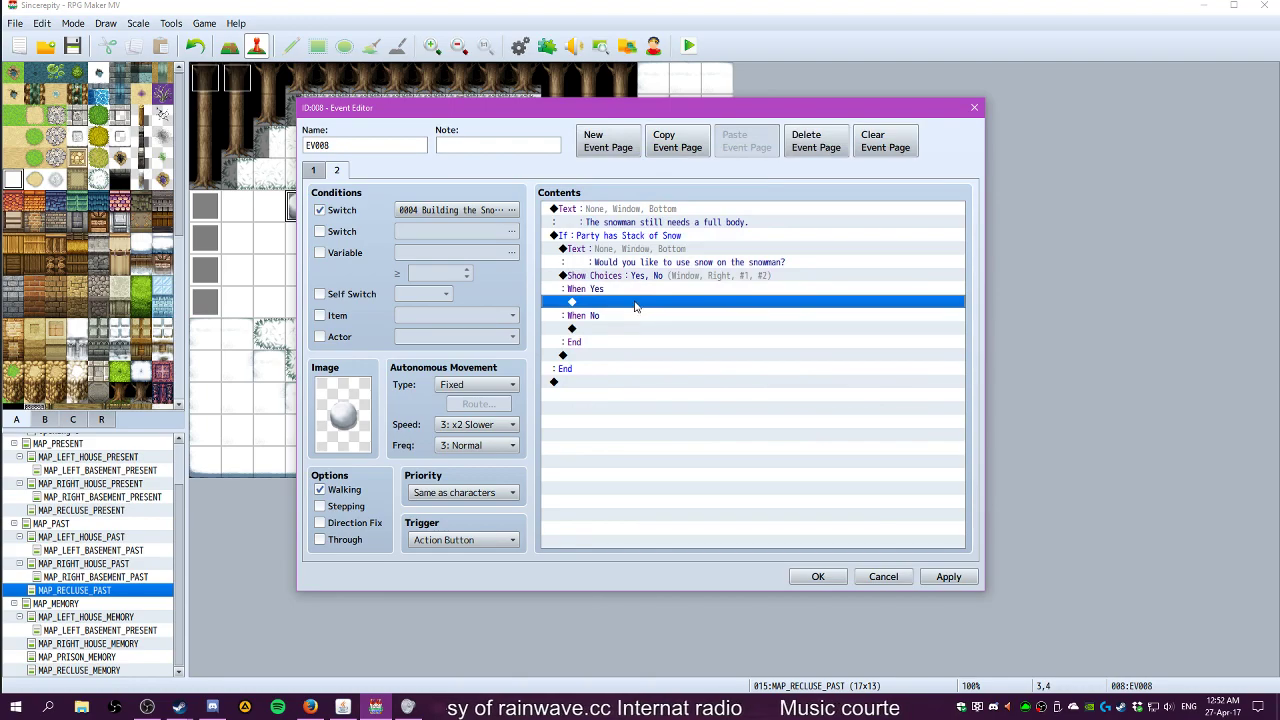
In the Yes branch, add a Change Items command that decreases Stack of Snow by 1
double_click(640, 303)
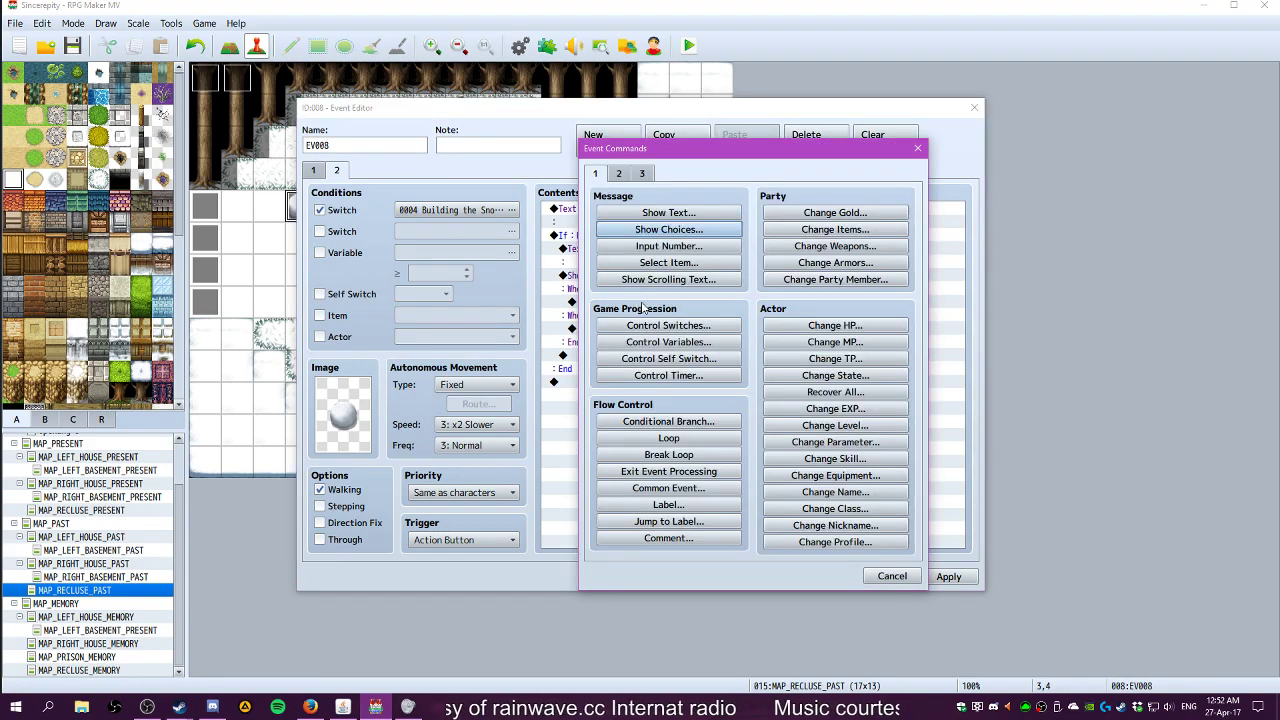
click(833, 231)
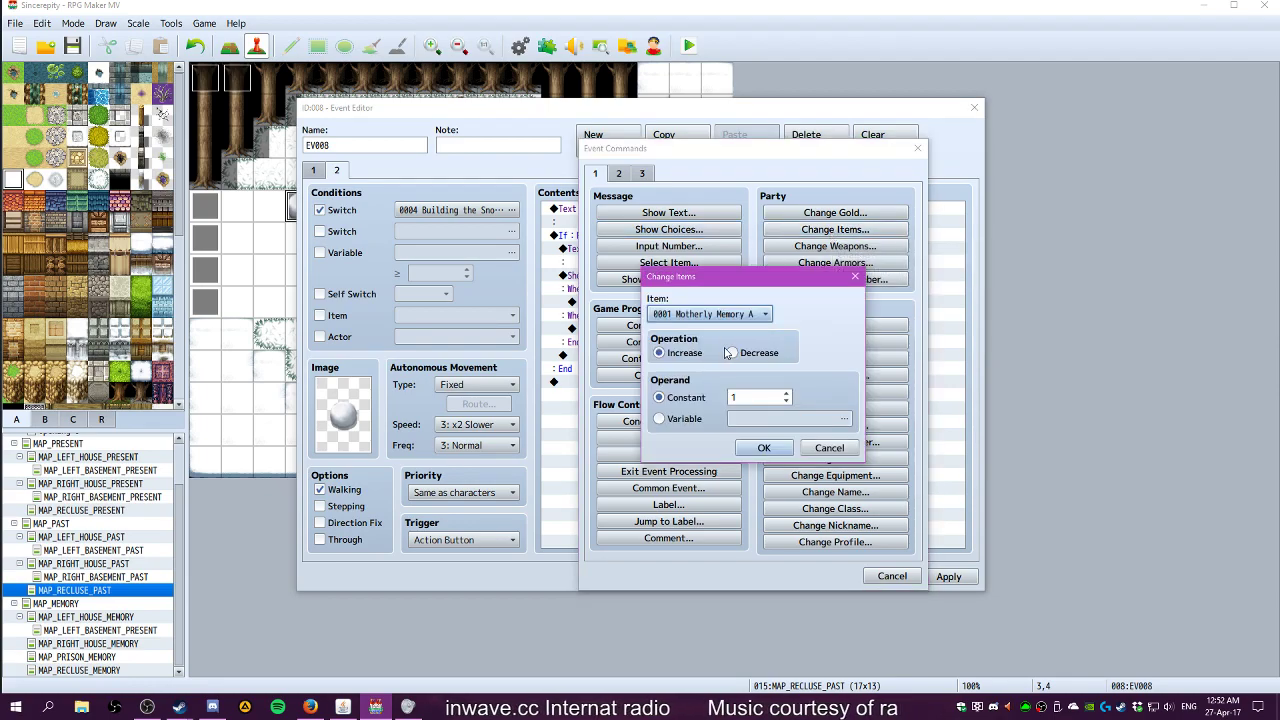
click(712, 314)
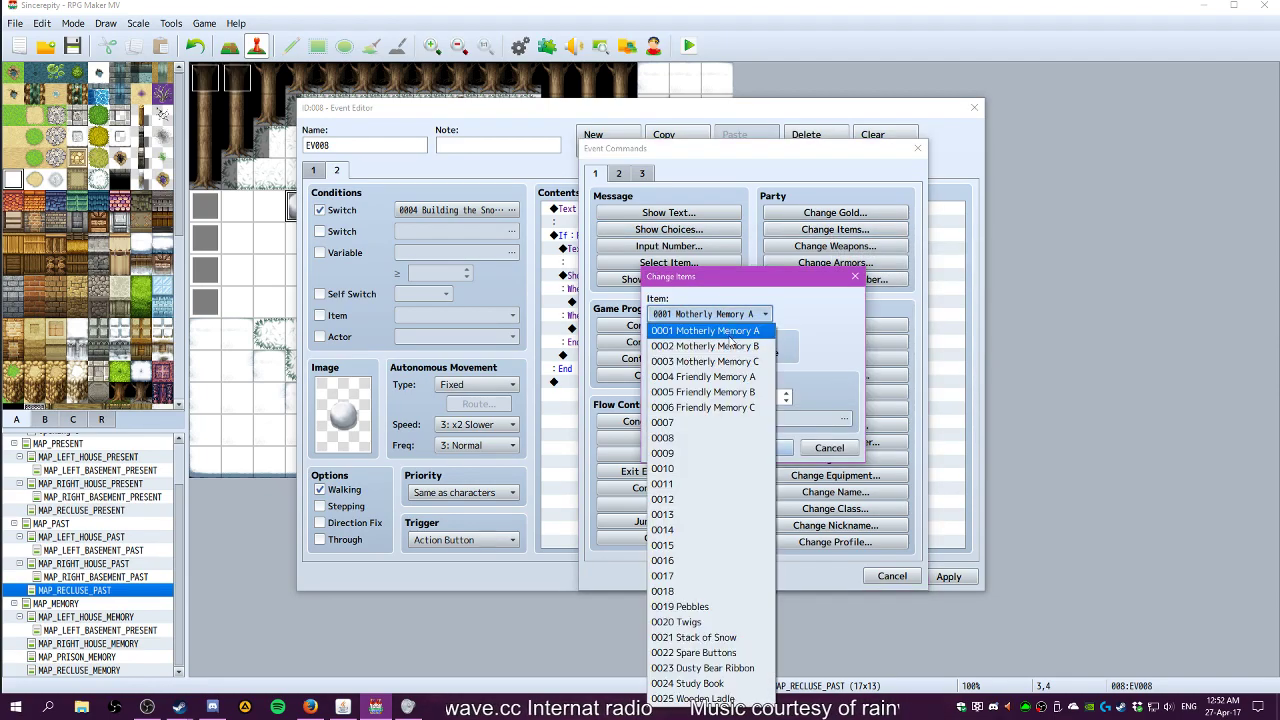
click(698, 637)
click(765, 450)
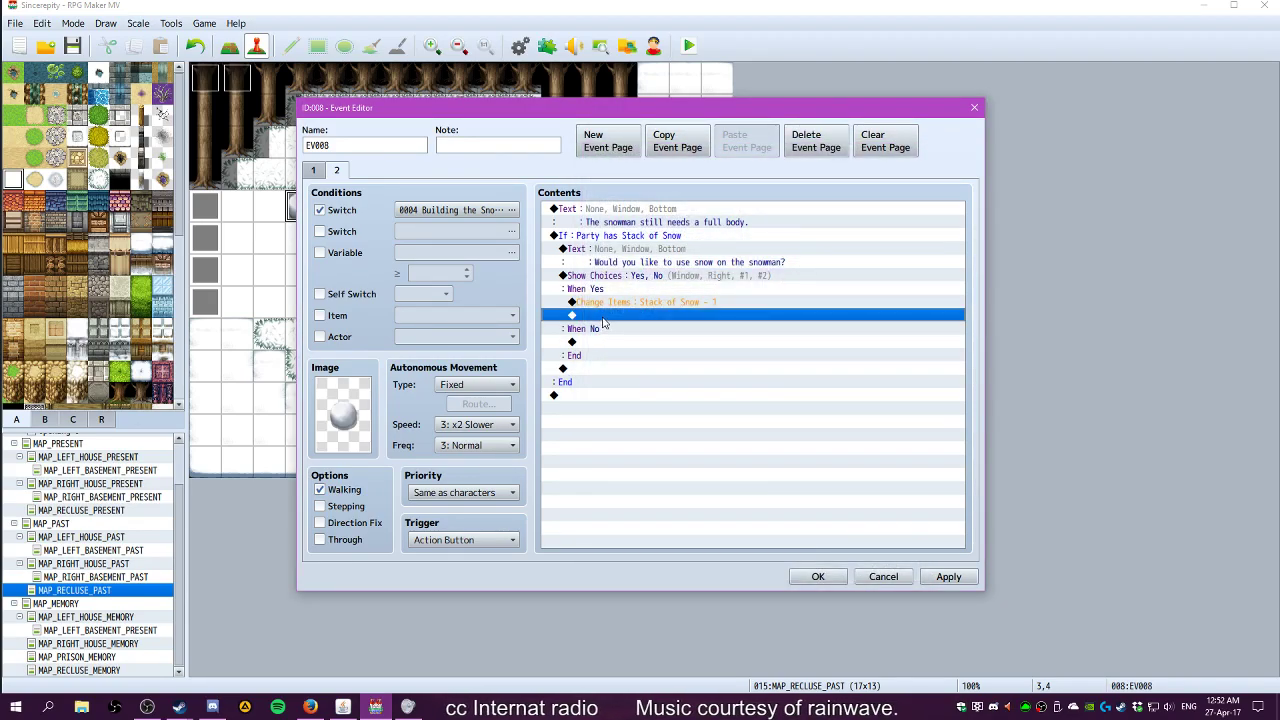
Turn self switch A ON after the item change in the Yes branch
double_click(603, 323)
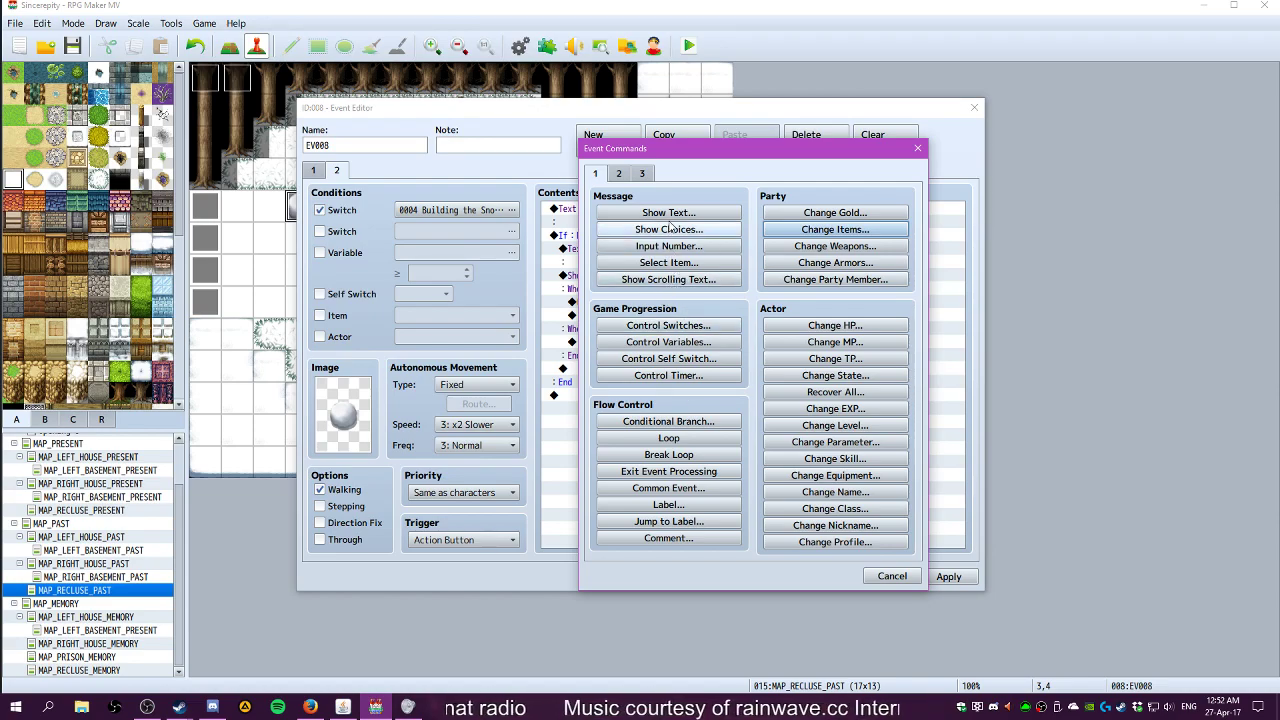
click(672, 358)
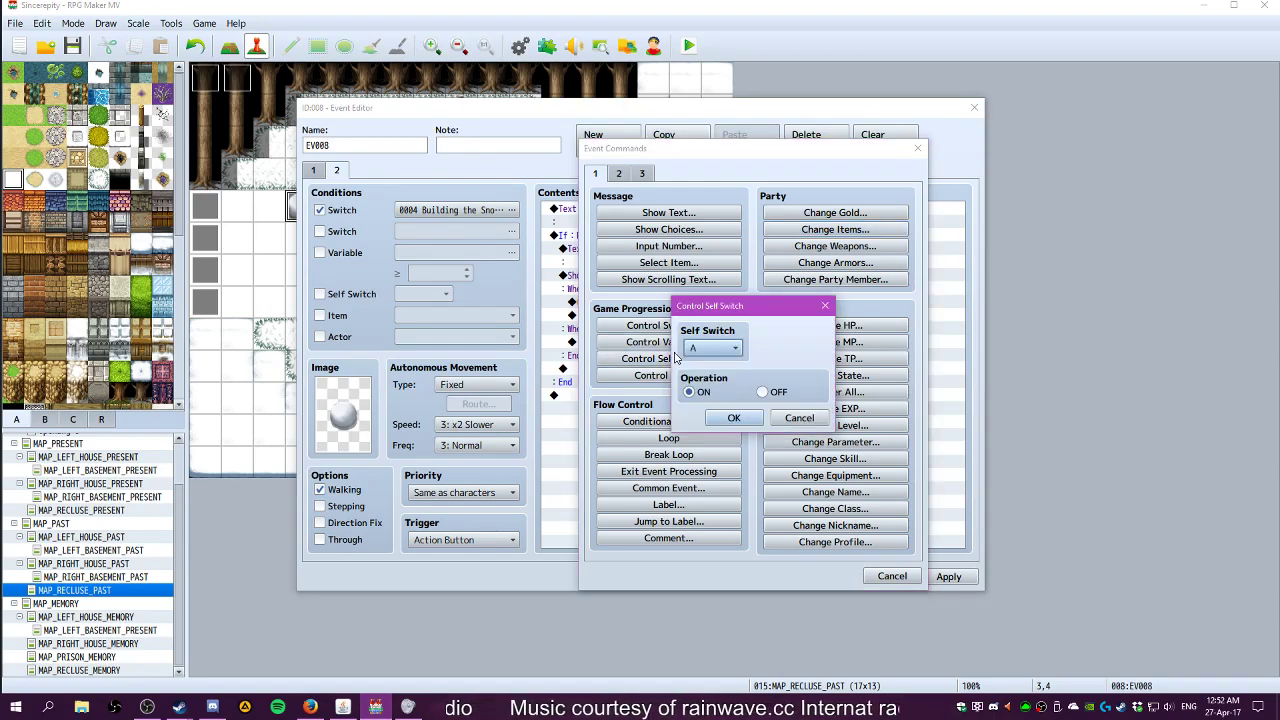
click(733, 419)
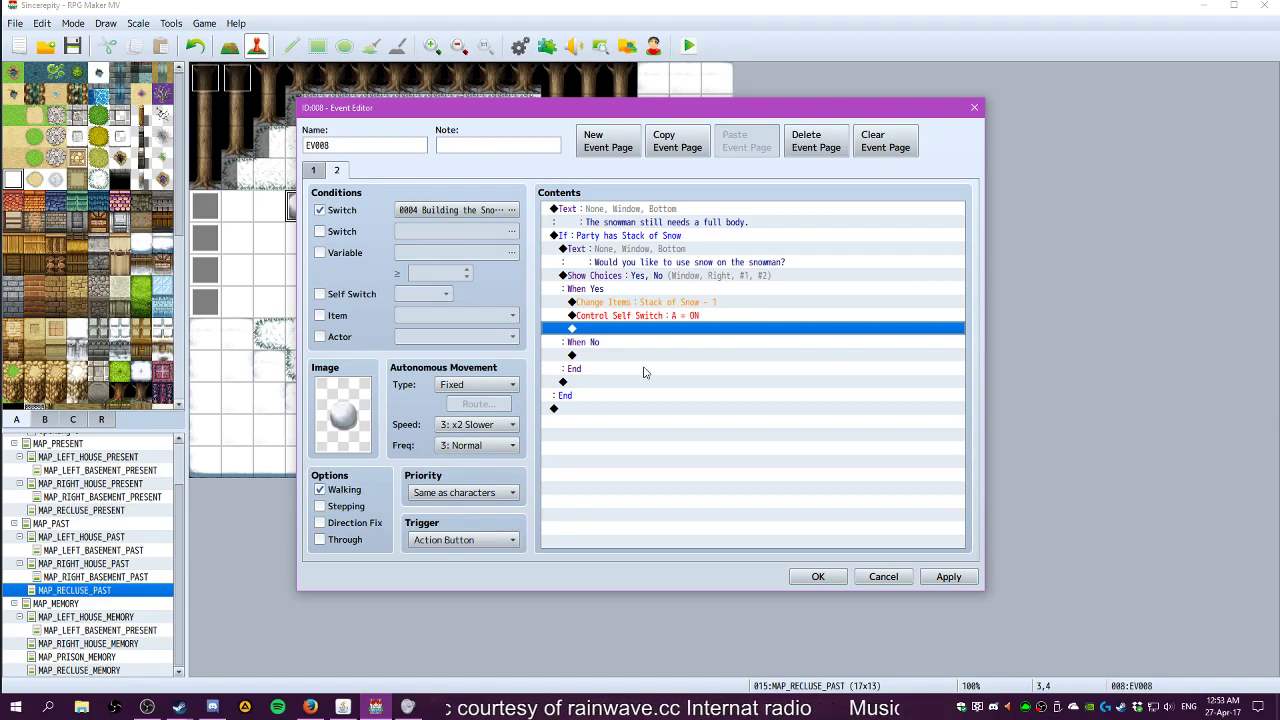
Add a third page to the snowball event, conditioned on self switch A and switch 0004 Building the Snowman
click(608, 141)
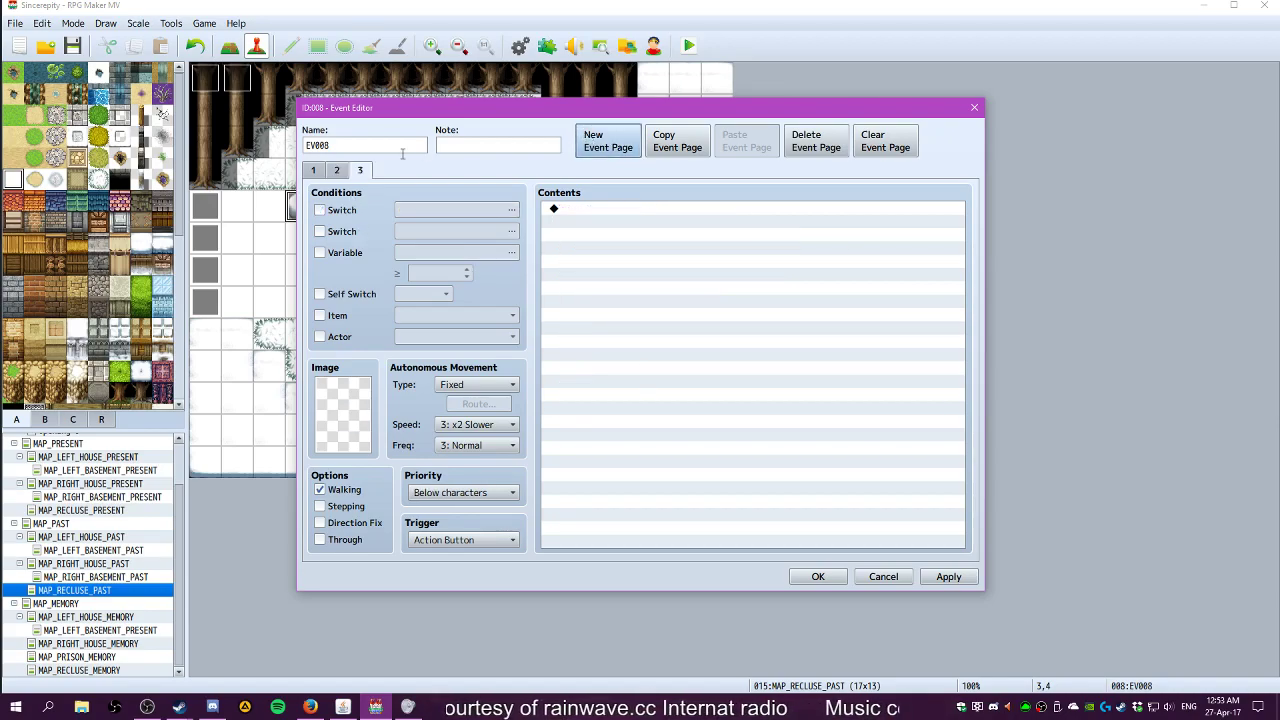
click(320, 294)
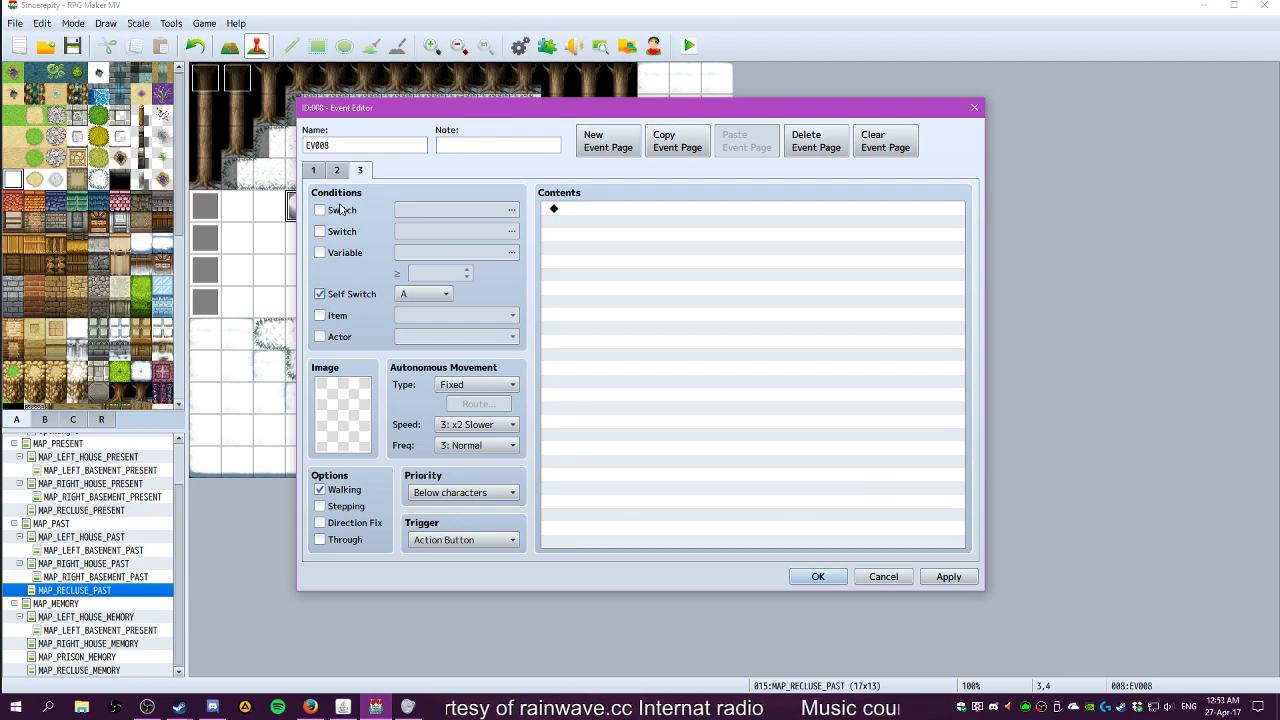
click(337, 171)
click(313, 171)
click(337, 171)
click(359, 171)
click(320, 210)
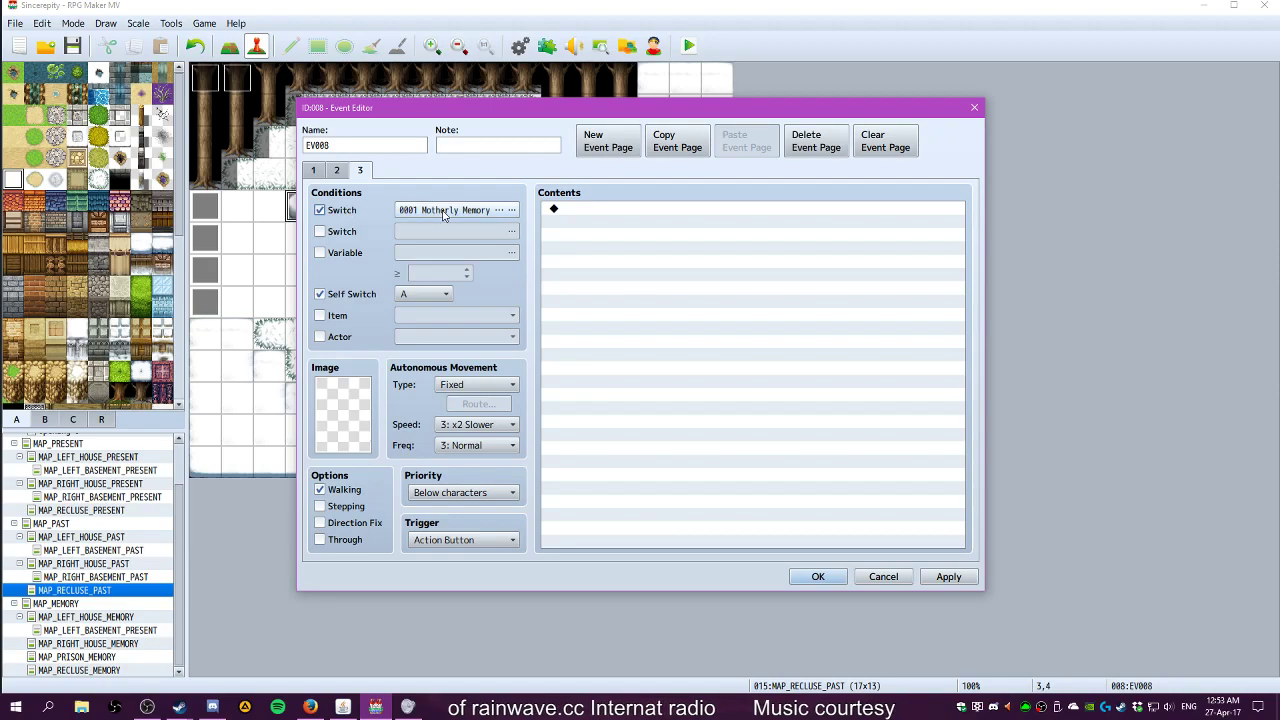
click(444, 211)
click(695, 247)
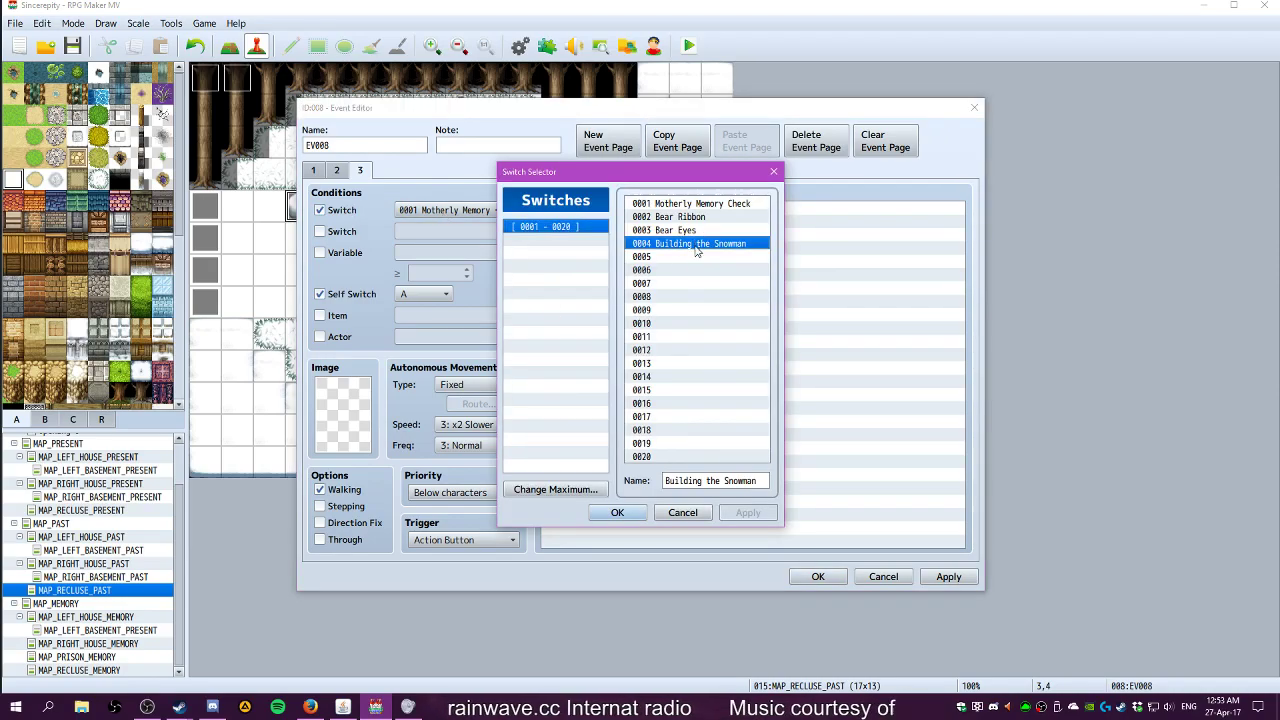
click(640, 512)
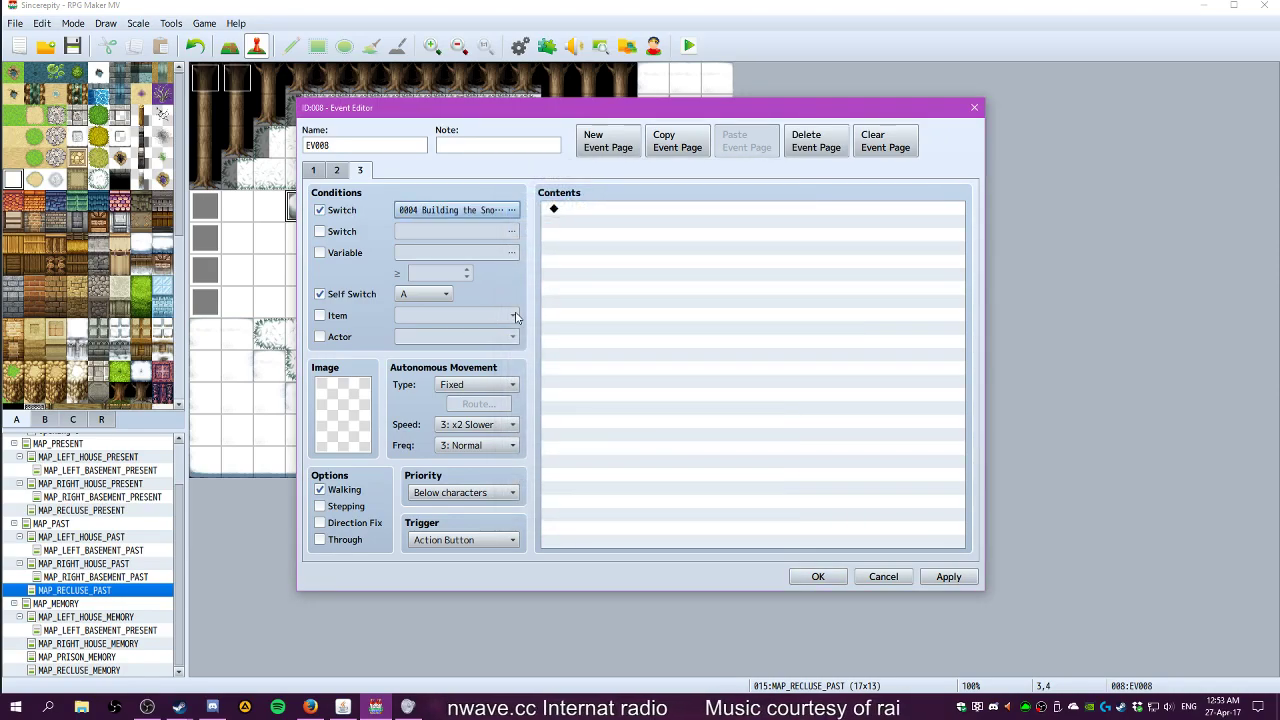
Set the third page's image to the snowman graphic from Tileset B
double_click(355, 424)
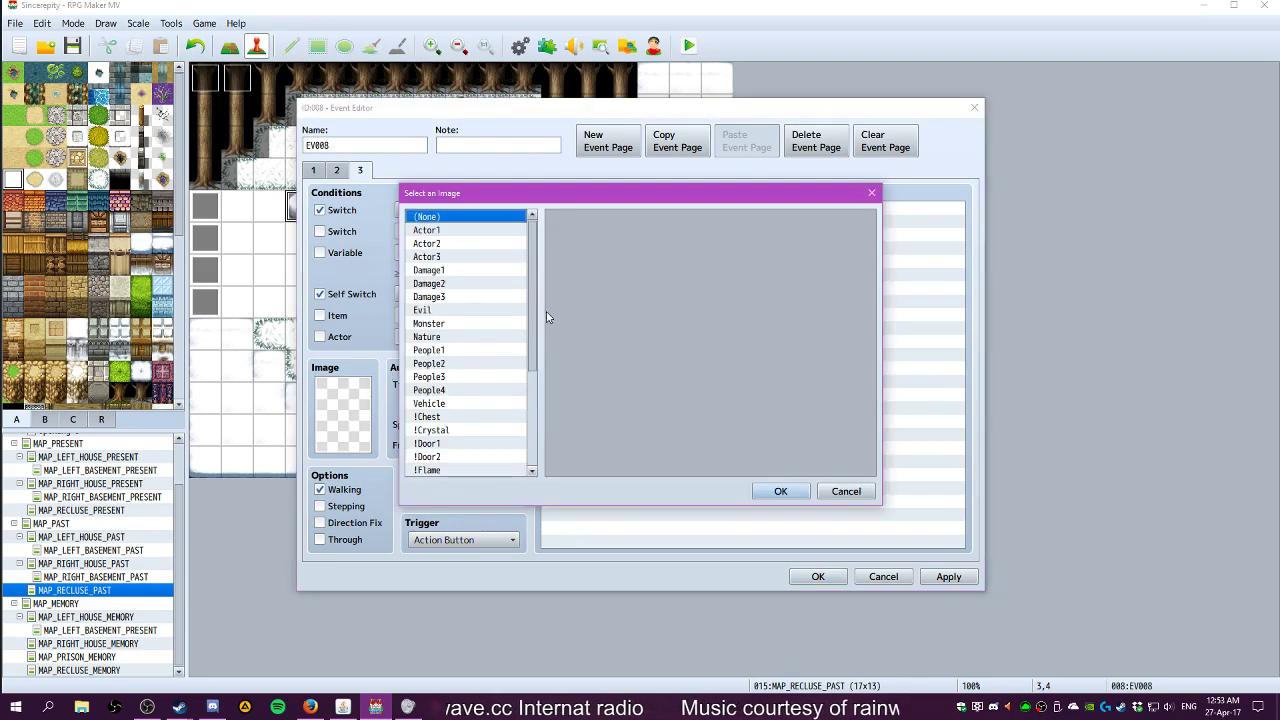
scroll(466, 385, down, 4)
click(444, 457)
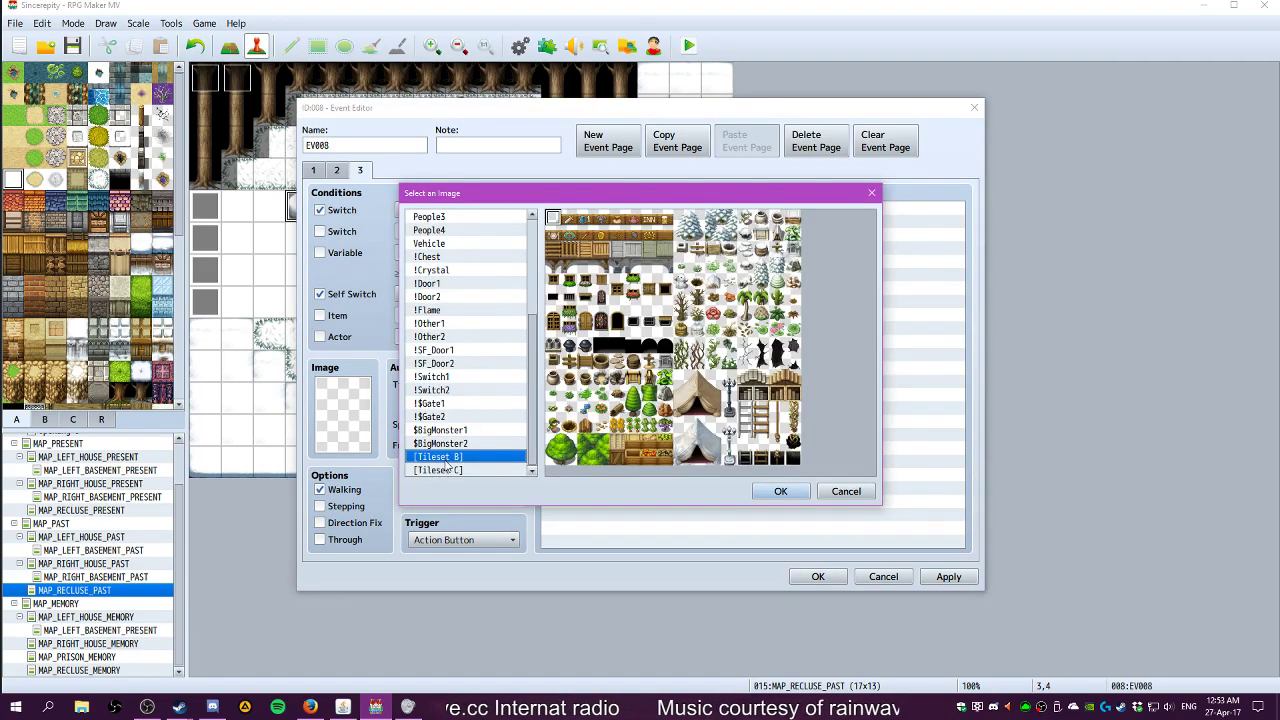
click(688, 293)
click(780, 491)
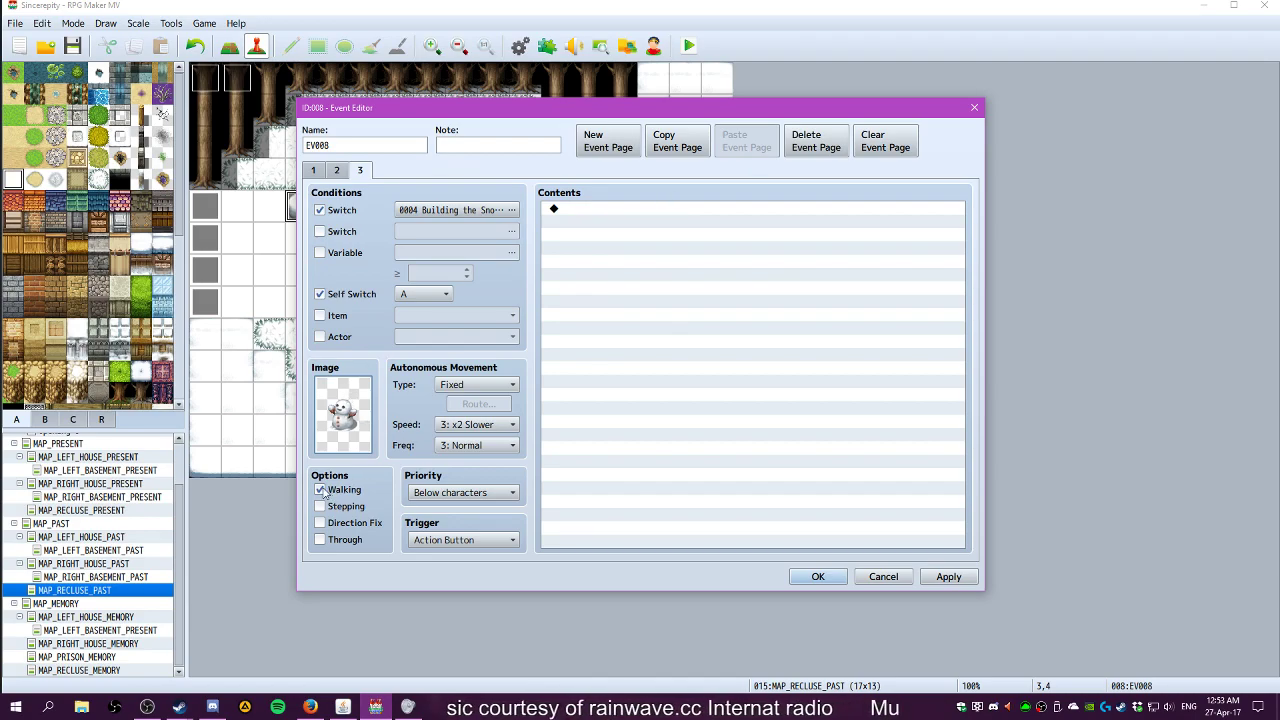
Give the third page a custom autonomous movement route with Direction Fix ON and disable its Walking option
click(475, 384)
click(454, 447)
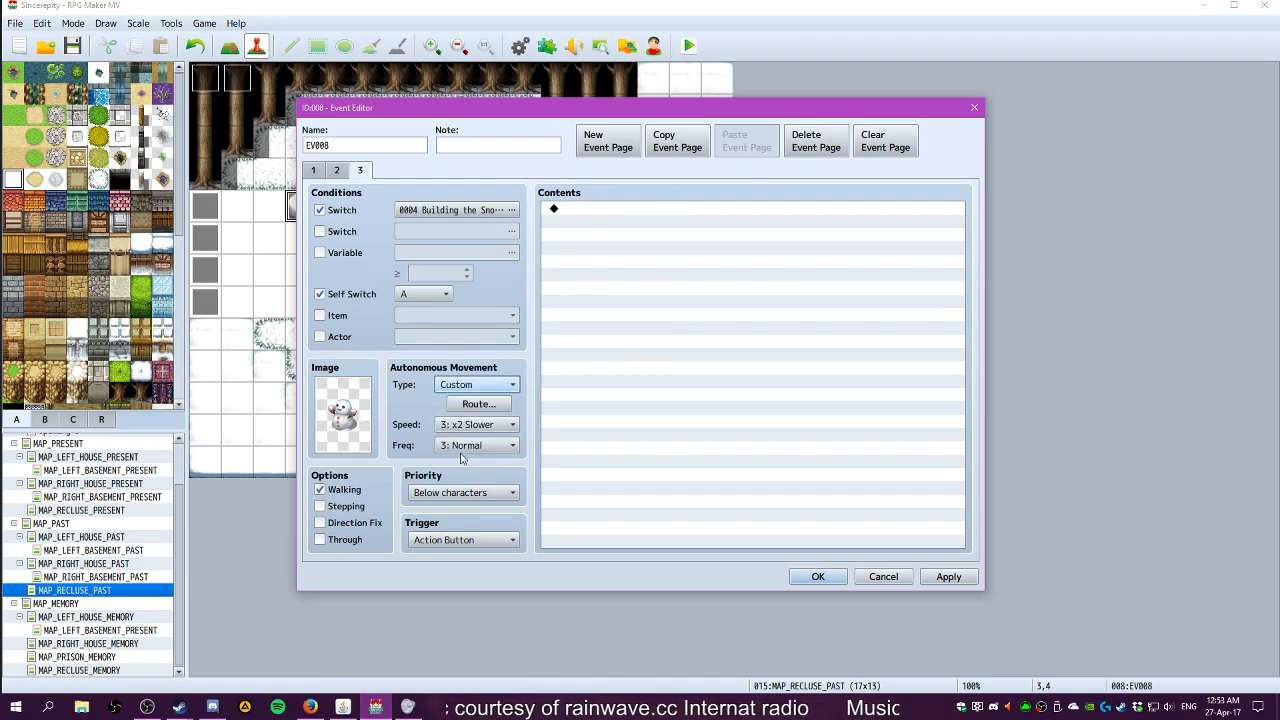
click(476, 405)
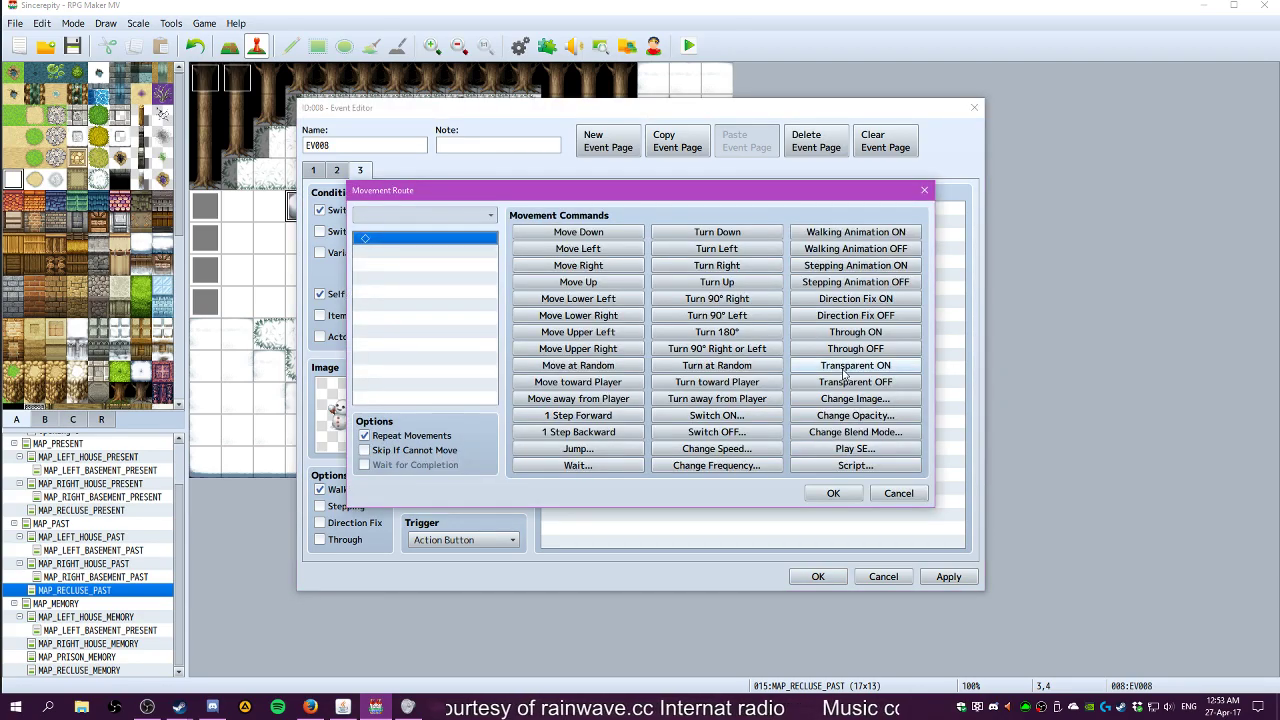
click(855, 298)
click(829, 494)
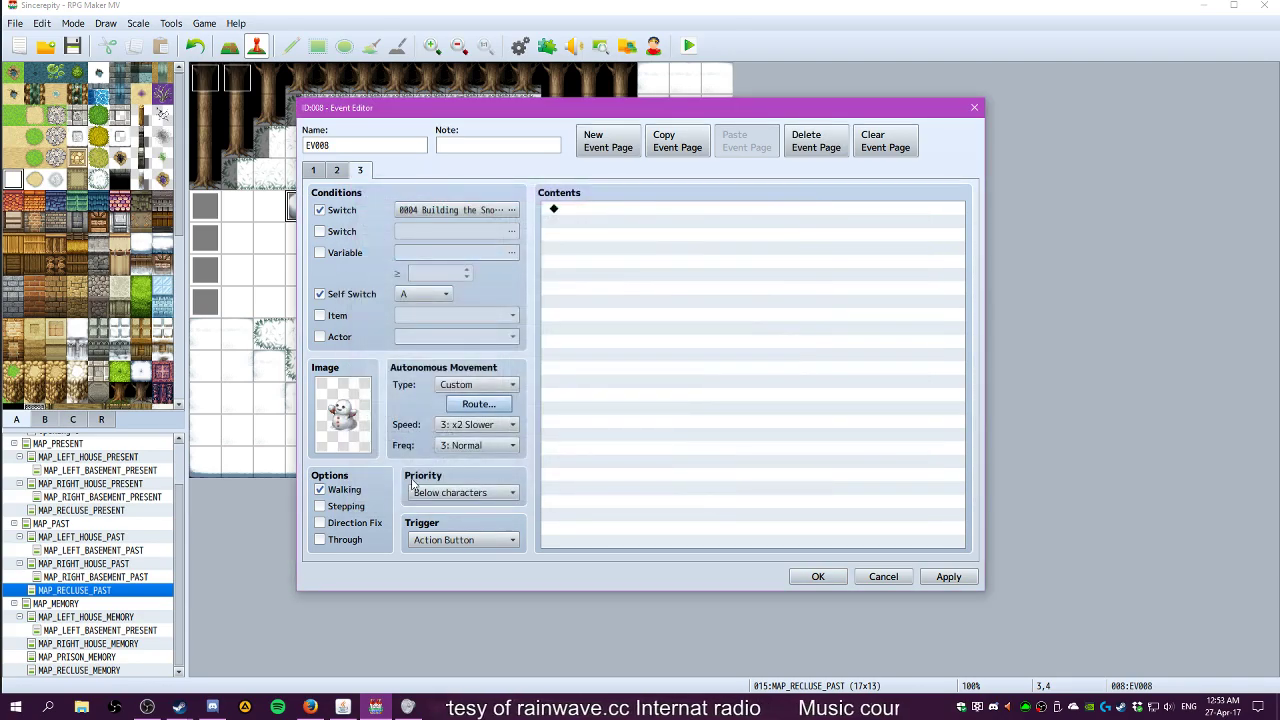
click(320, 489)
Add a Show Text command to the third page reading "The base body is done, but it's still missing arms."
double_click(597, 209)
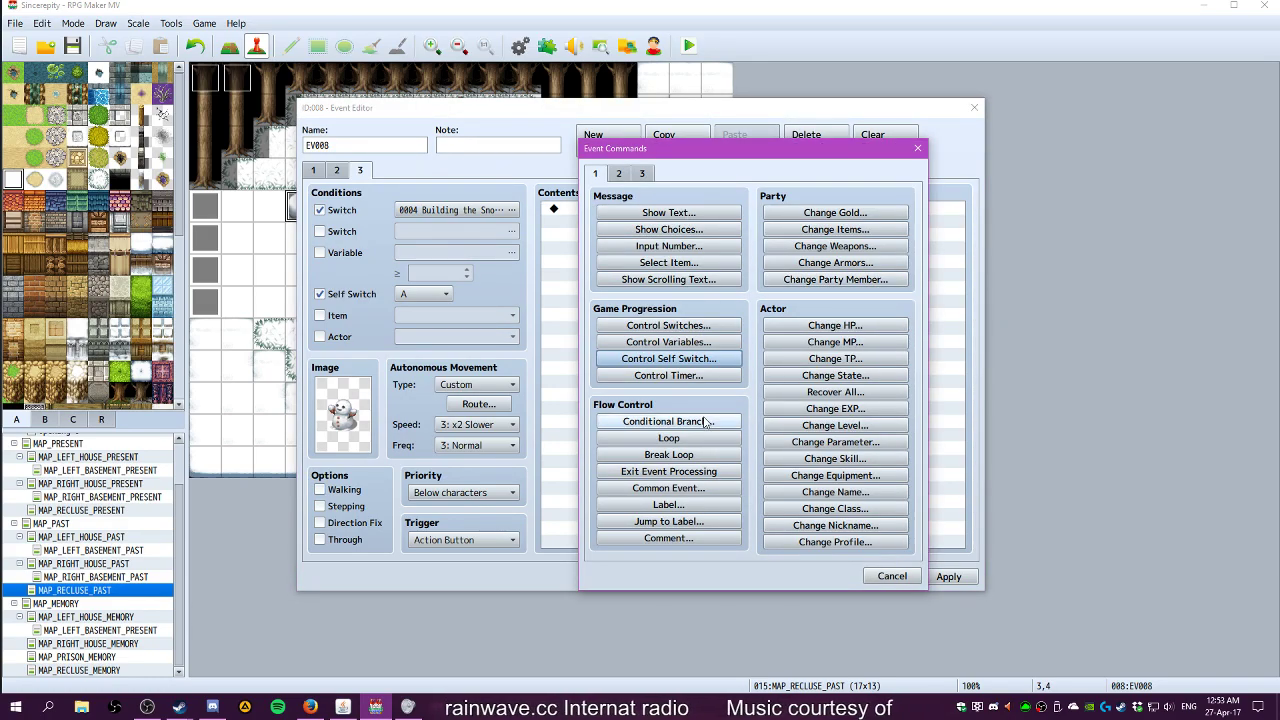
click(667, 213)
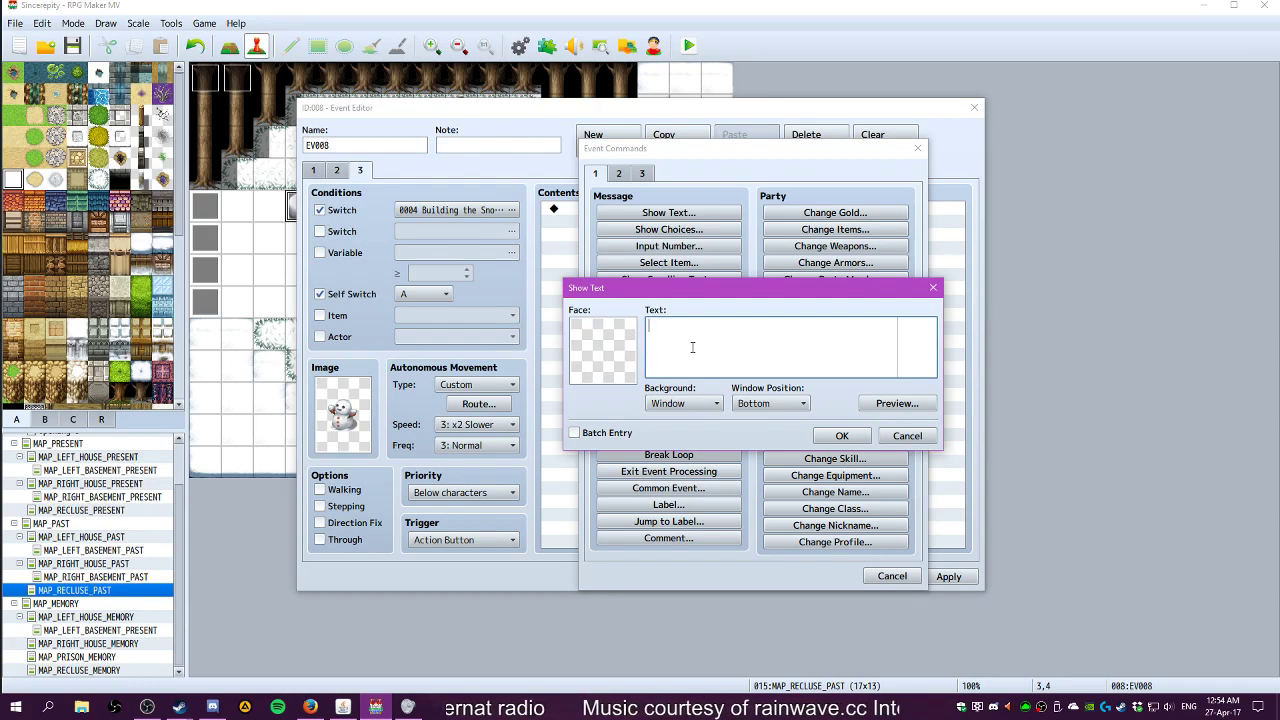
text(The)
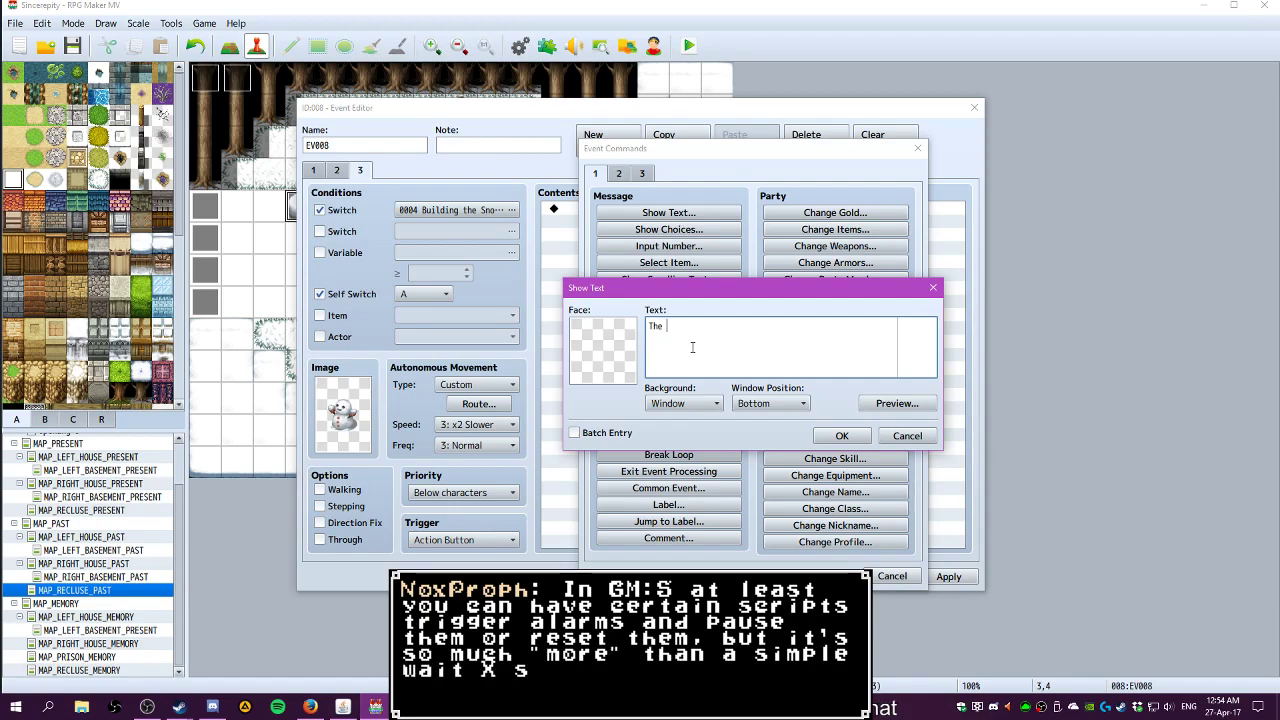
text( base body)
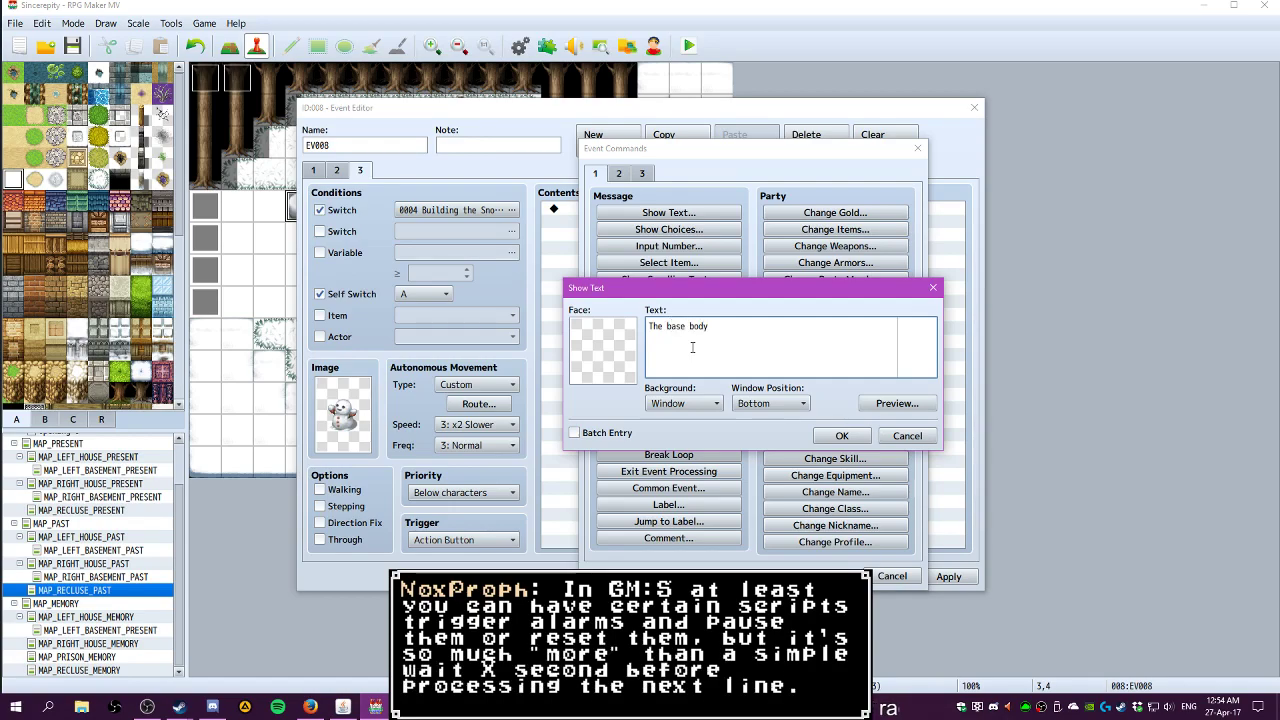
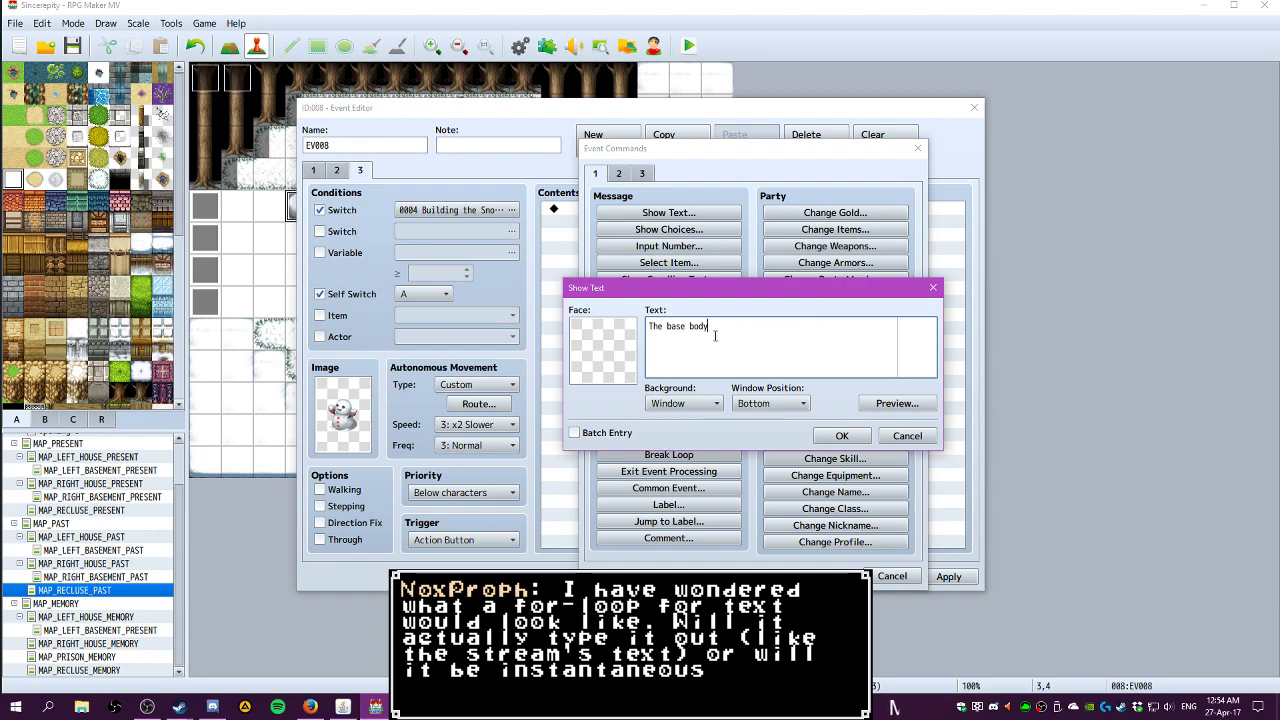
text(is done, but it's still missing arms.)
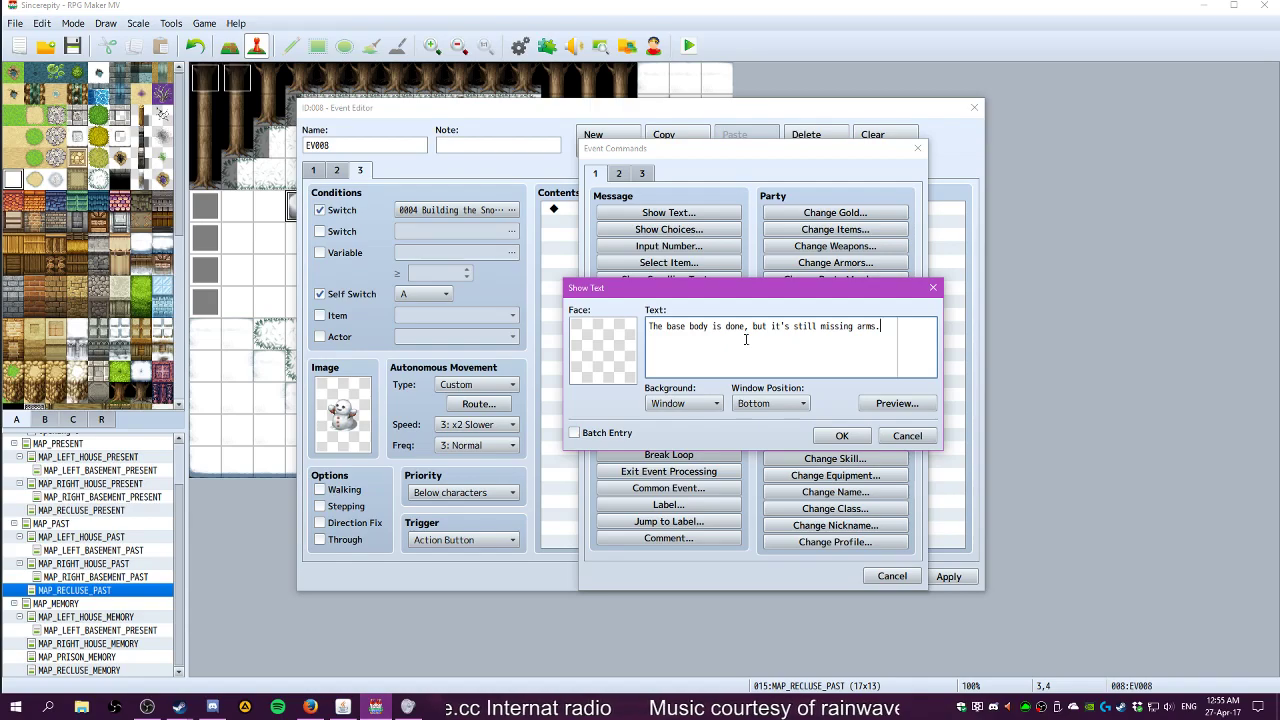
click(840, 437)
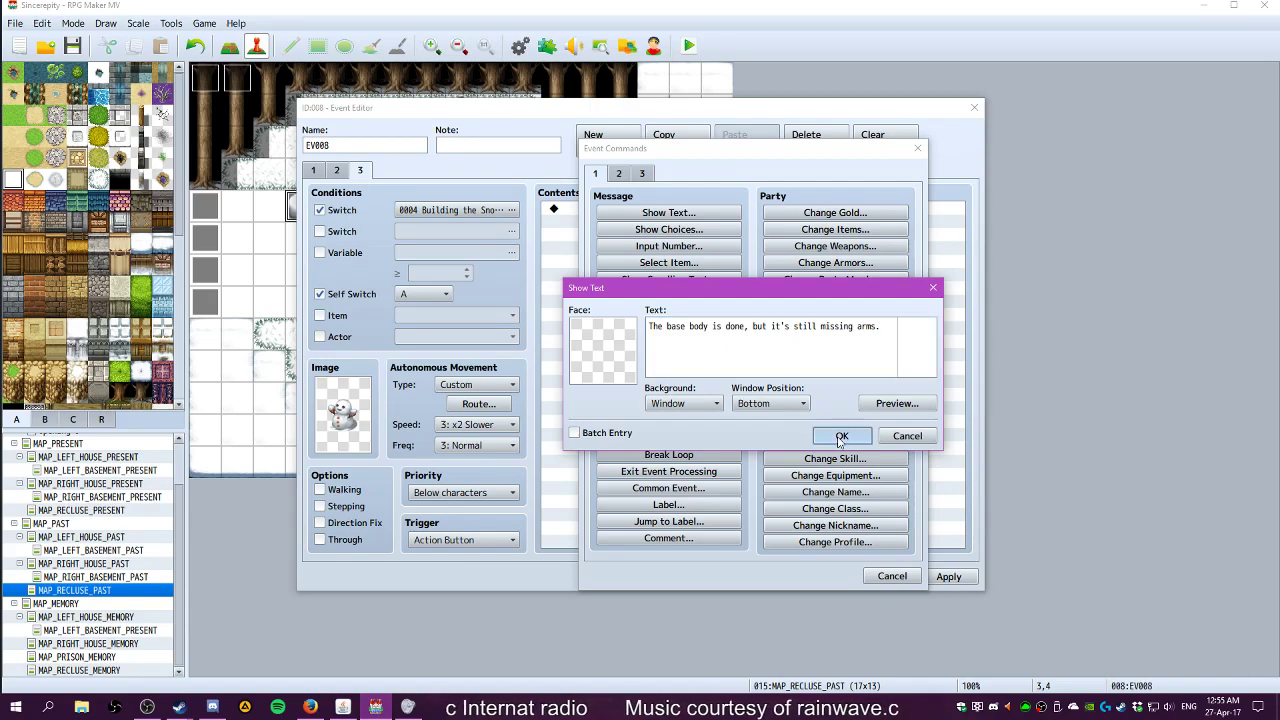
Below the text, add a Conditional Branch that checks whether the party has item 0020 Twigs, without an else branch
double_click(647, 237)
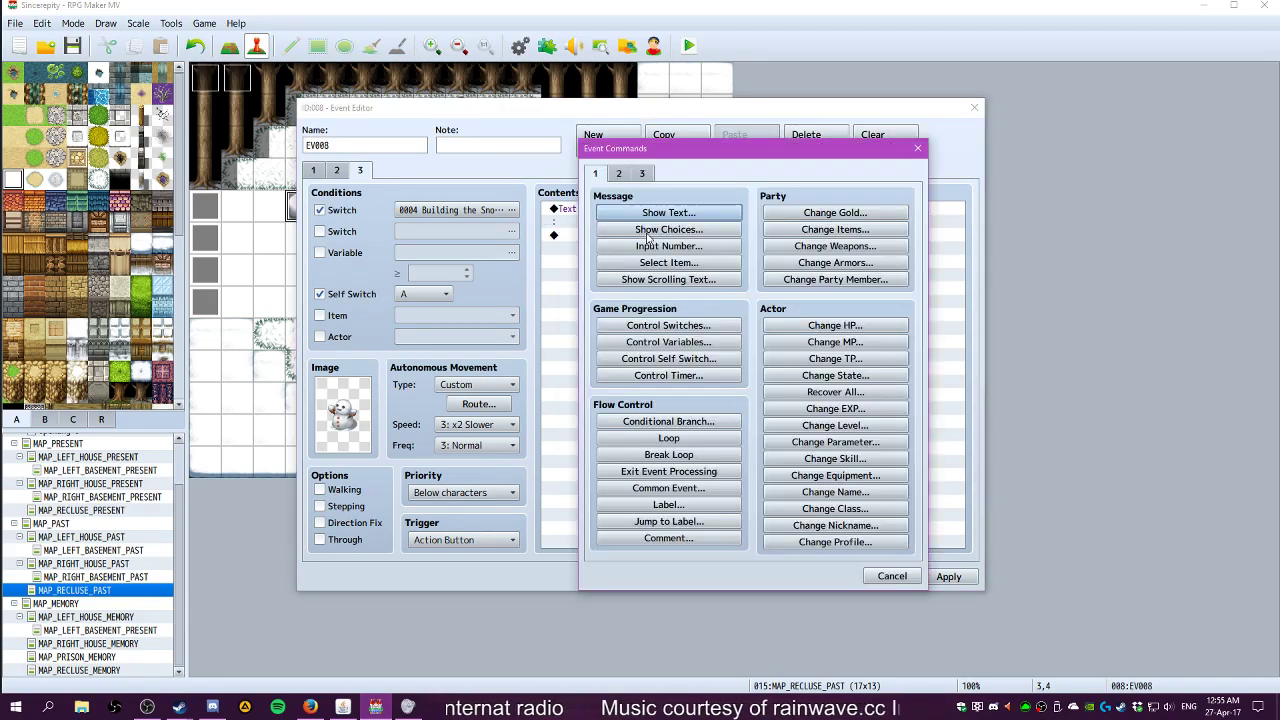
click(688, 213)
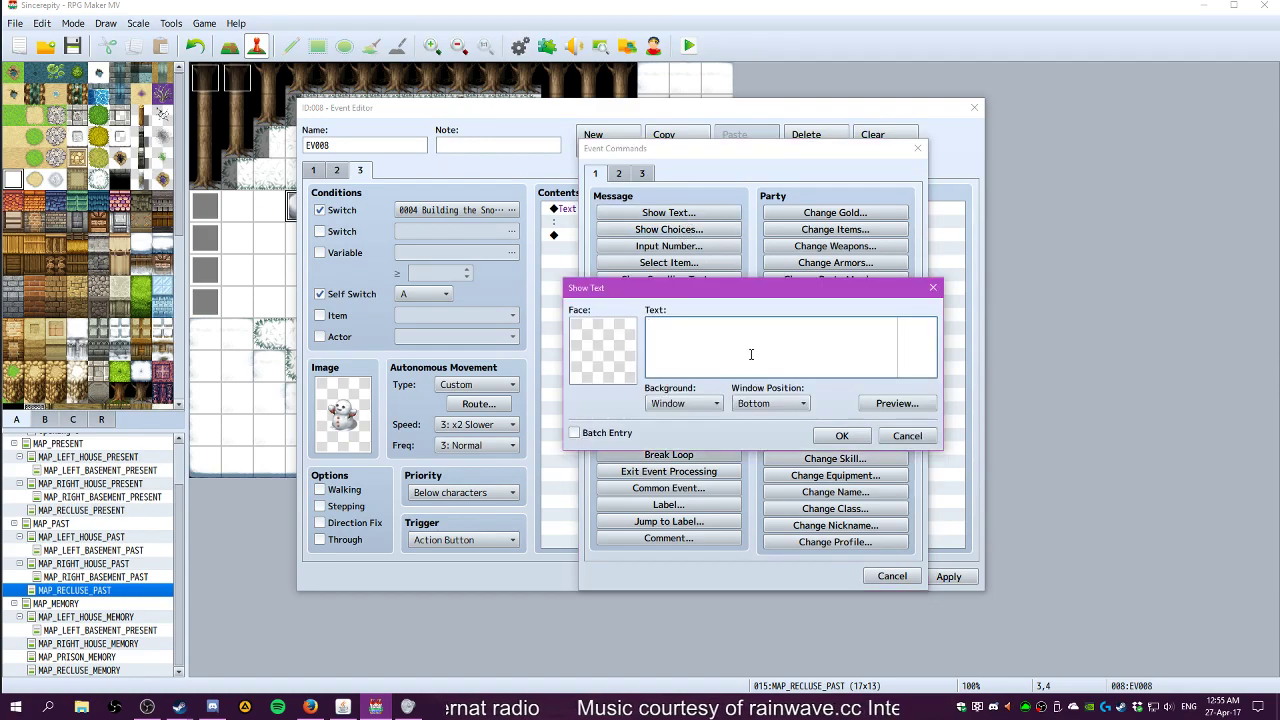
click(907, 436)
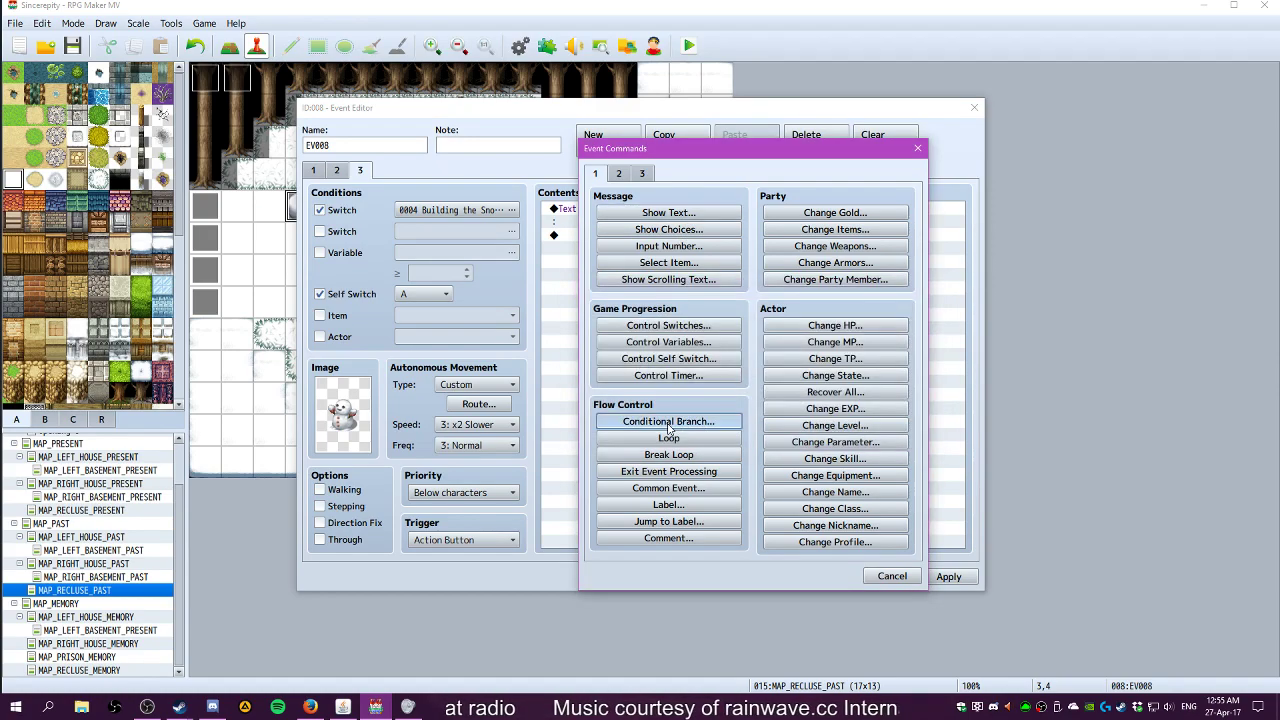
click(669, 421)
click(700, 286)
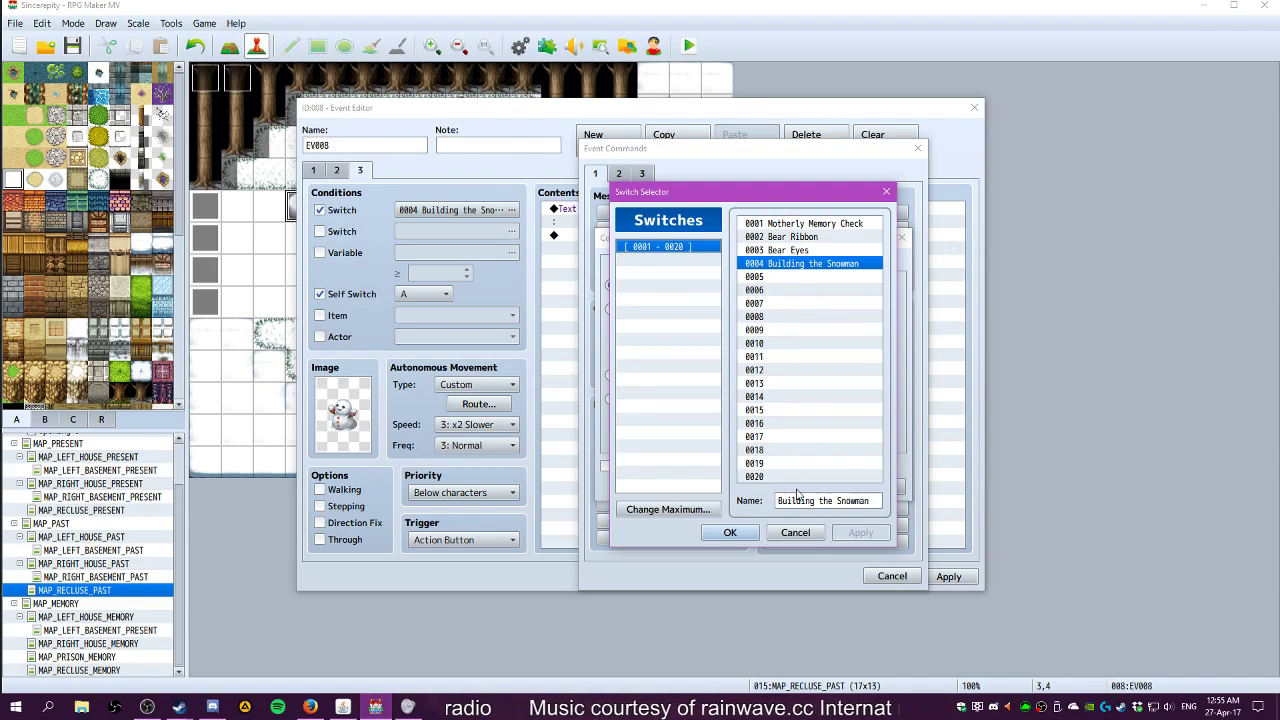
click(800, 537)
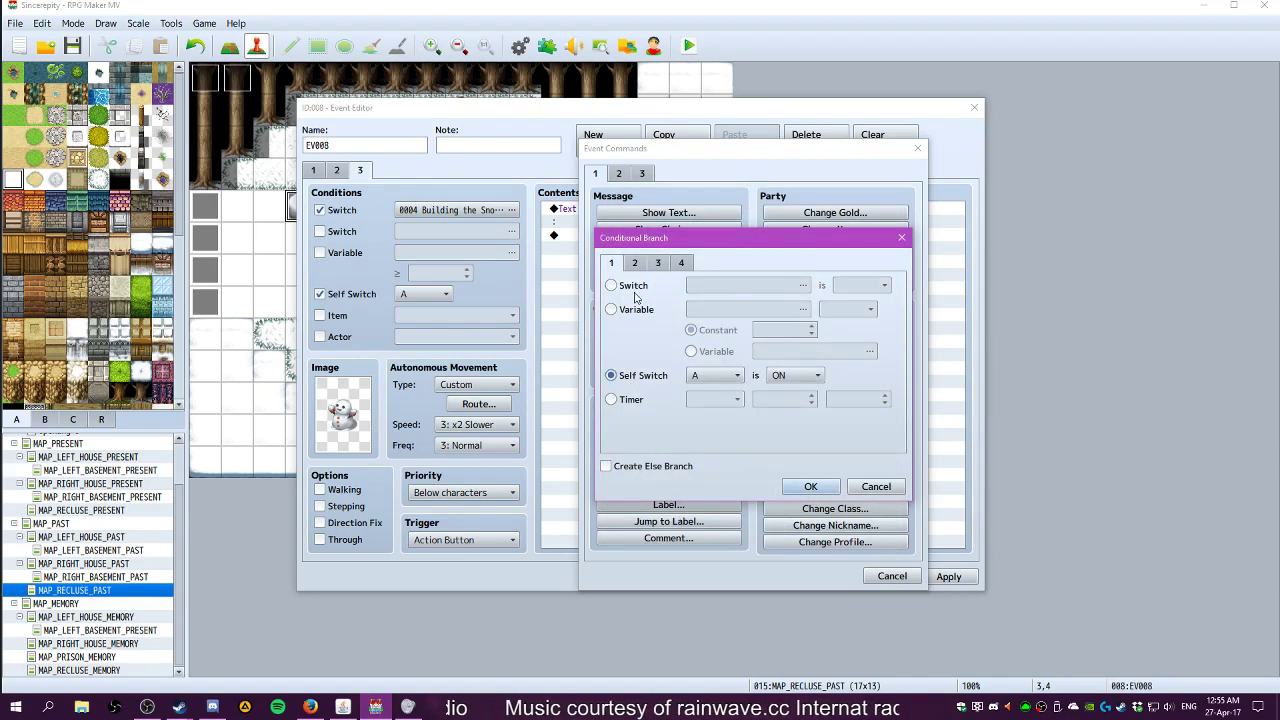
click(665, 266)
click(681, 263)
click(650, 310)
click(748, 309)
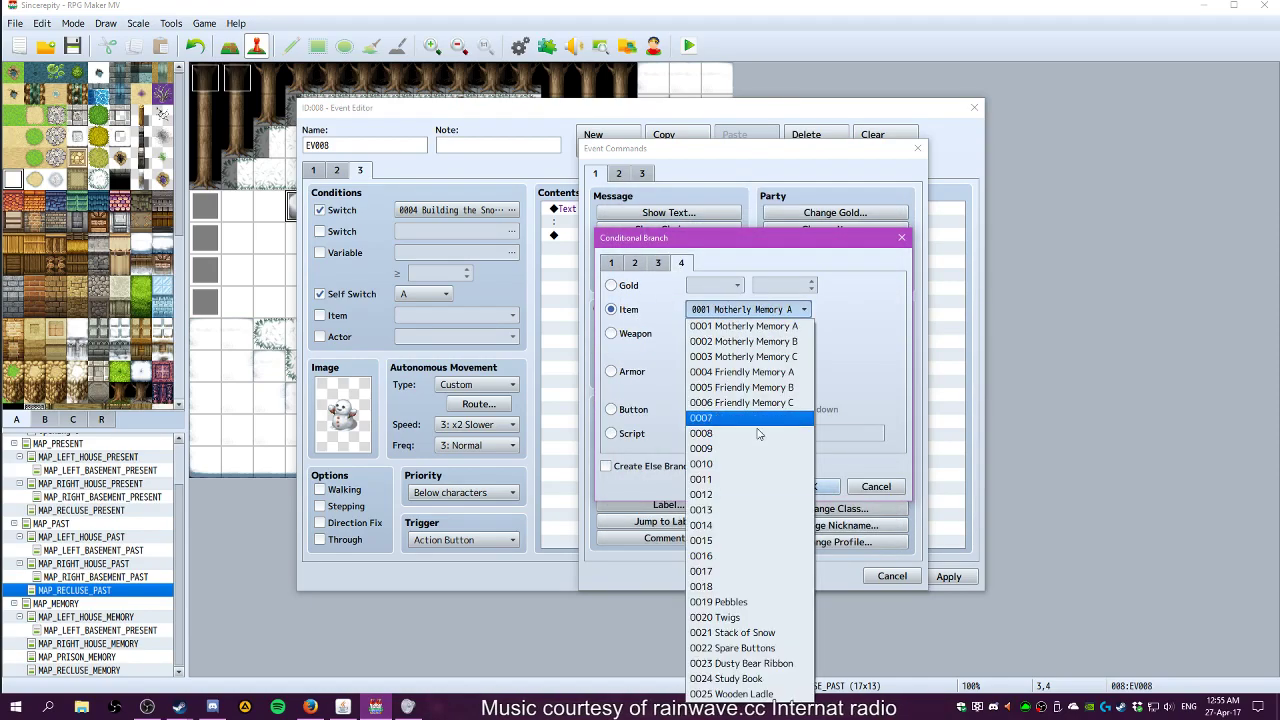
click(749, 617)
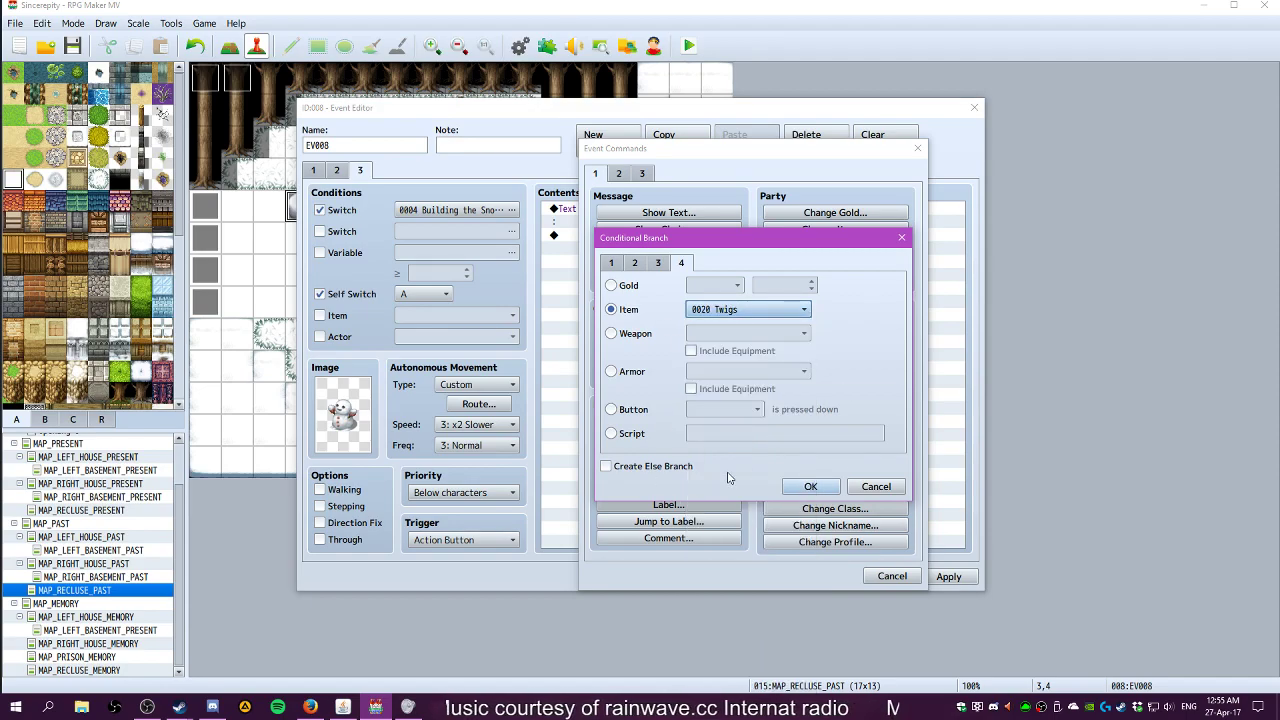
click(810, 487)
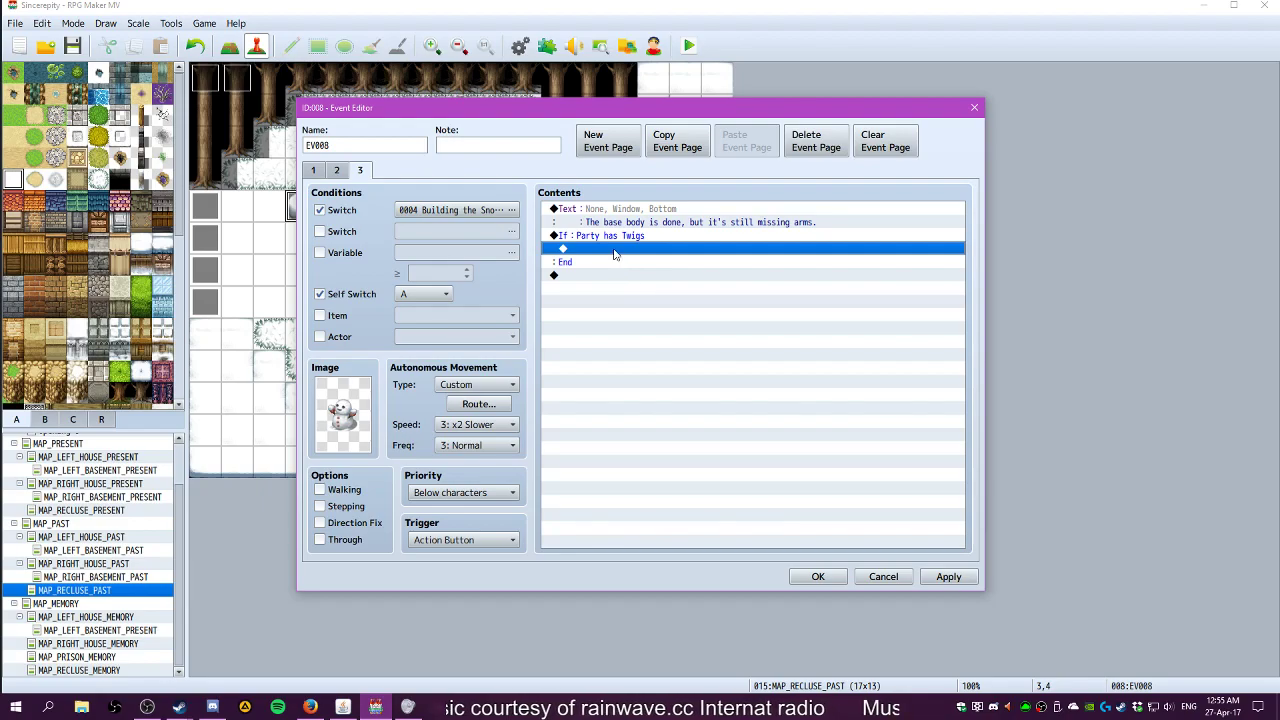
Inside the Twigs branch, add a Show Text command reading "Use the Twigs to give the snowman arms?"
double_click(611, 252)
click(680, 216)
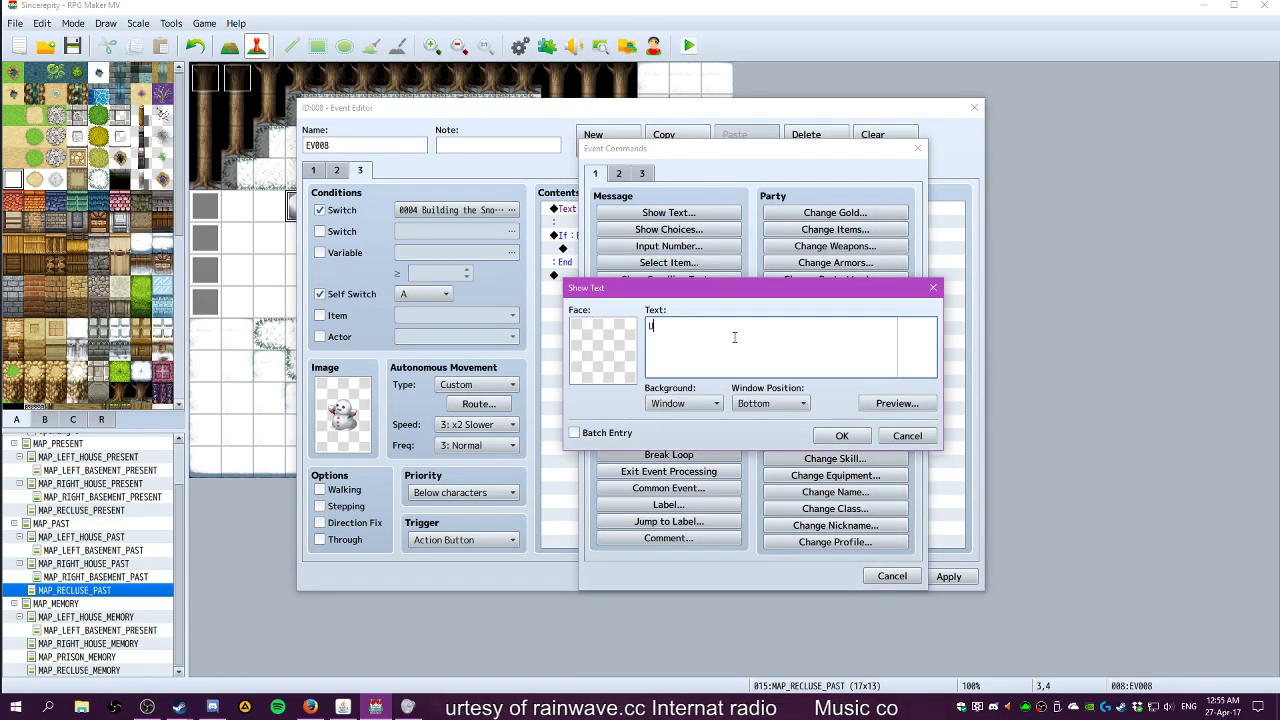
text(Use the twi)
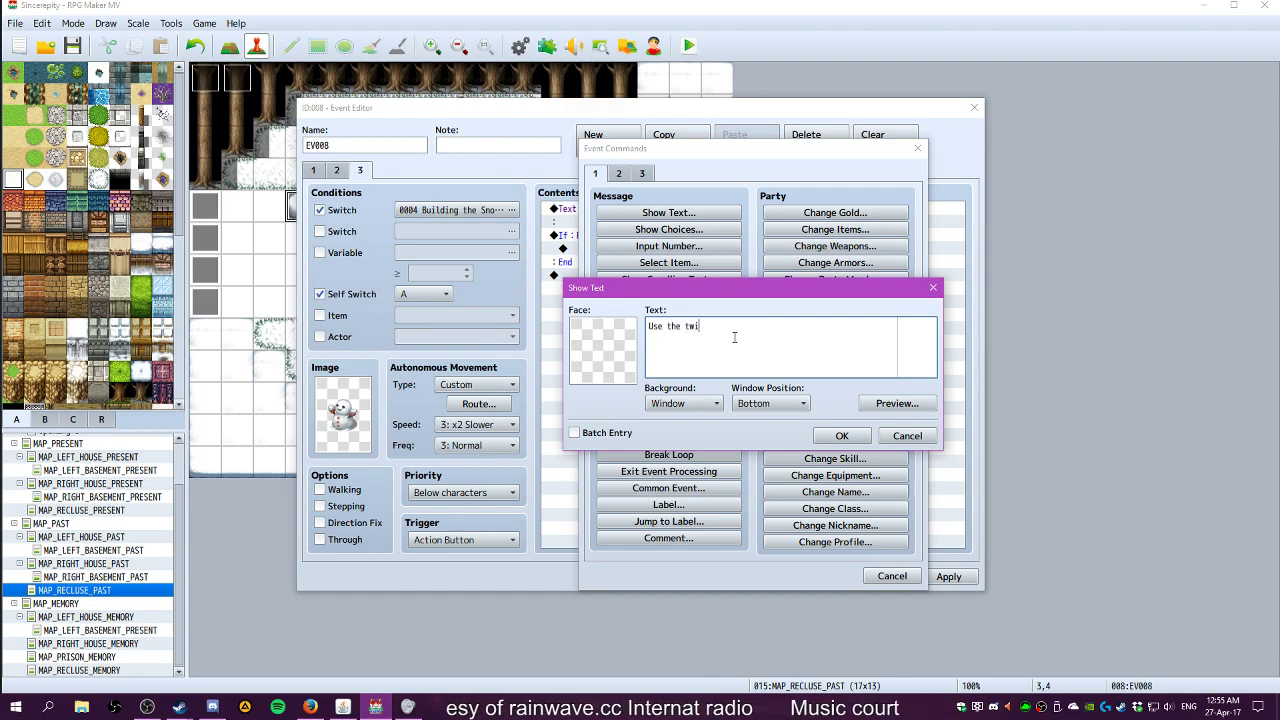
key(BackSpace)
key(BackSpace)
key(BackSpace)
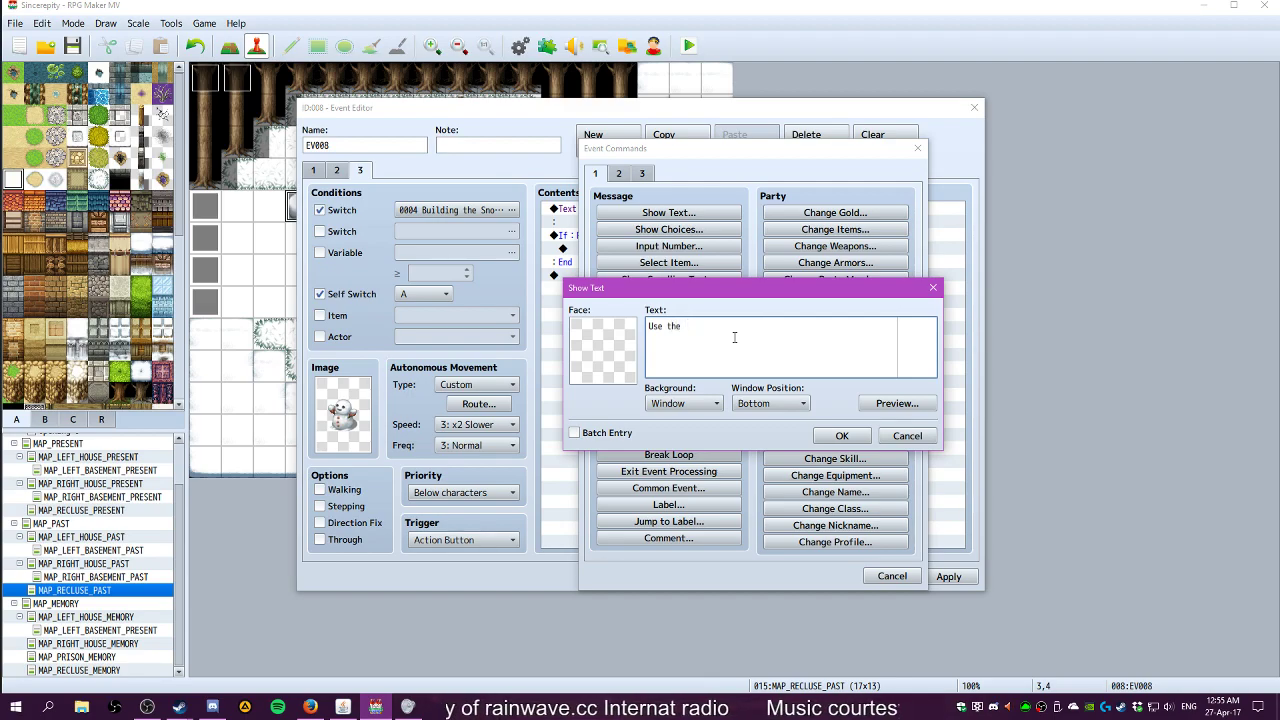
text(Twigs to give the snowman arms?)
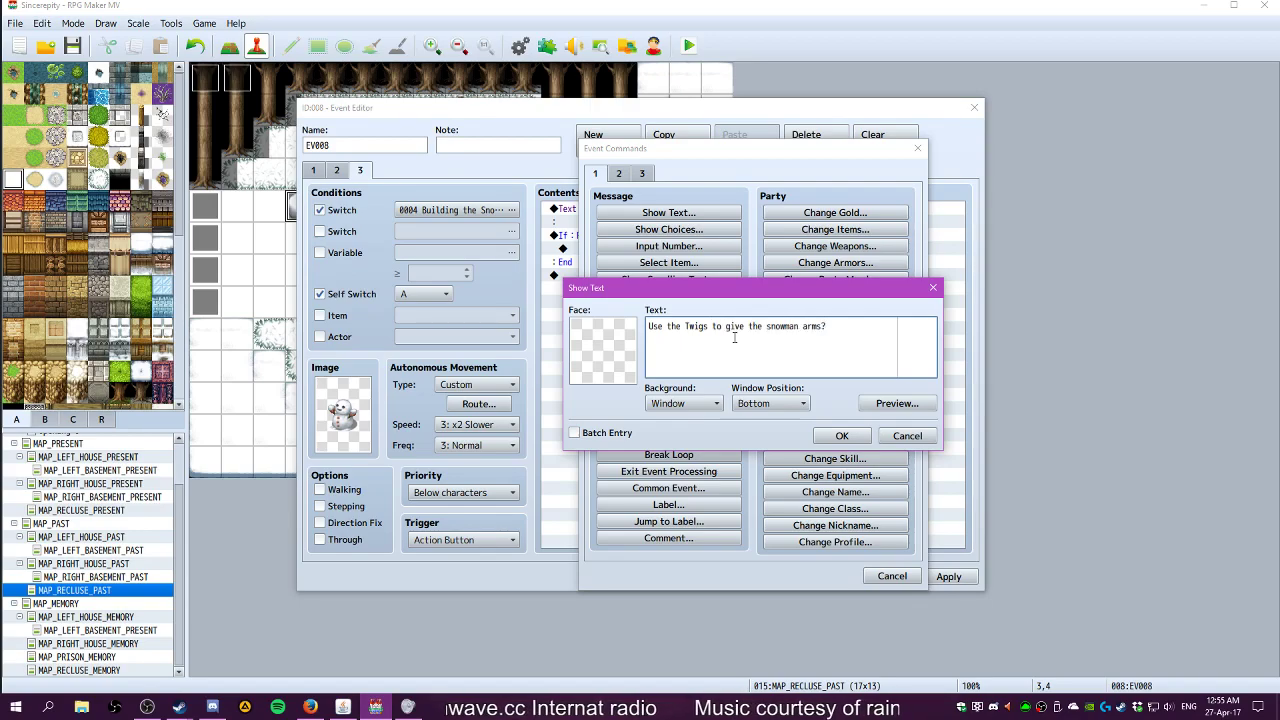
click(842, 436)
Add a Show Choices command with Yes and No after the question in the Twigs branch
double_click(625, 282)
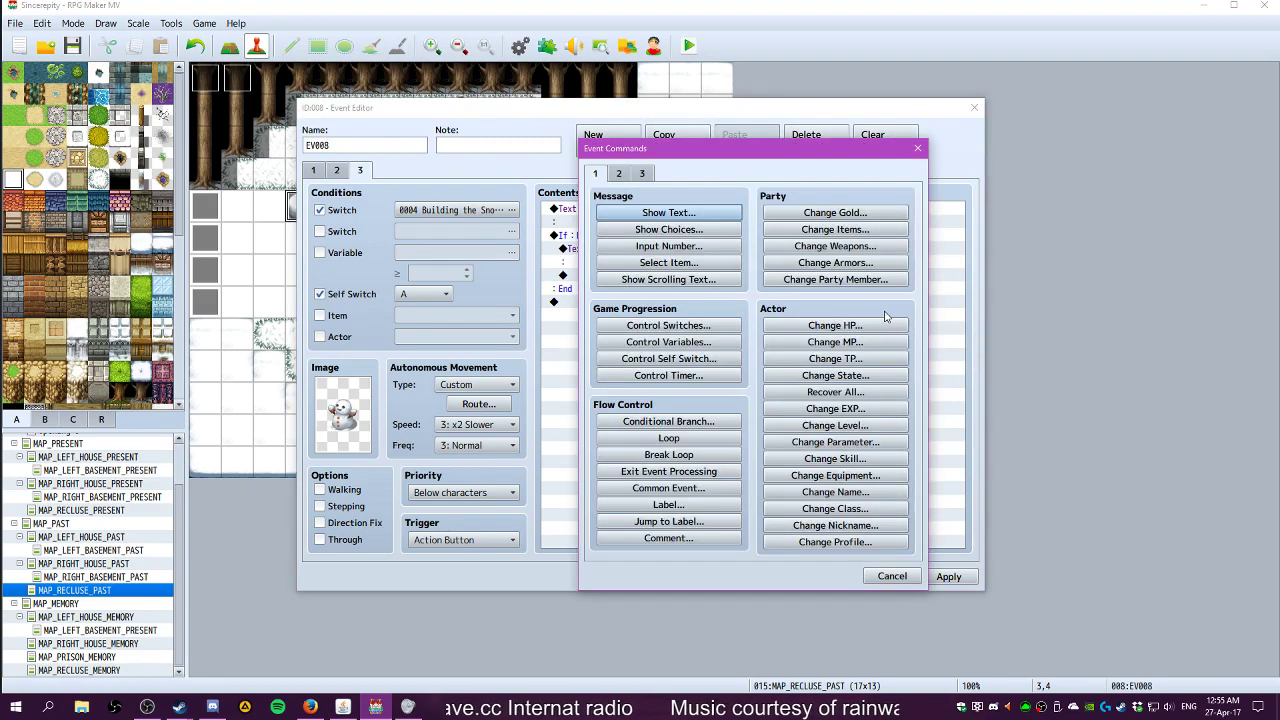
click(669, 229)
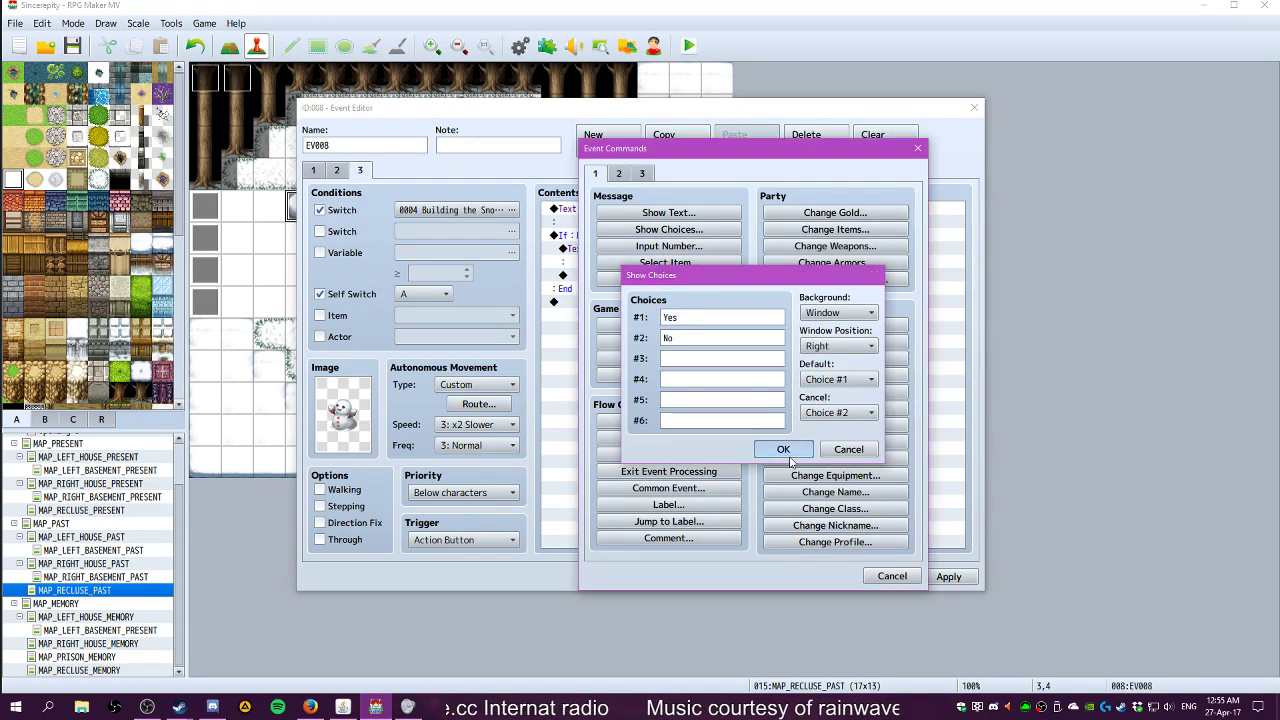
click(784, 449)
In the Yes branch, add a Change Items command that decreases Twigs by 1
double_click(632, 306)
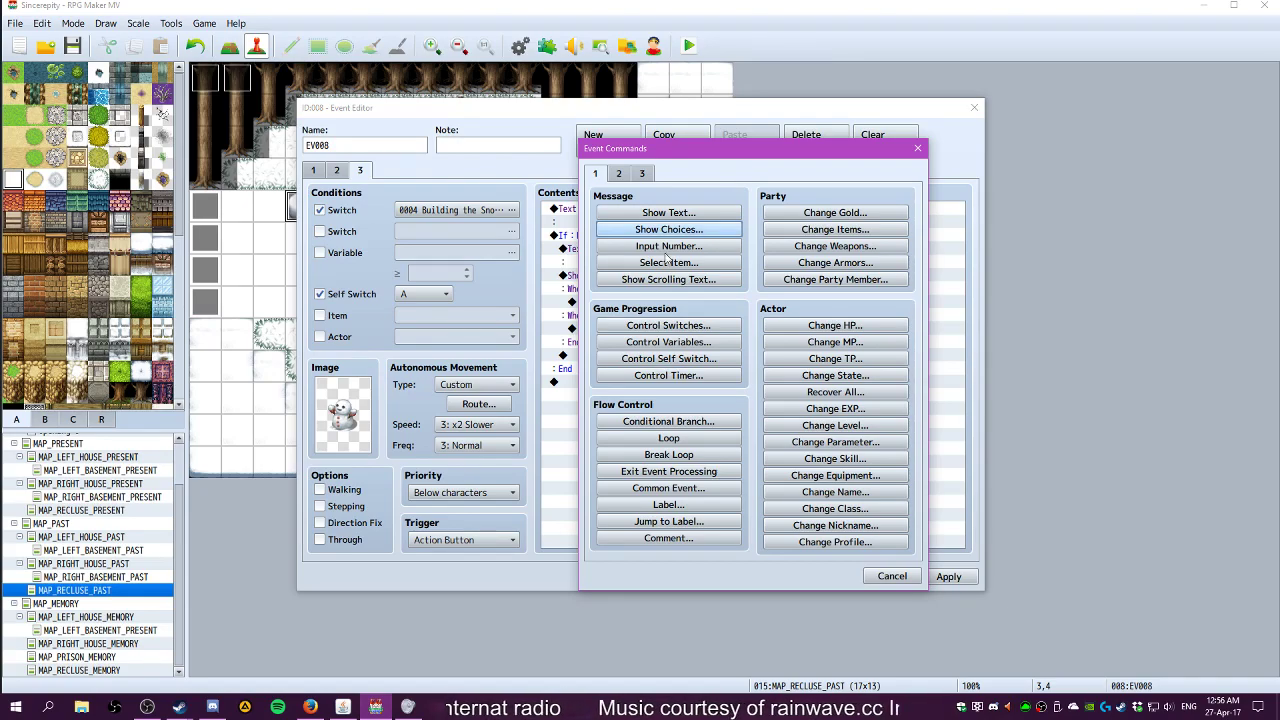
click(835, 229)
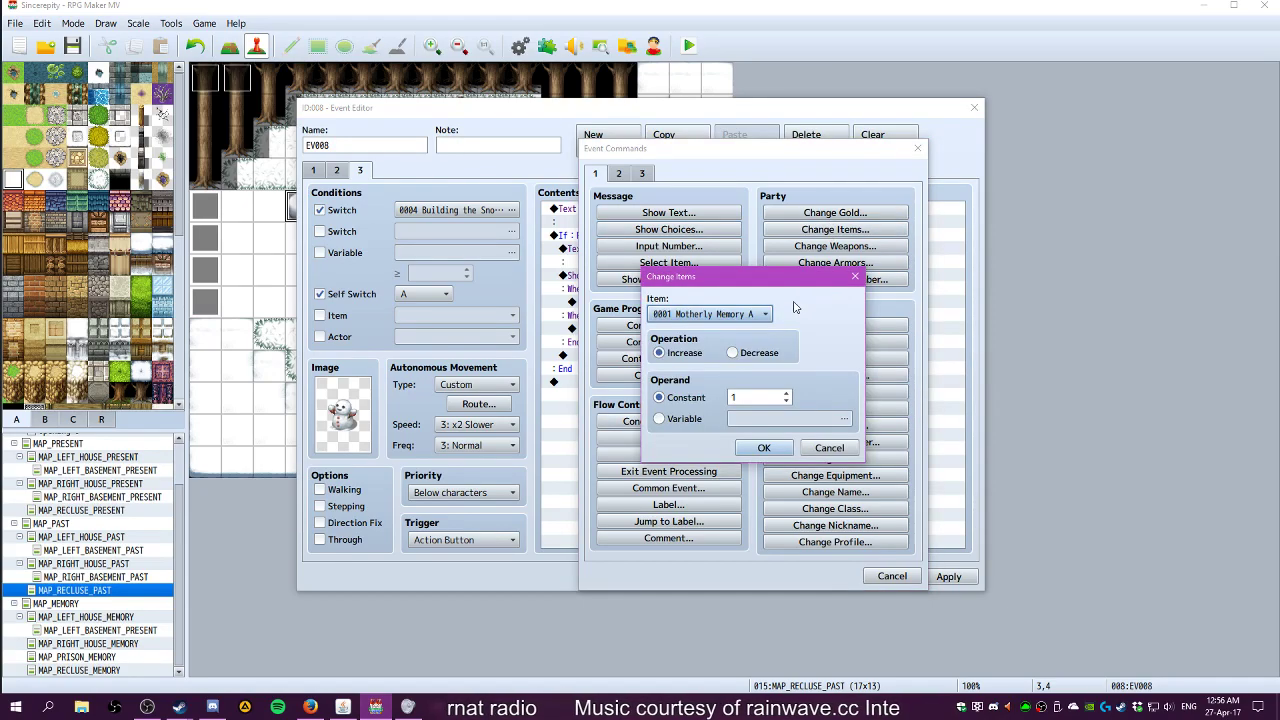
click(740, 314)
click(705, 628)
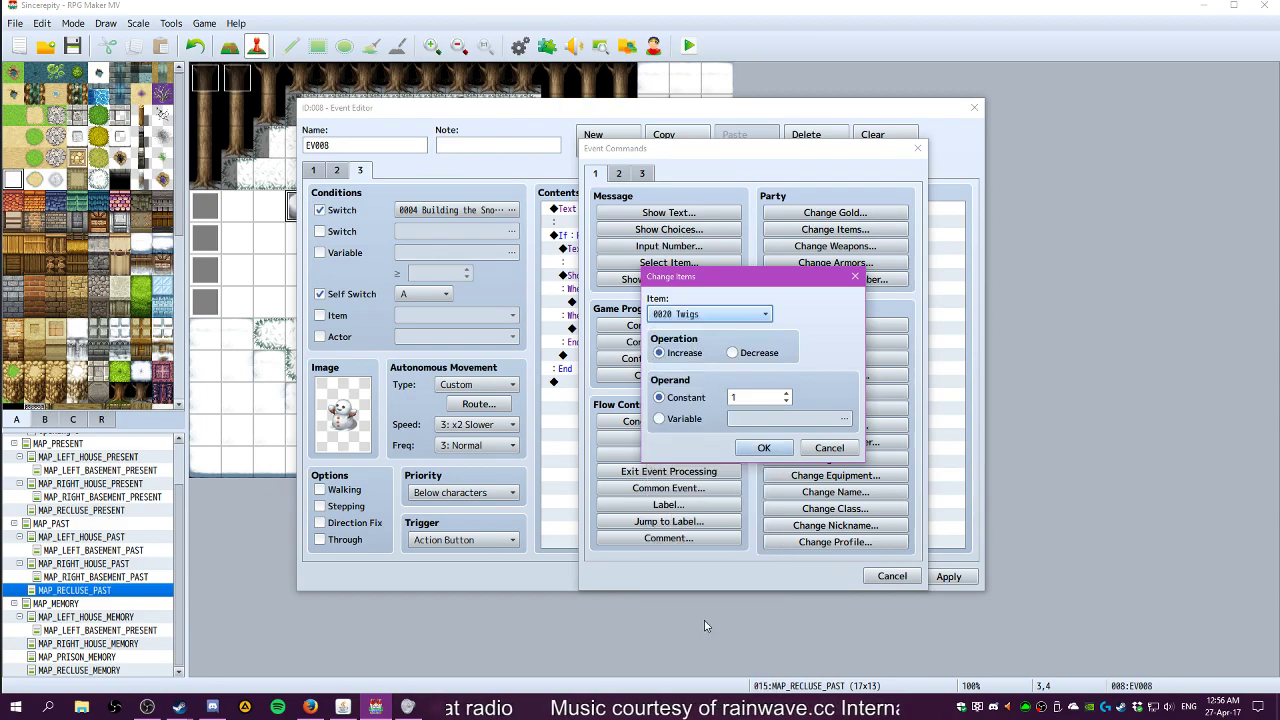
click(733, 352)
click(763, 447)
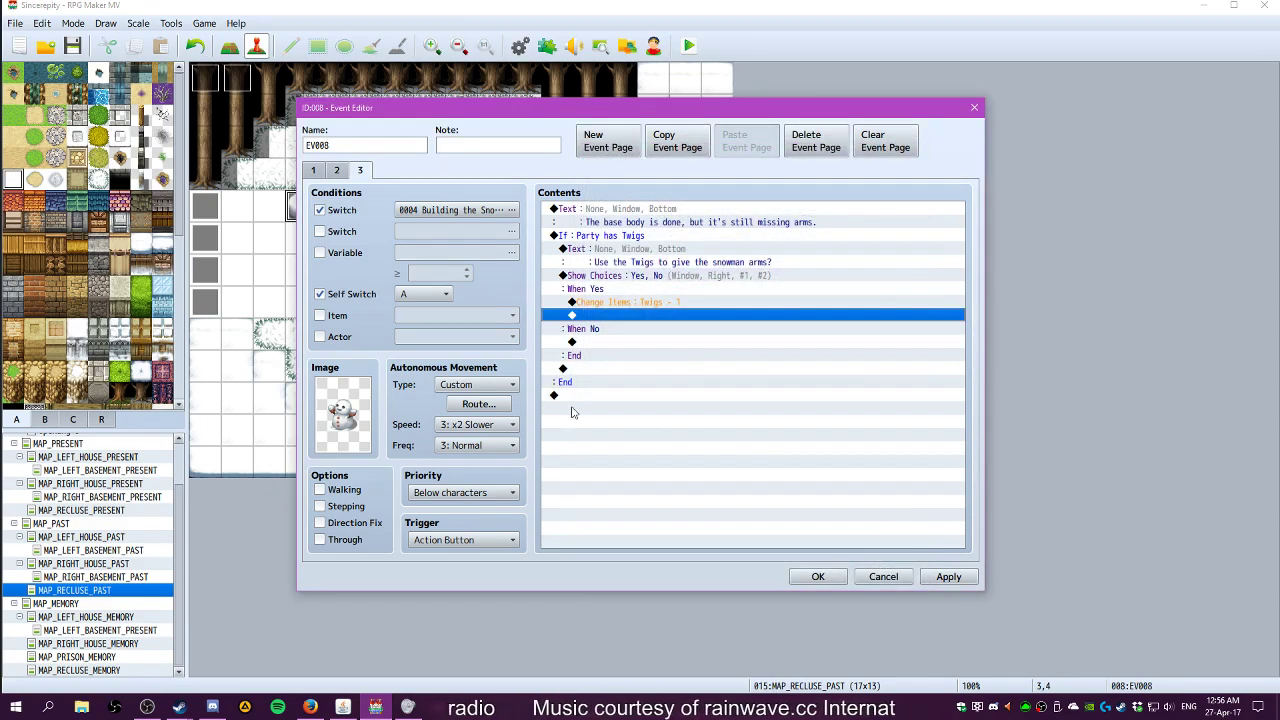
After the Twigs item change, turn self switch A OFF and self switch B ON in the Yes branch
double_click(614, 319)
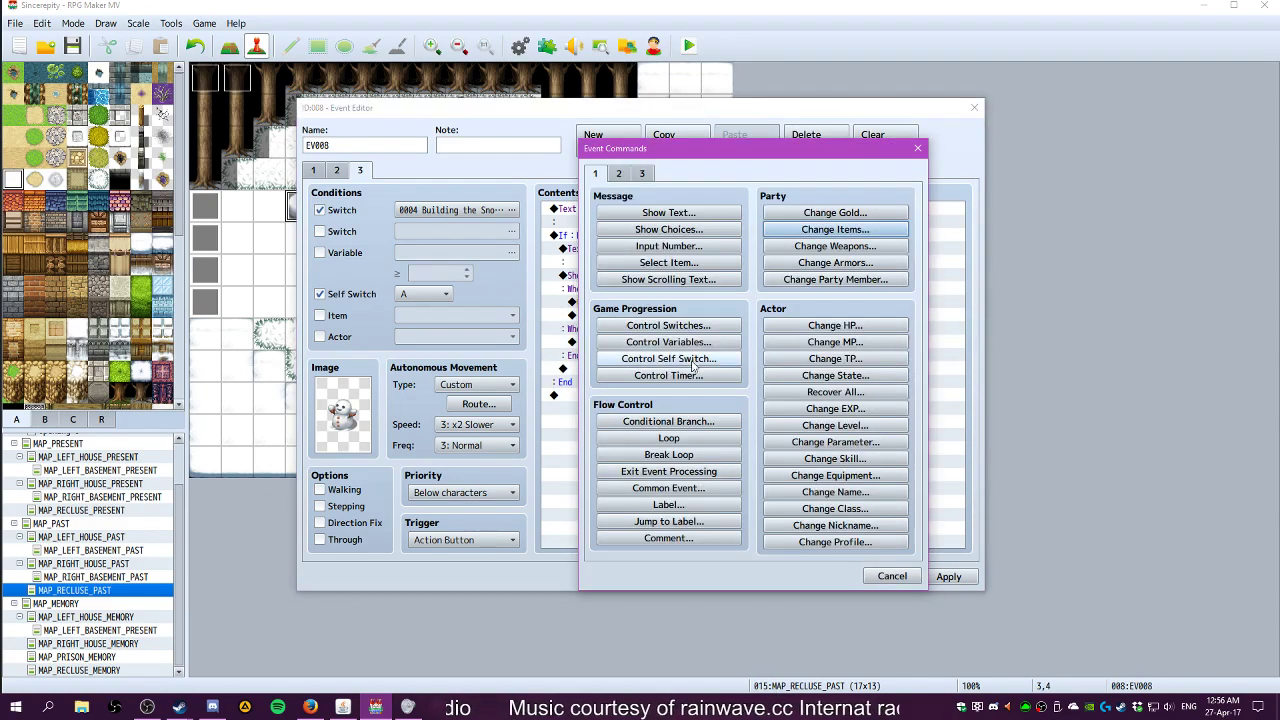
click(682, 359)
click(765, 395)
click(733, 418)
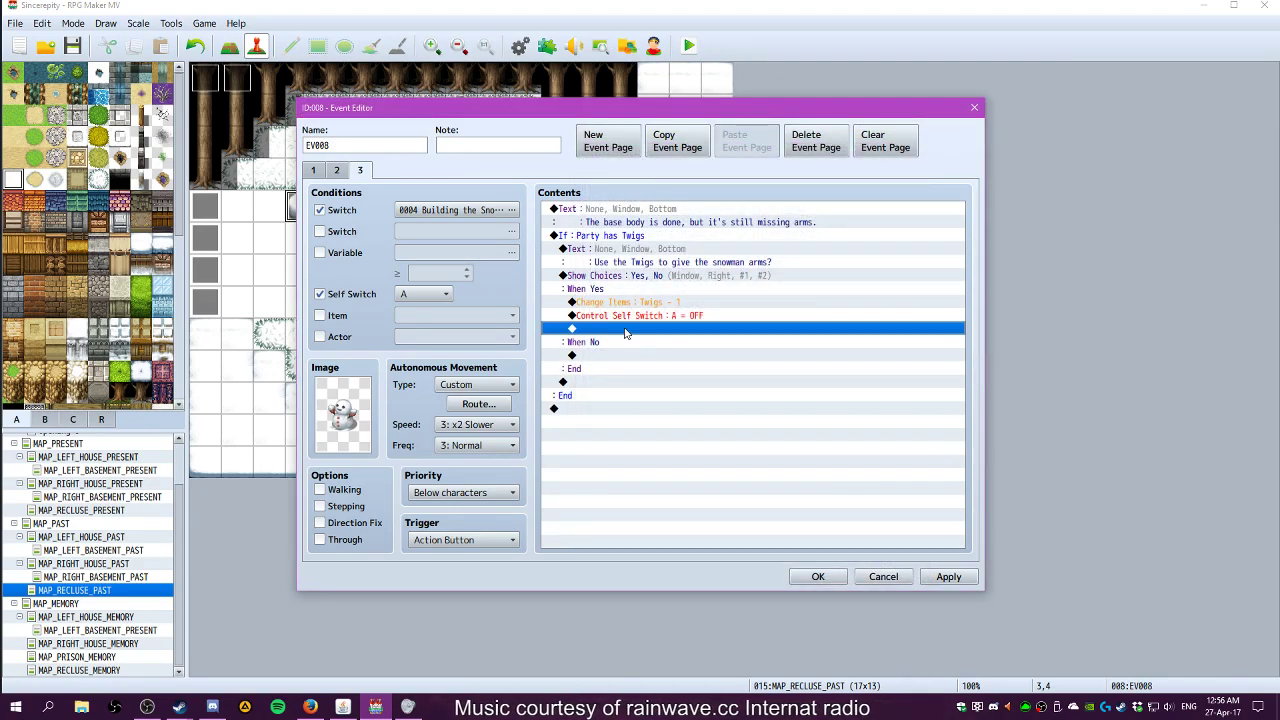
double_click(630, 329)
click(673, 363)
click(712, 347)
click(710, 376)
click(730, 418)
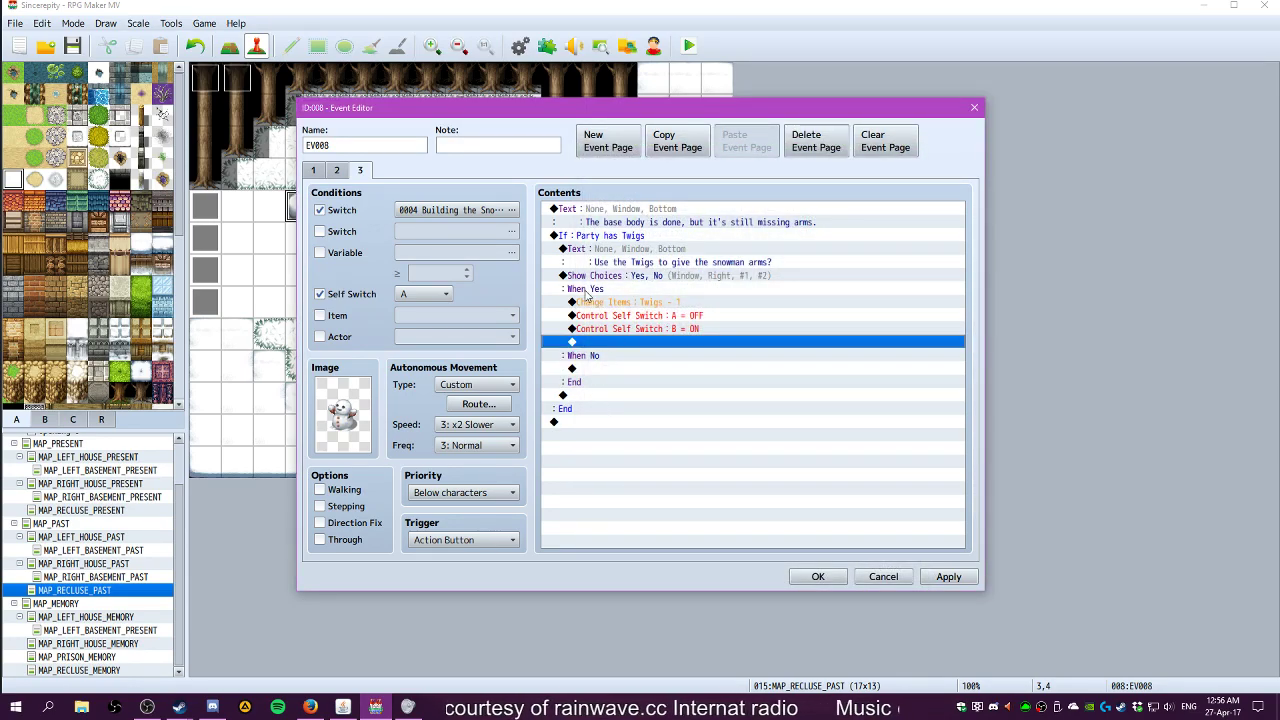
Add a fourth event page conditioned on switch 0004 Building the Snowman and self switch B
click(607, 141)
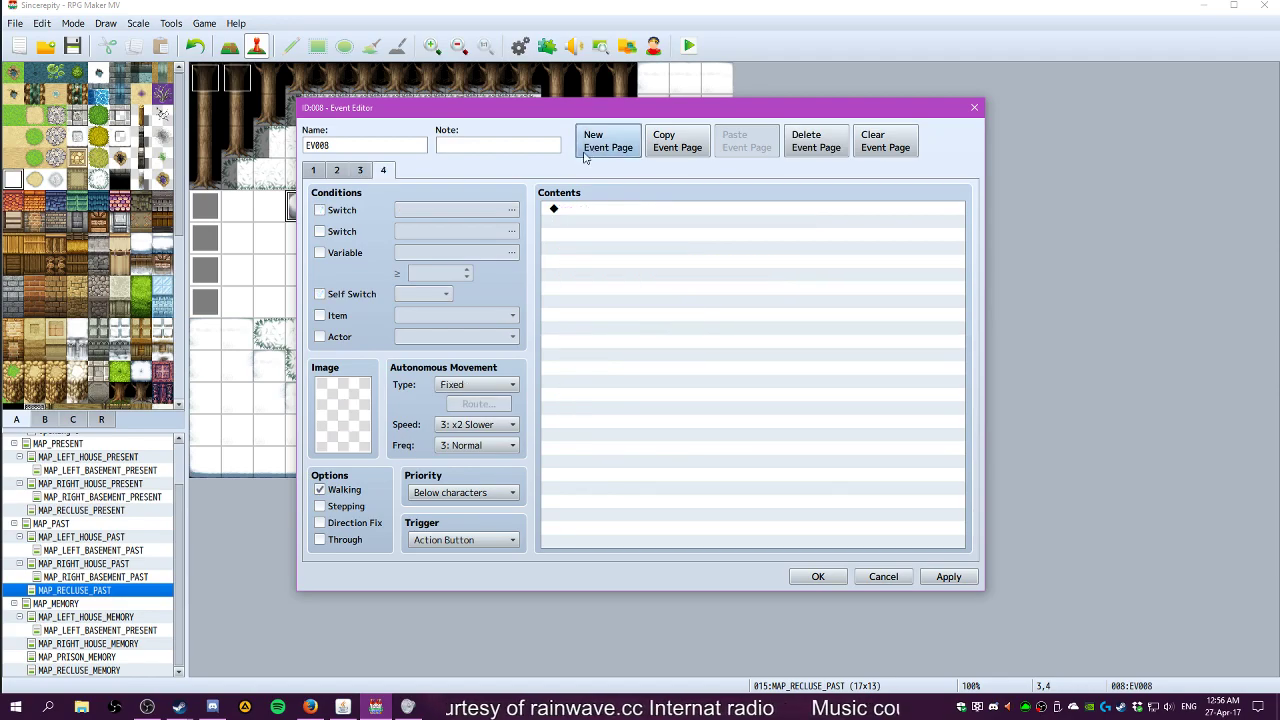
click(343, 211)
click(455, 210)
click(666, 246)
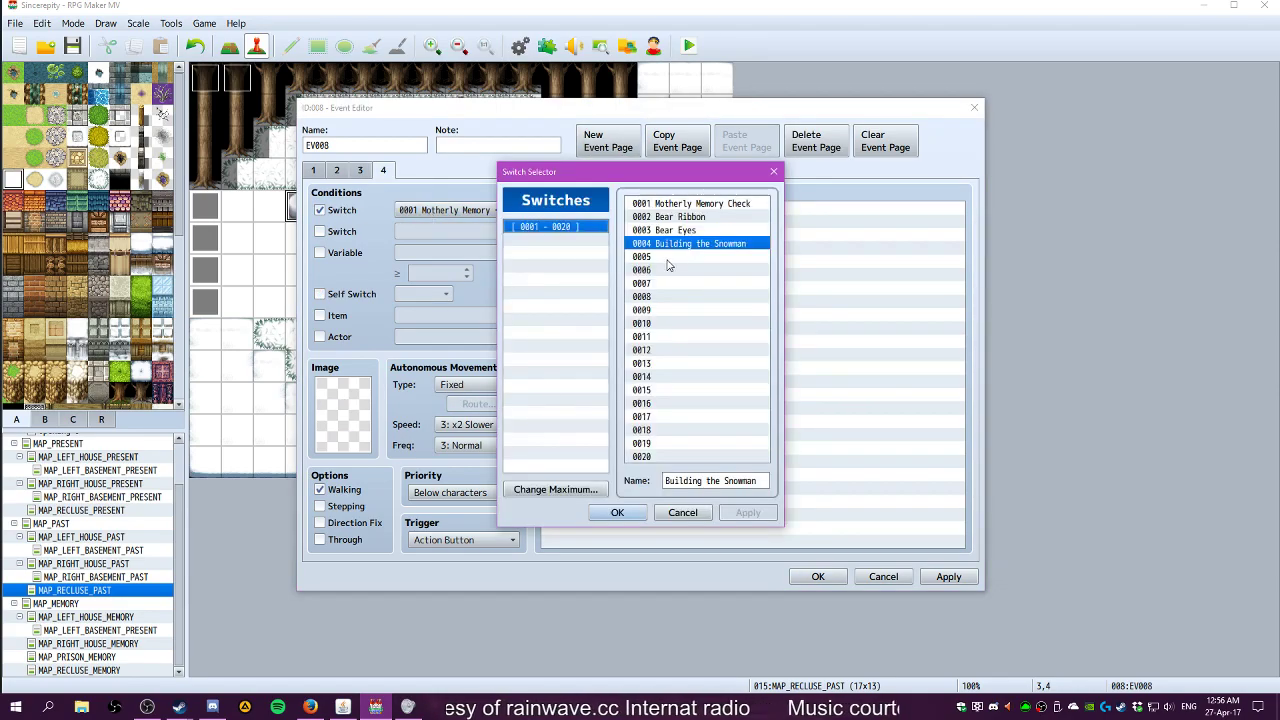
click(617, 507)
click(340, 294)
click(422, 294)
click(413, 327)
Add a Show Text command to page 4 reading "The snowman is ready to hug you, but he still needs a smile."
double_click(589, 209)
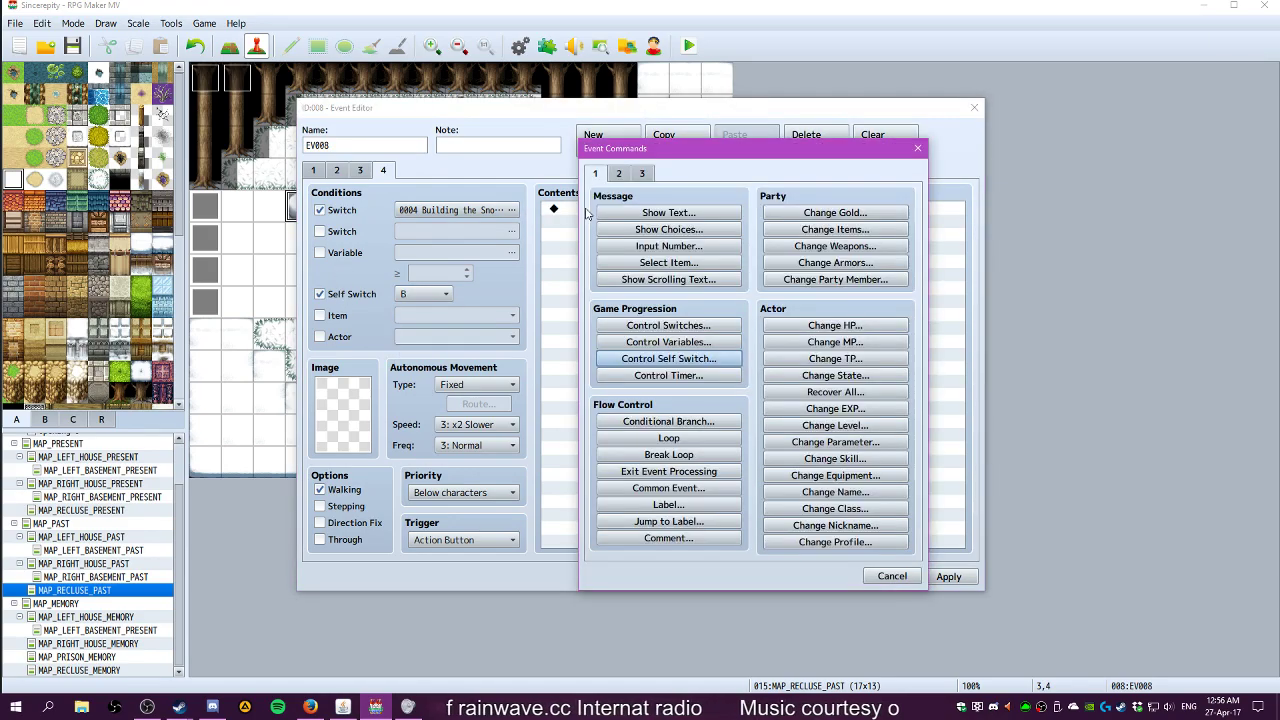
click(650, 212)
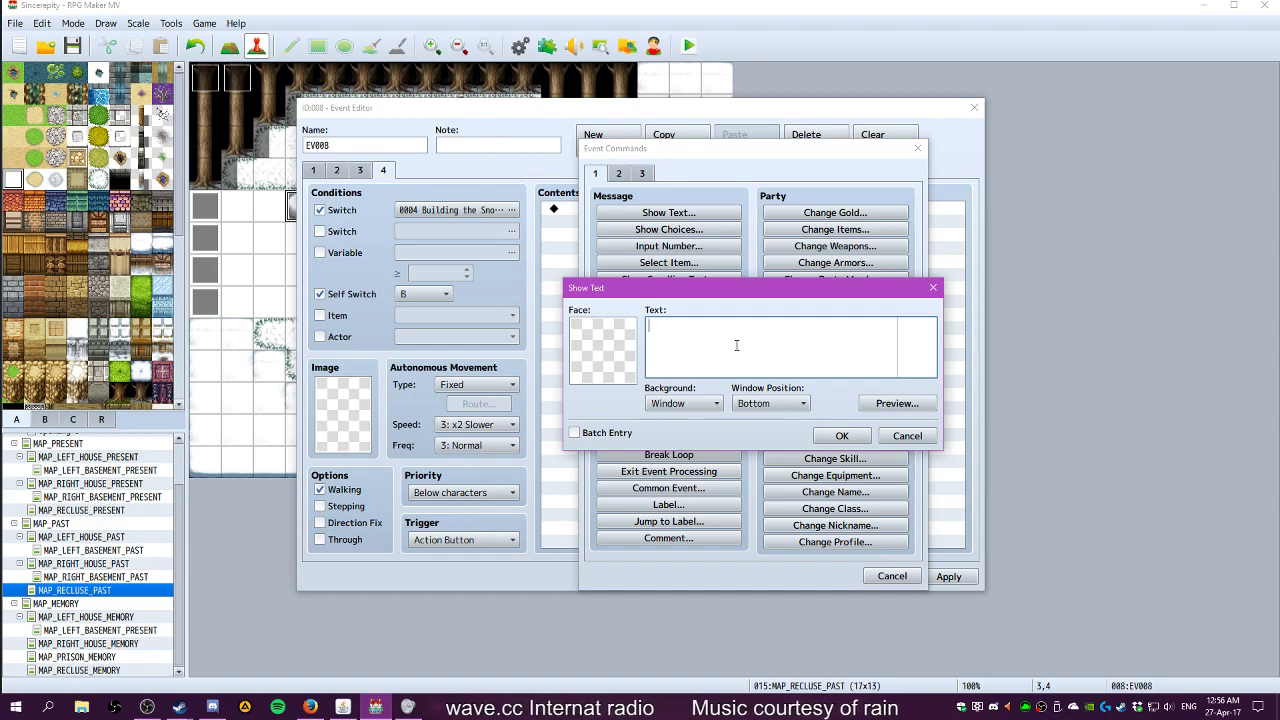
text(The snow)
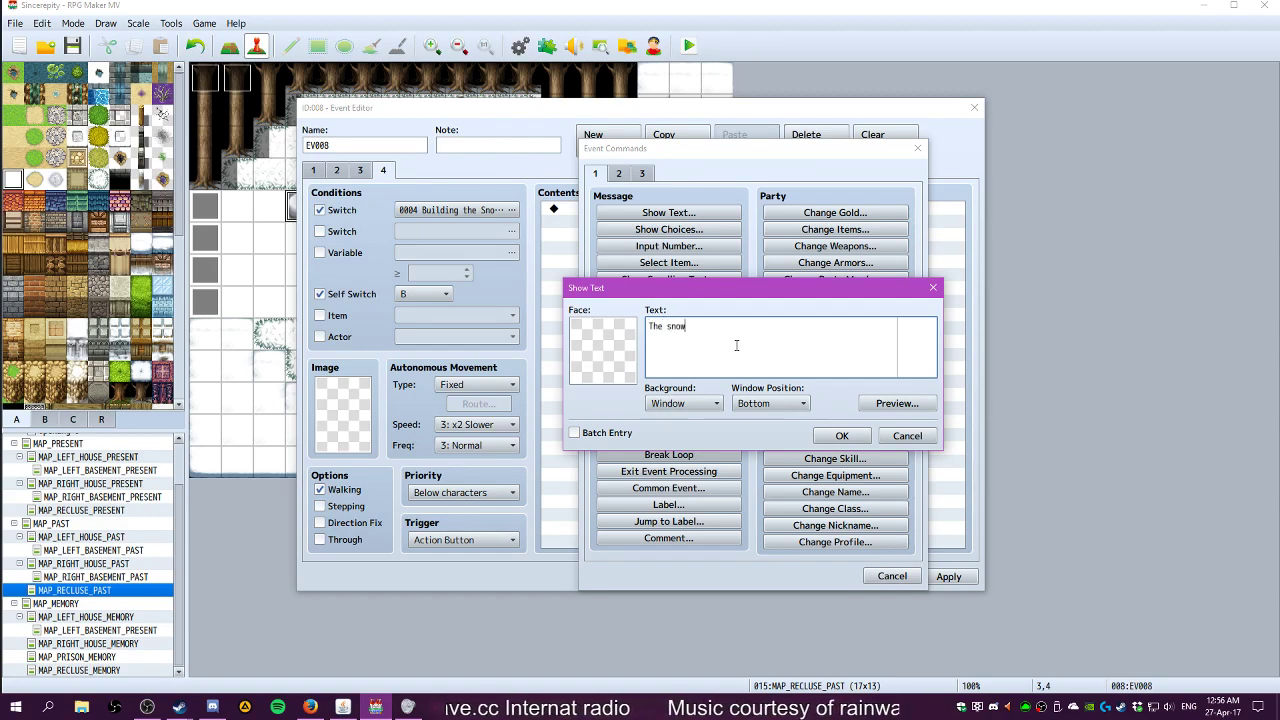
text(man is ready to hug you, but he still needs)
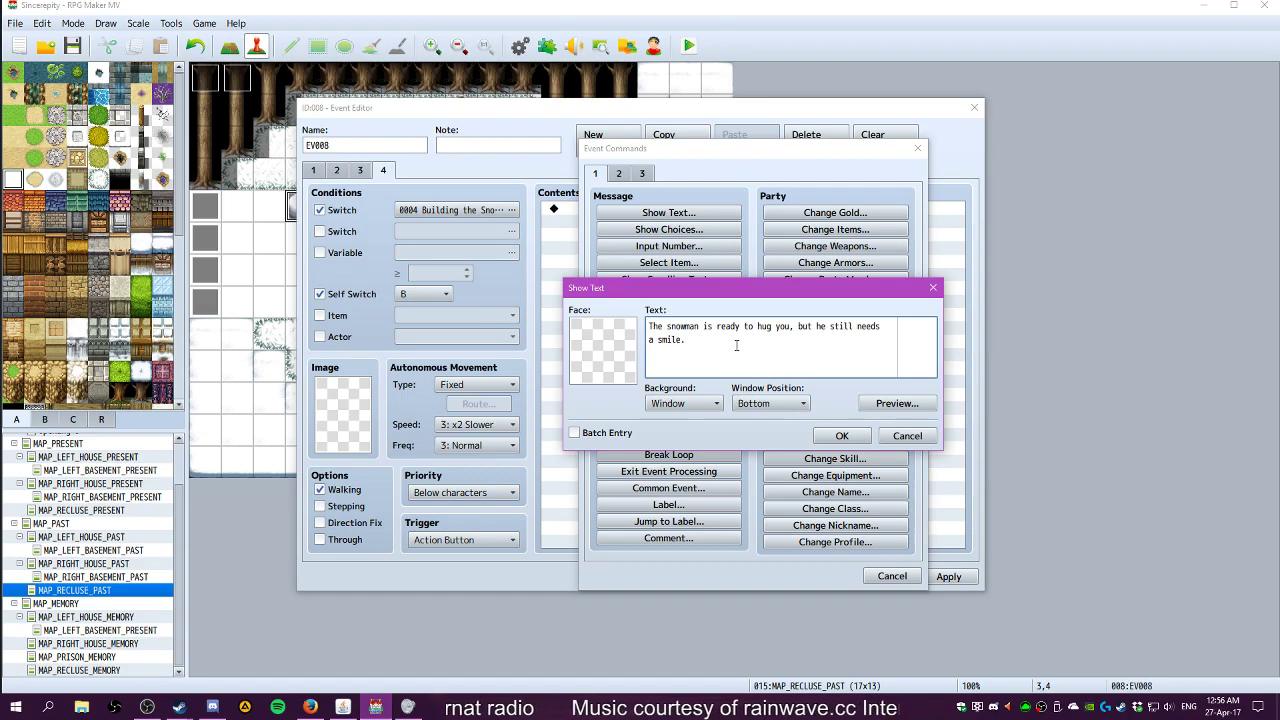
click(842, 436)
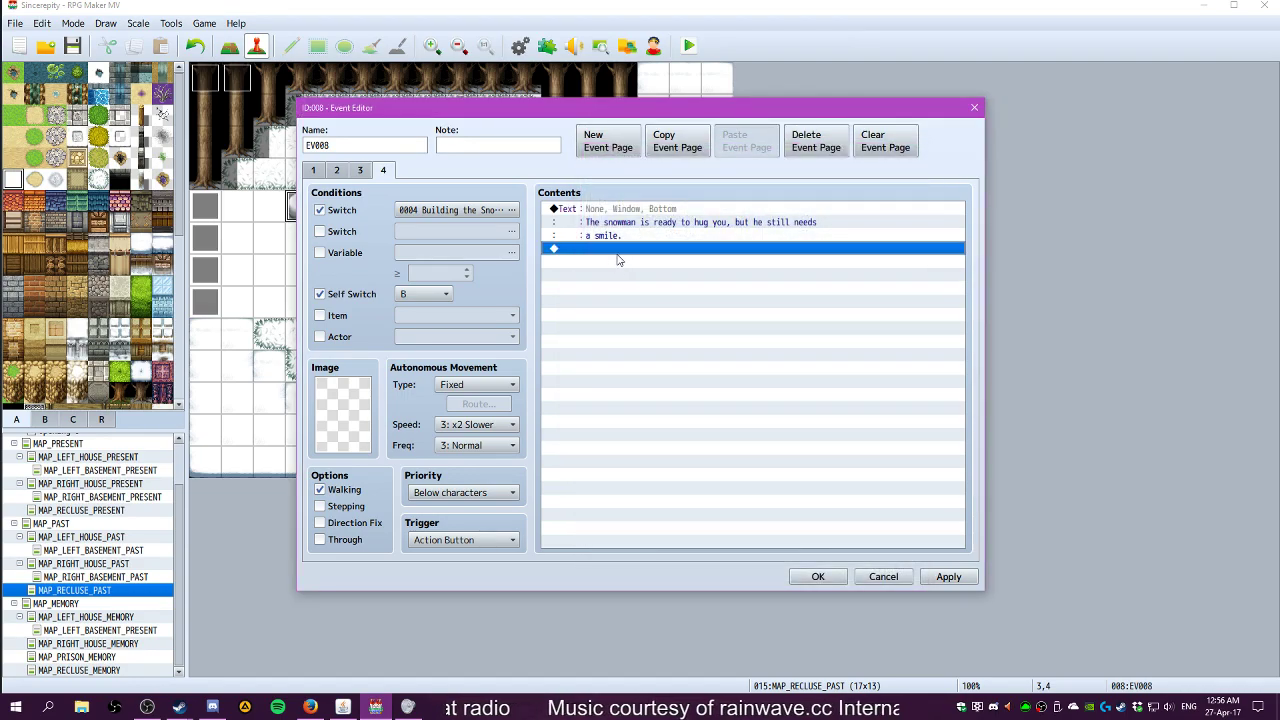
Add a conditional branch after the text that checks whether the party has item 0019 Pebbles, without an else branch
double_click(617, 252)
click(668, 421)
click(747, 293)
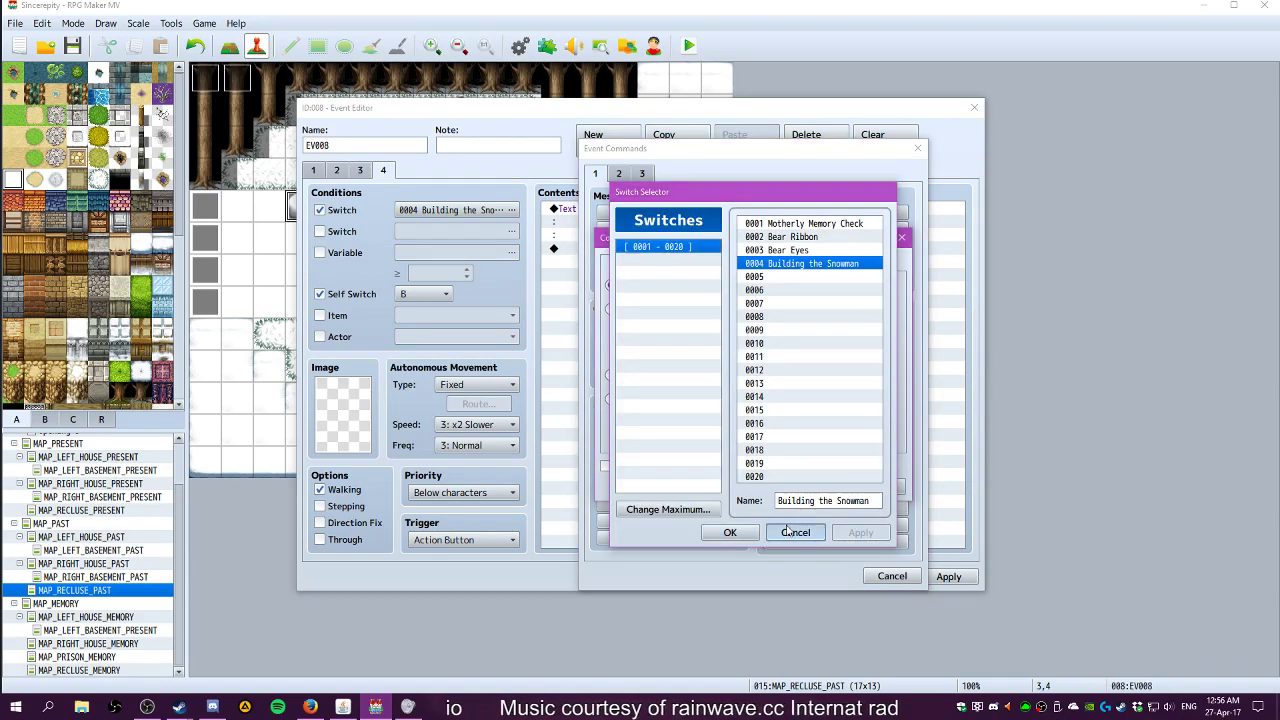
click(796, 535)
click(681, 263)
click(660, 264)
click(636, 264)
click(658, 263)
click(679, 264)
click(638, 310)
click(760, 309)
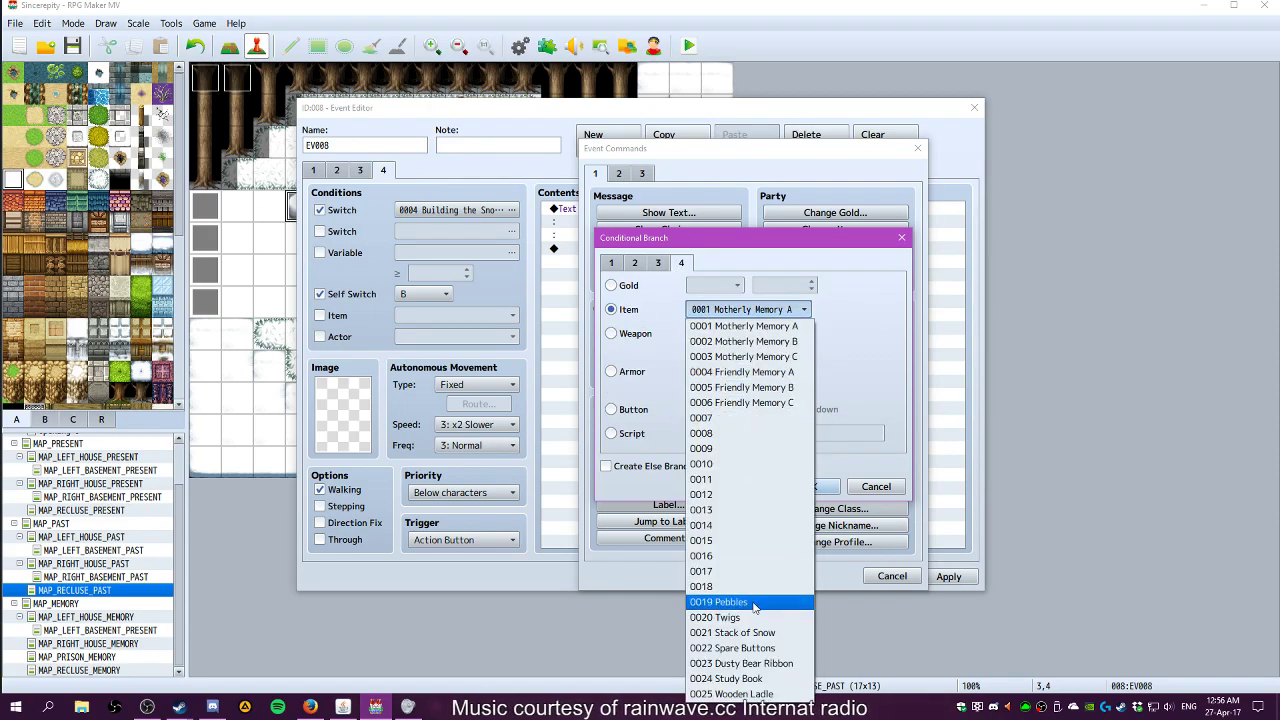
click(718, 601)
click(812, 486)
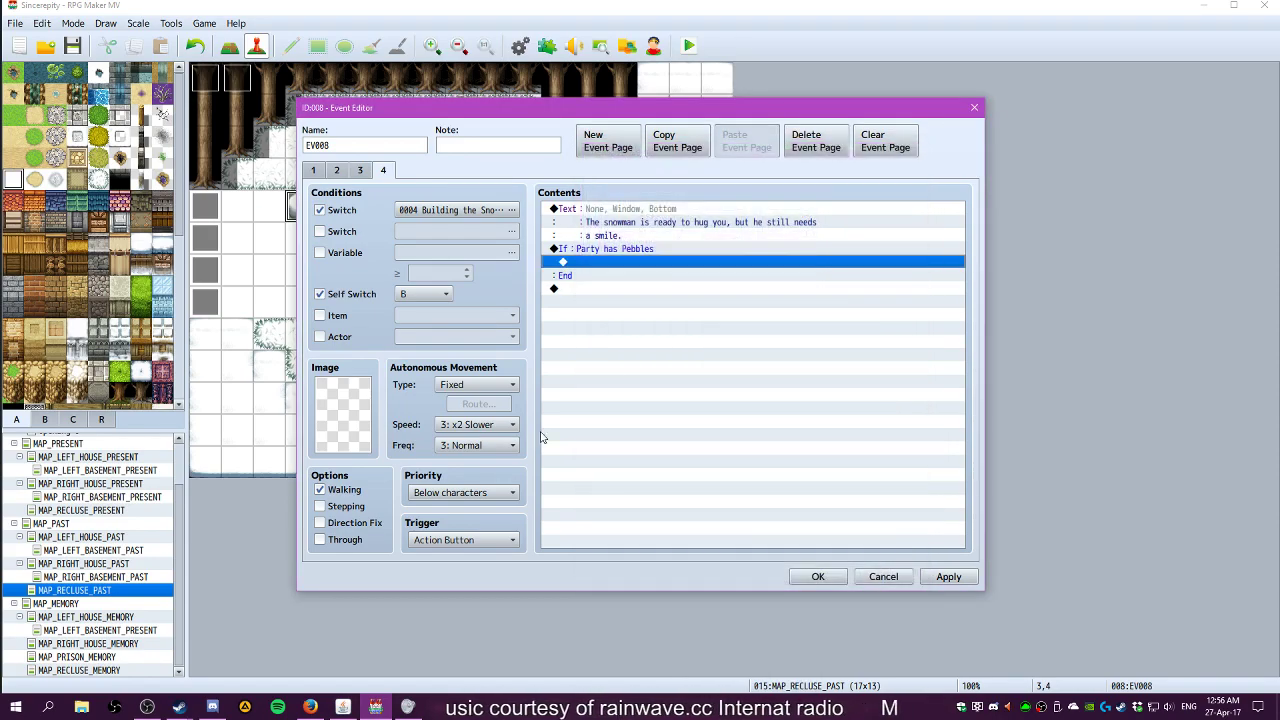
Inside the Pebbles branch, add a Show Text command asking "Would you like to use the pebbles on the snowman?"
double_click(597, 264)
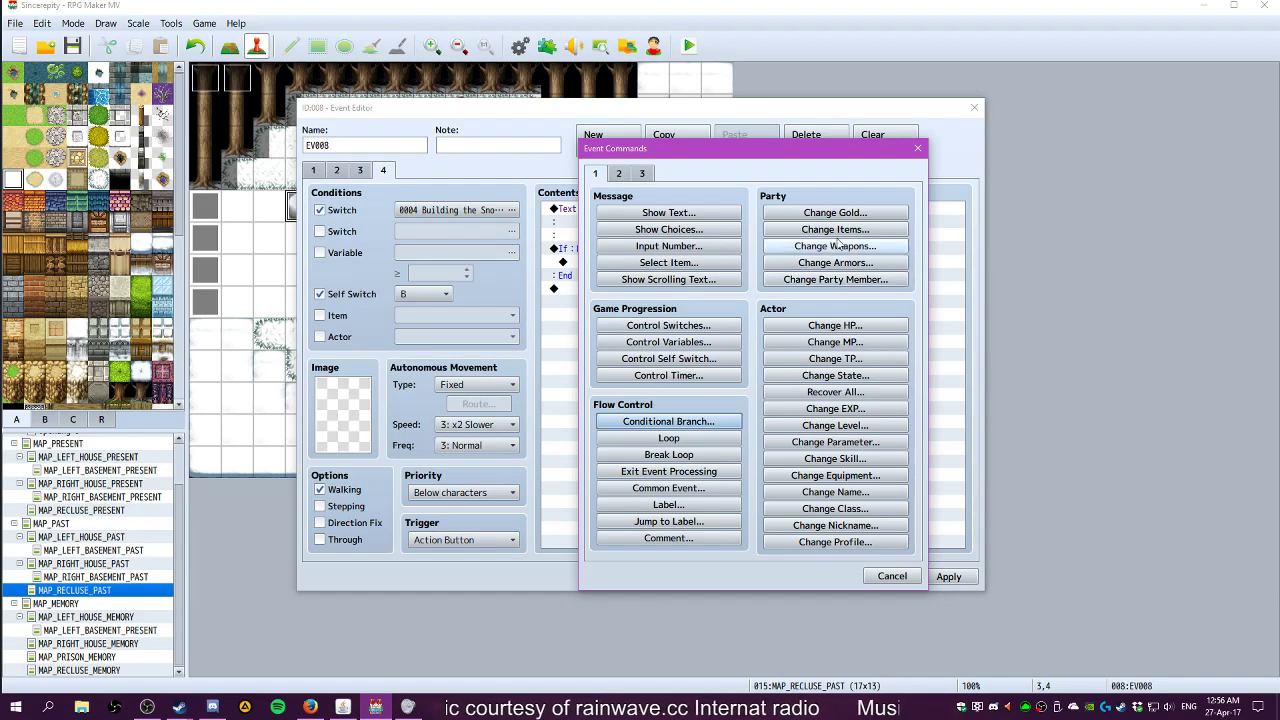
click(671, 216)
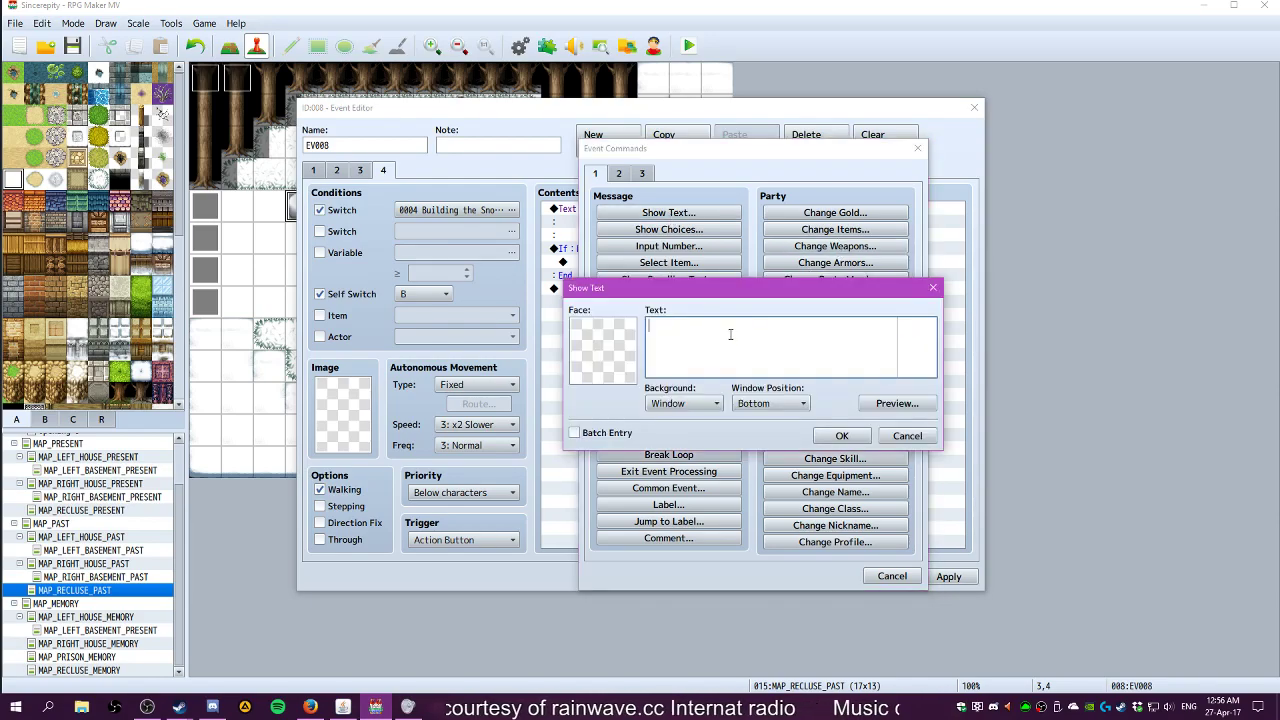
text(Would you like to use the)
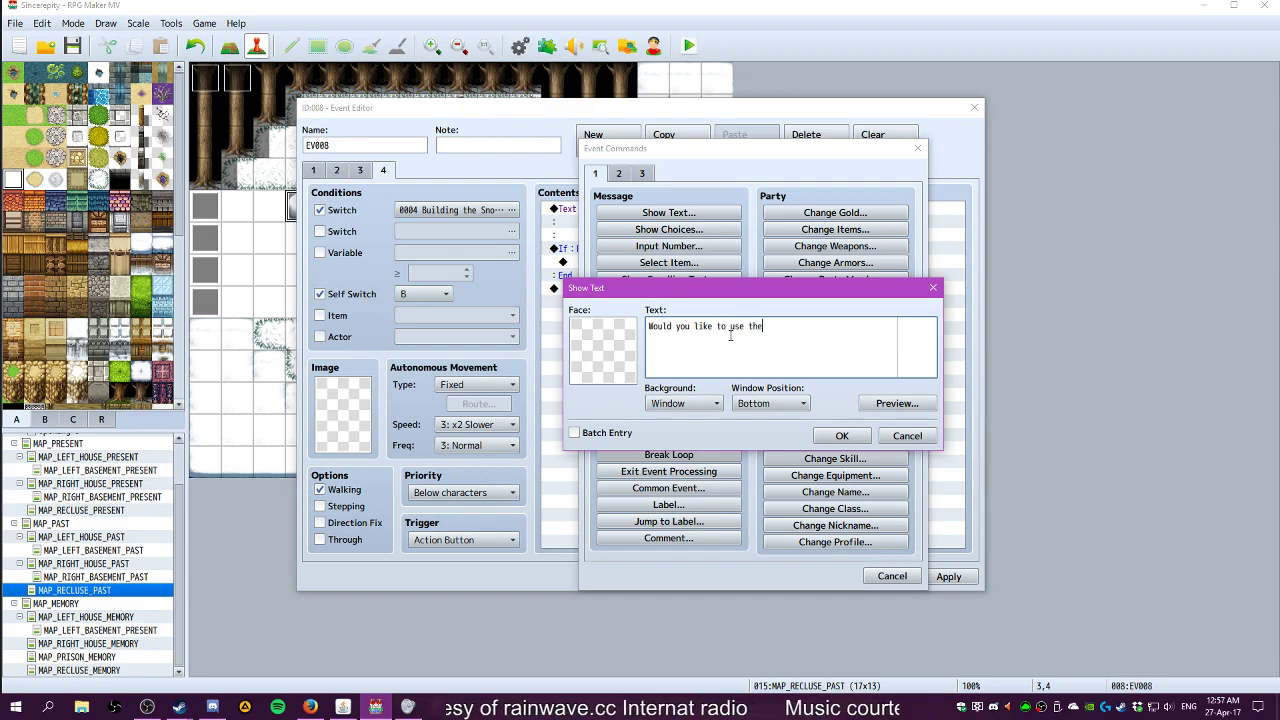
text( pebbles)
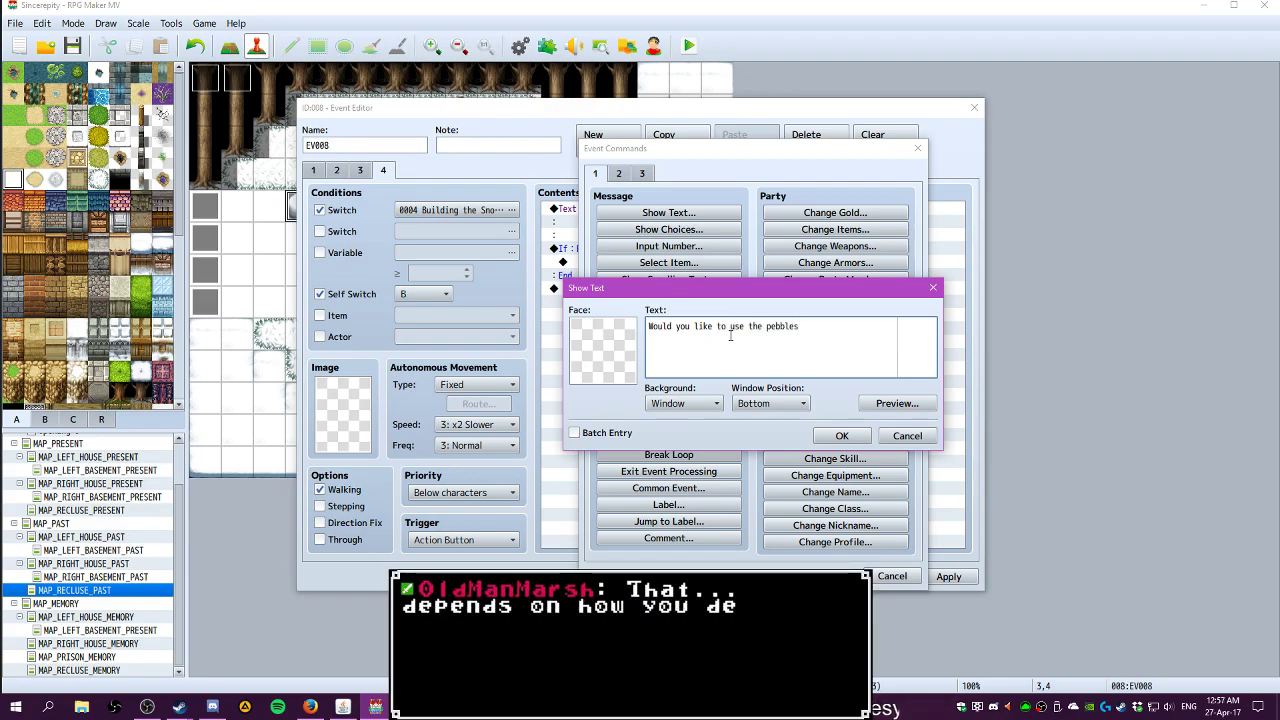
text( on the snowman?)
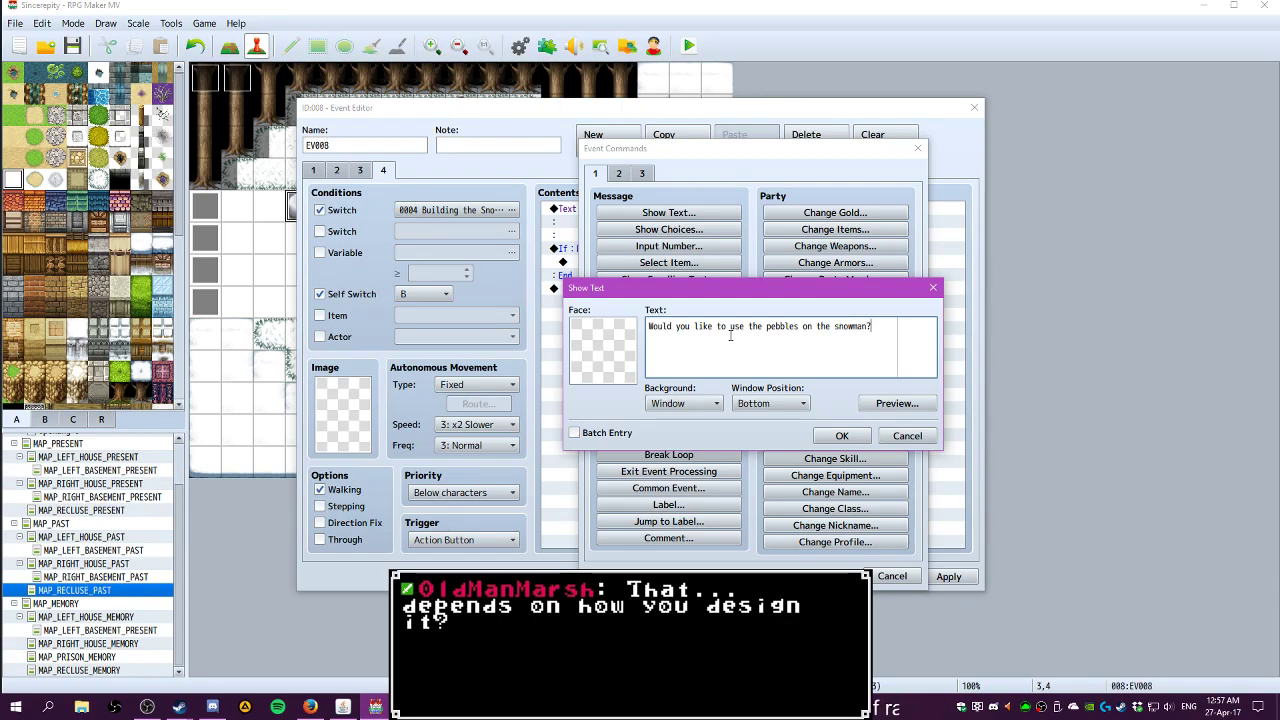
click(842, 435)
Add a Show Choices command with Yes and No after the pebbles question
double_click(703, 290)
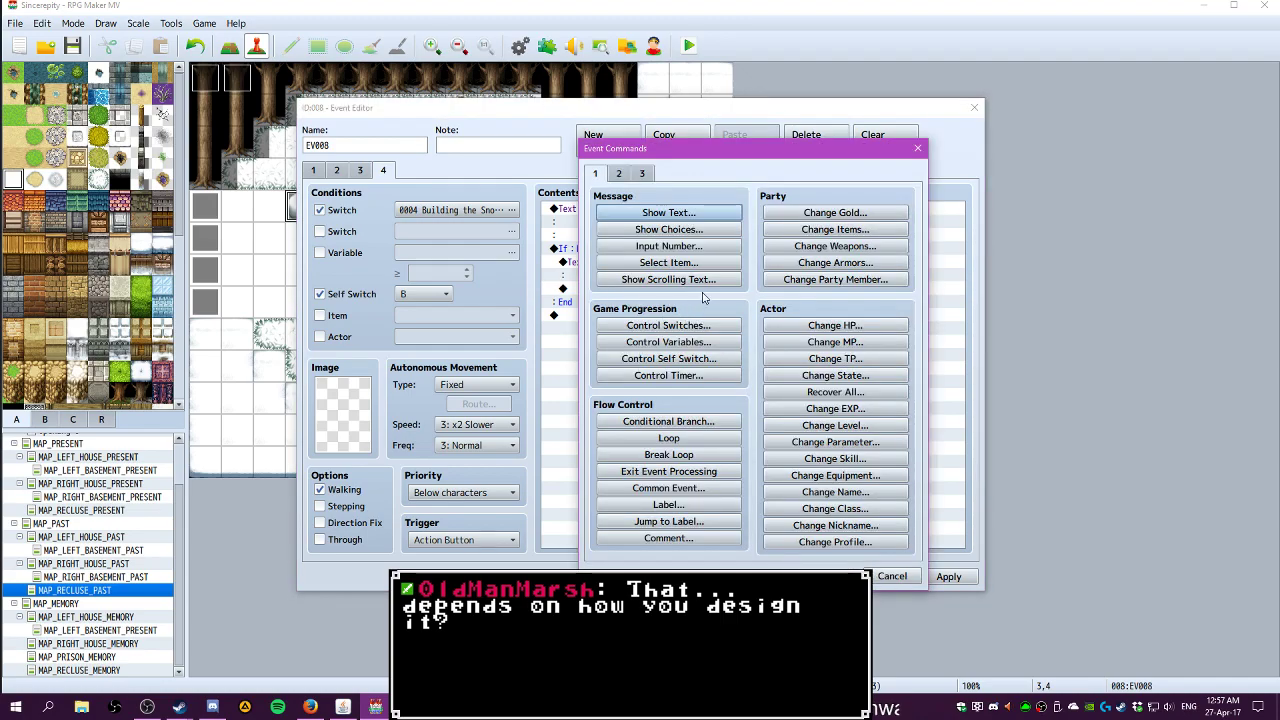
click(669, 229)
click(783, 449)
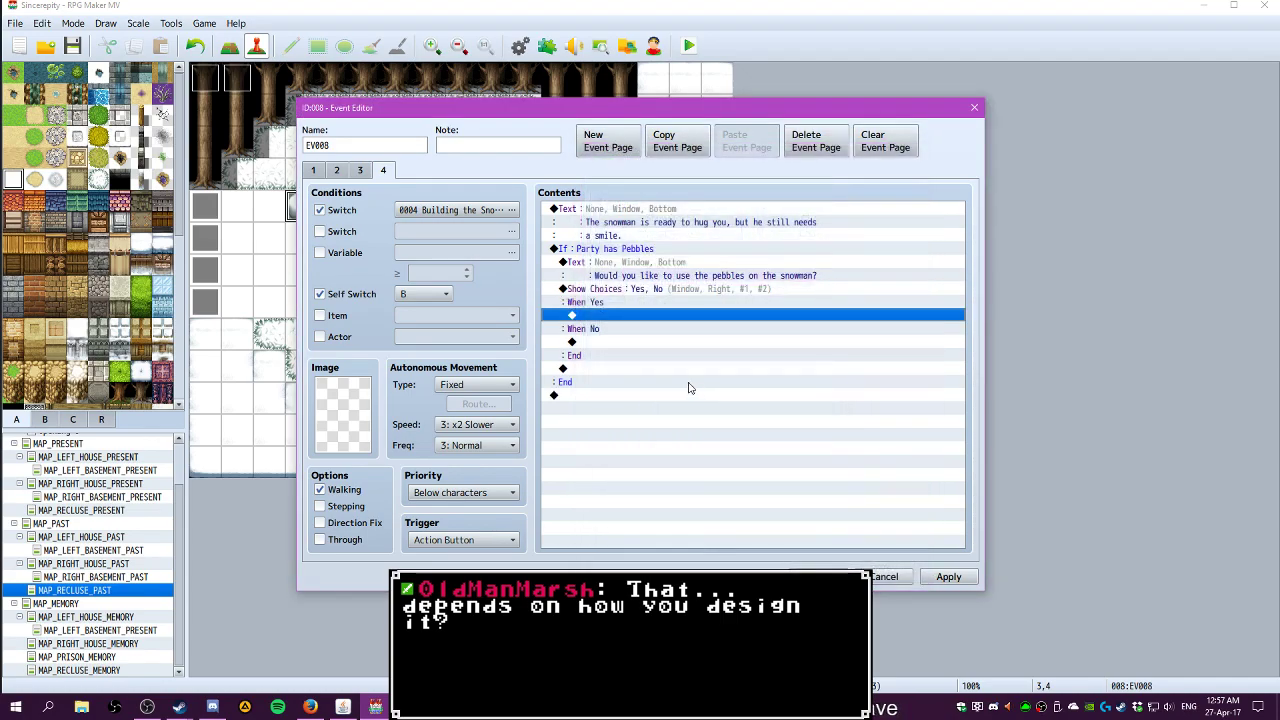
In the Yes branch, add a Change Items command that decreases Pebbles by 1
double_click(645, 318)
click(835, 229)
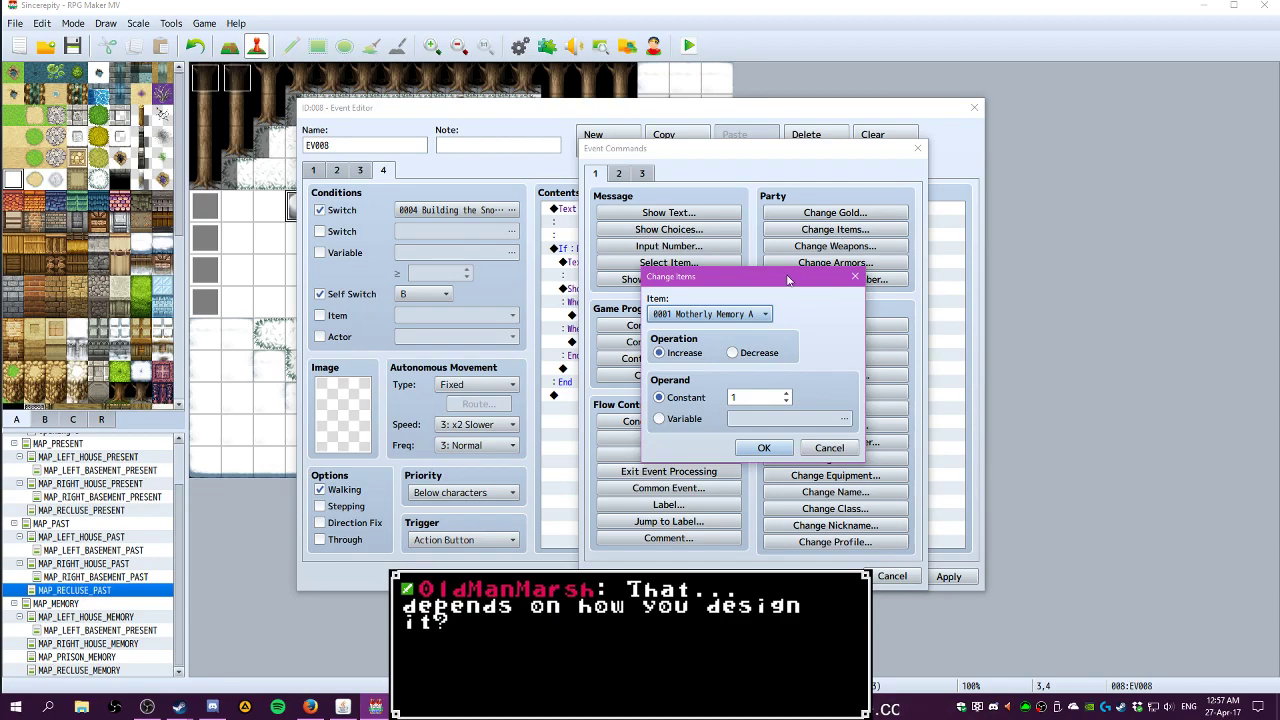
click(738, 353)
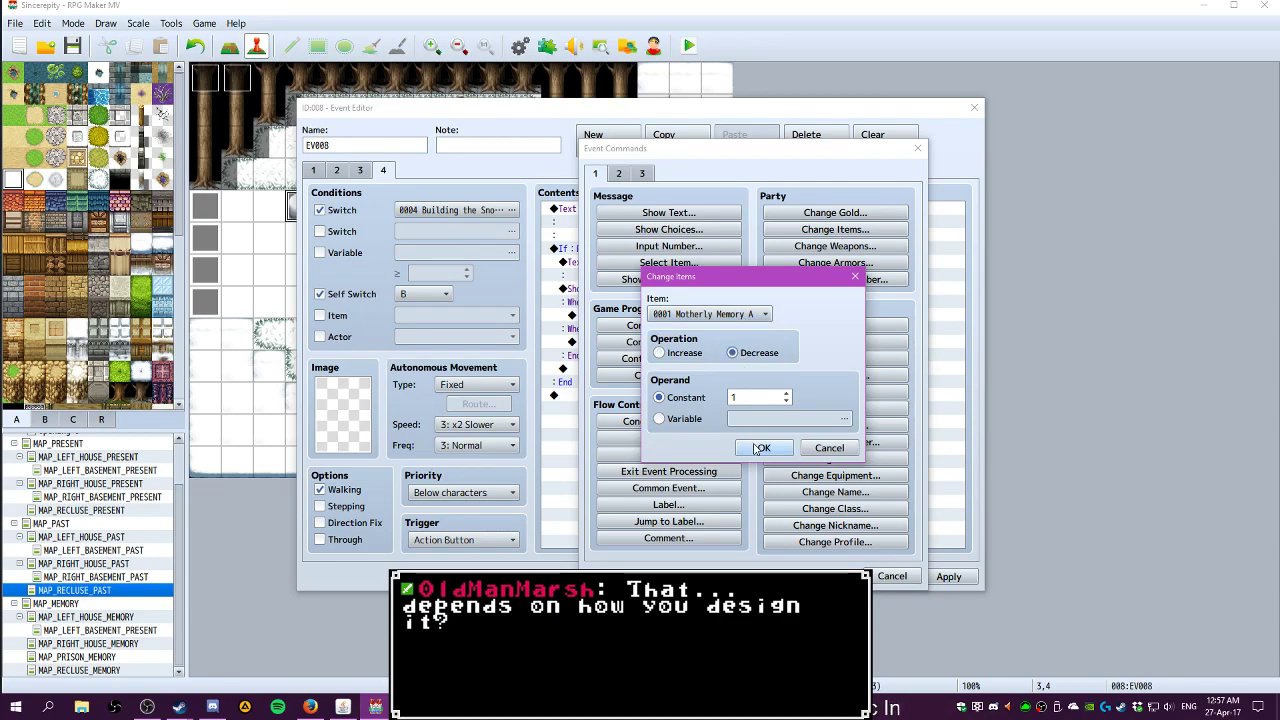
click(746, 313)
click(700, 638)
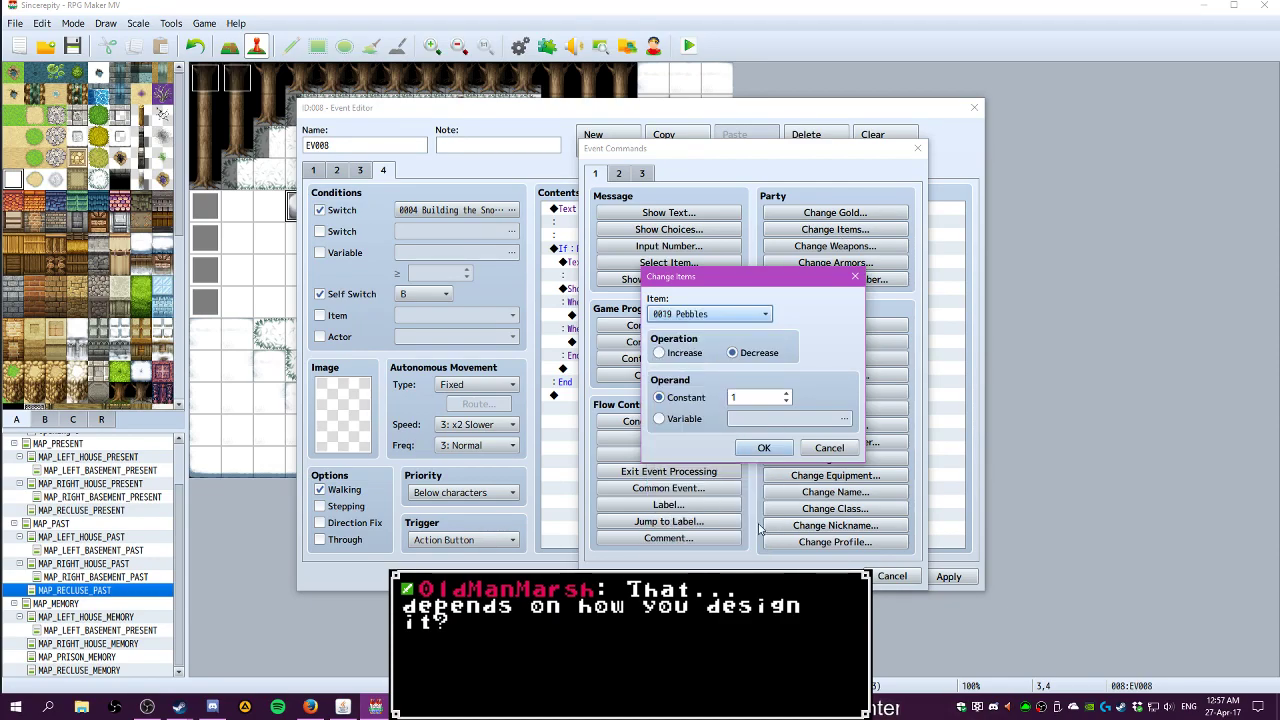
click(766, 448)
After the Pebbles item change, turn self switch B OFF and self switch C ON in the Yes branch
double_click(616, 330)
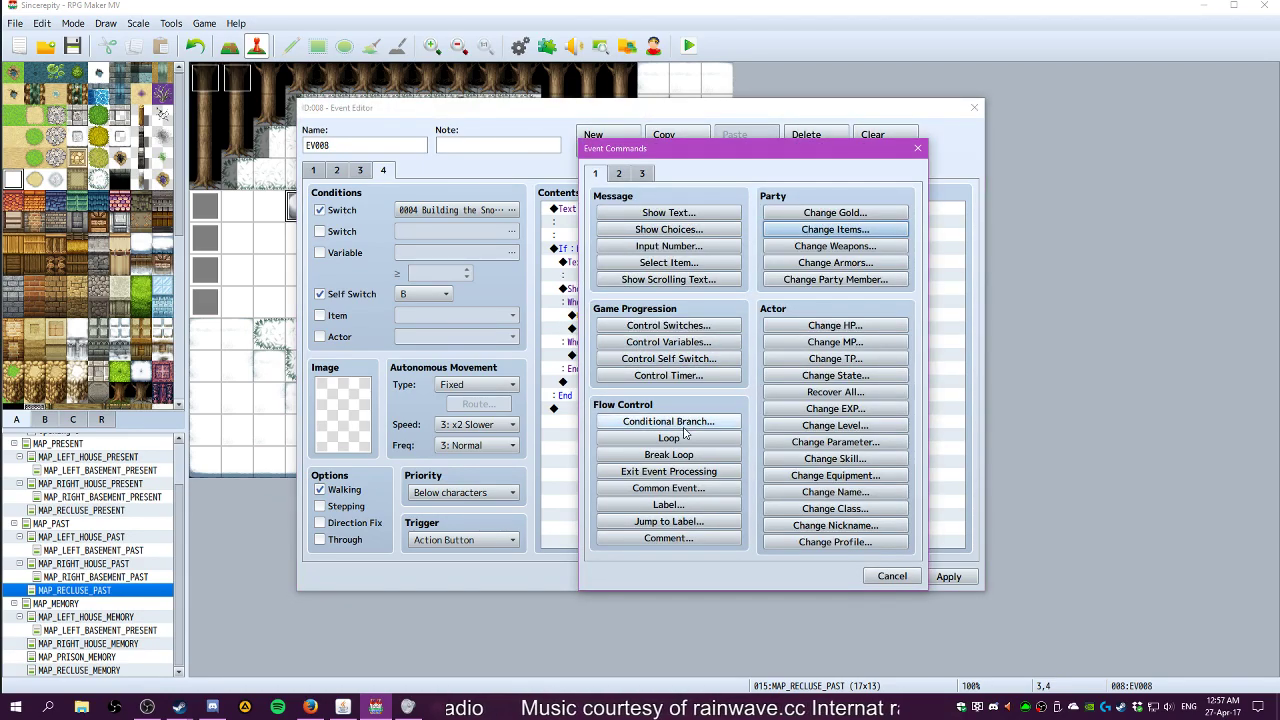
click(690, 362)
click(727, 350)
click(731, 385)
click(763, 392)
click(712, 418)
double_click(648, 345)
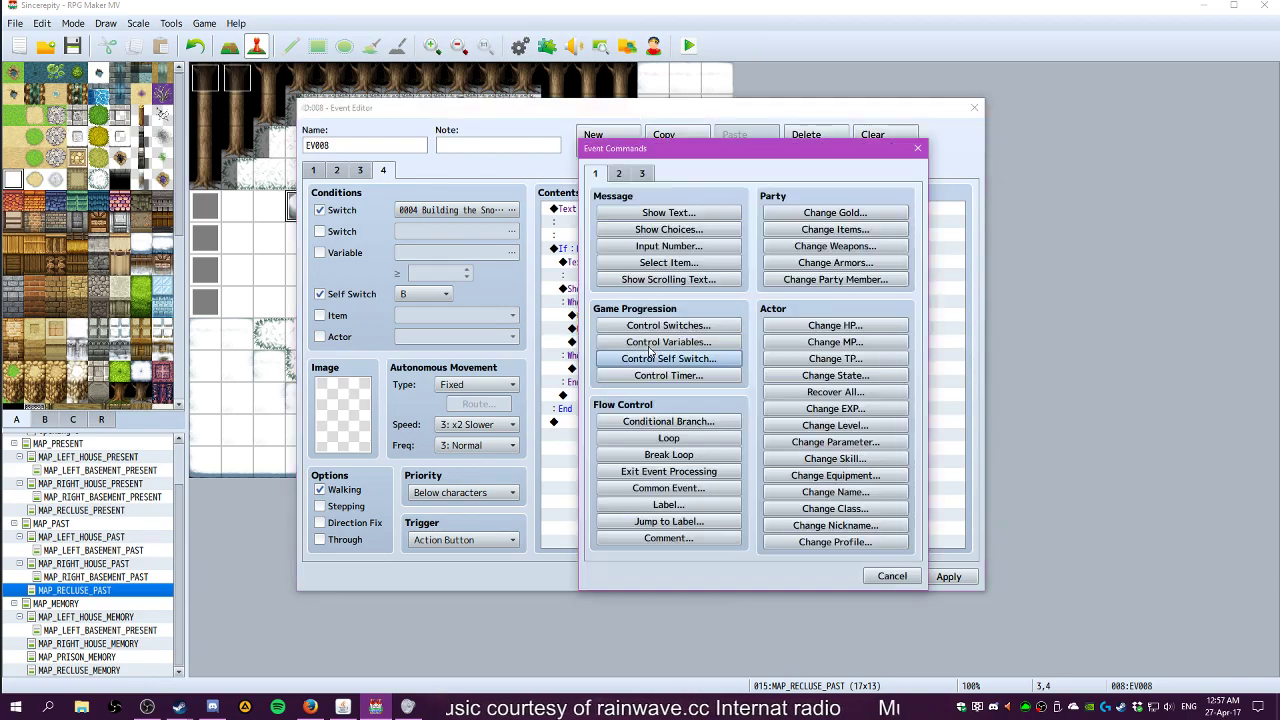
click(660, 358)
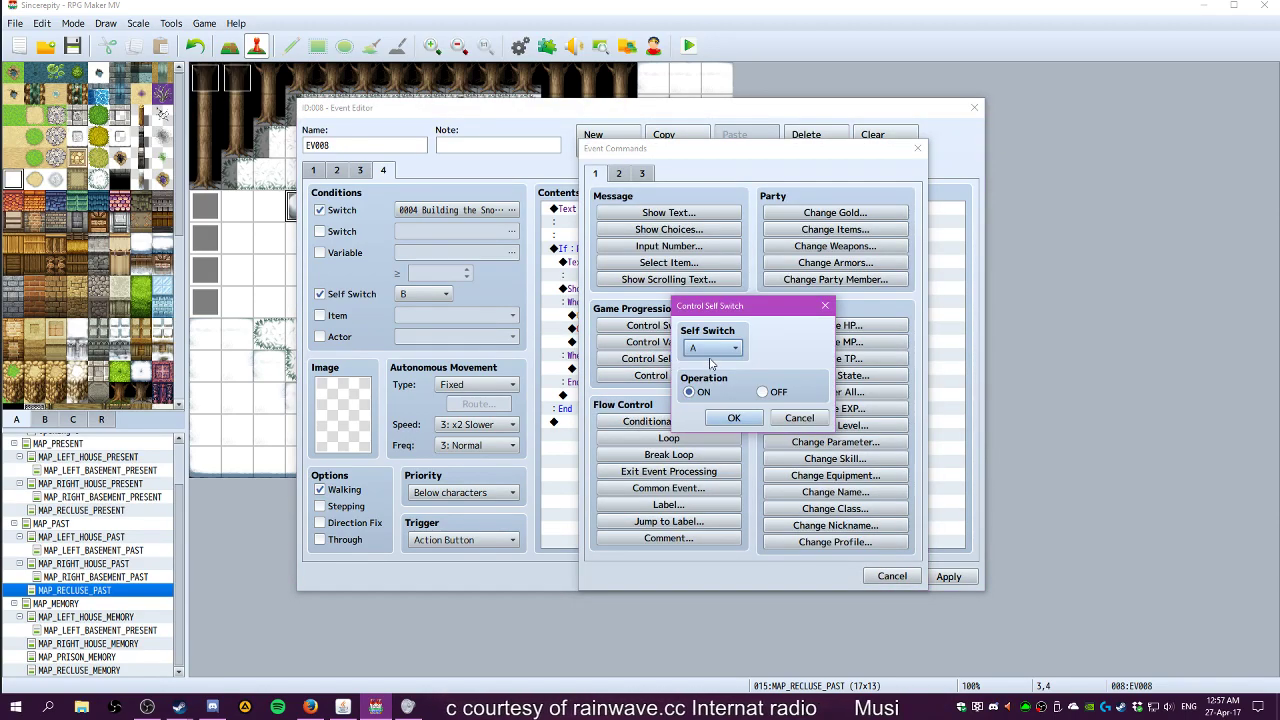
click(713, 348)
click(706, 395)
click(718, 418)
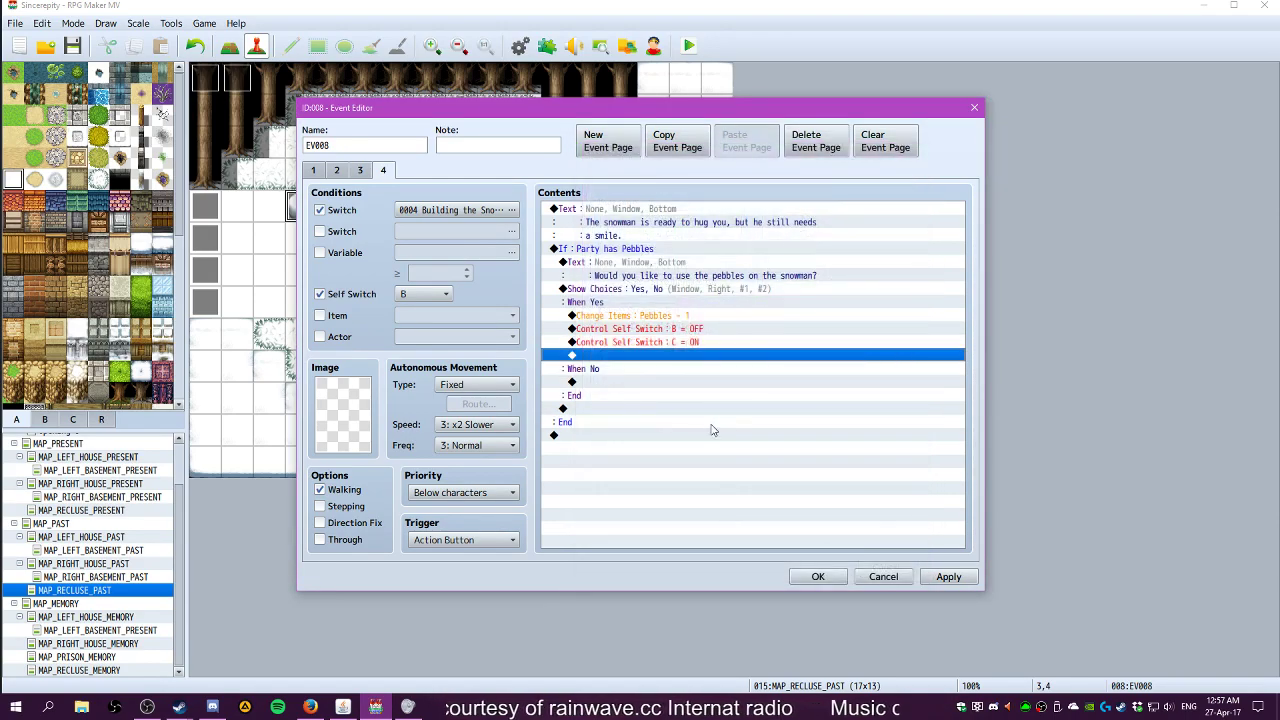
Review the commands on page 4 and compare them with event pages 2 and 3
click(633, 316)
click(632, 290)
click(641, 266)
click(637, 302)
click(633, 329)
click(638, 369)
click(637, 344)
click(638, 316)
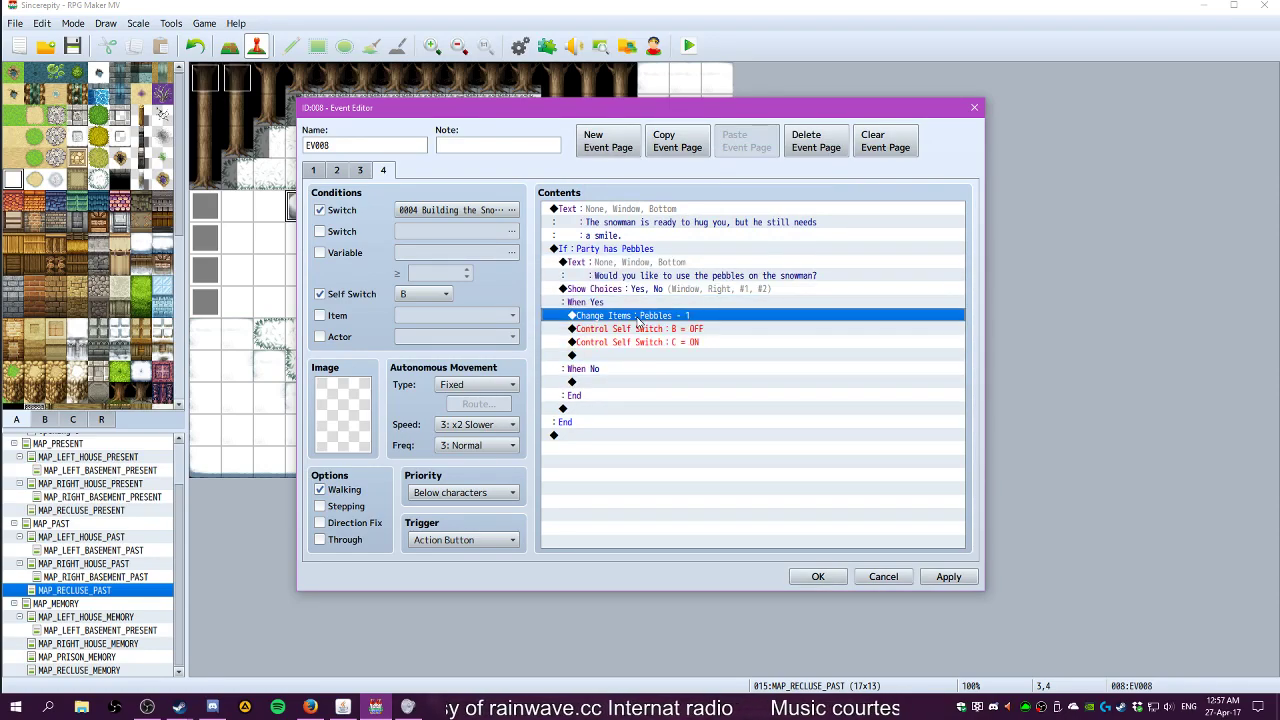
click(360, 170)
click(338, 170)
click(383, 170)
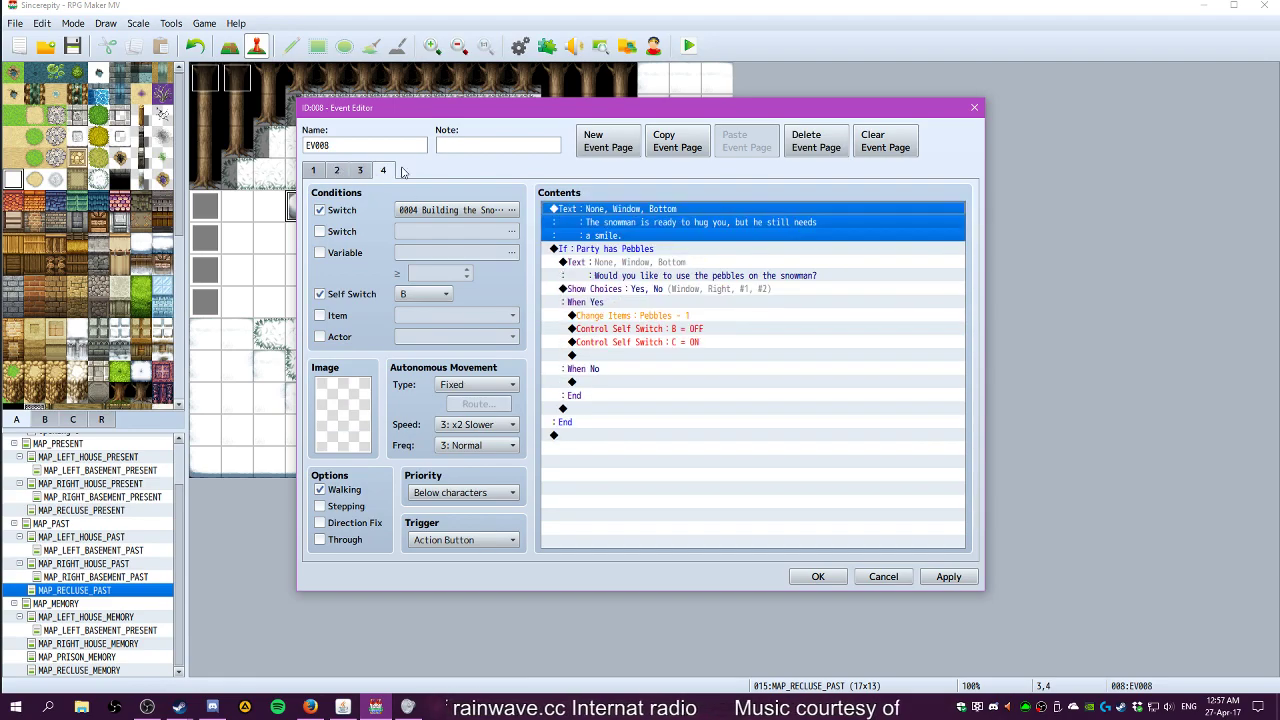
Add a fifth event page conditioned on switch 0004 Building the Snowman and self switch C
click(597, 148)
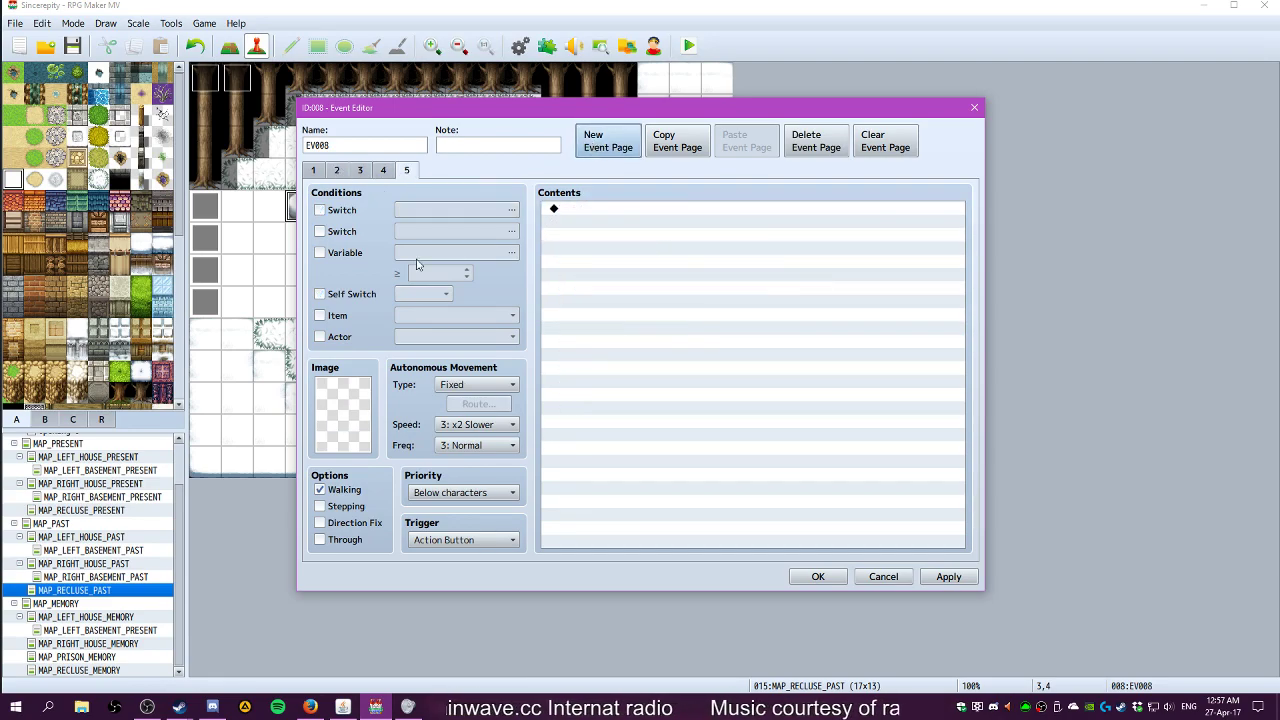
click(340, 213)
click(429, 218)
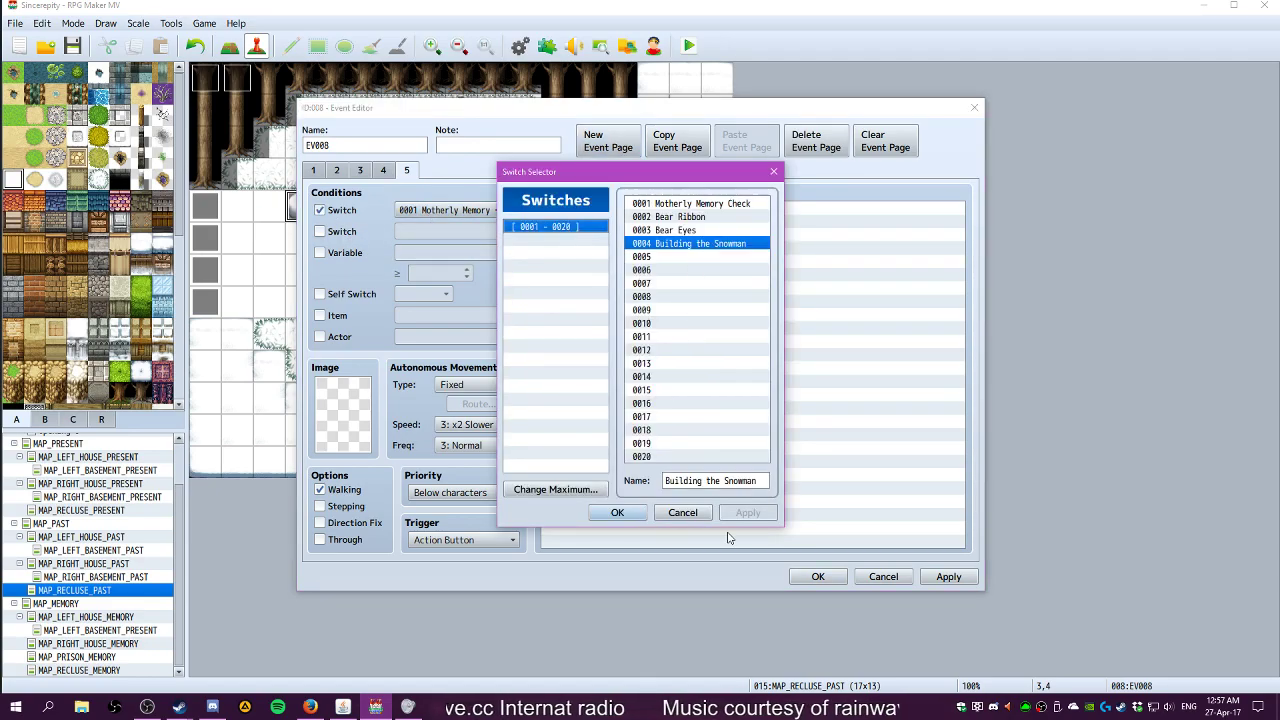
click(617, 512)
click(320, 294)
click(423, 294)
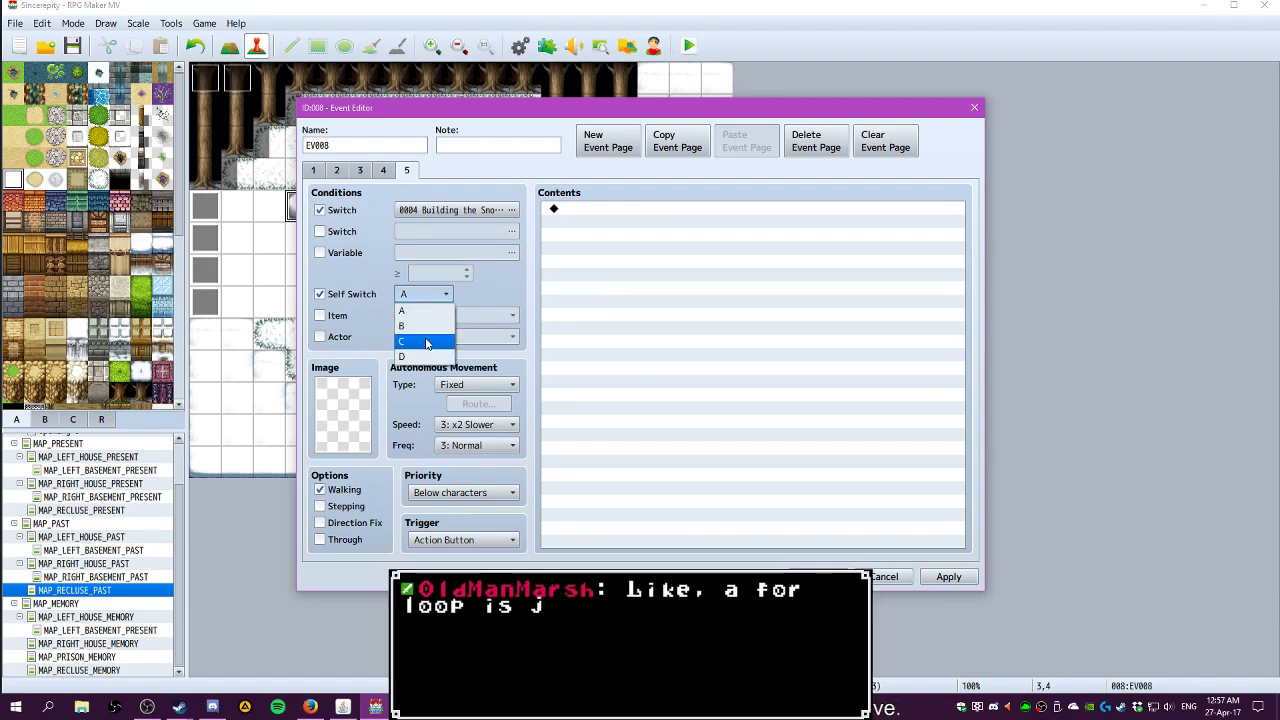
click(426, 343)
Add a Show Text command to page 5 reading "The snowman seems really happy to see you."
click(624, 212)
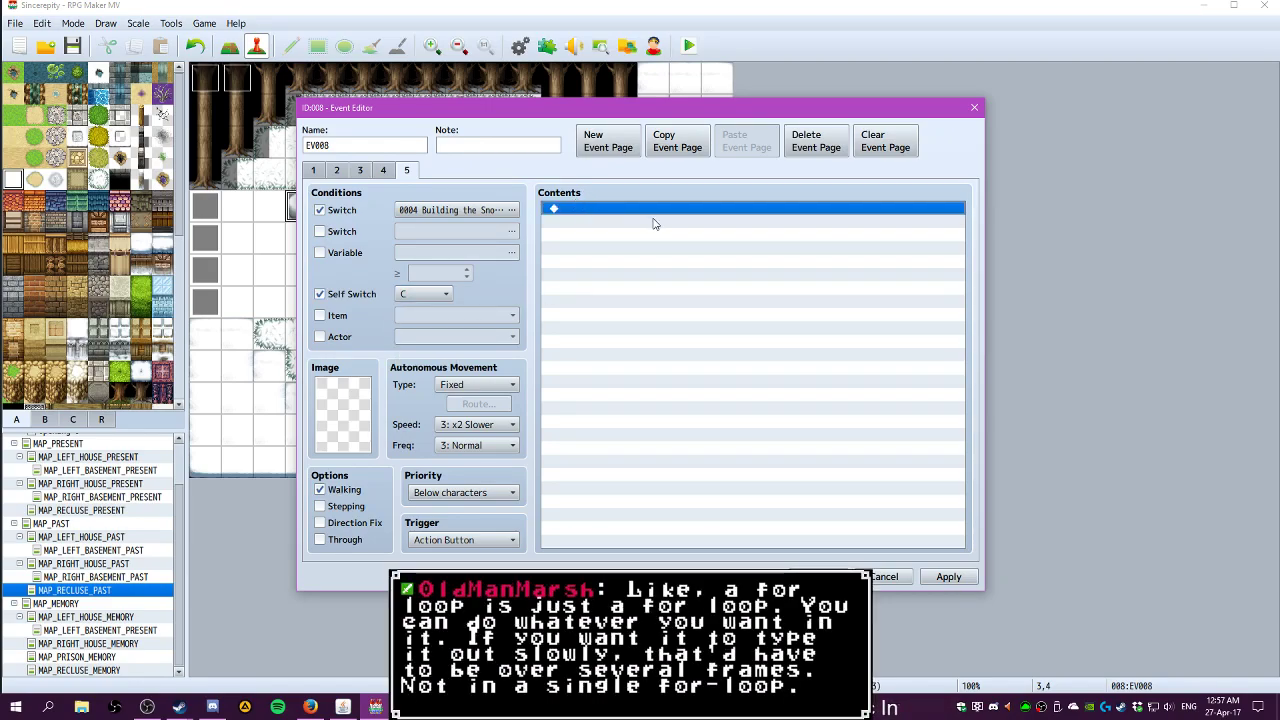
double_click(570, 212)
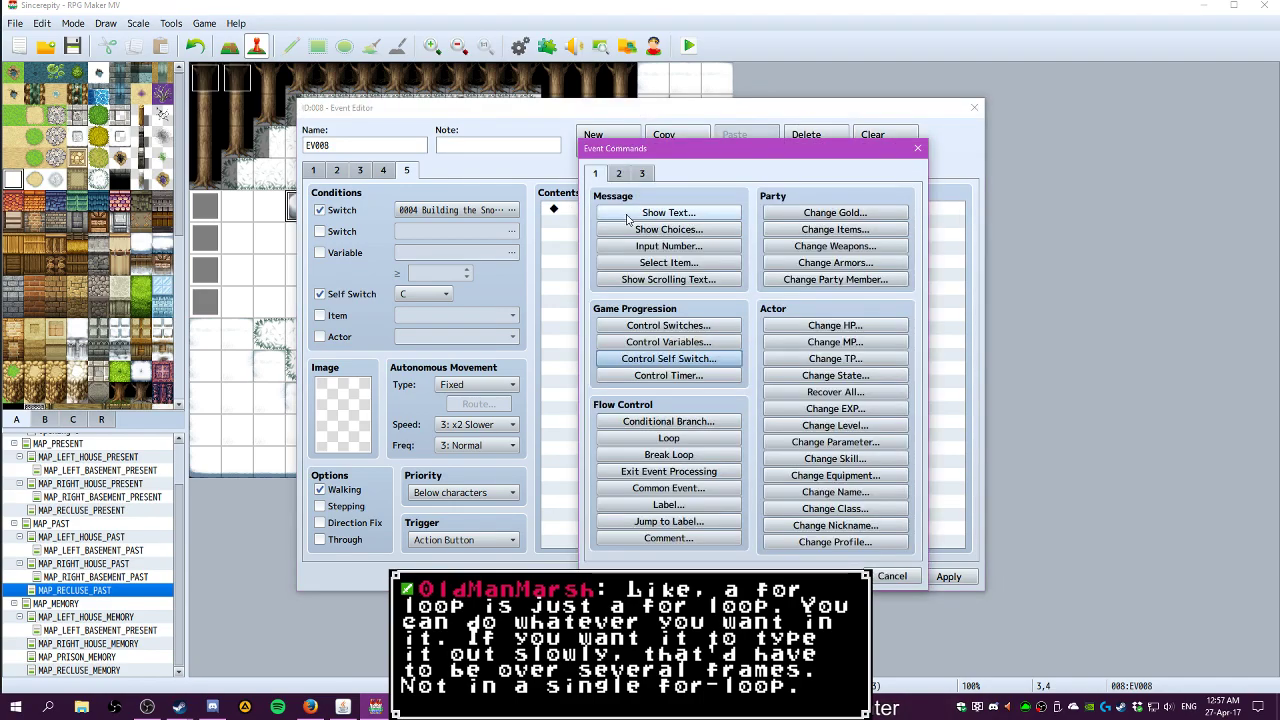
click(632, 214)
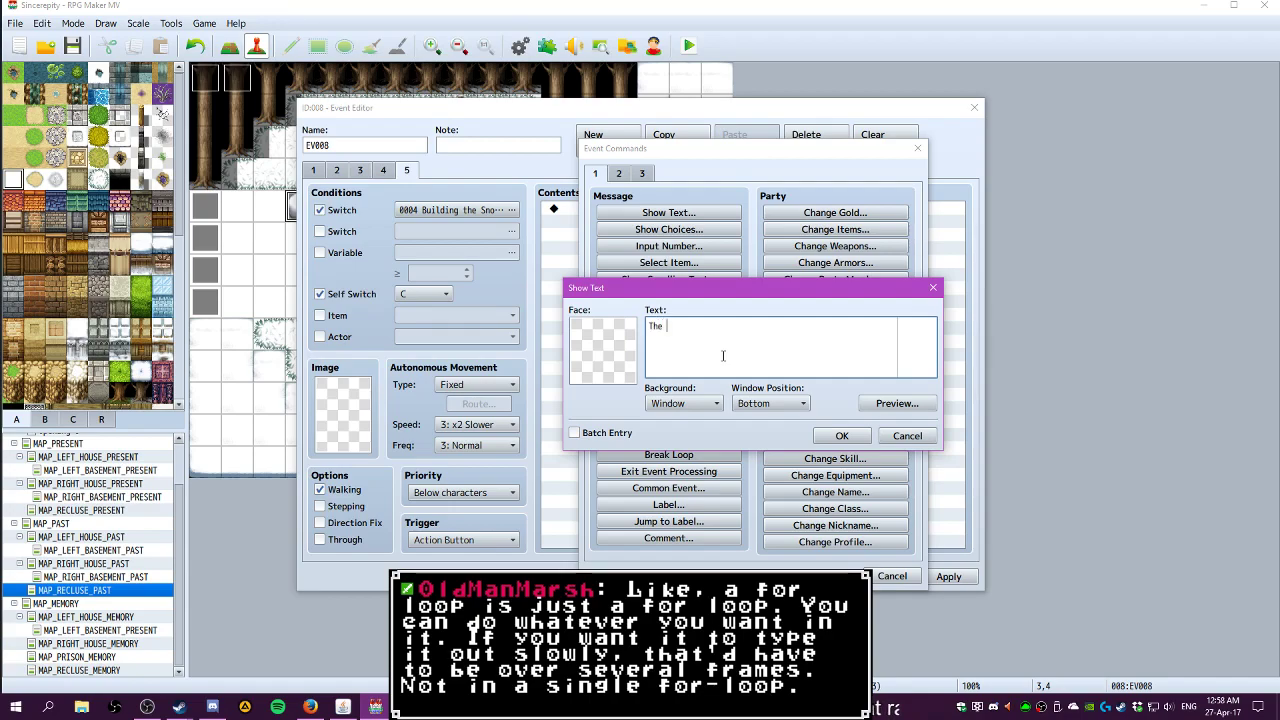
text(wman seems really happy to see you.)
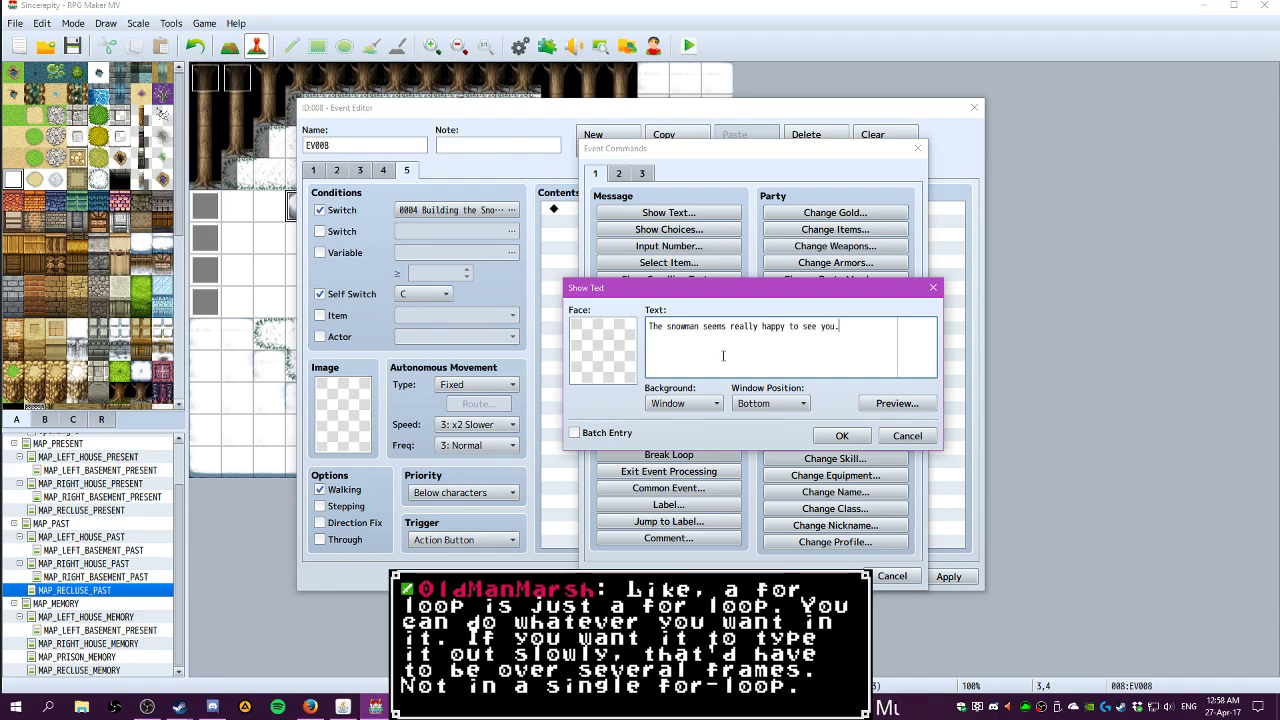
click(842, 440)
After the text on page 5, add a Change Items command that increases Friendly Memory B by 1
double_click(655, 240)
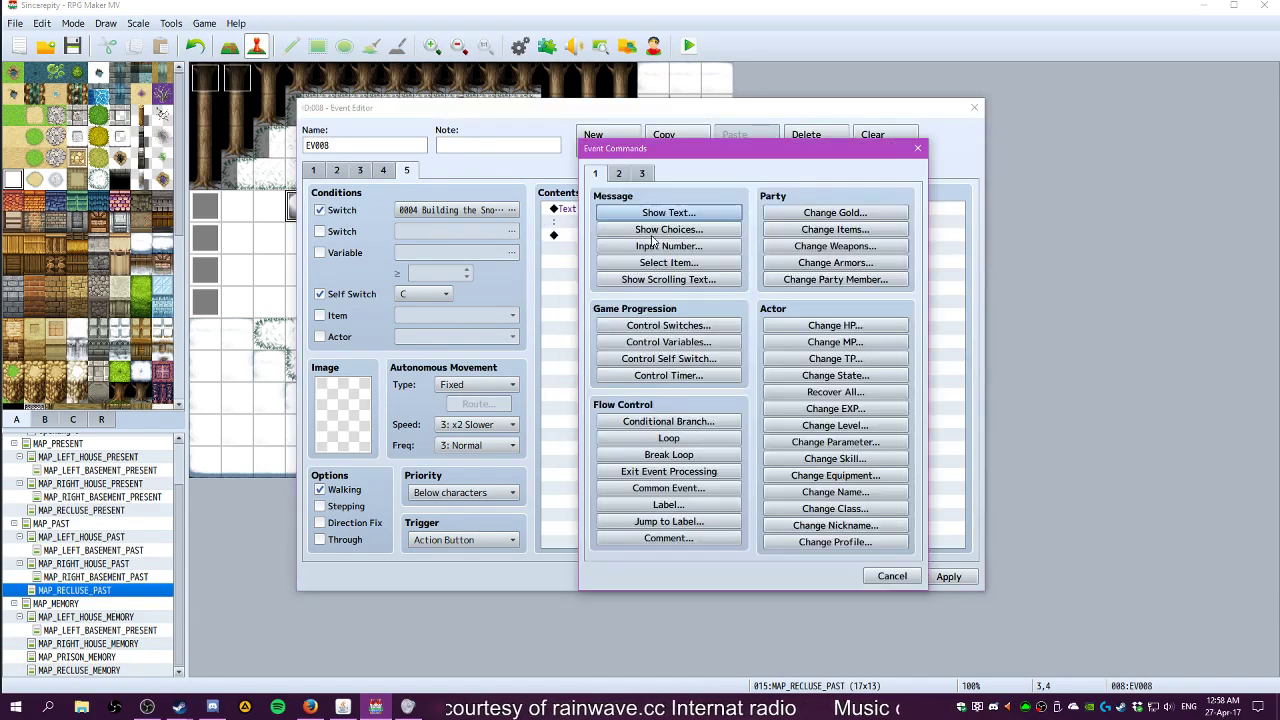
click(848, 236)
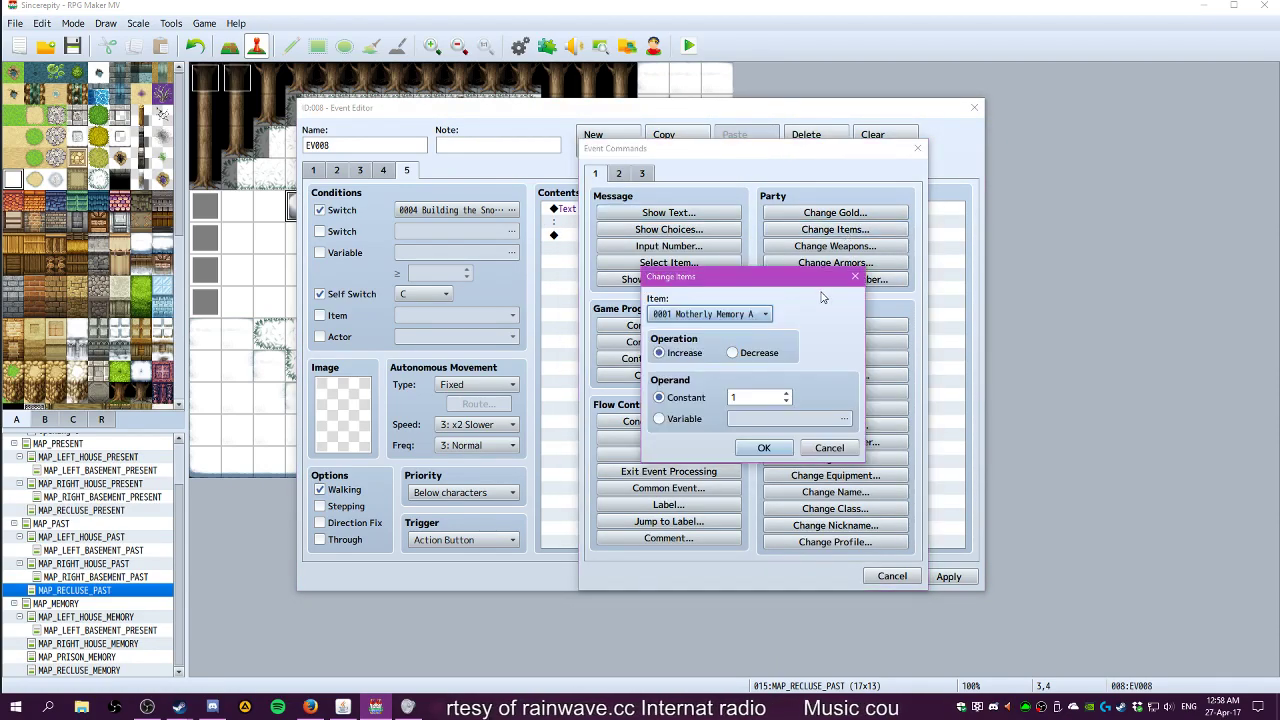
click(743, 315)
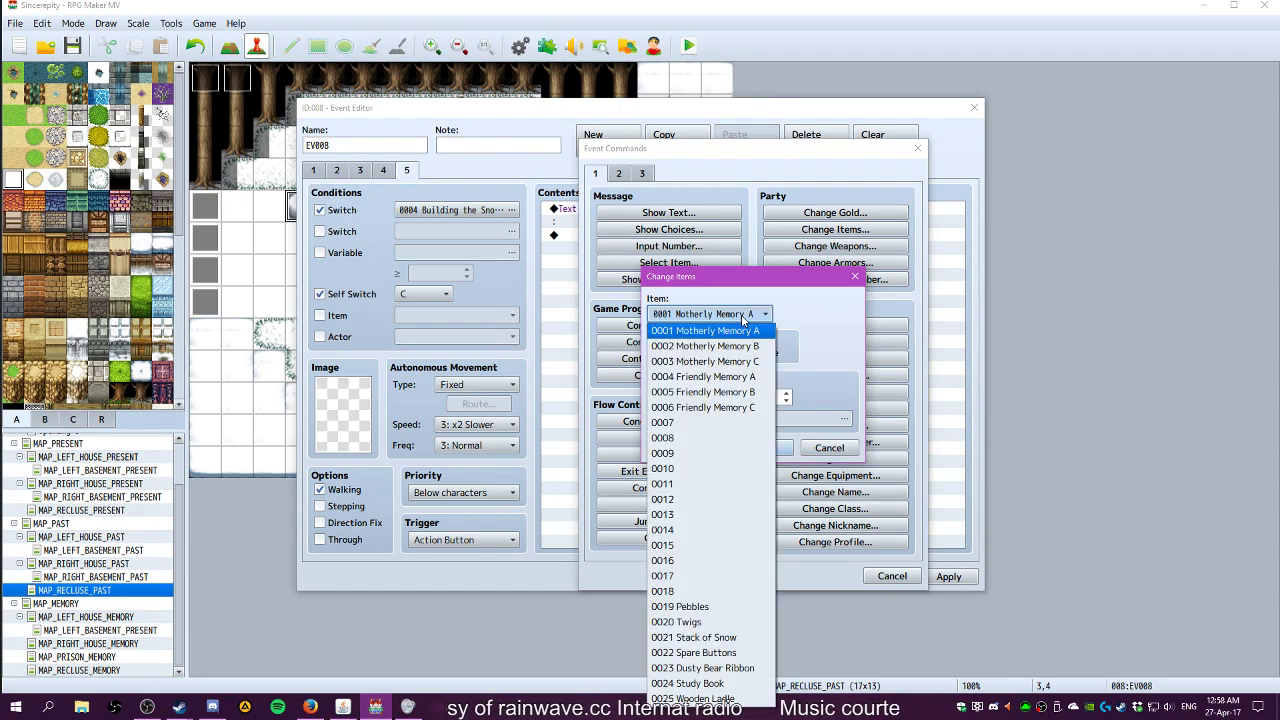
click(716, 392)
click(762, 446)
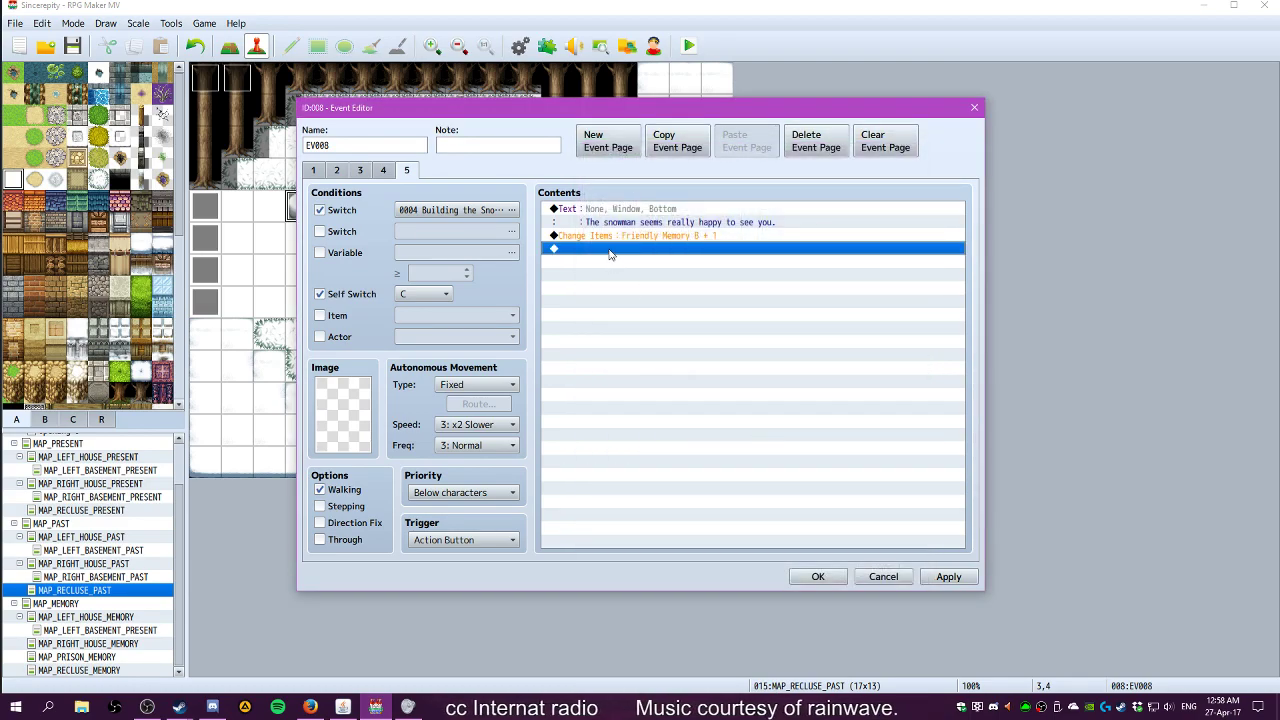
Add a Control Self Switch command at the end of page 5 that turns self switch C off
double_click(610, 254)
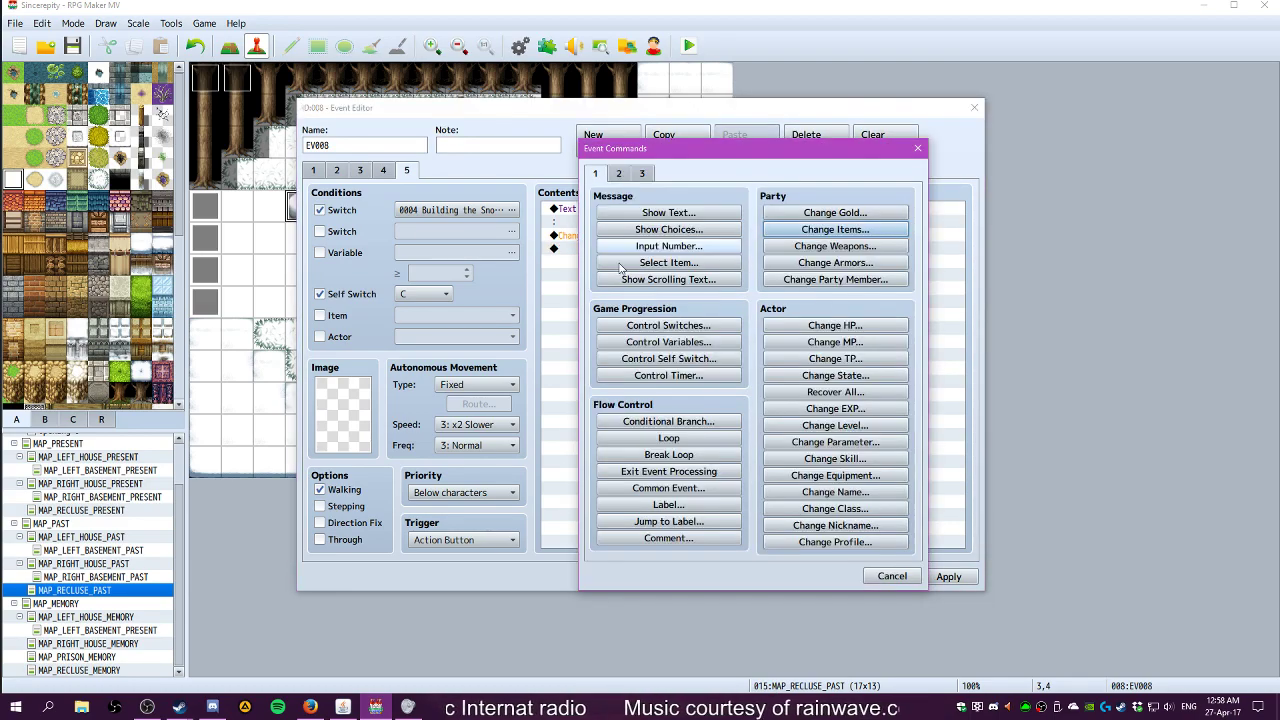
click(687, 360)
click(712, 348)
click(700, 398)
click(764, 392)
click(734, 418)
Add another Control Self Switch command at the end of page 5 that turns self switch D on
double_click(624, 266)
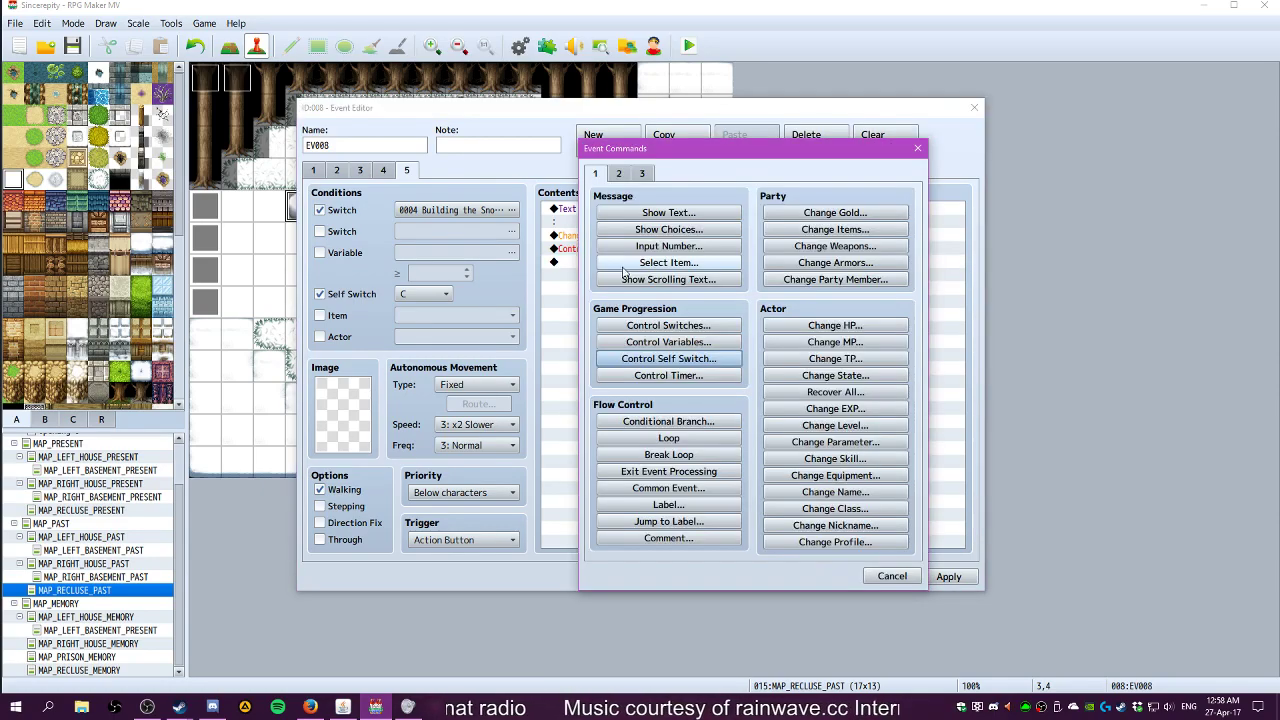
click(676, 359)
click(714, 348)
click(700, 412)
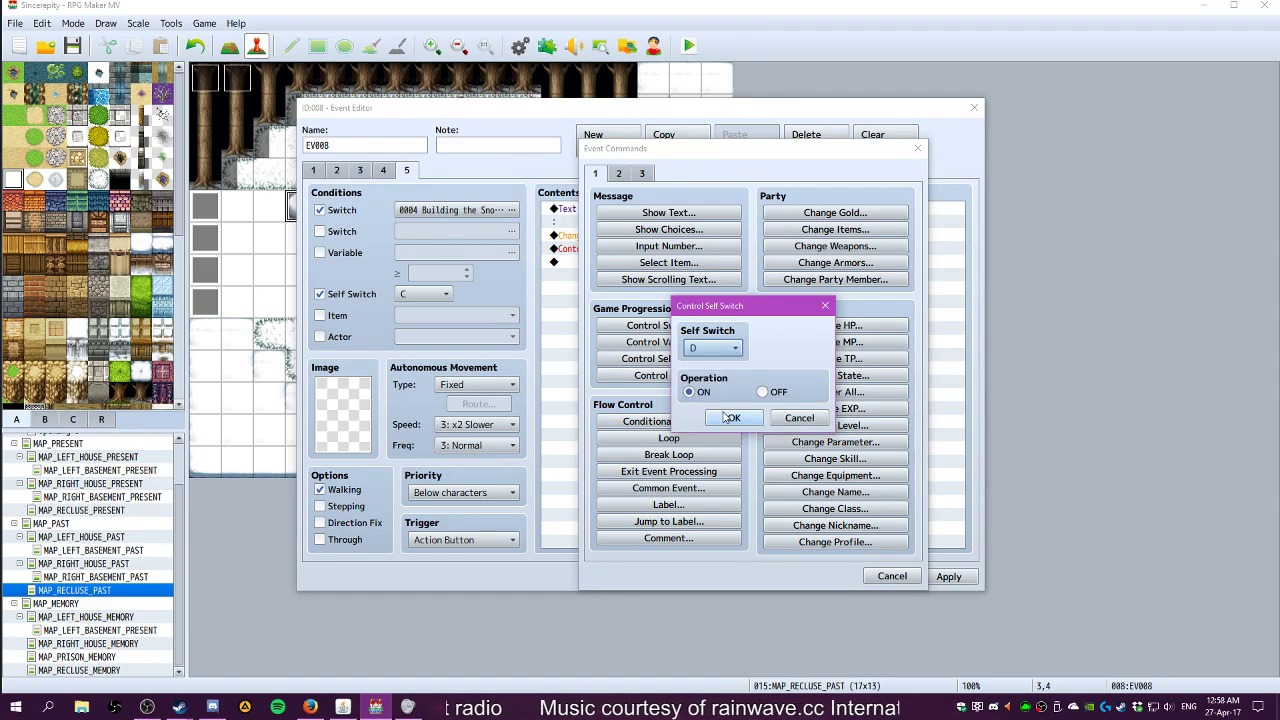
click(730, 418)
Add a sixth event page conditioned on self switch D
click(620, 152)
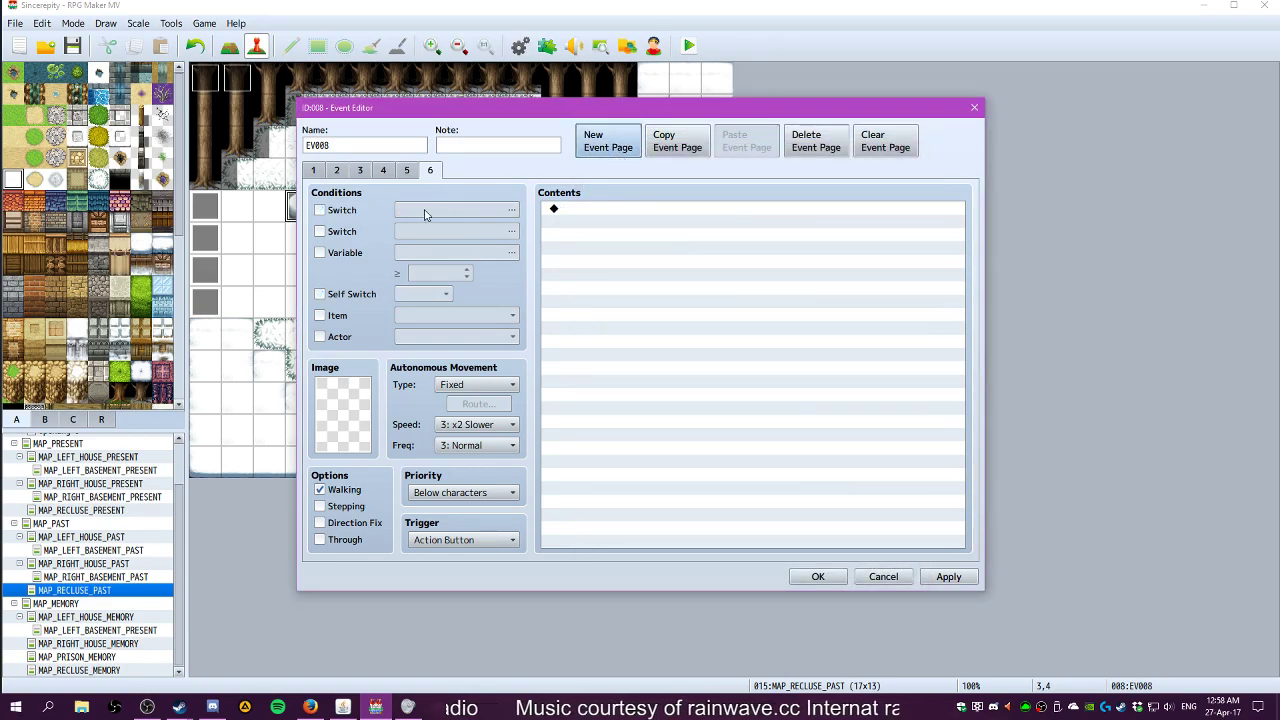
click(345, 253)
click(360, 252)
click(320, 294)
click(424, 293)
click(414, 352)
Copy the "The snowman seems really happy to see you." text from page 5 to page 6 and apply the event changes
click(406, 171)
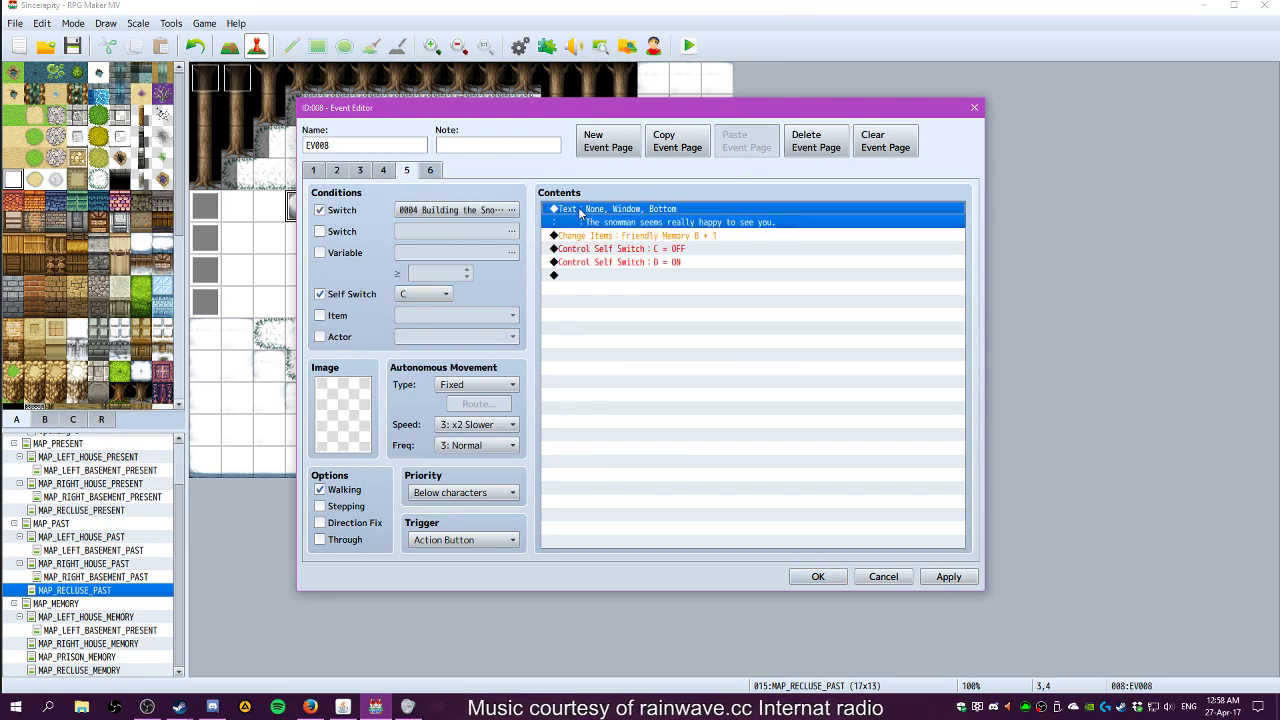
click(430, 171)
key(ctrl+v)
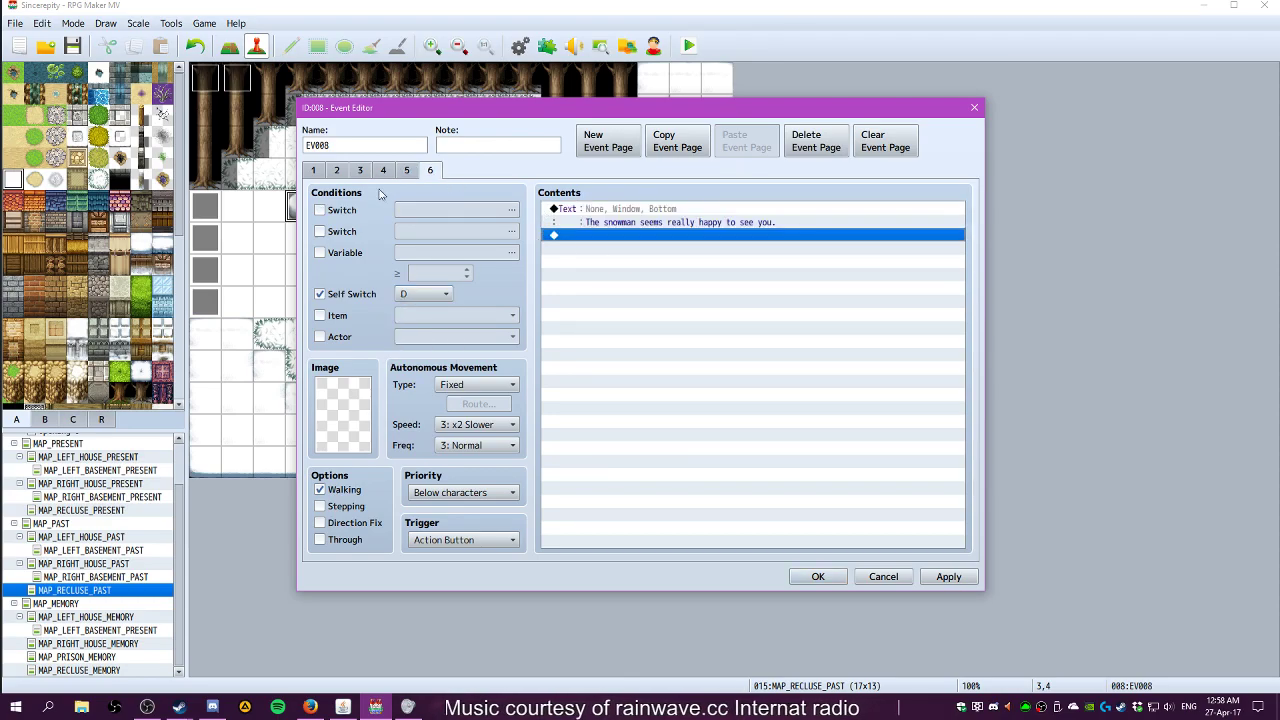
click(405, 171)
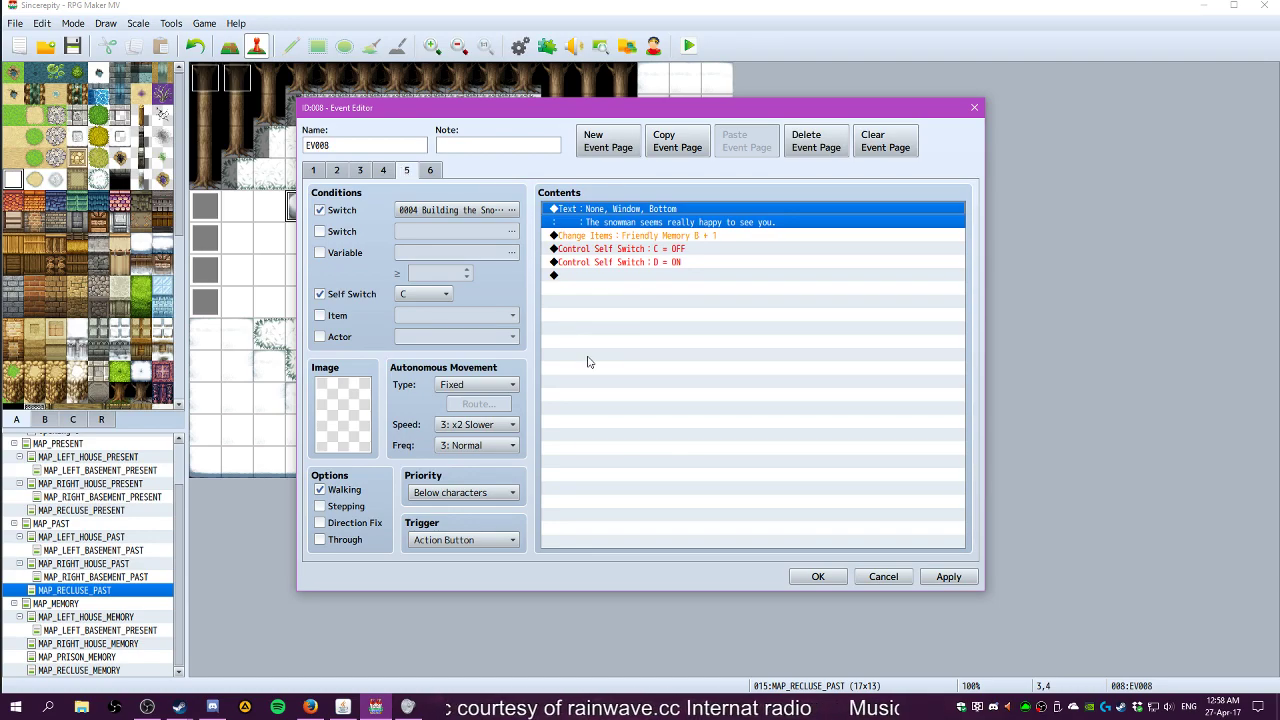
click(436, 173)
click(406, 173)
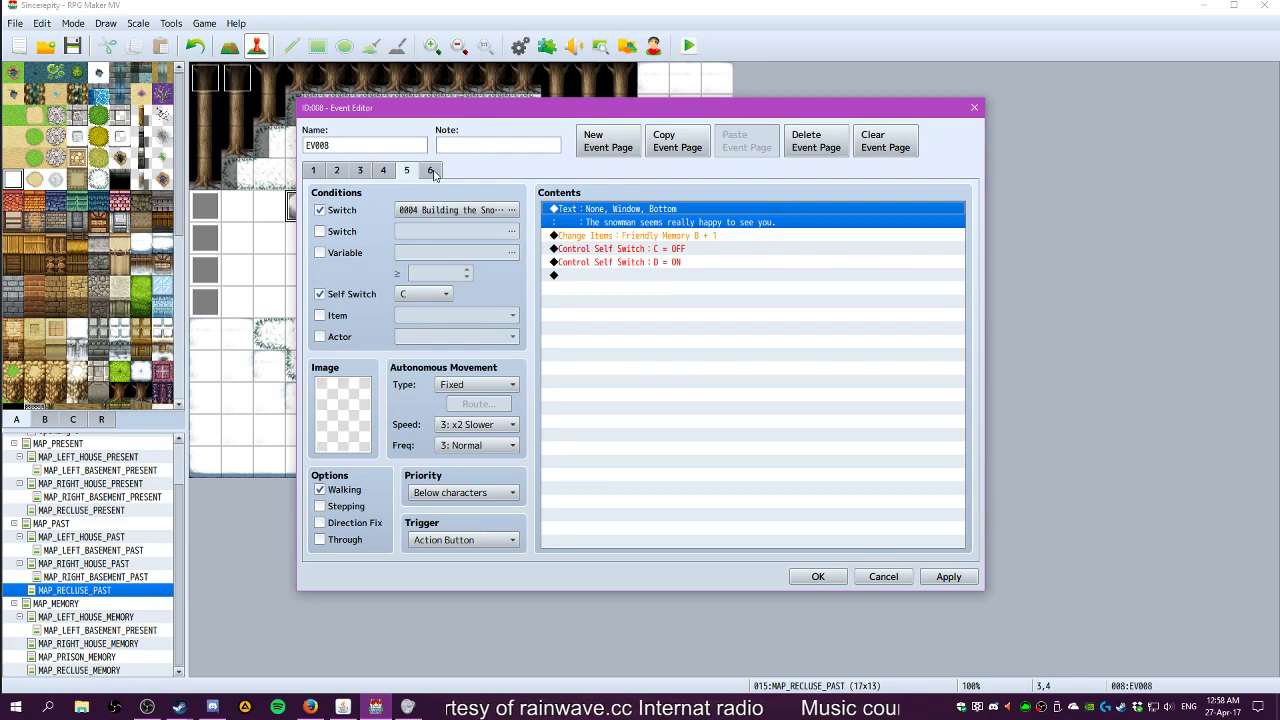
click(433, 172)
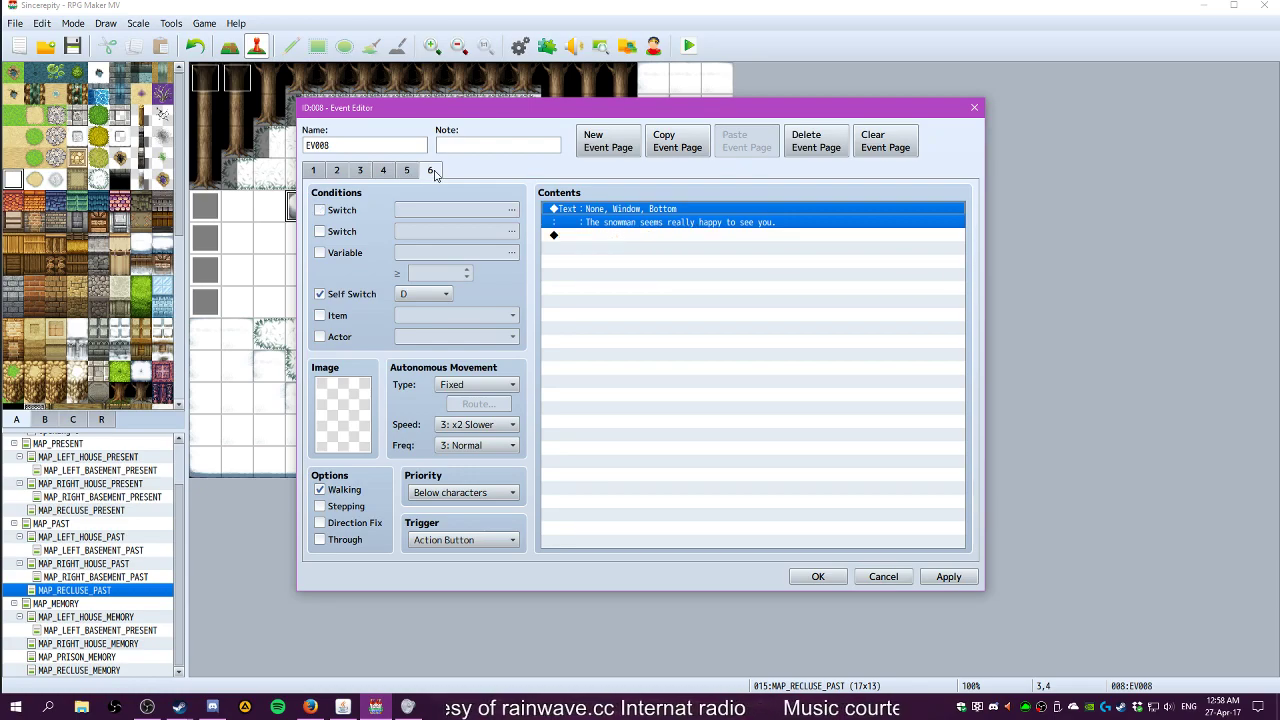
click(948, 577)
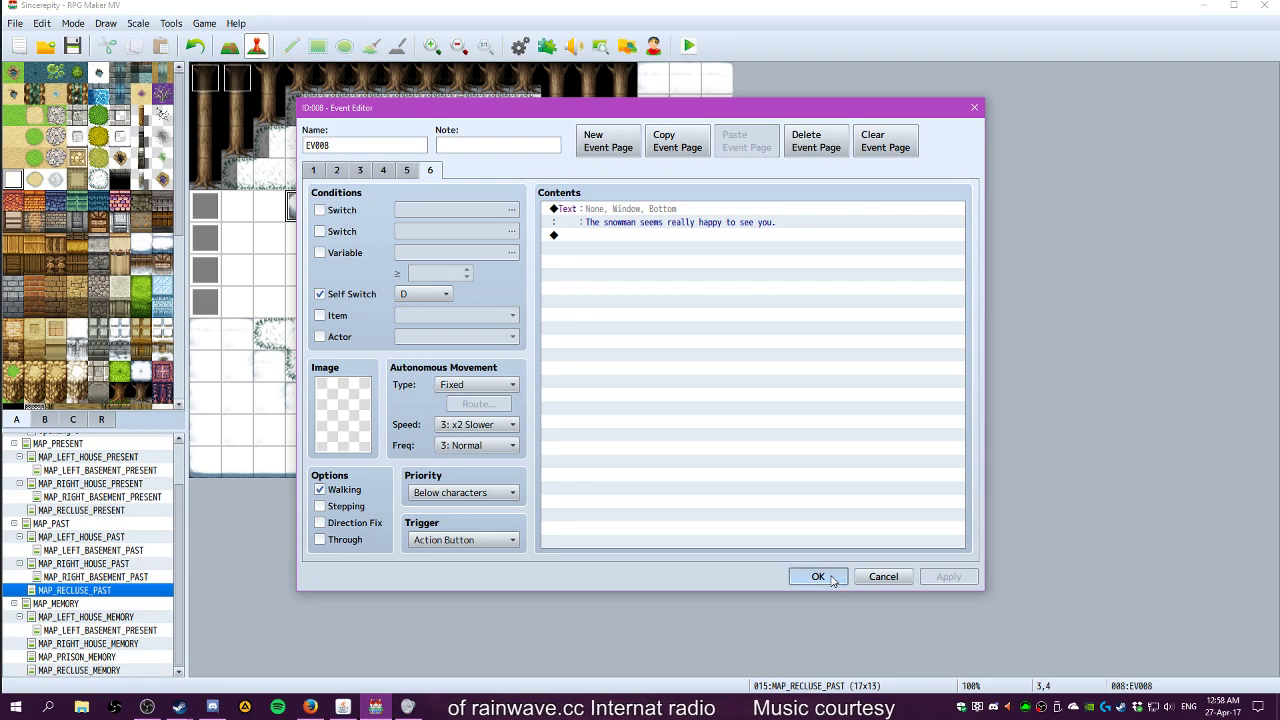
Set the image of event page 4 to the snowman from Tileset B
click(344, 174)
click(368, 172)
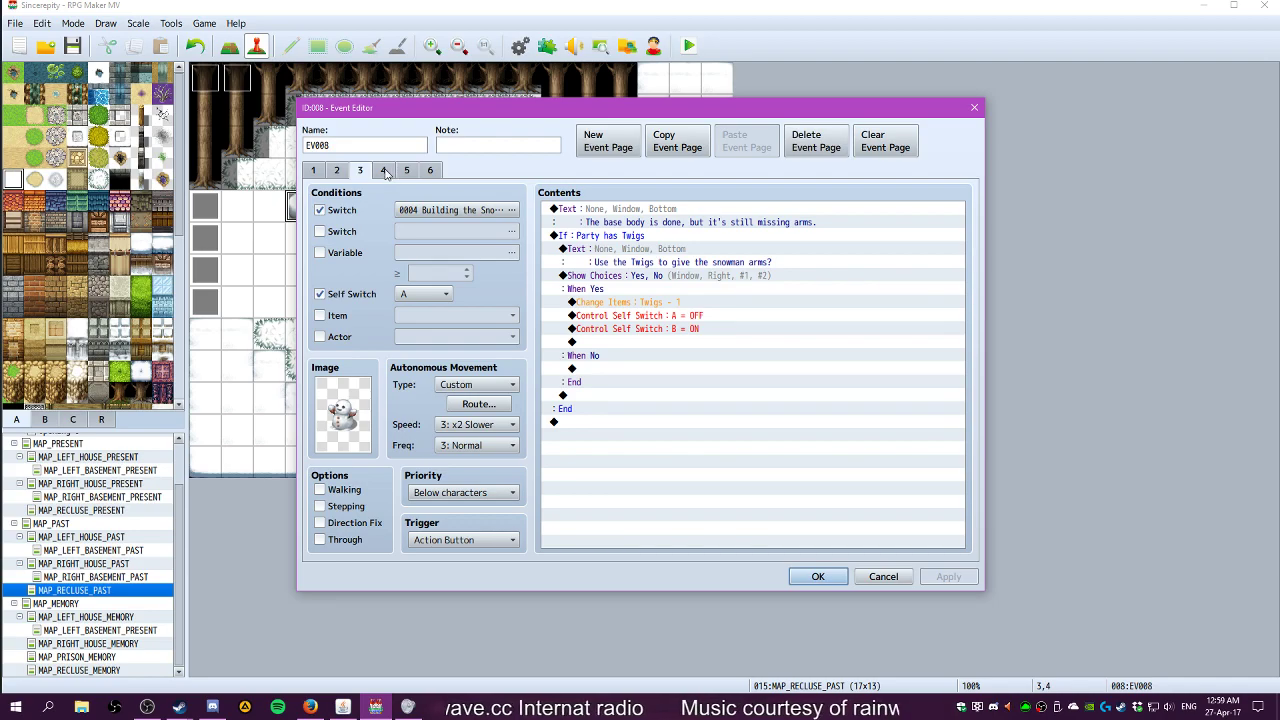
click(381, 172)
double_click(335, 403)
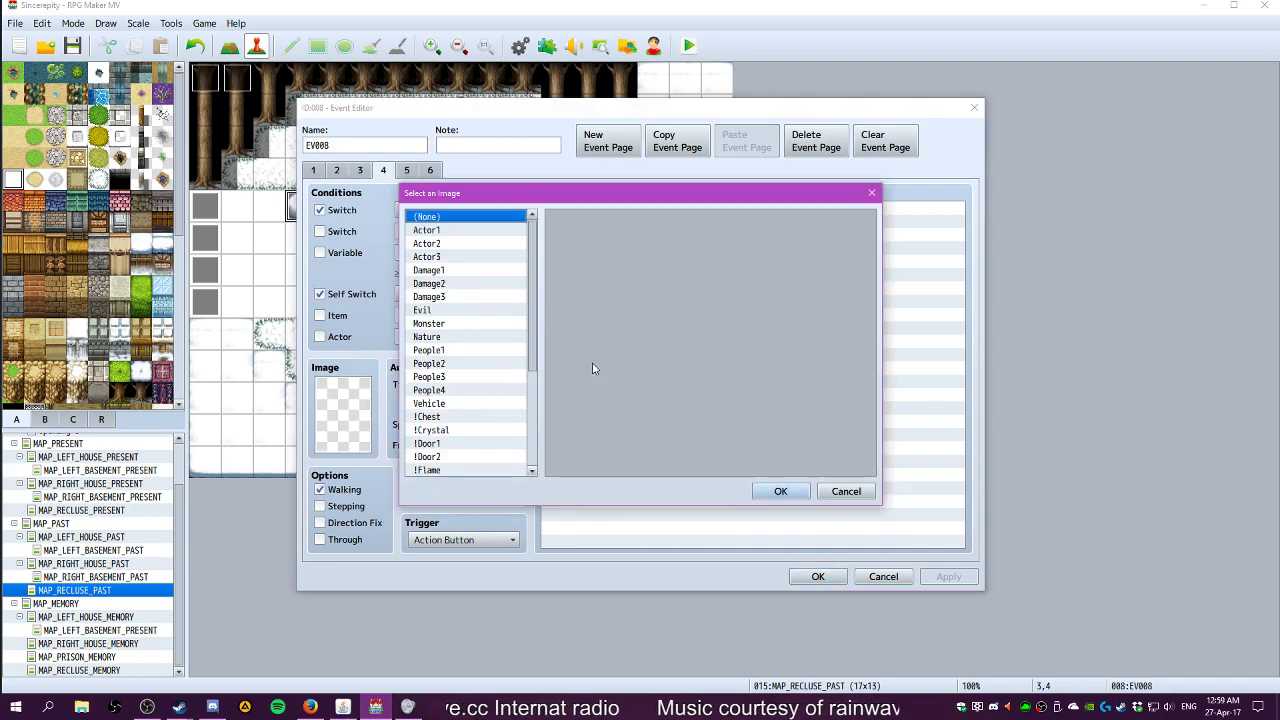
scroll(469, 423, down, 4)
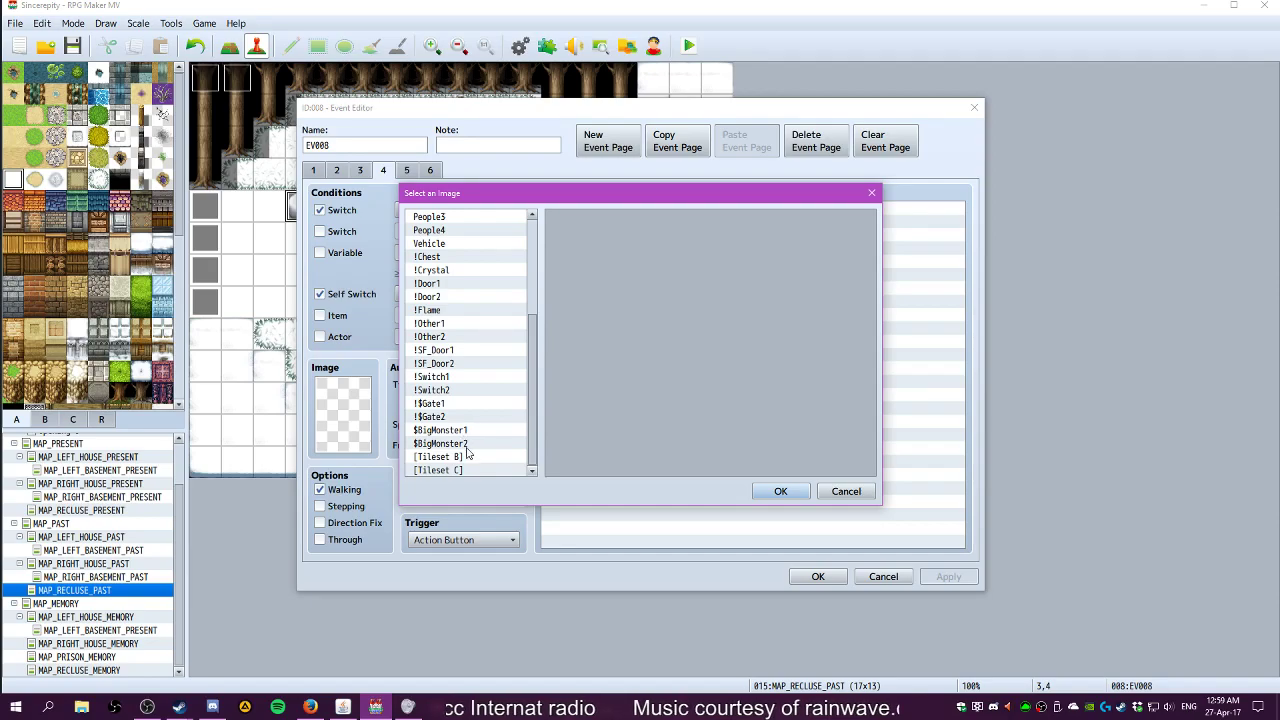
click(462, 457)
click(681, 292)
click(781, 491)
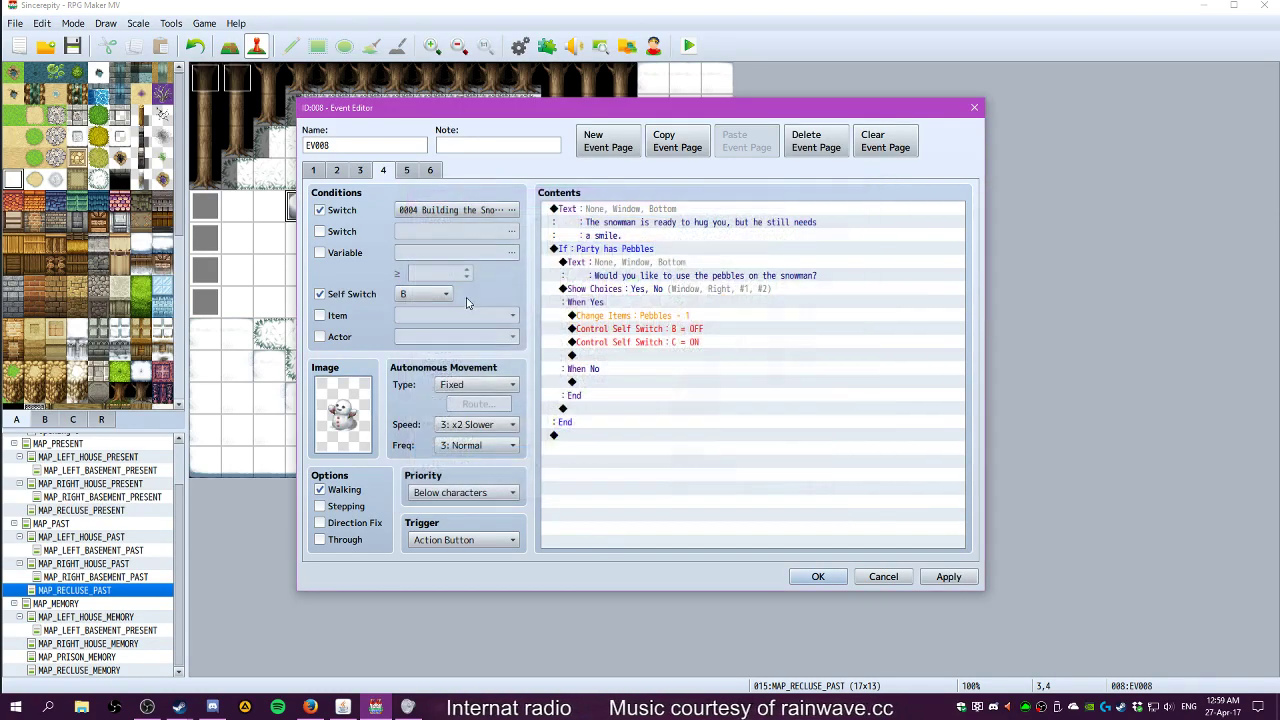
Give event page 5 the same snowman image from Tileset B
click(408, 171)
double_click(343, 412)
scroll(447, 470, down, 3)
scroll(447, 476, down, 2)
click(449, 455)
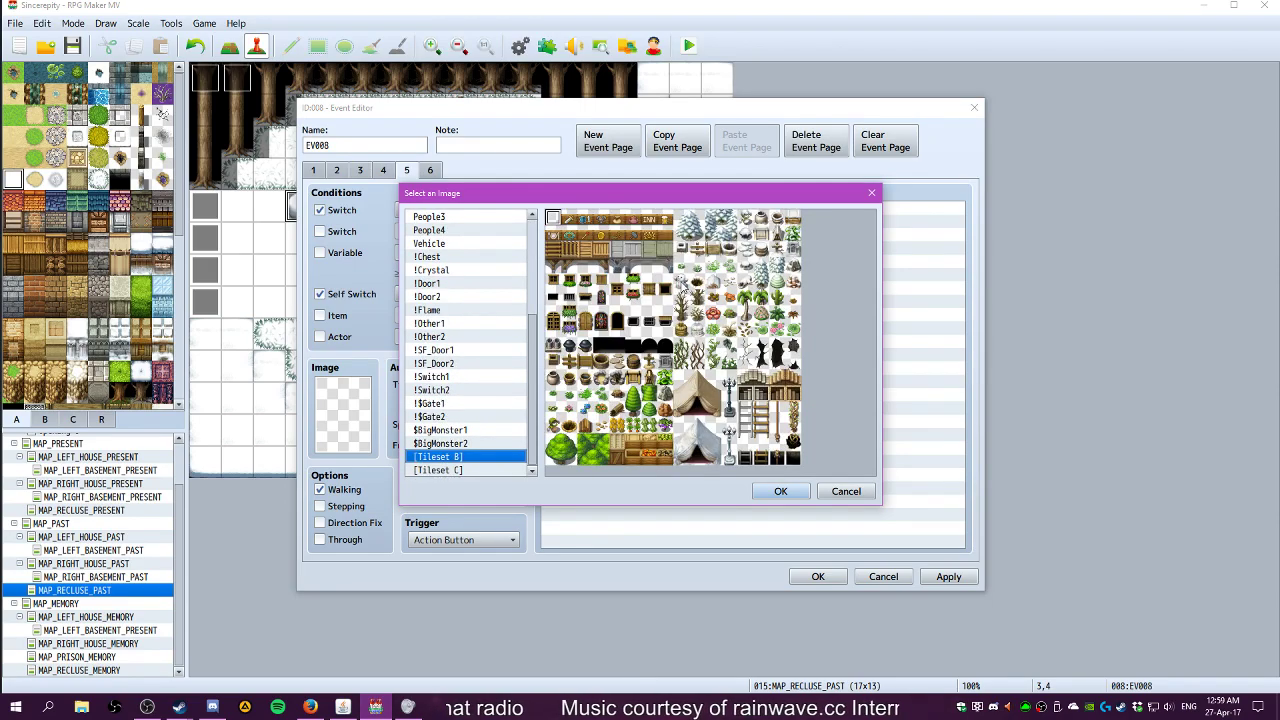
double_click(681, 287)
Assign the Tileset B snowman as the image of event page 6
click(430, 170)
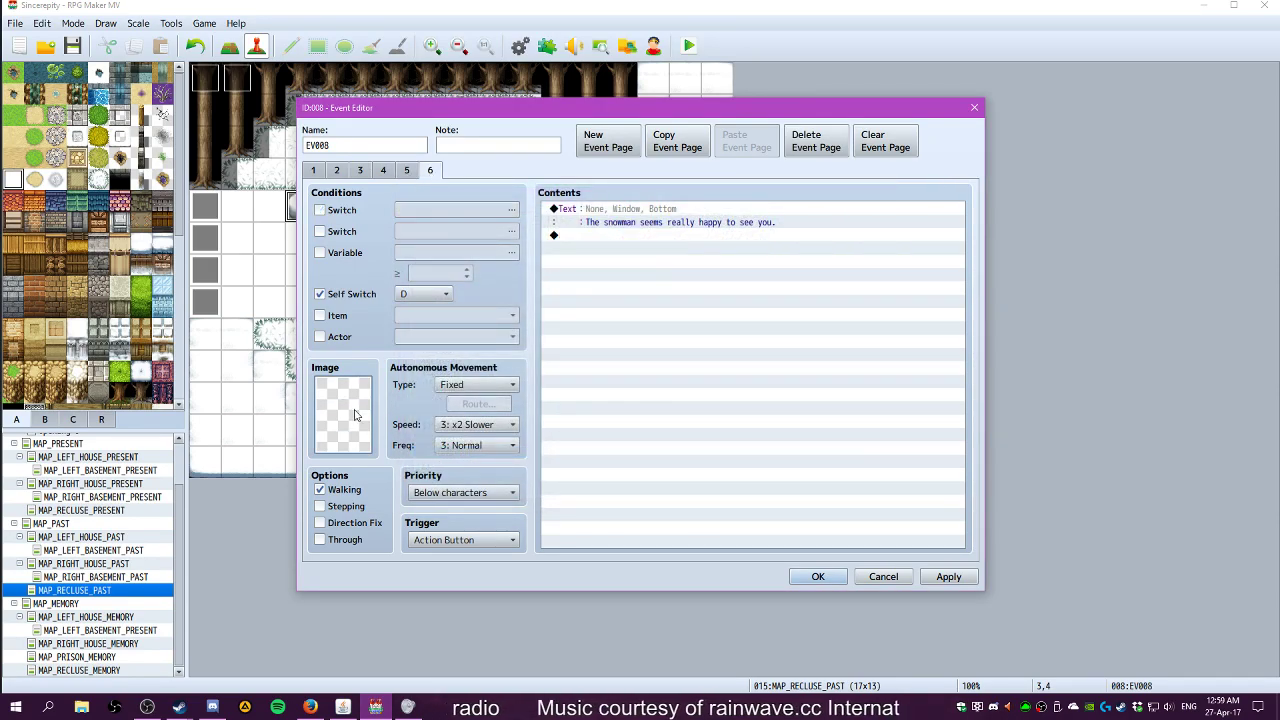
double_click(355, 413)
scroll(465, 410, down, 4)
click(459, 457)
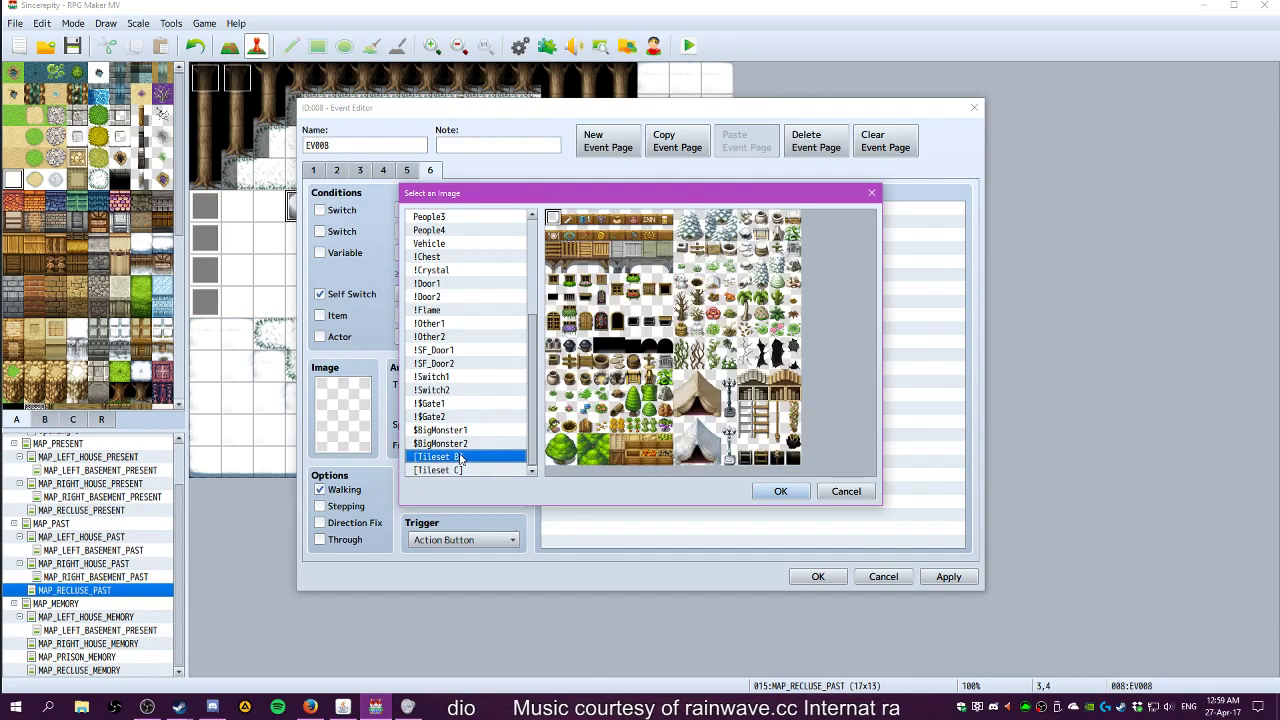
click(686, 283)
click(762, 494)
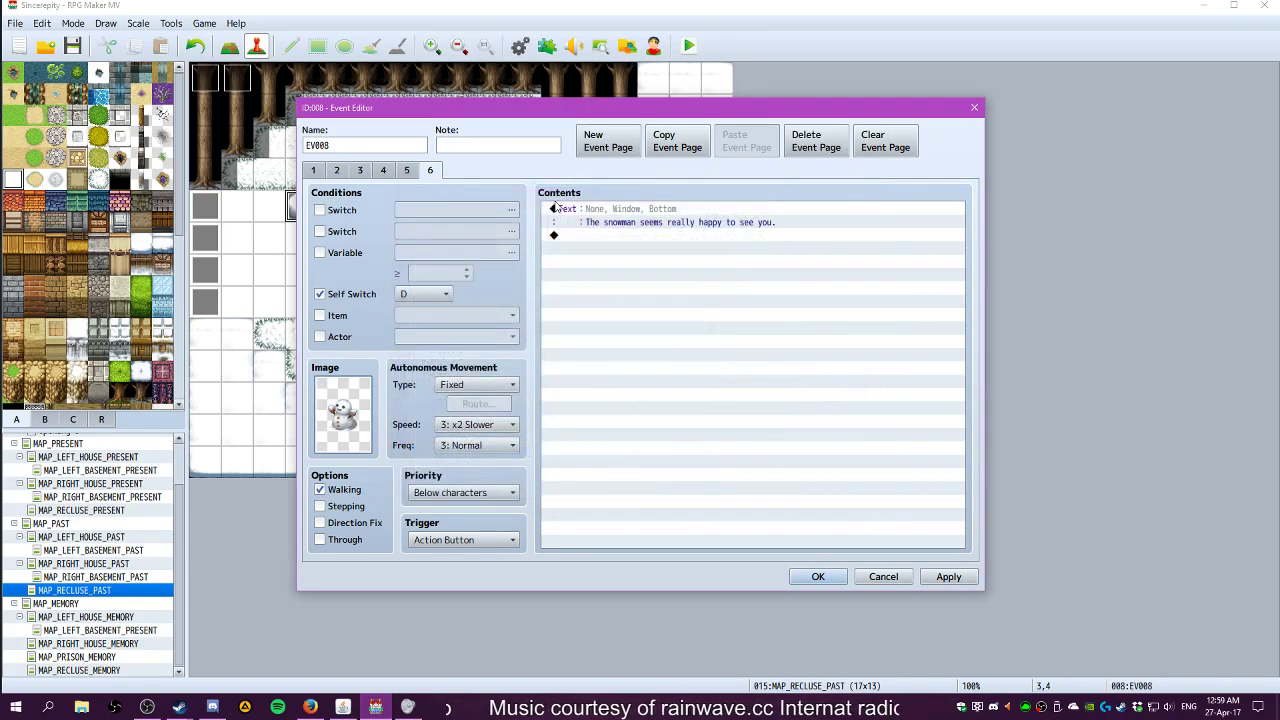
Add a Play SE command with the Item1 sound at the end of page 5, and save the event
click(405, 171)
double_click(568, 274)
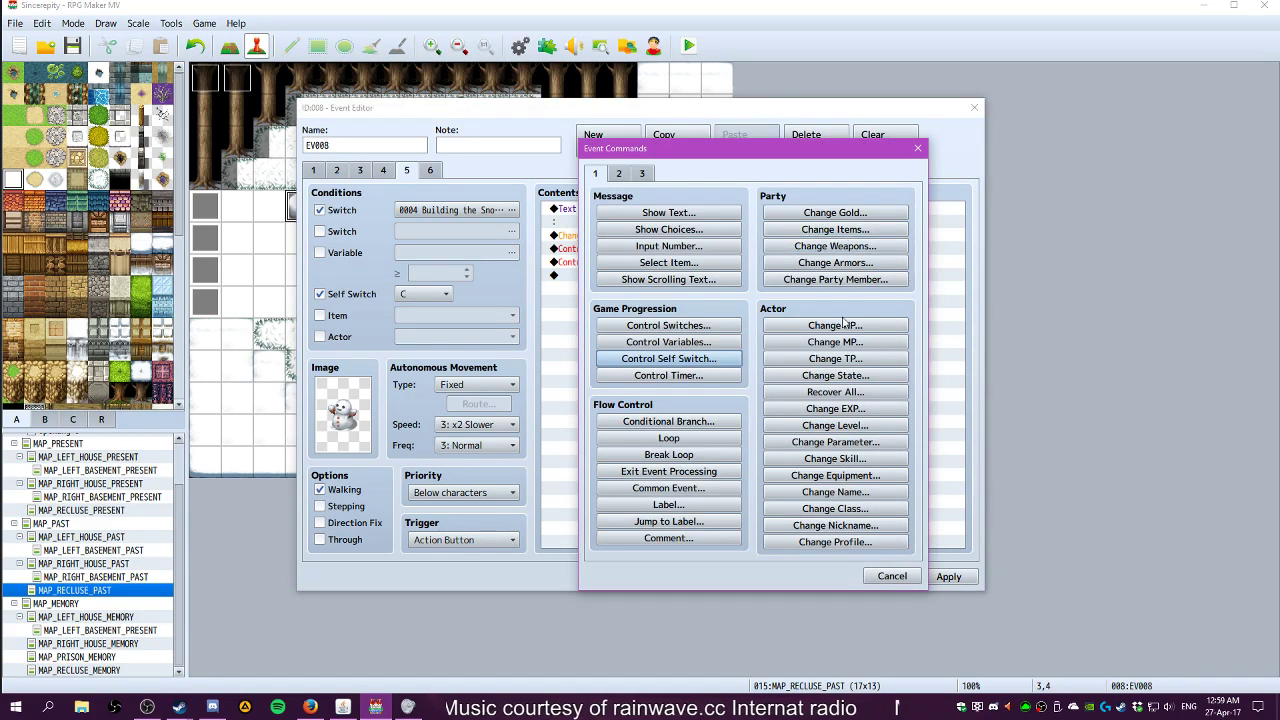
click(618, 174)
click(836, 505)
scroll(701, 371, down, 10)
scroll(701, 371, down, 20)
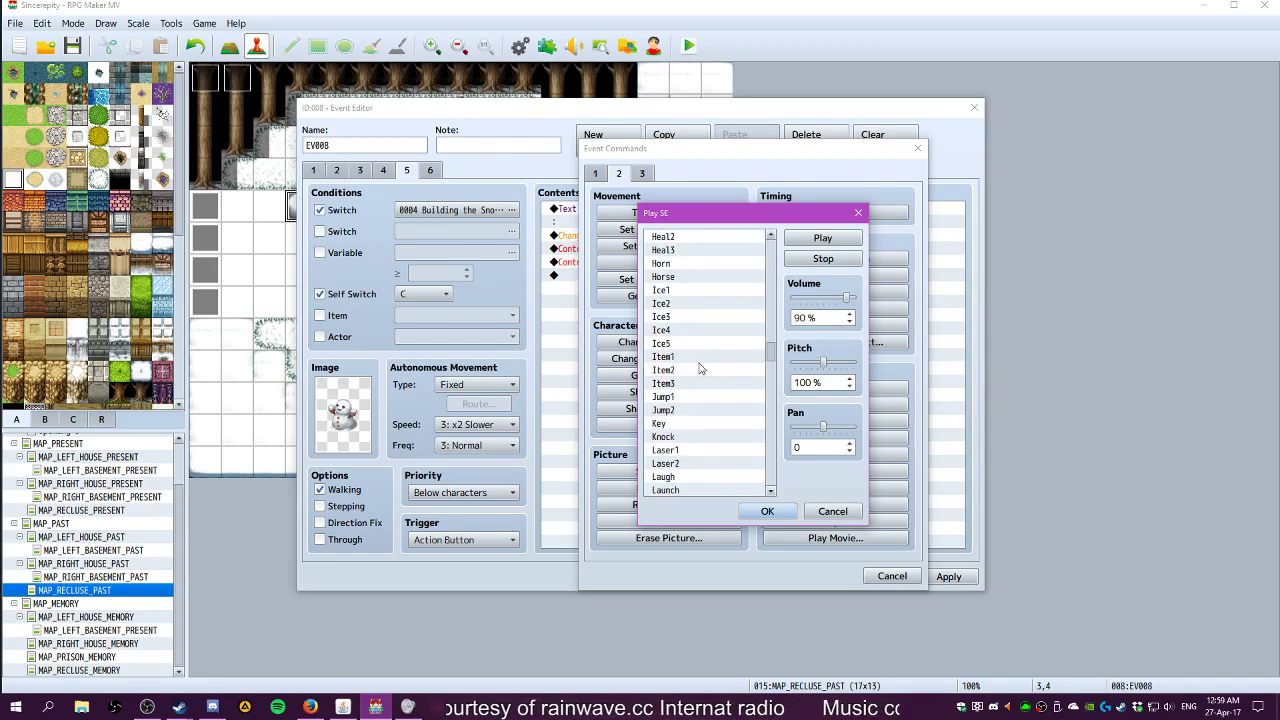
click(663, 356)
click(765, 510)
click(945, 577)
click(815, 576)
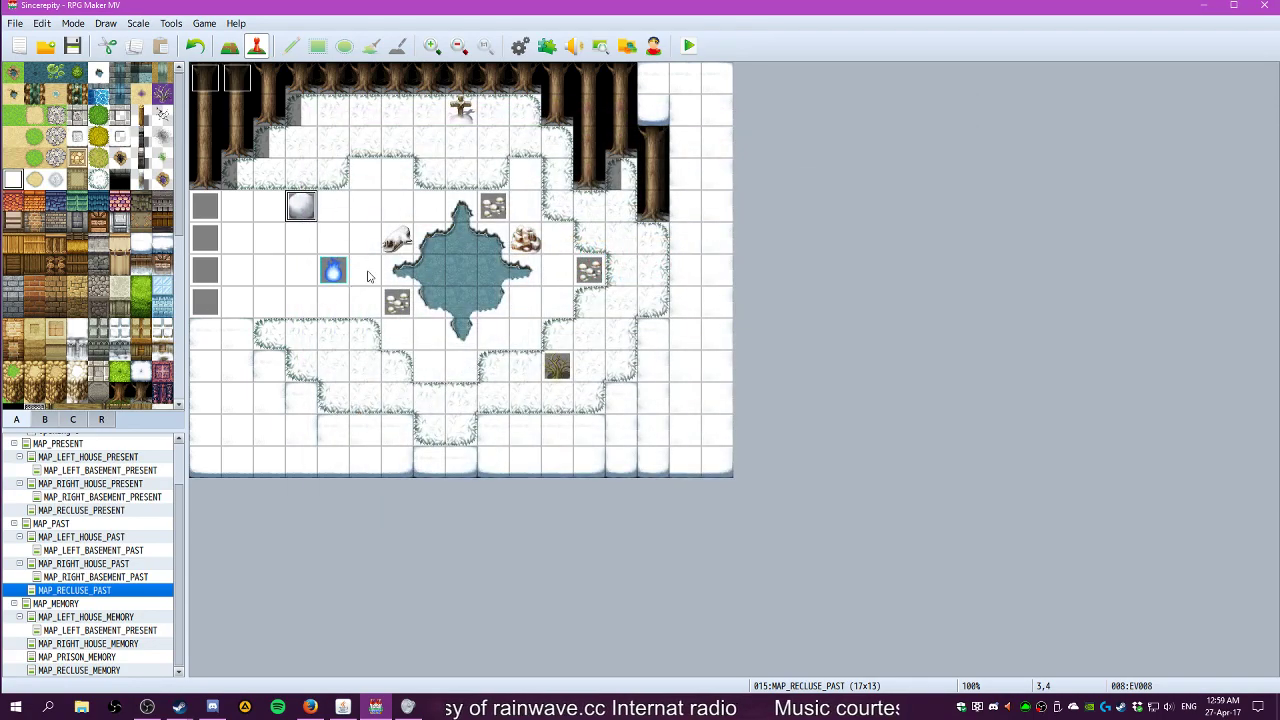
Playtest the game from the start, walk to the shrubbery and interact with it, and close the playtest
click(688, 47)
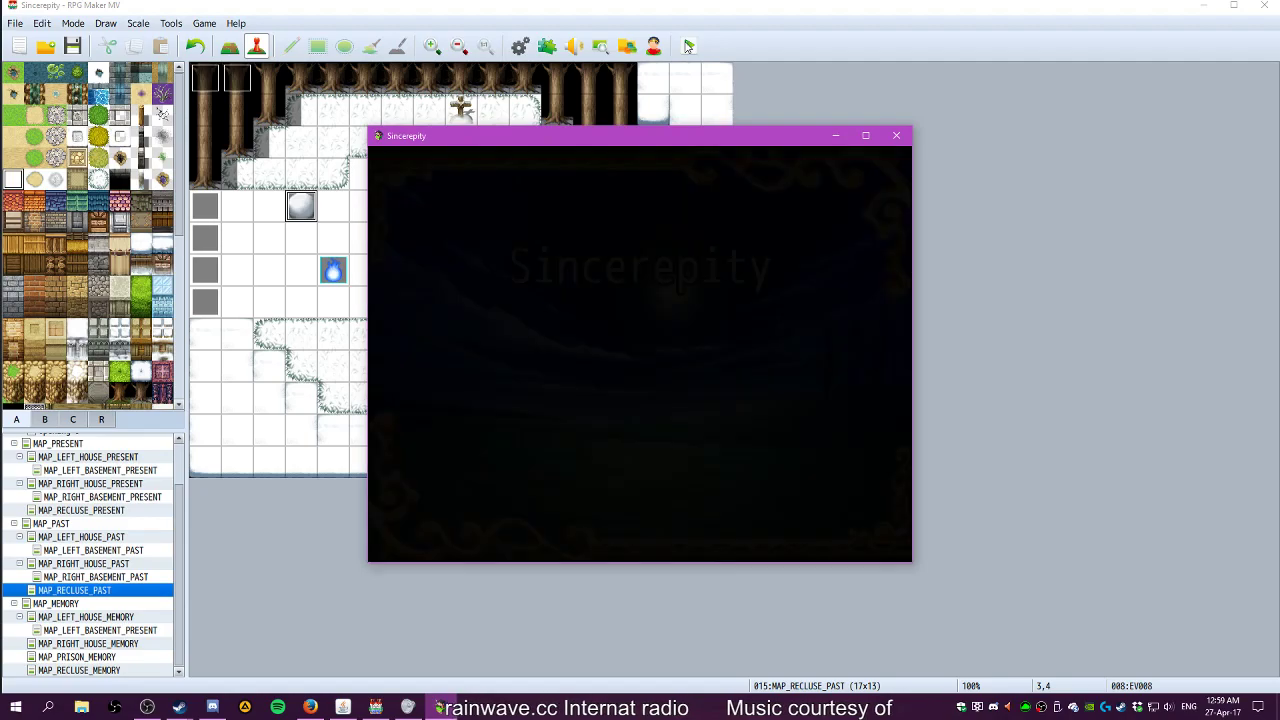
key(Return)
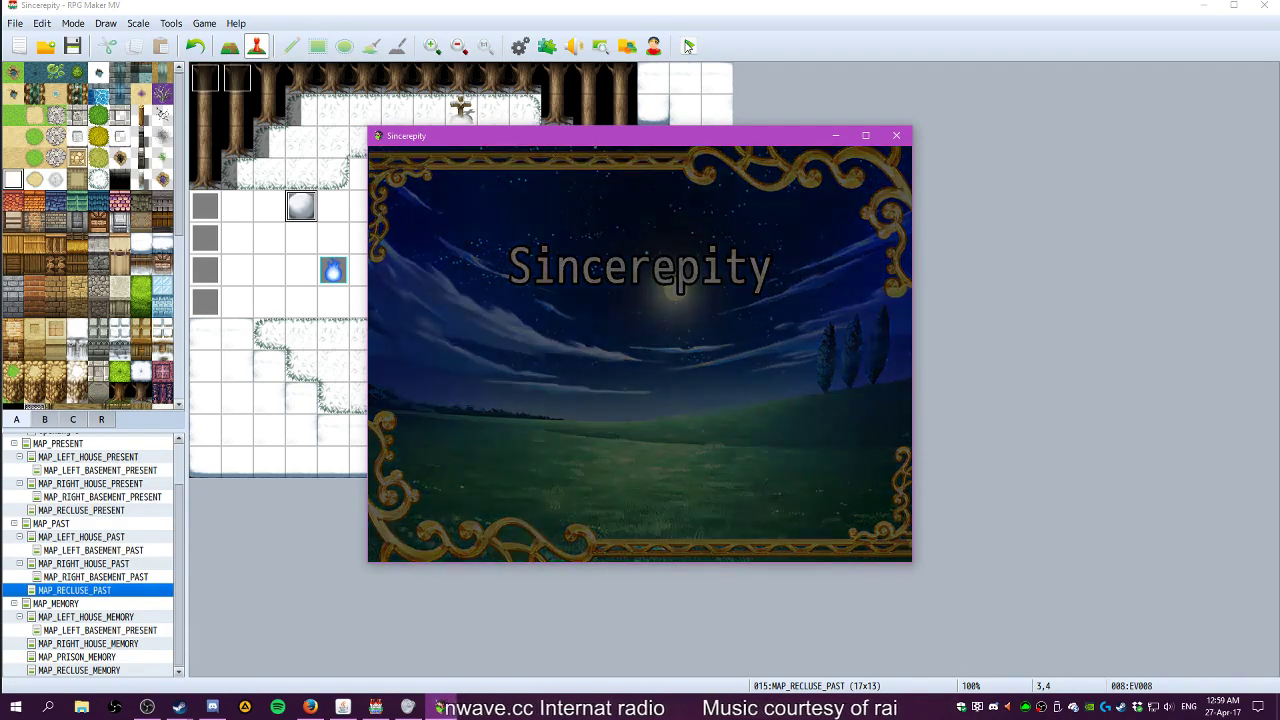
key(Right)
key(Down)
key(Right)
key(Down)
key(Right)
key(Down)
key(Right)
key(Right)
key(Right)
key(Return)
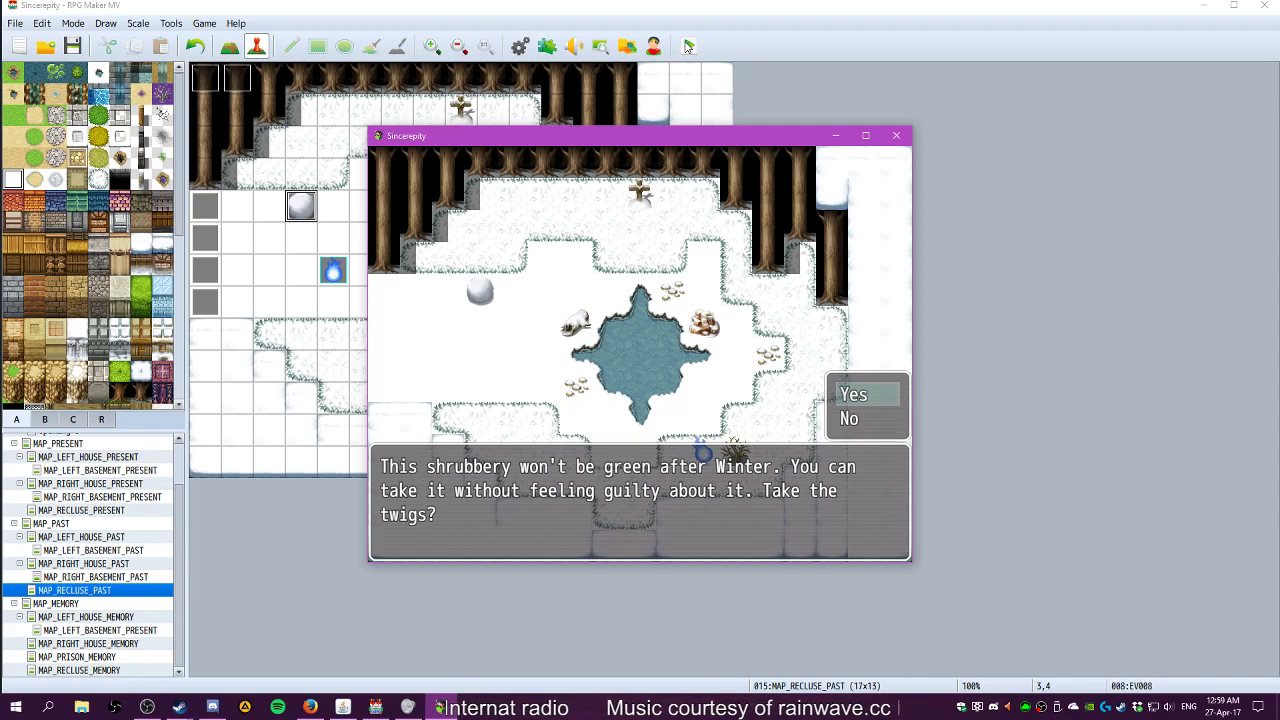
click(896, 135)
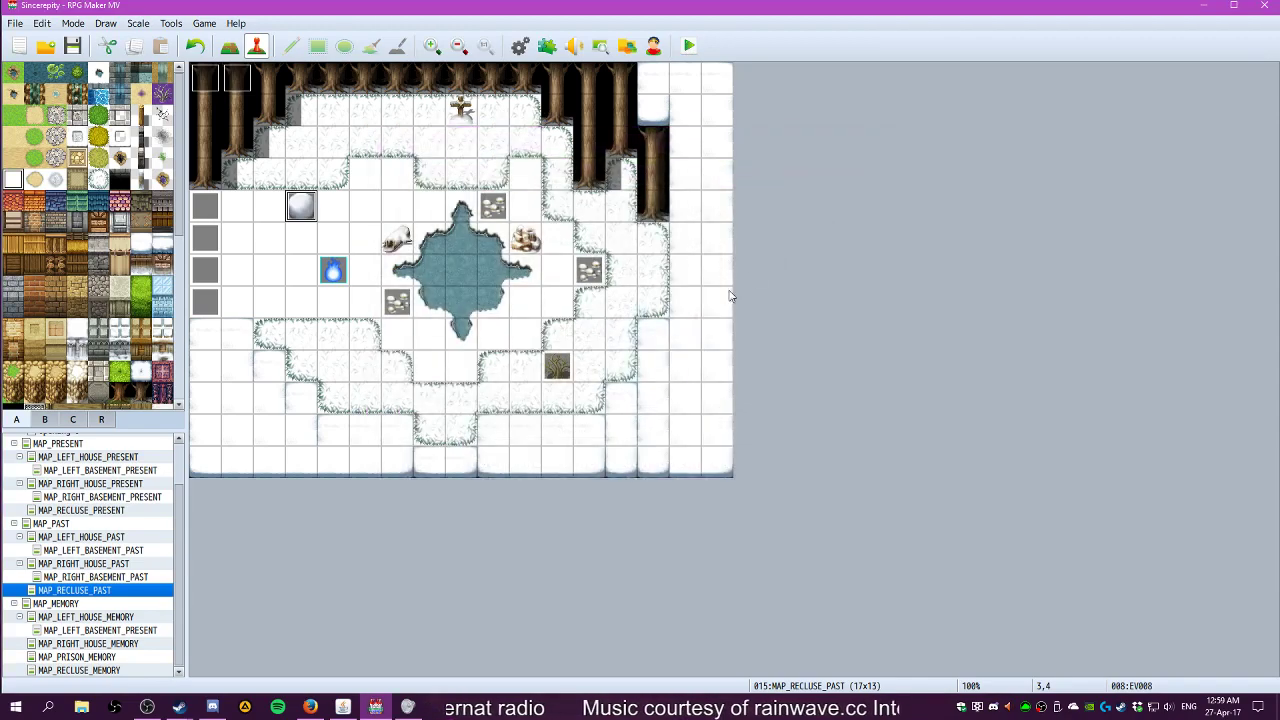
Open the shrubbery event EV006, check both of its pages, and insert a new blank page after page 1
double_click(557, 366)
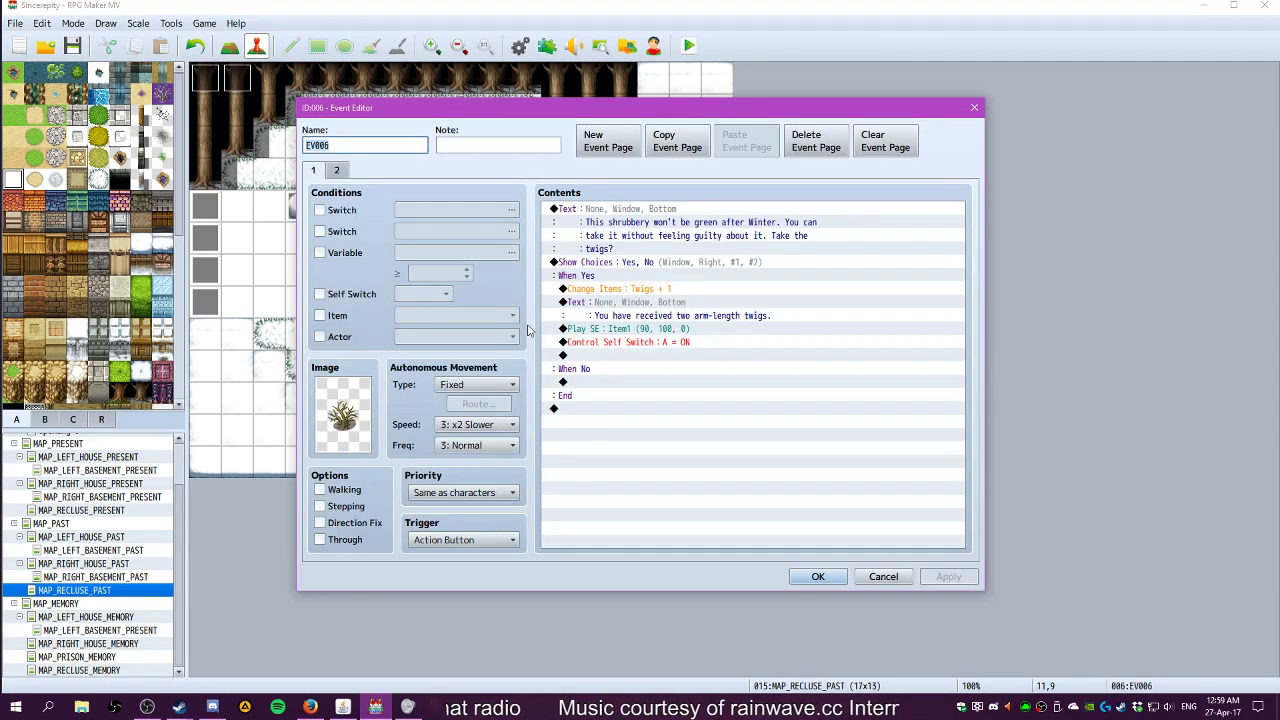
click(335, 171)
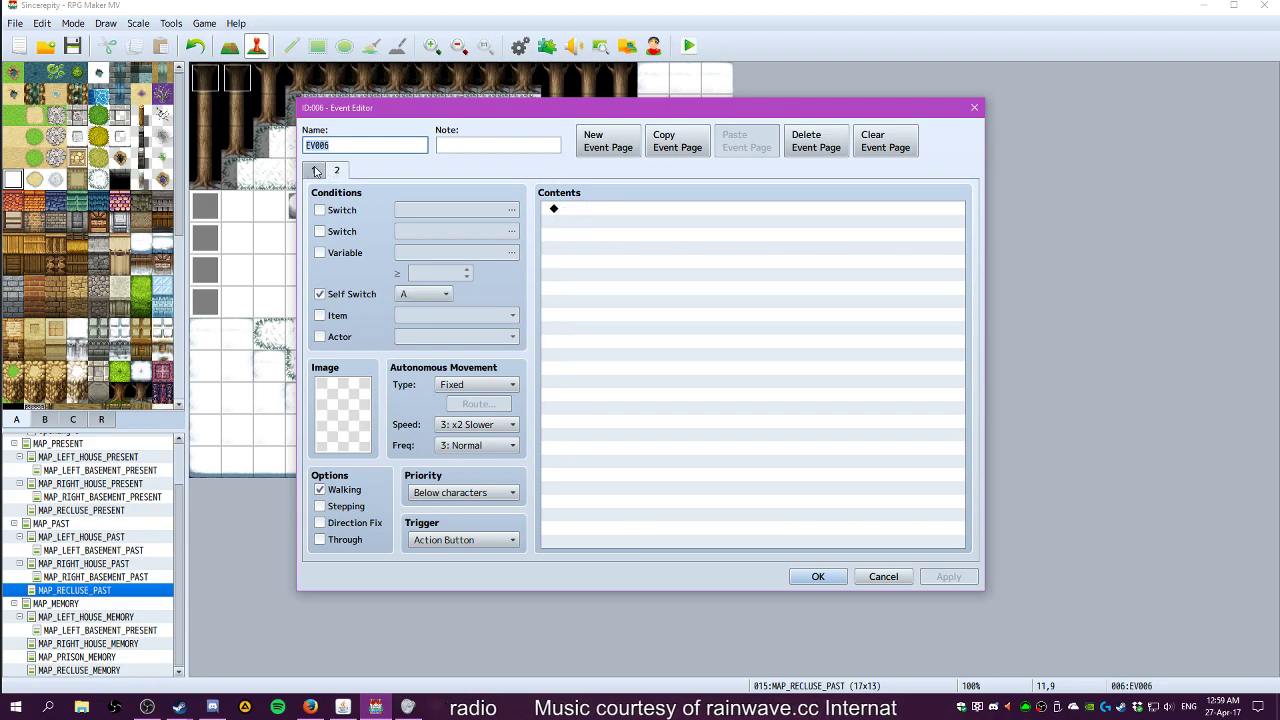
click(316, 171)
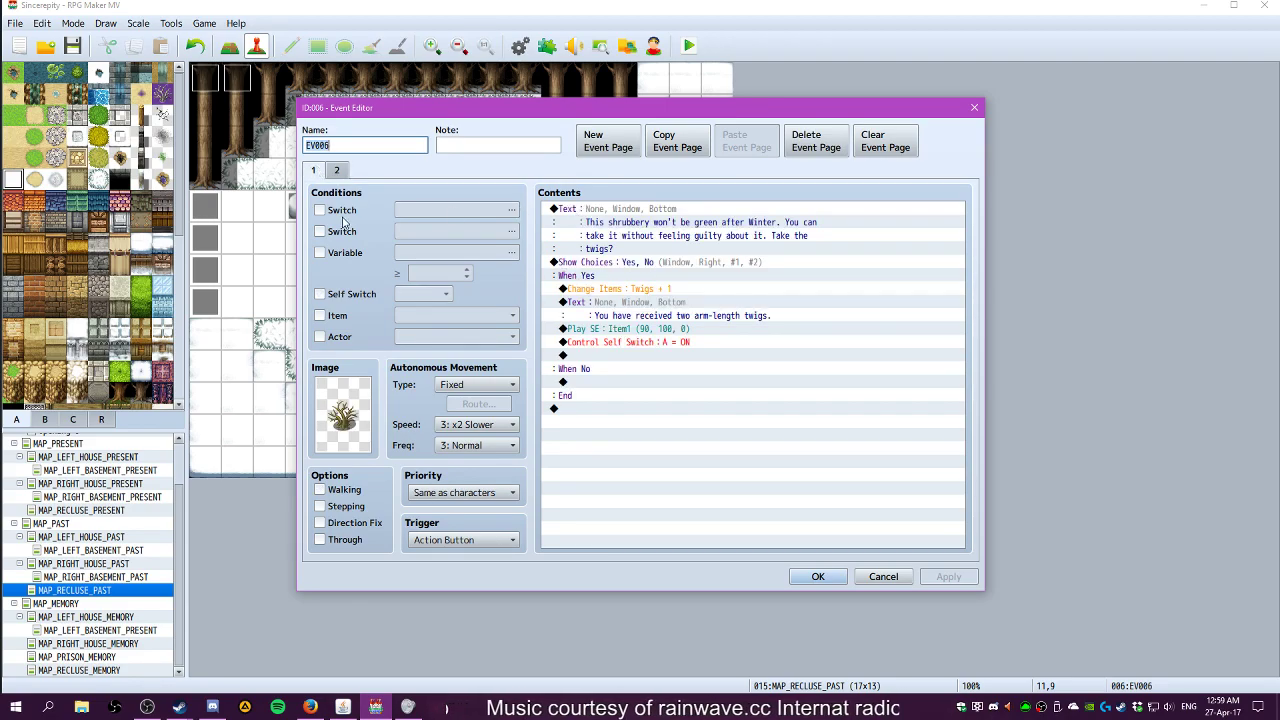
click(613, 149)
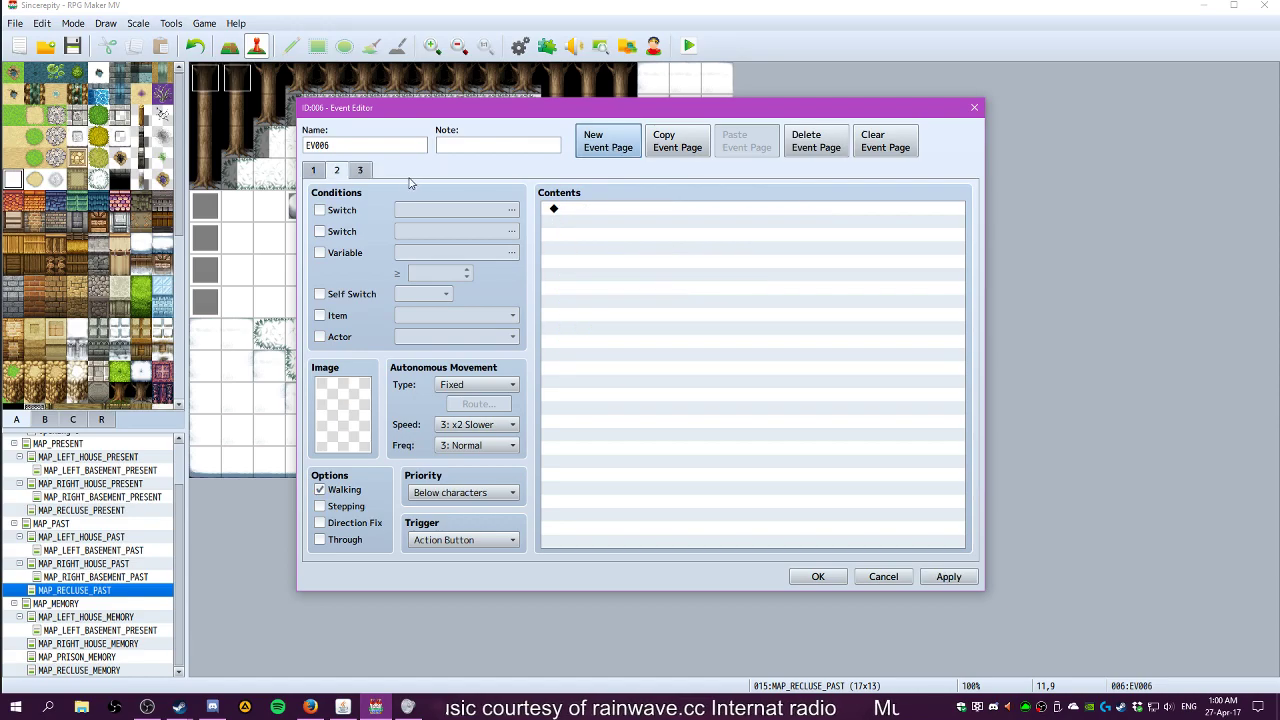
Condition page 1 of the shrubbery event on switch 0004 Building the Snowman
click(313, 171)
click(580, 208)
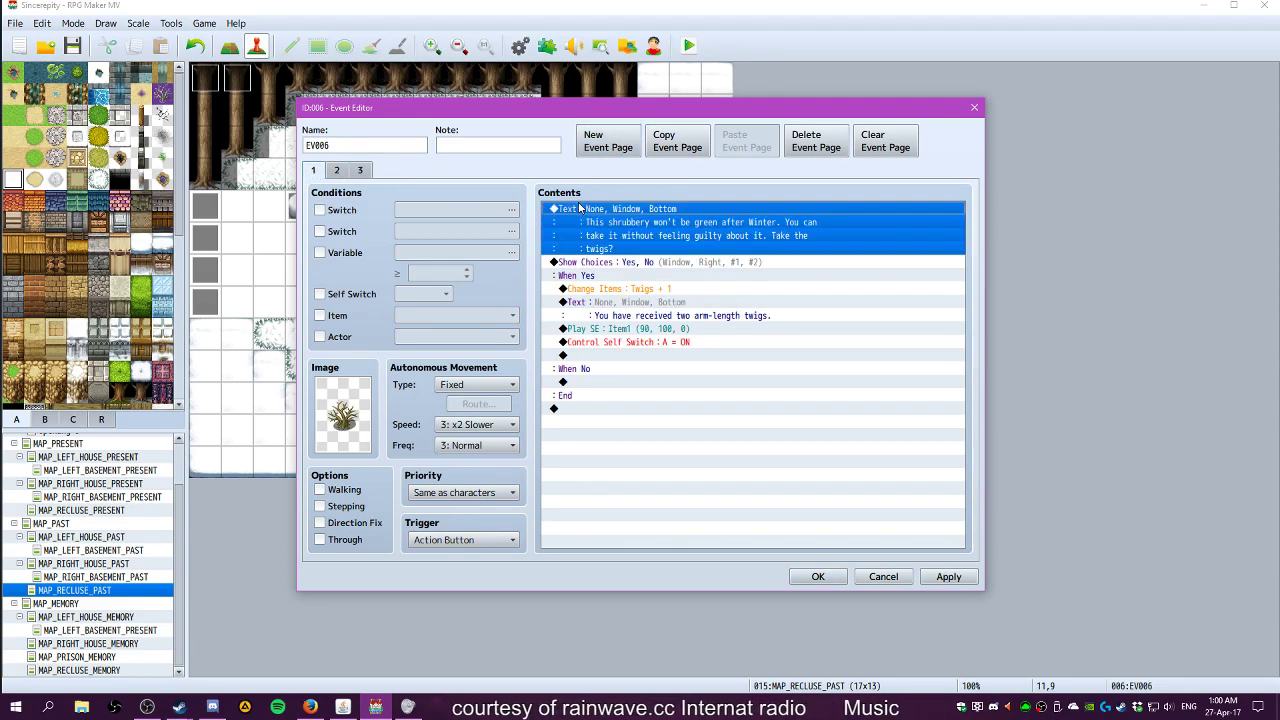
click(343, 210)
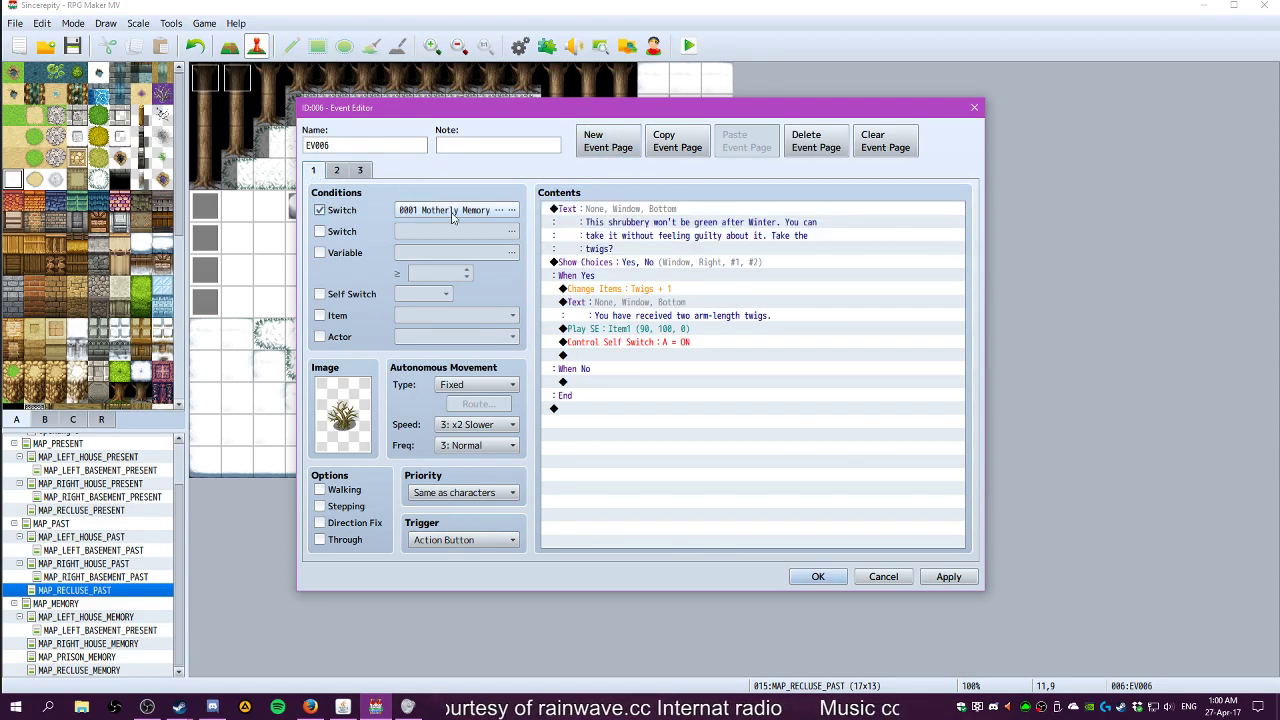
click(460, 211)
click(618, 513)
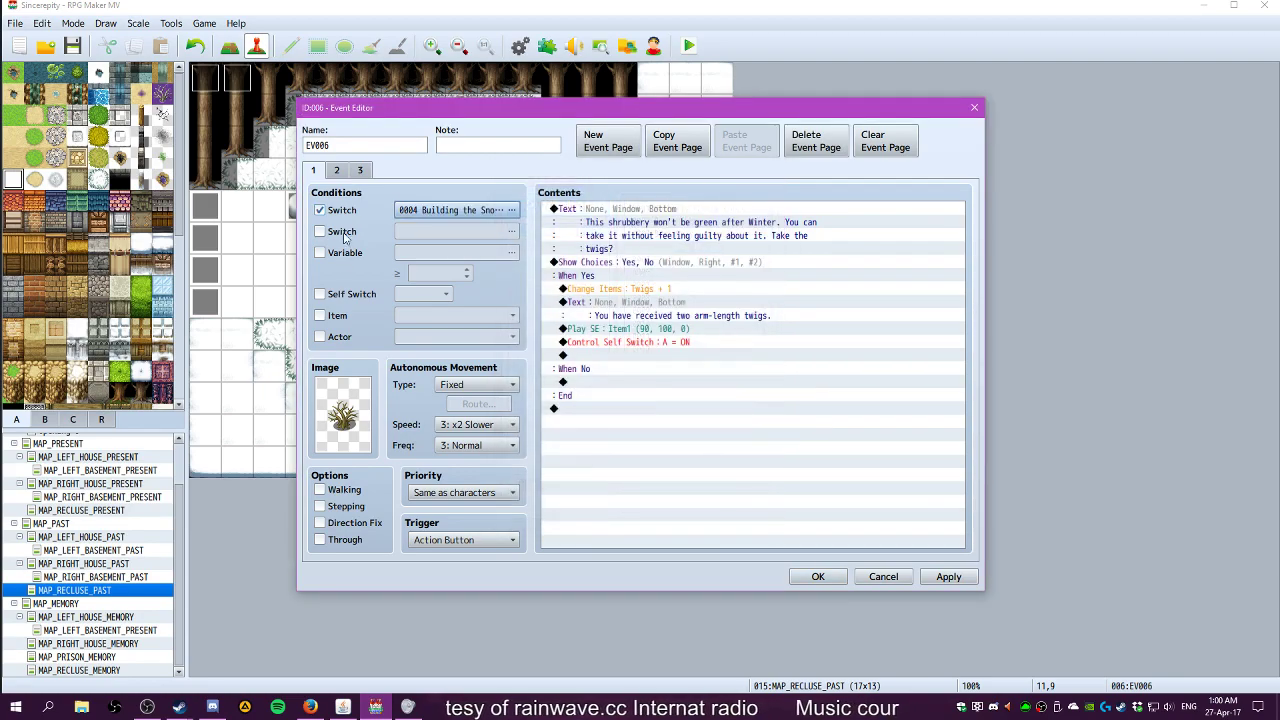
click(566, 210)
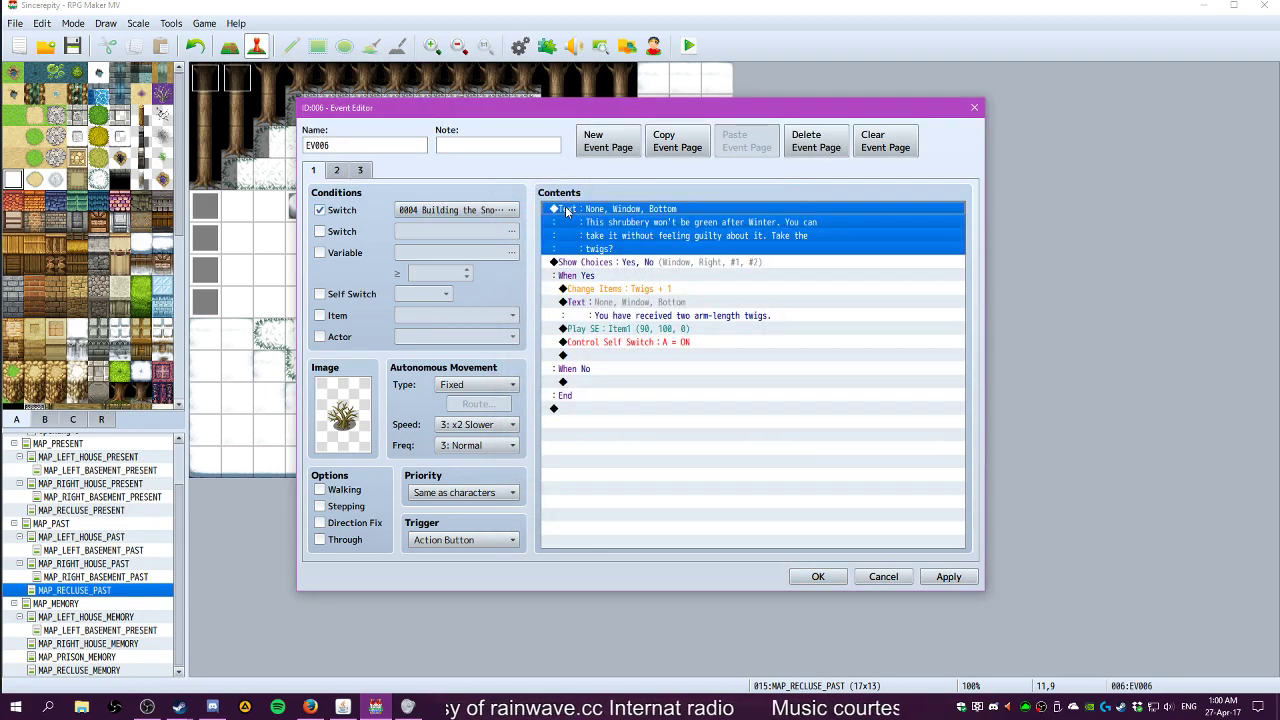
Give page 2 of the shrubbery event the bare shrub graphic from Tileset B
click(341, 172)
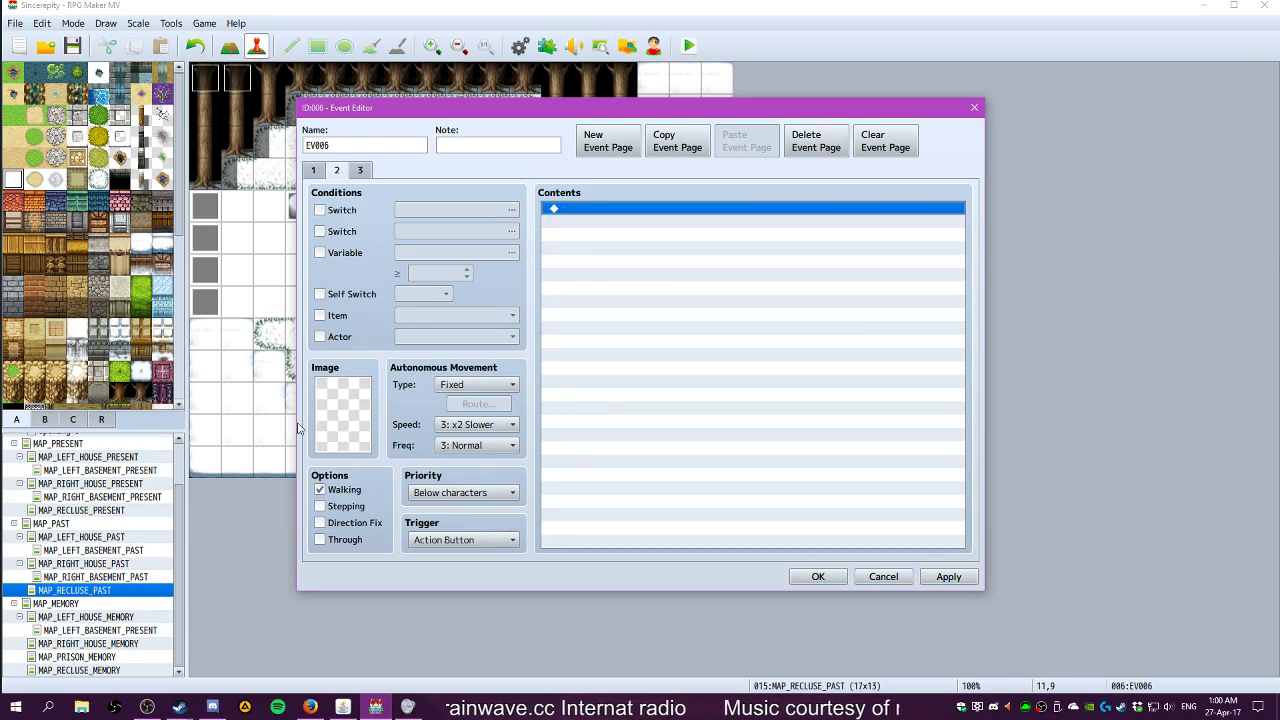
double_click(343, 412)
scroll(488, 371, down, 4)
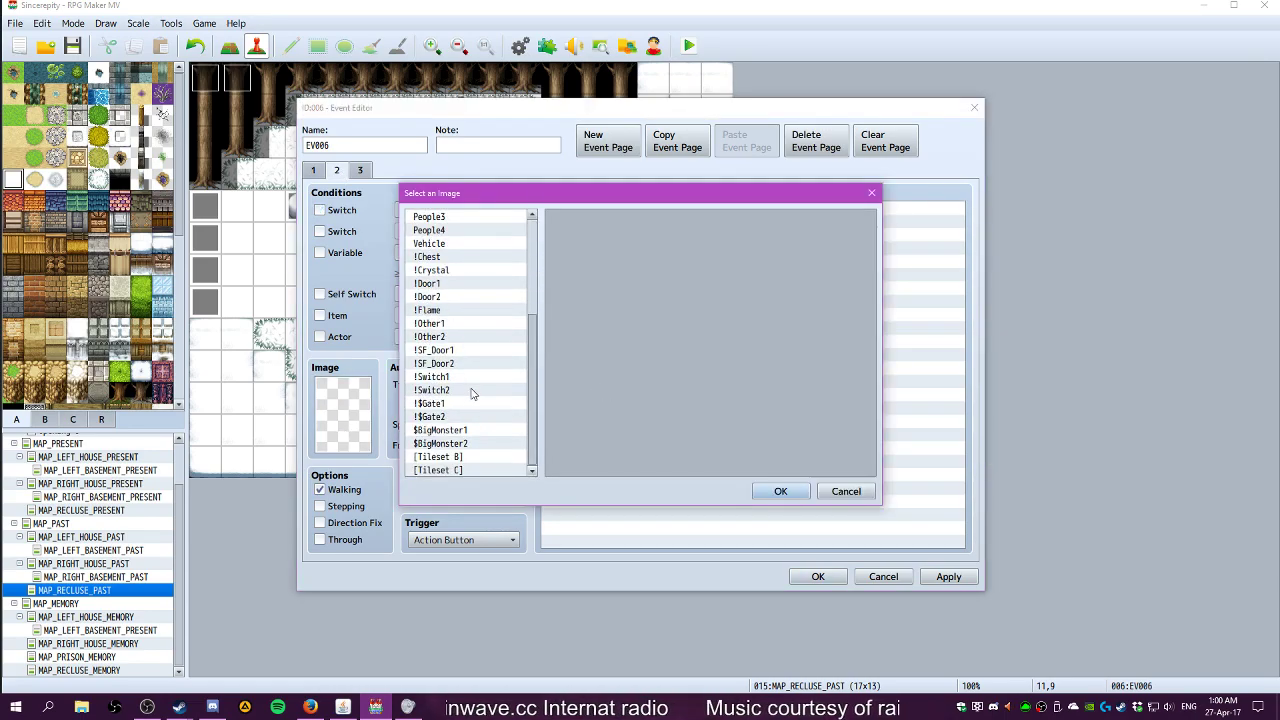
click(462, 456)
click(702, 316)
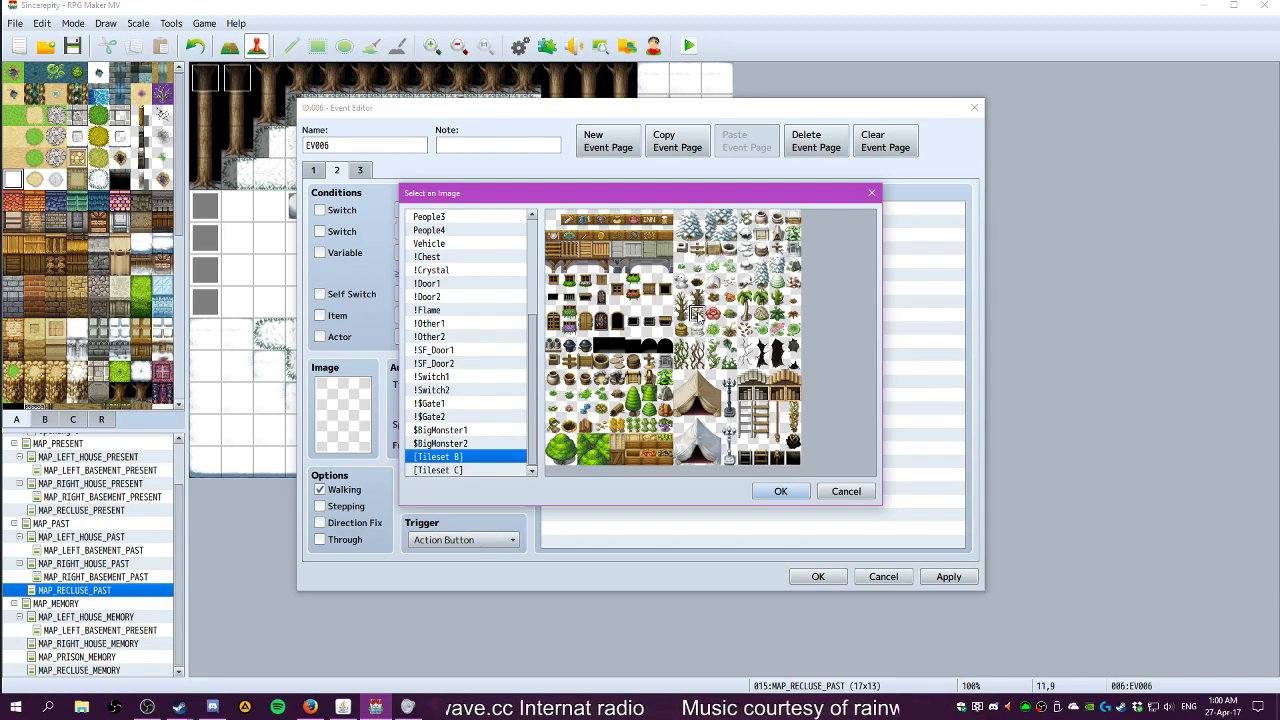
click(780, 491)
Paste the shrubbery message into page 2, reword it to "The shrubbery looks like a cluster of clawed arms.", and save the event
click(606, 211)
key(ctrl+v)
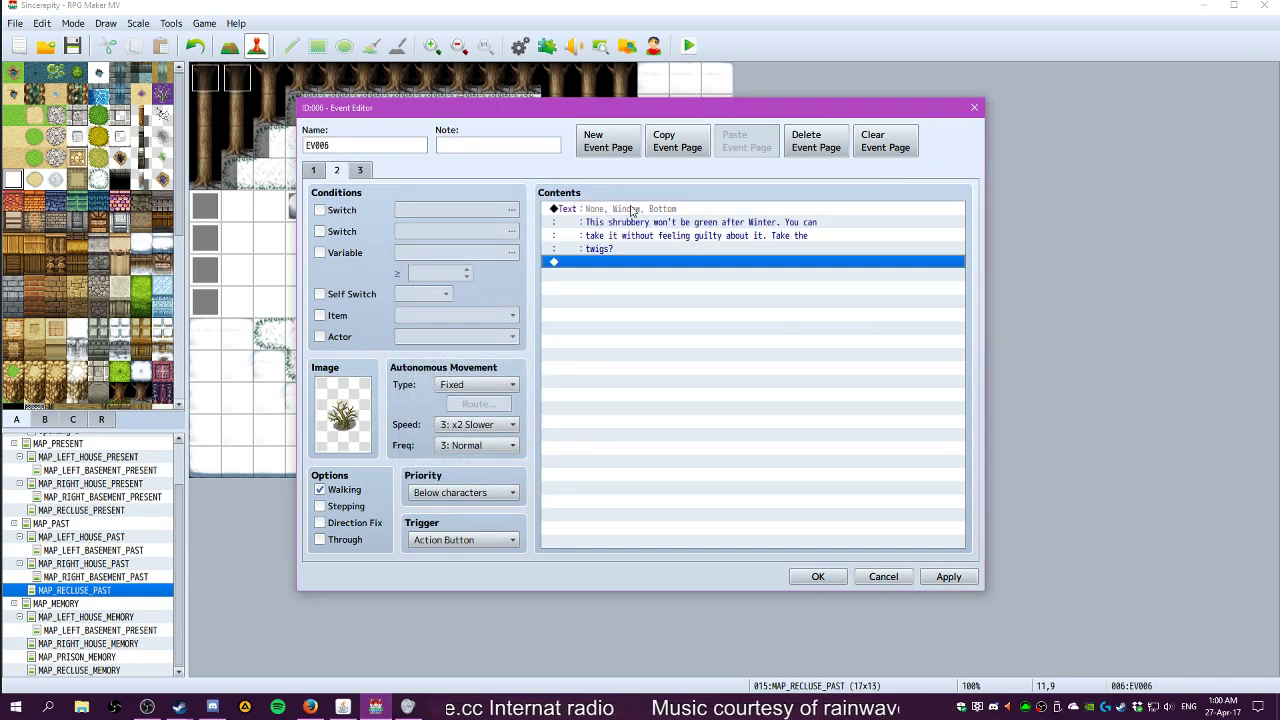
click(631, 211)
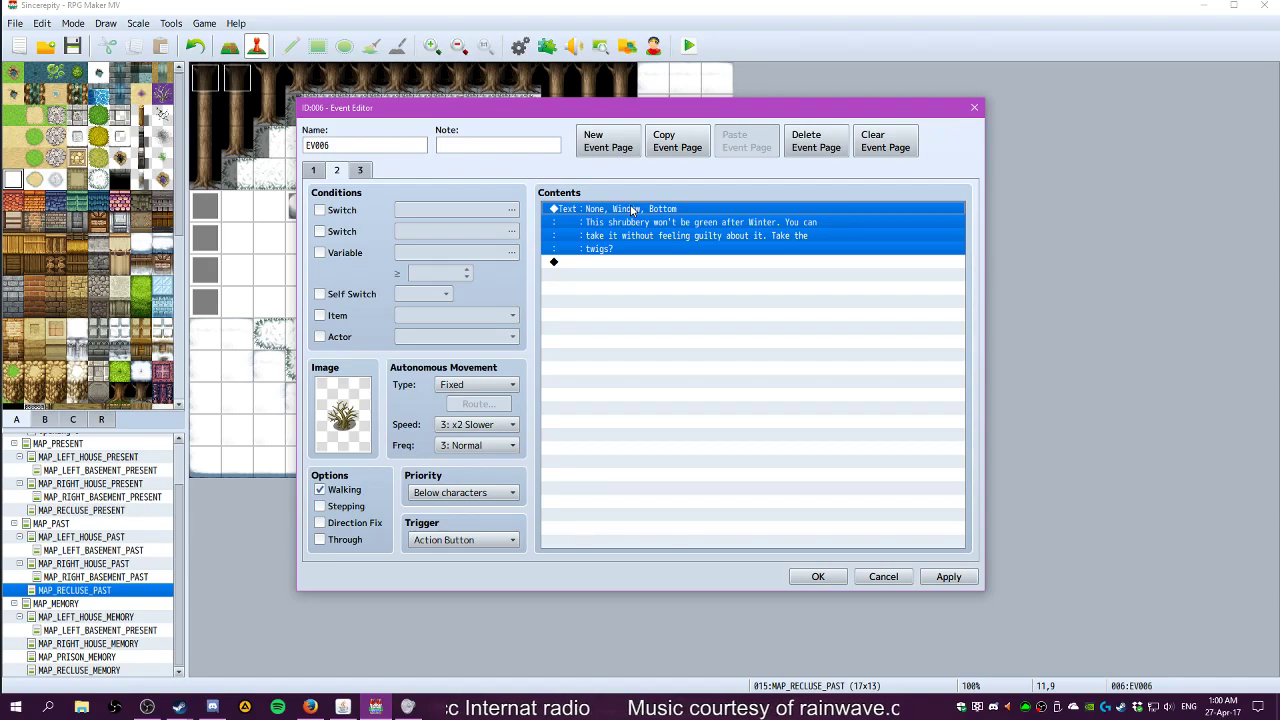
right_click(631, 211)
click(635, 236)
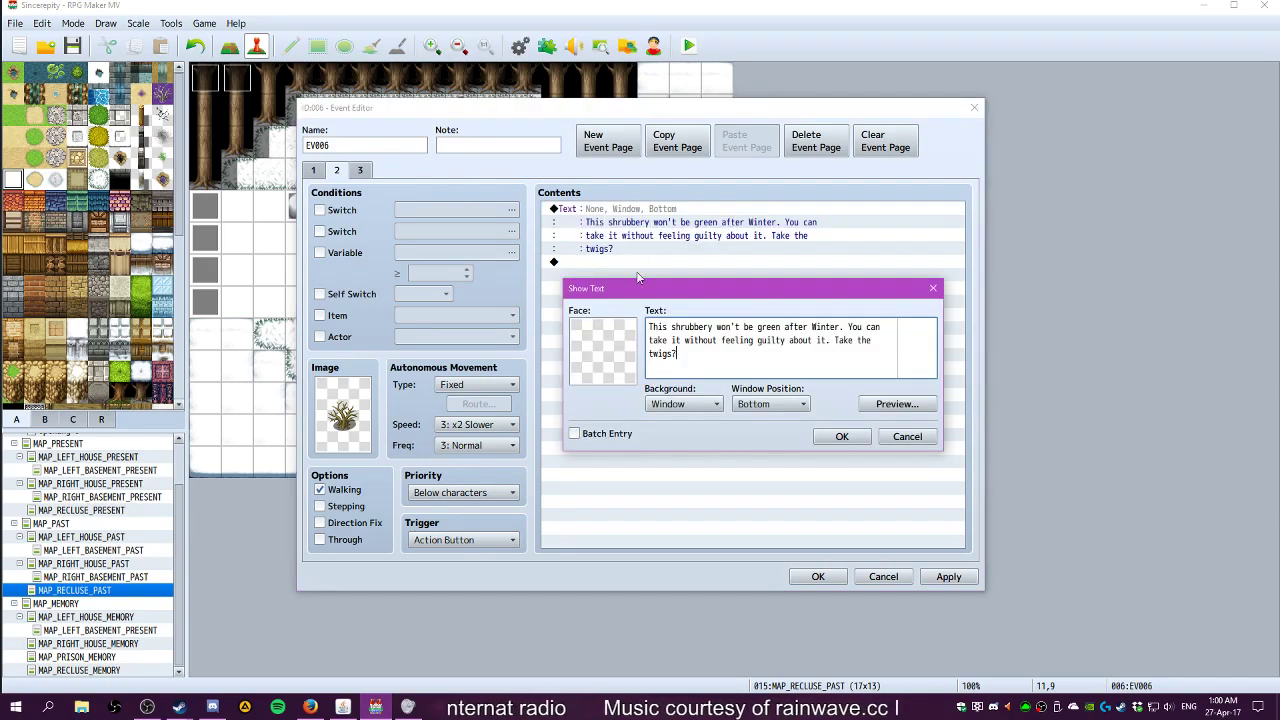
drag(693, 358, 648, 326)
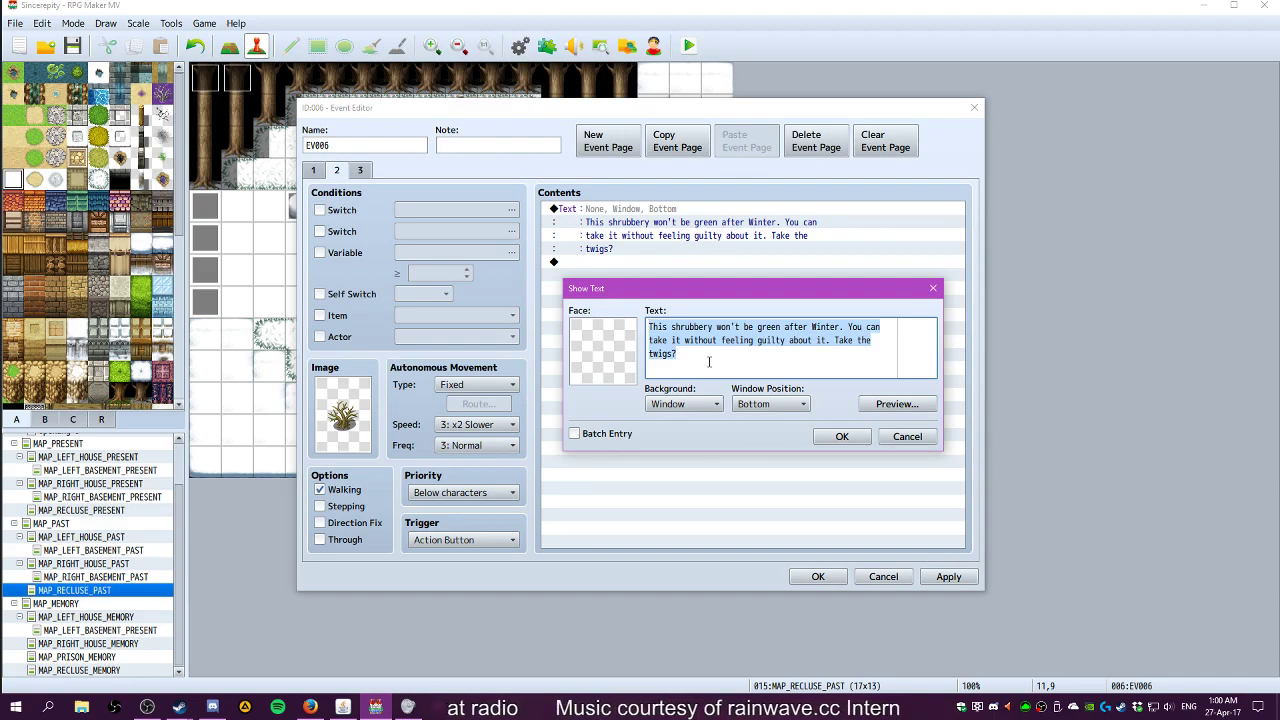
text(T)
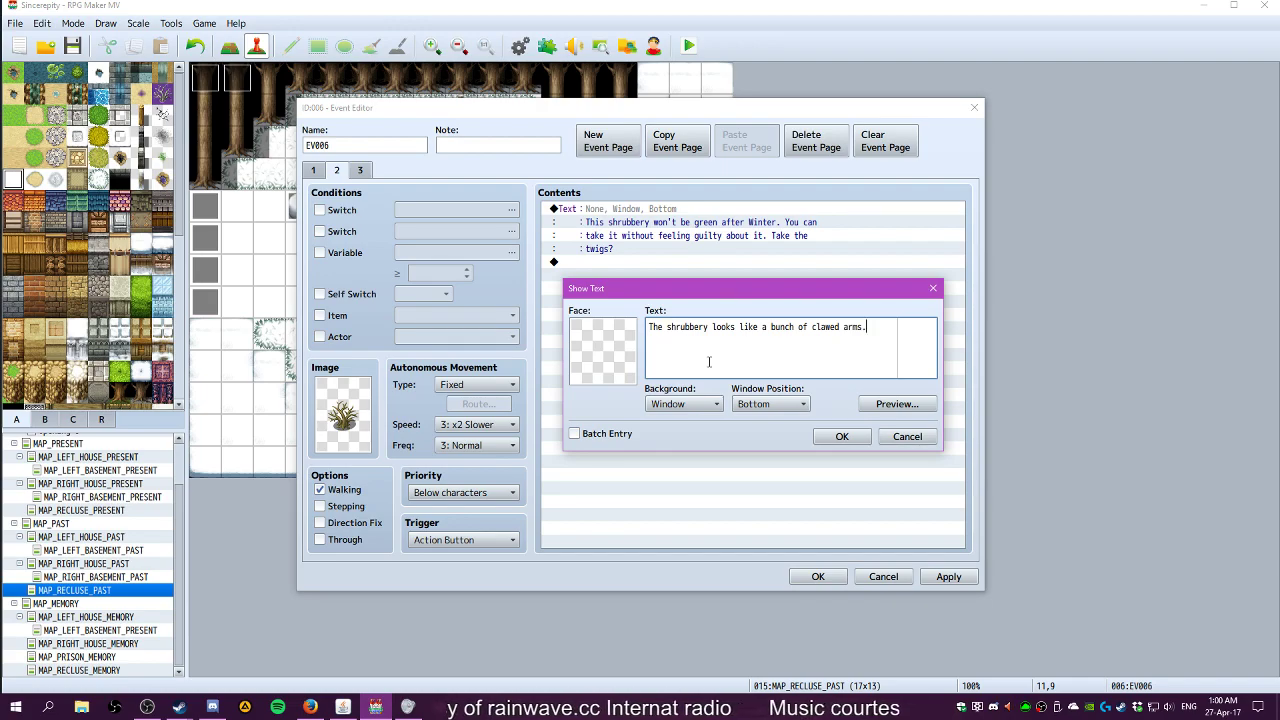
text(cluster)
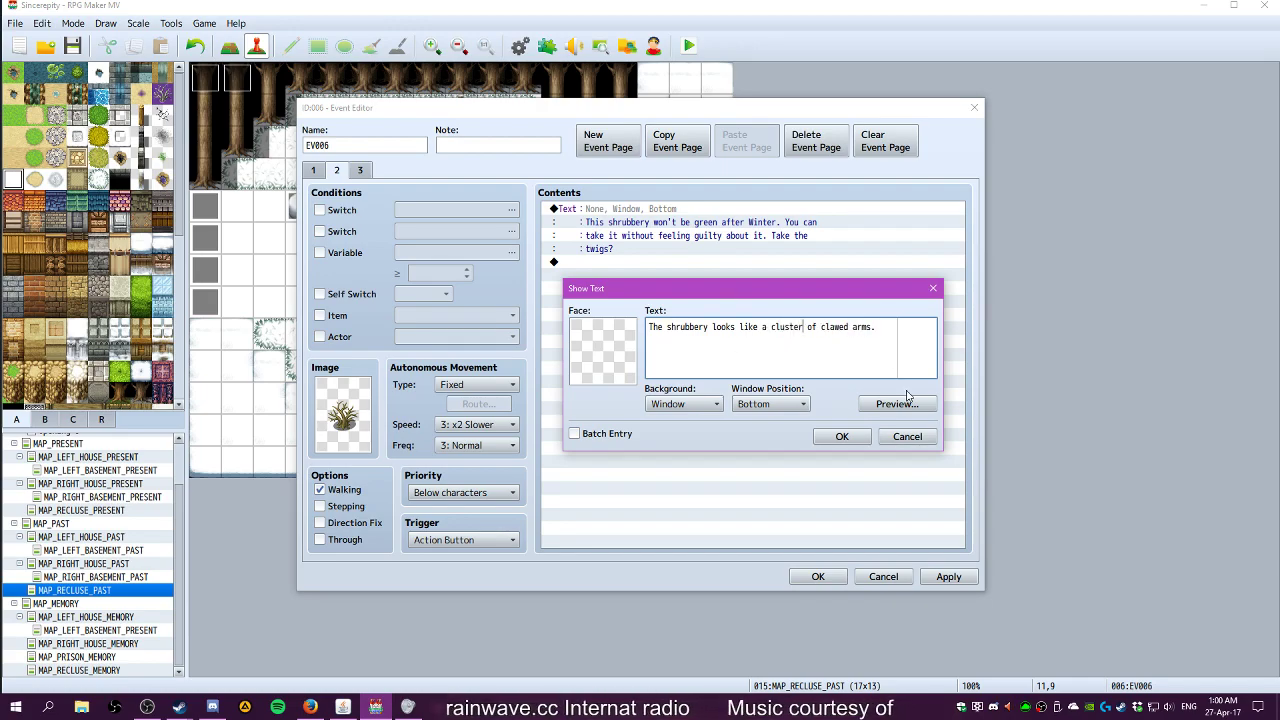
click(842, 436)
click(945, 577)
click(818, 577)
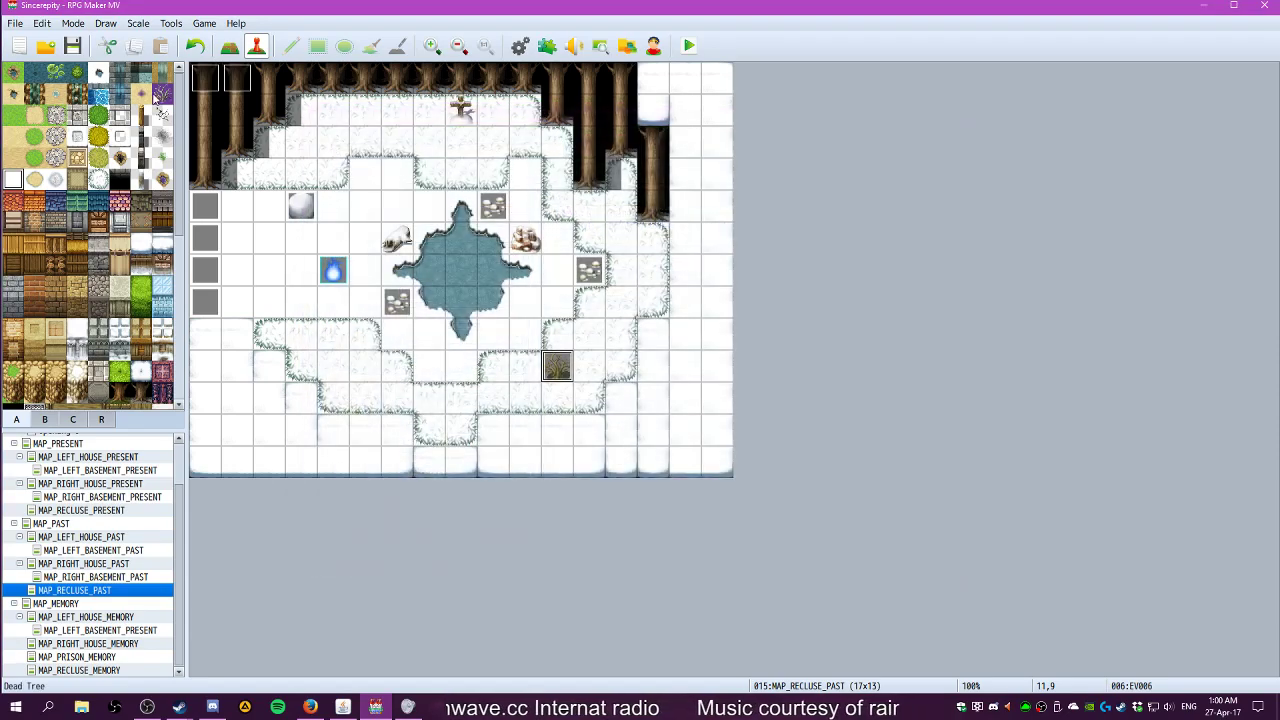
Playtest the game, walk the character around the pond to the shrubbery, and close the playtest
click(690, 46)
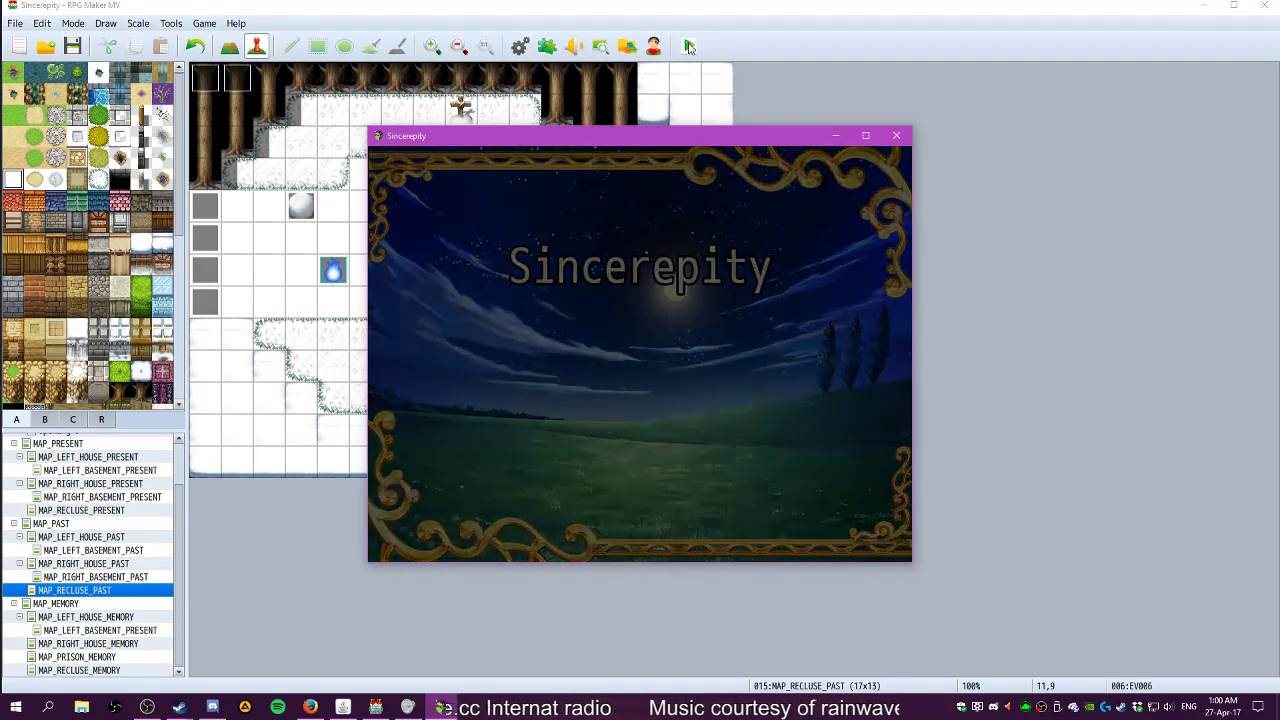
key(Right)
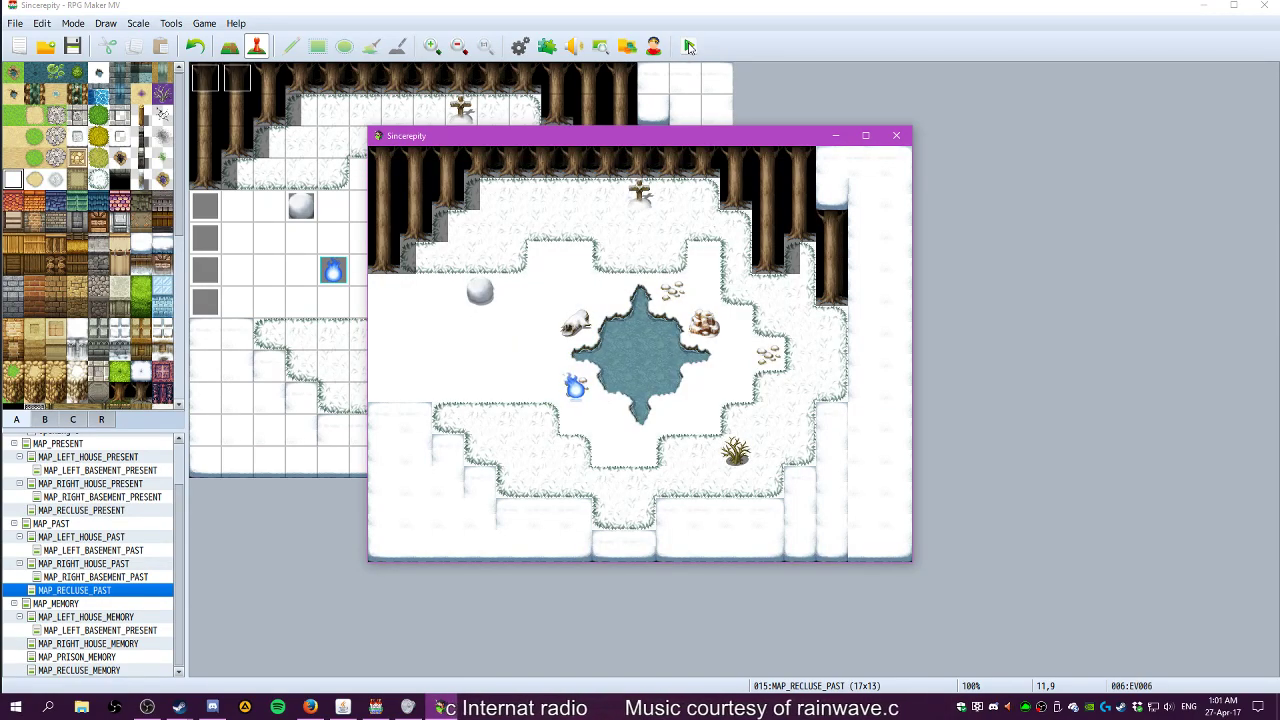
key(Down)
key(Down)
key(Right)
key(Right)
key(Right)
key(Right)
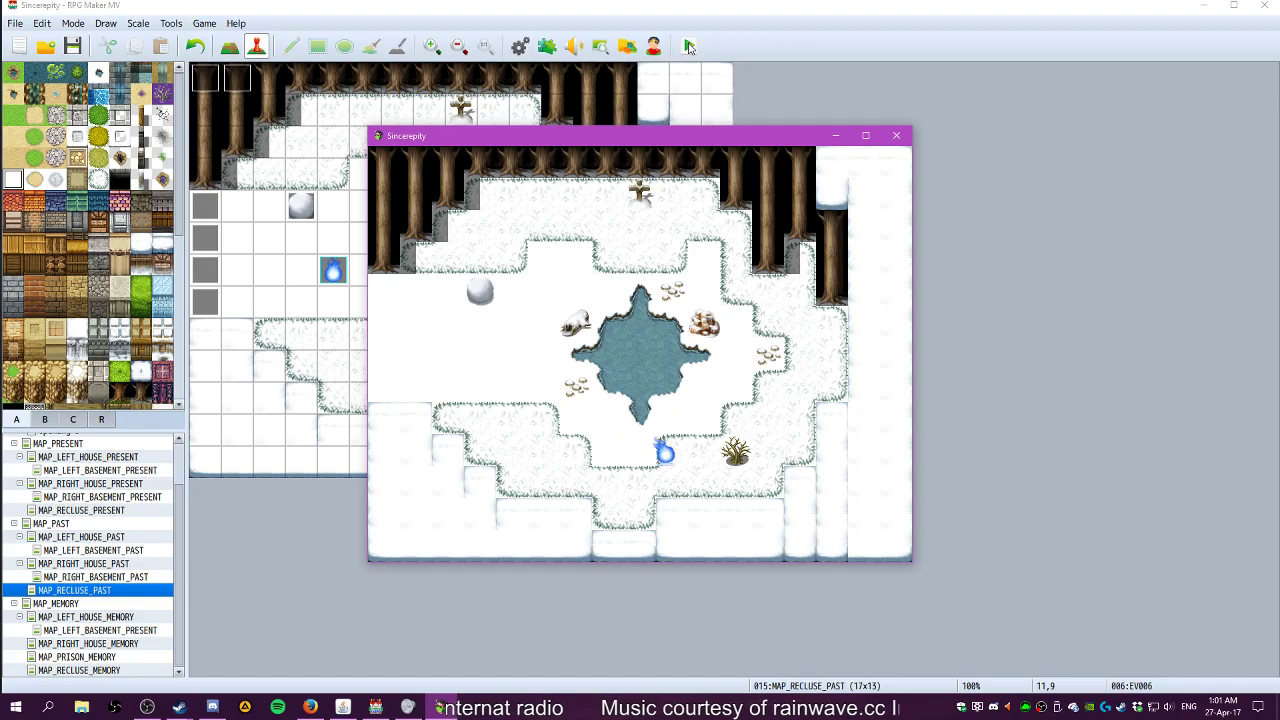
key(Left)
key(Right)
click(896, 135)
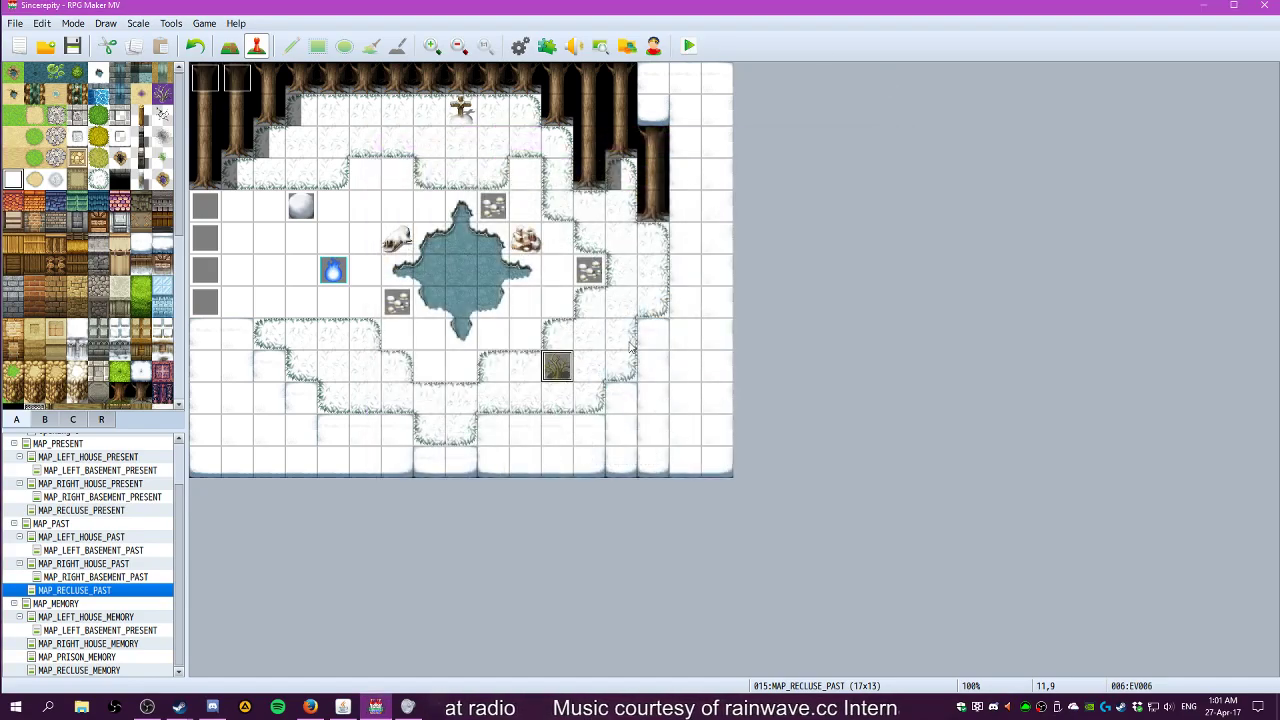
Set the priority of page 2 of the shrubbery event EV006 to Same as characters and save the event
double_click(557, 366)
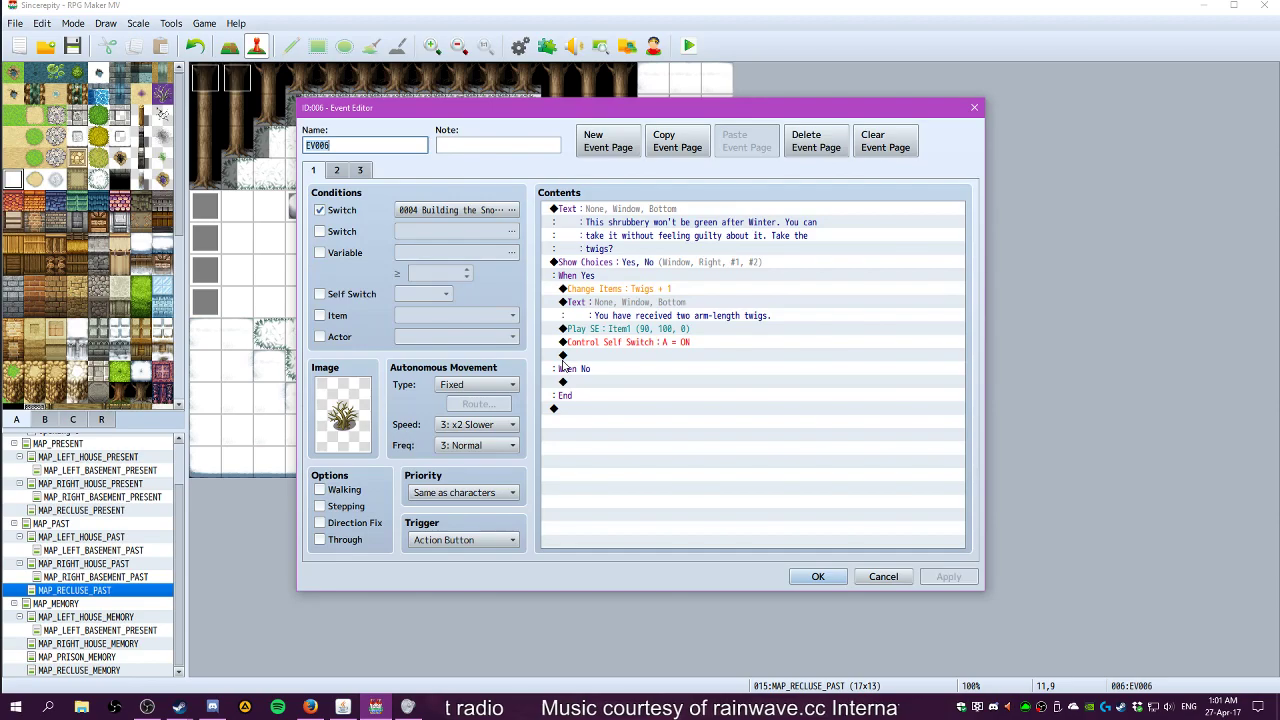
click(337, 170)
click(462, 492)
click(460, 520)
click(943, 580)
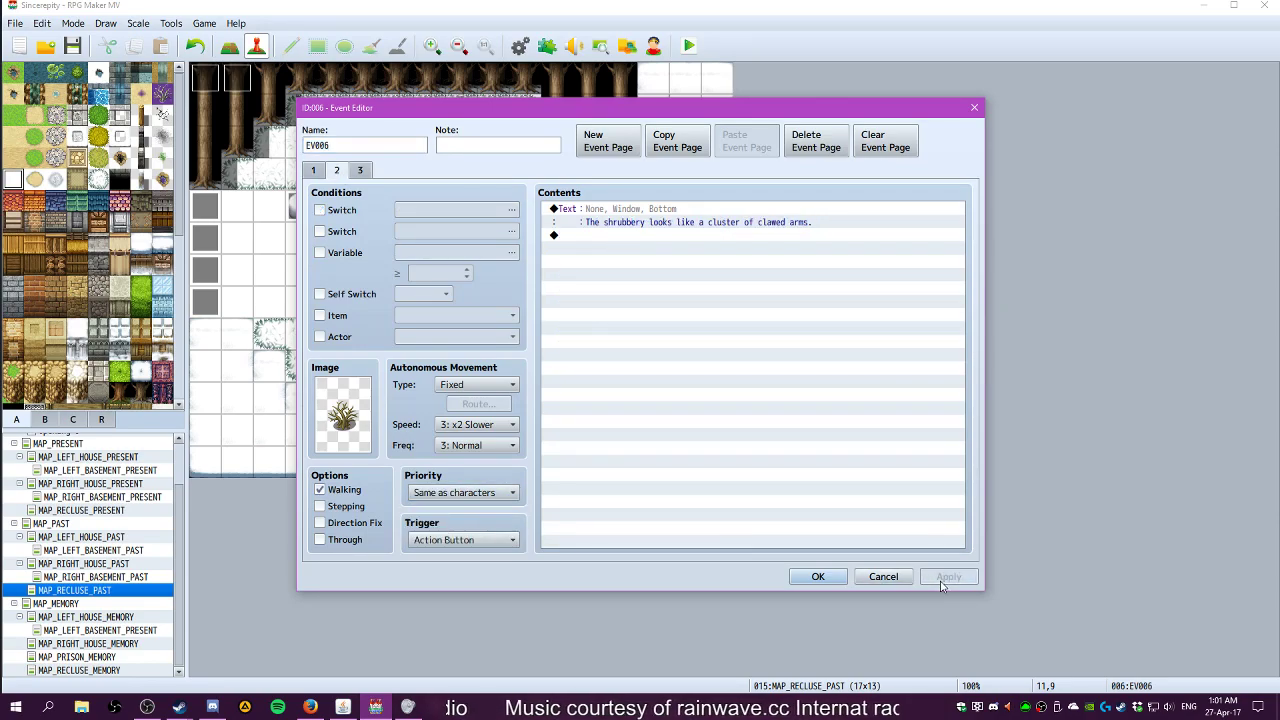
click(818, 577)
Save the game changes, start a new playtest game, and interact with the shrubbery to check its message
click(688, 46)
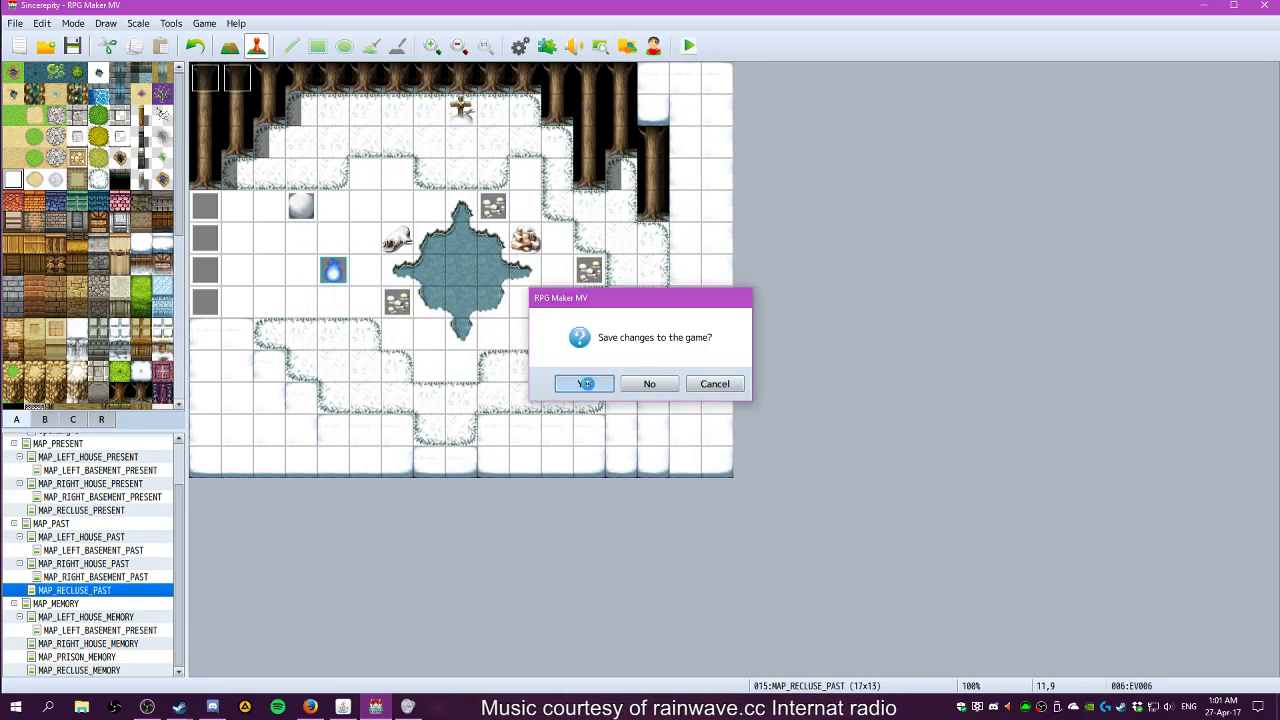
click(587, 384)
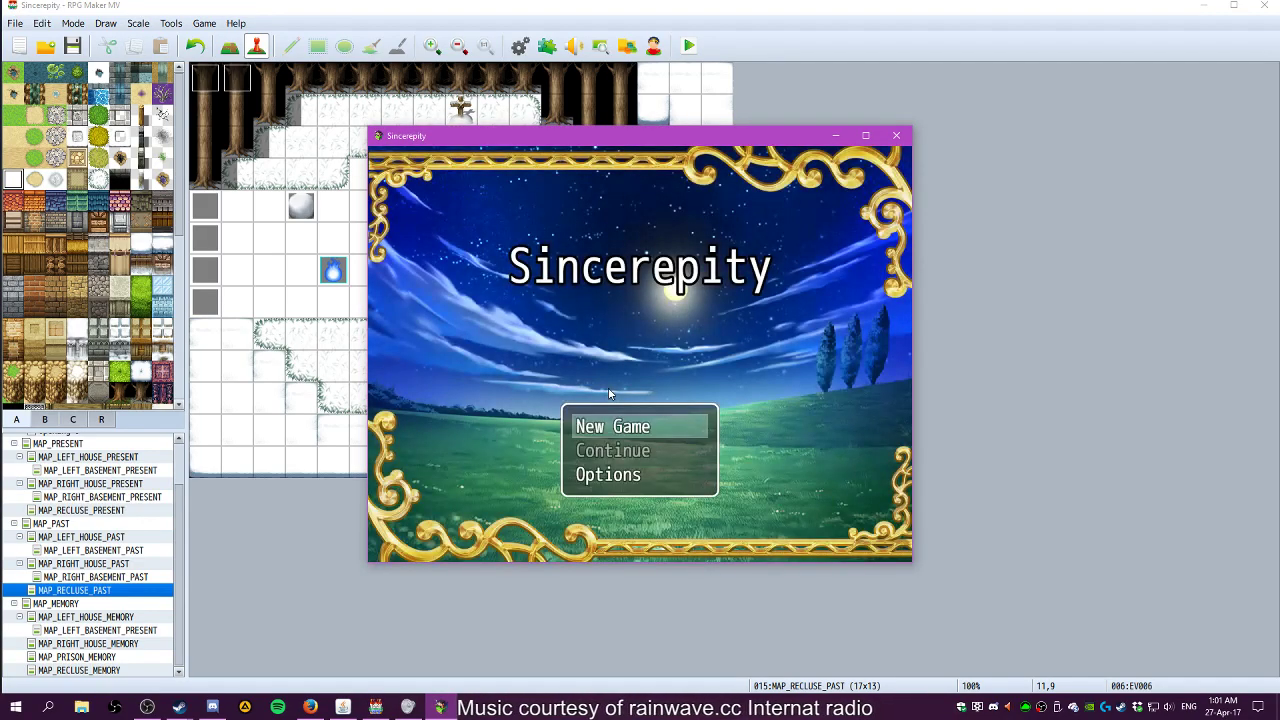
key(Return)
key(Down)
key(Right)
key(Down)
key(Right)
key(Right)
key(Return)
key(Return)
key(Return)
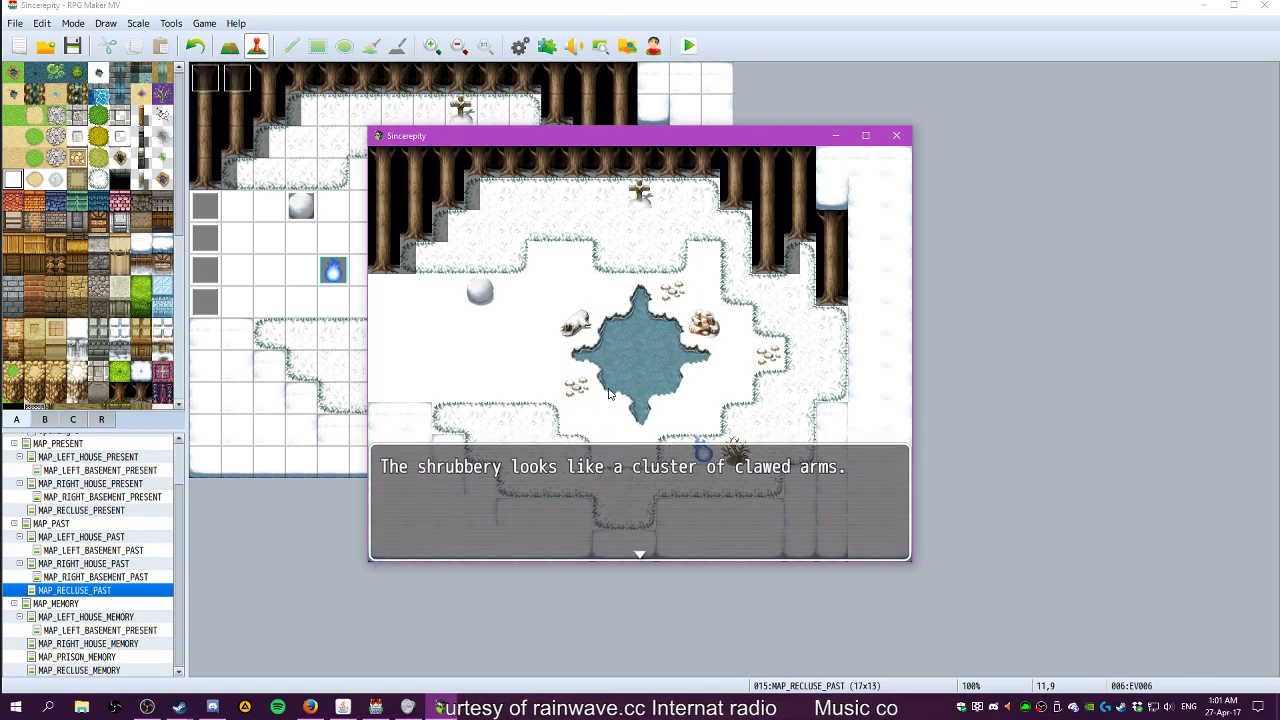
key(Return)
Walk the character to the unfinished snowman in the playtest and interact with it to read its message
key(Left)
key(Left)
key(Left)
key(Left)
key(Up)
key(Up)
key(Left)
key(Up)
key(Up)
key(Up)
key(Up)
key(Down)
key(Down)
key(Left)
key(Left)
key(Left)
key(Right)
key(Right)
key(Right)
key(Up)
key(Up)
key(Up)
key(Down)
key(Return)
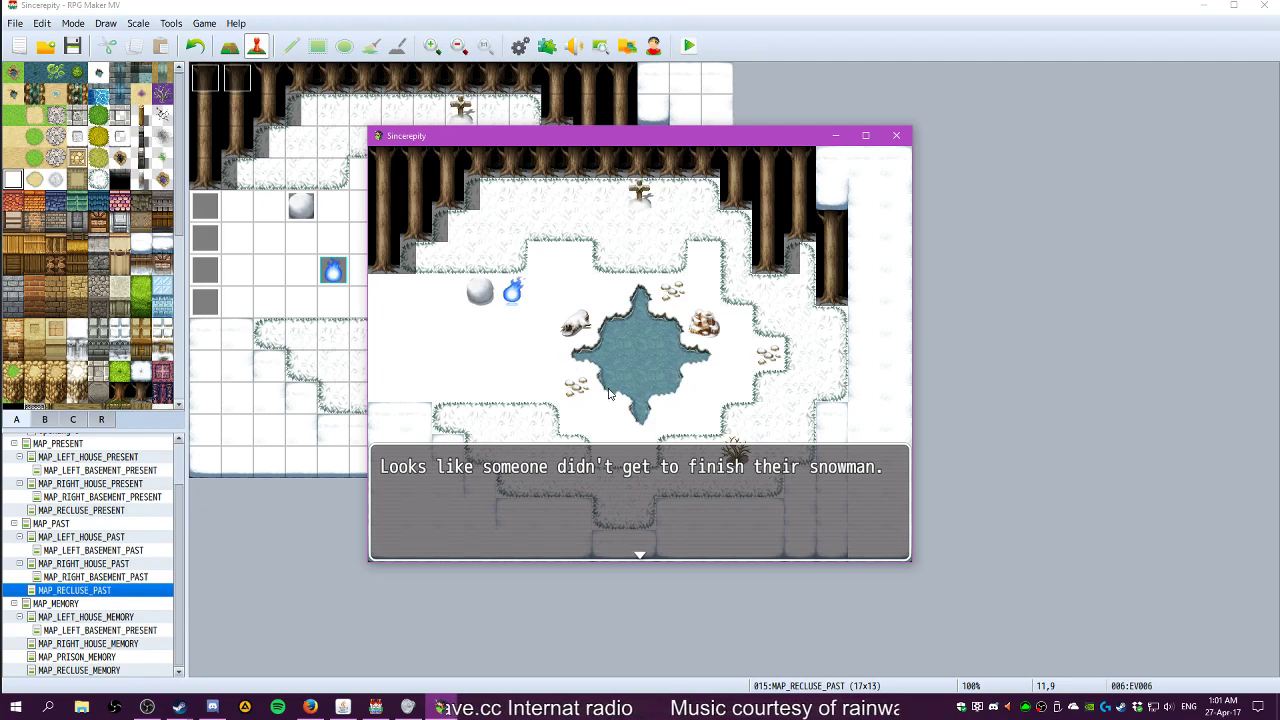
key(Return)
Test the snow pickup prompt at several spots in the open snow beside the pond
key(Down)
key(Down)
key(Down)
key(Right)
key(Right)
key(Left)
key(Left)
key(Return)
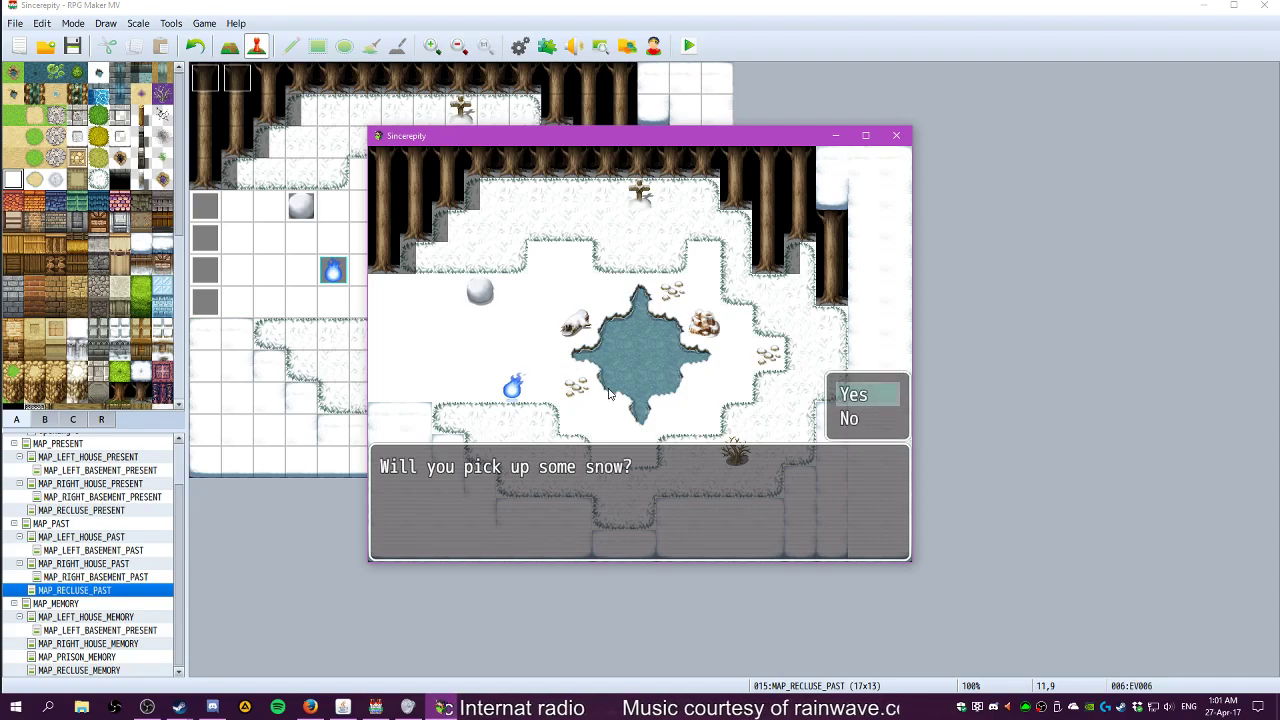
key(Return)
key(Right)
key(Return)
key(Return)
key(Left)
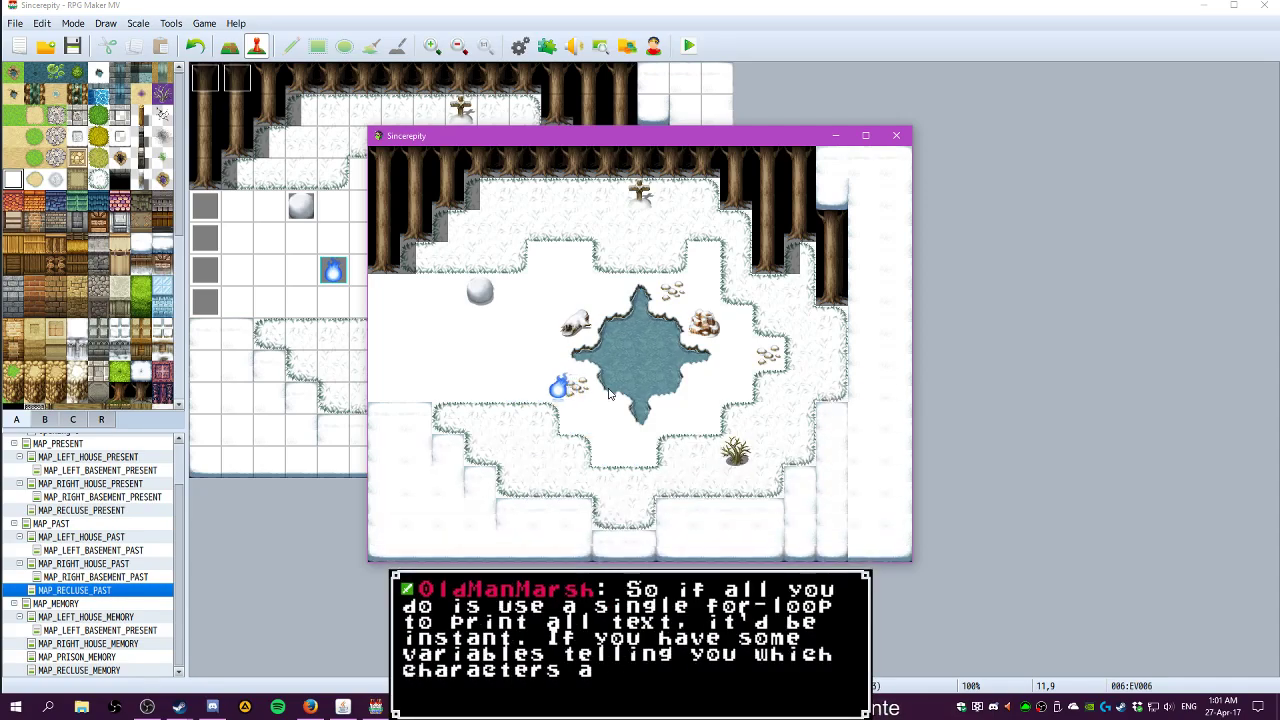
key(Right)
key(Left)
key(Left)
key(Right)
key(Return)
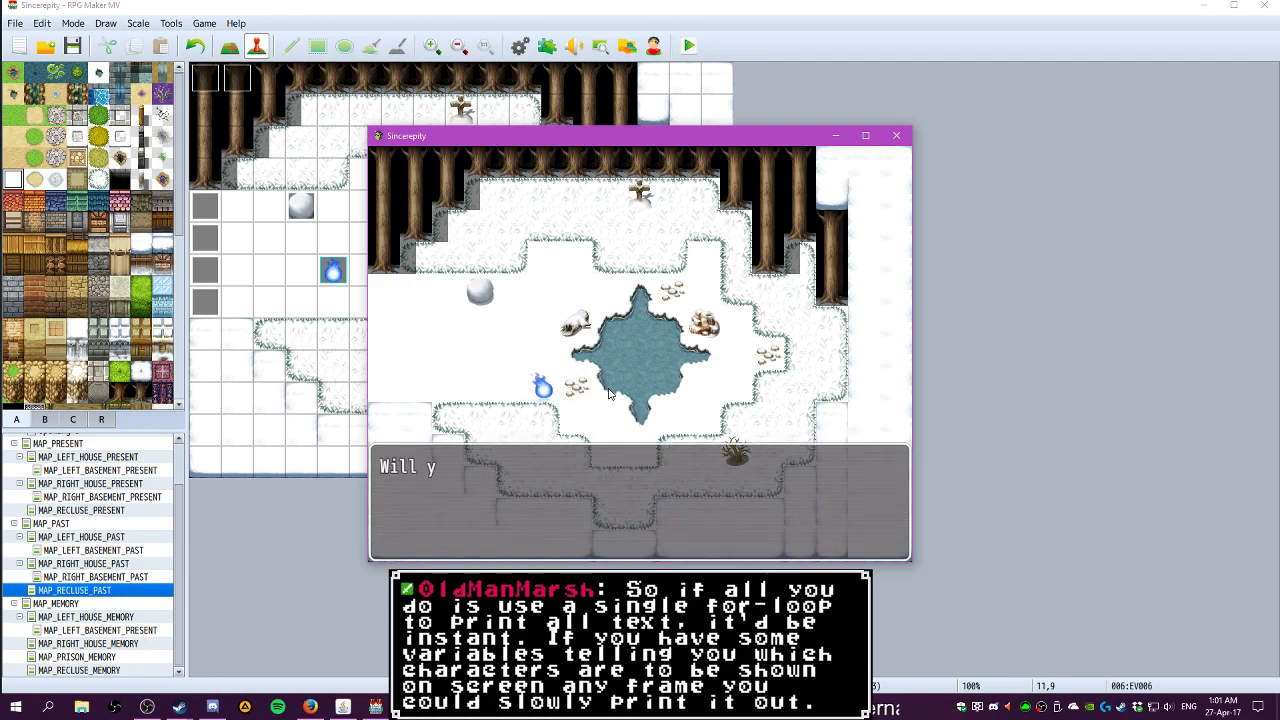
key(Return)
key(Up)
key(Up)
key(Return)
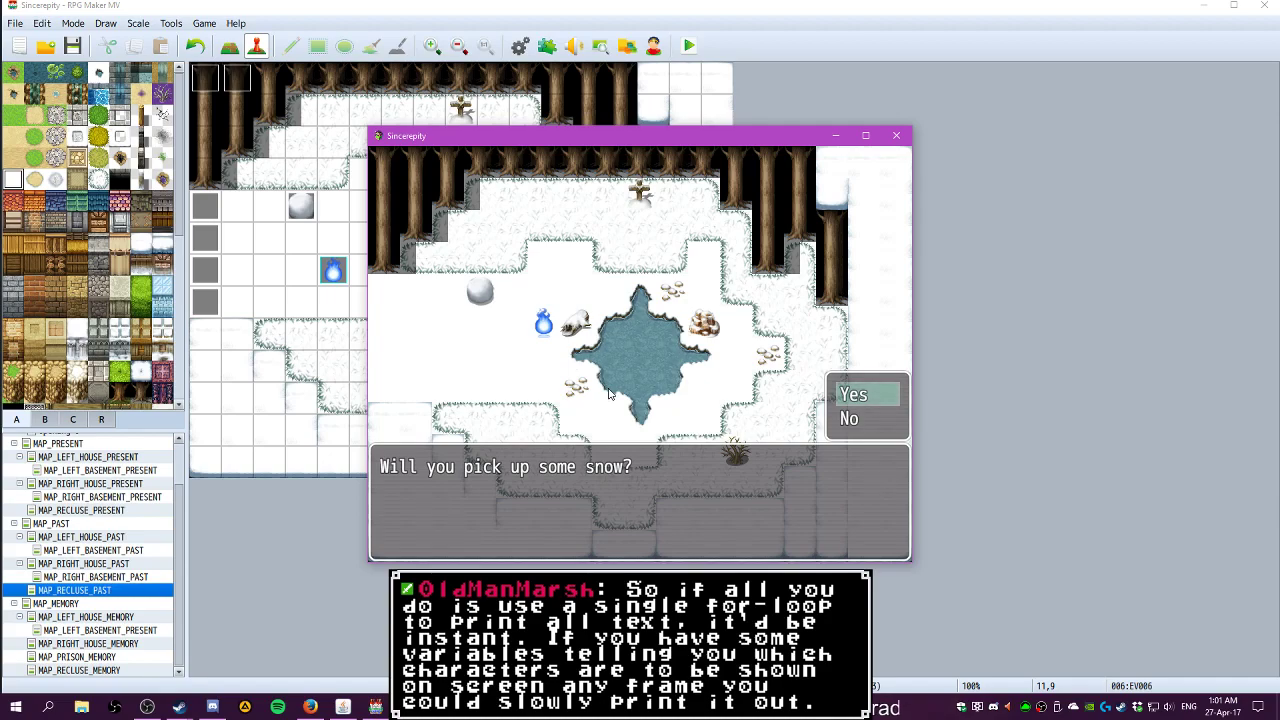
key(Return)
Interact with the pebbles southwest of the pond, try walking over them after the pickup, and close the playtest
key(Down)
key(Down)
key(Right)
key(Left)
key(Left)
key(Left)
key(Right)
key(Right)
key(Return)
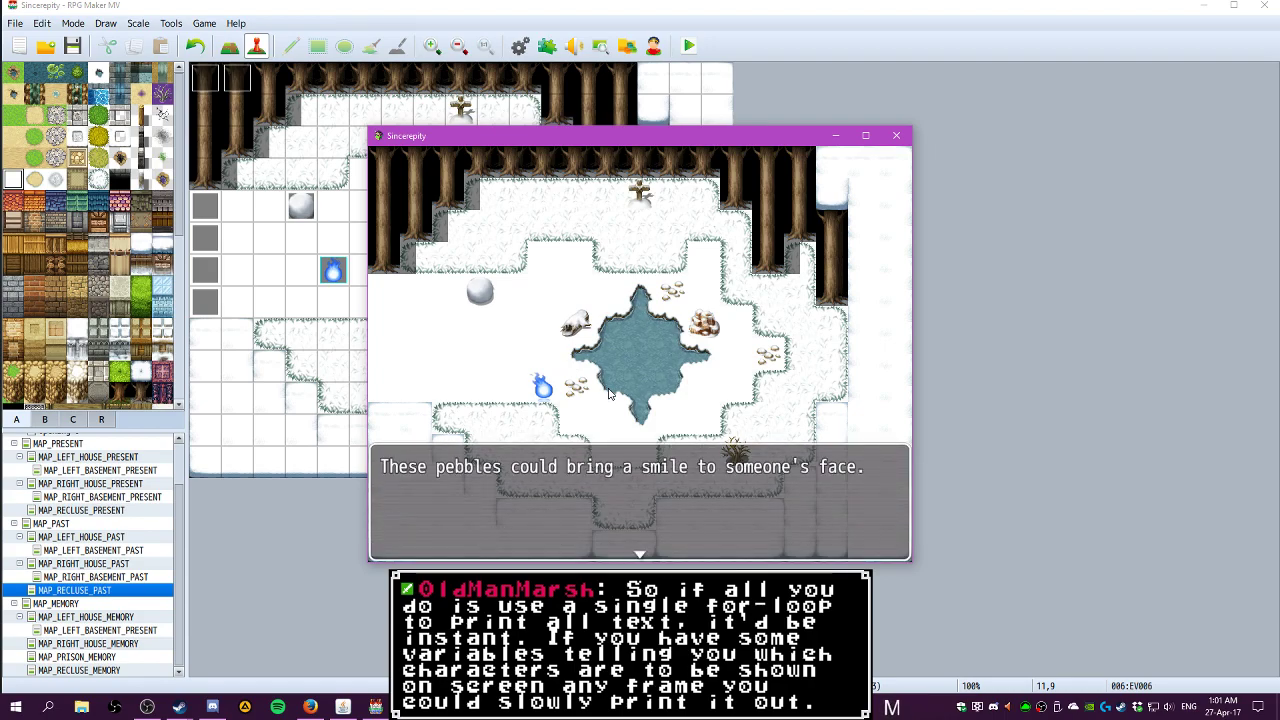
key(Return)
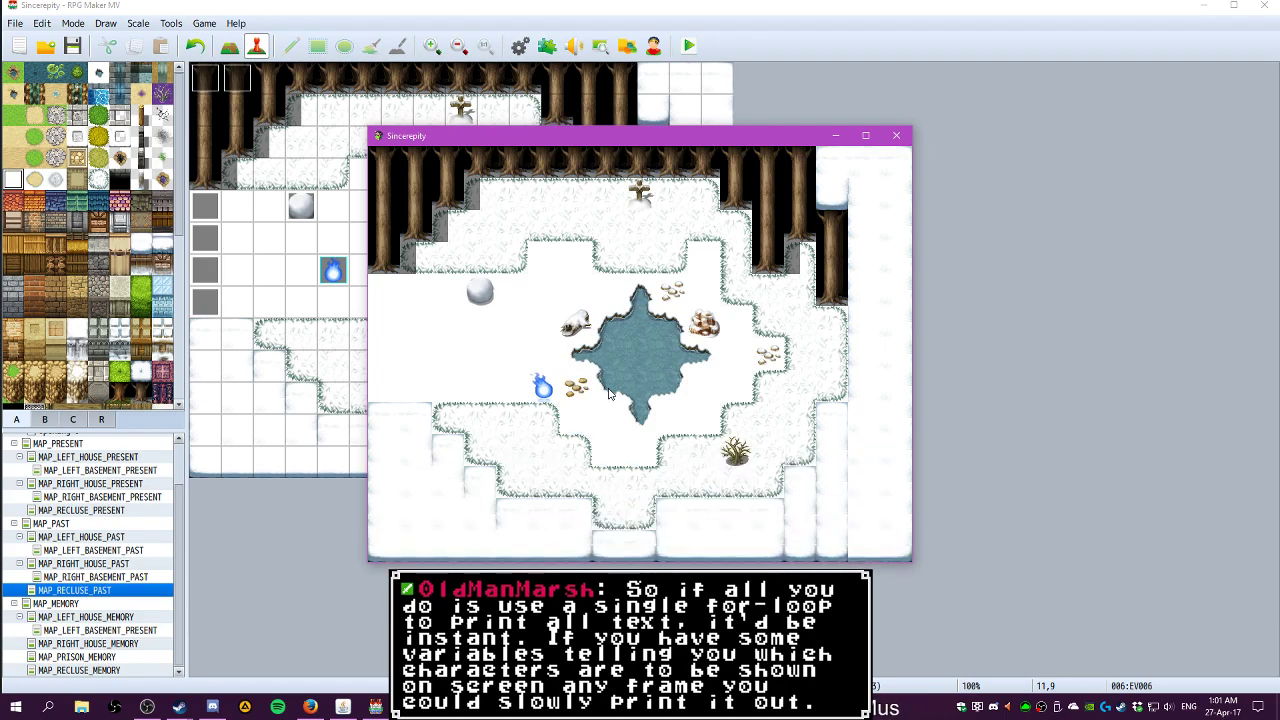
key(Right)
key(Left)
key(Left)
key(Right)
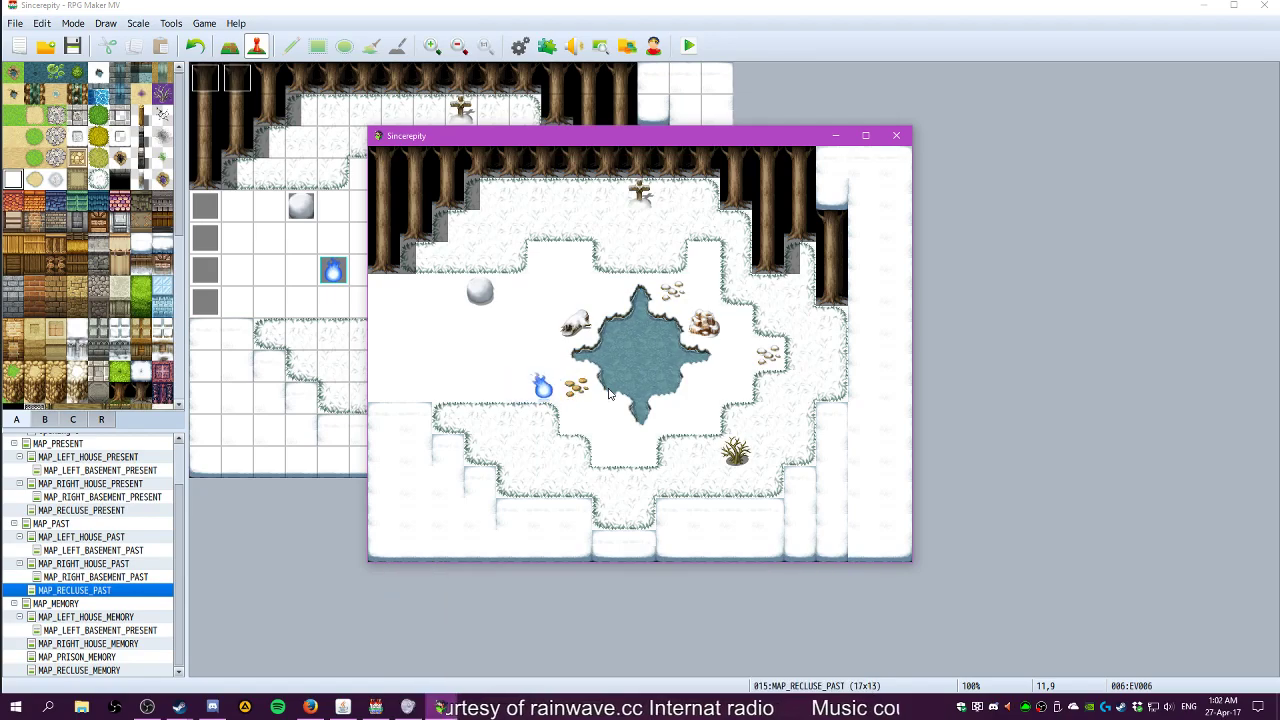
key(Right)
key(Left)
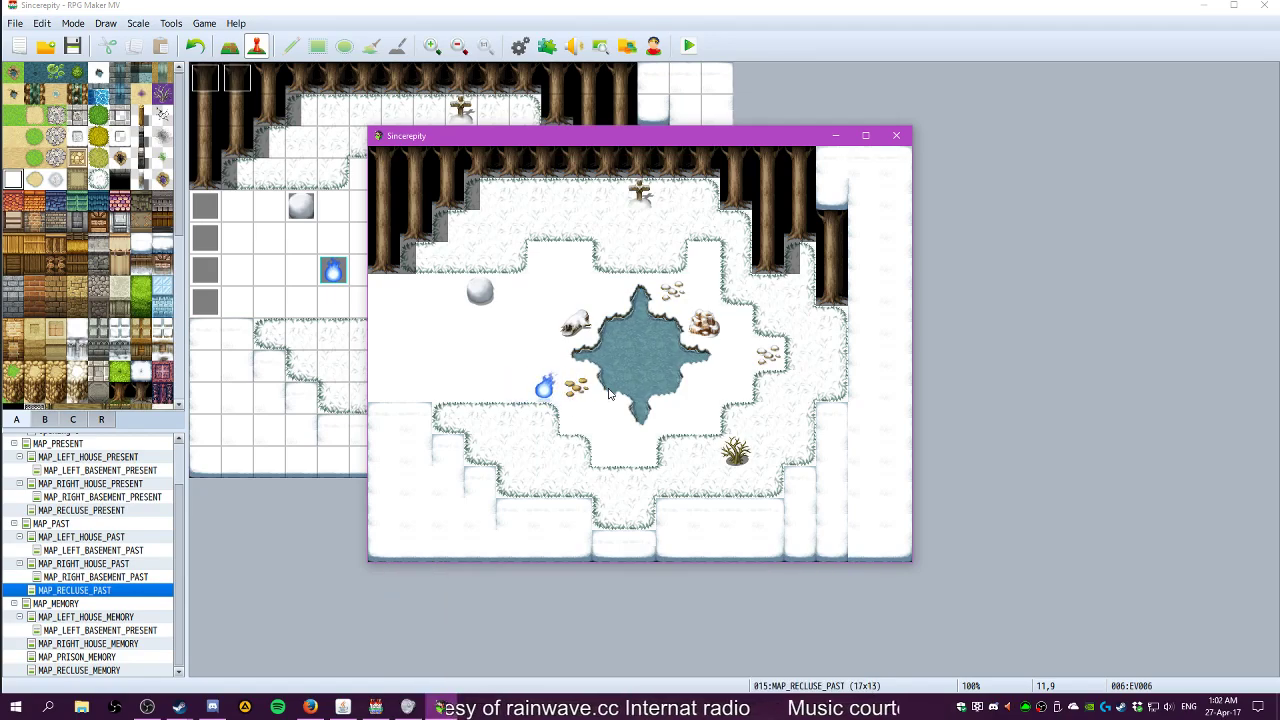
click(896, 136)
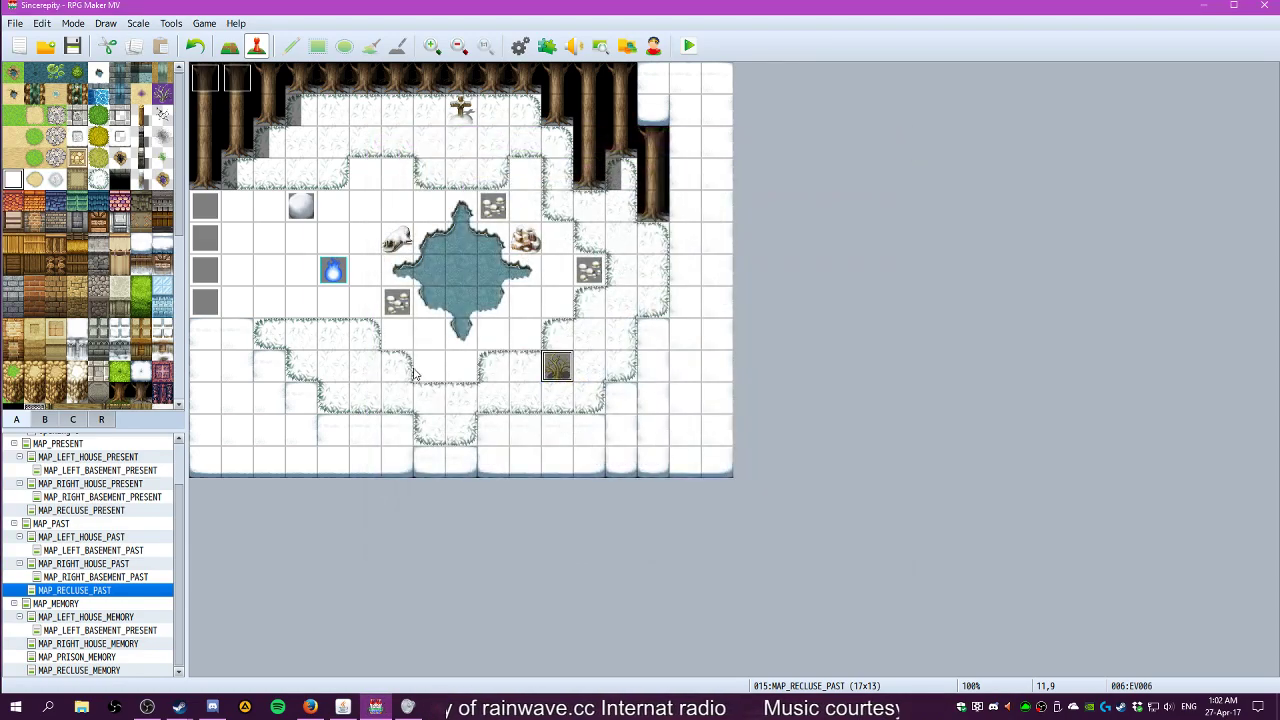
Set the graphic on page 2 of the pebbles event EV007 to (None)
double_click(392, 301)
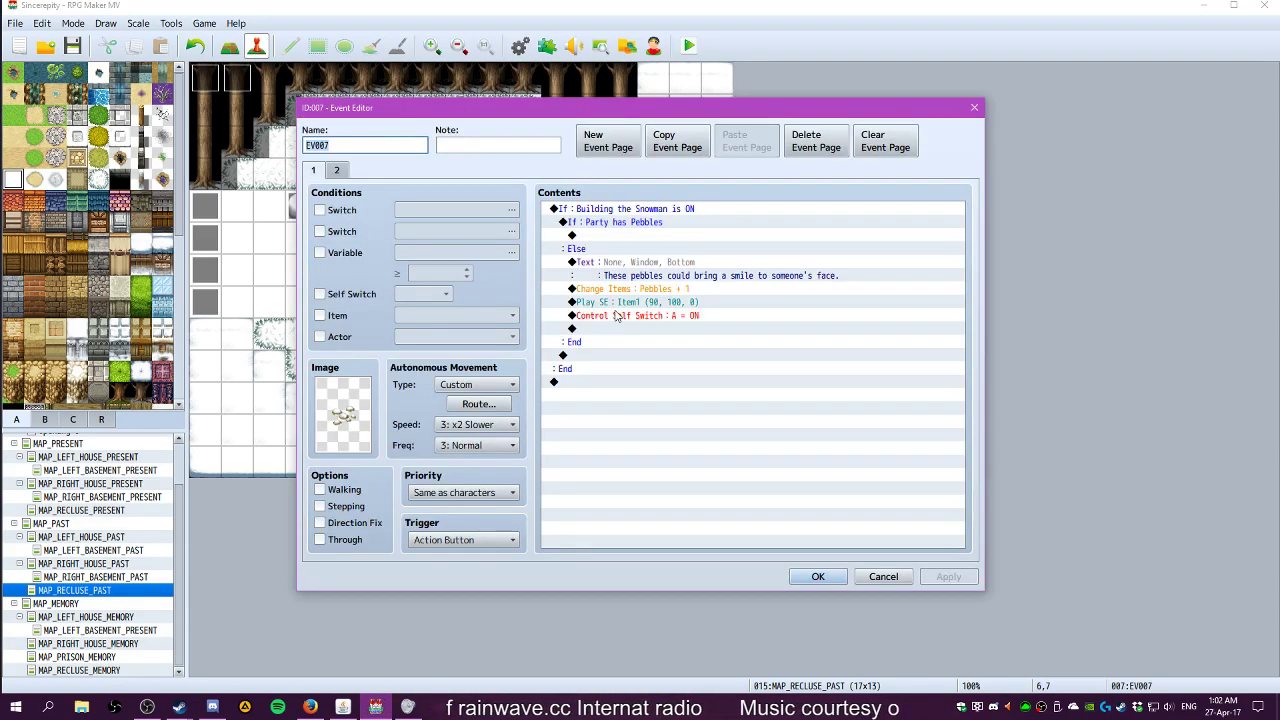
click(336, 171)
double_click(343, 413)
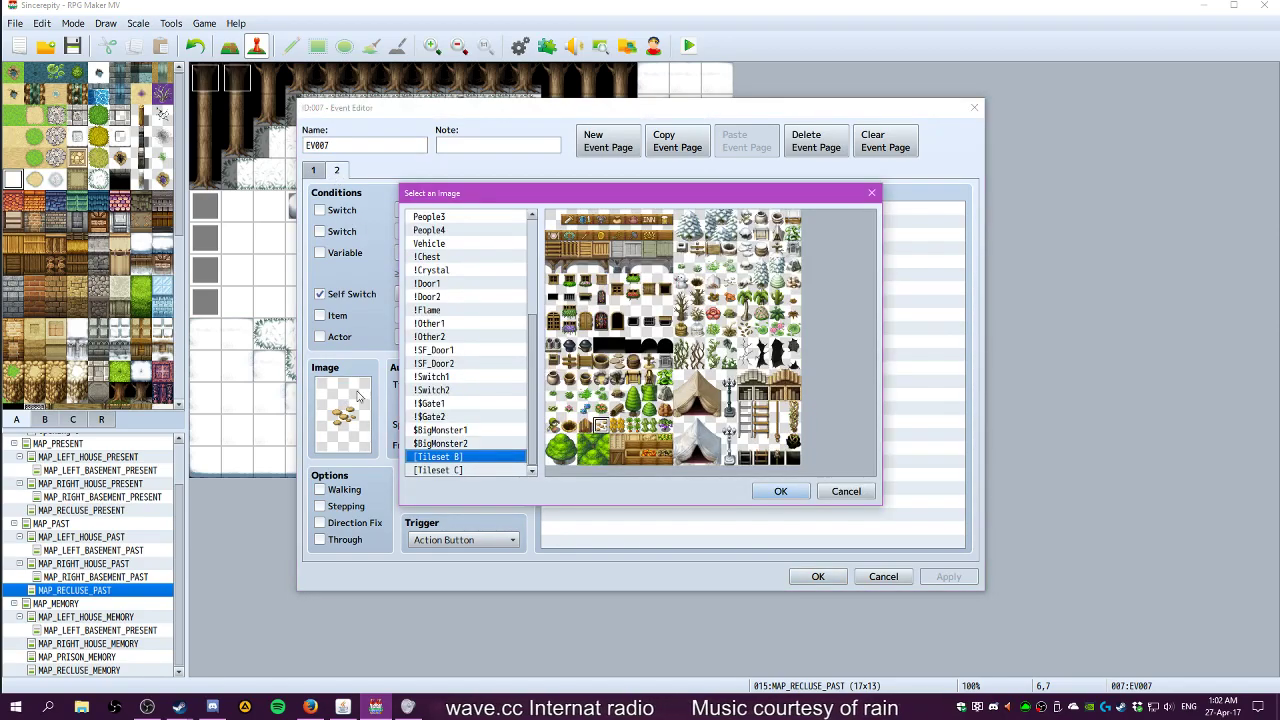
scroll(455, 305, up, 2)
click(428, 217)
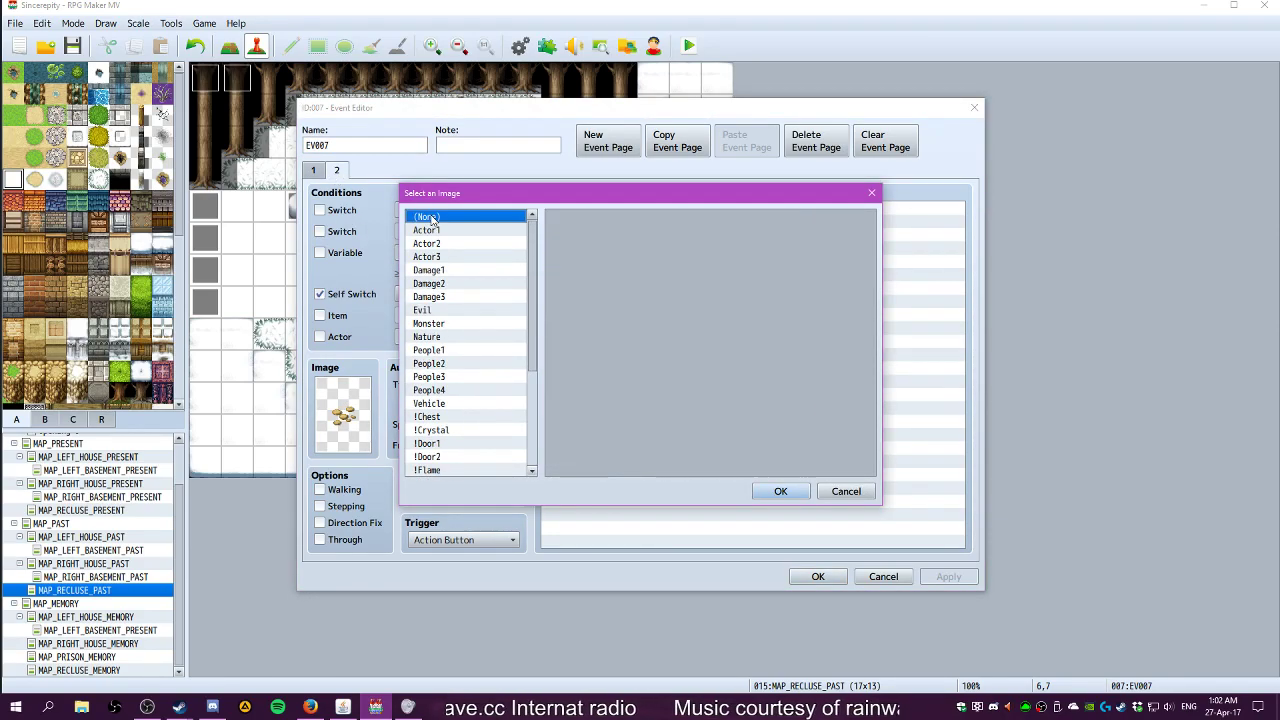
click(780, 492)
On page 1 of the pebbles event EV007, add the line "Would you like to pick them up?" to the message text
click(316, 171)
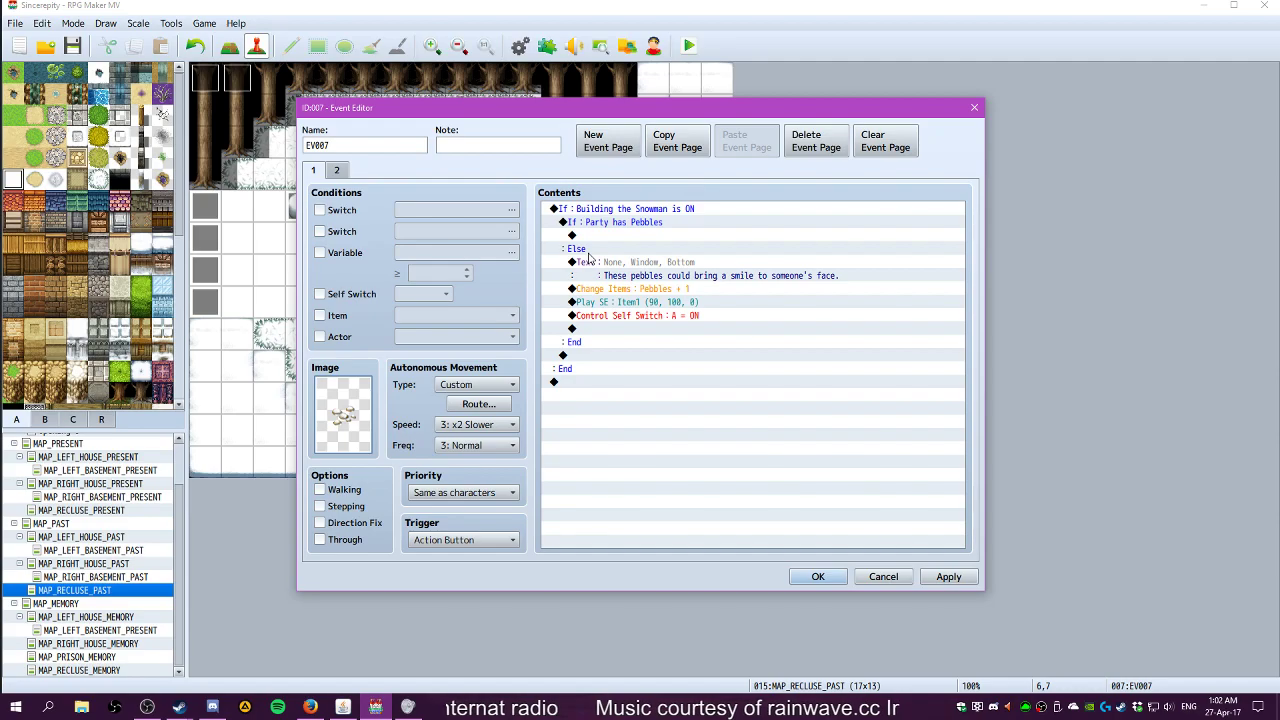
click(593, 329)
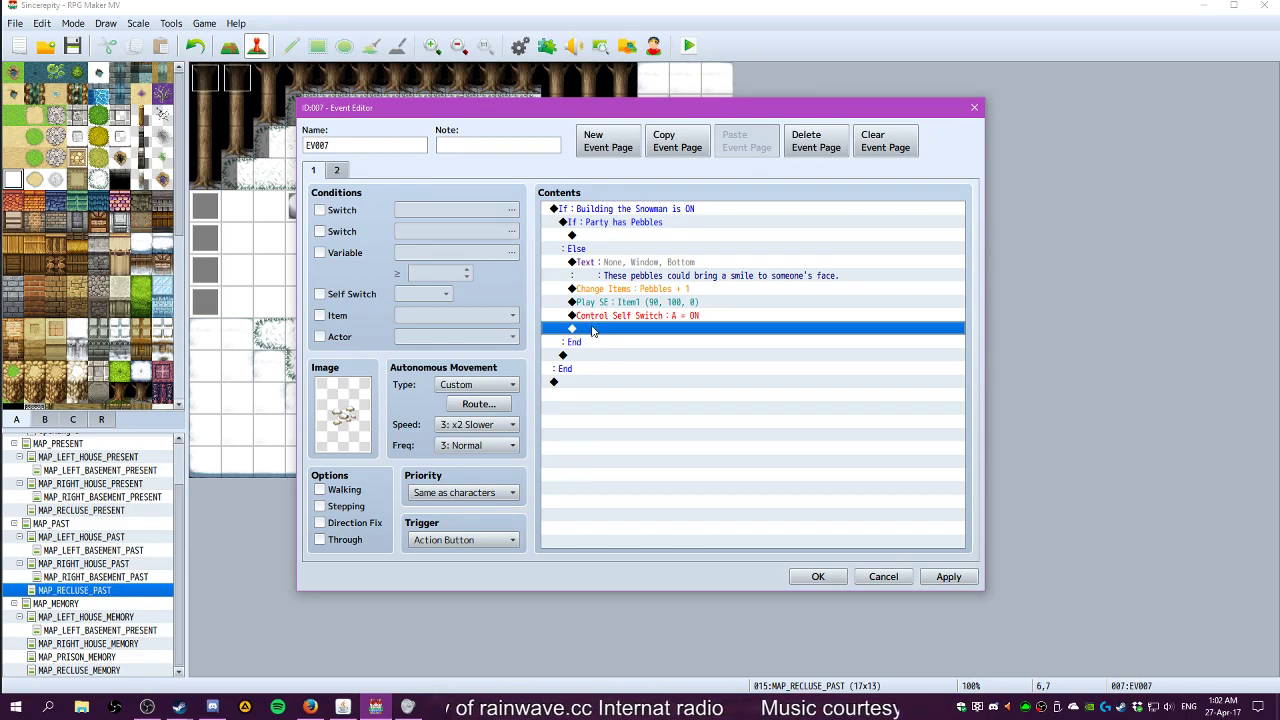
click(700, 277)
click(668, 263)
right_click(649, 262)
click(682, 283)
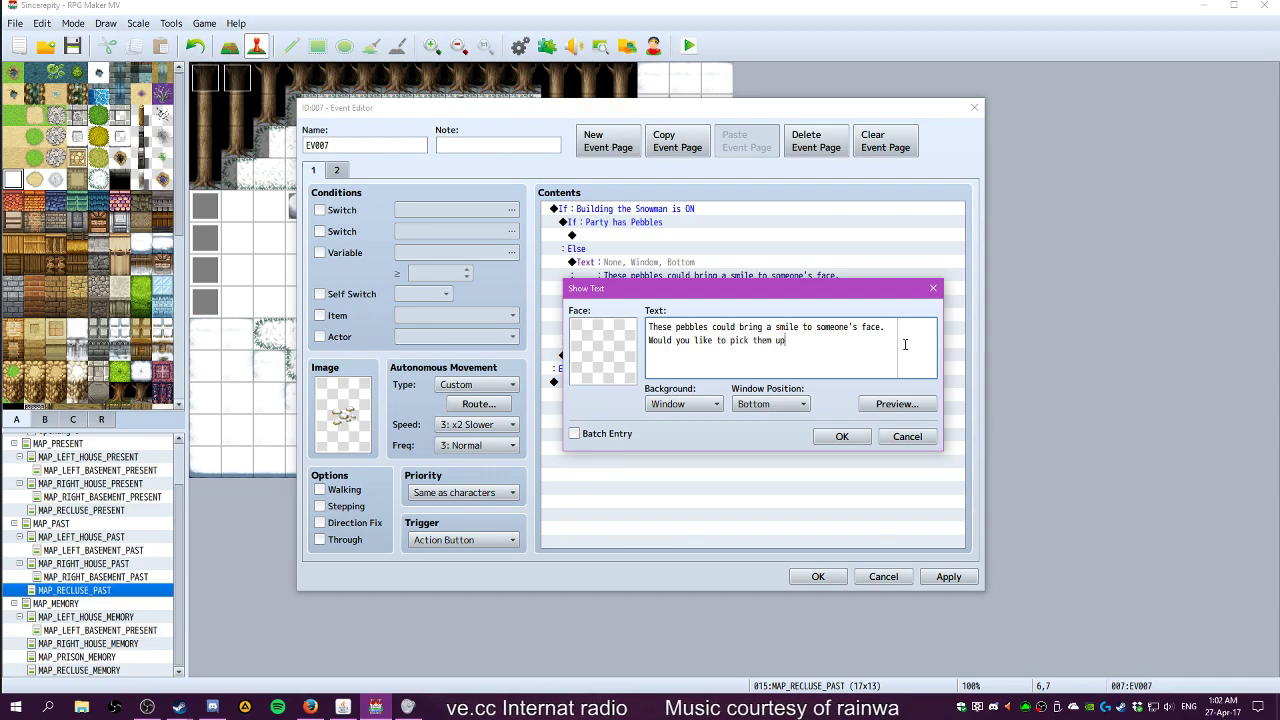
click(842, 436)
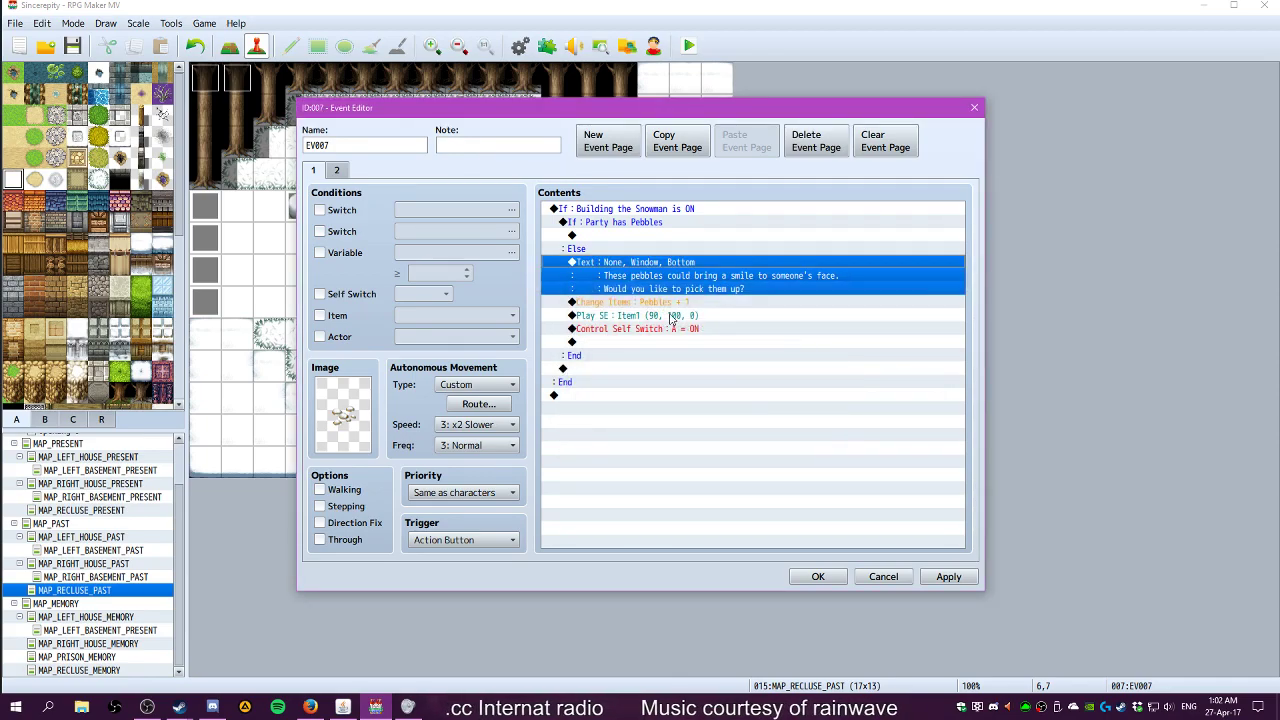
Insert a Show Choices command with Yes and No at the end of the Else branch of the pebbles event
double_click(584, 343)
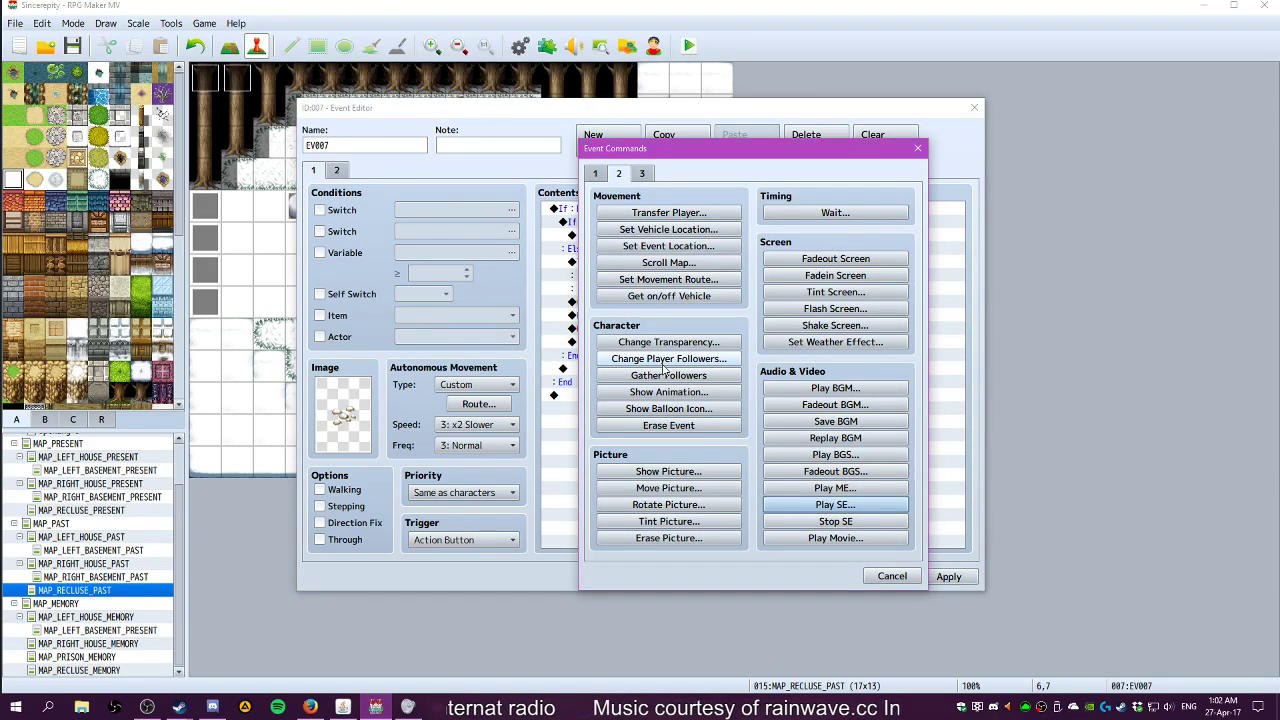
click(603, 175)
click(669, 229)
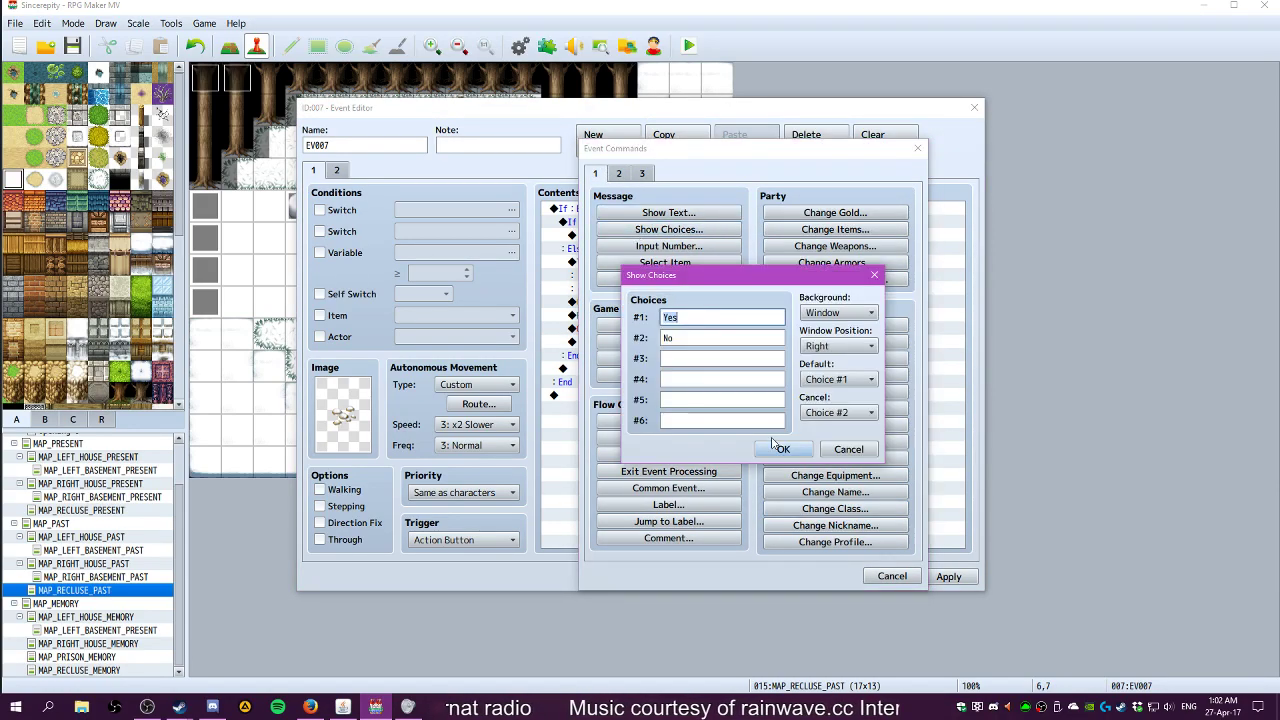
click(784, 447)
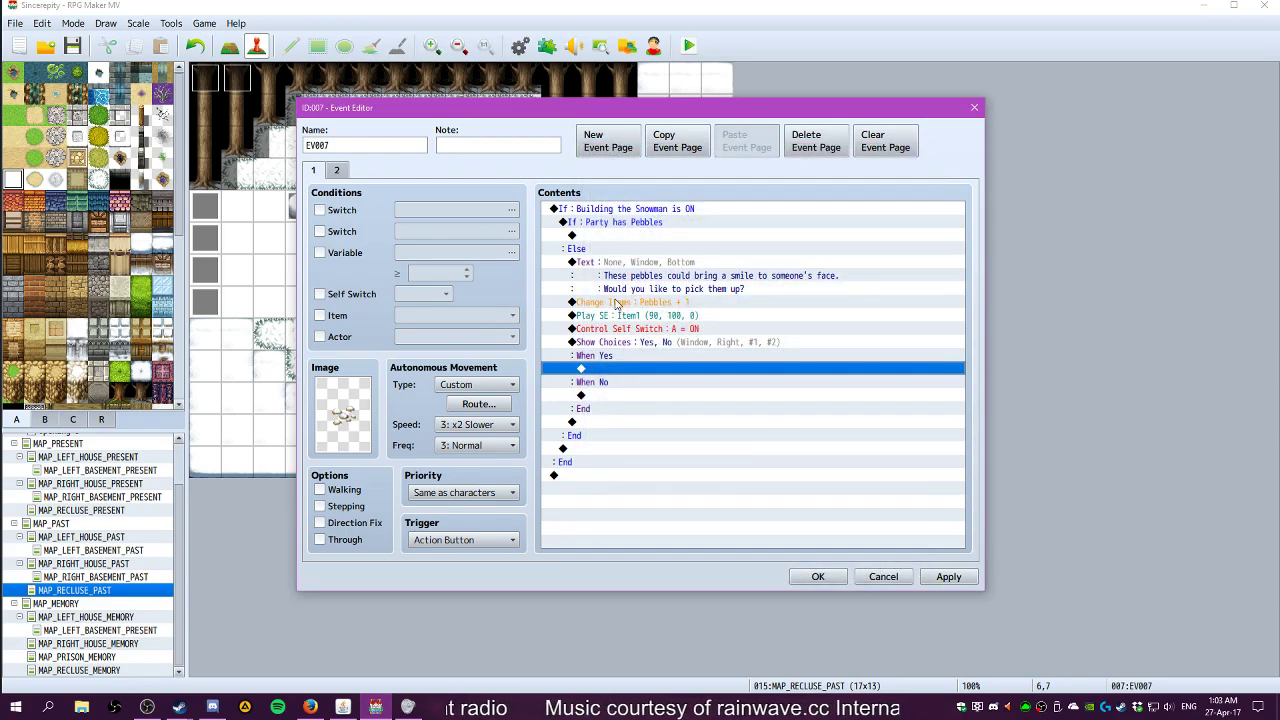
Move the Change Items, Play SE and Control Self Switch commands into the When Yes branch, and save the pebbles event
click(616, 302)
shift+click(611, 329)
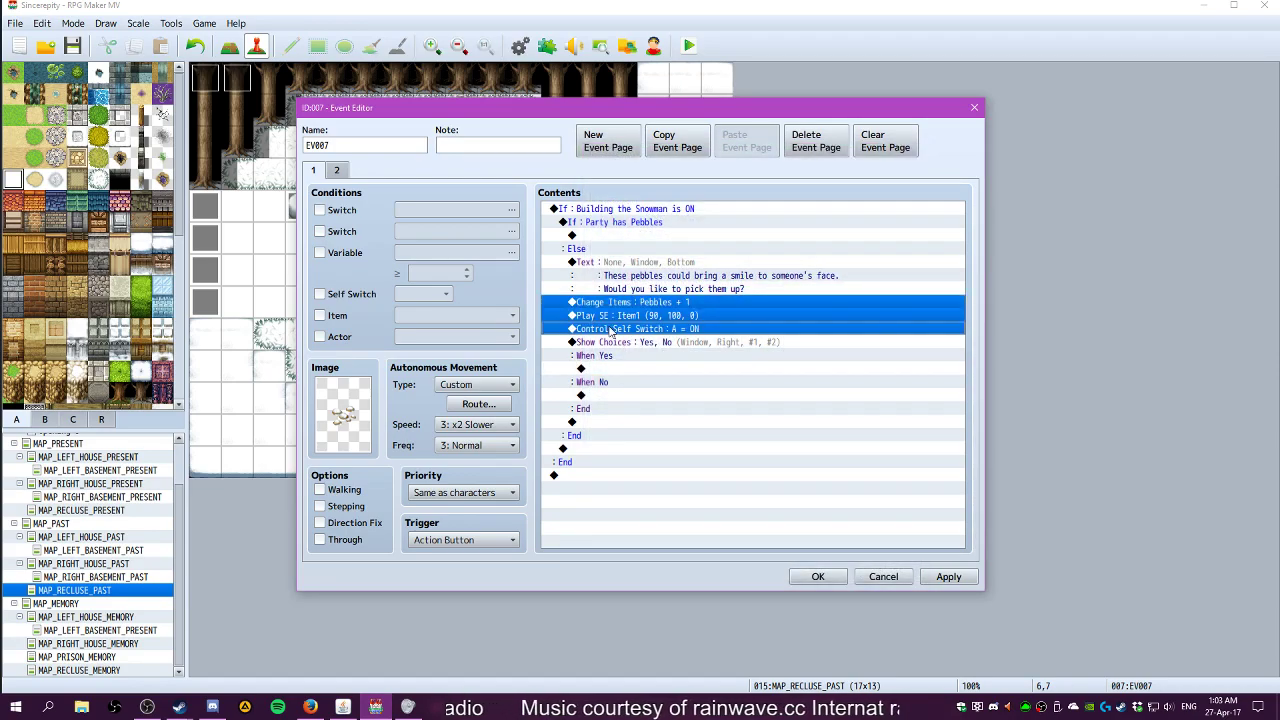
key(ctrl+x)
click(607, 333)
key(ctrl+v)
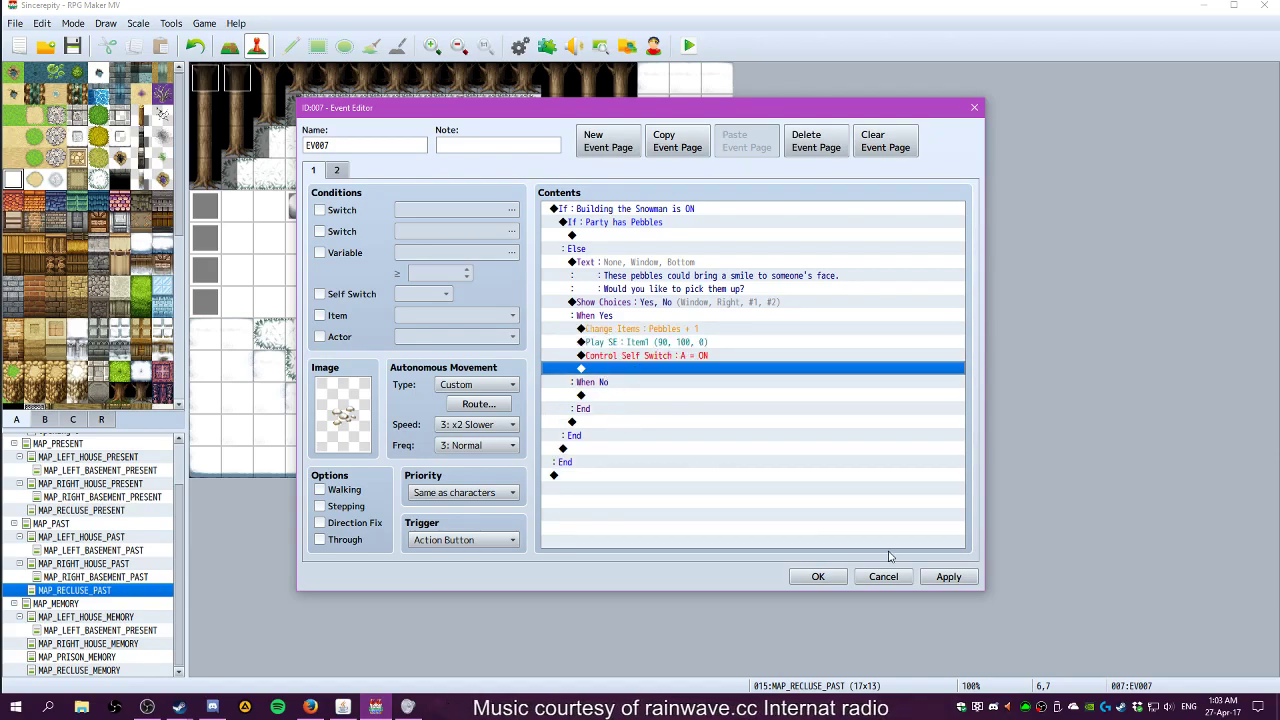
click(818, 576)
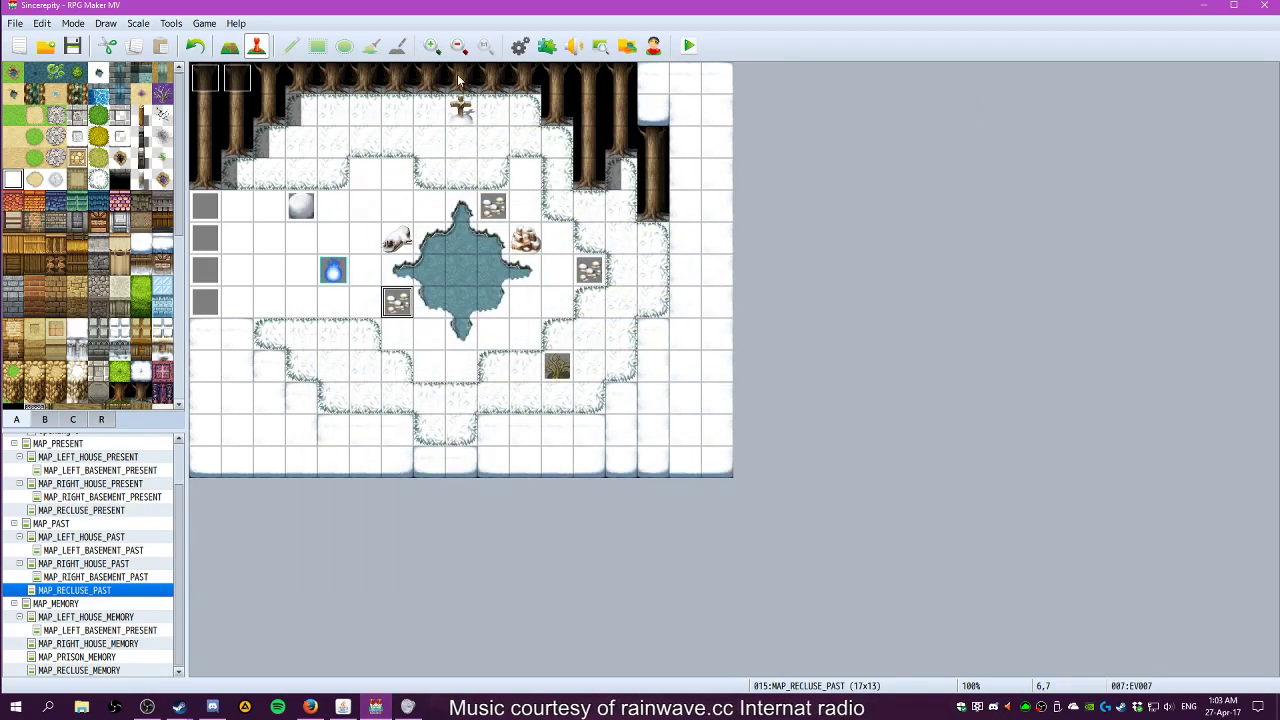
Start a playtest, walk the character to the shrubbery southeast of the pond and interact with it
click(697, 54)
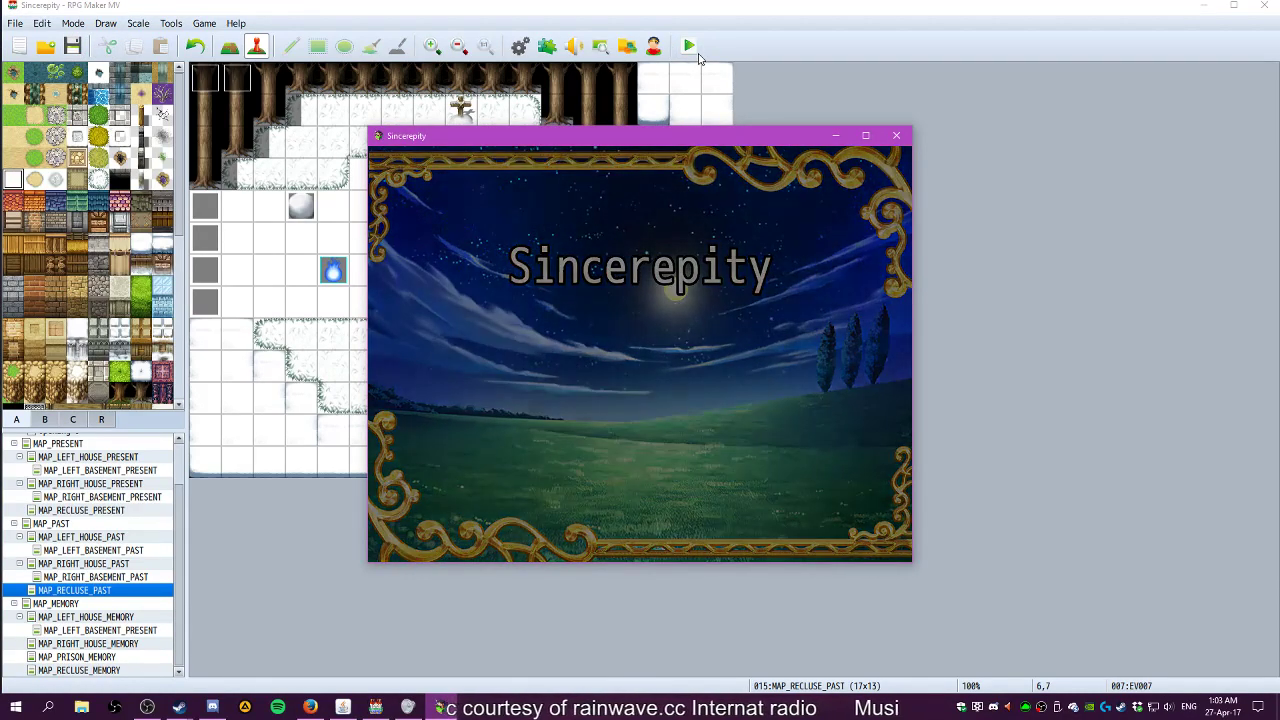
key(Right)
key(Down)
key(Right)
key(Left)
key(Left)
key(Right)
key(Down)
key(Right)
key(Right)
key(Down)
key(Right)
key(Right)
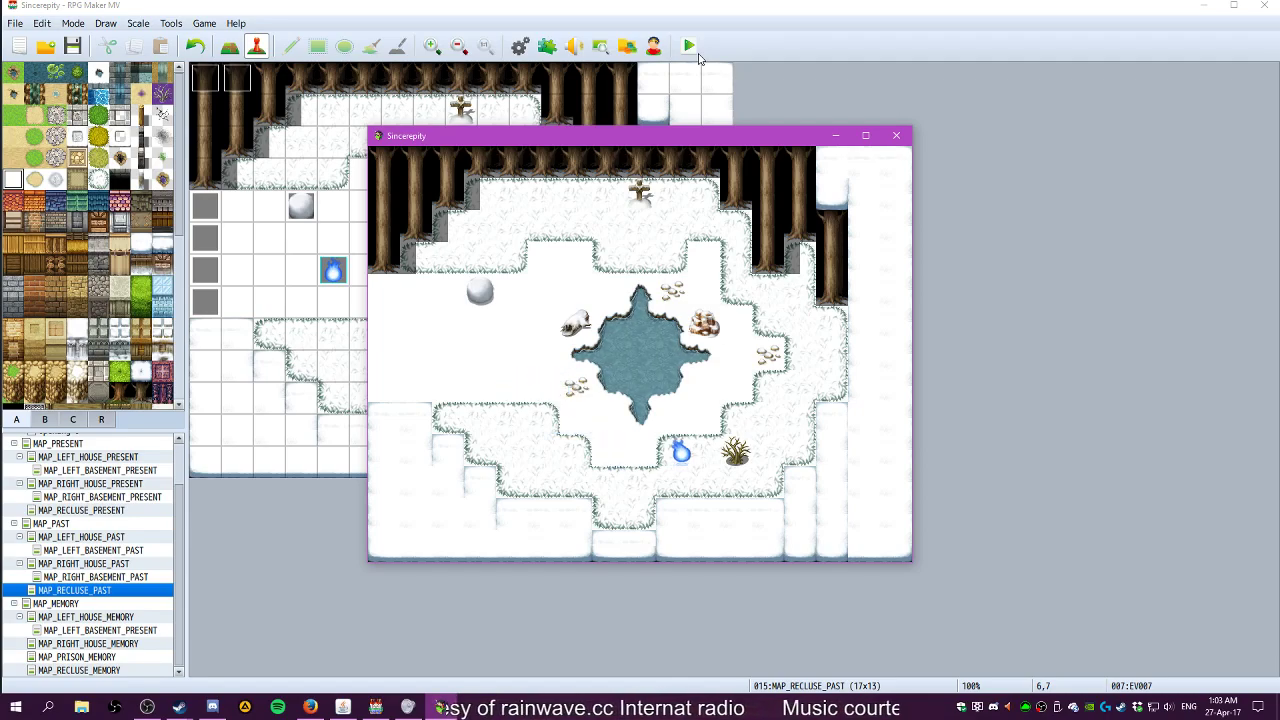
key(Right)
key(Return)
key(Return)
key(Left)
key(Right)
key(Return)
key(Return)
Walk the character back to the unfinished snowman and interact with it to read its message
key(Left)
key(Left)
key(Left)
key(Left)
key(Left)
key(Up)
key(Up)
key(Up)
key(Up)
key(Up)
key(Left)
key(Return)
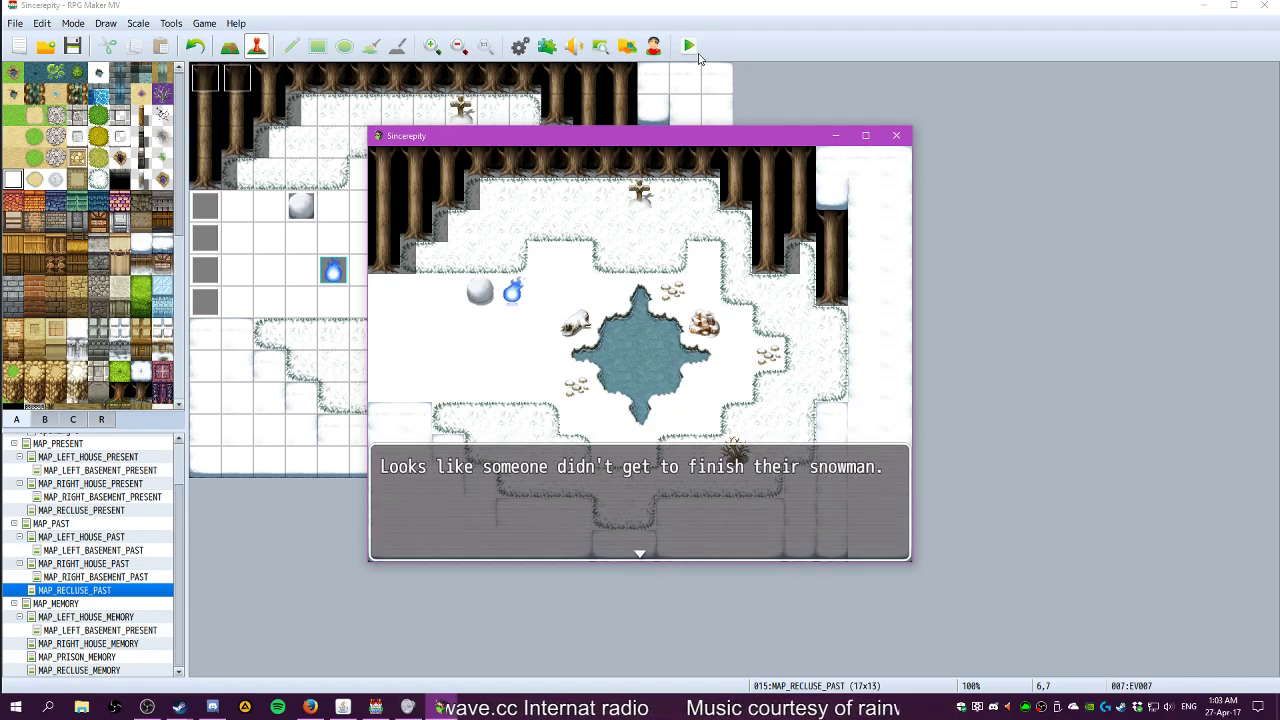
key(Return)
Accept the snow pickup beside the pond, return to the snowman and answer No to using the snow on it
key(Right)
key(Down)
key(Down)
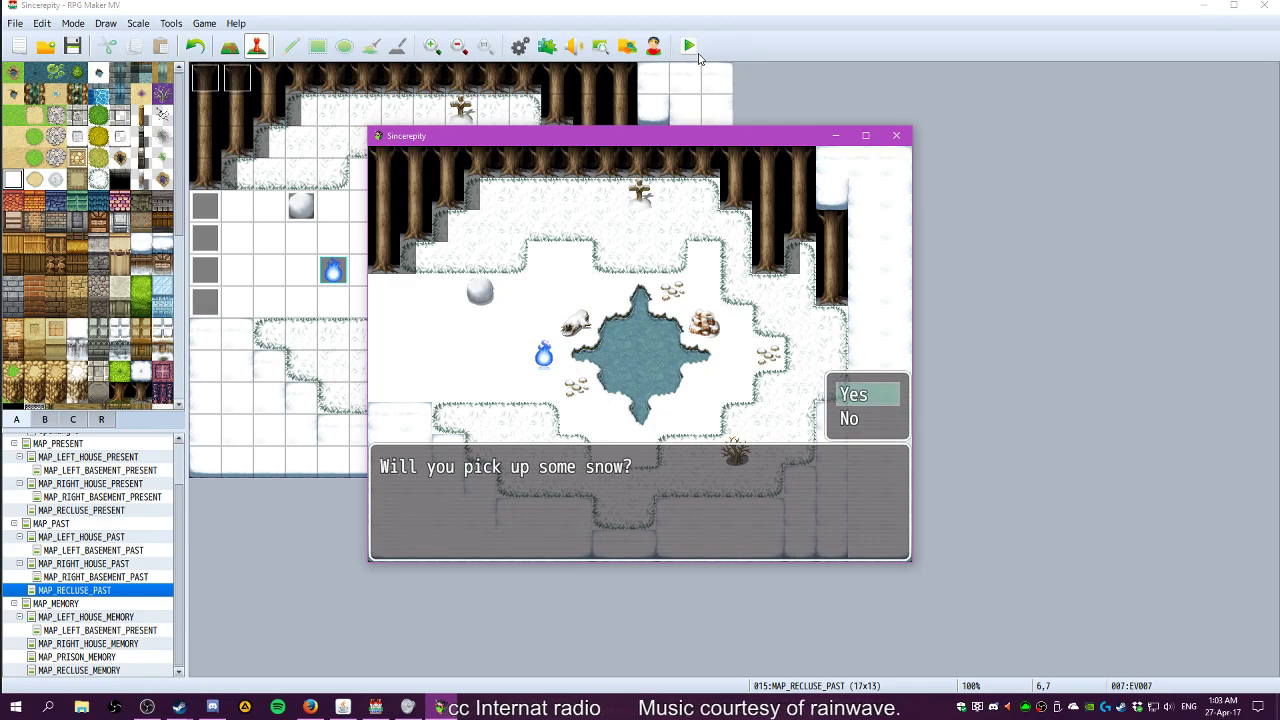
key(Return)
key(Left)
key(Up)
key(Up)
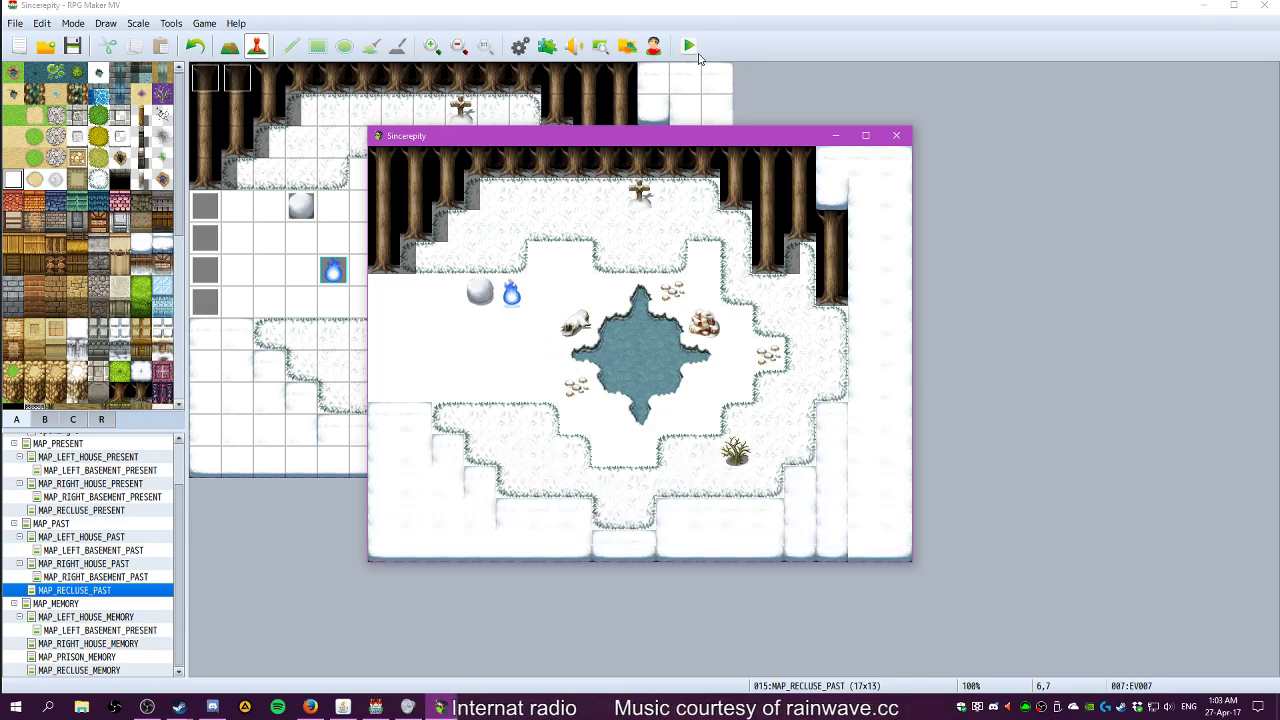
key(Left)
key(Return)
key(Return)
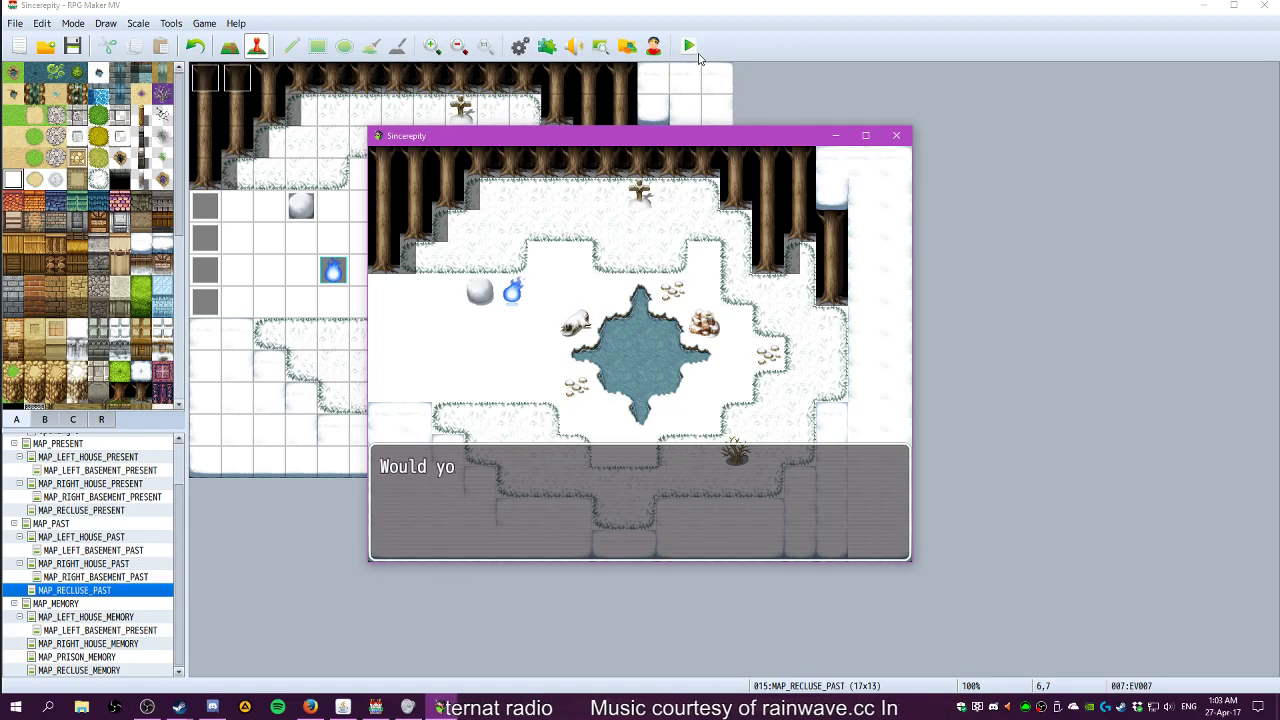
key(Down)
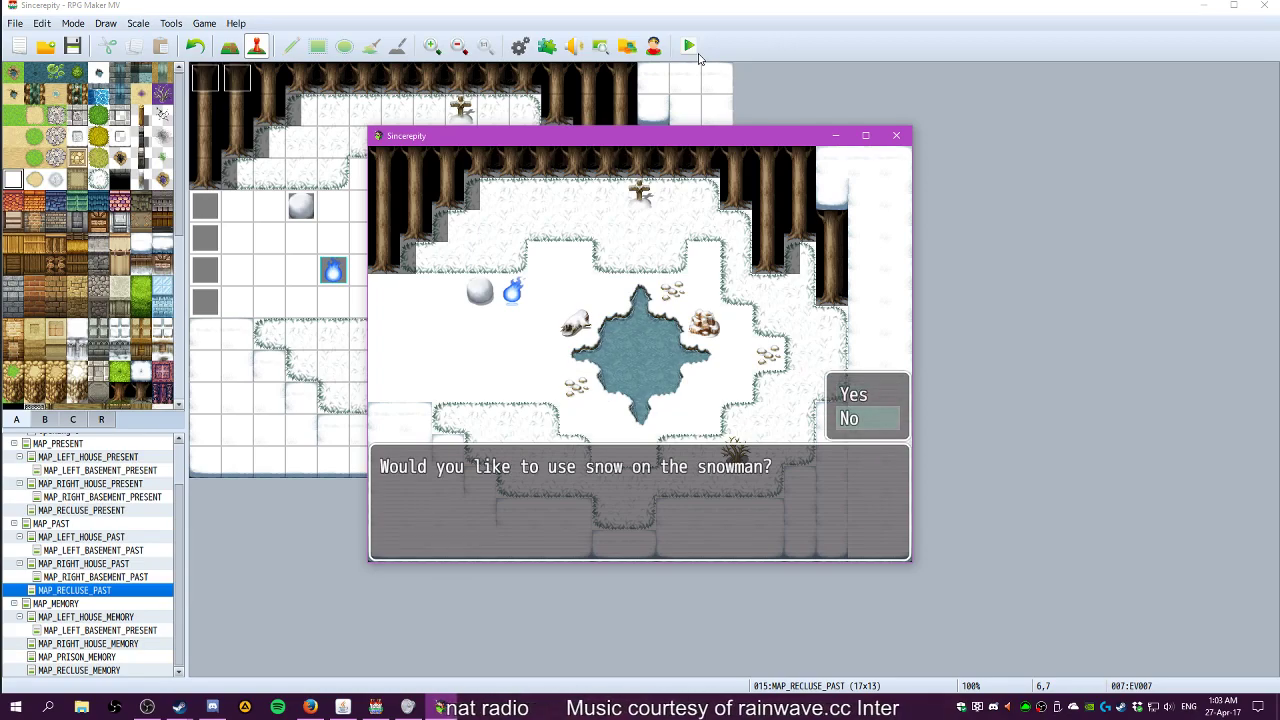
key(Return)
Test the pickup prompt of the pebbles southwest of the pond twice, walk around below the pond, and close the playtest
key(Down)
key(Down)
key(Down)
key(Left)
key(Right)
key(Right)
key(Return)
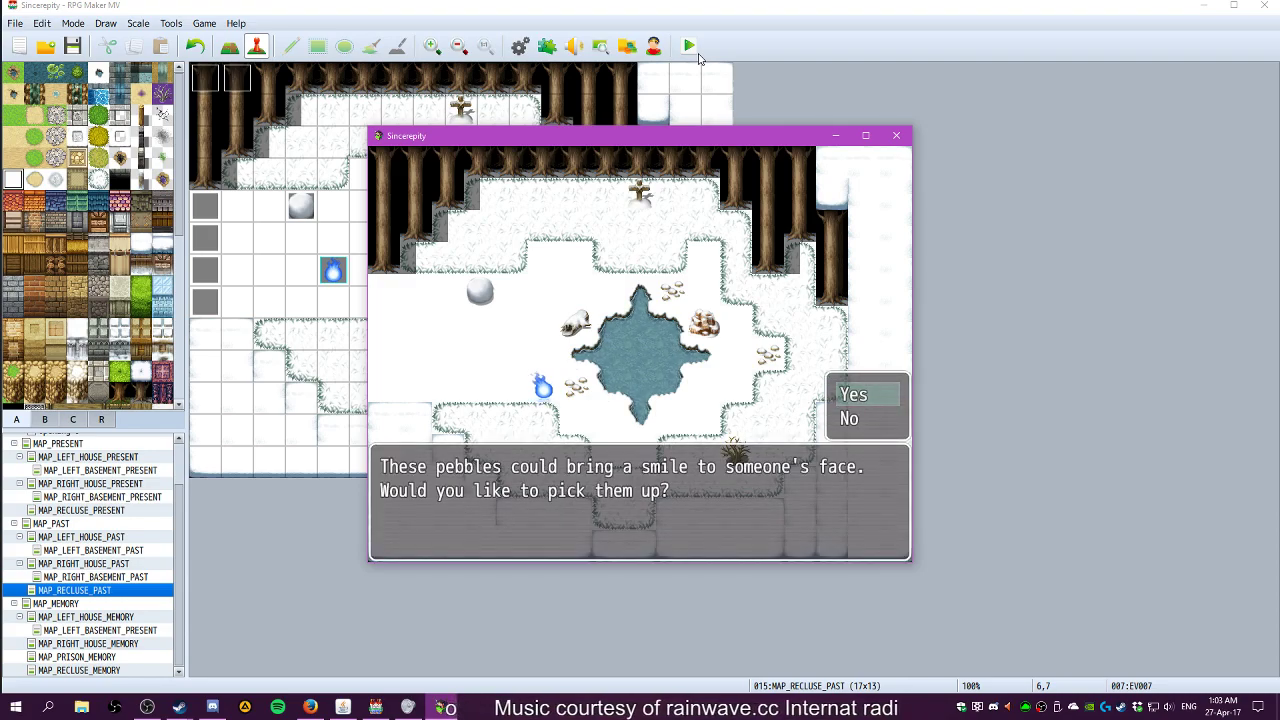
key(Return)
key(Return)
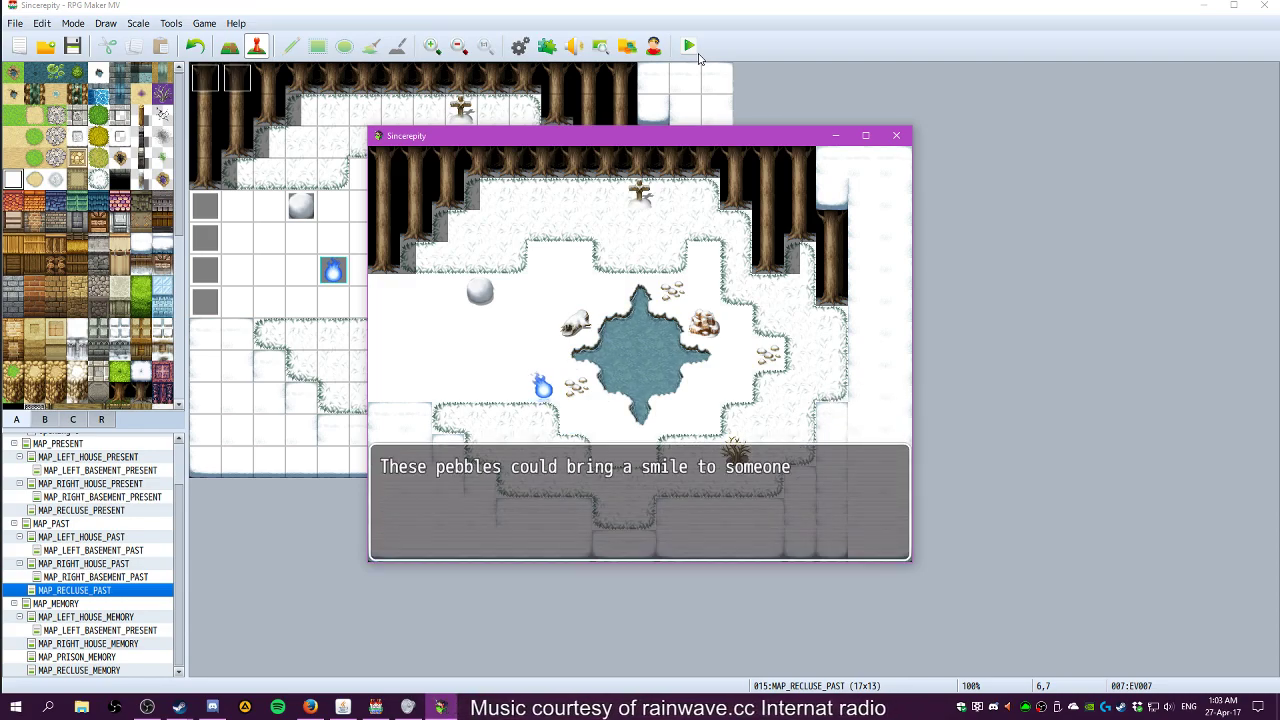
key(Return)
key(Down)
key(Right)
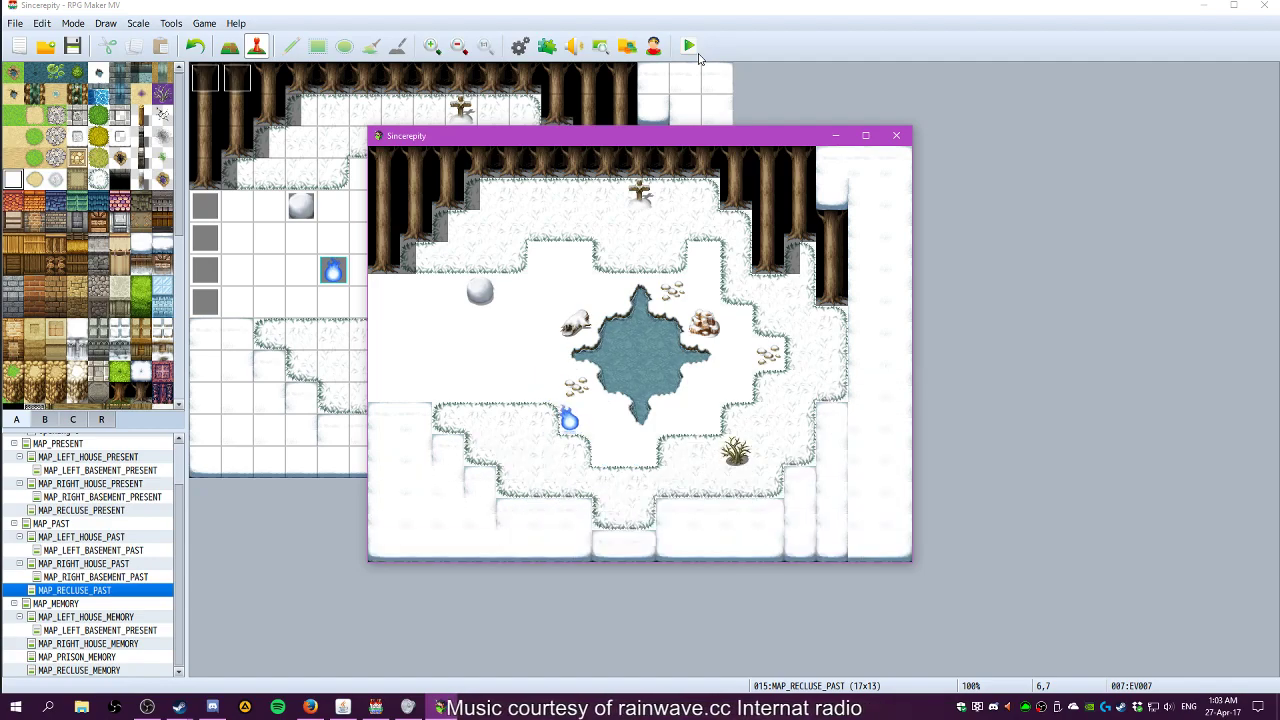
key(Right)
key(Up)
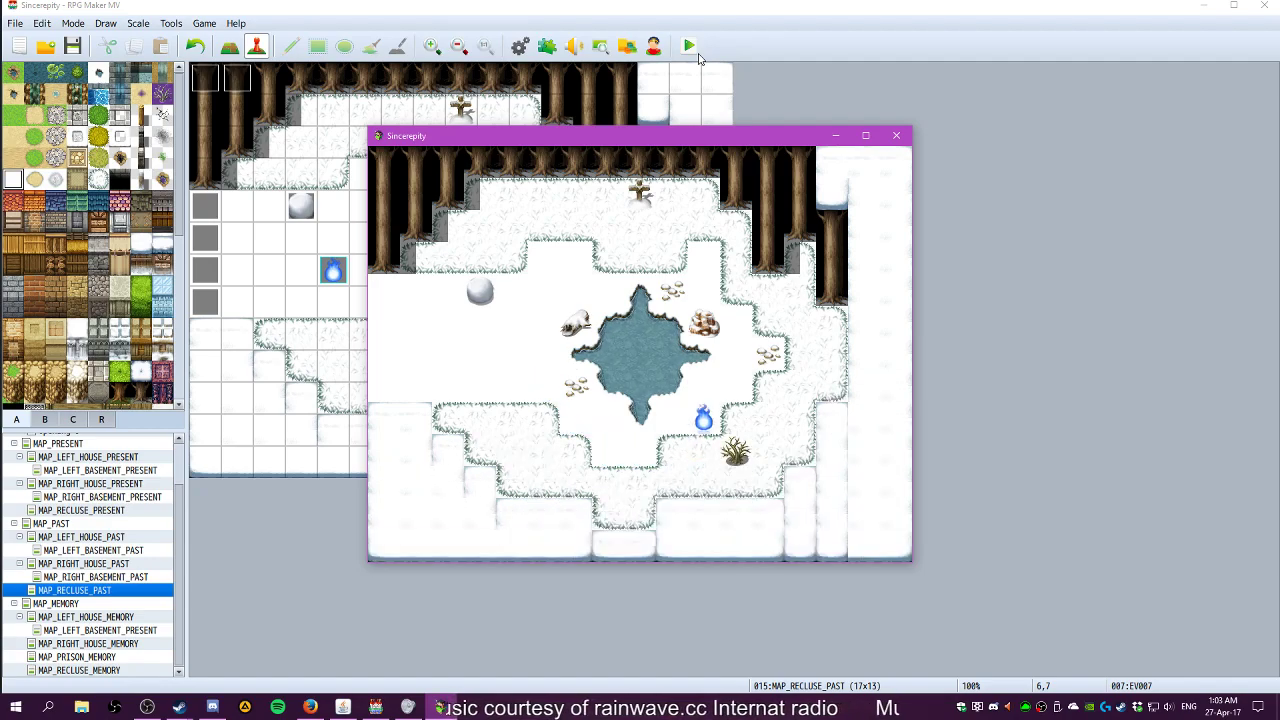
click(897, 136)
Delete the two pebbles events northeast and east of the pond, and undo both deletions
click(492, 209)
key(Delete)
click(585, 266)
key(Delete)
click(394, 301)
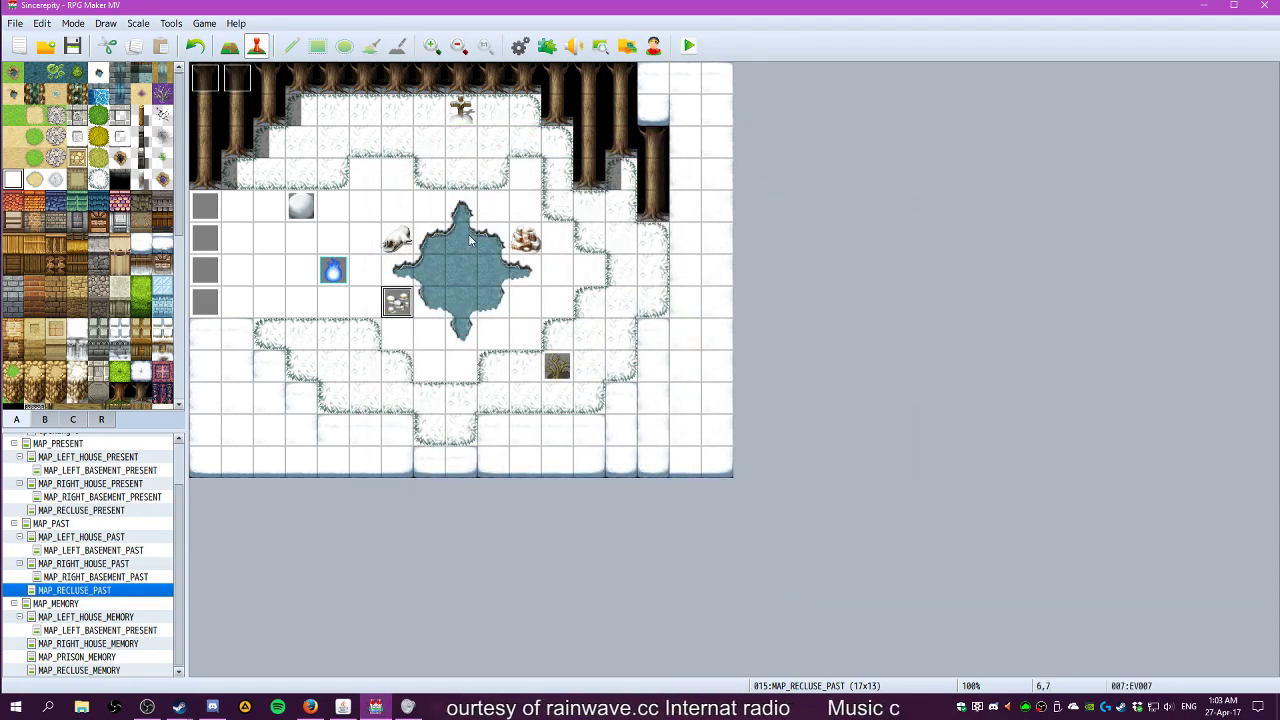
key(ctrl+z)
key(ctrl+z)
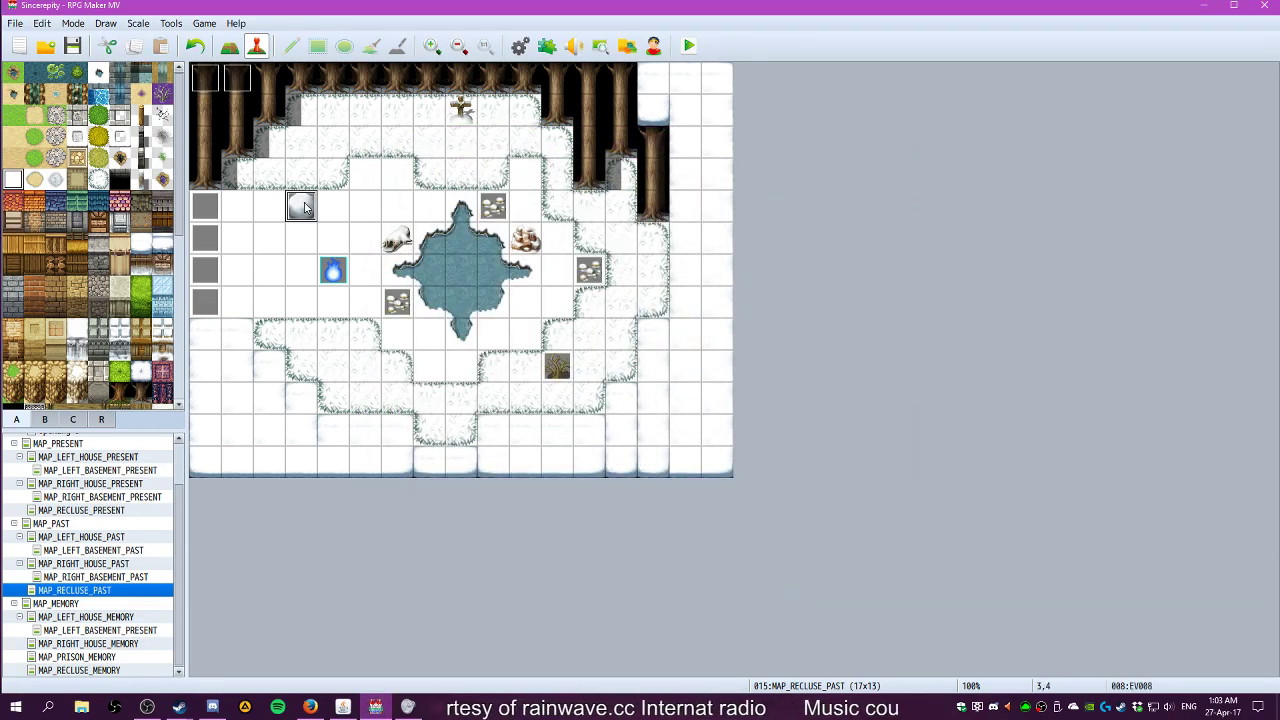
On page 2 of the snowman event EV008, set the autonomous movement to Custom with a Direction Fix ON route
double_click(303, 207)
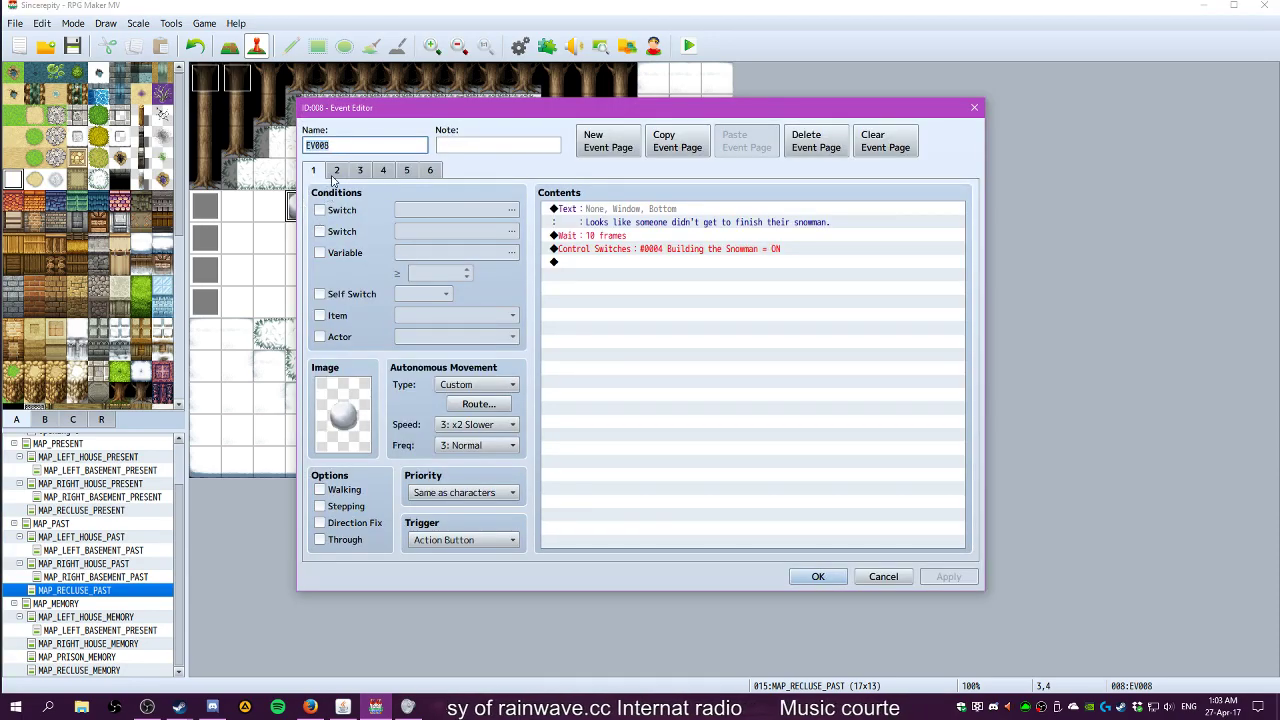
click(336, 172)
click(453, 386)
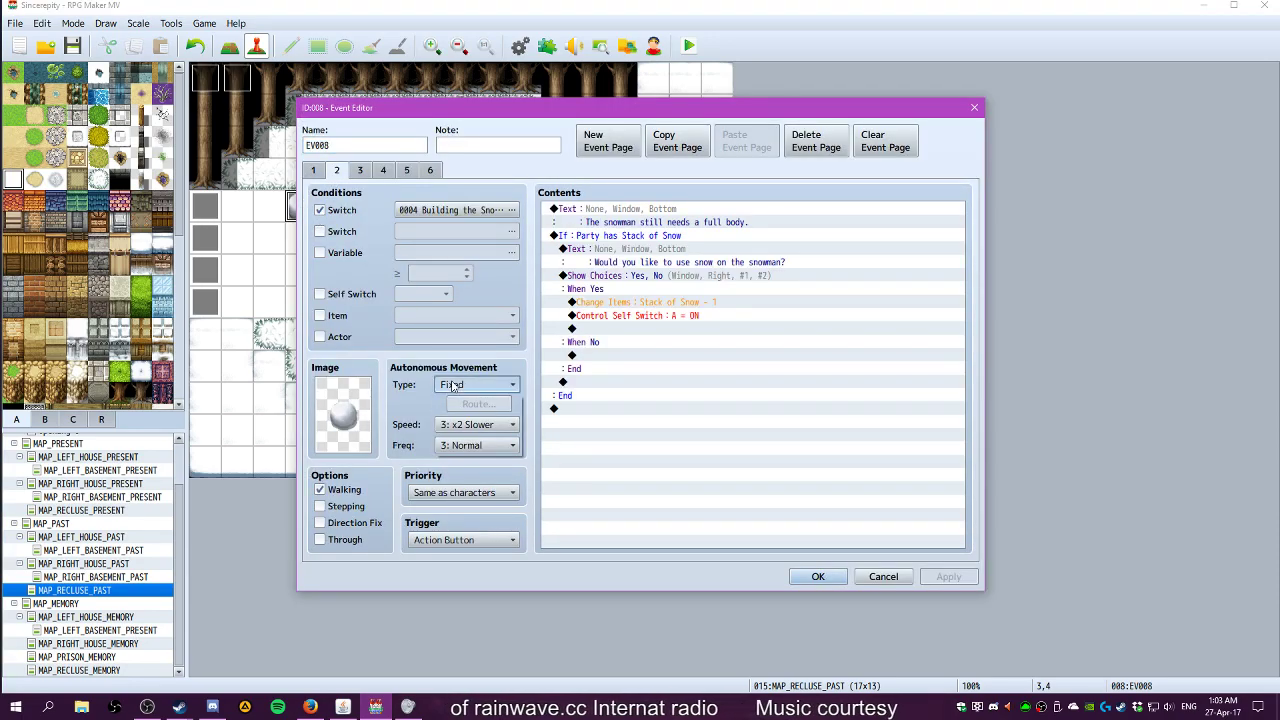
click(461, 450)
click(478, 405)
click(856, 307)
click(831, 492)
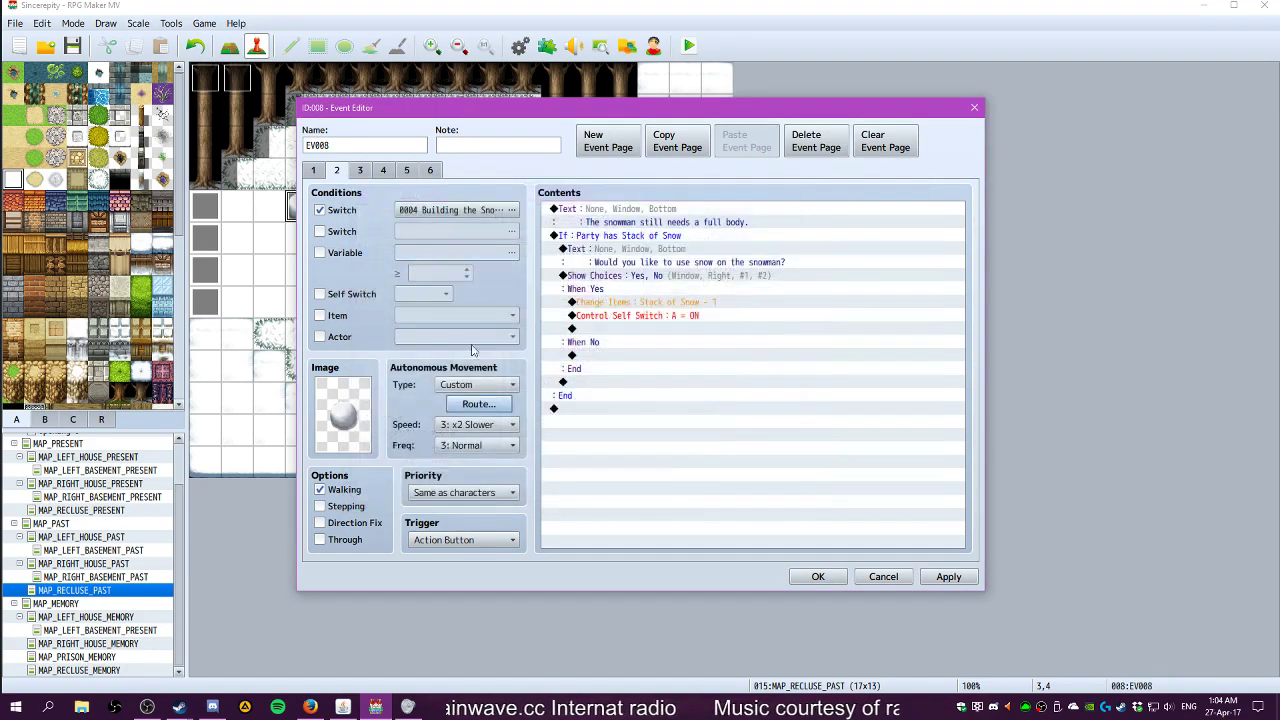
Give page 4 of the snowman event a Custom movement type with a Direction Fix ON route
click(361, 171)
click(382, 171)
click(478, 384)
click(470, 444)
click(478, 403)
click(853, 299)
click(833, 493)
Give page 5 of the snowman event a Custom movement type with a Direction Fix ON route
click(407, 171)
click(478, 384)
click(470, 444)
click(478, 403)
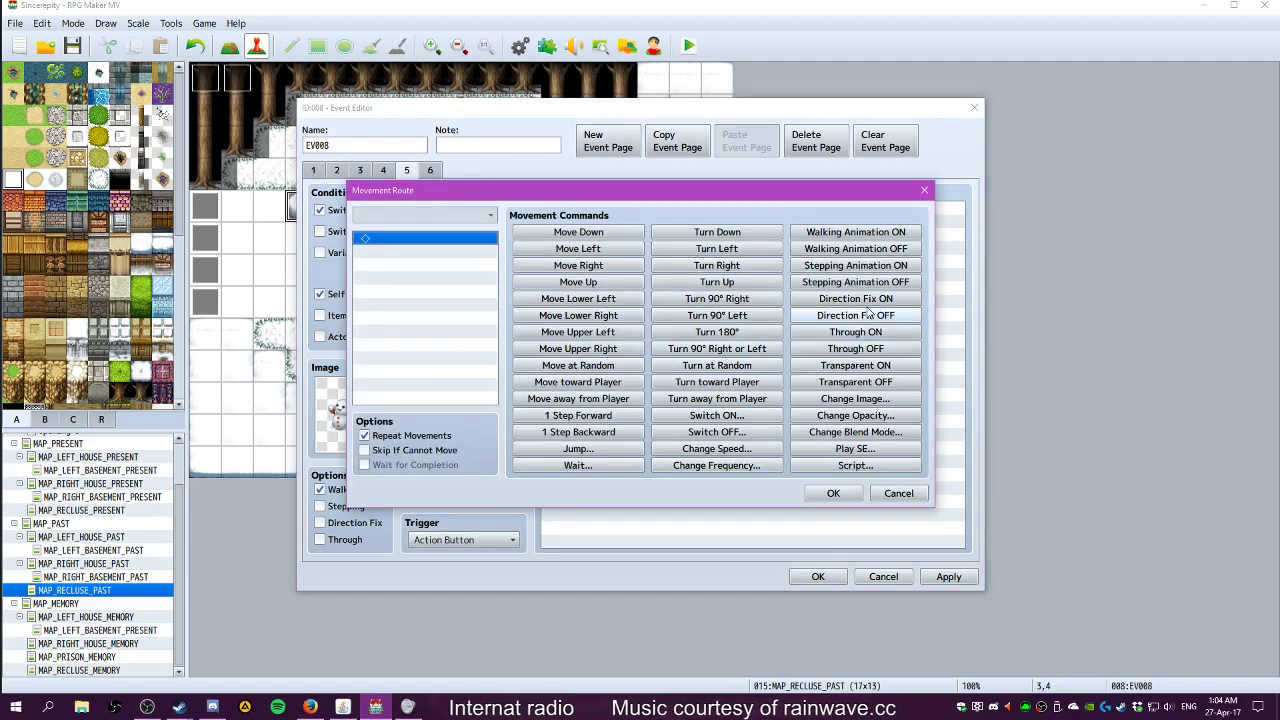
click(855, 315)
click(855, 299)
click(833, 493)
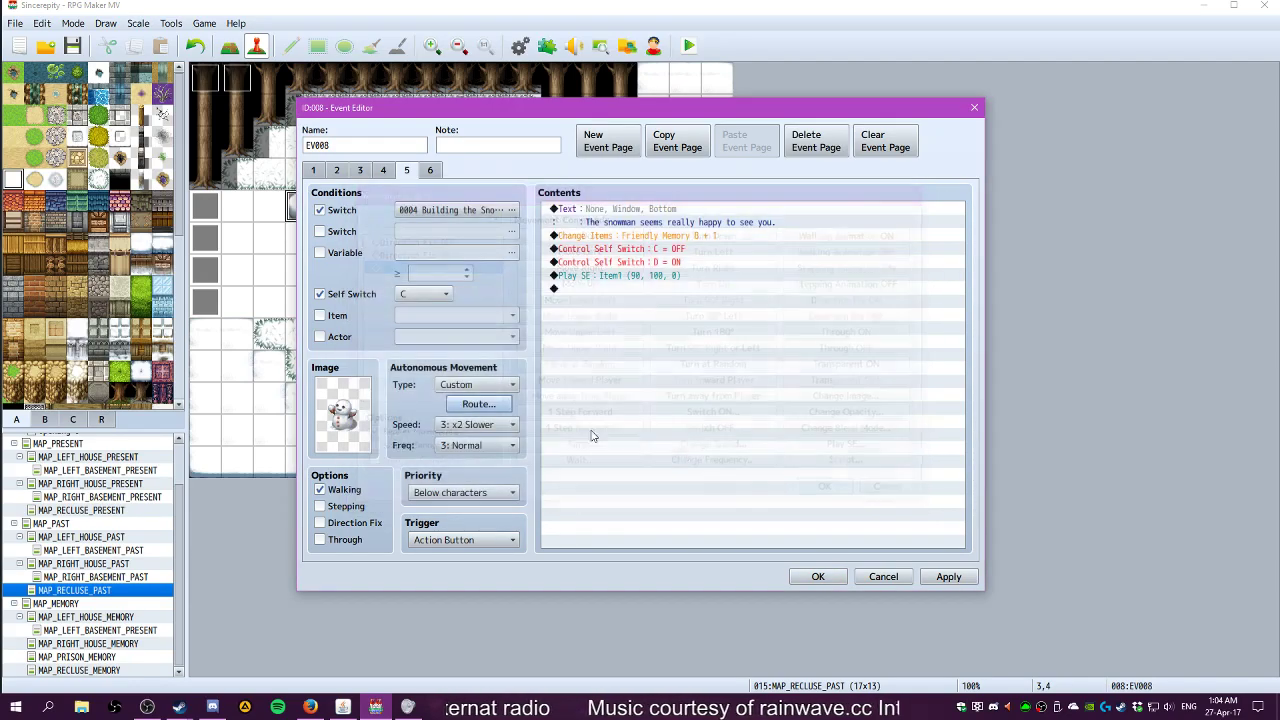
Give page 6 of the snowman event a Custom movement type with a Direction Fix ON route, and save the event
click(430, 170)
click(478, 384)
click(470, 448)
click(478, 403)
click(855, 299)
click(833, 493)
click(940, 578)
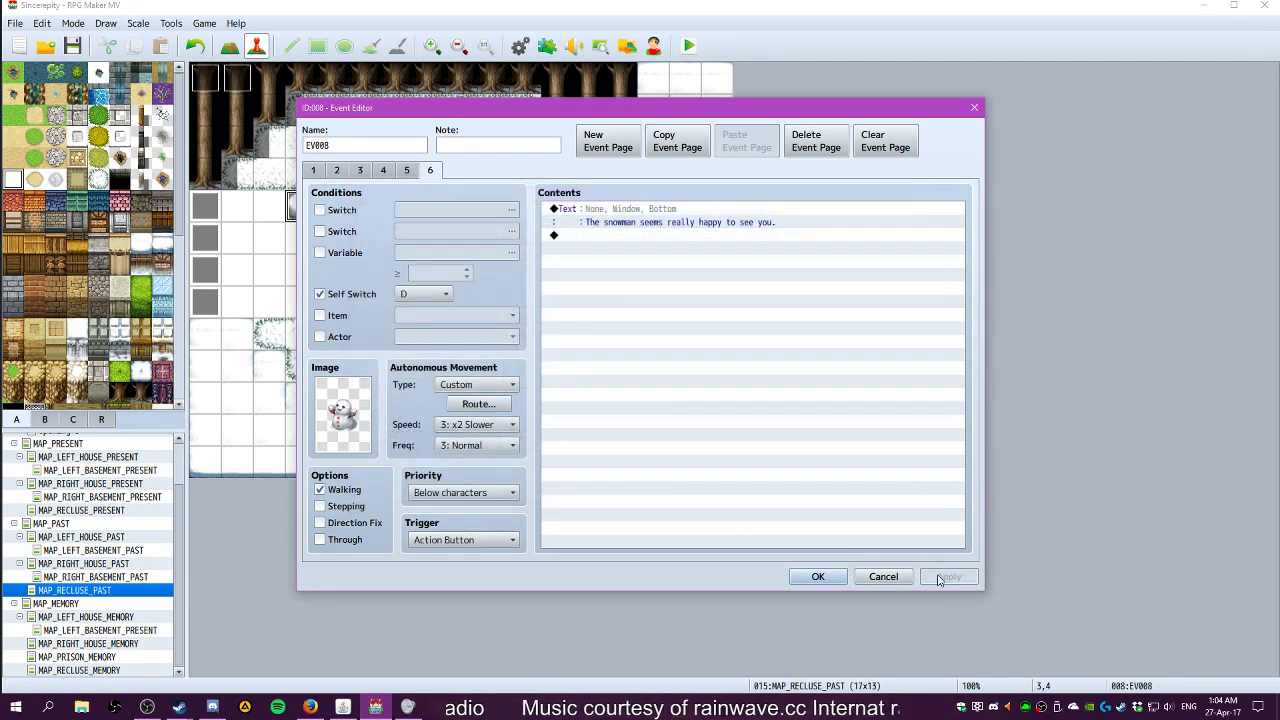
click(817, 577)
Reopen the snowman event to check page 2, close it, and save the project
double_click(297, 205)
click(338, 171)
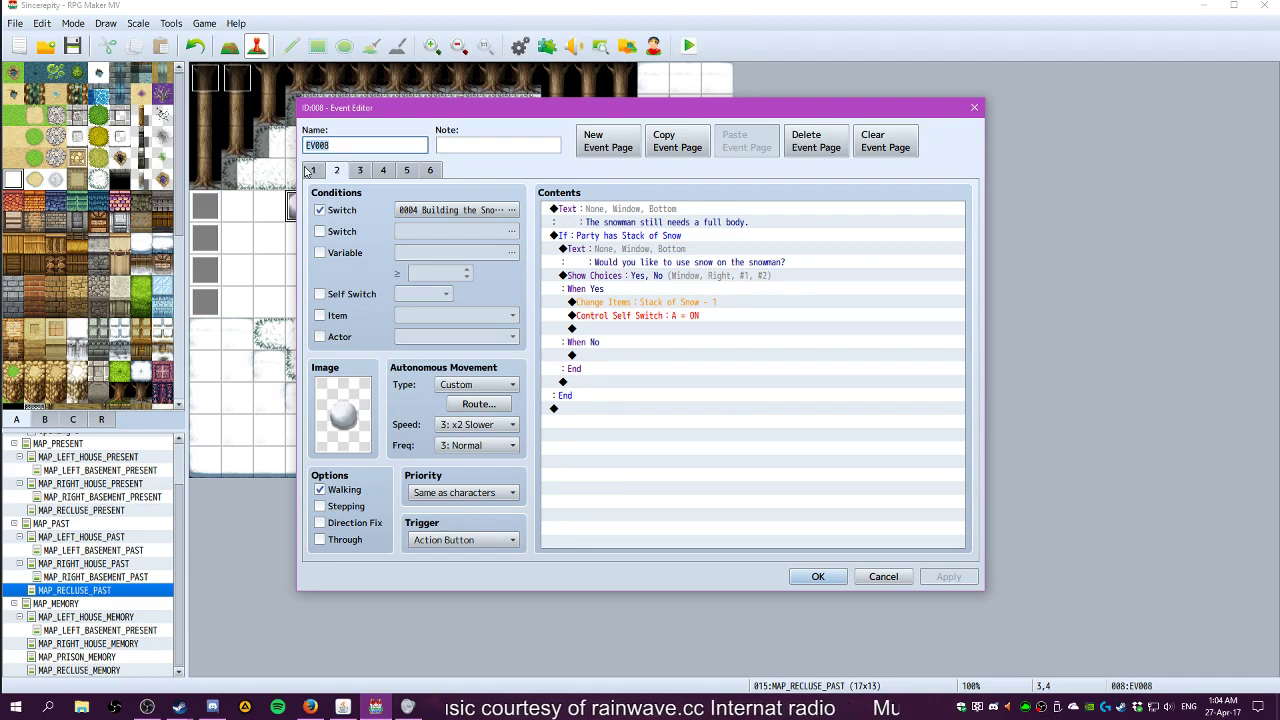
click(817, 577)
click(72, 46)
Start a new playtest, walk up beside the unfinished snowman and interact with it to read its message
click(693, 45)
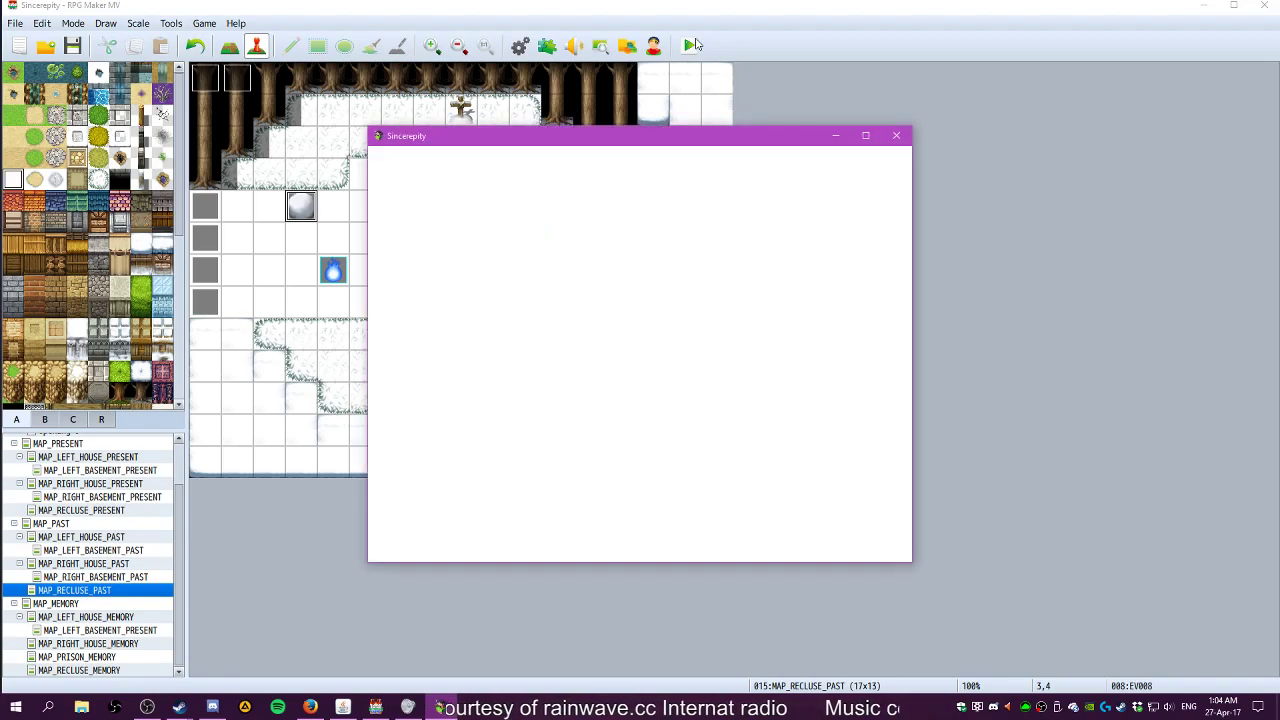
key(Return)
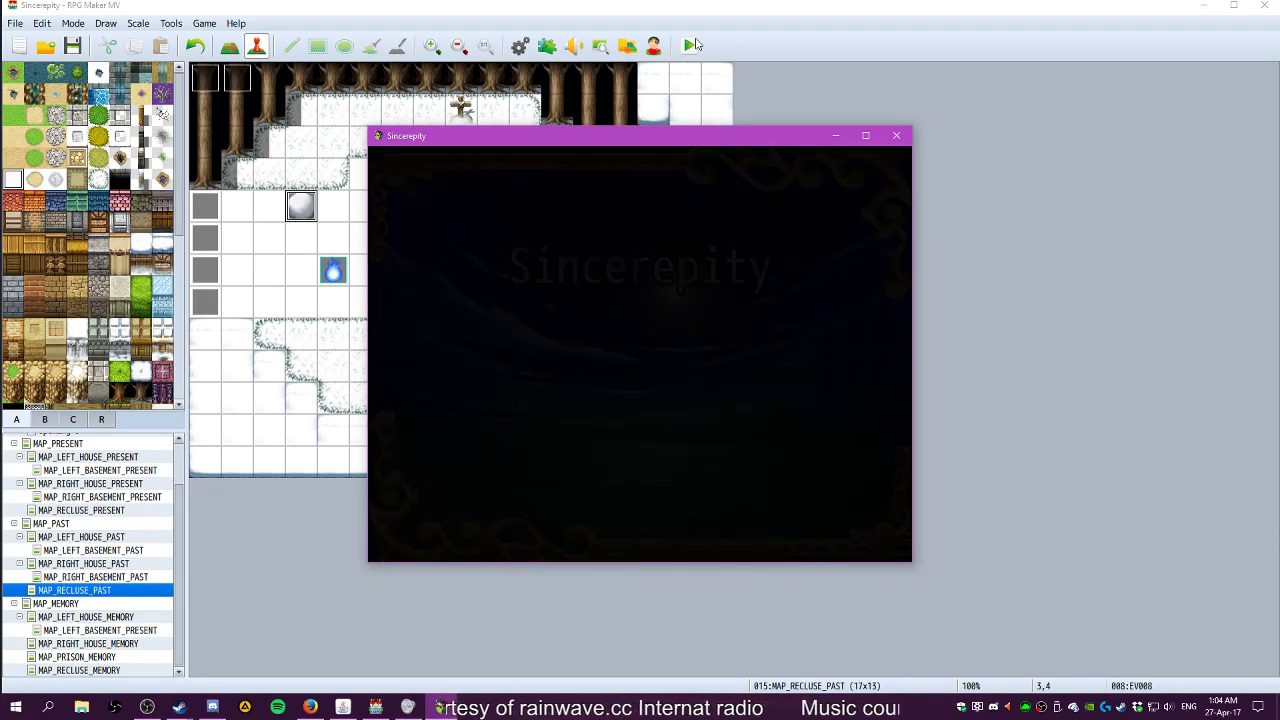
key(Up)
key(Up)
key(Return)
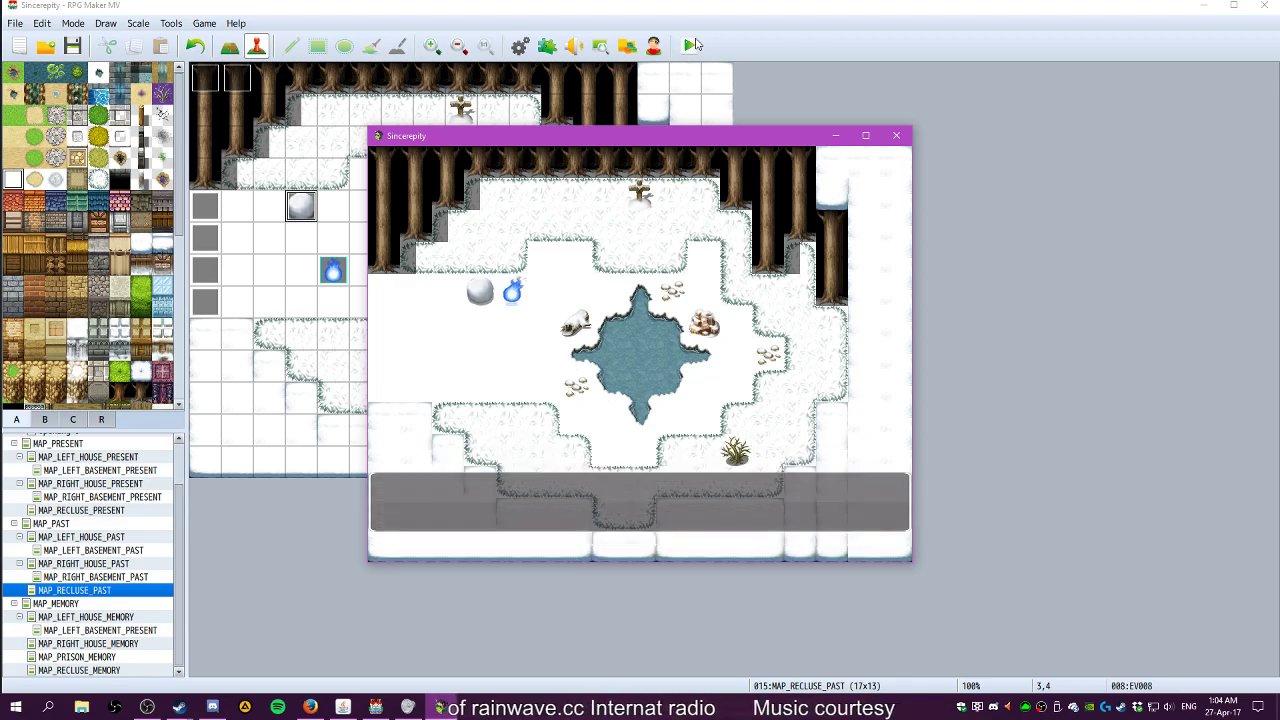
key(Return)
In the playtest, walk down away from the snowman, interact with the snowy ground and choose Yes to pick up some snow
key(Down)
key(Down)
key(Return)
key(Return)
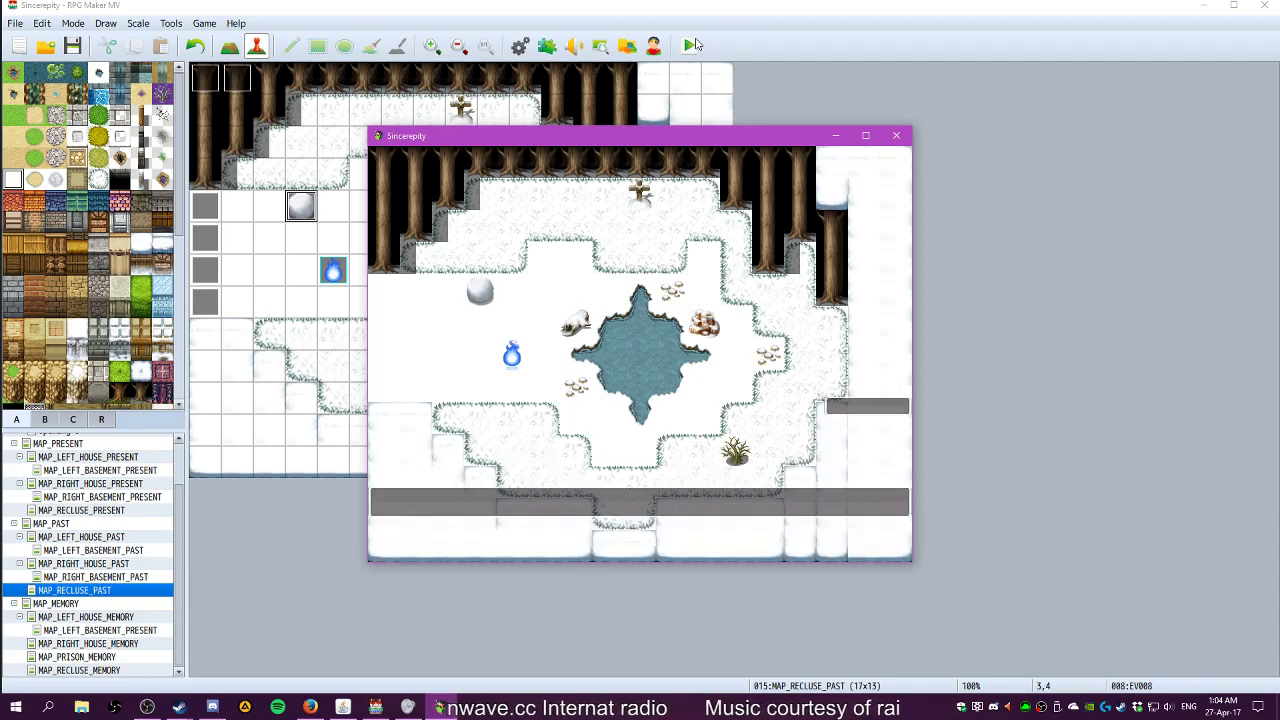
key(Return)
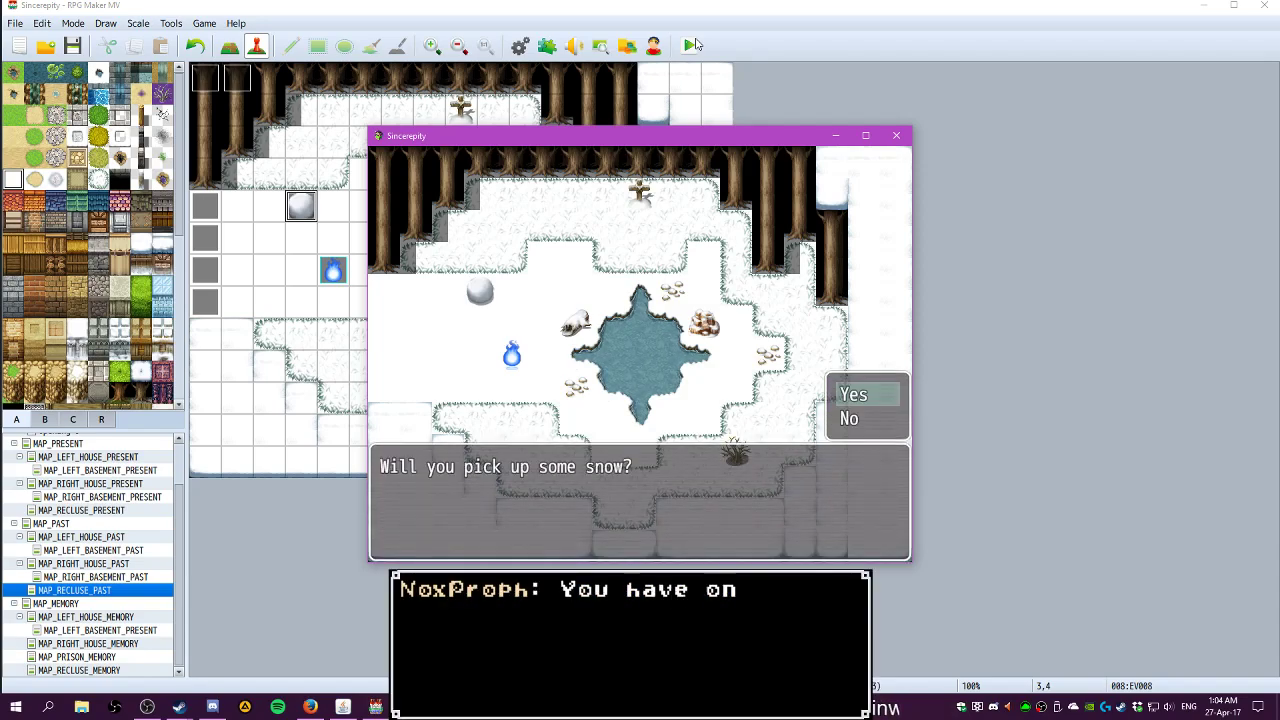
key(Return)
Walk back to the snowman, interact with it, and answer No to using snow on it
key(Up)
key(Up)
key(Left)
key(Return)
key(Return)
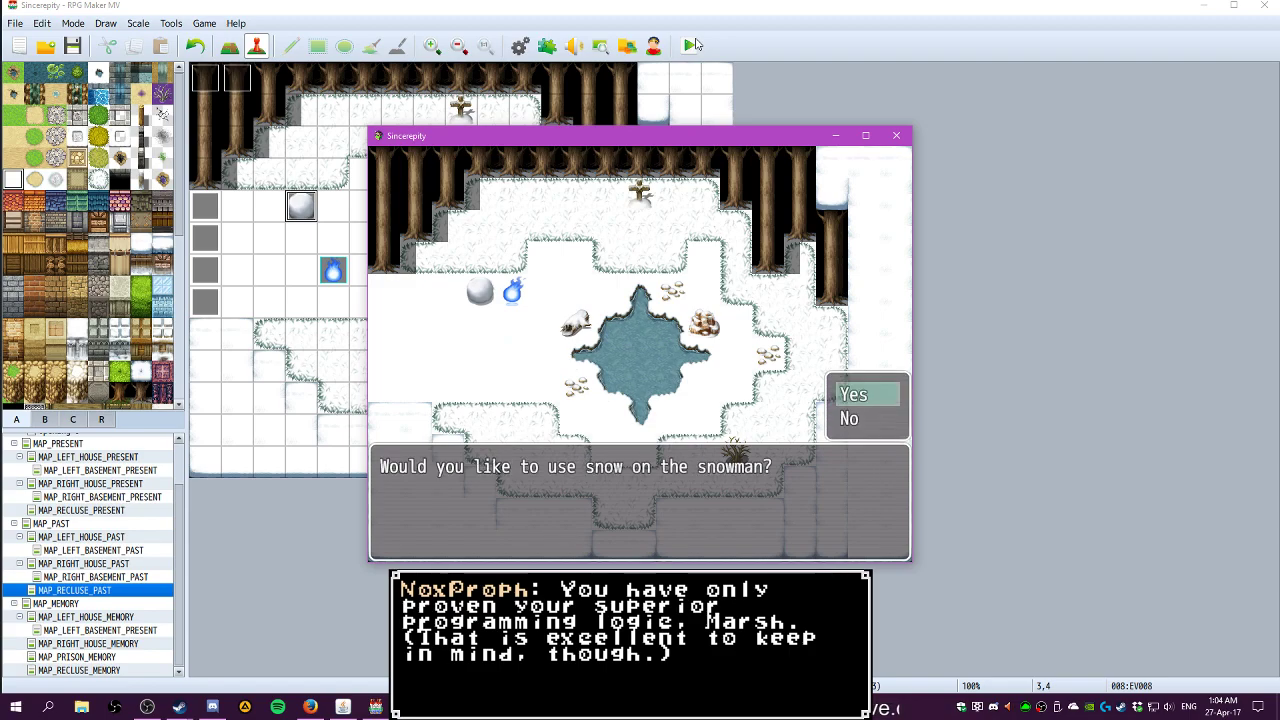
key(Down)
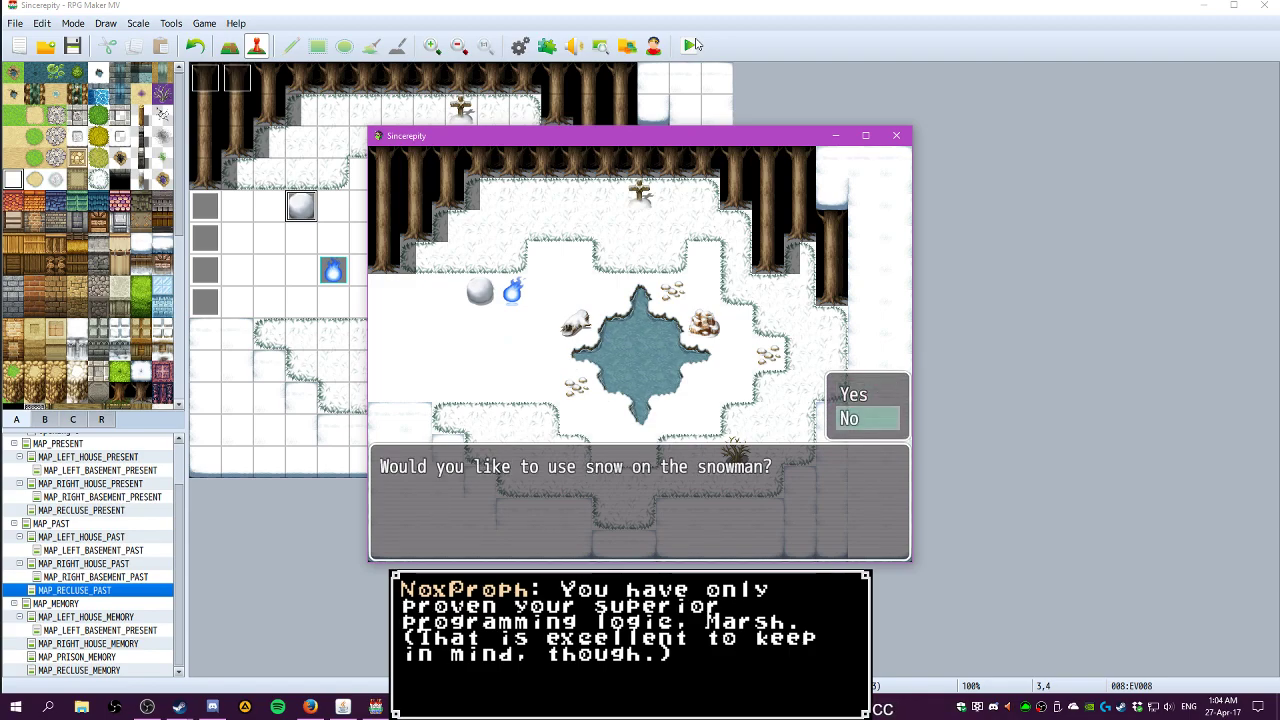
key(Return)
Walk around the pond to the shrubbery, interact with it to test the twig pickup, and end the playtest
key(Down)
key(Down)
key(Right)
key(Down)
key(Right)
key(Down)
key(Down)
key(Right)
key(Right)
key(Right)
key(Right)
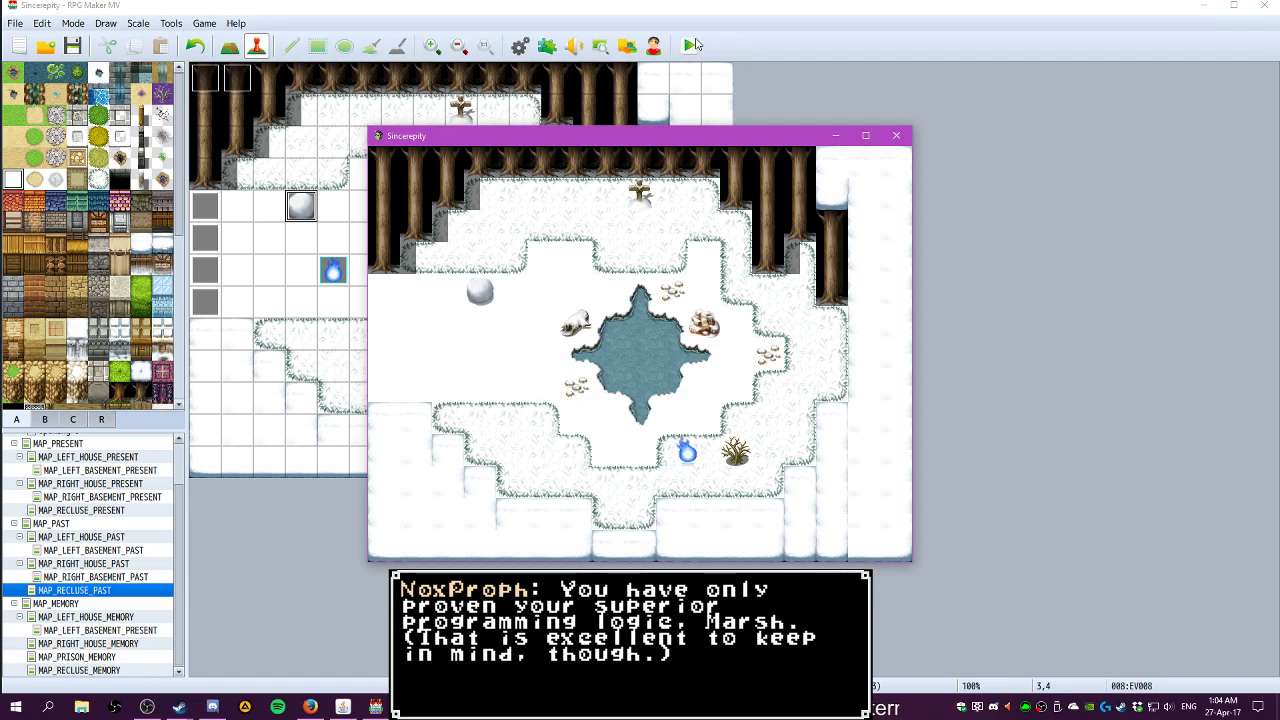
key(Return)
key(Return)
key(Left)
key(Right)
key(Return)
key(Return)
key(Left)
click(686, 5)
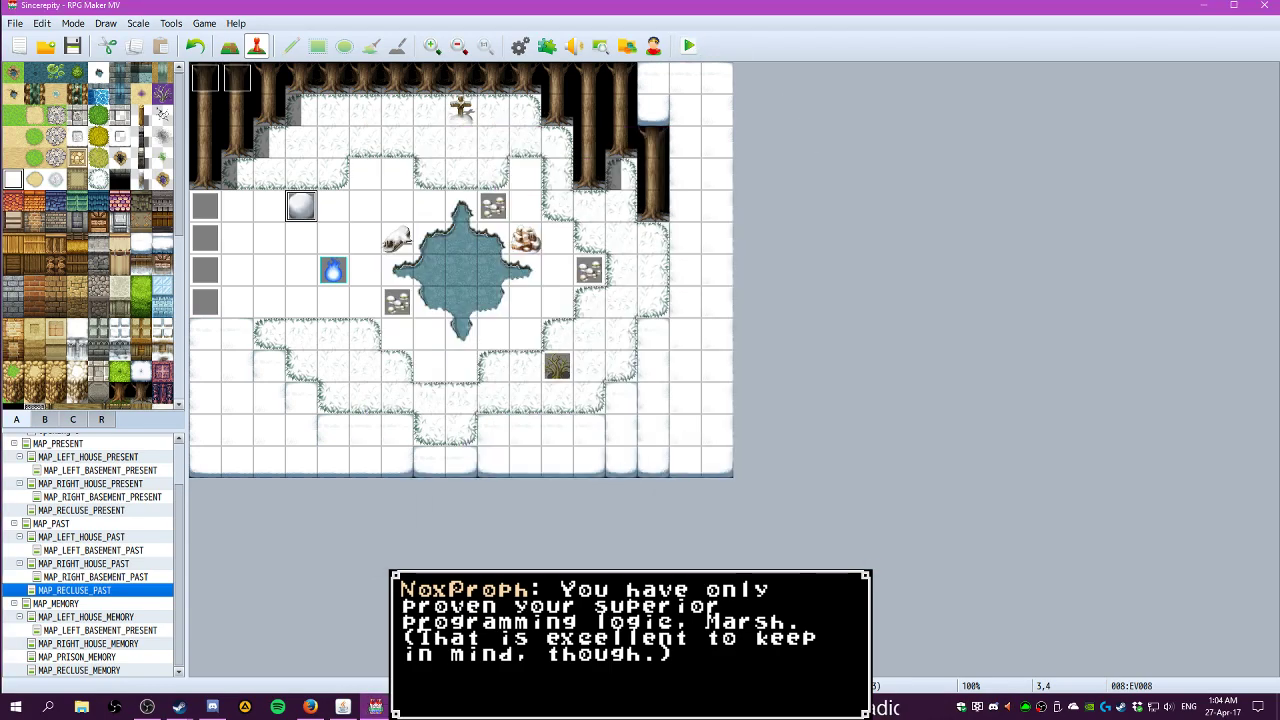
Open the shrubbery event EV006 and compare the conditions and contents of its three pages
click(557, 365)
double_click(561, 364)
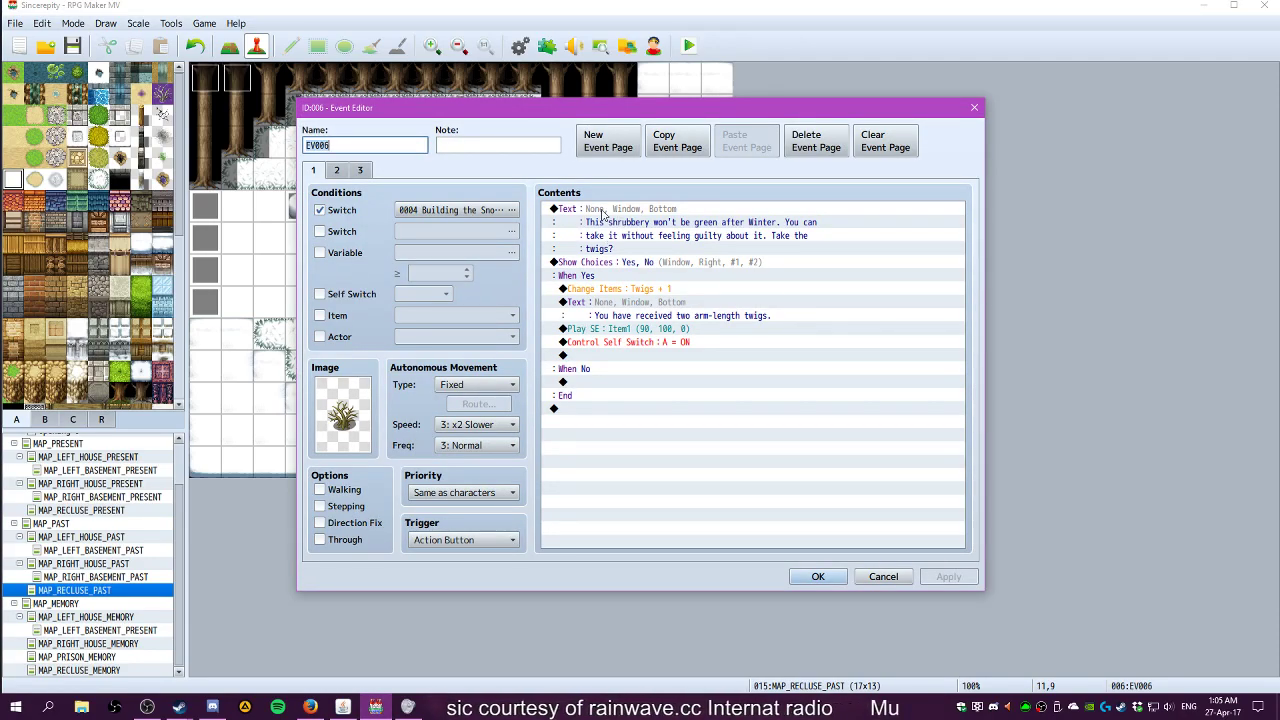
click(338, 171)
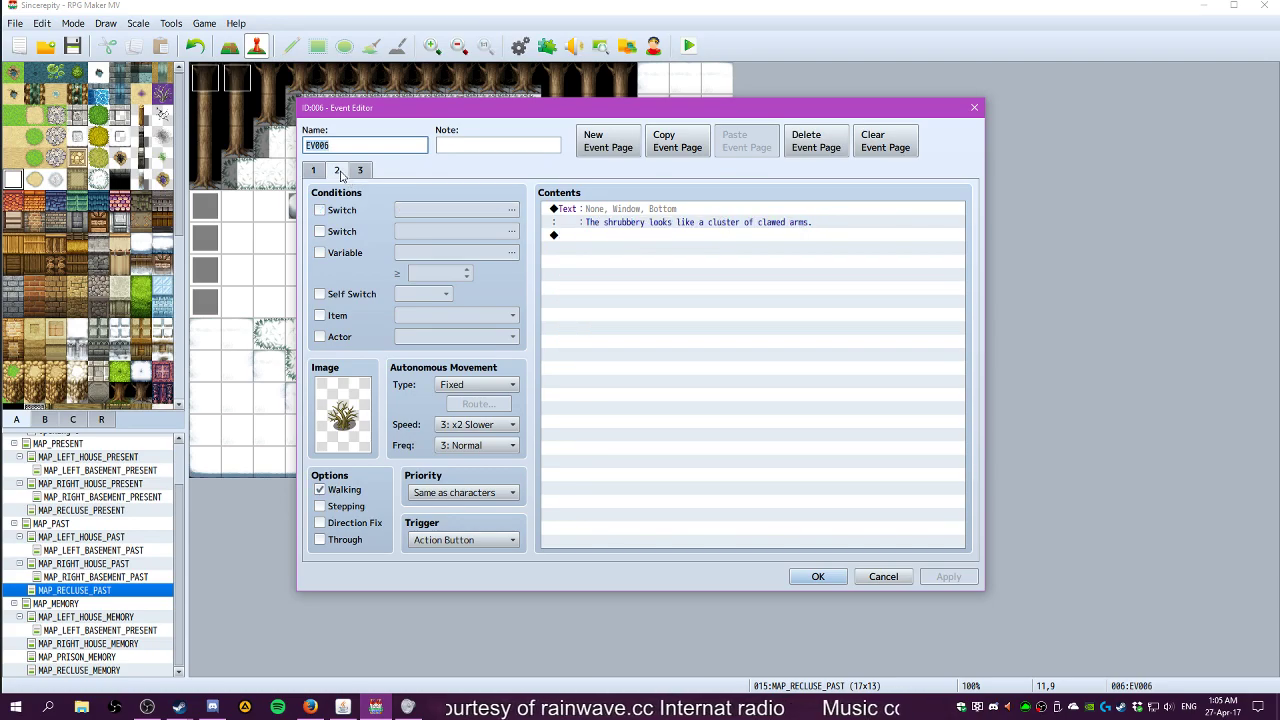
click(334, 174)
click(320, 172)
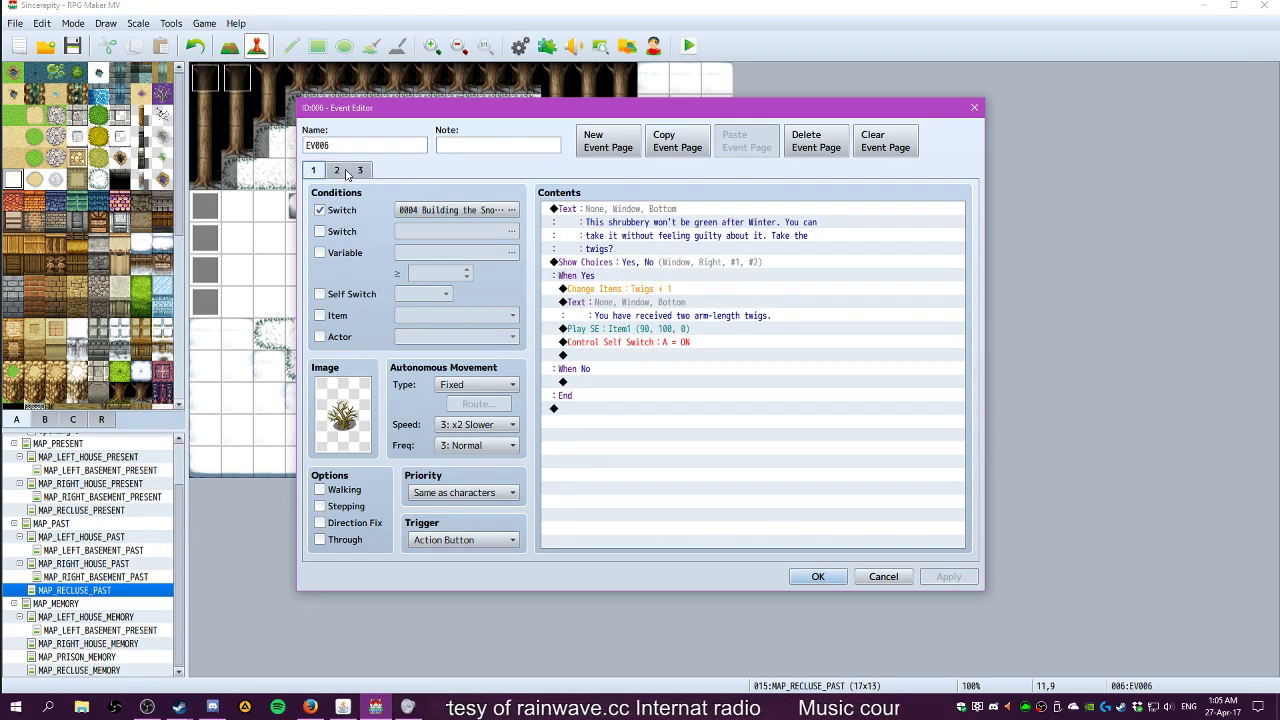
click(346, 173)
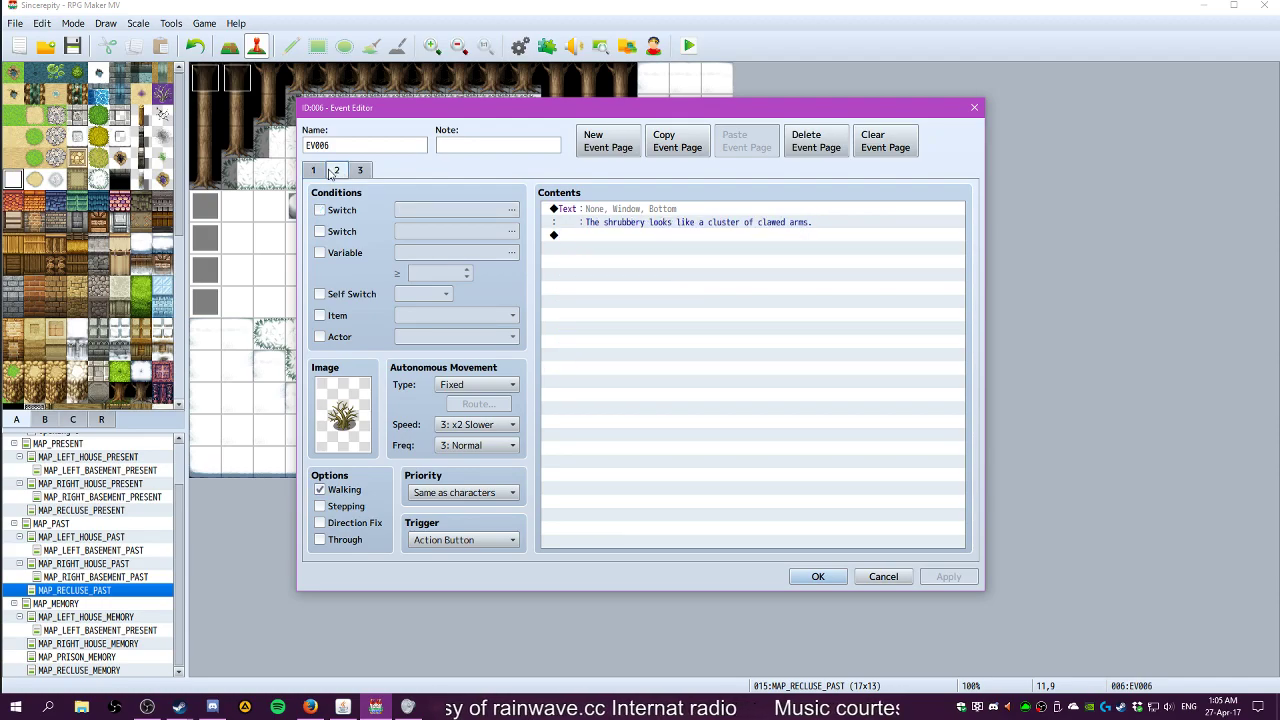
click(320, 172)
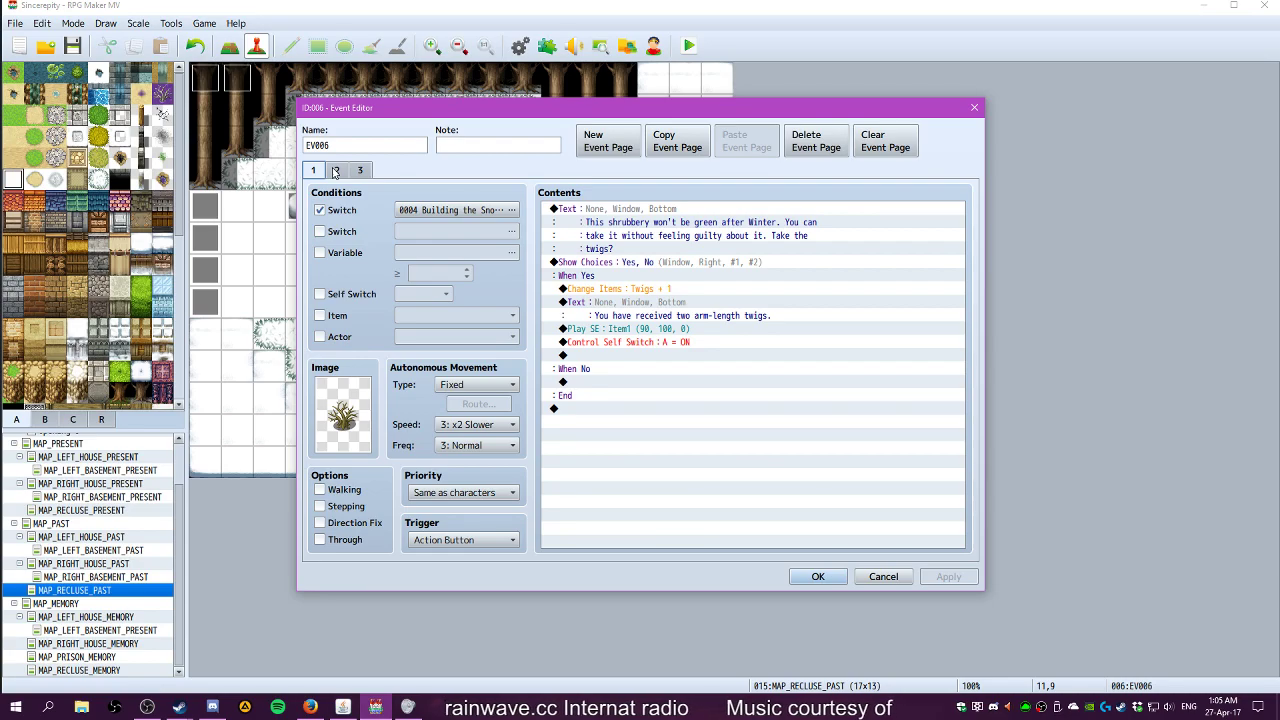
click(336, 171)
click(320, 172)
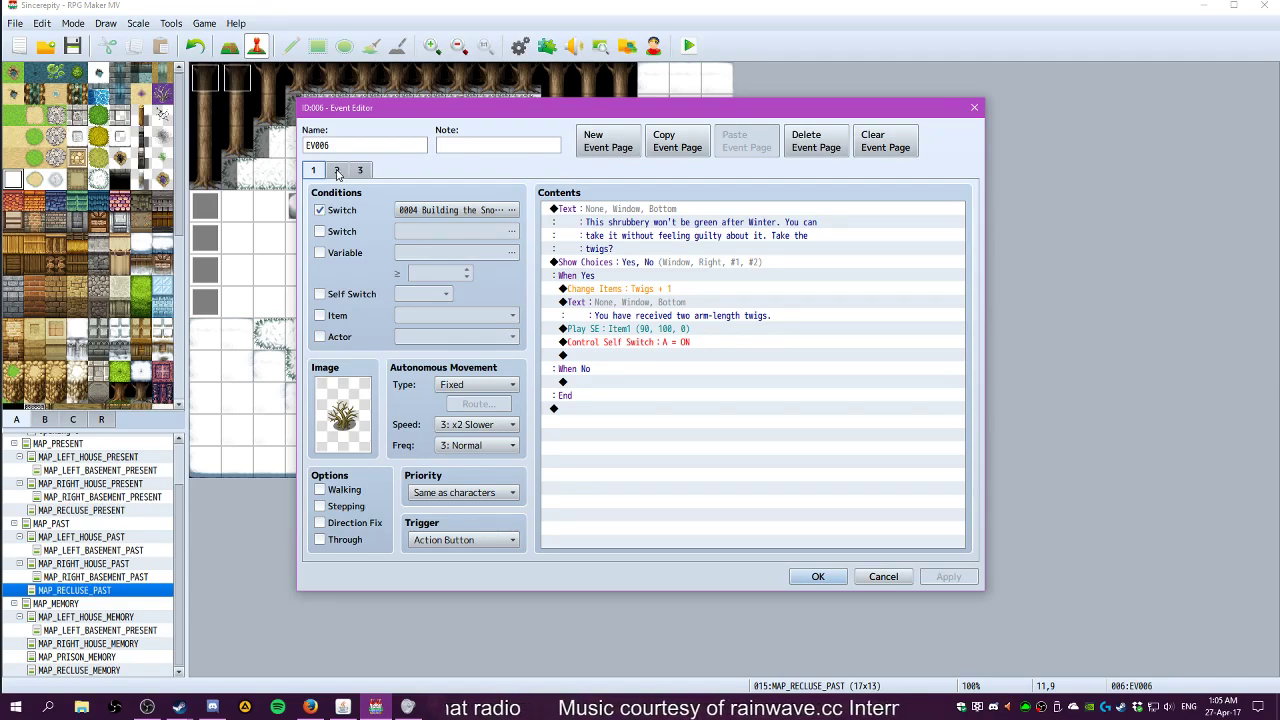
click(655, 276)
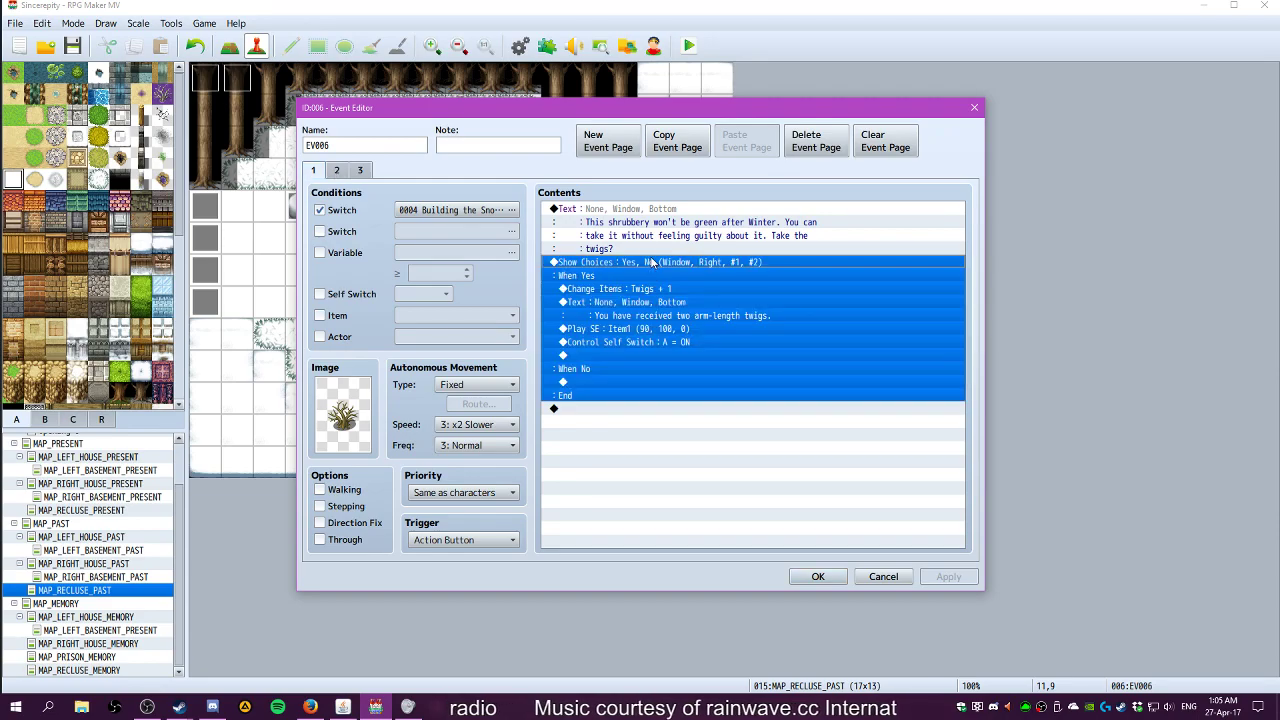
click(630, 220)
click(604, 280)
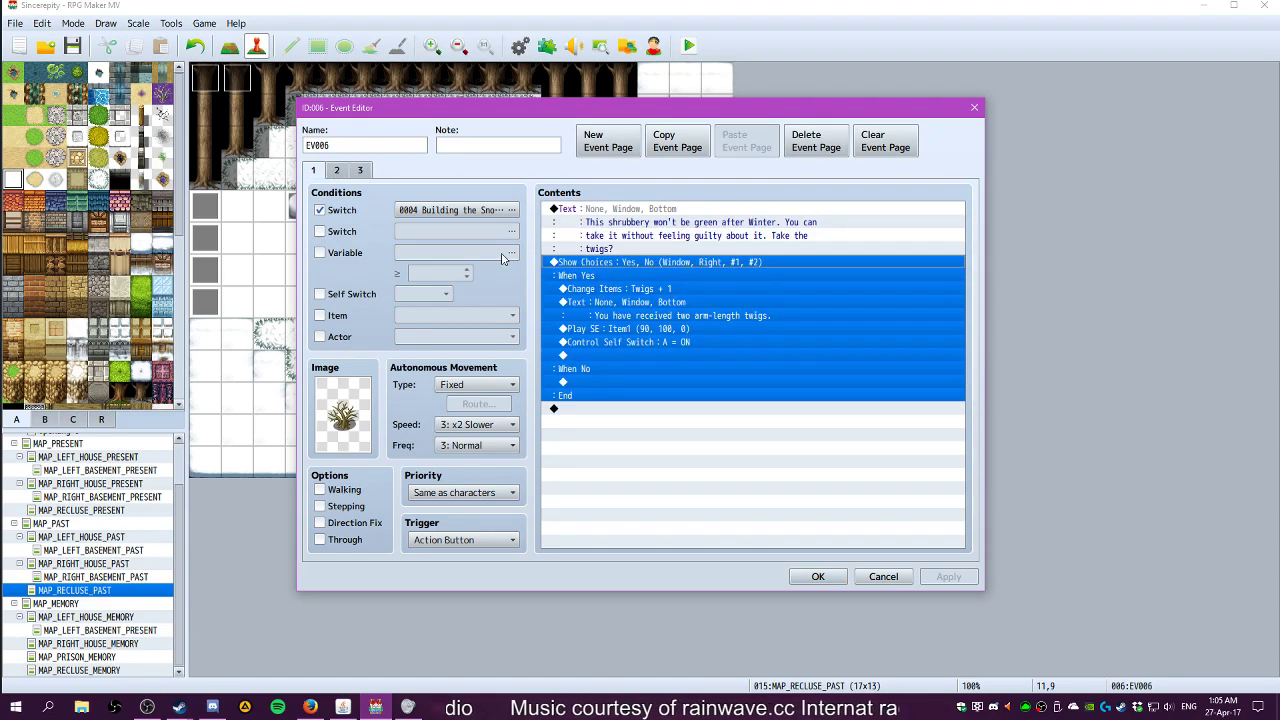
click(790, 428)
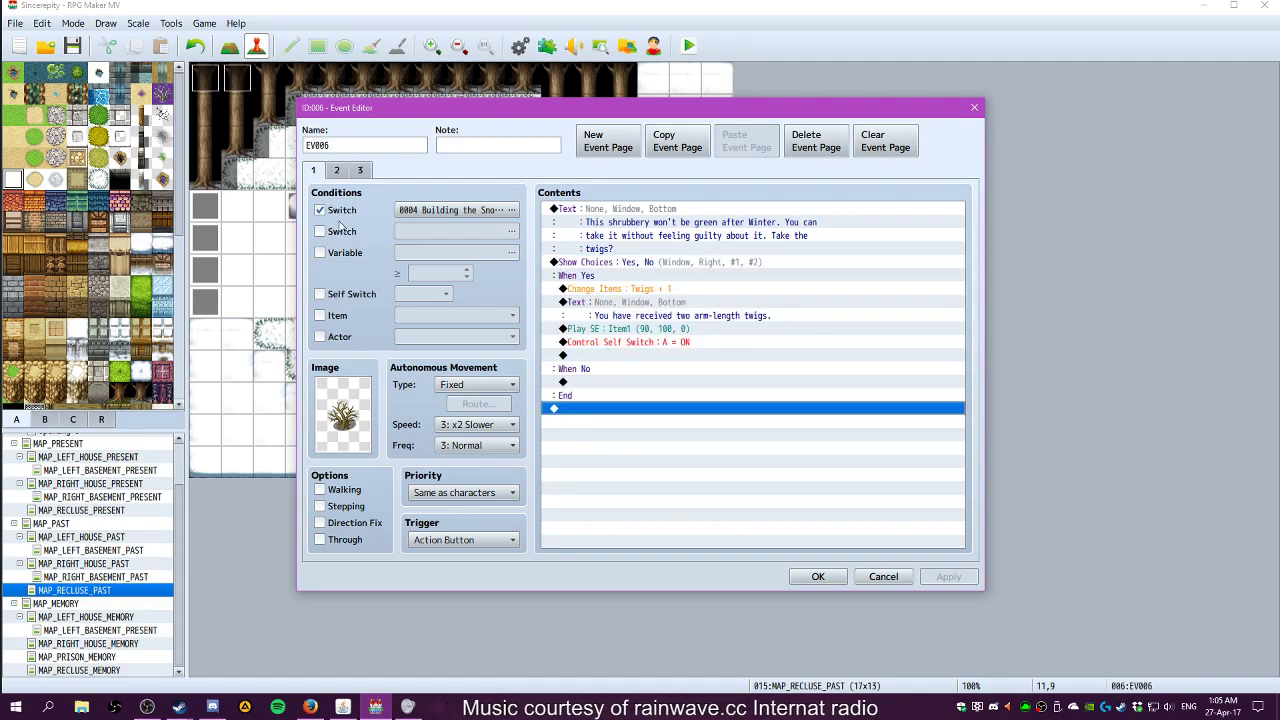
click(335, 172)
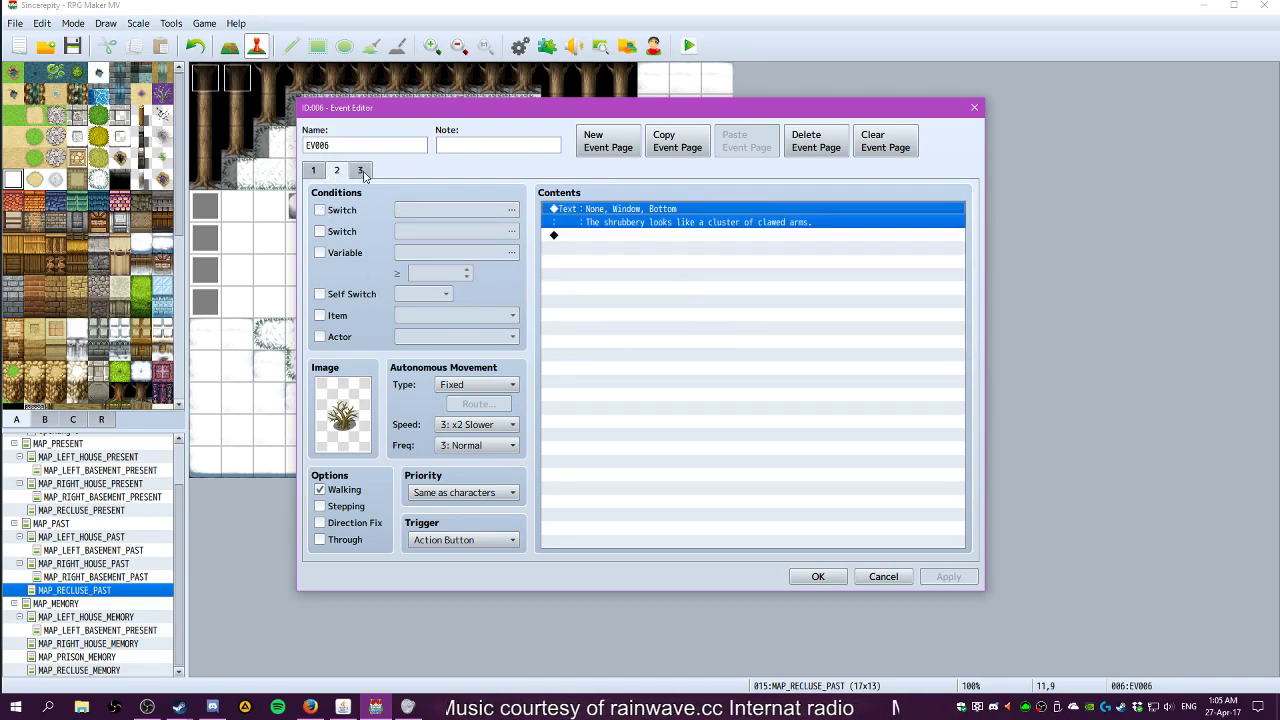
click(362, 172)
click(336, 171)
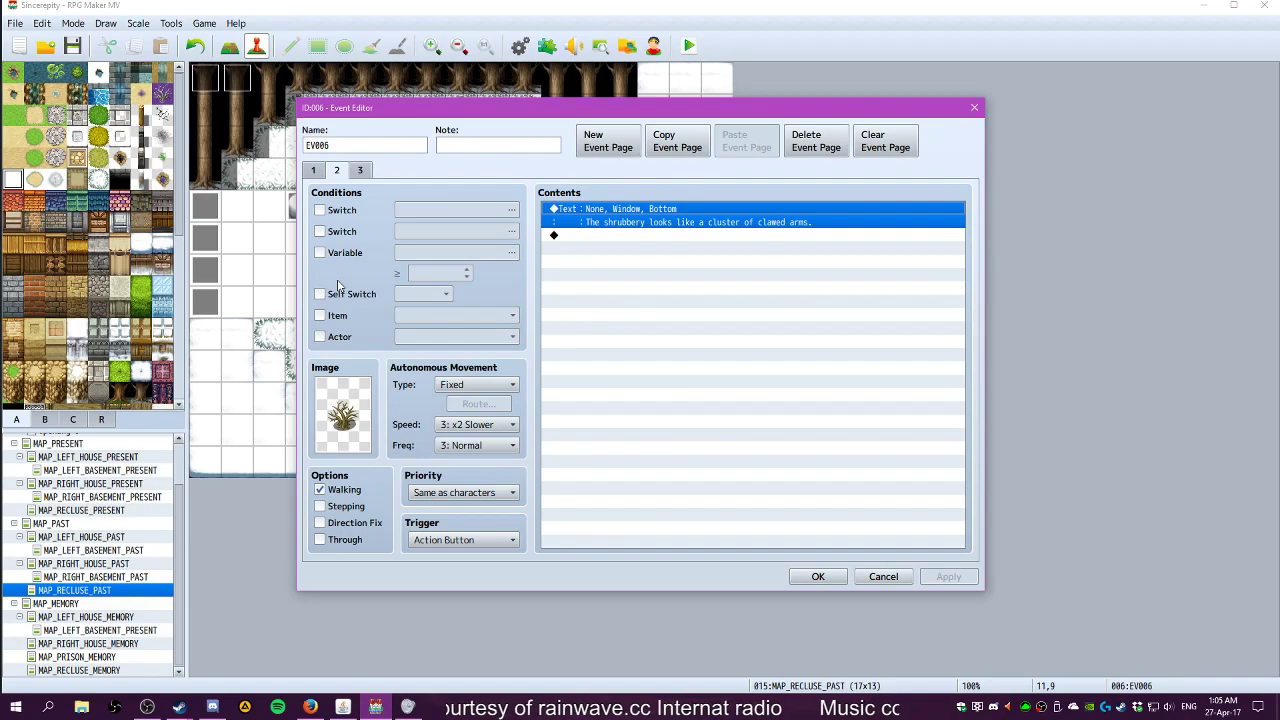
Try requiring switch 0004 Building the Snowman and Self Switch A on page 2 of the shrubbery event, and remove both conditions
click(342, 212)
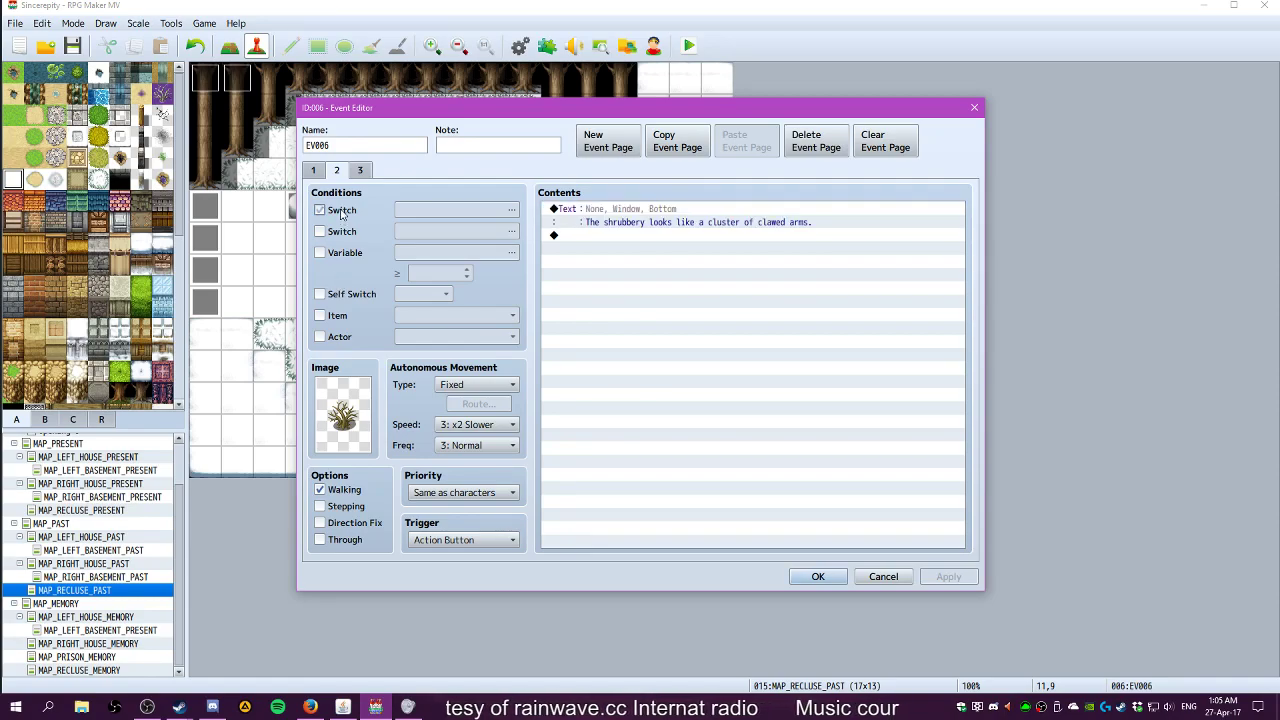
click(423, 210)
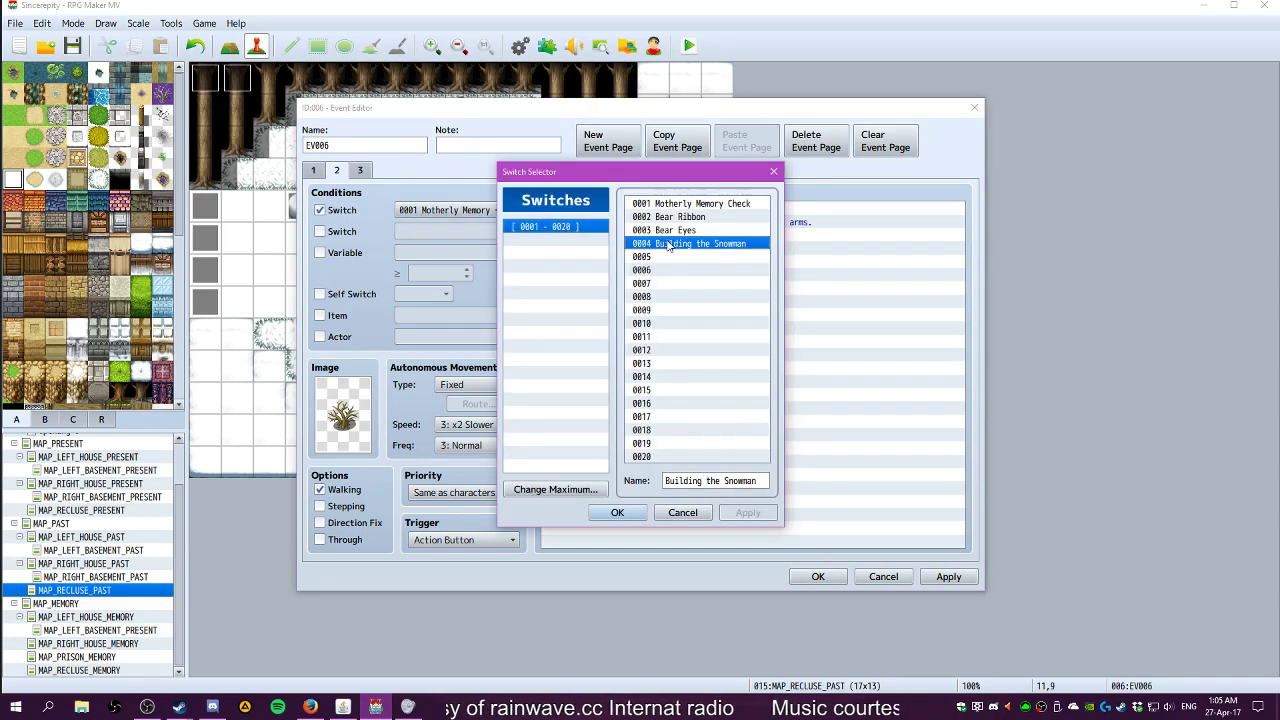
click(617, 512)
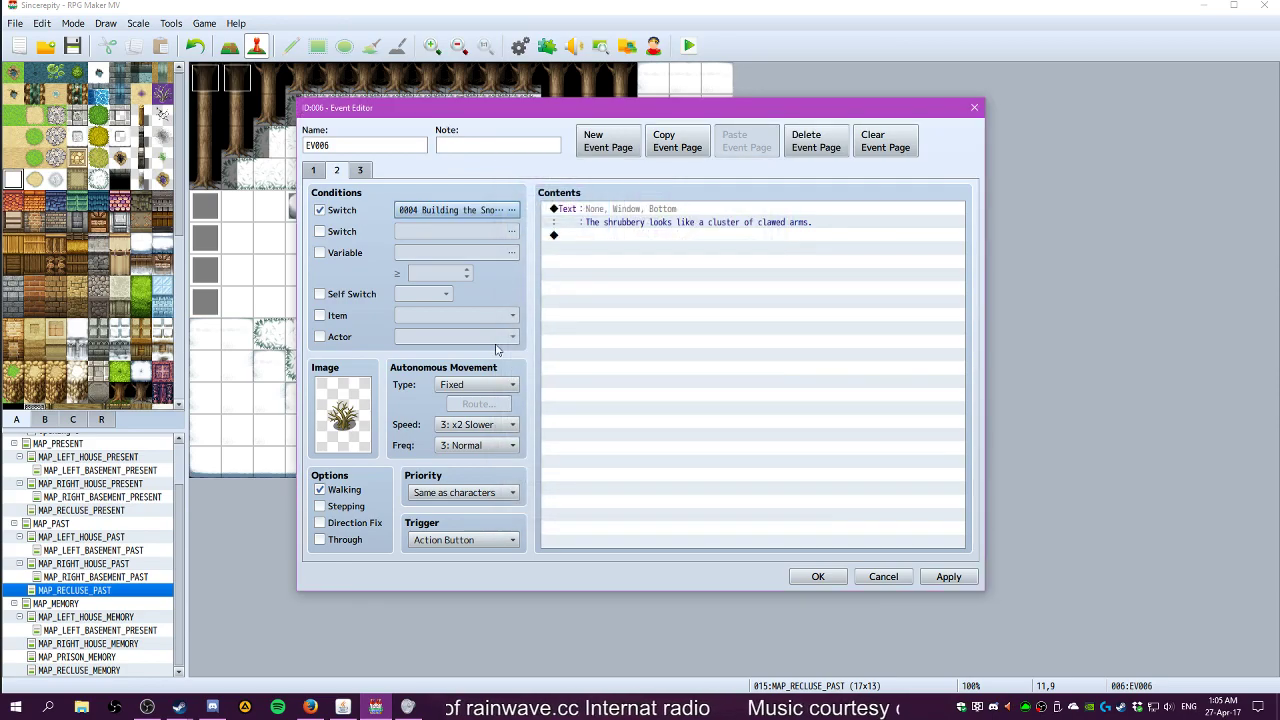
click(313, 171)
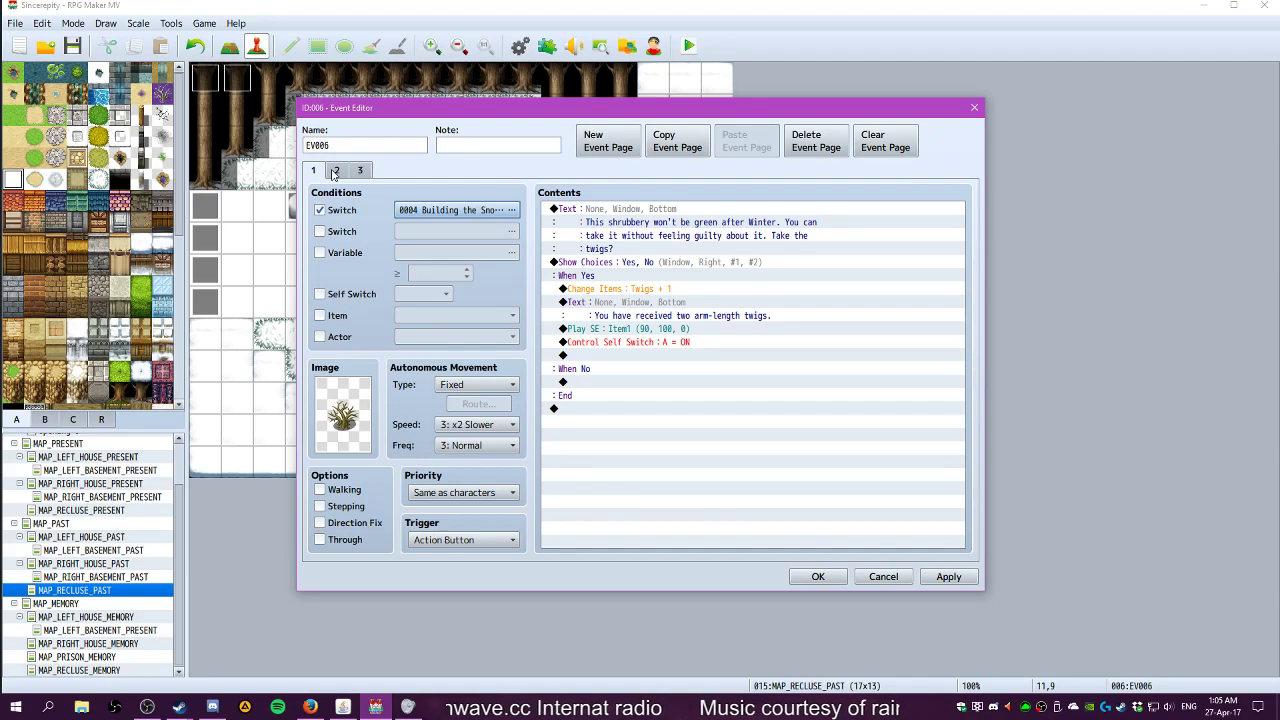
click(335, 171)
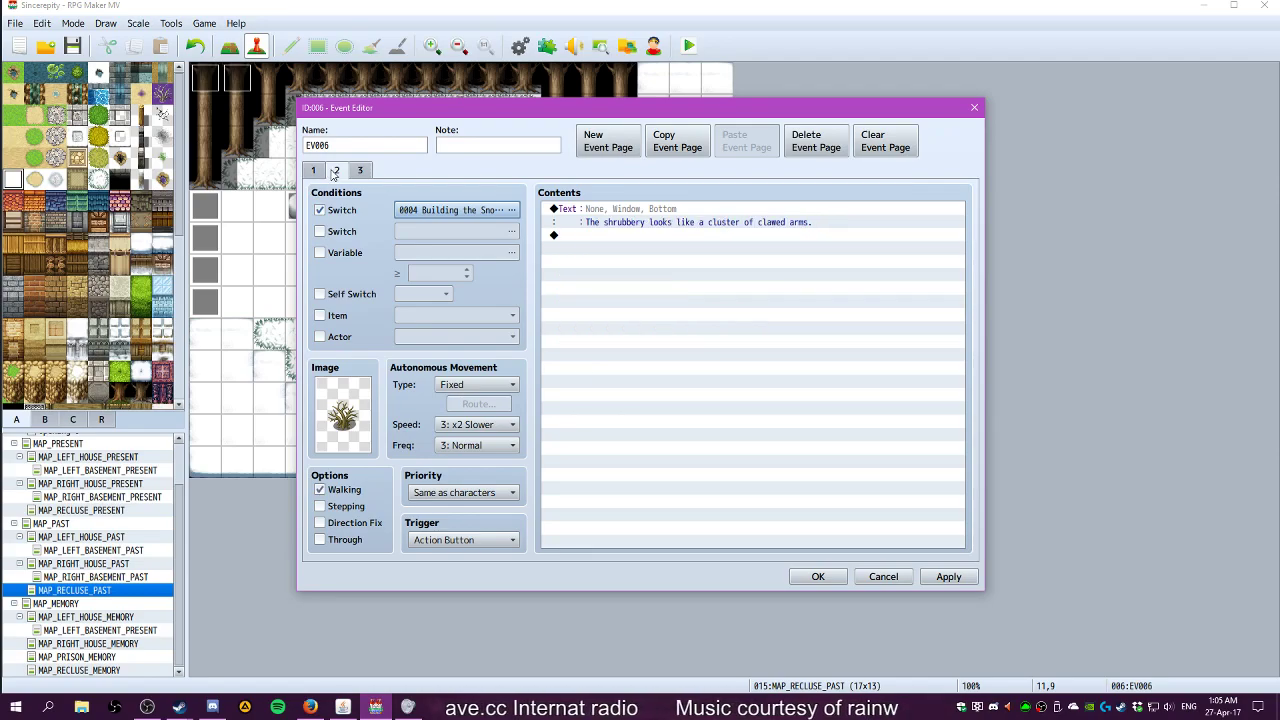
click(352, 298)
click(425, 294)
click(420, 309)
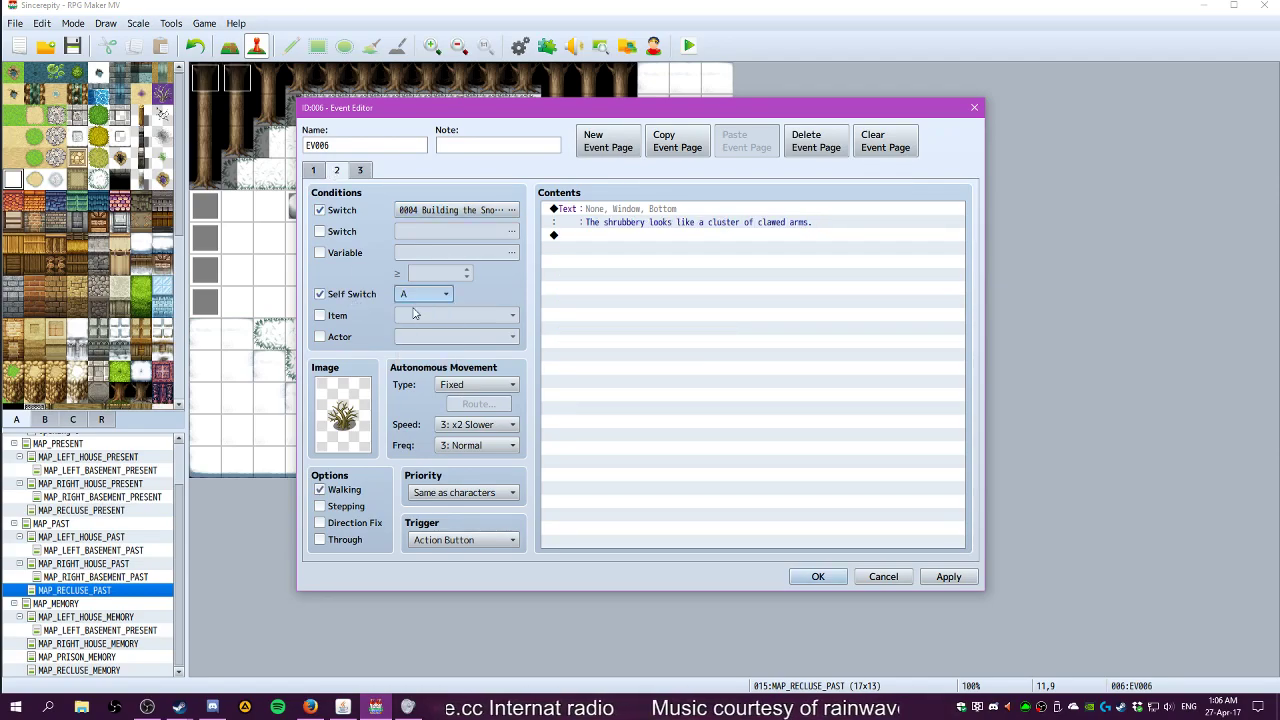
click(343, 296)
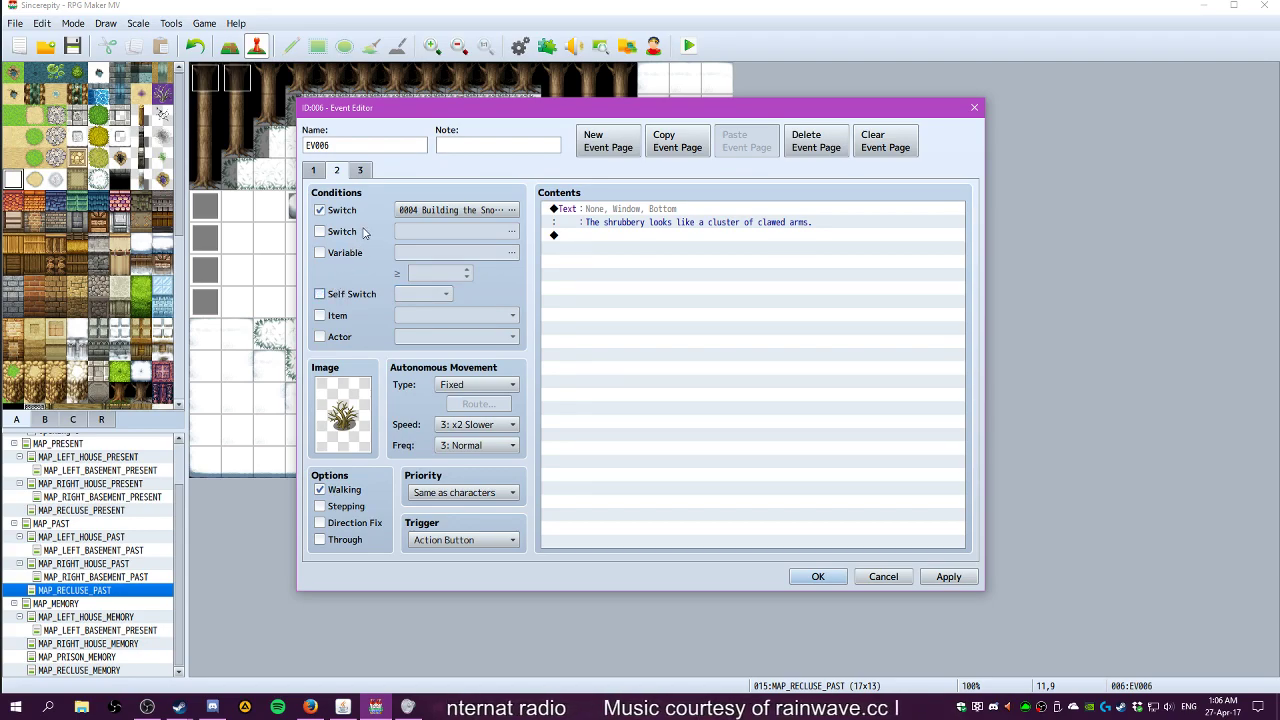
click(329, 210)
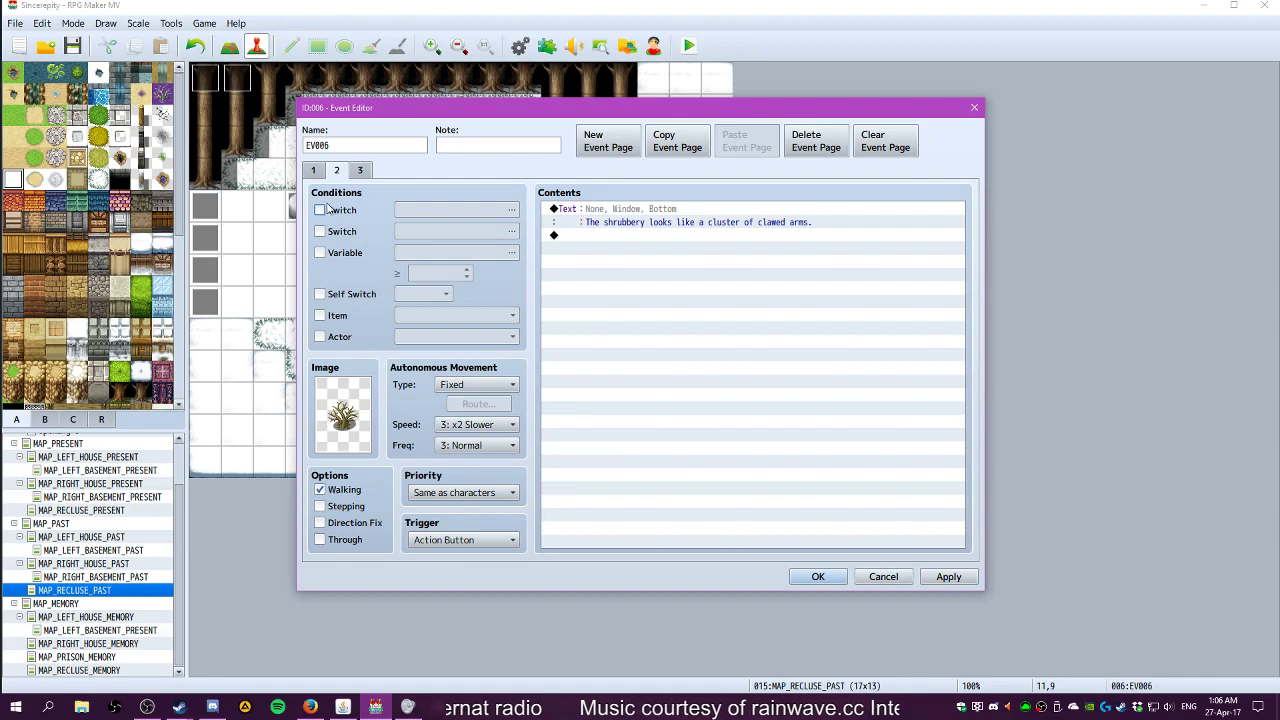
Copy the twig-pickup page 1 of the shrubbery event and paste it after page 3
click(628, 212)
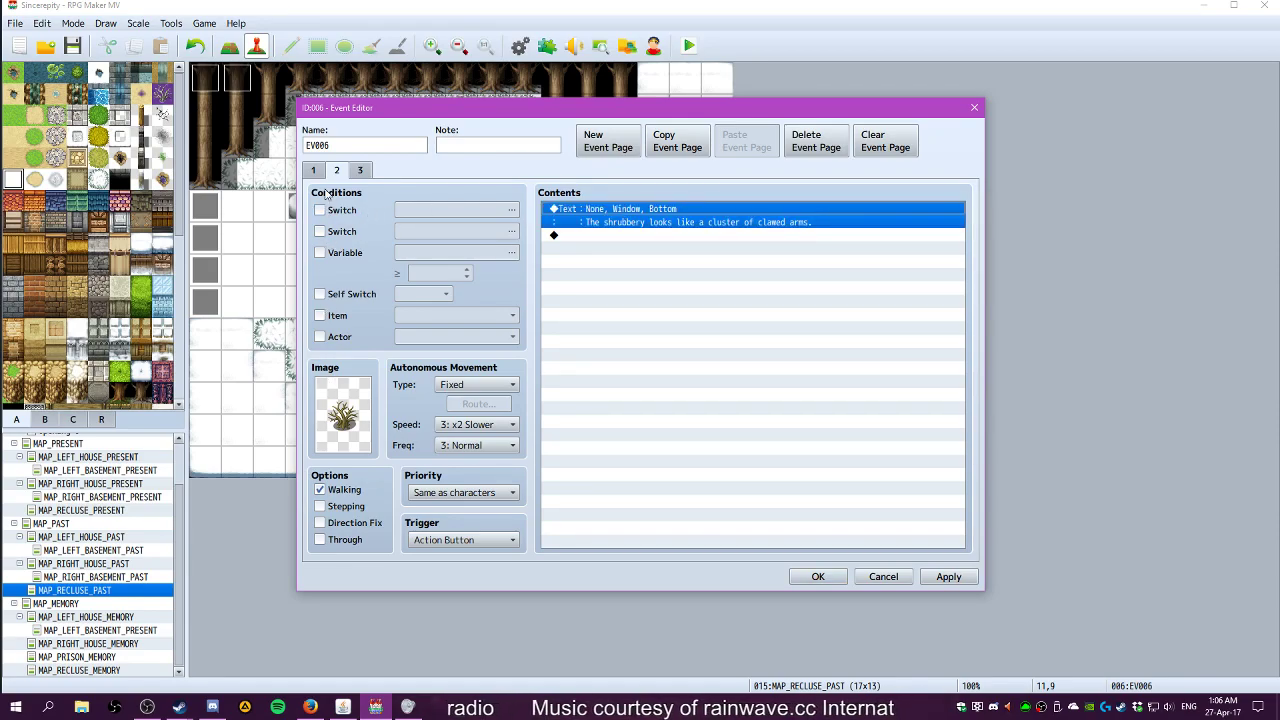
click(315, 172)
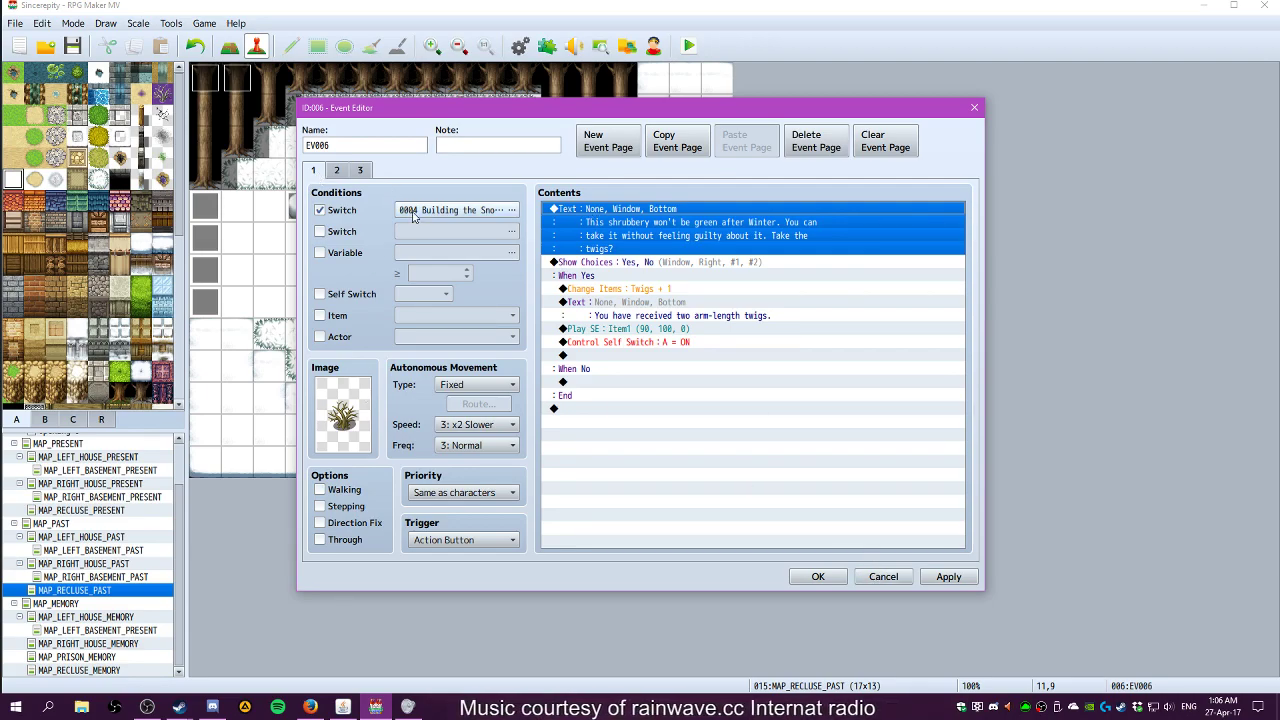
click(336, 172)
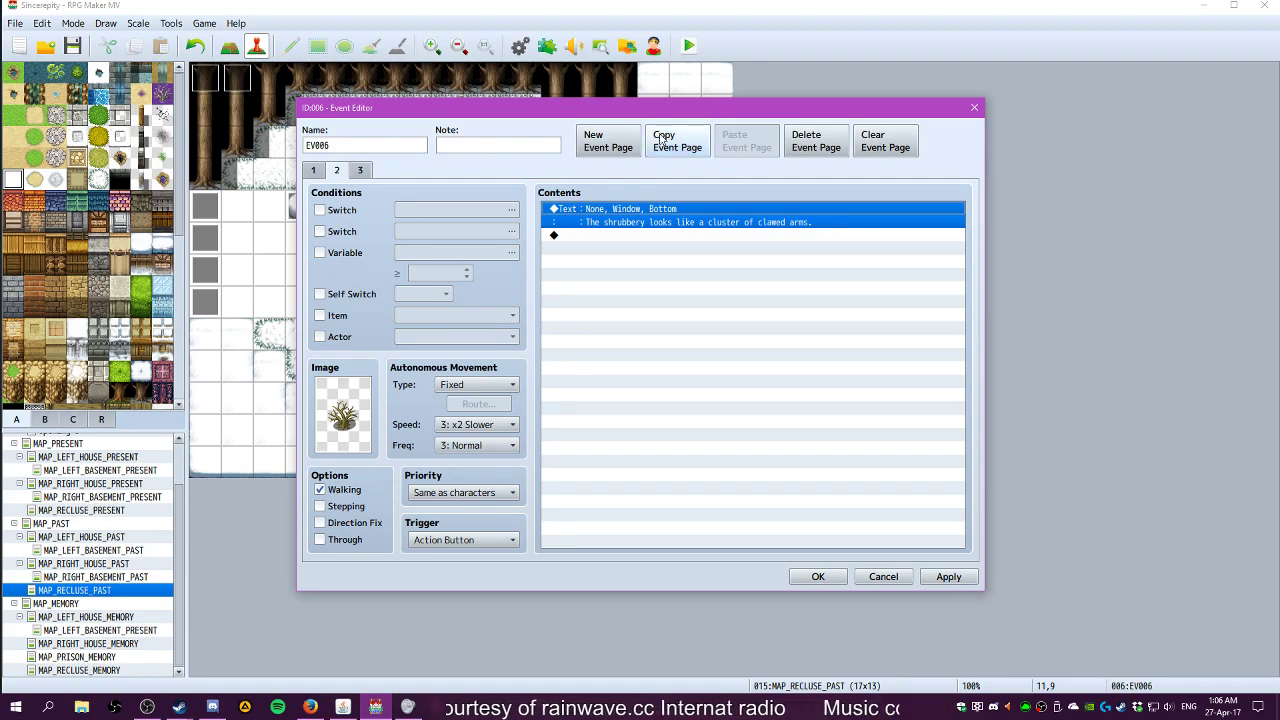
click(320, 176)
click(670, 141)
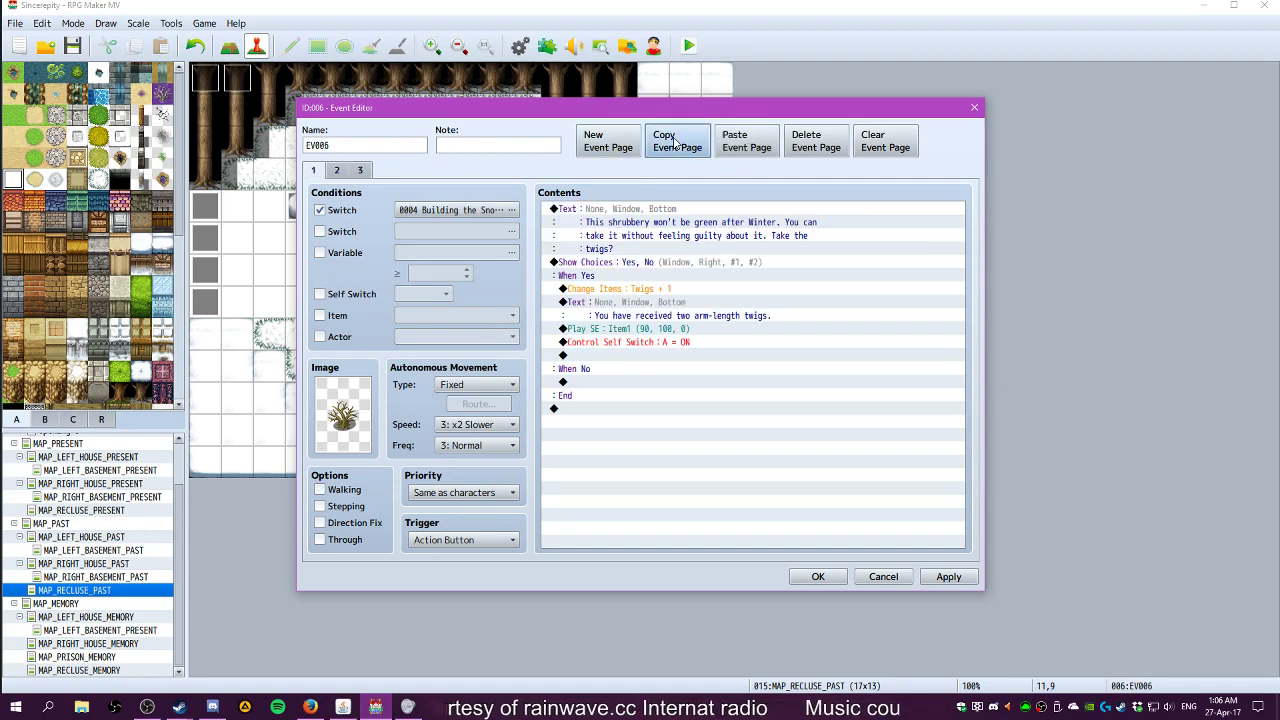
click(339, 172)
click(360, 171)
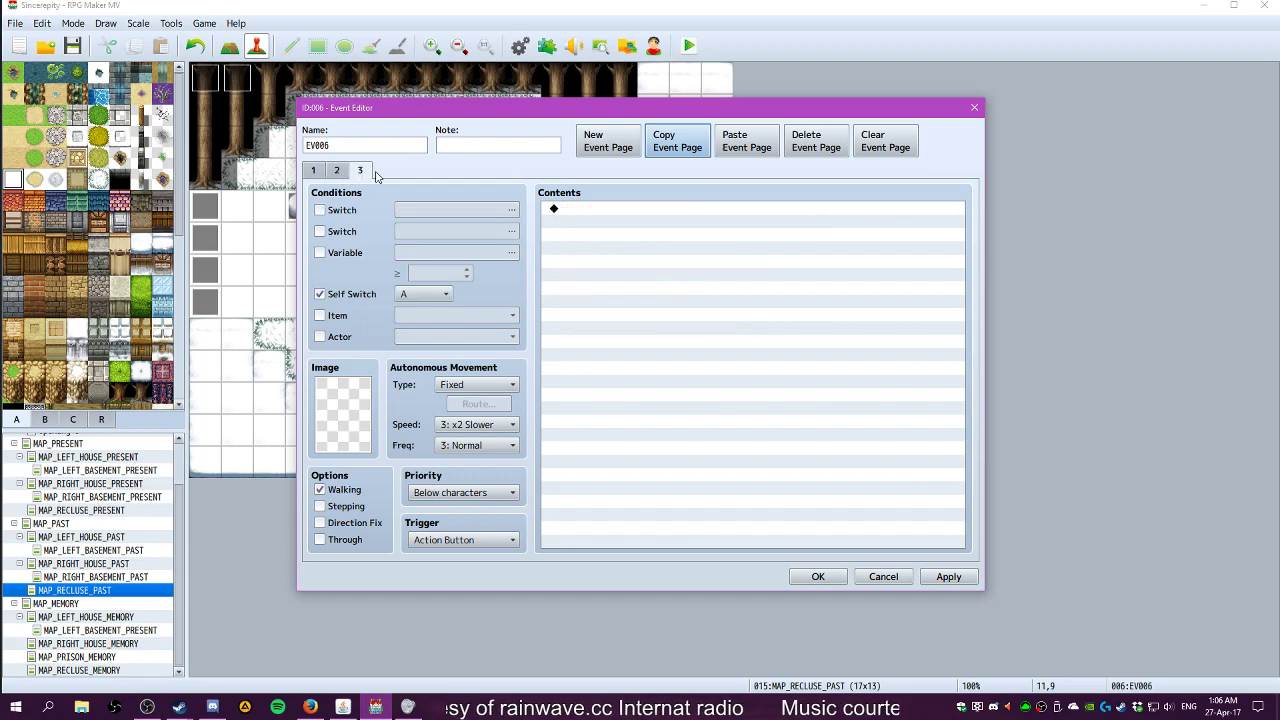
click(748, 141)
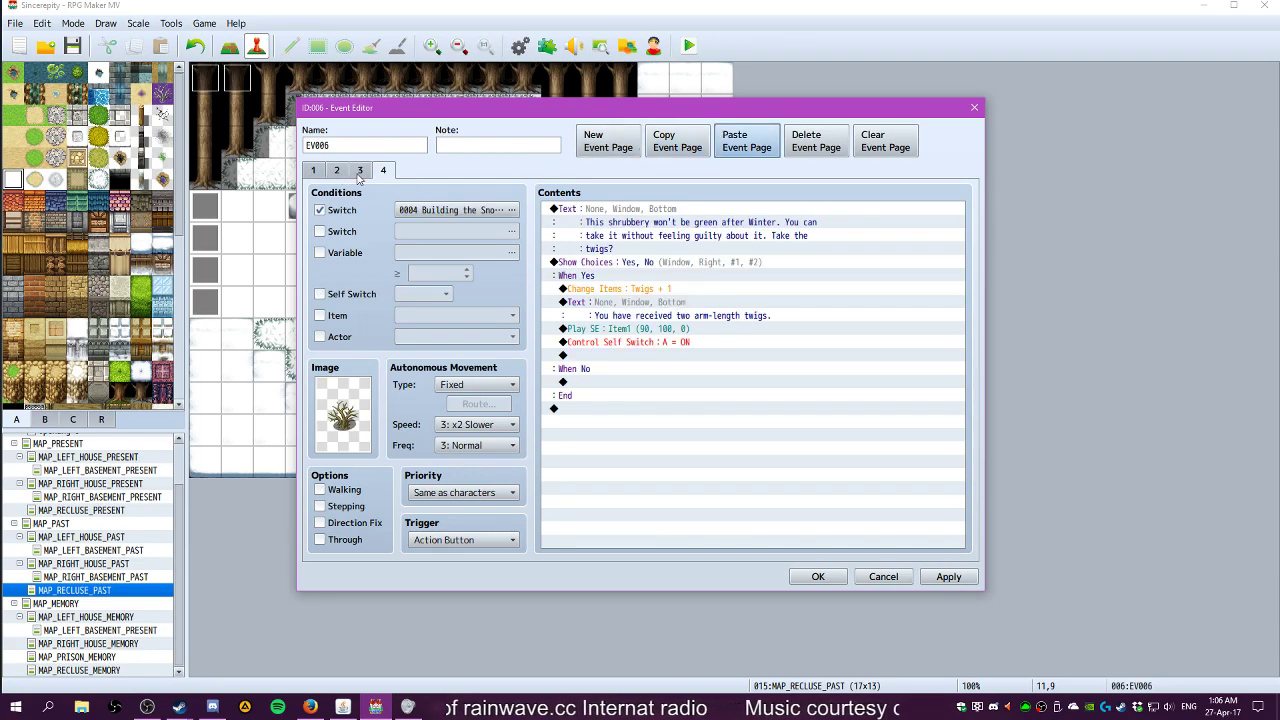
Delete the original twig-pickup page 1 from the shrubbery event
click(346, 176)
click(313, 172)
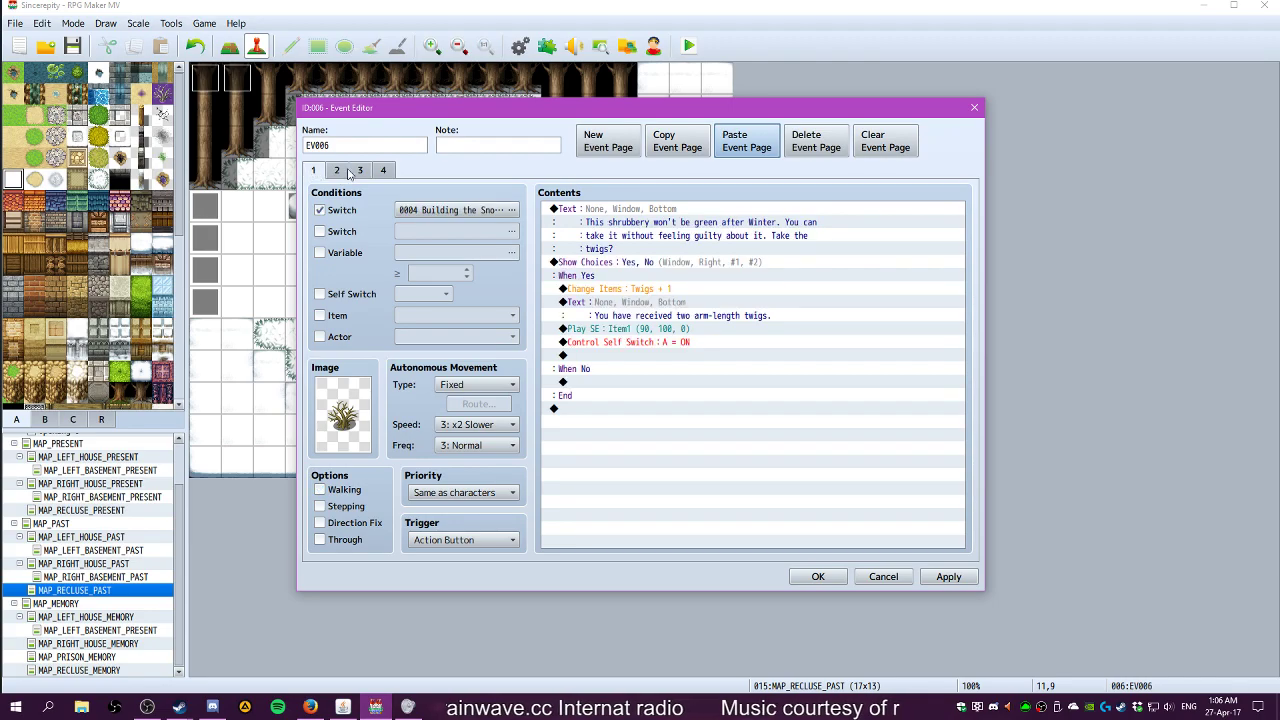
click(808, 146)
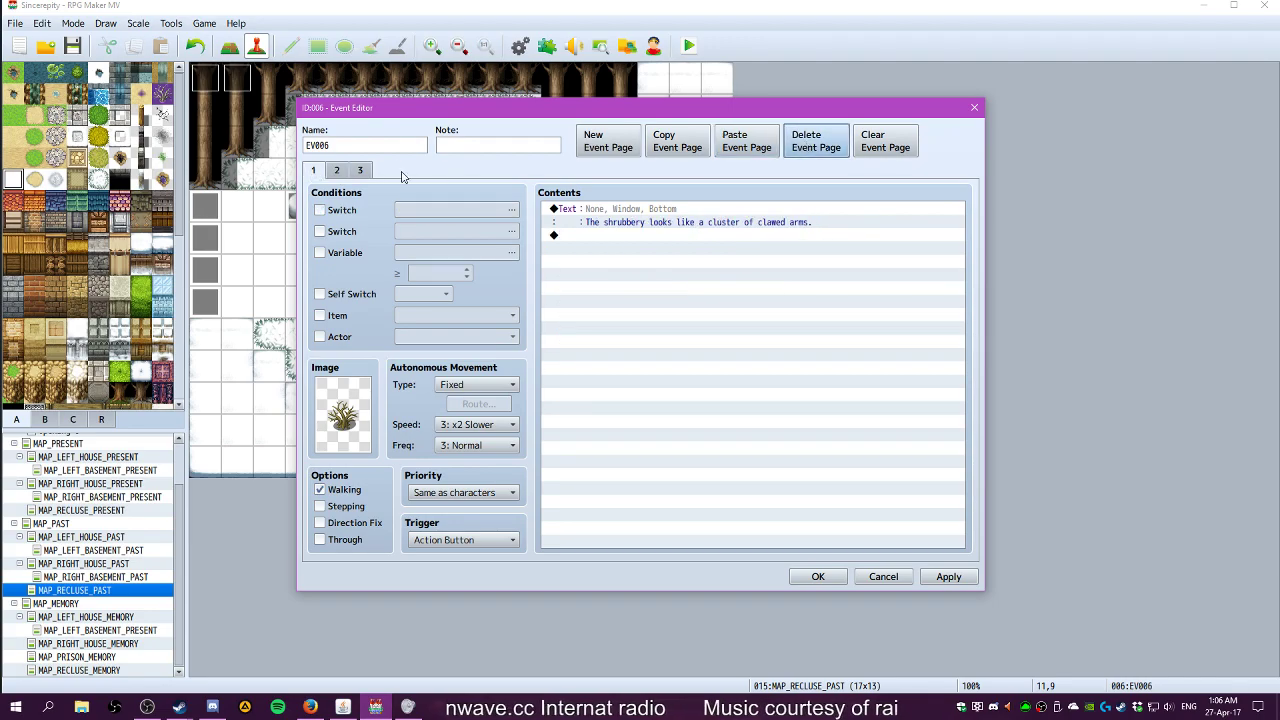
Move the blank Self Switch A page of the shrubbery event behind the twig-pickup page, review the page order, and save the event
click(336, 171)
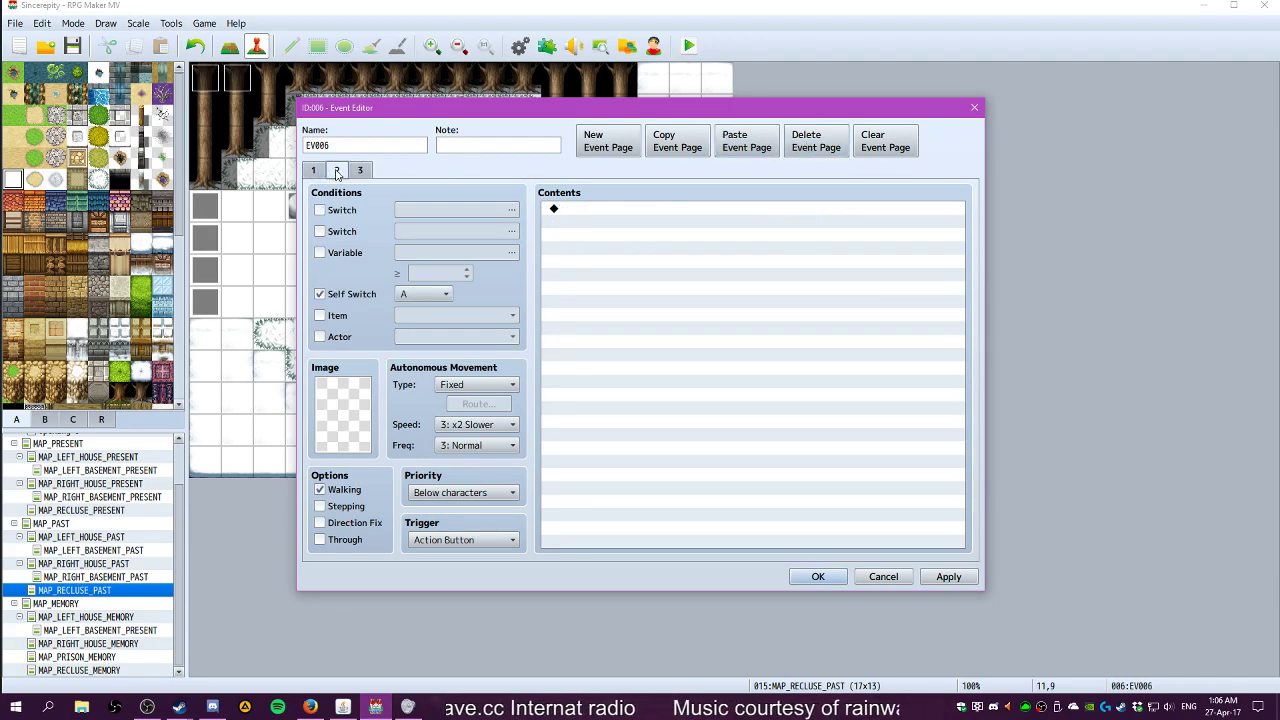
click(670, 146)
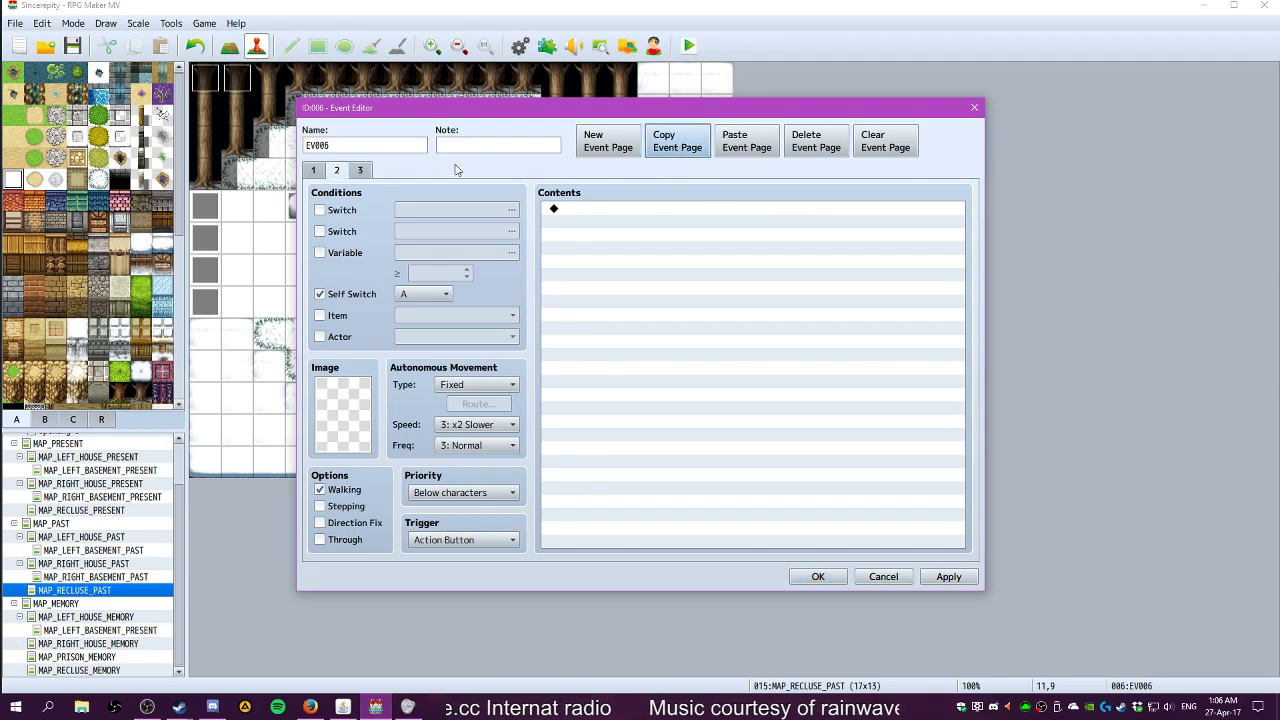
click(360, 171)
click(746, 141)
click(338, 172)
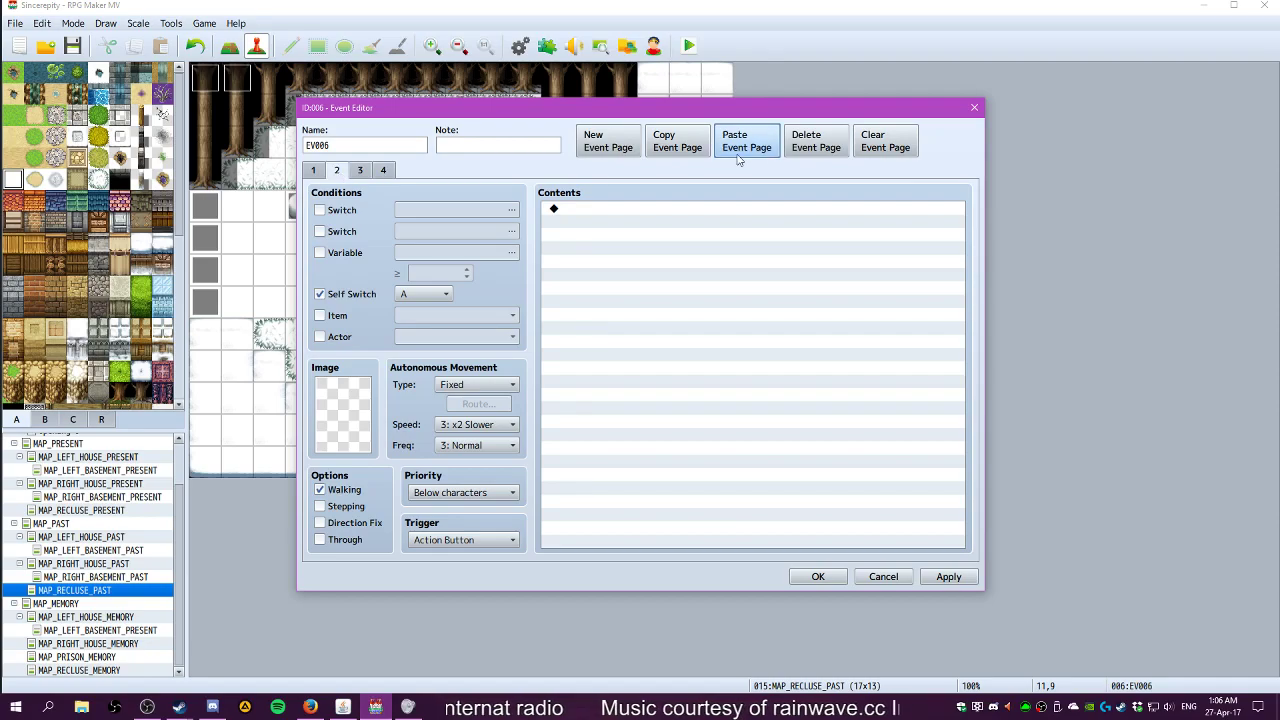
click(796, 148)
click(314, 171)
click(338, 171)
click(360, 171)
click(930, 578)
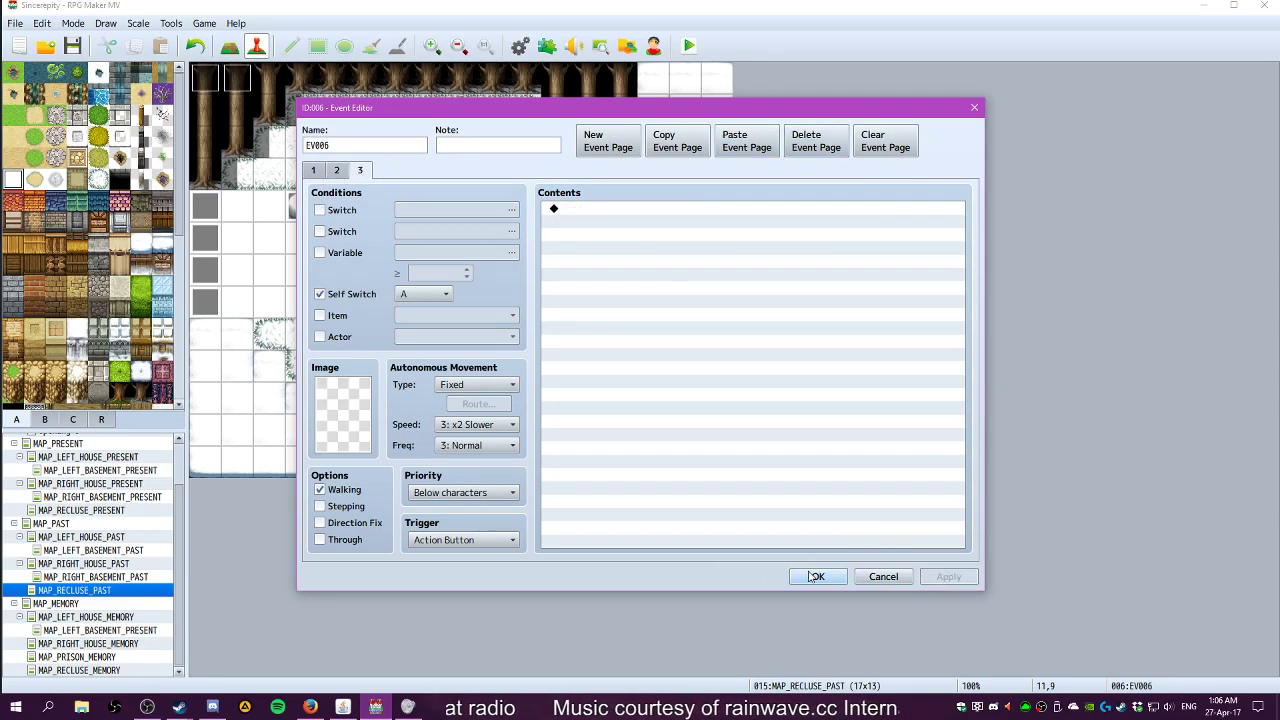
click(815, 577)
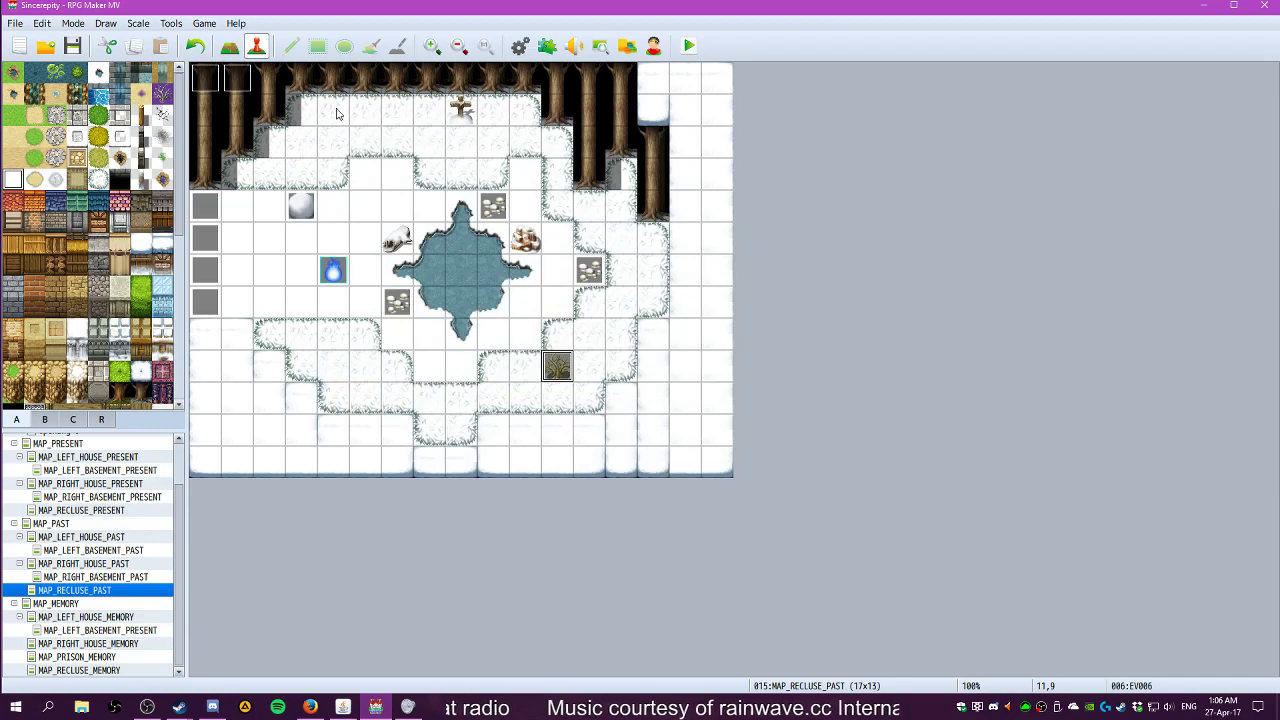
Start a playtest and examine the shrubbery before the snowman quest has begun
click(690, 47)
key(Return)
key(Right)
key(Right)
key(Right)
key(Down)
key(Down)
key(Down)
key(Right)
key(Down)
key(Right)
key(Right)
key(Right)
key(Return)
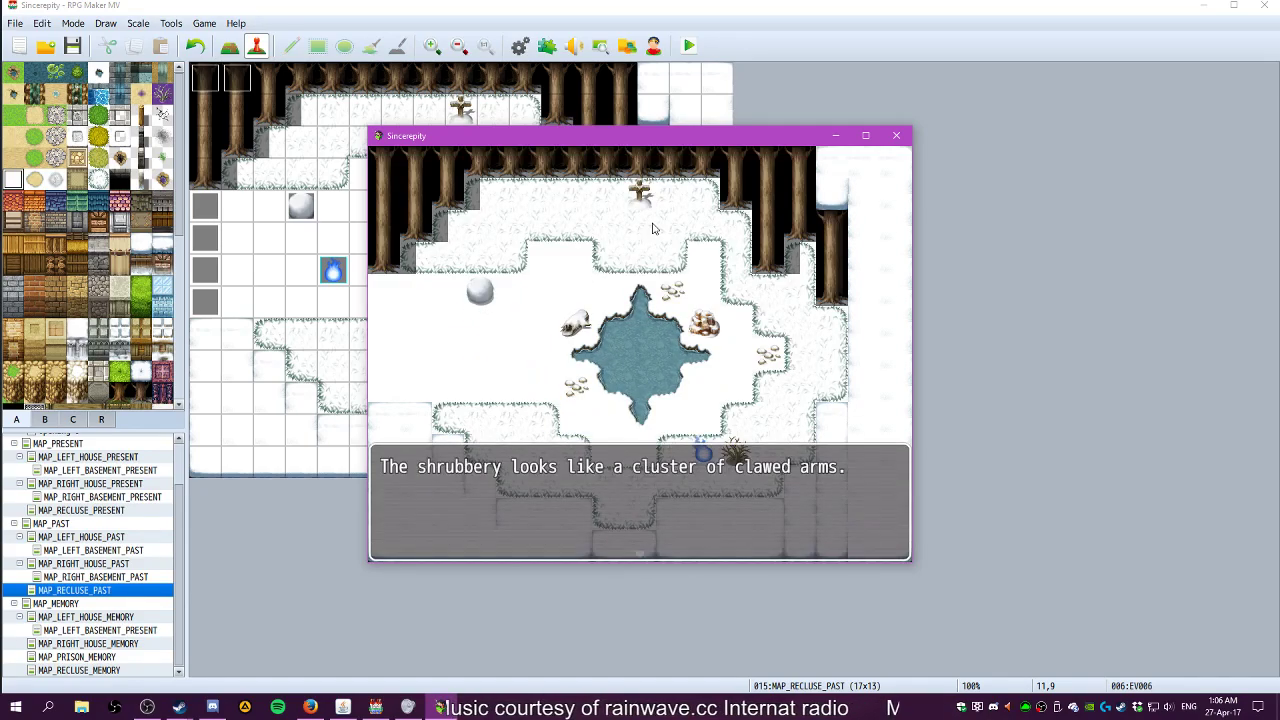
Walk to the unfinished snowman in the playtest and examine it to begin the quest
key(Return)
key(Left)
key(Left)
key(Left)
key(Left)
key(Left)
key(Left)
key(Up)
key(Up)
key(Up)
key(Up)
key(Up)
key(Left)
key(Return)
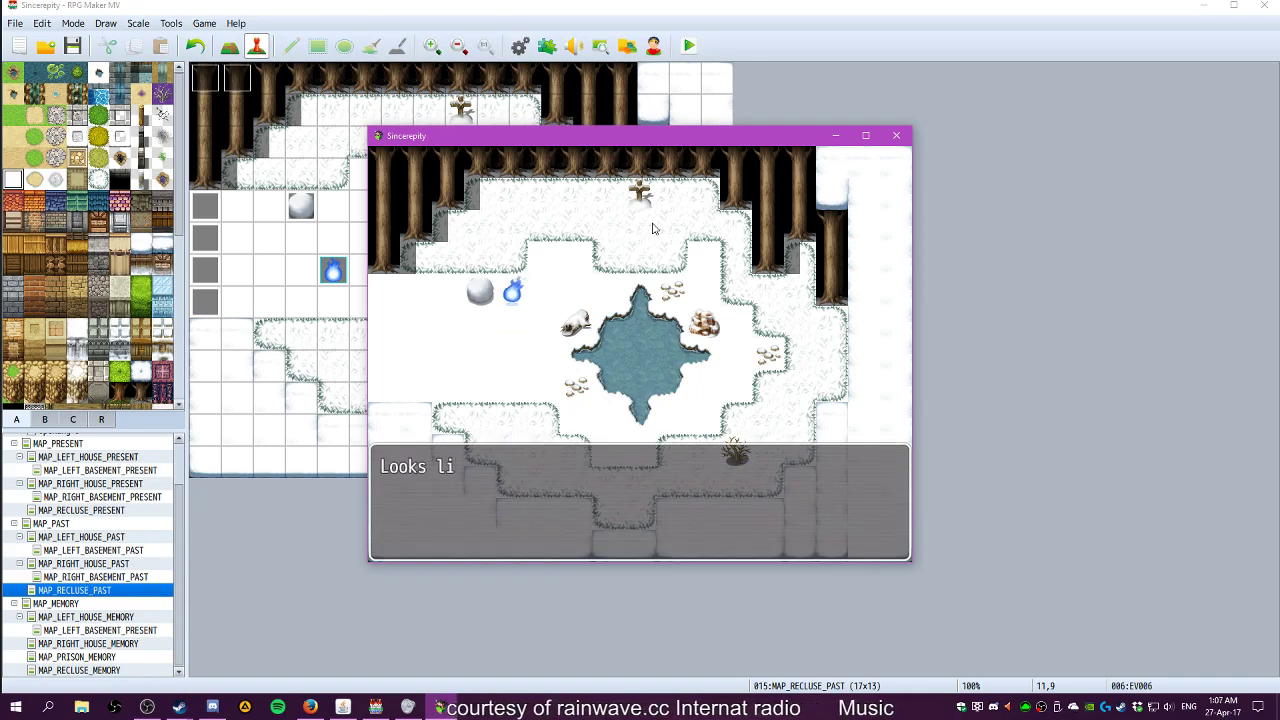
Return to the shrubbery during the quest and answer Yes to taking the twigs
key(Return)
key(Down)
key(Down)
key(Down)
key(Down)
key(Down)
key(Right)
key(Right)
key(Right)
key(Right)
key(Return)
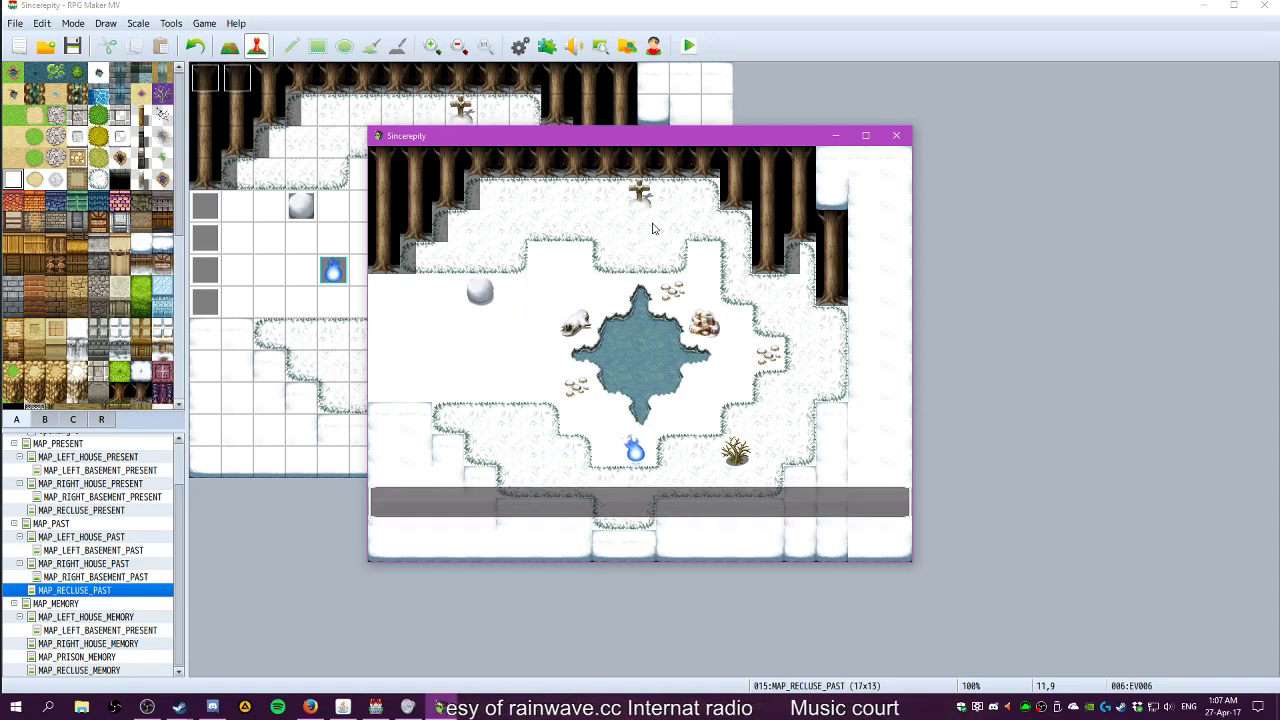
key(Return)
key(Right)
key(Right)
key(Return)
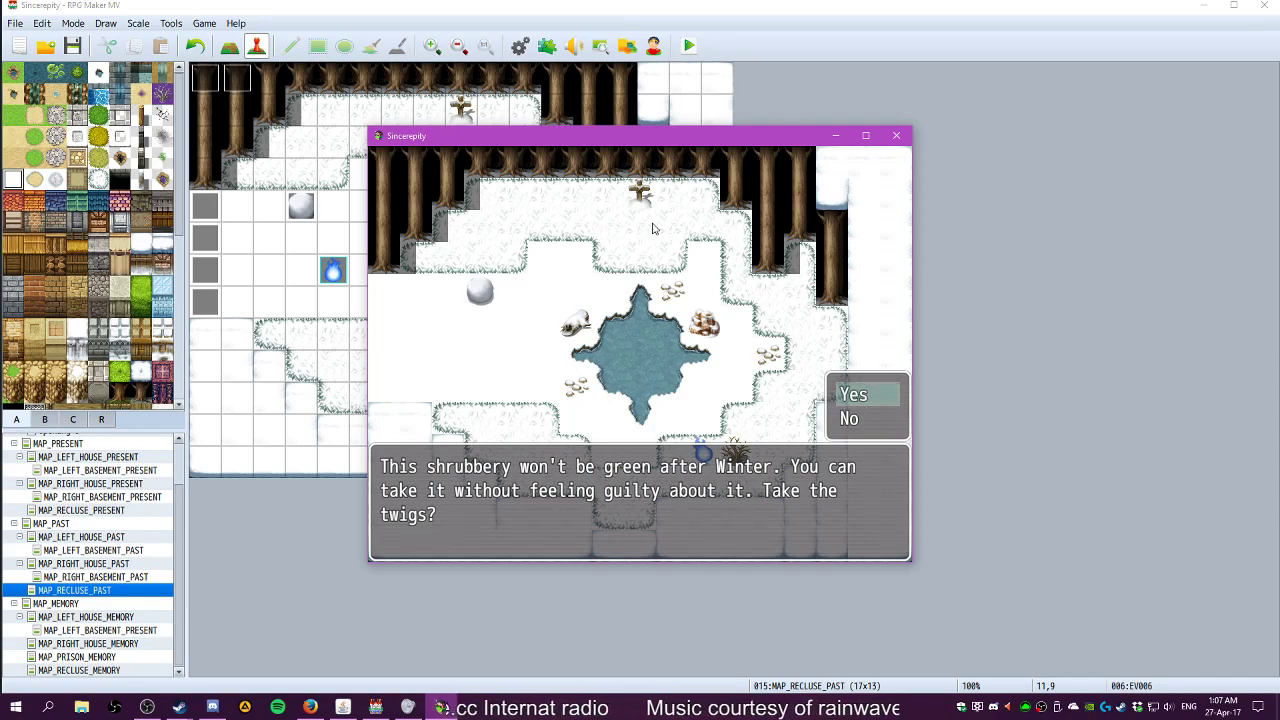
key(Return)
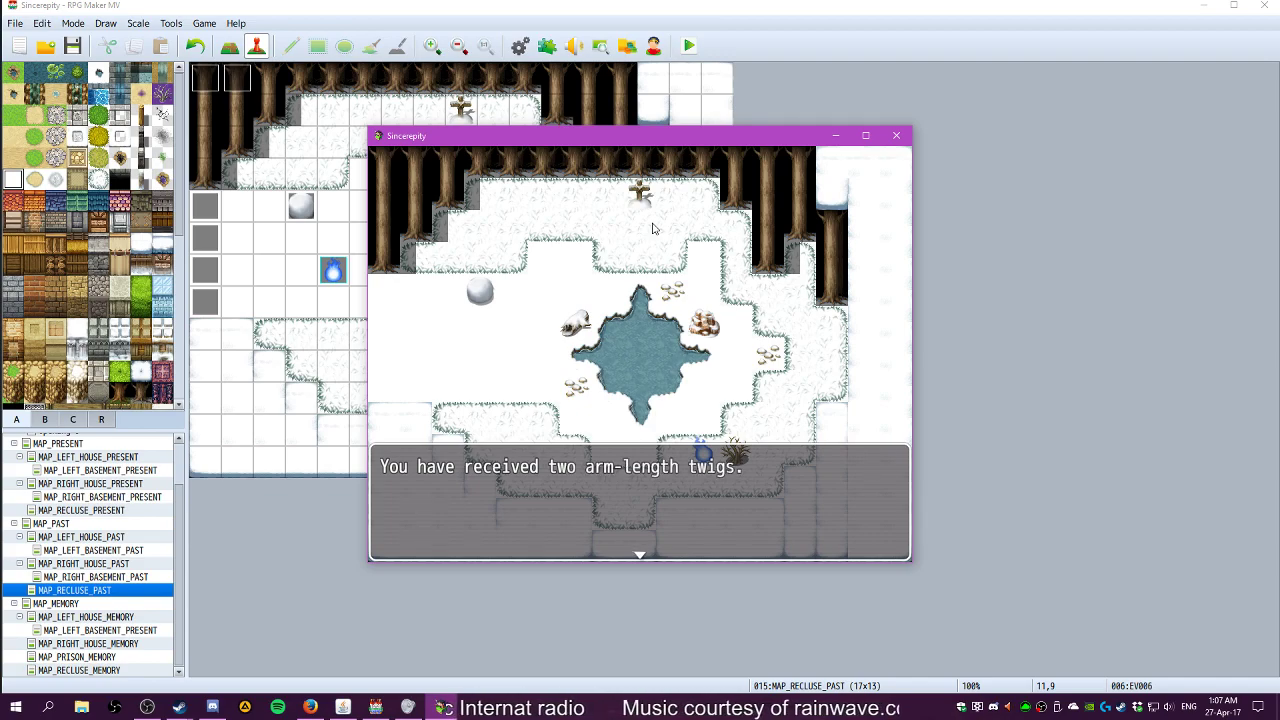
key(Return)
Walk to the pebbles east of the pond and accept the offer to take them
key(Left)
key(Up)
key(Right)
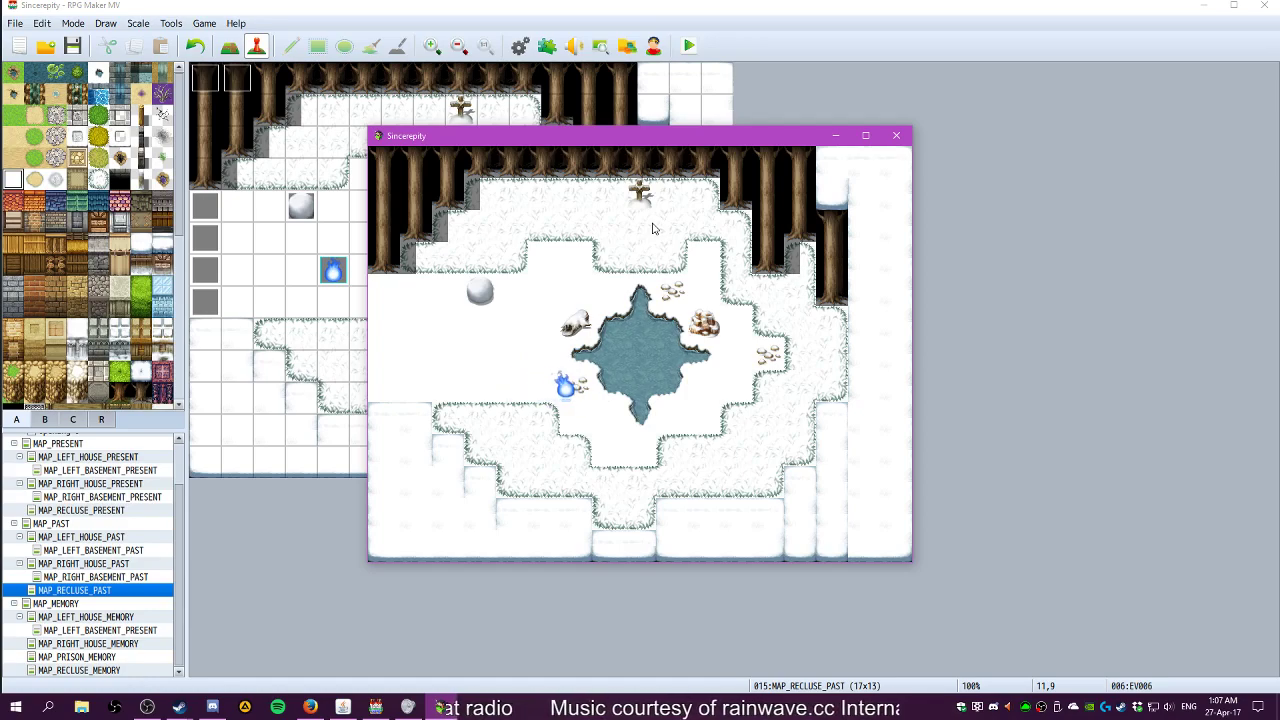
key(Right)
key(Up)
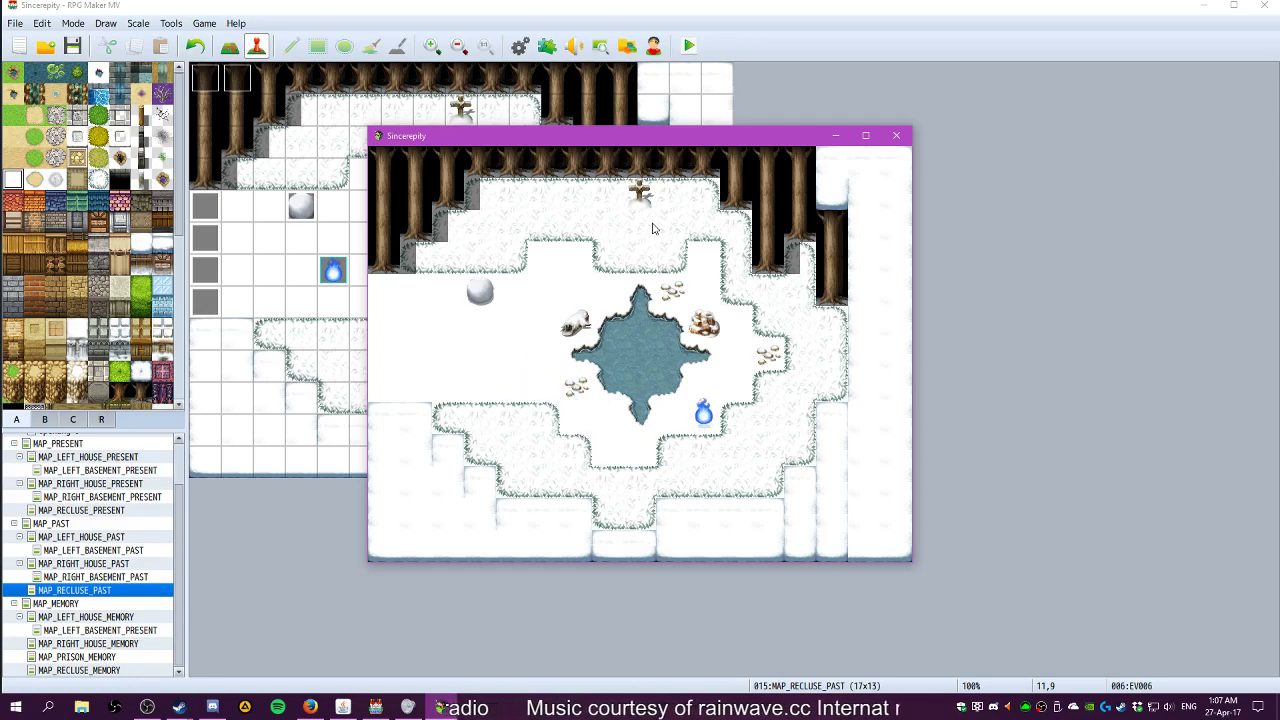
key(Right)
key(Left)
key(Return)
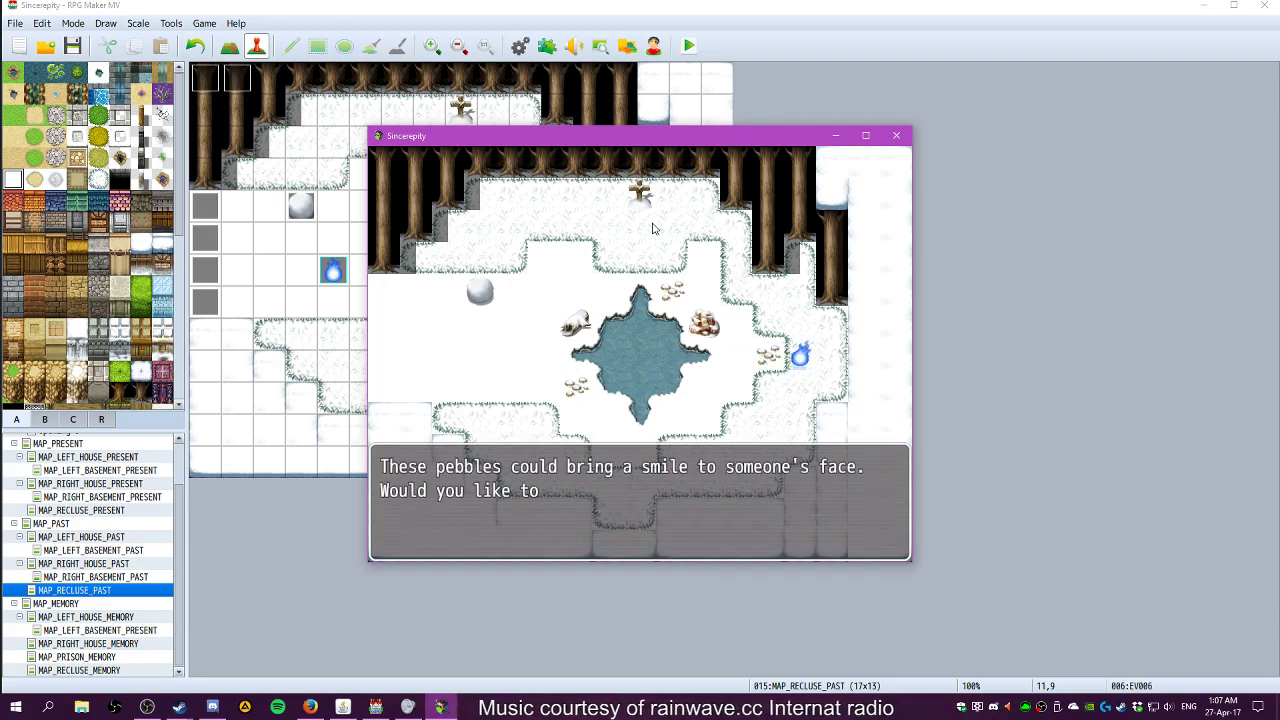
key(Return)
Return to the snowball and answer Yes to using snow on the snowman
key(Left)
key(Up)
key(Left)
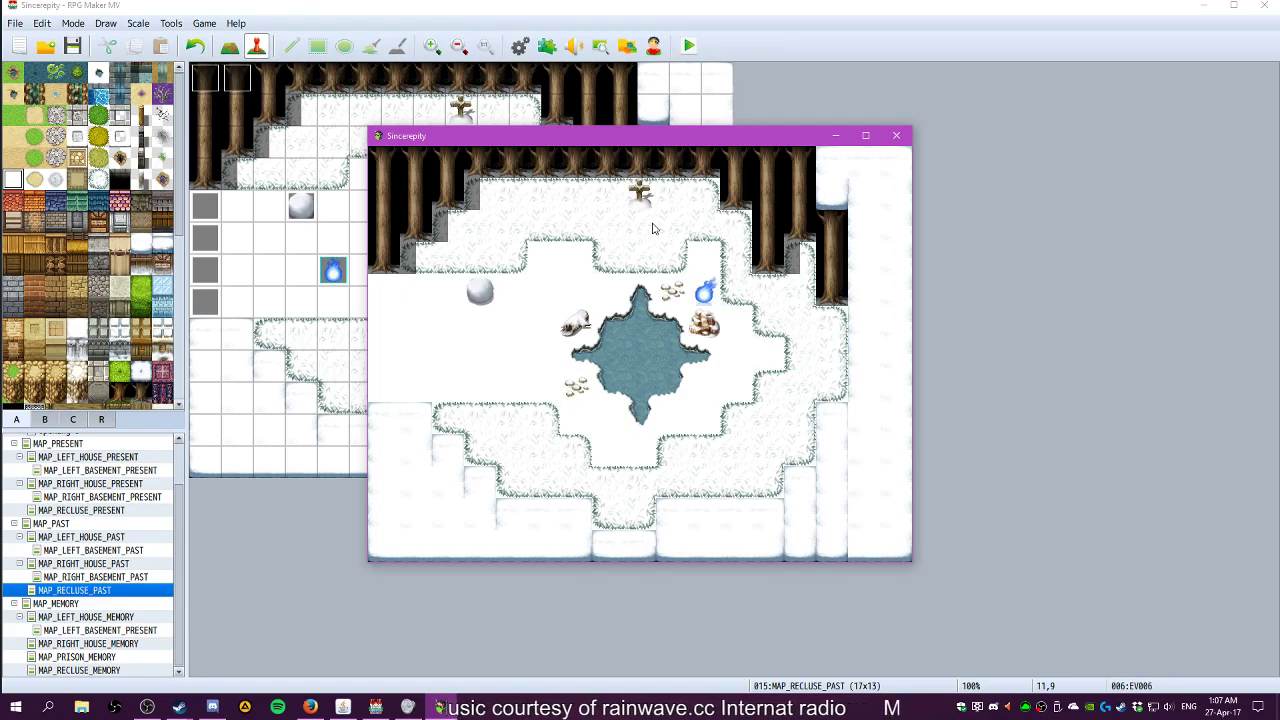
key(Left)
key(Down)
key(Left)
key(Left)
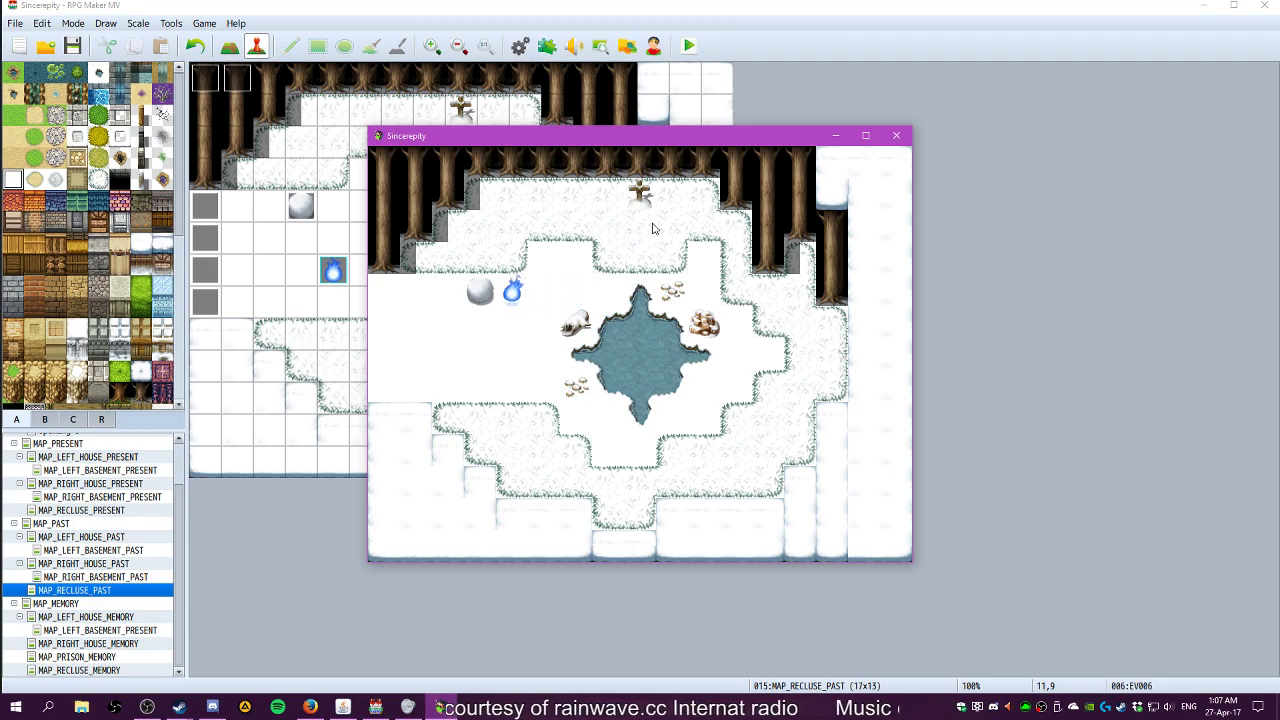
key(Return)
key(Return)
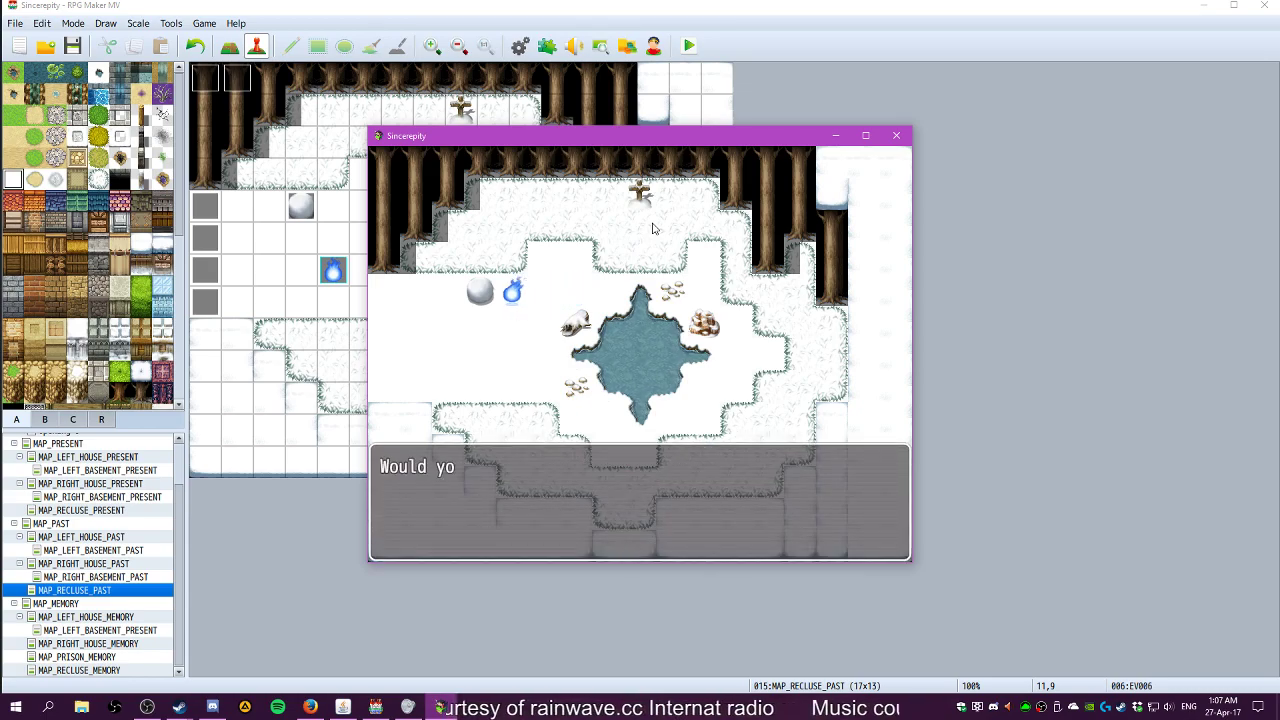
key(Return)
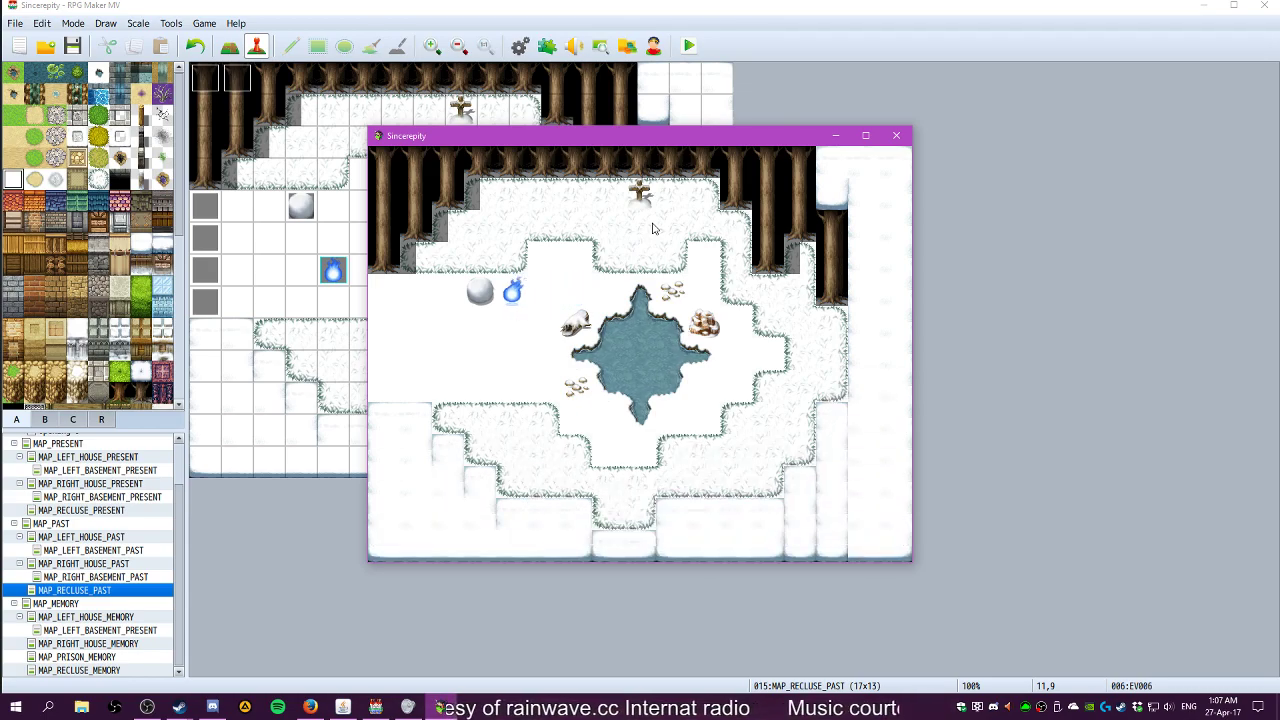
key(Return)
key(Return)
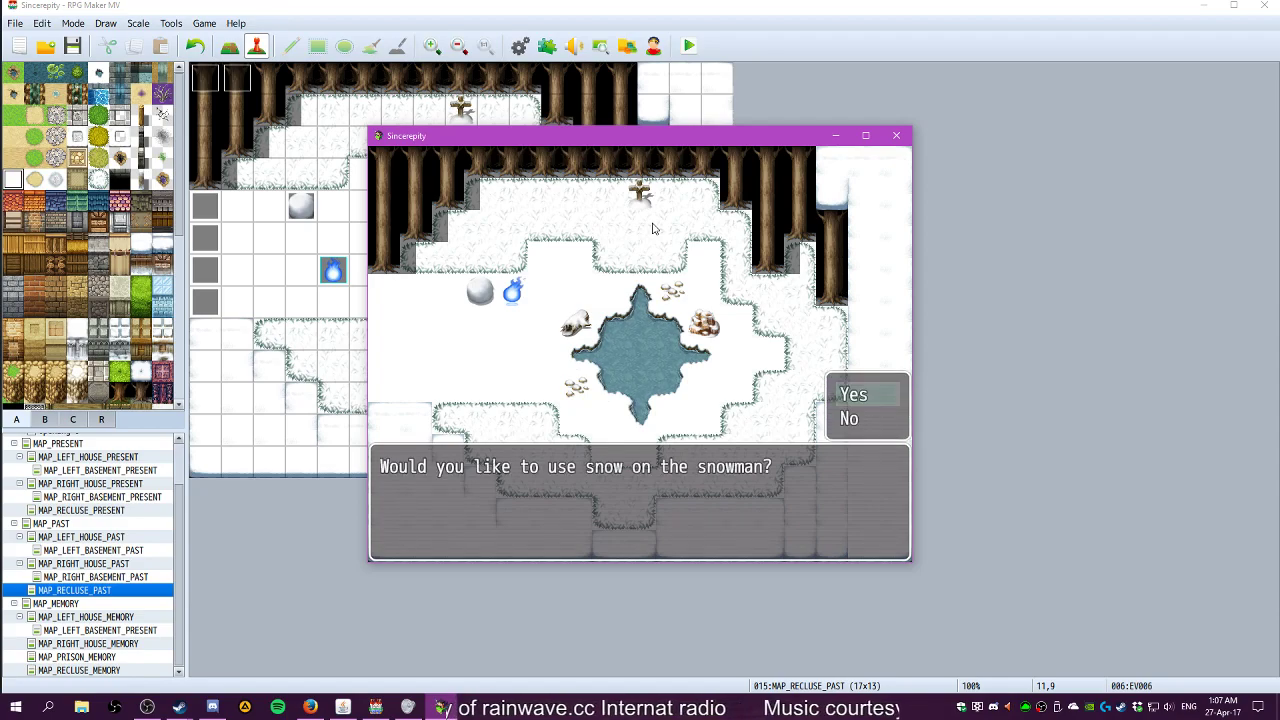
key(Return)
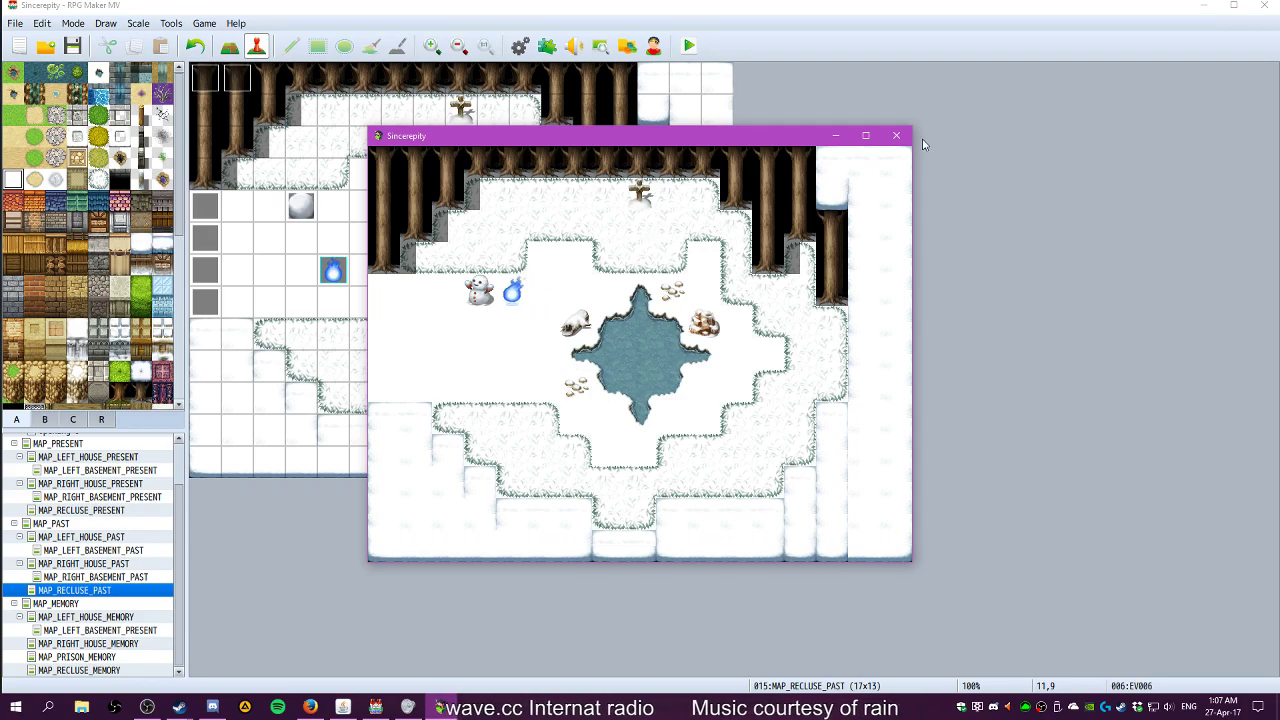
End the playtest and set pages 3 and 4 of the snowman event EV008 to Same as characters priority
click(896, 135)
double_click(301, 208)
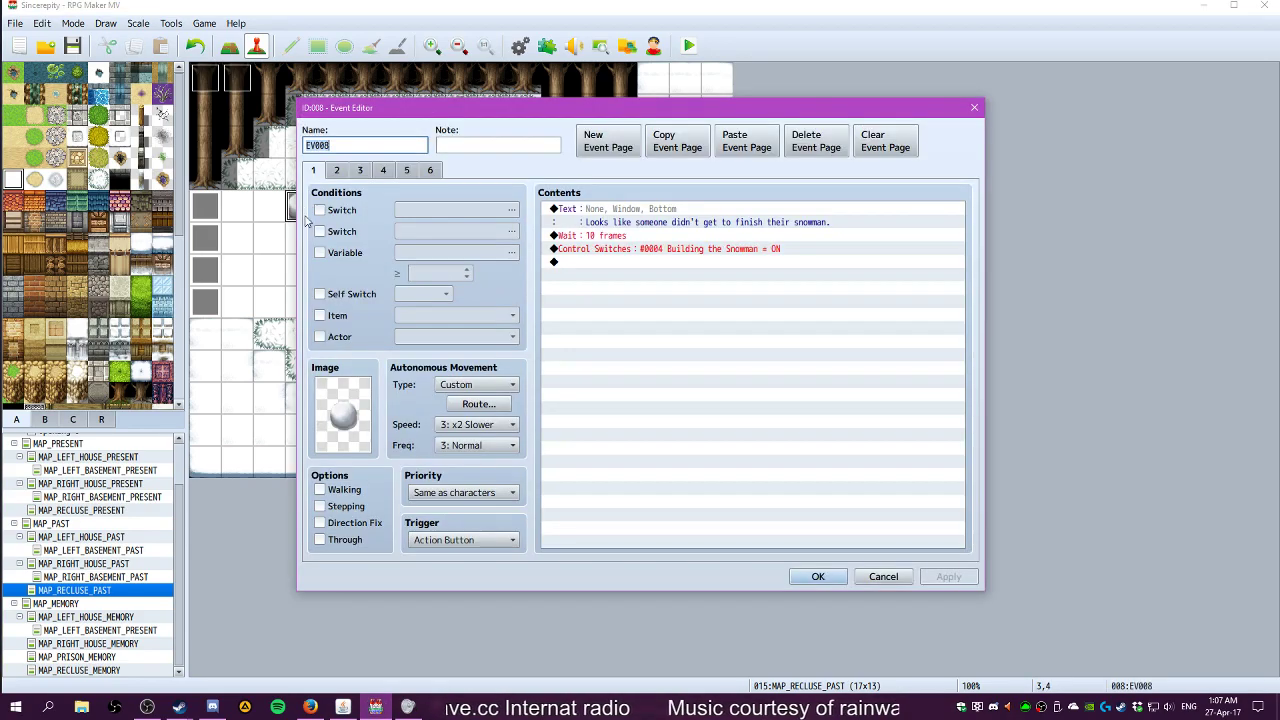
click(337, 172)
click(357, 172)
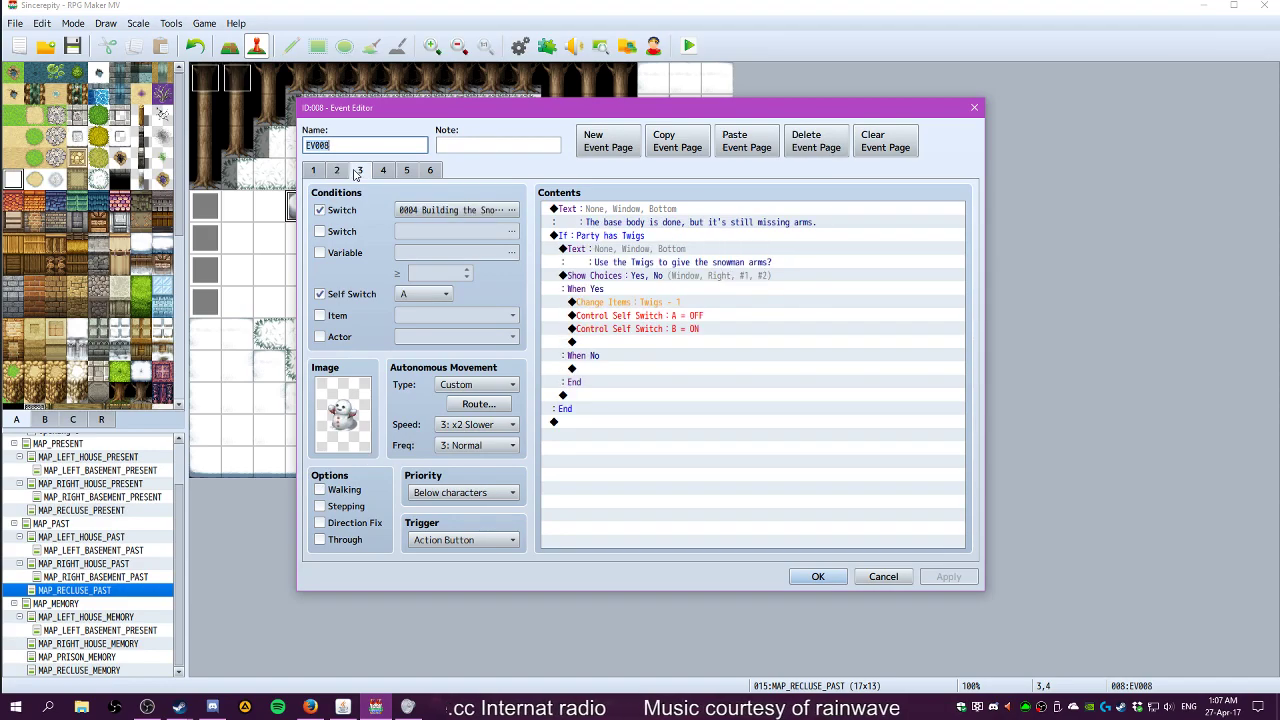
click(460, 492)
click(455, 521)
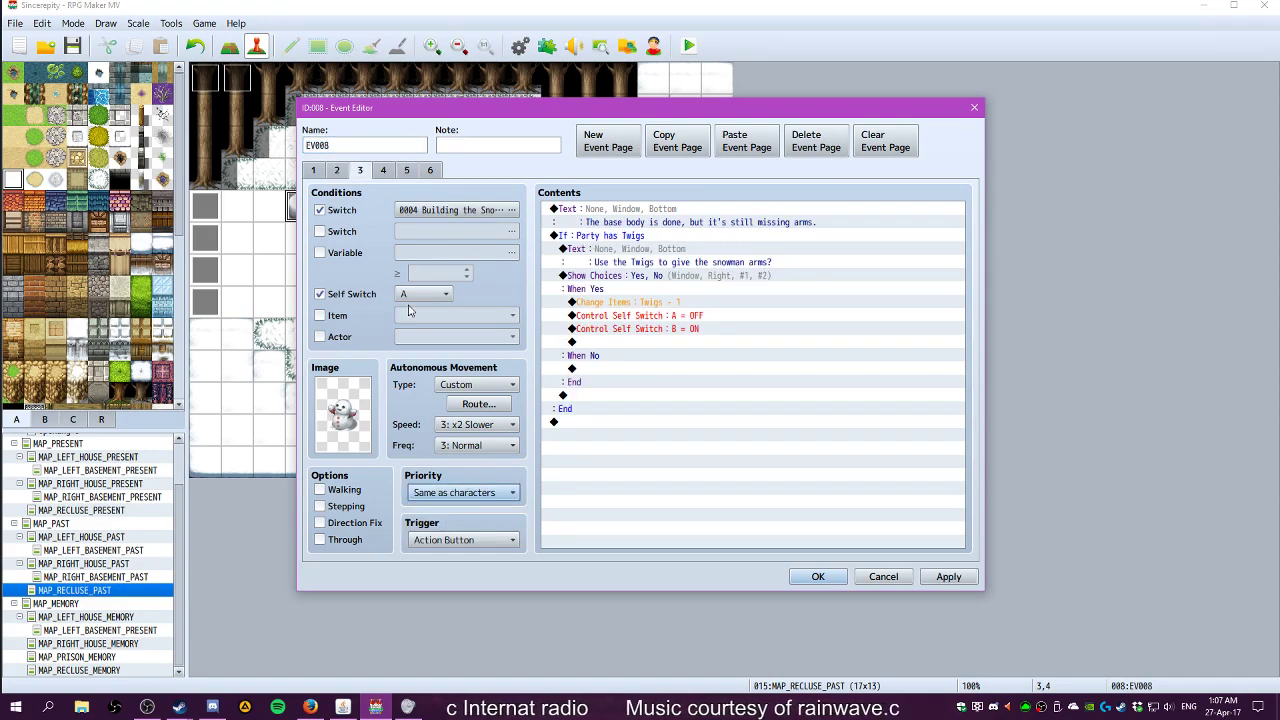
click(382, 172)
click(460, 492)
click(455, 524)
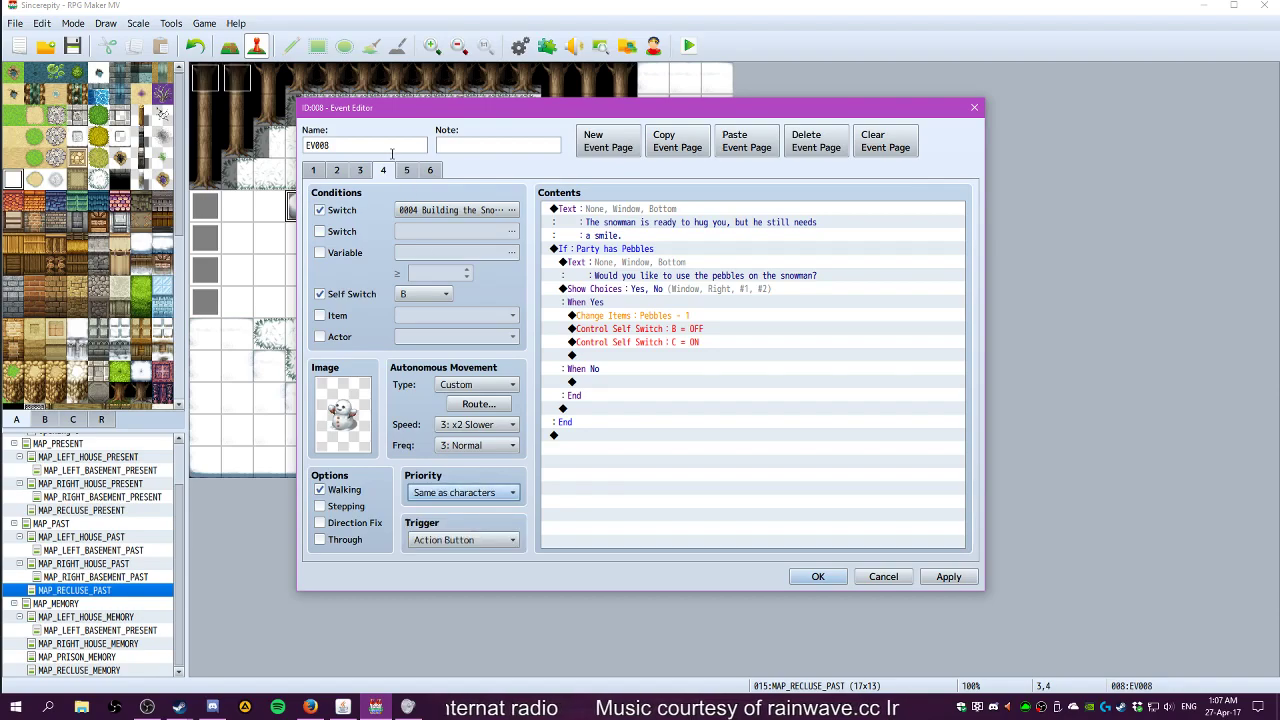
Set pages 5 and 6 of the snowman event to Same as characters priority and save the event
click(406, 171)
click(460, 492)
click(455, 521)
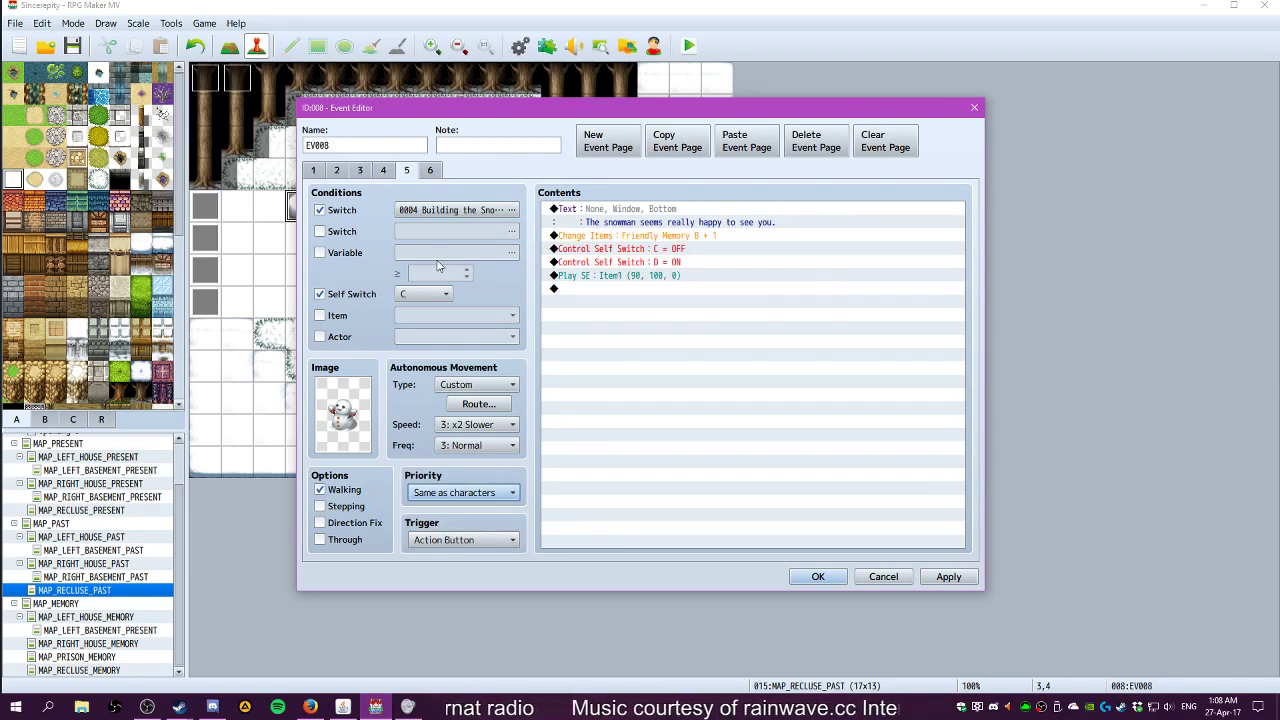
click(430, 171)
click(460, 492)
click(455, 524)
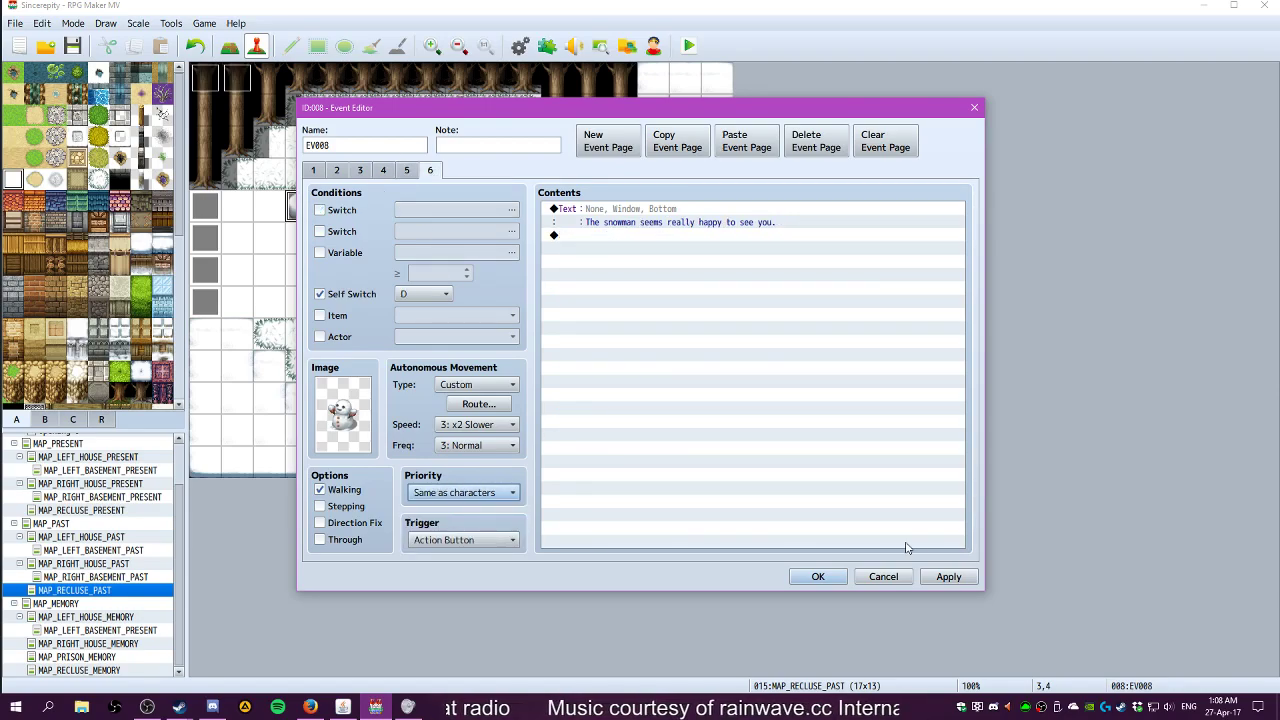
click(817, 576)
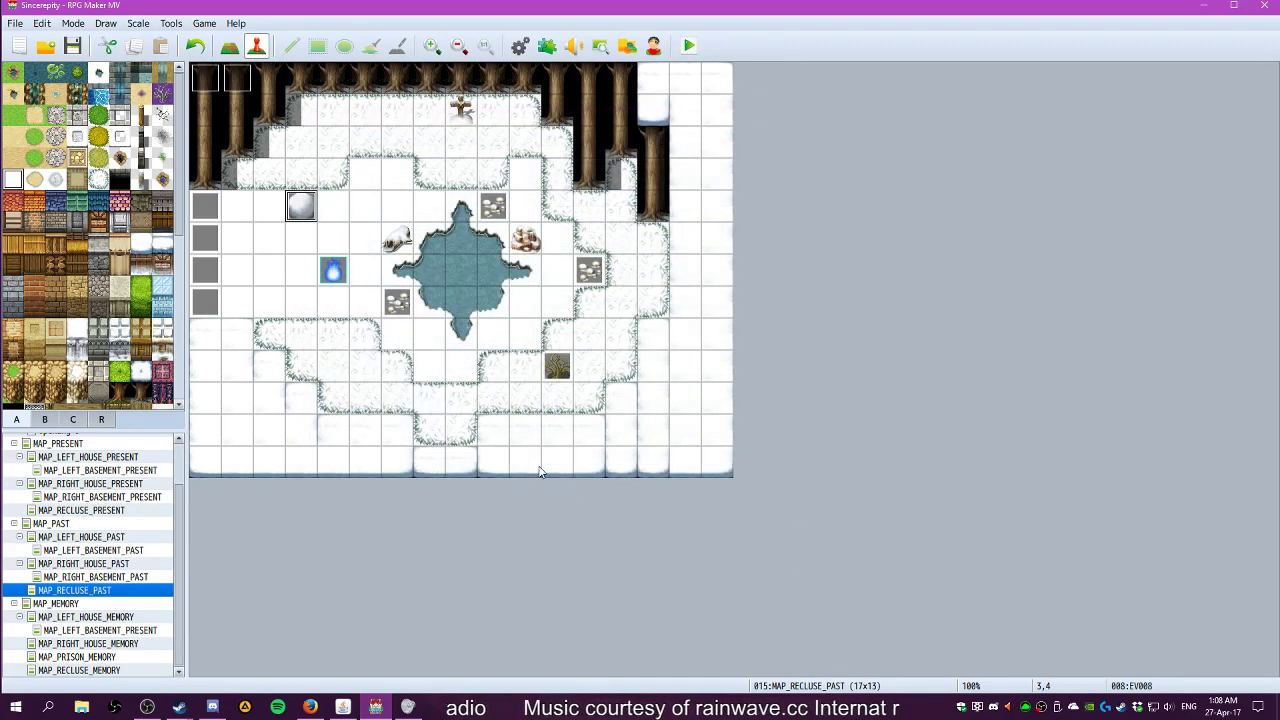
Copy the shrubbery event and paste it onto the map at tiles 5,1, 4,9 and 13,4
click(559, 371)
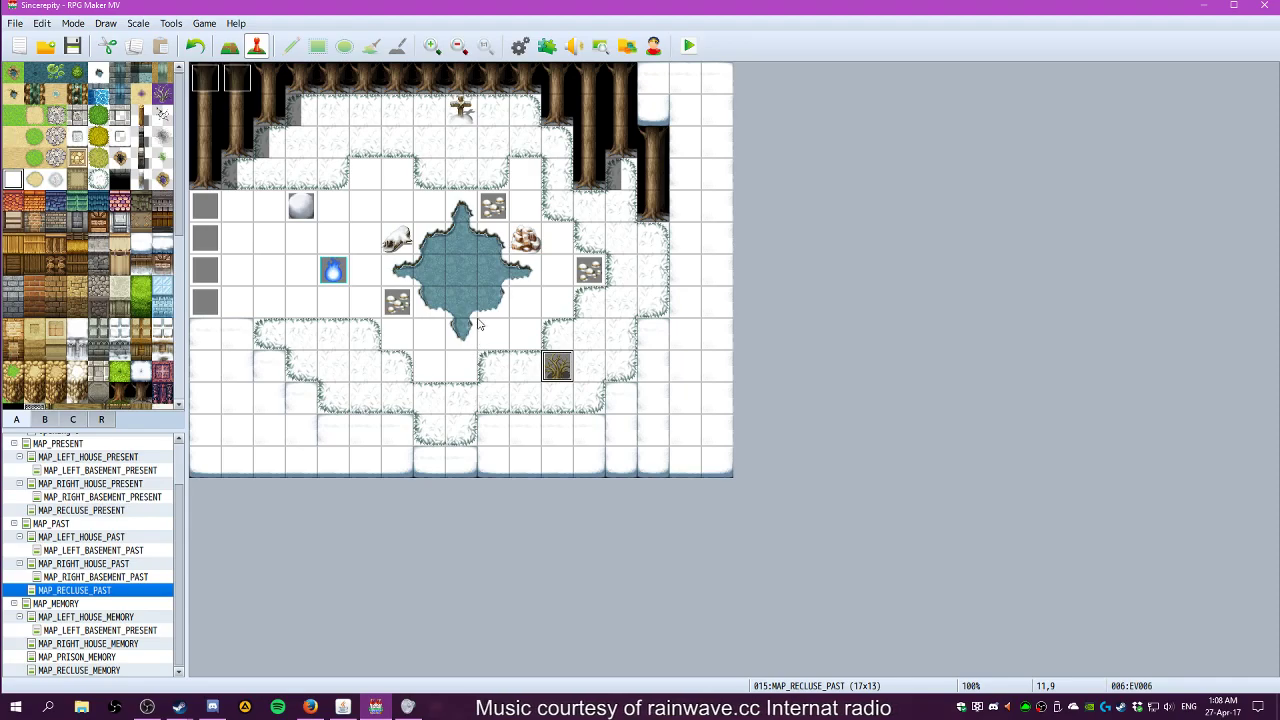
click(406, 175)
click(367, 126)
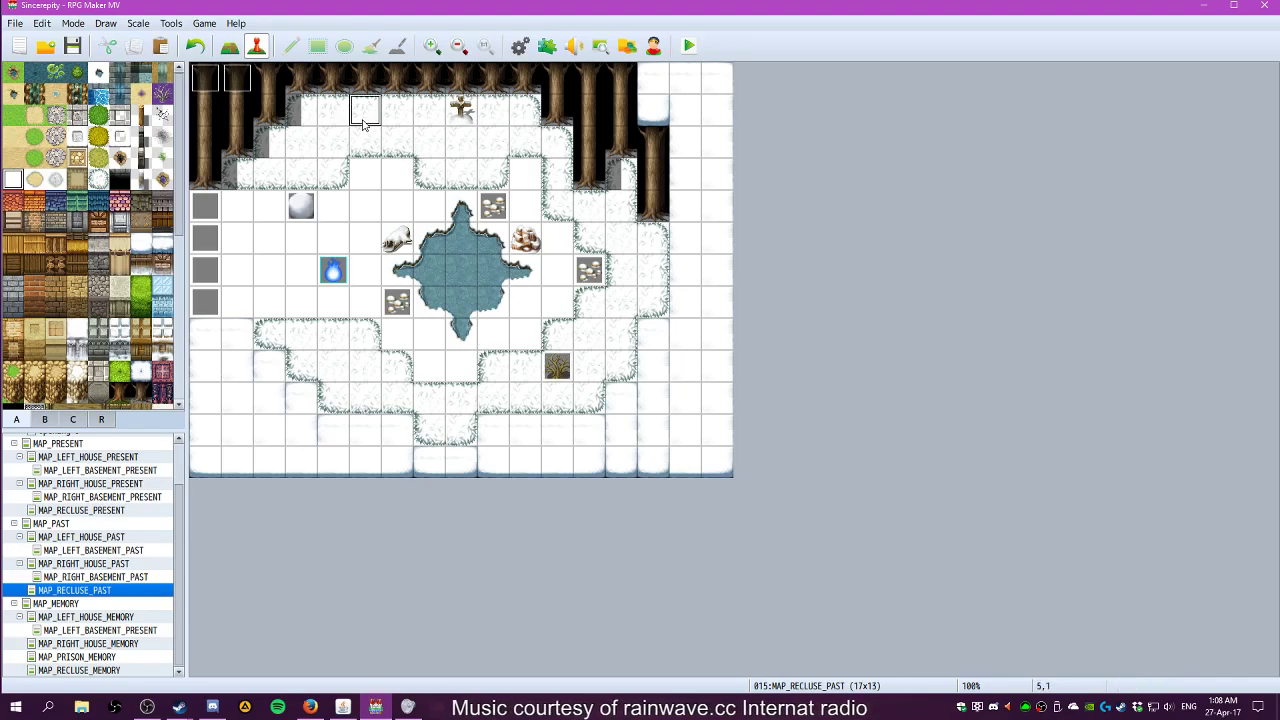
key(ctrl+v)
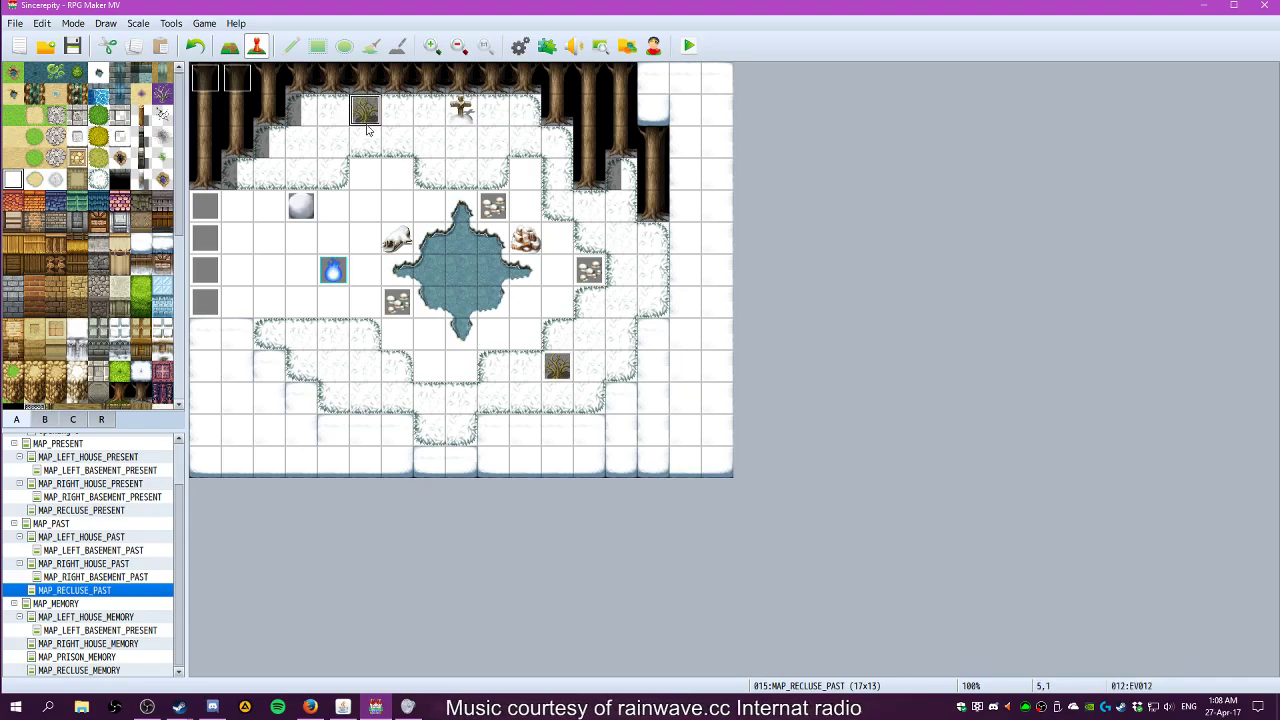
click(342, 369)
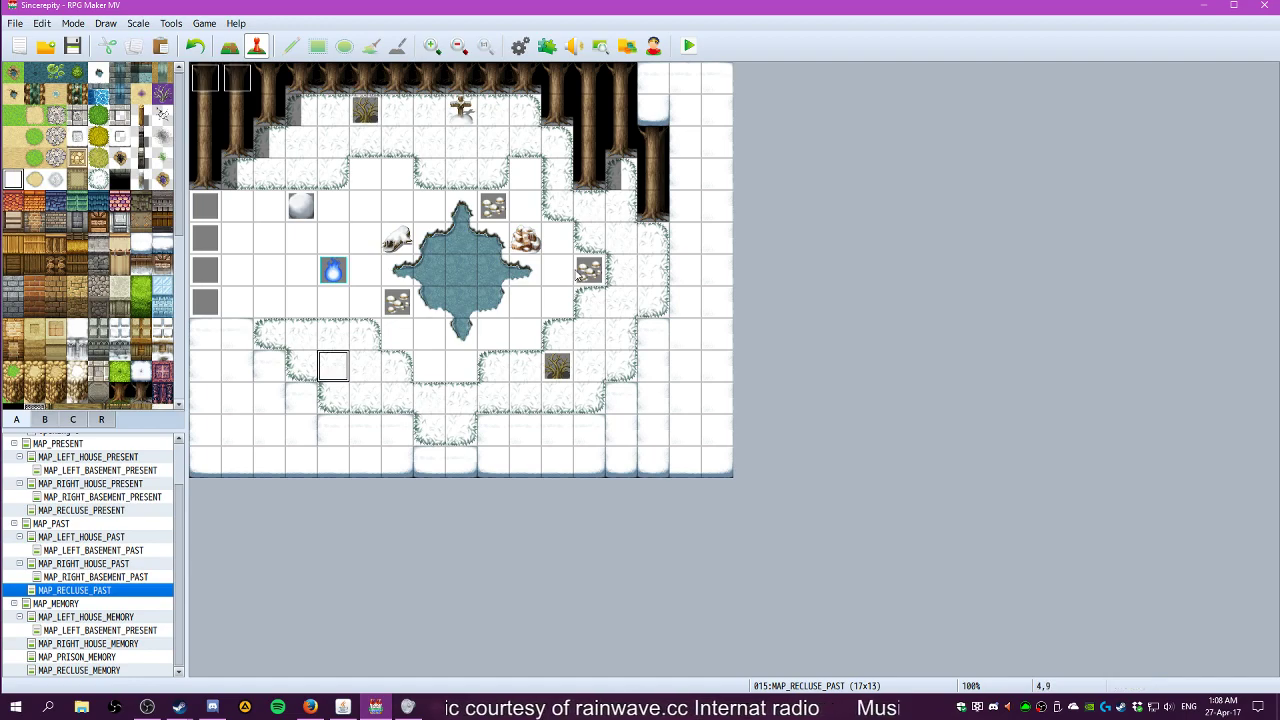
click(629, 205)
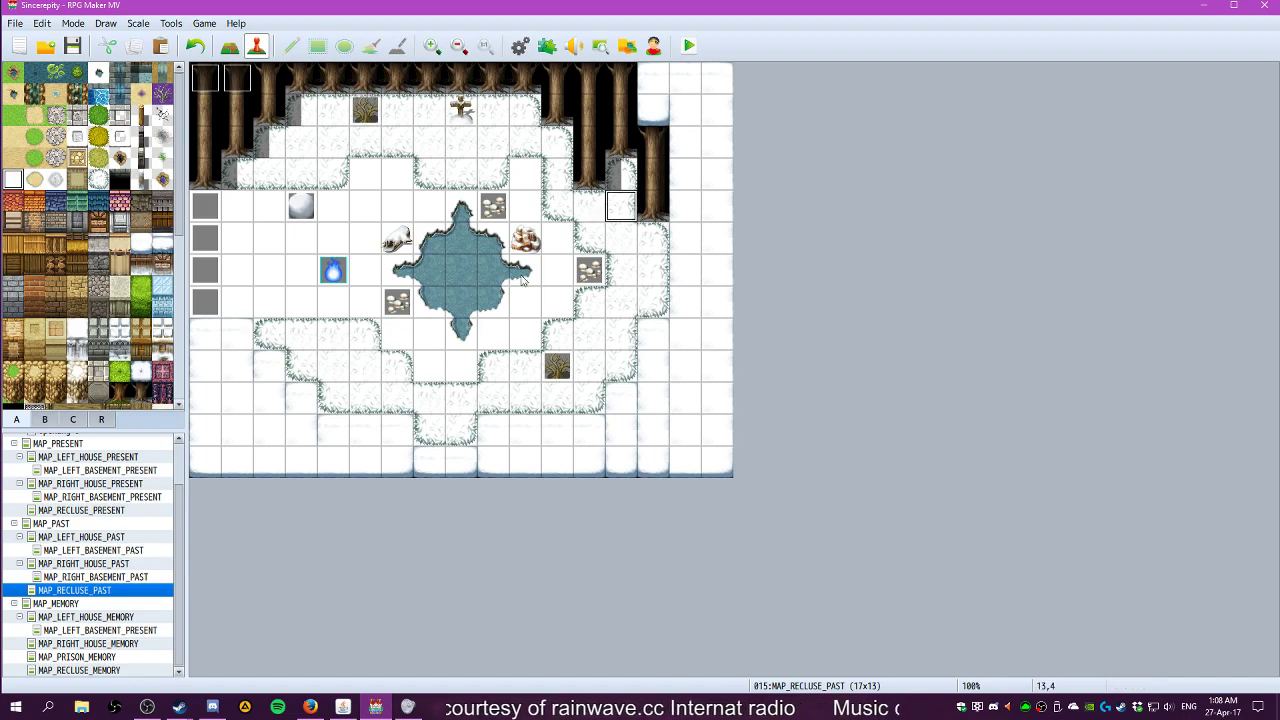
click(331, 374)
key(ctrl+v)
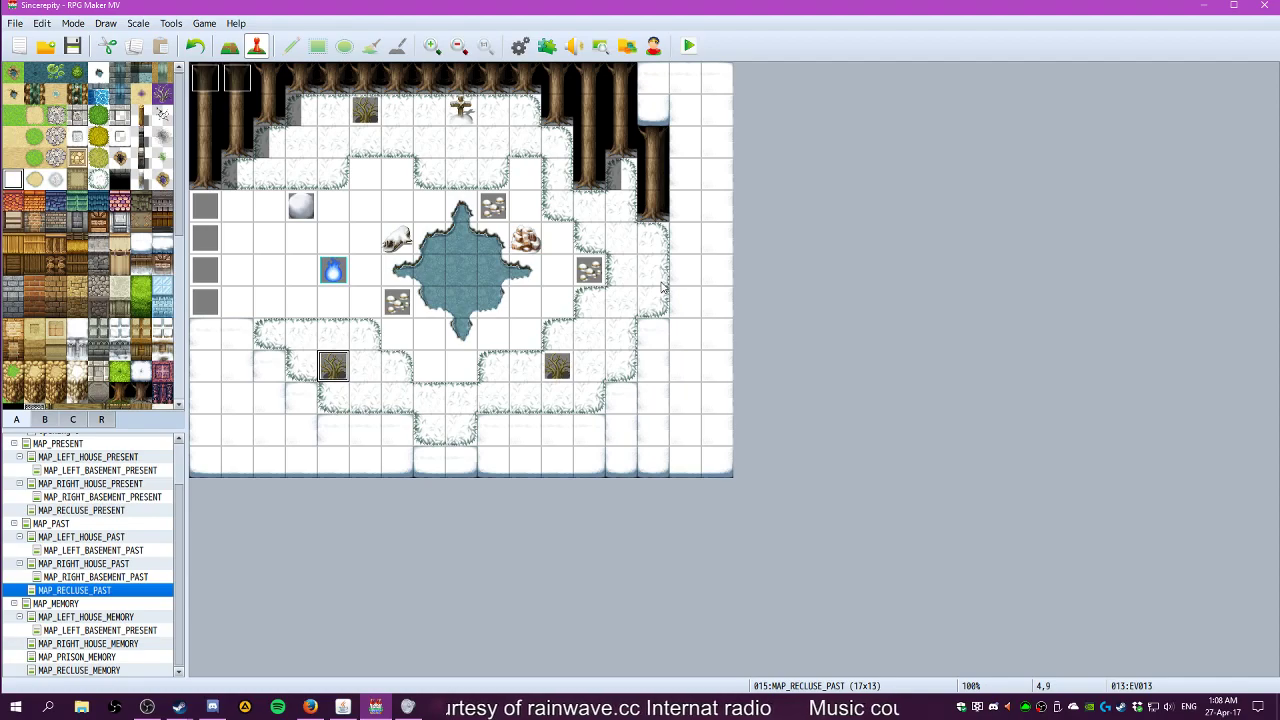
click(620, 208)
key(ctrl+v)
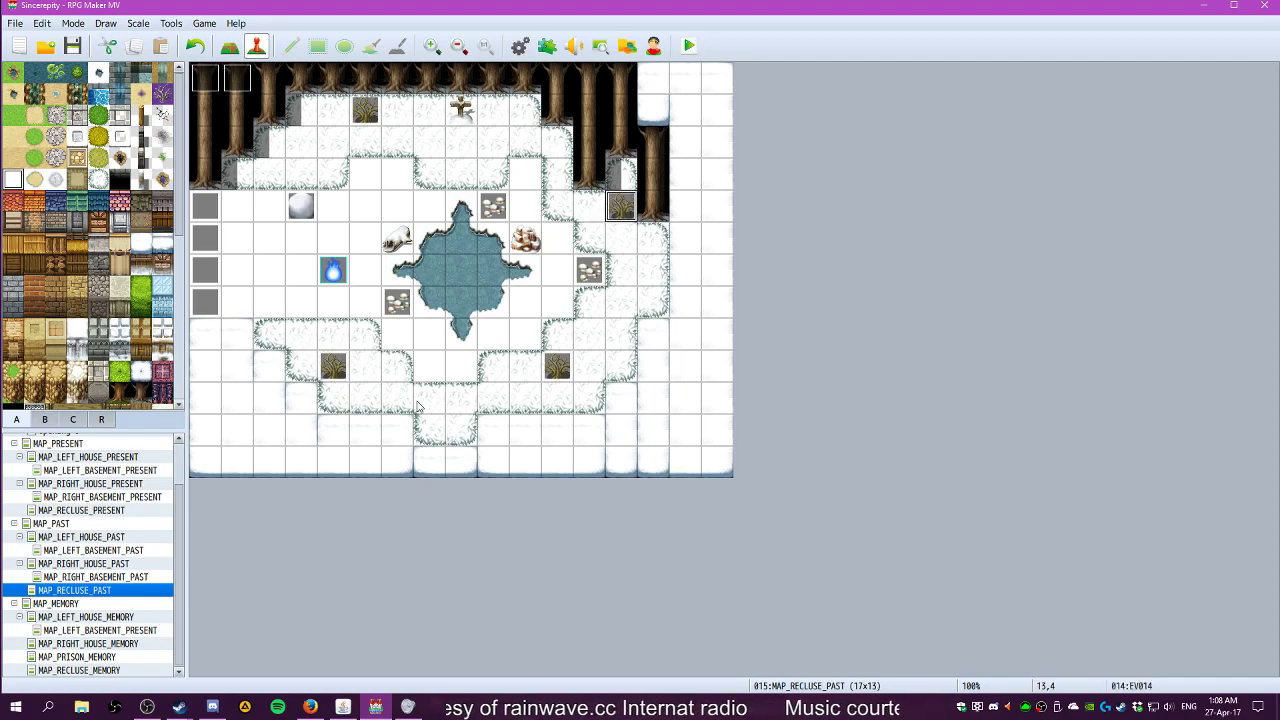
Start a new playtest of the map and walk the flame character to the shrubbery southwest of the pond to examine it
click(588, 270)
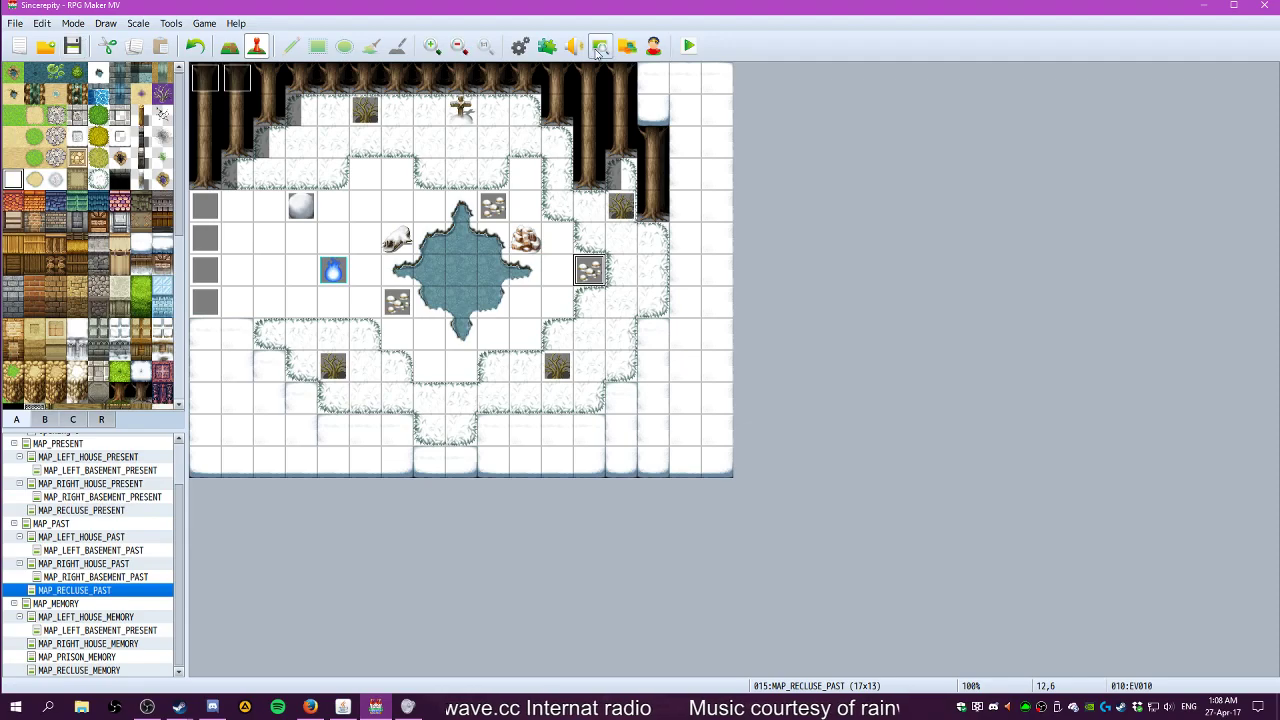
click(687, 44)
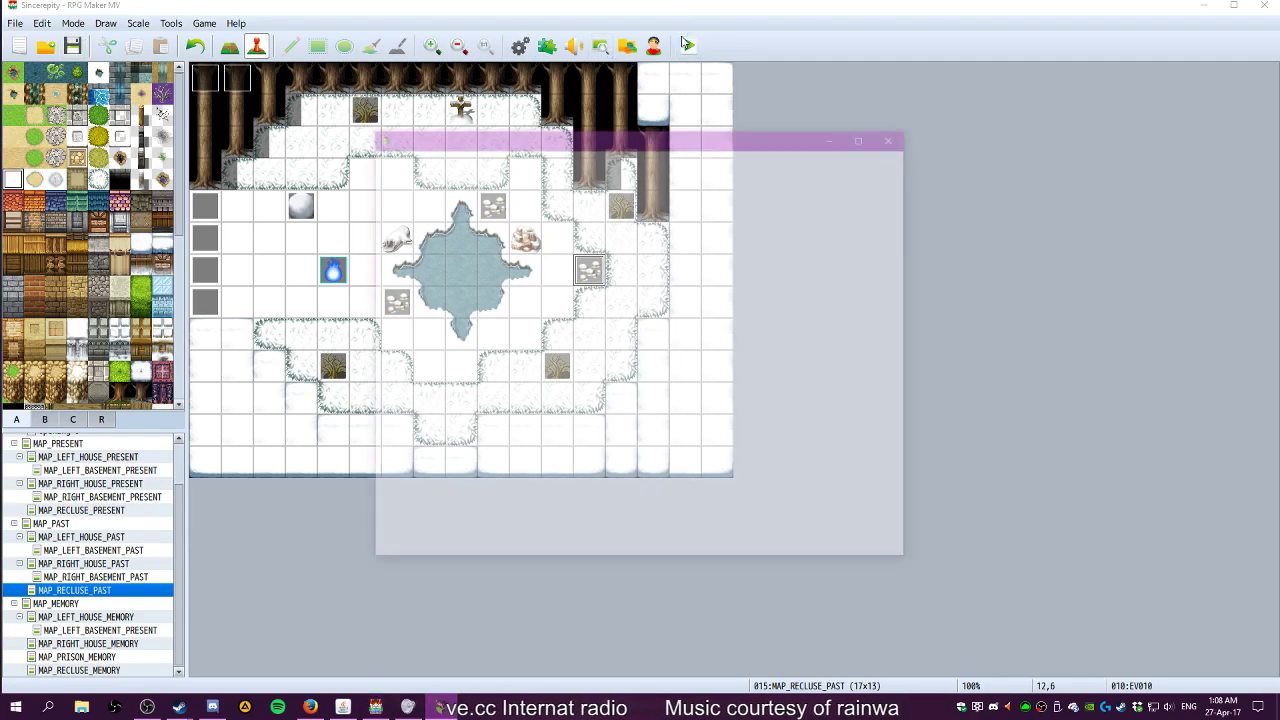
key(Return)
key(Right)
key(Down)
key(Left)
key(Right)
key(Down)
key(Left)
key(Up)
key(Left)
key(Left)
key(Down)
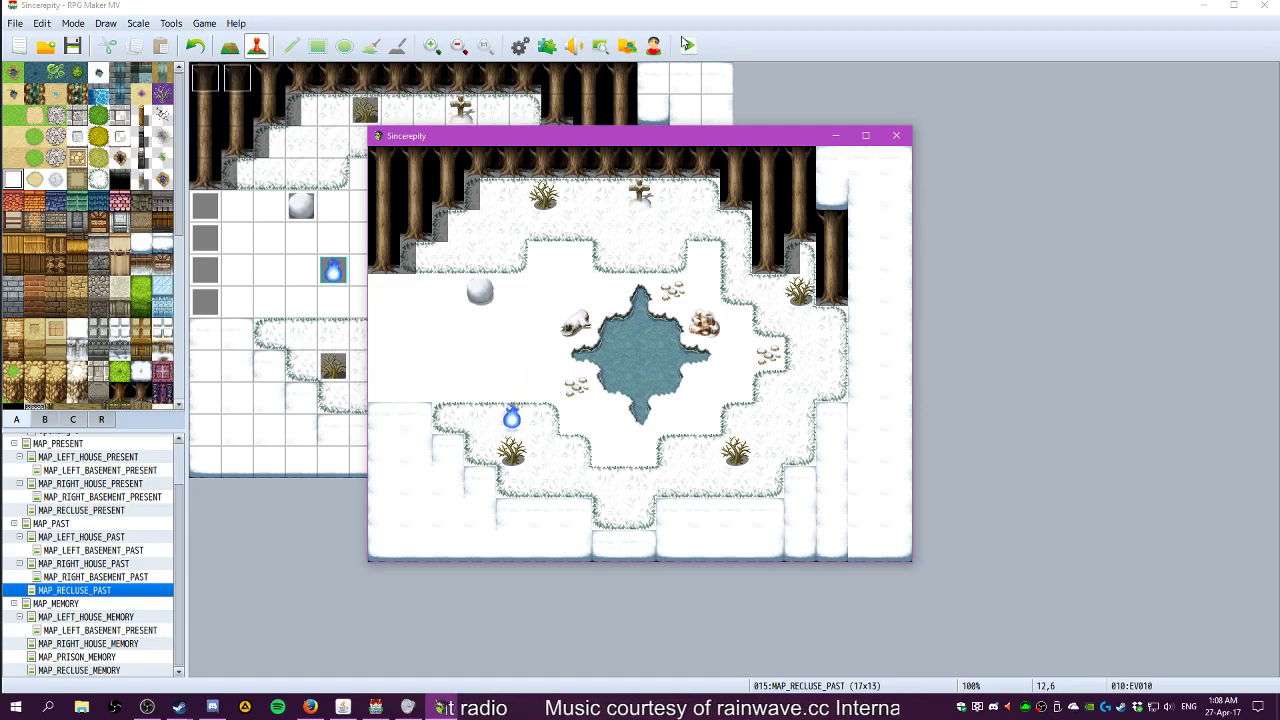
key(Return)
key(Return)
Walk to the snowball and the white object west of the pond and interact with them
key(Up)
key(Up)
key(Up)
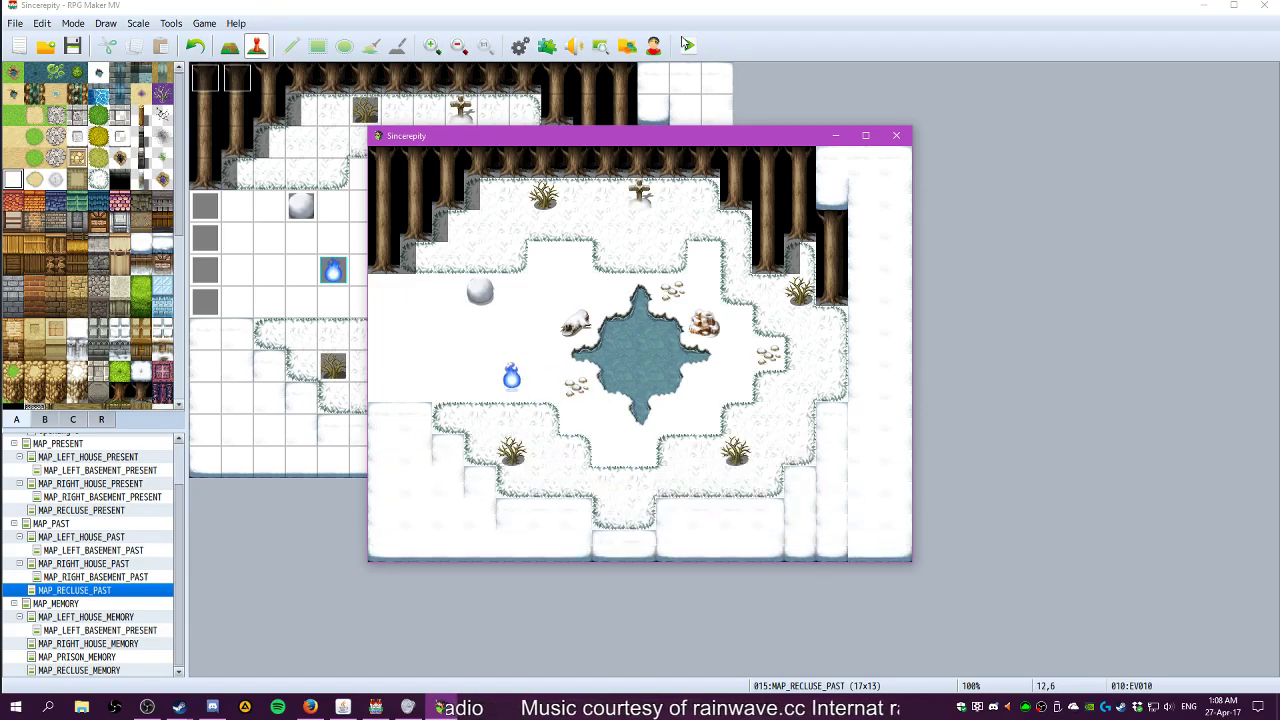
key(Right)
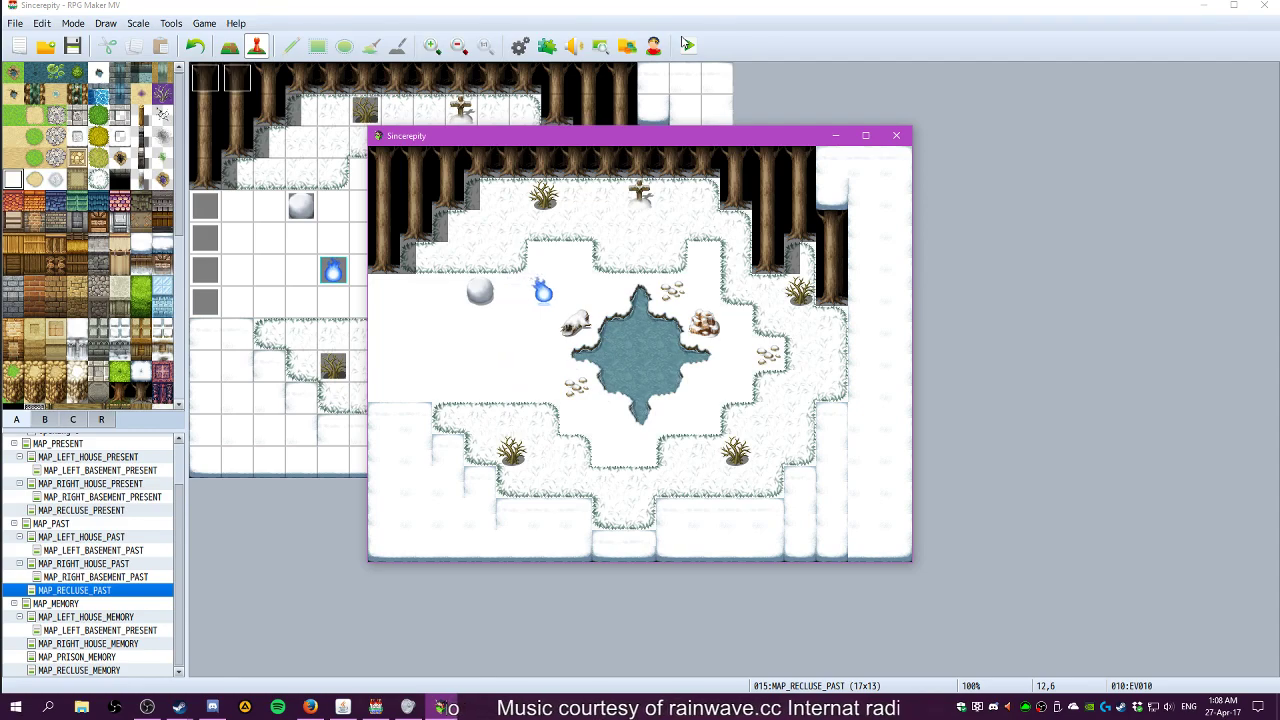
key(Return)
key(Return)
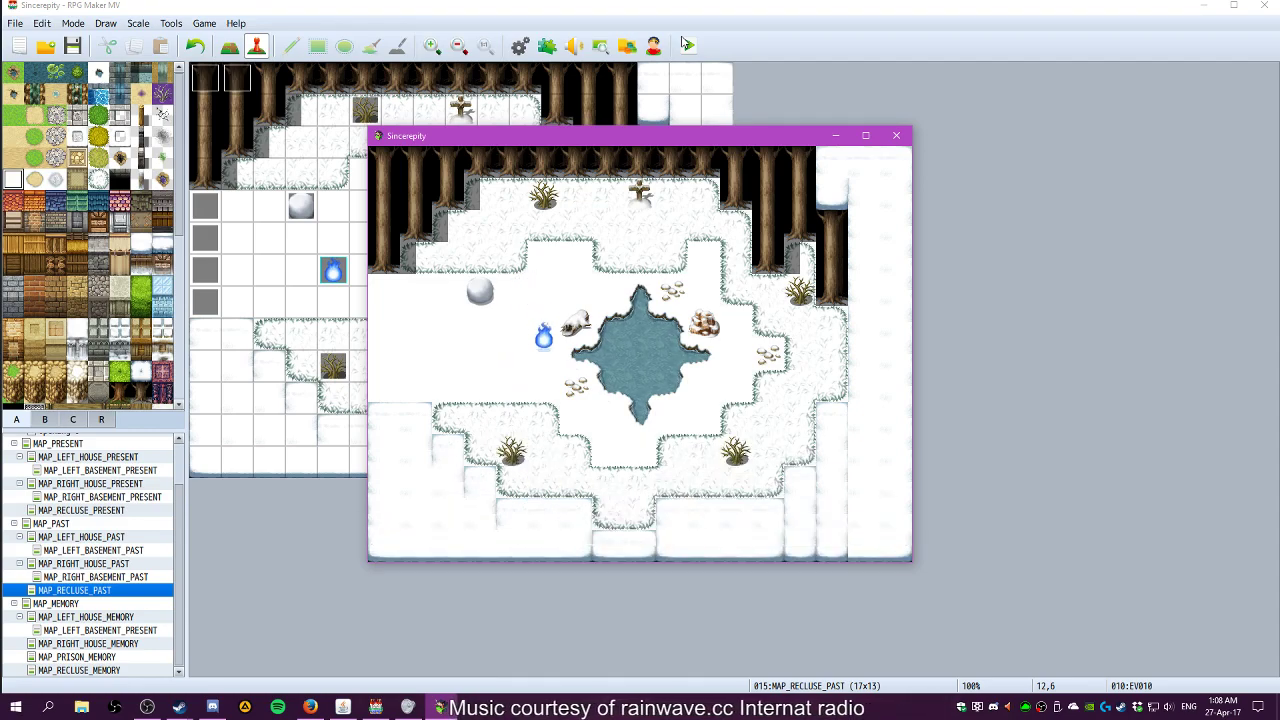
key(Return)
key(Return)
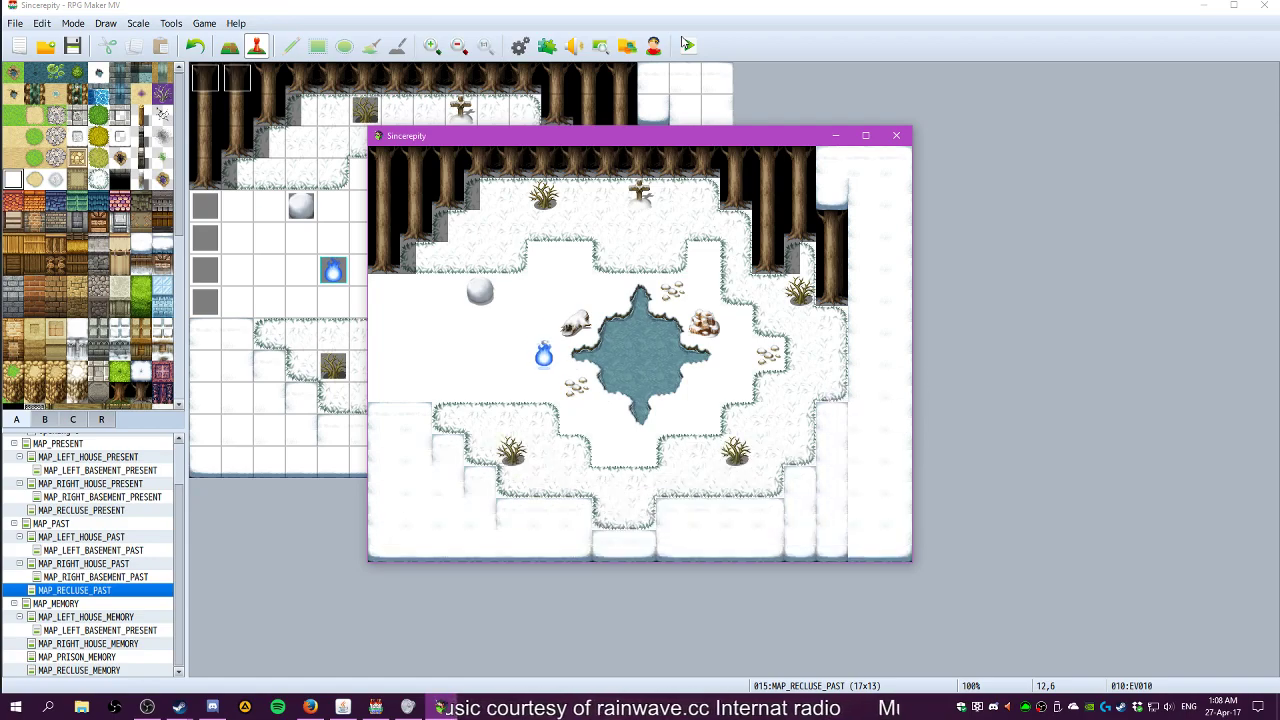
Walk around the pond to the pebbles on its northeast side and answer Yes to picking them up
key(Right)
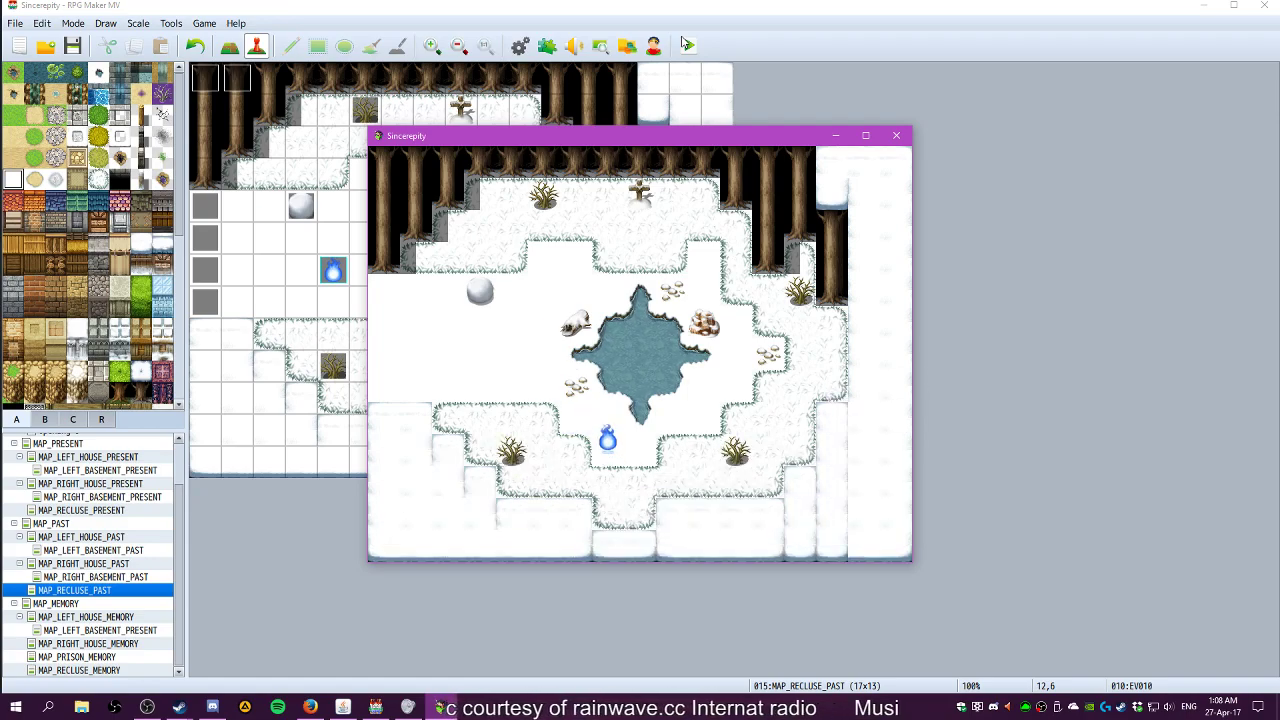
key(Left)
key(Right)
key(Down)
key(Right)
key(Up)
key(Right)
key(Up)
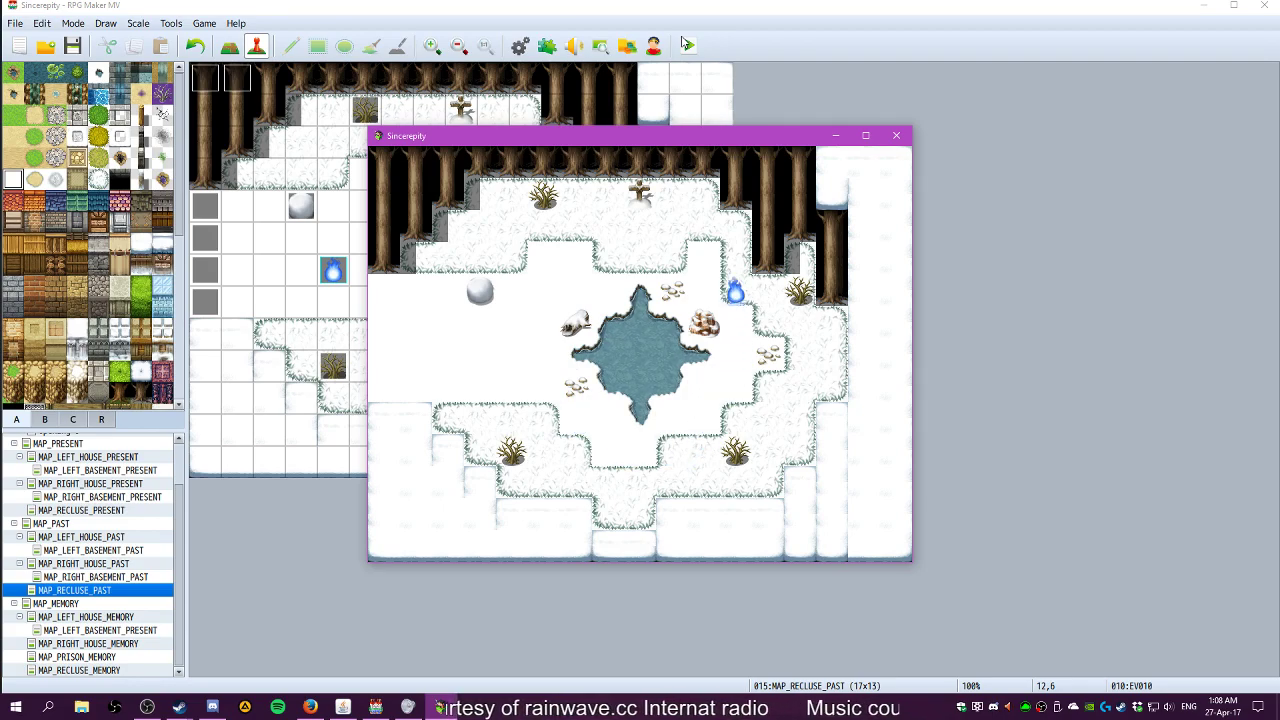
key(Left)
key(Return)
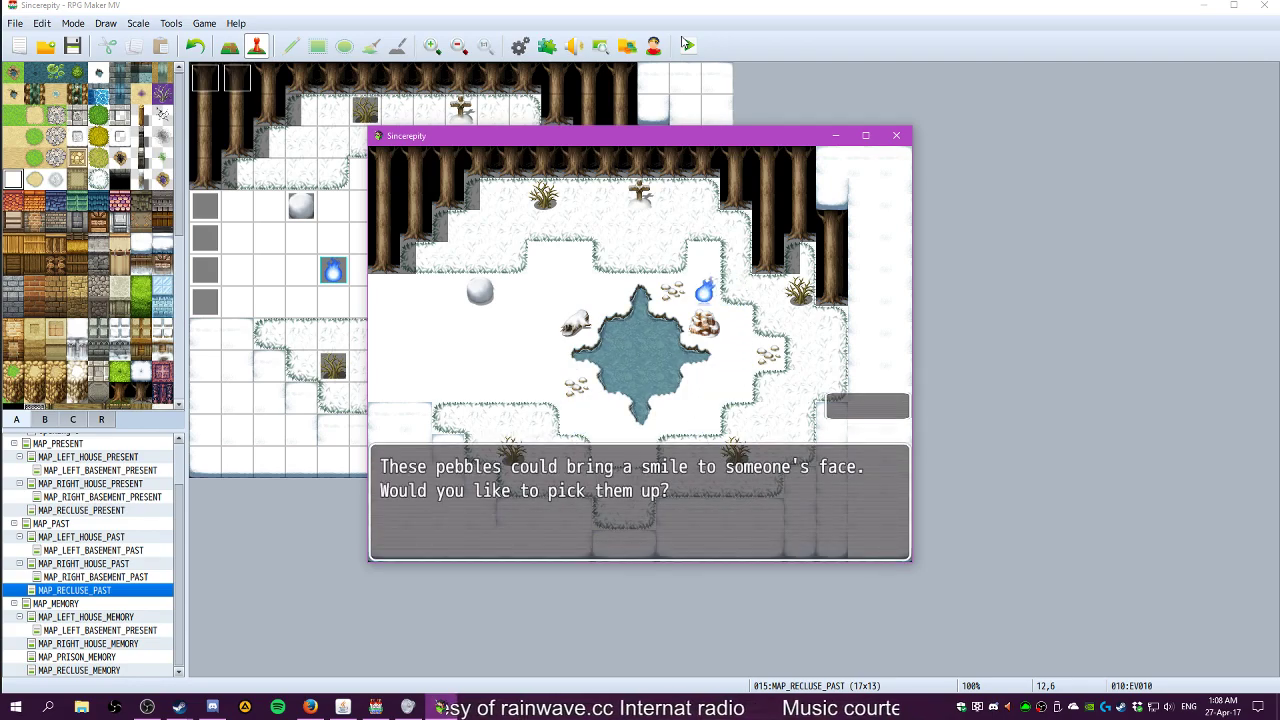
key(Return)
Walk onto and around the pebbles east of the pond to test moving over them
key(Right)
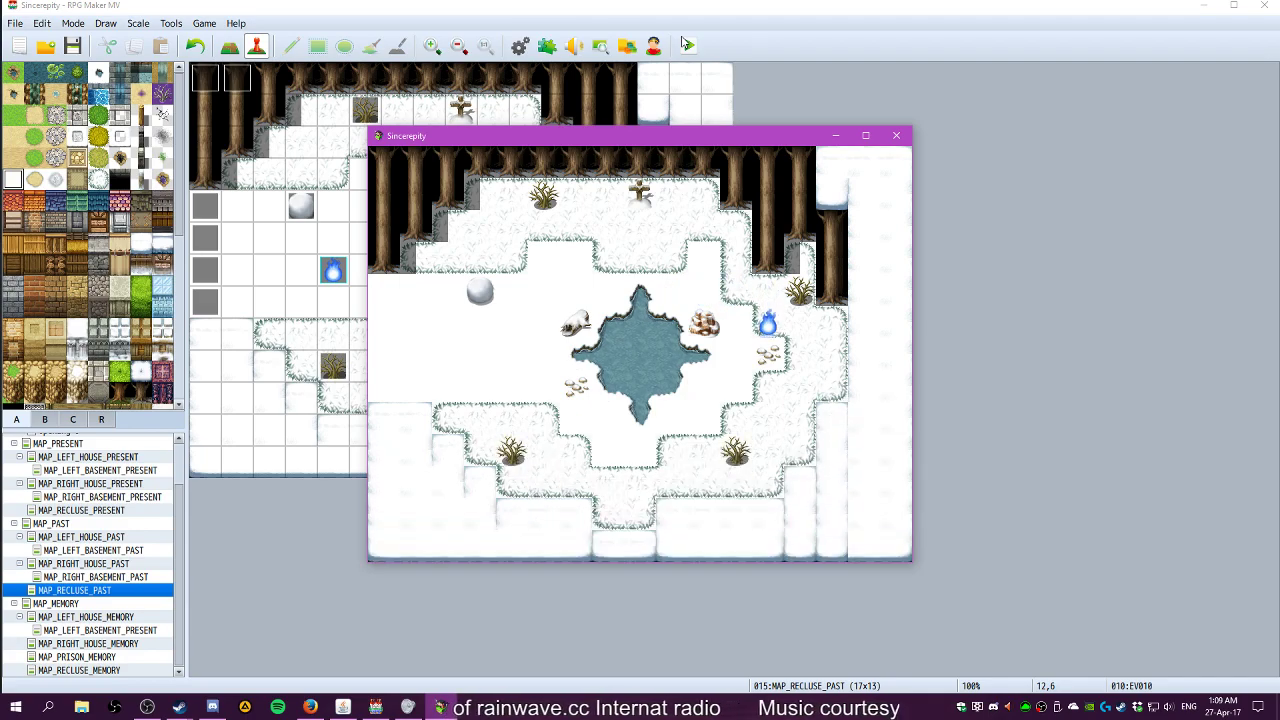
key(Right)
key(Left)
key(Up)
key(Right)
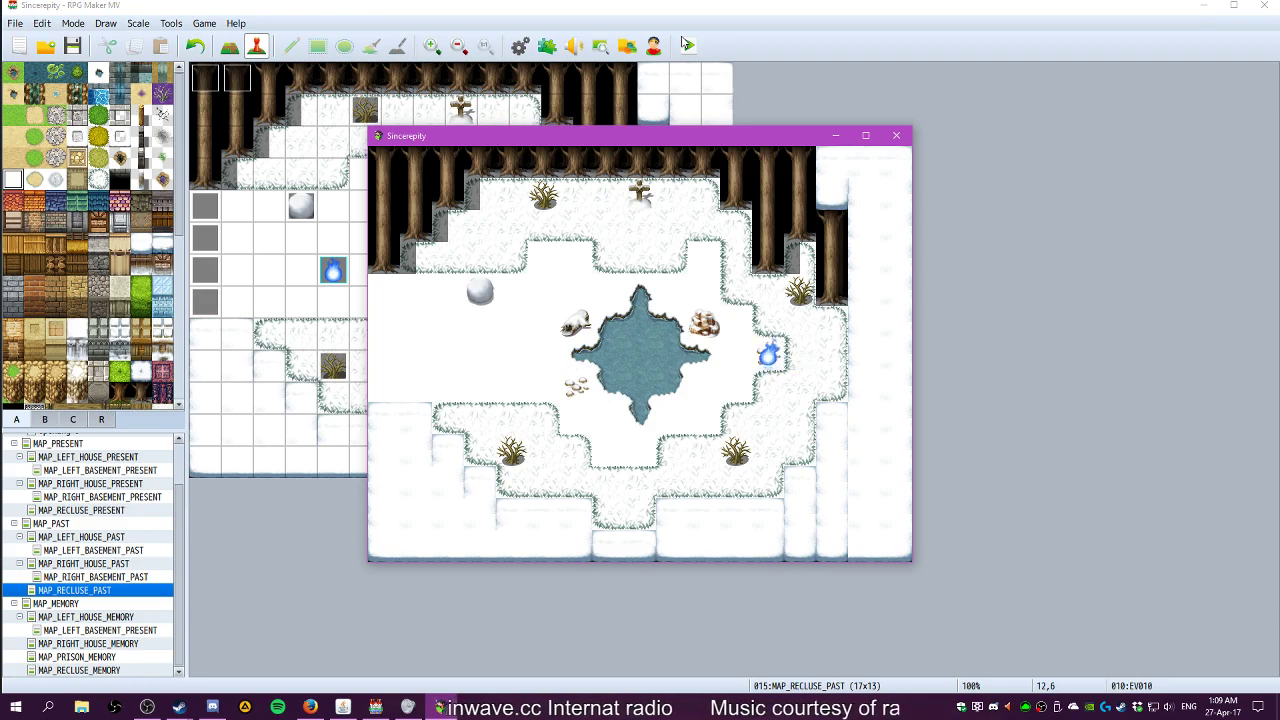
key(Right)
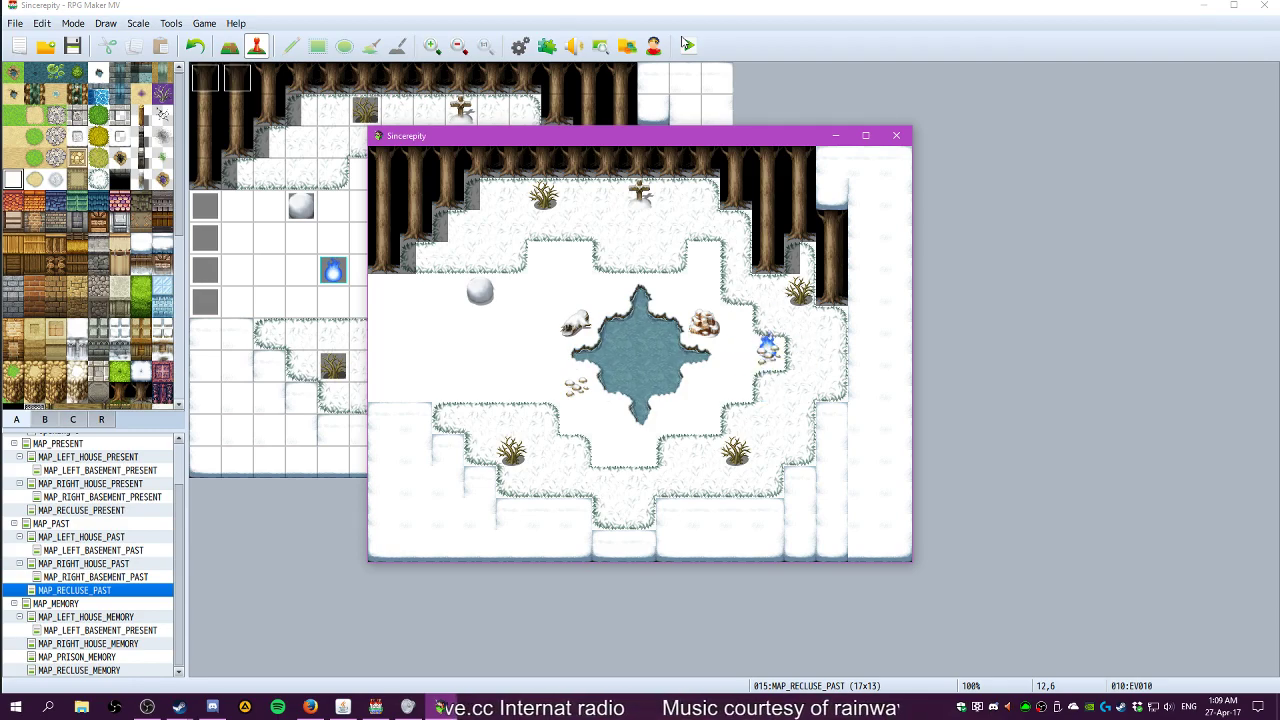
key(Right)
key(Left)
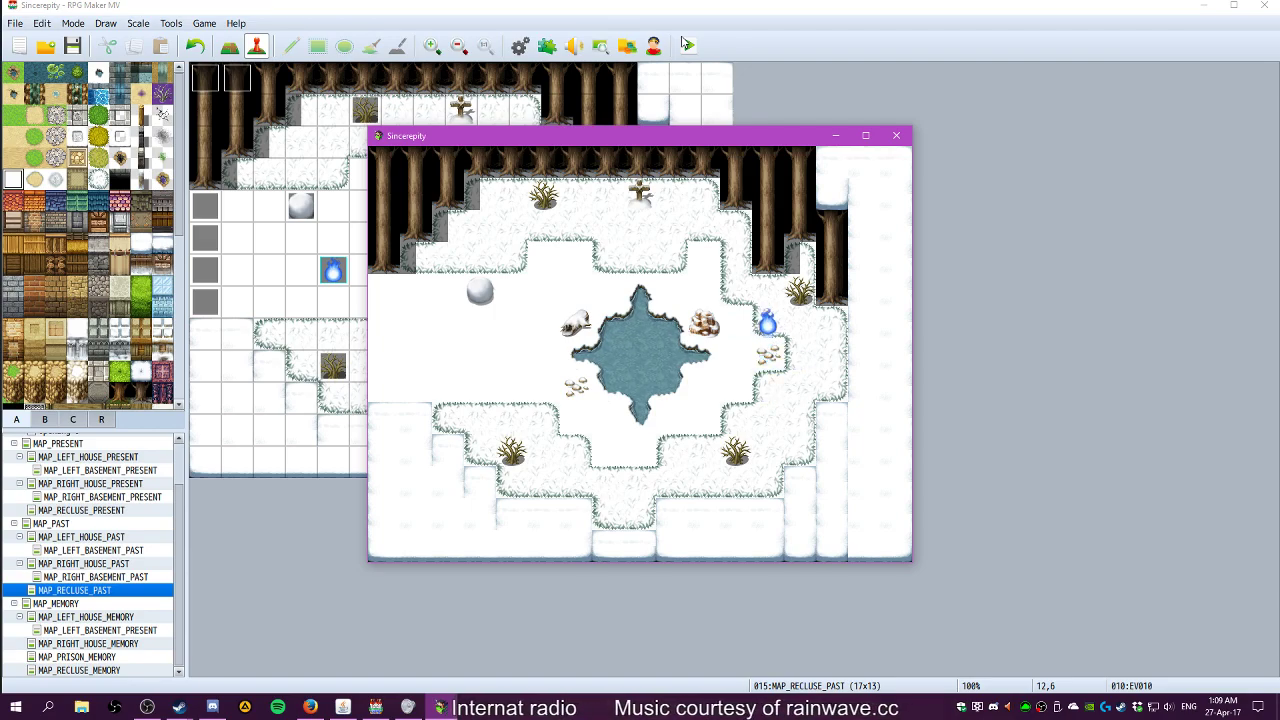
Examine the shrubbery southeast of the pond and answer Yes to taking the twigs
key(Down)
key(Left)
key(Return)
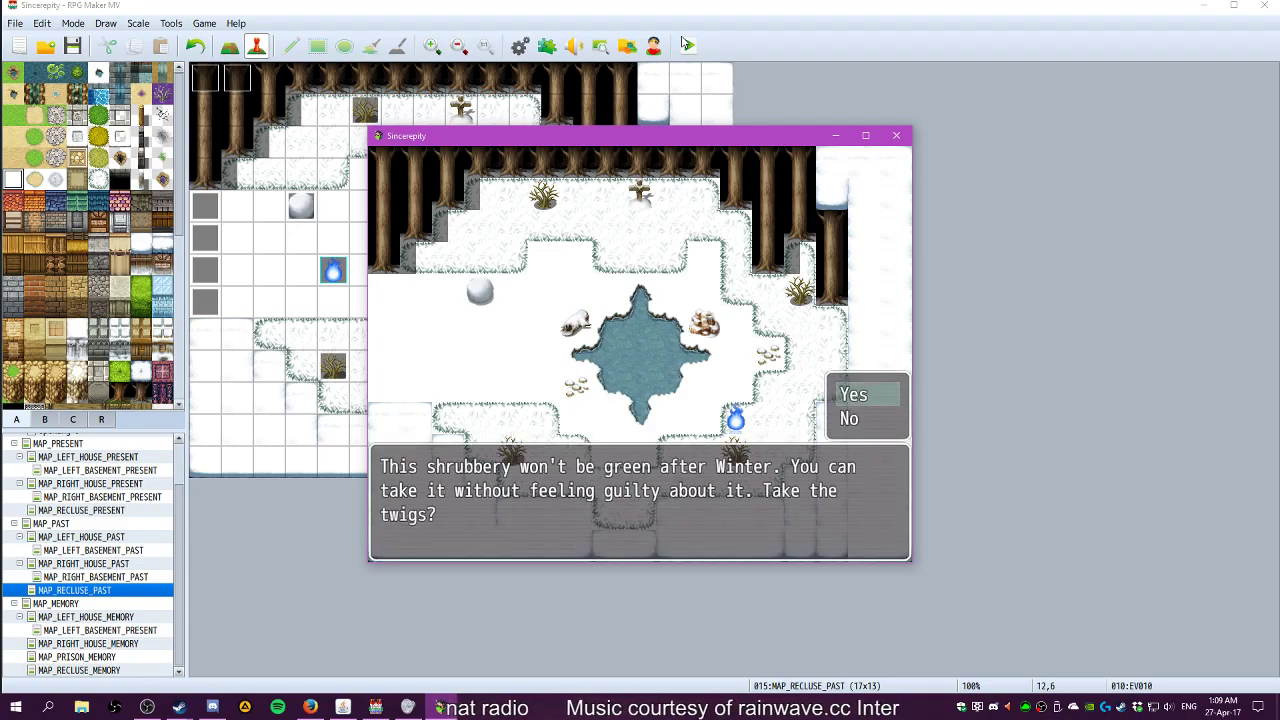
key(Return)
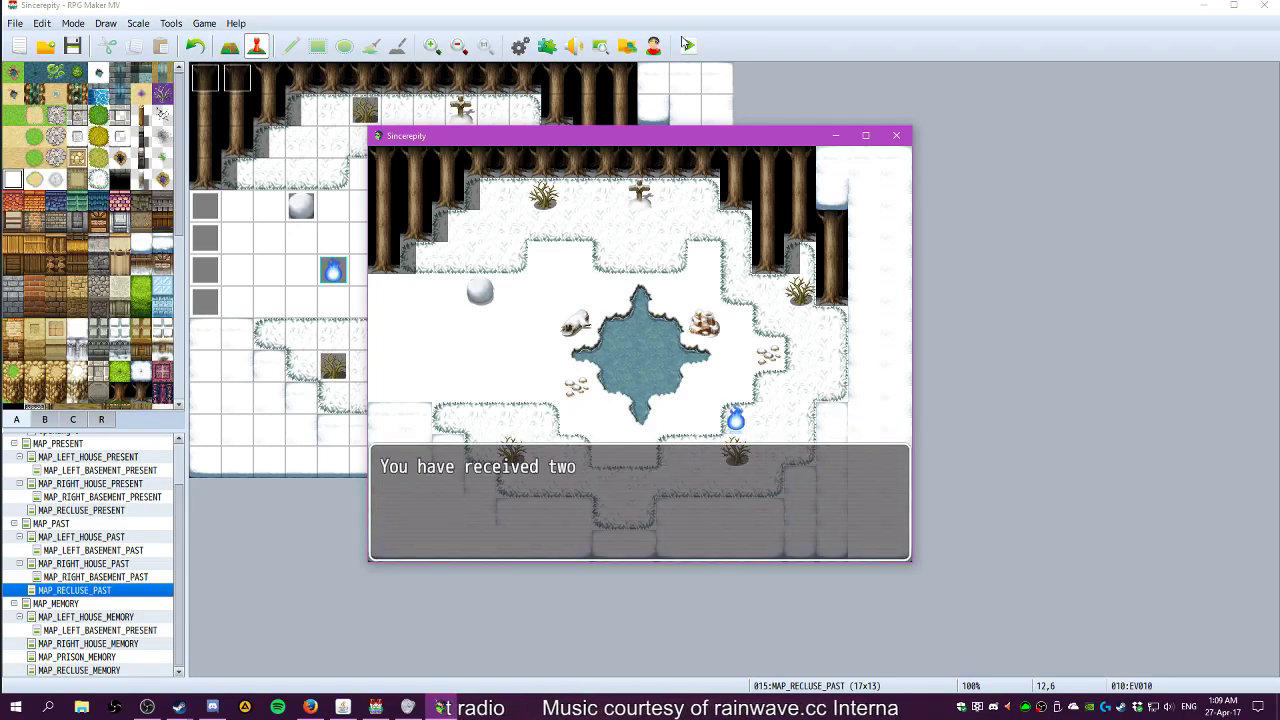
key(Return)
Examine the shrubbery northeast of the pond and end the playtest
key(Right)
key(Up)
key(Return)
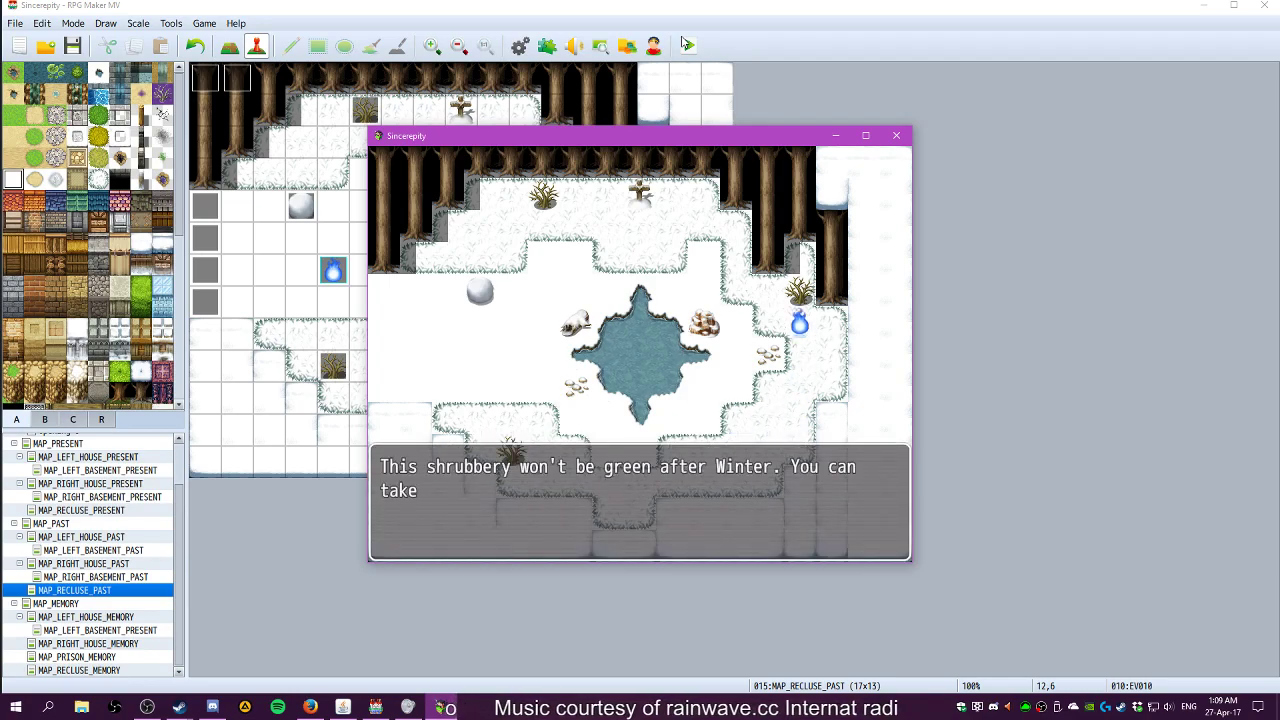
key(Down)
key(Return)
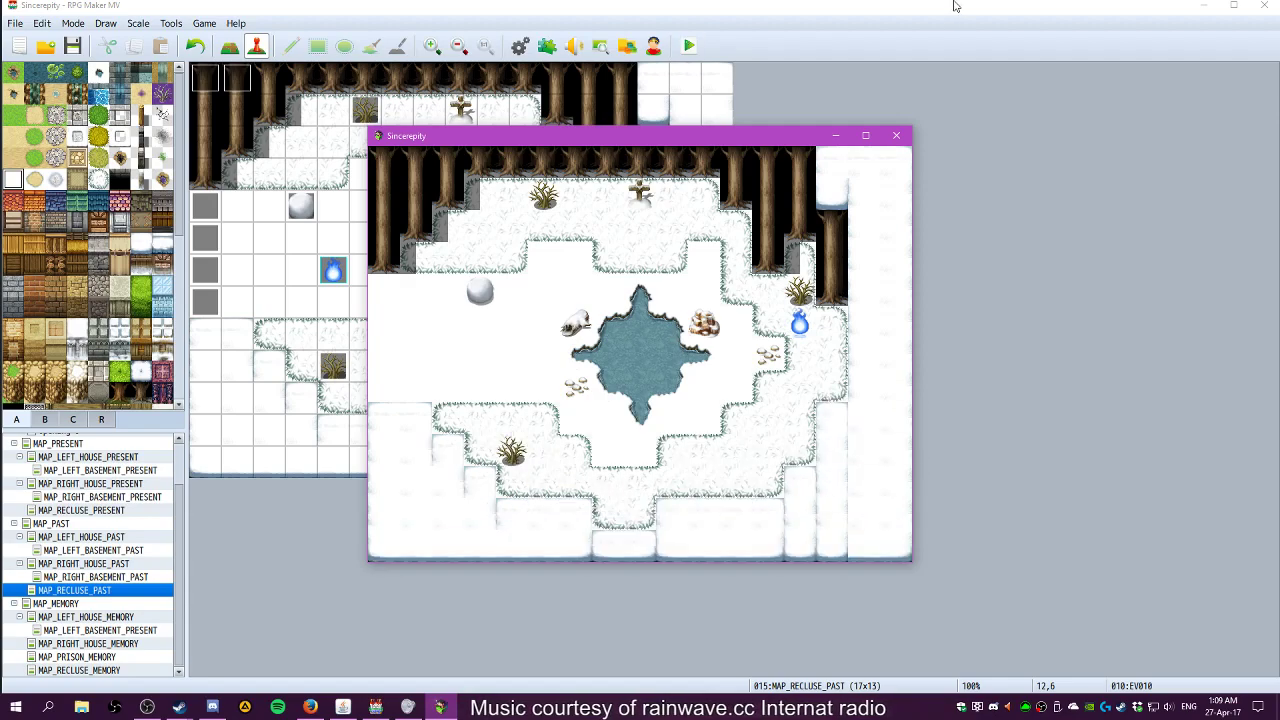
click(867, 136)
click(1234, 6)
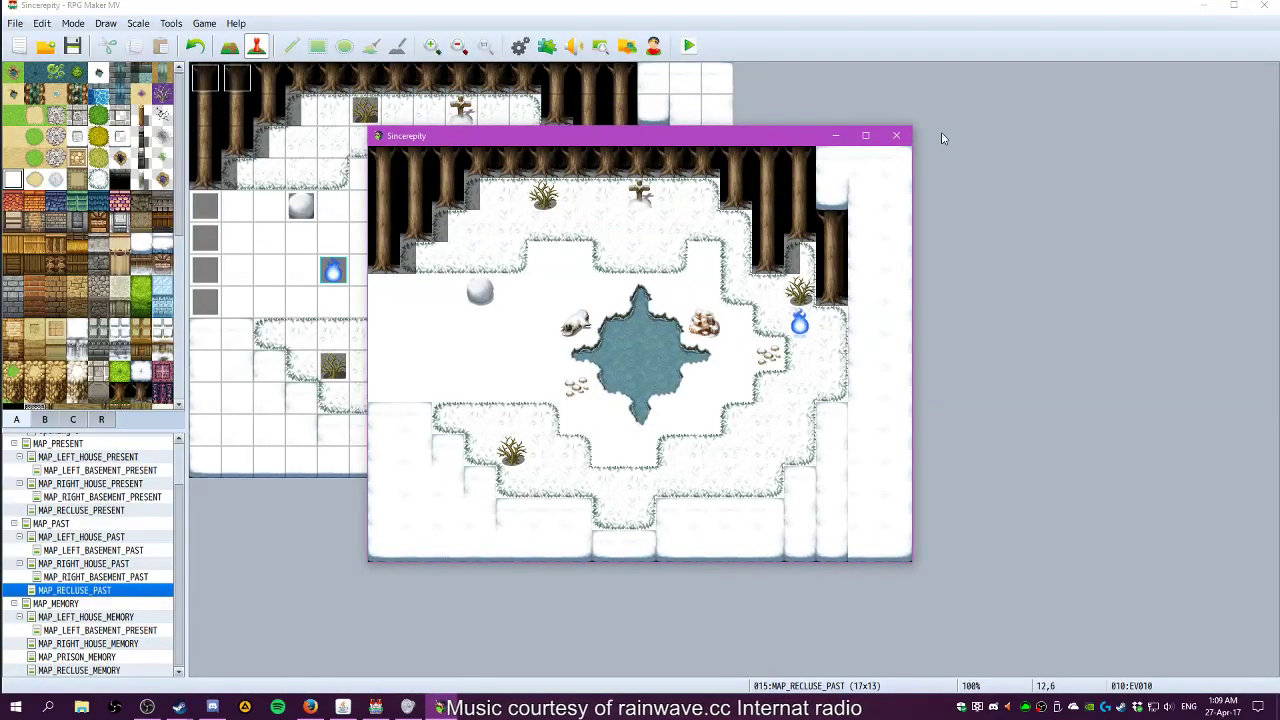
click(897, 136)
Review the three pages of shrubbery event EV014 and its self switch command, leaving the event unchanged
double_click(620, 206)
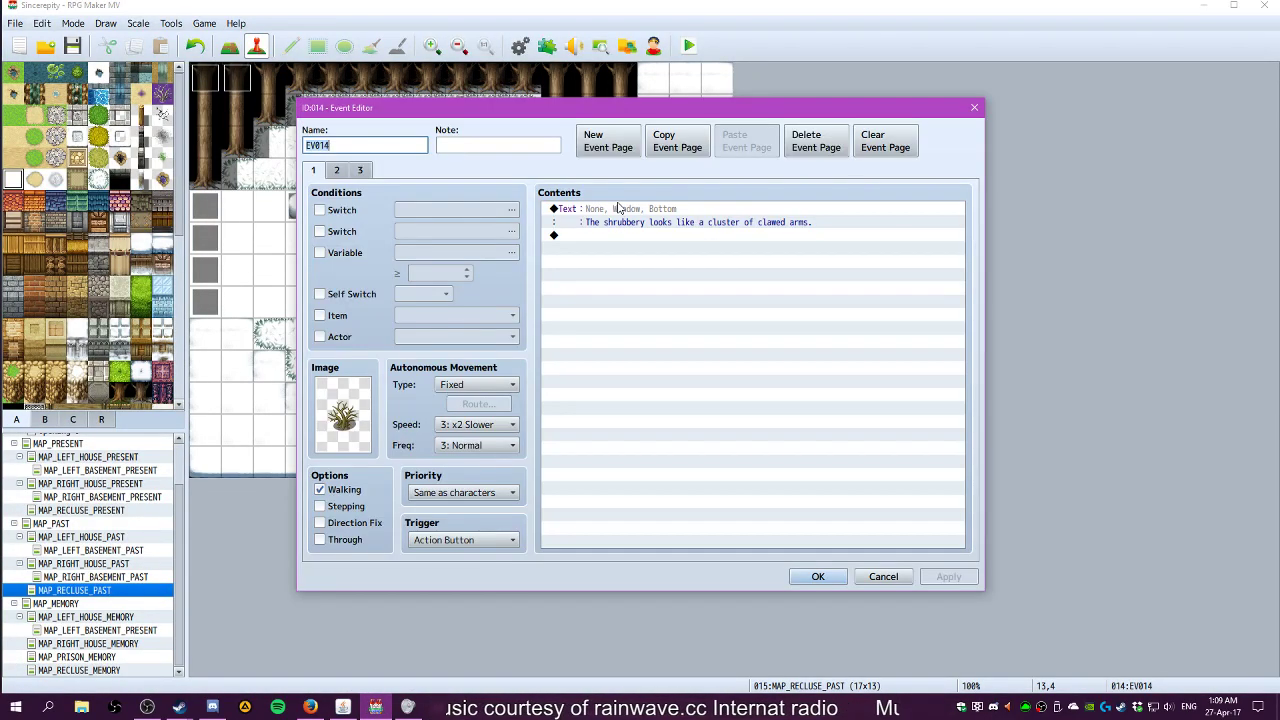
click(338, 171)
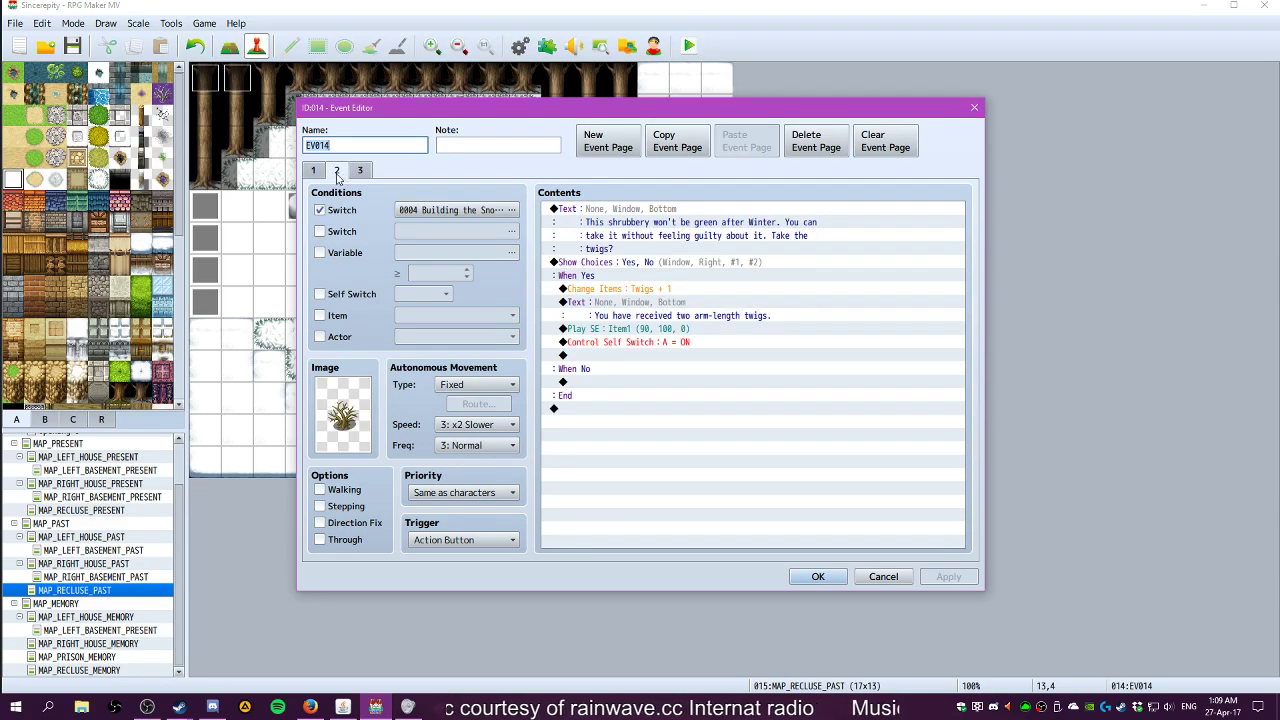
click(314, 171)
click(361, 171)
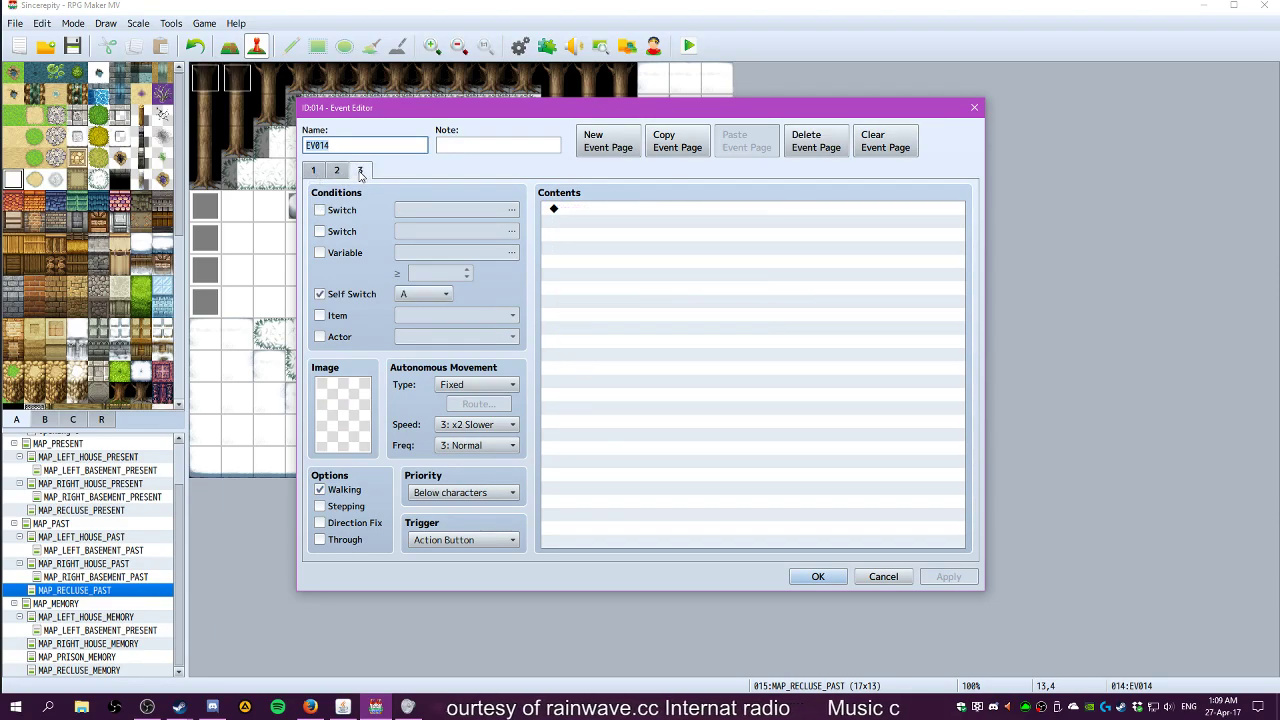
click(338, 171)
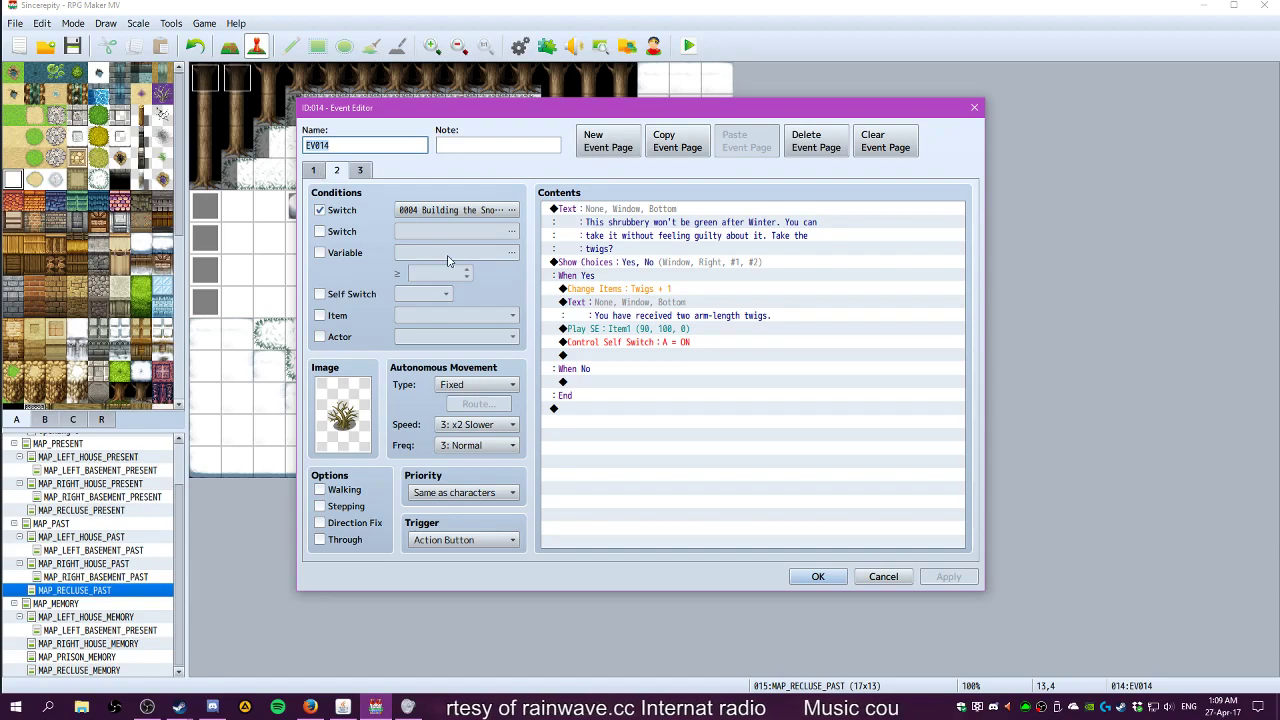
click(645, 344)
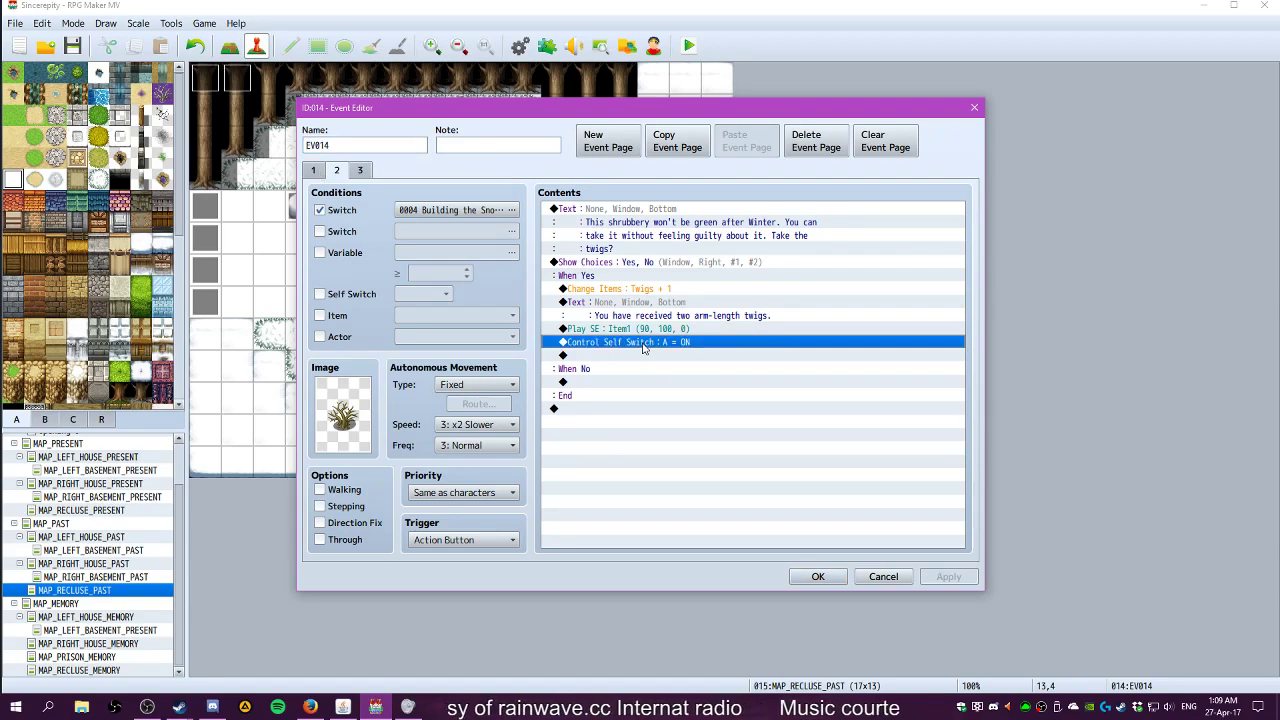
click(881, 577)
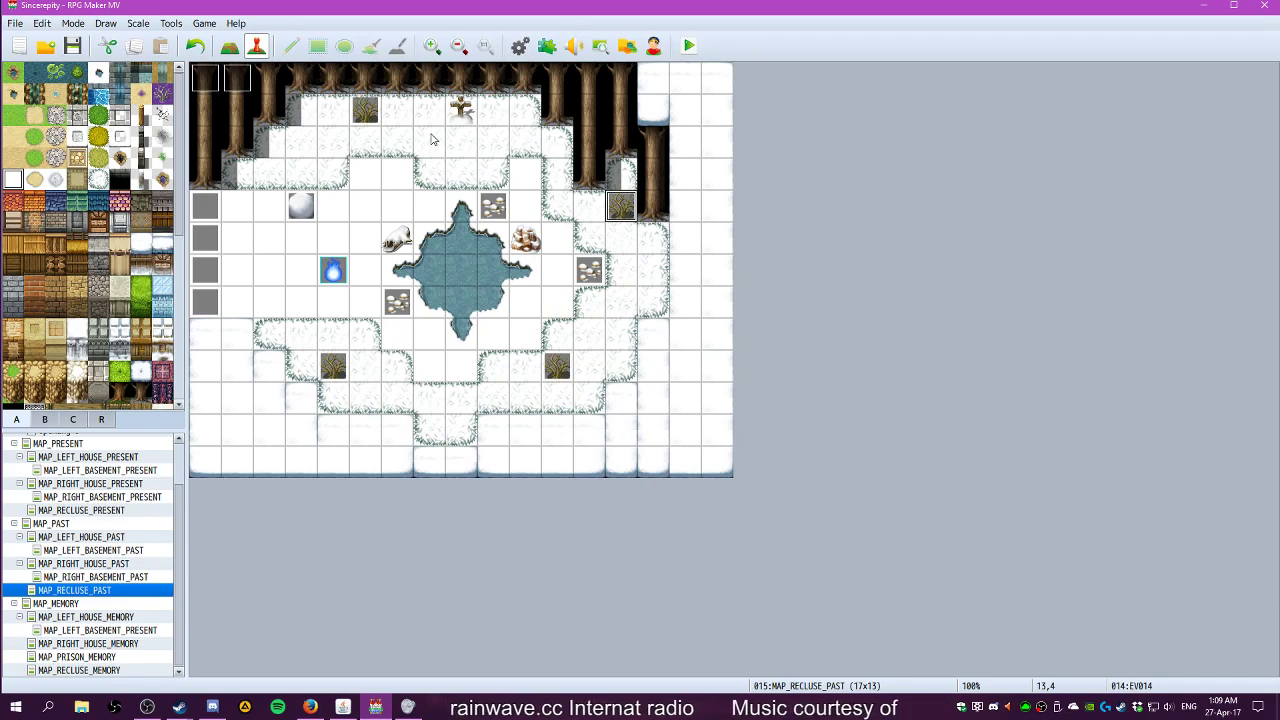
Delete the three copied shrubbery events at tiles 13,4, 5,1 and 4,9
key(Delete)
click(370, 115)
key(Delete)
click(338, 369)
key(Delete)
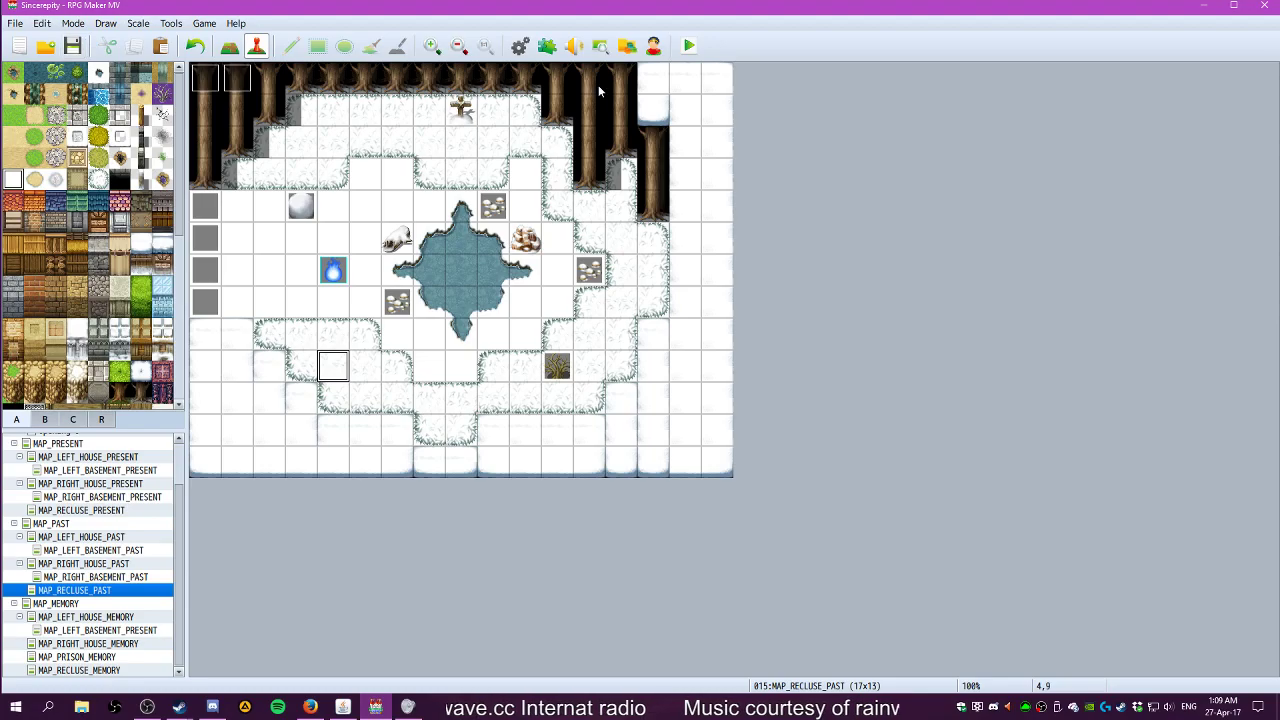
Start another playtest, walk to the snowball and answer Yes to using snow on it
click(689, 47)
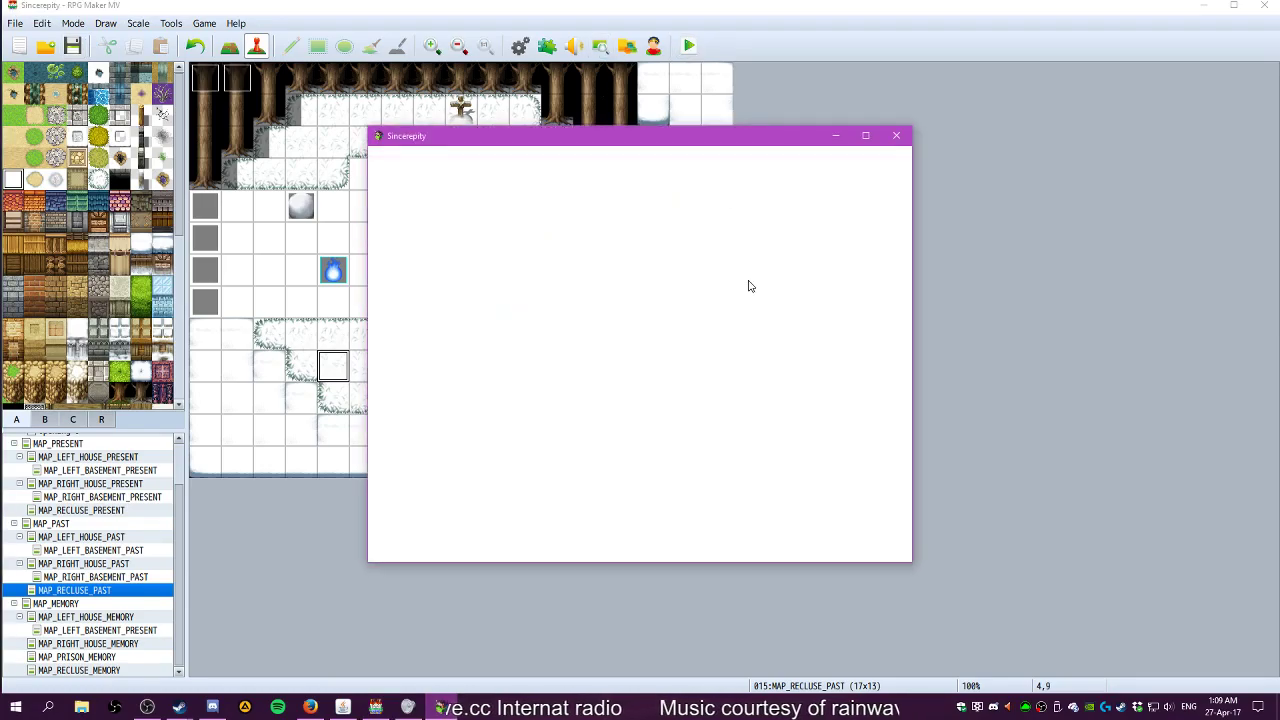
key(Return)
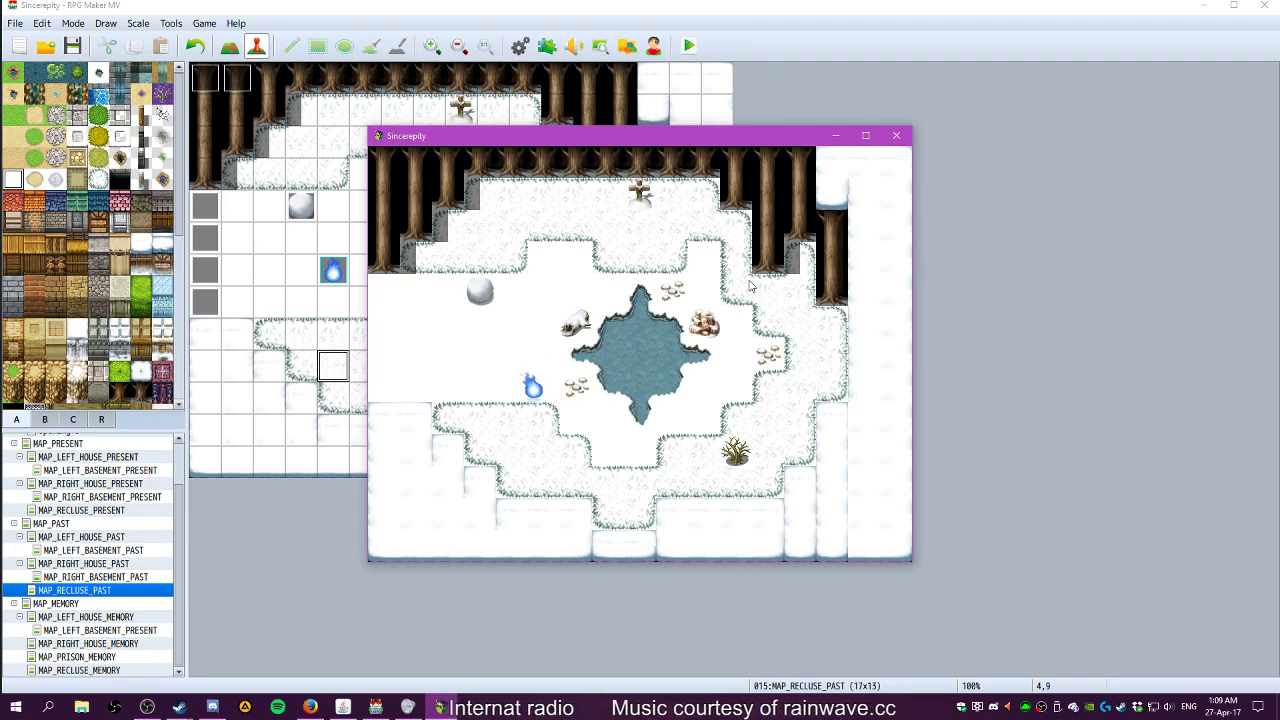
key(Up)
key(Left)
key(Return)
key(Return)
key(Return)
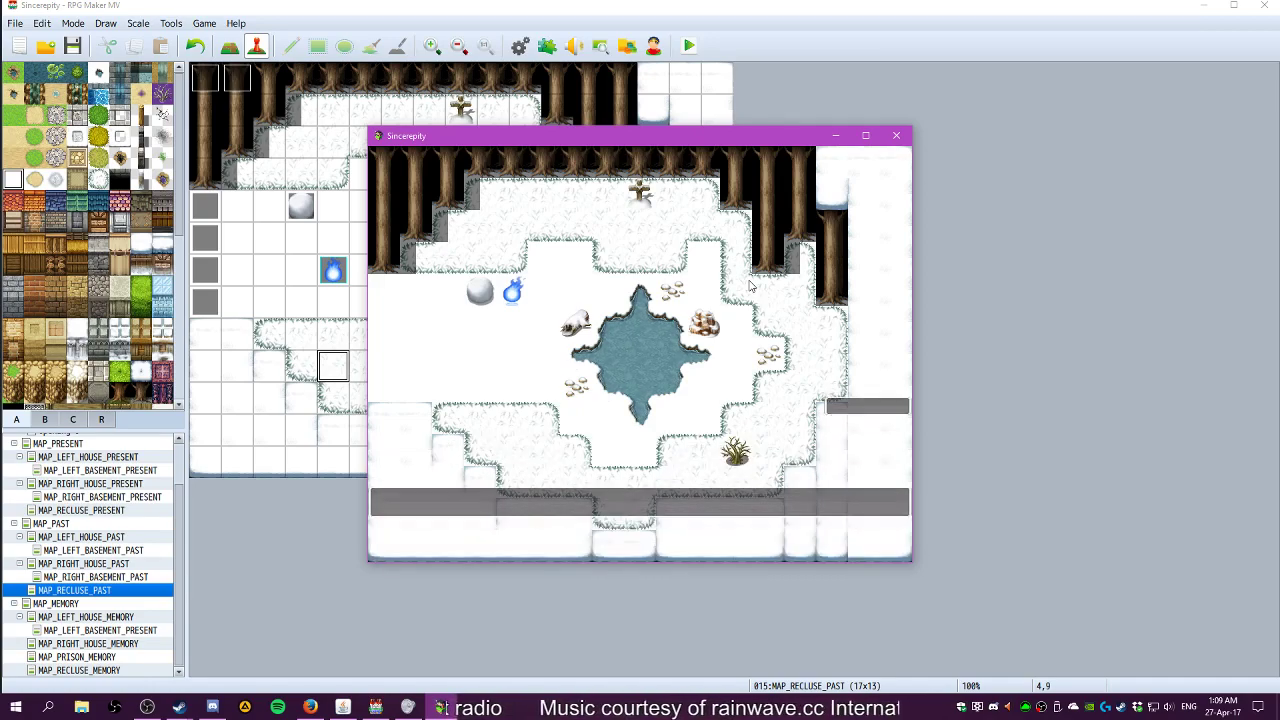
key(Return)
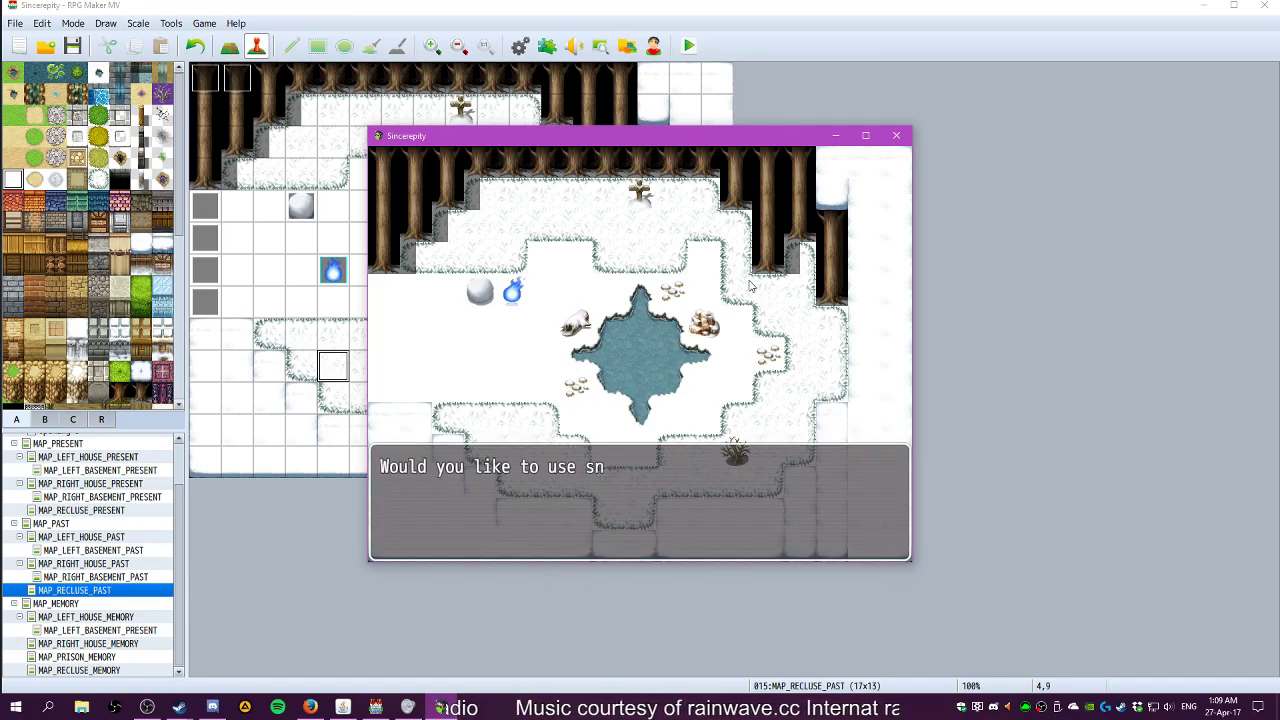
key(Return)
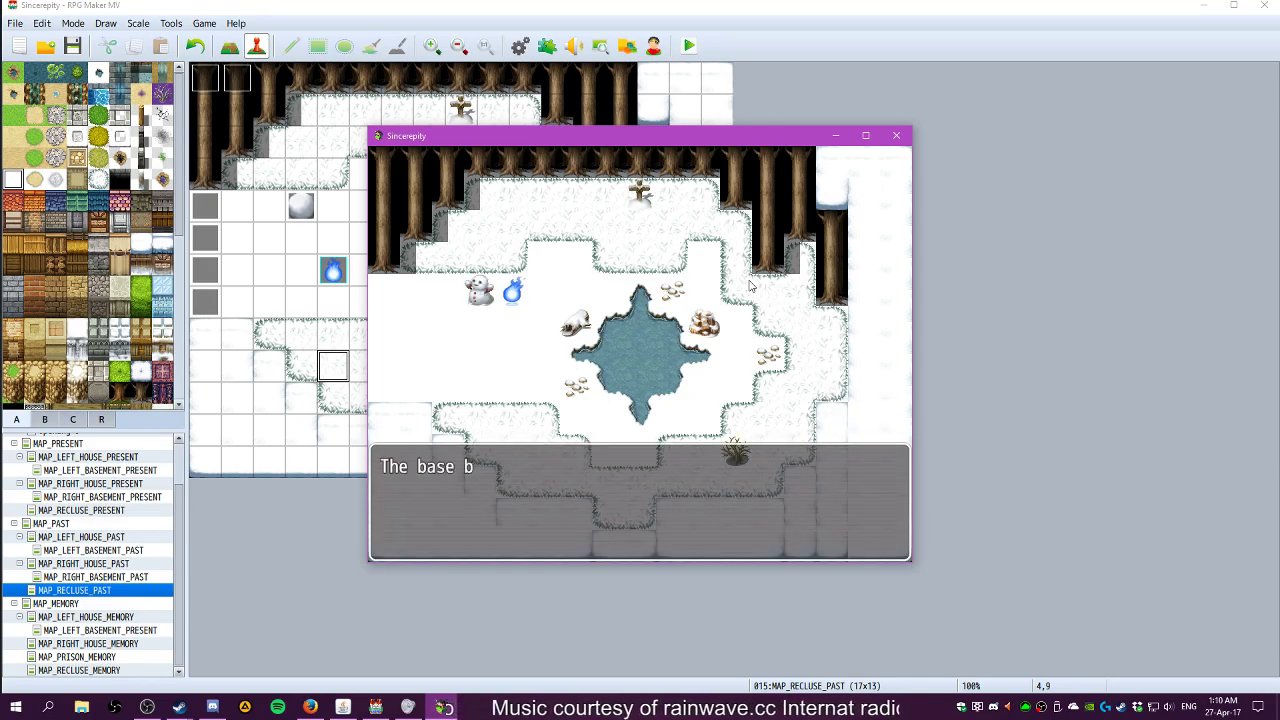
Interact with the white object west of the pond and return to examine the snowman
key(Return)
key(Down)
key(Right)
key(Return)
key(Return)
key(Up)
key(Up)
key(Up)
key(Left)
key(Return)
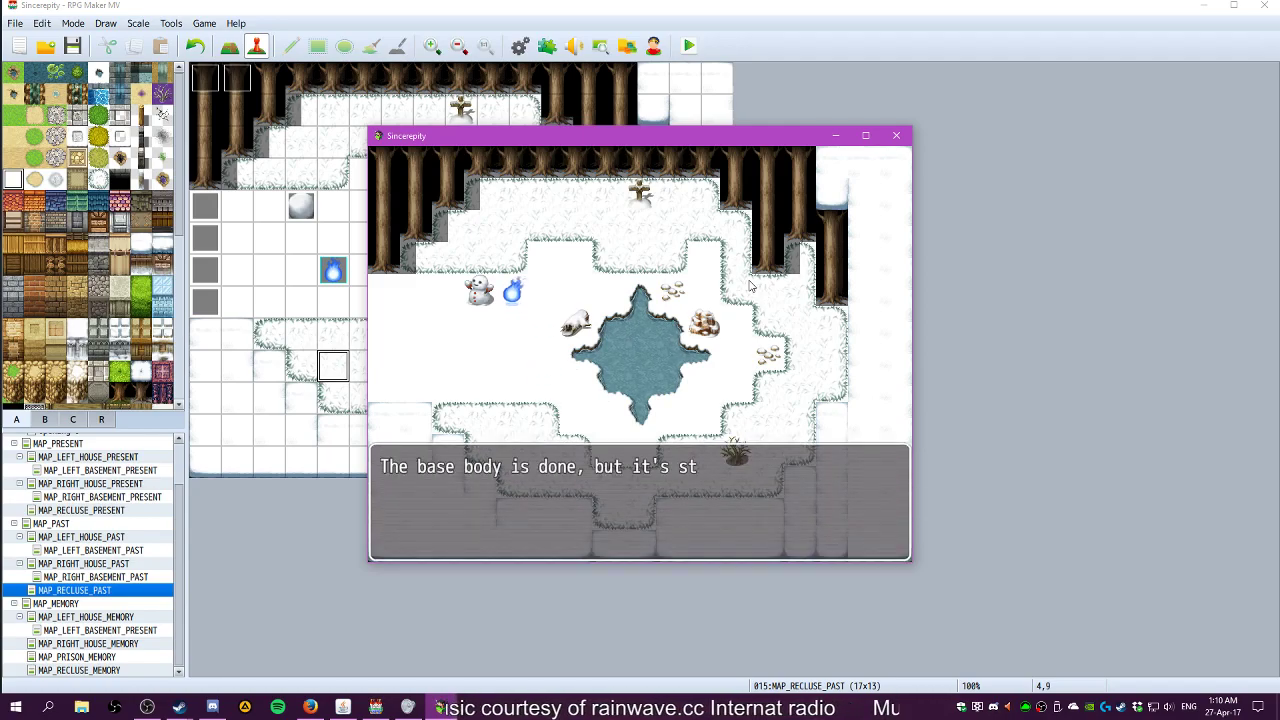
Walk from the snowman to the remaining shrubbery southeast of the pond and answer Yes to taking its twigs
key(Return)
key(Down)
key(Down)
key(Down)
key(Down)
key(Right)
key(Right)
key(Down)
key(Right)
key(Right)
key(Right)
key(Right)
key(Return)
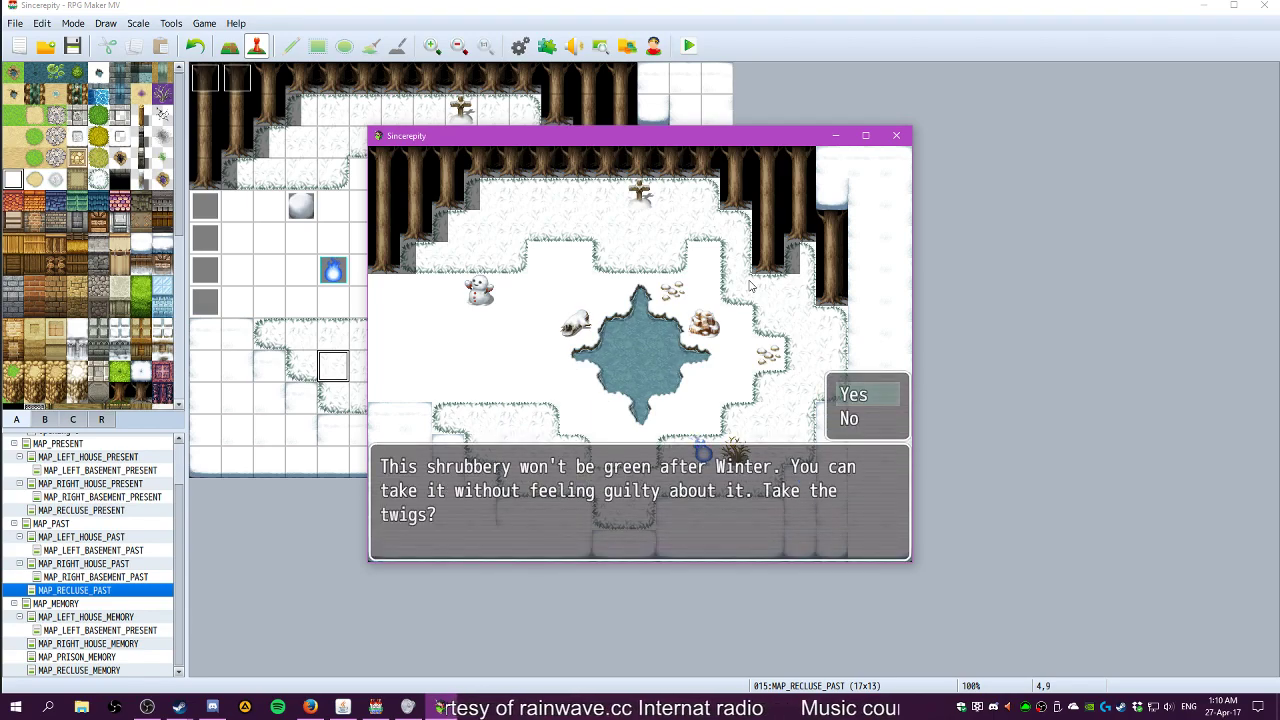
key(Return)
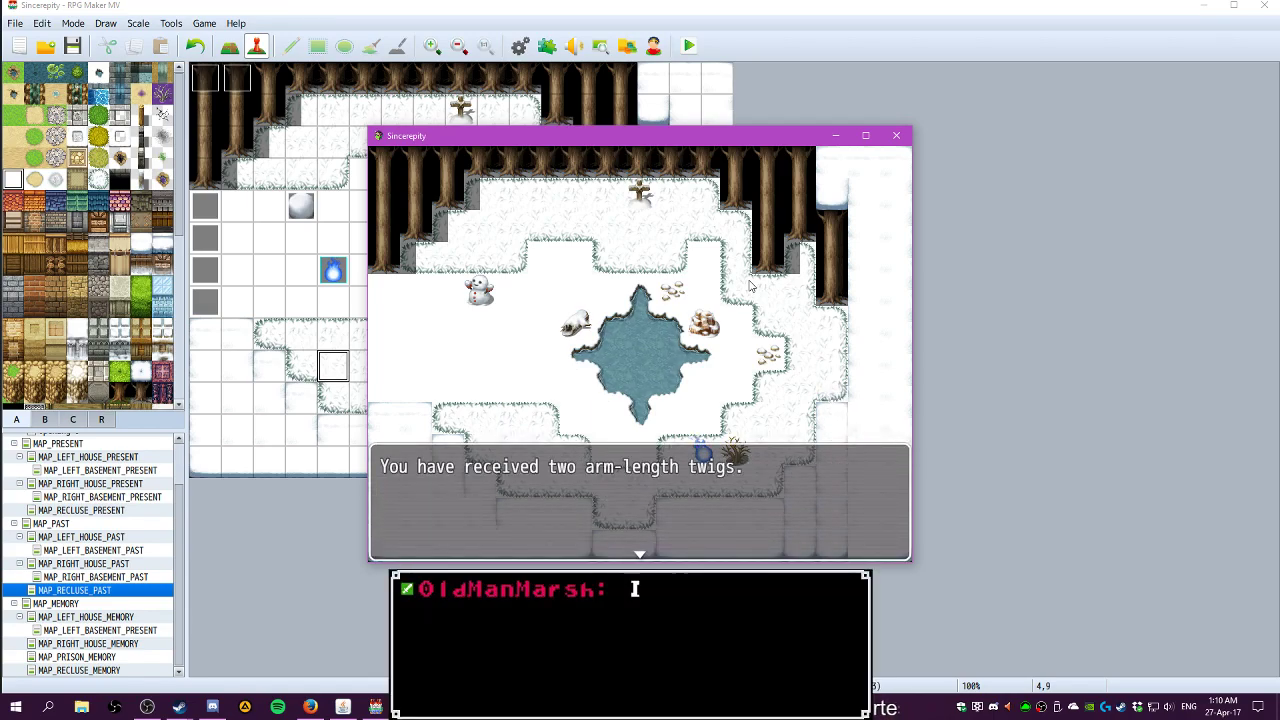
Walk from the shrubbery back to the snowman and answer Yes to using the twigs to give it arms
key(Return)
key(Left)
key(Left)
key(Left)
key(Left)
key(Up)
key(Up)
key(Left)
key(Up)
key(Up)
key(Up)
key(Left)
key(Return)
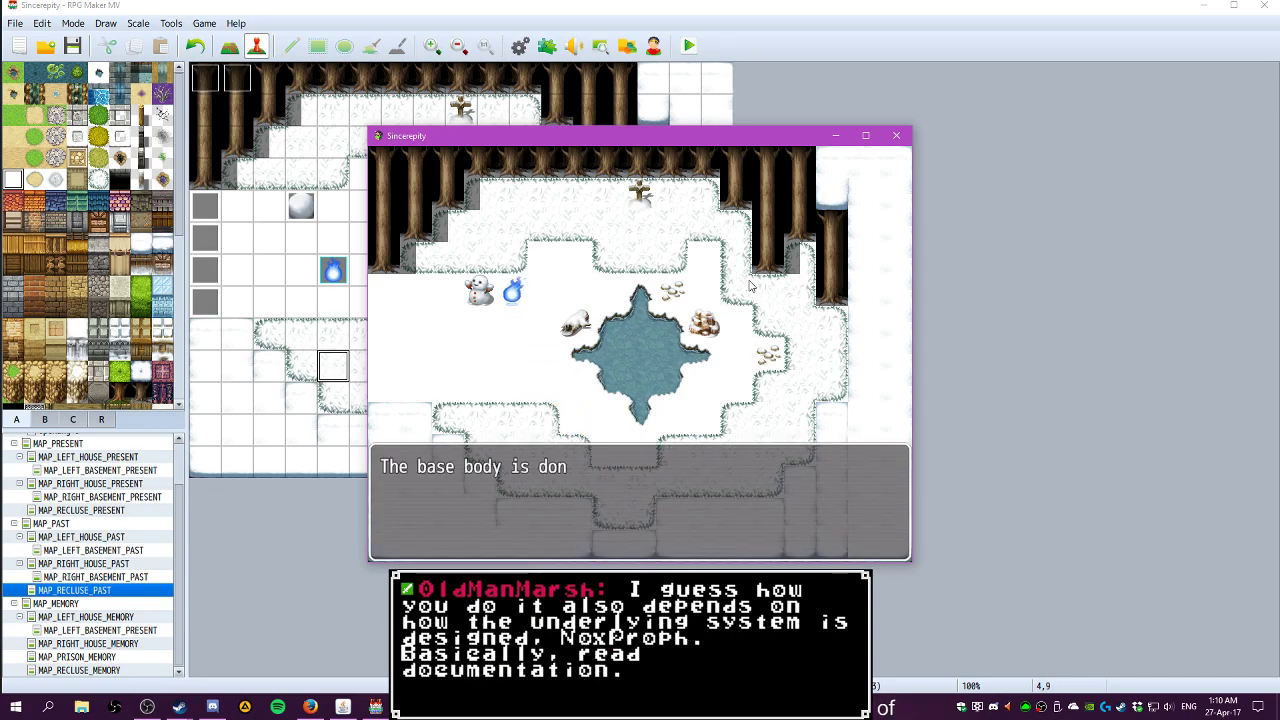
key(Return)
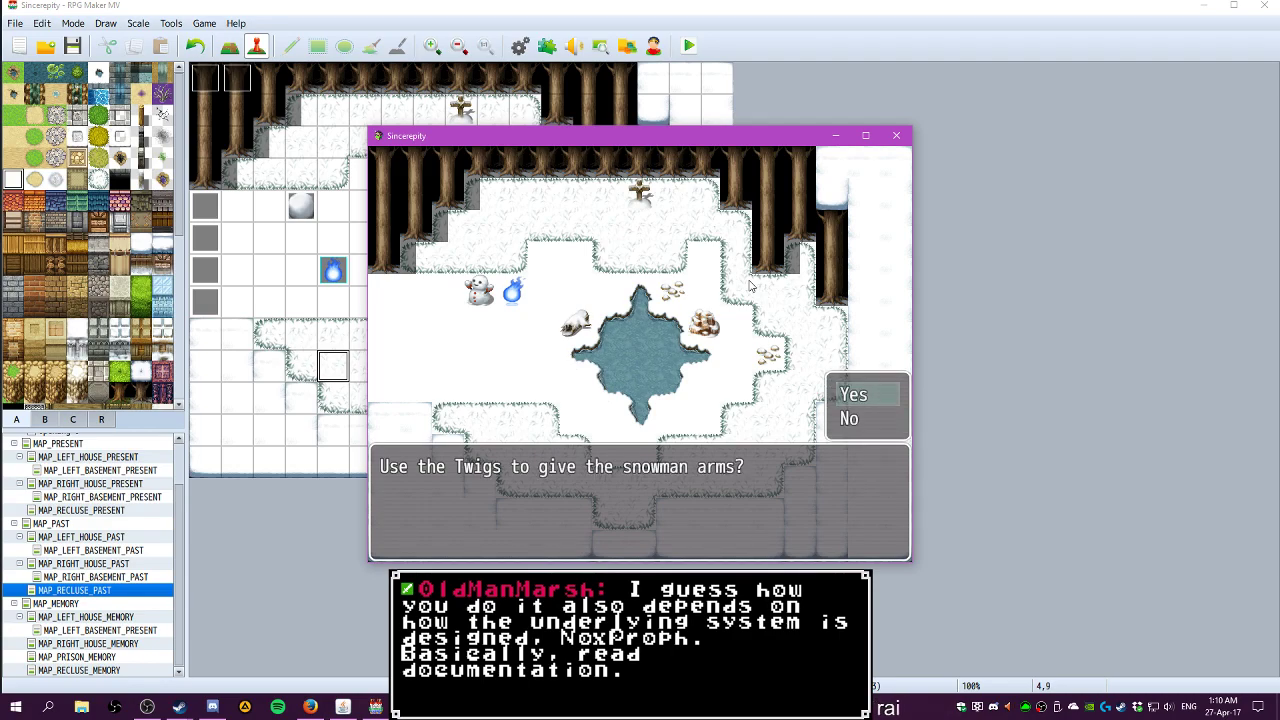
key(Return)
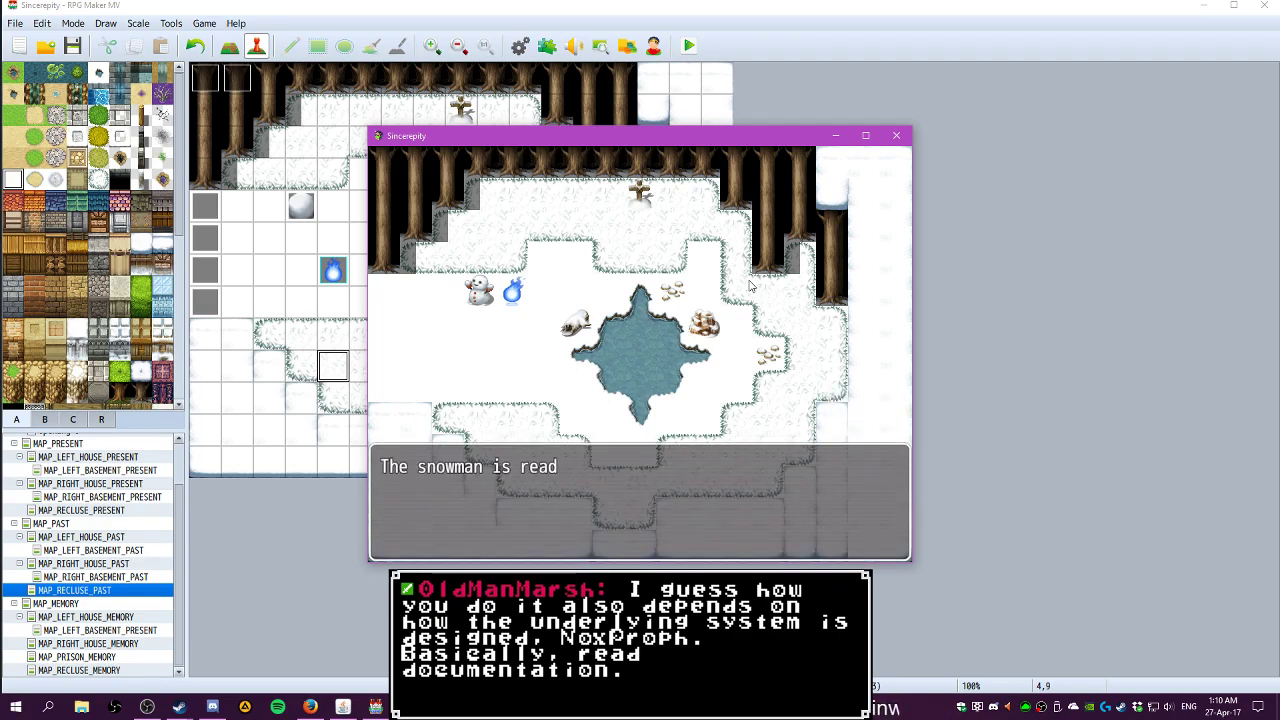
Answer Yes to using the pebbles on the snowman, advance through its remaining dialogue and end the playtest
key(Return)
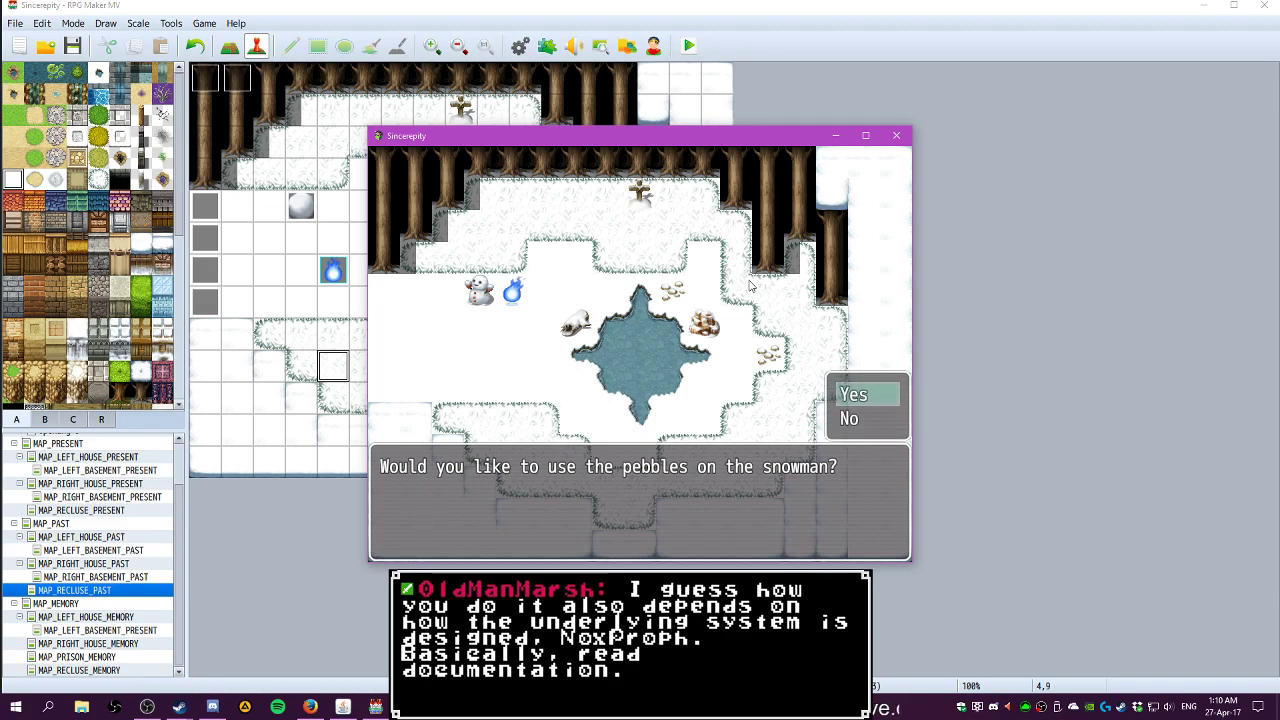
key(Return)
key(Return)
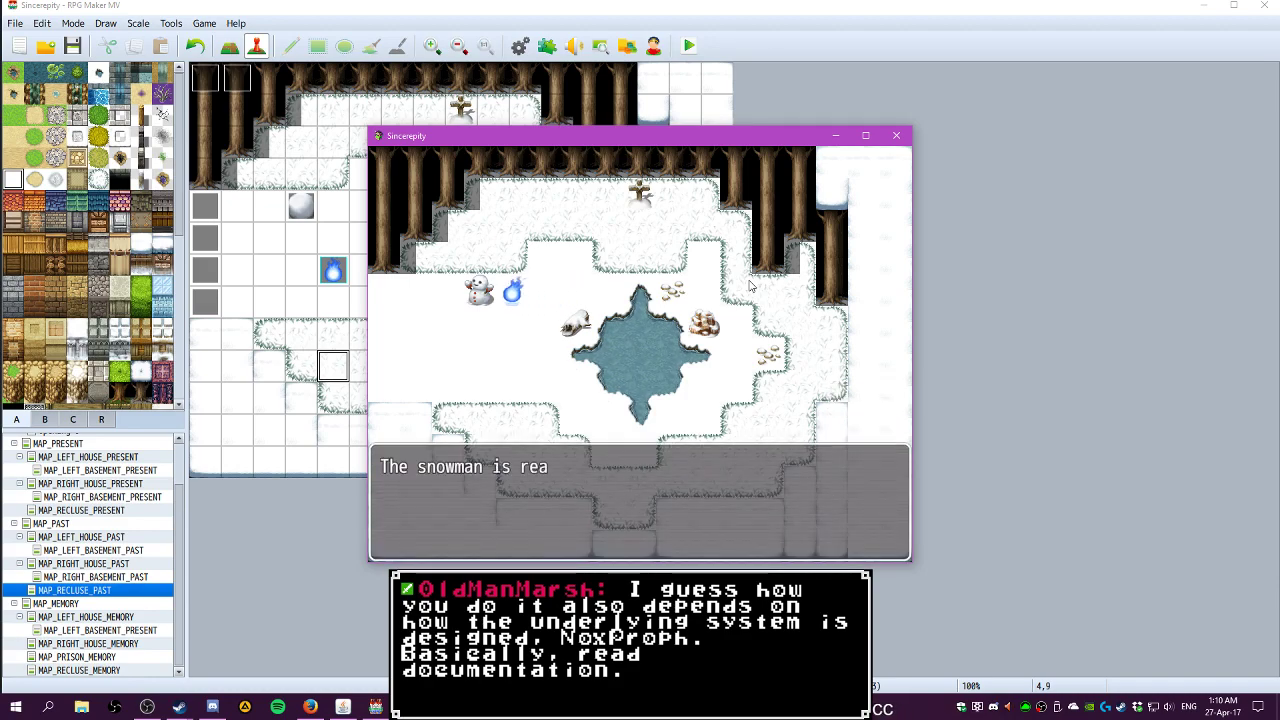
key(Return)
key(Return)
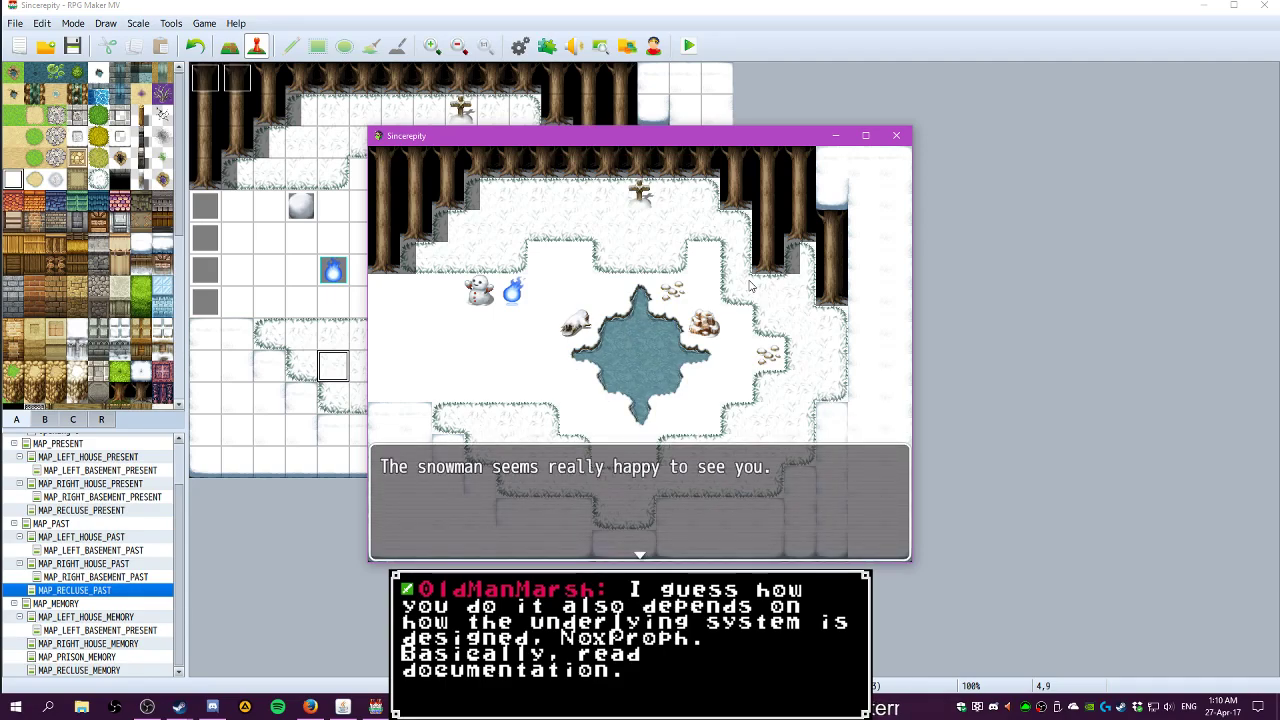
key(Return)
key(Return)
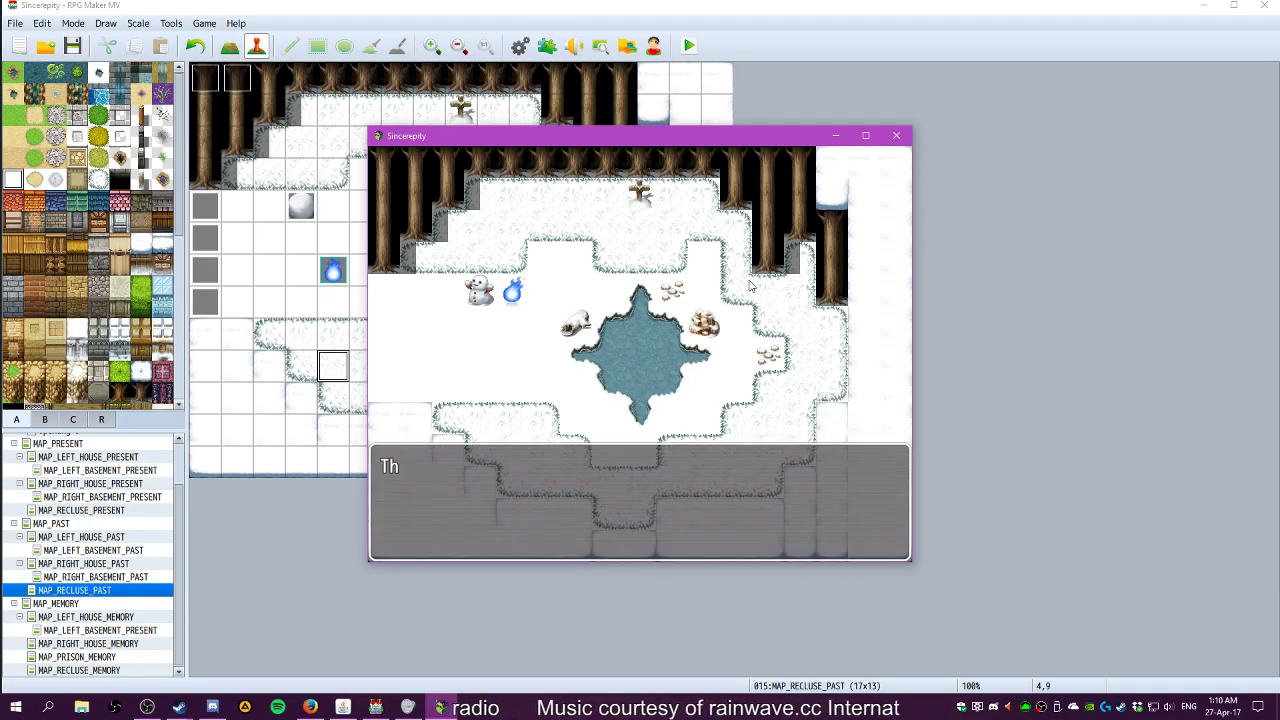
key(Return)
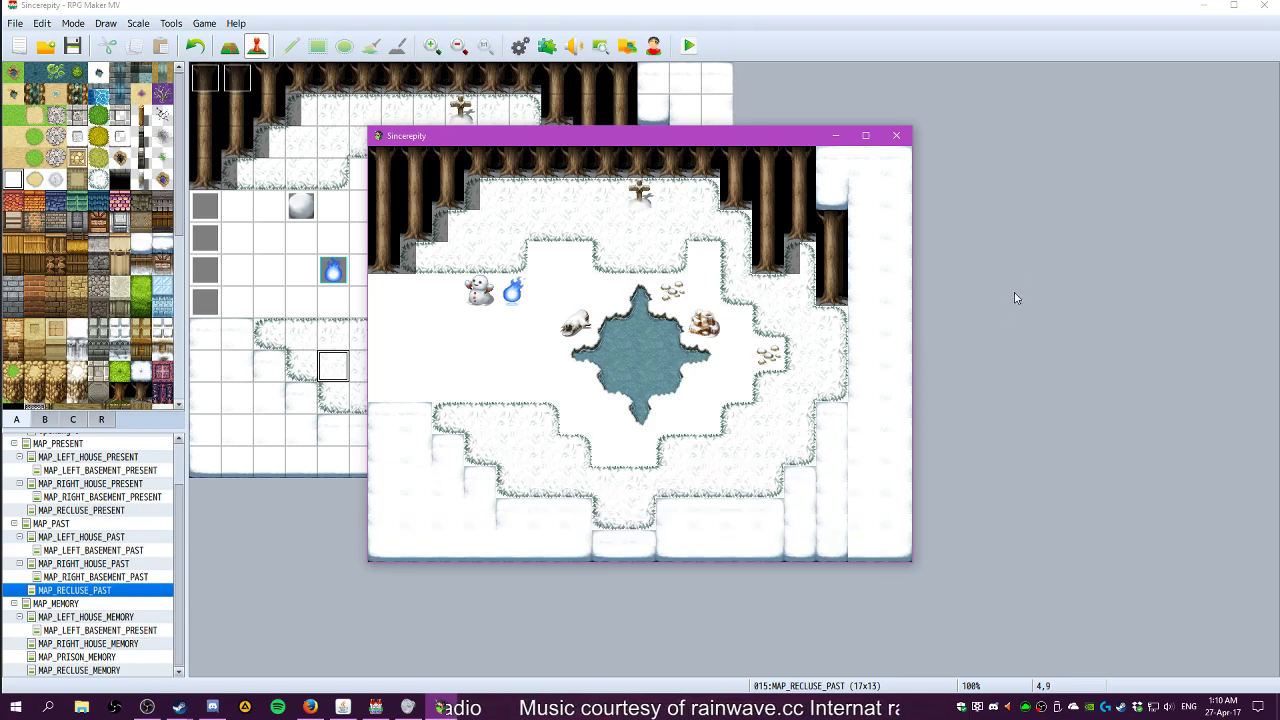
click(896, 135)
On page 5 of the snowball event at tile 3,4, append a Show Text command reading "You gained a Friendly Memory."
double_click(303, 208)
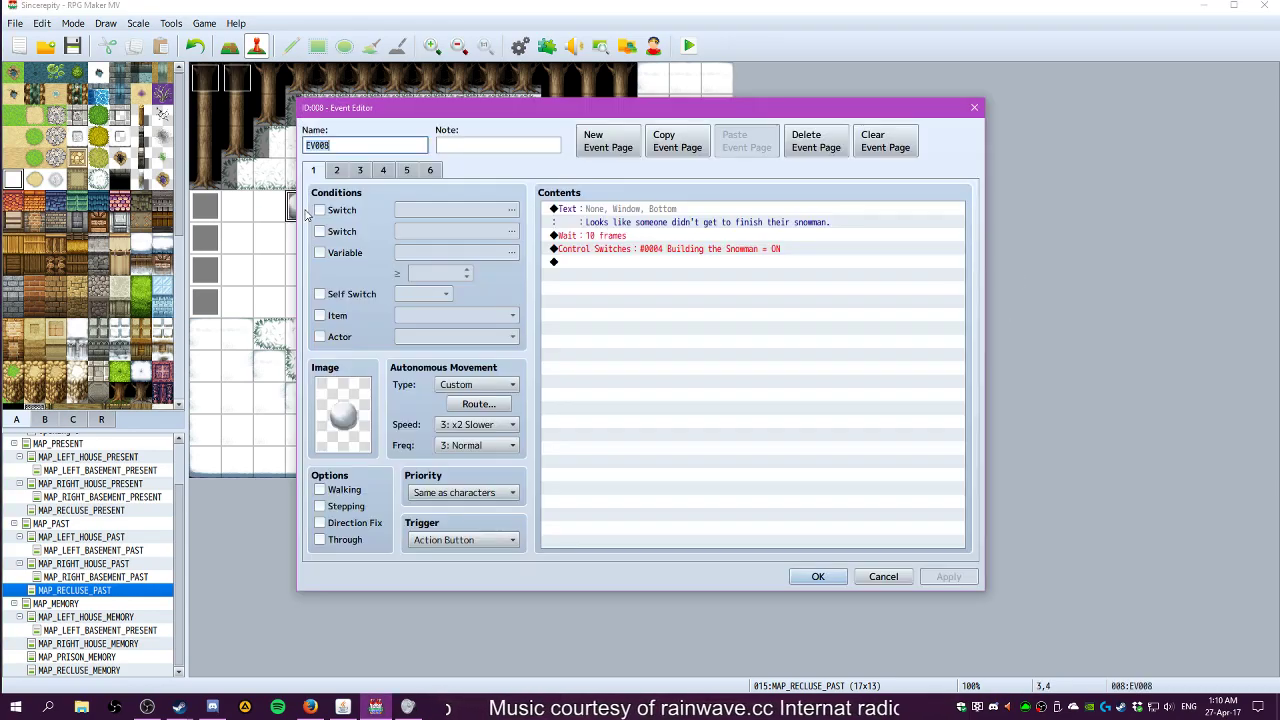
click(428, 171)
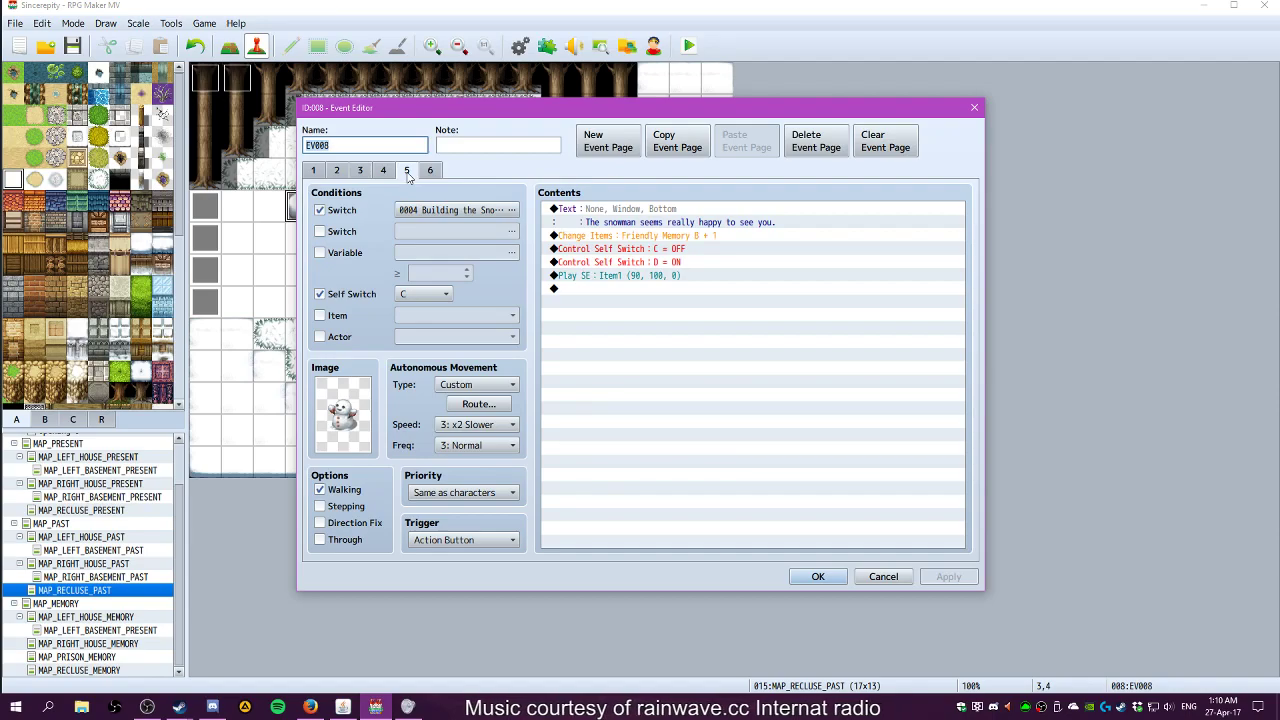
click(591, 235)
click(562, 289)
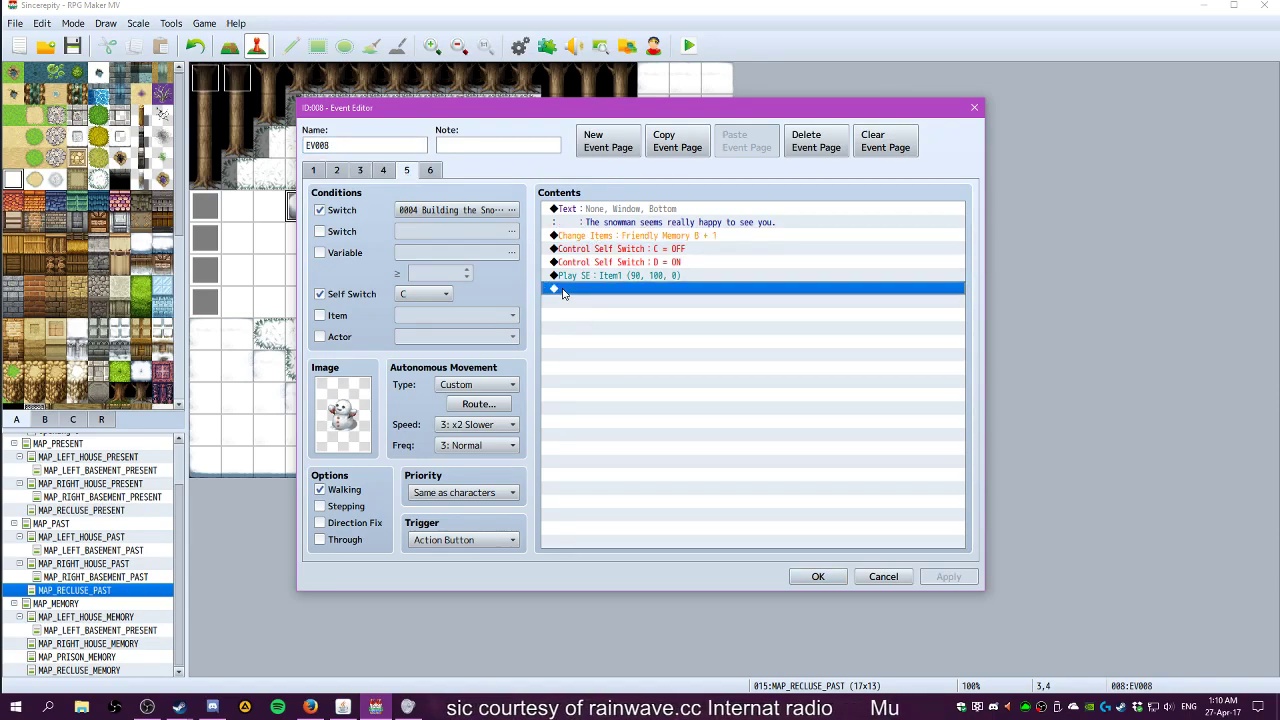
right_click(563, 290)
click(592, 298)
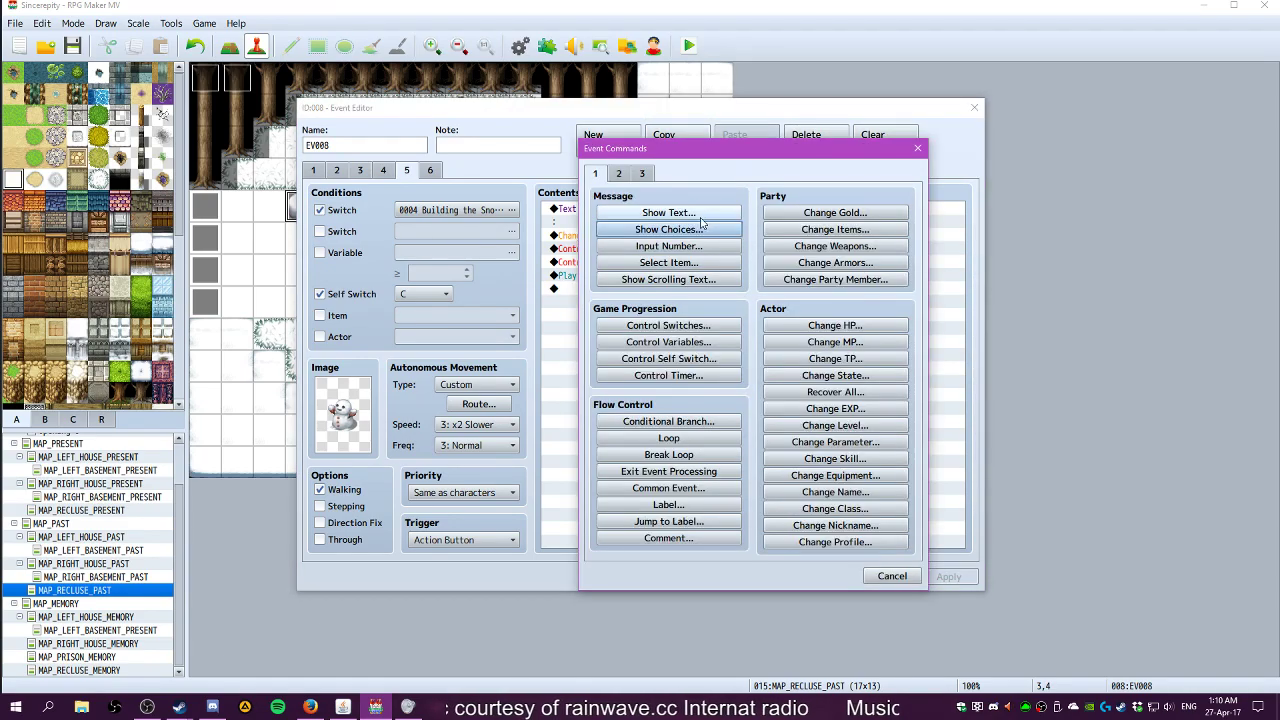
click(668, 212)
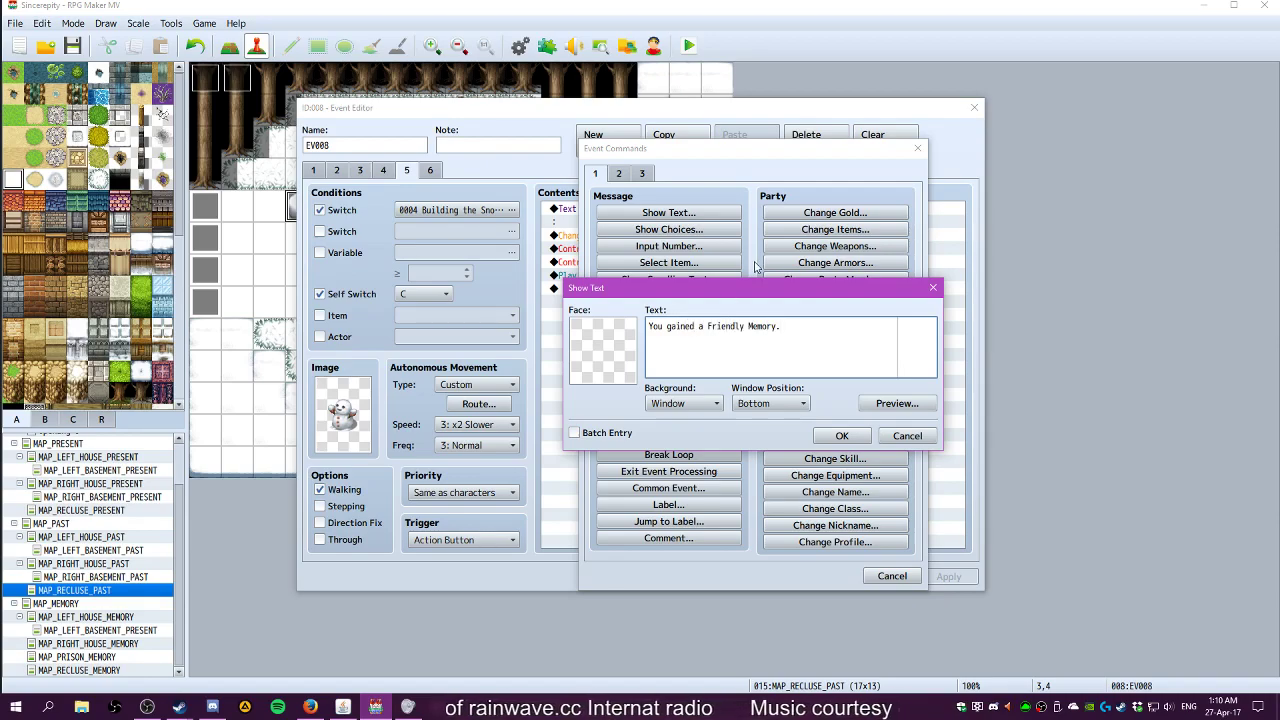
click(842, 436)
Move the Friendly Memory B + 1 item change and the Item1 sound effect below the Friendly Memory text, in that order
click(646, 239)
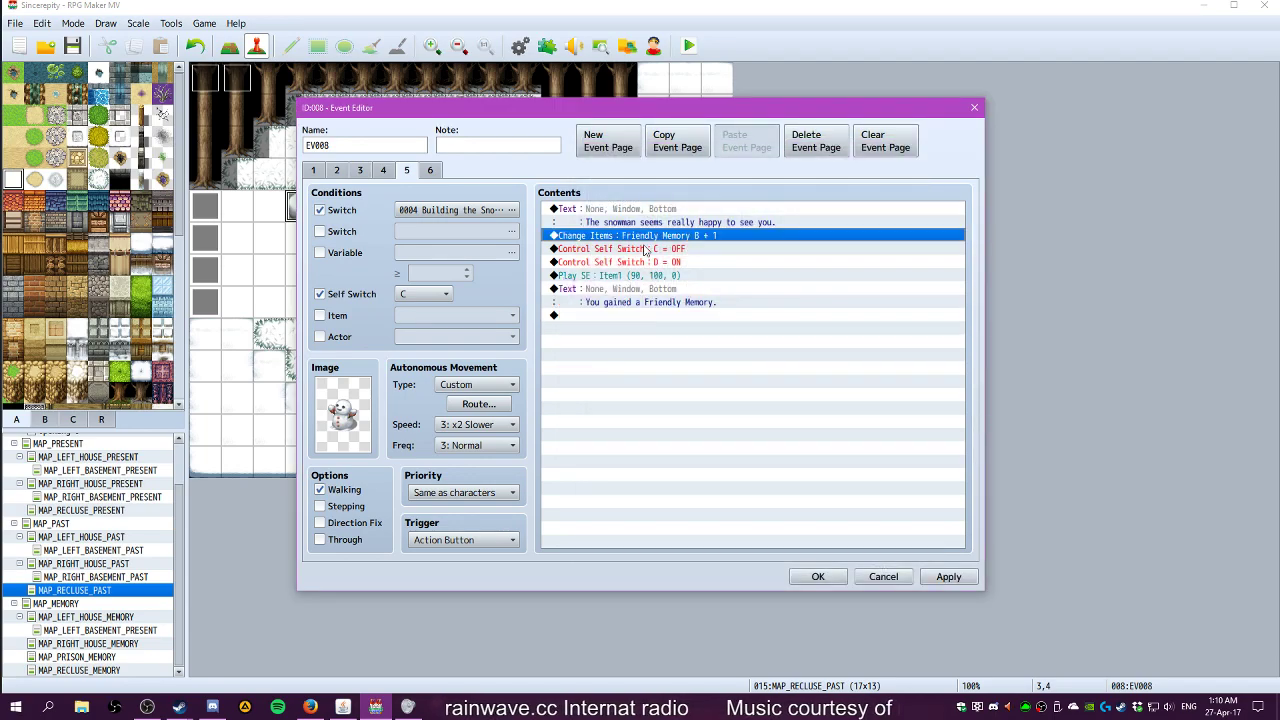
key(Delete)
click(603, 301)
key(ctrl+v)
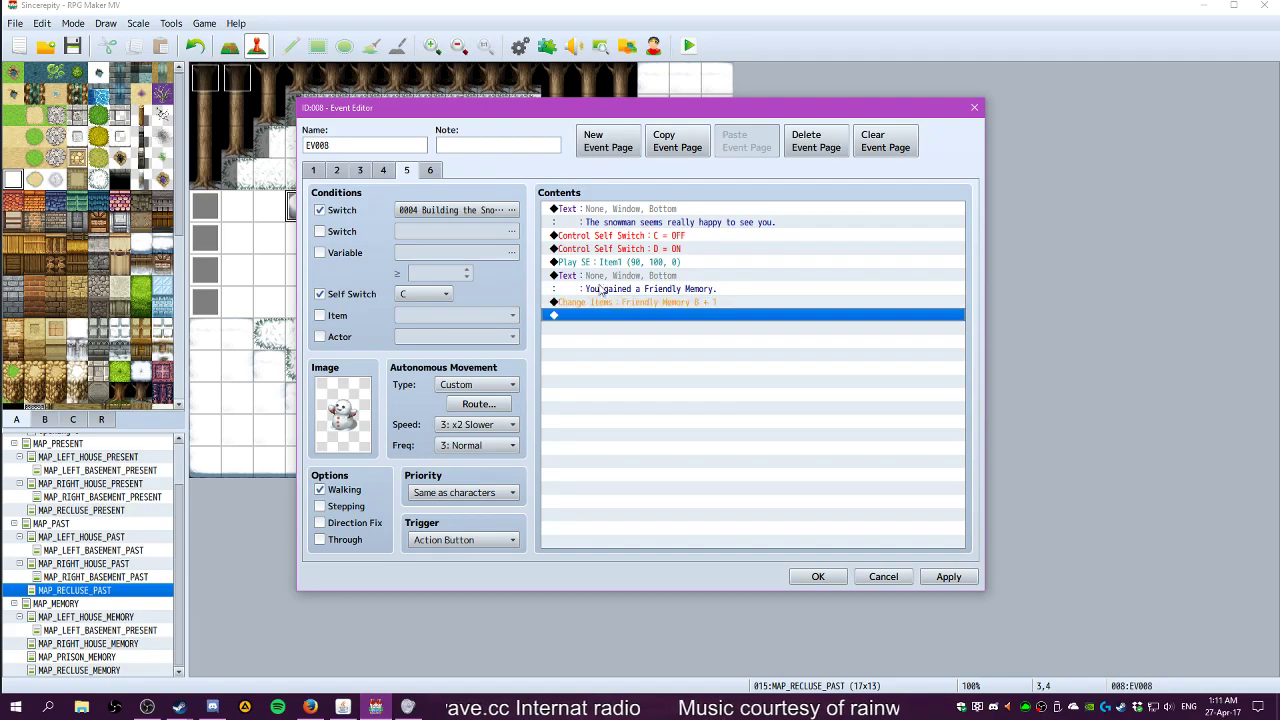
click(598, 264)
key(ctrl+x)
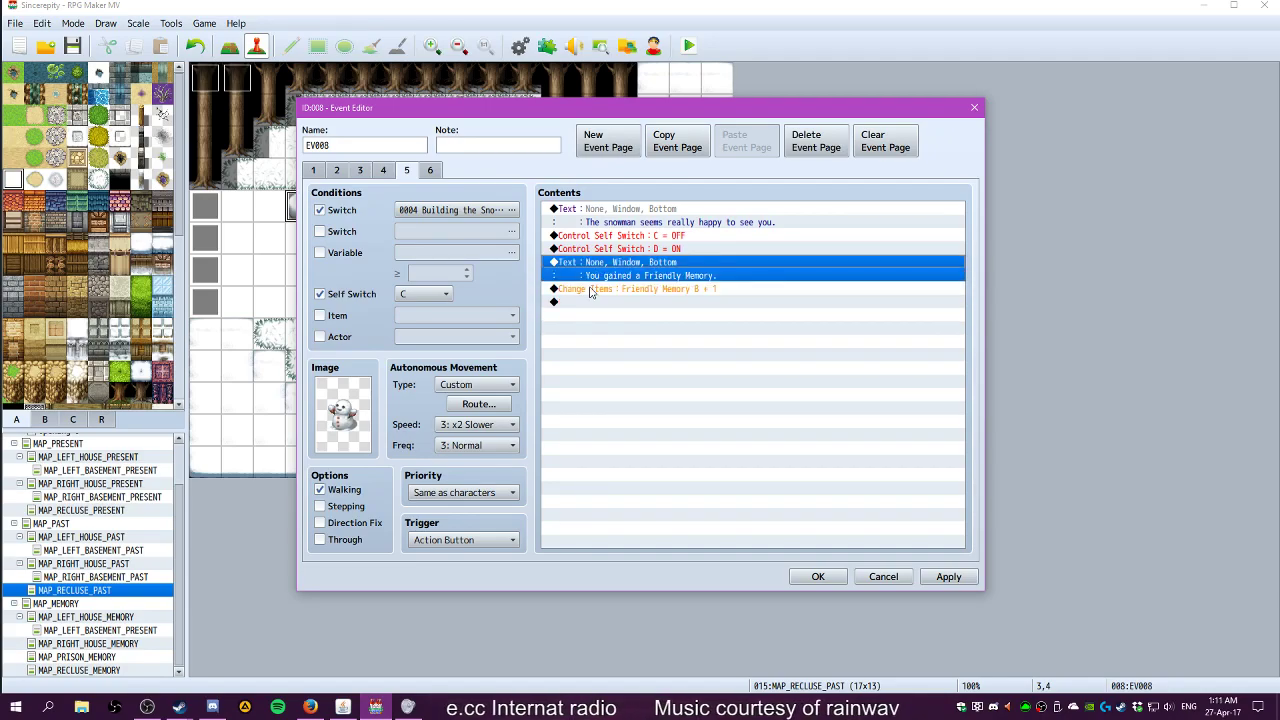
click(591, 314)
key(ctrl+v)
Move the self switch commands C = OFF and D = ON to the end of page 5 and save the event
click(598, 237)
shift+click(600, 249)
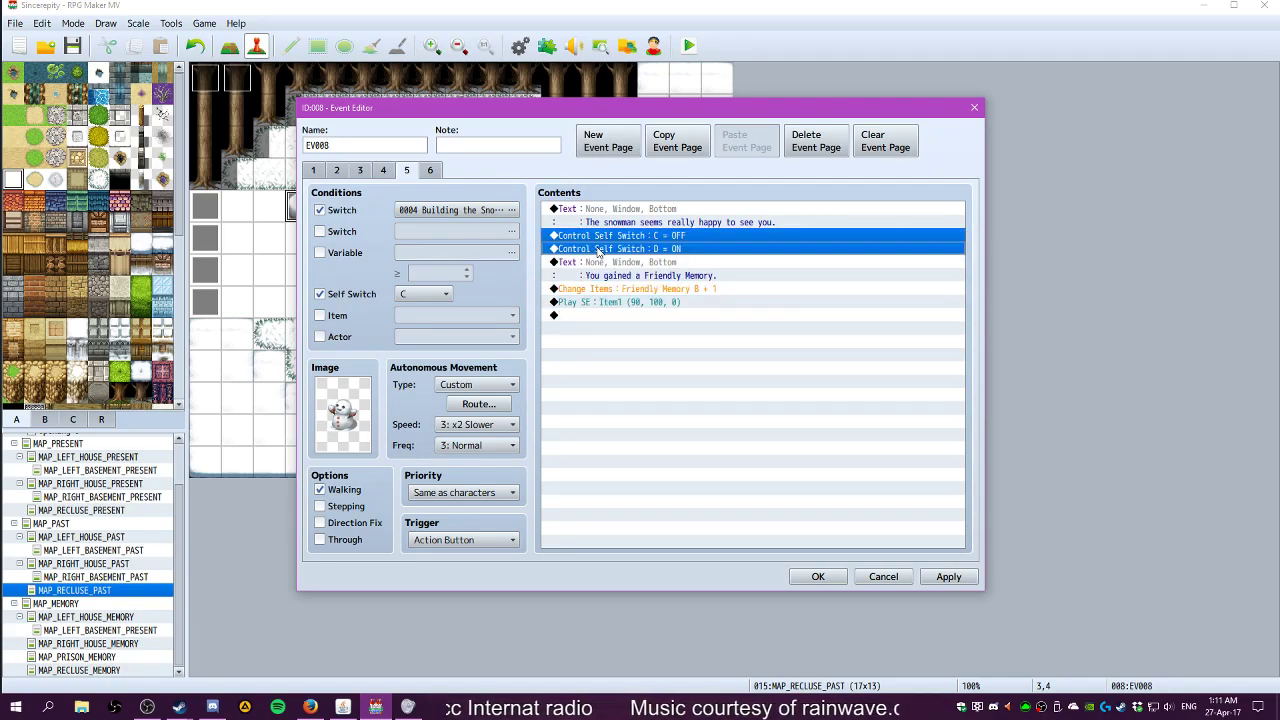
key(ctrl+x)
click(593, 289)
key(ctrl+v)
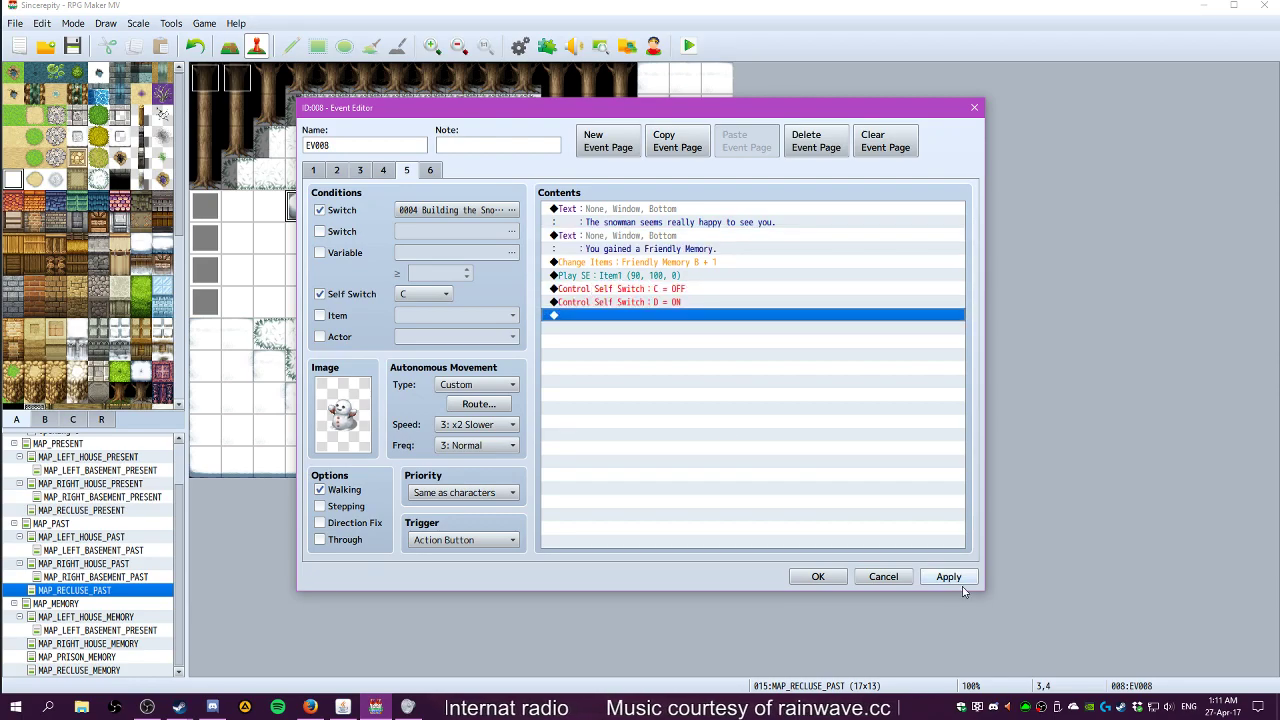
click(817, 576)
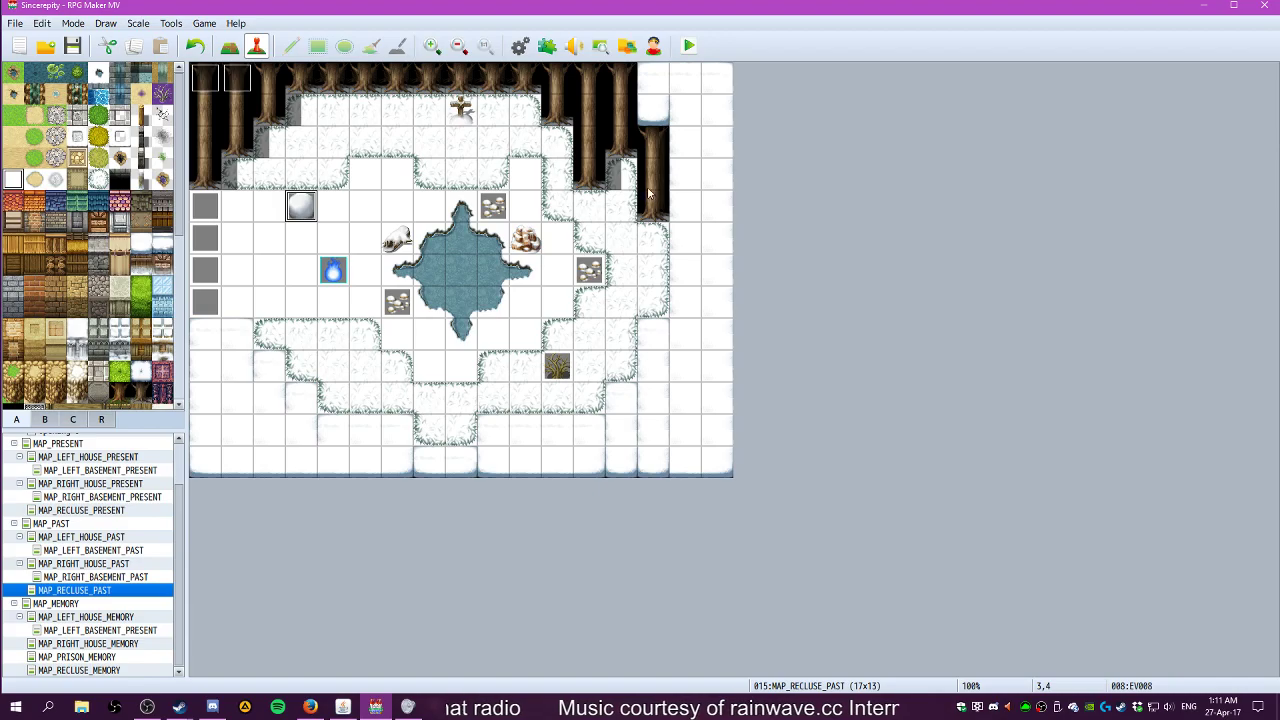
Start a new playtest, walk to the snowball and examine it
click(689, 45)
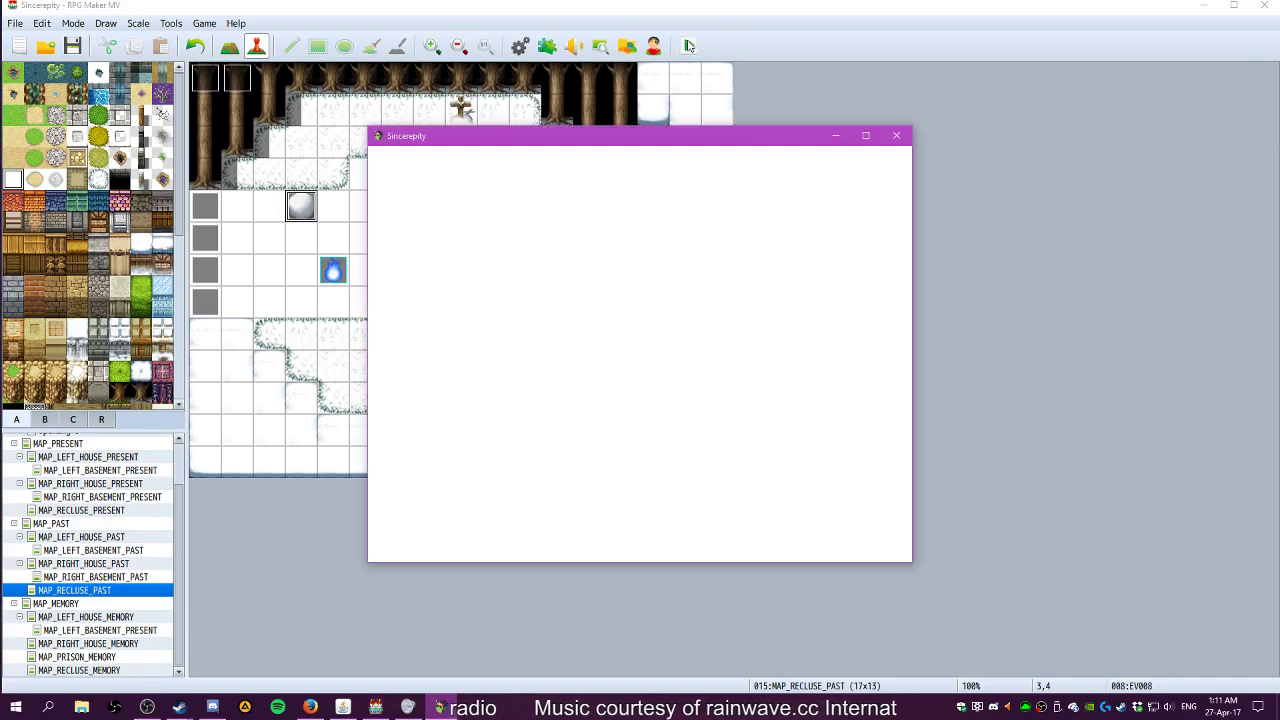
key(Return)
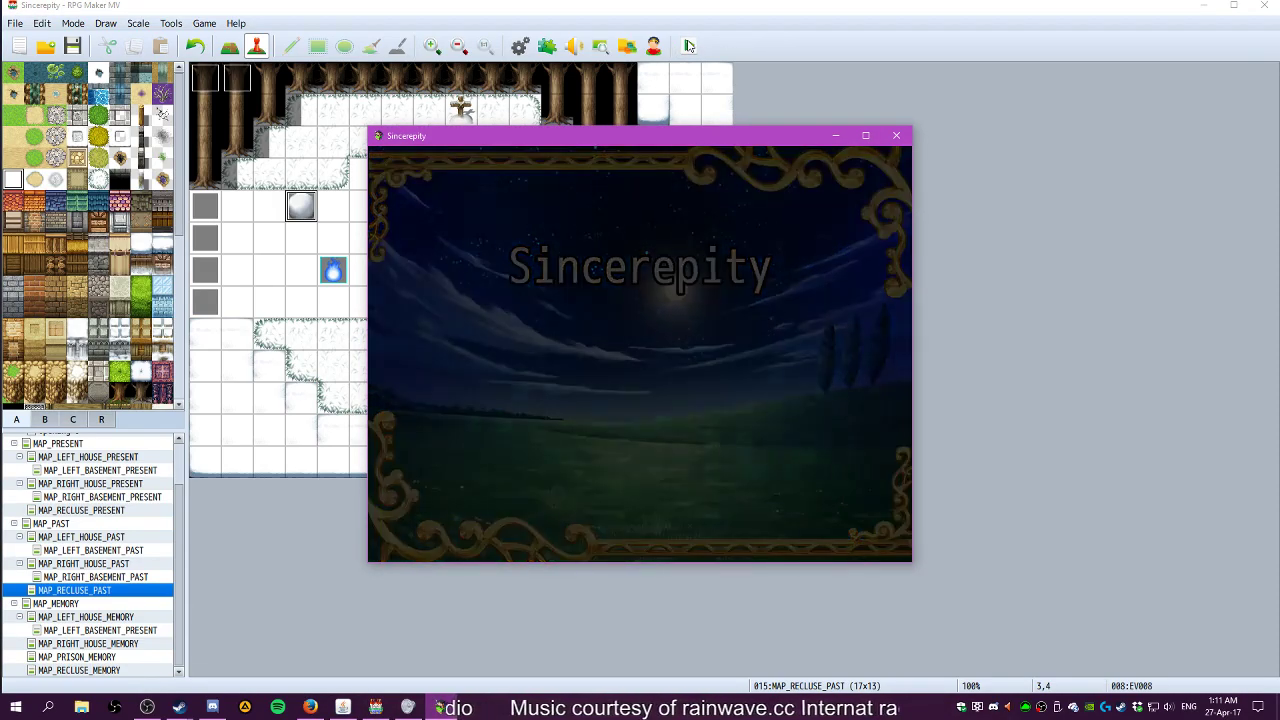
key(Up)
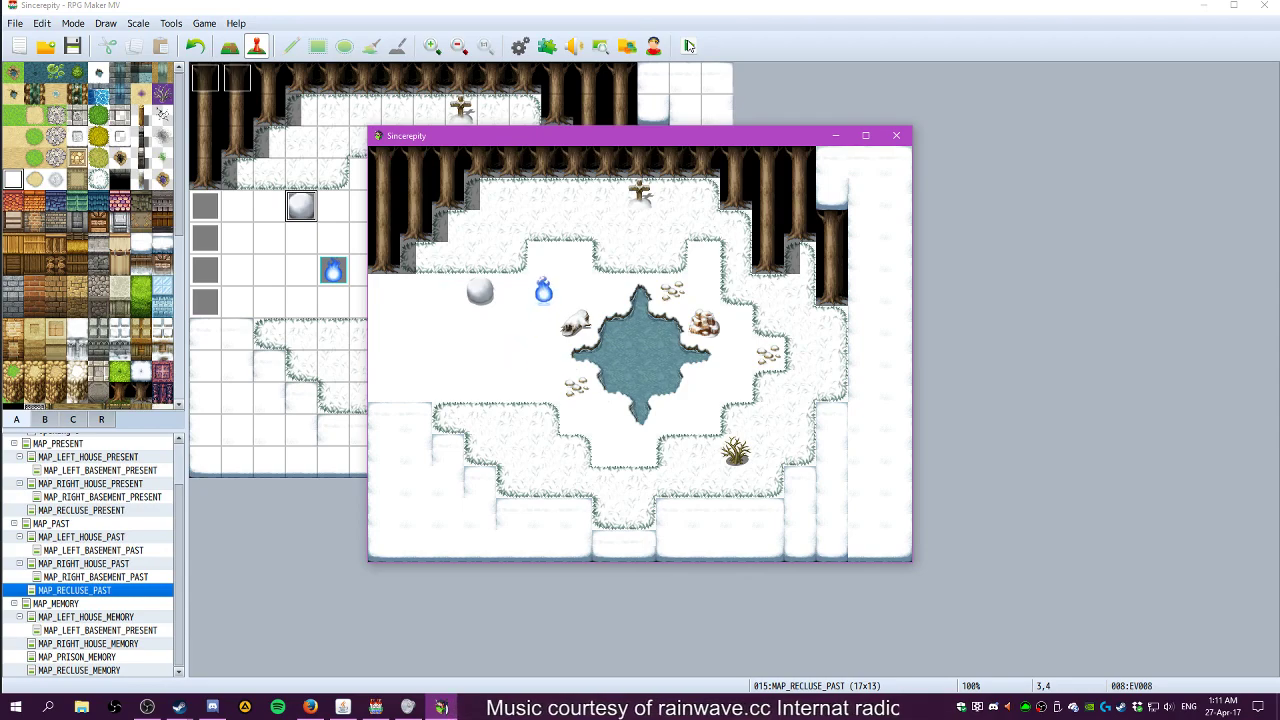
key(Left)
key(Return)
key(Return)
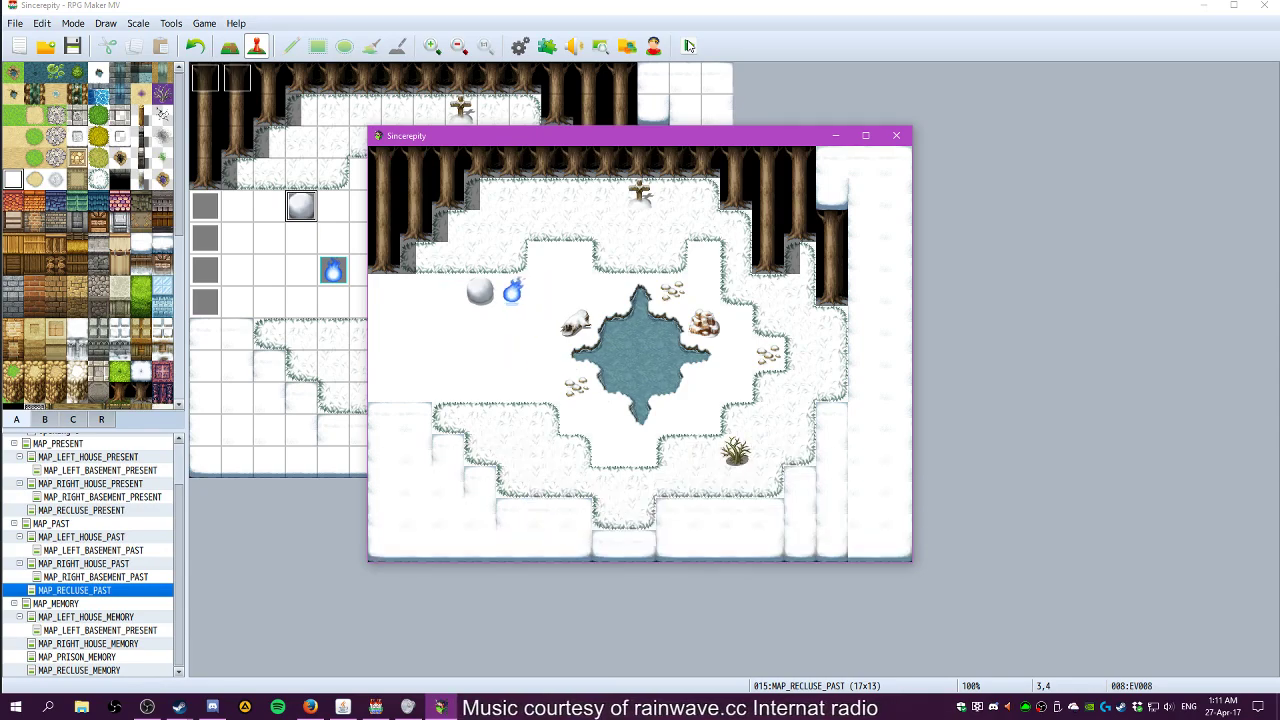
key(Return)
Walk to the pebbles southwest of the pond and answer Yes to picking them up
key(Down)
key(Down)
key(Down)
key(Right)
key(Return)
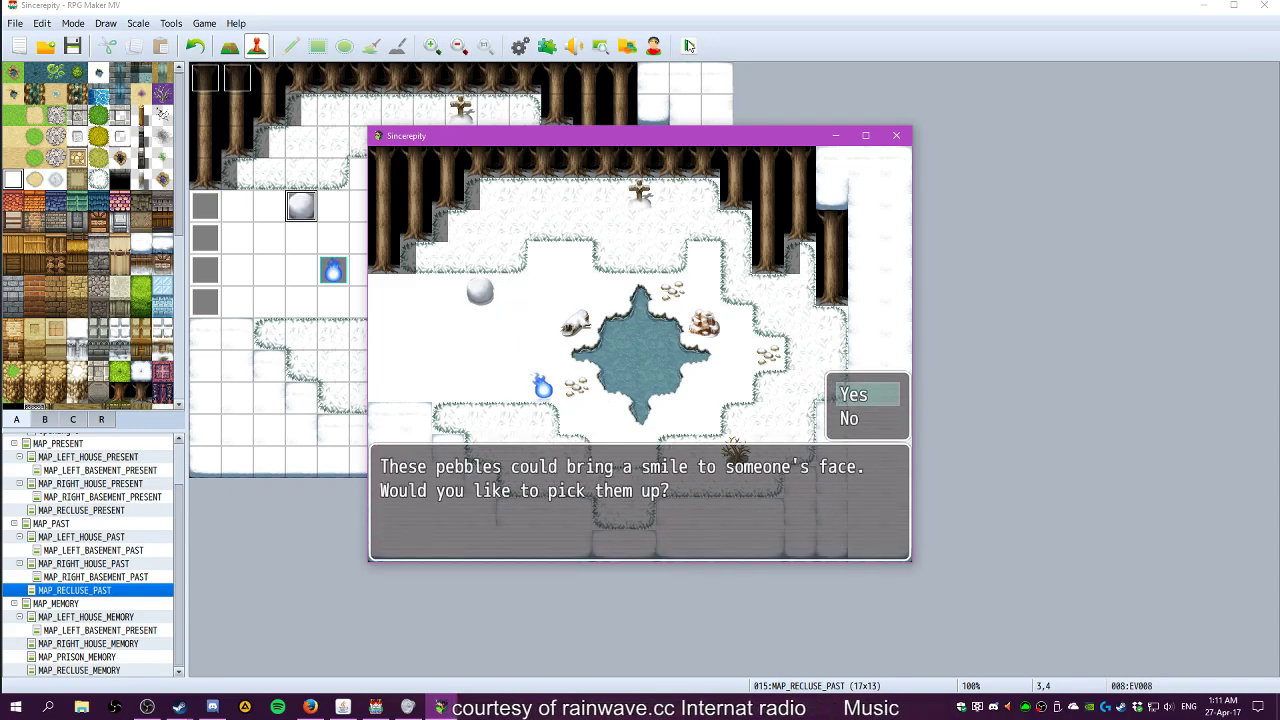
key(Return)
Walk to the shrubbery southeast of the pond and answer Yes to taking its twigs
key(Down)
key(Right)
key(Right)
key(Down)
key(Right)
key(Right)
key(Right)
key(Return)
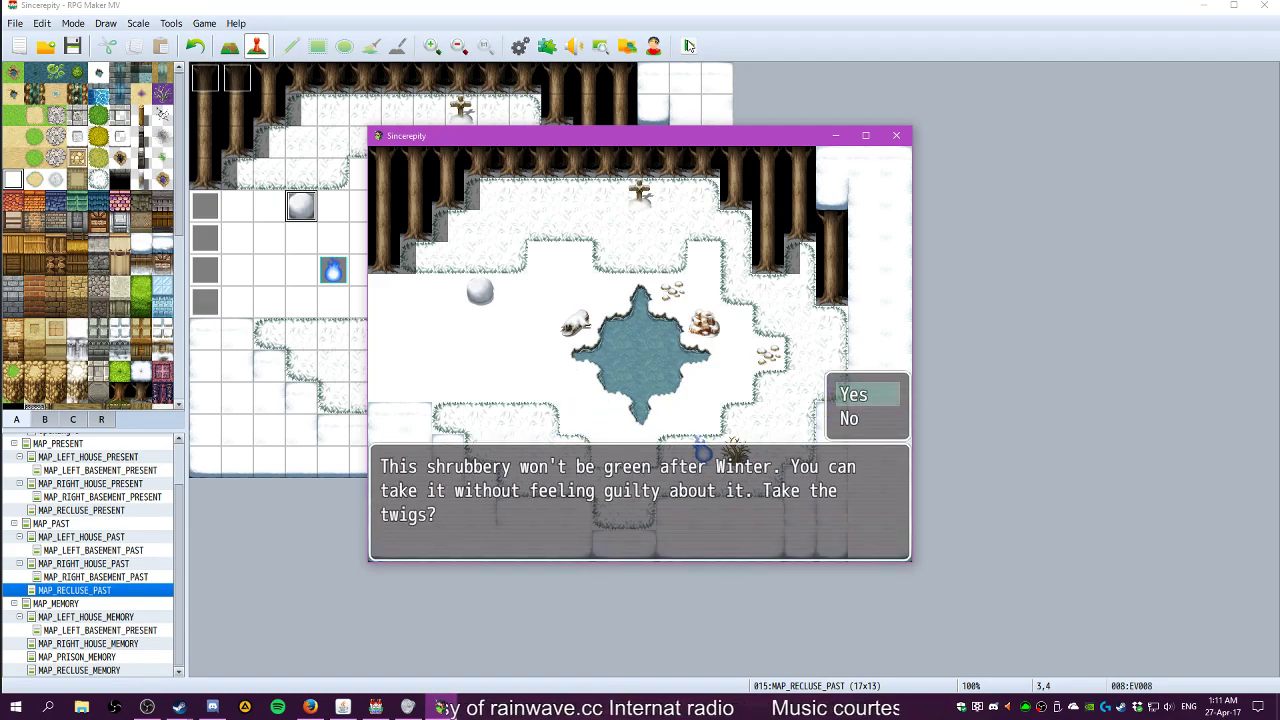
key(Return)
key(Return)
Return to the snowball with the collected items and answer Yes to using snow on the snowman
key(Left)
key(Left)
key(Left)
key(Left)
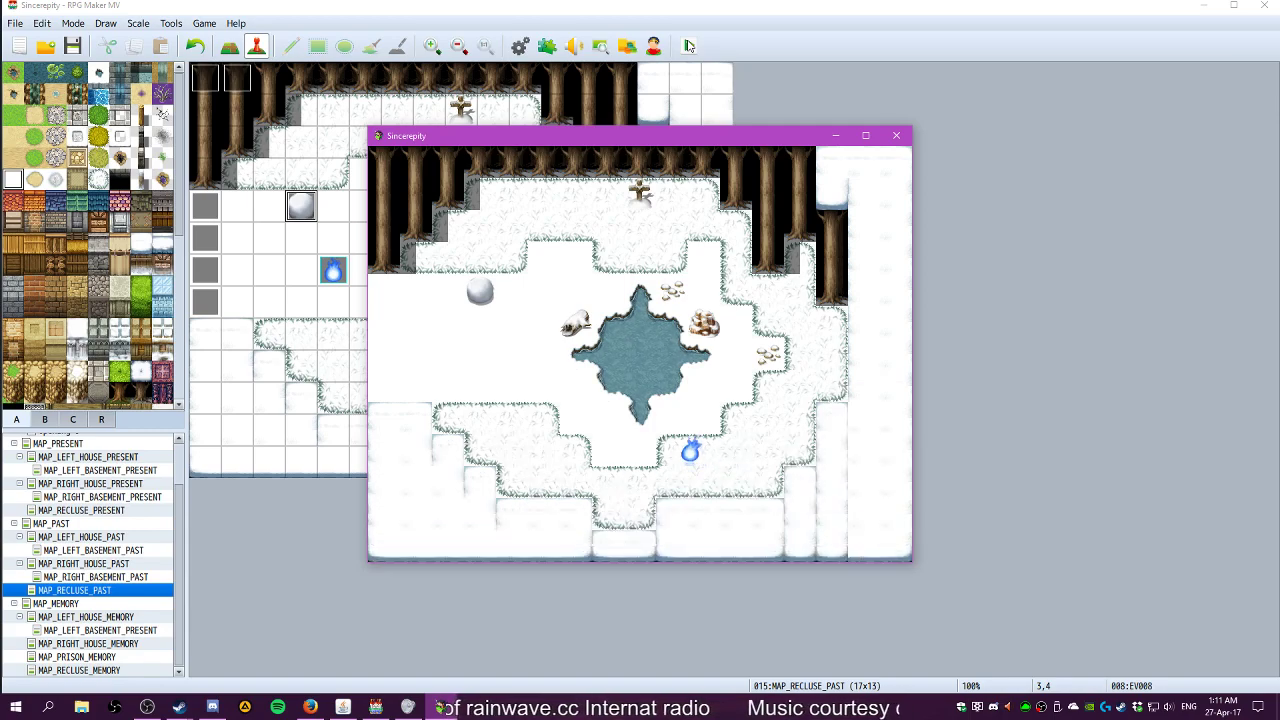
key(Up)
key(Up)
key(Left)
key(Up)
key(Up)
key(Up)
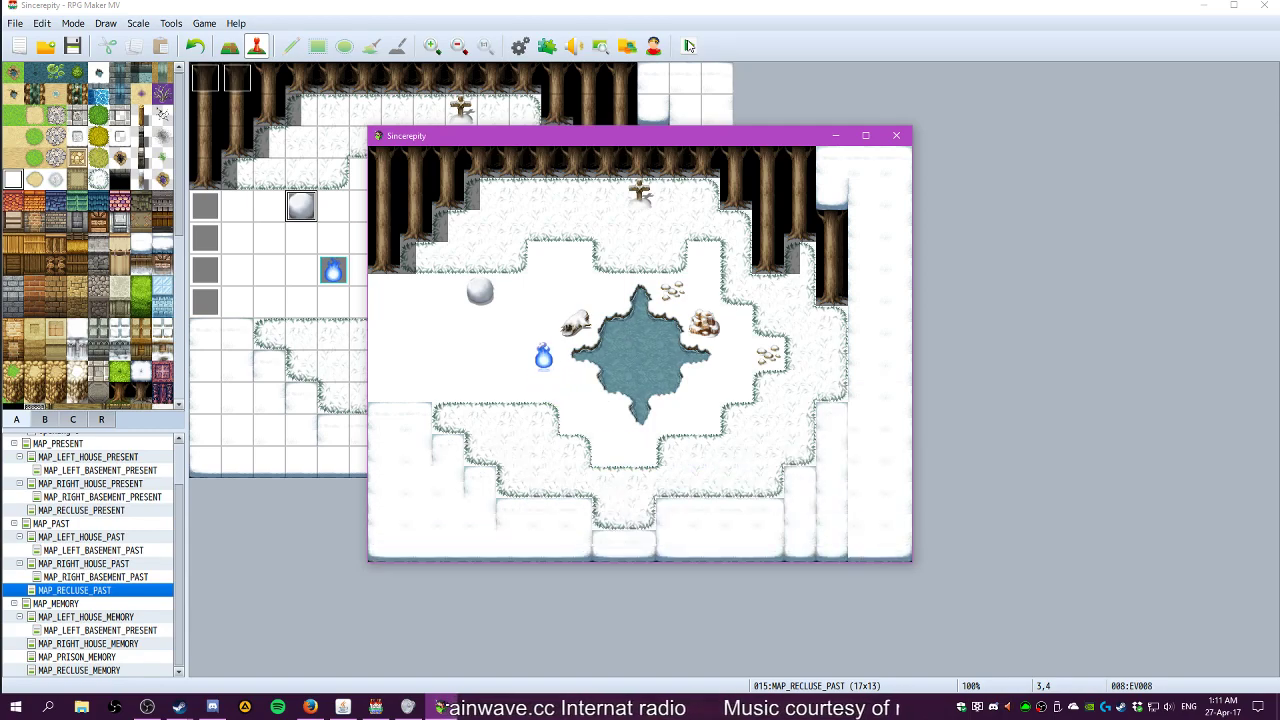
key(Left)
key(Return)
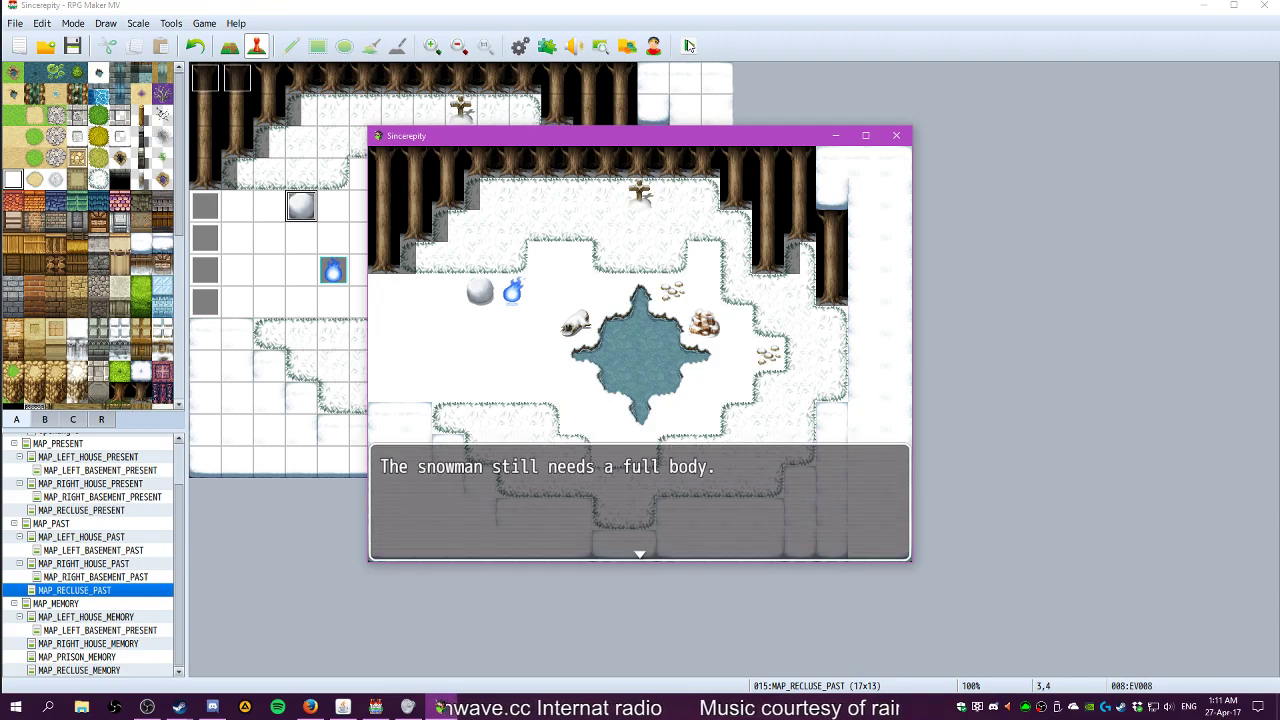
key(Return)
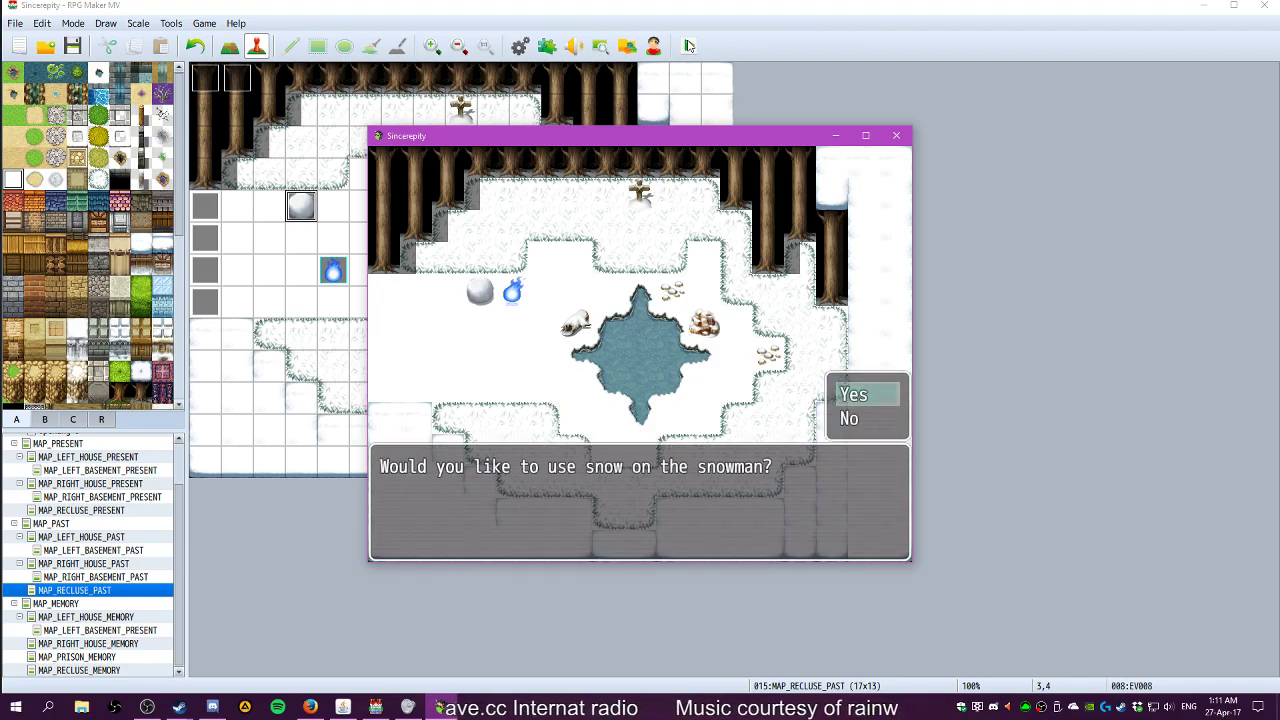
key(Return)
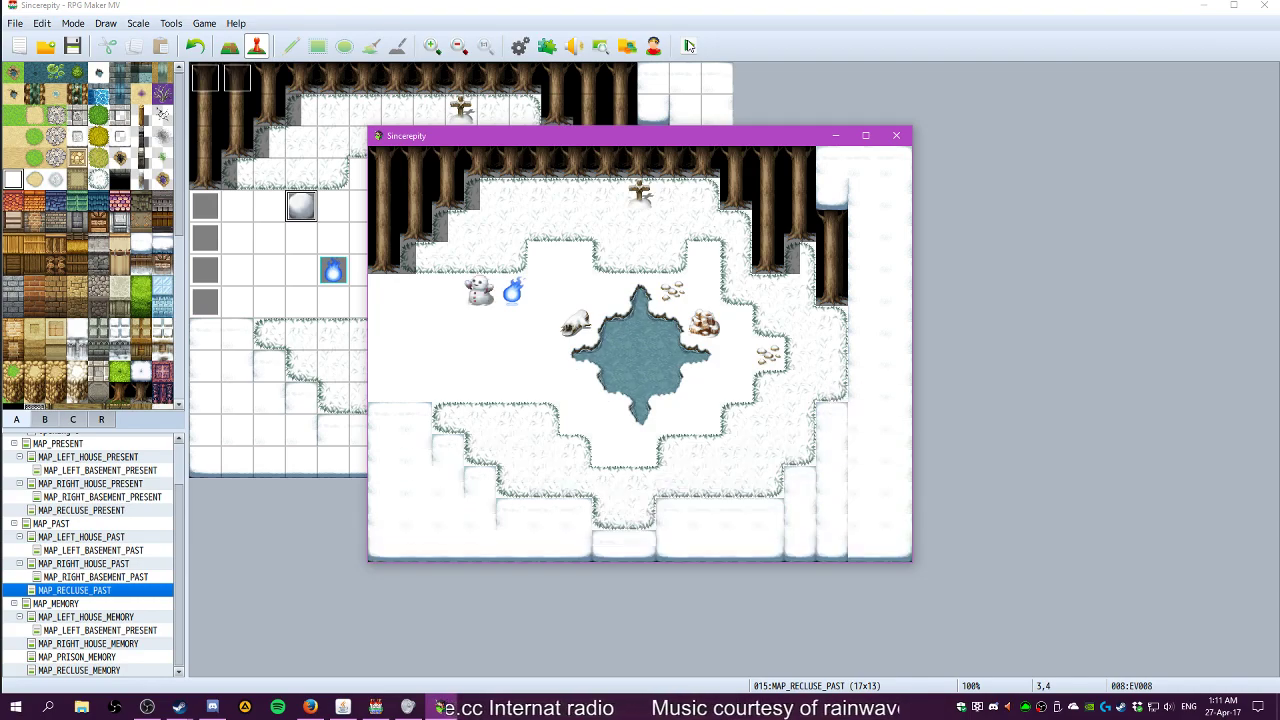
Answer Yes to using the twigs and the pebbles on the snowman, then advance its dialogue to the Friendly Memory text
key(Return)
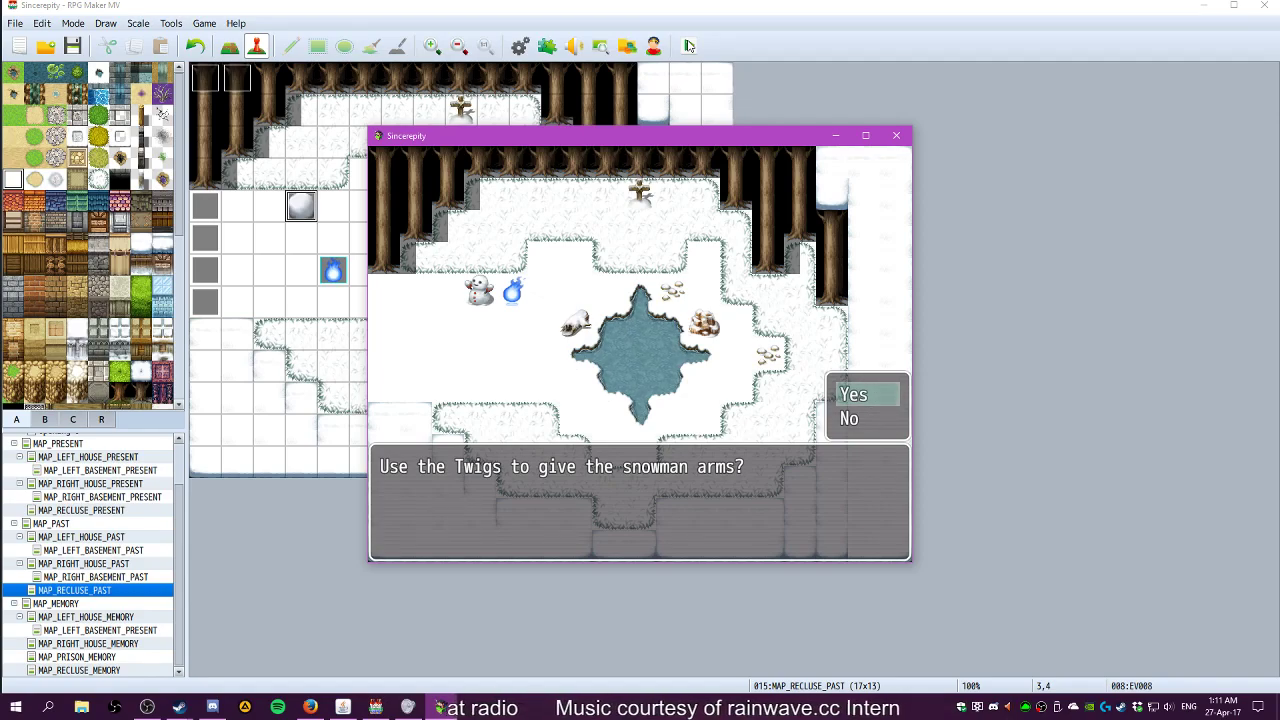
key(Return)
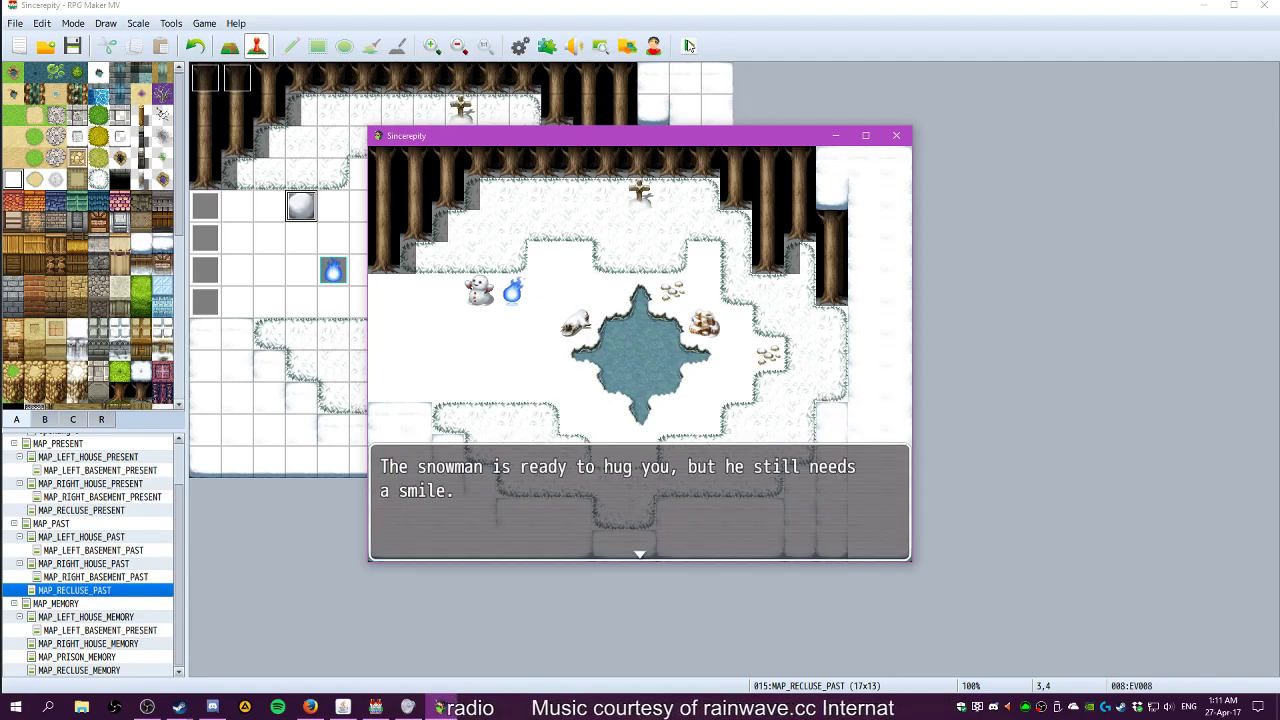
key(Return)
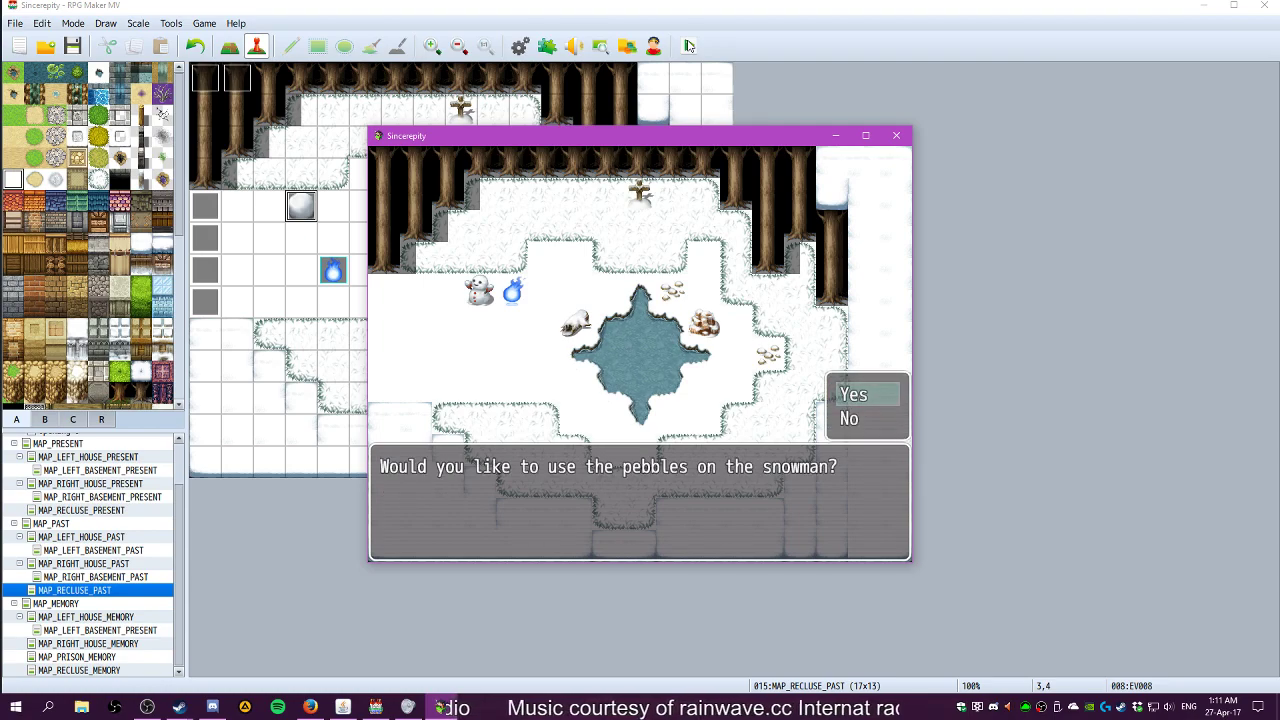
key(Return)
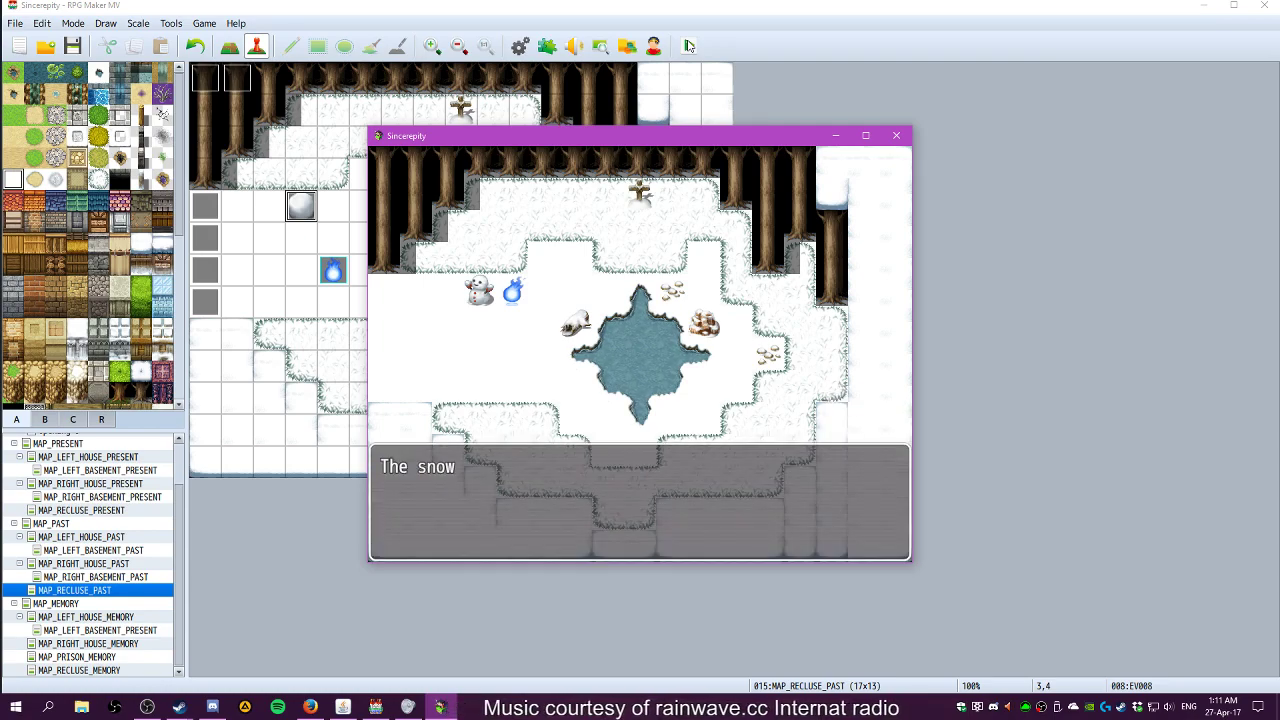
key(Return)
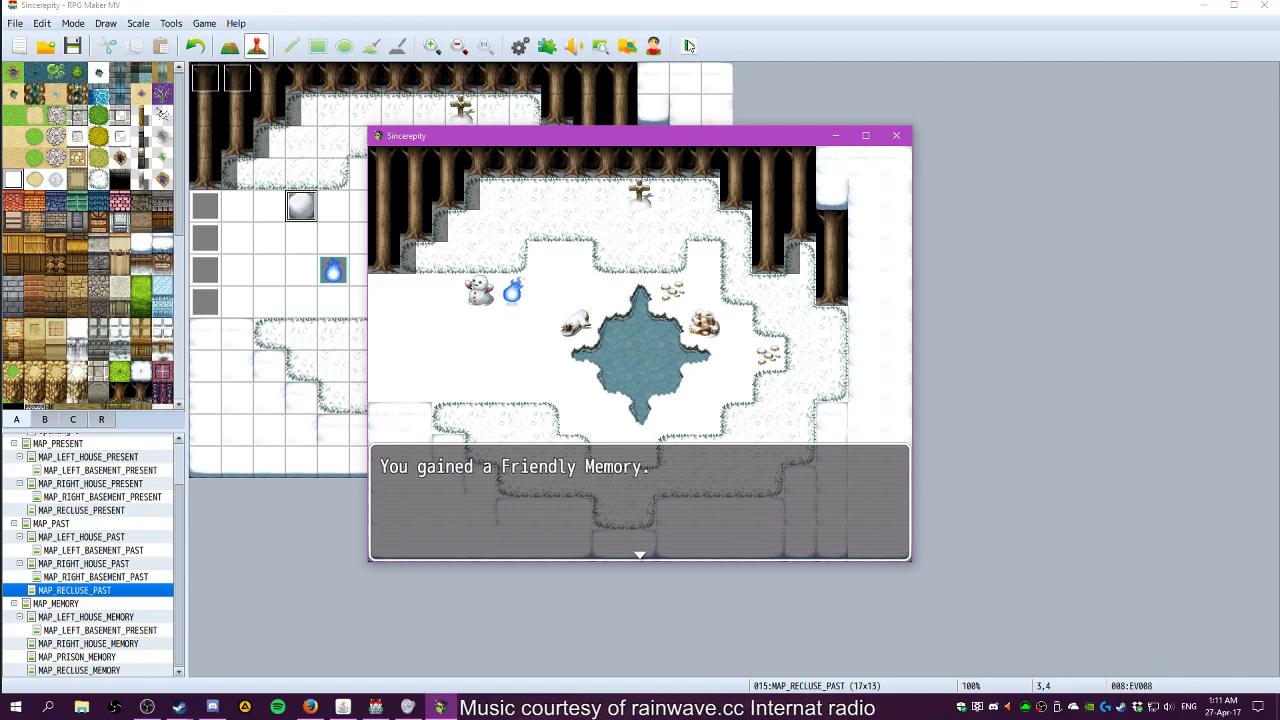
Finish the snowman's dialogue and check the Key Item category of the inventory for the Friendly Memory before closing the playtest
key(Return)
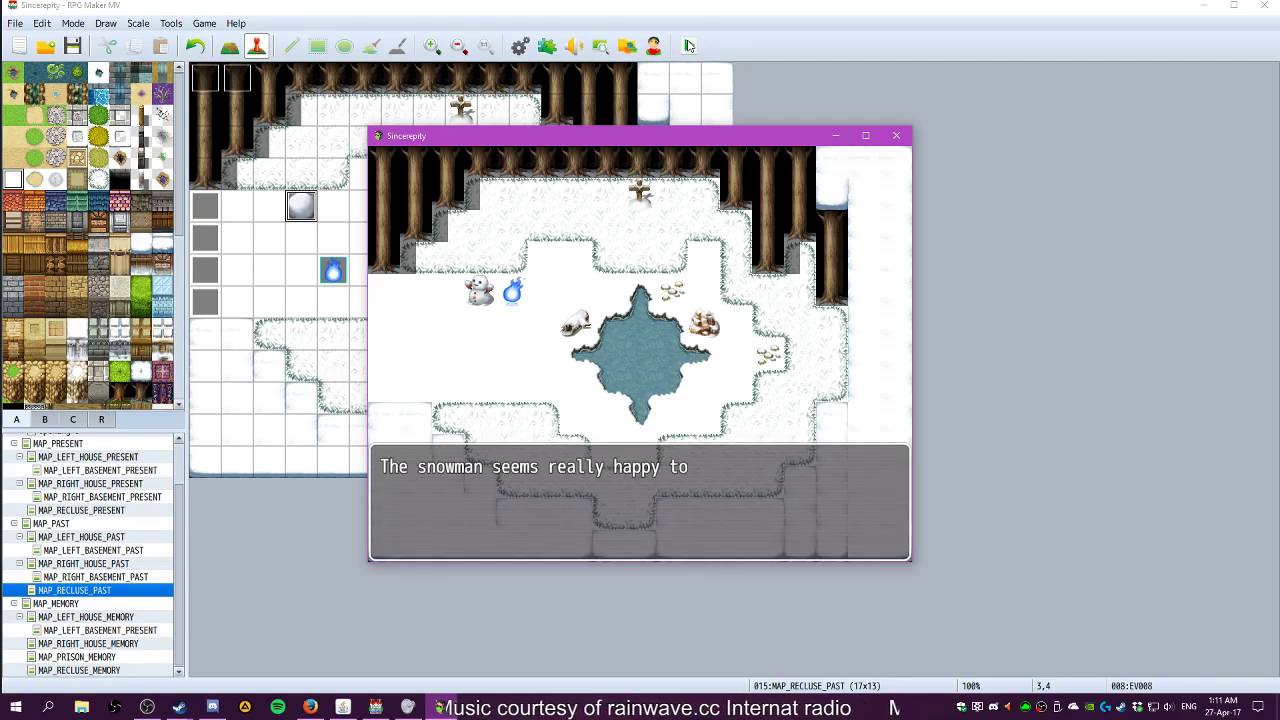
key(Return)
key(Escape)
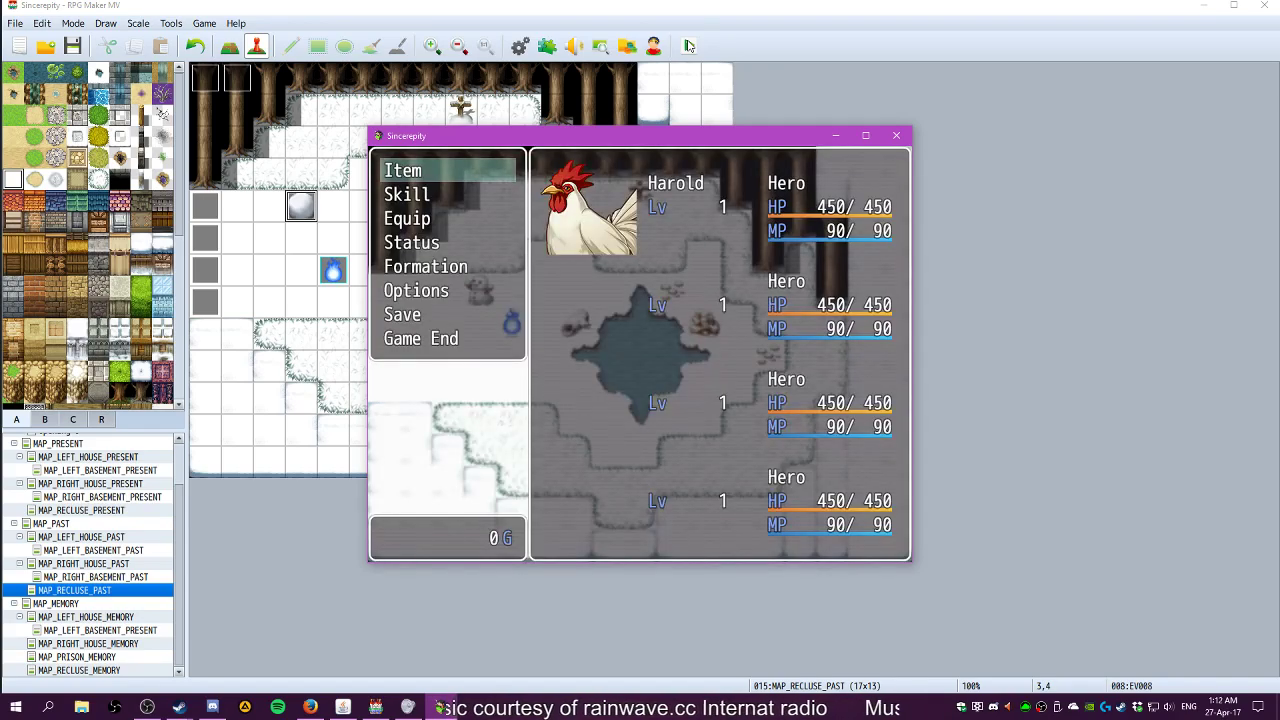
key(Return)
key(Right)
key(Right)
key(Right)
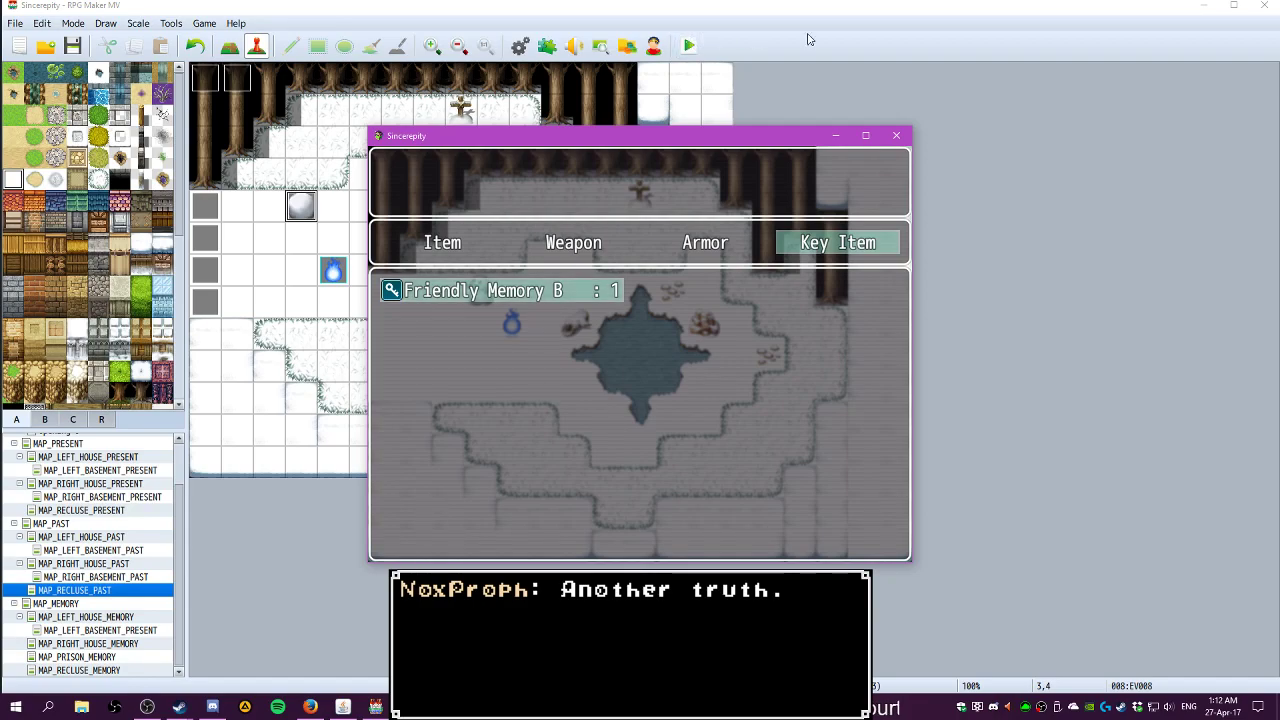
click(896, 135)
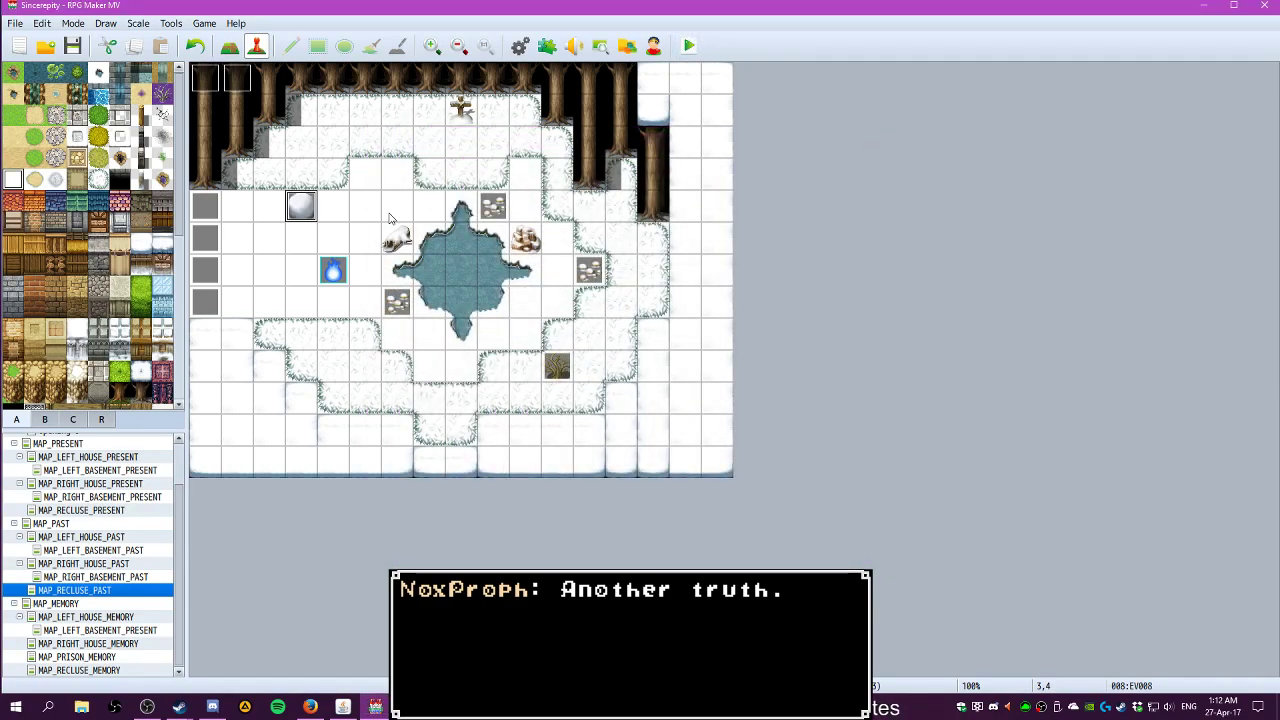
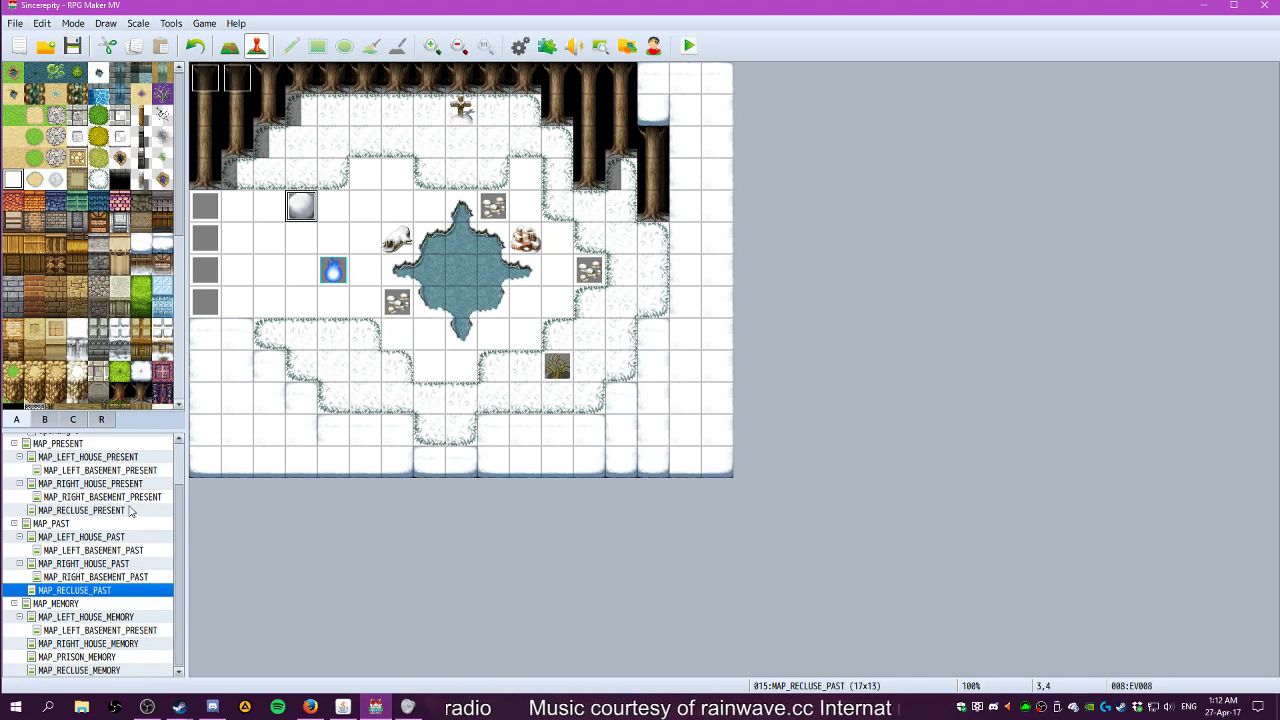
scroll(122, 514, up, 2)
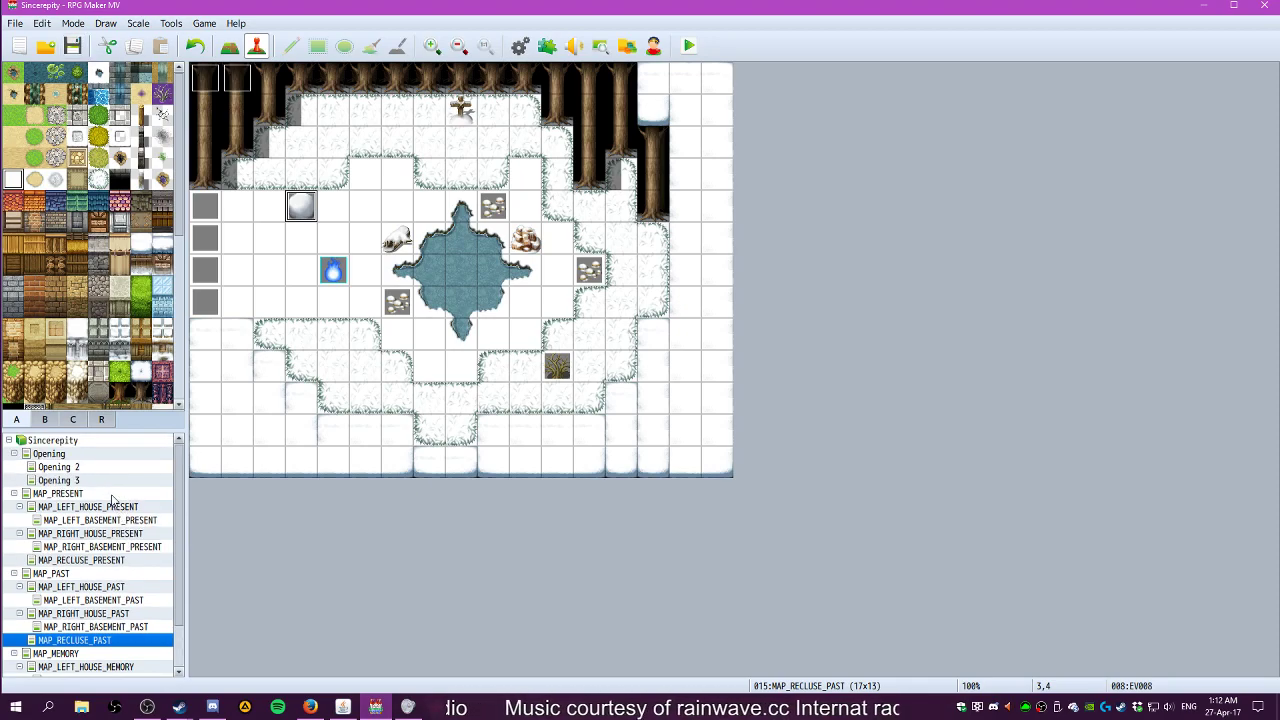
scroll(110, 495, down, 2)
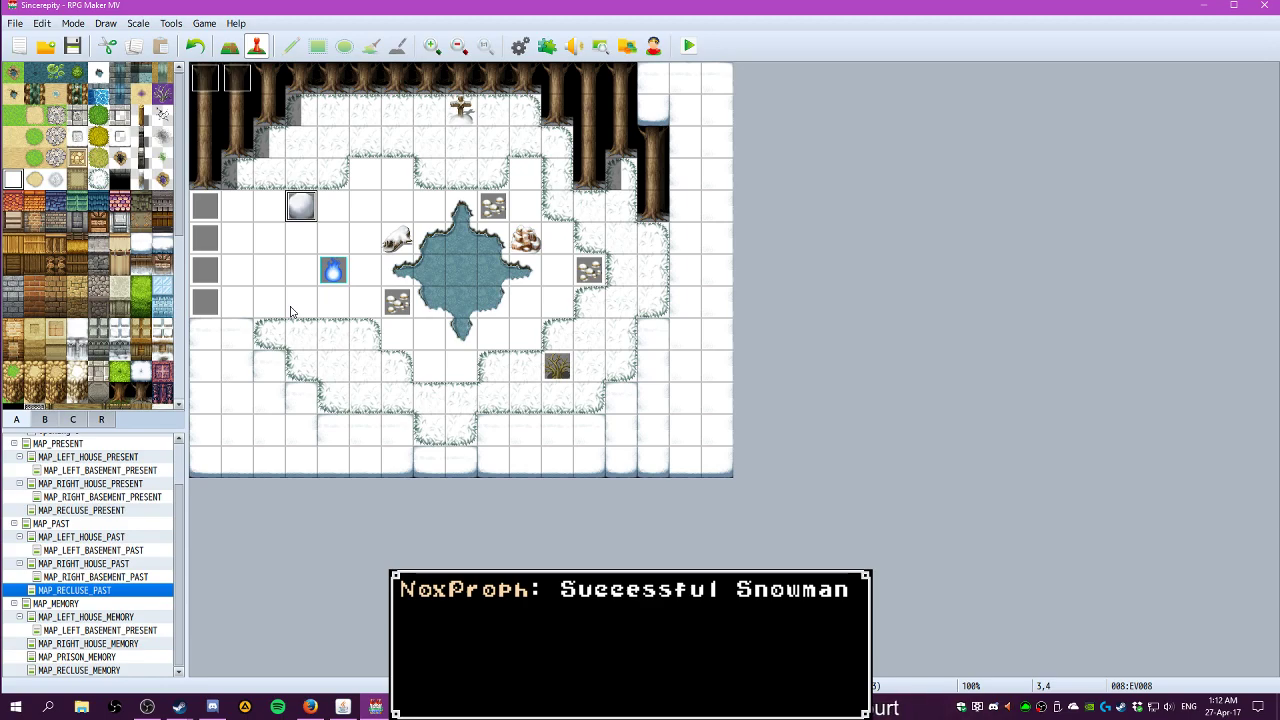
click(557, 366)
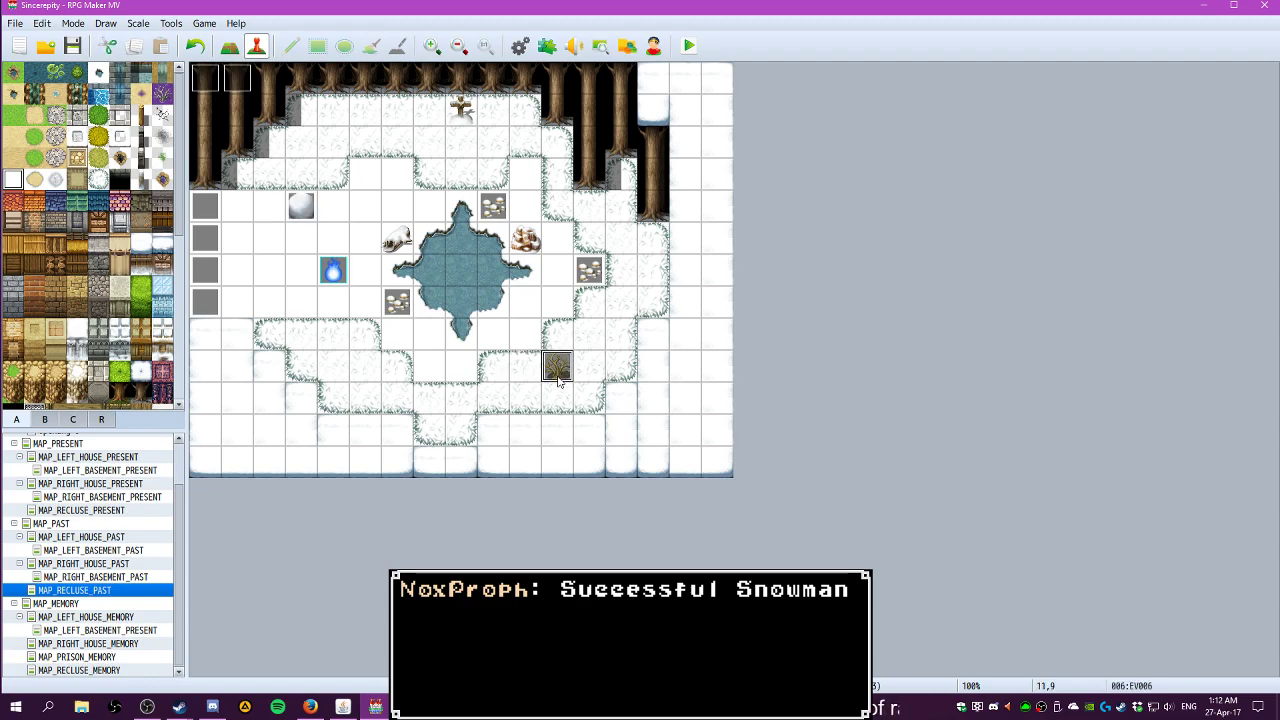
click(376, 346)
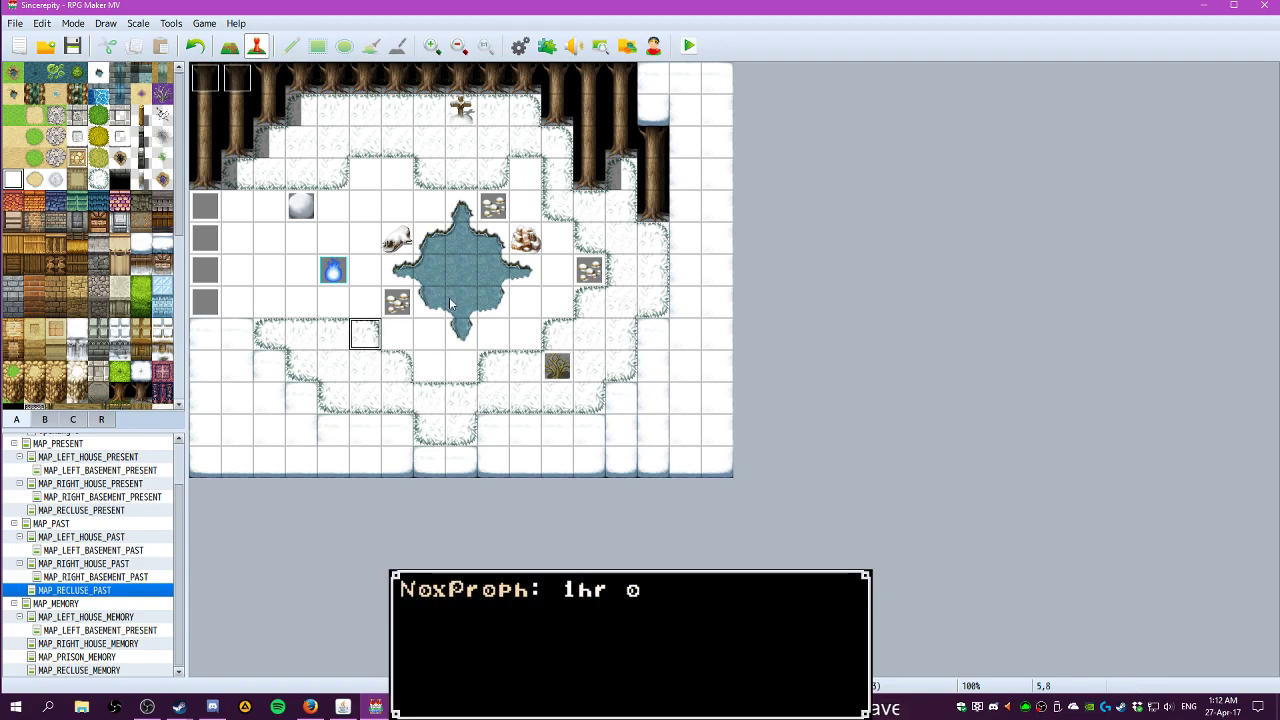
click(559, 372)
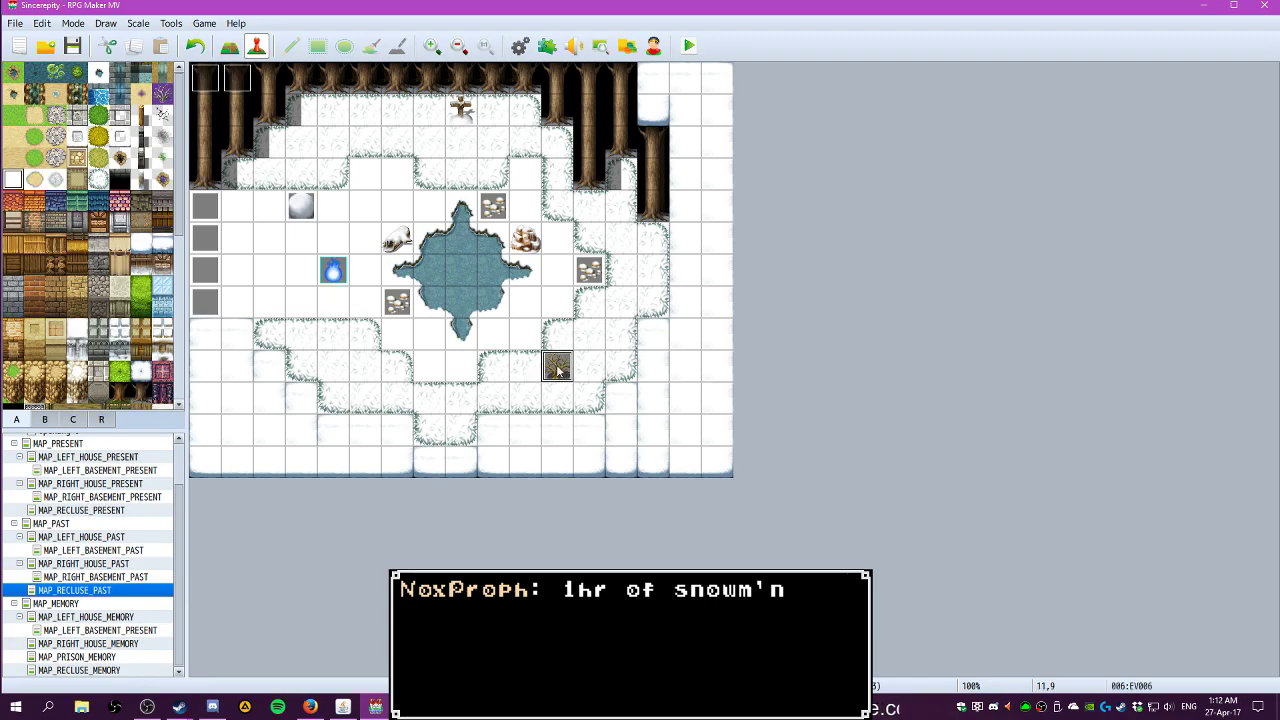
click(491, 365)
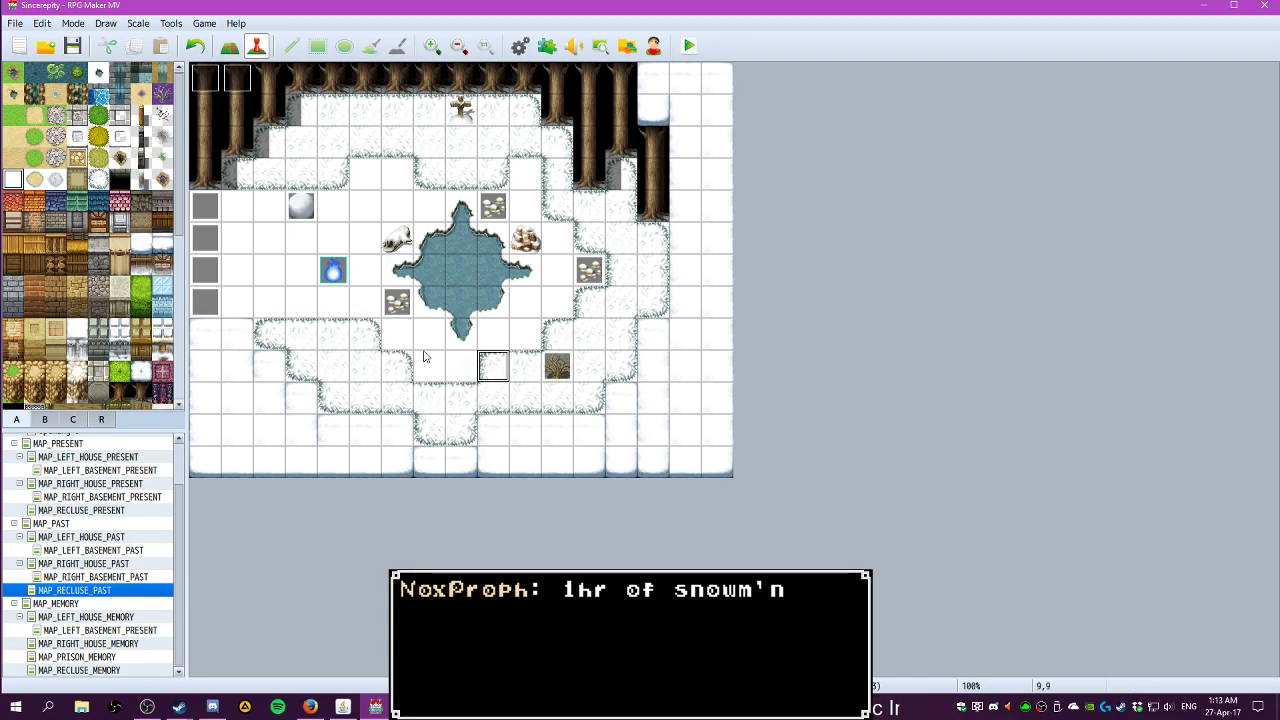